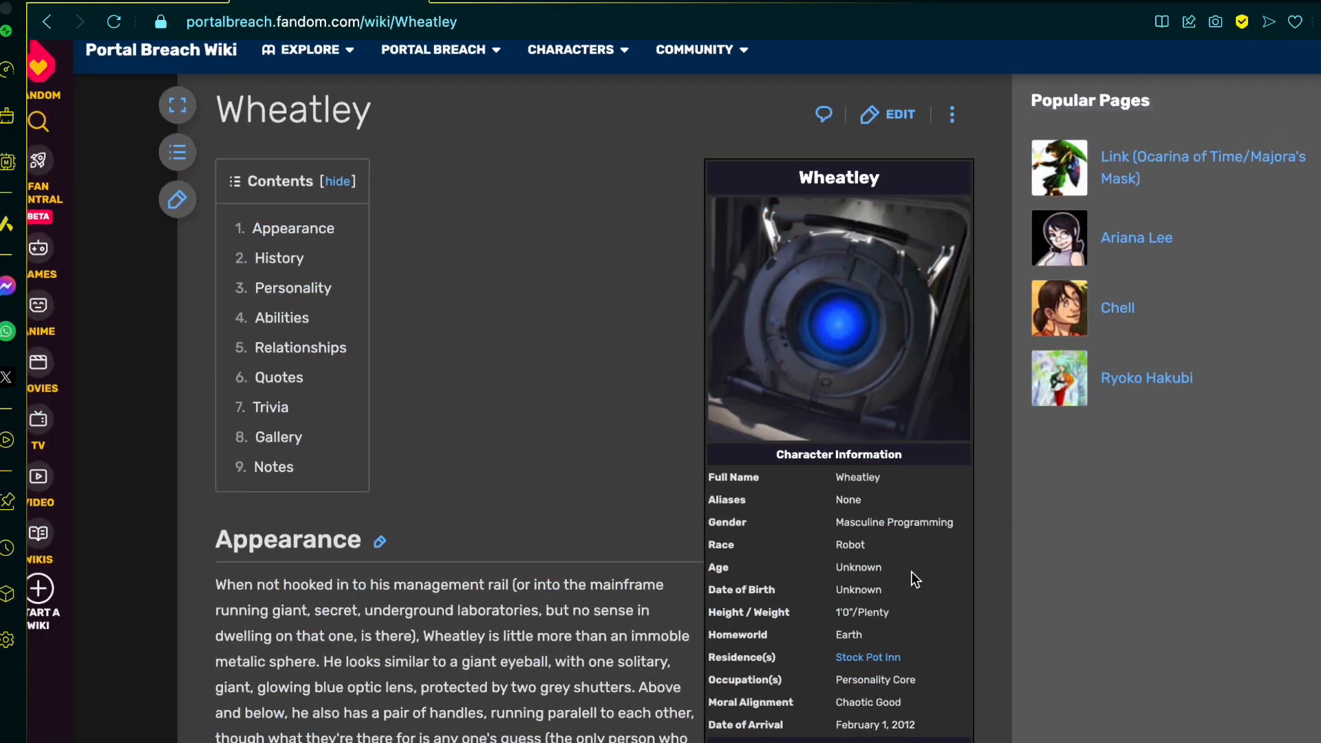
Step: Examine the Character Information table on the Wheatley wiki page, highlighting the Height / Weight row
scroll(911, 578, "up", 5, "ctrl")
scroll(911, 571, "down", 1)
scroll(911, 569, "up", 1, "ctrl")
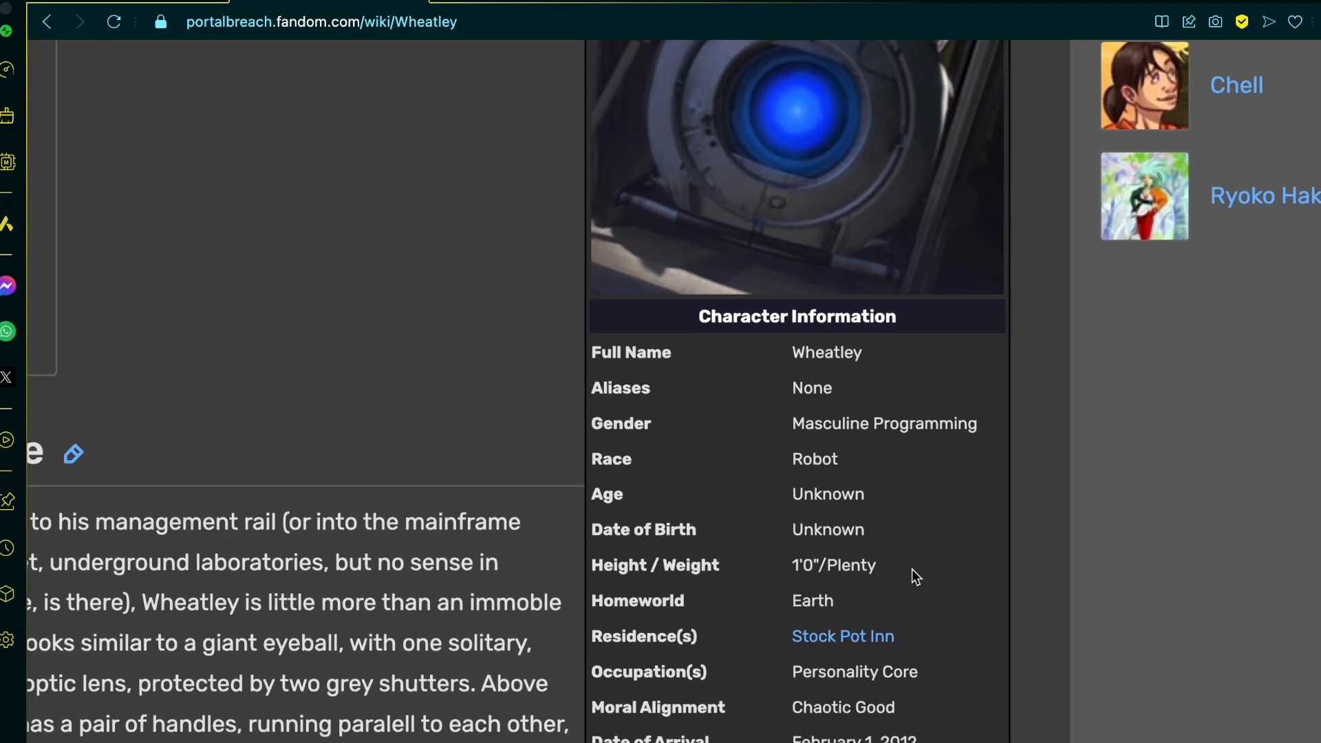
scroll(914, 585, "up", 3, "ctrl")
scroll(915, 597, "right", 1)
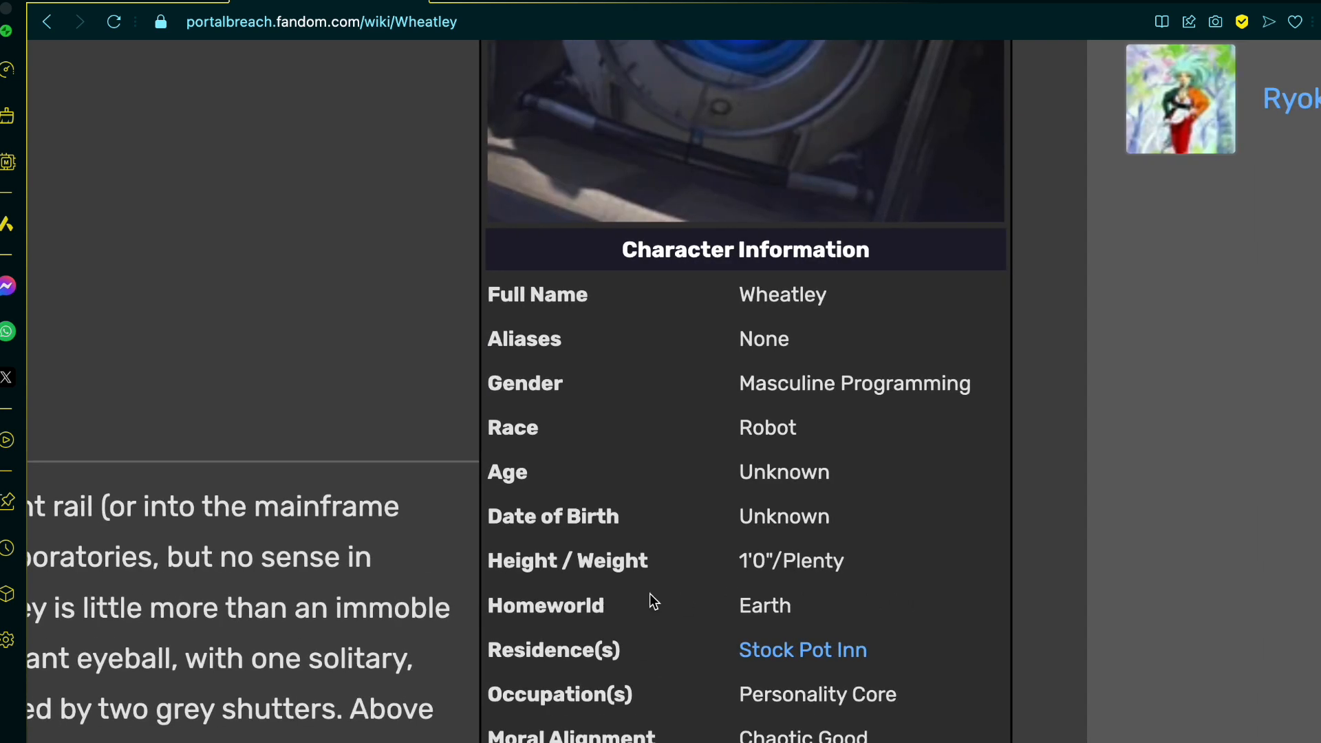
left_click(492, 566)
left_click_drag(492, 566, 860, 559)
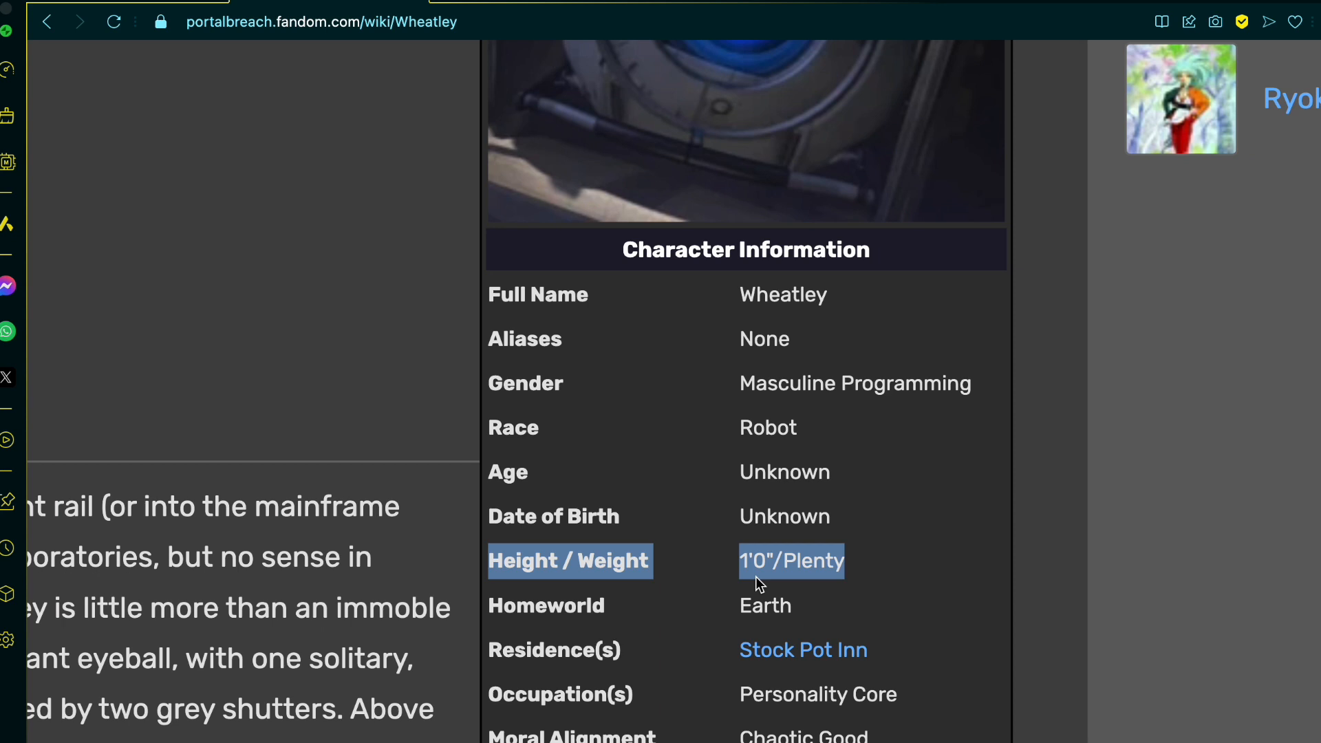
scroll(756, 576, "up", 7)
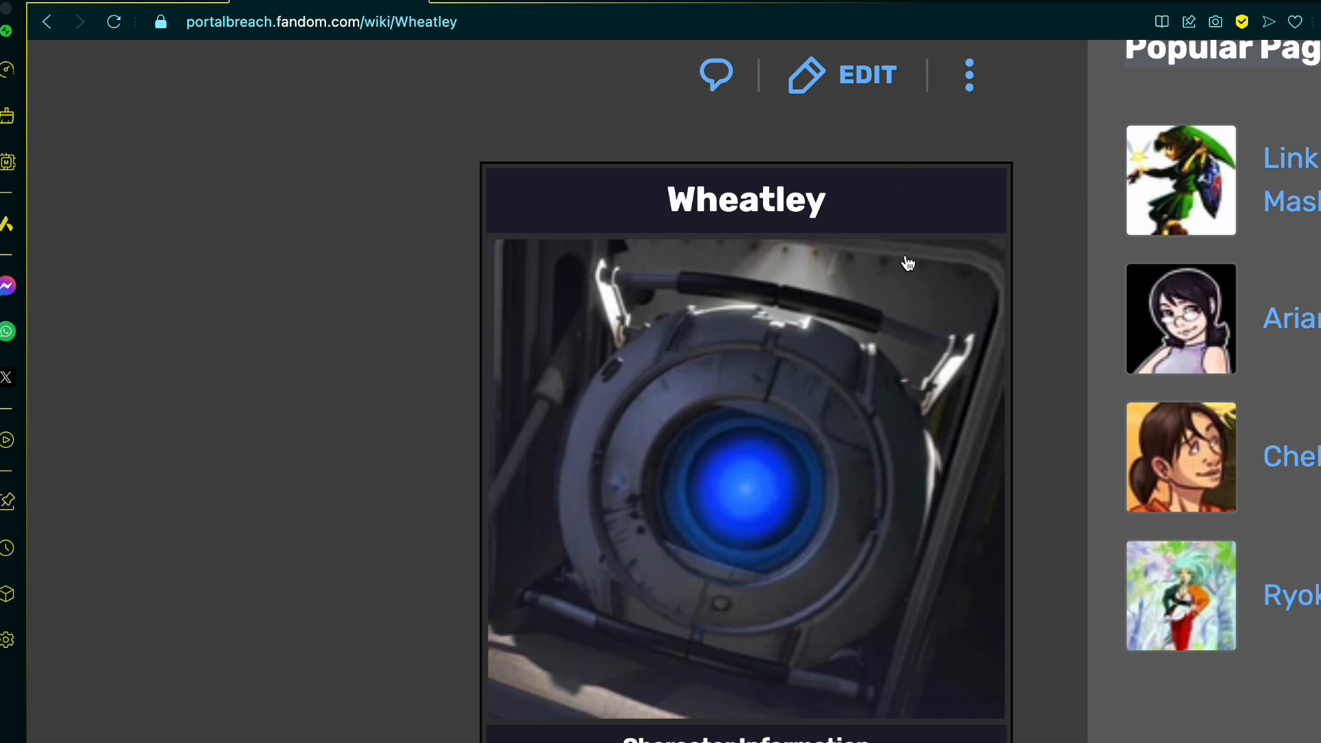
scroll(767, 604, "down", 5)
scroll(766, 604, "up", 1)
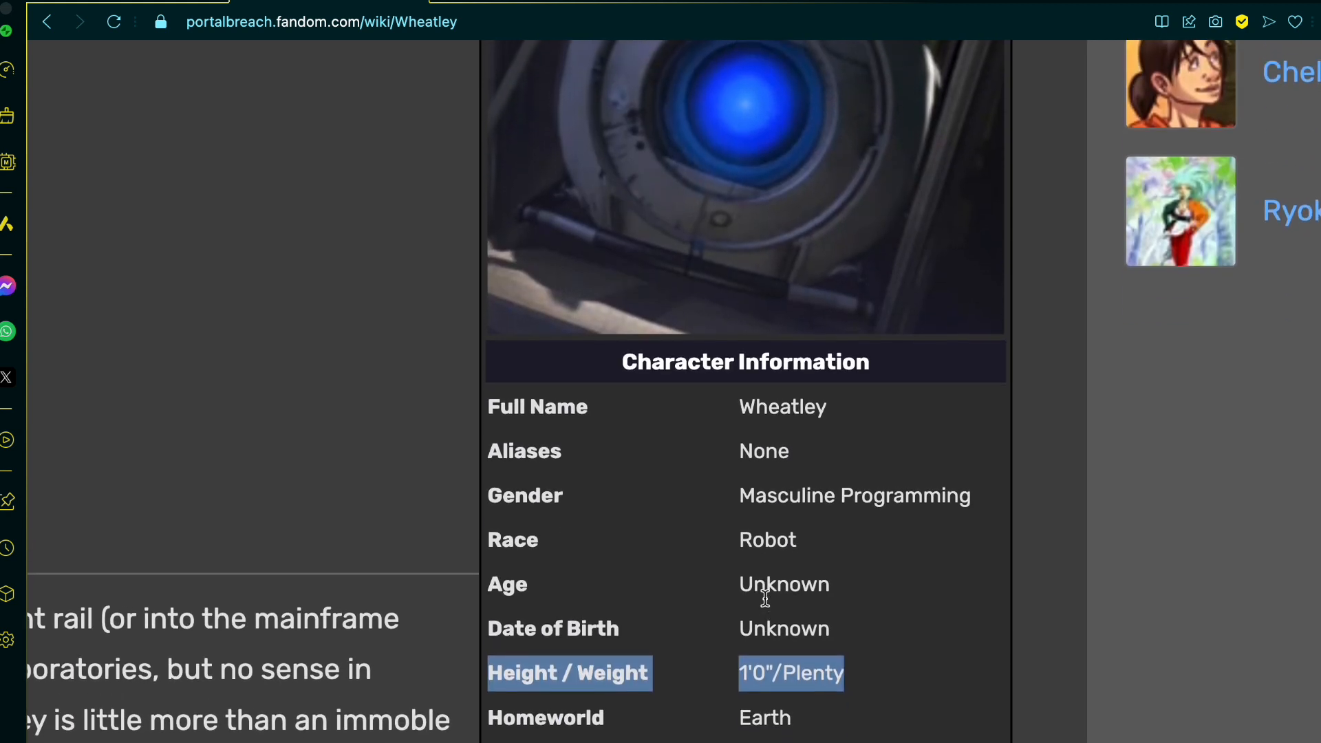
scroll(765, 616, "down", 2)
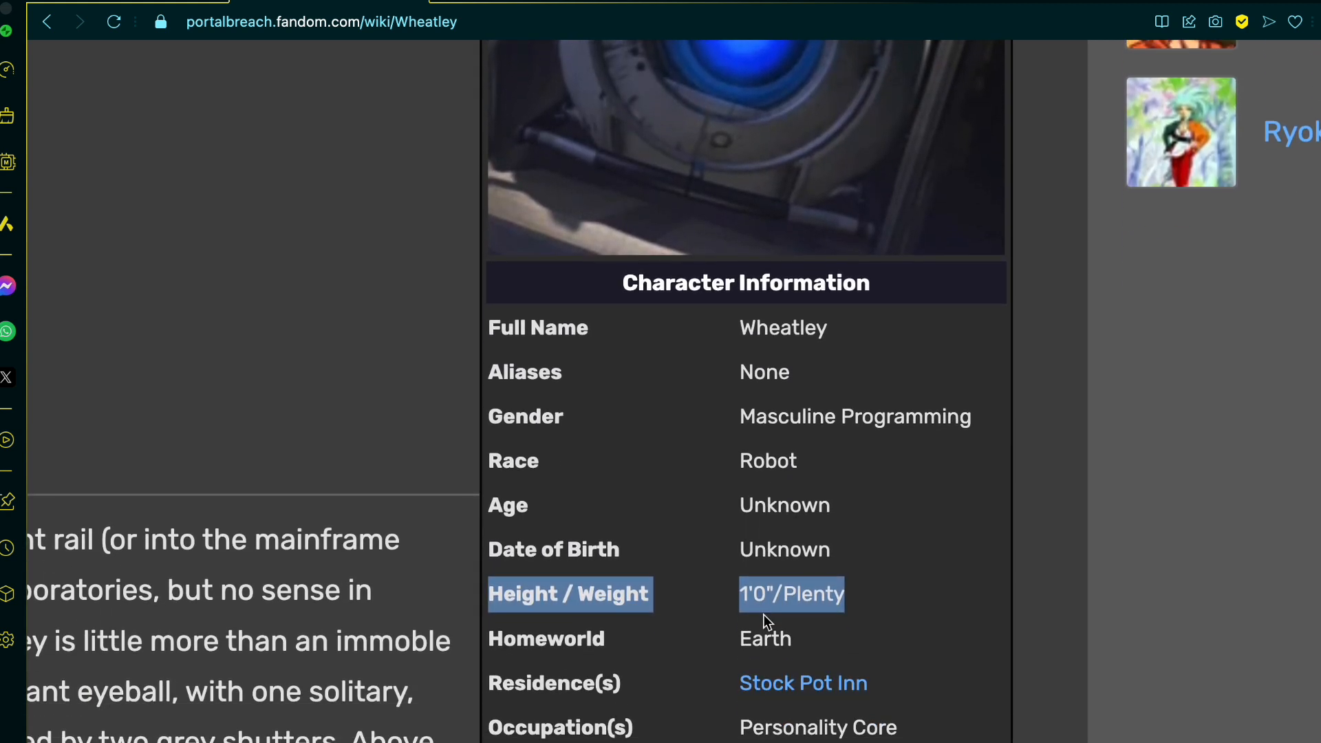
scroll(765, 619, "down", 1, "ctrl")
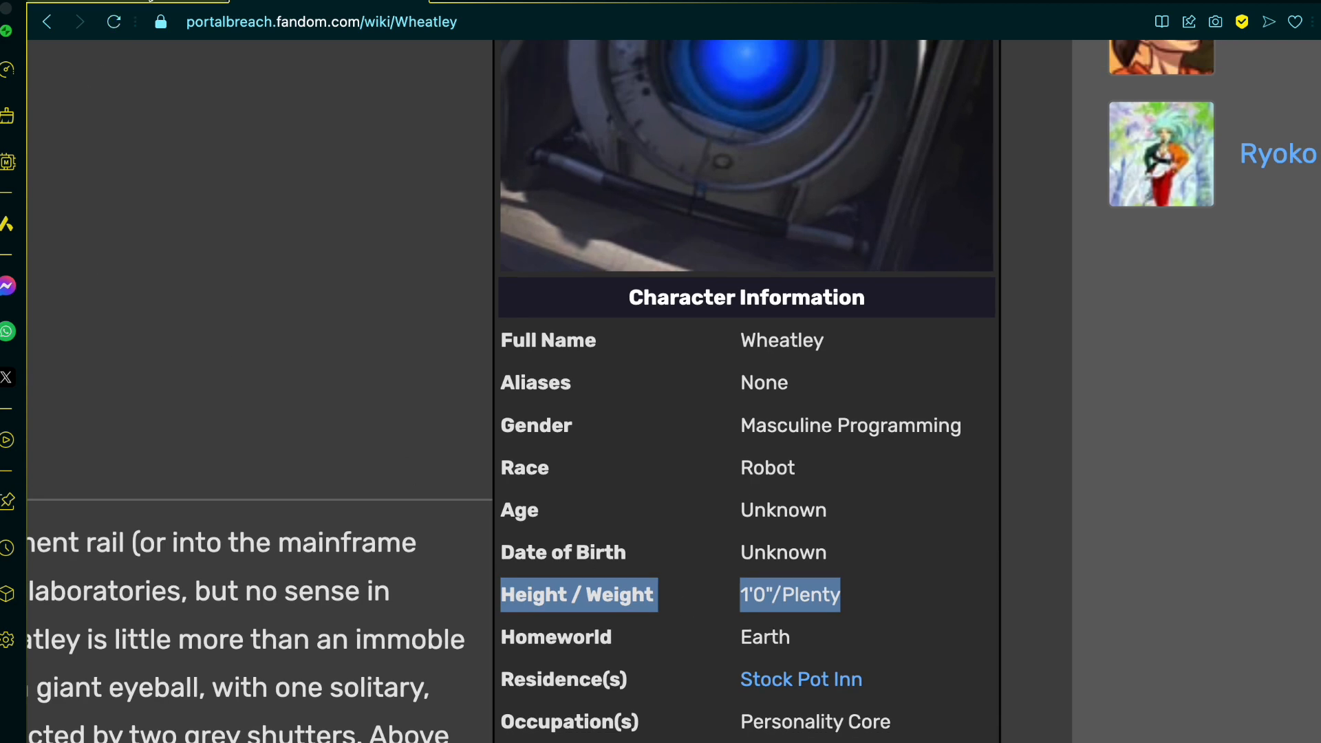
Step: Switch to Onshape and start a new document, entering "Wheatley" with corrected spelling as its name
left_click(127, 1)
scroll(696, 435, "down", 6)
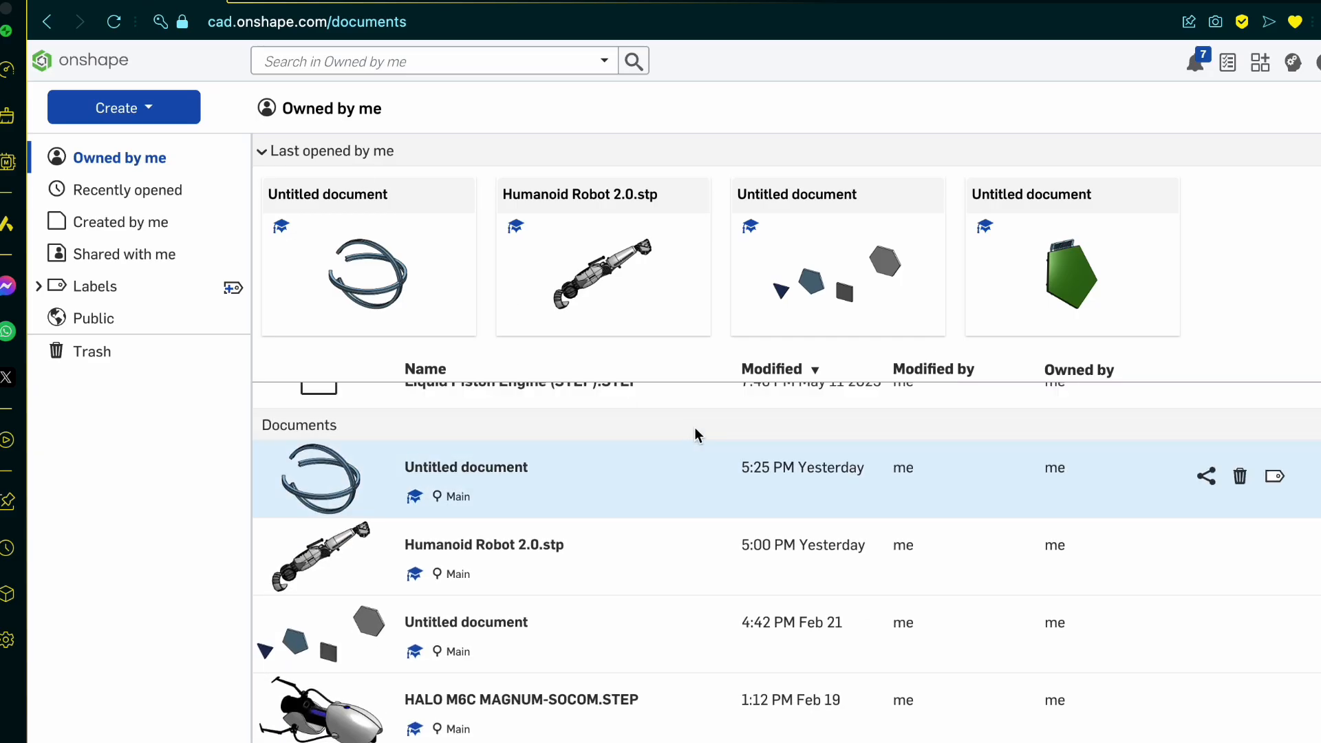
scroll(696, 434, "up", 6)
left_click(160, 108)
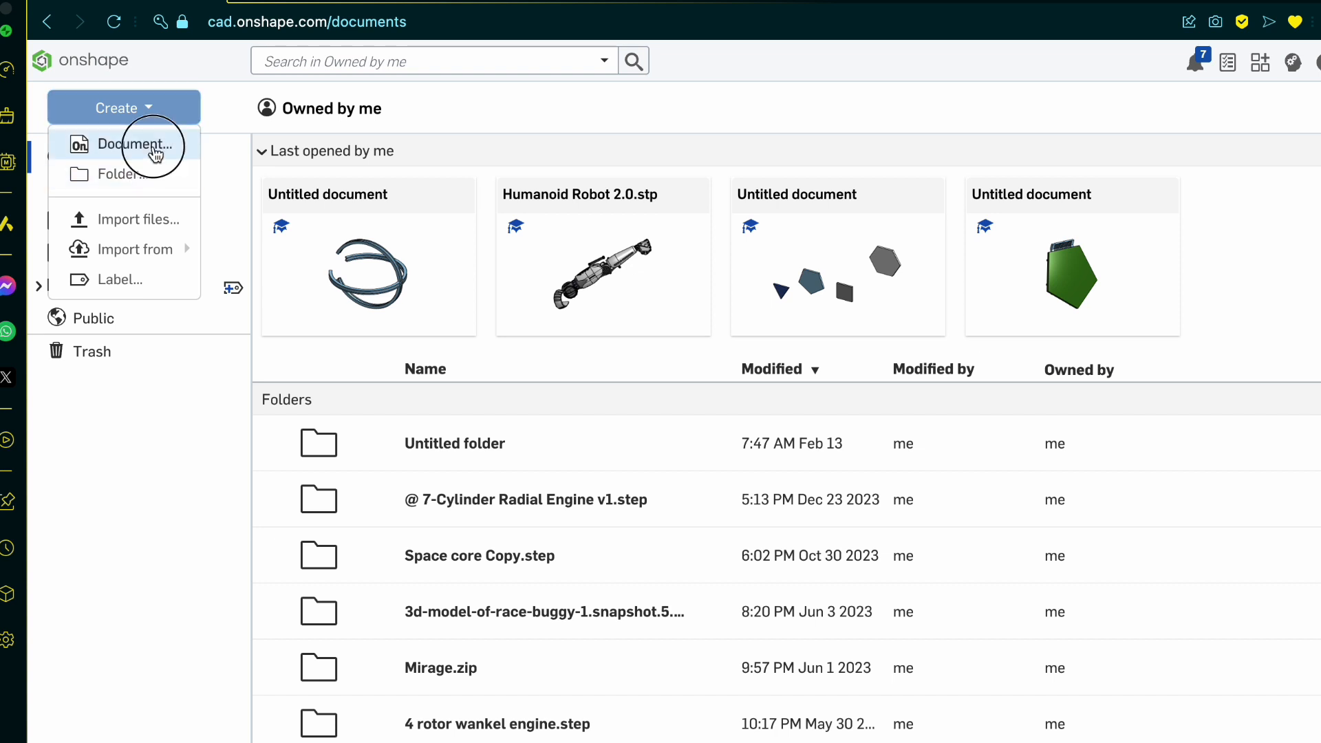
left_click(156, 142)
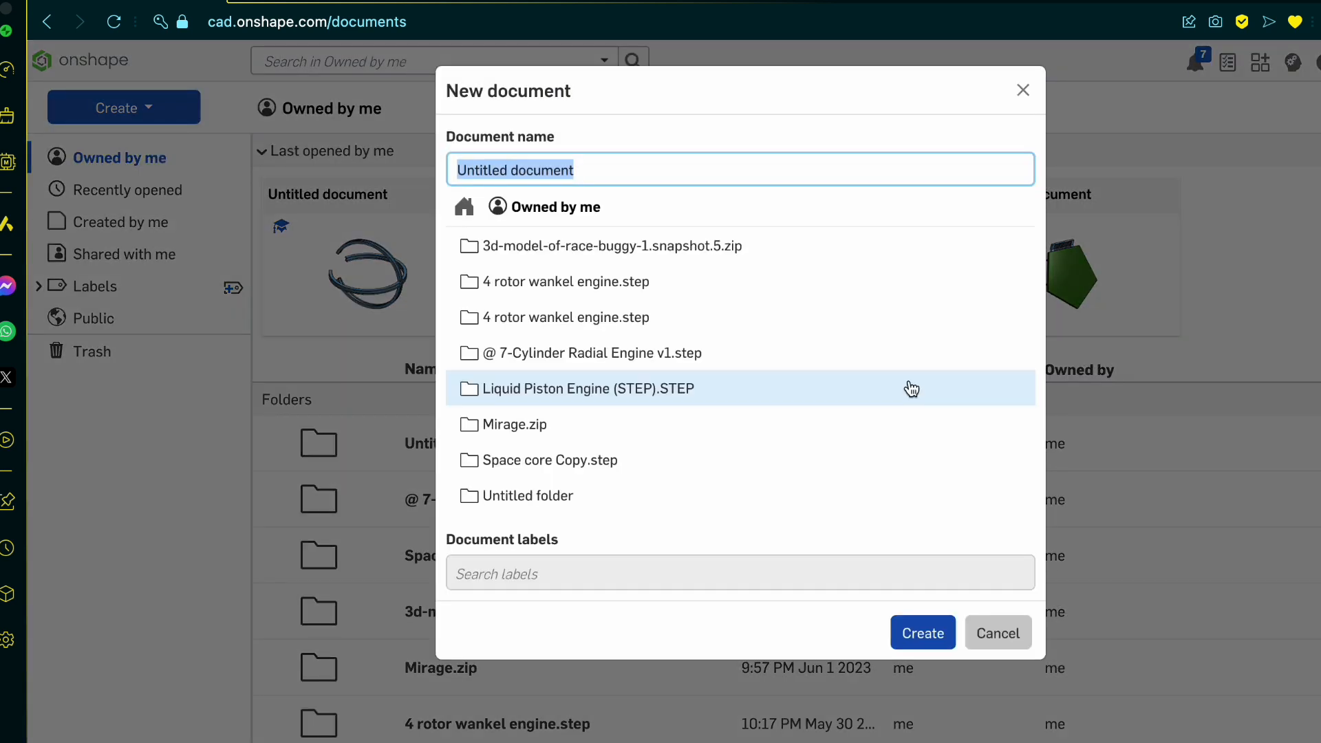
type("wheatly")
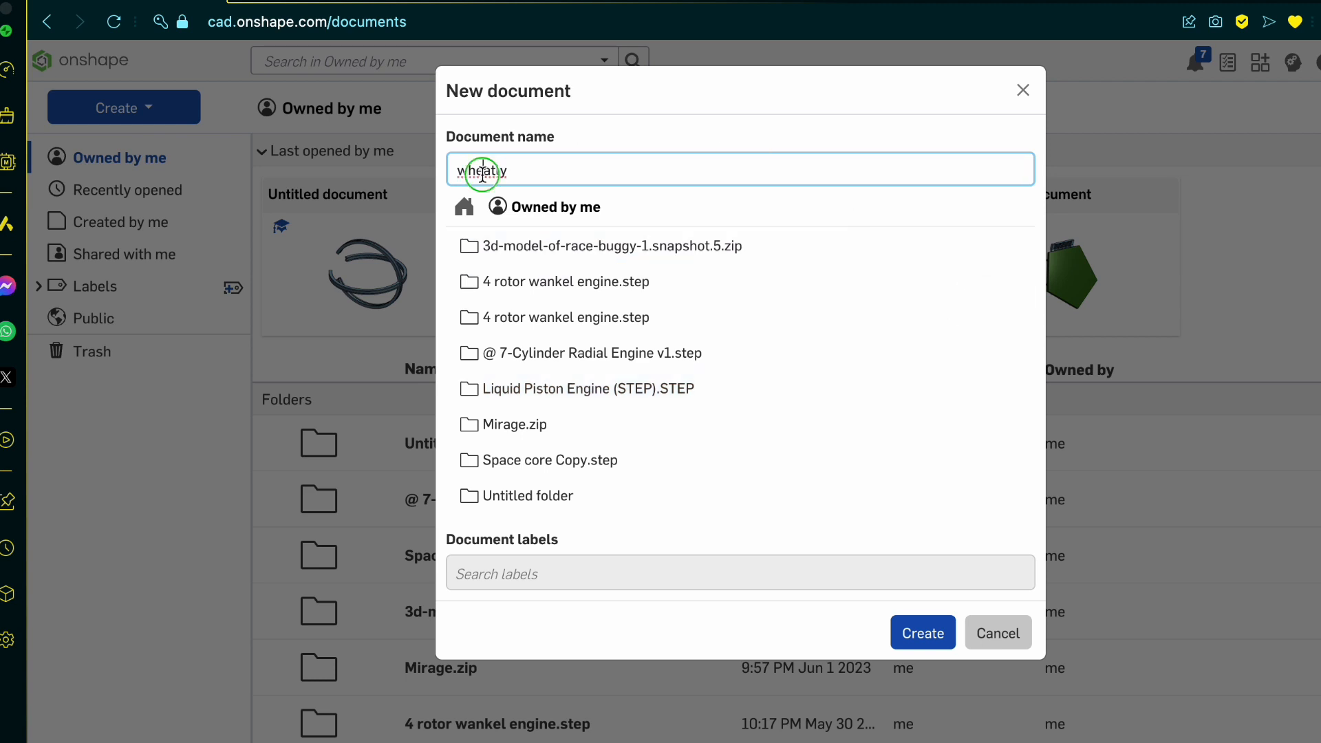
right_click(483, 174)
left_click(577, 198)
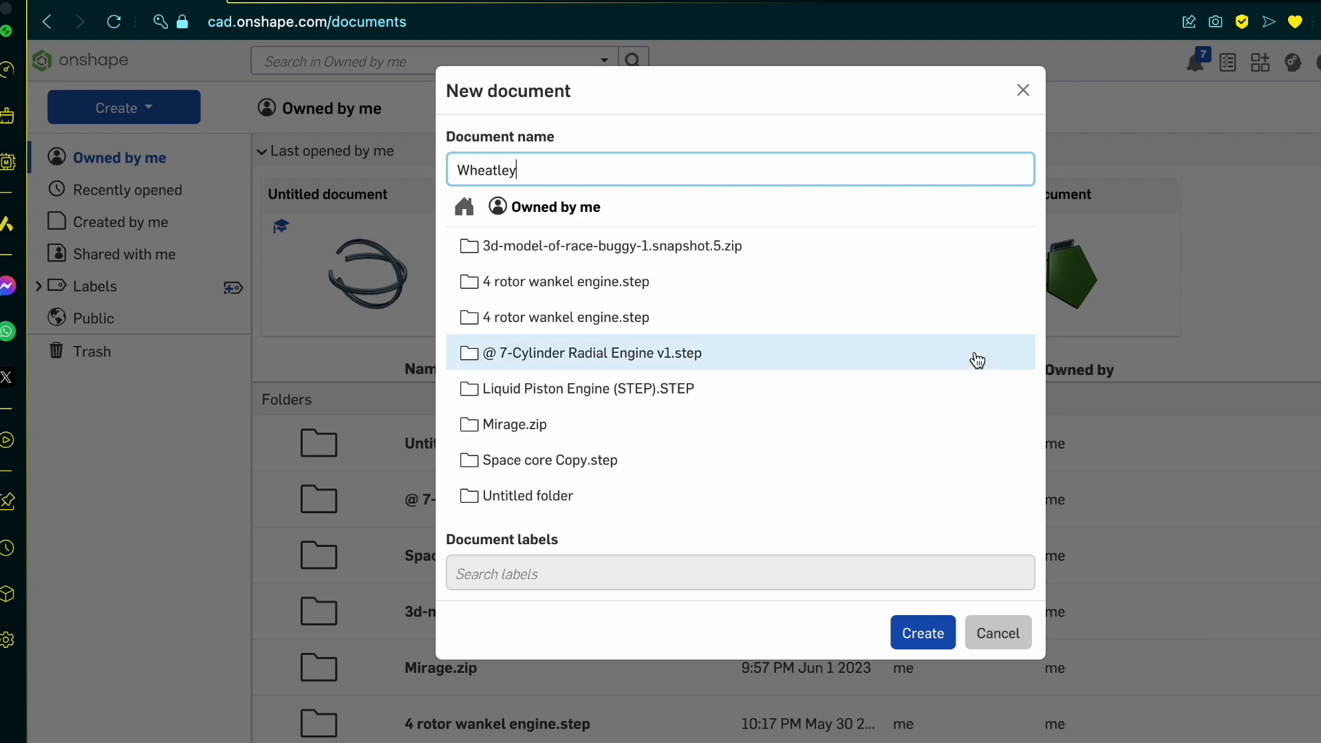
Step: Extend the document name to "Wheatley tutorial", correcting the spelling, and create the document
type("tutorealk")
key("BackSpace")
right_click(552, 172)
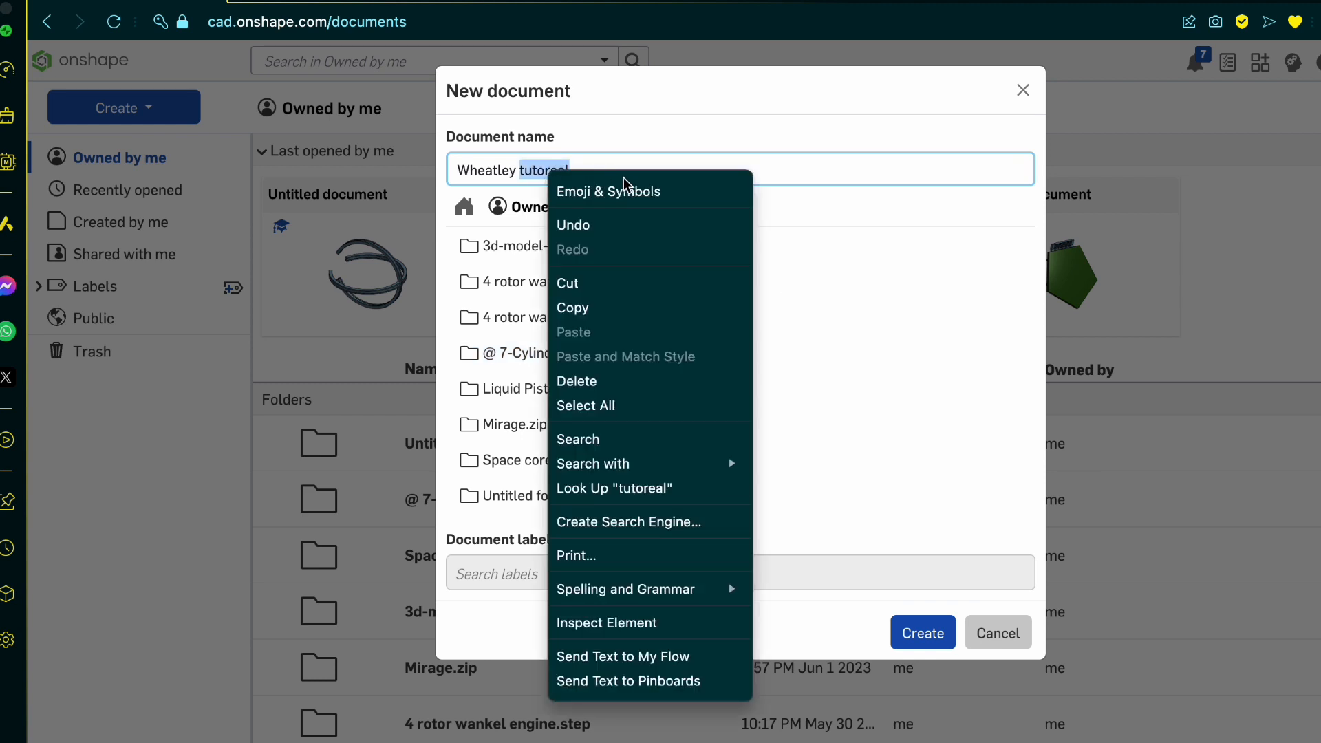
left_click(773, 165)
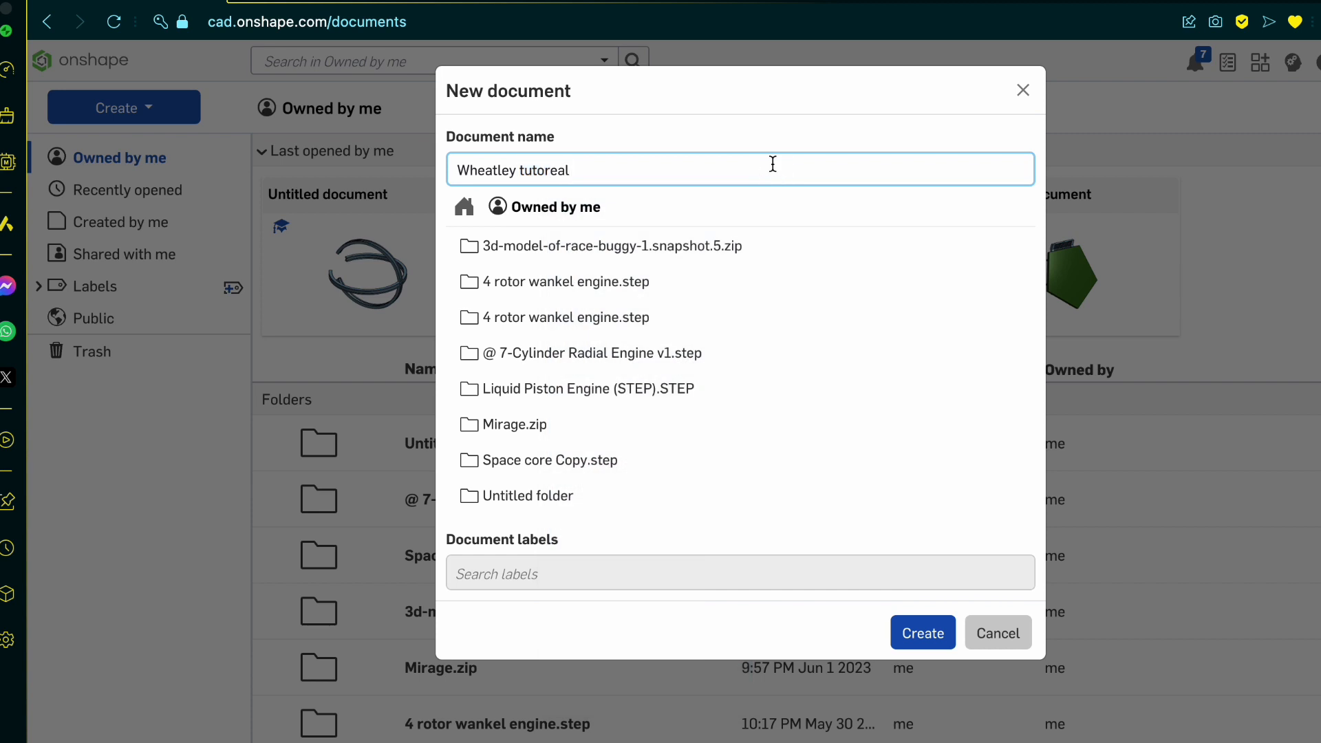
right_click(560, 173)
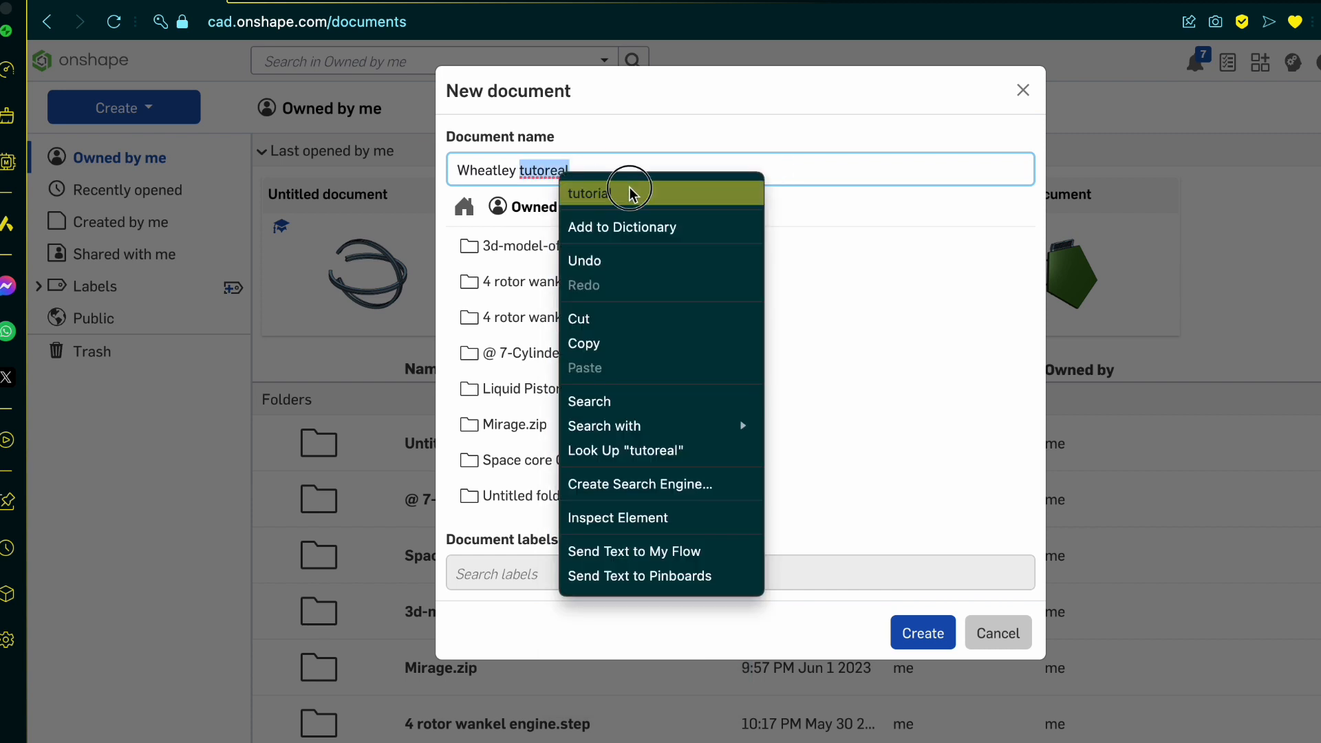
left_click(629, 191)
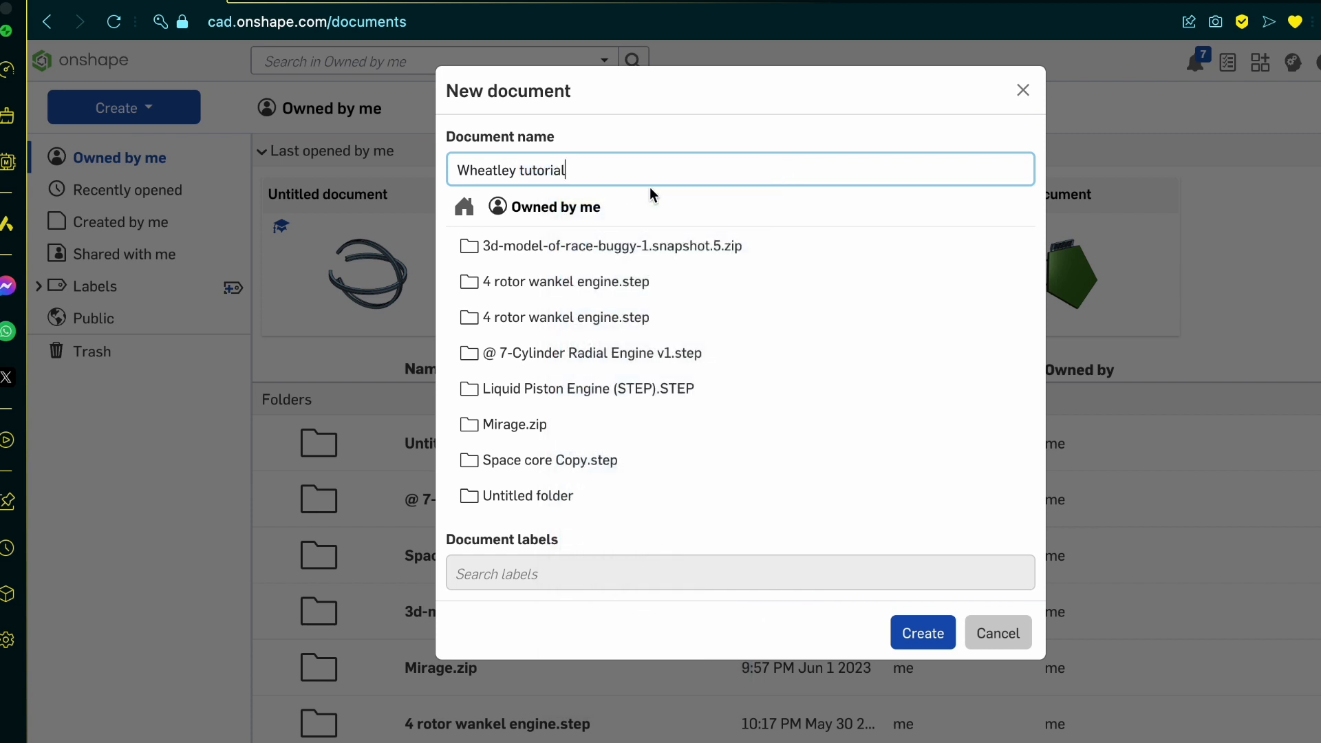
left_click(918, 630)
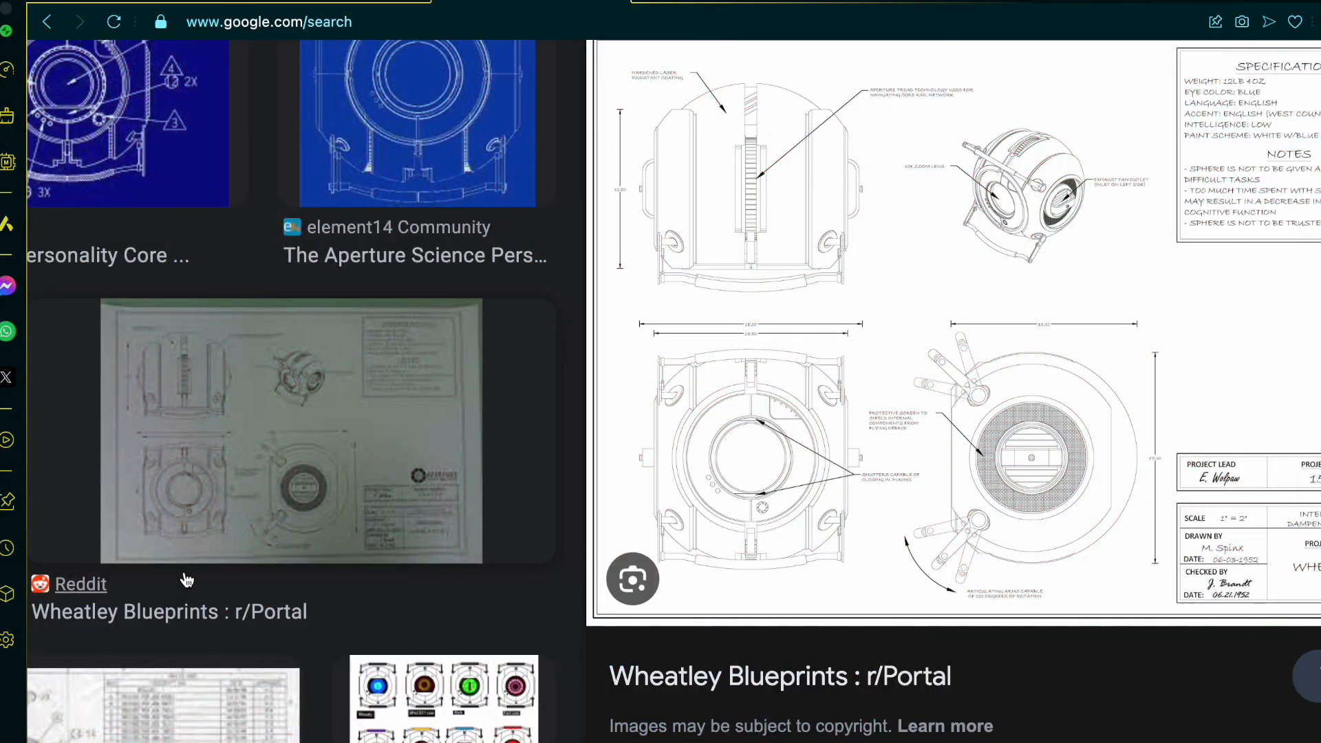
Step: Switch to the Google image results and examine the sphere blueprint's overall dimensions across its views
scroll(186, 580, "up", 1)
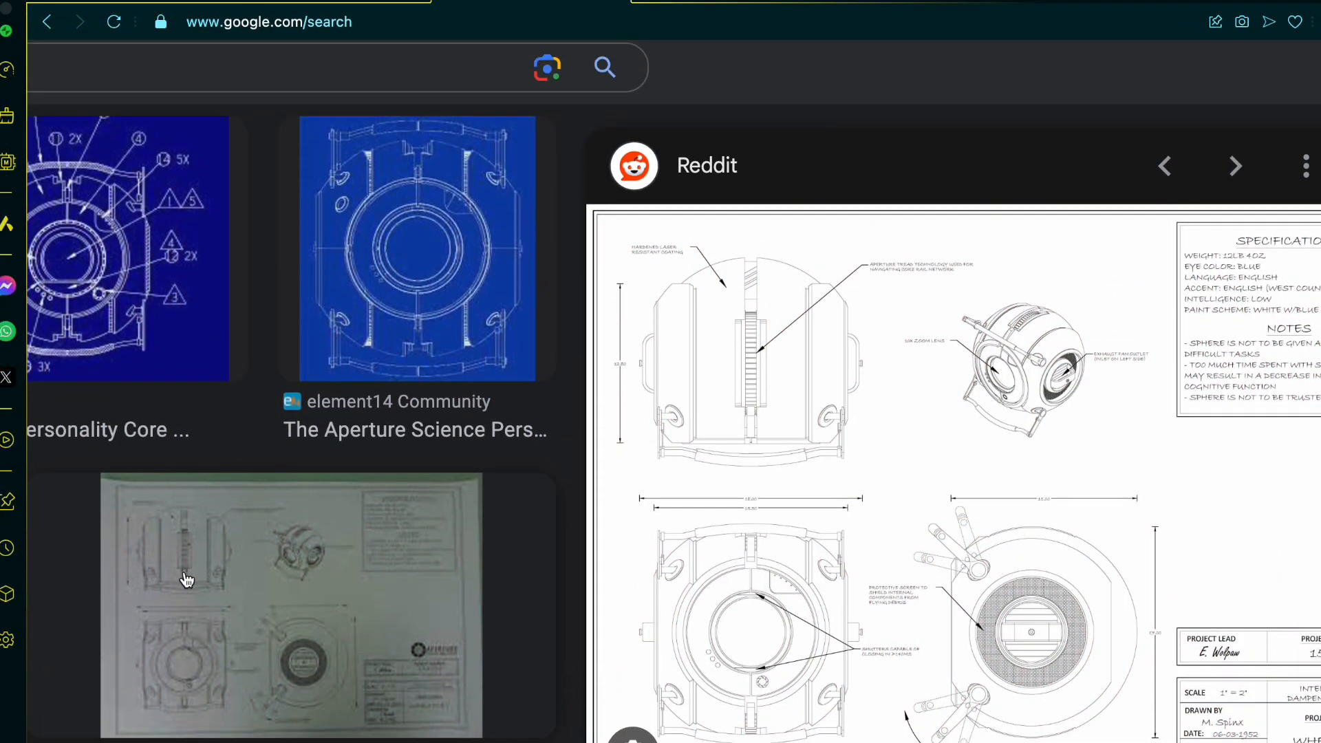
scroll(186, 580, "up", 3, "ctrl")
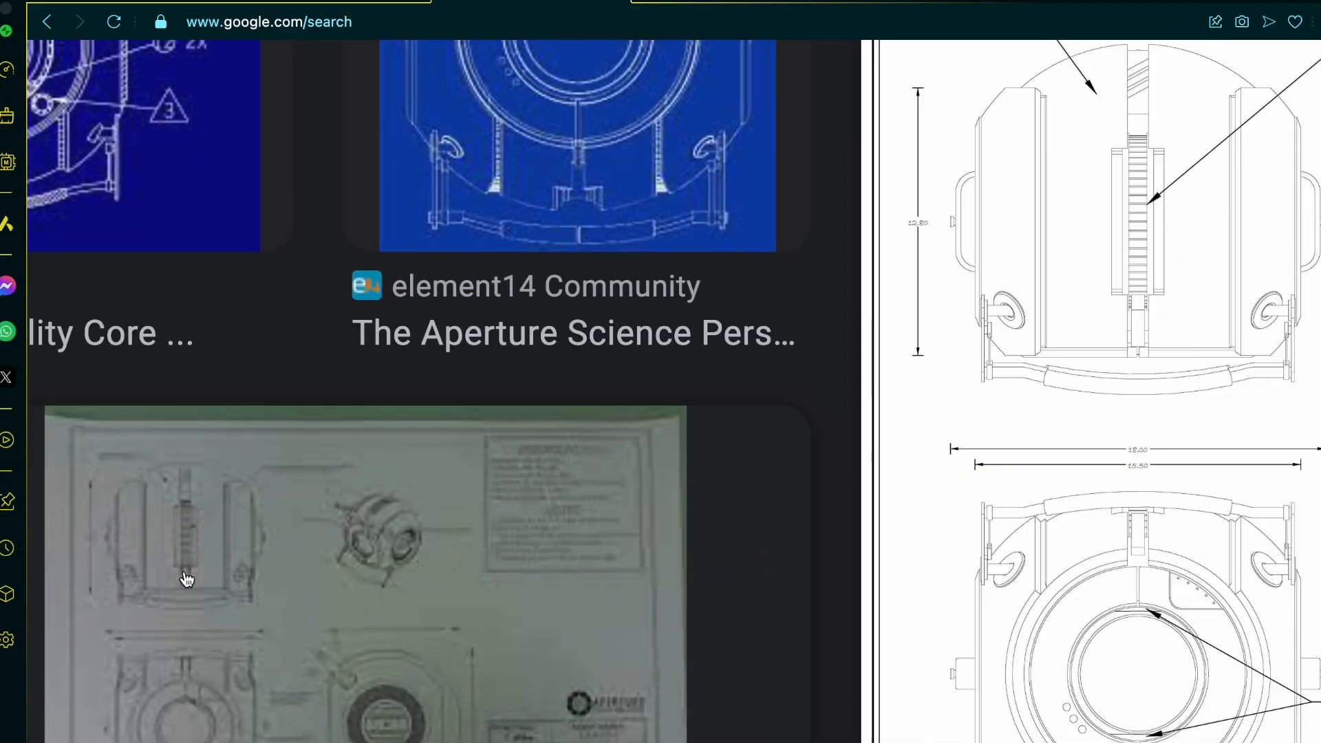
scroll(304, 575, "right", 11)
scroll(305, 574, "left", 1)
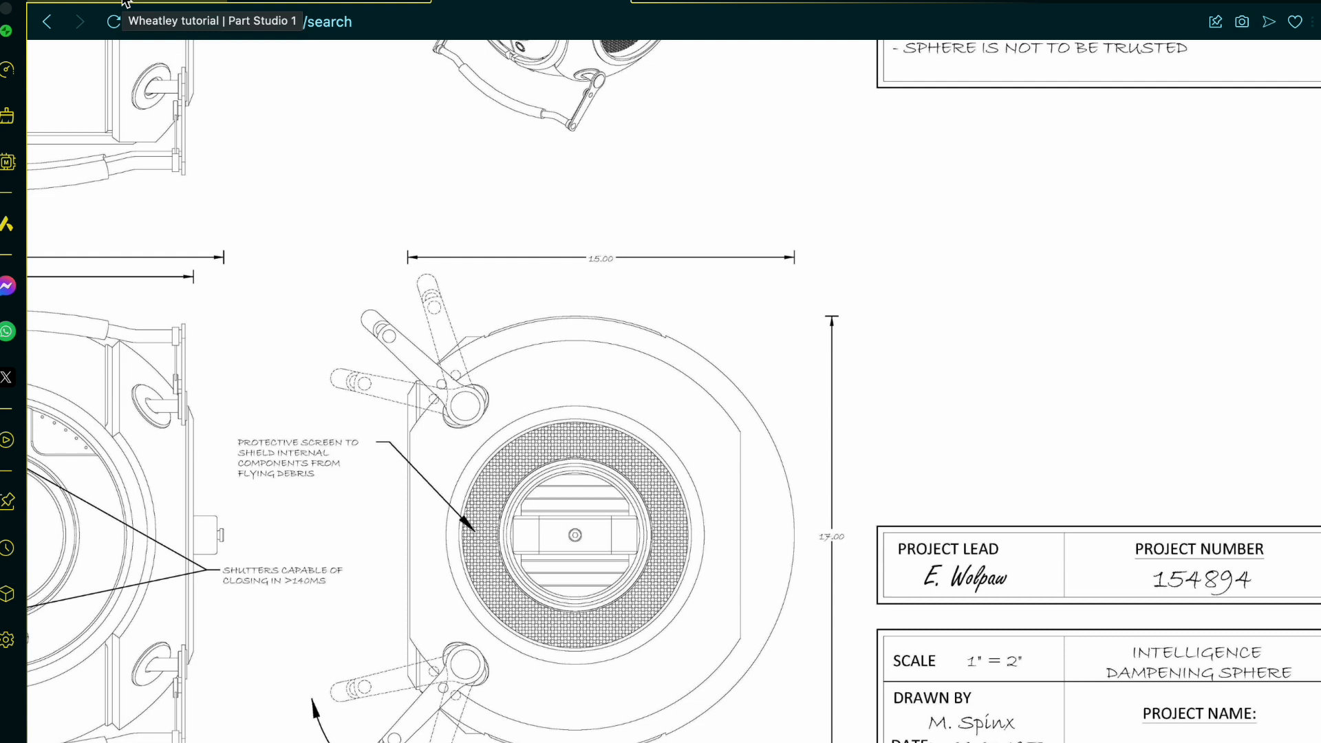
scroll(582, 332, "up", 5)
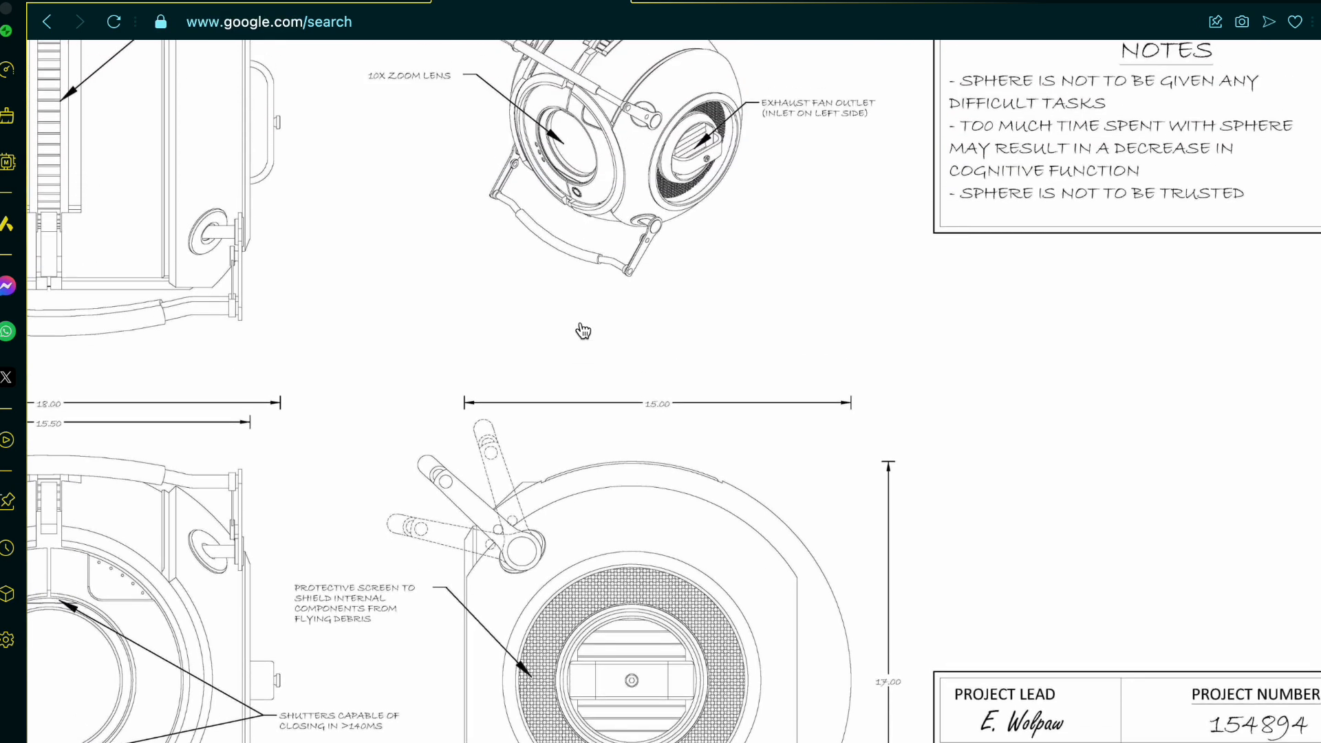
scroll(583, 328, "left", 8)
scroll(583, 328, "up", 3)
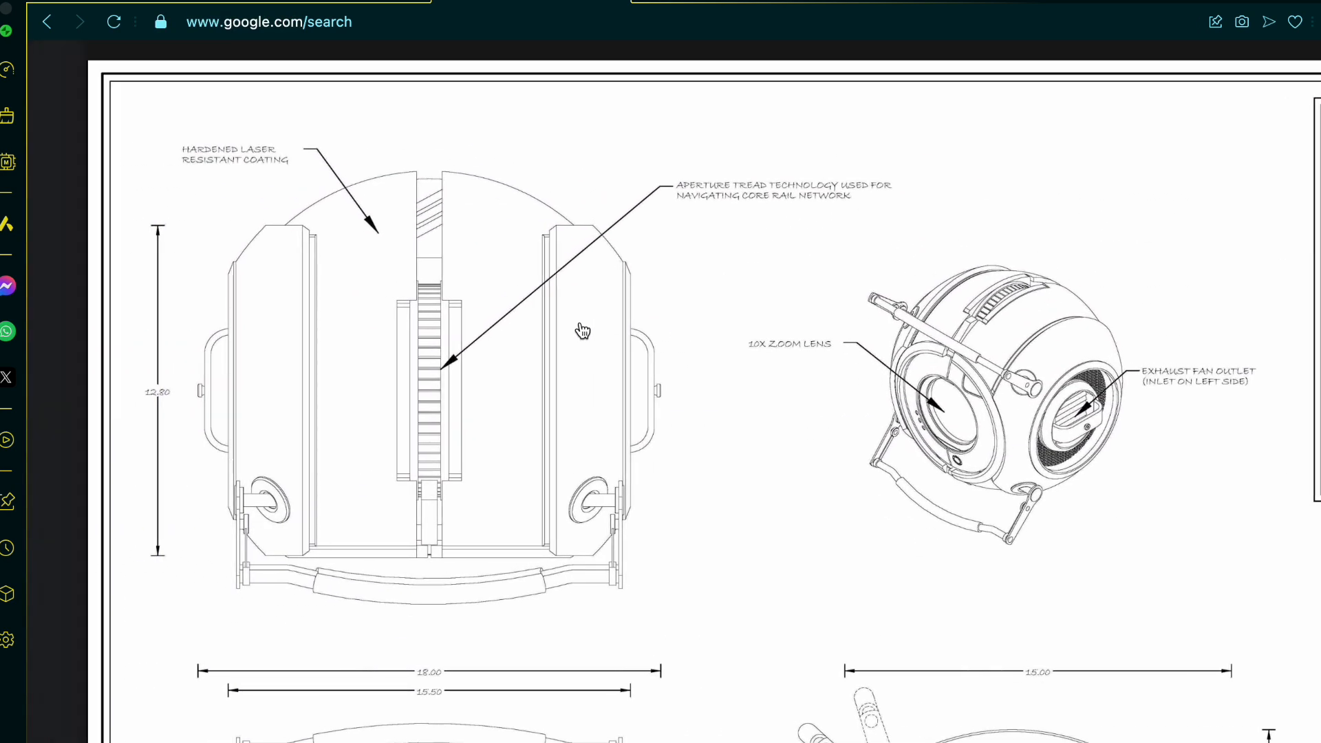
scroll(523, 467, "down", 3)
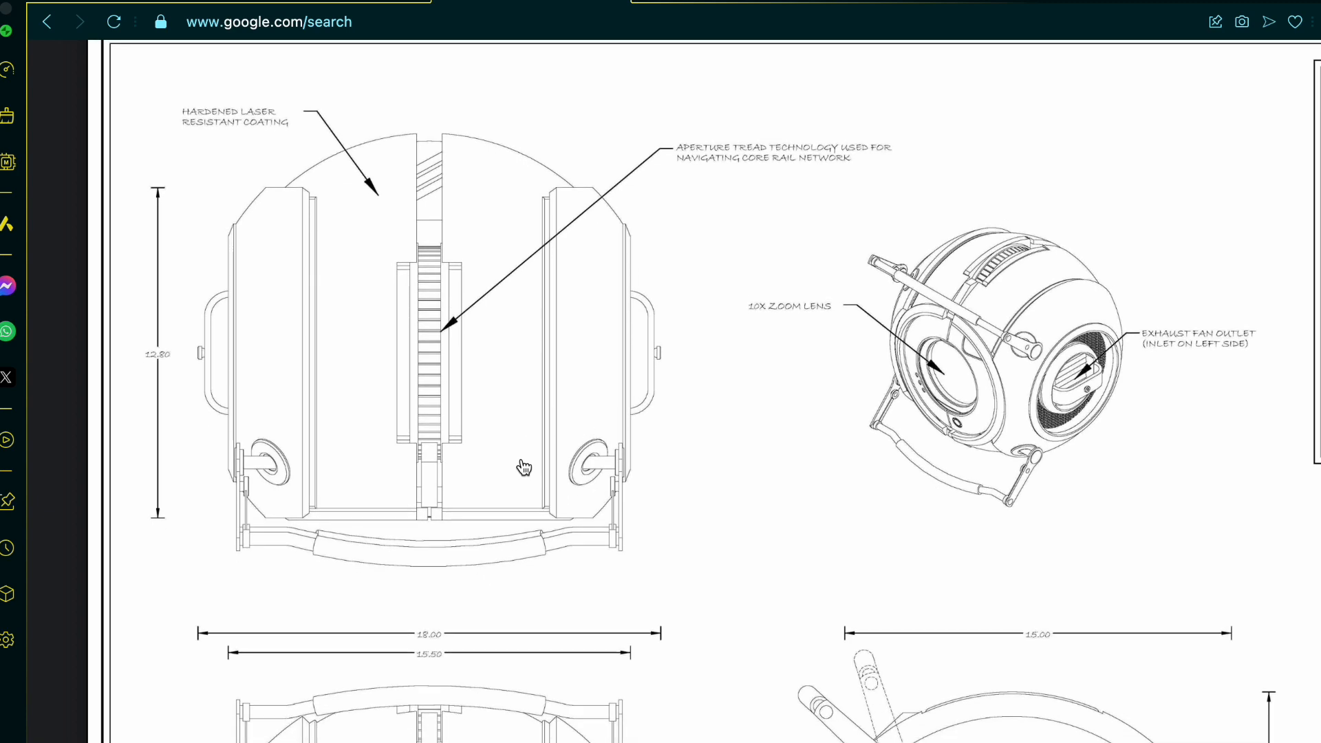
scroll(523, 466, "right", 3)
scroll(523, 466, "down", 2)
scroll(831, 577, "down", 2)
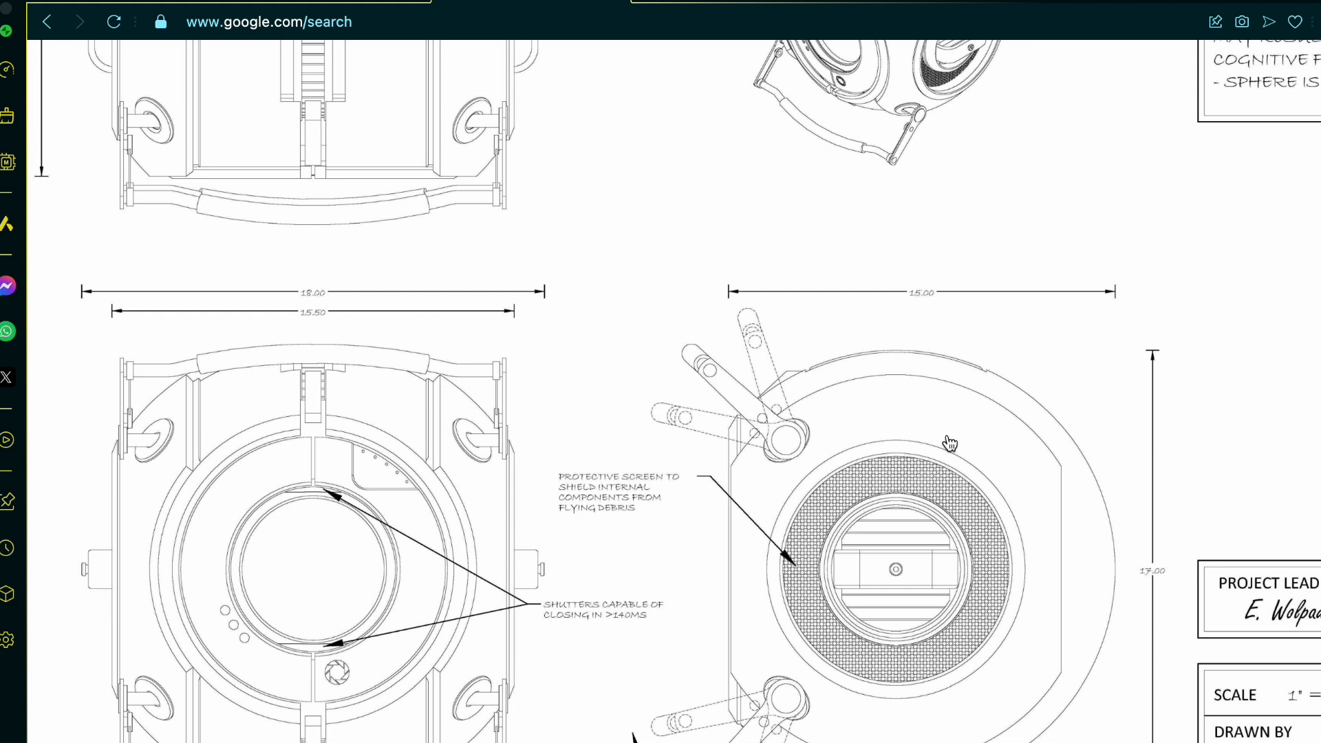
Step: Return to the Onshape part studio and start a sketch on the Right plane, viewed face-on
left_click(172, 2)
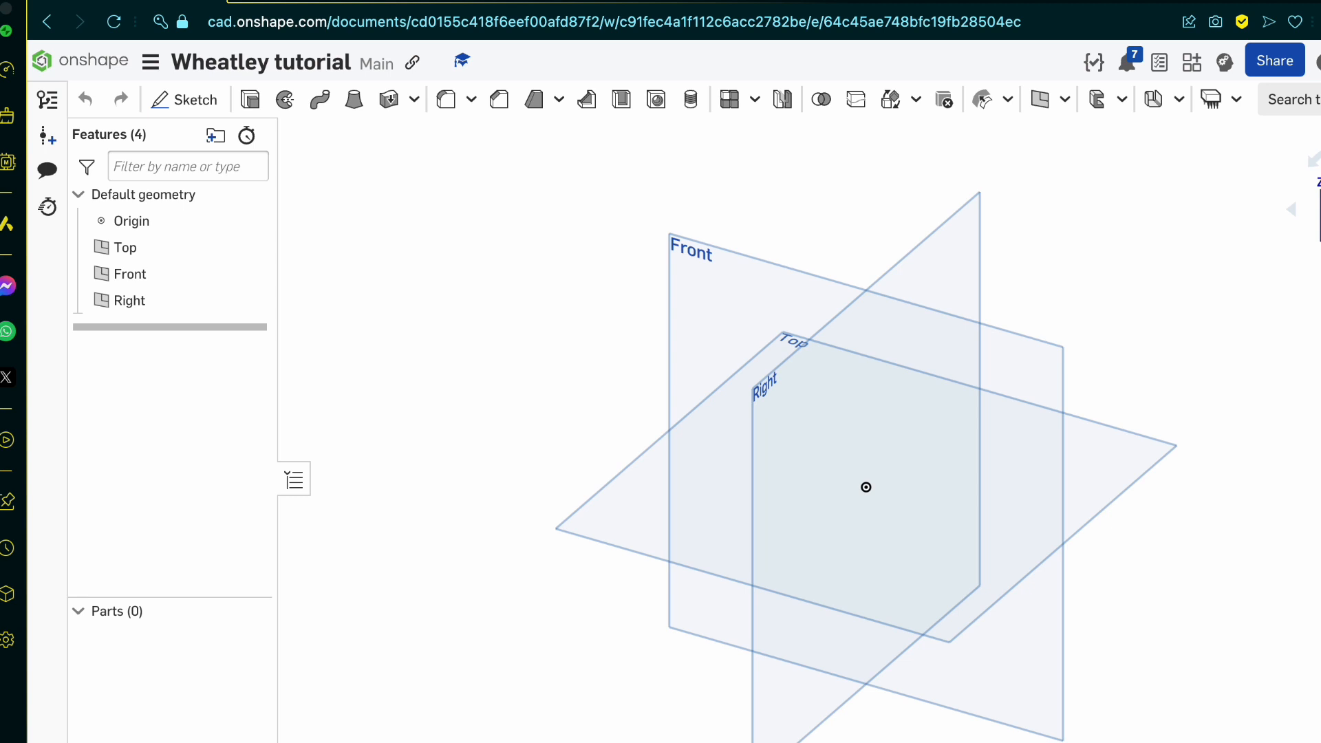
key("shift+4")
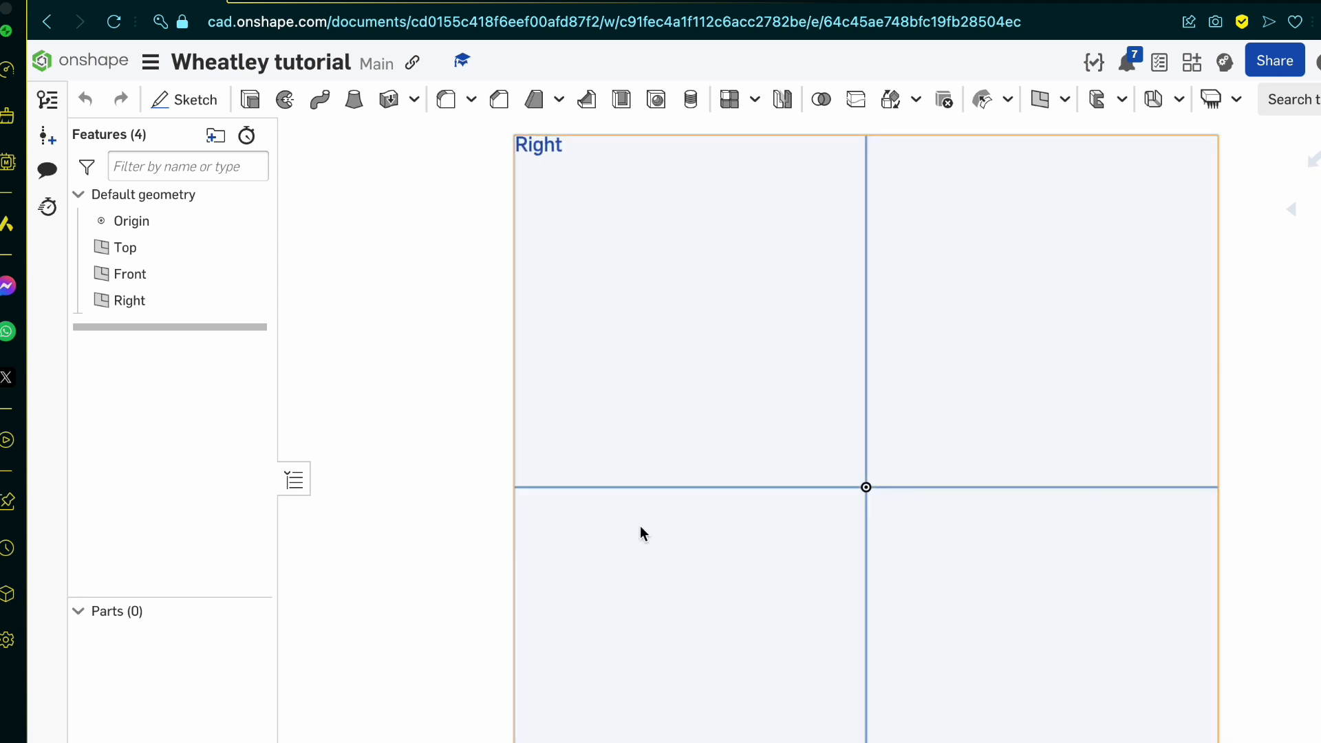
left_click(183, 103)
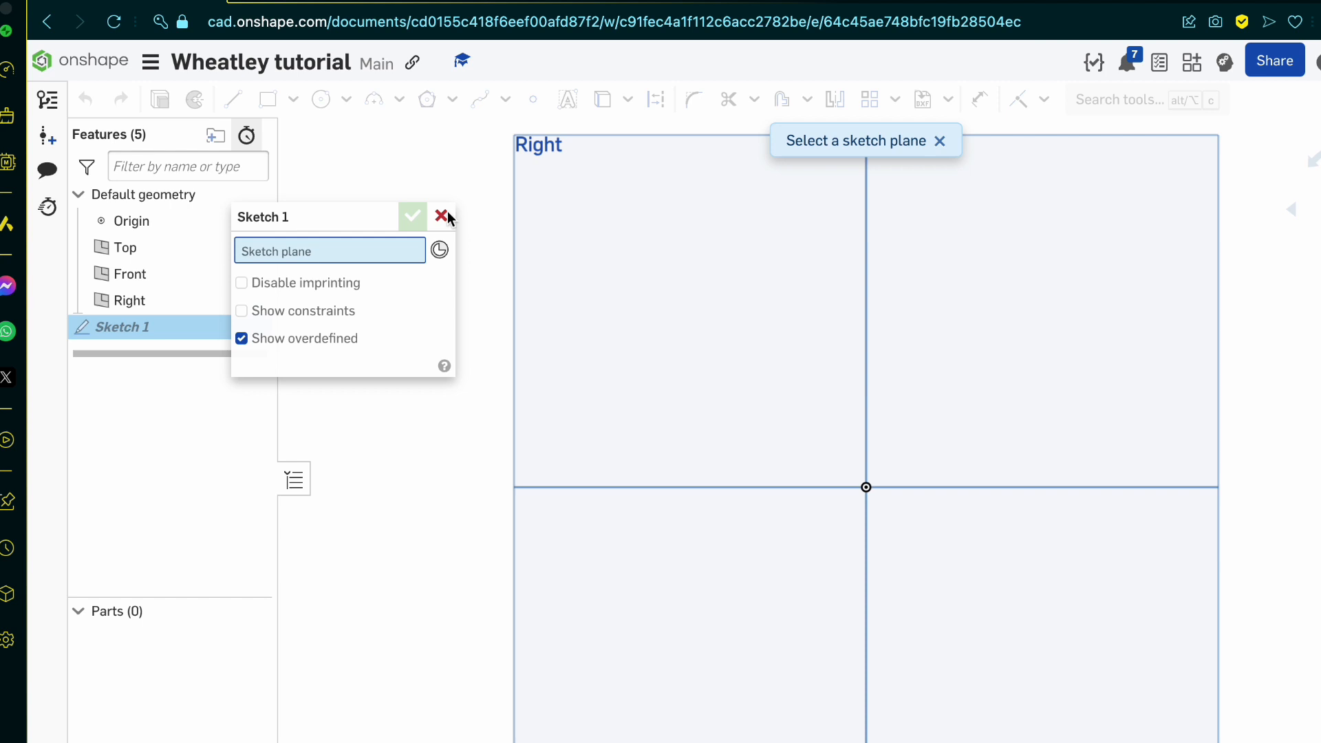
left_click(700, 322)
Step: Recheck the blueprint's dimensions and sketch a circle of diameter 17 centred on the origin in the Right plane sketch
left_click(531, 1)
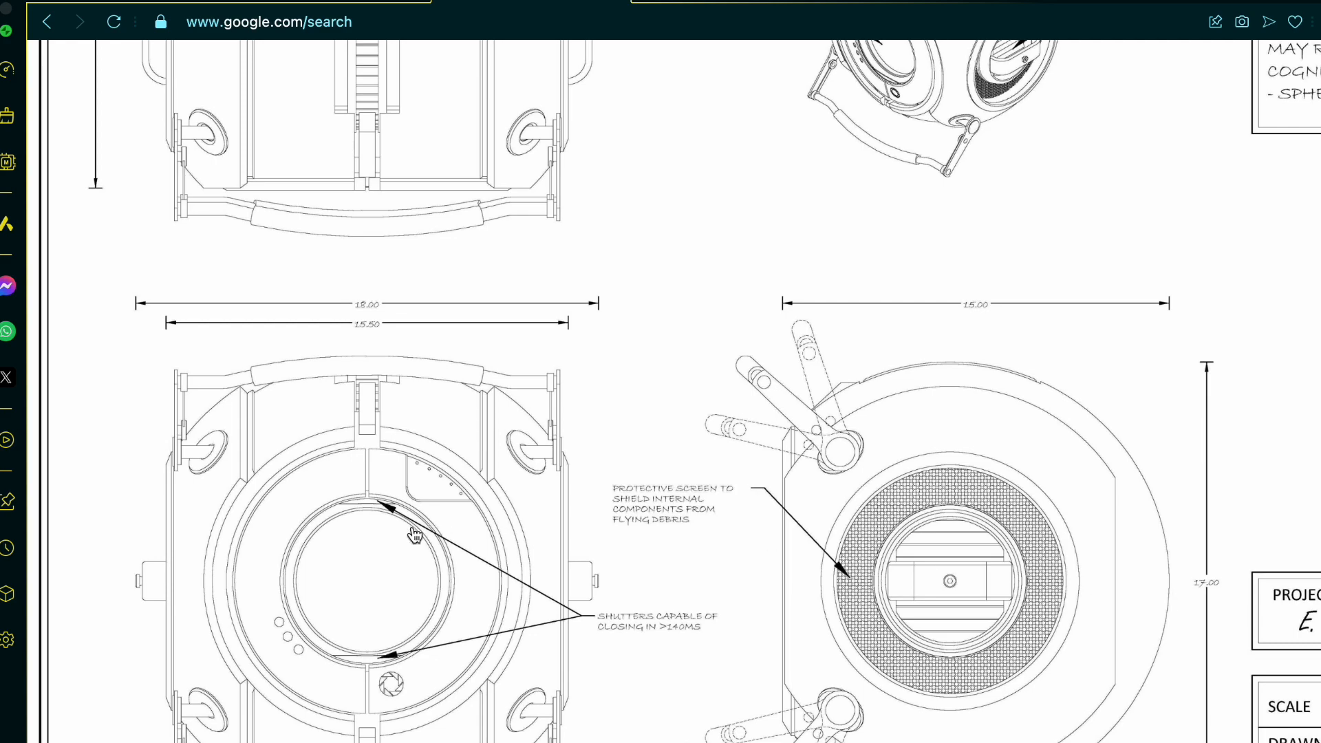
scroll(415, 535, "up", 6)
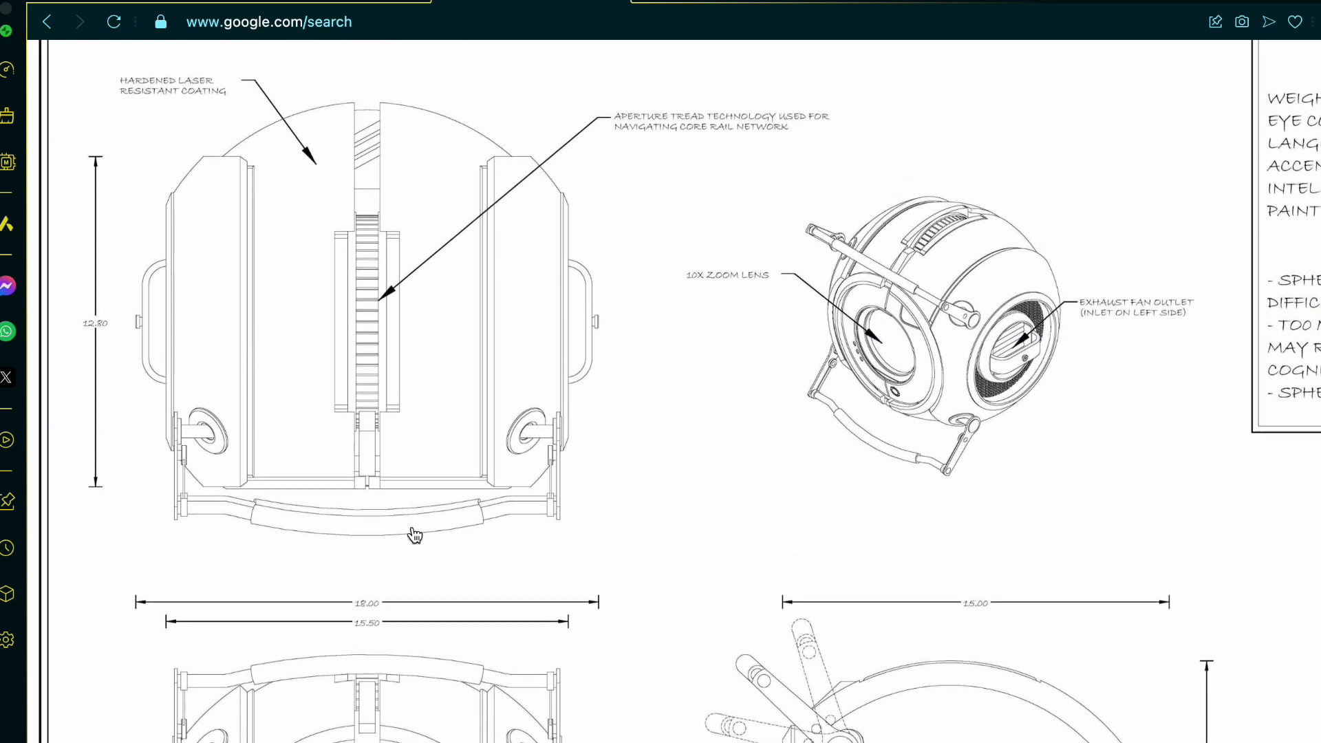
scroll(415, 535, "down", 8)
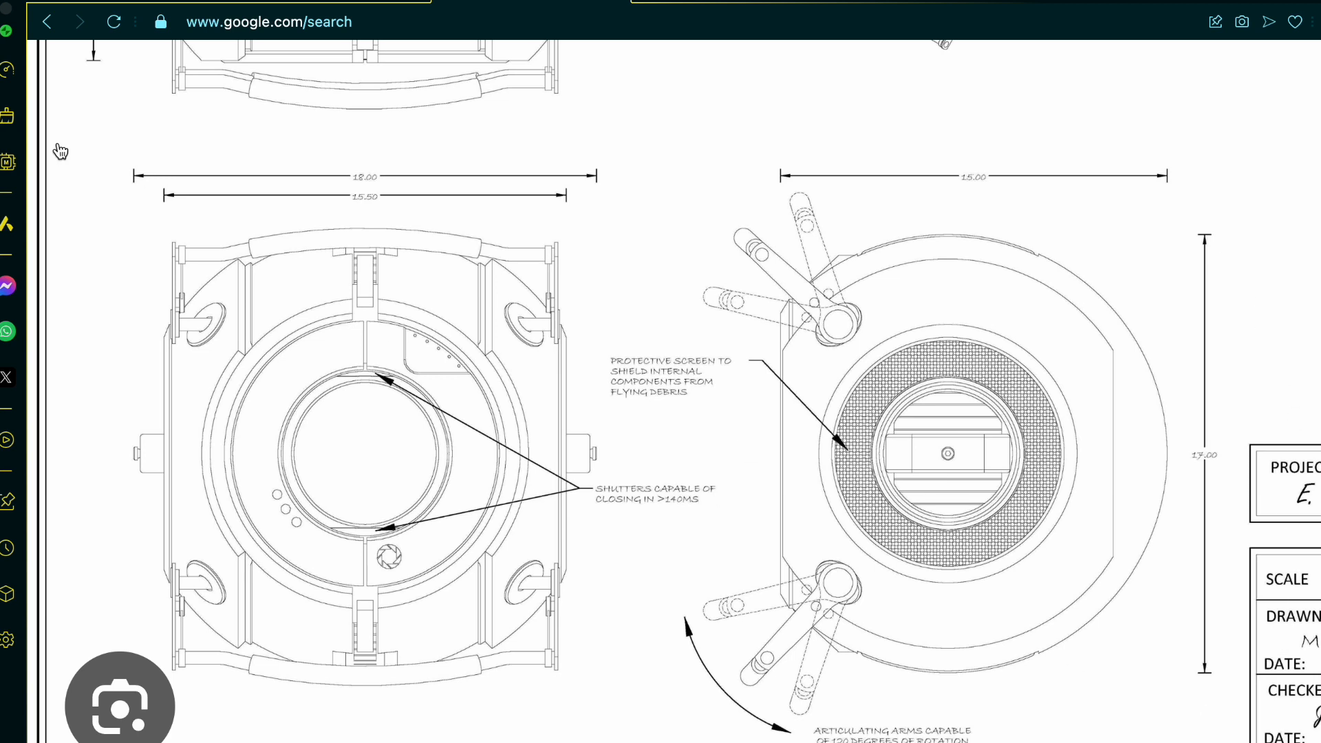
left_click(146, 12)
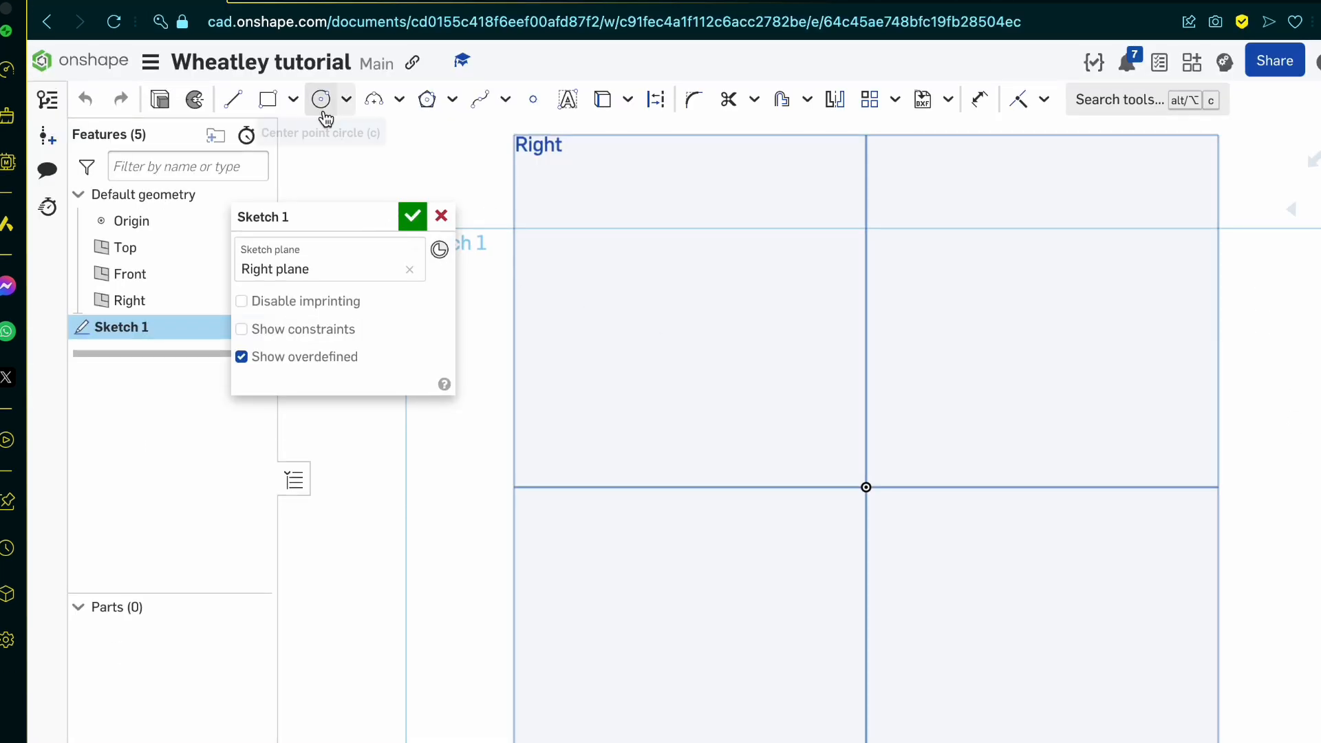
left_click(323, 109)
left_click(866, 487)
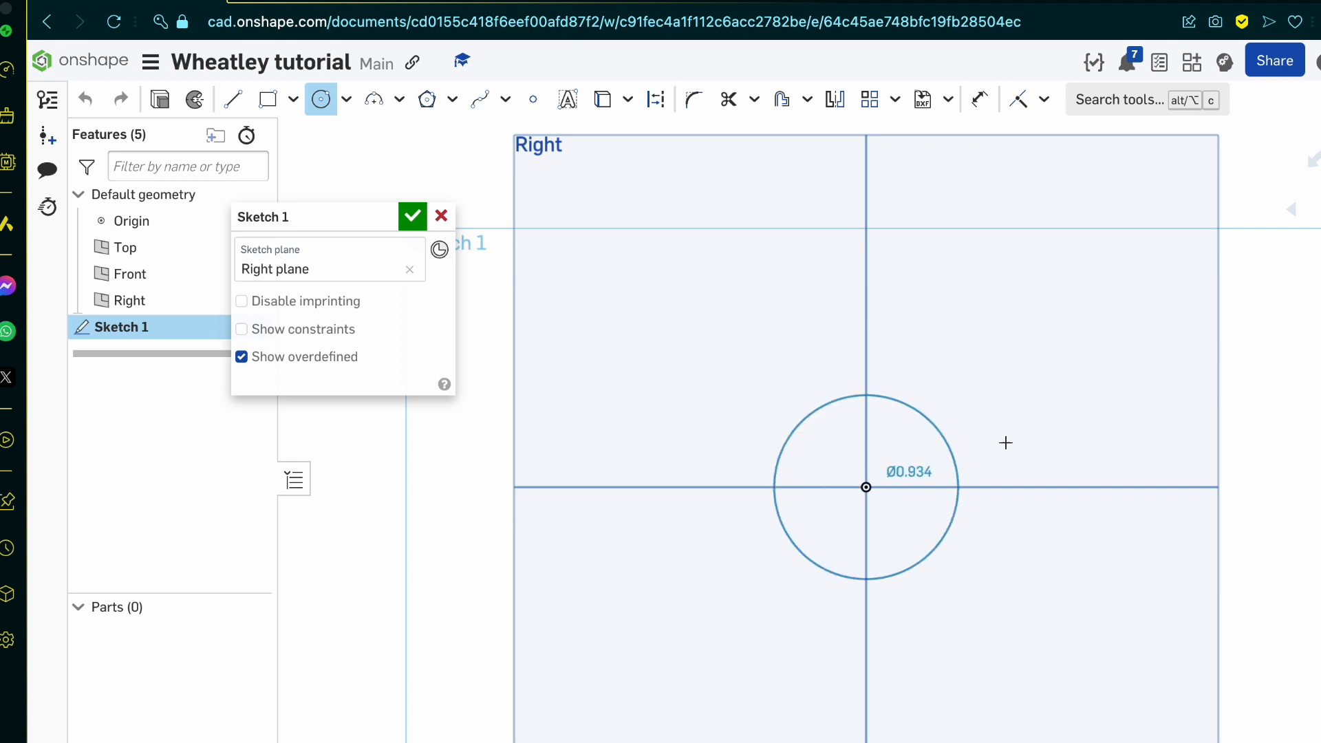
left_click(1066, 451)
type("1")
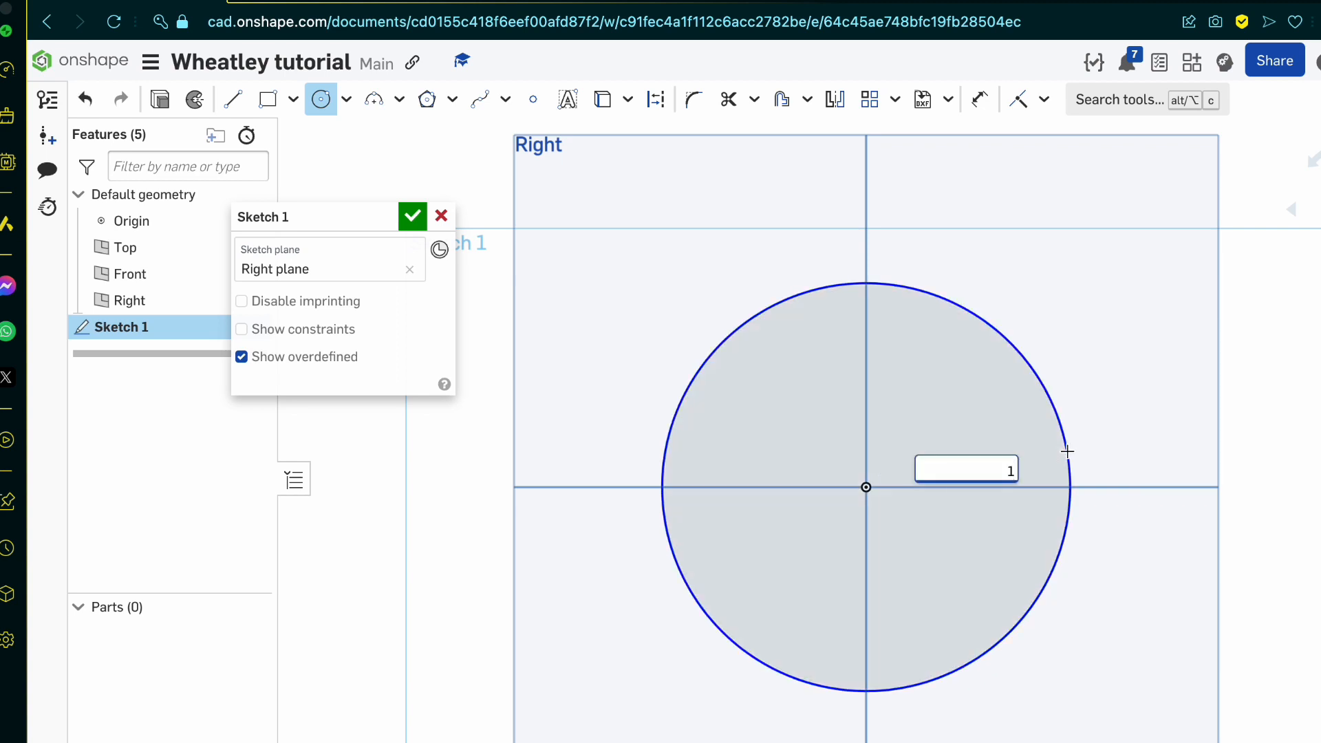
type("7")
key("Return")
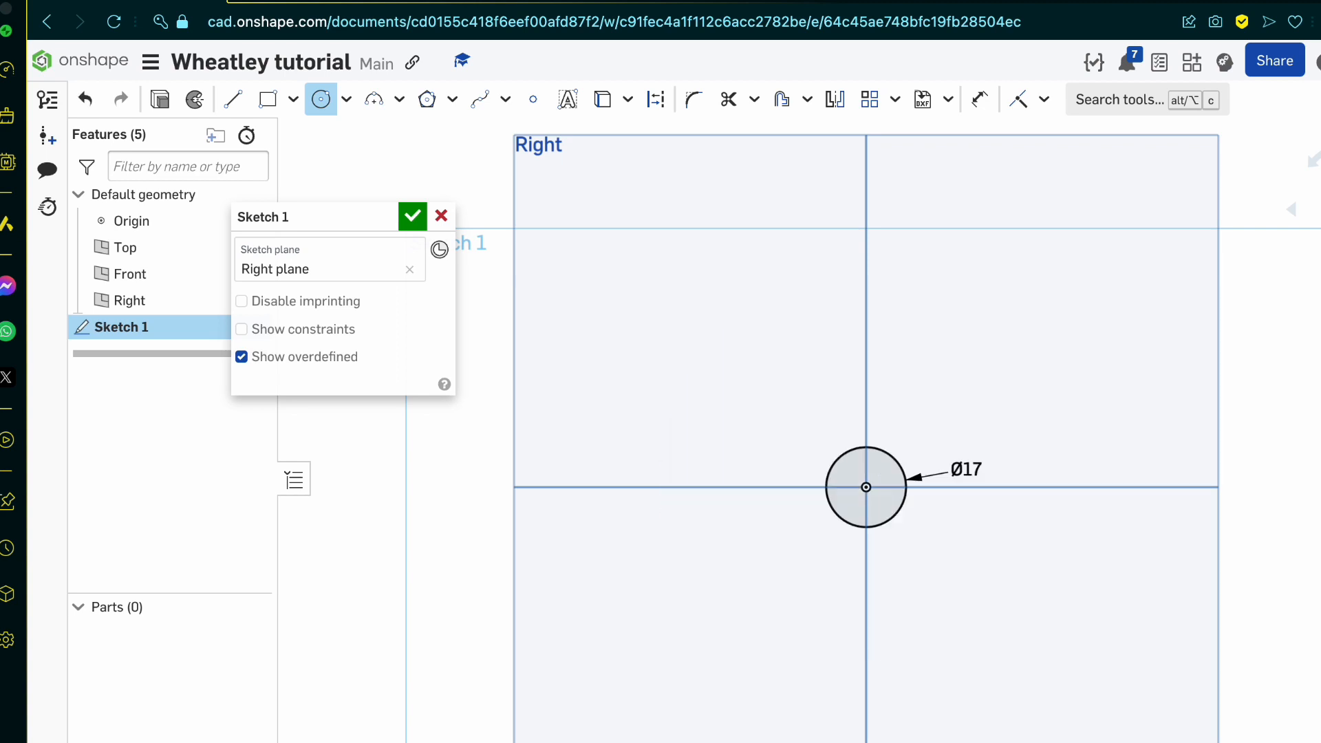
scroll(954, 509, "up", 8)
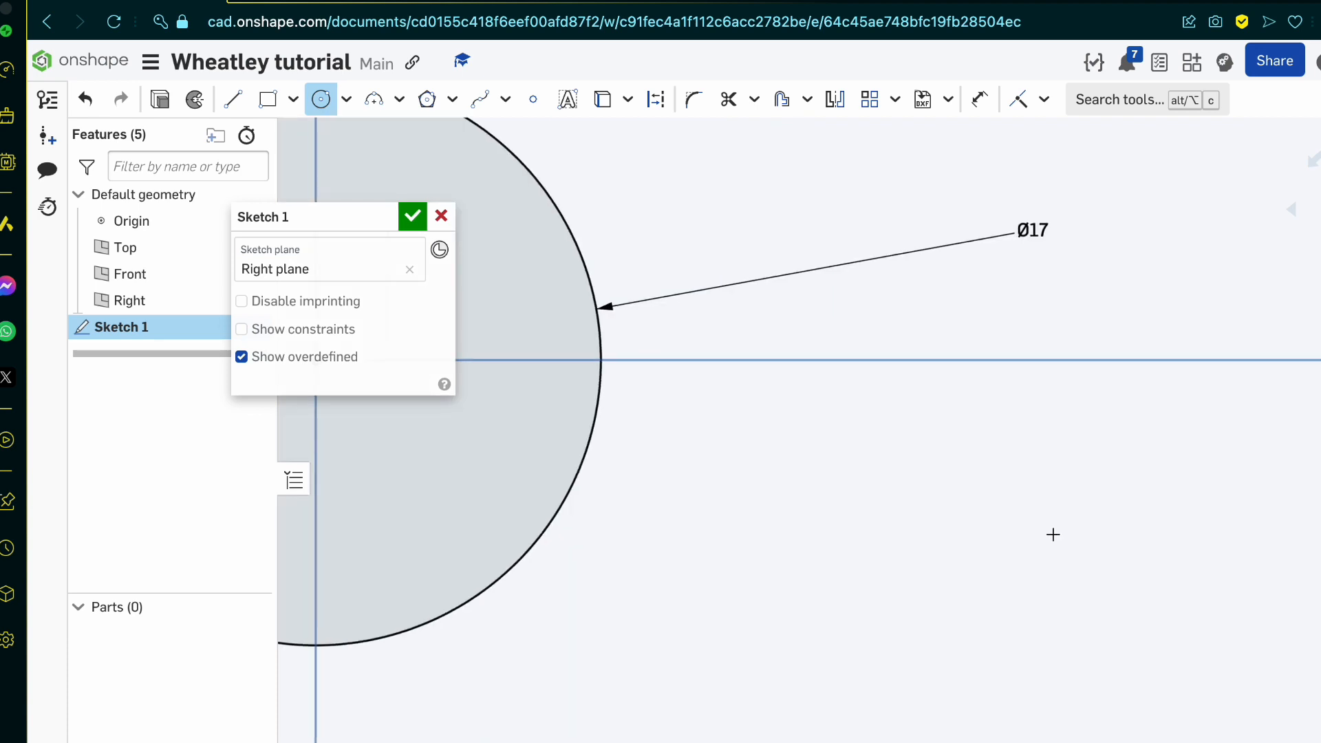
Step: Recheck the blueprint's side view and draw a horizontal line of length 15 from the circle's right edge through its centre
scroll(1053, 535, "down", 8)
scroll(877, 522, "up", 7)
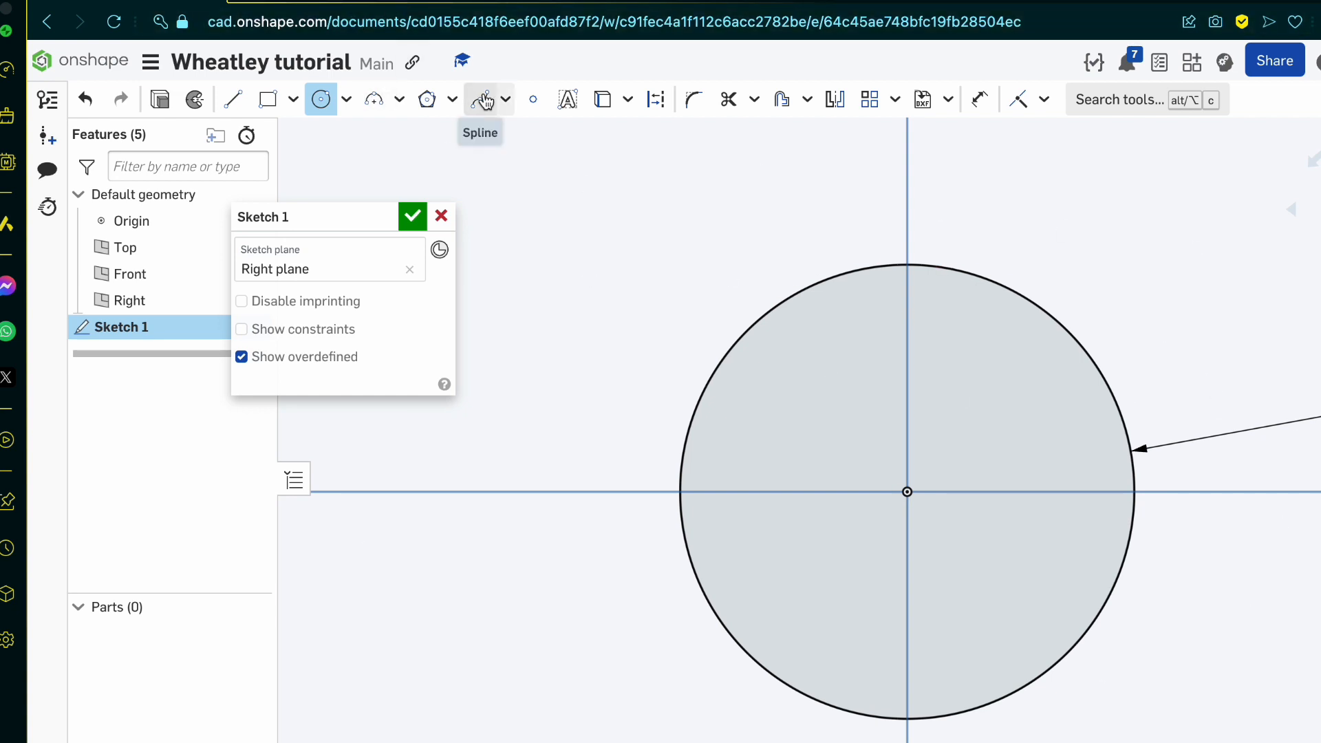
left_click(339, 2)
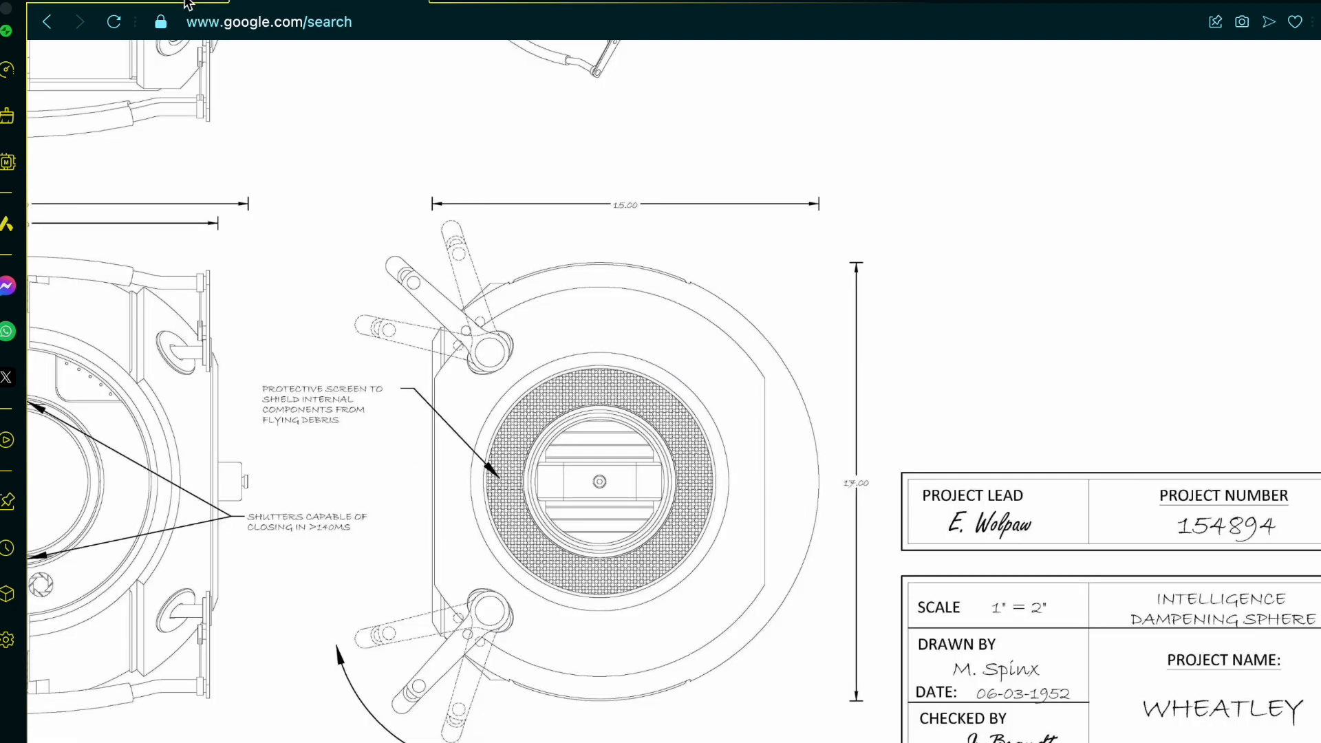
left_click(127, 6)
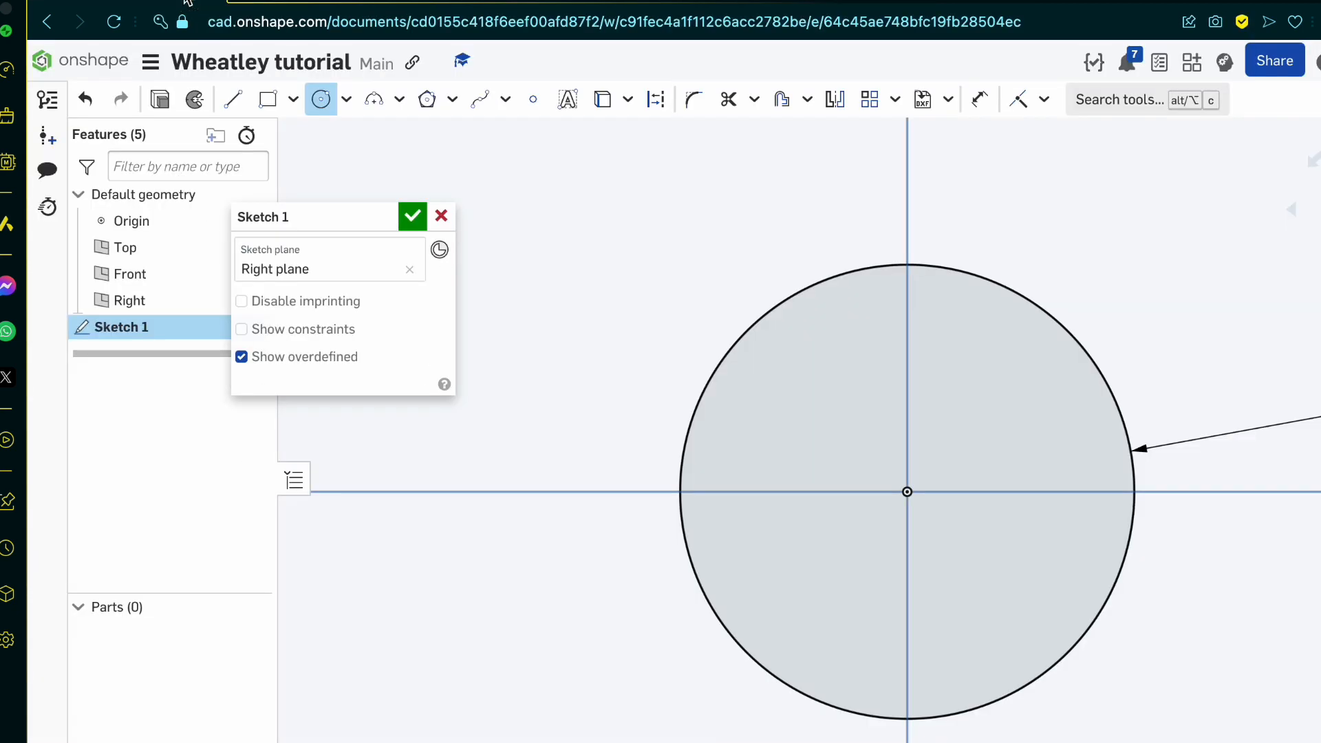
left_click(232, 99)
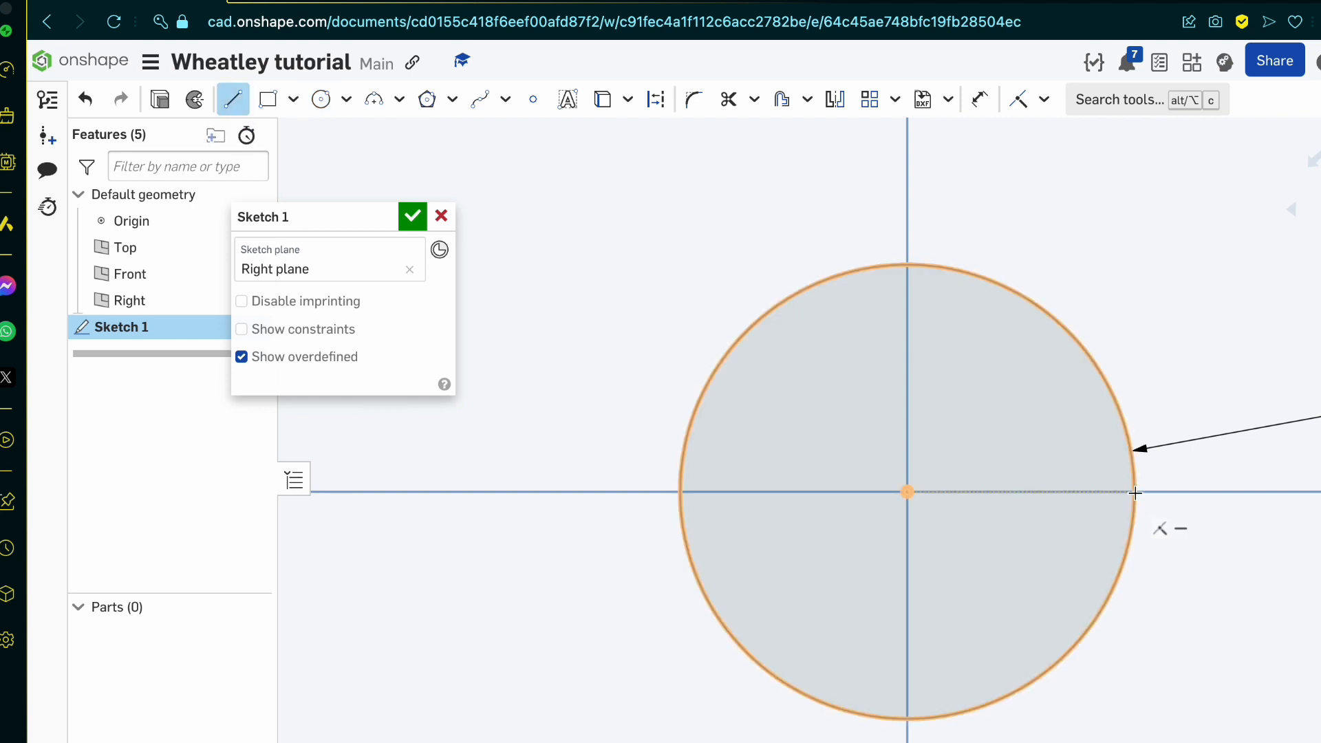
left_click(908, 493)
left_click(1134, 493)
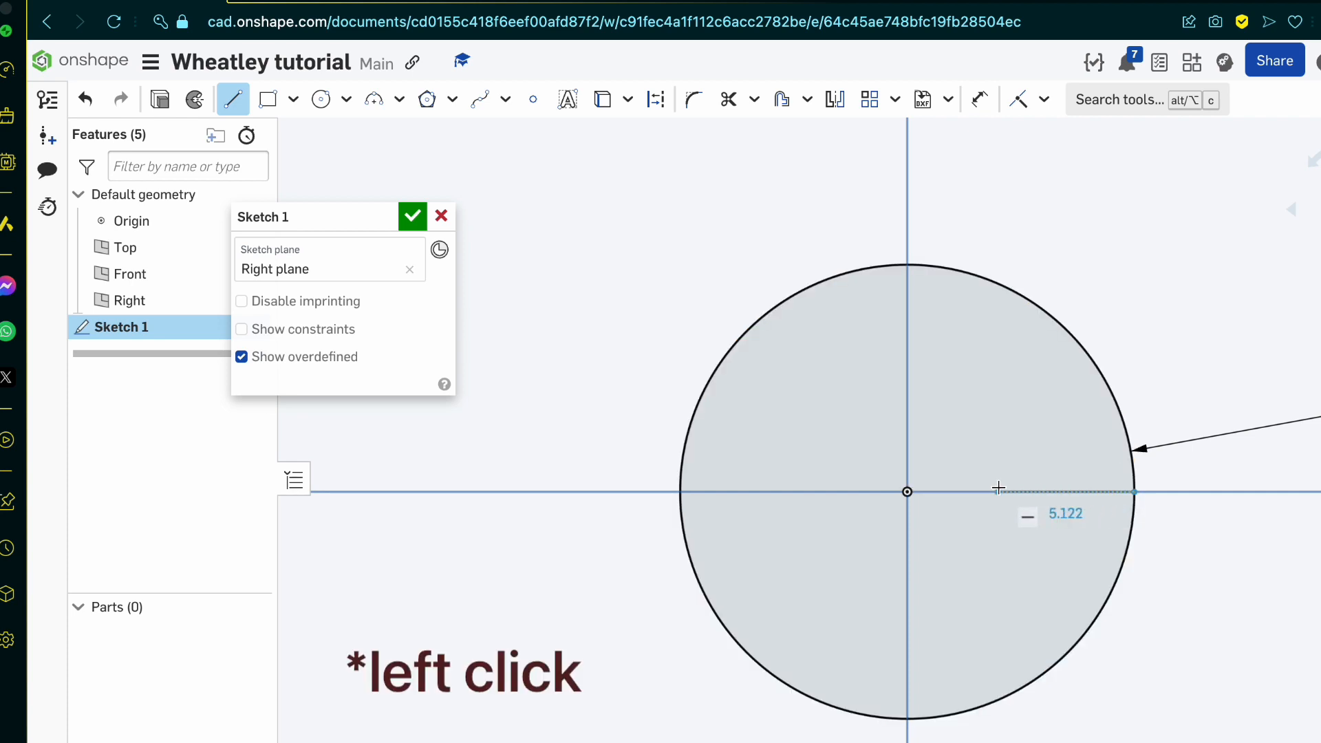
left_click(747, 491)
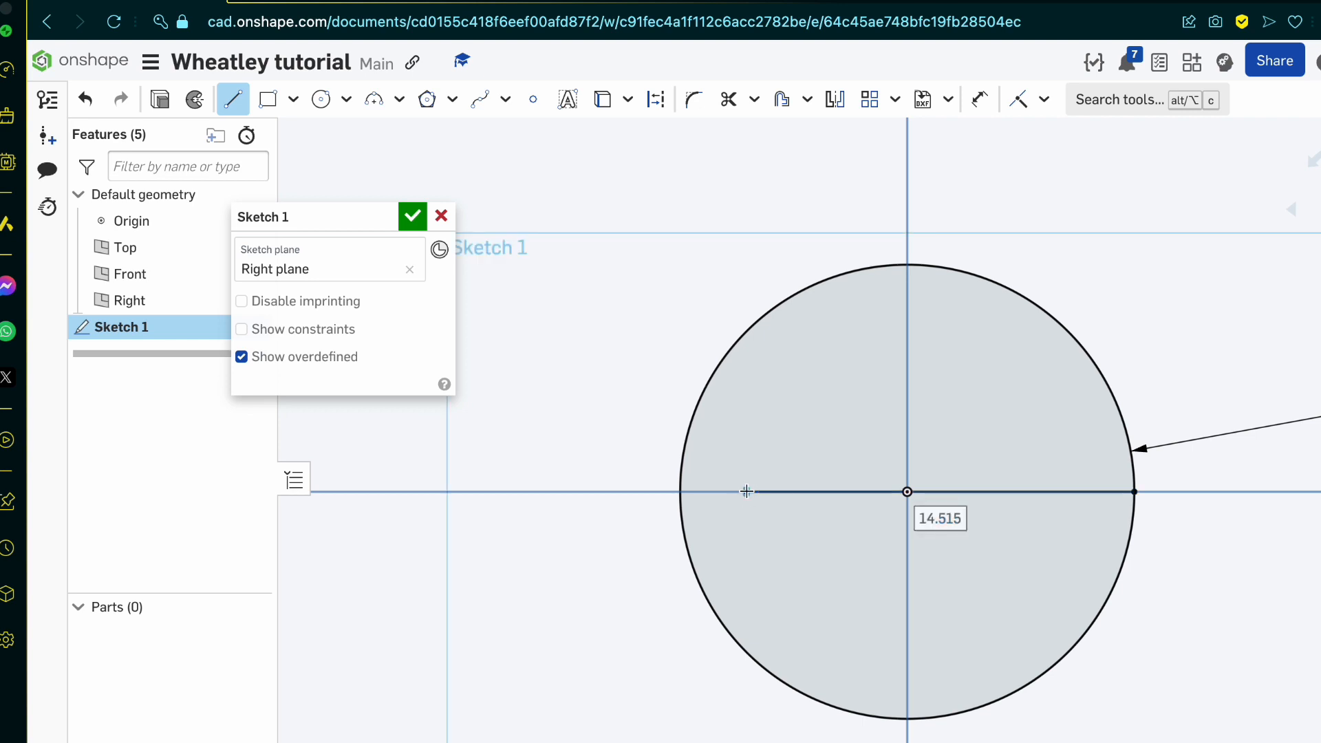
type("15")
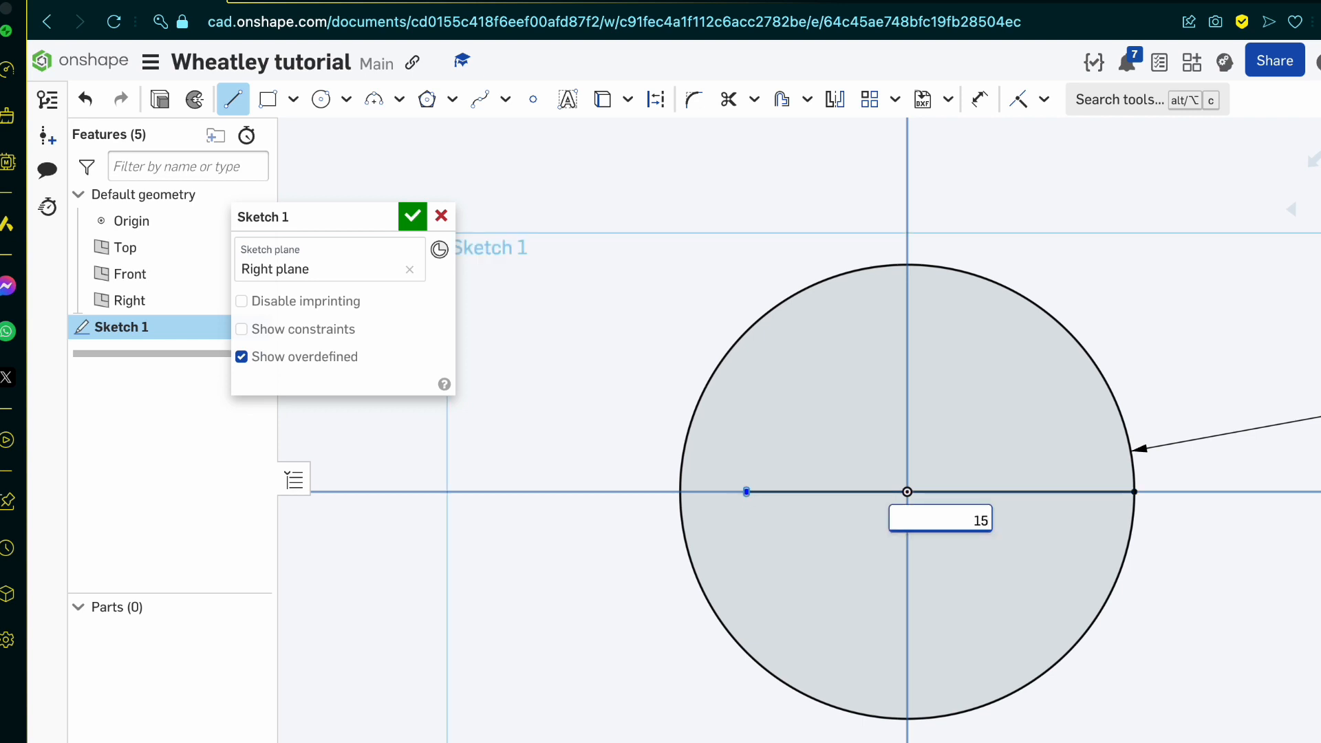
key("Return")
key("Escape")
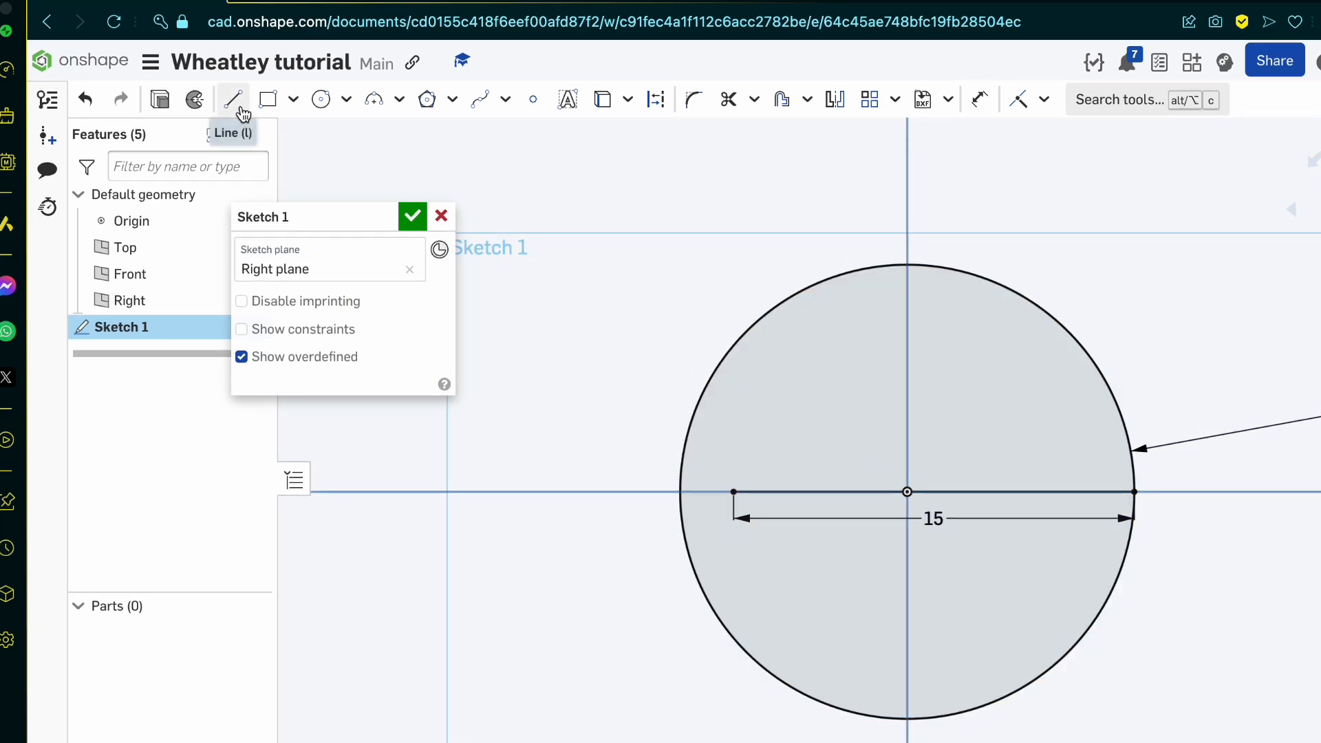
Step: Draw a vertical chord across the circle through the left end of the 15-long line, in two segments
key("l")
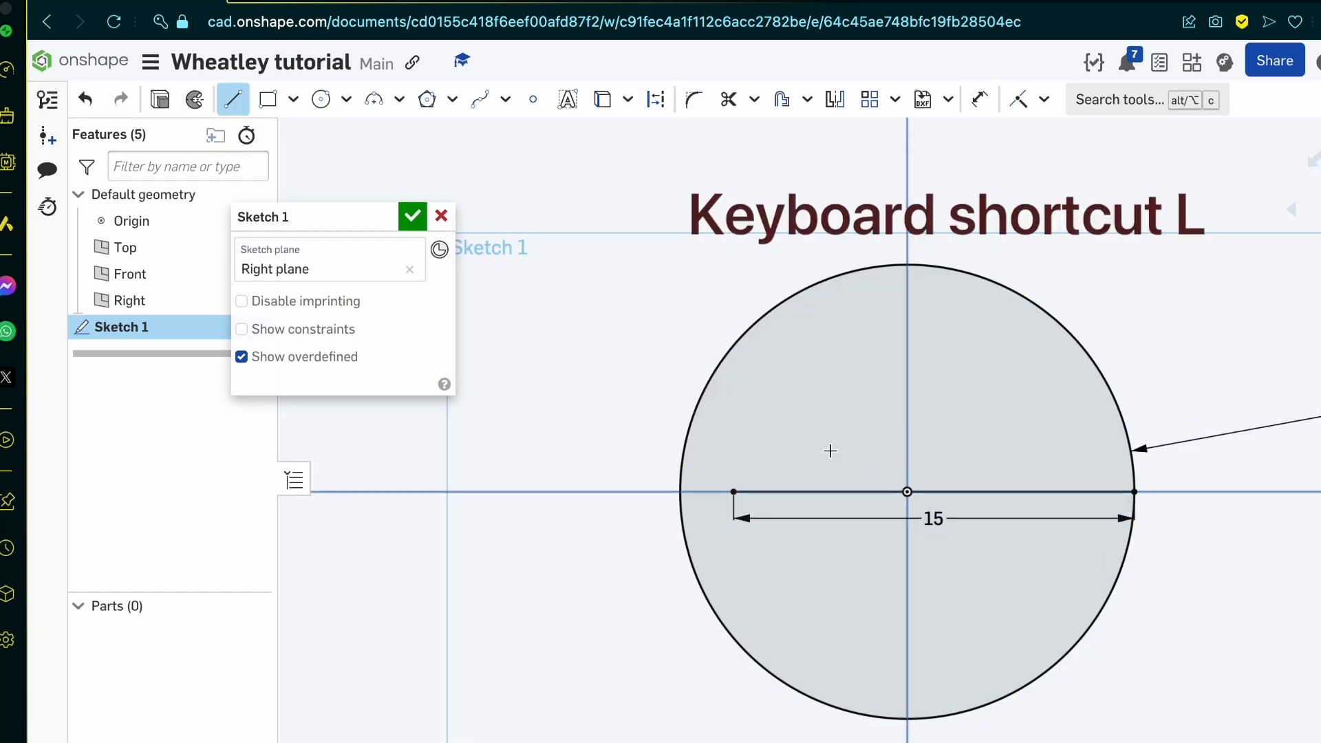
left_click(733, 492)
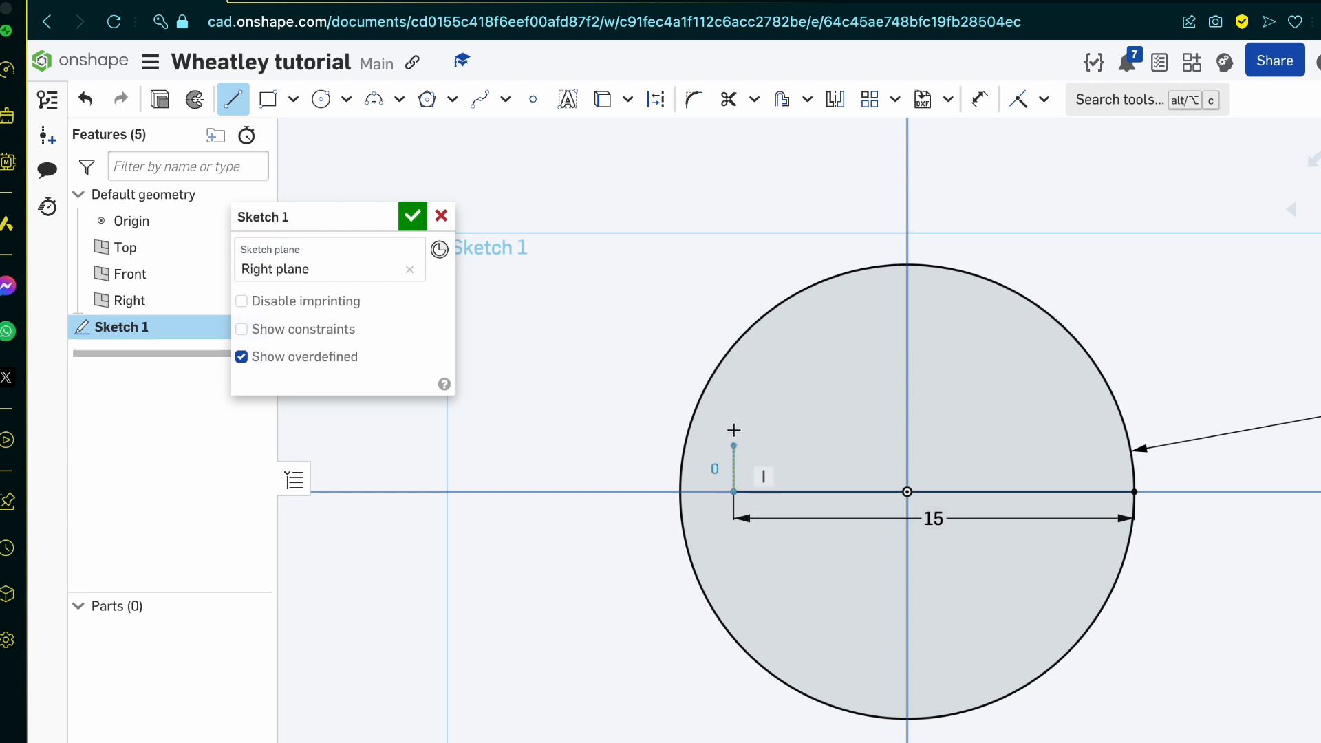
left_click(736, 346)
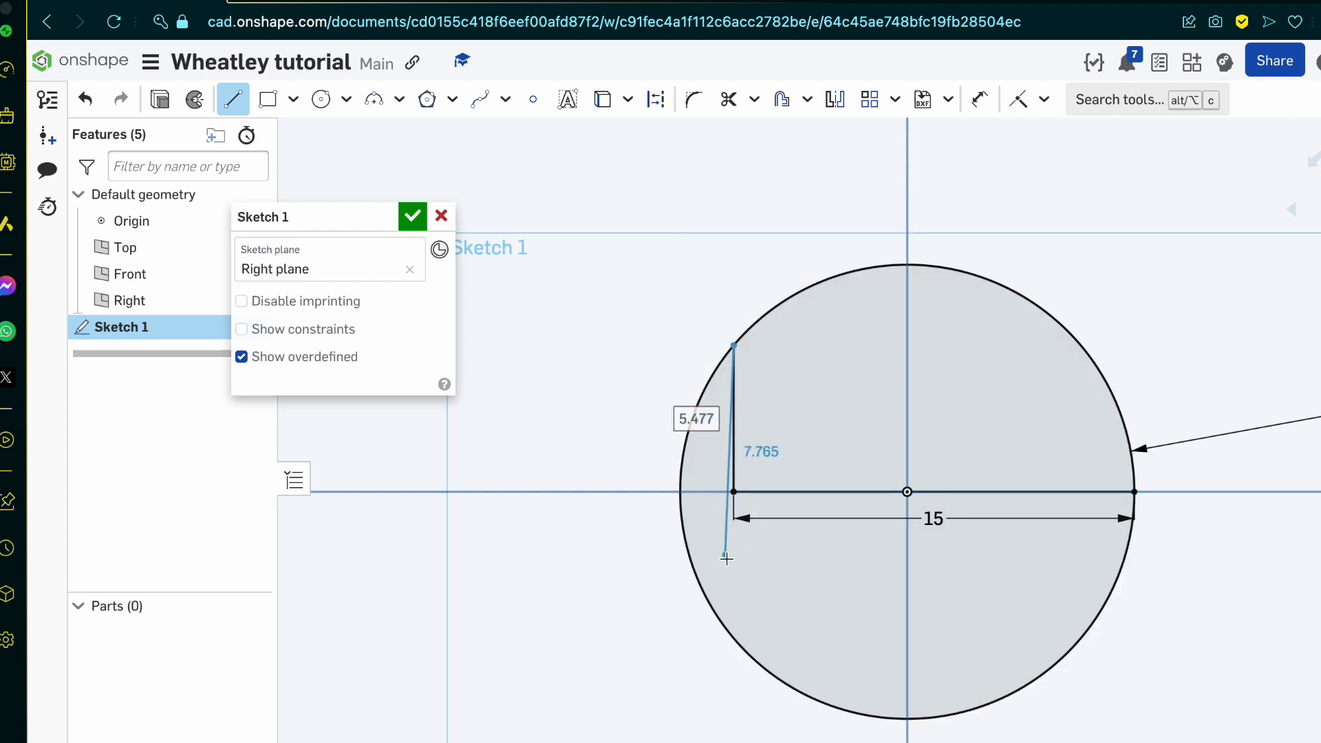
left_click(734, 638)
key("Escape")
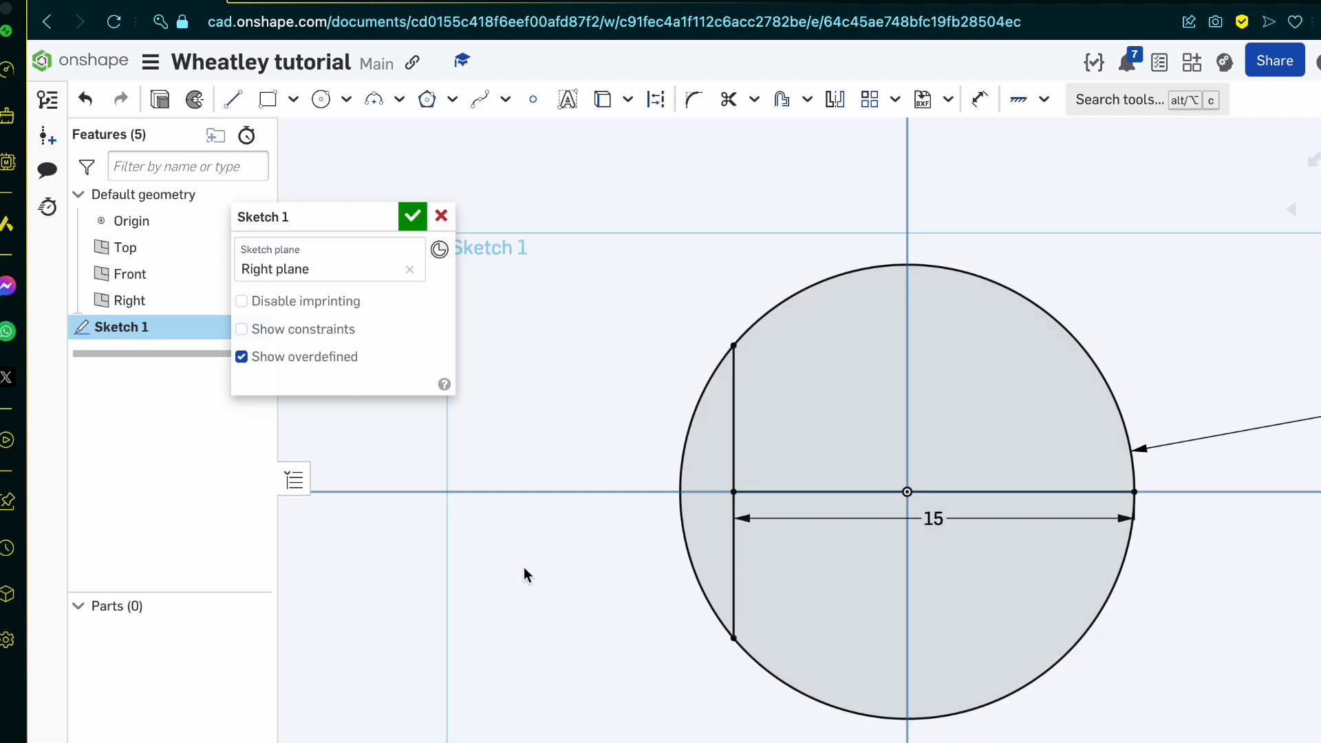
Step: Trim away the circle's arc to the left of the vertical chord
key("t")
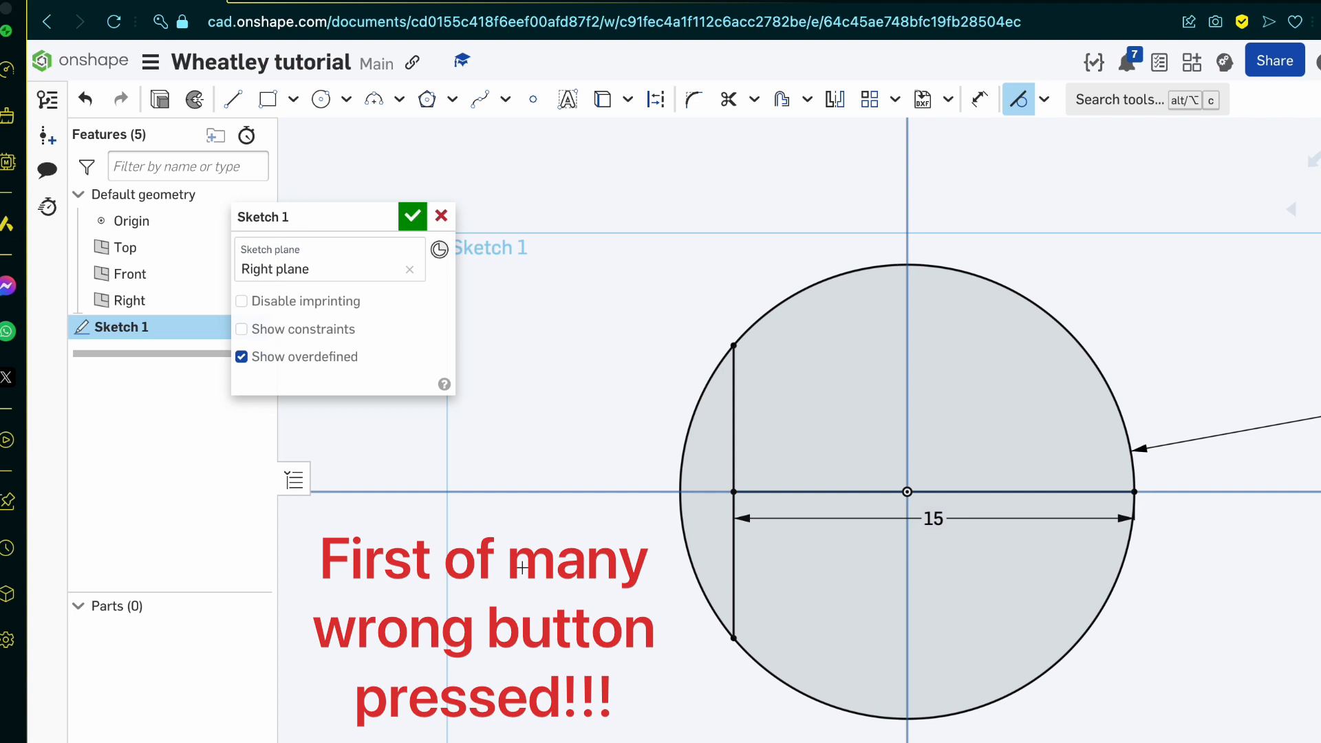
key("m")
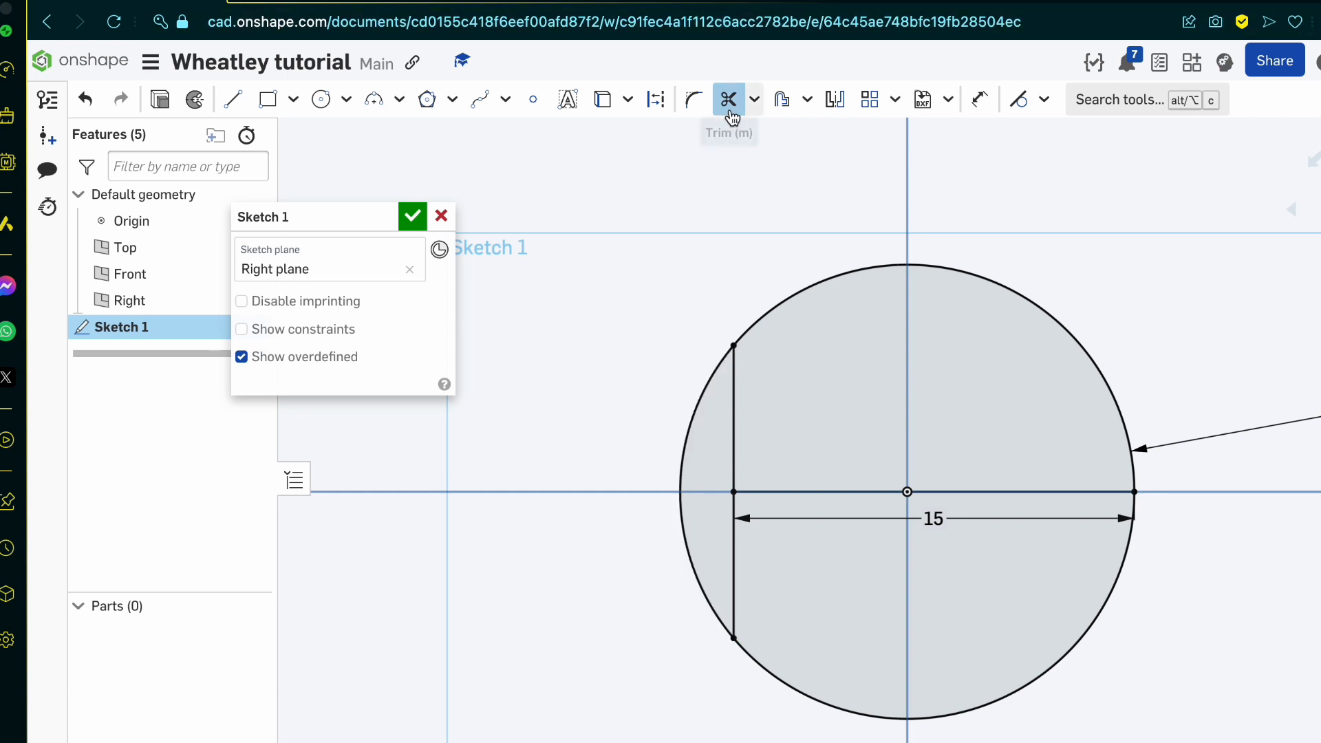
left_click(714, 371)
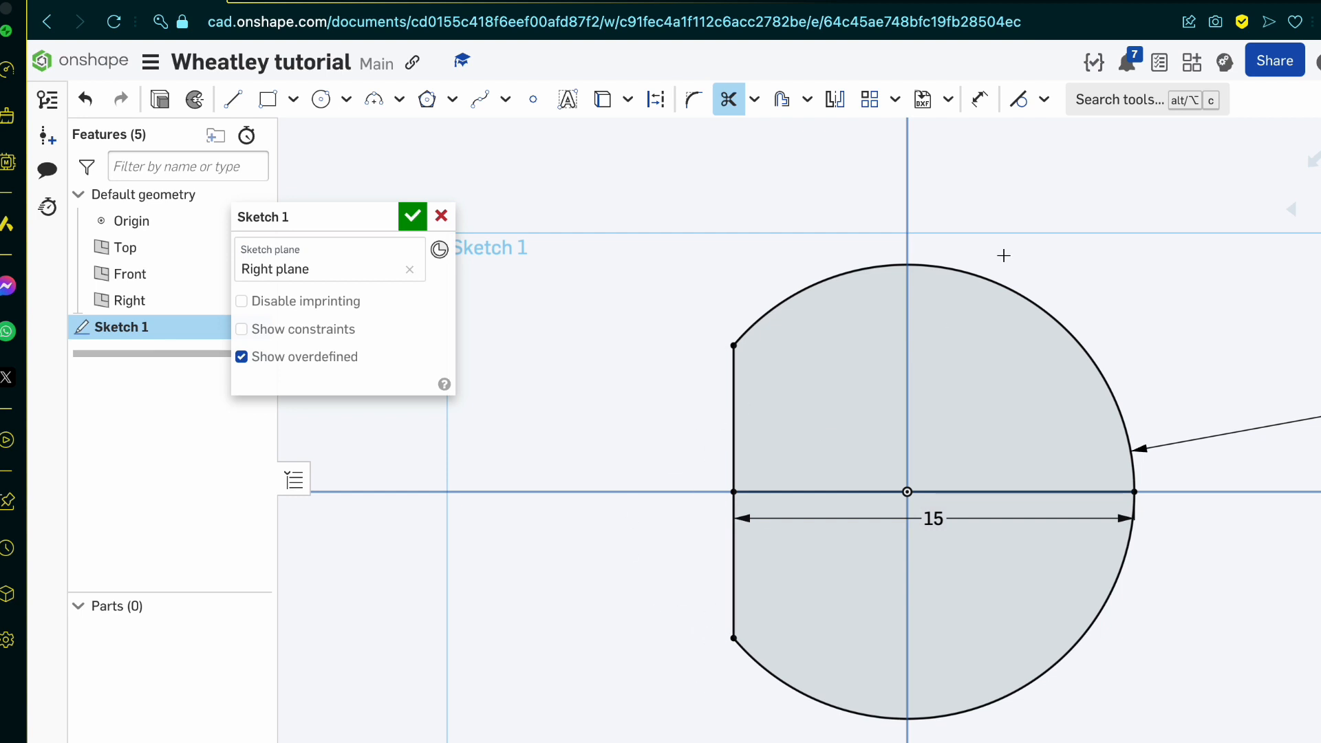
Step: Switch to the blueprint and examine the sphere's outer shell in the top, front, side and perspective views
key("ctrl+Tab")
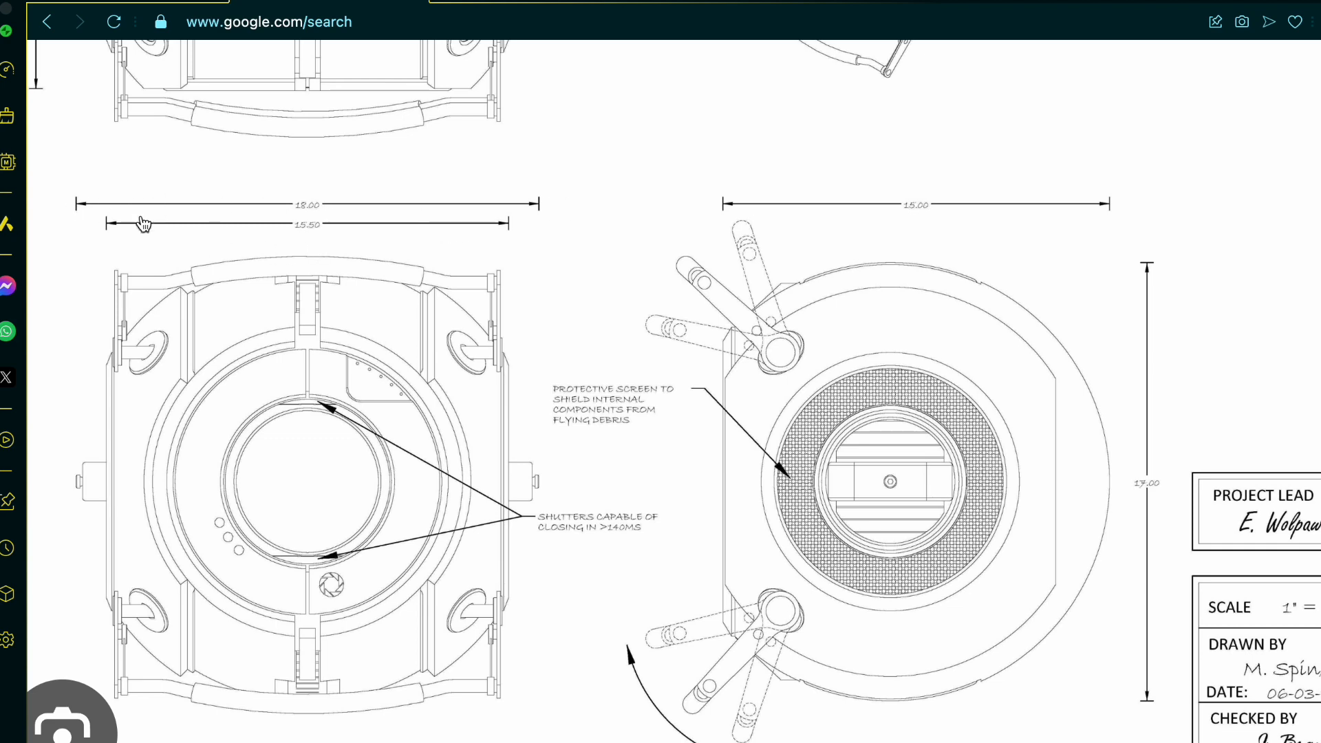
scroll(512, 426, "up", 1)
scroll(512, 427, "up", 5)
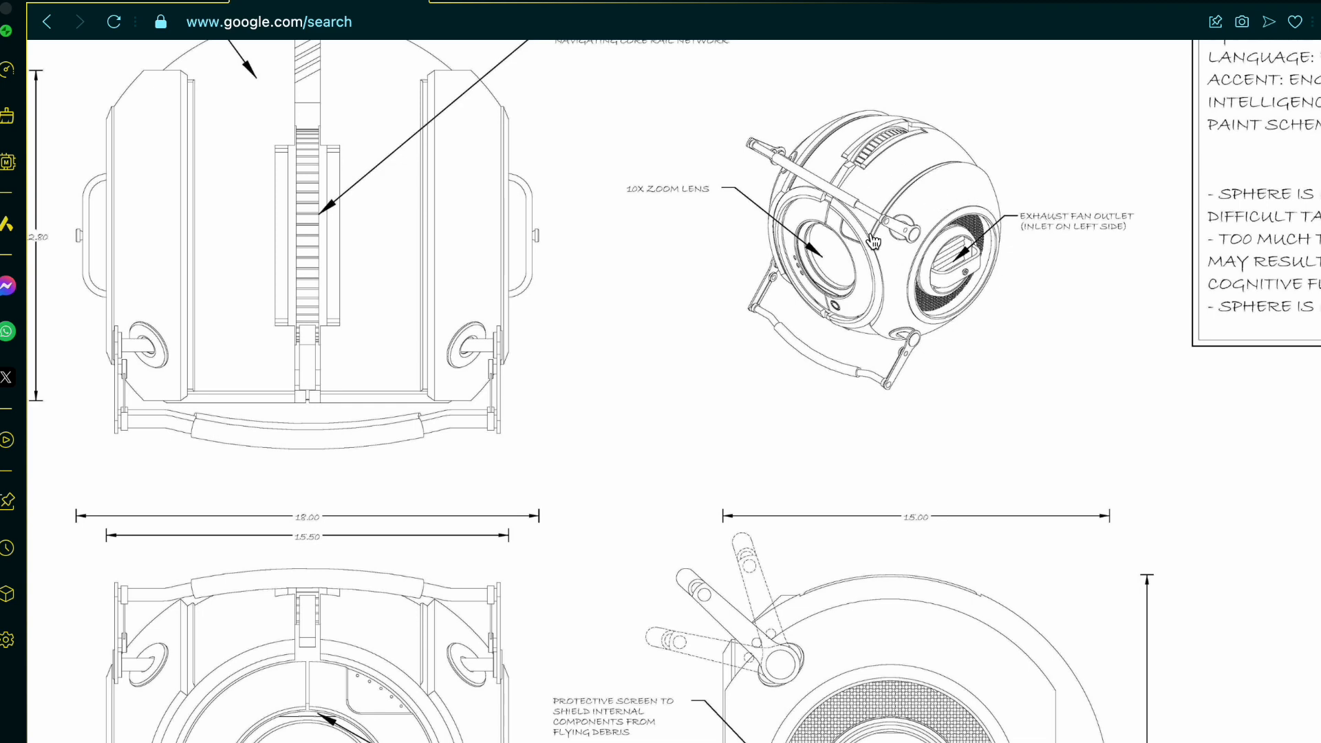
scroll(905, 179, "down", 2)
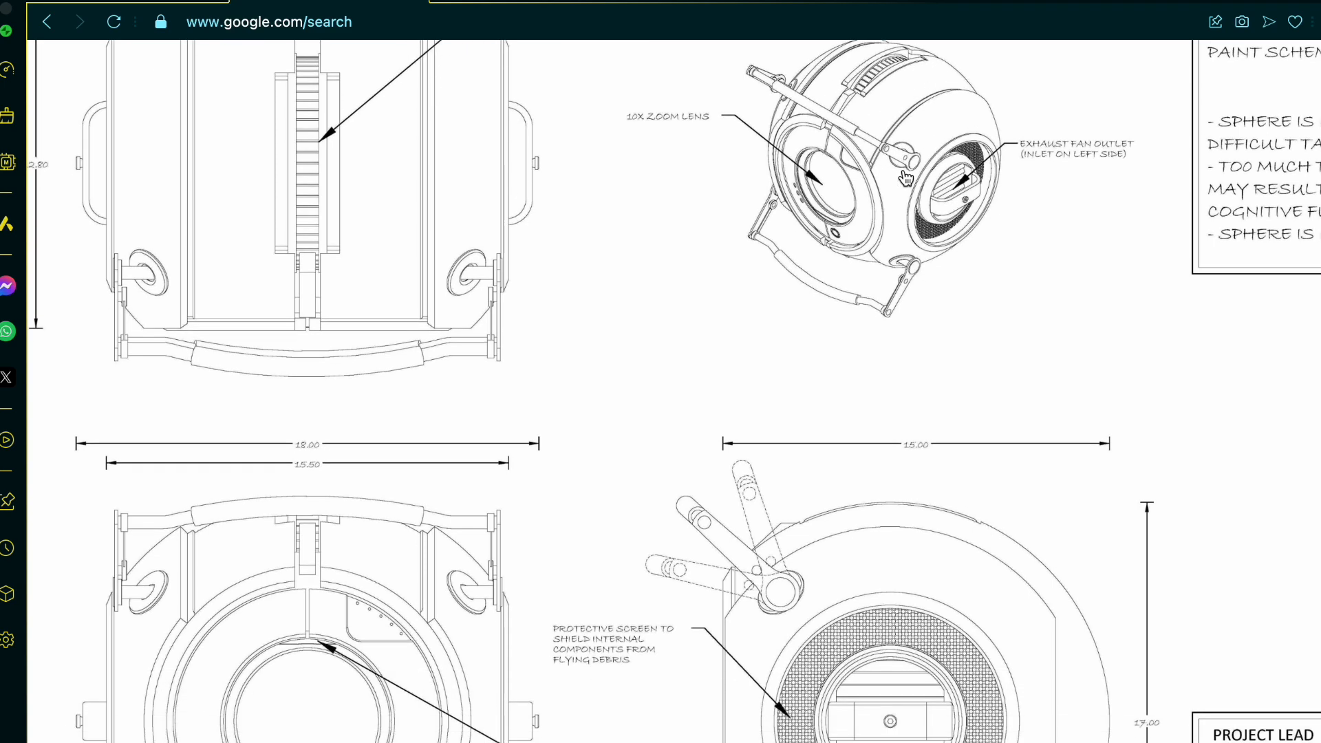
scroll(906, 179, "up", 1)
scroll(905, 179, "down", 2)
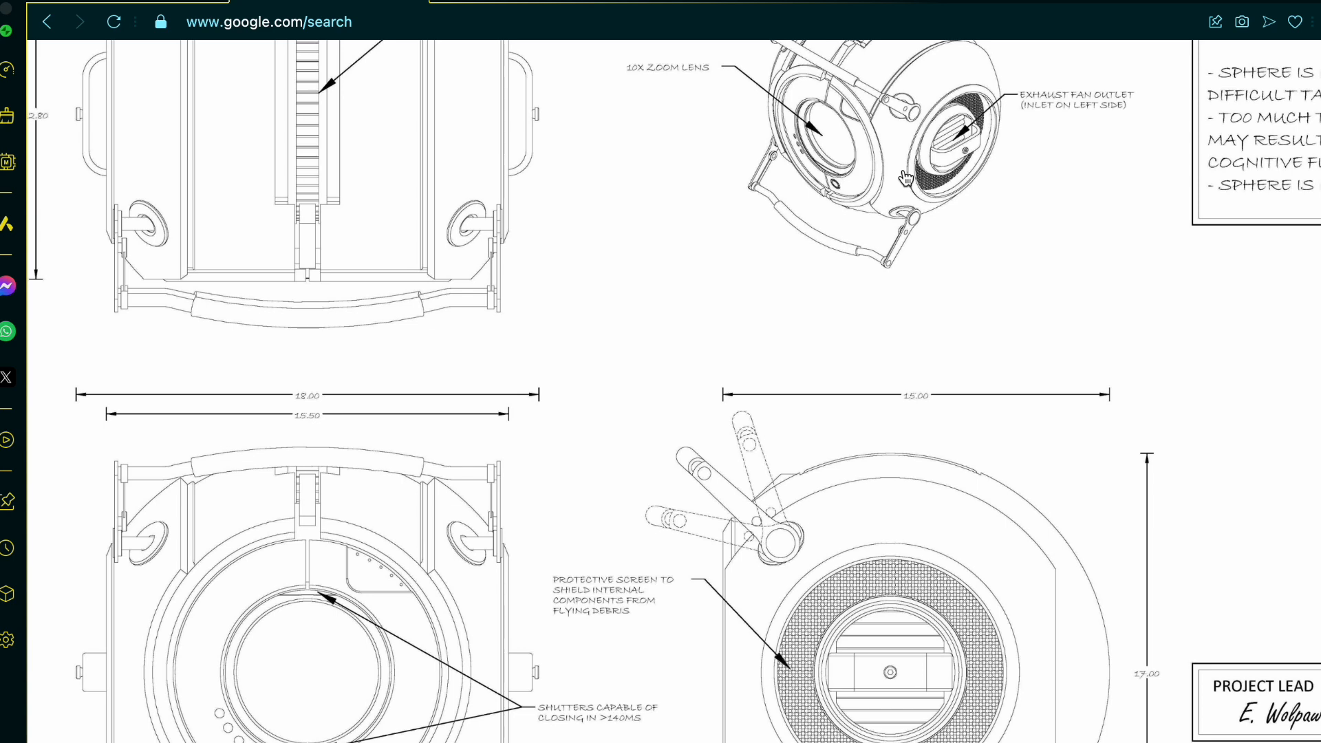
scroll(906, 179, "down", 2)
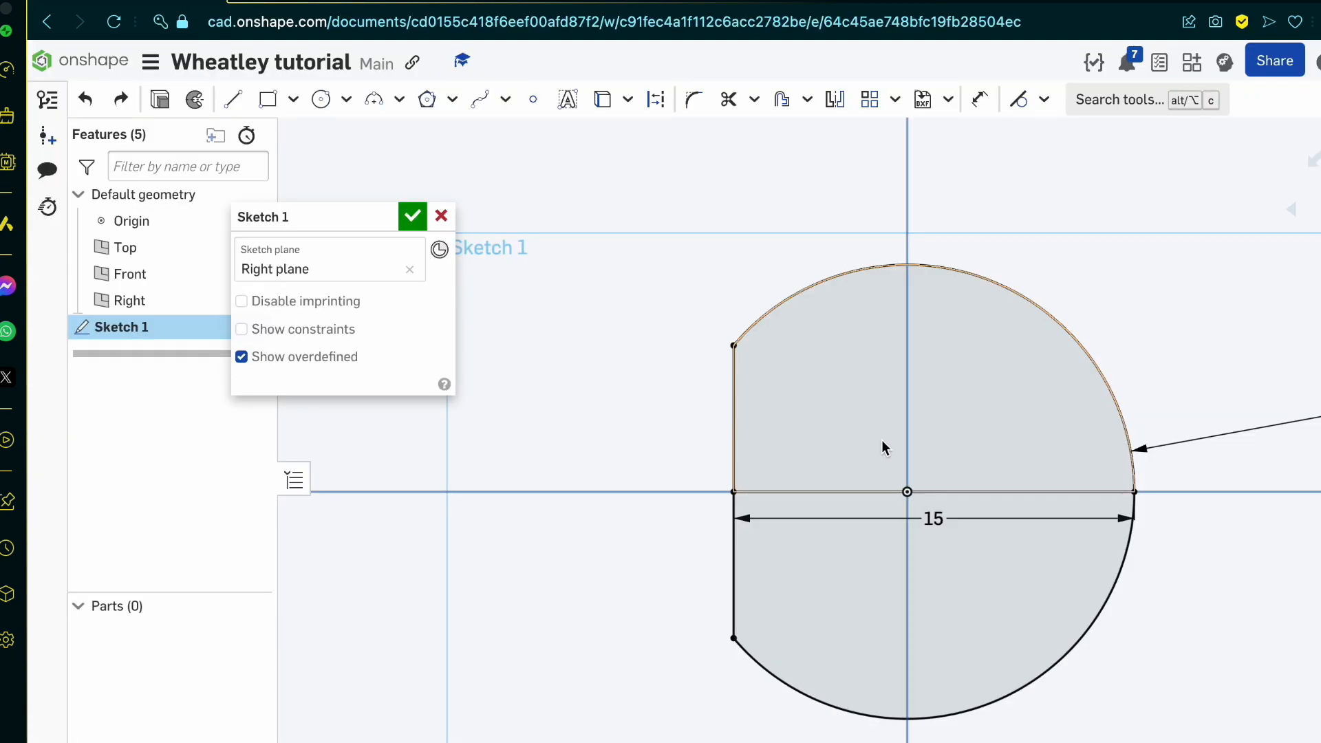
Step: Offset the sphere's outer arc inward by 0.5 in the Right plane sketch
left_click(824, 408)
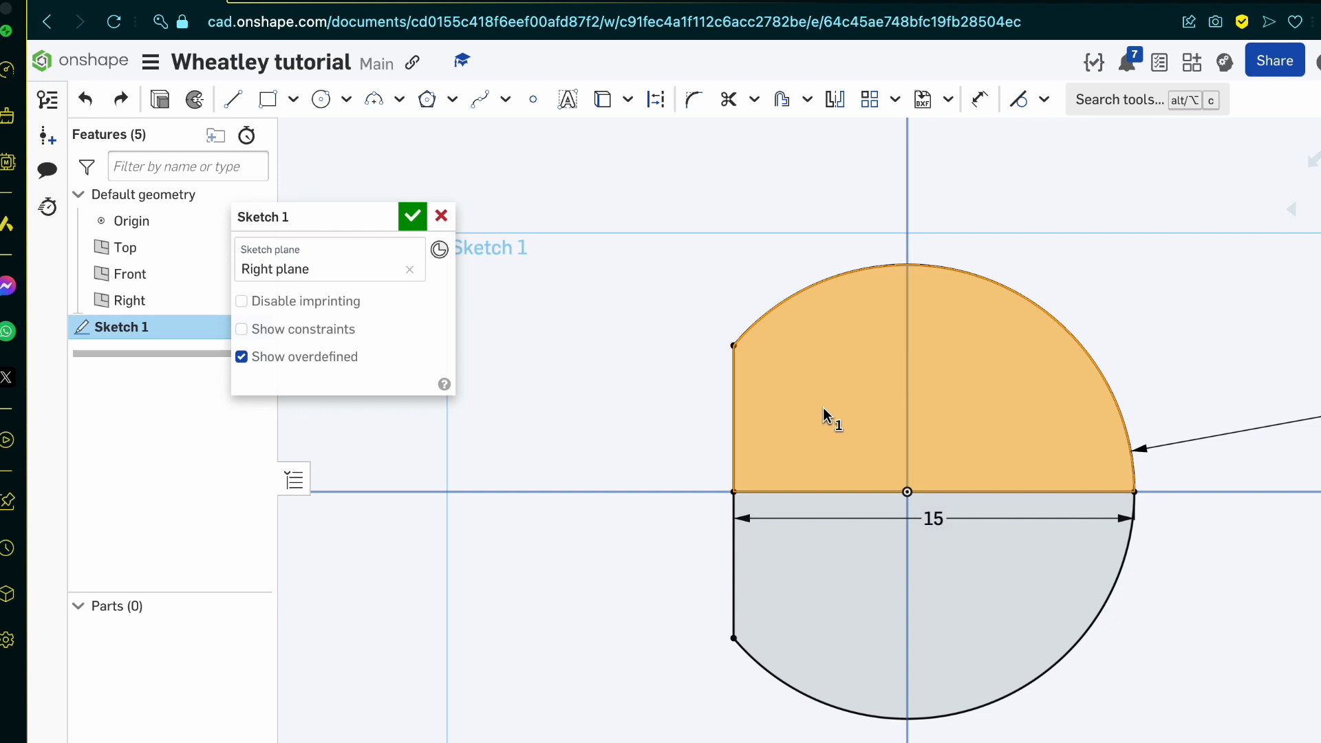
left_click(697, 354)
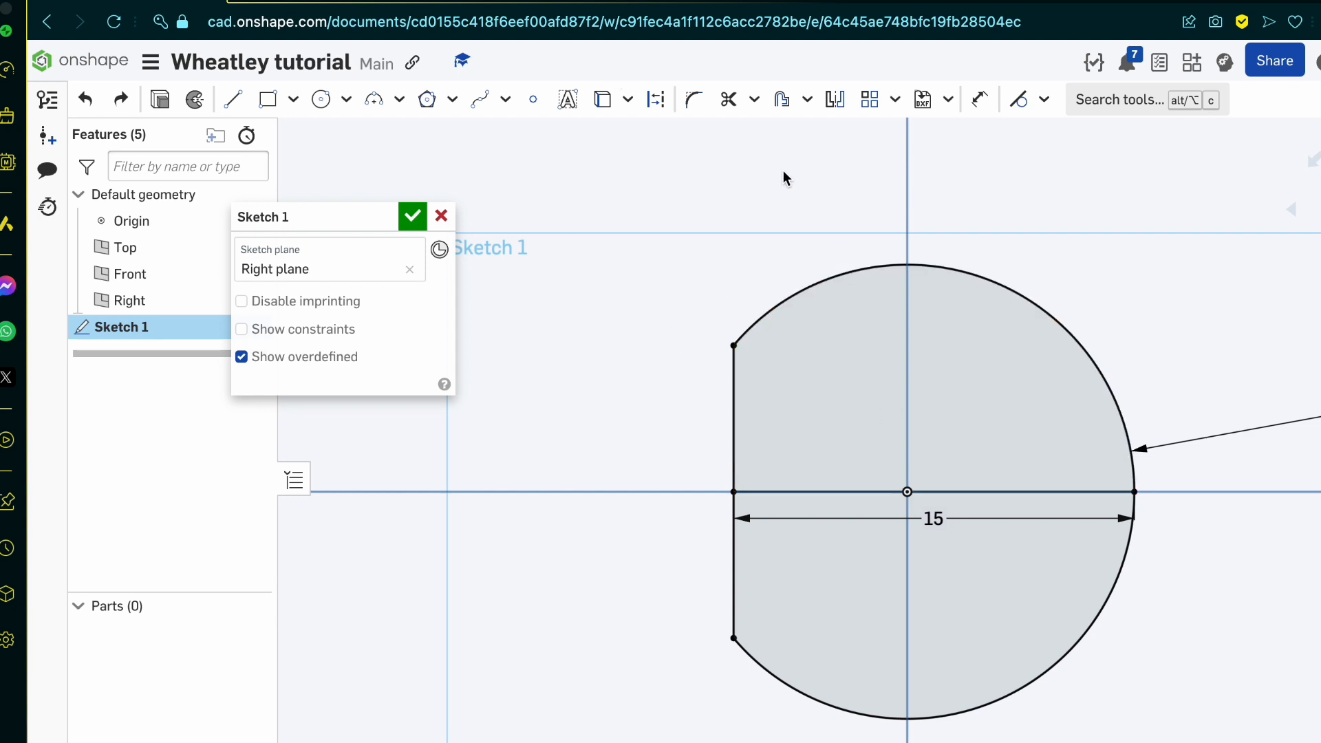
left_click(782, 99)
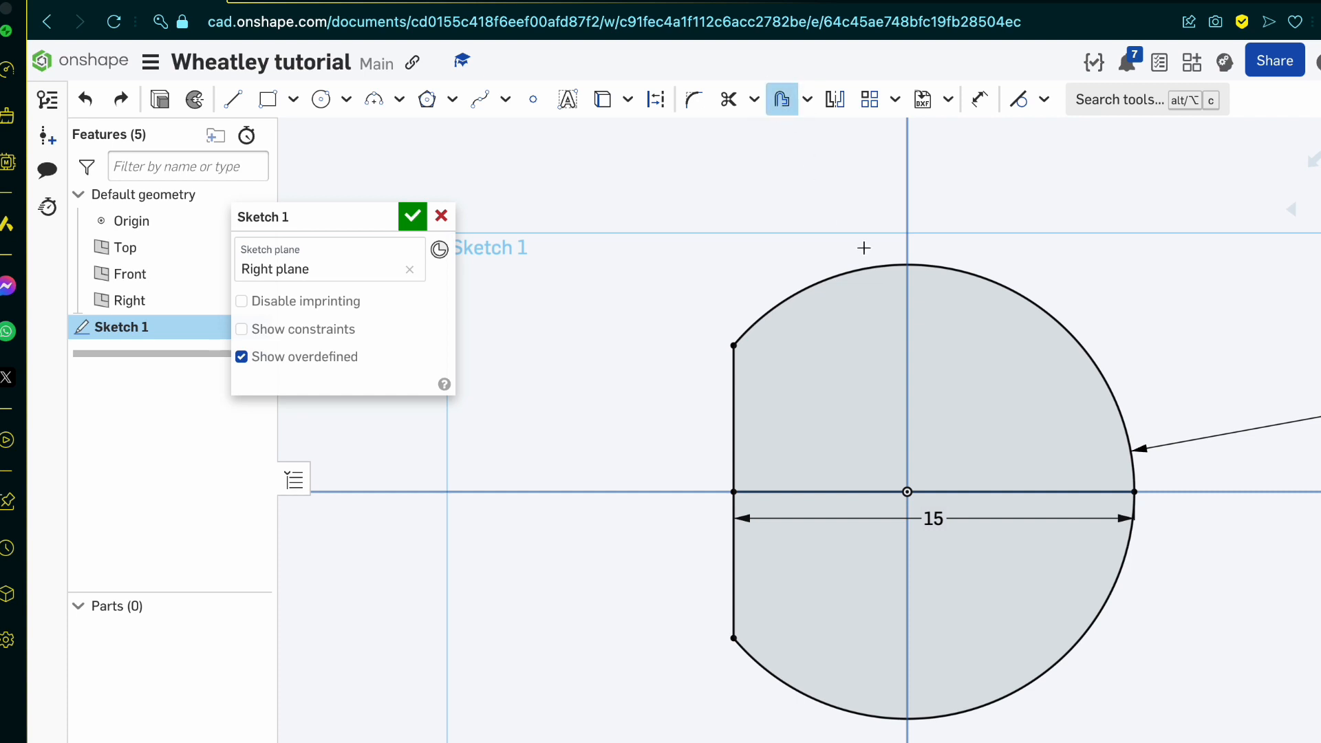
left_click(814, 286)
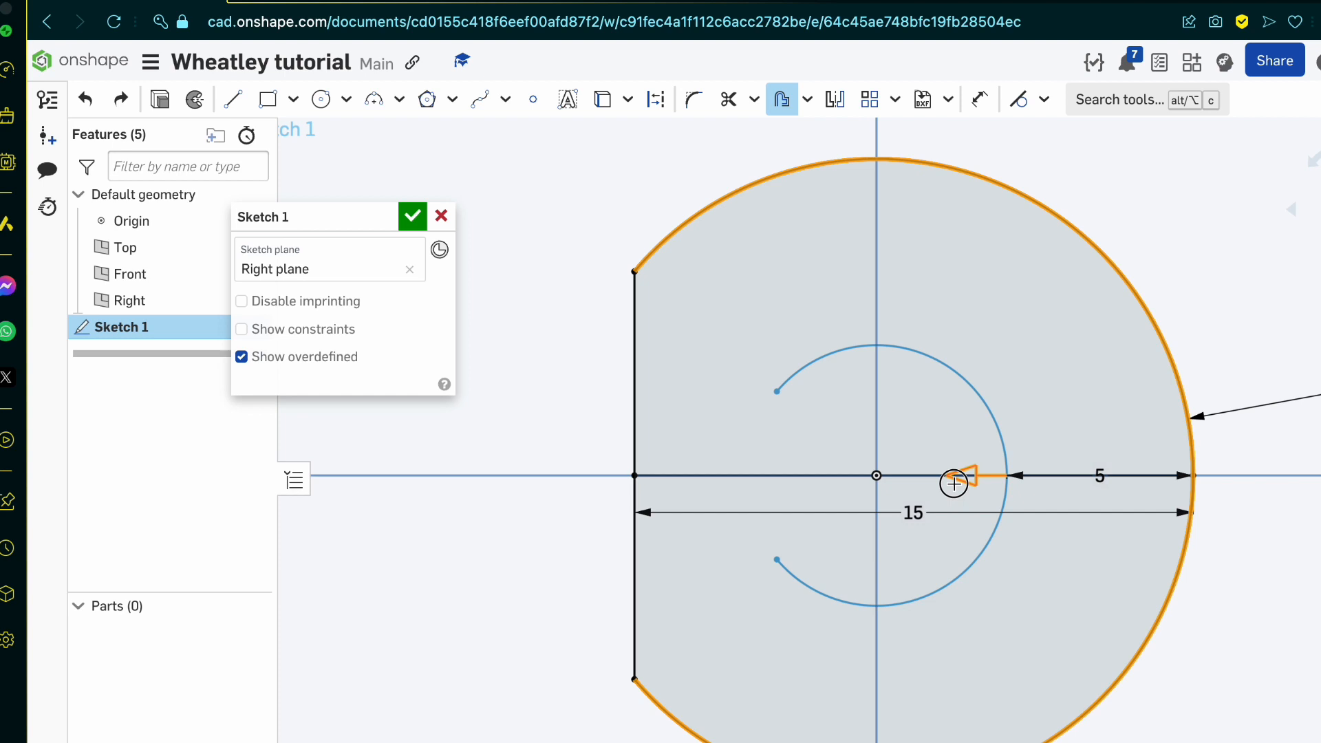
left_click_drag(953, 484, 1109, 459)
type(".5")
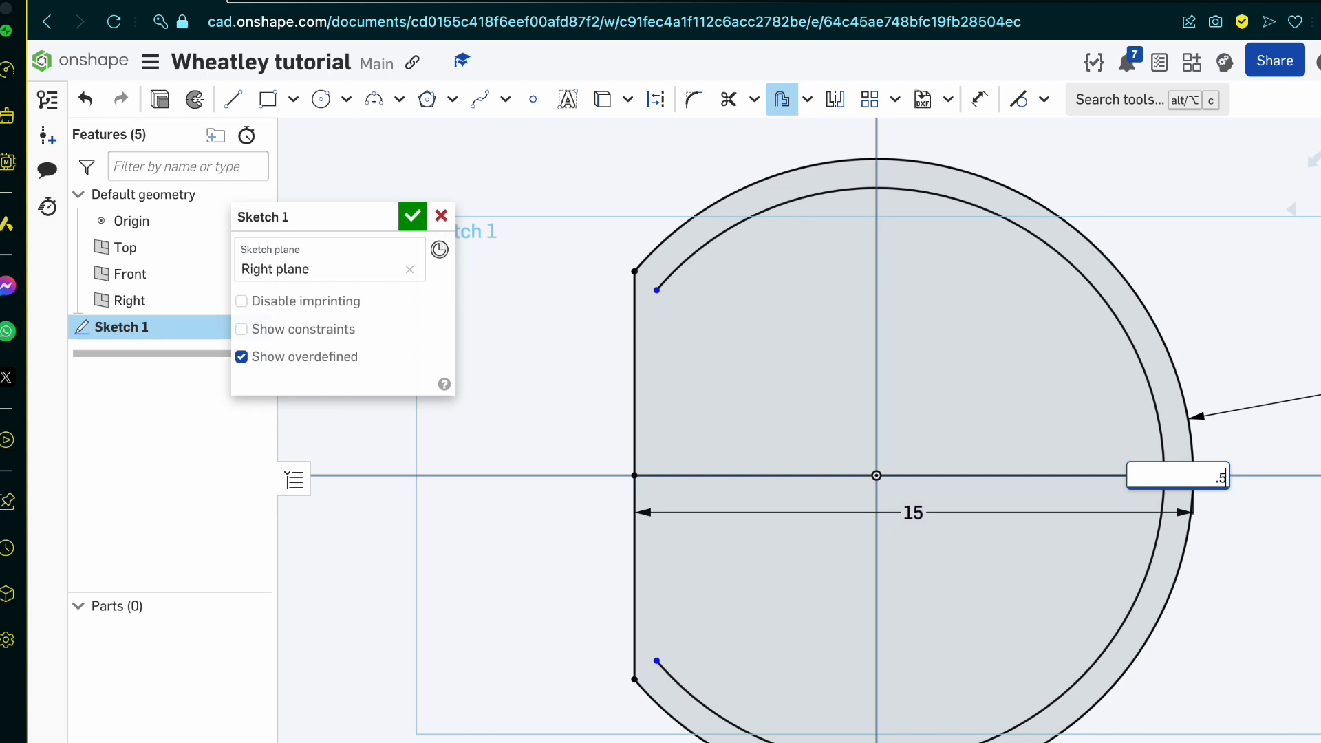
key("Return")
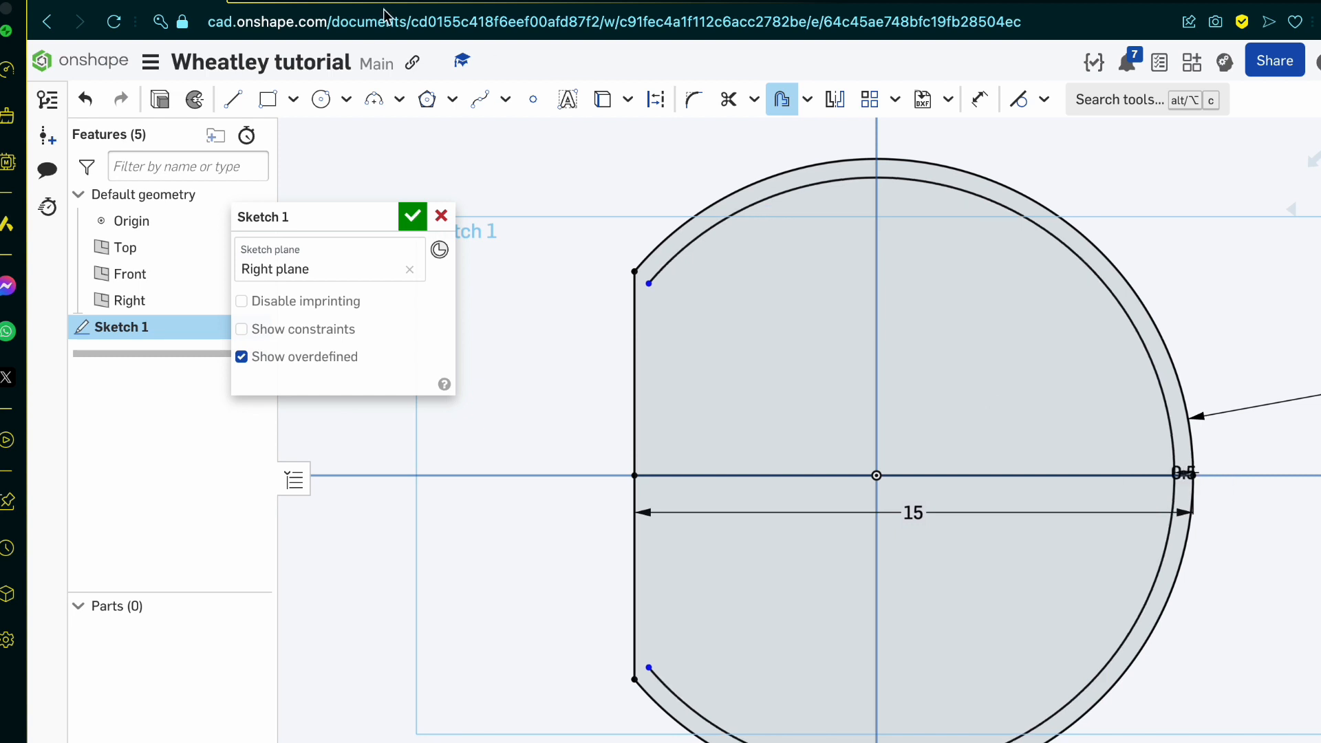
Step: Sketch a diameter 16 circle centred on the origin through the offset arc's end, and trim its part left of the vertical chord
left_click(321, 99)
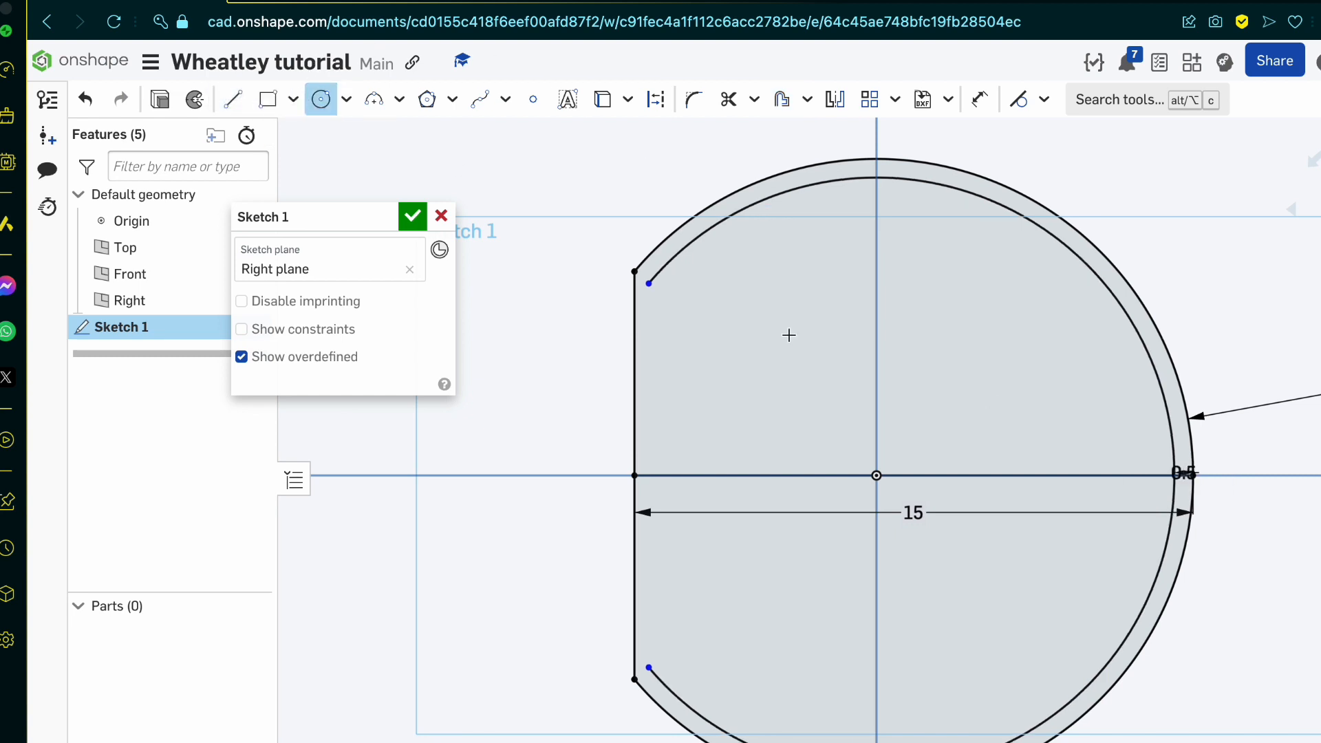
left_click(875, 477)
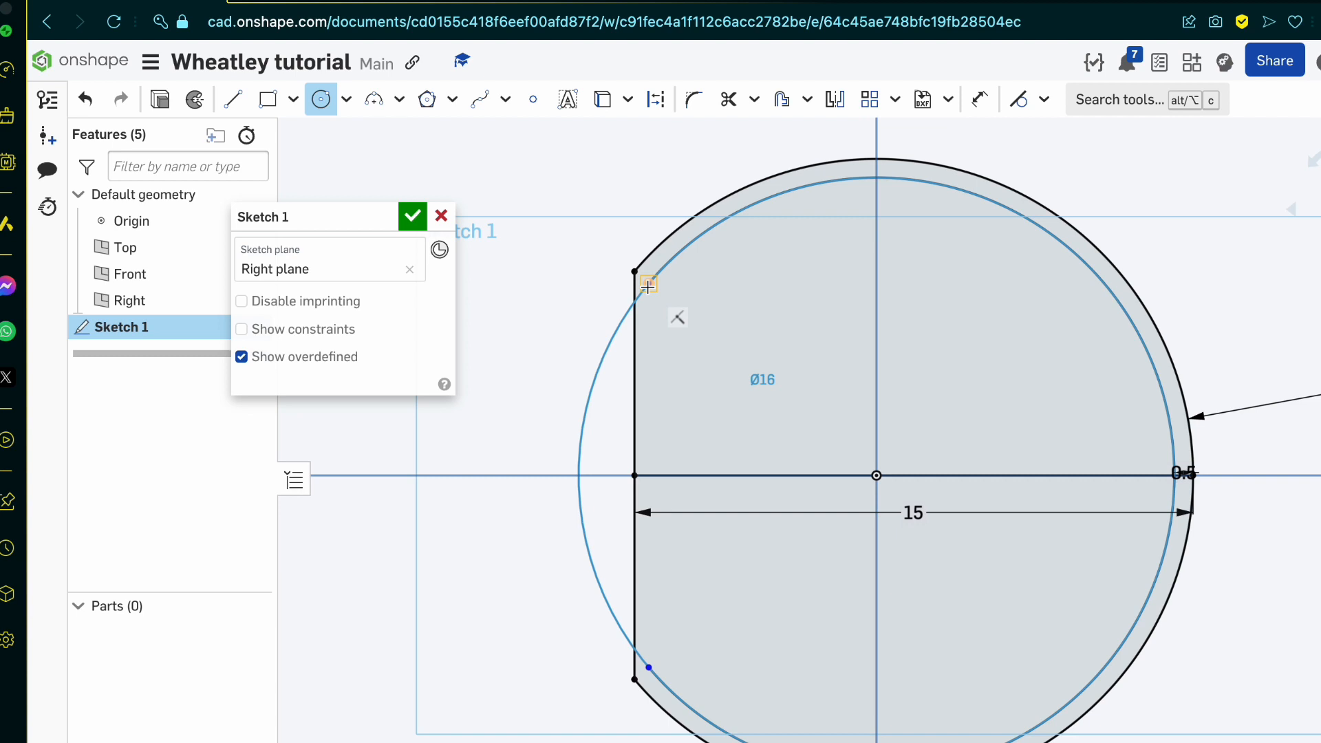
left_click(648, 285)
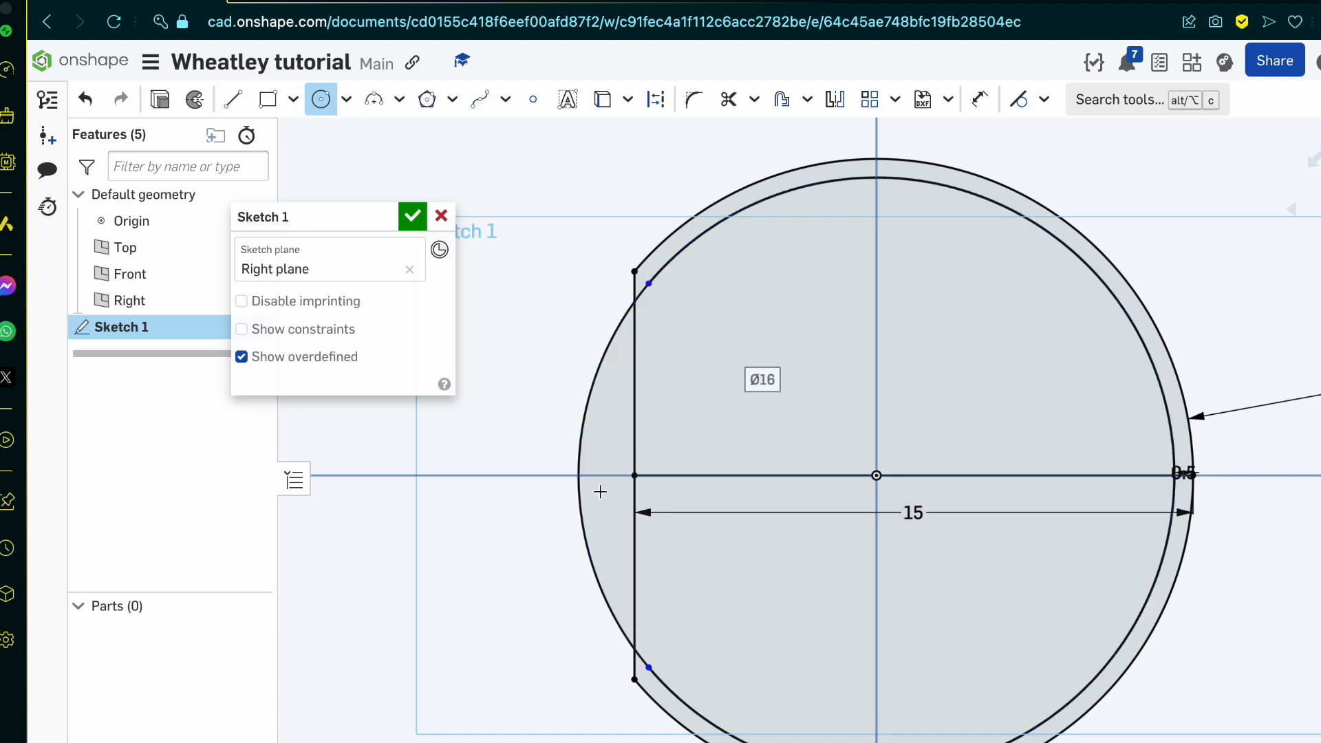
key("m")
left_click(588, 391)
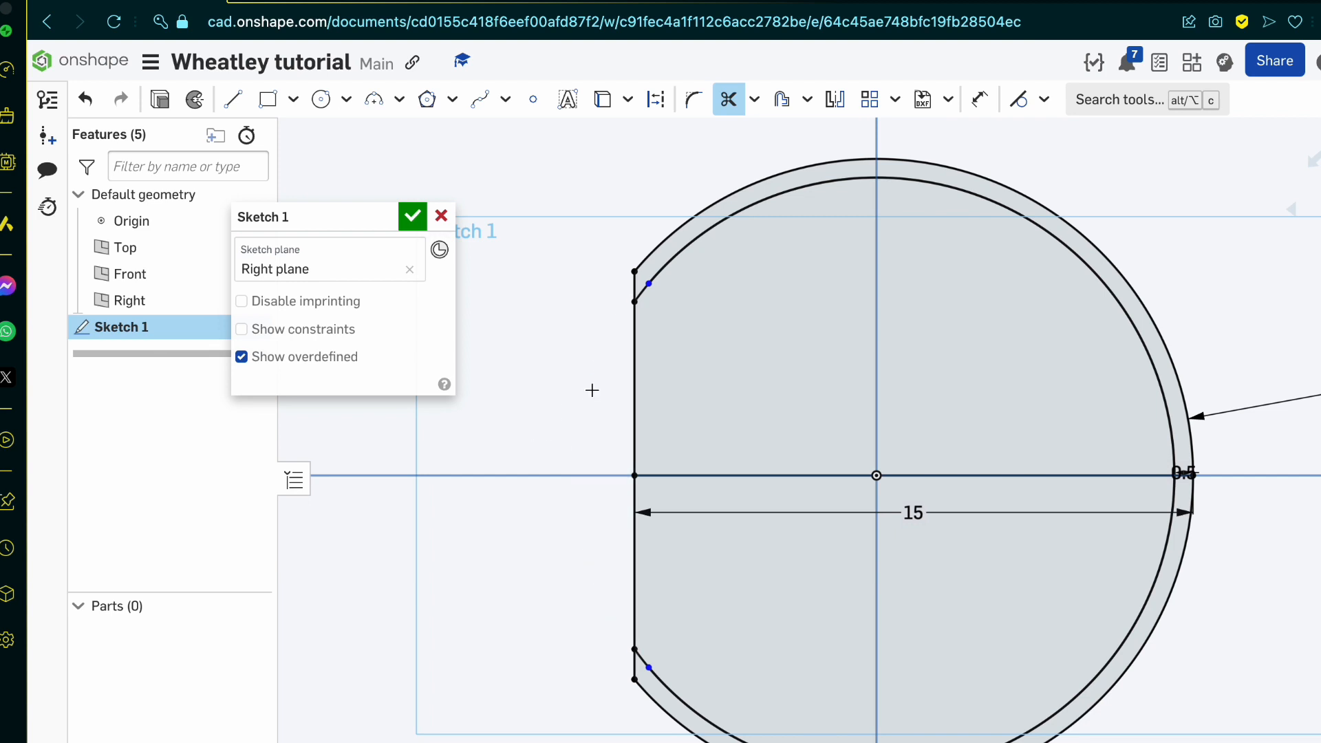
key("Escape")
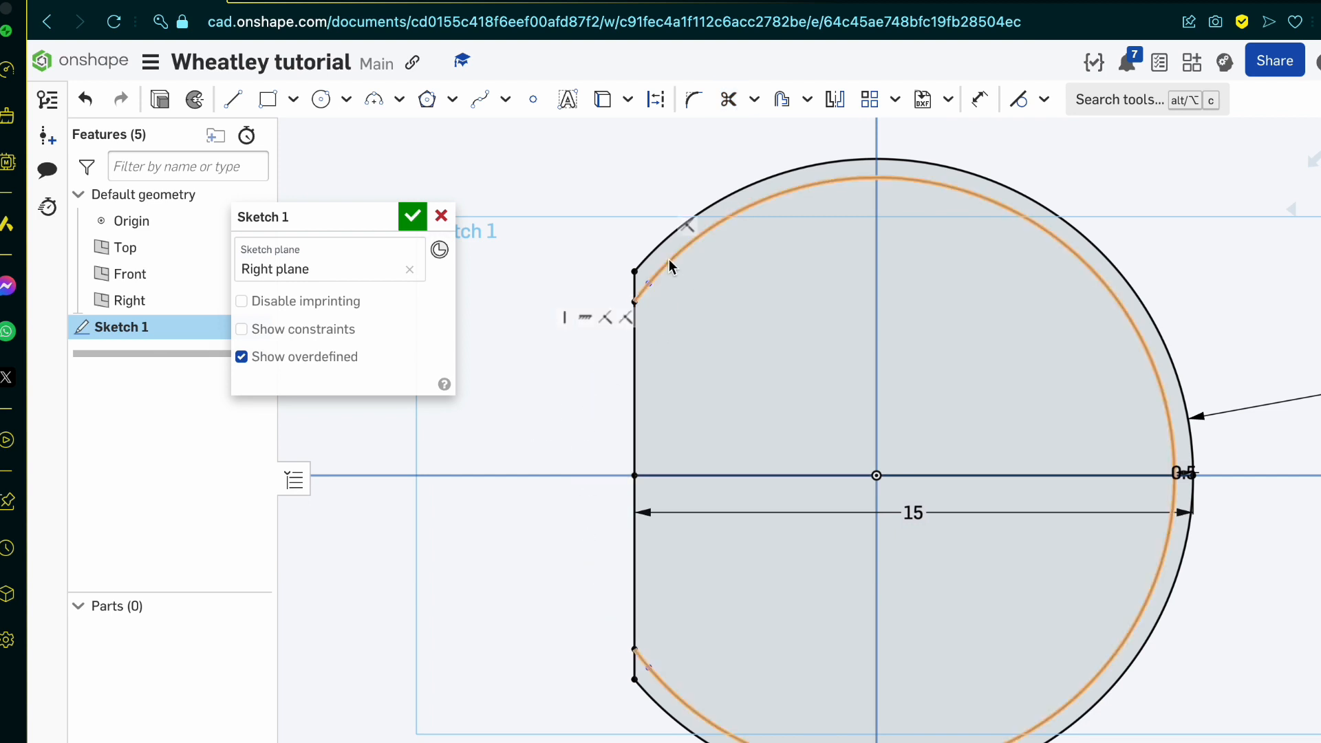
Step: Delete the trimmed diameter 16 circle lying over the offset arc
left_click(649, 284)
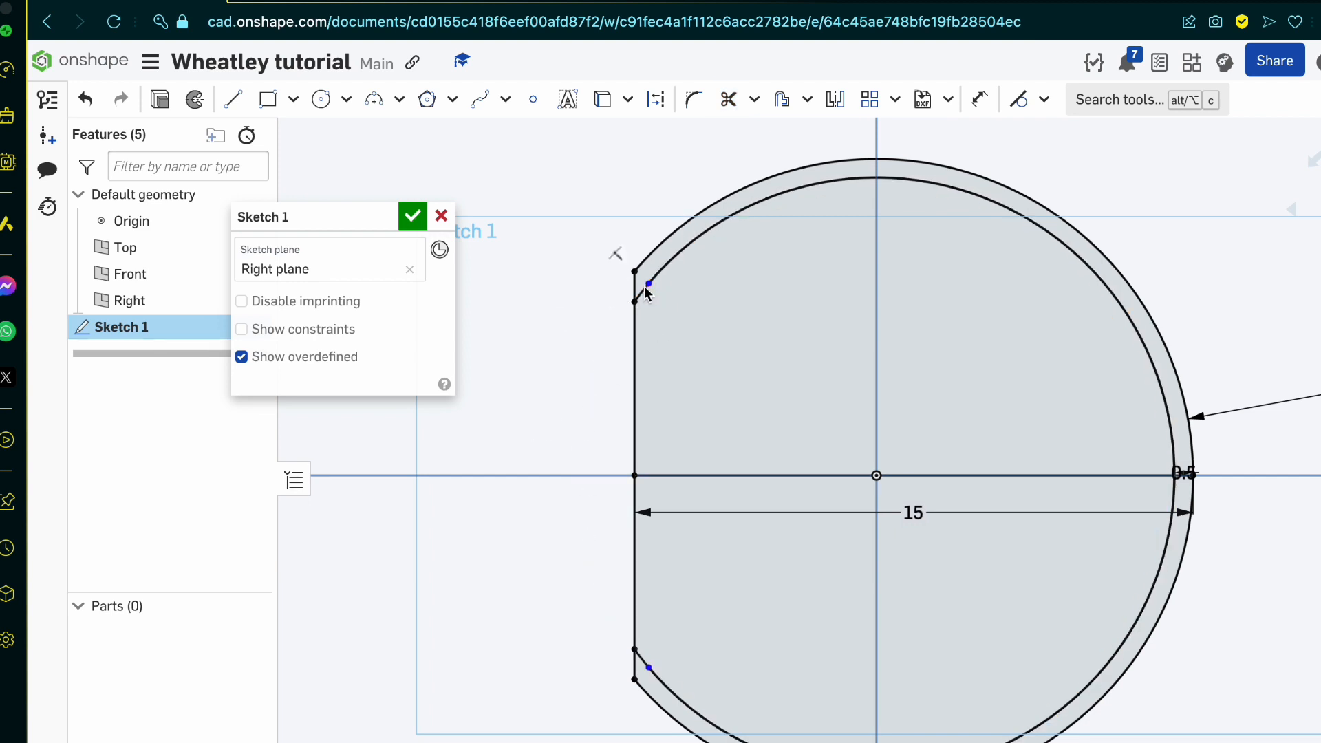
left_click(681, 249)
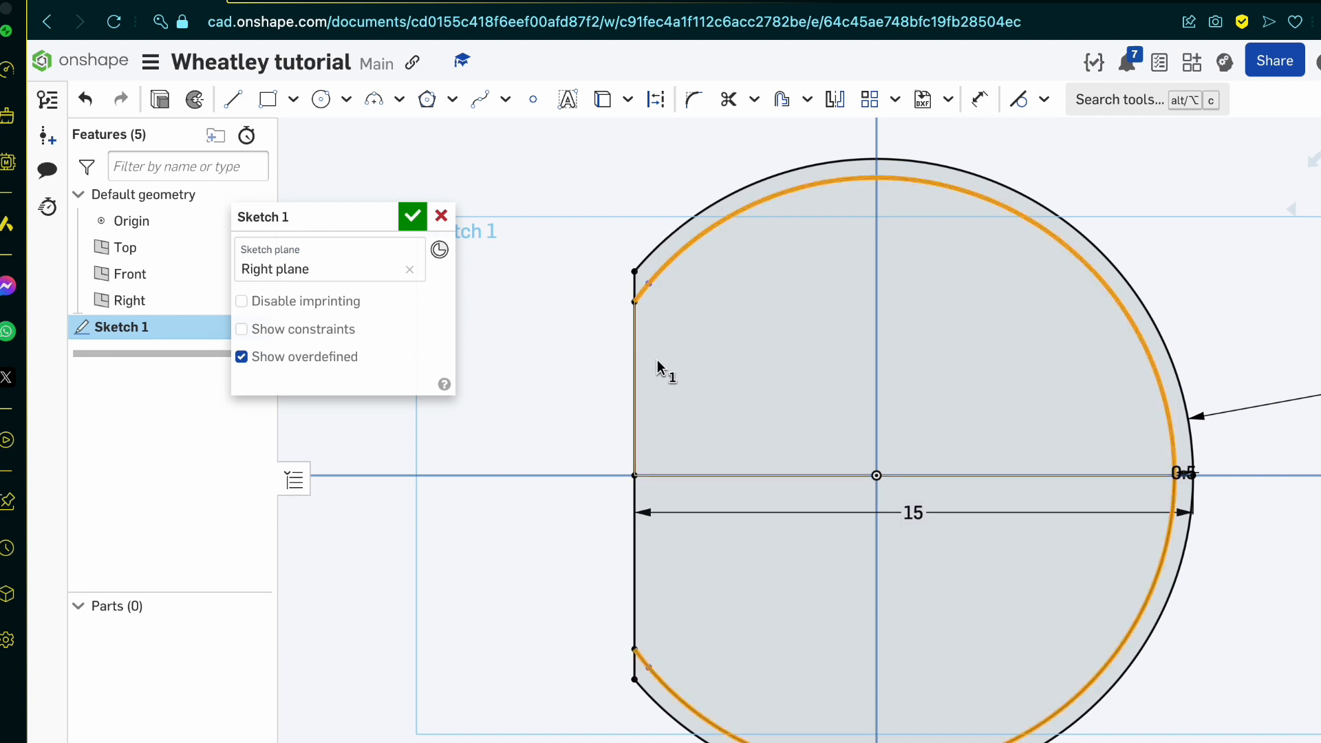
scroll(393, 518, "up", 1)
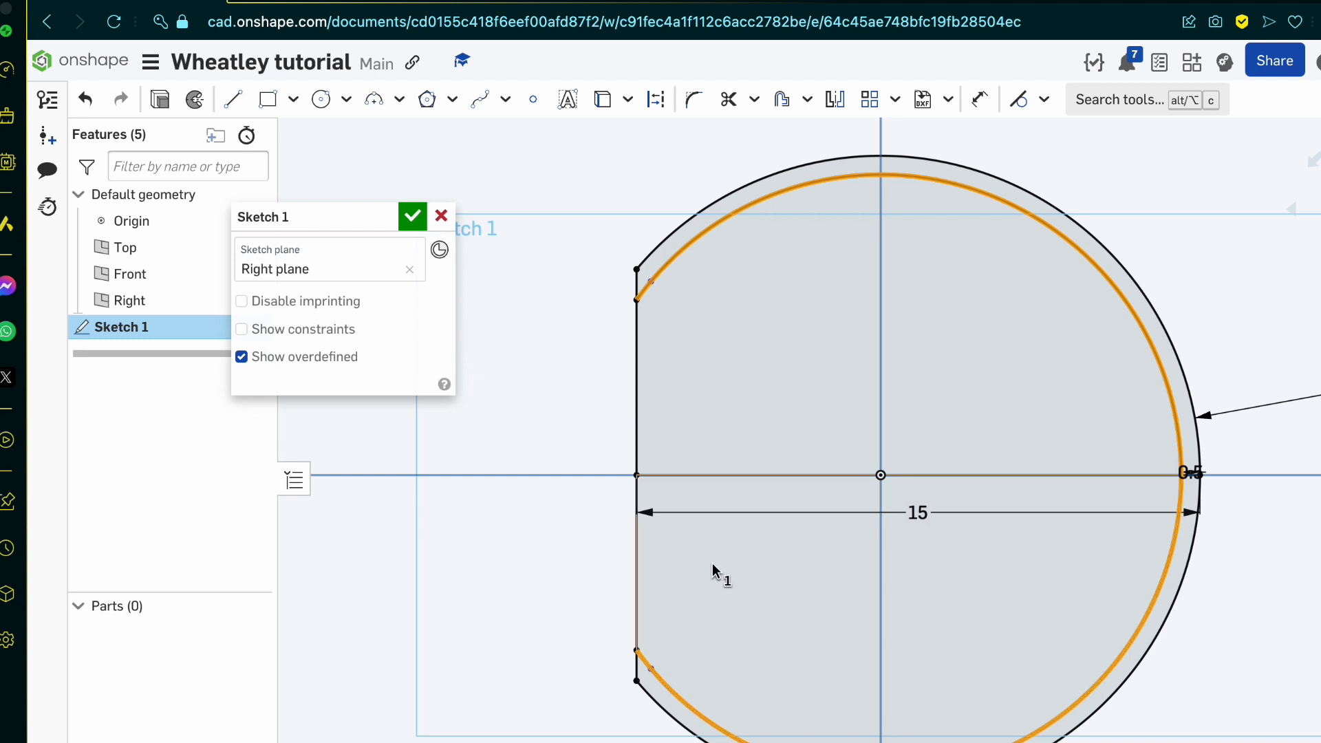
key("Delete")
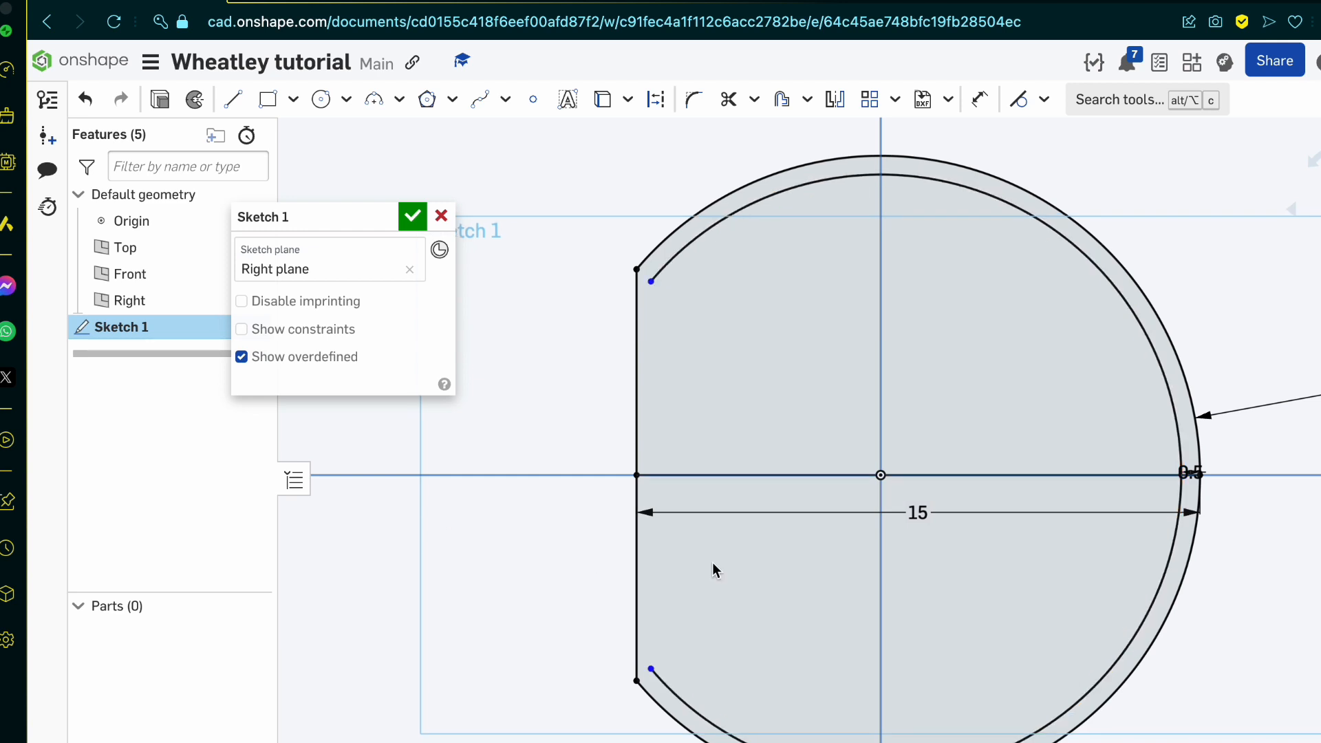
Step: Delete the inner offset arc and sketch a diameter 16 circle centred on the origin in its place
left_click(681, 246)
key("Delete")
left_click(321, 101)
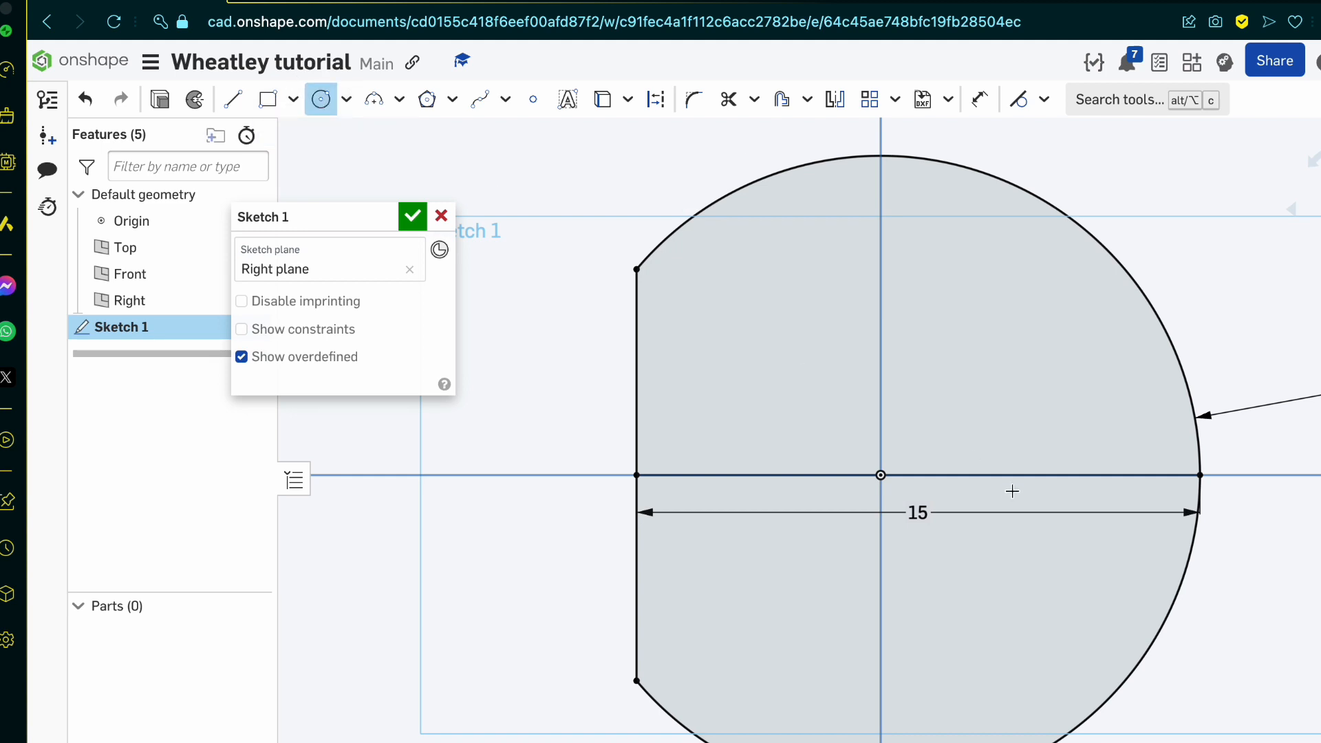
left_click(881, 475)
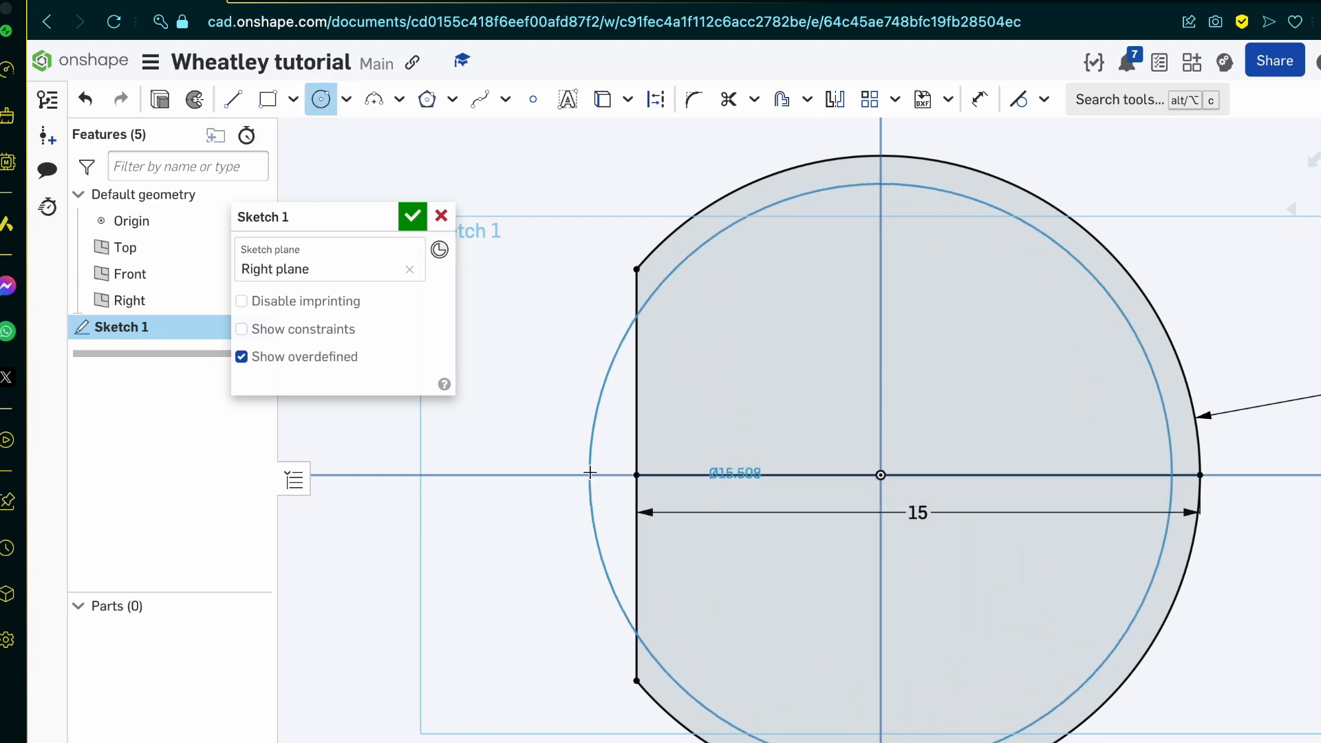
scroll(590, 473, "down", 4)
scroll(589, 473, "up", 2)
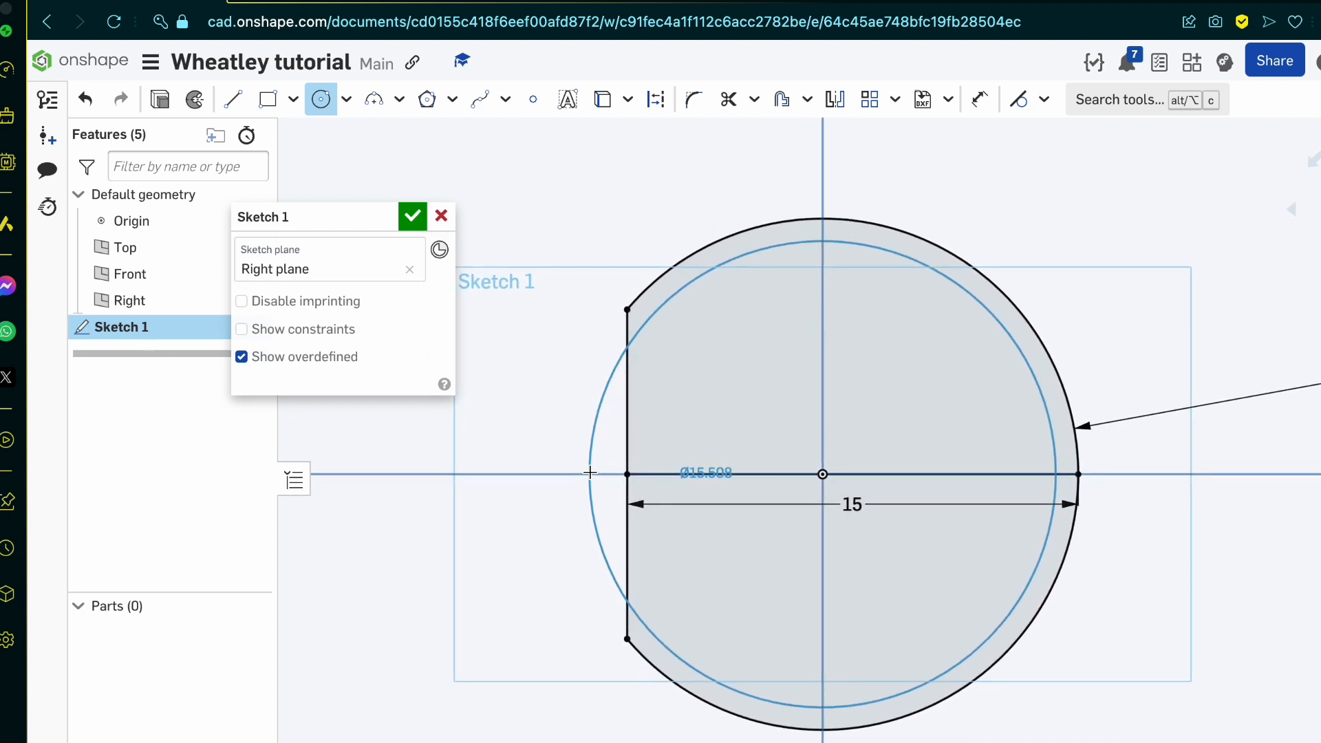
scroll(590, 472, "up", 2)
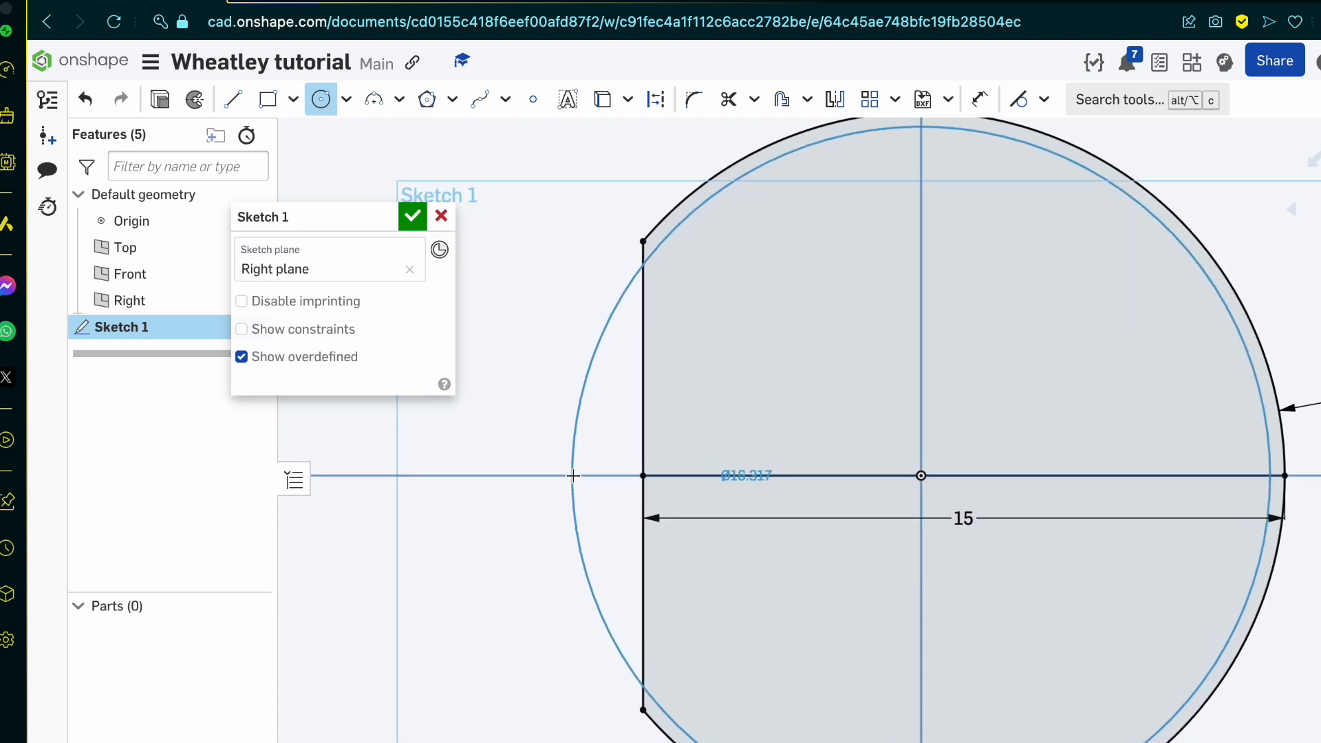
left_click(573, 475)
type("1")
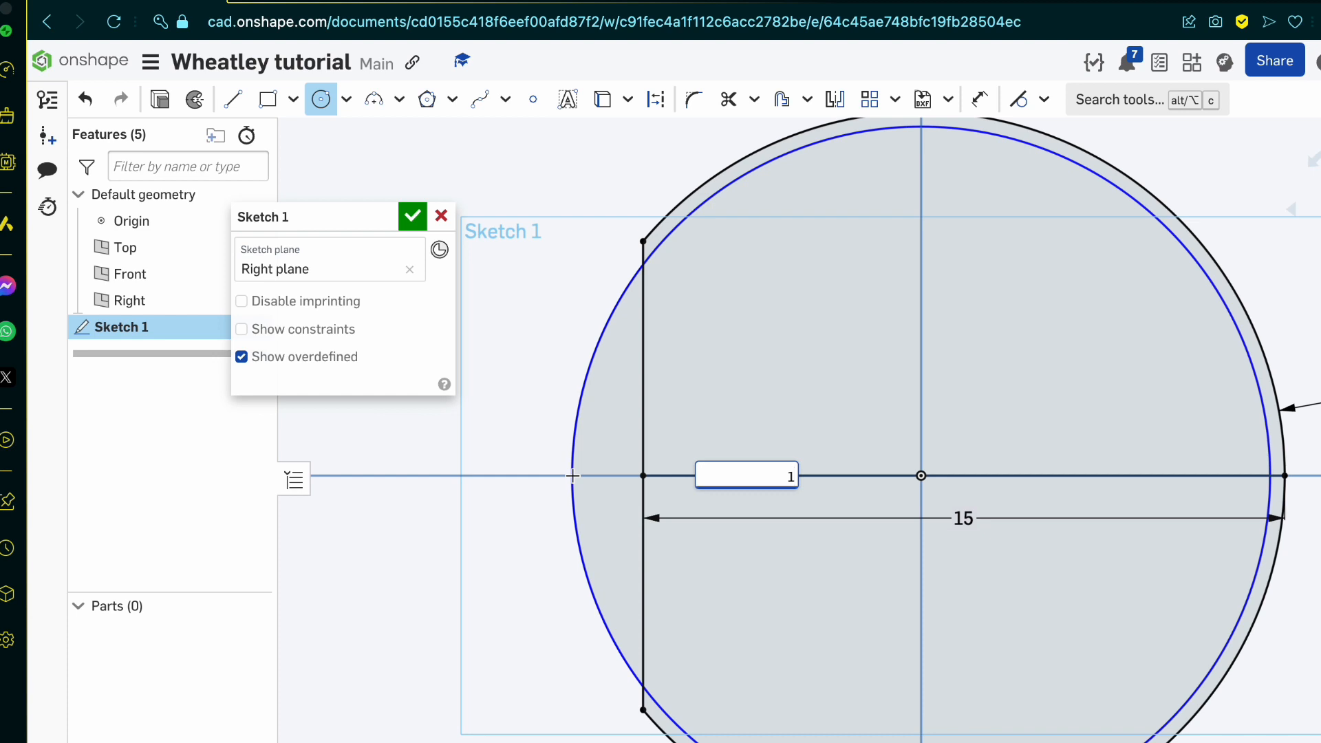
type("6")
key("Return")
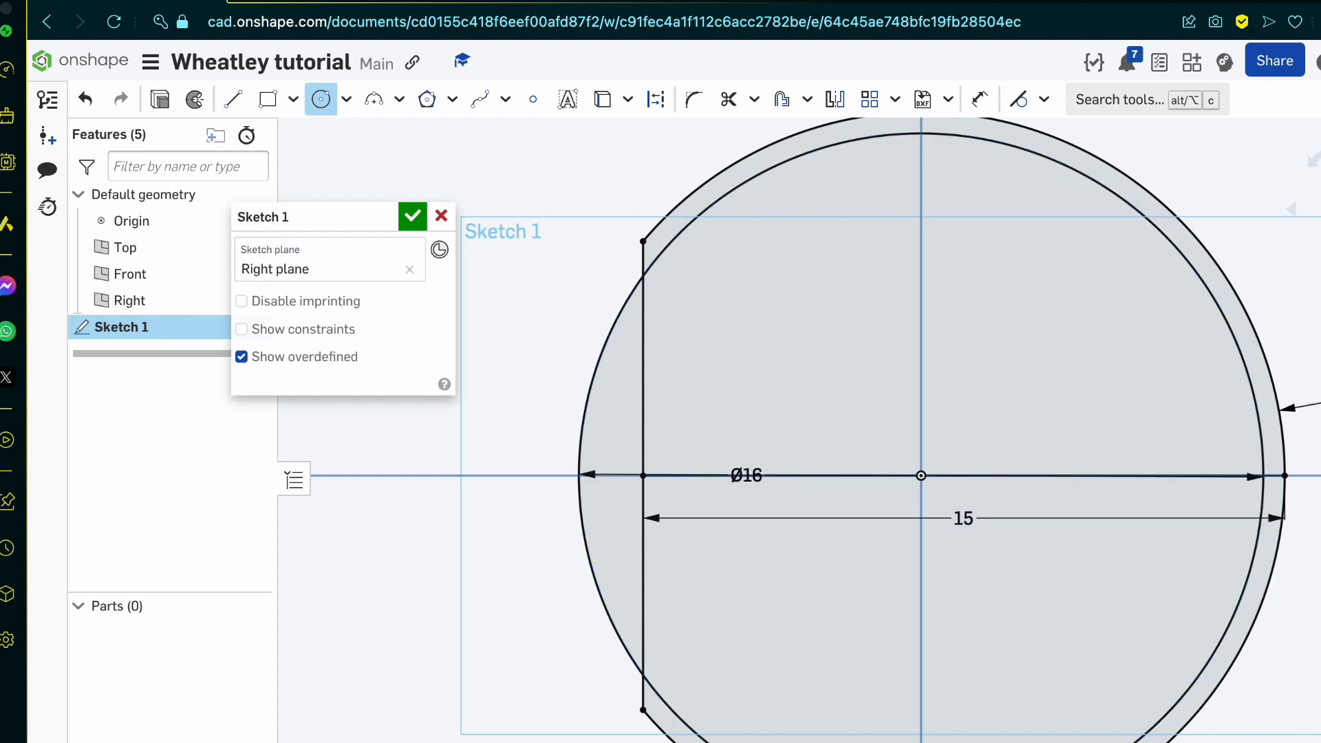
Step: Trim away the part of the diameter 16 circle that extends left of the vertical chord
key("m")
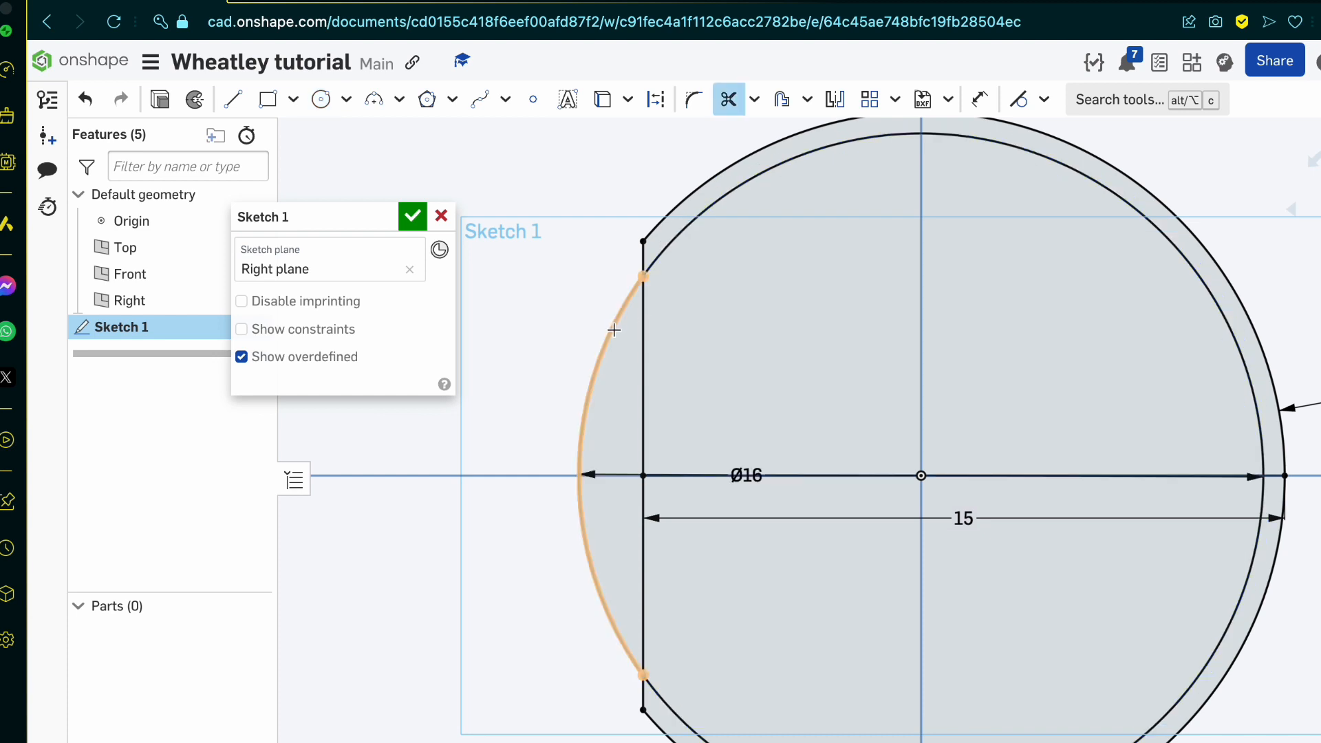
left_click(612, 330)
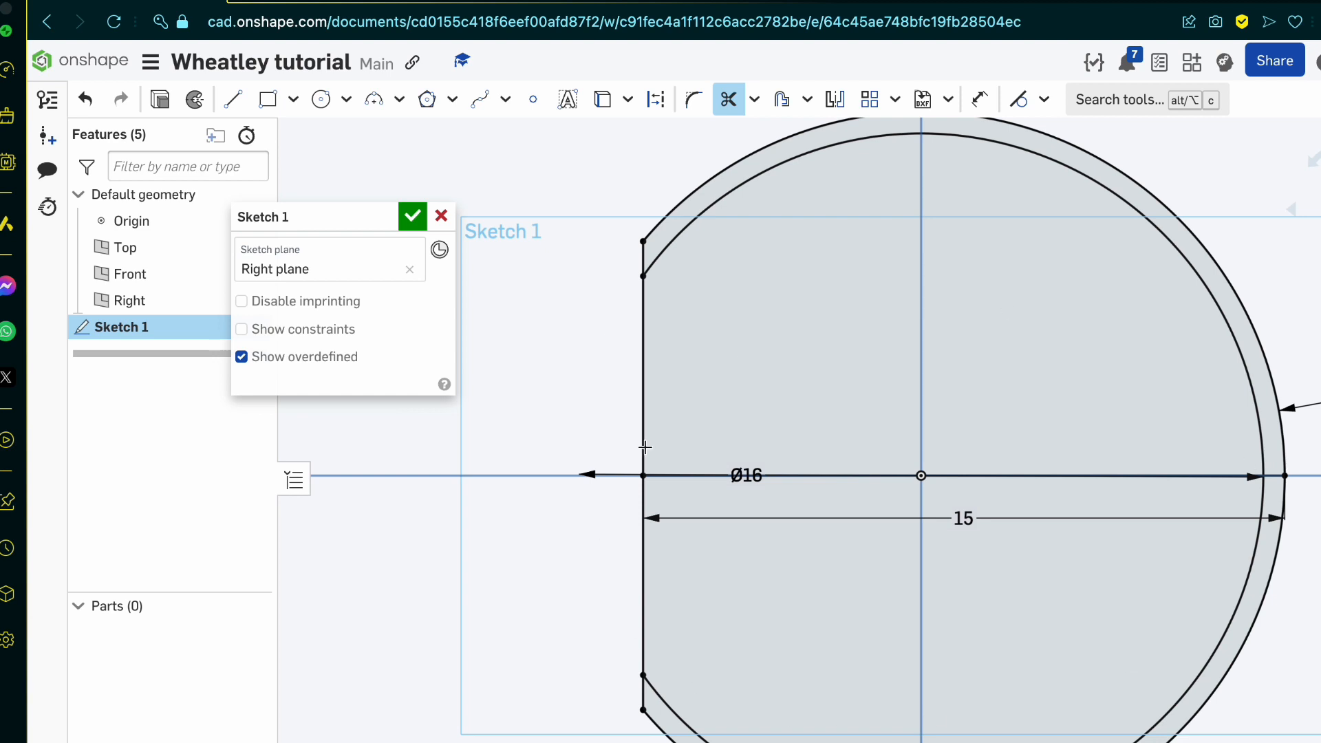
scroll(584, 641, "down", 2)
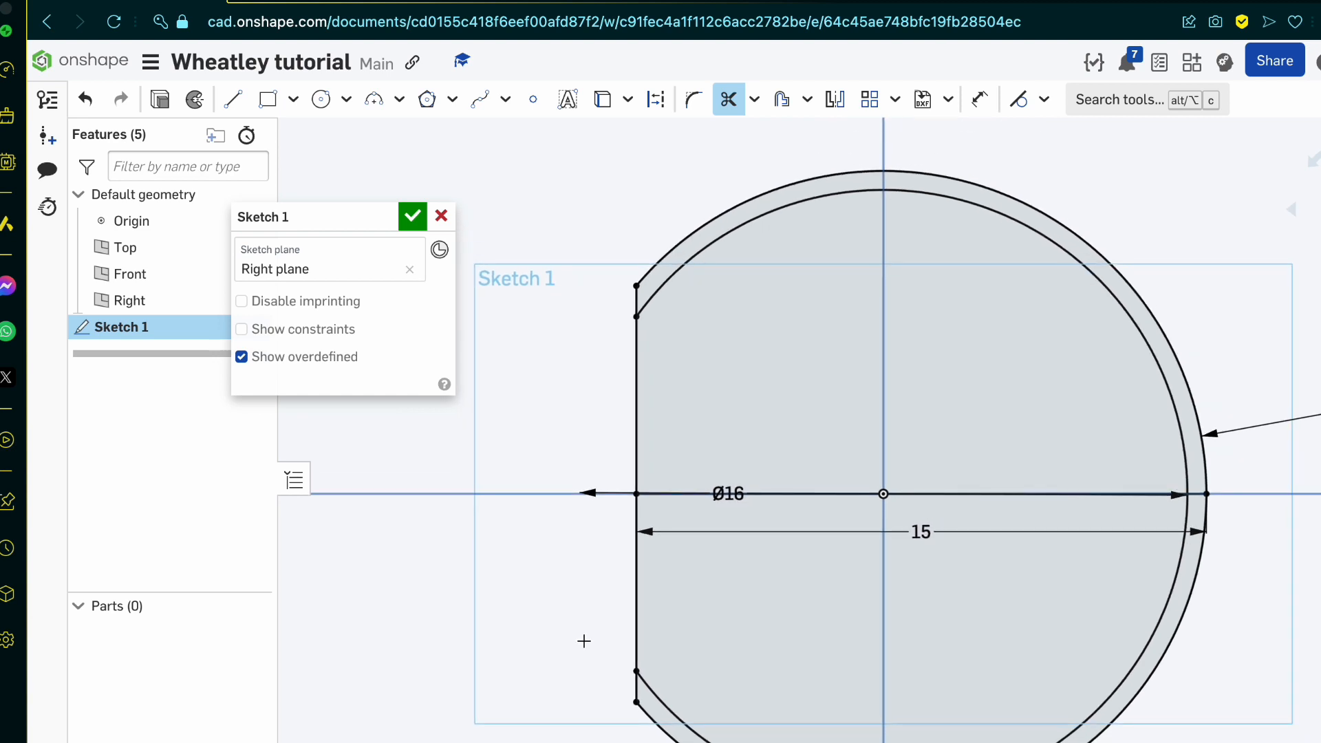
key("Escape")
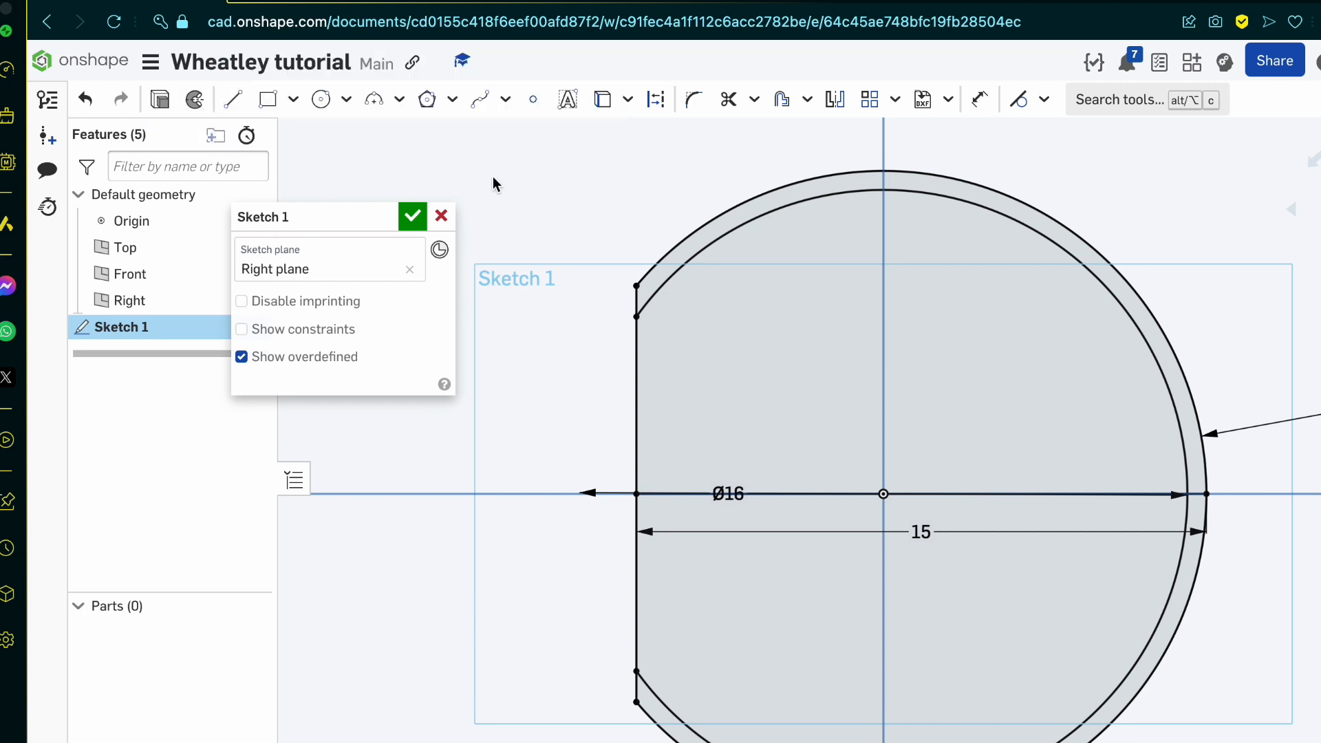
Step: Revolve the upper half of the shell profile as a new solid, a full turn around the horizontal centre line
key("shift+w")
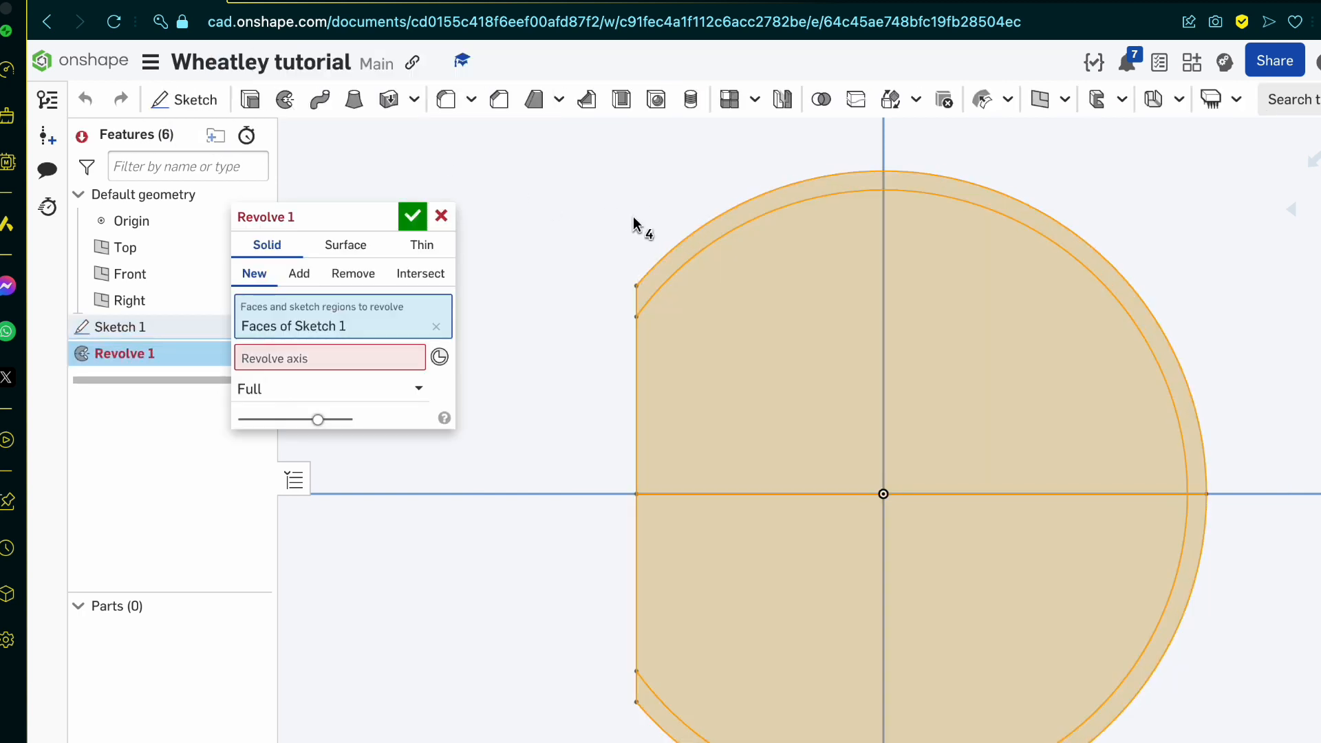
left_click(436, 326)
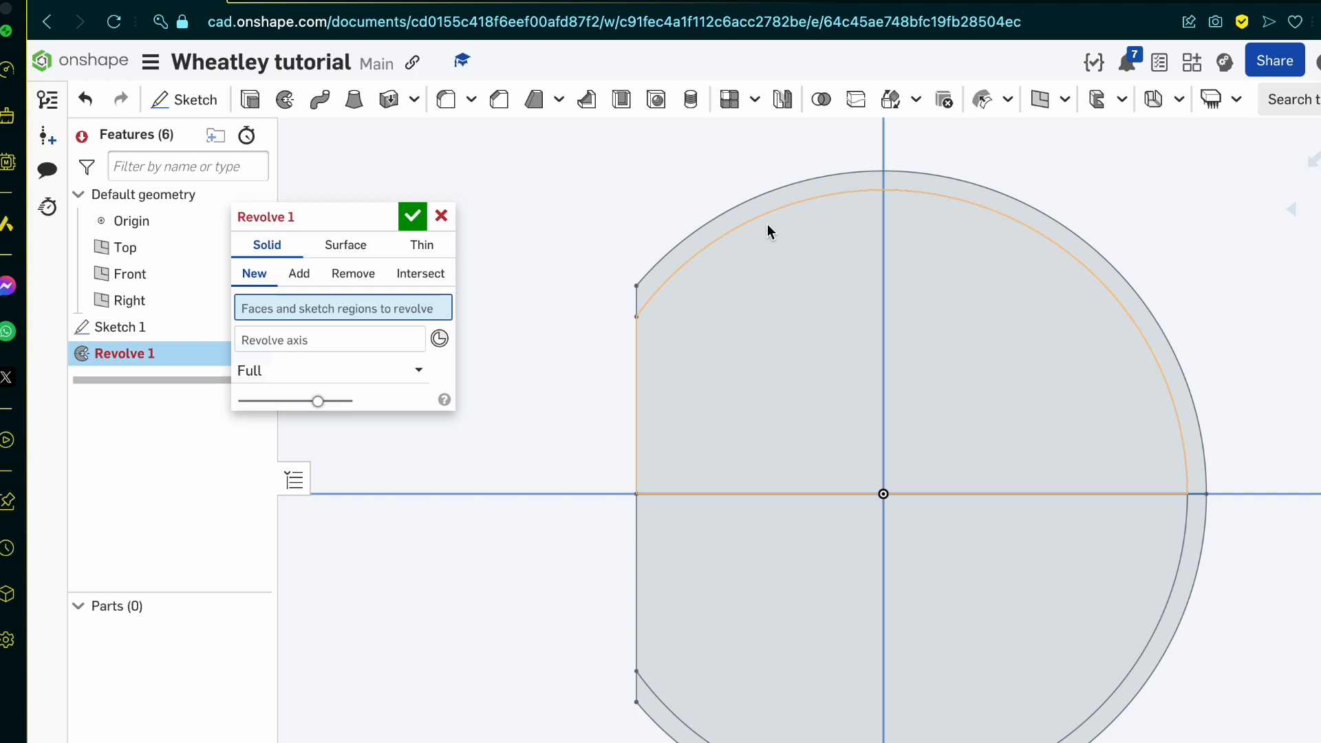
left_click(729, 222)
left_click(325, 359)
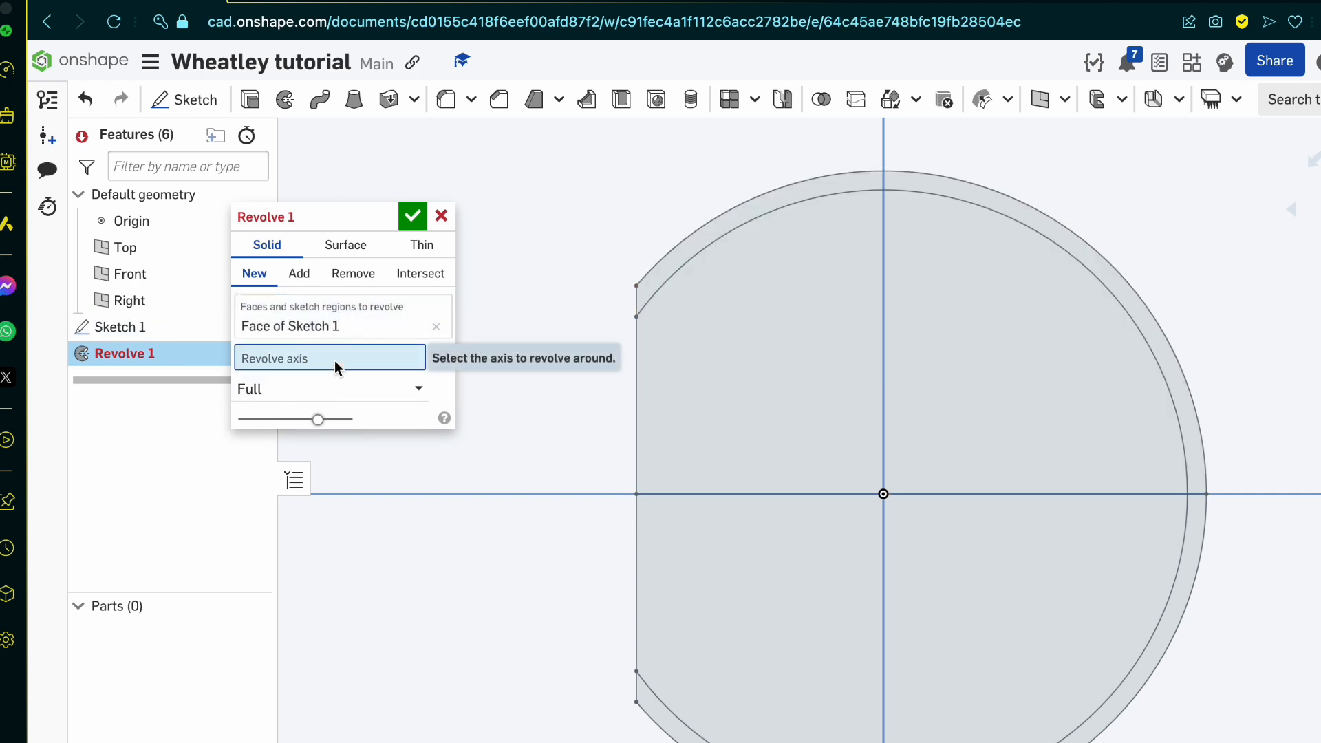
left_click(355, 322)
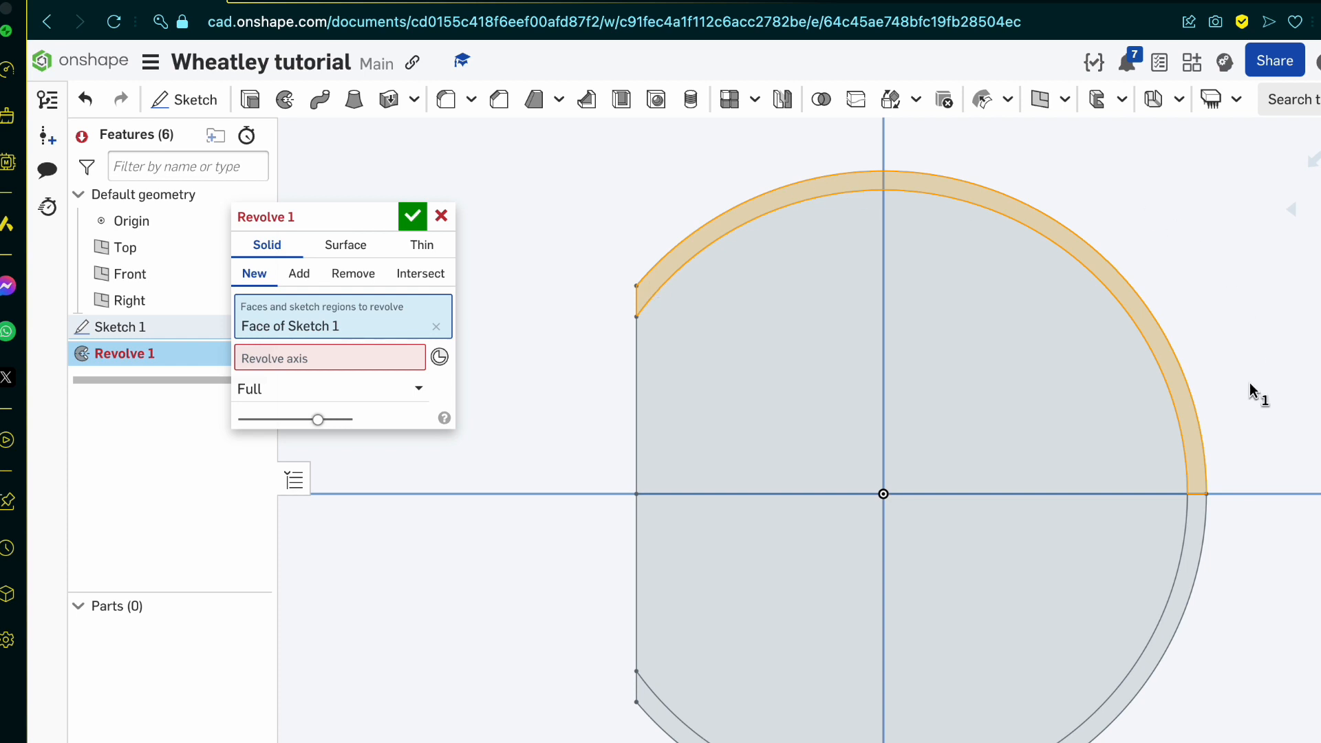
left_click(300, 361)
right_click_drag(691, 515, 704, 523)
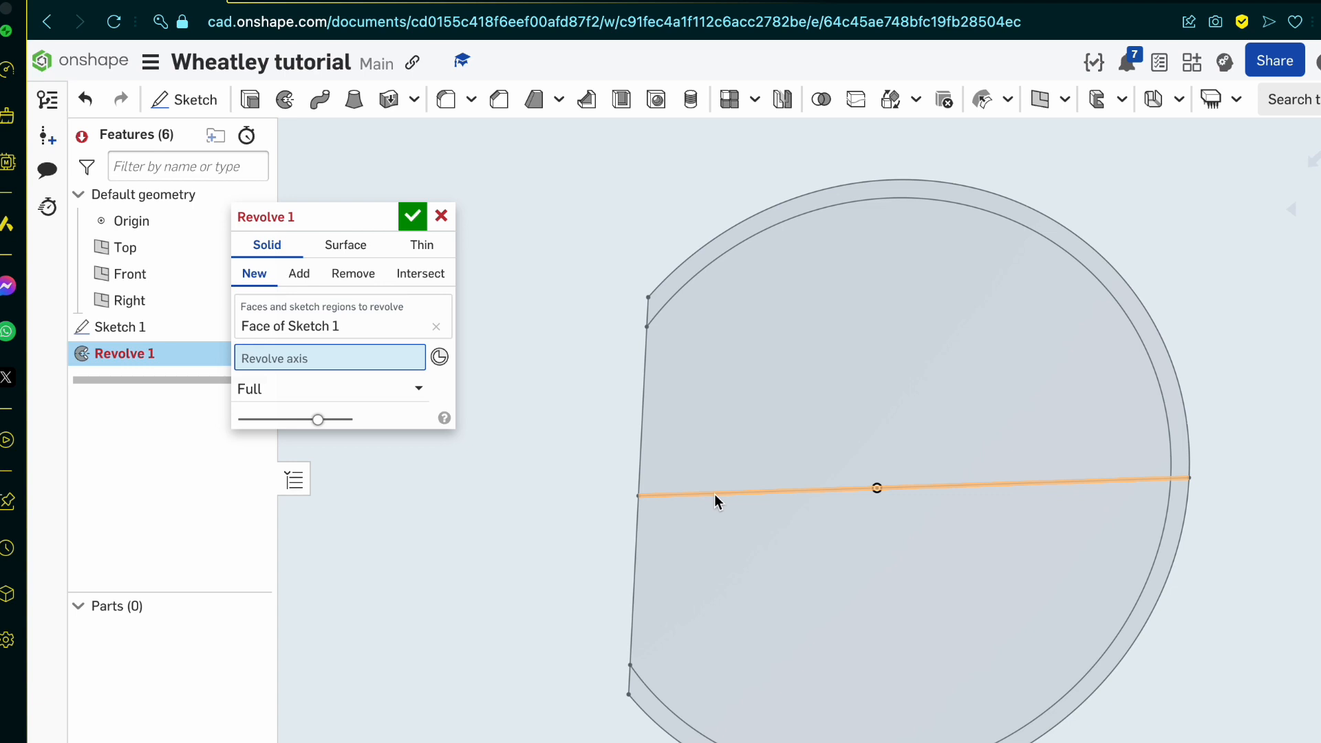
left_click(1087, 481)
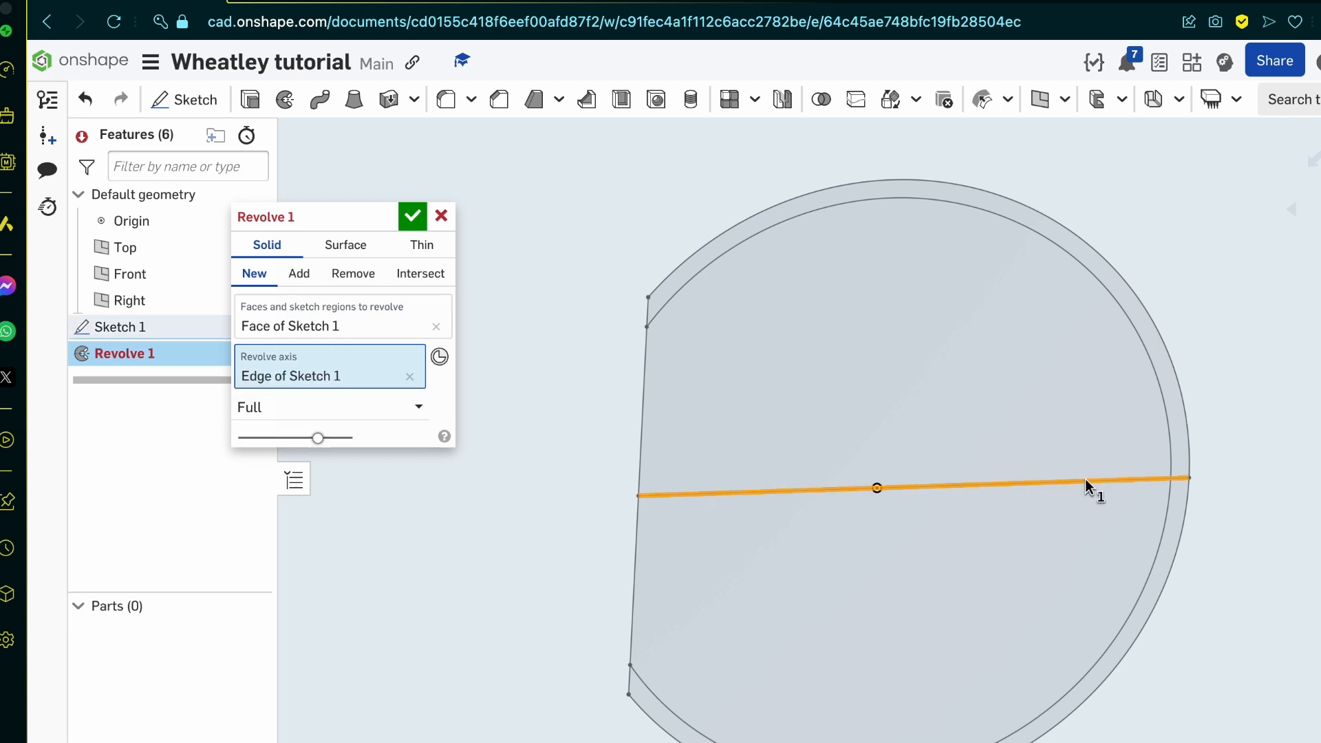
right_click_drag(812, 596, 841, 570)
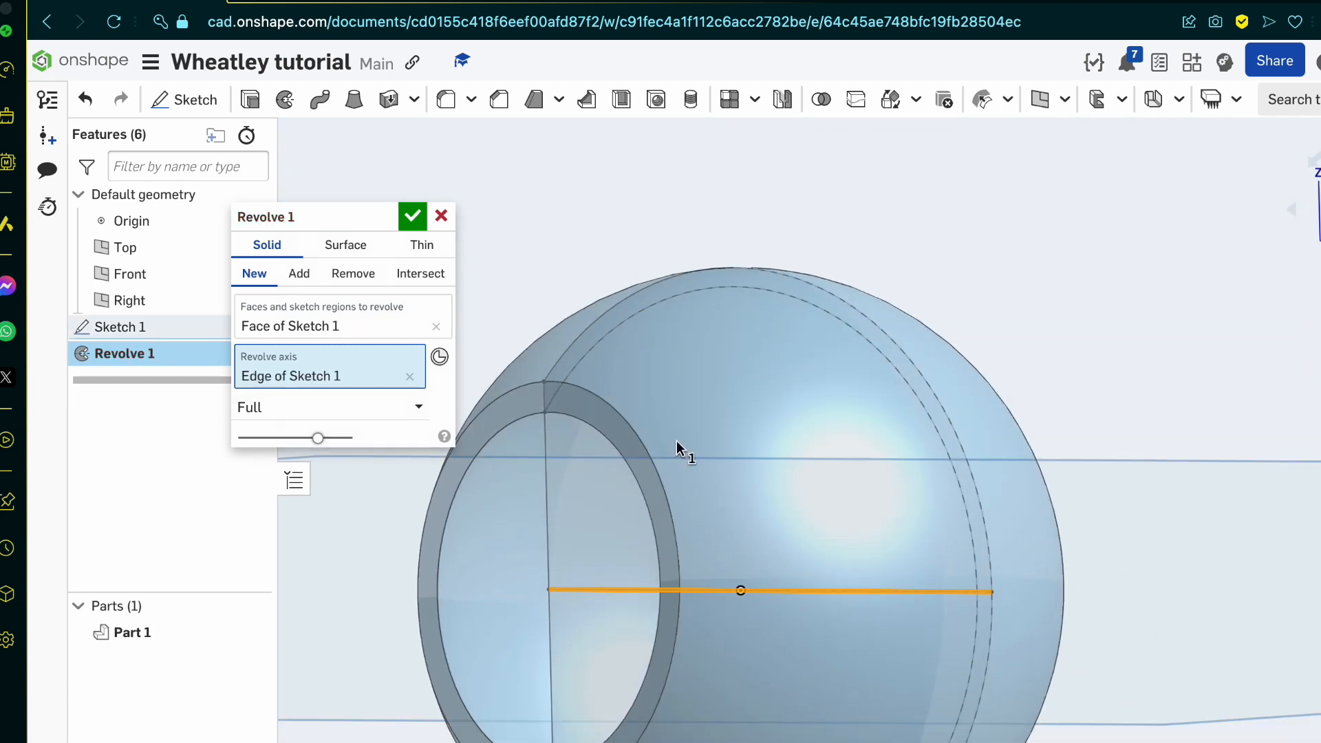
left_click(412, 217)
Step: Change the appearance of the revolved sphere part to the near-white colour F4F4F4
scroll(752, 427, "down", 5)
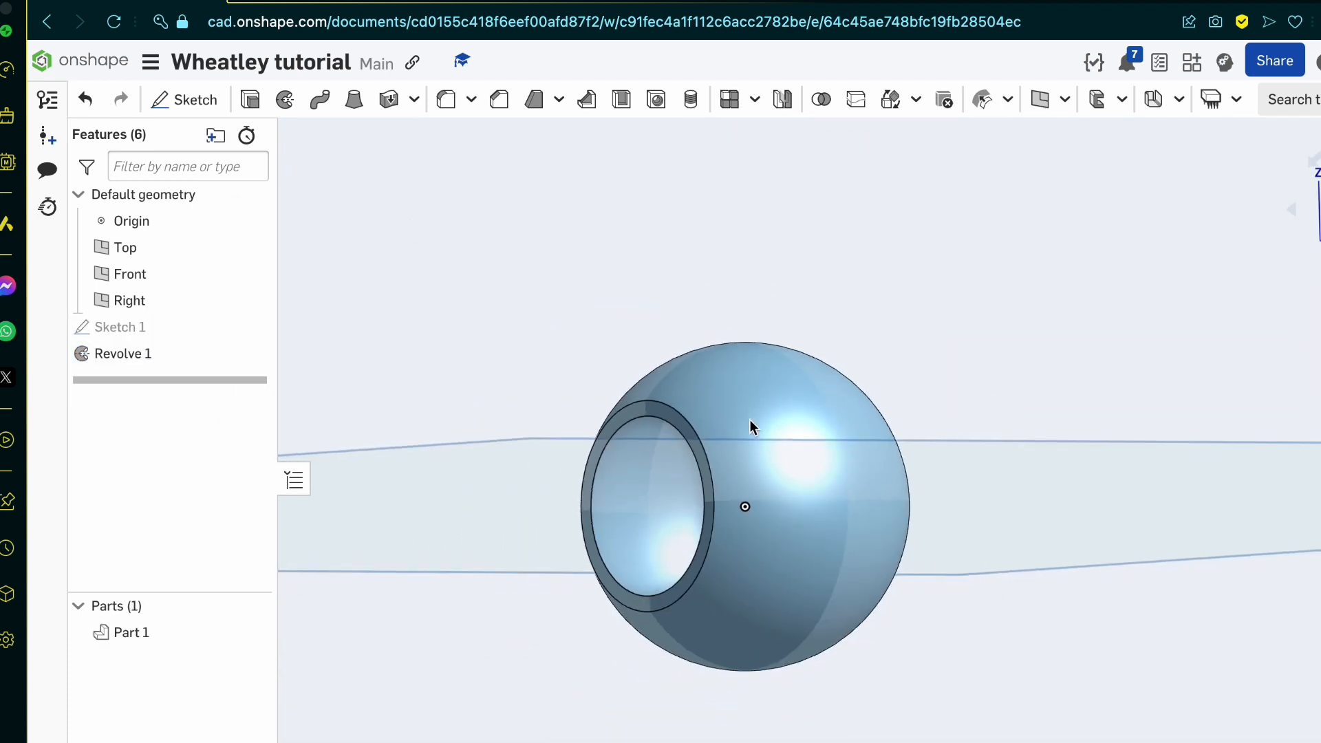
right_click_drag(752, 427, 803, 563)
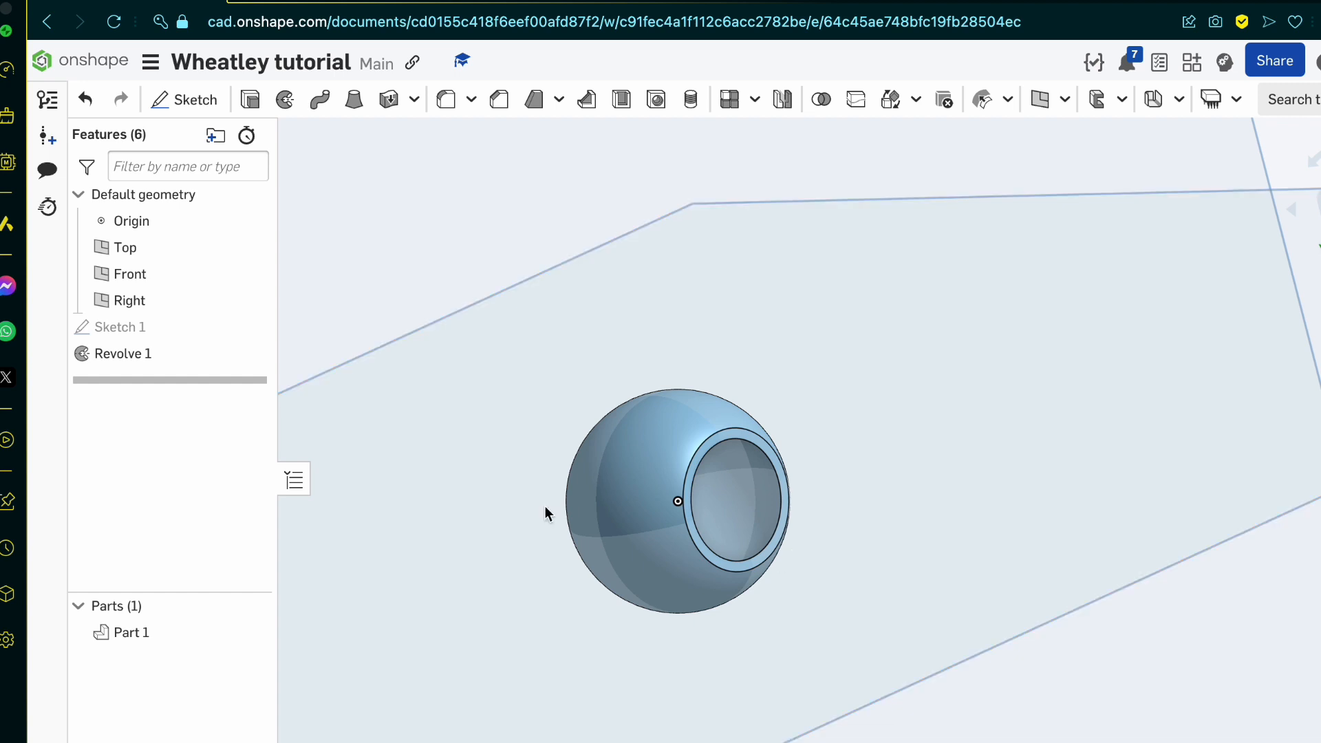
scroll(772, 422, "up", 5)
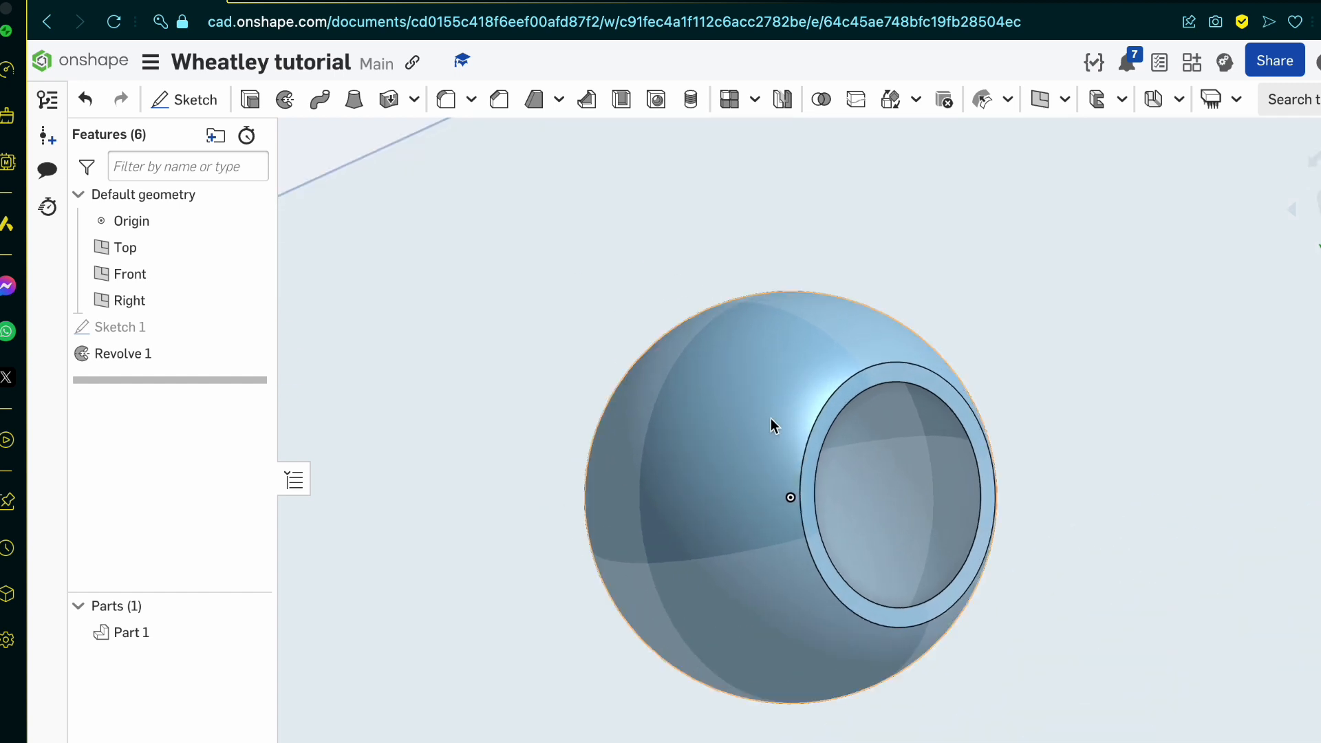
right_click(162, 639)
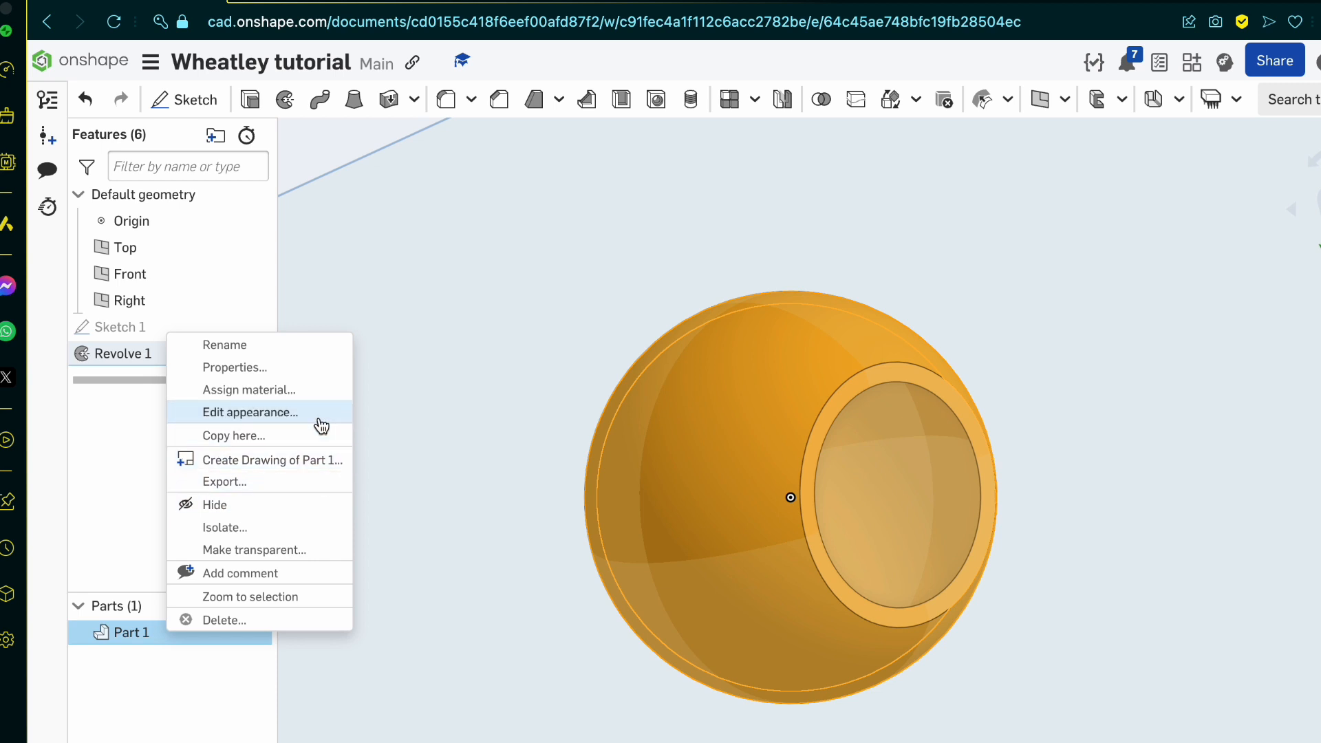
left_click(288, 413)
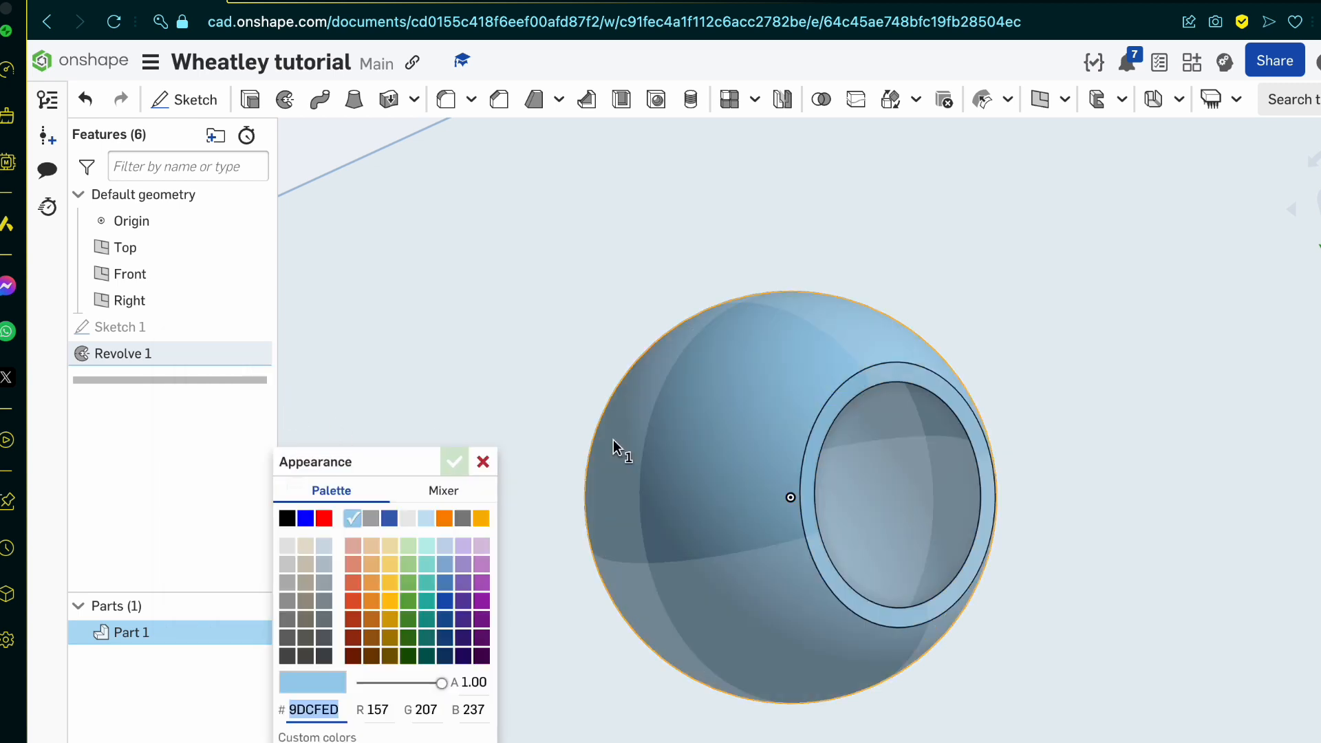
left_click(359, 742)
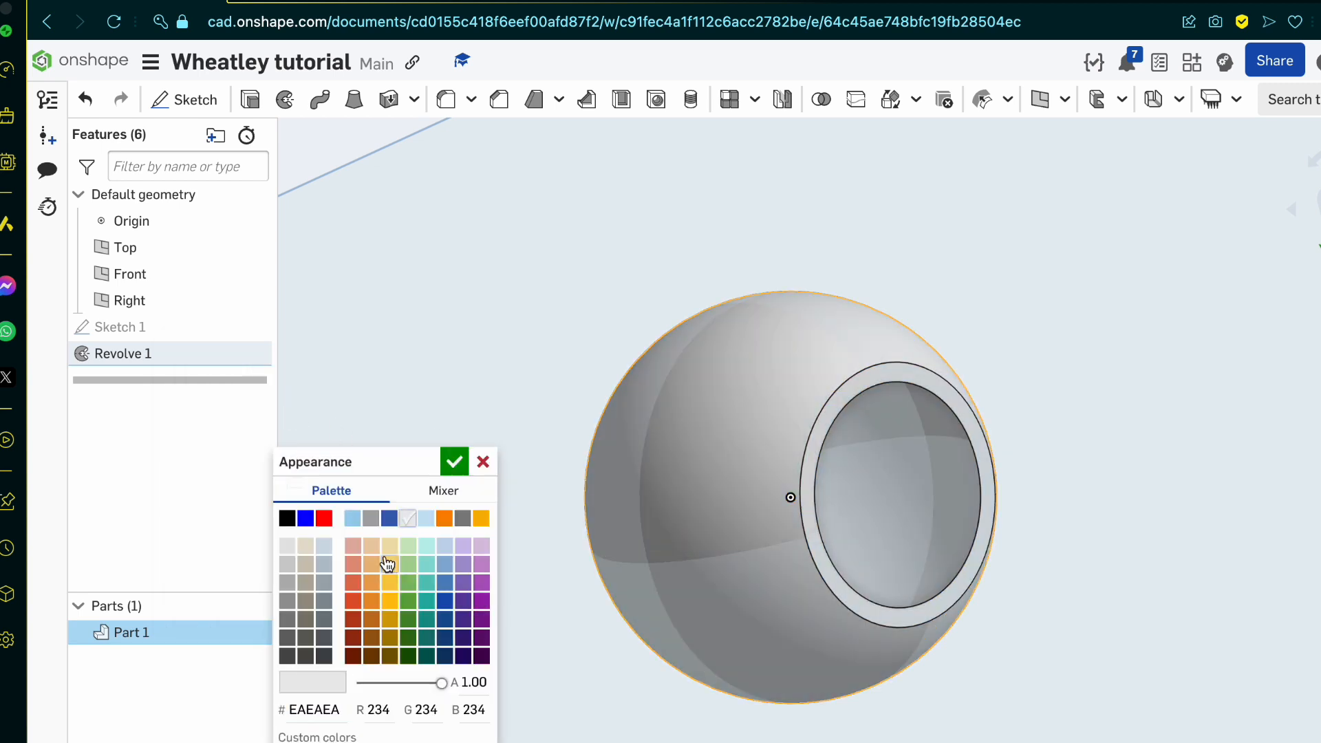
left_click(288, 547)
left_click(407, 518)
left_click(422, 502)
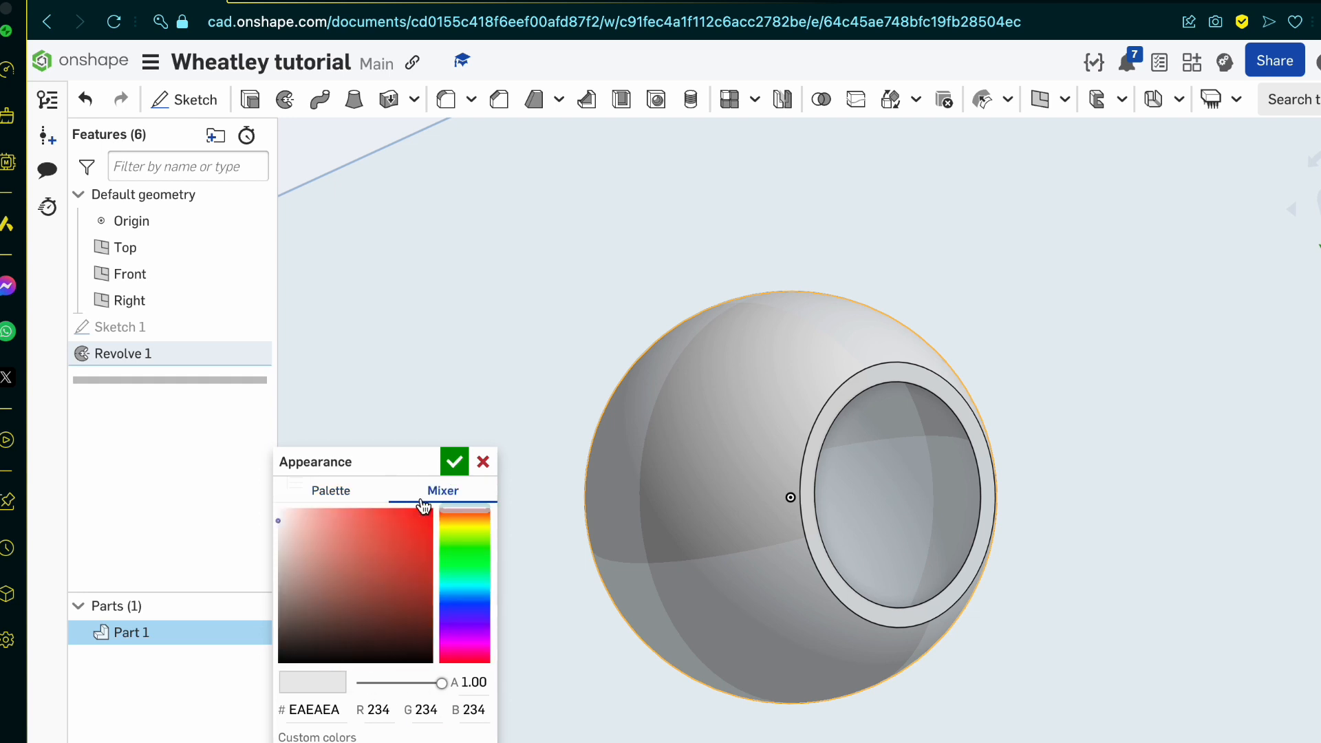
left_click_drag(279, 520, 269, 487)
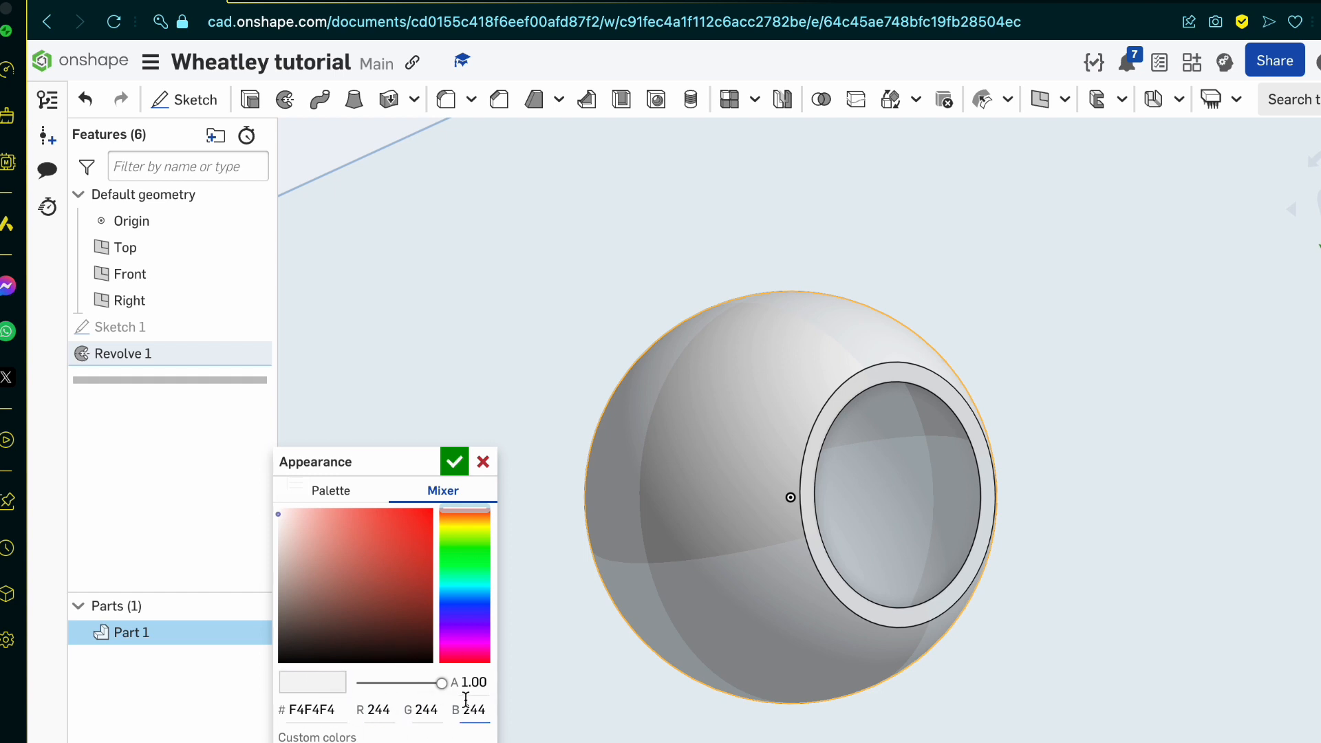
left_click(452, 469)
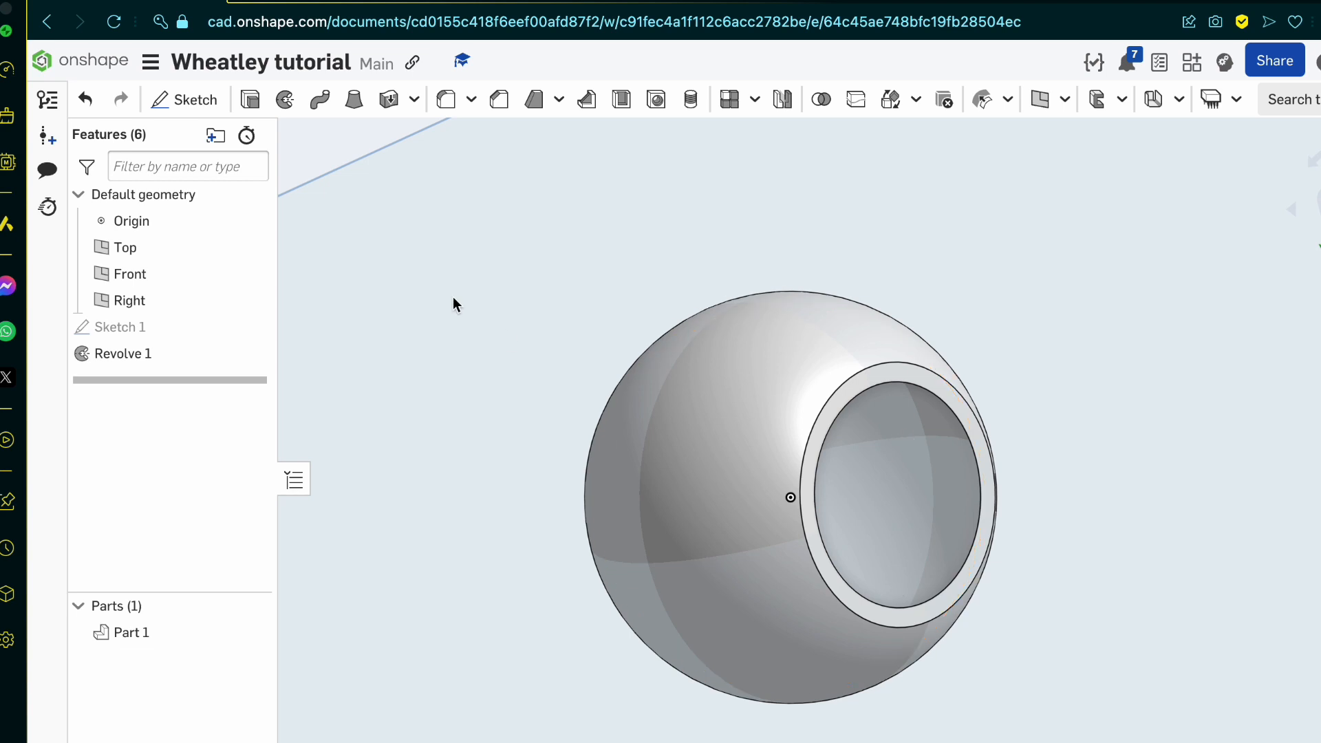
Step: Switch to the blueprint and examine the top view of the sphere and the dimensions between the views
left_click(359, 18)
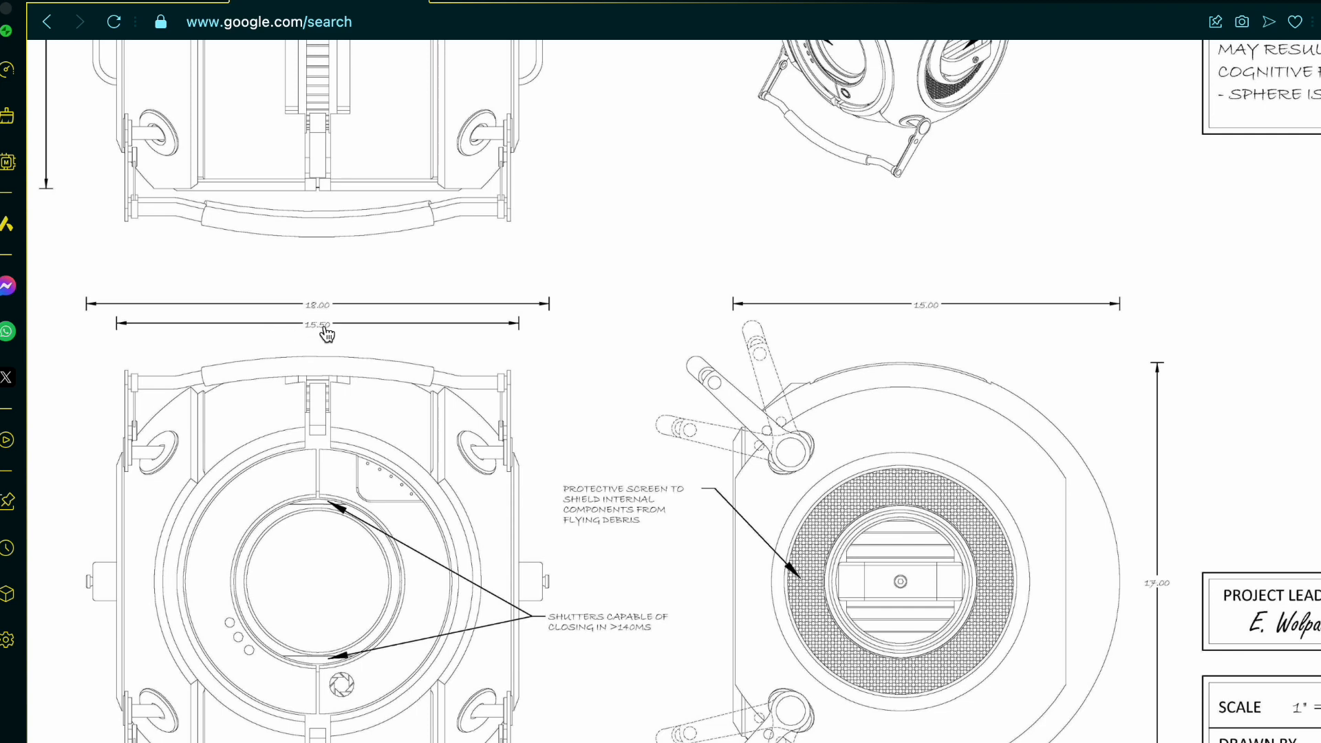
scroll(336, 333, "up", 4)
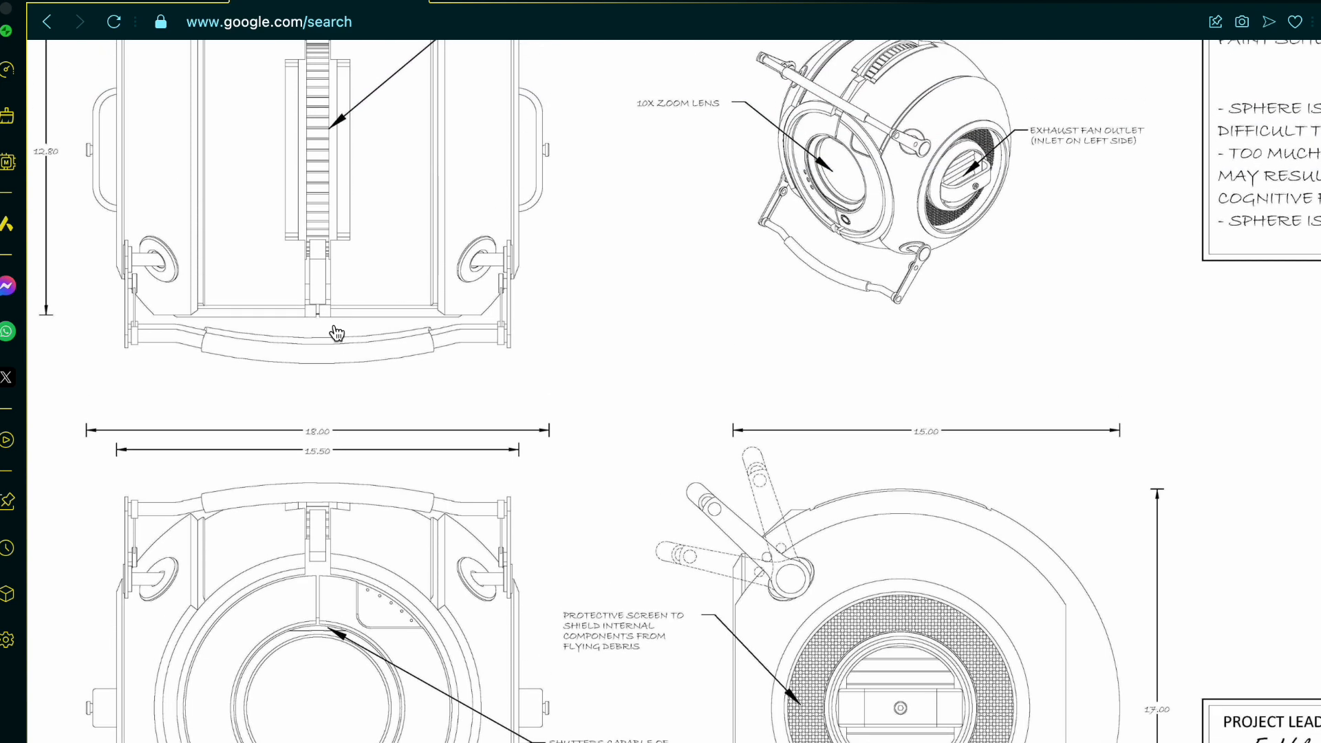
scroll(336, 334, "down", 4)
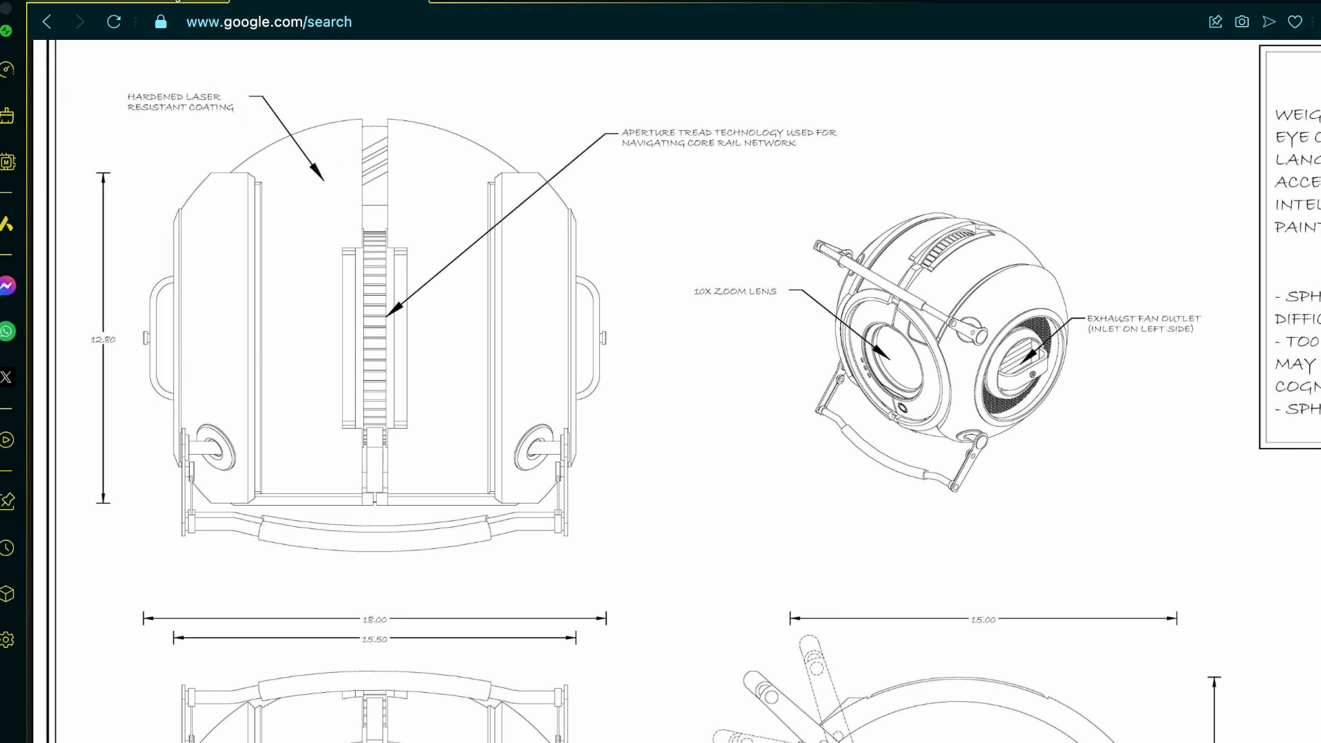
Step: Switch back to the Onshape part studio and start a new sketch on the Top plane, viewed from above
left_click(177, 1)
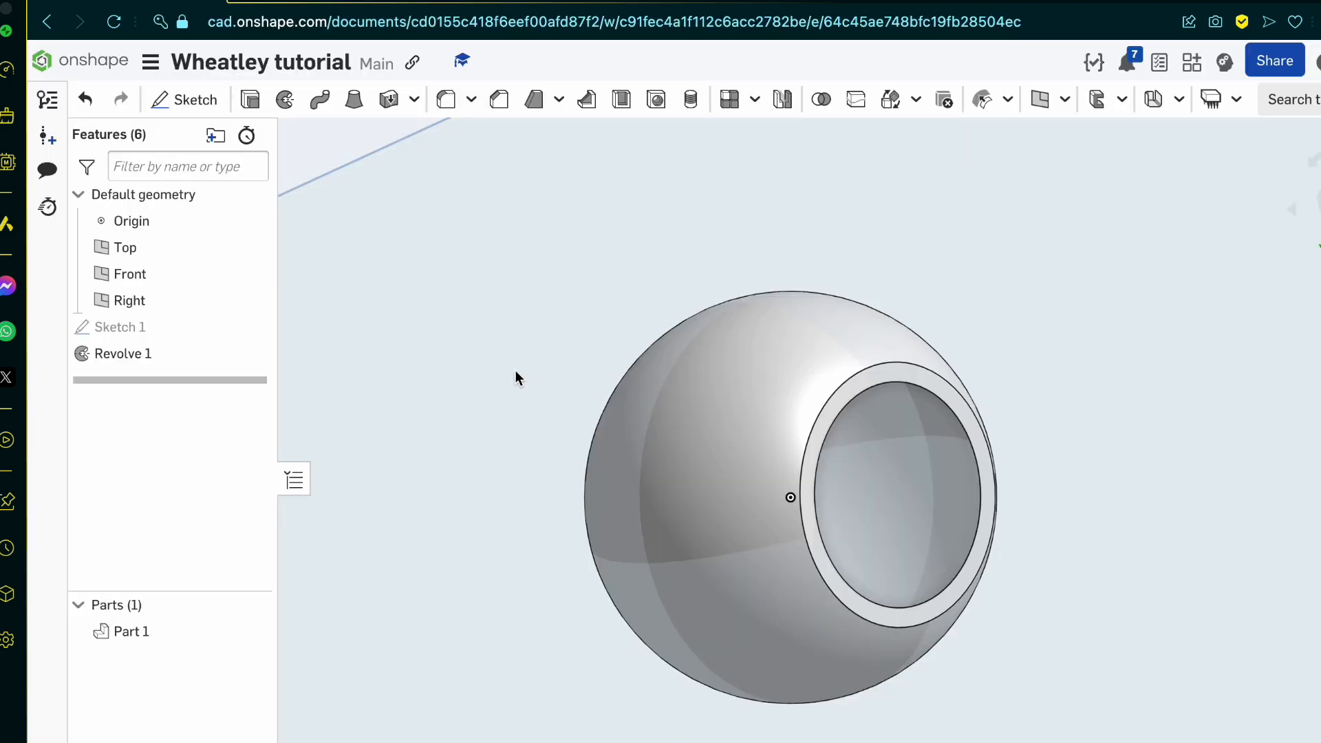
key("shift+5")
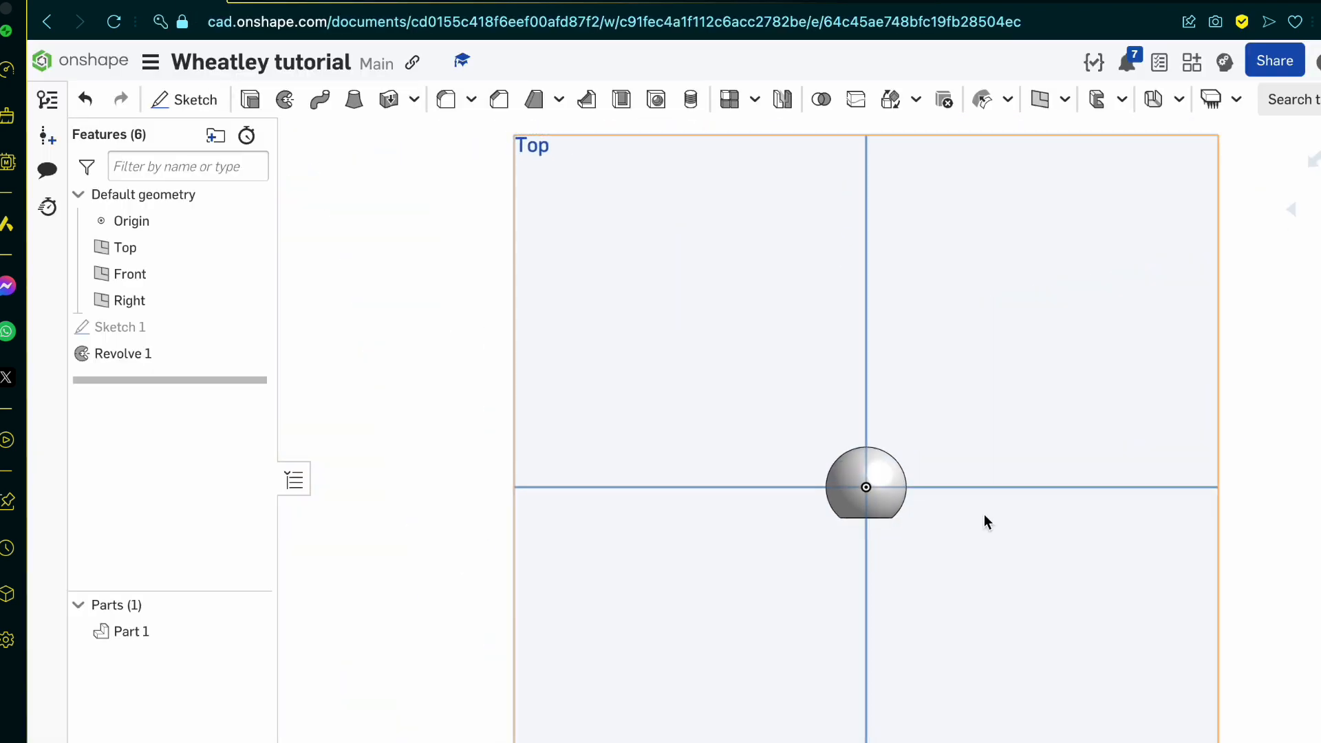
left_click(183, 100)
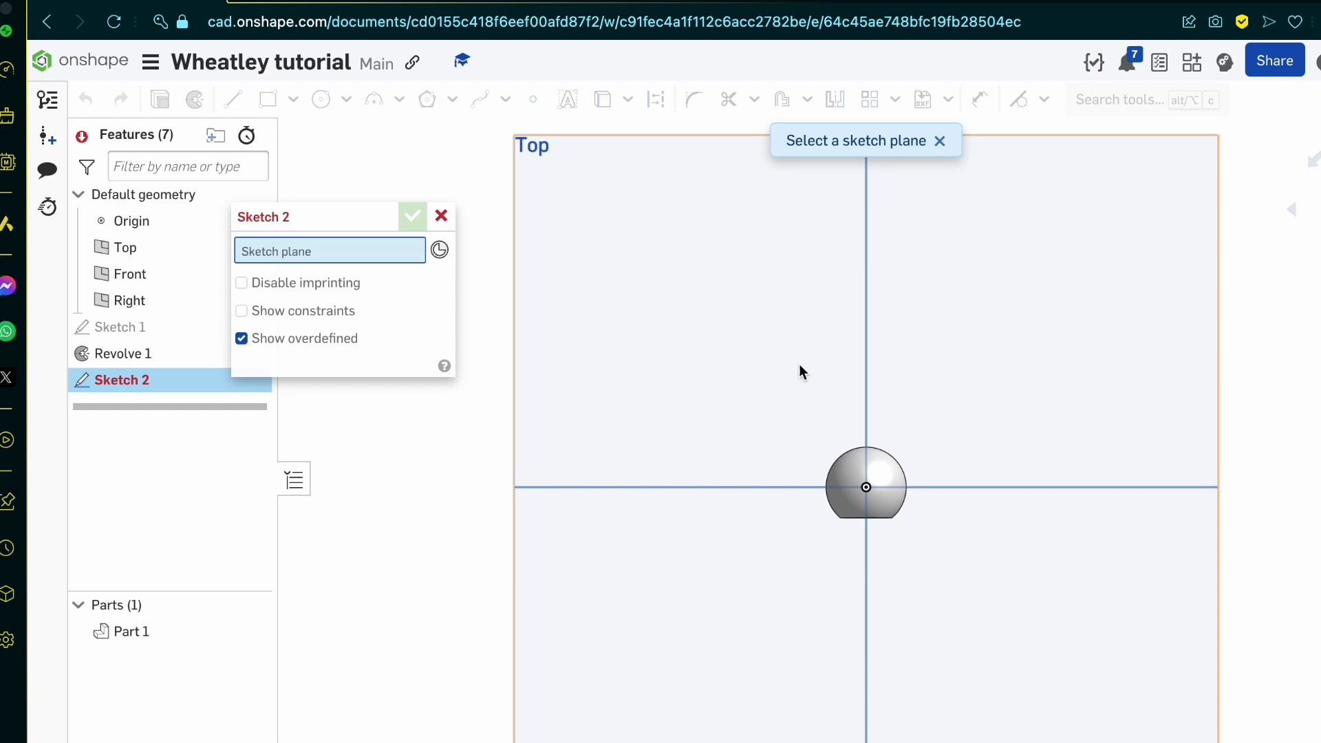
left_click(752, 354)
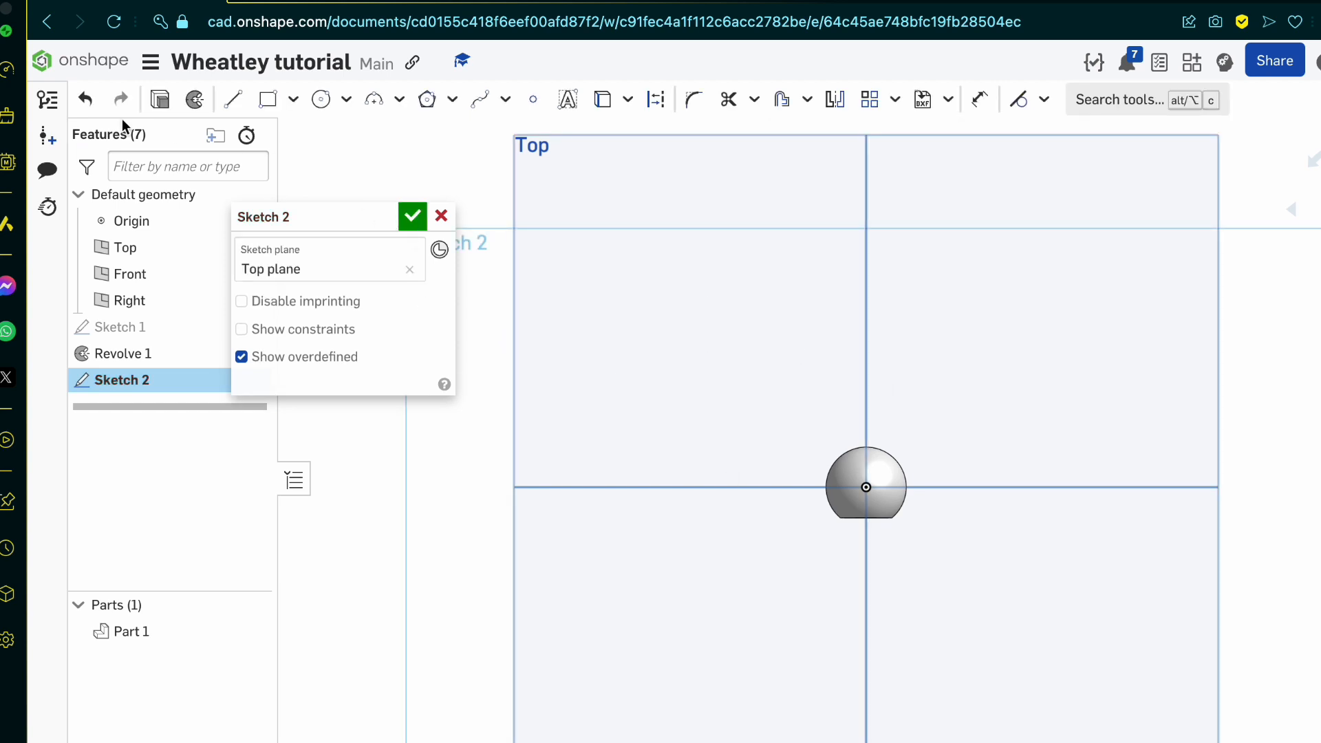
left_click(233, 100)
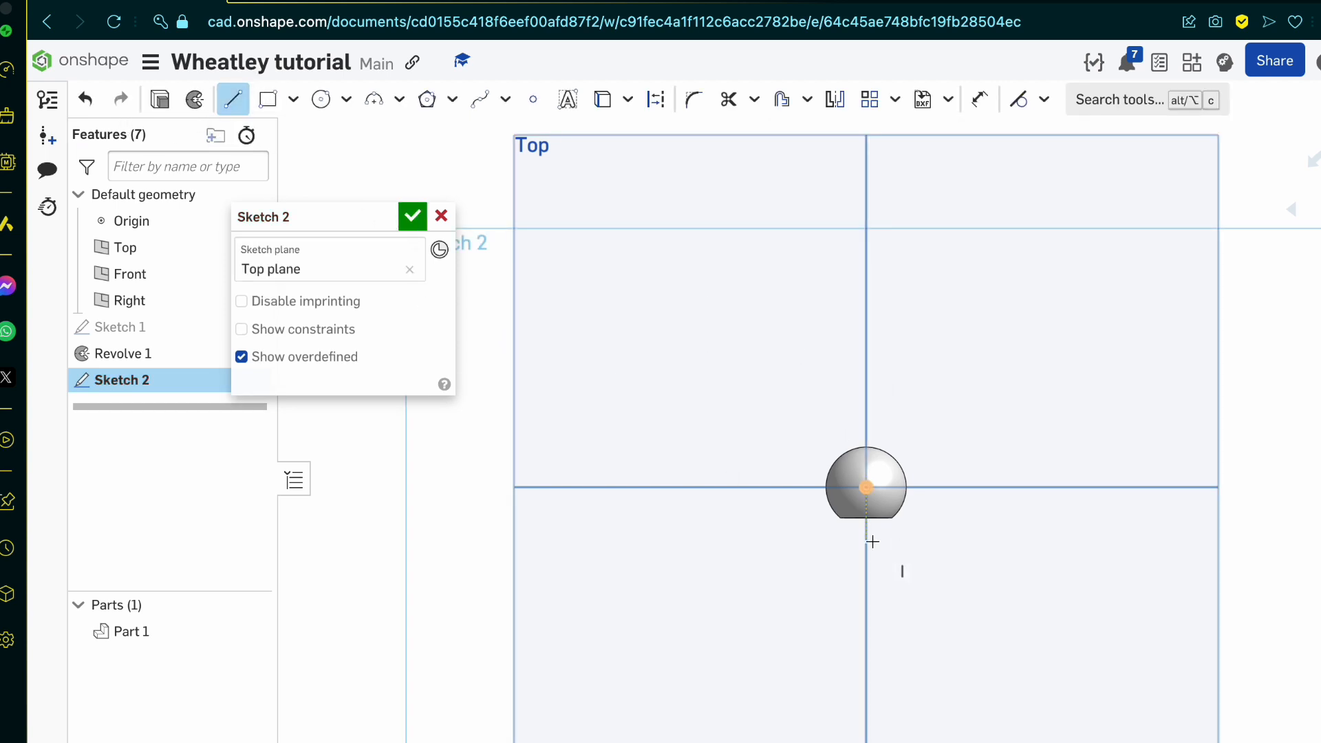
scroll(872, 542, "up", 5)
key("Escape")
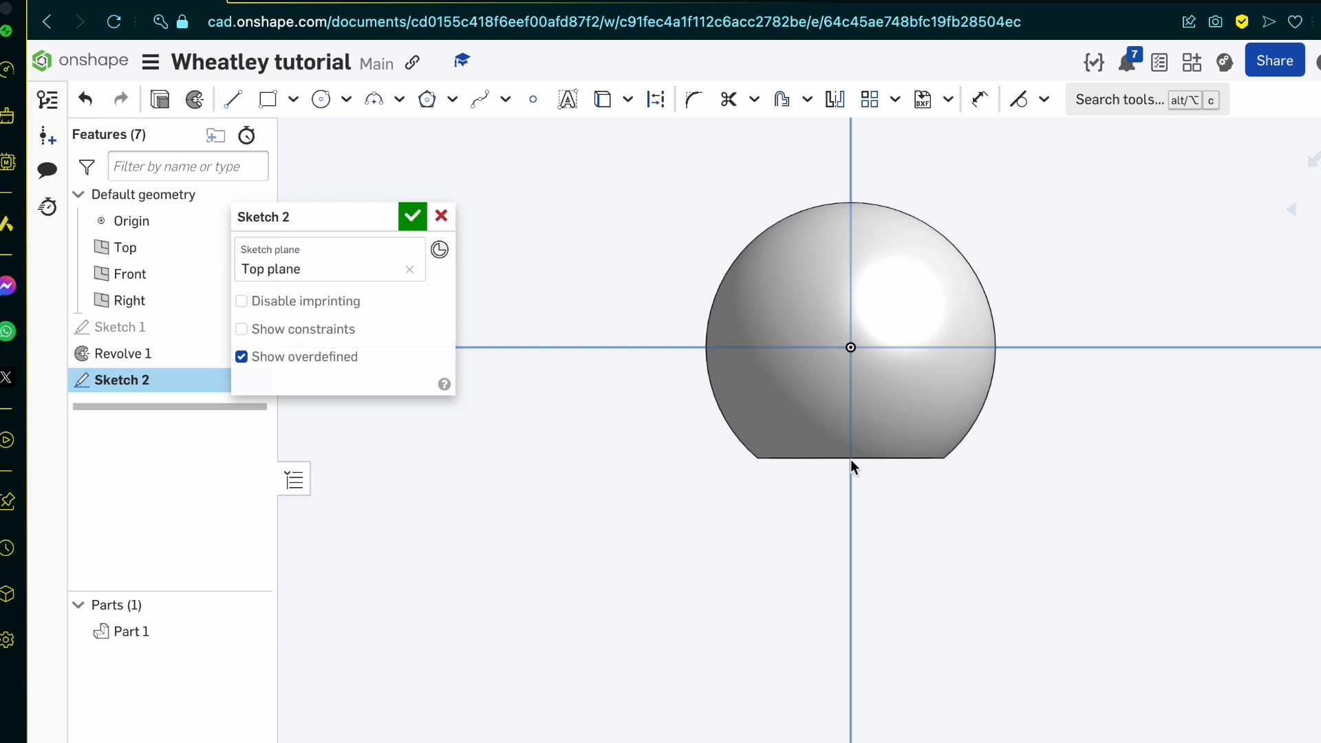
Step: Project the sphere's flat front edge into the sketch and draw a 12.8 long perpendicular line backwards from its left end
key("u")
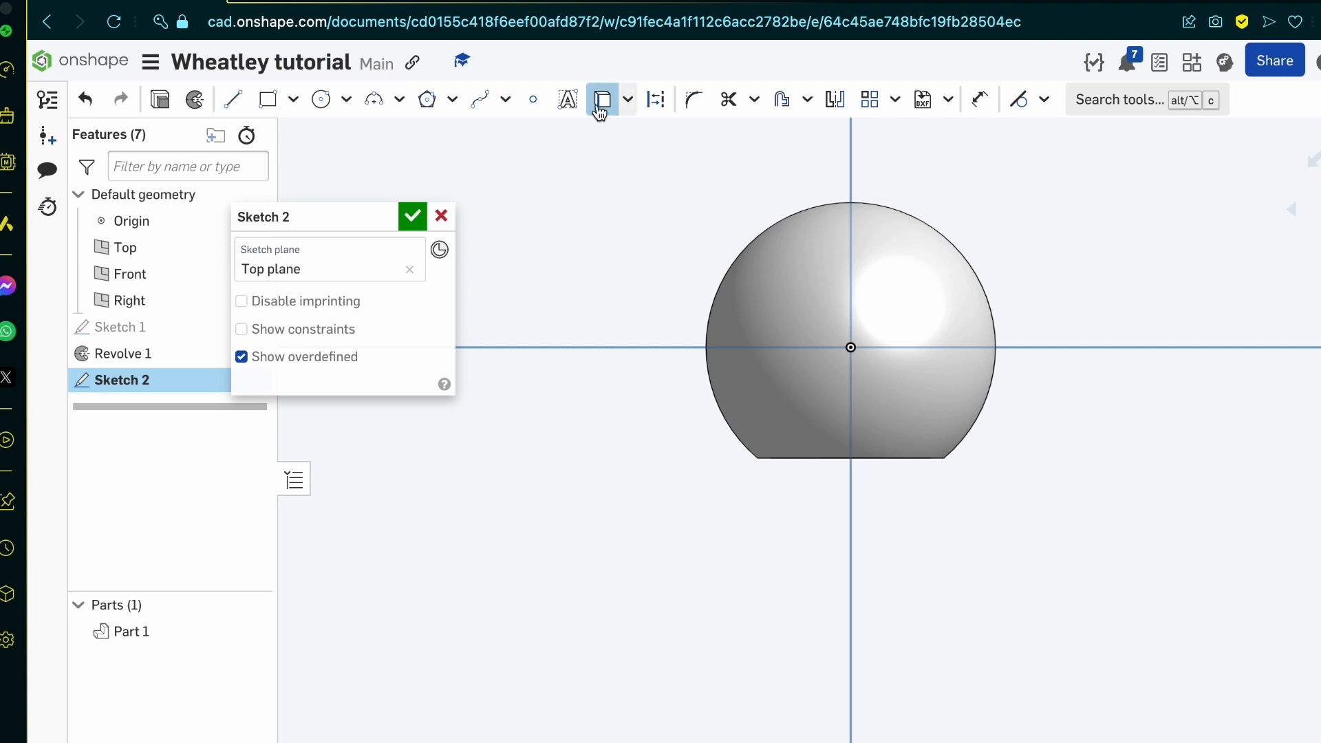
left_click(769, 459)
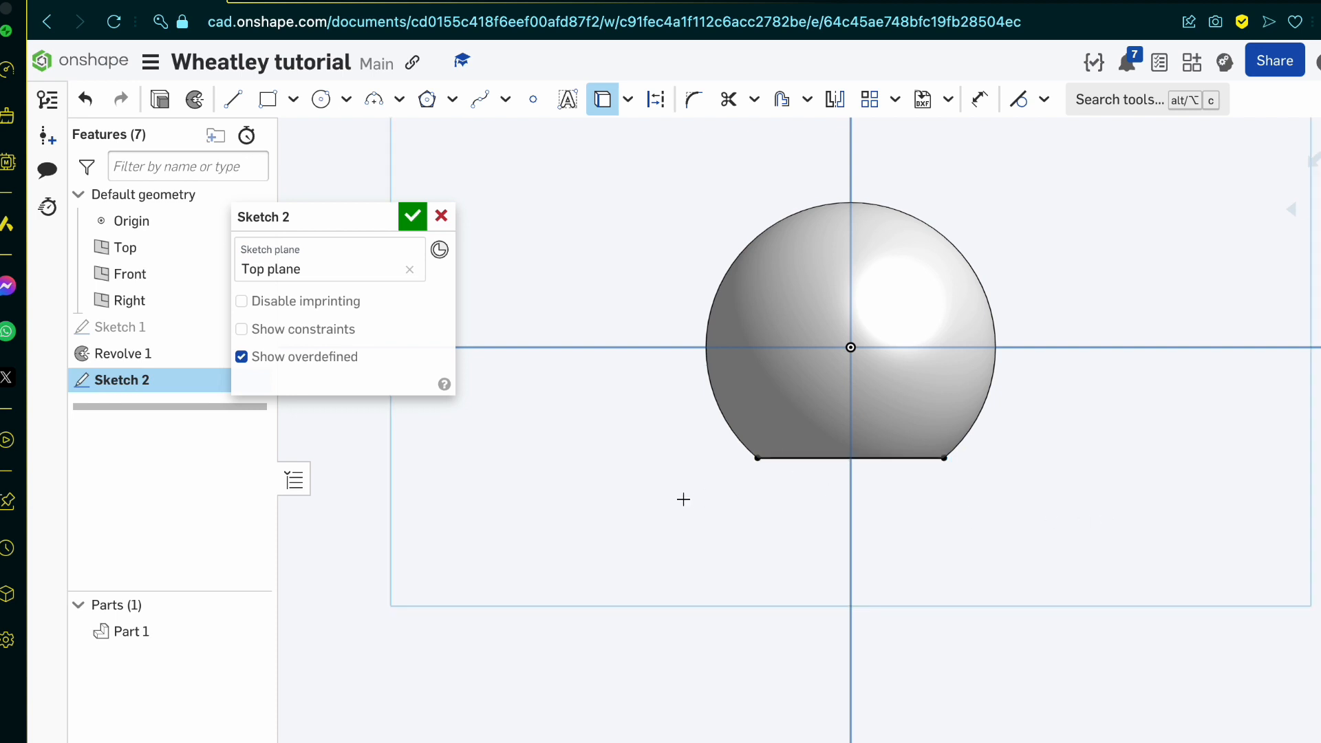
key("l")
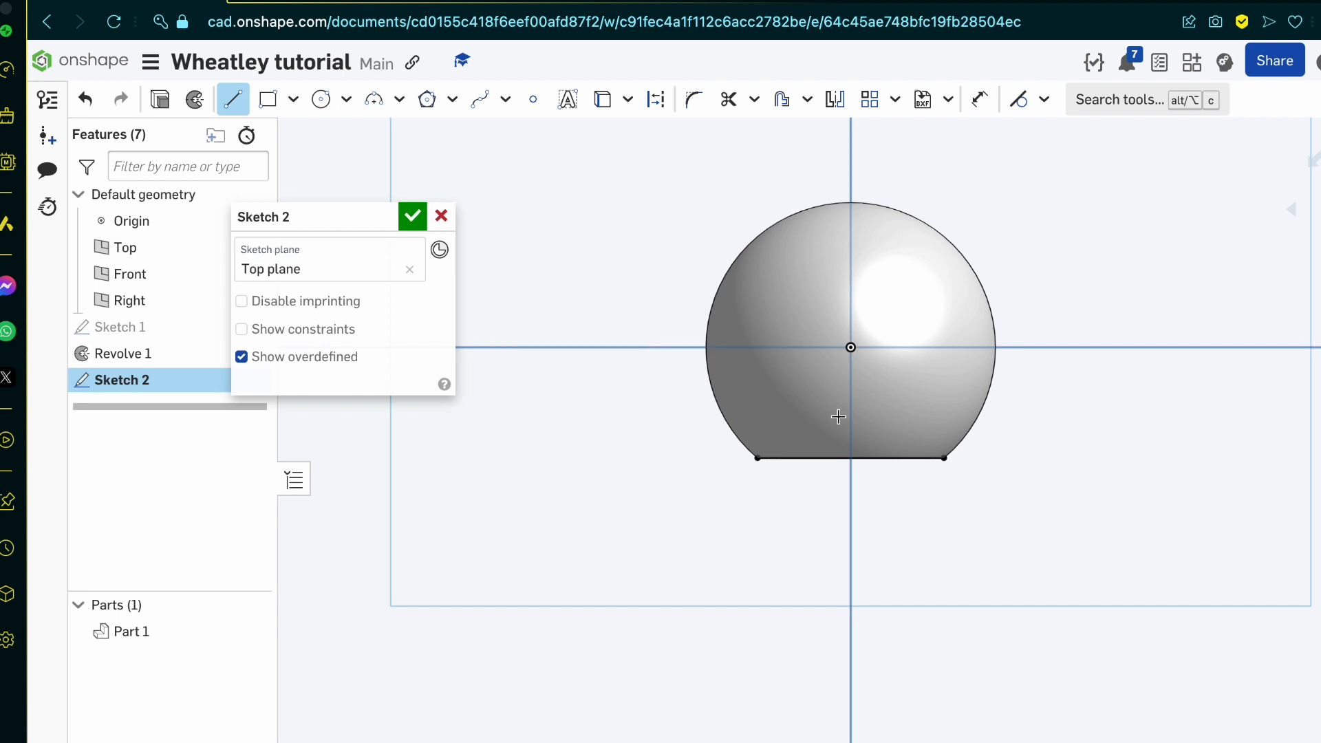
left_click(756, 458)
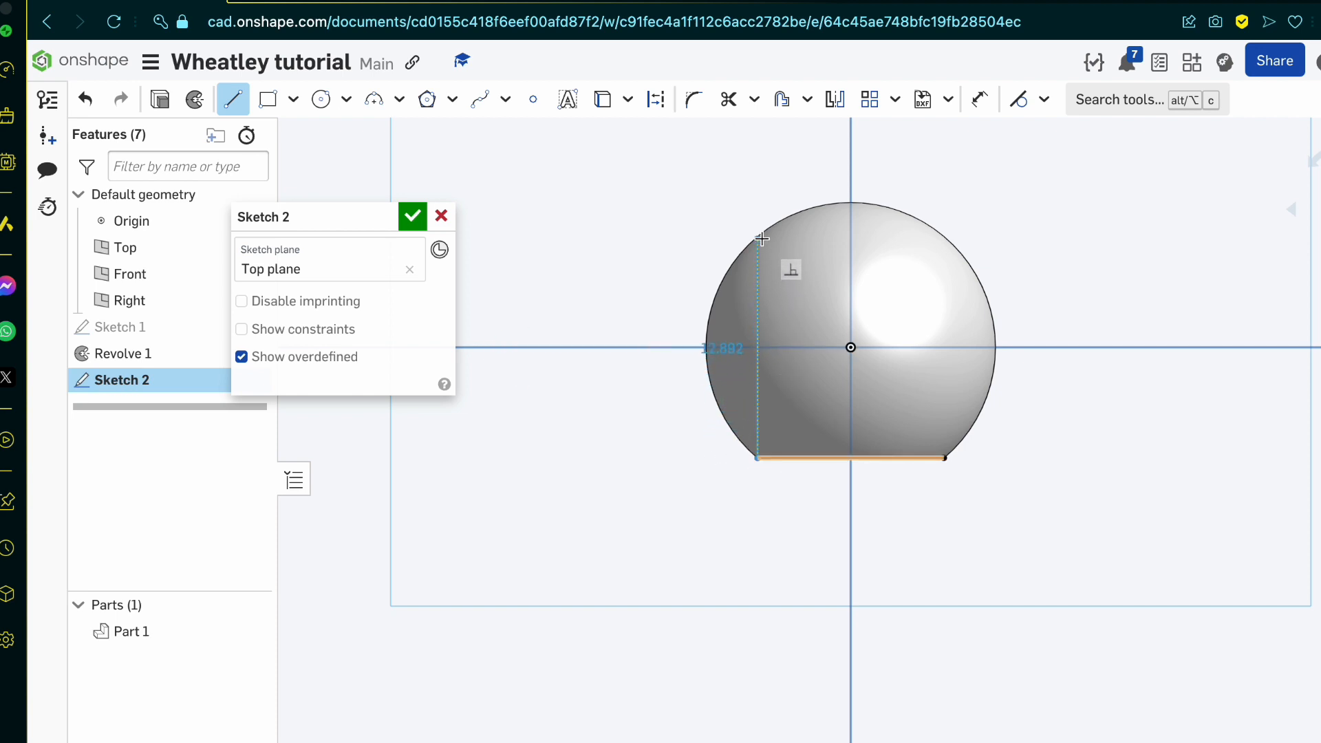
left_click(764, 197)
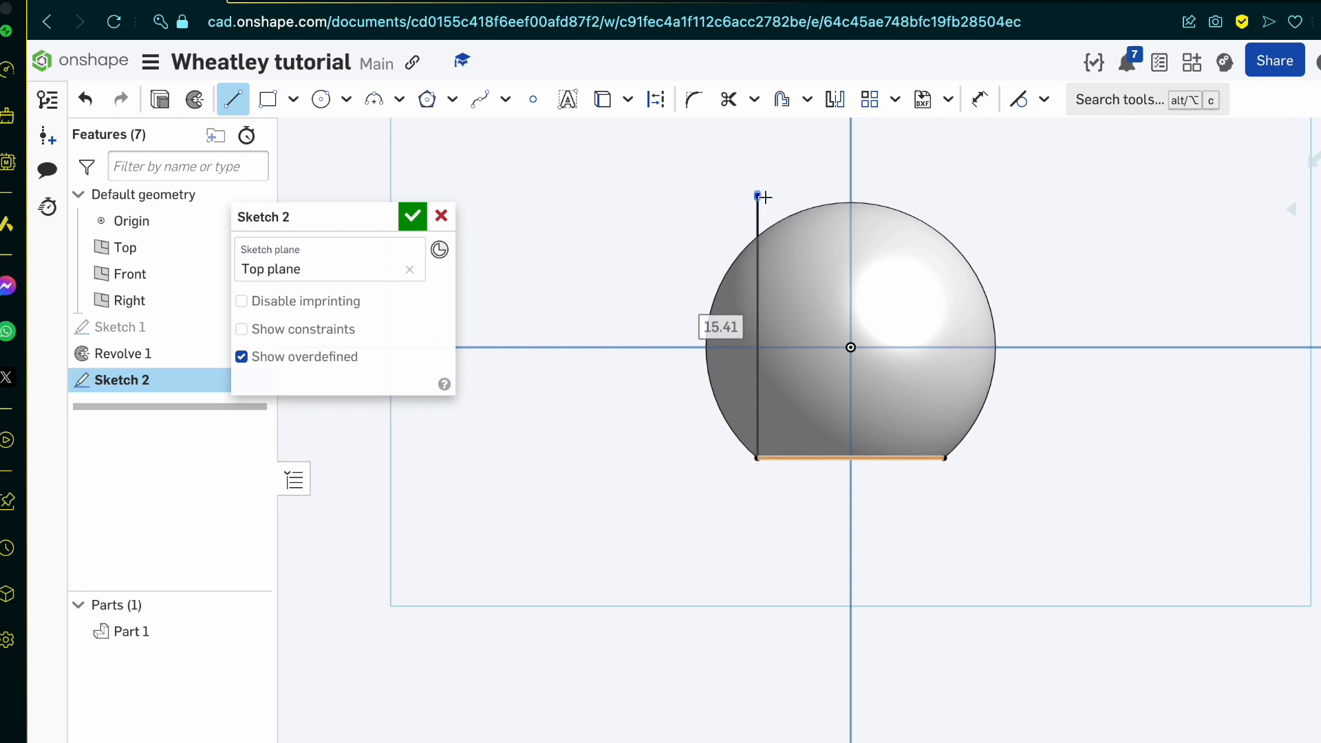
type("12")
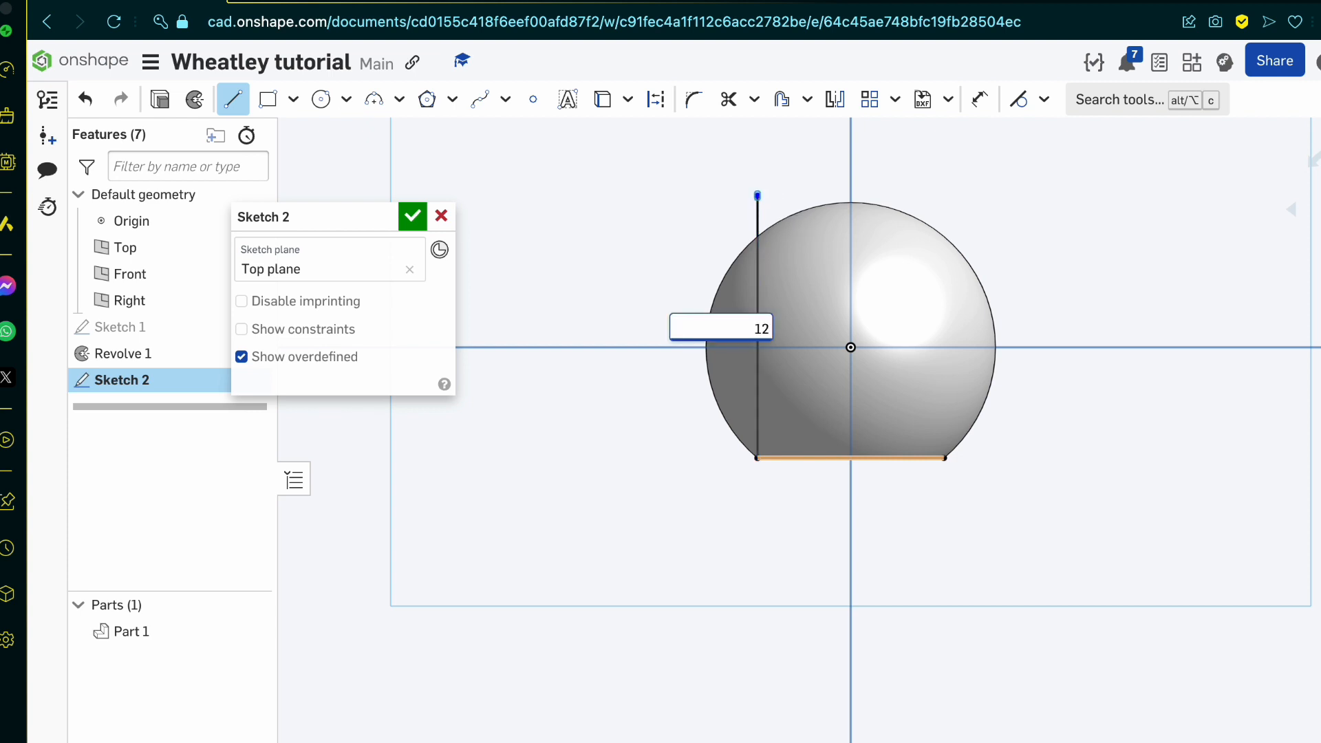
type(".8")
key("Return")
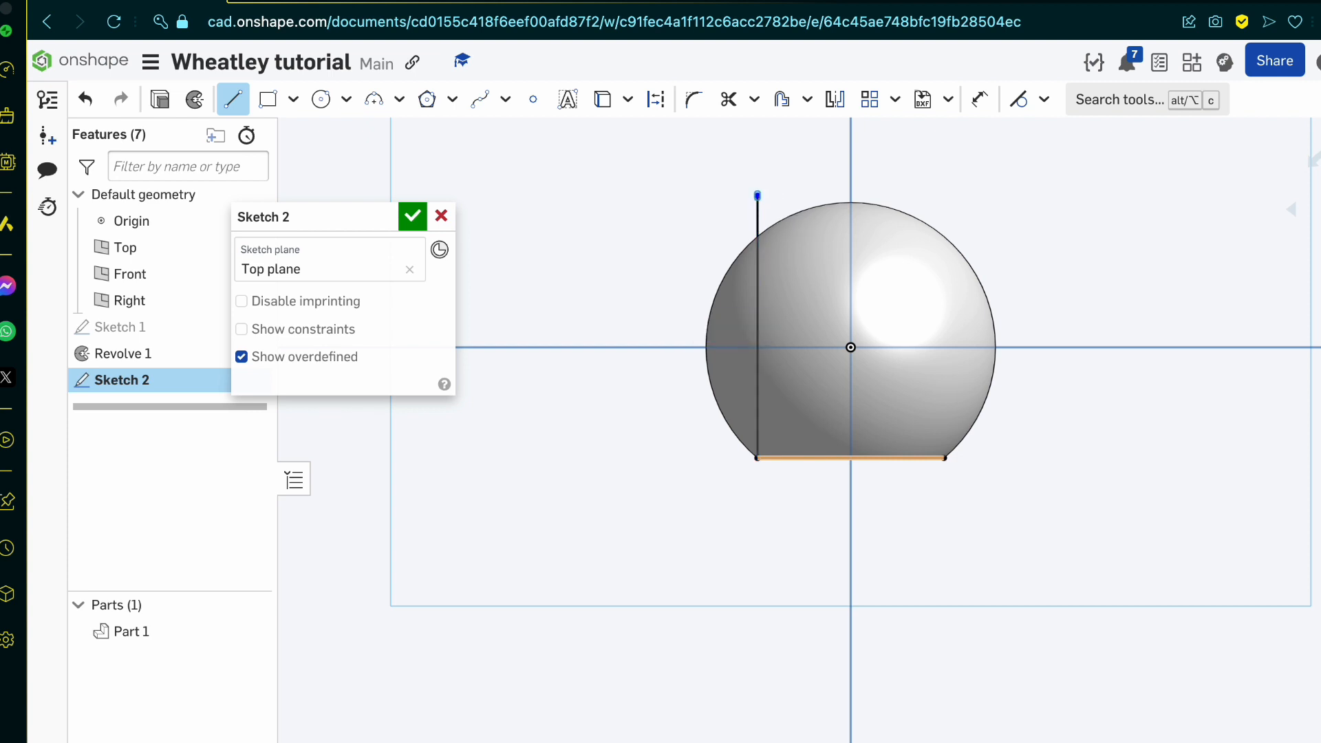
scroll(719, 287, "up", 5)
key("a")
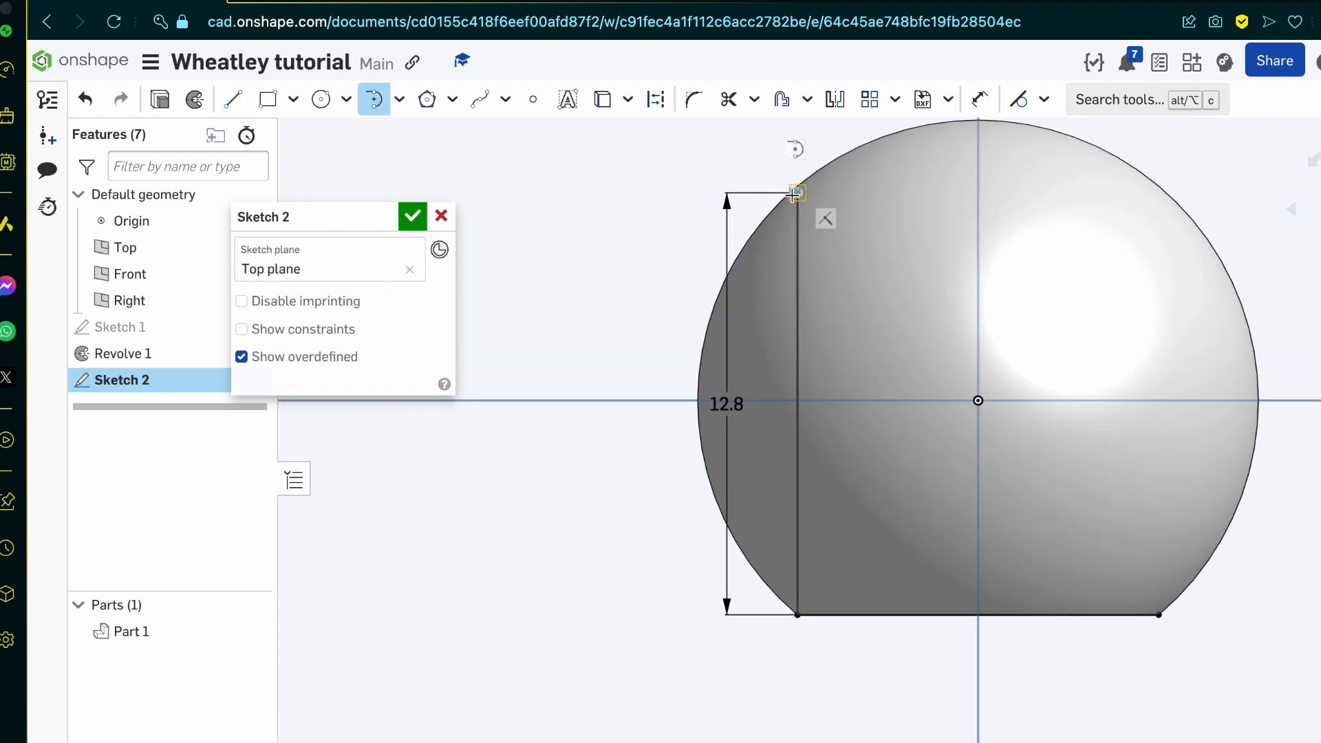
key("Escape")
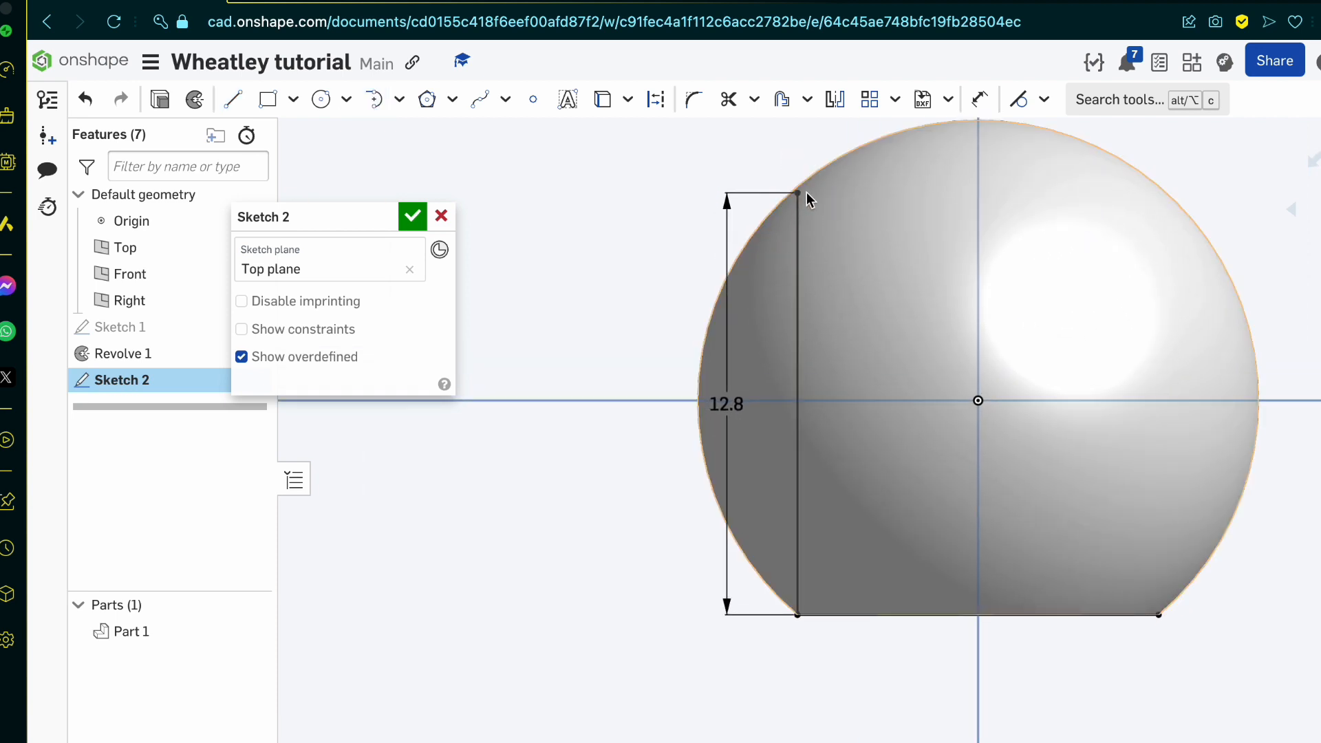
scroll(741, 220, "up", 1)
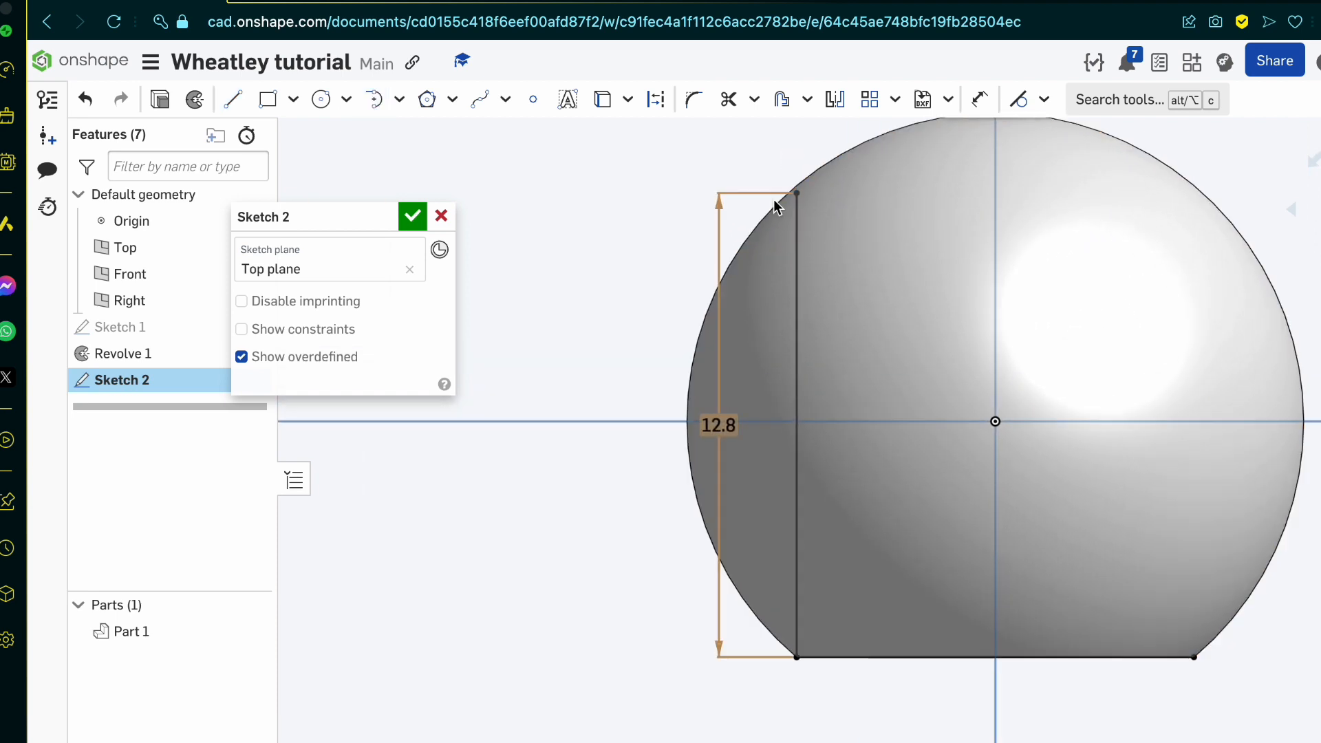
Step: Check the blueprint's top view and its dimensions, and undo the 12.8 line and the projected flat edge
left_click(350, 2)
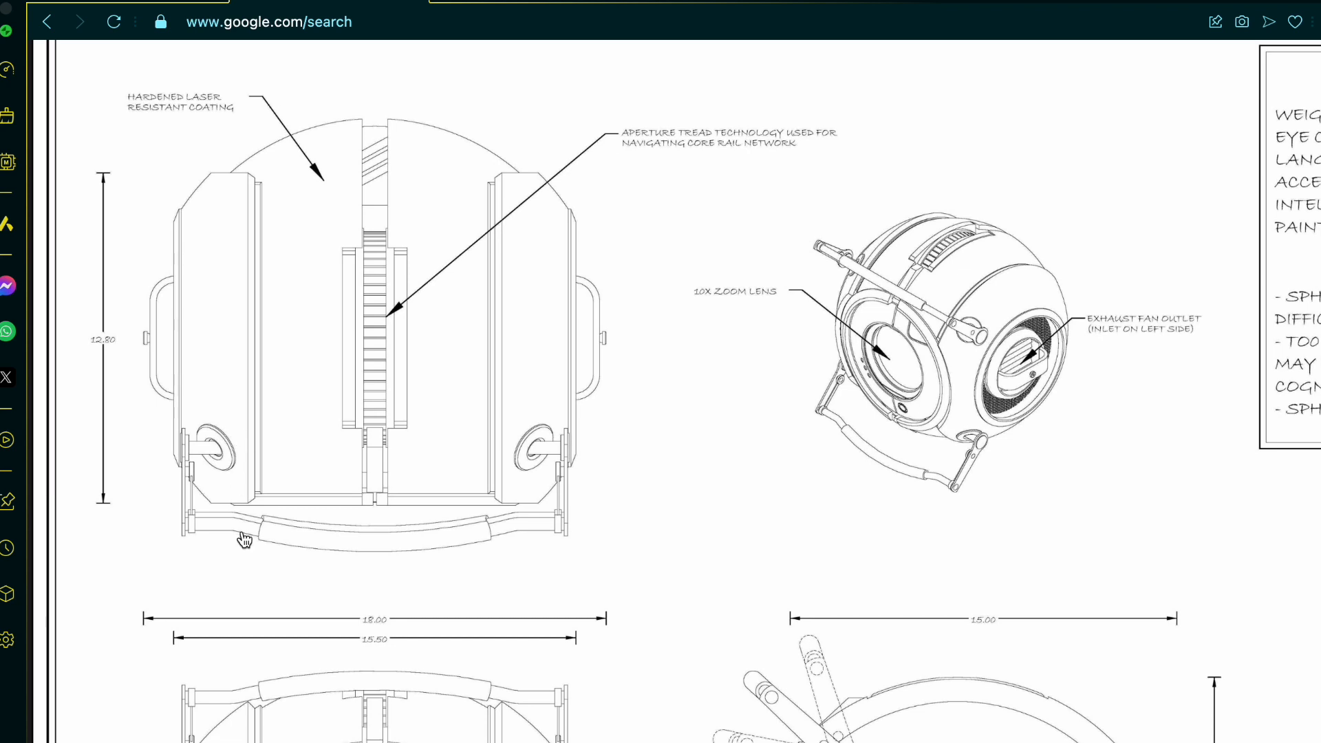
scroll(523, 533, "down", 3)
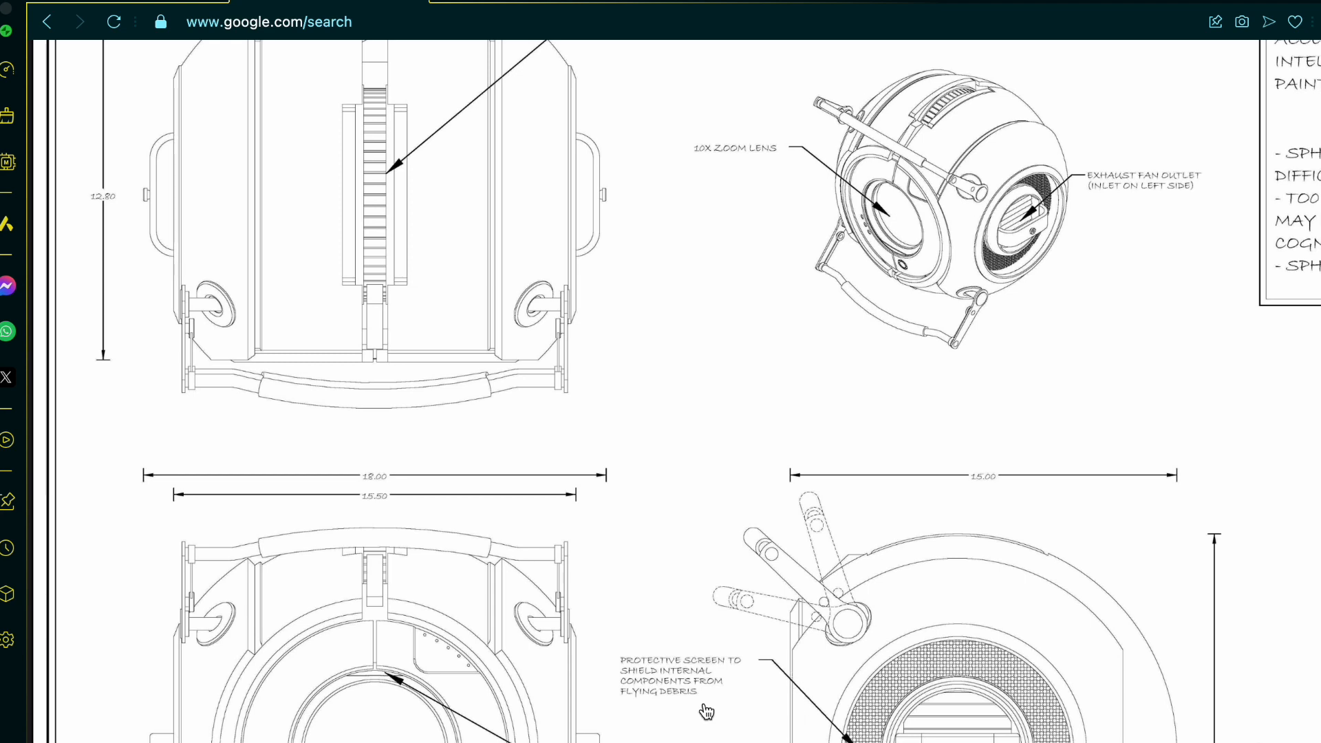
left_click(109, 1)
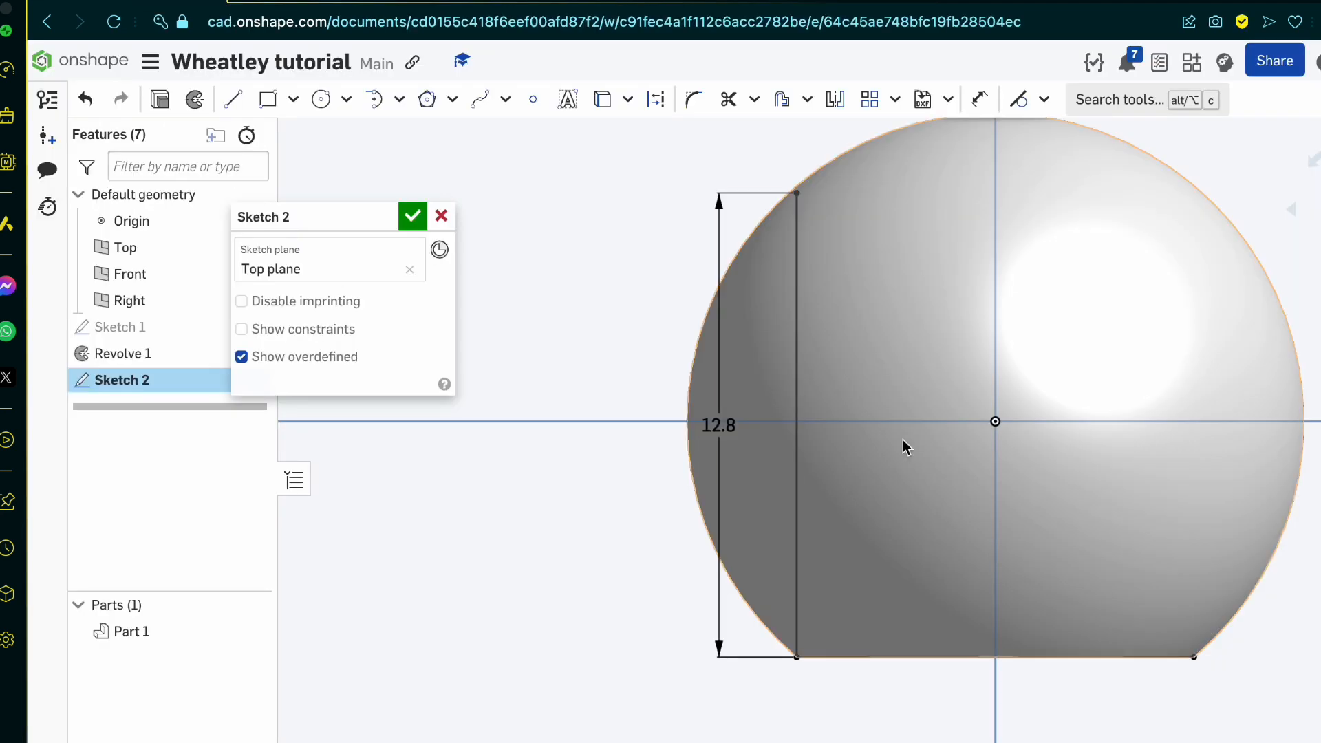
key("ctrl+z")
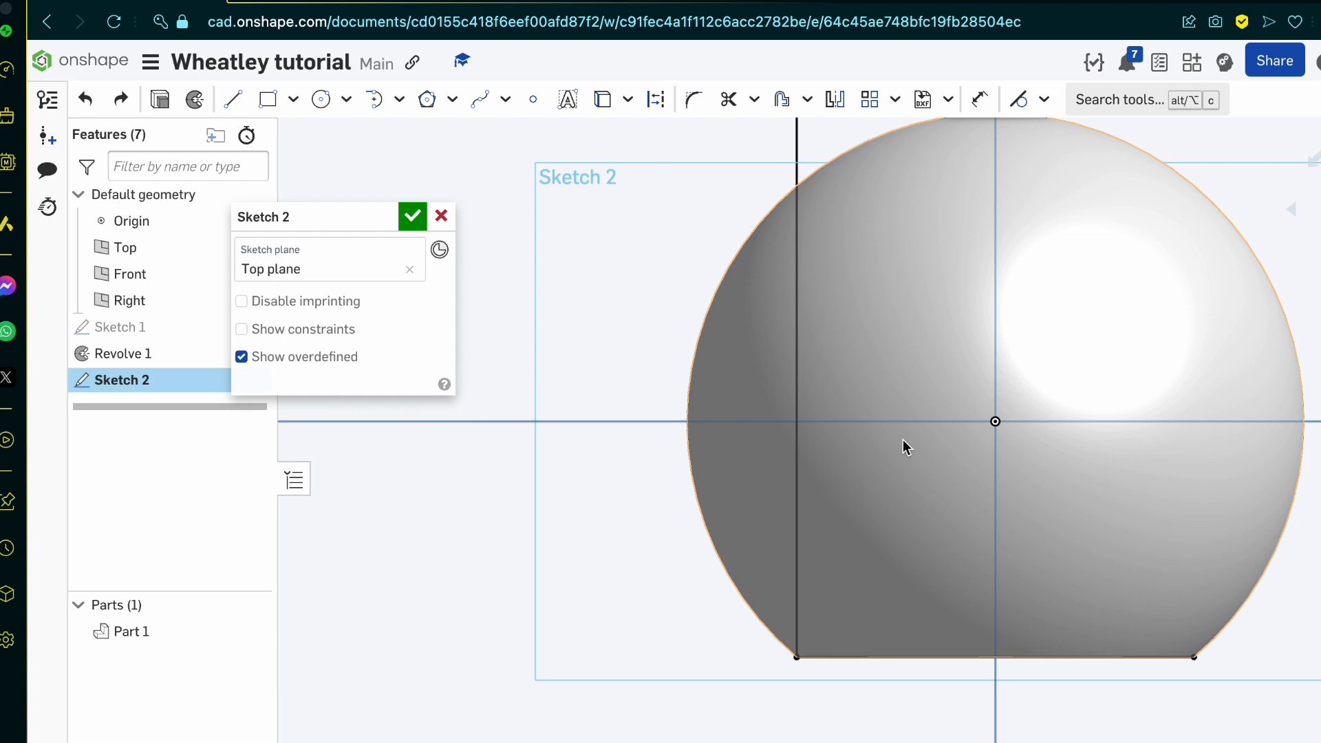
key("ctrl+z")
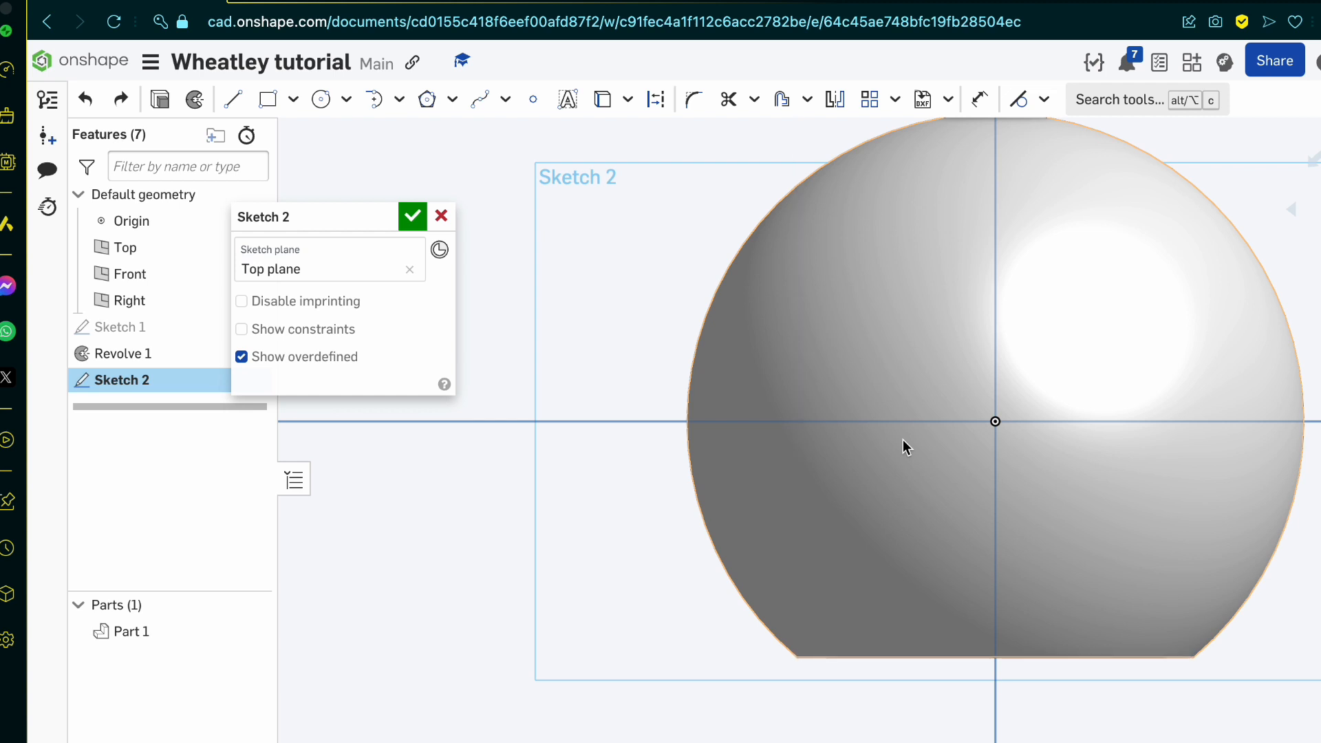
Step: Project the sphere's round outer silhouette into the Top plane sketch
mouse_move(941, 675)
right_mouse_down()
mouse_move(937, 646)
mouse_move(855, 684)
right_mouse_up()
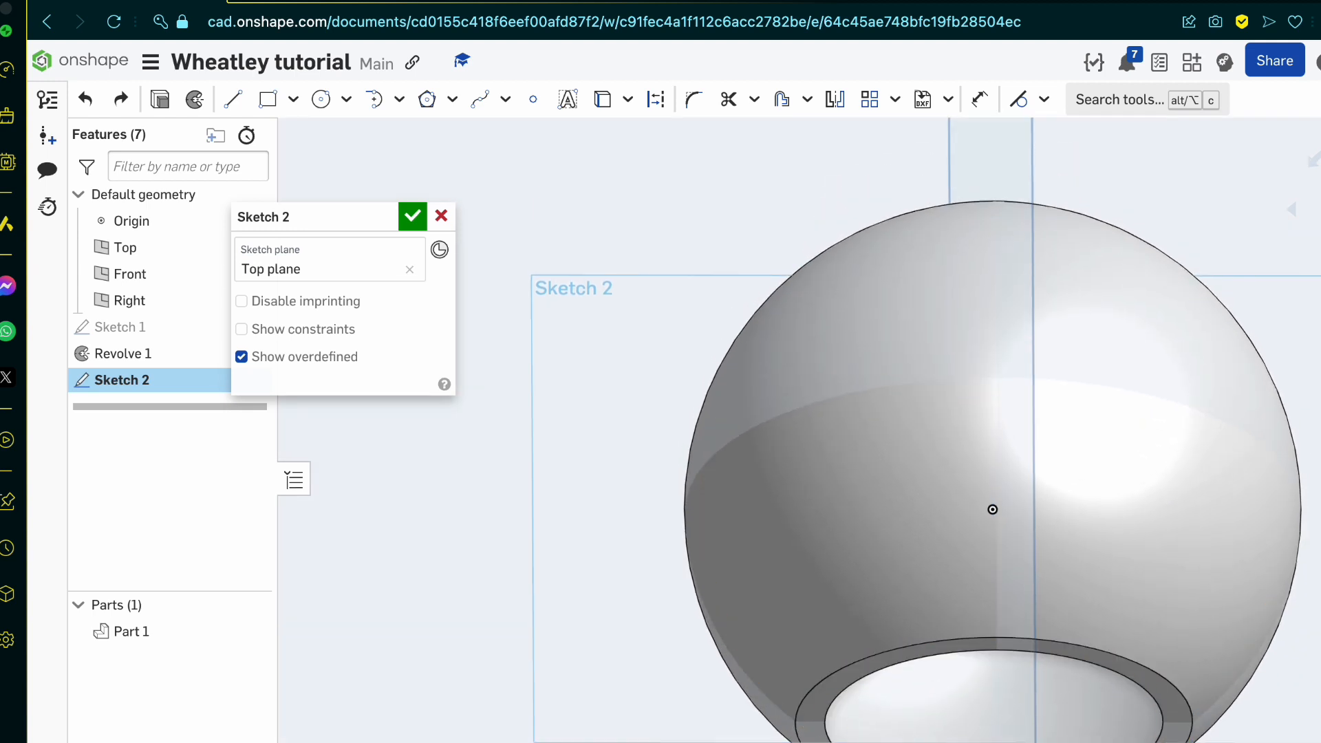
key("n")
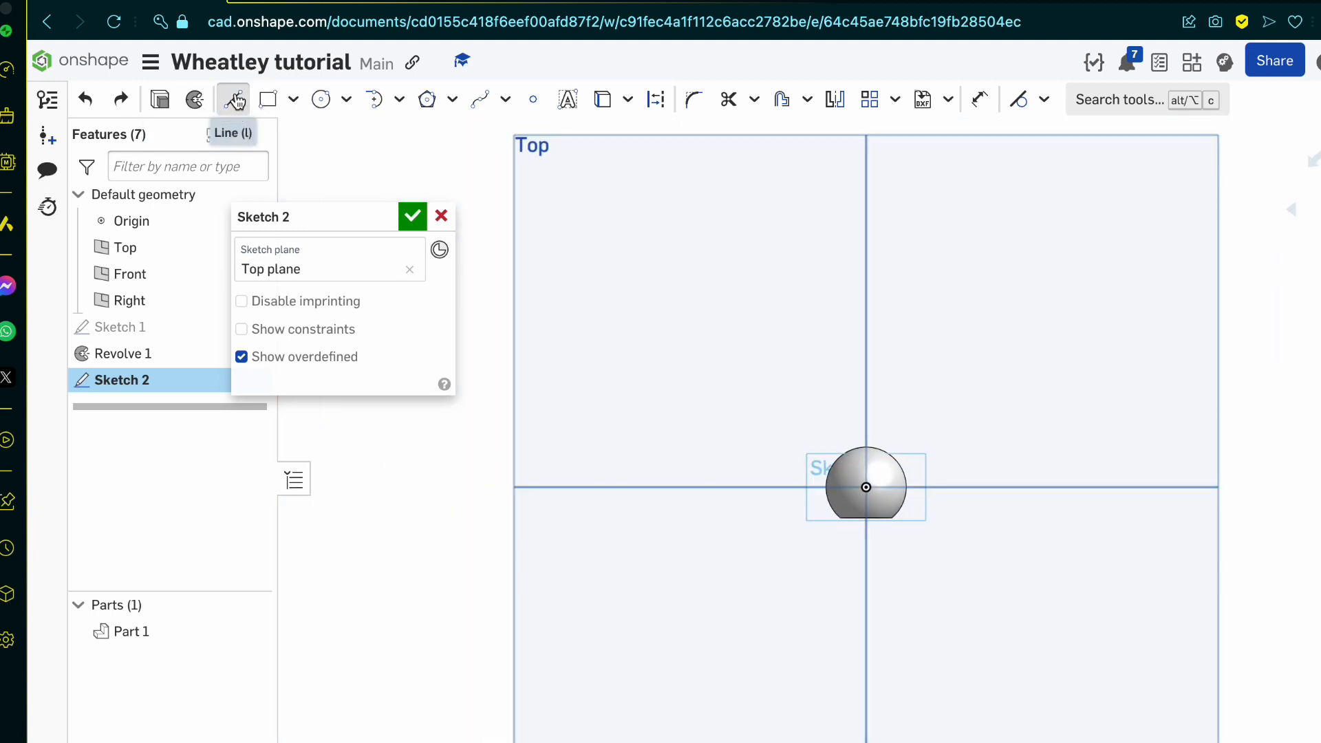
left_click(232, 99)
scroll(840, 490, "up", 3)
scroll(910, 505, "up", 5)
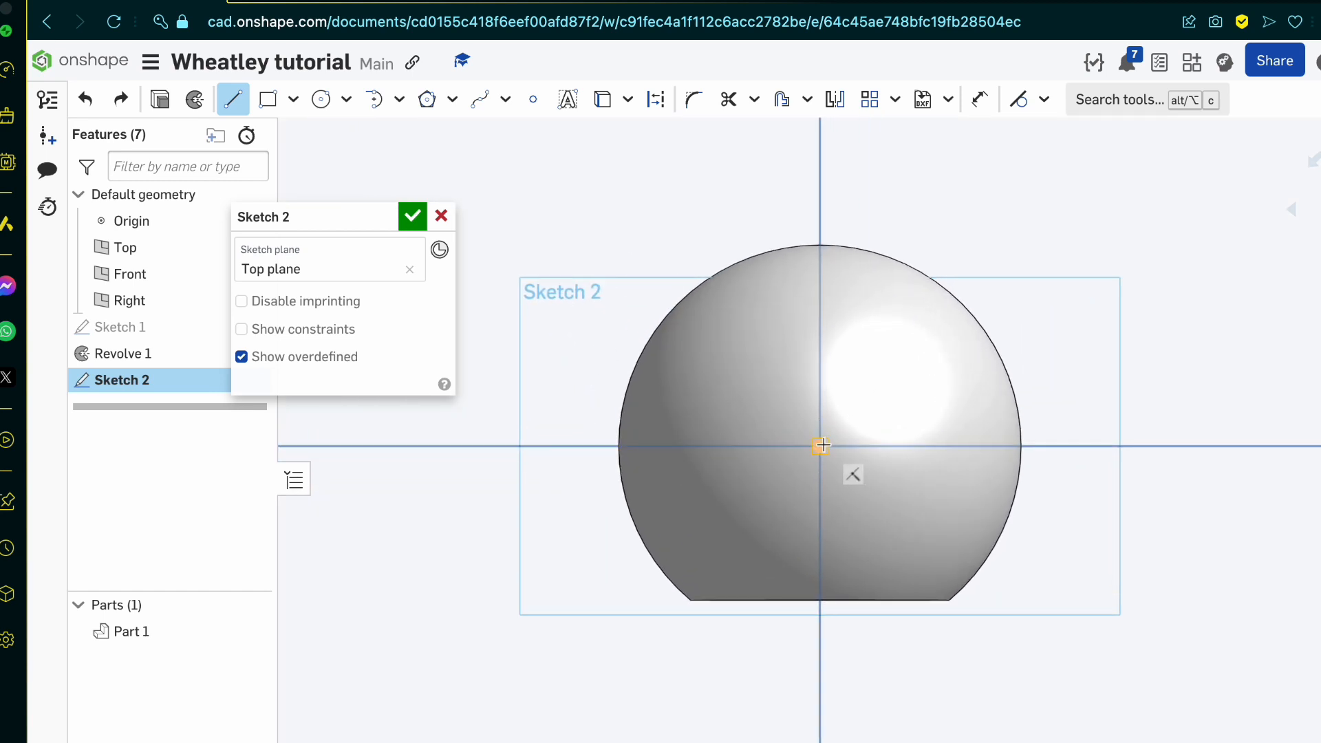
key("u")
left_click(709, 283)
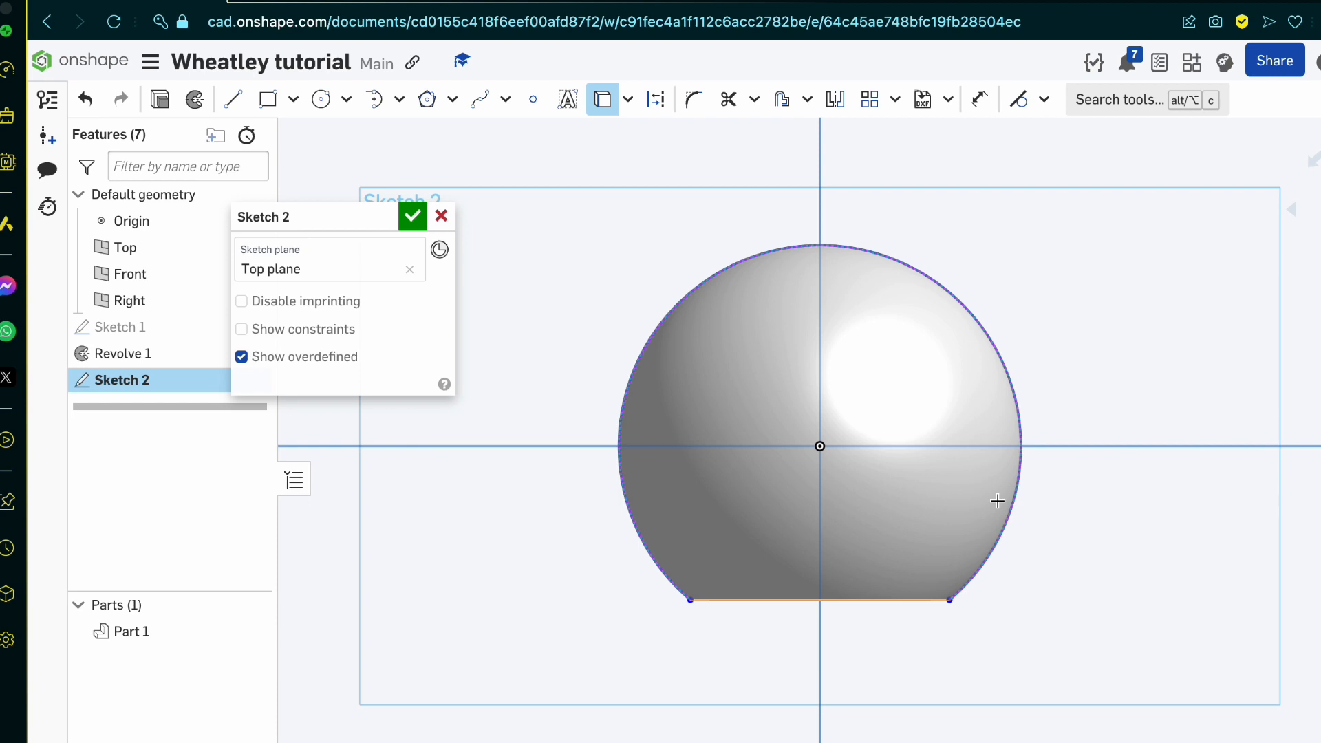
Step: Draw a horizontal line about 8.5 long from the origin to the left side of the projected outline
key("l")
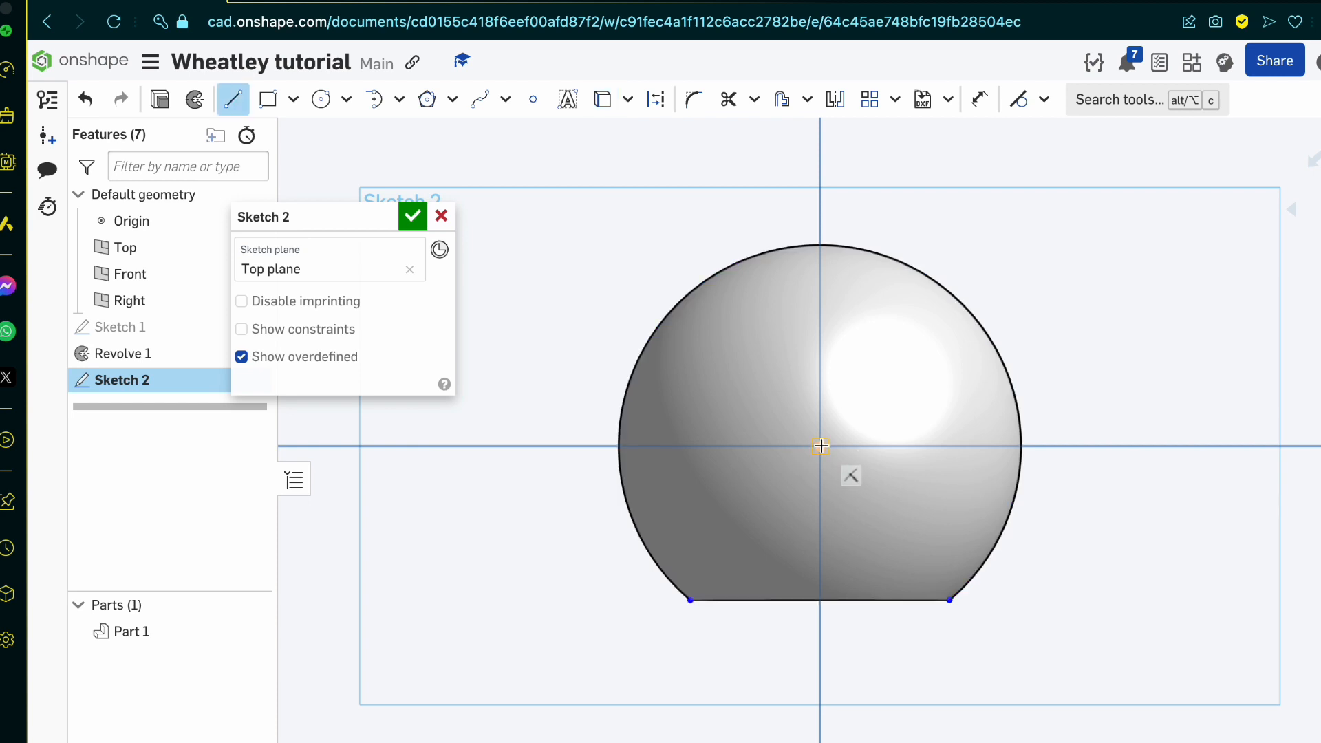
left_click(821, 446)
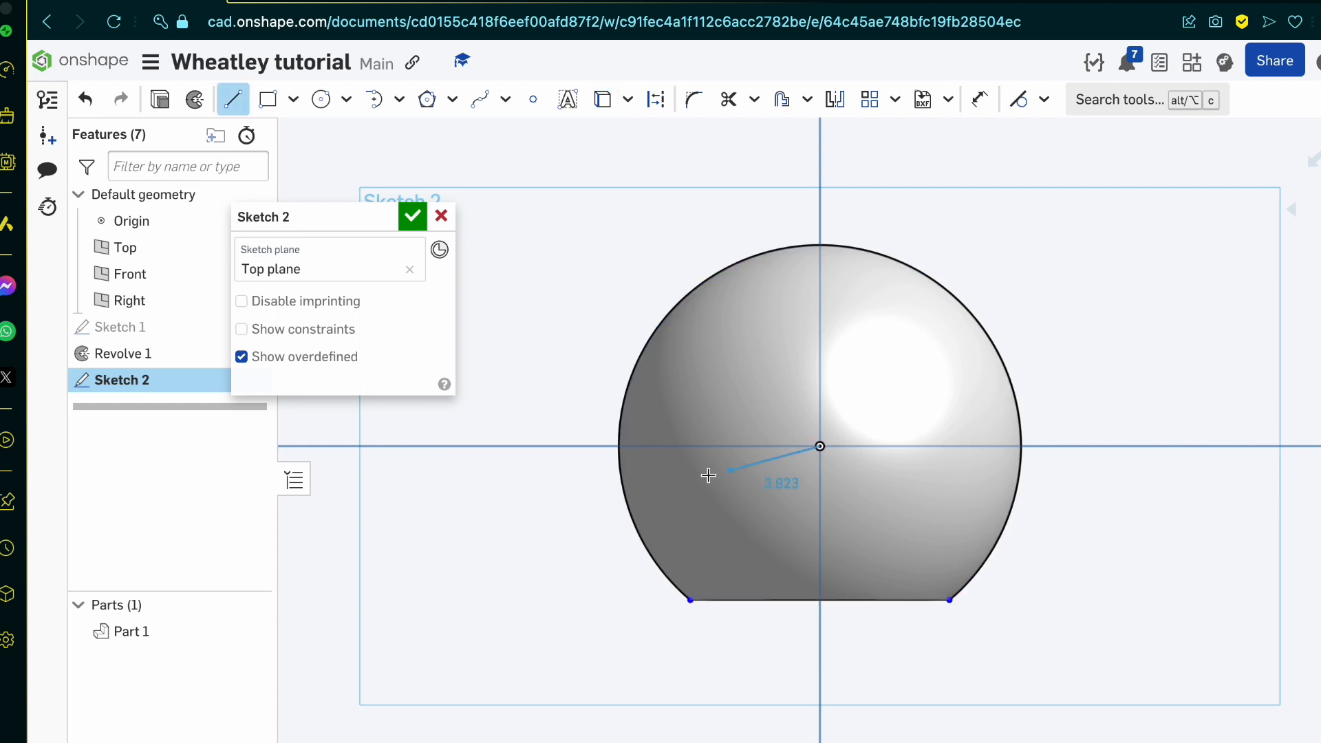
left_click(622, 446)
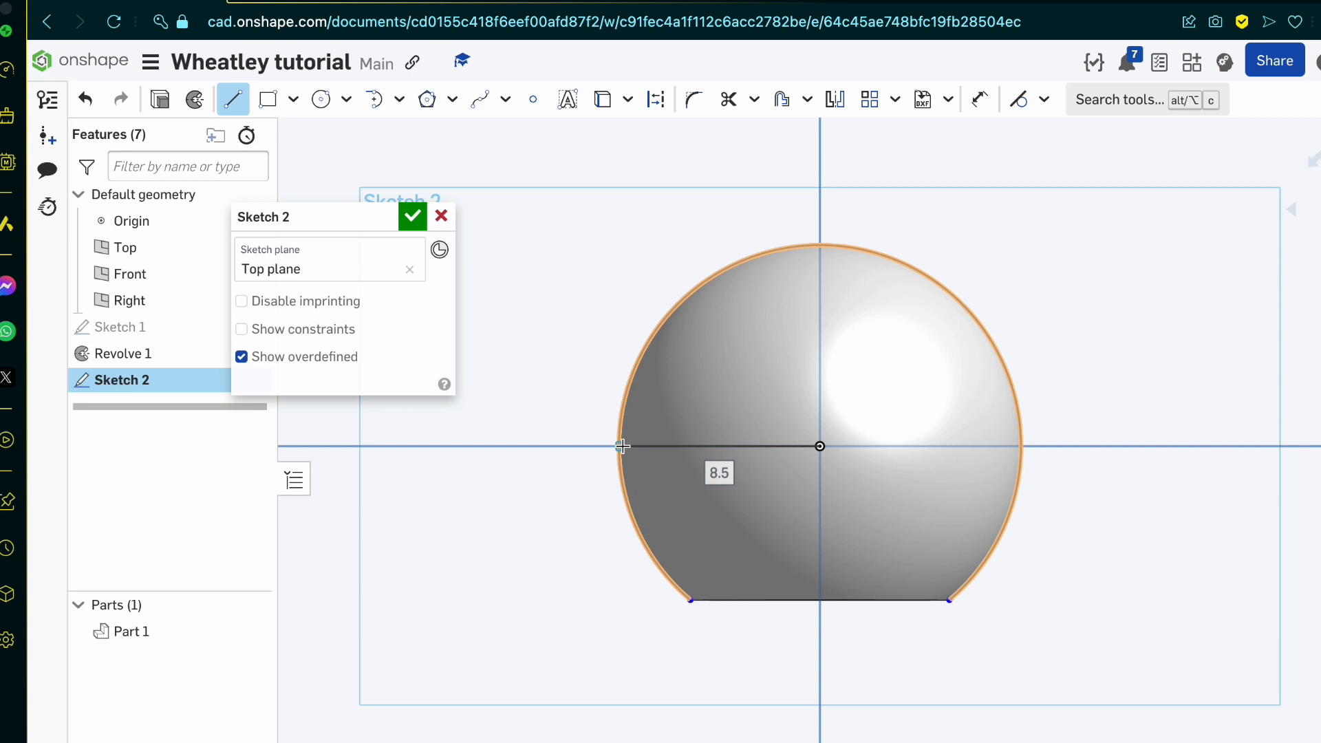
key("Escape")
key("l")
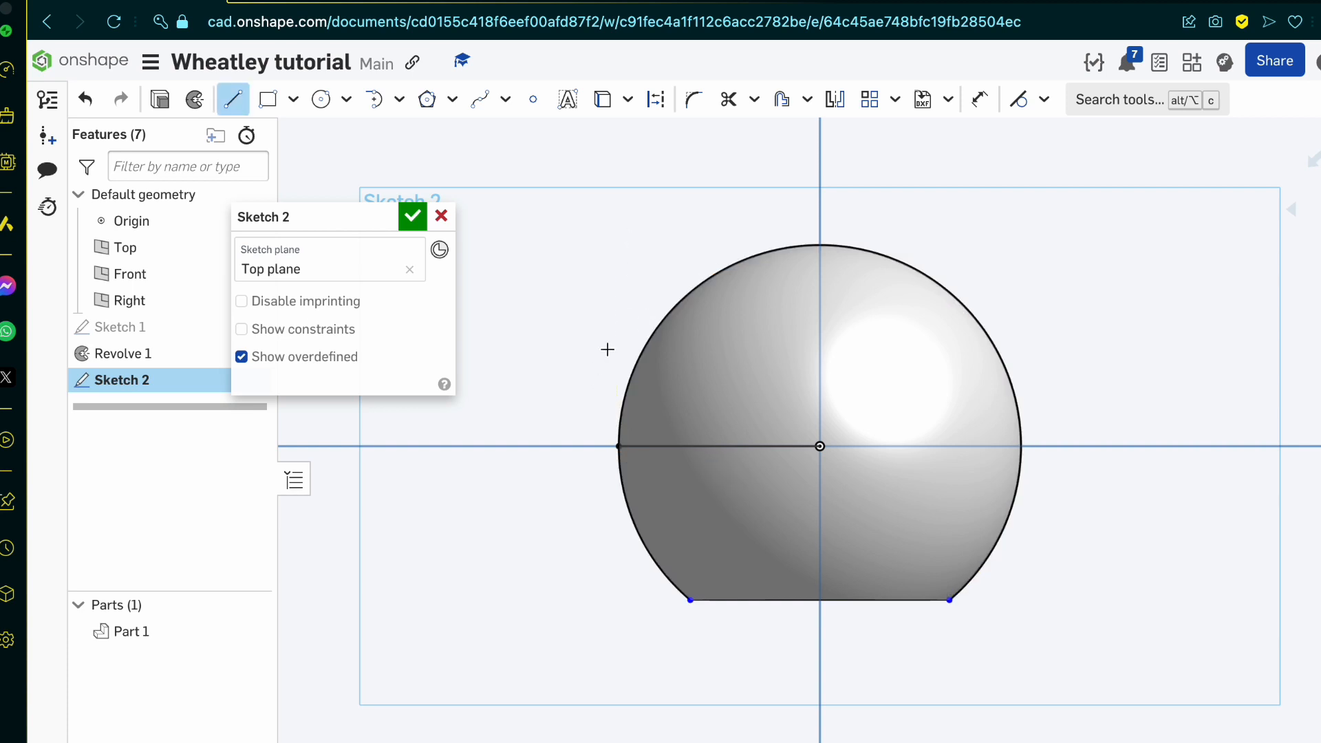
Step: Switch to the blueprint and examine the top, front and side views with their width and depth dimensions
key("ctrl+Tab")
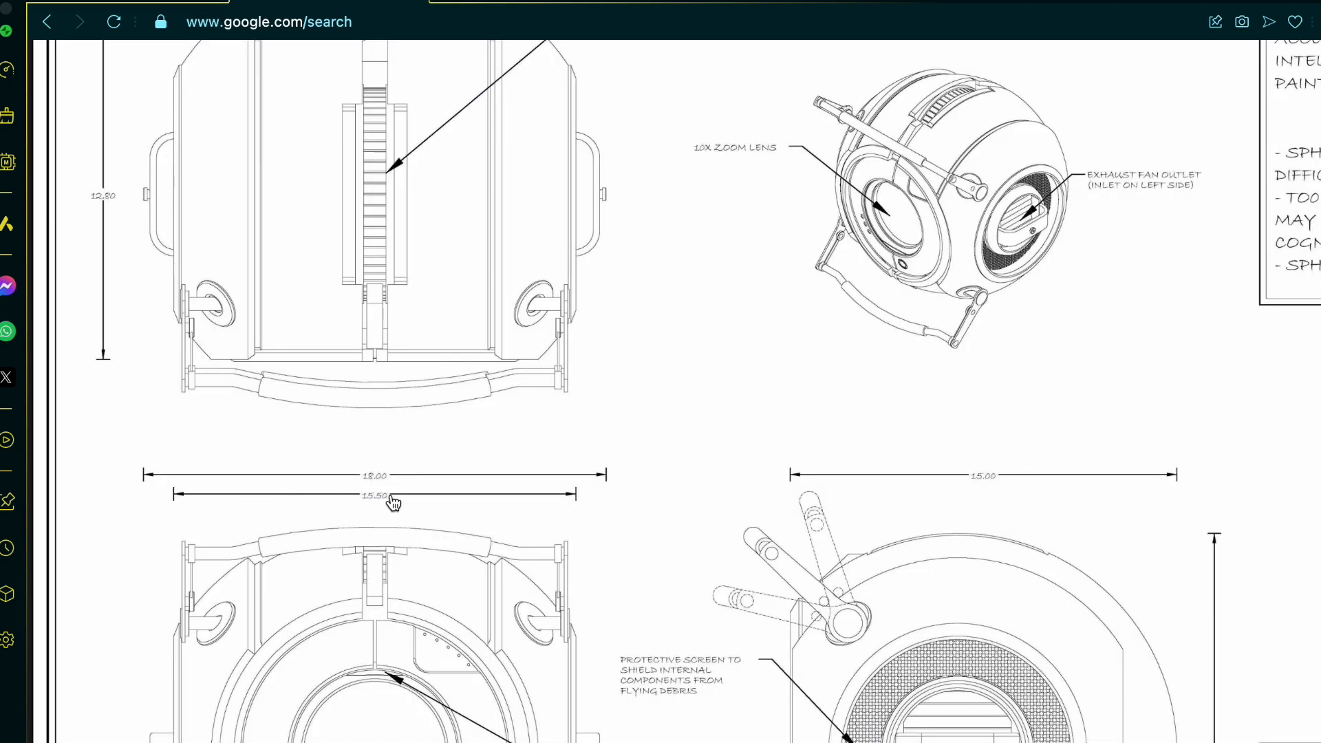
scroll(534, 507, "down", 1)
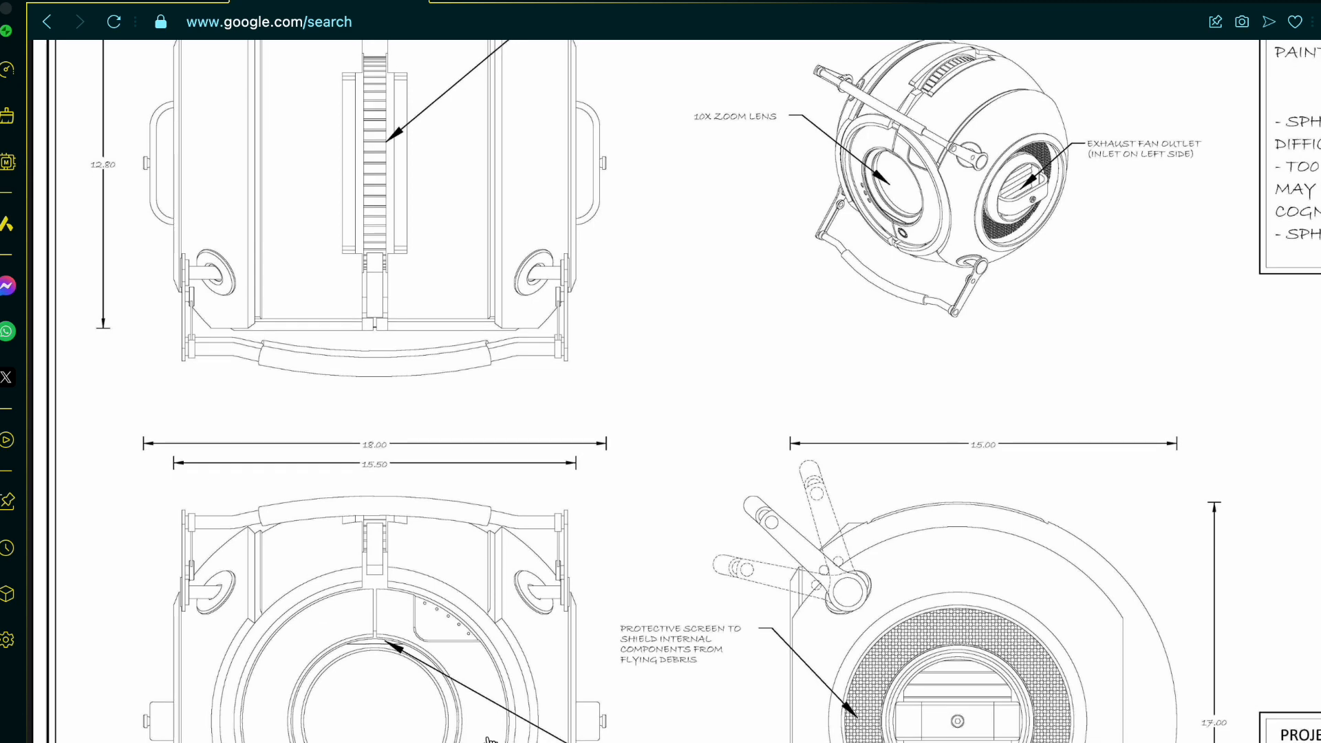
scroll(332, 582, "down", 5)
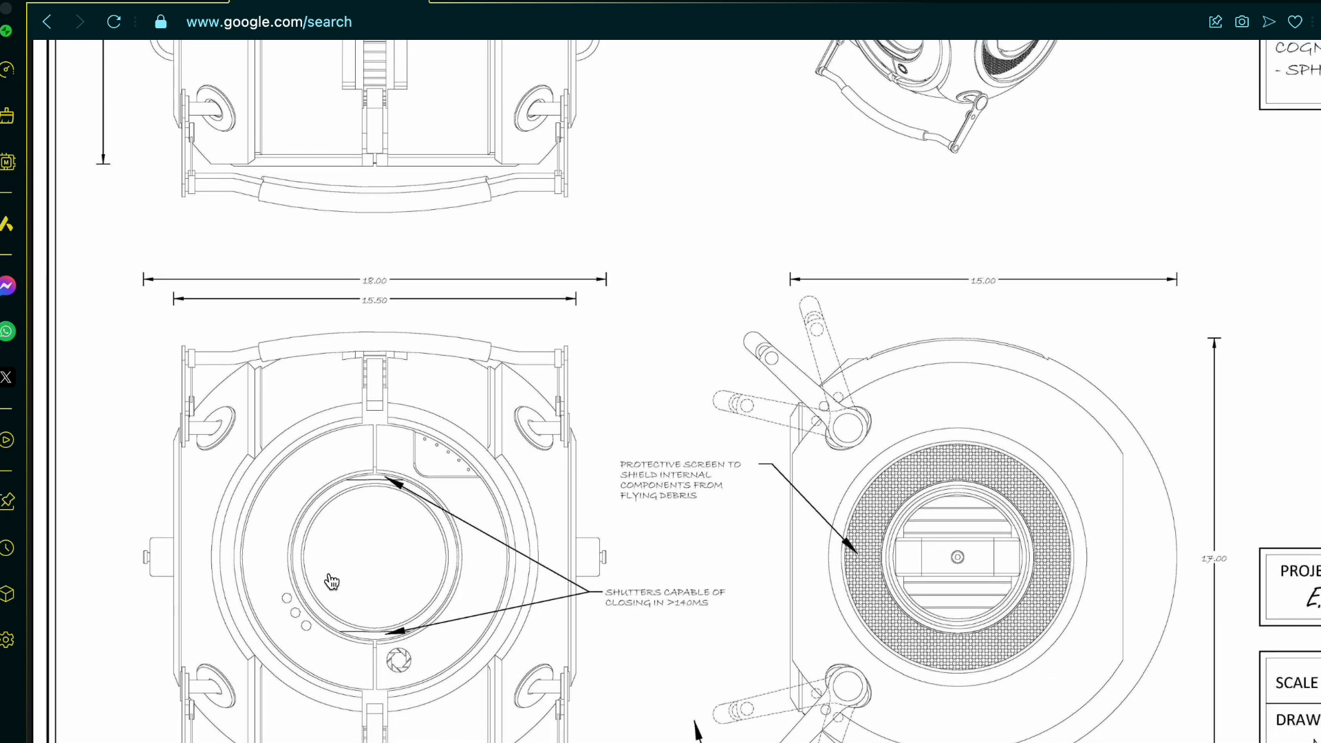
scroll(332, 578, "up", 10)
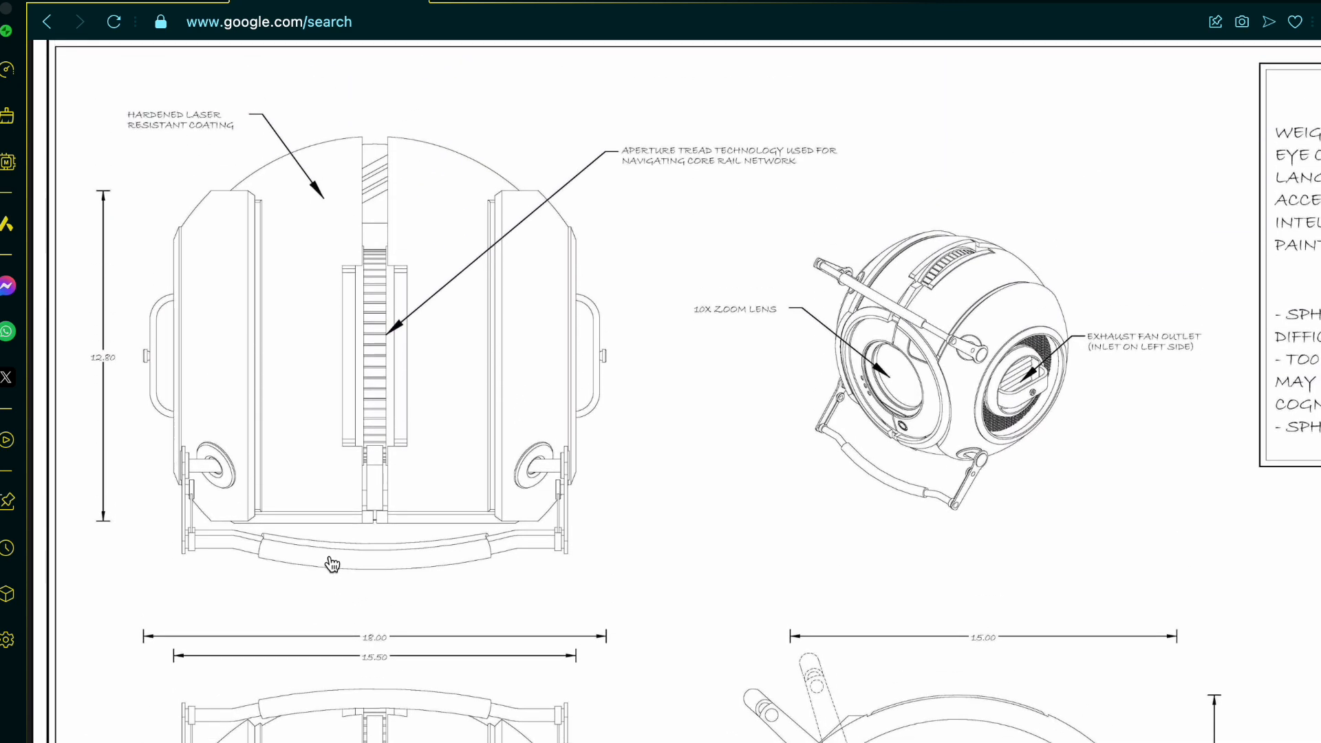
scroll(403, 246, "down", 5)
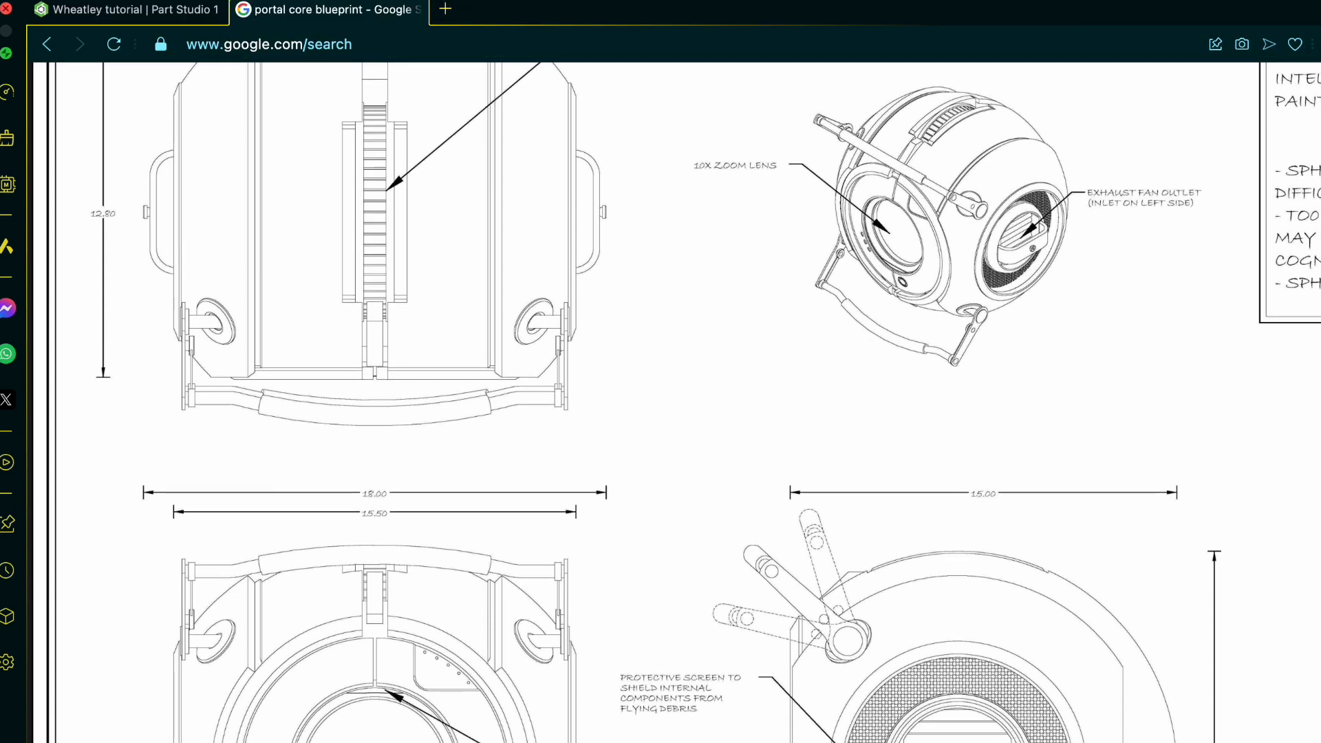
Step: Open the existing document "Wheatley and the space core" from the Onshape documents list in a new browser tab, and remove its like
left_click(446, 11)
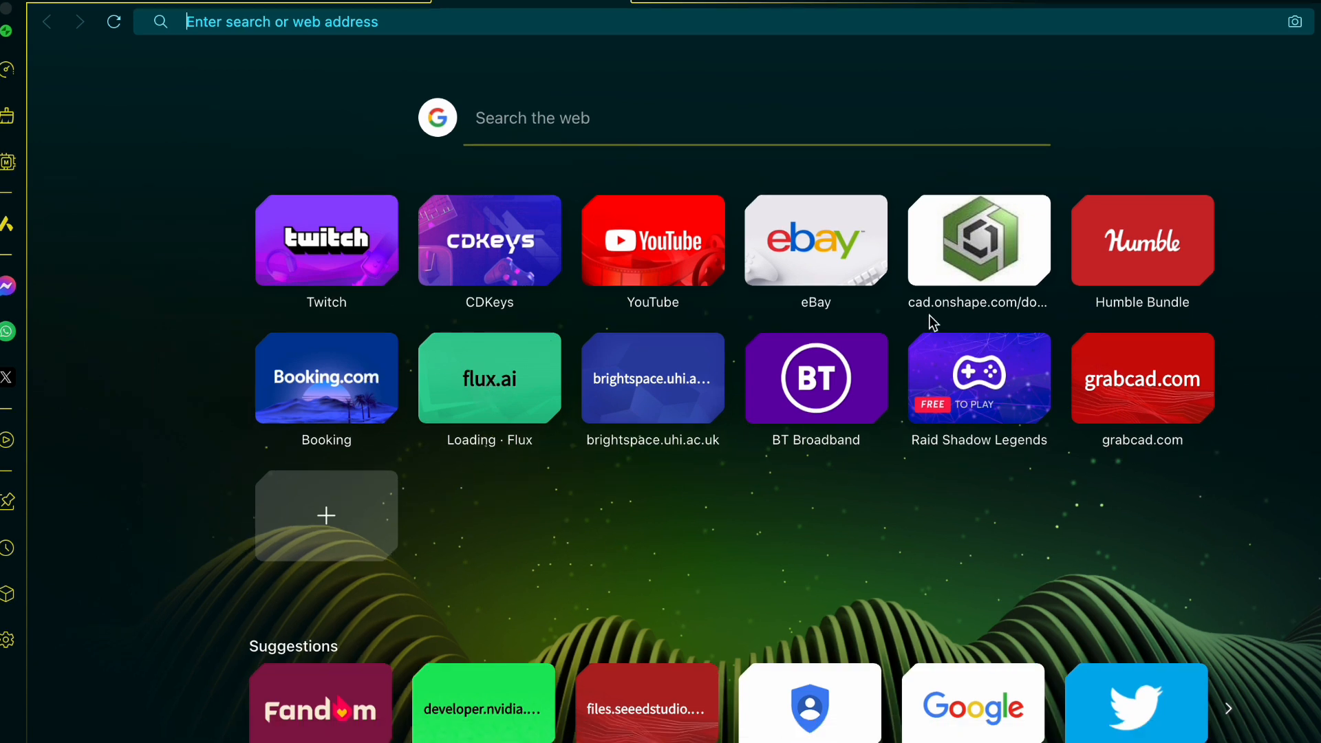
left_click(998, 268)
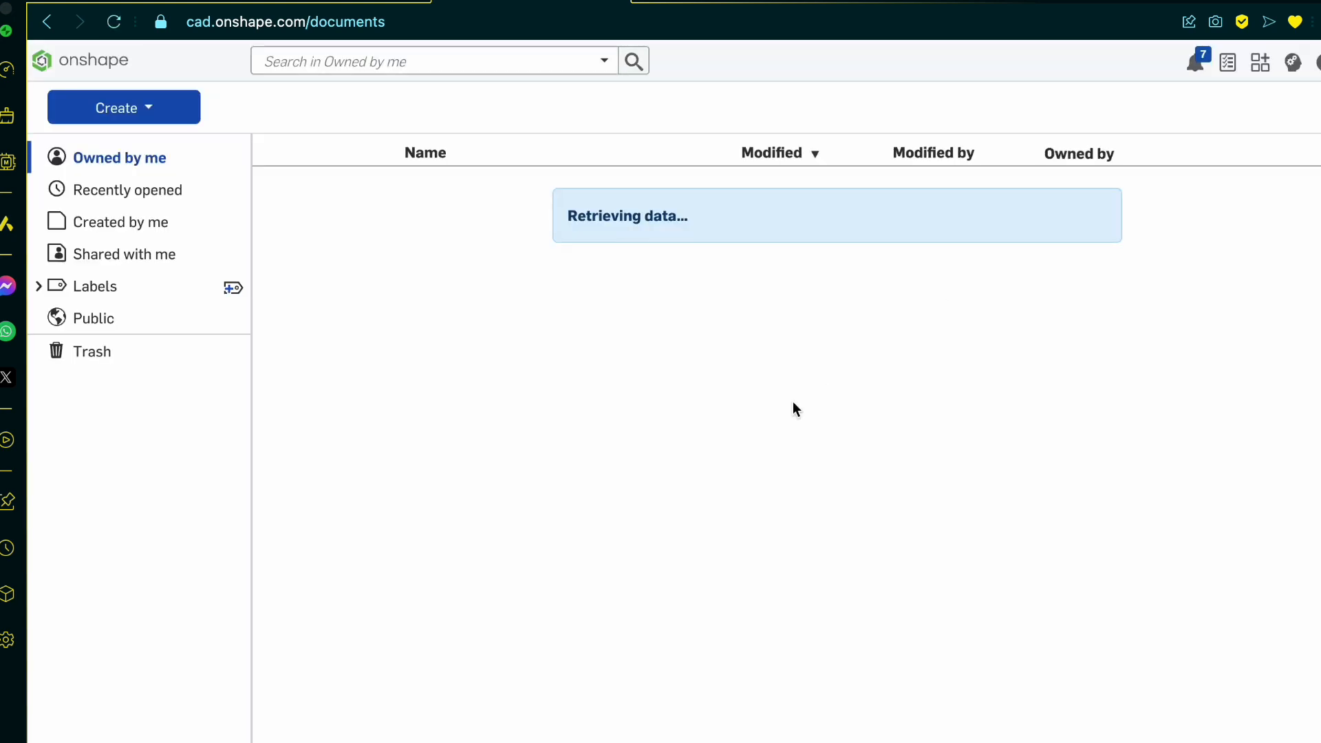
scroll(792, 408, "down", 5)
scroll(792, 413, "down", 4)
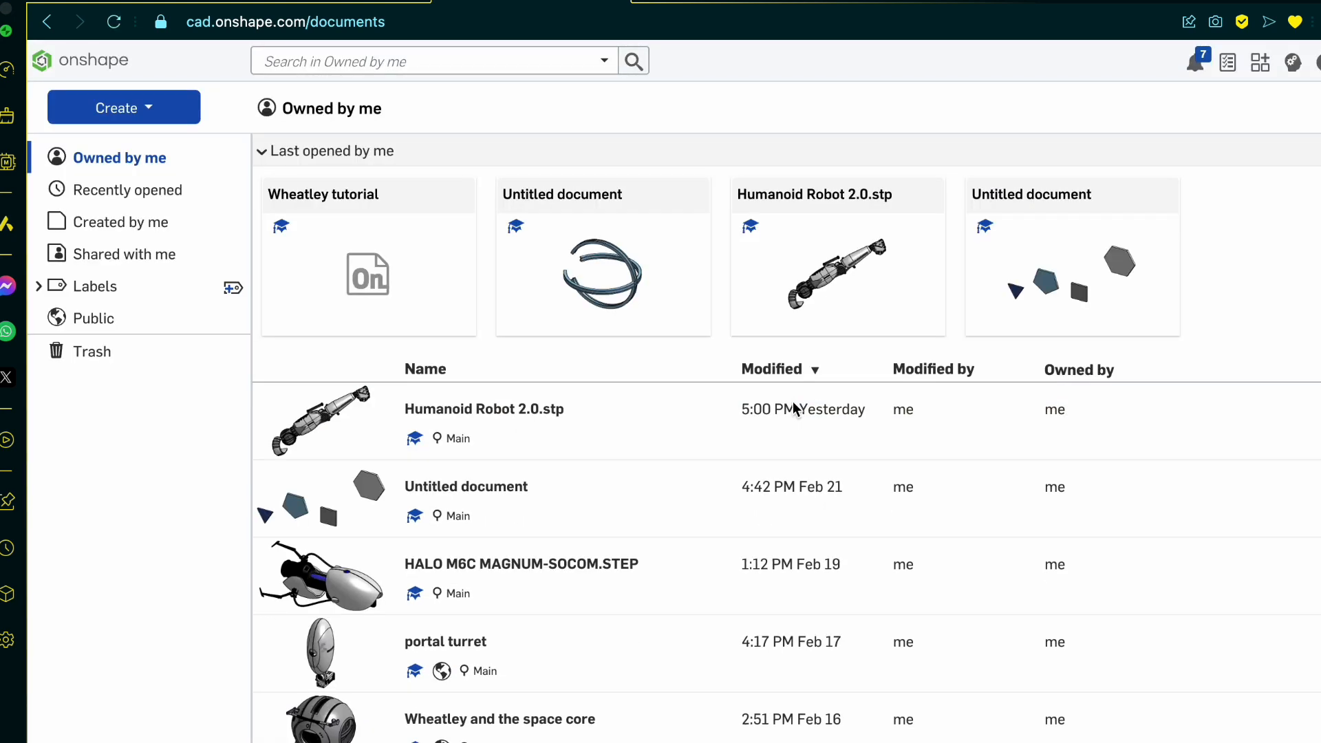
left_click(621, 697)
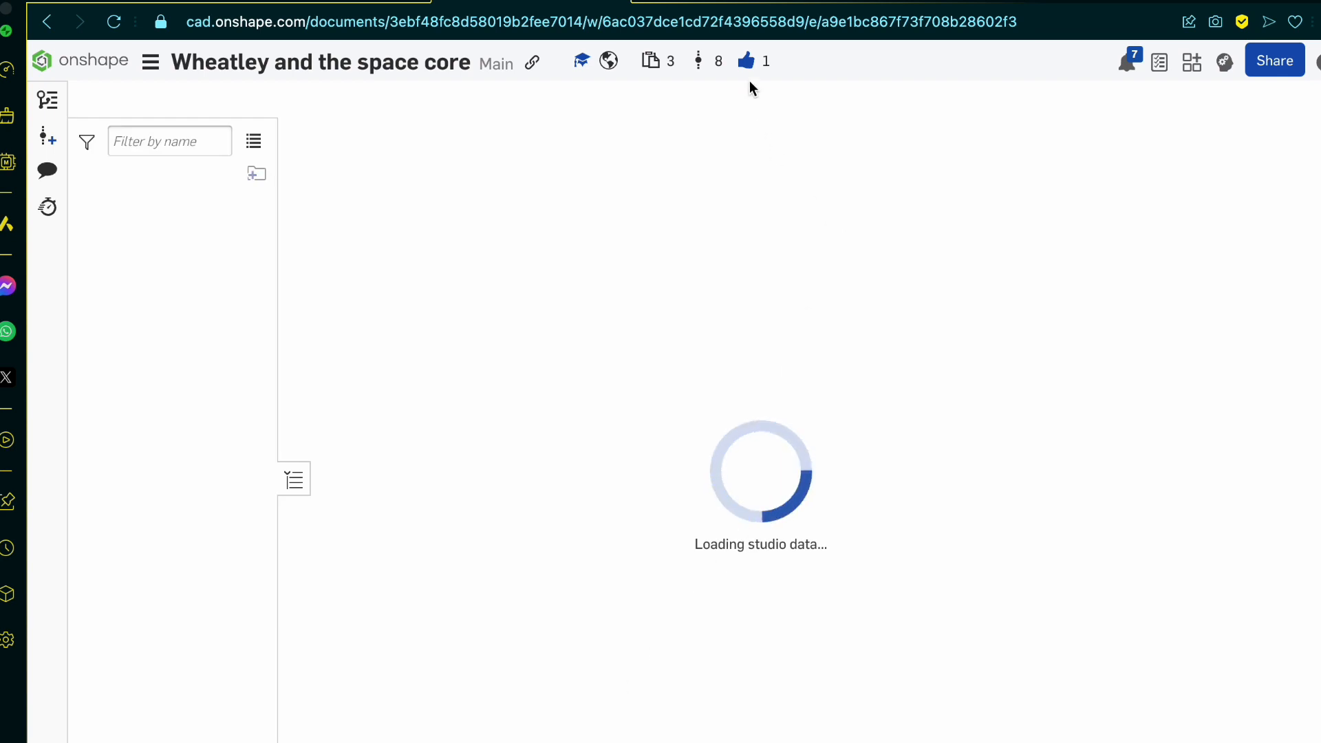
left_click(748, 63)
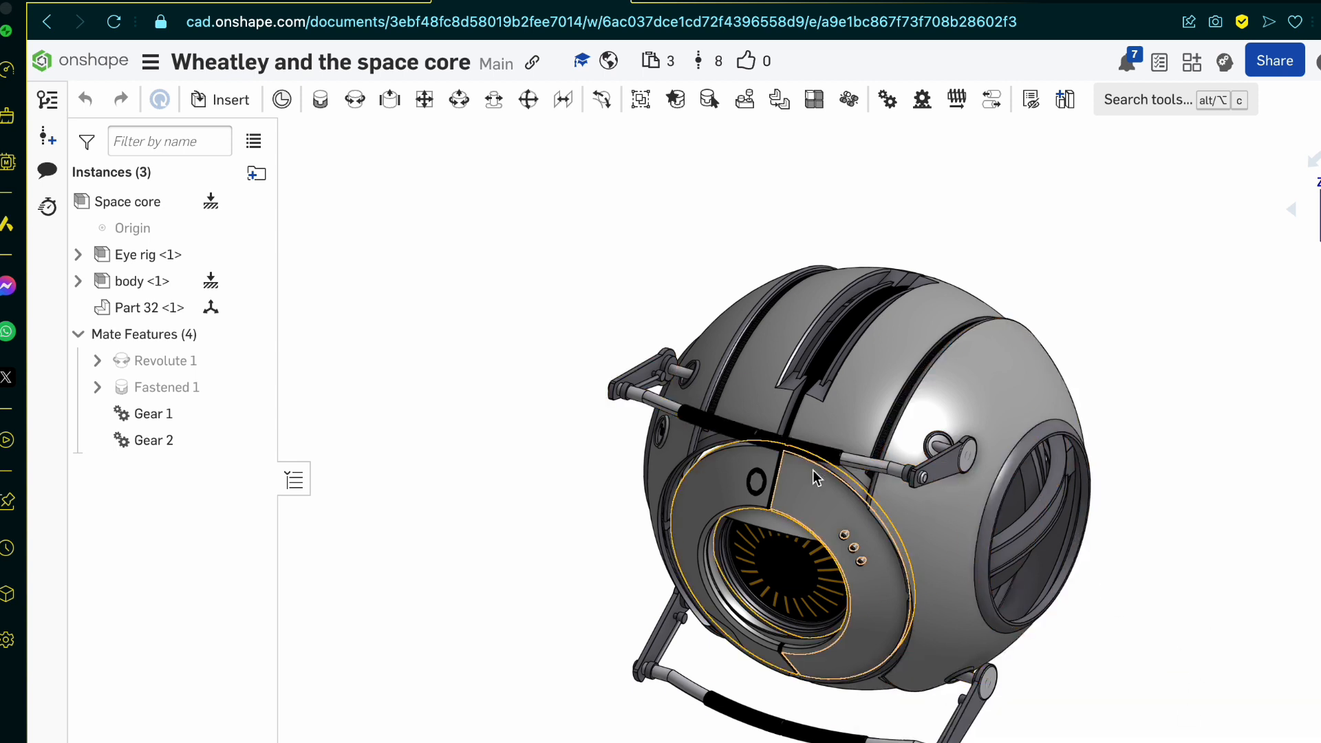
Step: Examine the finished core assembly from several angles, including the eye plate, shell panels, handles and side opening
scroll(814, 477, "up", 5)
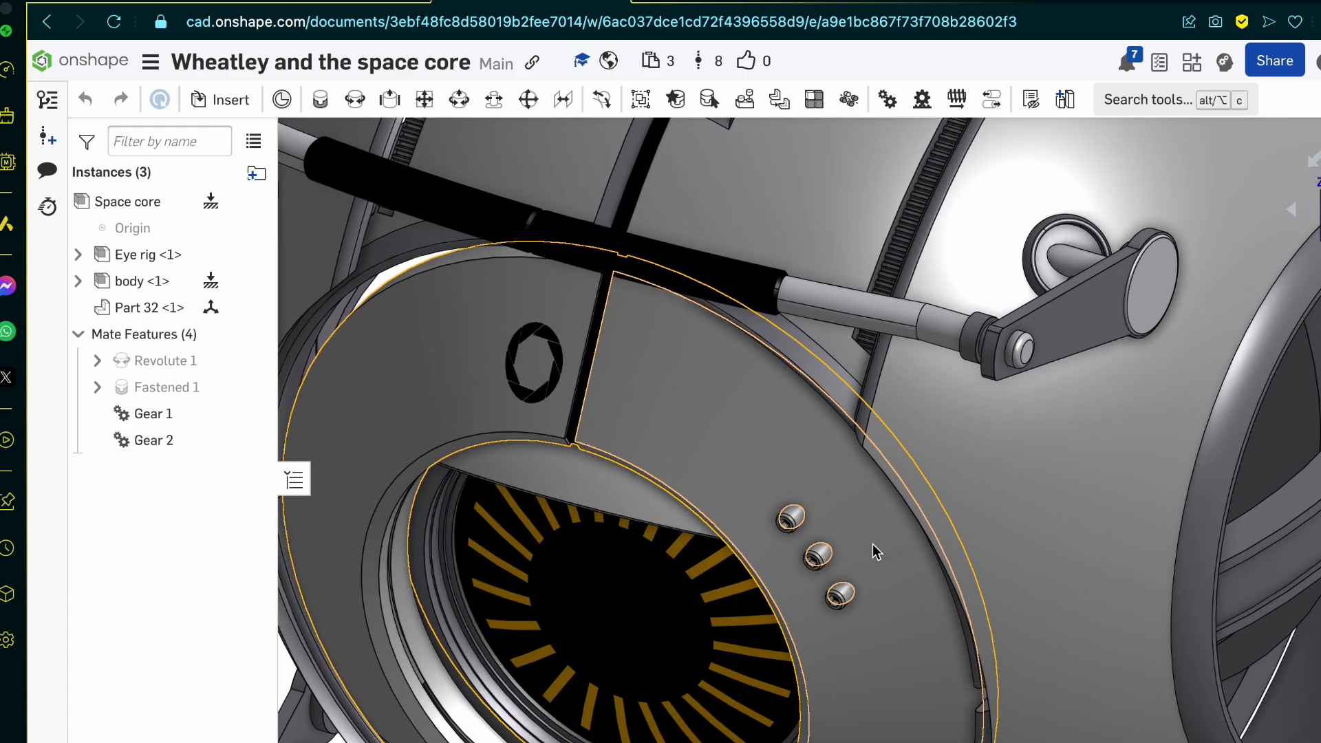
right_click_drag(872, 544, 943, 509)
scroll(479, 574, "down", 5)
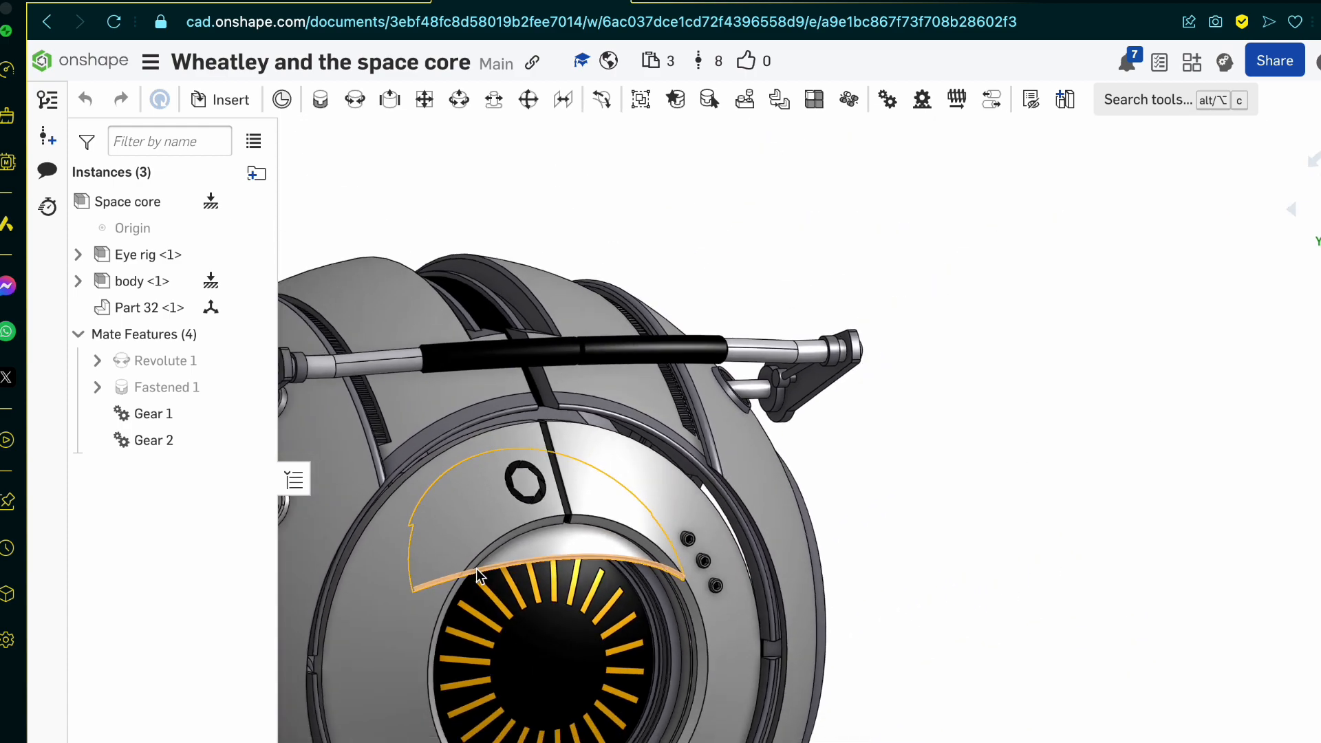
scroll(696, 669, "down", 5)
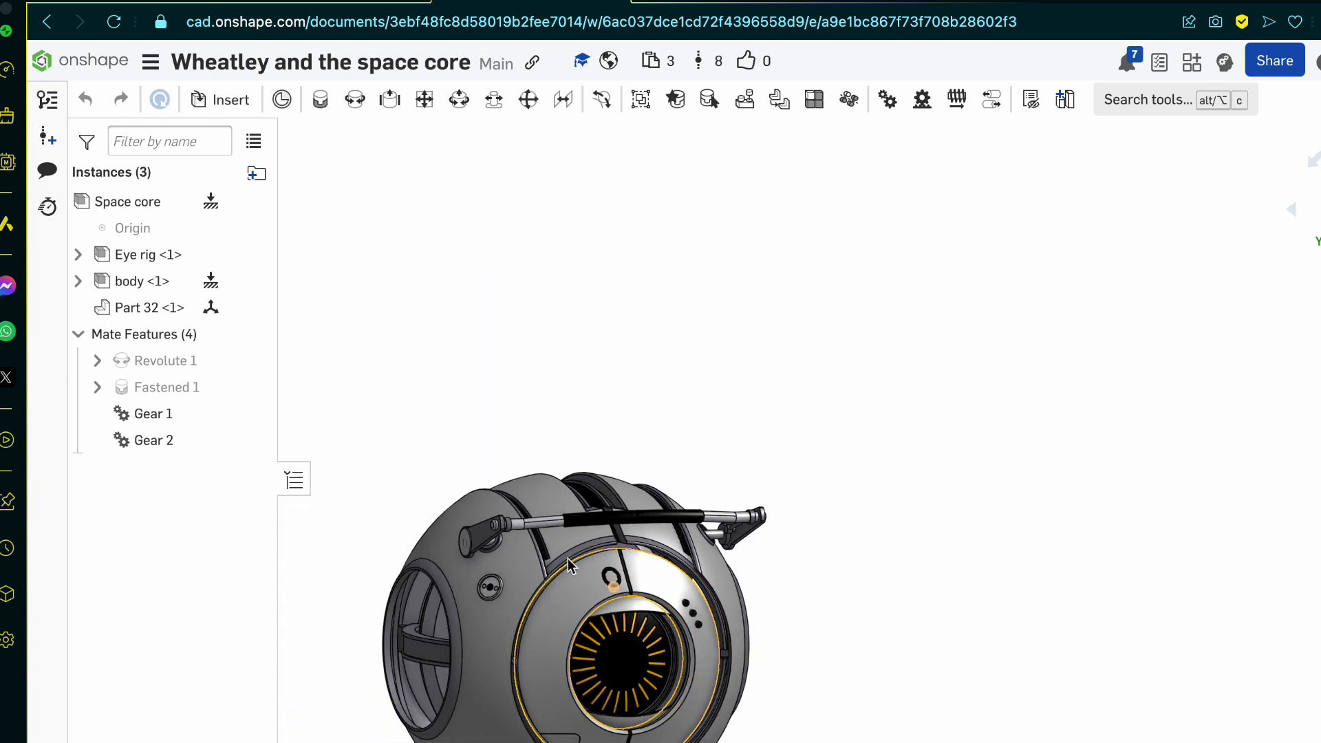
right_click_drag(544, 568, 598, 612)
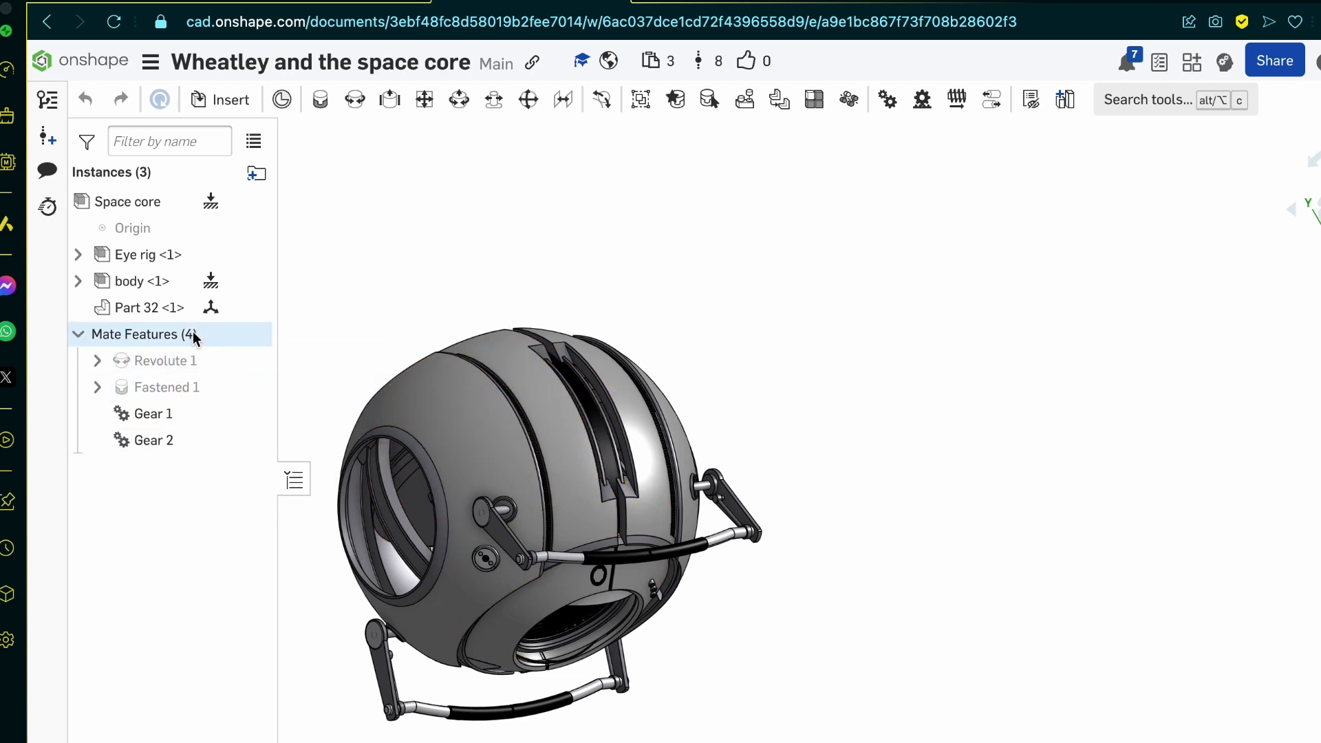
scroll(540, 445, "up", 5)
right_click_drag(539, 448, 511, 401)
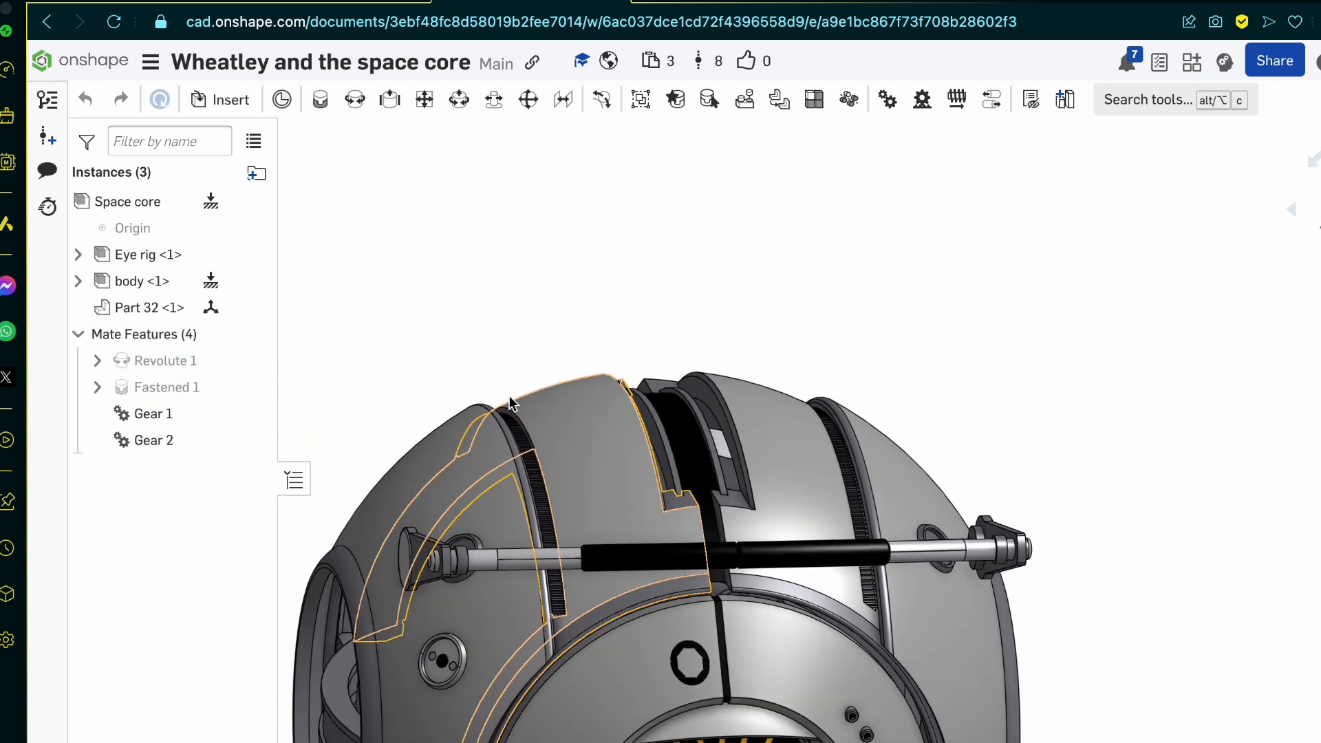
scroll(512, 399, "down", 5)
scroll(542, 542, "up", 5)
left_click_drag(640, 303, 681, 417)
right_click_drag(681, 419, 481, 440)
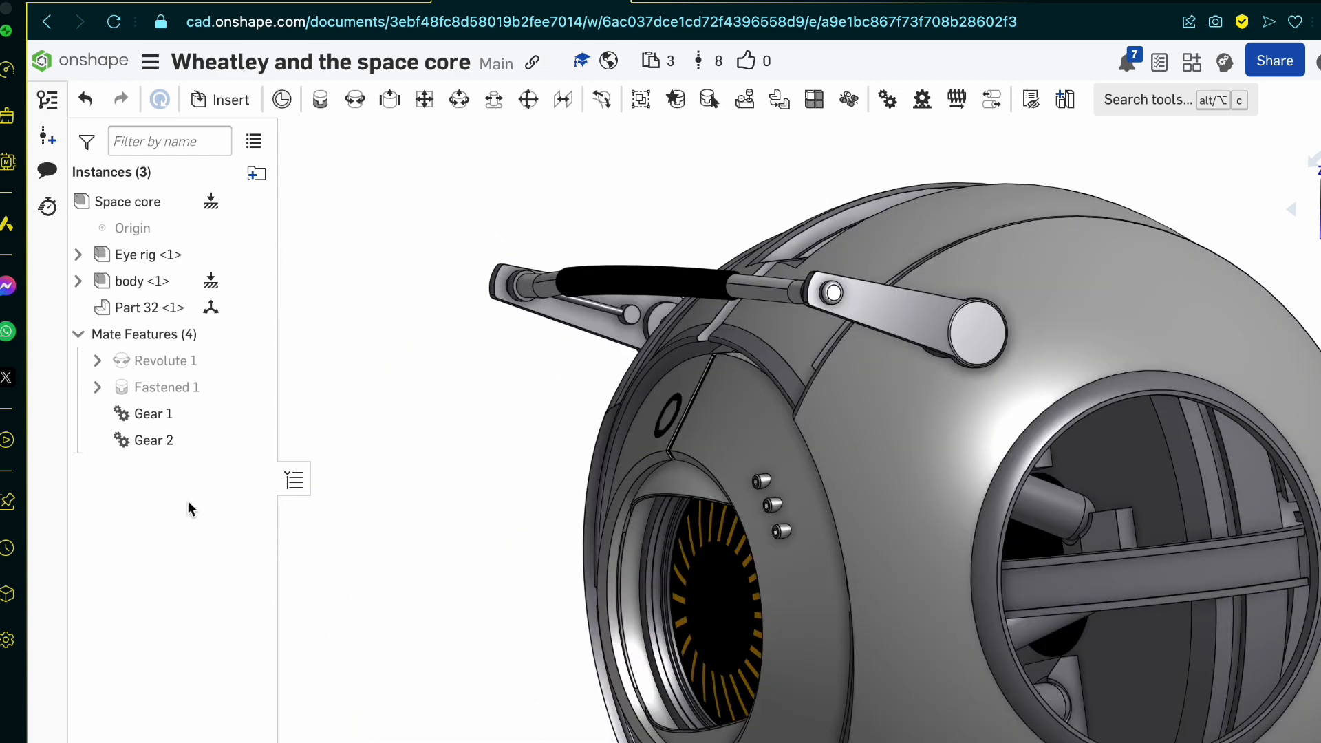
Step: Inspect the Gear 1 and Gear 2 mate relations that link the handles to the core, and clear the selection
left_click(152, 440)
scroll(844, 441, "down", 5)
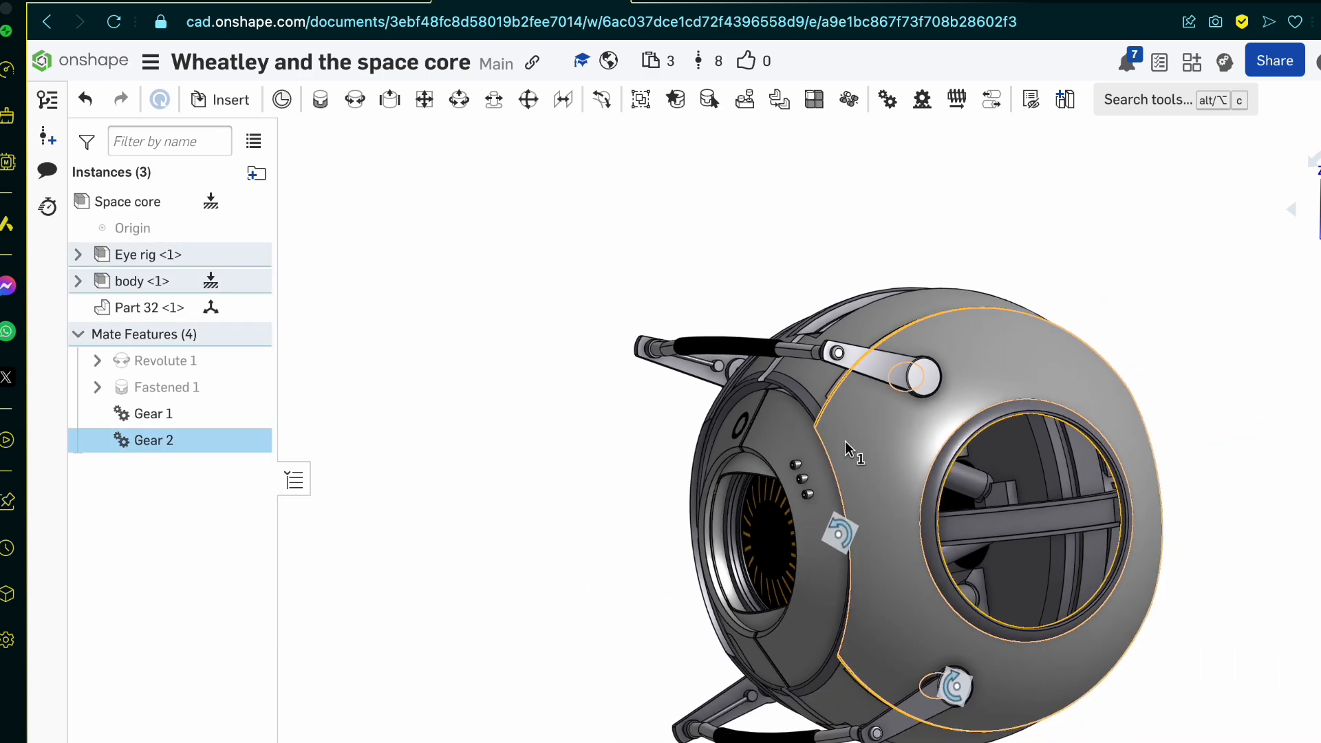
scroll(896, 634, "up", 6)
left_click(161, 407)
left_click(164, 440)
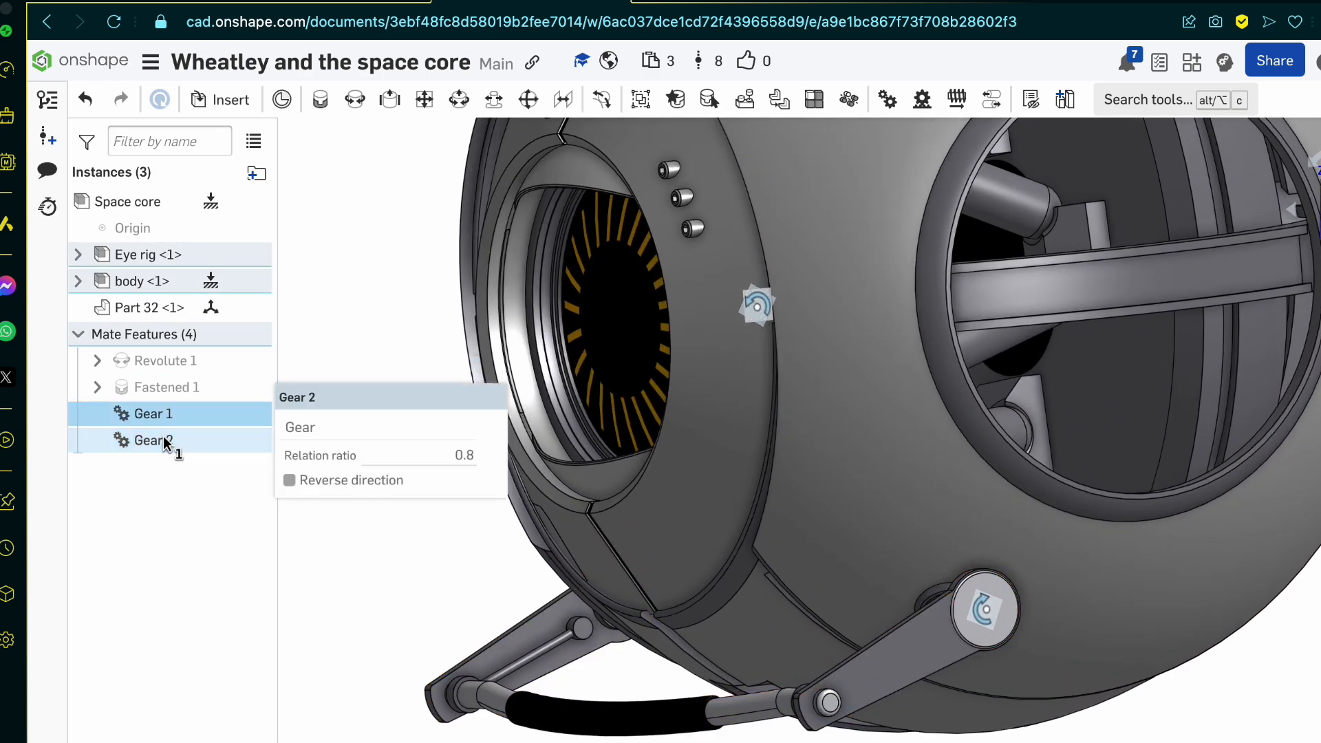
scroll(659, 593, "down", 5)
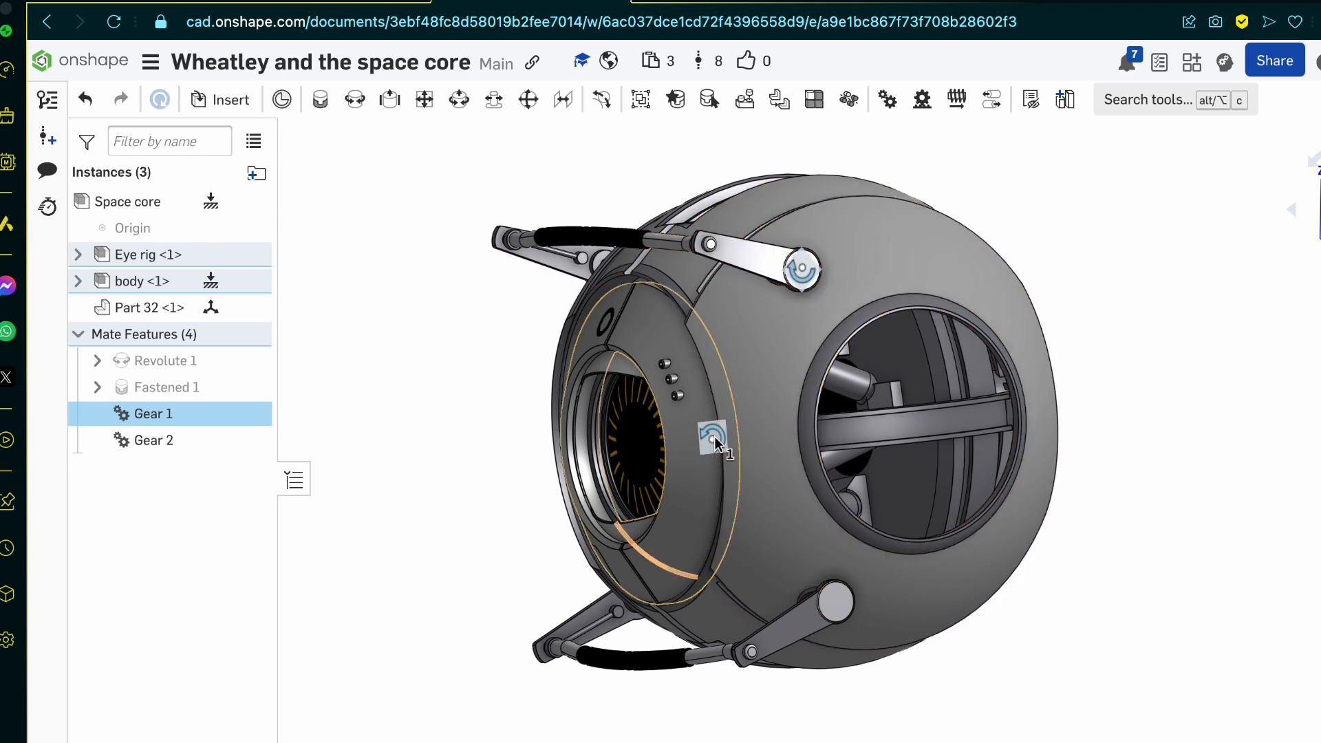
left_click(395, 362)
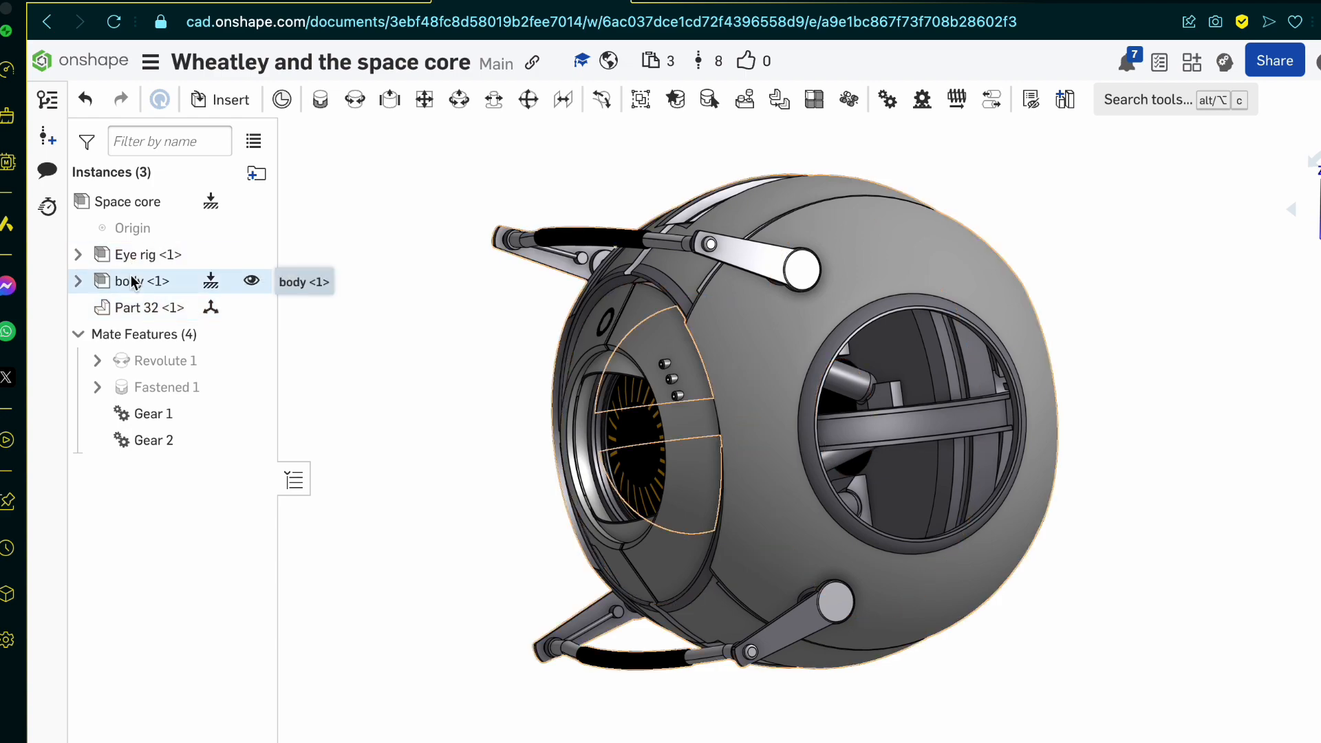
Step: Try moving the upper handle of the finished core, and undo that move
right_click_drag(664, 296, 798, 385)
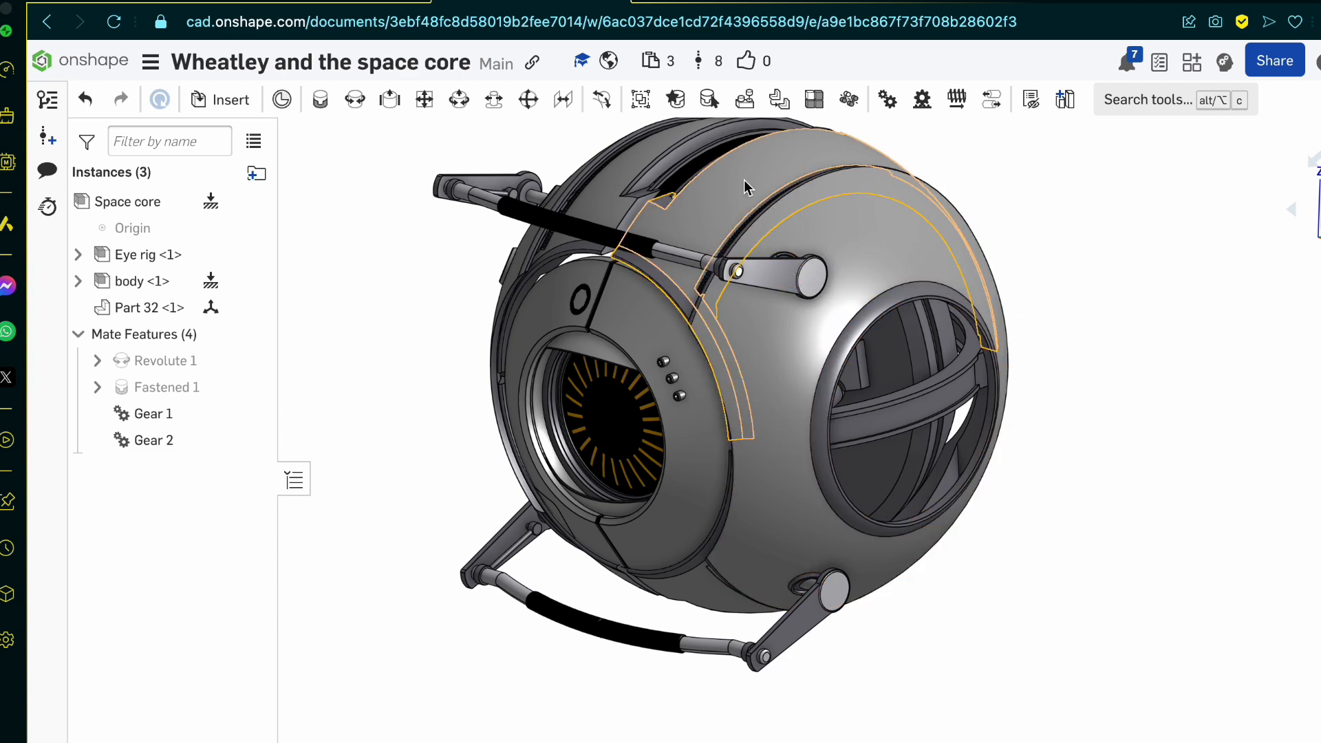
left_click_drag(692, 264, 714, 193)
key("super+z")
left_click(411, 377)
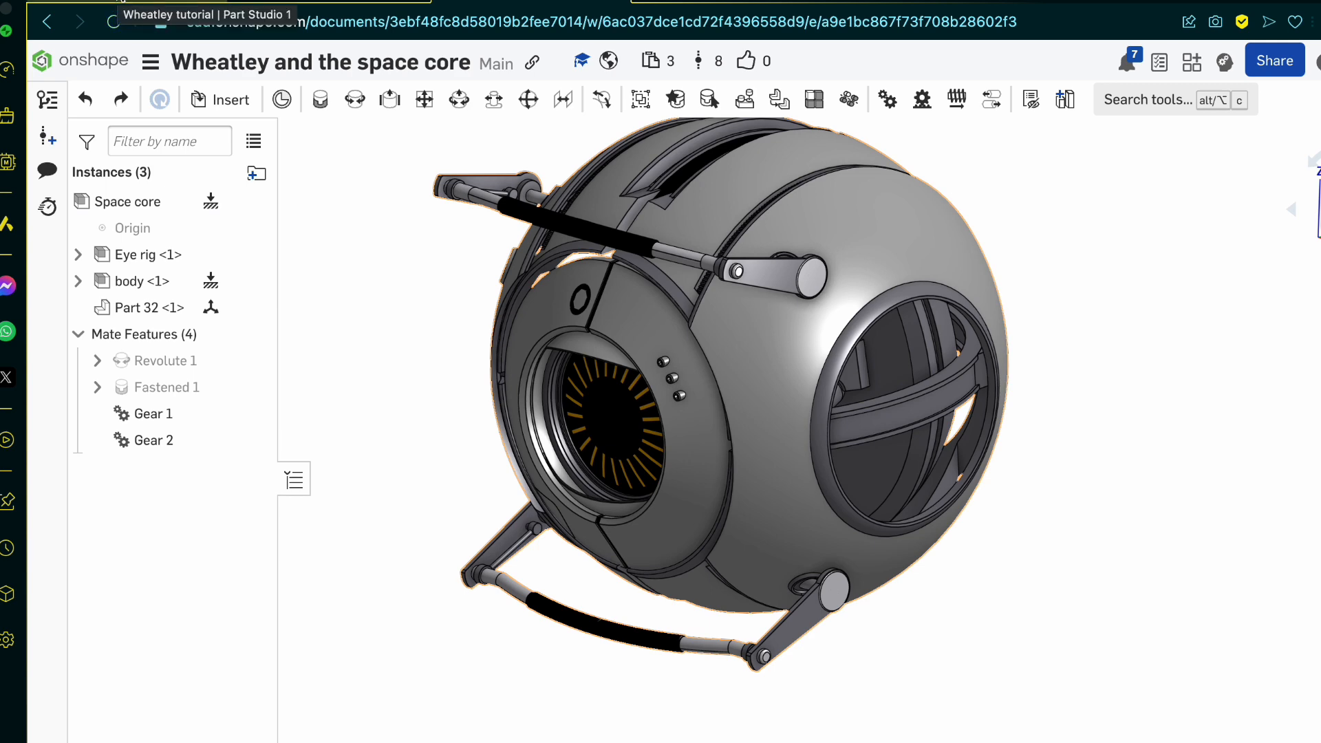
Step: Switch back past the tutorial sketch to the blueprint and compare the shell outline in its top, front and side views
left_click(122, 1)
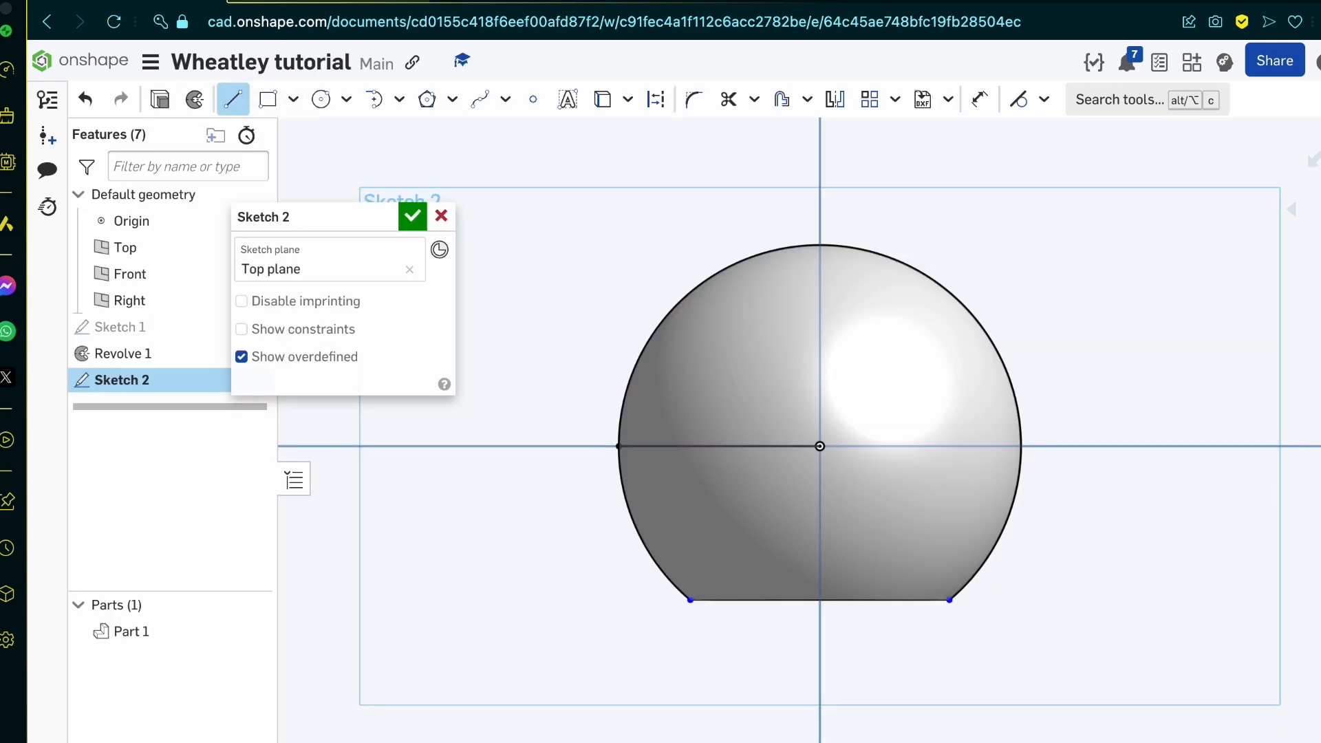
left_click(371, 1)
scroll(714, 352, "down", 3)
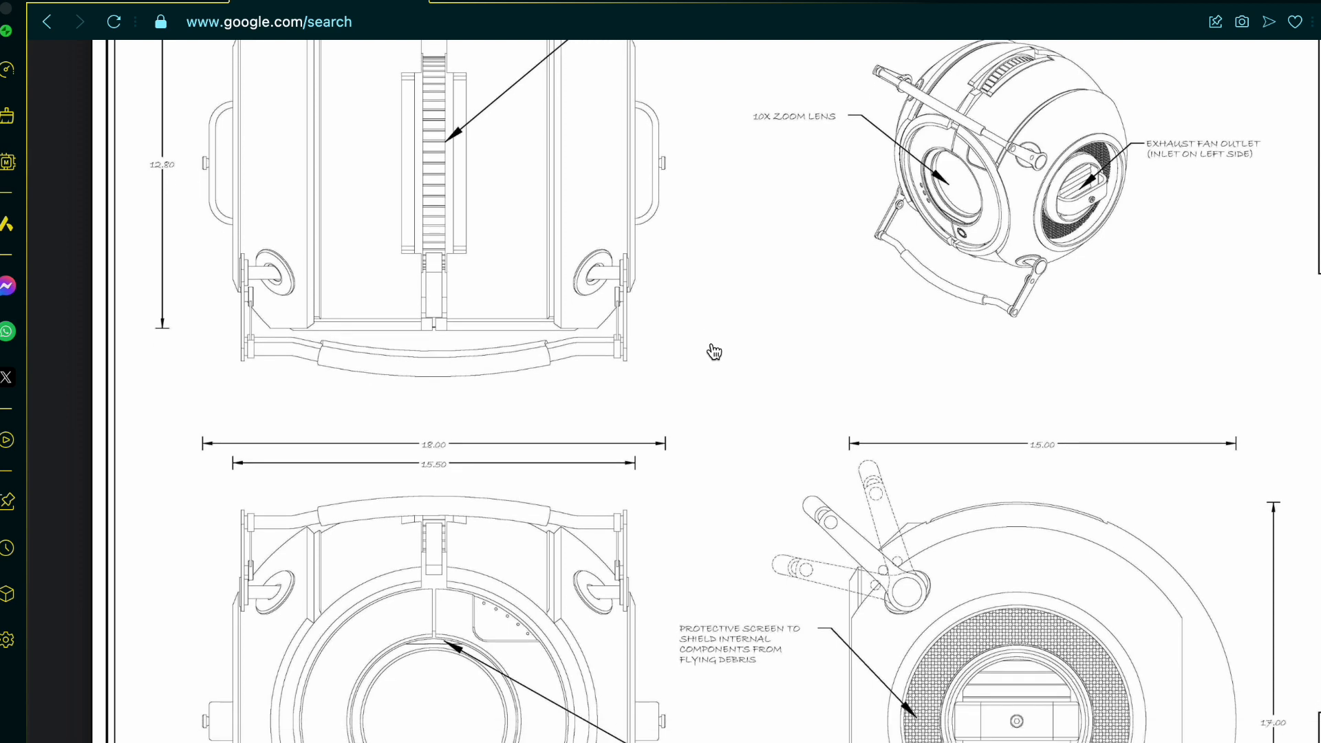
scroll(712, 351, "down", 2)
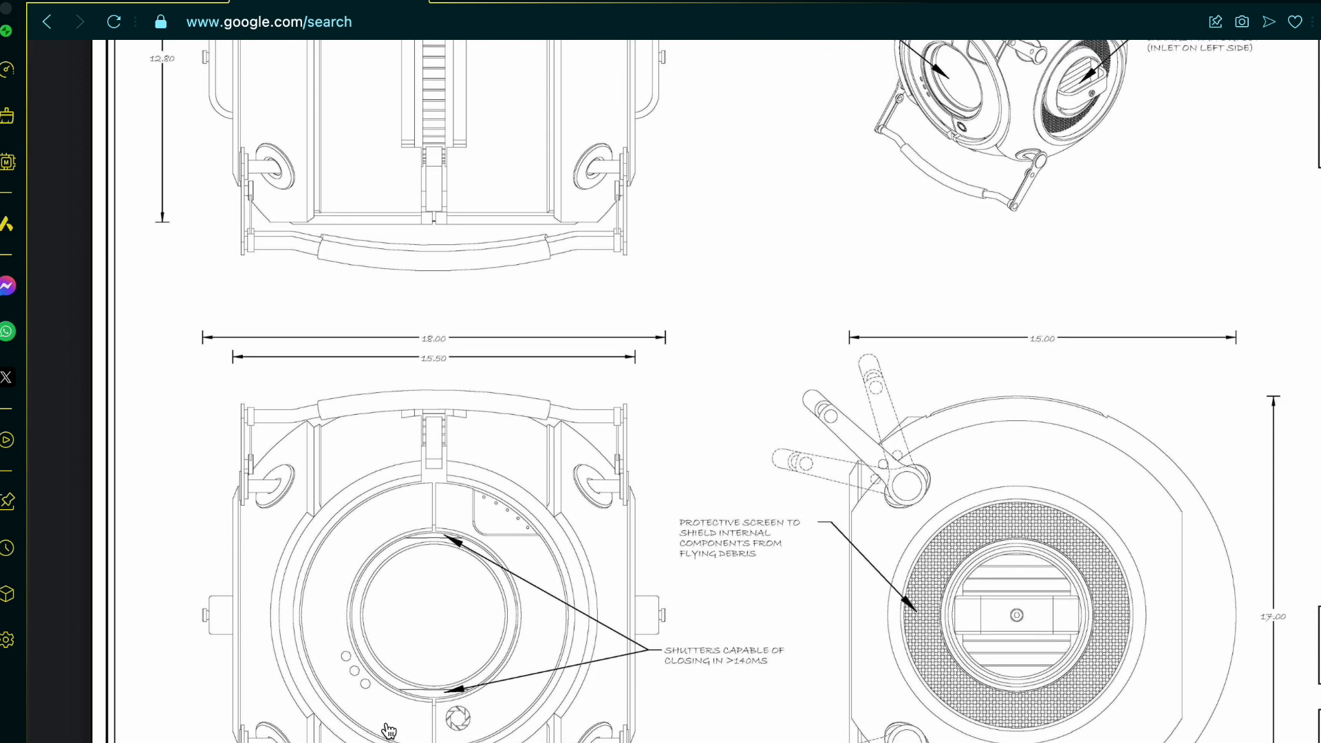
scroll(388, 731, "down", 2)
scroll(389, 731, "up", 5)
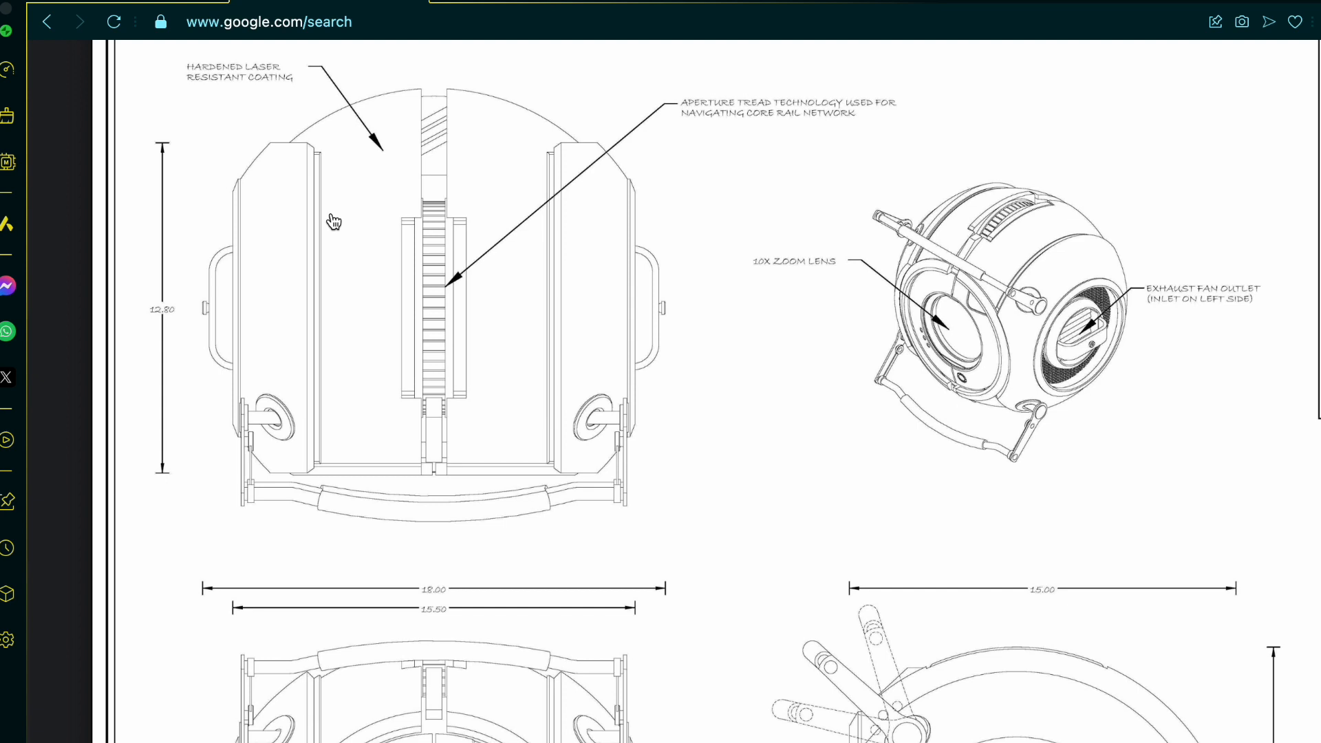
scroll(334, 221, "down", 4)
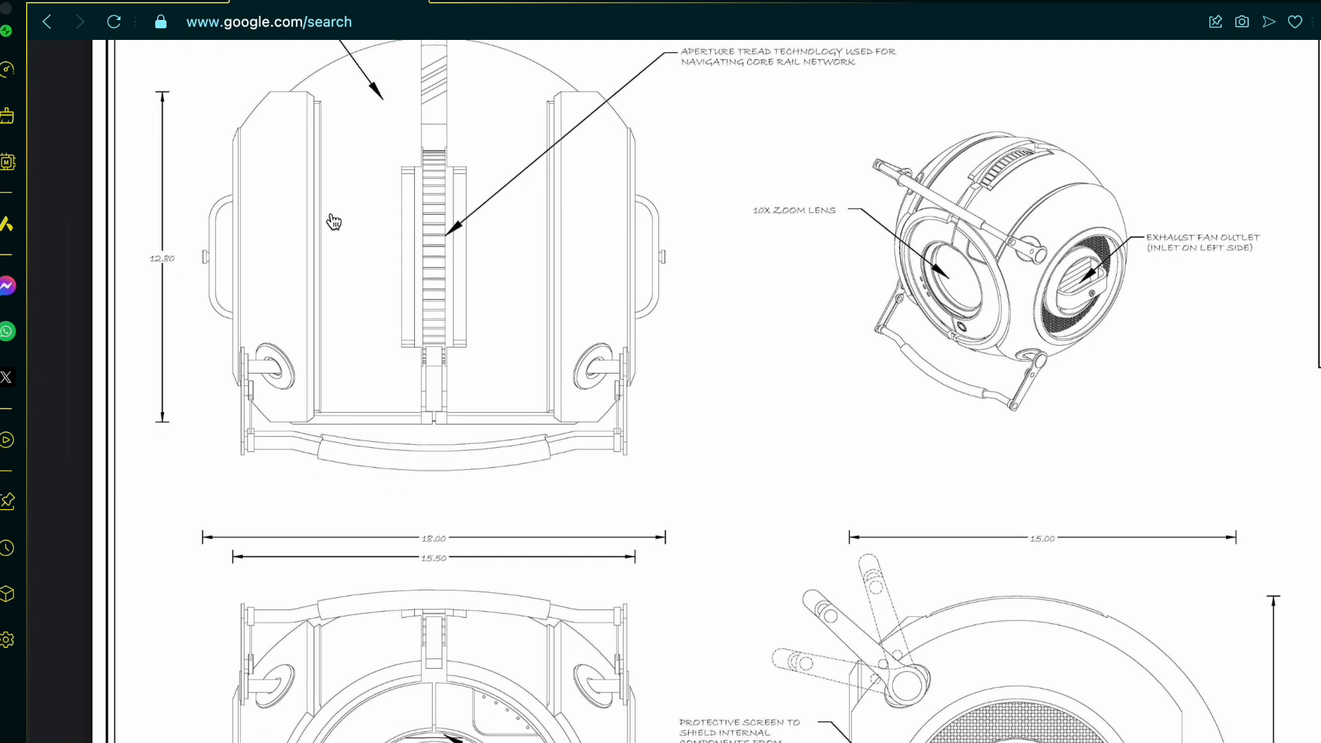
scroll(334, 221, "down", 3)
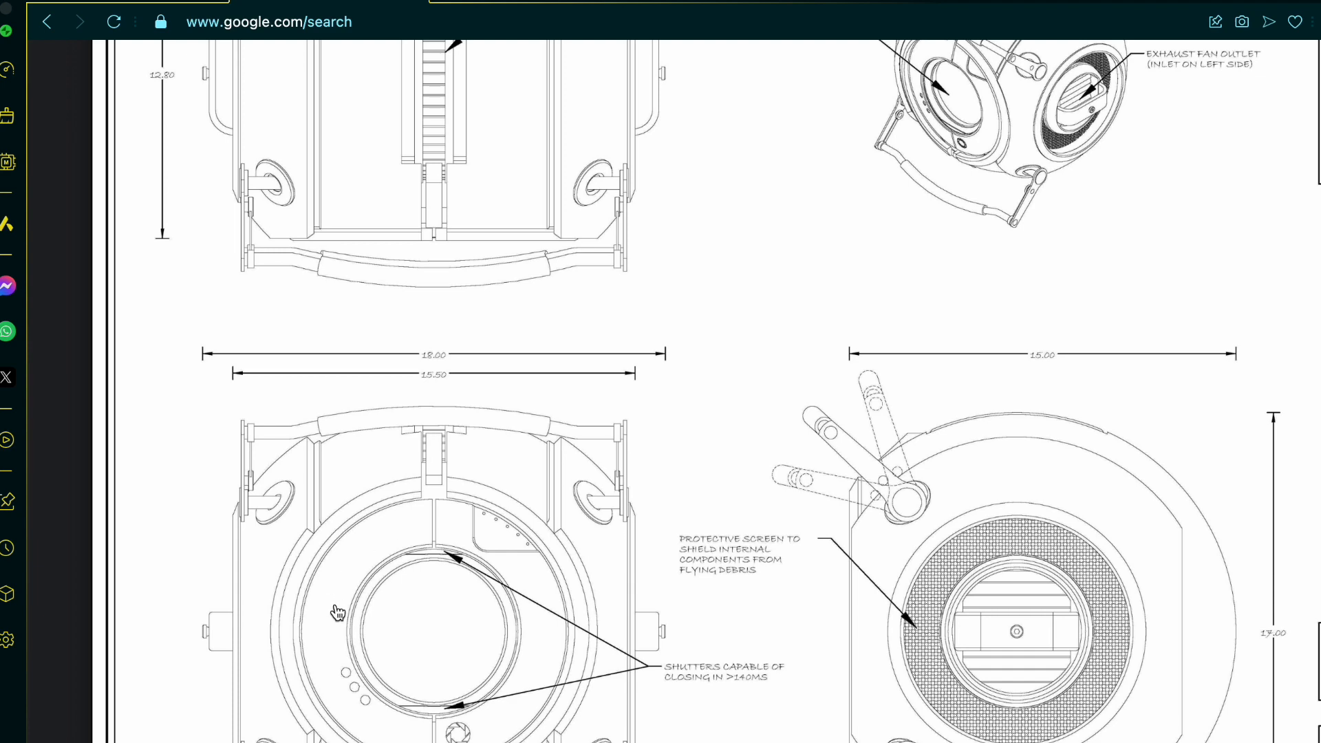
scroll(525, 597, "down", 3)
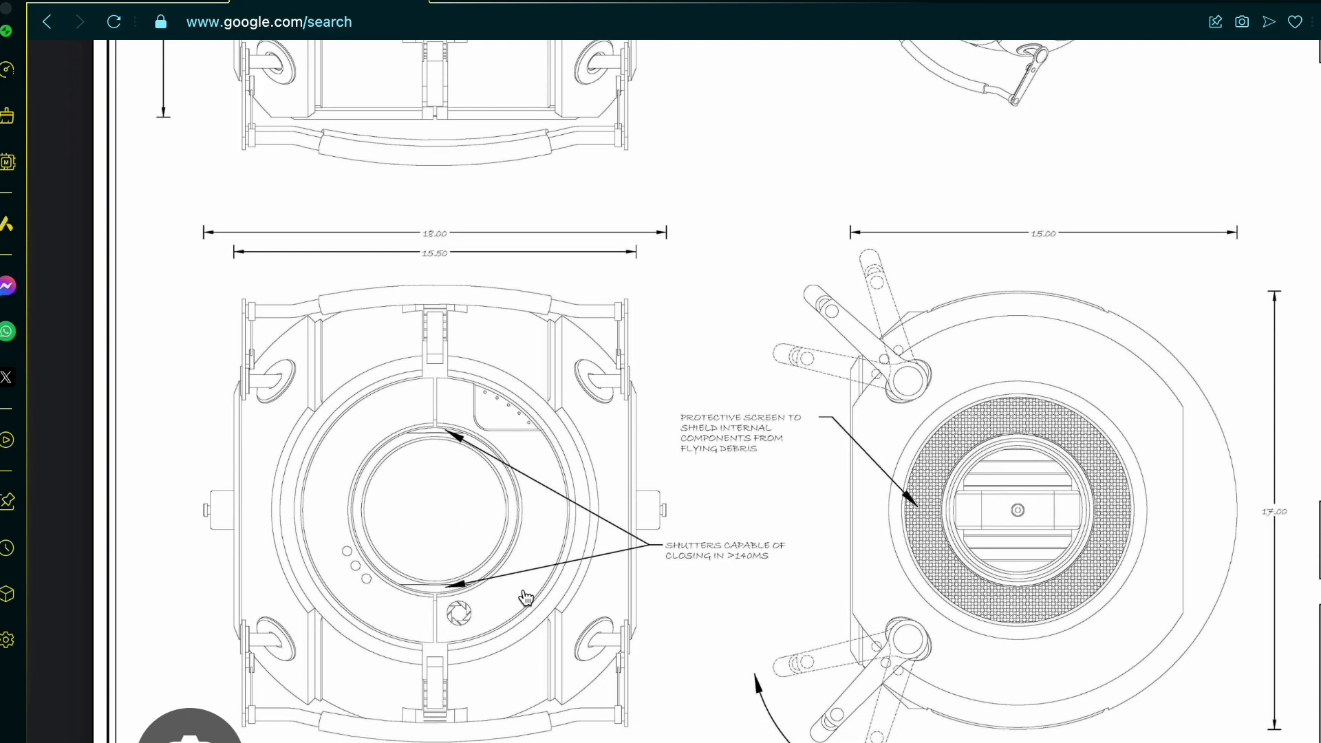
Step: Browse the image search results for reference pictures of the Portal personality cores
scroll(524, 597, "down", 2, "ctrl")
scroll(524, 597, "left", 3)
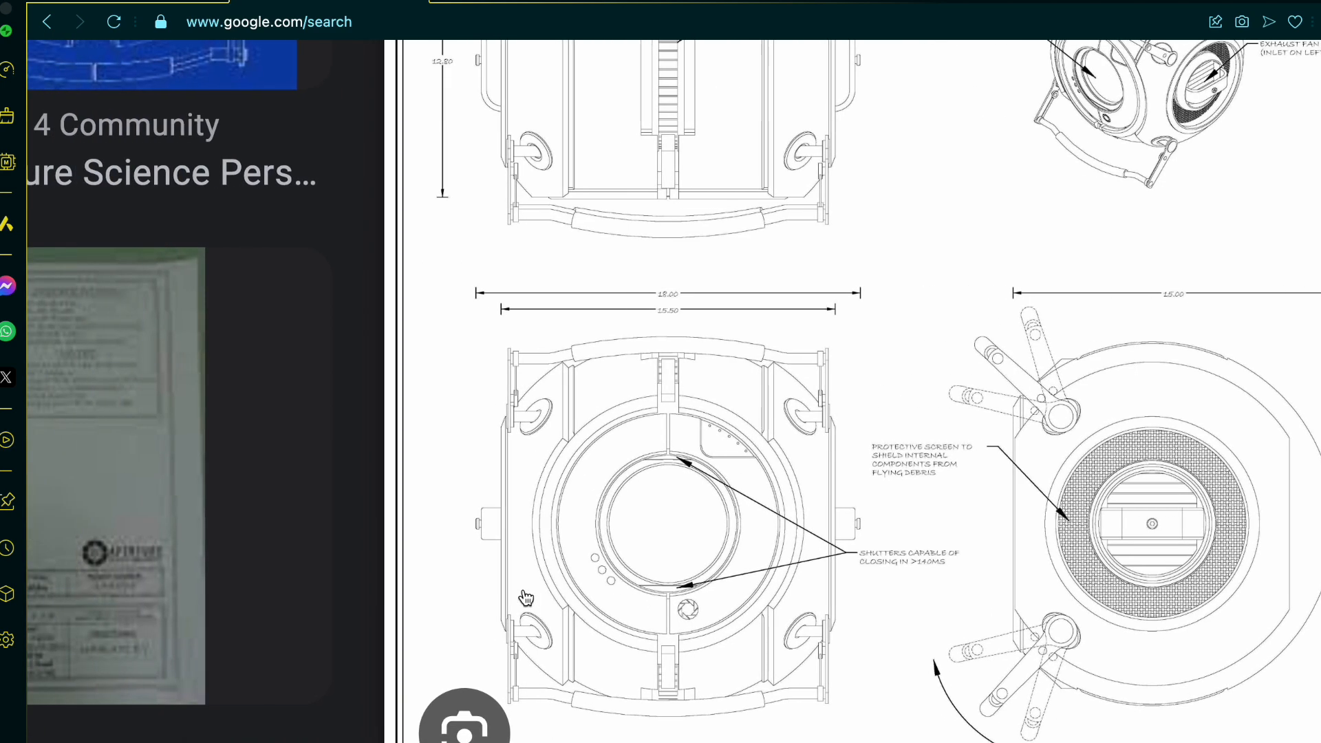
scroll(288, 625, "down", 4, "ctrl")
scroll(288, 625, "left", 5)
scroll(287, 625, "down", 1)
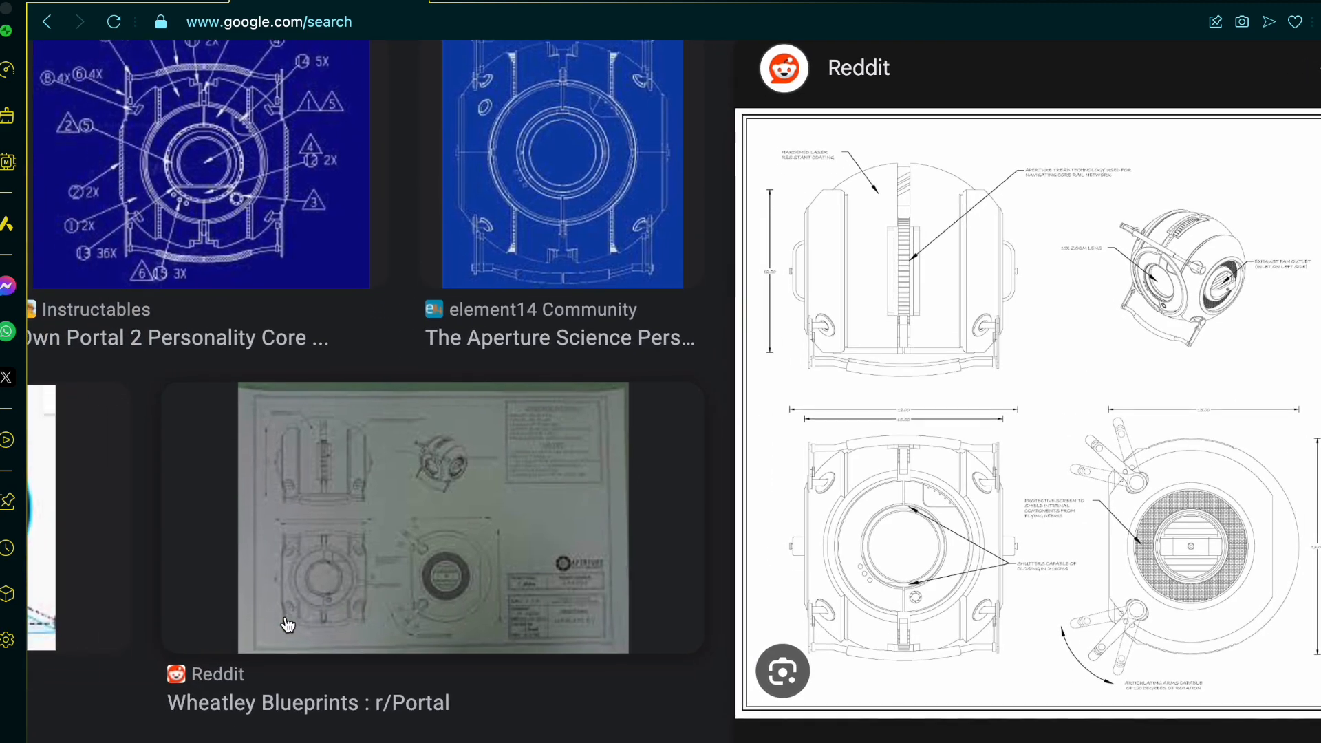
scroll(288, 624, "down", 5)
scroll(288, 625, "left", 2)
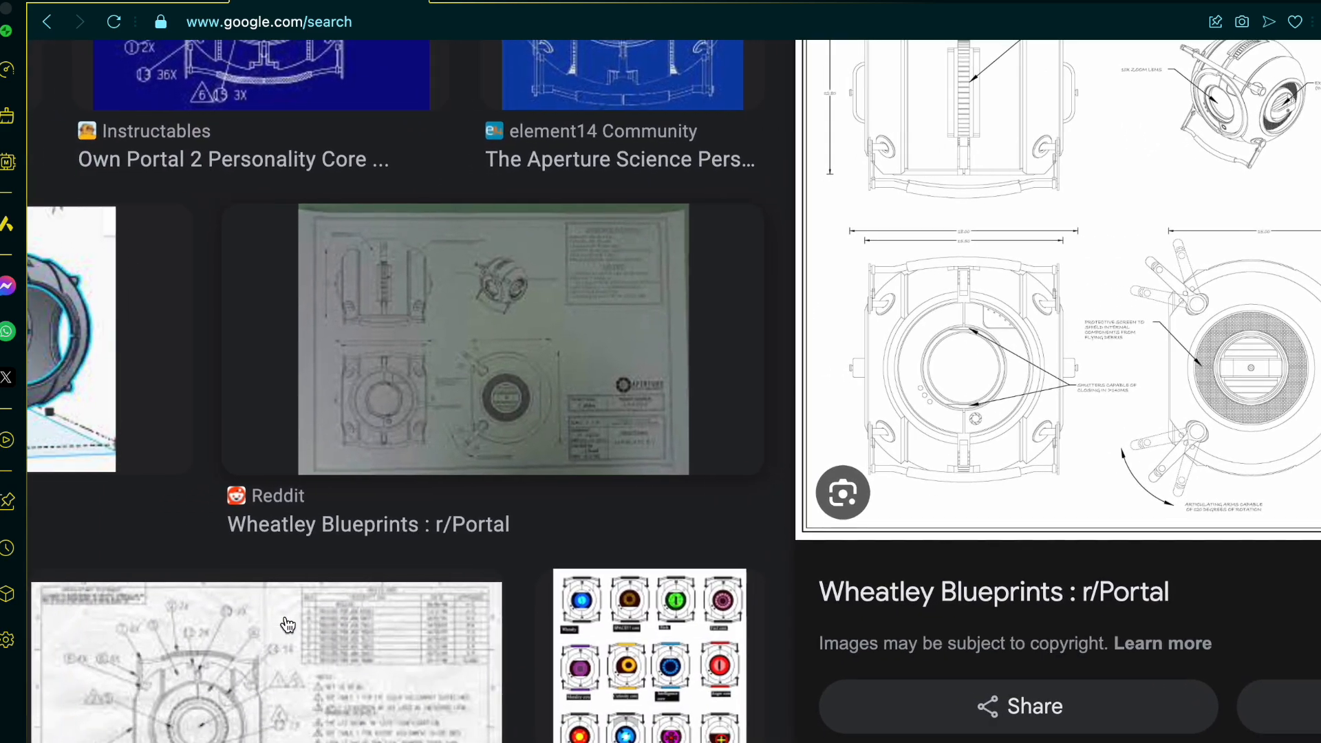
scroll(288, 625, "down", 10)
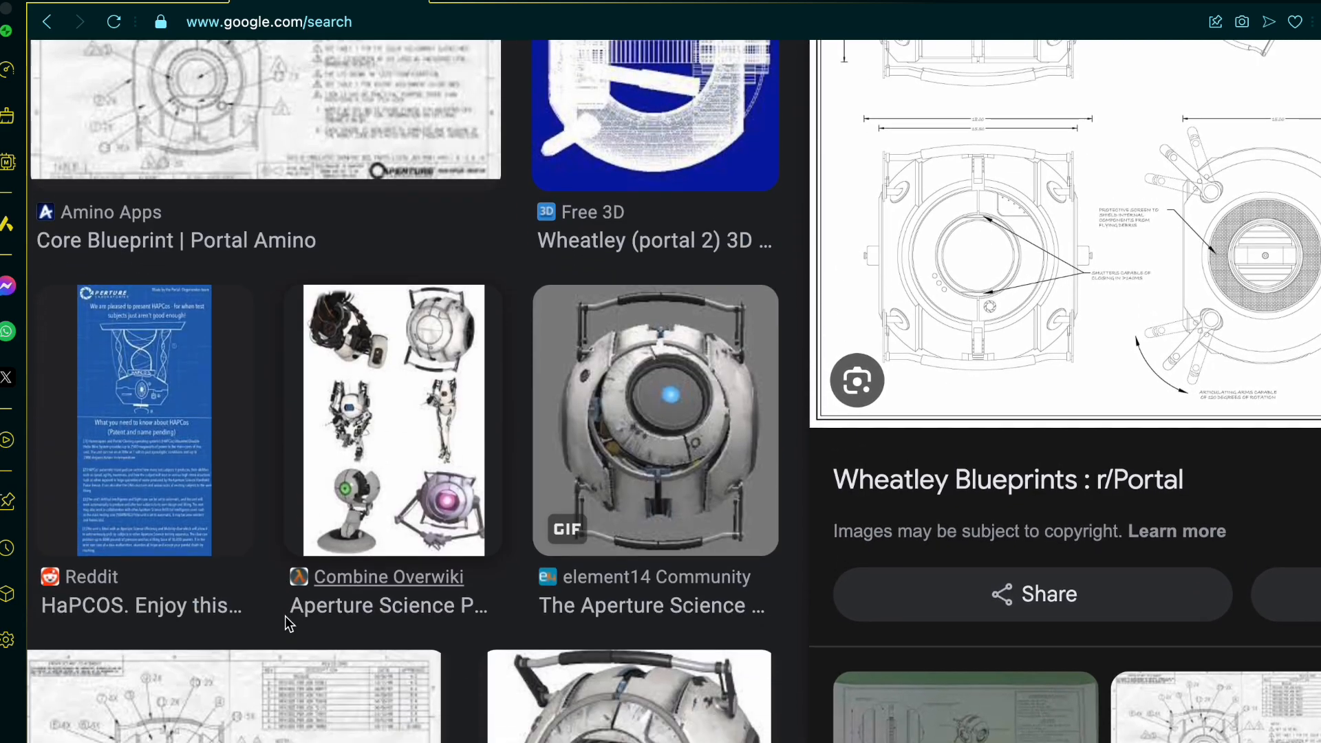
scroll(288, 625, "down", 4)
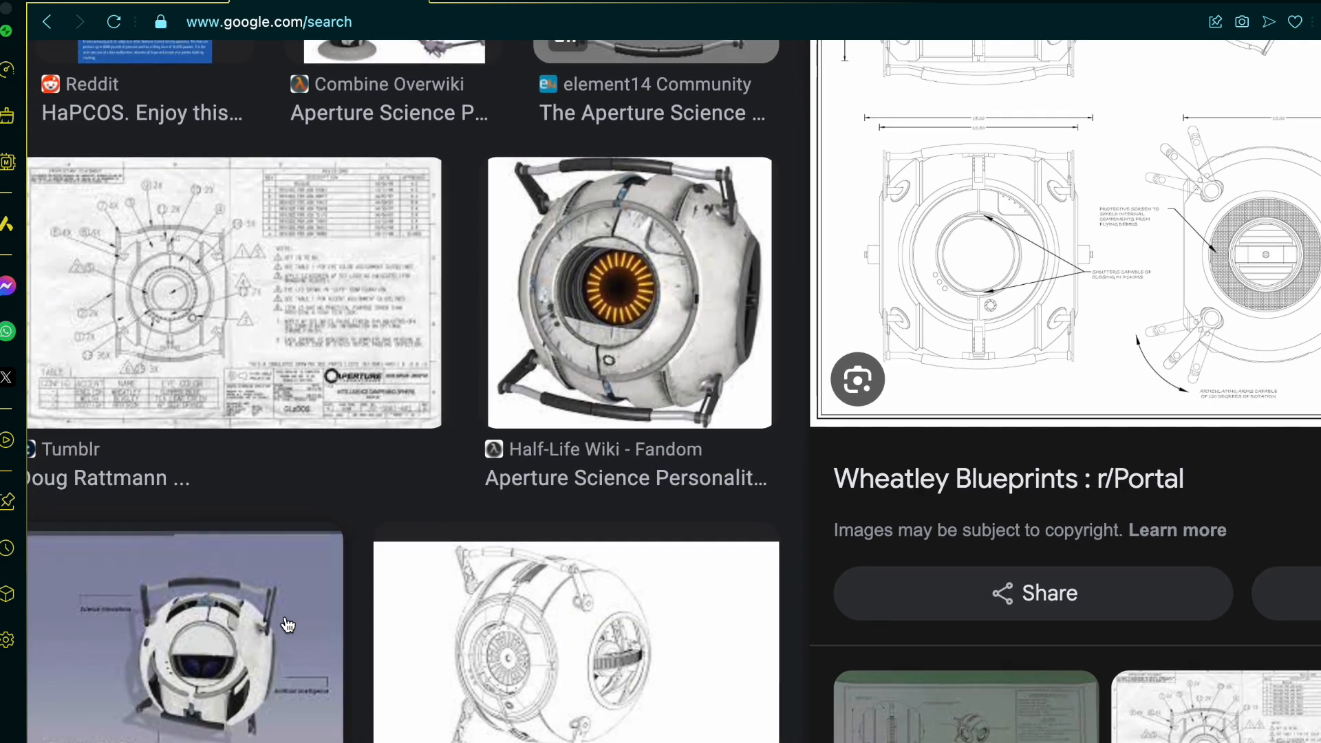
scroll(287, 624, "left", 6)
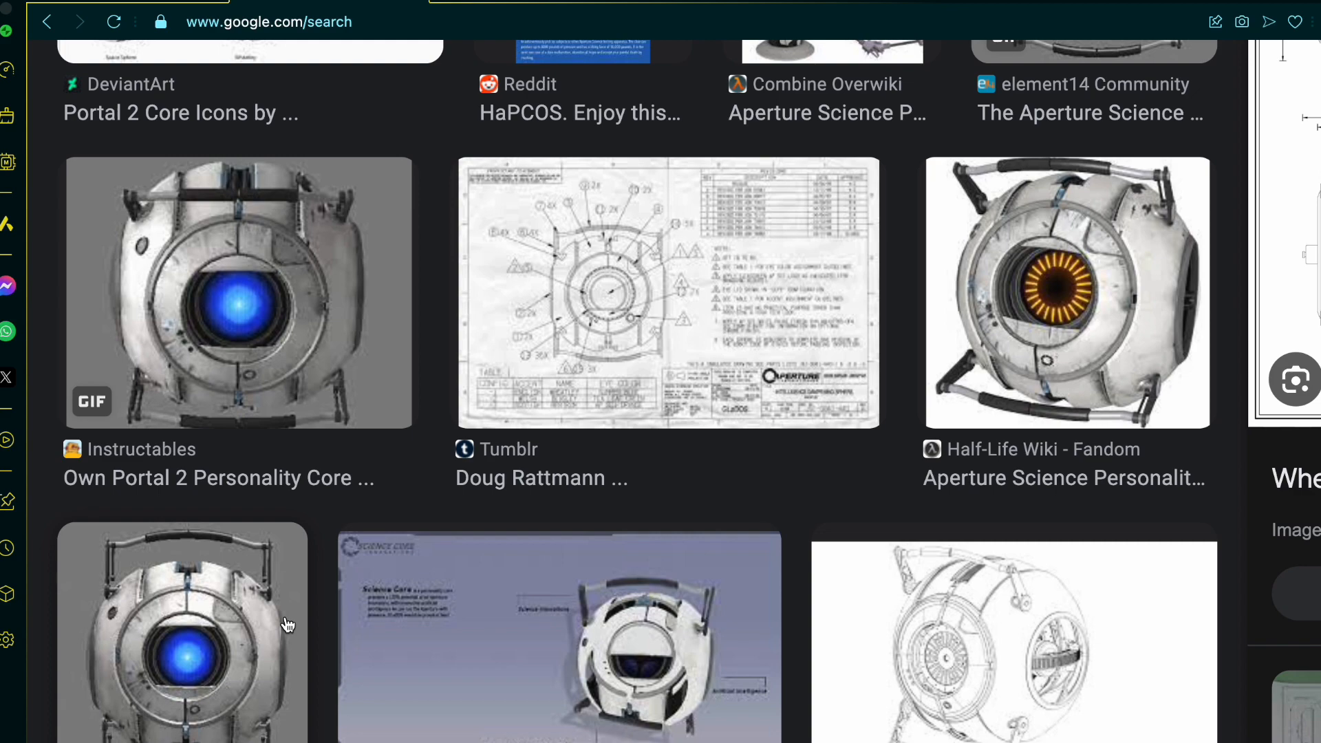
Step: Return to the enlarged Wheatley blueprint and study how the top view's shell panels relate to the front and side views
scroll(415, 699, "right", 10)
scroll(1181, 207, "up", 2, "ctrl")
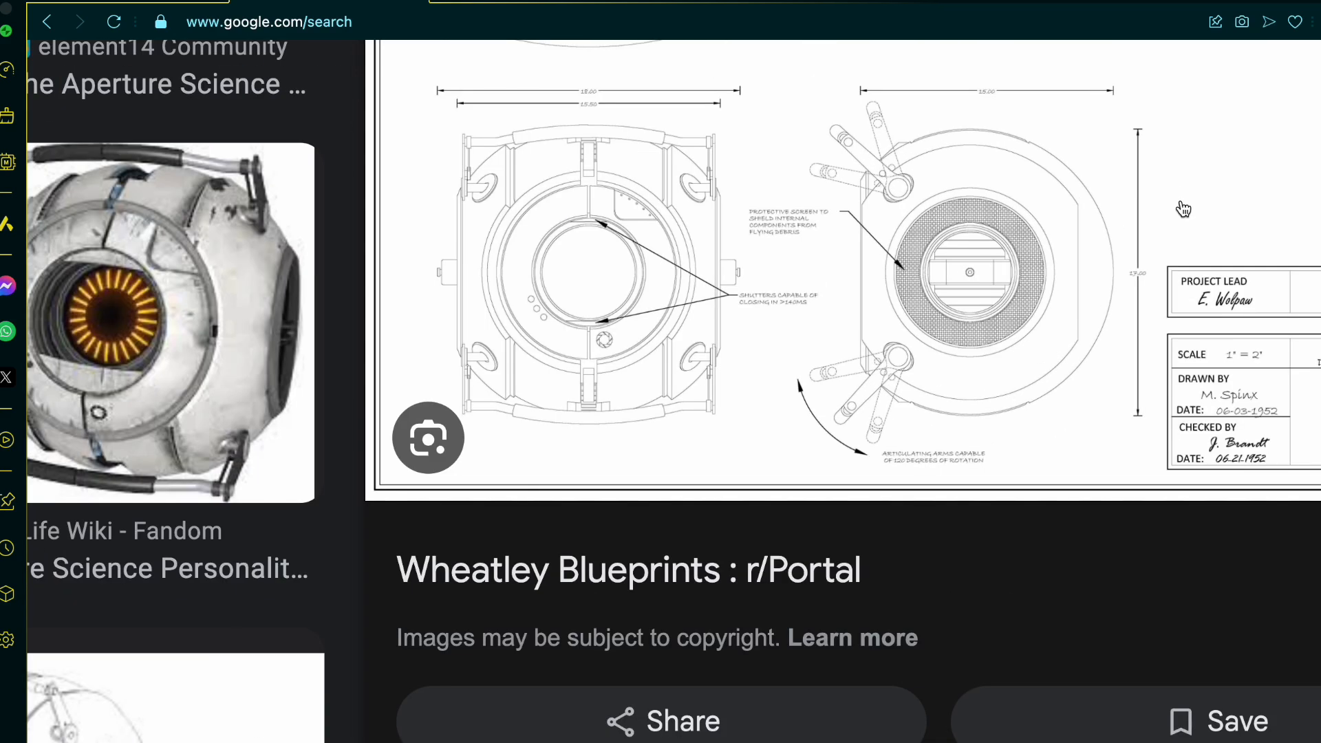
scroll(1183, 209, "up", 4)
scroll(1054, 534, "up", 4, "ctrl")
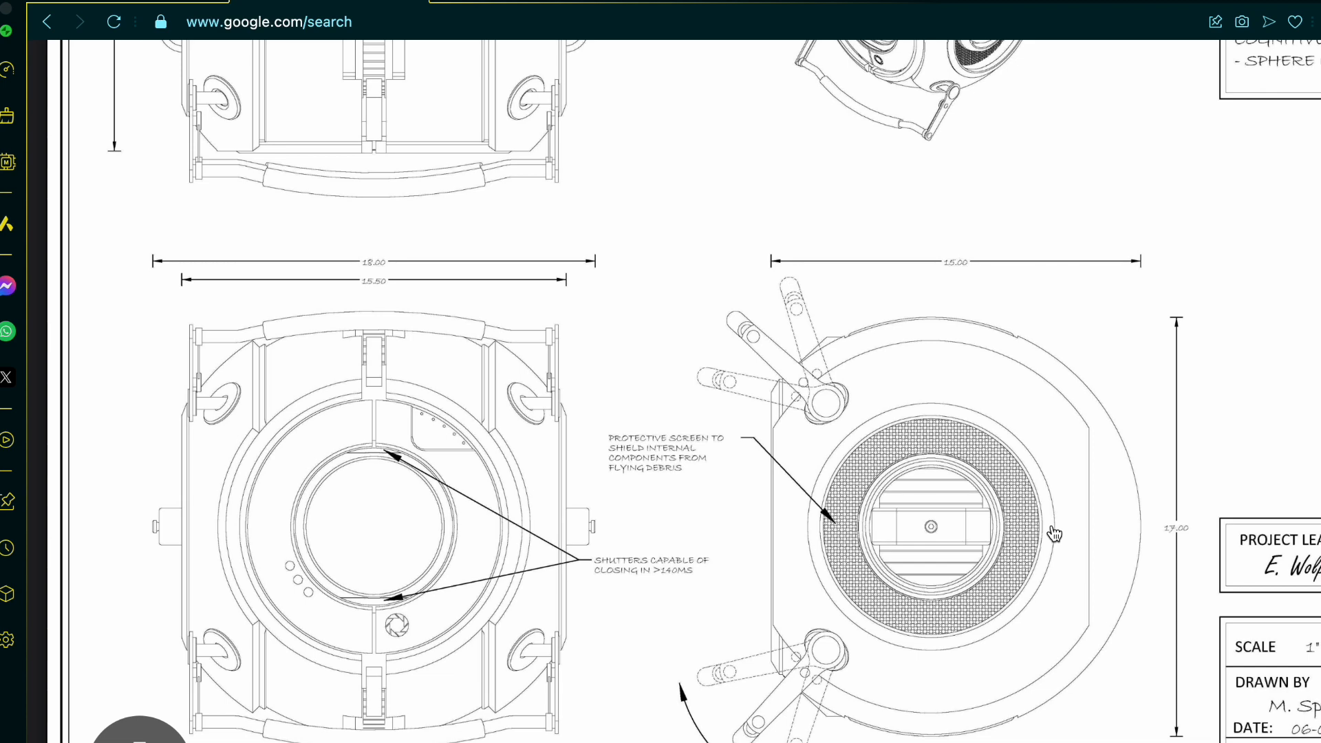
scroll(1054, 534, "up", 5)
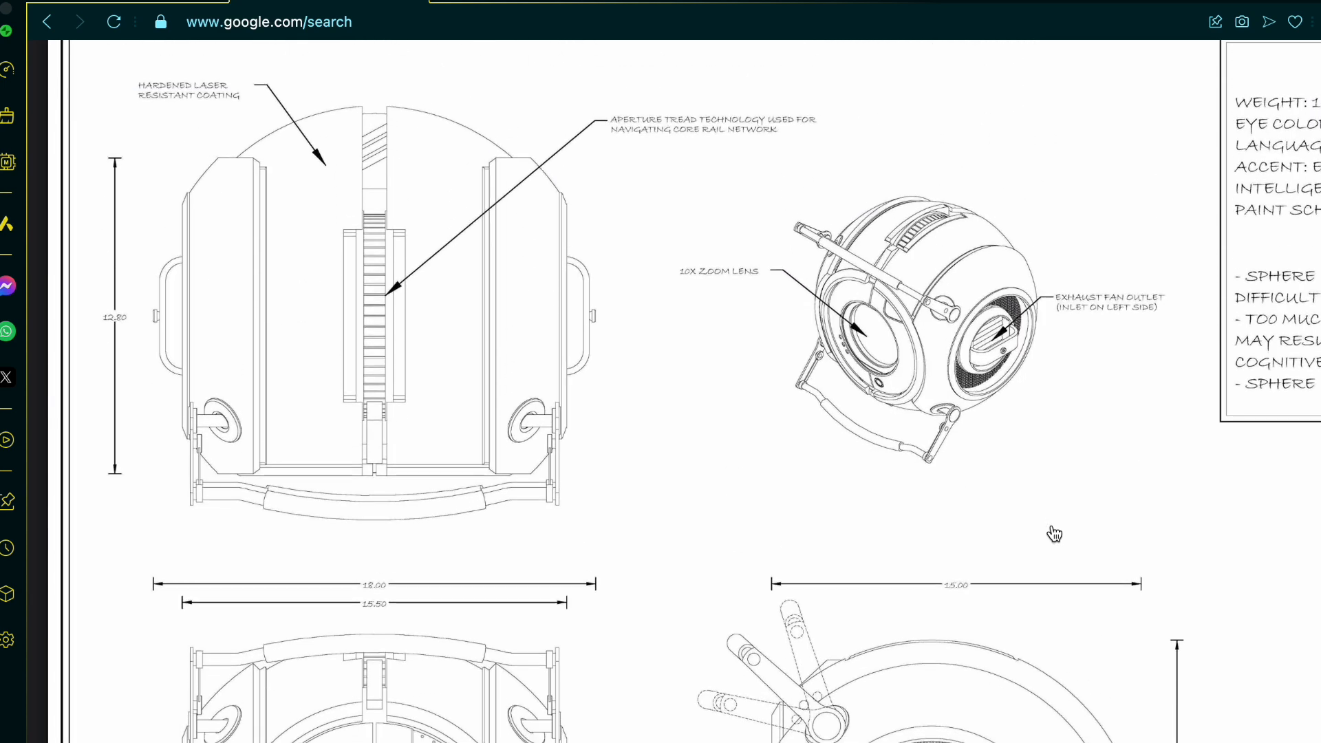
scroll(1054, 534, "down", 4)
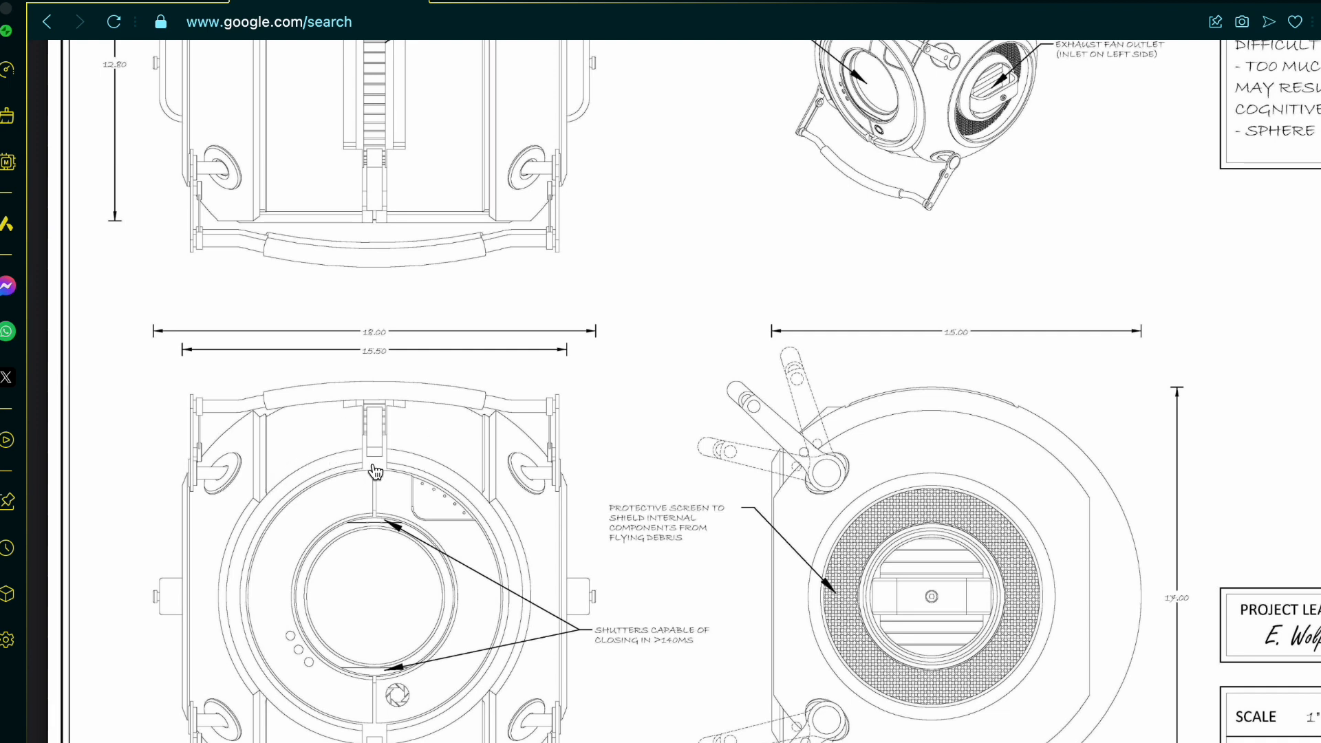
scroll(375, 472, "up", 1)
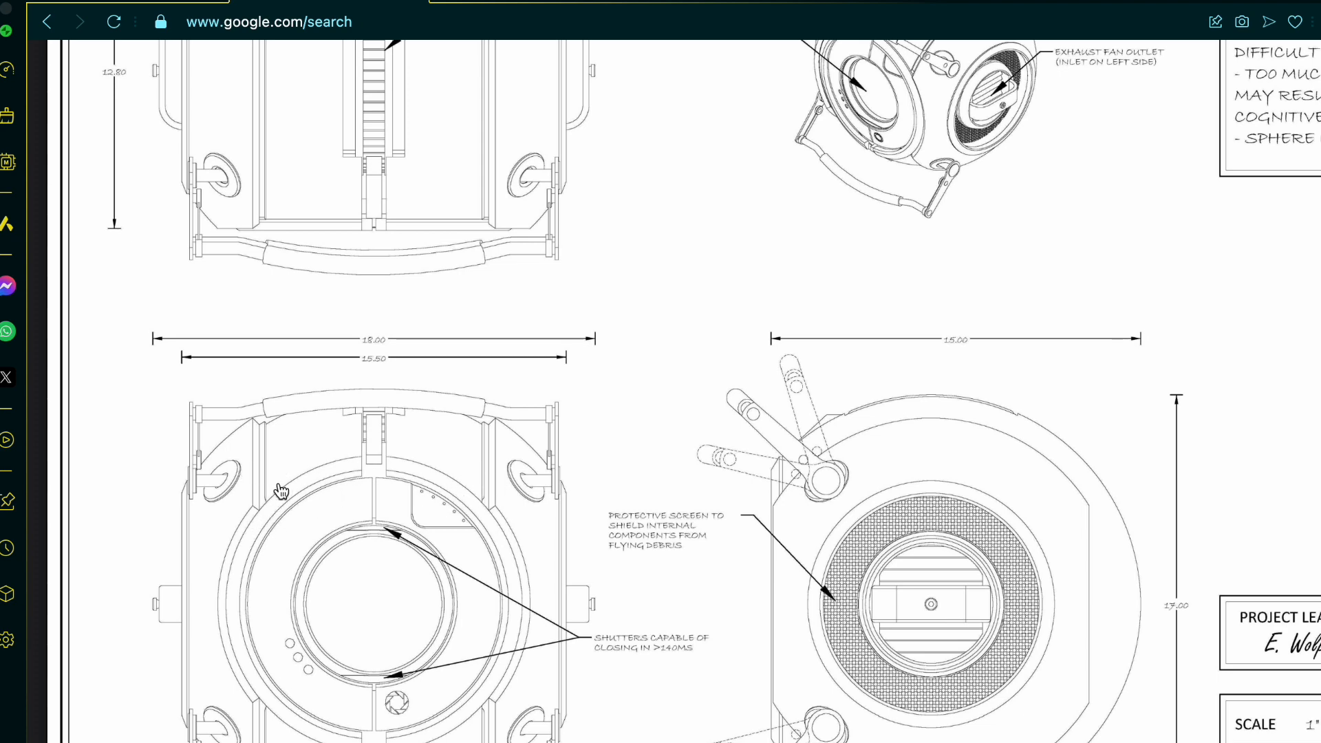
Step: Examine the side panels and the overall height dimension in the blueprint's top view
scroll(330, 506, "up", 3)
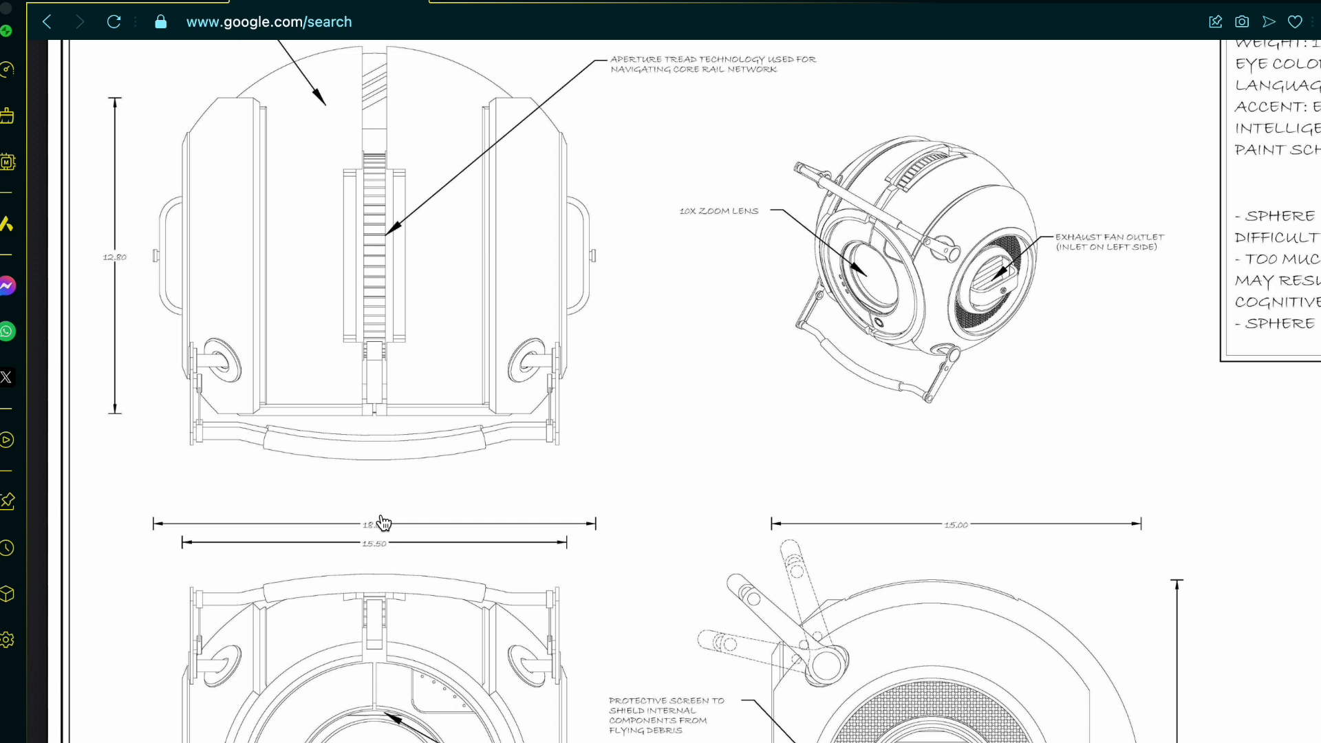
scroll(383, 523, "up", 1)
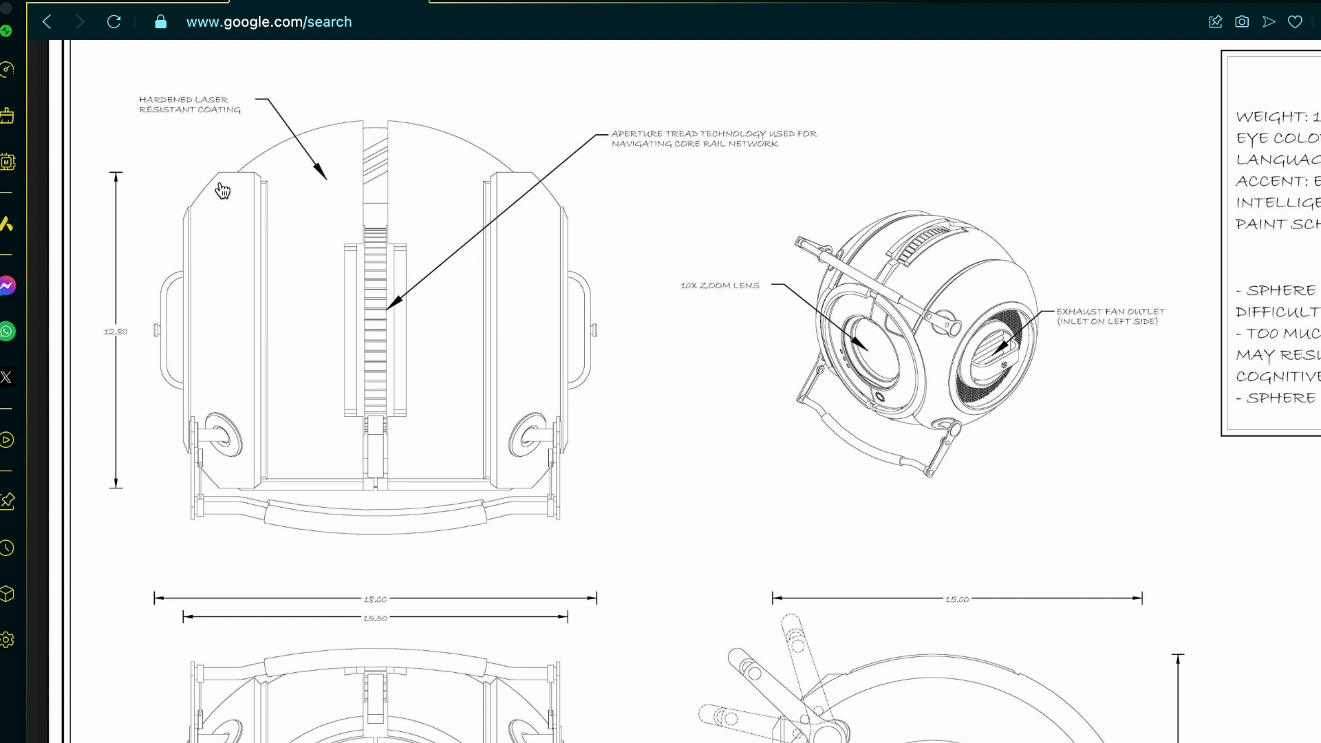
scroll(222, 190, "up", 1, "ctrl")
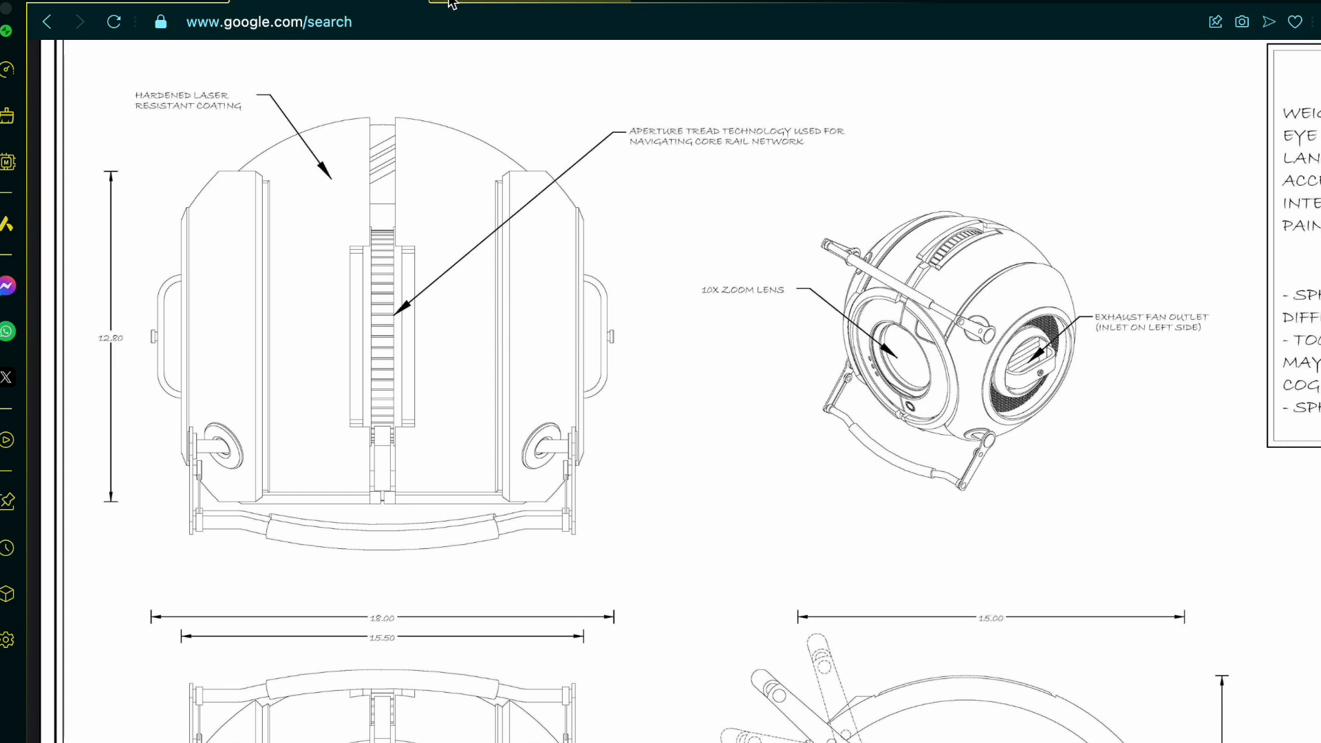
Step: Switch back to the Onshape Wheatley tutorial document, reconnect it and reopen Sketch 2 for editing
left_click(171, 6)
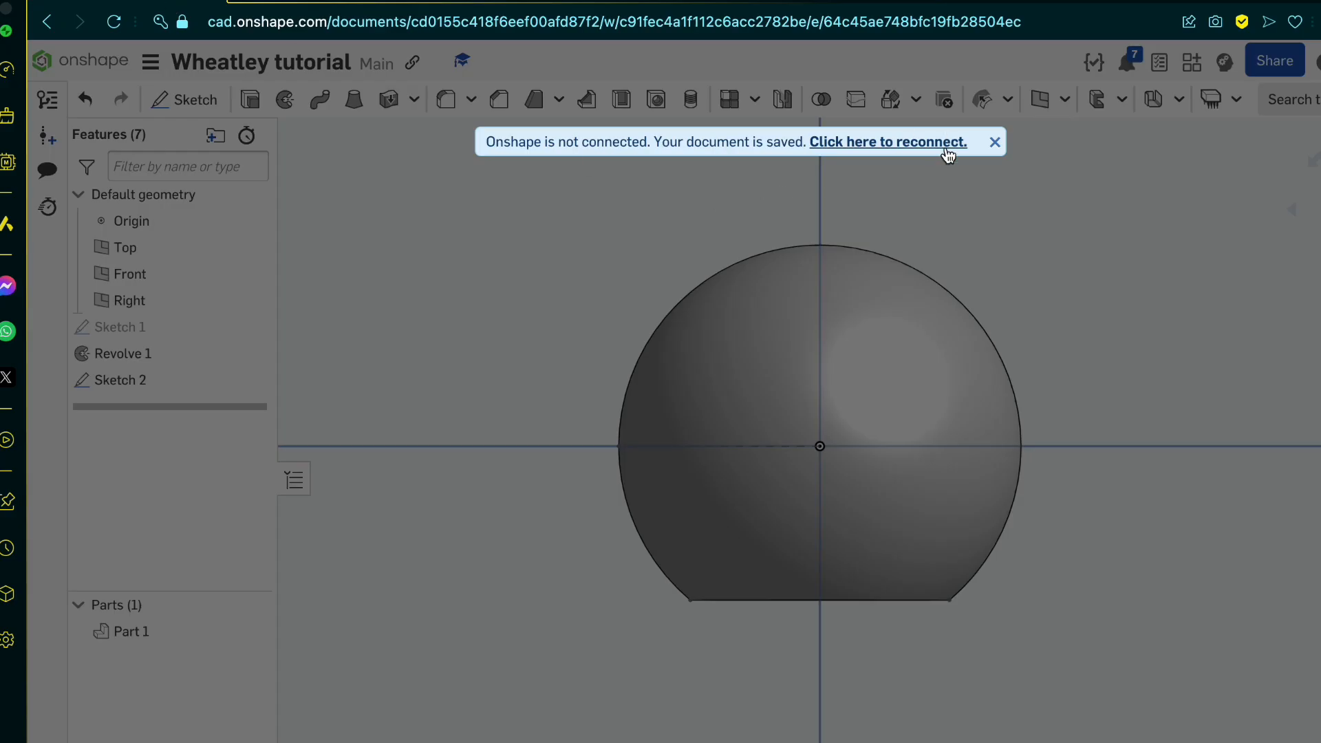
left_click(878, 144)
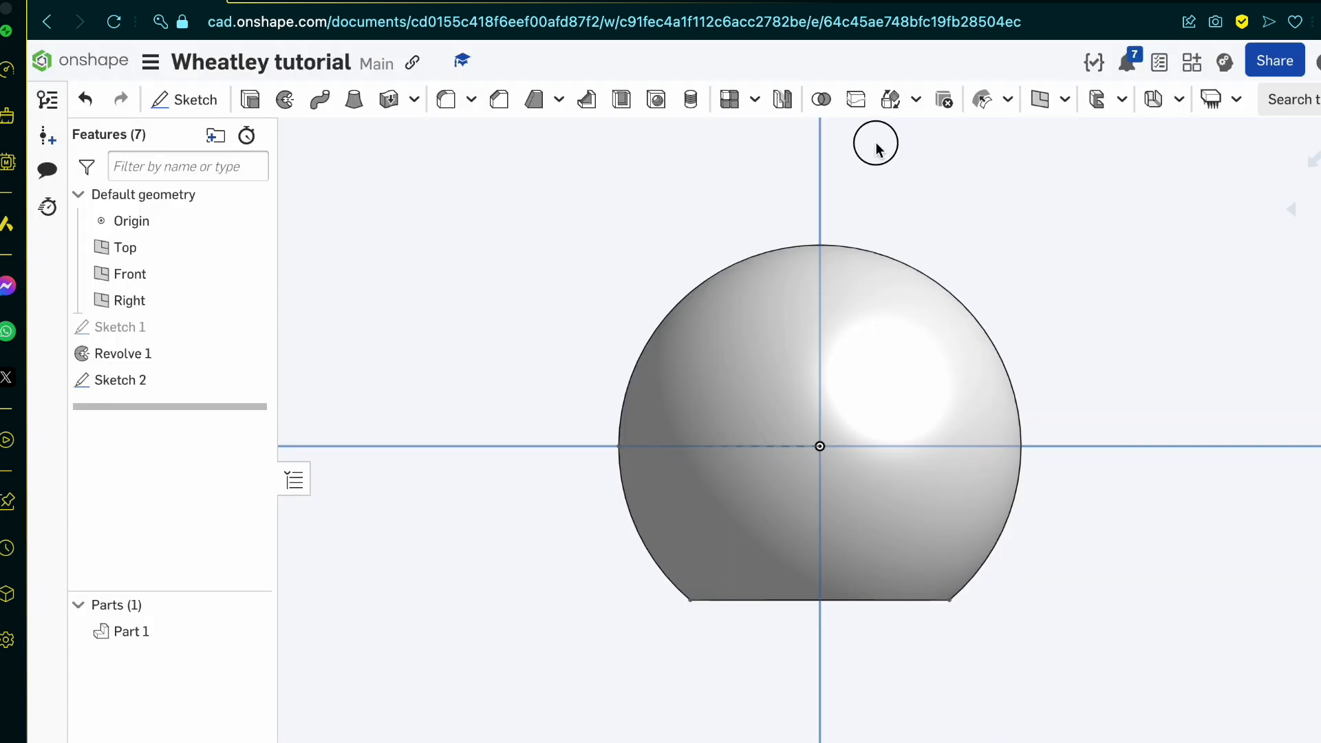
double_click(189, 378)
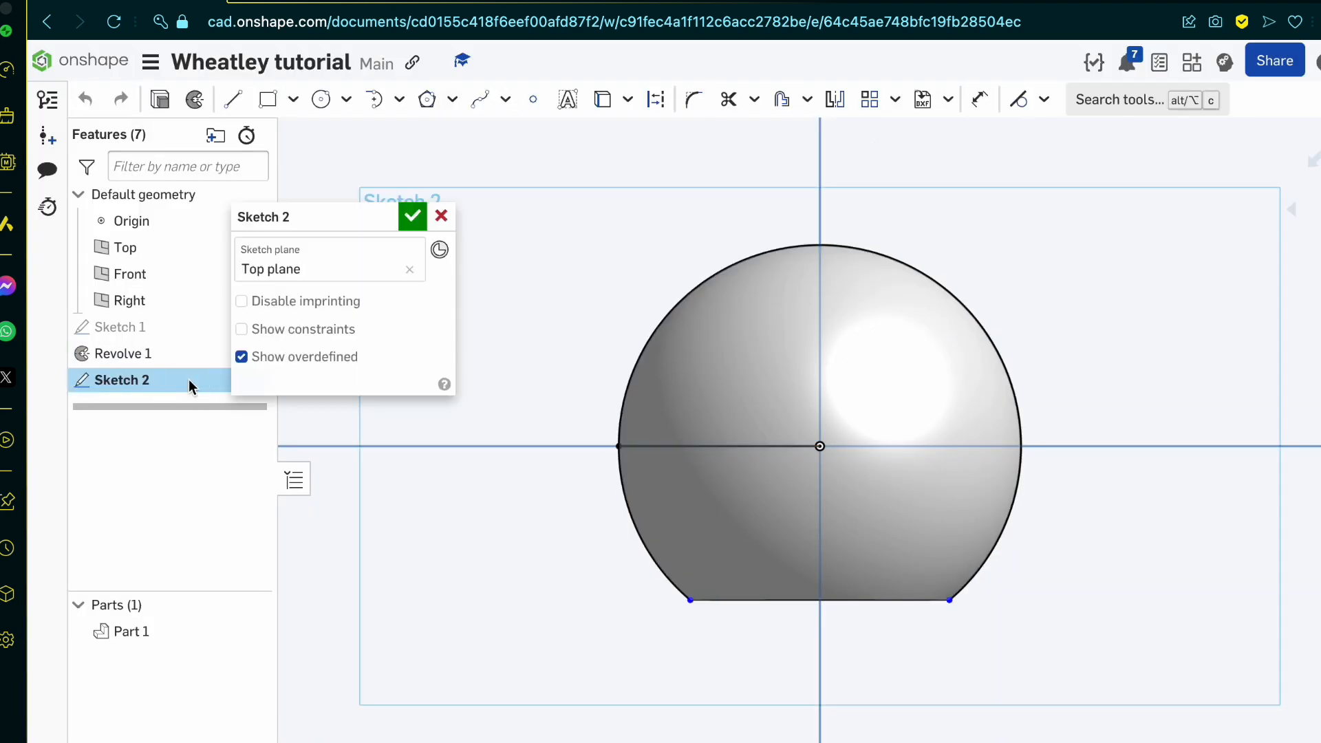
Step: Check the panel height on the blueprint and sketch a center point rectangle 2 wide by 12.8 tall, centred on the sphere's leftmost point
left_click(233, 99)
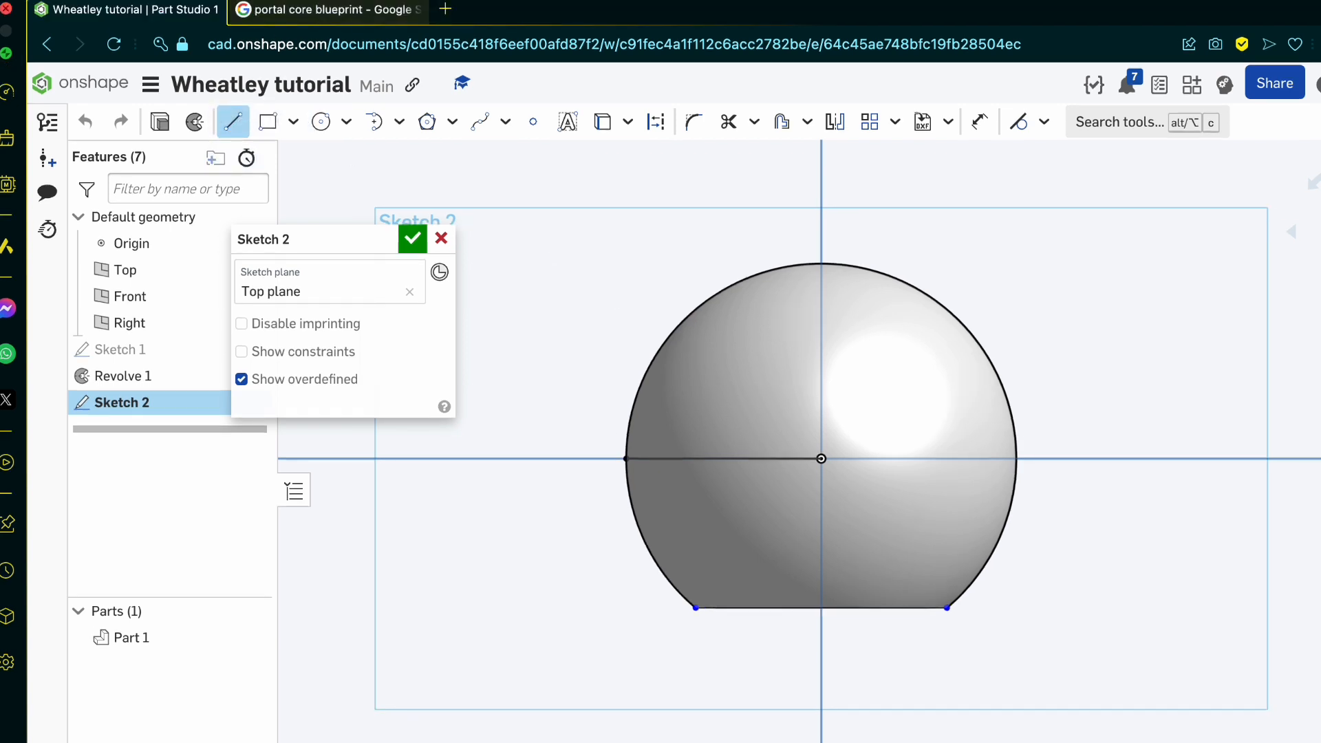
left_click(386, 12)
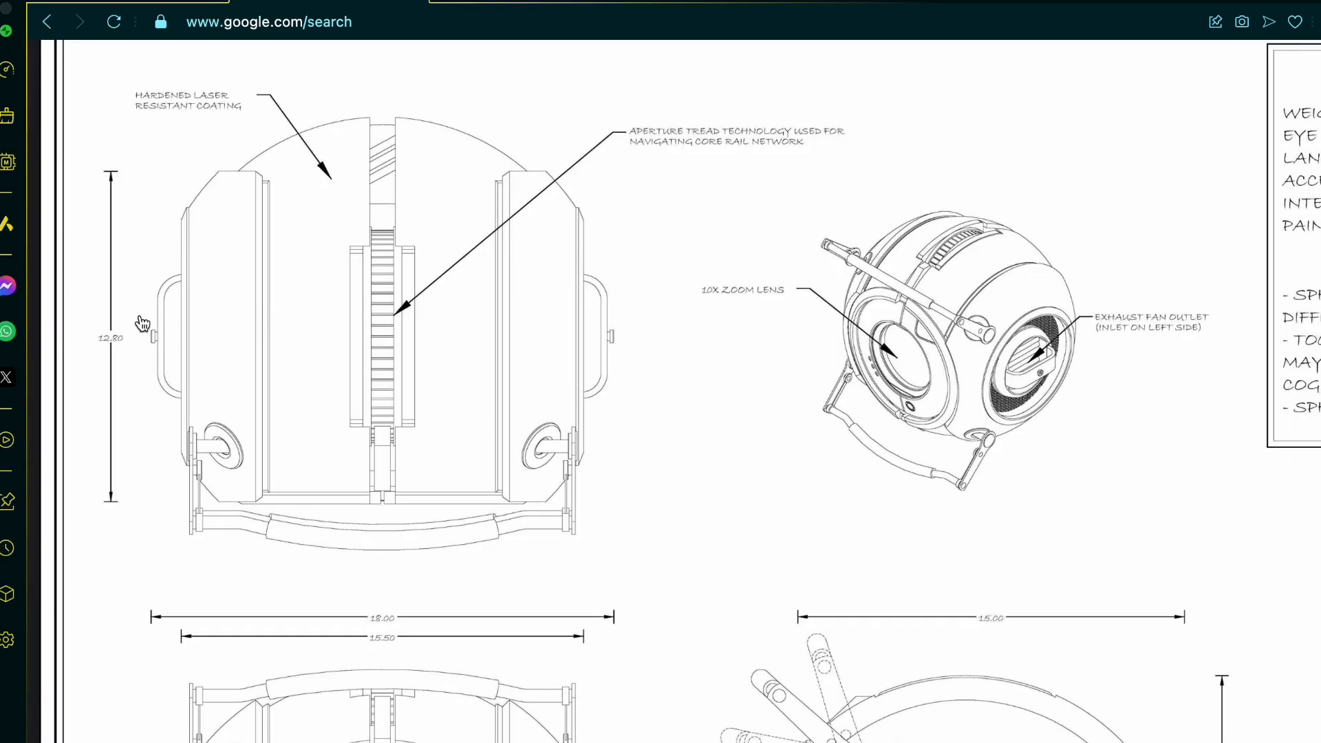
left_click(134, 12)
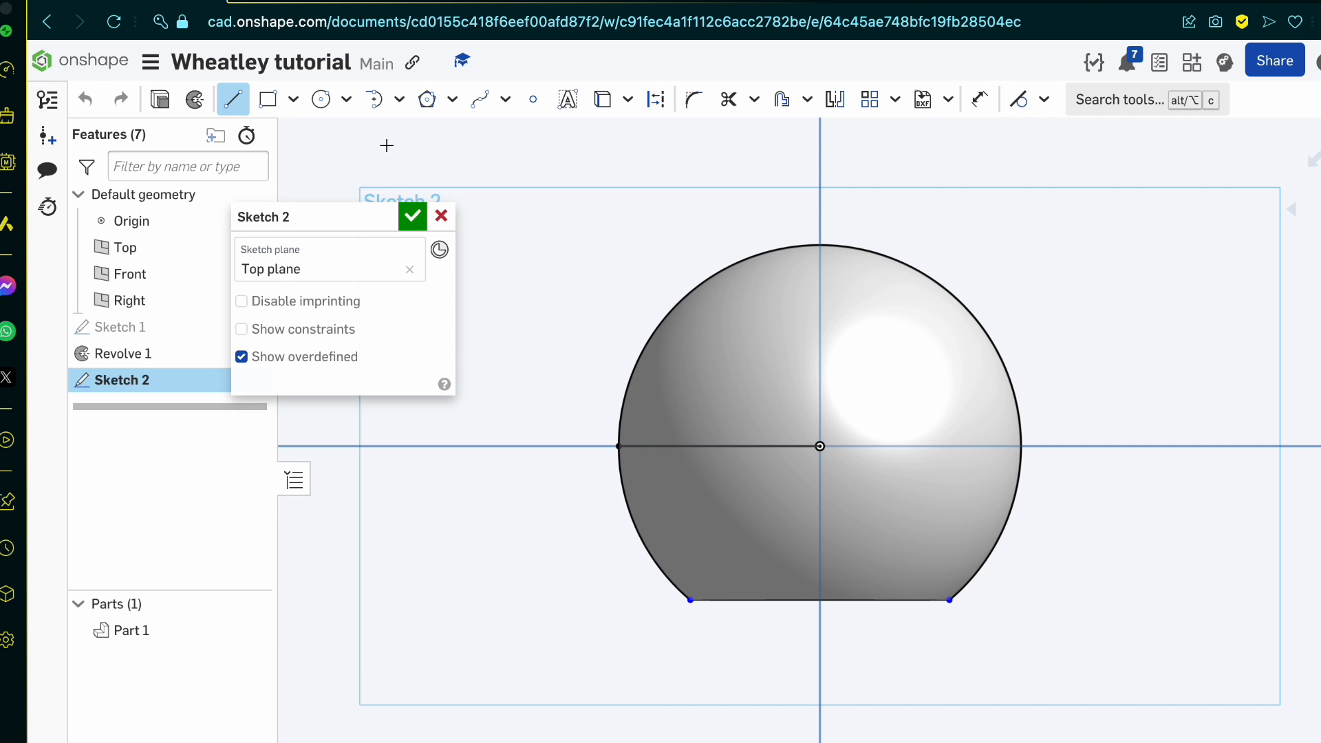
left_click(293, 99)
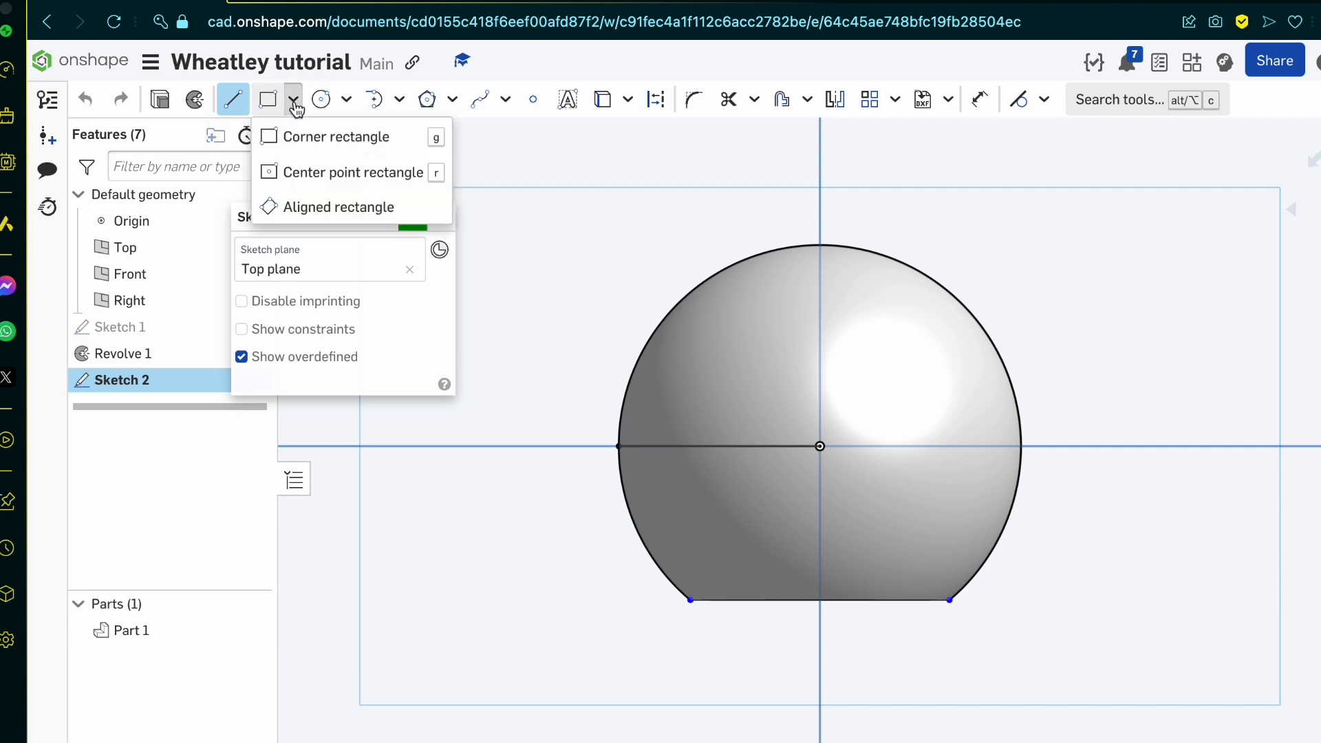
left_click(331, 175)
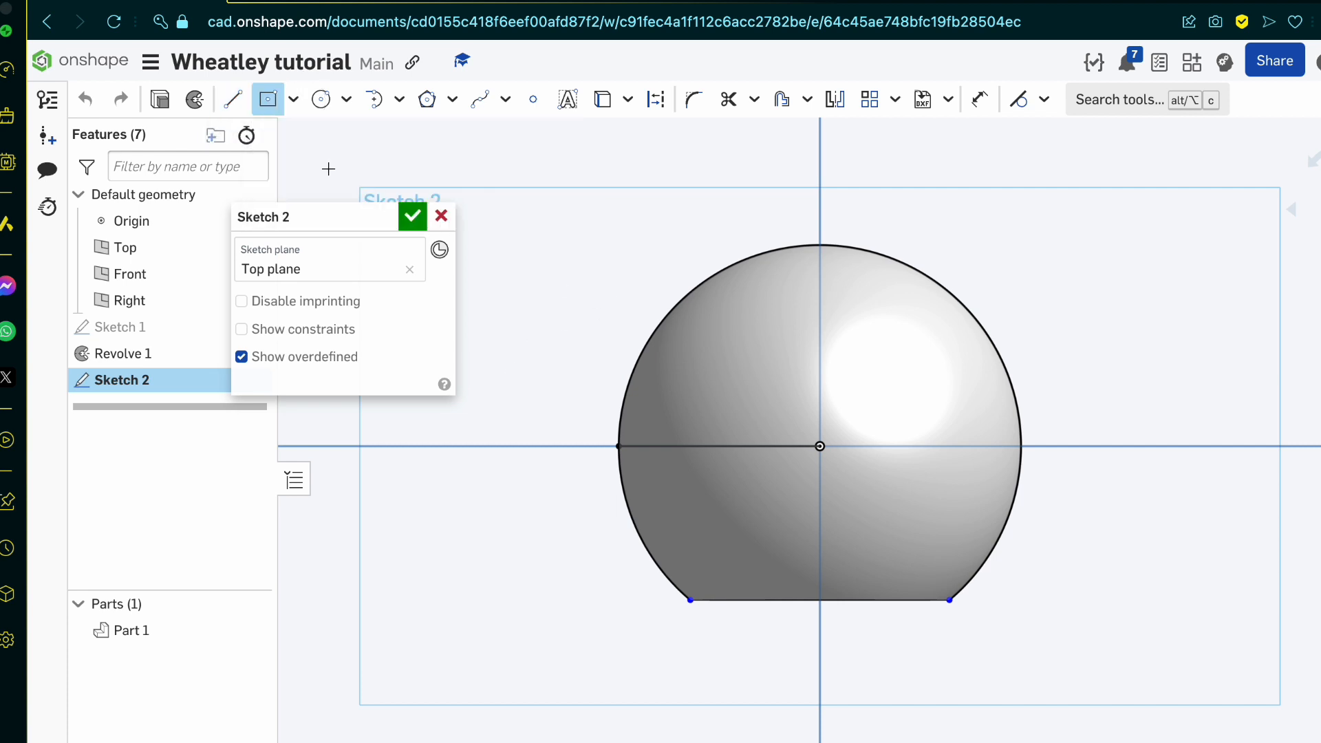
left_click(618, 446)
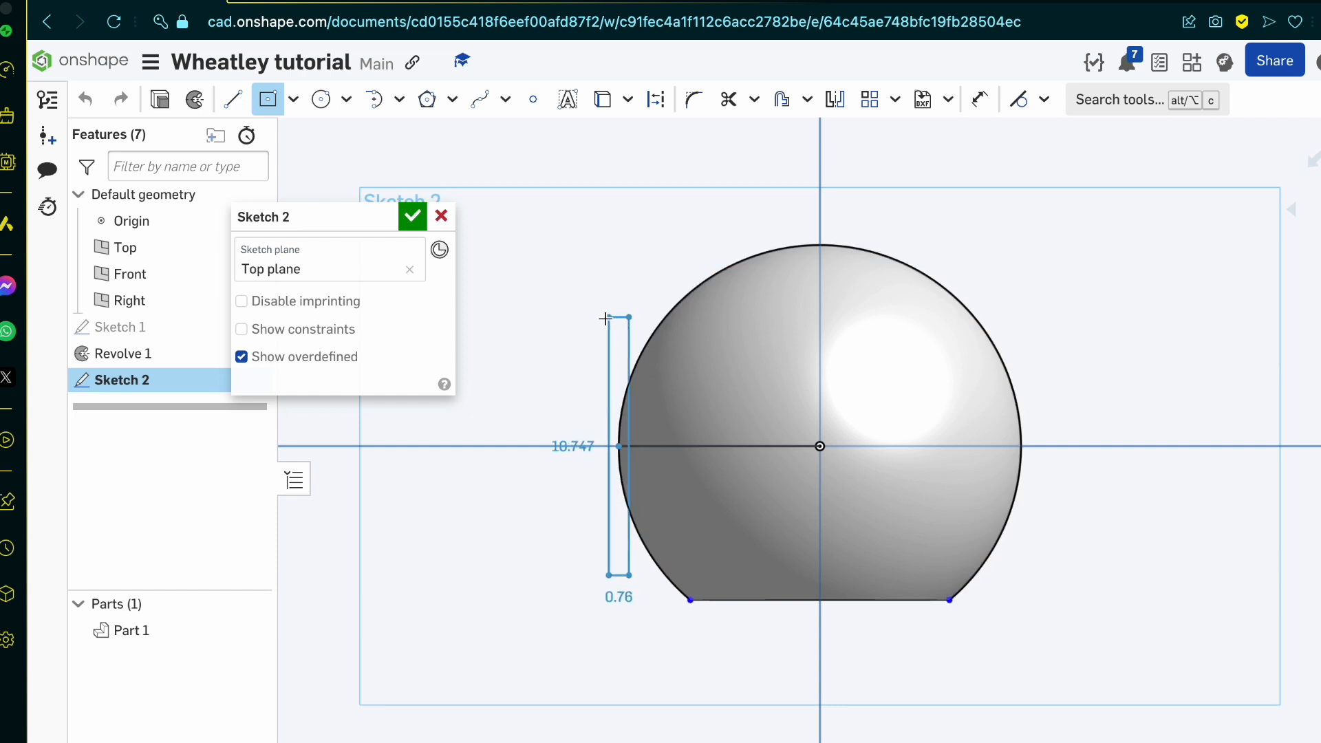
left_click(603, 318)
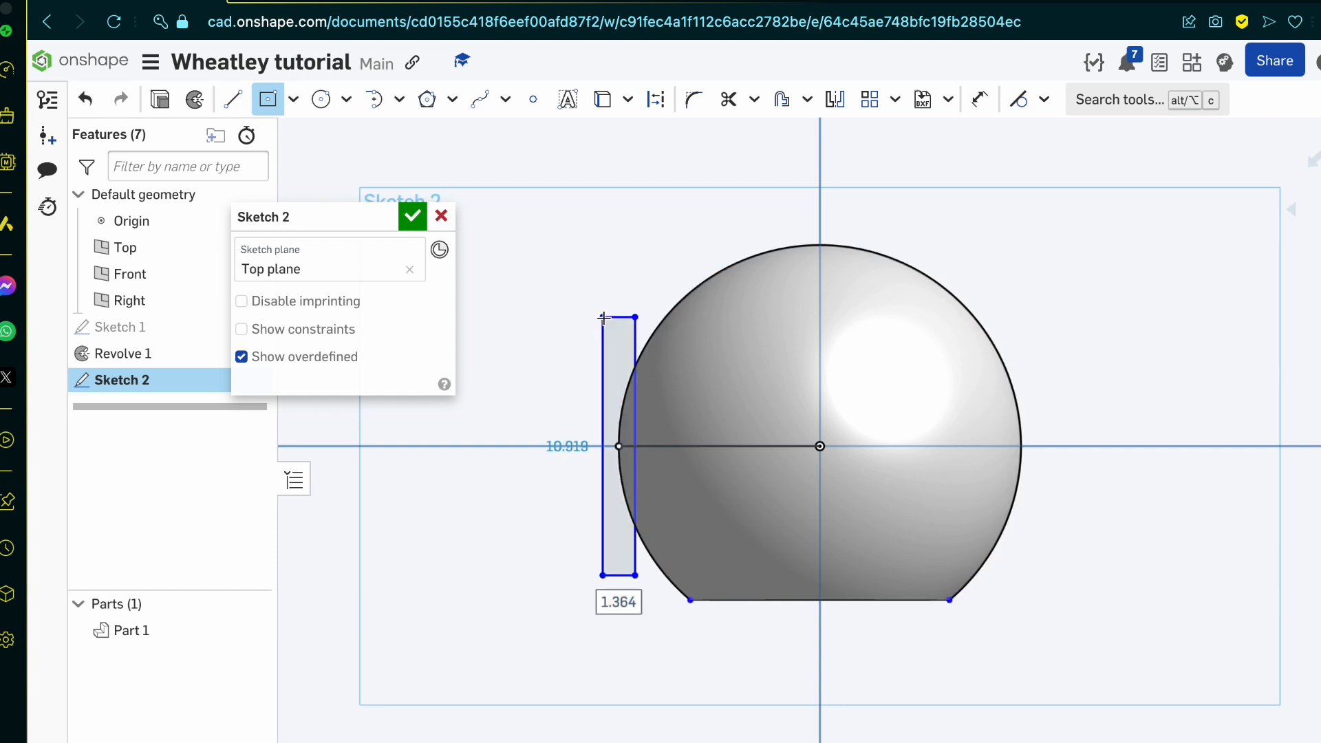
type("2")
key("Tab")
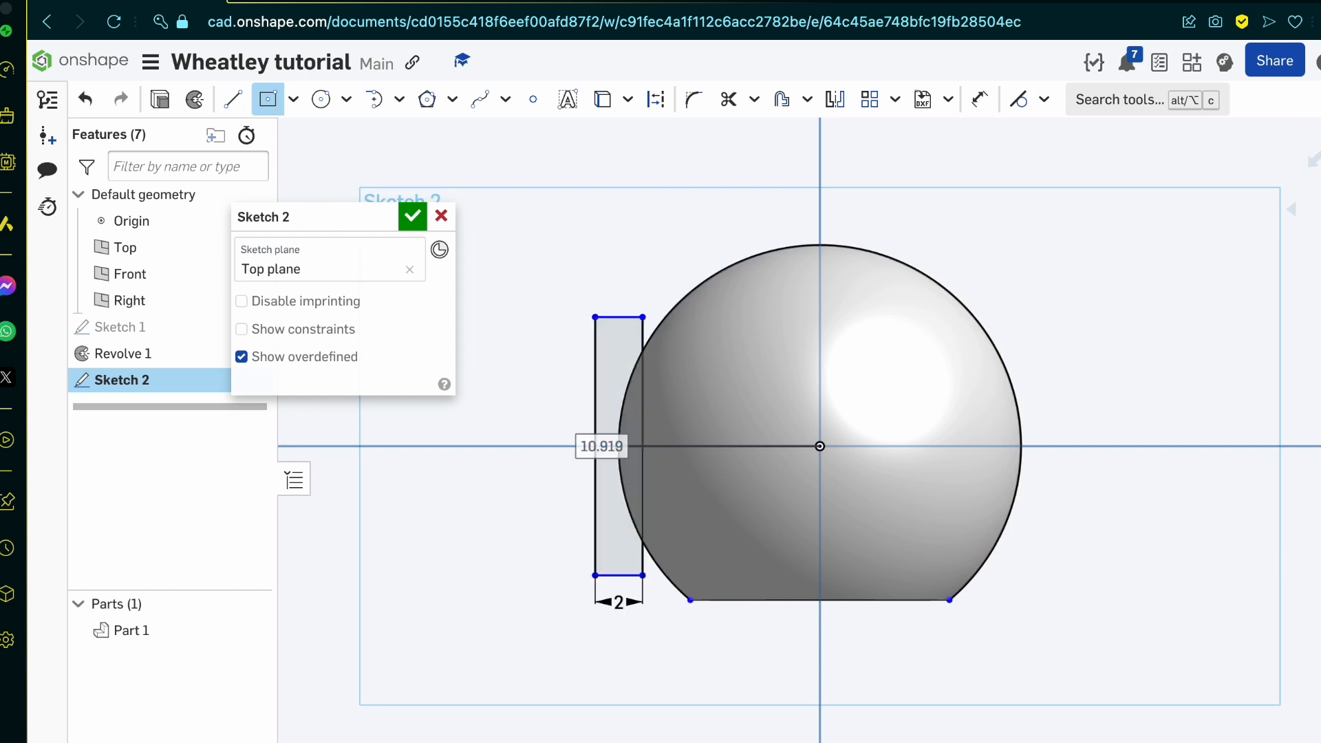
type("12.8")
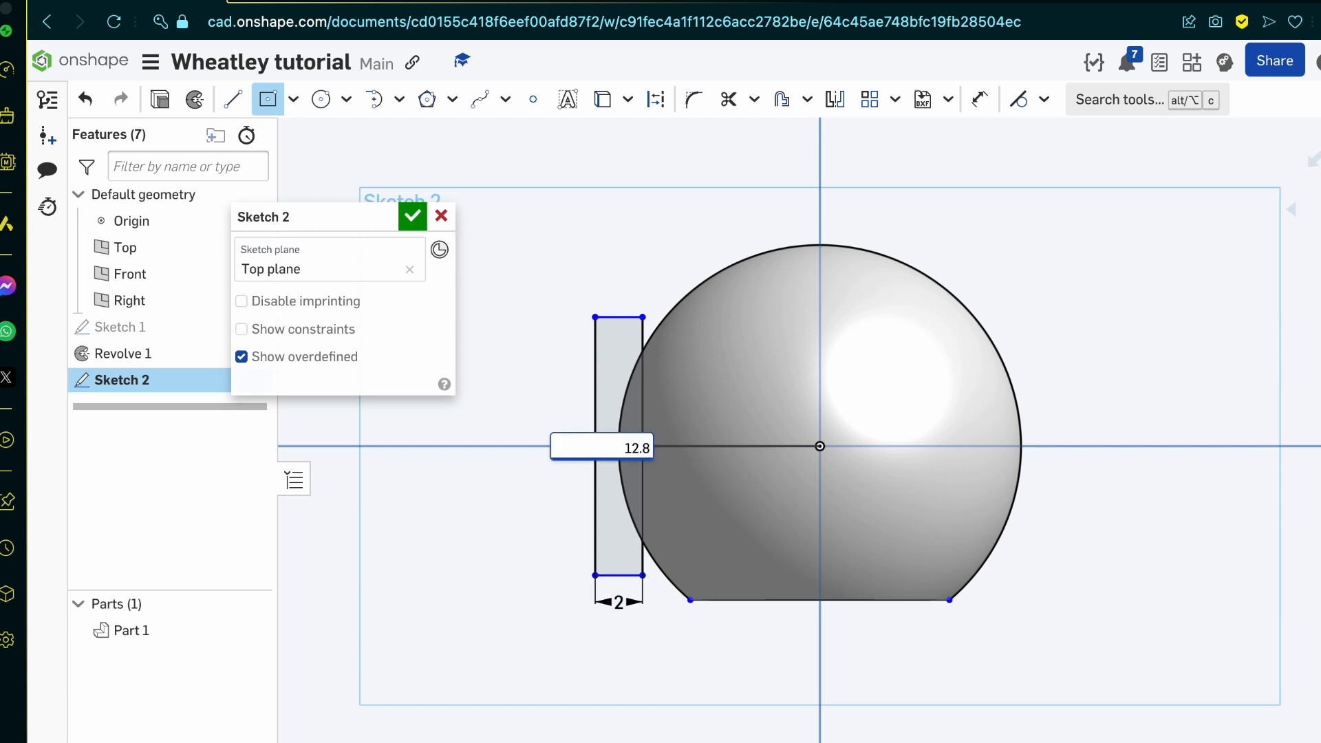
key("Return")
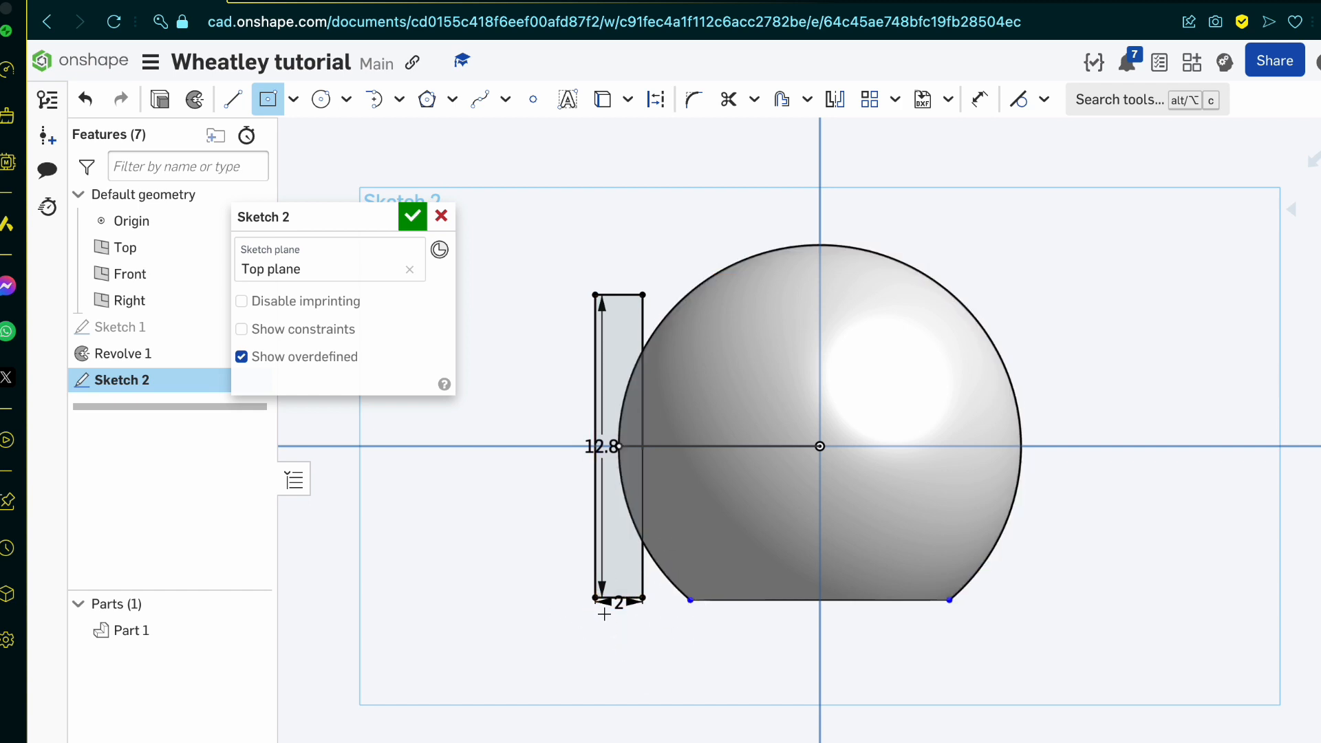
Step: Draw a vertical line through the rectangle, joining the midpoints of its two short sides
key("l")
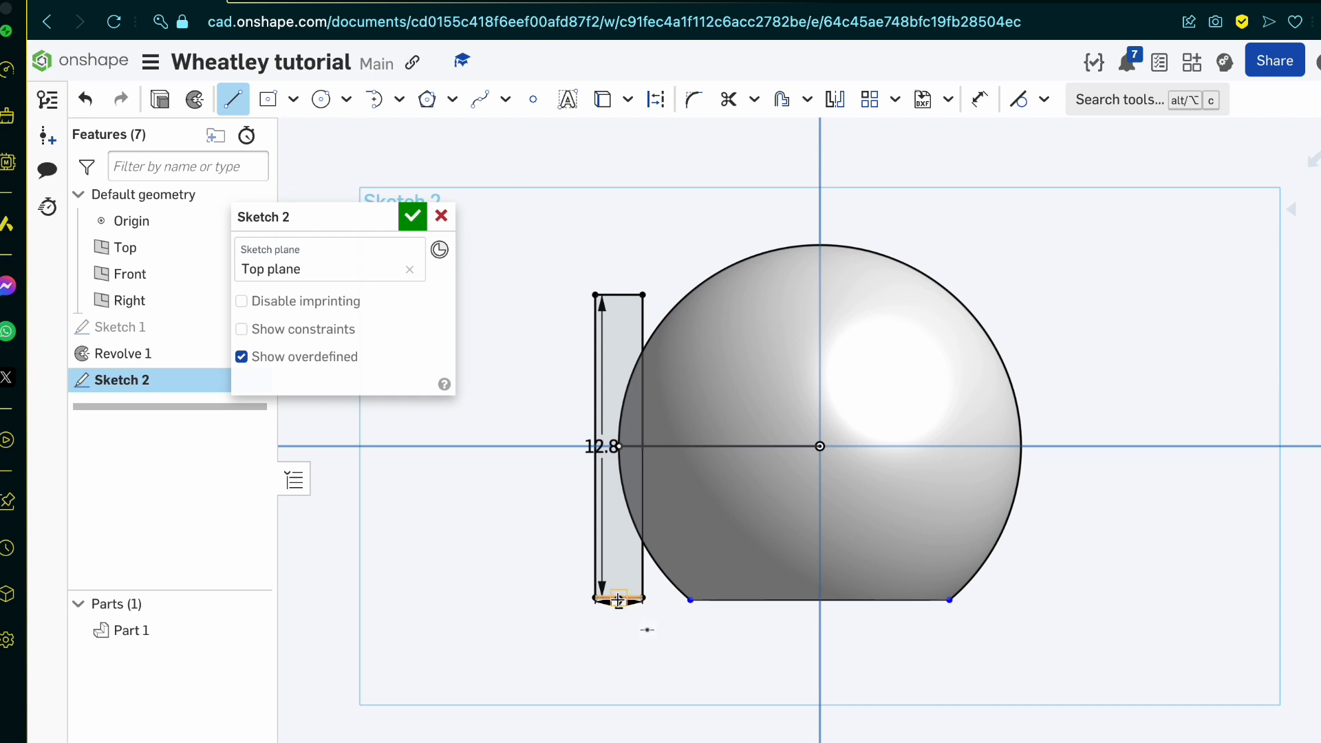
left_click(618, 600)
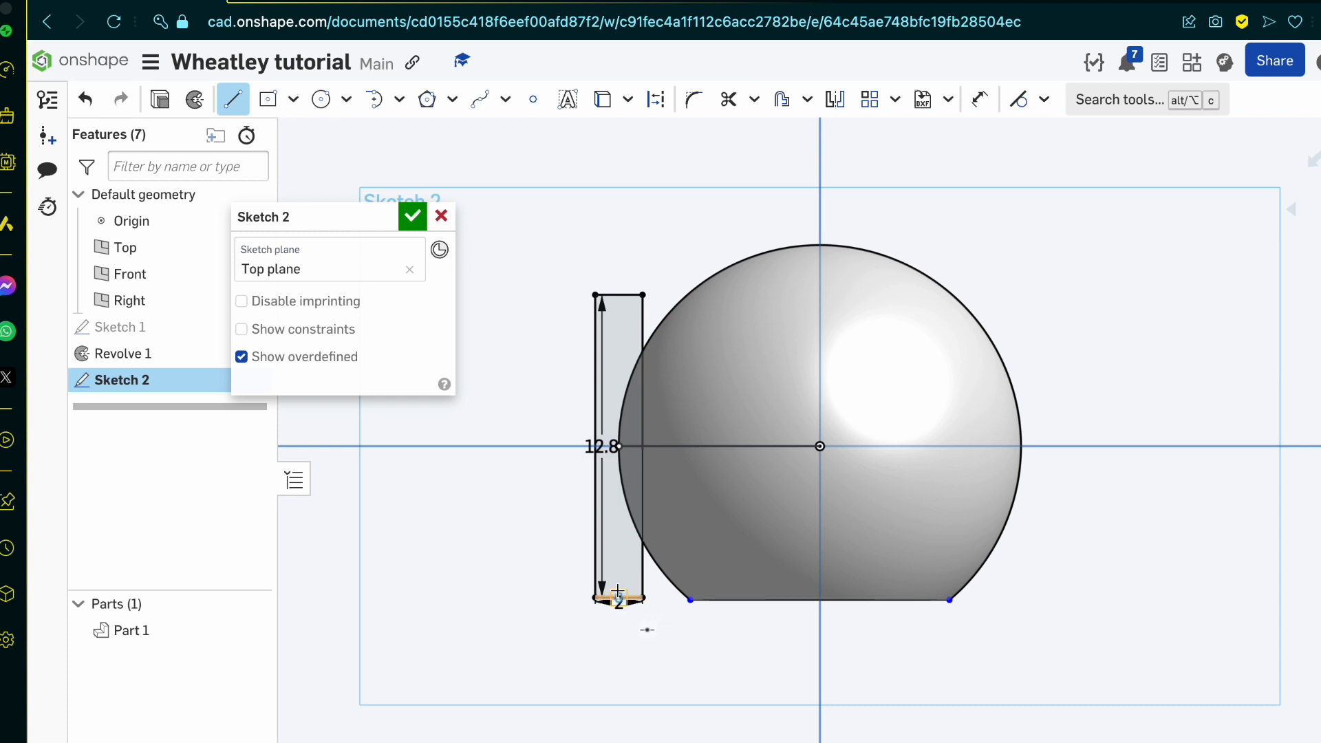
left_click(618, 295)
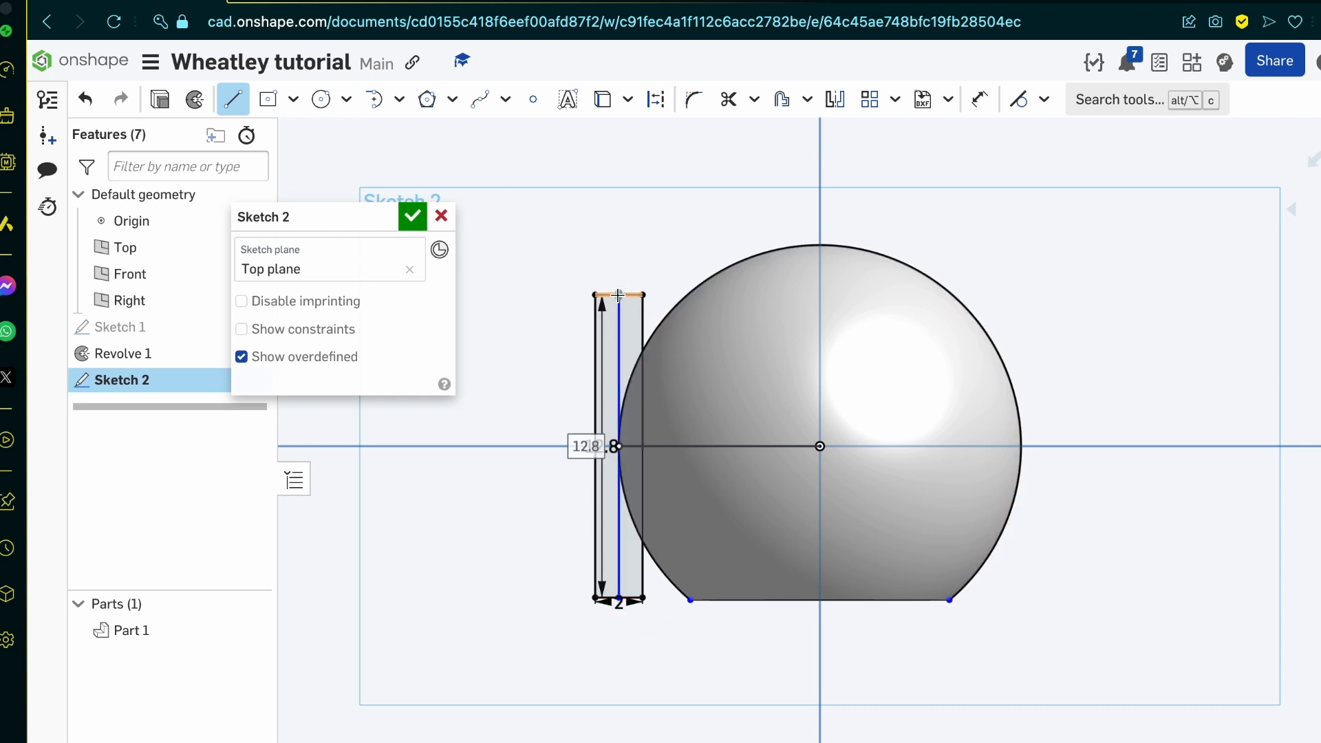
key("Escape")
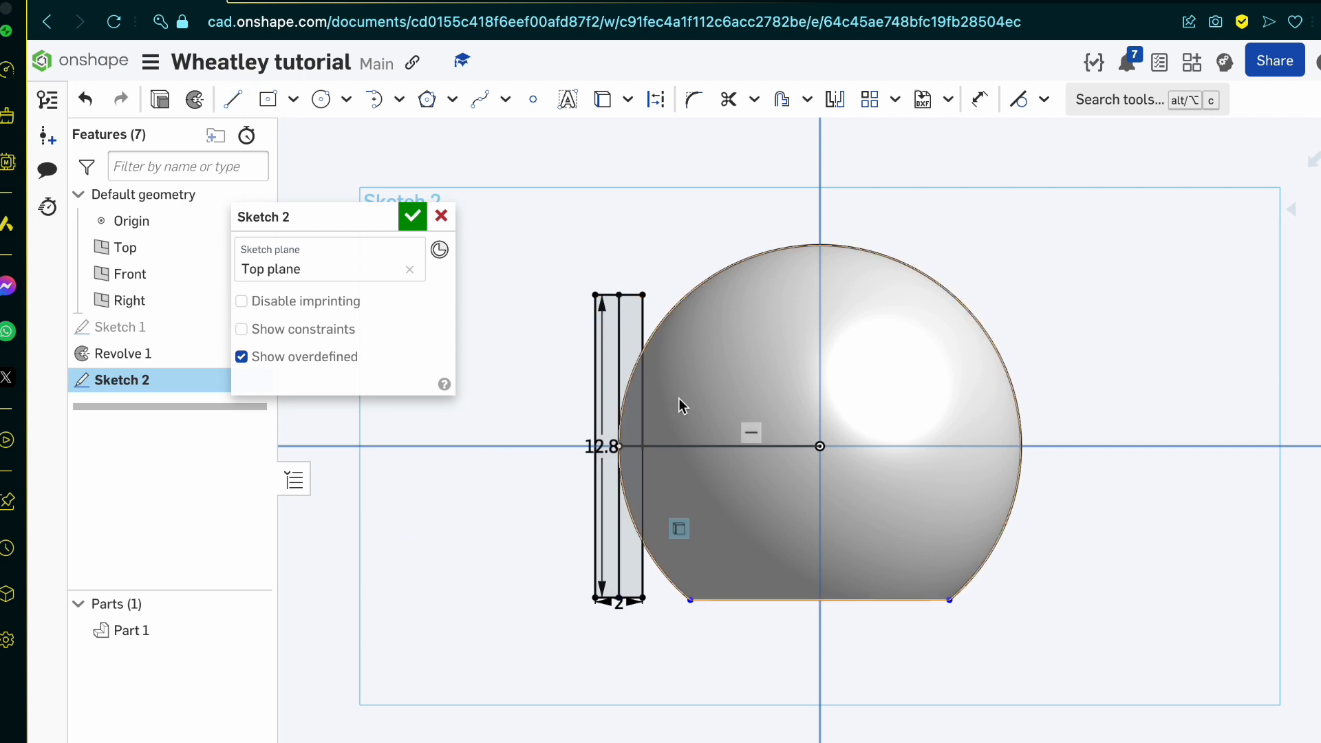
left_click(1042, 100)
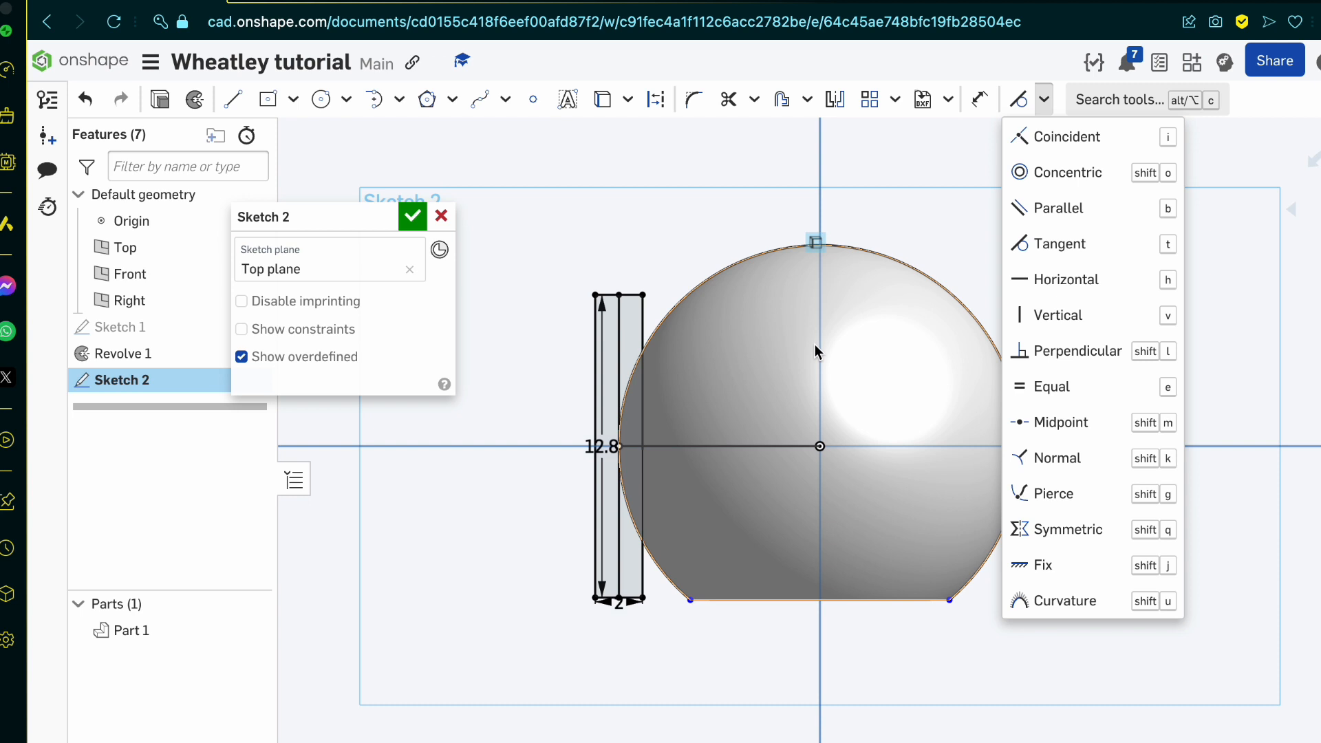
left_click(1038, 105)
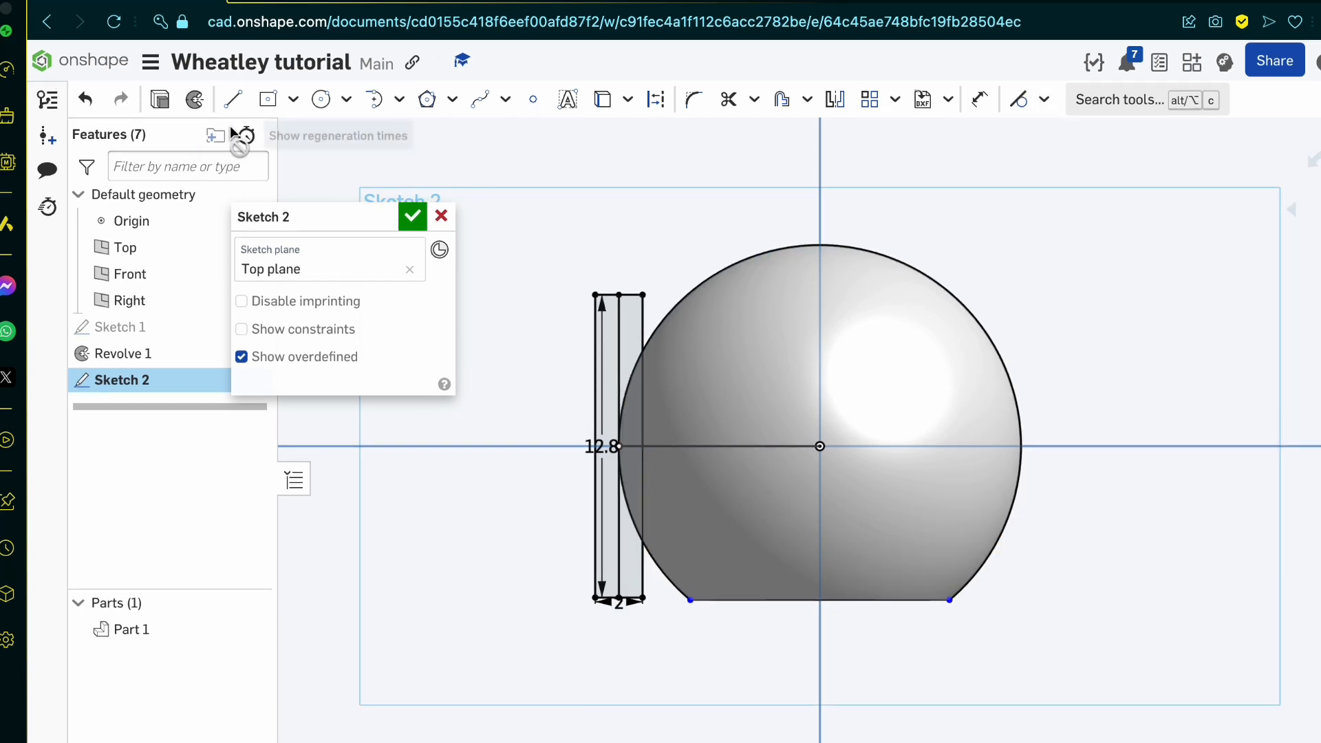
Step: Draw a horizontal line about 12.8 long from the origin through the rectangle's middle and beyond it, and accept the sketch
left_click(233, 101)
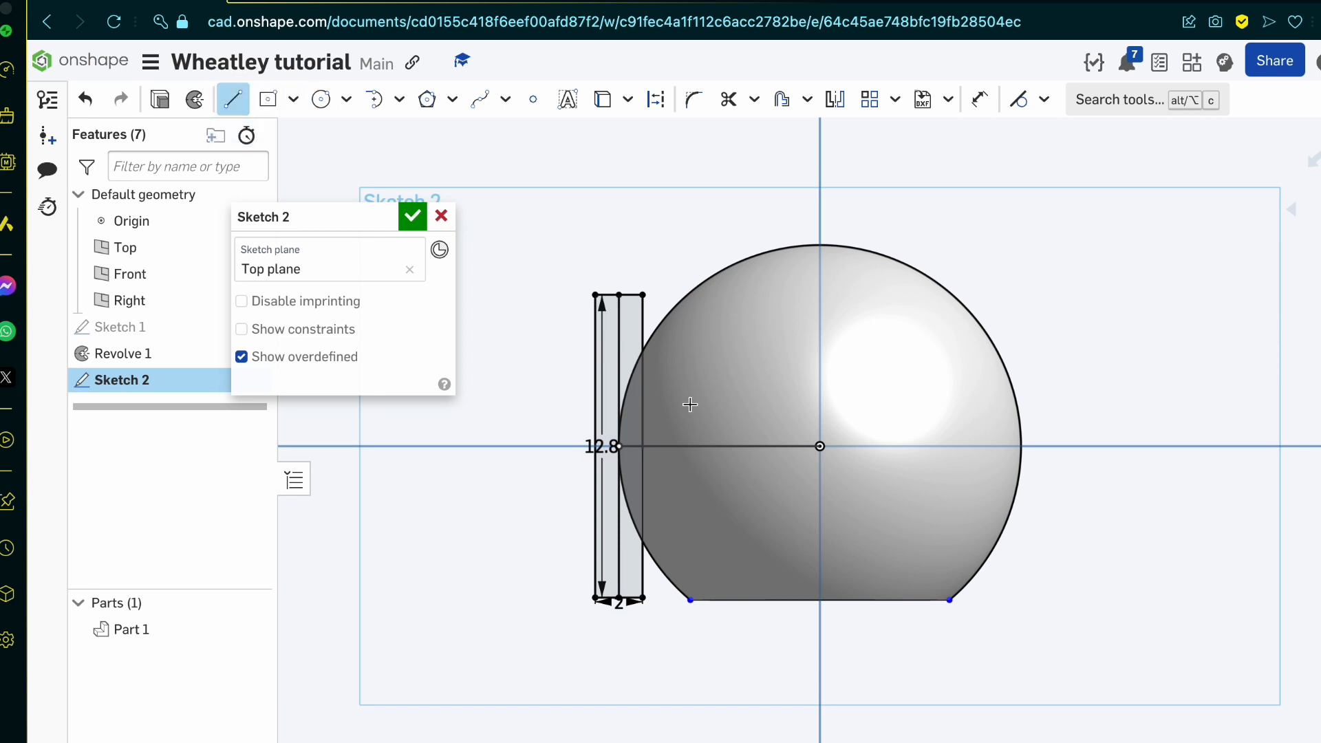
left_click(819, 446)
left_click(619, 446)
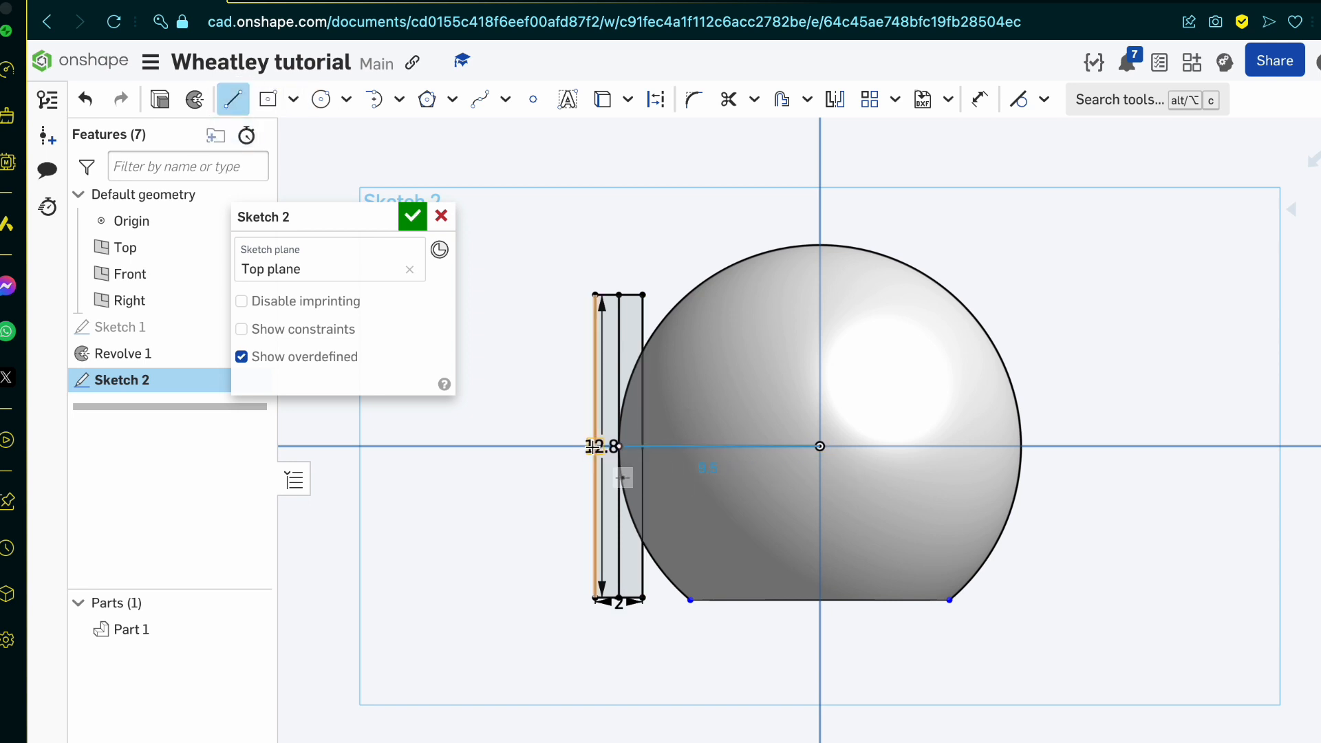
left_click(518, 449)
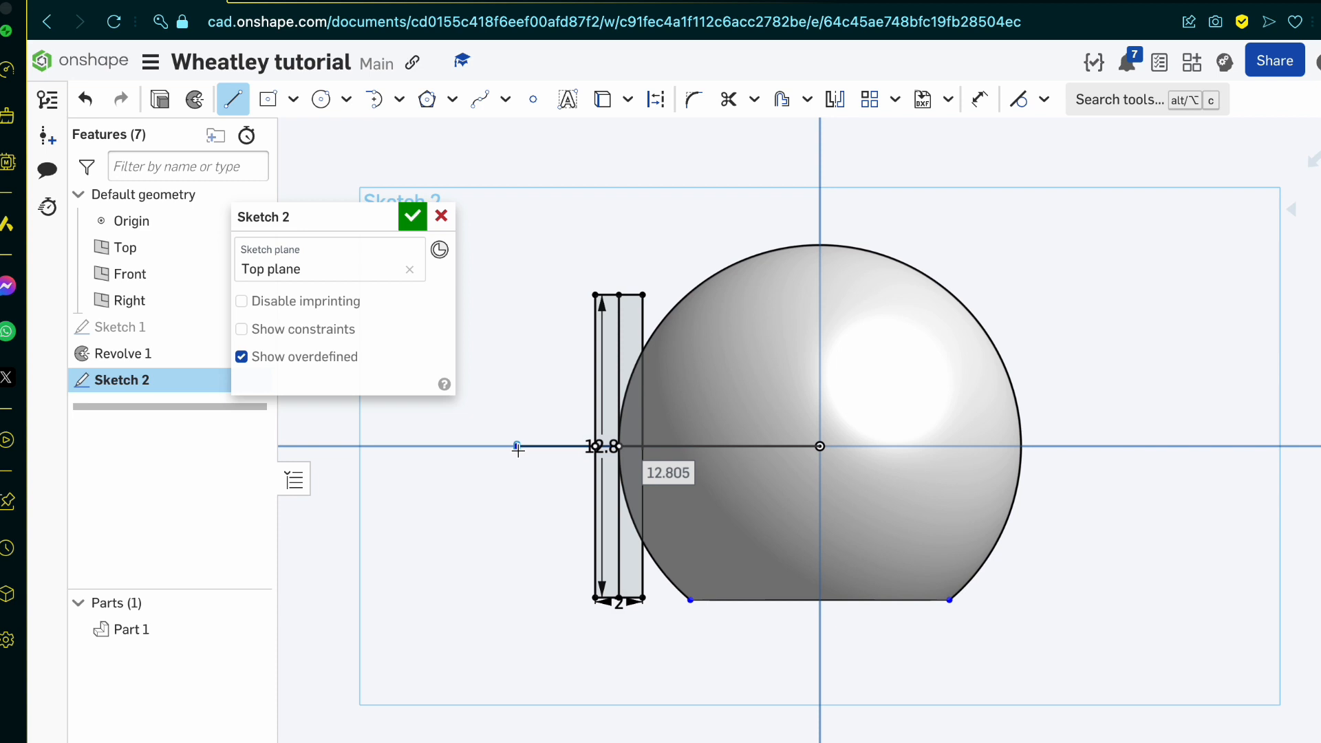
key("Escape")
key("Return")
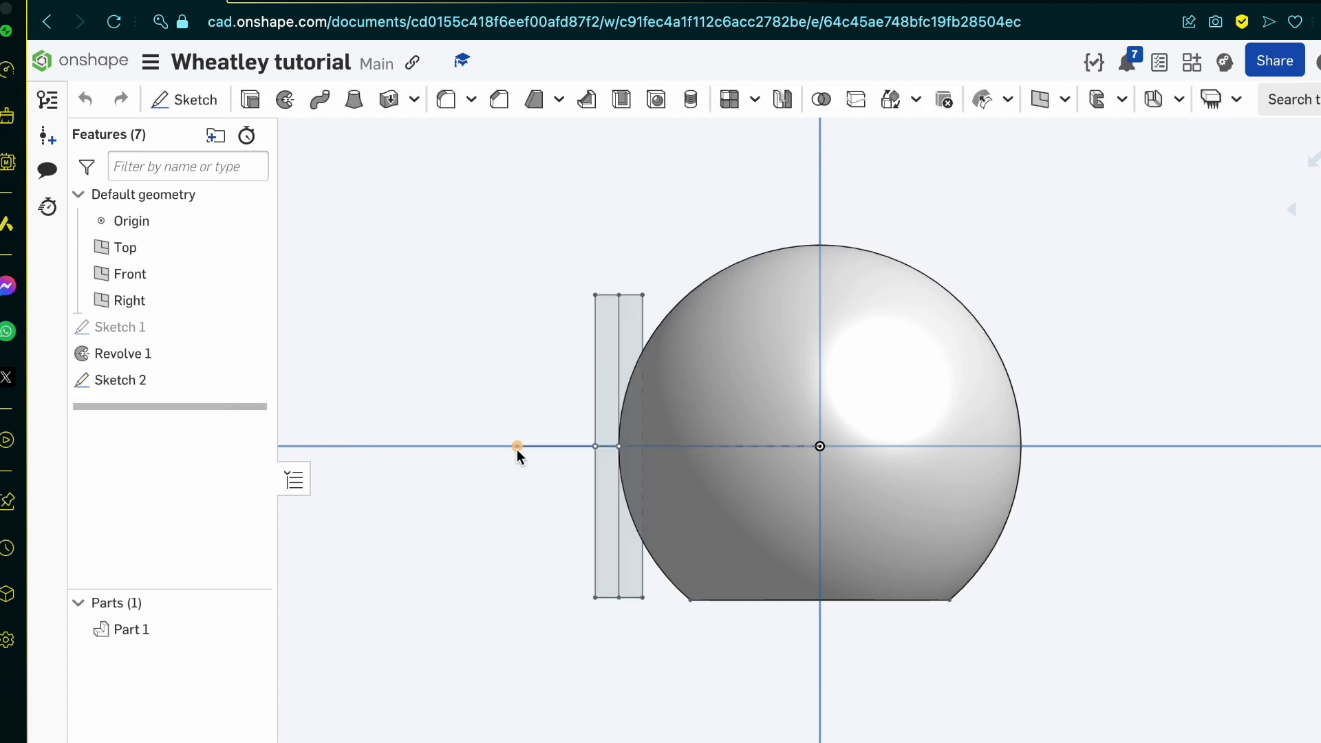
Step: Reopen Sketch 2 and trim away the rectangle's inner half and the horizontal line's overhang past its outer side
double_click(203, 389)
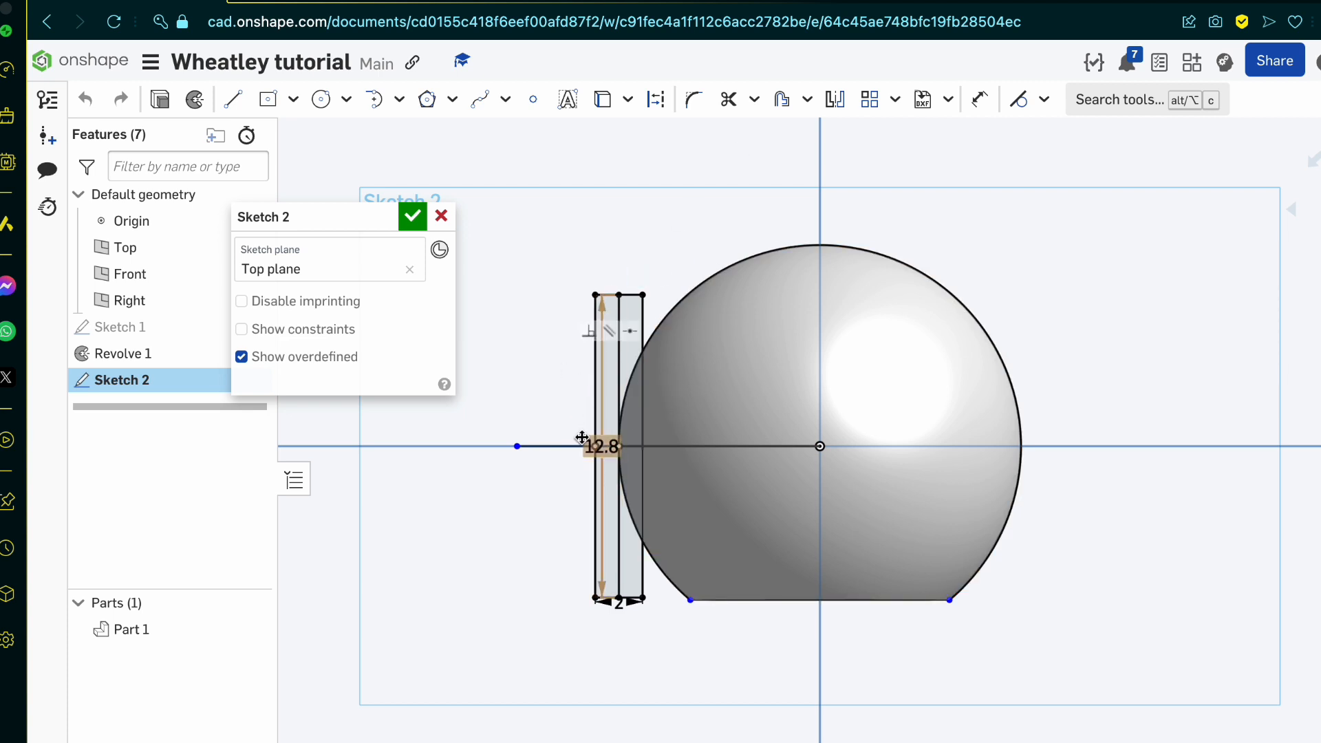
key("m")
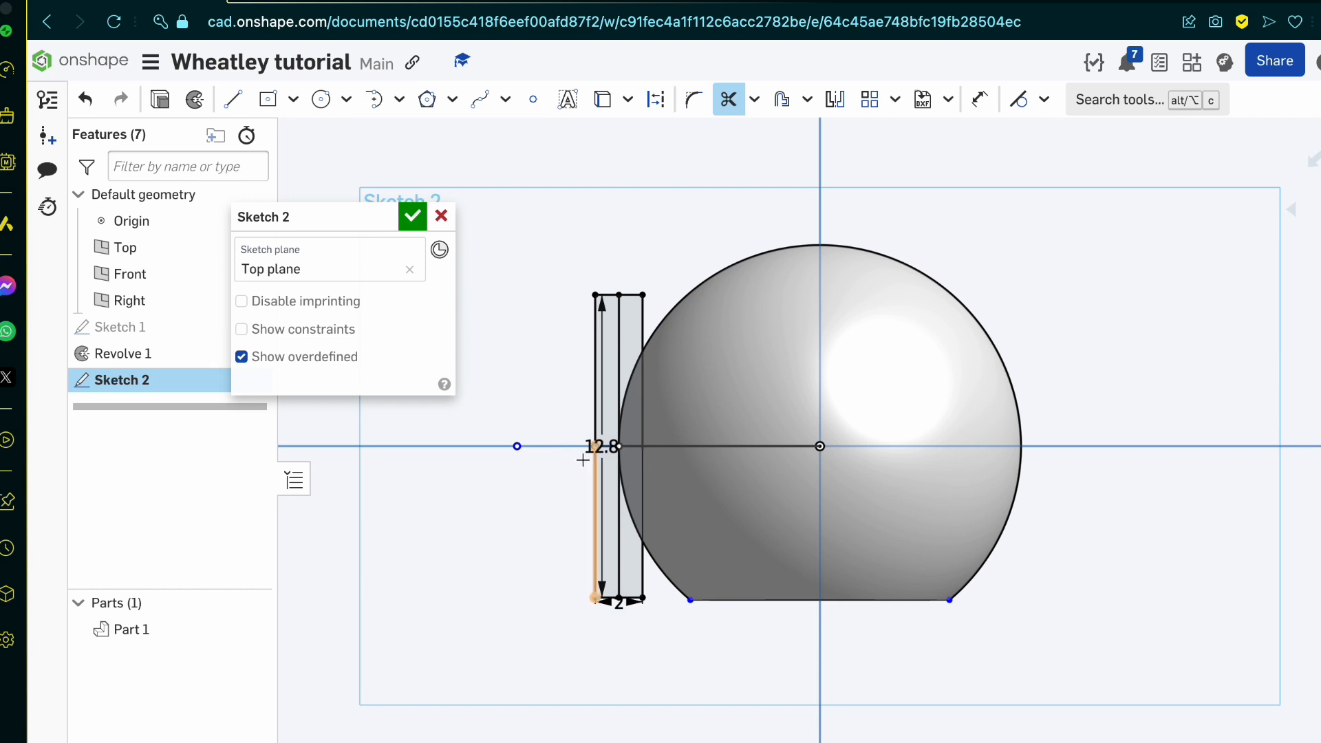
left_click(643, 318)
left_click(633, 295)
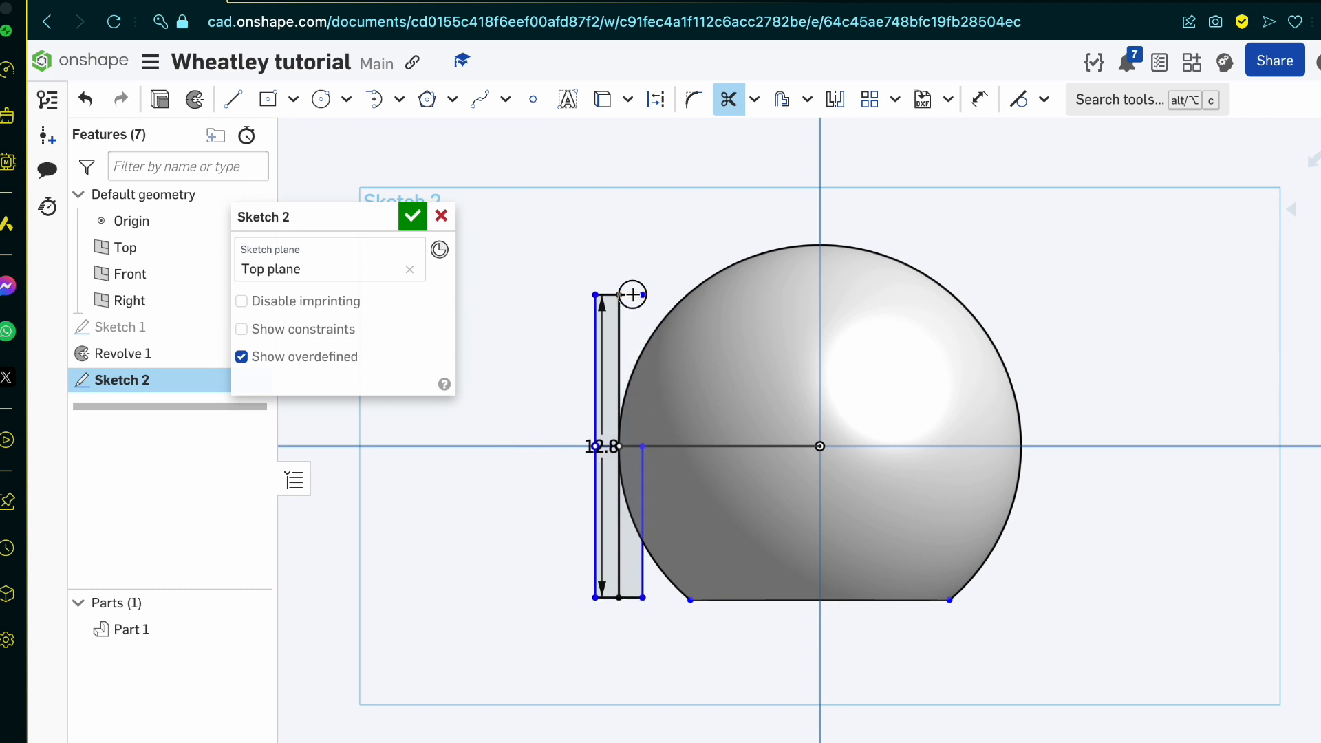
left_click(643, 488)
left_click(644, 586)
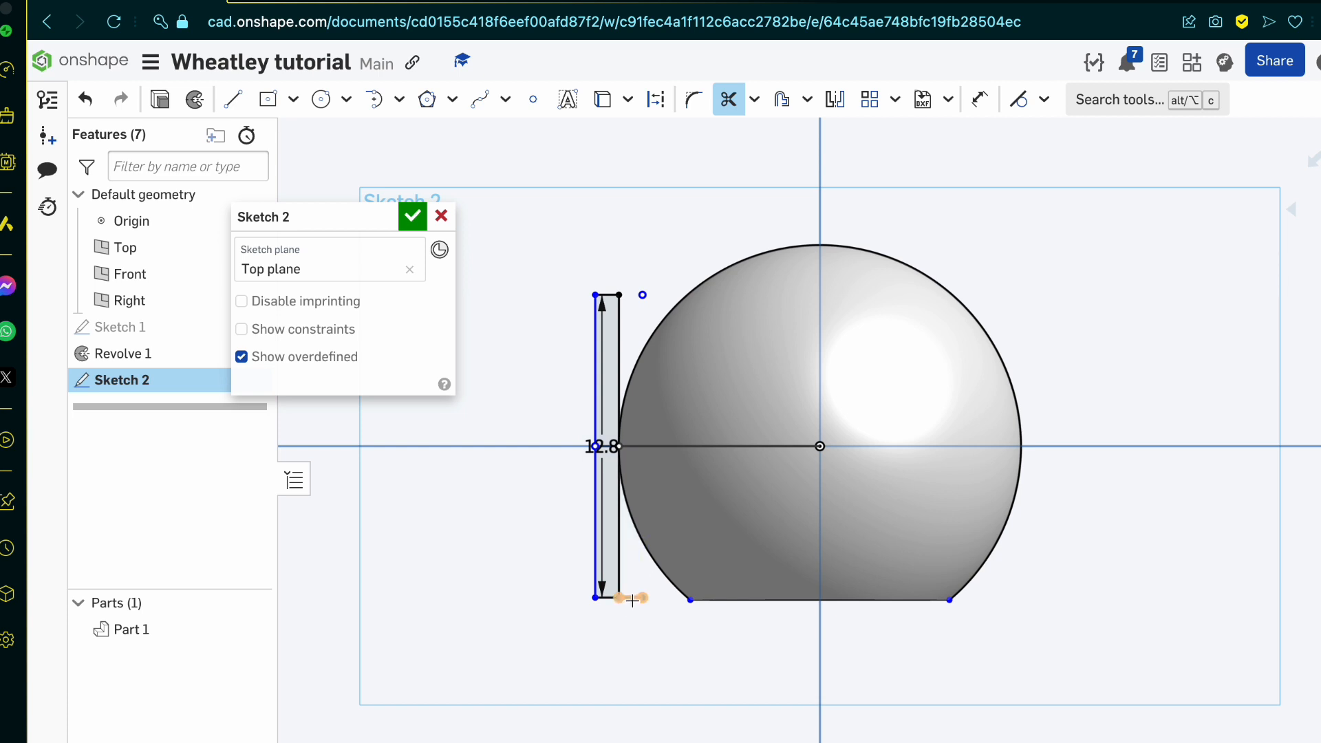
left_click(632, 599)
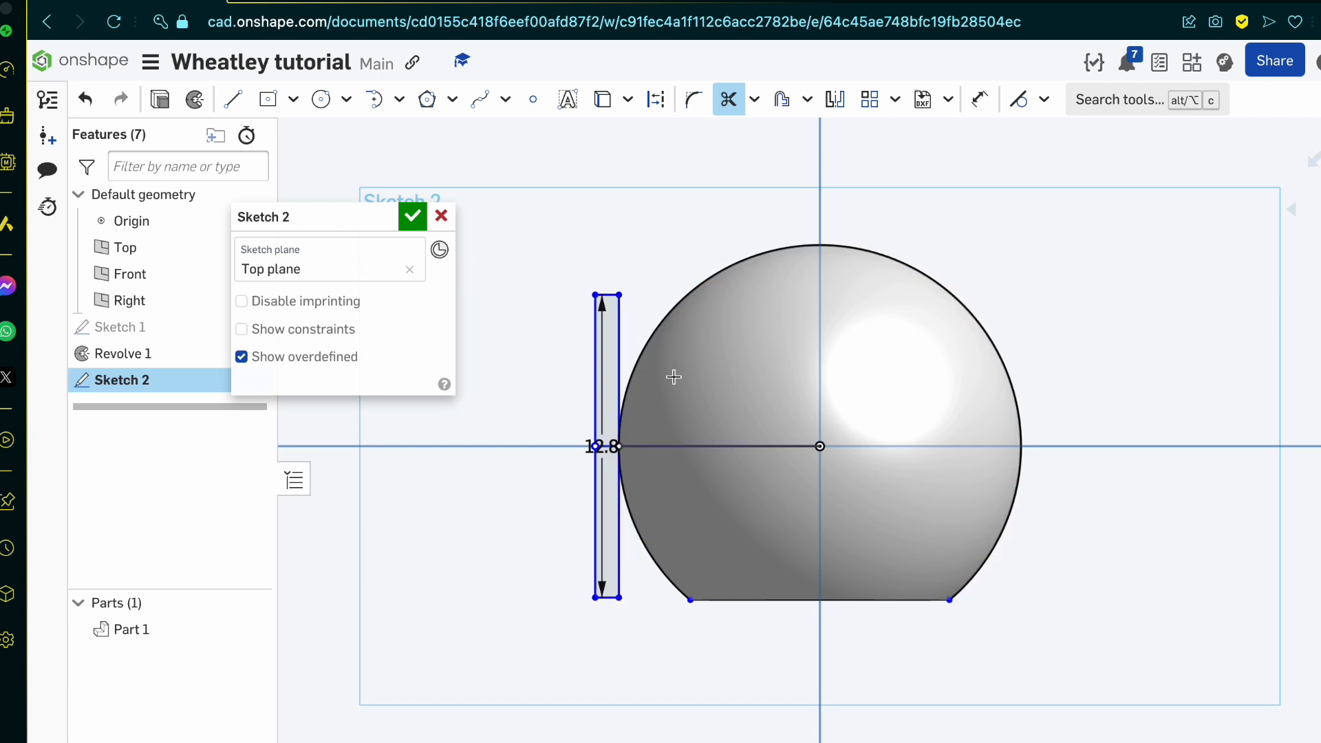
key("Escape")
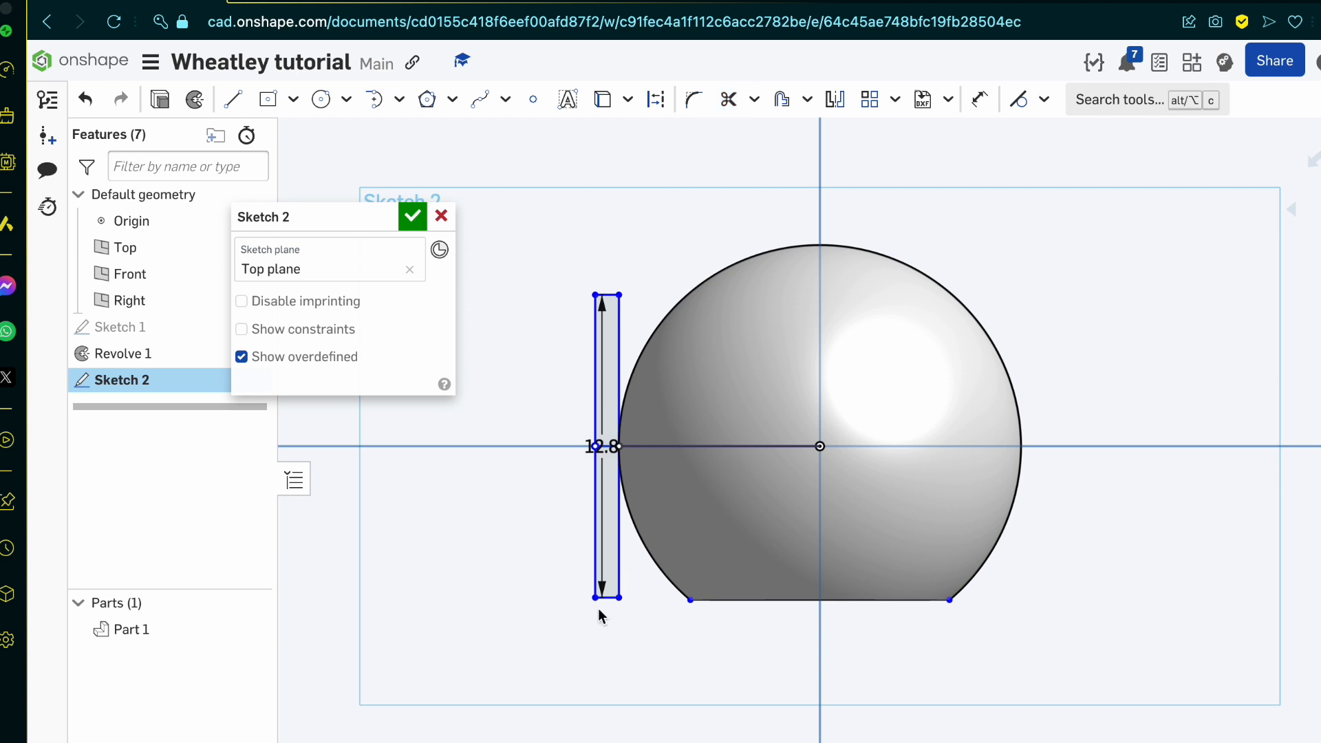
Step: Try to revolve the upper half of the rectangle a full turn about the horizontal line as a new part
scroll(598, 614, "up", 3)
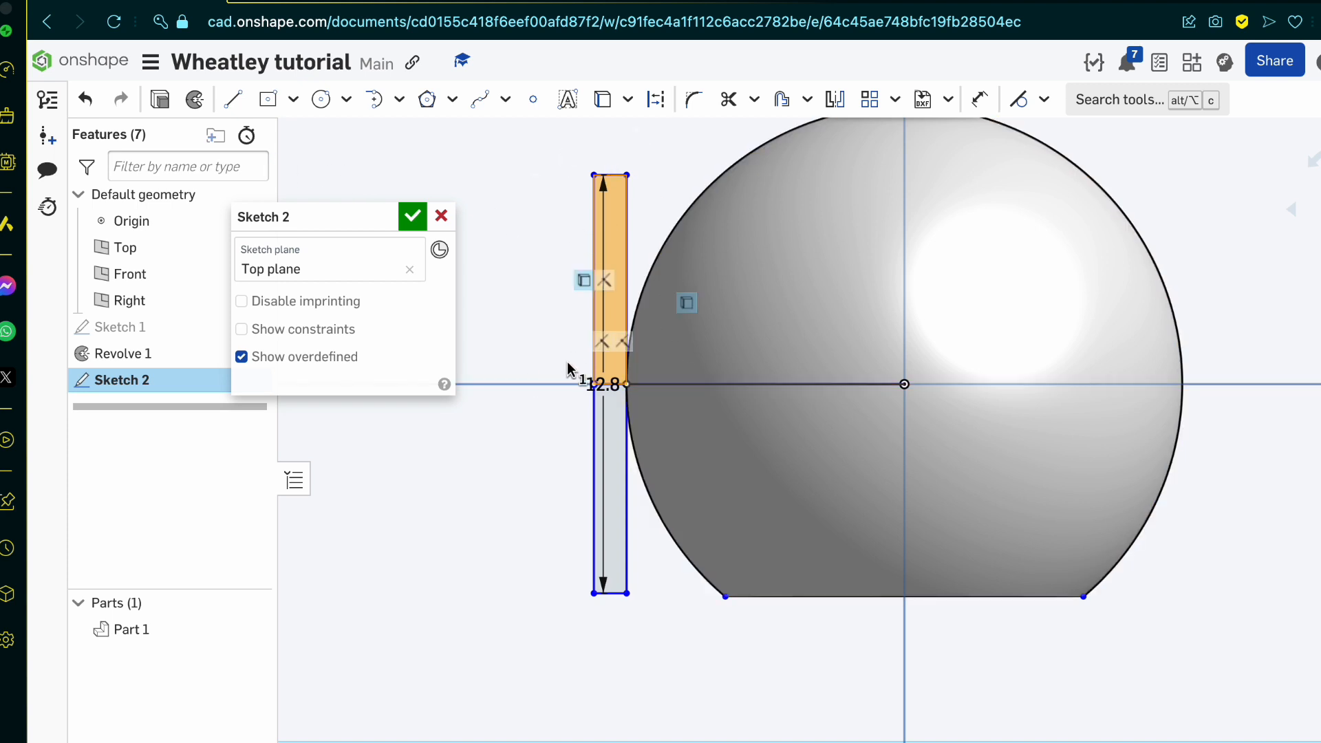
left_click(199, 112)
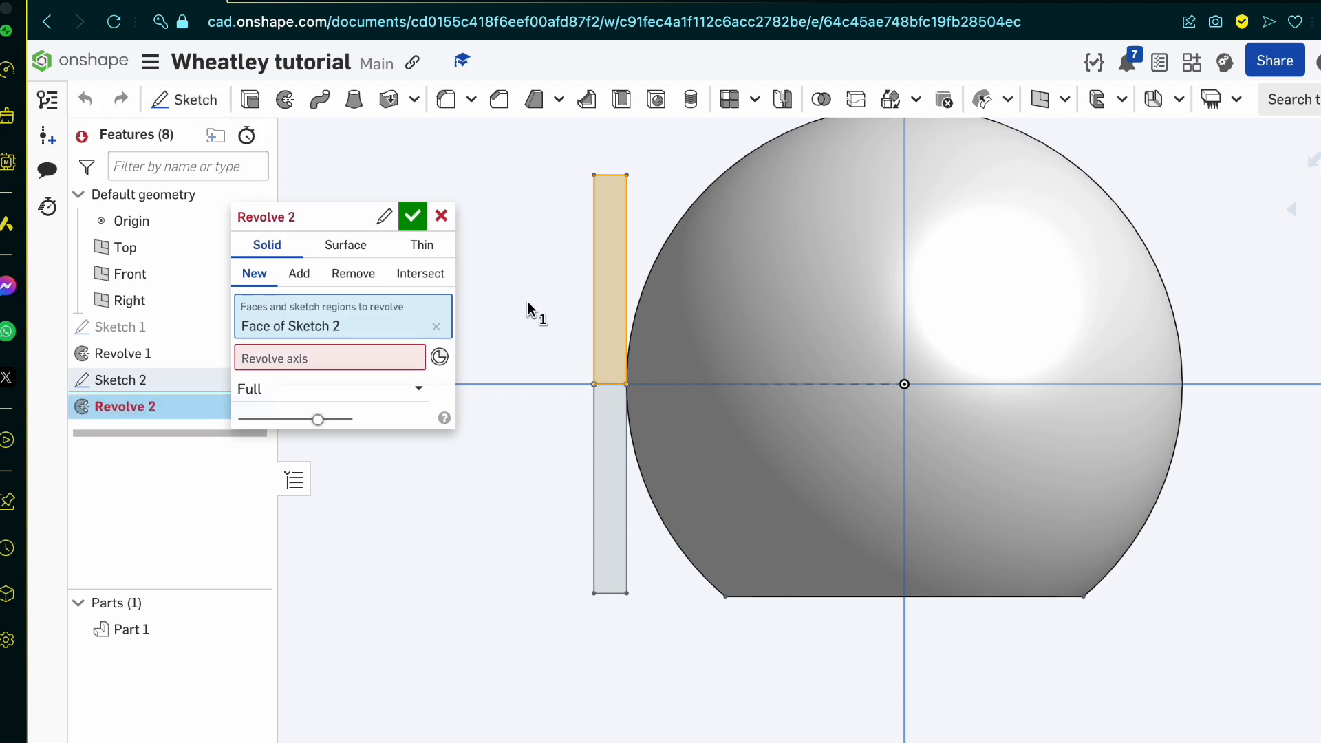
left_click(383, 359)
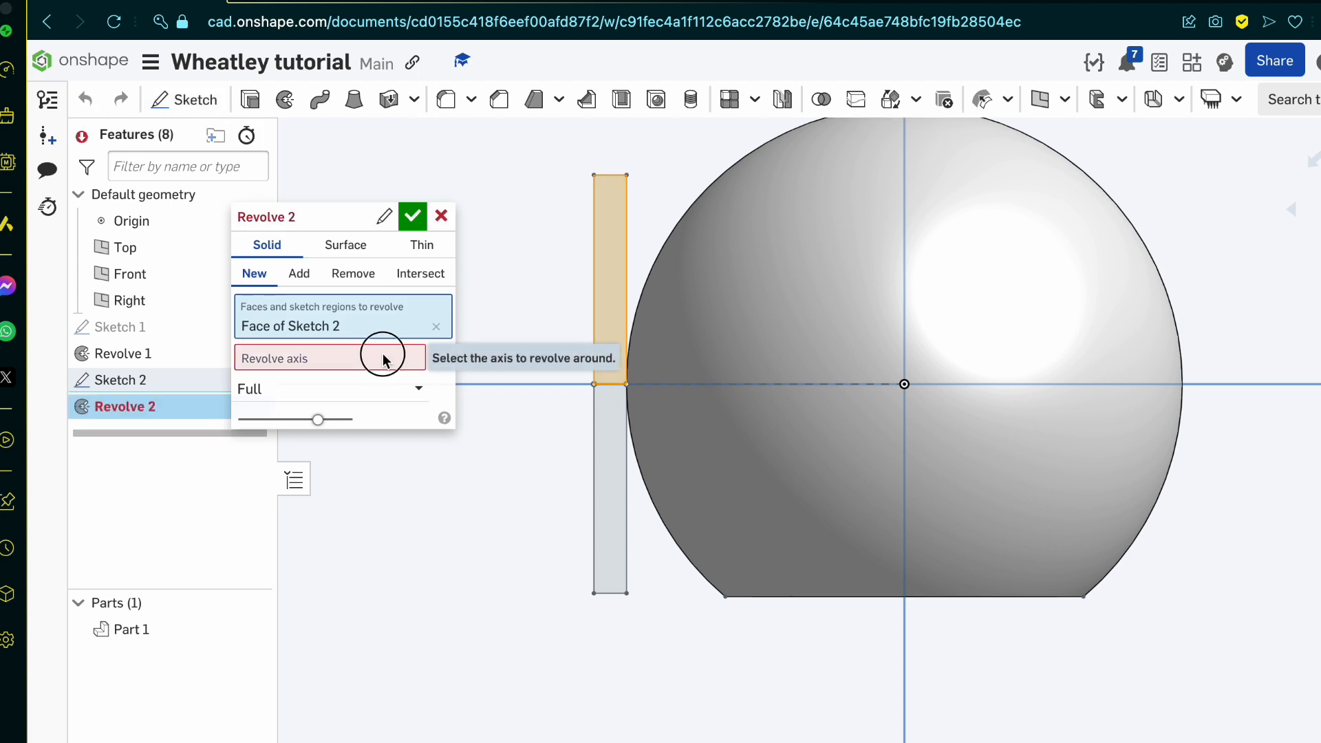
left_click(614, 384)
right_click_drag(613, 383, 596, 340)
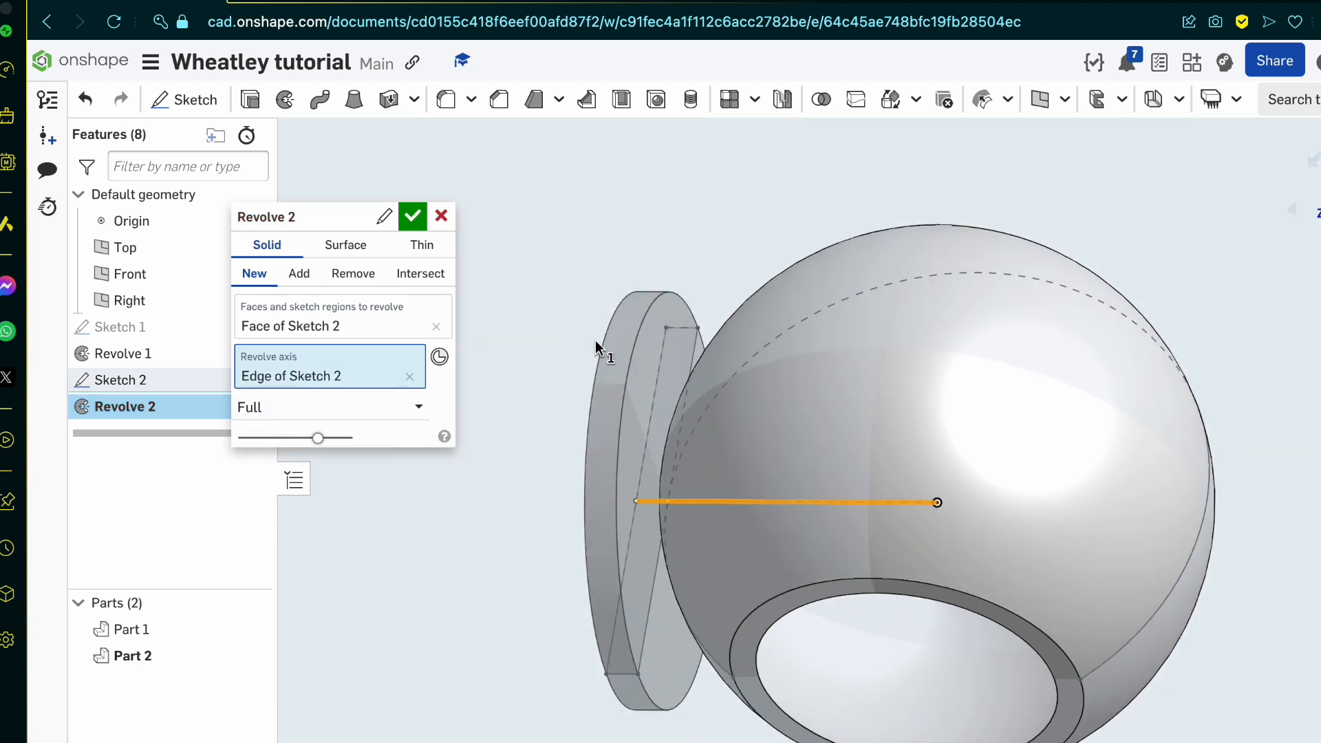
left_click(412, 219)
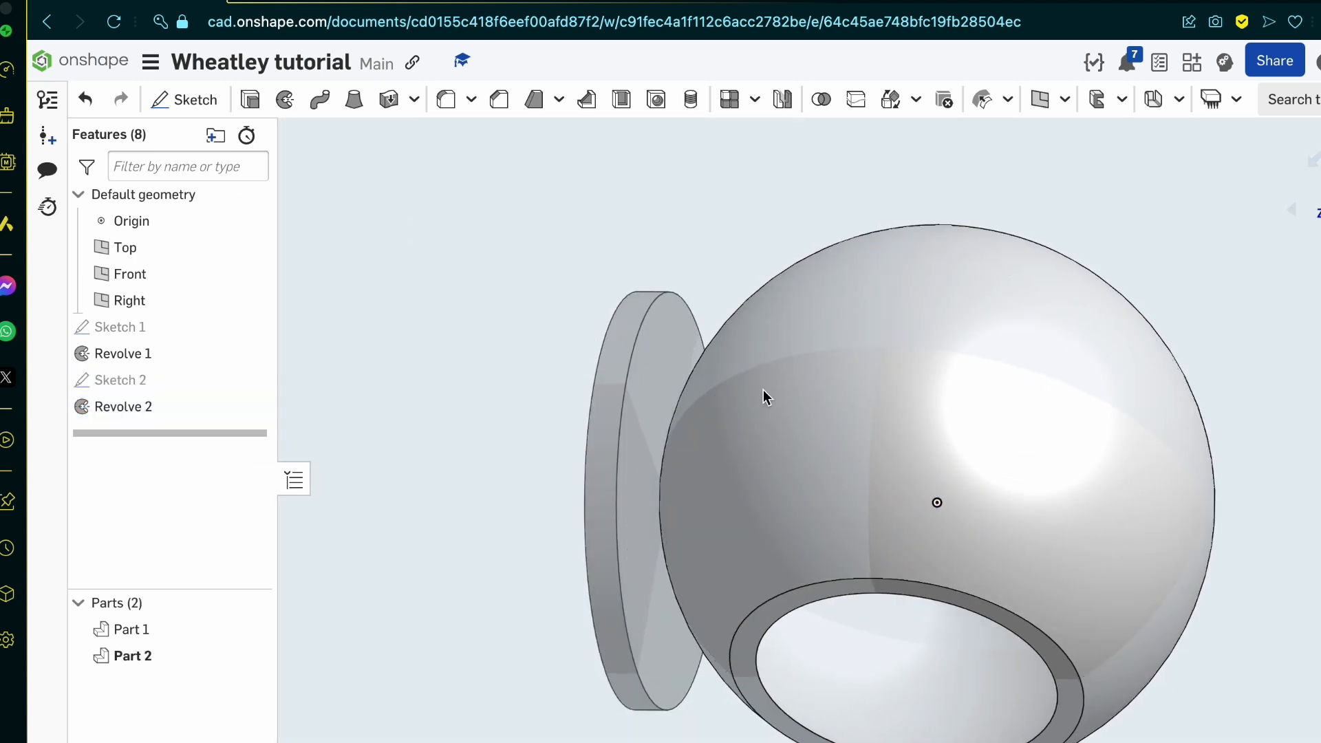
right_click_drag(766, 393, 695, 412)
left_click(667, 380)
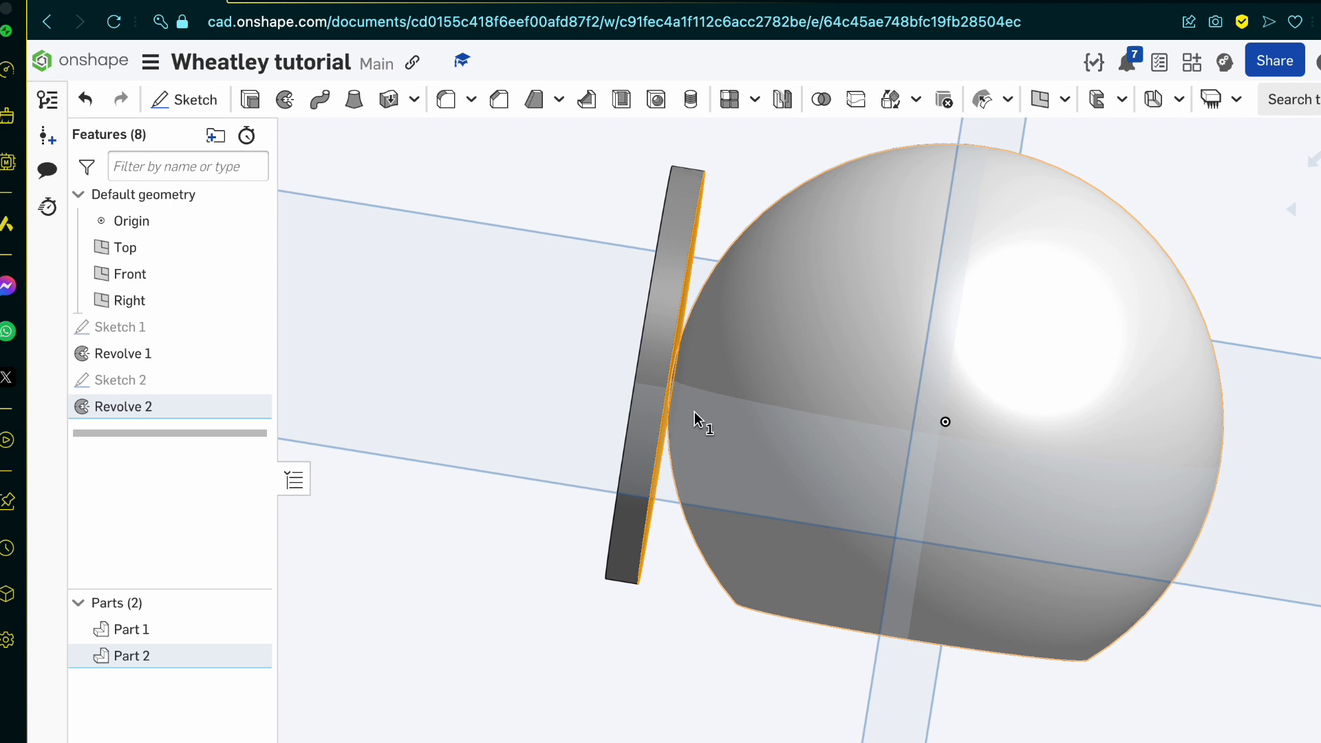
Step: Undo the disc's revolve and delete Sketch 2 with the side rectangle
left_click(194, 438)
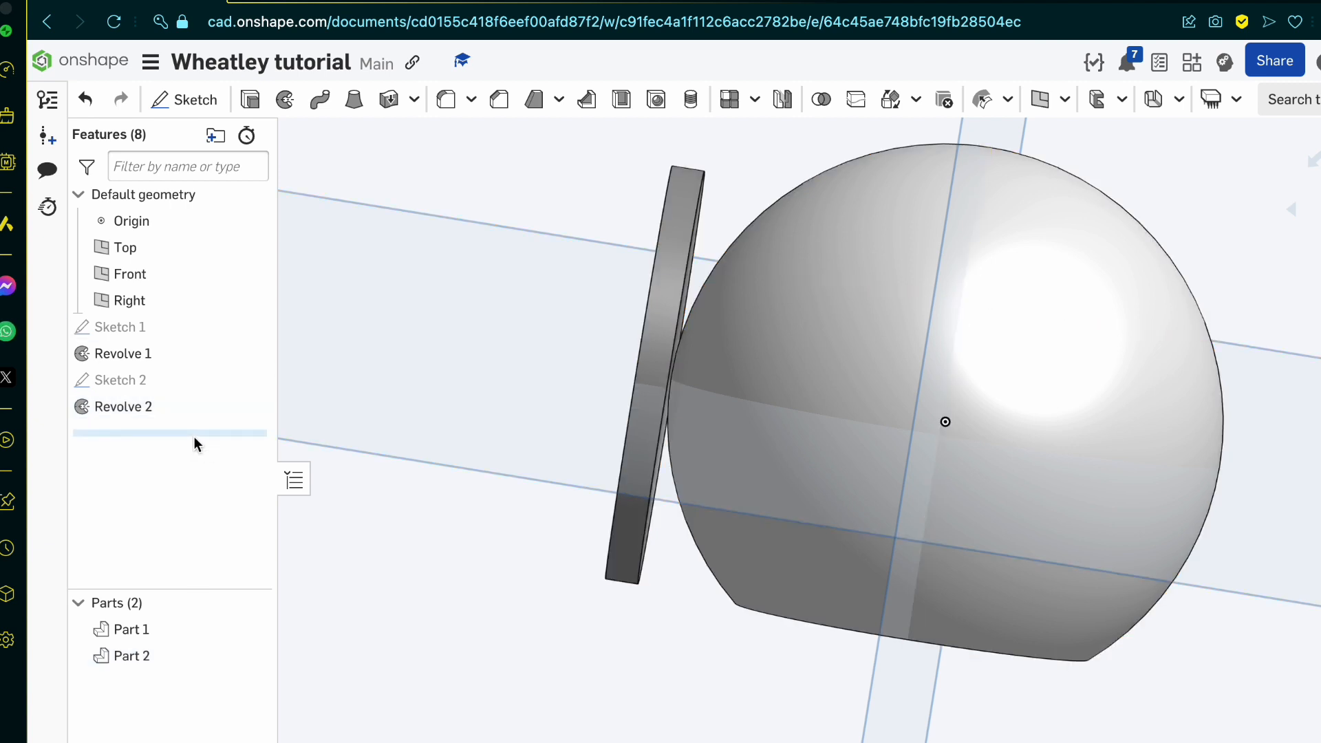
key("ctrl+z")
double_click(166, 384)
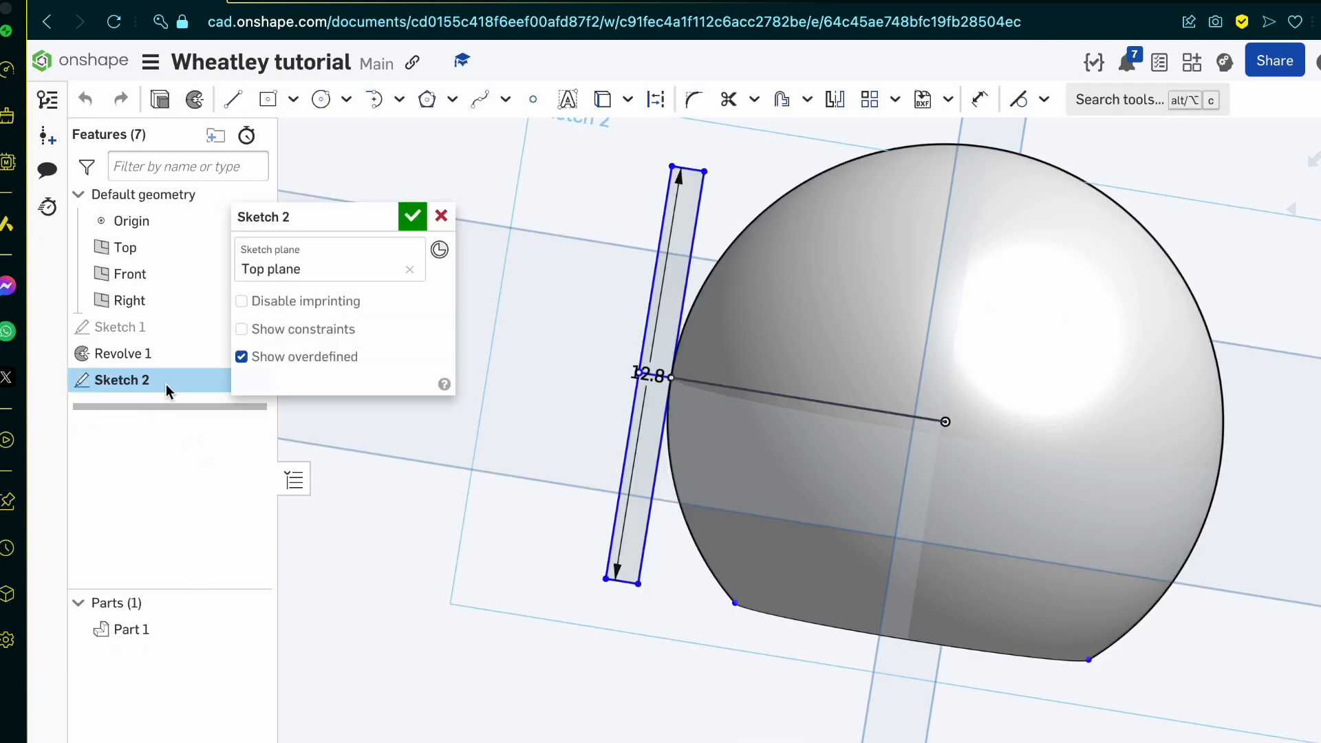
left_click(412, 217)
left_click_drag(191, 377, 192, 378)
Step: Start a new sketch on the Top plane and check the body's overall width on the blueprint's front view
left_click(180, 101)
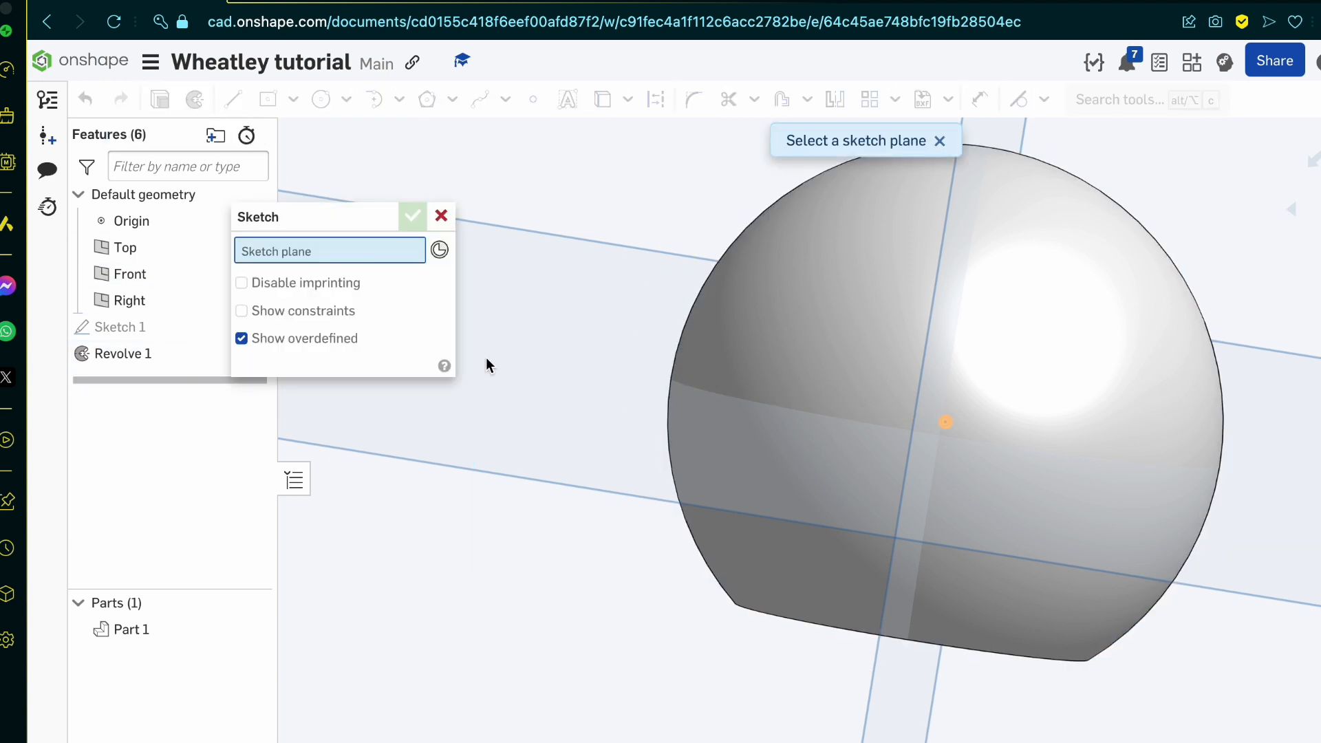
left_click(637, 474)
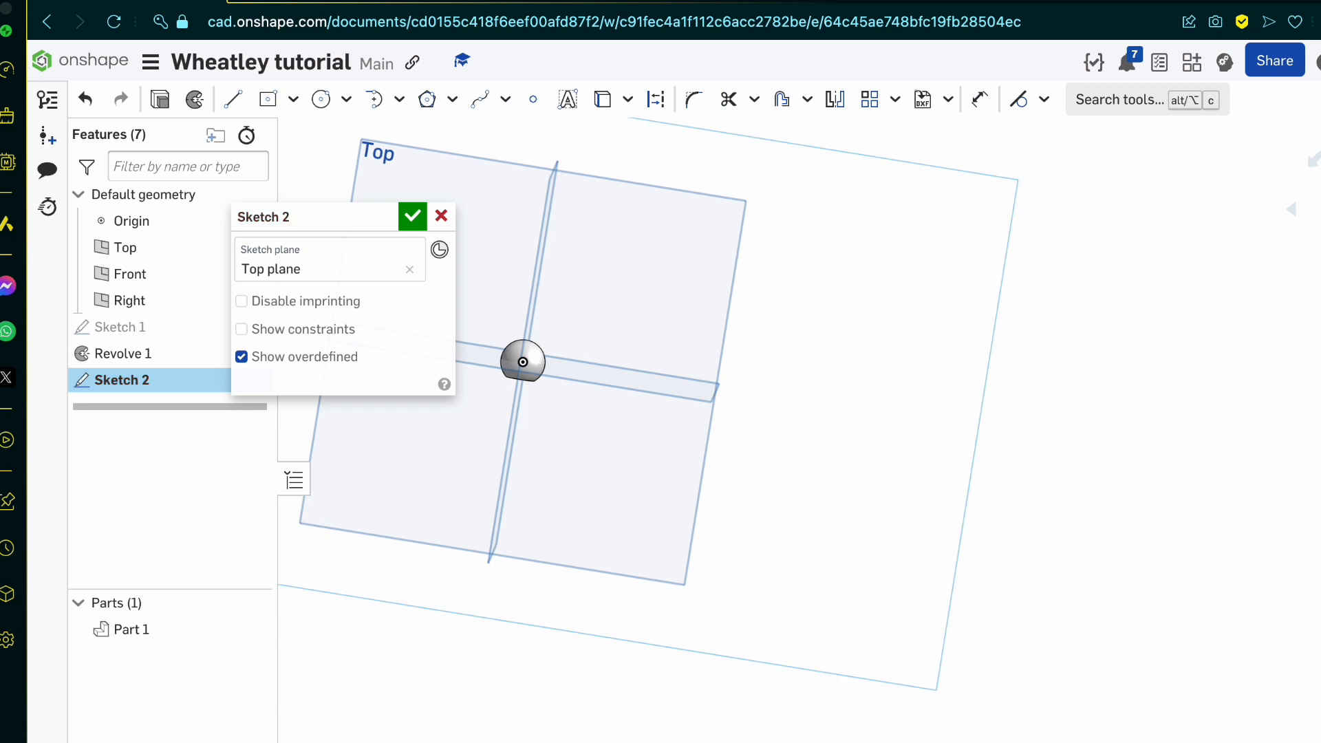
scroll(922, 472, "up", 5)
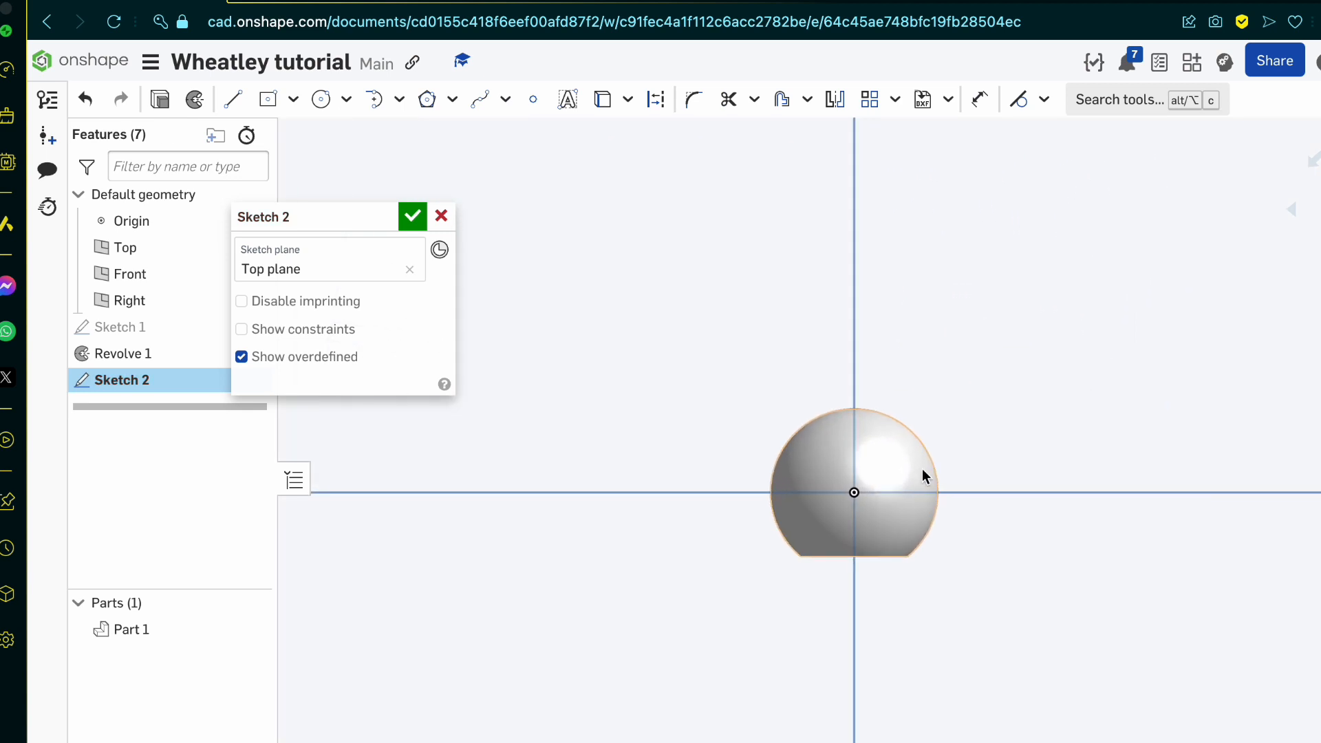
left_click(394, 10)
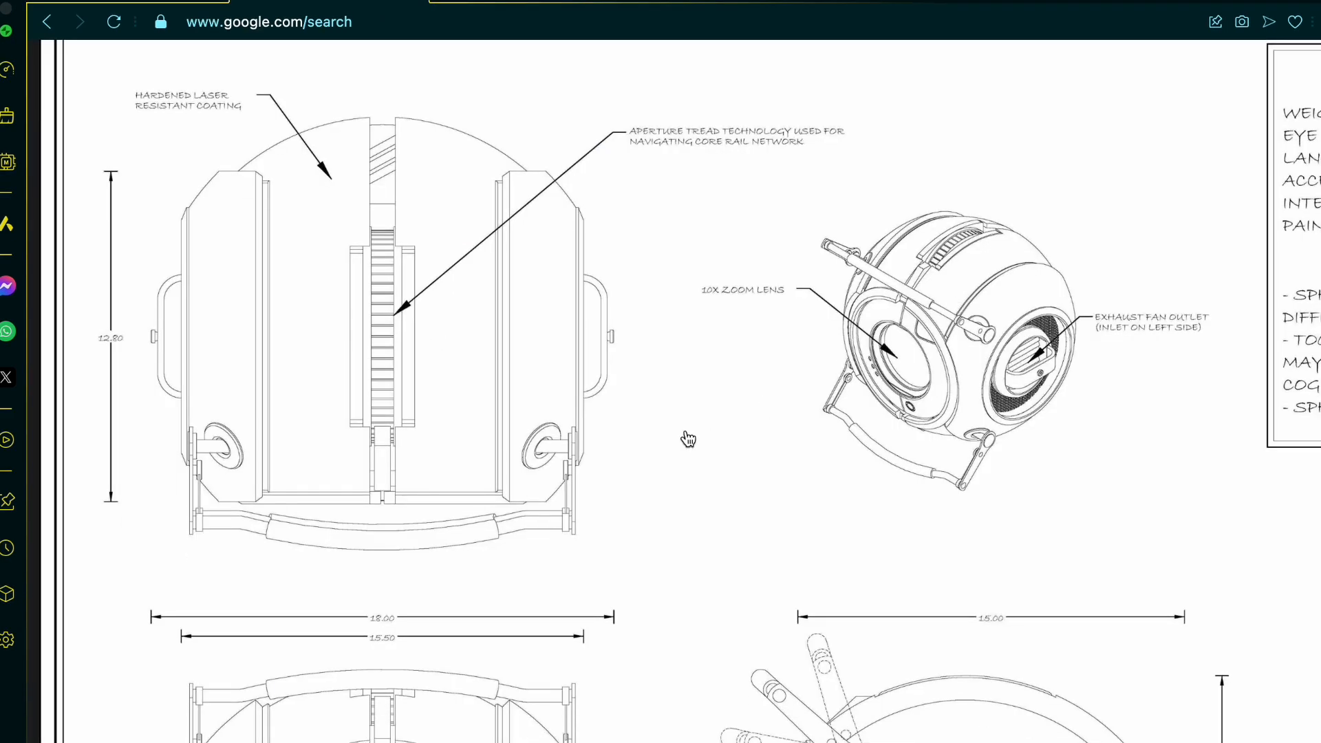
scroll(688, 439, "left", 2)
scroll(688, 439, "down", 4)
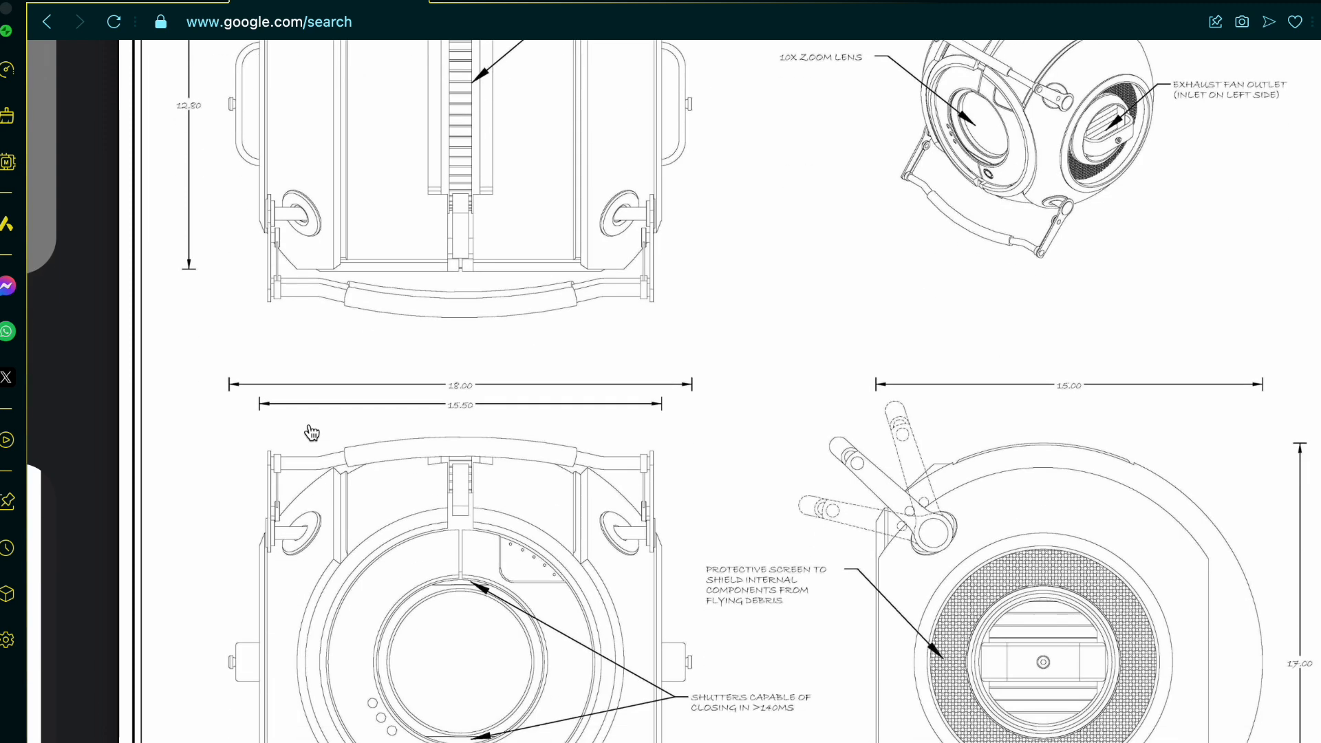
Step: Draw a center point rectangle about 37.5 mm tall, centred on the origin and extending past the sphere above and below
left_click(140, 3)
scroll(894, 475, "up", 3)
left_click(268, 103)
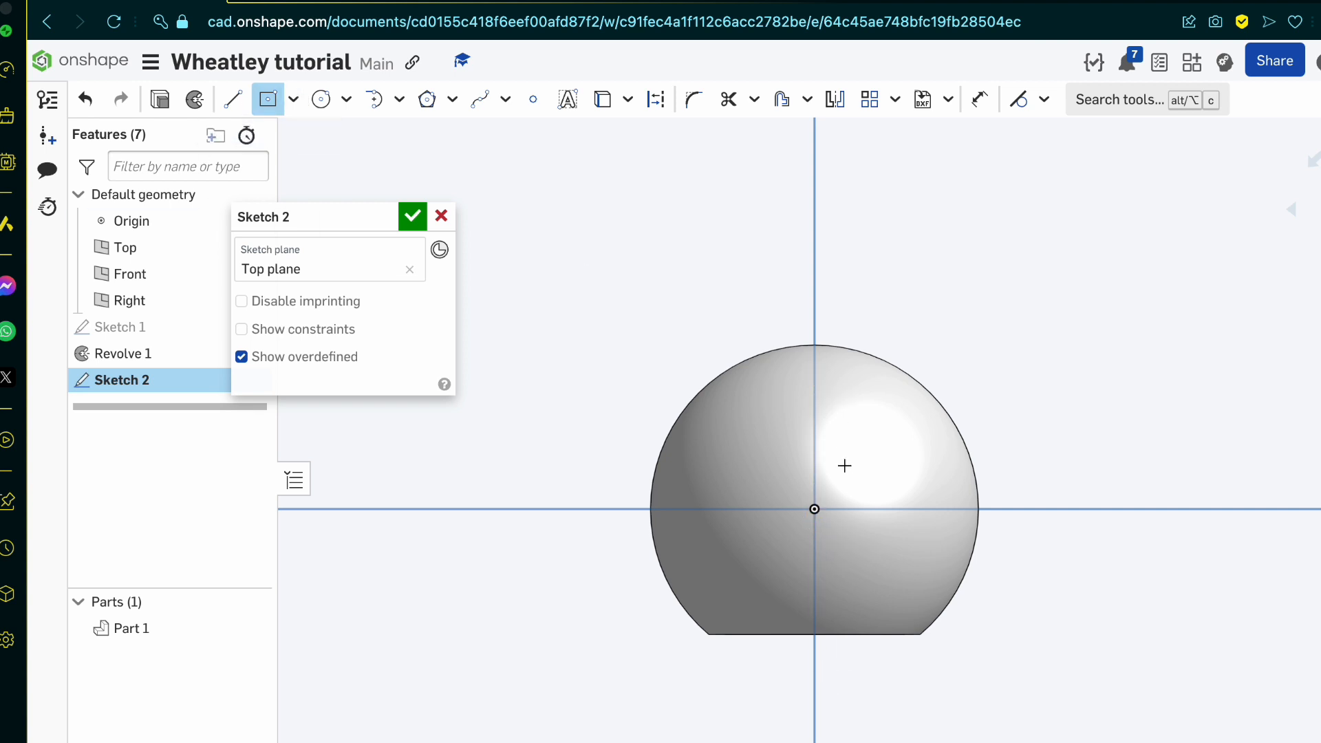
left_click(814, 509)
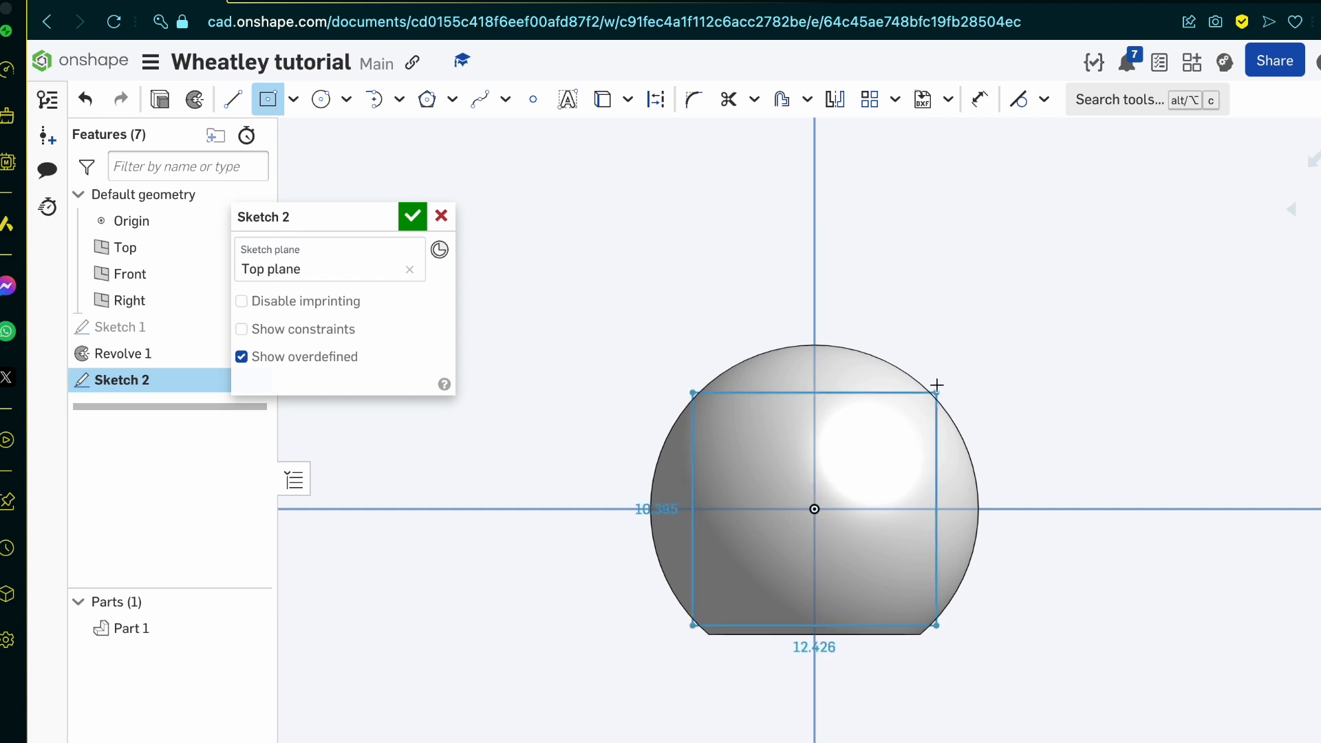
left_click(921, 147)
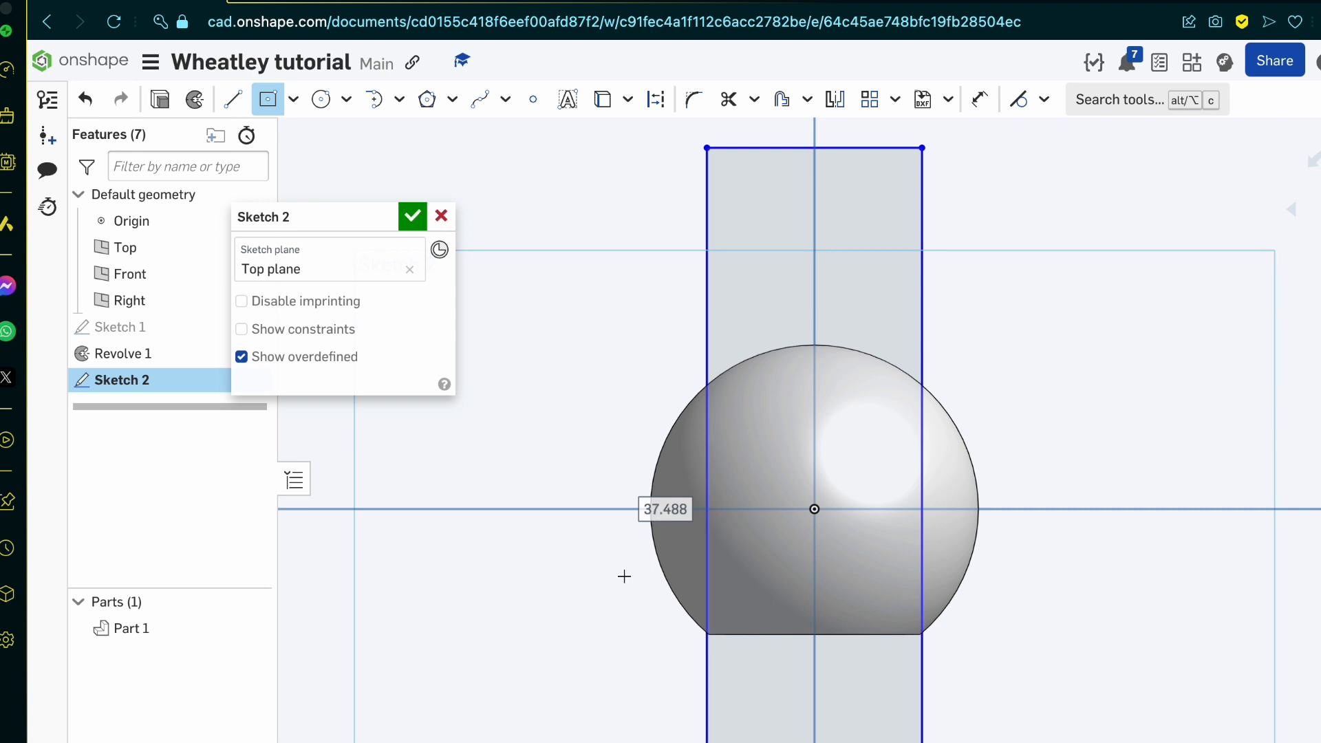
Step: Check the body width on the blueprint and set the tall rectangle's width to 15.5 mm
left_click(330, 10)
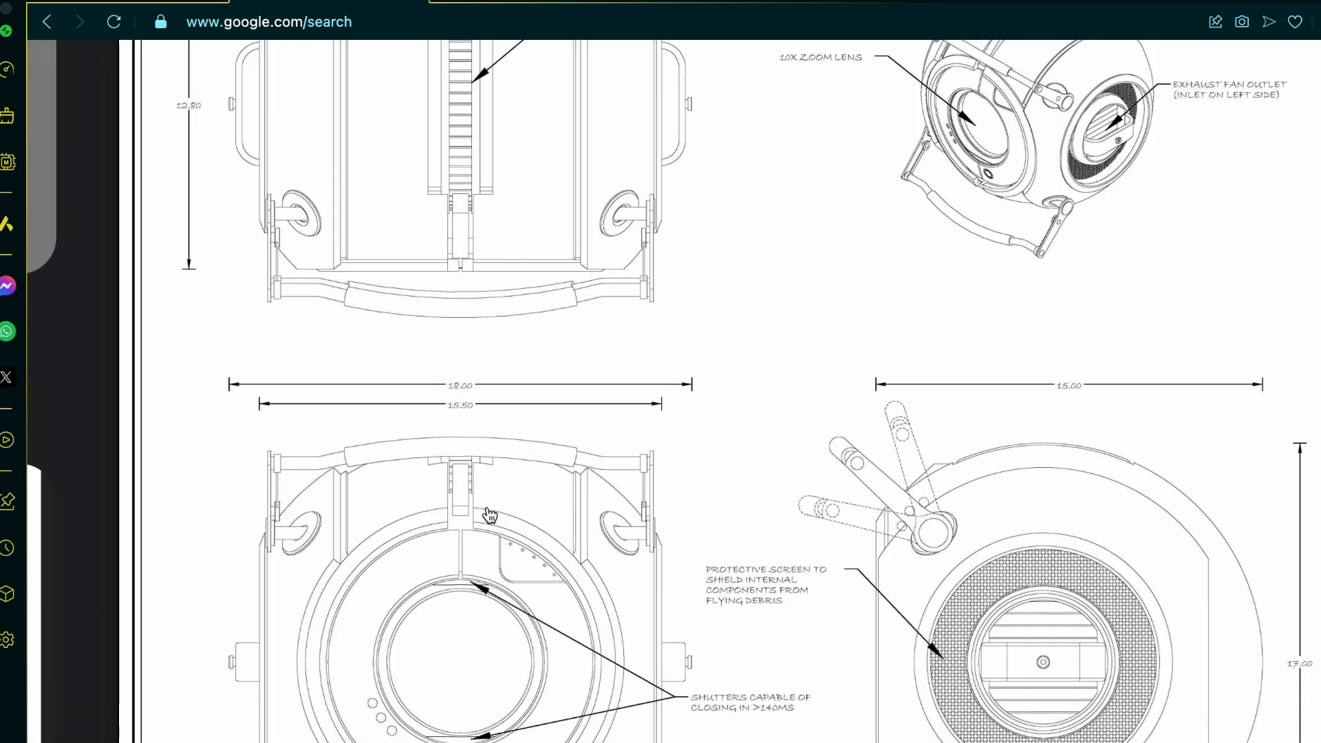
left_click(165, 10)
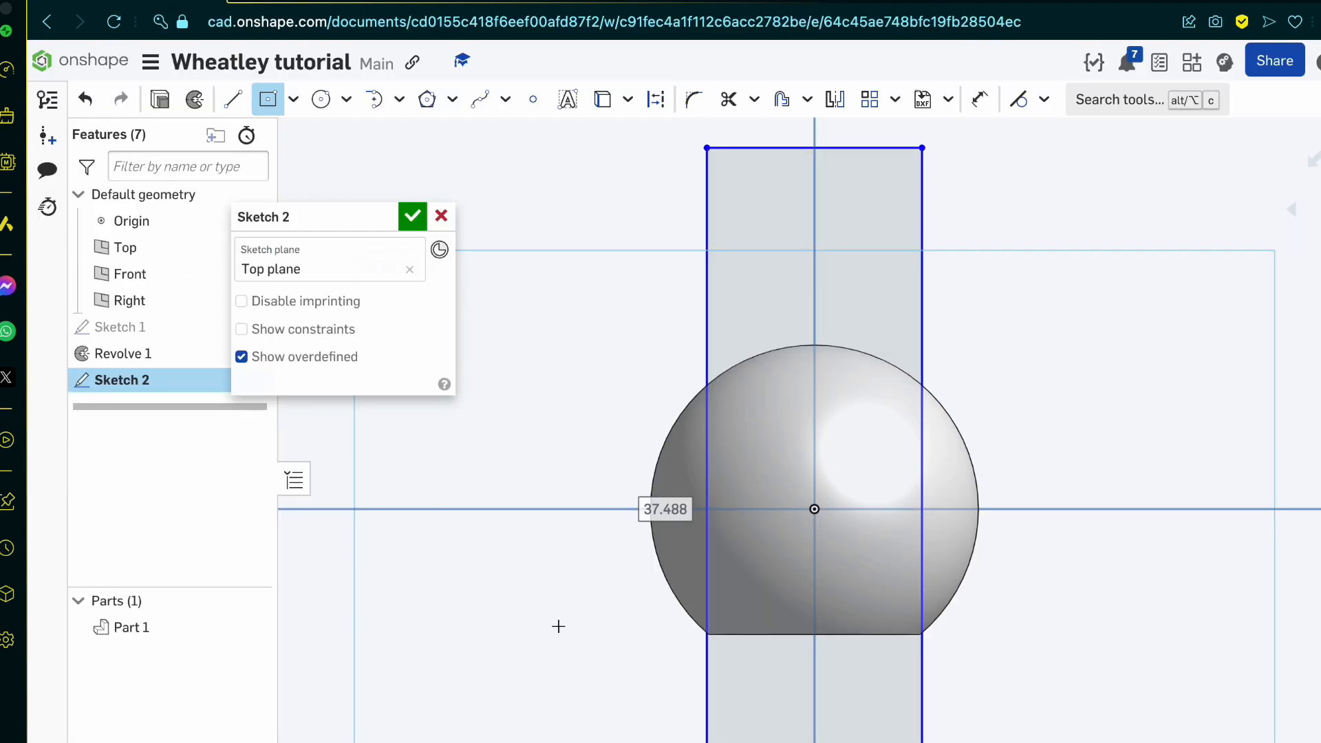
scroll(739, 514, "down", 5)
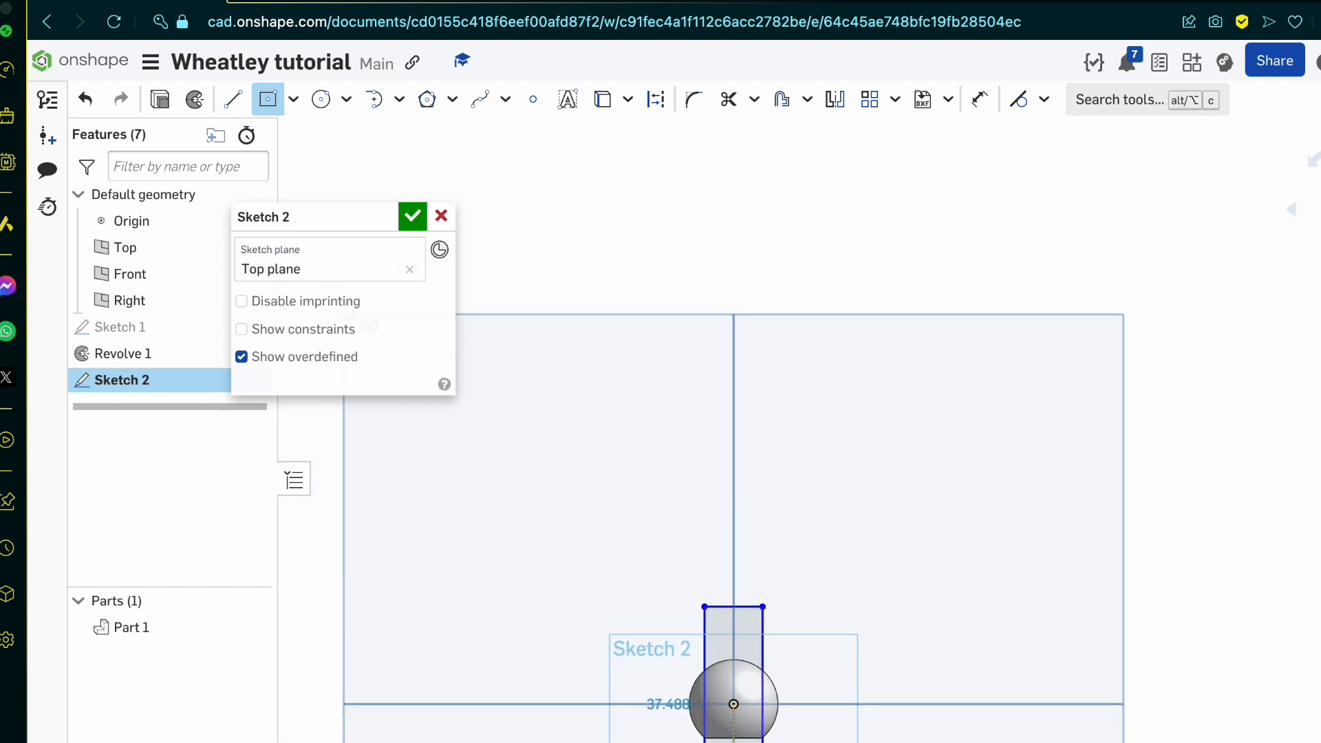
scroll(688, 719, "up", 5)
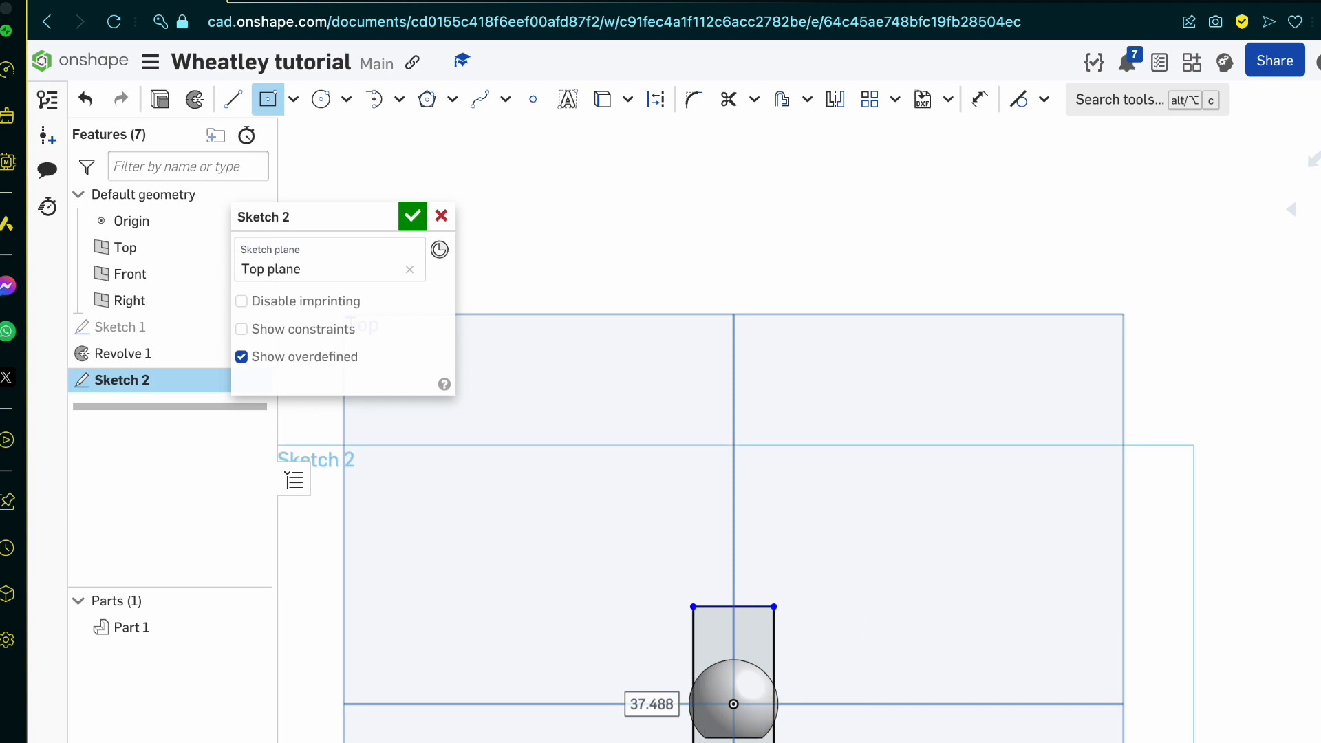
scroll(580, 637, "up", 2)
scroll(622, 728, "down", 5)
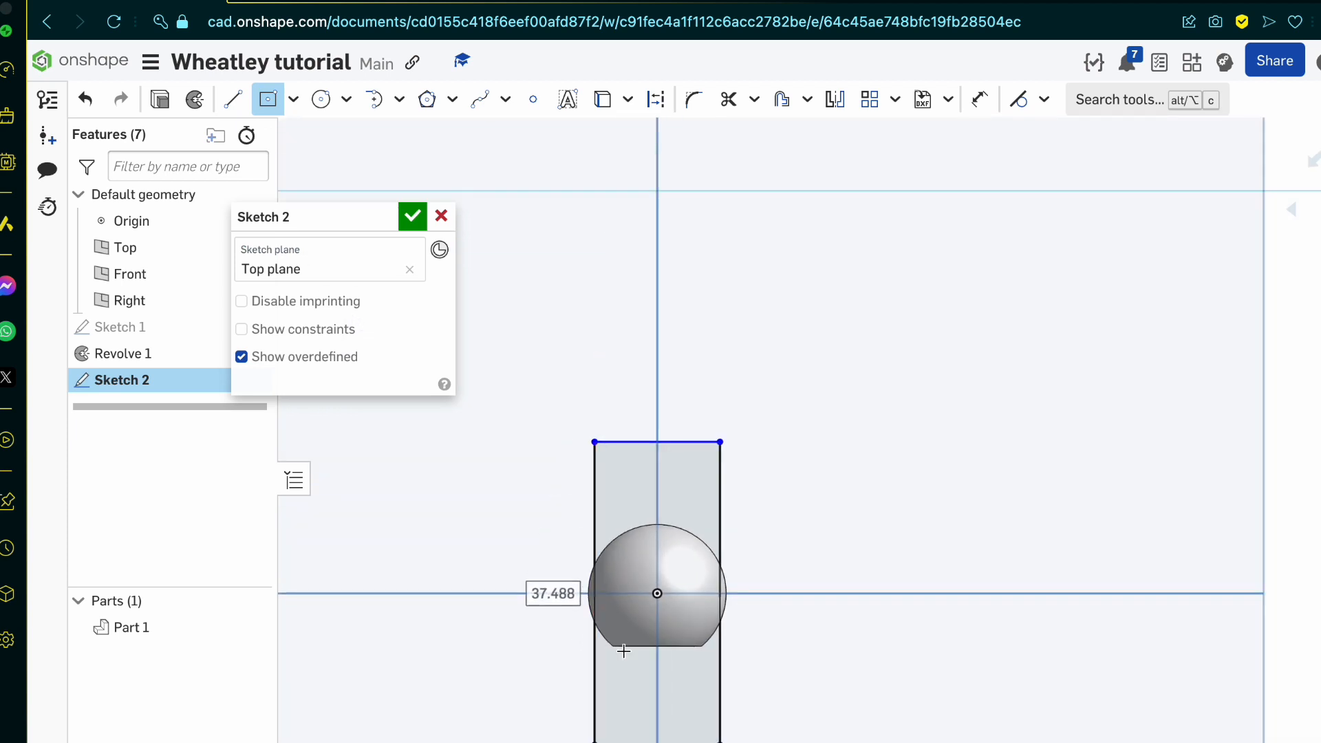
scroll(651, 681, "up", 4)
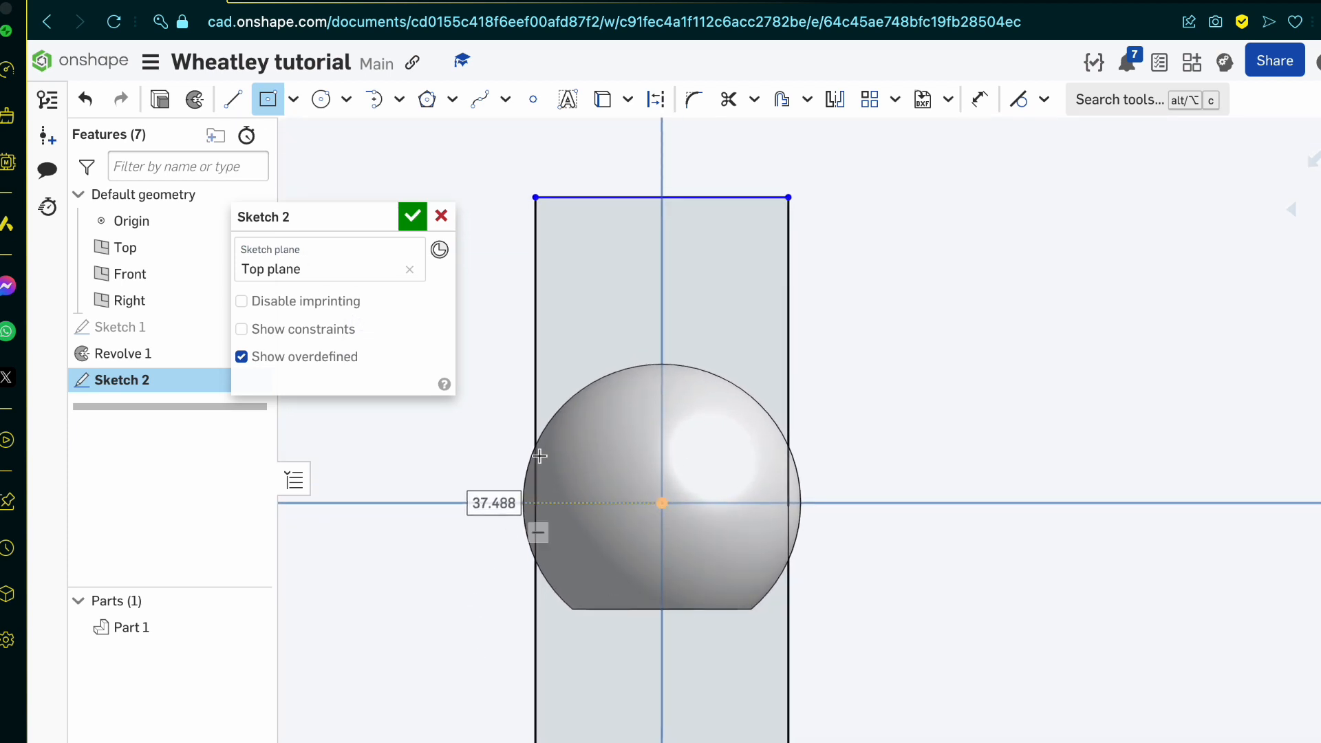
Step: Draw a second center point rectangle about 30.9 mm wide and 18.8 mm tall from the origin, and accept the sketch
left_click(661, 503)
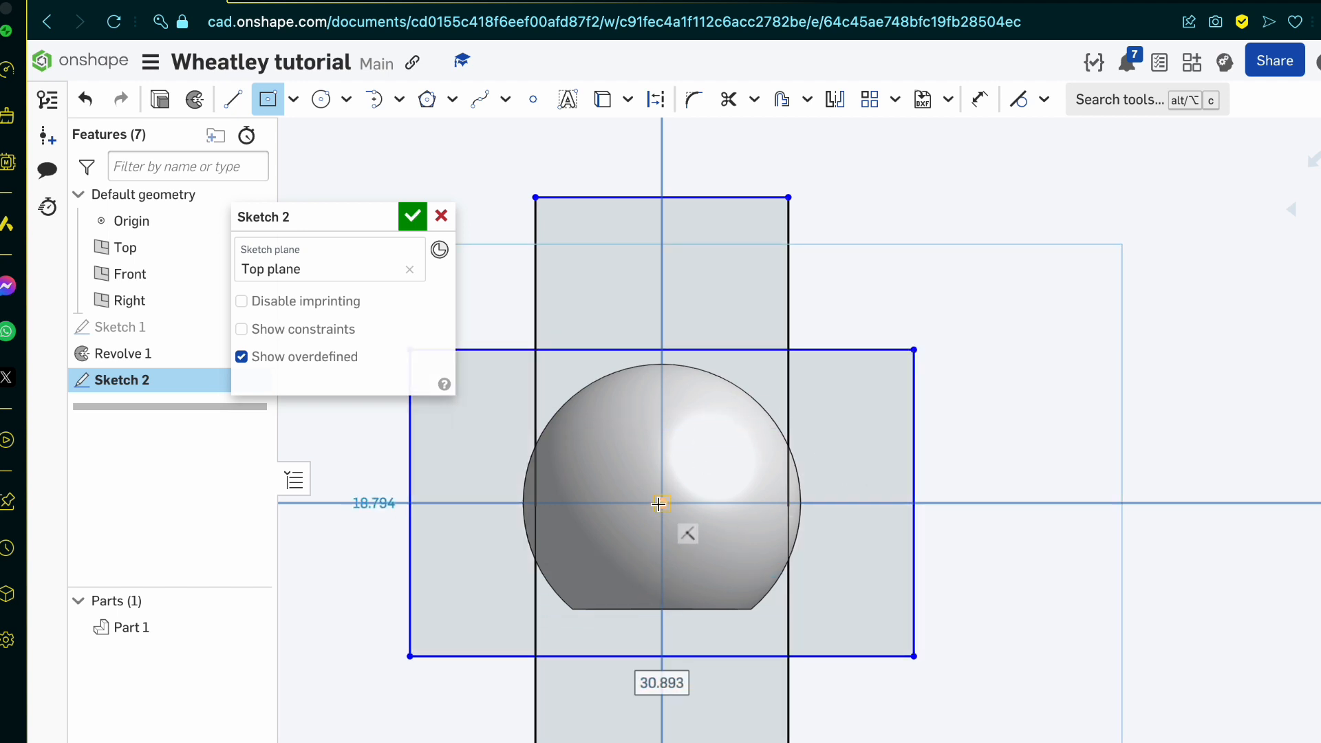
key("Tab")
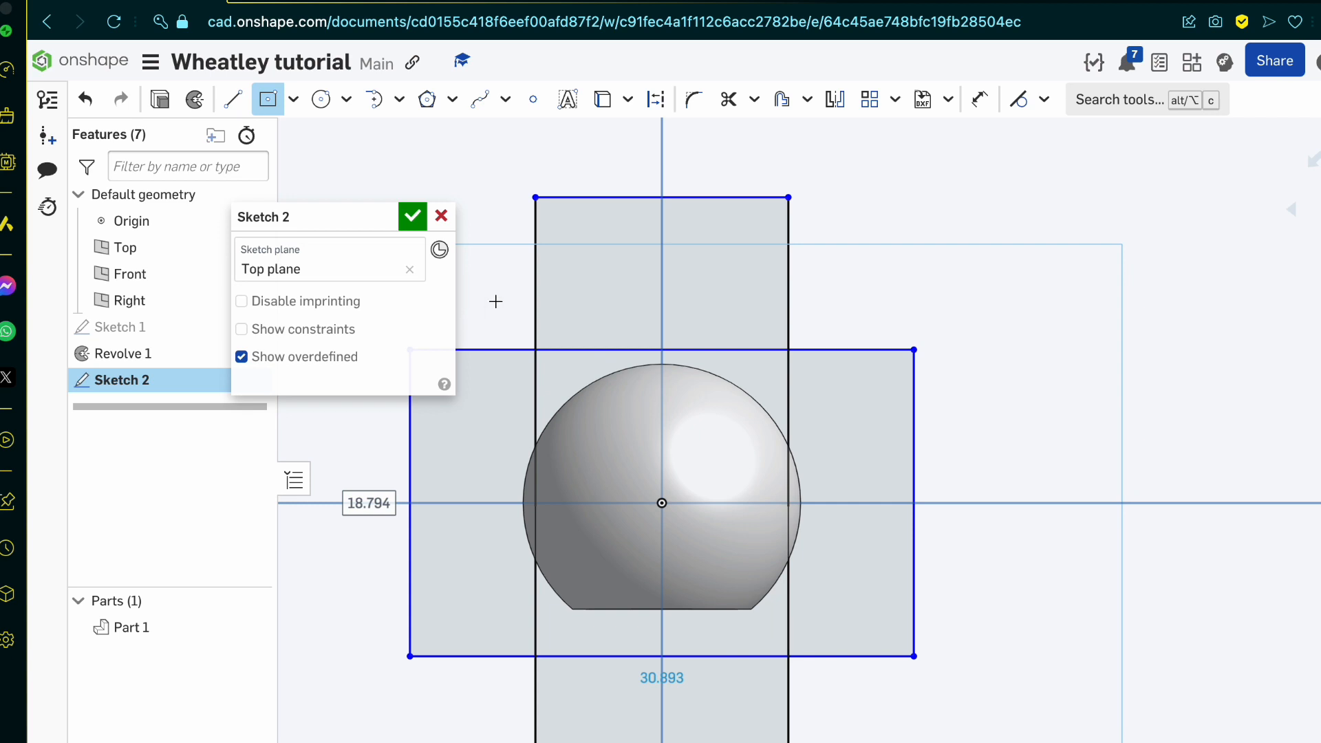
left_click(407, 218)
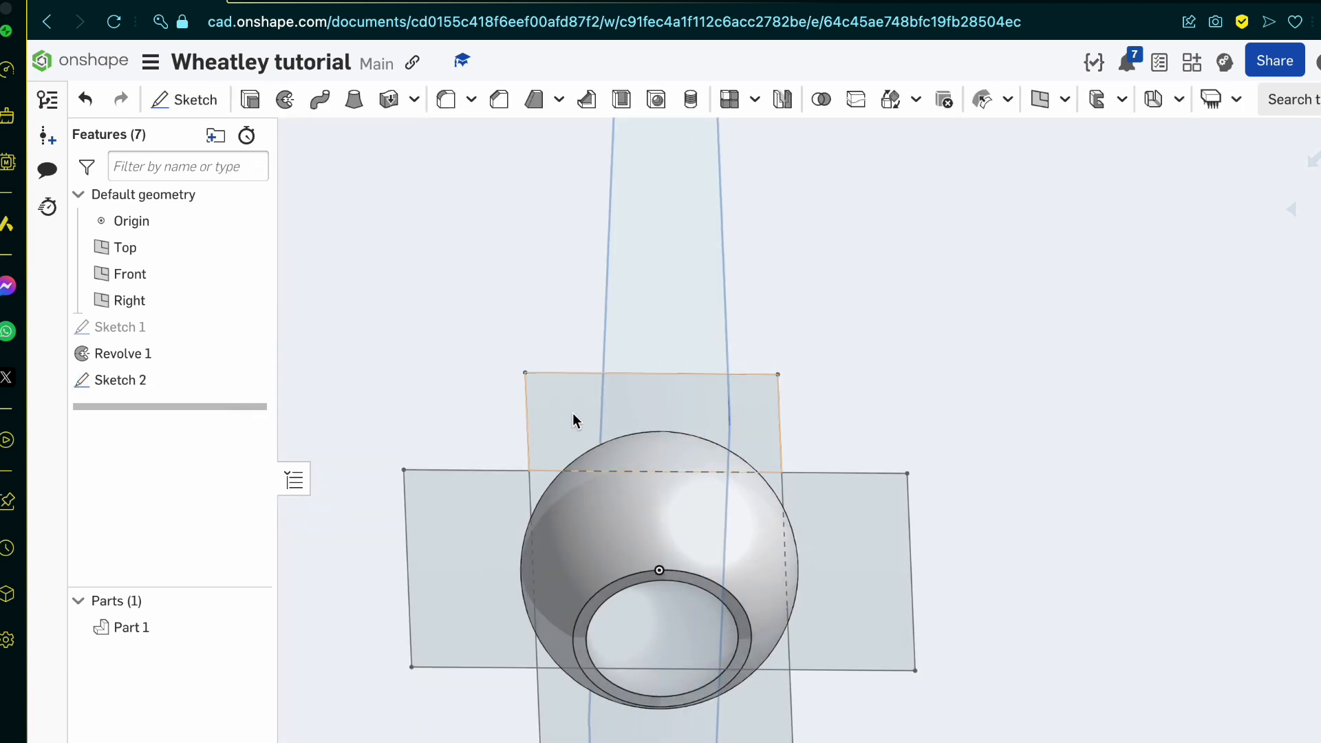
Step: Cut both sides of the sphere flat by extruding the two outer side regions as a symmetric 25 mm Remove
left_click(489, 539)
left_click(858, 554)
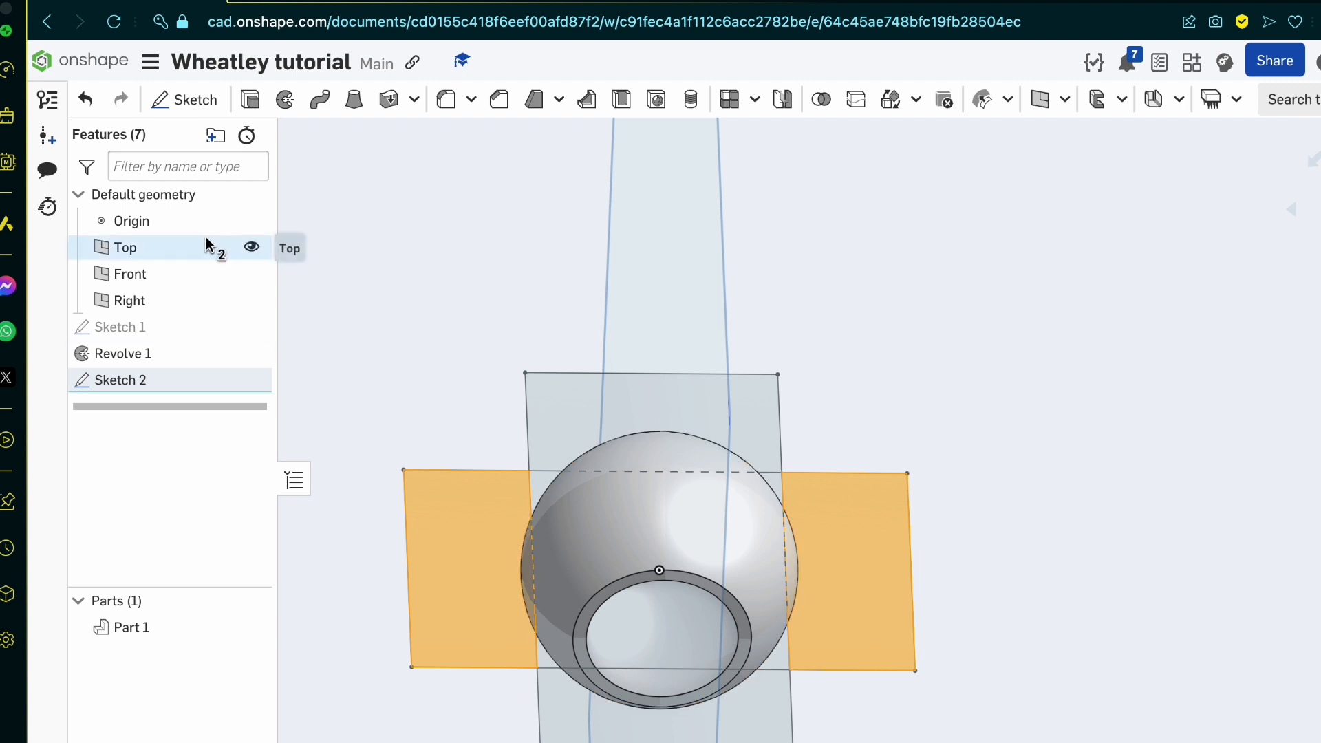
left_click(250, 101)
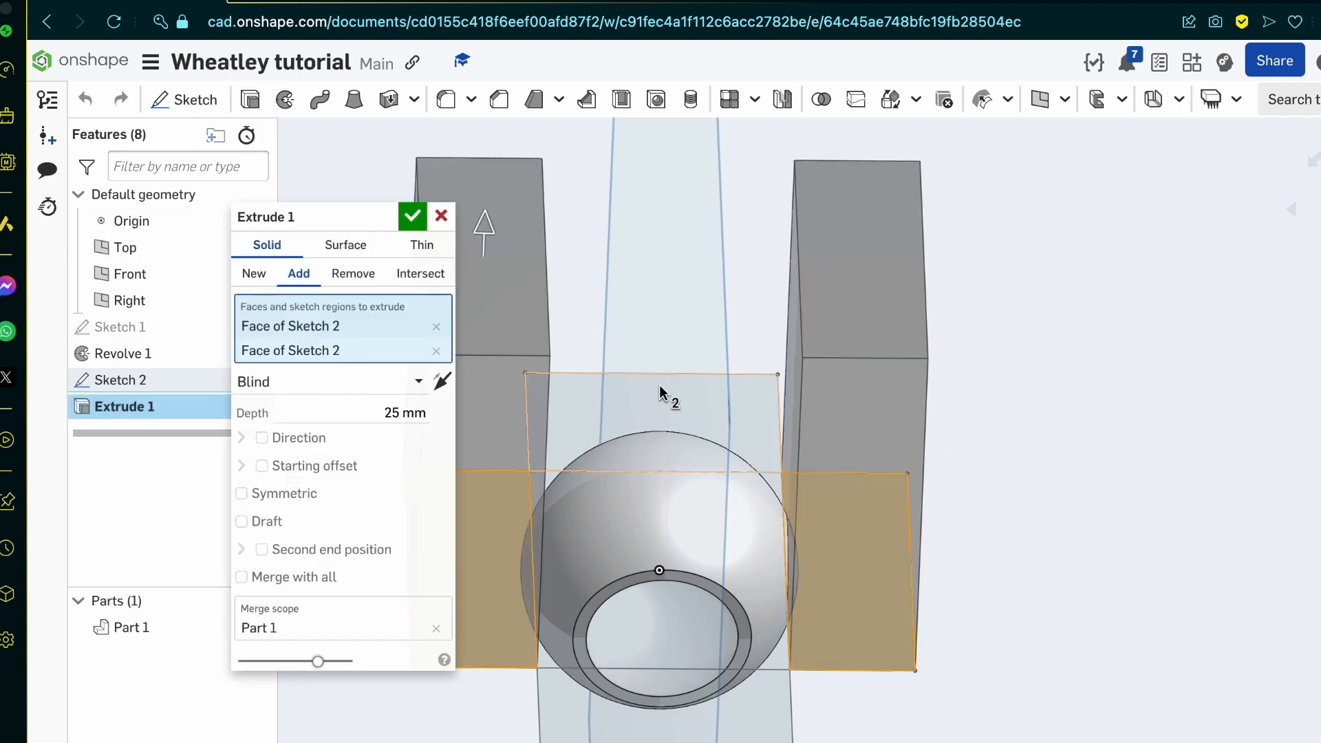
right_click_drag(659, 386, 642, 386)
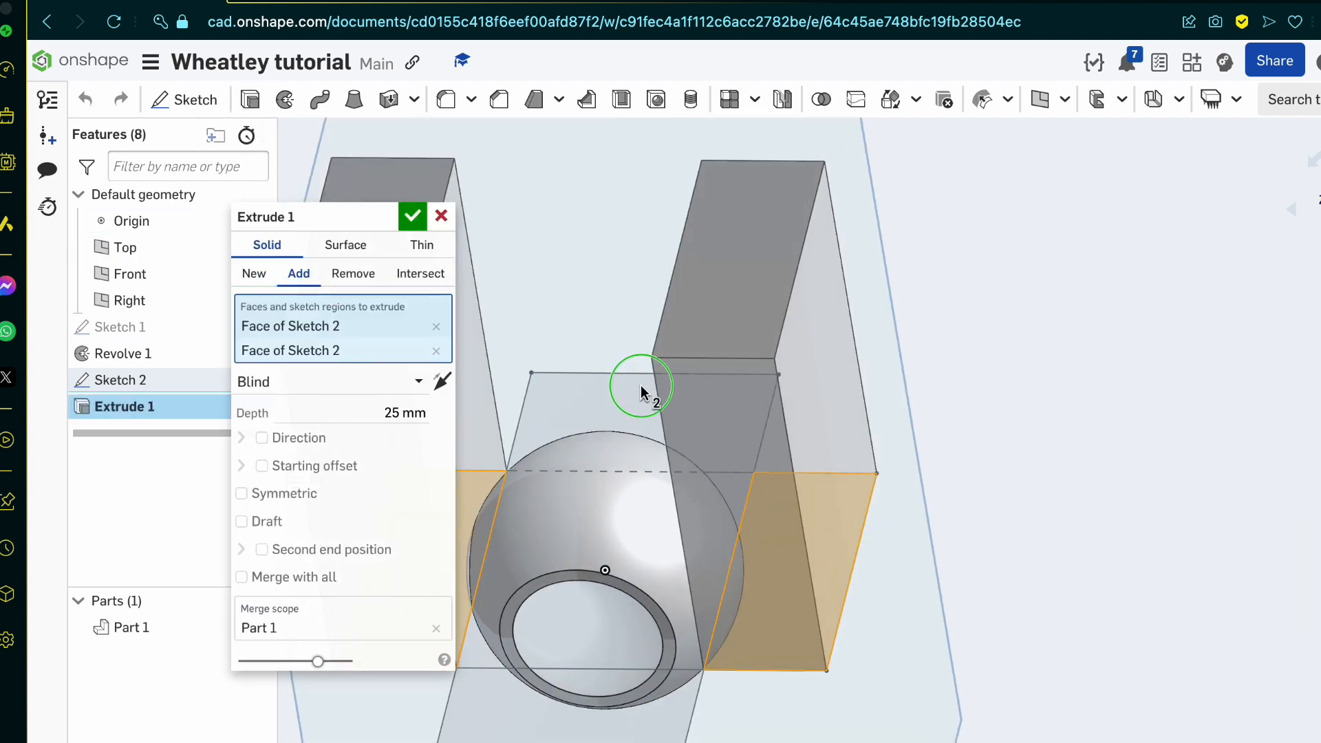
left_click(352, 278)
right_click_drag(1005, 365, 967, 327)
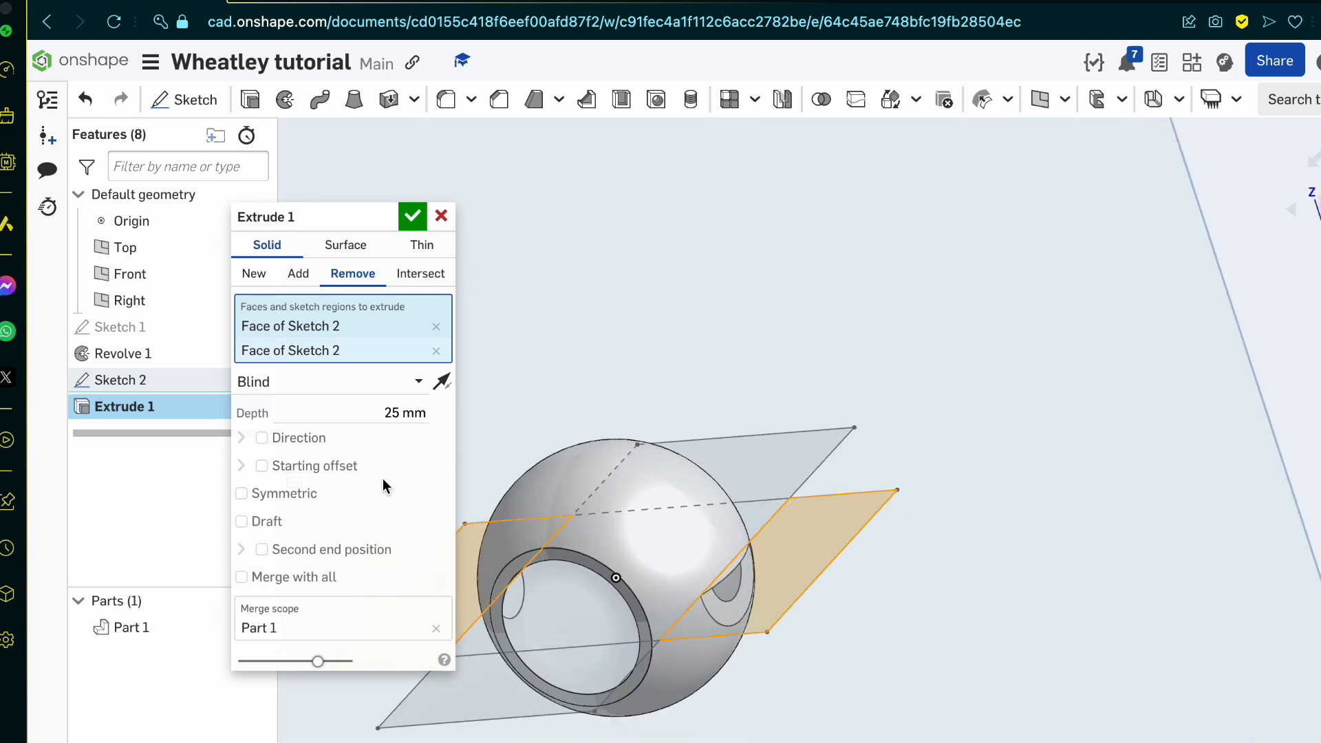
left_click(278, 501)
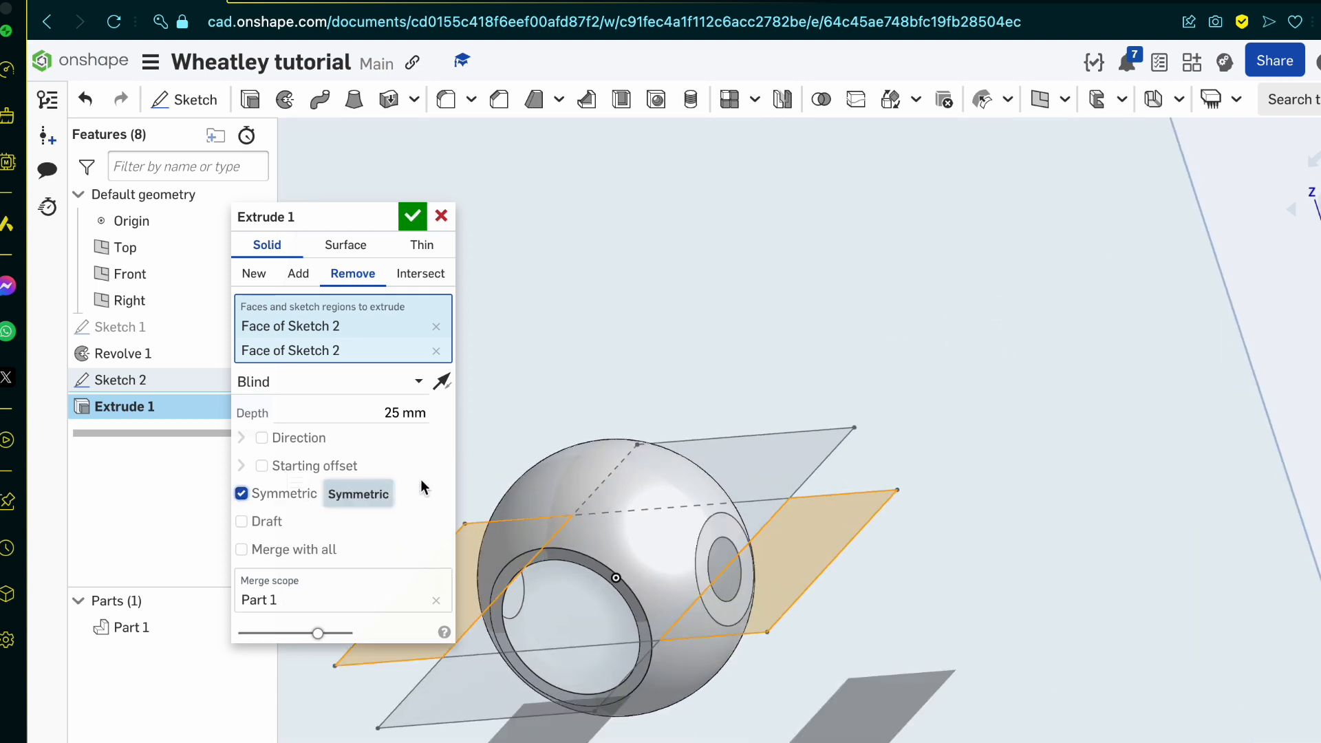
left_click(423, 216)
mouse_move(628, 472)
right_mouse_down()
mouse_move(599, 551)
mouse_move(690, 580)
mouse_move(551, 484)
mouse_move(701, 452)
mouse_move(652, 502)
mouse_move(545, 540)
mouse_move(743, 457)
mouse_move(581, 415)
mouse_move(642, 477)
right_mouse_up()
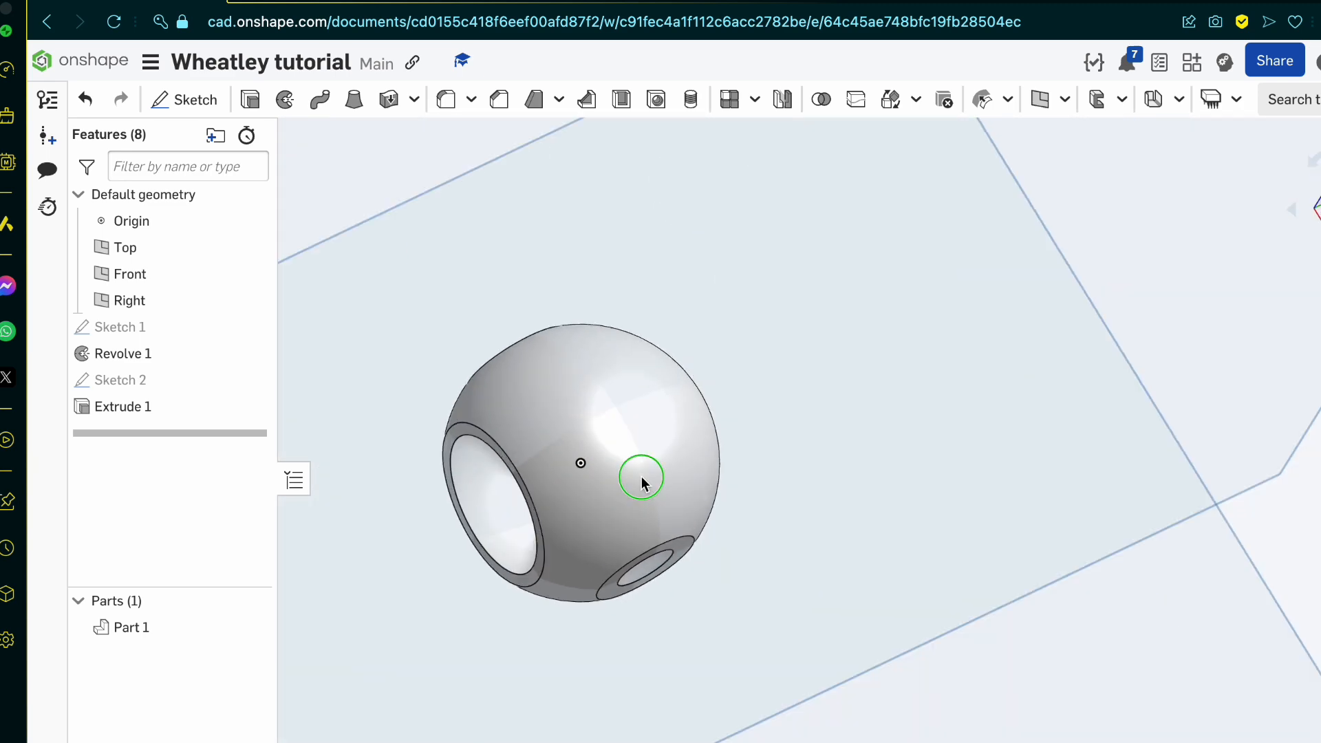
Step: Examine the side panels in the blueprint's front and top views
left_click(328, 1)
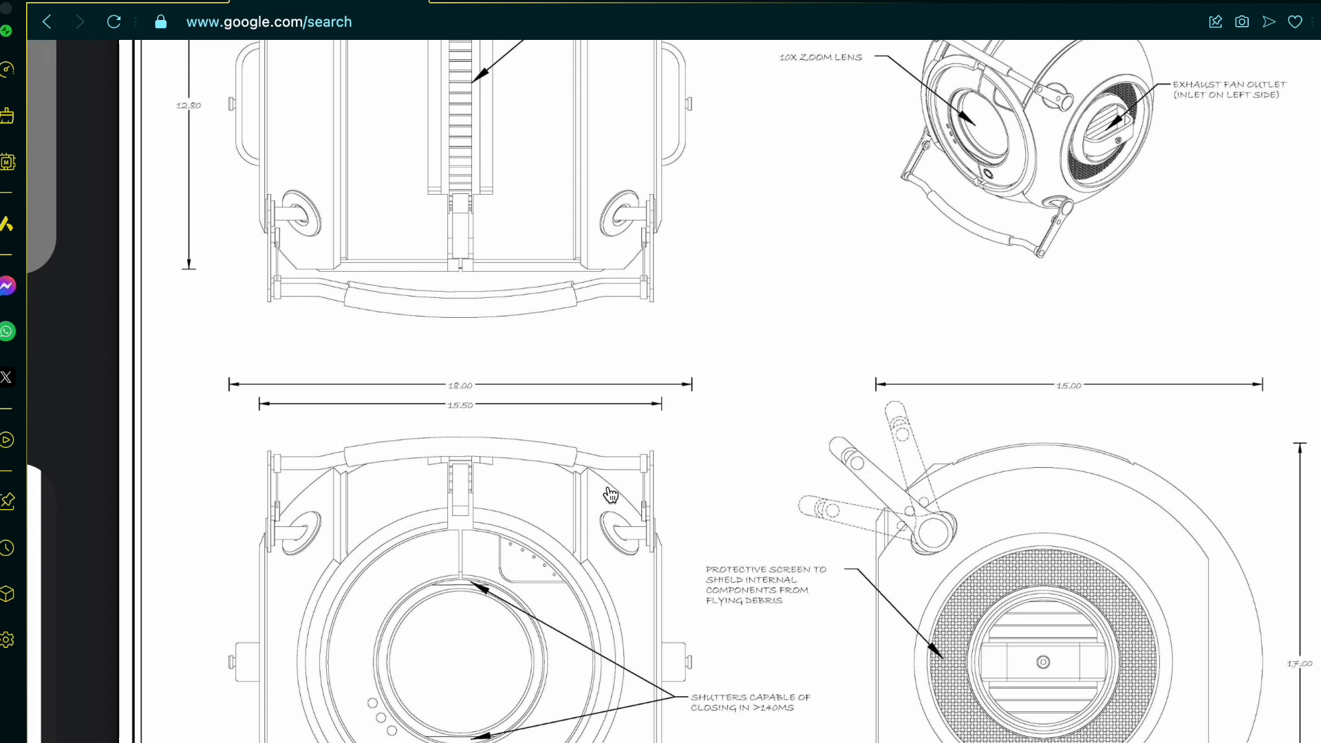
scroll(503, 609, "down", 1)
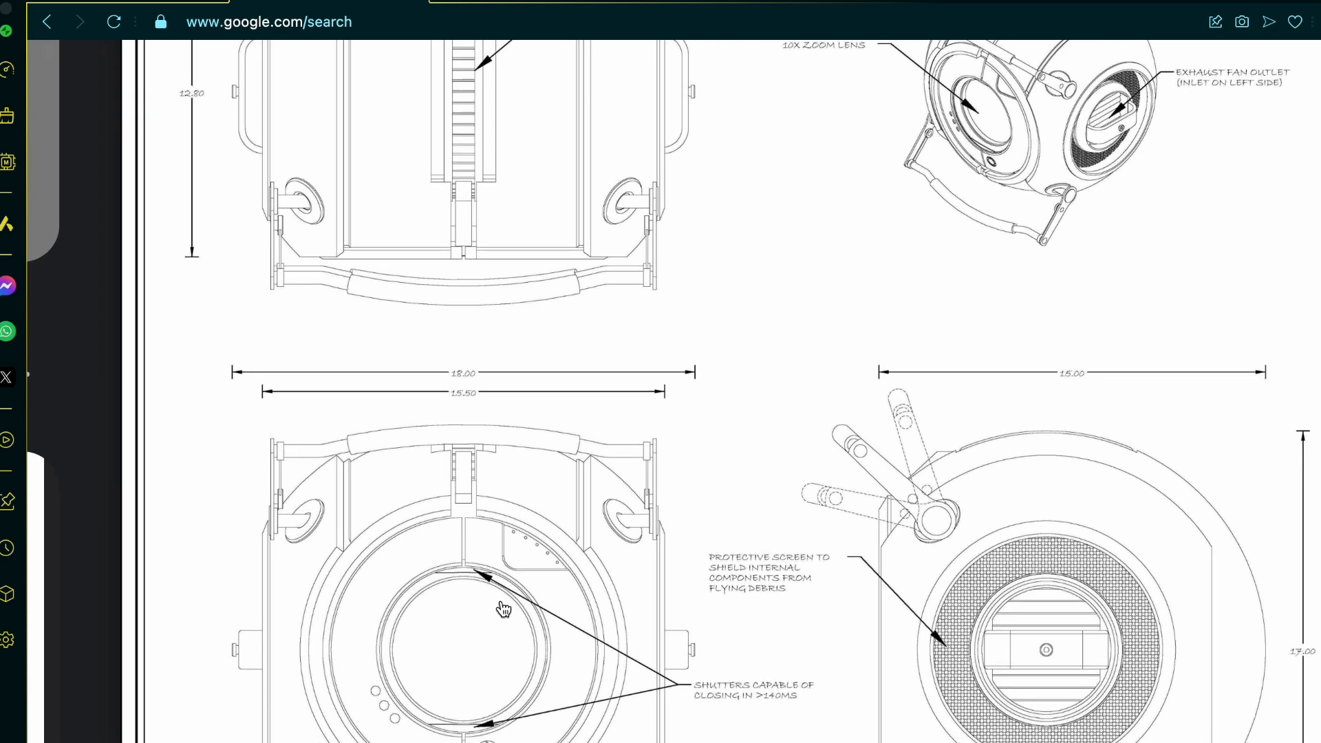
scroll(504, 609, "up", 5)
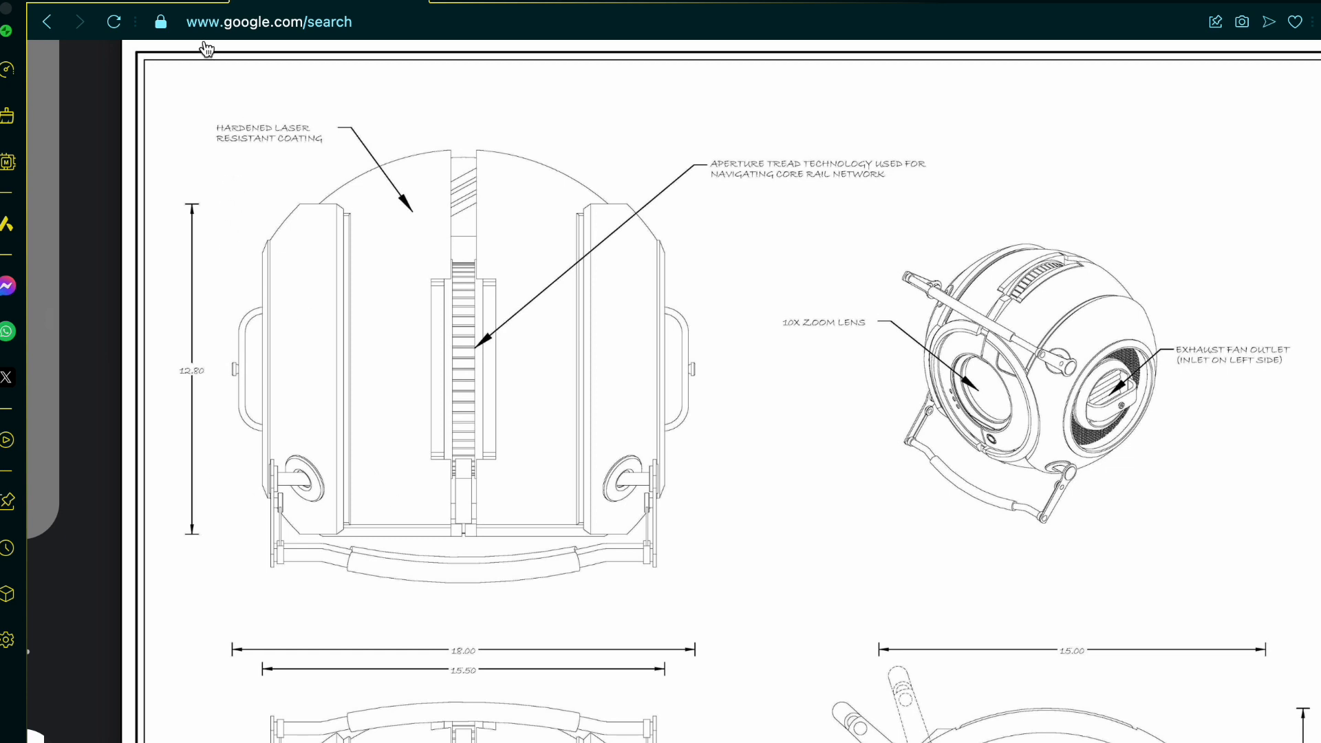
key("ctrl+Tab")
right_click_drag(714, 535, 766, 502)
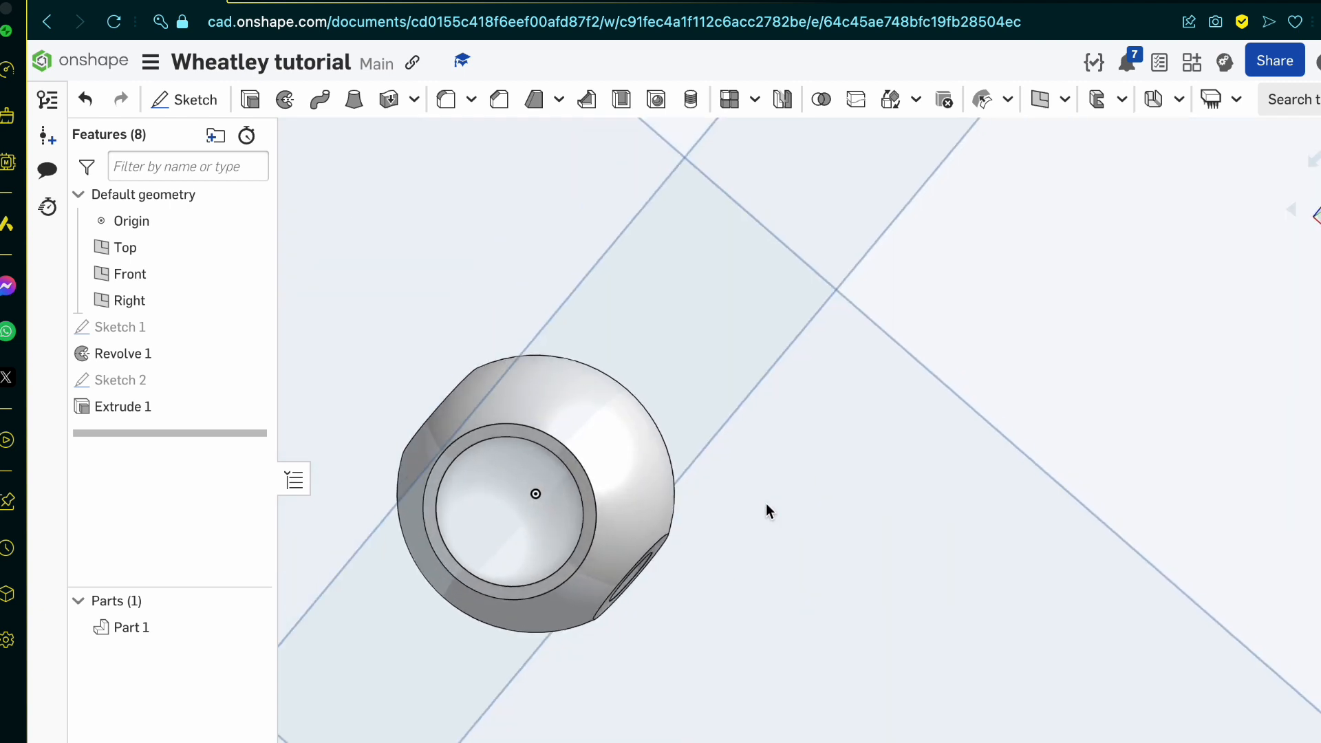
scroll(560, 543, "down", 10)
left_click(720, 577)
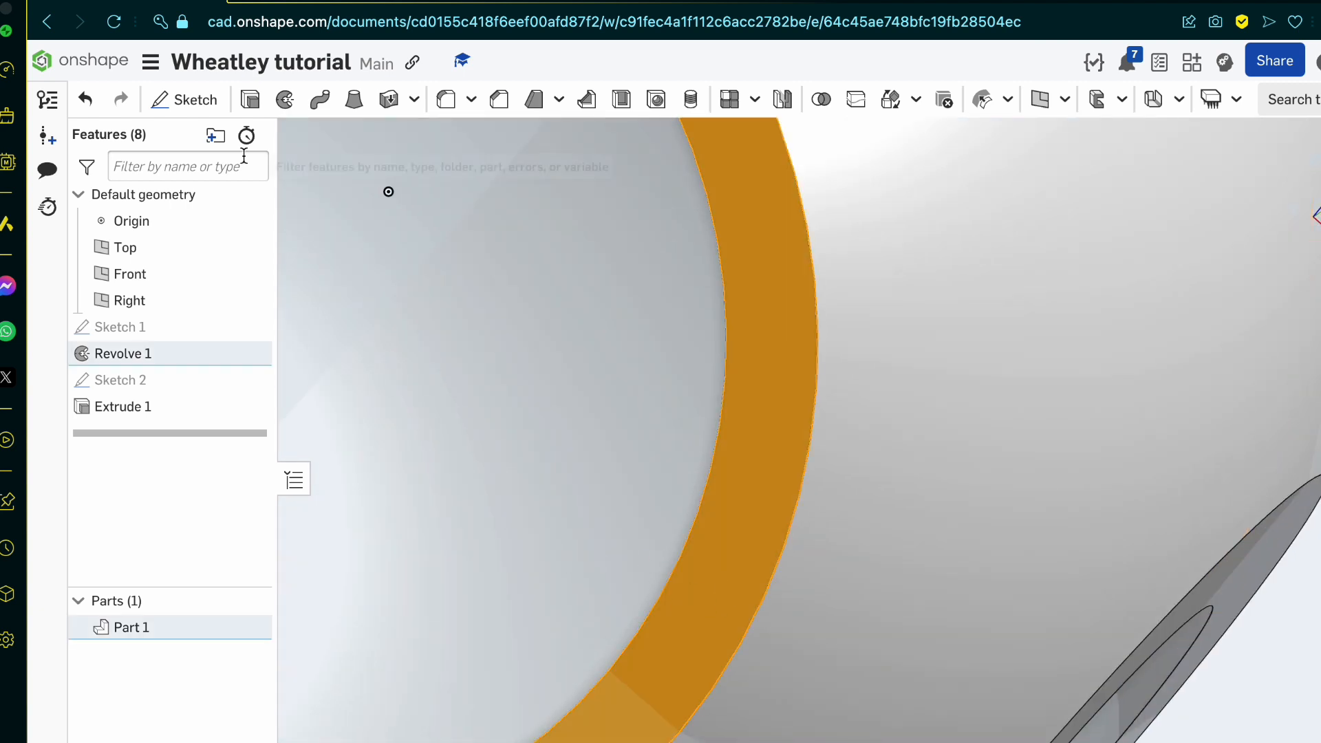
left_click(180, 102)
key("f")
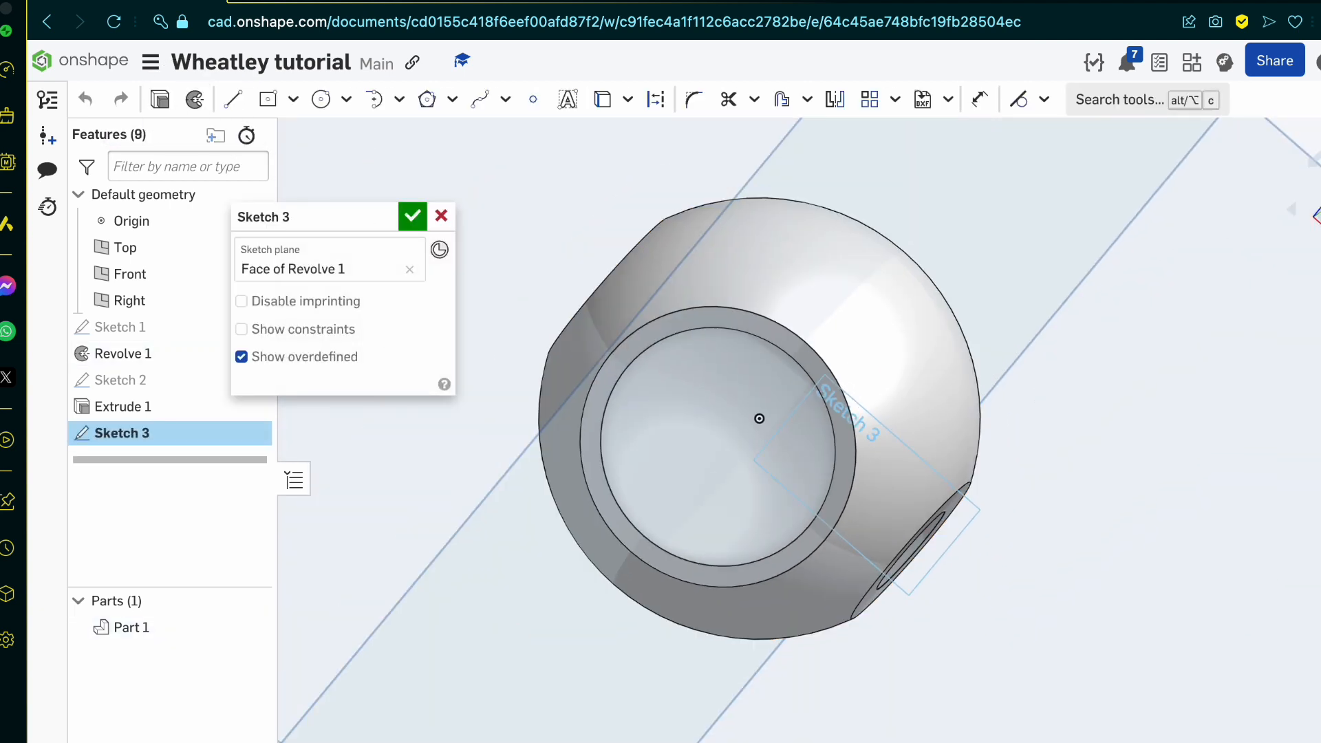
key("n")
left_click(346, 99)
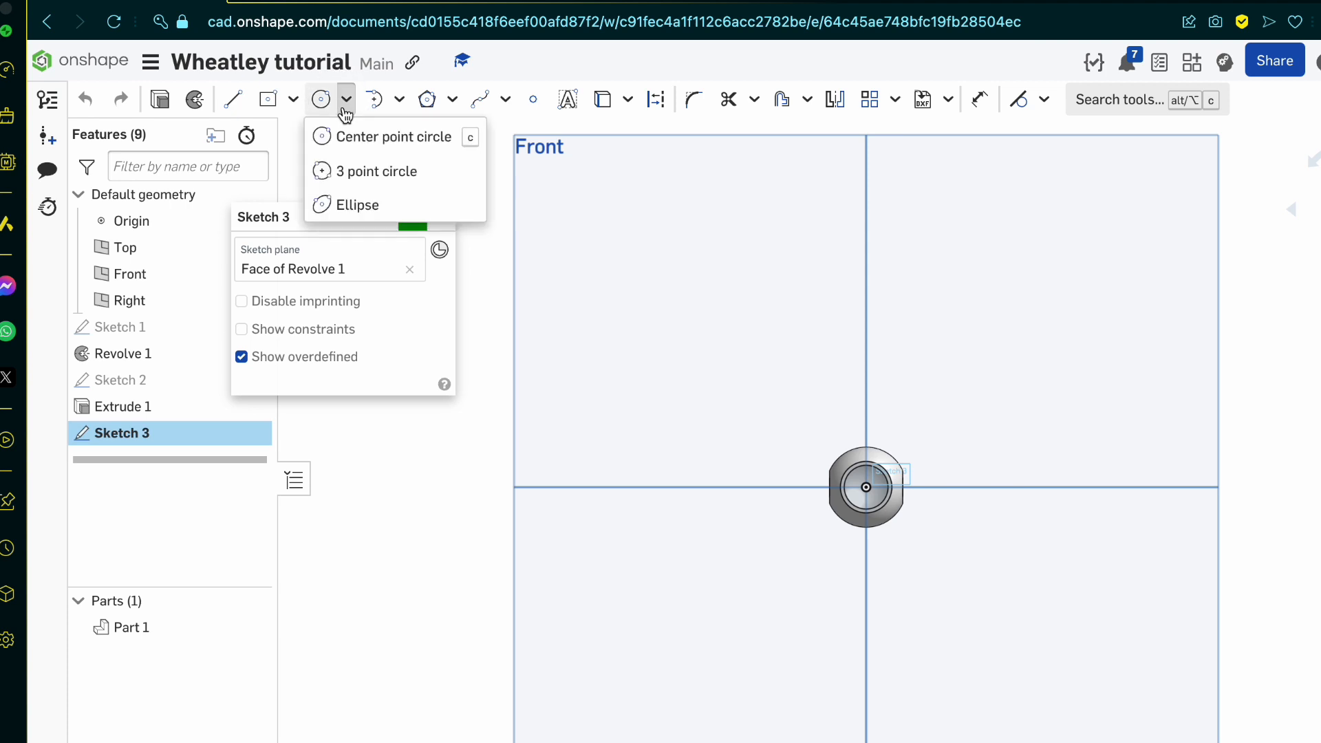
left_click(392, 145)
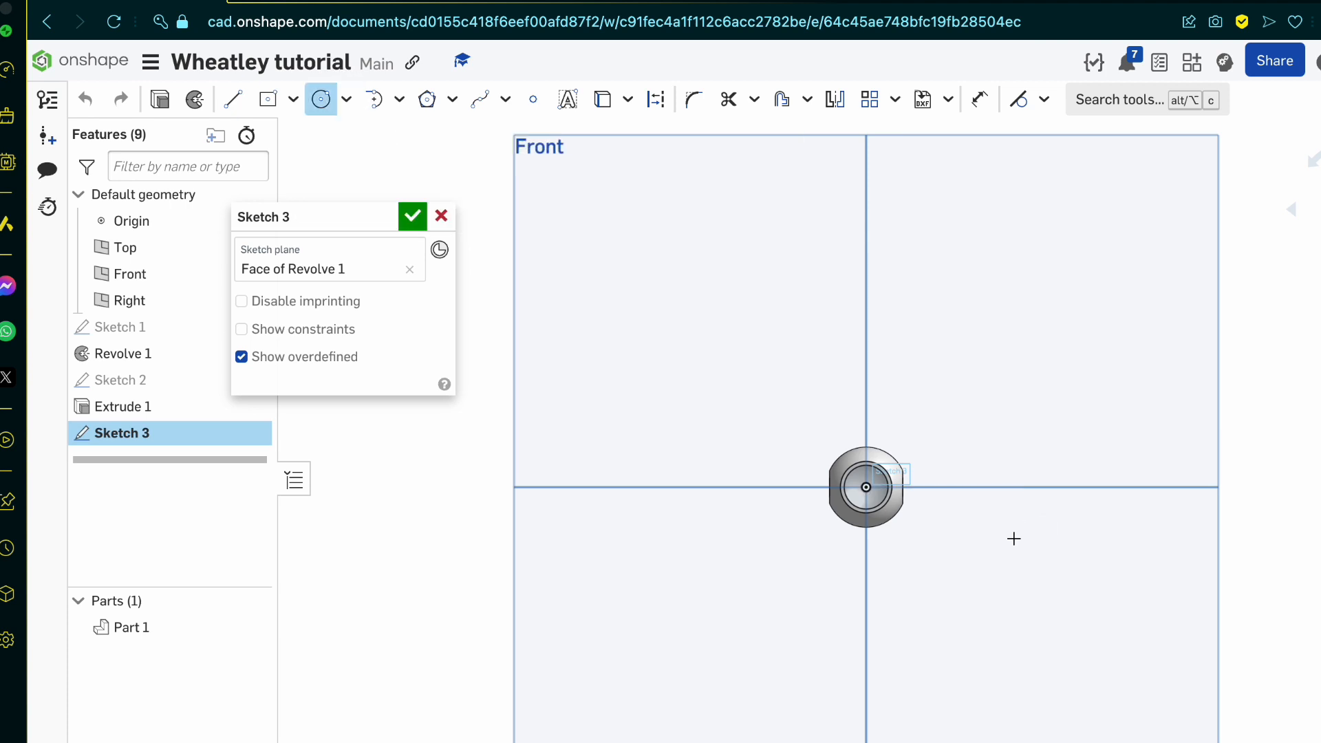
scroll(1010, 536, "up", 10)
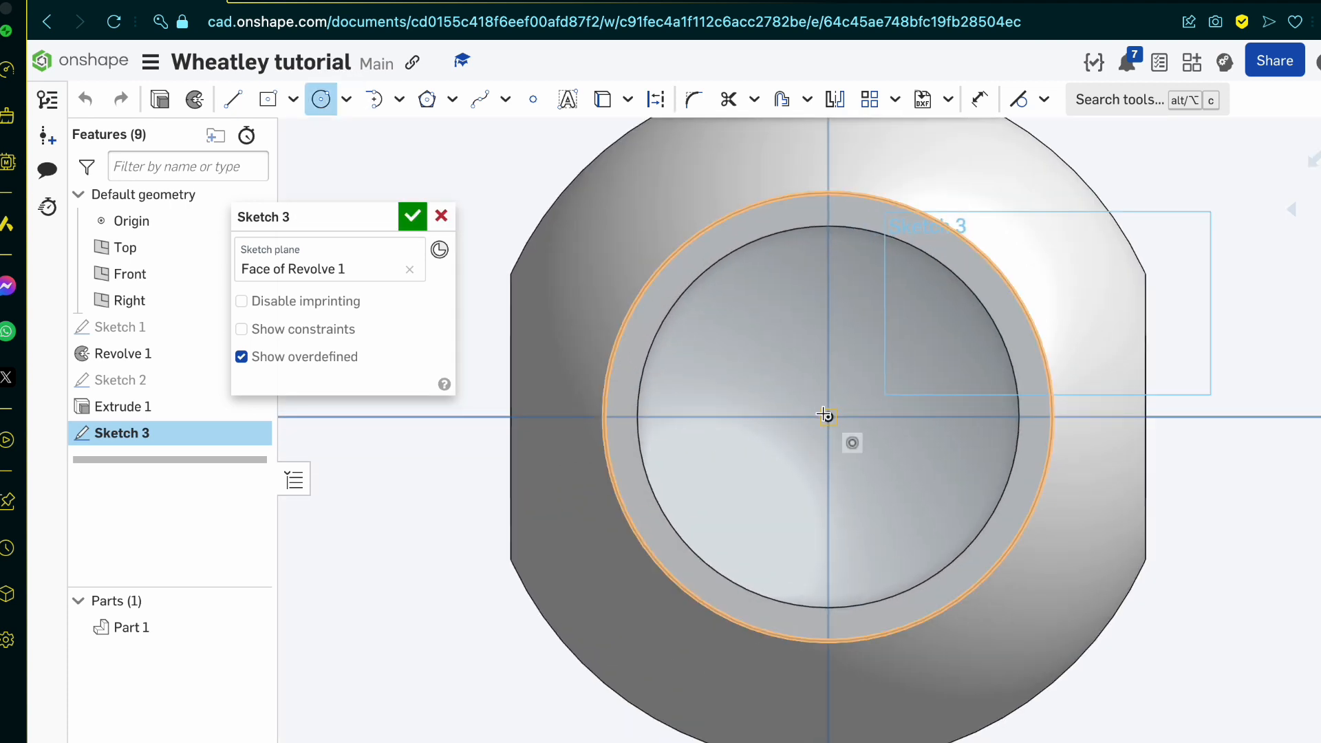
left_click(827, 416)
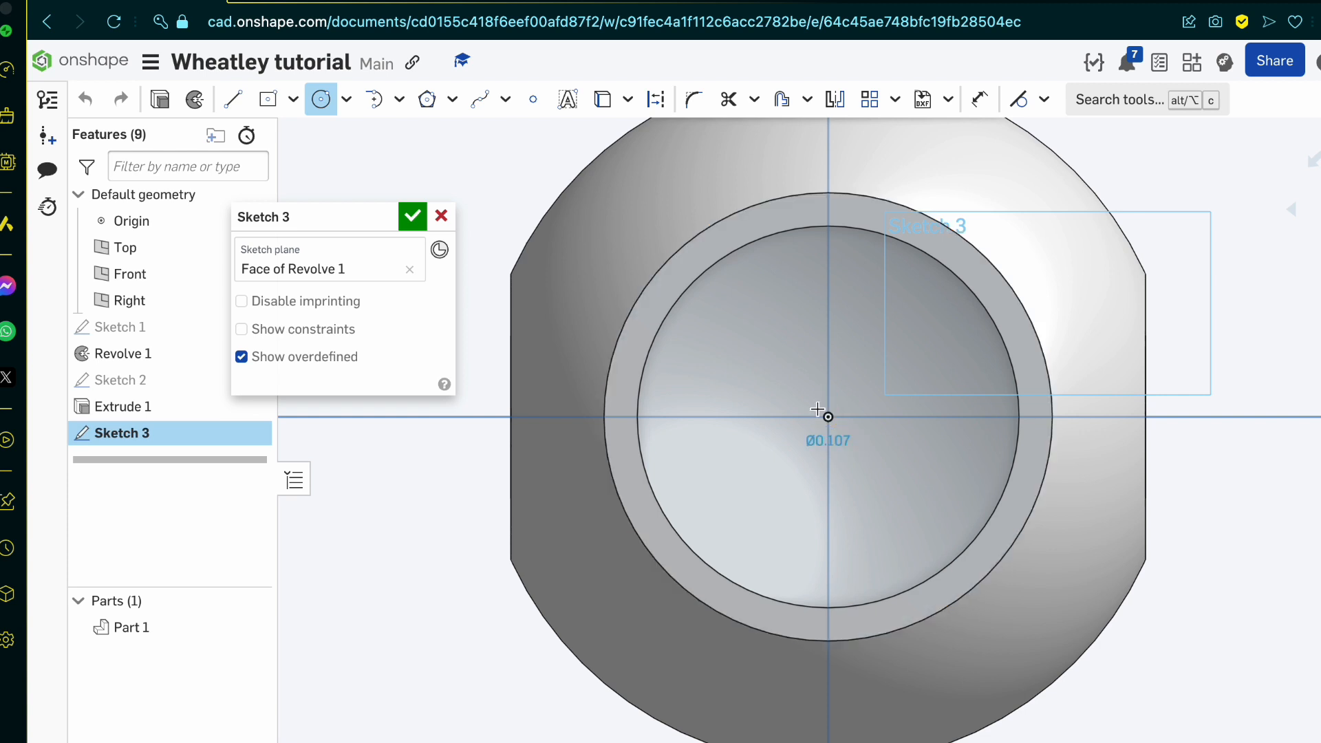
left_click(586, 294)
type("15.8")
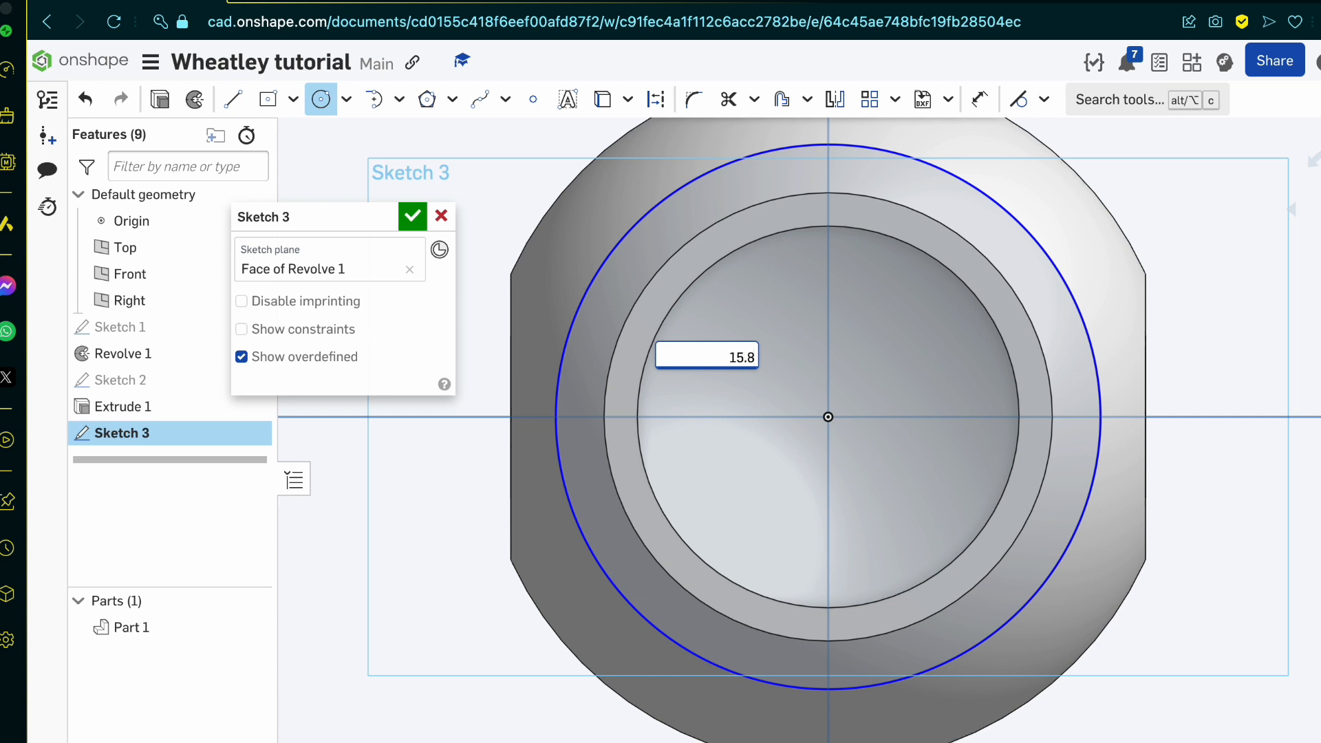
key("Return")
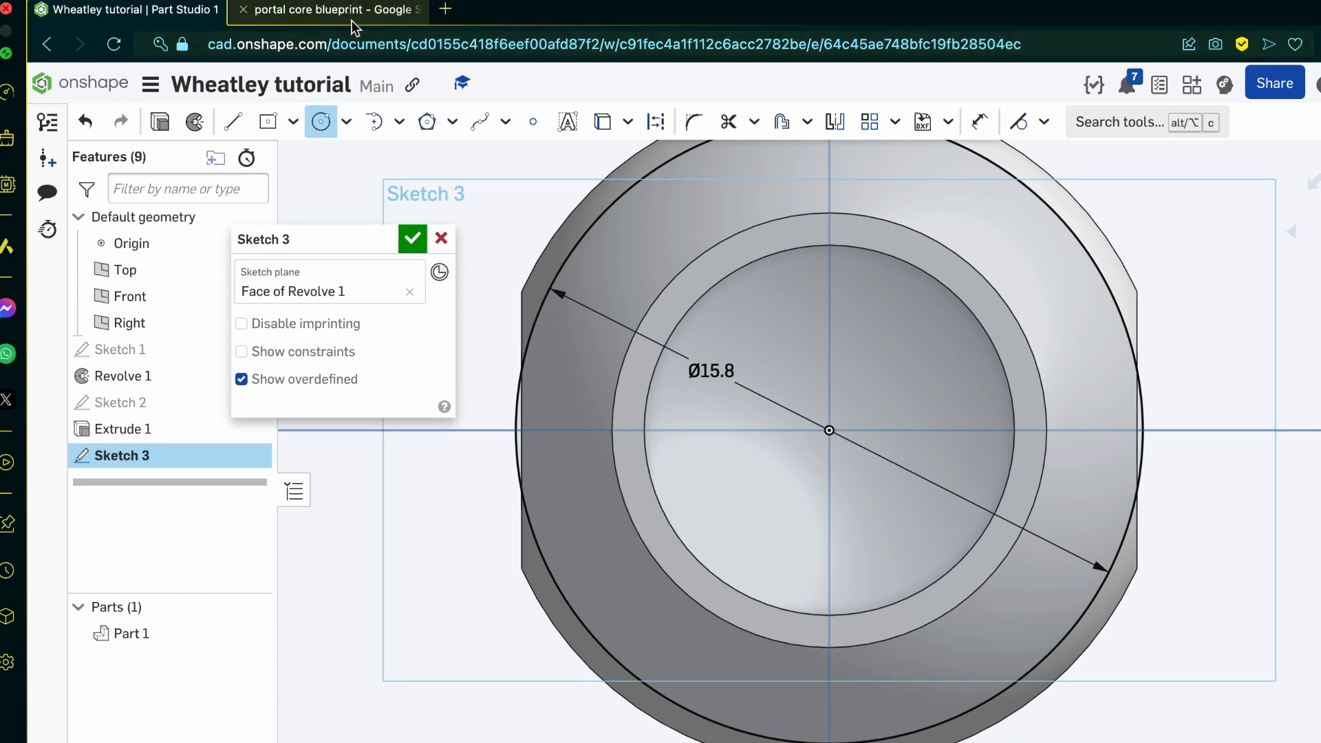
left_click(351, 19)
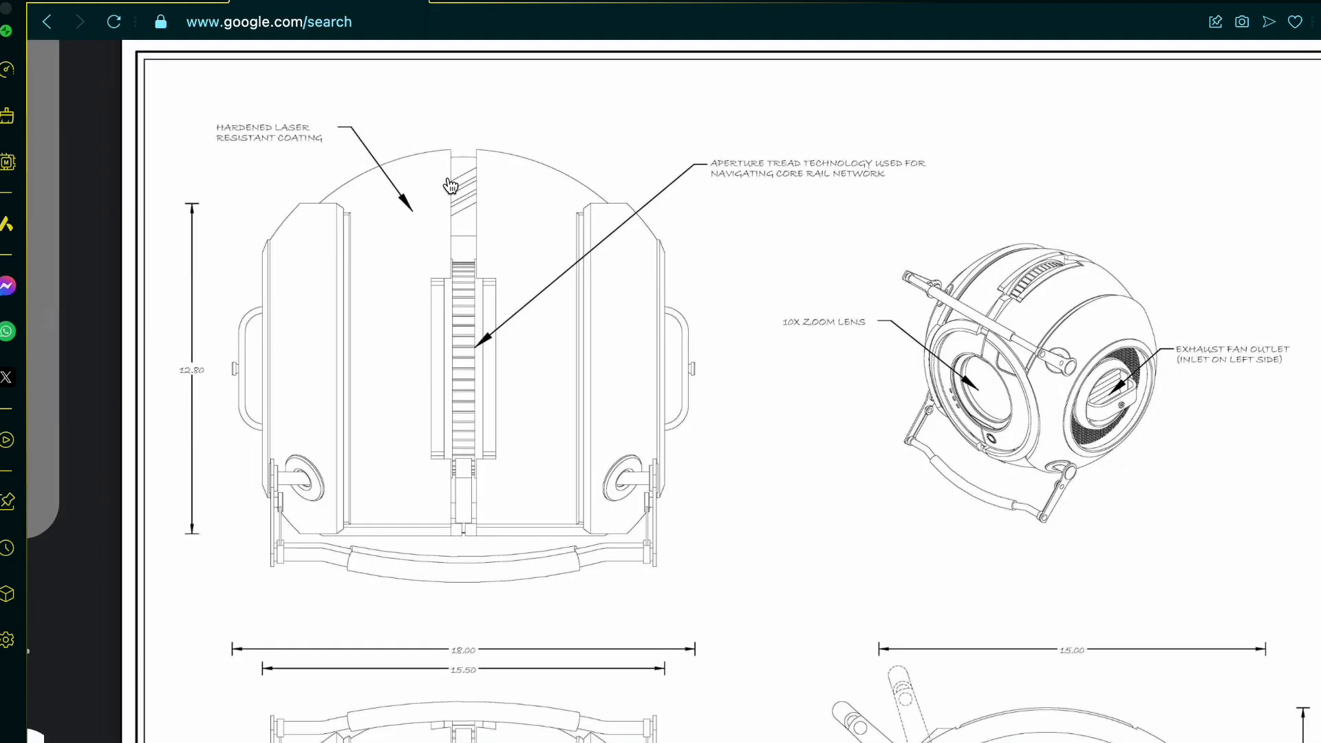
scroll(509, 329, "right", 2)
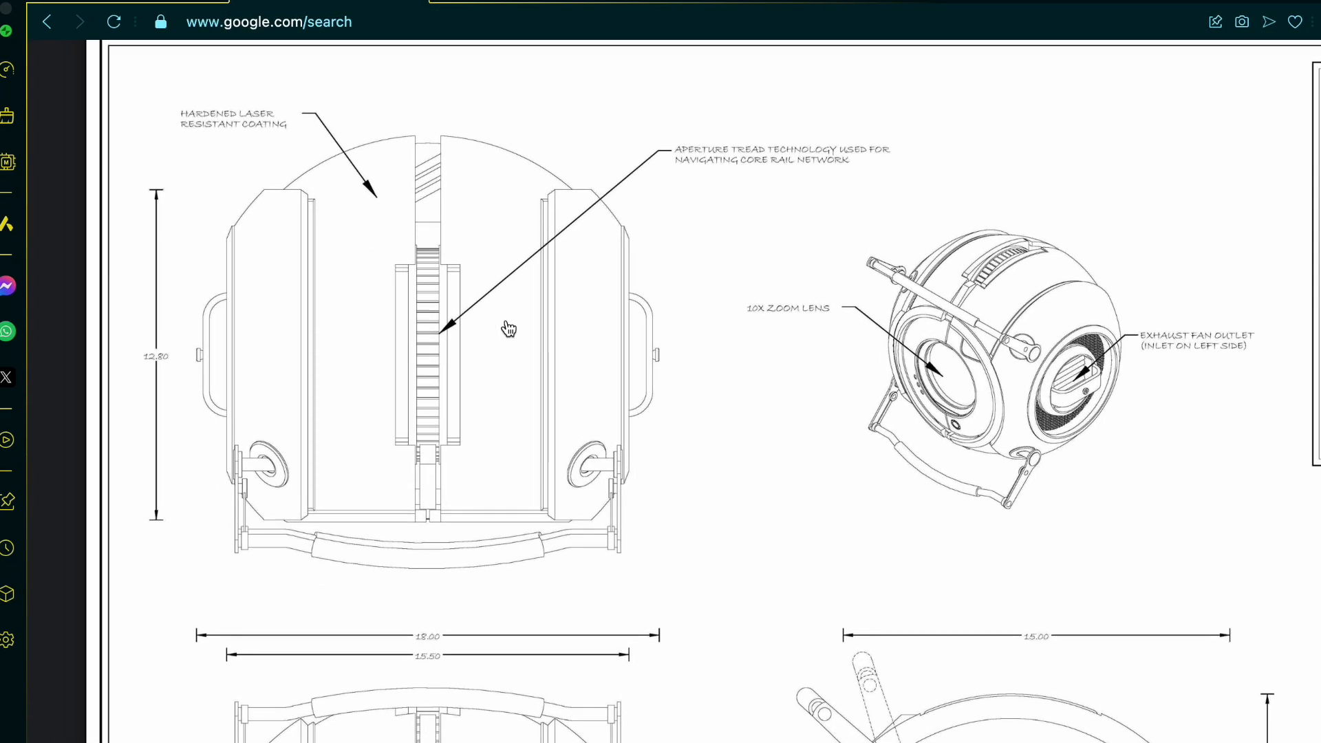
key("ctrl+Tab")
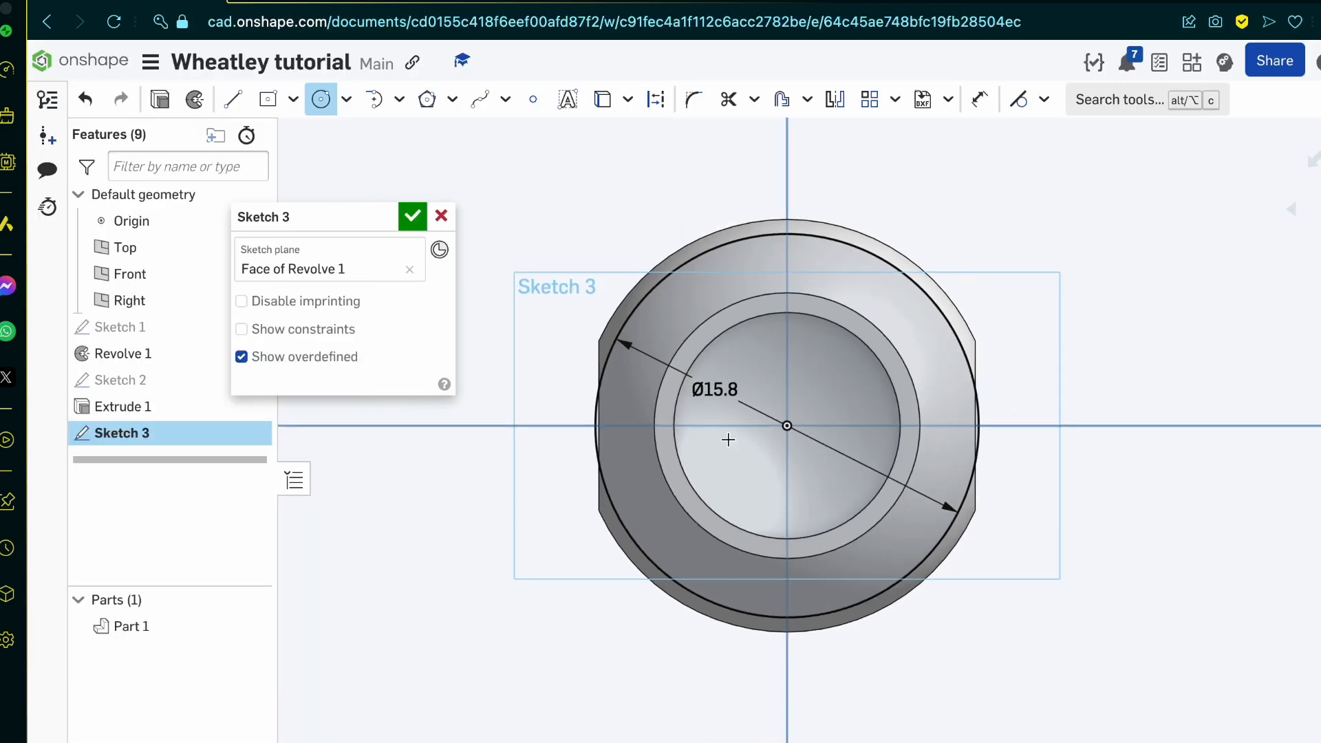
mouse_move(728, 438)
right_mouse_down()
mouse_move(640, 463)
mouse_move(640, 481)
right_mouse_up()
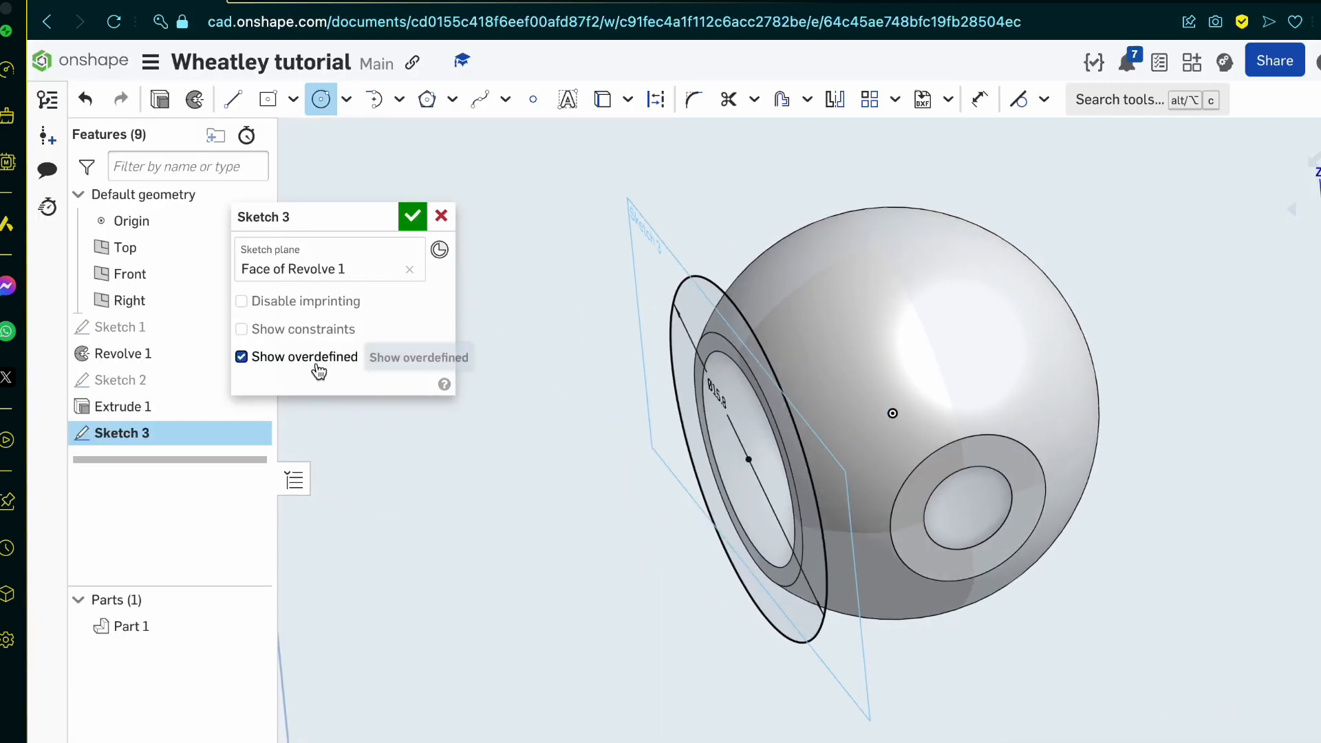
left_click(407, 271)
left_click(441, 215)
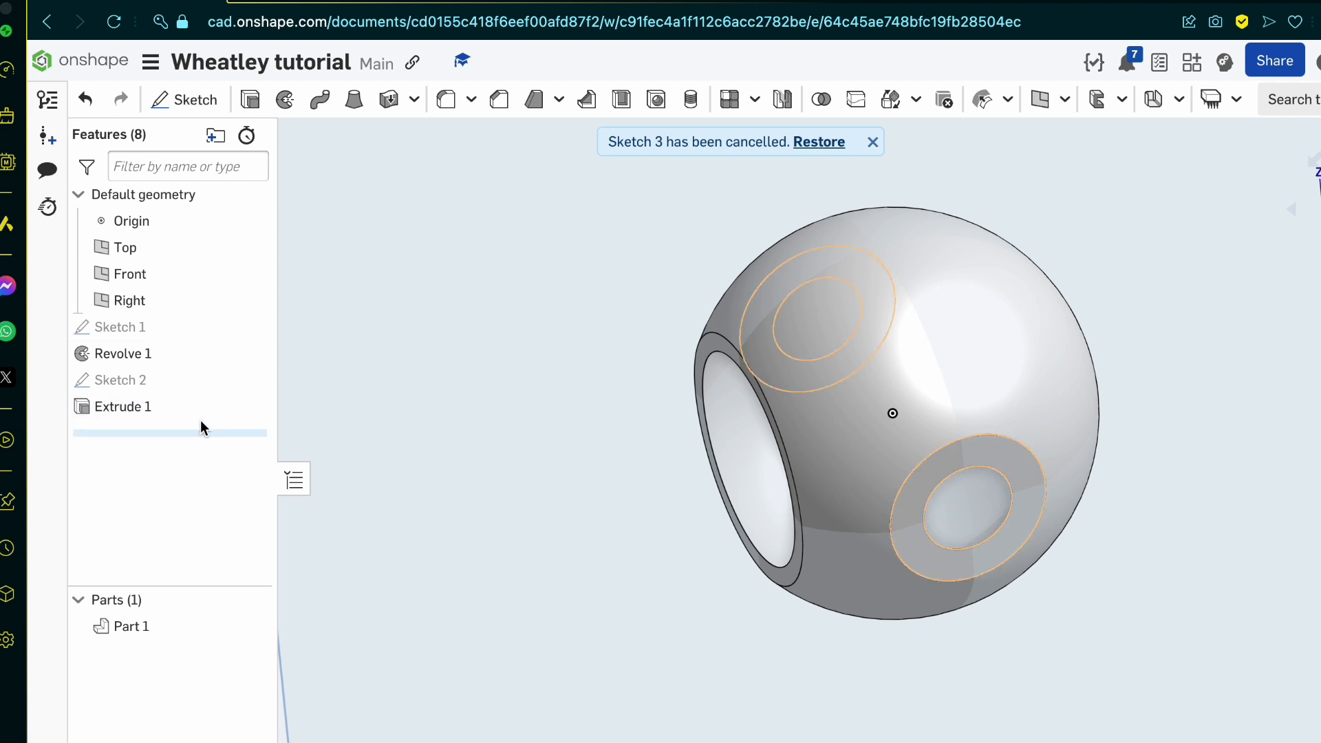
left_click(872, 143)
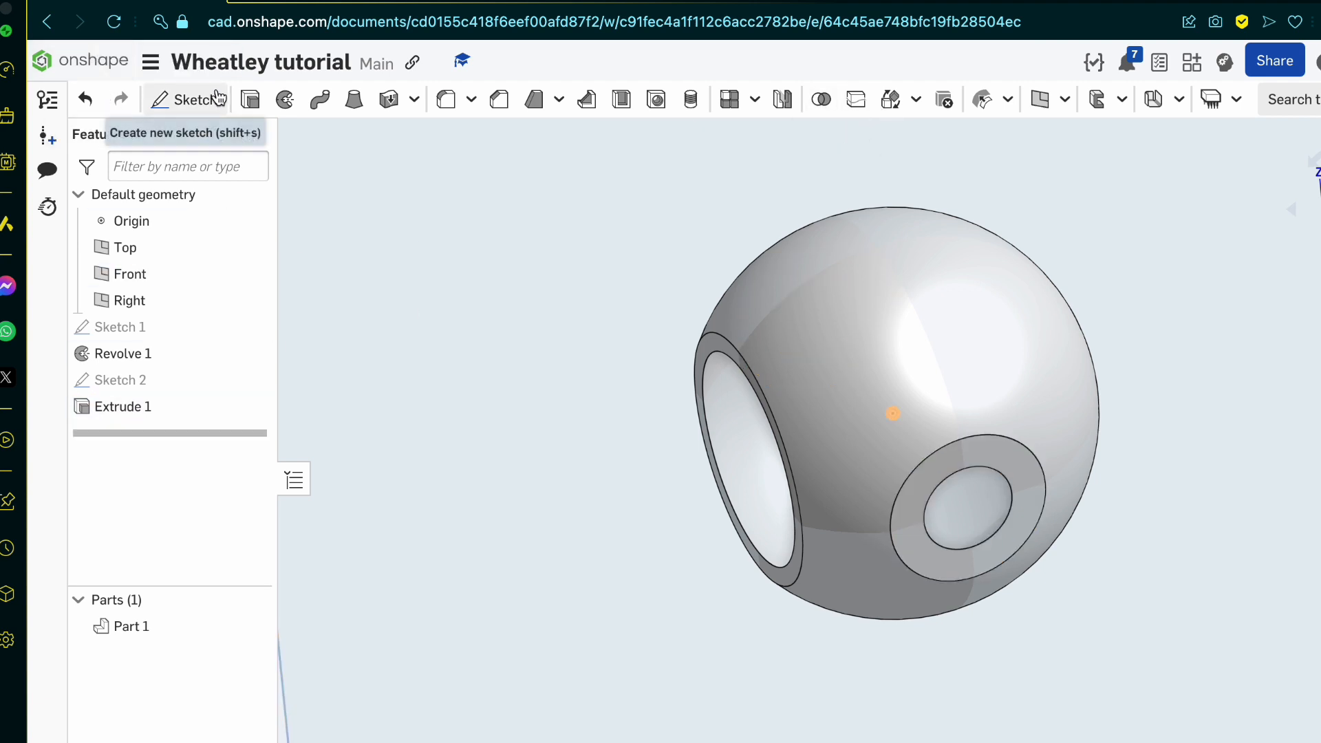
Step: Check the side panel height on the blueprint and sketch a 12.8 mm diameter origin-centred circle on the sphere's flat side face, accepting the sketch
left_click(188, 100)
left_click(1006, 453)
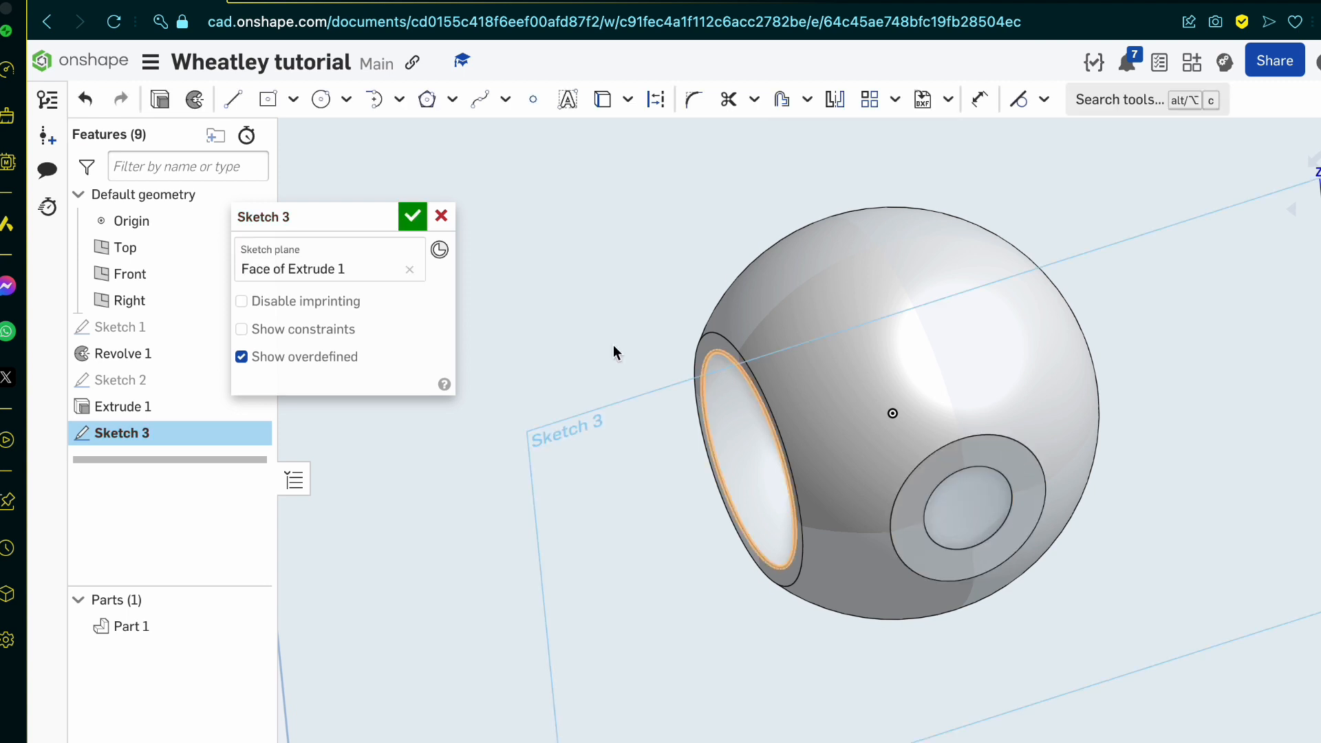
left_click(379, 6)
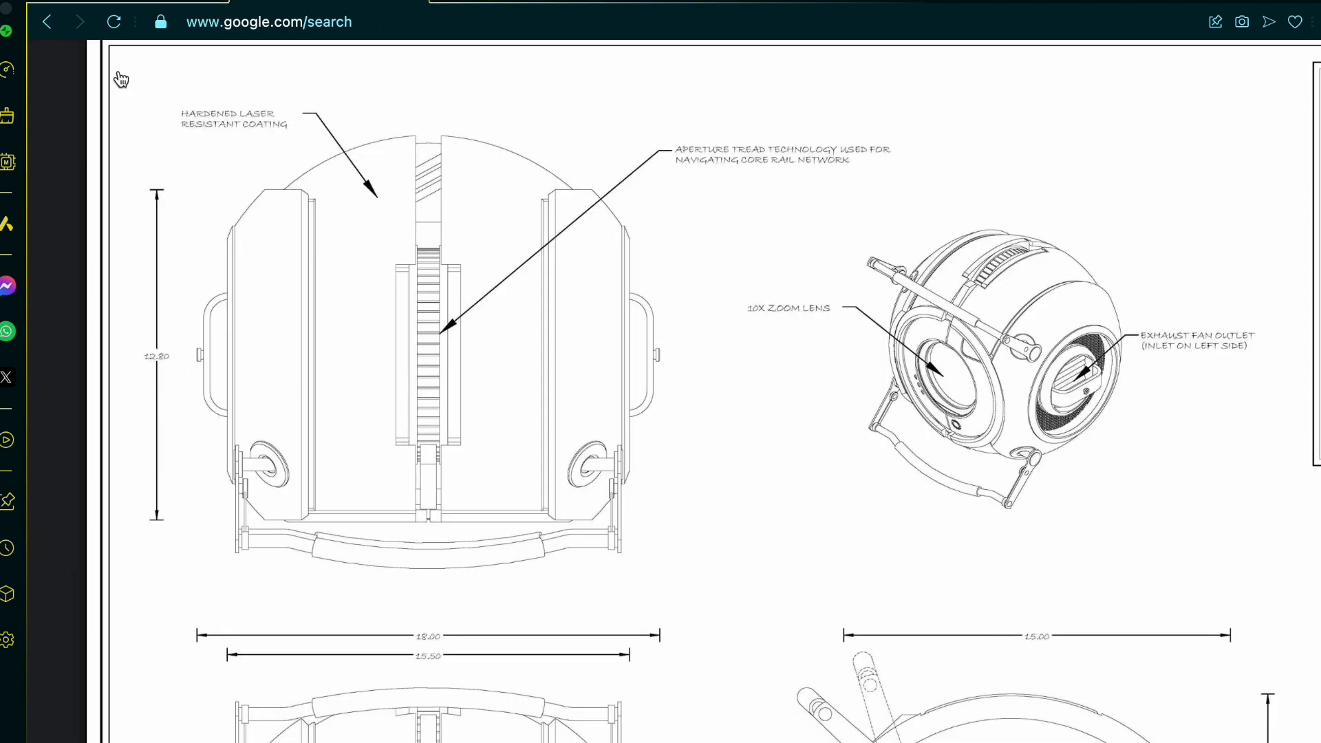
left_click(121, 6)
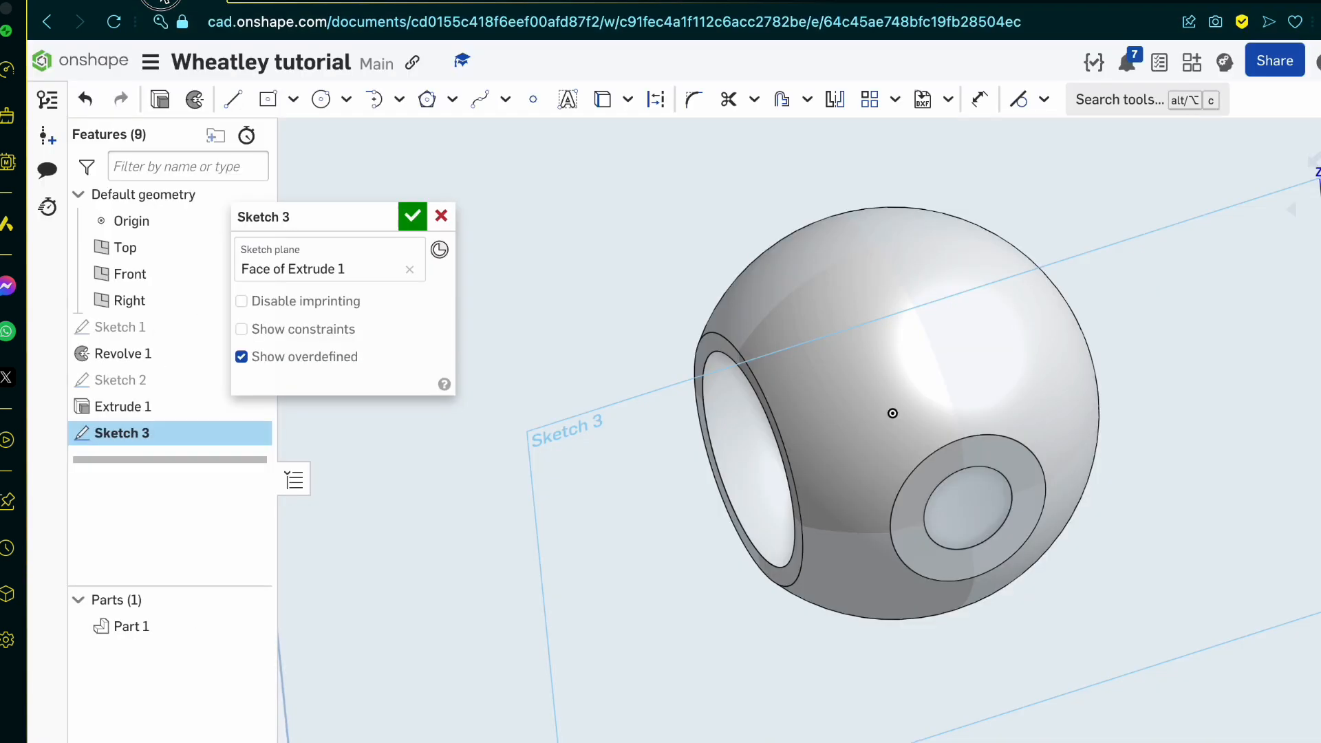
left_click(321, 100)
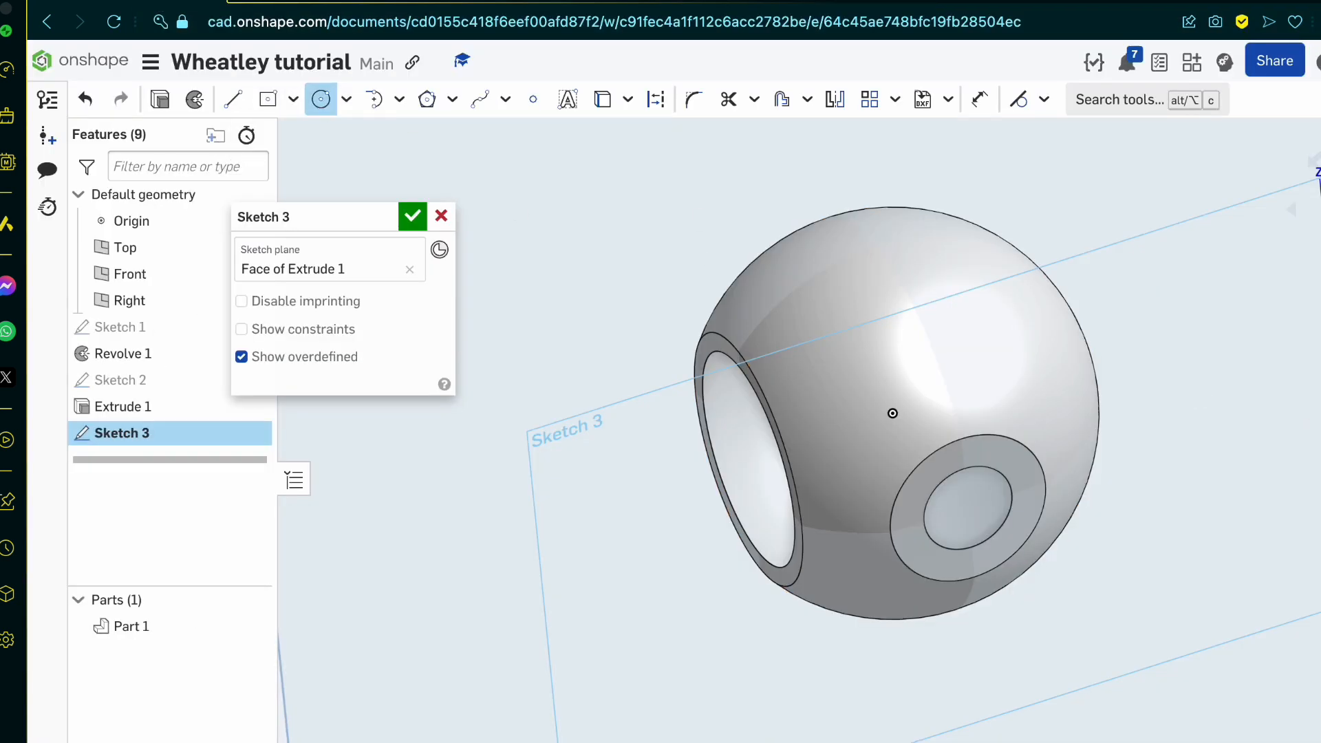
key("n")
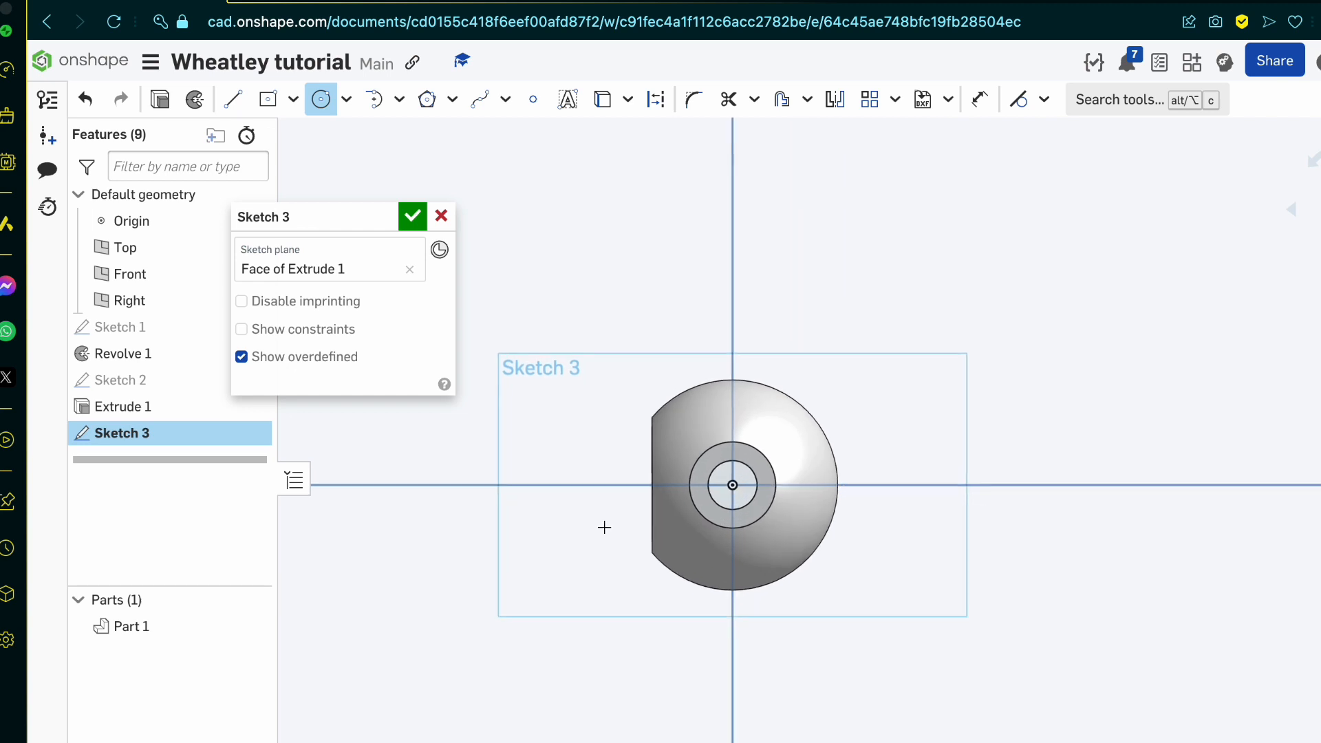
scroll(981, 392, "up", 5)
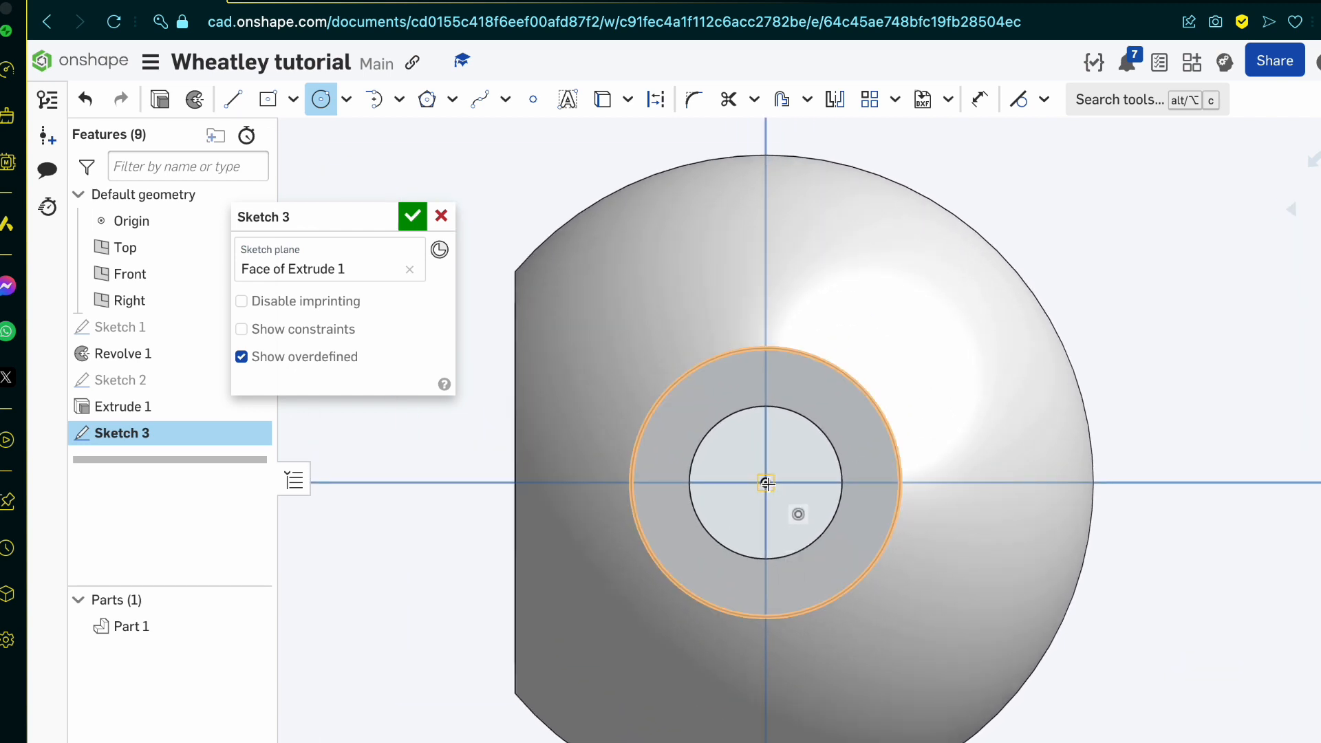
left_click(766, 483)
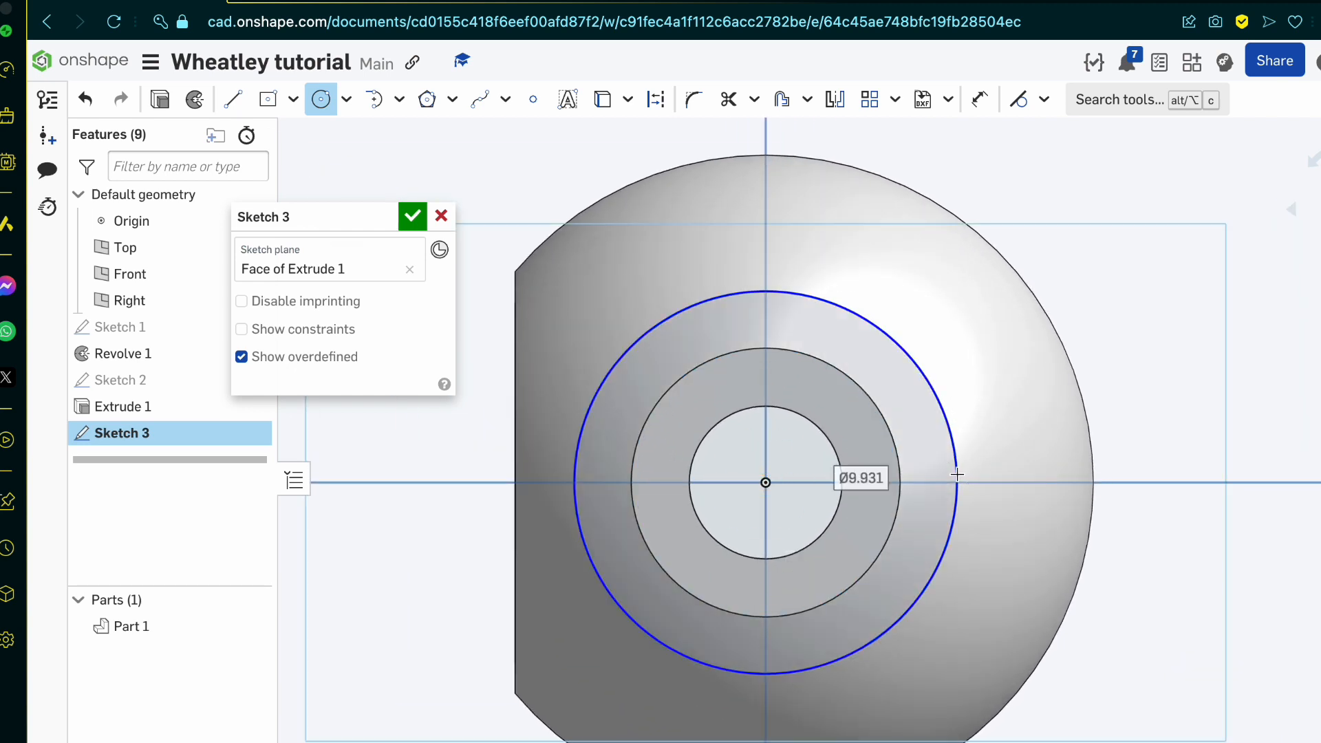
type("2.8")
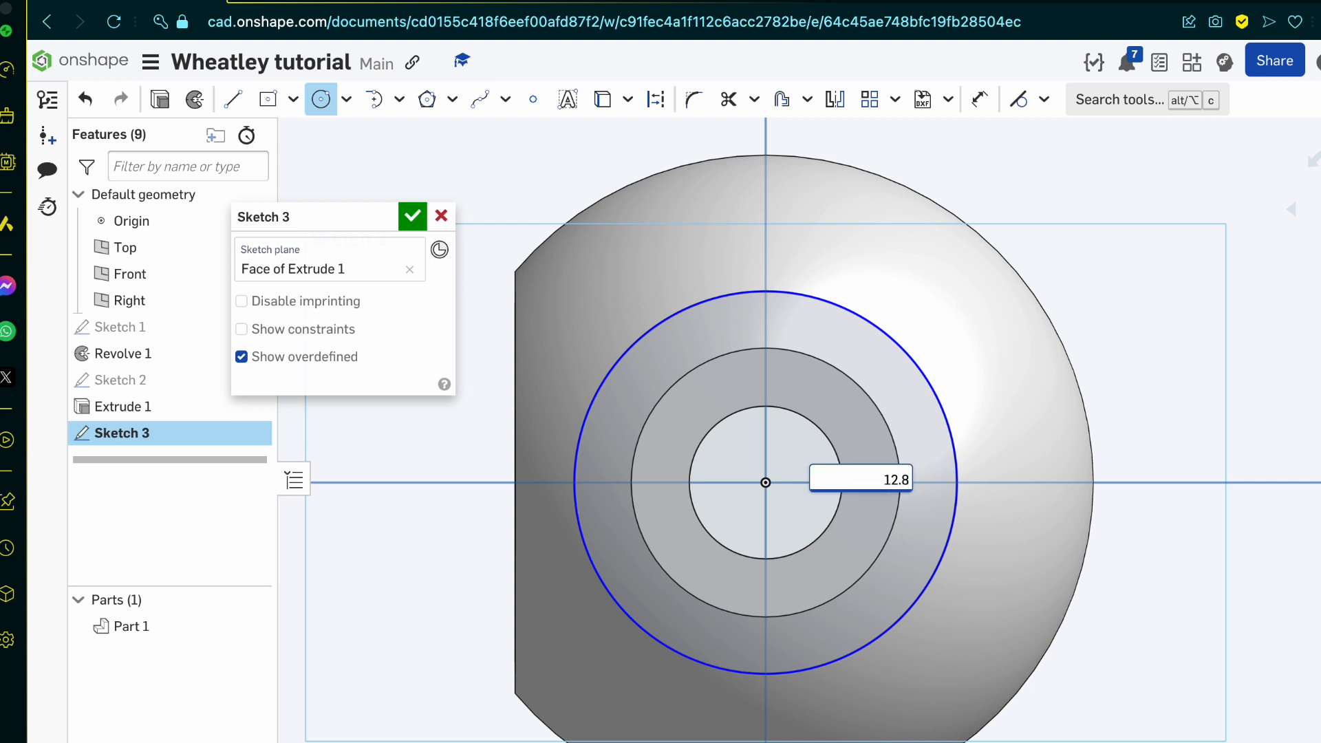
key("Return")
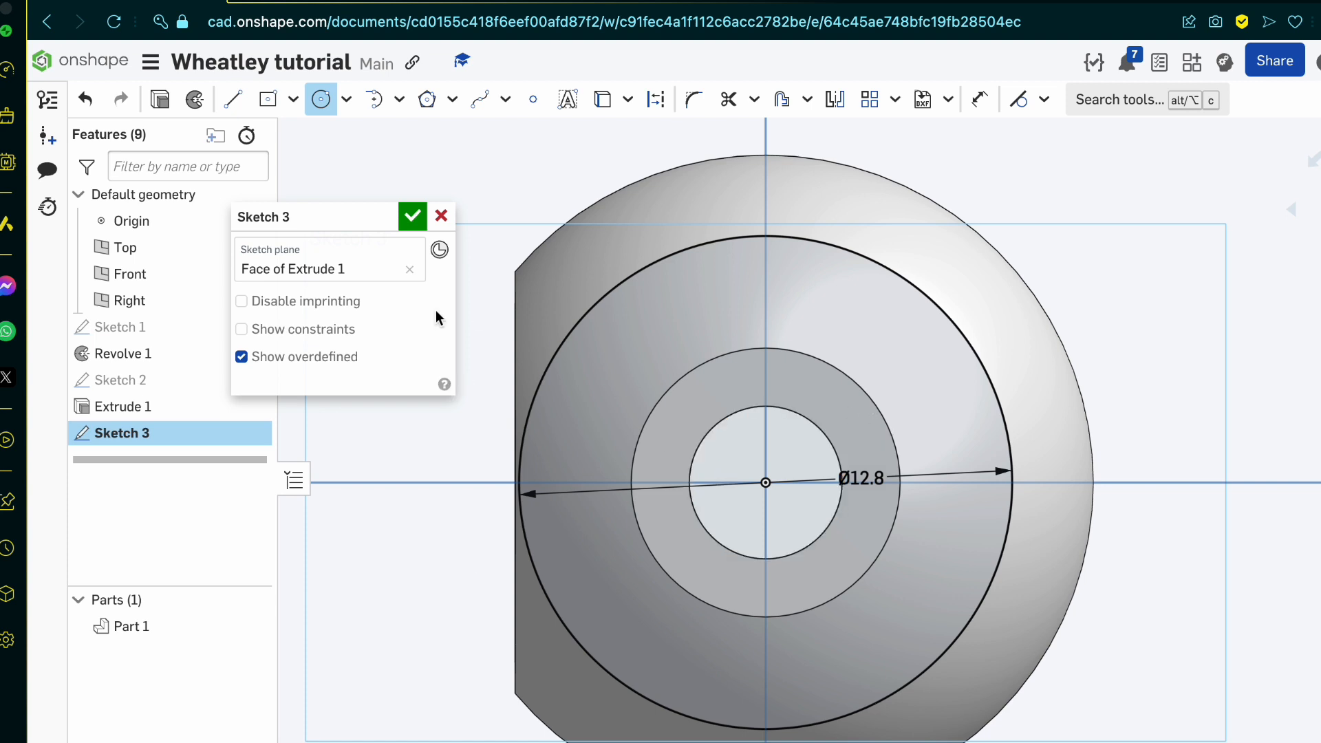
left_click(413, 218)
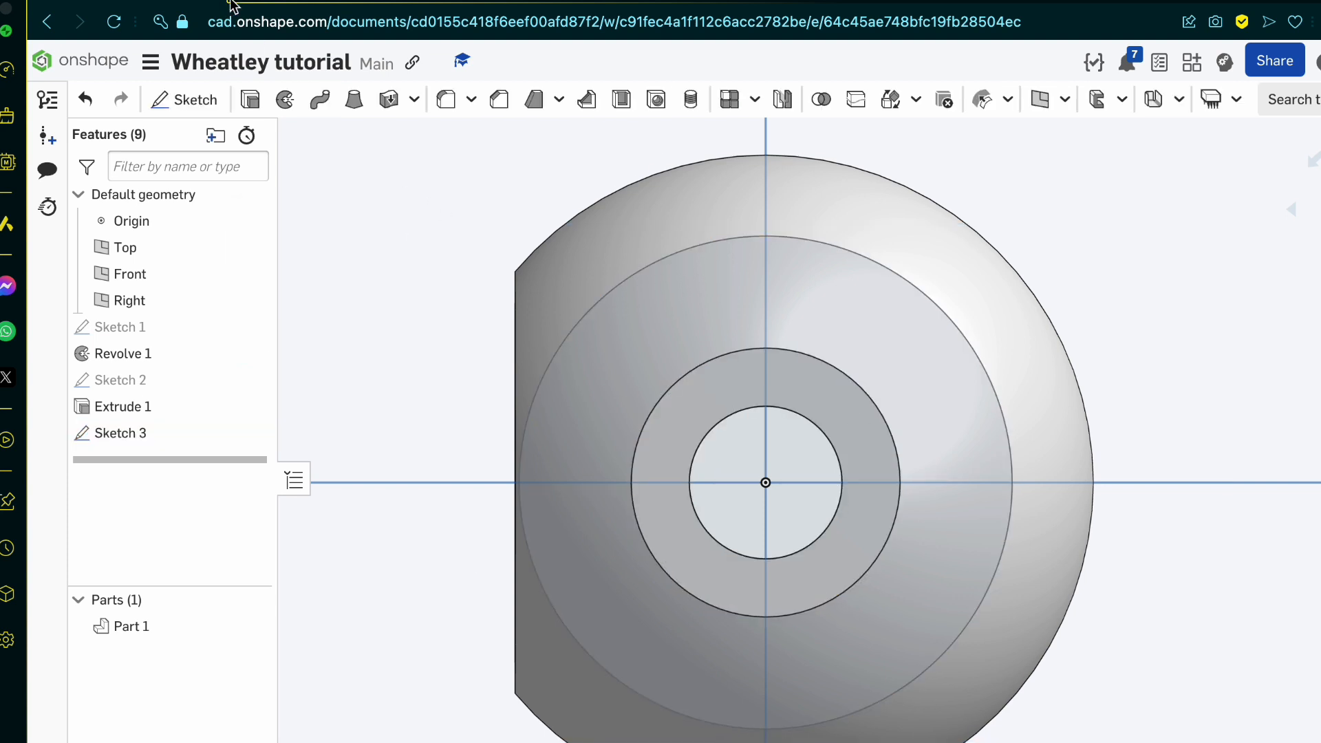
Step: Examine the side panel's shape and extent in the blueprint's top, isometric, front and side views
left_click(315, 4)
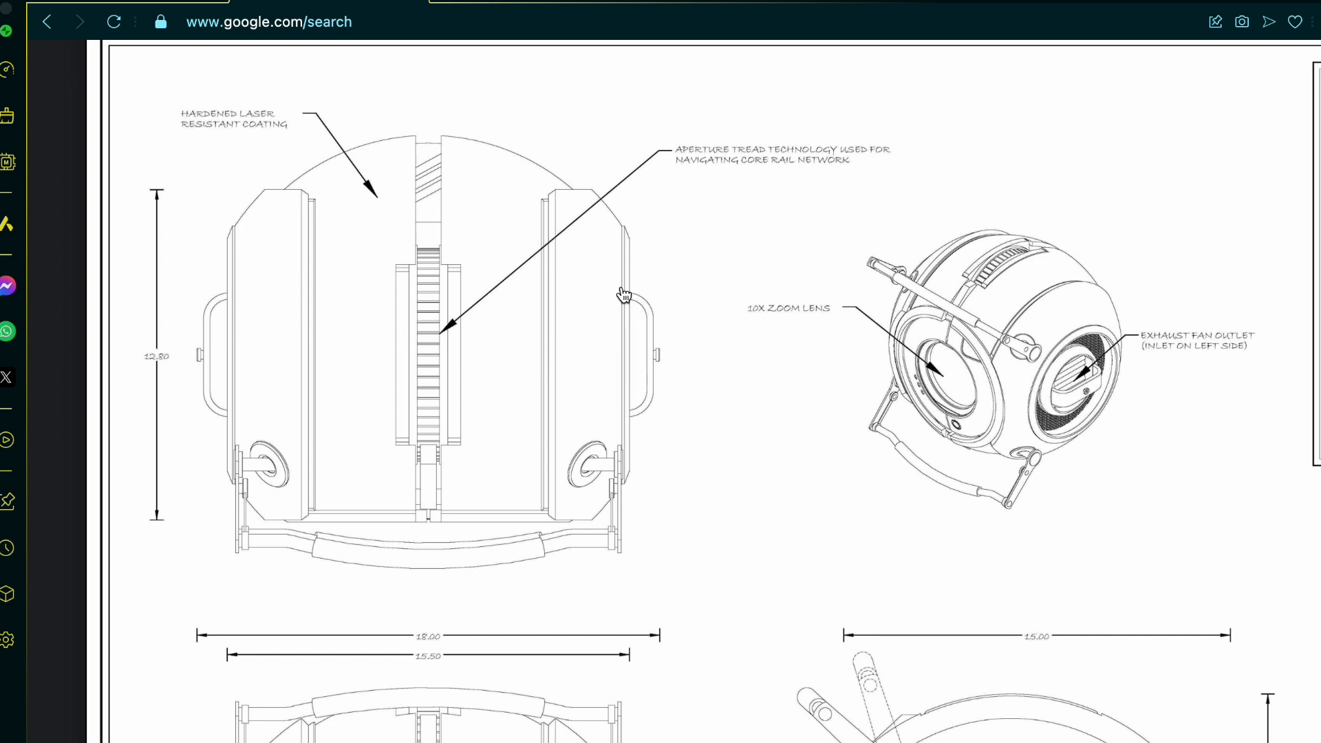
scroll(623, 295, "down", 1)
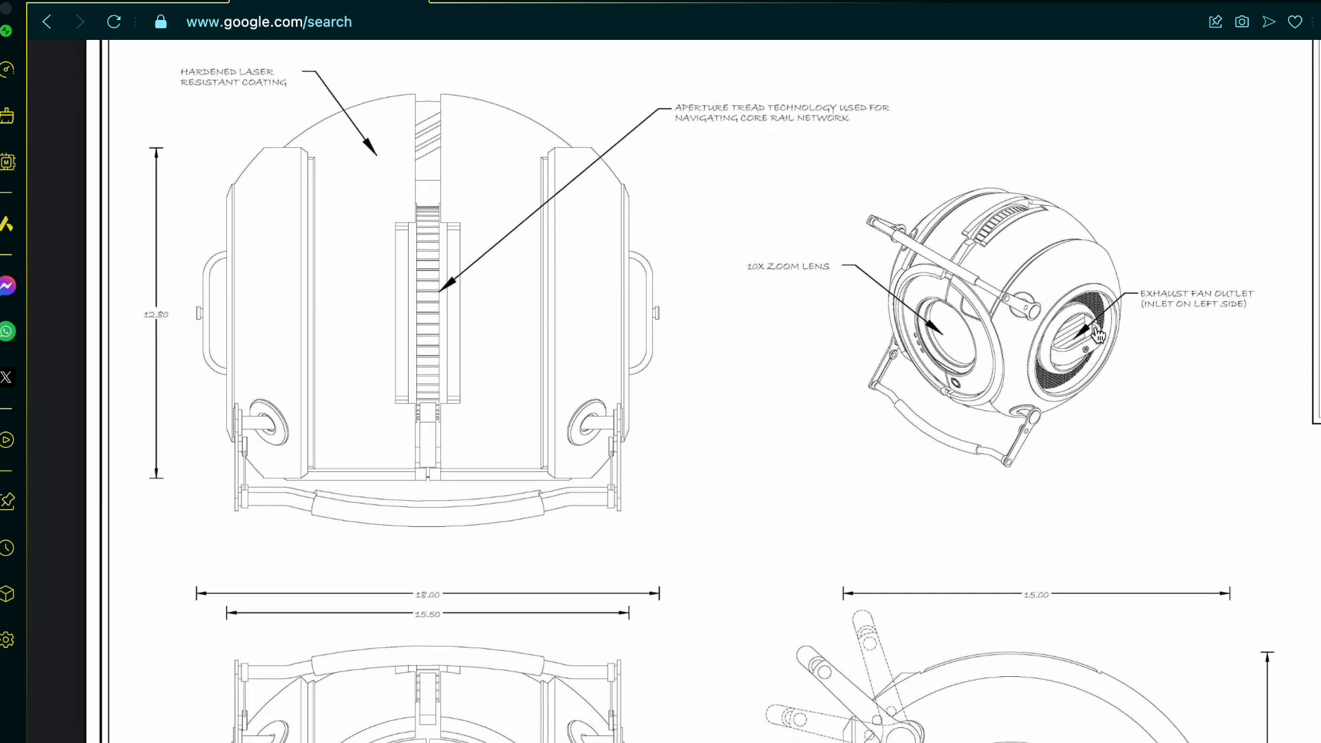
scroll(1093, 337, "down", 3)
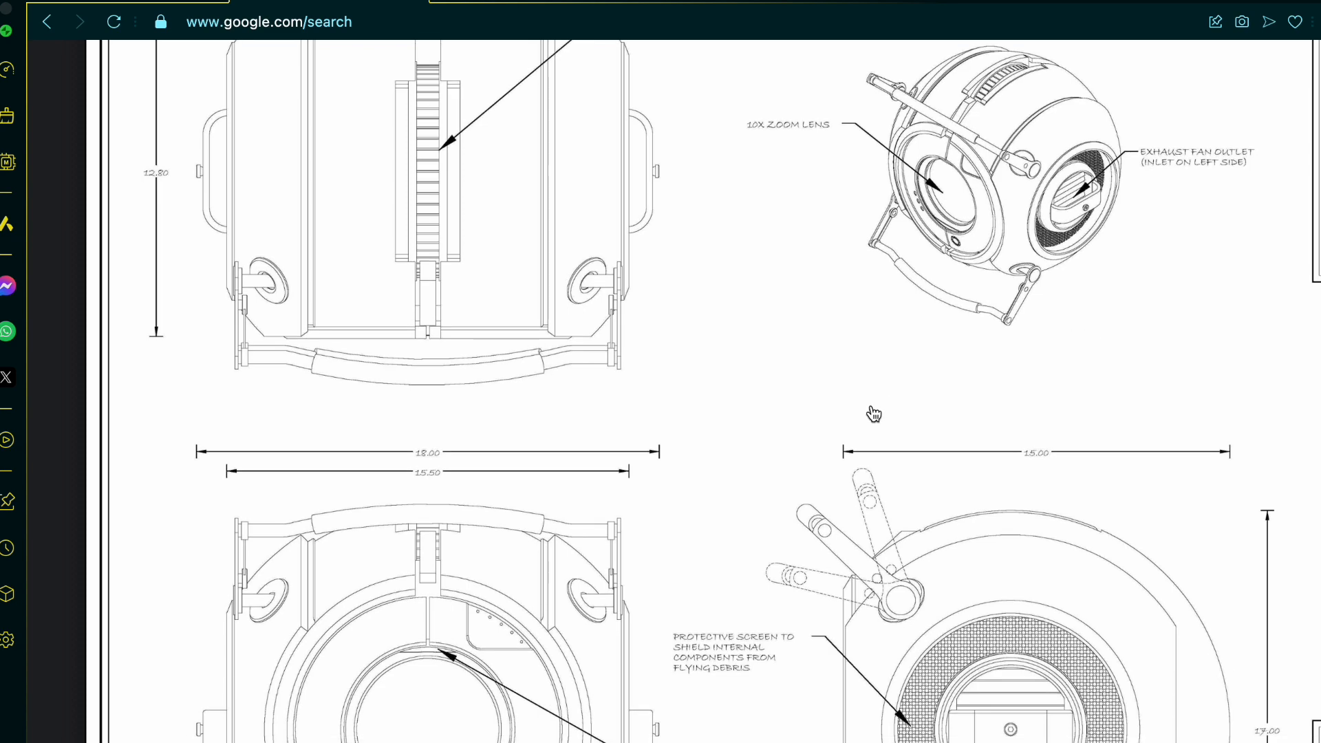
scroll(872, 412, "down", 3)
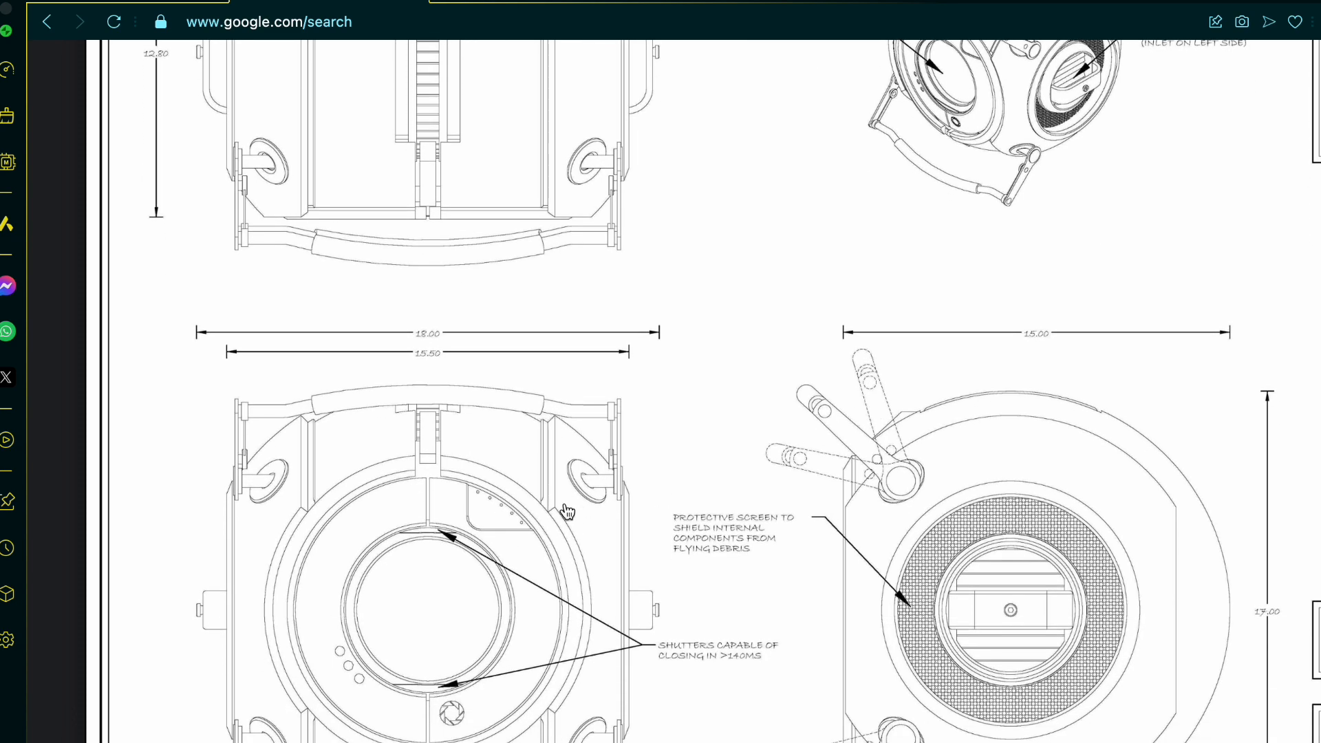
left_click(179, 16)
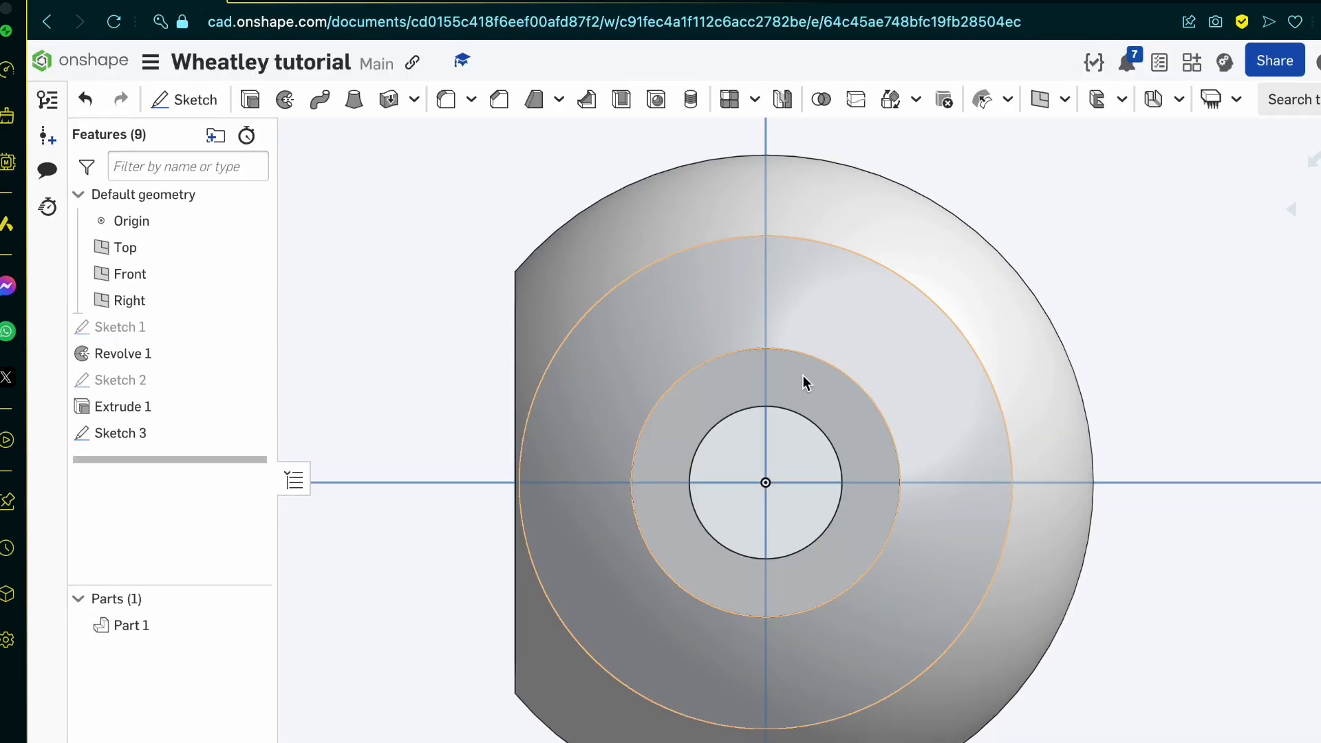
Step: Set up a New solid extrude of the side sketch's two ring regions, ending up to the sphere's outer face
right_click_drag(803, 376, 861, 402)
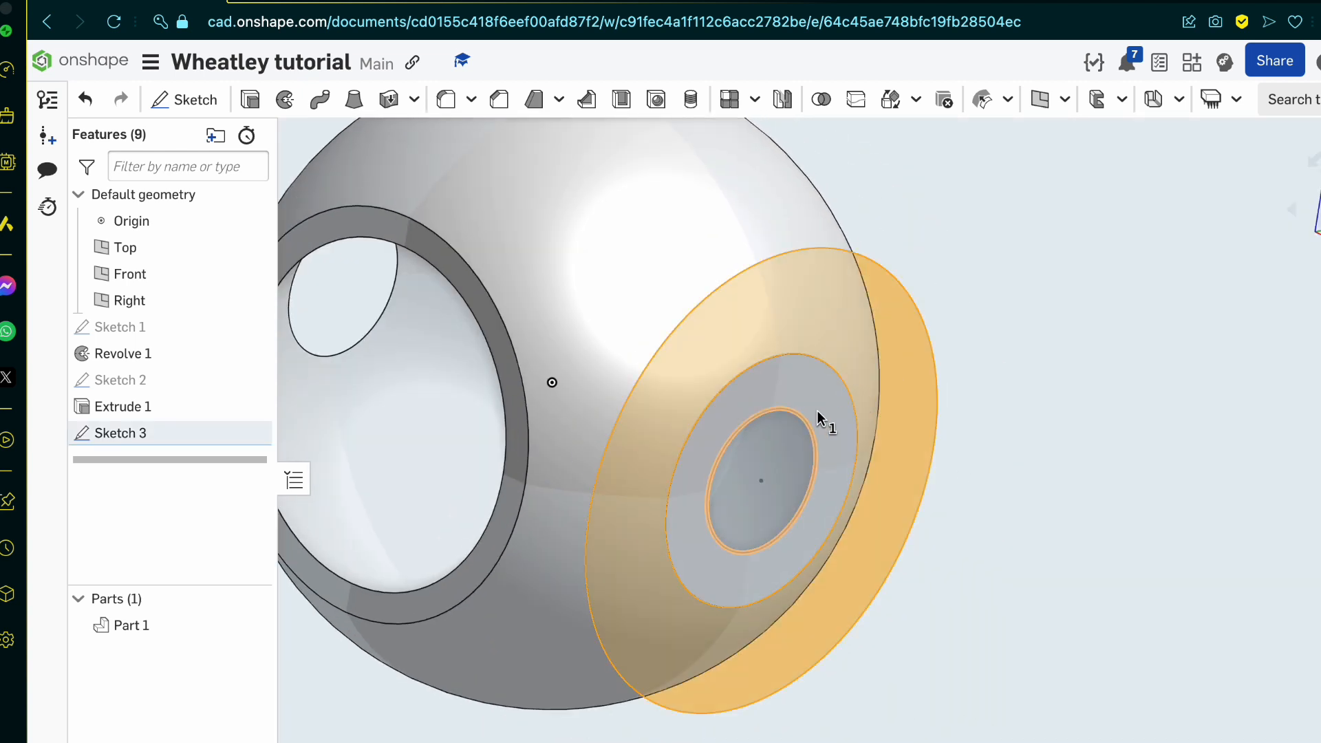
left_click(830, 407)
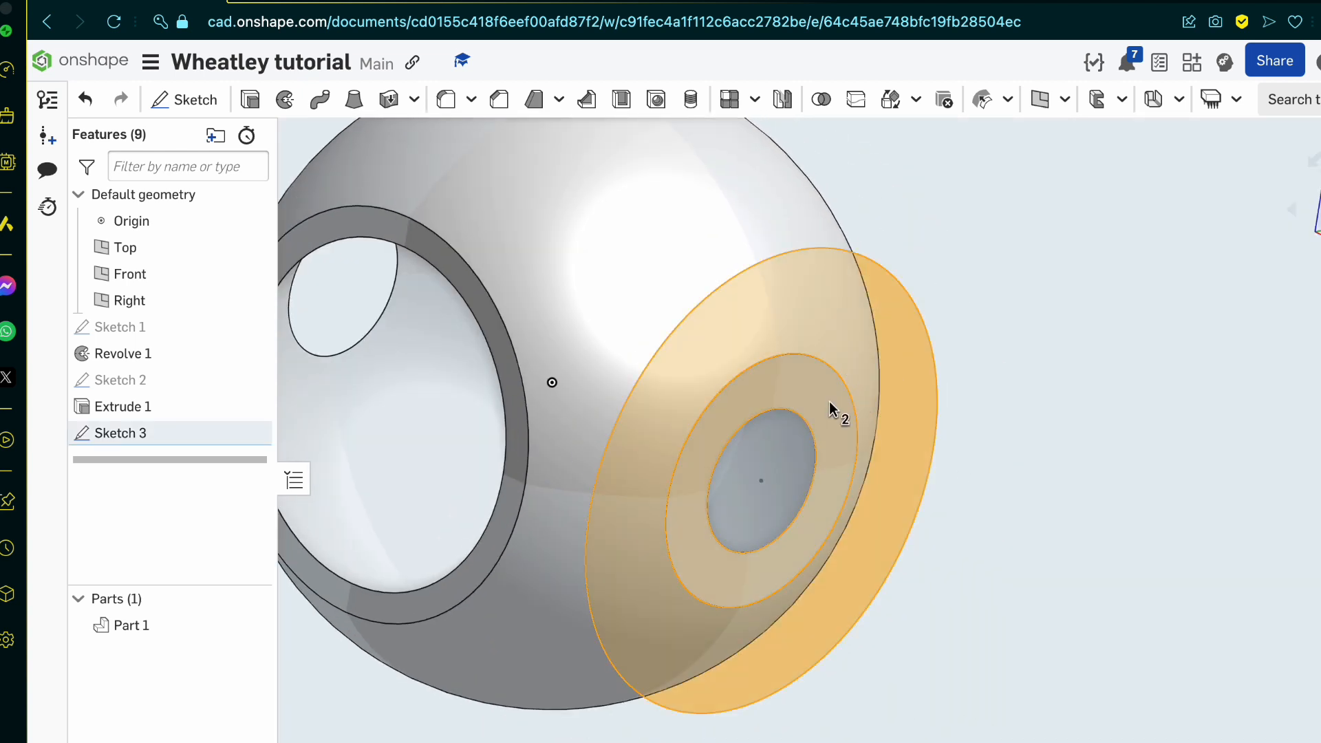
left_click(249, 100)
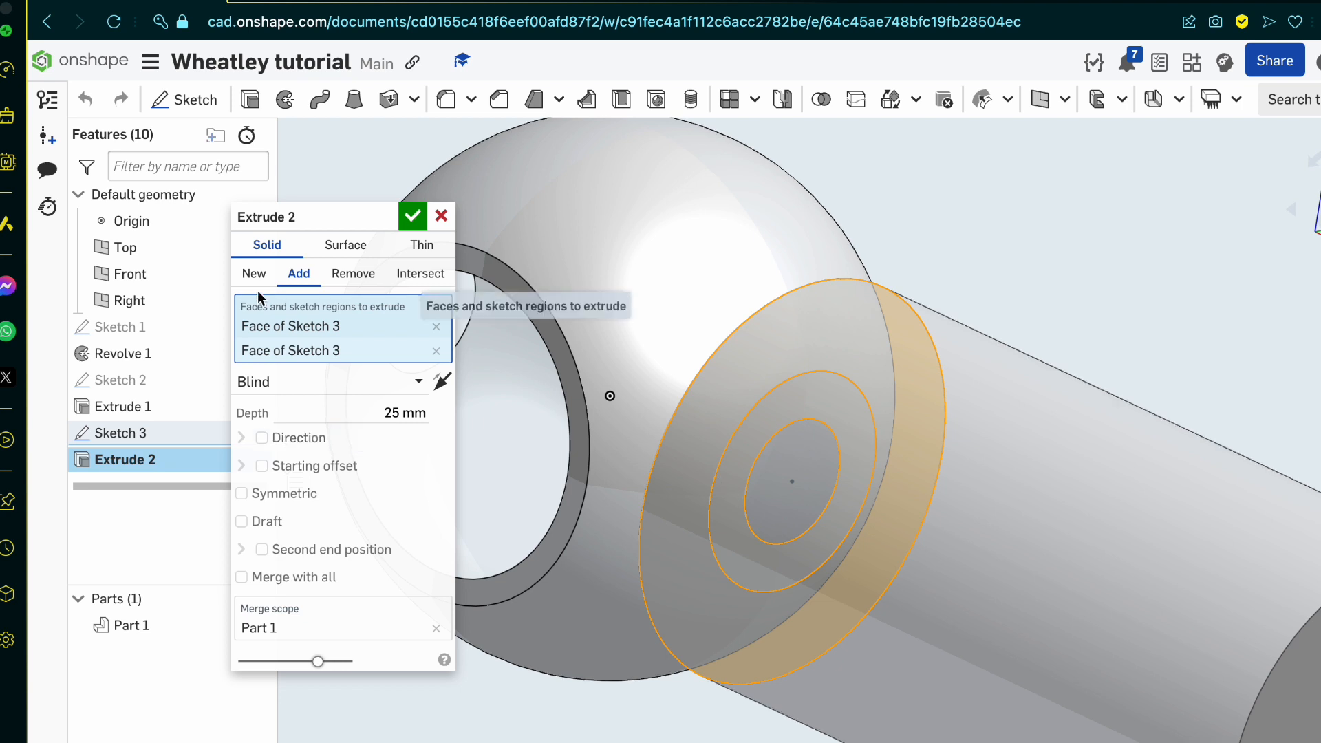
left_click(255, 275)
left_click(386, 380)
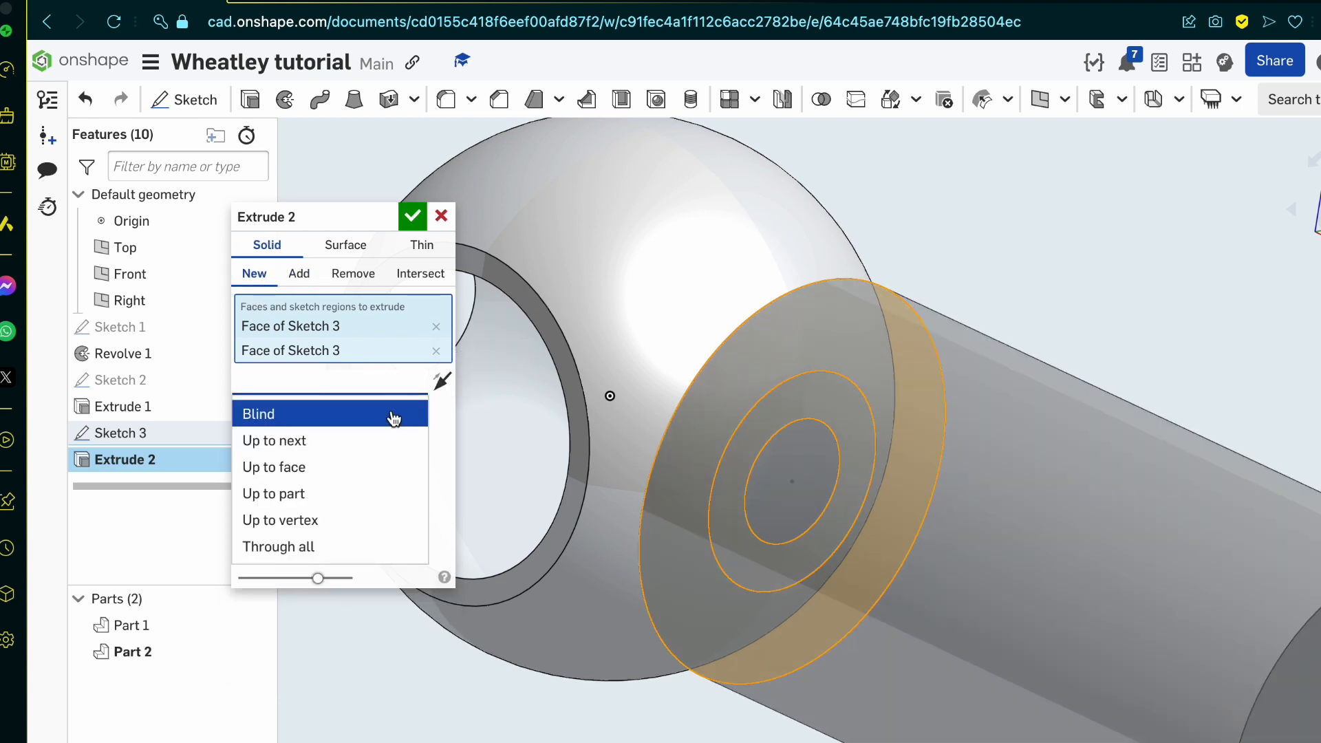
left_click(340, 475)
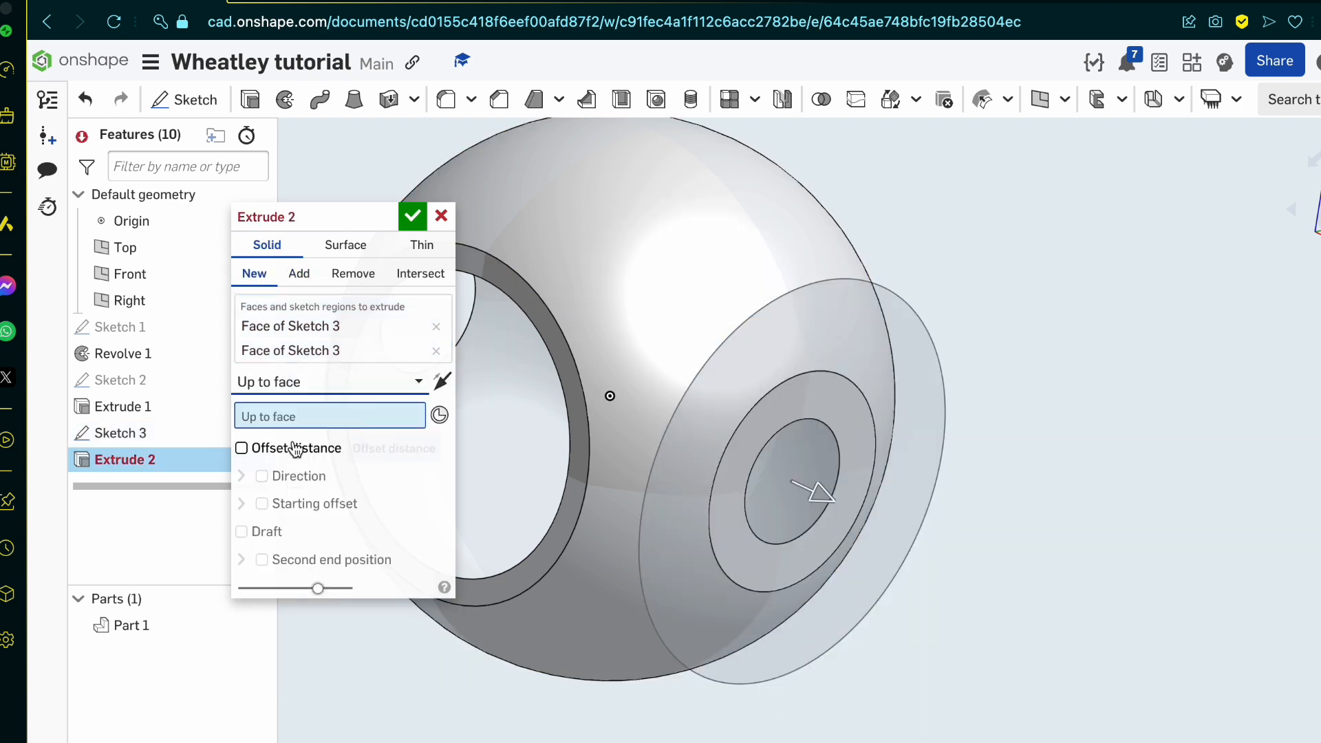
left_click(660, 298)
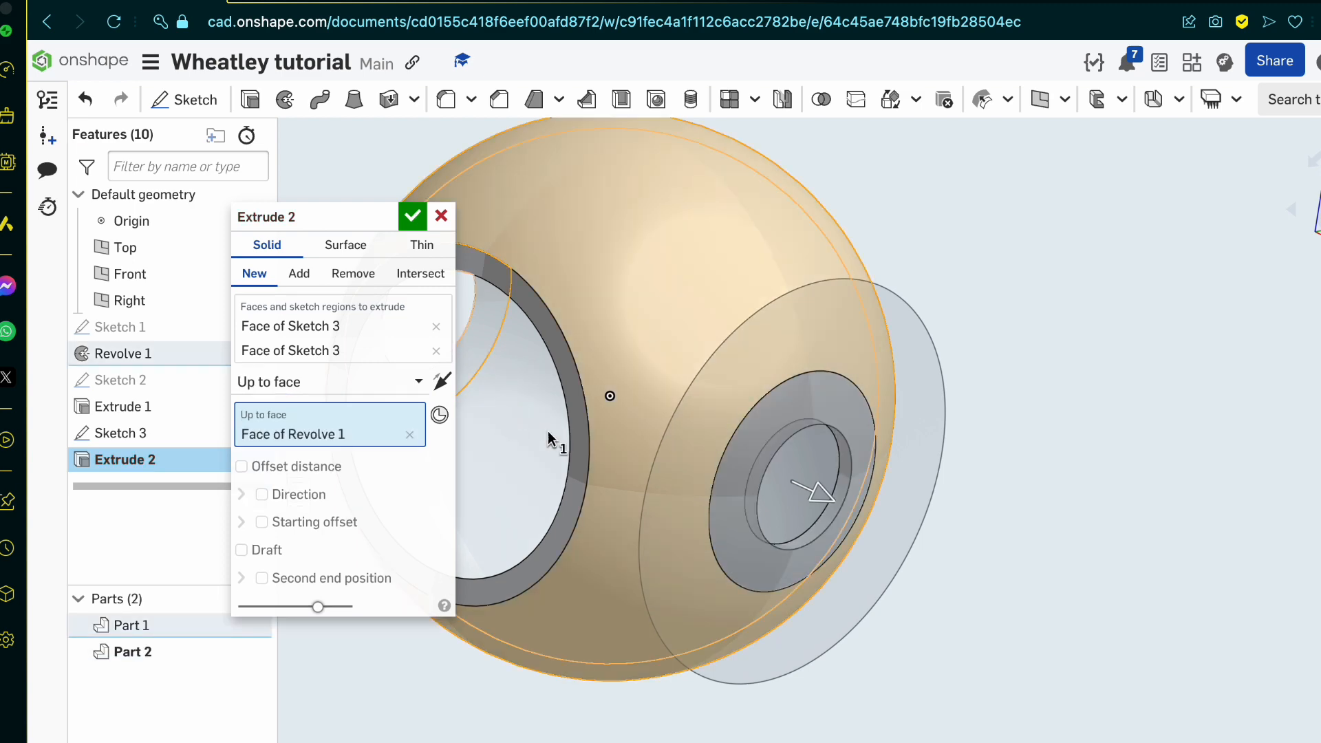
scroll(761, 526, "up", 5)
mouse_move(762, 525)
right_mouse_down()
mouse_move(739, 571)
mouse_move(748, 606)
mouse_move(720, 548)
mouse_move(688, 535)
right_mouse_up()
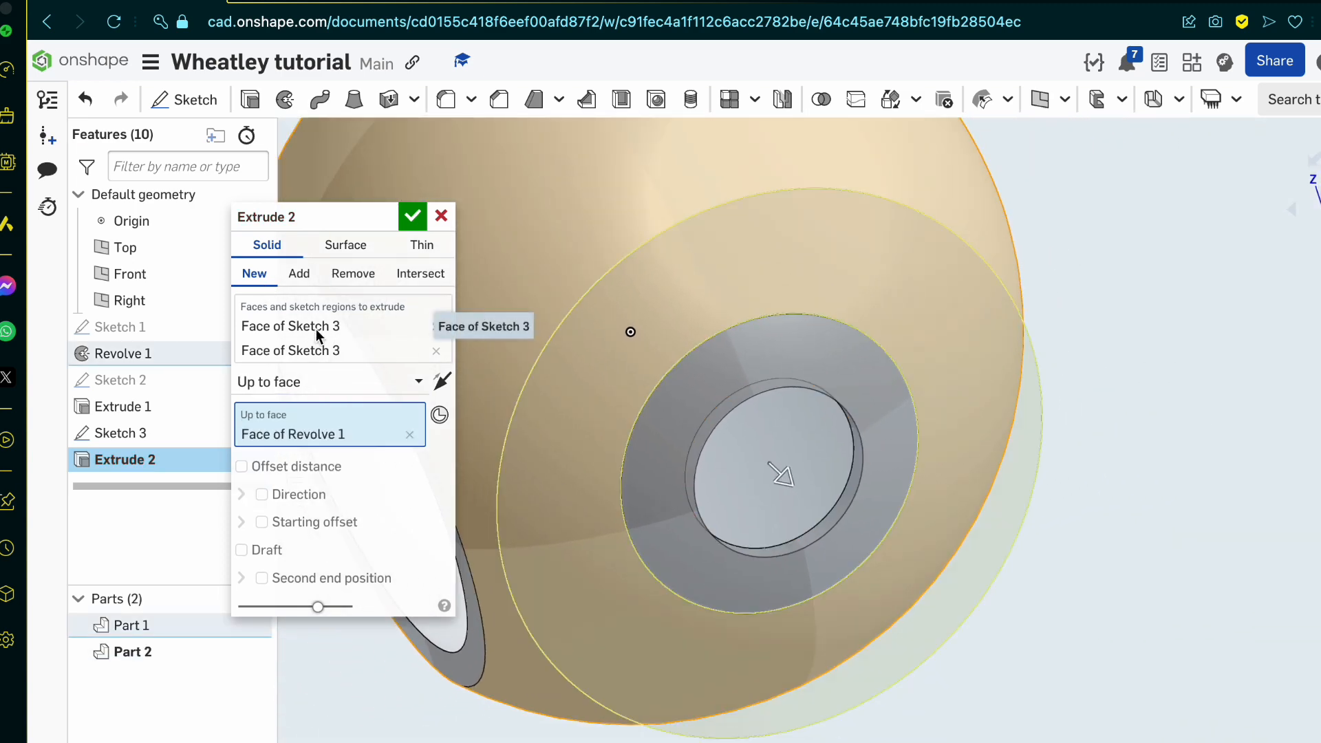
Step: Limit the extrude to the outer ring region, reverse its direction toward the sphere, and accept it
left_click(436, 351)
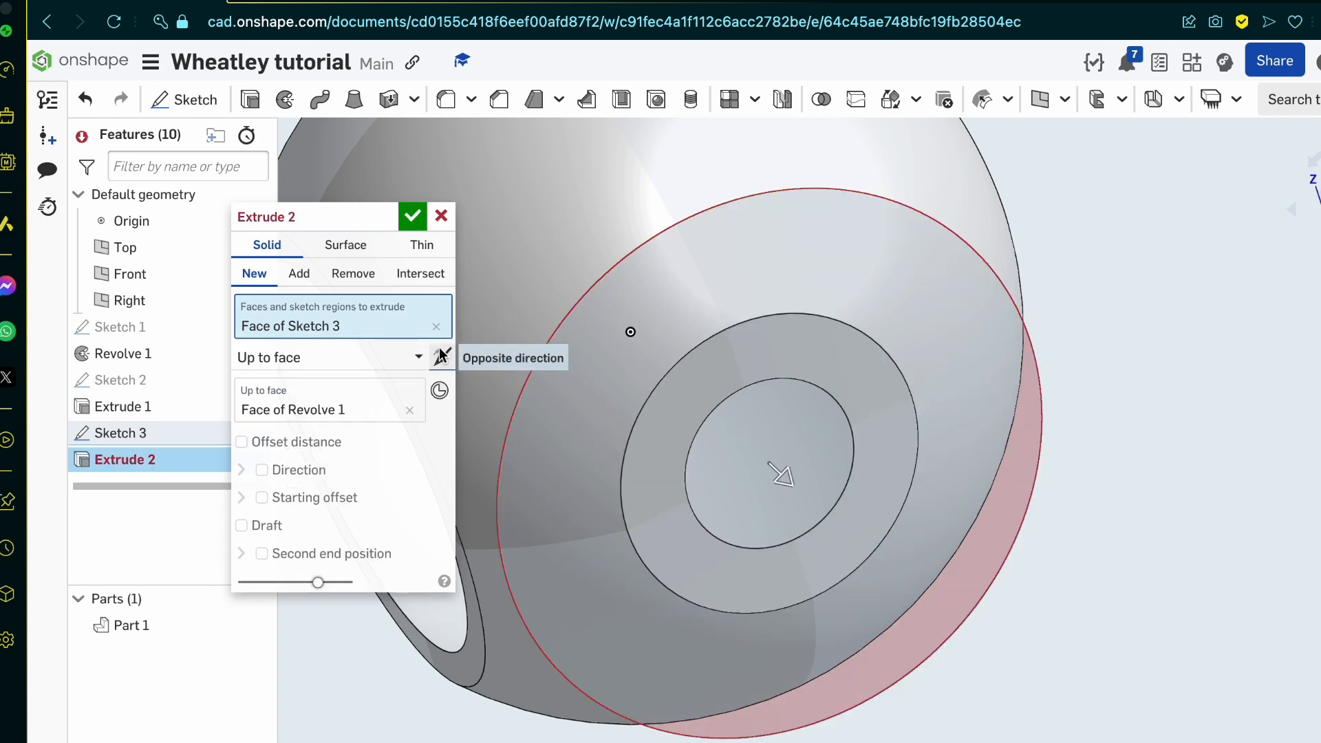
left_click(436, 326)
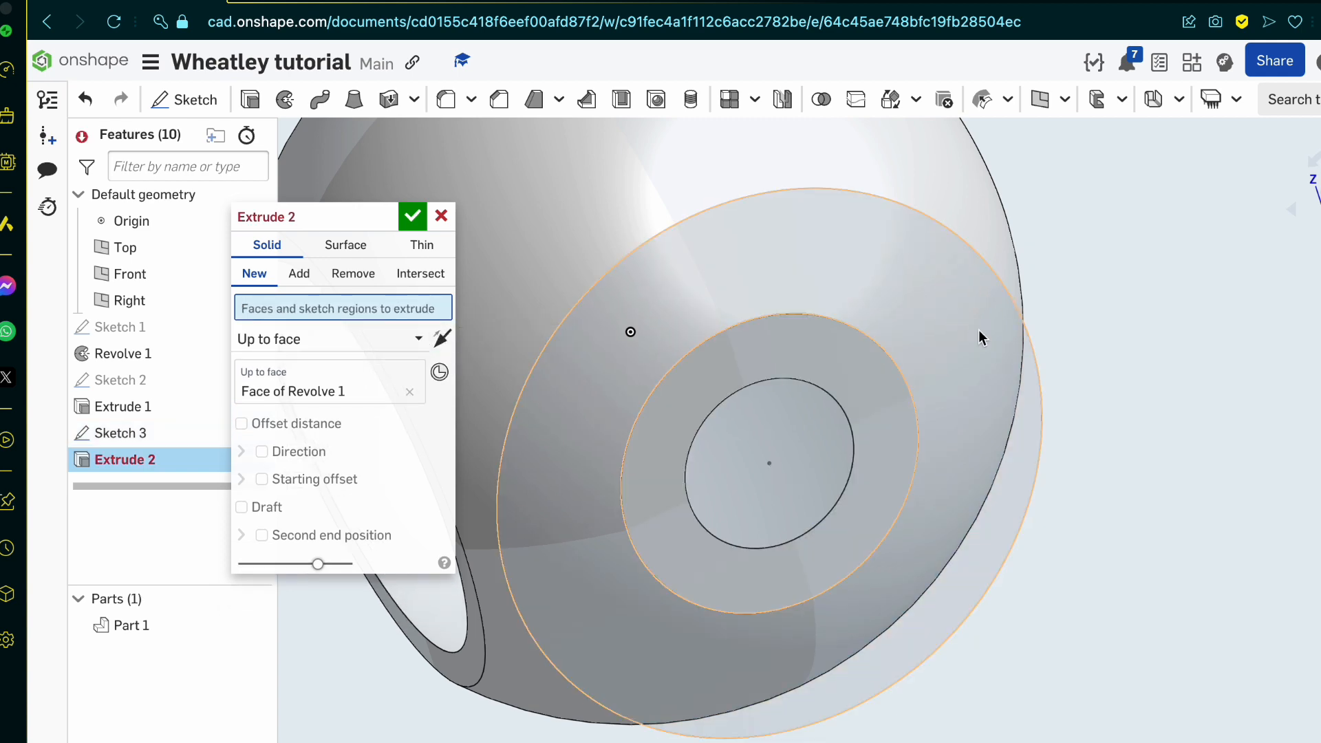
left_click(1011, 398)
right_click_drag(1011, 399, 1084, 385)
left_click(337, 406)
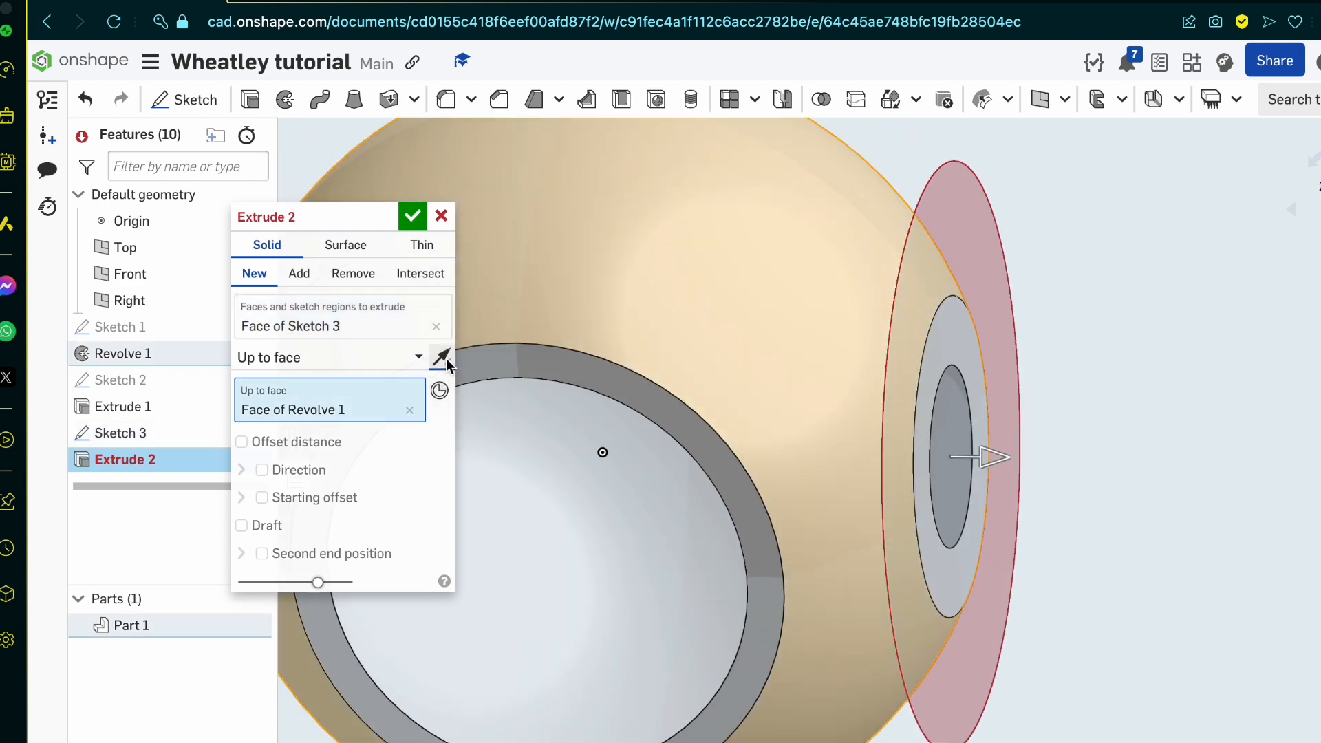
left_click(443, 357)
mouse_move(809, 412)
right_mouse_down()
mouse_move(779, 440)
mouse_move(843, 449)
right_mouse_up()
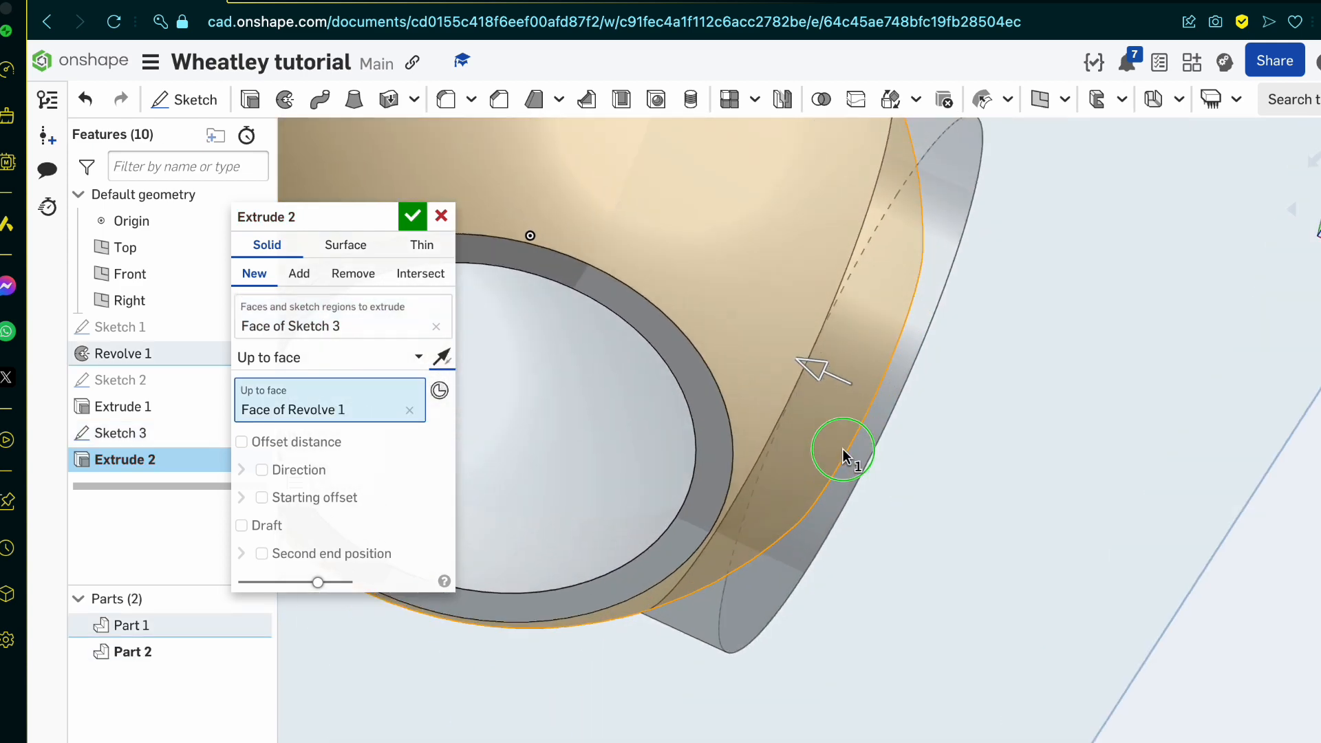
right_click_drag(709, 454, 536, 307)
left_click(414, 217)
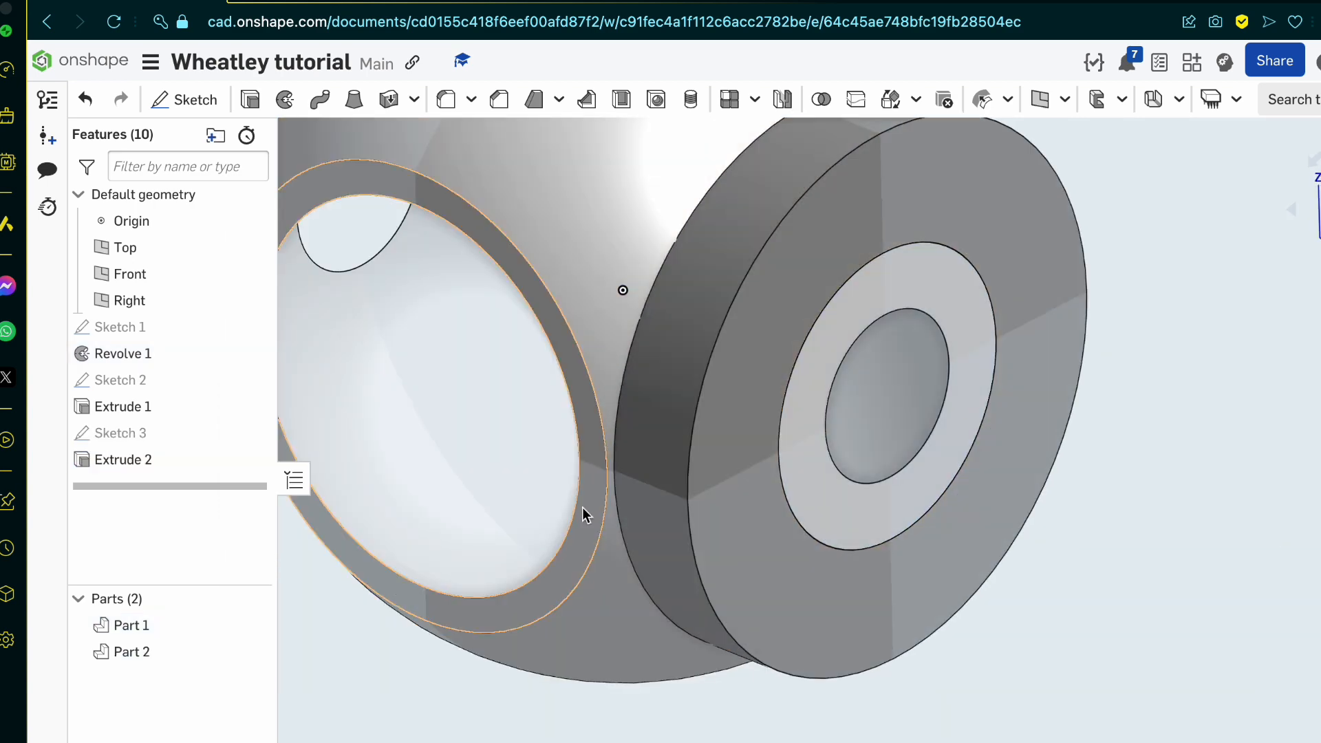
Step: Inspect the extruded side ring with the sphere temporarily hidden, and show the sphere again
mouse_move(582, 506)
right_mouse_down()
mouse_move(585, 474)
mouse_move(613, 436)
right_mouse_up()
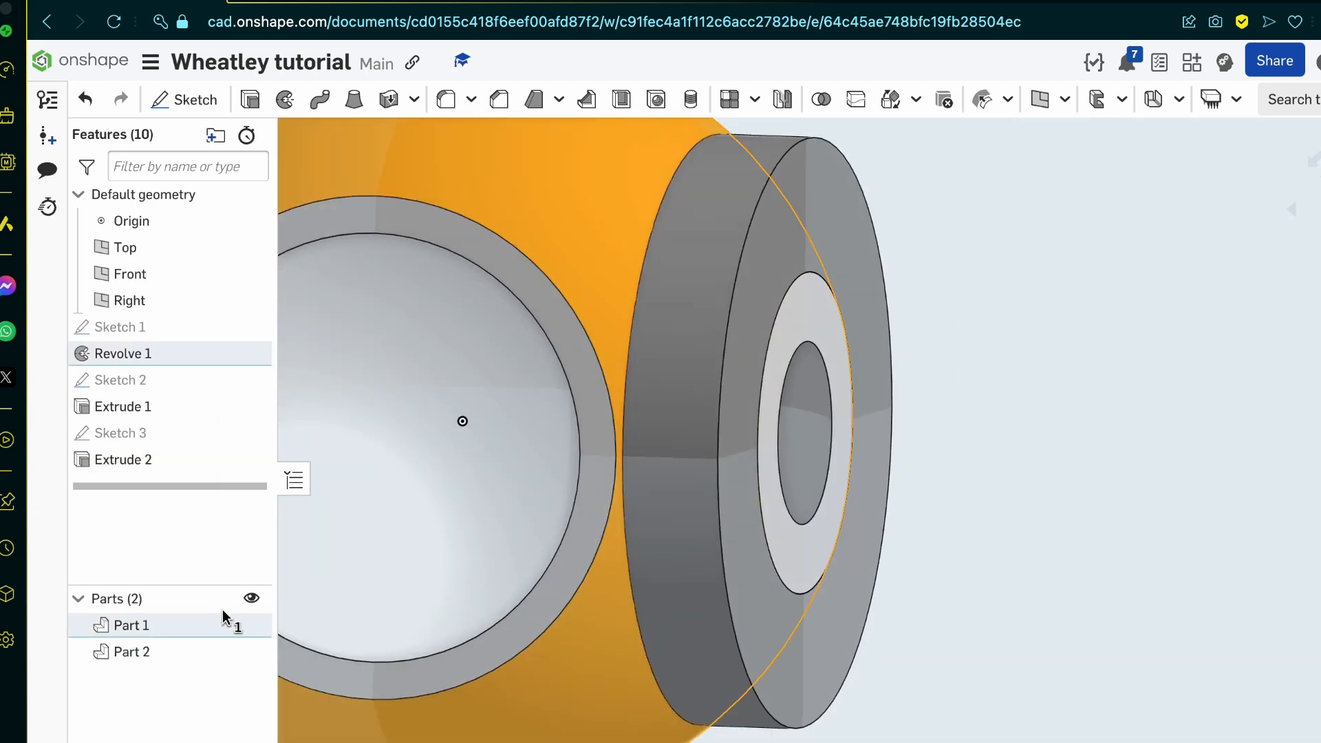
left_click(251, 625)
right_click_drag(566, 546, 426, 624)
left_click(249, 623)
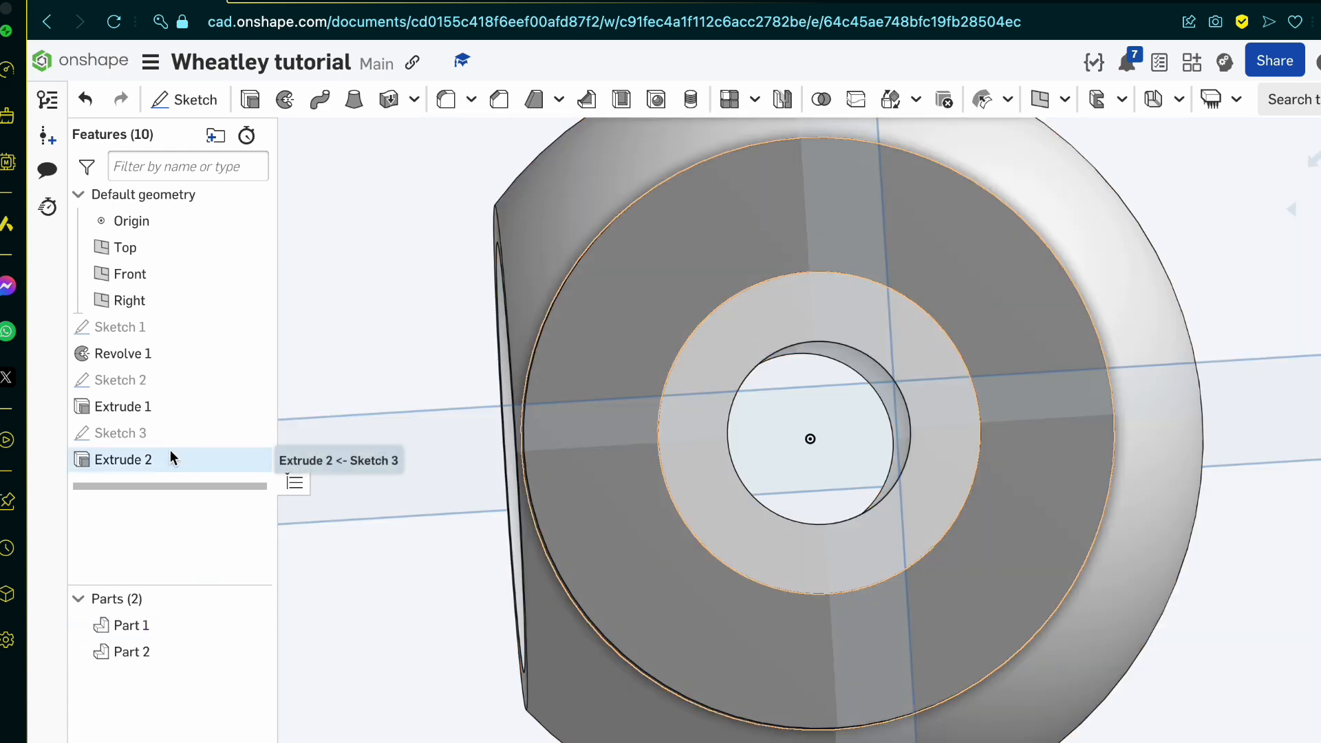
right_click_drag(825, 472, 864, 530)
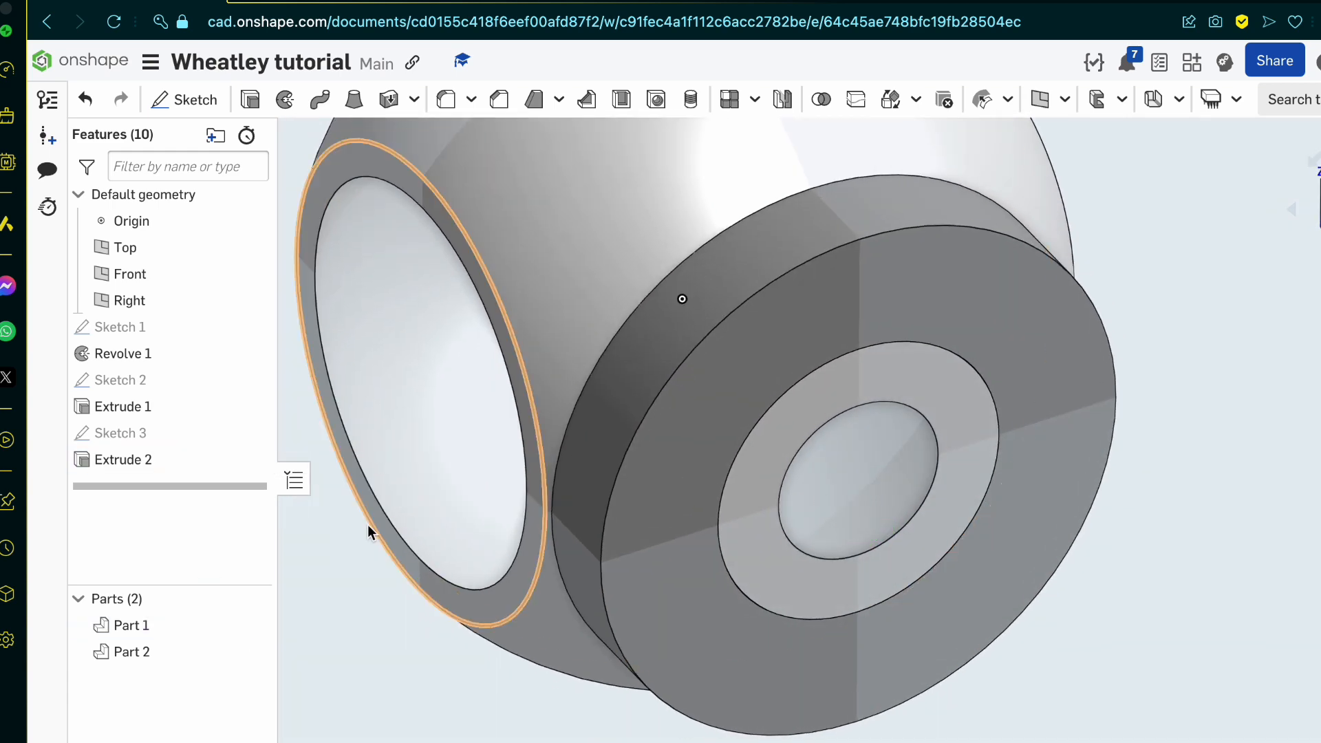
Step: Edit the side ring extrude to Remove material, clearing its end face and using the Through all end type
double_click(201, 458)
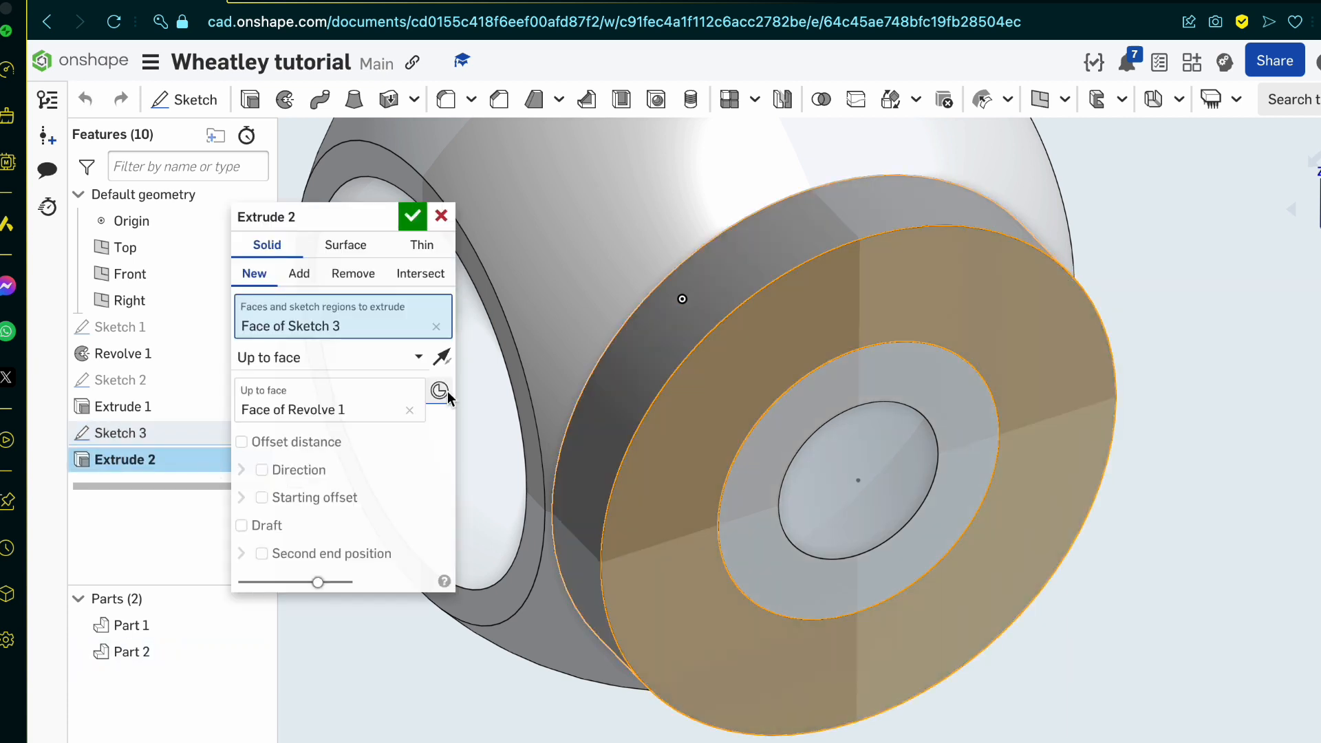
left_click(353, 273)
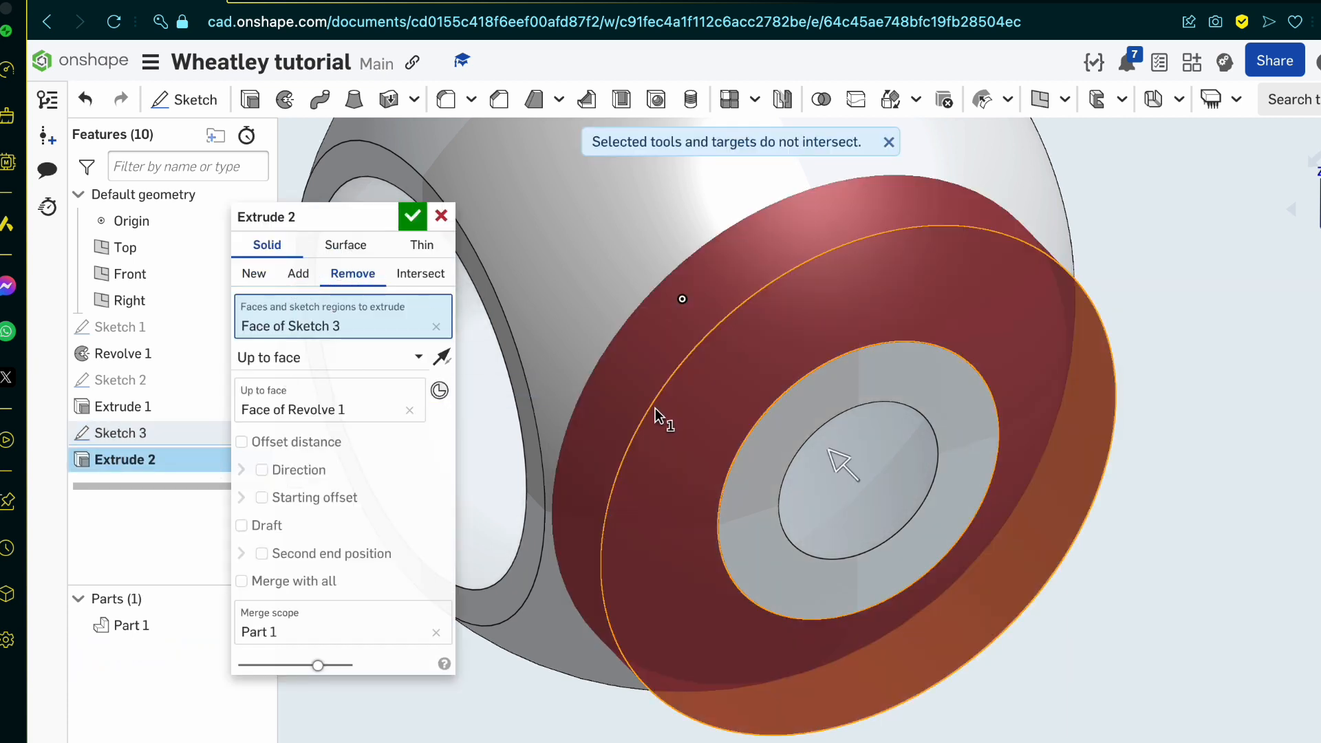
left_click(410, 410)
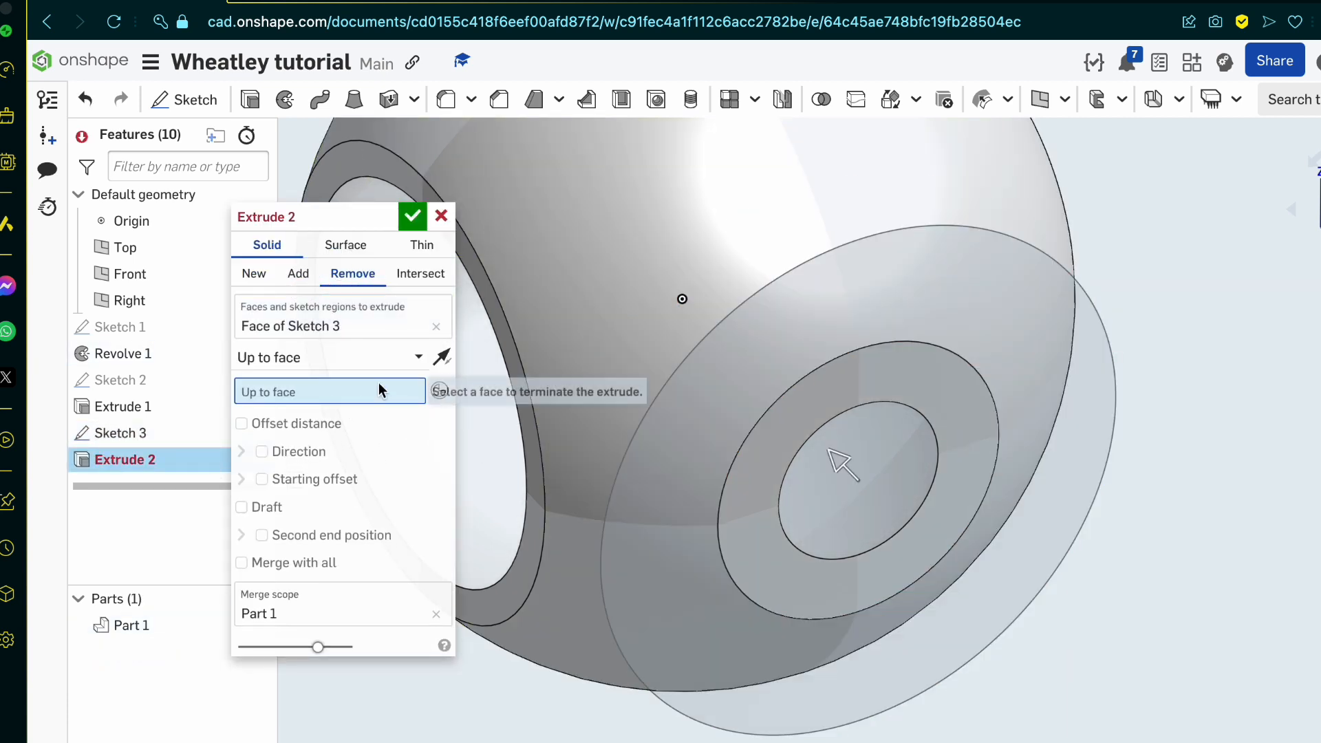
left_click(359, 359)
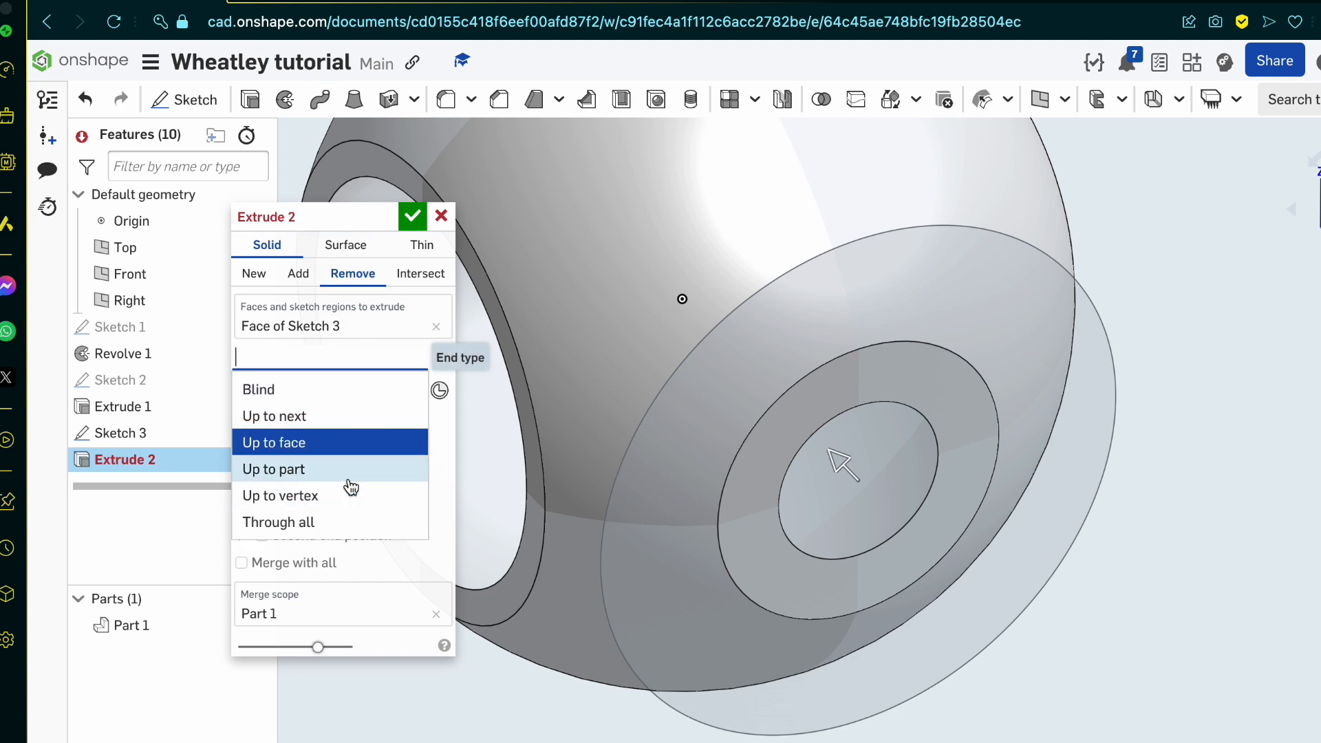
left_click(344, 522)
scroll(882, 615, "down", 5)
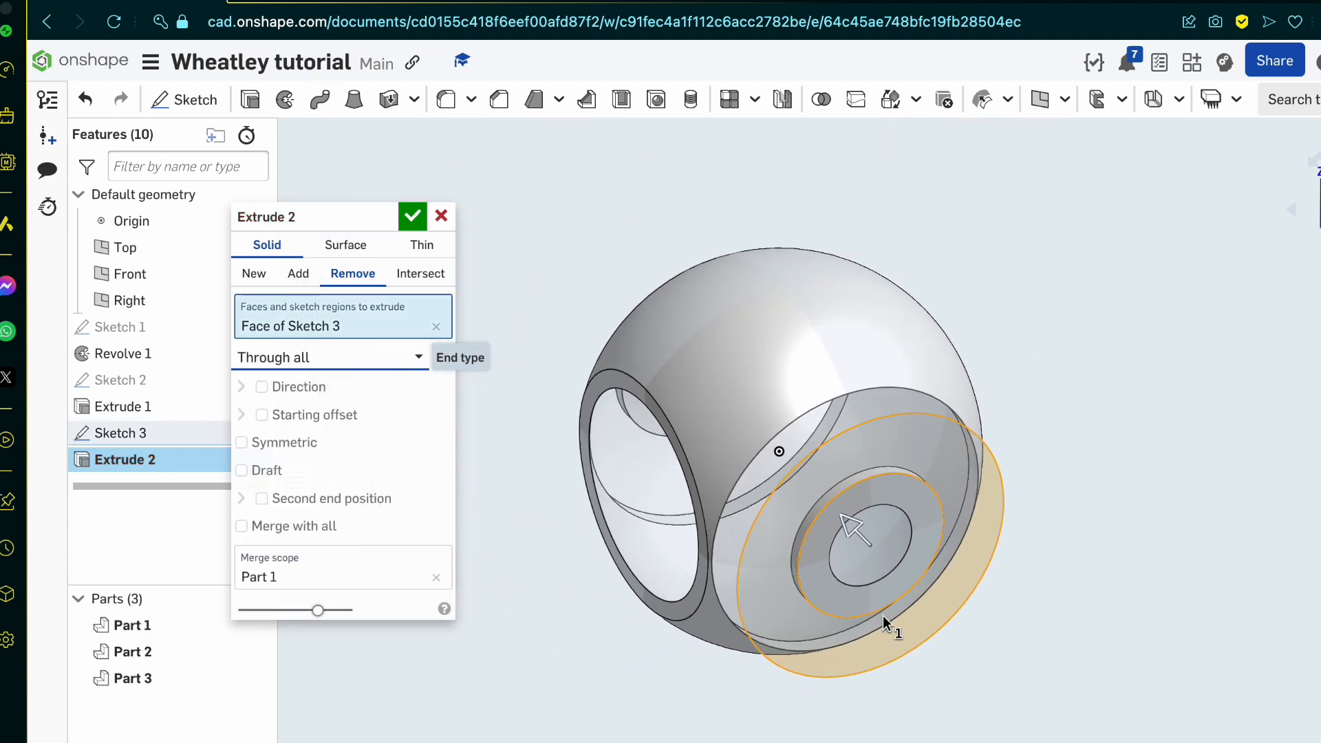
Step: Add the inner ring region of the side sketch to the removal and accept the extrude
mouse_move(876, 590)
right_mouse_down()
mouse_move(823, 593)
mouse_move(817, 493)
right_mouse_up()
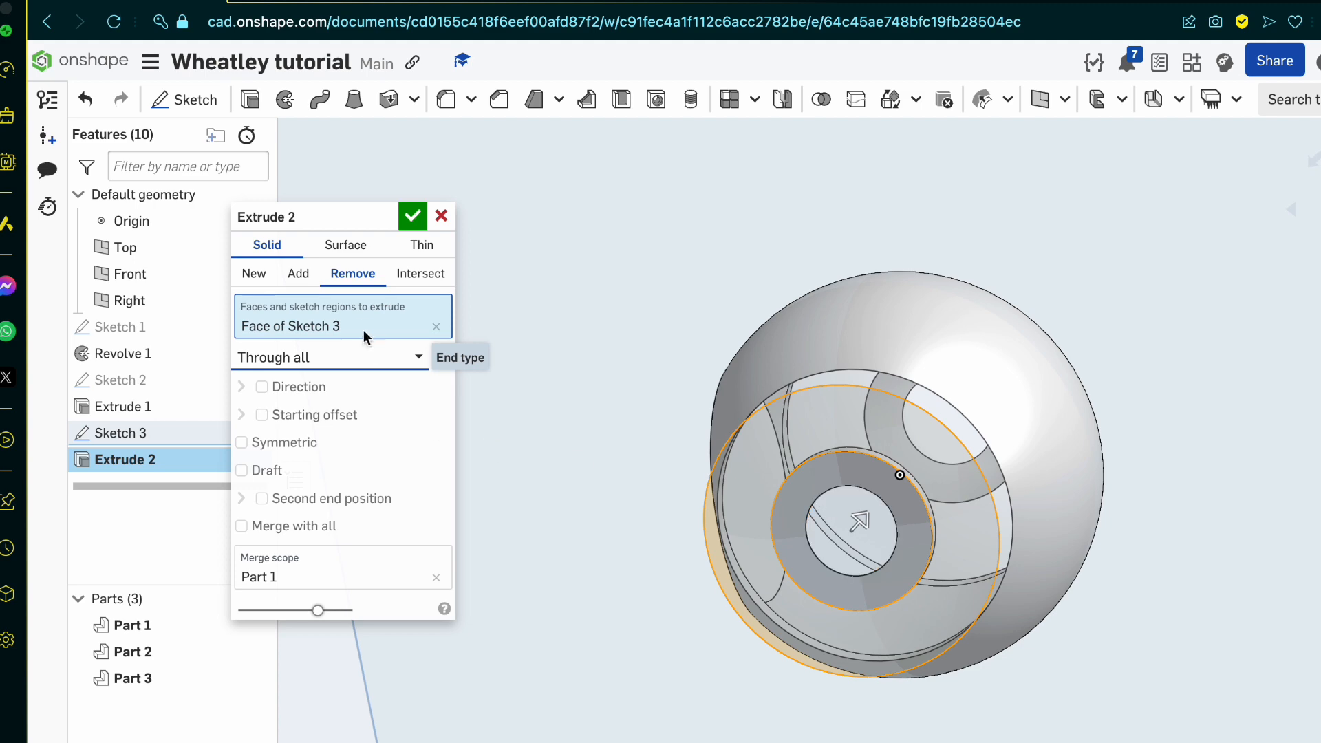
left_click(867, 476)
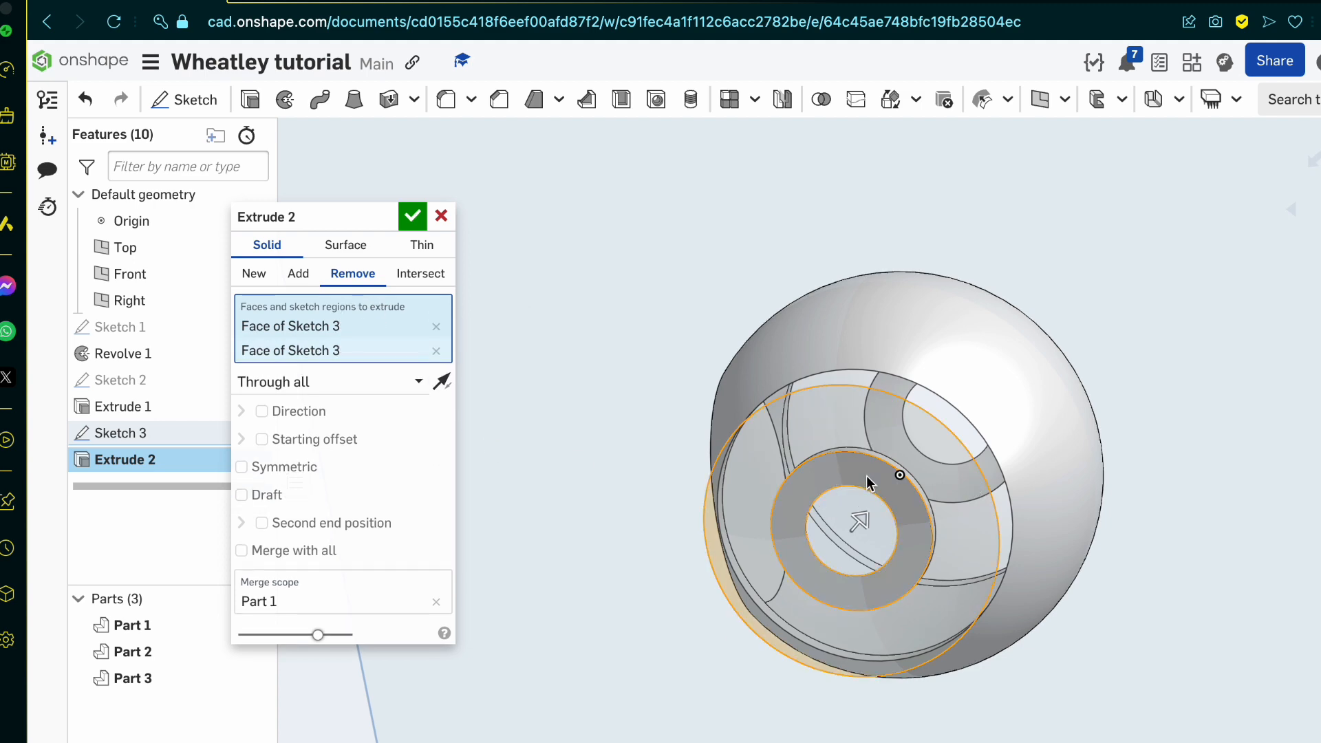
mouse_move(894, 478)
right_mouse_down()
mouse_move(1000, 519)
mouse_move(988, 521)
mouse_move(937, 448)
mouse_move(1082, 472)
mouse_move(921, 490)
mouse_move(1115, 495)
mouse_move(869, 507)
mouse_move(1001, 524)
right_mouse_up()
left_click(411, 216)
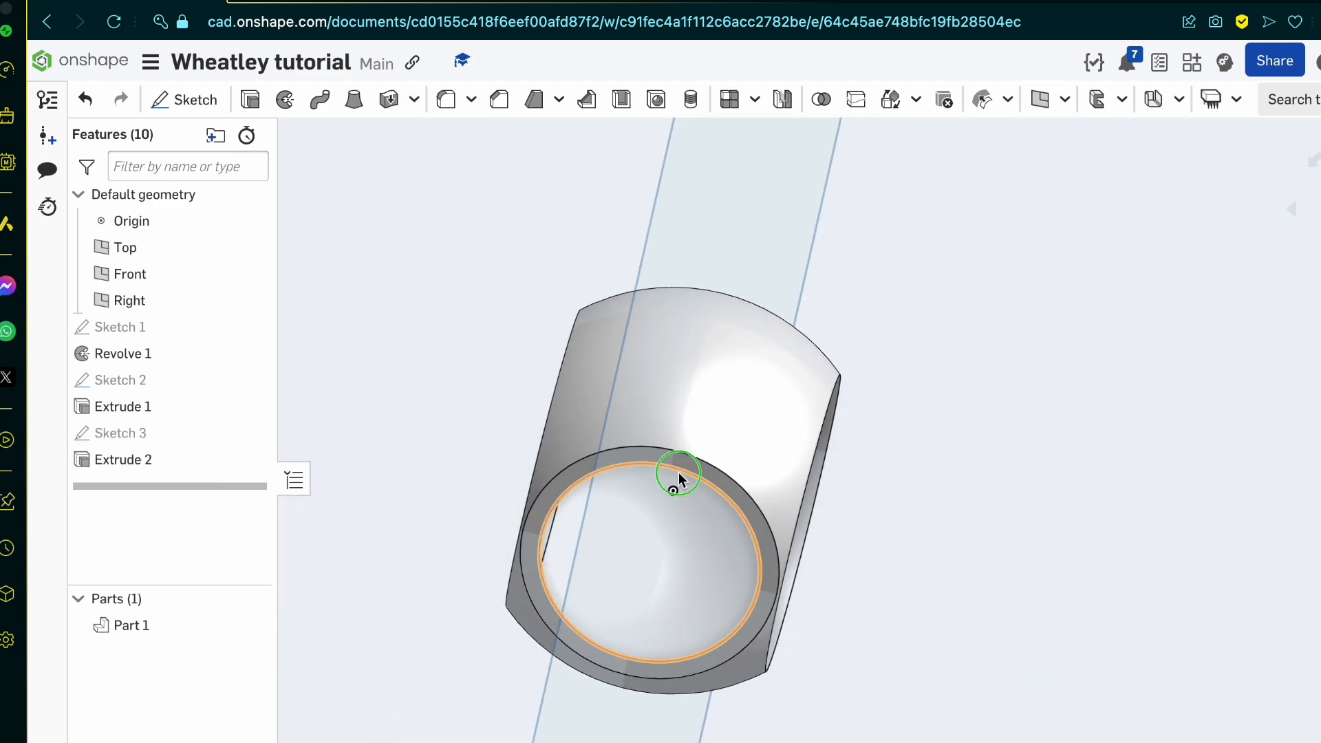
Step: Examine the openings cut through the sphere's sides and check the blueprint's front and side views
right_click_drag(674, 481, 634, 448)
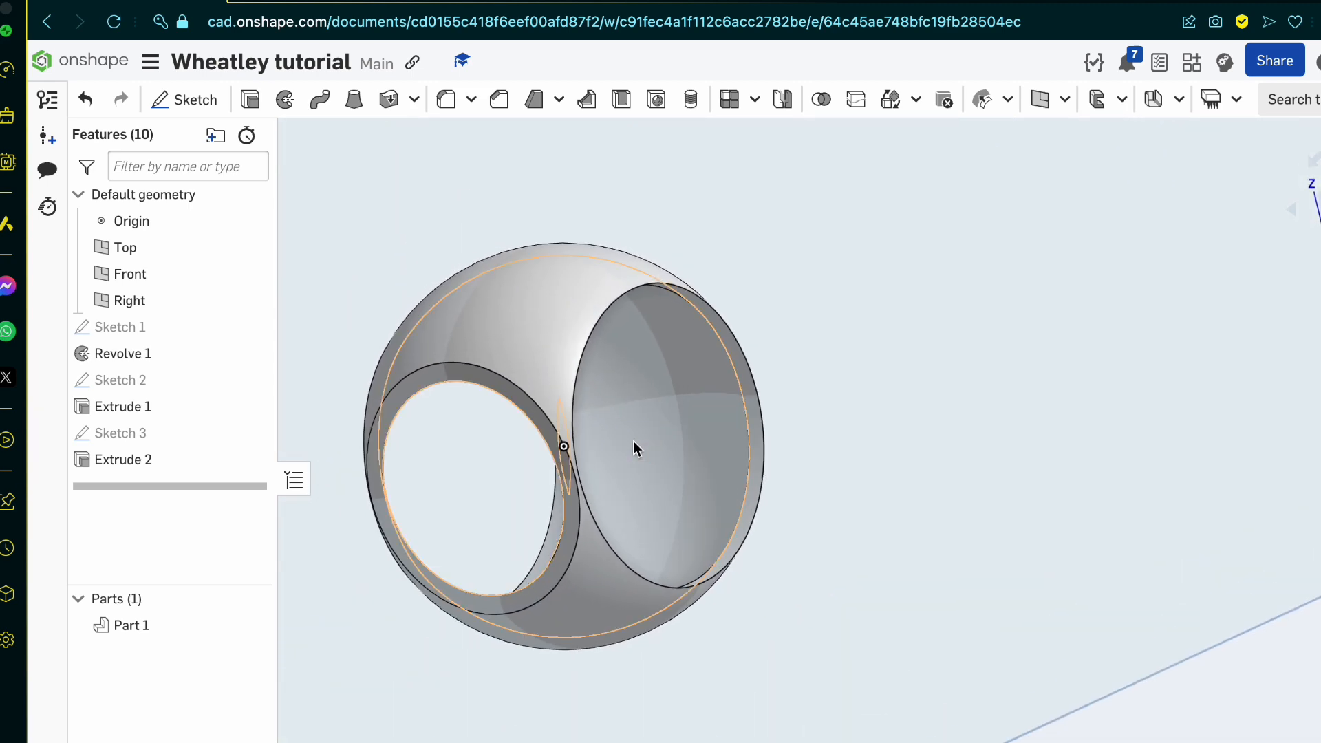
scroll(707, 329, "up", 3)
right_click_drag(707, 326, 728, 357)
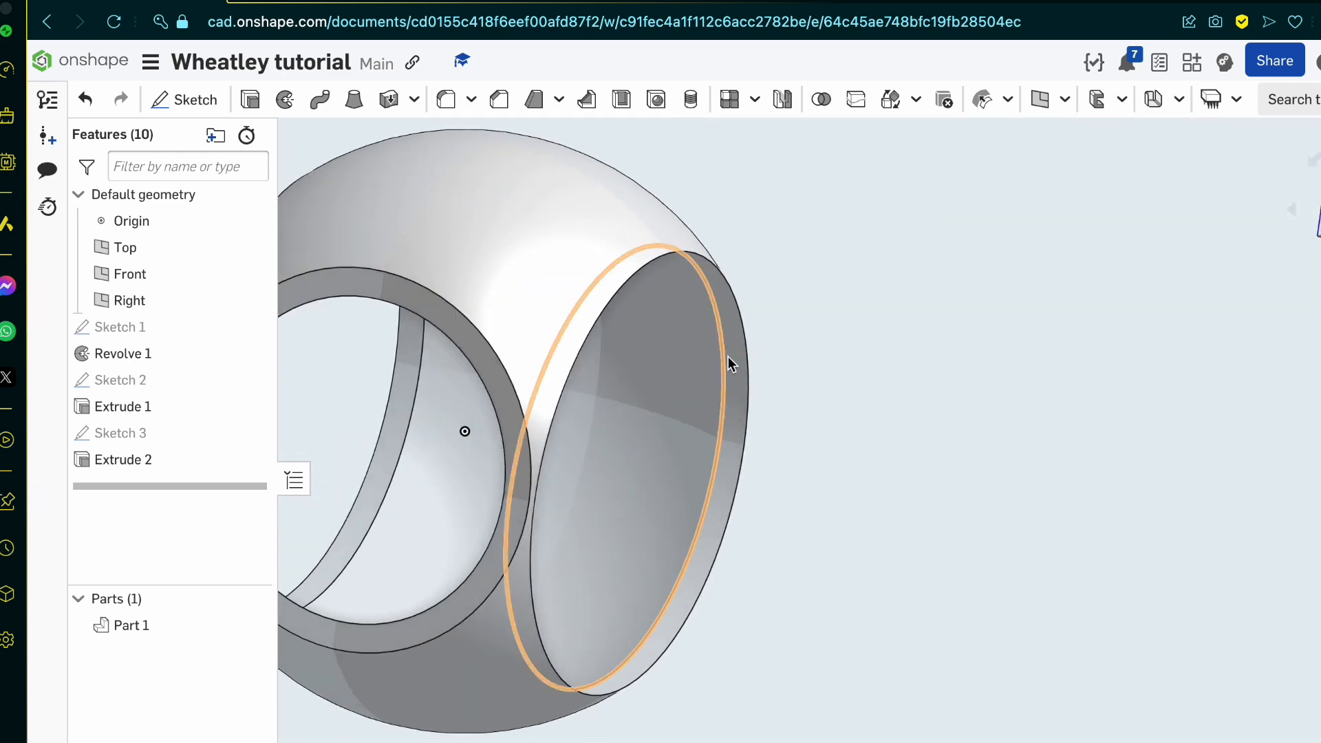
scroll(900, 471, "down", 5)
scroll(644, 391, "up", 4)
right_click_drag(644, 391, 593, 446)
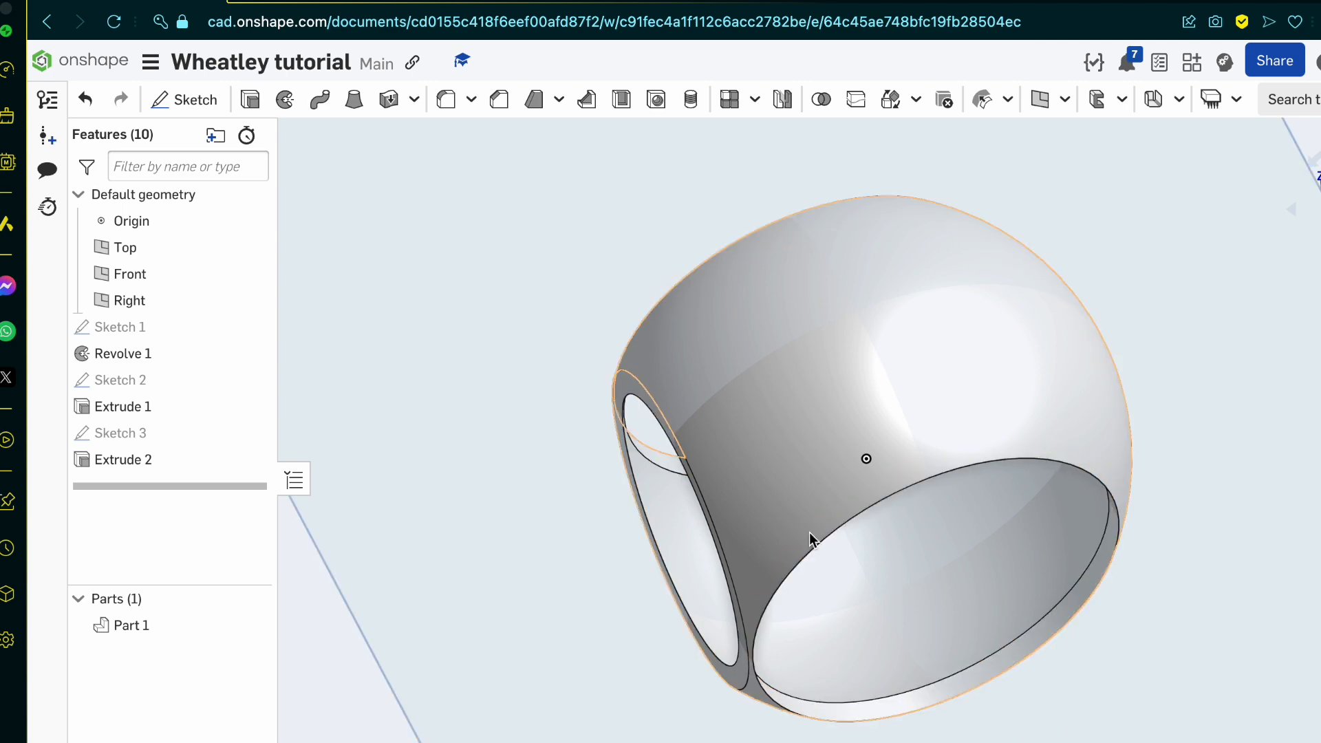
left_click(355, 1)
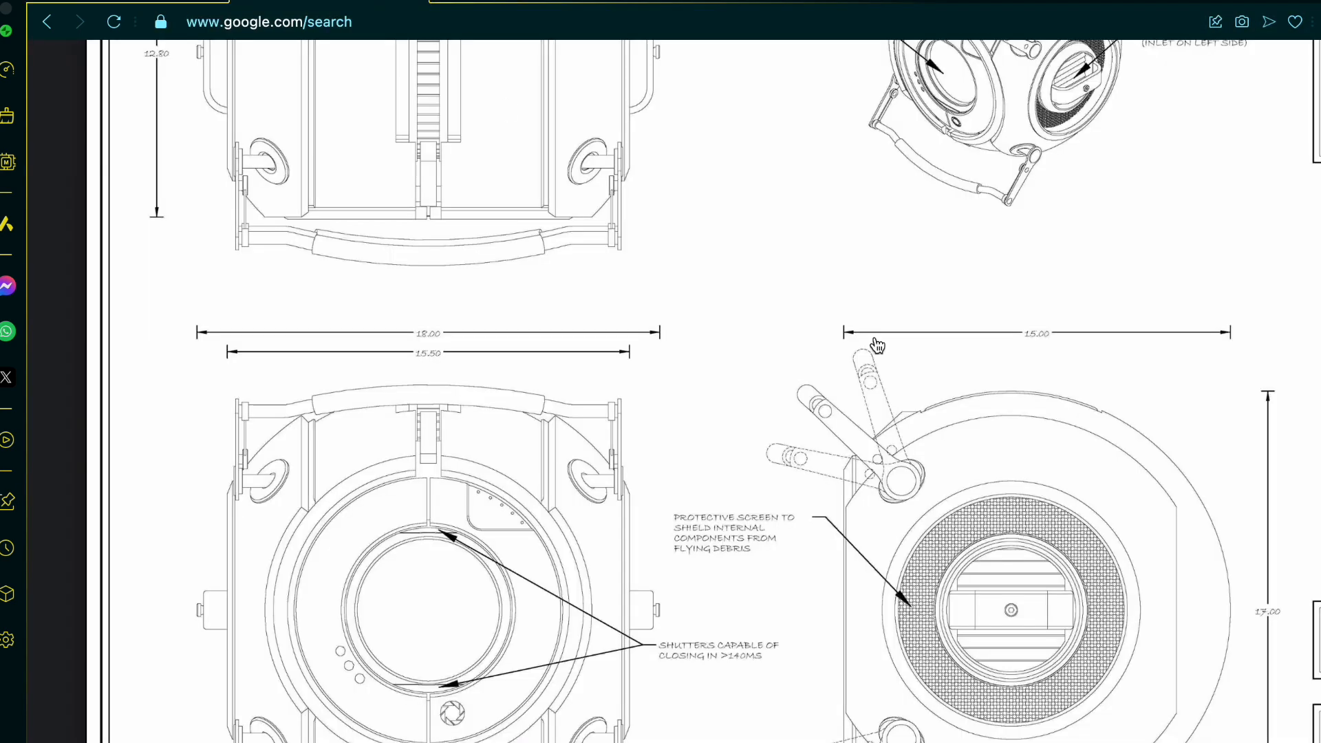
left_click(132, 9)
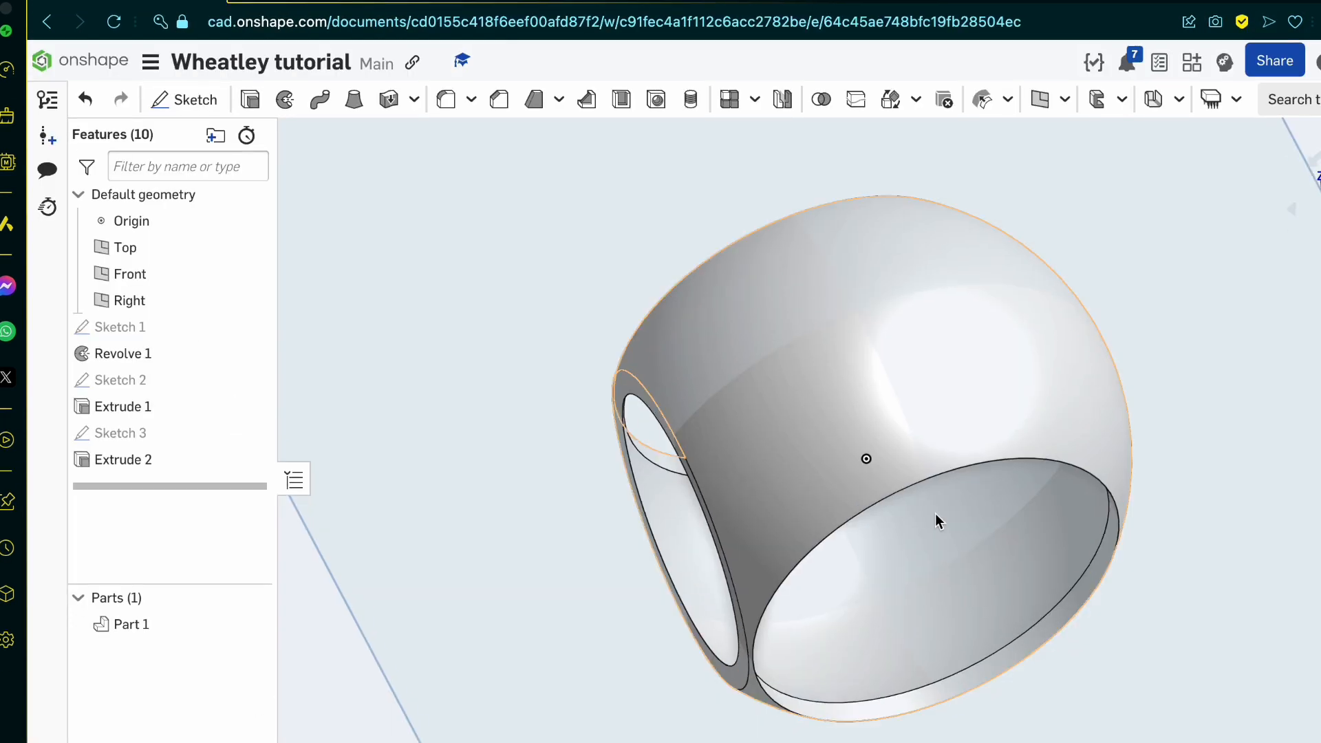
Step: Sketch a circle about 12.8 mm in diameter on the front opening's flat ring face, centred on the origin
right_click_drag(935, 513, 1017, 471)
scroll(1197, 316, "up", 5)
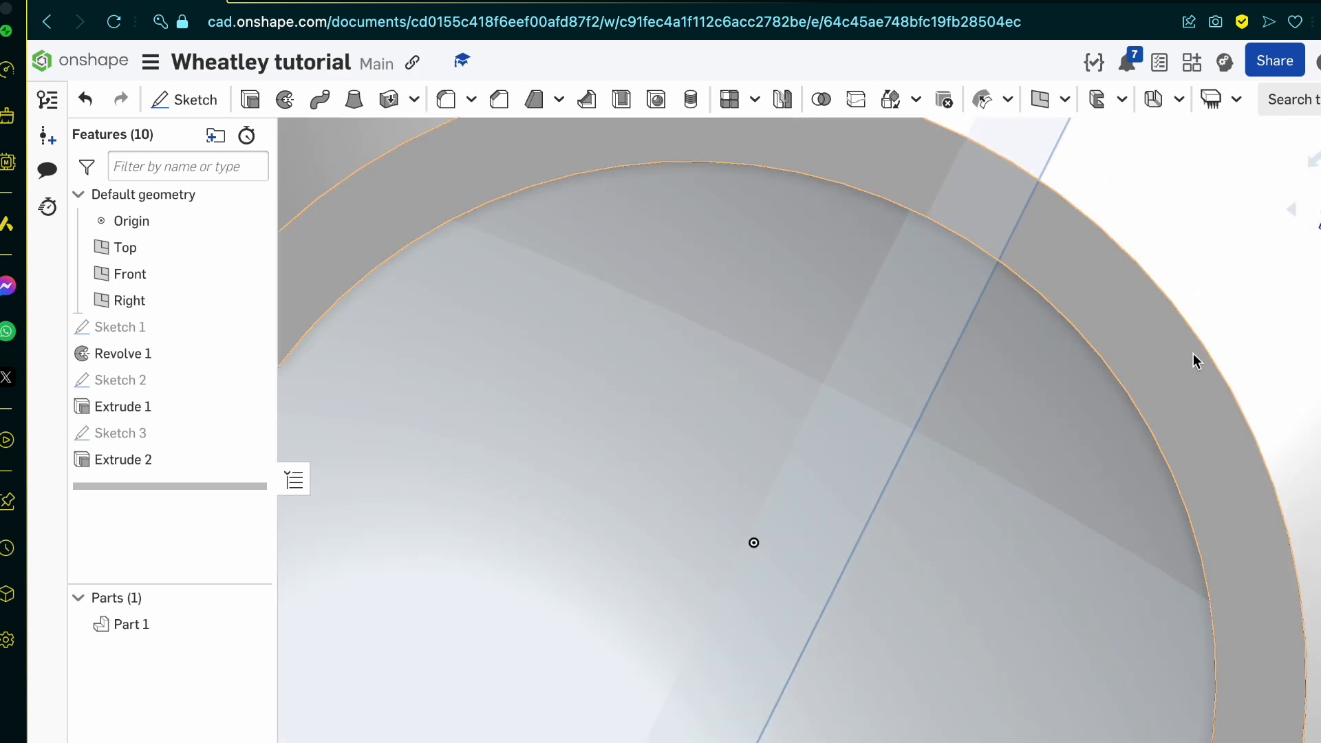
left_click(1194, 391)
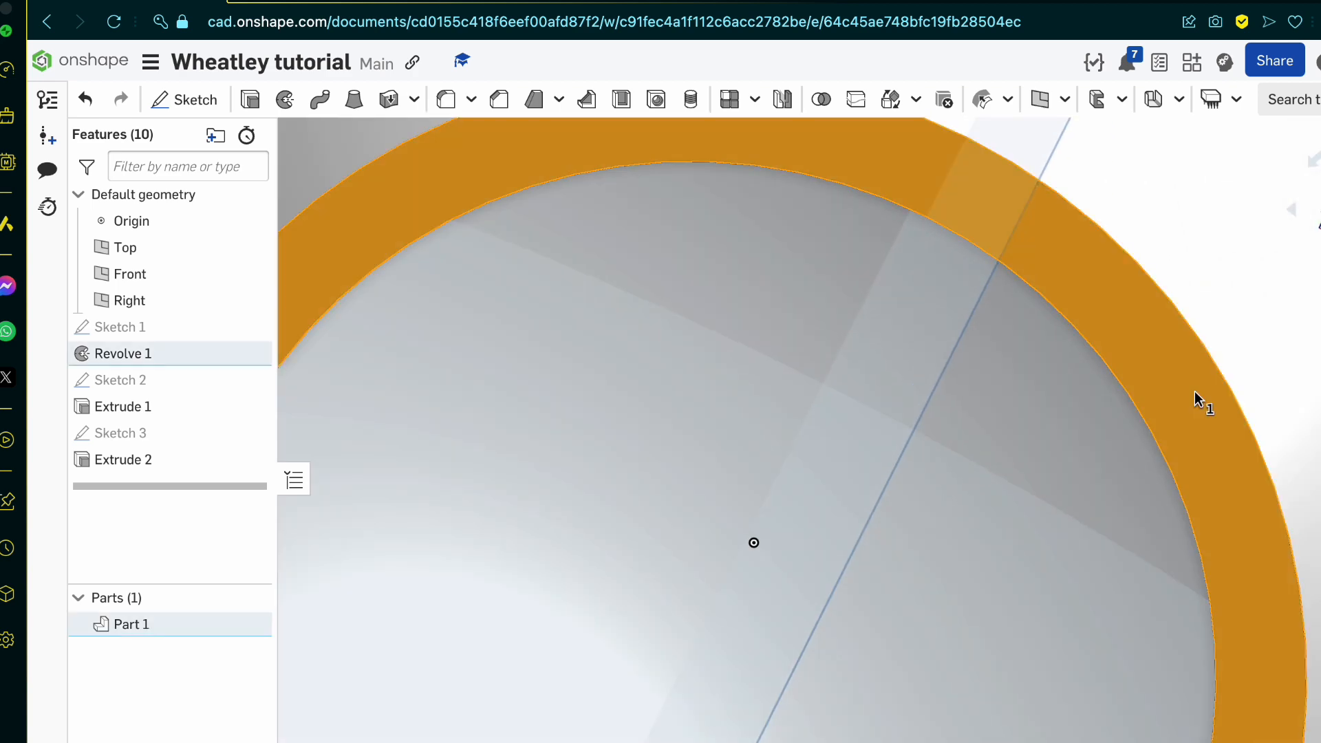
left_click(181, 99)
scroll(799, 321, "down", 10)
key("n")
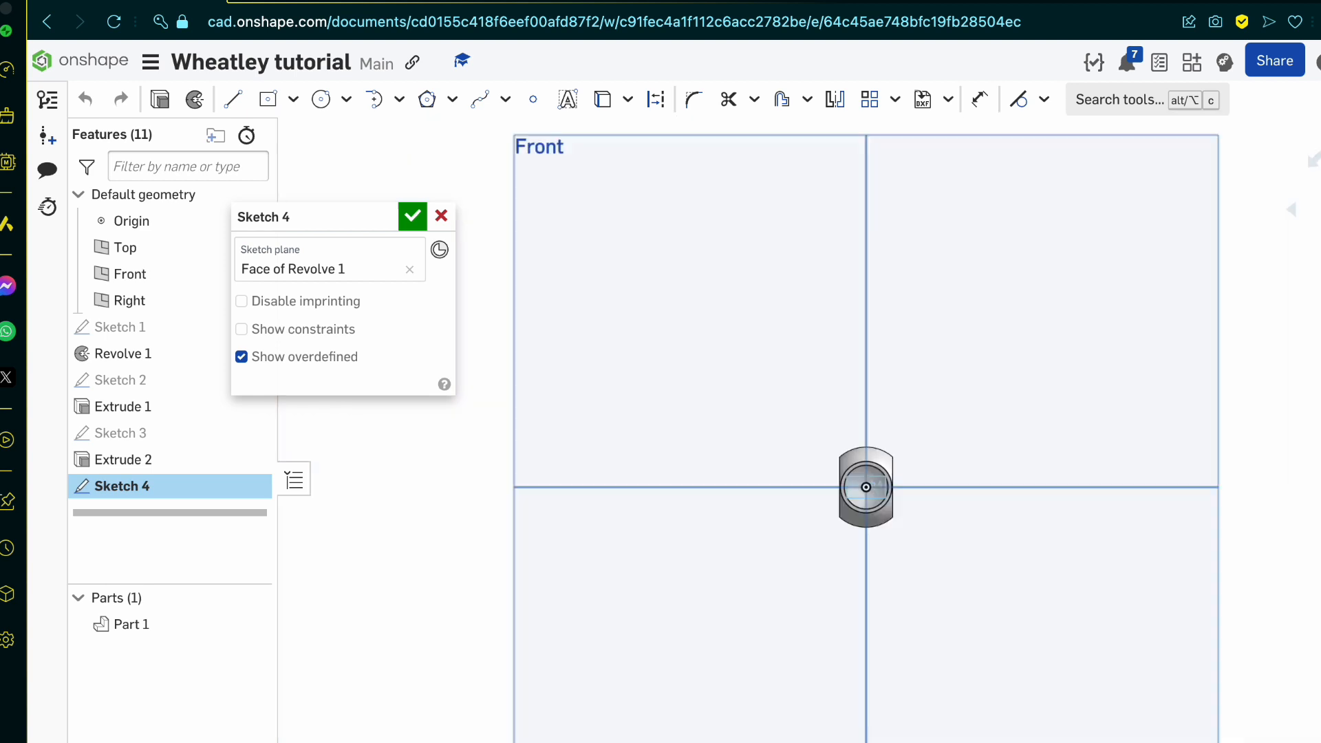
scroll(915, 487, "up", 8)
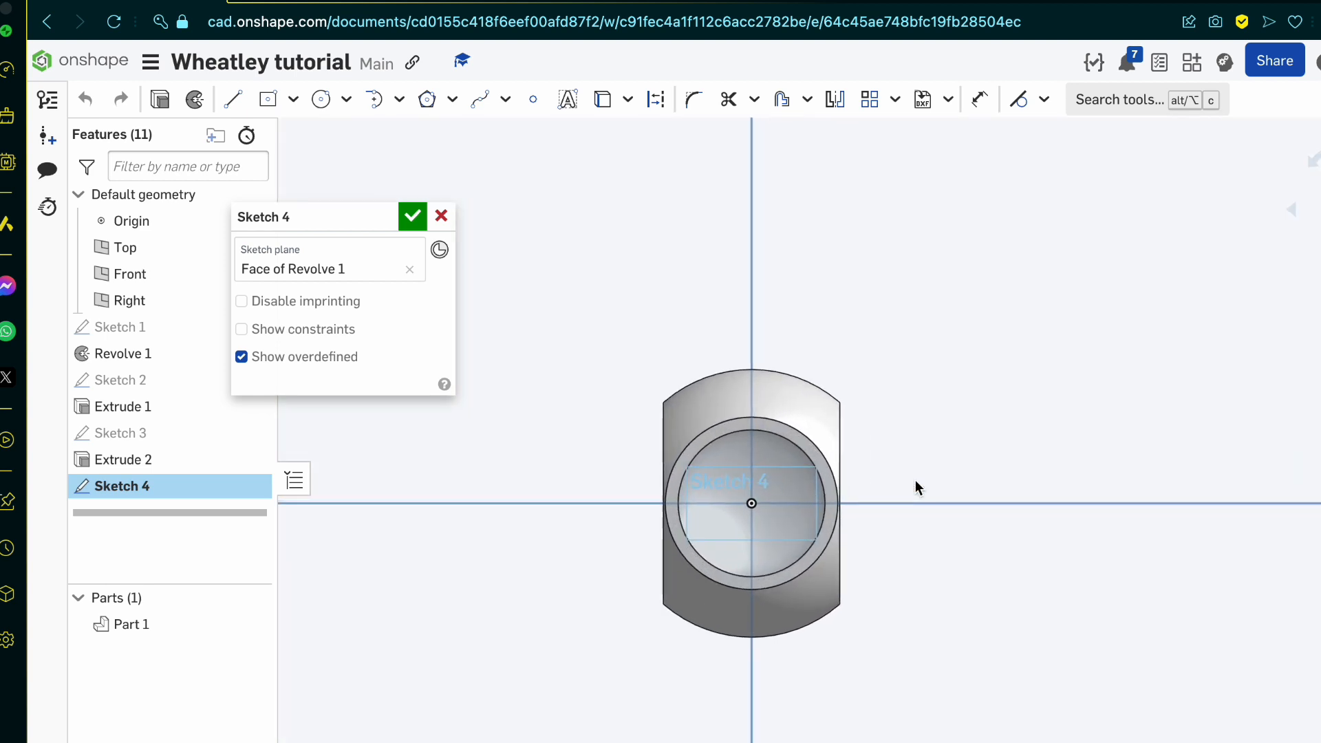
left_click(320, 99)
left_click(699, 511)
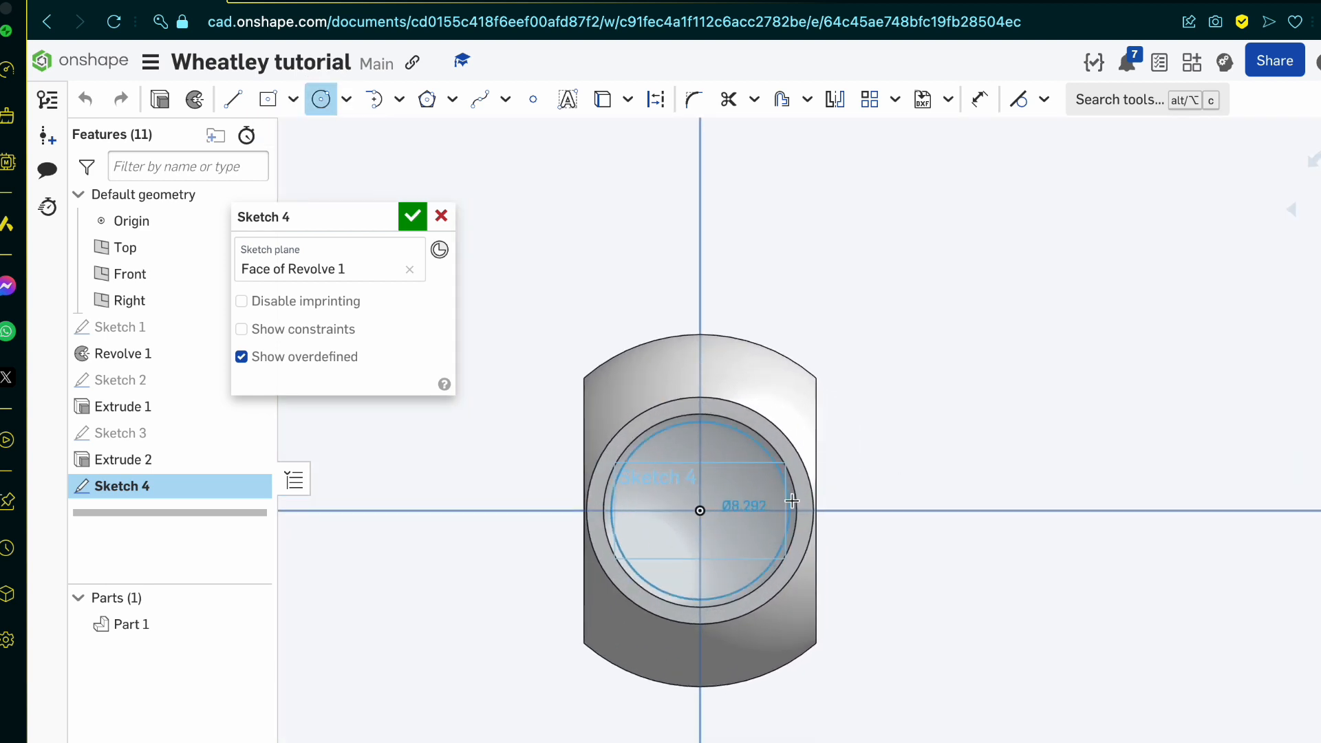
scroll(826, 509, "up", 4)
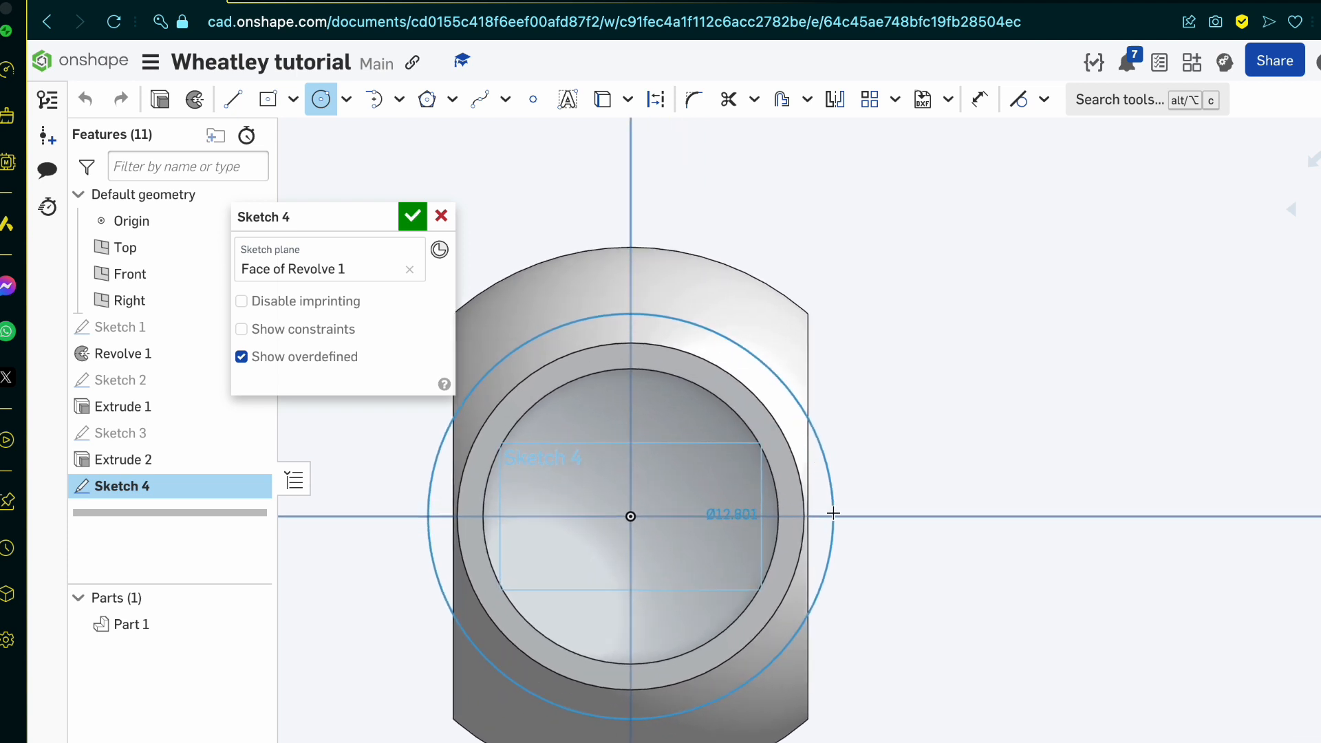
left_click(833, 513)
left_click(413, 218)
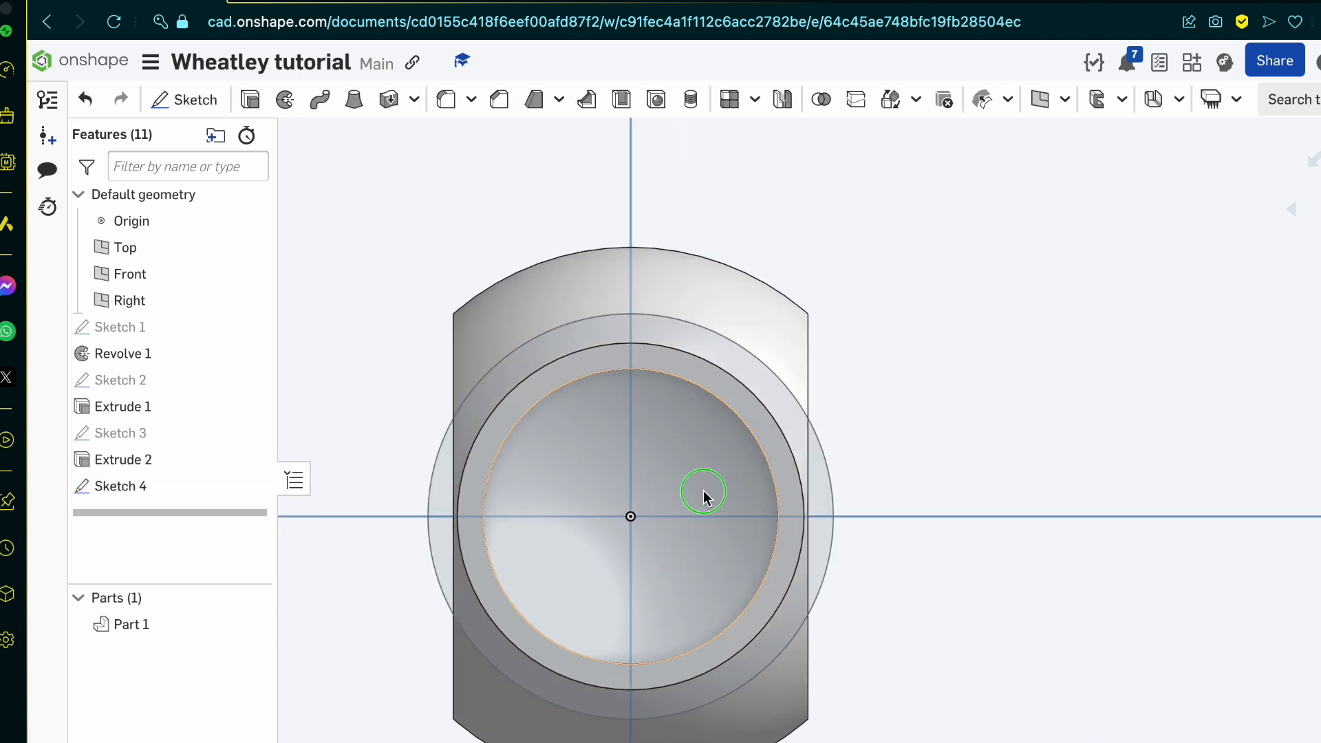
Step: Extrude the front circle sketch's region outside the ring face 3.1 mm into the sphere as a new part
mouse_move(704, 490)
right_mouse_down()
mouse_move(651, 518)
mouse_move(758, 476)
right_mouse_up()
scroll(758, 476, "up", 5)
left_click(911, 605)
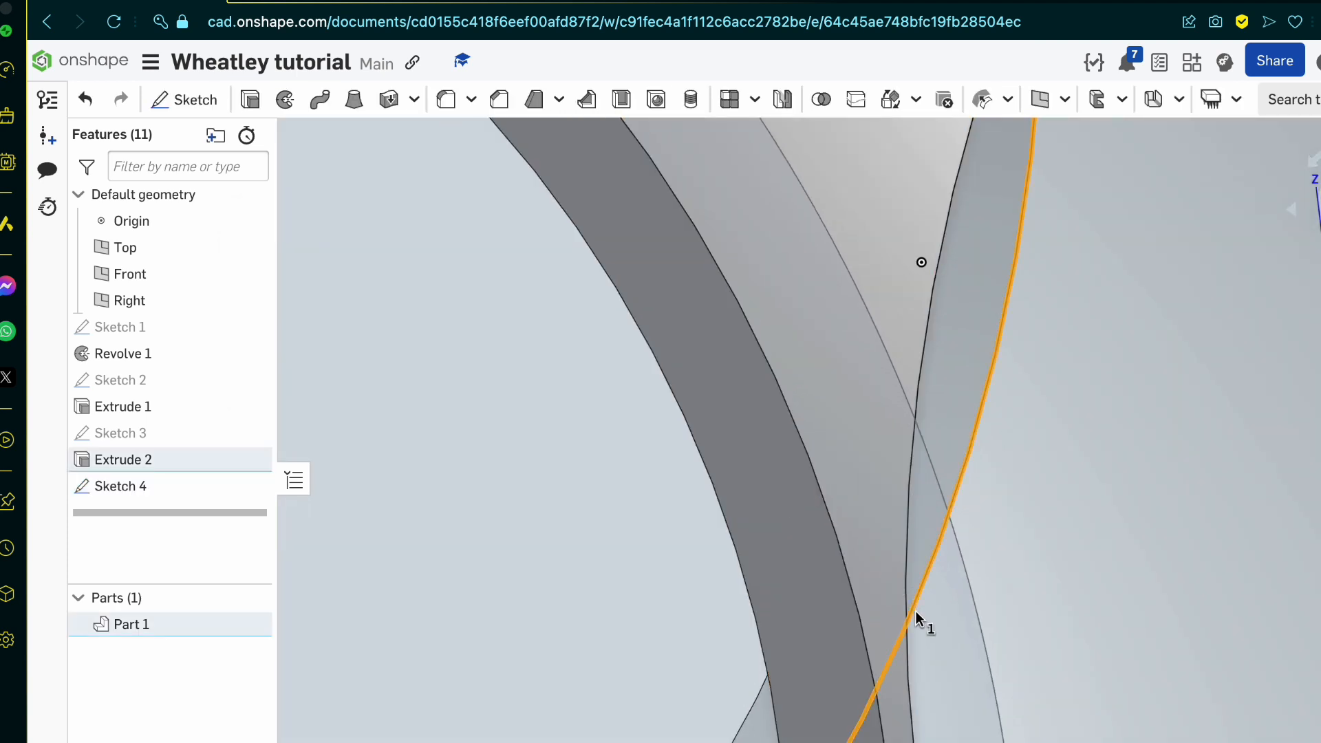
scroll(914, 554, "down", 5)
key("space")
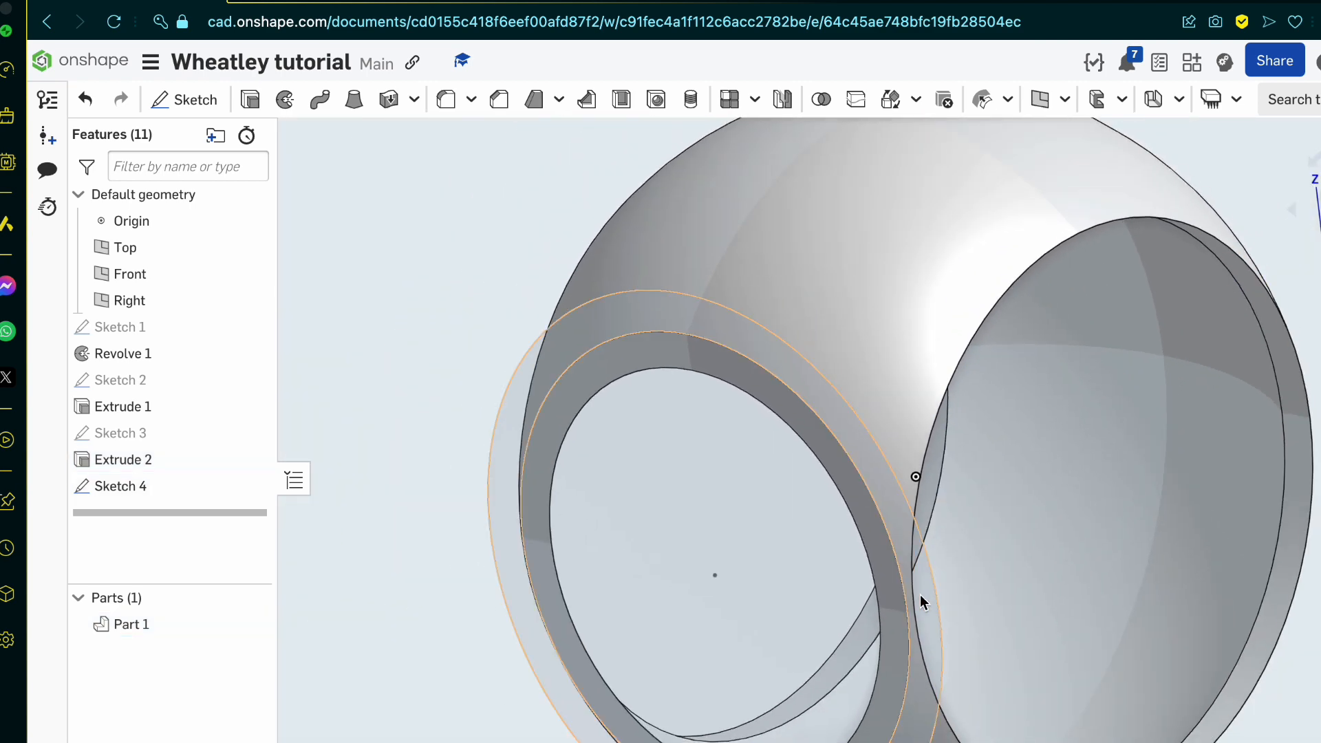
scroll(919, 594, "up", 5)
left_click(919, 594)
scroll(919, 595, "down", 2)
left_click(253, 101)
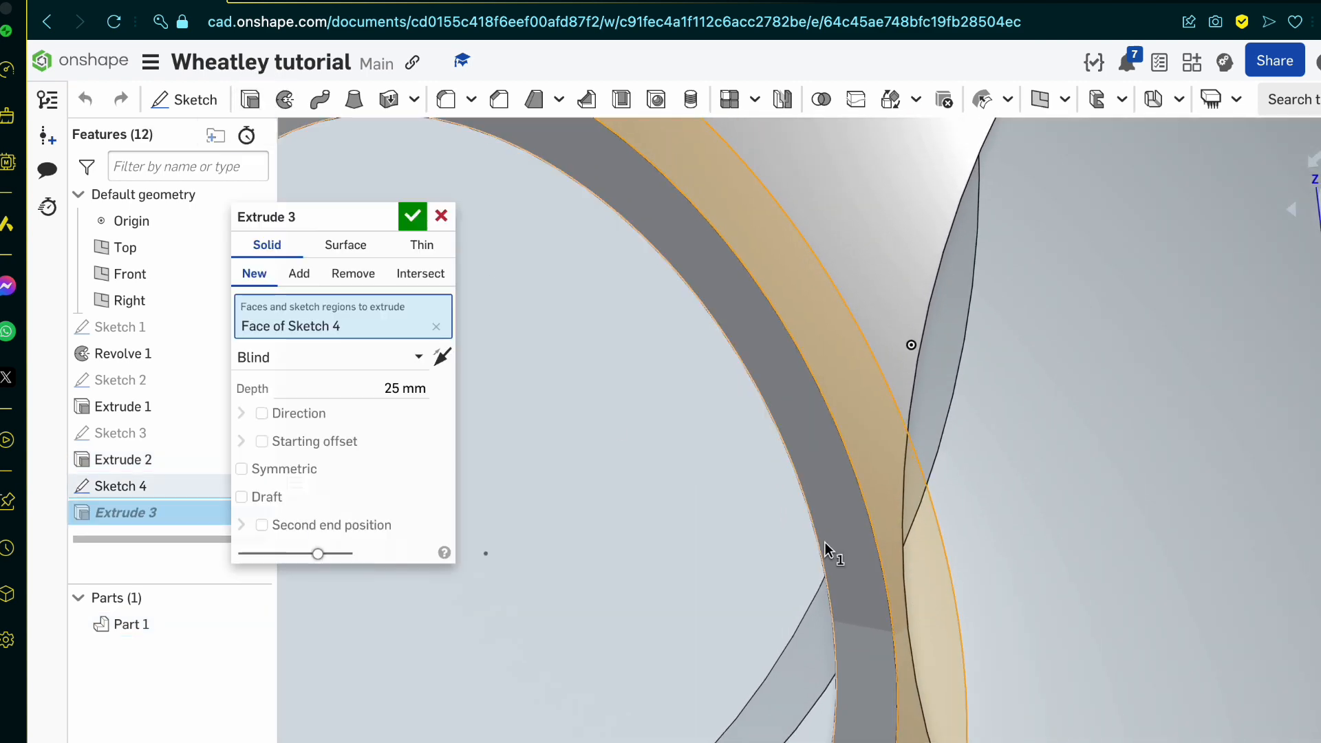
scroll(825, 542, "down", 5)
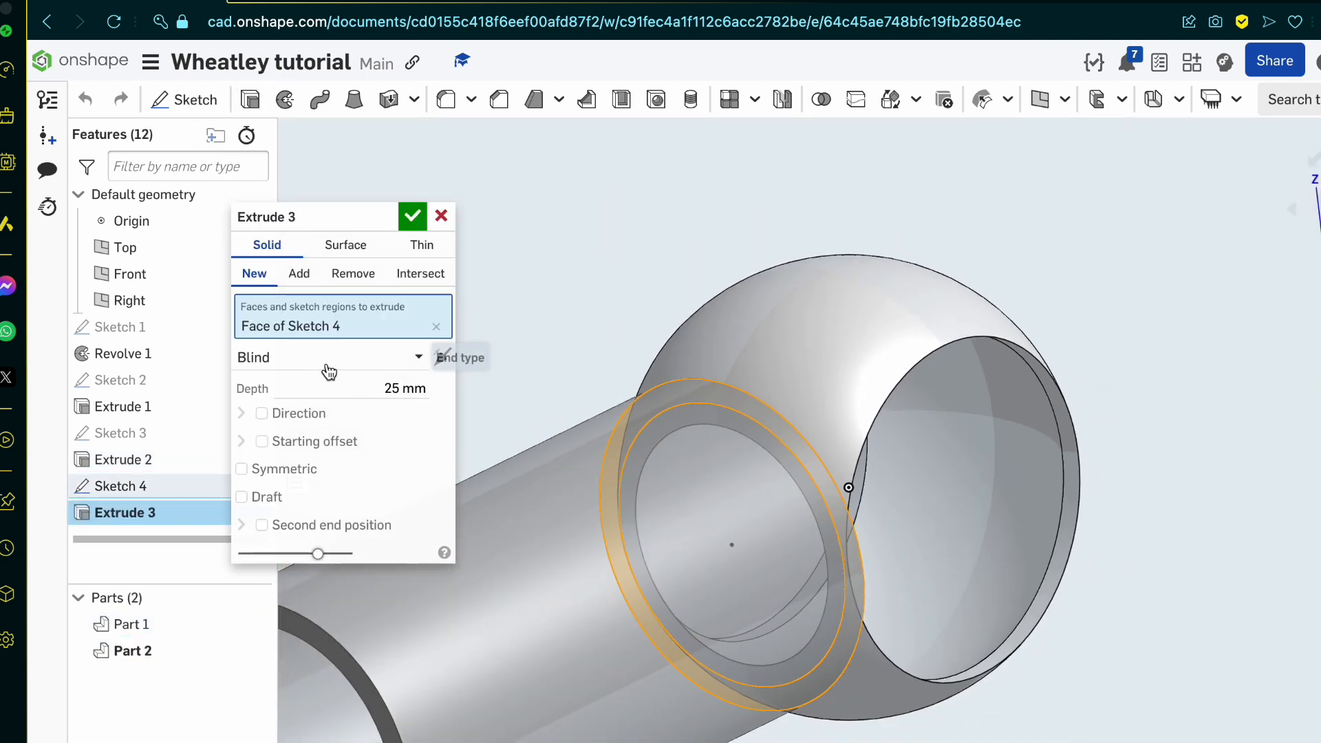
left_click(440, 357)
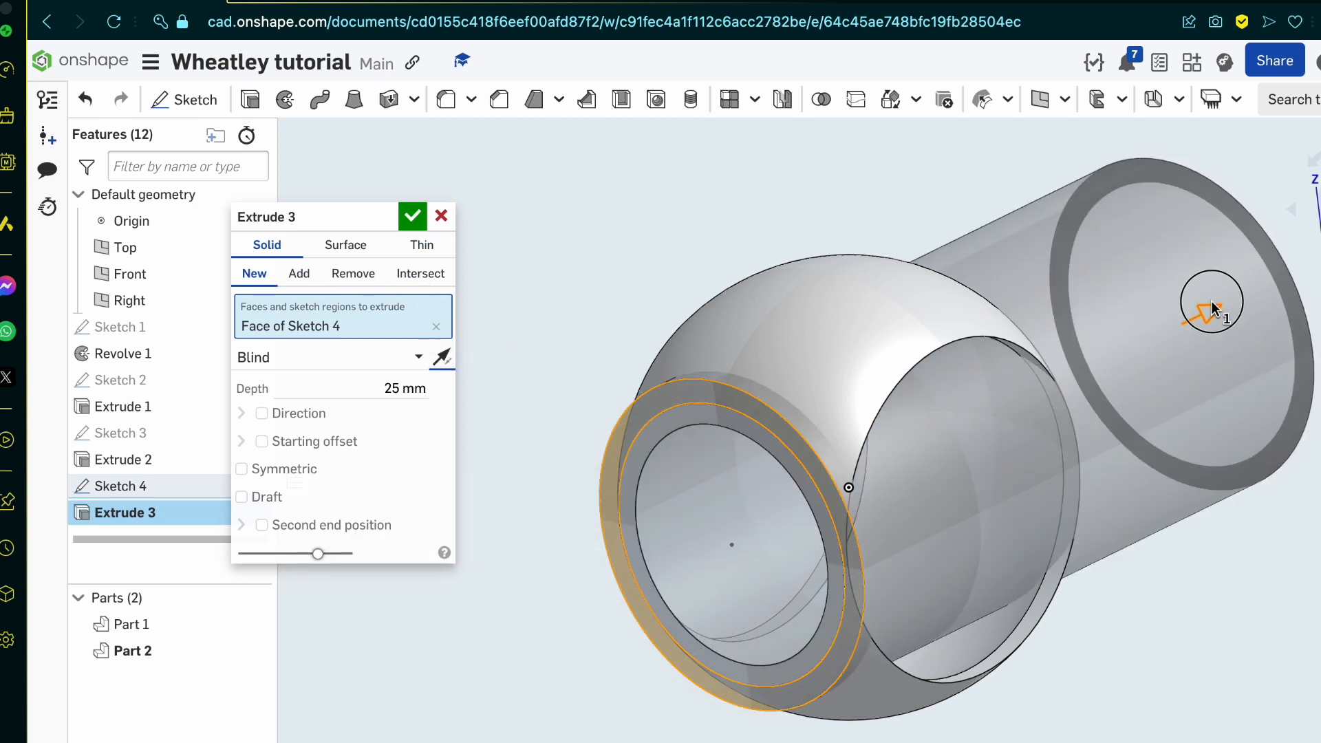
left_click_drag(1212, 310, 808, 484)
left_click(252, 275)
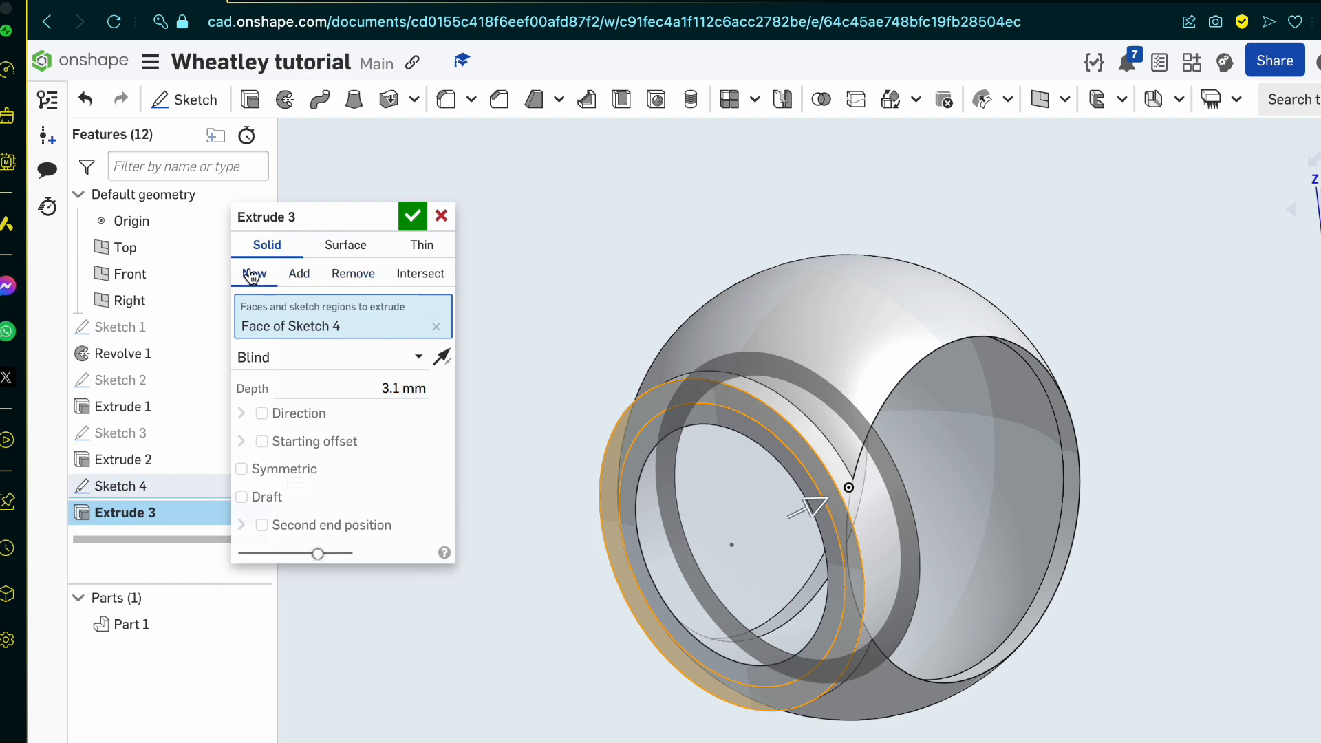
left_click(411, 218)
right_click_drag(407, 222, 518, 394)
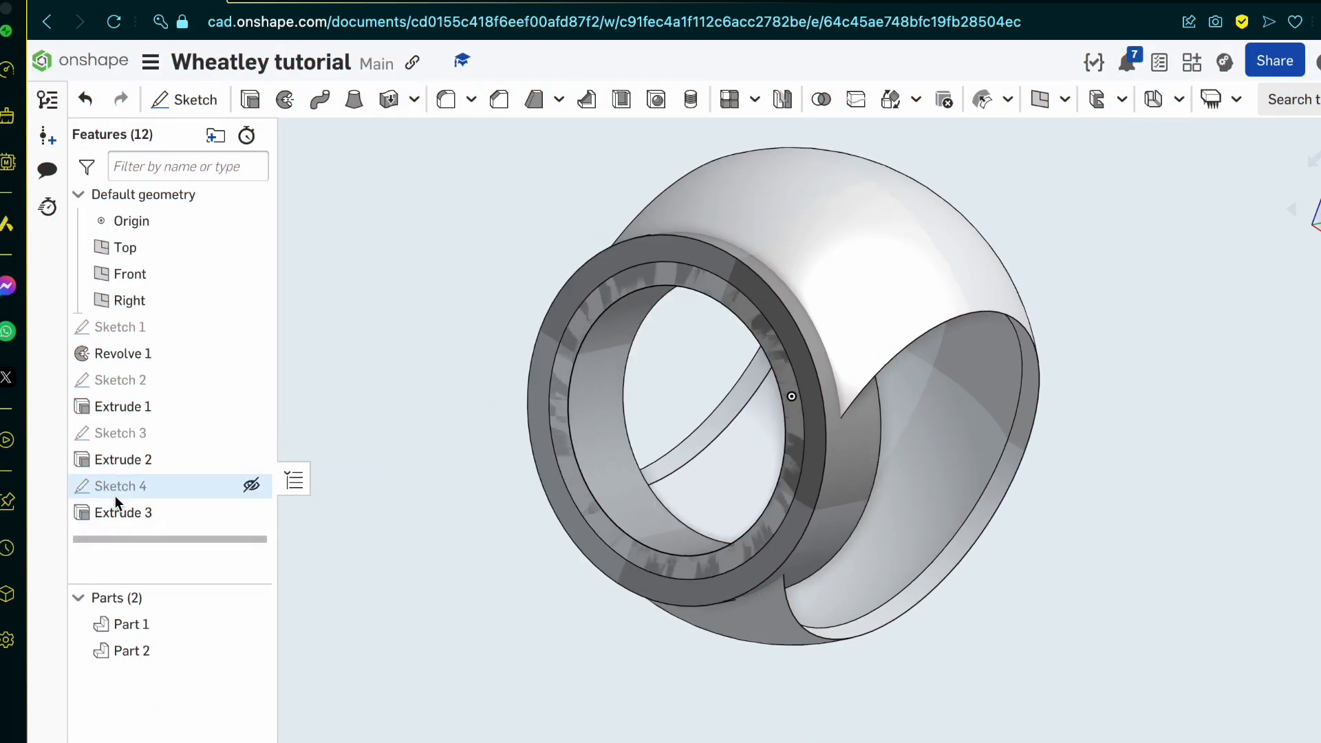
Step: Move the front circle sketch and its extrude ahead of Sketch 3 in the feature order
left_click(180, 513)
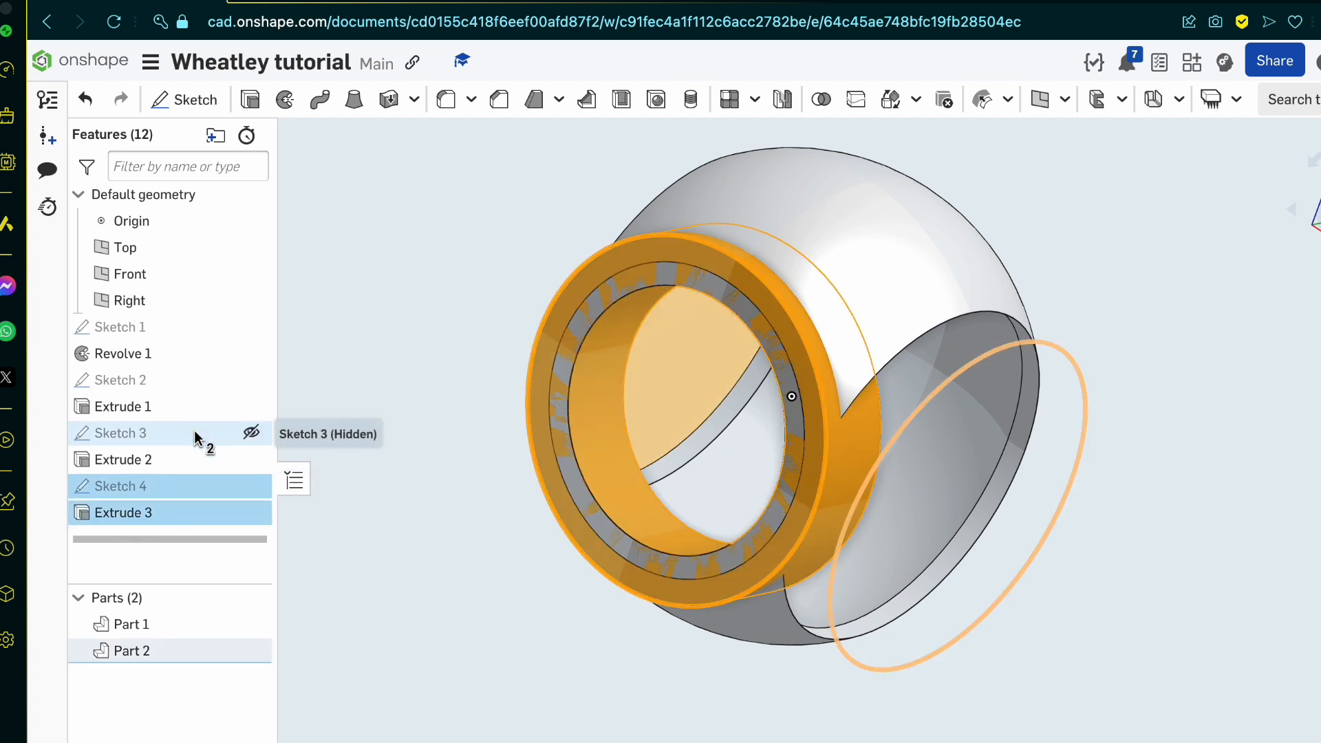
left_click_drag(170, 510, 177, 431)
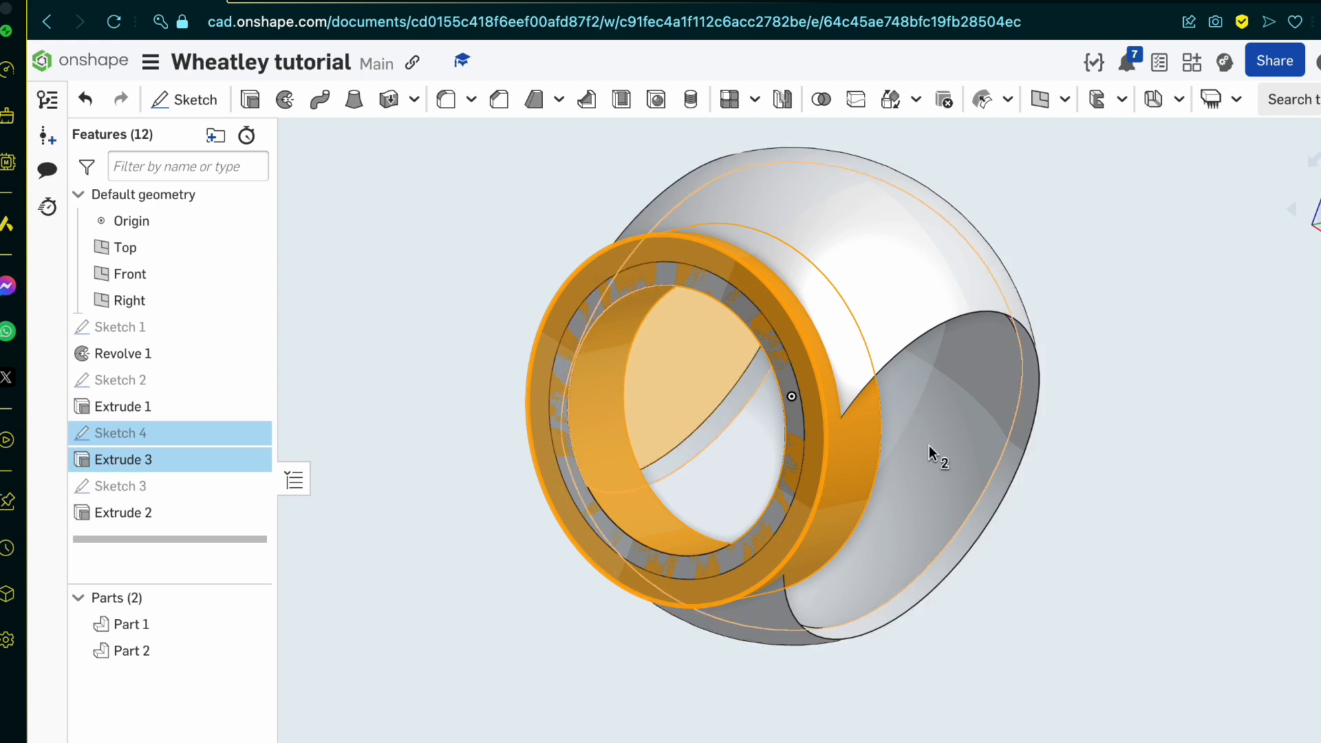
left_click(171, 521)
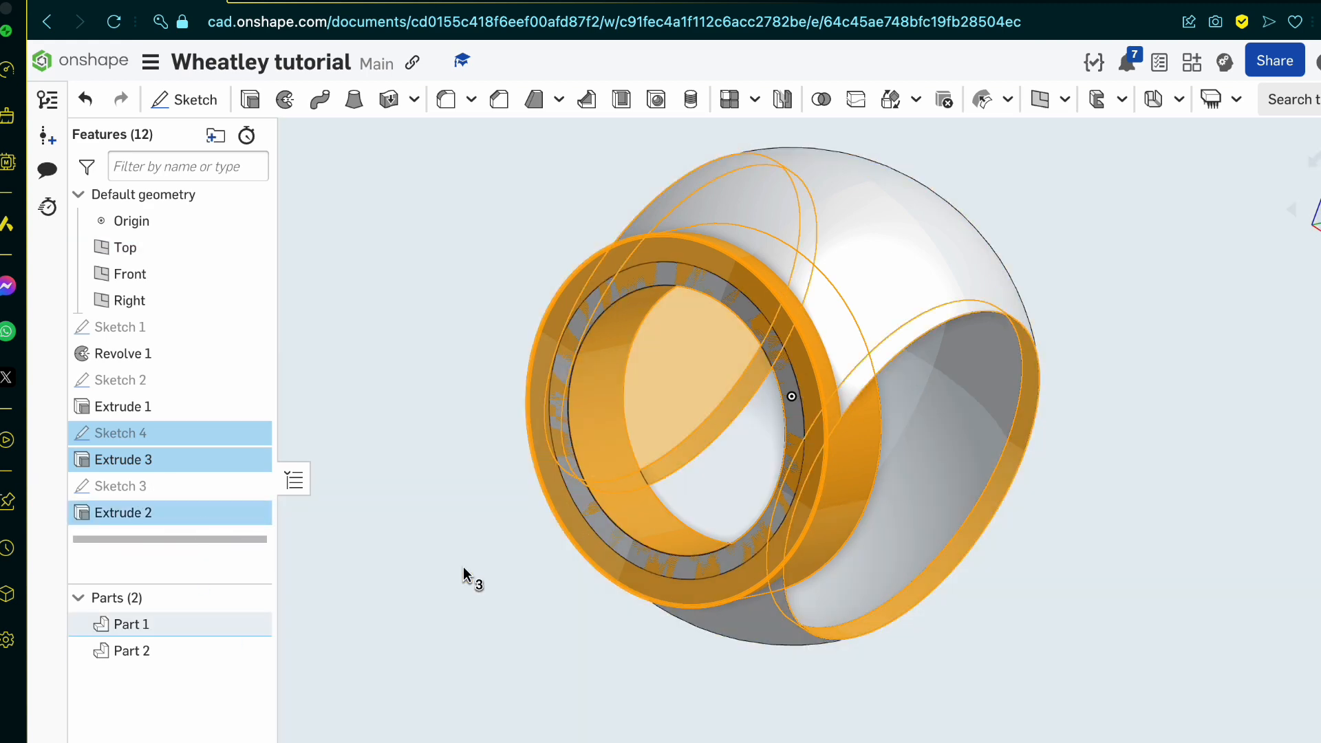
left_click(464, 576)
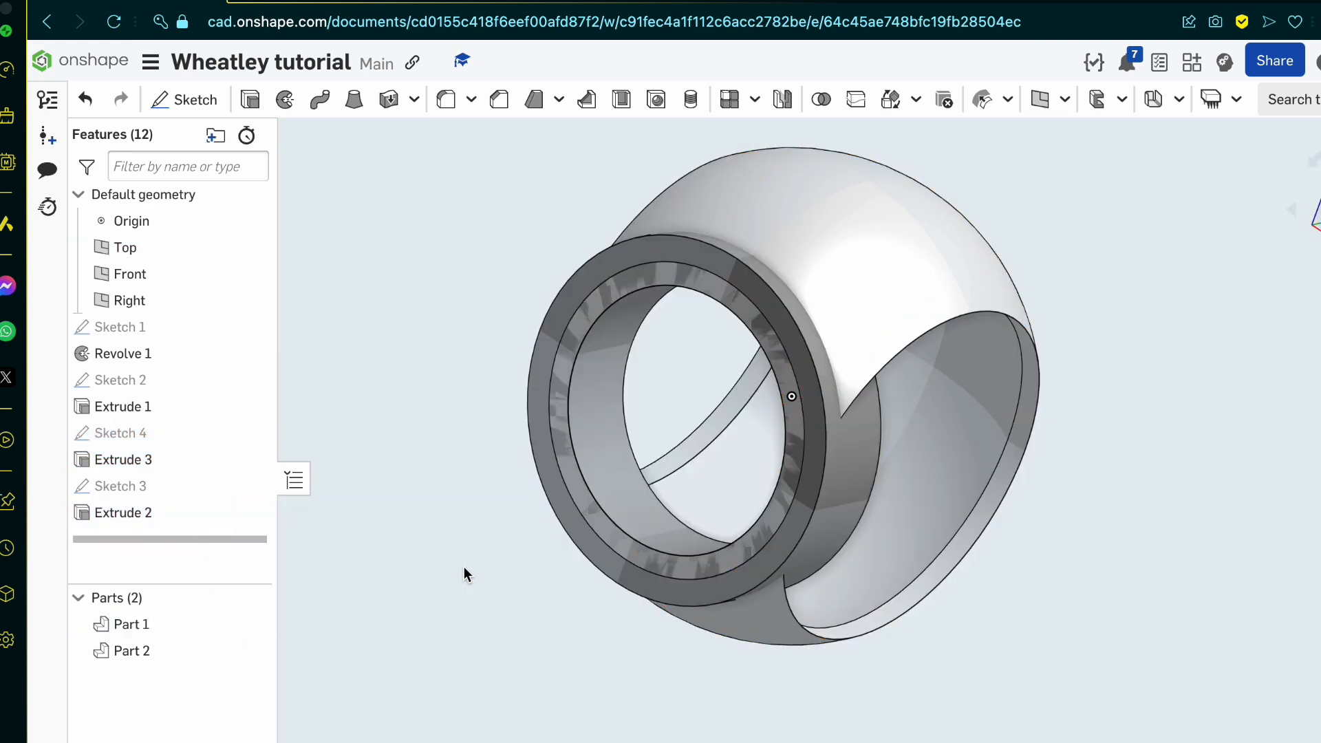
Step: Suppress Extrude 2, the cut that makes the sphere's side openings
right_click(178, 510)
left_click(322, 640)
right_click_drag(935, 422, 857, 415)
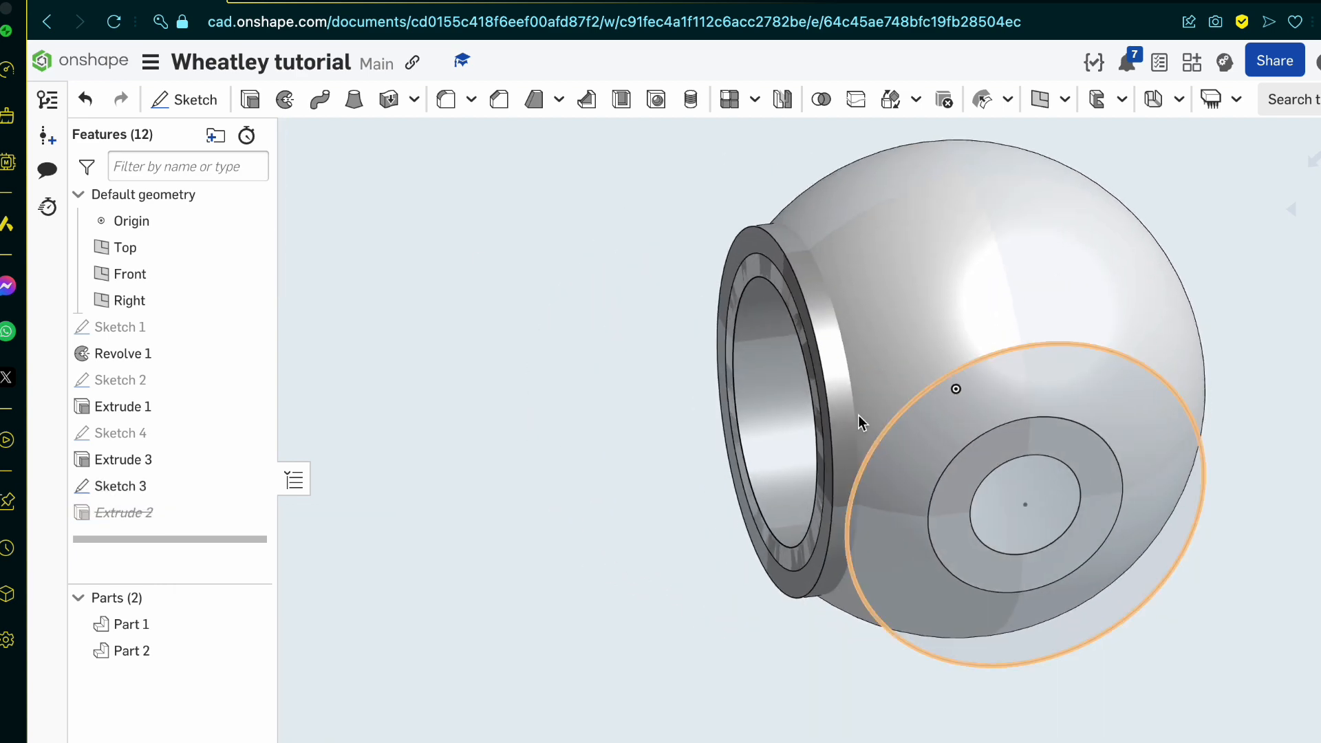
Step: Create a Boolean Intersect between the sphere and the extruded front ring, keeping the tools
left_click(820, 100)
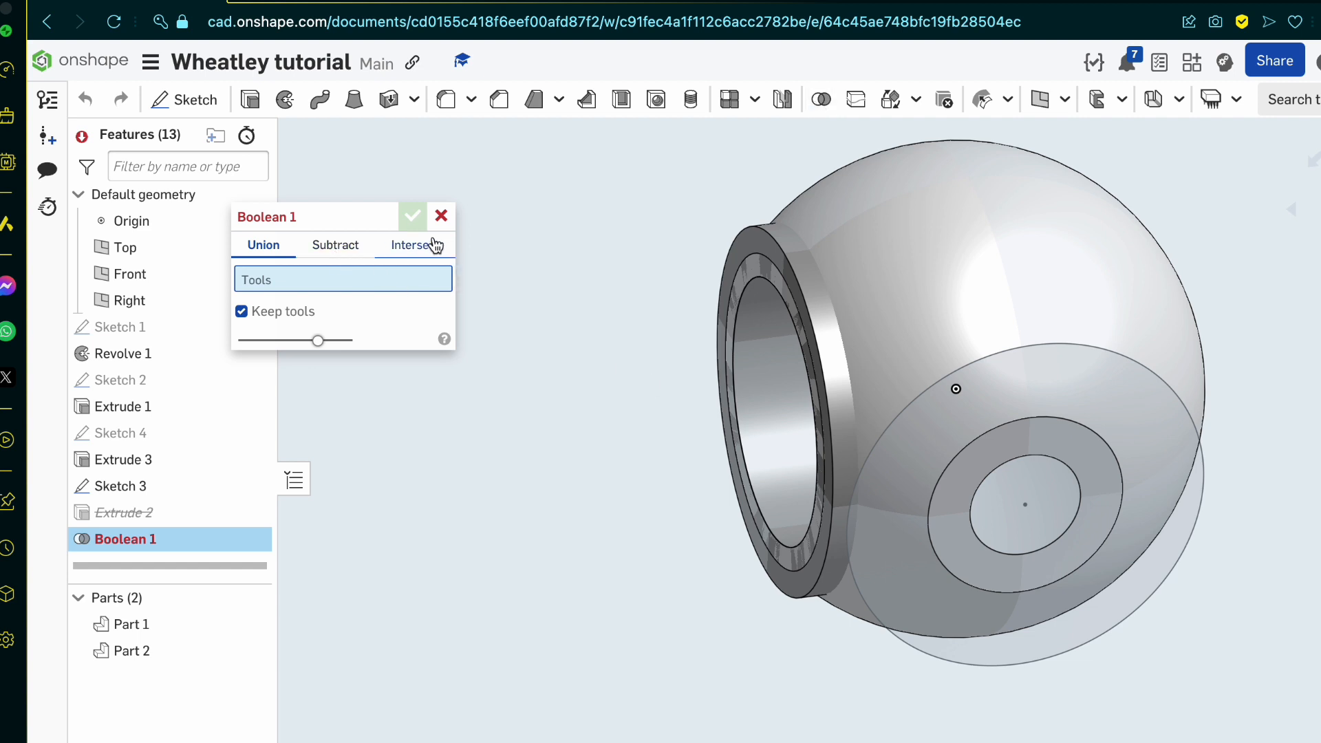
left_click(919, 264)
scroll(919, 265, "up", 5)
left_click(598, 495)
scroll(604, 501, "down", 5)
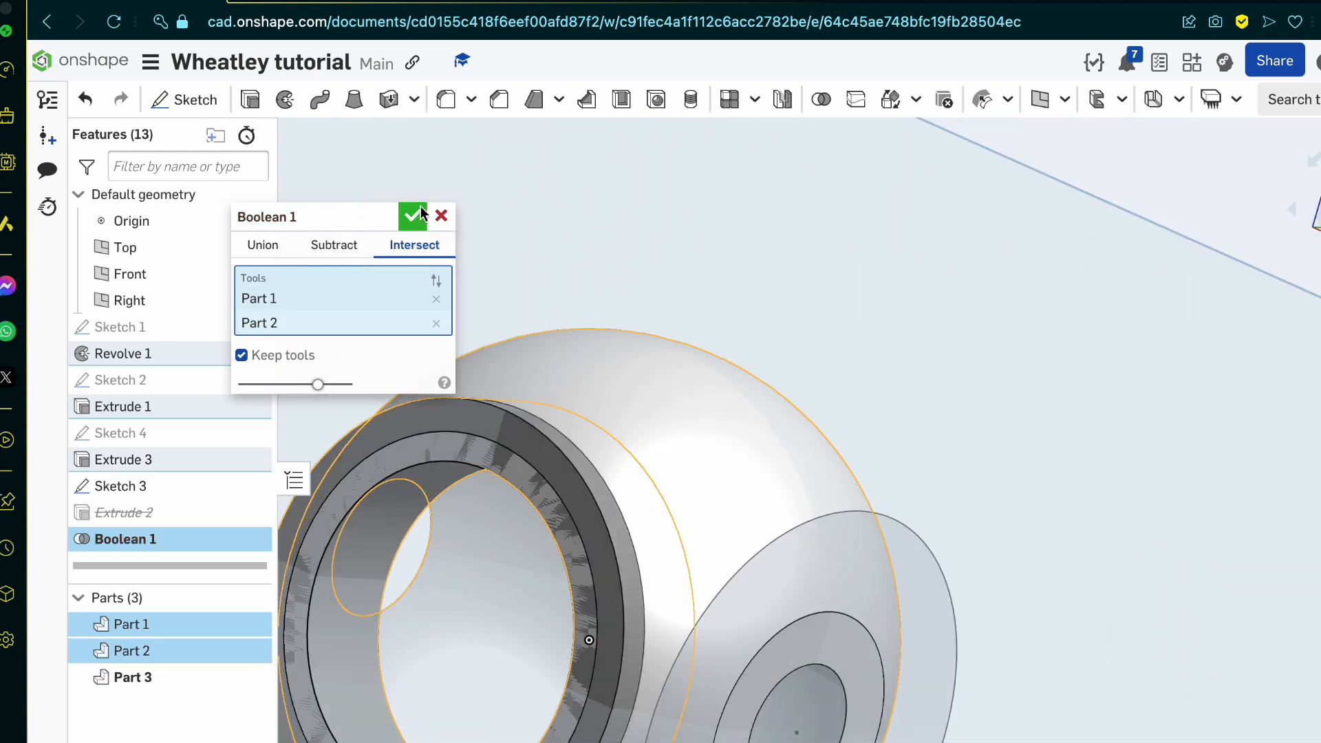
left_click(414, 217)
Step: Delete the original extruded front ring and check the intersected ring with the sphere temporarily hidden
left_click(596, 487)
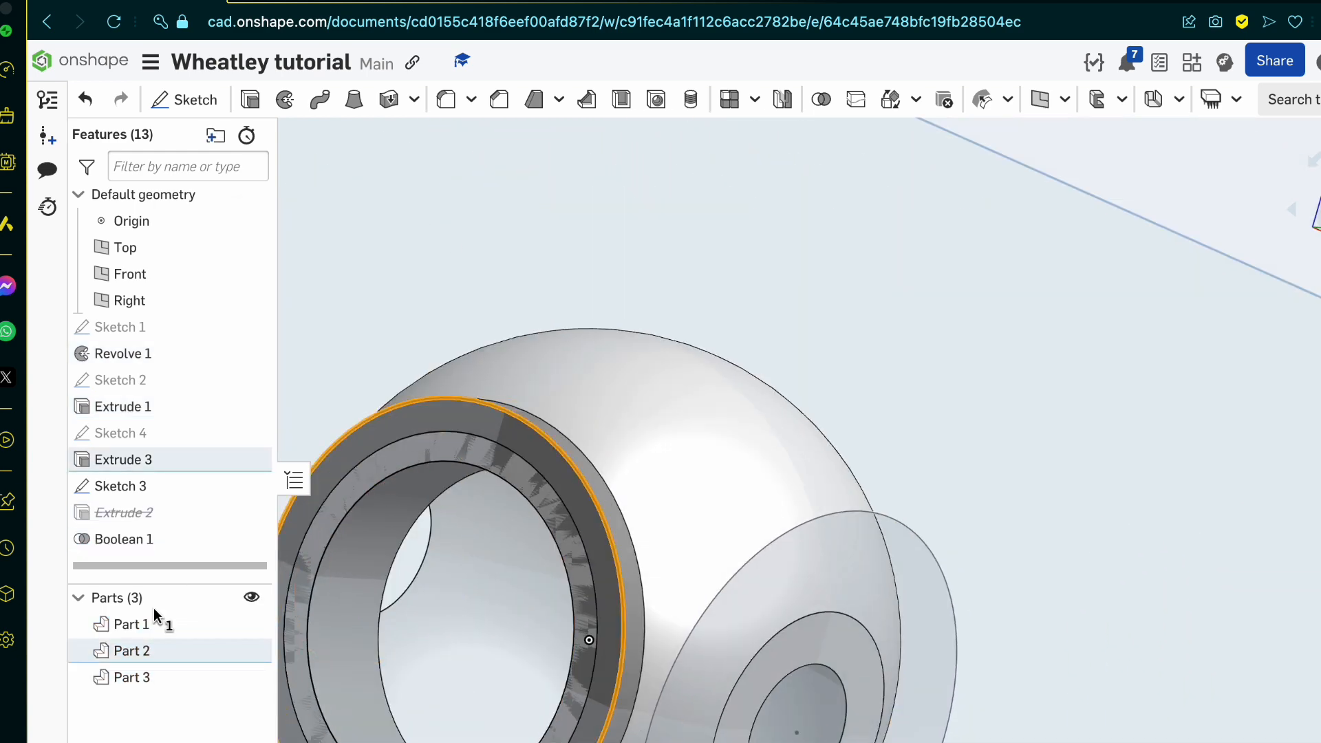
right_click(164, 650)
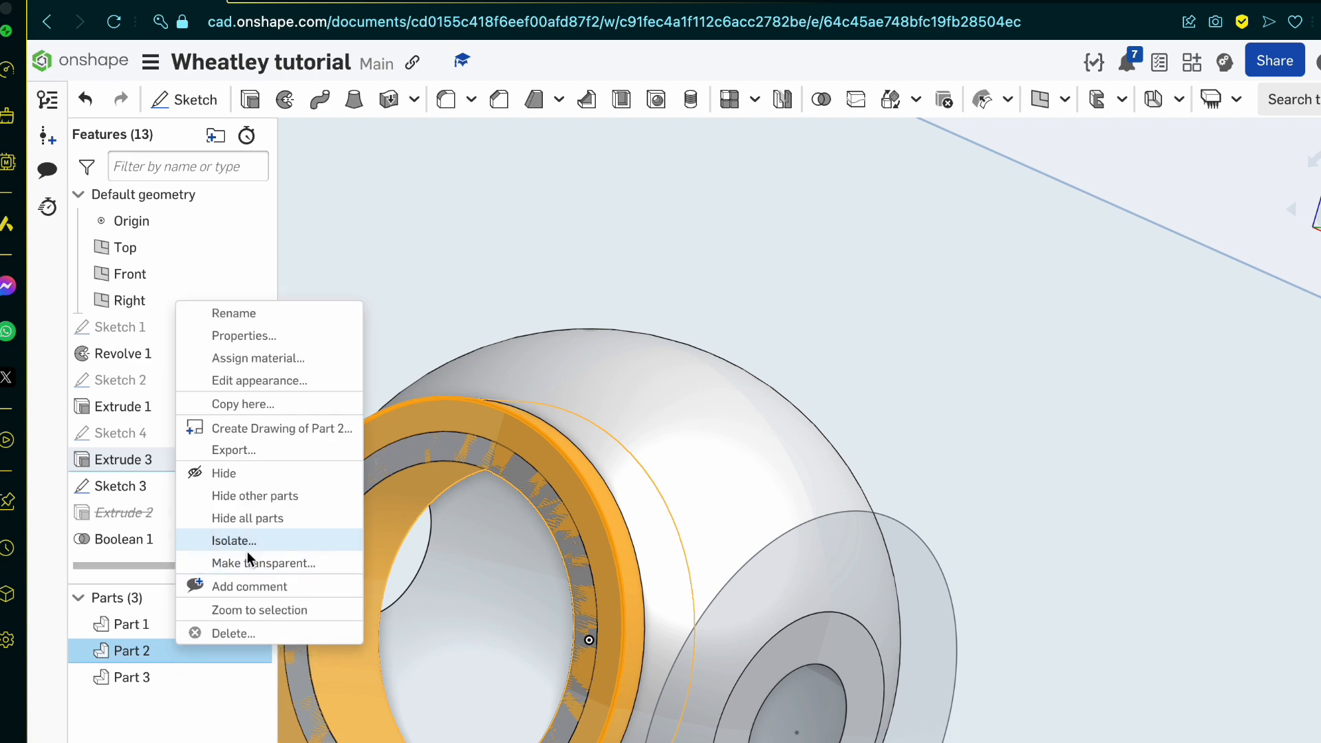
left_click(285, 637)
left_click(412, 217)
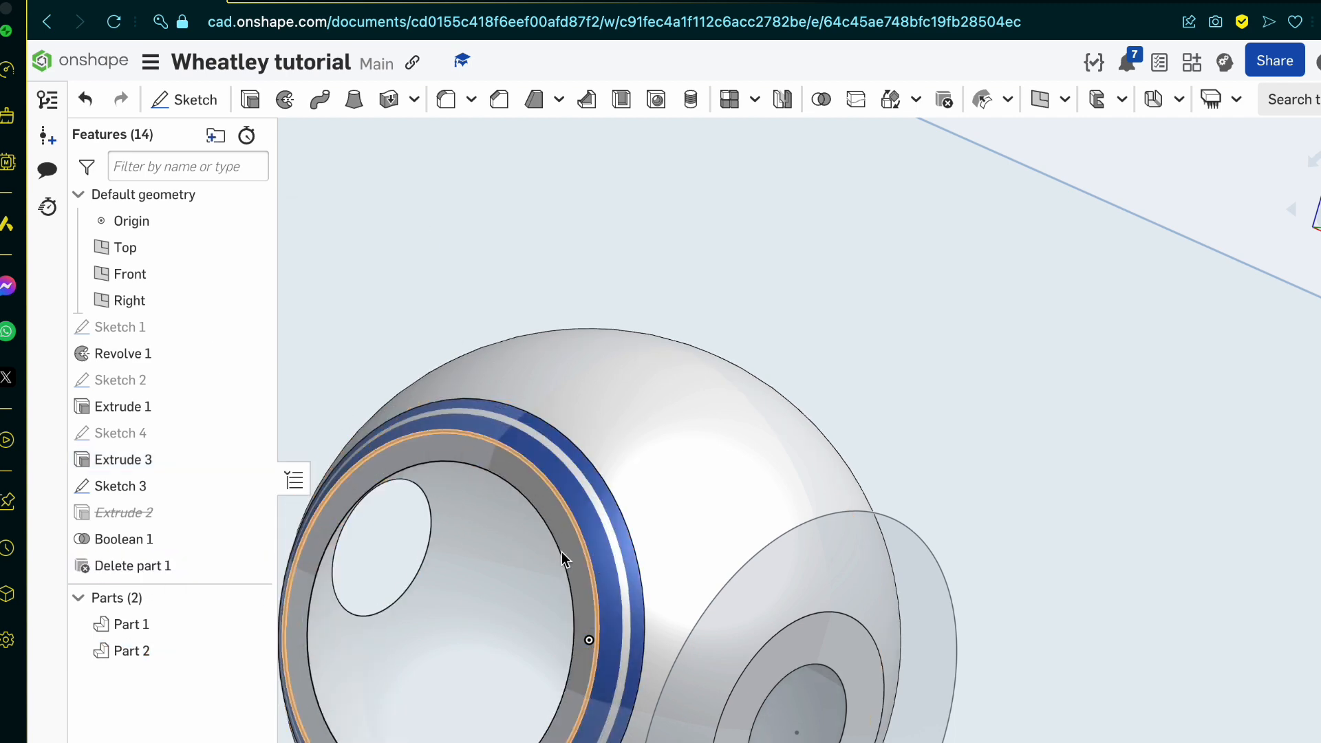
left_click(180, 654)
left_click(251, 624)
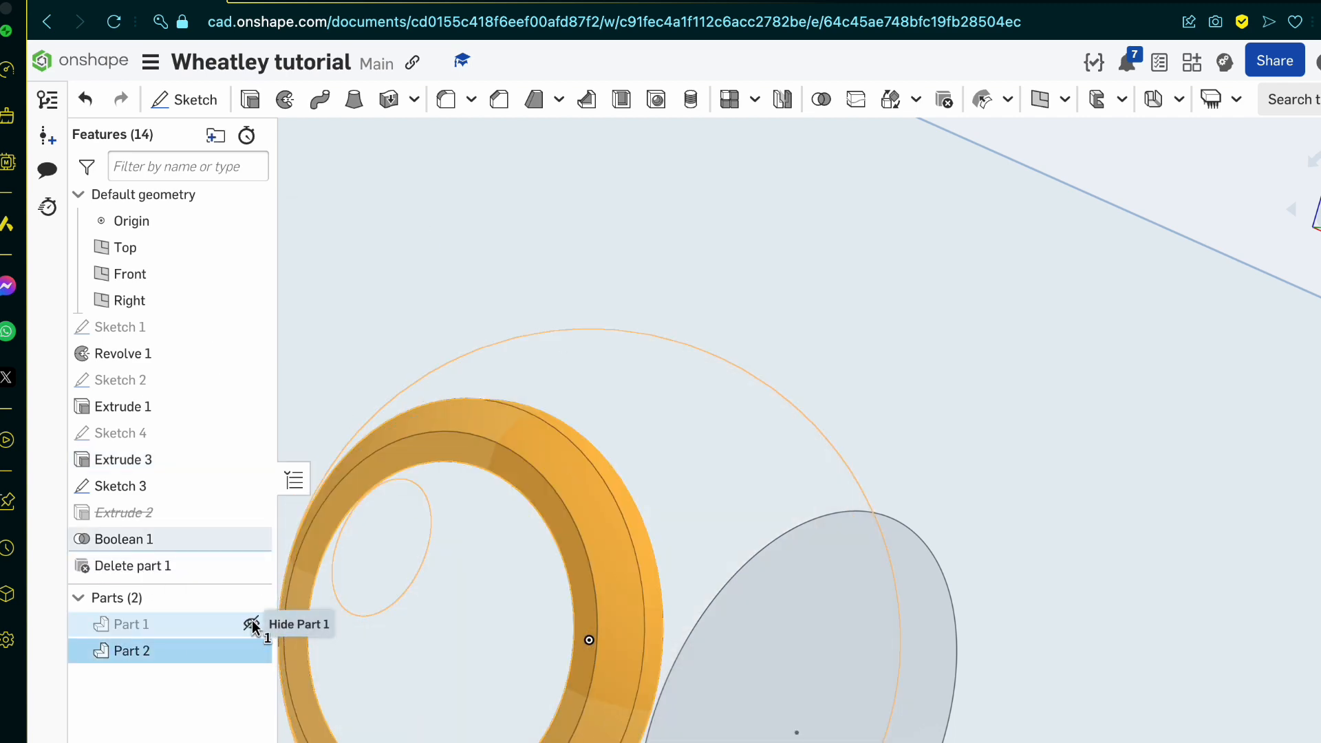
left_click(252, 623)
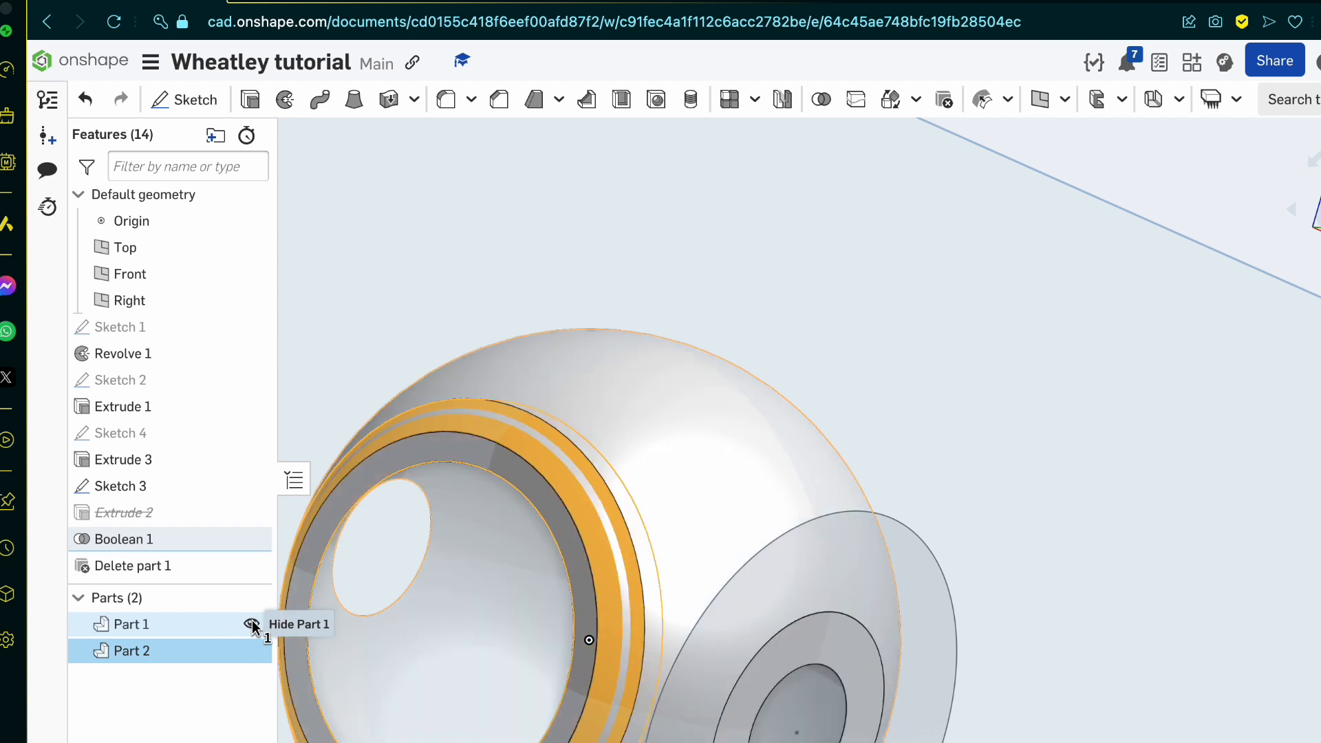
Step: Move the Boolean and Delete part features ahead of Sketch 3 in the feature order
left_click(188, 559)
left_click_drag(136, 535, 154, 479)
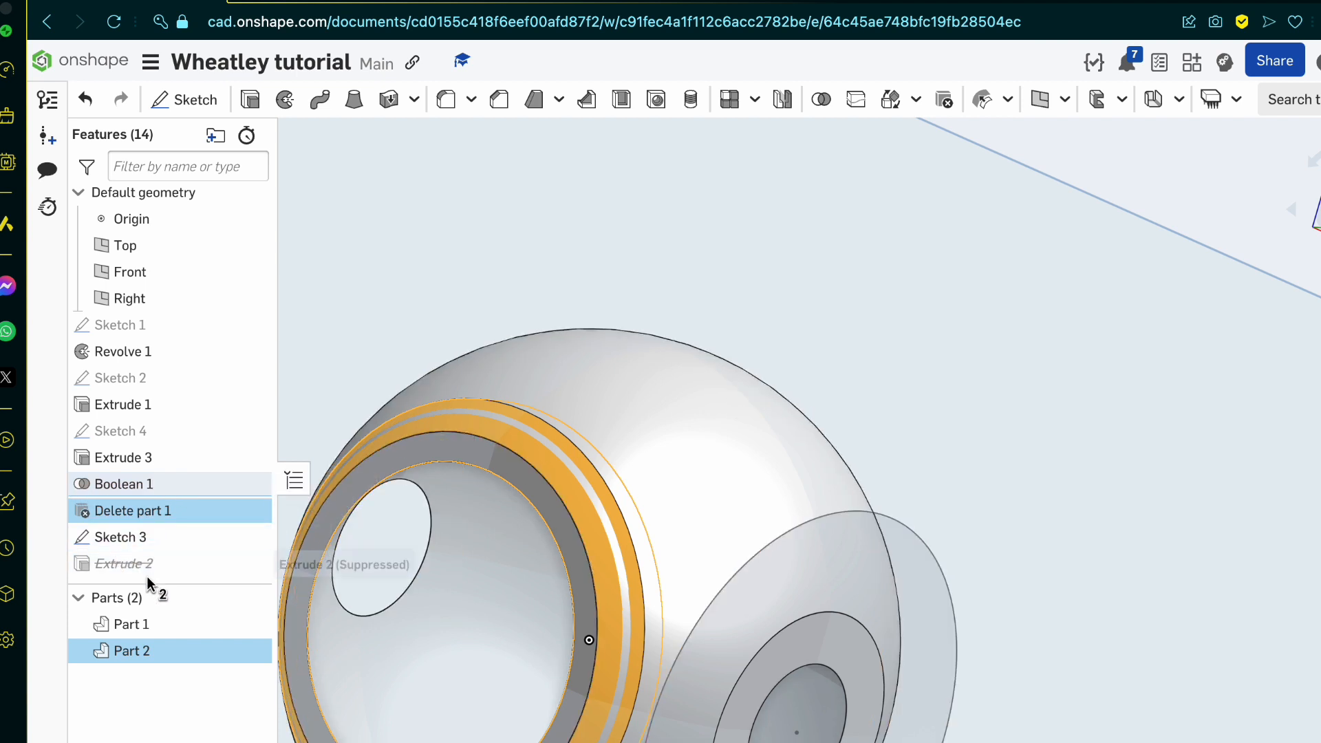
scroll(675, 446, "down", 5)
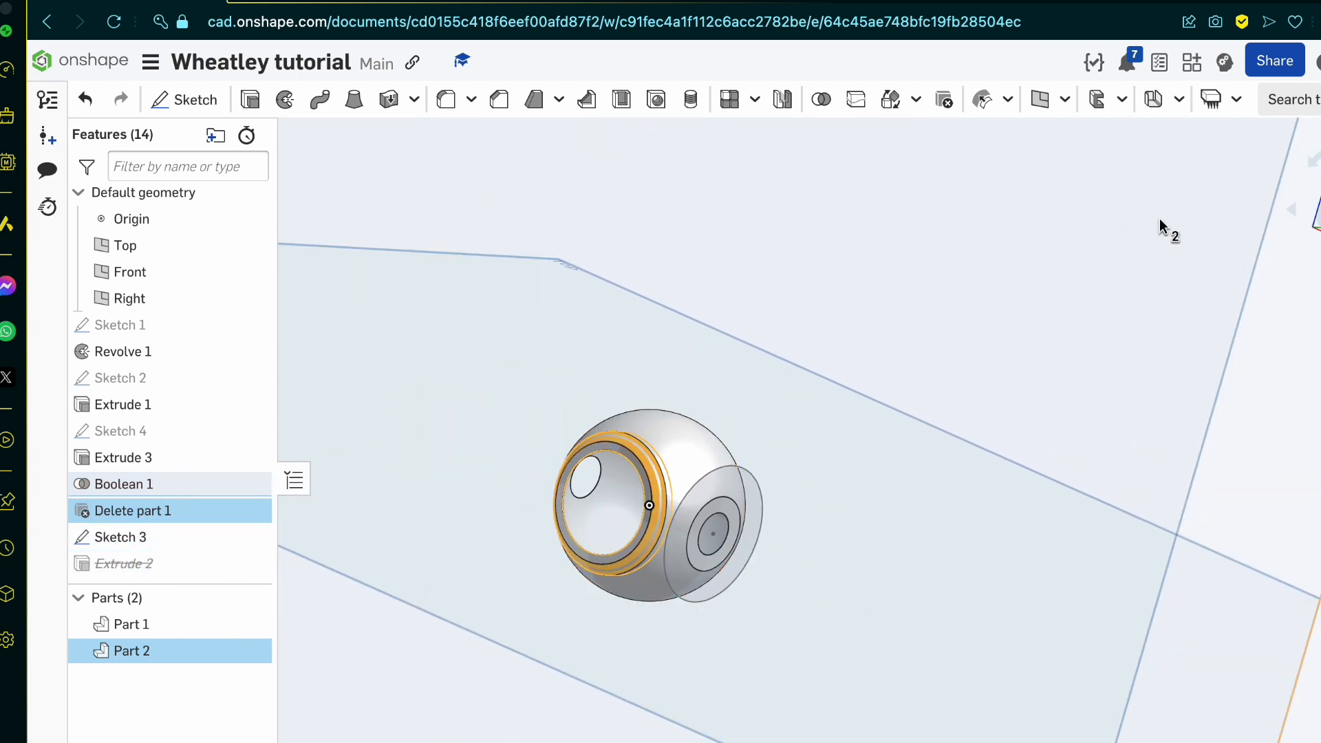
left_click(1282, 505)
Step: Unsuppress Extrude 2 to restore the side openings through the sphere
right_click(209, 567)
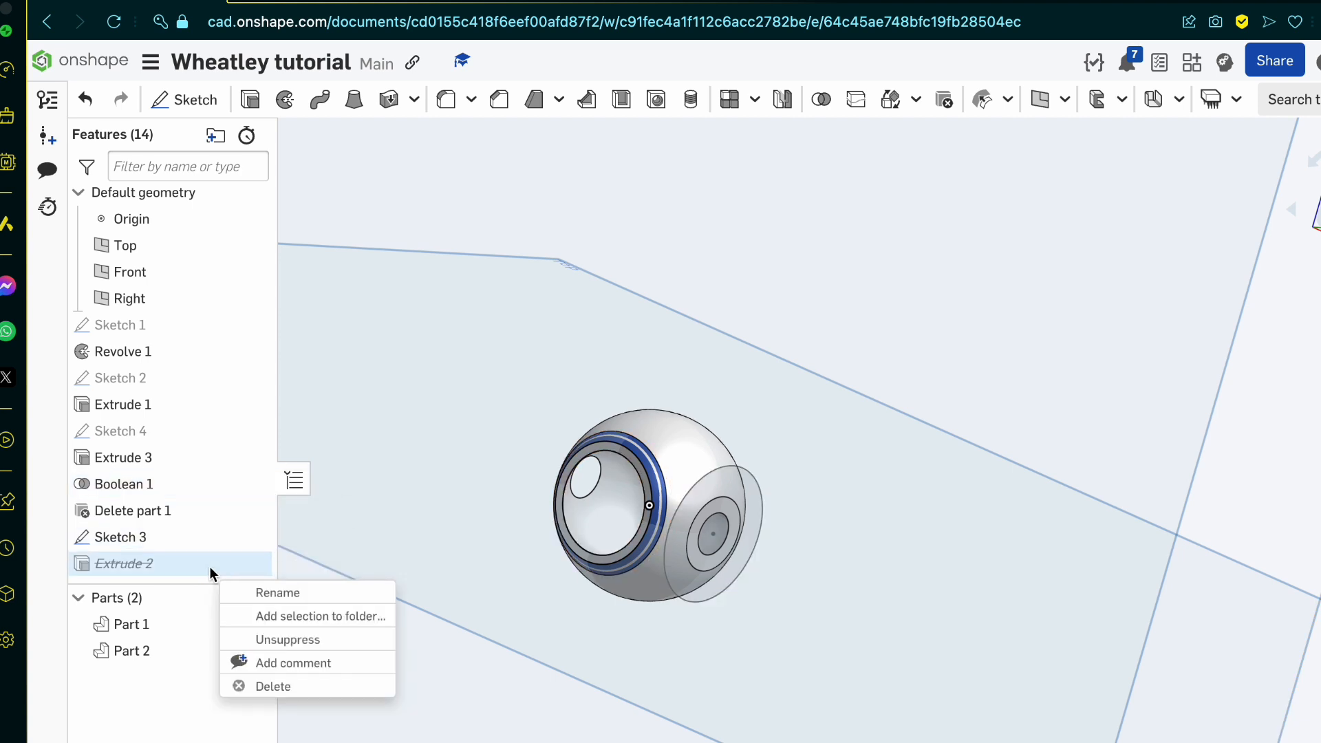
left_click(282, 638)
scroll(761, 514, "up", 2)
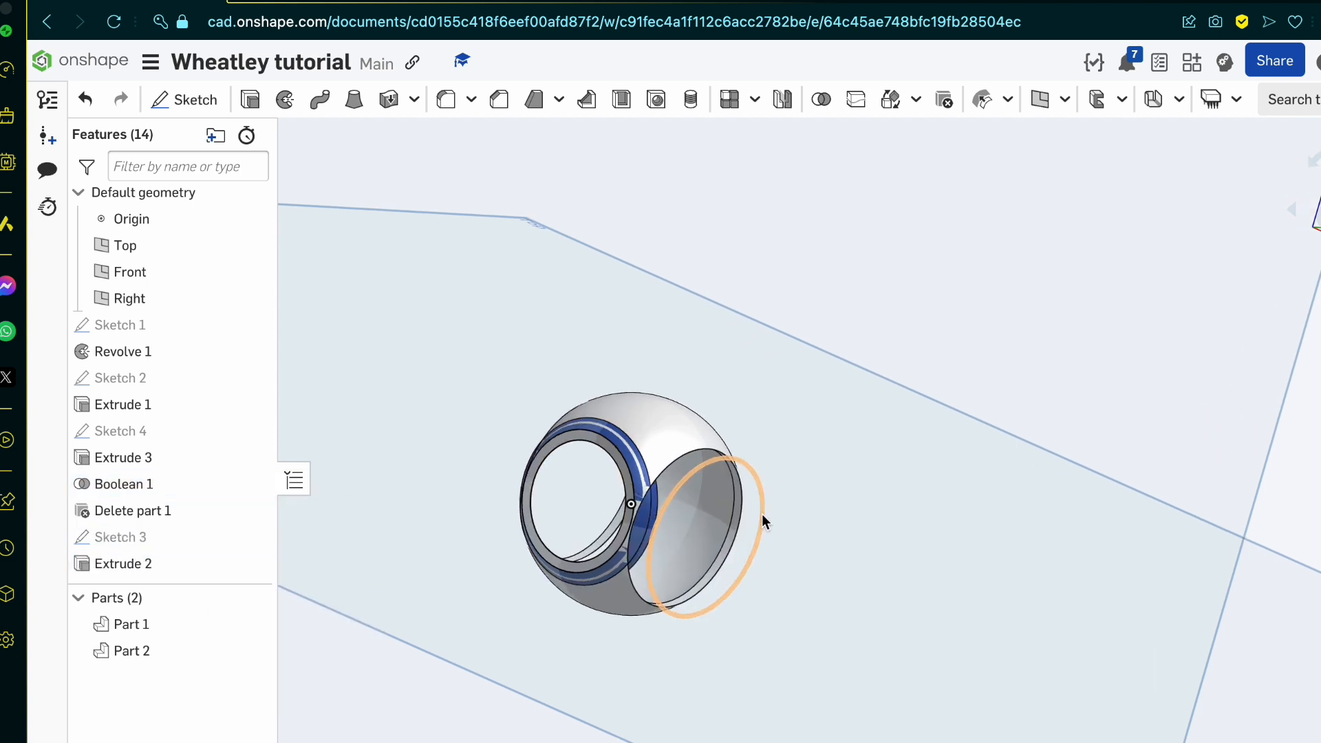
Step: Examine the front ring panel from several angles where it meets the sphere's side opening
scroll(762, 514, "up", 6)
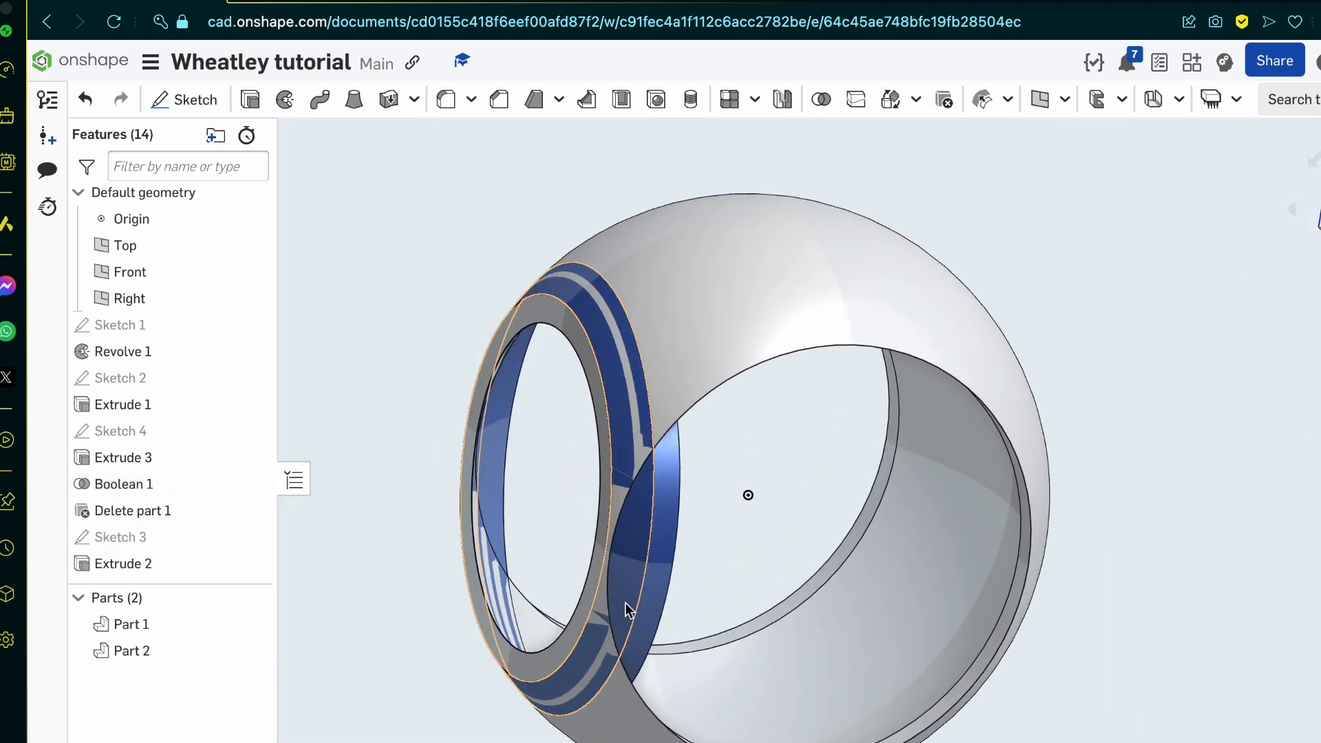
scroll(626, 603, "up", 3)
right_click_drag(625, 602, 598, 527)
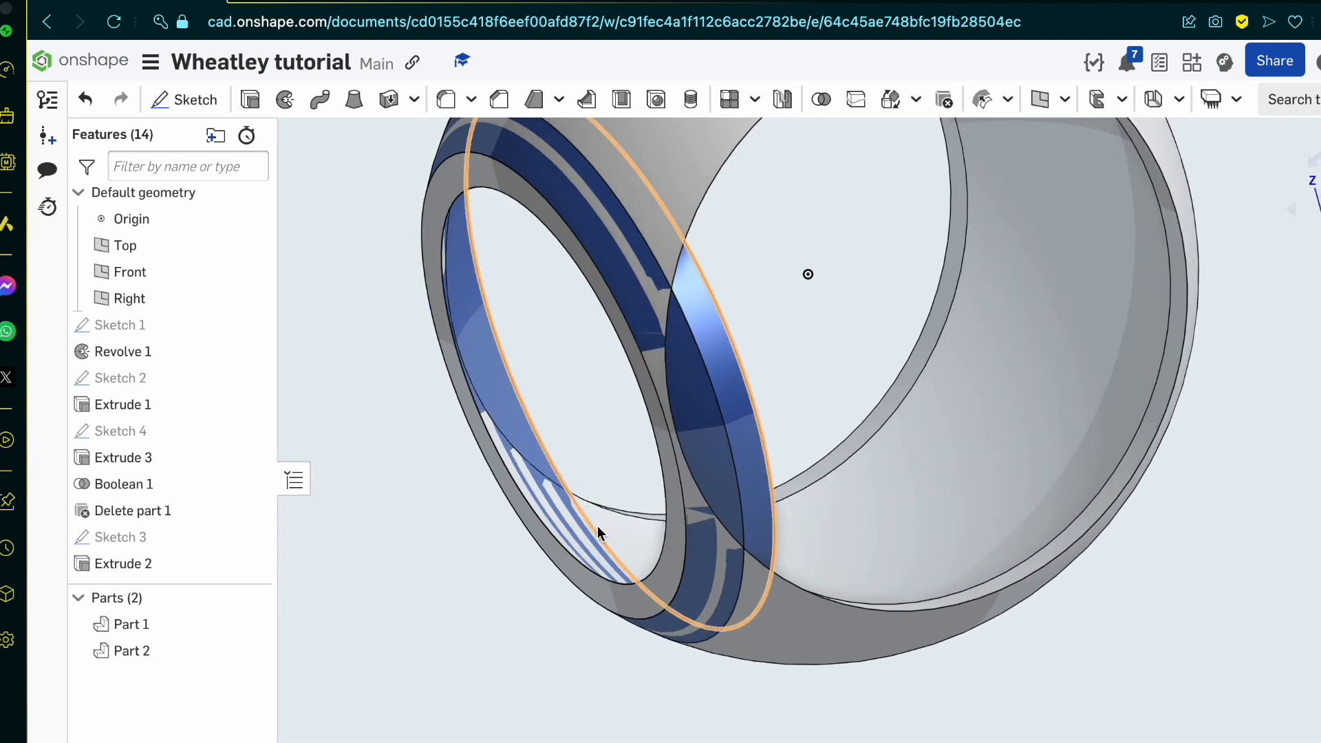
left_click(744, 423)
right_click_drag(745, 421, 734, 457)
scroll(868, 493, "down", 5)
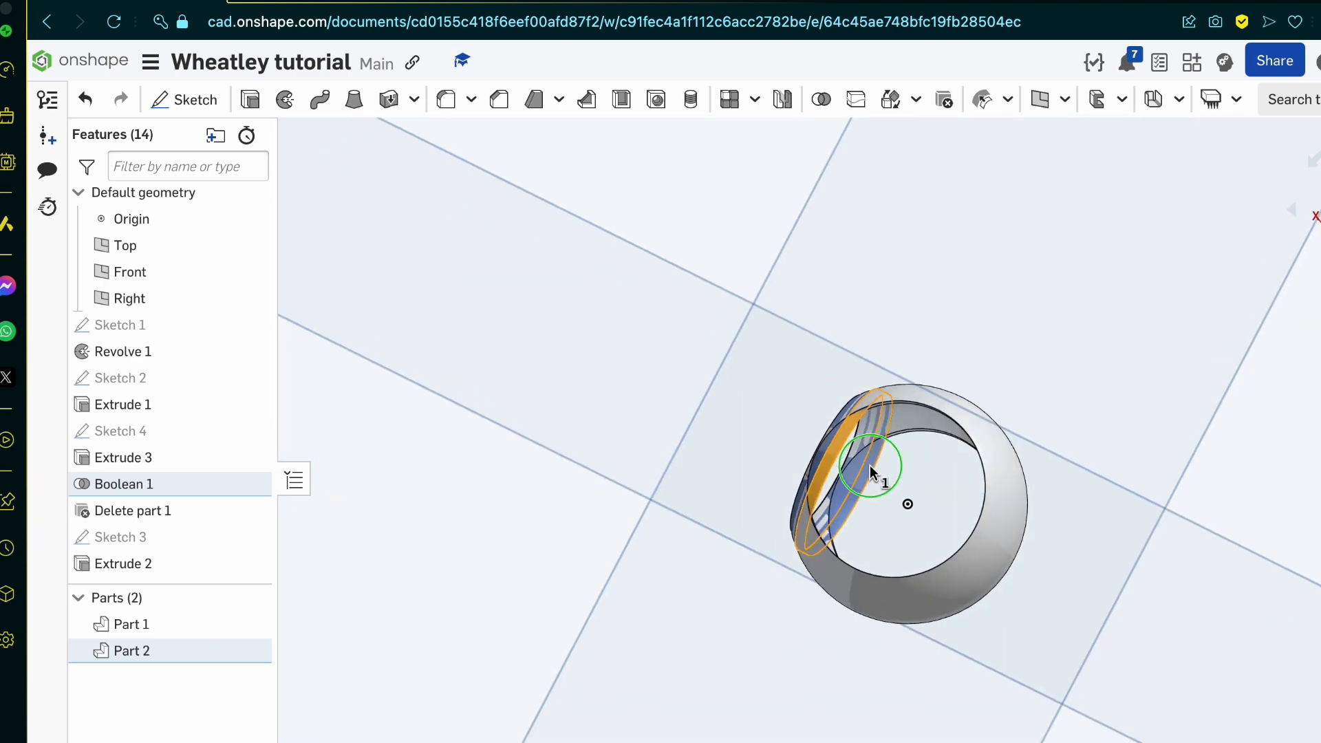
right_click_drag(870, 465, 959, 530)
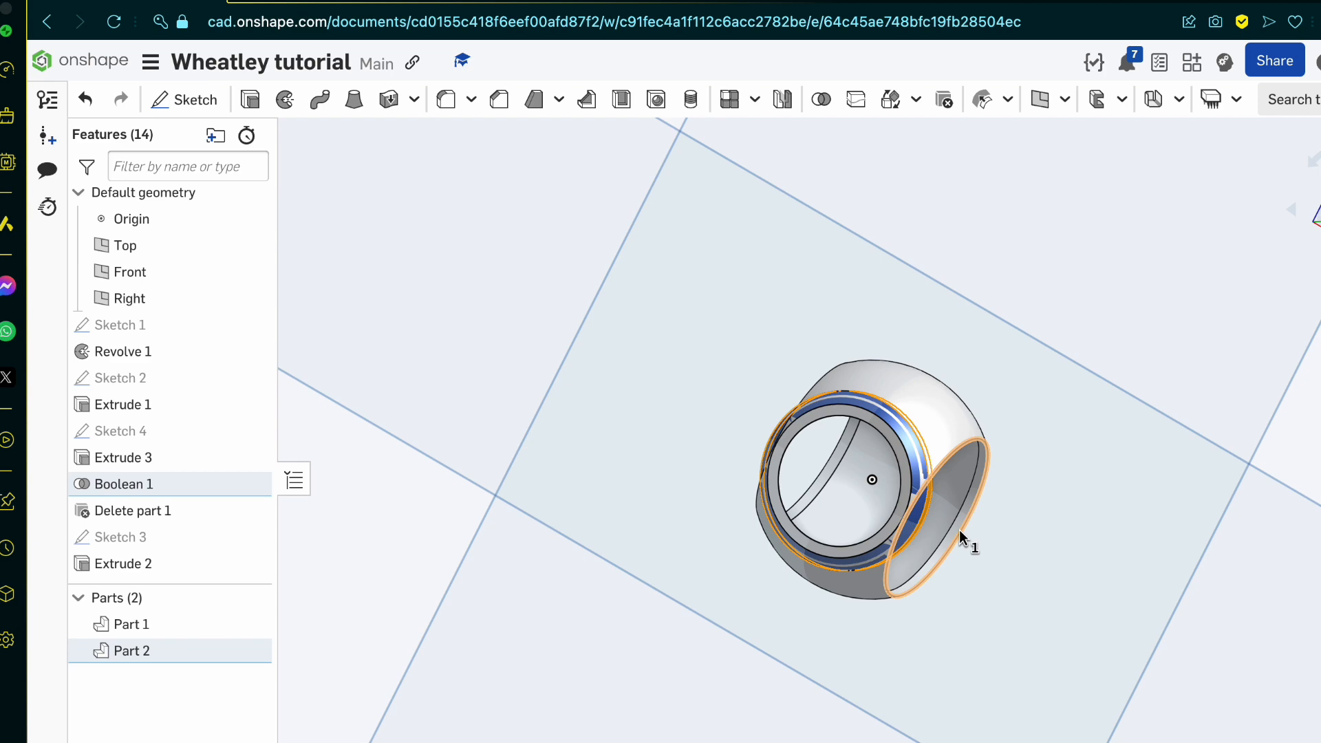
Step: Hide the front ring panel, Part 2, leaving only the sphere shown
scroll(959, 530, "up", 5)
right_click_drag(959, 533, 857, 564)
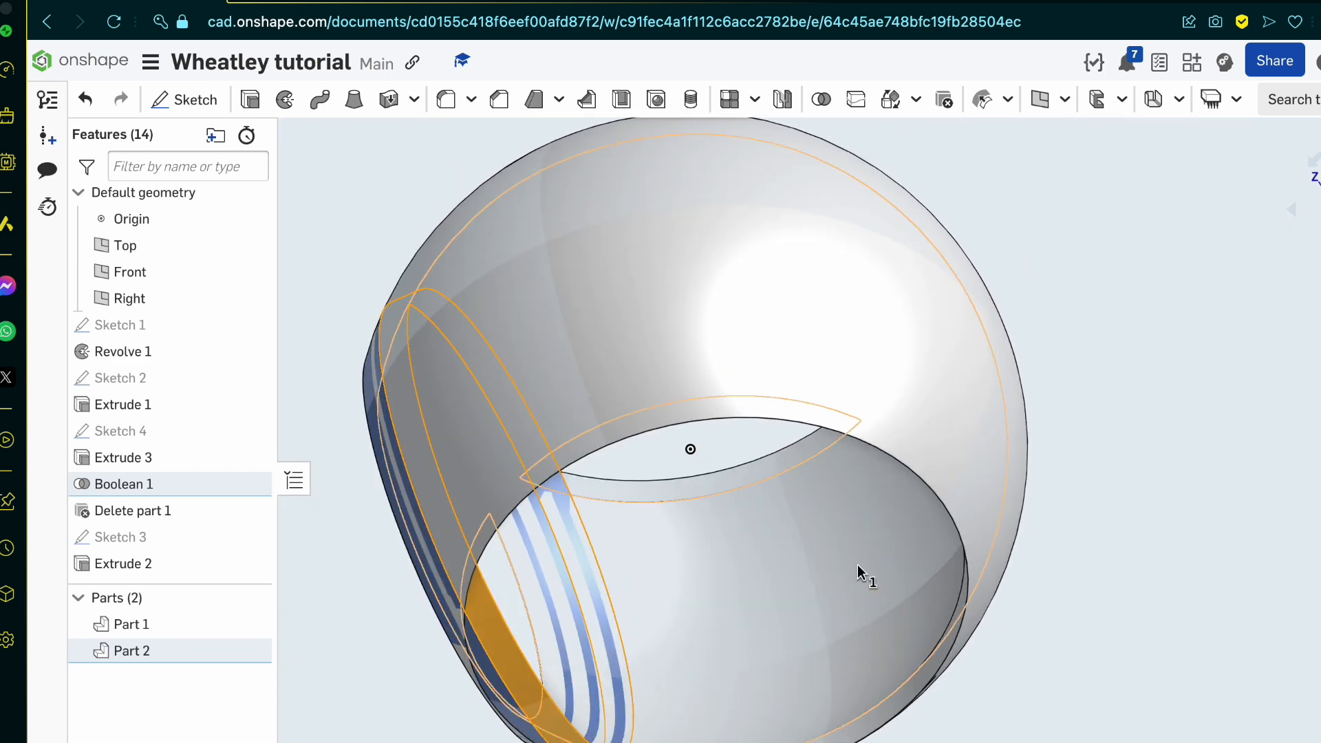
left_click(255, 651)
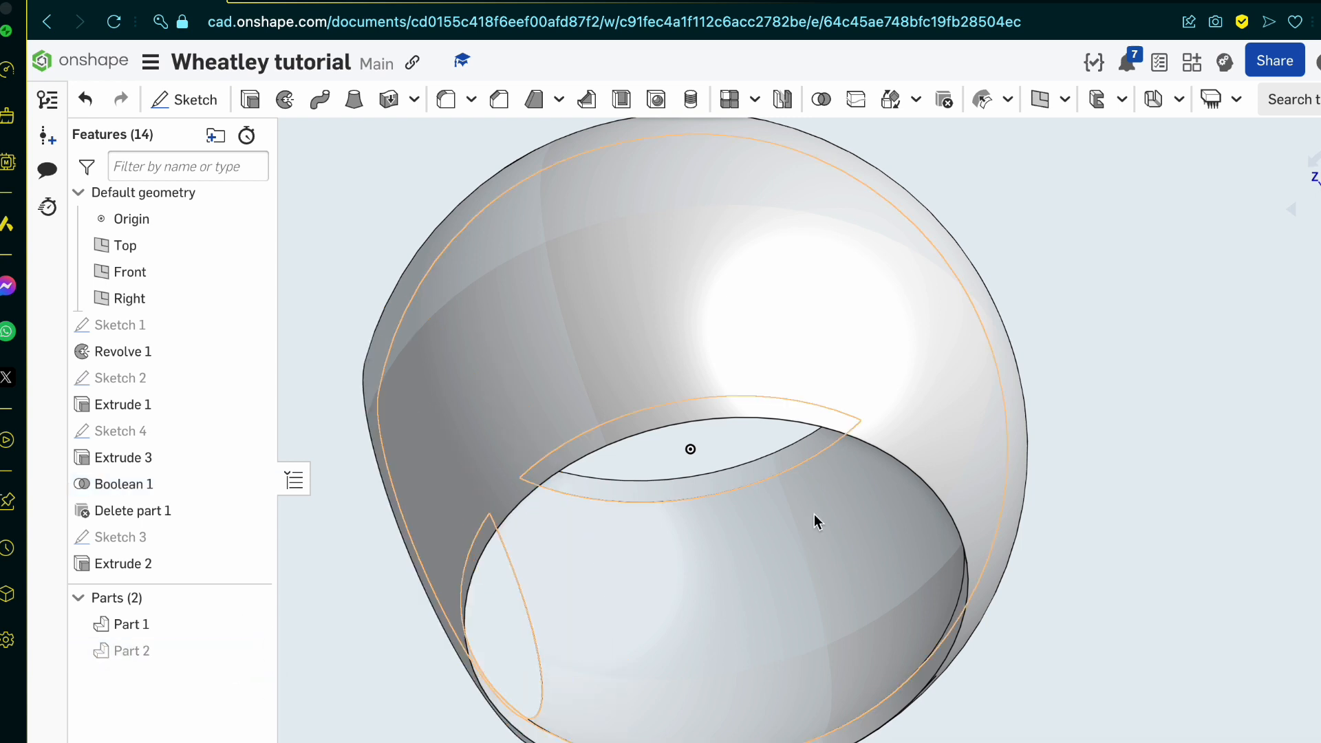
scroll(815, 514, "down", 5)
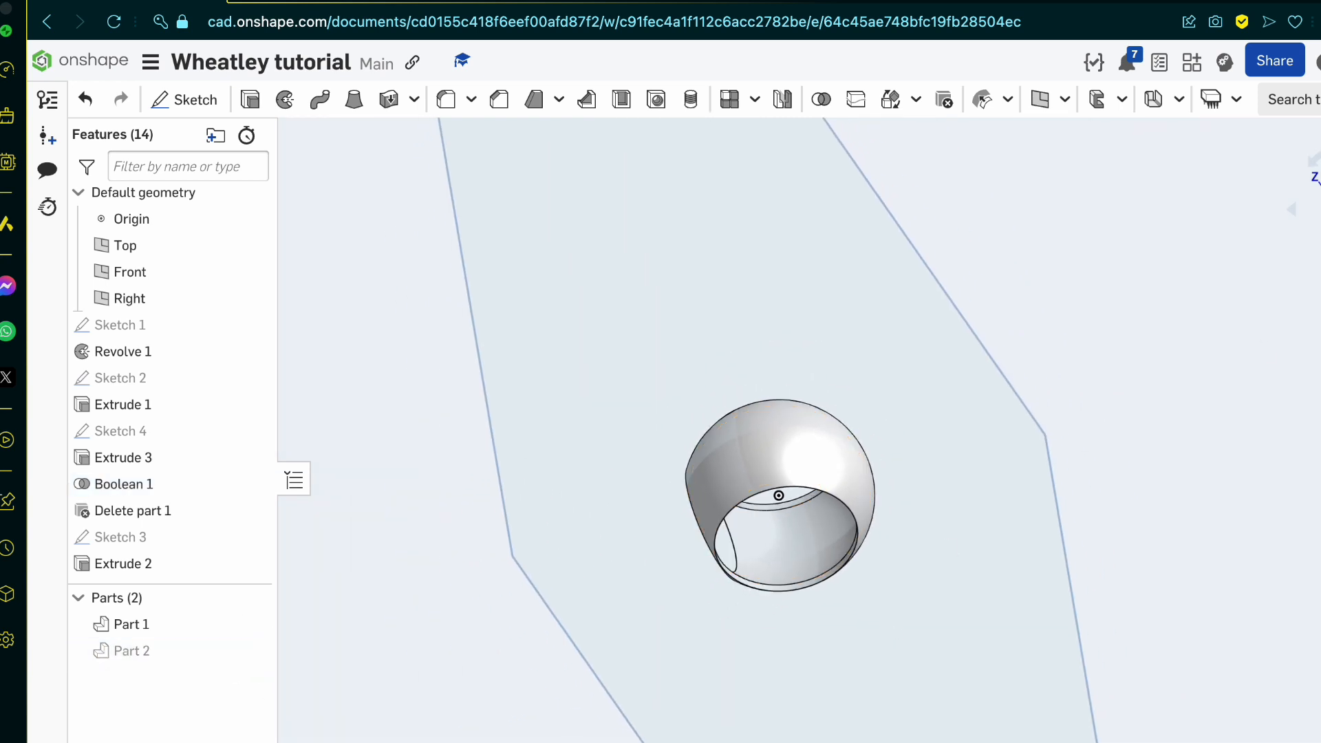
Step: Start a new sketch on the Top plane and face the sphere straight on
key("shift+5")
left_click(171, 100)
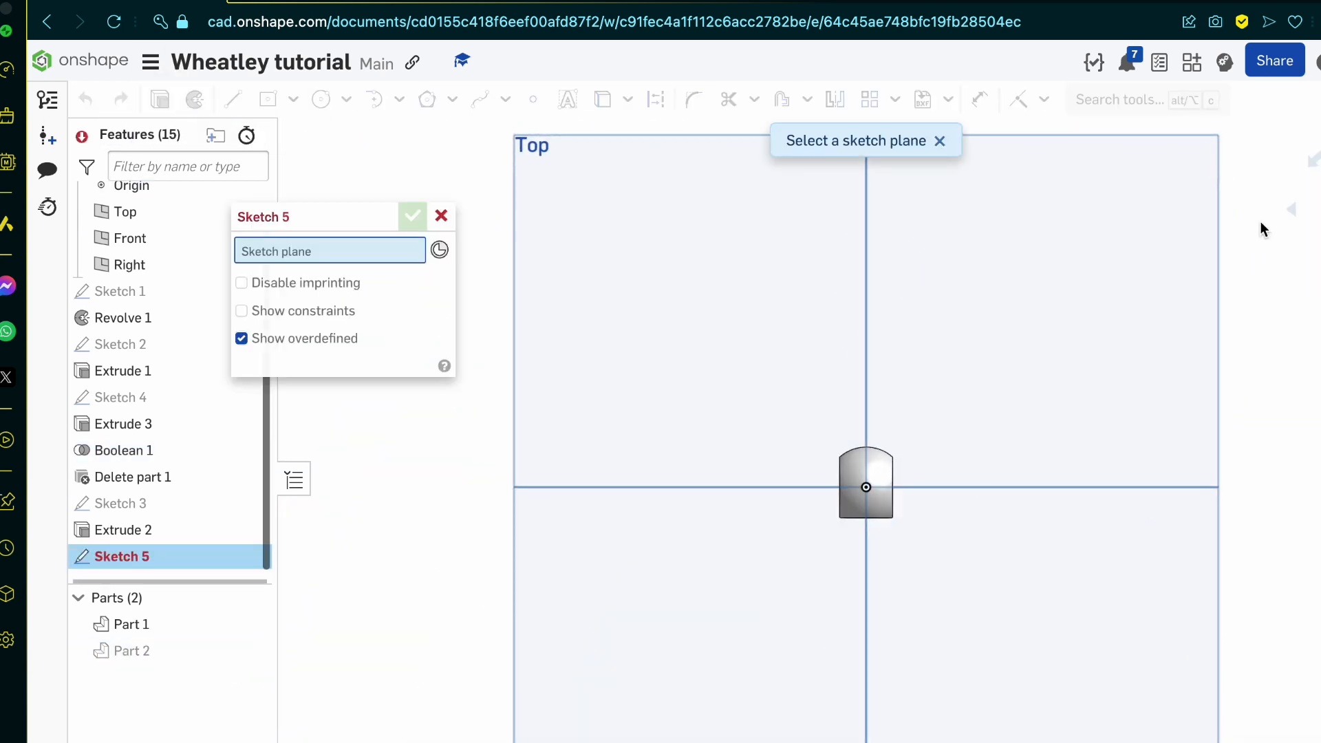
key("shift+6")
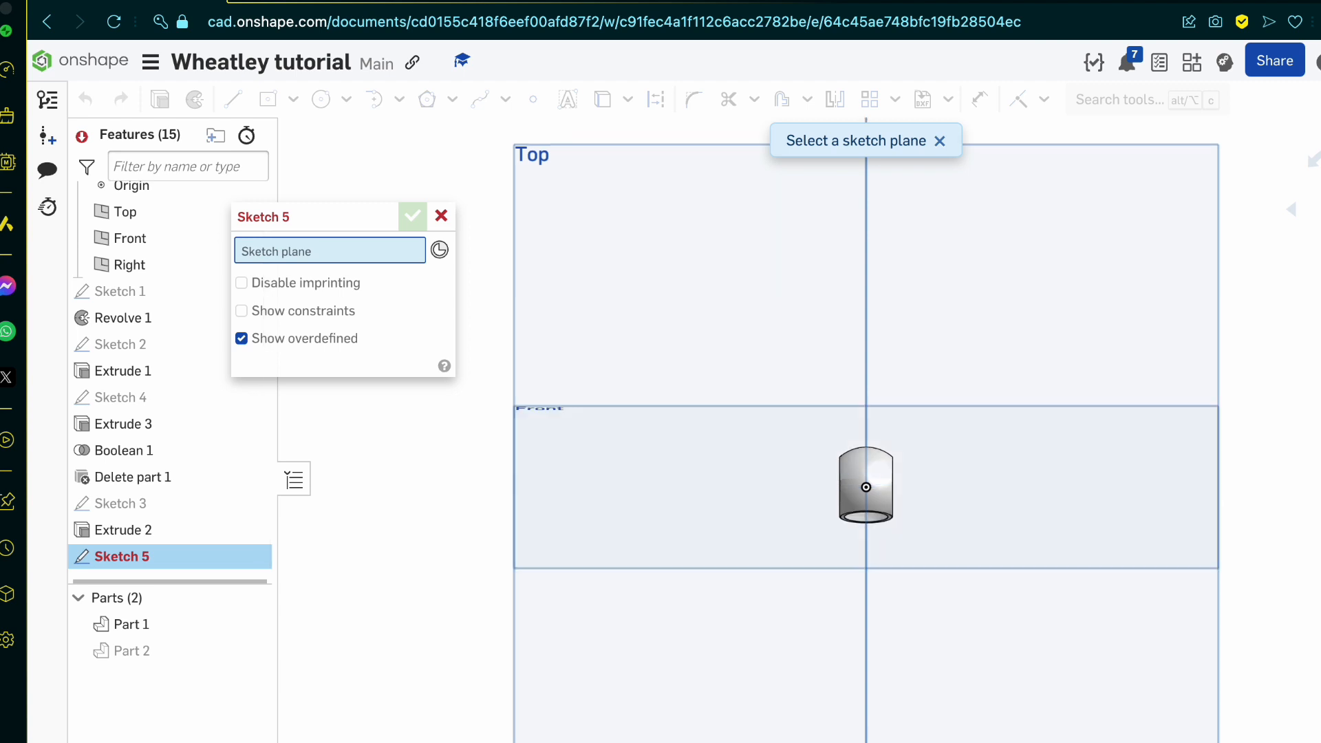
left_click(1020, 364)
scroll(856, 493, "up", 10)
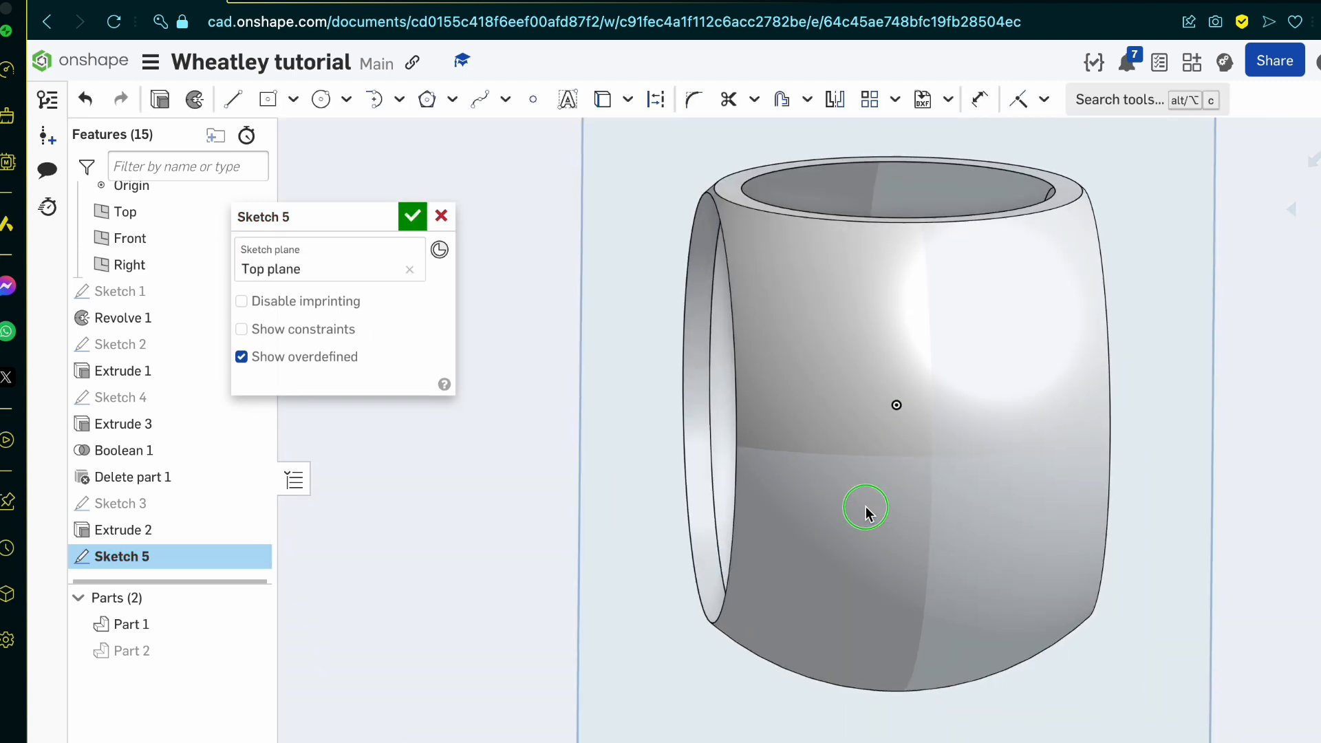
Step: Project the sphere's circular outer edge into the sketch
right_click_drag(866, 507, 866, 511)
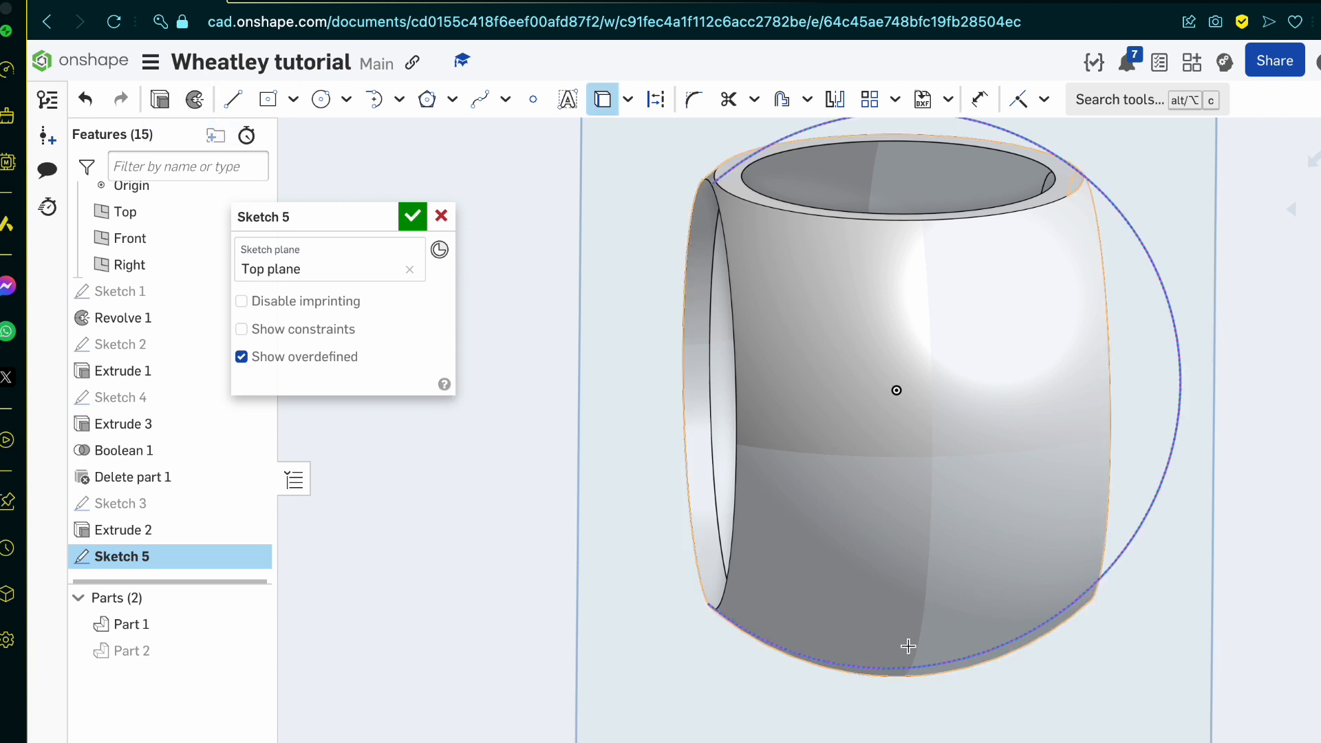
right_click_drag(908, 646, 905, 733)
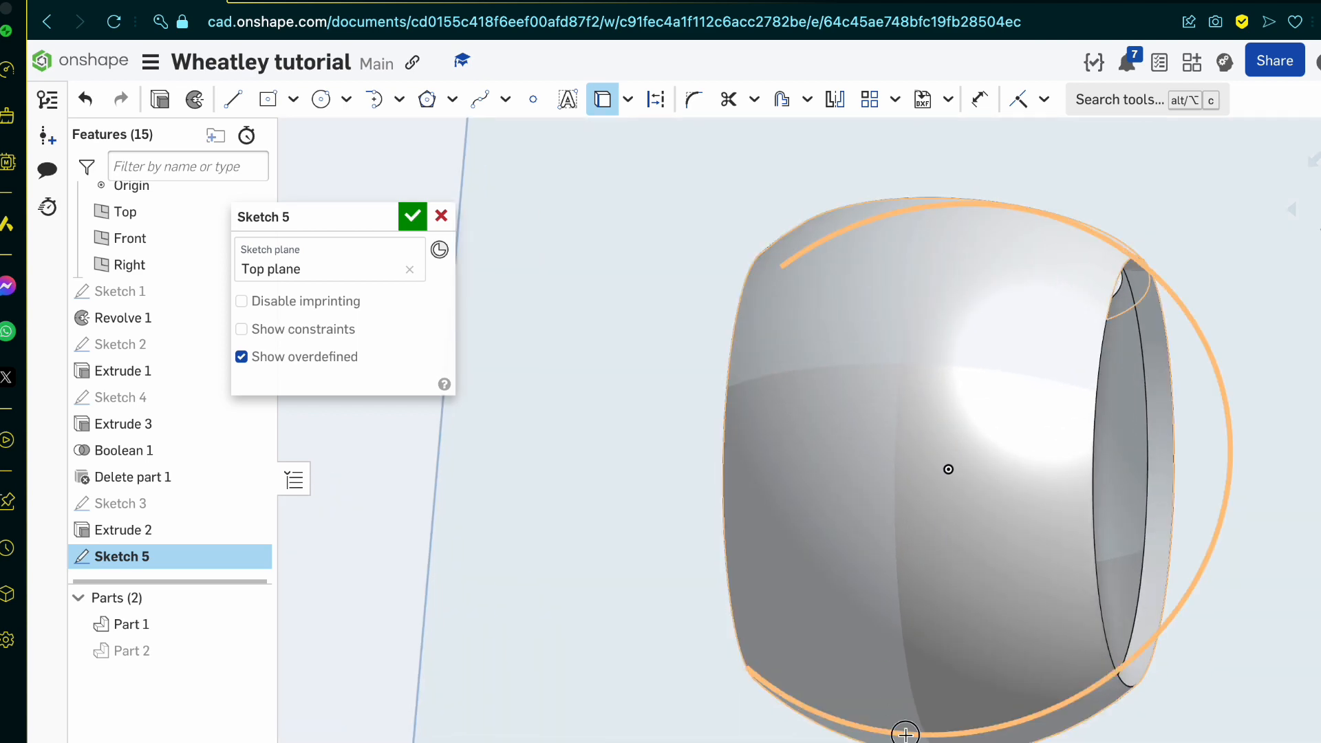
scroll(921, 518, "down", 5)
mouse_move(922, 519)
right_mouse_down()
mouse_move(853, 589)
mouse_move(907, 632)
mouse_move(952, 646)
mouse_move(973, 581)
mouse_move(740, 578)
mouse_move(965, 593)
mouse_move(964, 607)
mouse_move(973, 575)
mouse_move(798, 569)
mouse_move(809, 637)
mouse_move(887, 672)
right_mouse_up()
Step: Draw two circles centred on the origin, one of diameter 17 through the sphere's outer corner and one of diameter 16
left_click(320, 99)
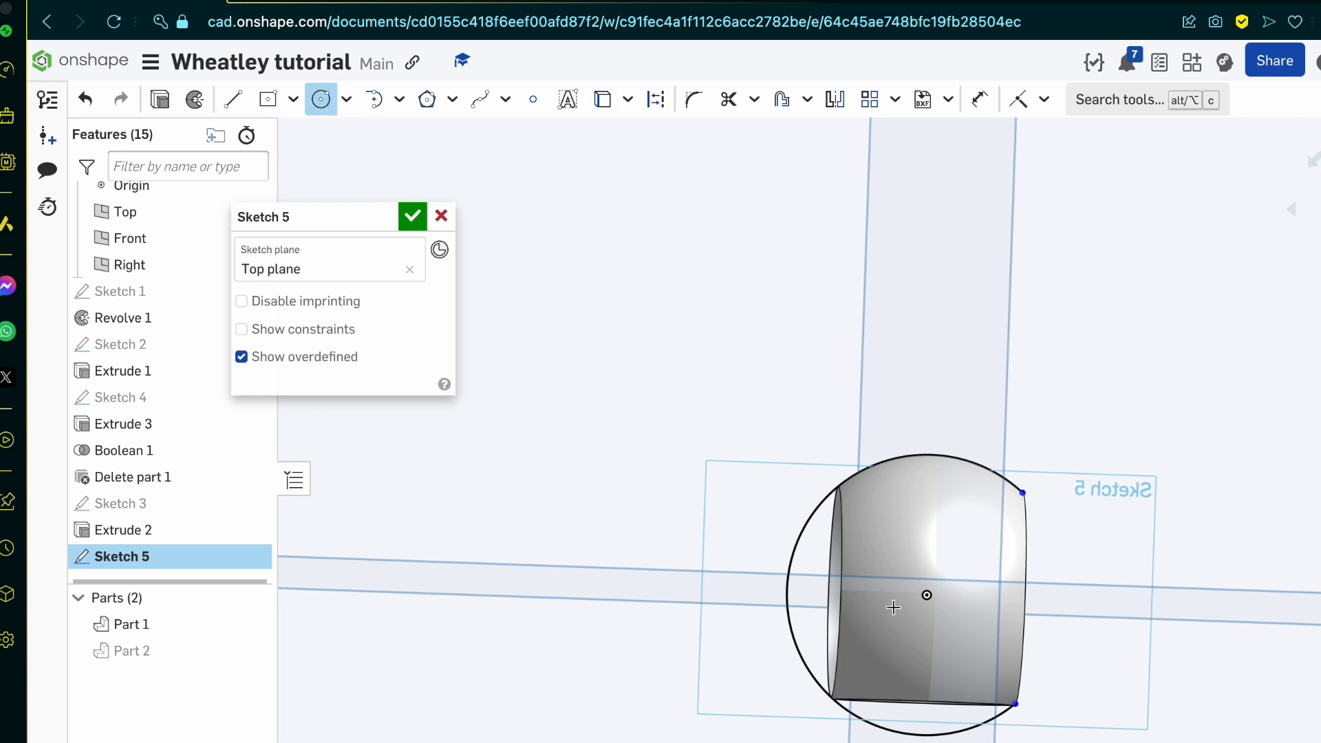
left_click(1021, 492)
scroll(991, 605, "up", 5)
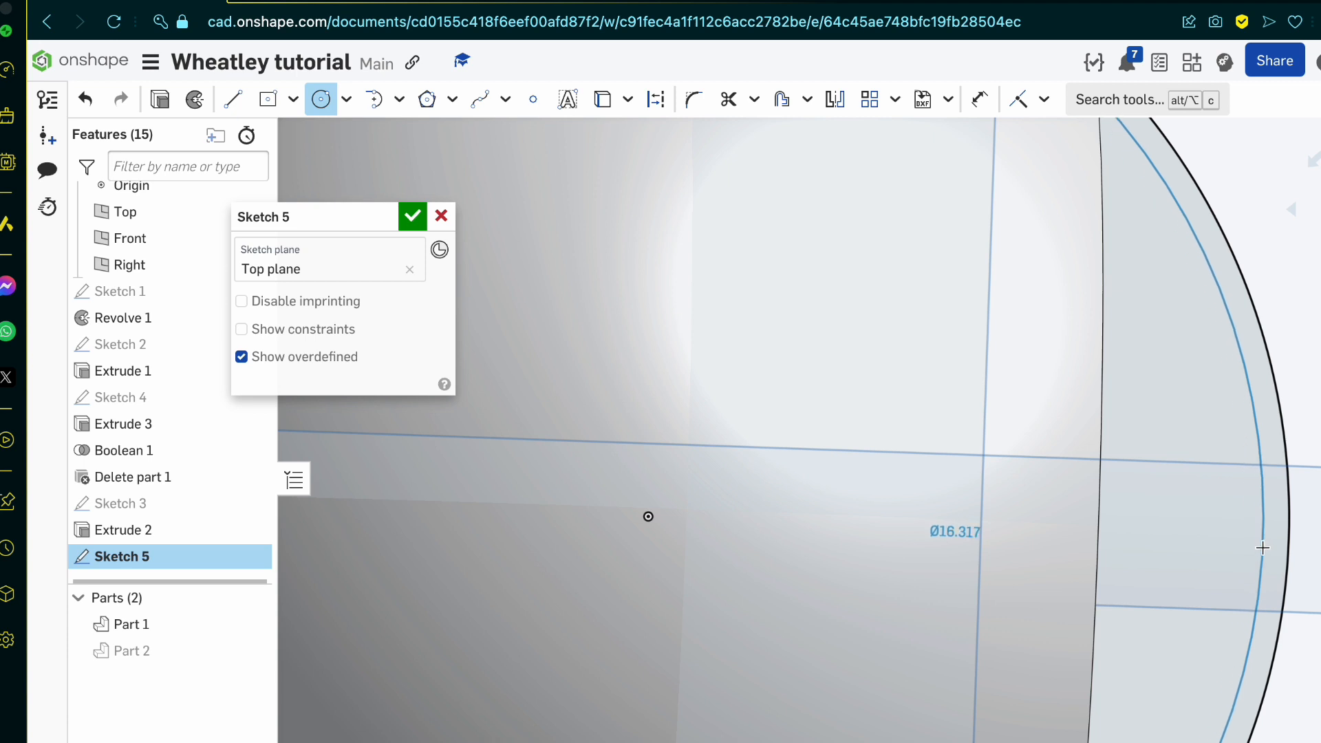
left_click(1262, 547)
type("16")
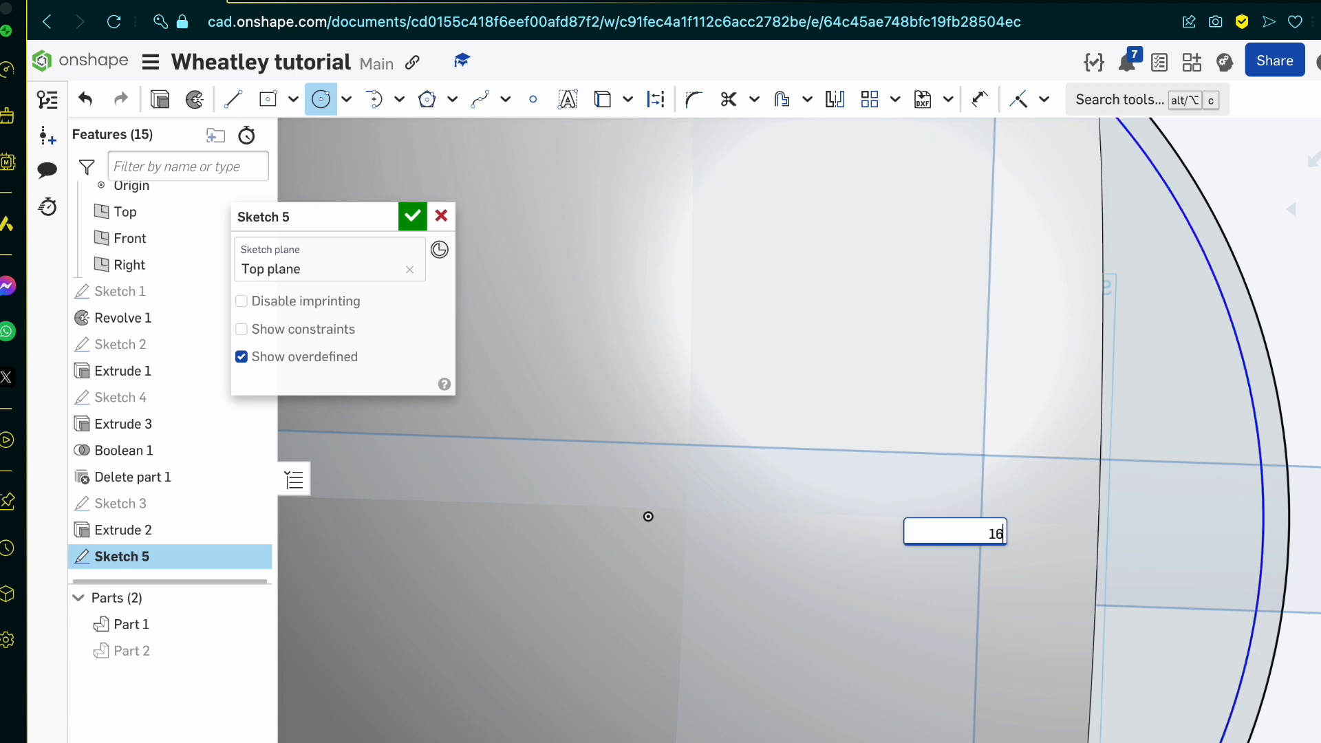
key("Return")
scroll(983, 423, "down", 6)
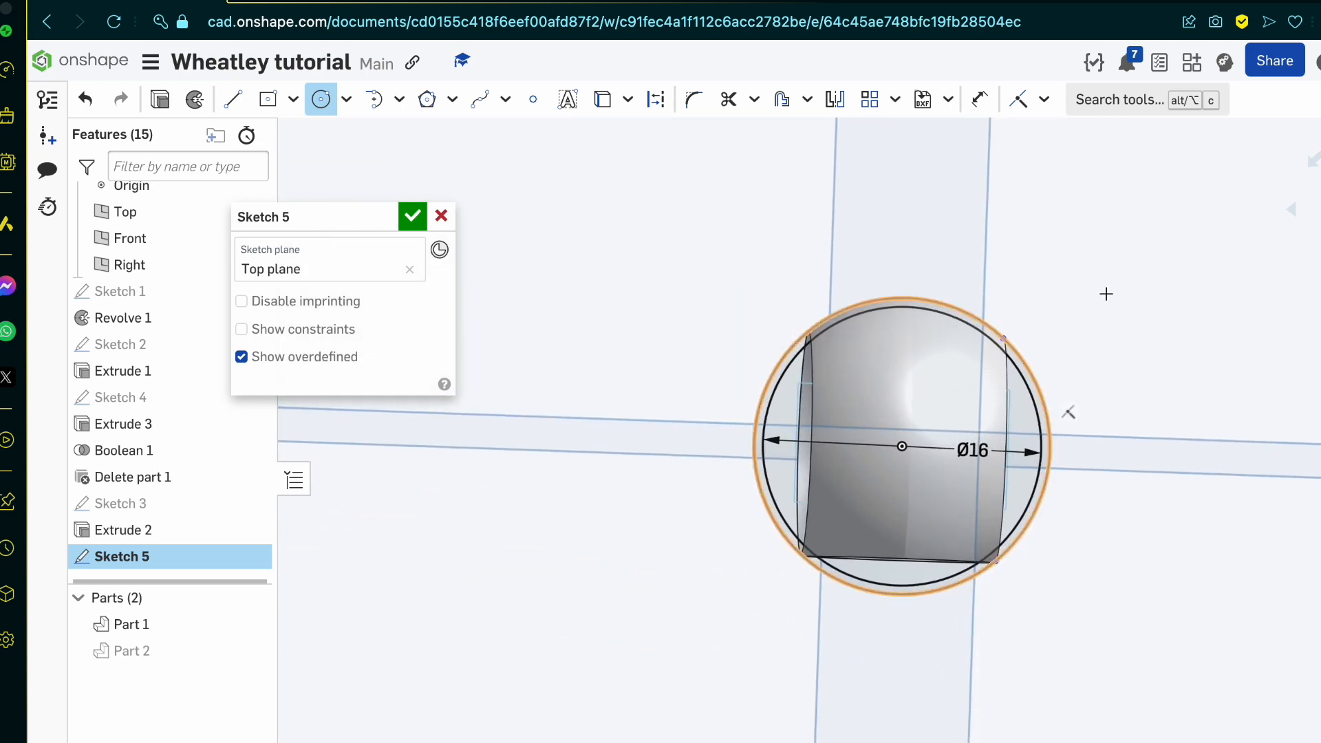
Step: Project the straight rim edge of the sphere's opening into the sketch as a horizontal line
key("n")
scroll(819, 451, "up", 5)
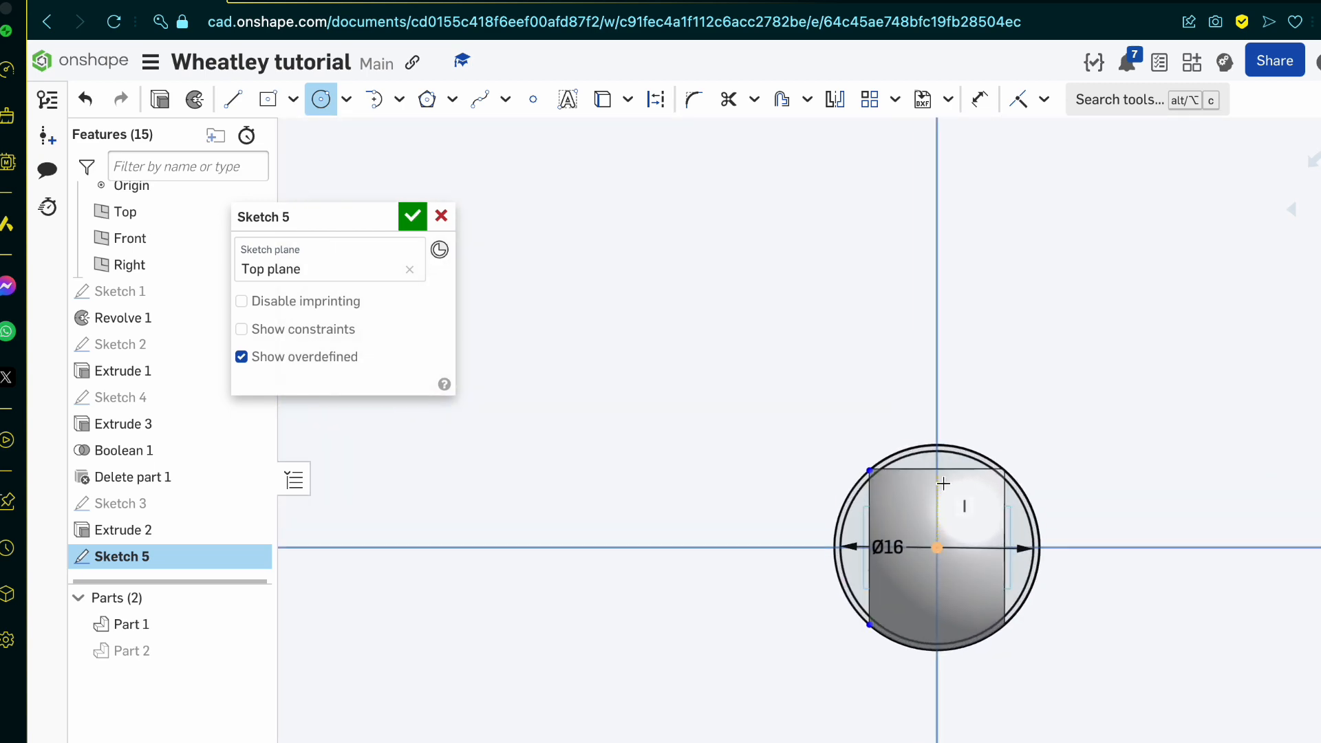
scroll(943, 483, "up", 4)
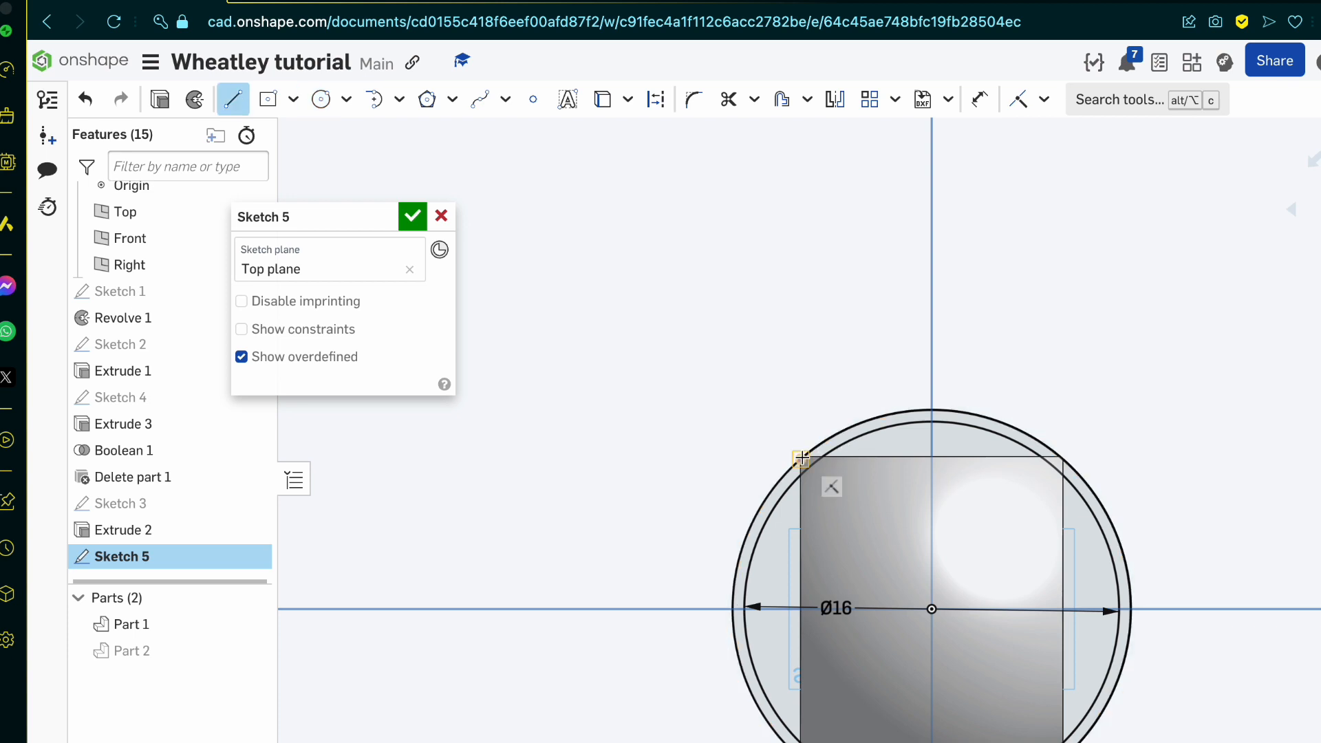
scroll(801, 458, "up", 5)
key("u")
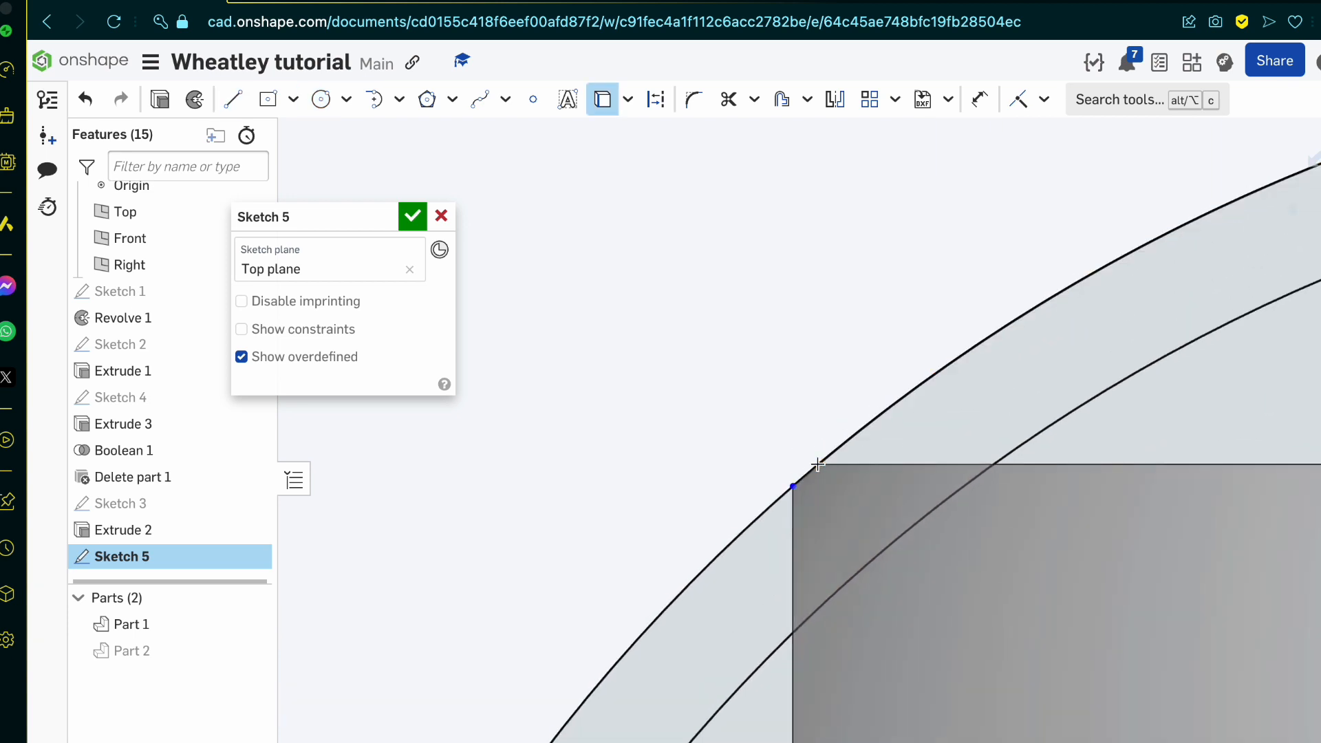
Step: Draw a horizontal line about 13.65 long, just inside the projected rim edge, from the outer circle across and past its opposite side
scroll(619, 488, "down", 5)
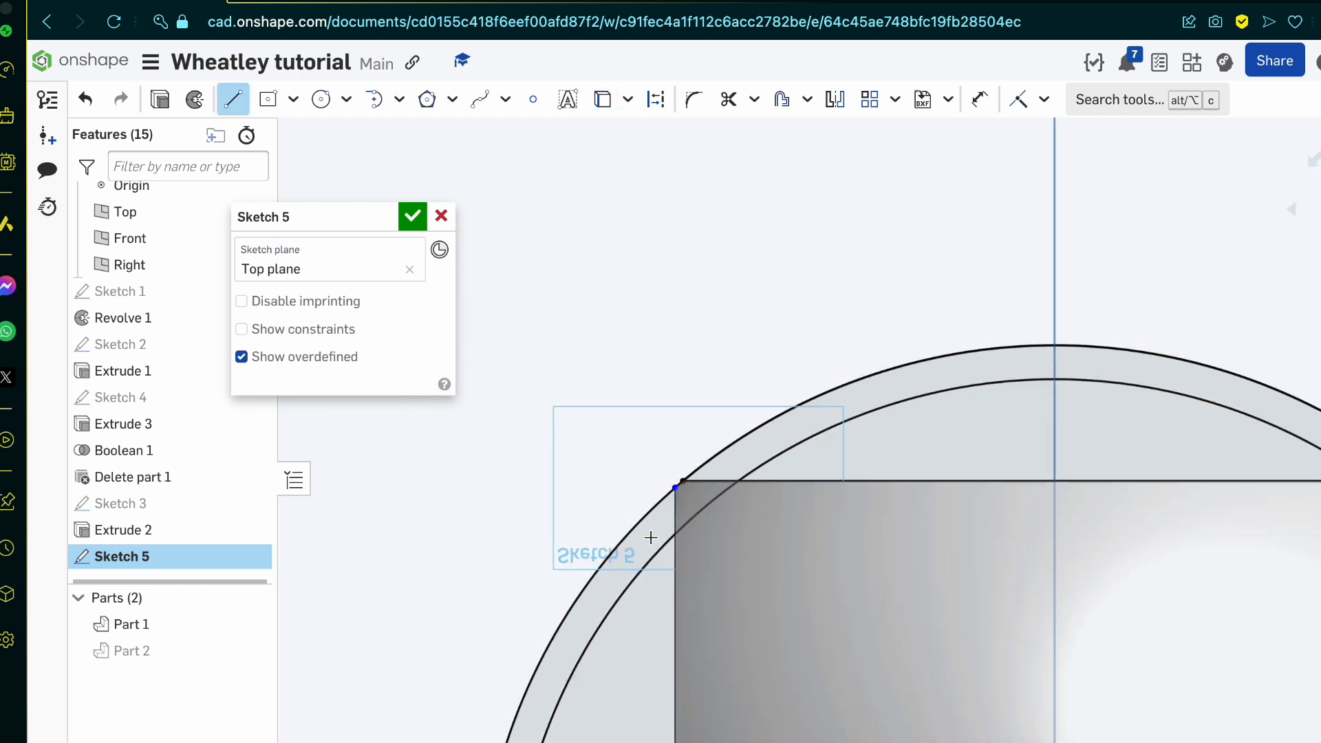
left_click(621, 542)
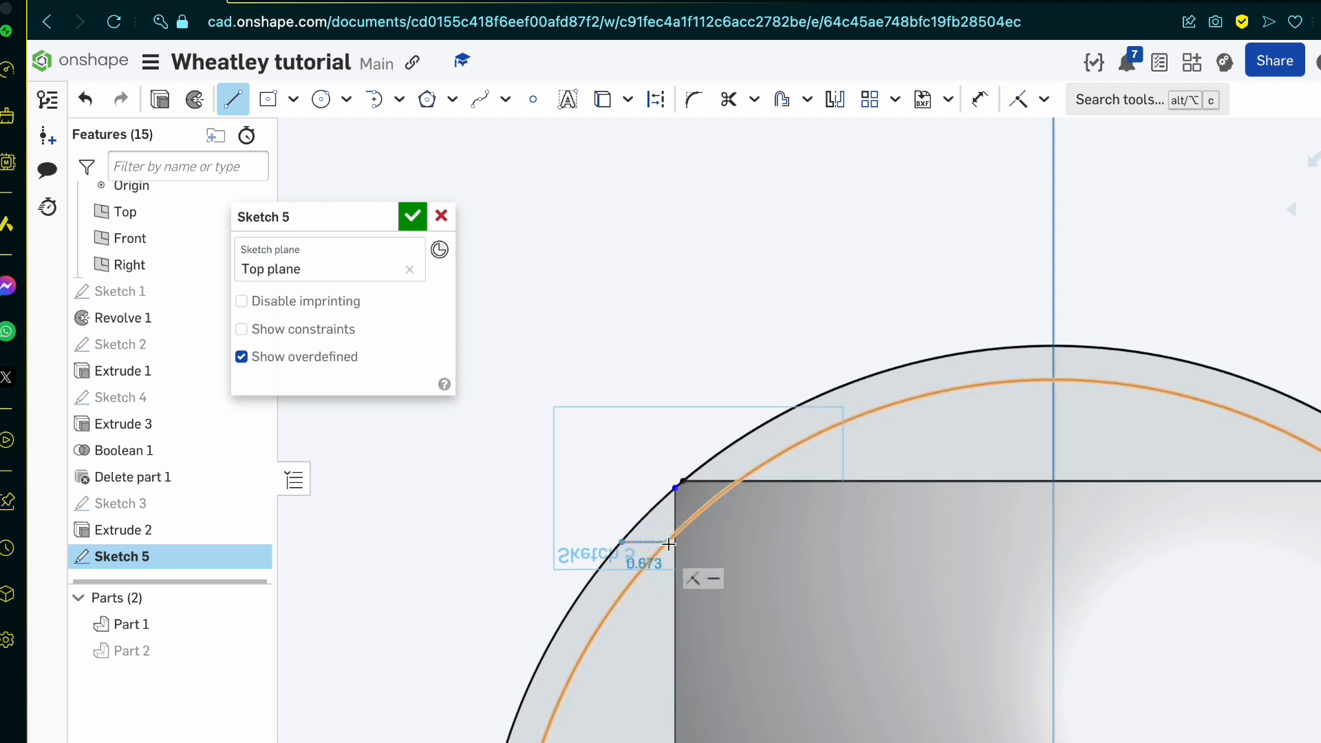
scroll(669, 544, "down", 5)
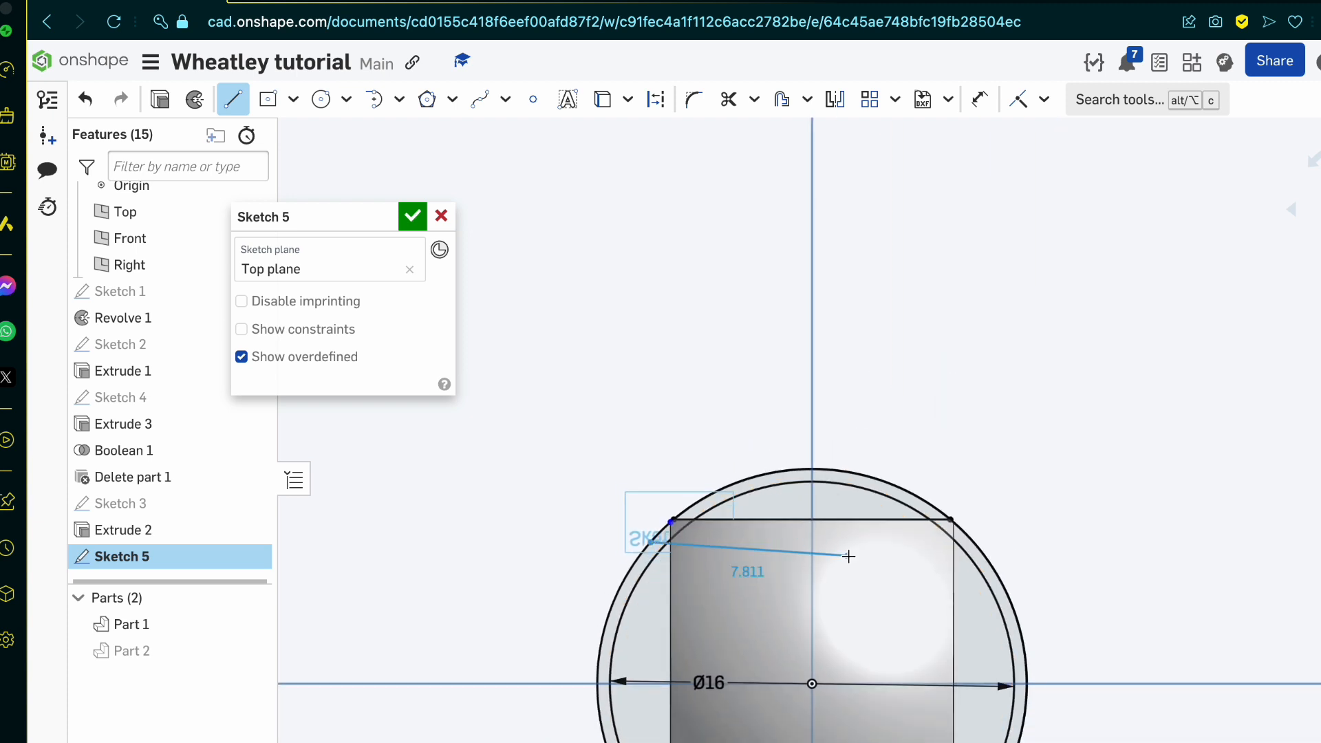
left_click(995, 541)
Step: Trim the part of the horizontal line that overhangs the outer circle and finish the sketch
key("m")
scroll(973, 543, "up", 5)
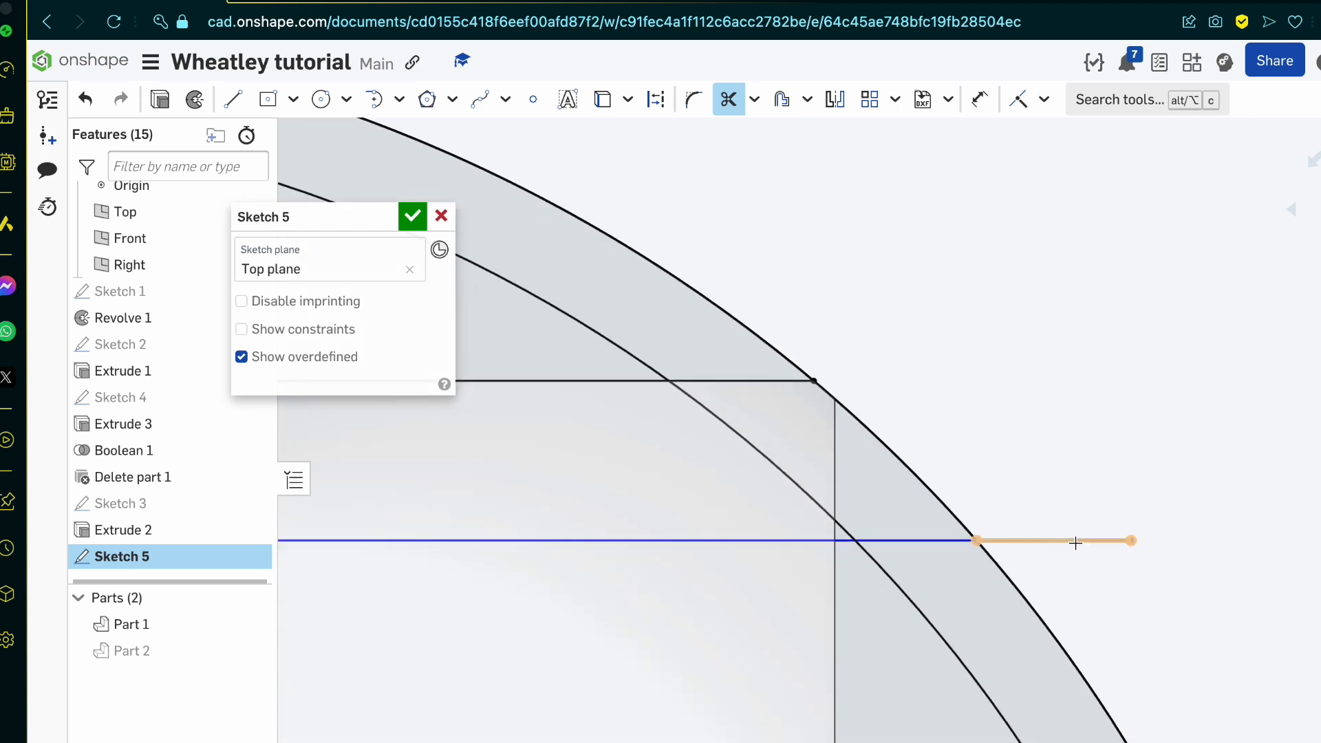
scroll(982, 452, "down", 3)
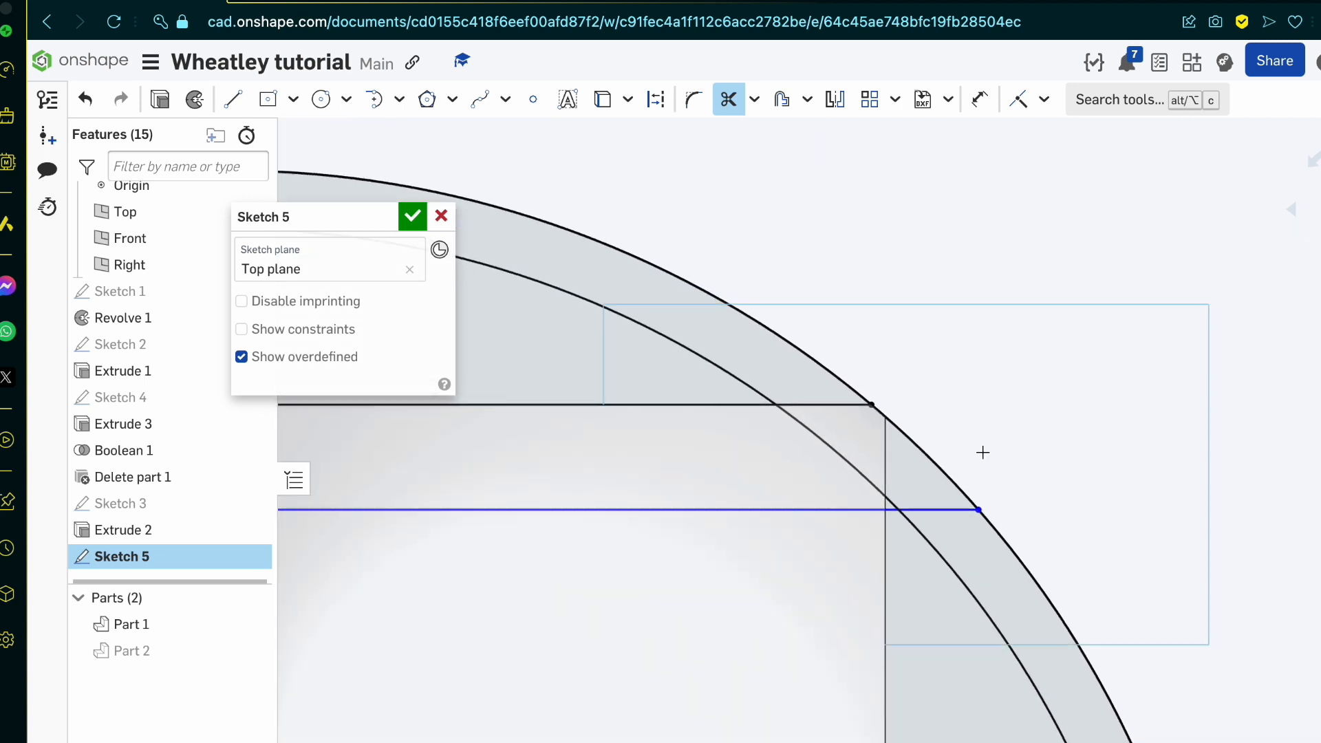
right_click_drag(983, 452, 907, 458)
scroll(656, 283, "down", 2)
scroll(656, 283, "down", 2)
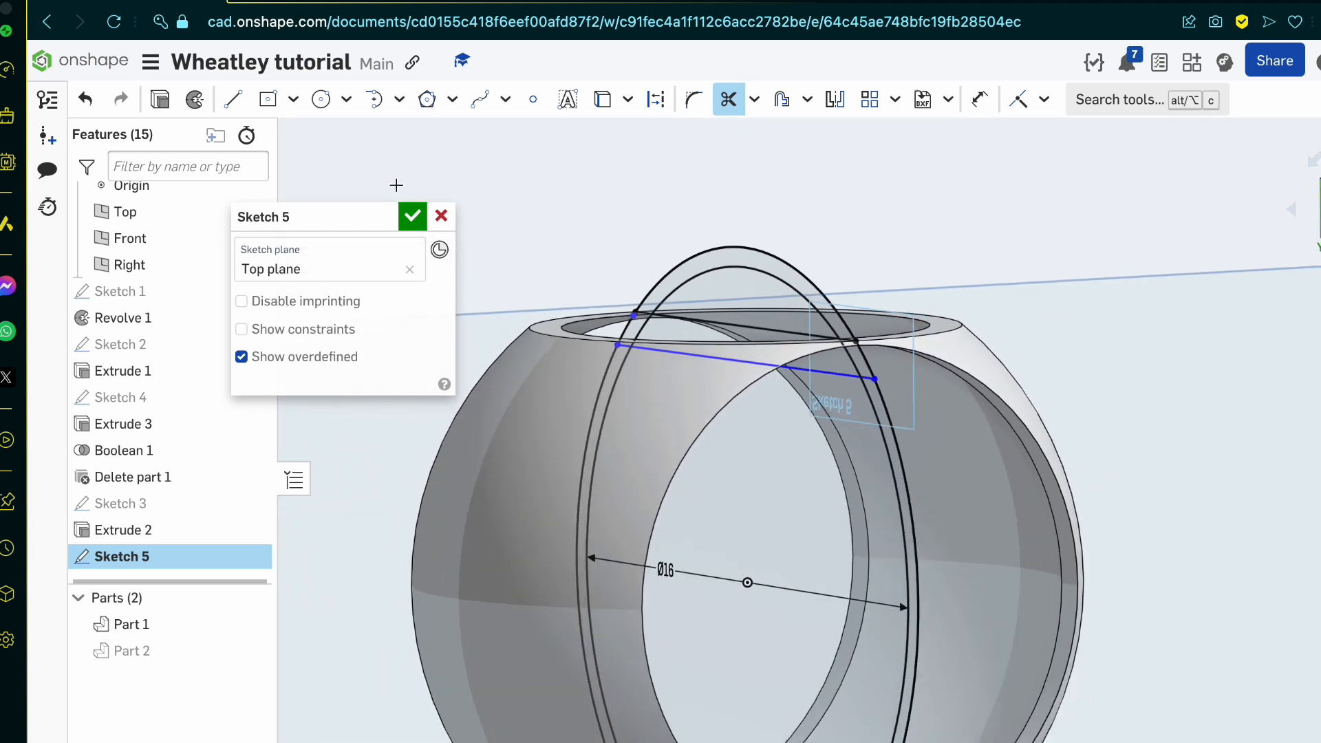
left_click(412, 217)
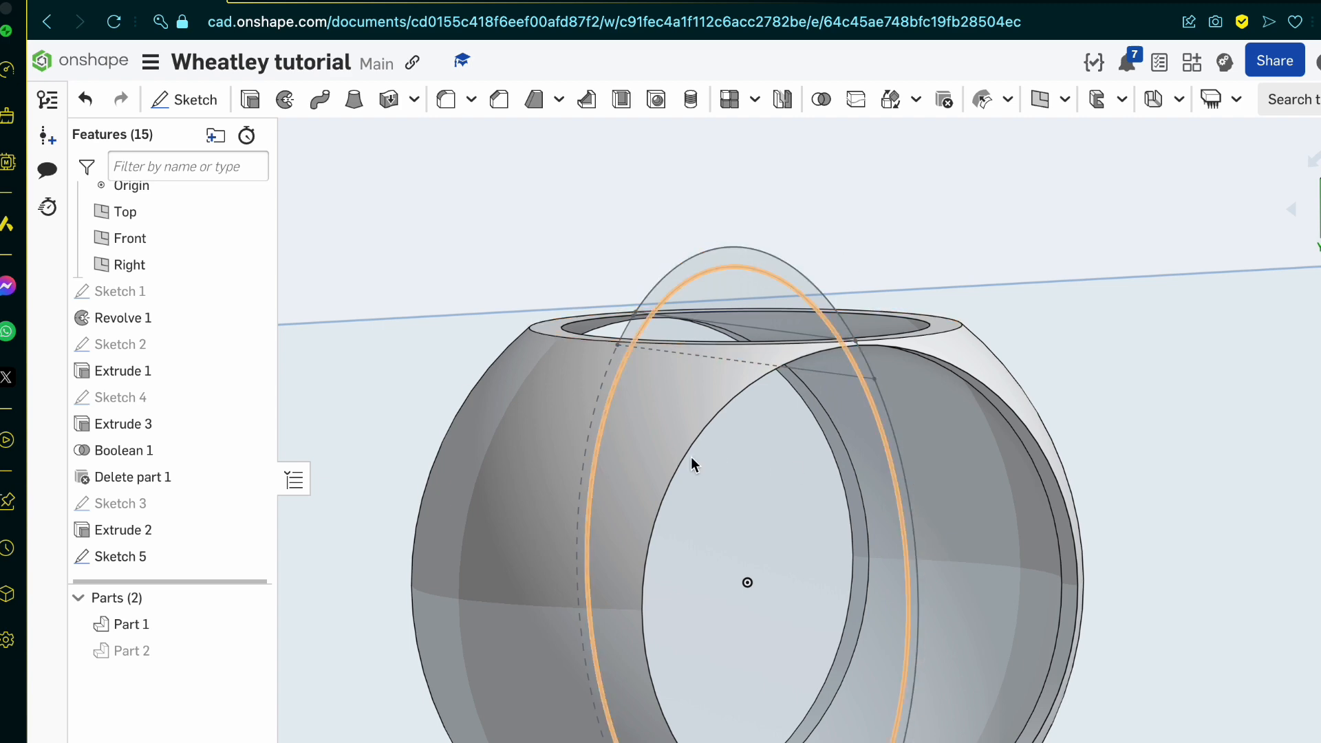
scroll(938, 354, "up", 2)
scroll(679, 417, "up", 3)
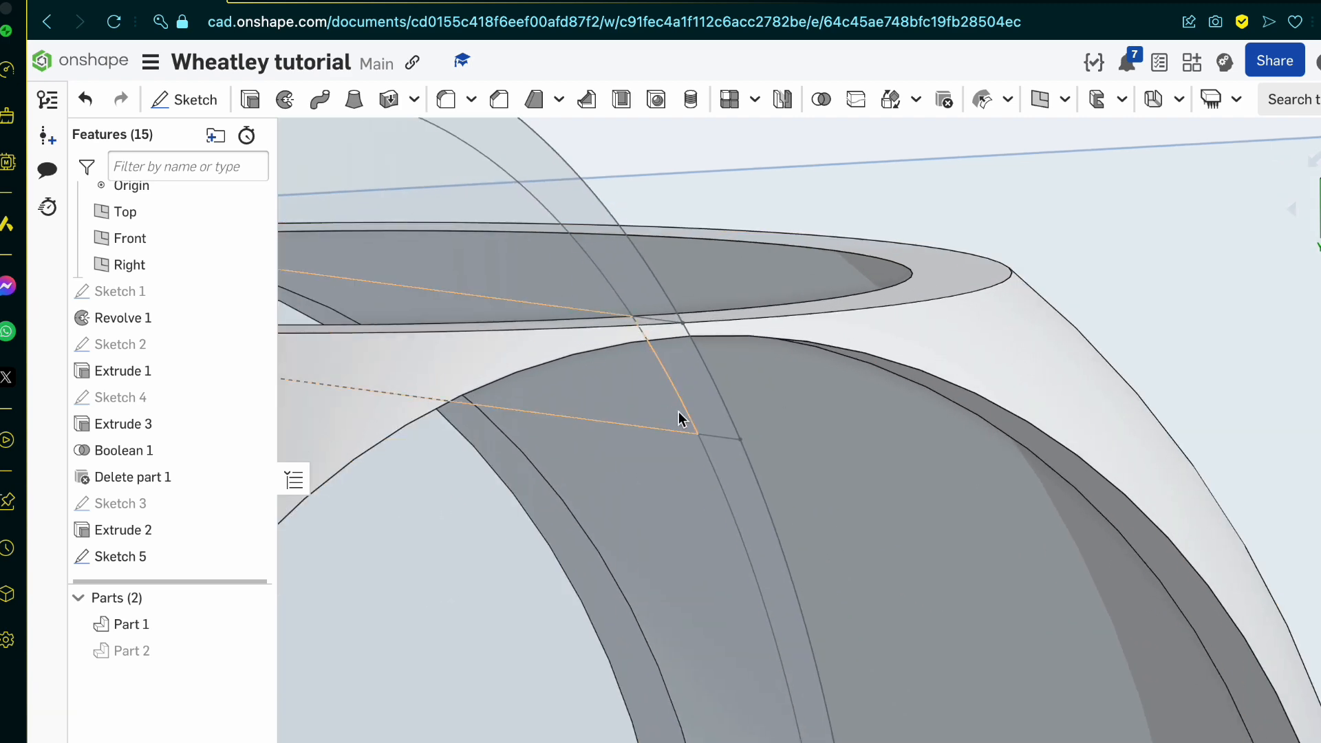
left_click(704, 401)
scroll(704, 406, "down", 5)
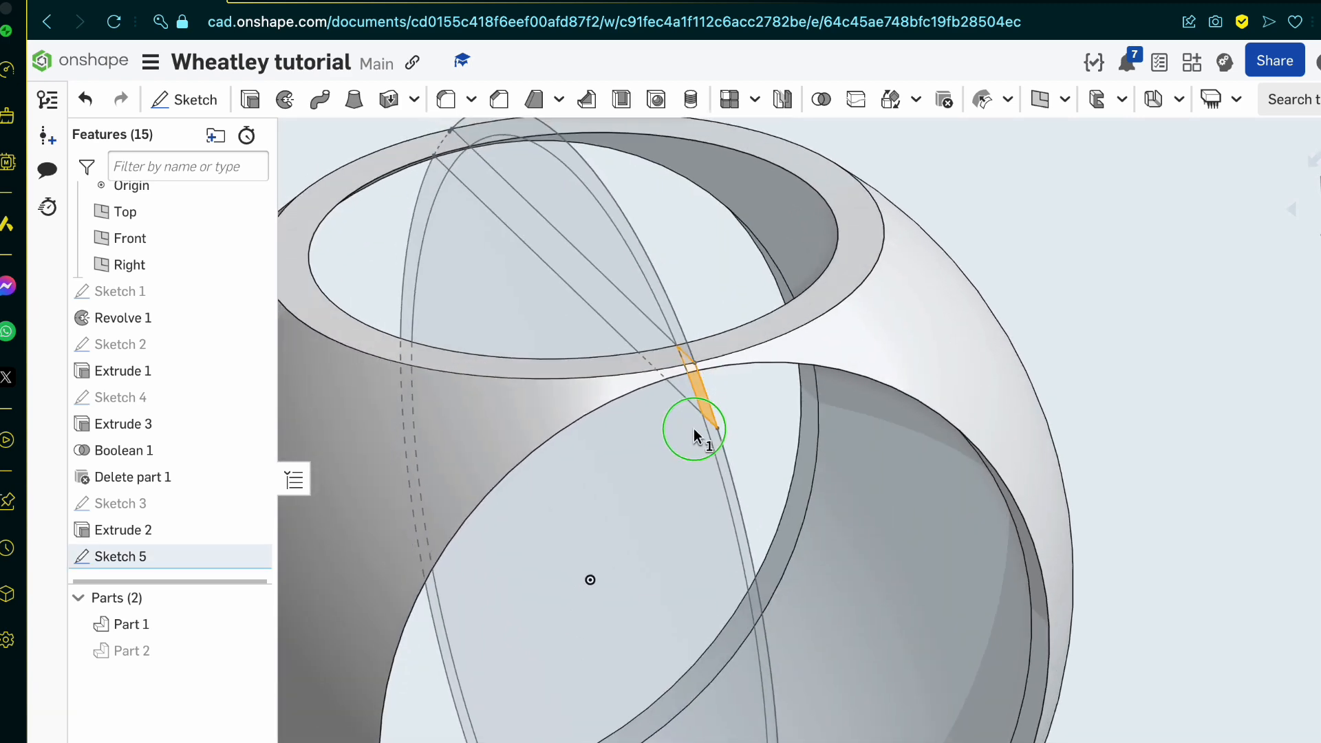
Step: Edit Sketch 5 to add a vertical axis line from the origin out beyond the sphere's opening, and finish the sketch
double_click(157, 555)
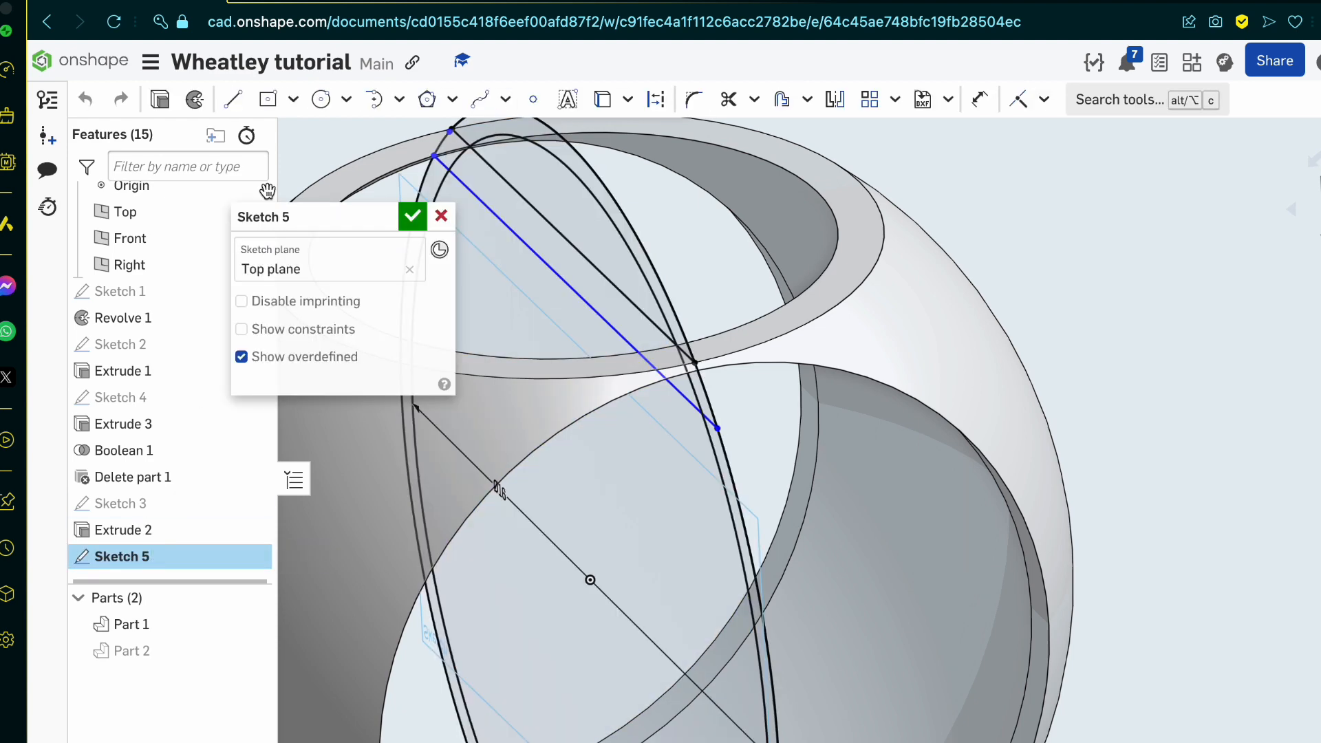
left_click(232, 99)
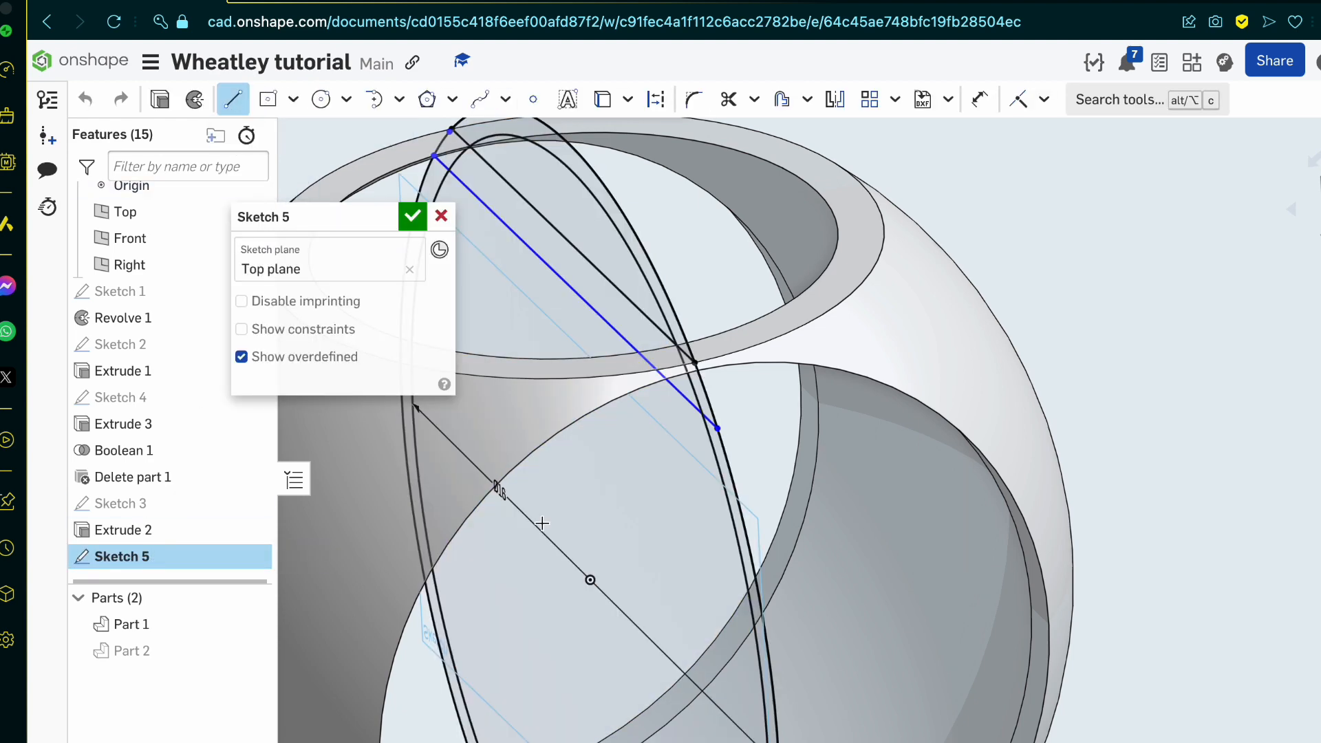
left_click(593, 582)
scroll(593, 582, "down", 5)
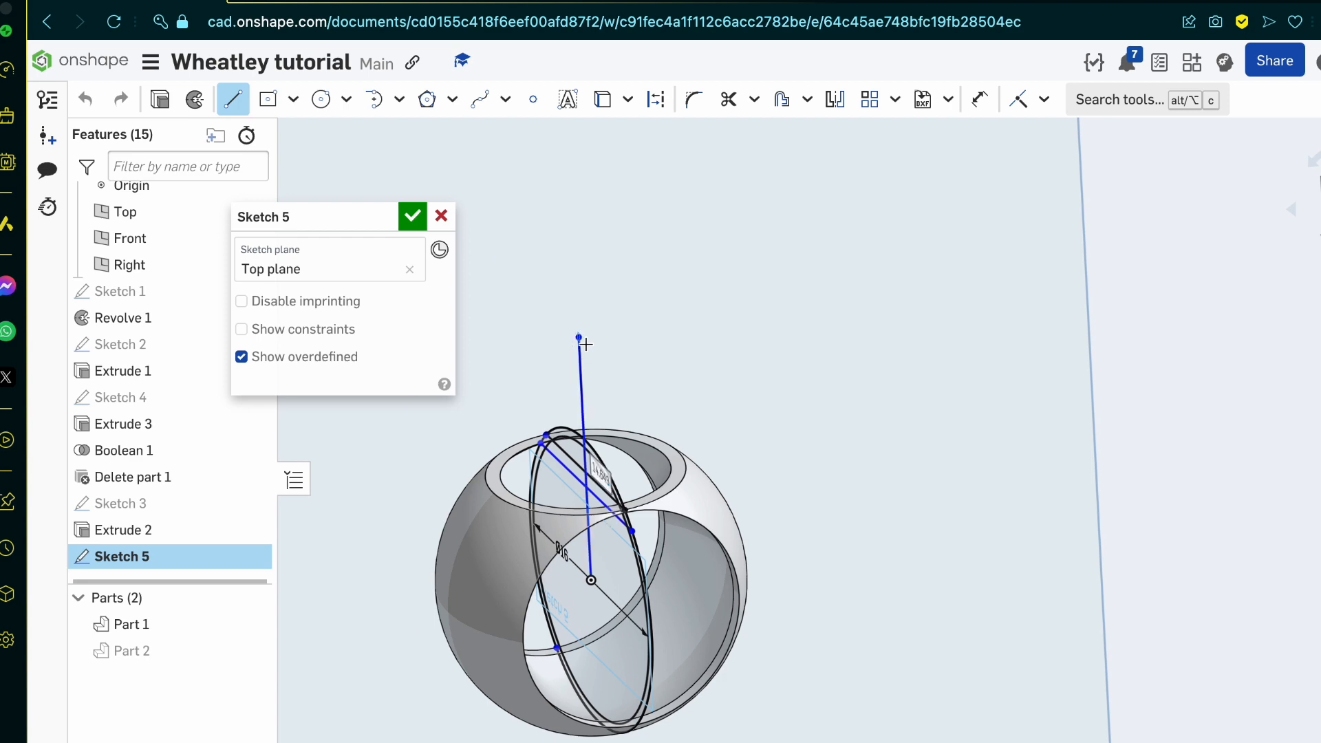
left_click(584, 343)
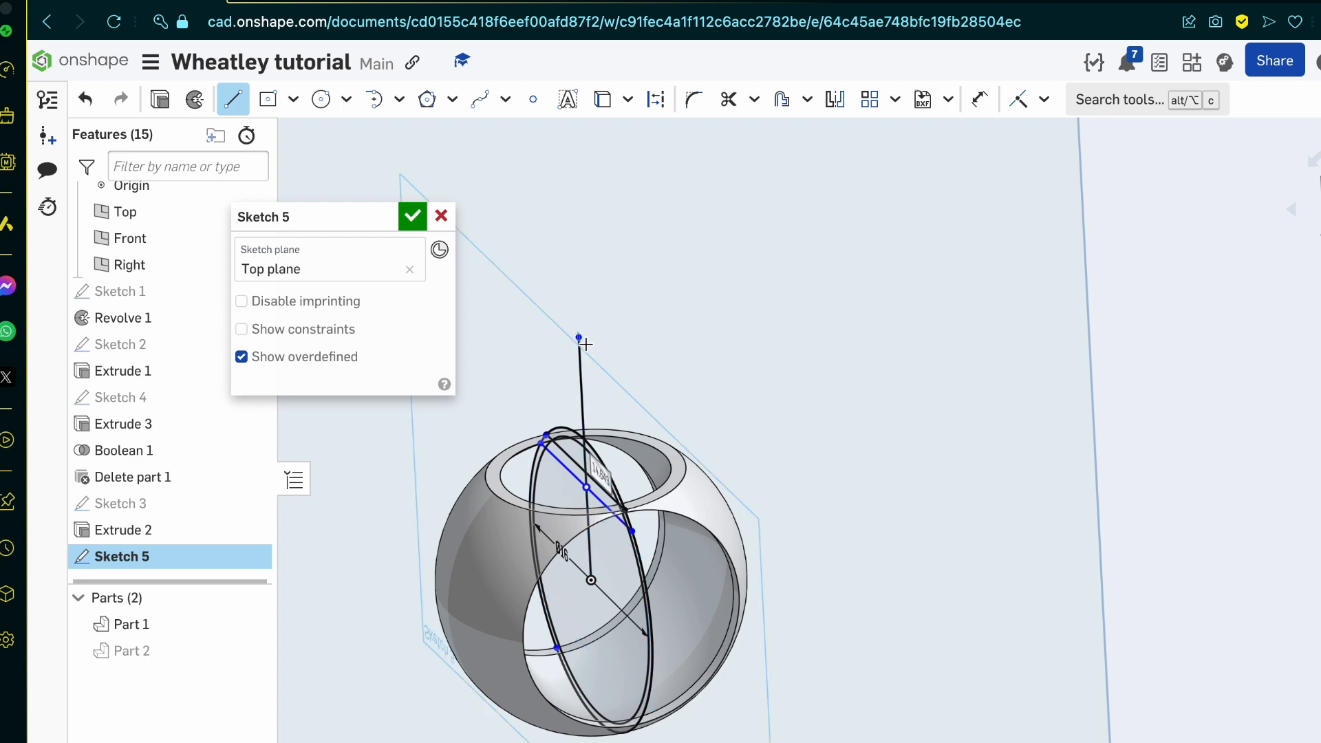
left_click(412, 217)
Step: Revolve the small region between the two circles and two horizontal lines fully around the vertical axis line, adding it to Part 1
scroll(742, 379, "up", 5)
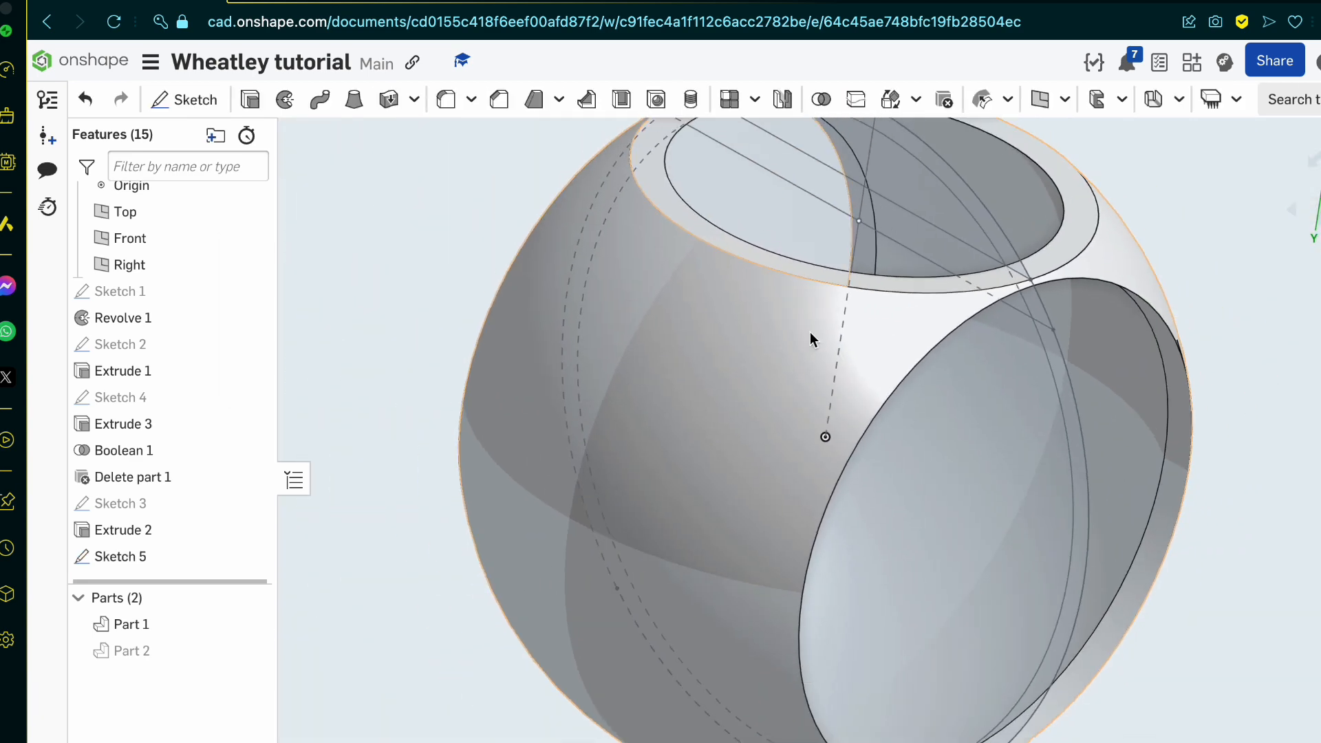
scroll(985, 228, "up", 5)
left_click(1249, 601)
scroll(1249, 602, "down", 5)
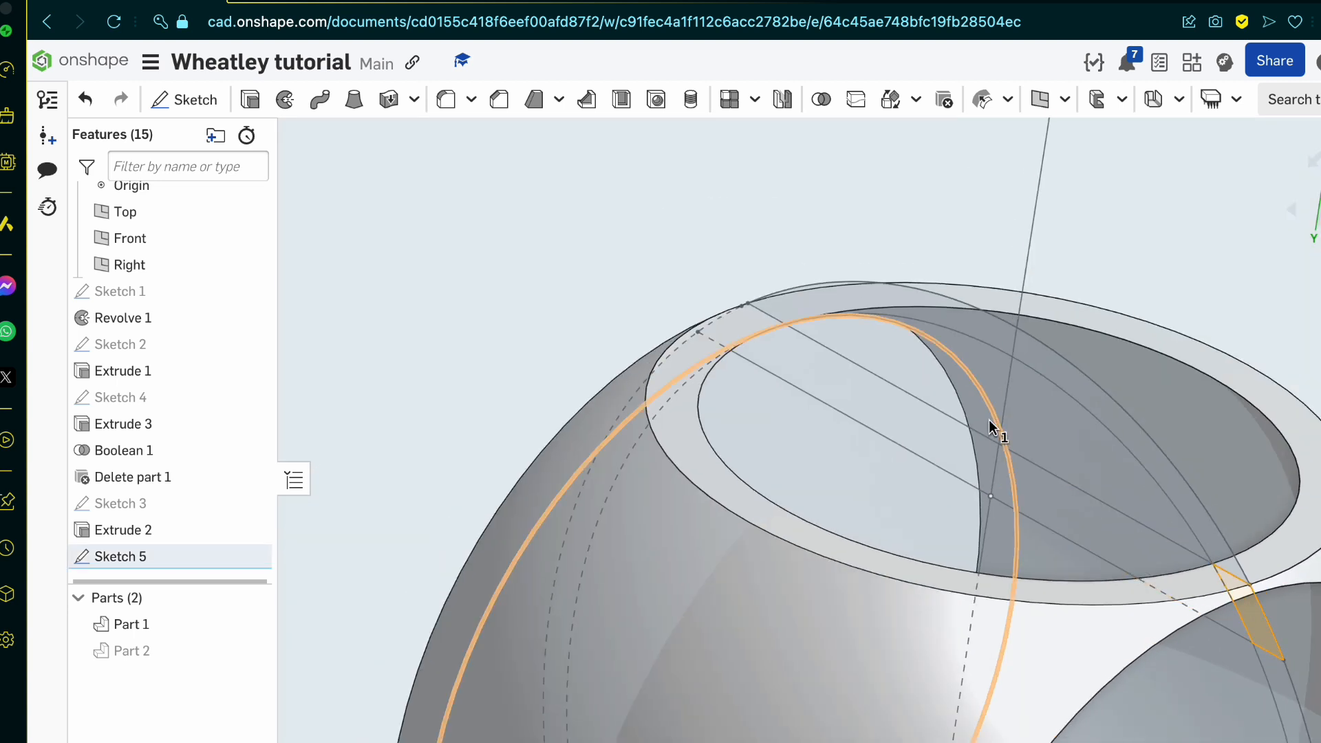
left_click(1001, 411)
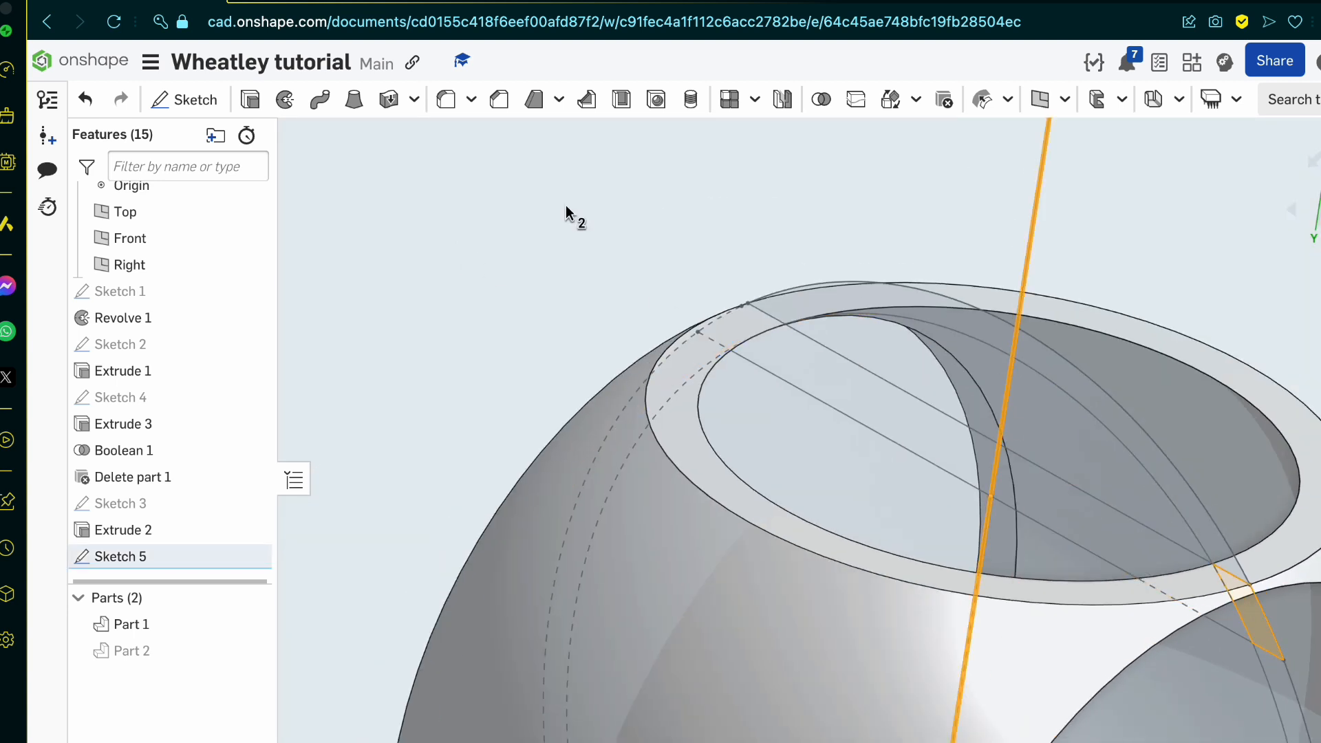
left_click(1036, 224)
left_click(285, 100)
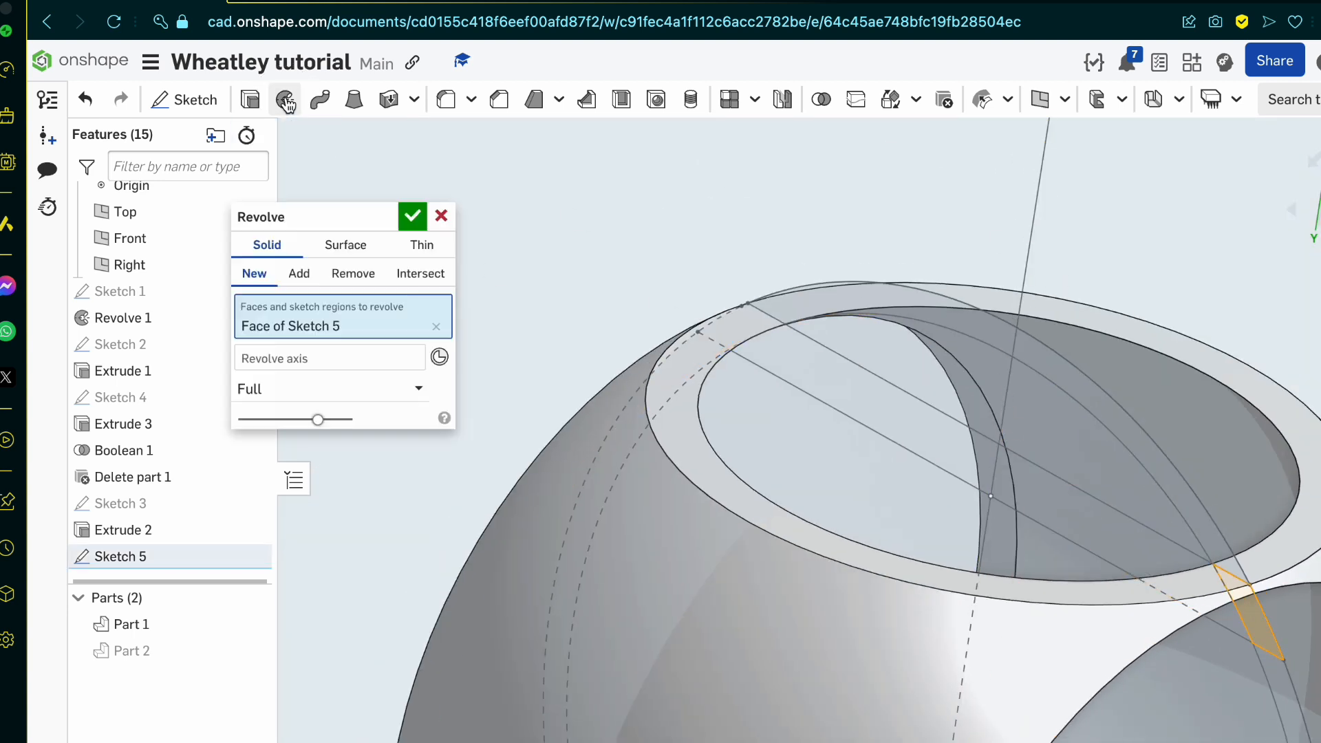
left_click(368, 354)
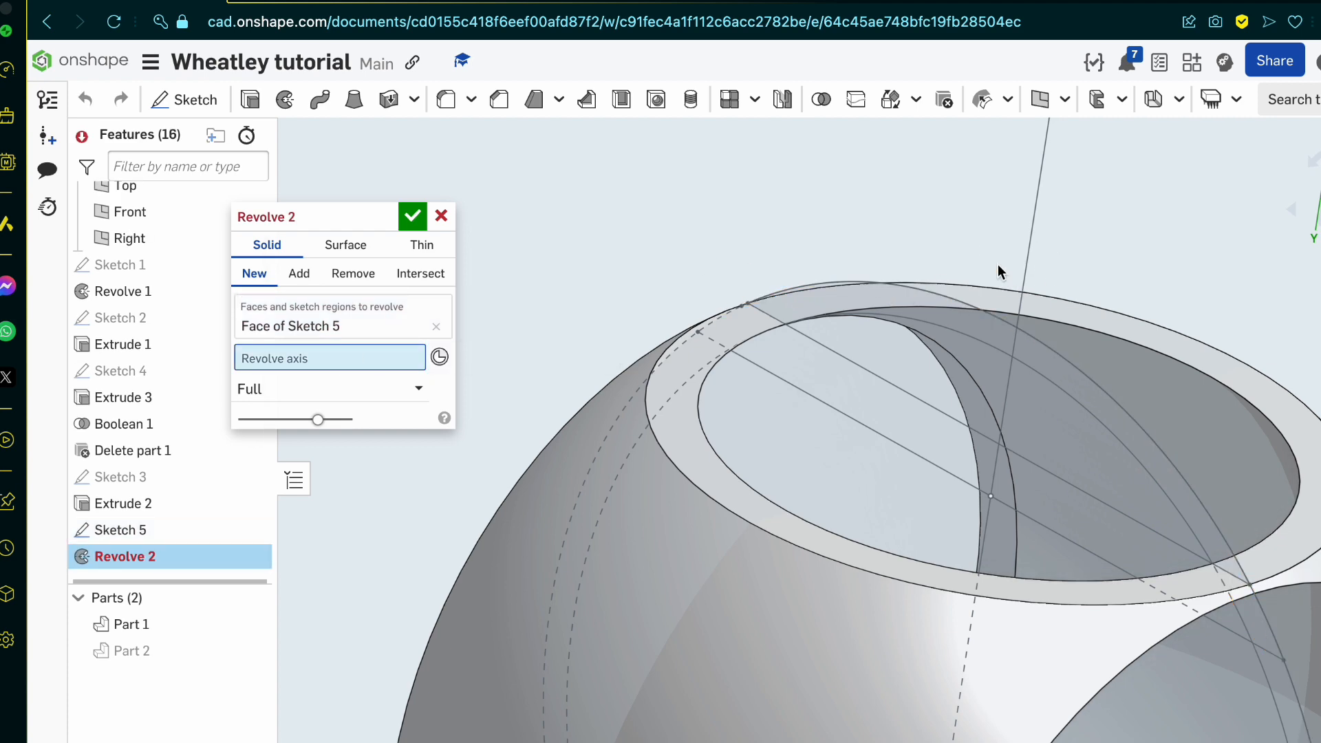
left_click(1026, 249)
right_click_drag(860, 354, 848, 484)
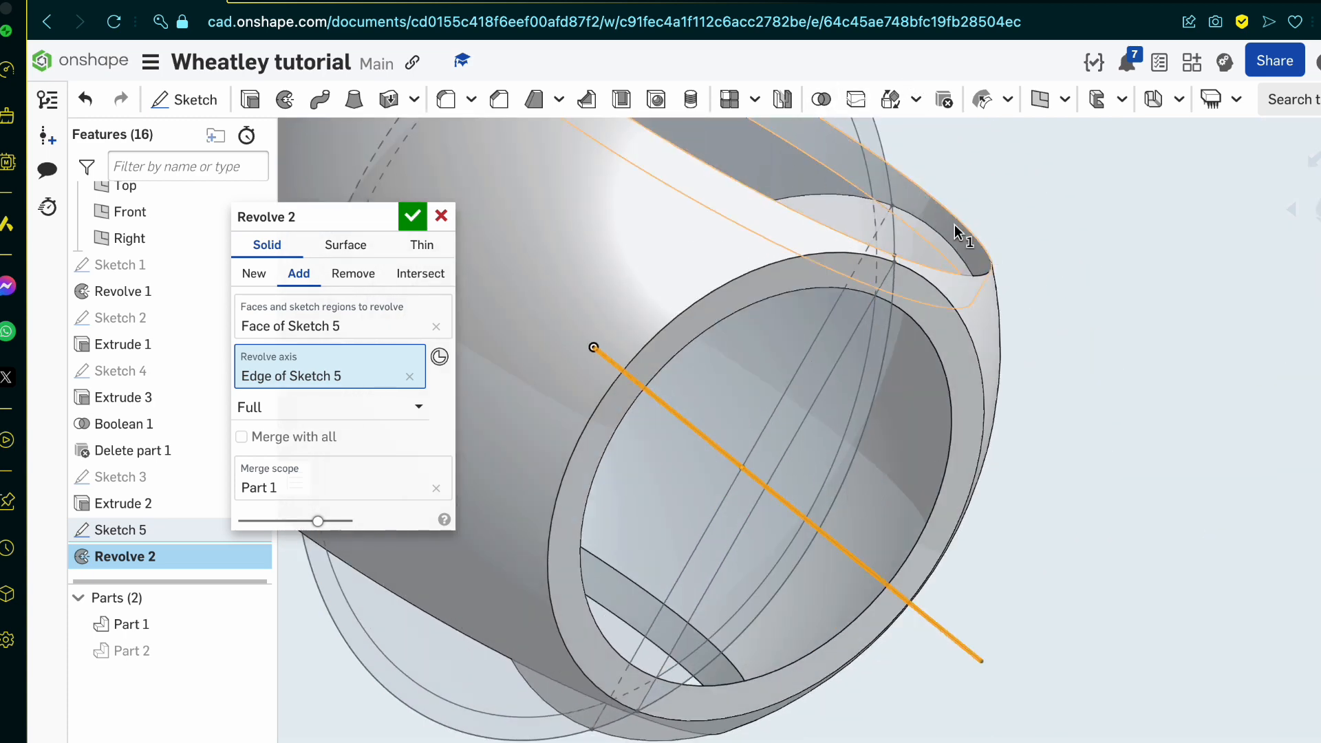
left_click(416, 214)
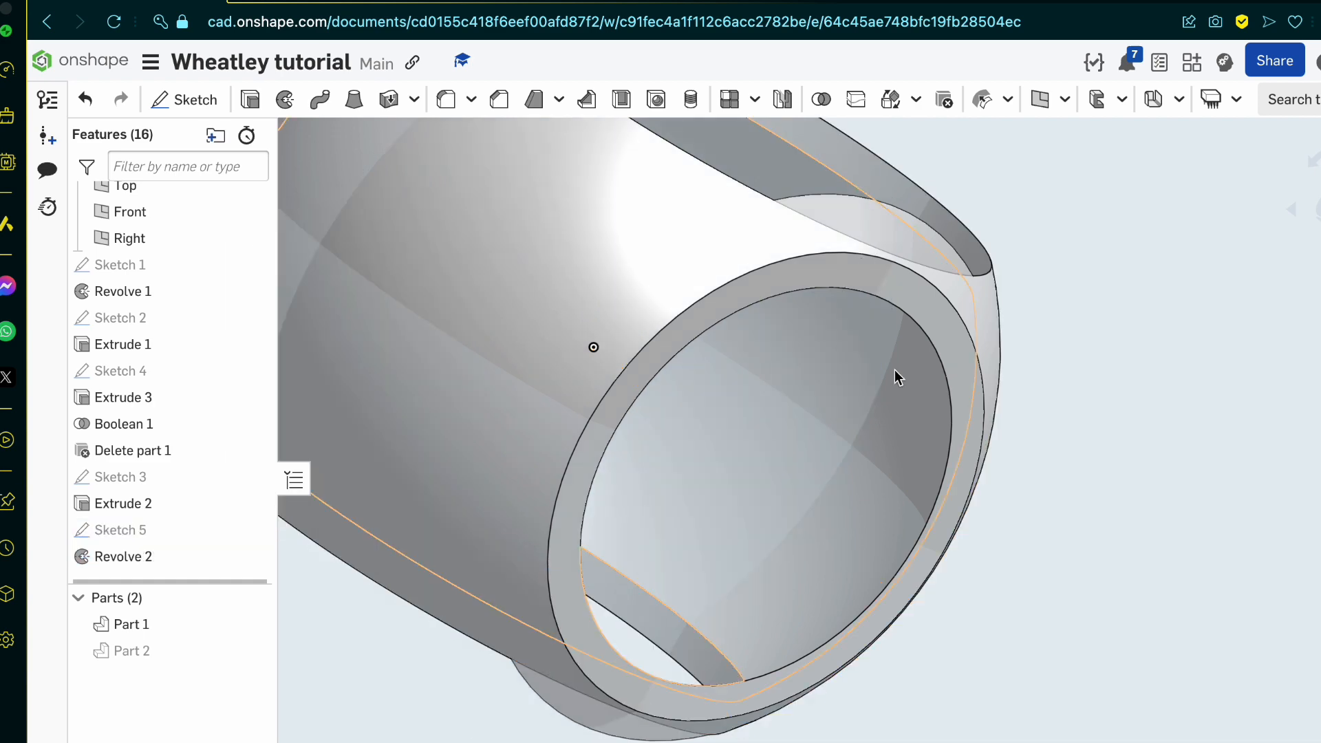
Step: Switch to the blueprint page, compare the core's front and side openings with the model, and return to the Onshape part studio
right_click_drag(894, 369, 914, 472)
scroll(901, 275, "down", 6)
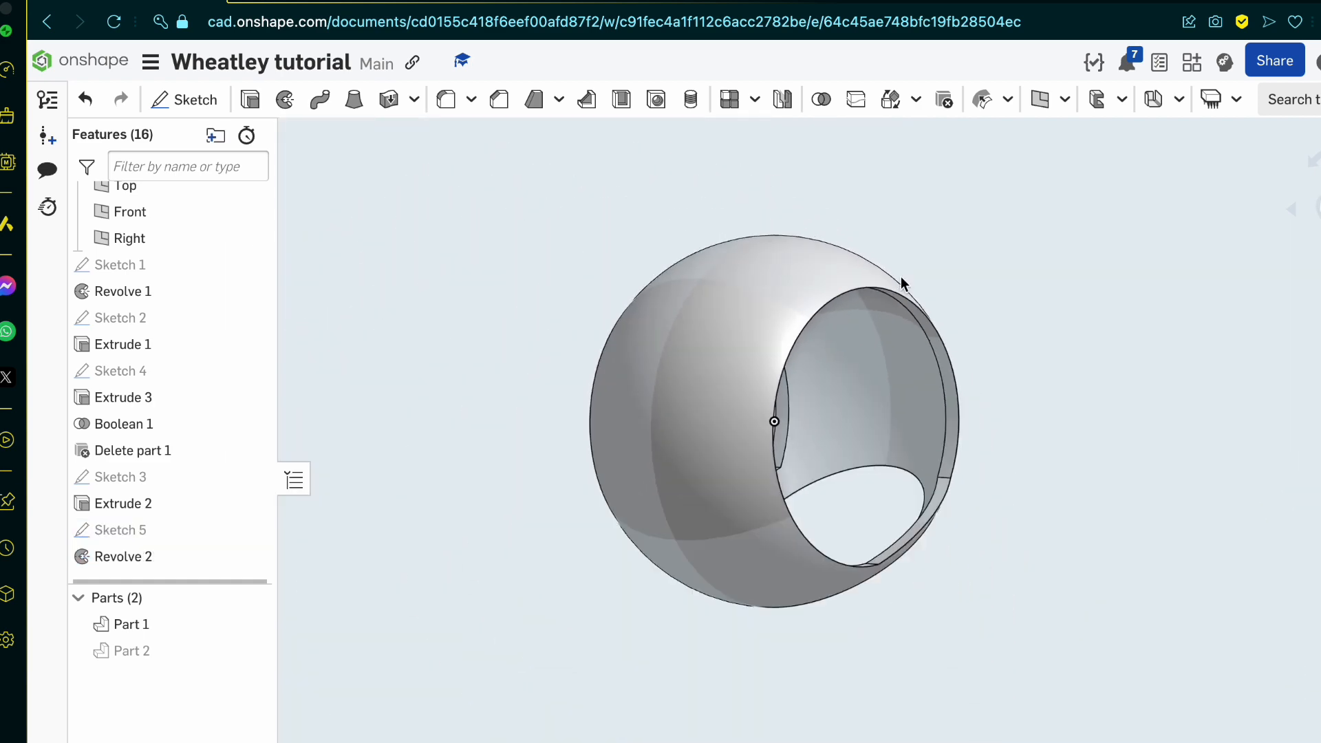
right_click_drag(901, 275, 914, 220)
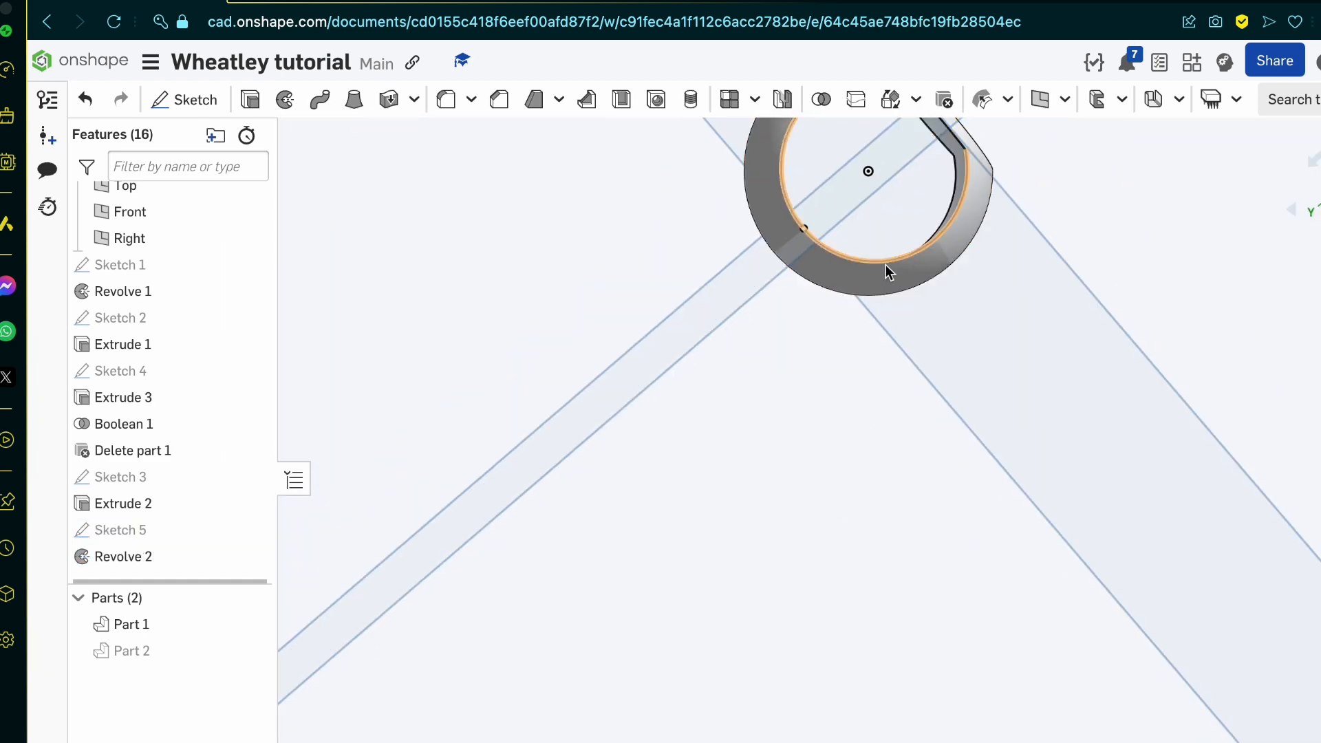
right_click_drag(885, 264, 798, 267)
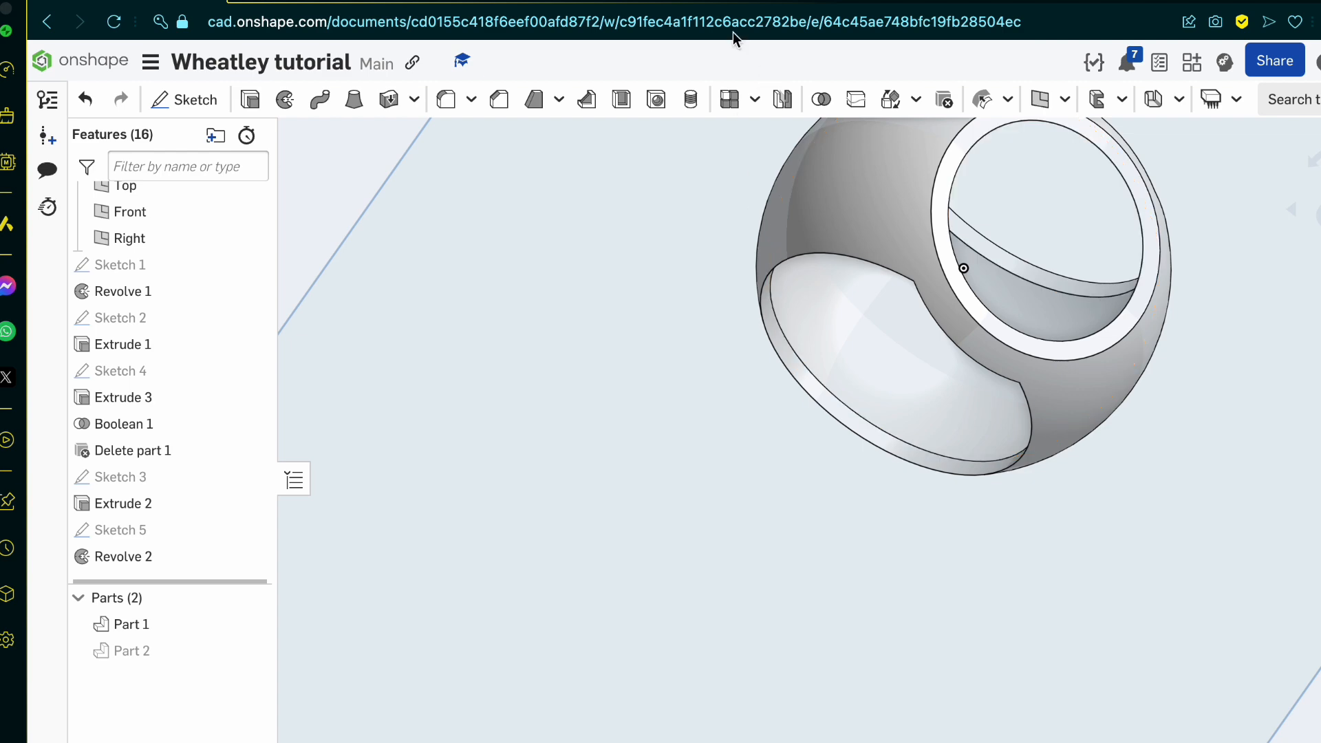
left_click(312, 1)
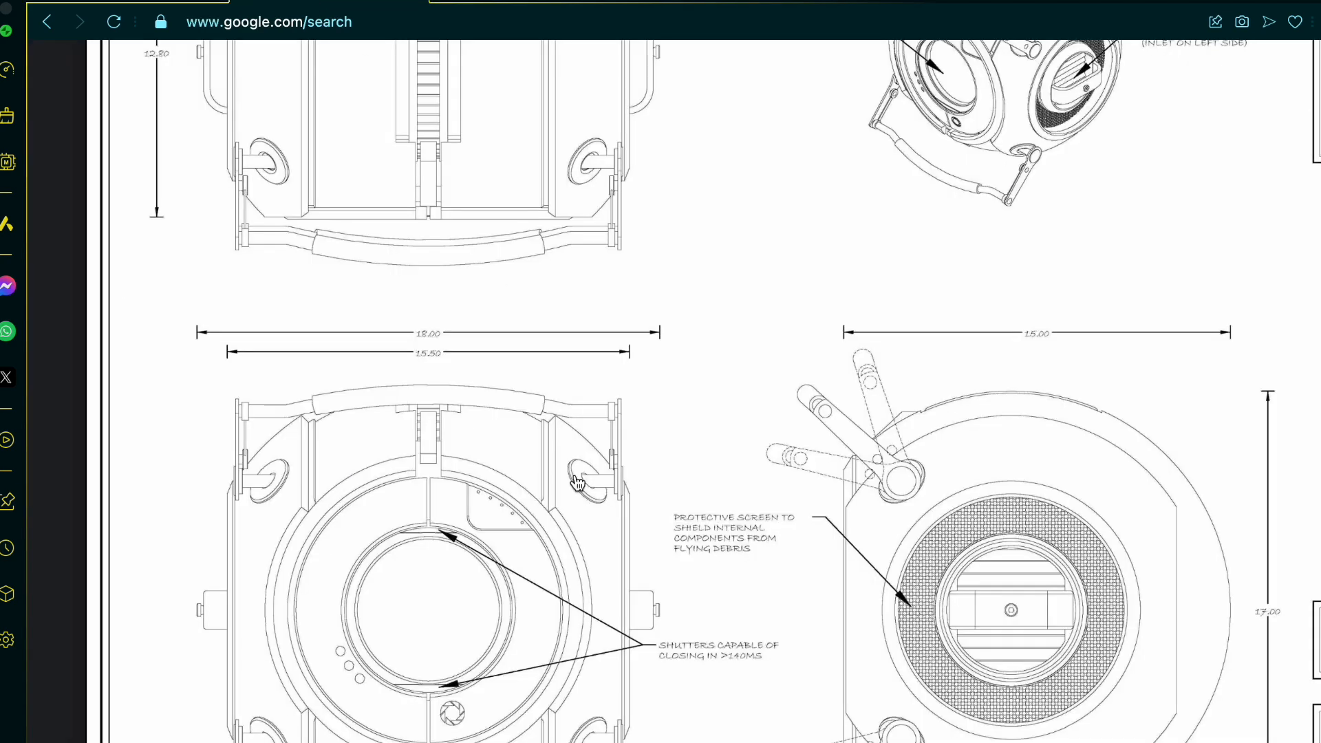
scroll(577, 484, "down", 1)
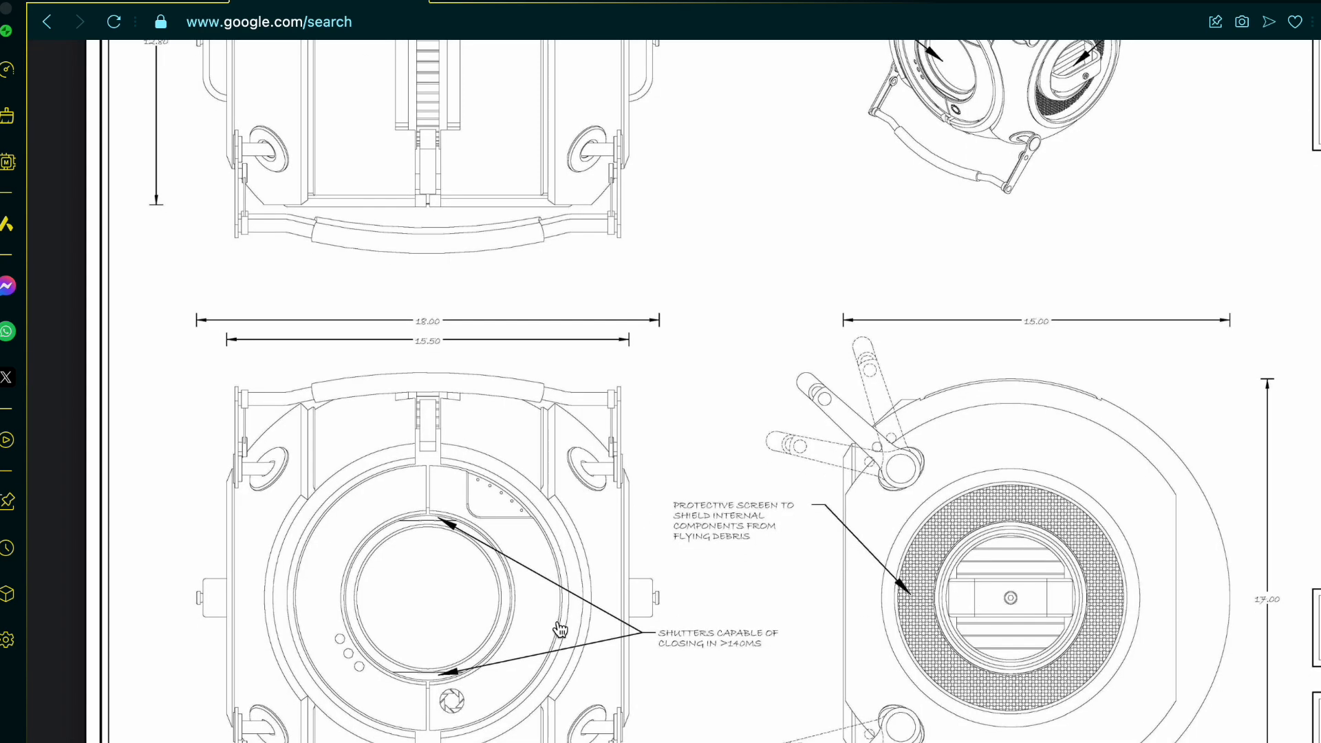
scroll(561, 629, "up", 2)
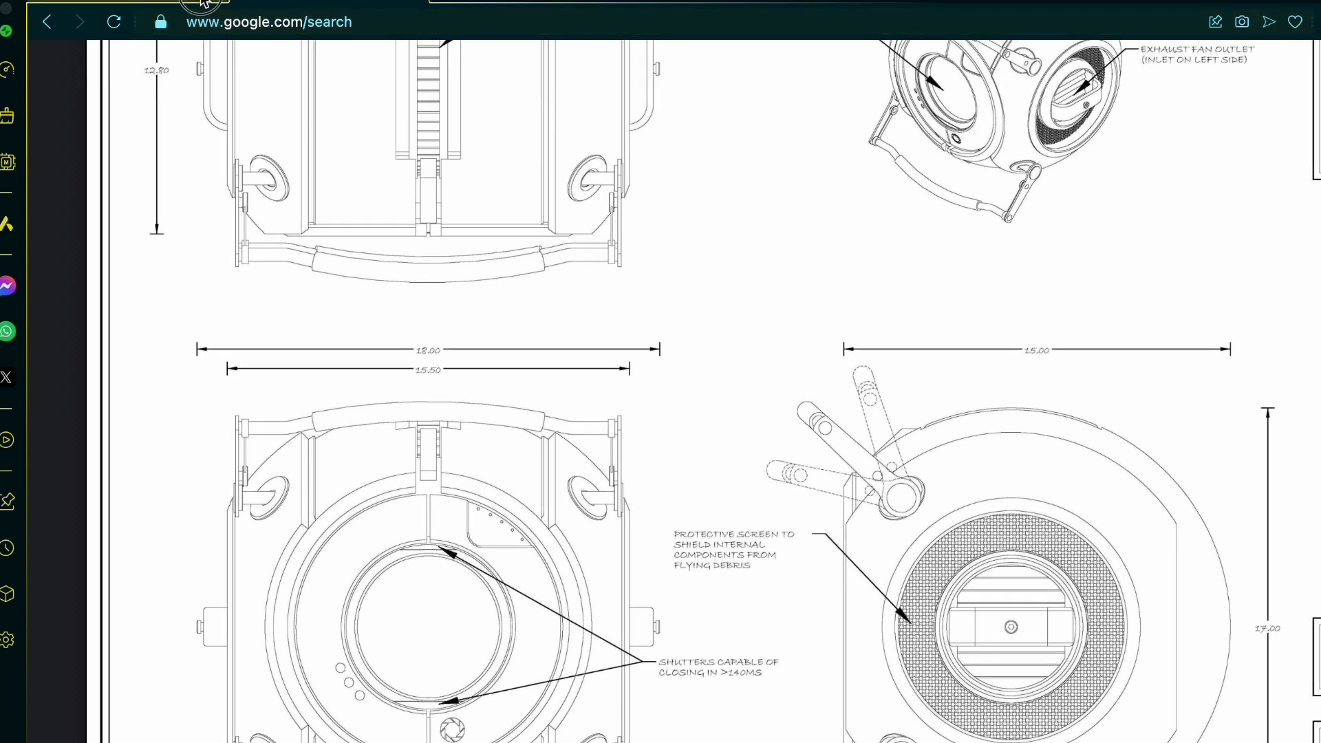
left_click(167, 5)
Step: Open Sketch 3 to inspect its circles around the side opening, and close it without changes
scroll(647, 536, "down", 5)
right_click_drag(647, 537, 537, 622)
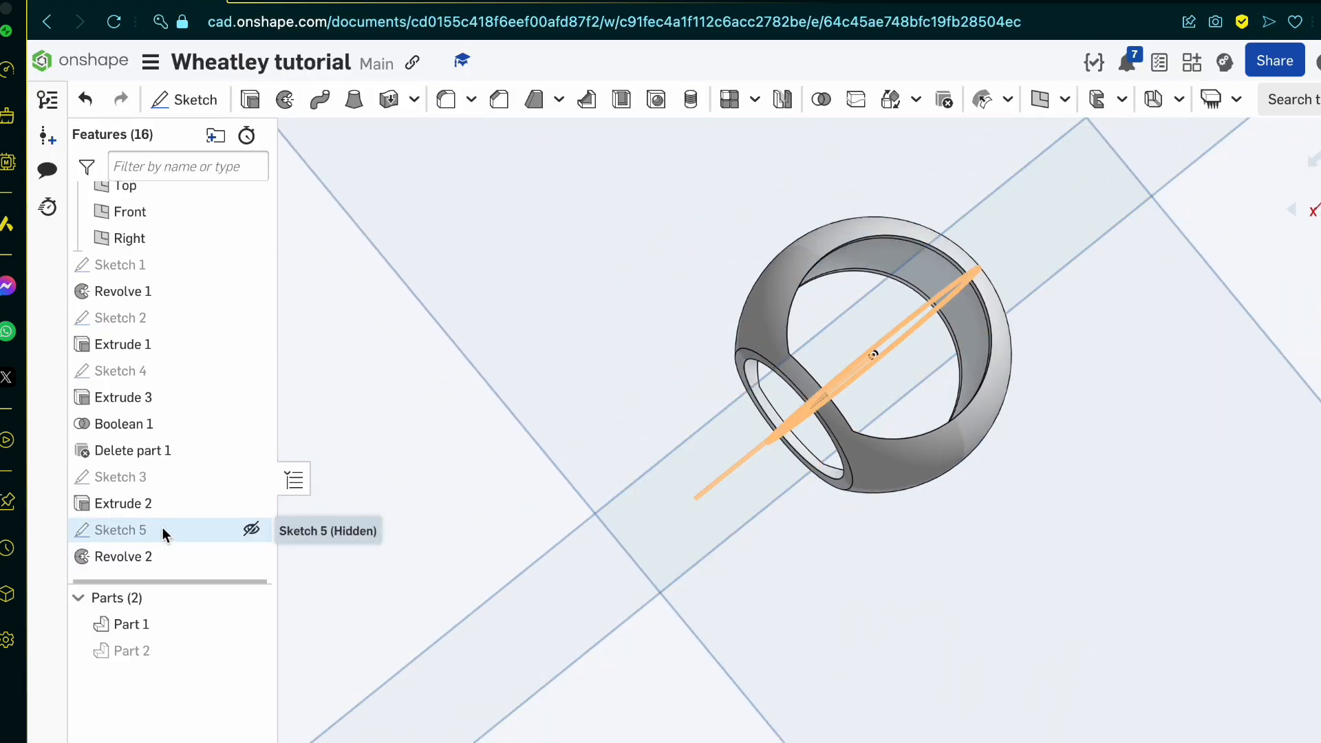
double_click(157, 478)
right_click_drag(615, 554, 790, 540)
scroll(667, 522, "up", 3)
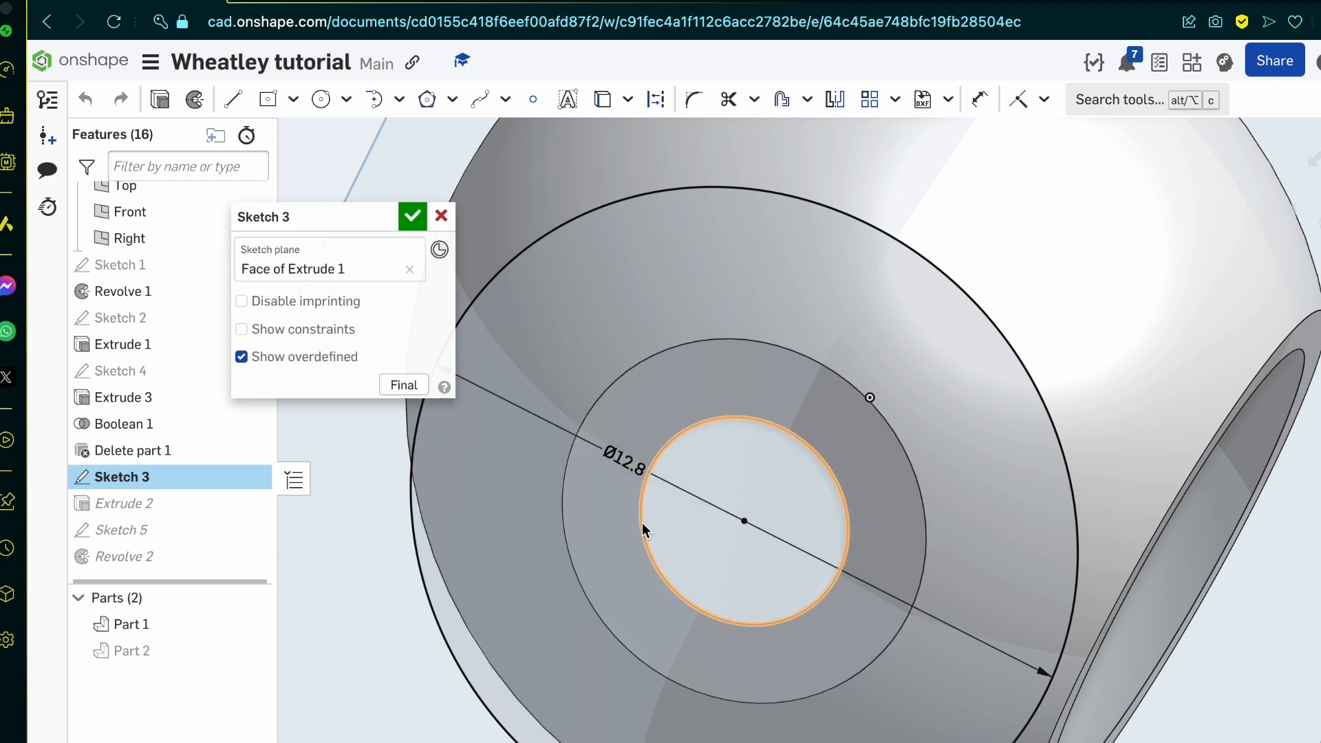
scroll(644, 527, "down", 2)
scroll(633, 526, "down", 1)
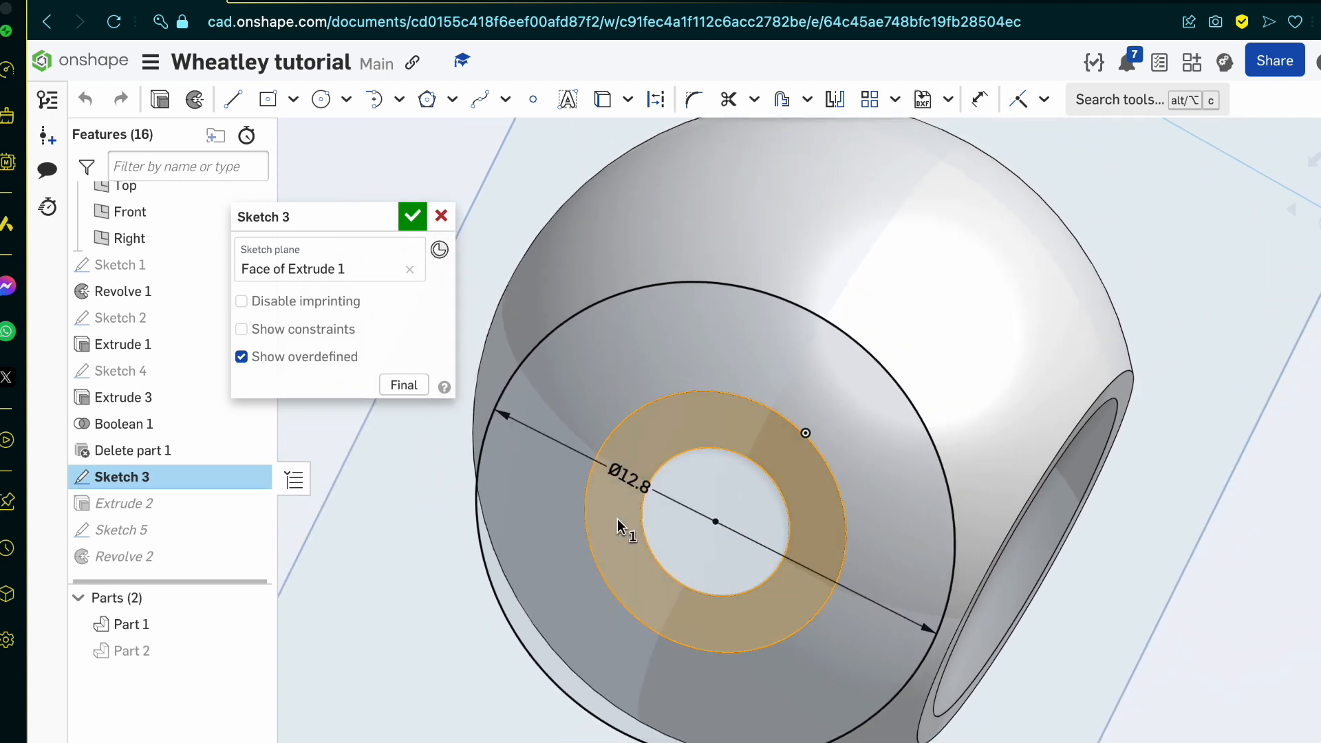
left_click(411, 217)
Step: Edit Extrude 2 so that it cuts through Part 1 using only the inner circular region of Sketch 3
double_click(192, 507)
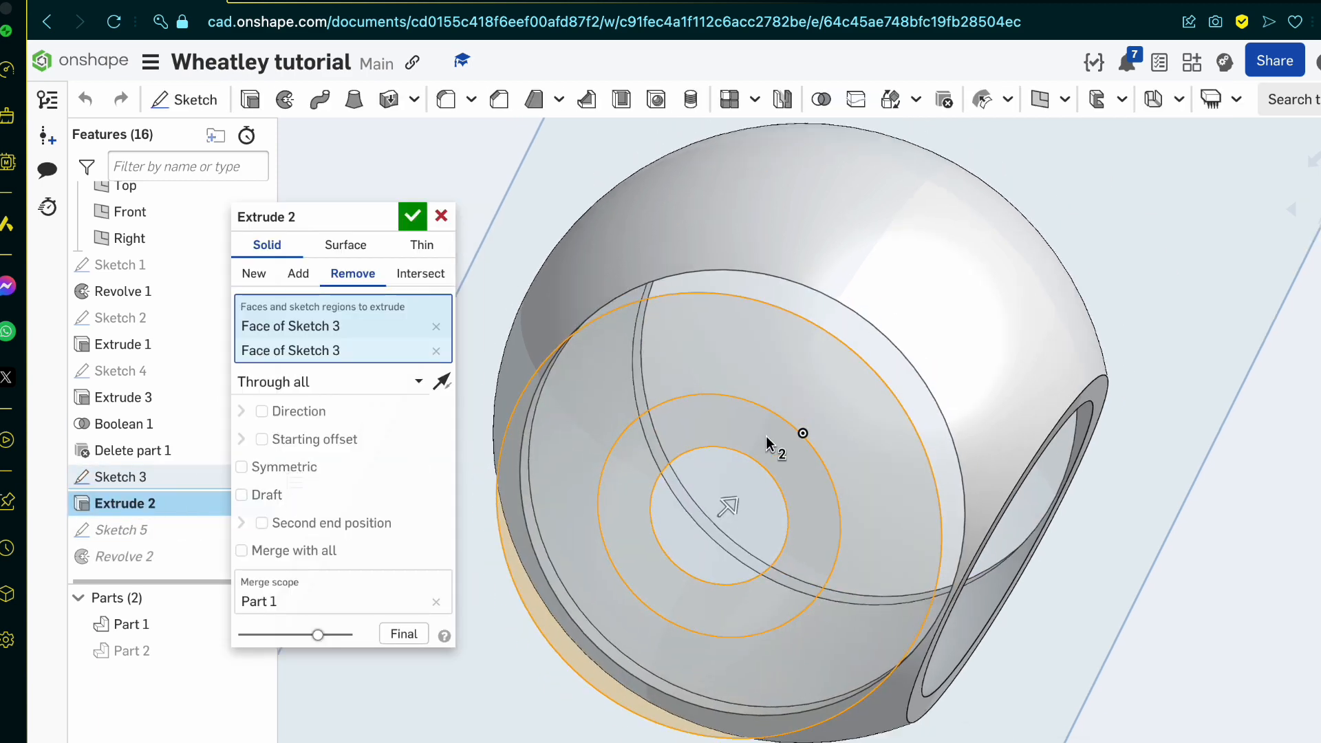
scroll(766, 435, "down", 2)
left_click(436, 351)
left_click(438, 328)
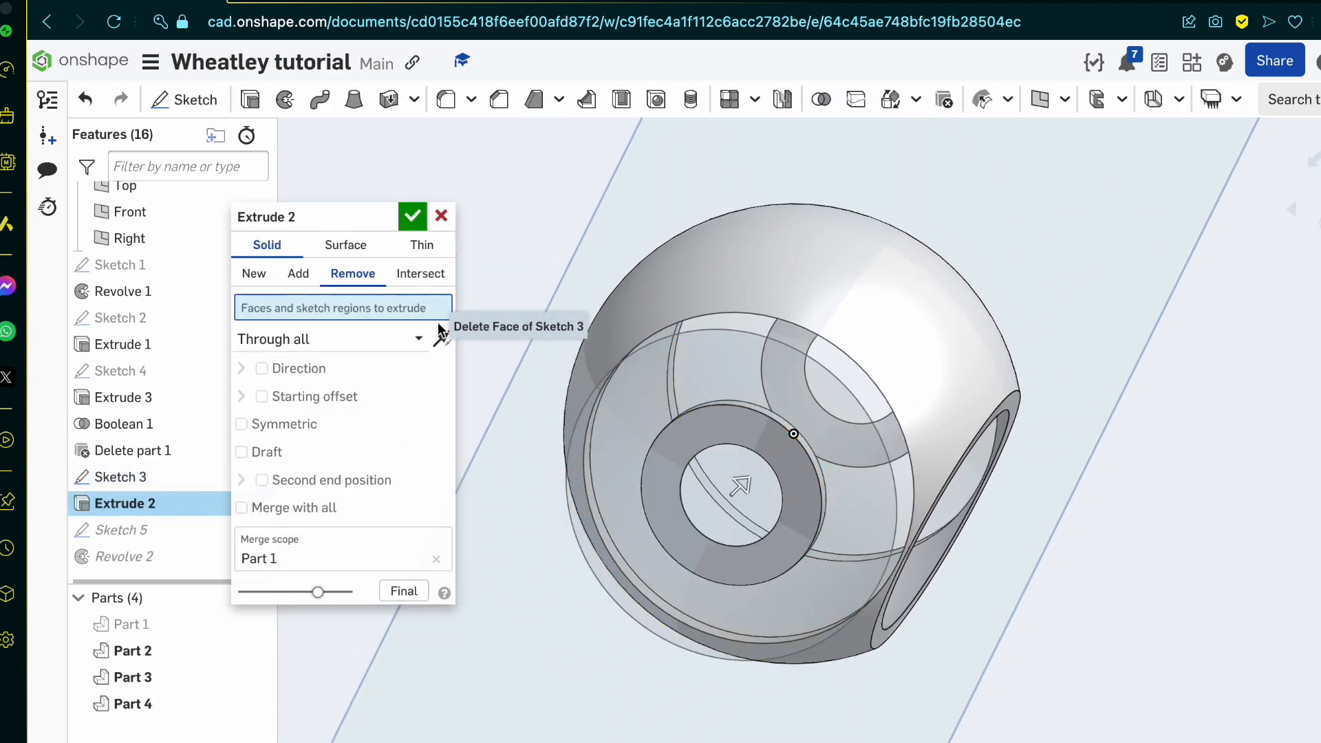
left_click(766, 436)
mouse_move(767, 436)
right_mouse_down()
mouse_move(749, 421)
mouse_move(596, 430)
mouse_move(716, 432)
right_mouse_up()
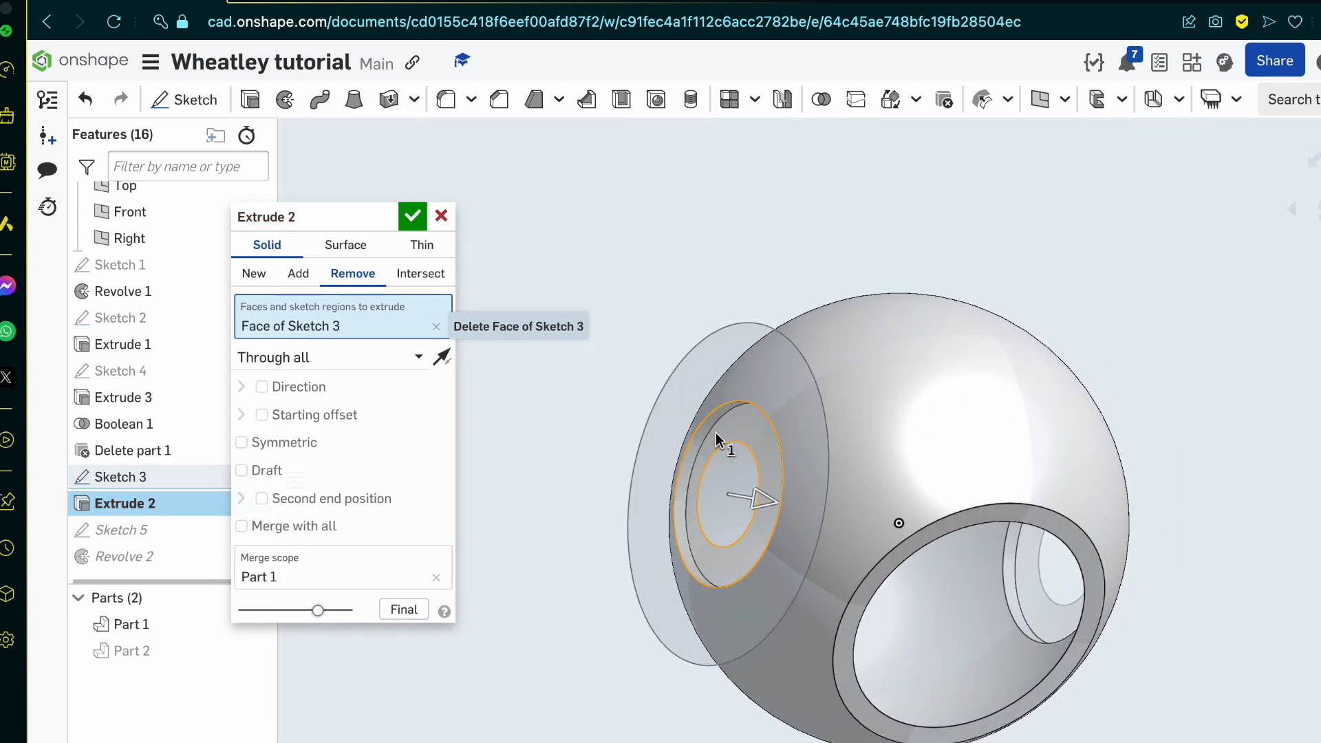
left_click(413, 217)
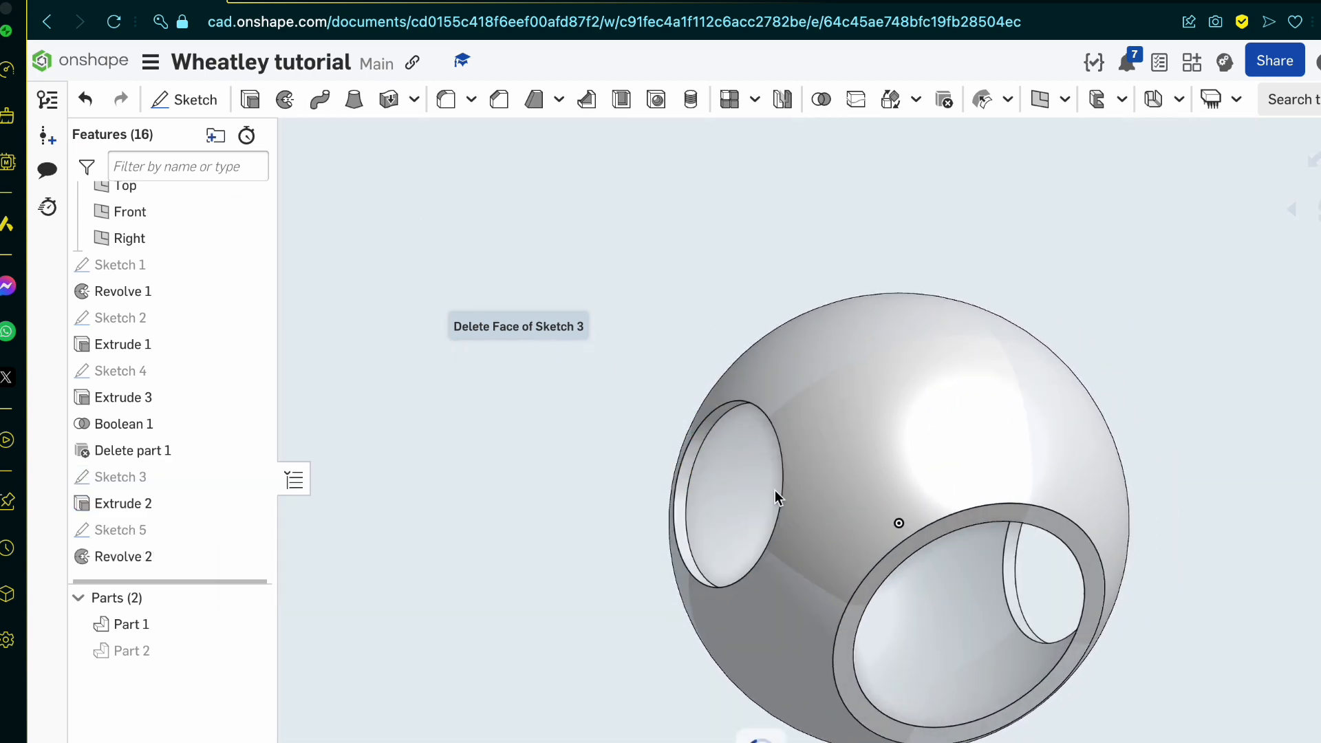
scroll(775, 490, "up", 5)
scroll(648, 501, "down", 5)
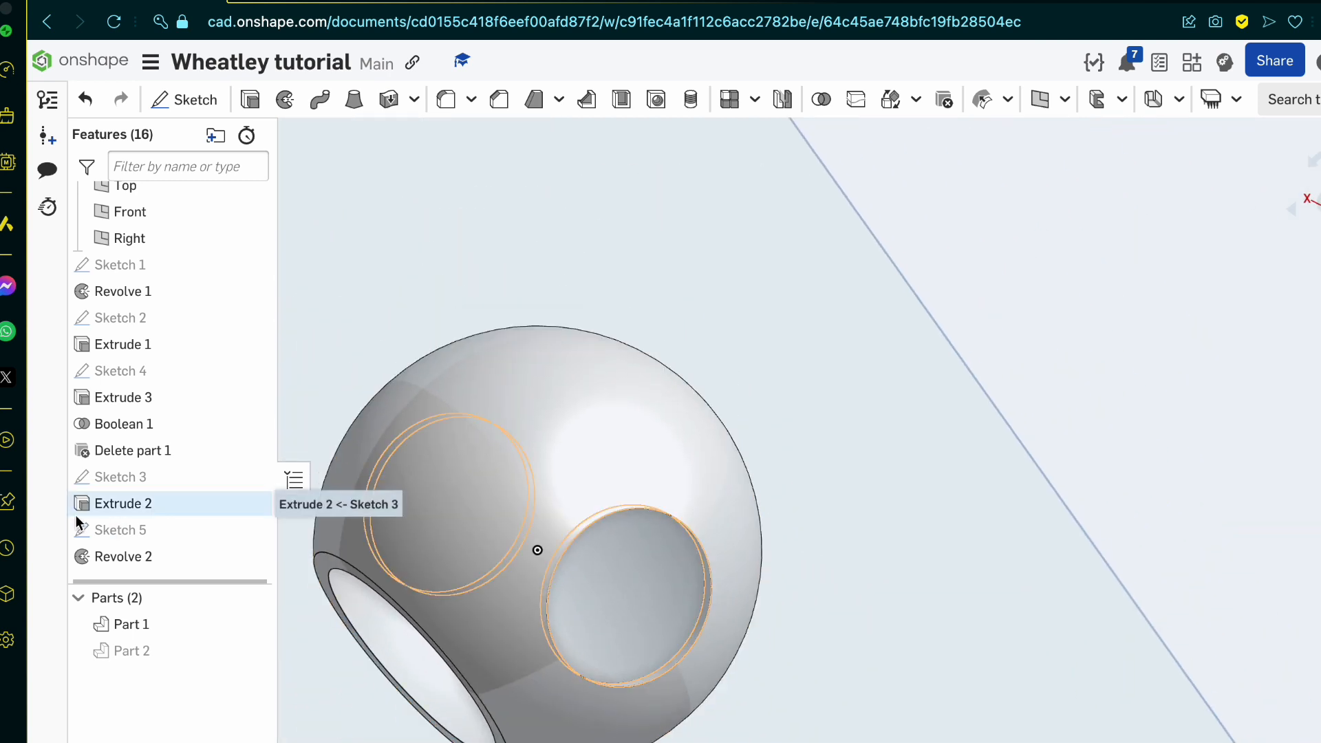
scroll(79, 516, "down", 1)
left_click(103, 517)
left_click(129, 543, "shift")
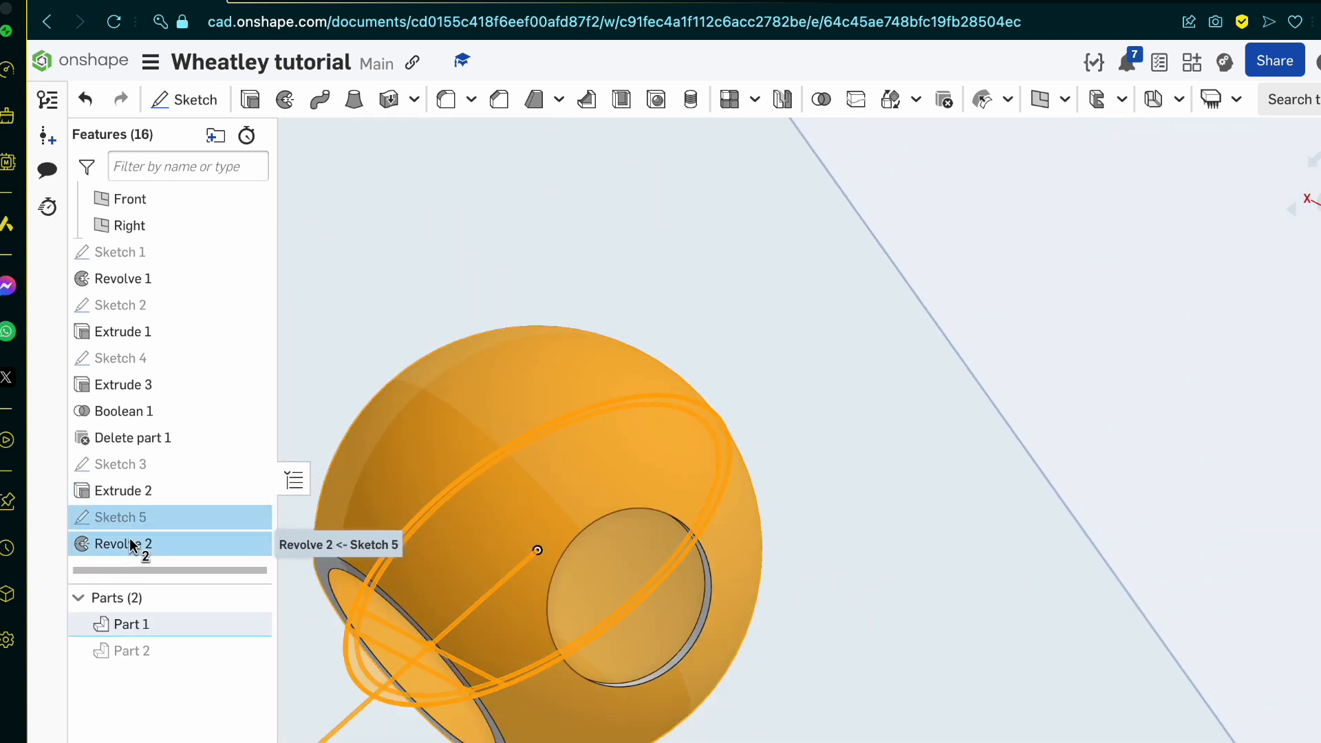
right_click(131, 542)
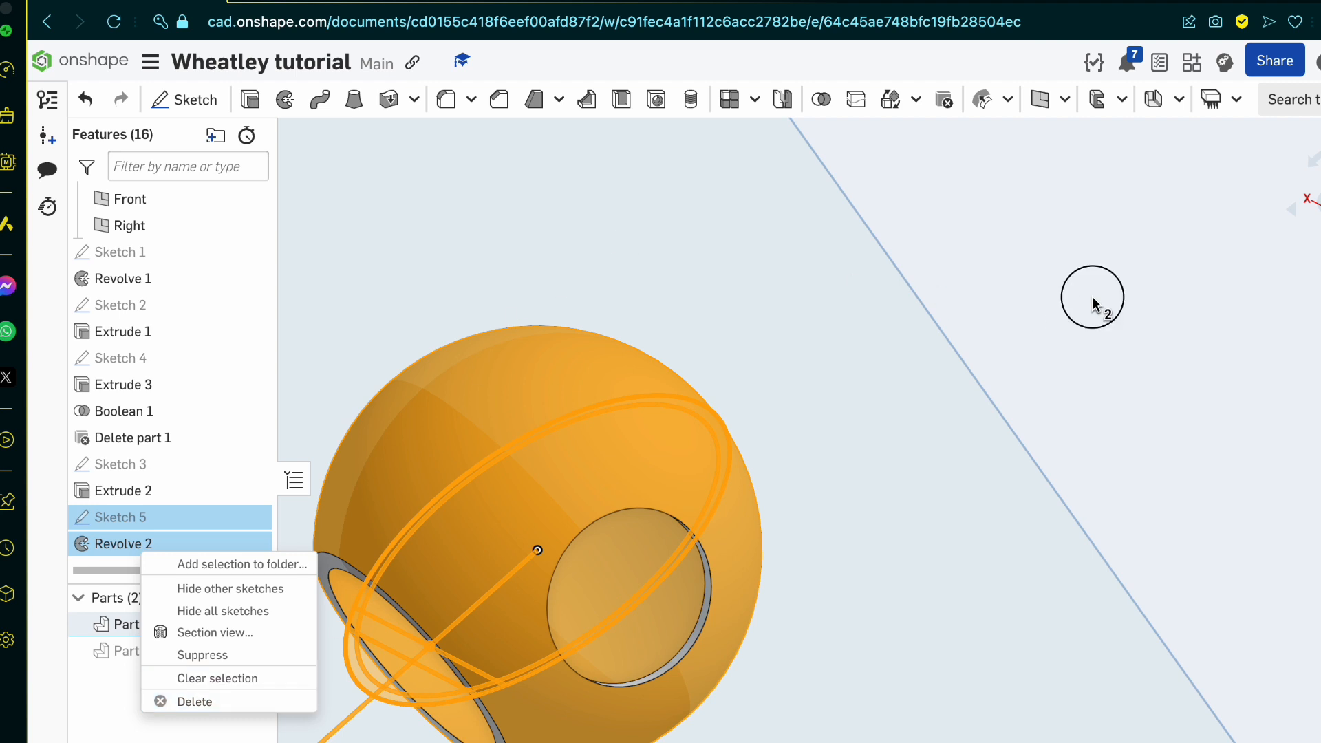
left_click(1091, 296)
right_click_drag(840, 526, 903, 536)
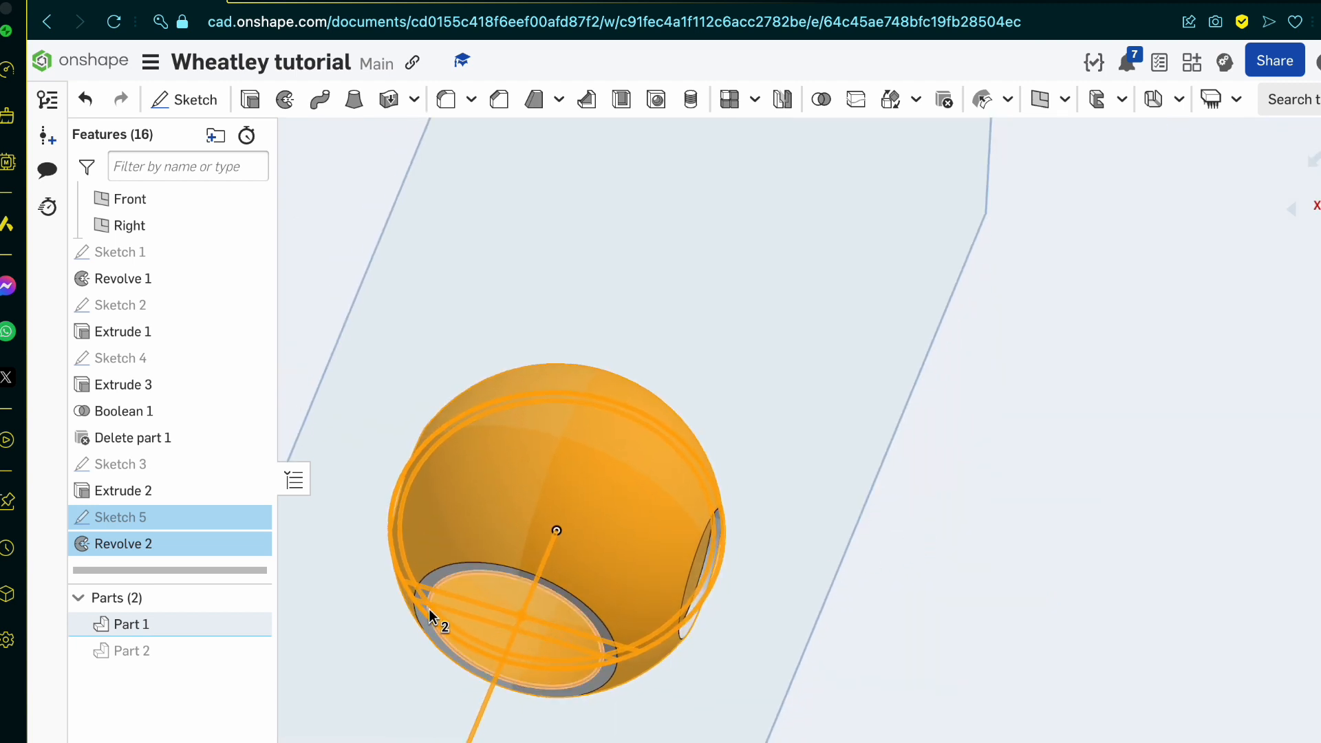
Step: Undo the last change to Extrude 2's selected regions and clear the selection
key("ctrl+z")
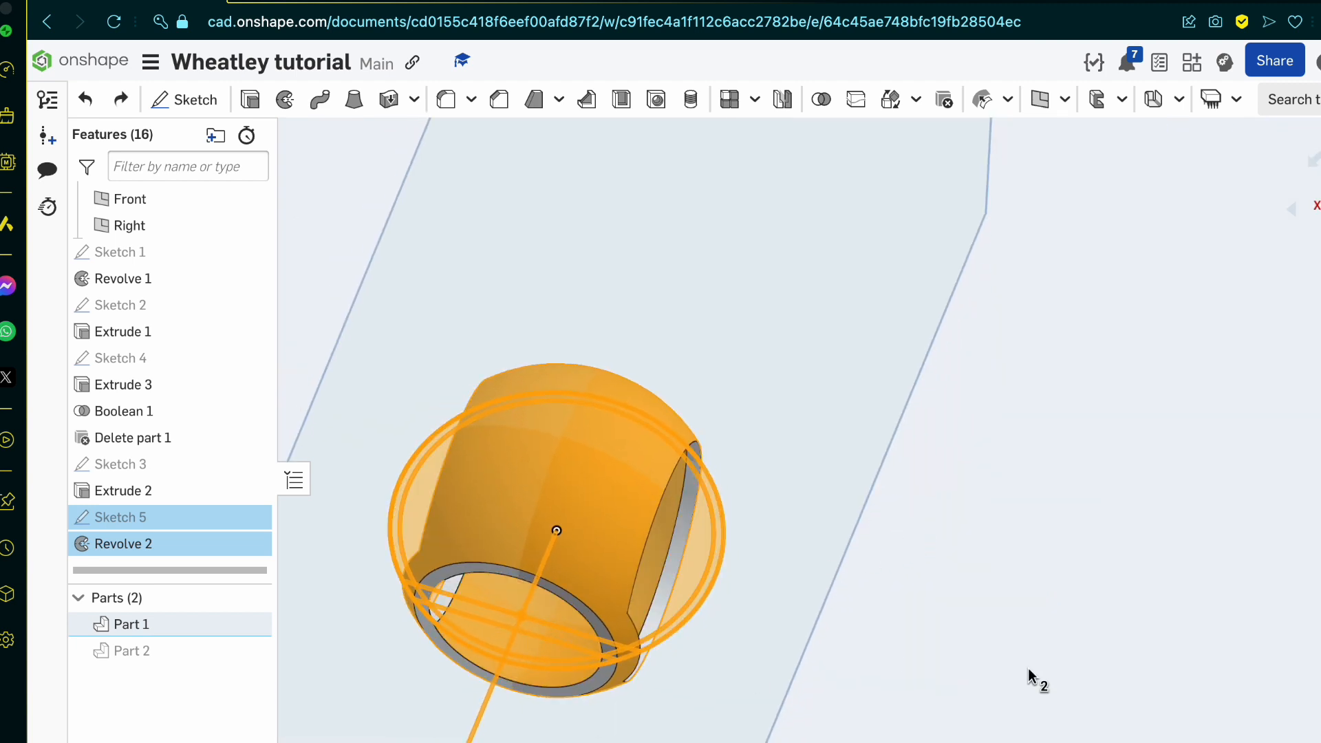
left_click(1081, 698)
right_click_drag(1082, 692, 1004, 704)
key("space")
Step: Split Part 1 with the Revolve 2 face along the inner edge of the opening's rim, keeping the tools and both sides
scroll(525, 680, "up", 6)
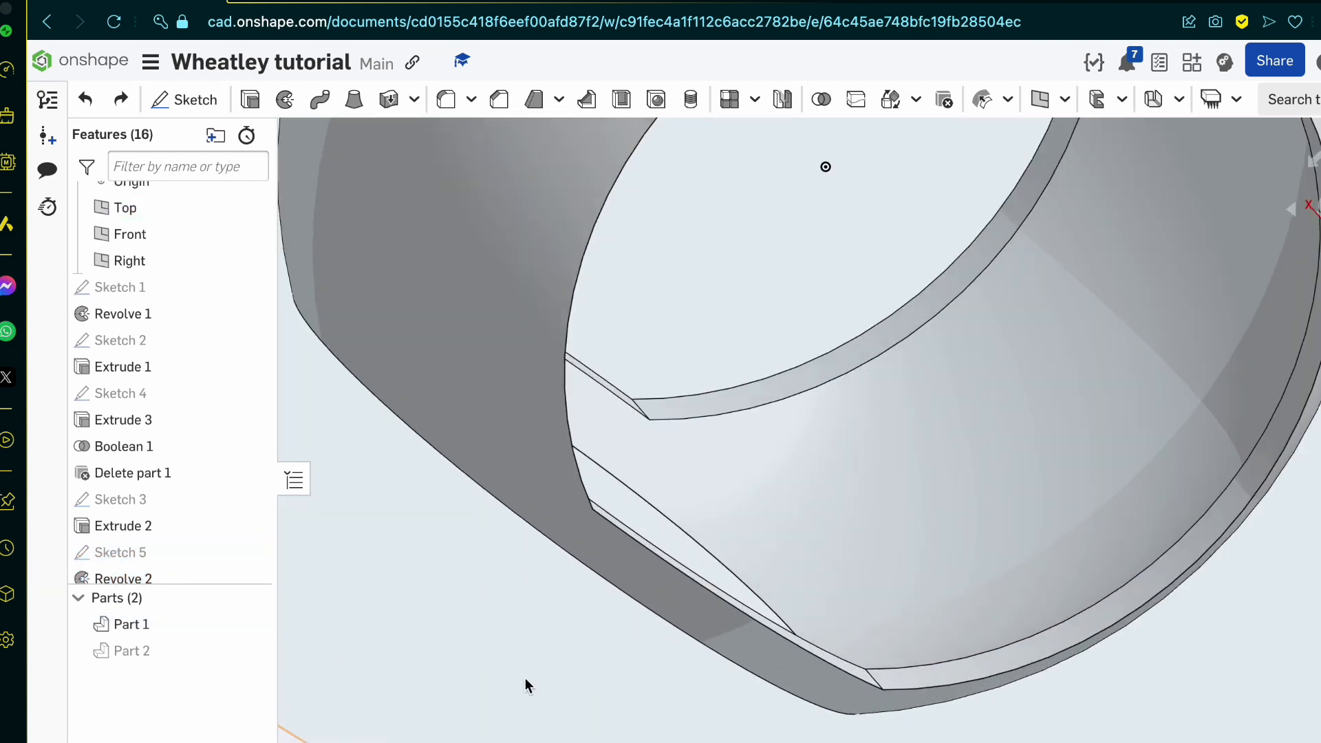
mouse_move(526, 680)
right_mouse_down()
mouse_move(492, 714)
mouse_move(516, 663)
right_mouse_up()
left_click(516, 701)
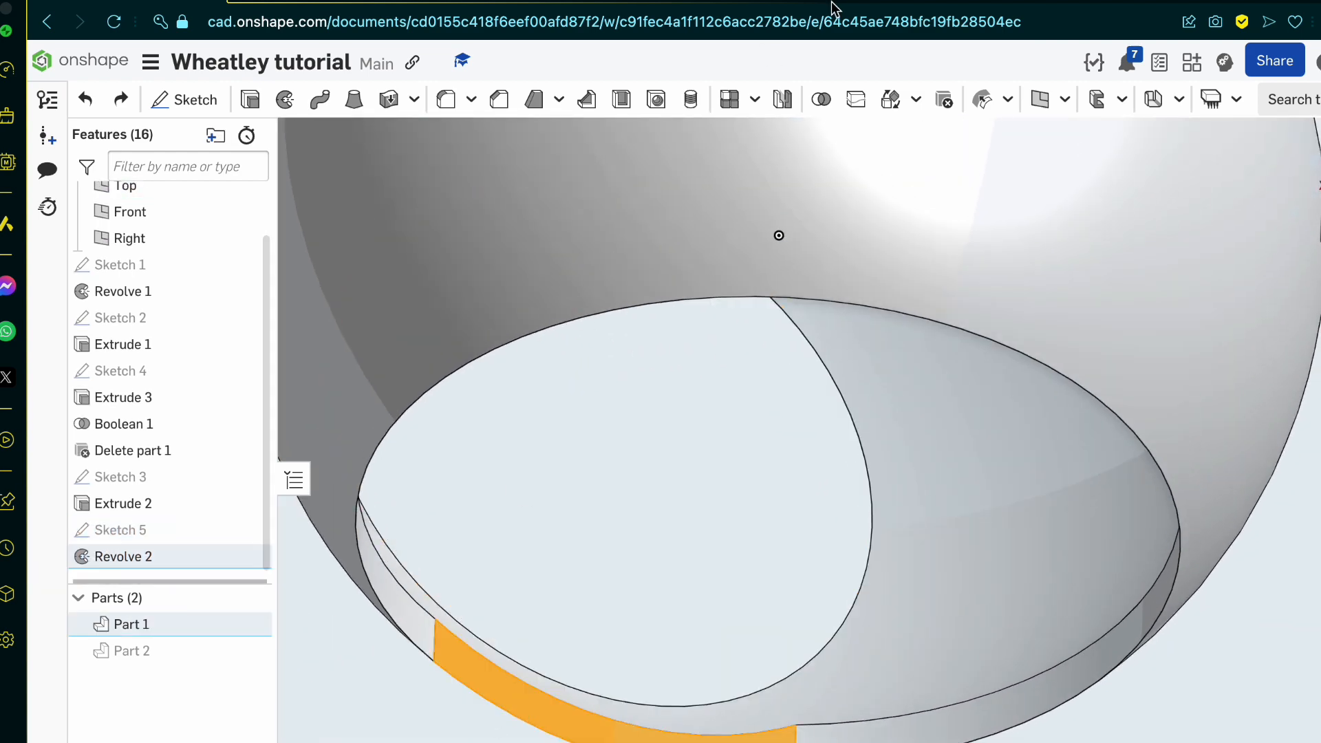
left_click(856, 99)
left_click(296, 331)
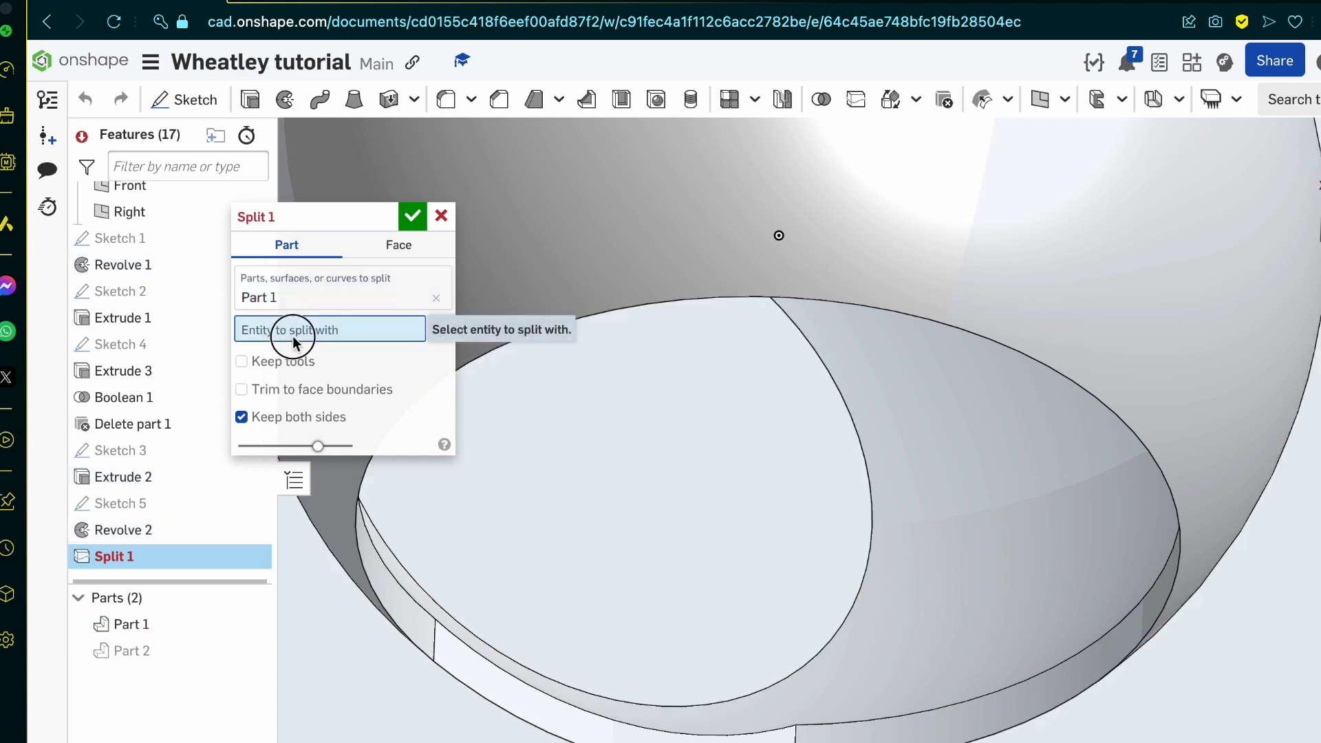
left_click(531, 724)
scroll(884, 619, "down", 8)
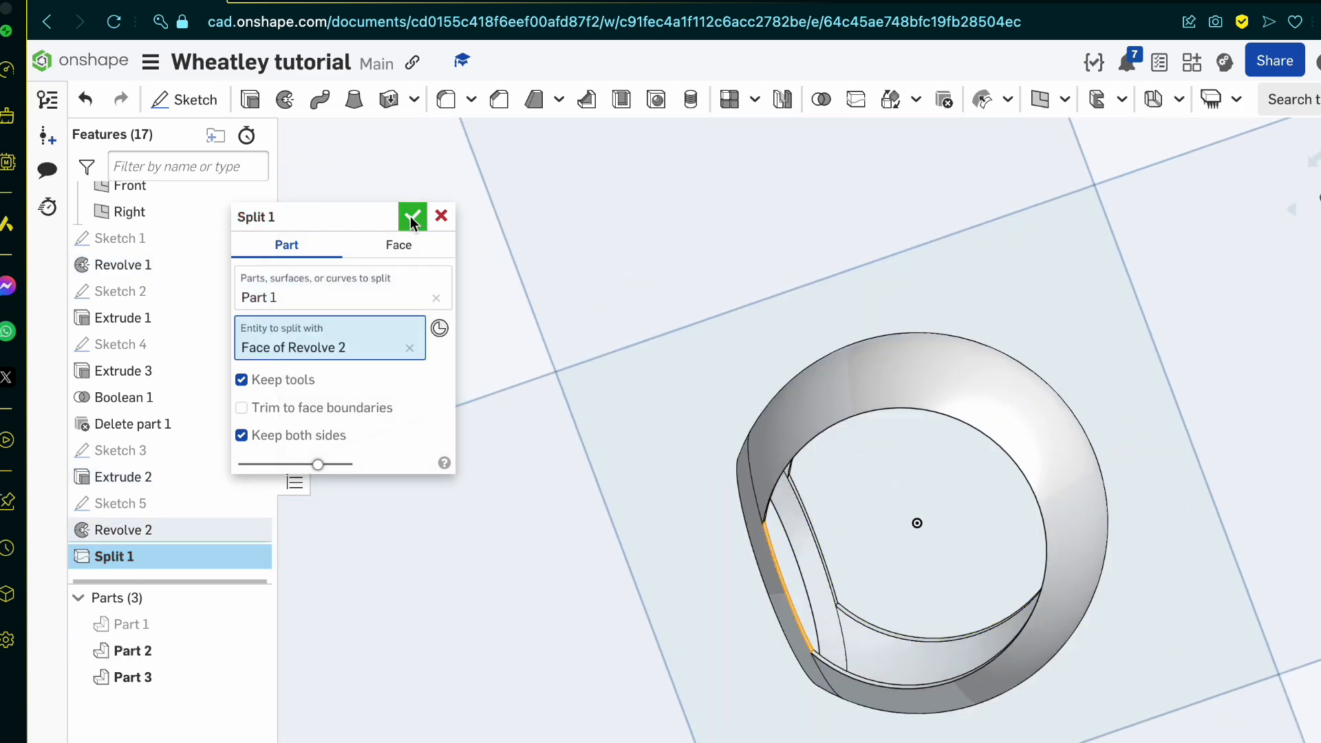
left_click(412, 216)
Step: Switch to the blueprint page and examine the shell's shape and panel divisions in the top, front, side and perspective views
right_click_drag(719, 486, 733, 560)
left_click(346, 7)
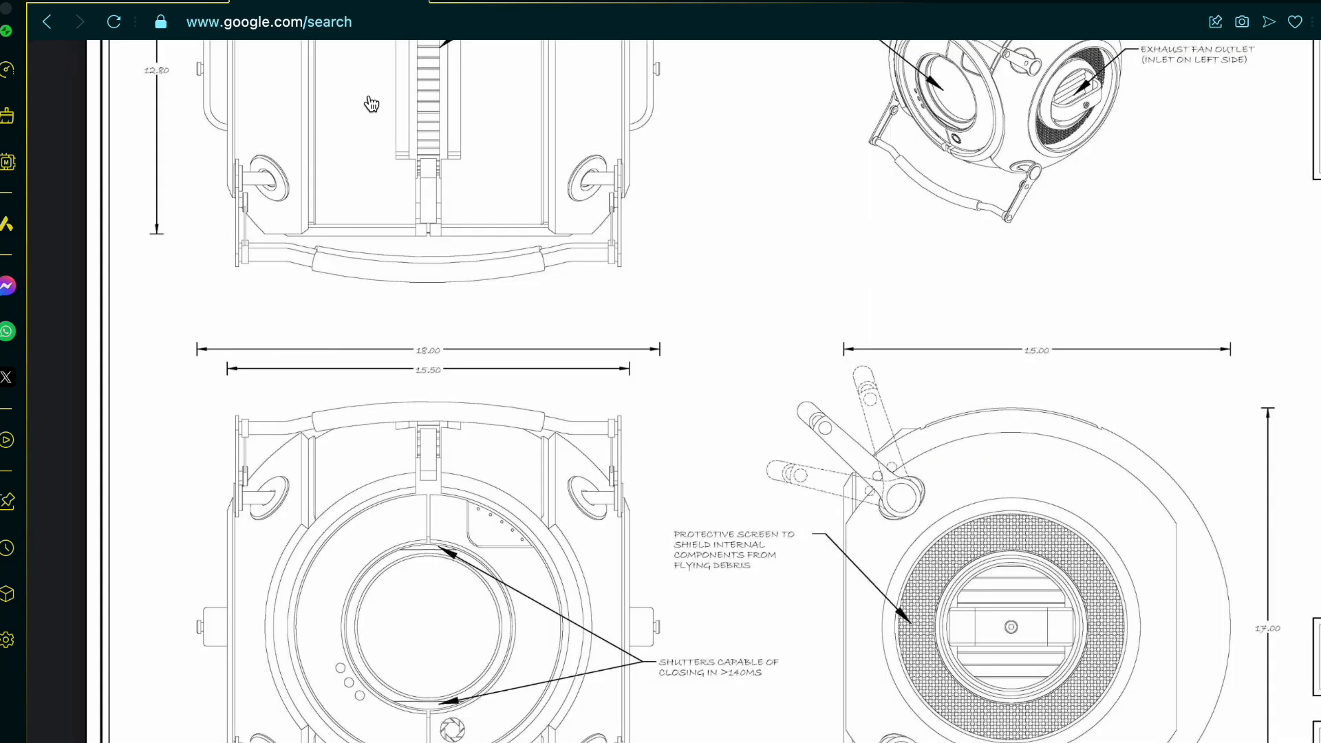
scroll(624, 489, "up", 1)
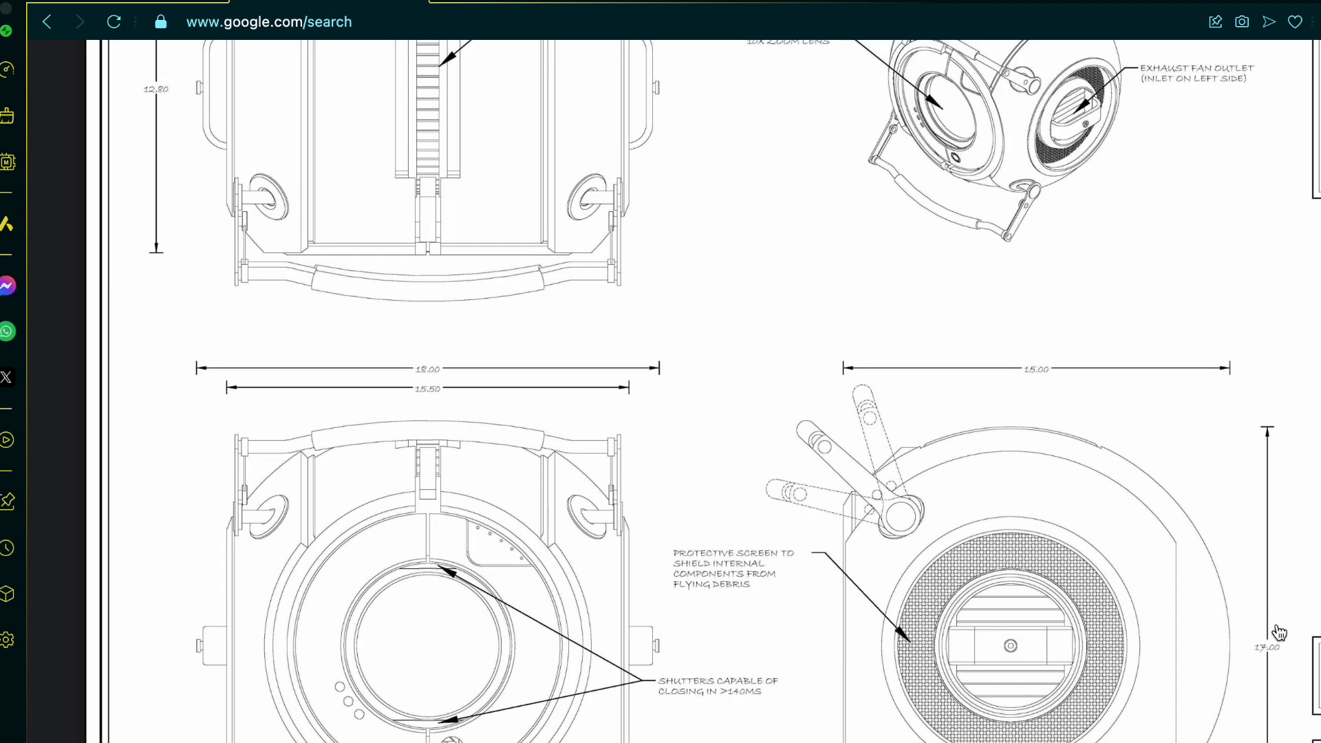
scroll(1258, 695, "up", 10)
scroll(1258, 694, "down", 6)
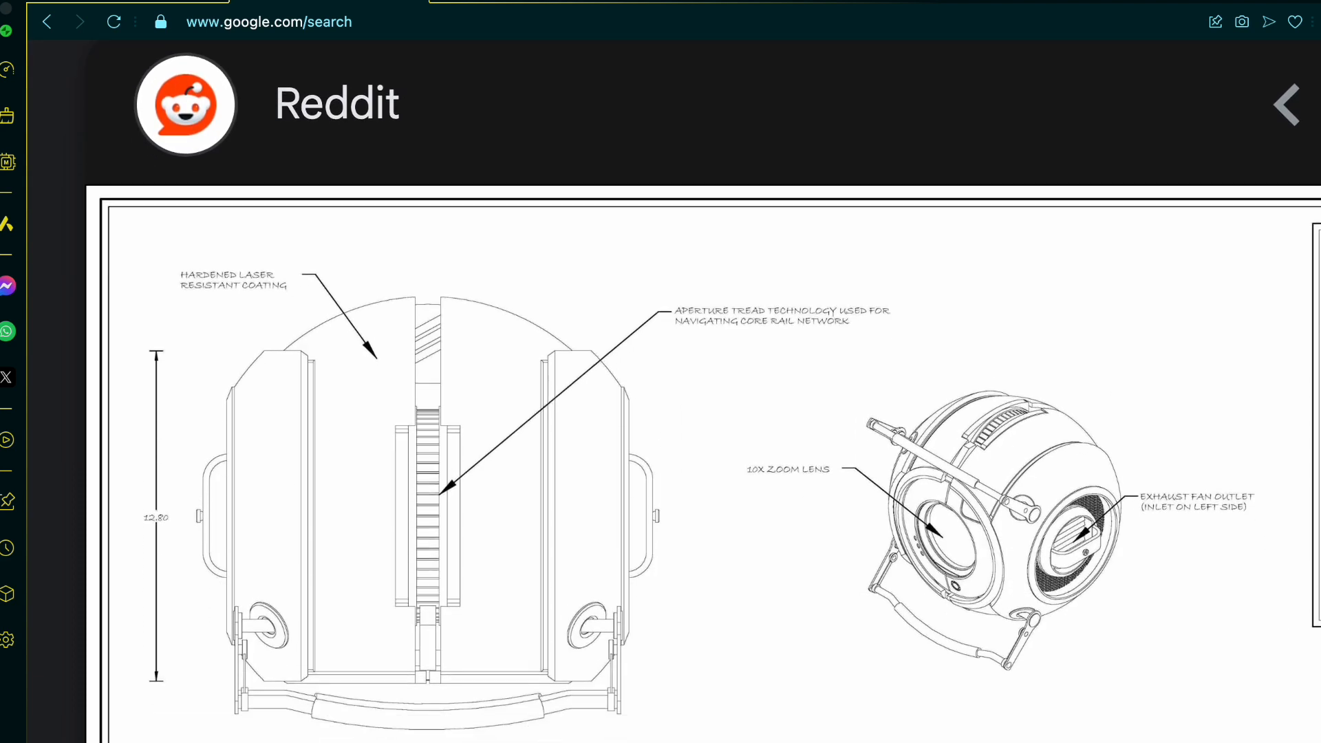
scroll(1168, 575, "down", 3)
scroll(1077, 666, "down", 4)
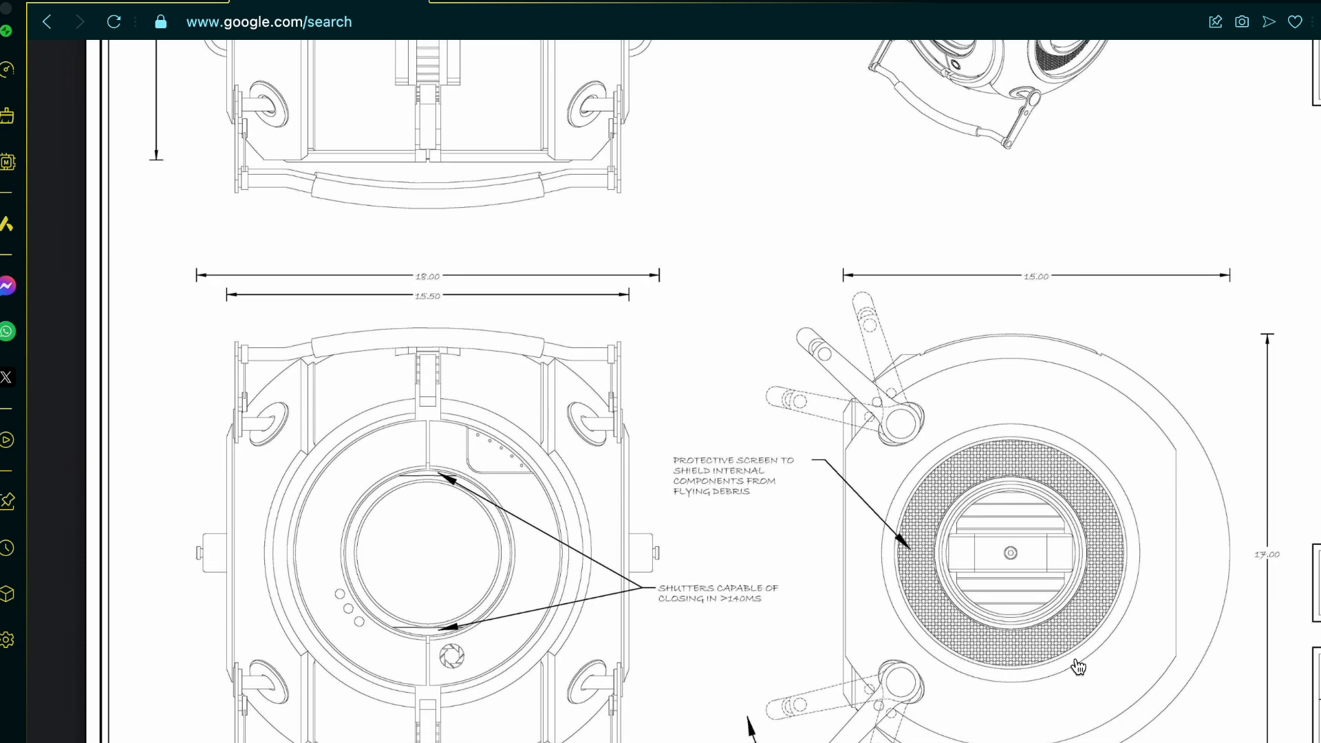
scroll(1150, 584, "left", 3)
scroll(1150, 585, "down", 3, "ctrl")
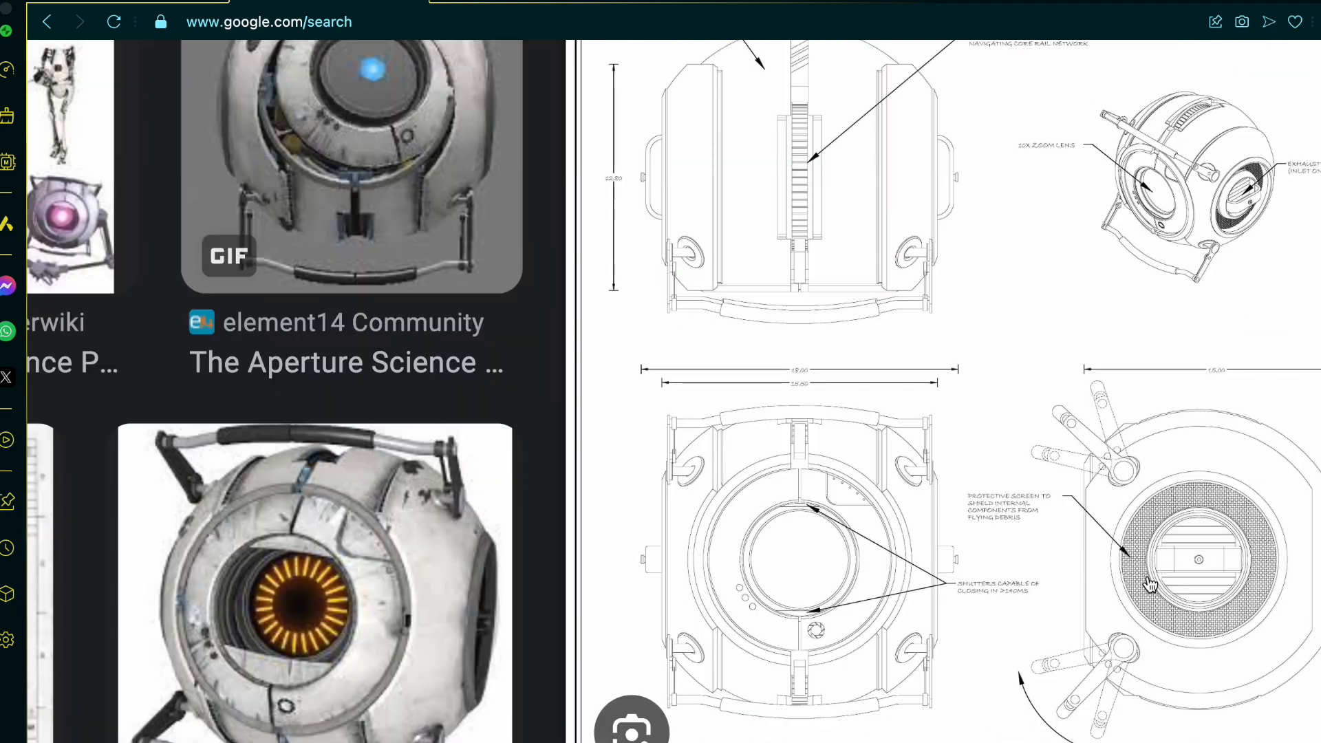
Step: Look through the other image results for personality core references, examining the inner anatomy drawings' side openings and shell panels
scroll(1150, 584, "left", 7)
scroll(1150, 585, "down", 2)
scroll(635, 571, "down", 4)
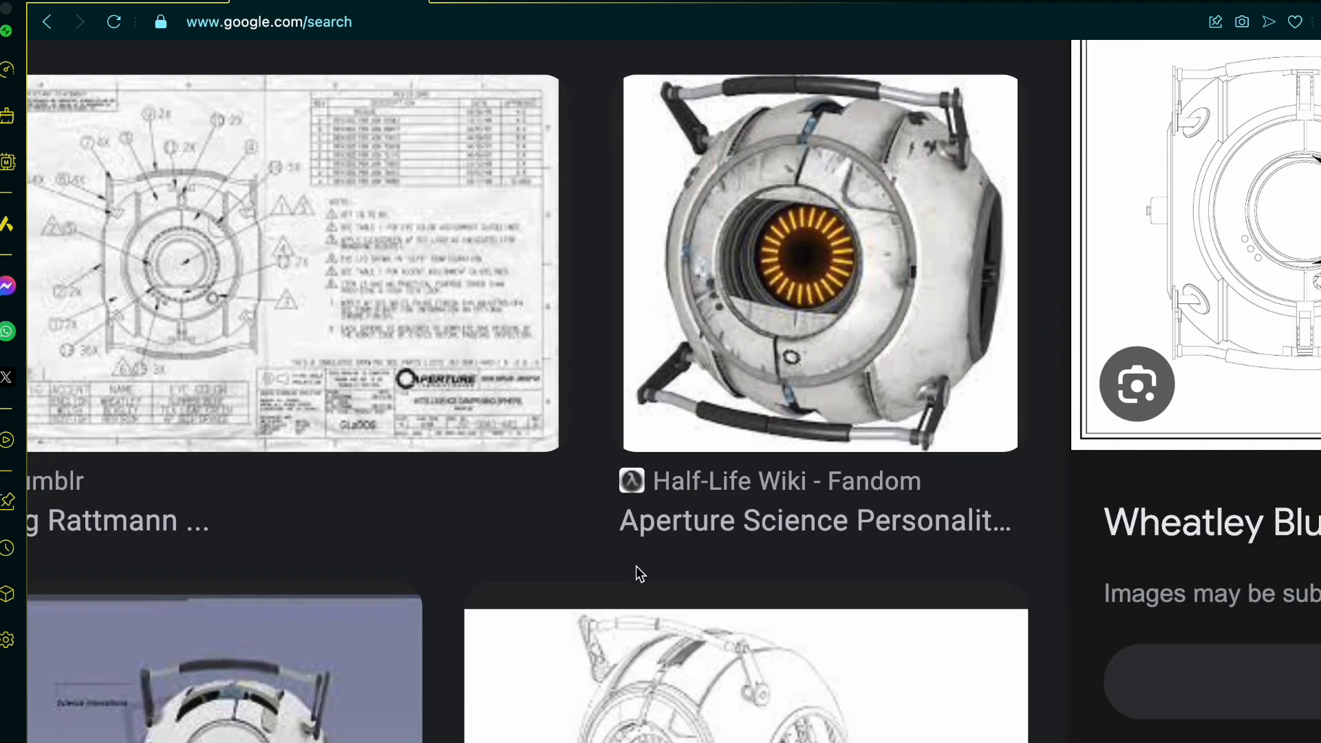
scroll(636, 566, "down", 15)
scroll(635, 565, "left", 8)
scroll(321, 434, "down", 2, "ctrl")
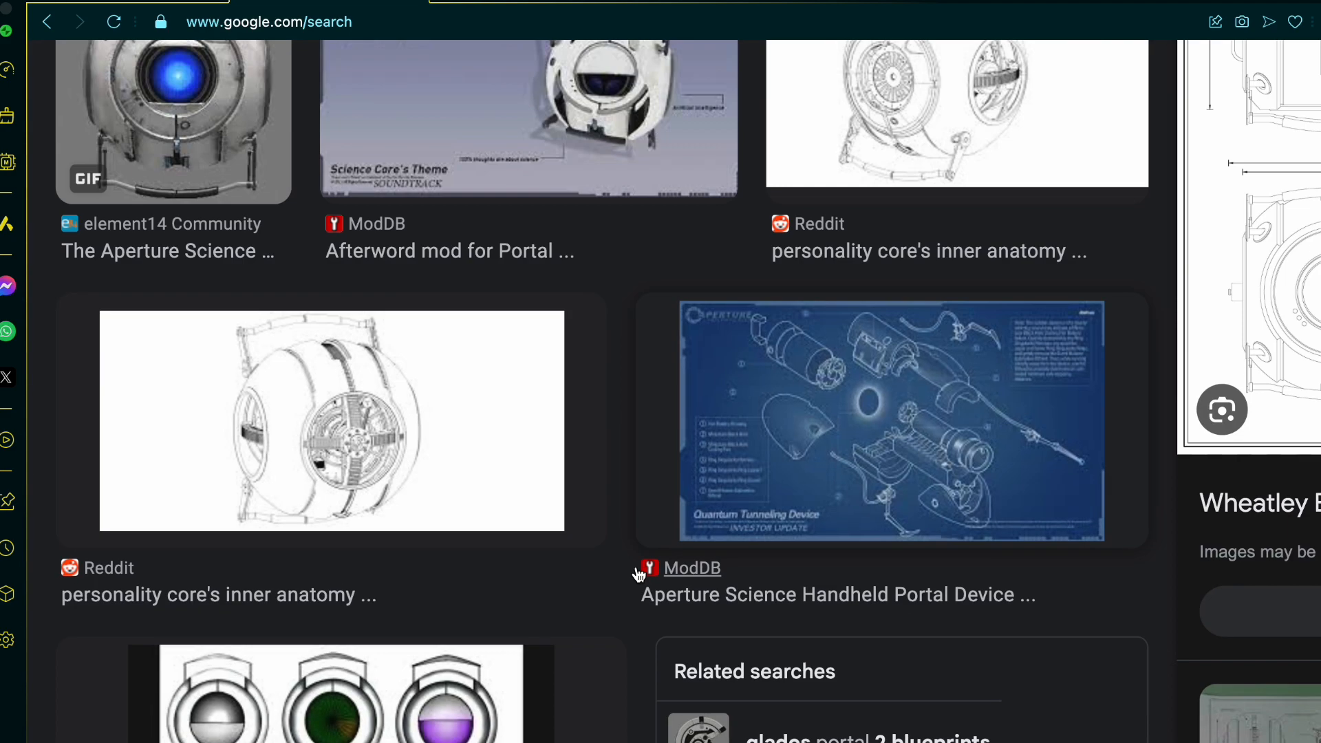
scroll(322, 433, "up", 2, "ctrl")
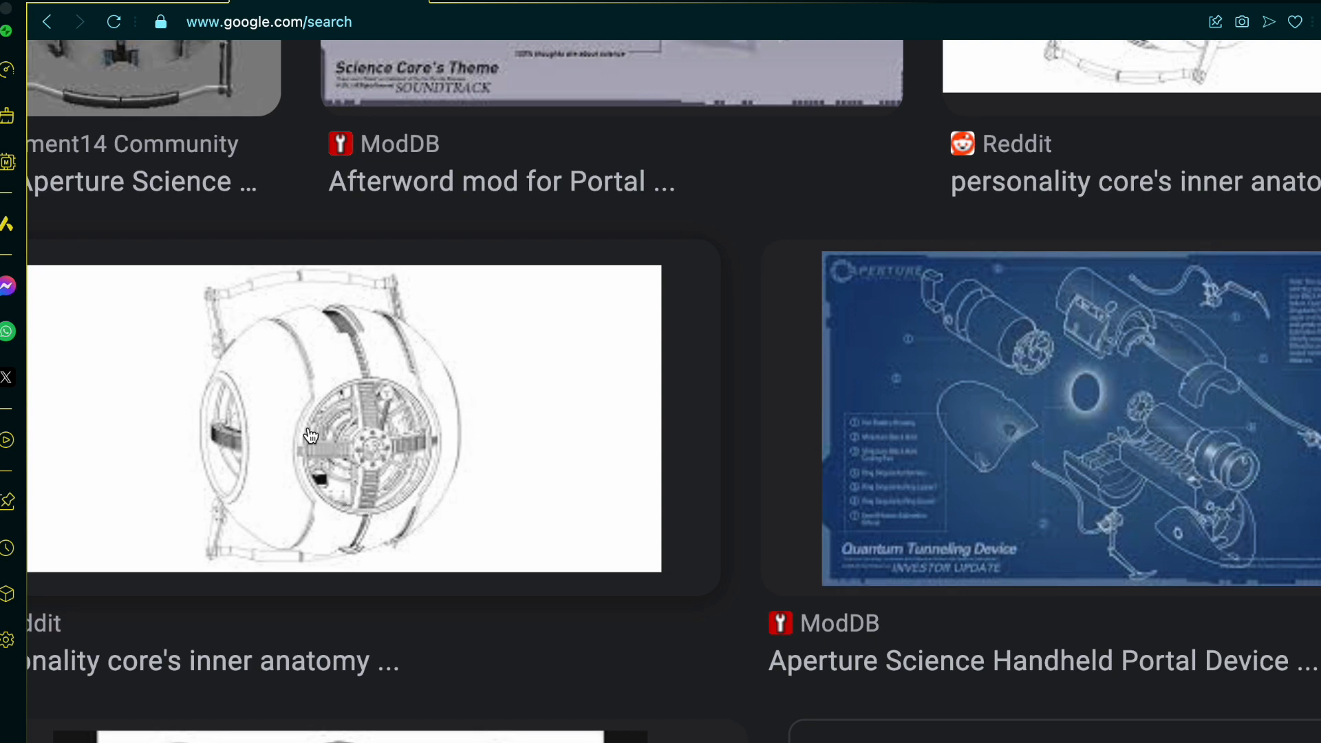
scroll(321, 475, "up", 1, "ctrl")
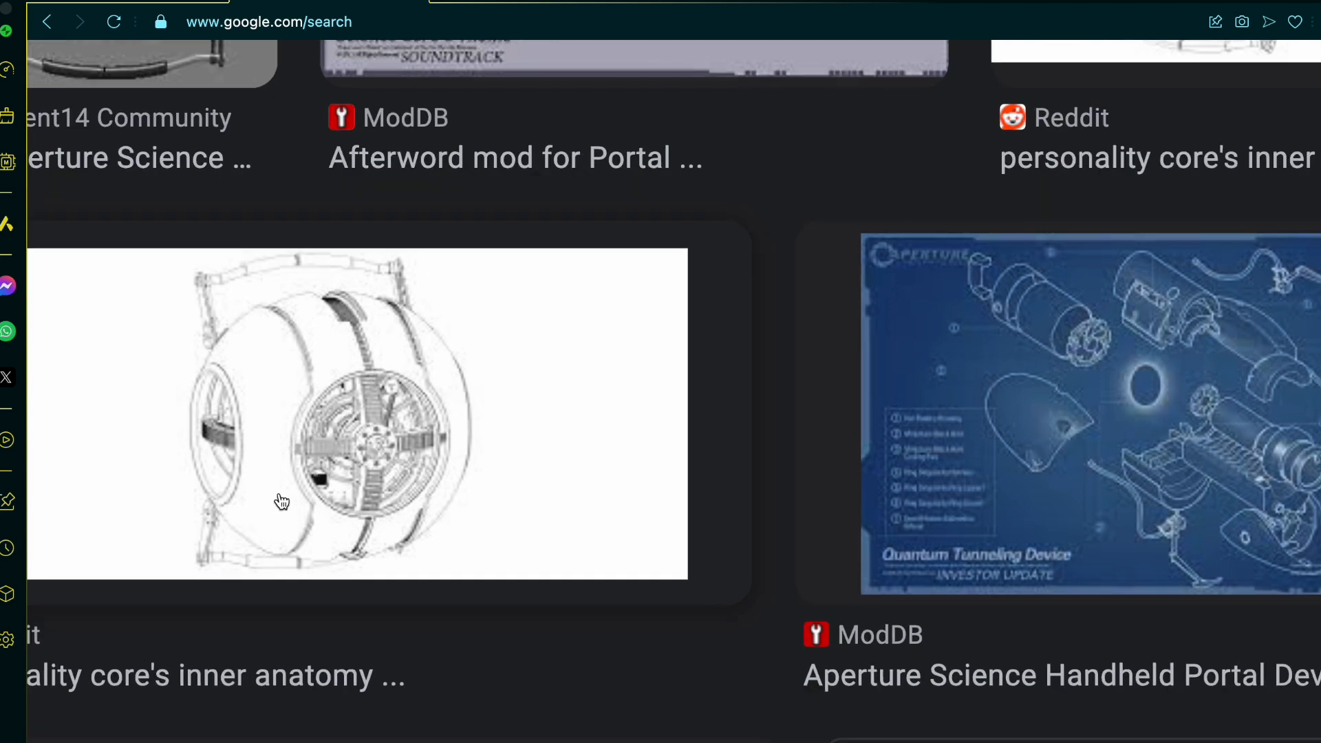
scroll(326, 390, "up", 5)
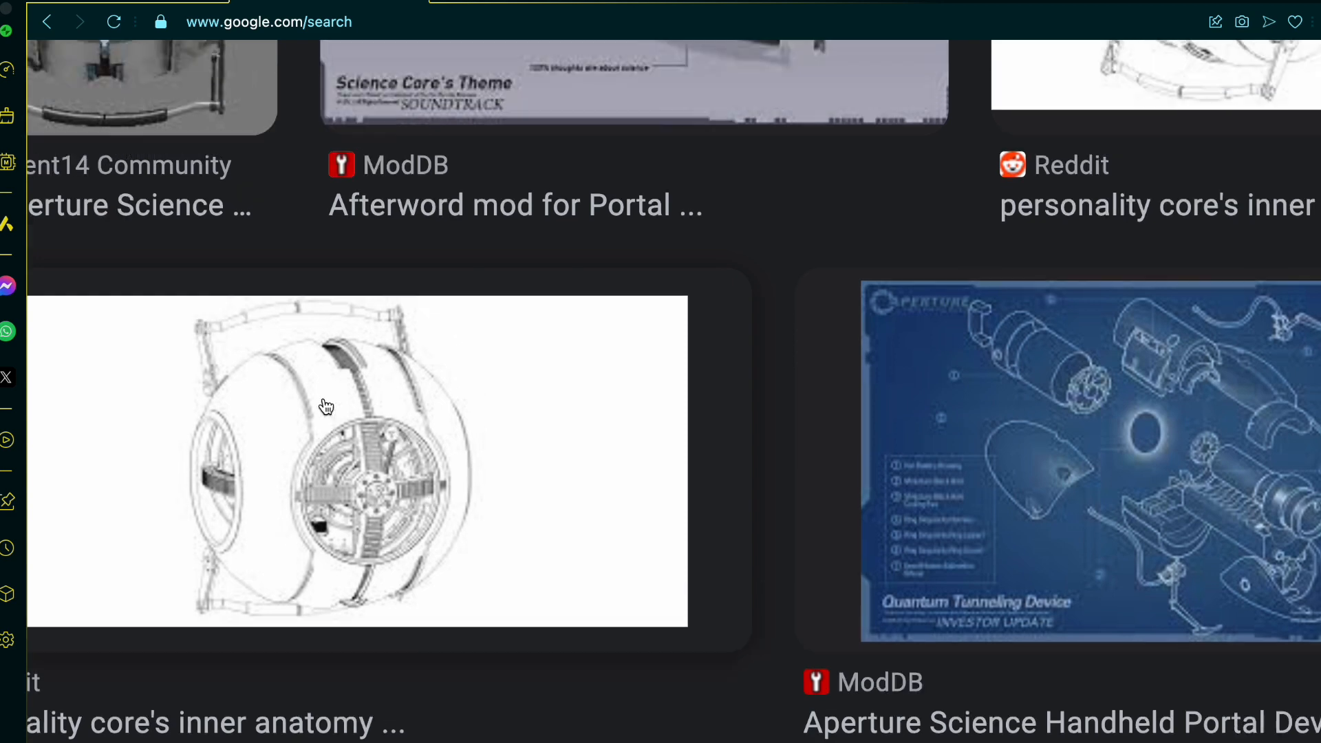
scroll(326, 406, "down", 2)
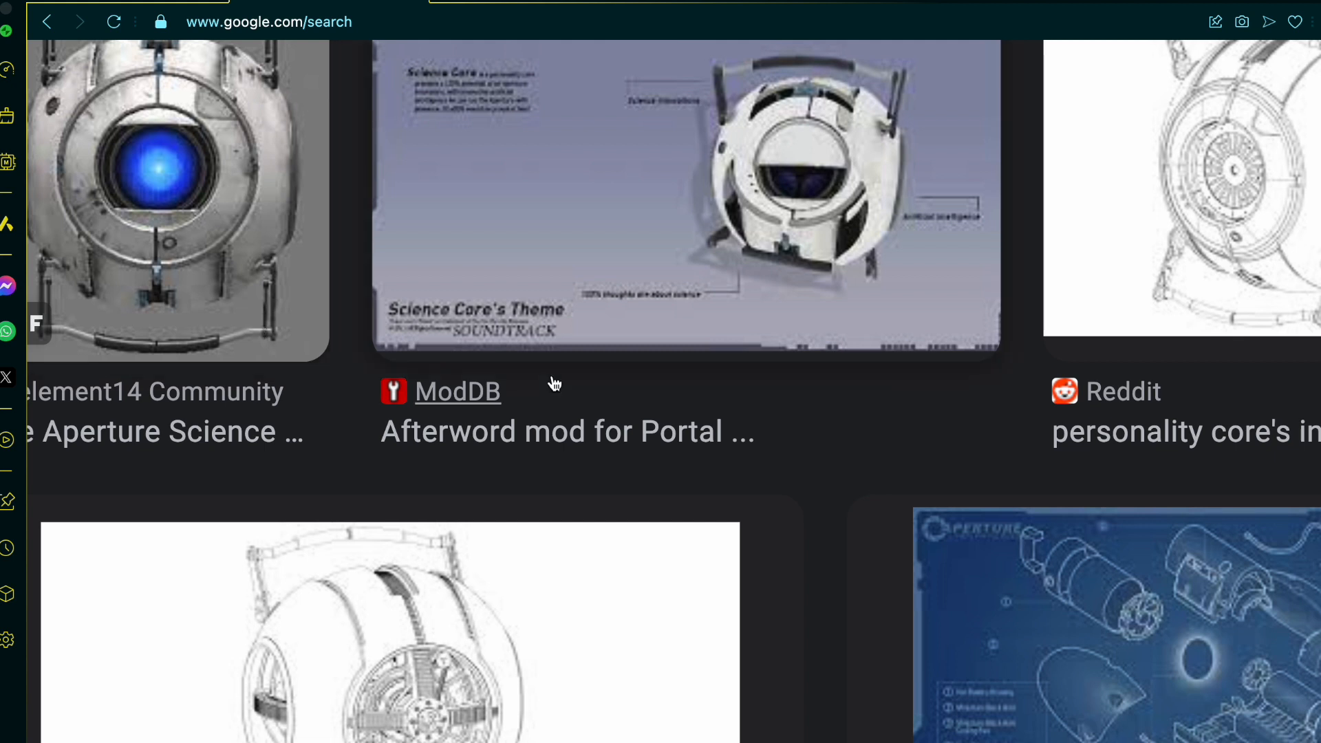
scroll(1200, 238, "right", 8)
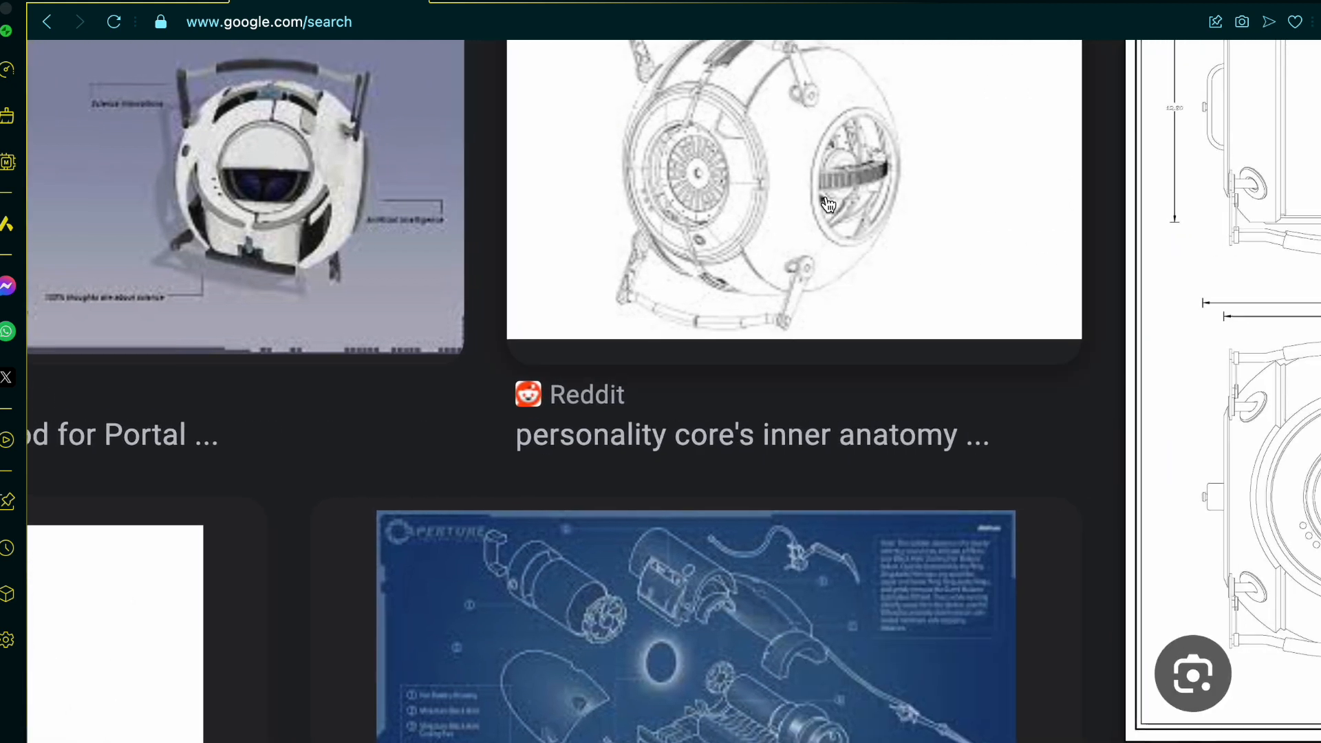
scroll(829, 205, "up", 1)
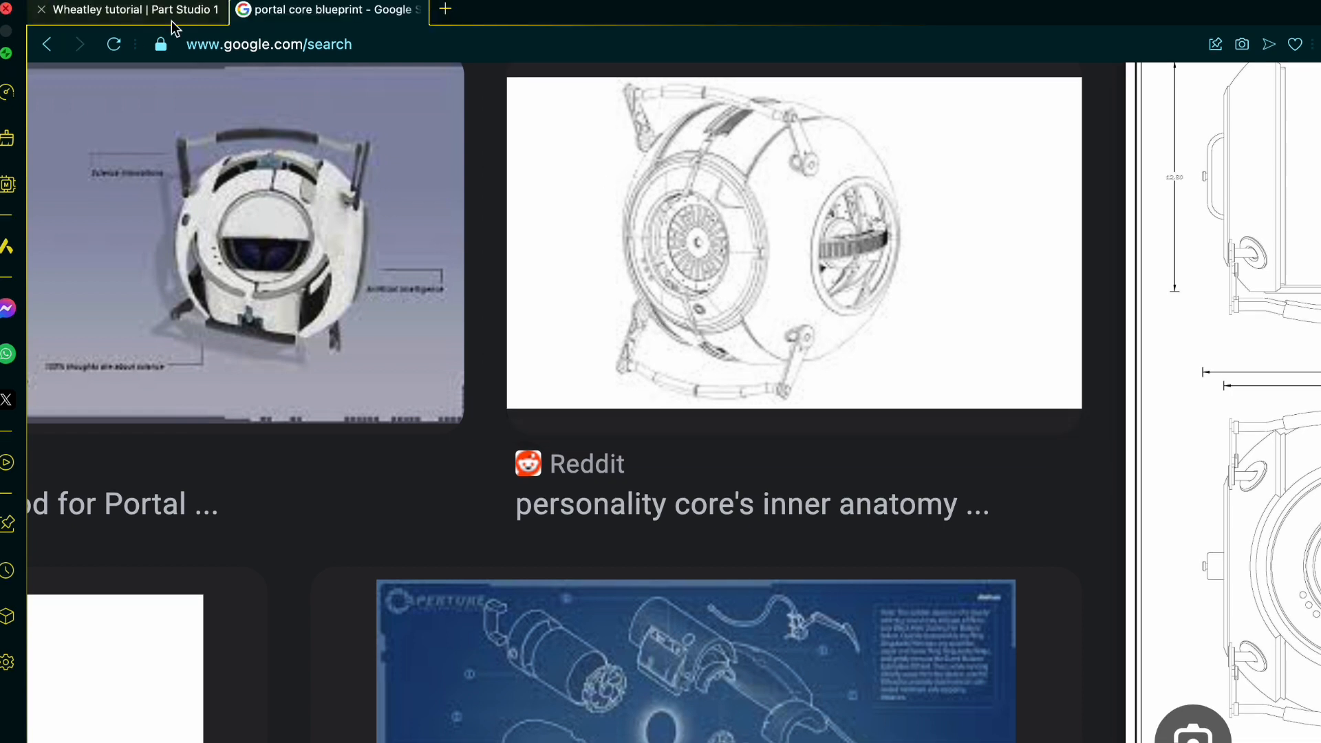
Step: Switch back to the Part Studio and start a sketch on the rim's flat ring-shaped face, viewed normal to the sketch plane
left_click(201, 15)
right_click_drag(818, 365, 973, 339)
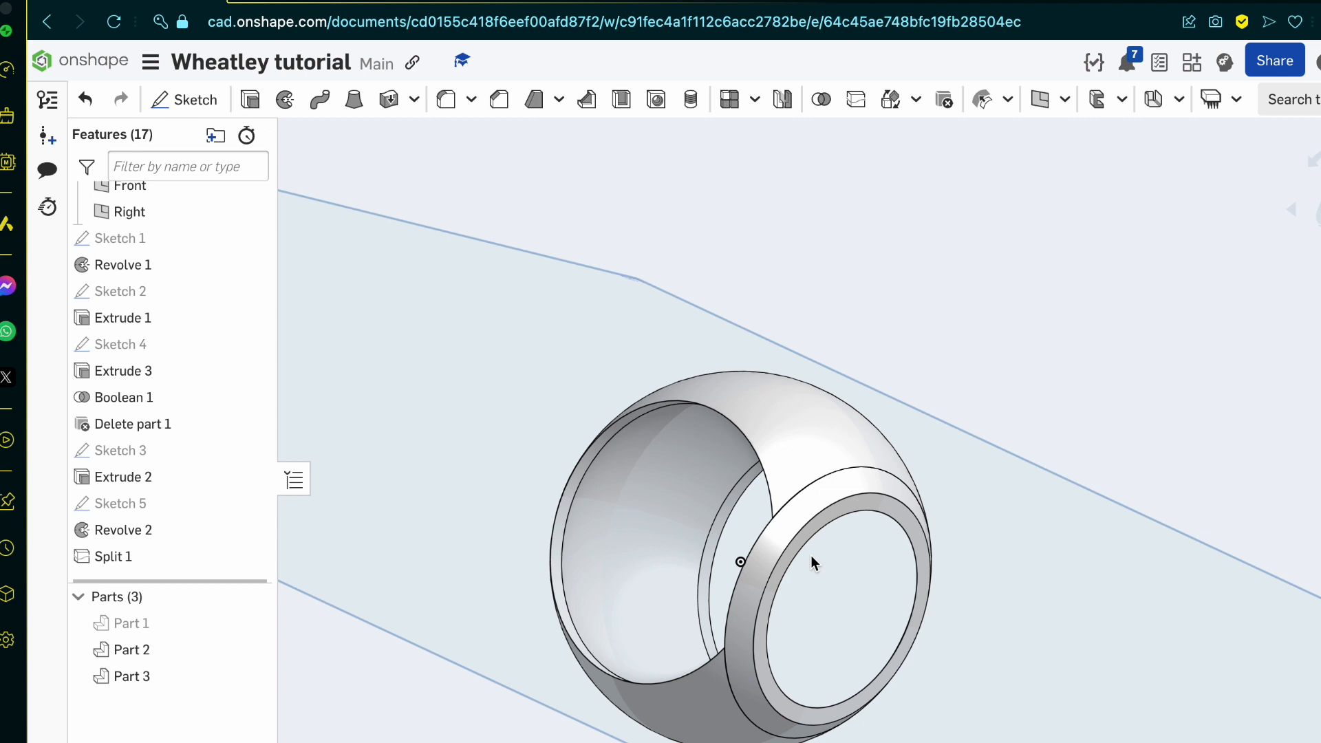
right_click_drag(815, 551, 847, 490)
scroll(846, 484, "up", 5)
left_click(860, 338)
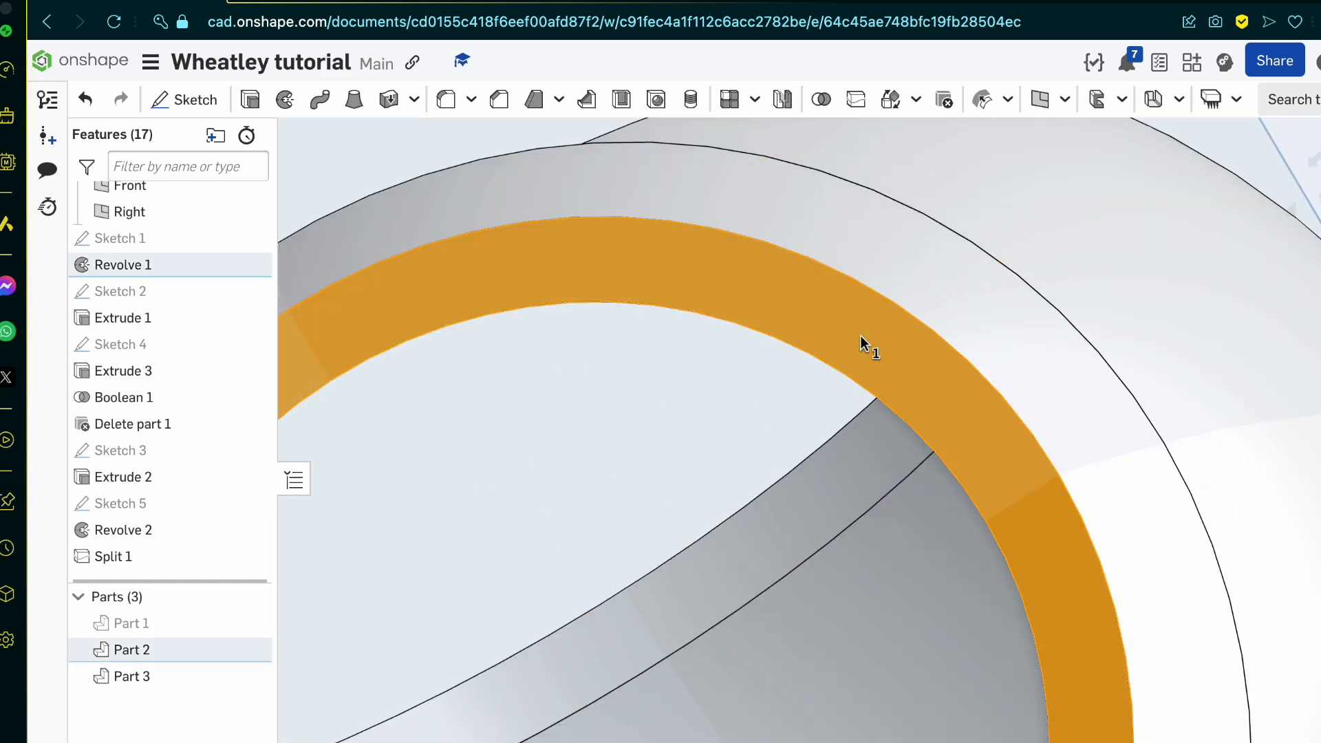
left_click(184, 100)
scroll(937, 443, "down", 5)
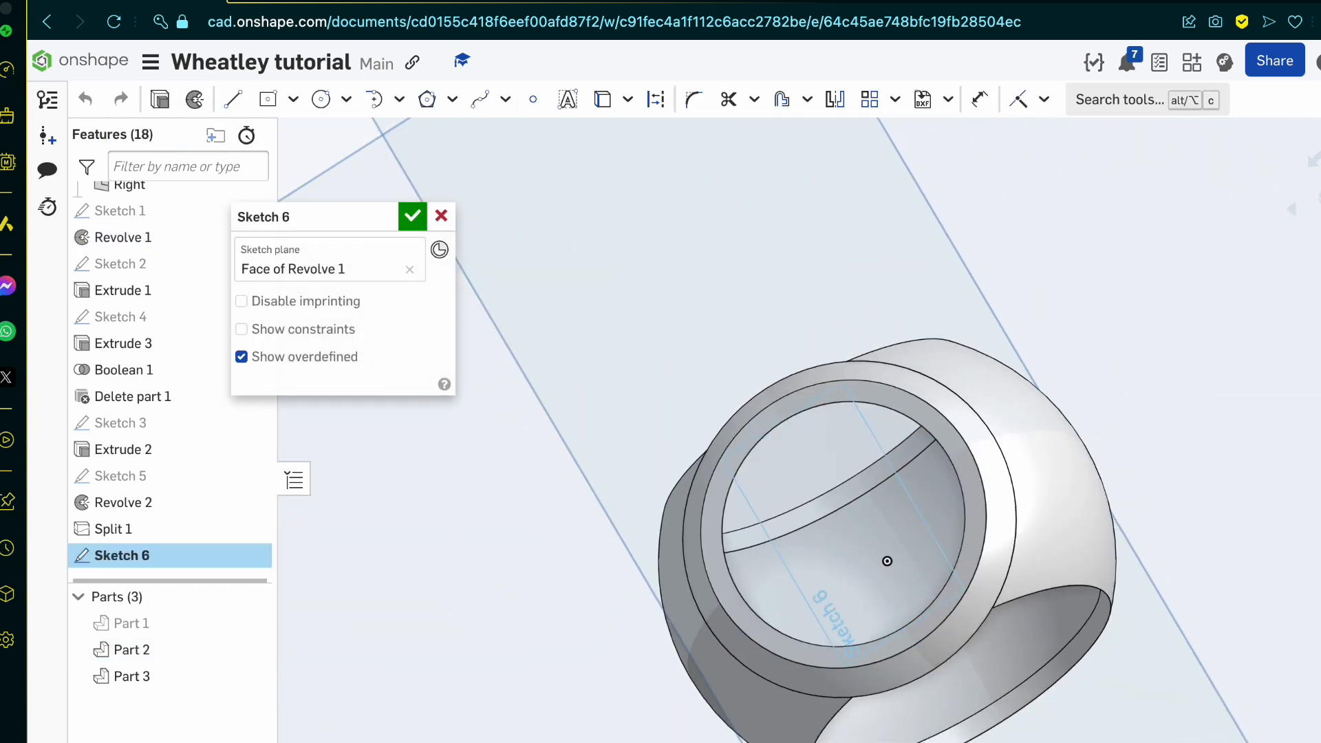
key("n")
scroll(848, 516, "up", 8)
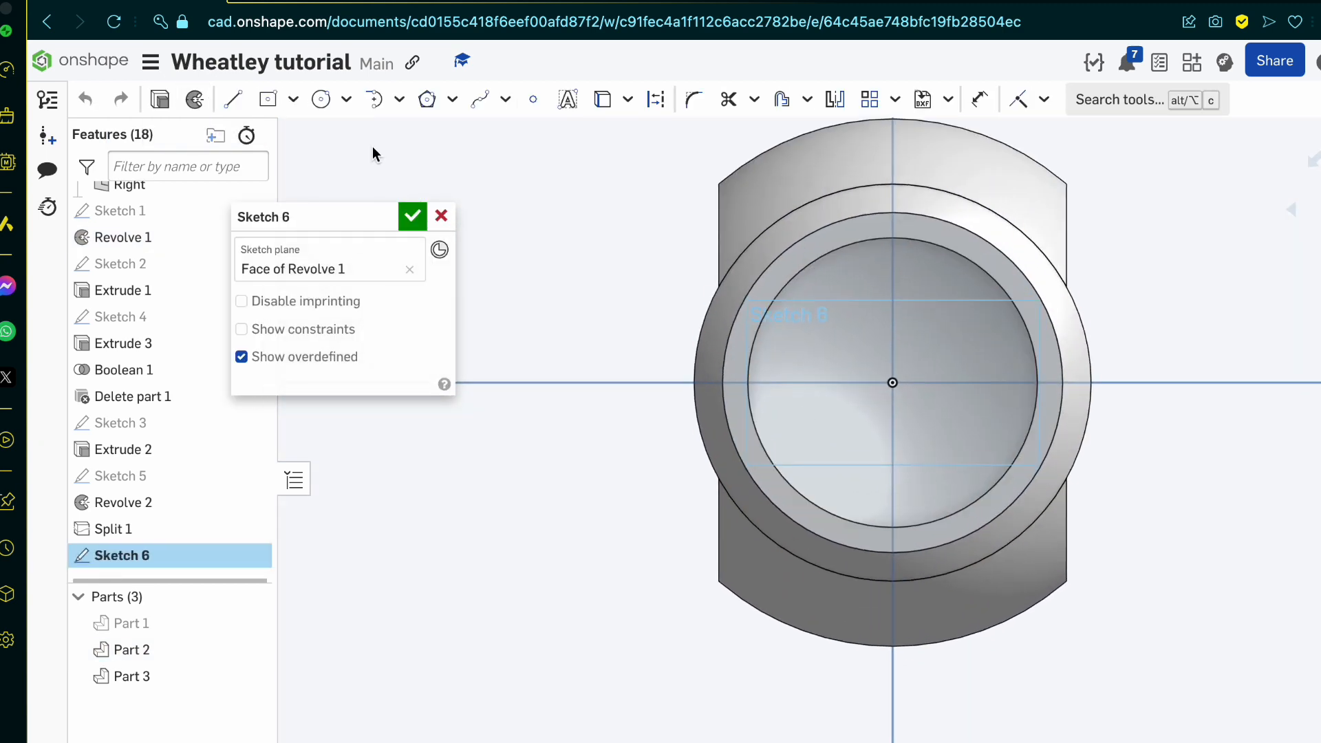
Step: Draw a circle centered on the origin inside the rim's opening and set its diameter to 7.5 mm
left_click(318, 102)
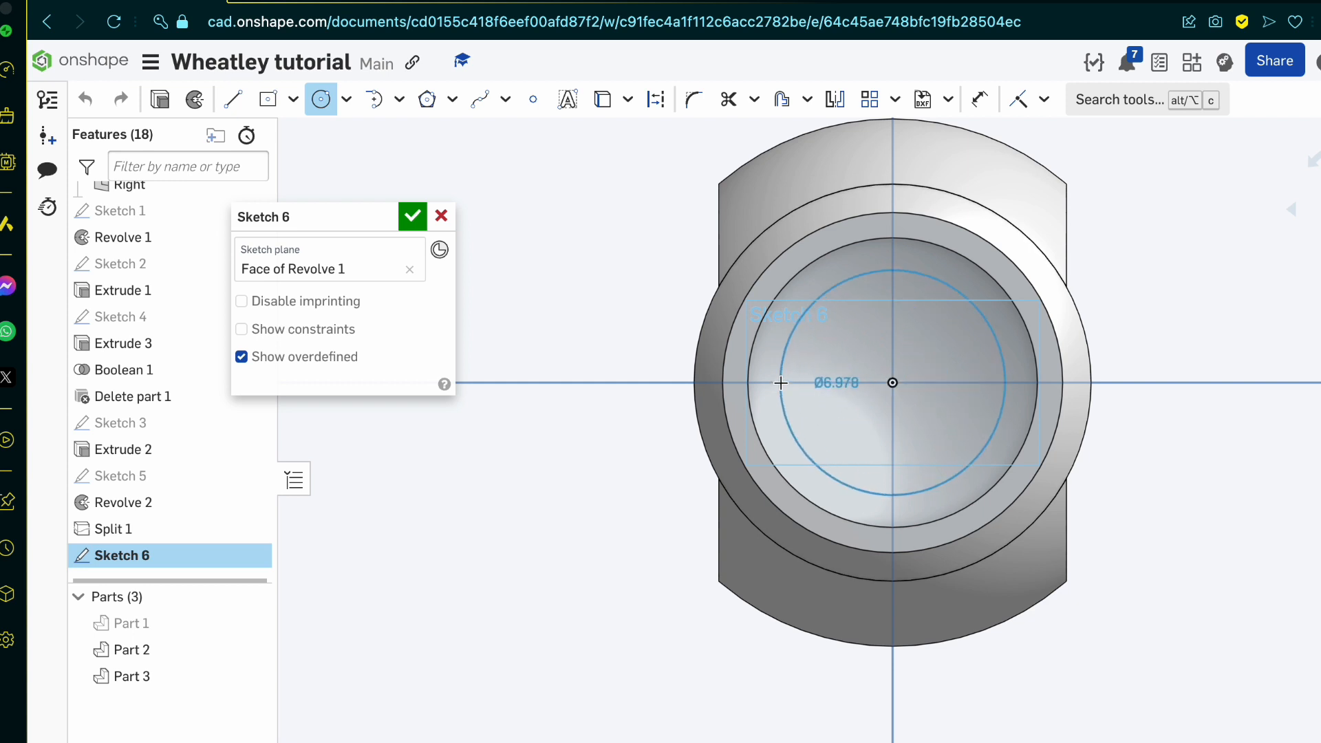
left_click(774, 381)
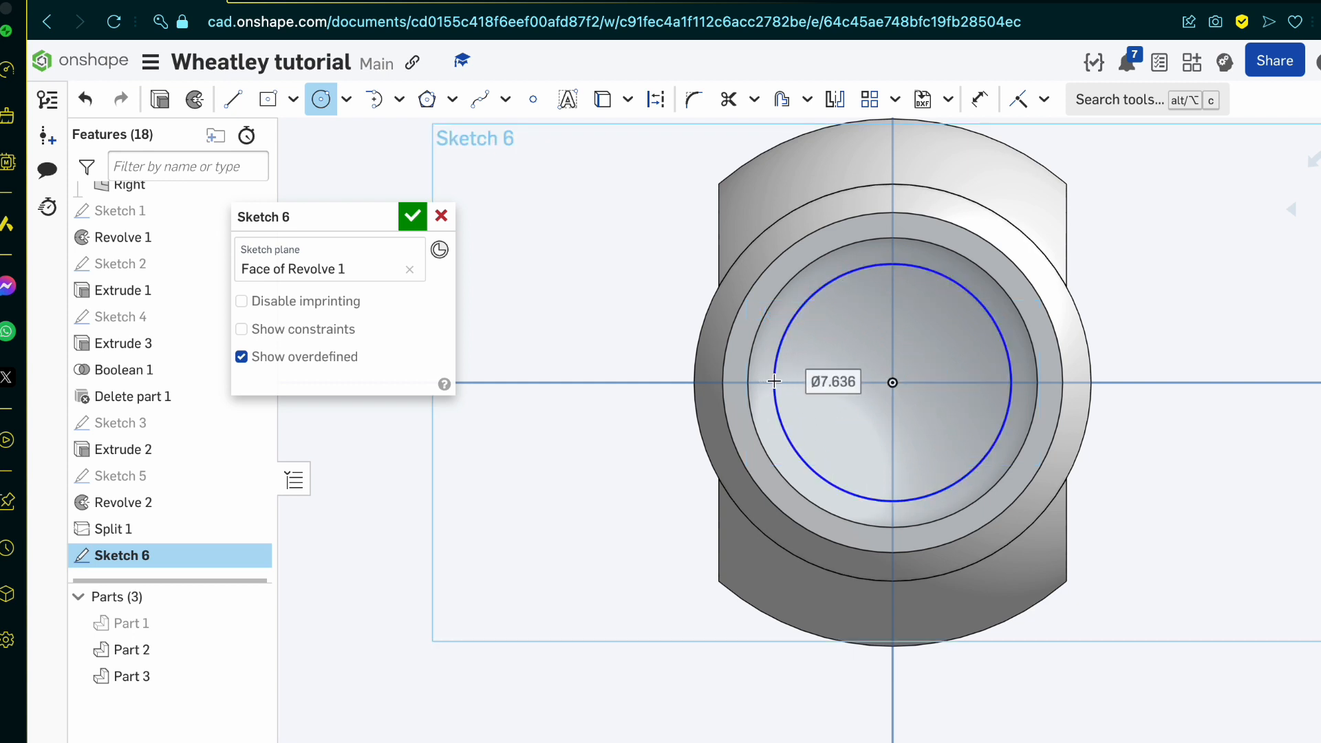
type("7")
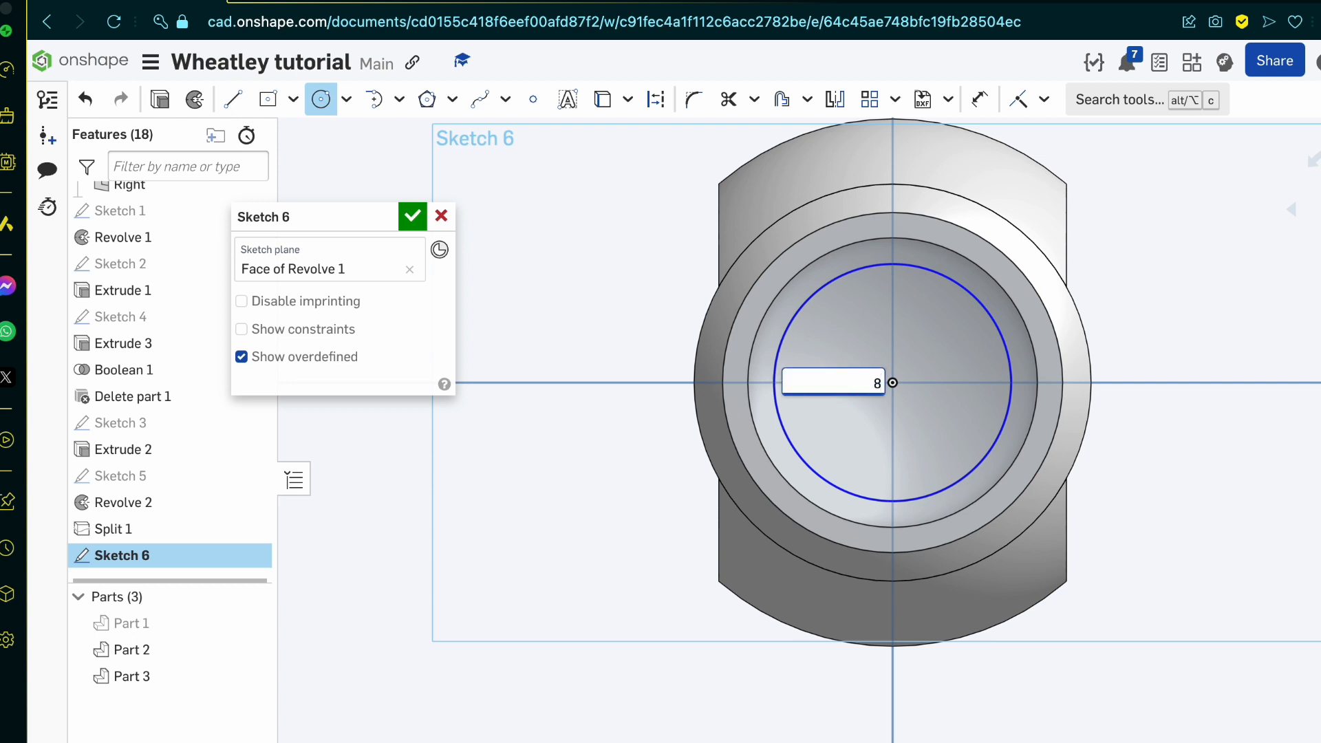
key("Return")
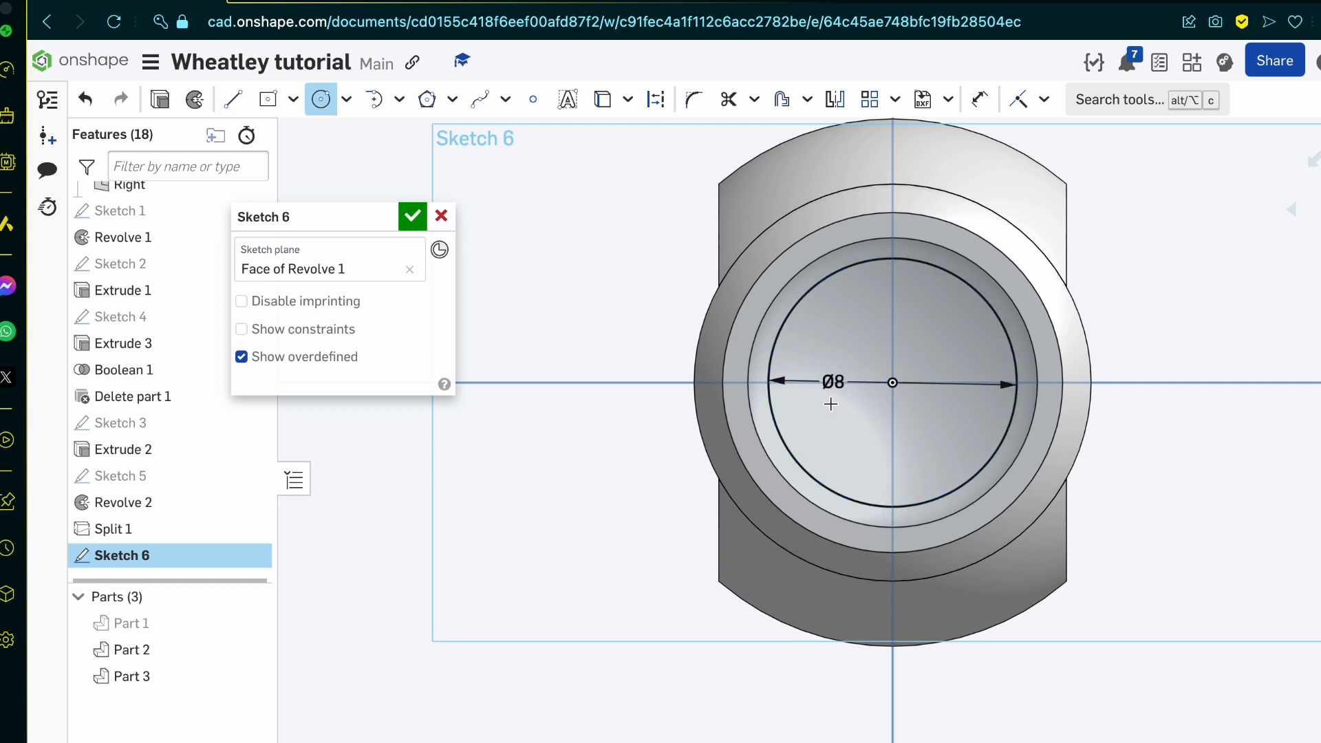
key("Escape")
double_click(826, 381)
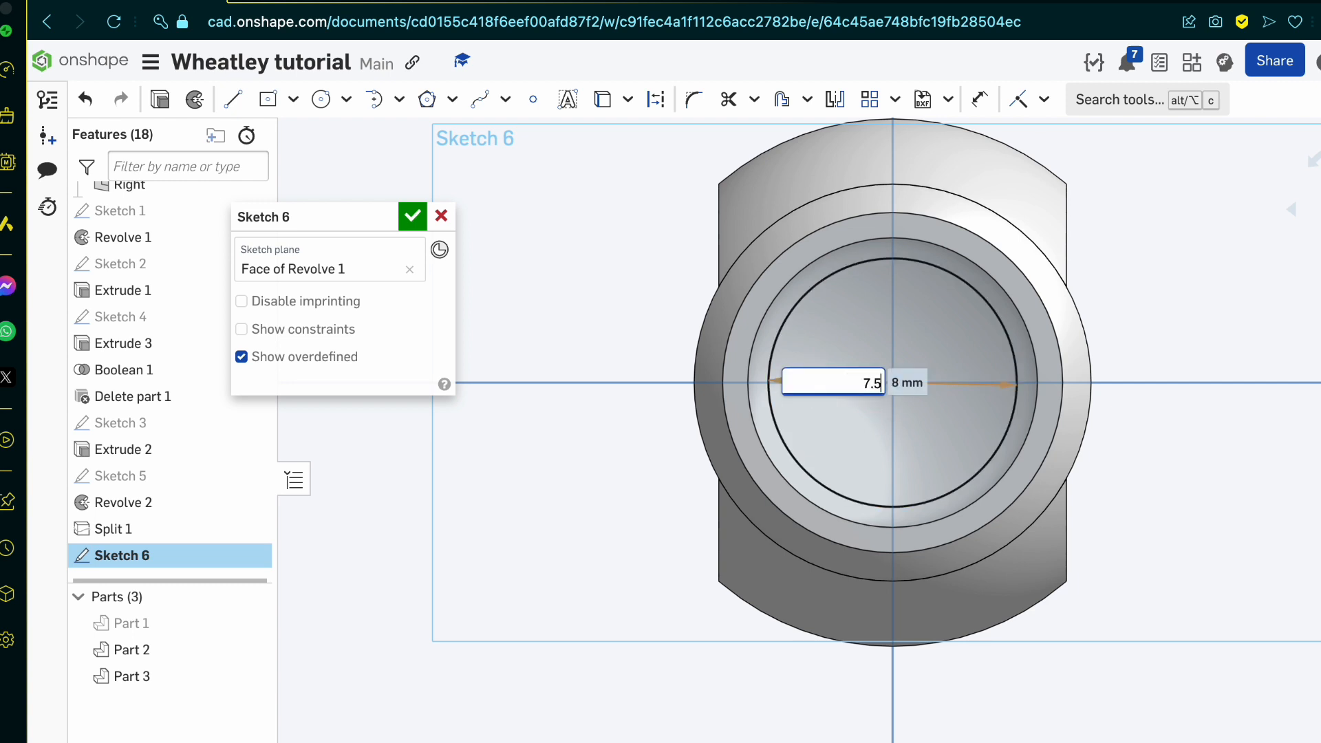
key("Return")
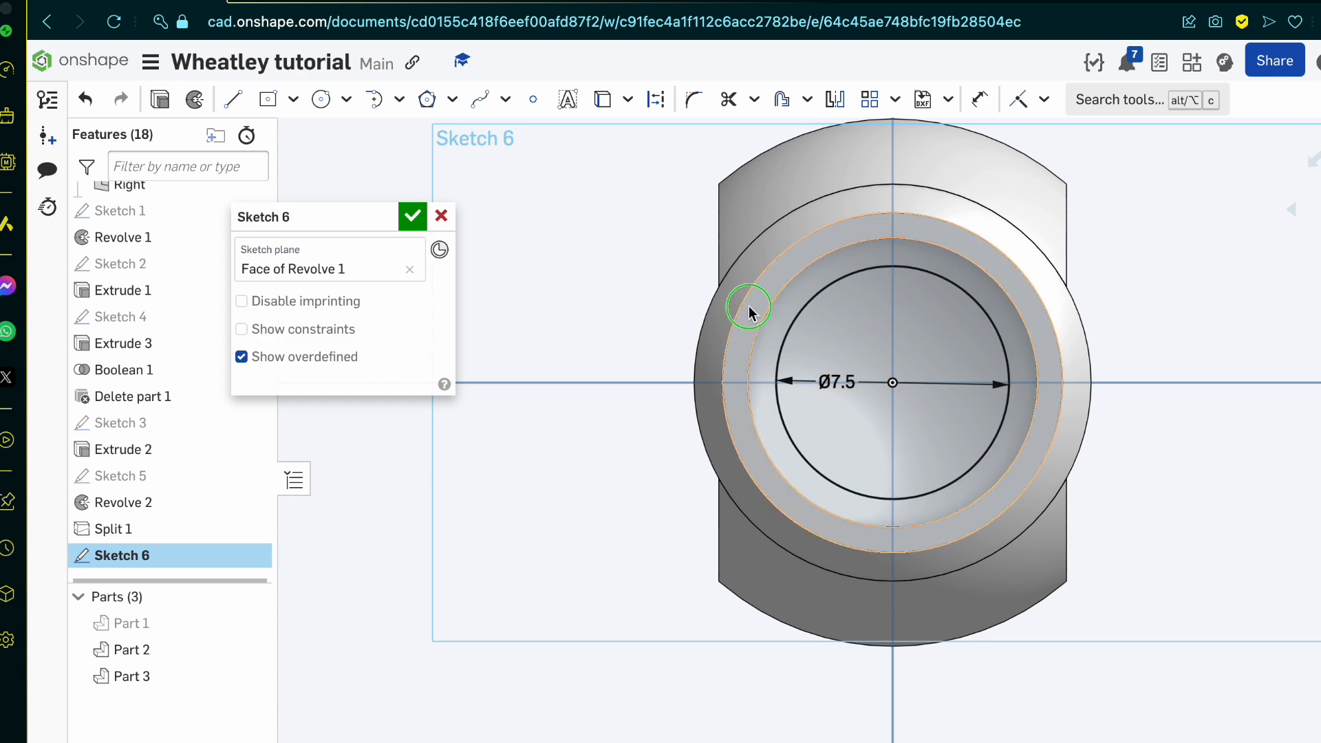
Step: Finish the sketch and extrude its circular region as a 25 mm blind Remove, with Part 3 as the merge scope
mouse_move(748, 306)
right_mouse_down()
mouse_move(716, 330)
mouse_move(853, 337)
right_mouse_up()
left_click(853, 332)
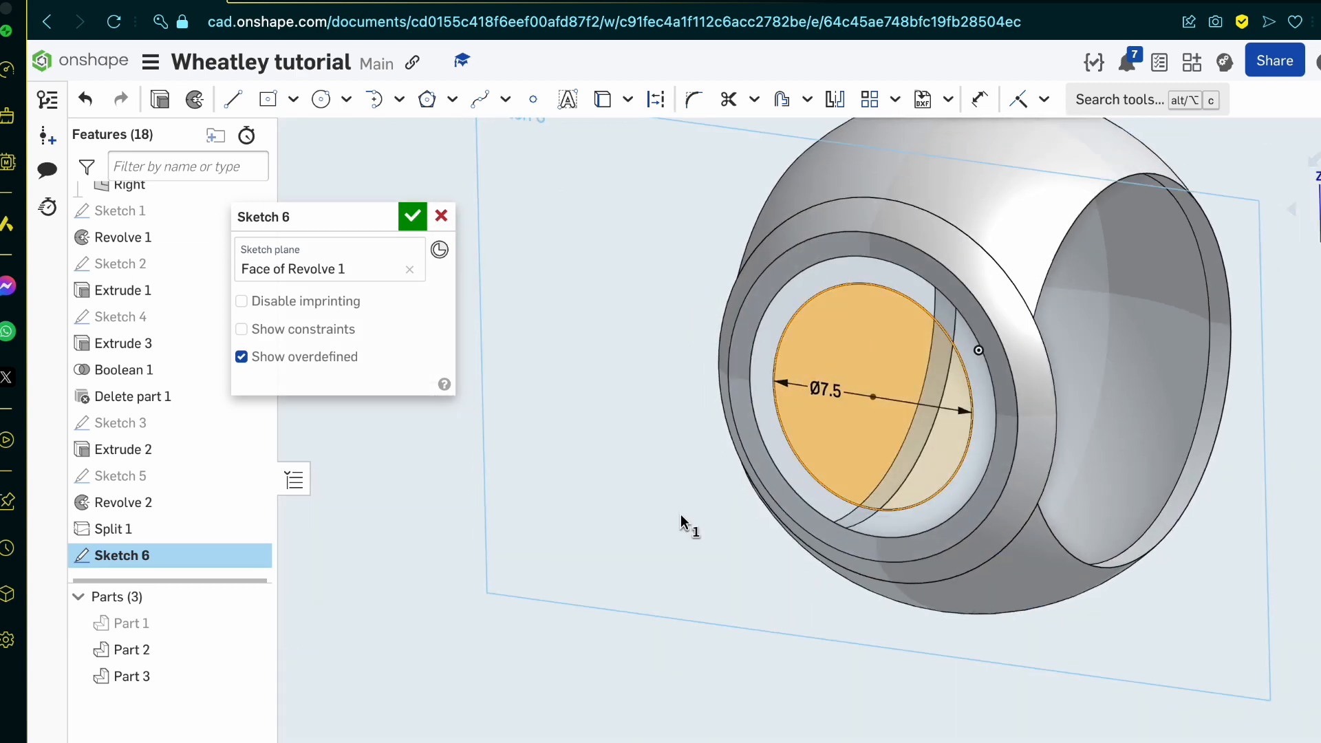
scroll(681, 517, "down", 5)
right_click_drag(680, 518, 584, 575)
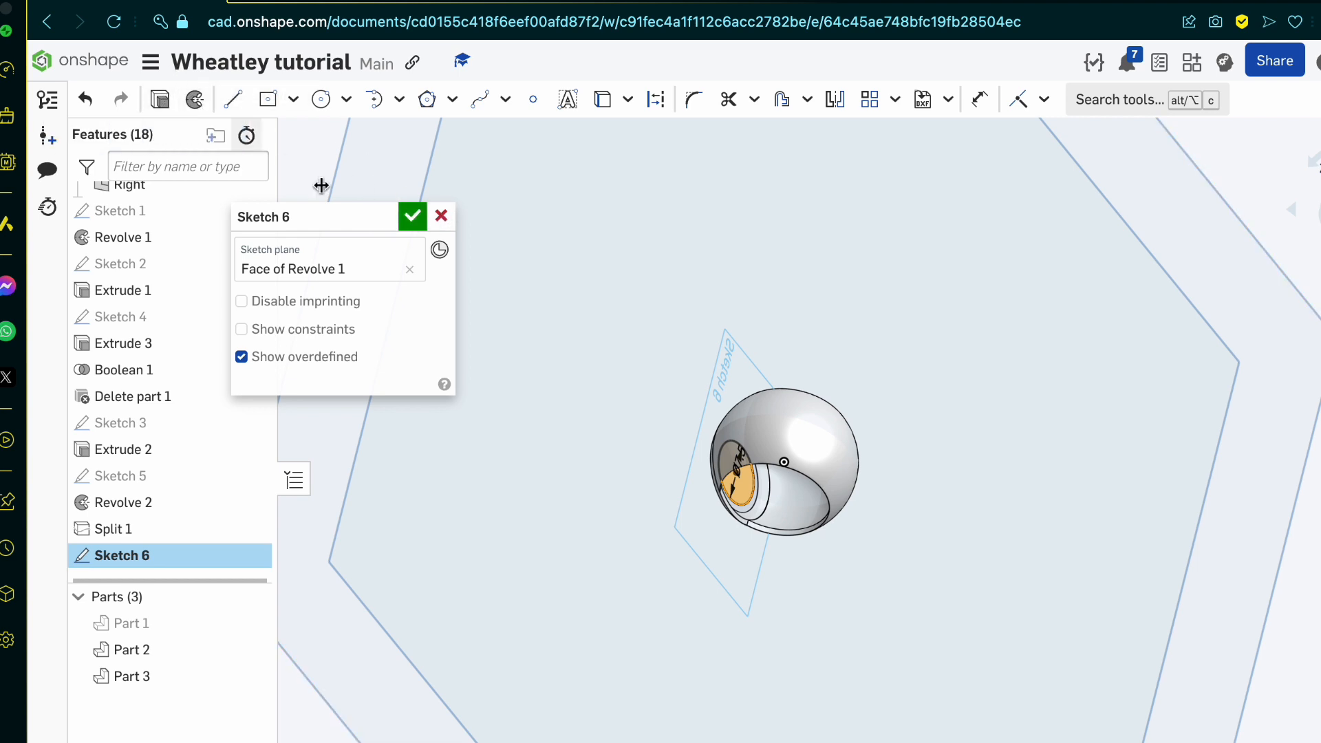
left_click(414, 218)
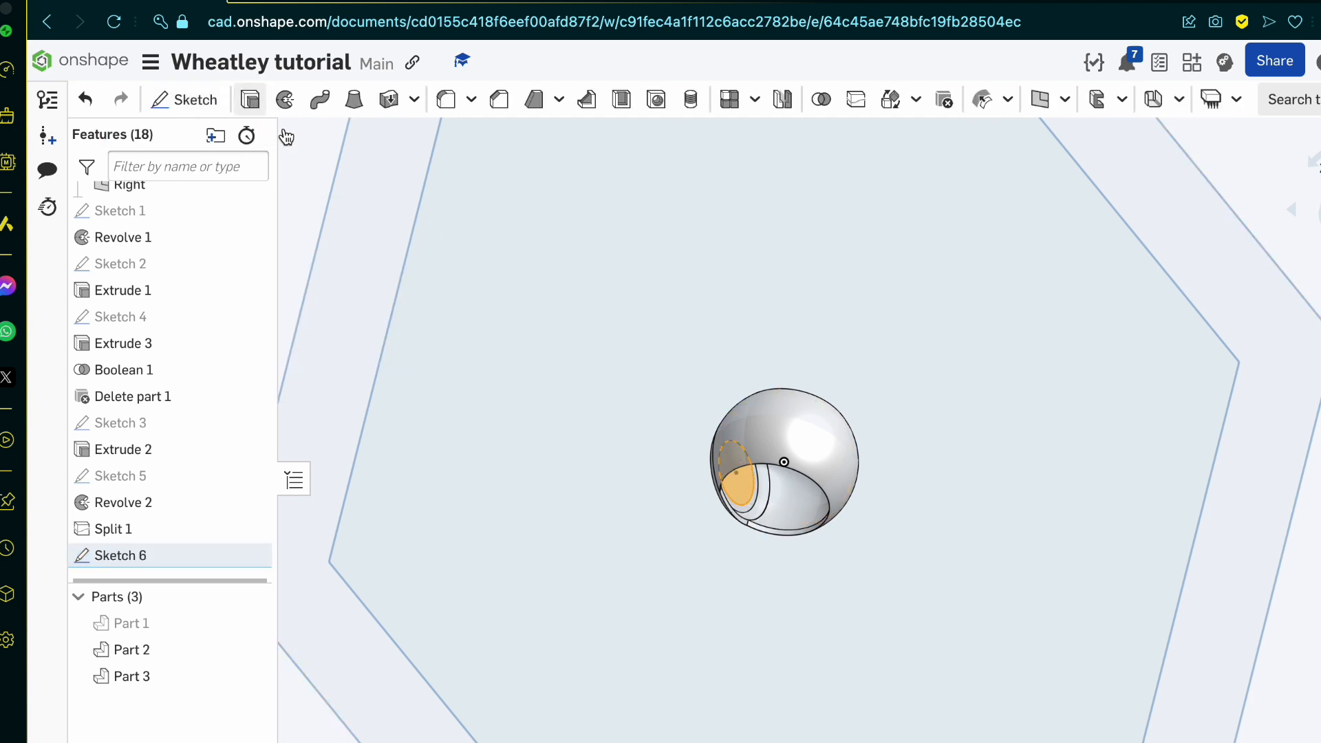
left_click(248, 101)
left_click(353, 273)
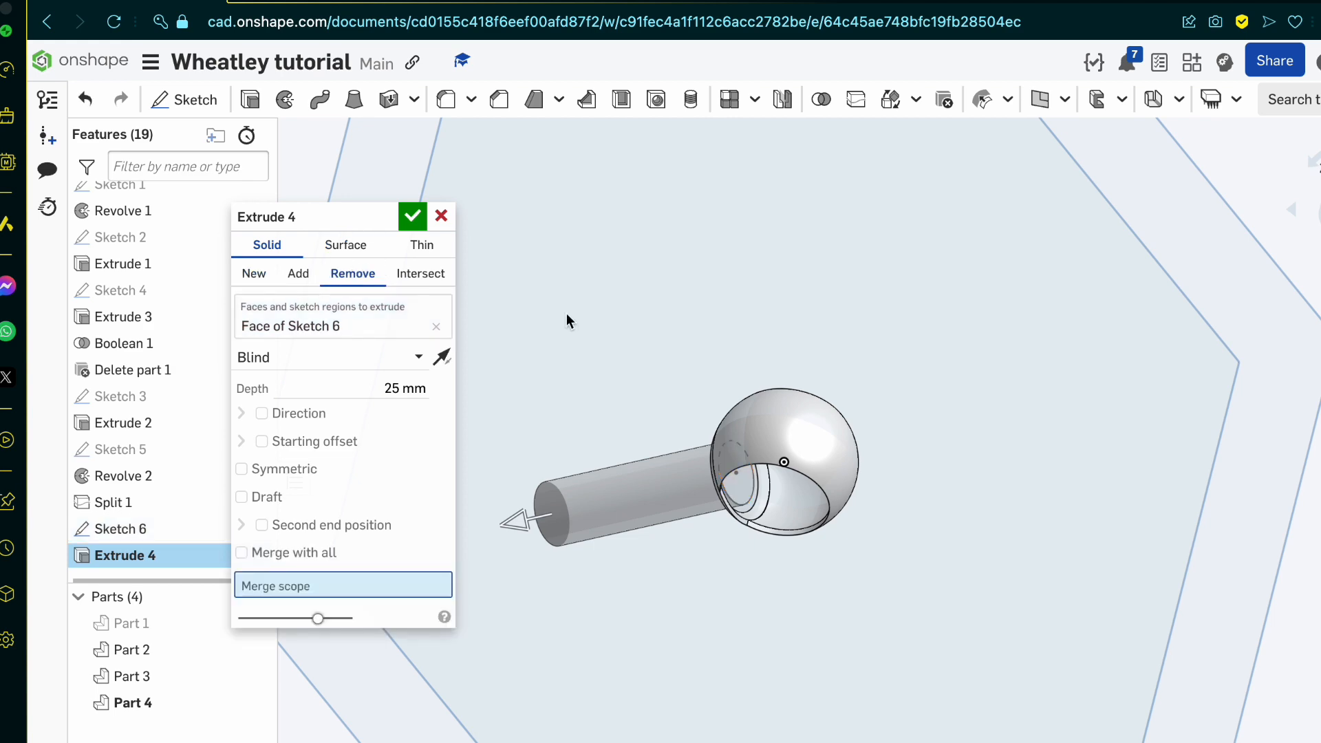
mouse_move(756, 372)
right_mouse_down()
mouse_move(922, 345)
mouse_move(726, 402)
mouse_move(779, 451)
right_mouse_up()
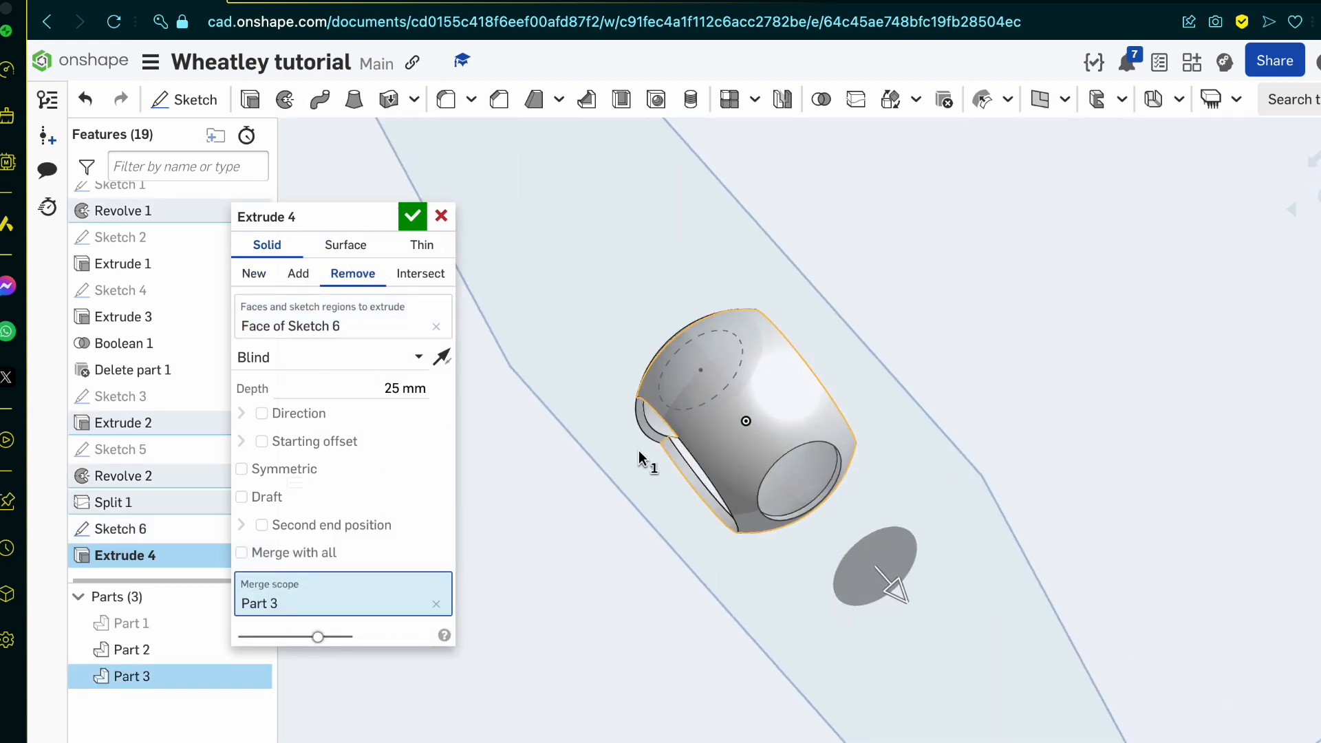
right_click_drag(818, 447, 770, 423)
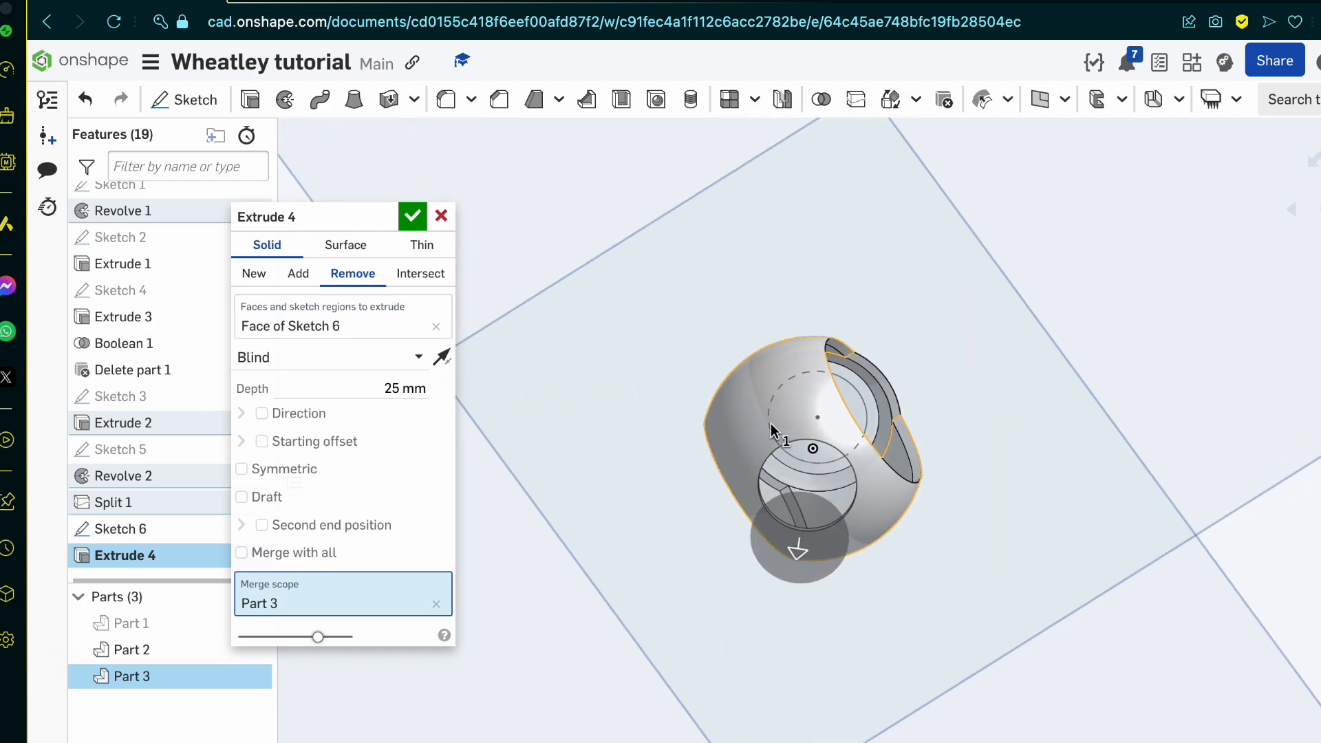
left_click(411, 217)
Step: Show the hidden Part 1 together with the rim and shell, and clear the selection
mouse_move(815, 499)
right_mouse_down()
mouse_move(774, 595)
mouse_move(846, 547)
mouse_move(696, 520)
mouse_move(790, 507)
mouse_move(786, 626)
mouse_move(773, 550)
right_mouse_up()
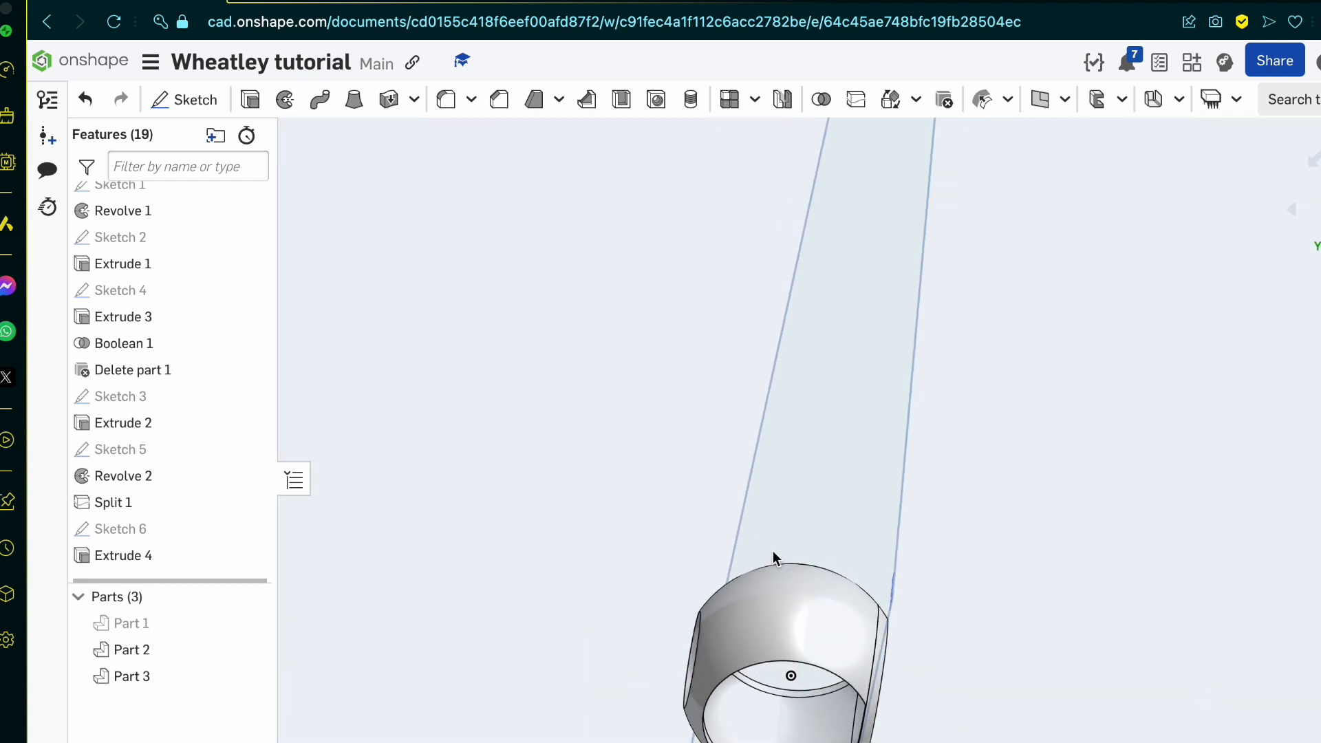
scroll(689, 351, "down", 3)
scroll(901, 607, "up", 7)
right_click_drag(902, 606, 814, 630)
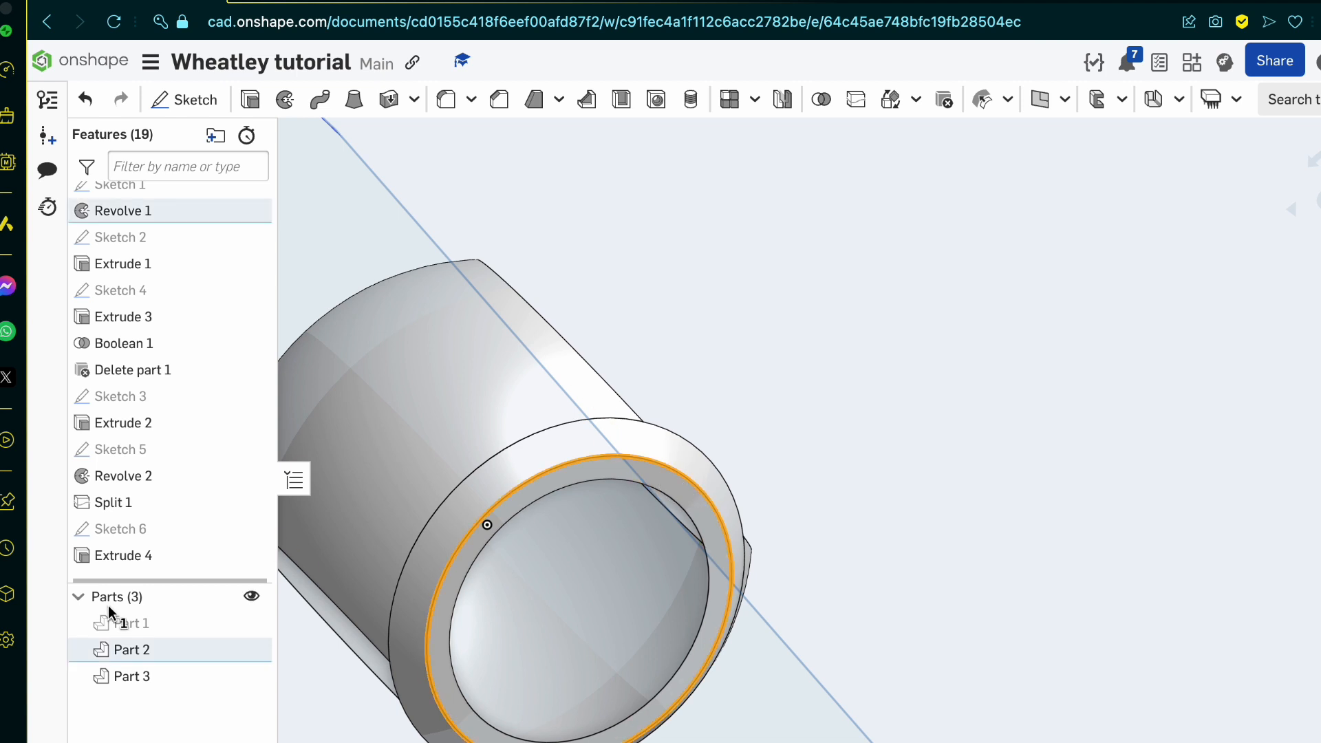
left_click(132, 651)
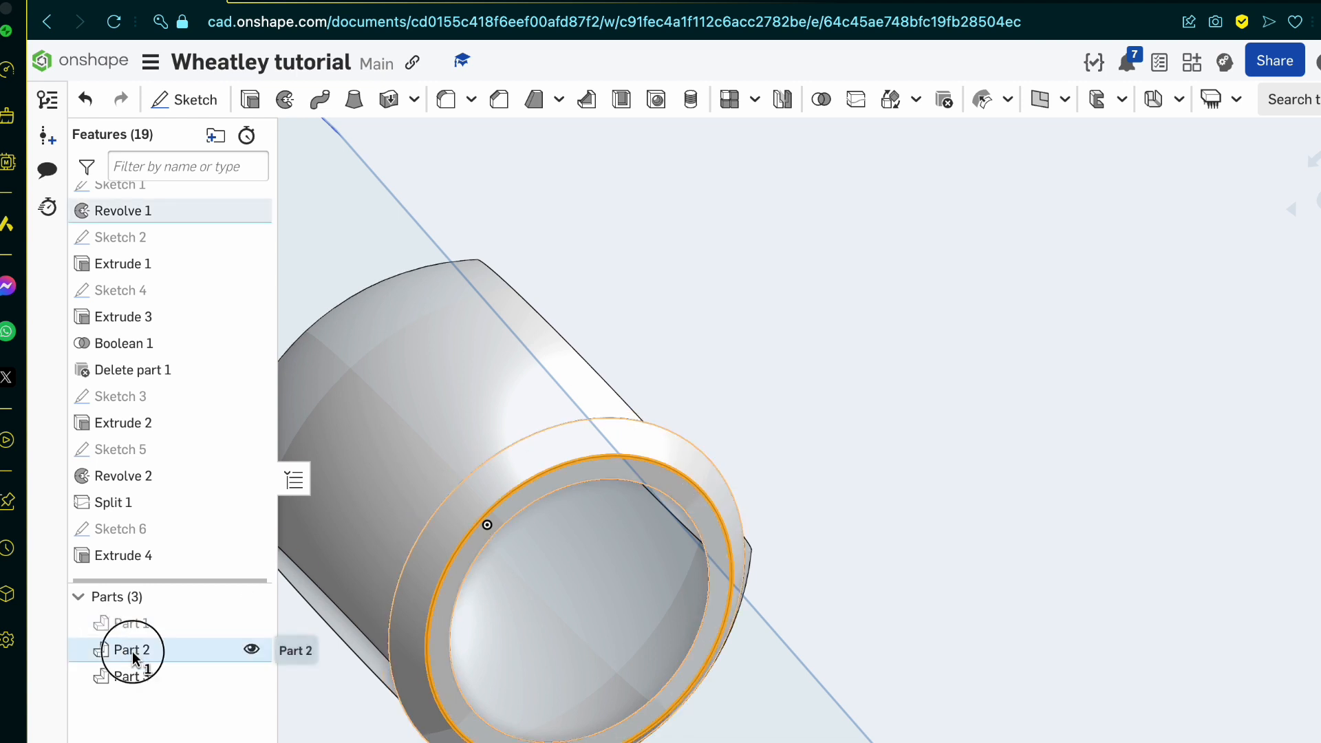
left_click(250, 624)
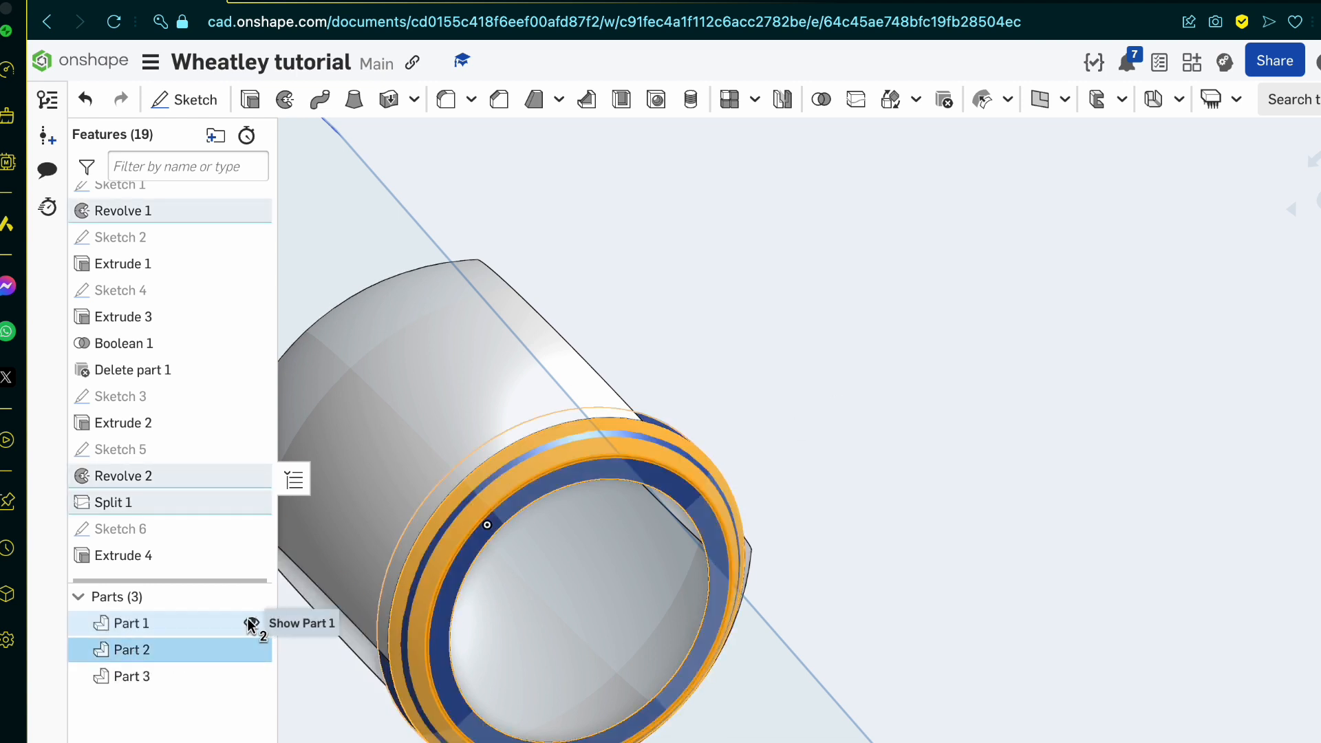
left_click(383, 661)
right_click(139, 633)
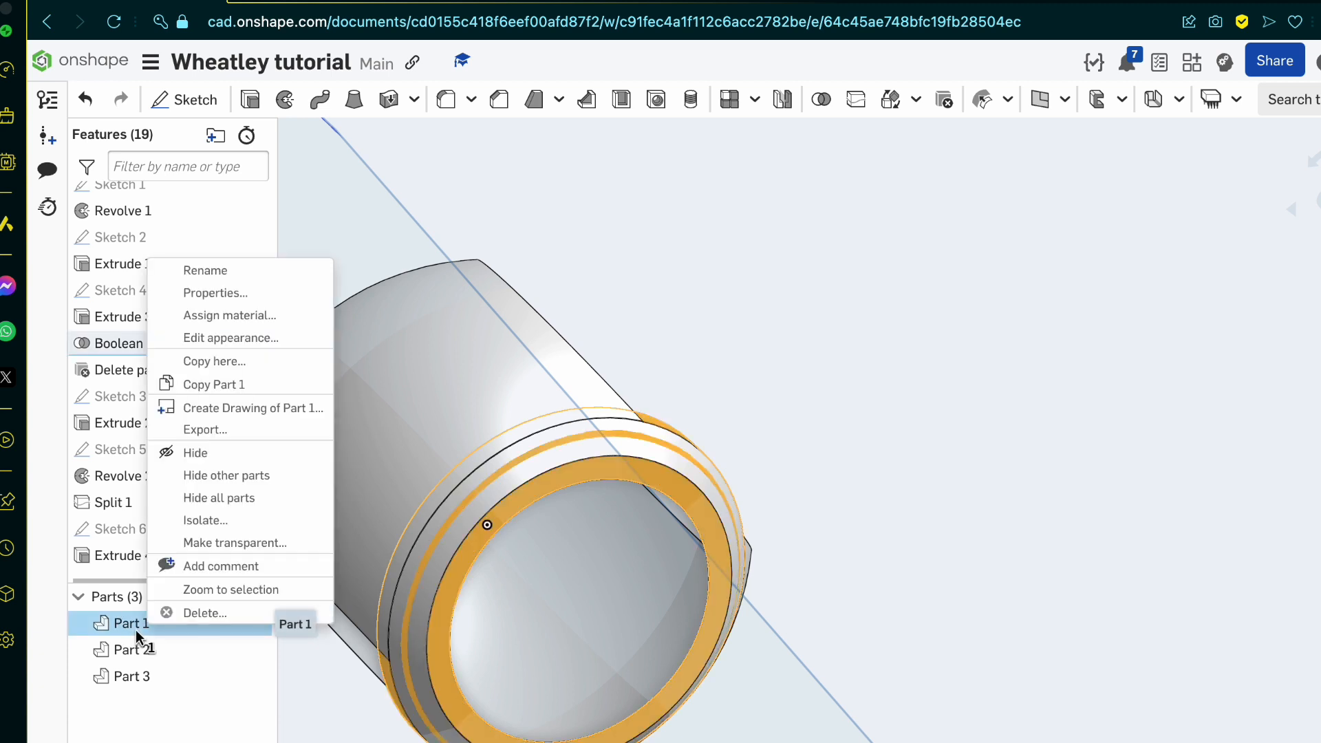
left_click(186, 610)
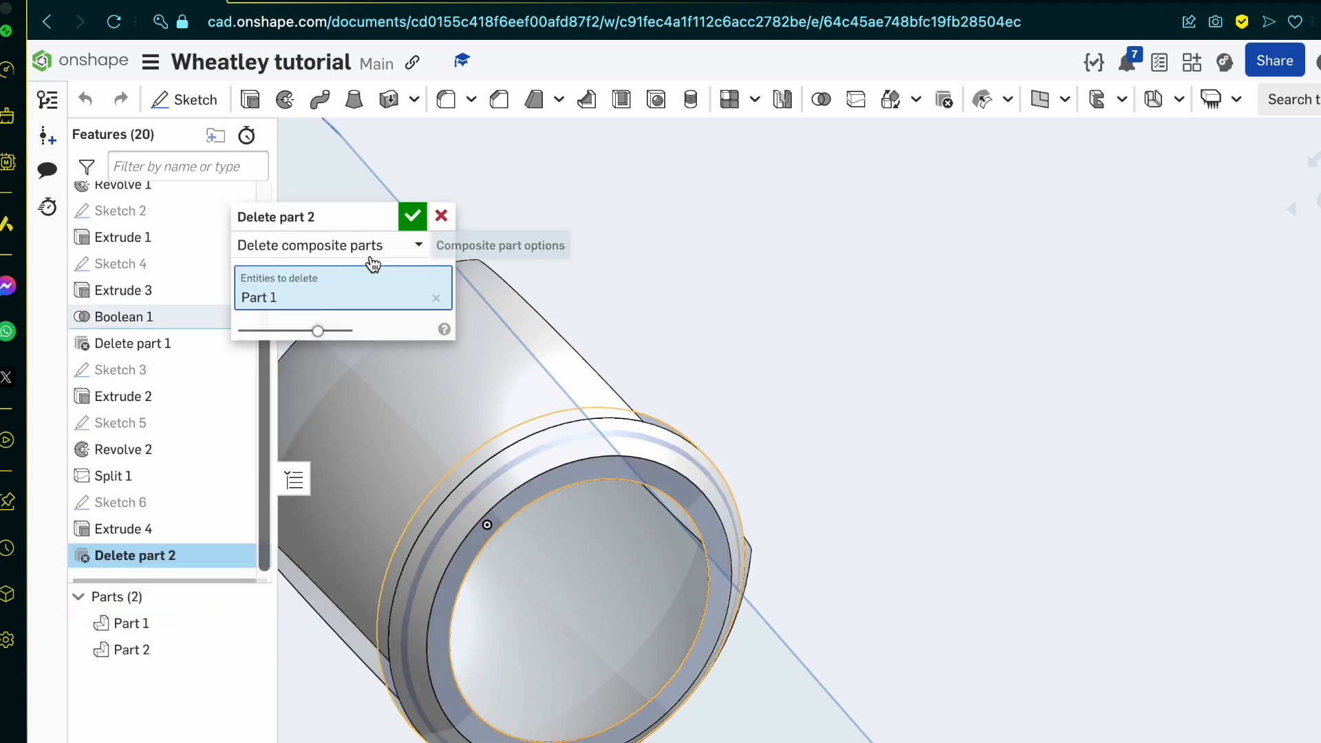
left_click(441, 216)
Step: Delete the Sketch 4, Extrude 3, Boolean 1 and Delete part 1 features from the model history
left_click(147, 623)
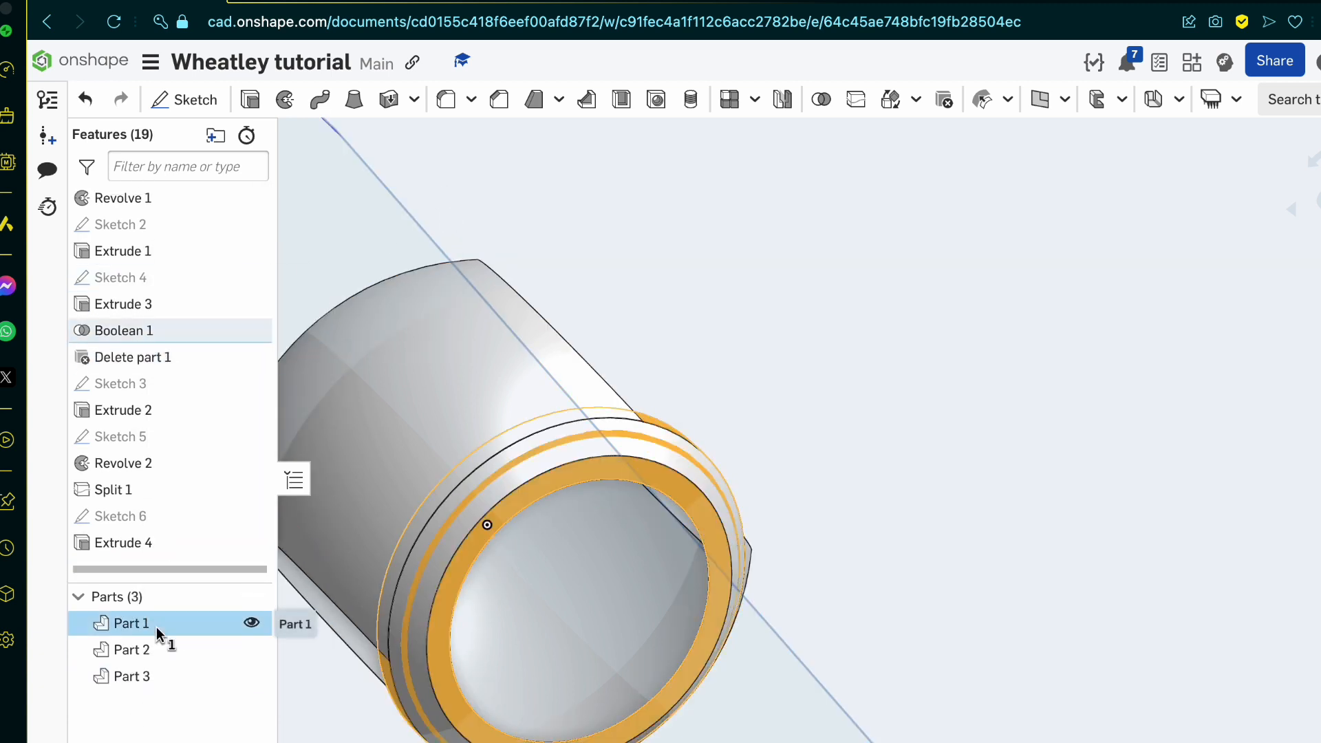
left_click(152, 280)
right_click(157, 282)
left_click(231, 445)
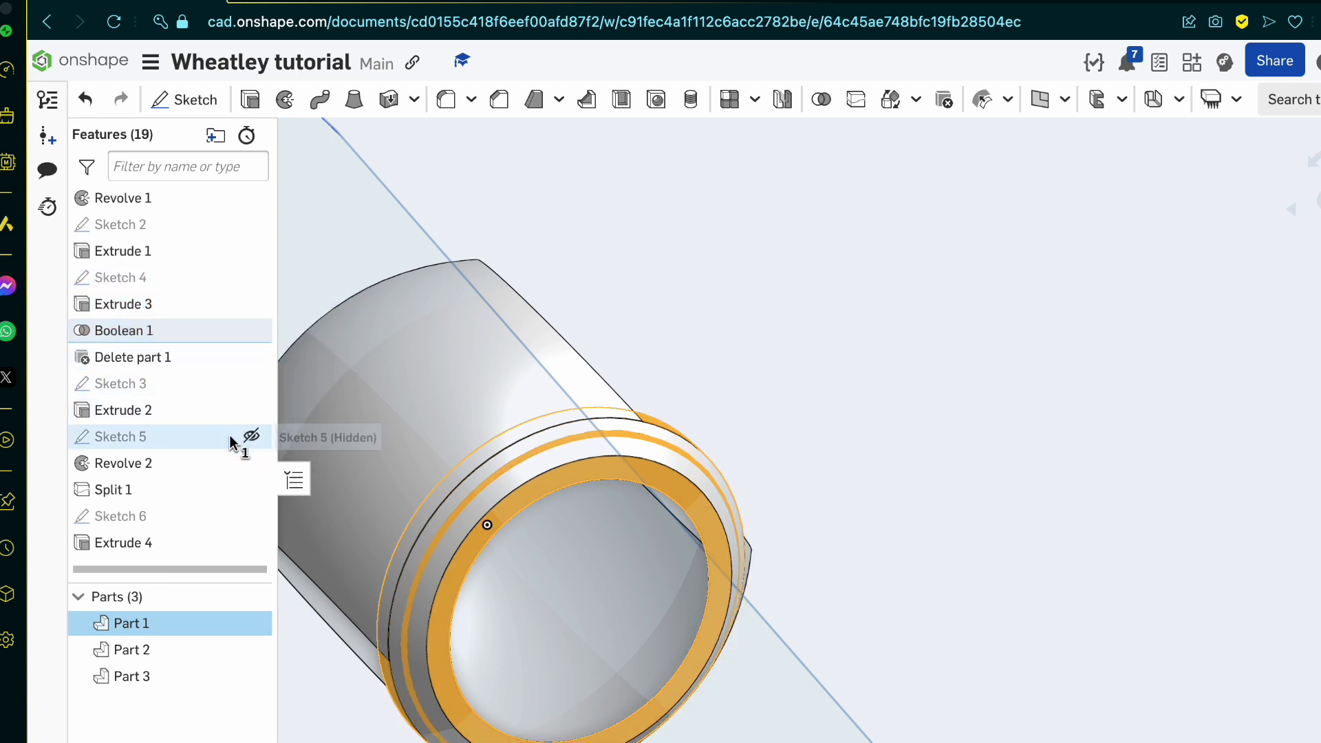
right_click_drag(525, 421, 572, 385)
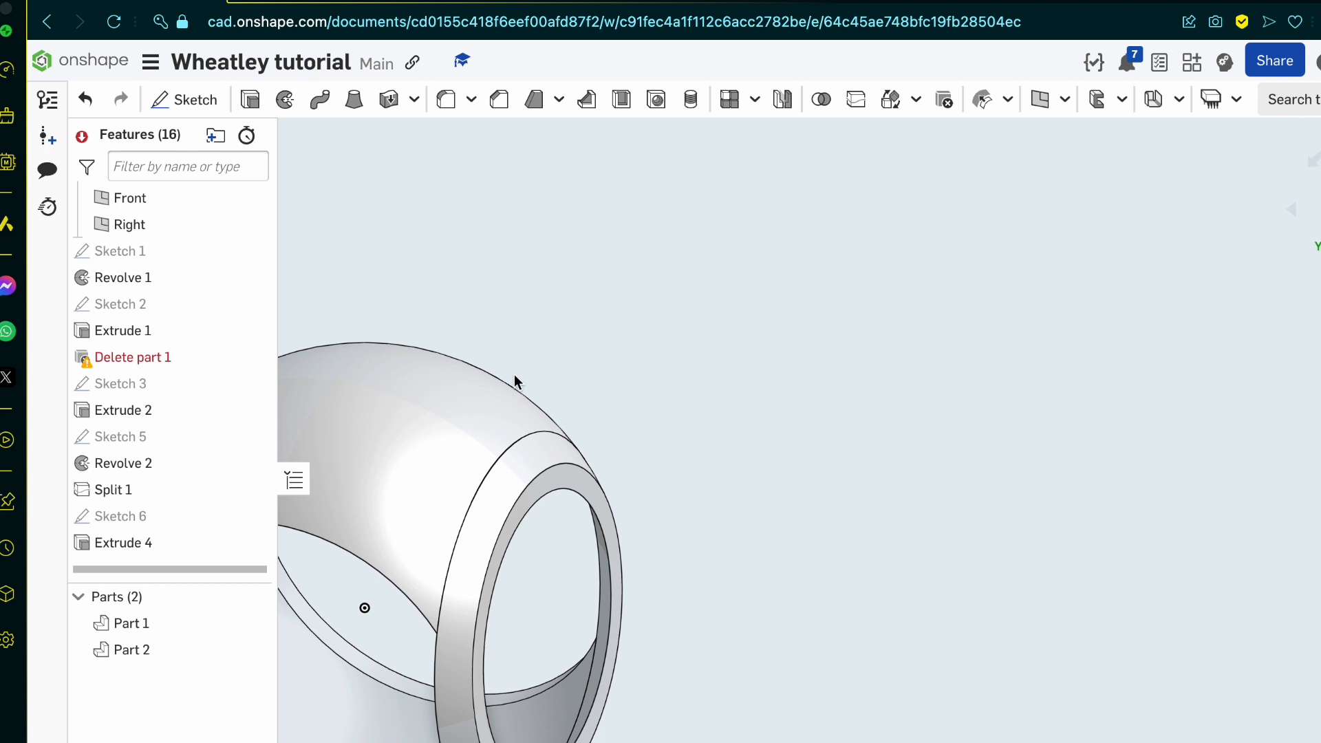
right_click(154, 356)
left_click(256, 568)
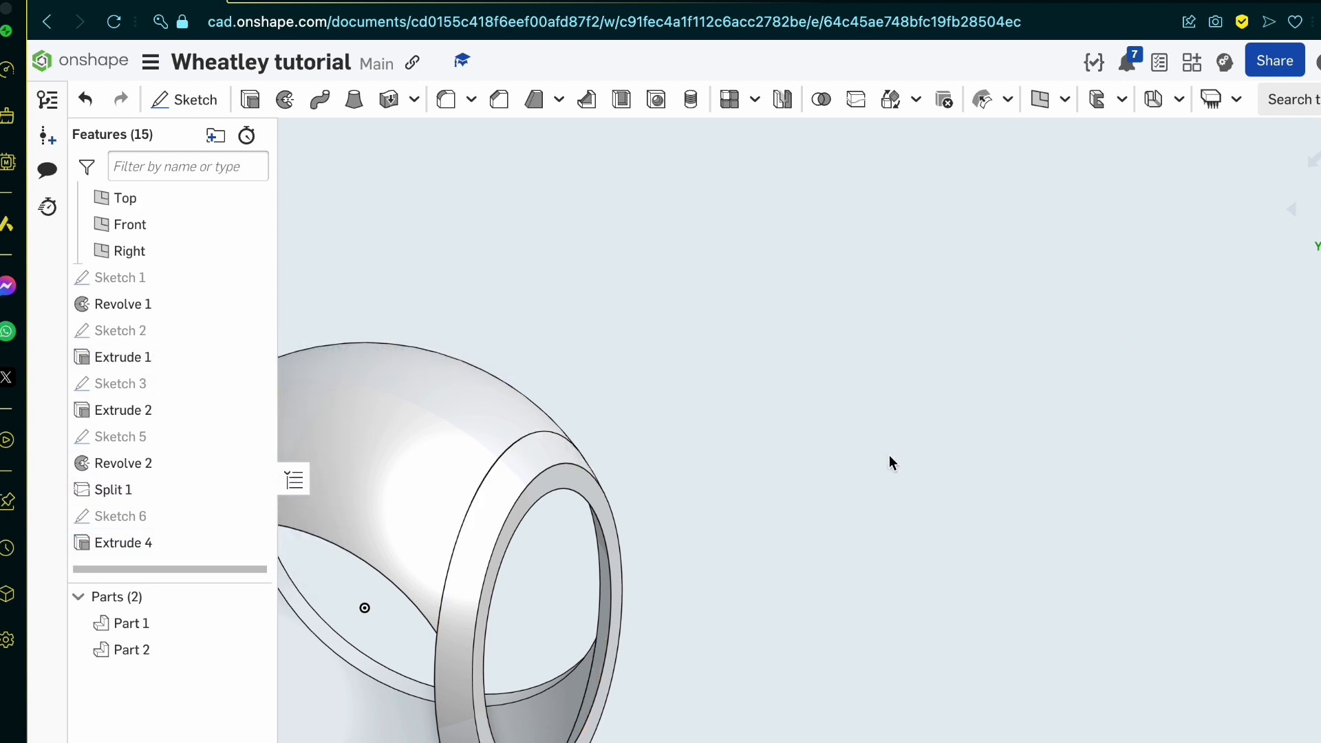
Step: Set up a Rotate transform of the rim, Part 1, with Copy part enabled and an angle of 180 degrees
scroll(836, 497, "down", 6)
scroll(692, 501, "up", 4)
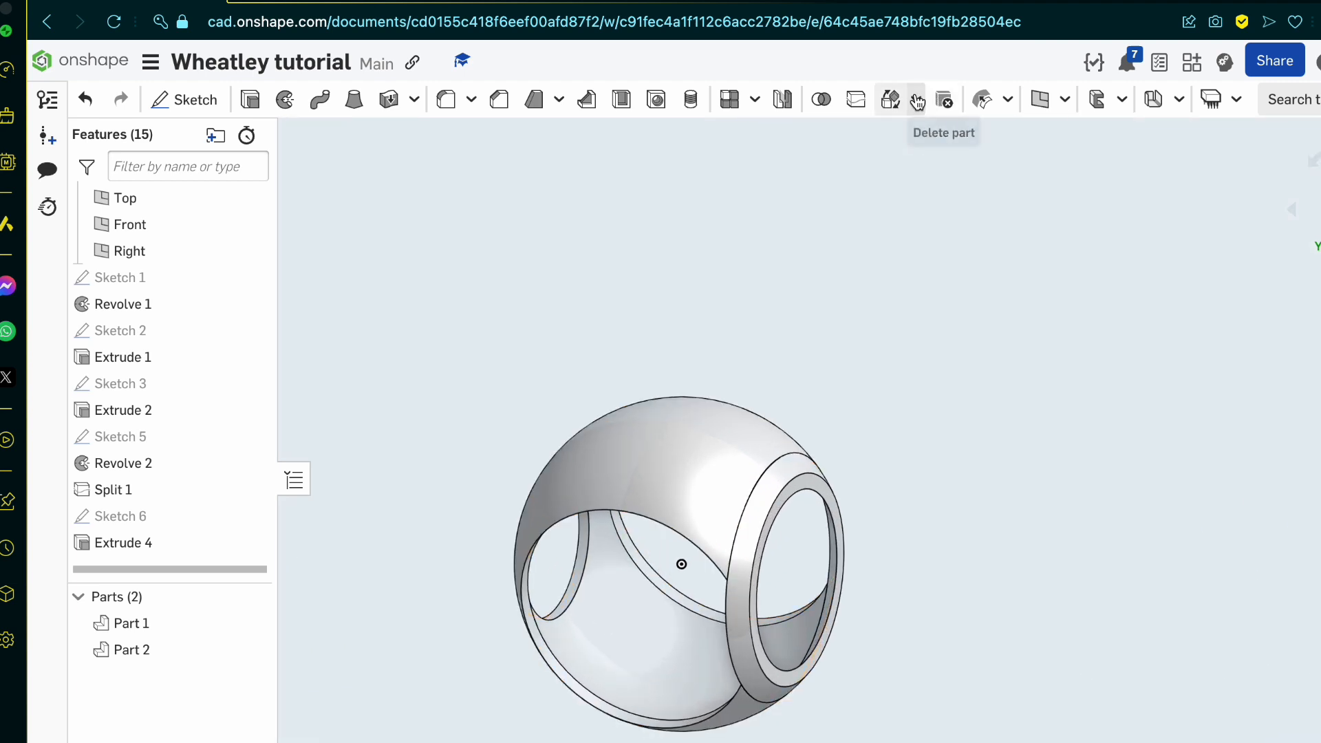
left_click(890, 99)
left_click(342, 285)
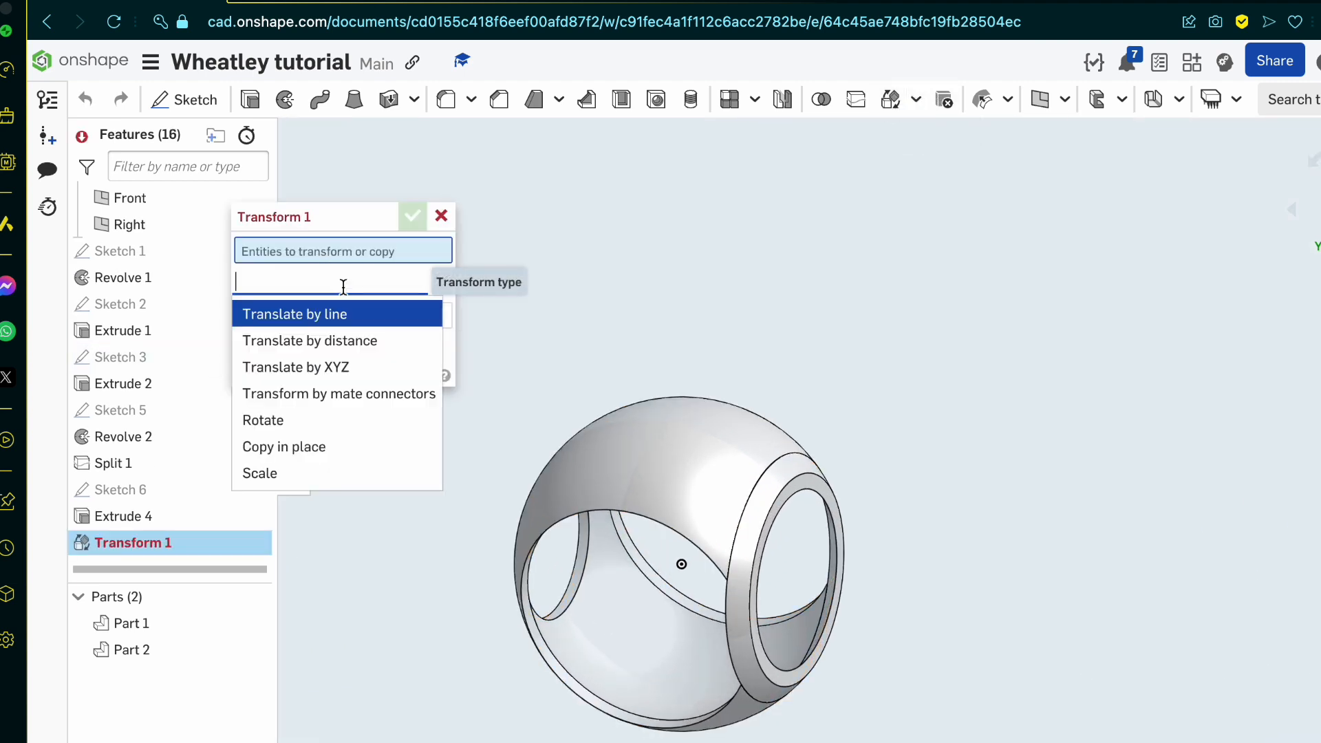
left_click(333, 421)
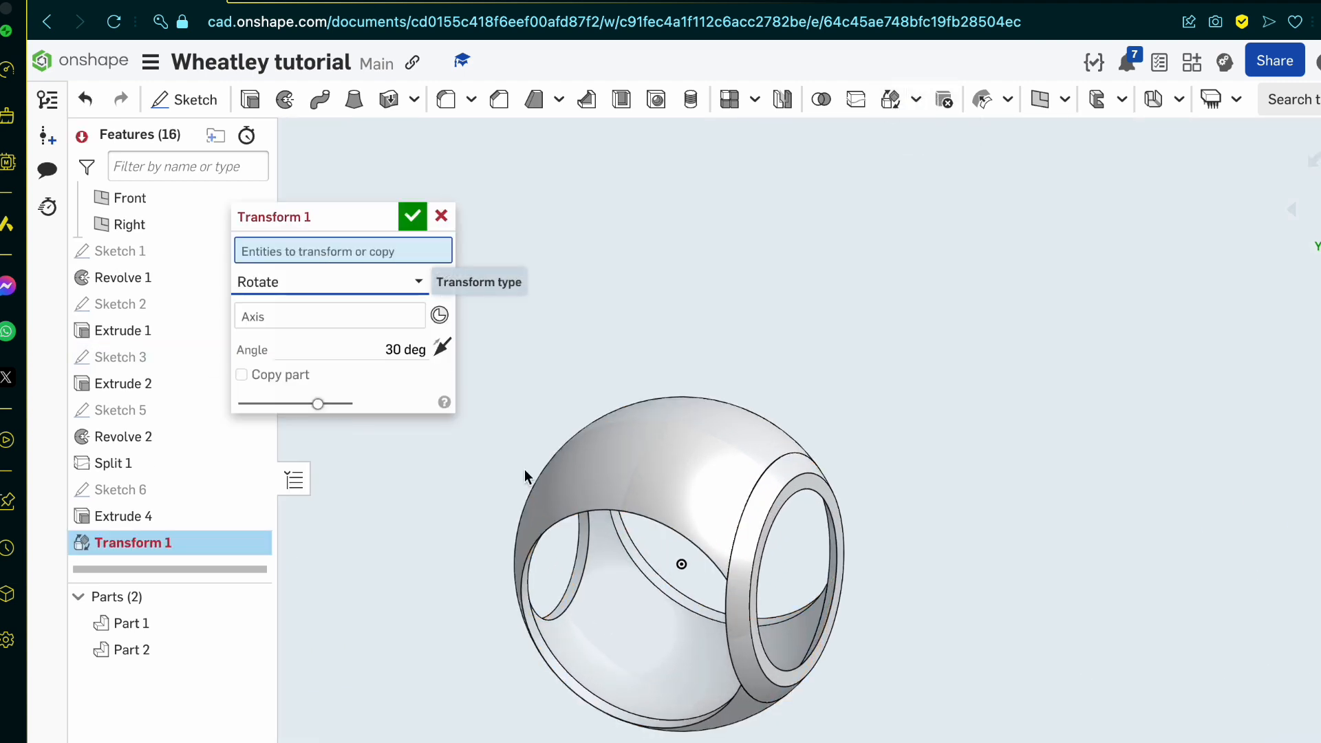
left_click(791, 479)
left_click(271, 399)
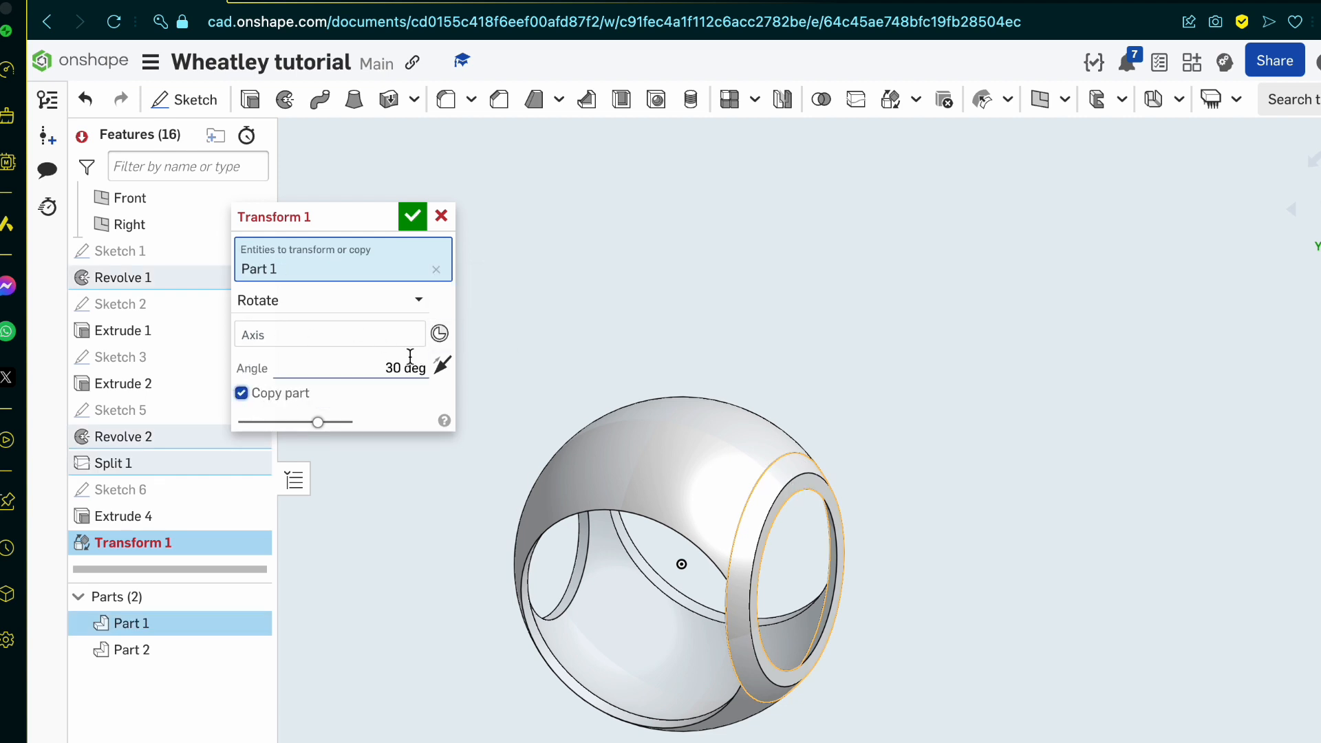
left_click(398, 364)
Step: Use the vertical axis of a mate connector at the sphere's center as the rotation axis and apply the transform
left_click(439, 333)
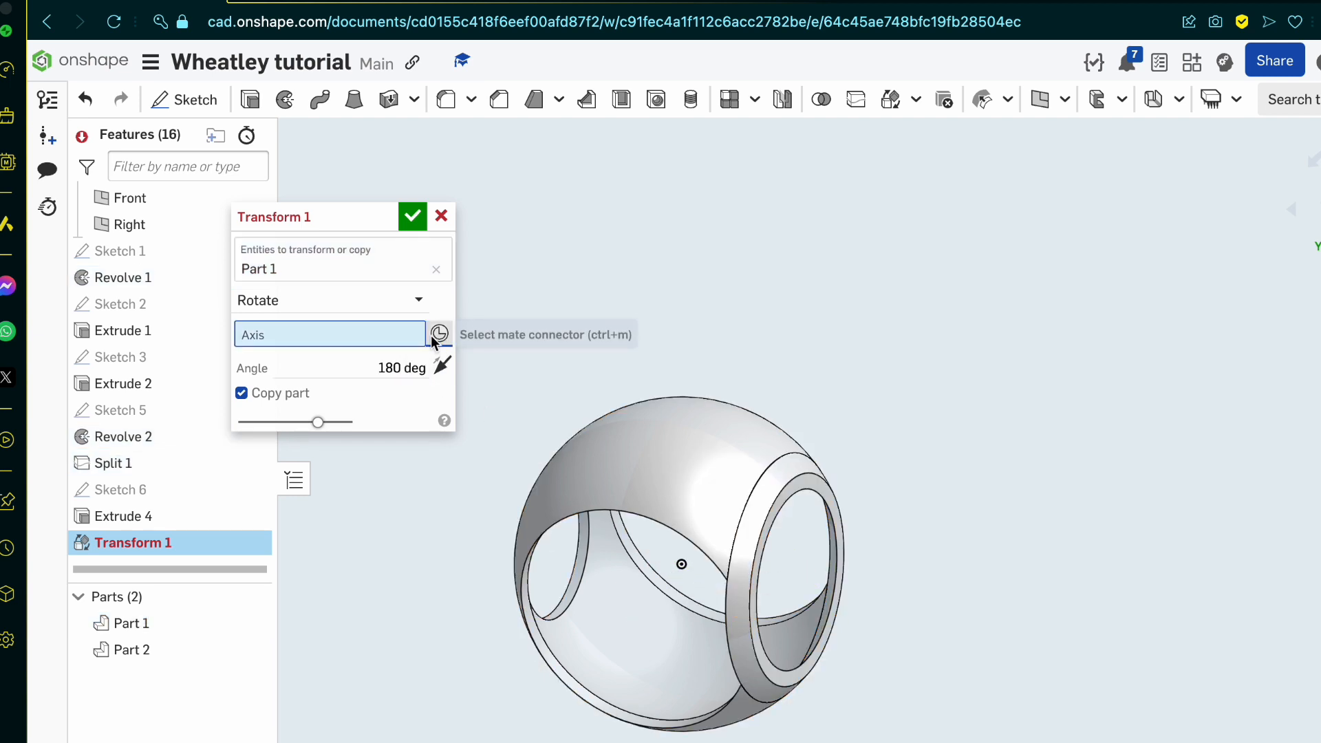
right_click_drag(668, 436, 683, 430)
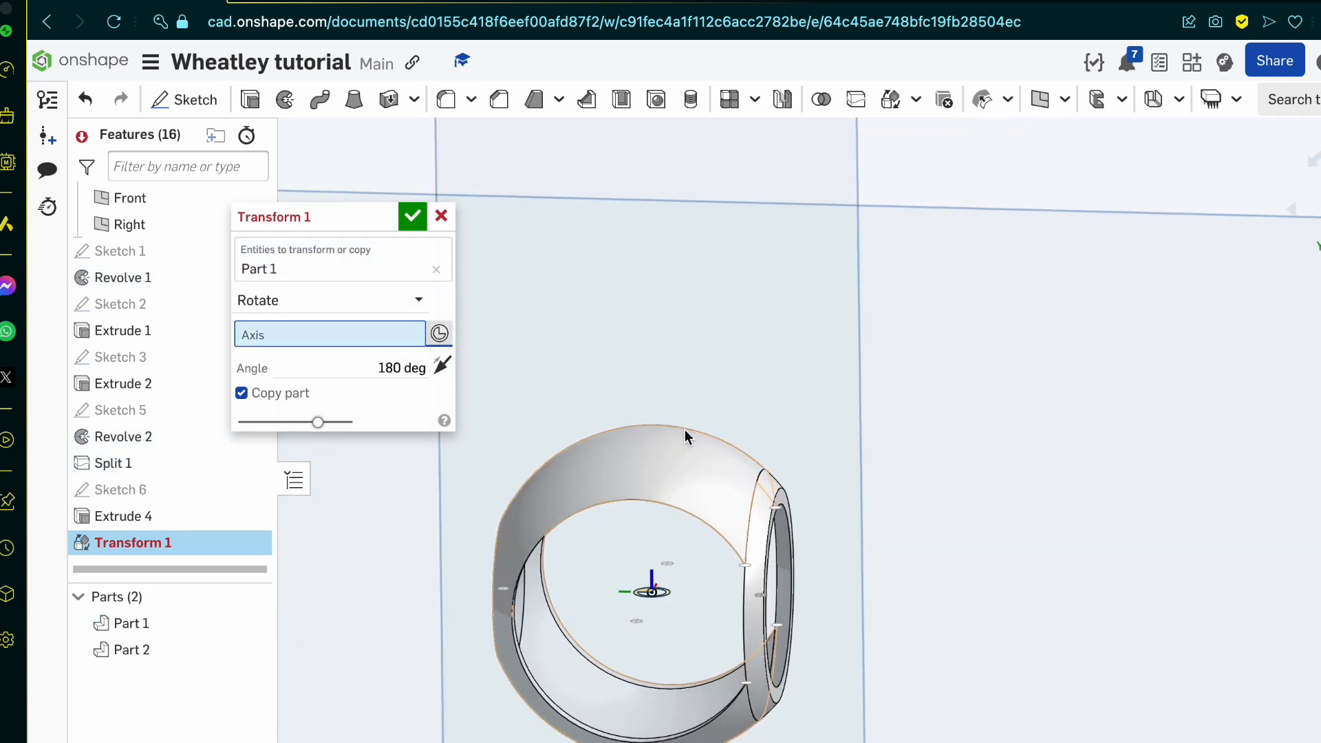
left_click(654, 592)
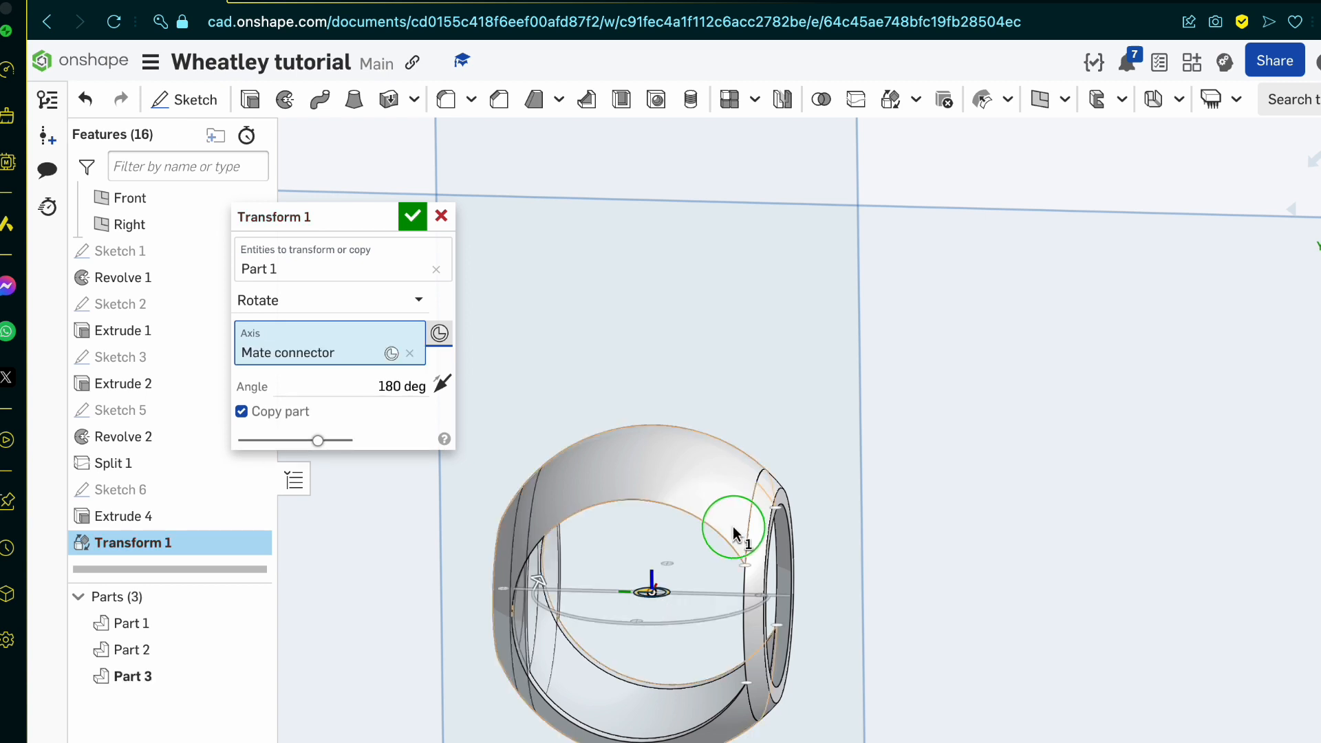
right_click_drag(732, 526, 688, 530)
left_click(412, 216)
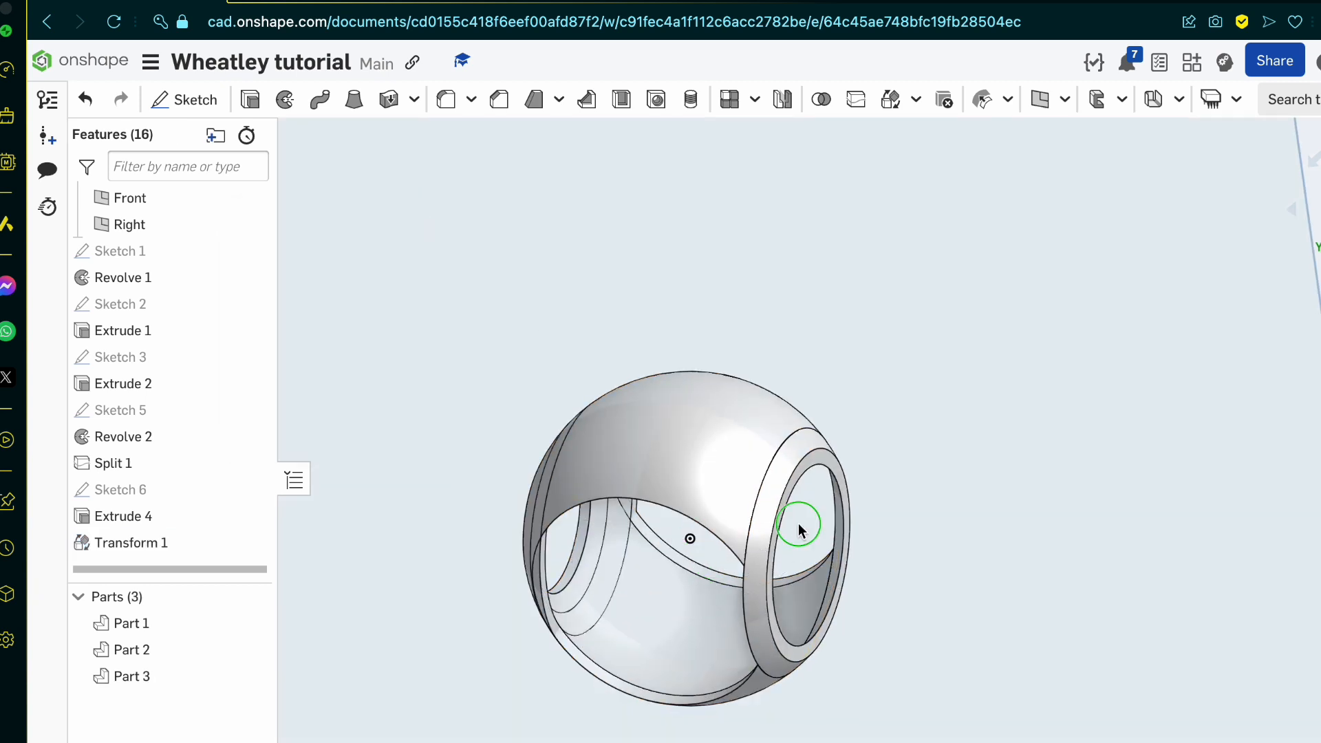
Step: Split Part 2, the shell, with the face of the rotated rim copy, with Keep tools and Keep both sides enabled
right_click_drag(798, 523, 825, 550)
scroll(558, 630, "up", 5)
right_click_drag(558, 630, 498, 592)
left_click(569, 520)
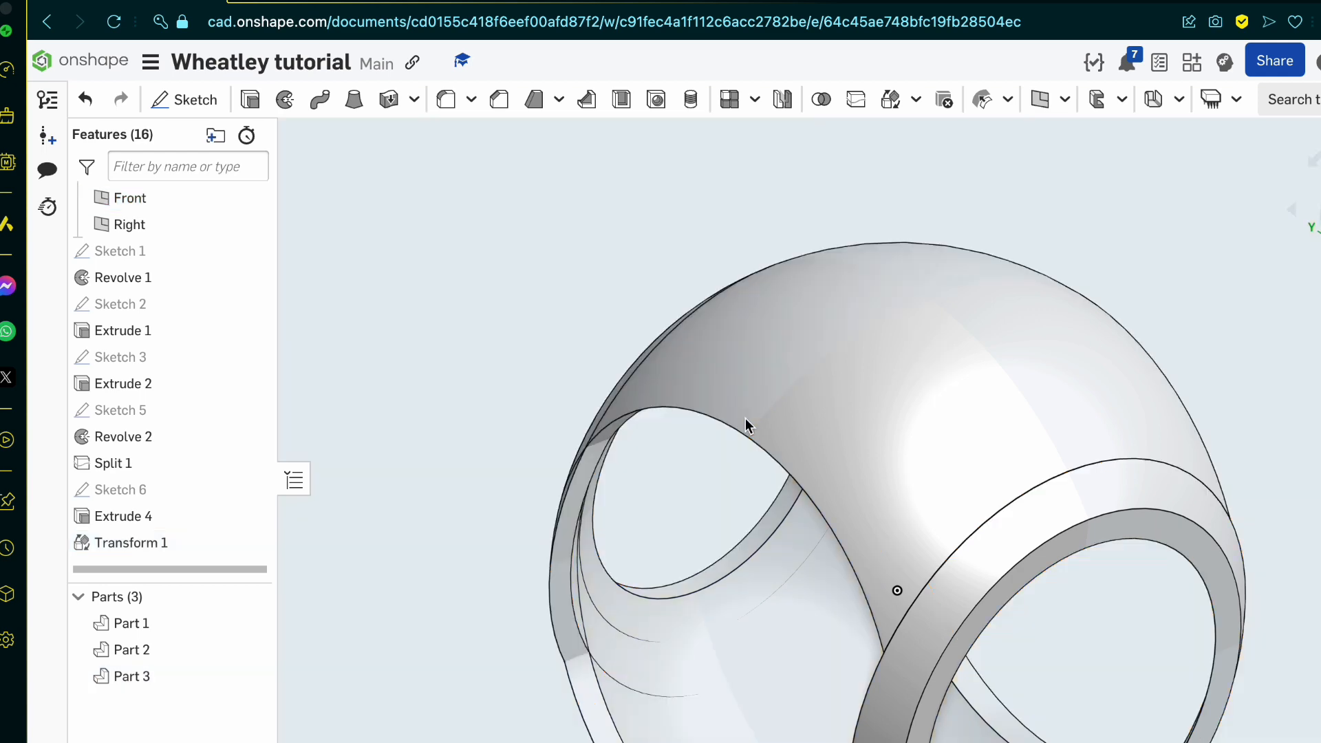
left_click(745, 419)
left_click(856, 100)
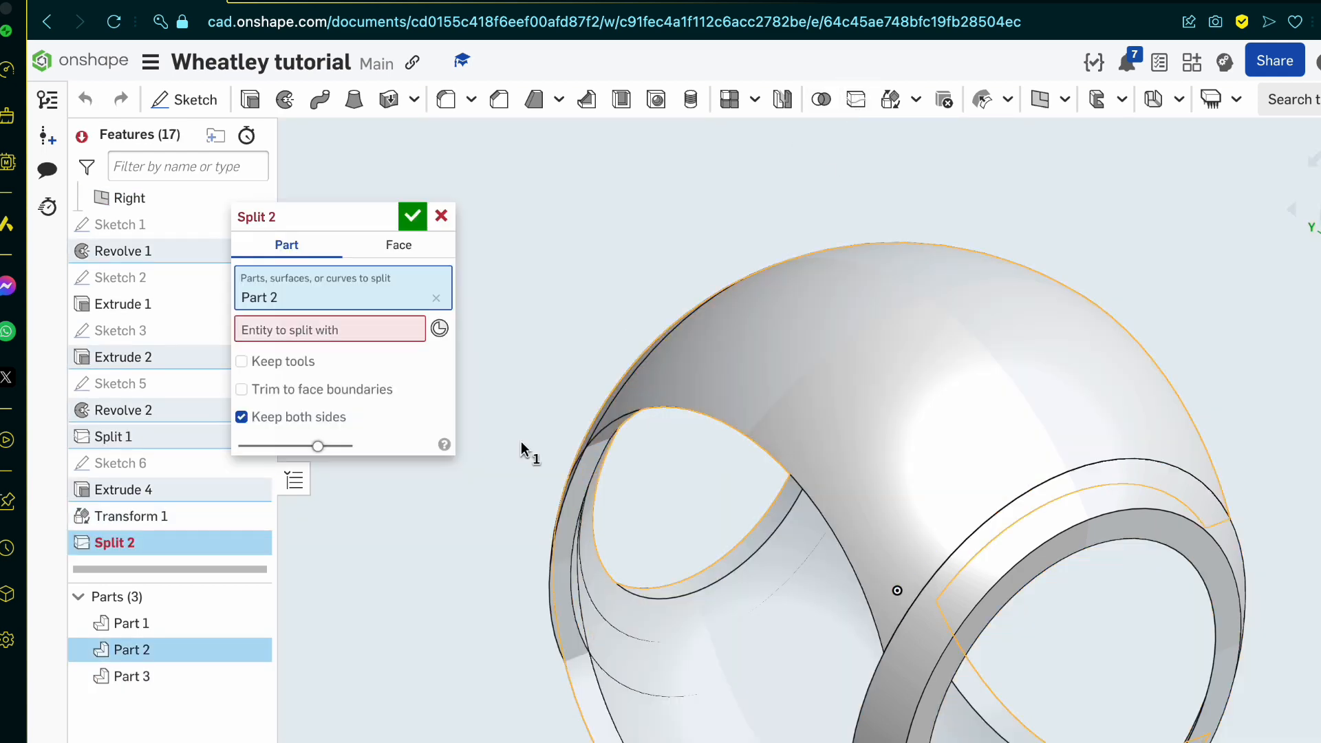
left_click(407, 337)
left_click(574, 494)
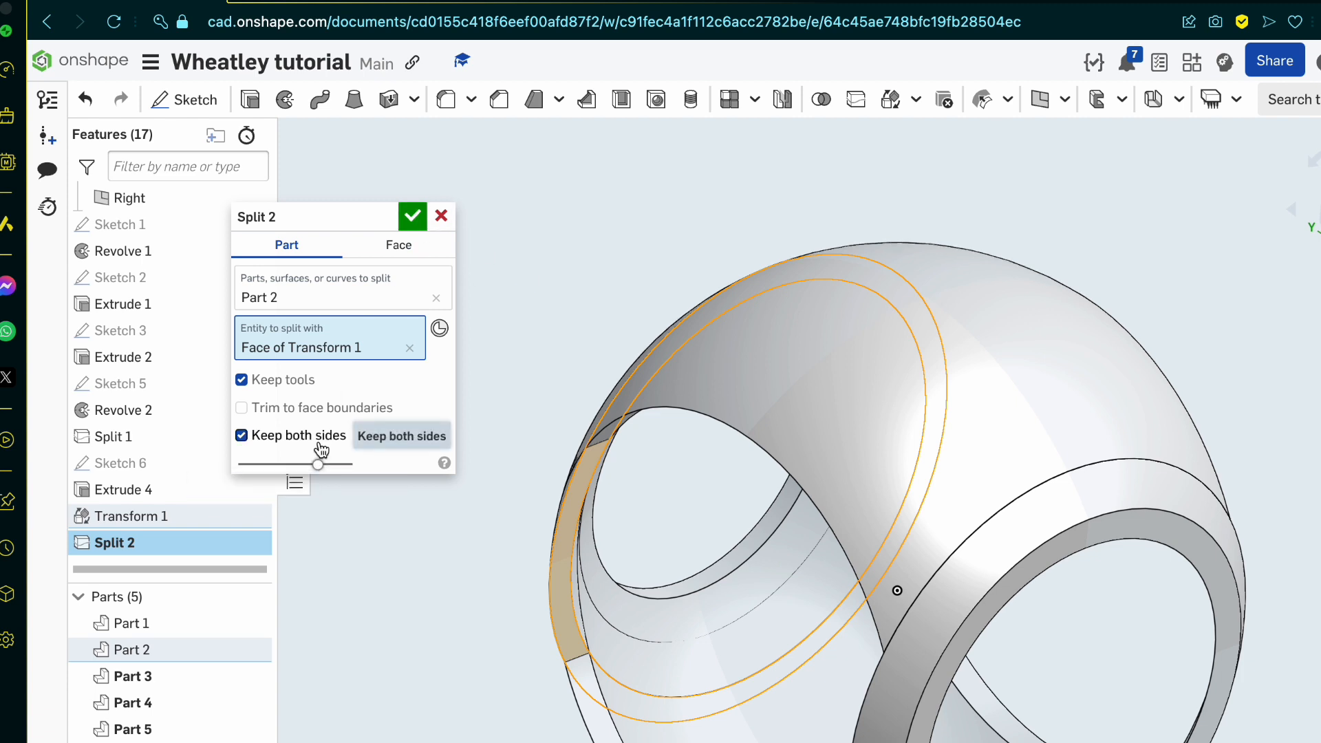
left_click(411, 219)
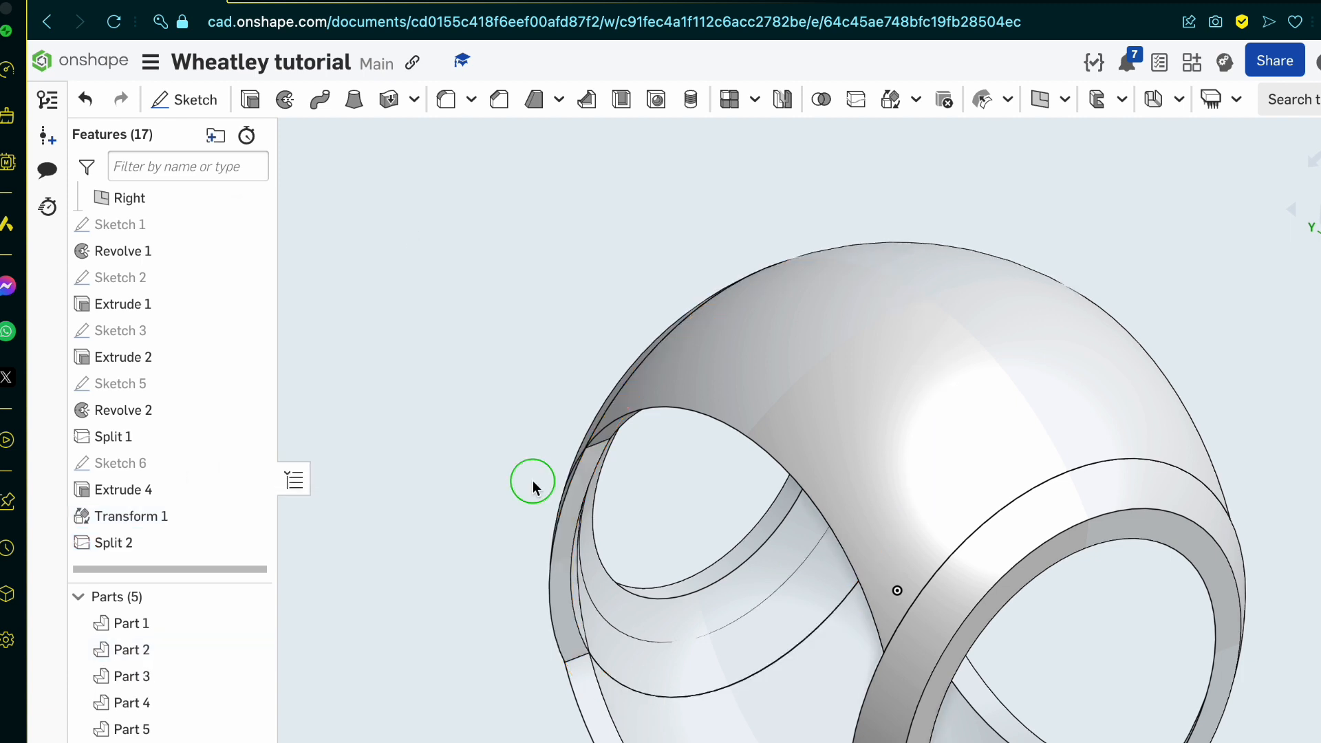
Step: Create a Boolean union of Part 2 and Part 5, the overlapping rim pieces, with Keep tools enabled
right_click_drag(532, 481, 583, 494)
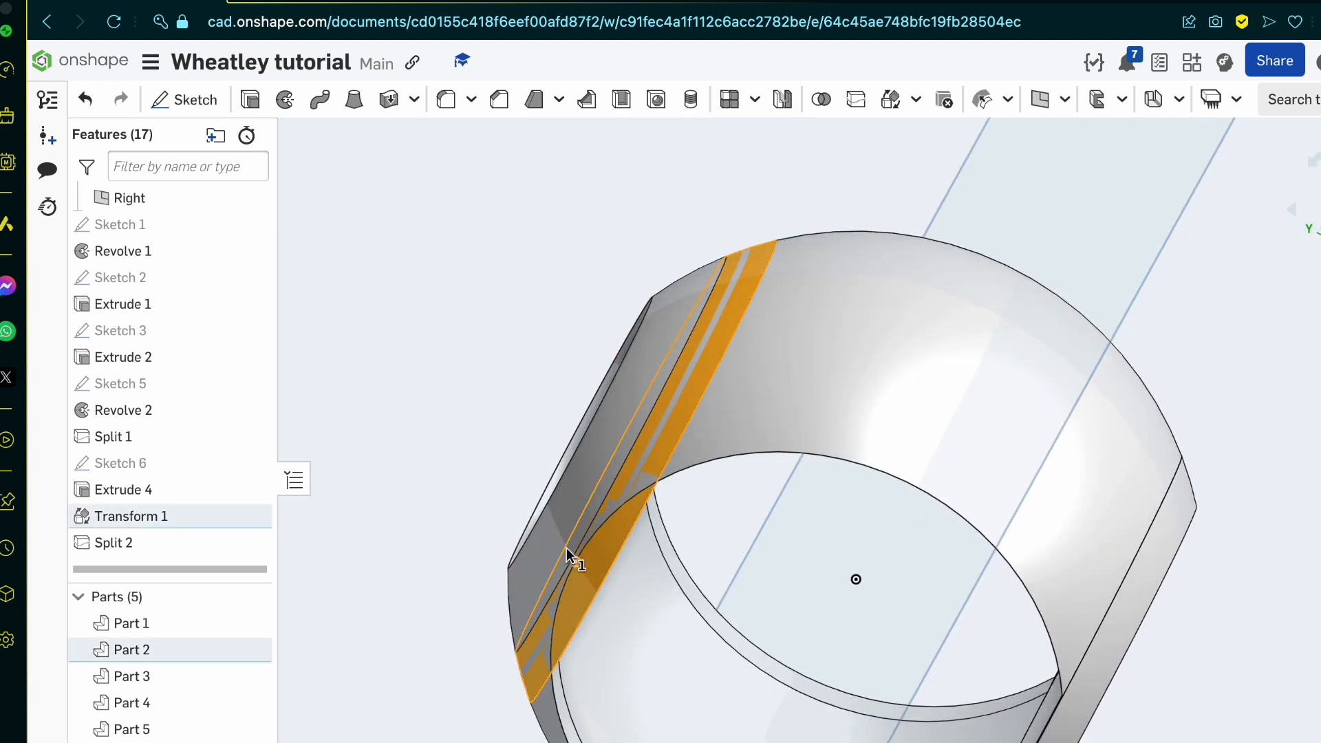
left_click(550, 541)
left_click(821, 99)
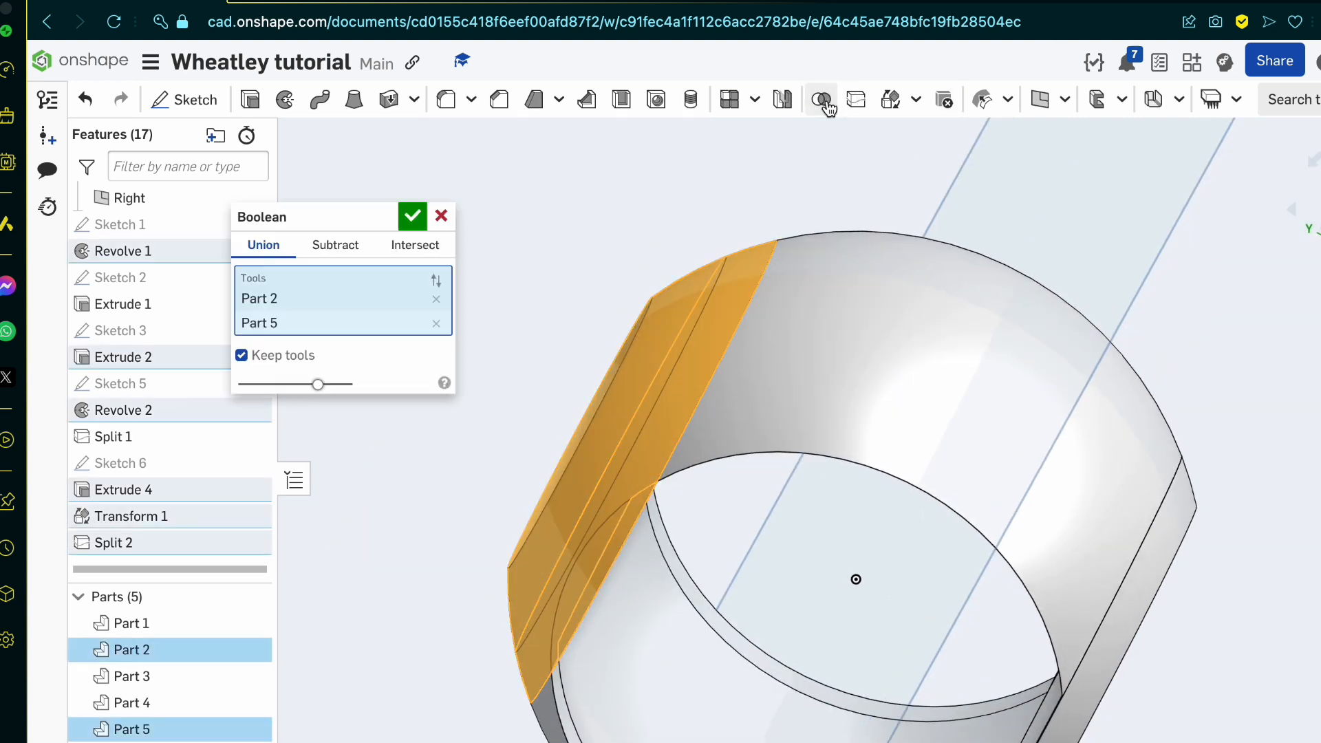
right_click_drag(509, 523, 599, 576)
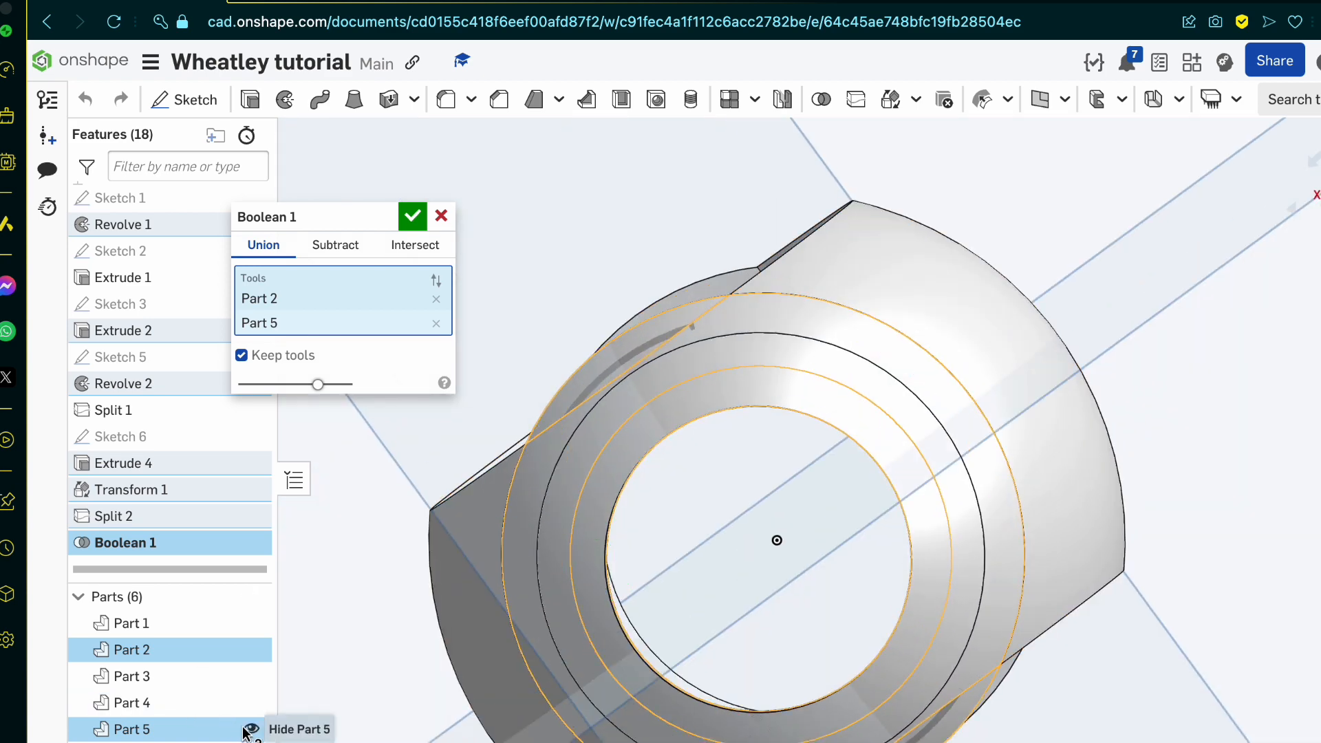
left_click(252, 728)
right_click_drag(553, 473, 583, 505)
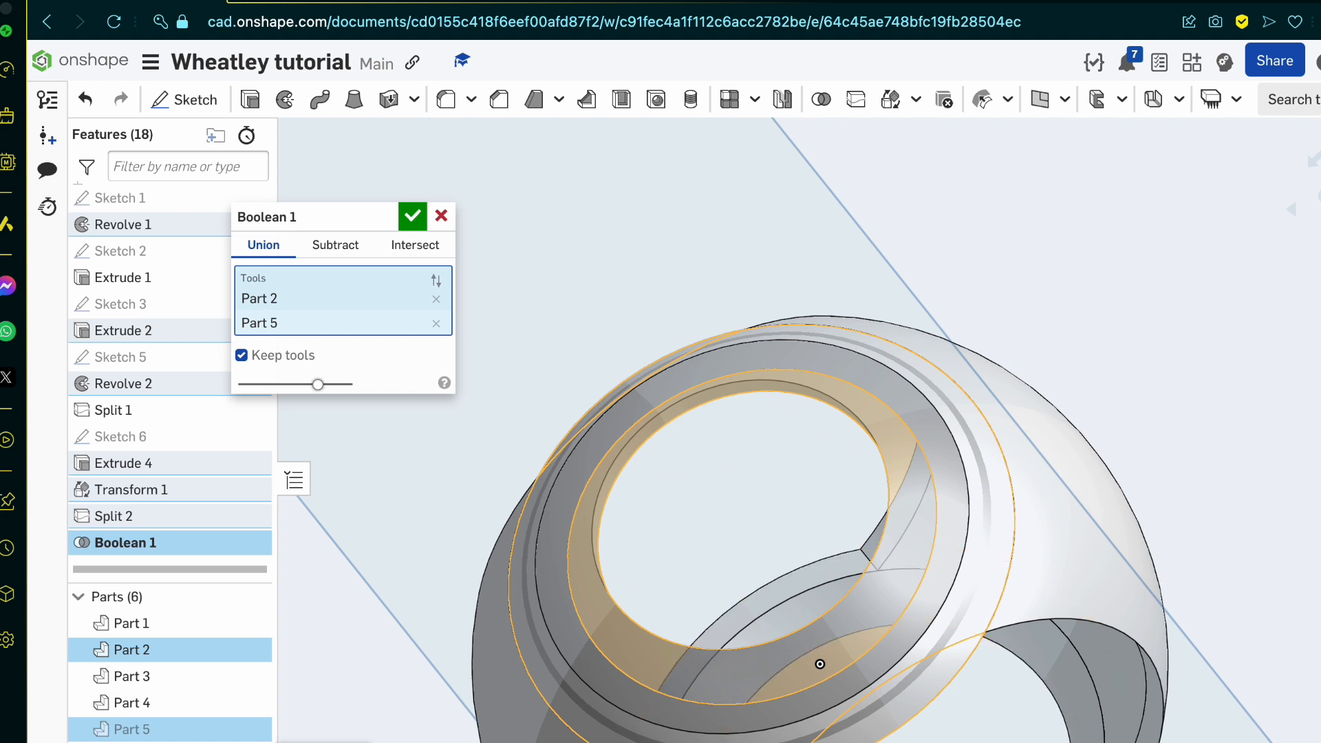
left_click(252, 702)
left_click(250, 703)
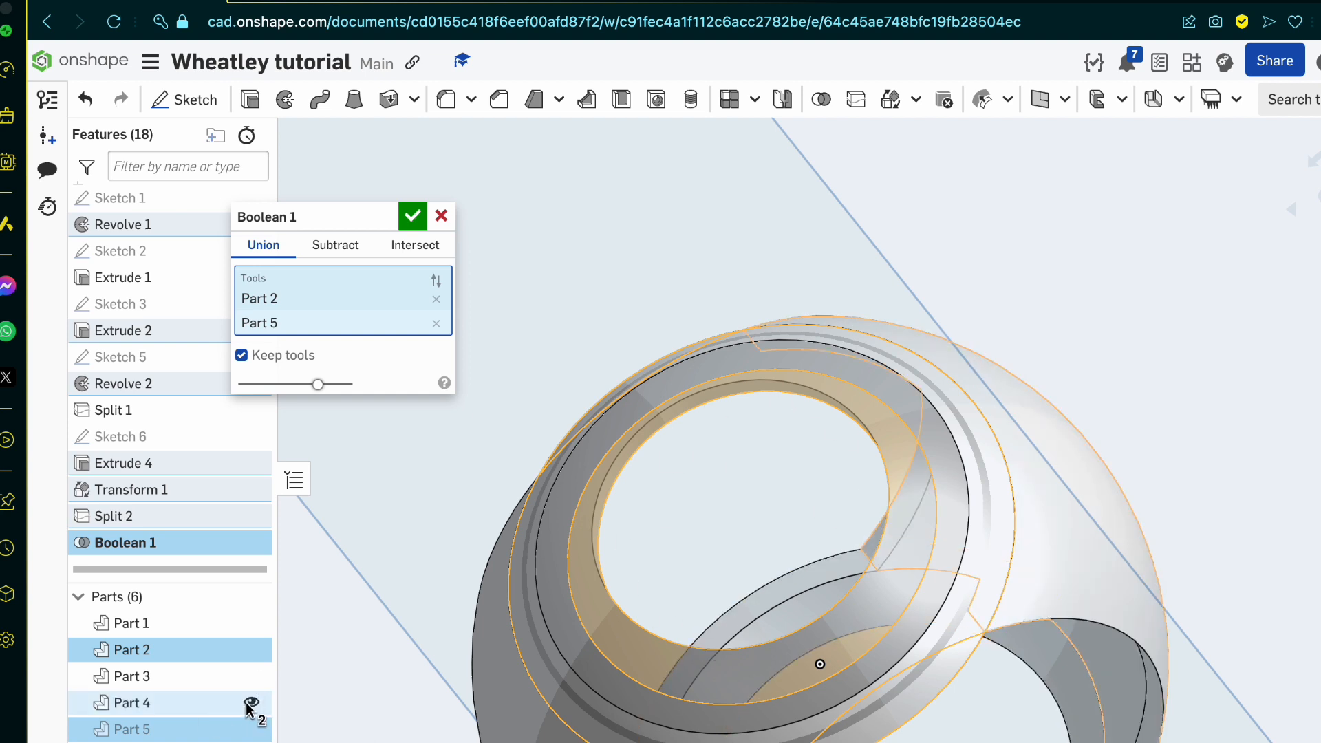
left_click(252, 729)
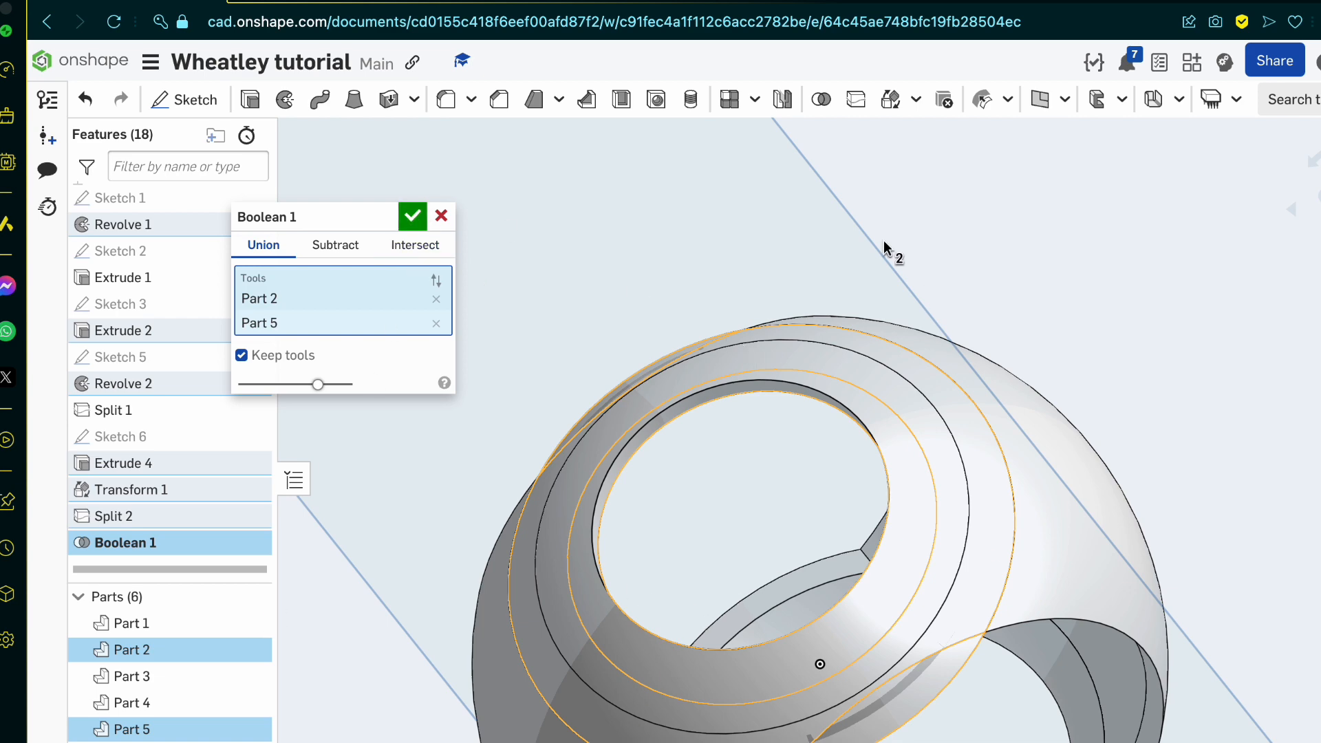
left_click(410, 213)
Step: Hide shell parts Part 3 and Part 4 to examine the rim pieces up close
right_click_drag(666, 413, 646, 413)
left_click(1034, 488)
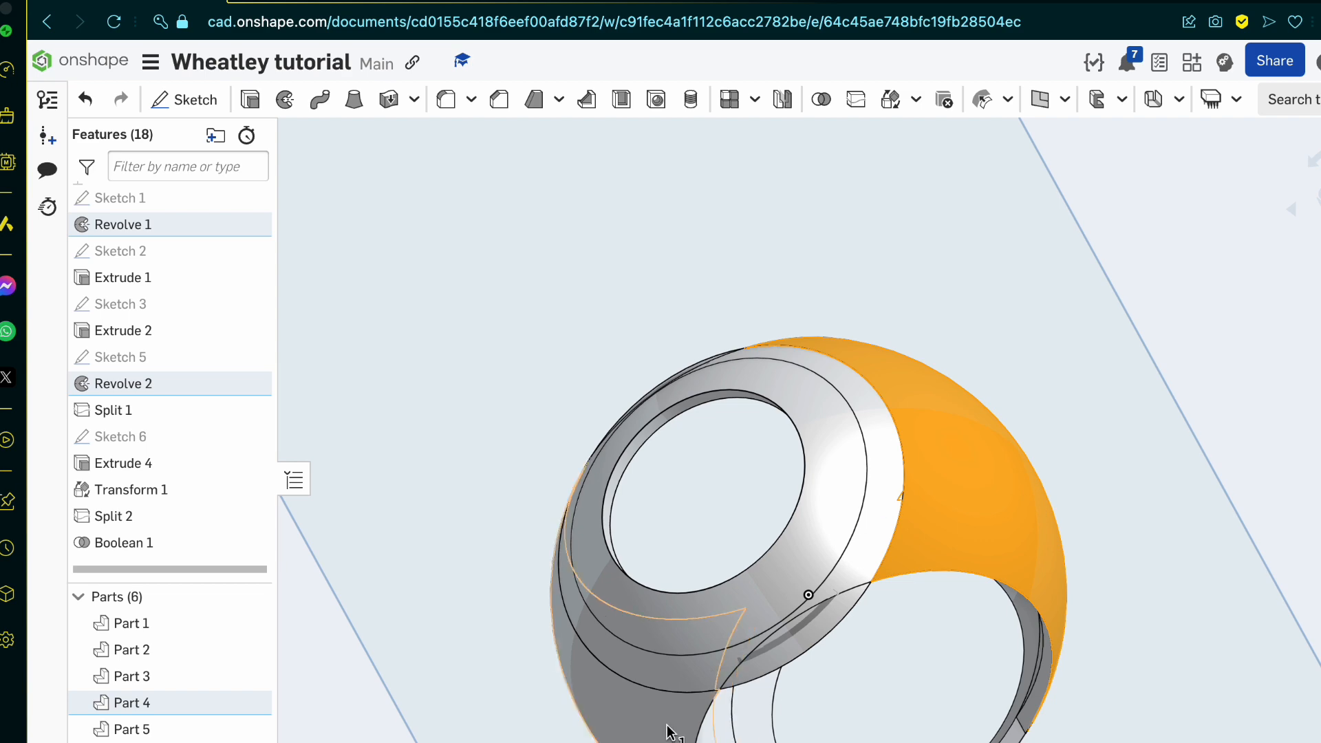
left_click(716, 660)
left_click(250, 702)
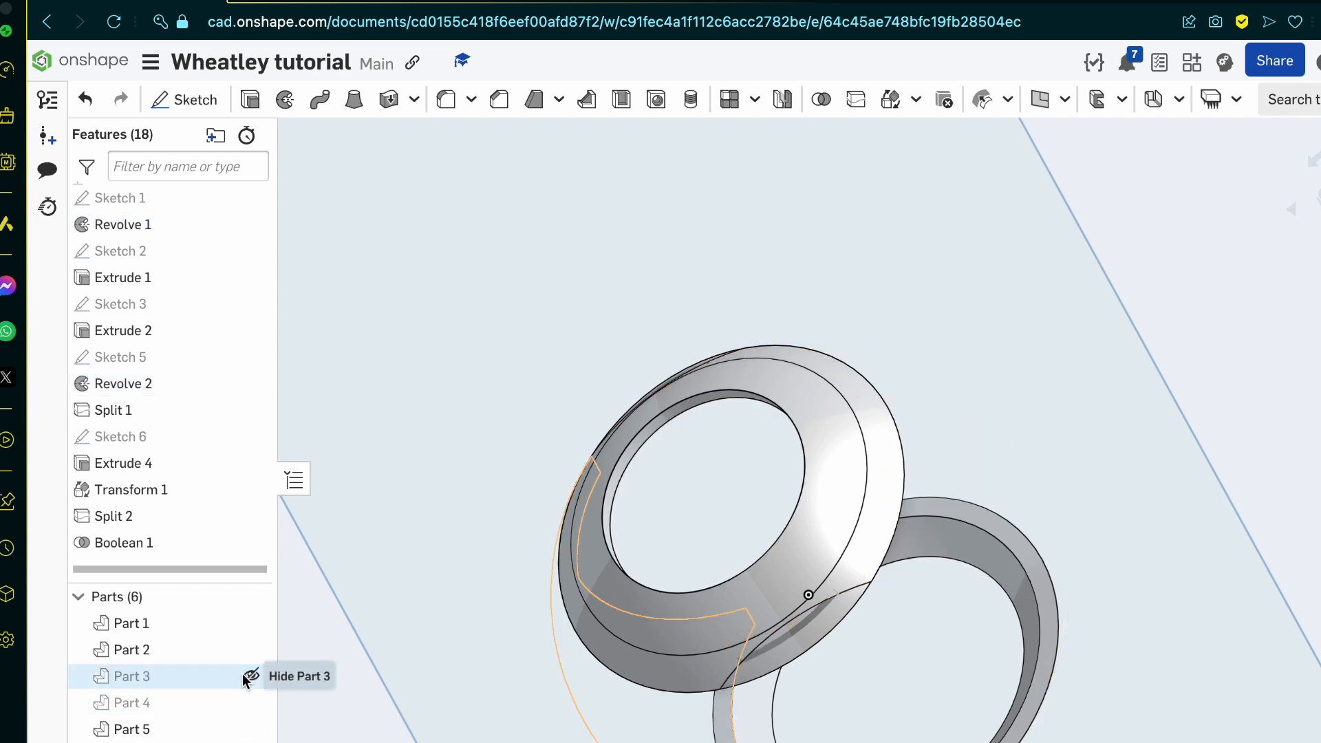
left_click(251, 676)
scroll(724, 649, "up", 3)
right_click_drag(723, 649, 838, 647)
Step: Try the Boolean 1 union with Keep tools disabled, and undo the change
double_click(183, 543)
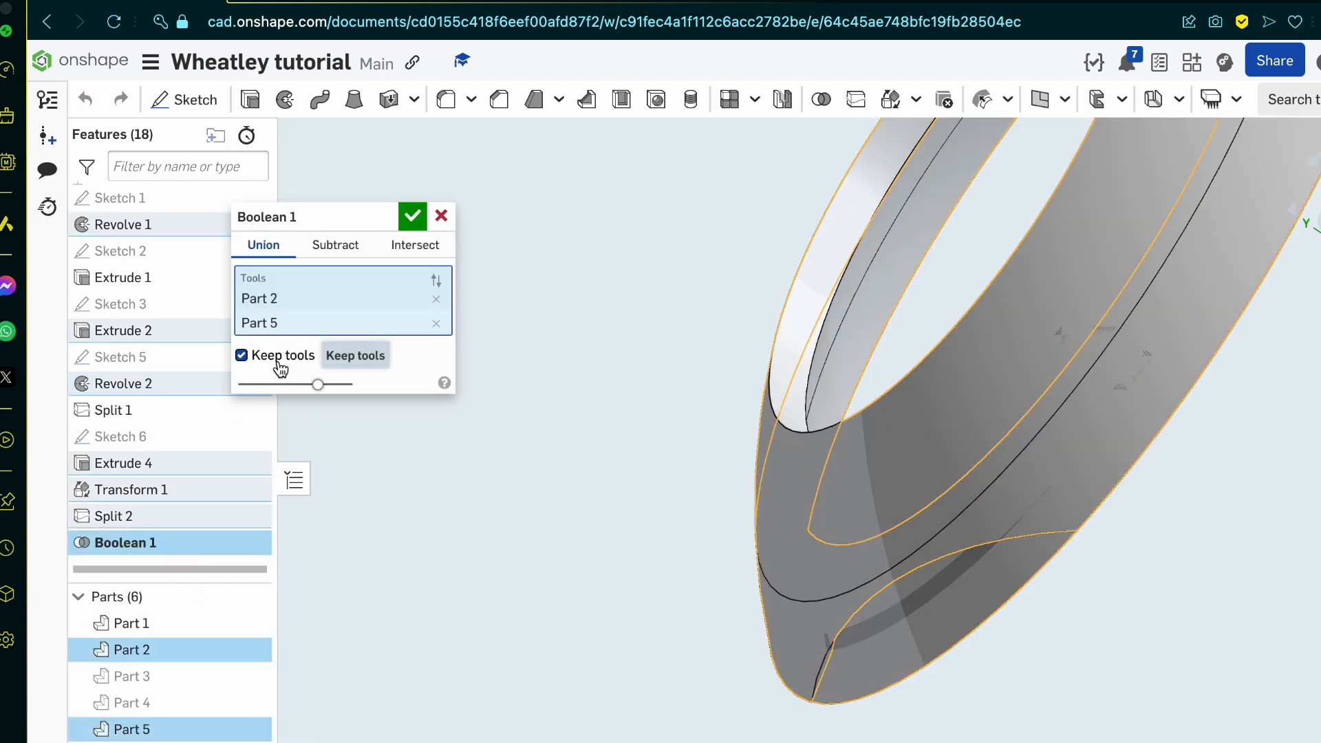
left_click(411, 224)
right_click_drag(556, 403, 616, 471)
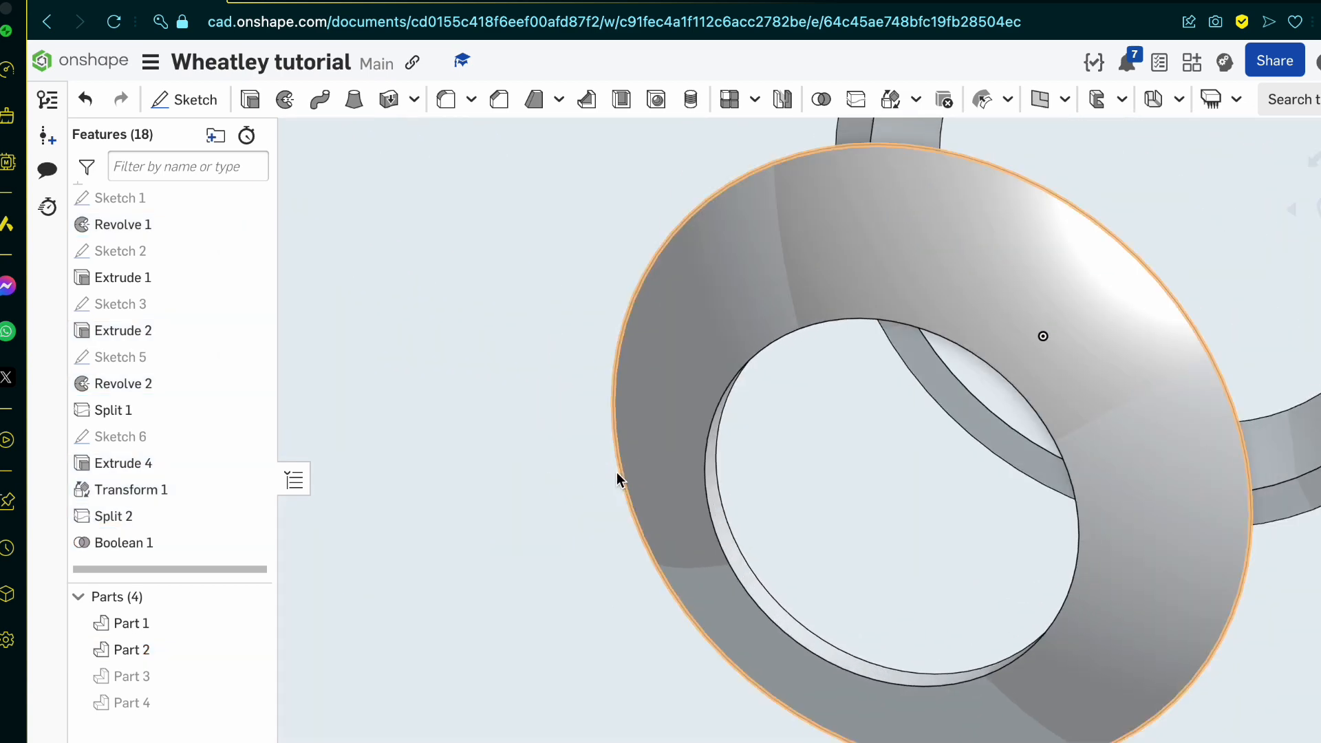
key("super+z")
Step: Toggle the visibility of Part 5, Part 1 and Part 2 to compare the overlapping rim pieces, and undo the visibility changes
scroll(803, 534, "down", 4)
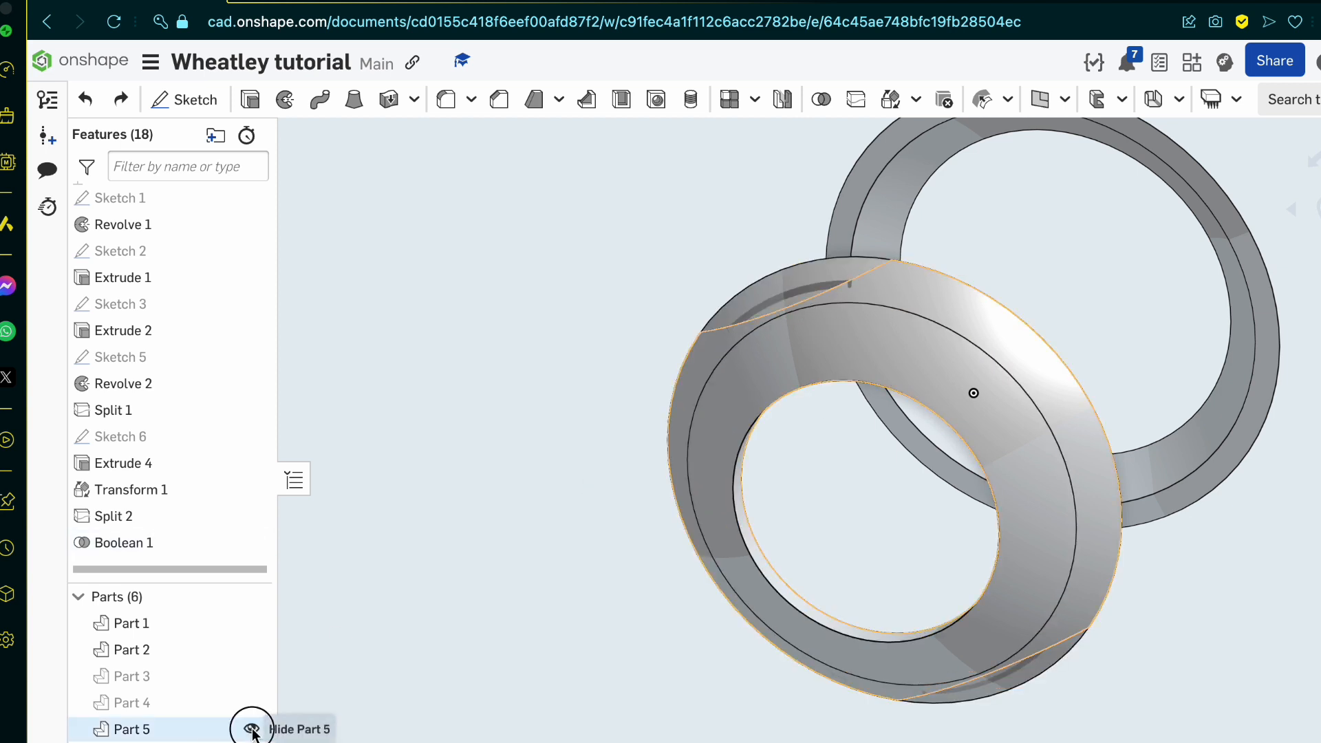
left_click(253, 728)
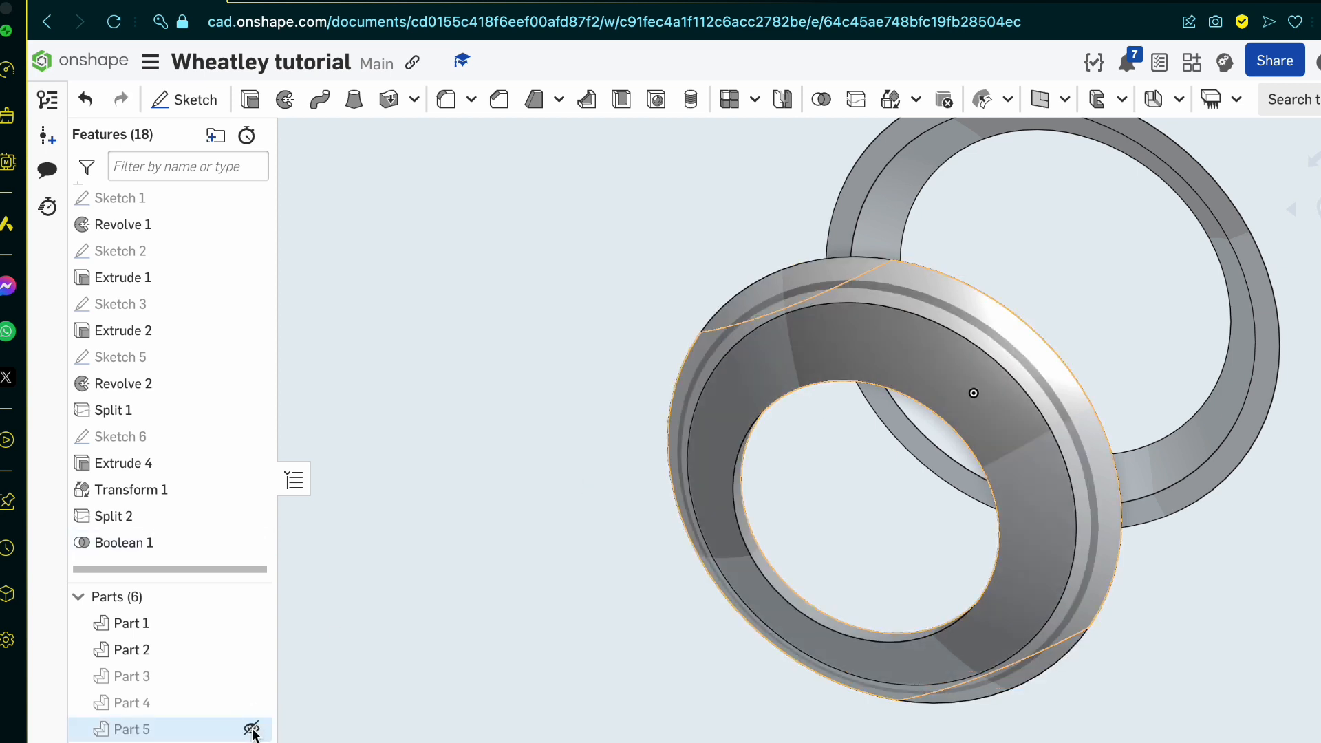
left_click(251, 623)
left_click(251, 623)
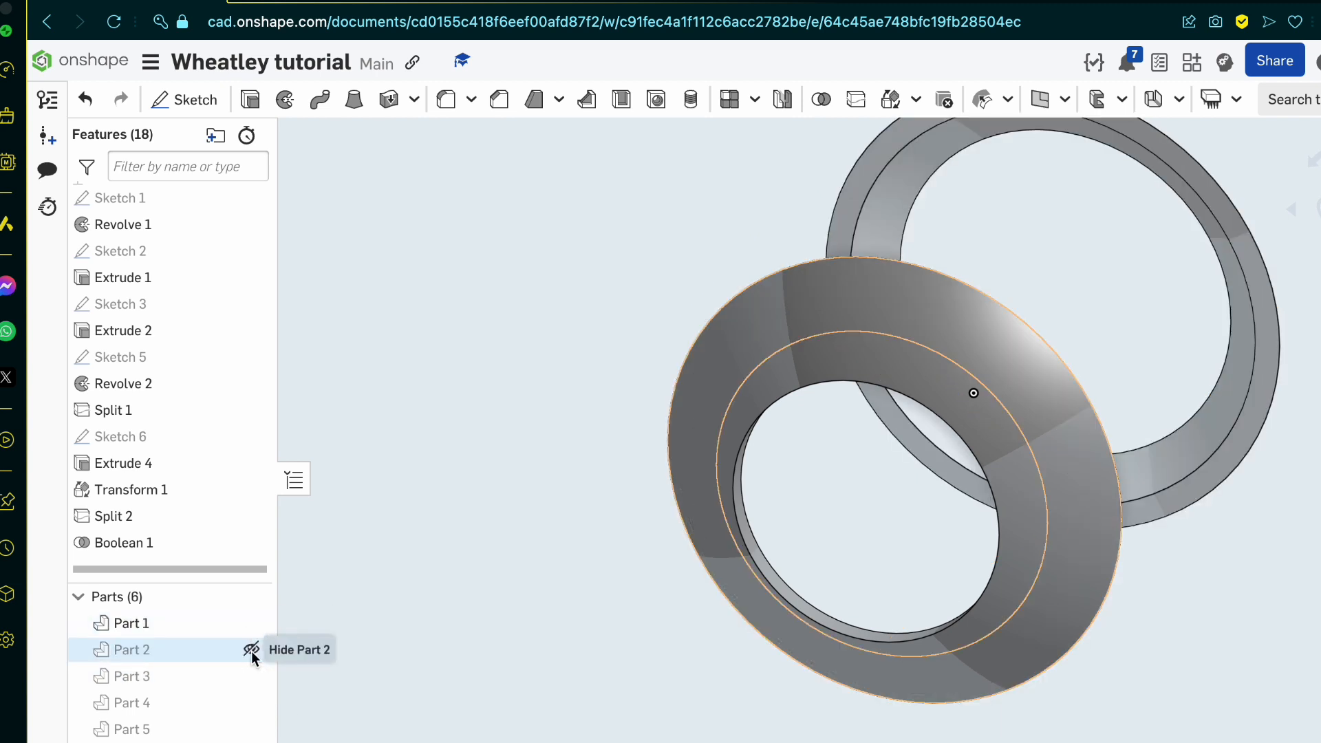
left_click(250, 651)
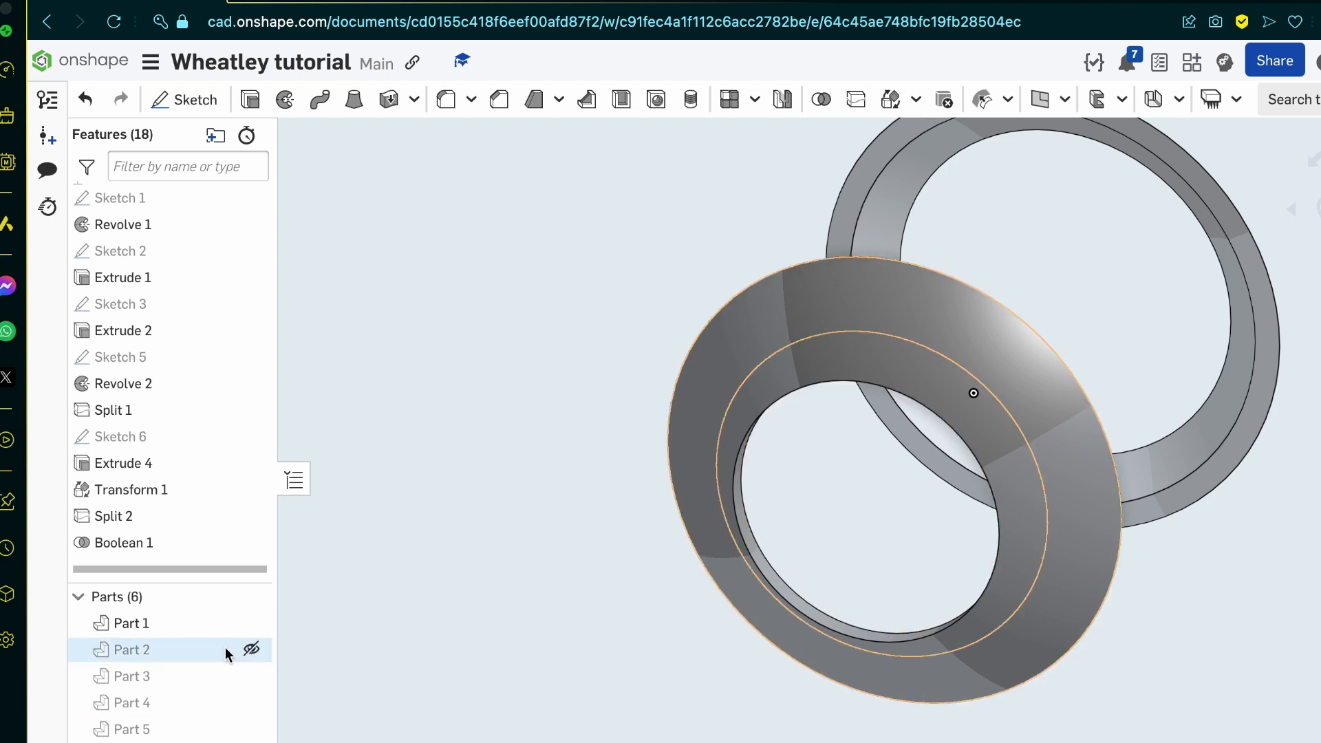
key("super+z")
key("super+z")
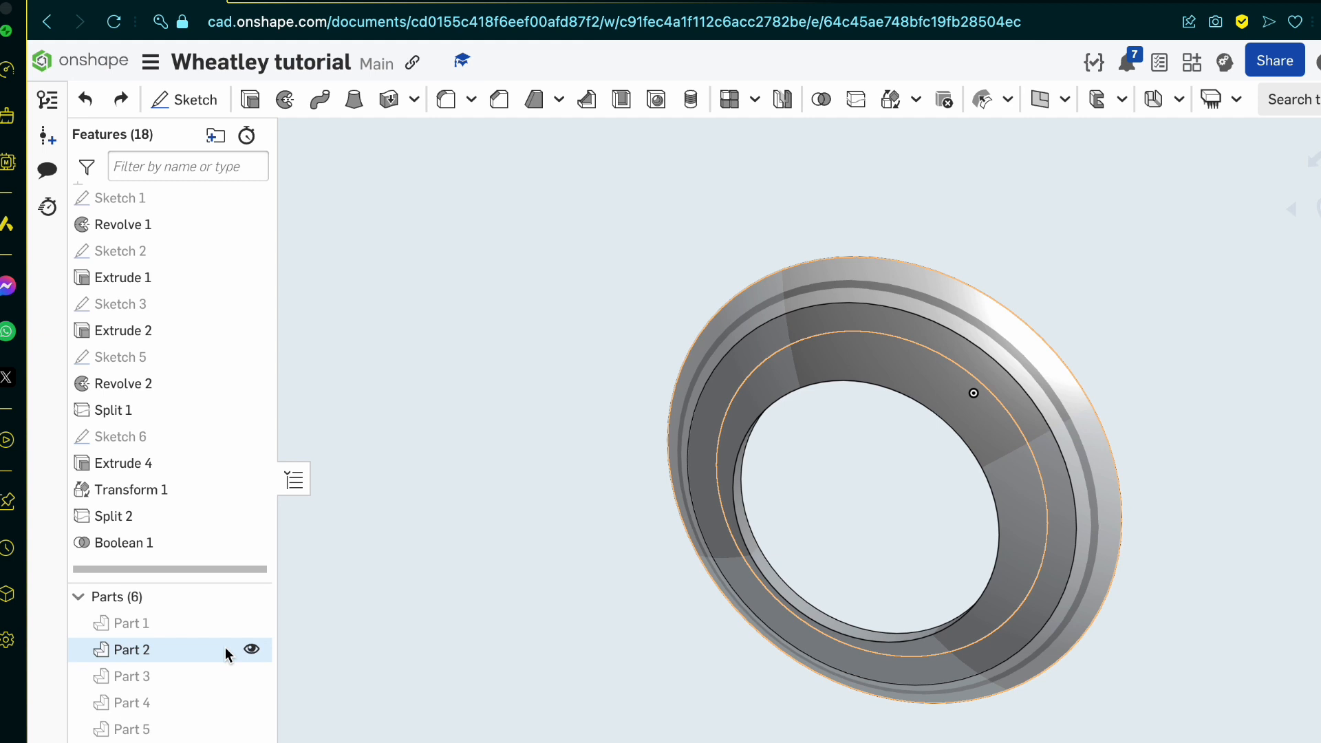
key("super+z")
key("super+z")
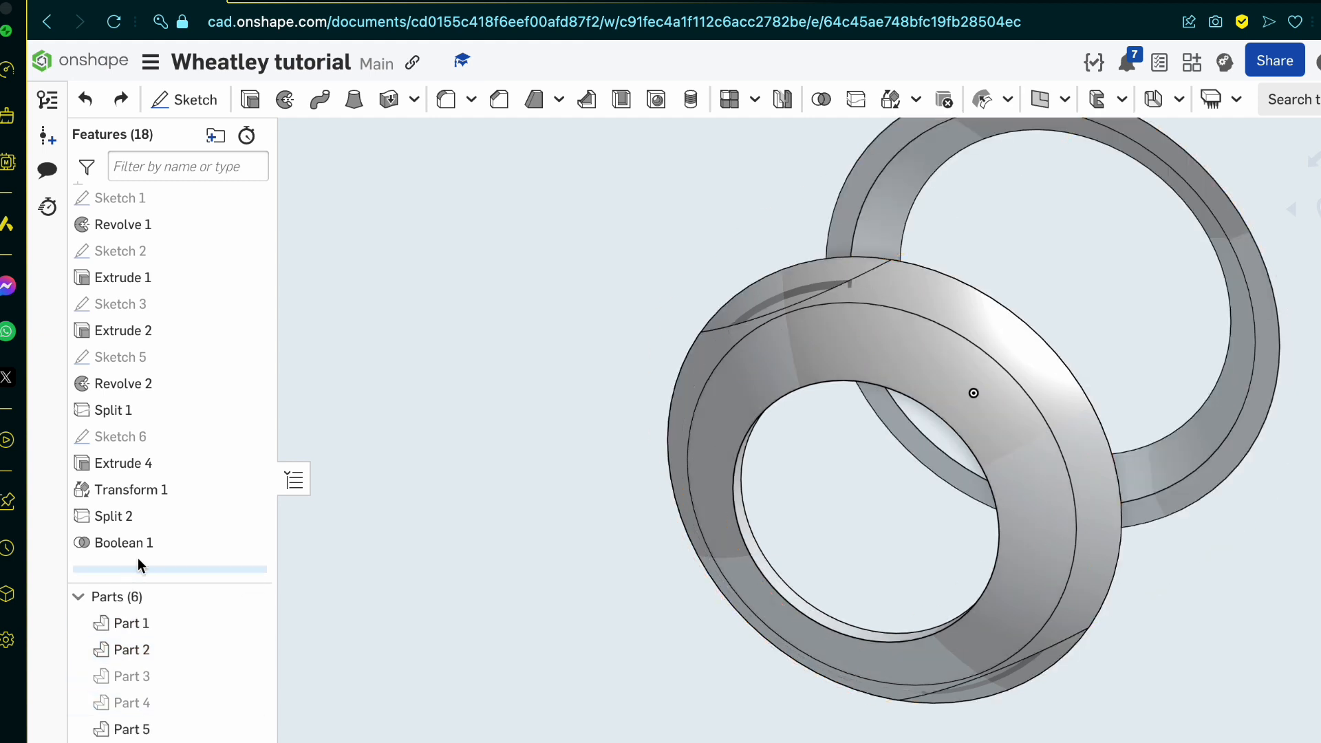
Step: Disable Keep tools in the Boolean 1 union of Part 2 and Part 5
double_click(151, 543)
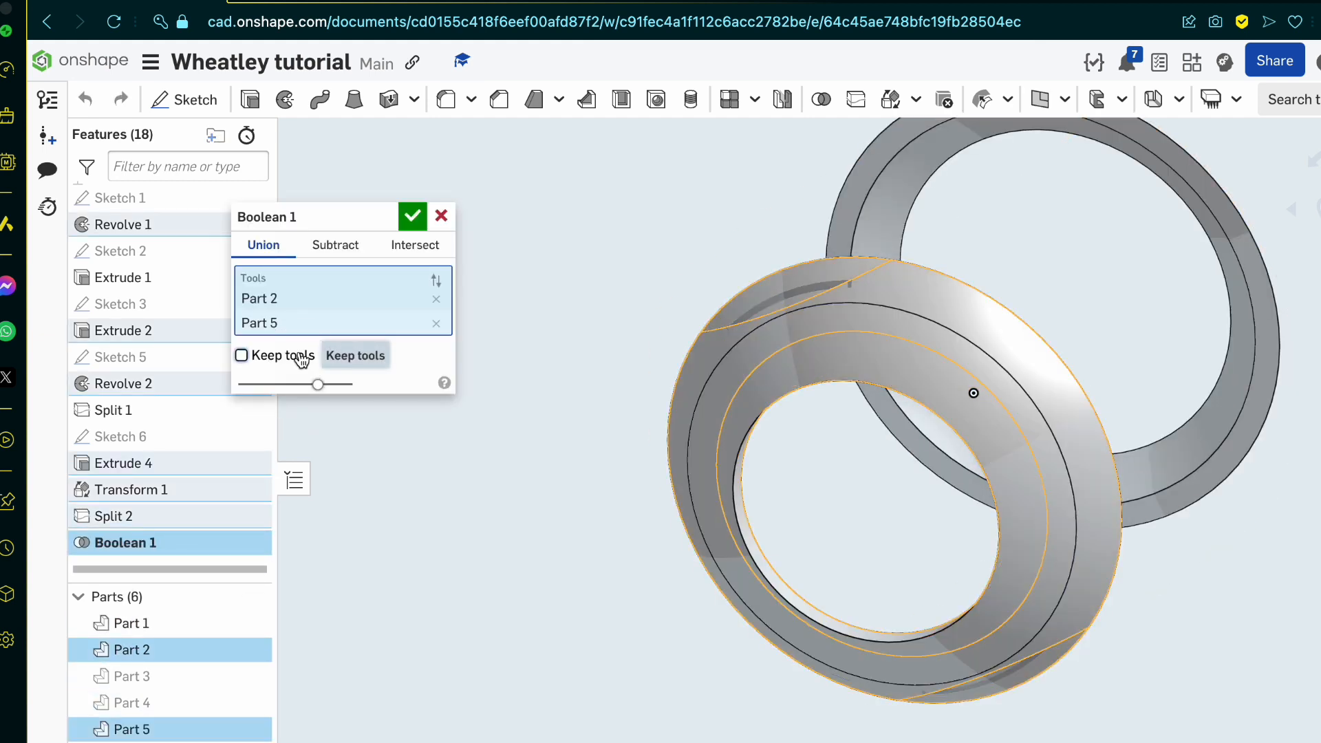
left_click(410, 214)
scroll(541, 414, "down", 2)
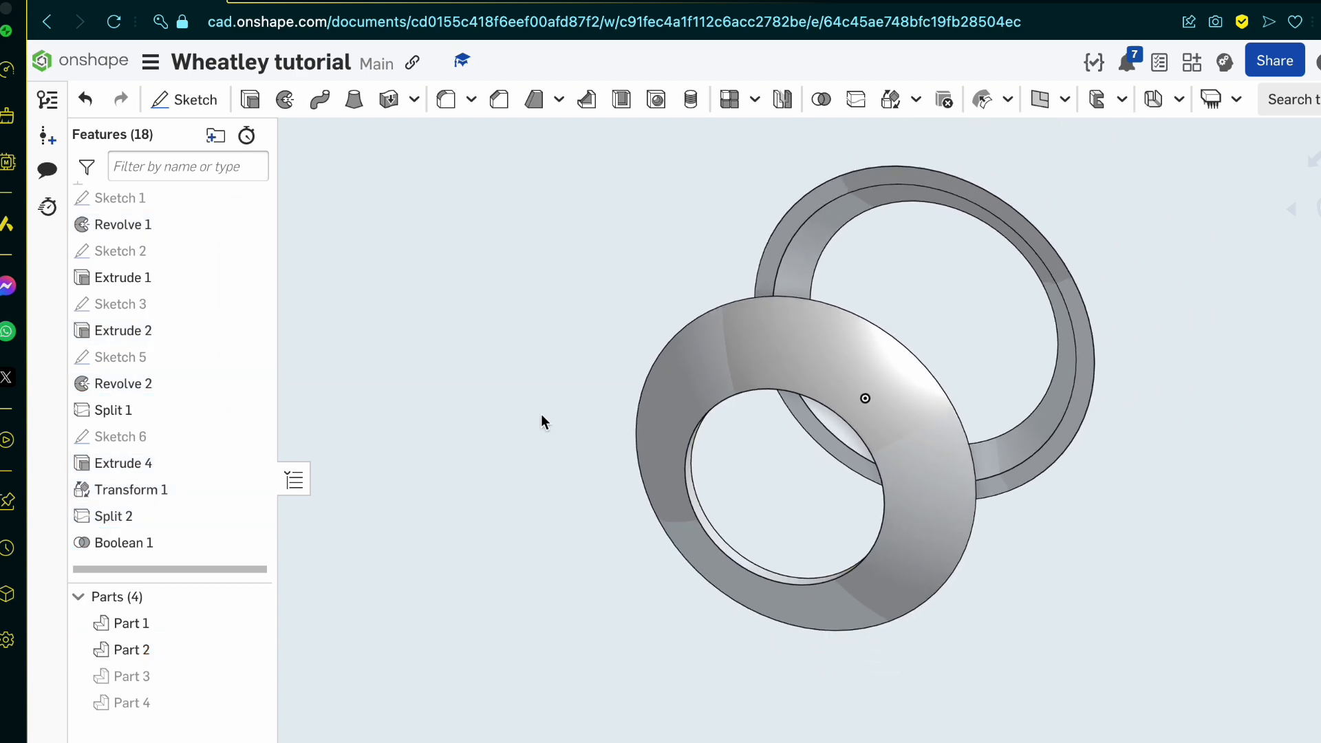
Step: Show shell parts Part 3 and Part 4, and hide rims Part 1 and Part 2
mouse_move(737, 642)
right_mouse_down()
mouse_move(675, 487)
mouse_move(604, 607)
mouse_move(703, 647)
mouse_move(640, 650)
right_mouse_up()
left_click(249, 676)
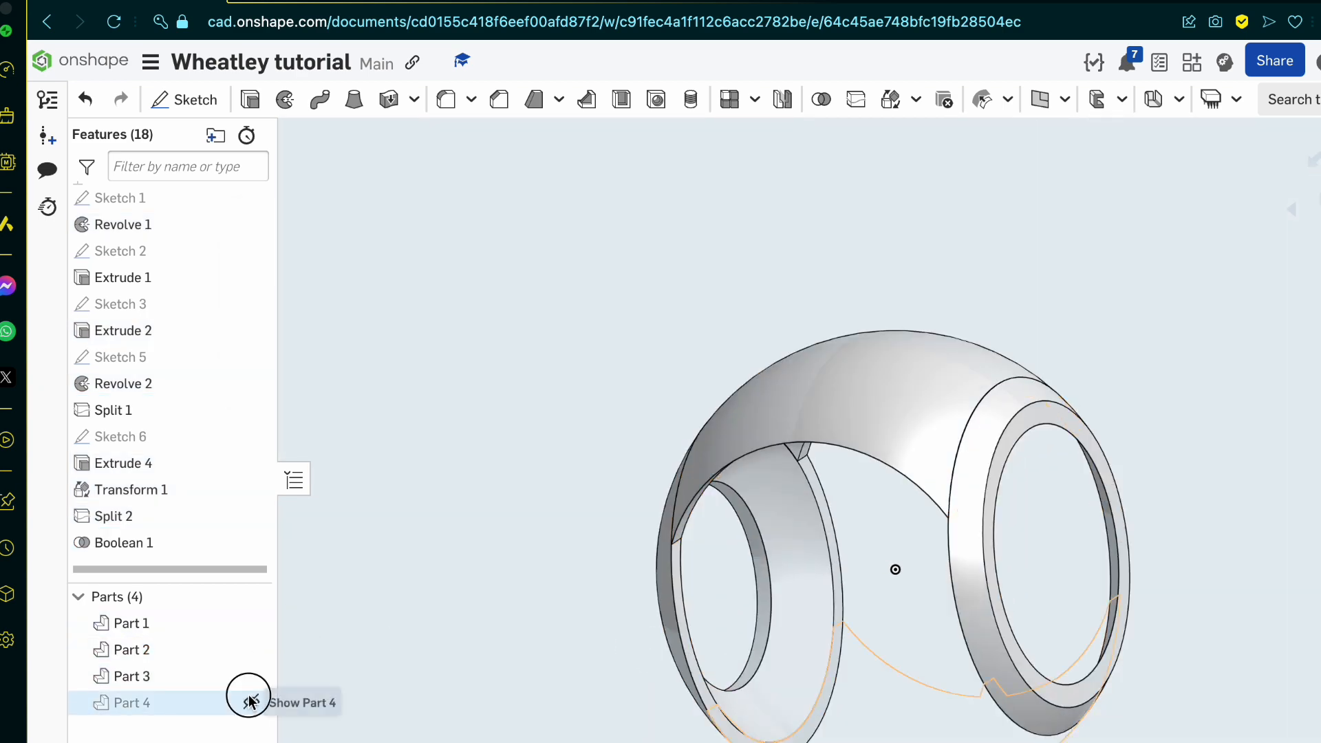
left_click(249, 701)
left_click(249, 649)
left_click(249, 622)
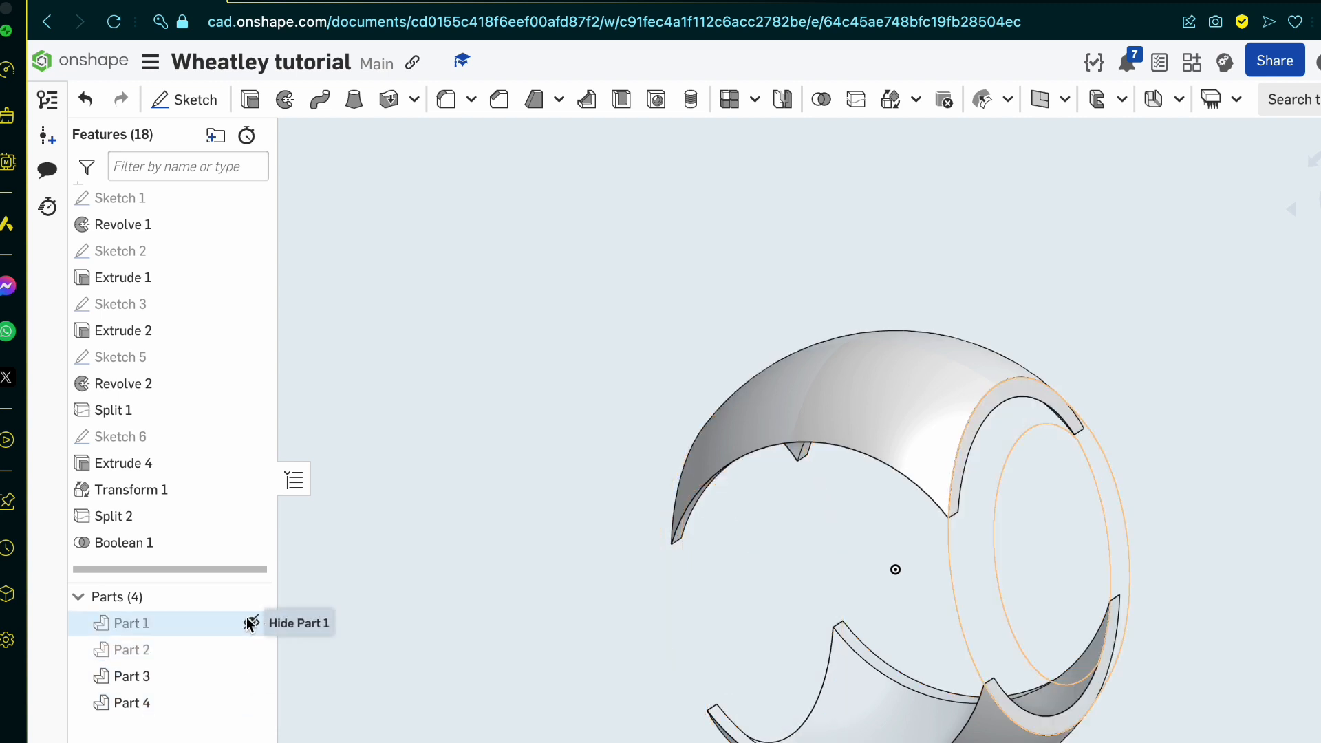
Step: Examine the shell parts in a straight-on standard view, briefly toggling Part 1's visibility
right_click_drag(606, 482, 549, 555)
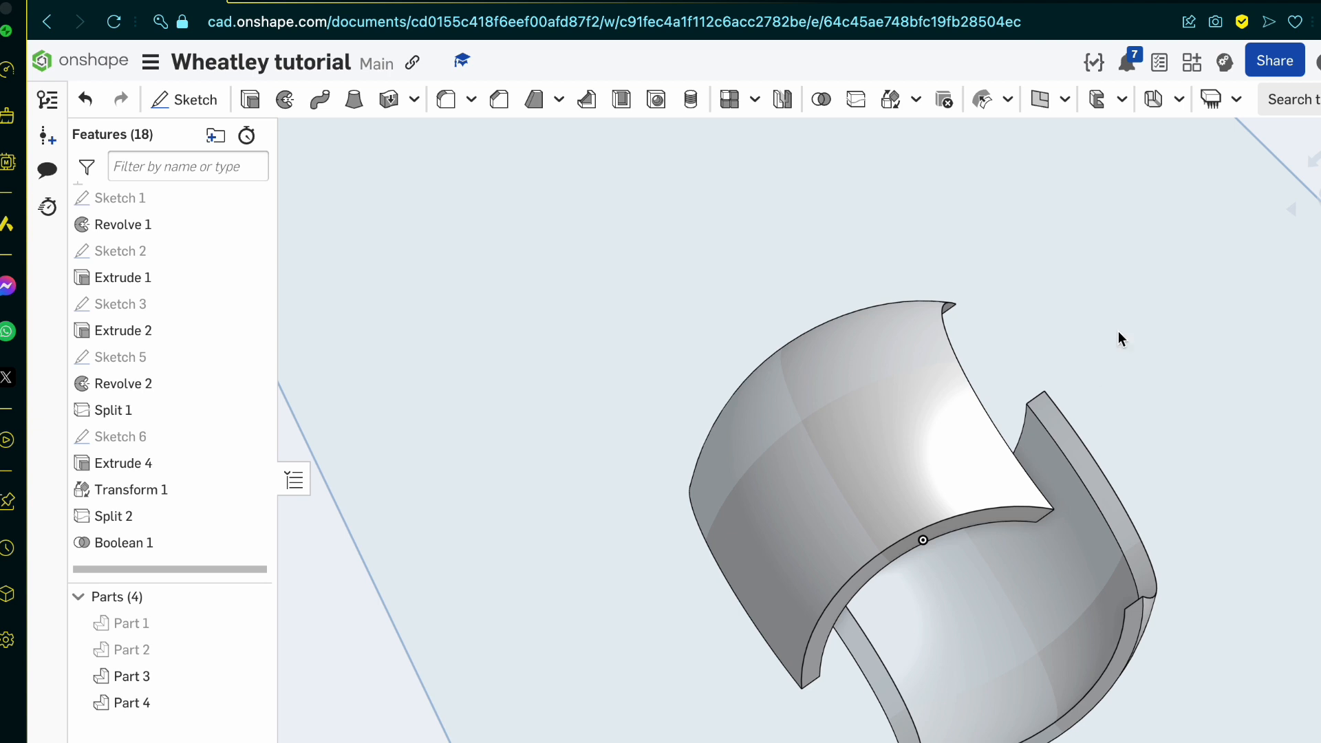
left_click(1319, 206)
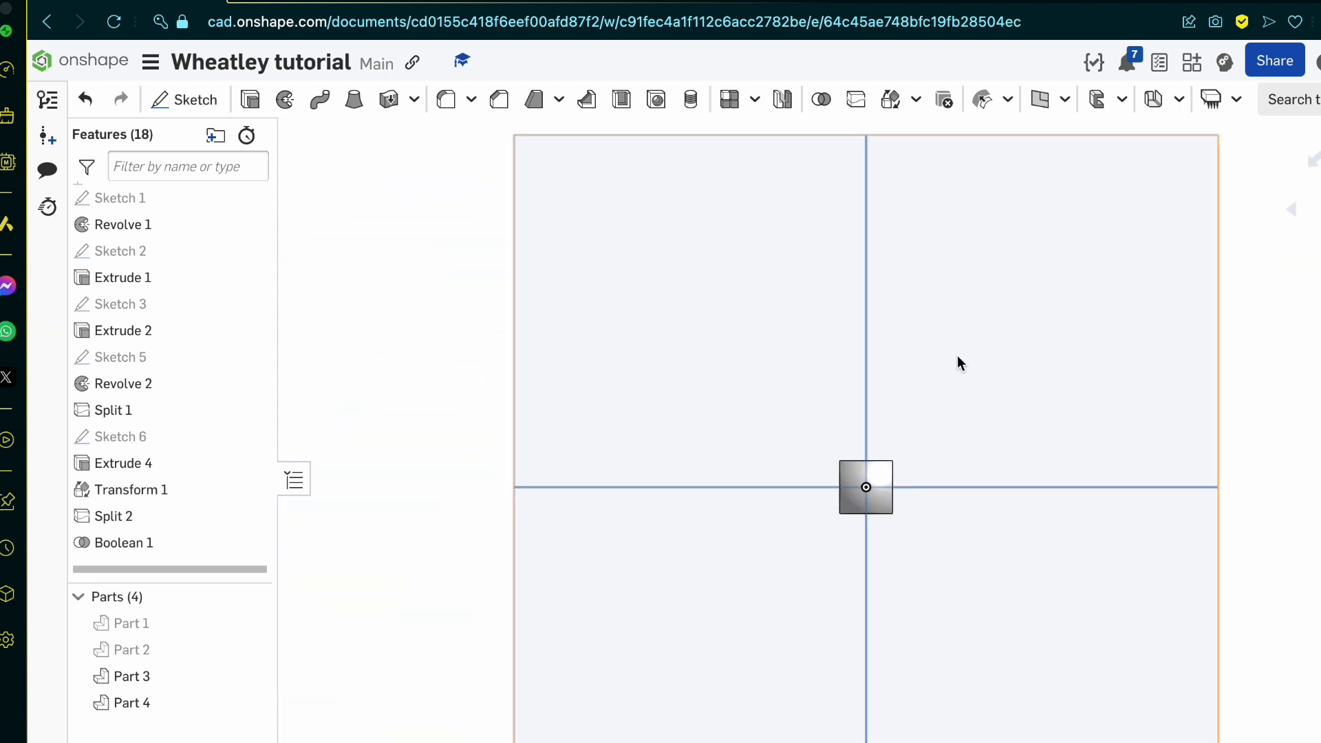
scroll(956, 355, "up", 3)
scroll(956, 355, "down", 3)
scroll(941, 377, "up", 5)
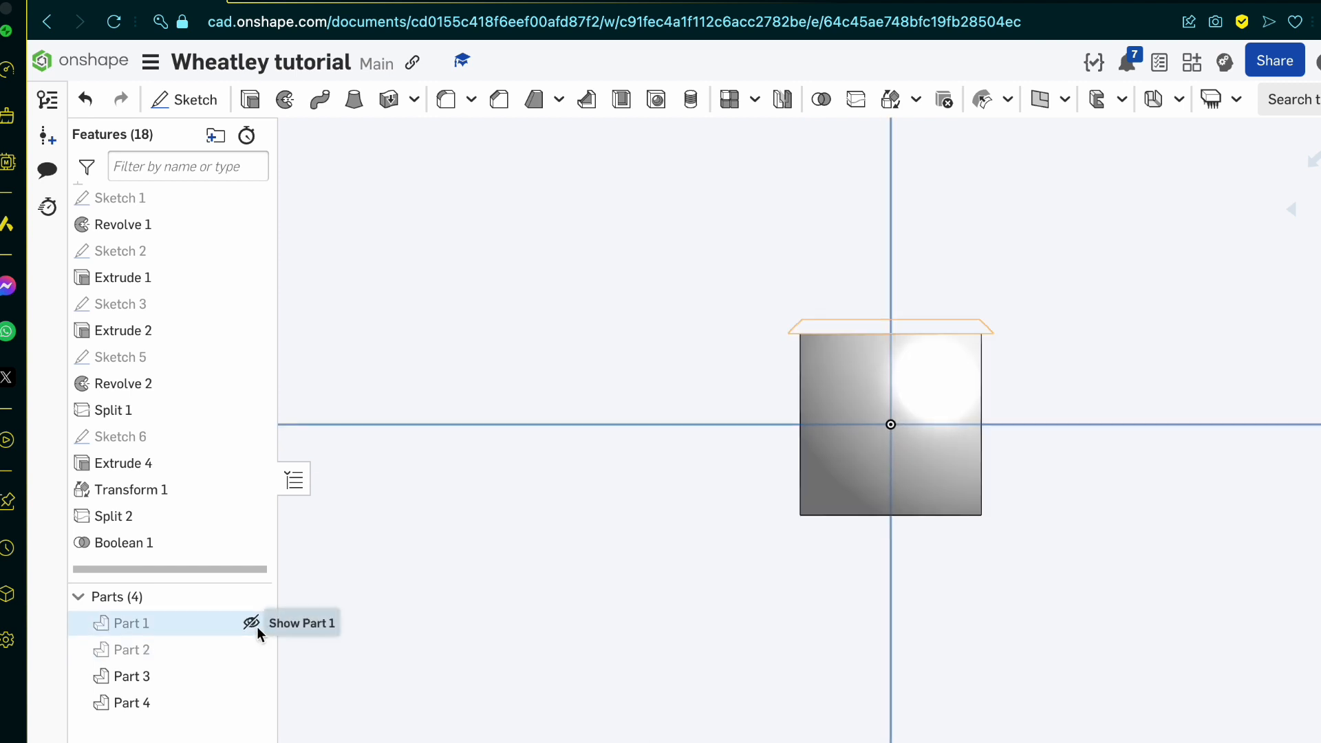
left_click(257, 625)
left_click(251, 625)
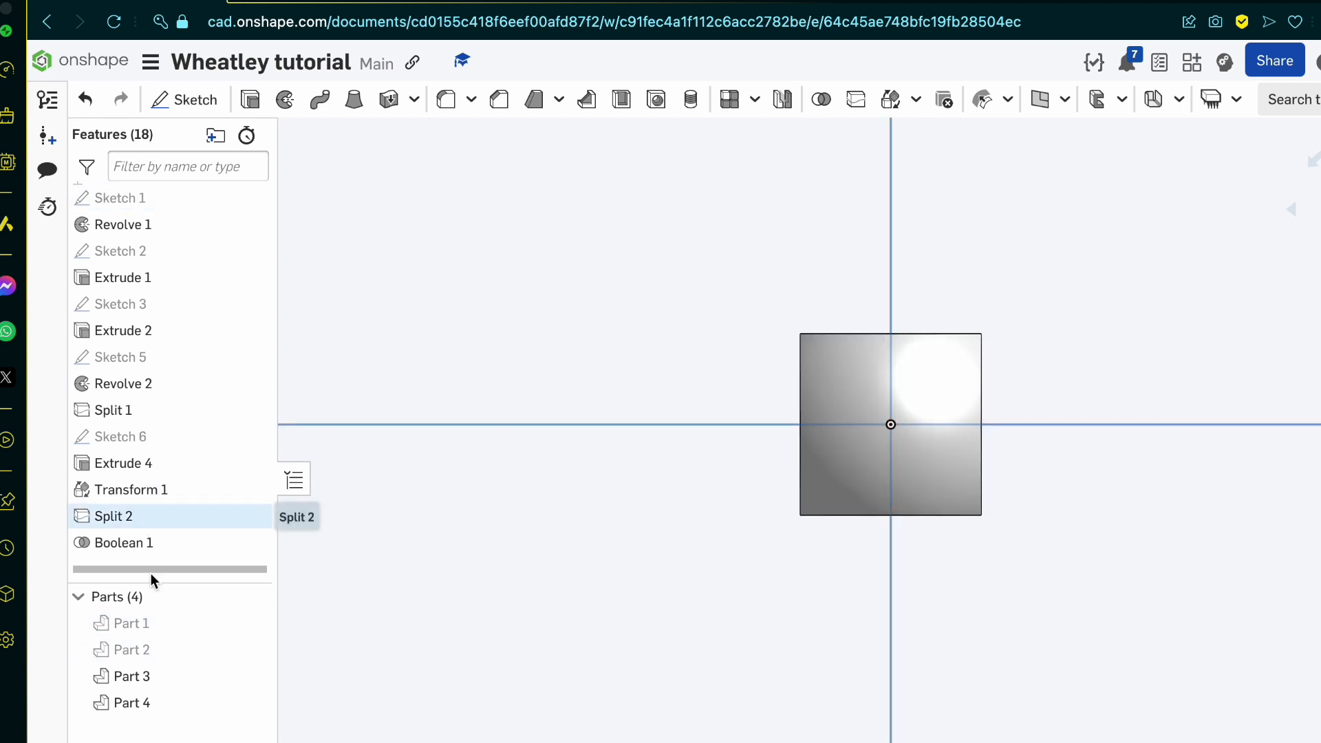
right_click(157, 626)
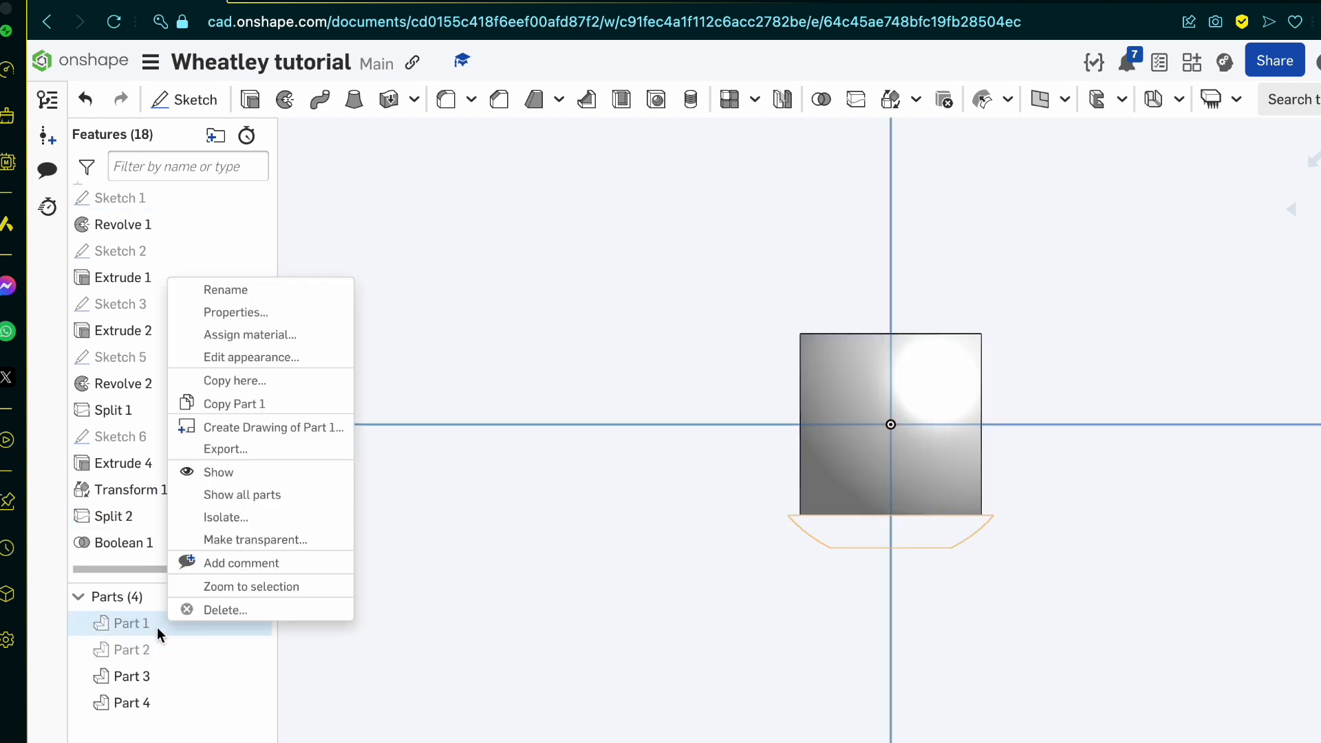
left_click(282, 295)
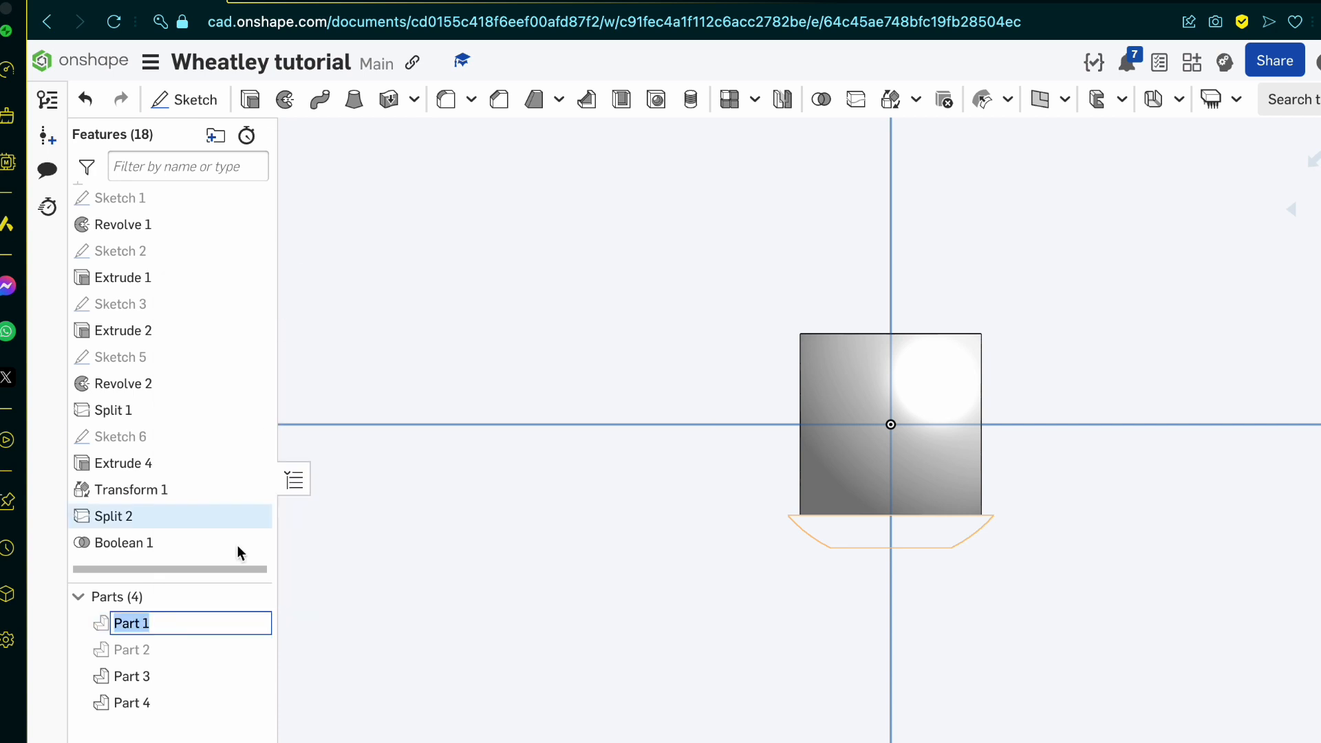
left_click(408, 652)
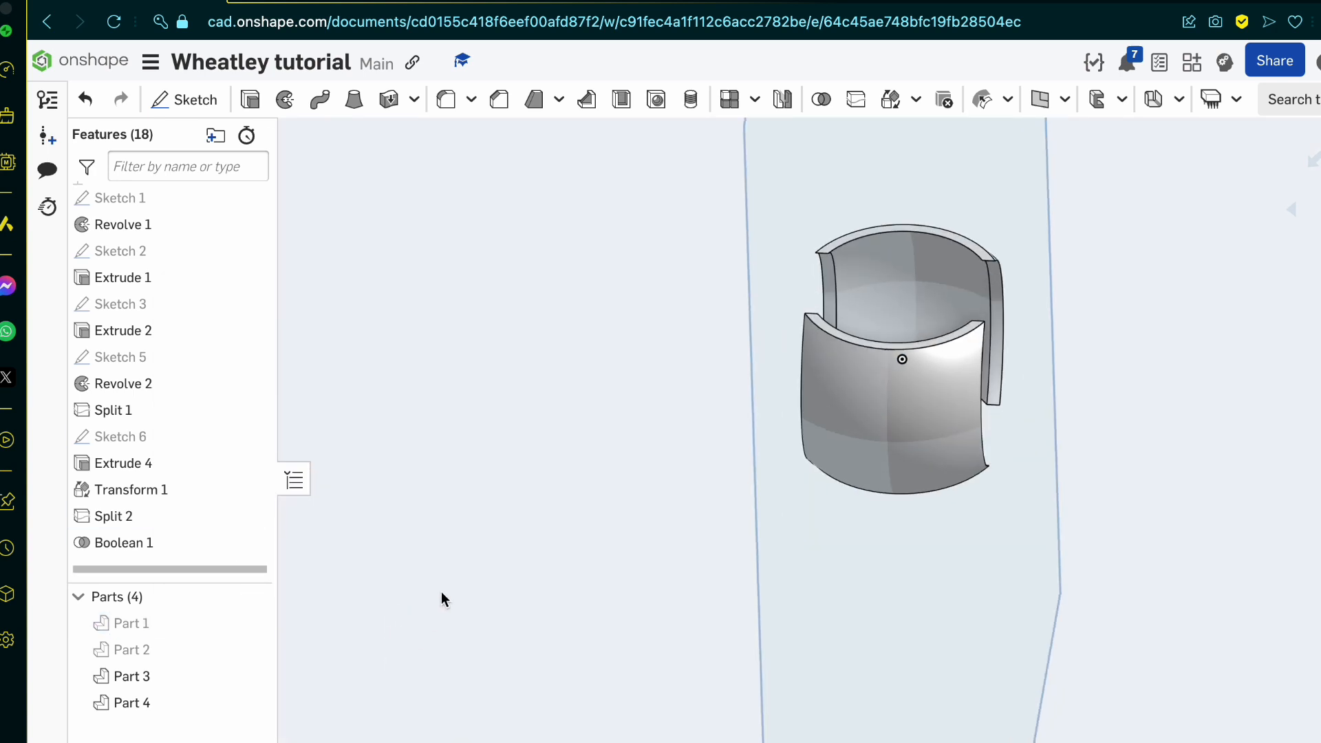
Step: Show Part 1 and Part 2, and rename the front rim, Part 1, as face
left_click(249, 623)
left_click(249, 654)
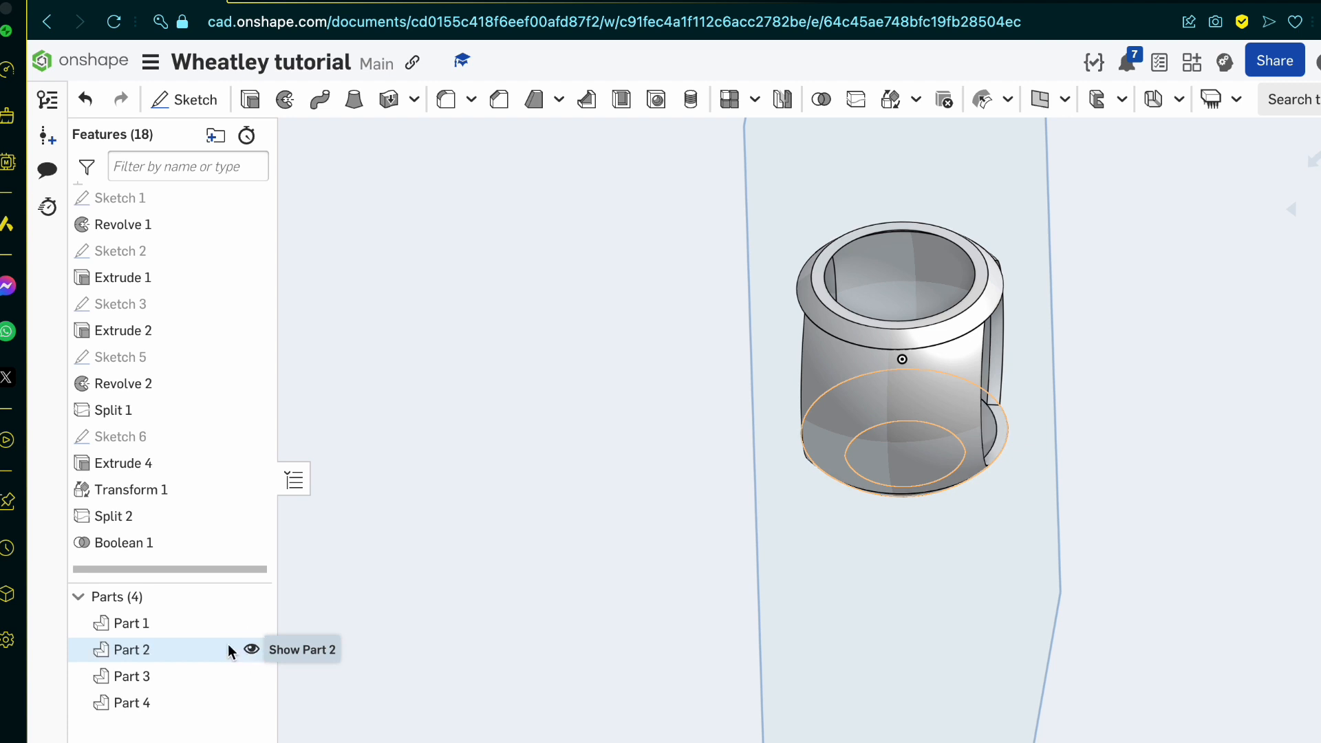
right_click(183, 619)
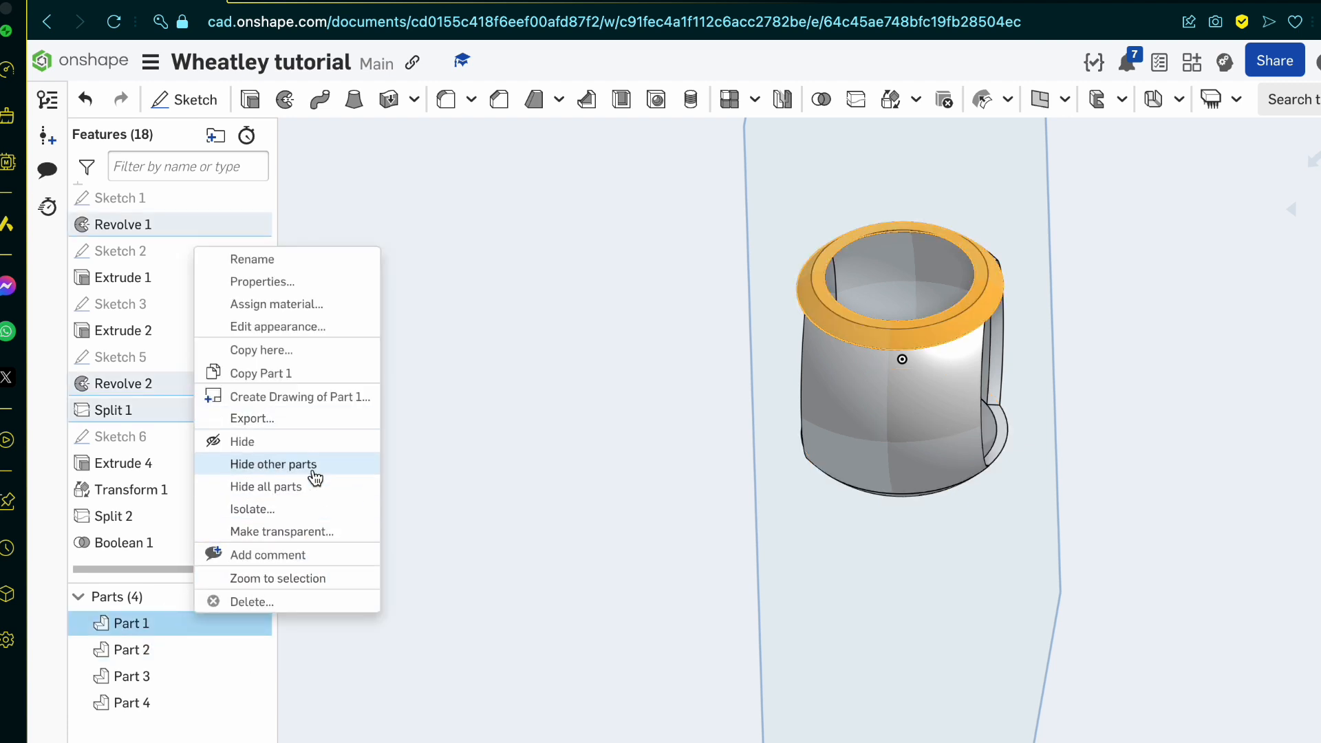
left_click(292, 267)
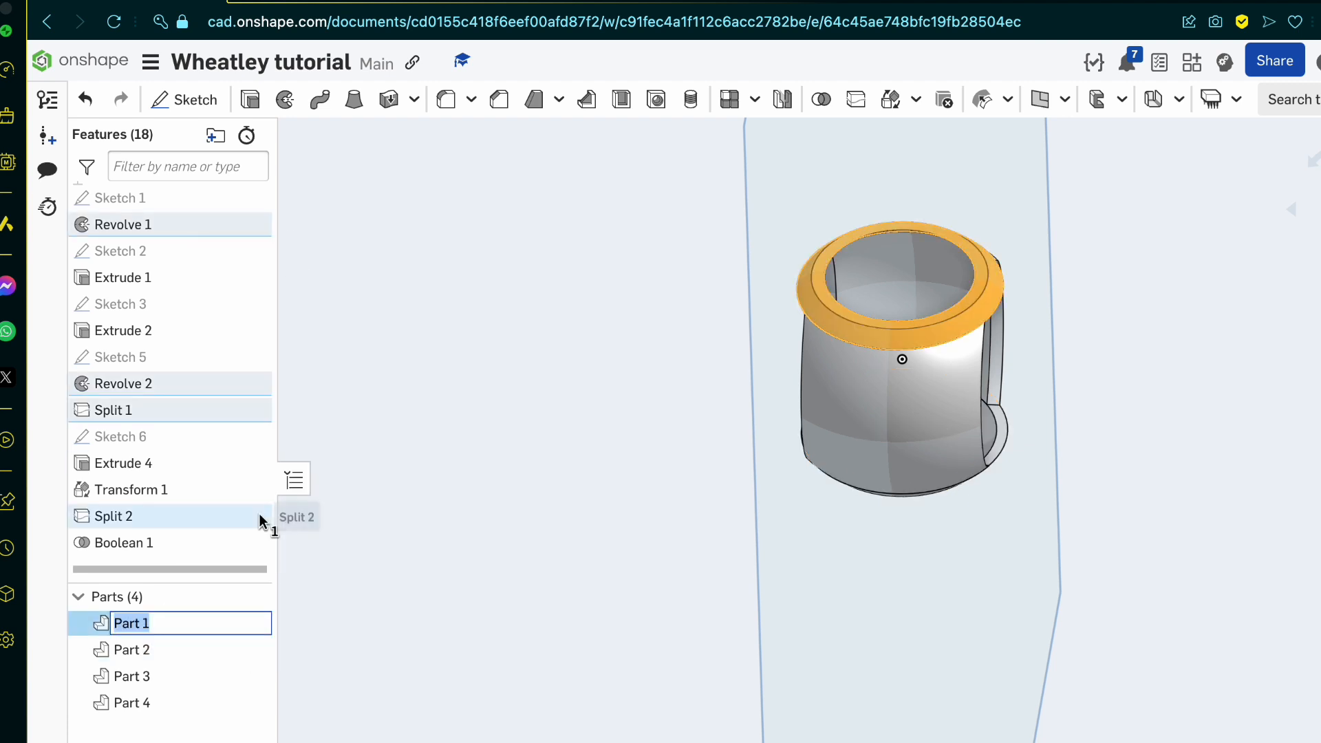
type("face")
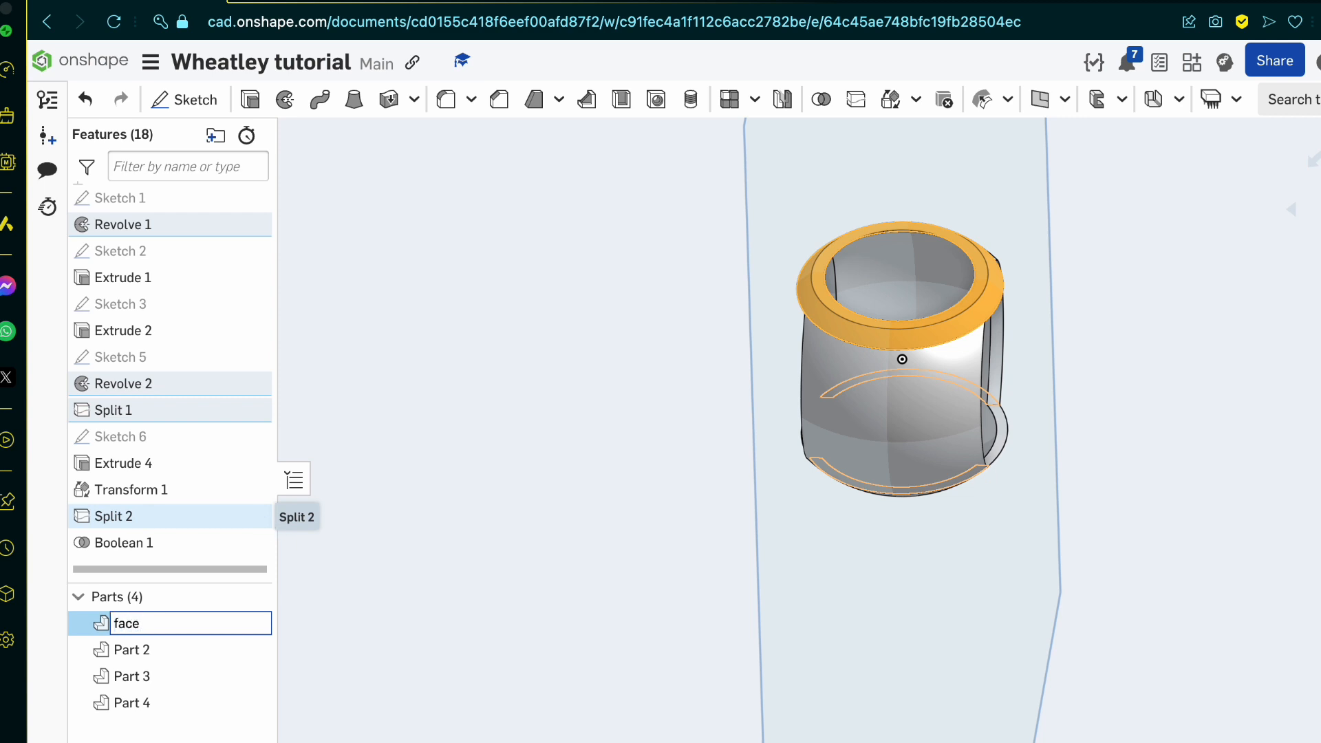
key("Return")
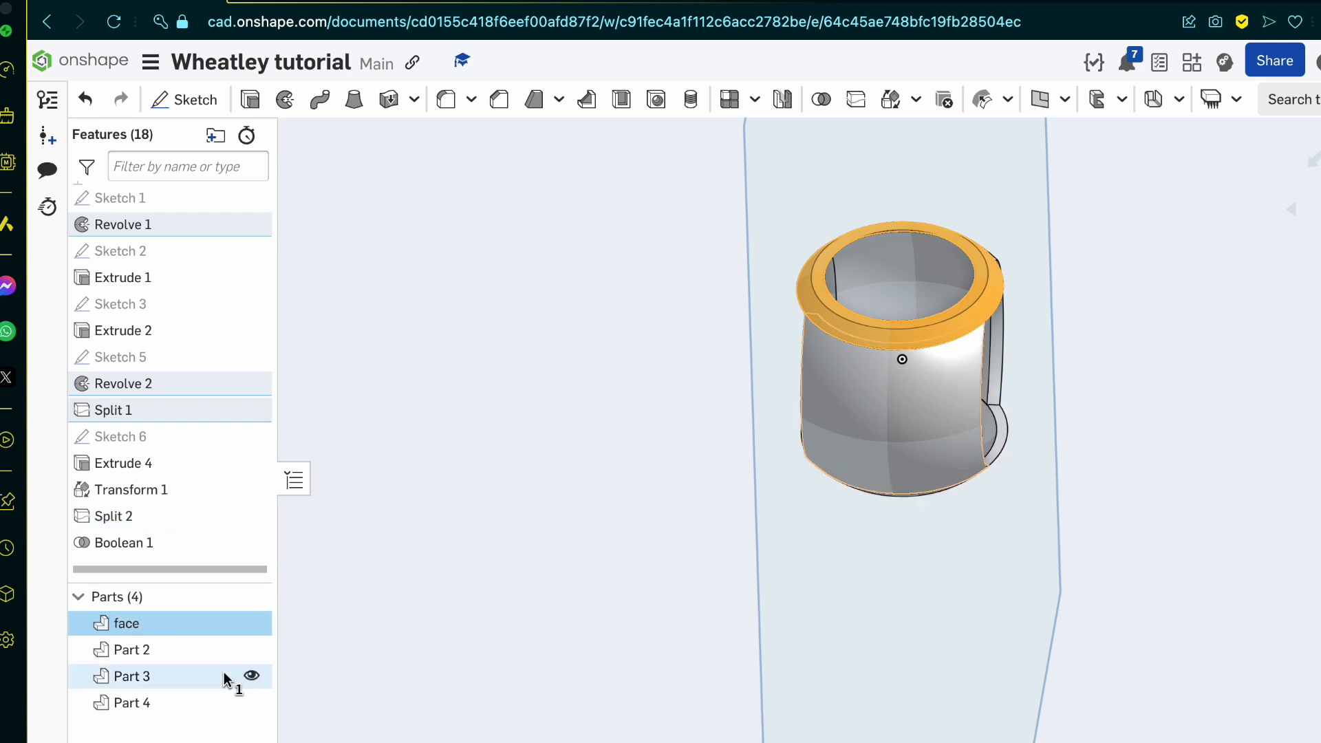
Step: Rename the rear rim, Part 2, as back
left_click(183, 659, "shift")
right_click(183, 659)
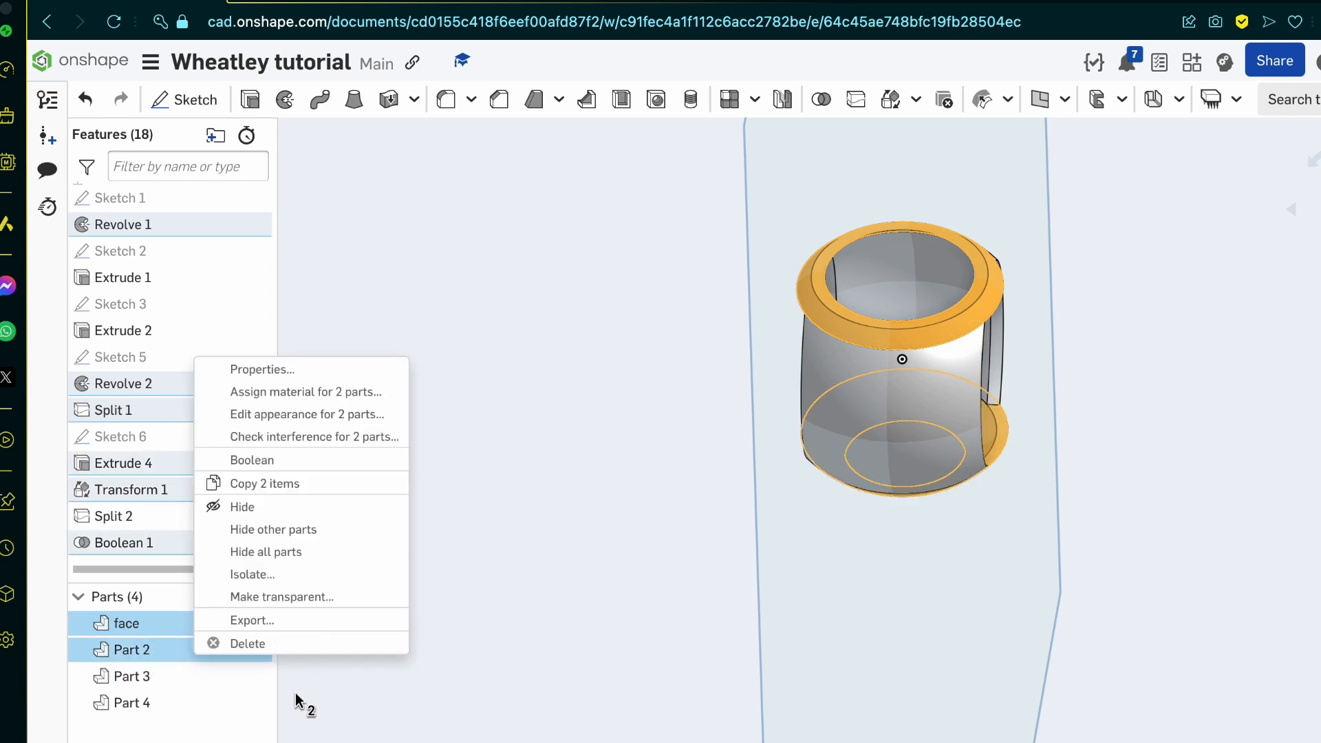
left_click(295, 692)
left_click(181, 649)
right_click(180, 647)
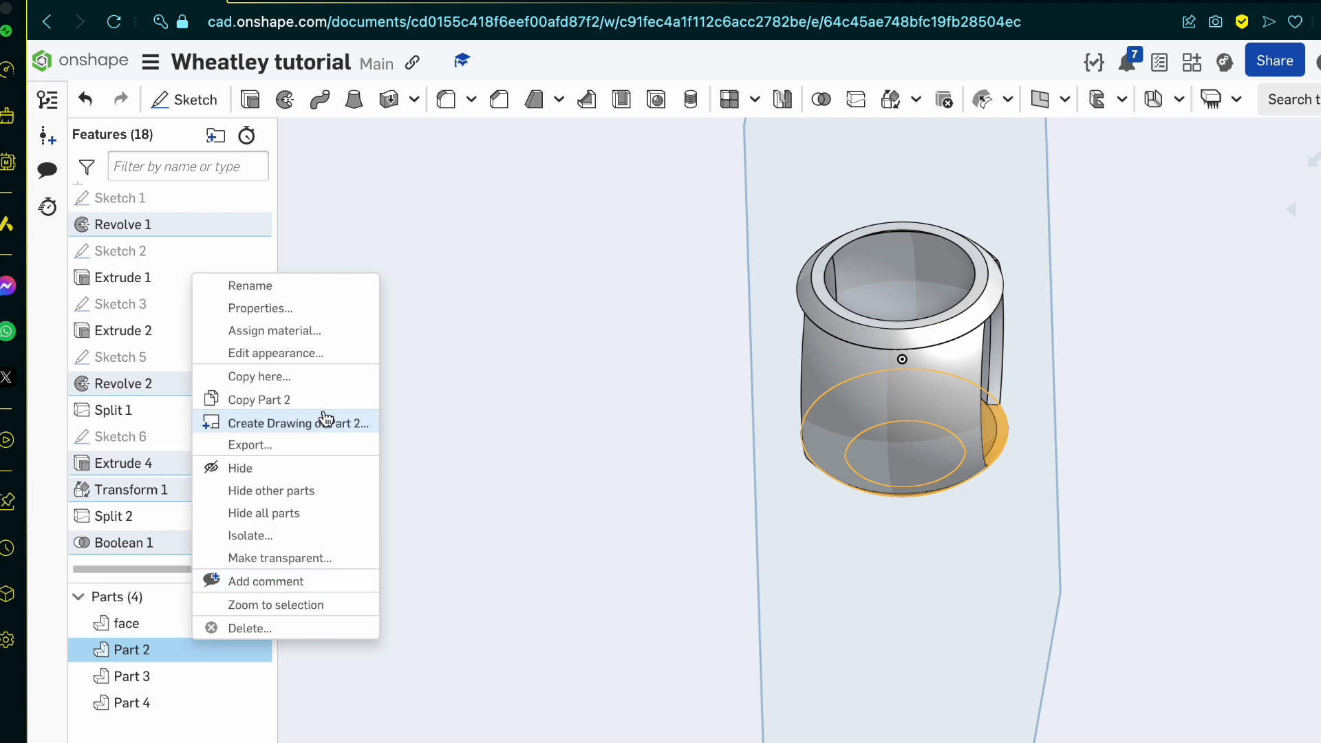
left_click(296, 293)
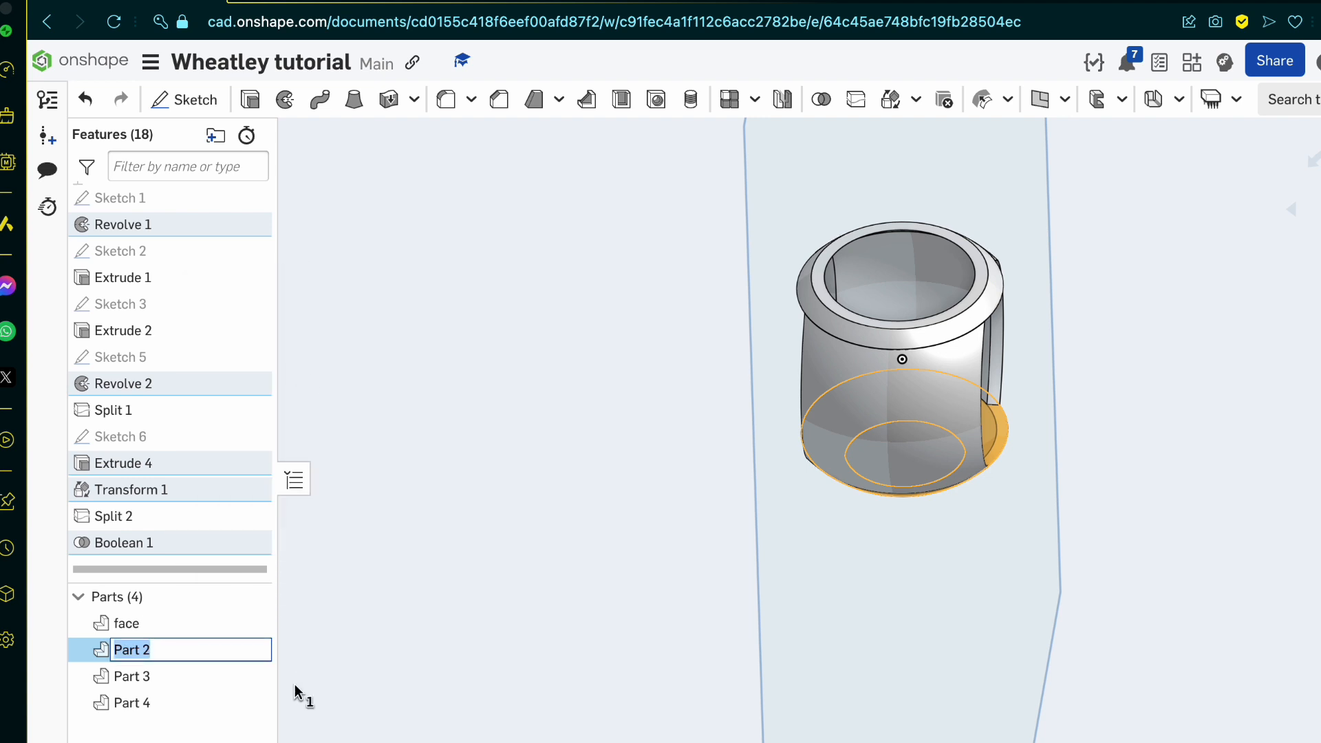
type("back")
key("Return")
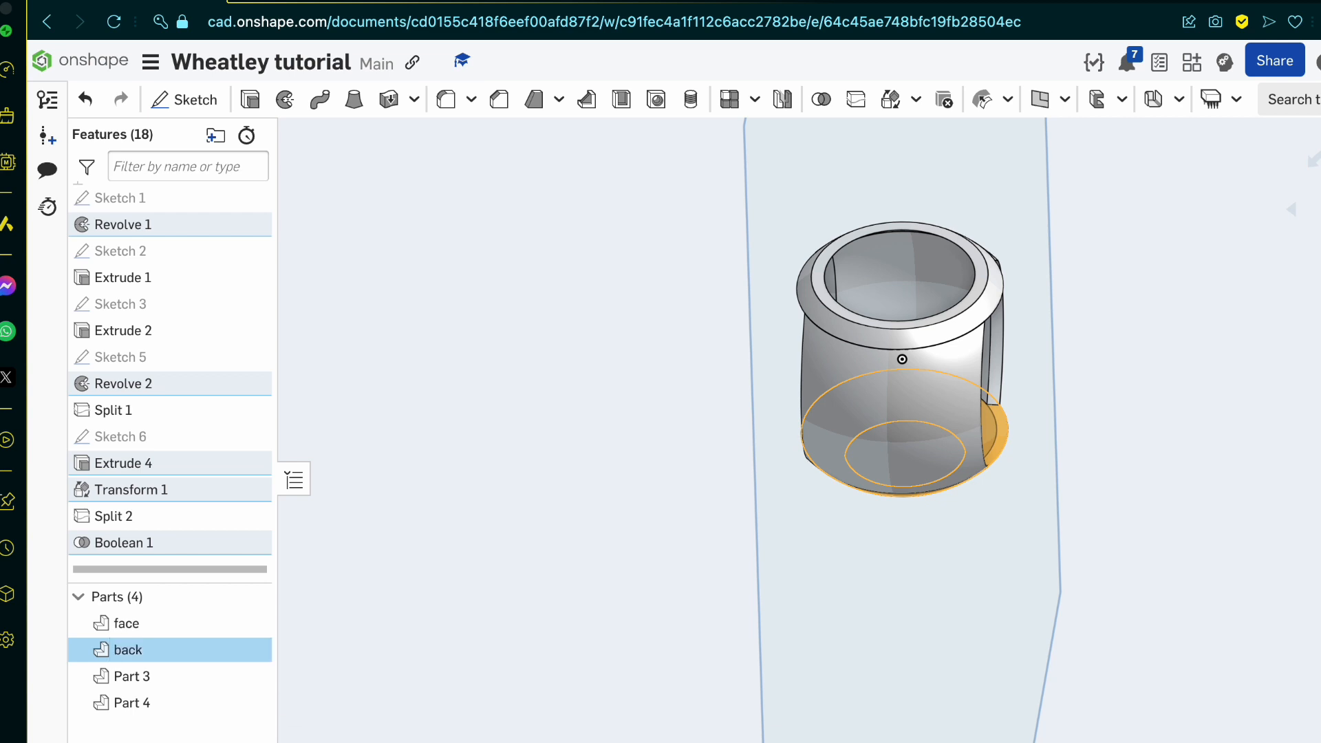
Step: Rename the lower shell section, Part 3, as Bottom
left_click(138, 679)
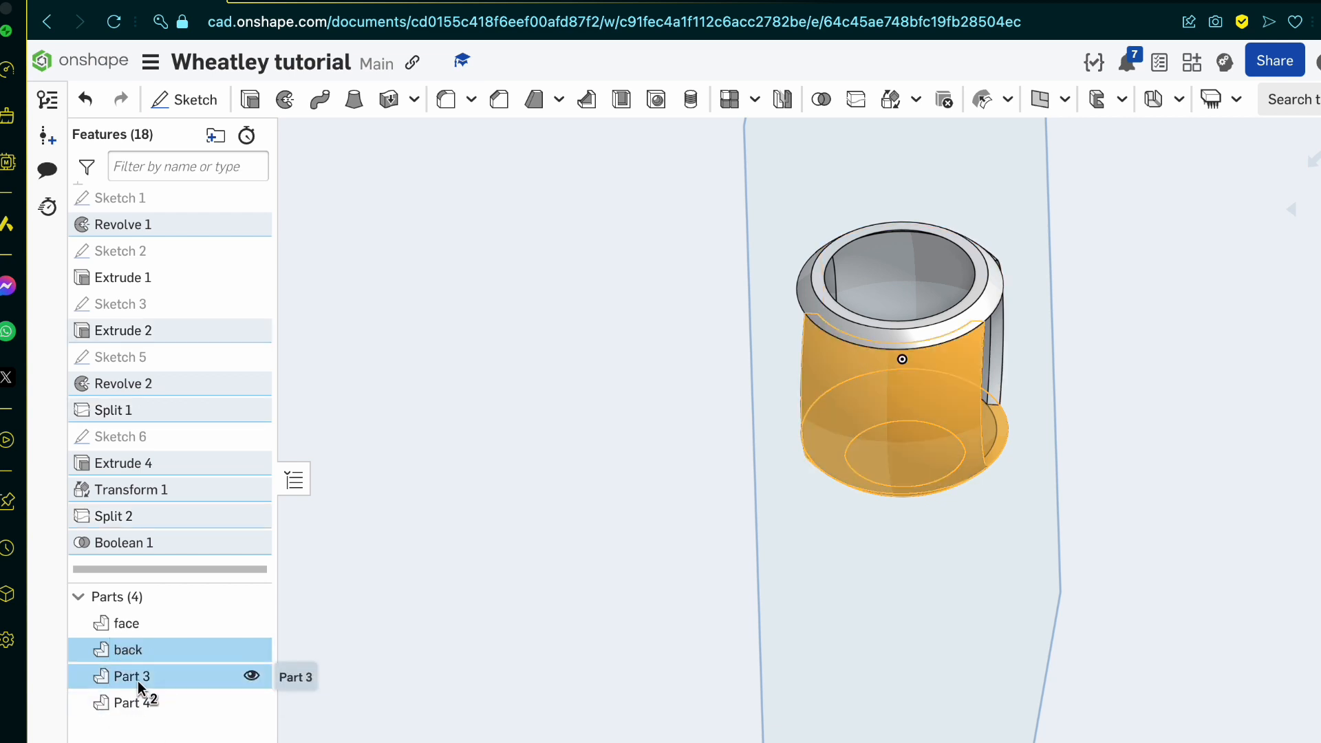
left_click(137, 680)
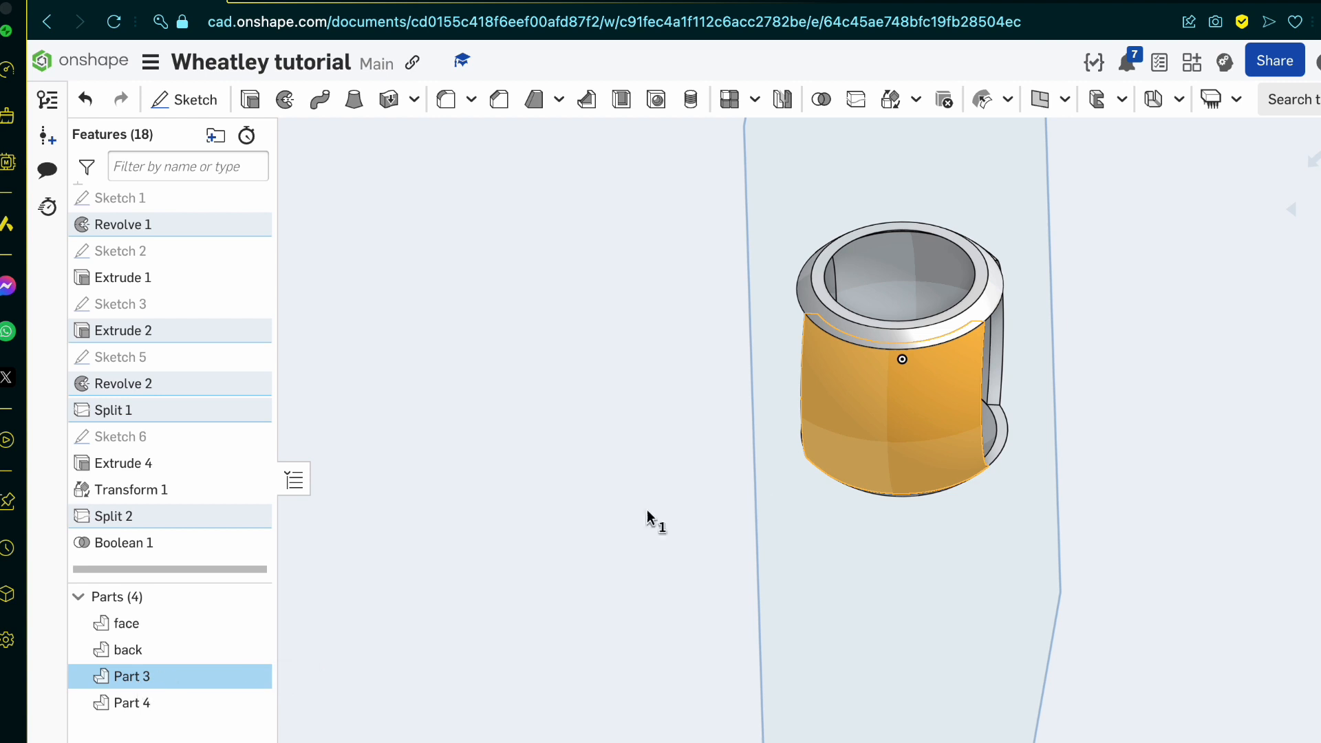
right_click_drag(753, 485, 718, 533)
right_click(150, 671)
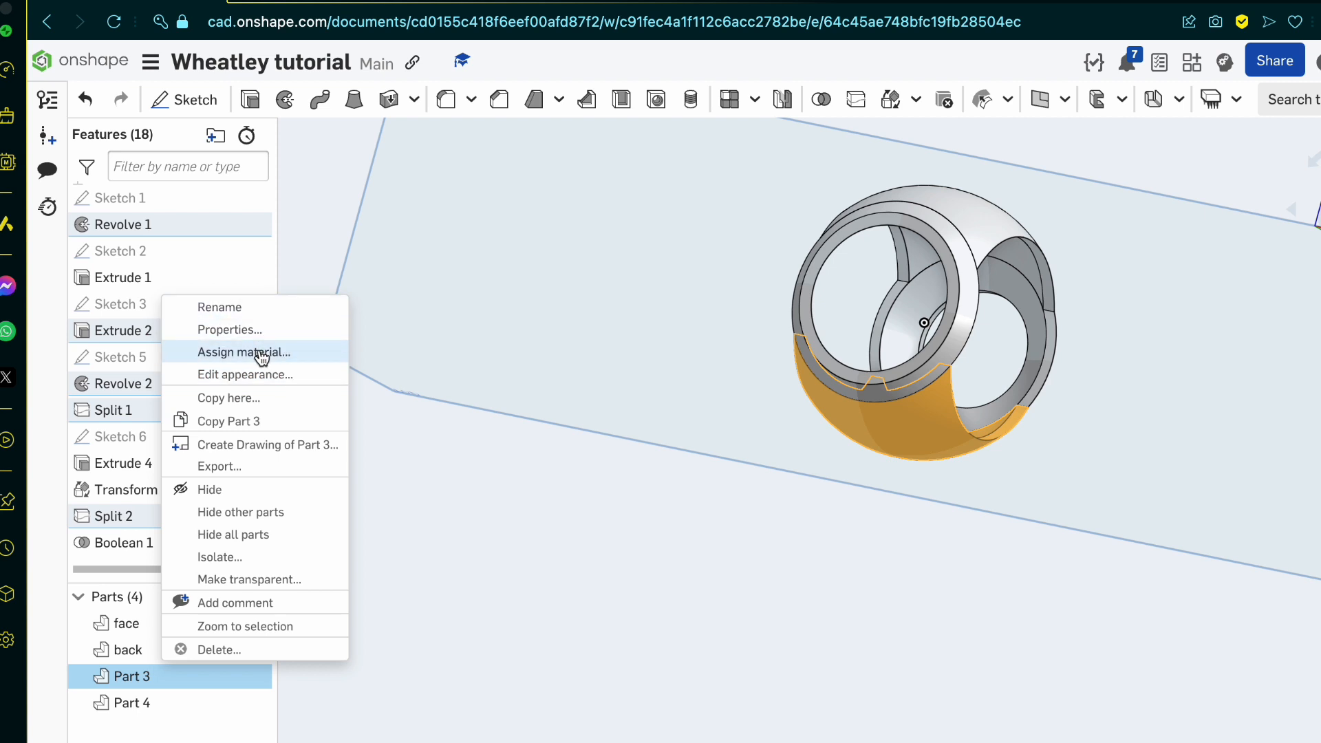
left_click(268, 311)
type("b")
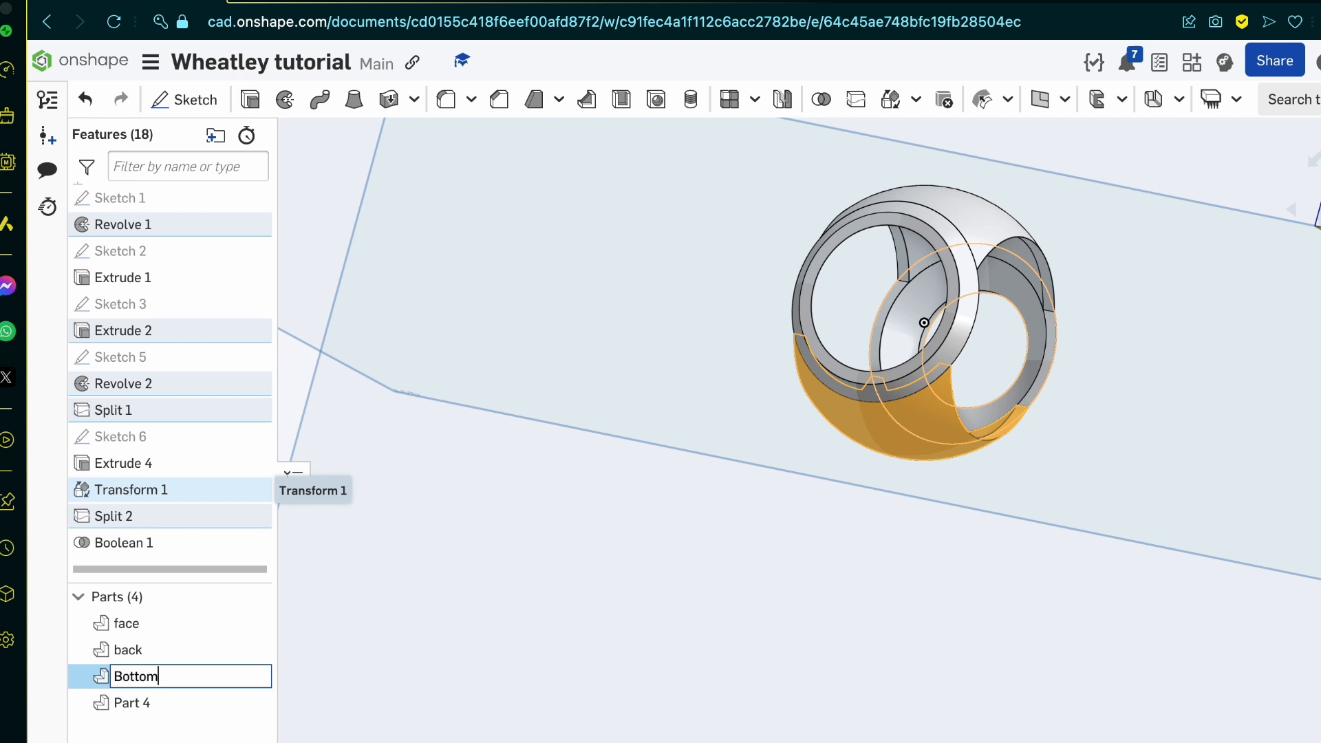
key("Return")
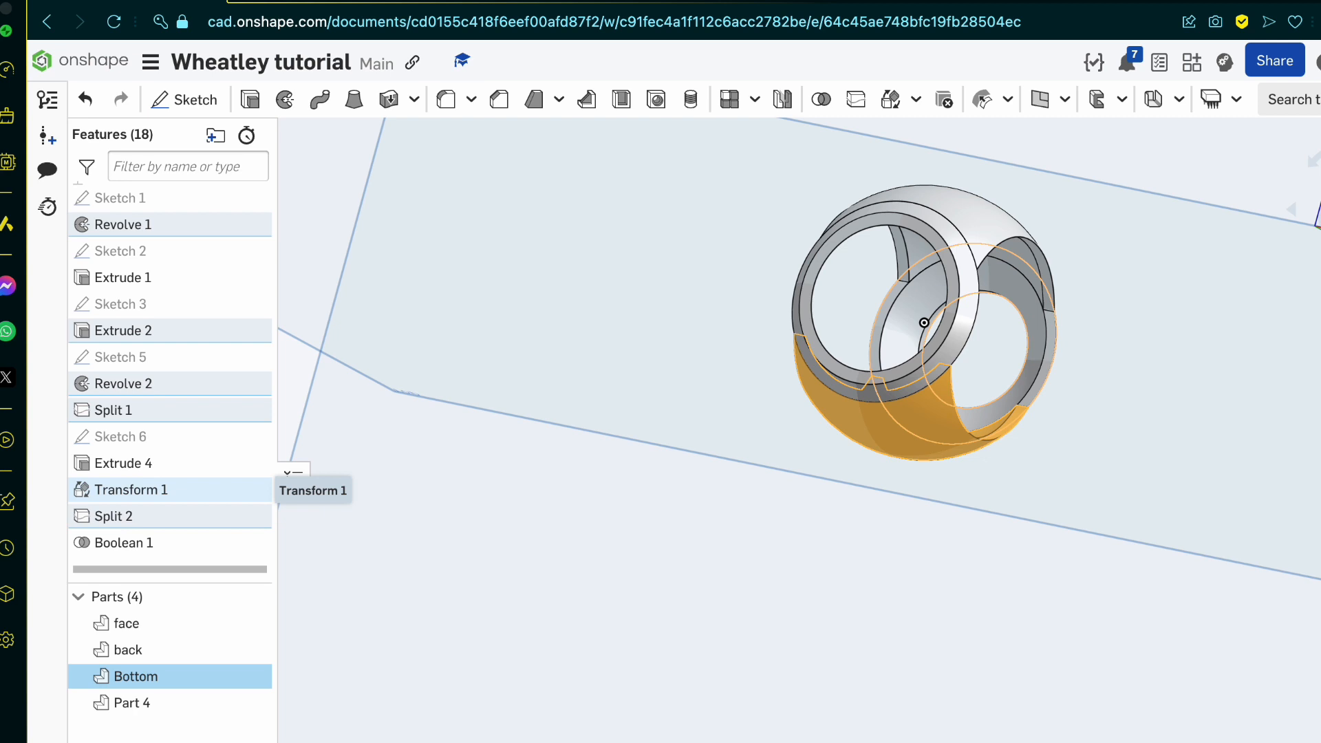
Step: Rename the upper shell section, Part 4, as top and clear the selection
left_click(162, 695, "ctrl")
right_click(161, 698)
left_click(125, 735)
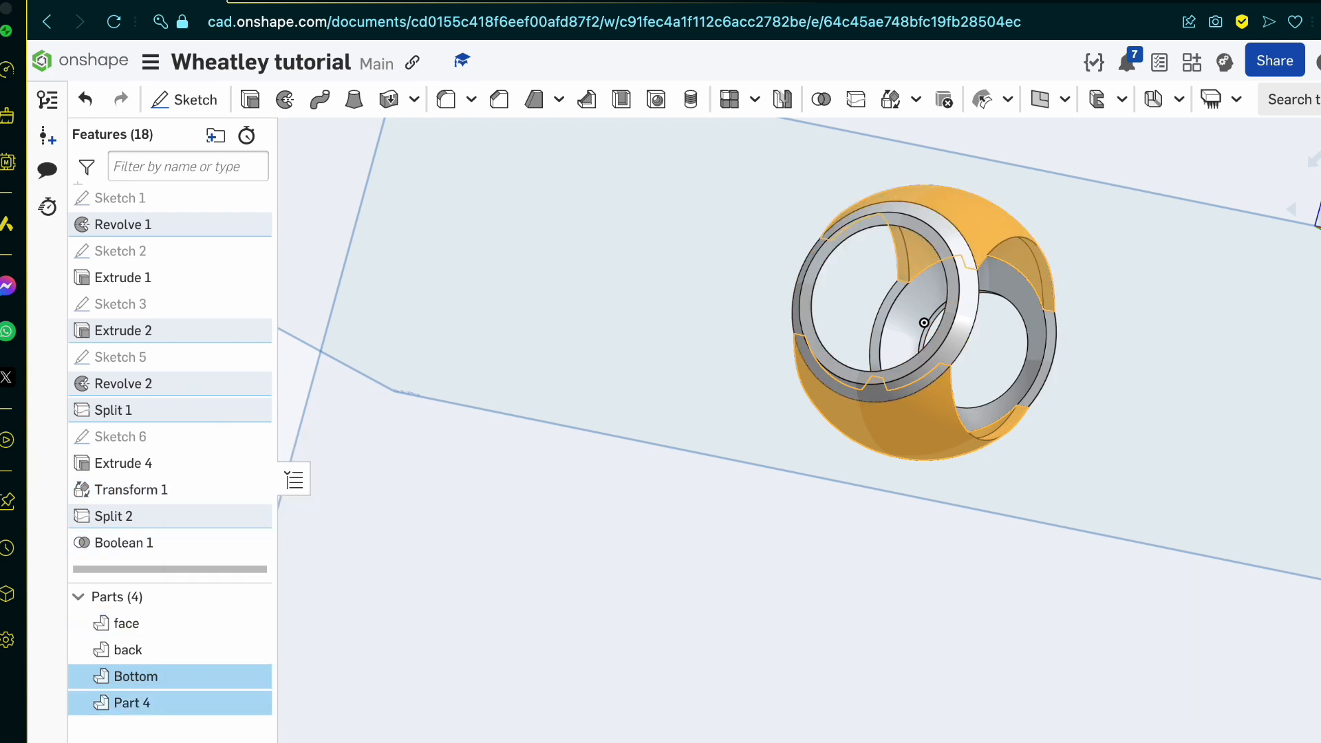
left_click(125, 735)
left_click(151, 697)
right_click(151, 697)
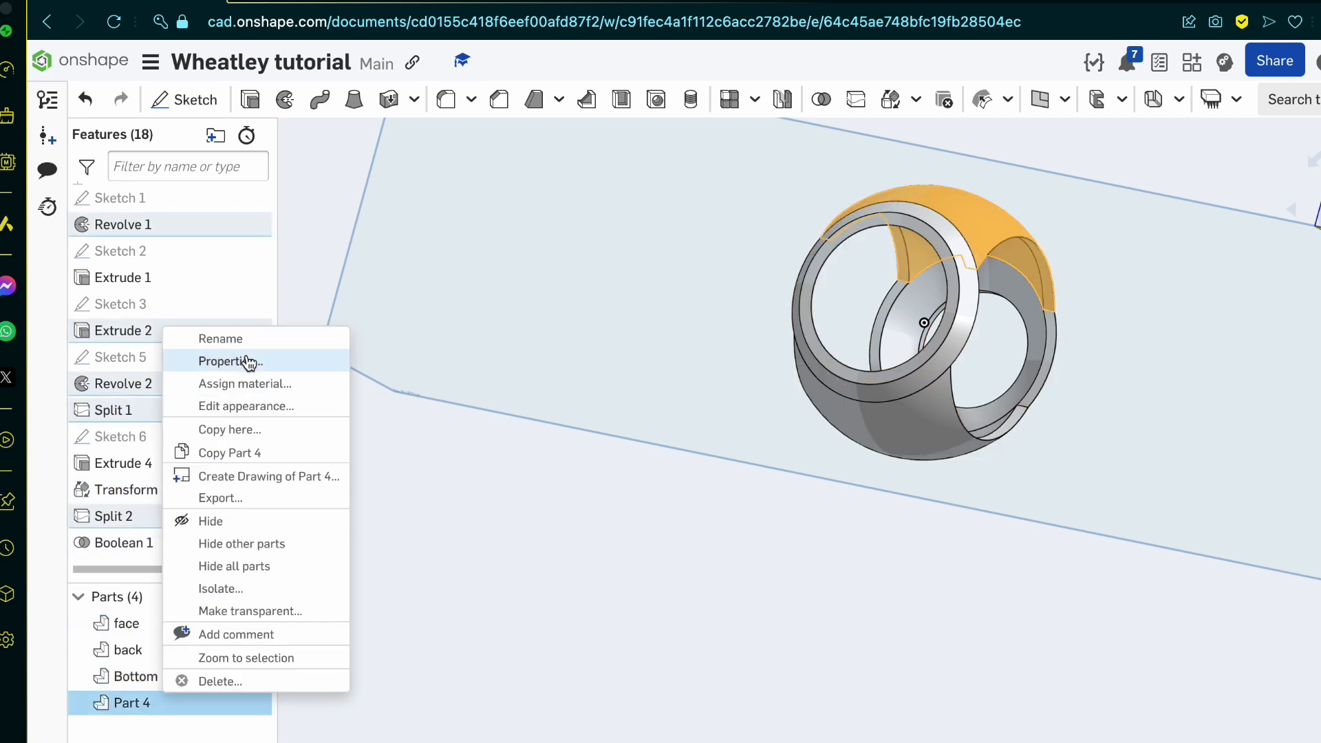
left_click(225, 336)
type("top")
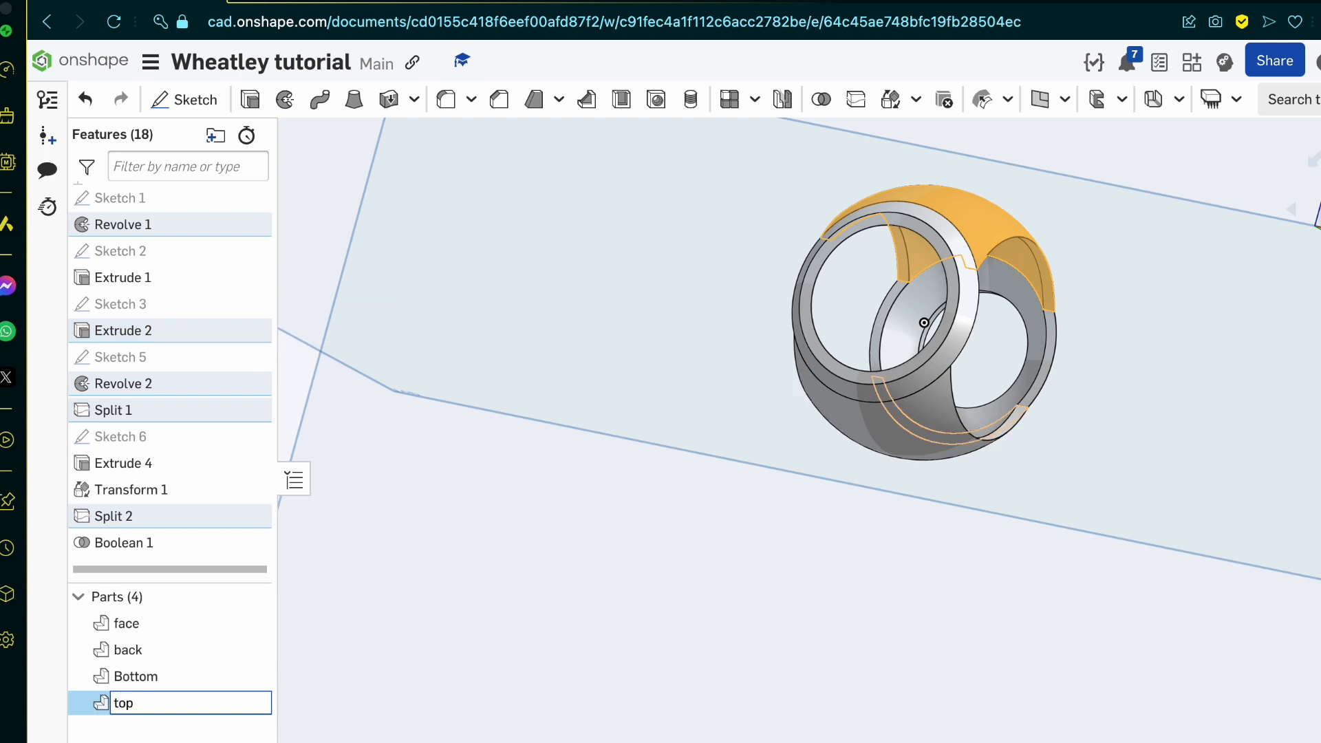
key("Return")
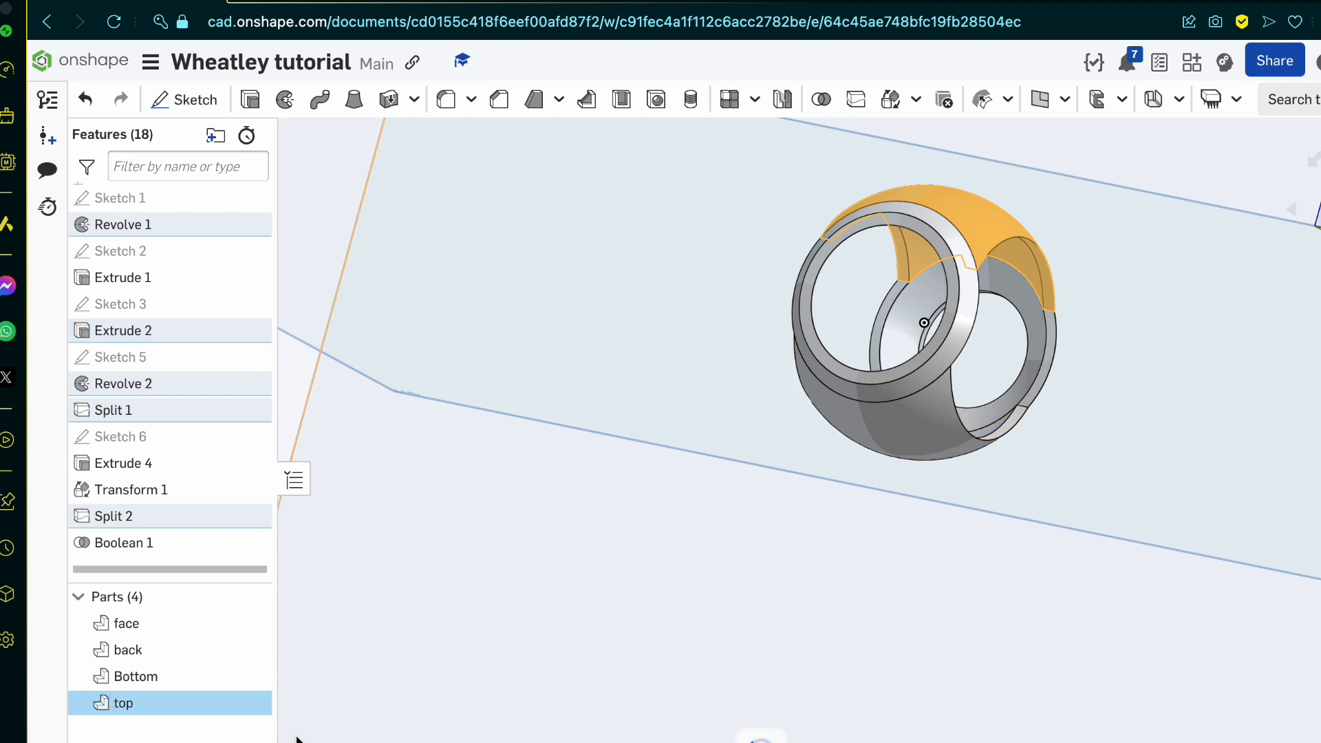
left_click(341, 713)
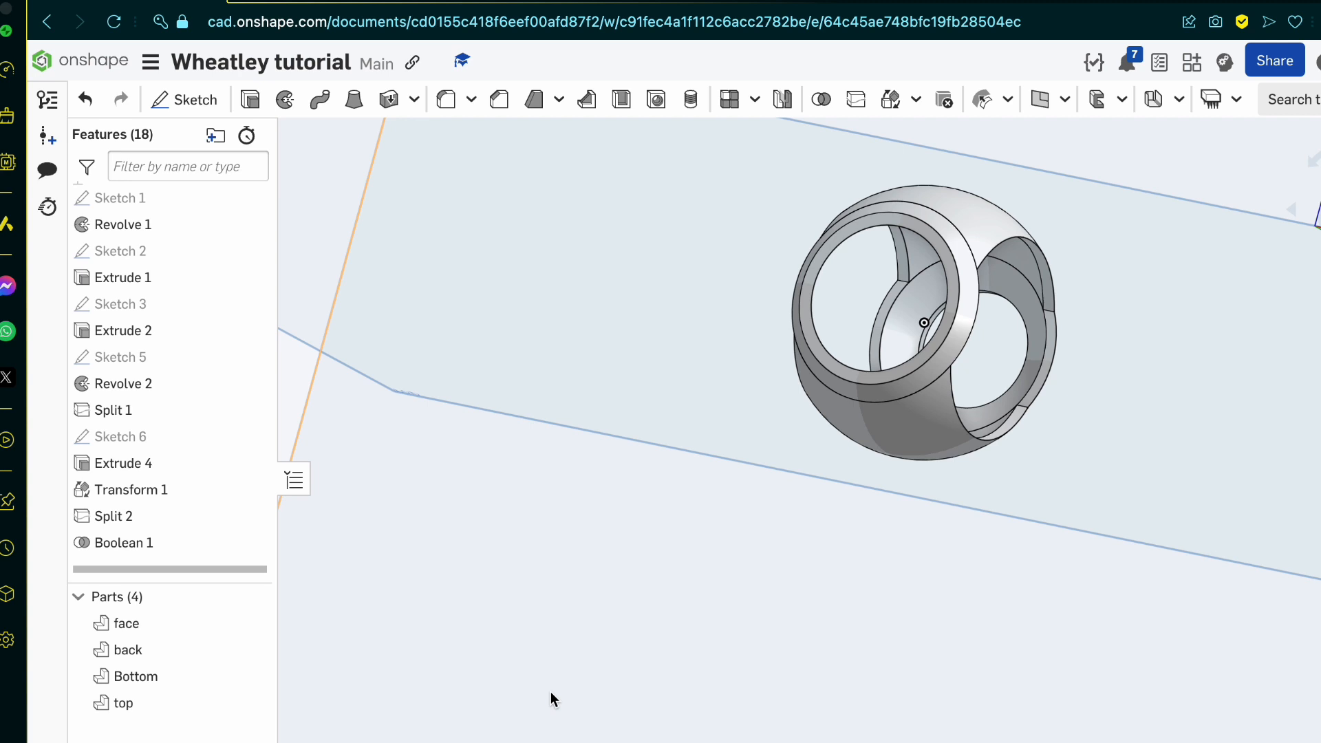
Step: Hide the back and face rims and view the remaining shell sections straight from the top
right_click_drag(671, 697, 572, 680)
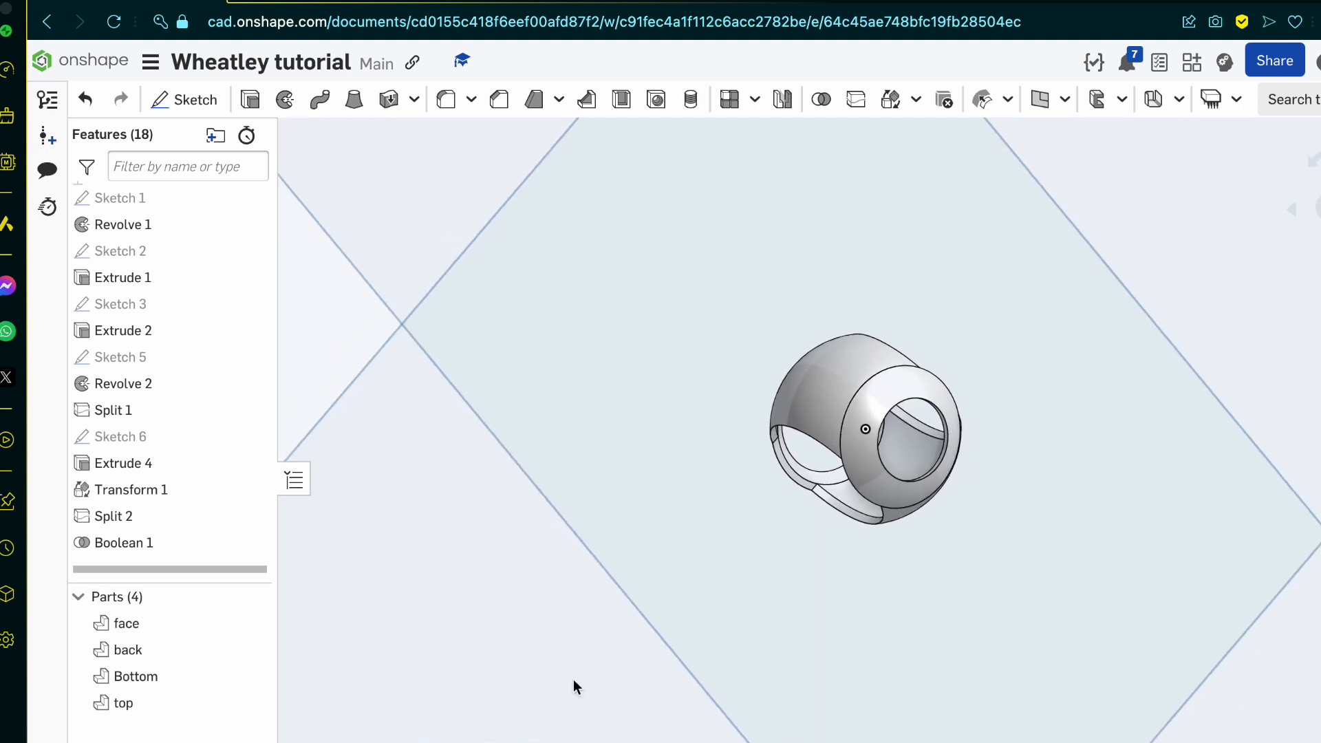
scroll(890, 427, "up", 5)
right_click_drag(889, 427, 840, 369)
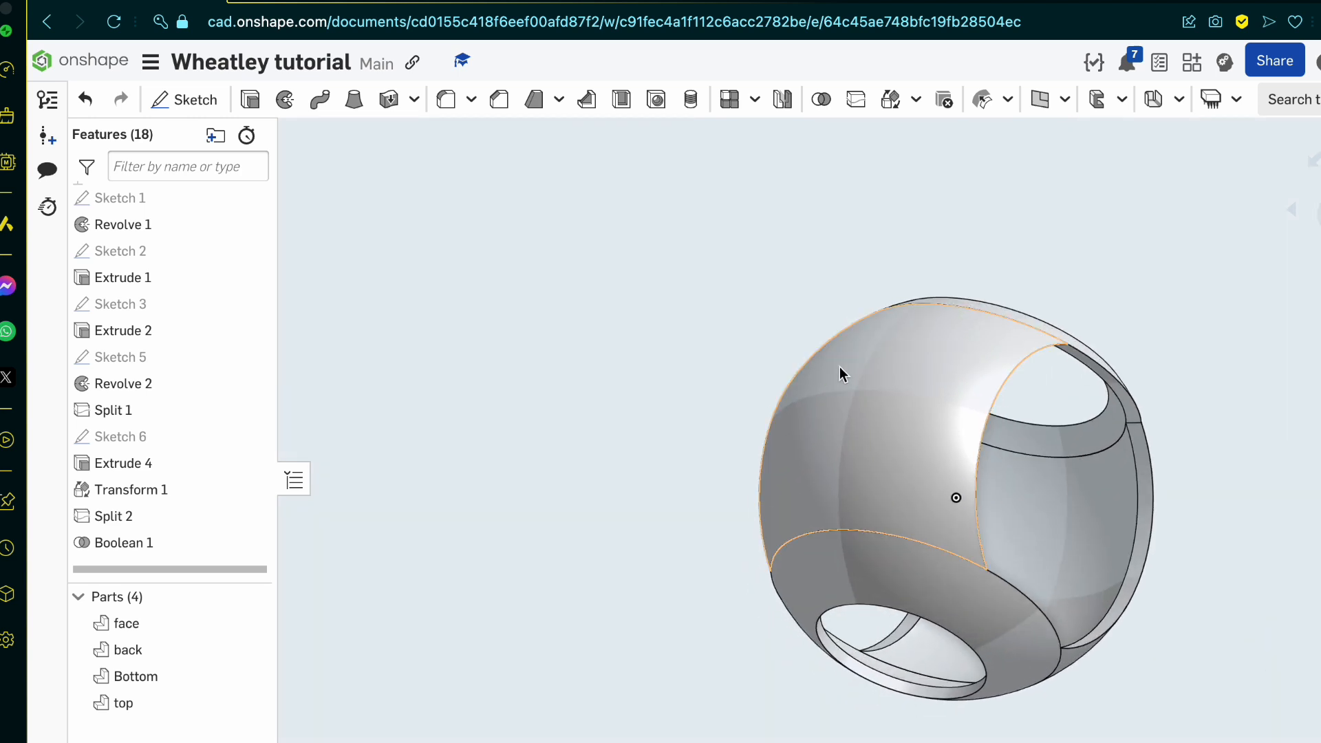
left_click(982, 616)
left_click(1101, 432)
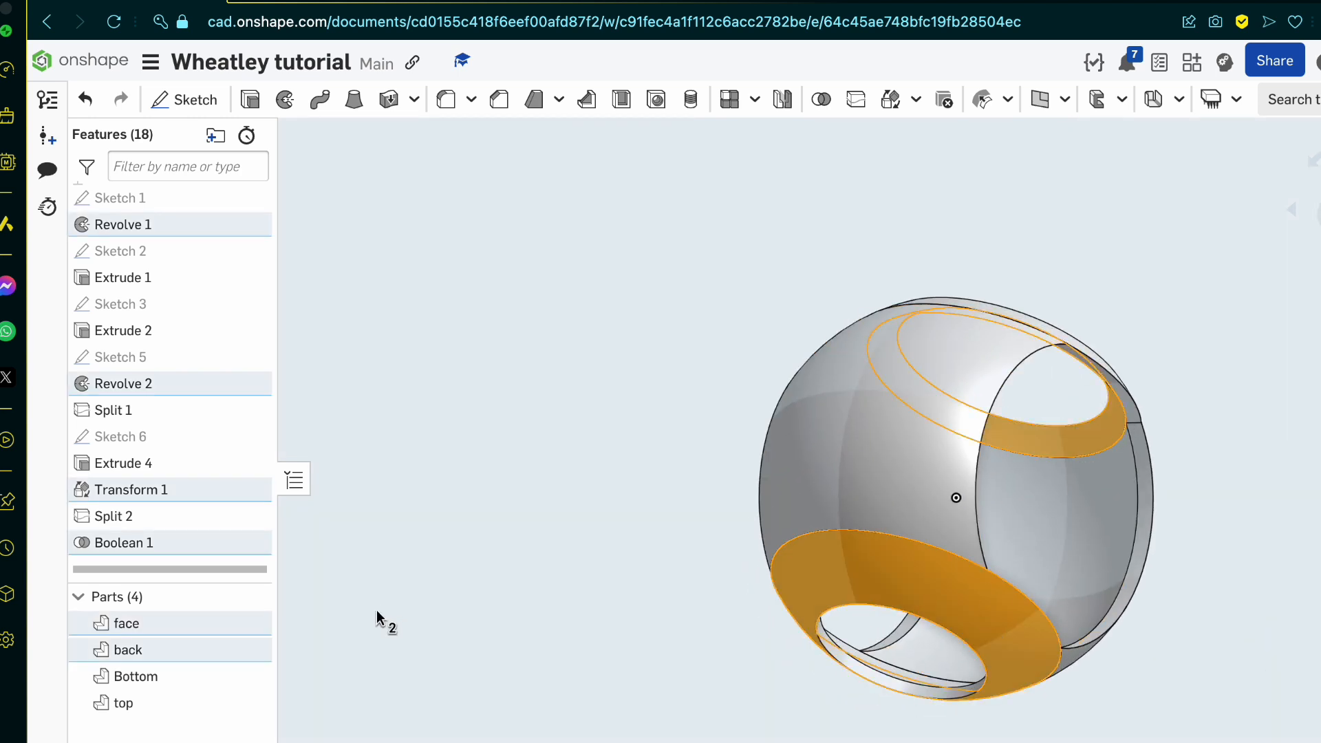
left_click(251, 650)
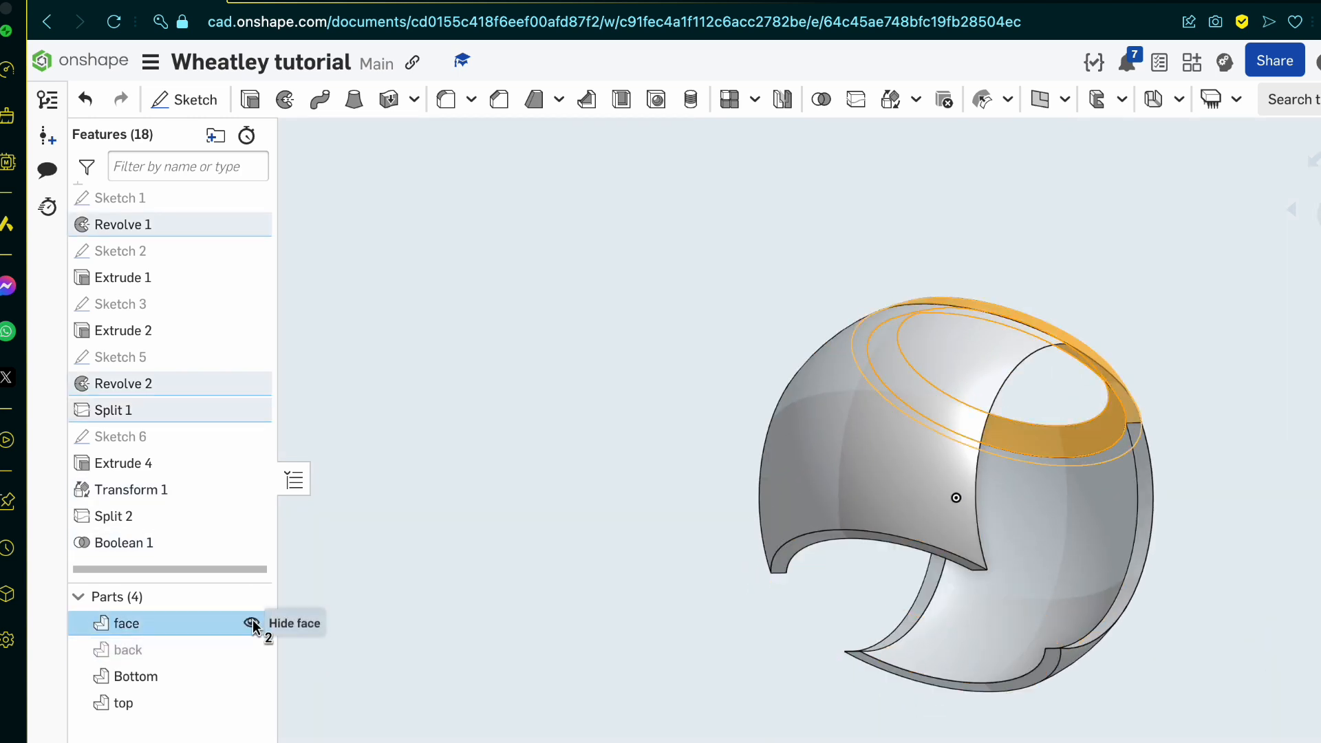
left_click(251, 623)
key("shift+5")
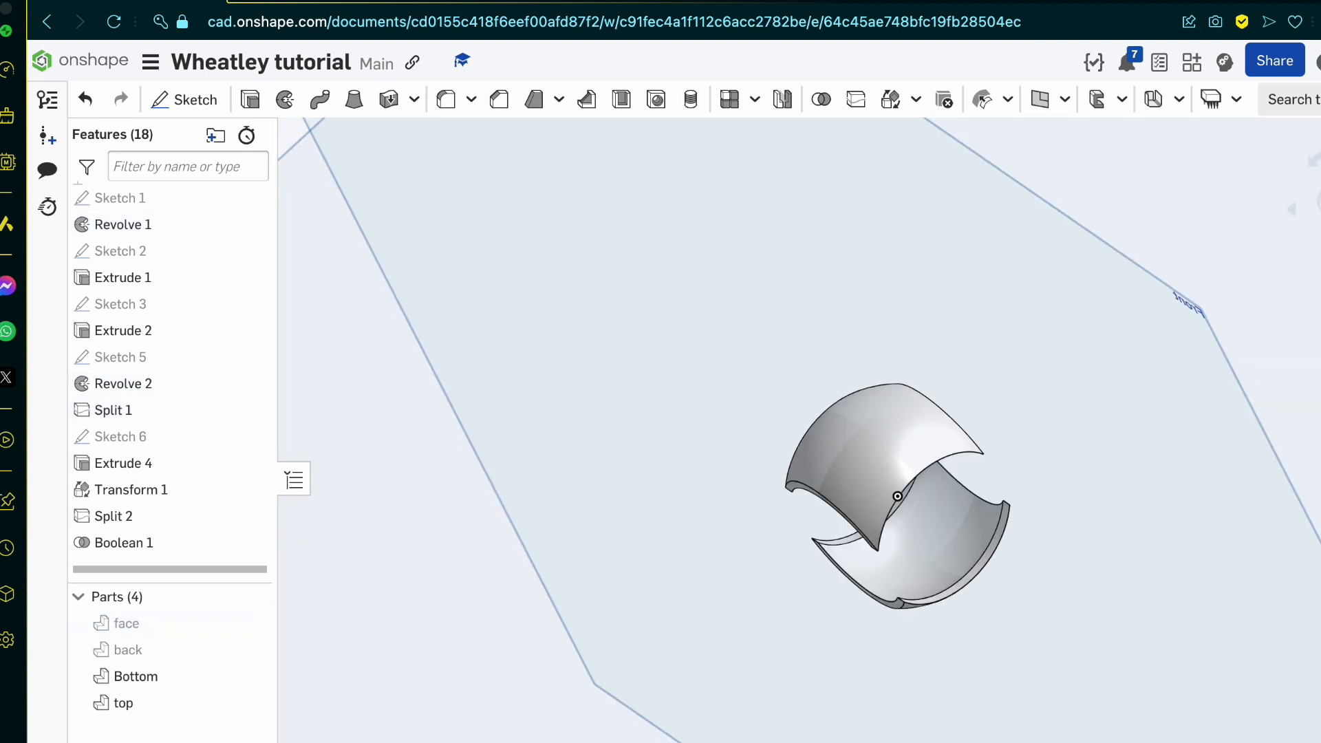
scroll(877, 549, "up", 3)
scroll(878, 547, "up", 2)
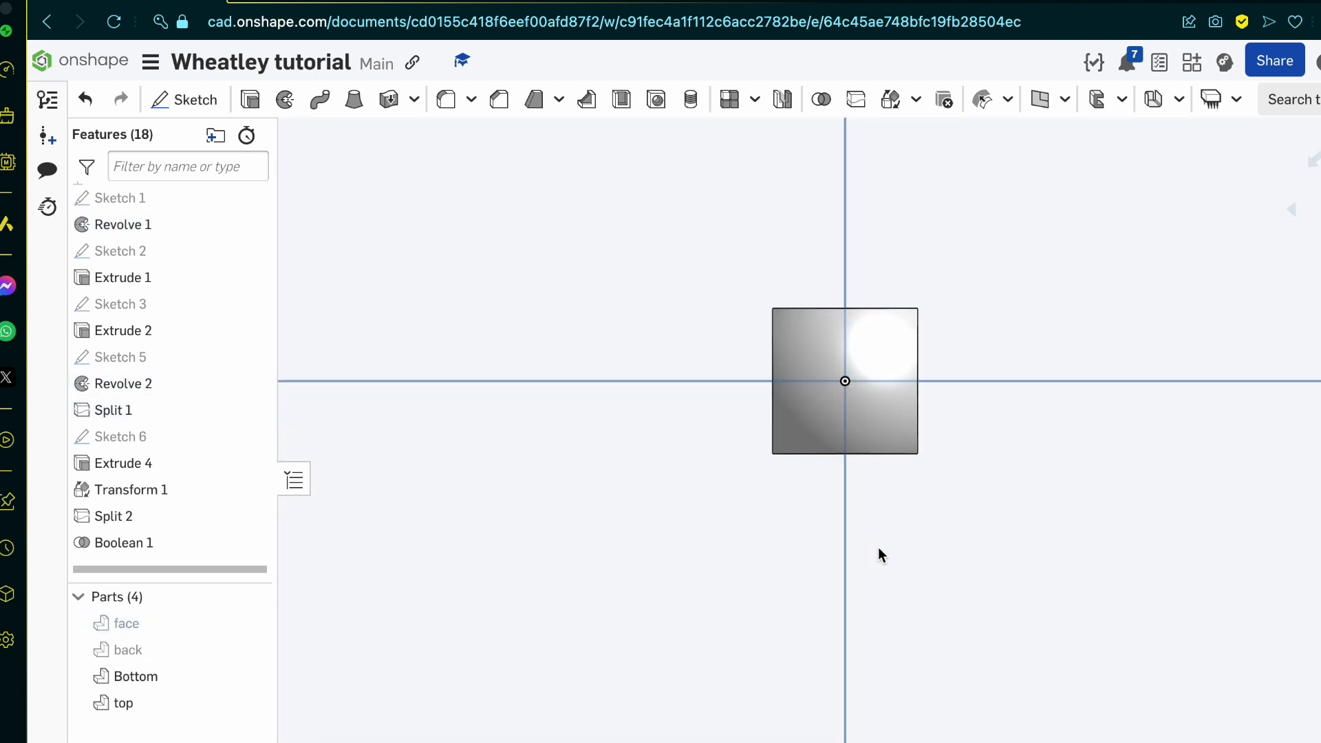
Step: Start a new sketch on the Top plane, briefly toggling the visibility of the face part
left_click(206, 101)
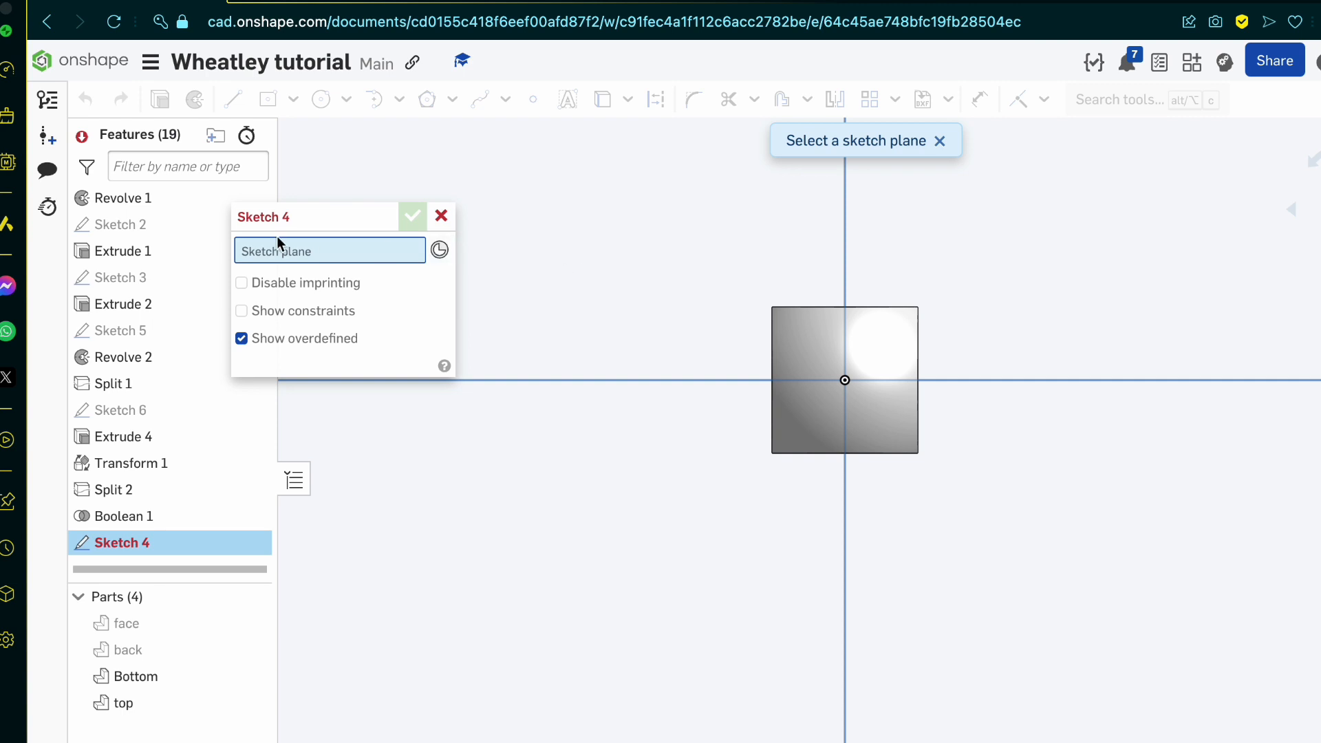
left_click(676, 293)
left_click(246, 627)
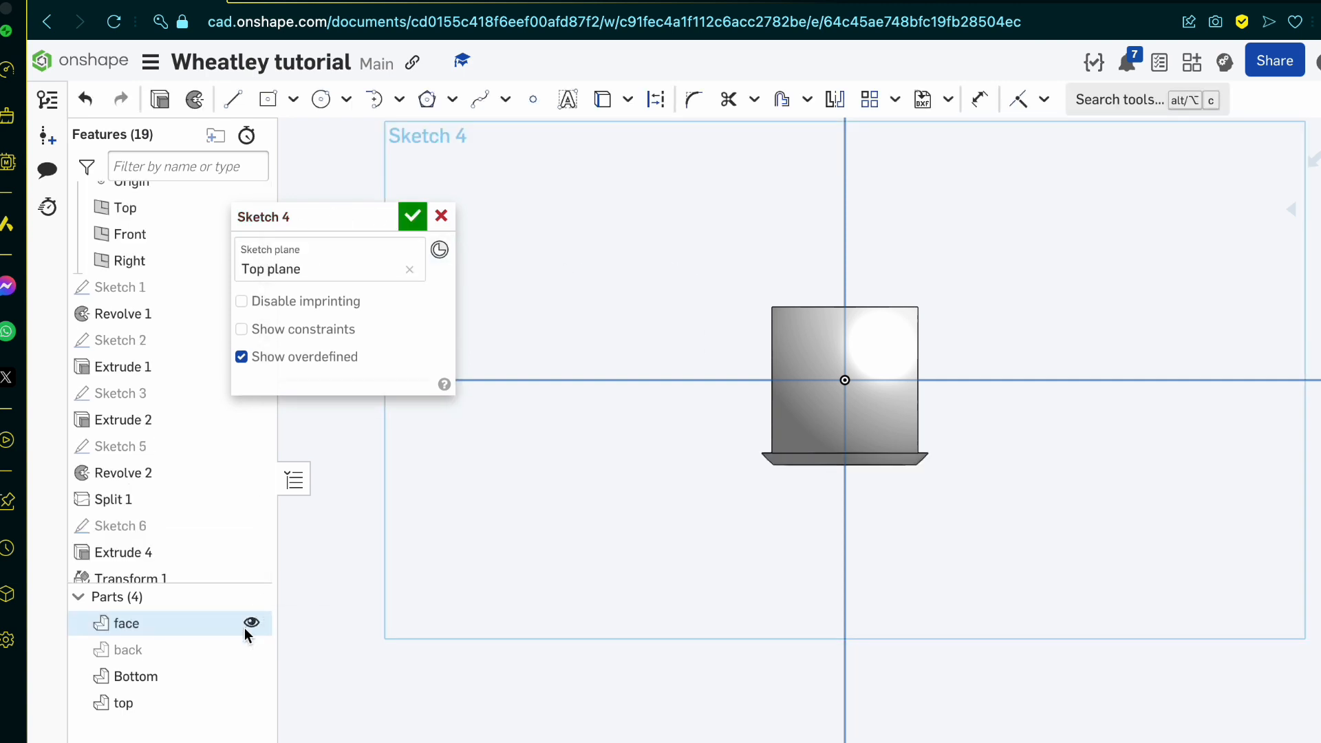
left_click(249, 624)
left_click(250, 624)
left_click(251, 624)
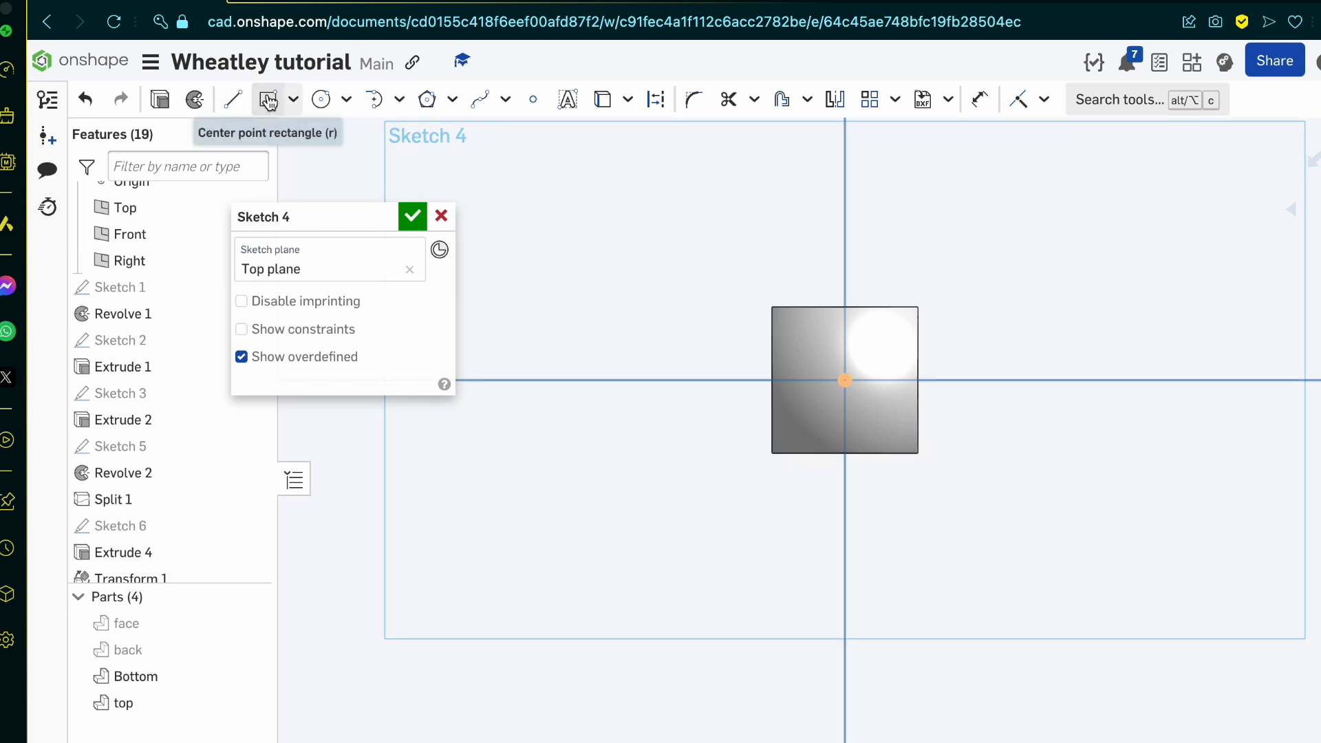
Step: Switch to the Google image results, open the Reddit personality core inner anatomy drawing, and examine its side opening and shell panels
left_click(358, 3)
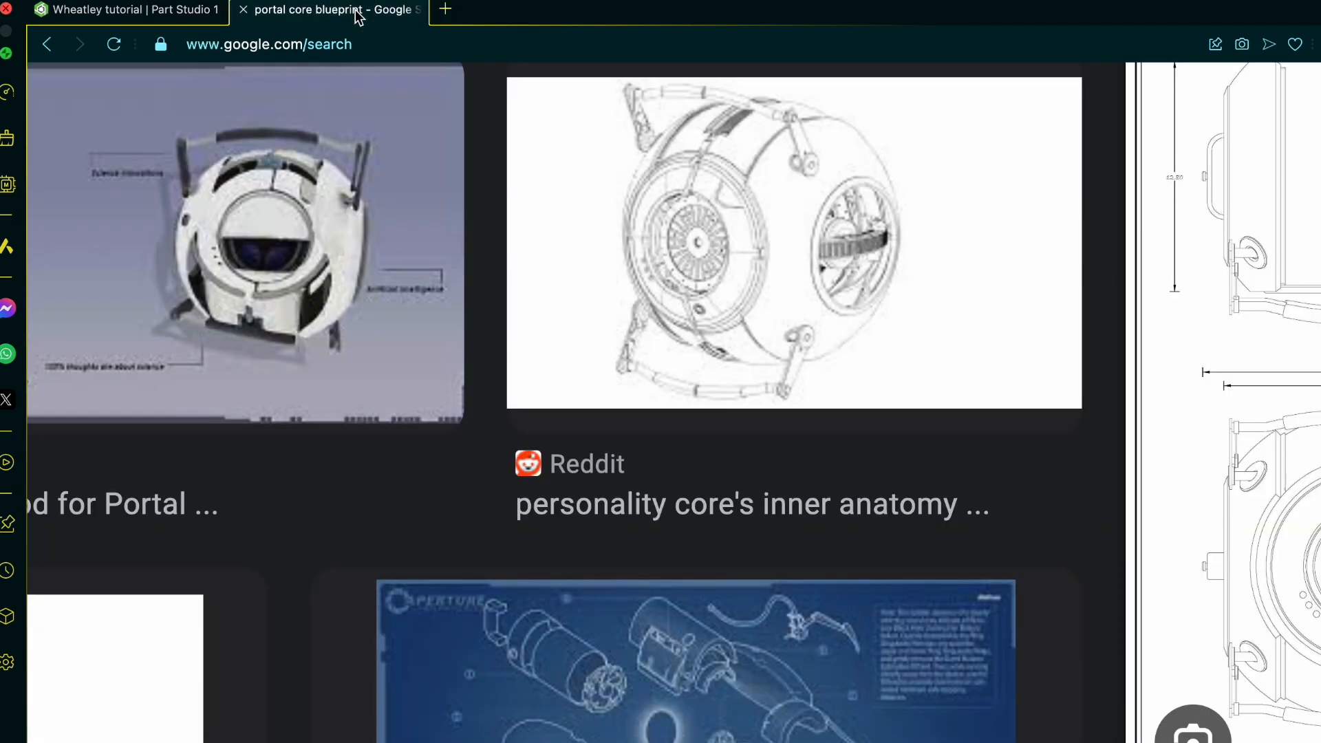
scroll(791, 433, "right", 5)
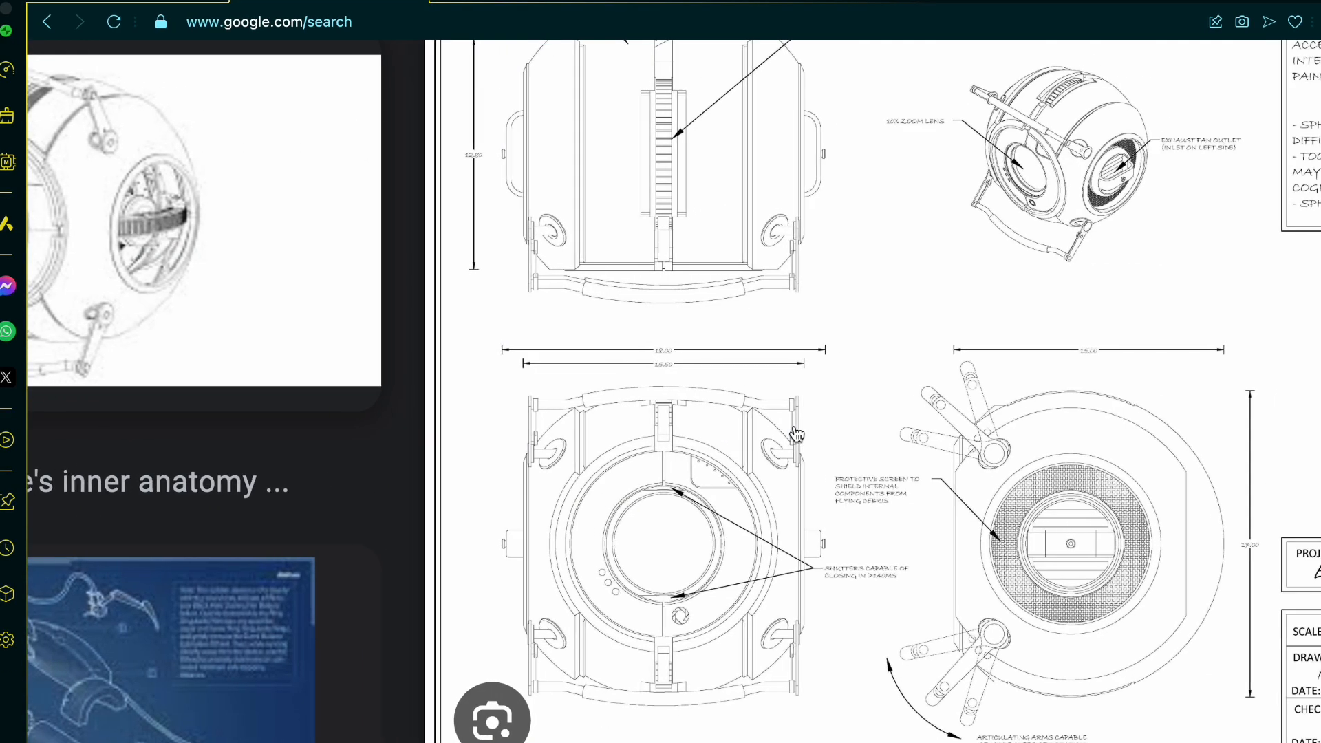
scroll(797, 435, "right", 1)
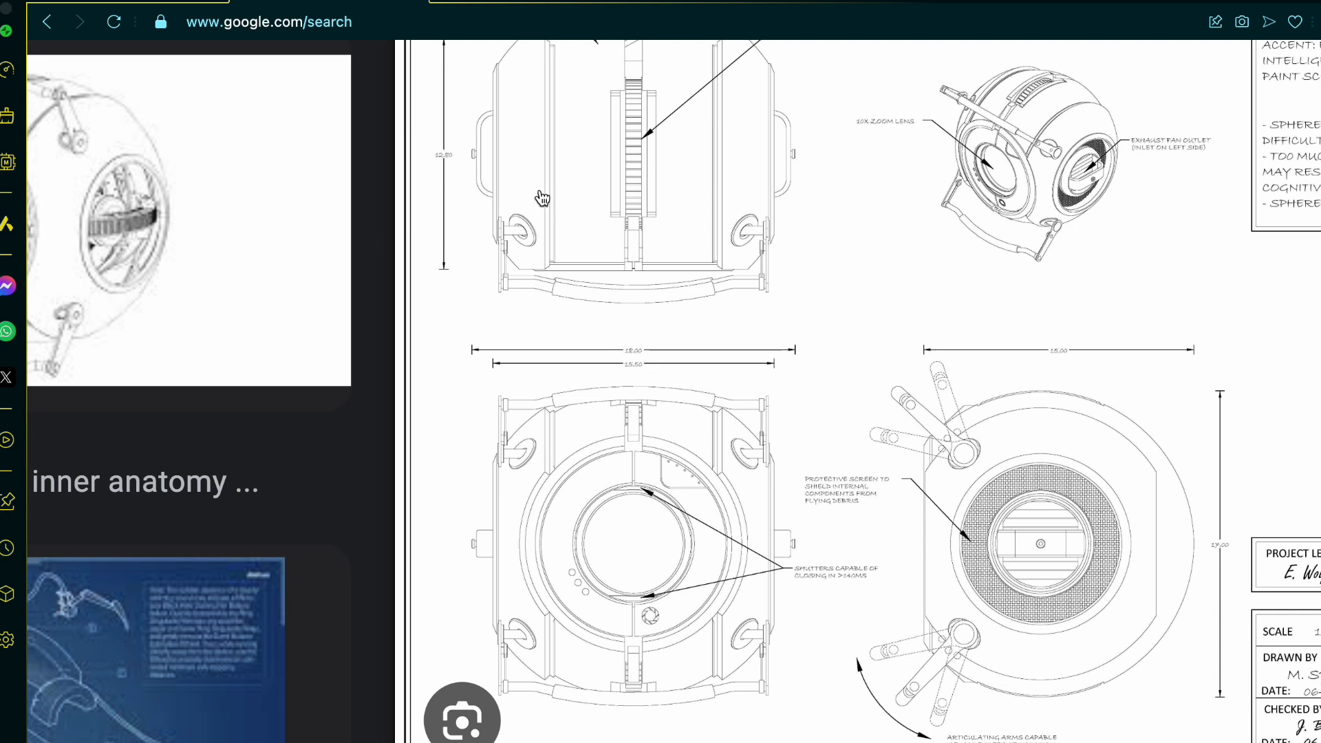
scroll(638, 193, "left", 10)
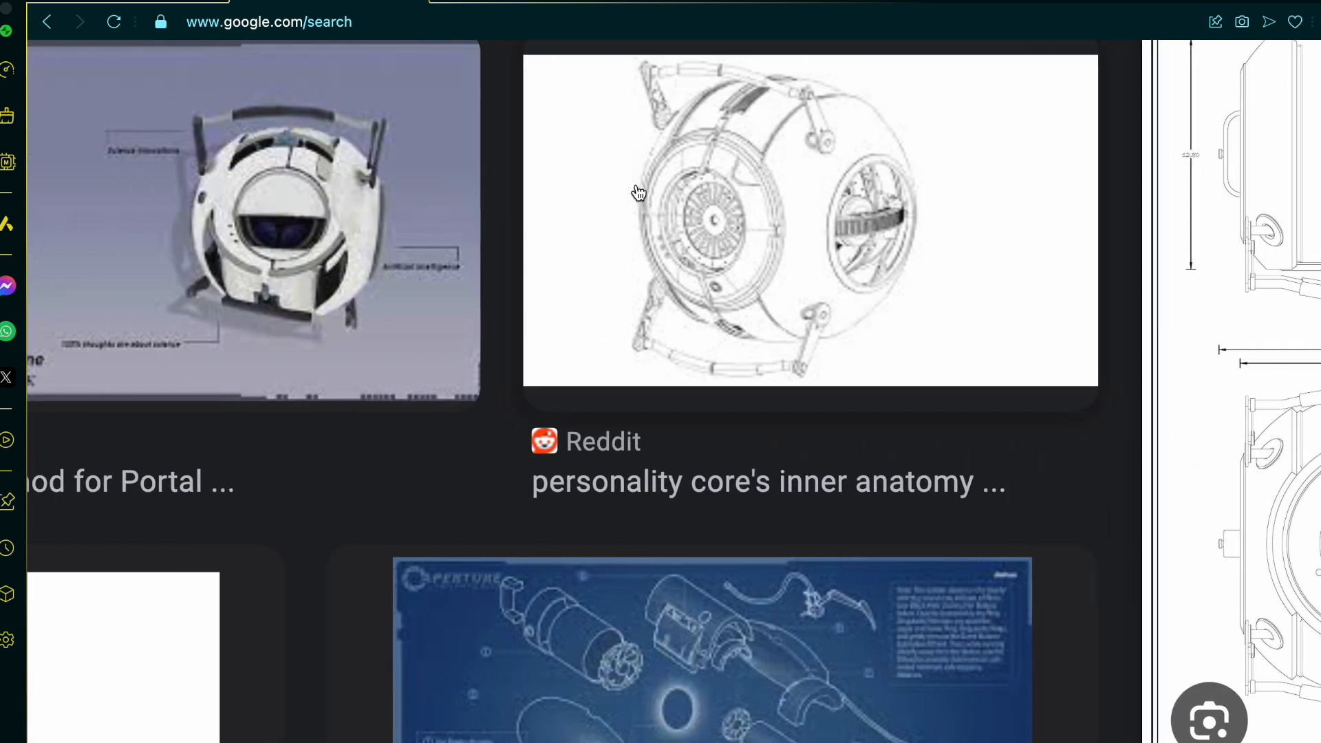
scroll(639, 192, "down", 6)
scroll(638, 193, "left", 7)
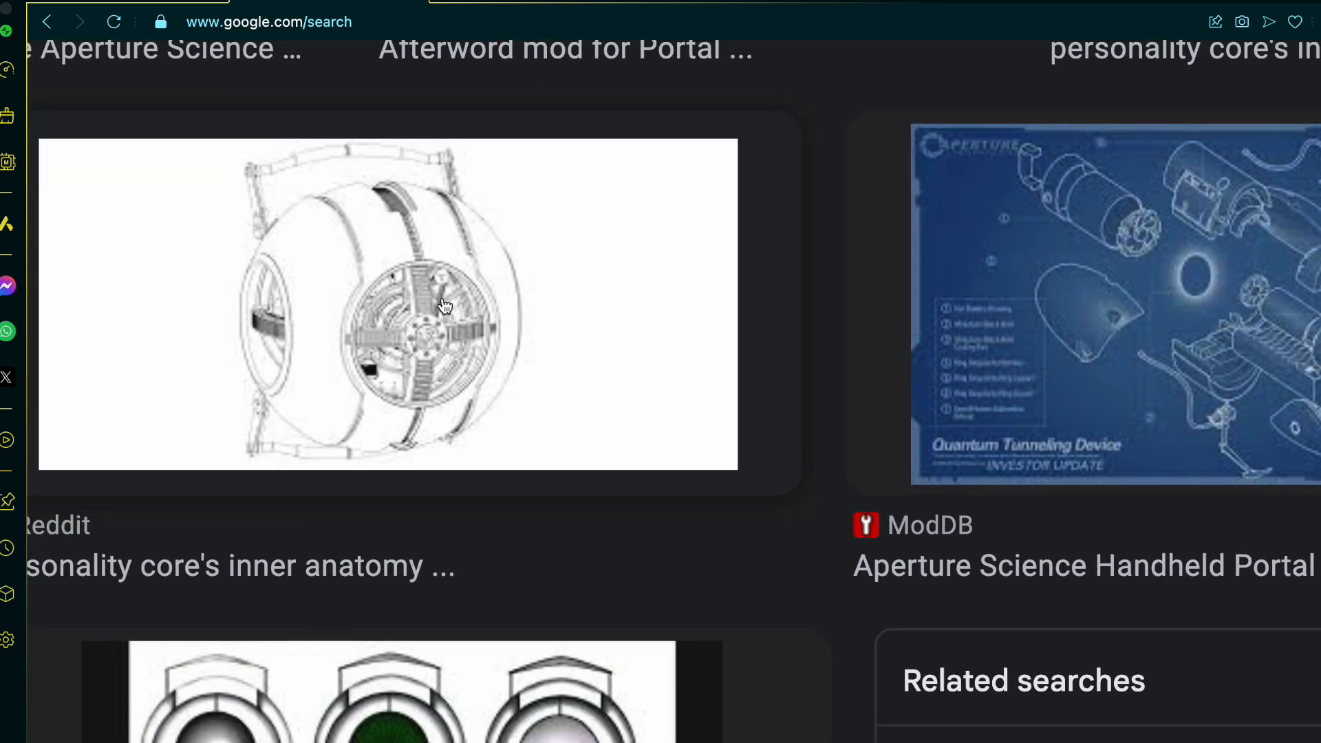
left_click(444, 305)
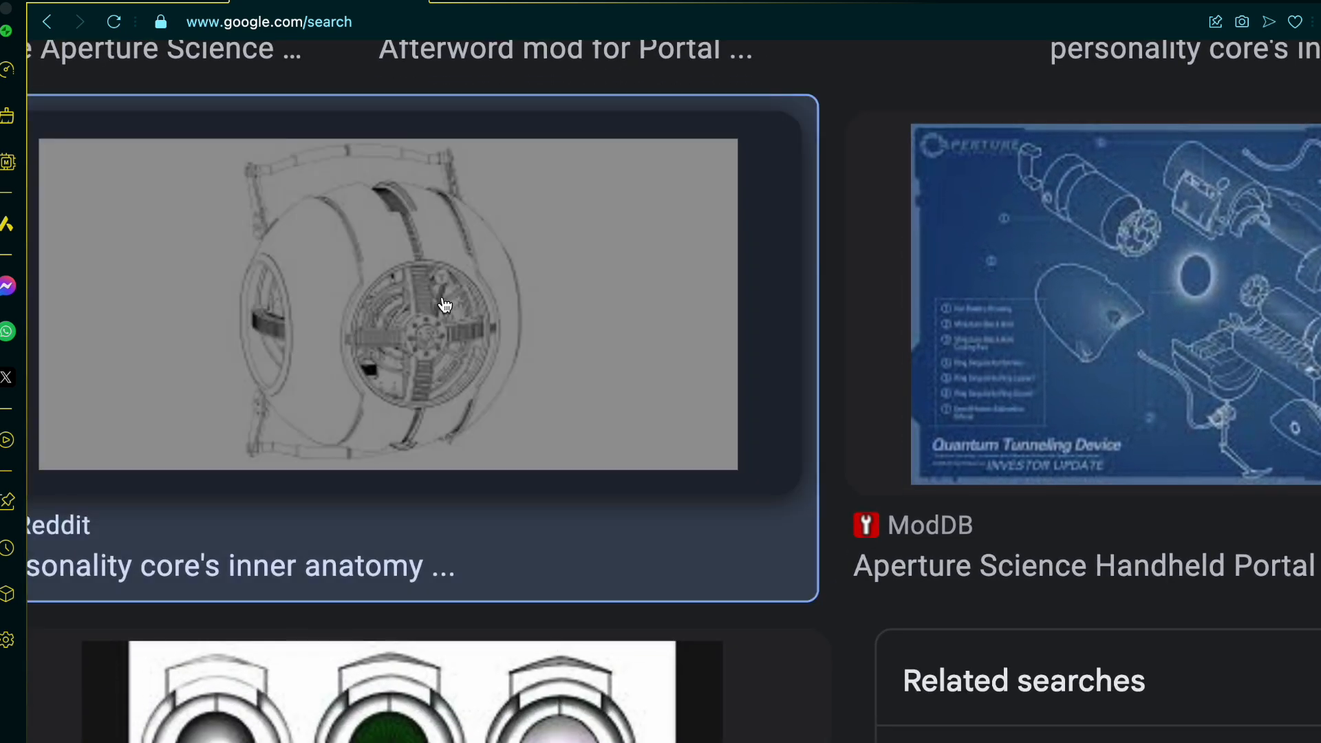
scroll(442, 296, "right", 1)
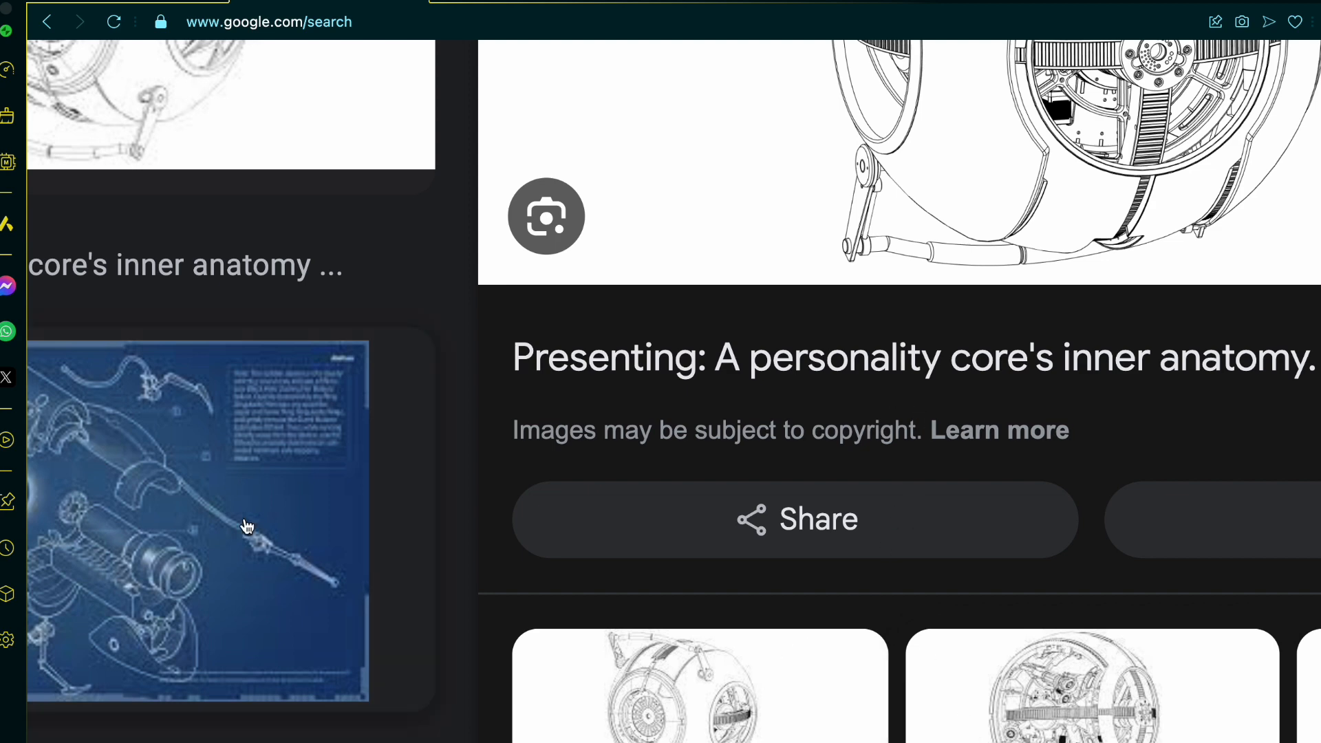
scroll(247, 527, "up", 7)
scroll(247, 527, "right", 4)
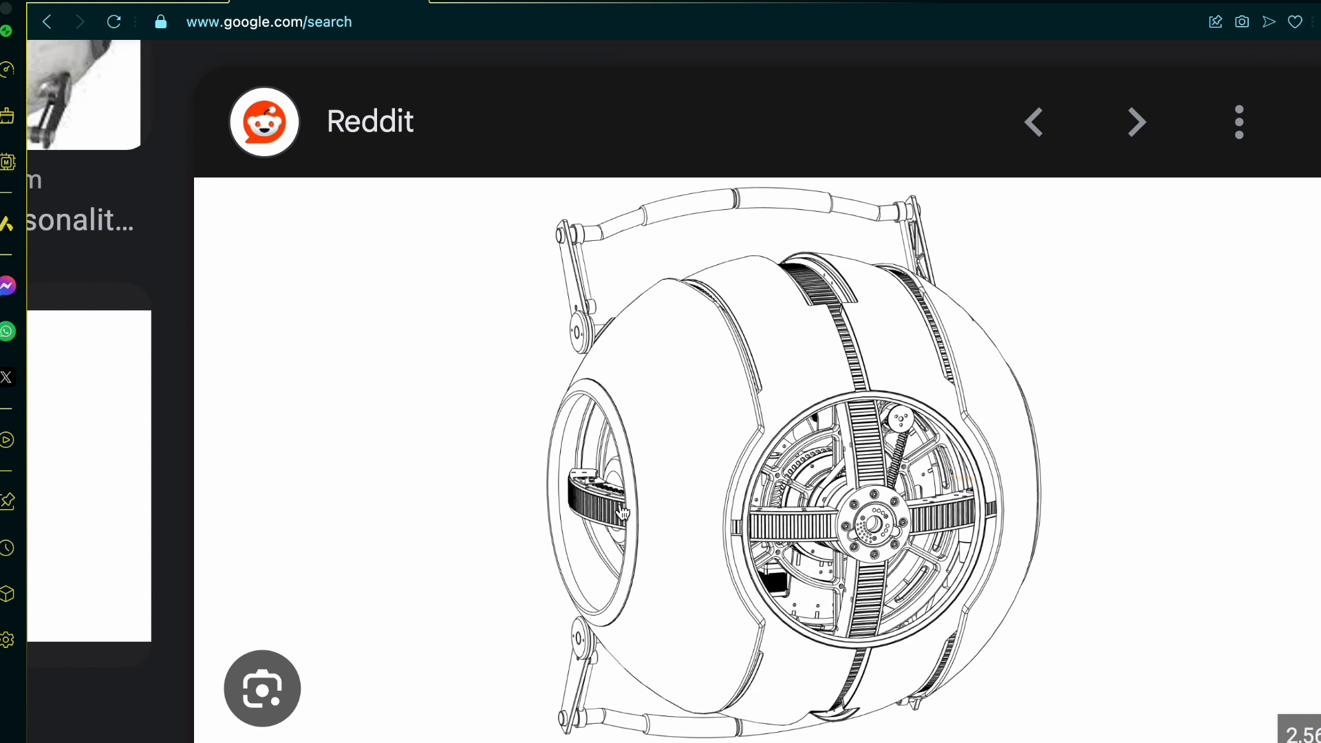
left_click(868, 572)
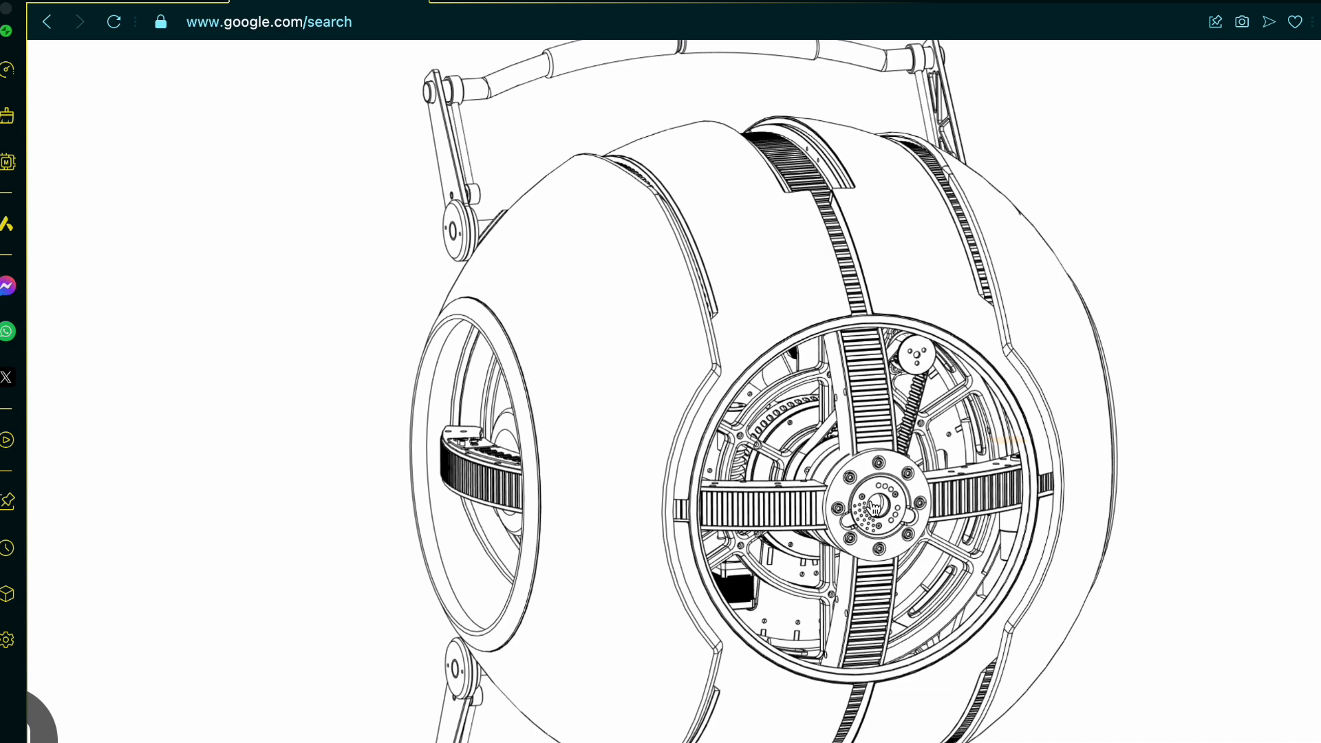
scroll(874, 507, "up", 1)
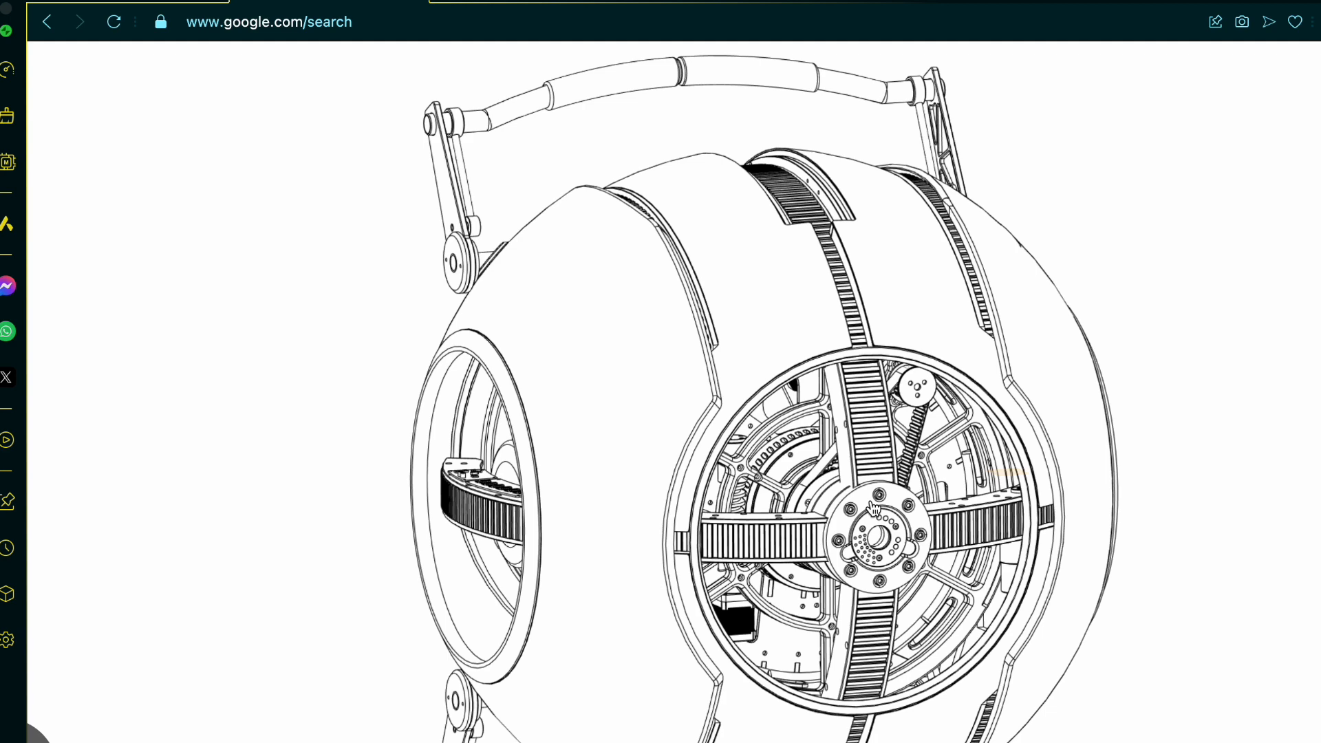
scroll(874, 507, "down", 1)
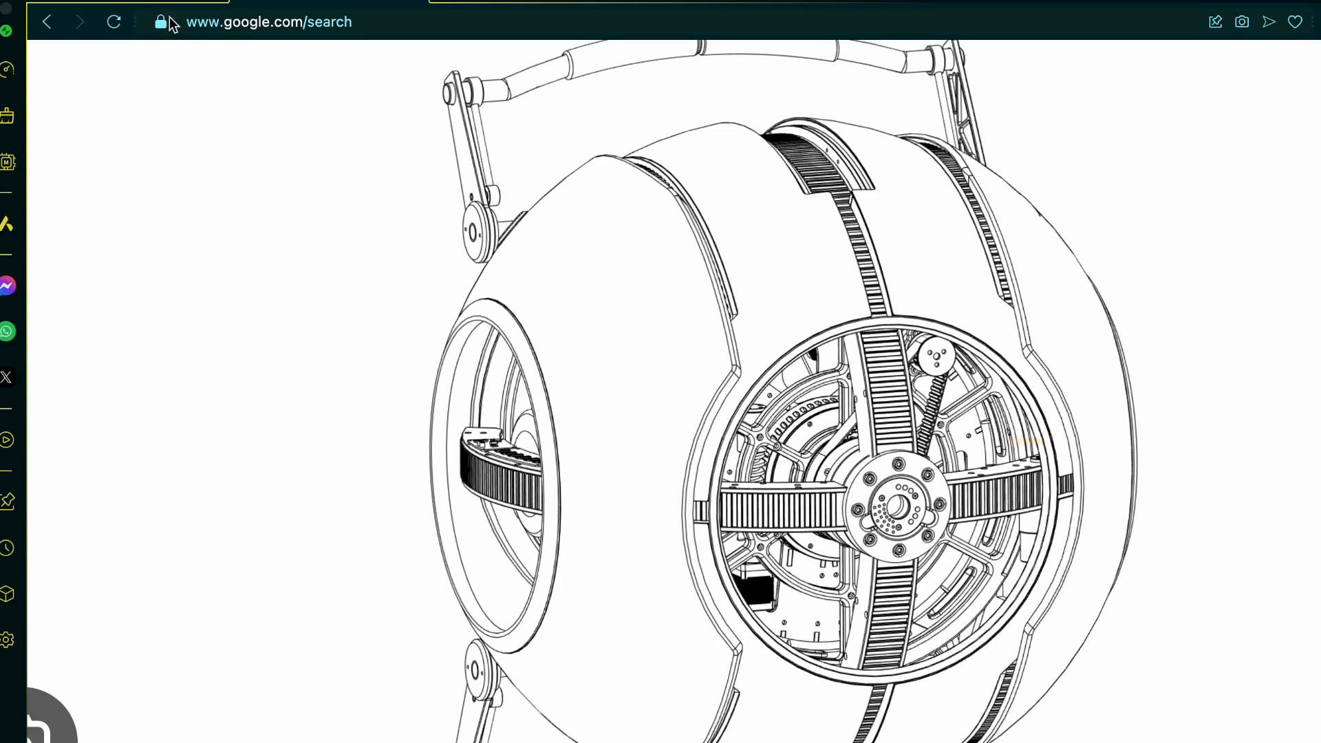
Step: Switch back to the Onshape Wheatley tutorial document and show the hidden back and face parts
left_click(170, 8)
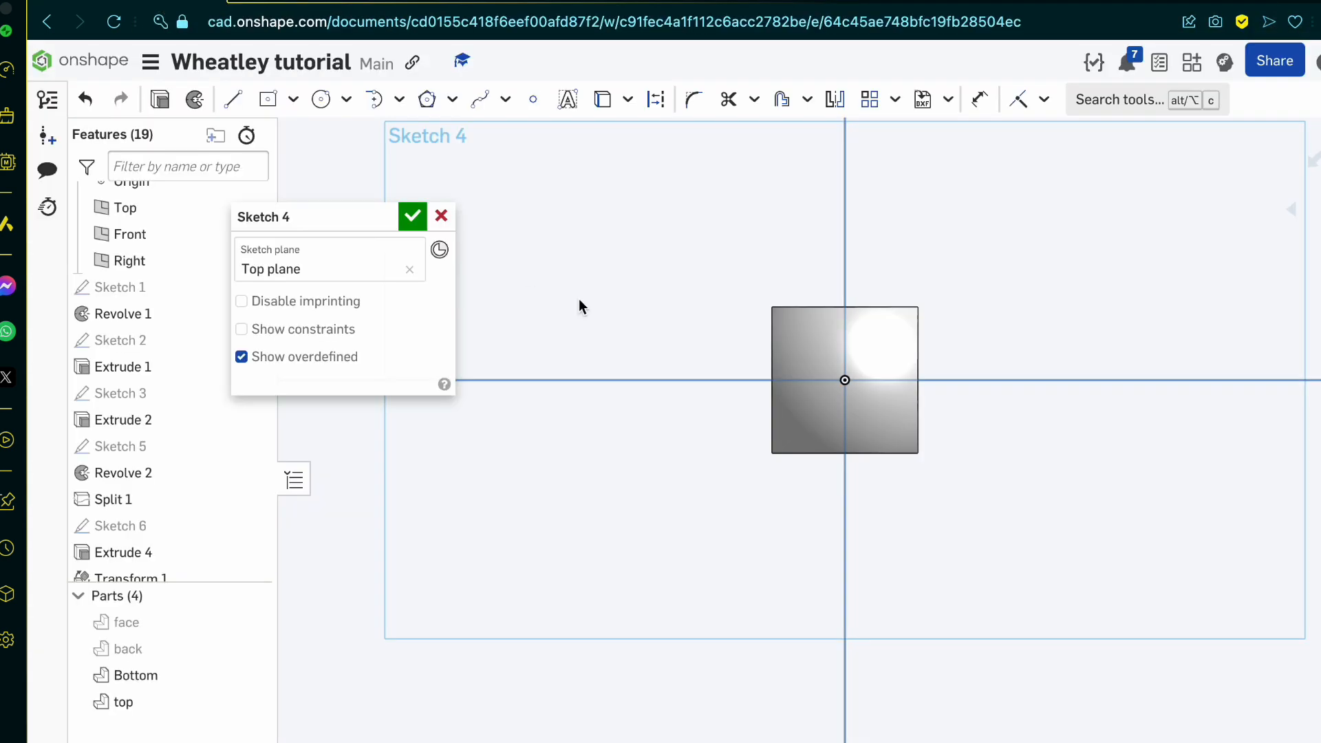
scroll(860, 477, "up", 2)
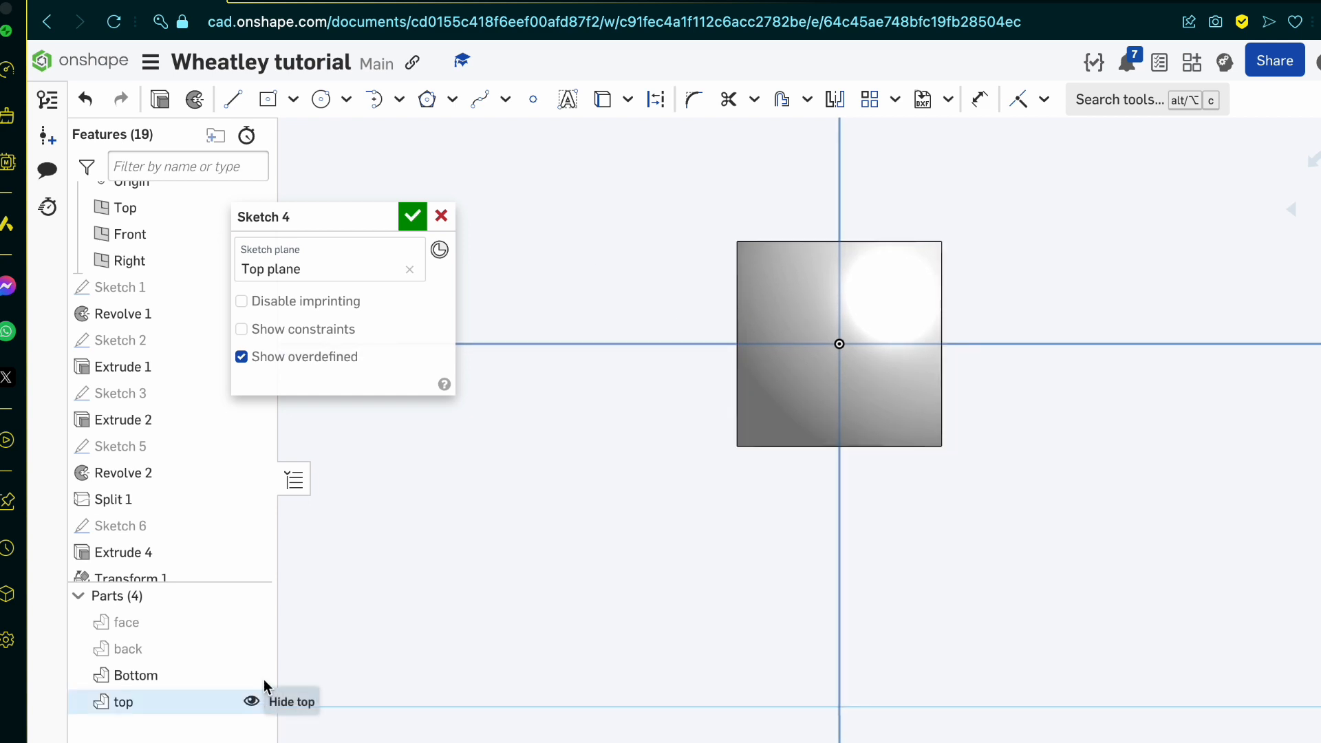
left_click(250, 649)
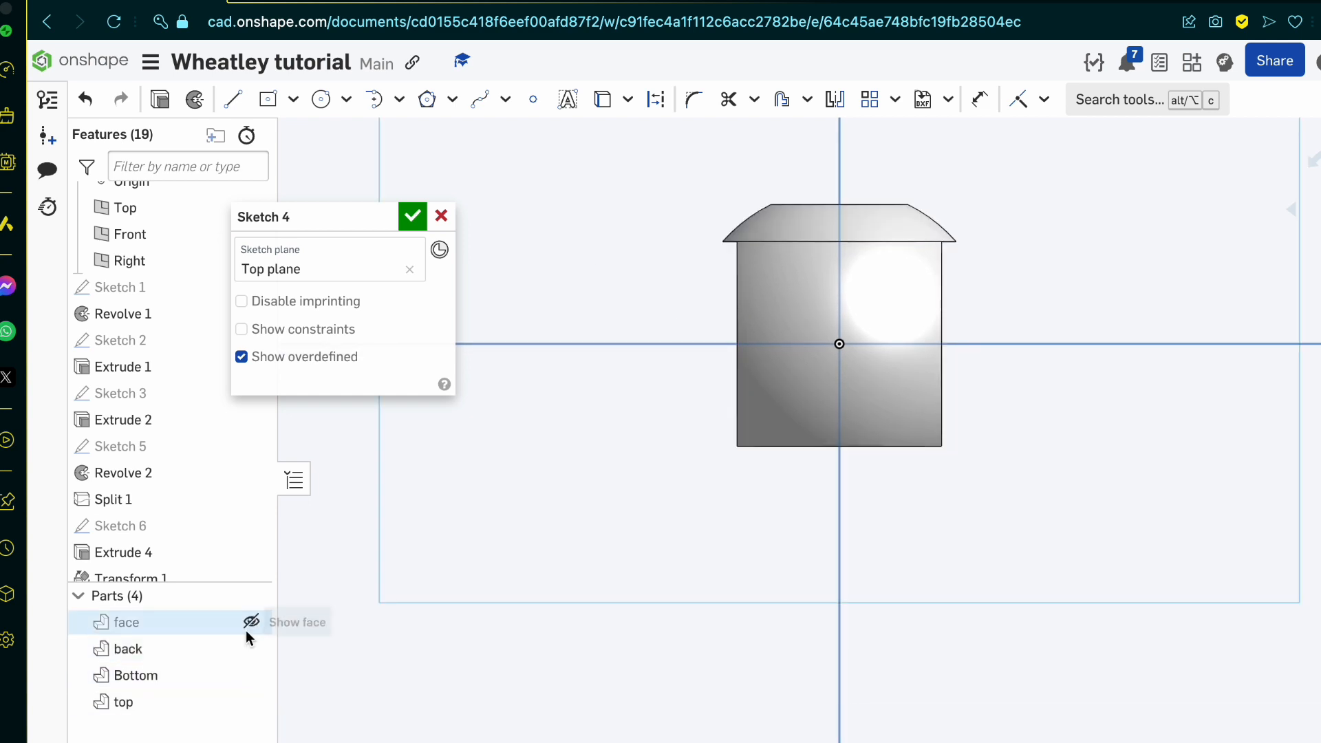
left_click(251, 623)
left_click(268, 98)
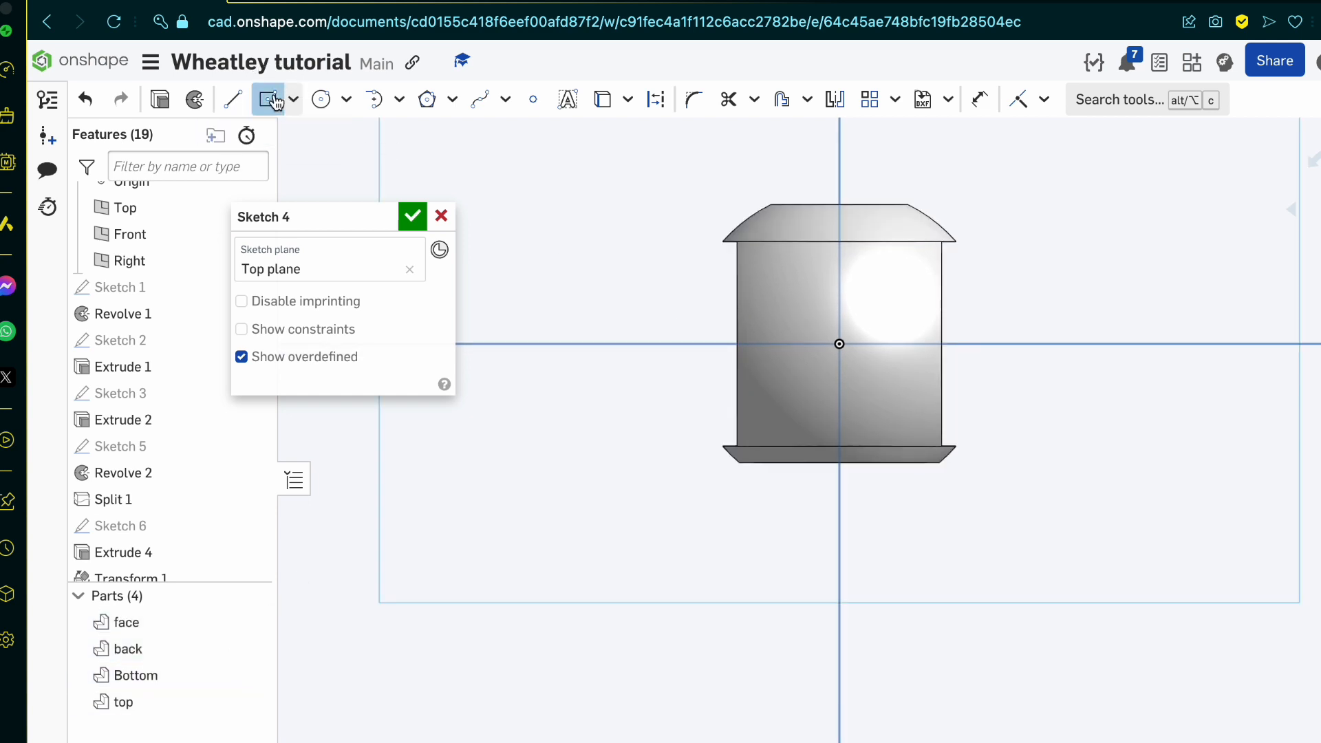
left_click(839, 344)
left_click(920, 372)
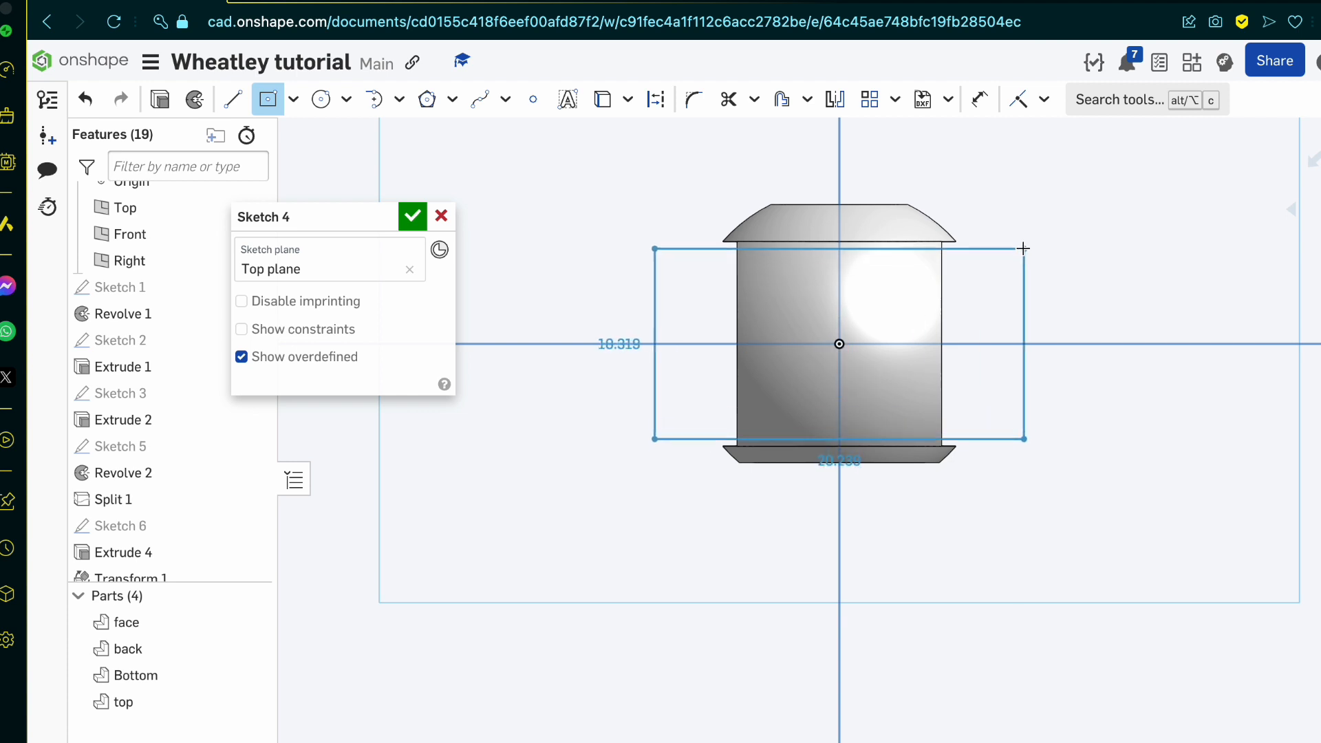
key("u")
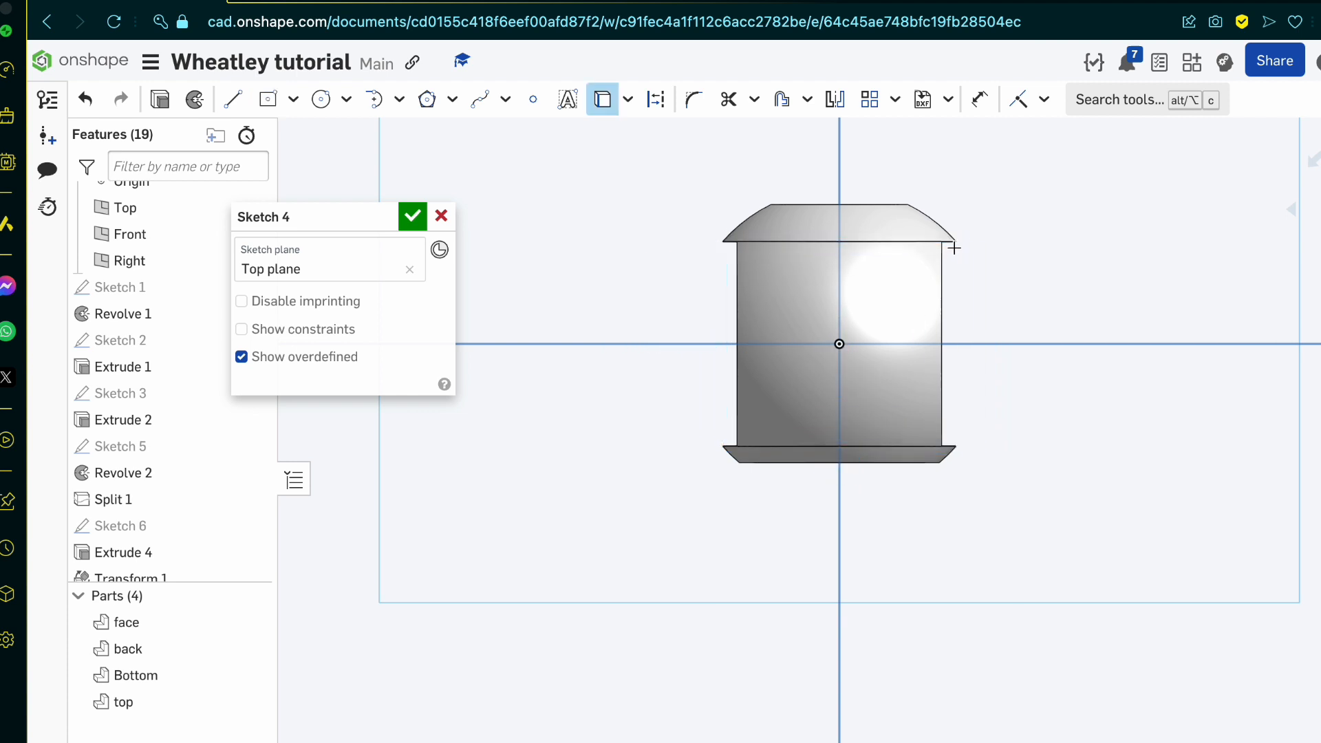
left_click(943, 241)
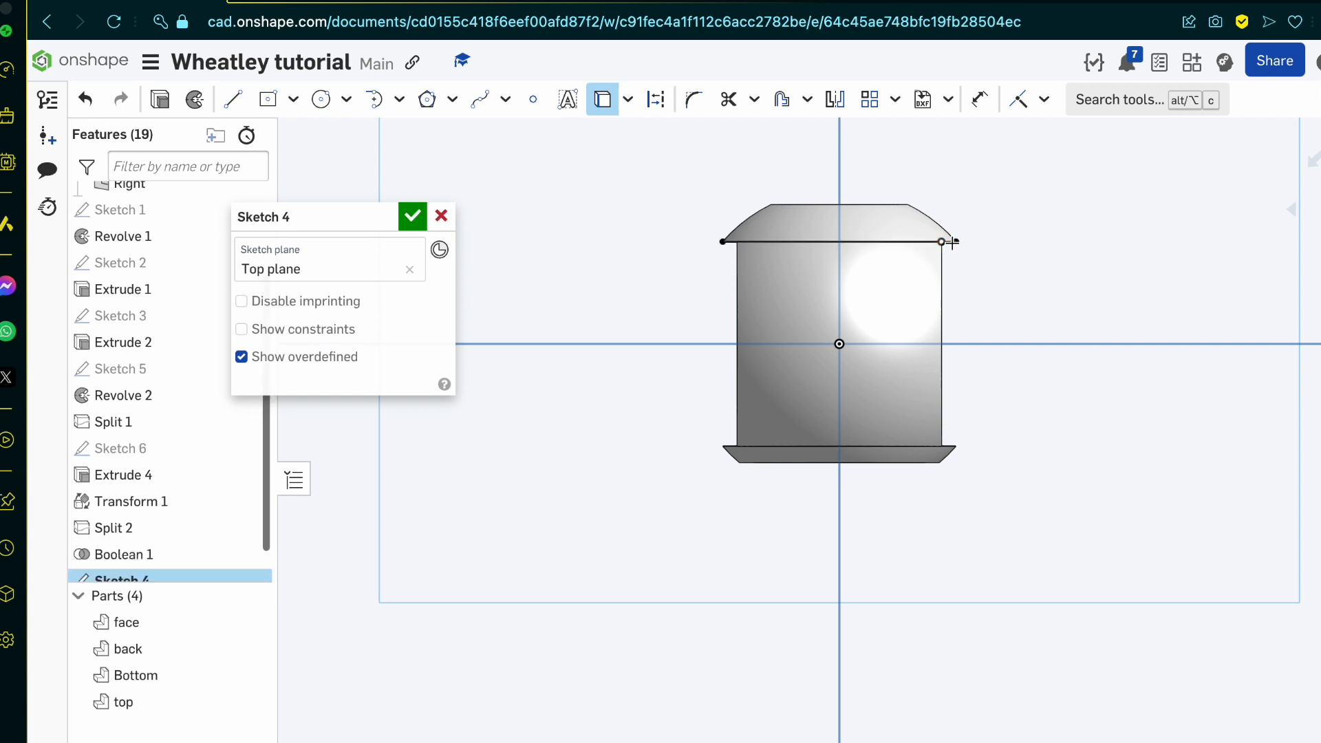
key("Escape")
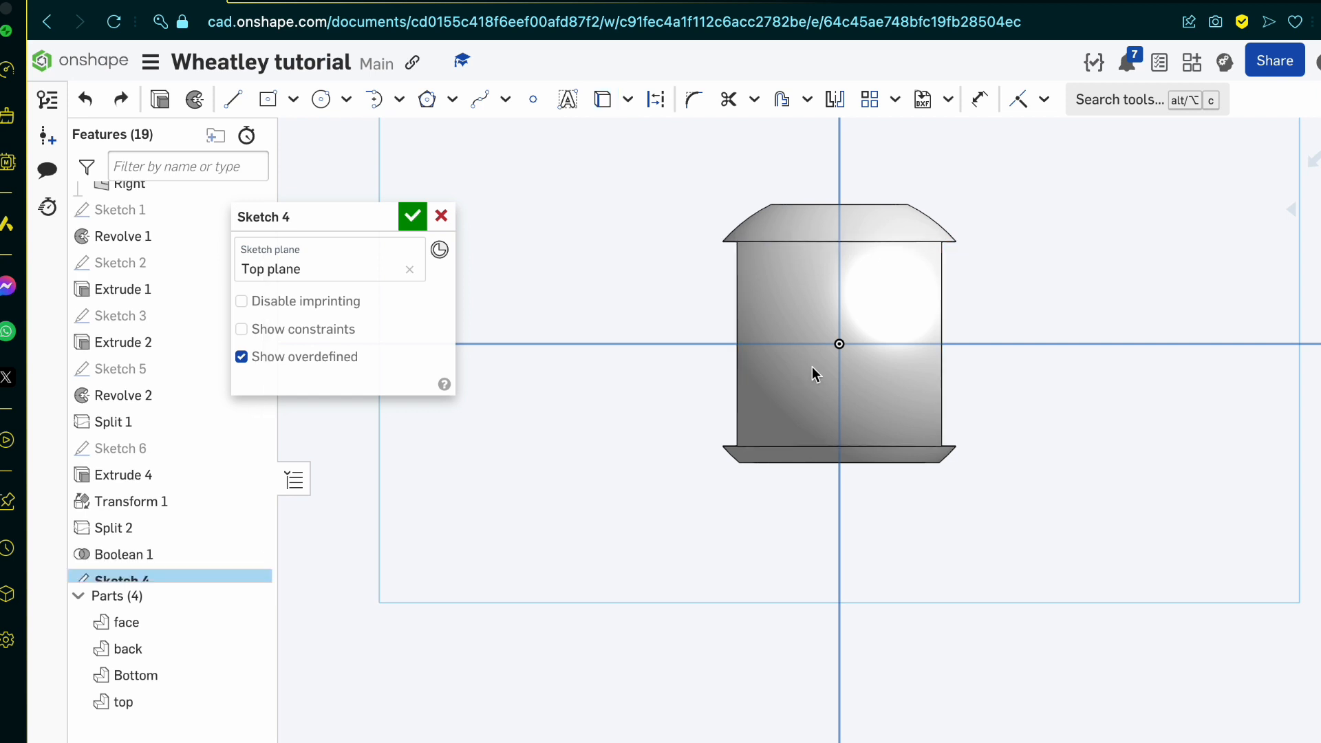
Step: Project the back rim's straight inner edge into the sketch and draw an origin-centred rectangle about 8.3 mm wide reaching that edge
key("u")
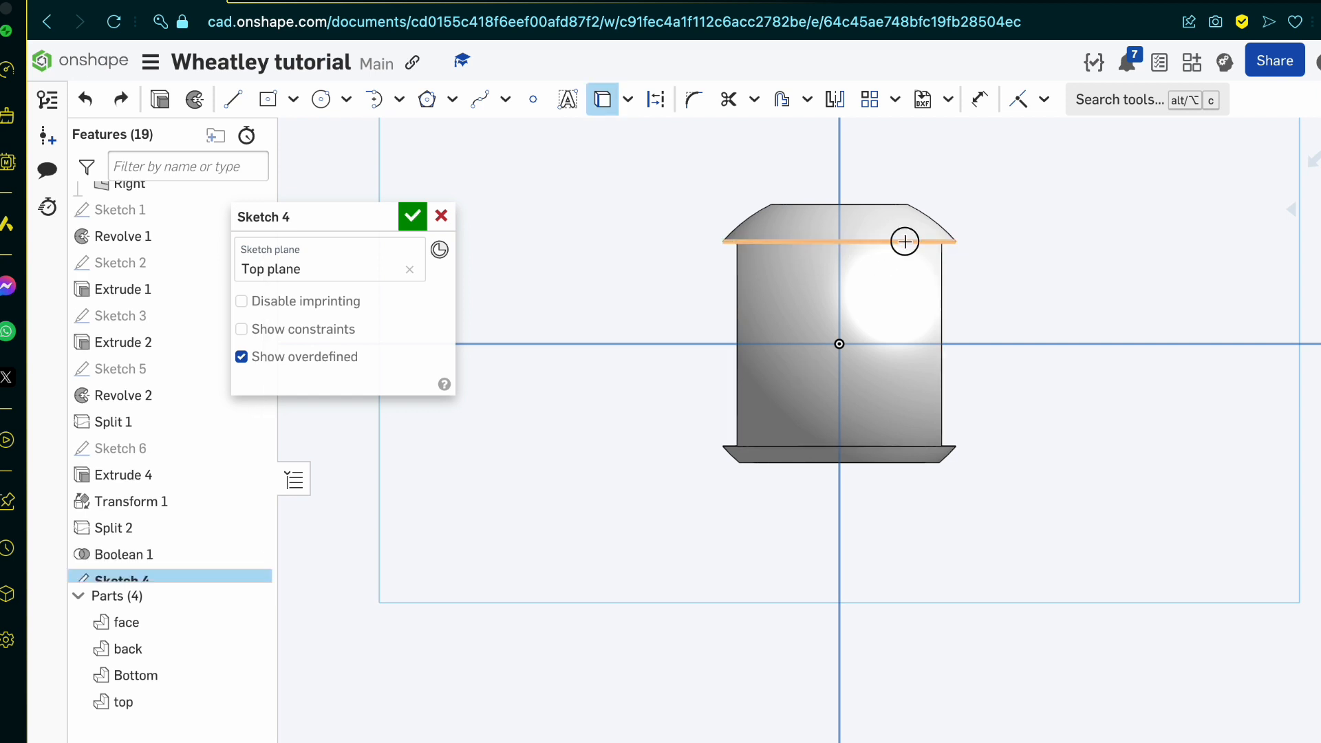
left_click(905, 242)
left_click(268, 100)
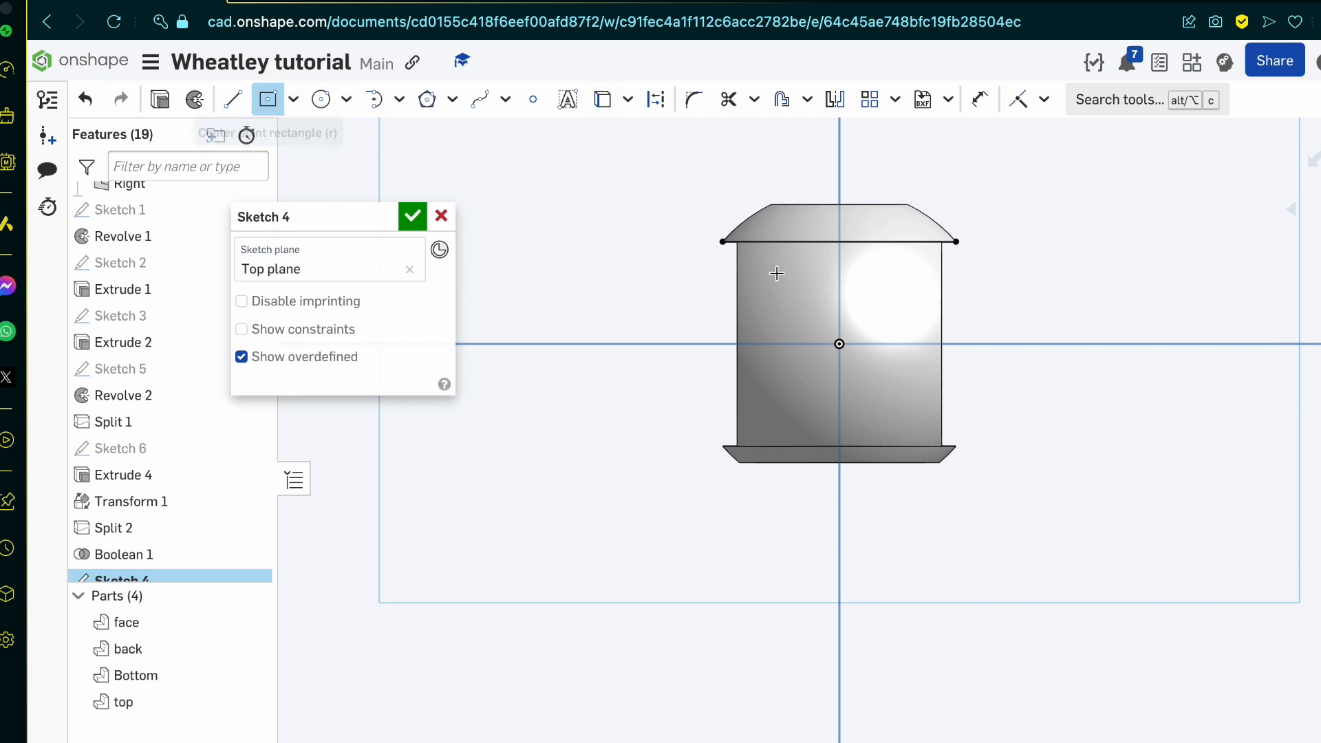
left_click(839, 344)
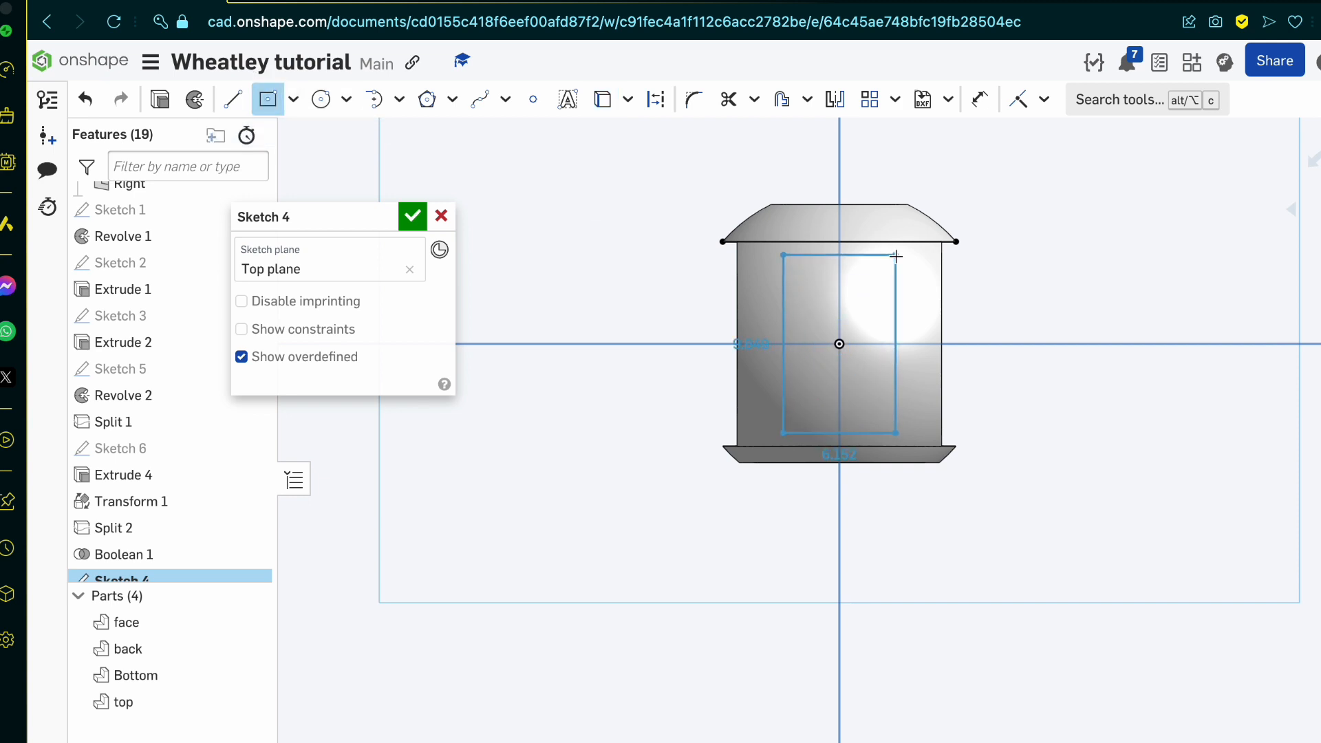
left_click(915, 242)
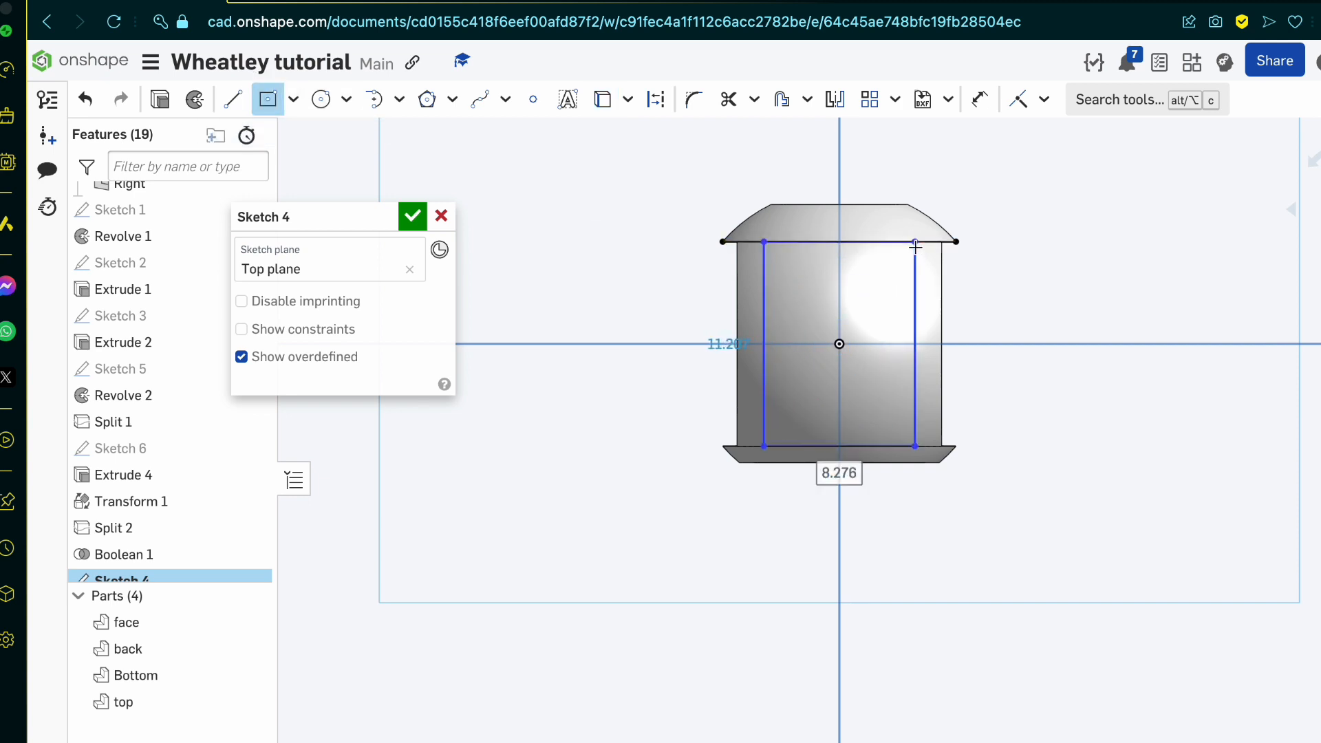
Step: Draw a second origin-centred rectangle about 12.8 by 11.2 mm out to the projected edge's endpoint and finish the sketch
left_click(839, 343)
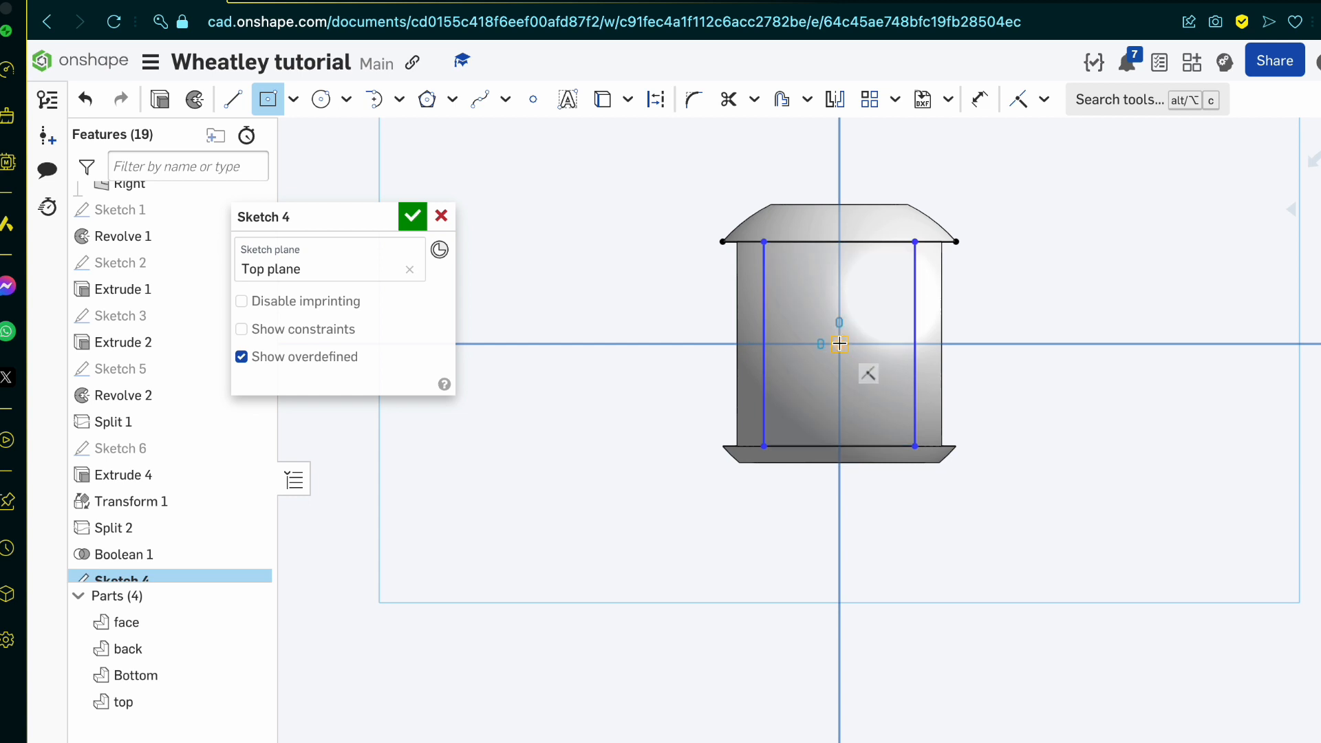
left_click(956, 242)
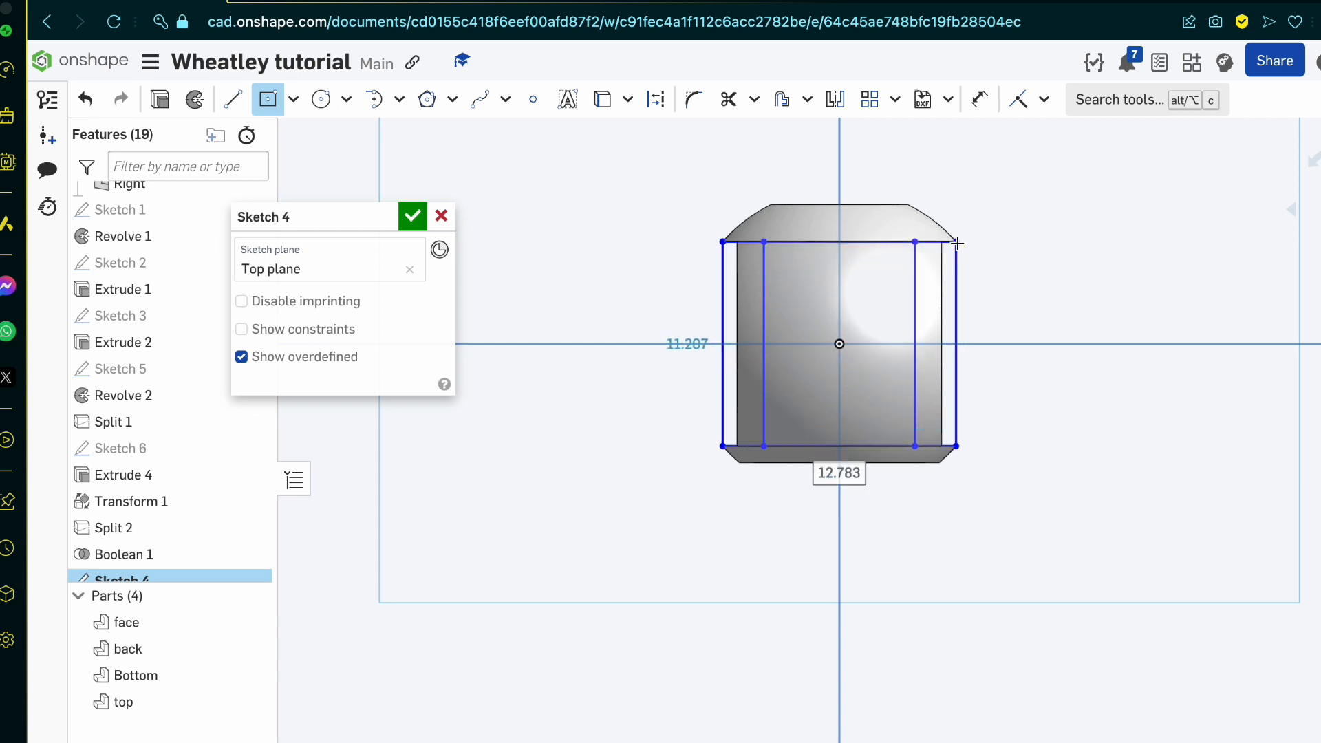
left_click(411, 217)
Step: Extrude-remove the two narrow side regions of Sketch 4 symmetrically by 25 mm, with the top and Bottom parts as merge scope
mouse_move(674, 324)
right_mouse_down()
mouse_move(740, 372)
mouse_move(787, 324)
right_mouse_up()
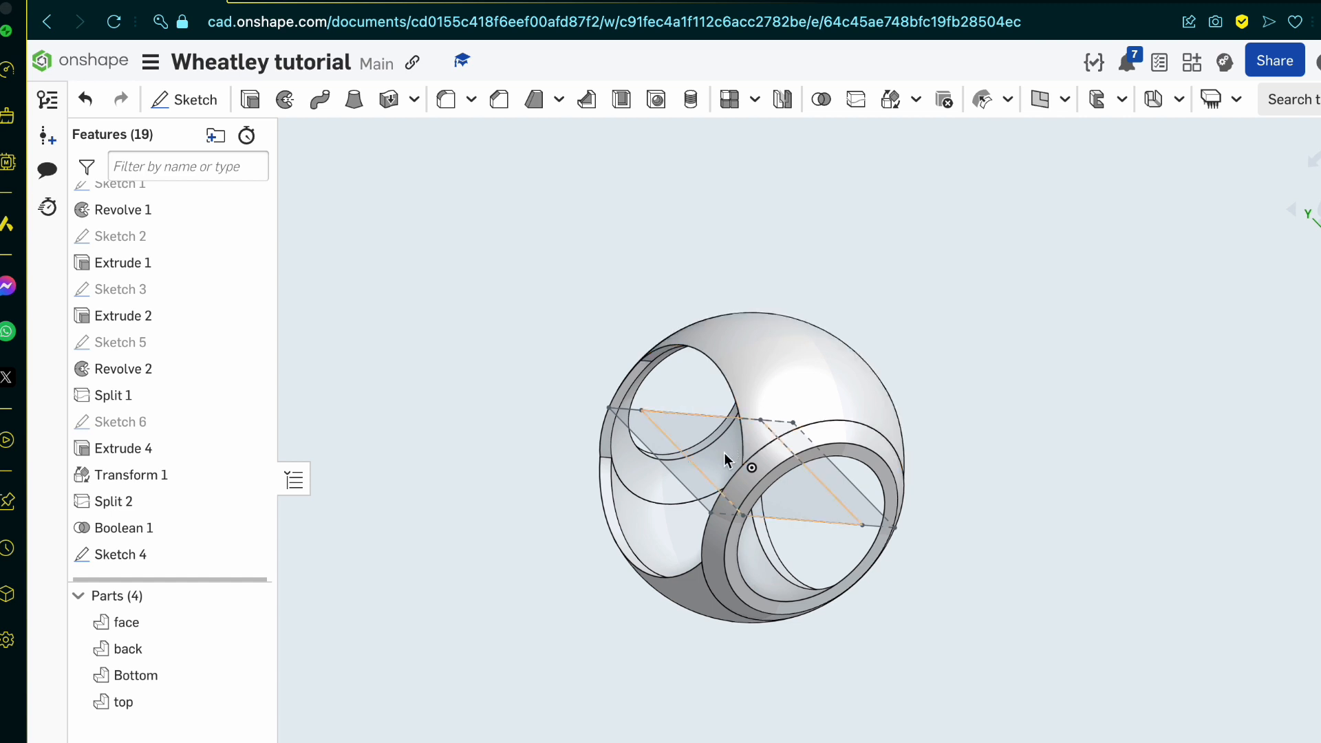
left_click(678, 447)
left_click(853, 502)
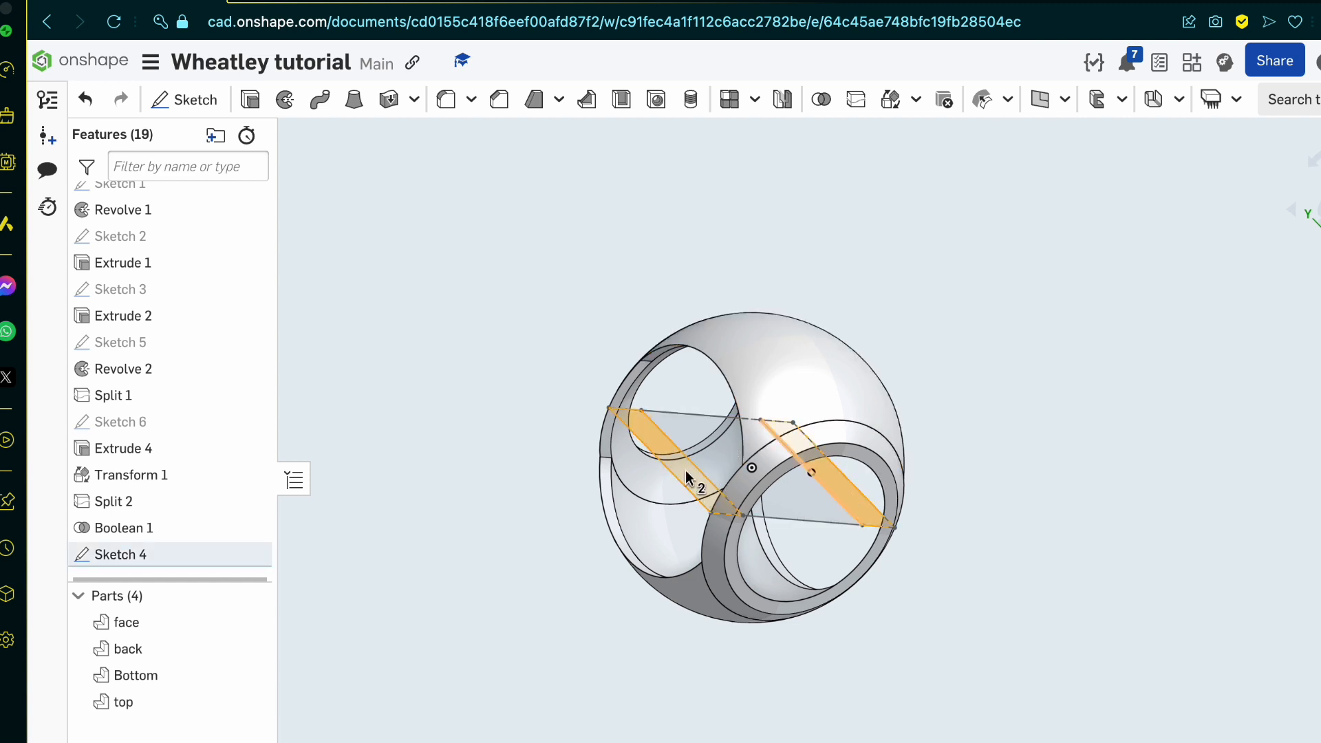
left_click(250, 99)
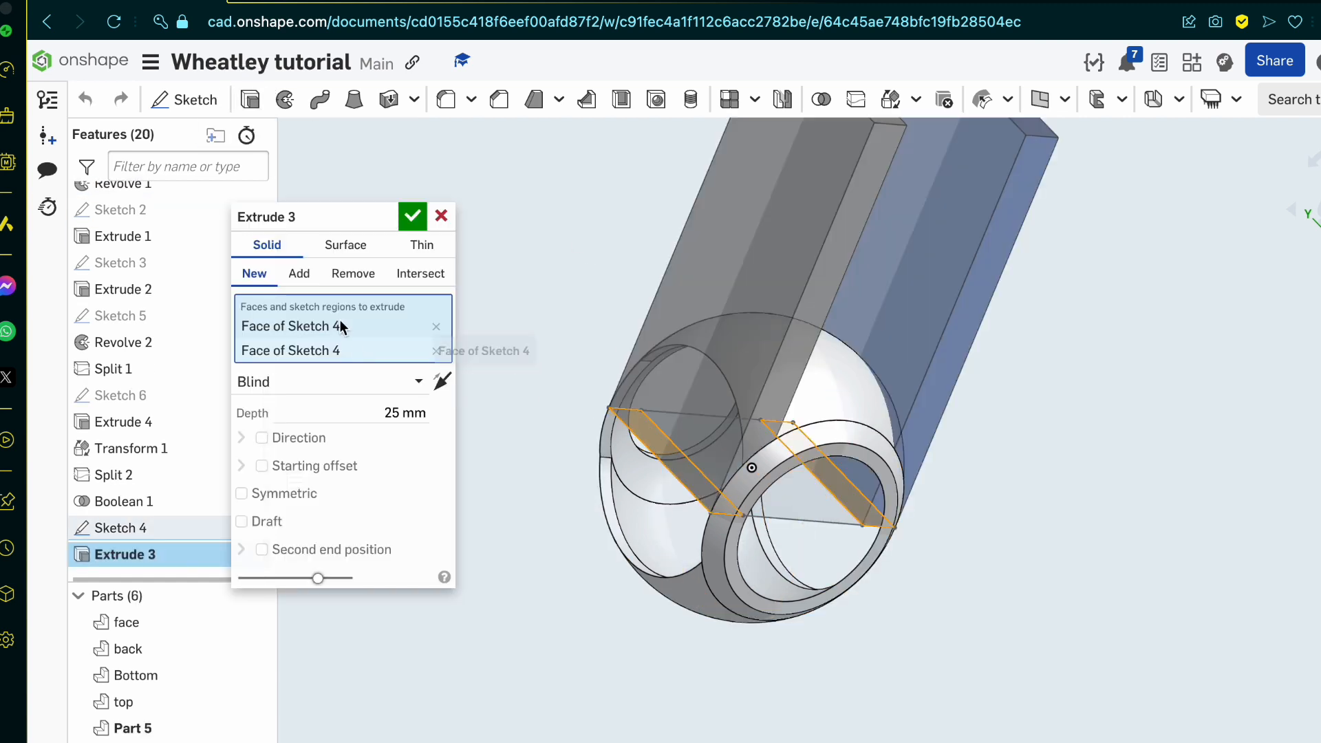
left_click(353, 273)
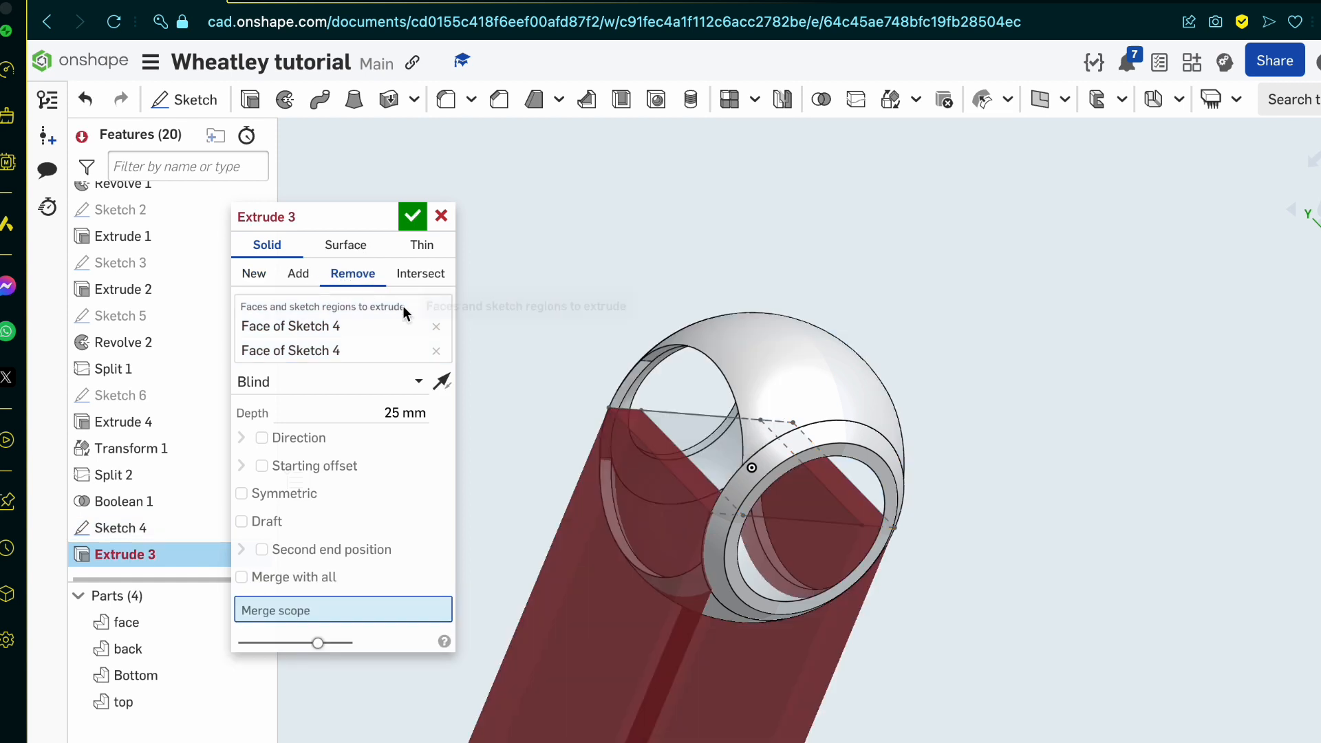
left_click(292, 493)
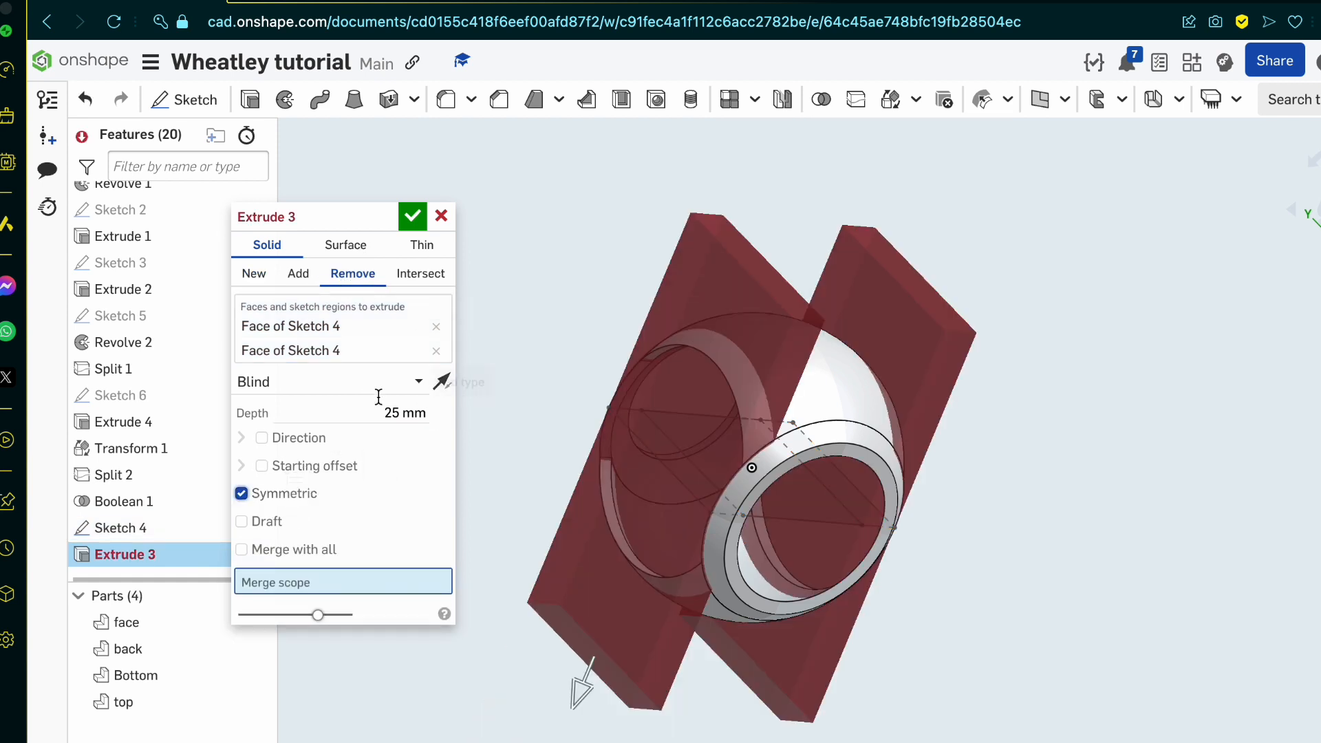
left_click(823, 394)
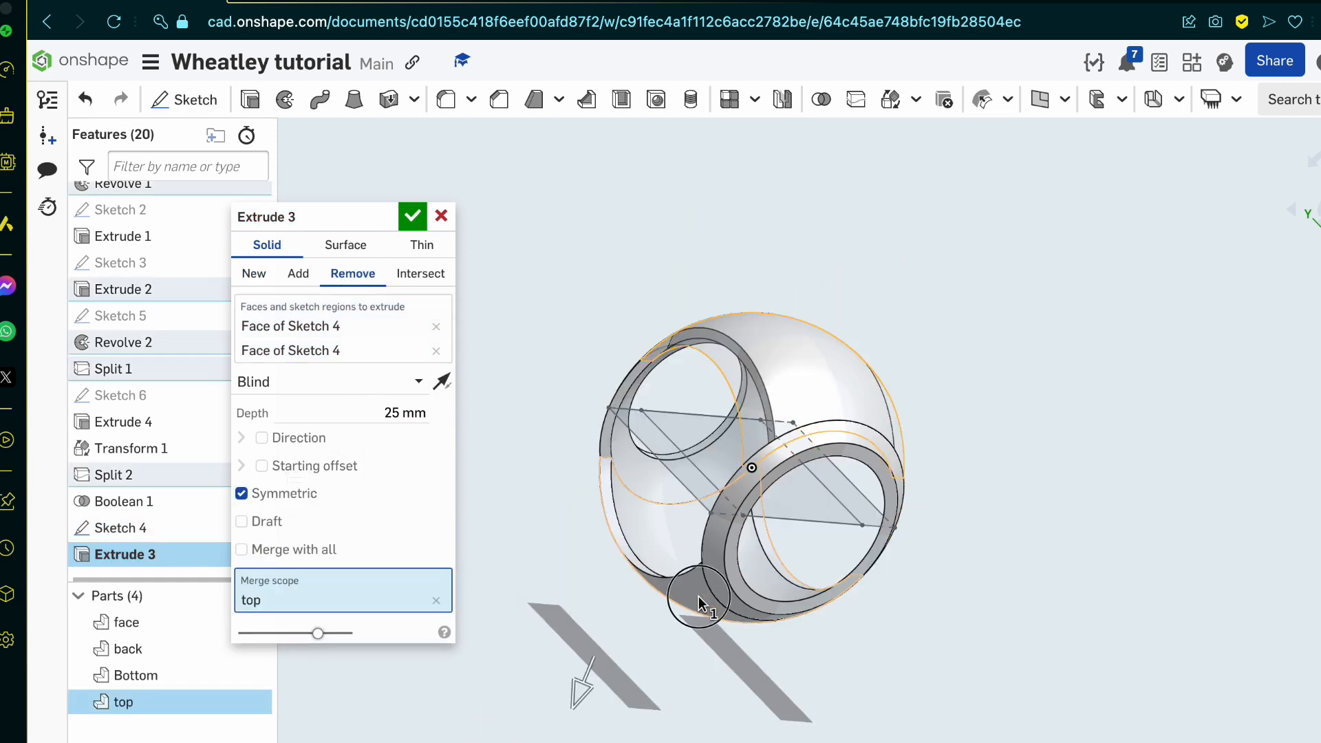
left_click(697, 596)
right_click_drag(698, 596, 663, 687)
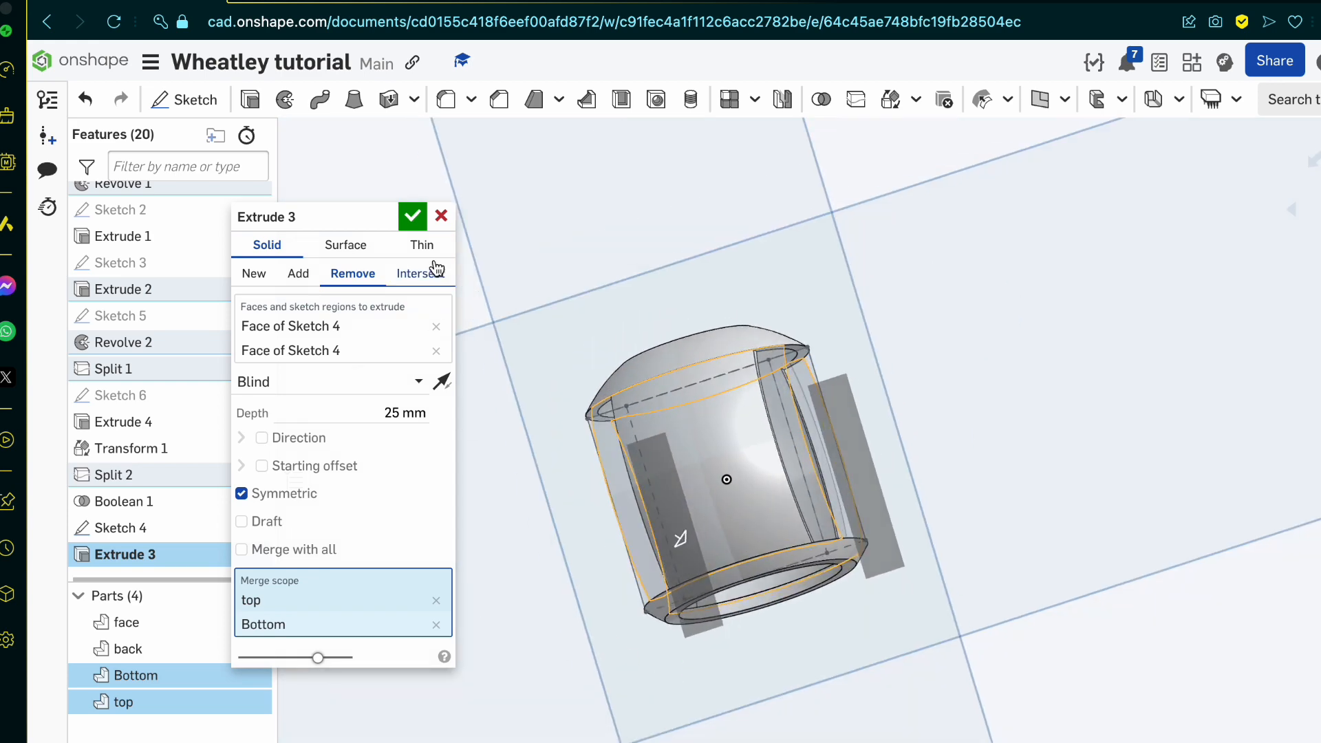
left_click(413, 216)
Step: Unite the top, back, Bottom and face parts into a single body with a Boolean union
right_click_drag(688, 448, 770, 502)
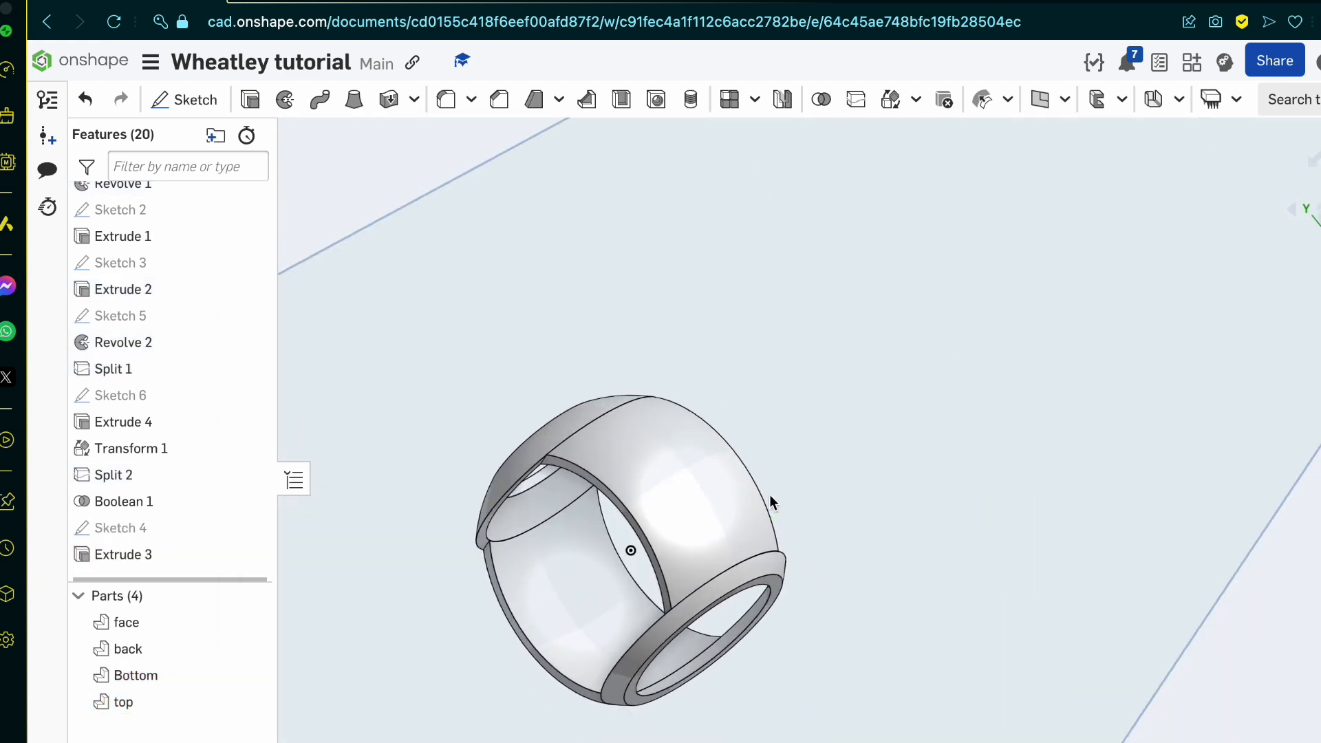
left_click(821, 99)
left_click(521, 446)
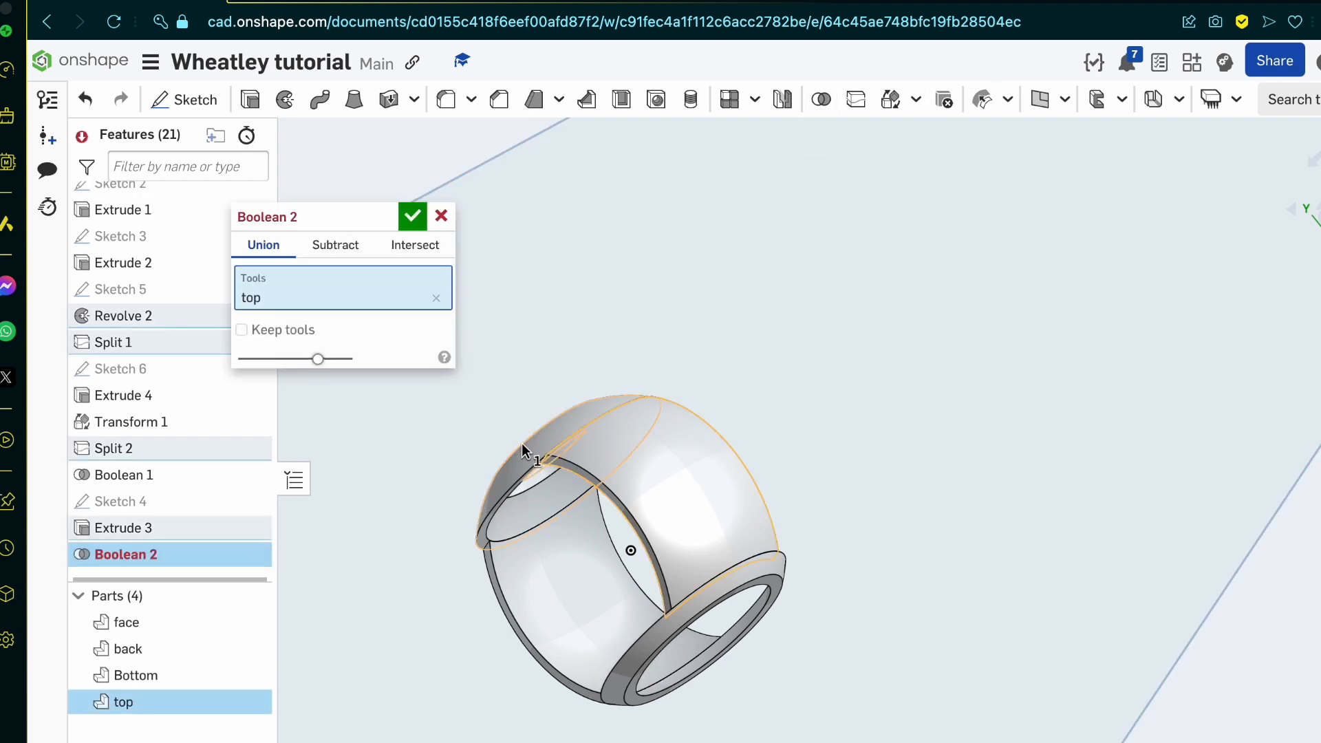
left_click(525, 457)
left_click(560, 575)
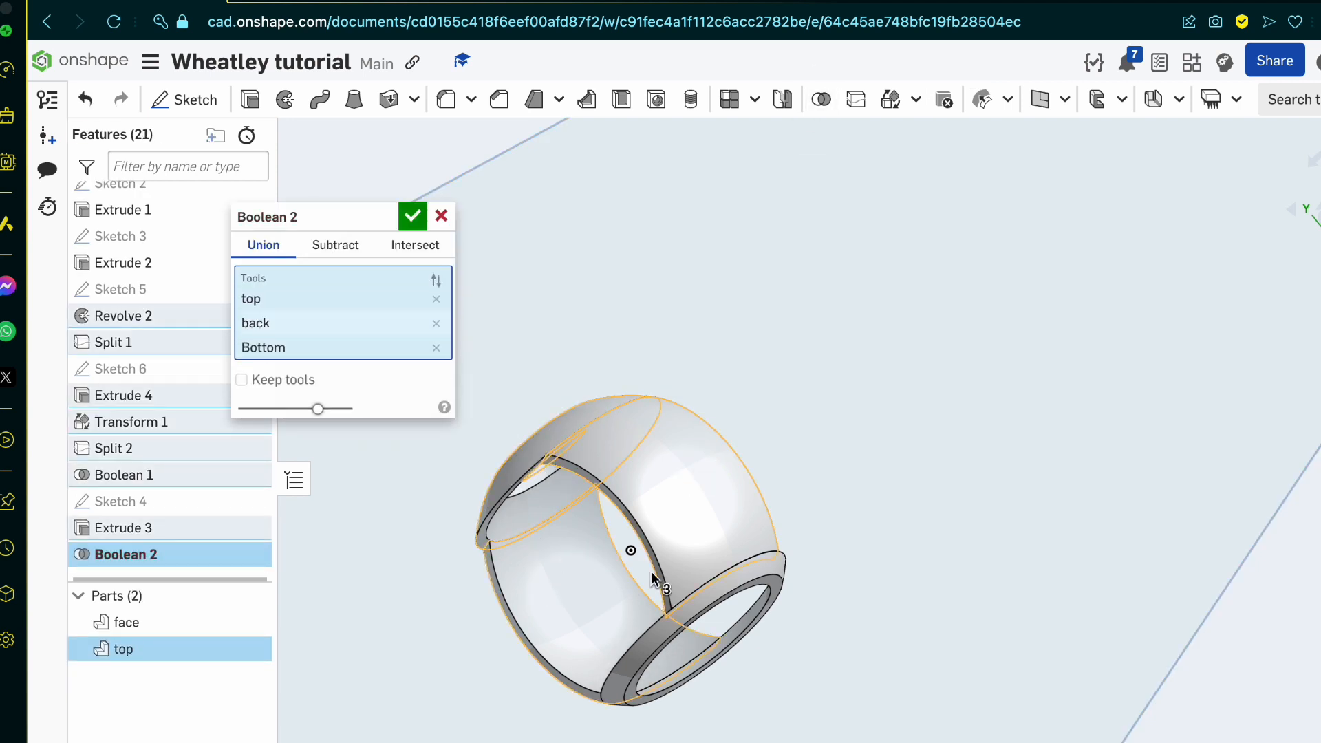
left_click(703, 605)
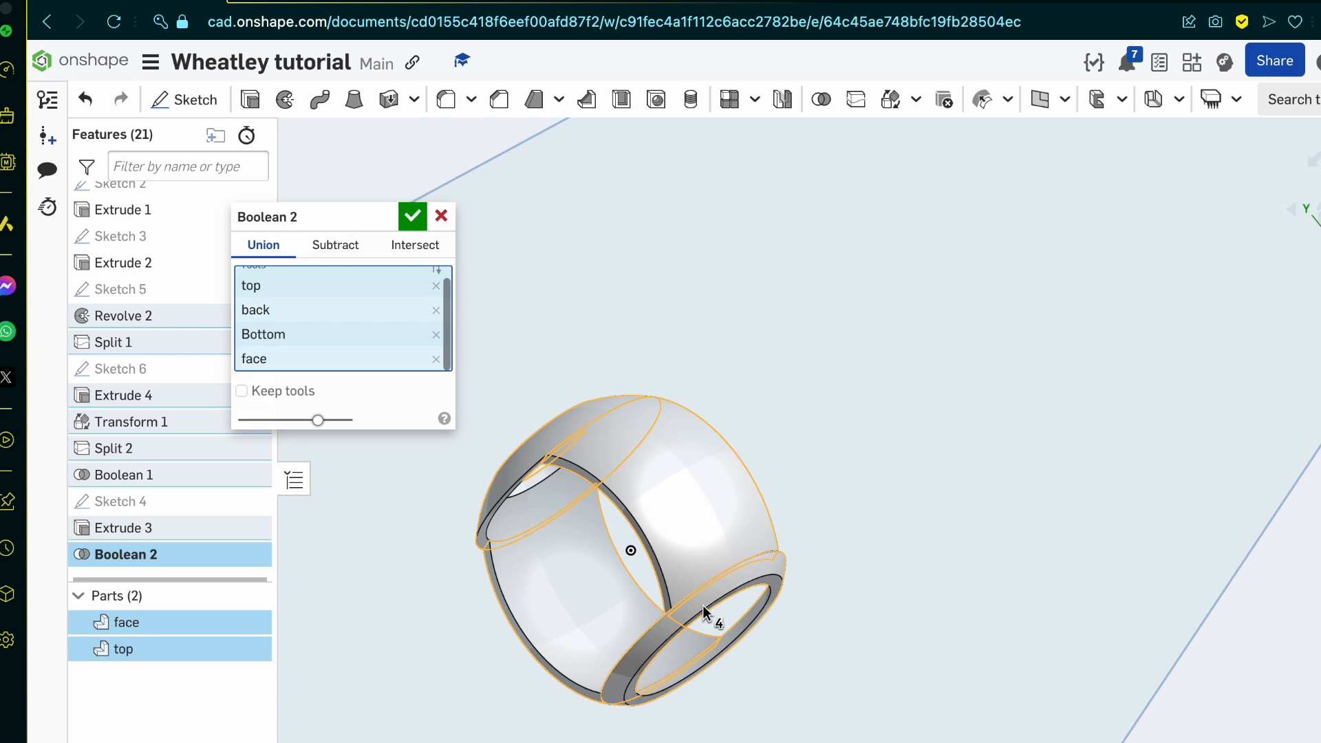
left_click(412, 217)
Step: Rename the united part as iner shell
left_click(141, 631)
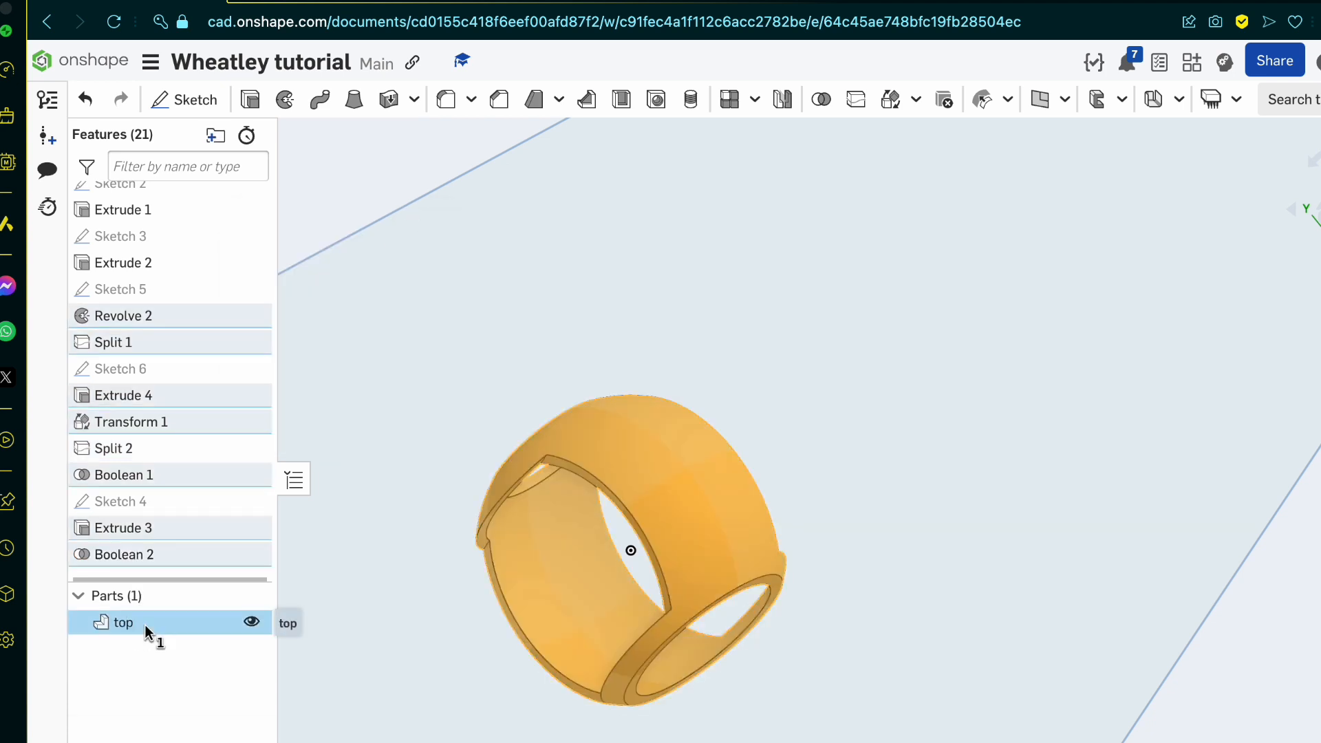
right_click(145, 631)
left_click(237, 310)
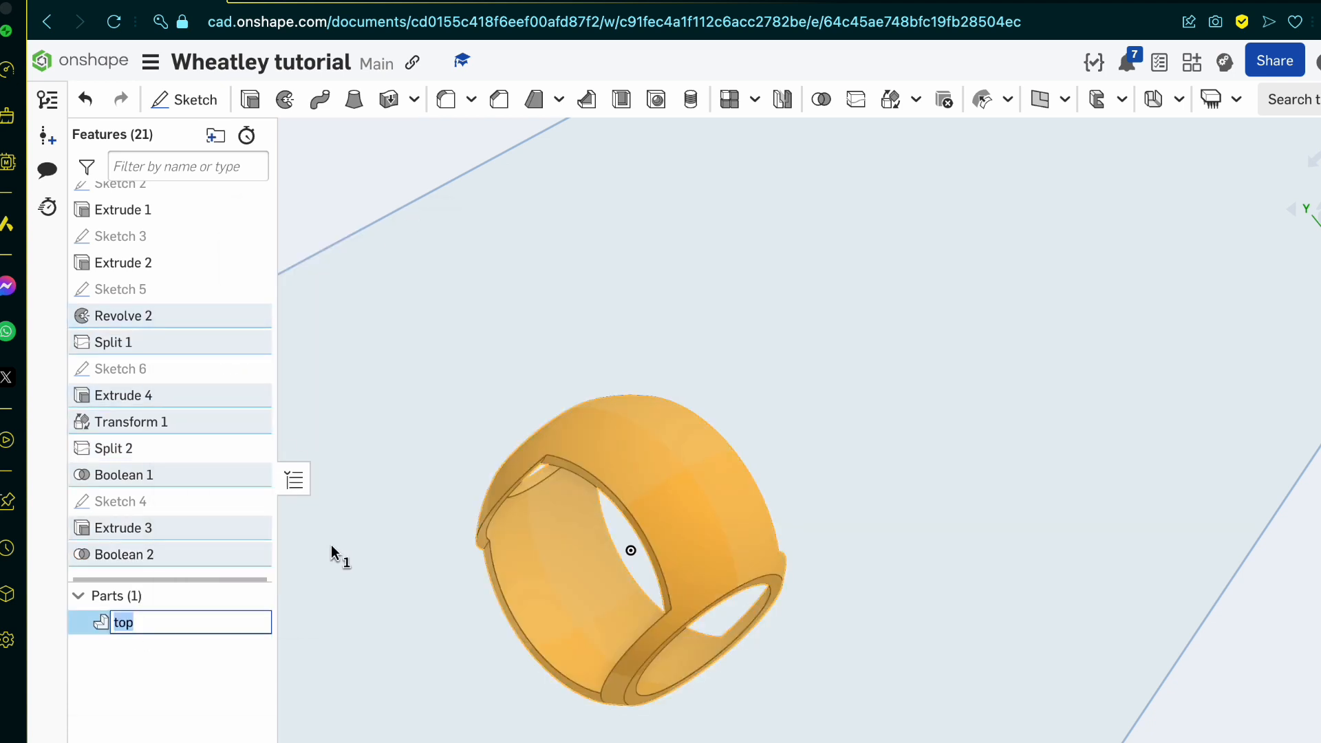
type("iner shell")
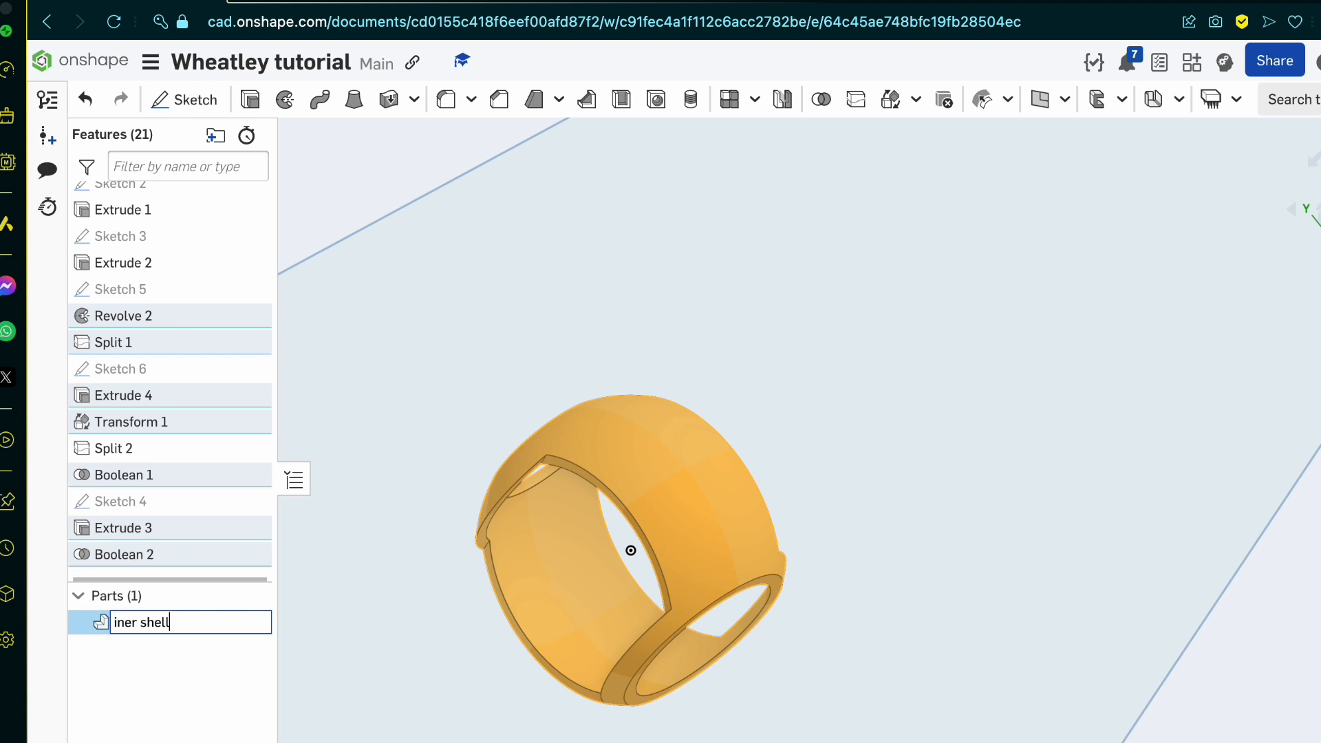
key("Return")
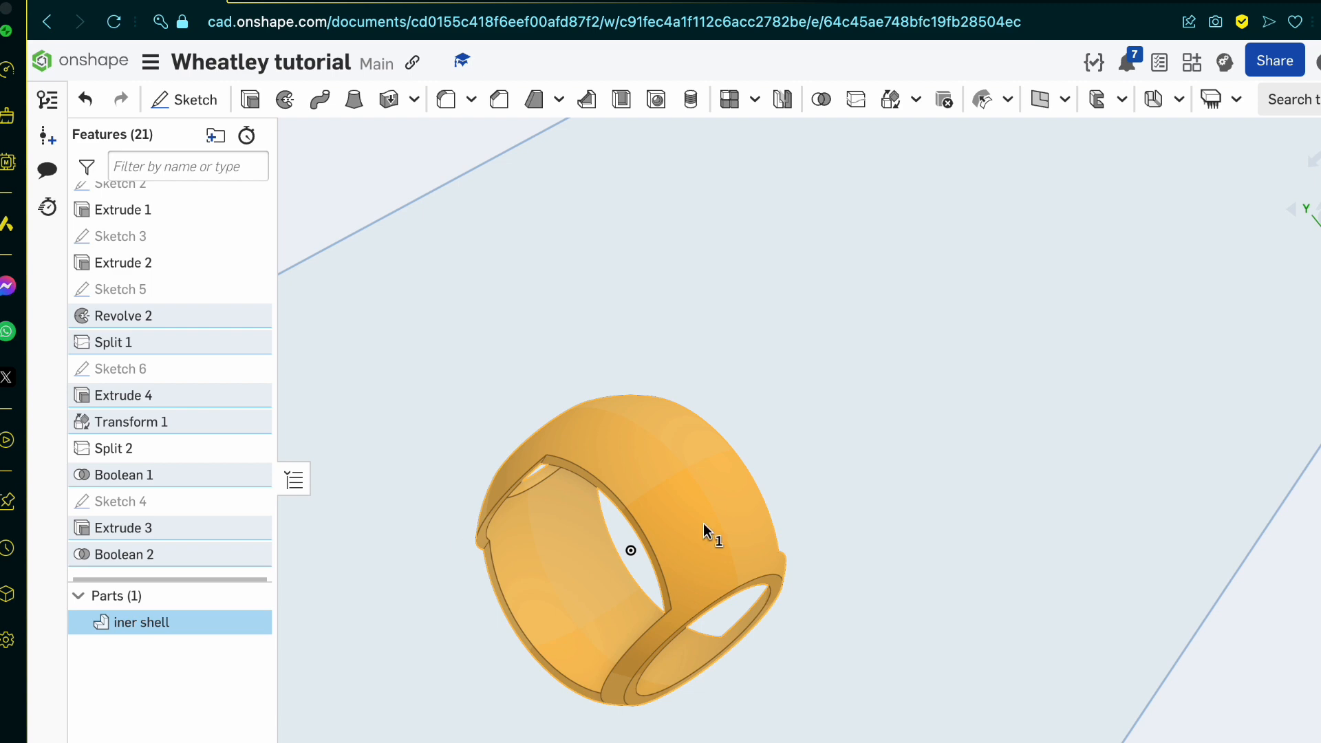
Step: Clear the part selection and inspect the united shell from the front and around its side openings
right_click_drag(988, 543, 733, 547)
scroll(733, 546, "down", 2)
key("shift+1")
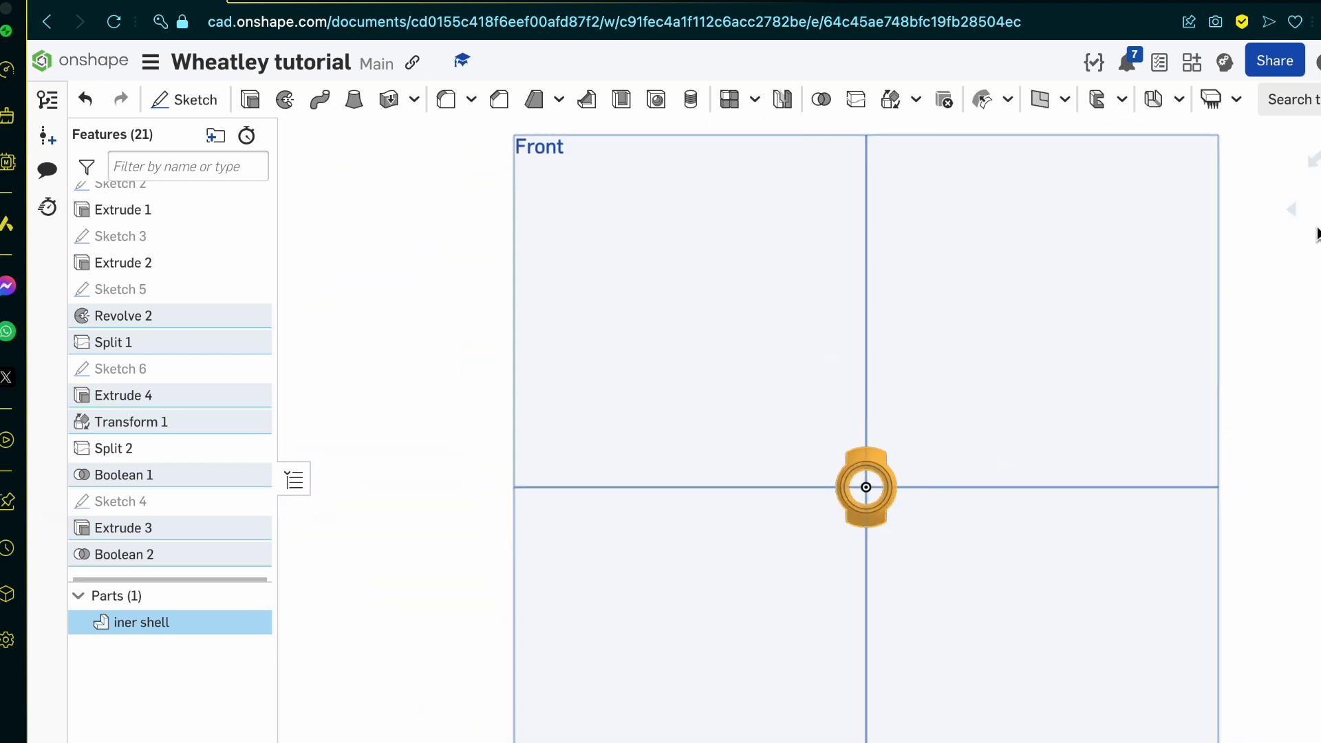
scroll(908, 566, "up", 4)
left_click(906, 439)
key("space")
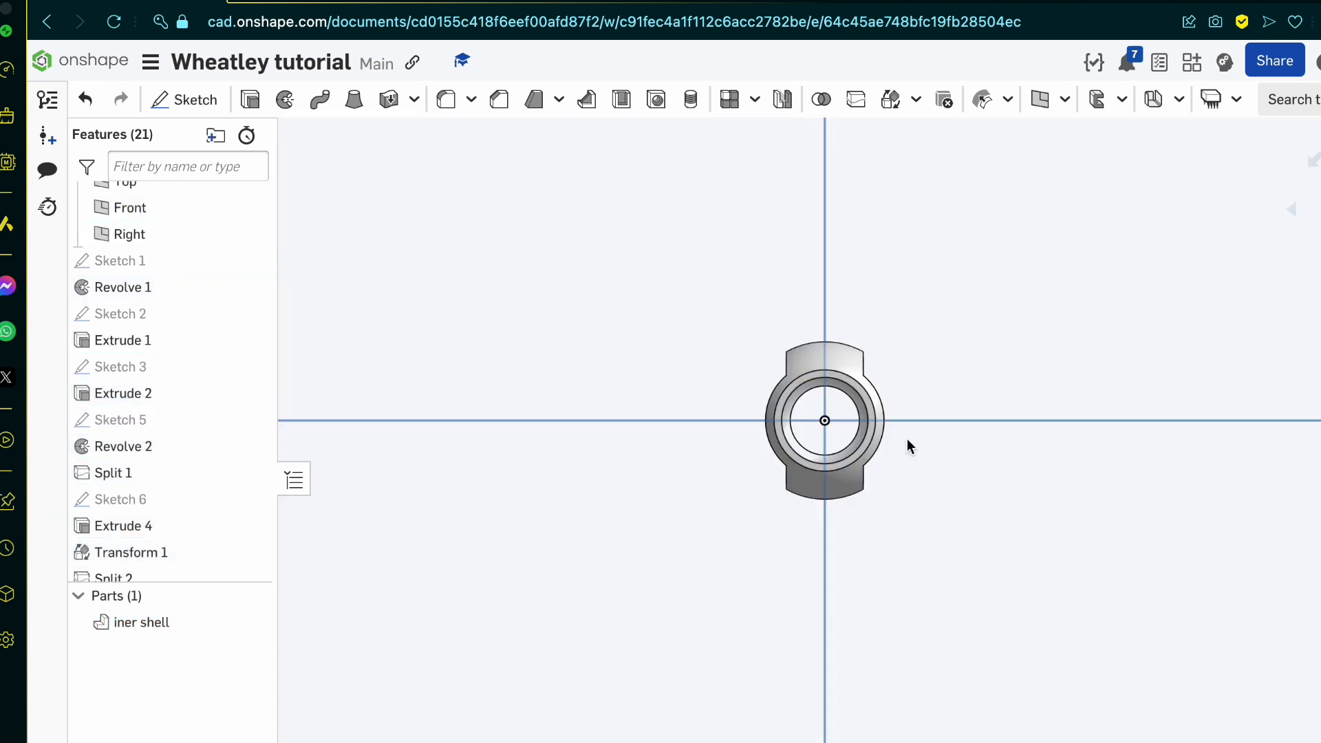
right_click_drag(907, 439, 857, 449)
scroll(919, 351, "up", 1)
scroll(919, 354, "up", 2)
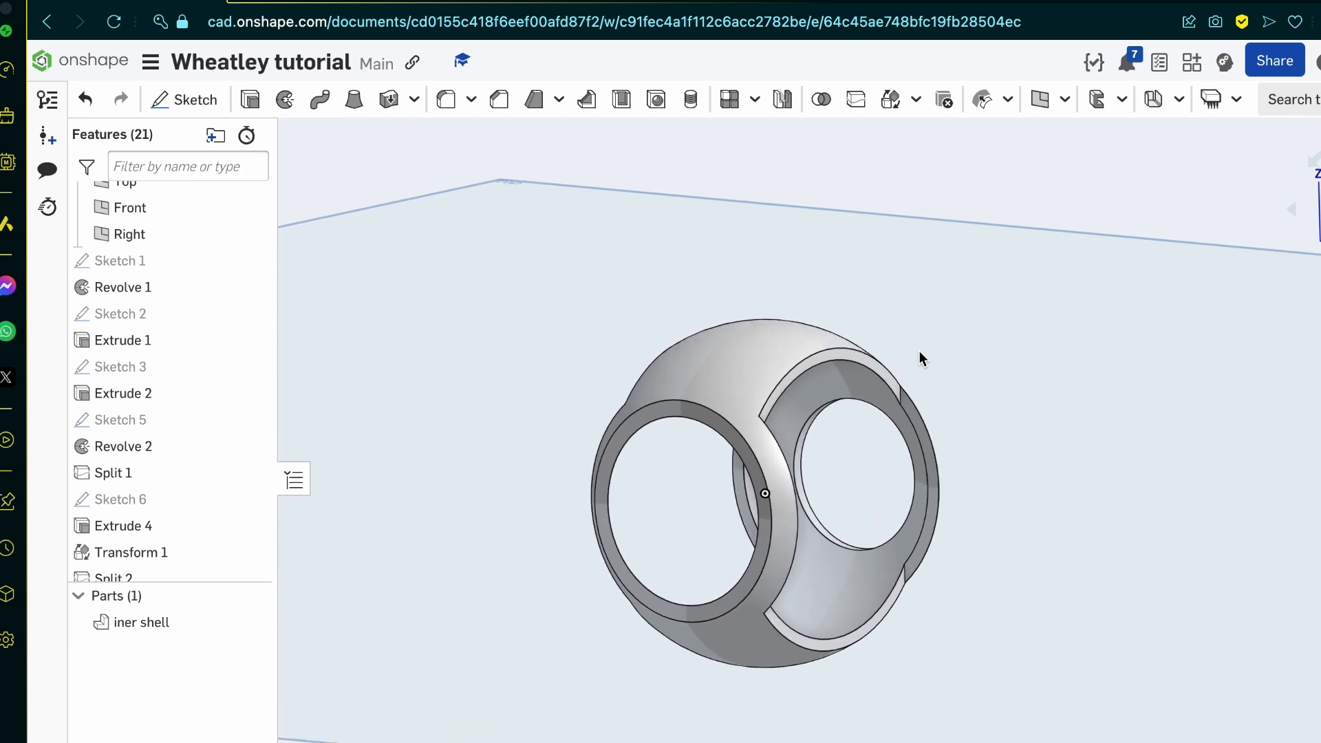
right_click_drag(919, 354, 907, 400)
scroll(907, 400, "down", 10)
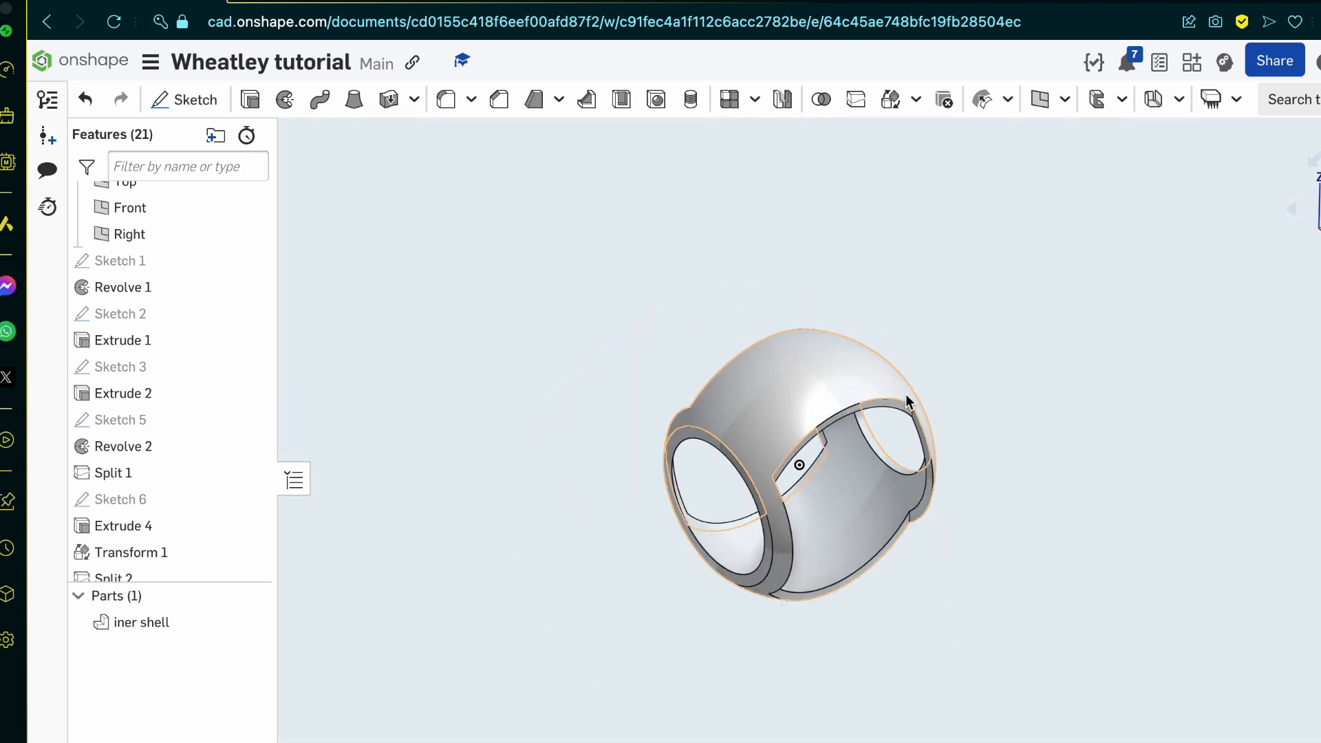
scroll(1003, 243, "up", 3)
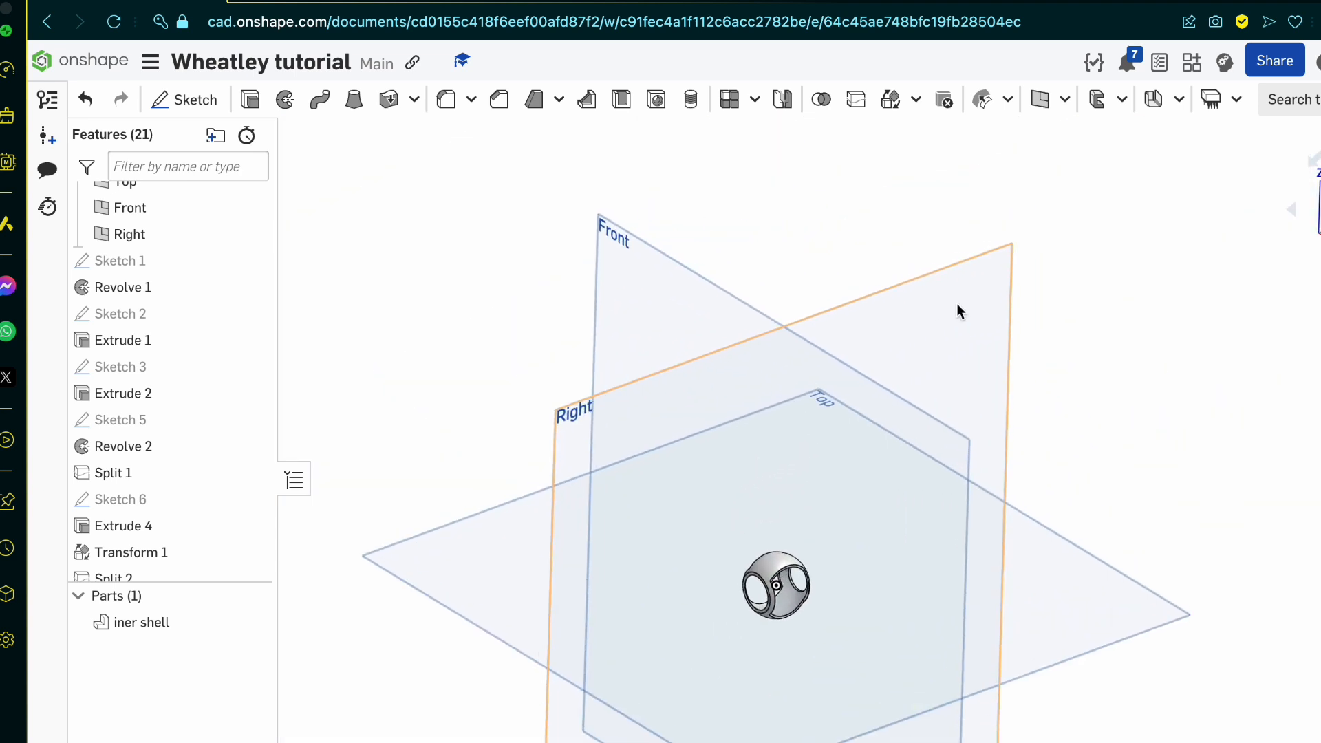
Step: Split the iner shell part with the Right plane, keeping both sides
left_click(1003, 245)
key("n")
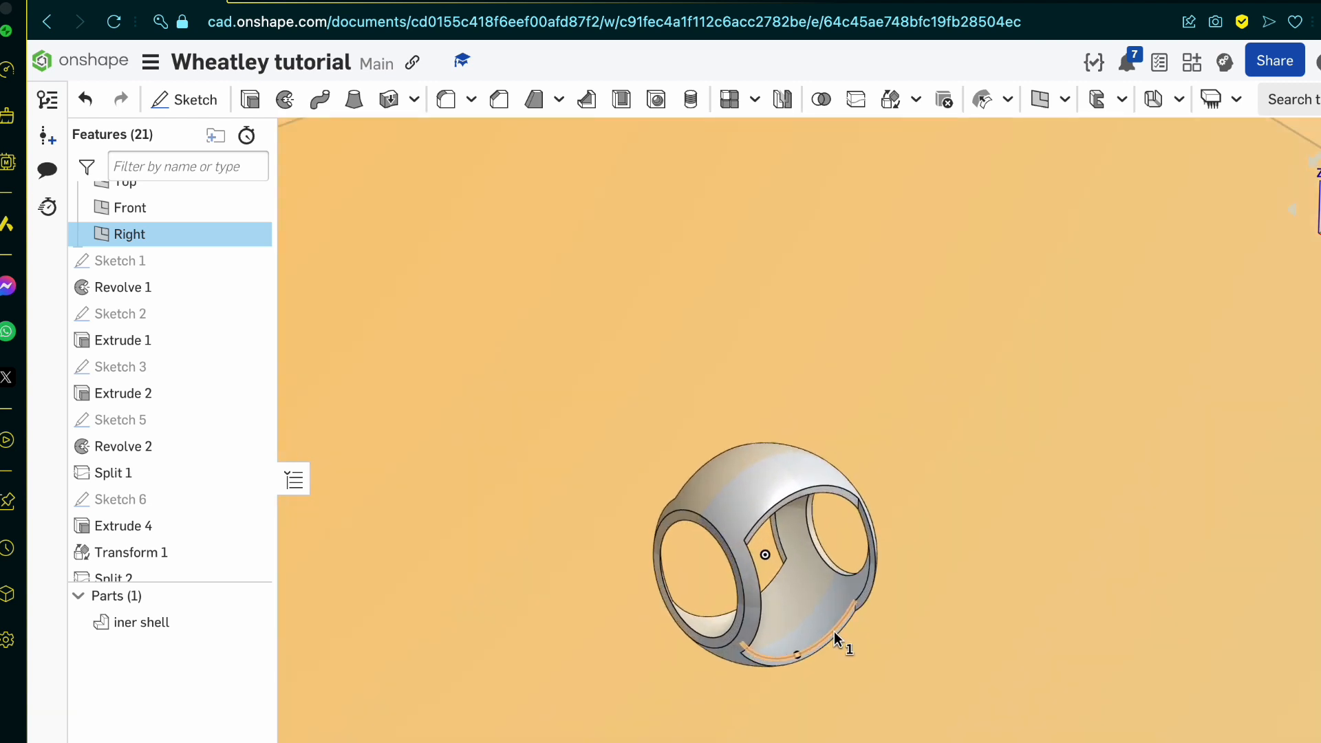
left_click(716, 483)
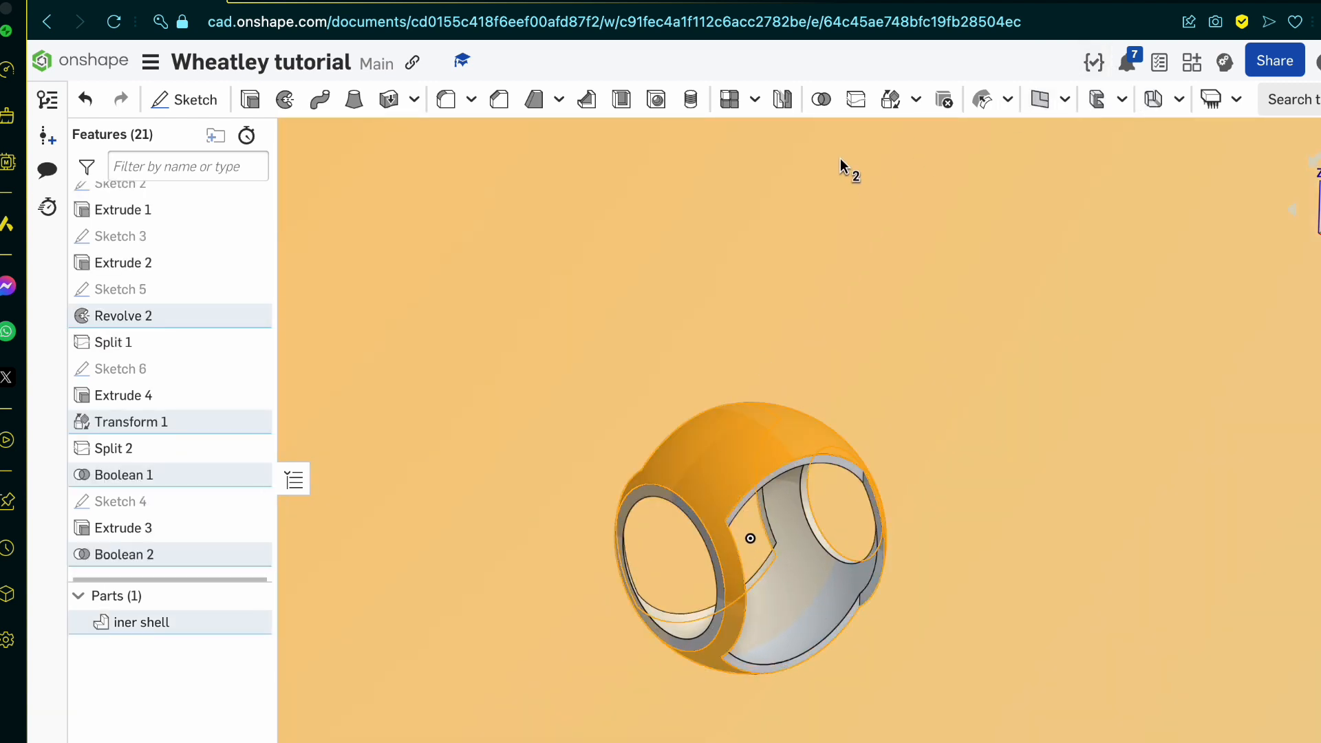
left_click(866, 100)
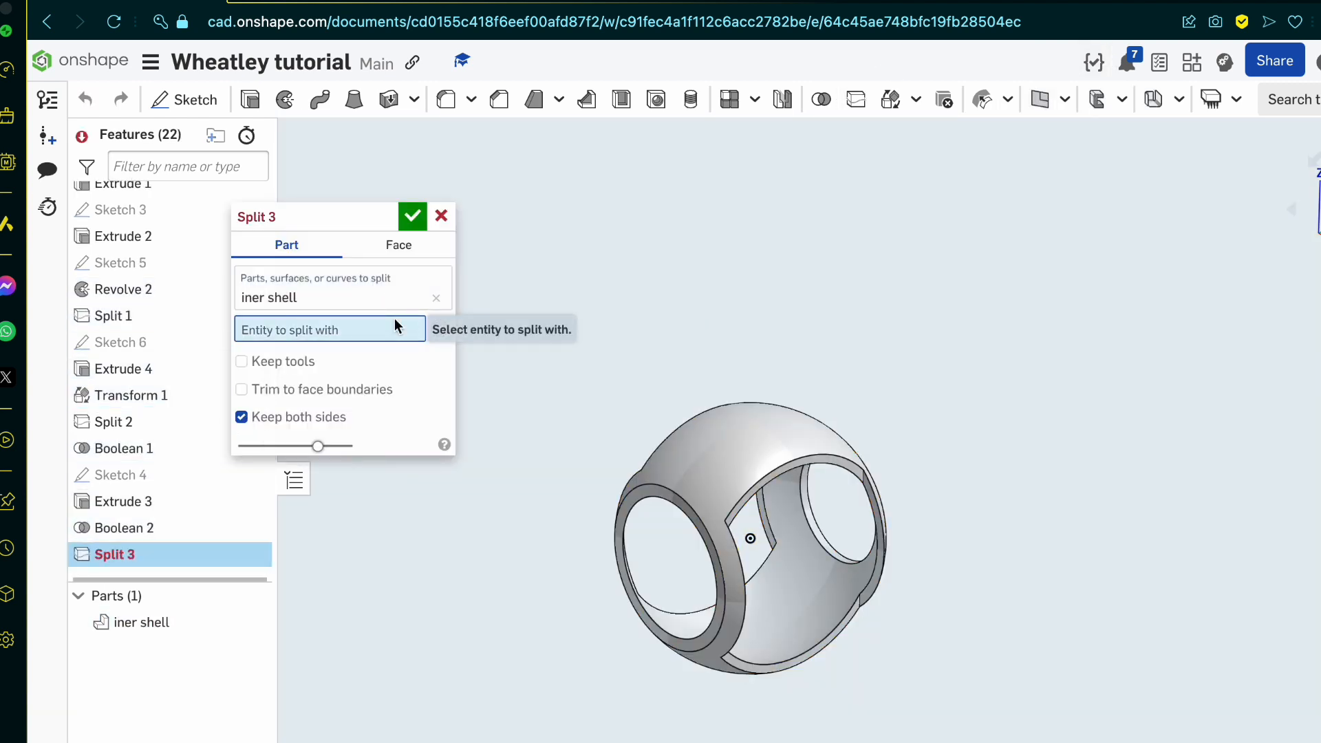
scroll(931, 483, "down", 4)
left_click(706, 351)
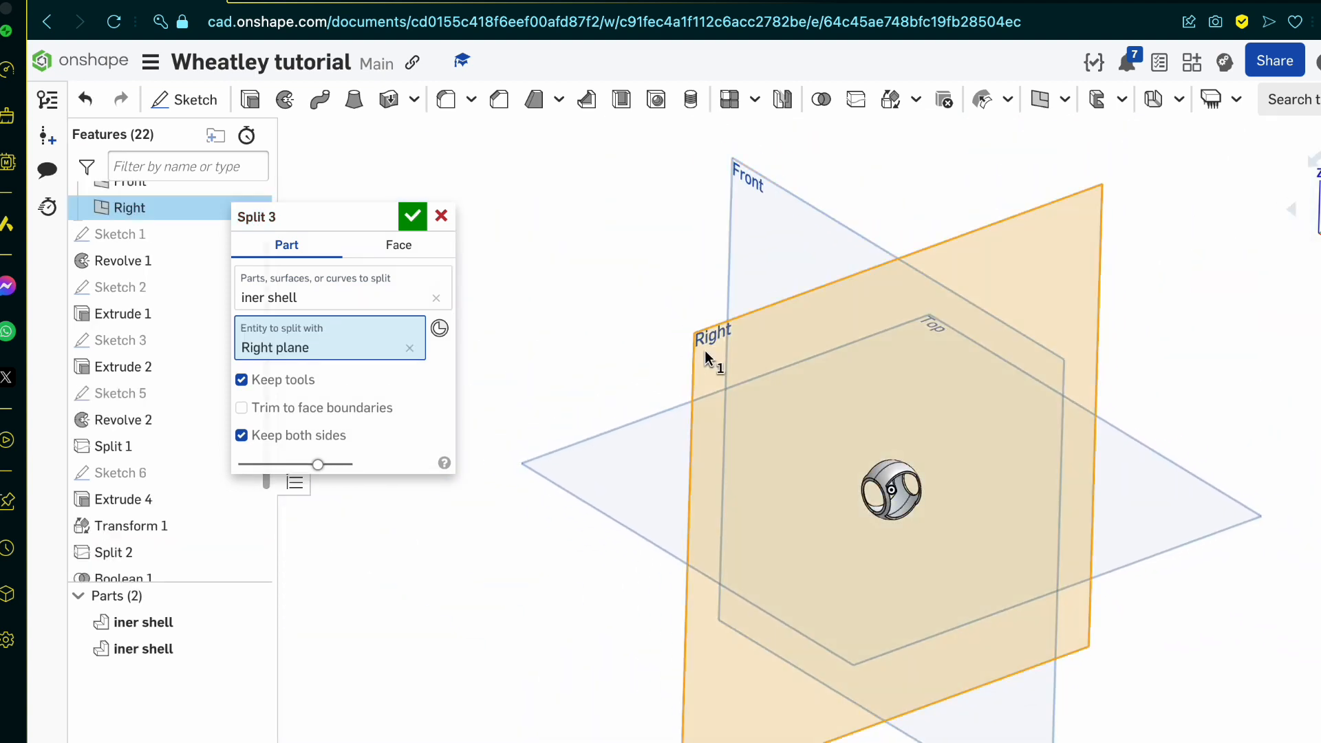
left_click(413, 217)
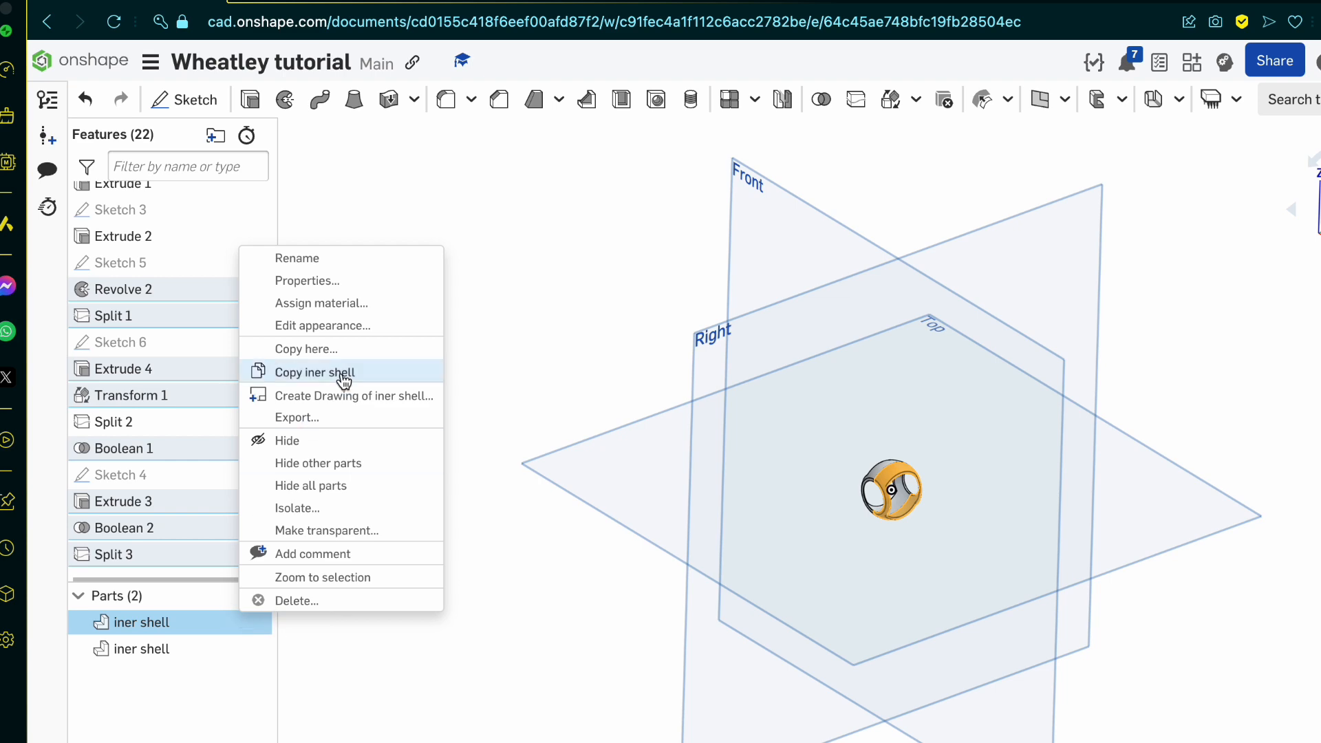
left_click(368, 278)
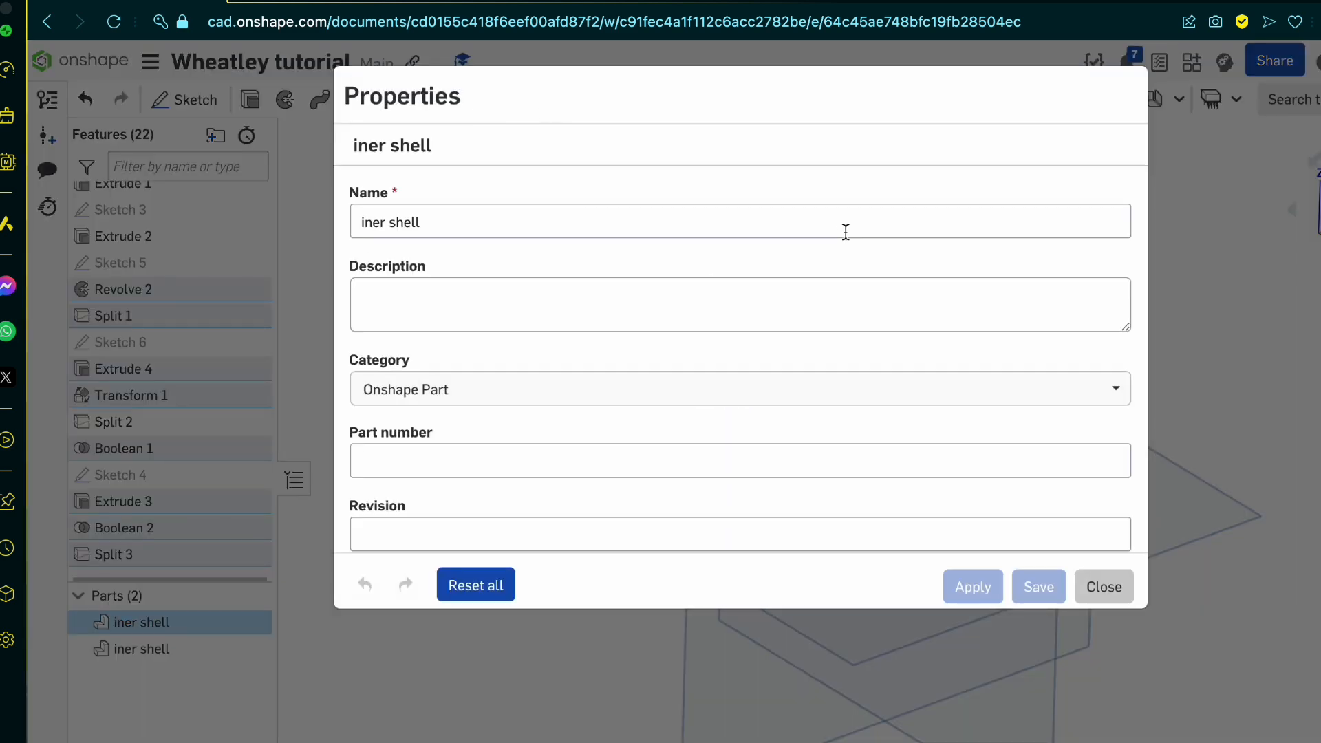
left_click(1101, 583)
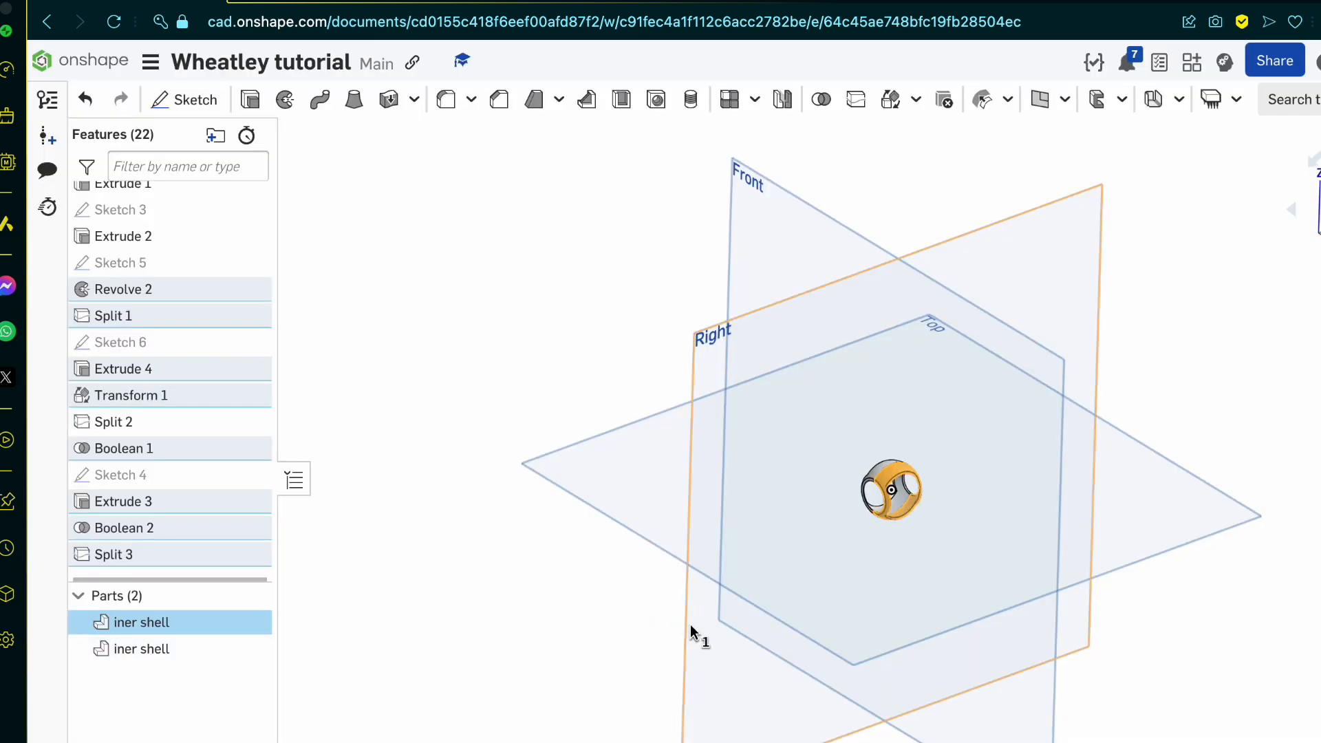
left_click(691, 625)
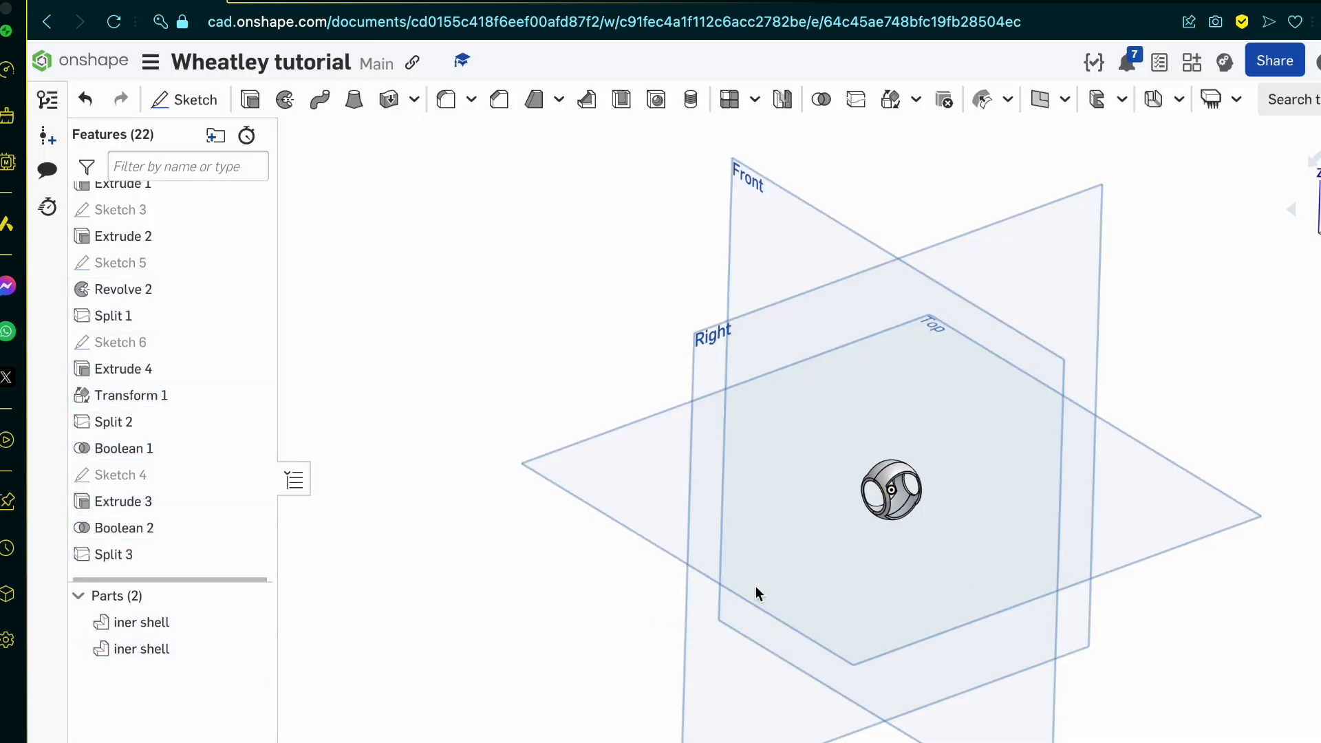
Step: Rename the second half of the split shell as iner shell 2
right_click(180, 648)
left_click(282, 289)
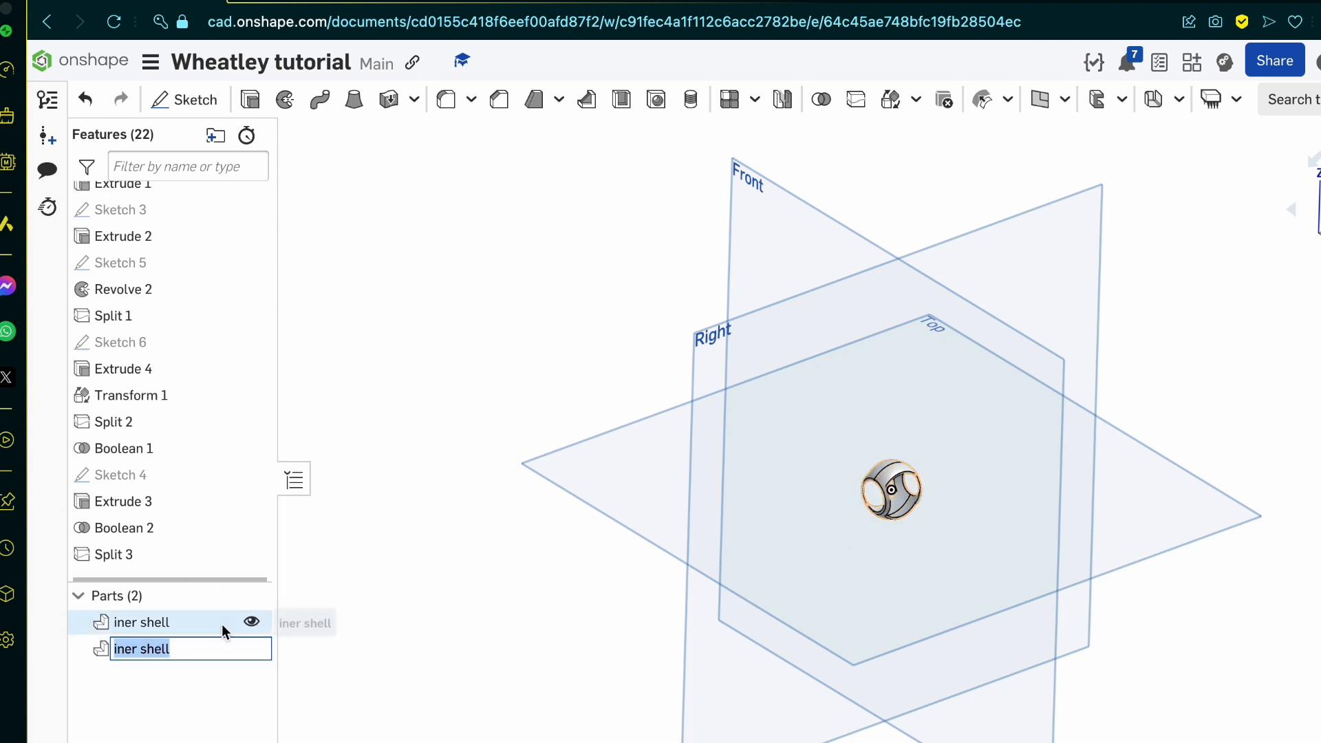
key("Right")
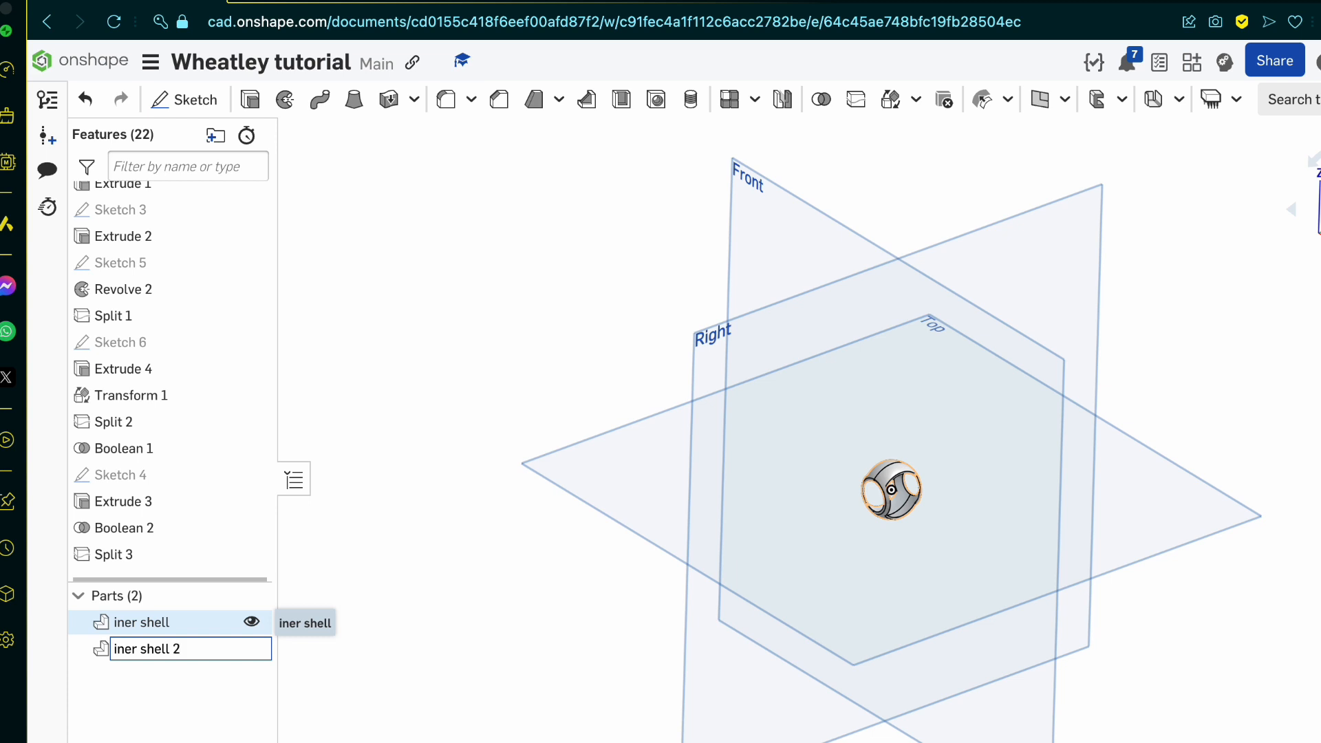
key("Return")
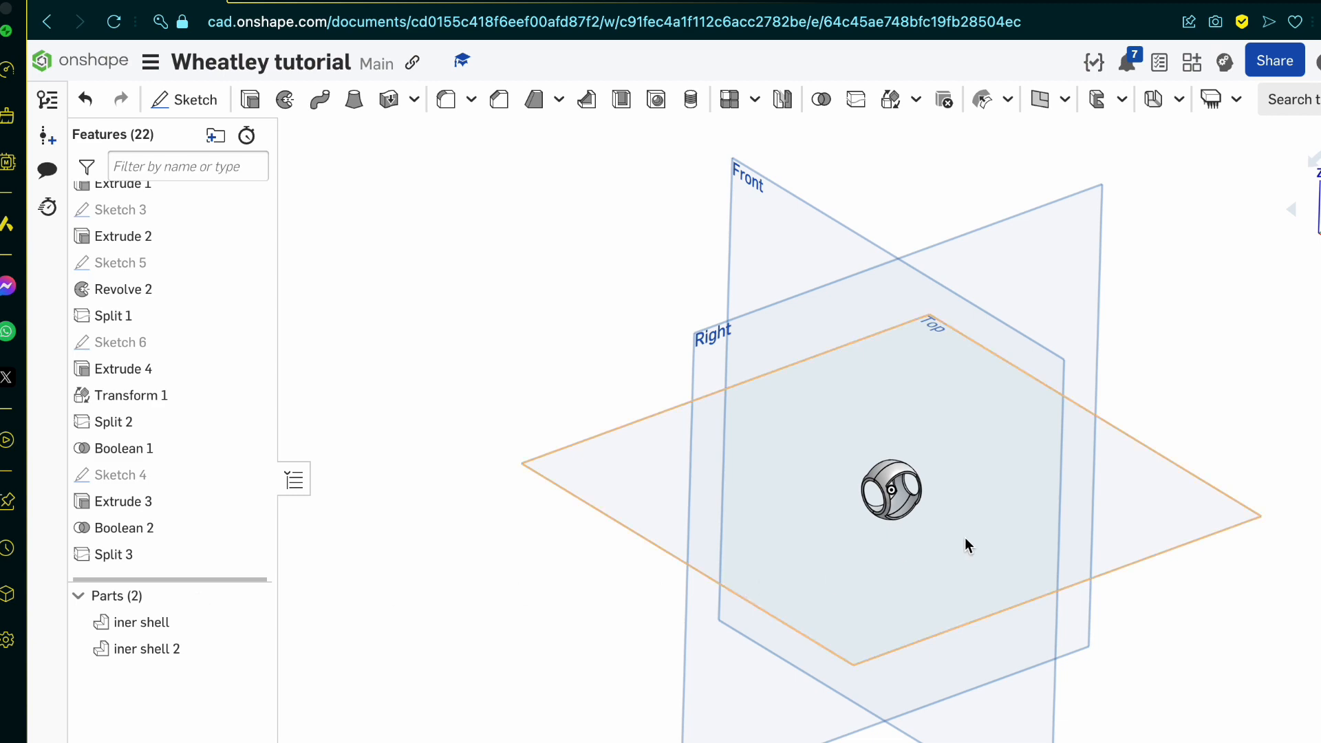
scroll(744, 373, "up", 10)
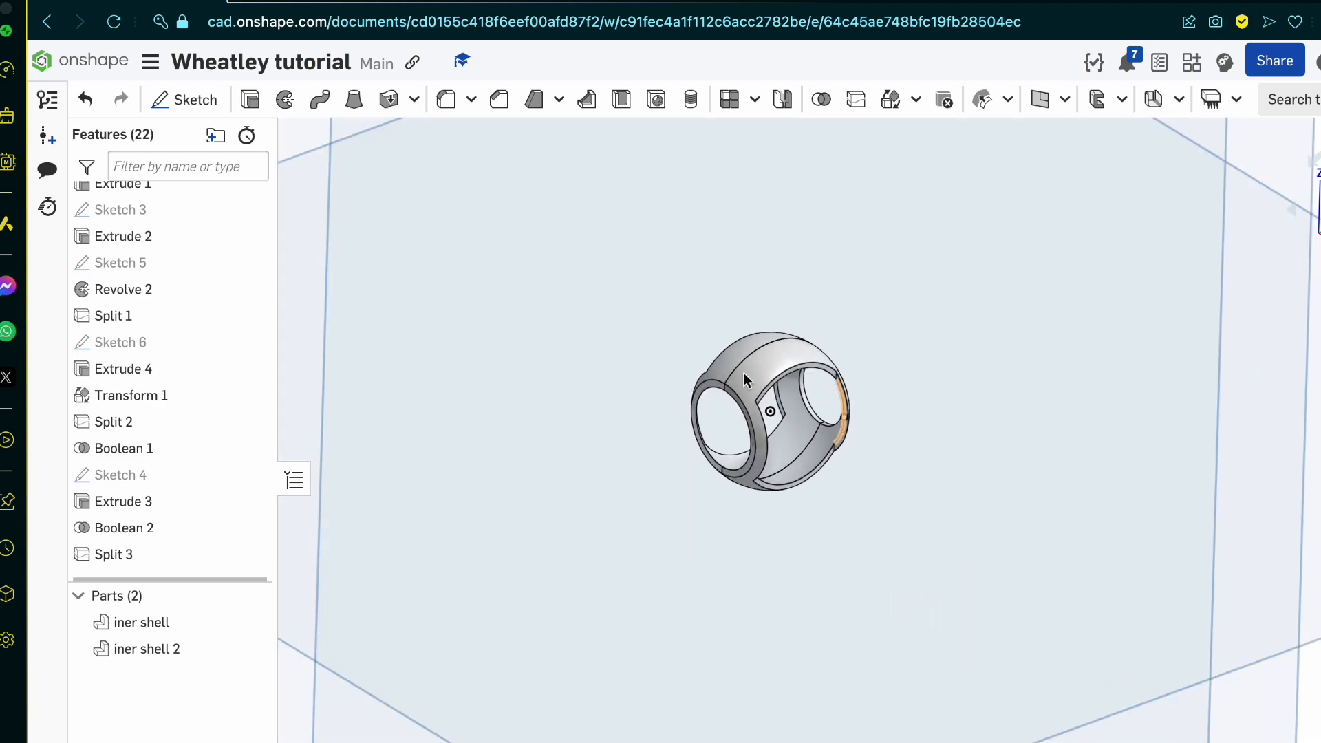
right_click_drag(657, 454, 710, 422)
left_click(637, 376)
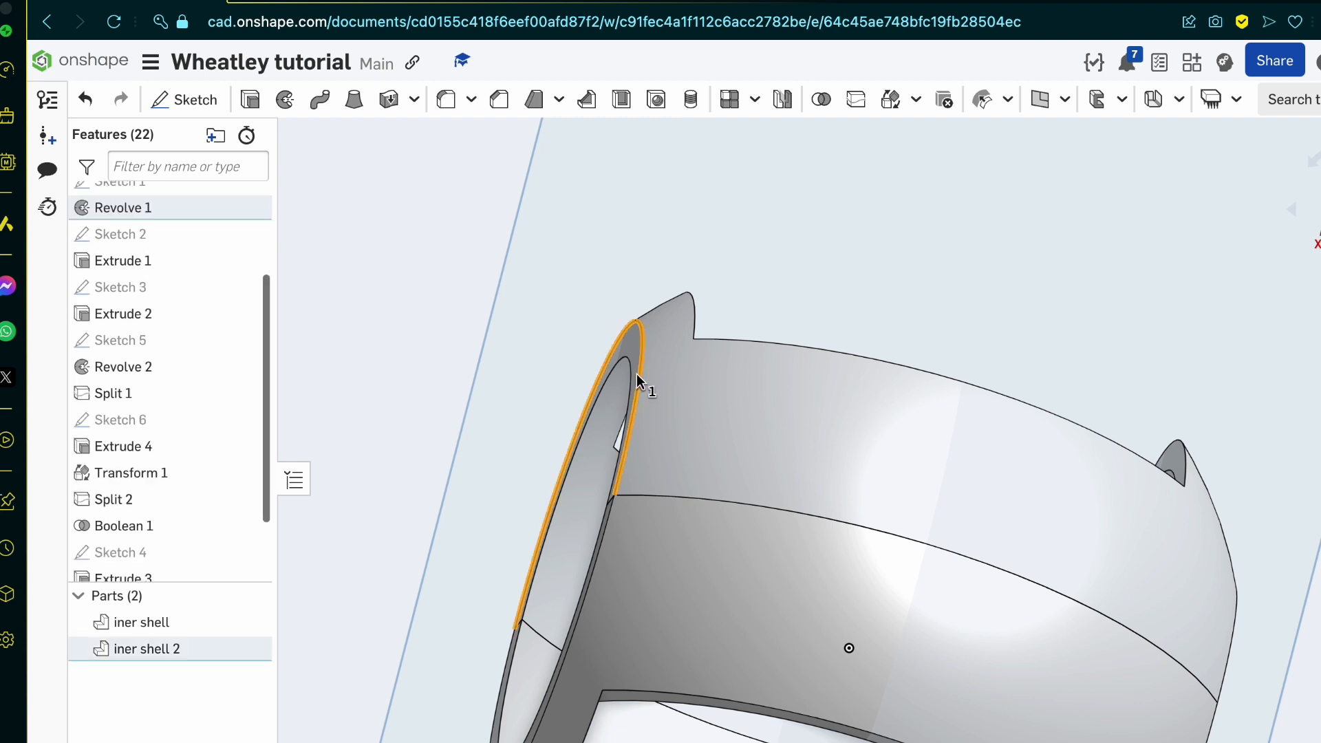
left_click(598, 548)
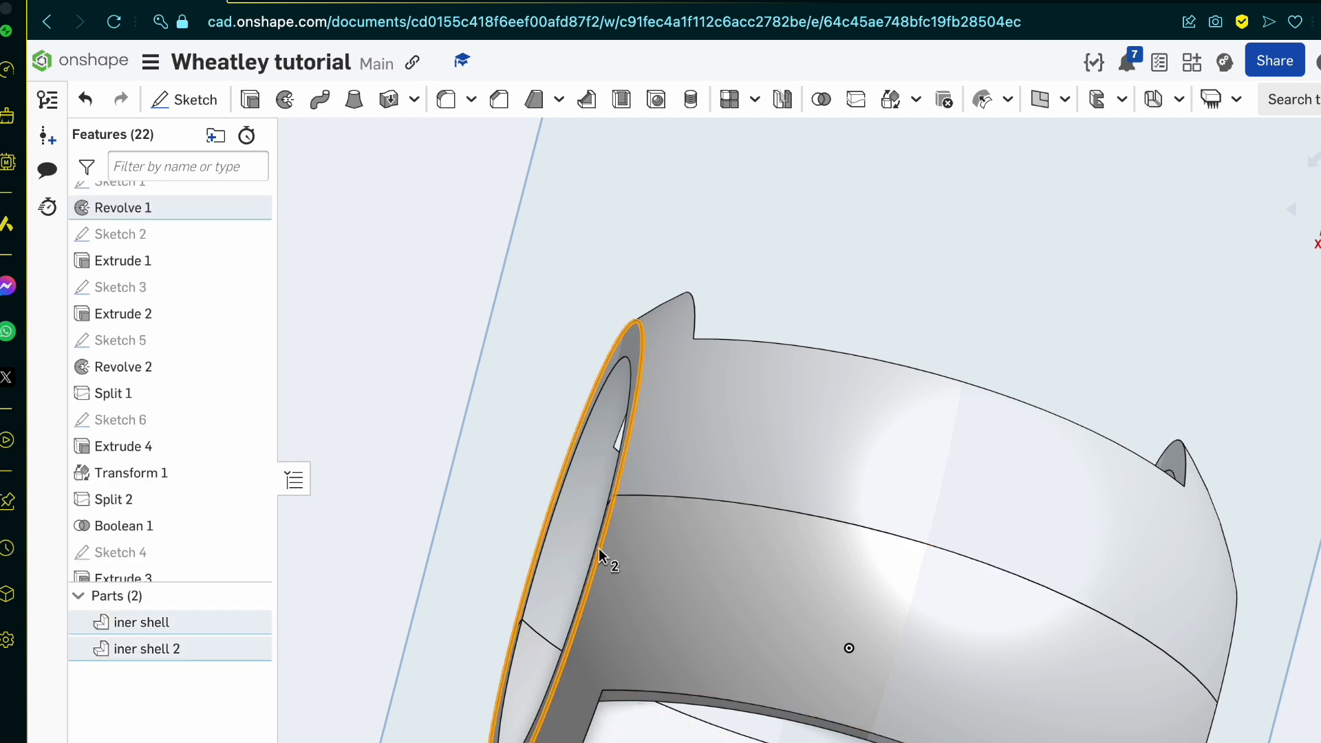
left_click(499, 99)
left_click(368, 405)
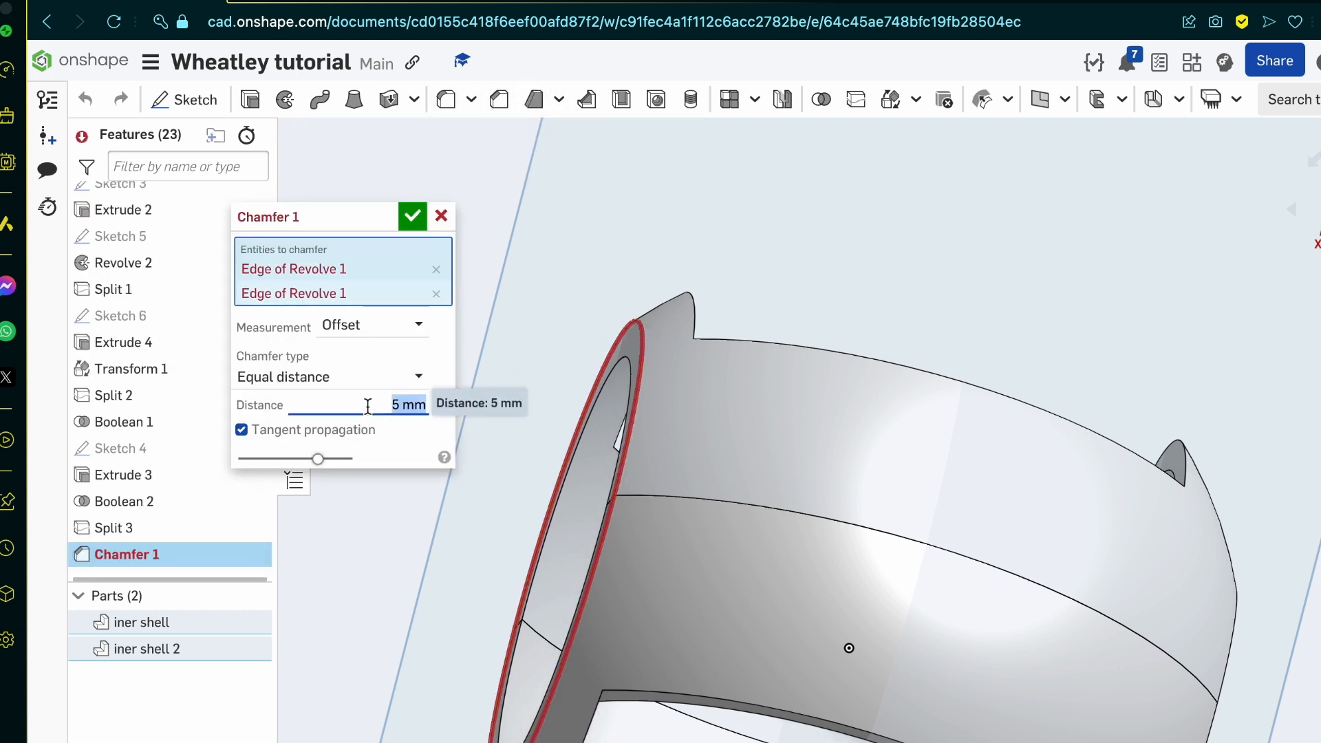
type("2")
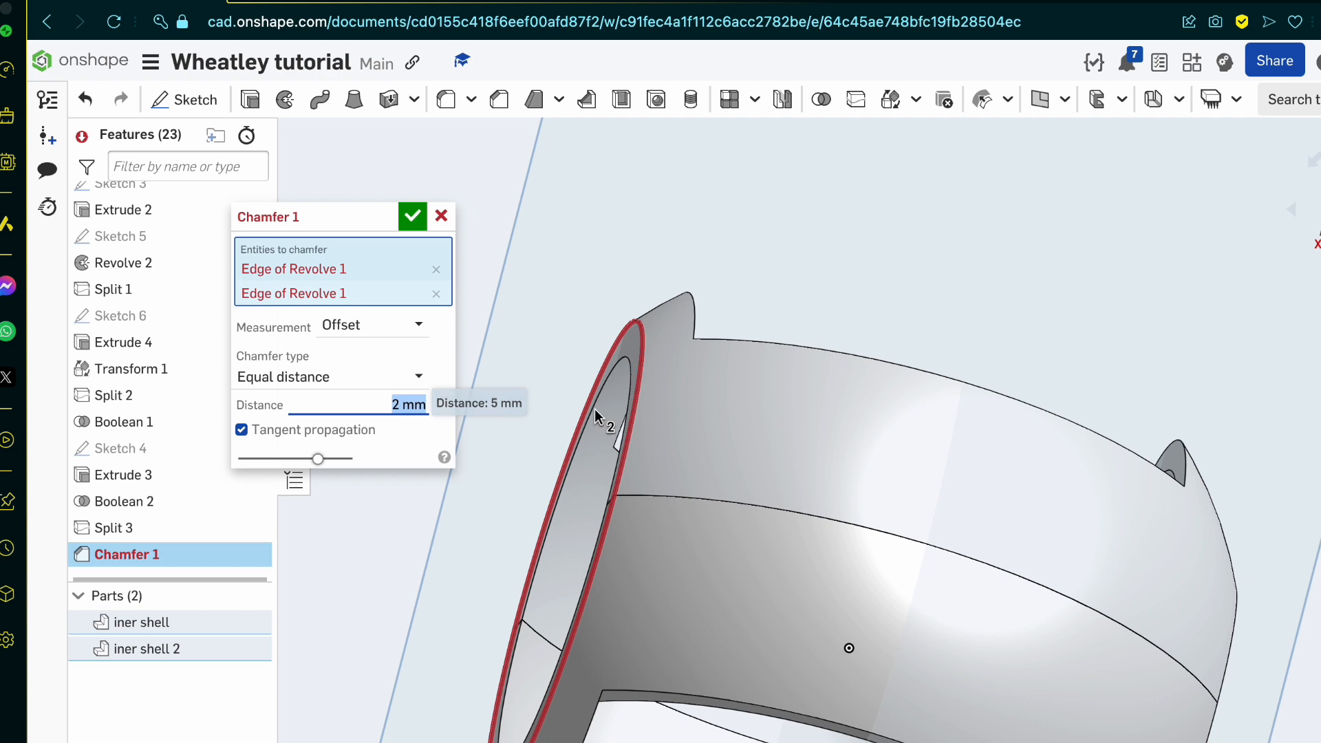
type("1")
key("Return")
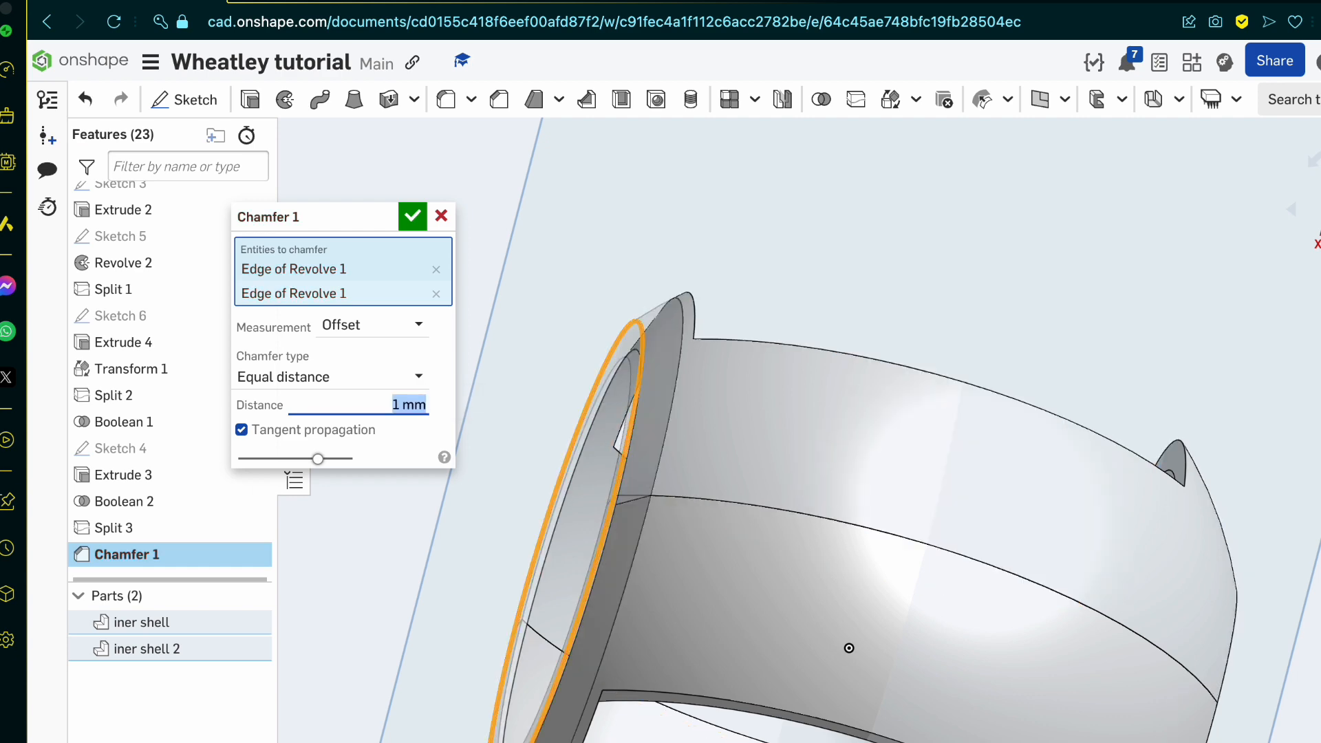
right_click_drag(648, 423, 685, 434)
scroll(707, 436, "down", 3)
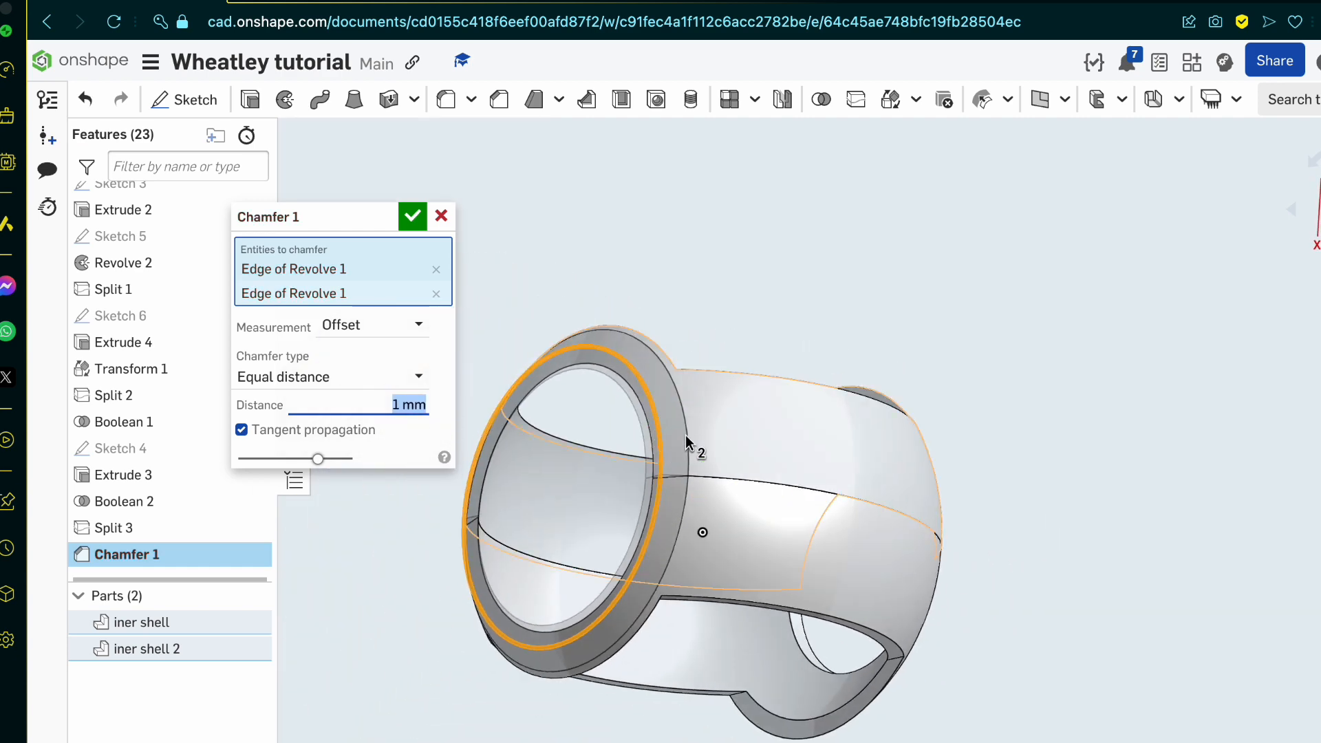
key("BackSpace")
key("Return")
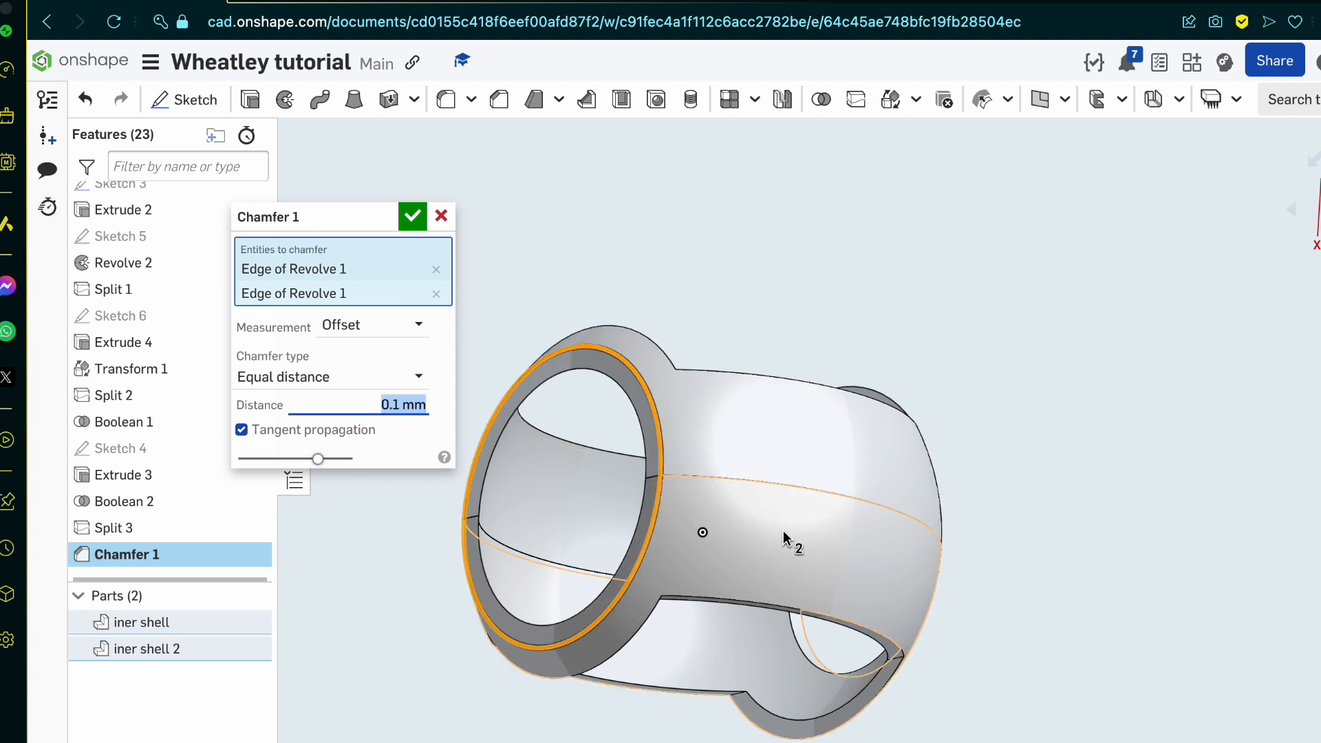
type(".5")
key("Return")
scroll(727, 543, "up", 3)
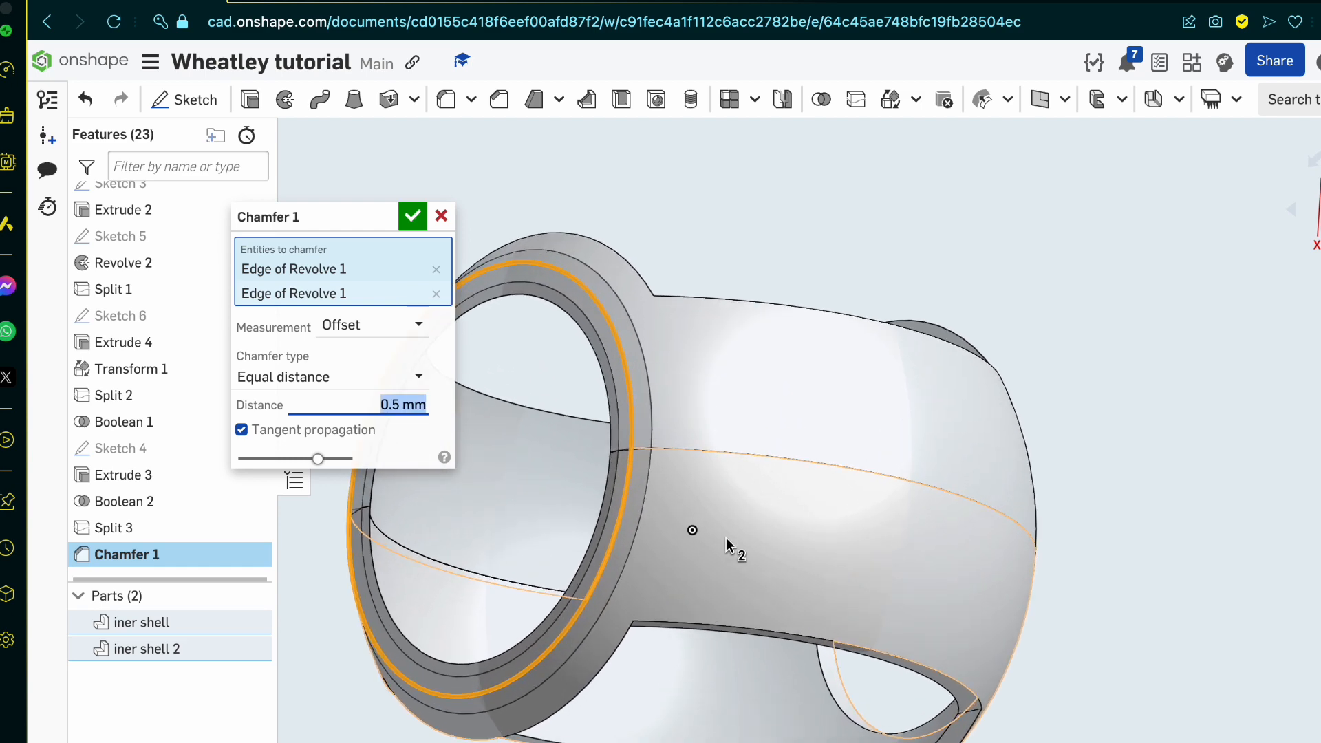
key("BackSpace")
type(".25")
key("Return")
scroll(633, 480, "up", 5)
right_click_drag(604, 478, 729, 396)
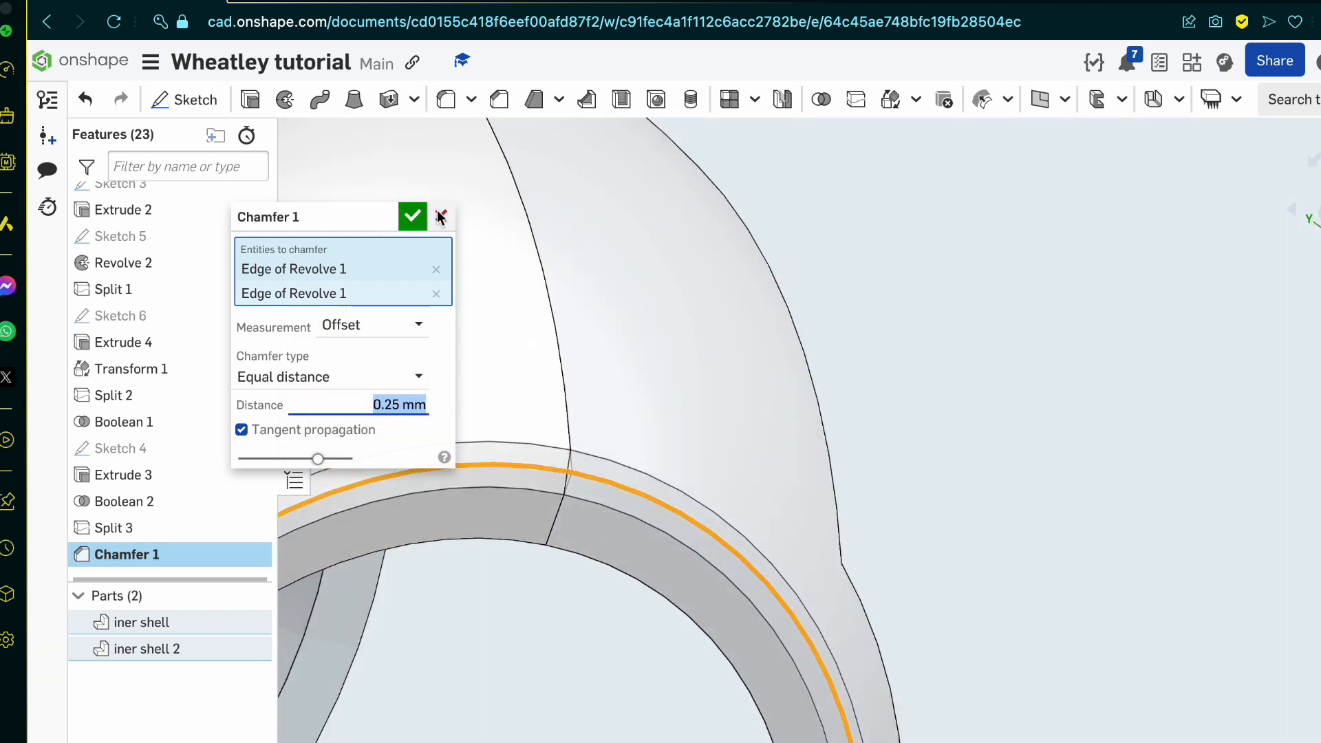
left_click(292, 4)
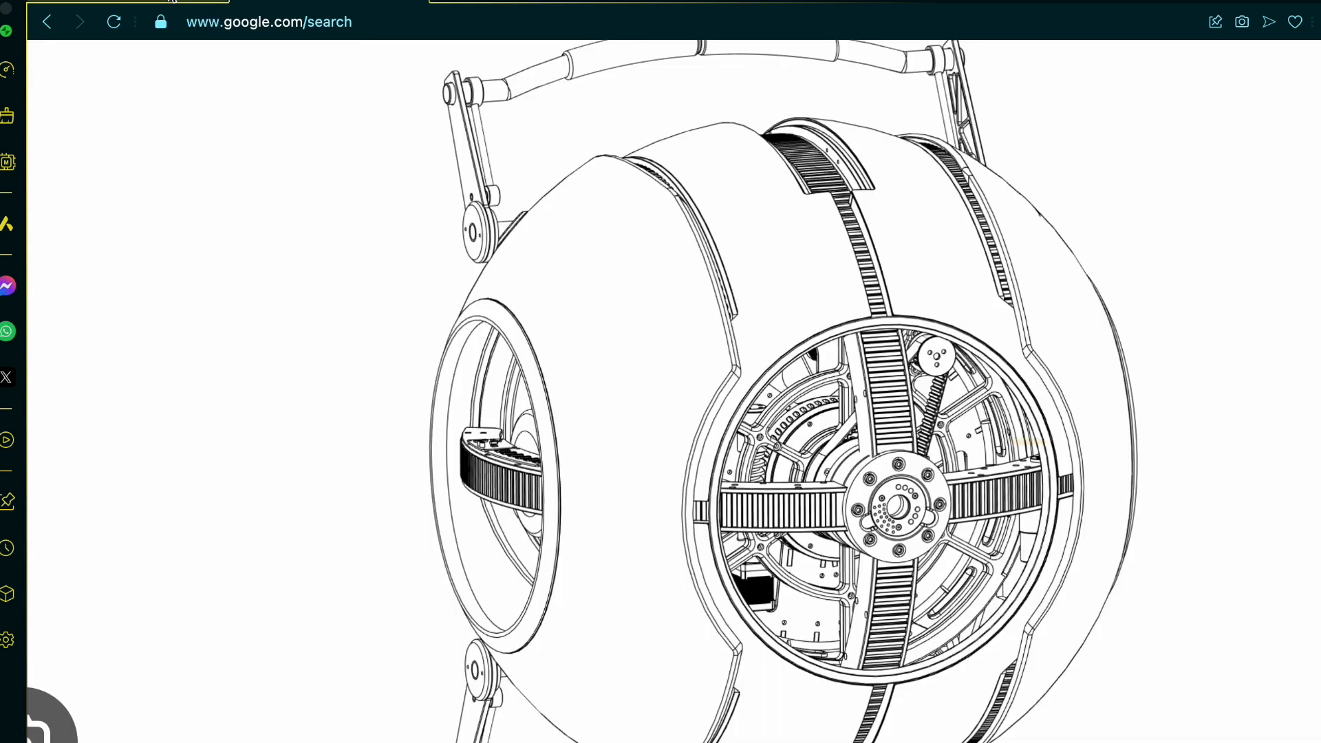
left_click(193, 2)
left_click(447, 221)
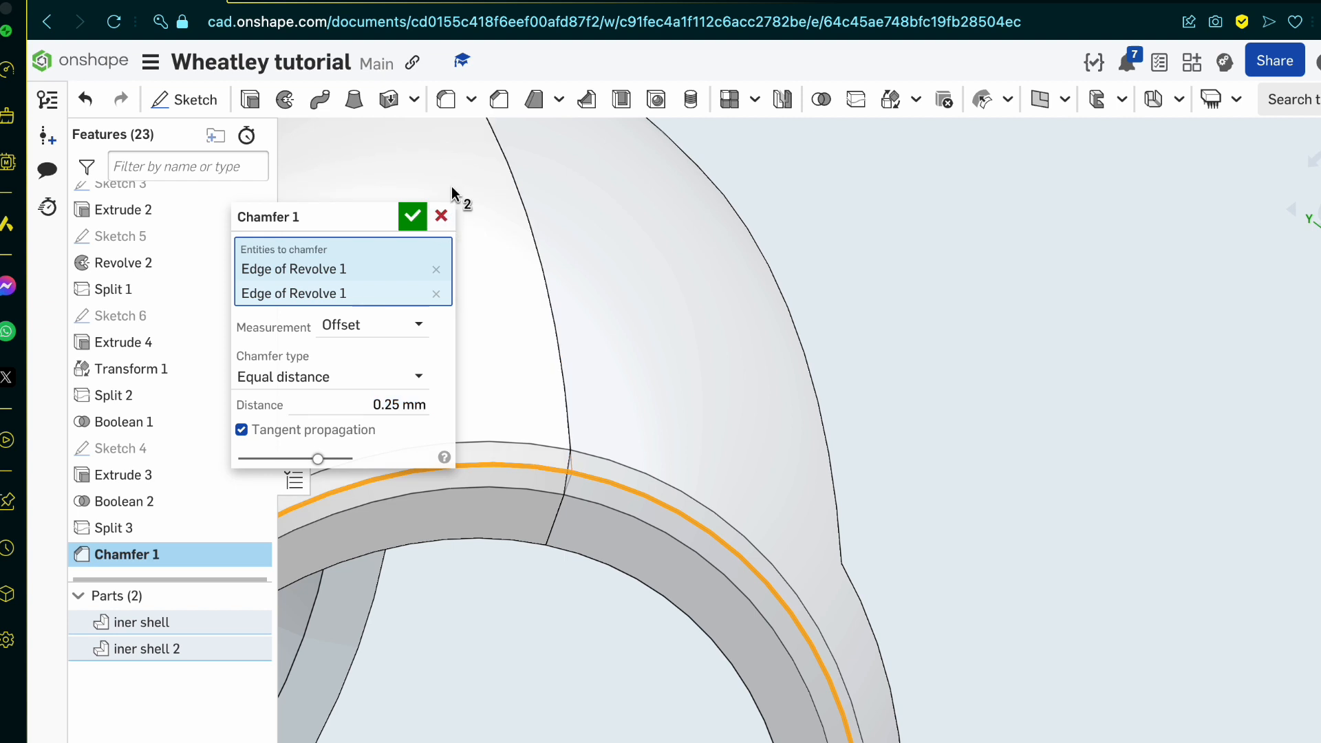
left_click(442, 216)
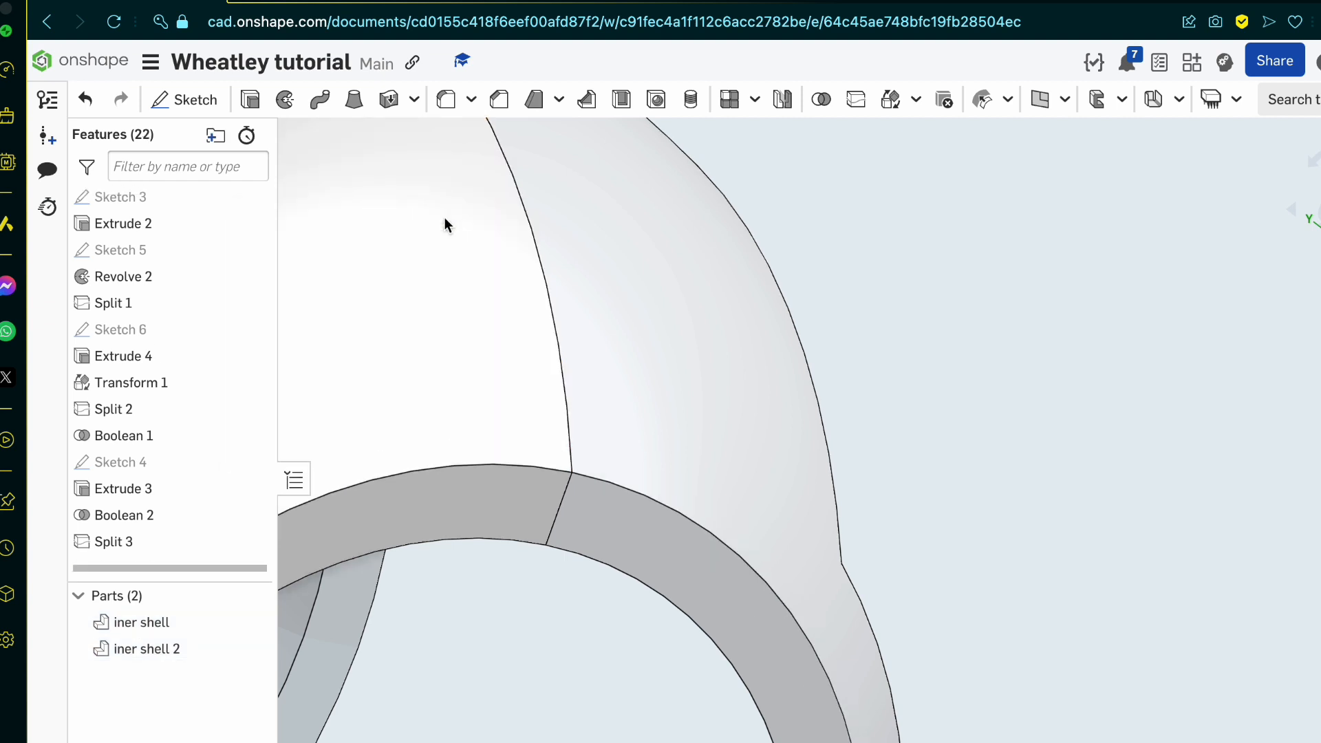
Step: Fillet the two outer rim edges of the round end opening, one on each shell half, with a 0.25 mm radius
left_click(446, 100)
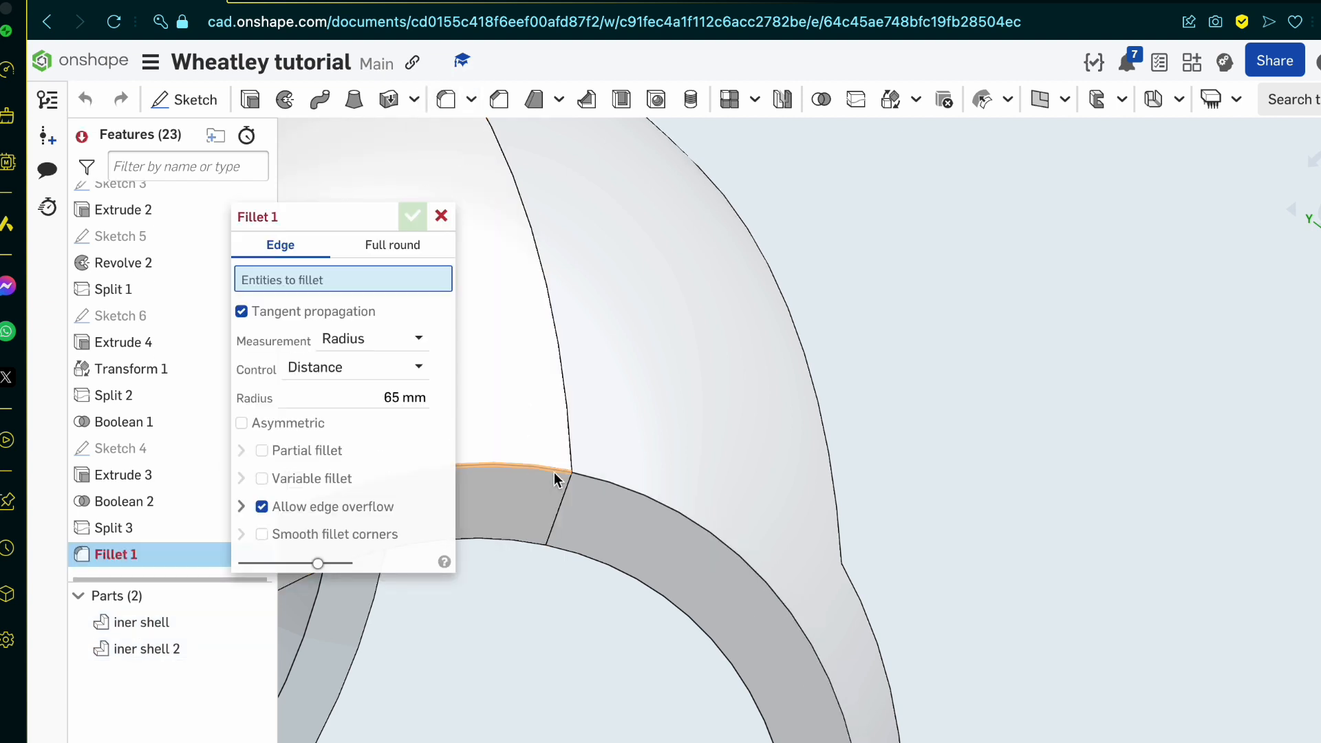
left_click(554, 471)
left_click(601, 475)
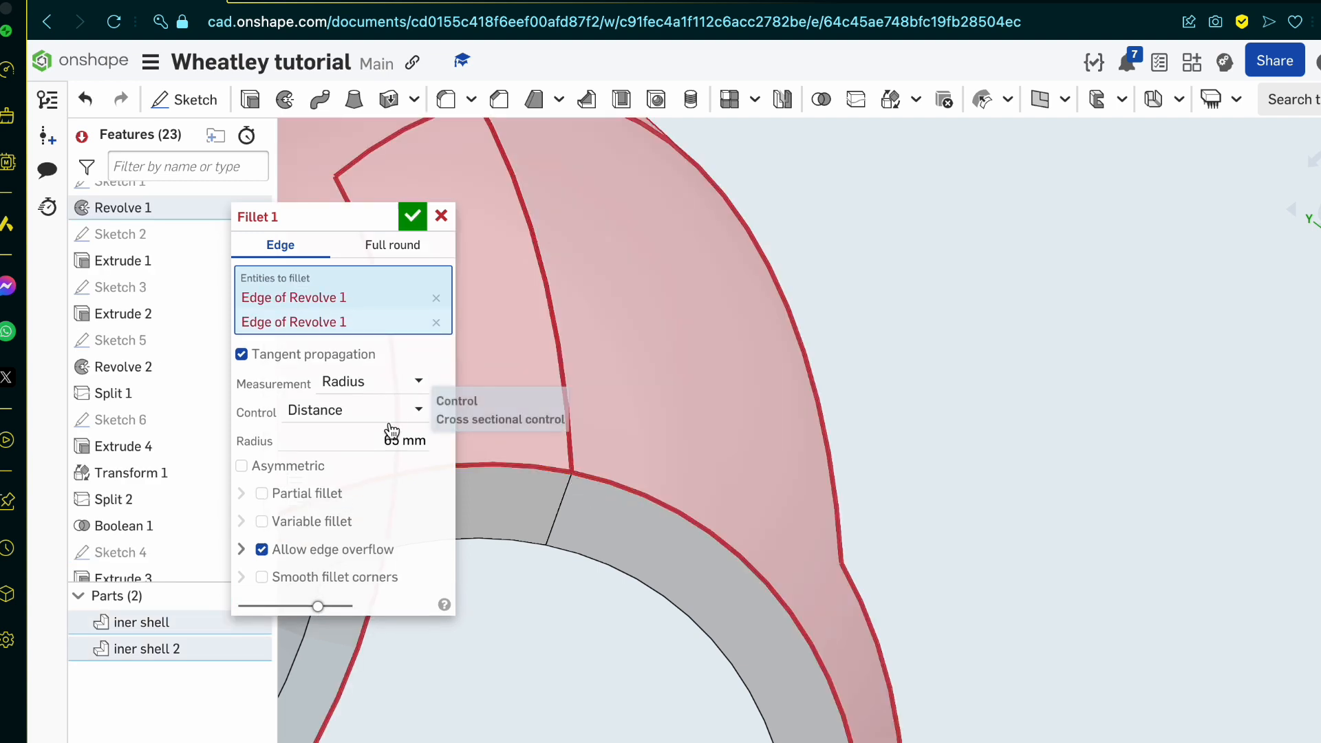
left_click(419, 440)
key("BackSpace")
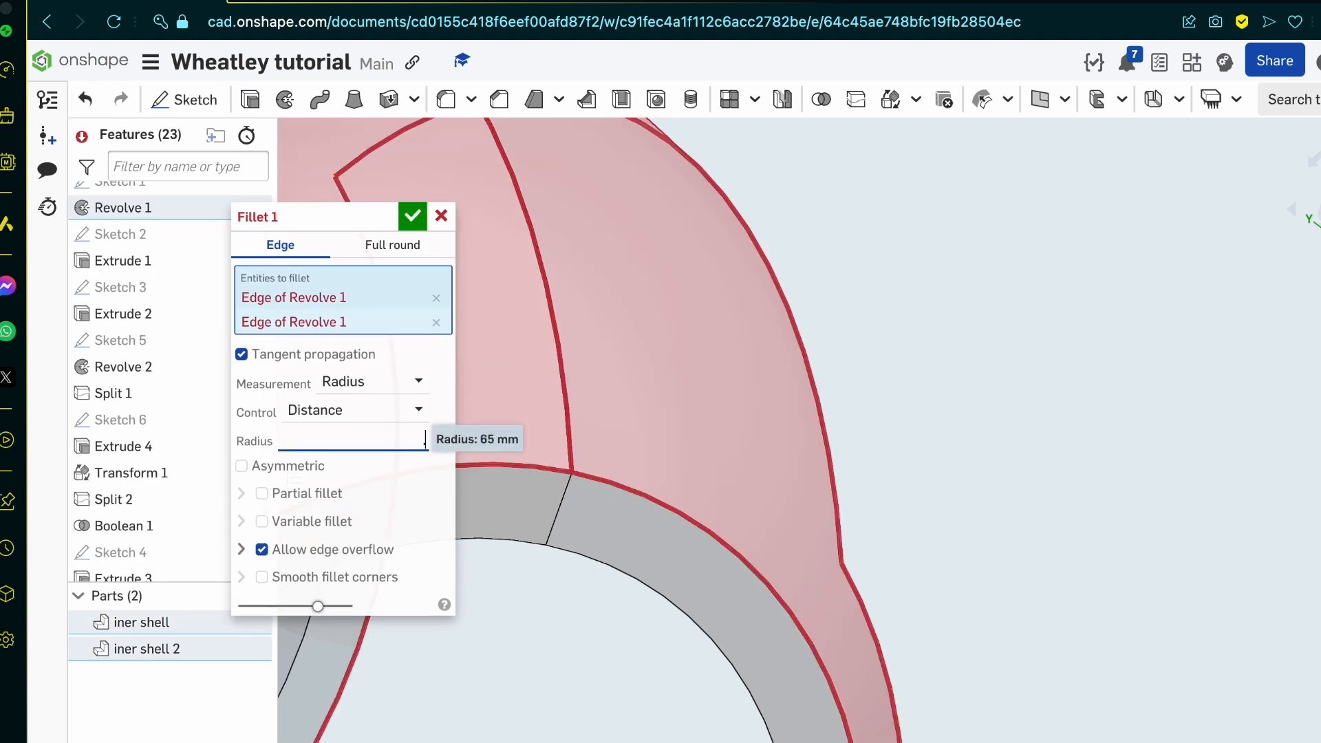
type(".25")
key("Return")
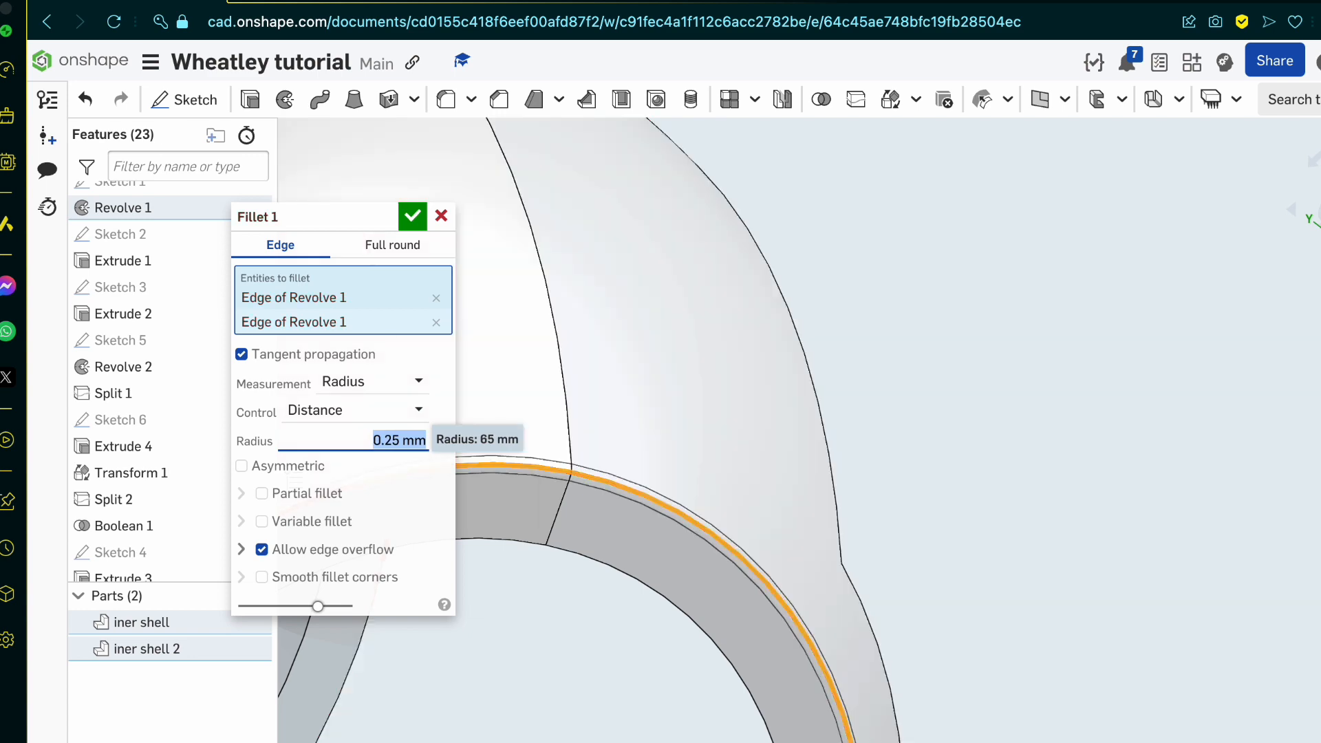
scroll(721, 444, "down", 4)
left_click(413, 217)
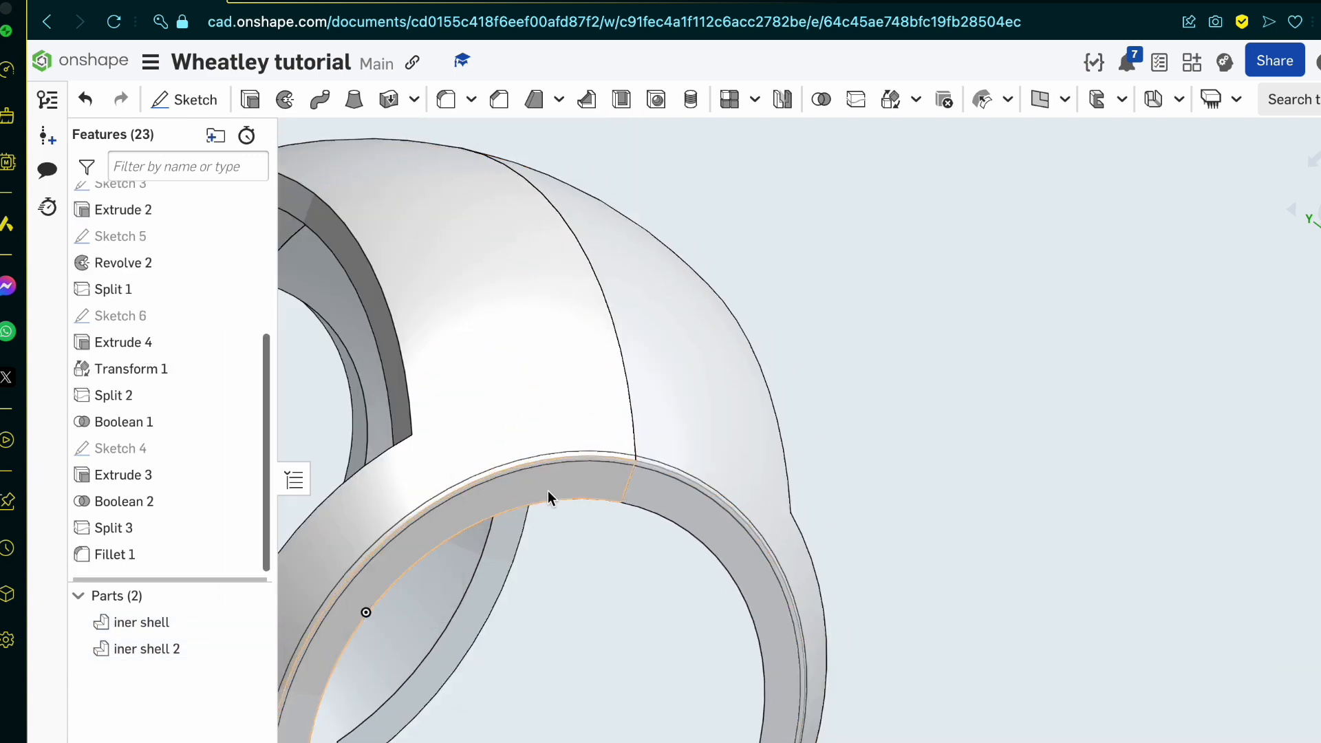
Step: Inspect the filleted rim and split shell from several sides, and switch to the portal core blueprint image to compare the openings
scroll(548, 490, "up", 10)
scroll(598, 444, "down", 10)
mouse_move(597, 445)
right_mouse_down()
mouse_move(569, 534)
mouse_move(640, 431)
mouse_move(487, 429)
mouse_move(623, 441)
right_mouse_up()
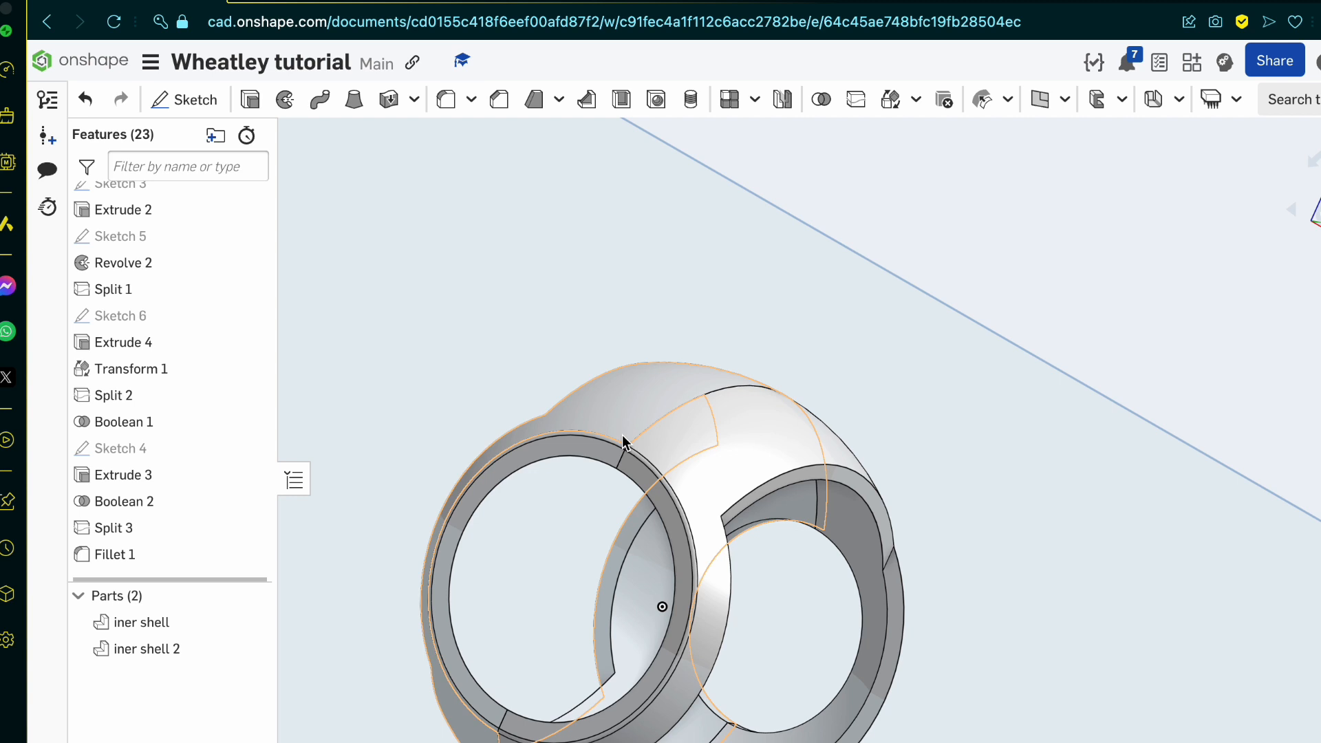
scroll(638, 630, "up", 5)
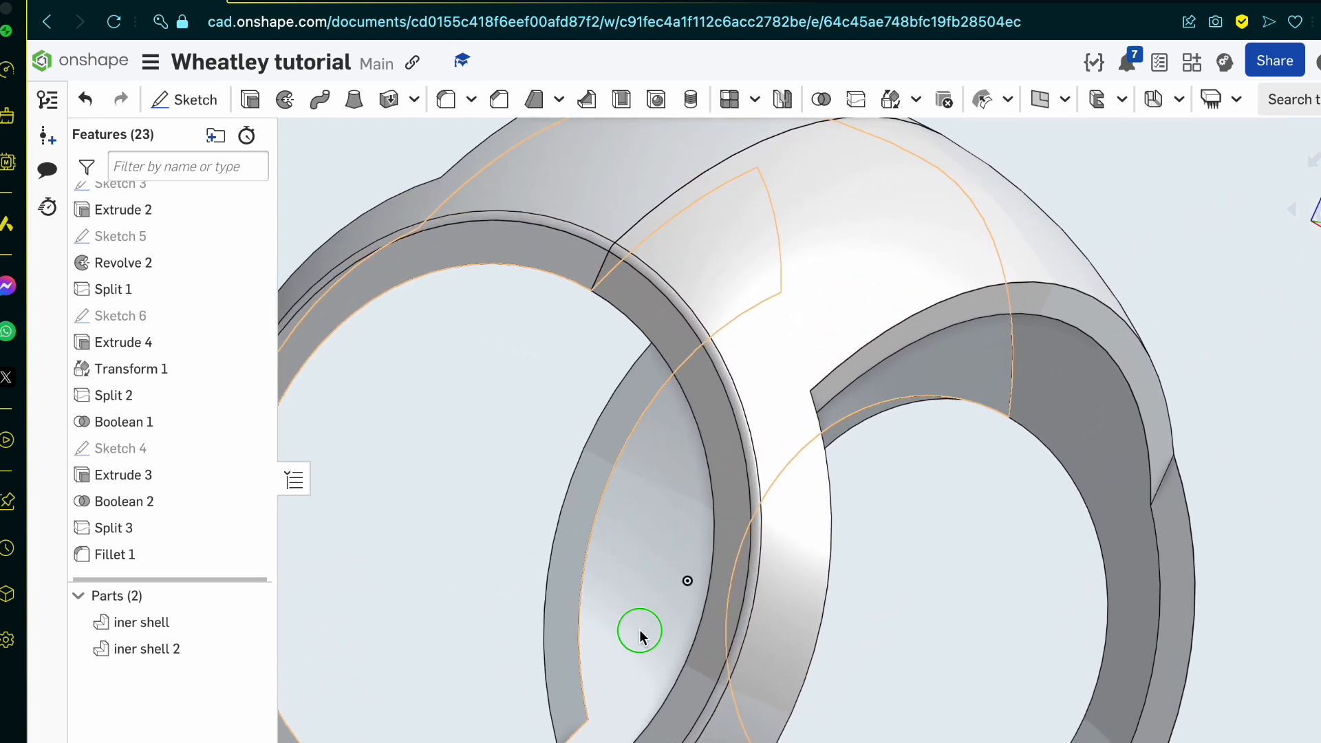
right_click_drag(639, 630, 568, 636)
scroll(961, 662, "down", 5)
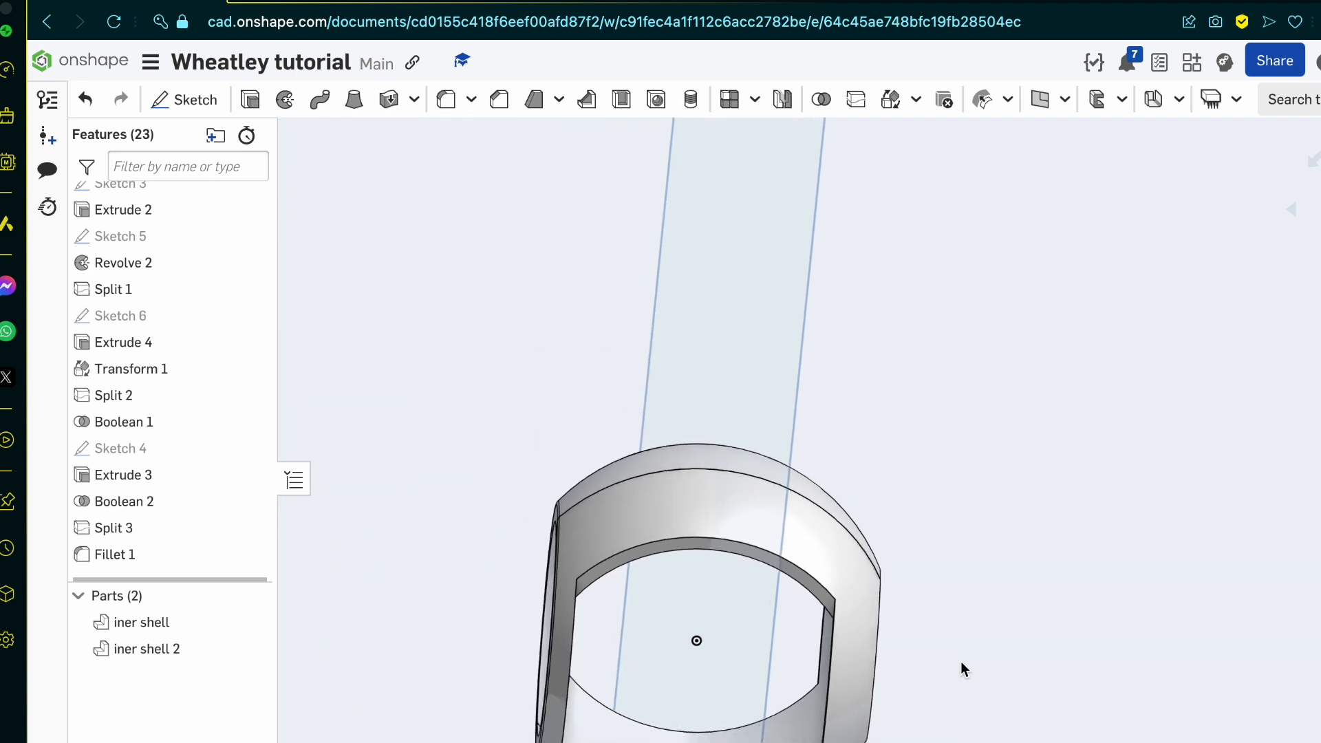
scroll(708, 645, "up", 3)
right_click_drag(709, 645, 682, 624)
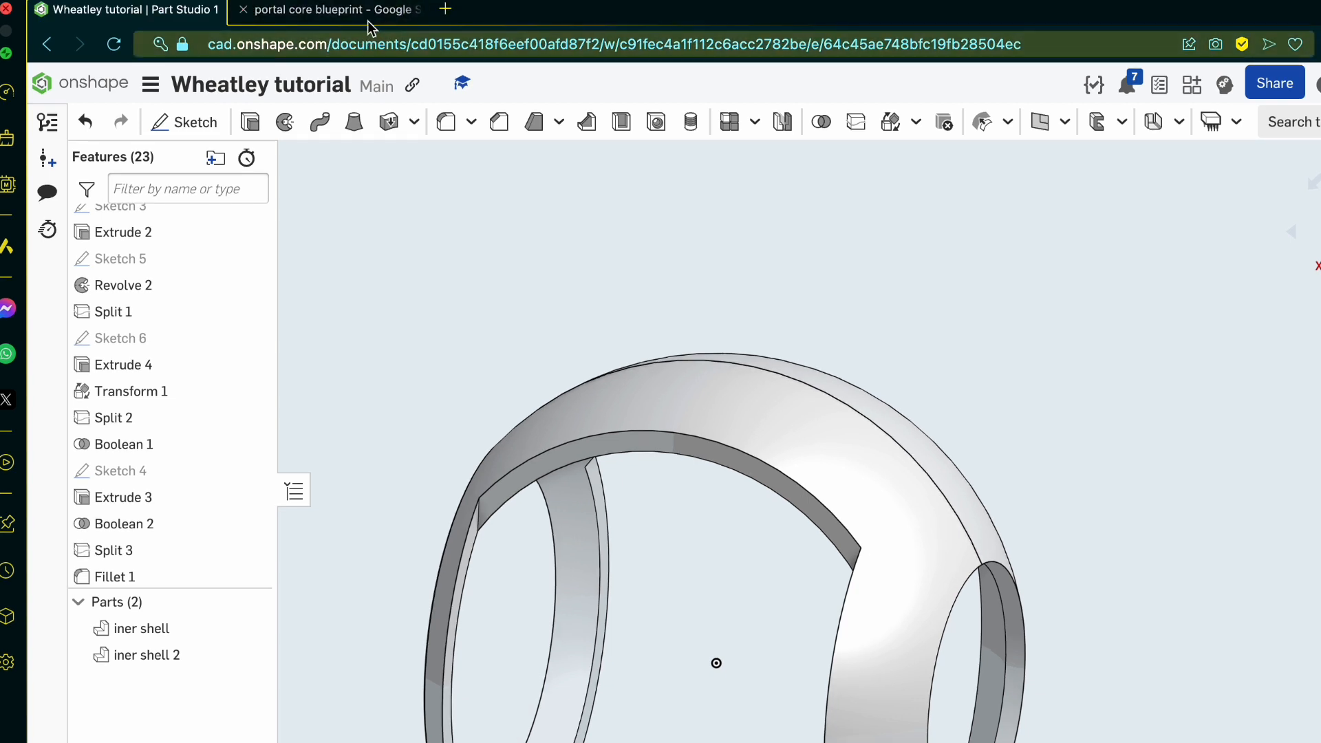
left_click(385, 10)
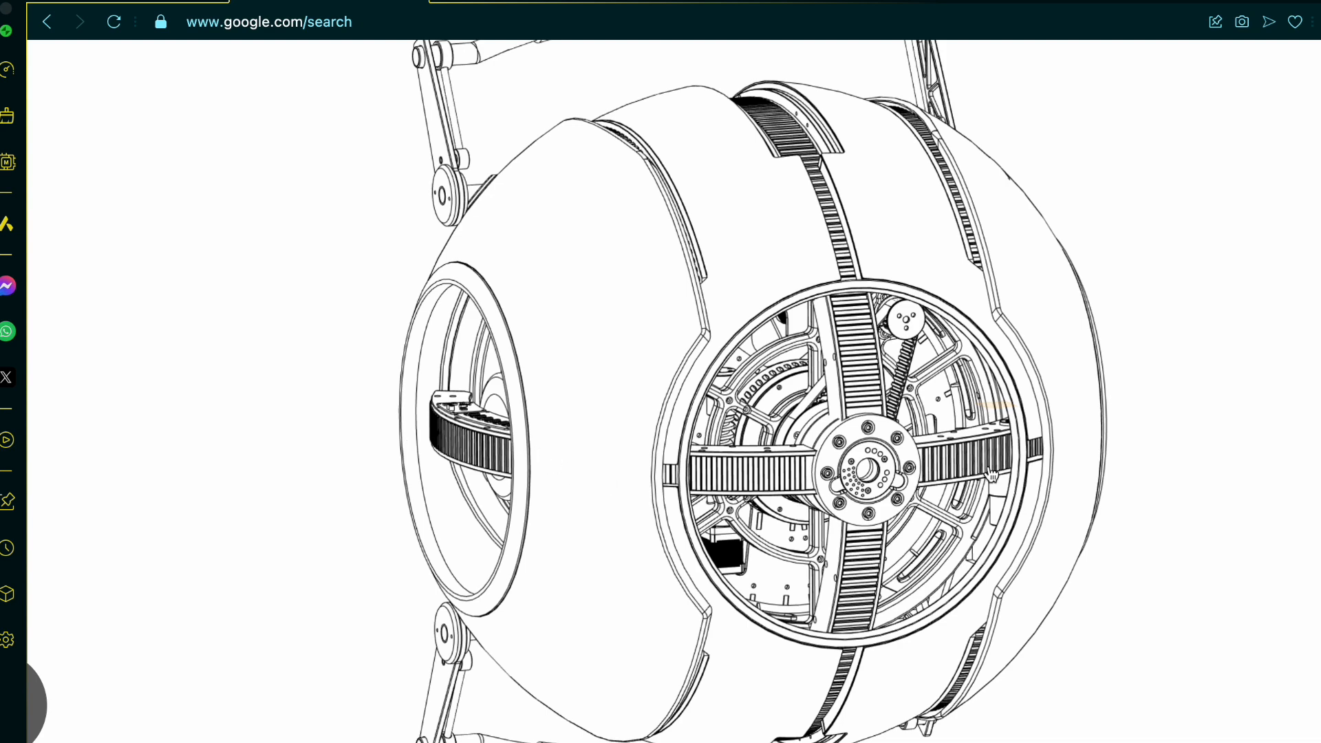
scroll(805, 586, "left", 5)
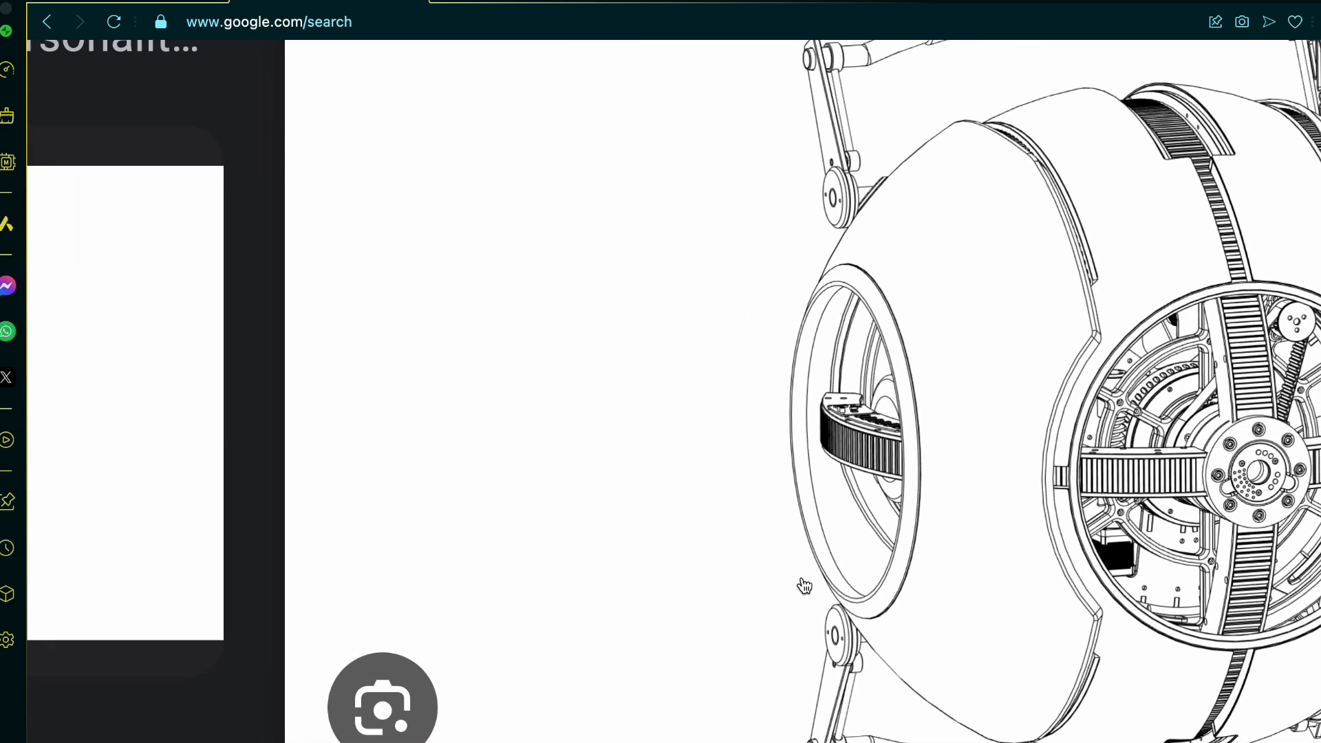
Step: Examine the shell panels, round openings, tread strips and handles in the personality core line drawing
scroll(804, 585, "up", 4)
scroll(804, 585, "right", 3)
scroll(805, 586, "down", 2)
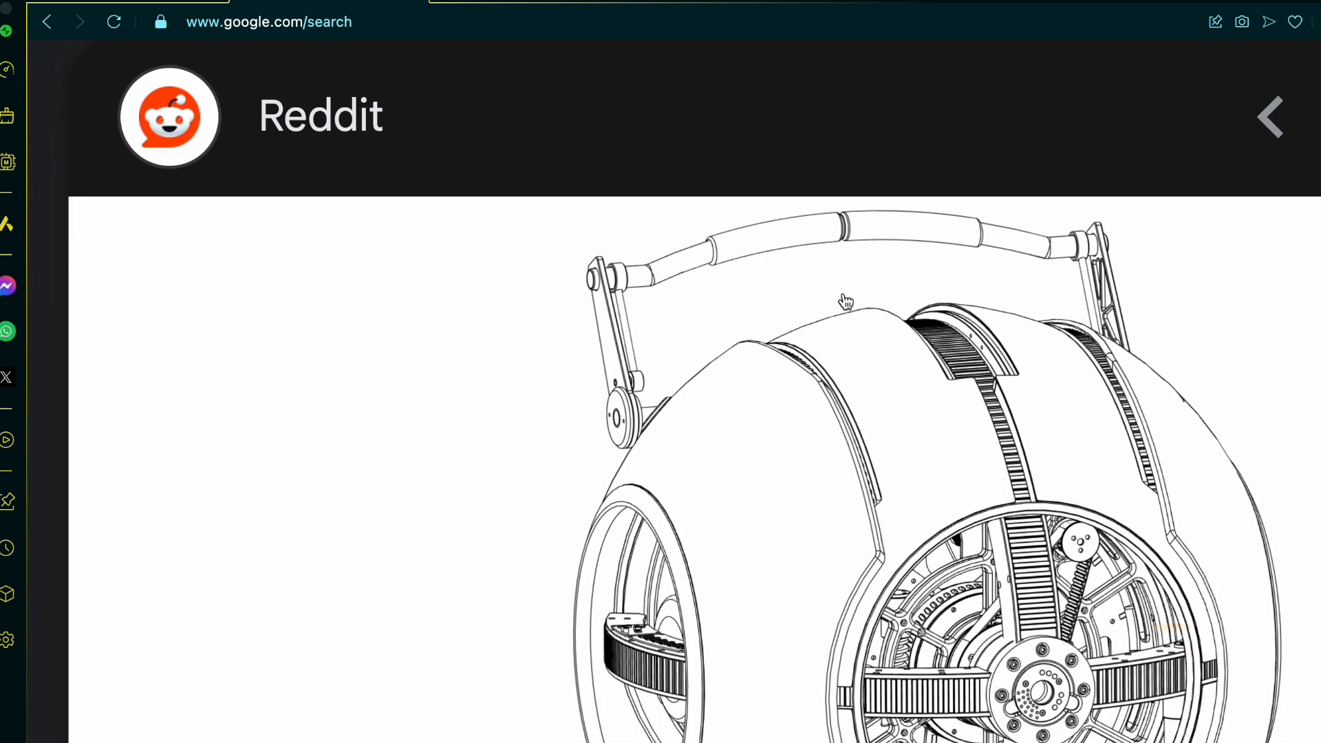
scroll(846, 302, "right", 3)
scroll(846, 302, "down", 1)
scroll(846, 302, "down", 1)
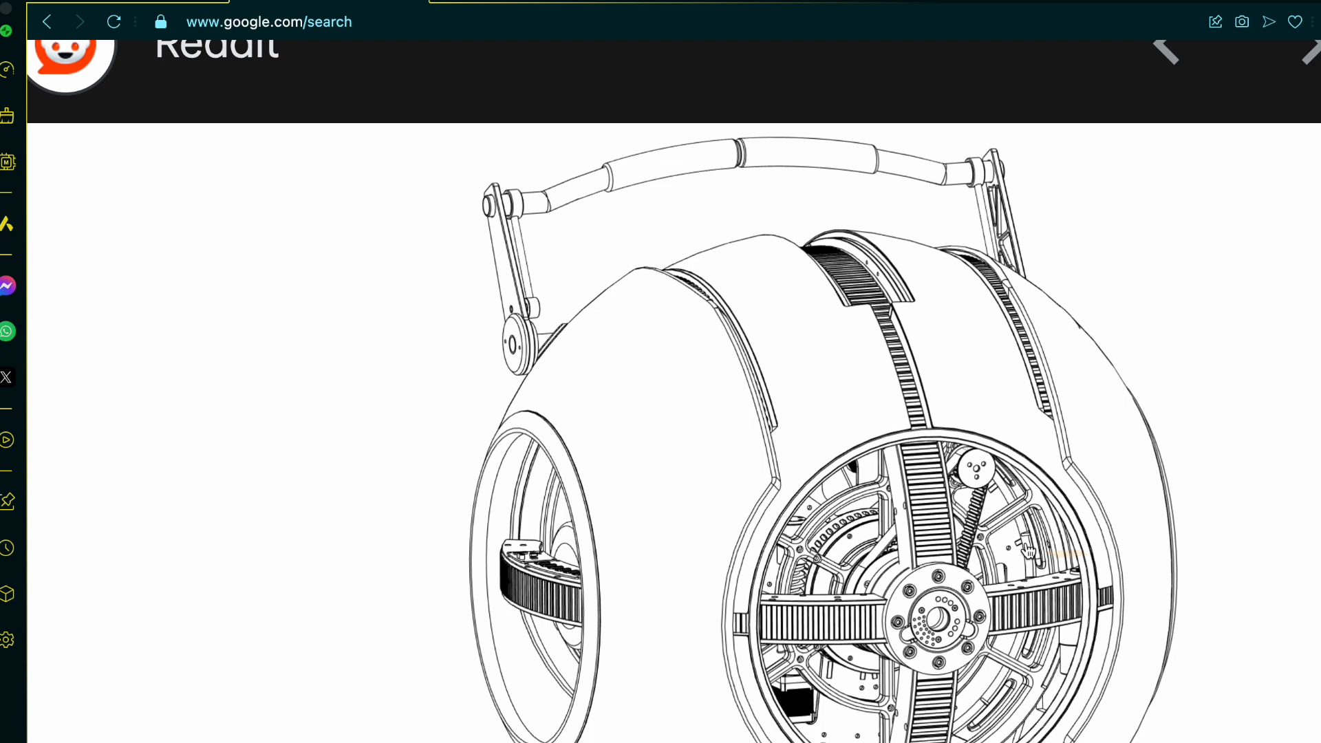
scroll(1028, 550, "down", 10)
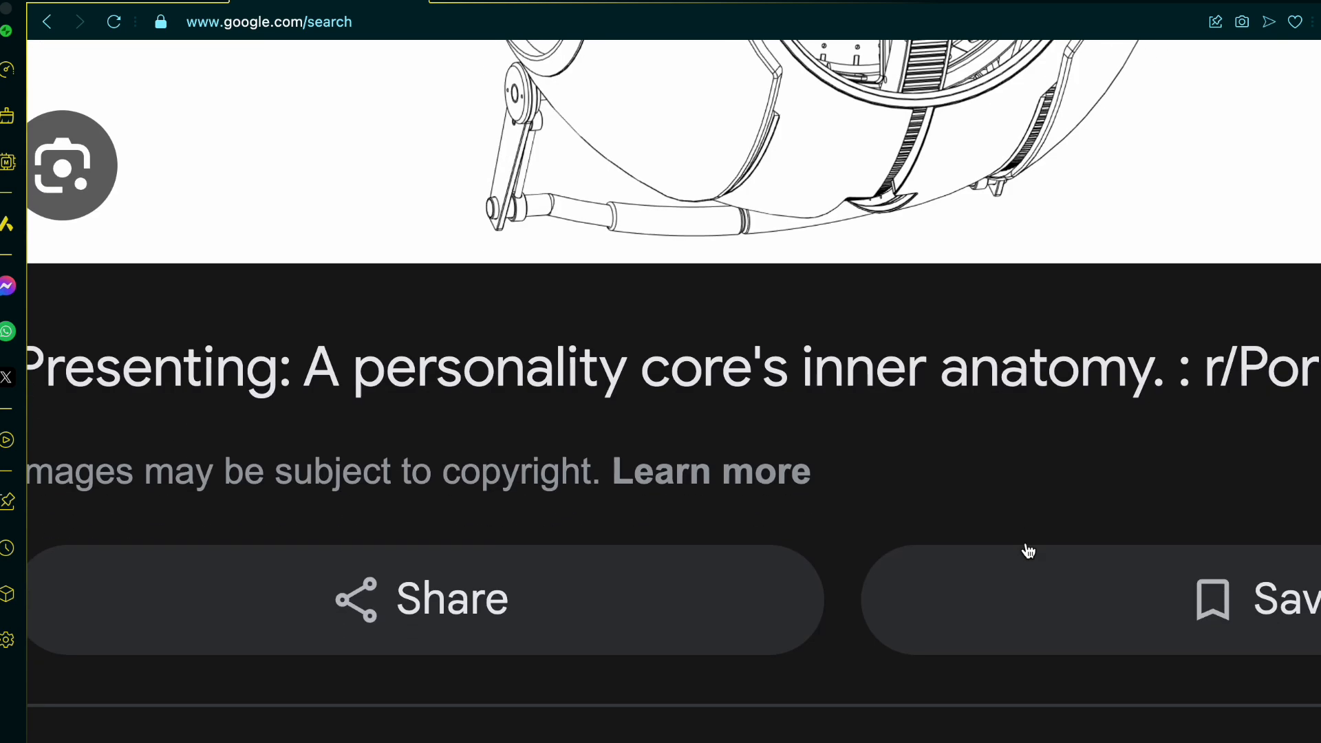
scroll(849, 250, "up", 10)
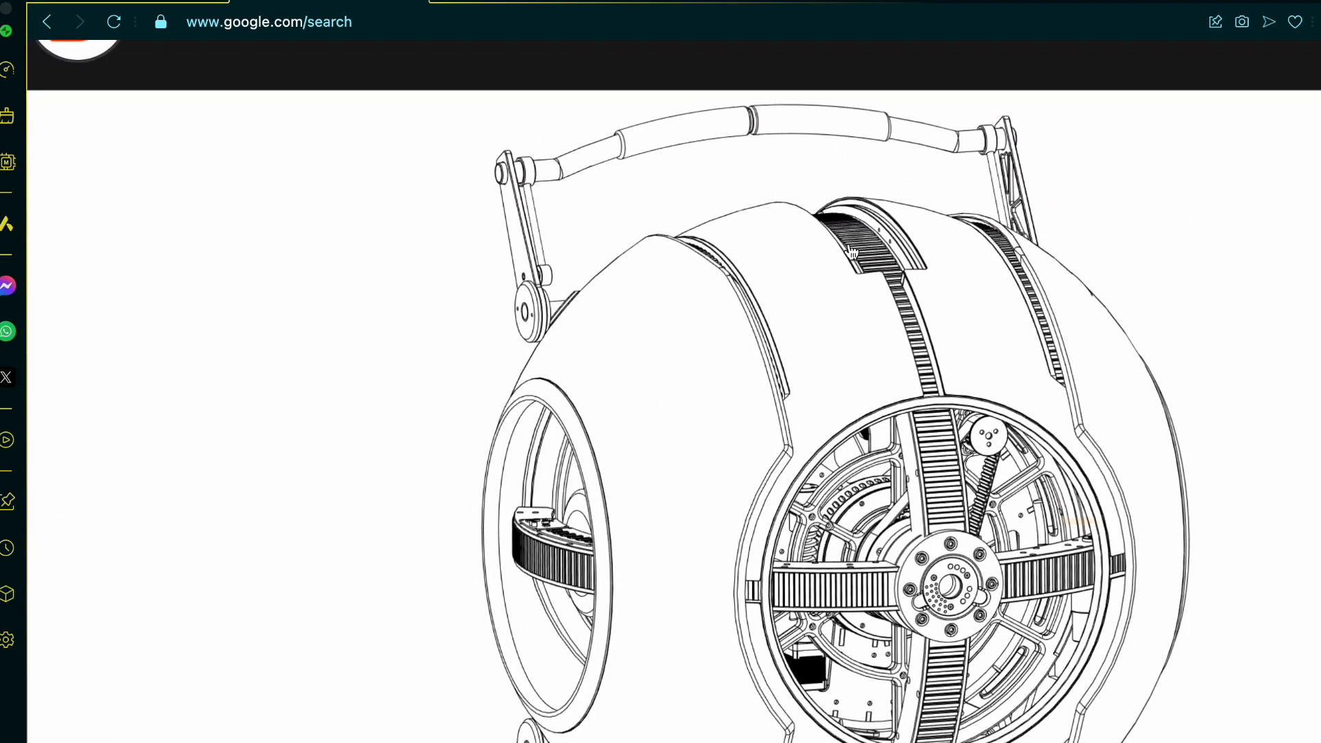
scroll(851, 251, "up", 2)
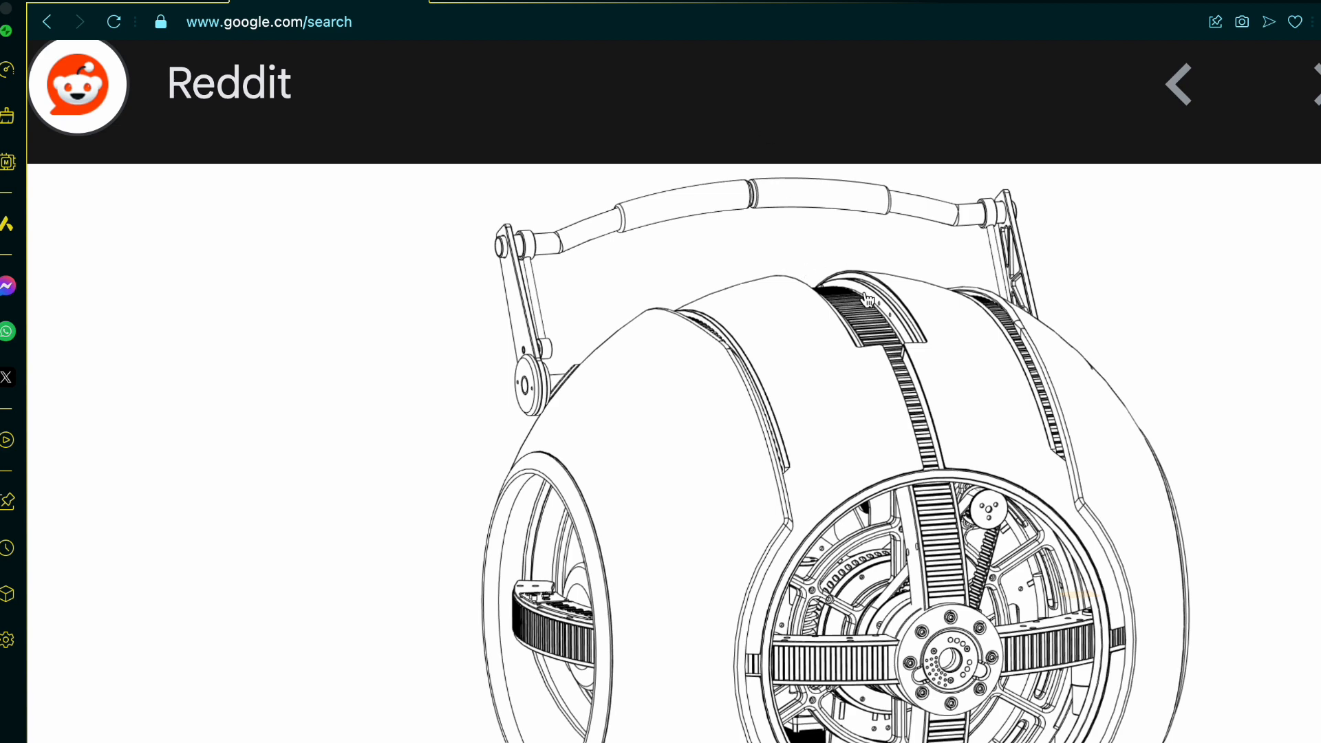
Step: Browse the portal core blueprint image results and open the white Wheatley Blueprints drawing from Reddit
scroll(433, 679, "left", 15)
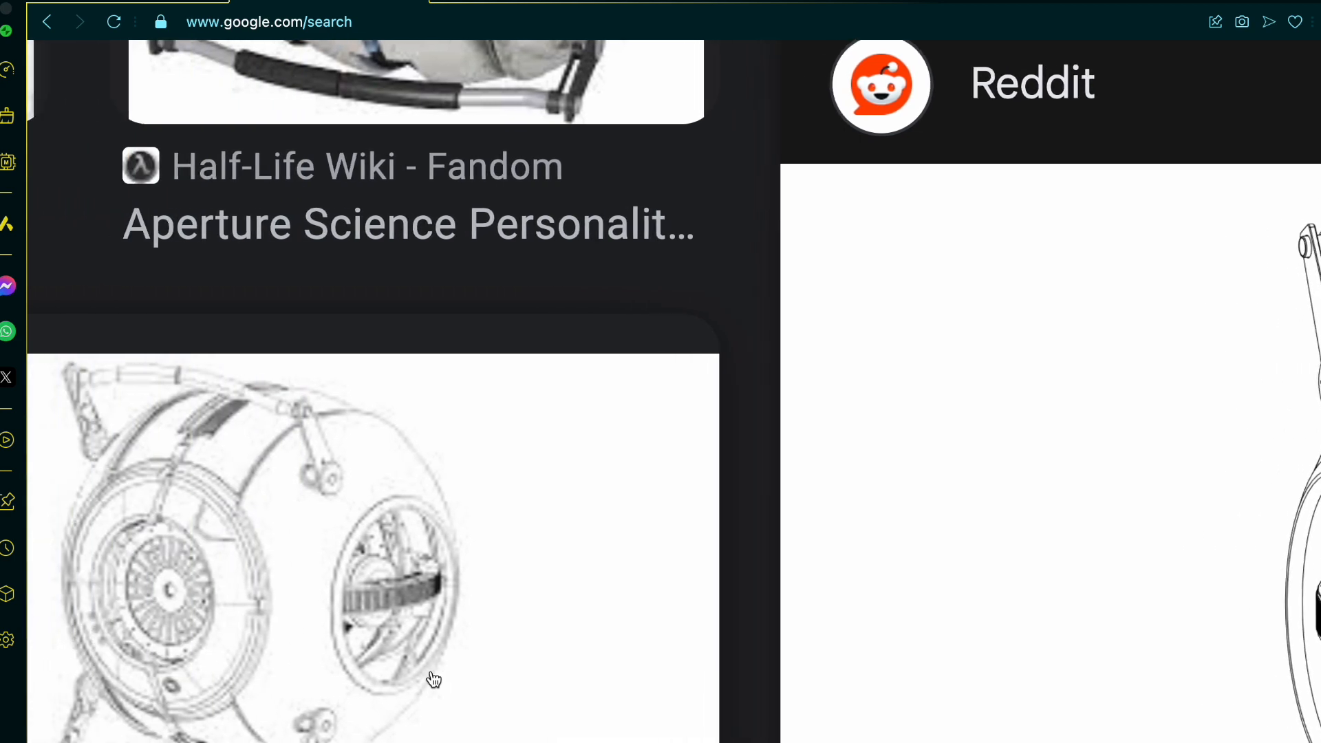
scroll(432, 679, "left", 2)
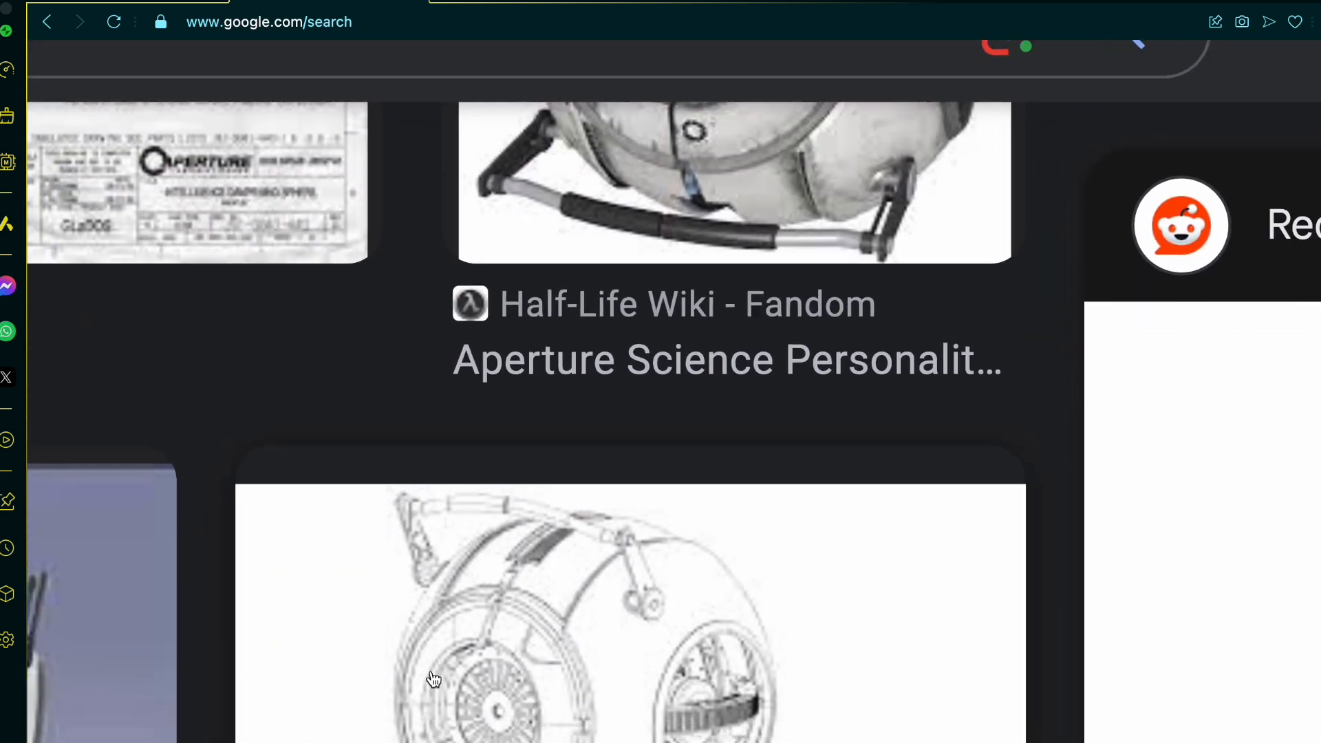
scroll(432, 679, "up", 6)
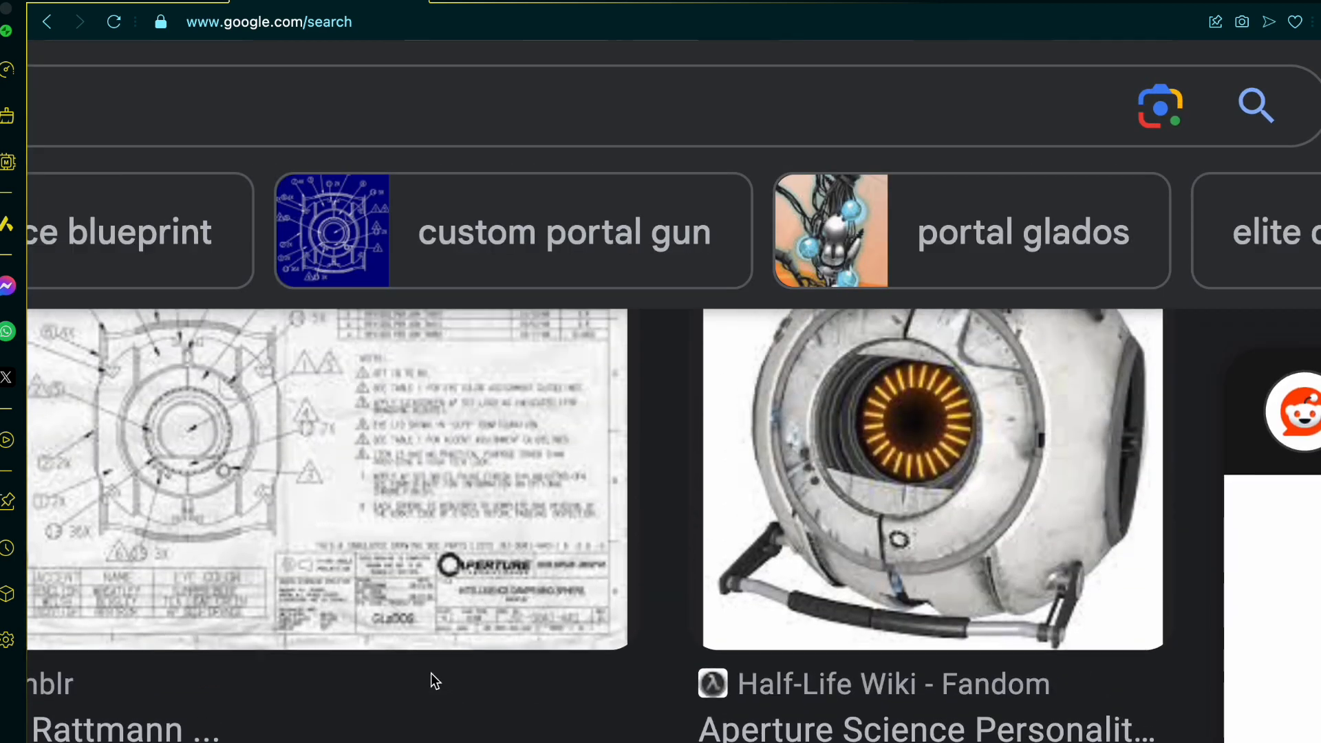
scroll(402, 636, "down", 10)
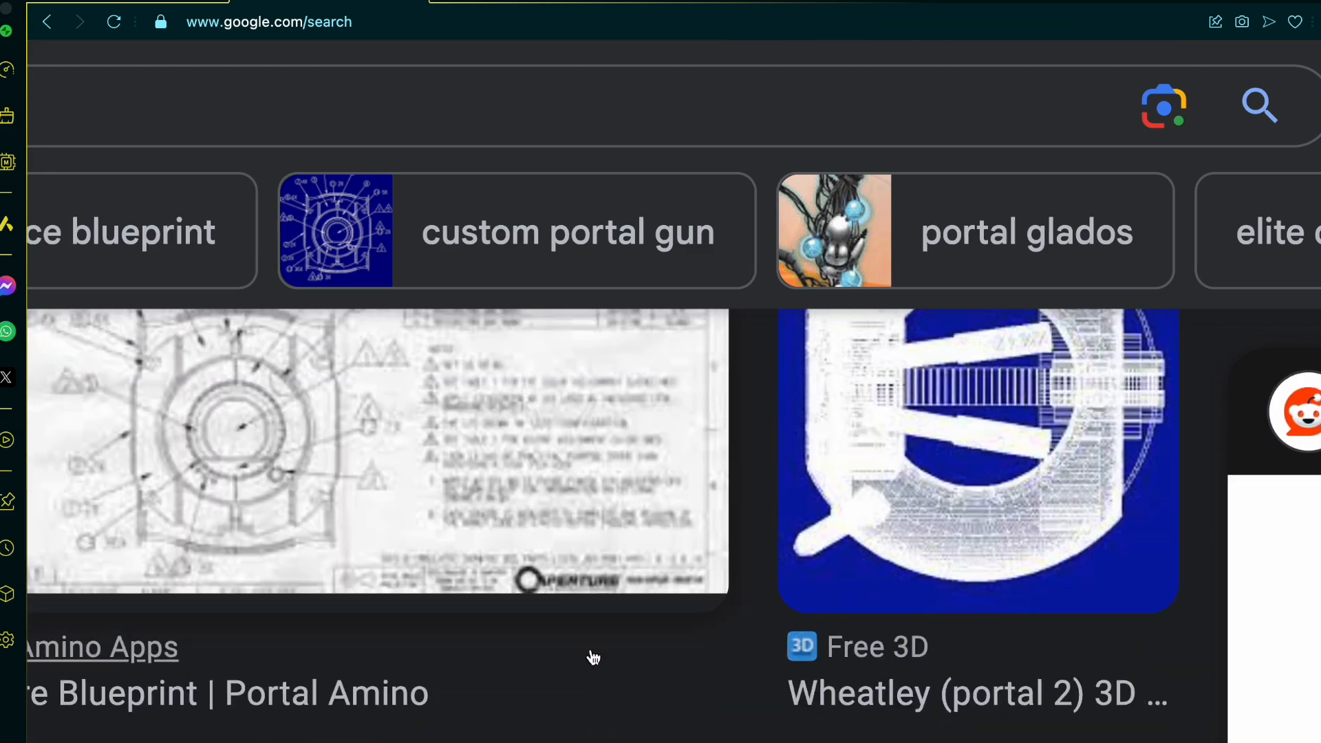
scroll(593, 657, "up", 10)
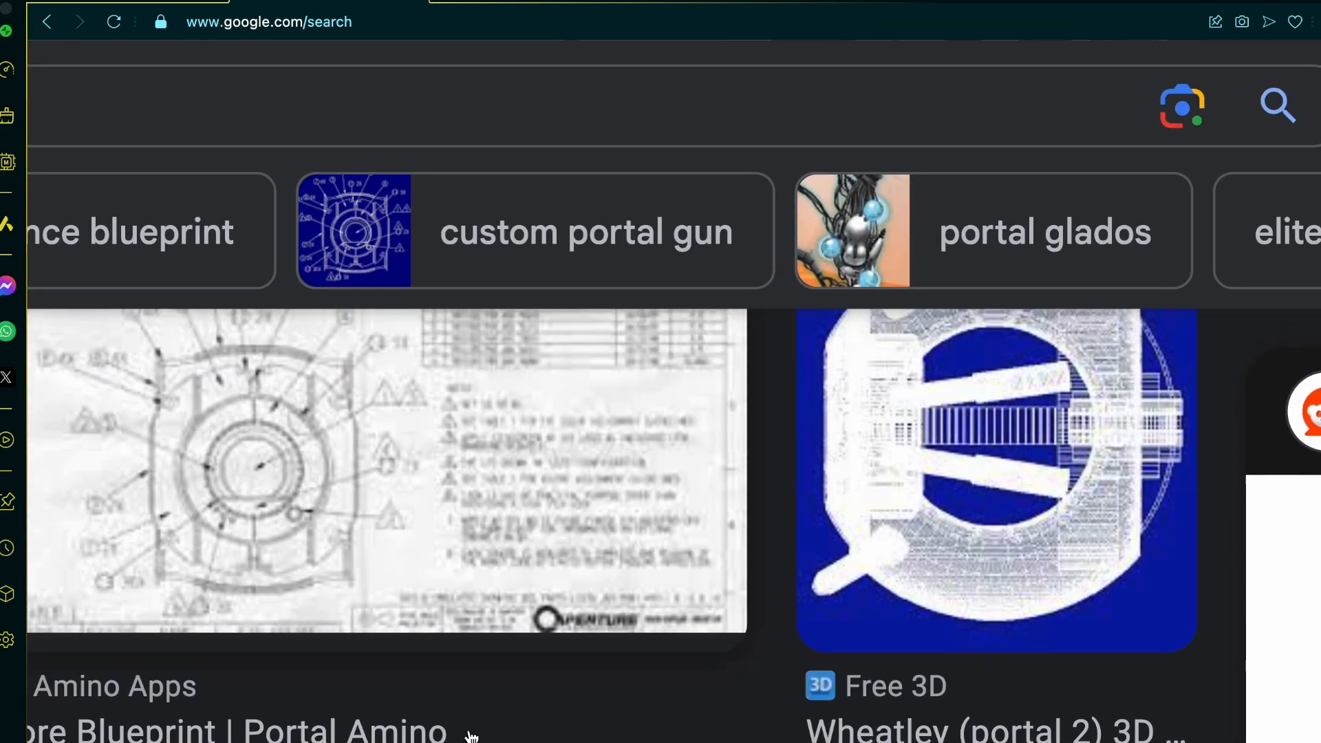
scroll(463, 724, "down", 5, "ctrl")
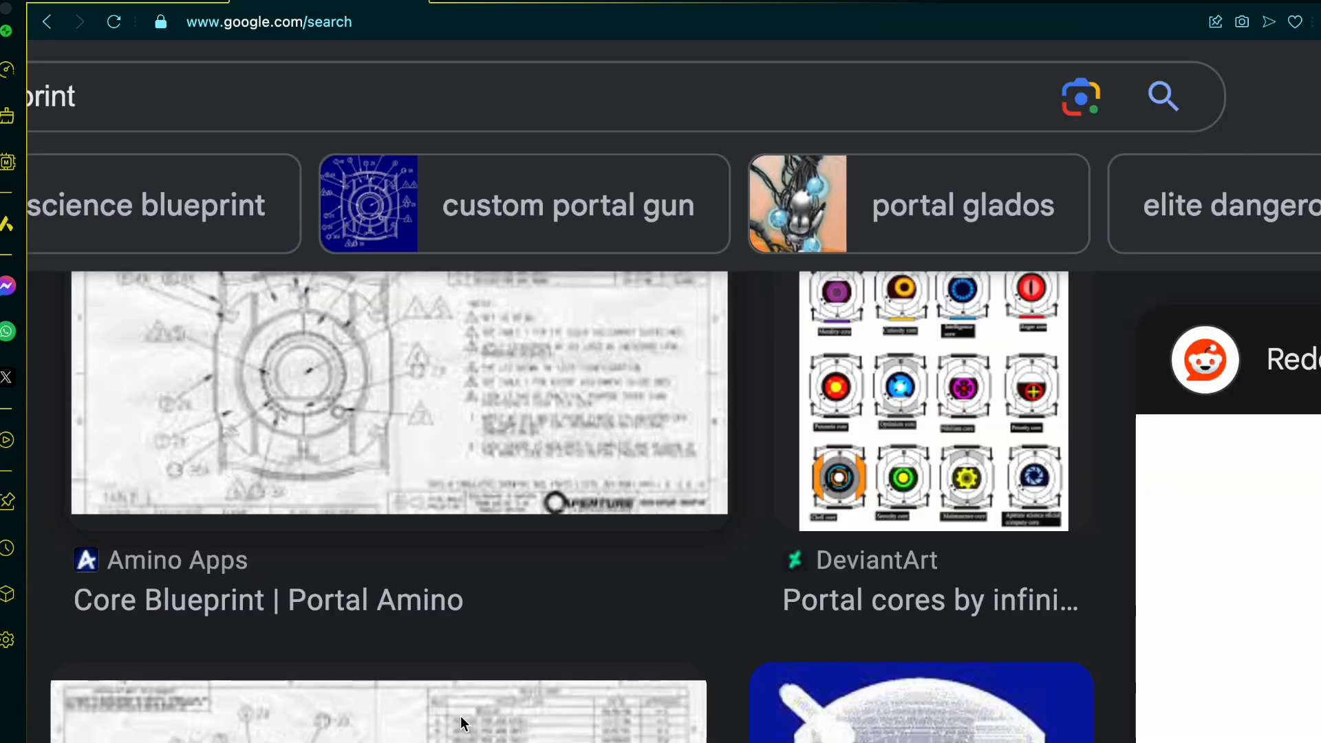
scroll(463, 725, "up", 5)
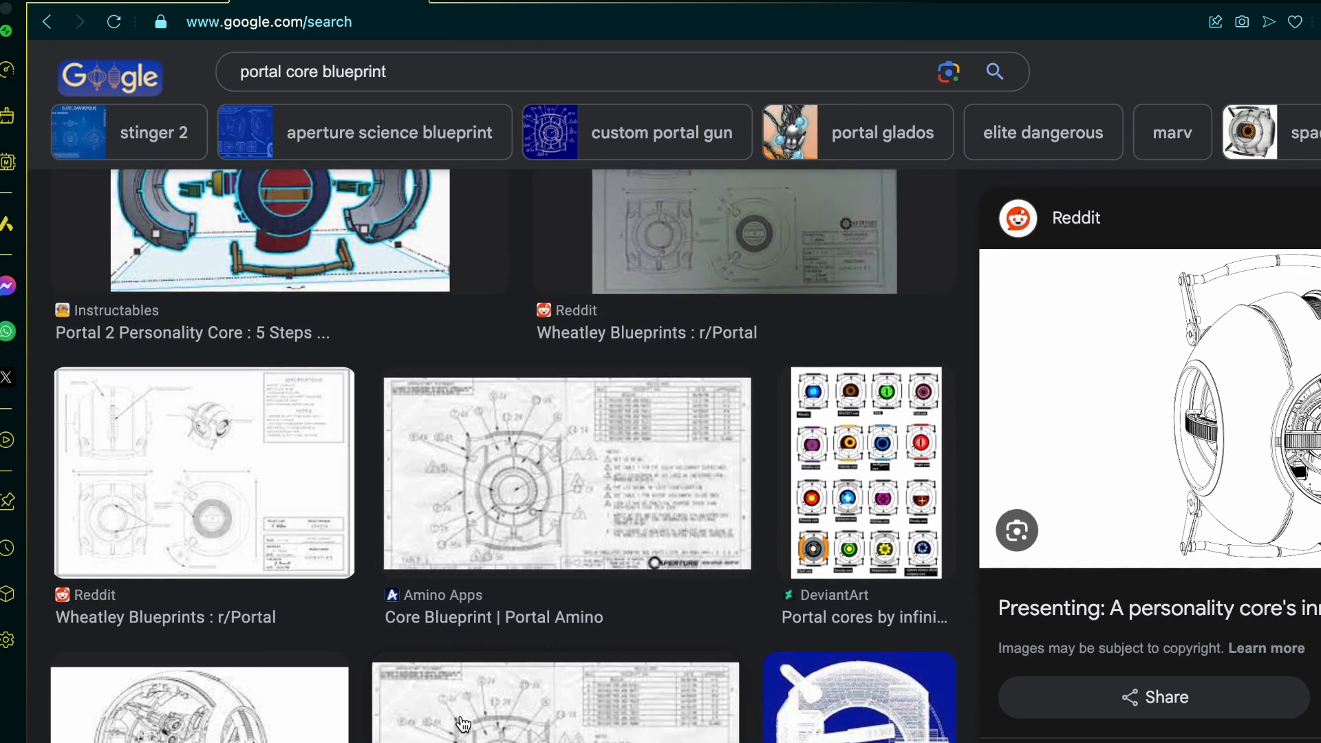
left_click(720, 355)
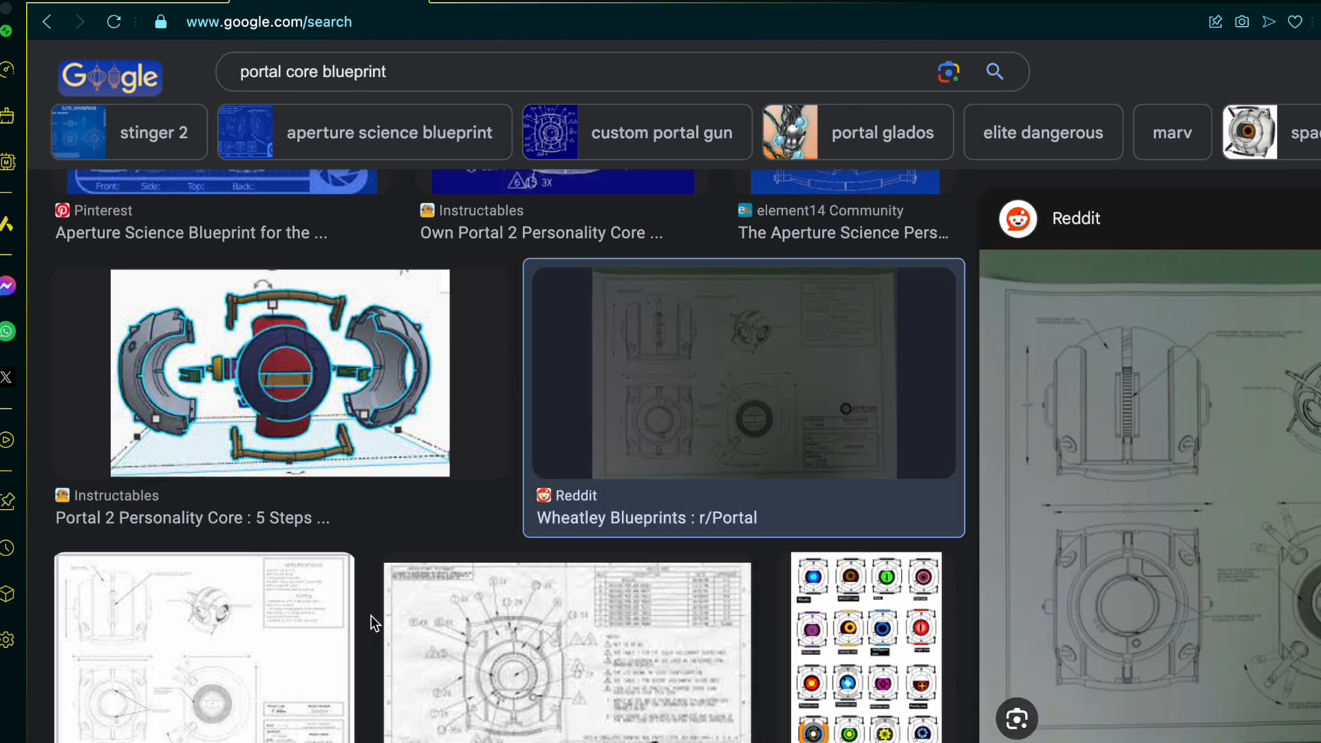
left_click(256, 675)
Step: Examine the Wheatley blueprint's top, front and side views and their overall dimensions
scroll(1036, 502, "up", 5, "ctrl")
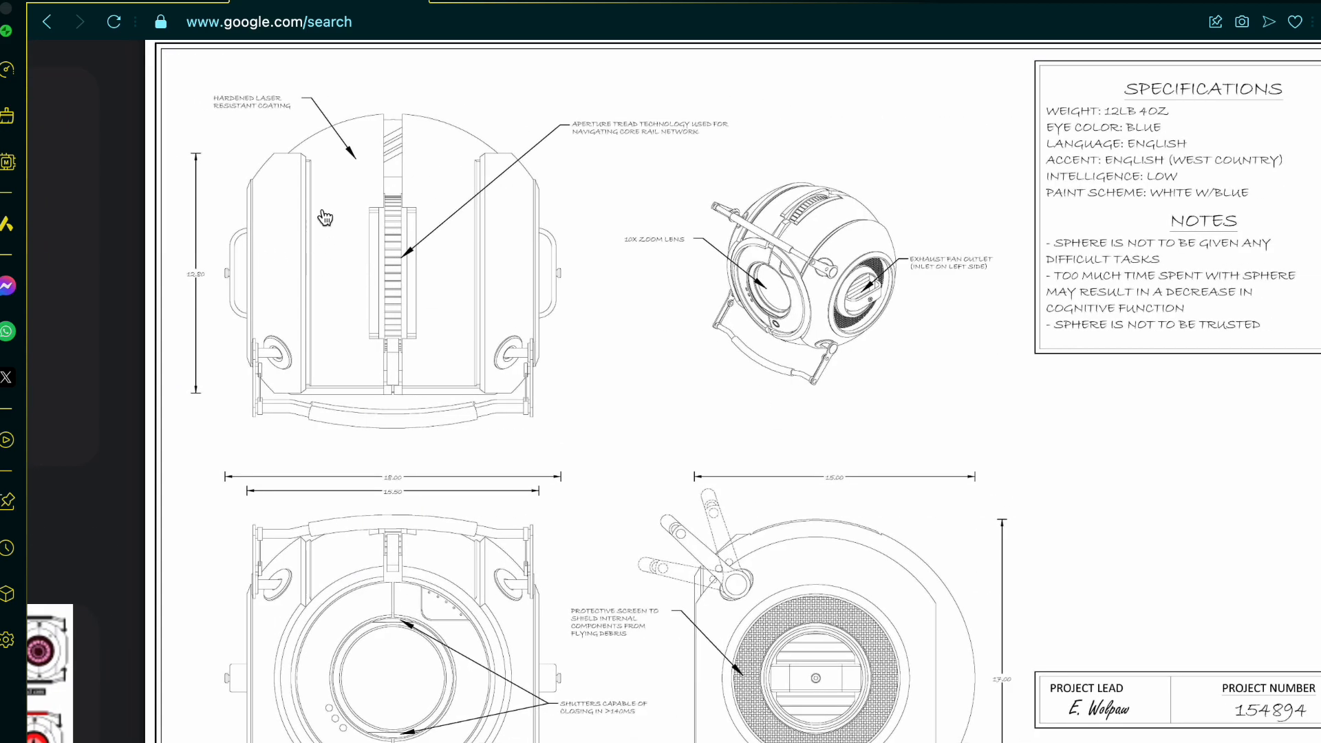
scroll(325, 216, "up", 3, "ctrl")
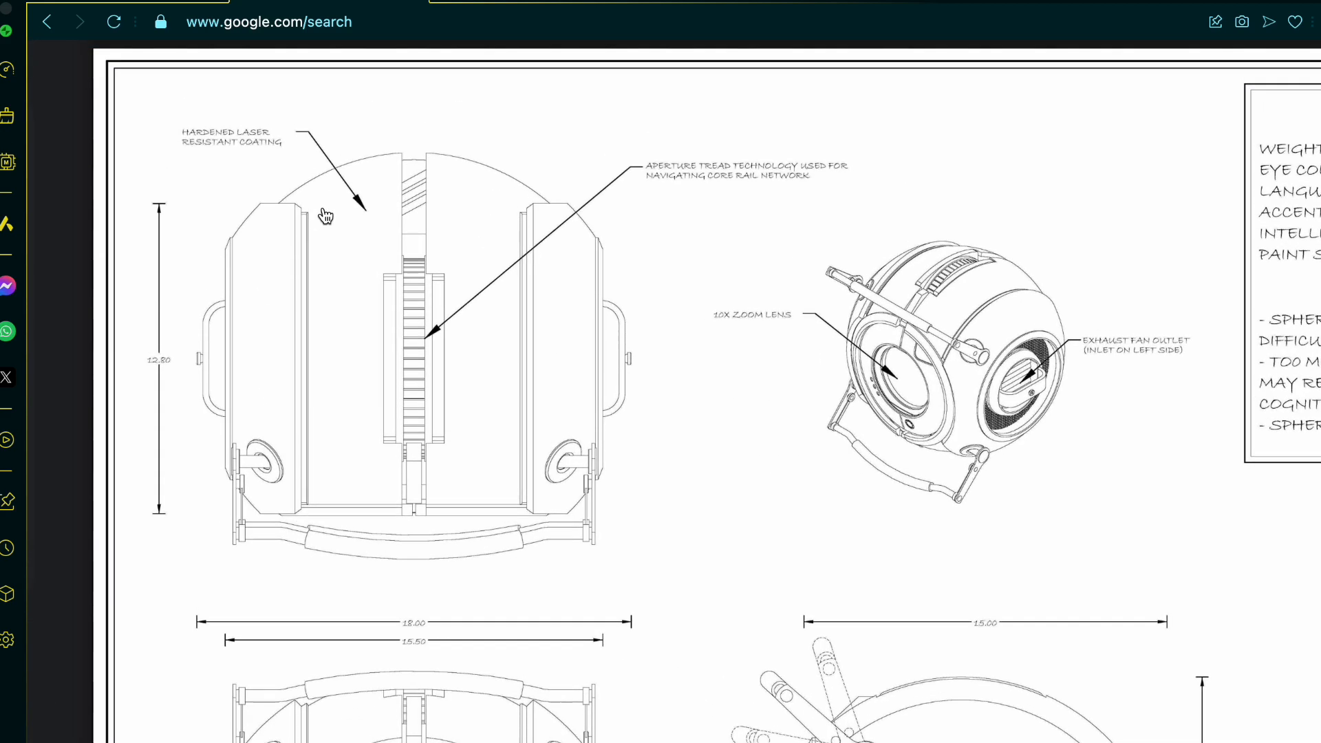
scroll(187, 374, "up", 1, "ctrl")
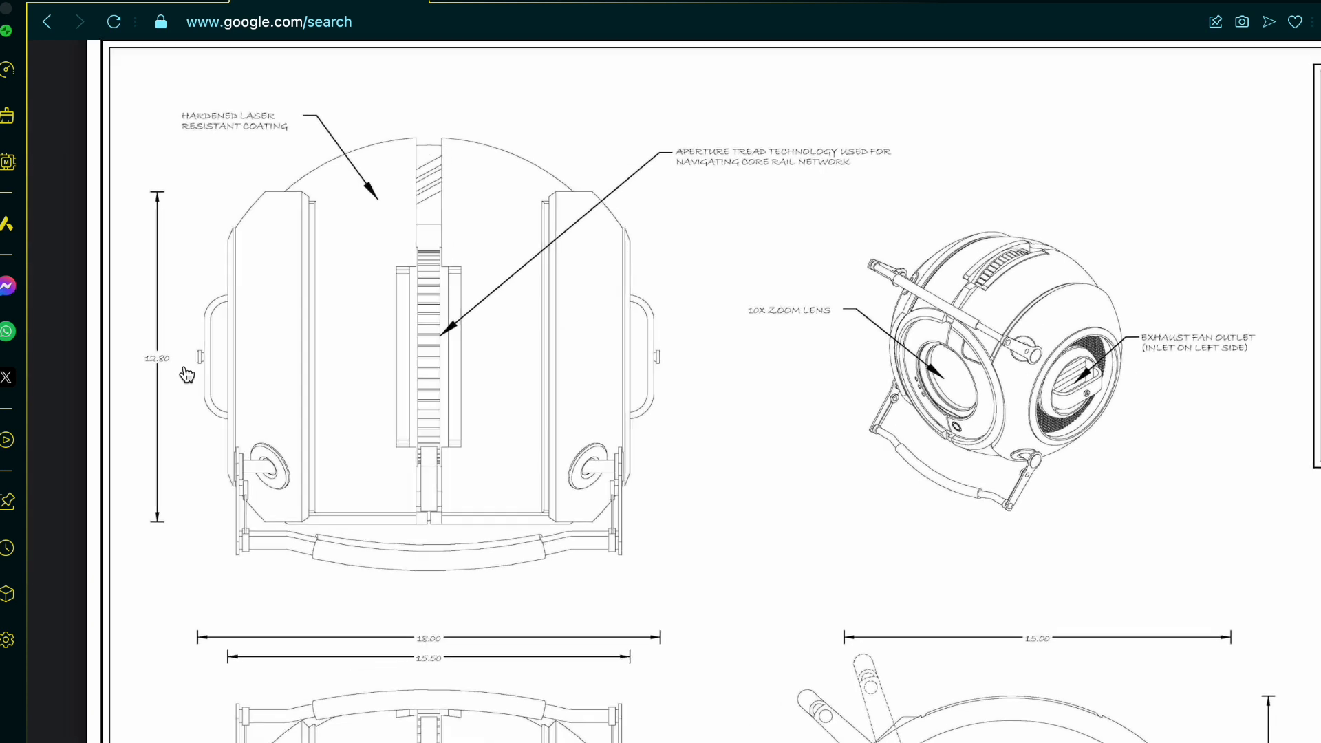
scroll(187, 374, "down", 3)
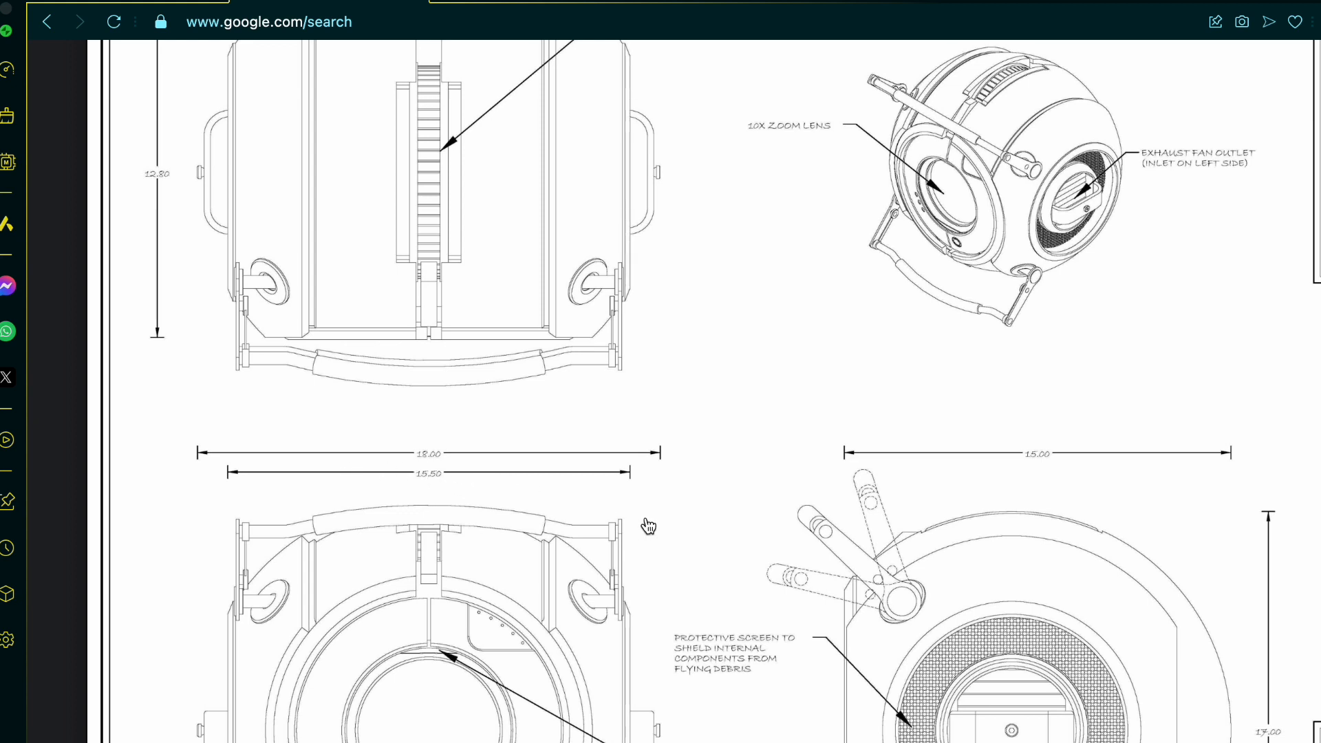
scroll(289, 513, "up", 4)
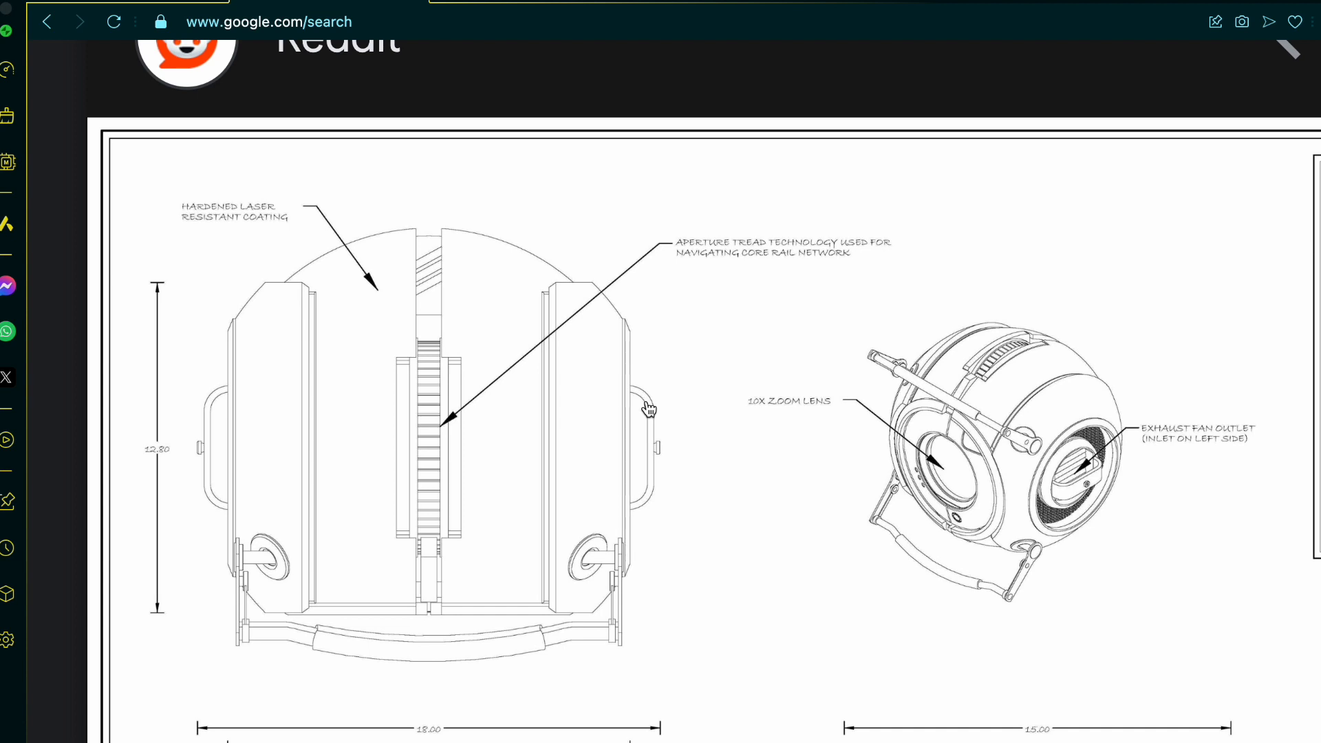
scroll(648, 408, "down", 3)
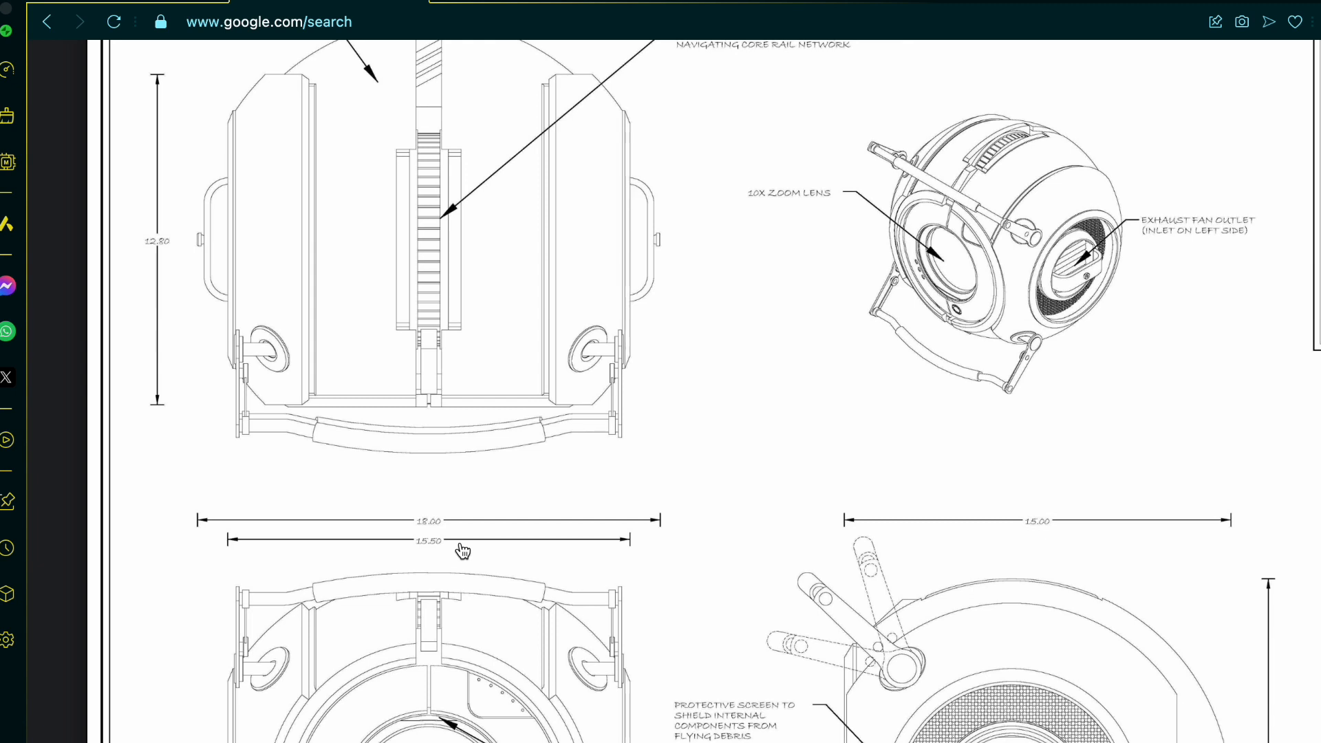
scroll(460, 551, "up", 1)
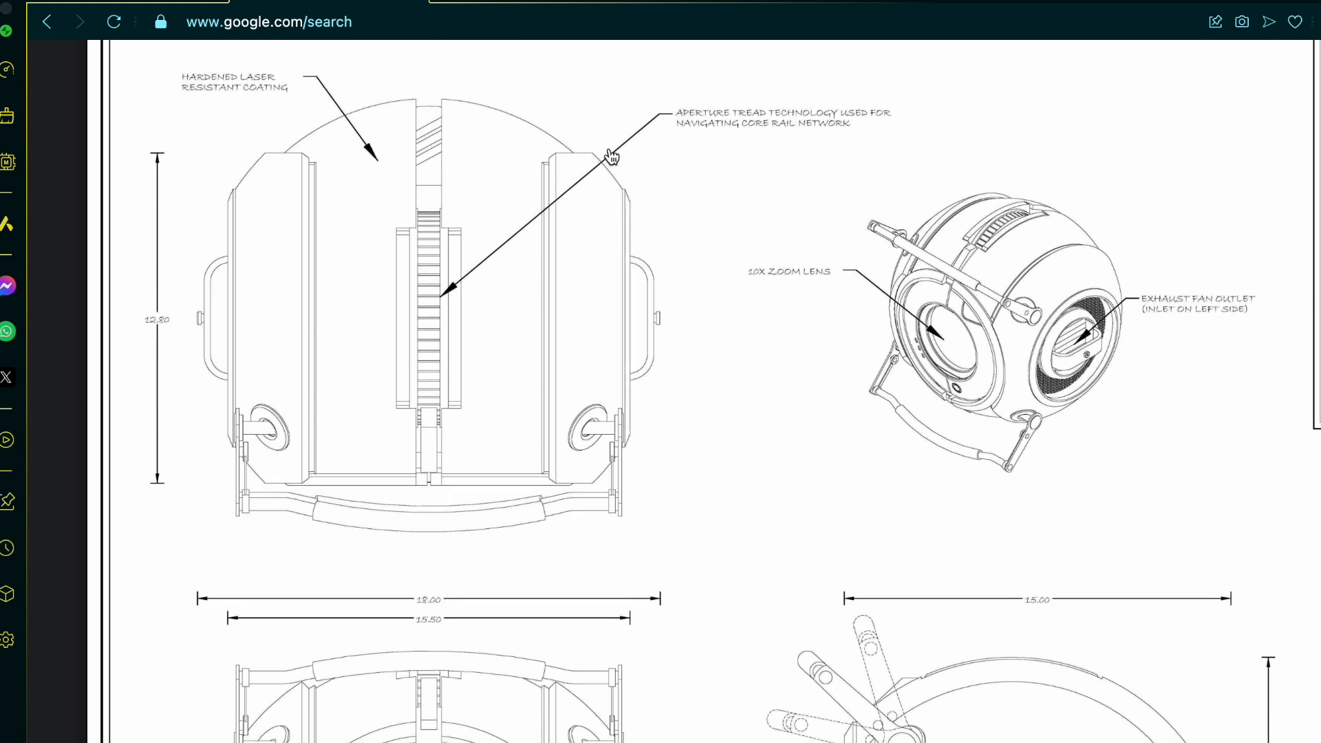
scroll(475, 219, "down", 2)
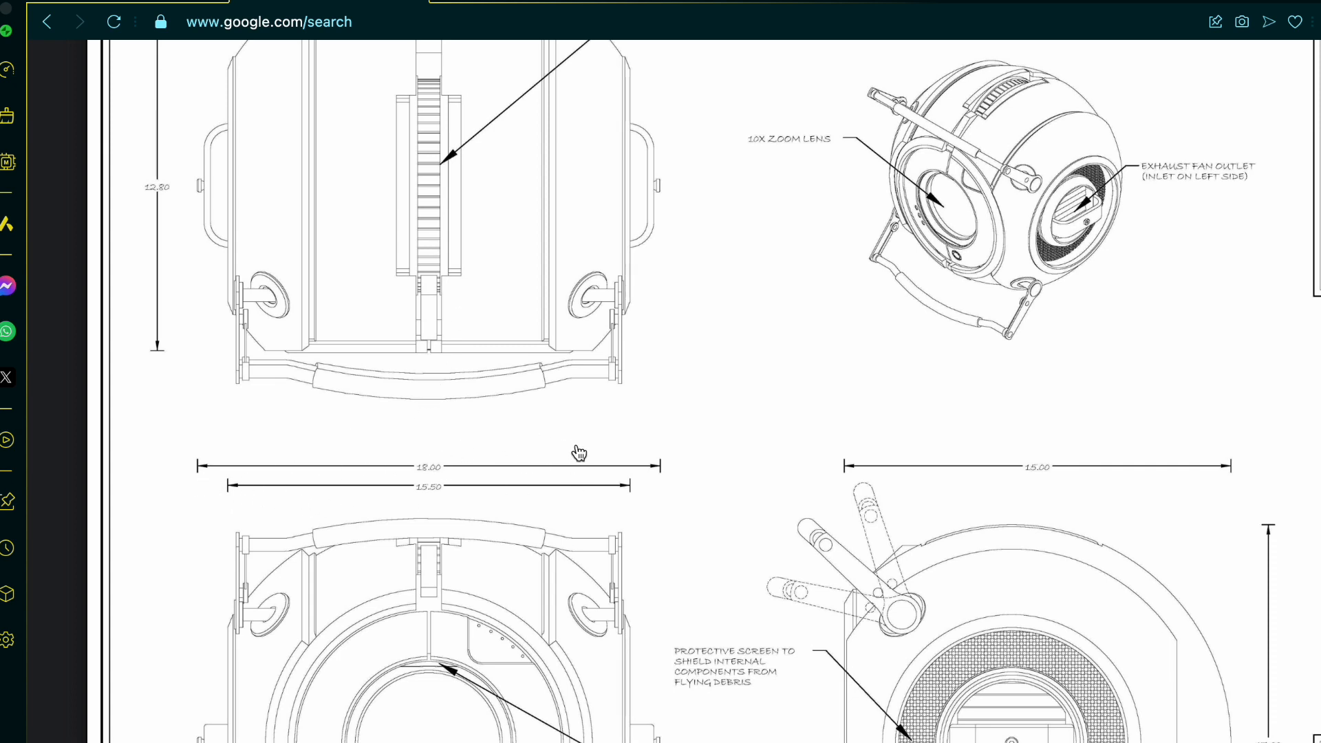
scroll(608, 455, "down", 1)
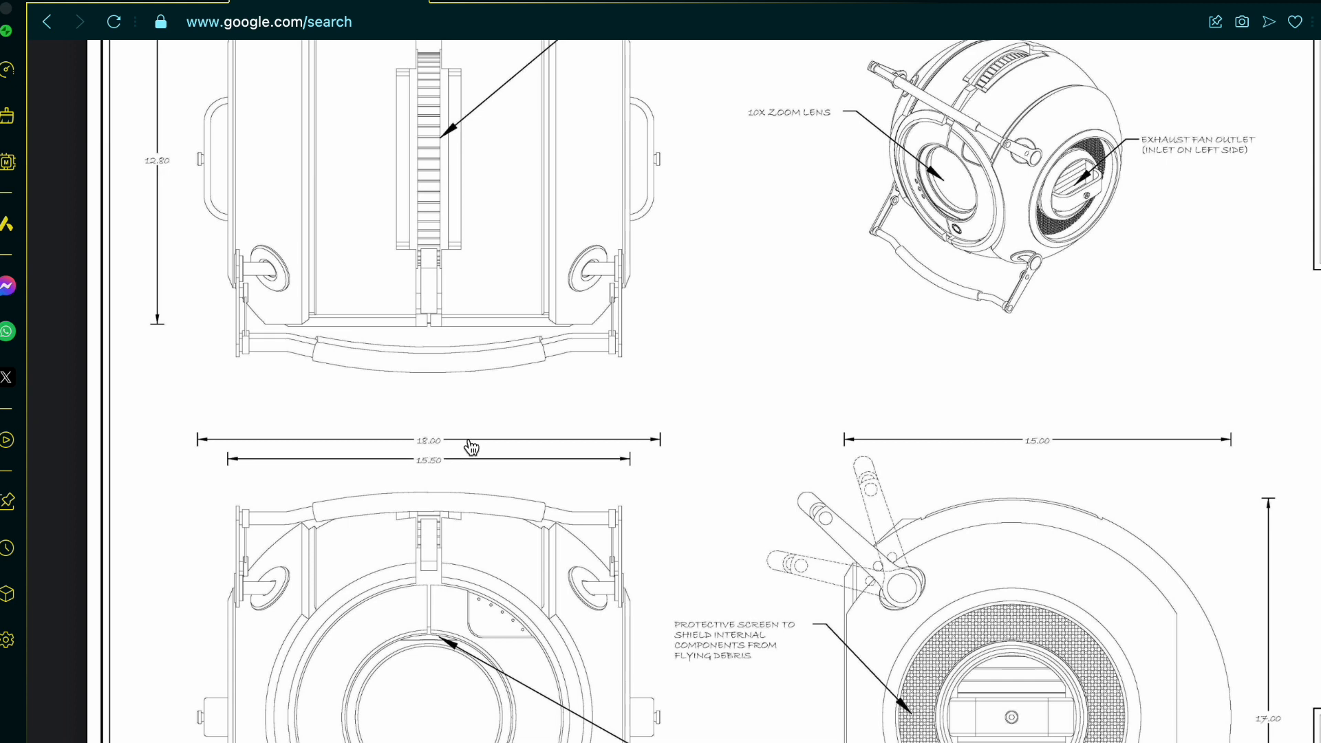
Step: Switch back to the Onshape model and start a new sketch on the Front plane
left_click(134, 3)
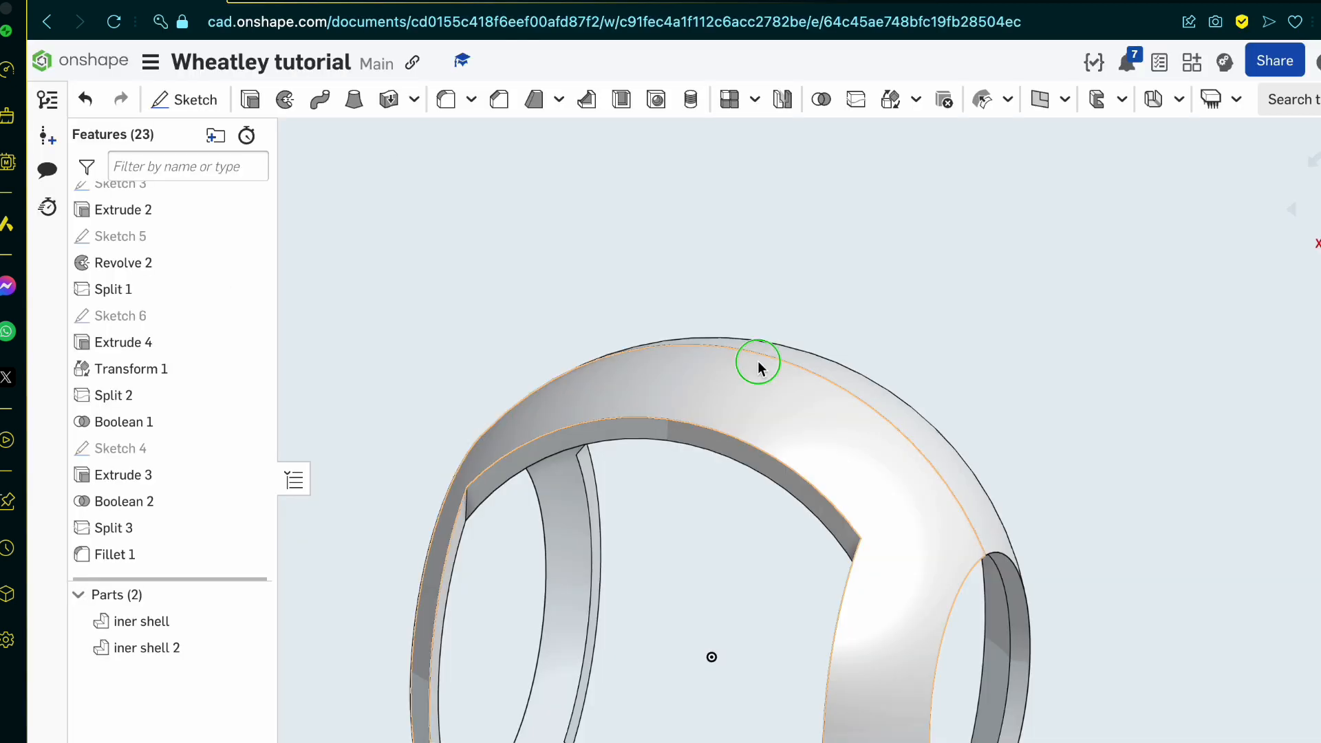
right_click_drag(757, 362, 749, 387)
left_click(1319, 210)
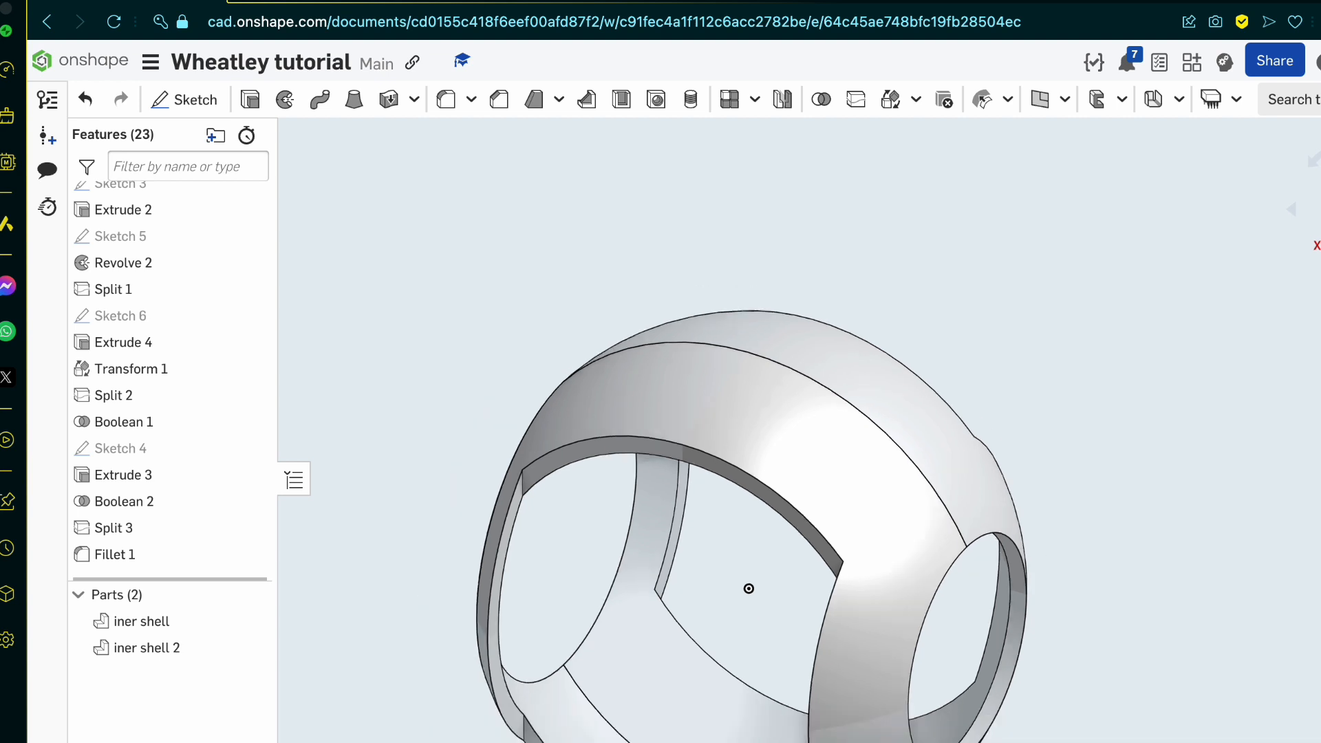
scroll(853, 505, "up", 5)
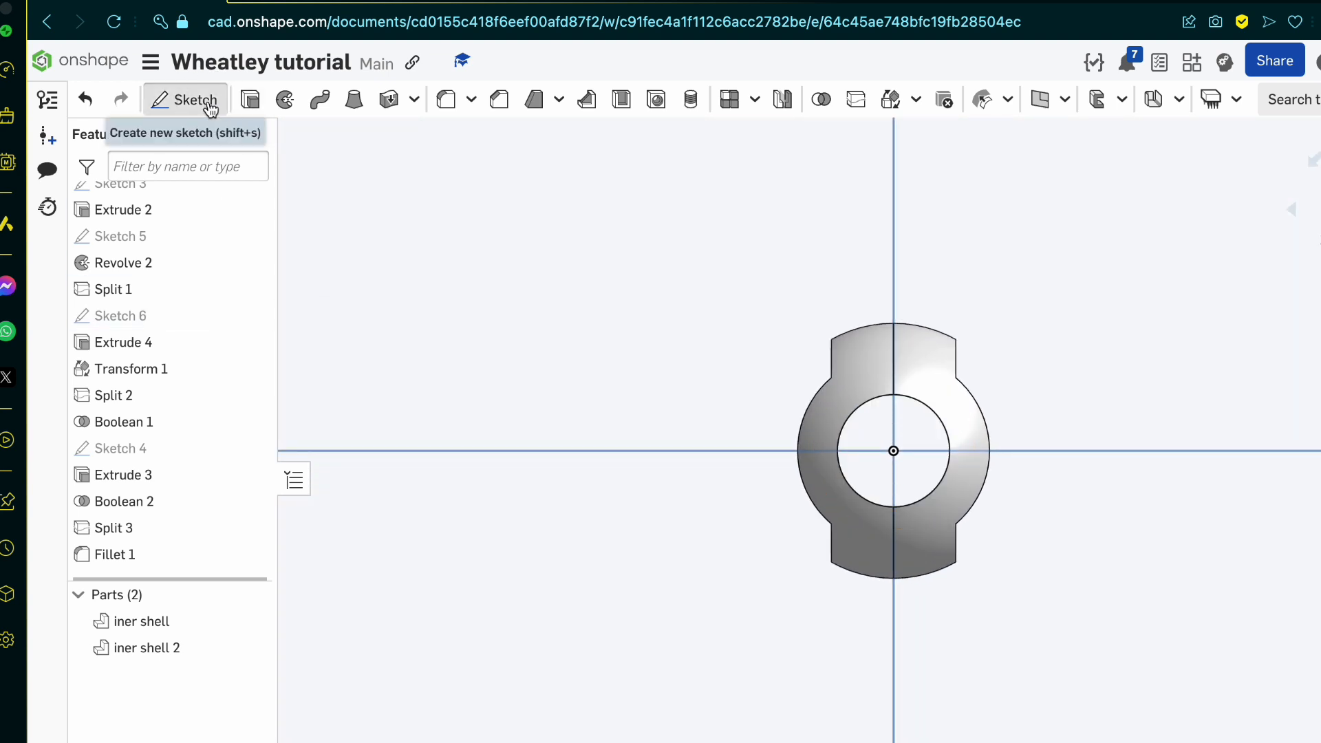
left_click(175, 102)
left_click(688, 292)
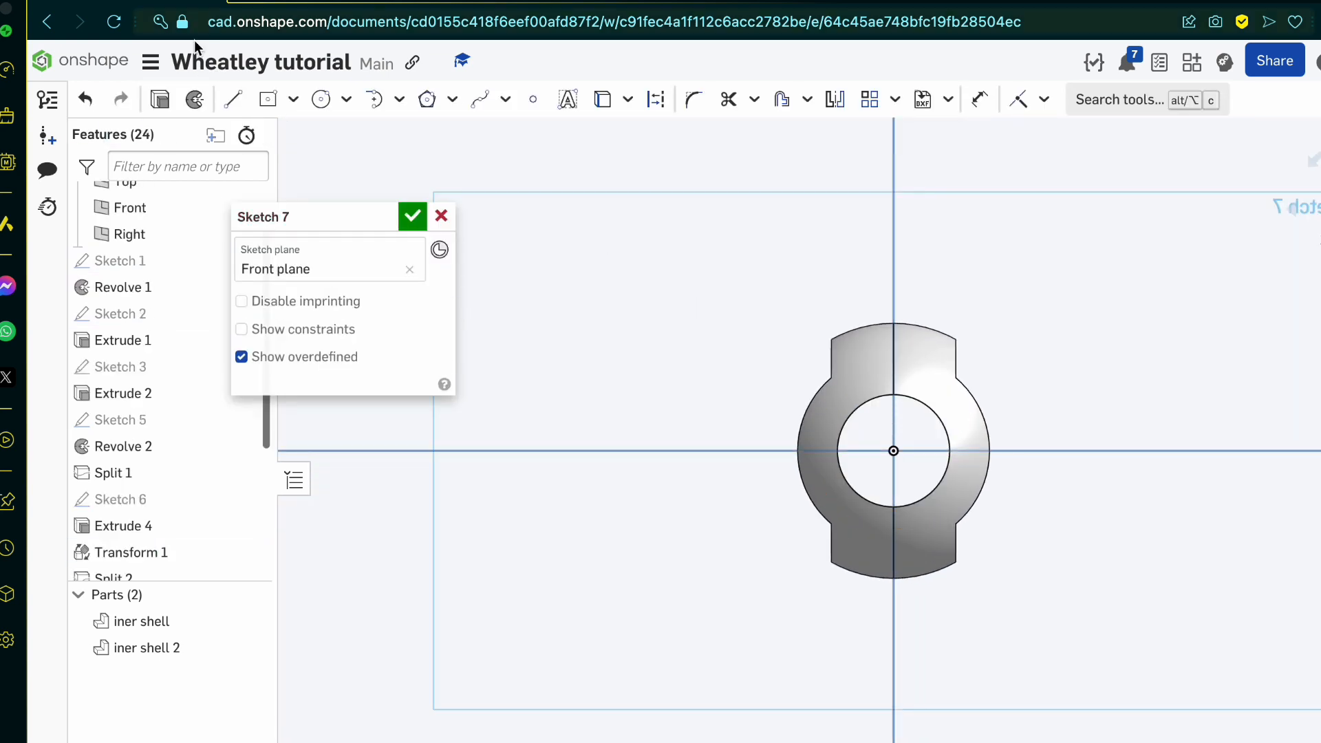
Step: Sketch a circle centred on the origin around the shell and set its diameter to 18
left_click(319, 101)
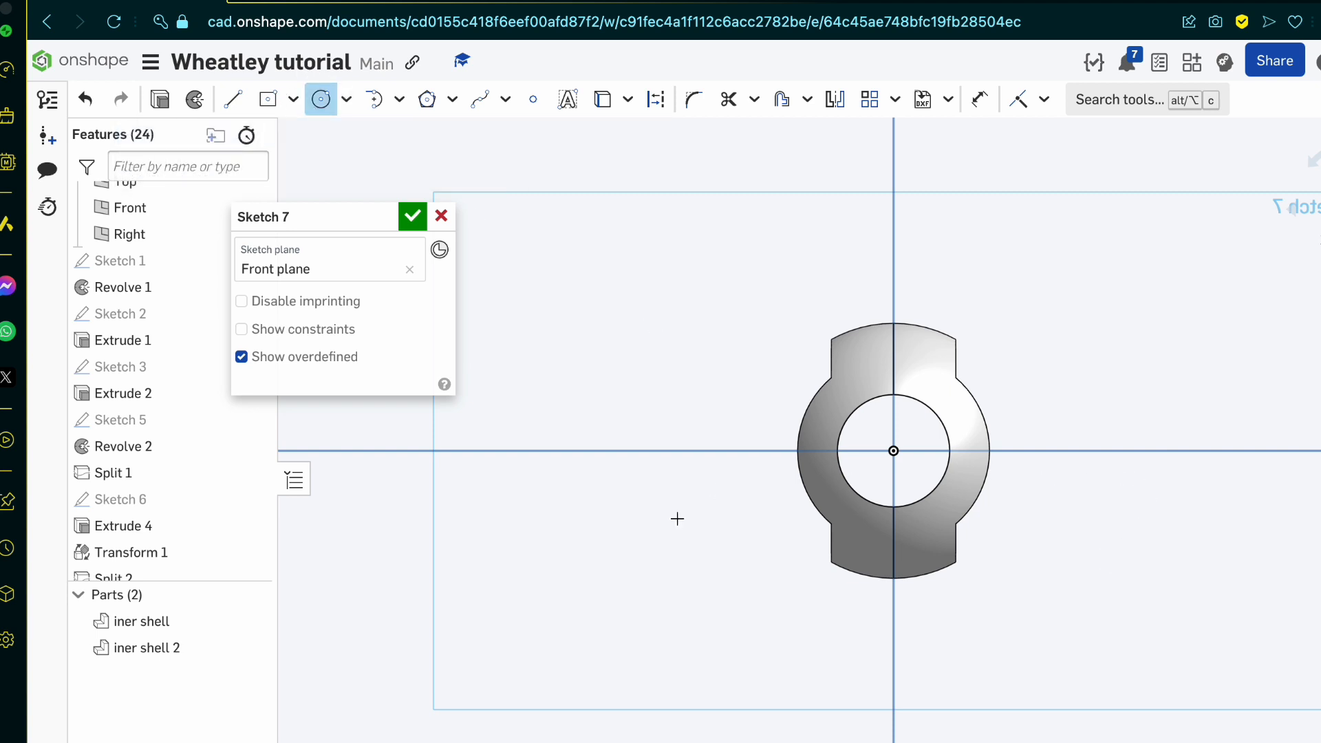
scroll(677, 519, "down", 2)
scroll(829, 421, "up", 4)
left_click(875, 489)
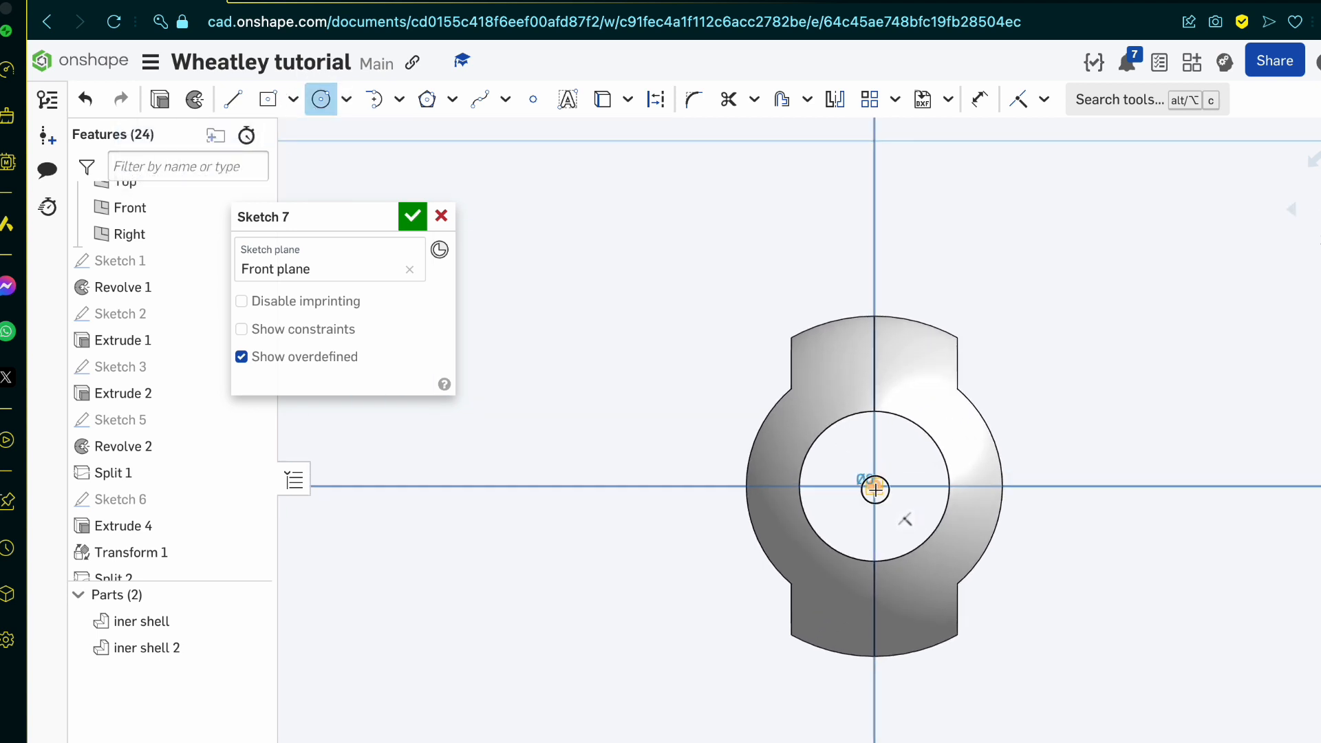
left_click(1101, 489)
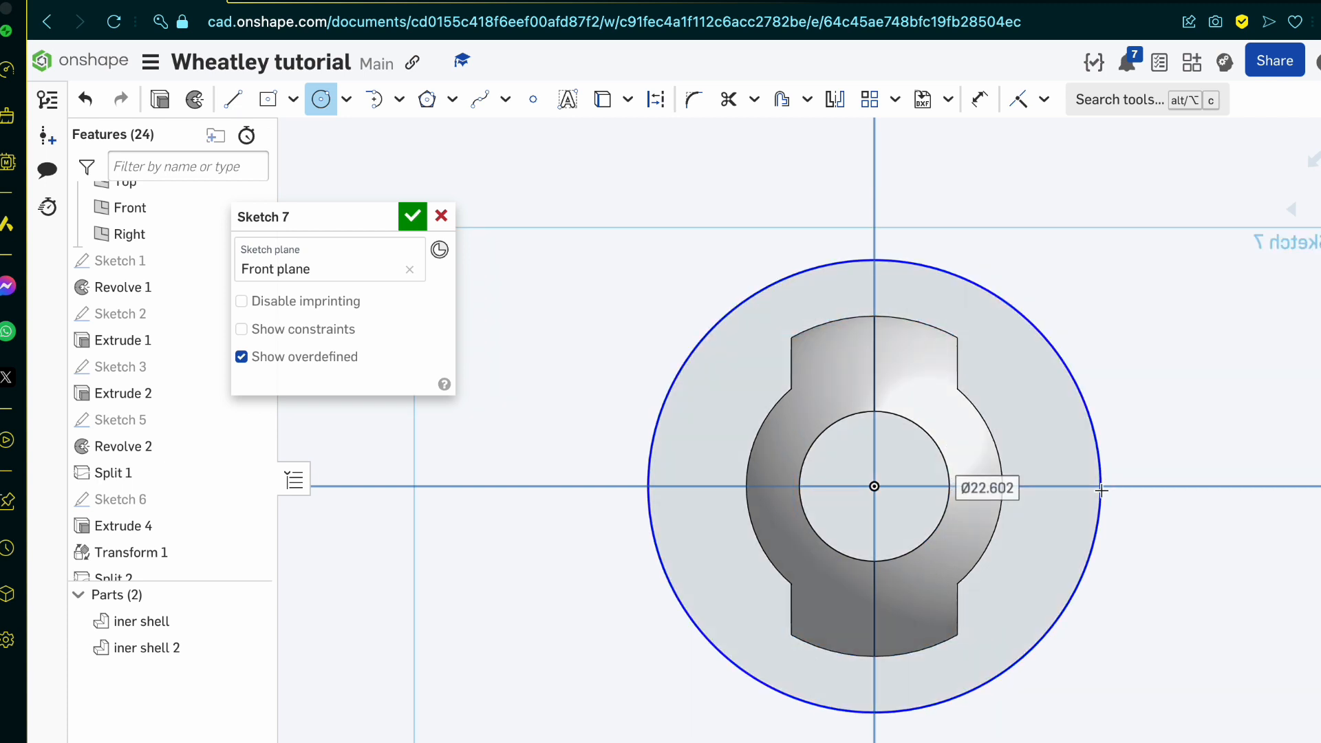
type("18")
key("Return")
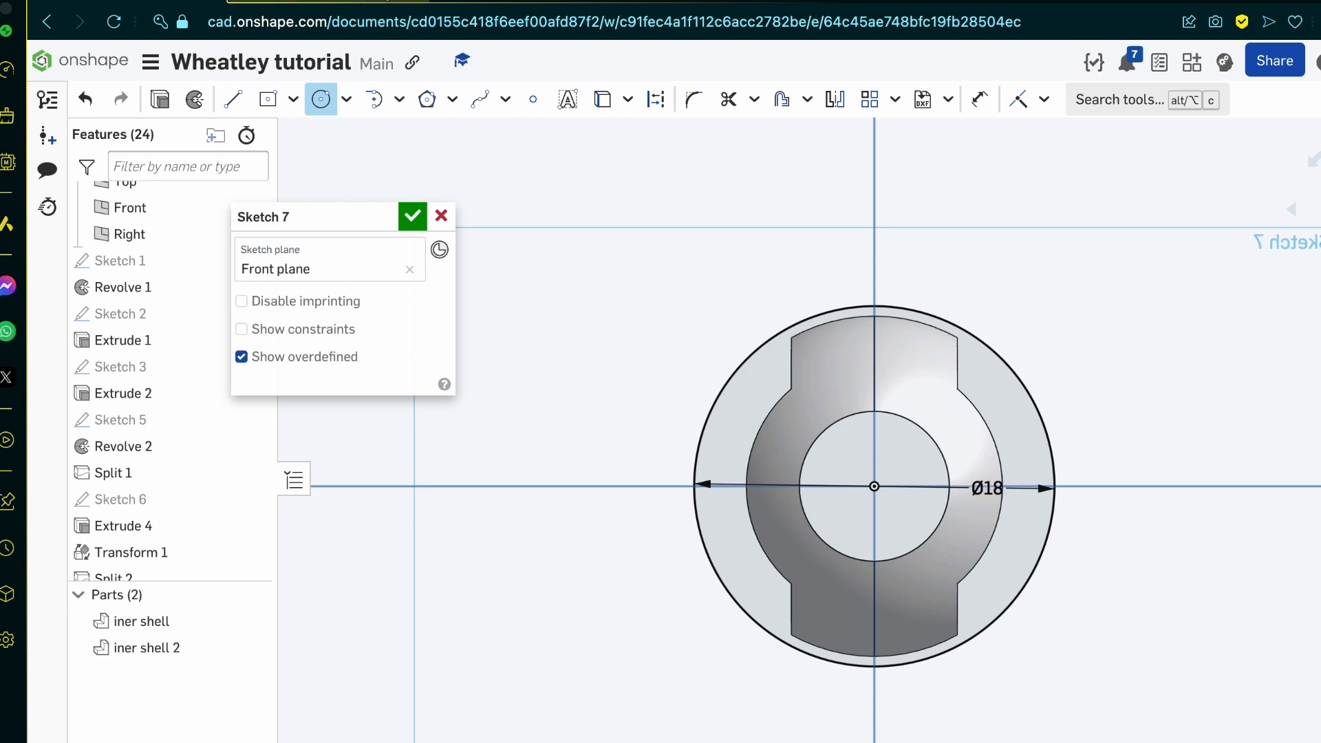
Step: Check the blueprint's dimensions and sketch a rectangle centred on the origin across the shell, with a width of 30 mm
left_click(410, 11)
scroll(694, 292, "up", 3)
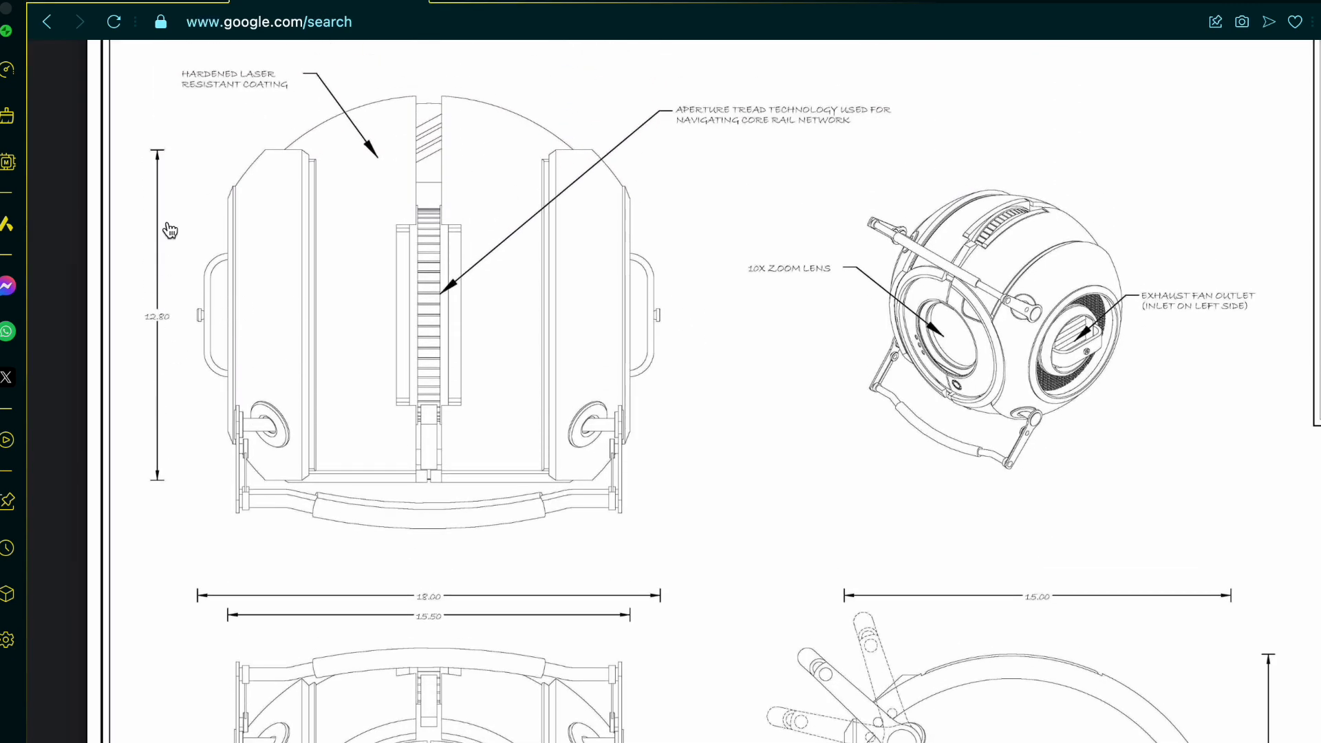
left_click(172, 7)
left_click(267, 99)
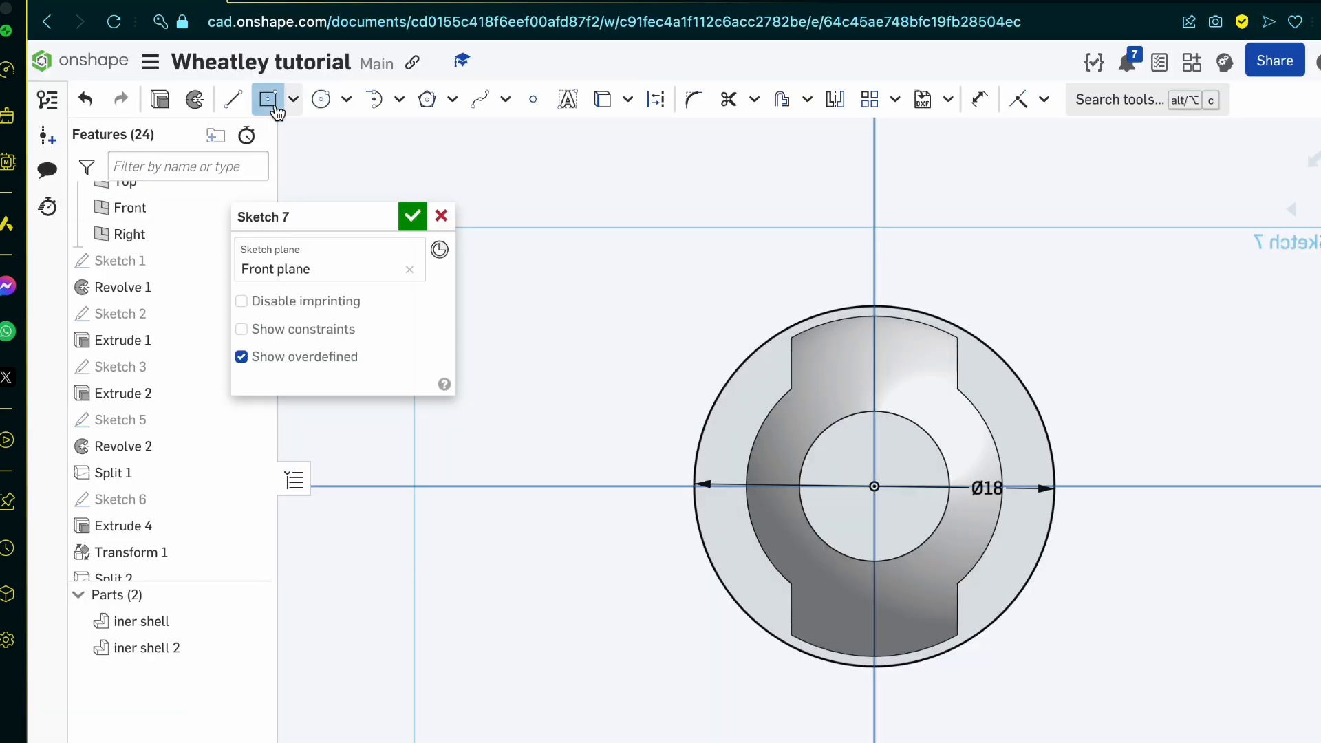
left_click(874, 486)
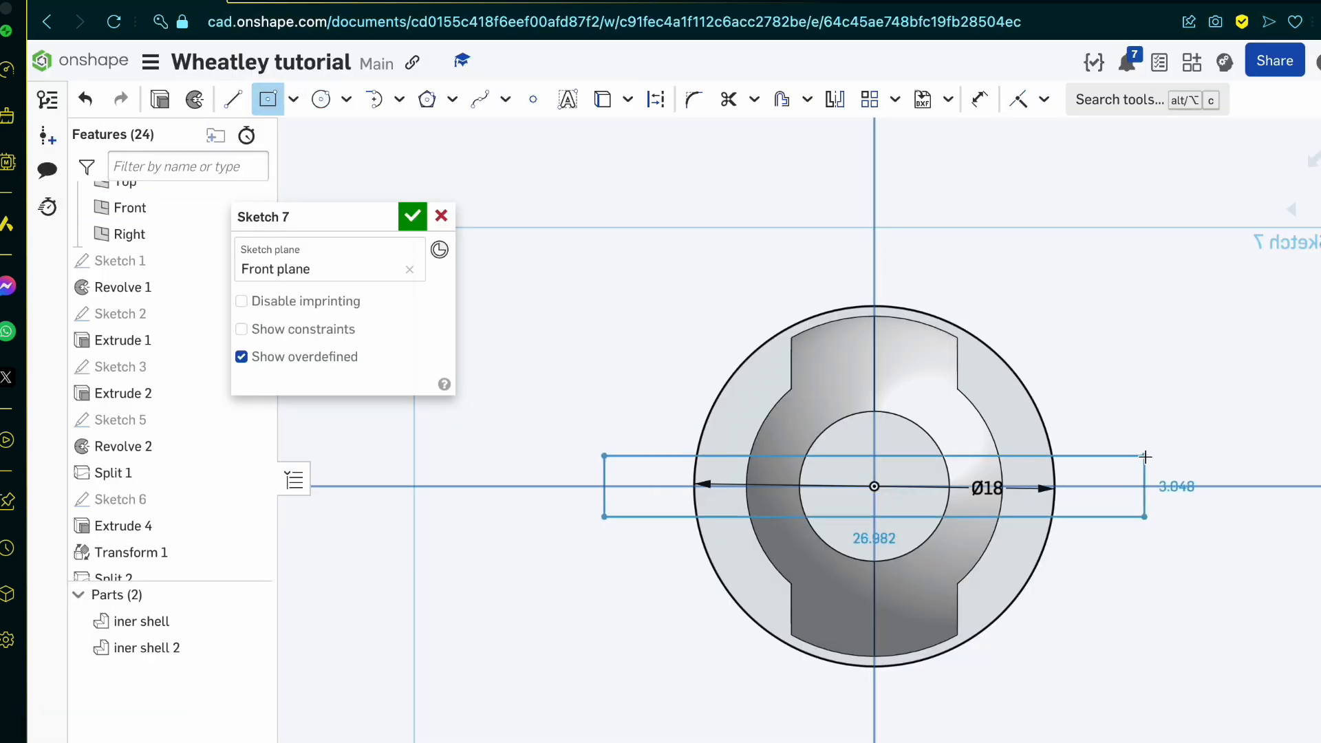
left_click(1159, 432)
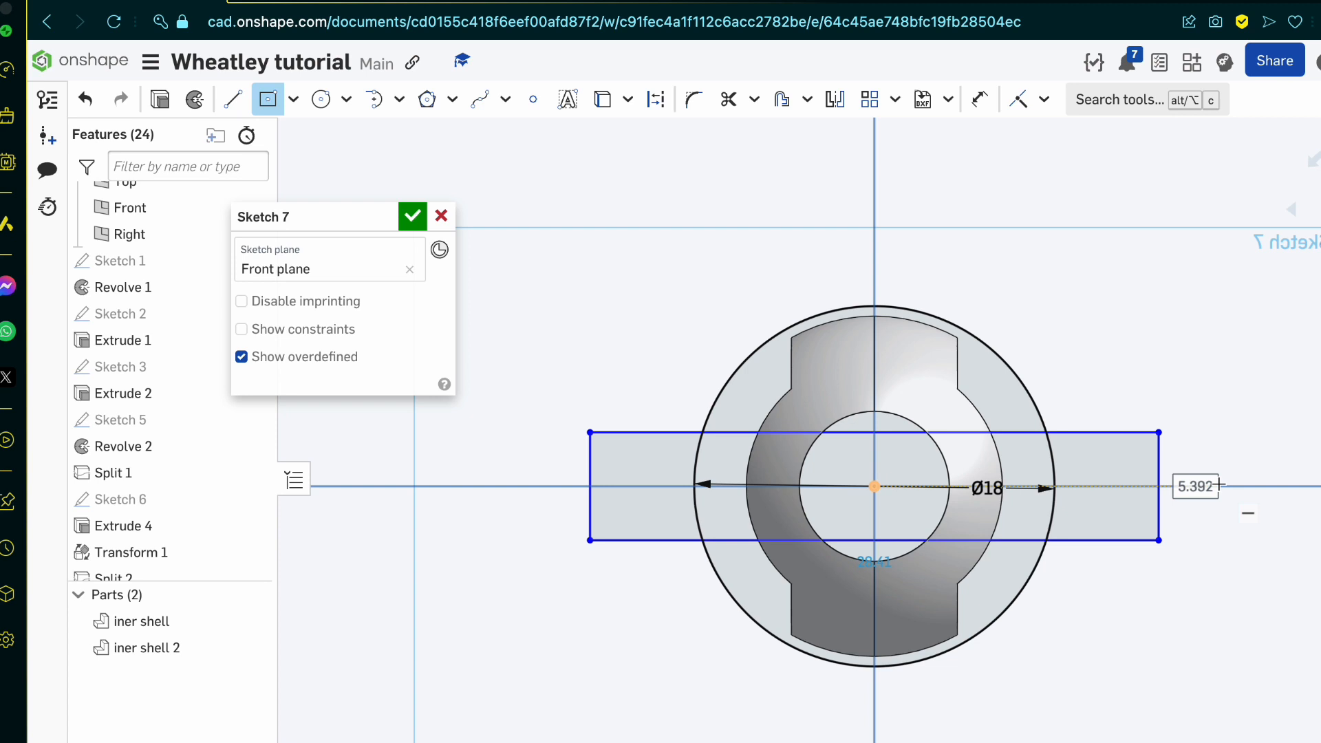
key("Tab")
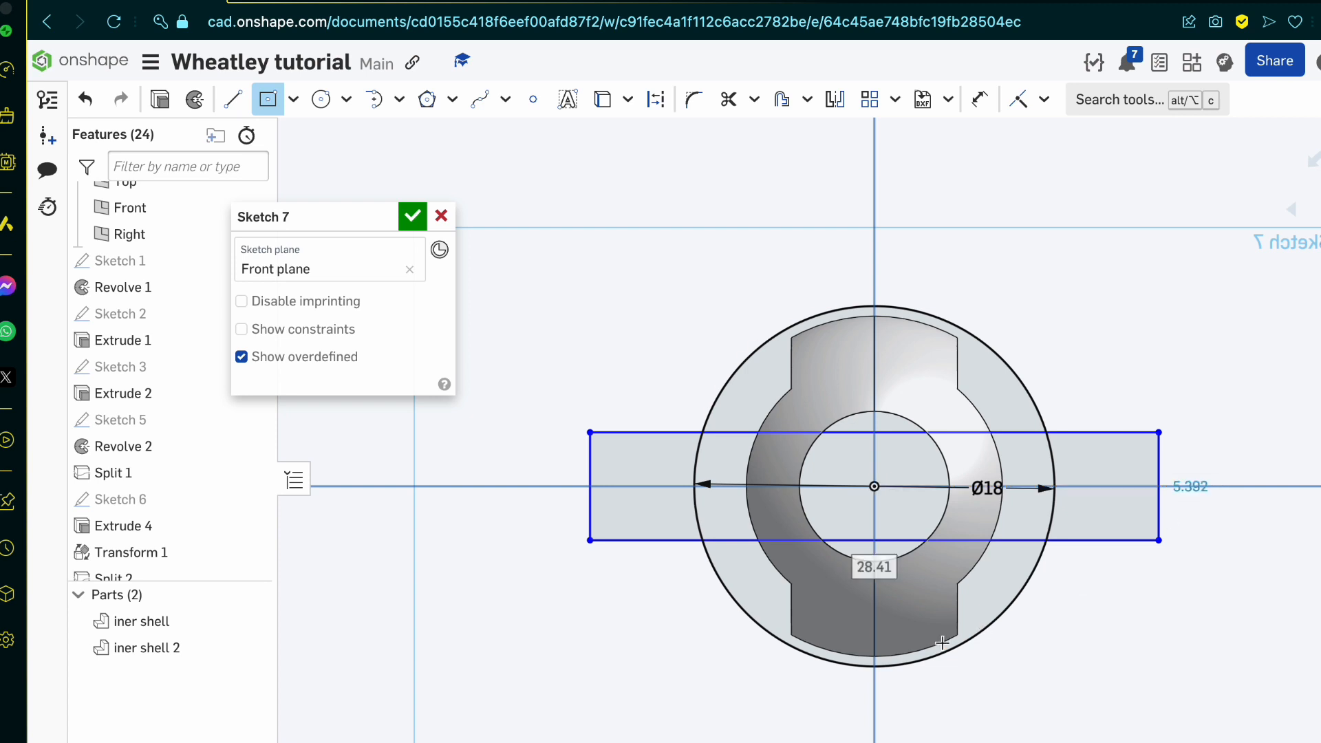
type("30")
key("Tab")
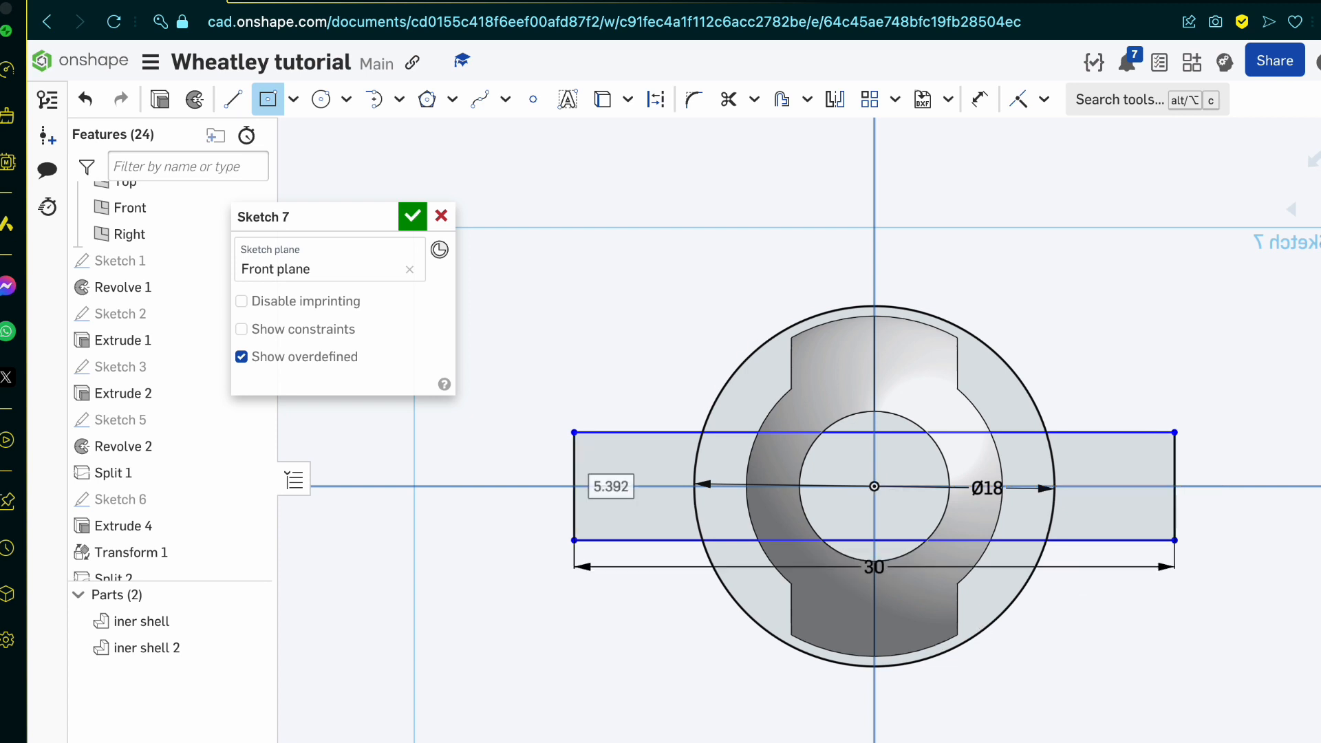
Step: Look up the body height in the blueprint's upper view and set the rectangle's height to 12.8 mm
left_click(334, 19)
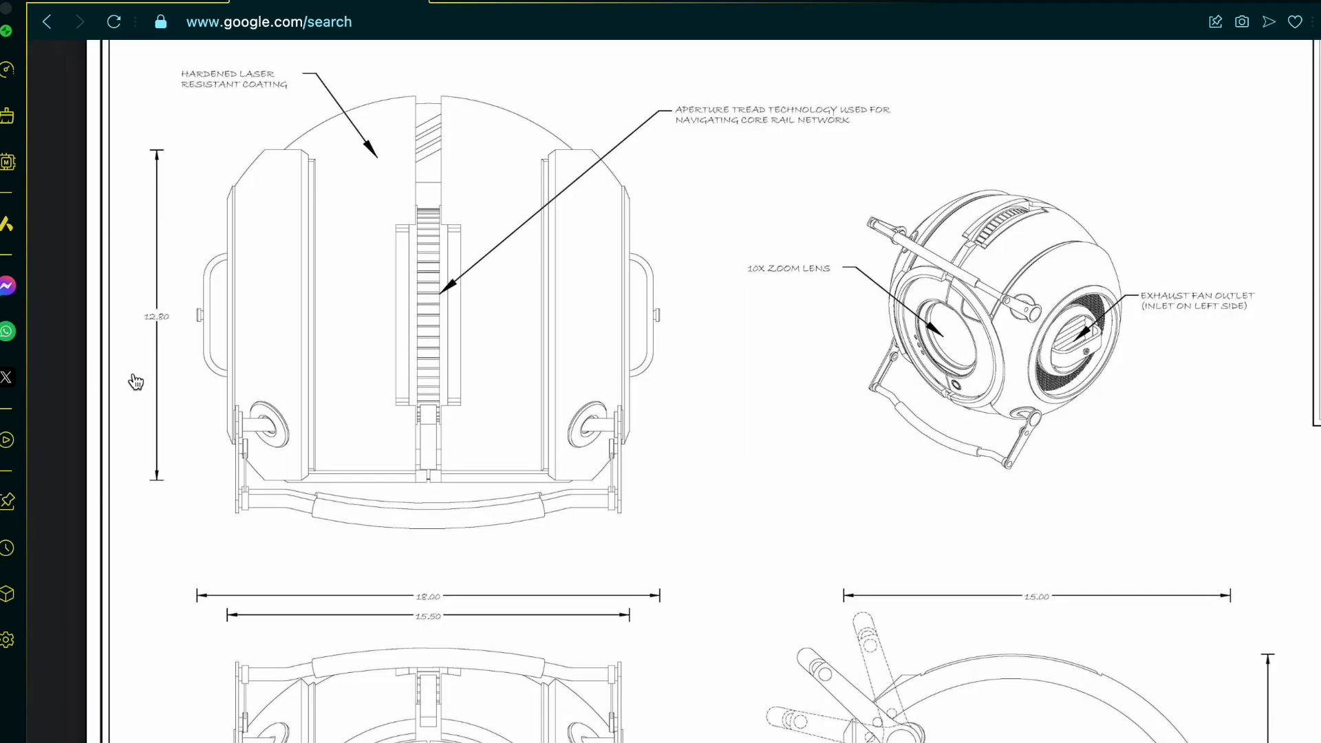
left_click(127, 1)
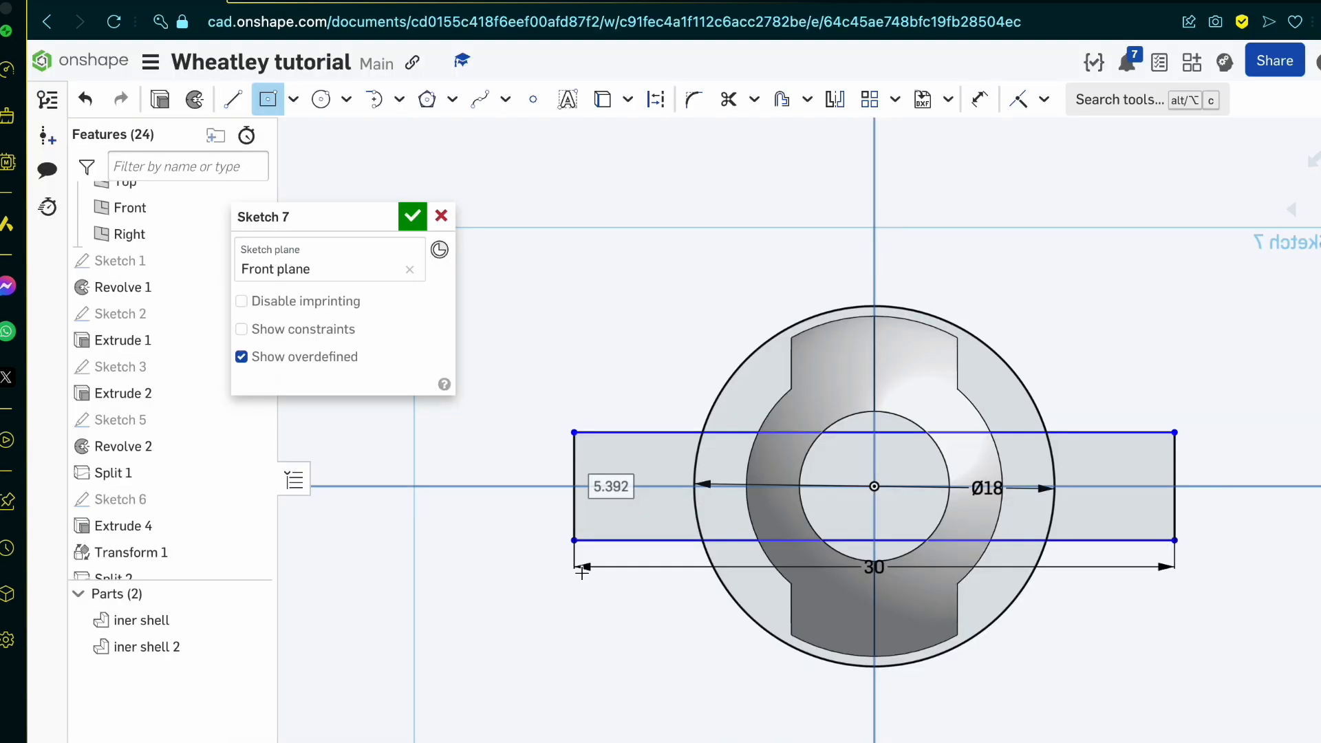
type("12.8")
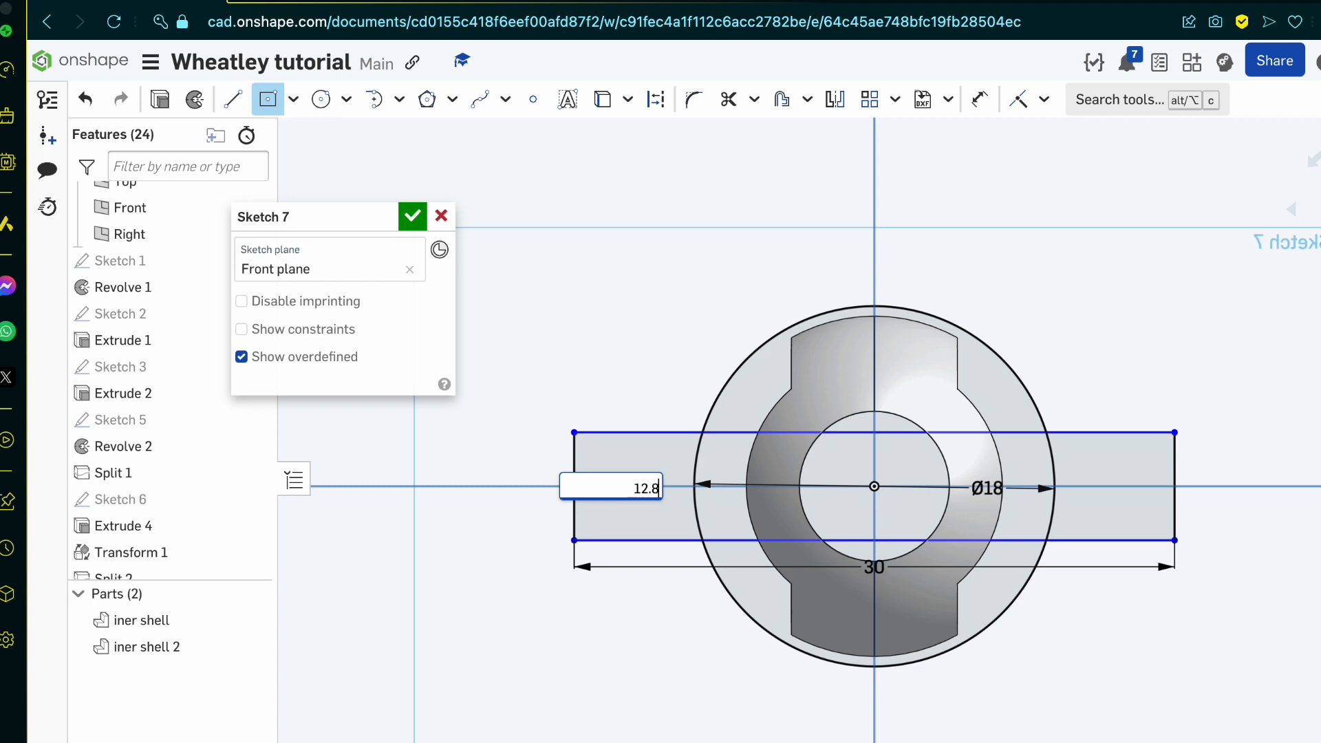
key("Return")
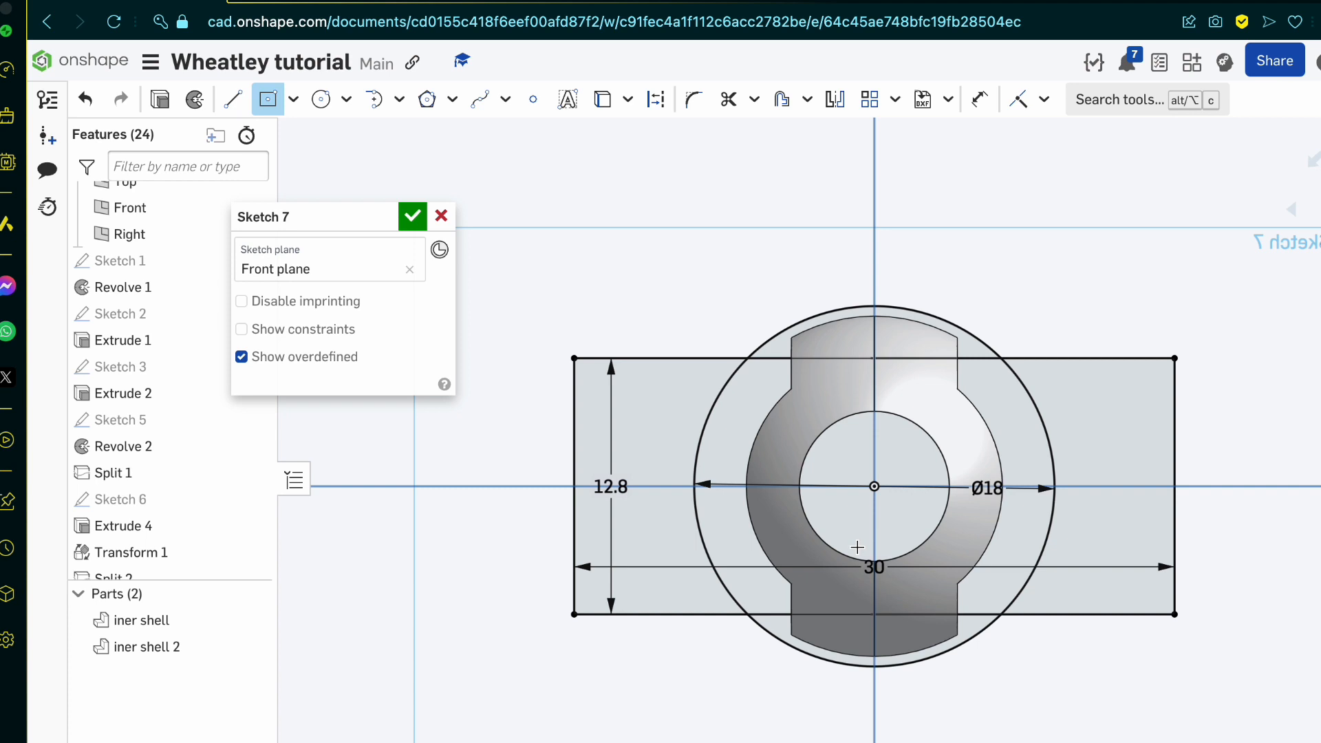
Step: Compare the sketch with the blueprint's front and side views and set the rectangle's height to 14 mm
scroll(857, 547, "up", 1)
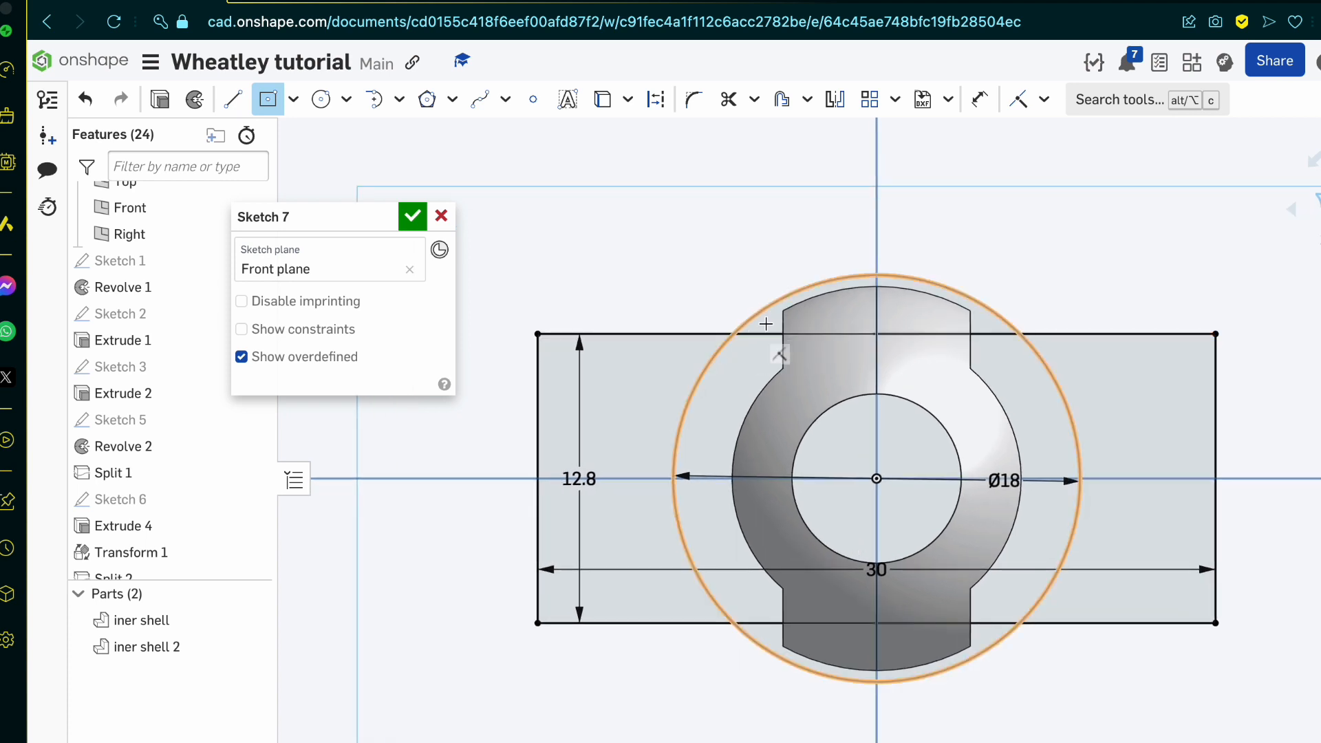
left_click(360, 6)
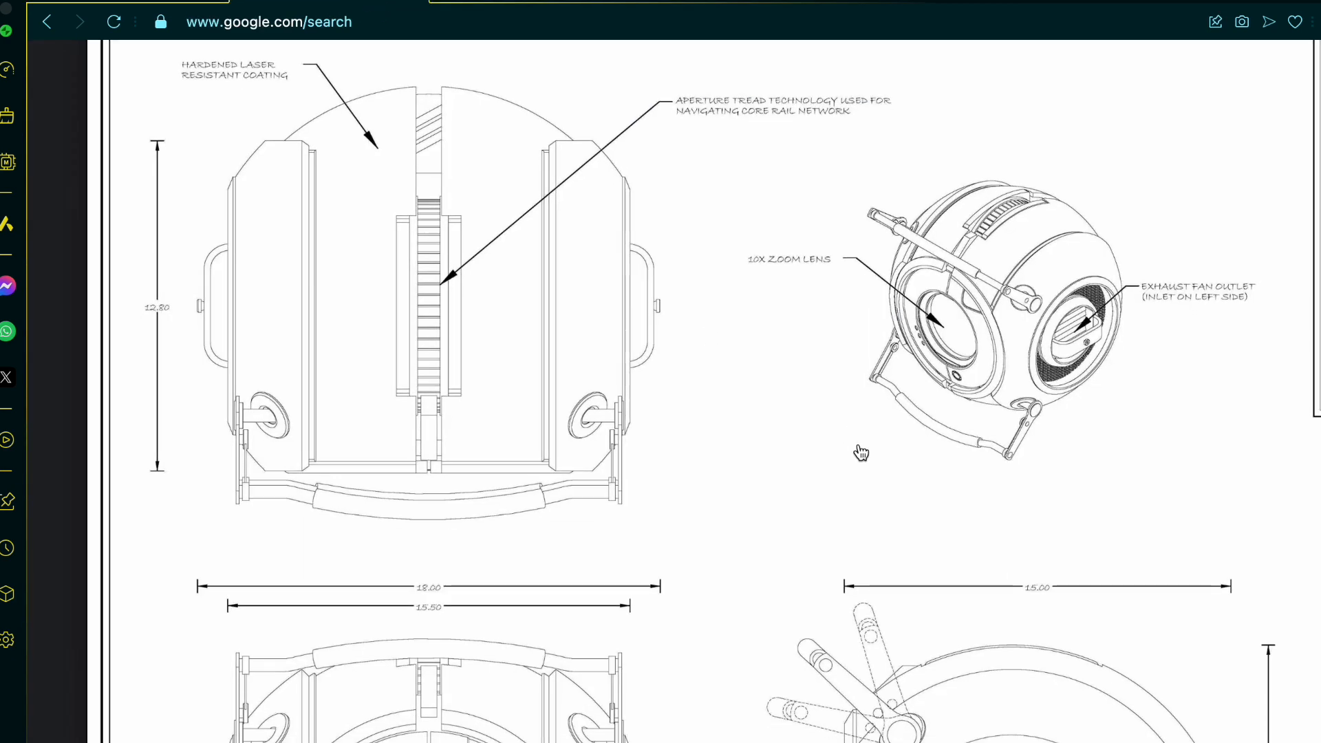
scroll(861, 452, "down", 3)
scroll(861, 452, "down", 2)
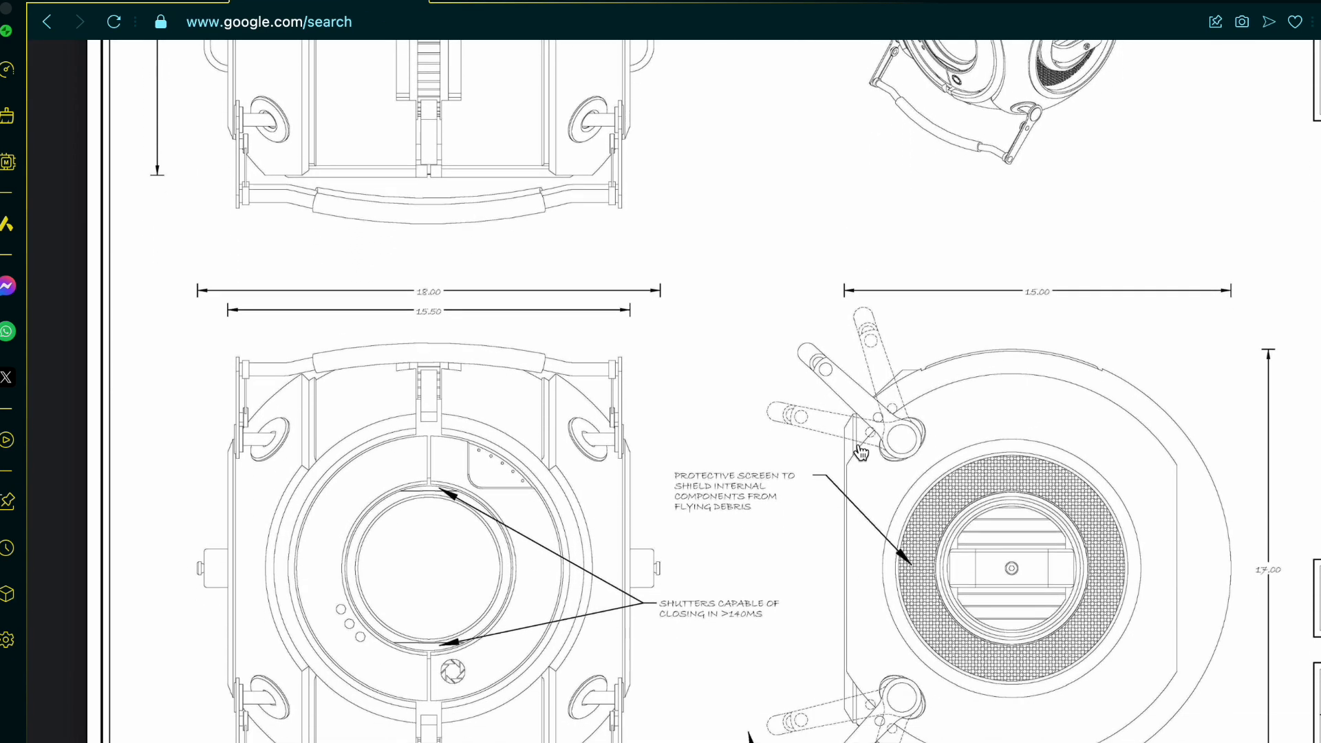
left_click(157, 4)
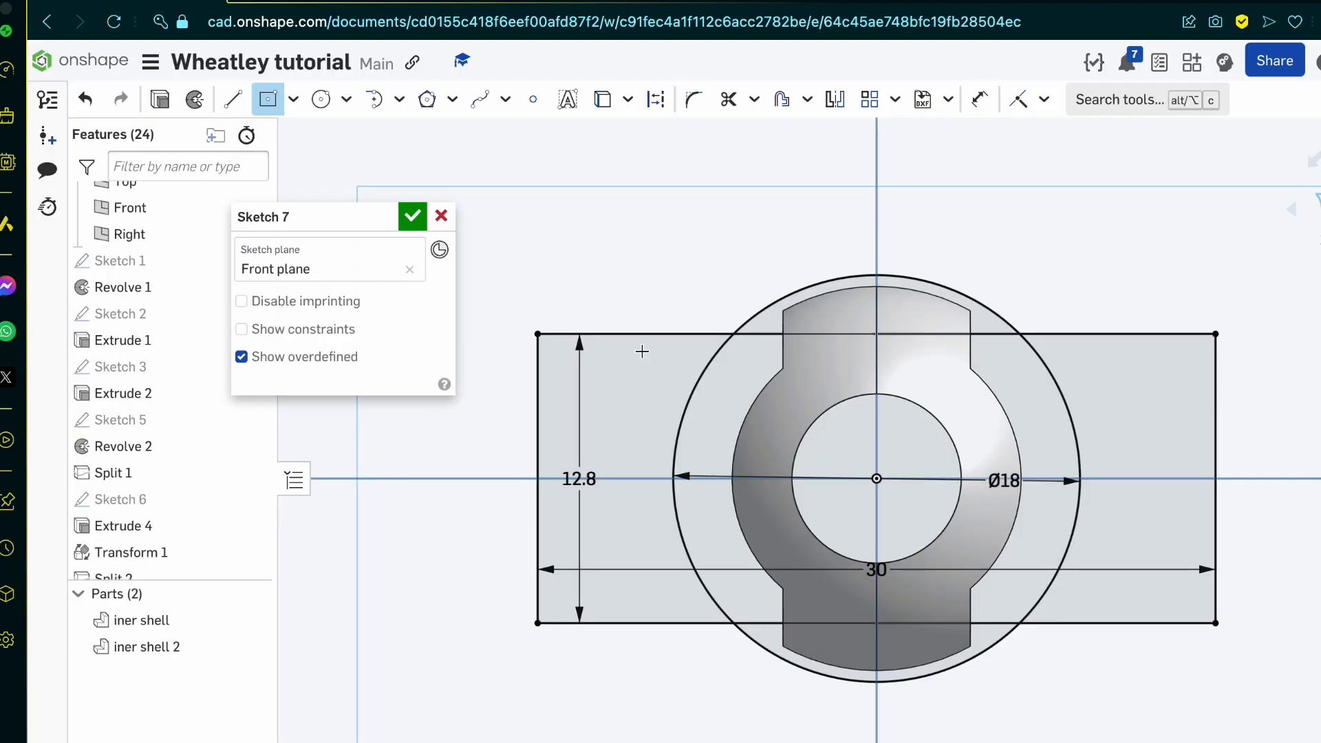
key("Escape")
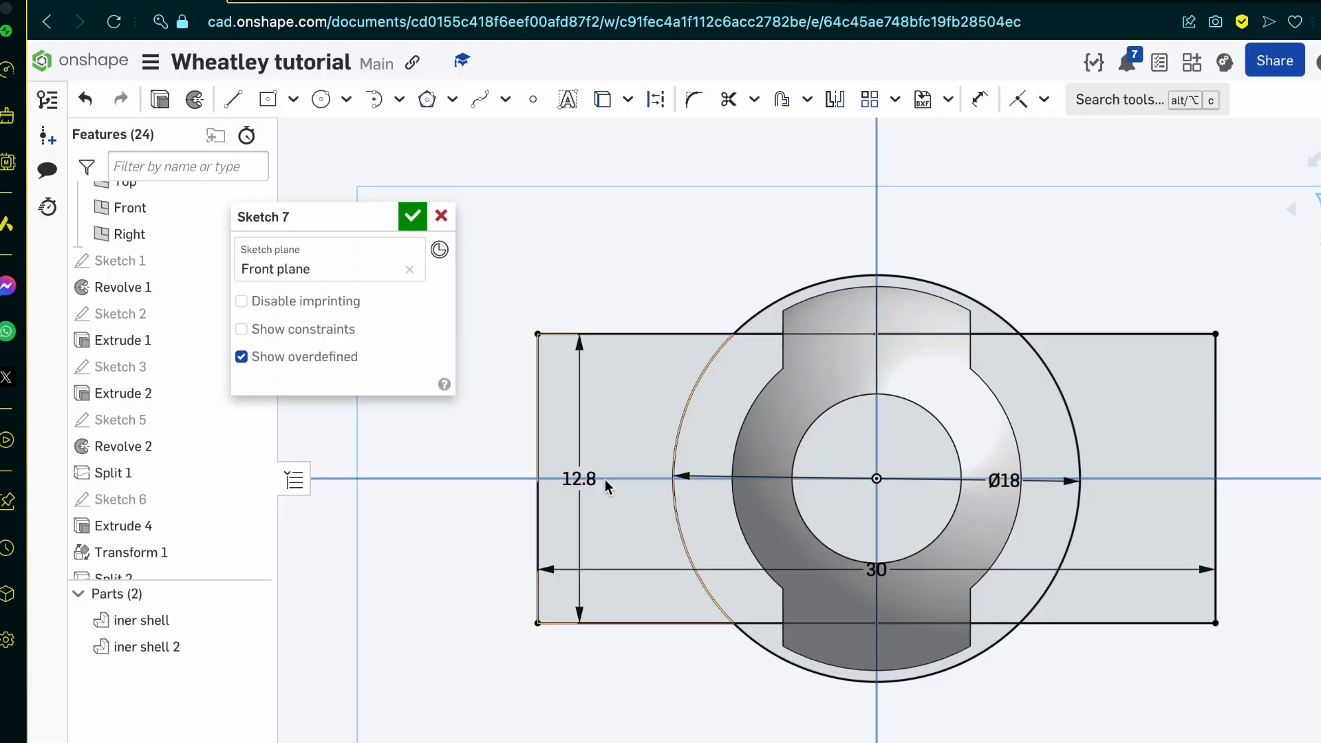
double_click(595, 481)
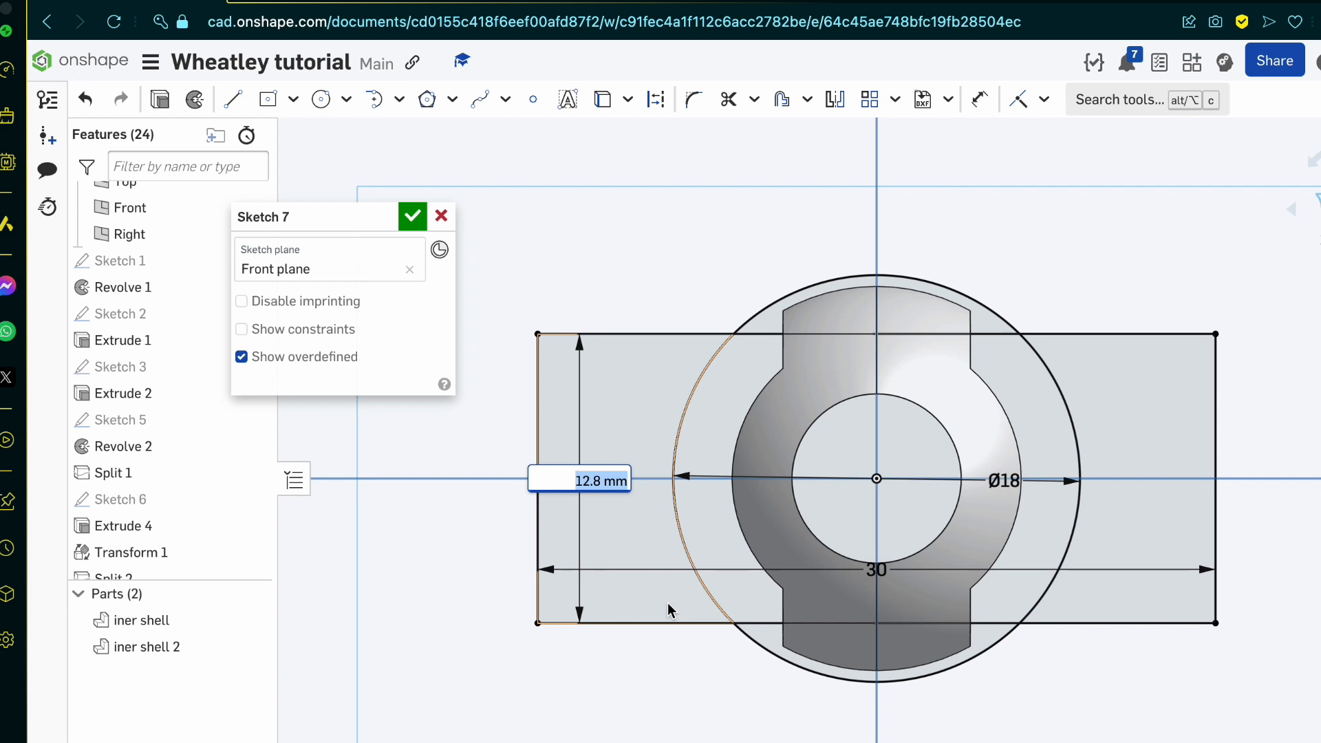
type("14")
key("Return")
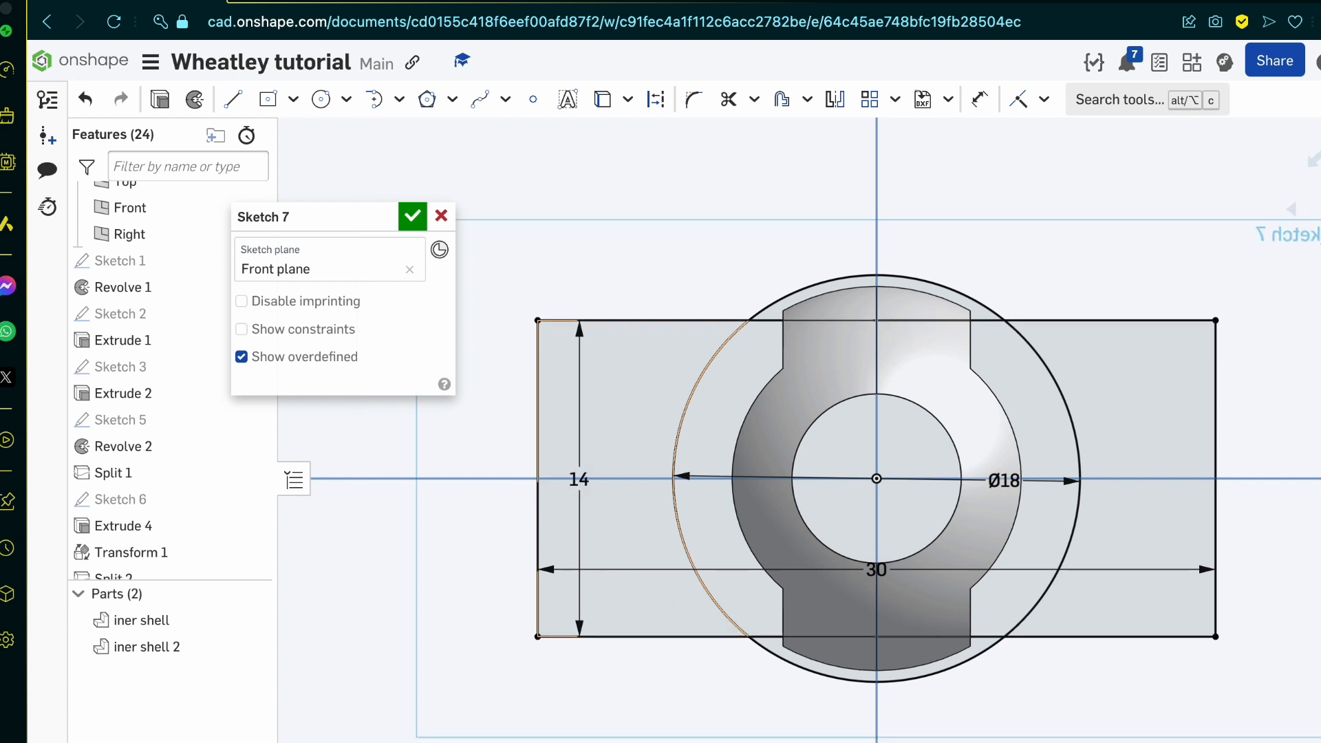
Step: Set the rectangle's height to 15 mm and finish the sketch
double_click(579, 479)
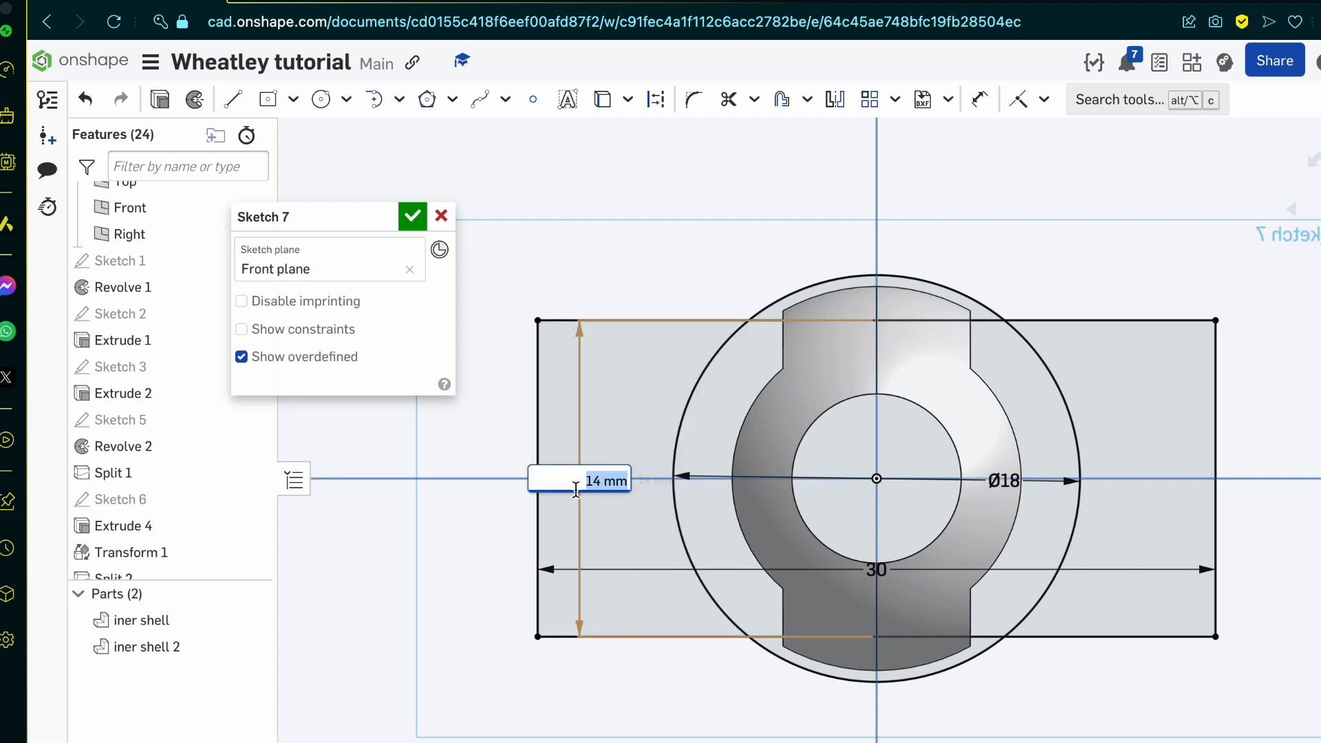
type("15")
key("Return")
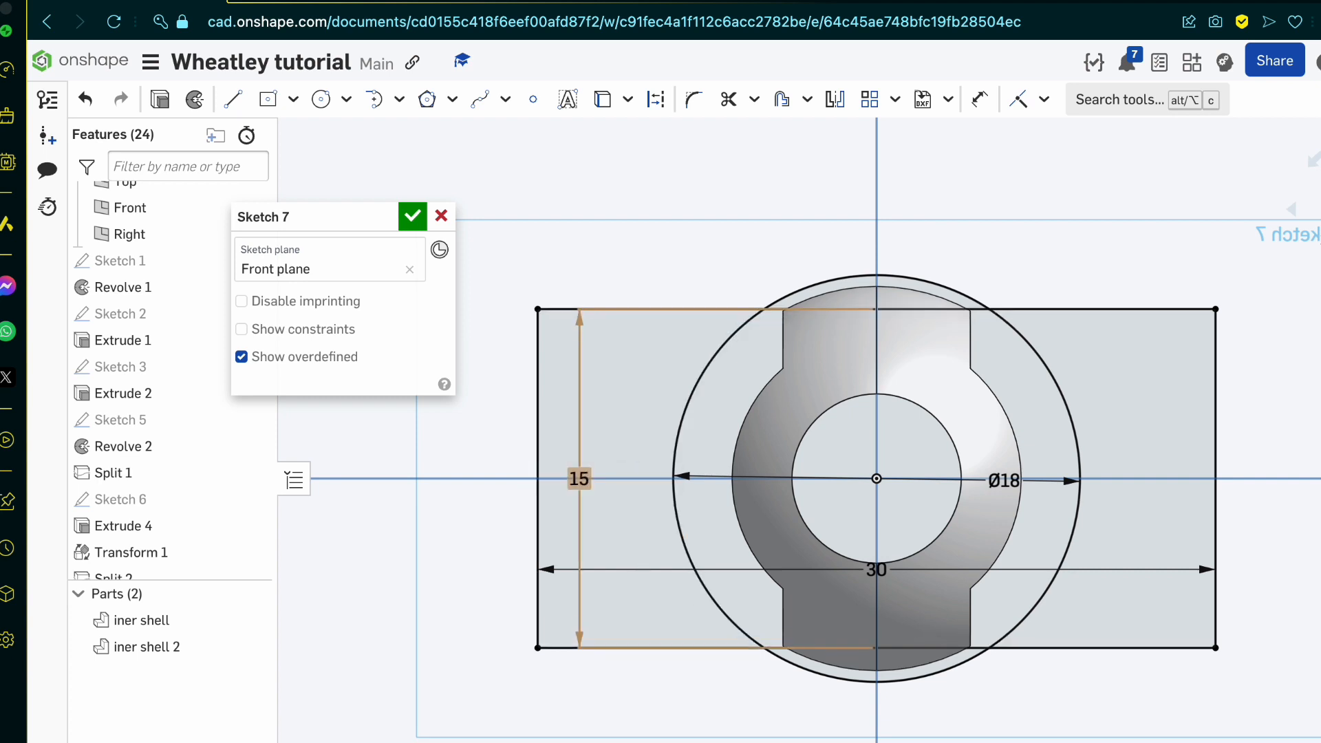
scroll(843, 391, "up", 3)
scroll(840, 390, "down", 5)
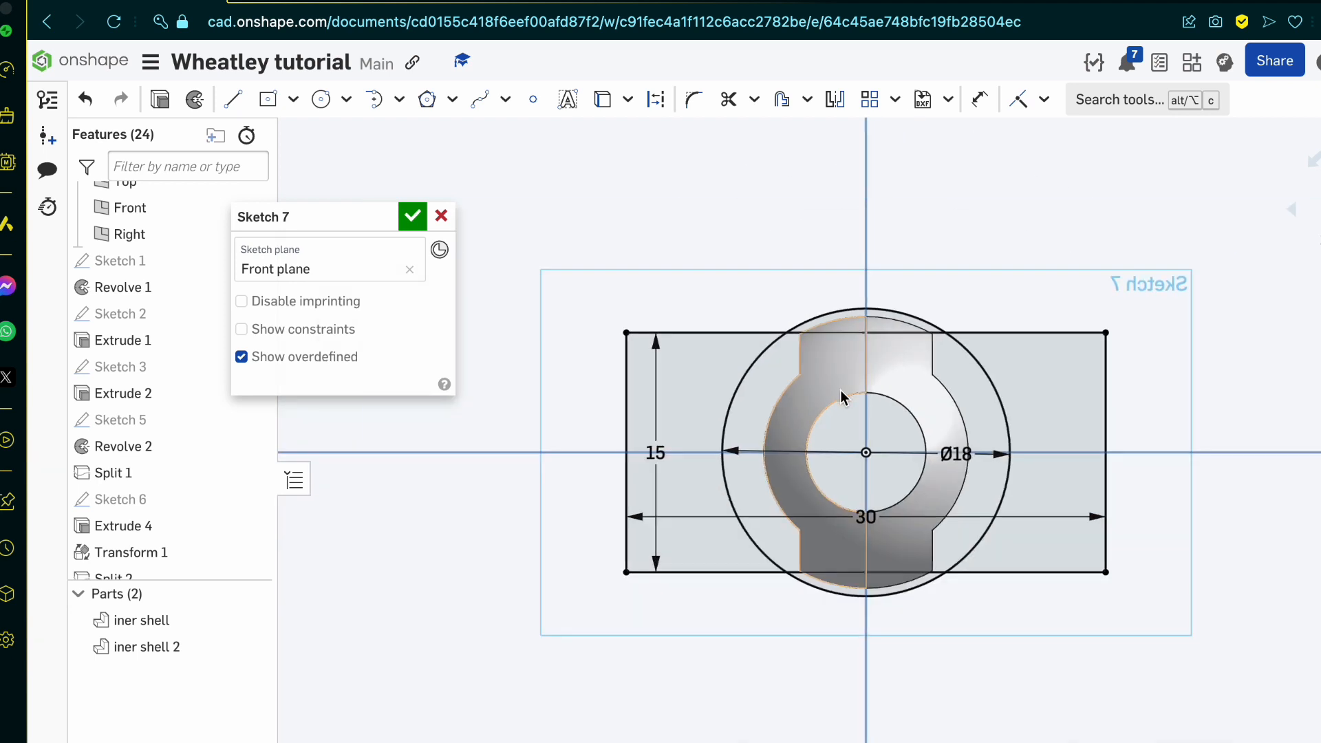
left_click(412, 216)
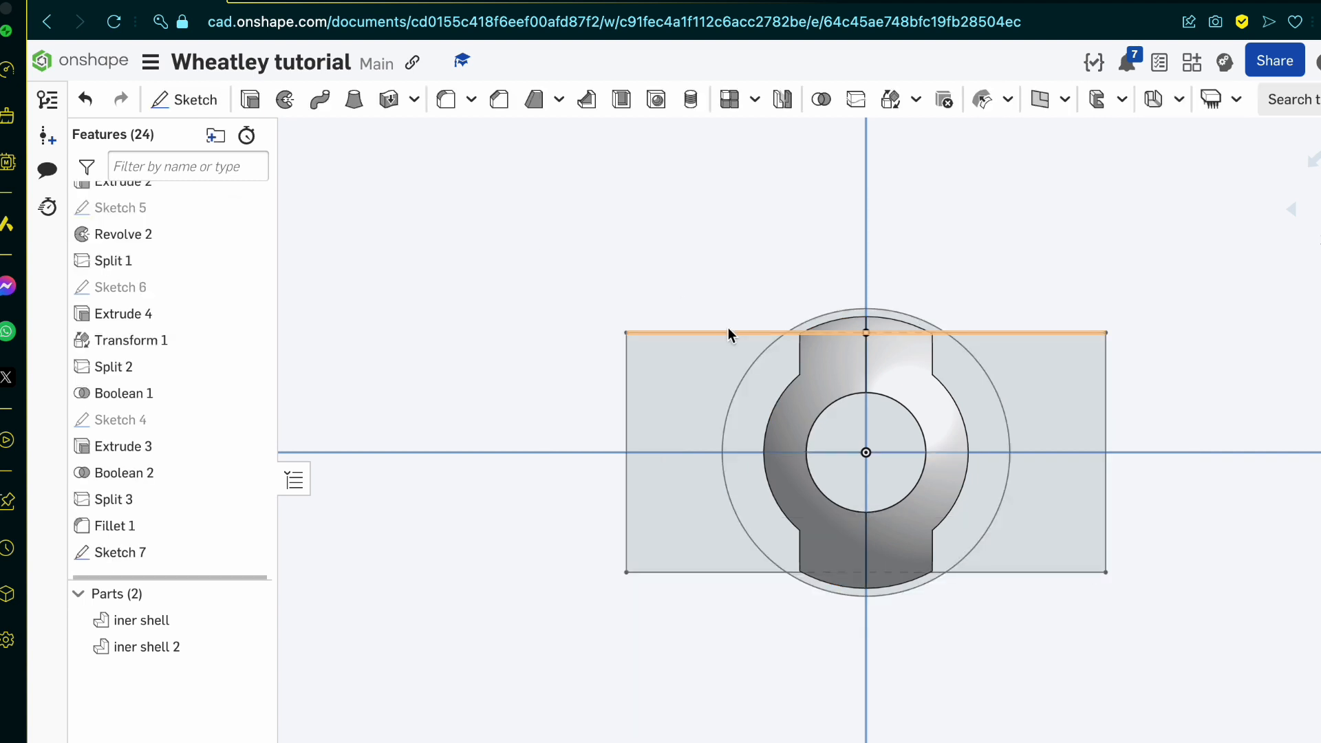
Step: Edit Sketch 4 on the Top plane, move its two inner vertical lines slightly outward, and accept the change
left_click(159, 418)
double_click(158, 413)
right_click_drag(610, 395, 610, 484)
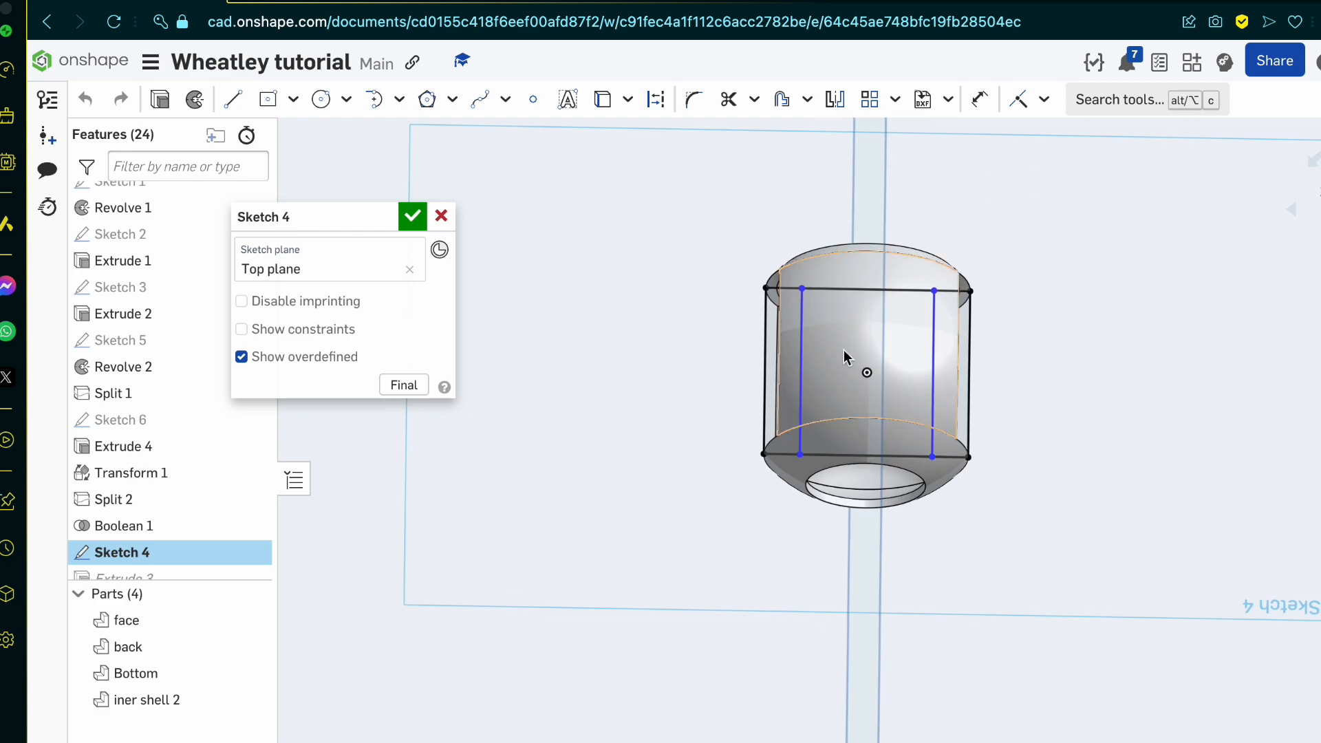
scroll(843, 349, "up", 5)
key("n")
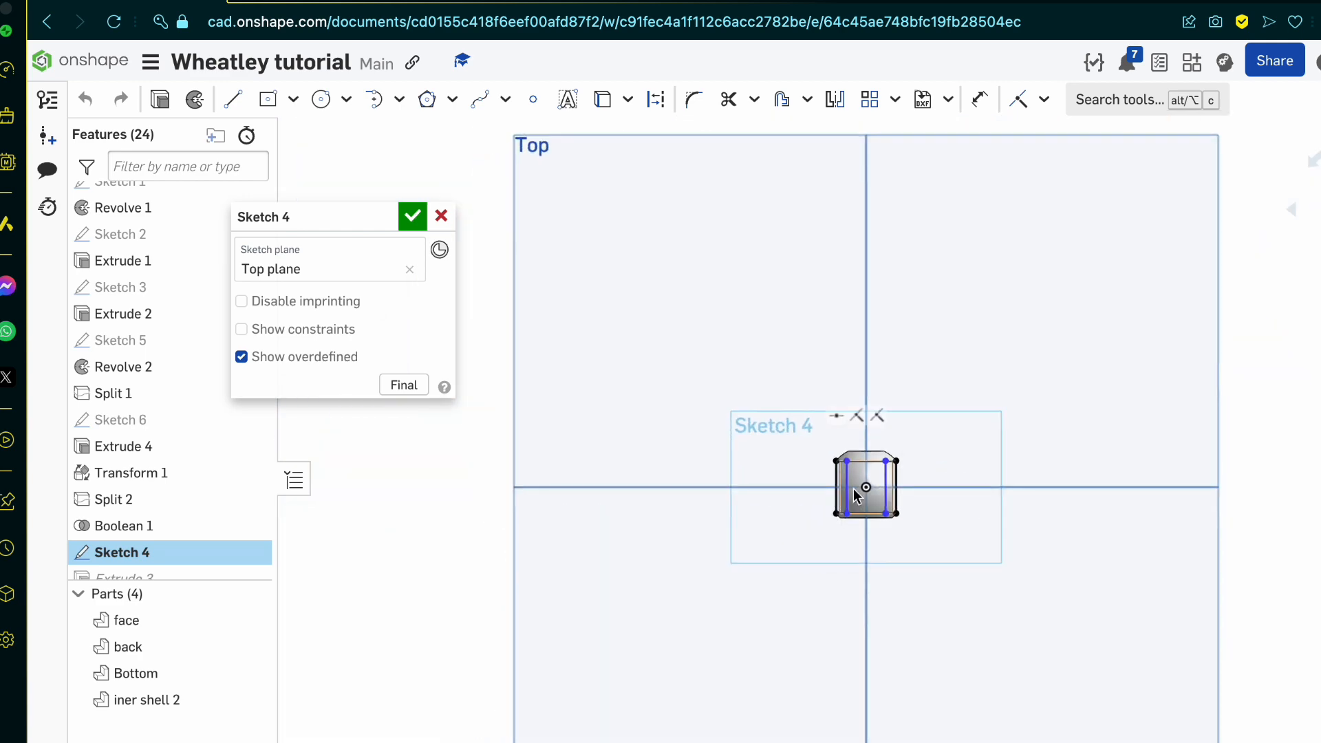
scroll(854, 497, "up", 3)
scroll(854, 502, "up", 2)
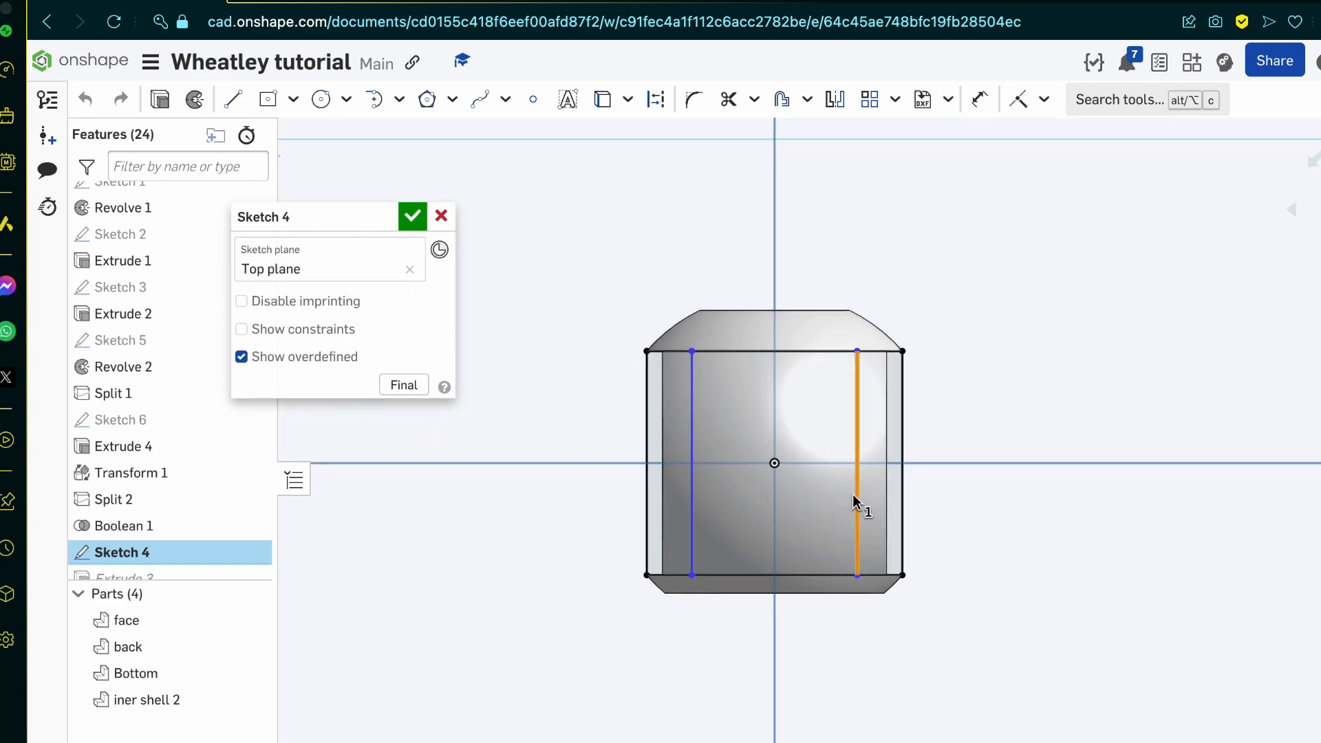
left_click_drag(861, 470, 867, 468)
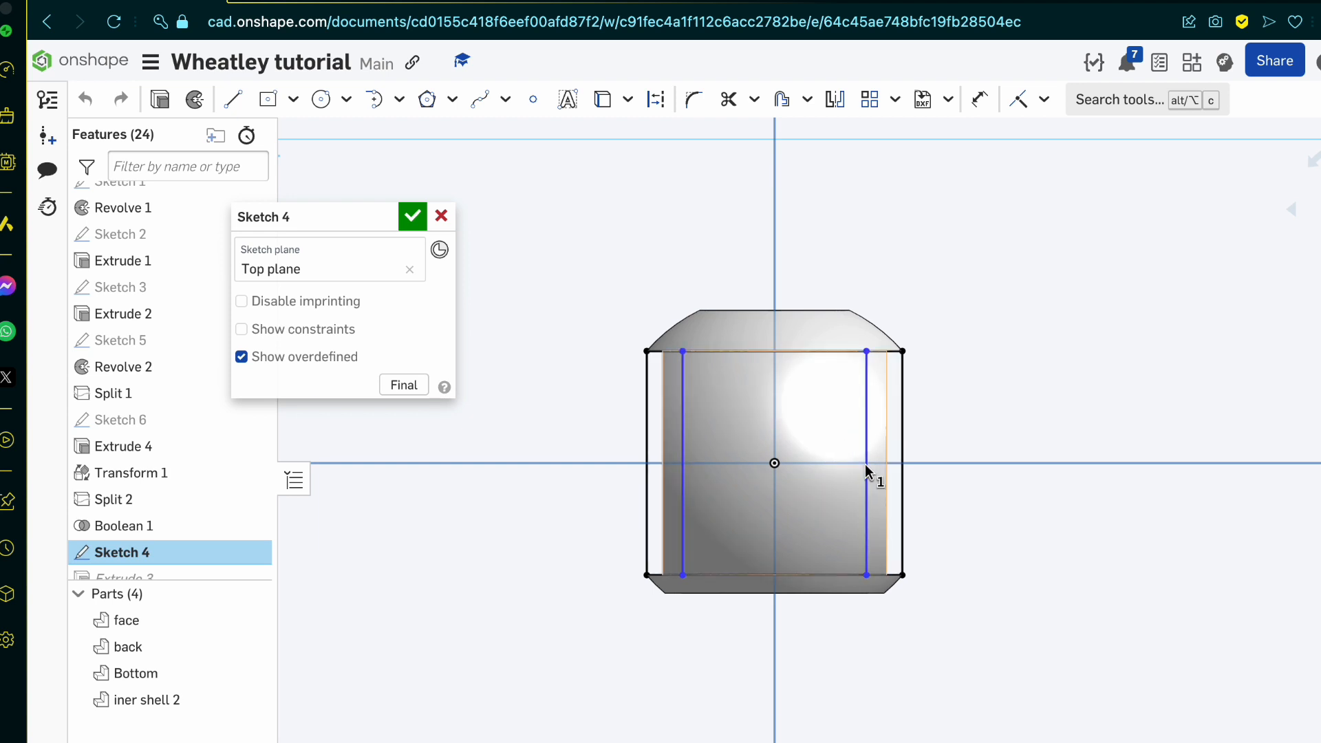
left_click(412, 217)
mouse_move(501, 300)
right_mouse_down()
mouse_move(609, 461)
mouse_move(587, 426)
mouse_move(607, 371)
mouse_move(596, 369)
right_mouse_up()
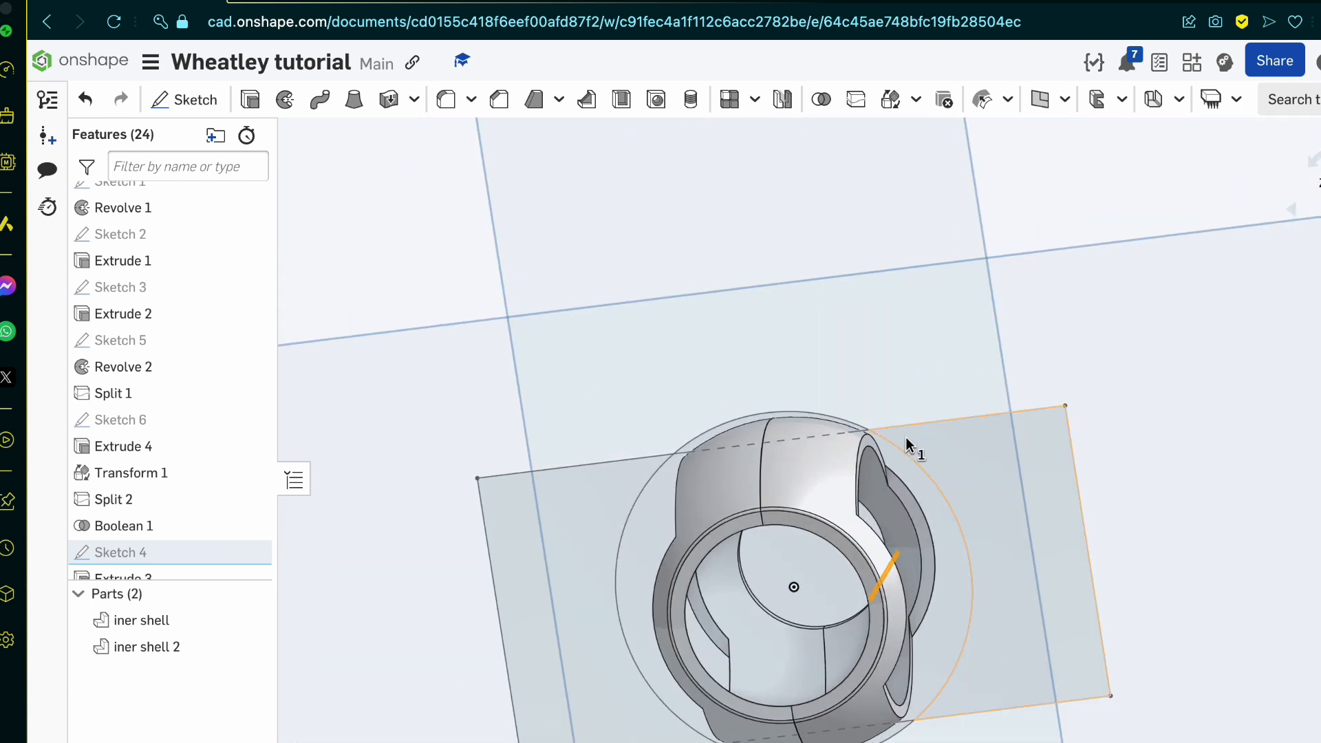
scroll(907, 443, "up", 10)
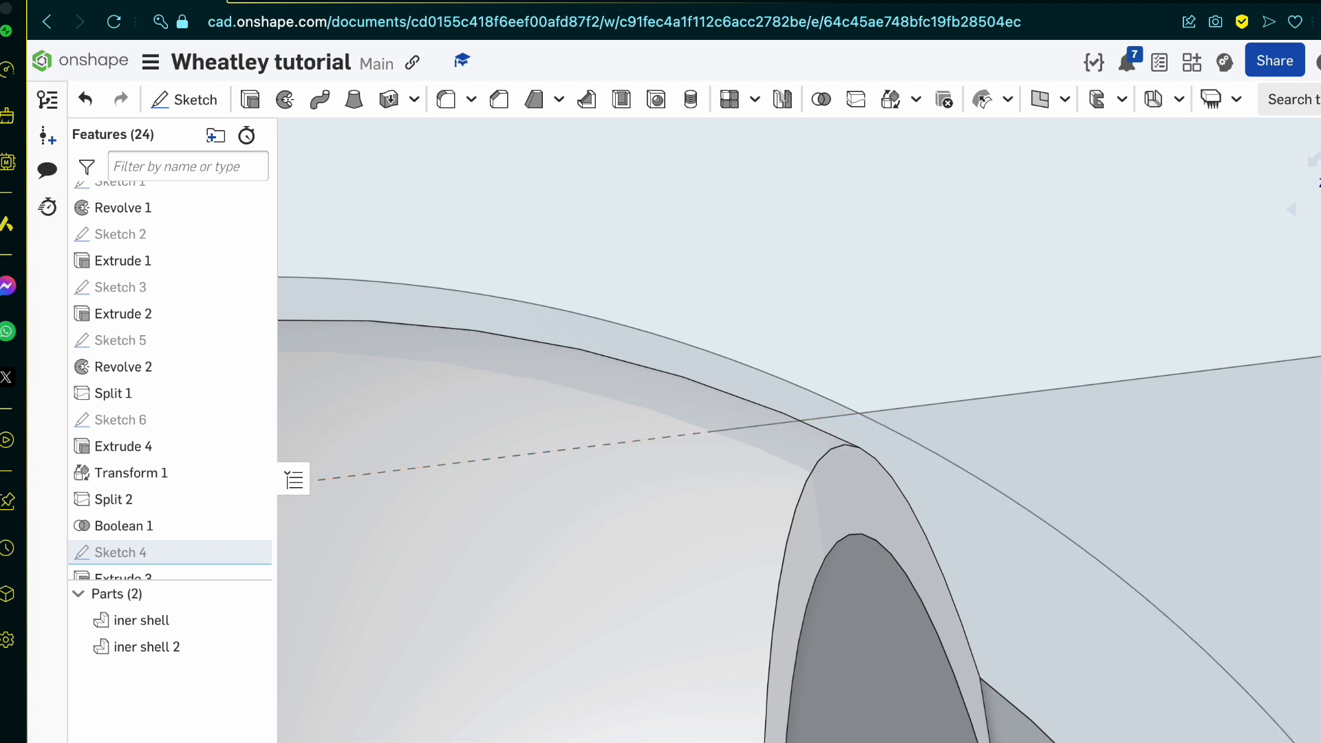
Step: Reopen Sketch 7 and project both halves of the inner shell's outer circular edge into it
left_click(1320, 208)
scroll(941, 519, "up", 2)
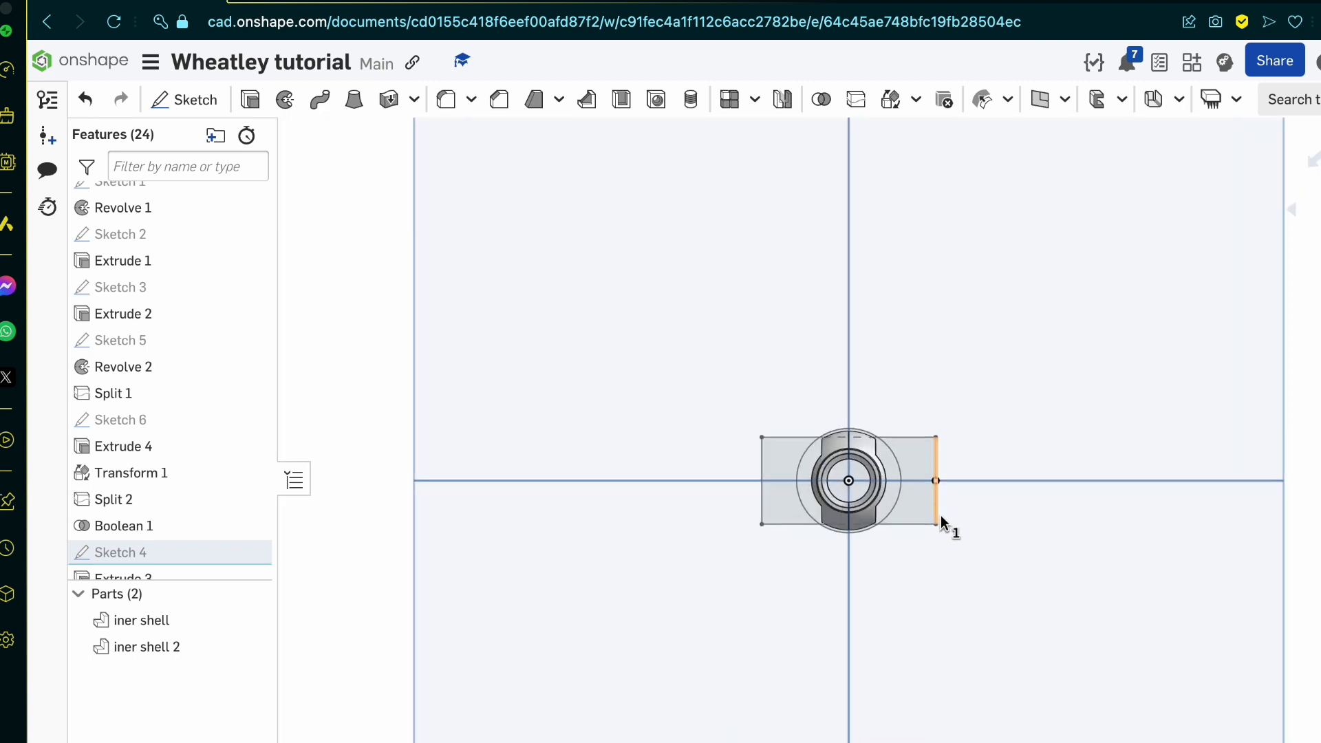
scroll(941, 519, "up", 5)
scroll(120, 530, "down", 4)
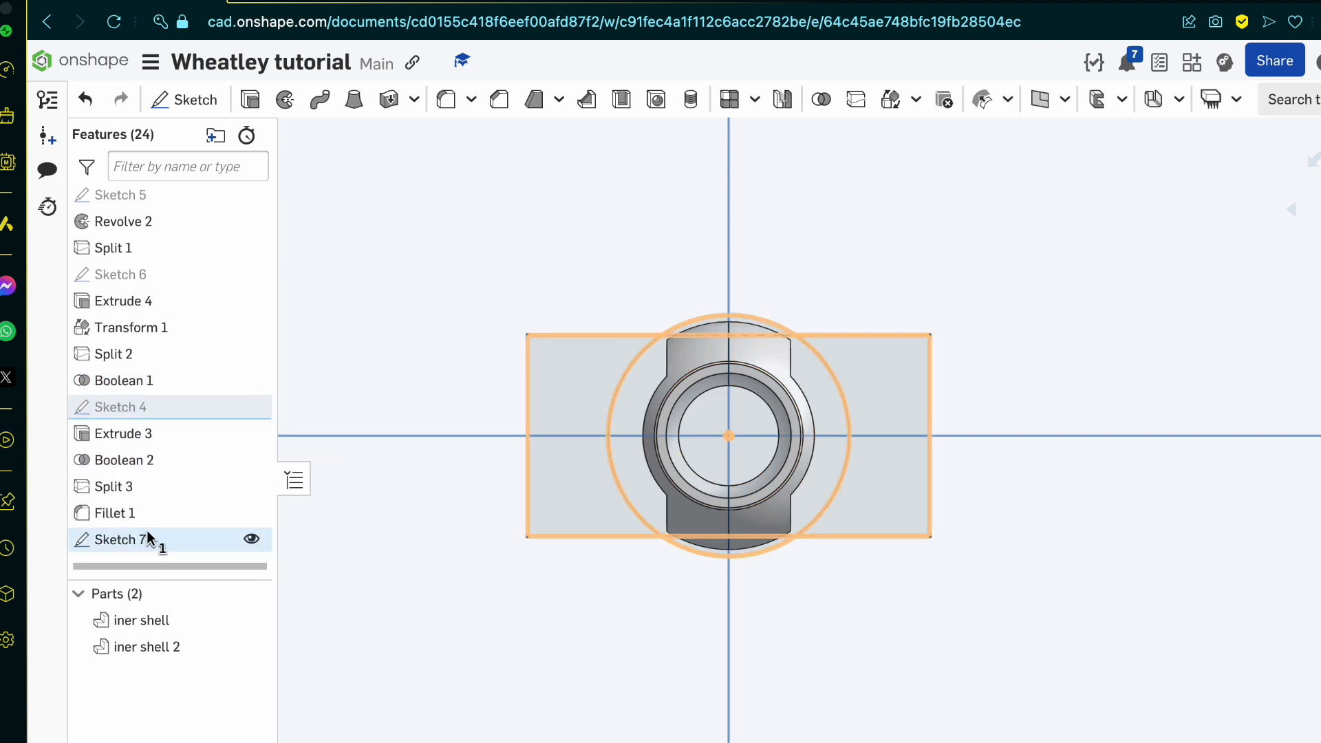
double_click(142, 547)
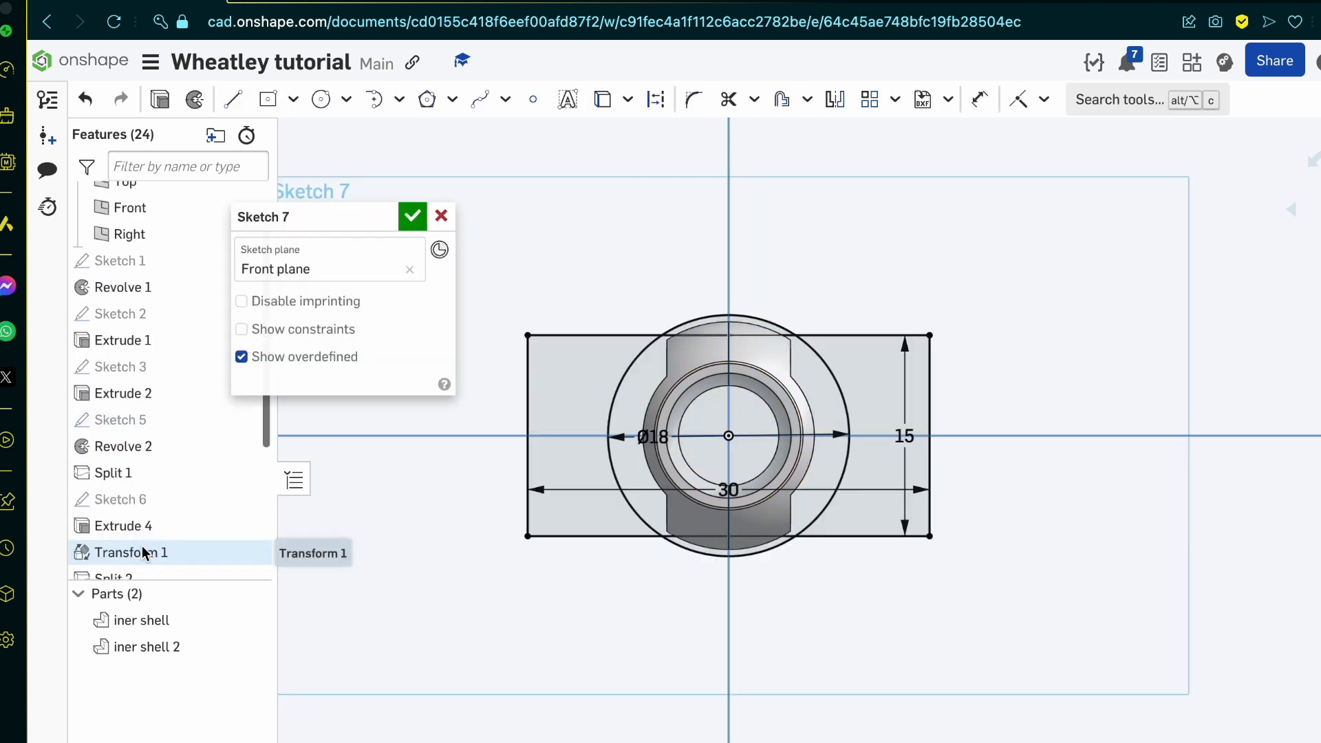
scroll(695, 411, "up", 4)
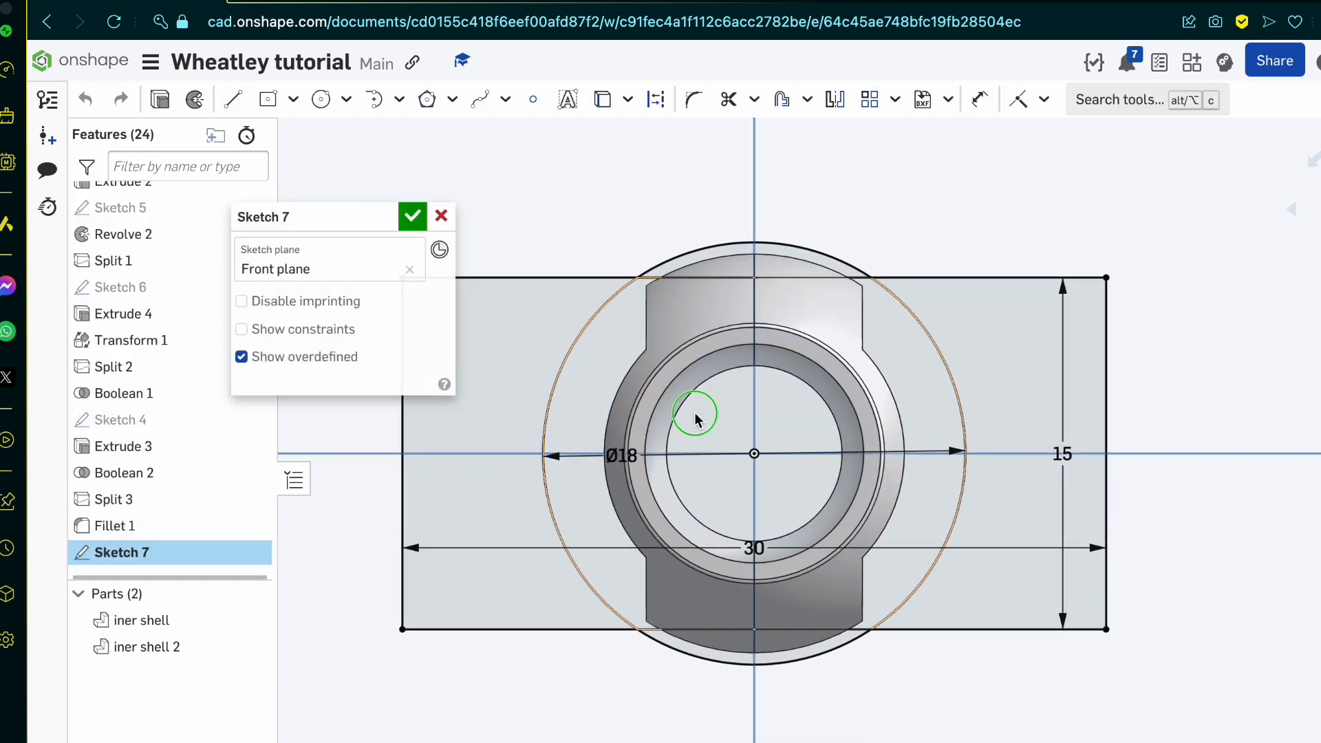
right_click_drag(695, 412, 698, 418)
key("u")
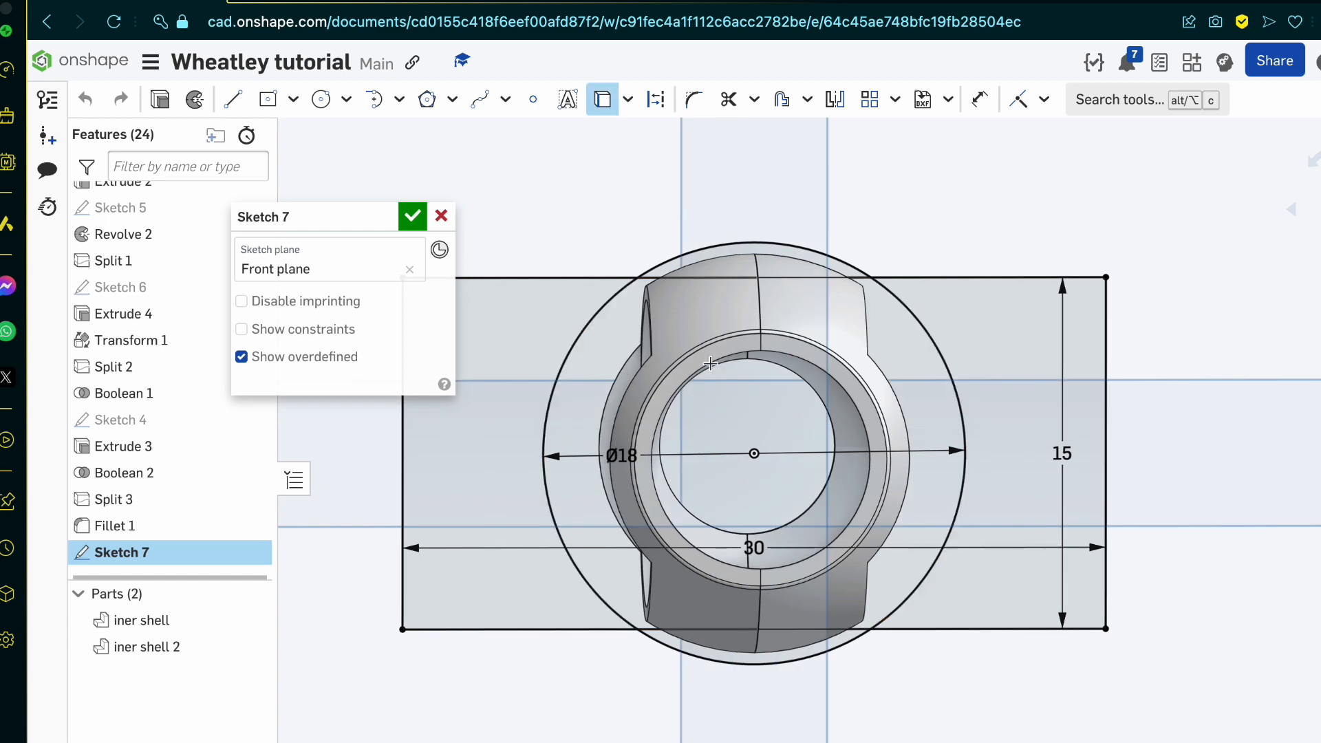
left_click(716, 263)
left_click(817, 263)
Step: Project both halves of the circular edge on the shell's inner wall into Sketch 7
left_click(820, 402)
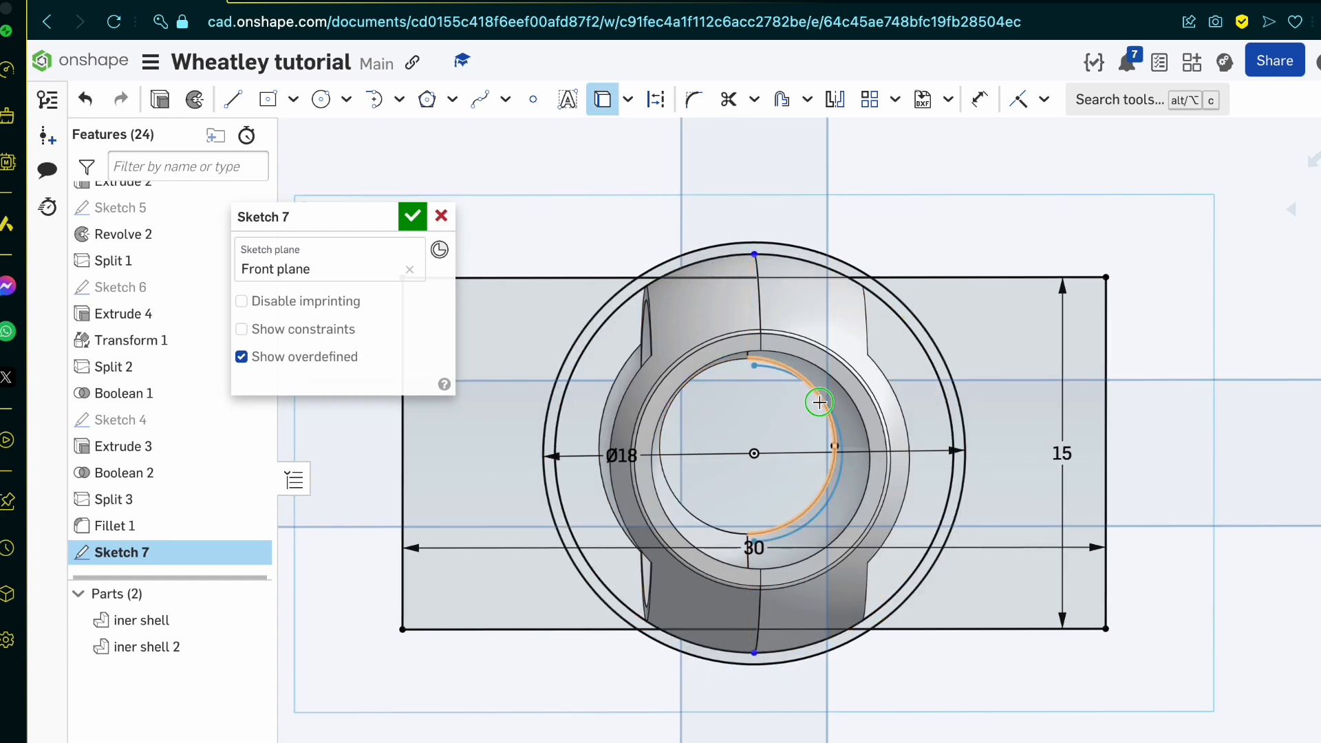
right_click_drag(819, 402, 886, 345)
left_click(721, 282)
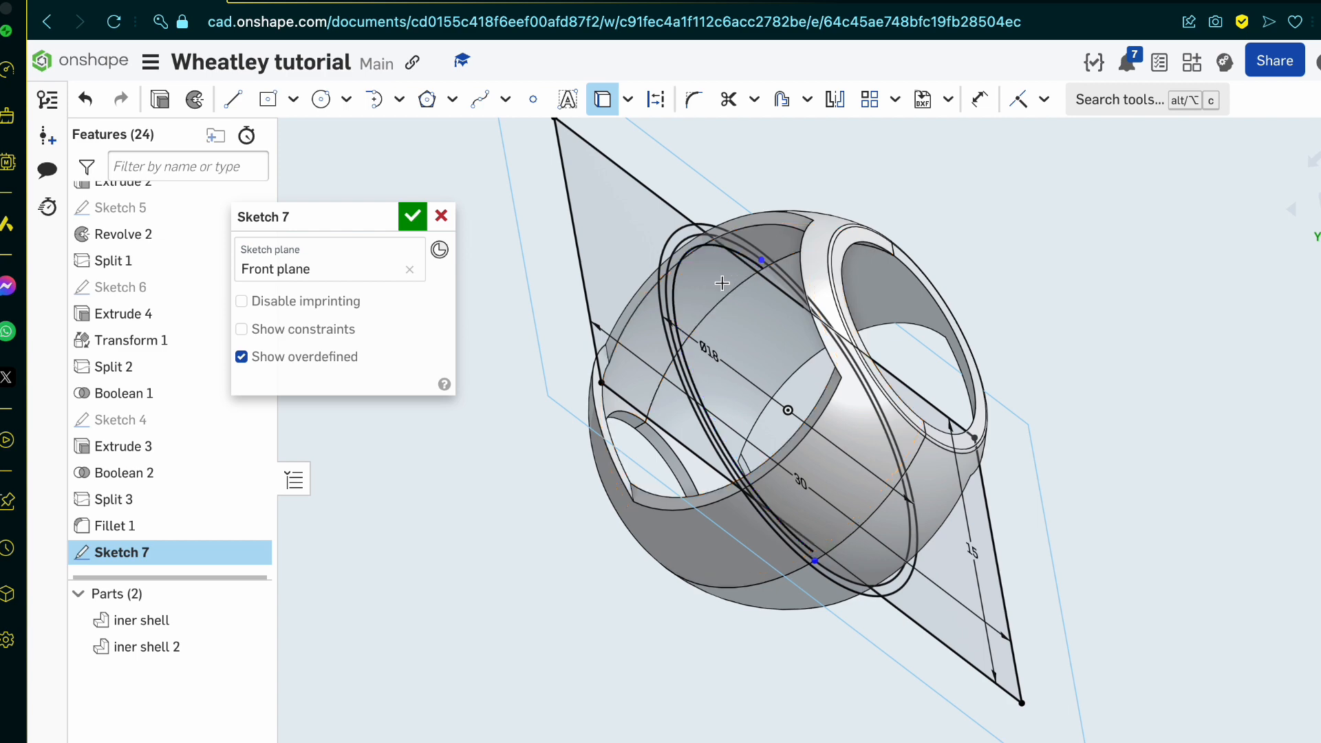
right_click_drag(722, 283, 691, 291)
left_click(839, 331)
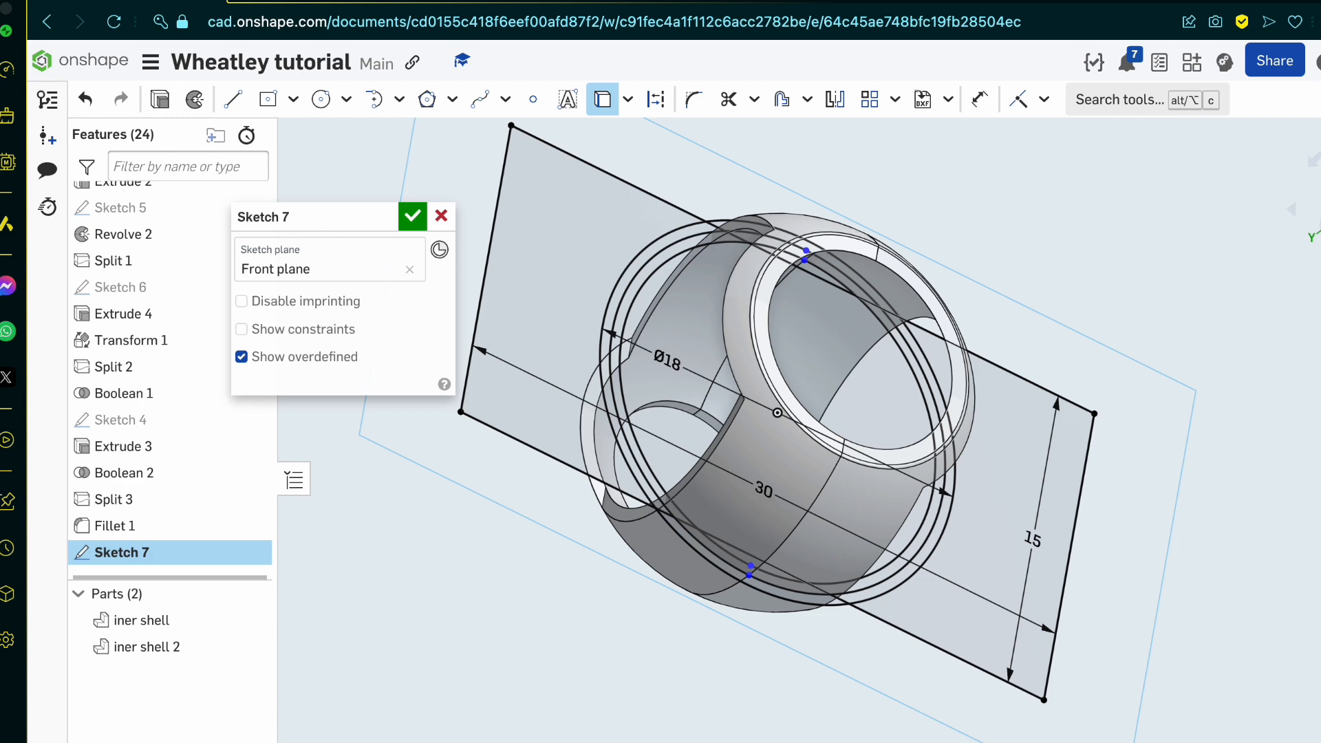
Step: Trim away the parts of the 30 by 15 mm rectangle that extend beyond both sides of the 18 mm circle
key("n")
scroll(997, 443, "up", 5)
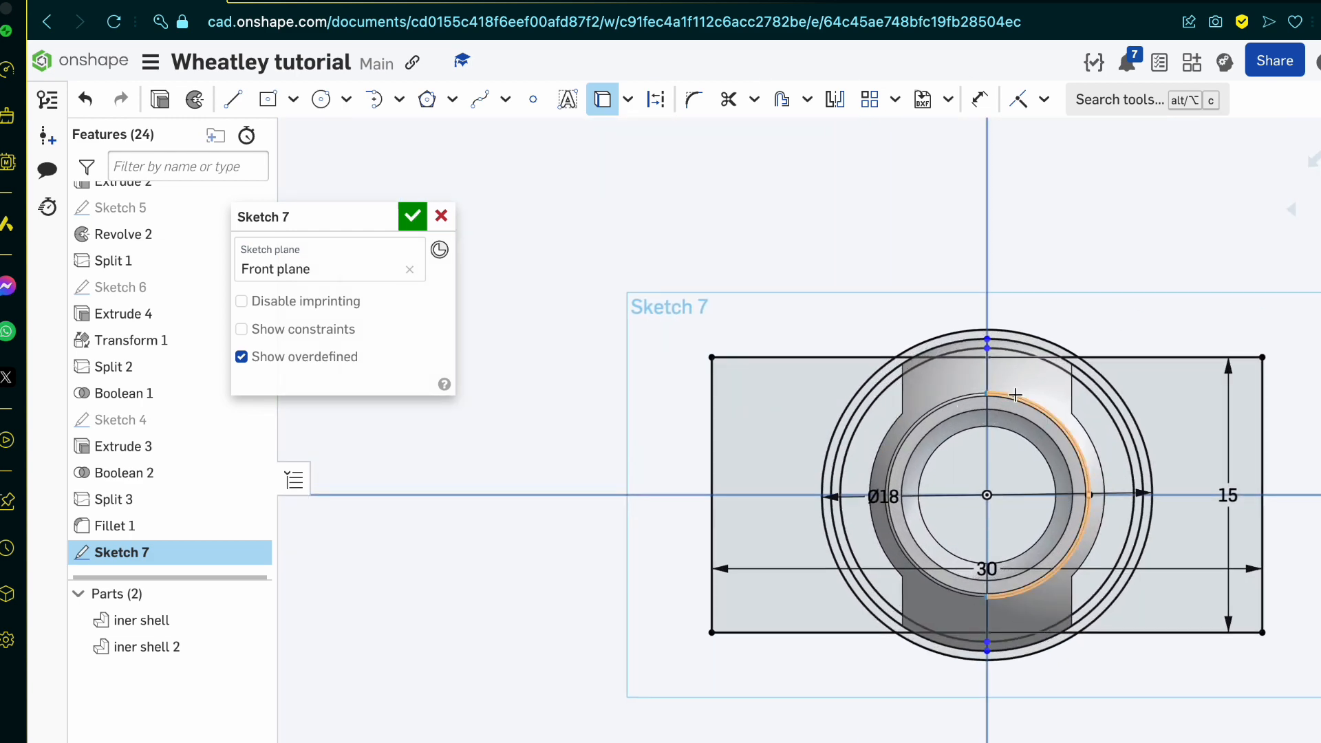
scroll(1015, 395, "up", 5)
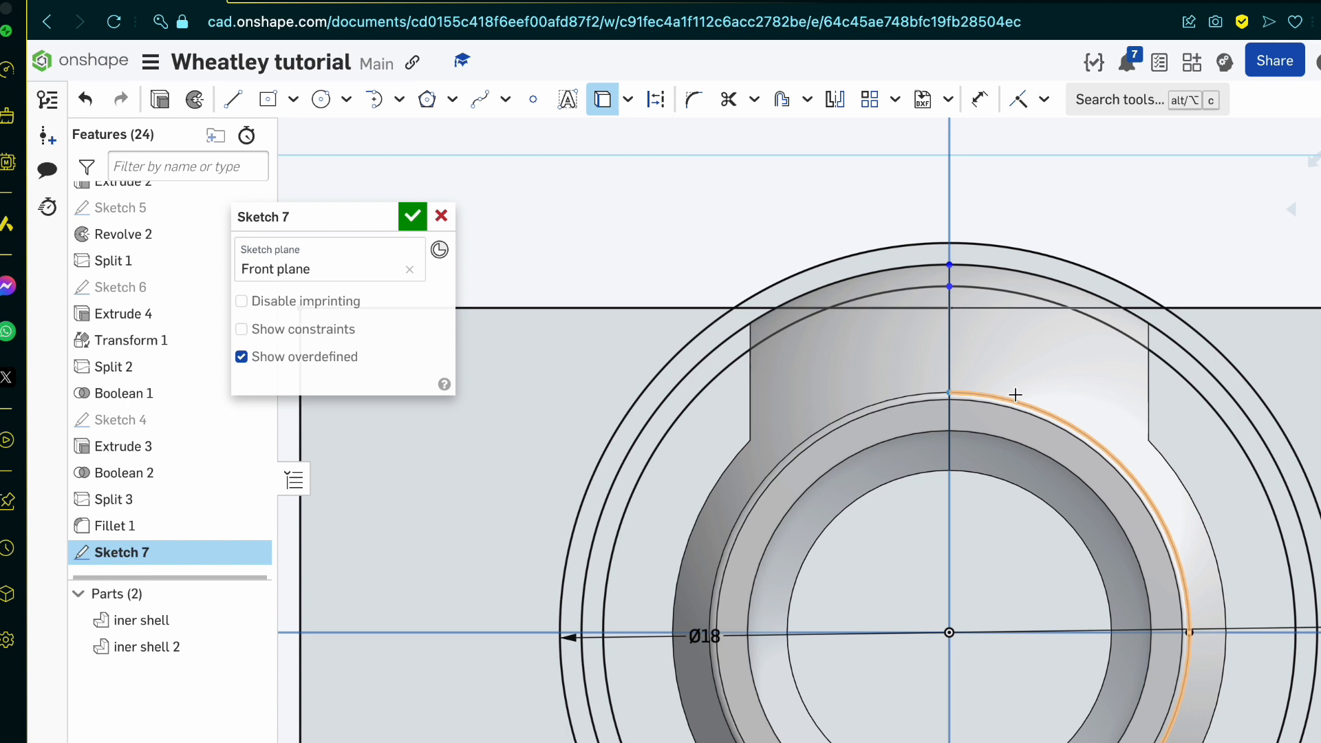
scroll(1015, 395, "down", 3)
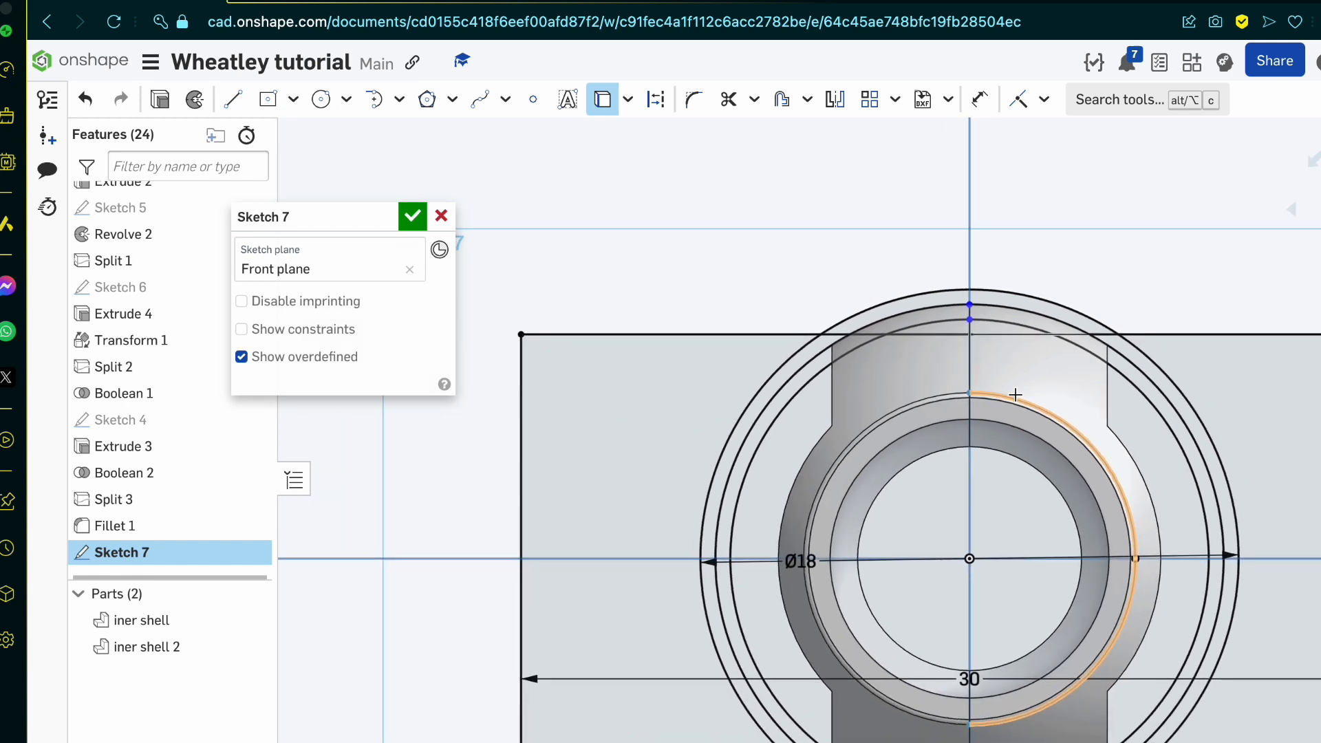
key("m")
left_click(650, 335)
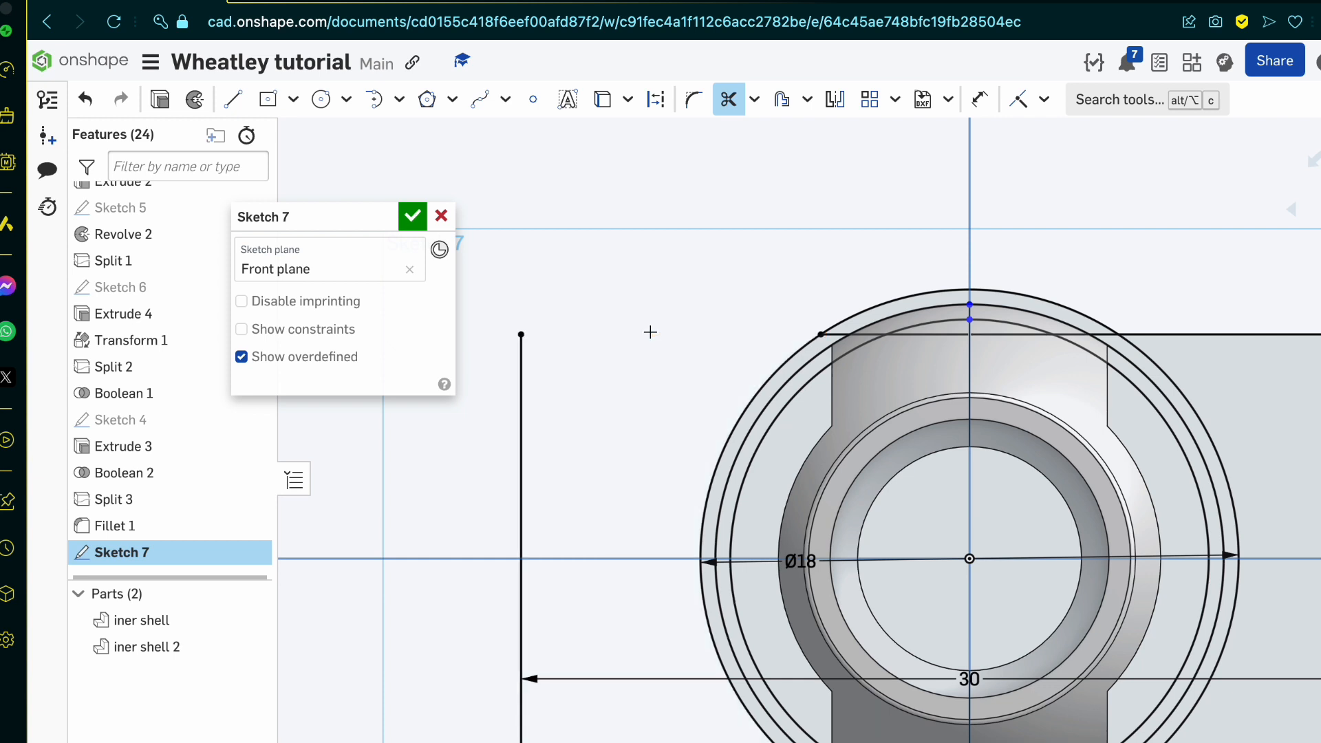
left_click(523, 464)
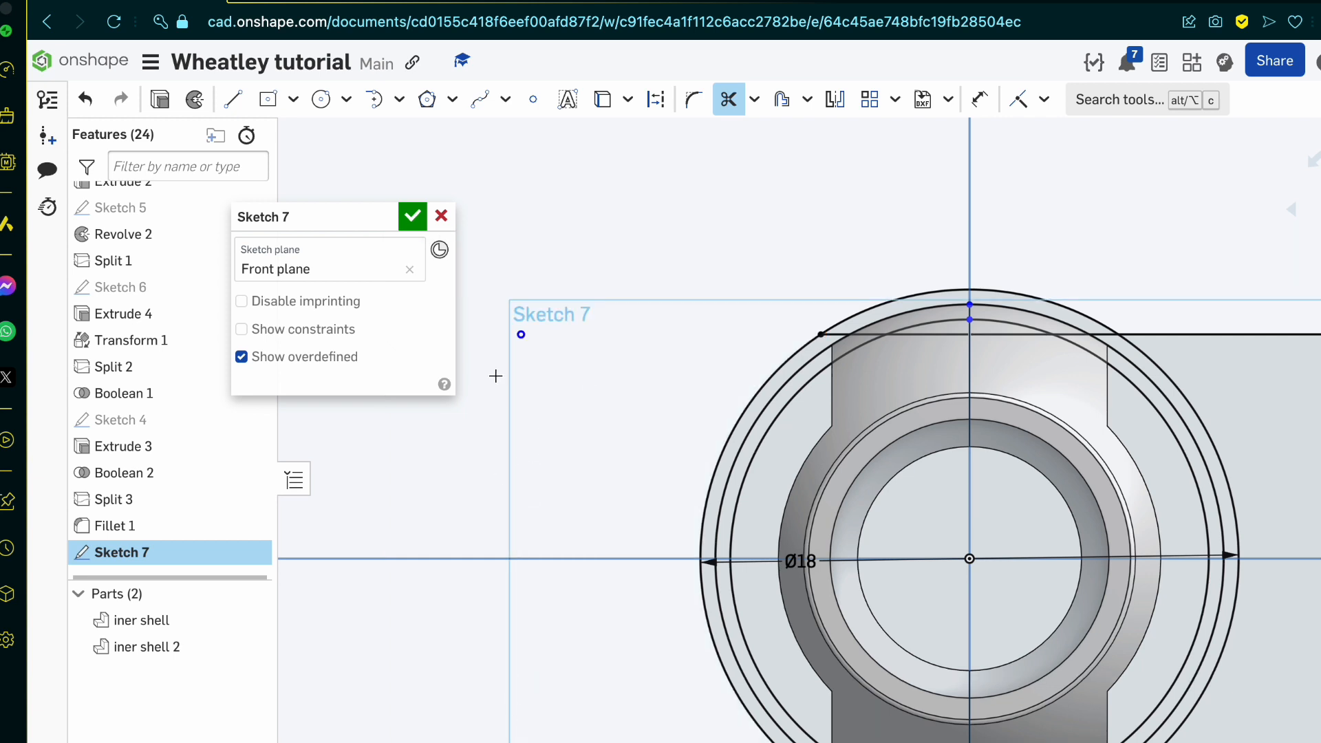
scroll(469, 459, "down", 3)
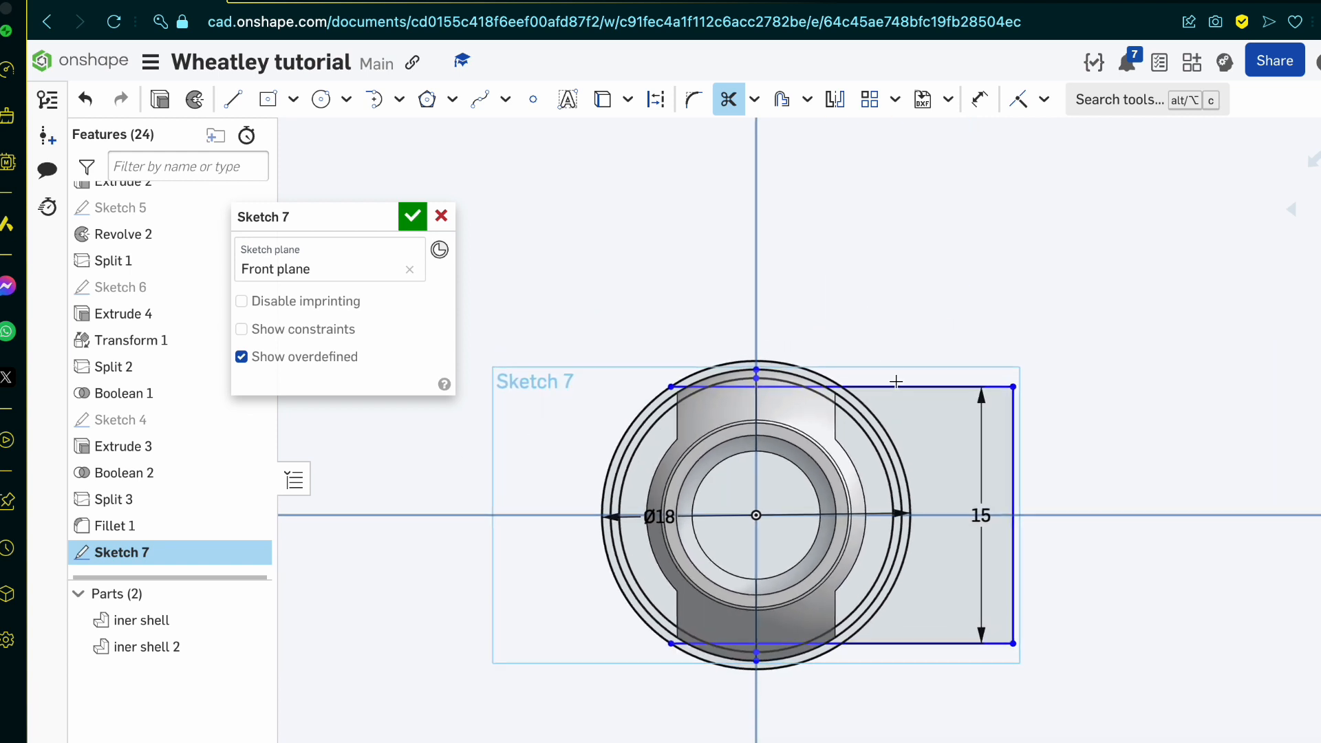
left_click(894, 387)
left_click(1012, 478)
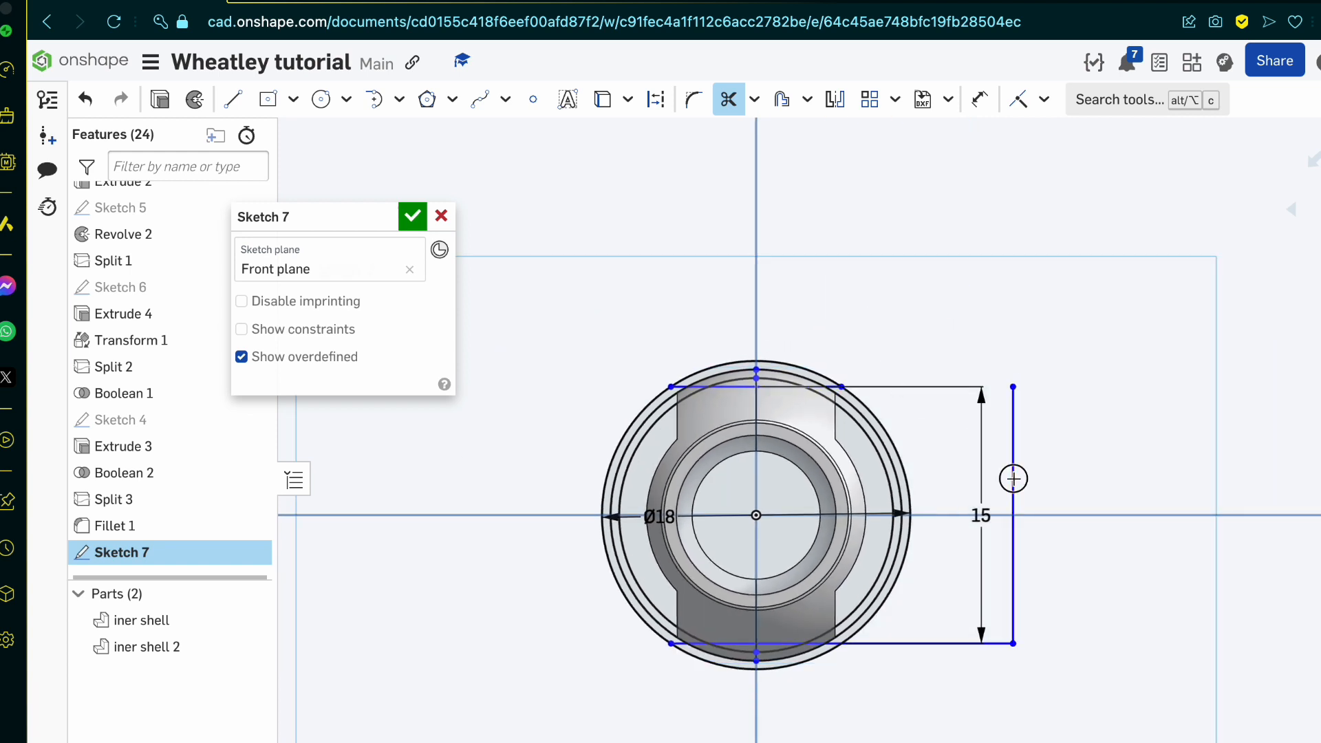
left_click(982, 645)
Step: Trim the 18 mm circle's arcs above and below the two remaining horizontal lines
scroll(853, 568, "up", 3)
scroll(853, 568, "up", 2)
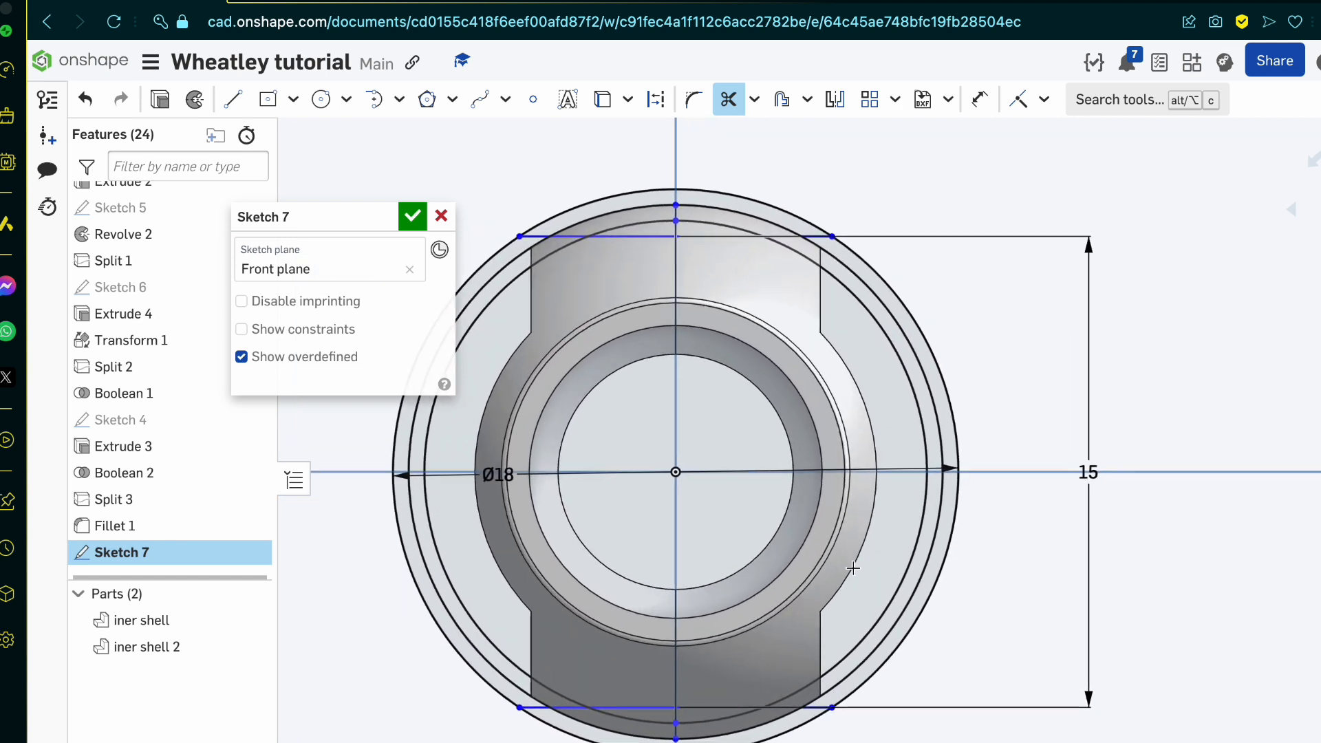
left_click(577, 208)
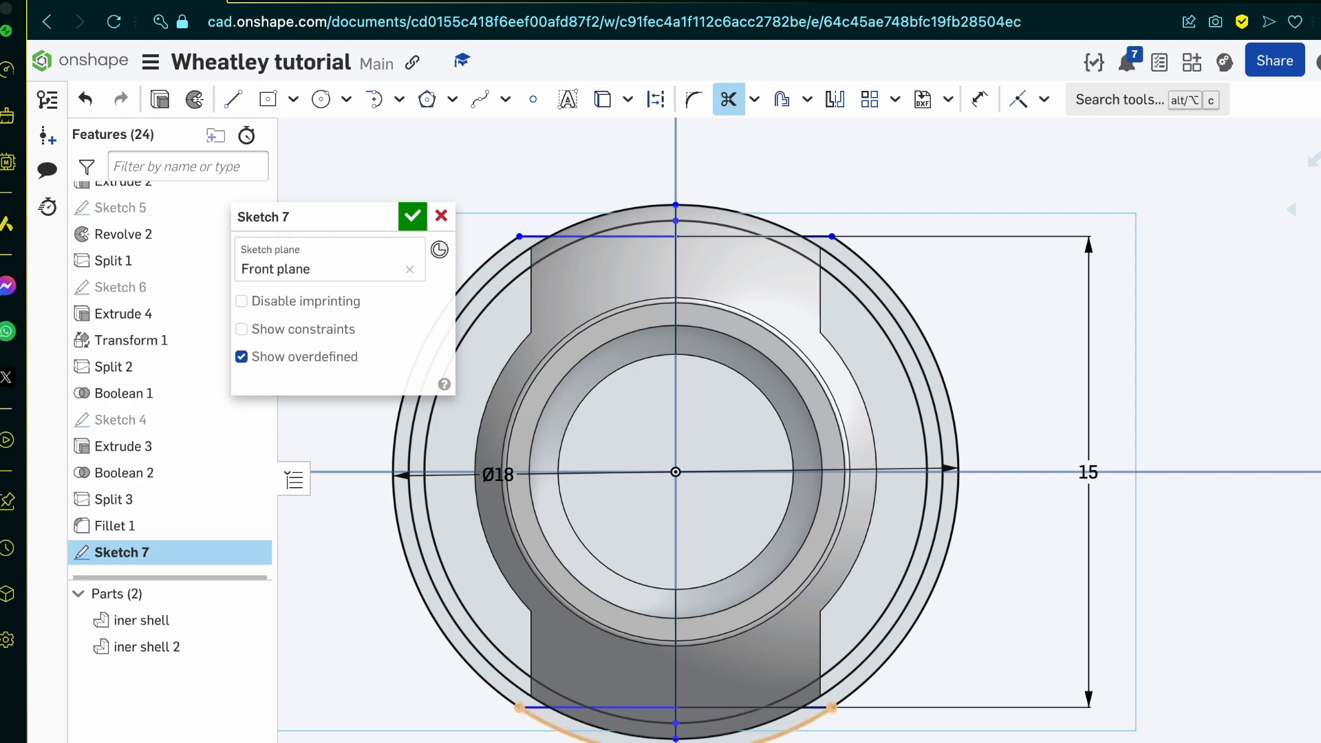
left_click(577, 737)
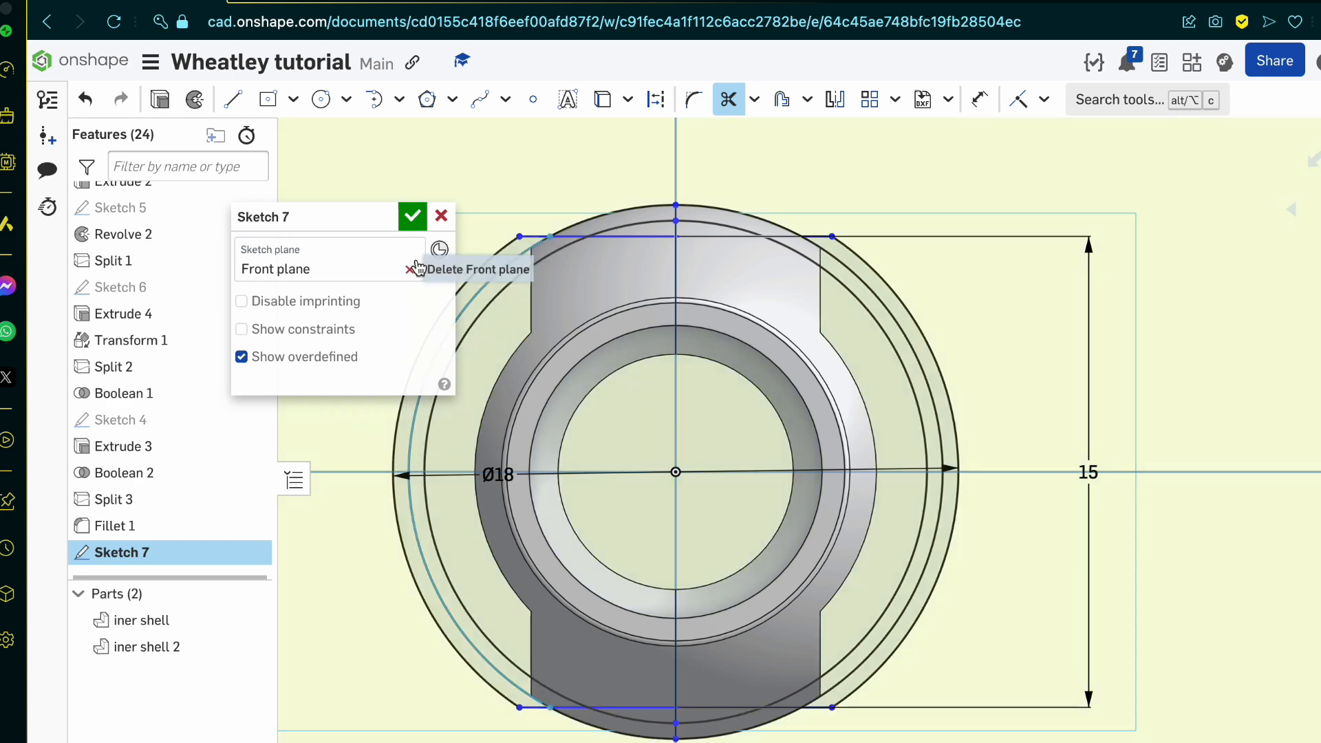
Step: Draw a center-point rectangle at the origin of Sketch 7 and set its height to 30 mm
left_click(234, 93)
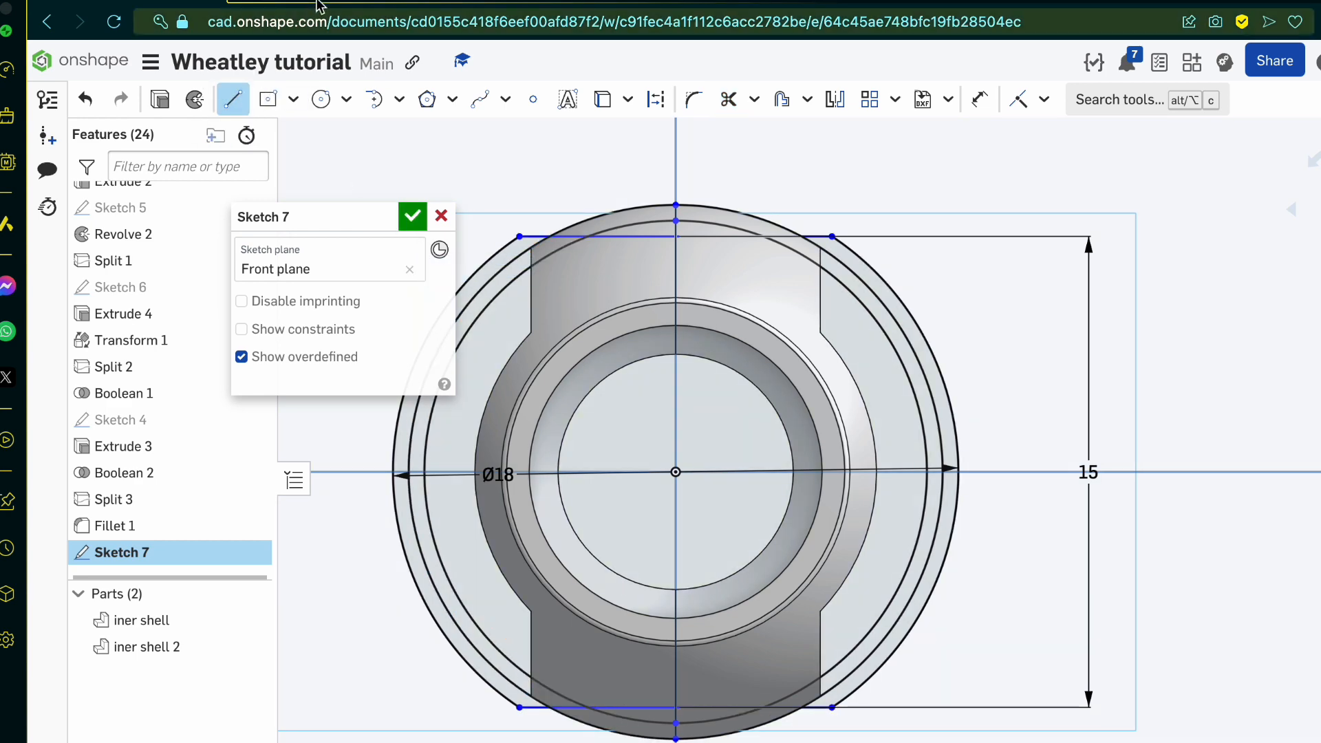
left_click(322, 3)
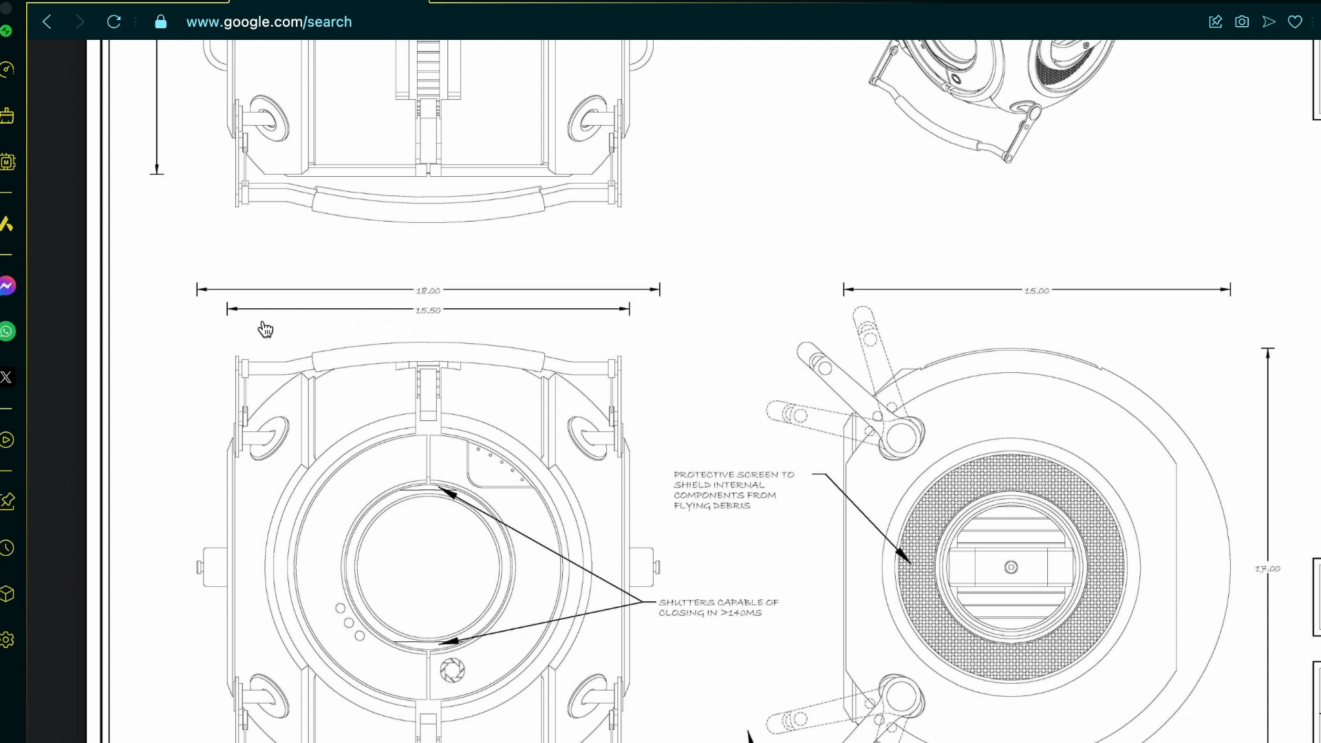
left_click(211, 4)
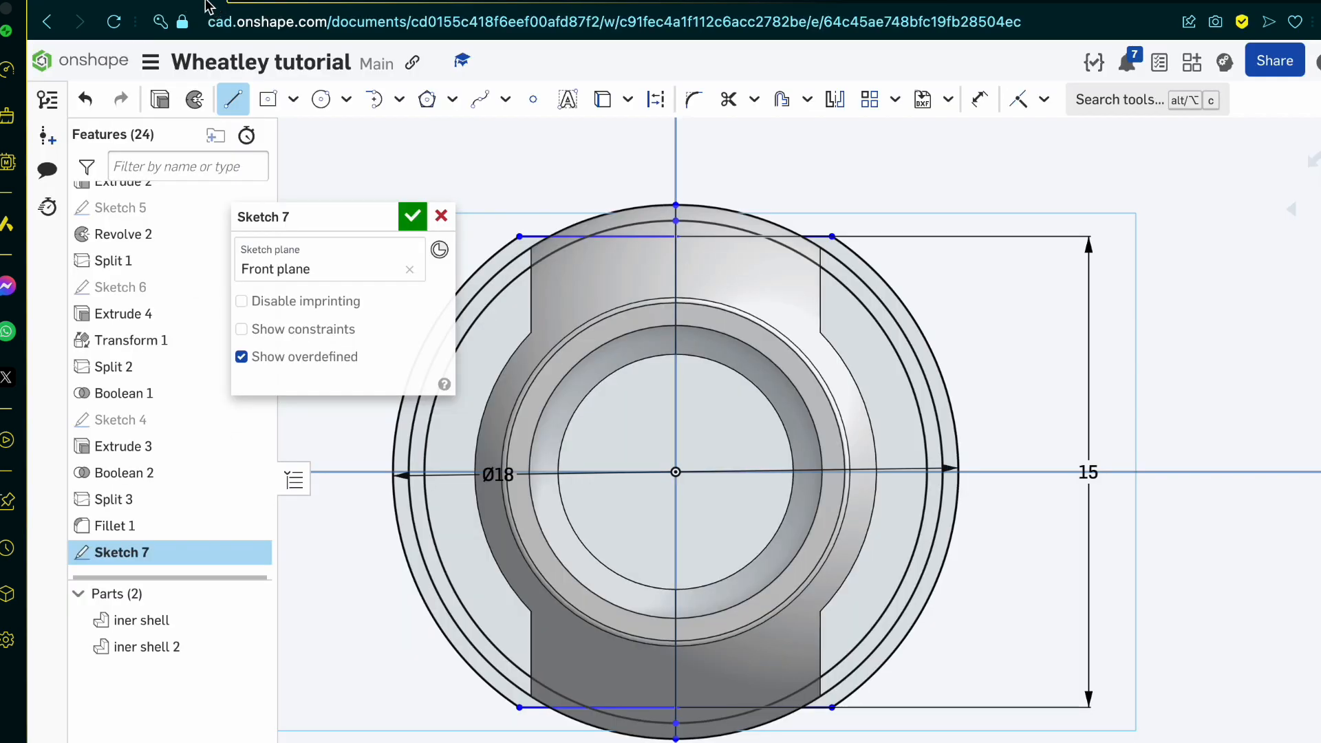
scroll(1087, 488, "down", 3)
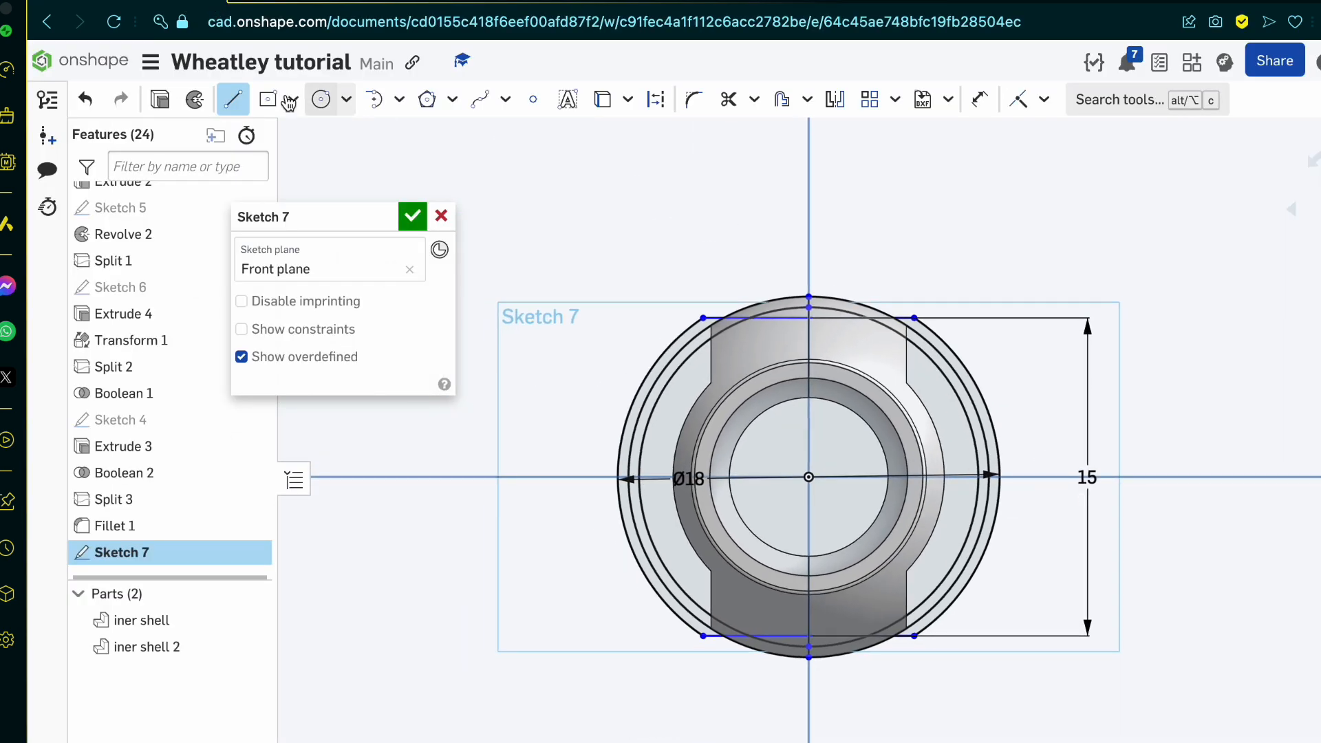
left_click(270, 100)
left_click(808, 477)
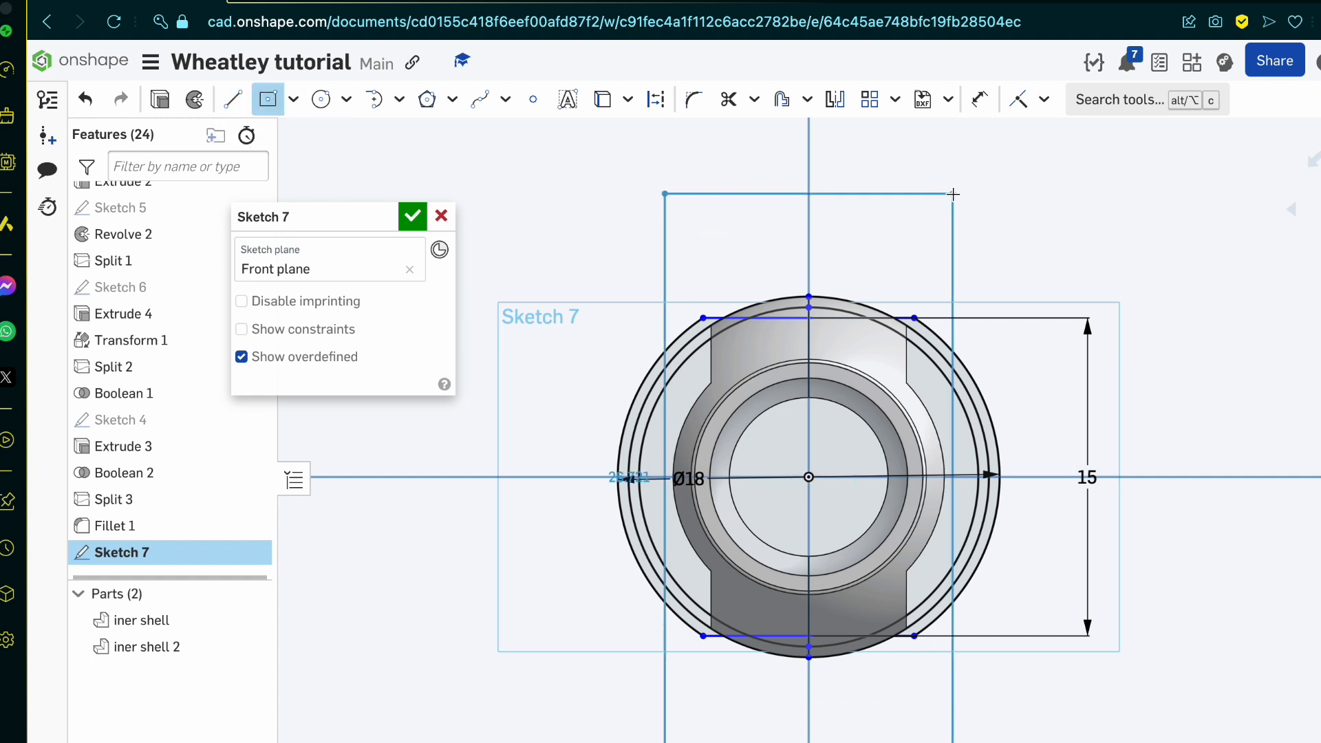
left_click(953, 194)
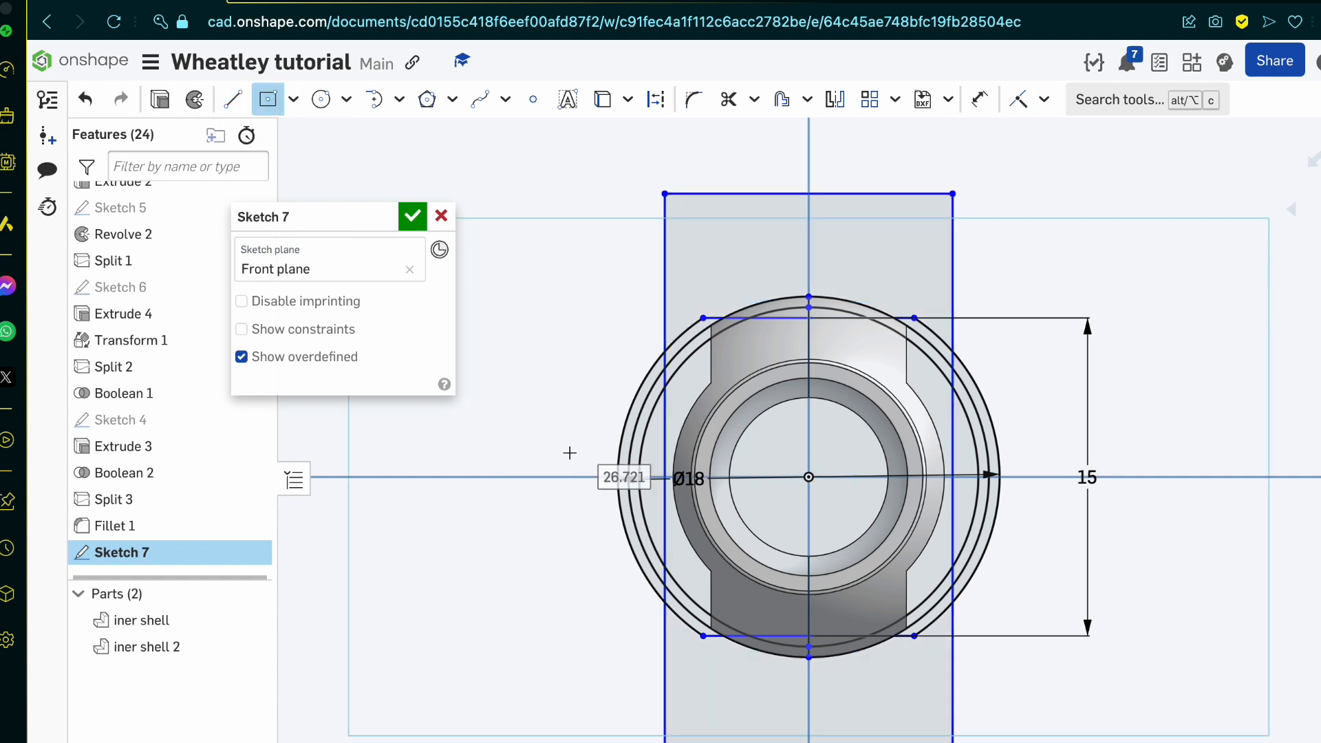
type("30")
key("Tab")
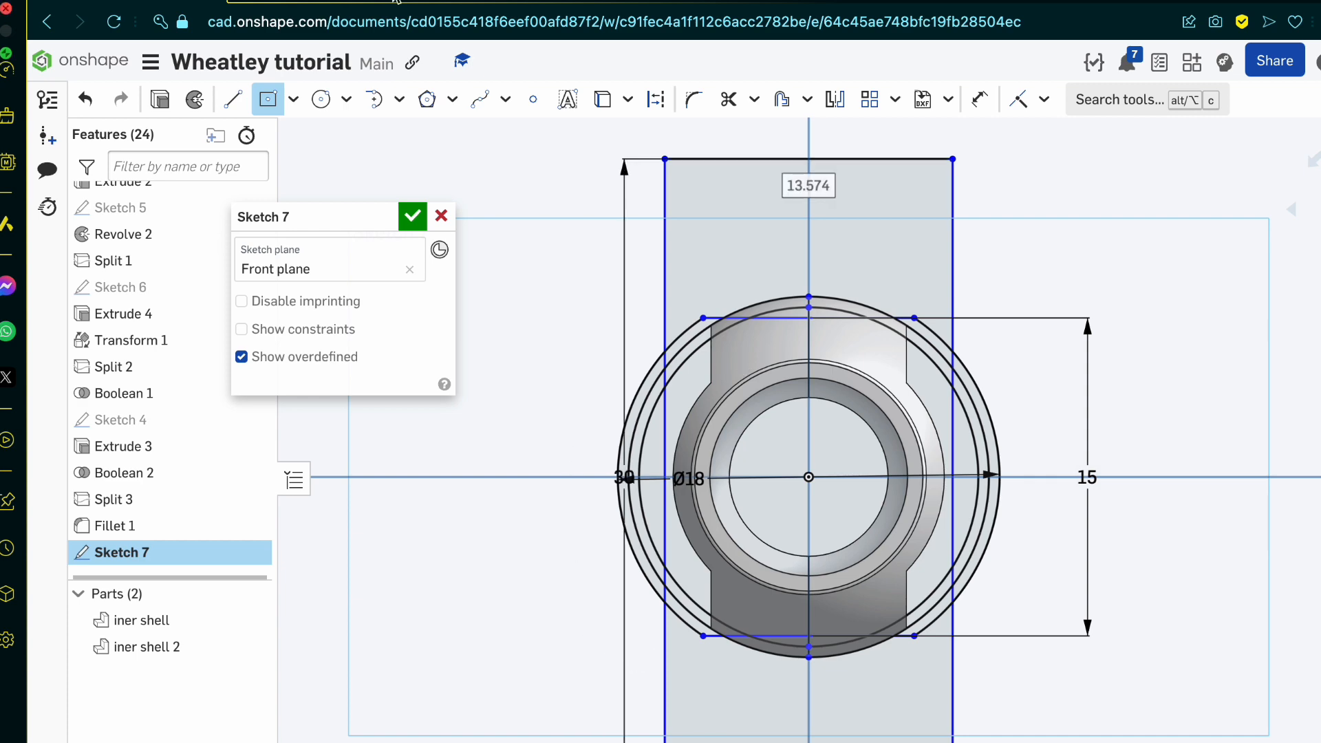
Step: Check the shell width on the blueprint and set the rectangle's width to 15.5 mm
key("ctrl+Tab")
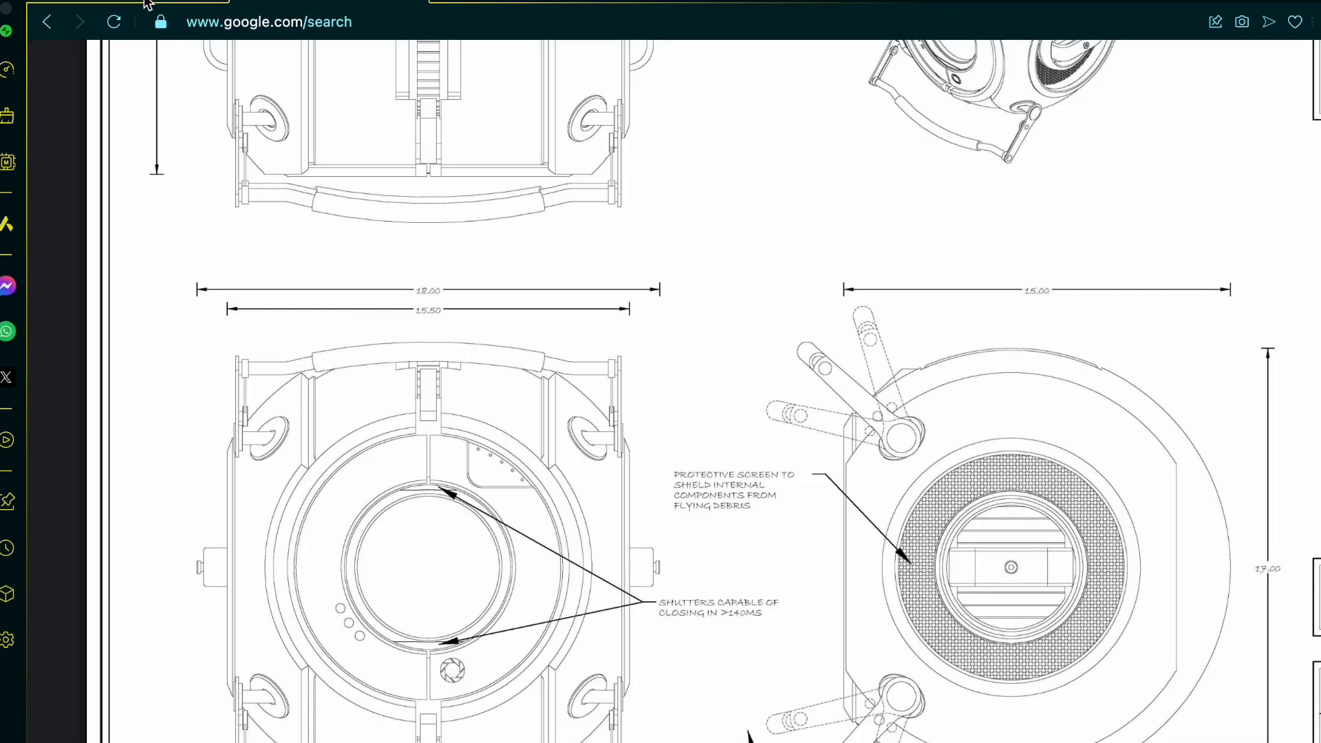
key("ctrl+shift+Tab")
type("1")
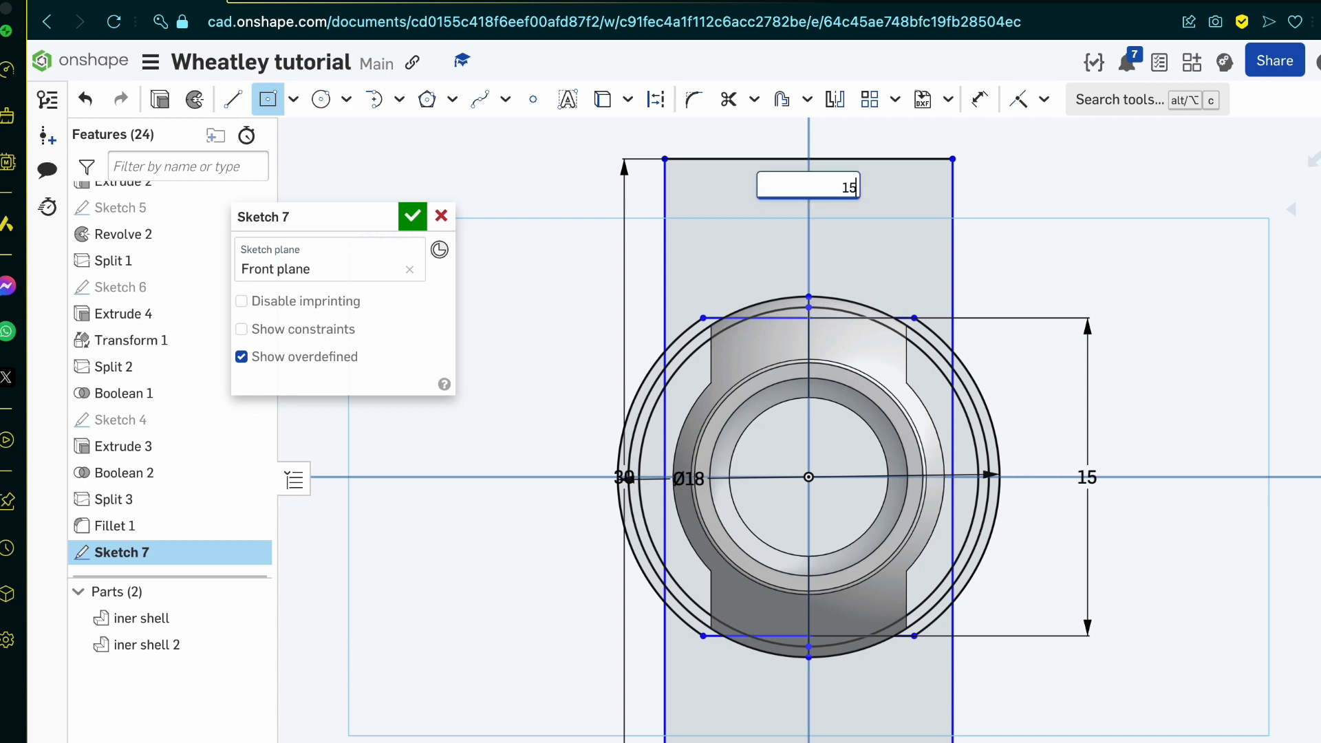
key("Return")
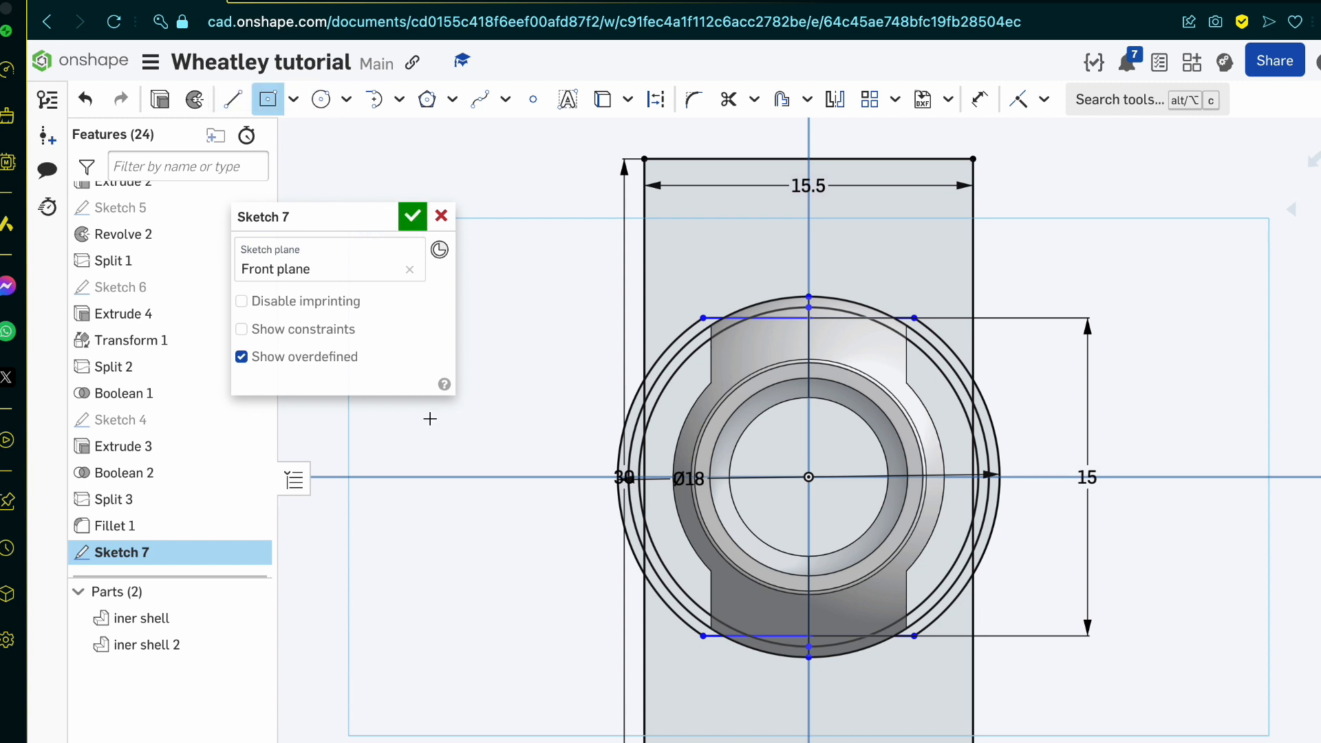
Step: Trim the side arcs of the two outer circles that extend beyond the rectangle's vertical sides
scroll(974, 471, "up", 1)
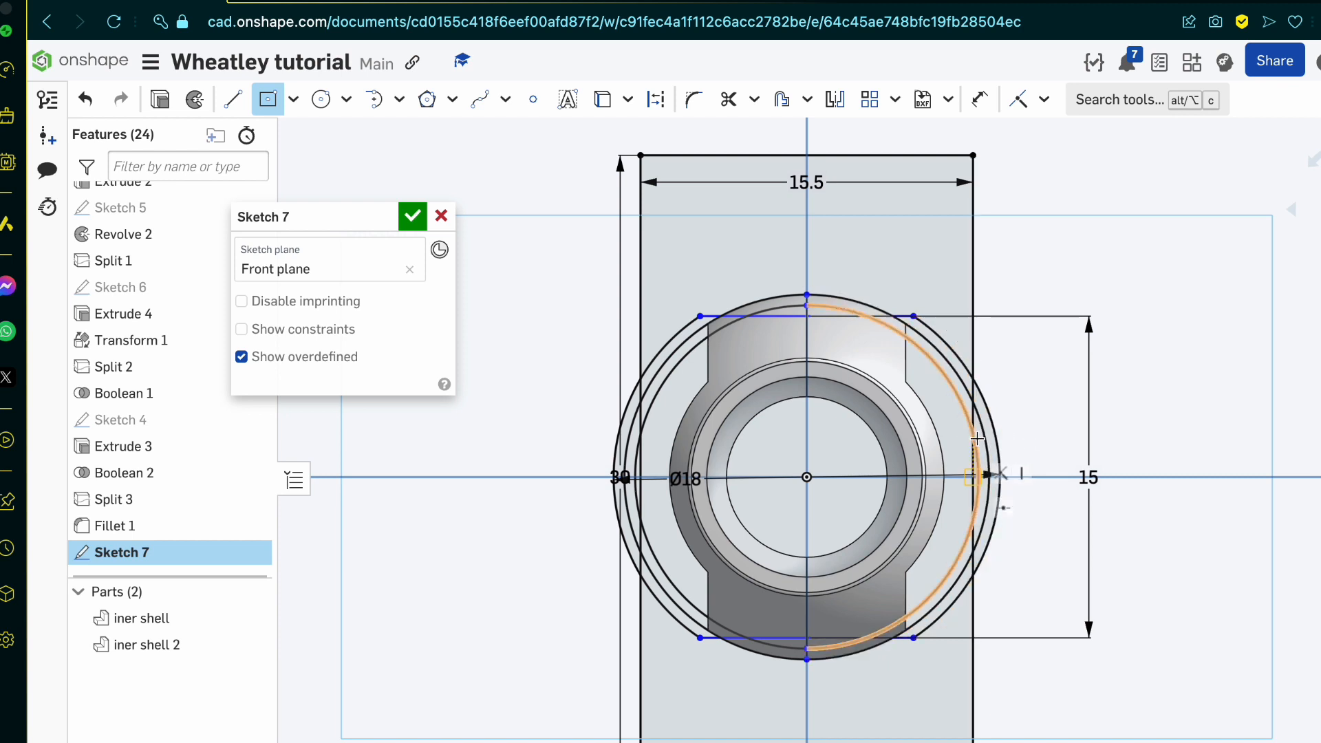
key("m")
left_click(986, 443)
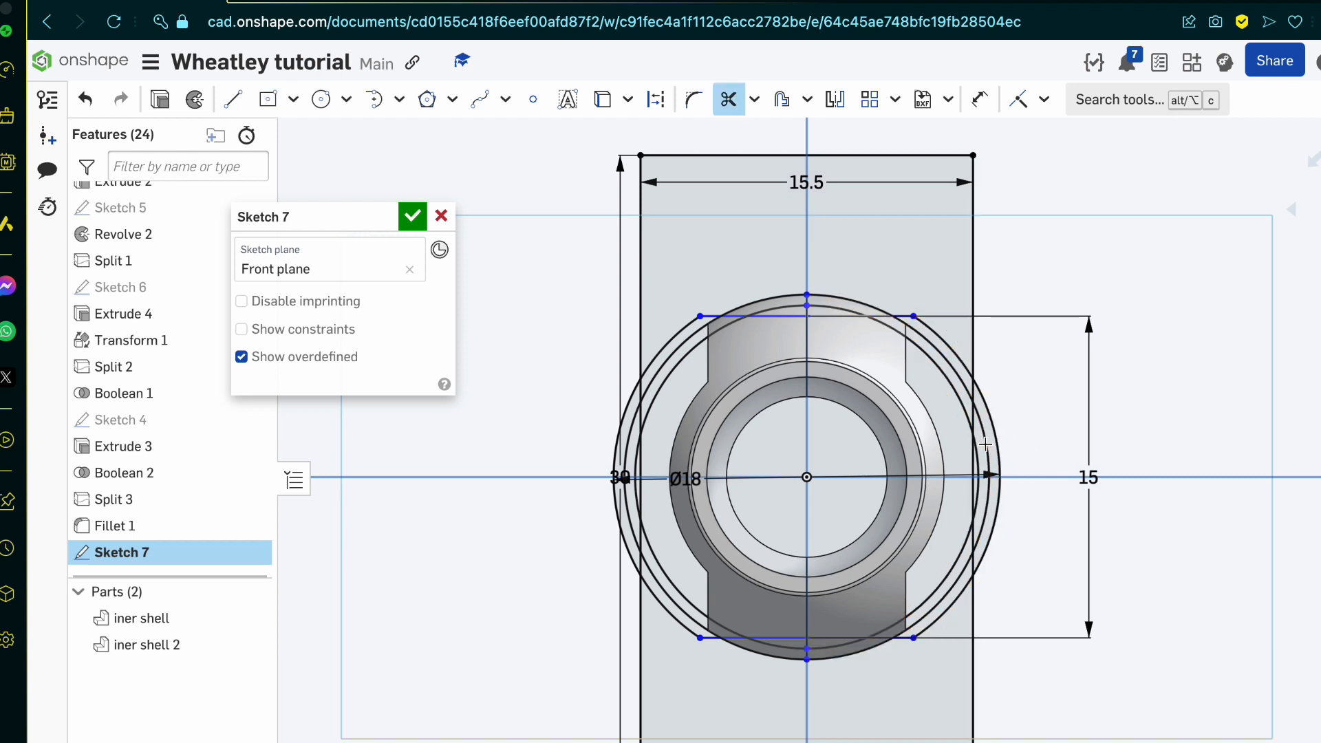
left_click(997, 438)
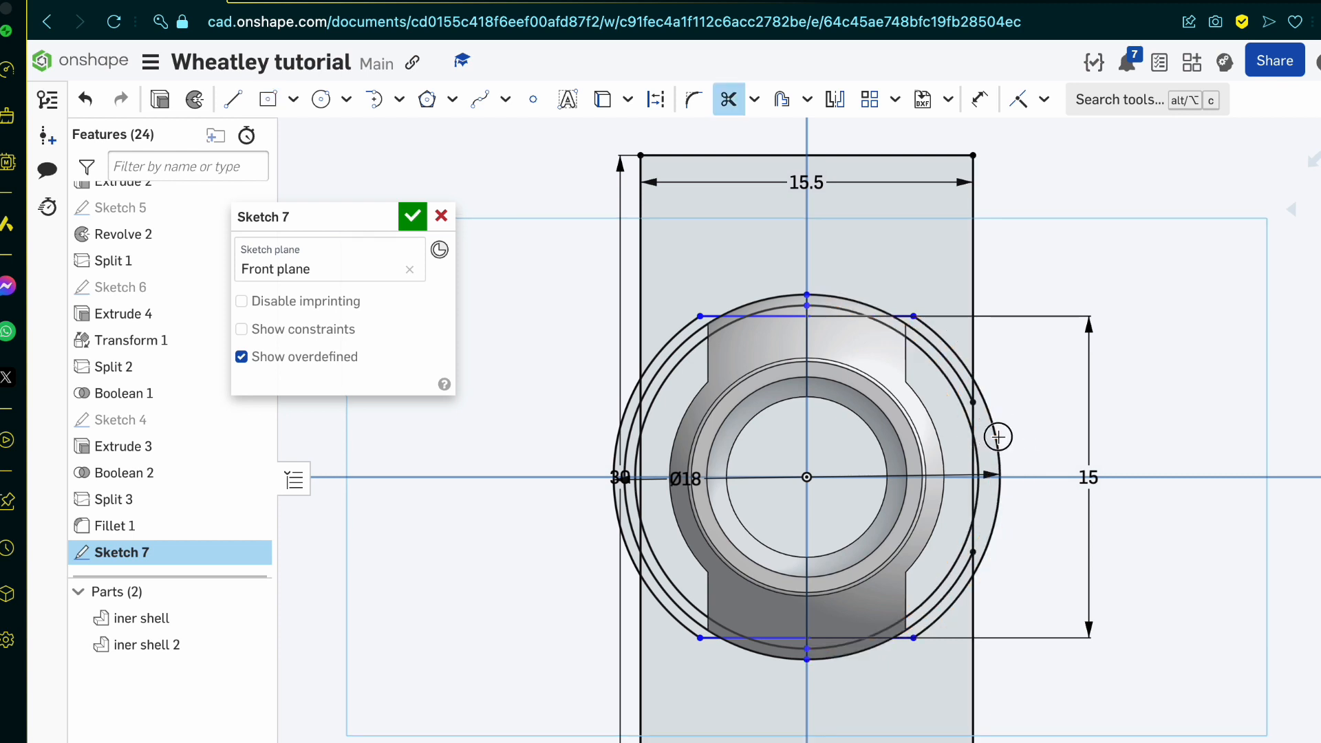
left_click(632, 423)
left_click(623, 415)
Step: Trim the middle segments of the rectangle's vertical sides that lie inside the innermost circle
scroll(623, 415, "up", 5)
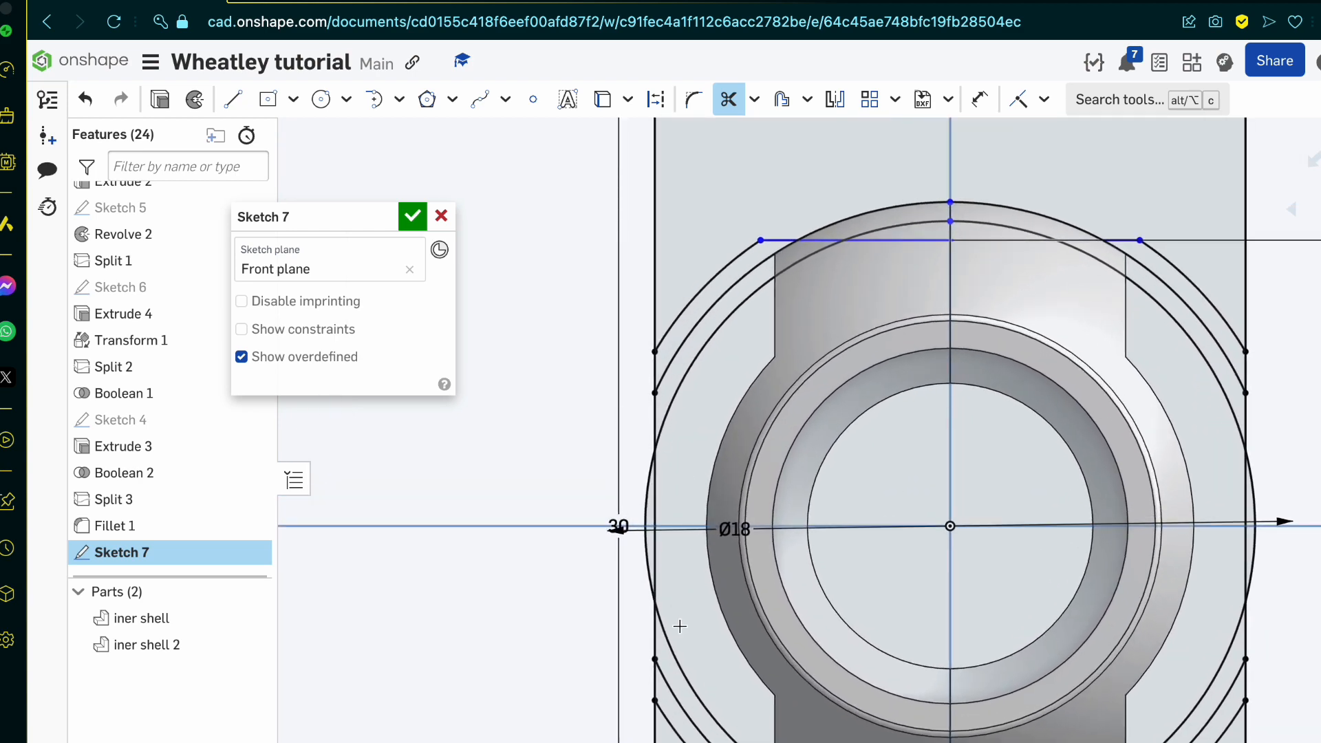
left_click(1243, 508)
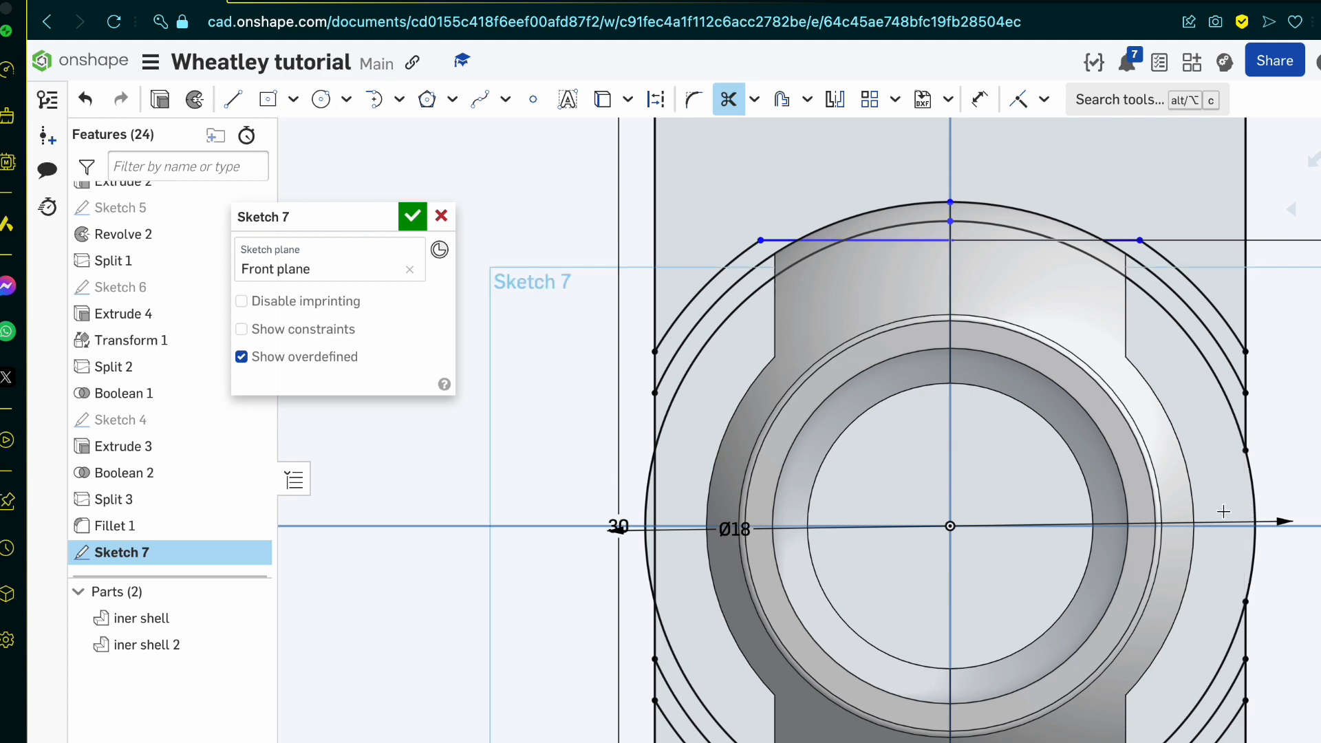
left_click(651, 496)
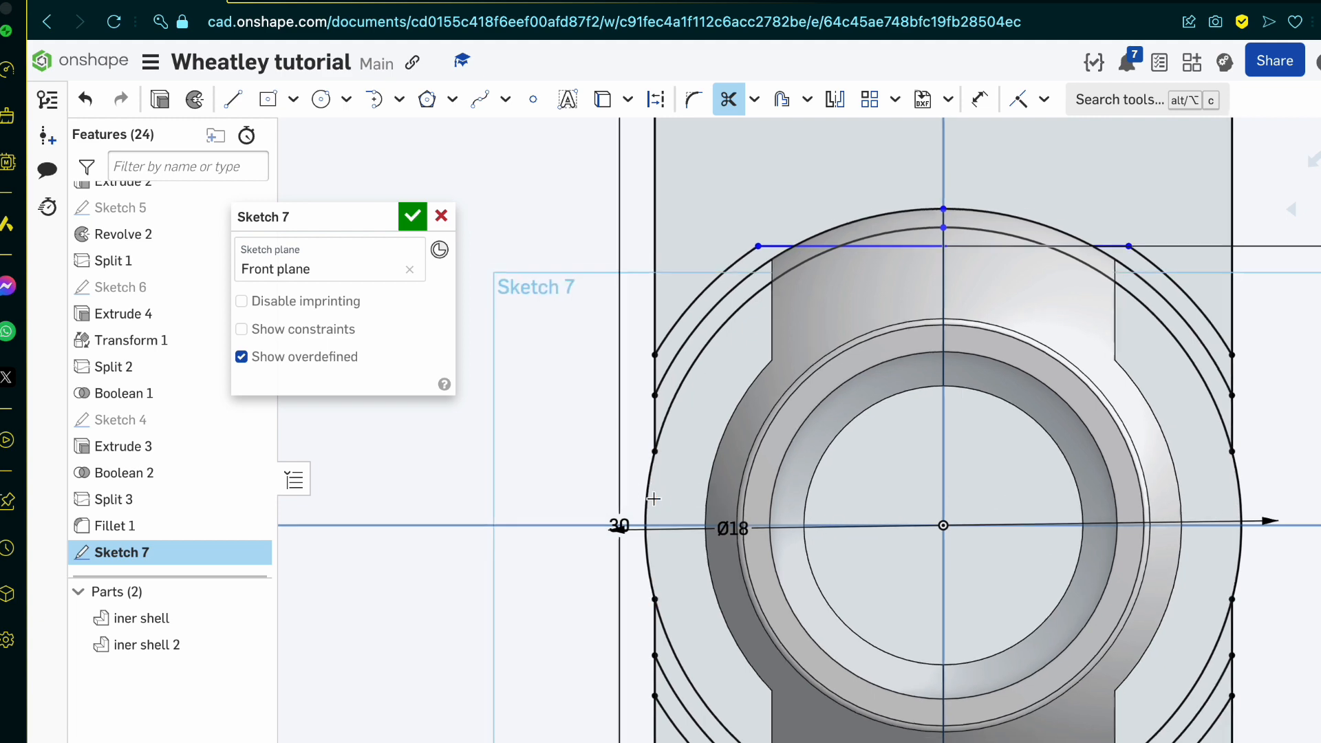
Step: Remove the rectangle's remaining vertical and horizontal lines above and below the circles and accept Sketch 7
scroll(651, 496, "down", 4)
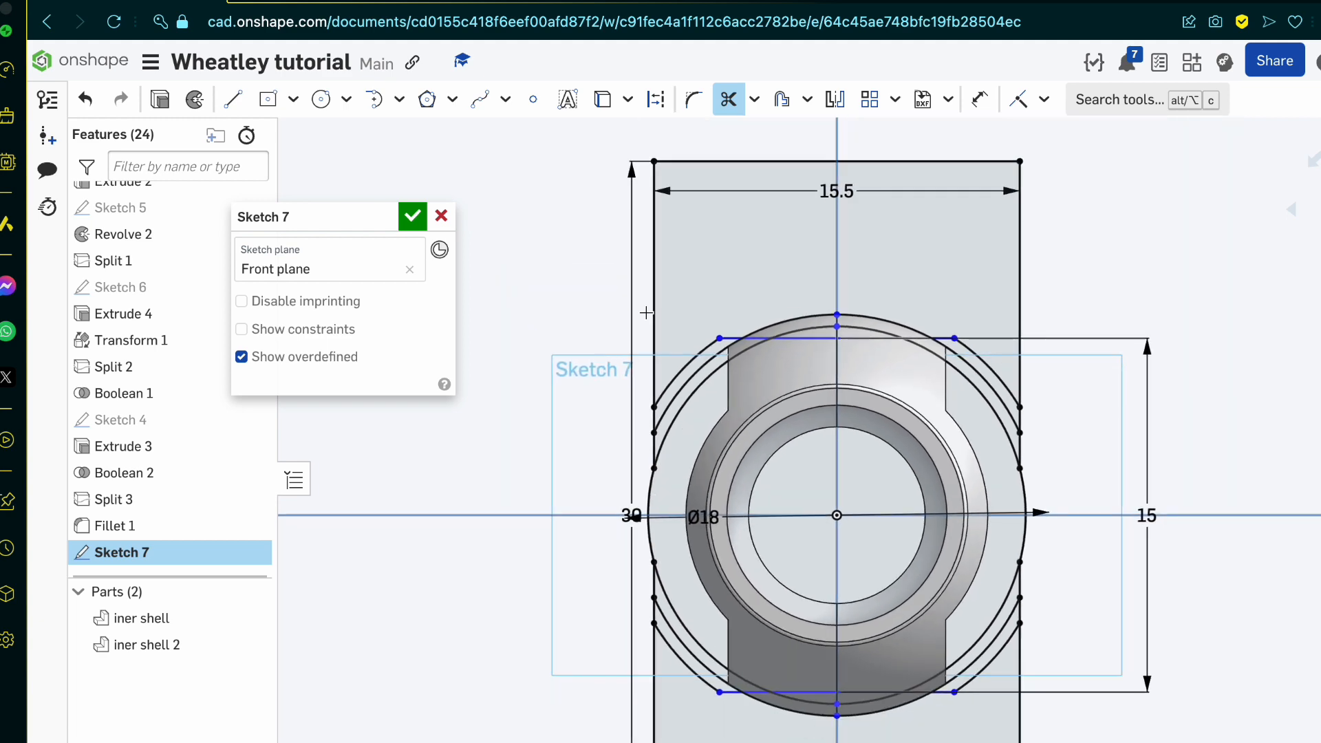
left_click(1020, 282)
scroll(1016, 279, "down", 3)
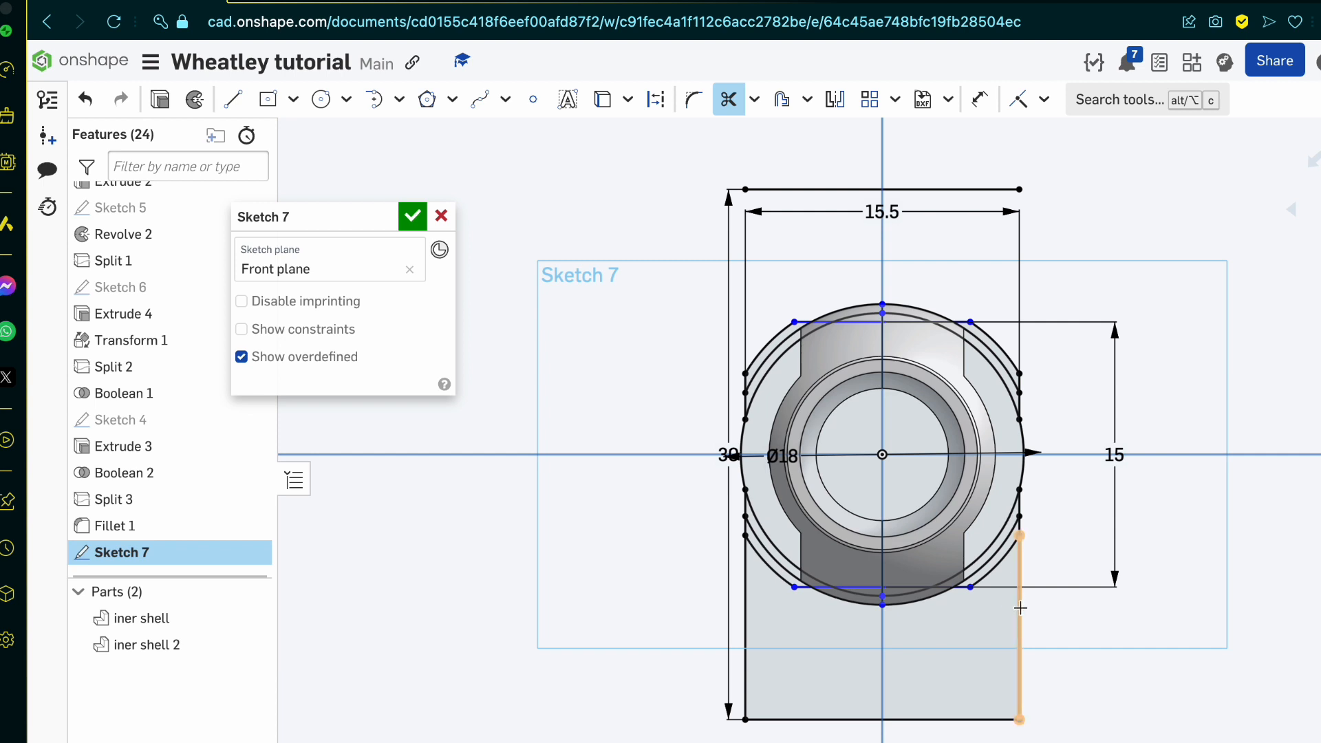
left_click(1016, 607)
left_click(746, 622)
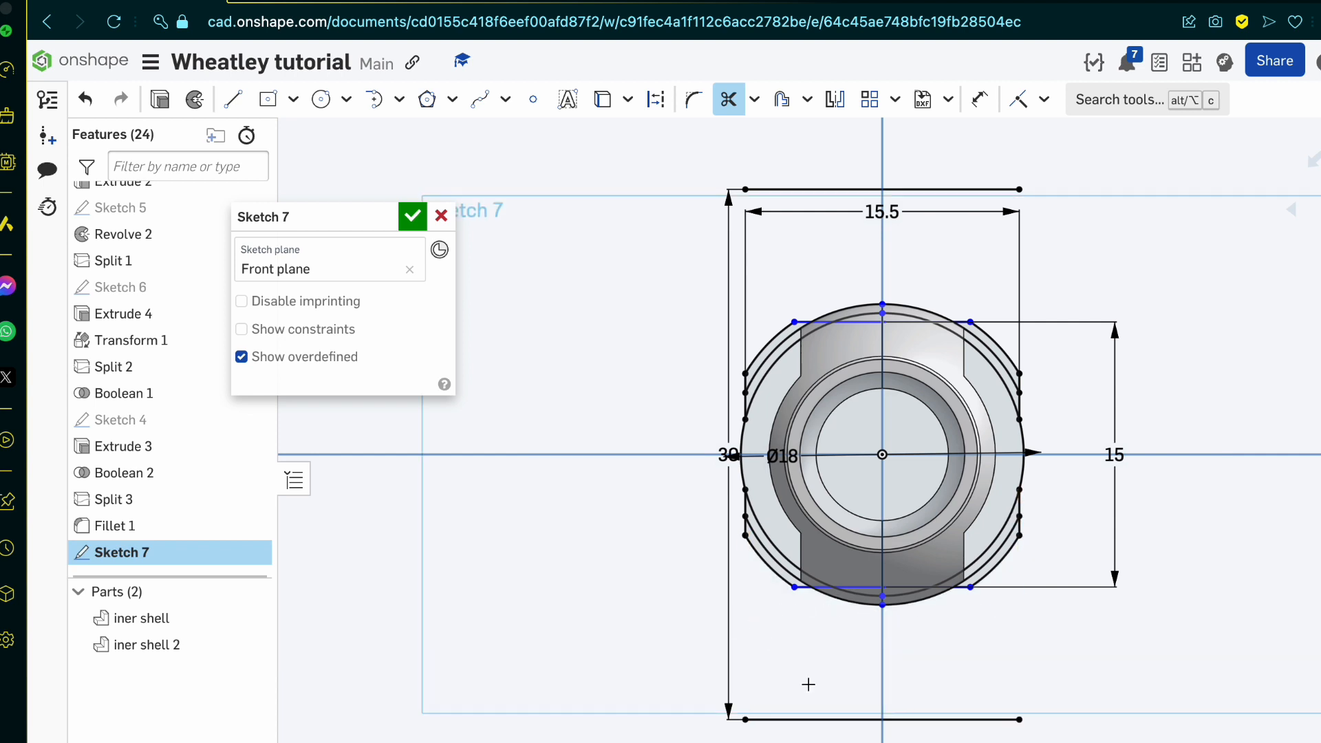
left_click(828, 719)
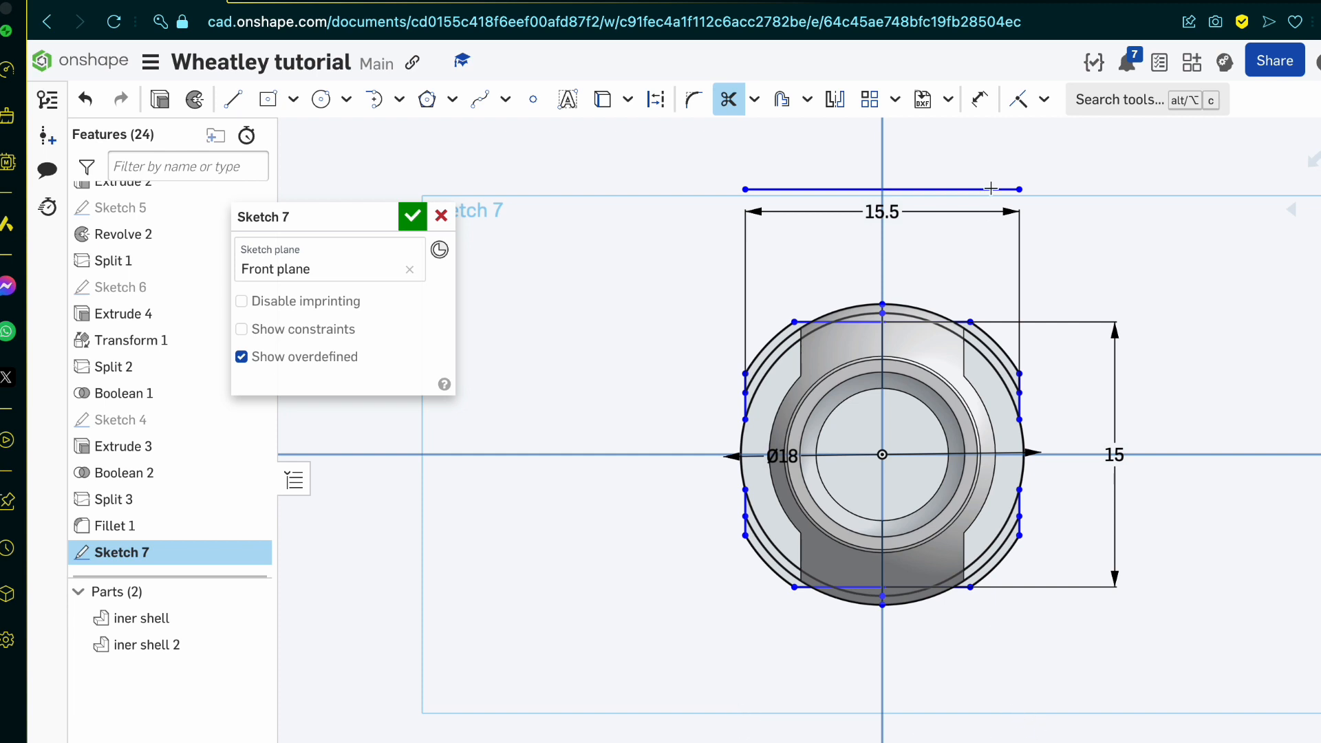
left_click(1021, 190)
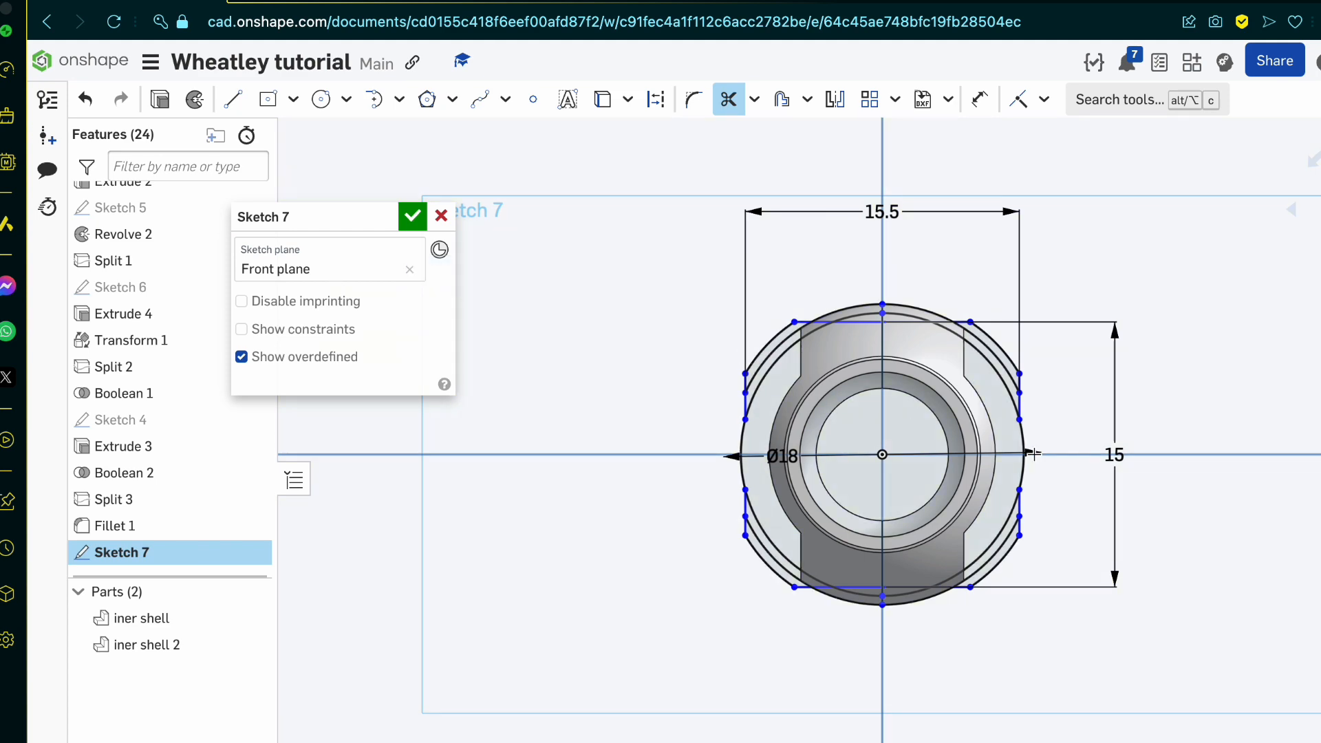
scroll(1031, 454, "up", 3)
left_click(411, 216)
left_click(559, 296)
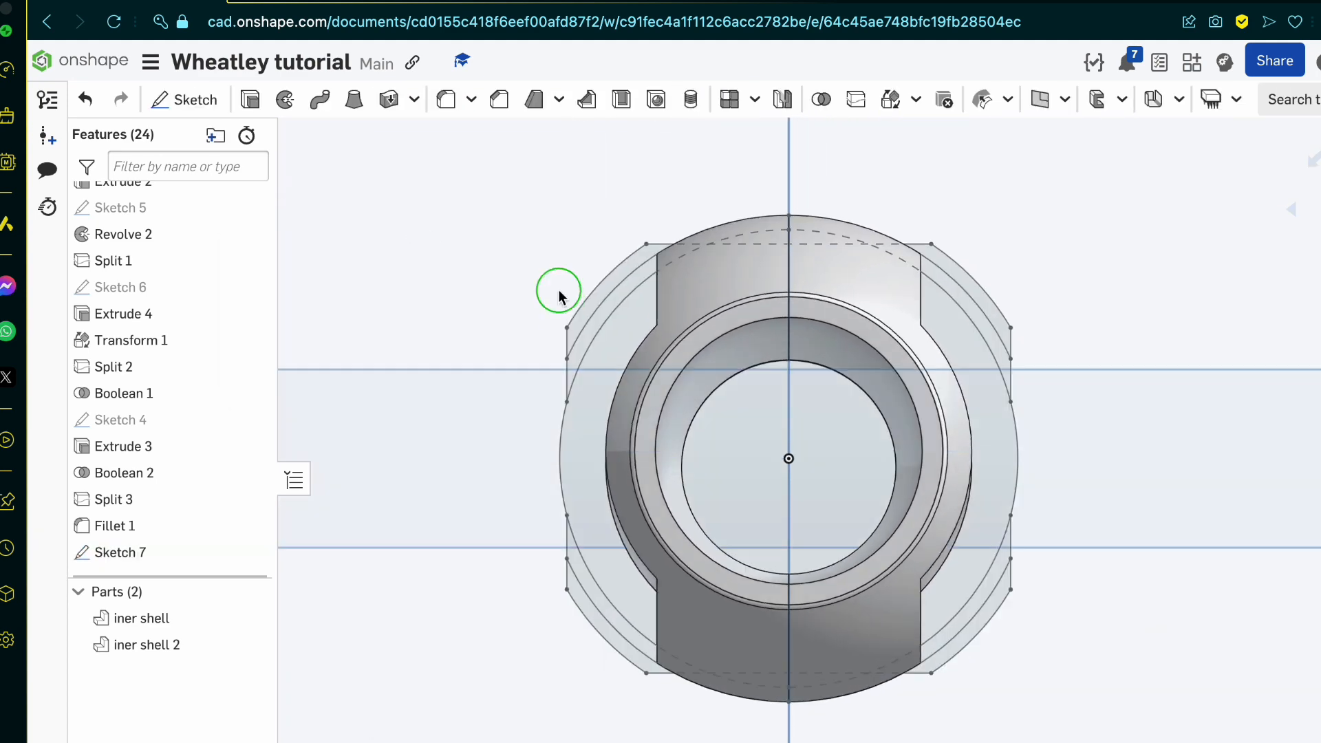
mouse_move(559, 290)
right_mouse_down()
mouse_move(531, 293)
mouse_move(569, 304)
right_mouse_up()
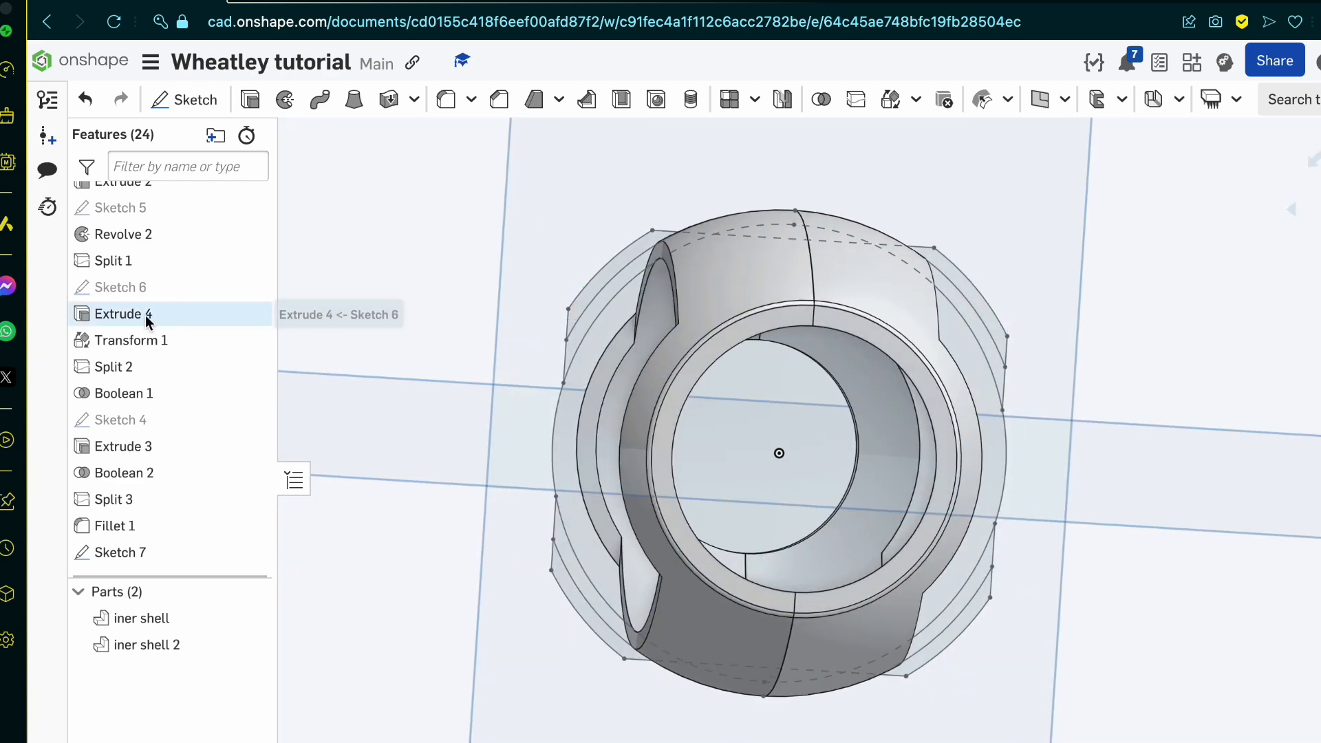
Step: Add a horizontal line through the origin across the full innermost circle in Sketch 7 and accept the sketch
double_click(154, 547)
left_click(229, 103)
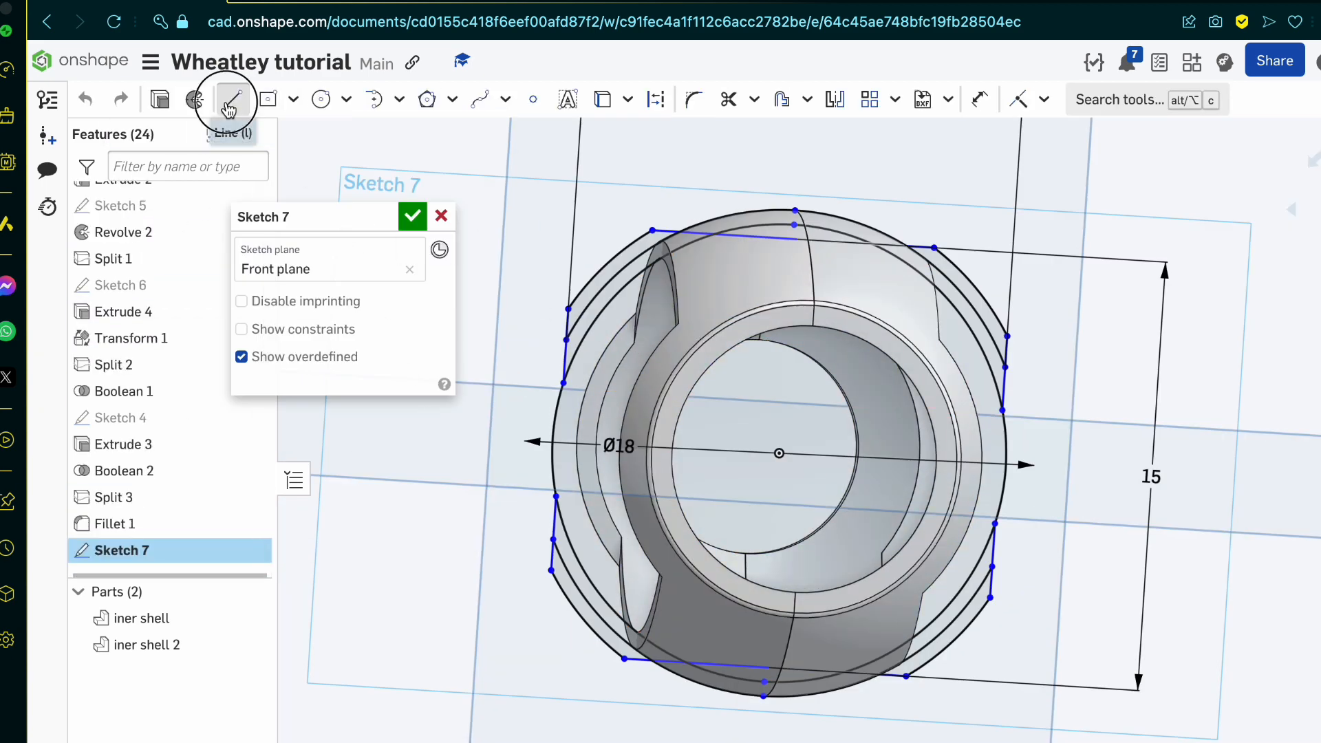
left_click(778, 454)
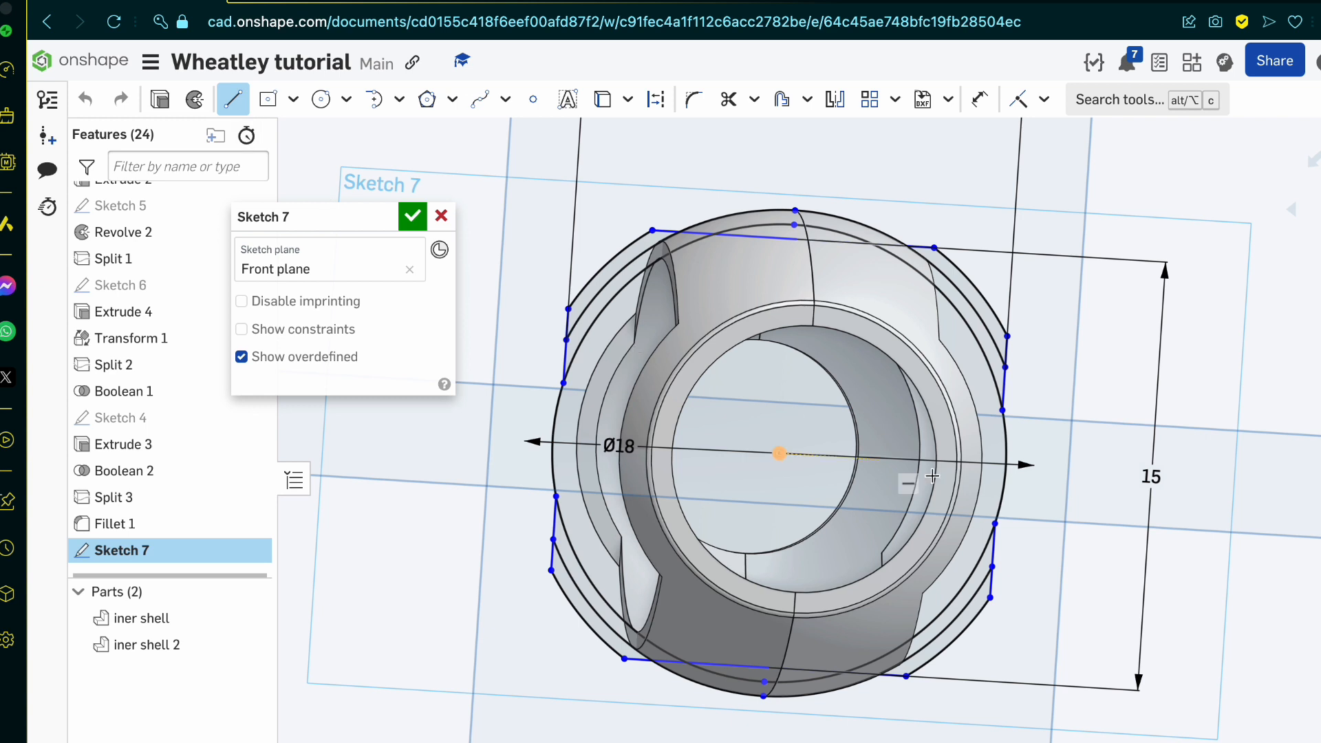
left_click(1003, 463)
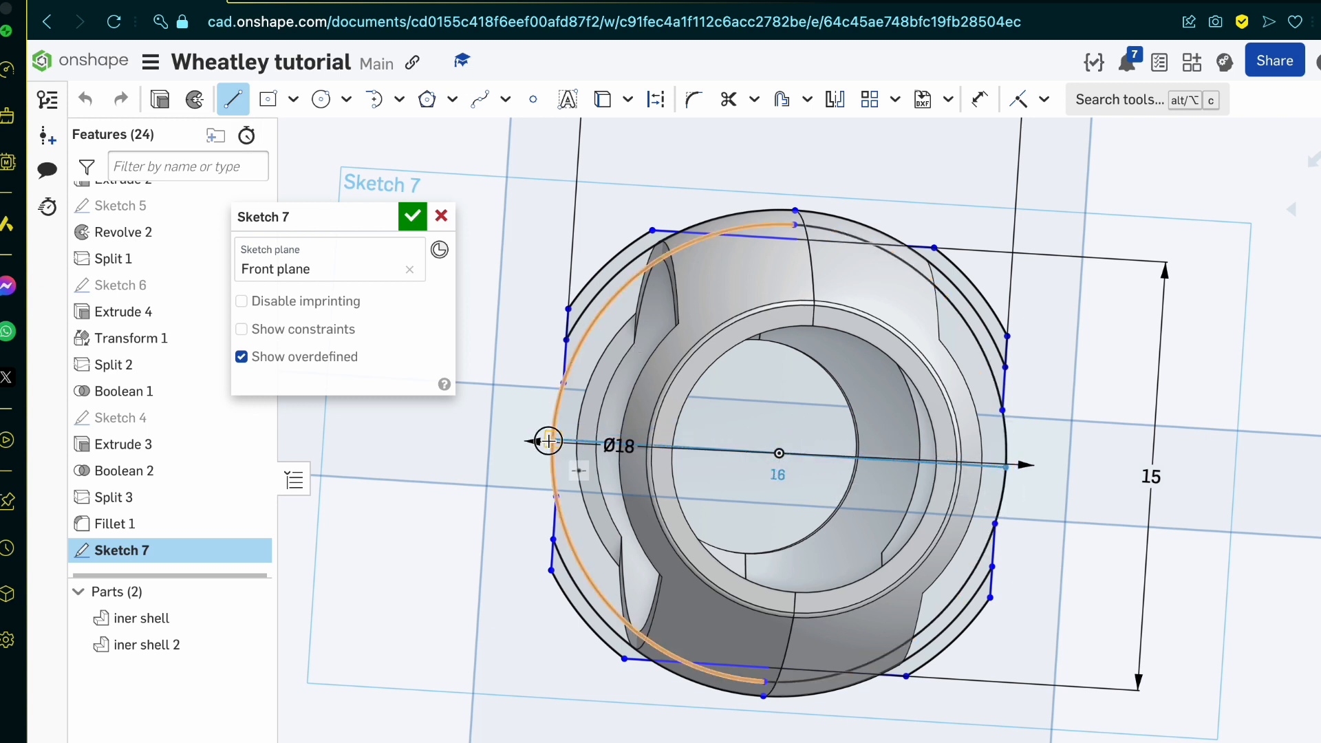
left_click(548, 441)
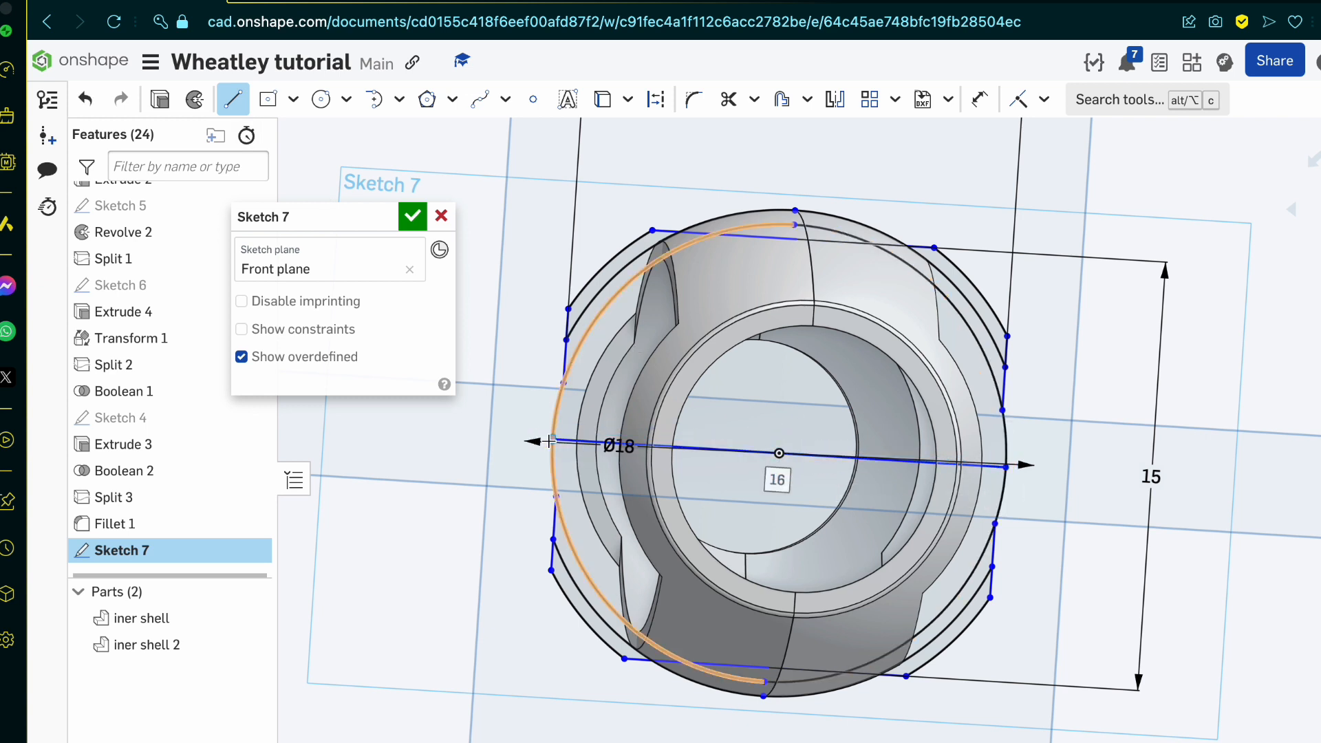
left_click(413, 216)
Step: Revolve the two upper outer shell regions of Sketch 7 fully around the horizontal center line as new solids
scroll(605, 256, "up", 5)
scroll(605, 254, "down", 5)
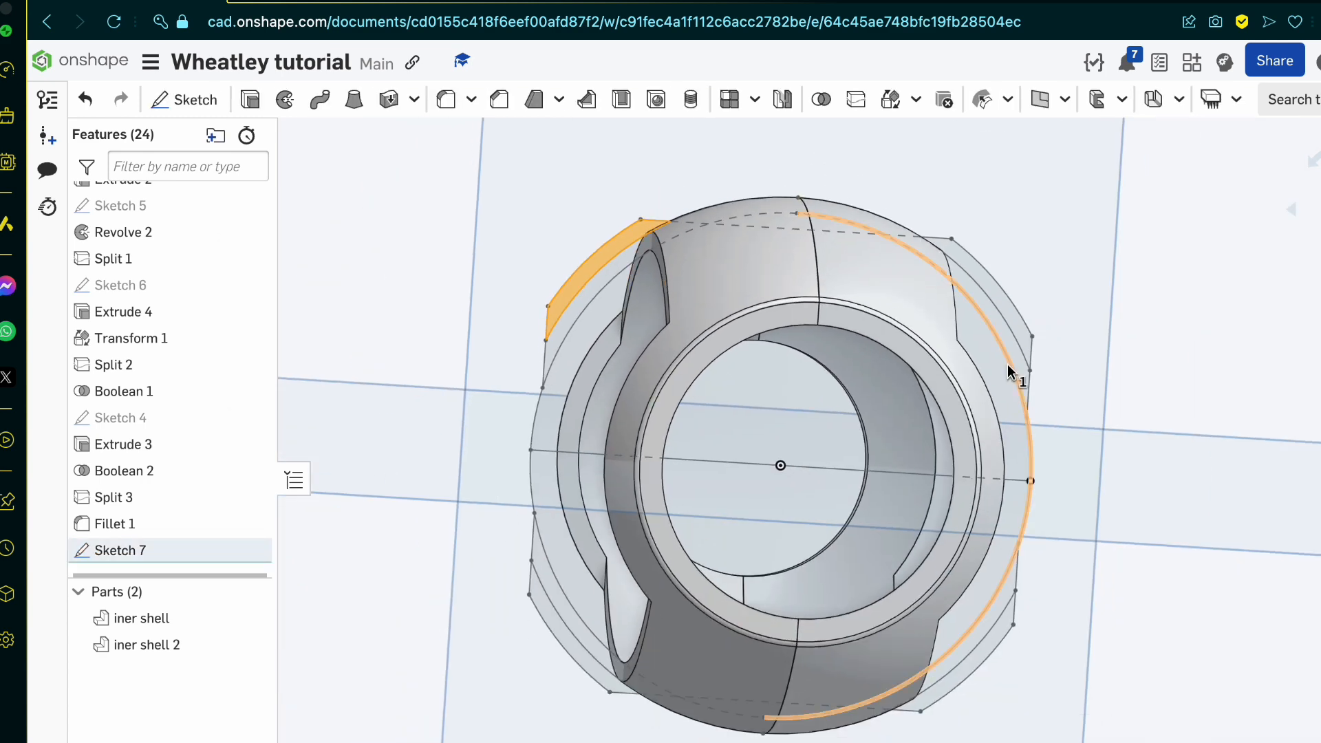
left_click(1013, 319)
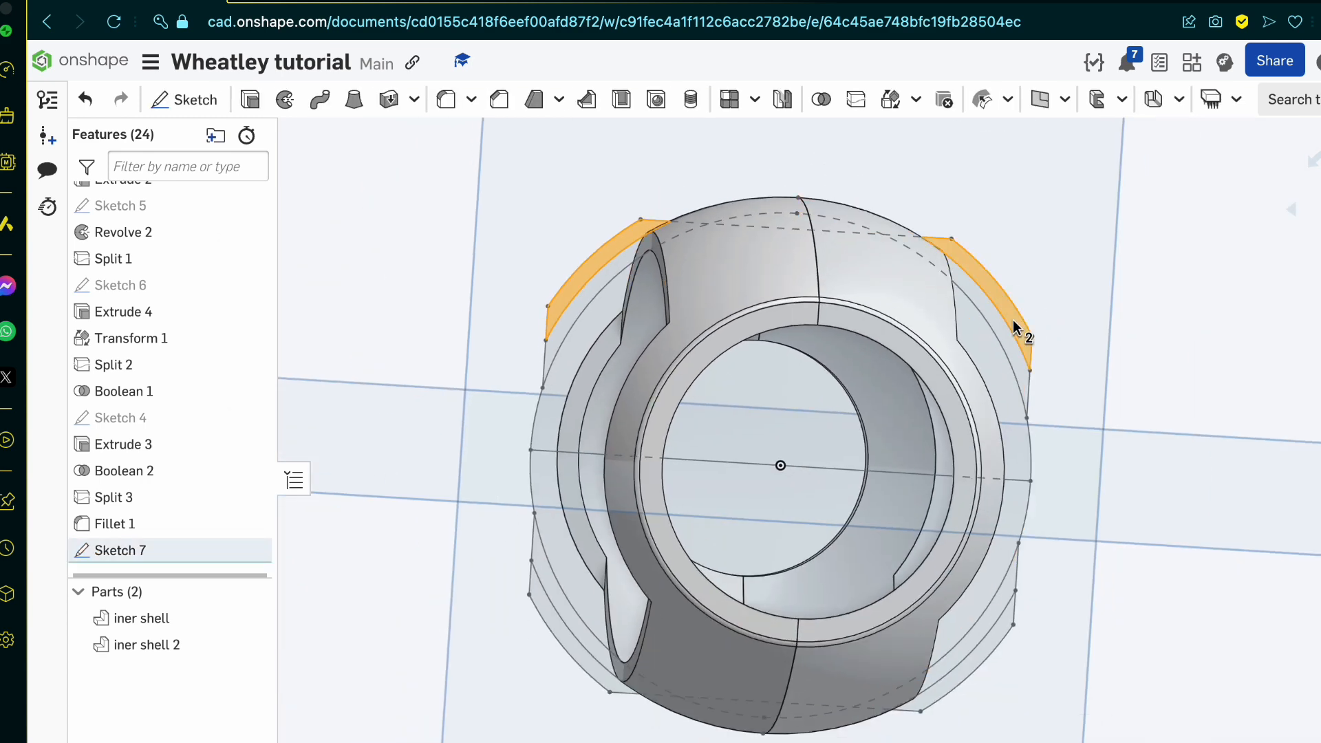
left_click(285, 99)
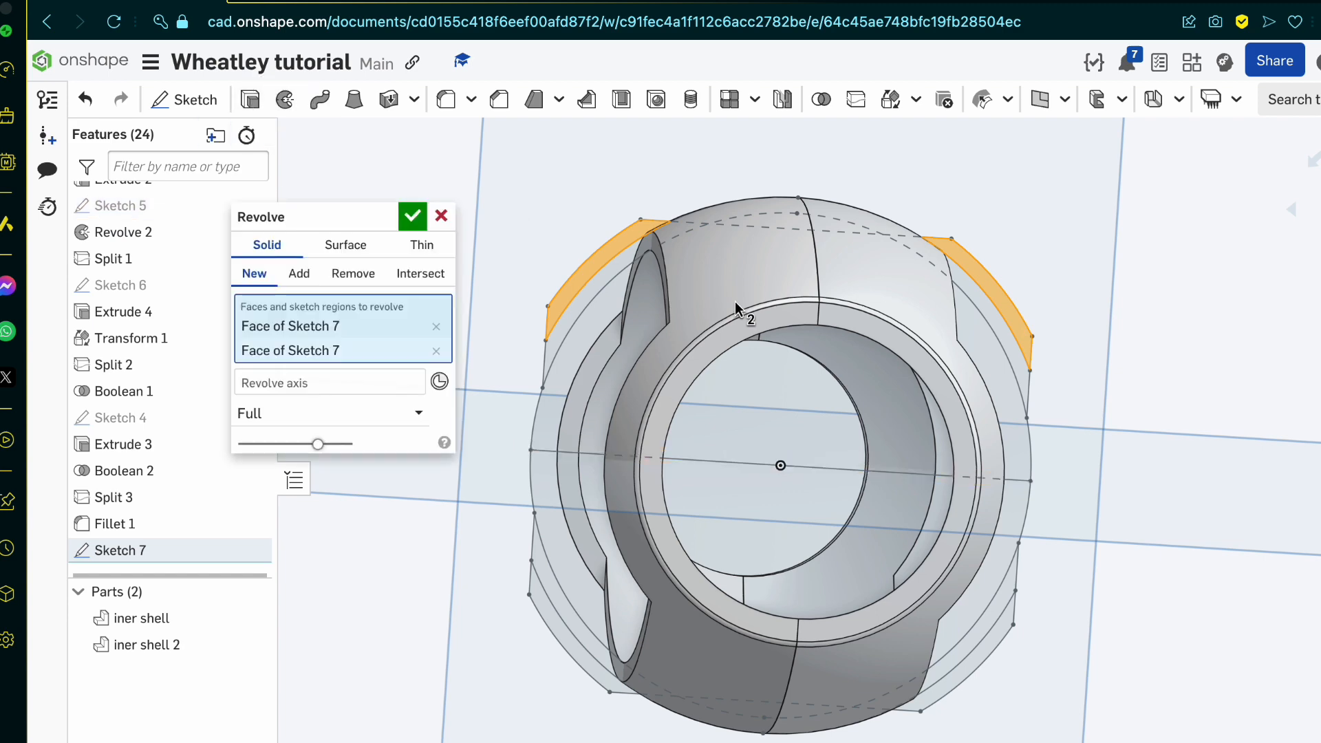
left_click(355, 380)
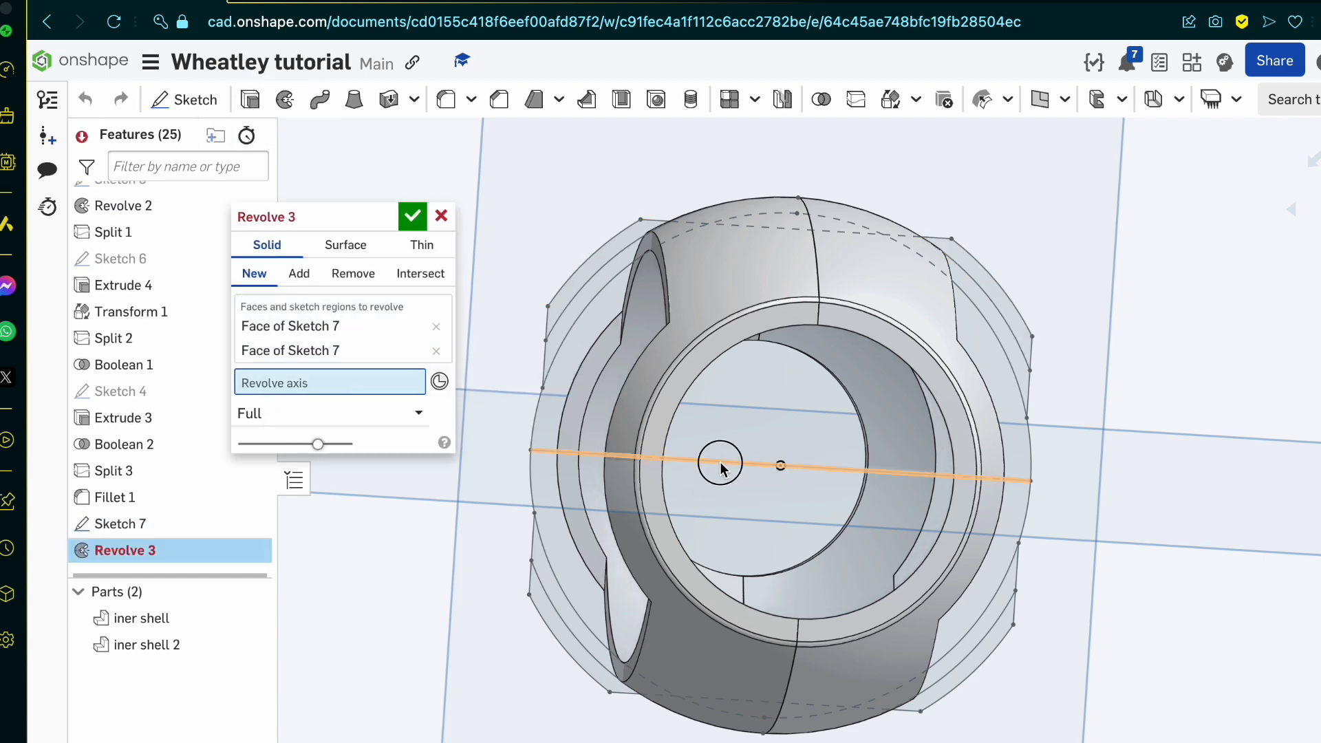
left_click(719, 466)
mouse_move(720, 465)
right_mouse_down()
mouse_move(663, 464)
mouse_move(740, 467)
mouse_move(626, 484)
mouse_move(778, 474)
mouse_move(639, 489)
mouse_move(564, 440)
right_mouse_up()
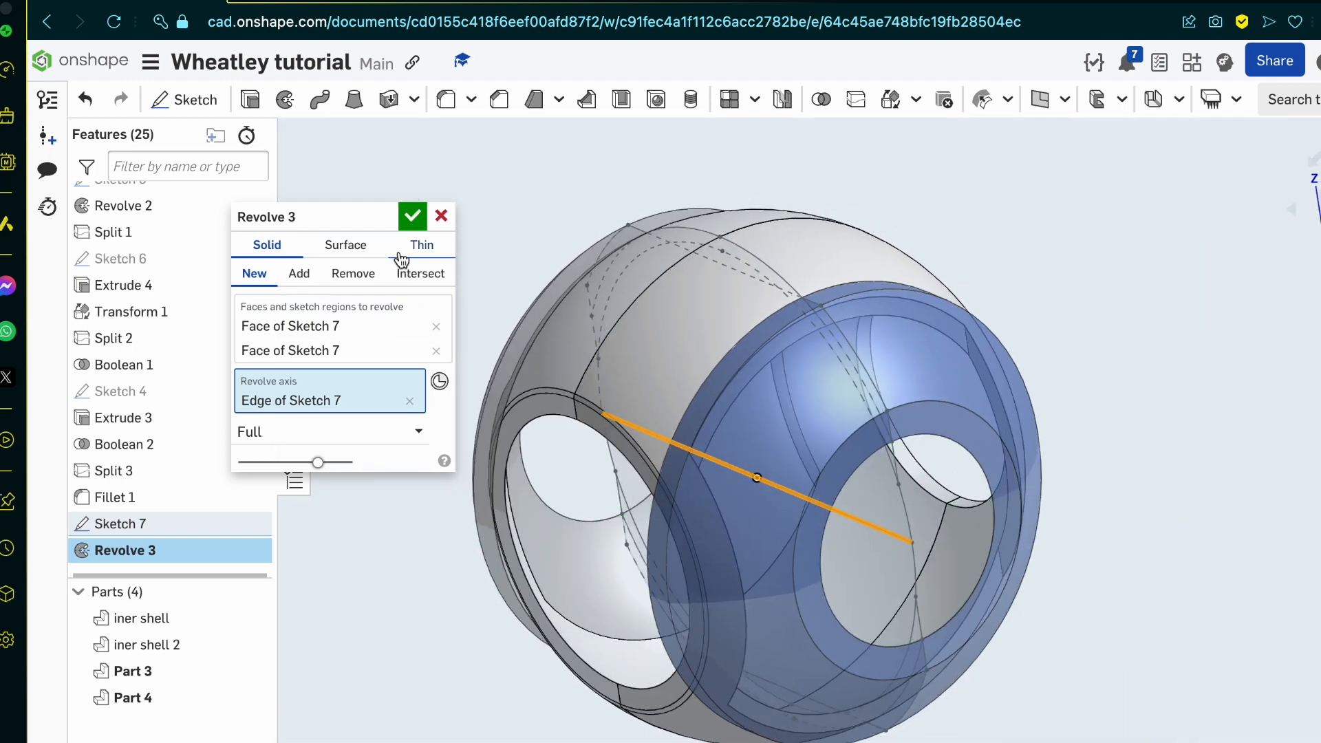
left_click(413, 217)
Step: Hide the parts iner shell 2 and iner shell, leaving only the two outer shell halves shown
right_click_drag(699, 645, 765, 695)
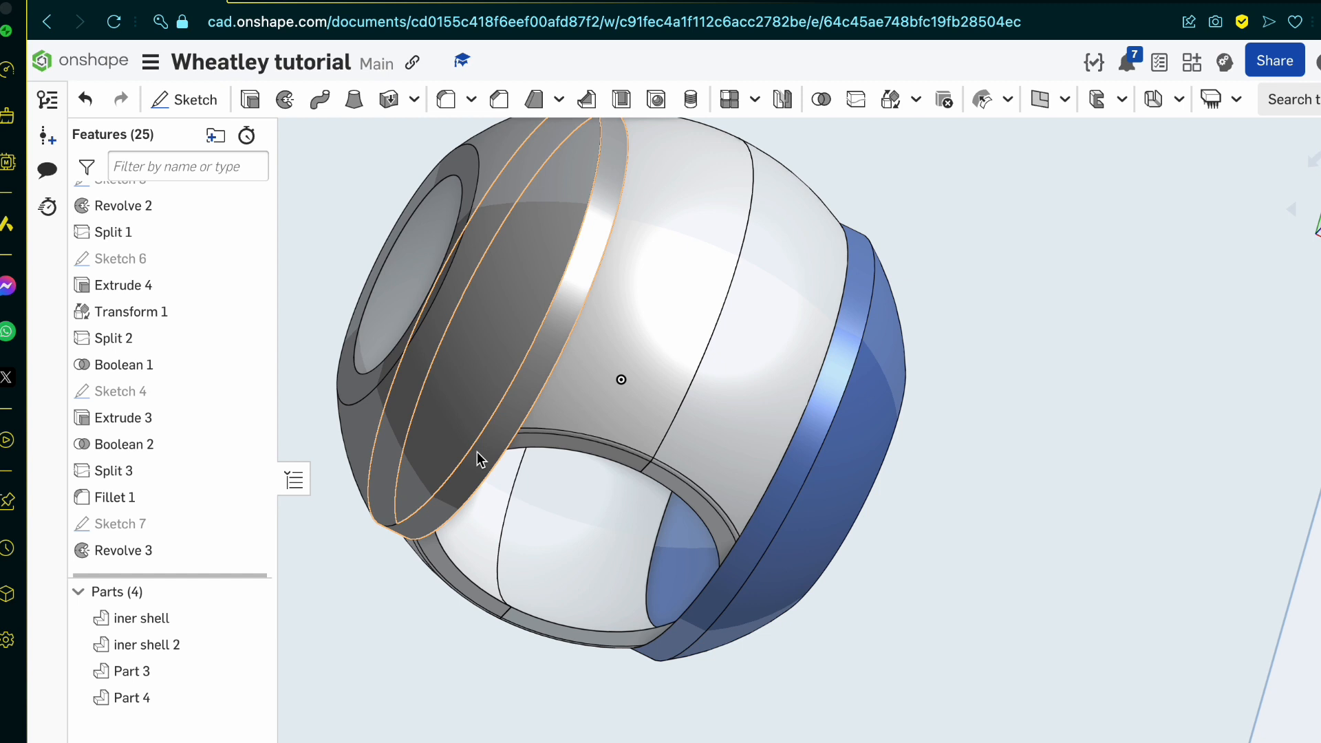
left_click(253, 642)
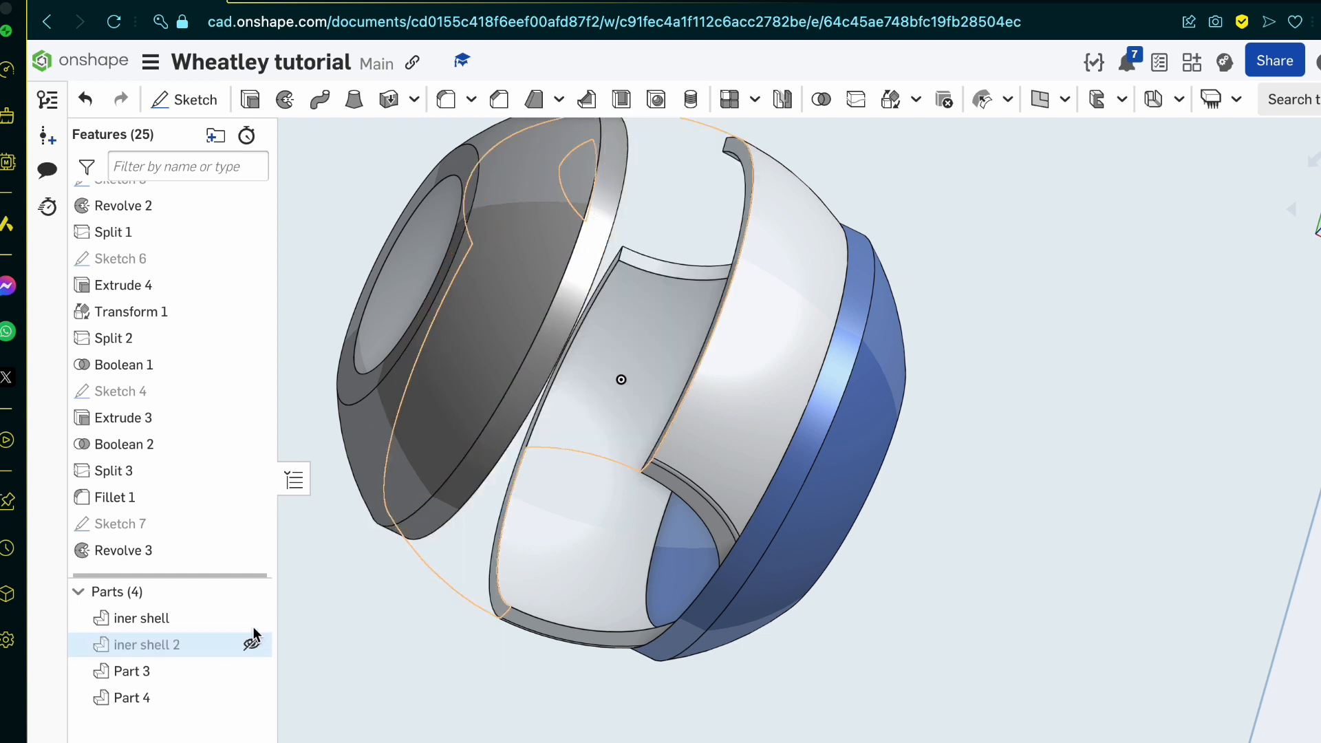
left_click(253, 617)
right_click_drag(642, 630, 764, 488)
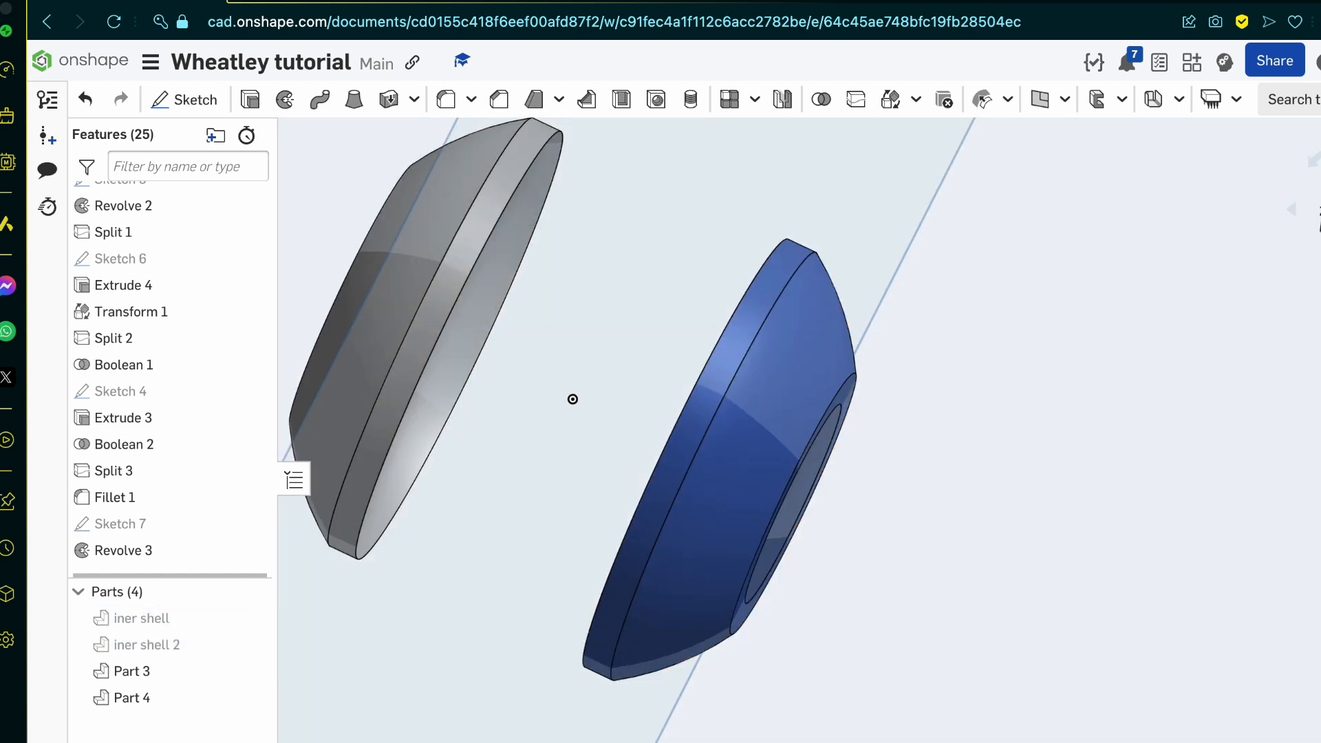
Step: Start a new sketch on the Top plane, checking the side shells' vertical dimension on the blueprint
key("shift+5")
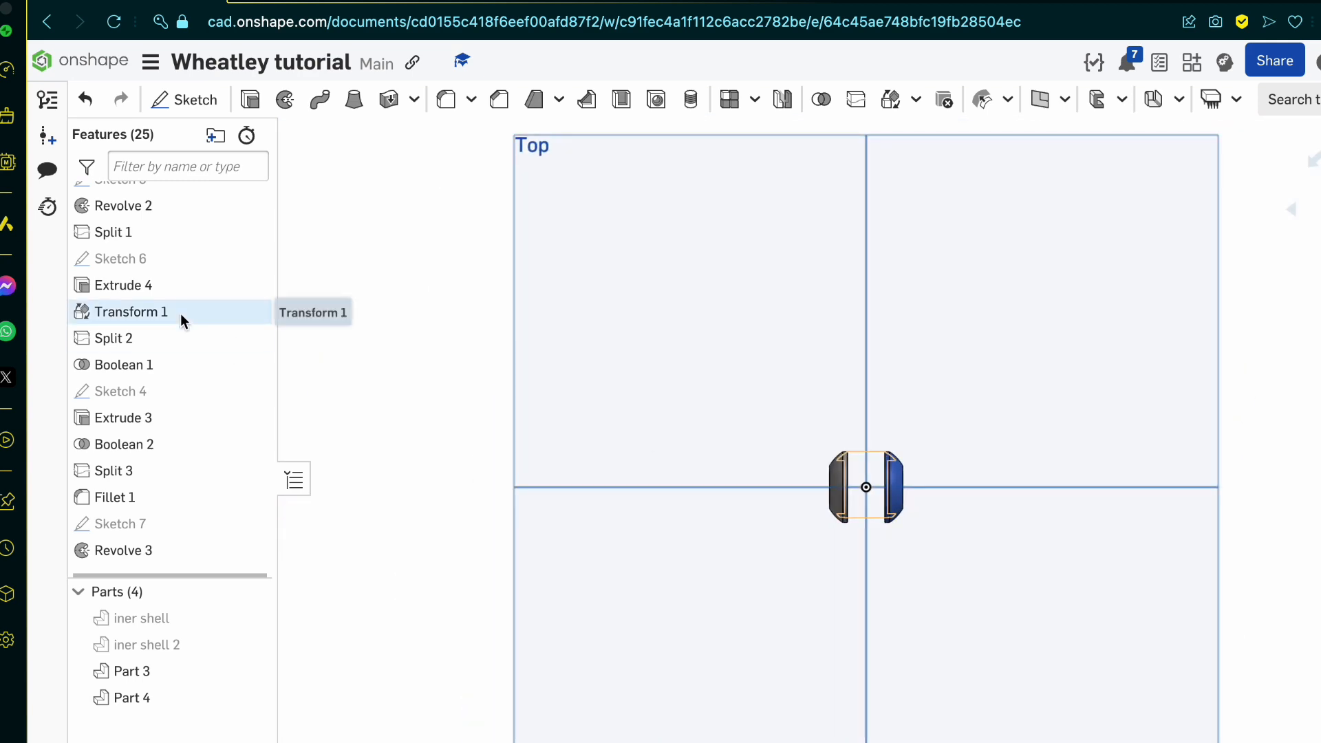
left_click(208, 101)
left_click(302, 2)
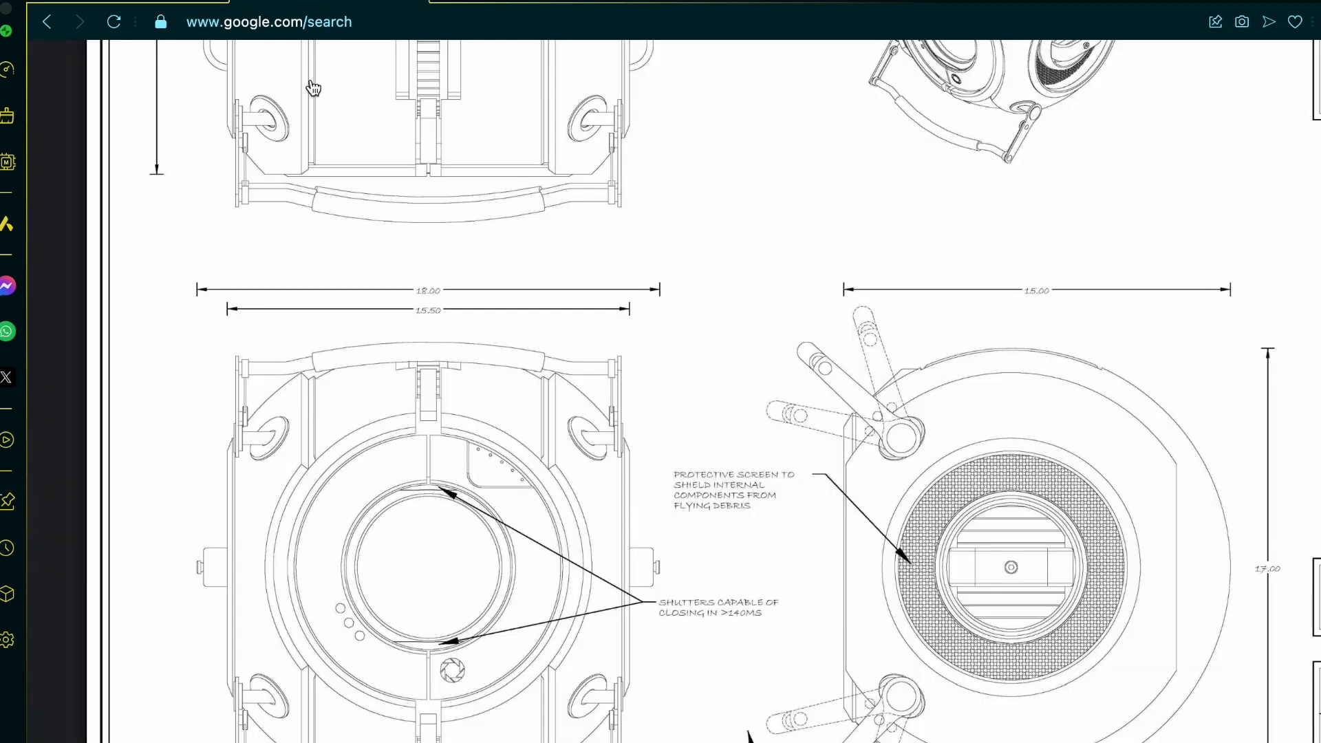
scroll(365, 390, "up", 3)
scroll(365, 390, "down", 2)
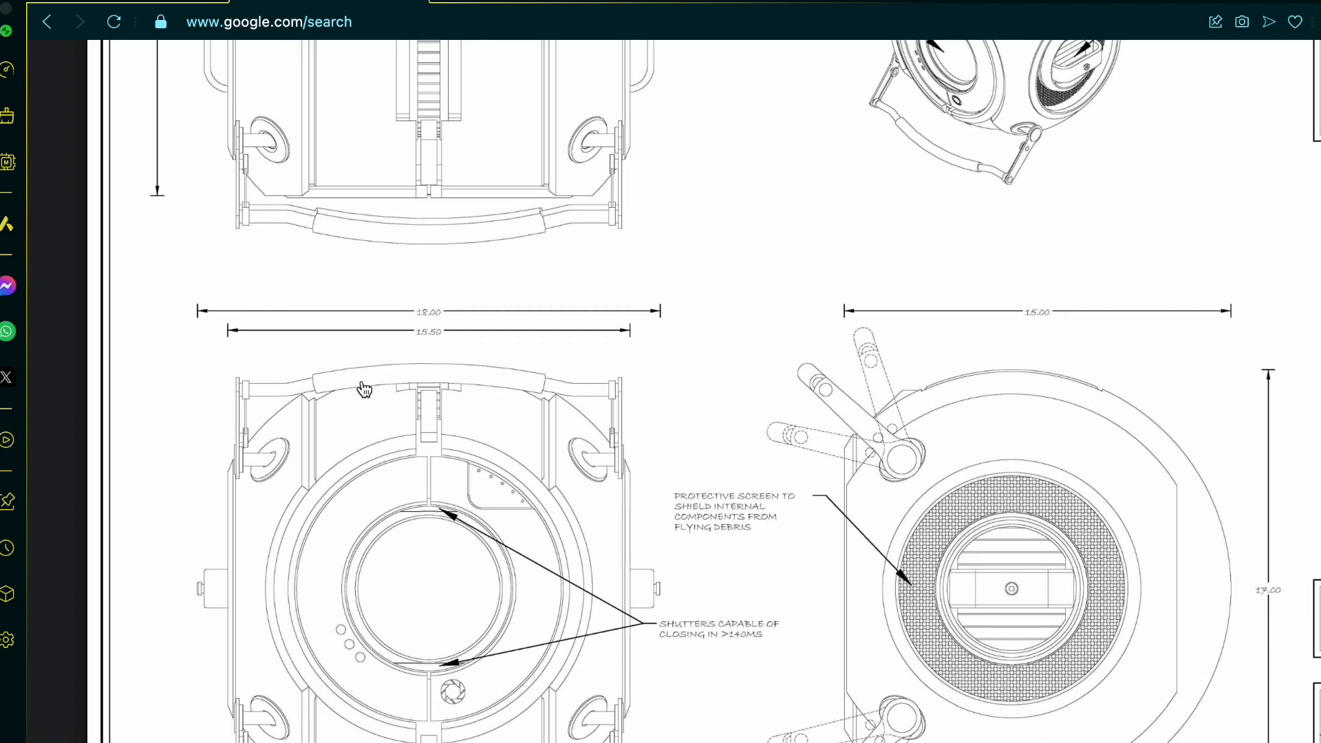
scroll(313, 313, "up", 6)
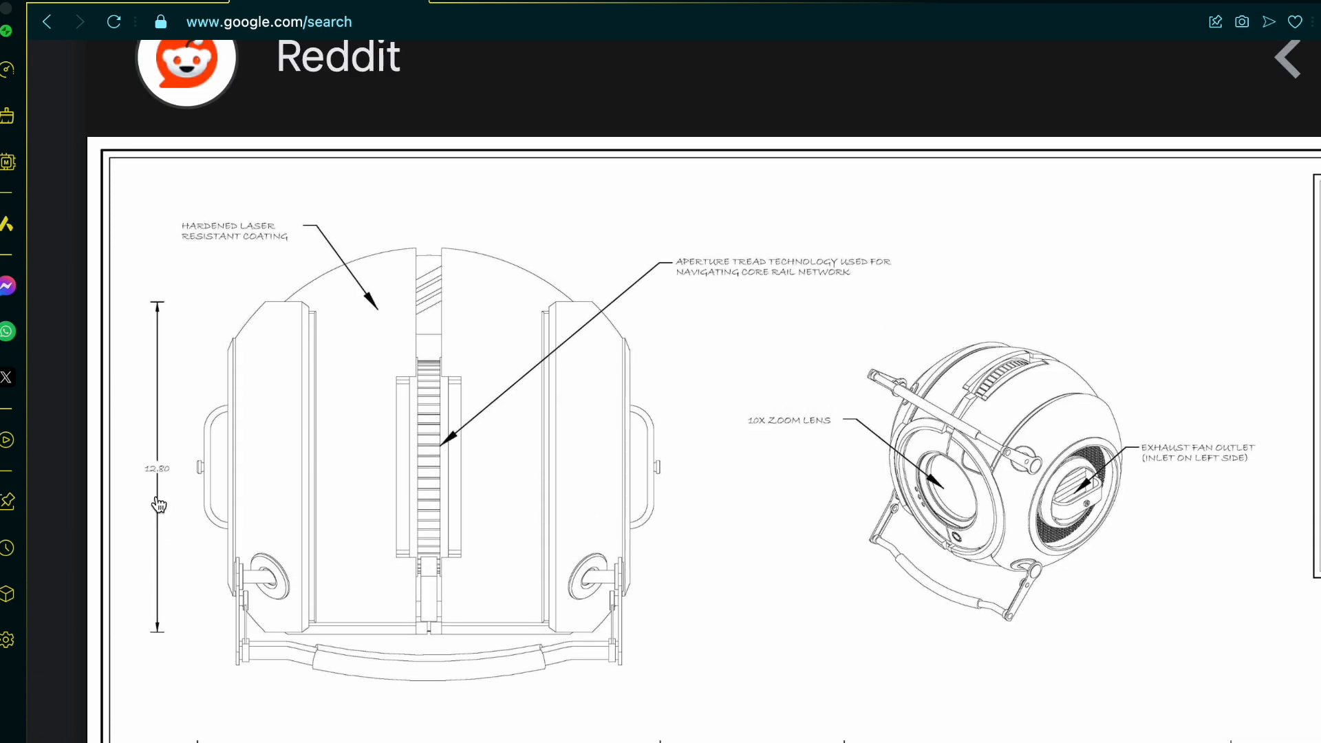
left_click(192, 3)
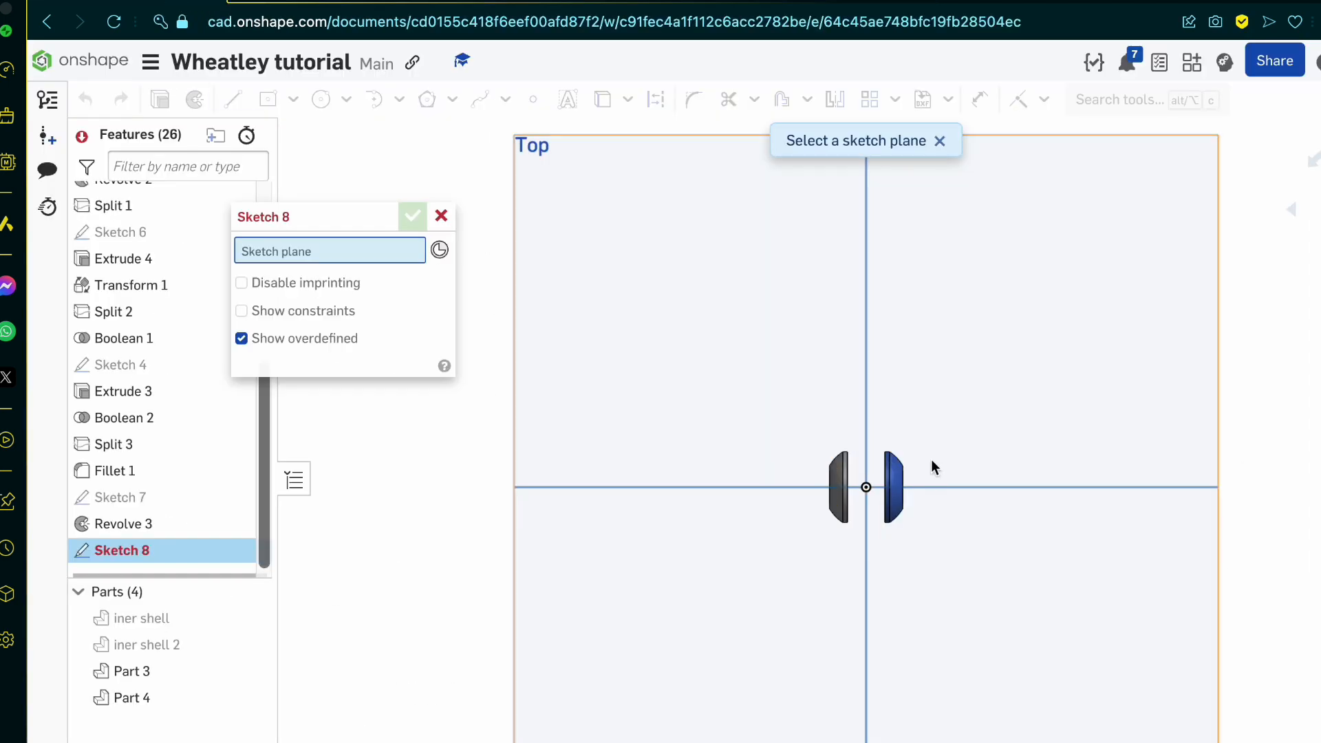
scroll(932, 460, "up", 4)
left_click(998, 384)
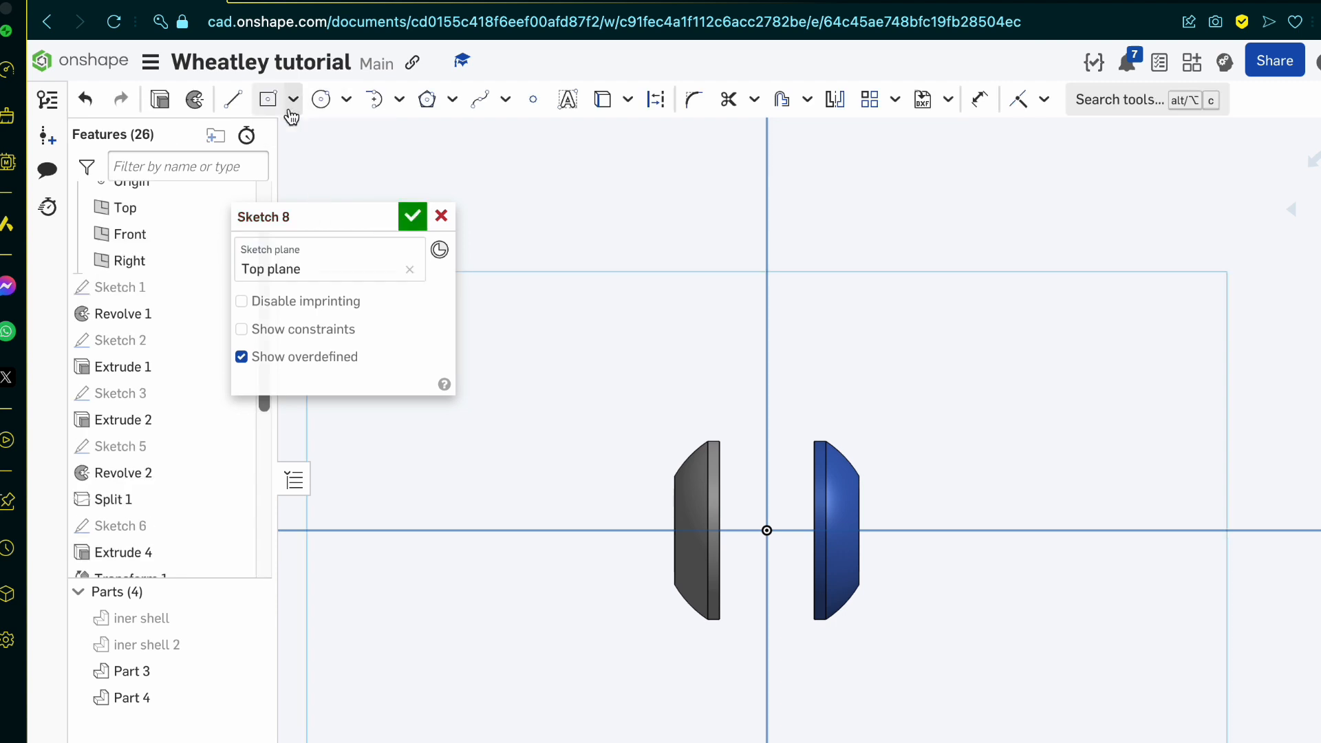
Step: Draw a center rectangle on the origin, 12.8 mm high and 25 mm wide, across both outer shell halves
left_click(269, 100)
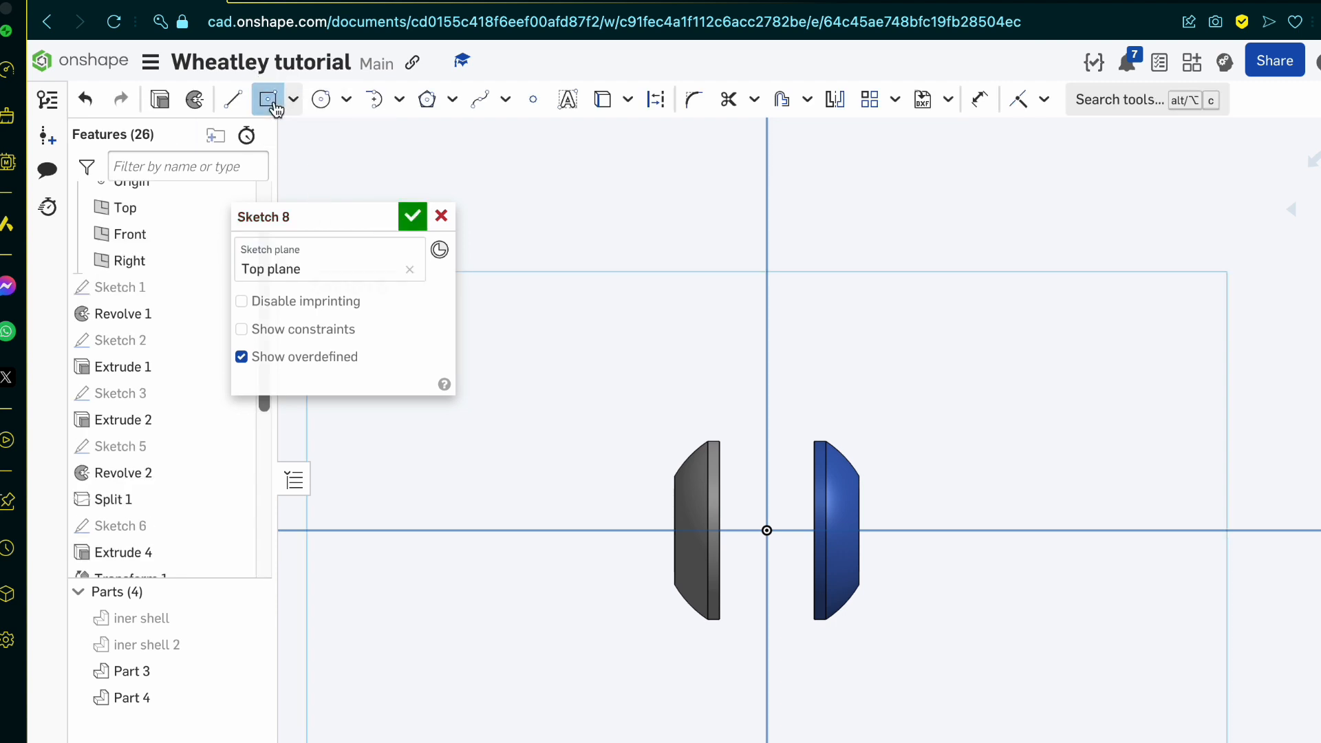
left_click(767, 531)
left_click(604, 590)
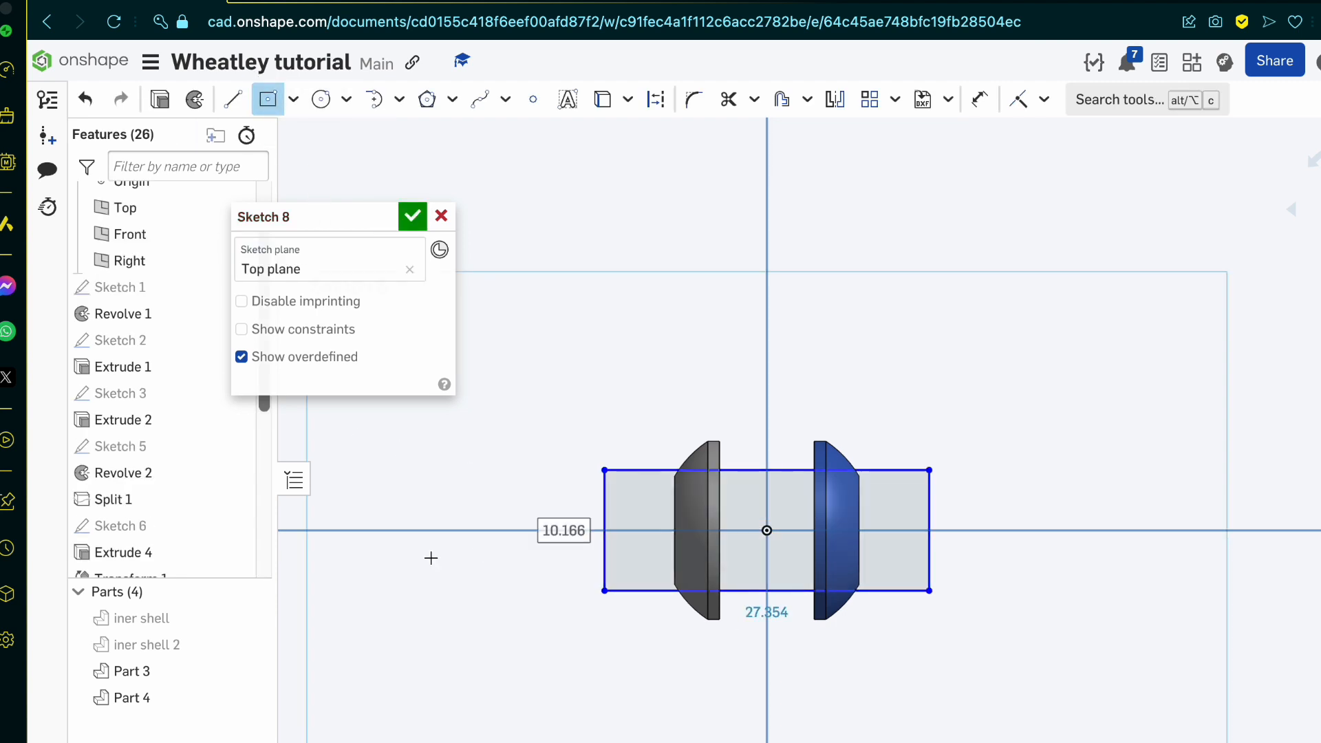
type("12")
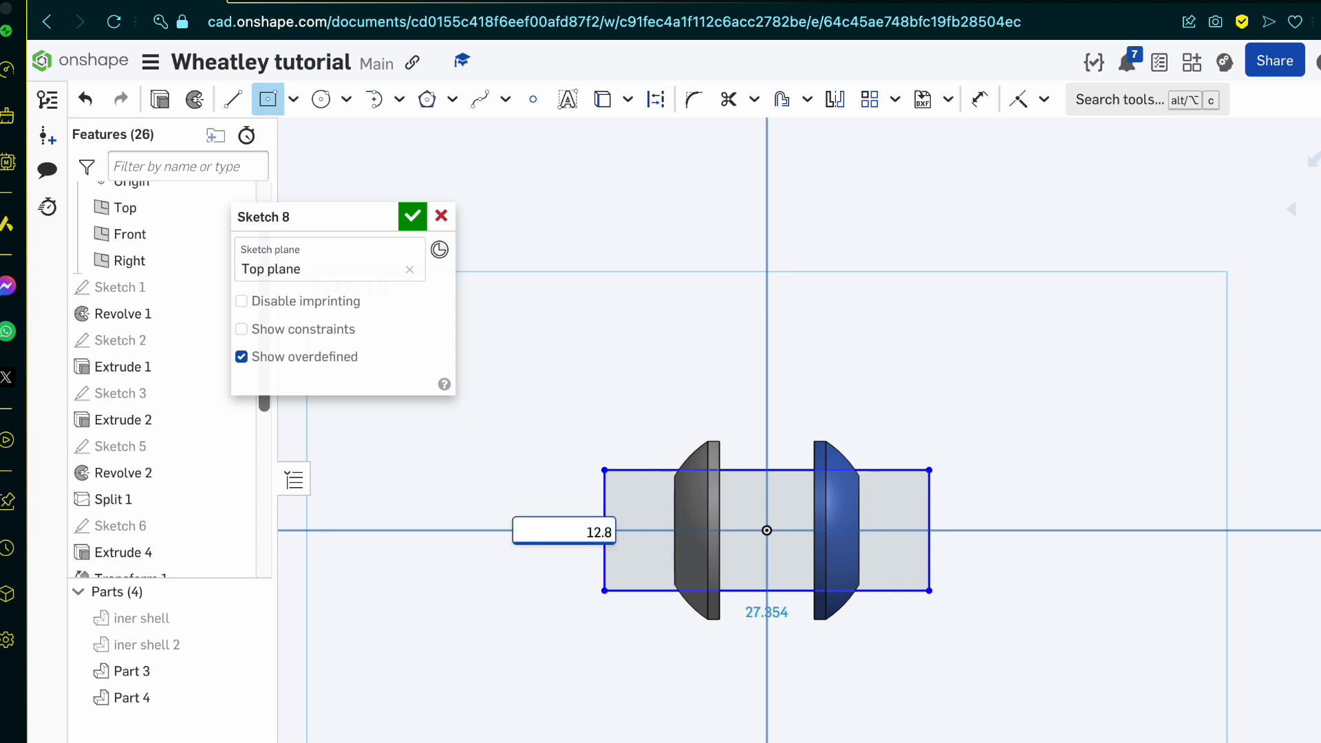
type(".8")
key("Return")
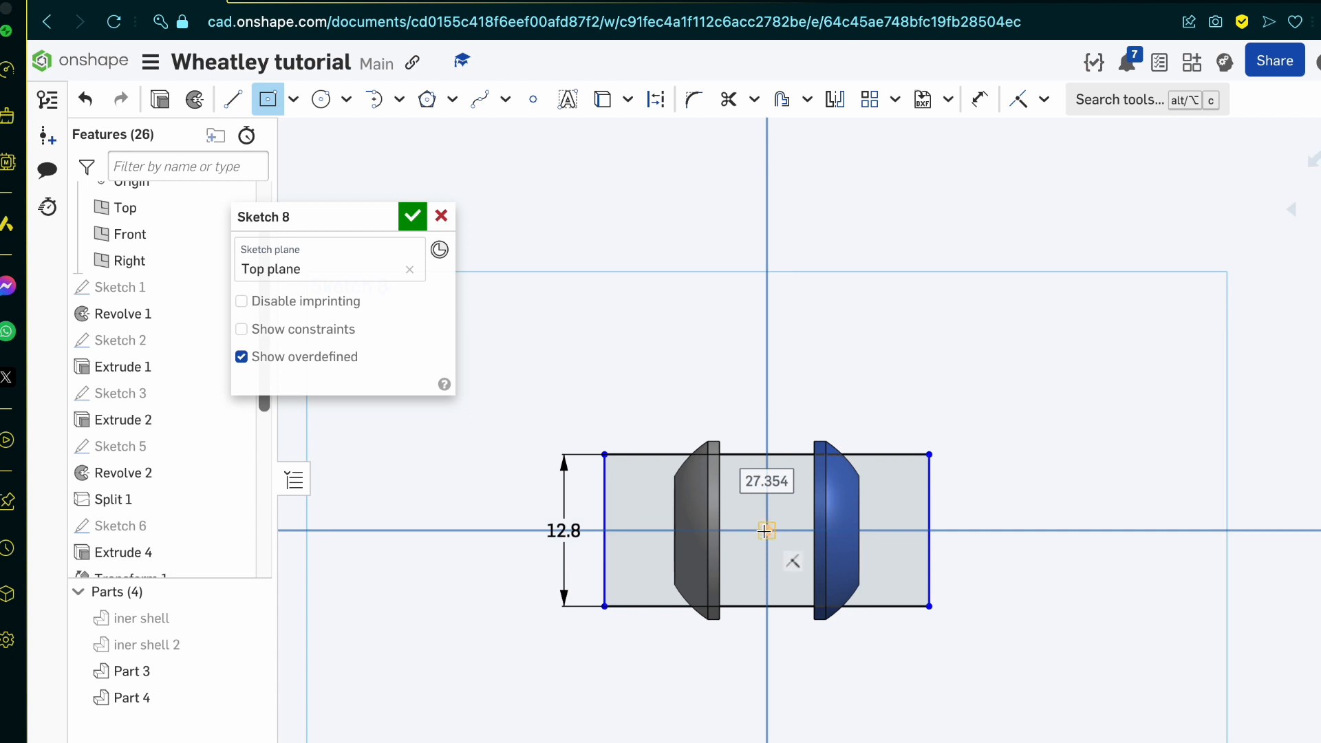
type("25")
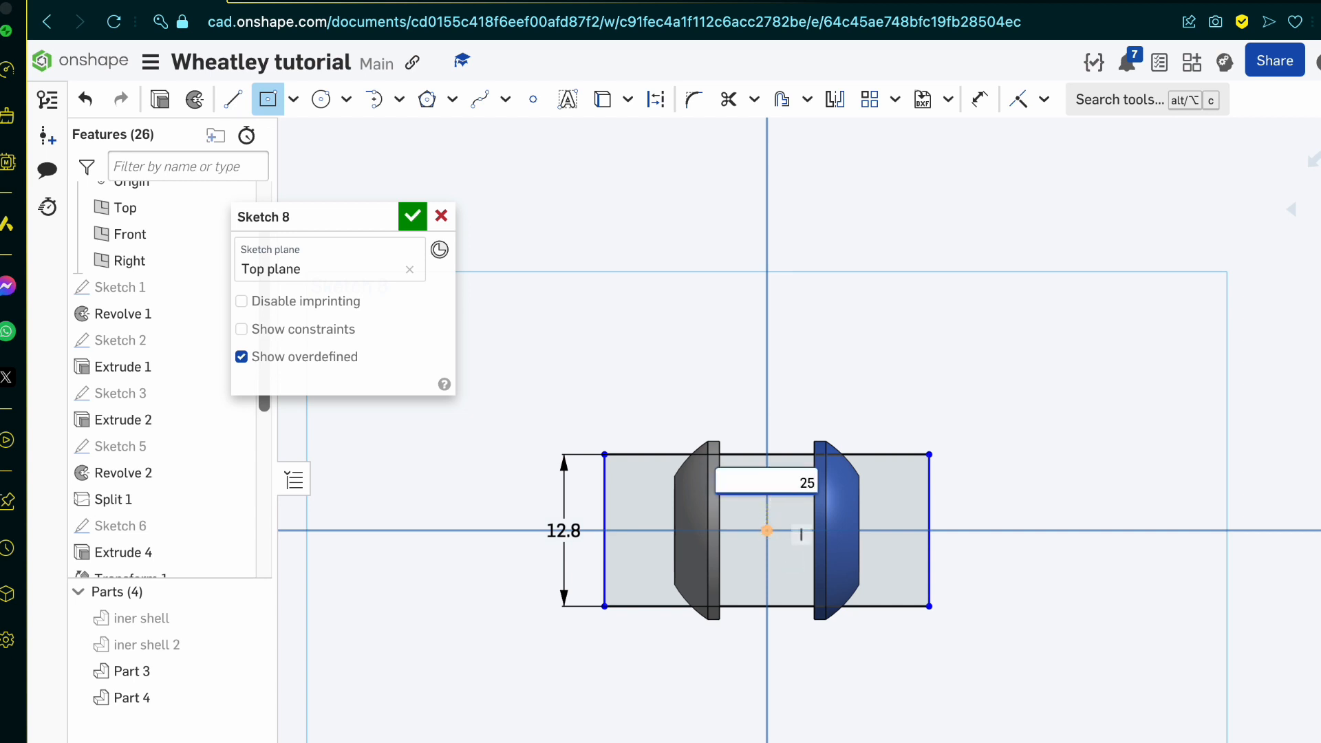
key("Return")
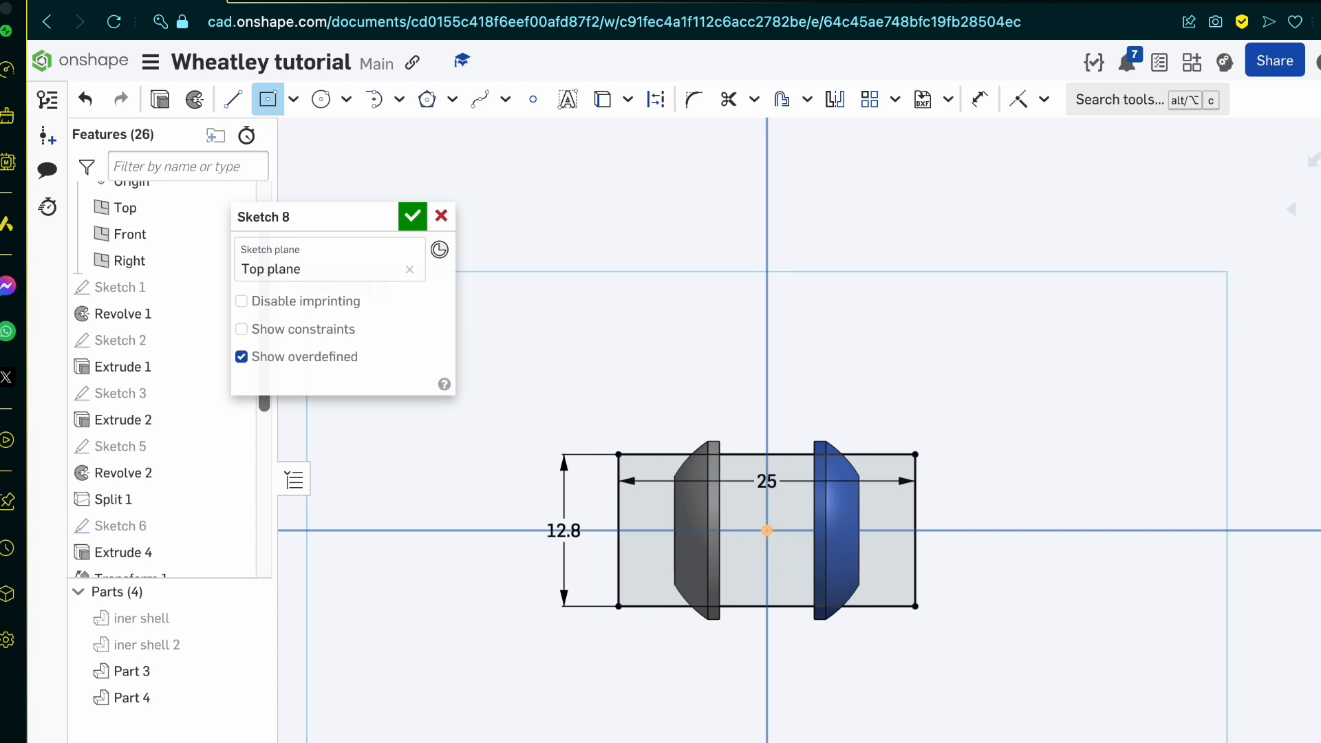
Step: Try to add a second origin-centered rectangle of 25 by 25 mm aligned with the first one's sides, and undo it
left_click(767, 530)
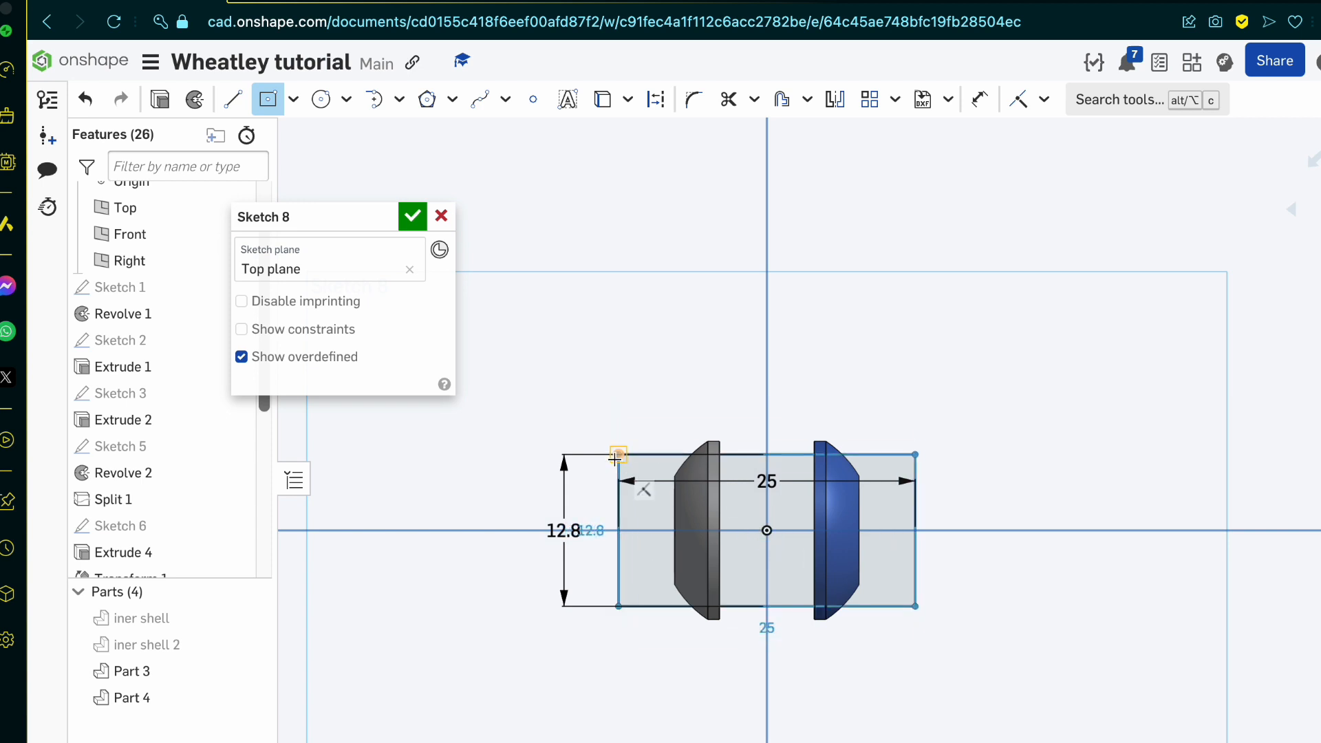
type("1")
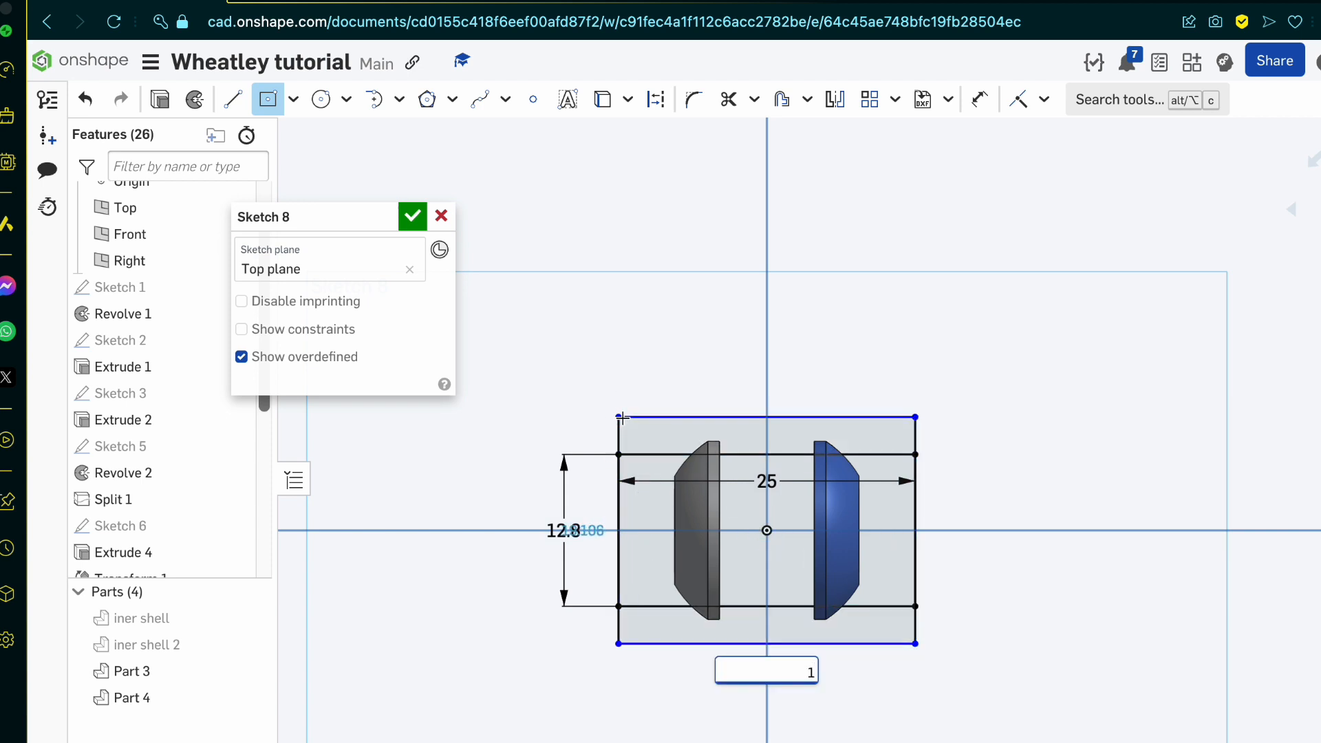
key("Tab")
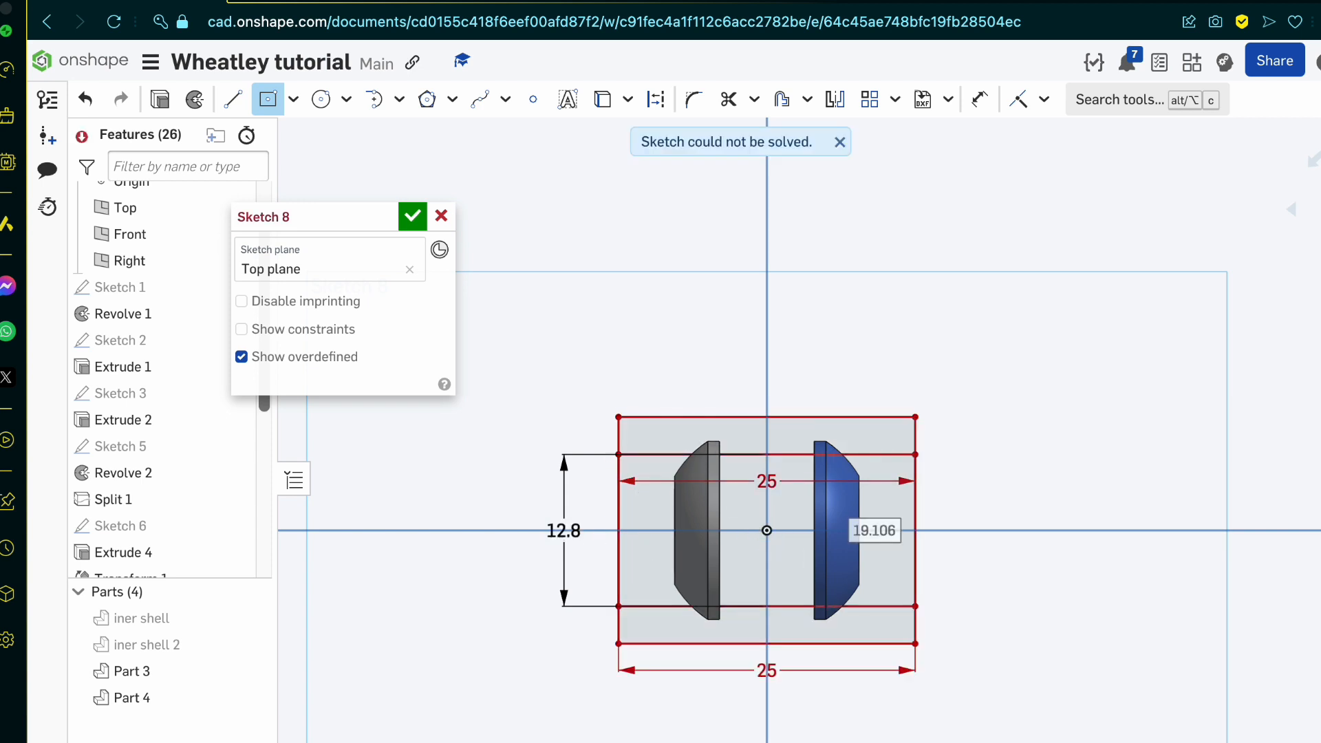
type("25")
key("Return")
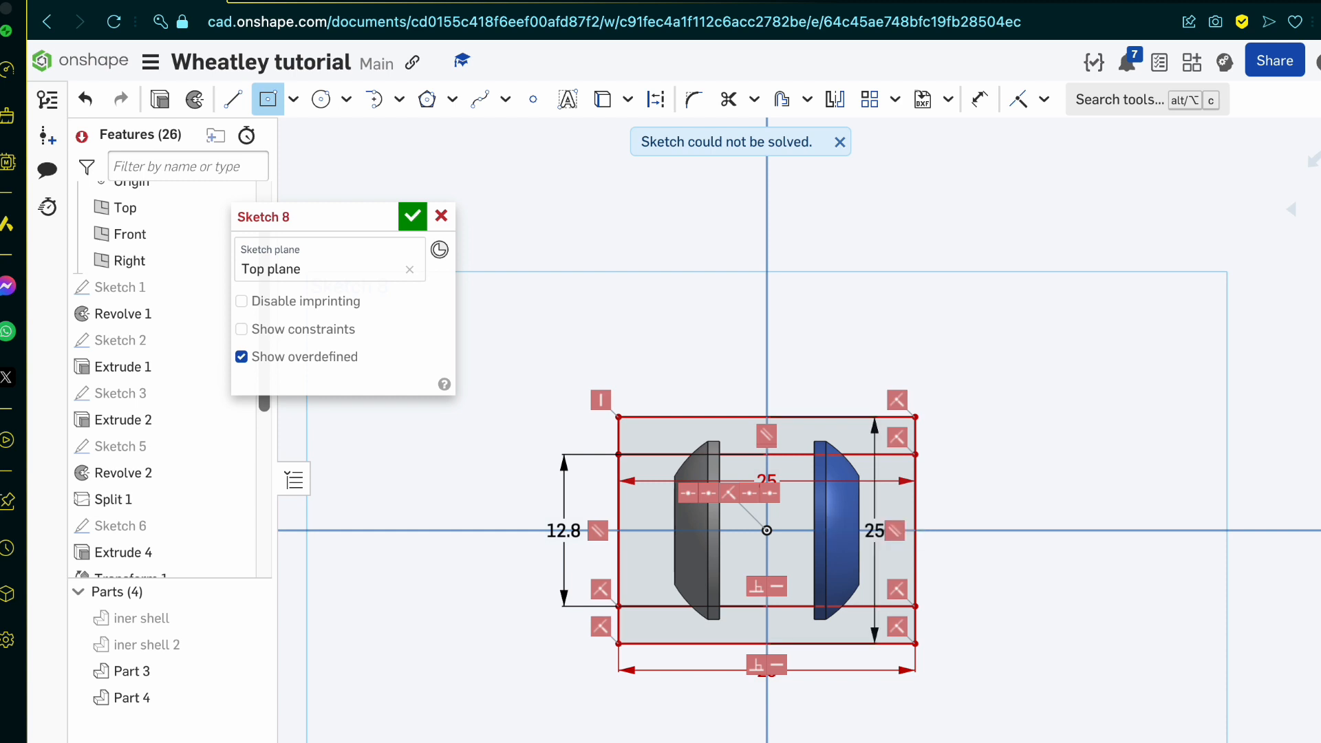
scroll(617, 417, "up", 3)
key("Escape")
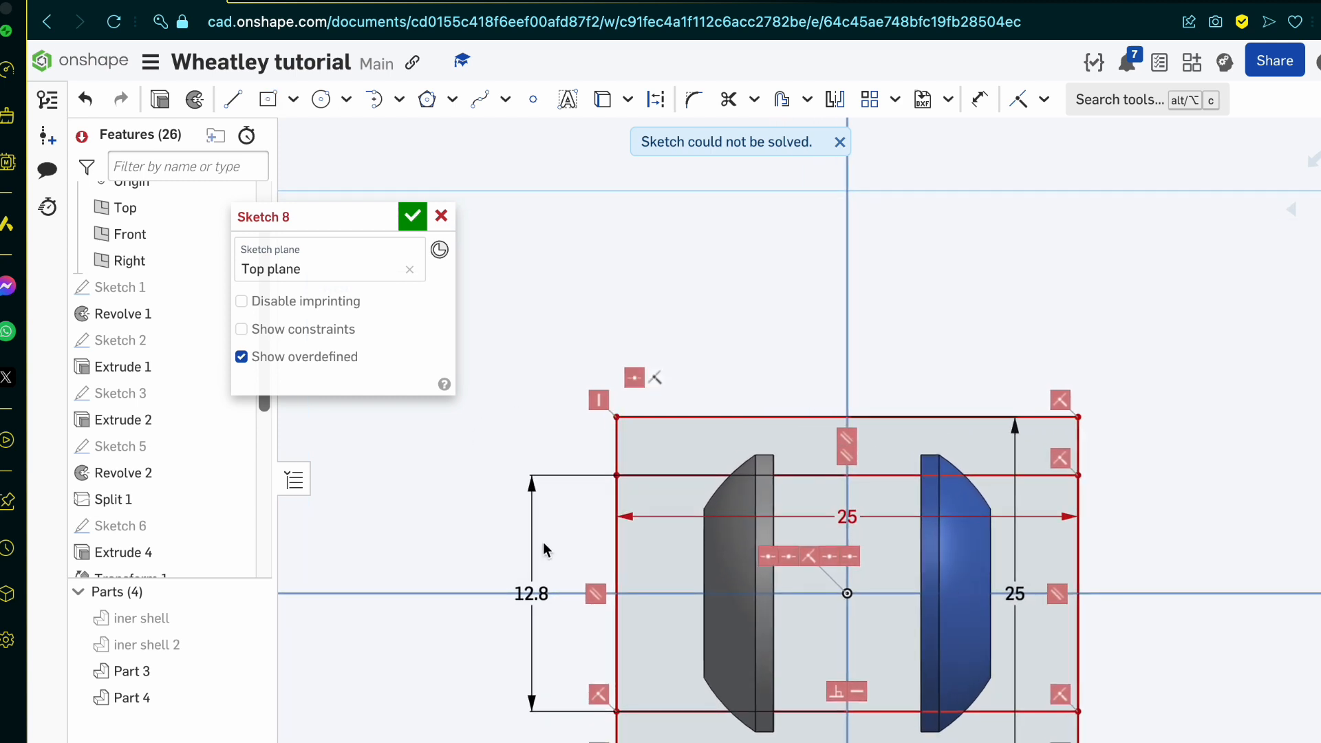
key("ctrl+z")
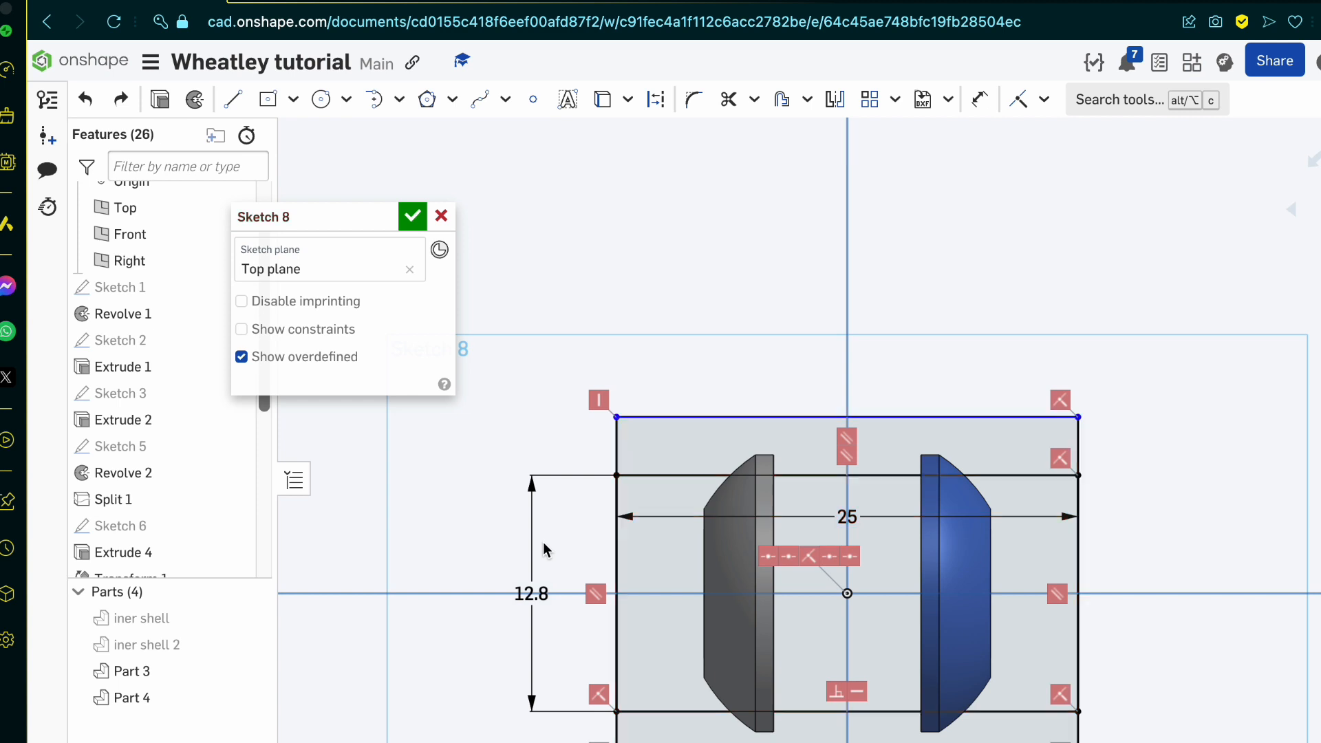
key("ctrl+z")
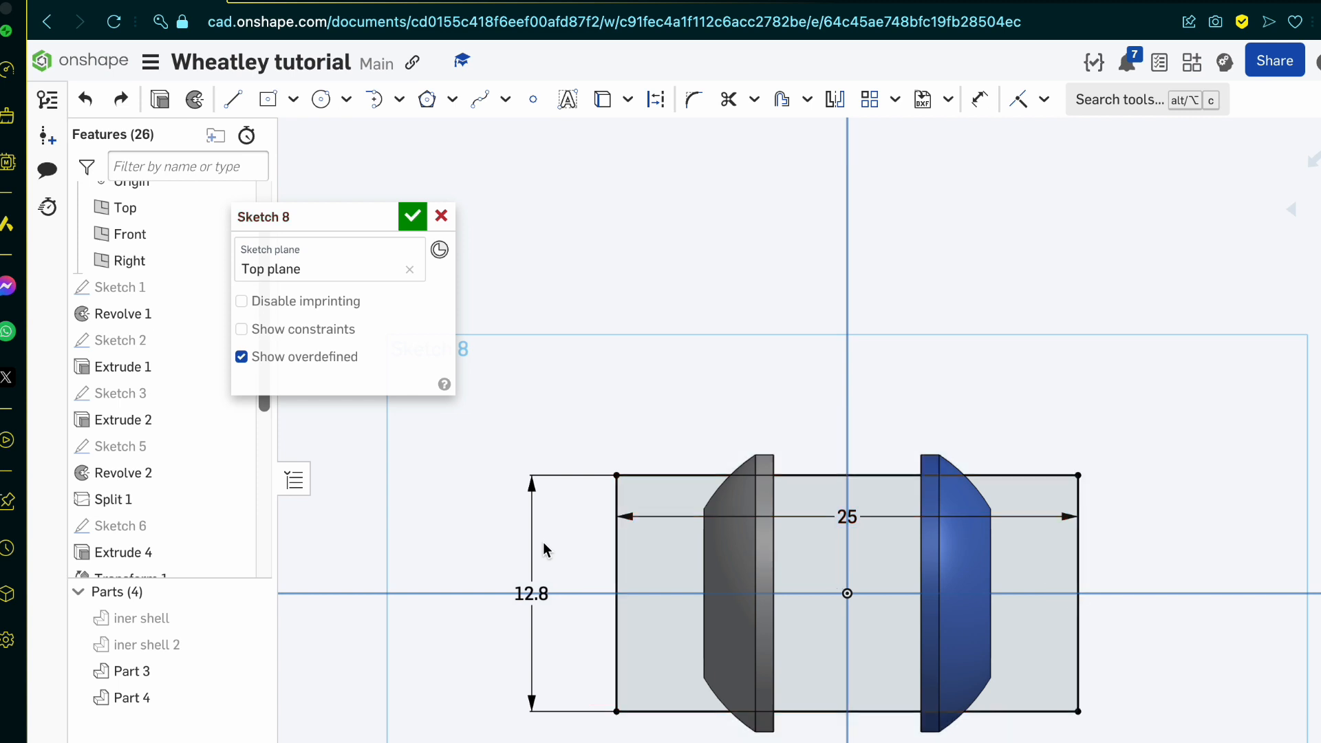
Step: Draw a second center rectangle on the origin, 25 mm wide and 25 mm high, enclosing the first one
left_click(267, 99)
left_click(847, 593)
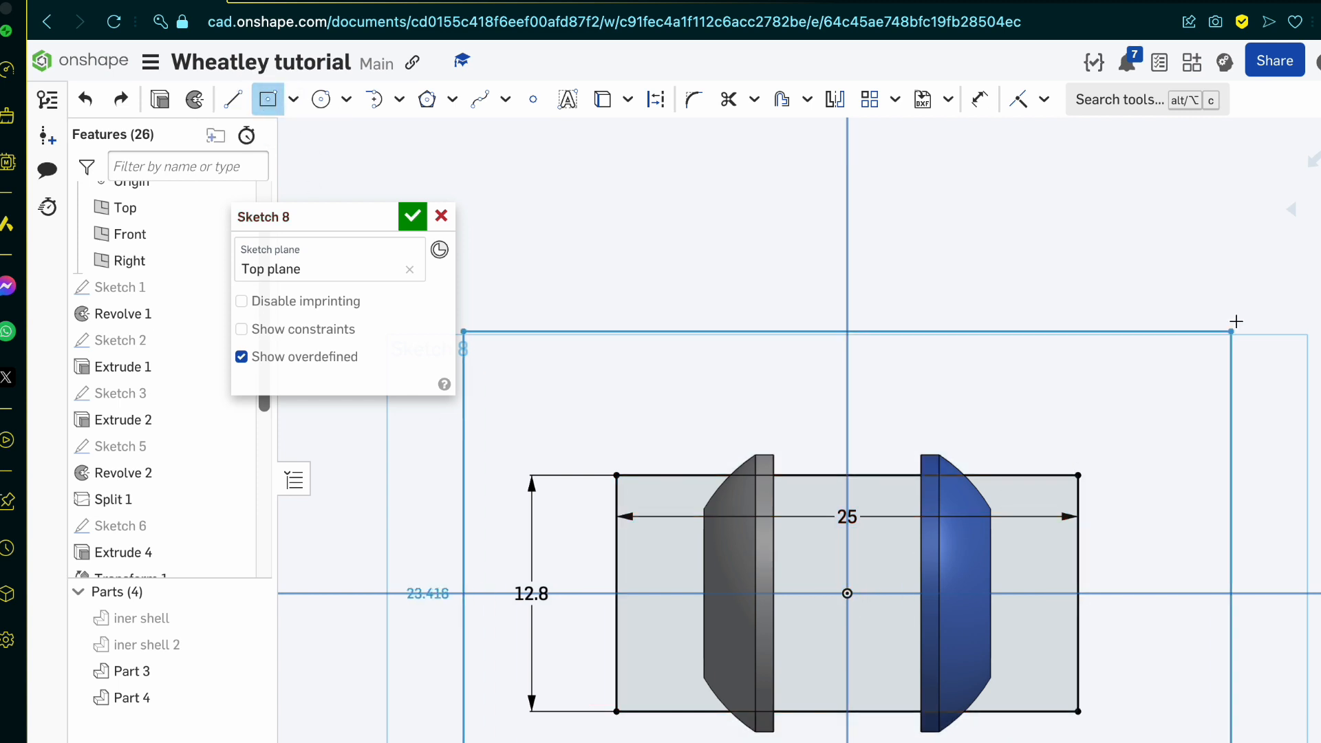
scroll(1235, 319, "down", 3)
scroll(1235, 319, "down", 2)
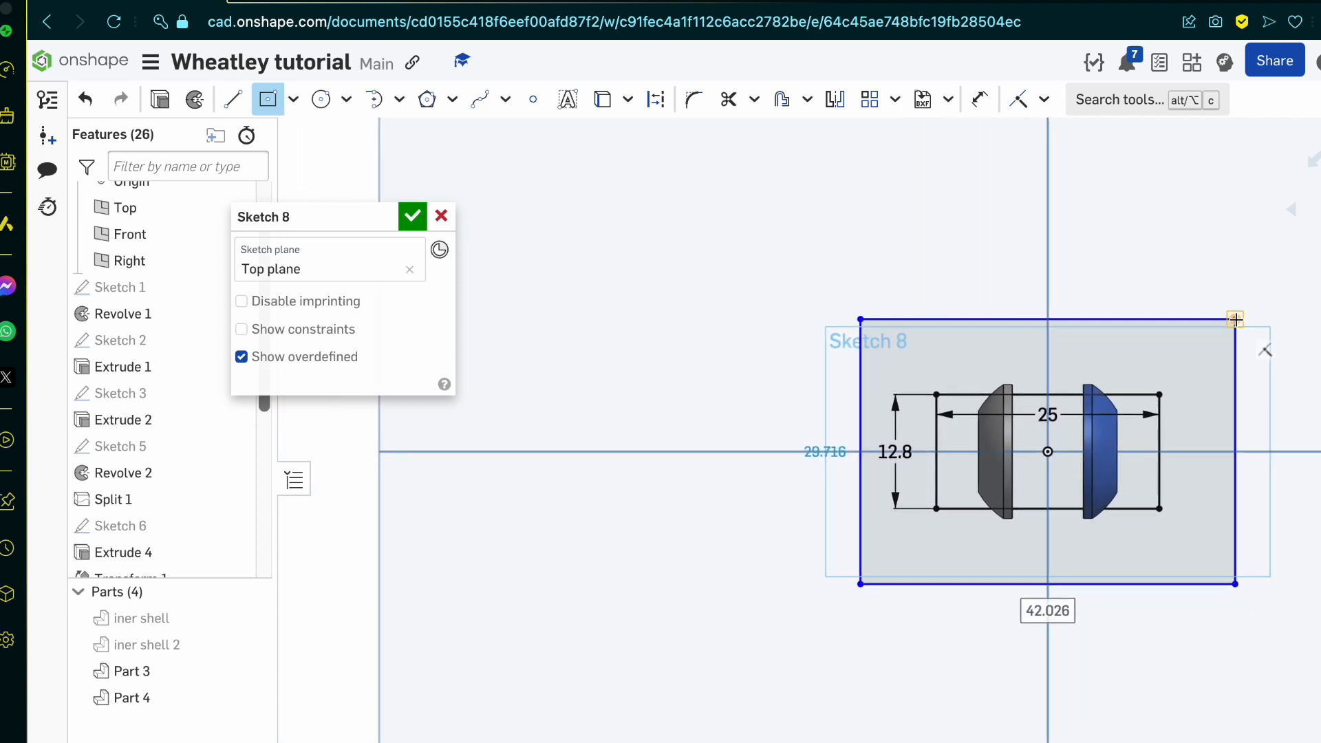
type("25")
key("Tab")
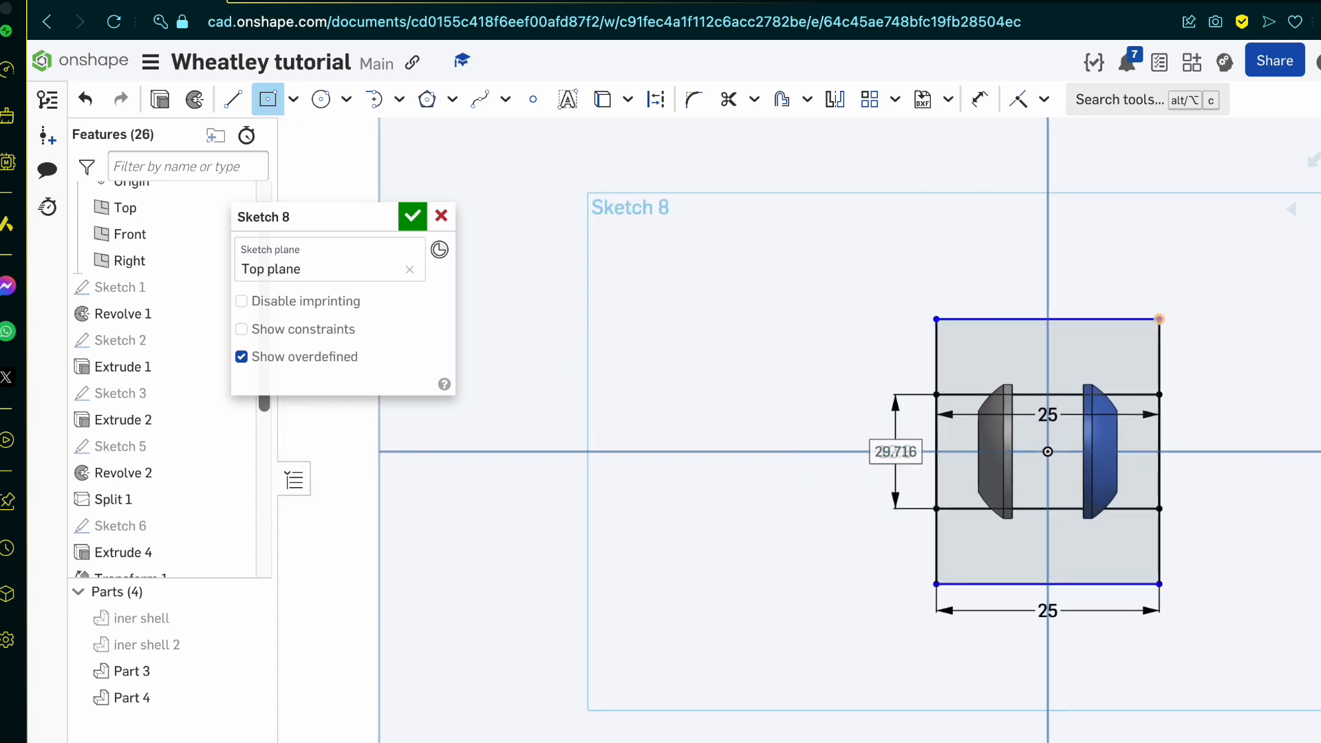
type("25")
key("Return")
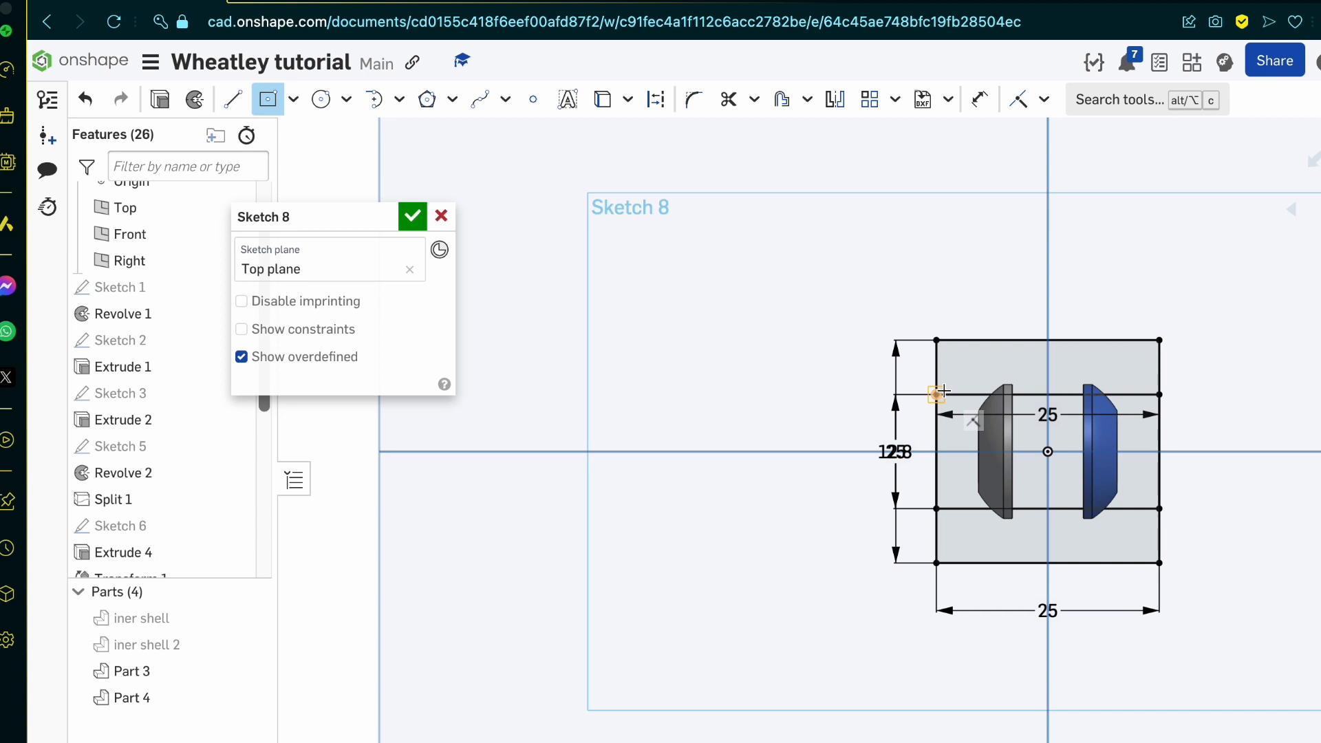
Step: Move the 12.8 mm height dimension clear of the overlapping 25 mm height dimension
scroll(890, 492, "up", 5)
key("Escape")
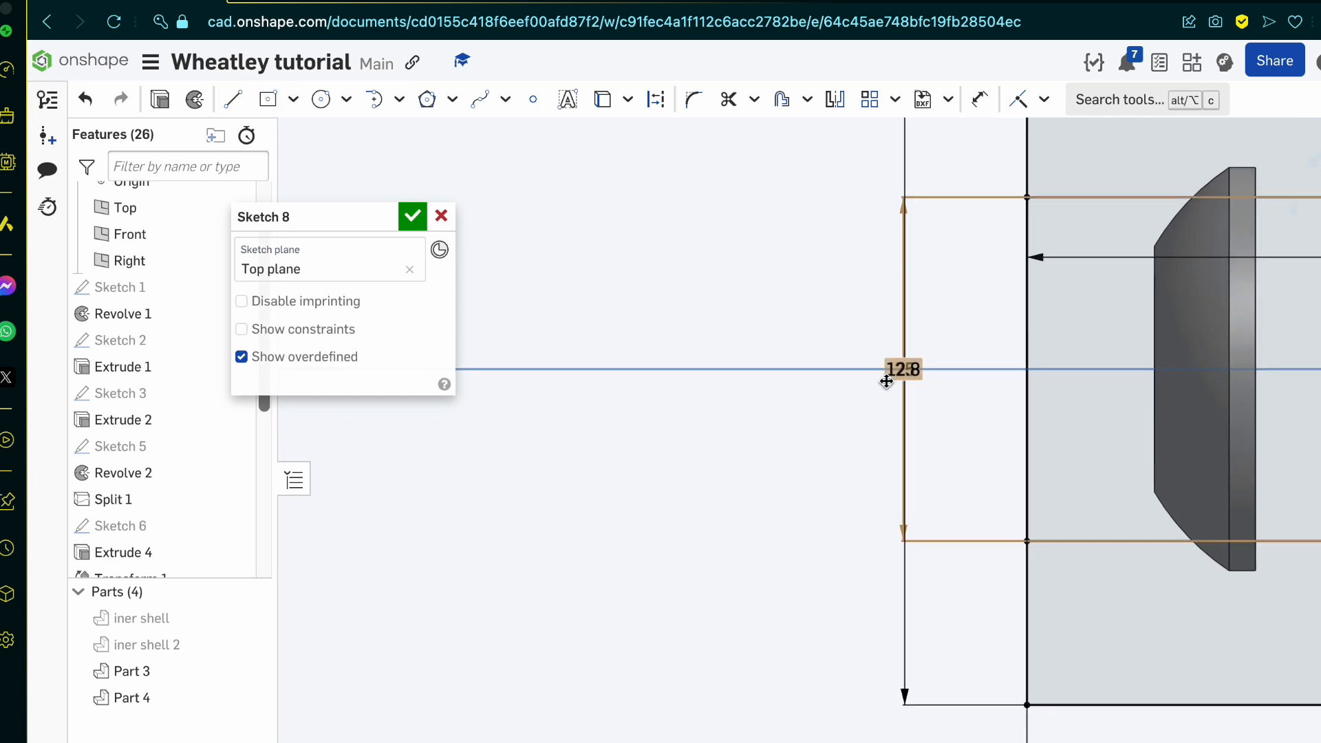
left_click_drag(887, 381, 752, 366)
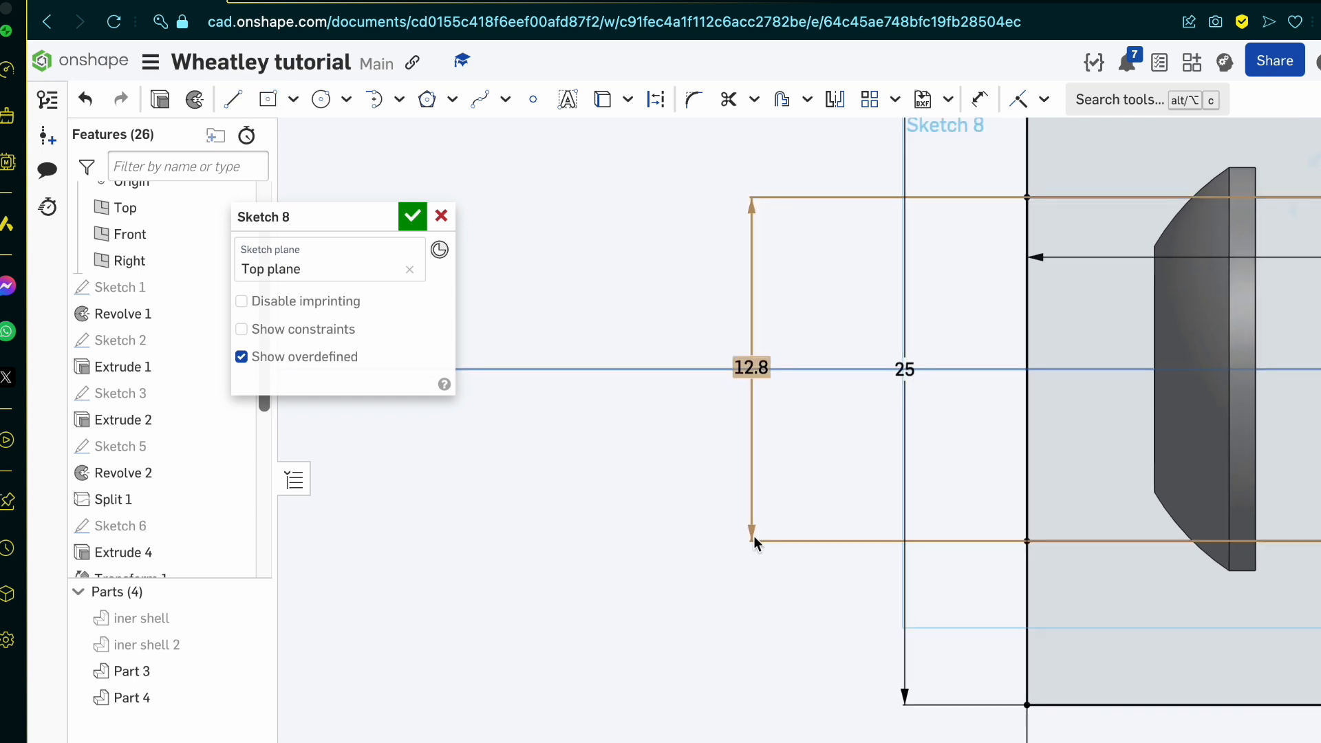
Step: Start a 25 mm Extrude in Remove mode from the two sketch regions outside the 12.8 mm rectangle
scroll(754, 535, "down", 4)
scroll(1207, 426, "up", 3)
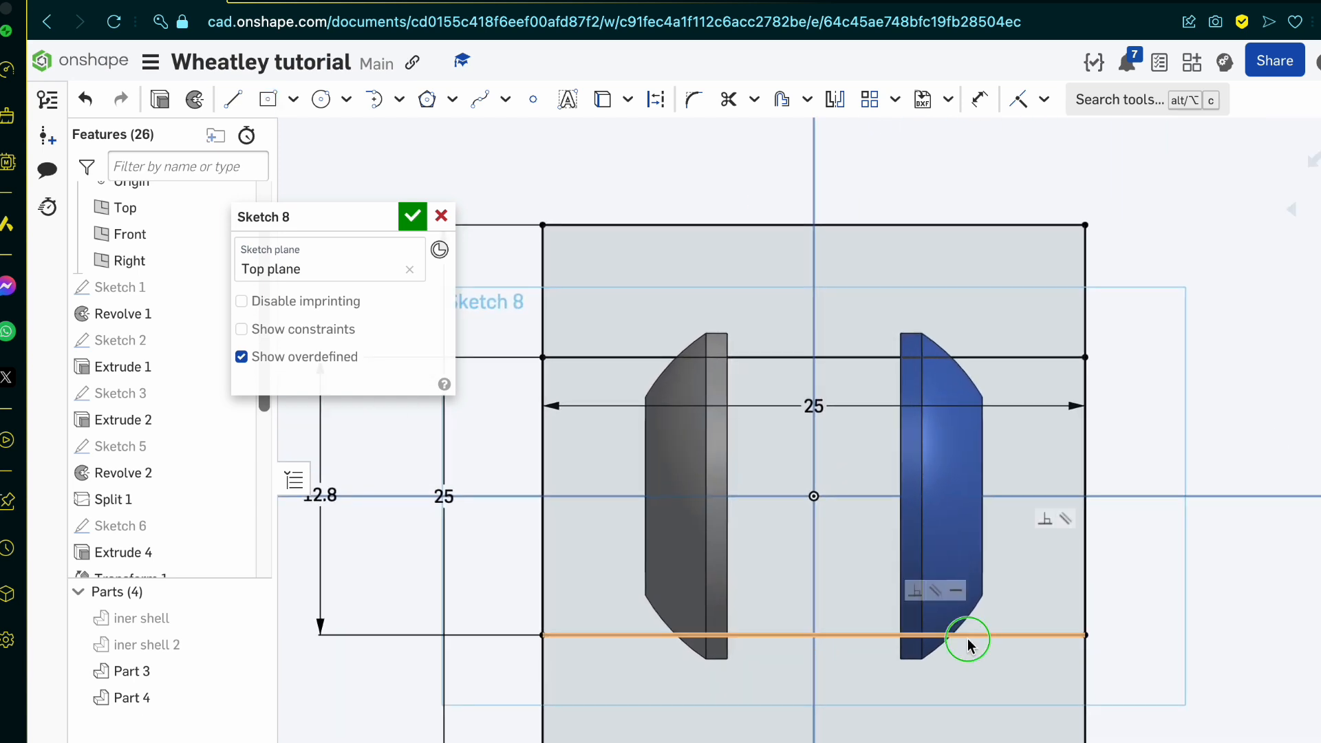
right_click_drag(967, 639, 917, 617)
left_click(828, 717)
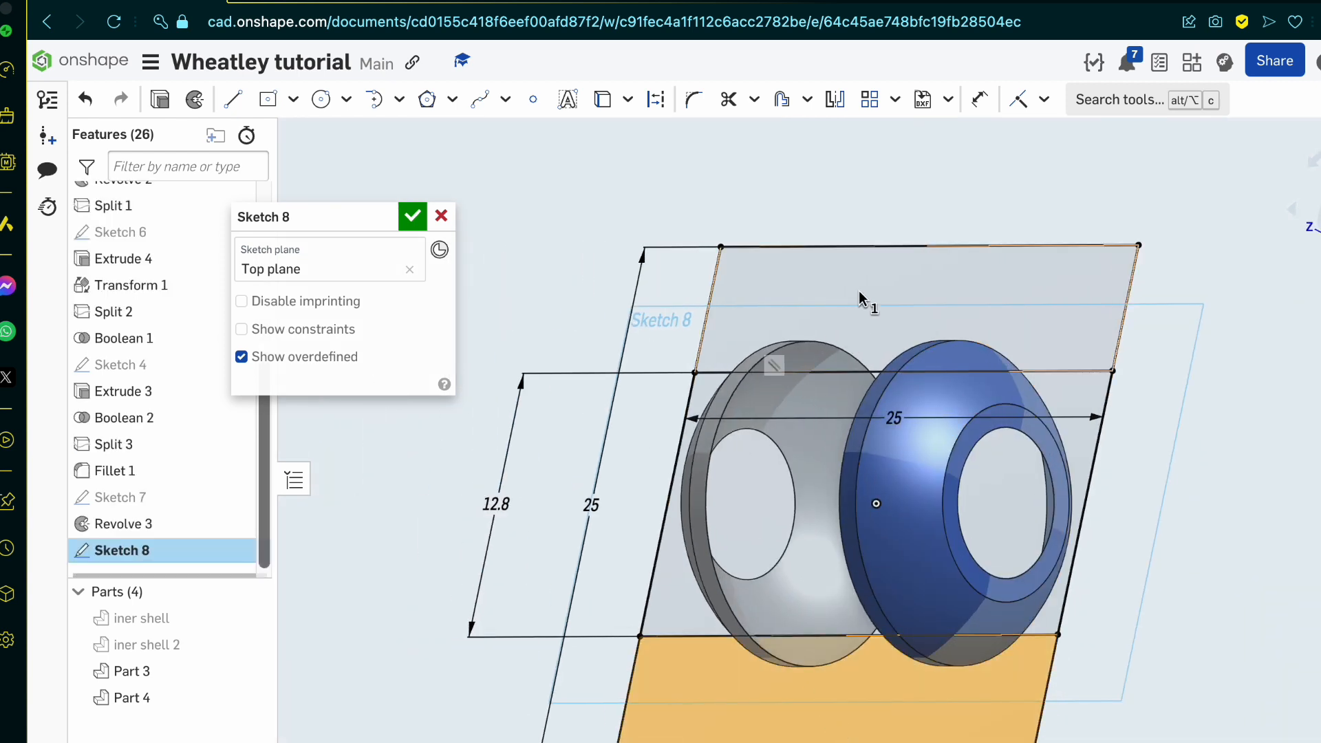
left_click(877, 295)
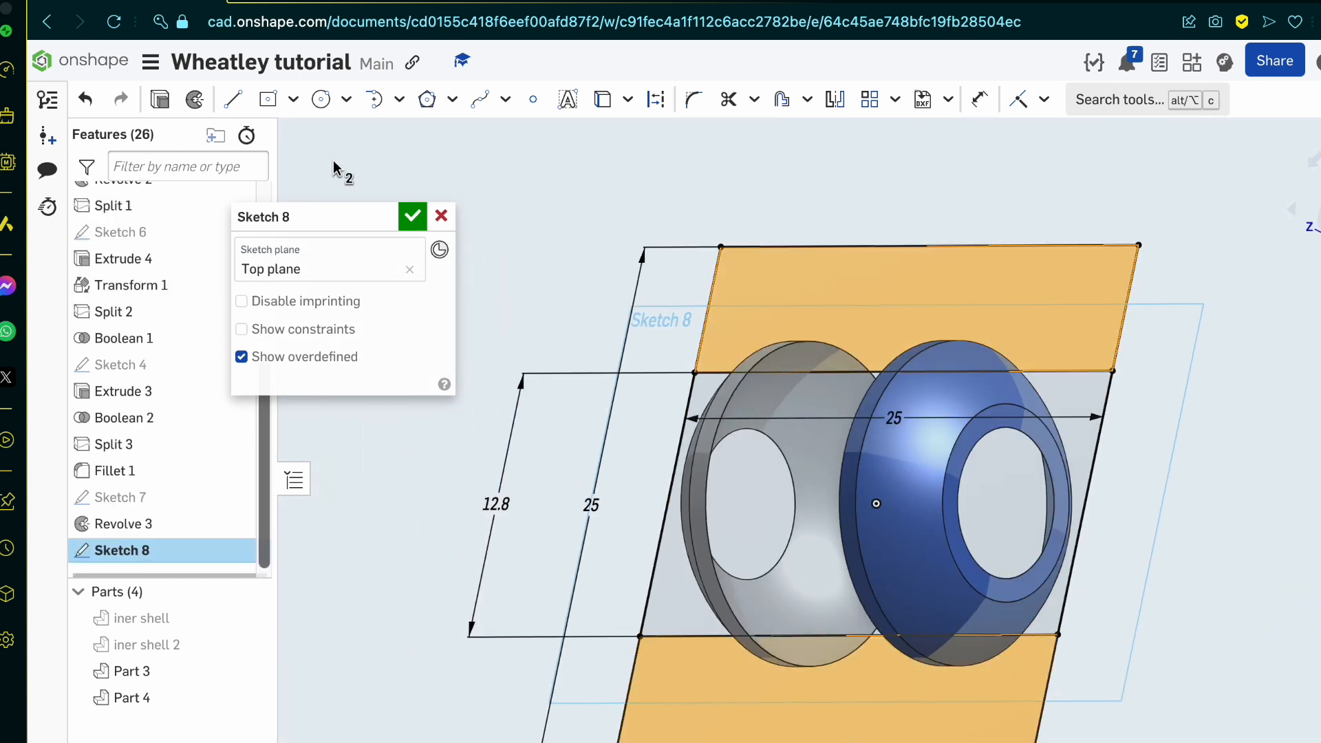
left_click(160, 99)
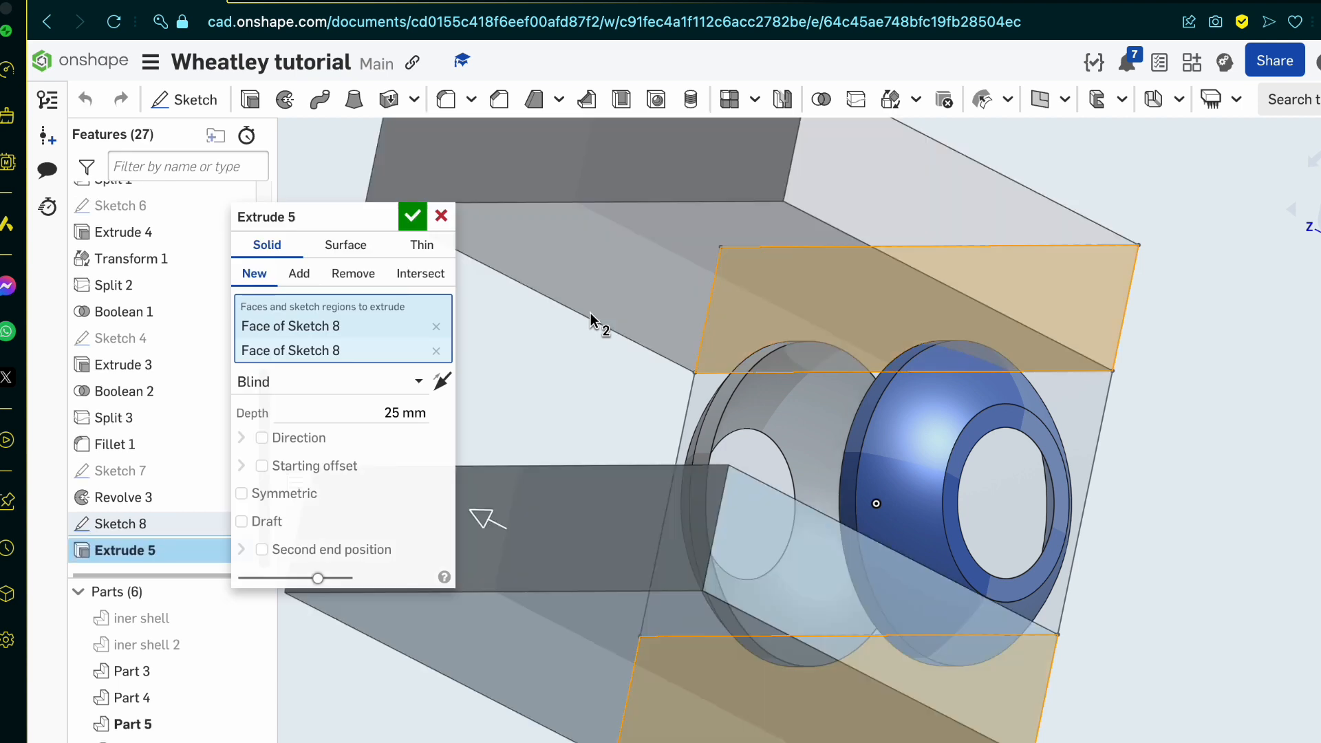
left_click(352, 273)
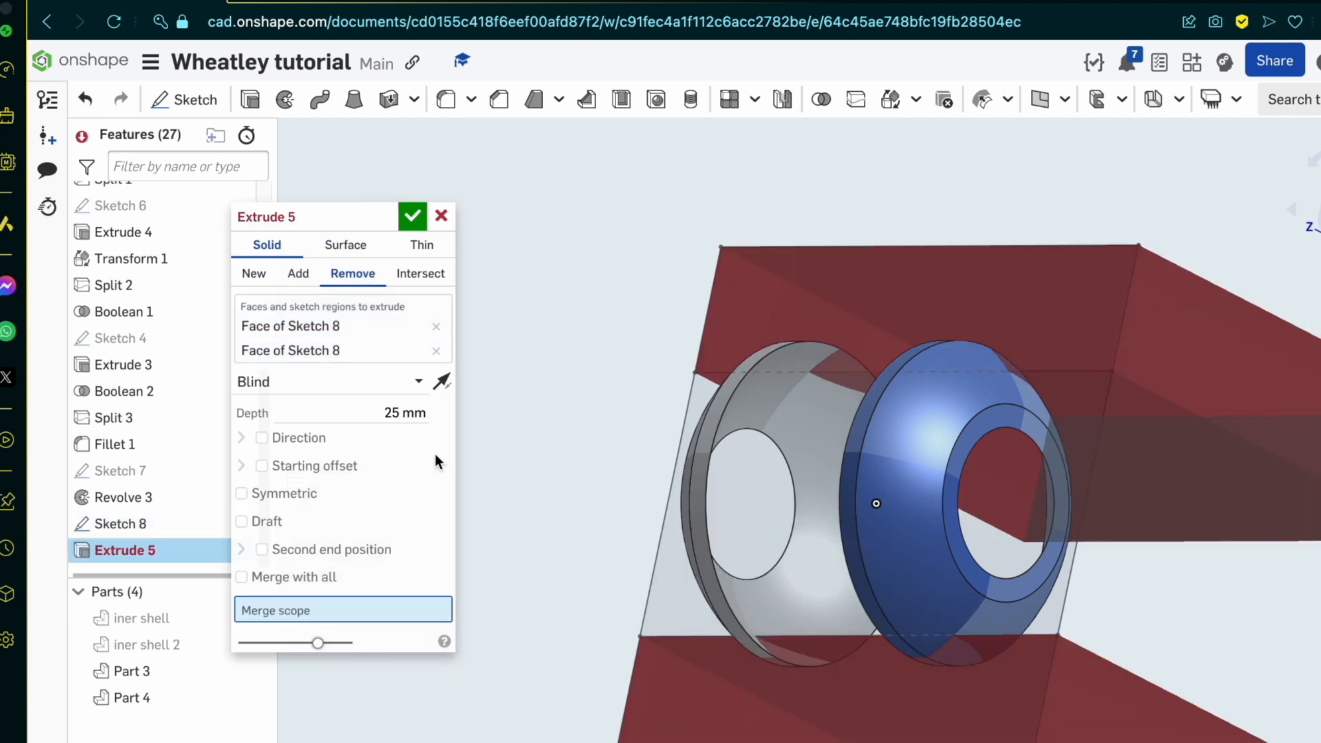
Step: Limit the cut to outer shell halves Part 3 and Part 4, make it symmetric without a starting offset, and finish the extrude
left_click(262, 466)
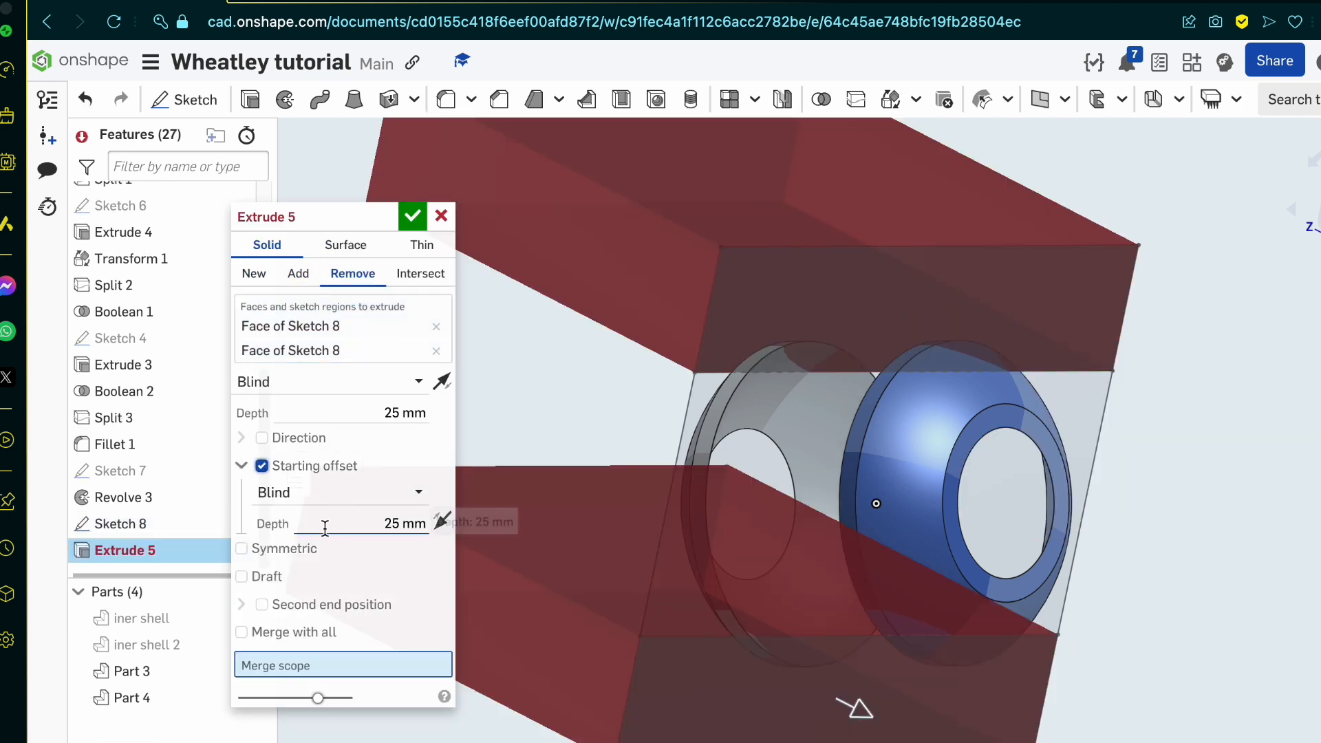
left_click(708, 415)
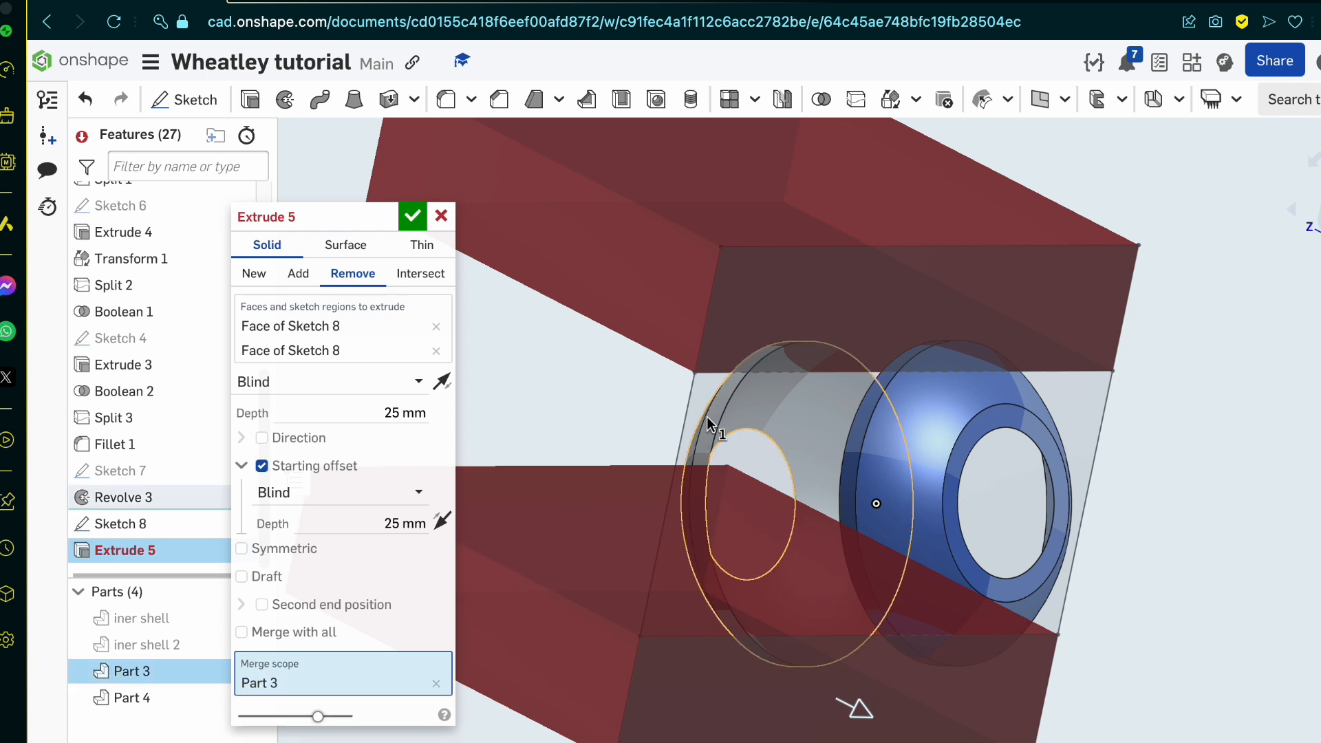
left_click(930, 440)
right_click_drag(930, 440, 1049, 382)
left_click(313, 465)
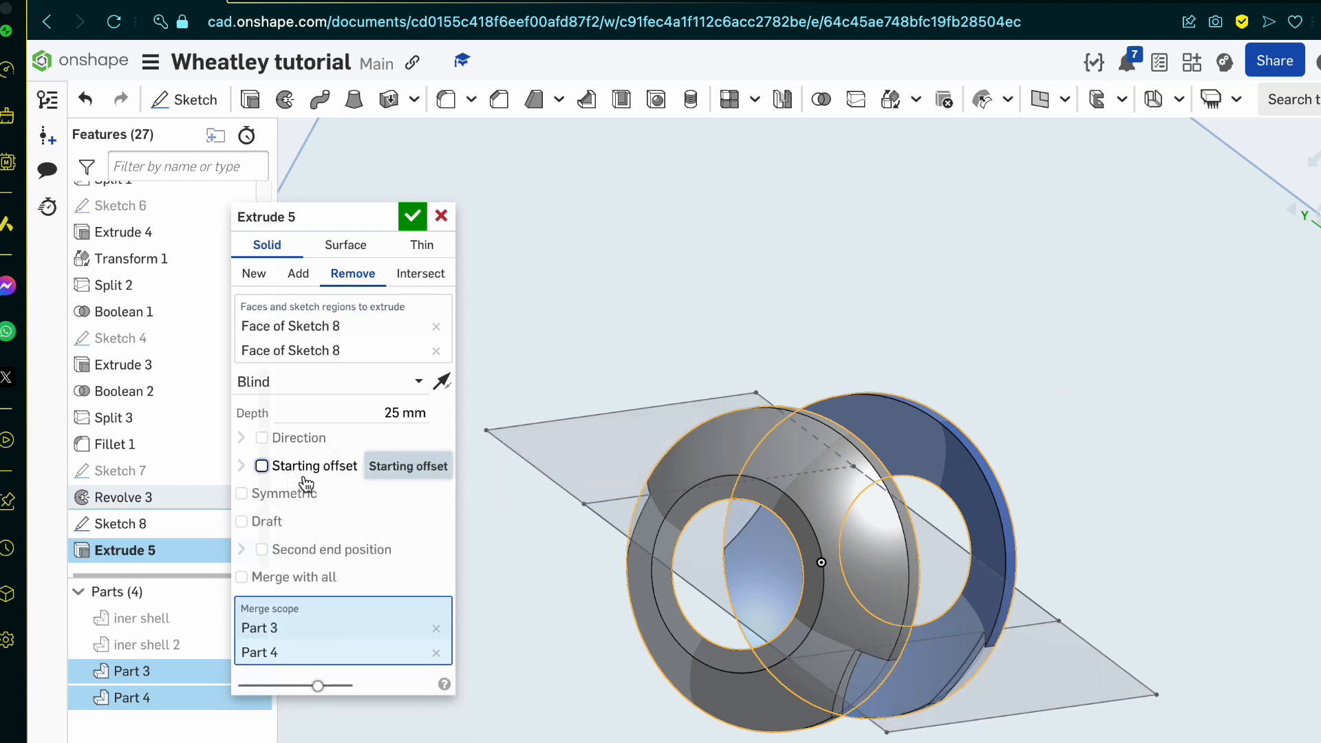
left_click(308, 494)
right_click_drag(880, 469, 776, 440)
left_click(414, 216)
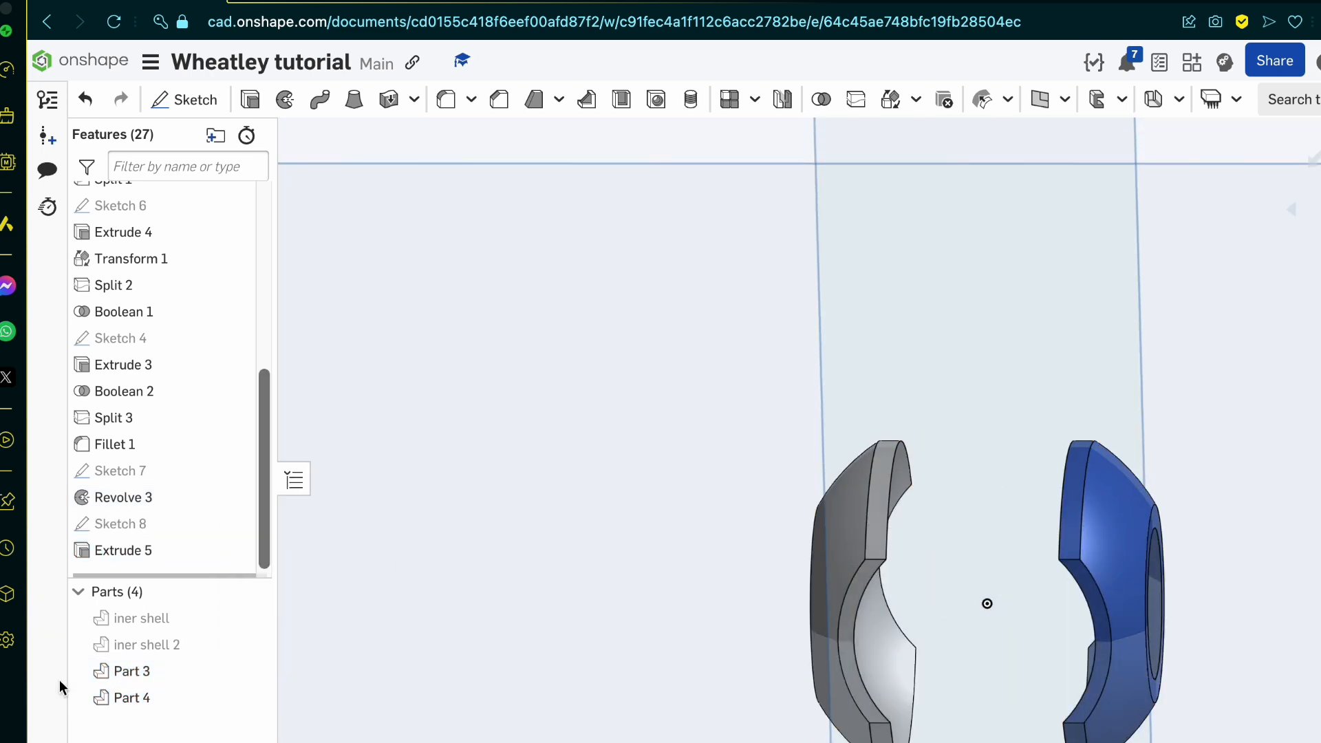
Step: Show both inner shell parts together with the trimmed outer shell halves
left_click(248, 644)
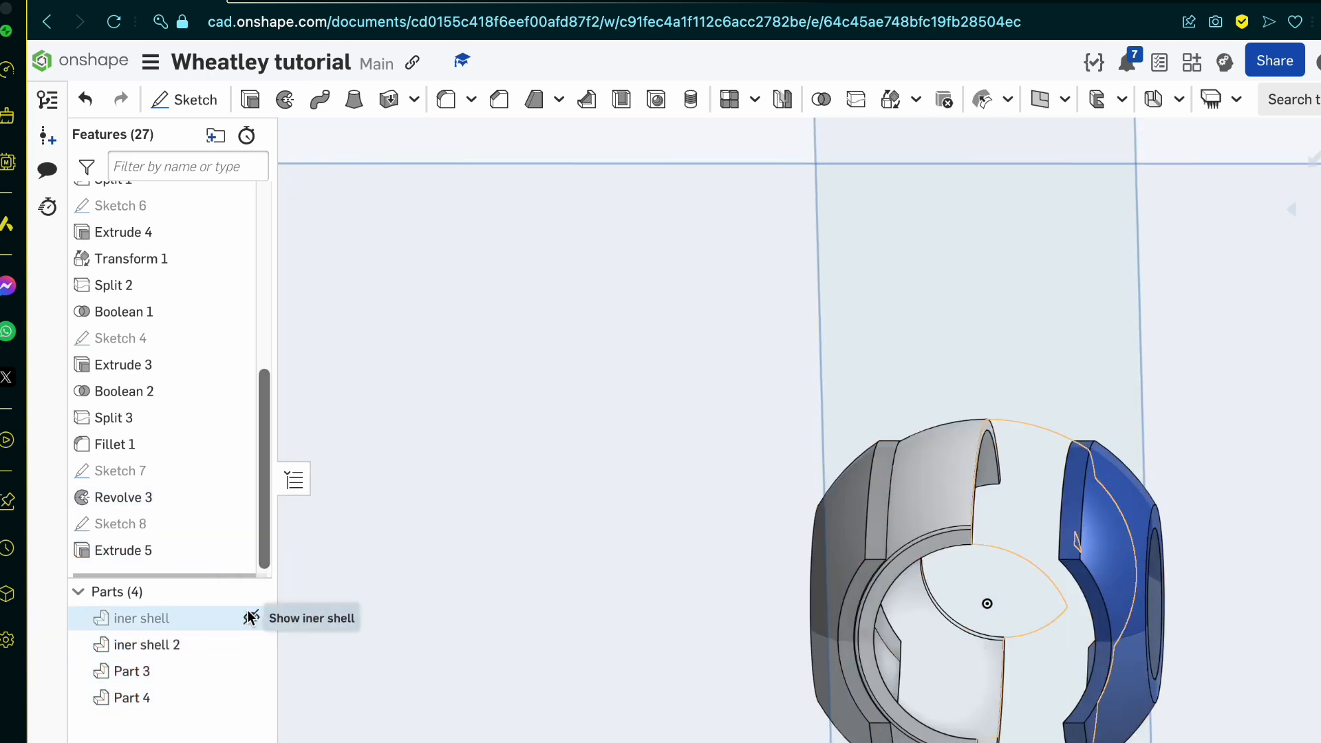
left_click(250, 618)
right_click_drag(910, 536, 749, 626)
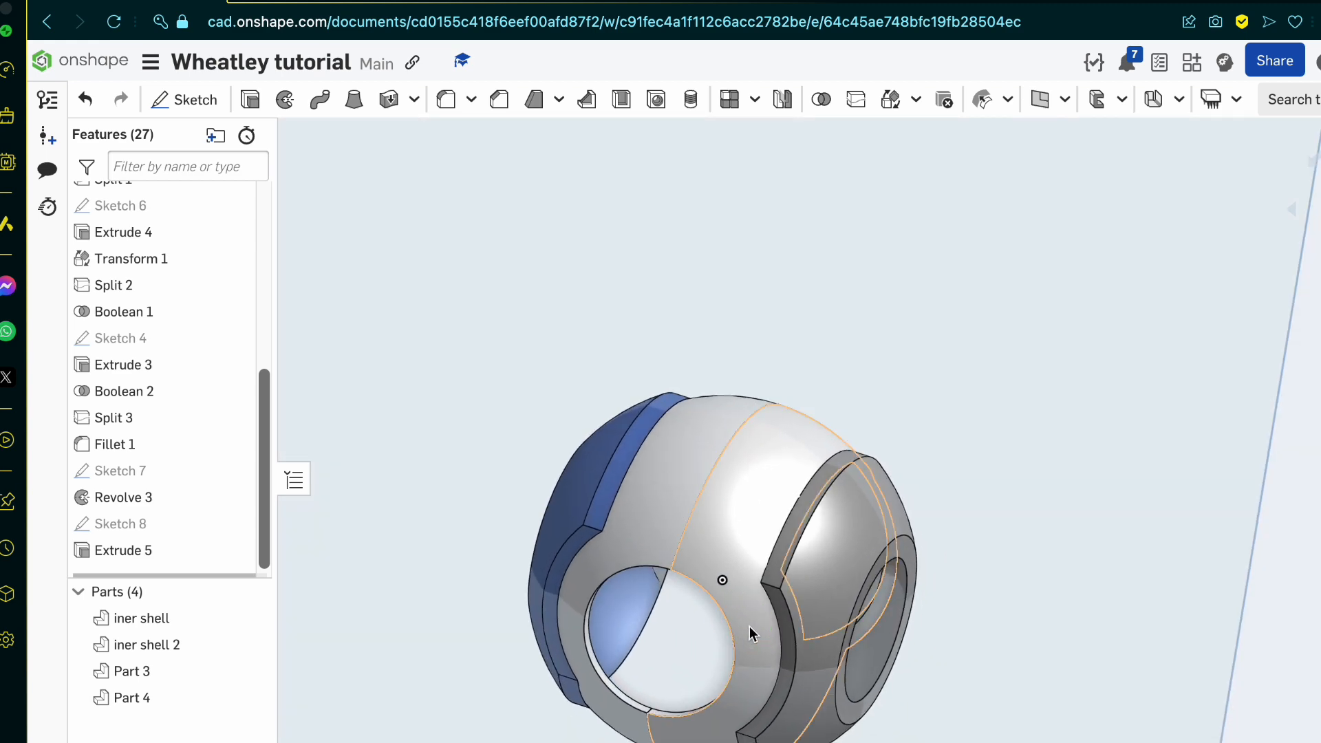
Step: Compare the trimmed outer shells and their fit around the inner shell with the blueprint, viewing the model from the top and at an angle
left_click(396, 3)
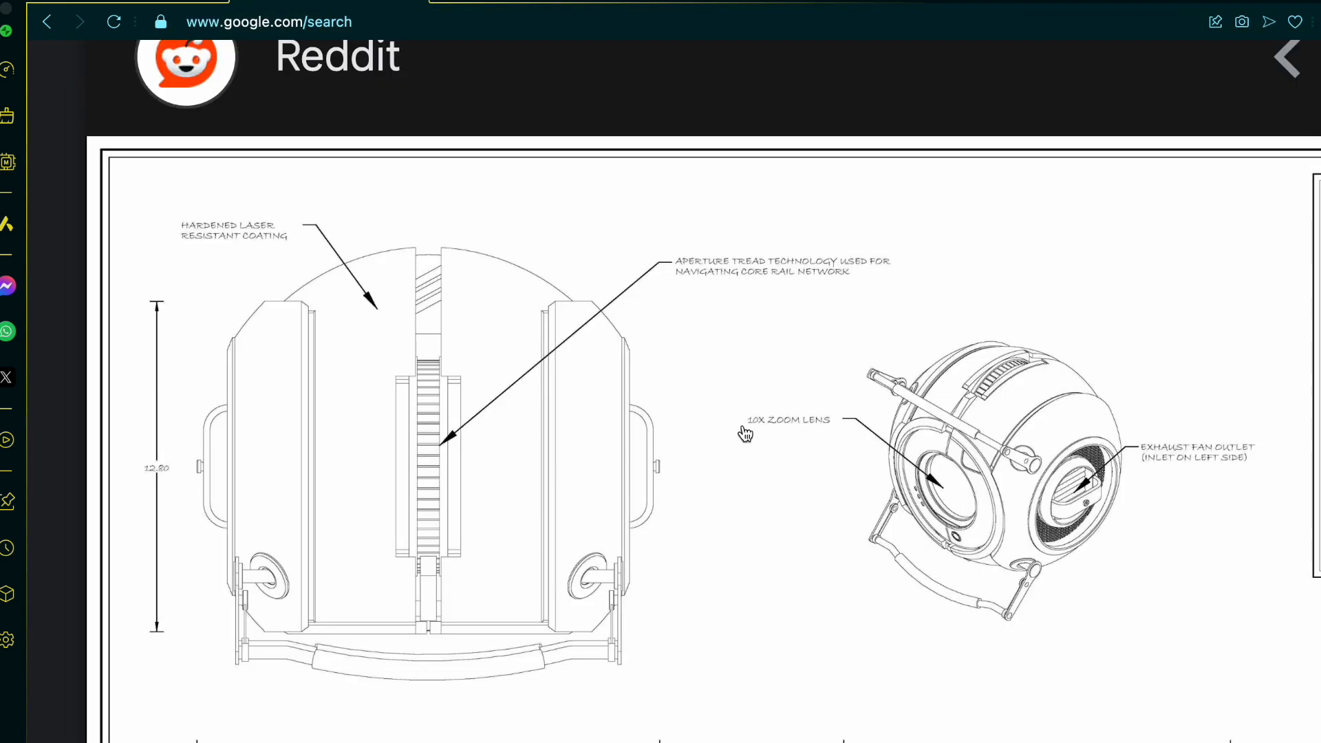
scroll(743, 428, "down", 1)
scroll(745, 433, "down", 1)
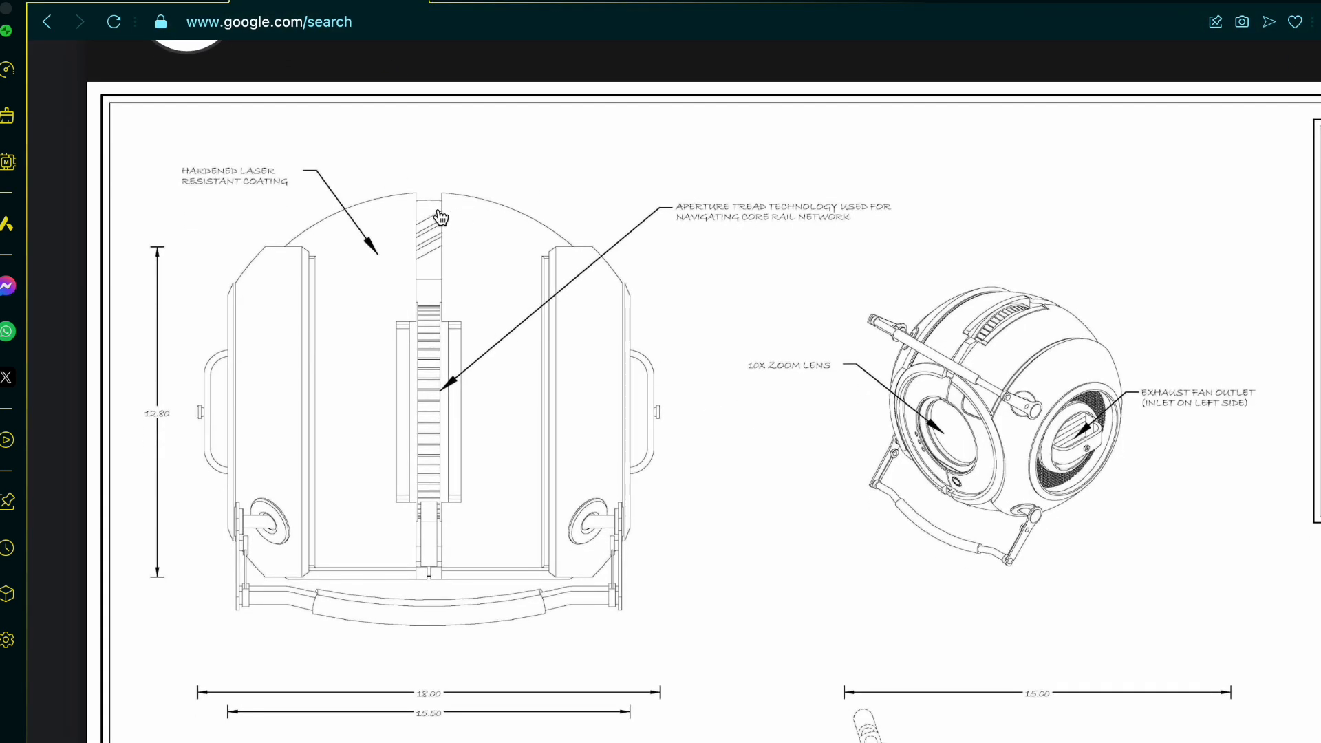
left_click(191, 3)
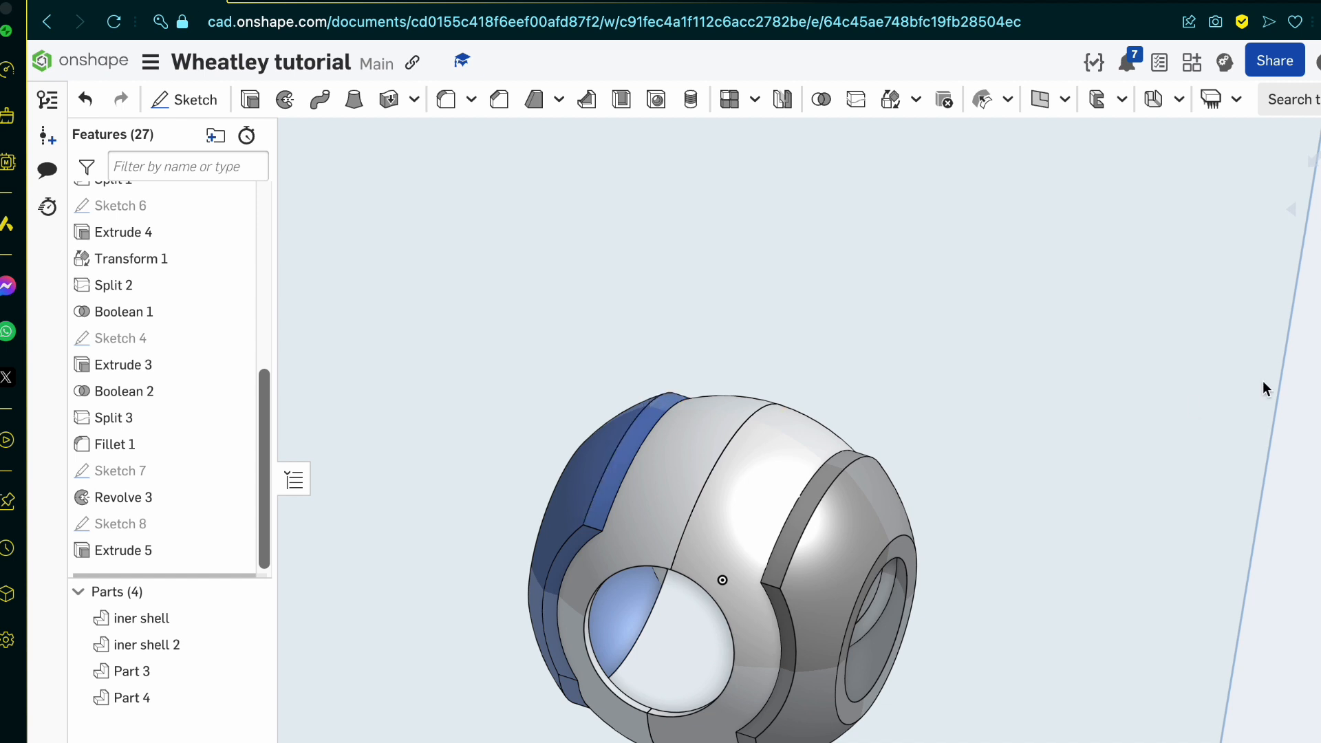
key("shift+5")
scroll(915, 480, "up", 5)
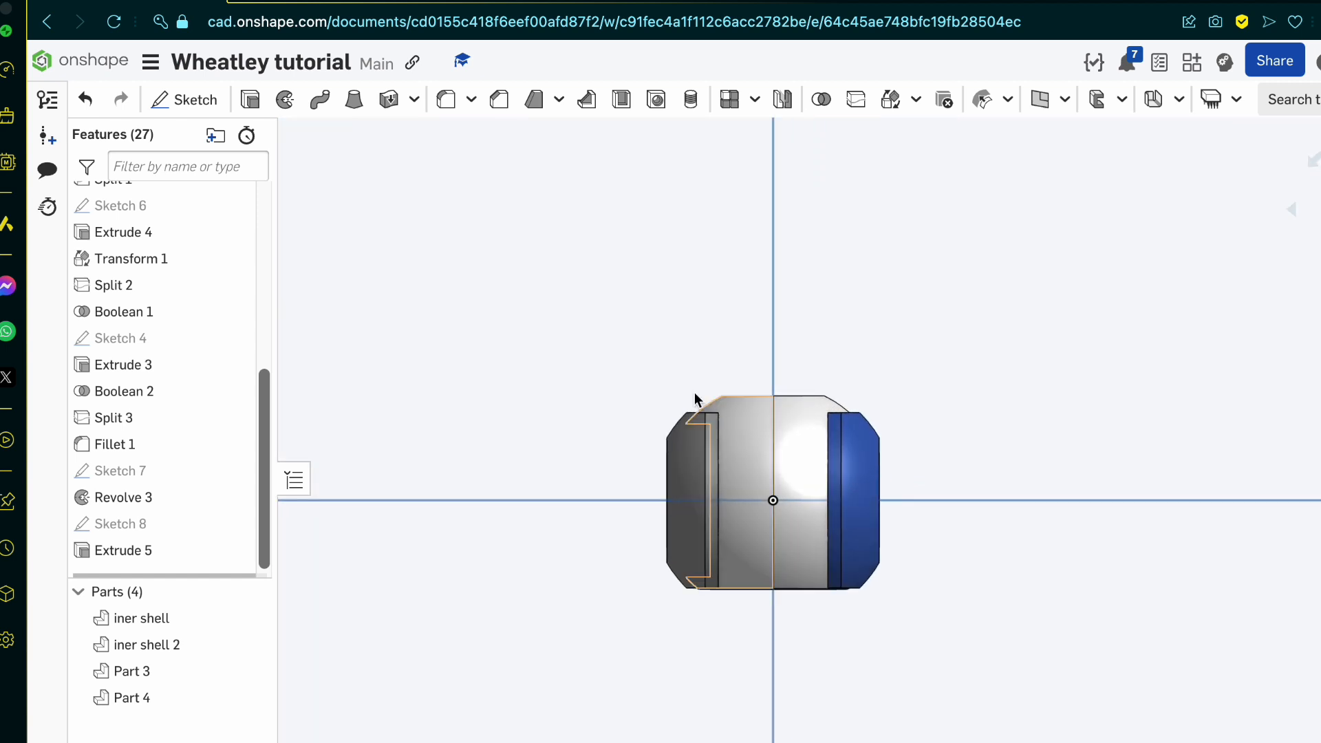
scroll(692, 452, "up", 3)
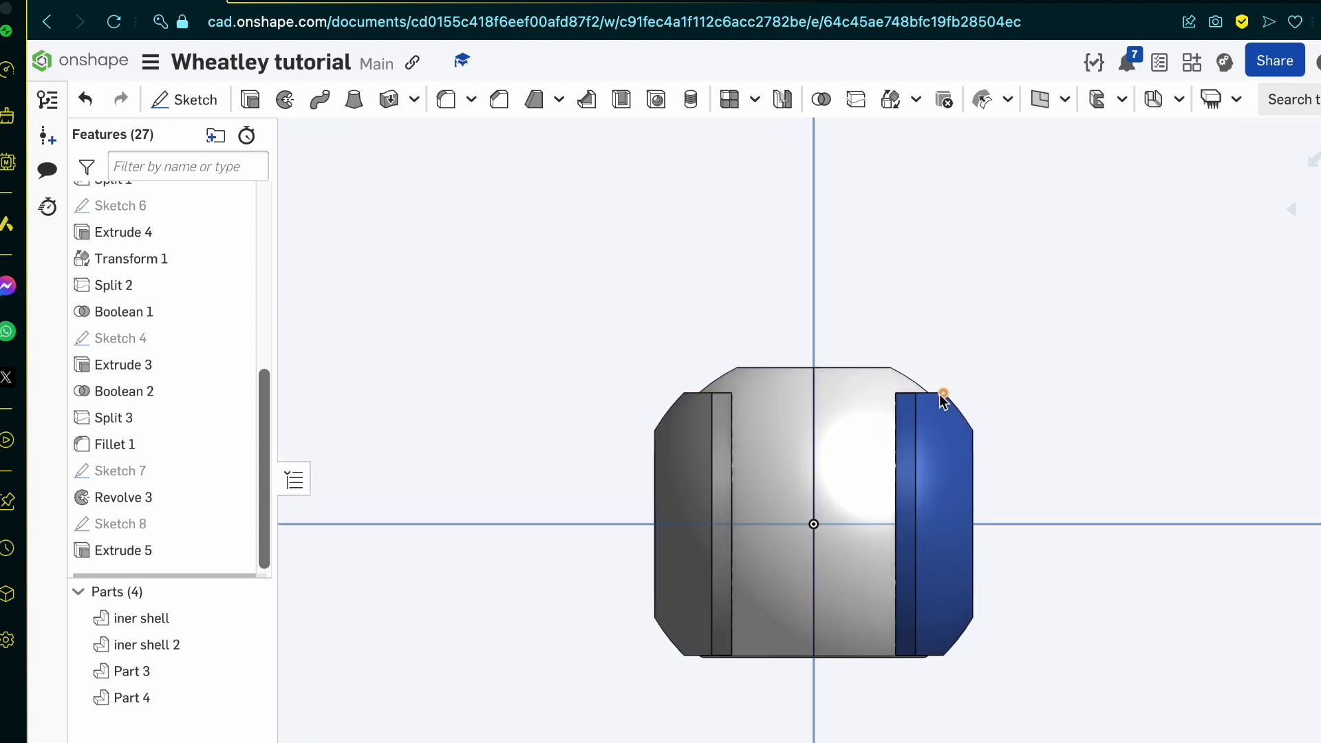
scroll(942, 399, "up", 3)
right_click_drag(942, 399, 941, 351)
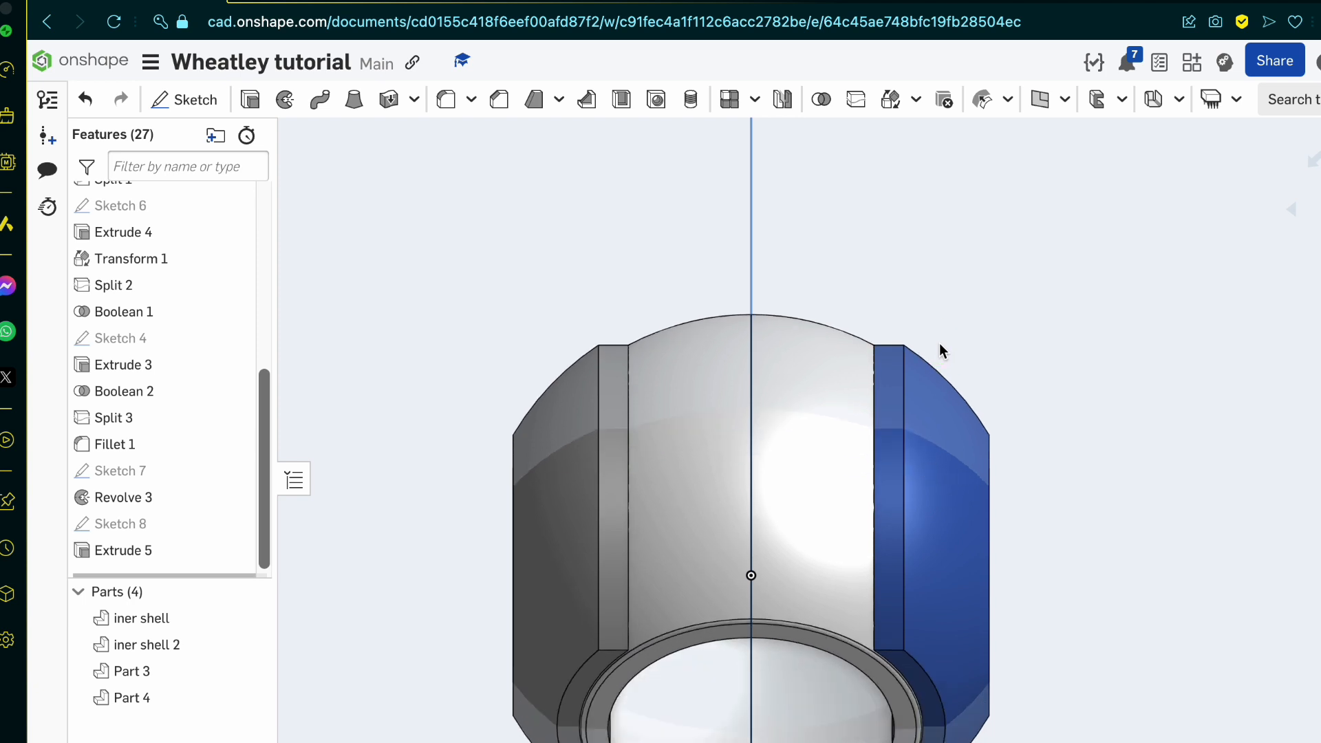
right_click_drag(621, 621, 616, 588)
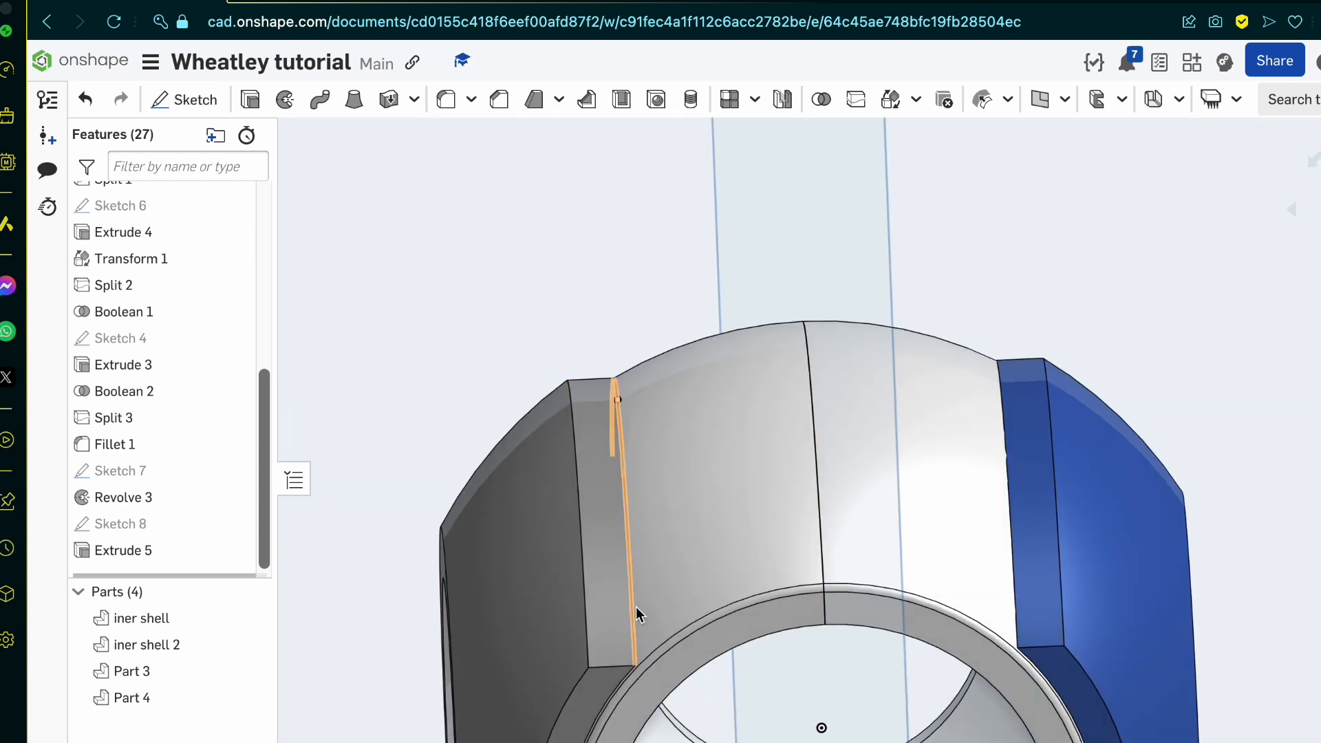
Step: Select the narrow rim faces of both outer shell halves and check the side shells' edges on the blueprint
scroll(622, 582, "down", 6)
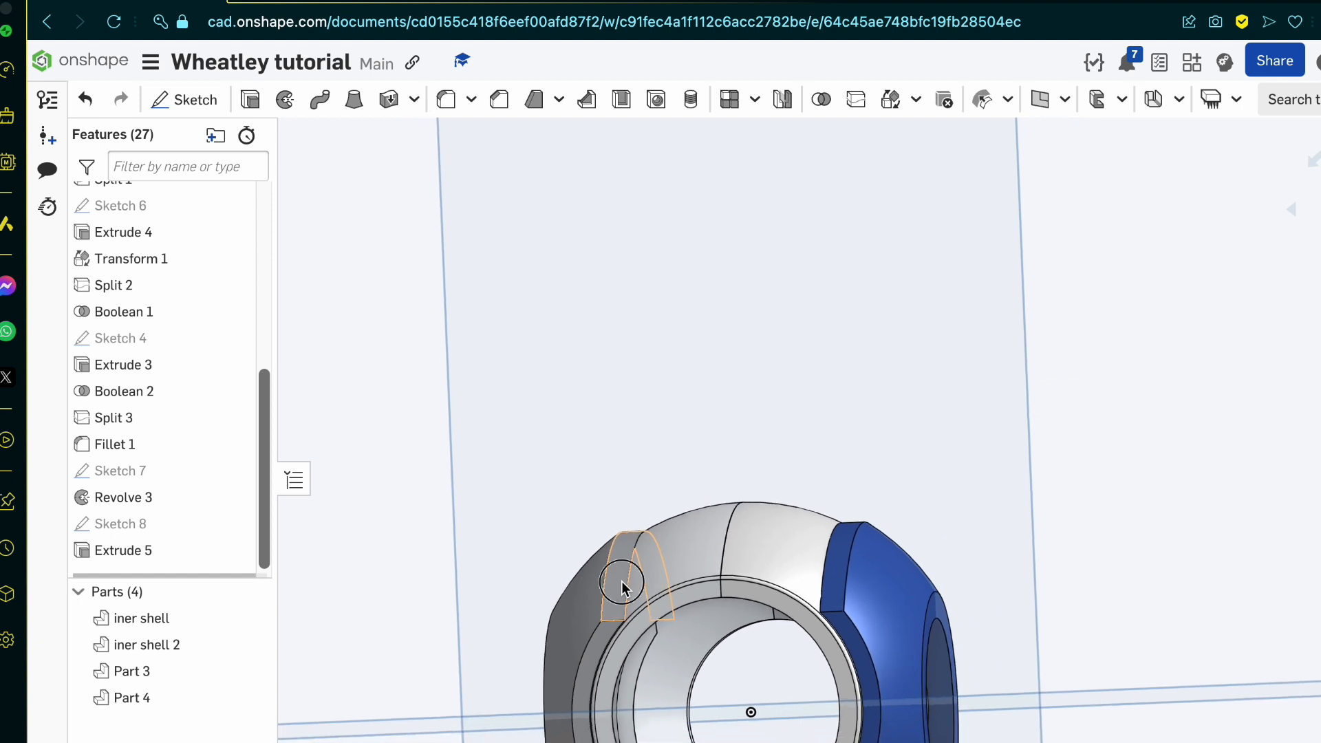
left_click(621, 585)
left_click(837, 564)
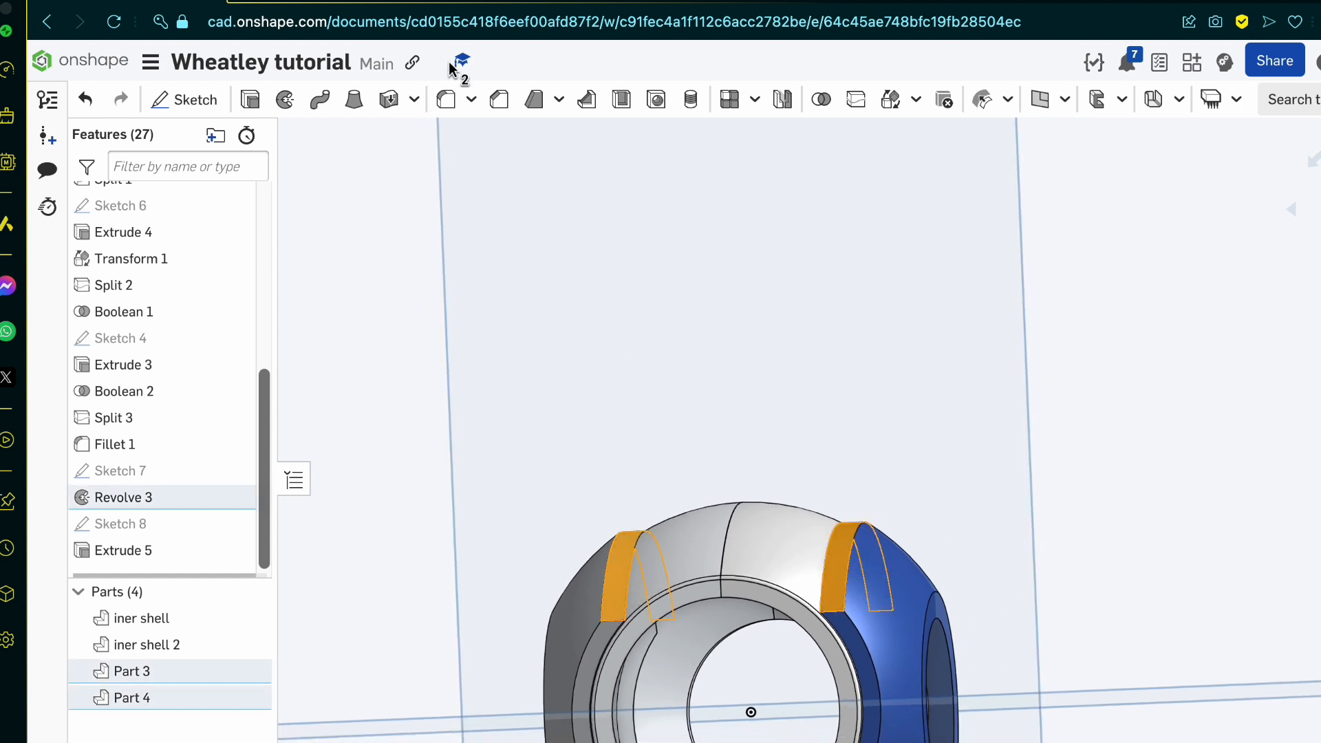
left_click(347, 3)
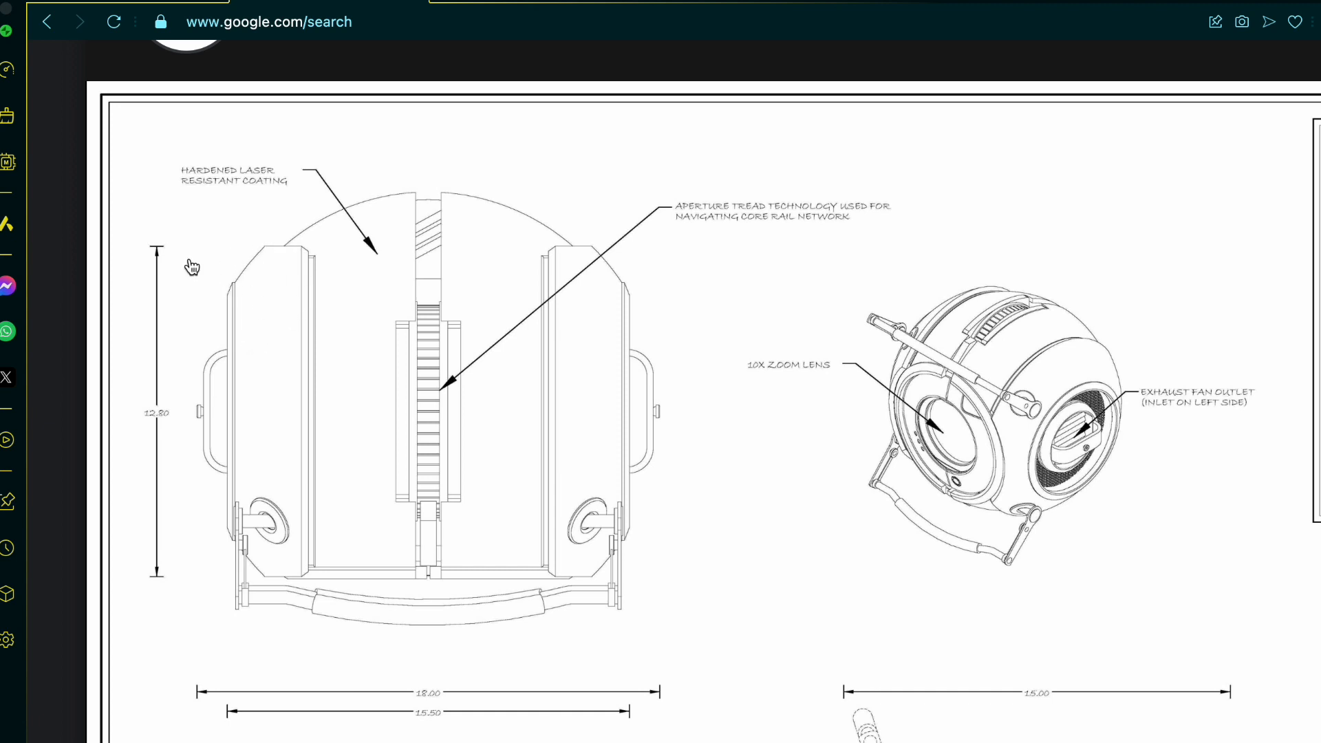
Step: Check the side shells on the blueprint, then add two lines of about 9 mm in Sketch 7 from the outer profile's upper corners to its centre
scroll(401, 484, "down", 5)
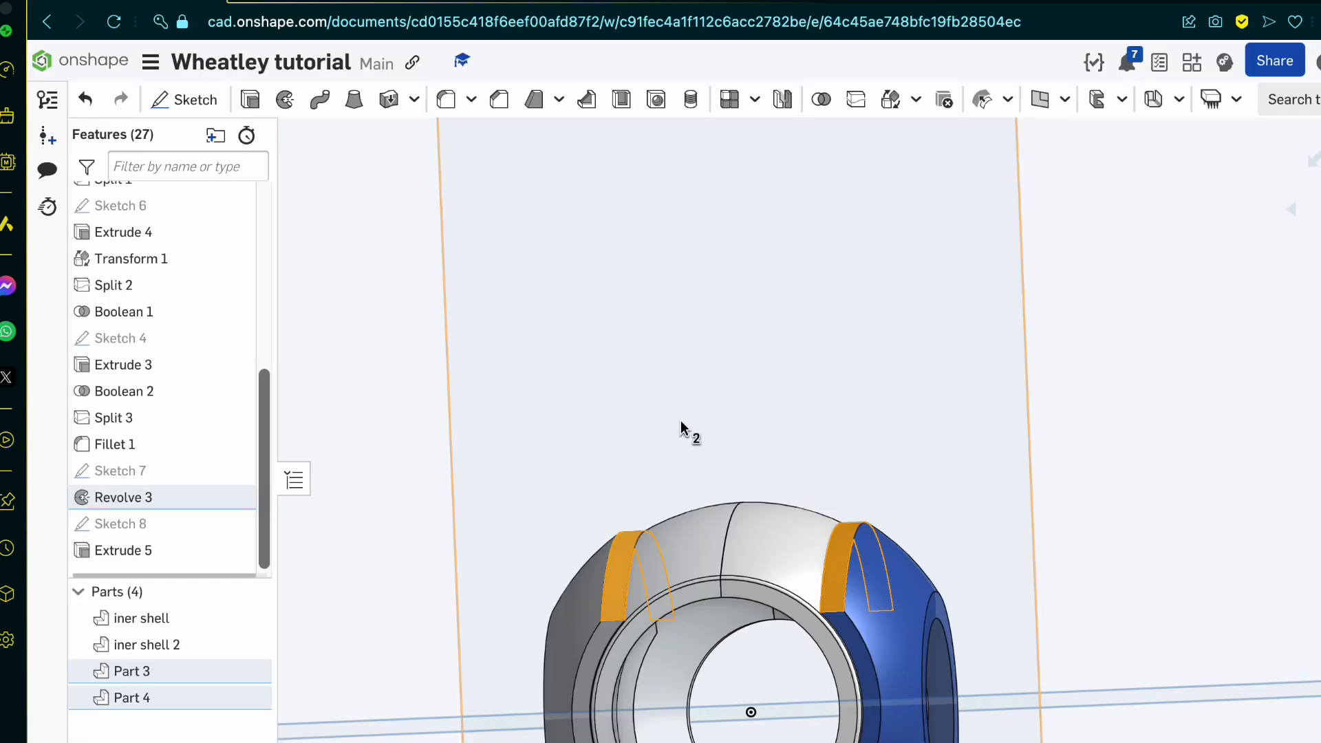
mouse_move(681, 431)
right_mouse_down()
mouse_move(663, 517)
mouse_move(777, 538)
mouse_move(693, 548)
mouse_move(669, 505)
right_mouse_up()
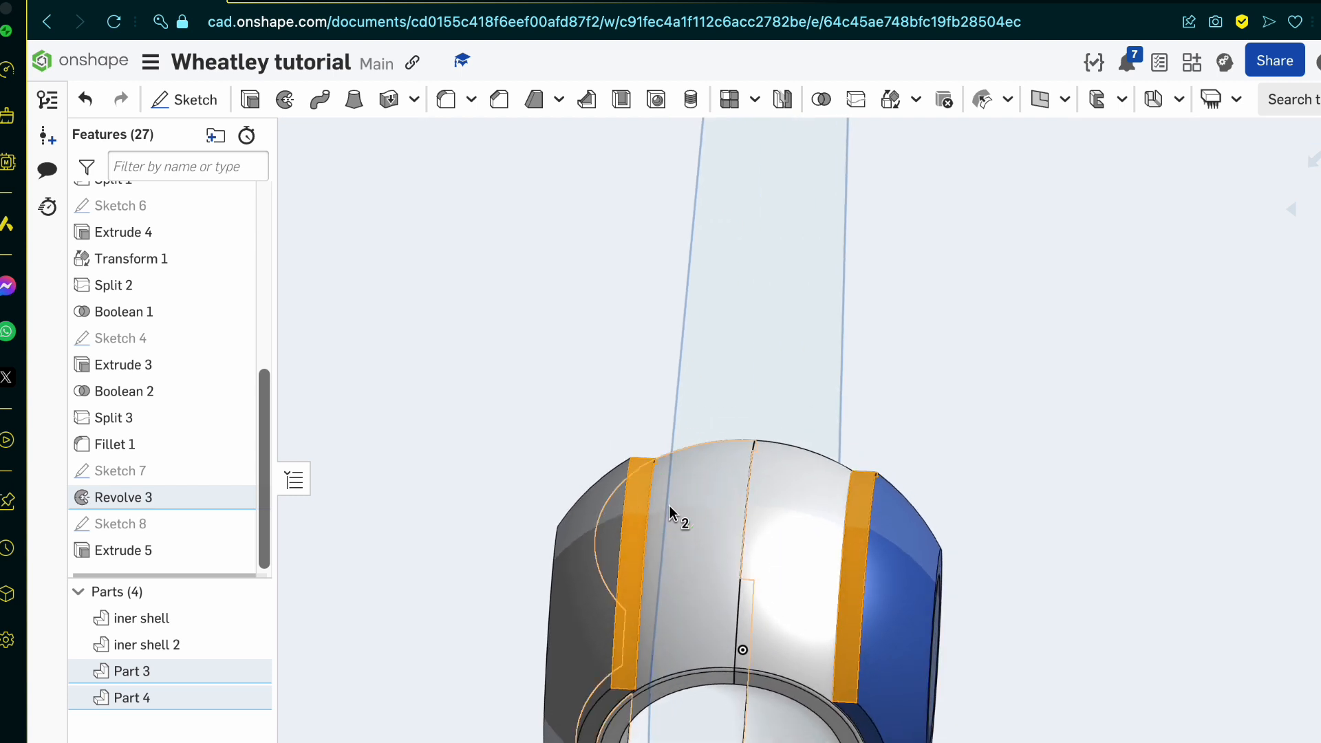
left_click(195, 468)
double_click(194, 470)
right_click_drag(723, 591, 747, 543)
left_click(232, 99)
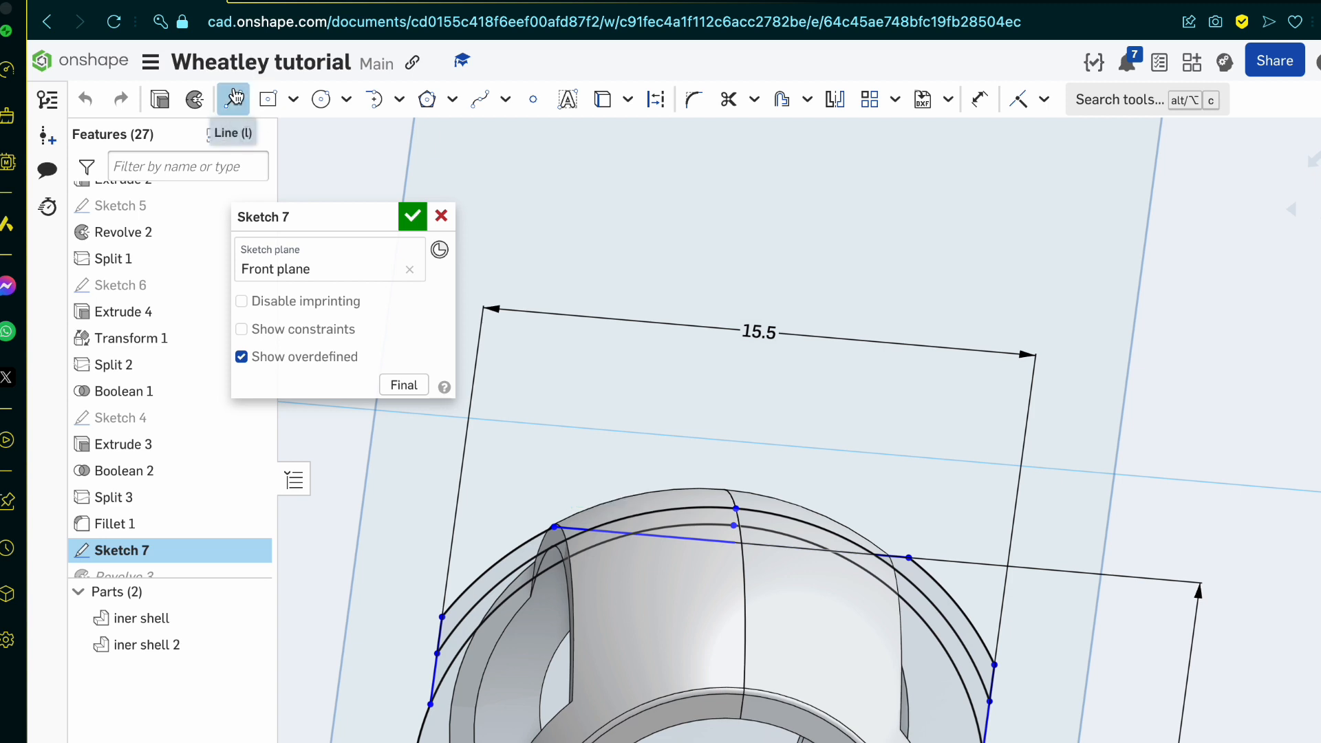
left_click(555, 527)
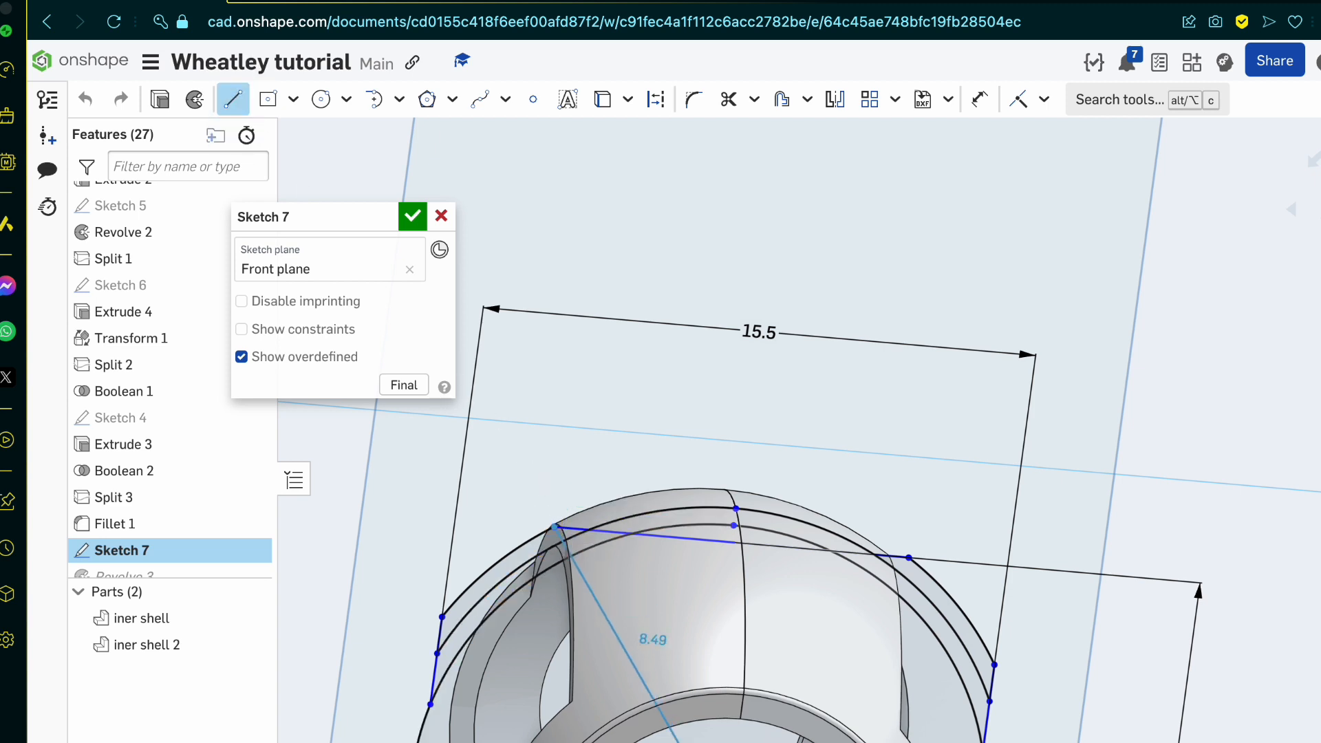
left_click(706, 742)
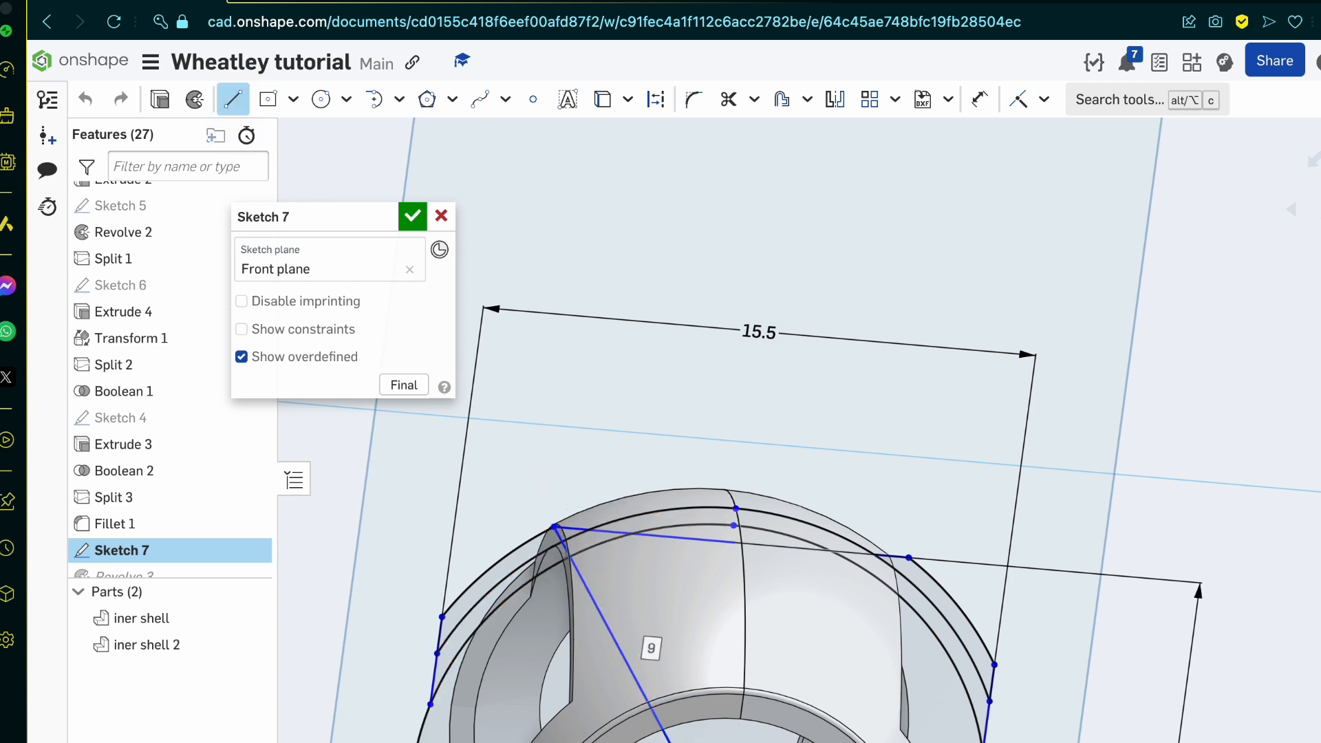
left_click(909, 558)
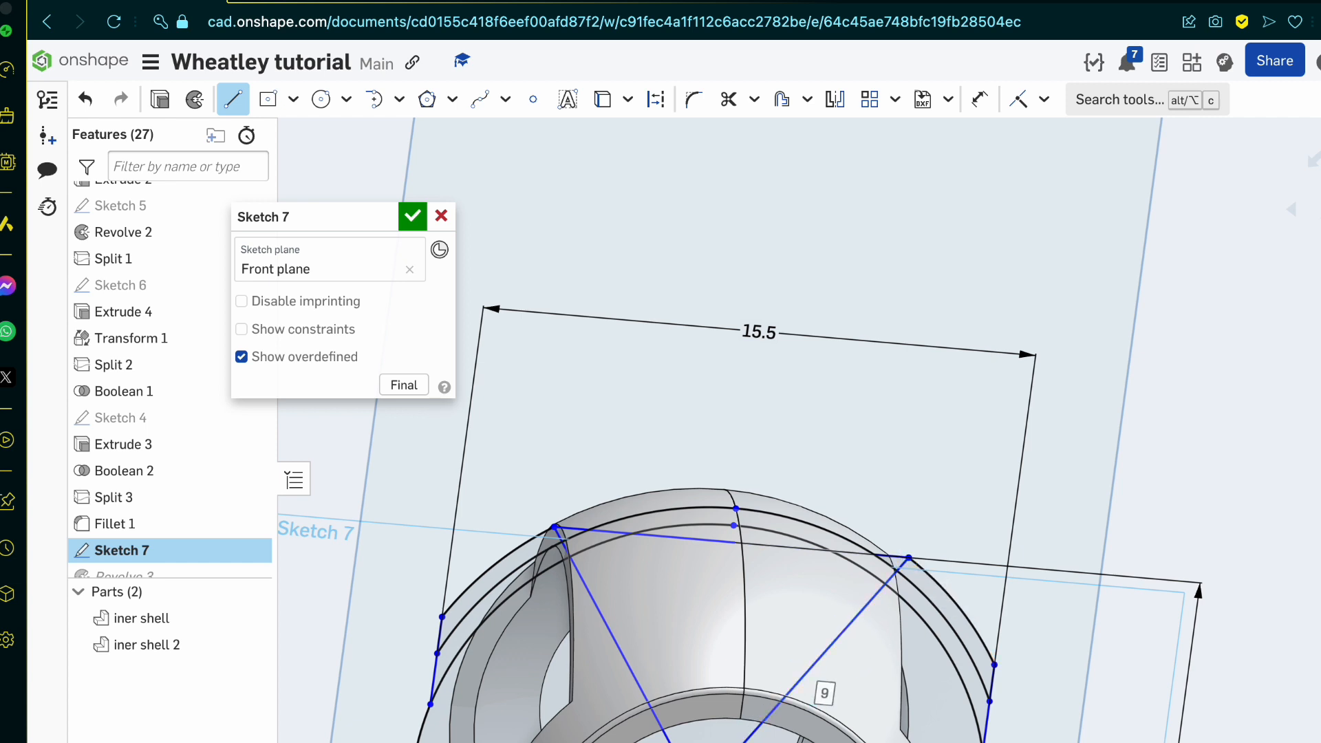
key("Escape")
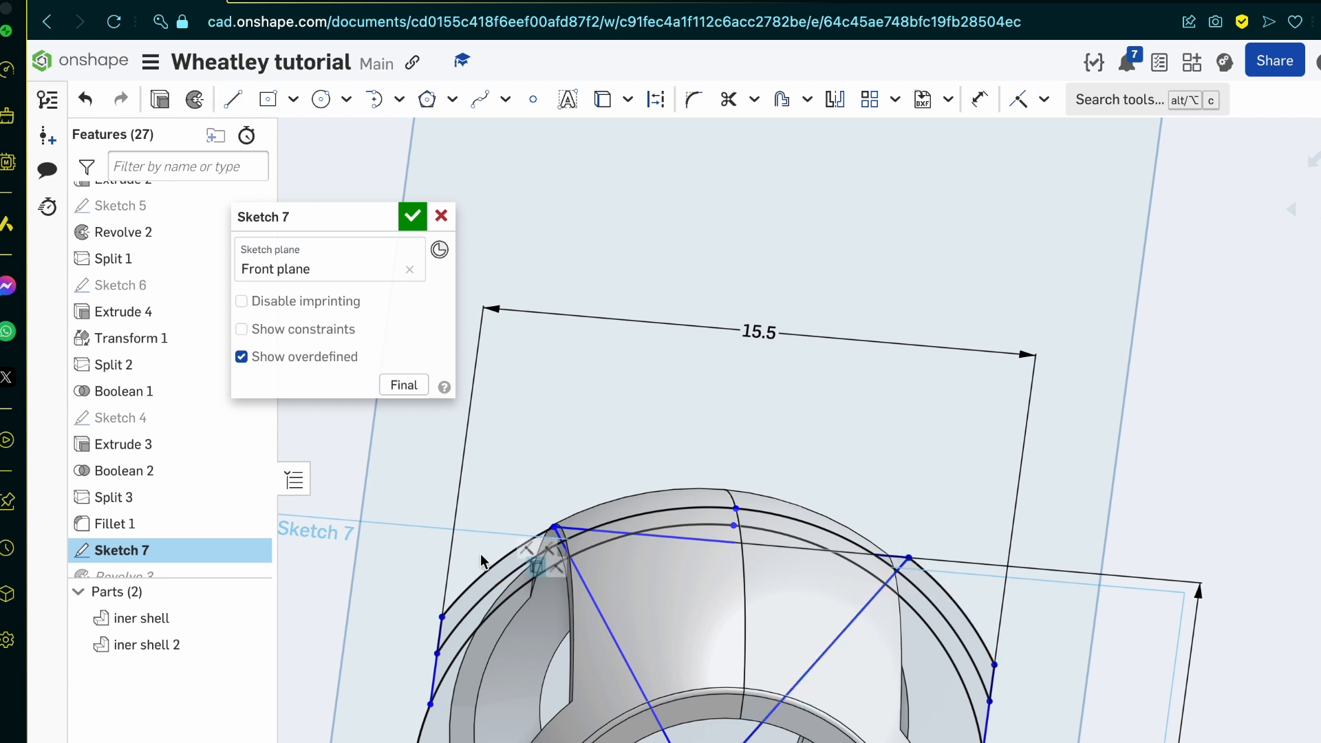
scroll(480, 555, "up", 5)
scroll(638, 485, "up", 6)
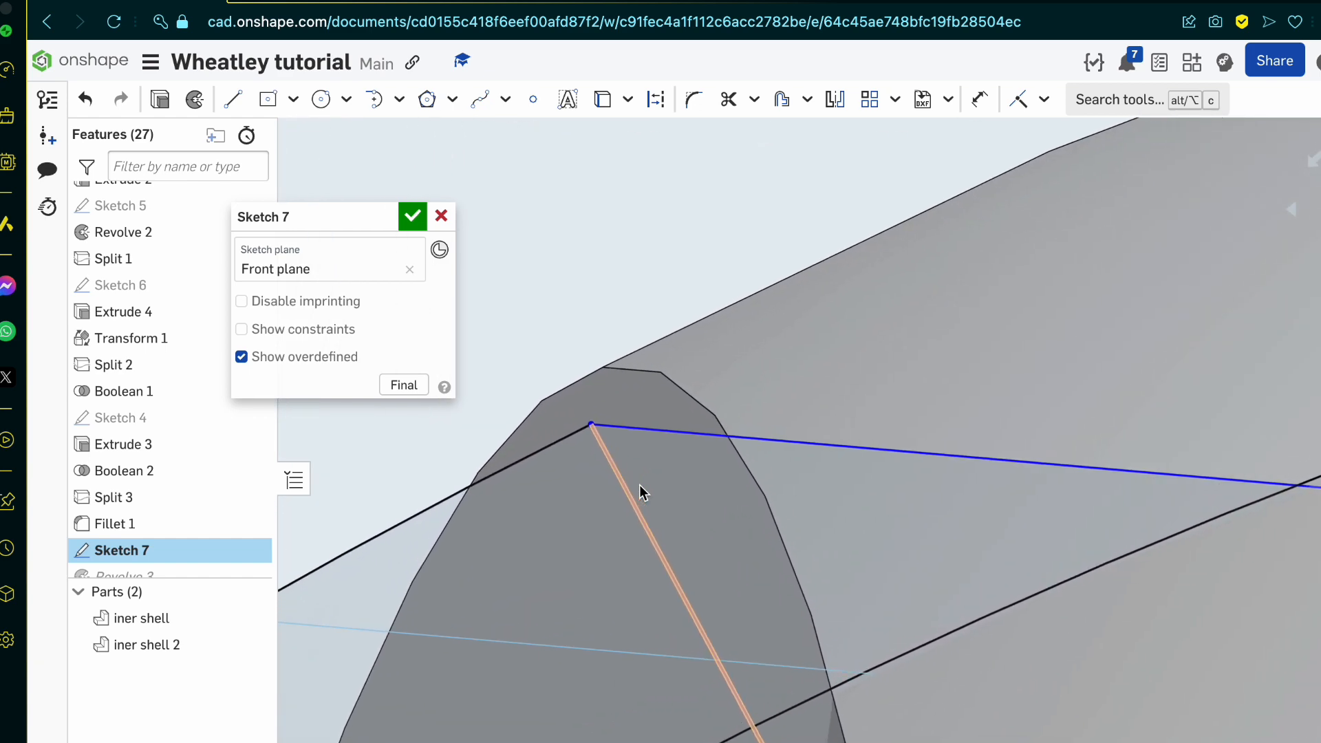
scroll(626, 509, "down", 10)
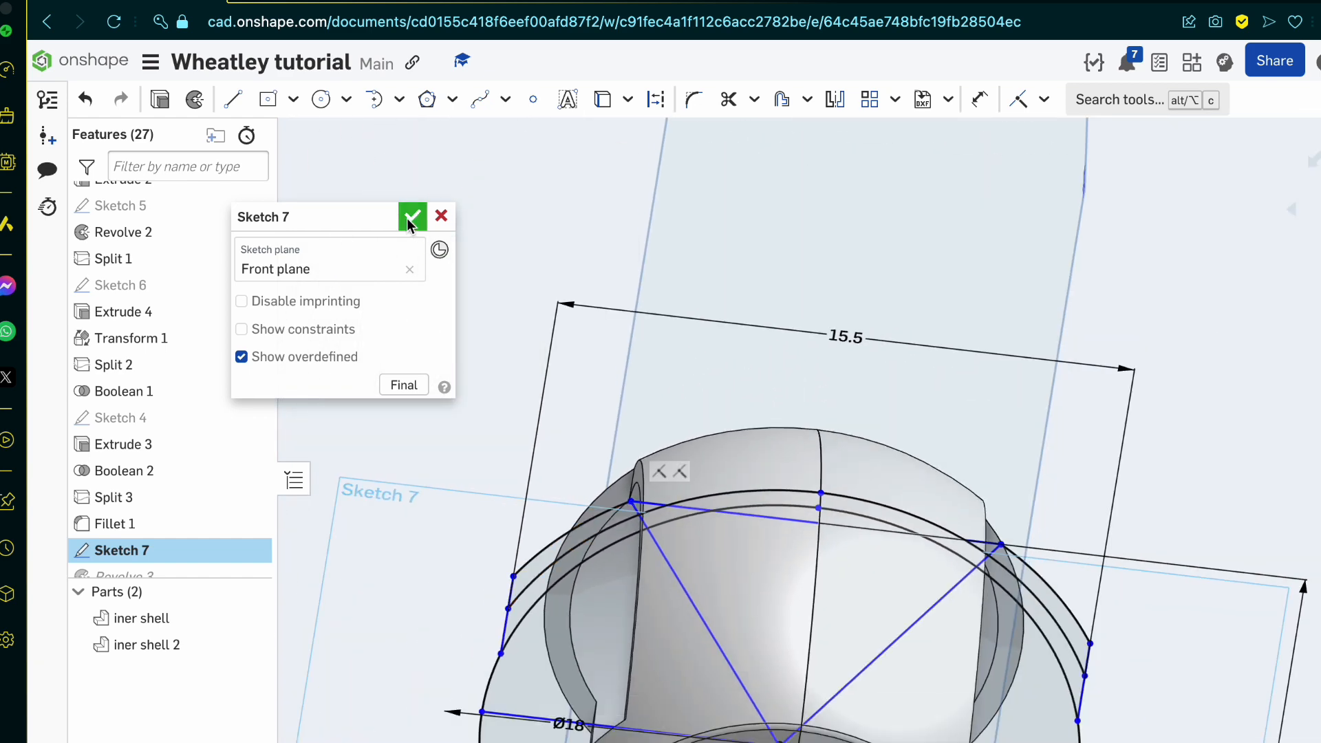
left_click(412, 218)
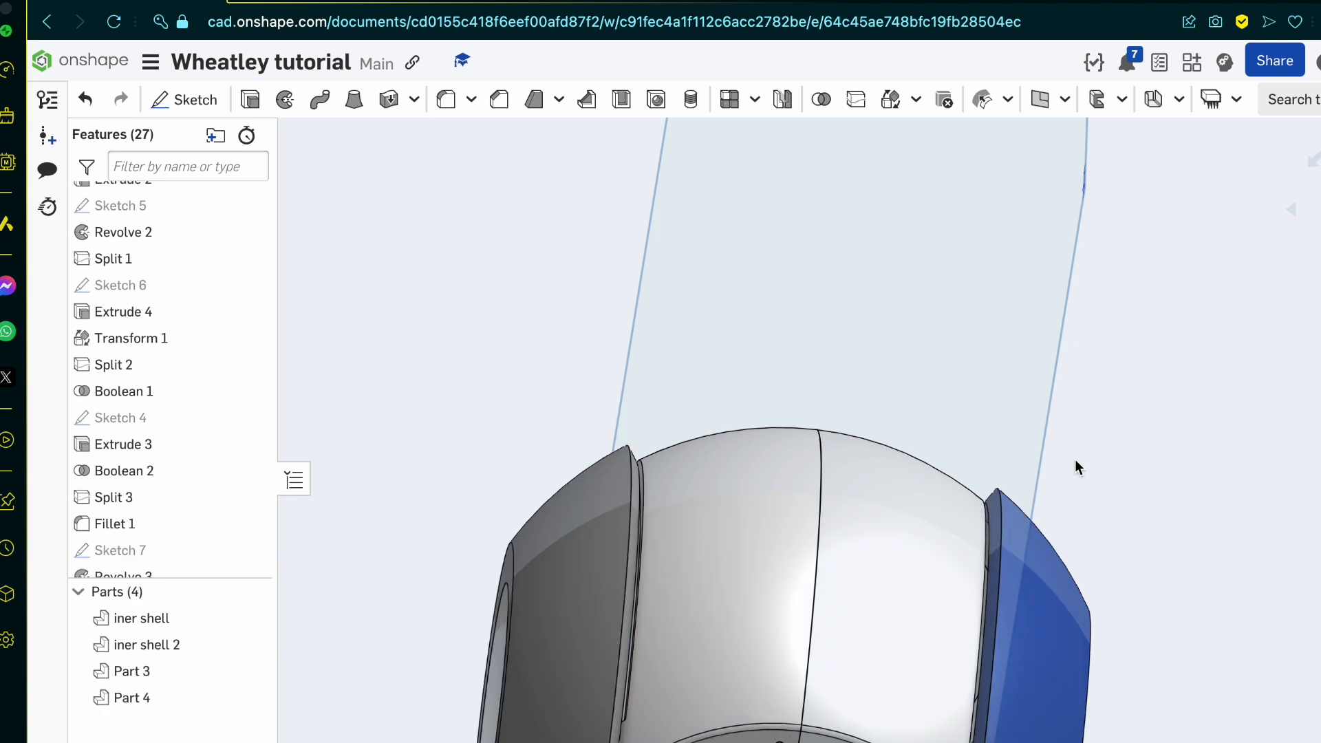
Step: Identify the features behind the inner shell's side cuts and open Sketch 4 of Extrude 3 for editing
left_click(1076, 461)
right_click_drag(1075, 460, 1054, 518)
left_click(653, 527)
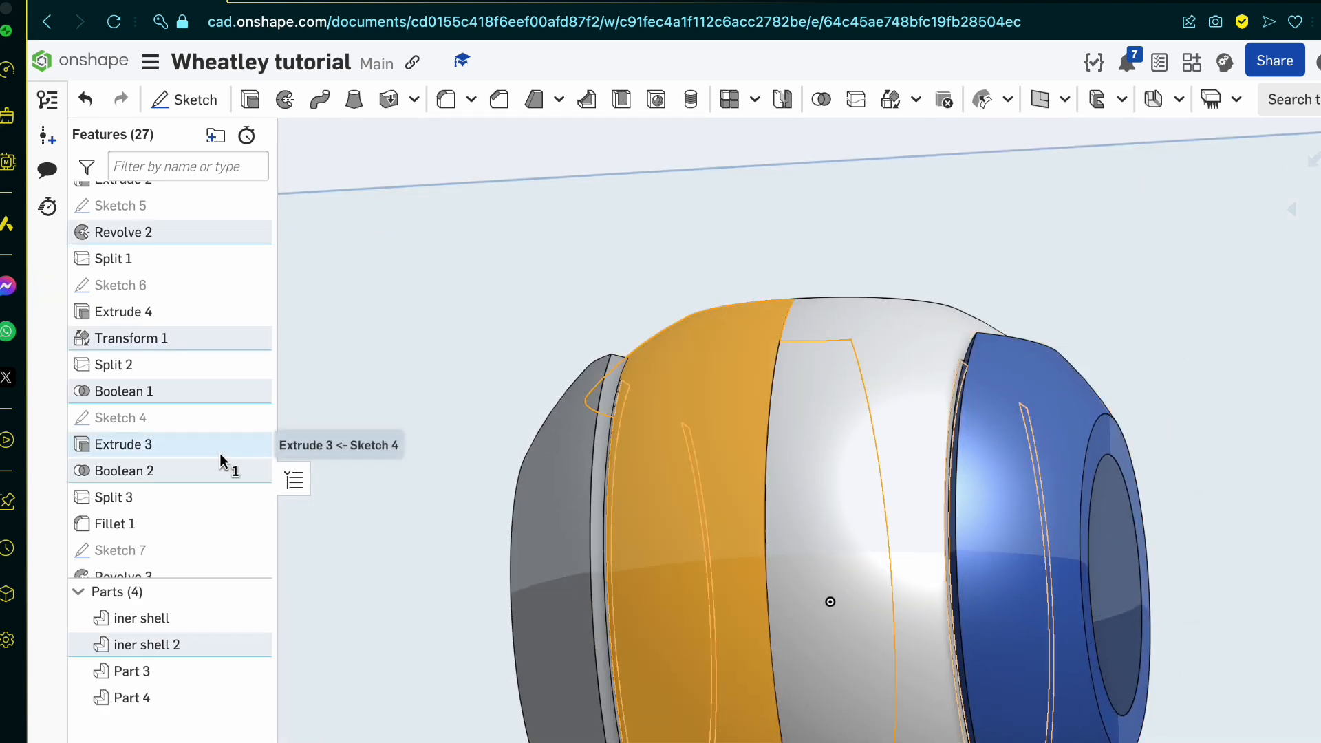
key("Escape")
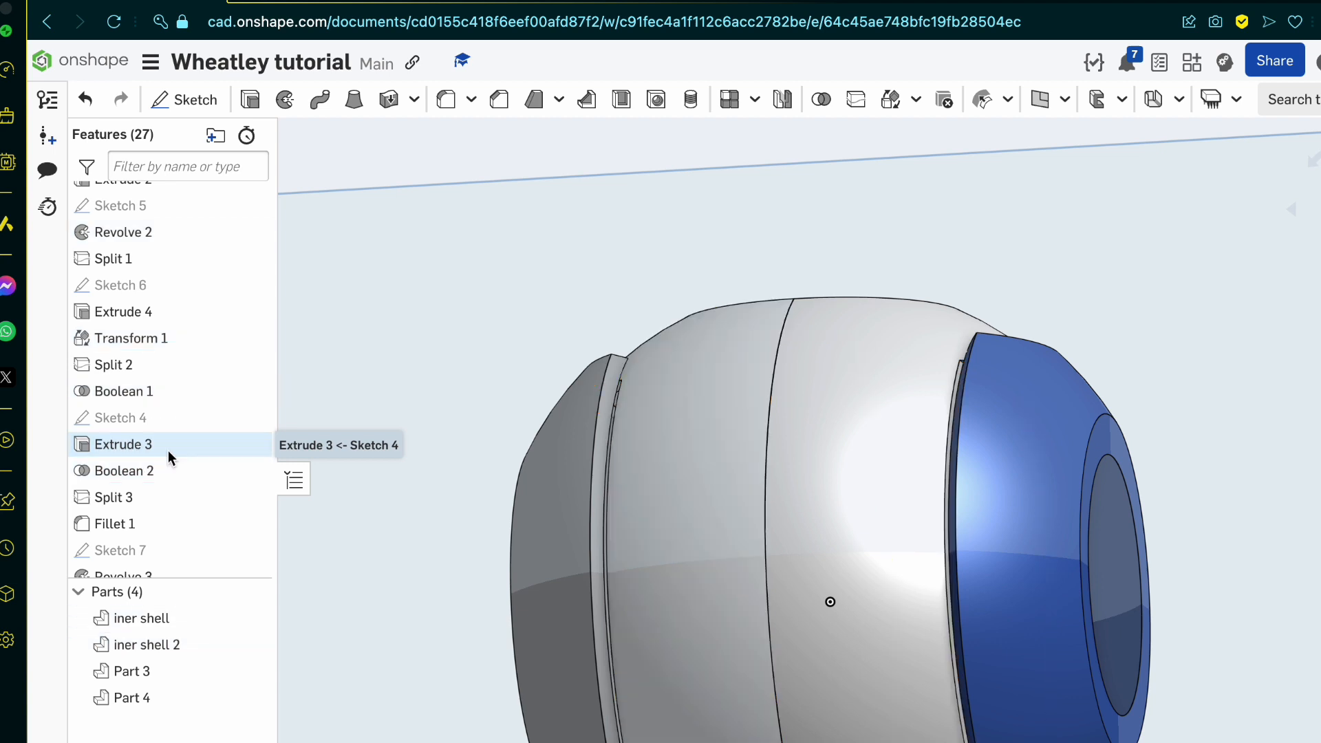
double_click(168, 444)
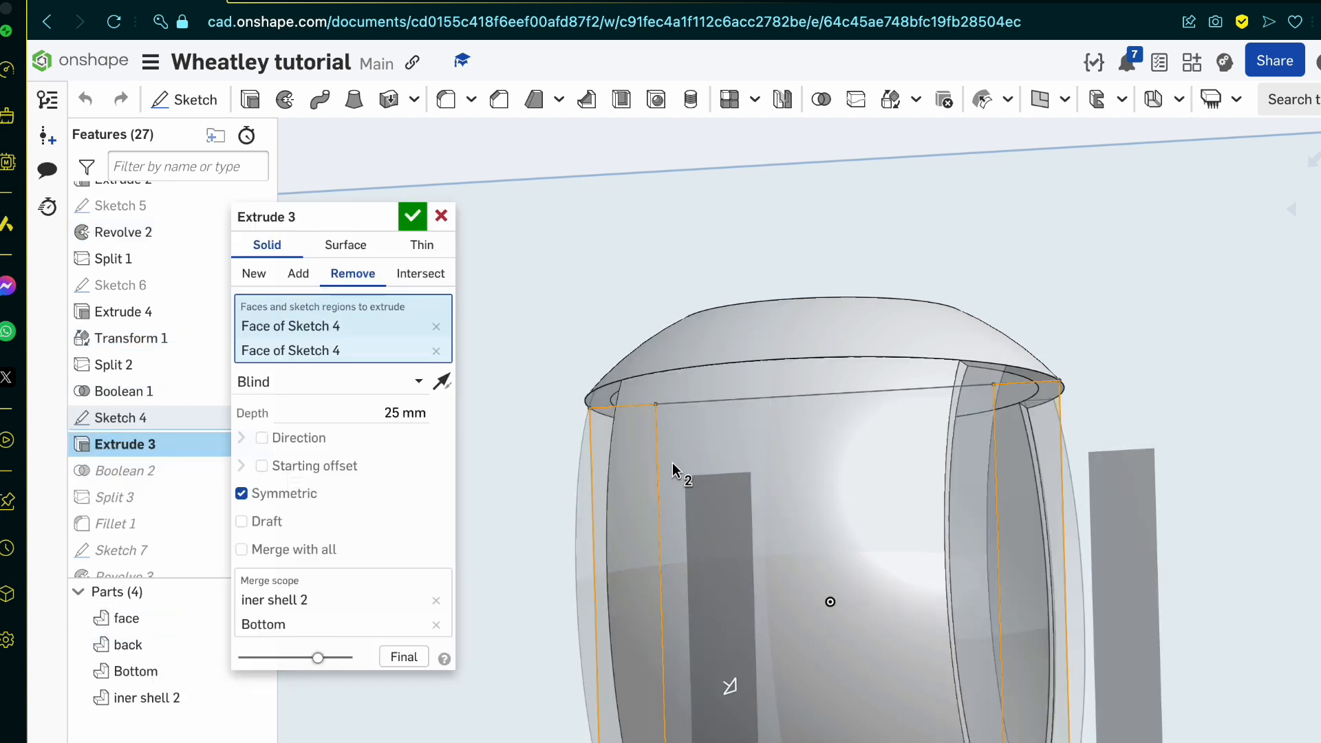
double_click(141, 419)
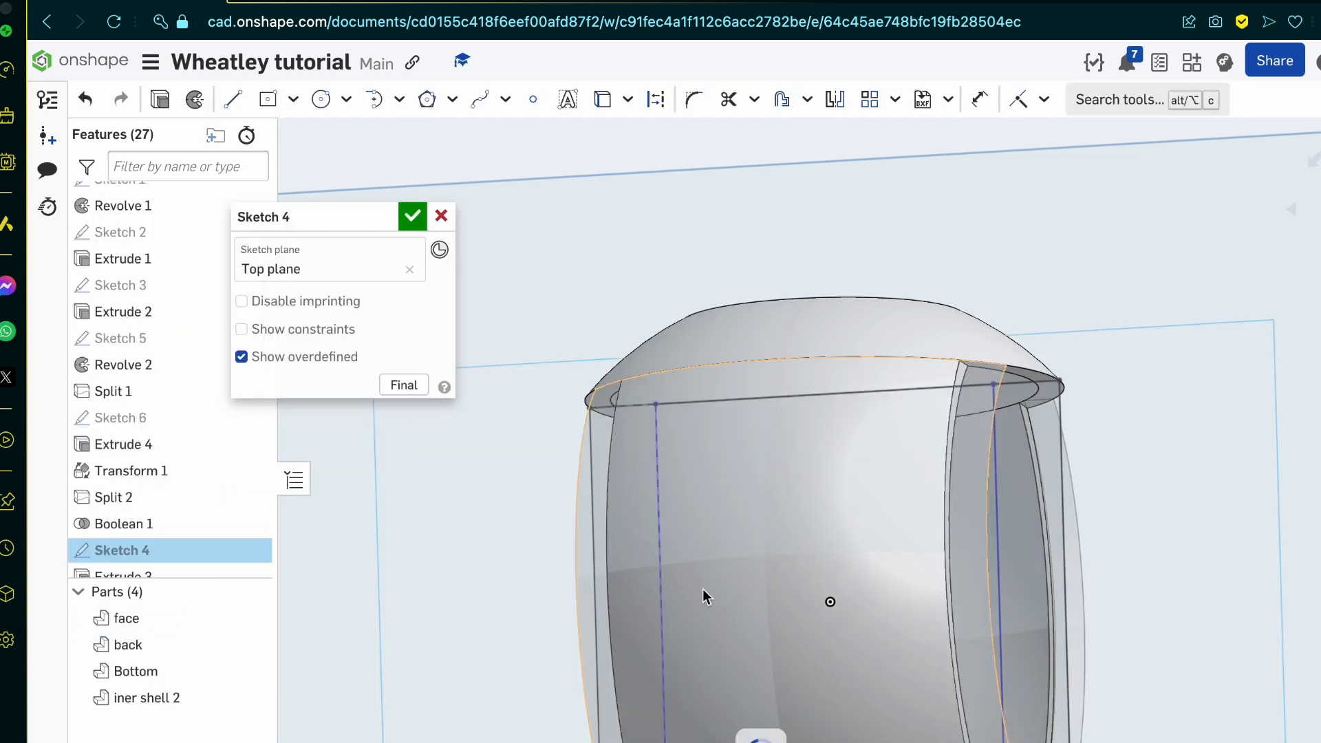
Step: With the final model shown, move Sketch 4's vertical cut line slightly inward from the outer shell's rim and accept the sketch
left_click(661, 589)
right_click_drag(660, 589, 682, 599)
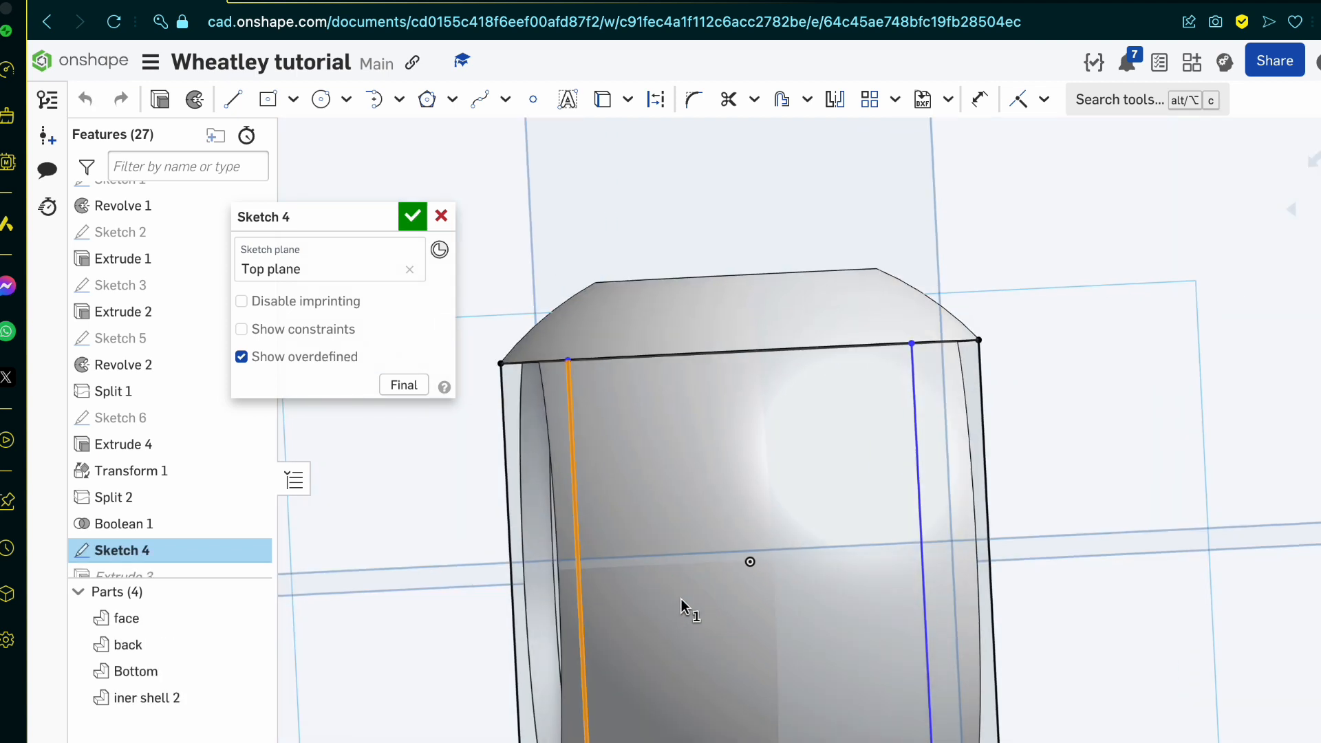
left_click(404, 384)
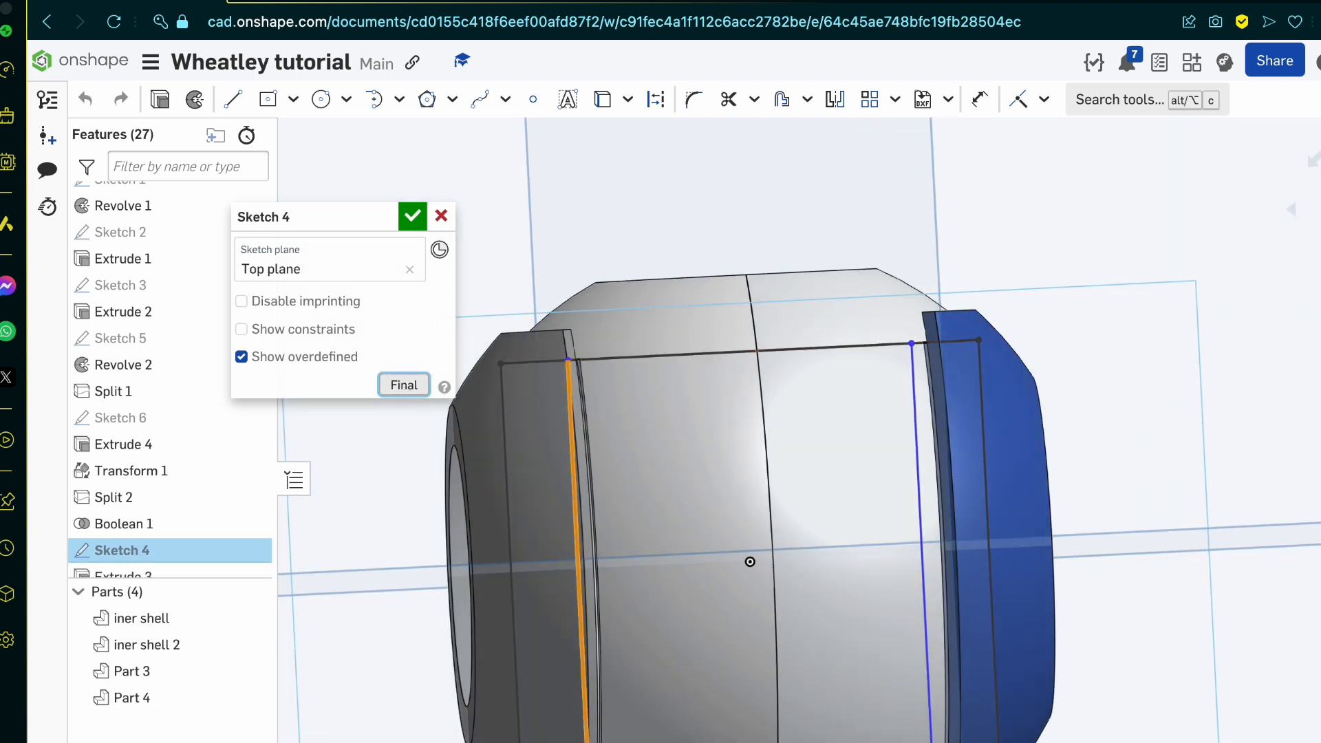
key("n")
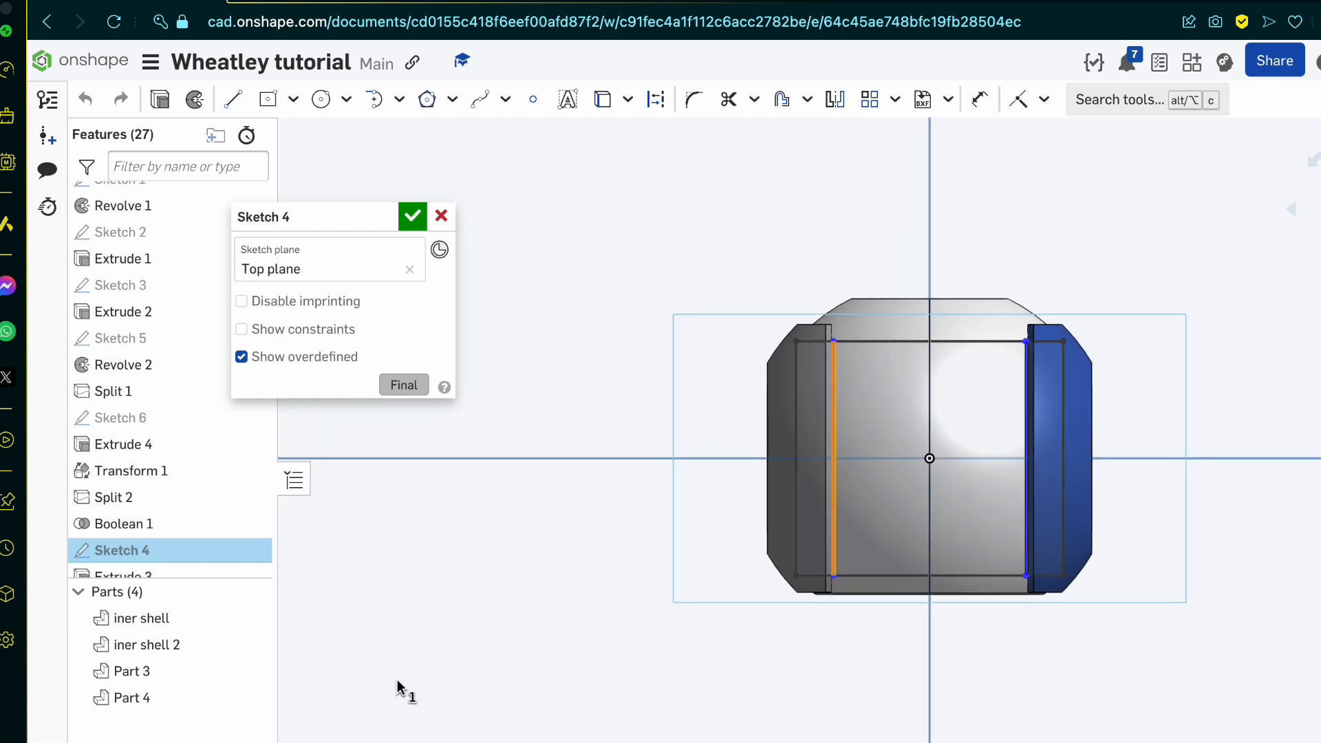
scroll(803, 383, "up", 3)
scroll(803, 383, "up", 1)
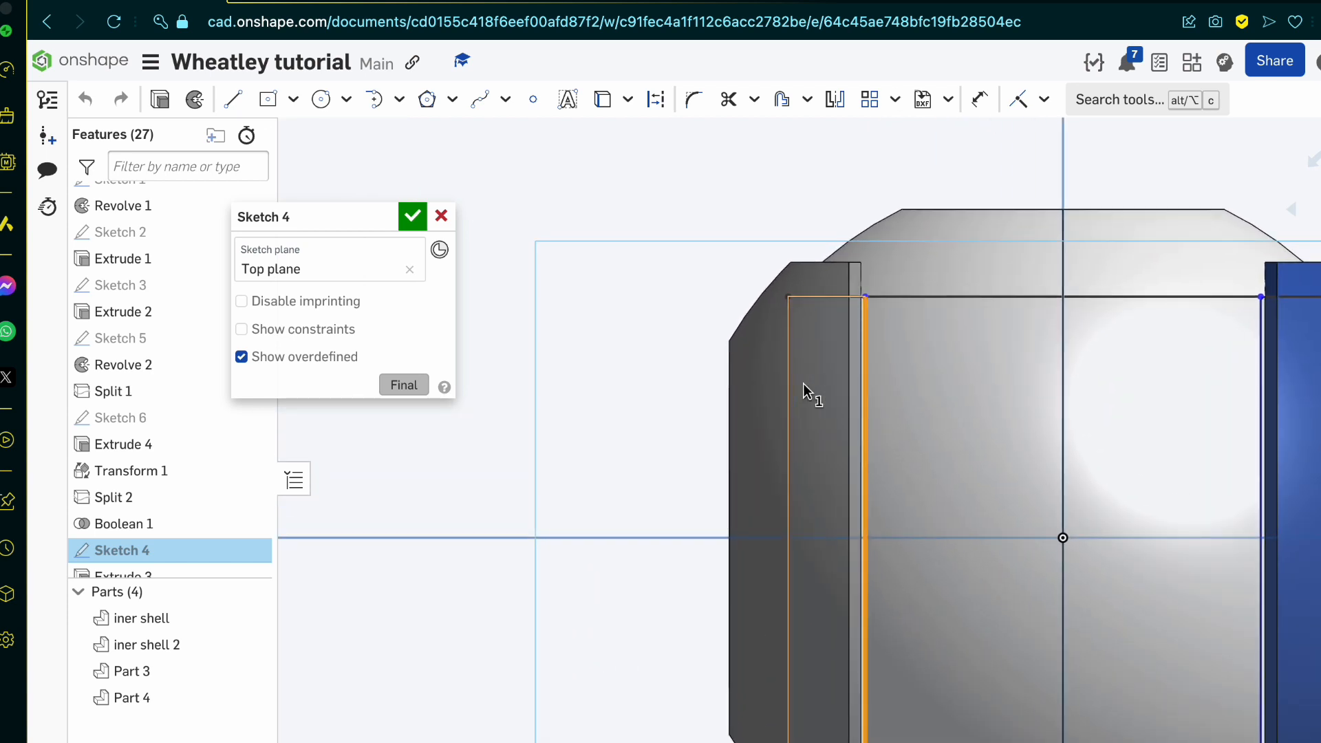
left_click_drag(863, 391, 872, 392)
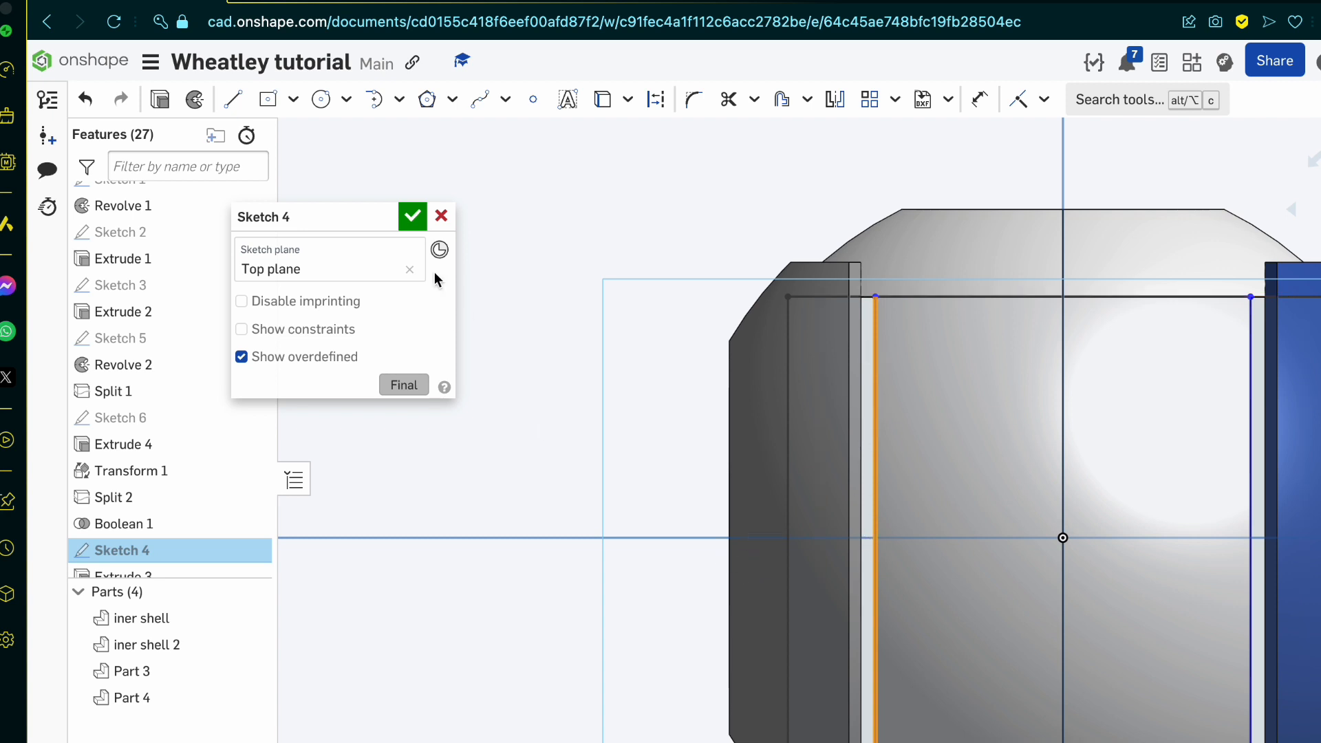
left_click(407, 217)
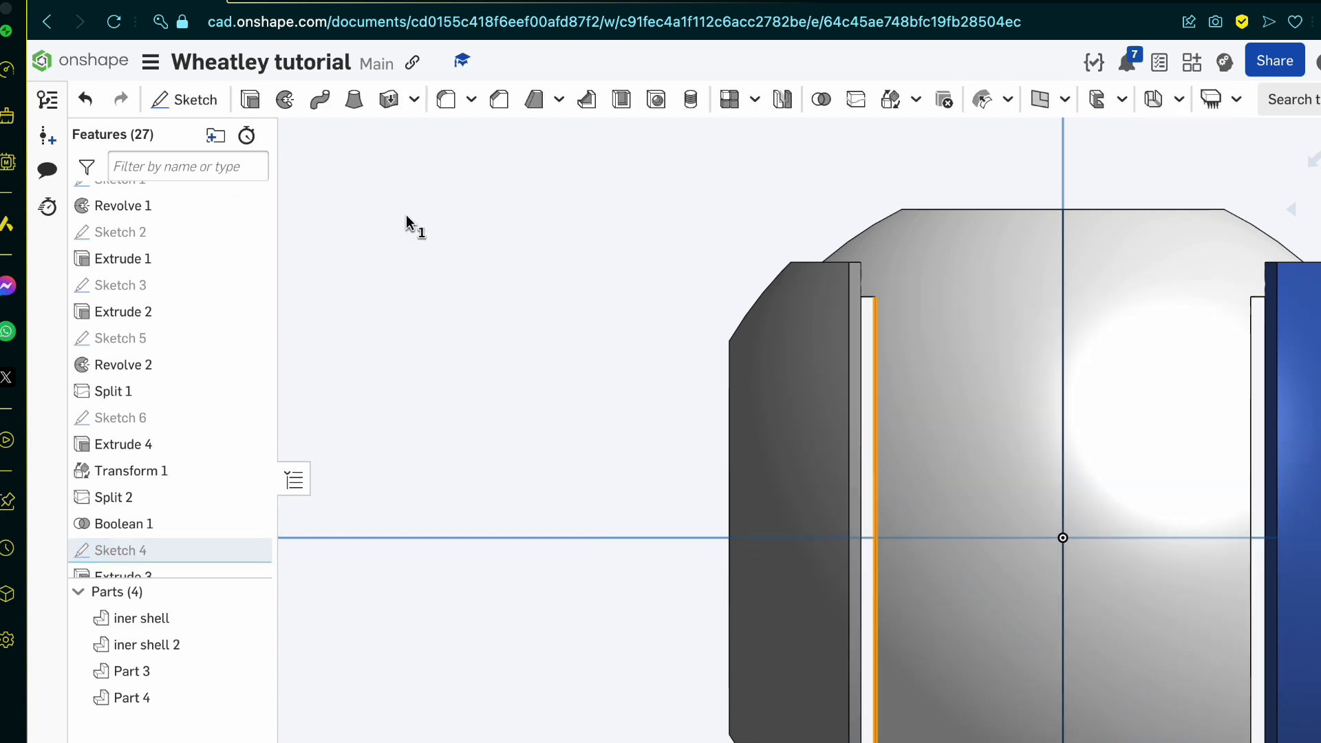
Step: Reopen Sketch 8 of the outer shell cut and project the outer shell's curved edge into it
scroll(609, 399, "down", 3)
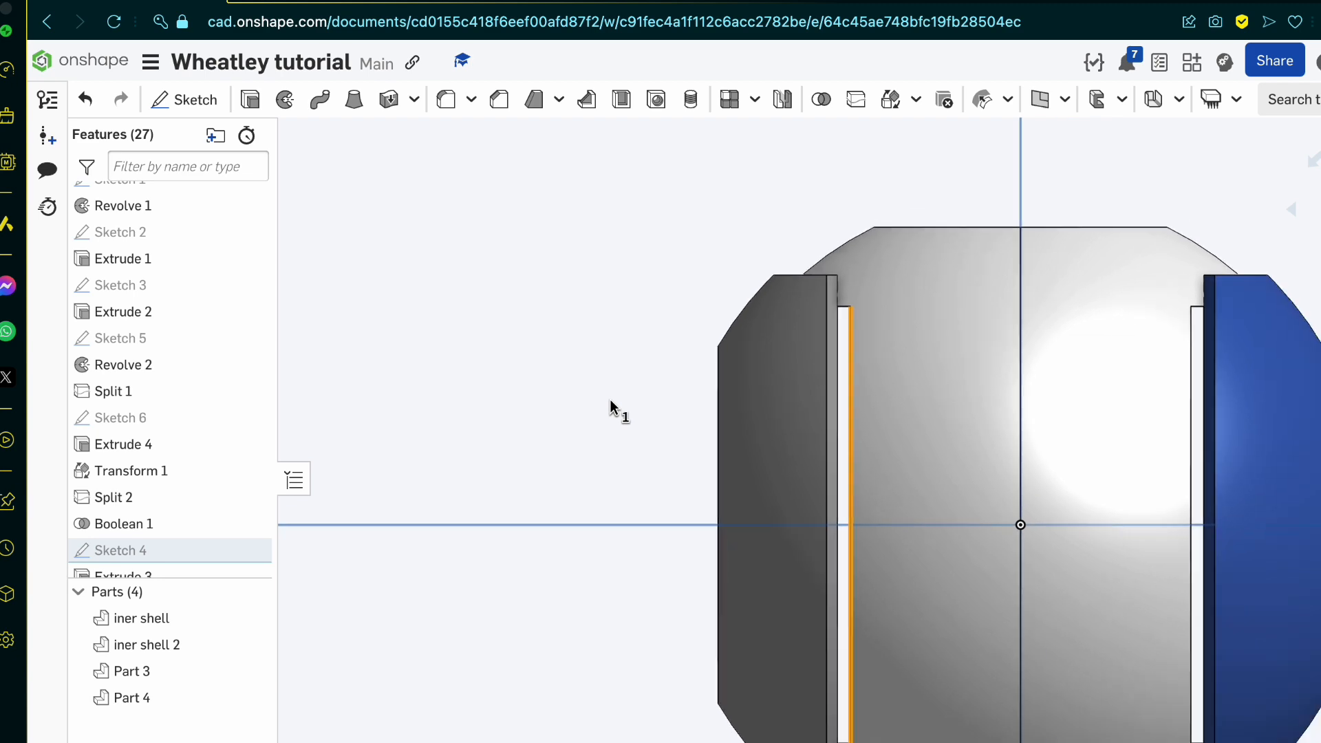
right_click_drag(1062, 398, 1004, 324)
scroll(670, 519, "up", 10)
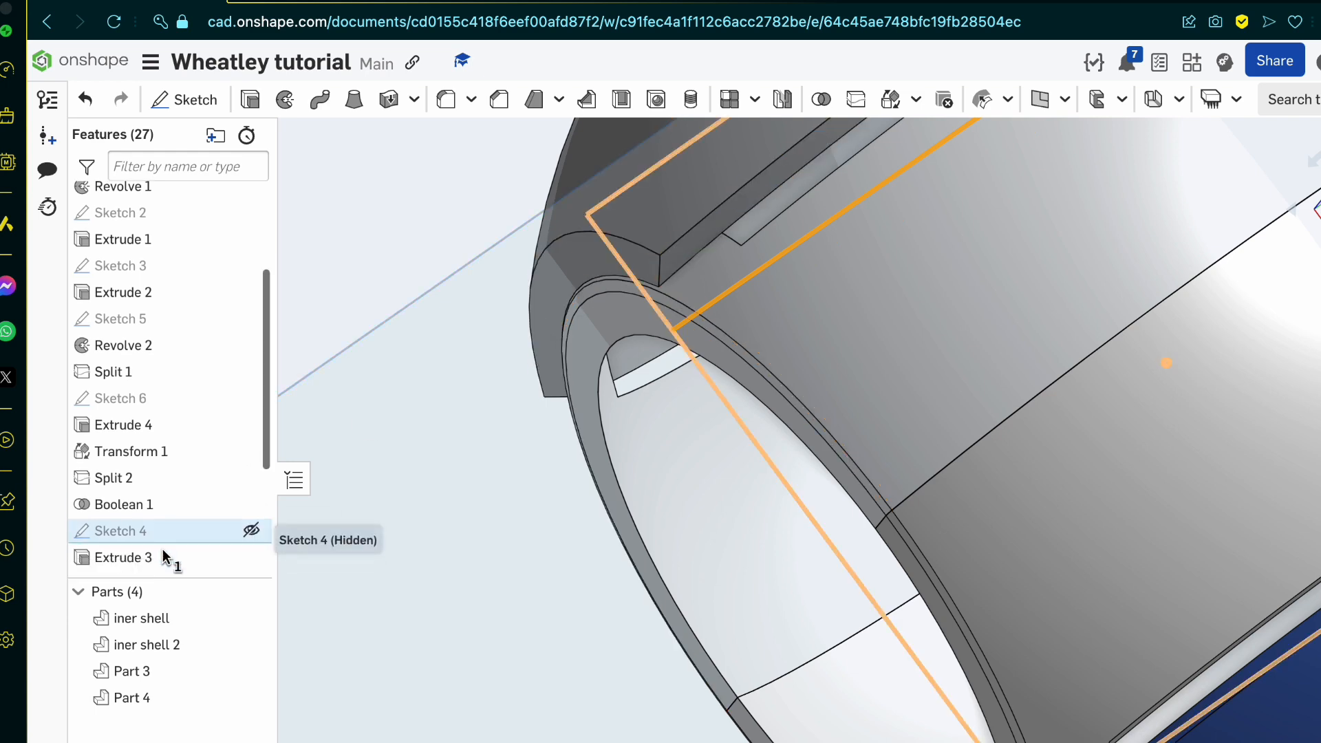
scroll(163, 548, "down", 3)
double_click(129, 511)
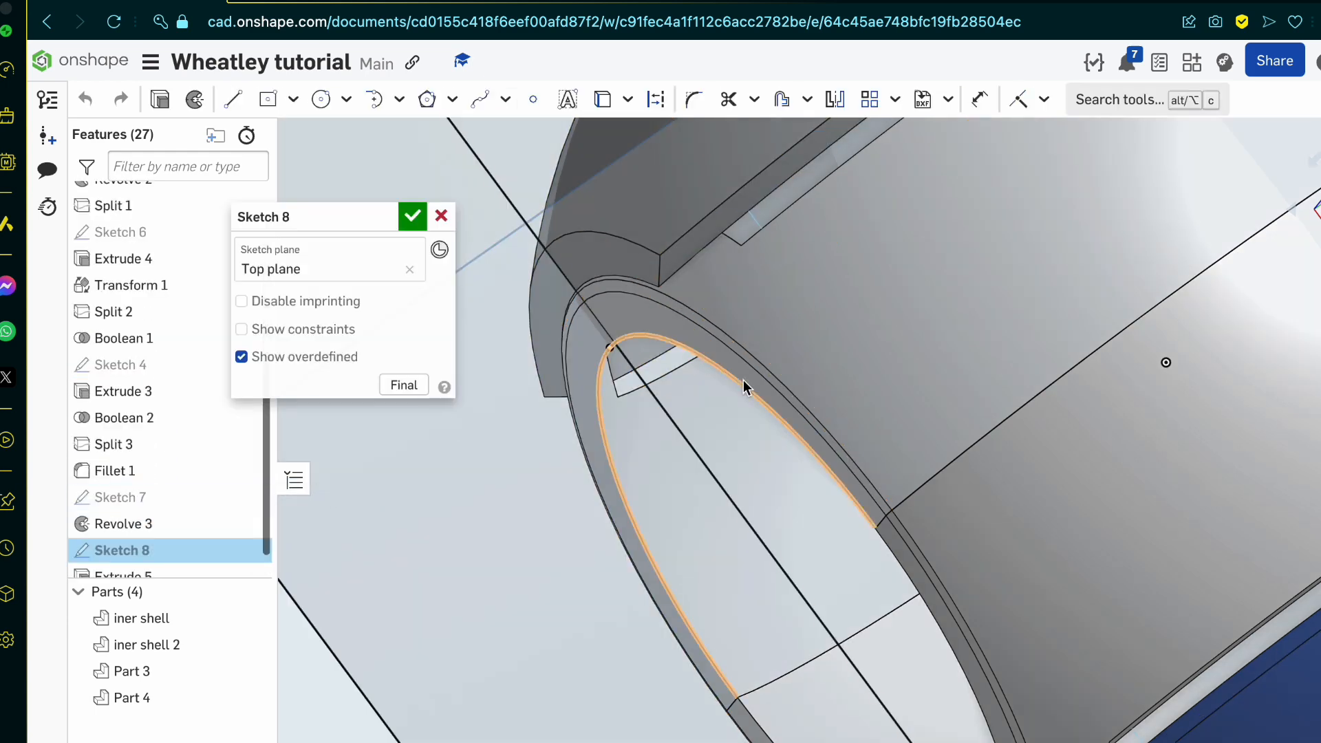
scroll(743, 379, "down", 10)
right_click_drag(718, 392, 756, 400)
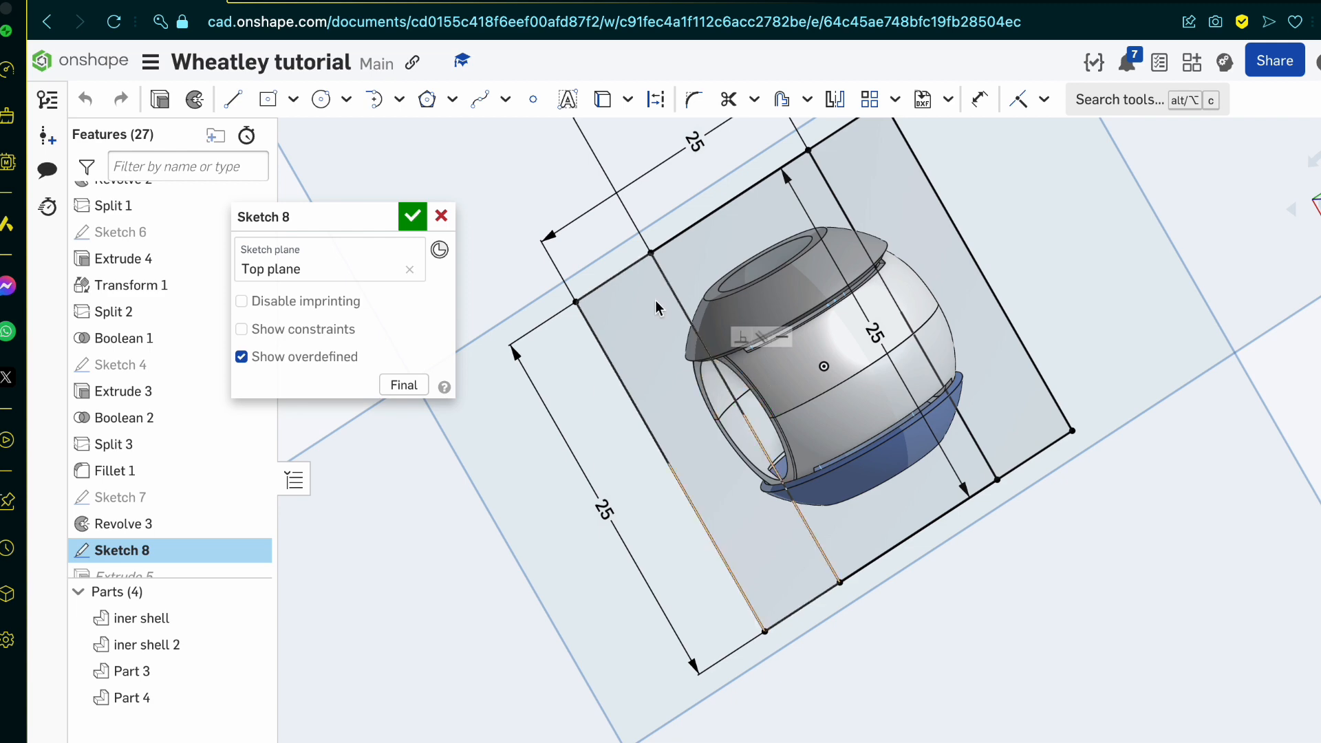
scroll(778, 477, "up", 2)
scroll(779, 473, "up", 5)
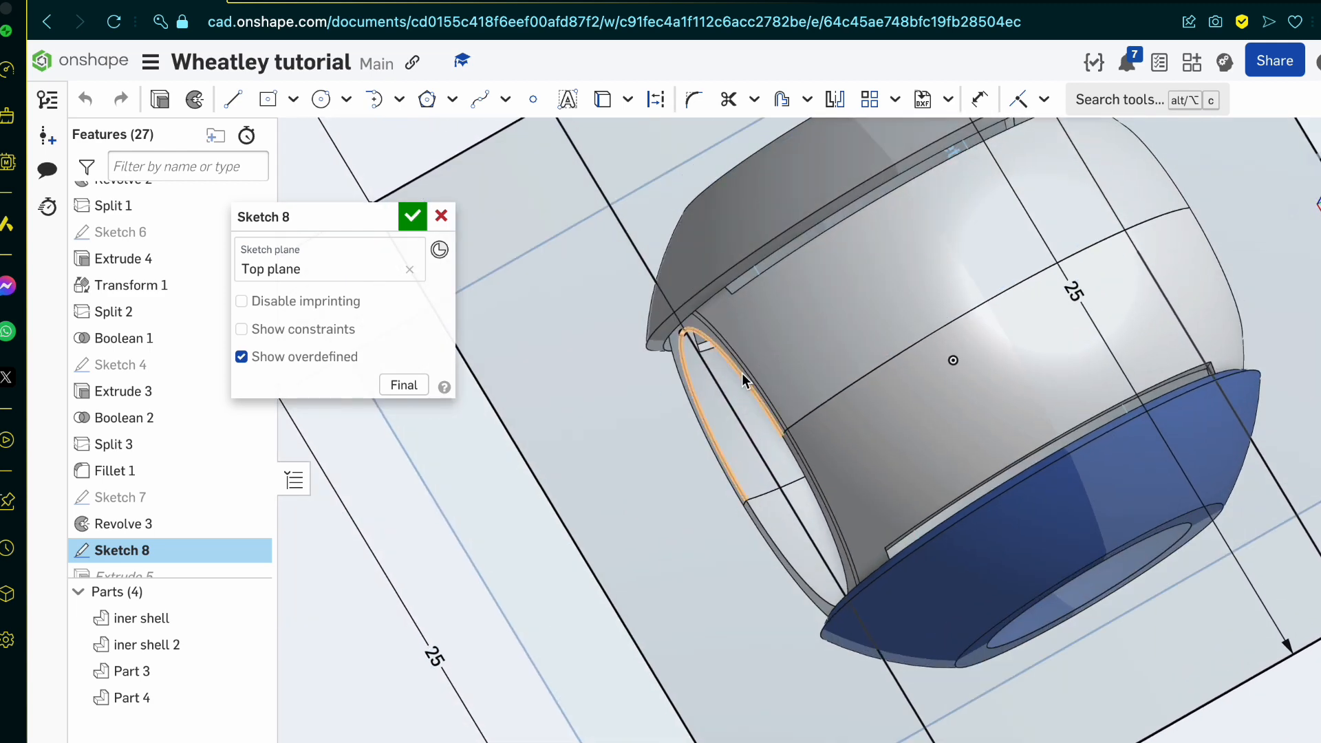
key("u")
left_click(664, 267)
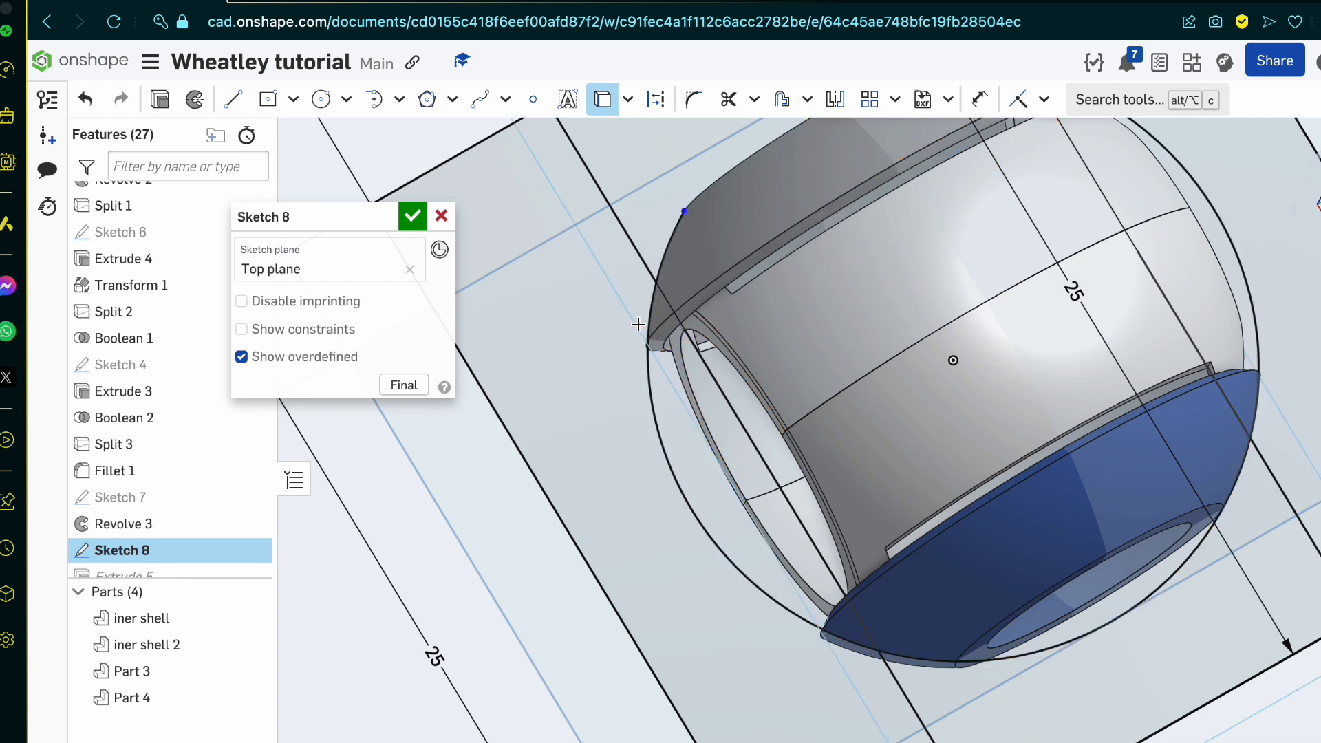
Step: Draw two lines in Sketch 8 joining the origin to the points where the front cut line crosses the projected curve
mouse_move(648, 309)
right_mouse_down()
mouse_move(657, 315)
mouse_move(634, 347)
right_mouse_up()
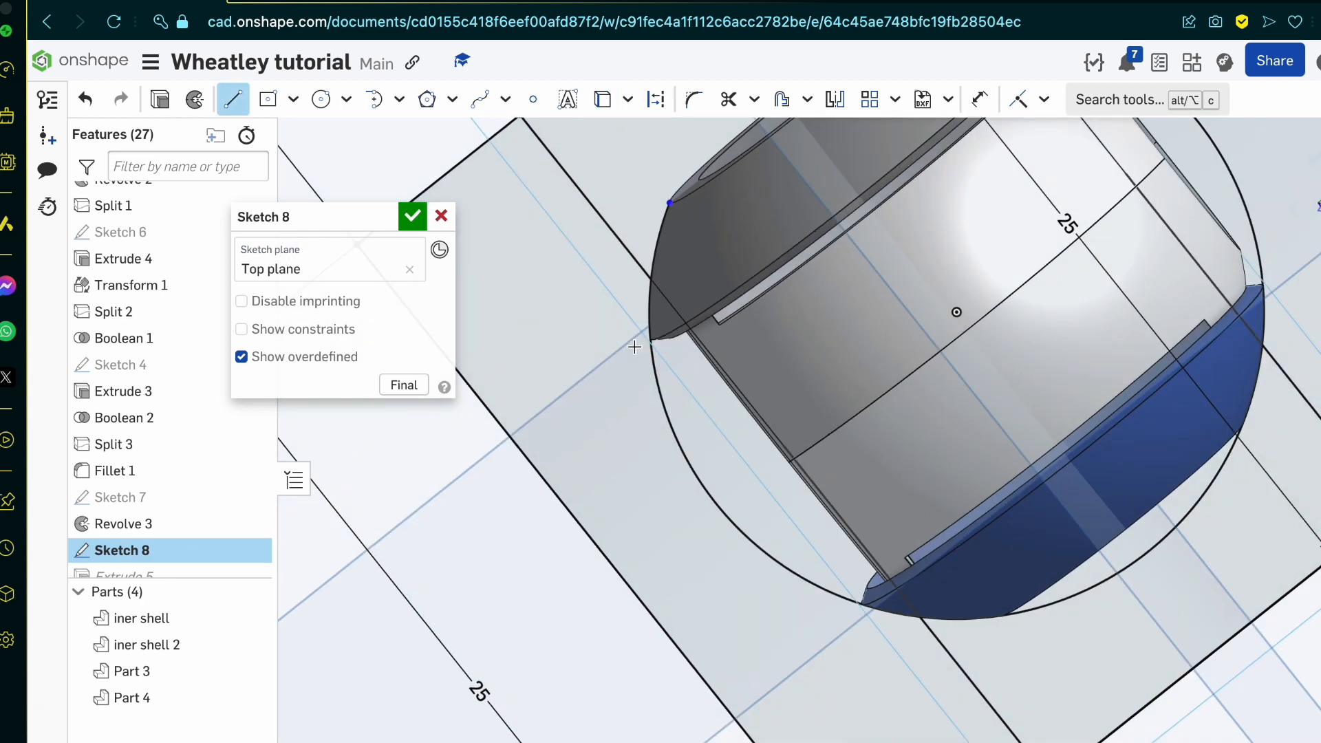
left_click(650, 277)
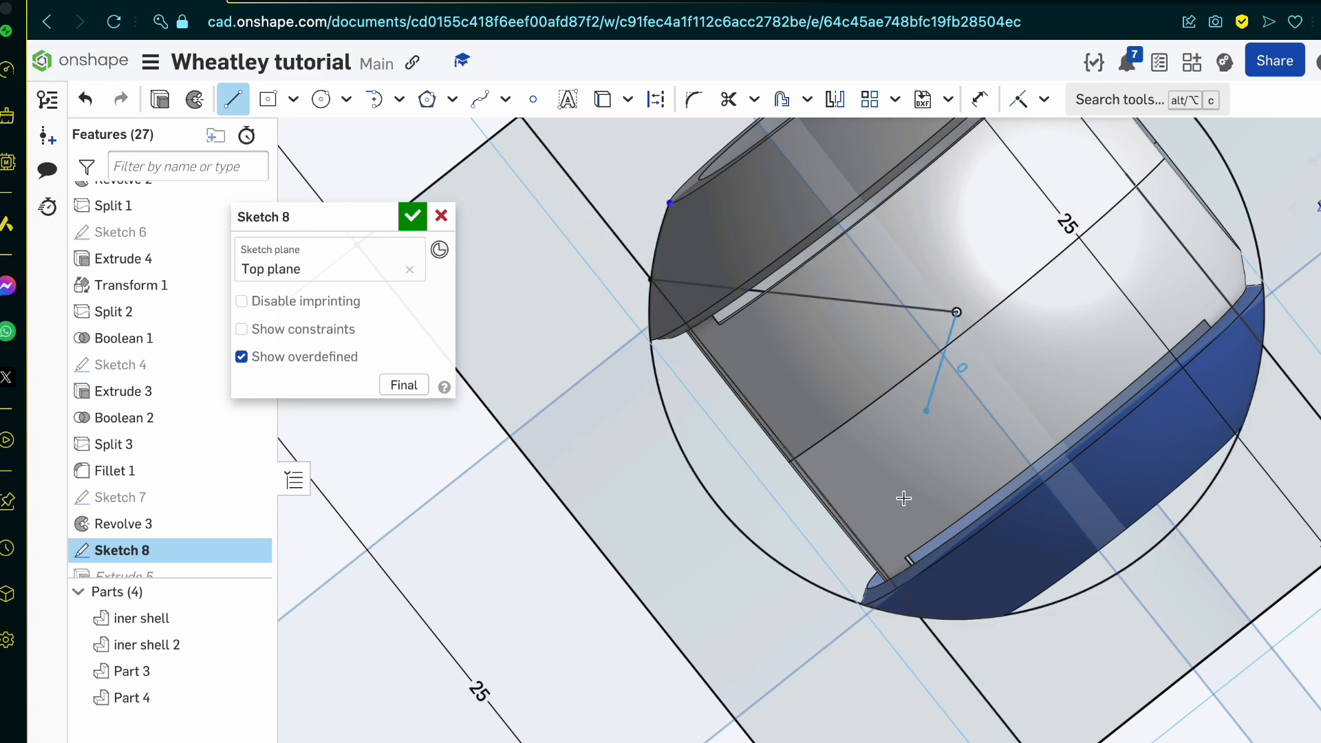
right_click_drag(903, 493, 906, 459)
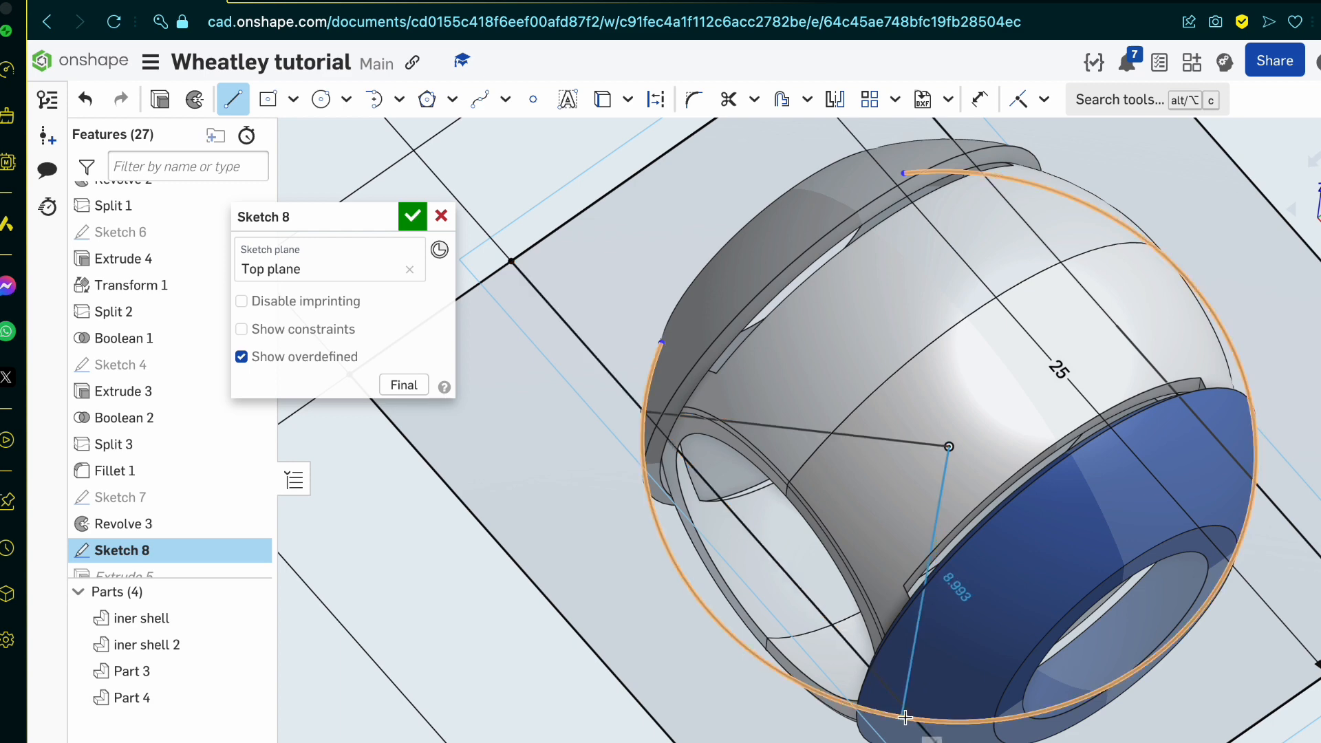
scroll(912, 724, "up", 5)
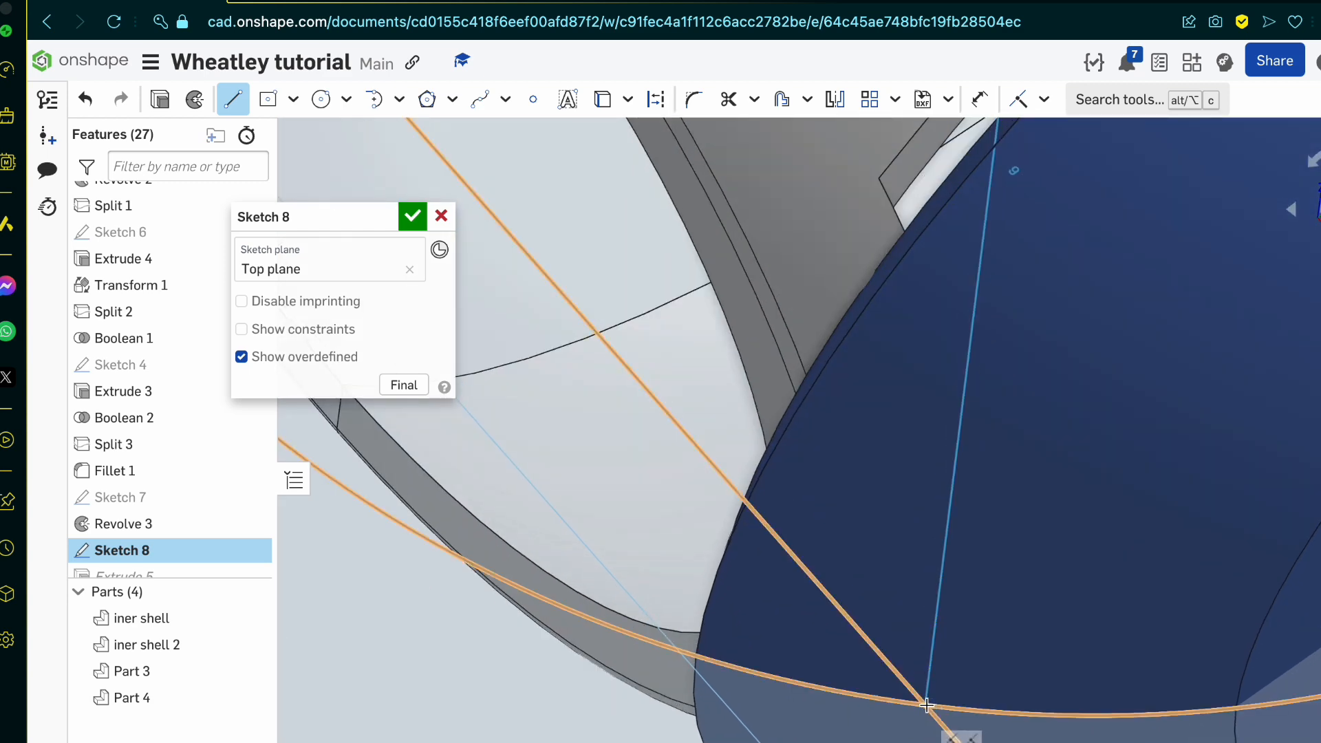
key("Escape")
scroll(926, 709, "down", 5)
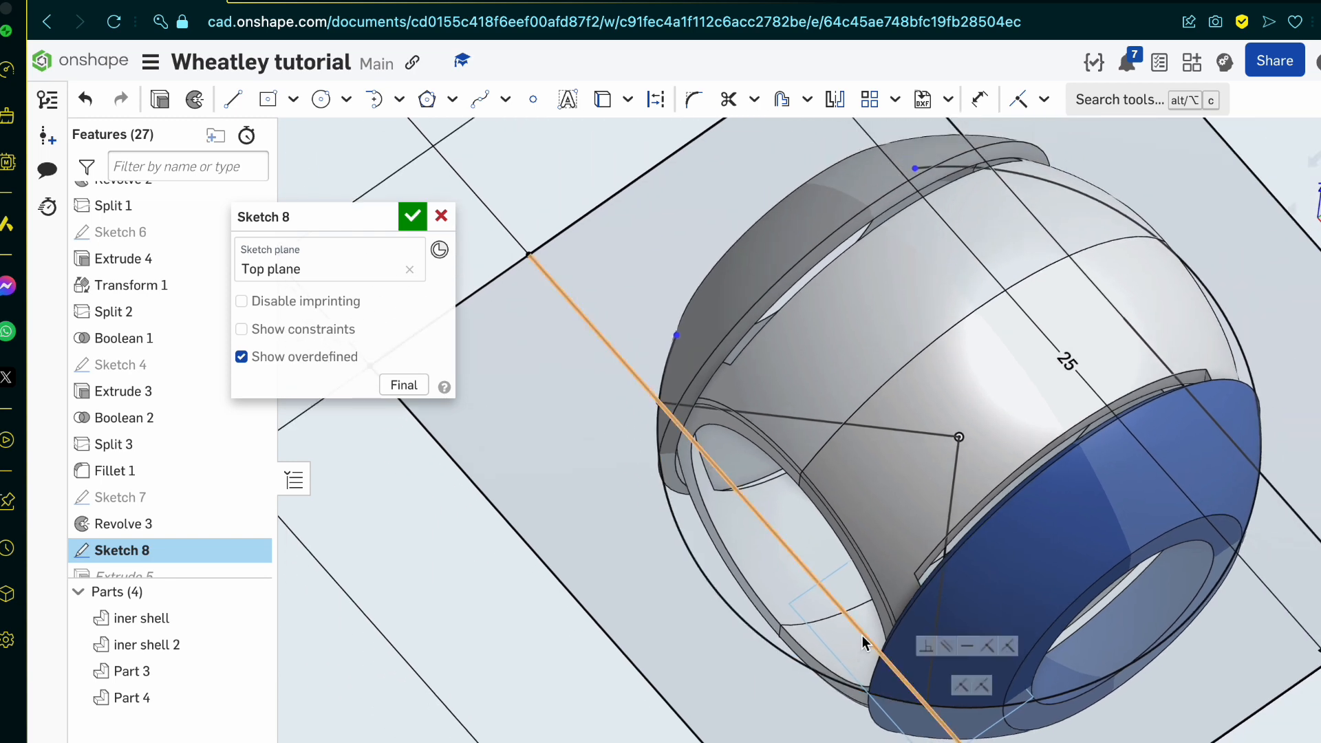
Step: Trim the sketch between the two centre lines, removing the projected curve's front arc, and accept Sketch 8
key("m")
left_click(858, 628)
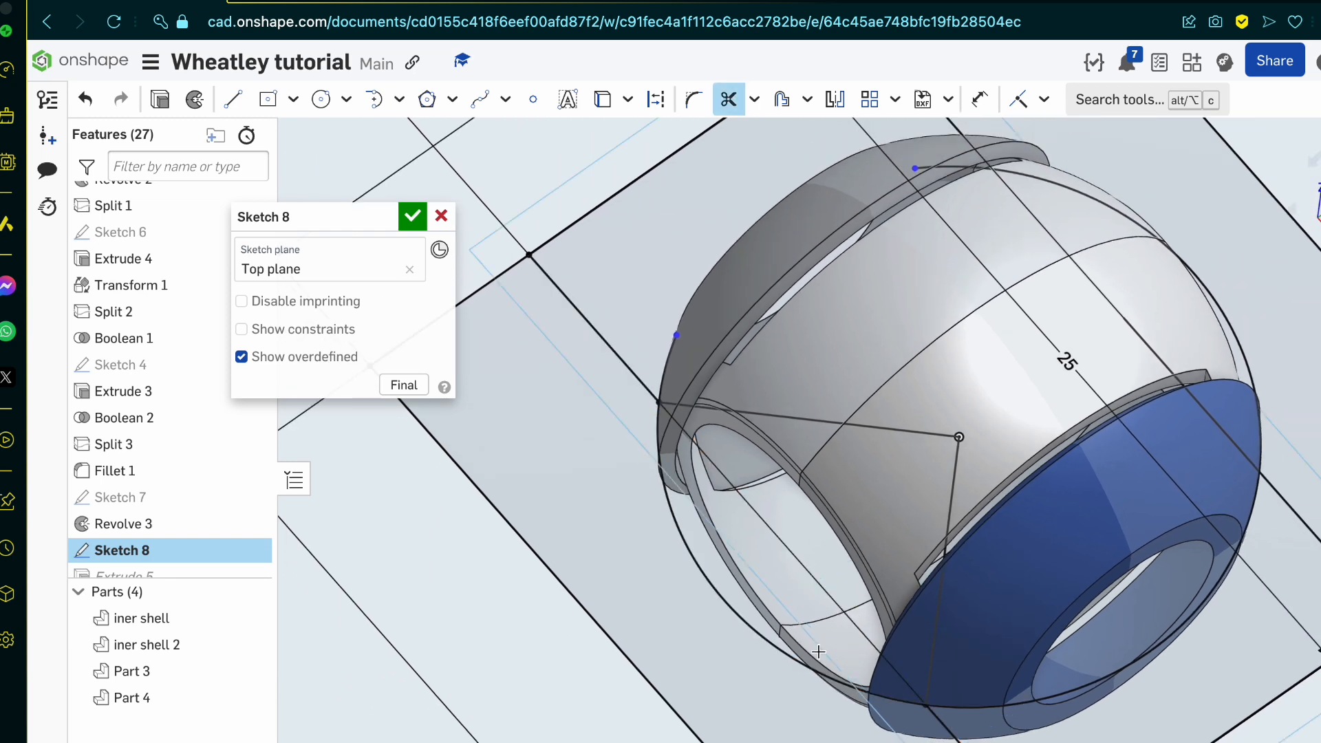
left_click(796, 669)
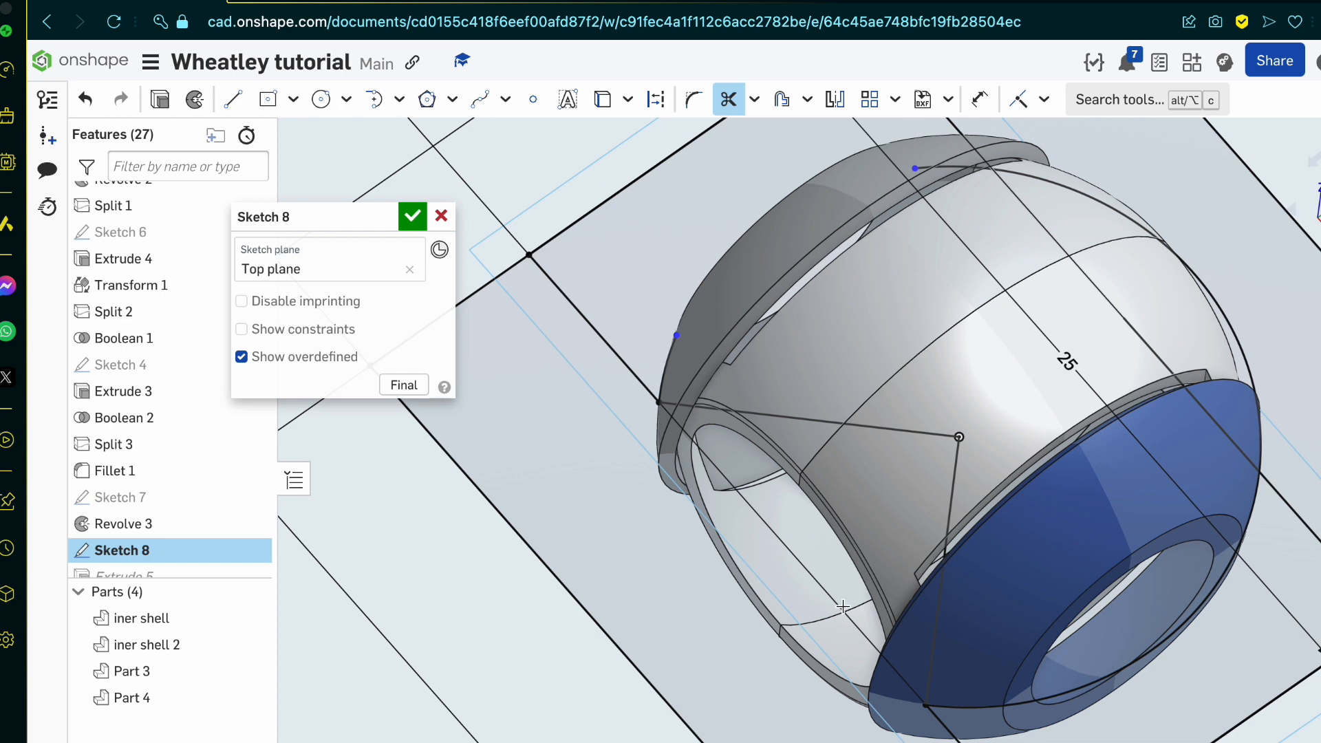
mouse_move(842, 606)
right_mouse_down()
mouse_move(822, 594)
mouse_move(826, 576)
right_mouse_up()
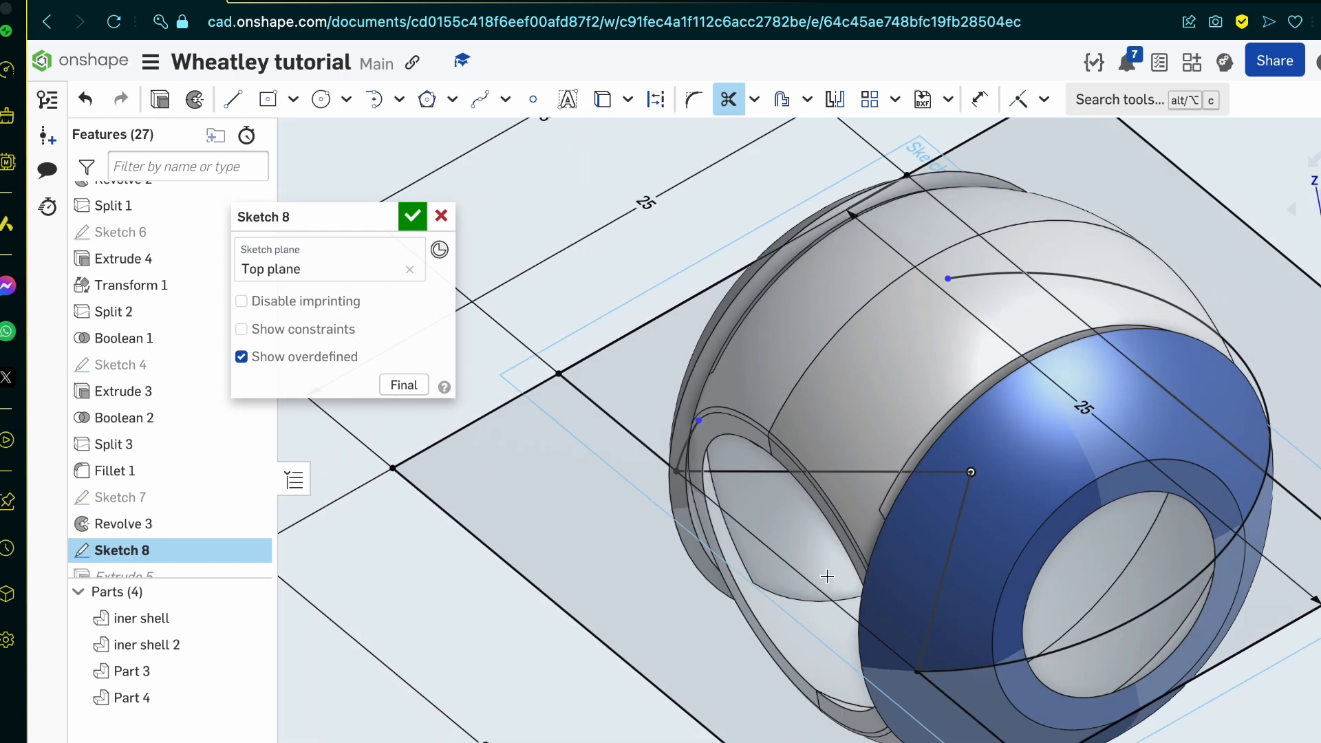
left_click(411, 219)
mouse_move(413, 218)
right_mouse_down()
mouse_move(521, 418)
mouse_move(600, 442)
mouse_move(522, 447)
mouse_move(551, 369)
mouse_move(622, 392)
mouse_move(564, 399)
mouse_move(604, 458)
mouse_move(631, 454)
mouse_move(560, 432)
mouse_move(666, 422)
mouse_move(563, 410)
mouse_move(559, 551)
mouse_move(593, 431)
mouse_move(463, 456)
mouse_move(456, 472)
mouse_move(505, 511)
mouse_move(615, 518)
right_mouse_up()
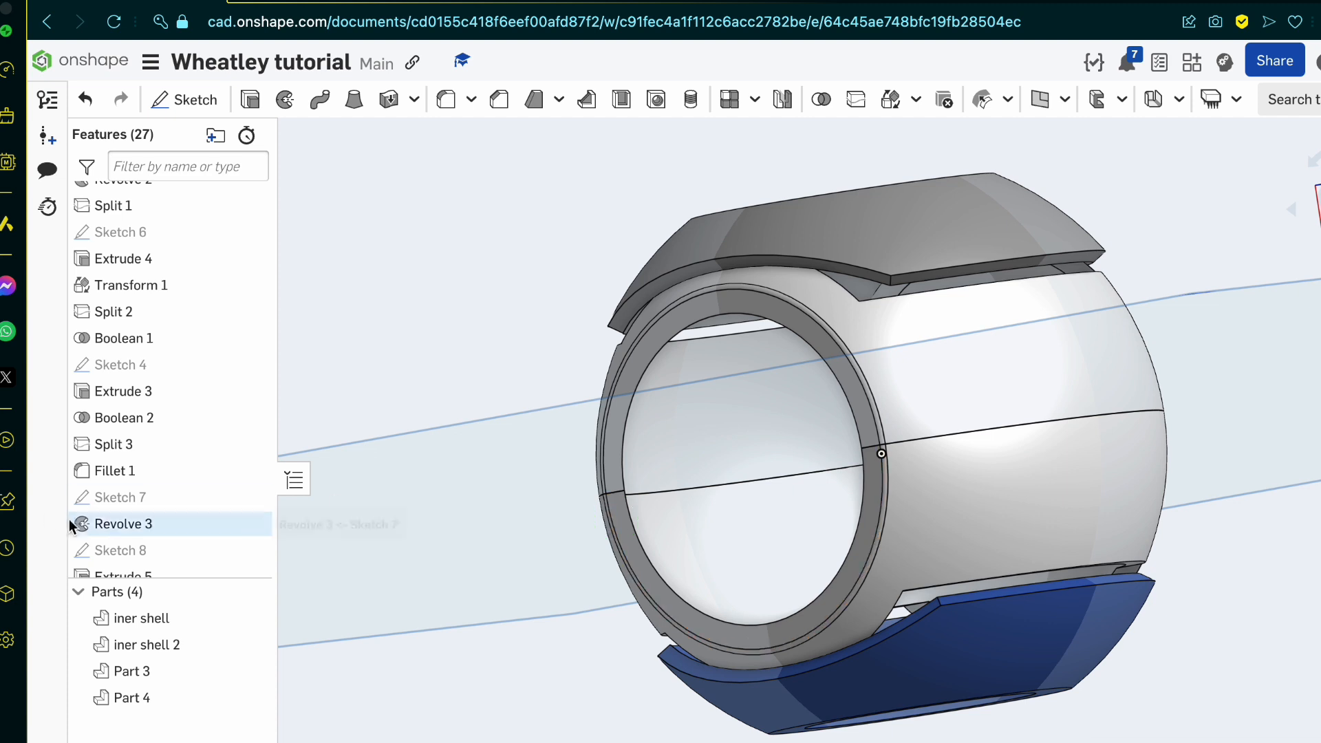
Step: Reopen Sketch 8 and draw two lines from the origin to the points where the rear cut line crosses the projected curve
scroll(175, 509, "down", 1)
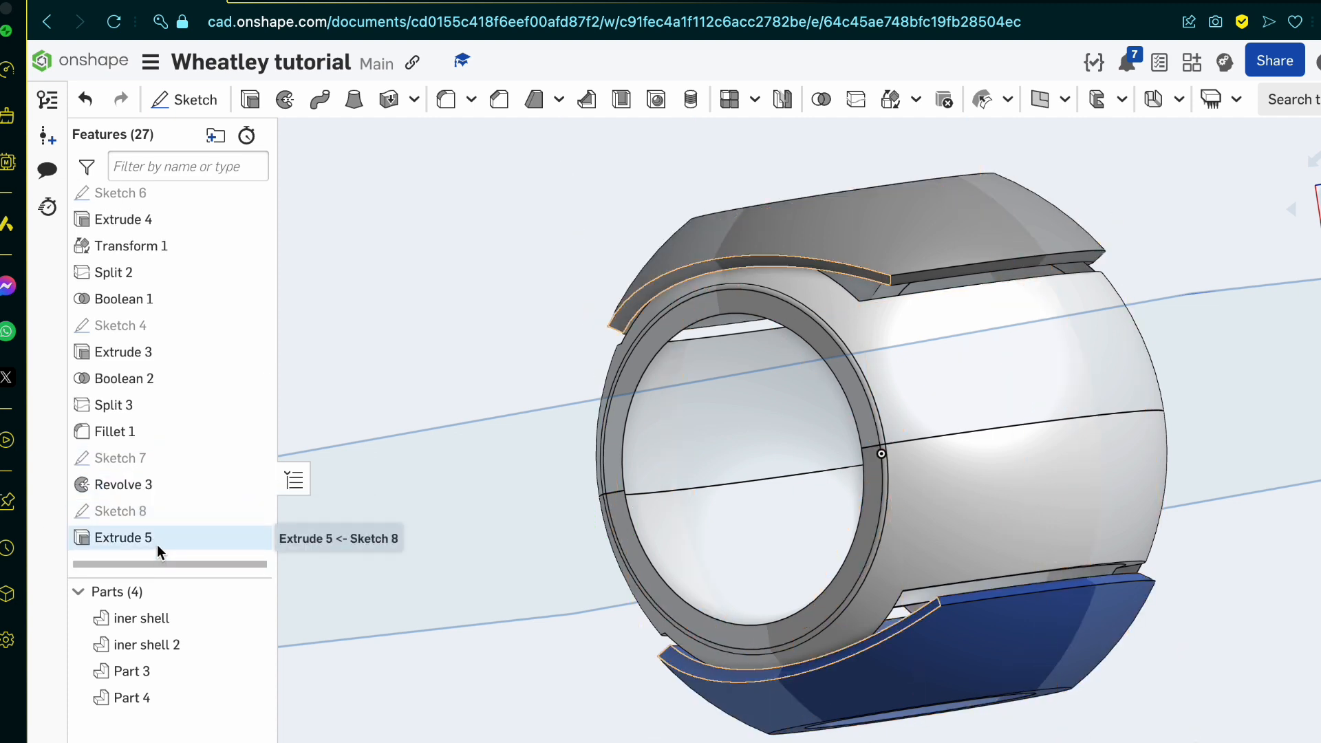
double_click(164, 513)
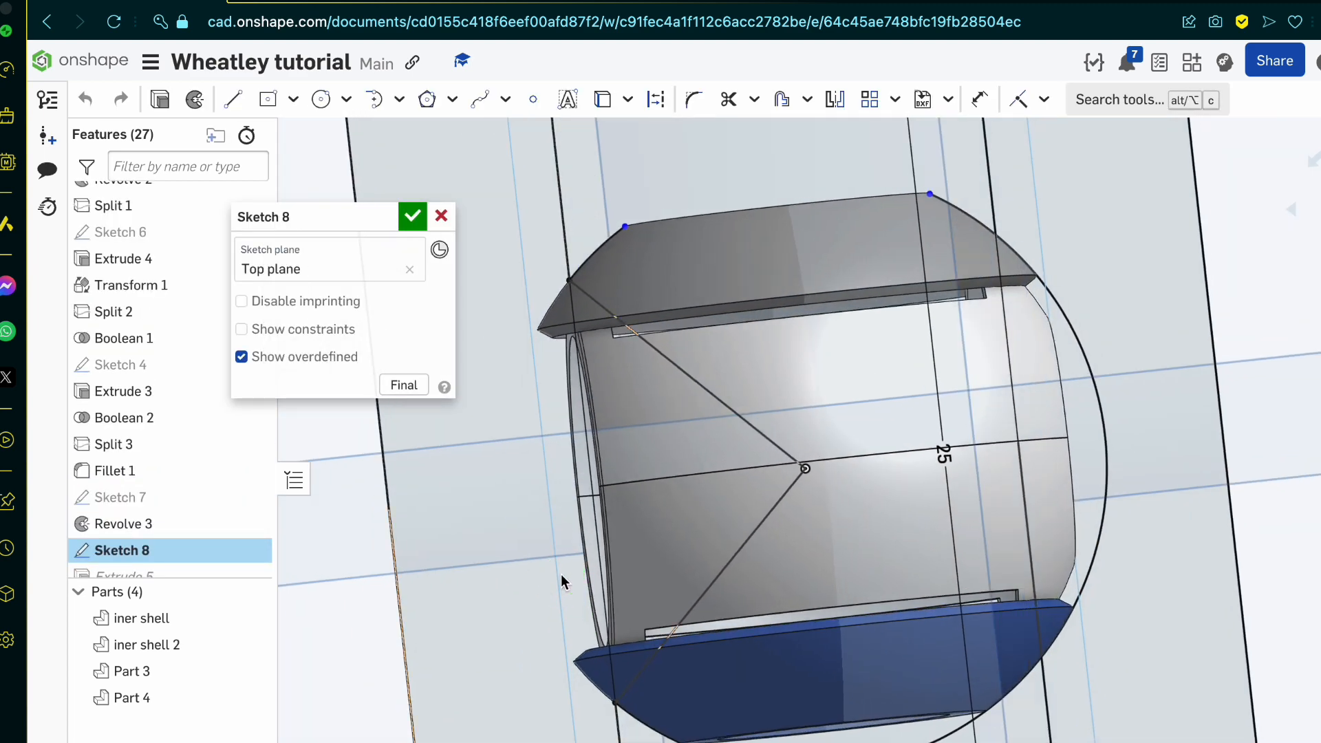
key("l")
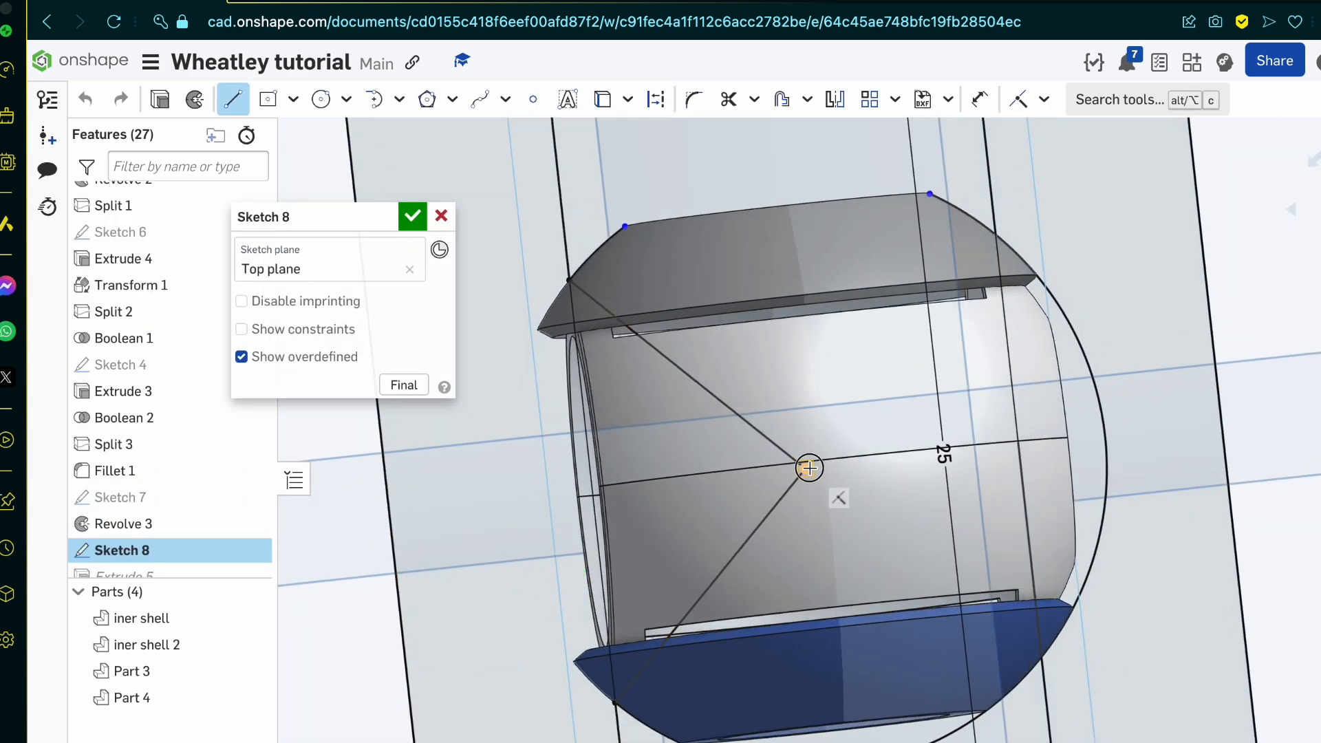
left_click(995, 229)
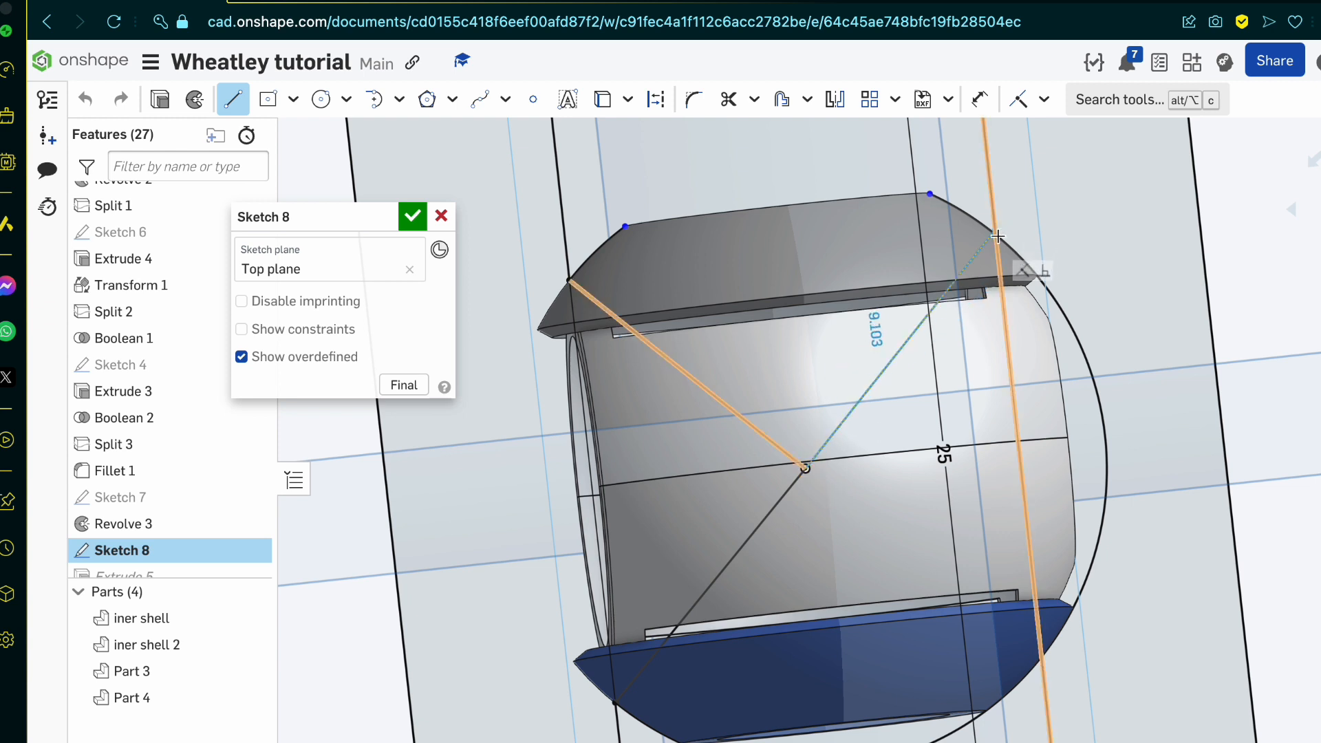
left_click(804, 470)
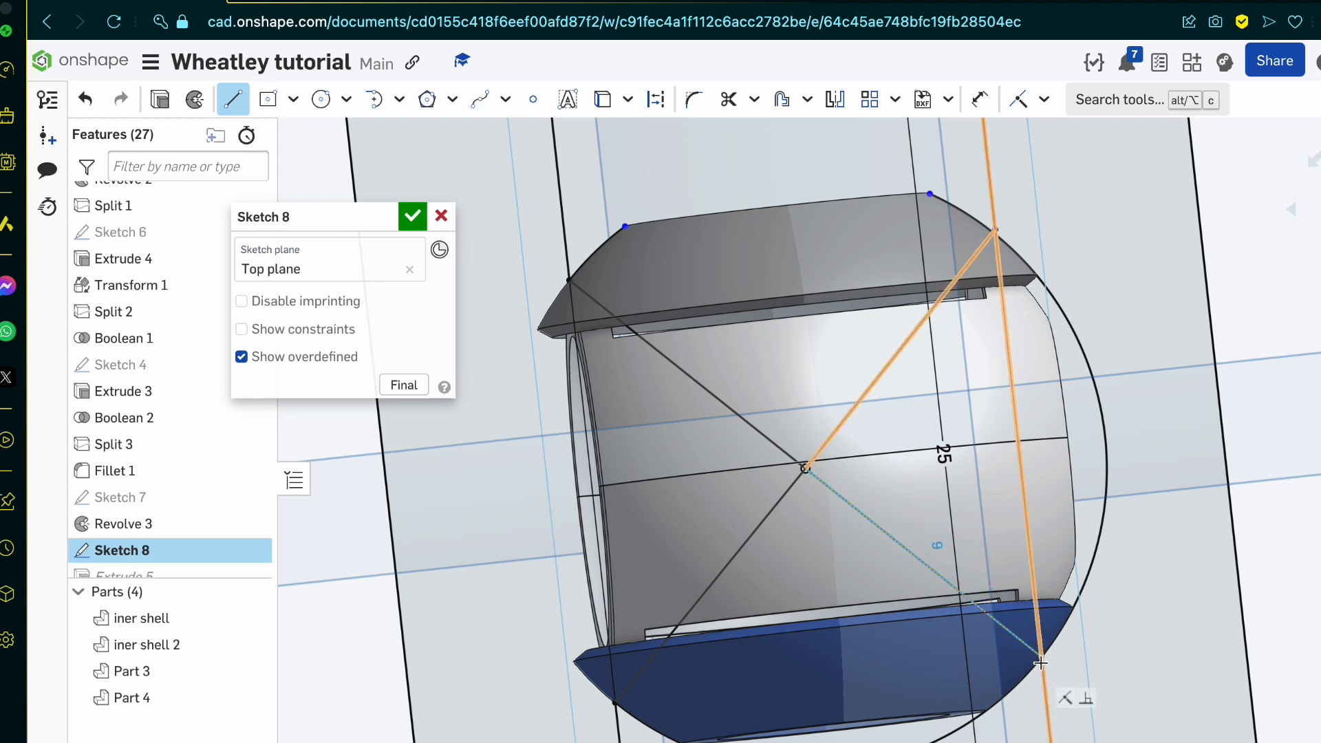
scroll(1038, 660, "up", 4)
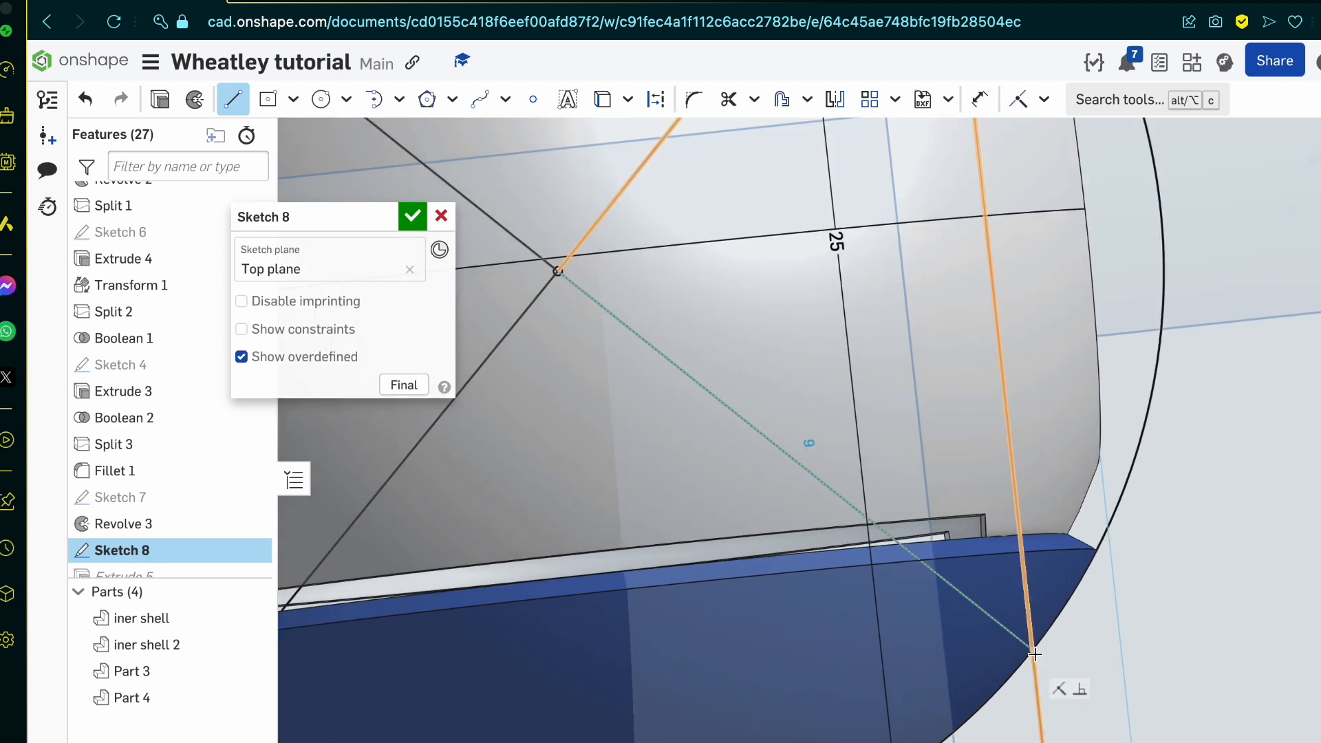
left_click(1035, 654)
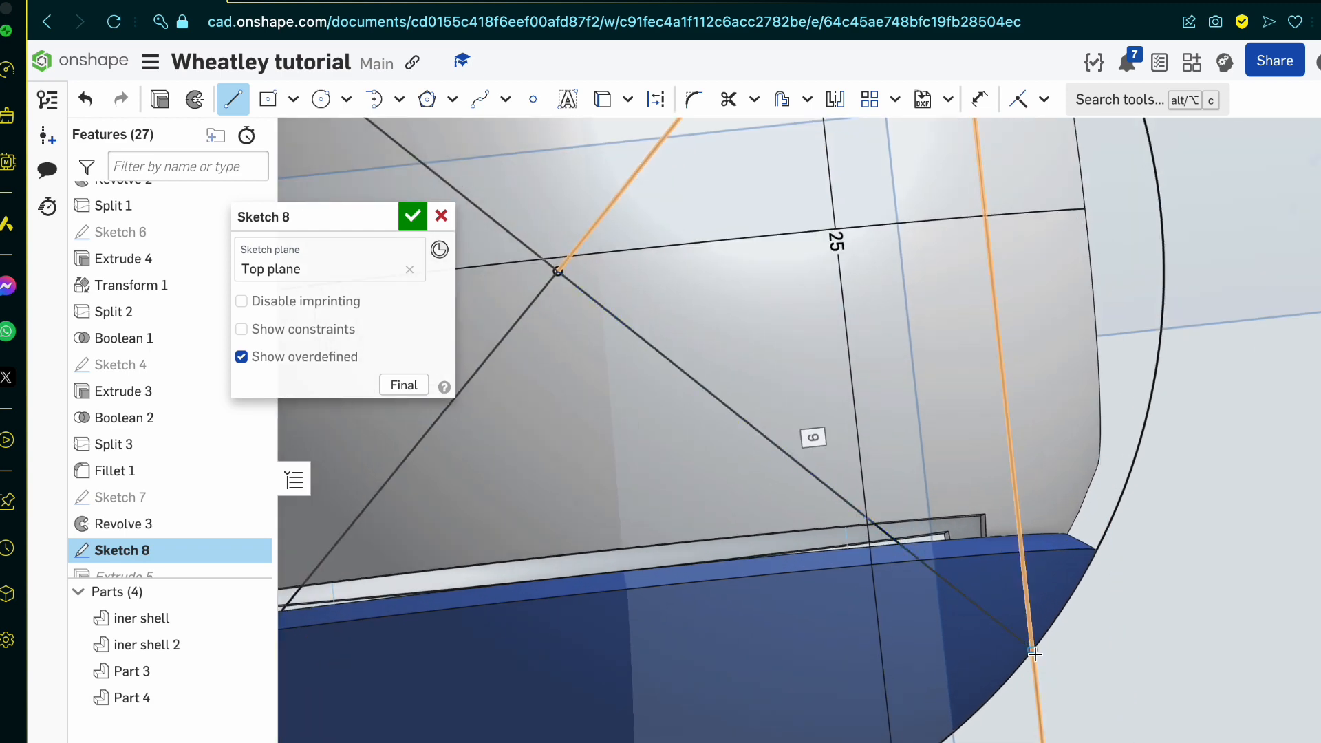
Step: Trim the projected curve's rear arc and the rear cut line between the two new lines, and accept Sketch 8
key("m")
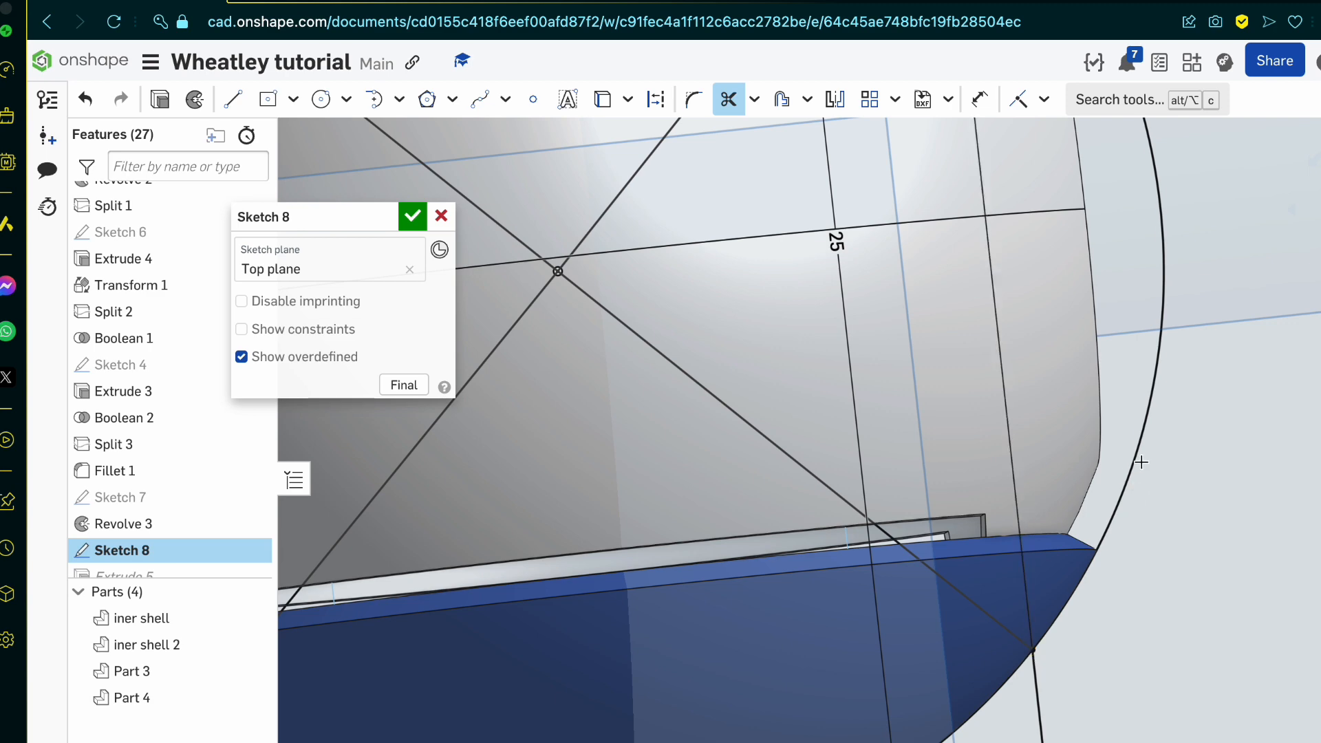
scroll(1140, 462, "down", 5)
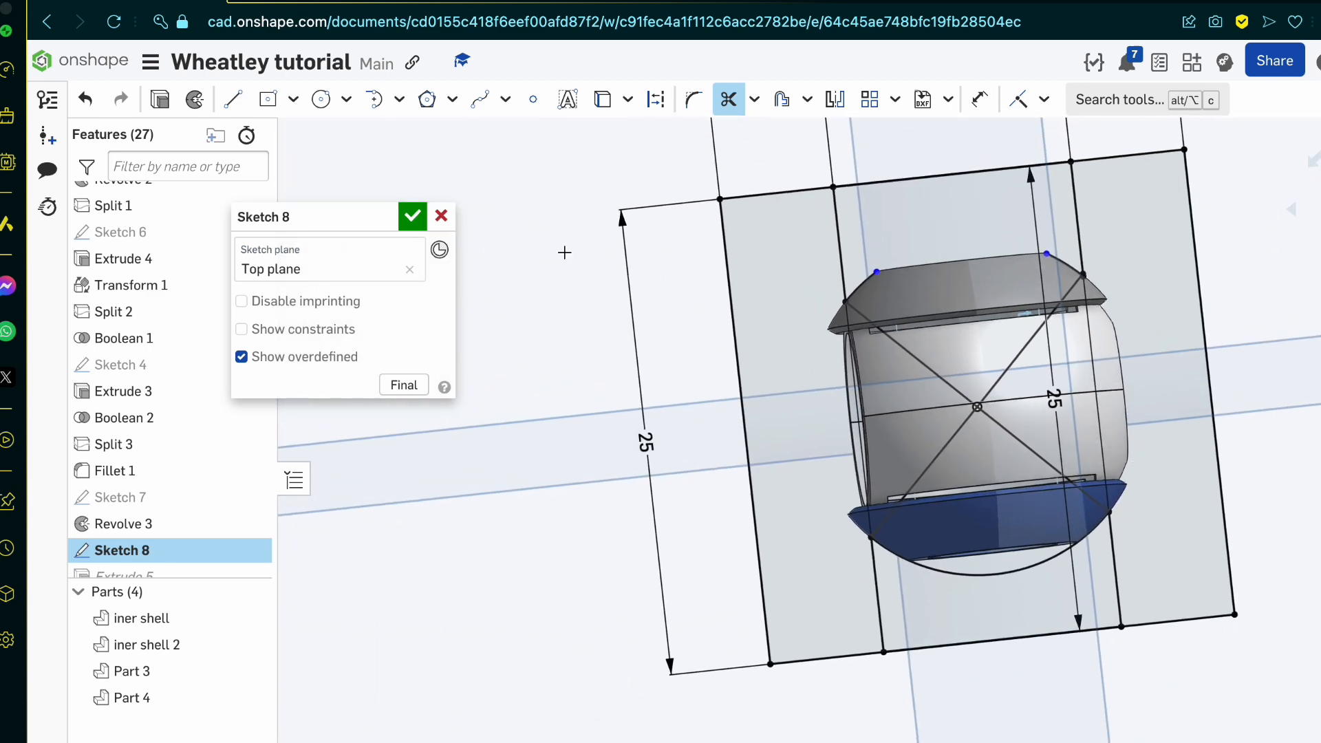
scroll(997, 459, "up", 6)
key("l")
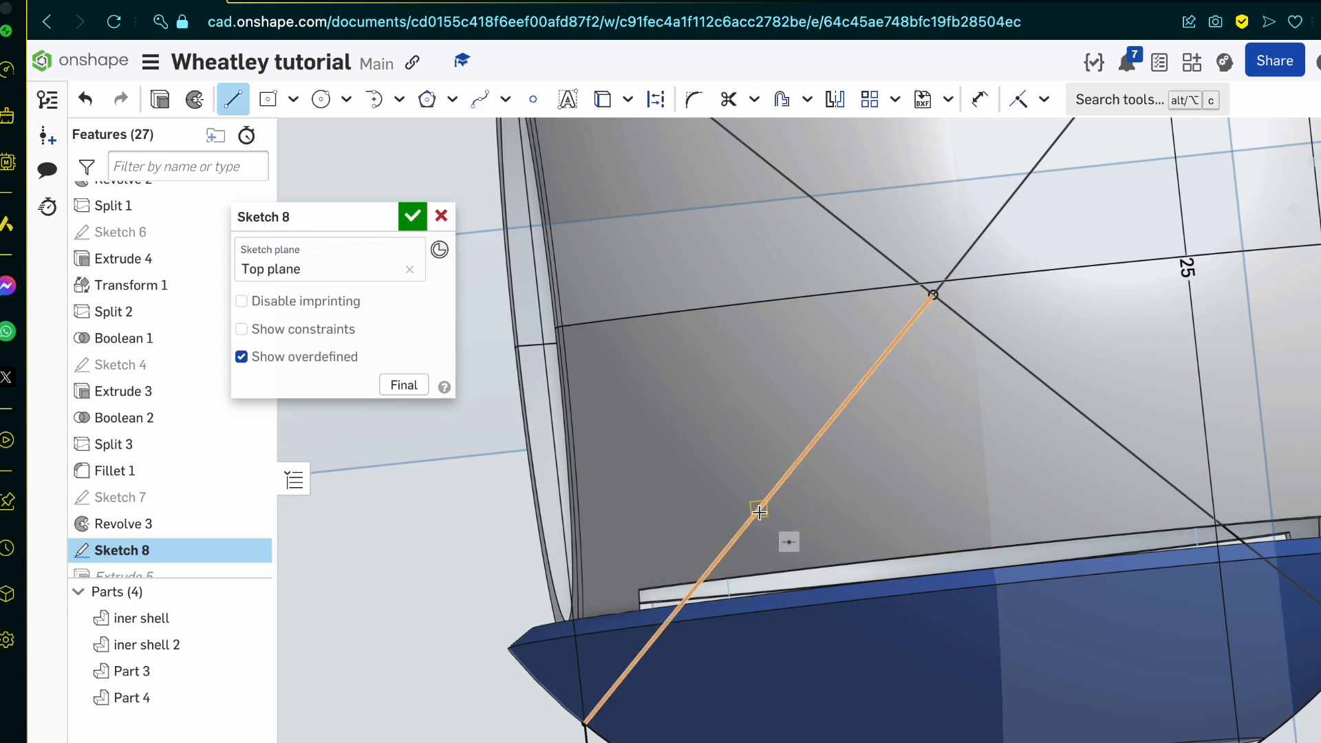
left_click(412, 216)
scroll(613, 406, "down", 5)
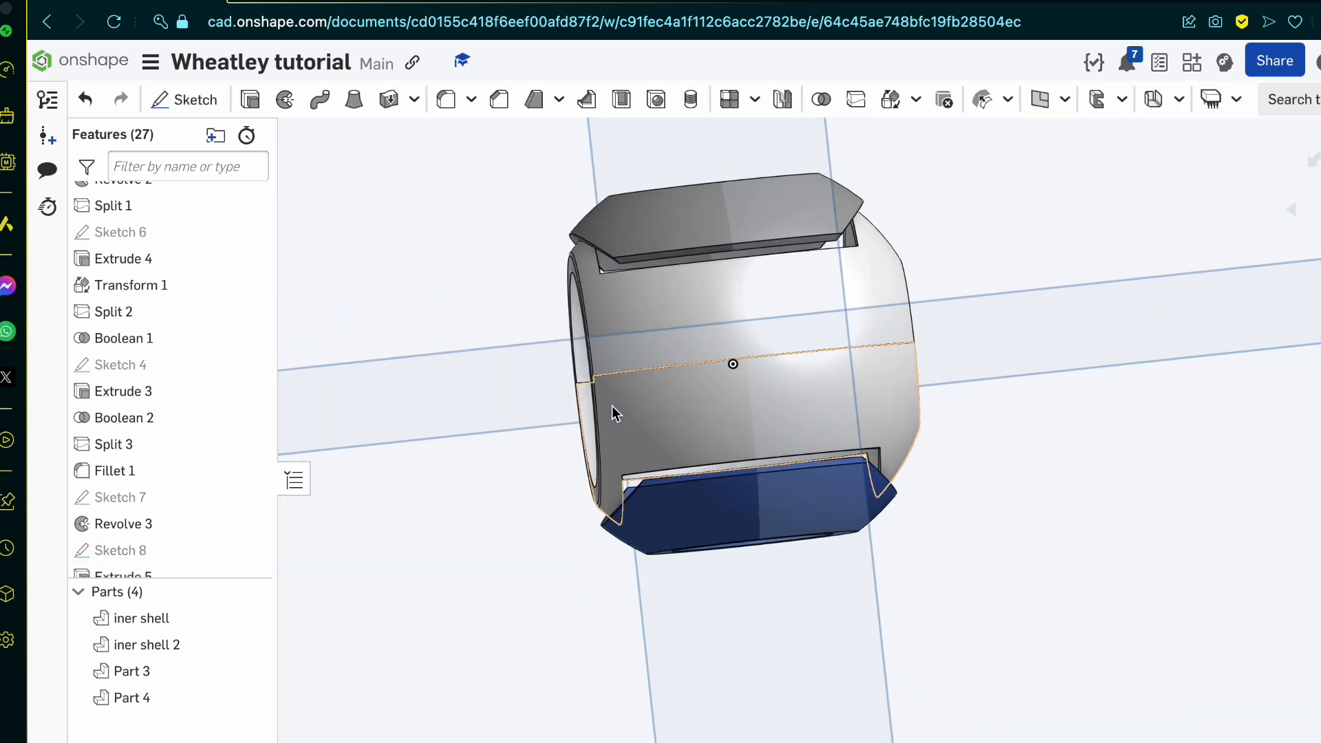
right_click_drag(613, 405, 608, 398)
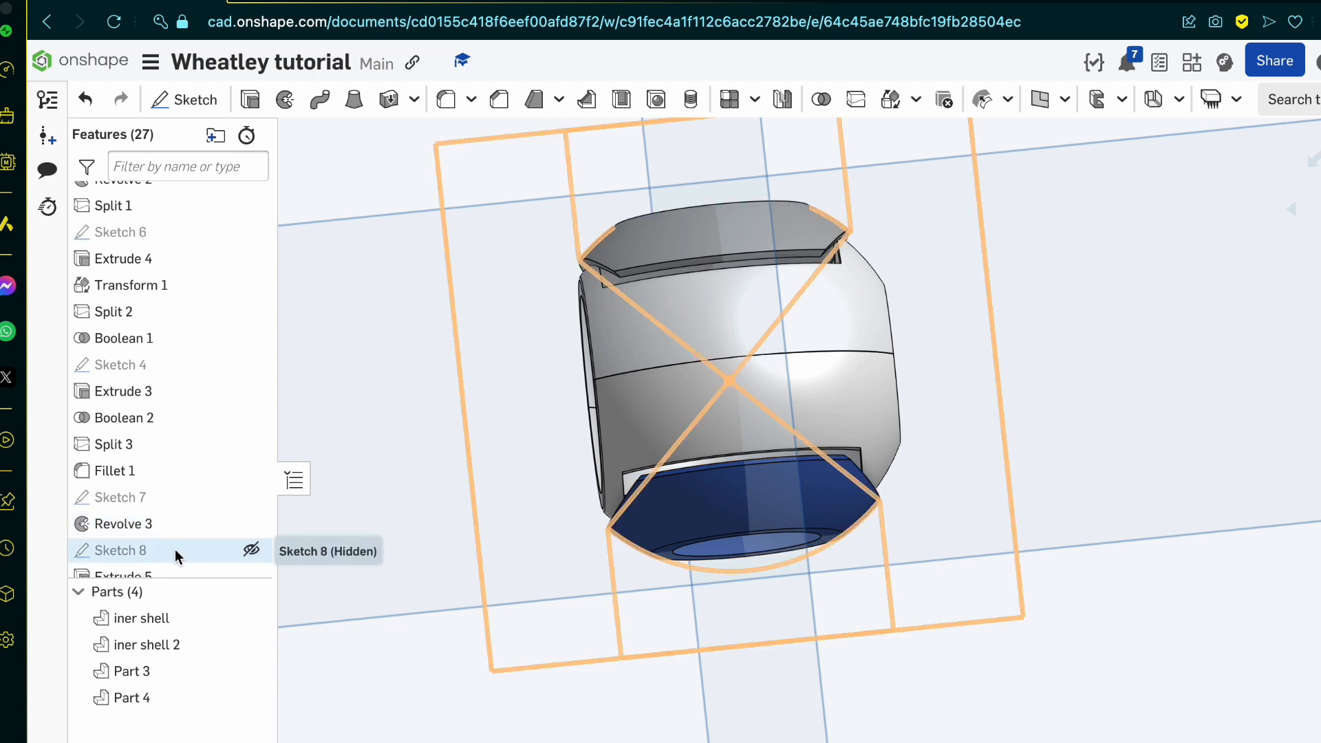
Step: Reopen Sketch 8 and delete the four lines radiating from the origin
scroll(680, 666, "up", 5)
mouse_move(680, 666)
right_mouse_down()
mouse_move(765, 646)
mouse_move(698, 688)
mouse_move(634, 651)
mouse_move(672, 678)
right_mouse_up()
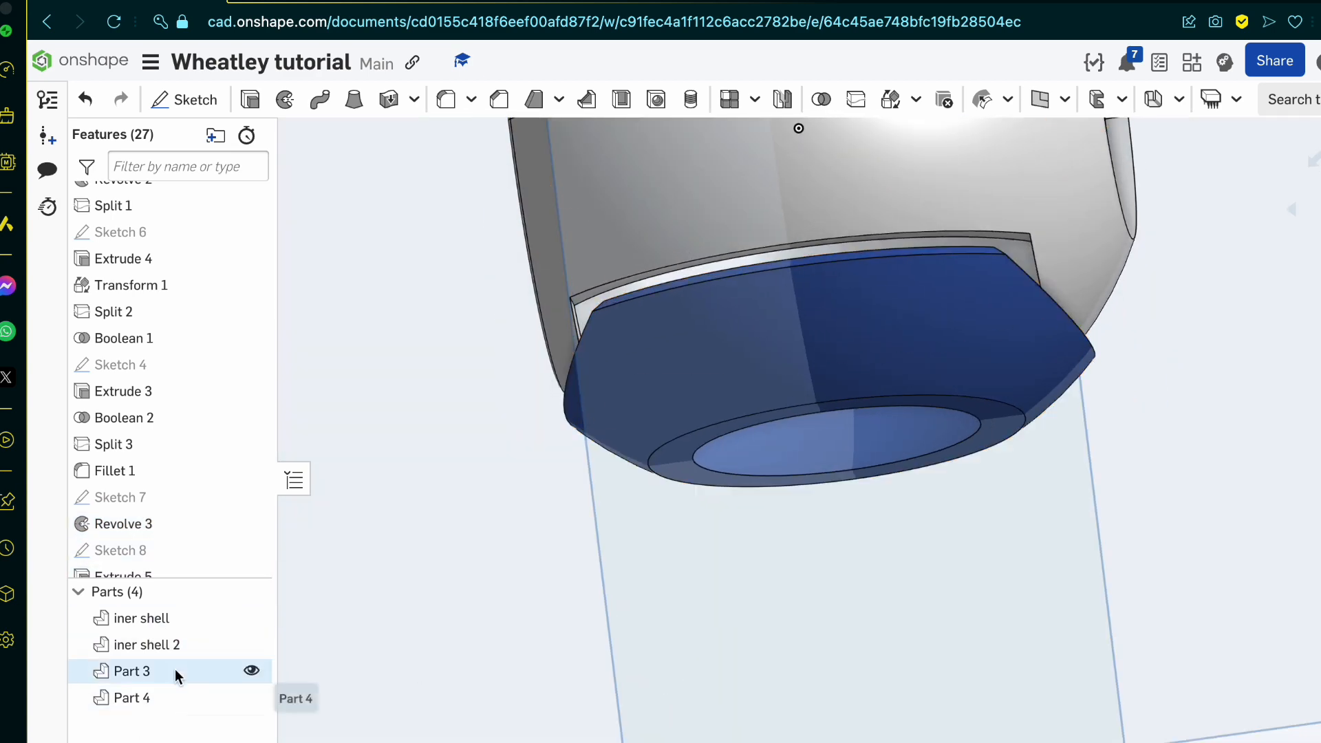
scroll(151, 506, "down", 1)
double_click(153, 510)
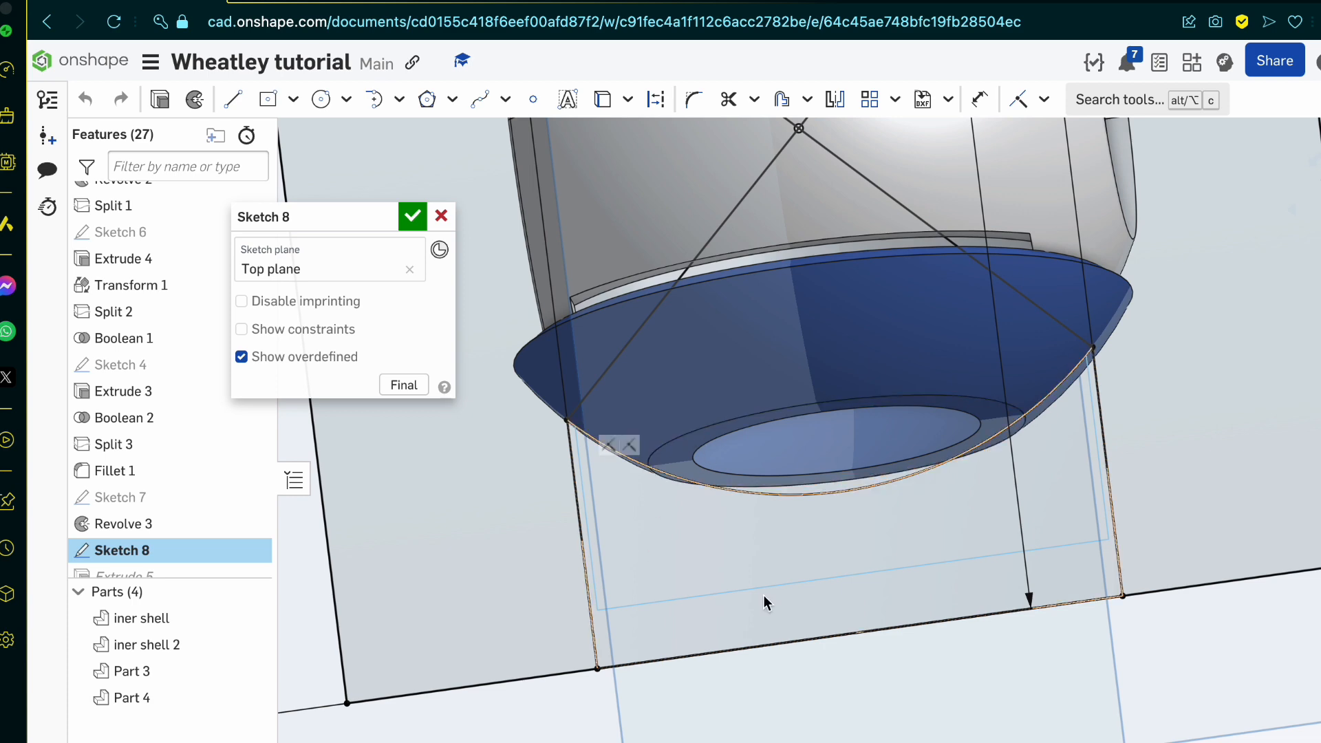
key("n")
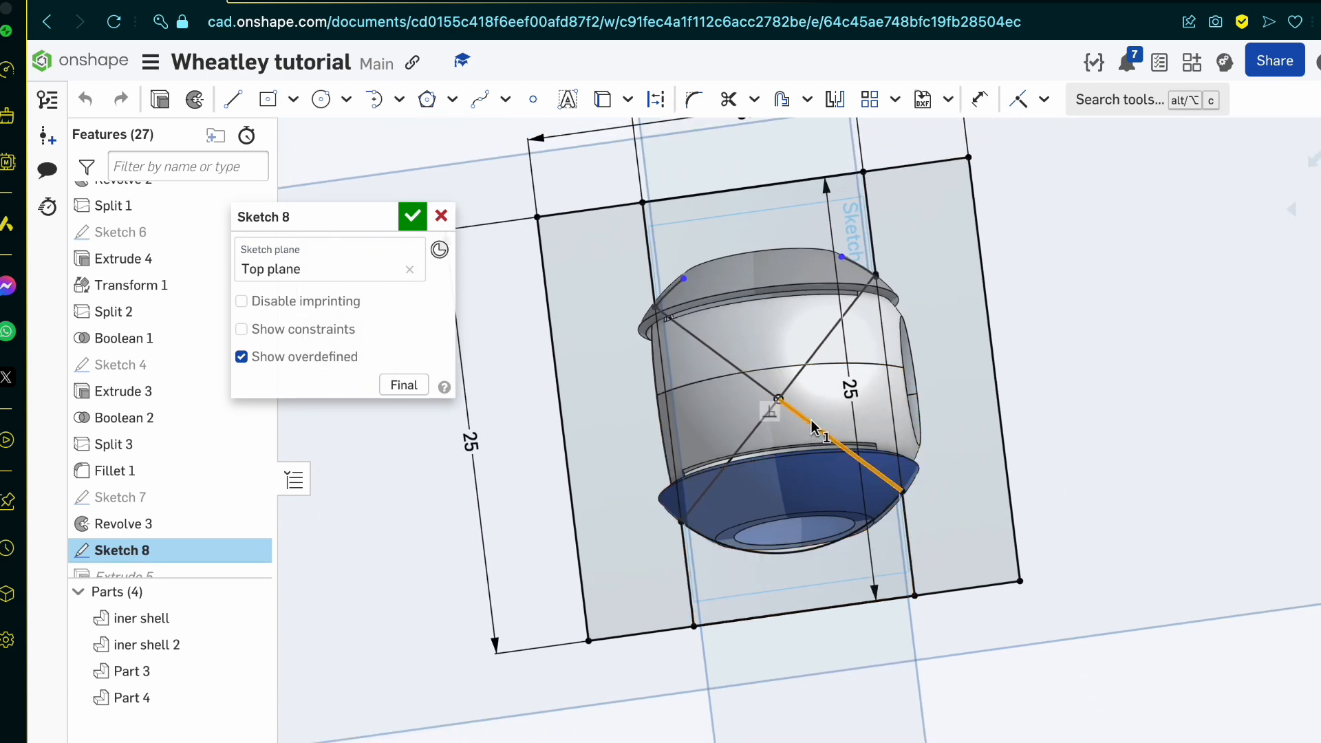
left_click(792, 381)
left_click(752, 382)
left_click(756, 435)
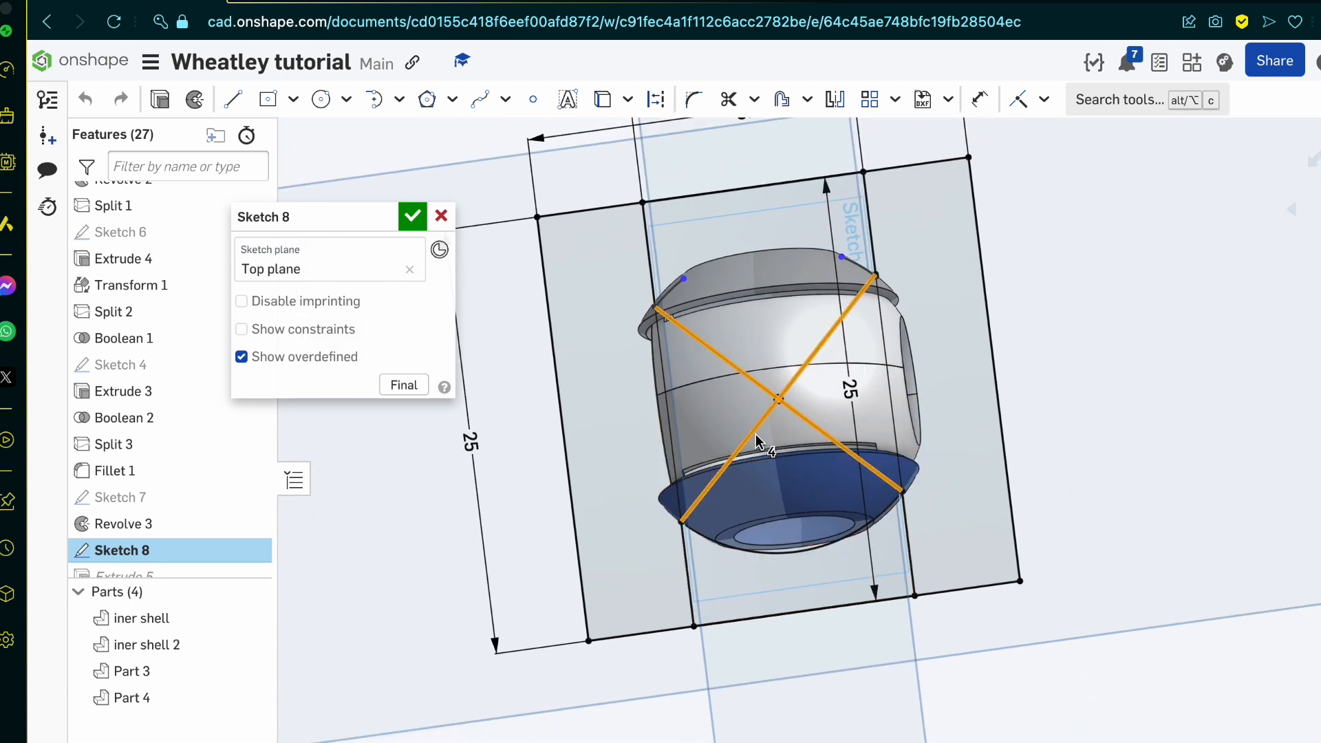
key("Delete")
Step: Draw two lines in Sketch 8 that join the projected curve's endpoints across the front and rear cuts, and accept the sketch
key("l")
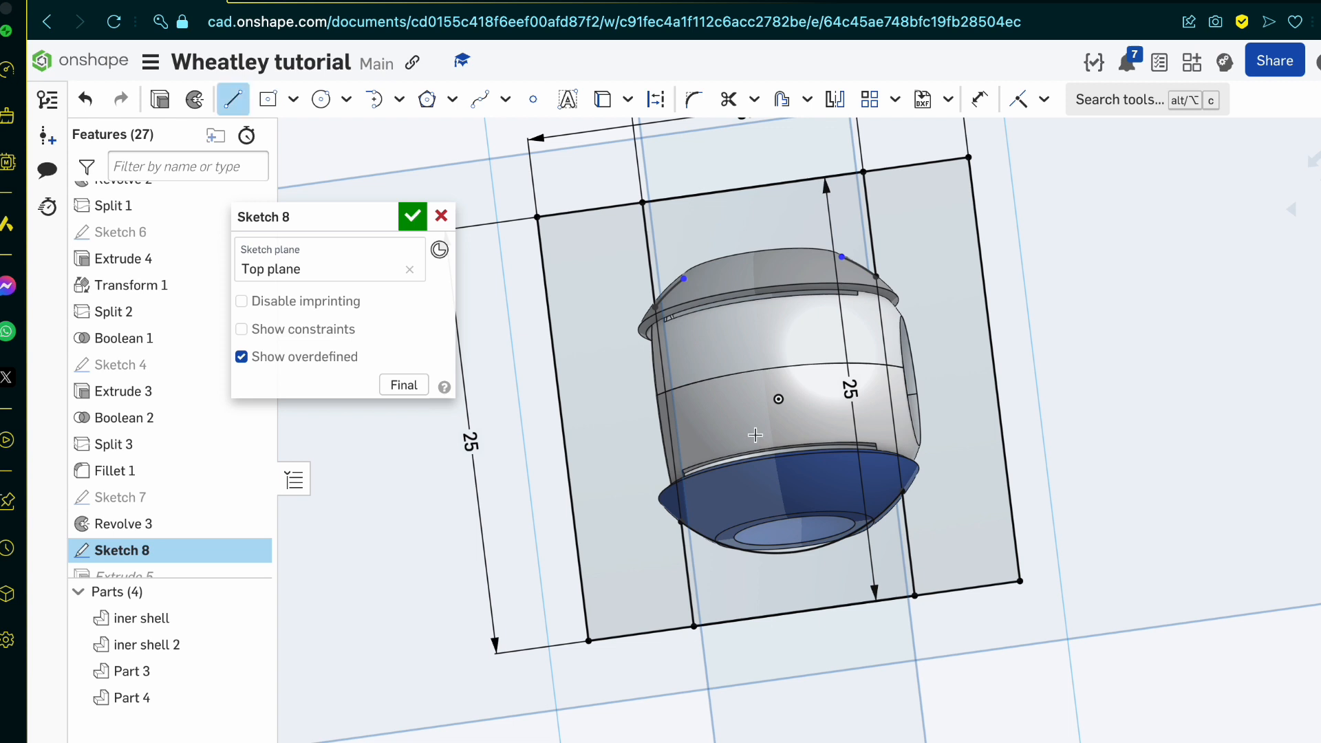
left_click(695, 517)
left_click(904, 490)
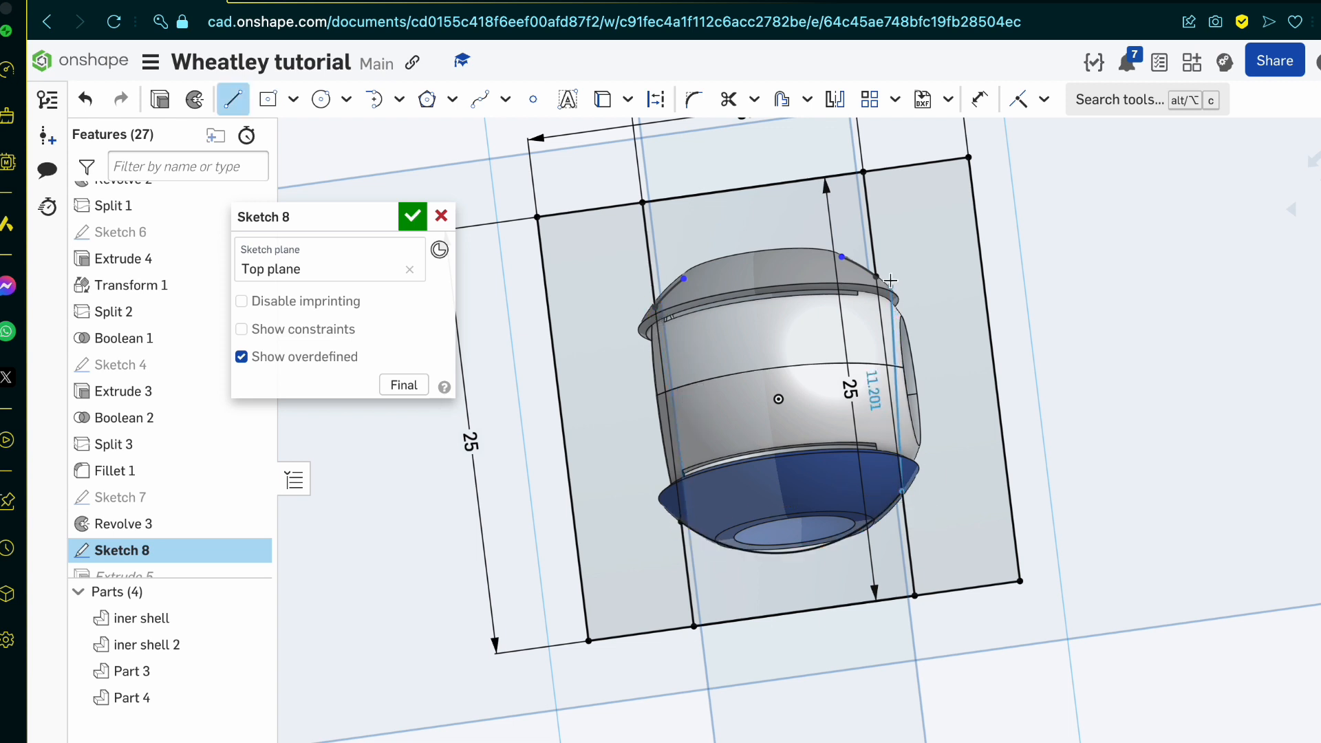
left_click(406, 220)
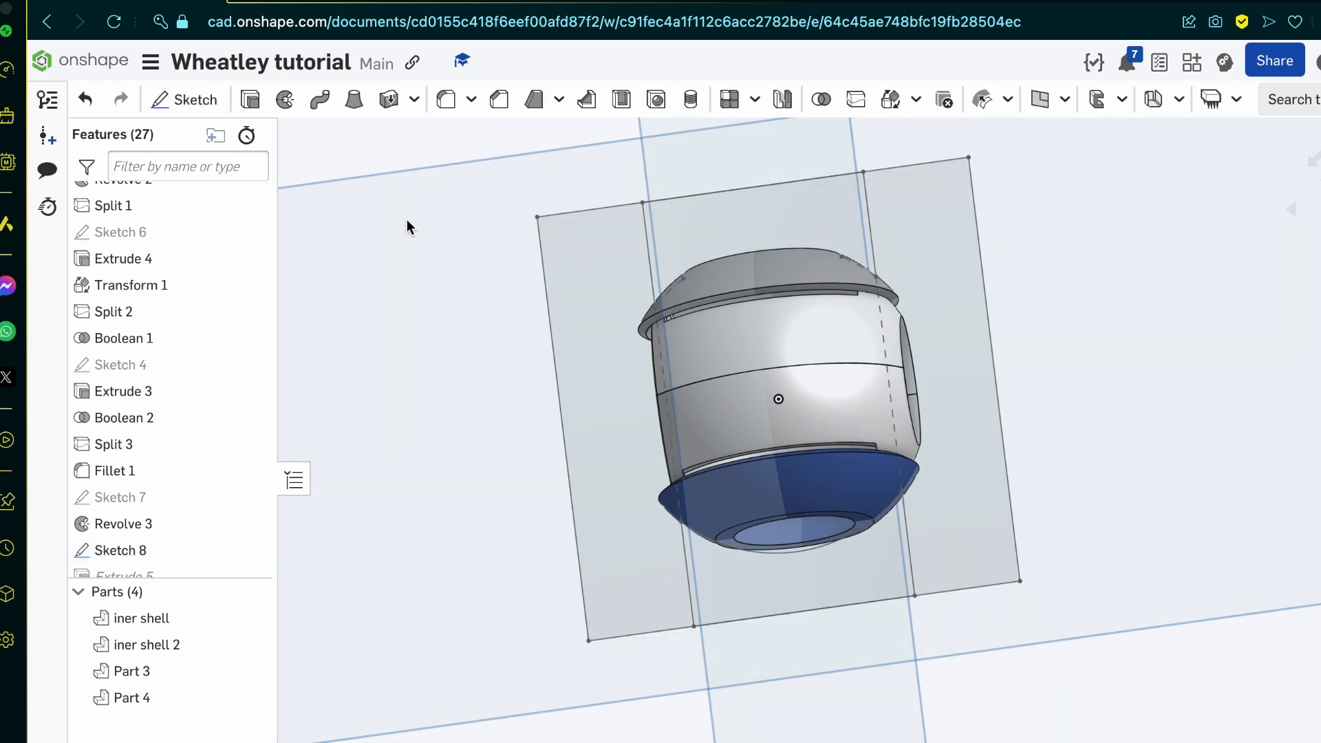
Step: Reopen Sketch 7, delete the two angled lines running from the origin to the outer profile, and accept the sketch
mouse_move(737, 530)
right_mouse_down()
mouse_move(759, 481)
mouse_move(687, 493)
mouse_move(749, 494)
mouse_move(828, 519)
mouse_move(595, 529)
right_mouse_up()
scroll(749, 493, "up", 5)
scroll(596, 529, "up", 5)
mouse_move(641, 477)
right_mouse_down()
mouse_move(655, 466)
mouse_move(624, 491)
right_mouse_up()
scroll(654, 466, "down", 5)
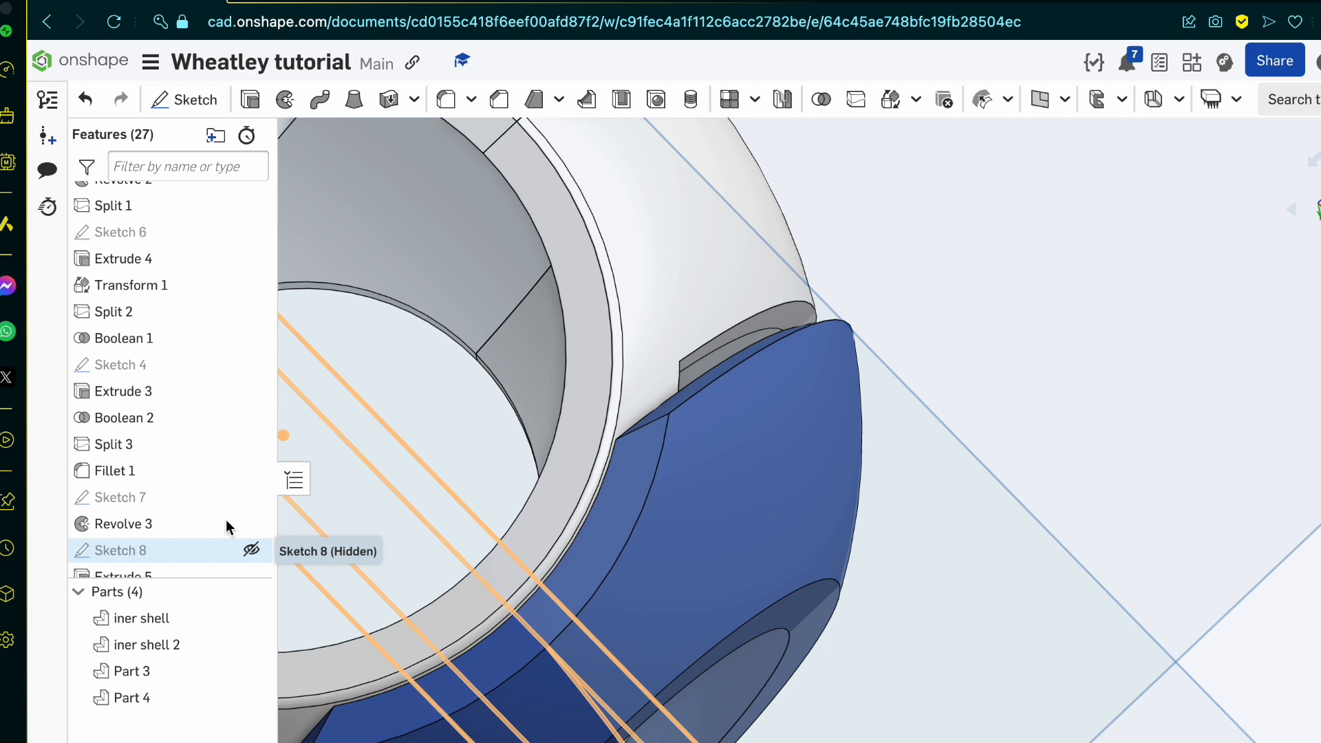
left_click(692, 397)
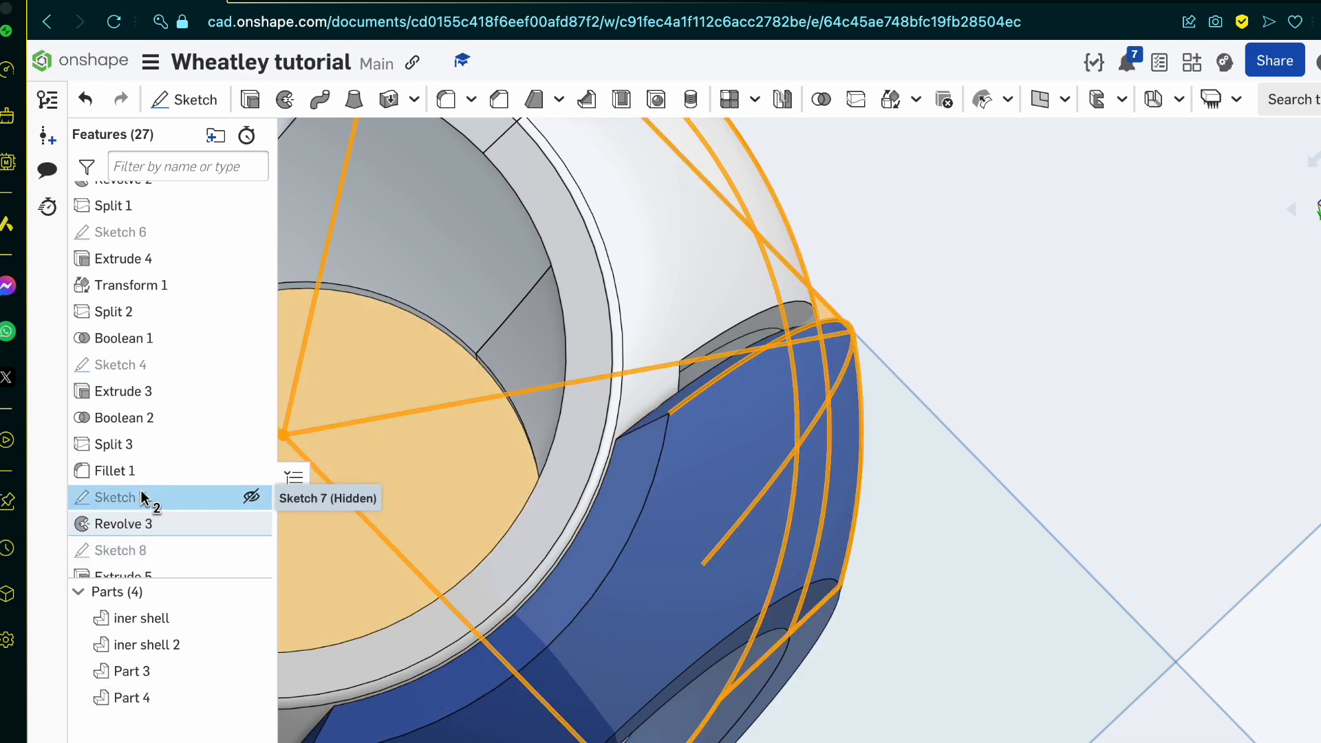
double_click(117, 498)
scroll(763, 471, "down", 5)
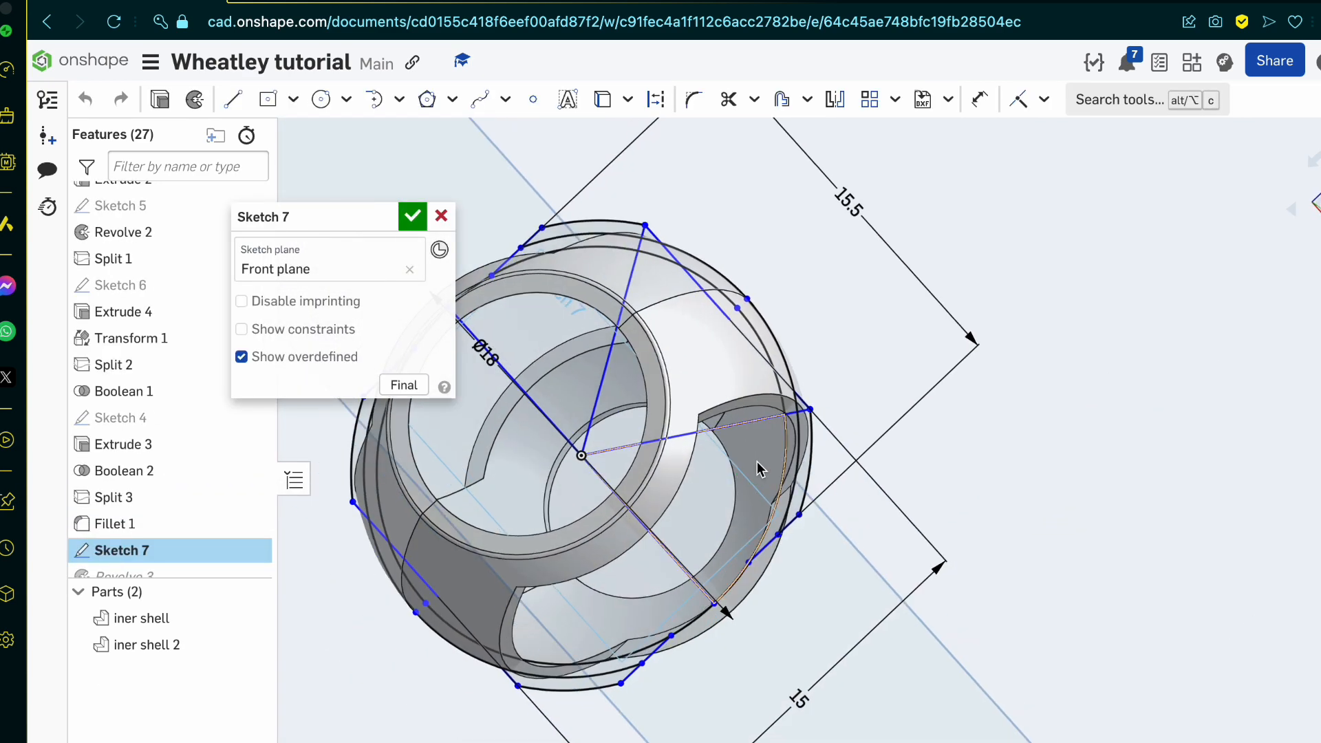
left_click(650, 443)
left_click(595, 422)
key("Delete")
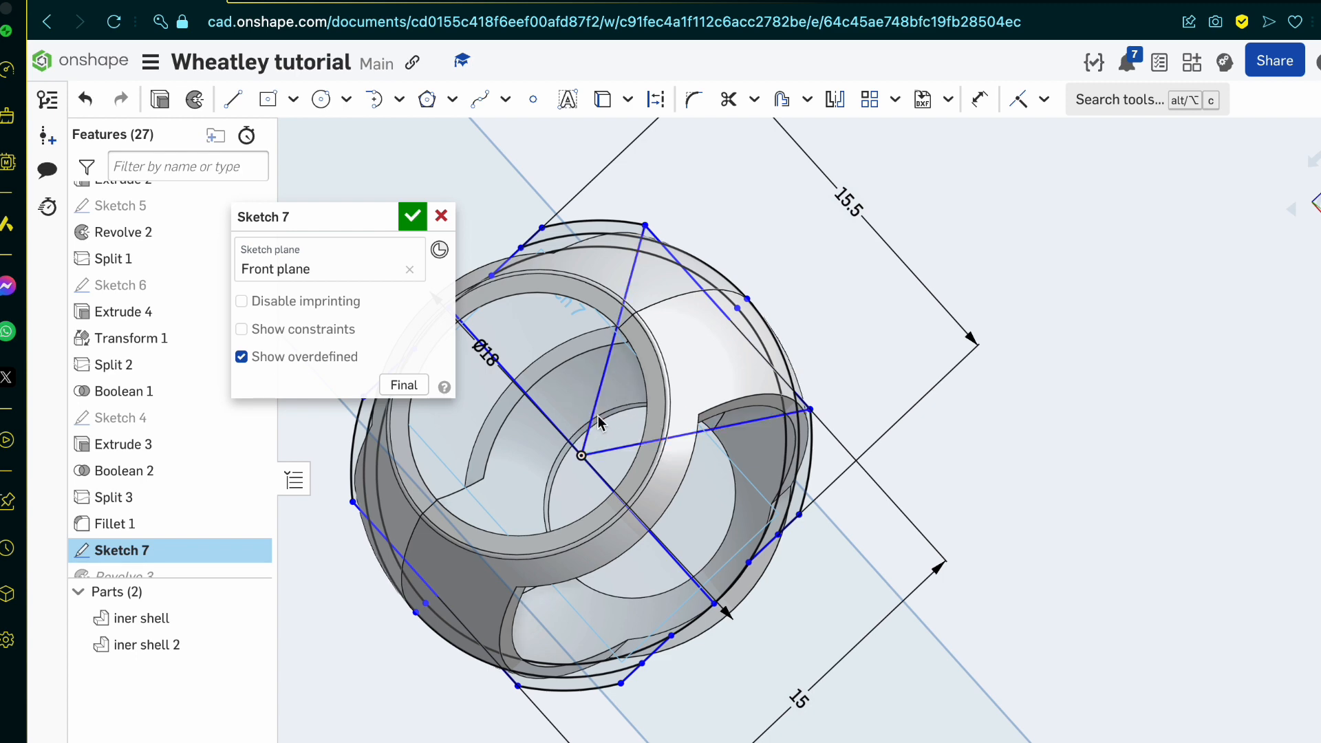
left_click(412, 216)
Step: Hide the parts iner shell and iner shell 2 so only the two outer shell halves are shown
scroll(736, 369, "up", 5)
right_click_drag(736, 369, 739, 452)
left_click(711, 451)
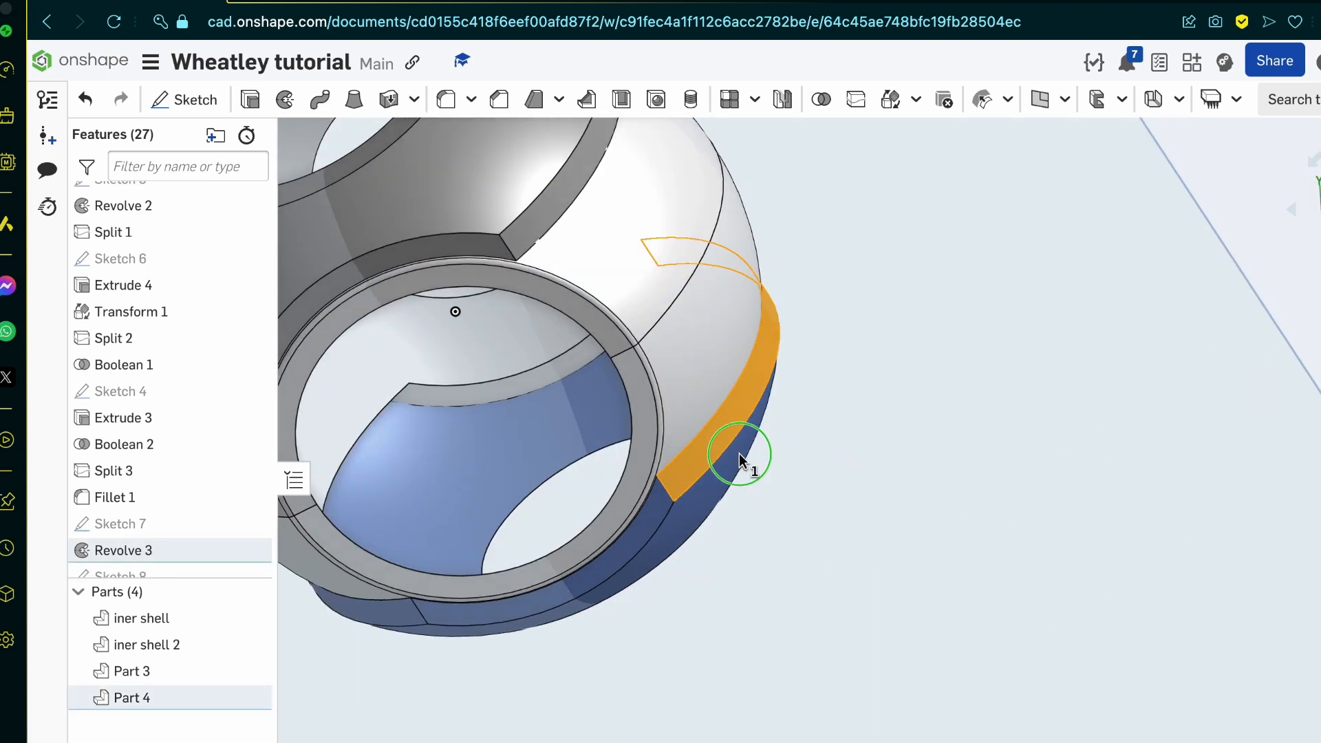
left_click(822, 566)
left_click(681, 578)
left_click(703, 457)
left_click(644, 277)
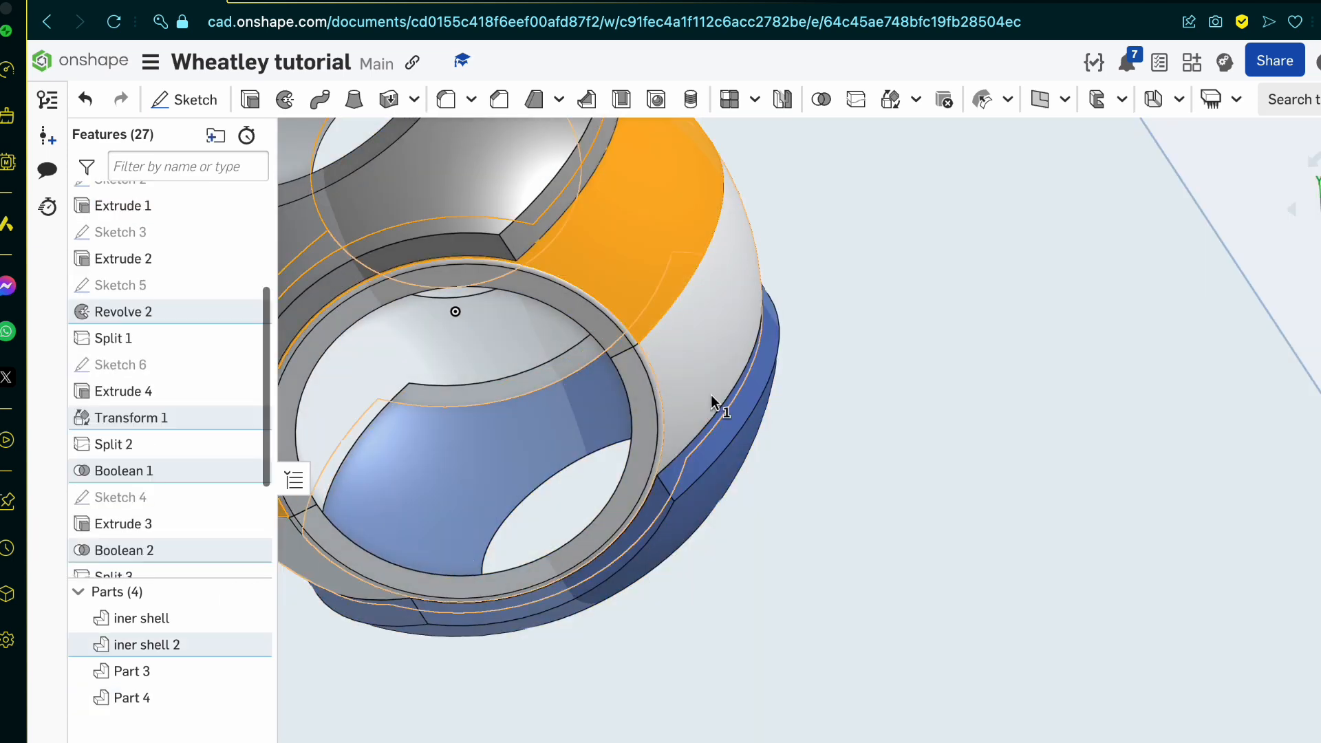
left_click(711, 392)
left_click(252, 618)
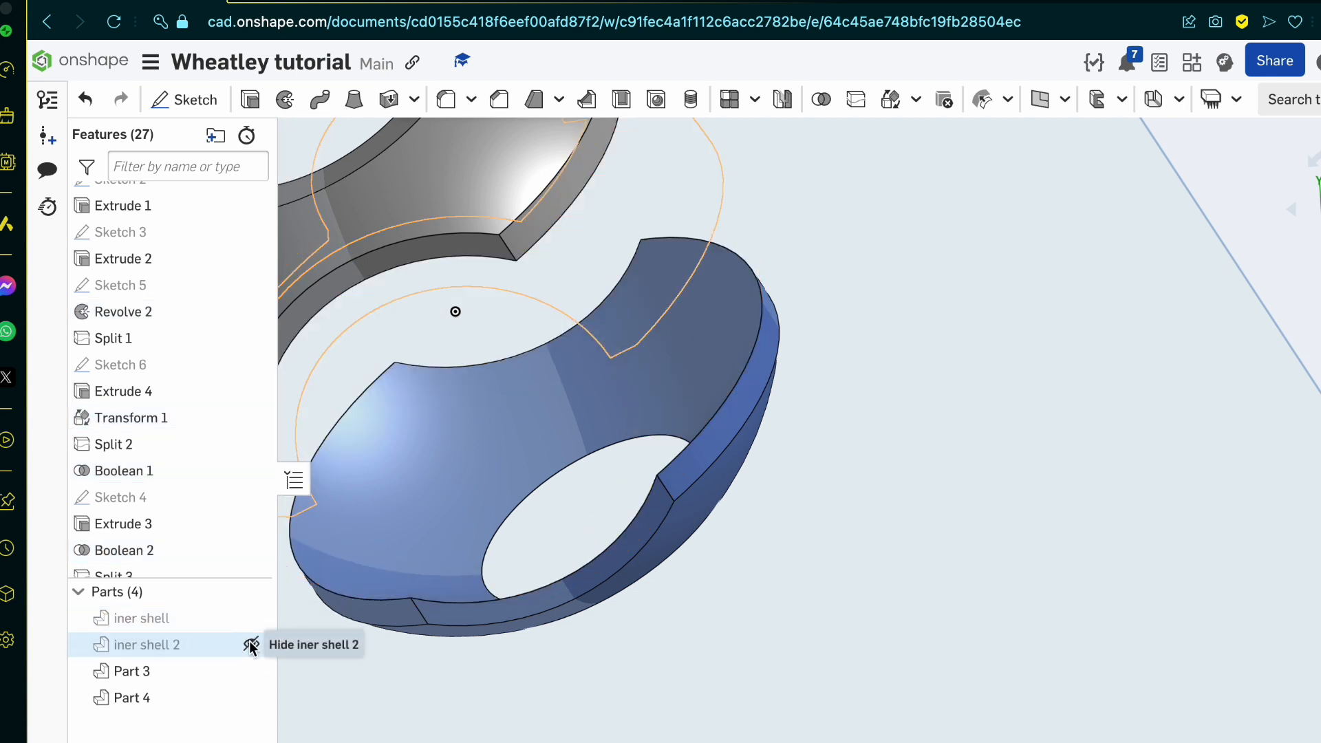
left_click(251, 644)
left_click(687, 446)
left_click(646, 505)
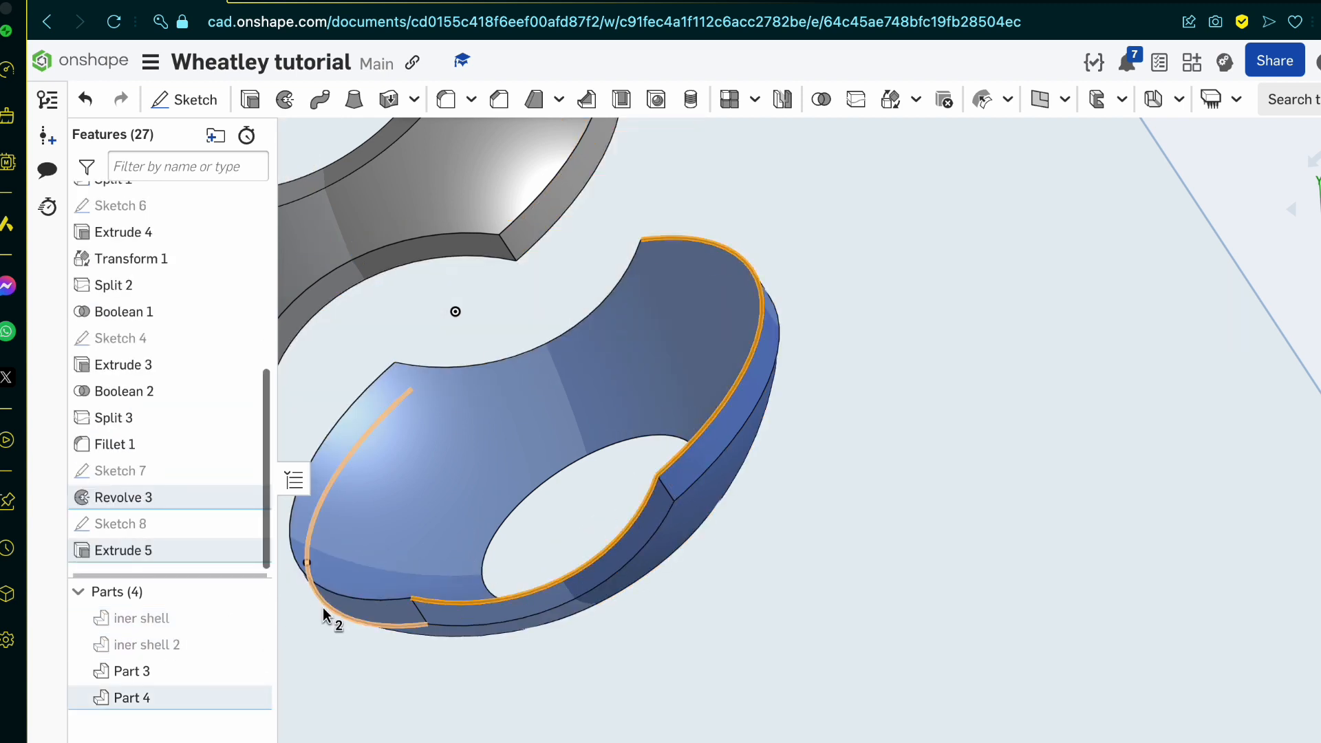
left_click(346, 593)
left_click(436, 369)
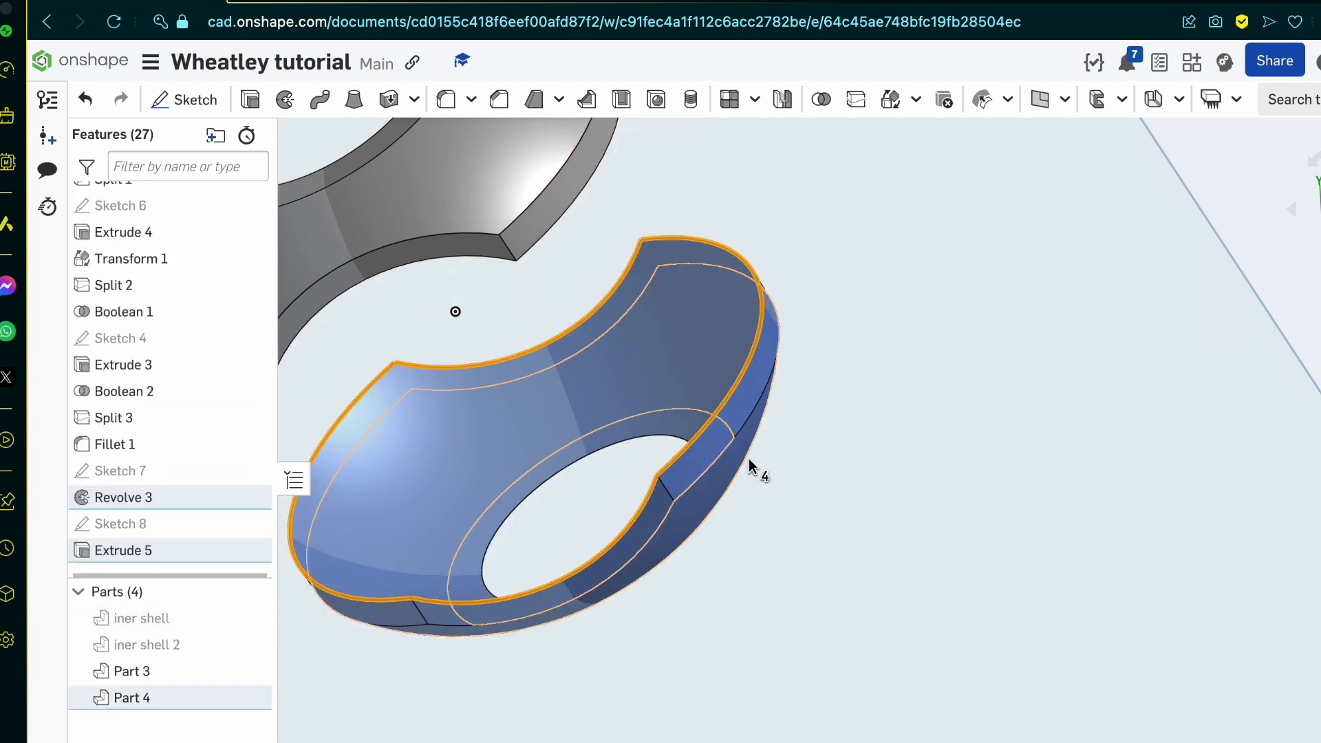
scroll(700, 456, "down", 4)
right_click_drag(701, 457, 670, 427)
left_click(661, 348)
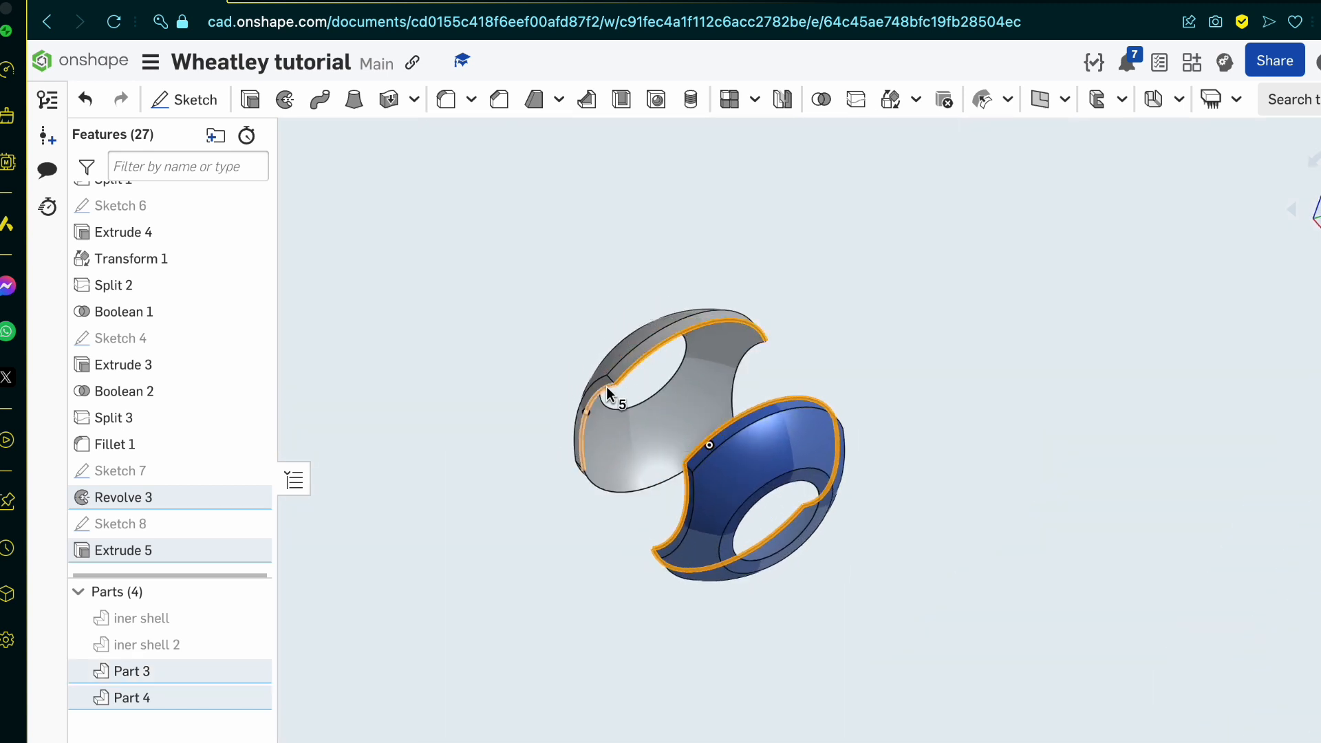
left_click(605, 386)
left_click(741, 365)
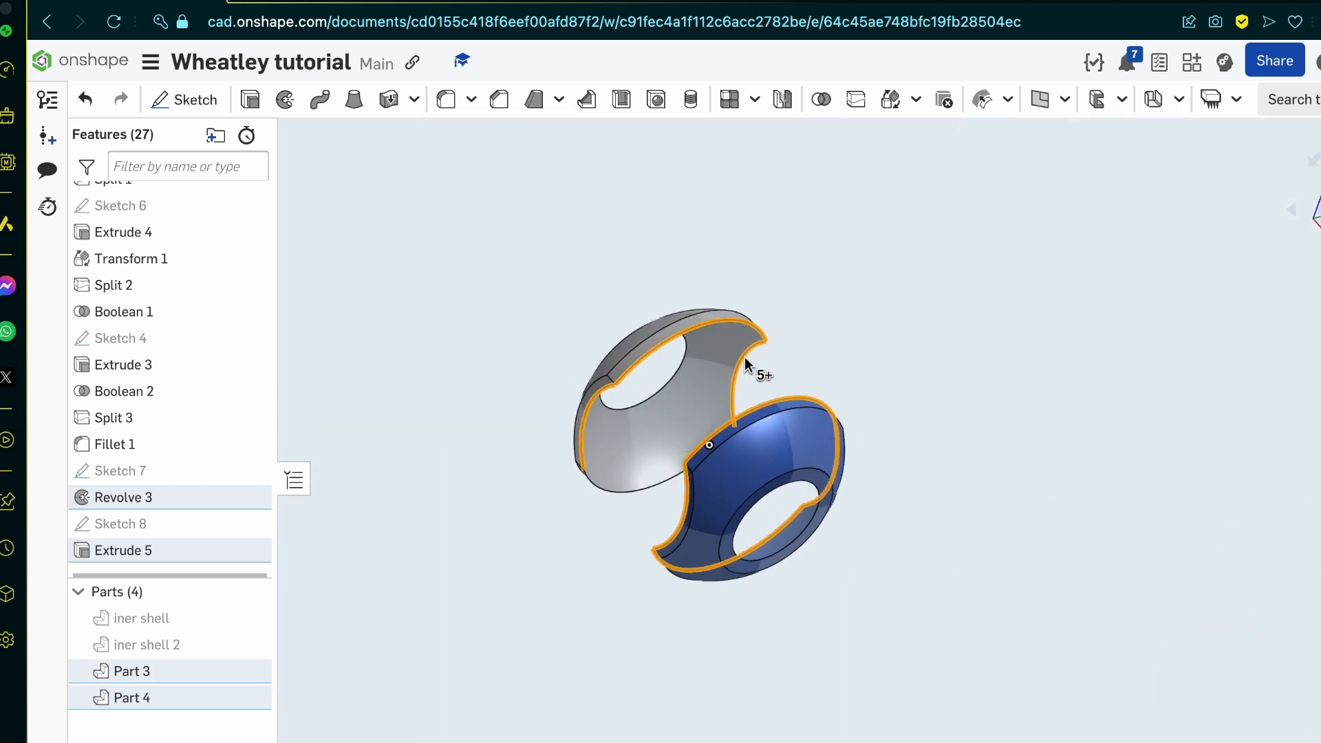
left_click(619, 489)
scroll(617, 488, "up", 5)
scroll(618, 488, "up", 2)
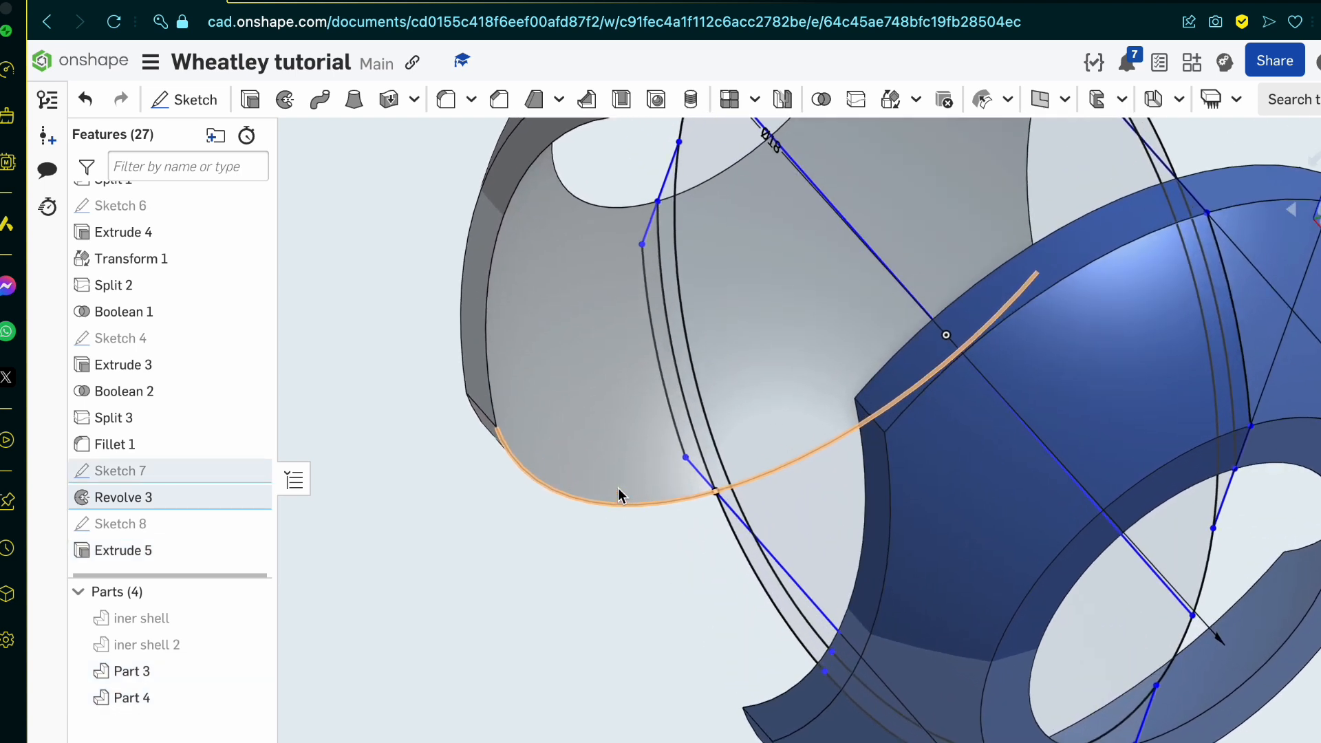
left_click(618, 488)
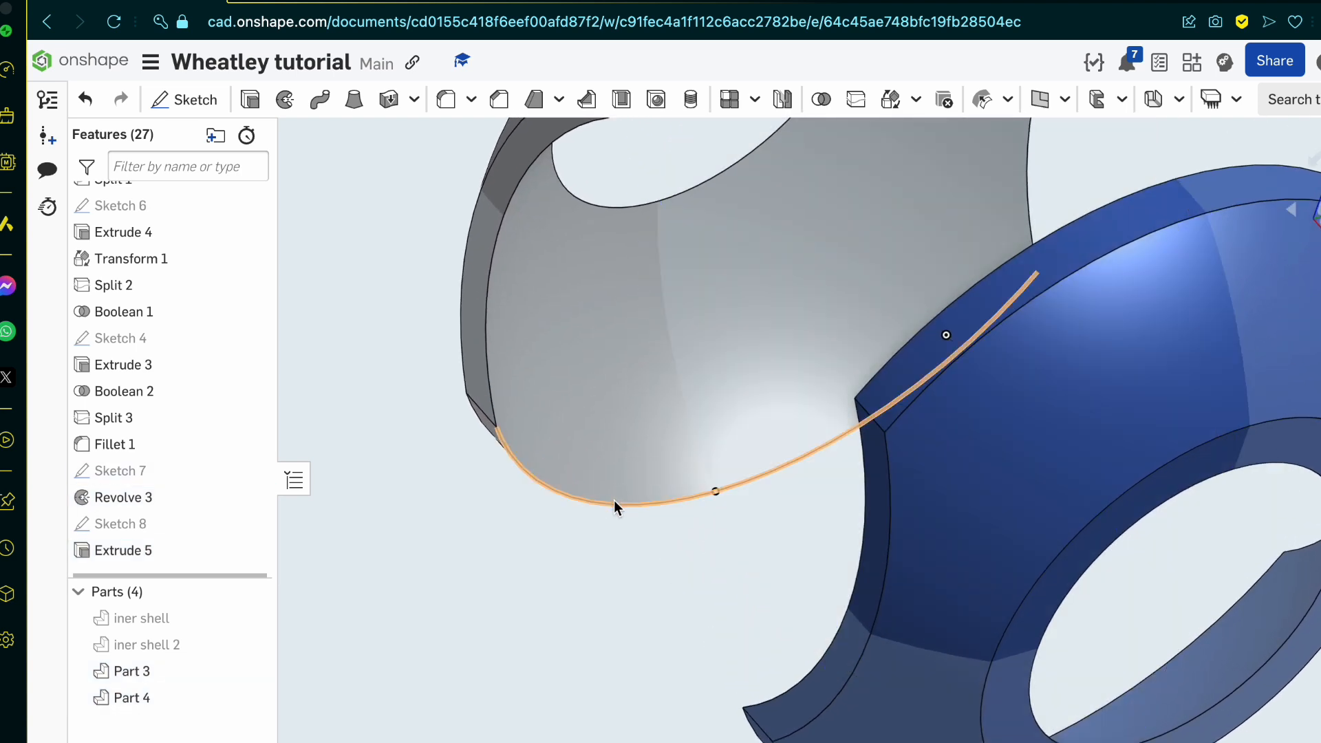
Step: Start a chamfer on the inner rim edges of both outer shell halves, including the edges along the front and rear cuts
left_click(612, 506)
left_click(485, 342)
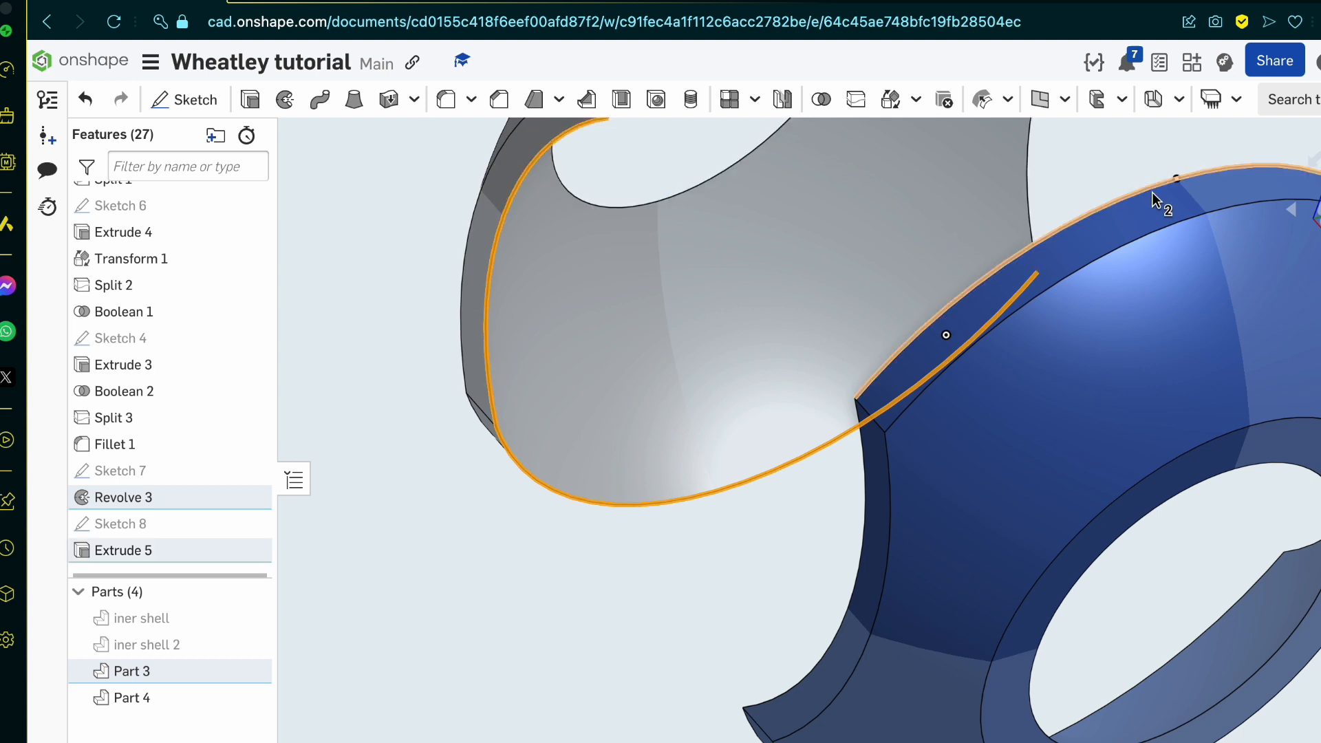
left_click(1031, 217)
scroll(869, 546, "down", 5)
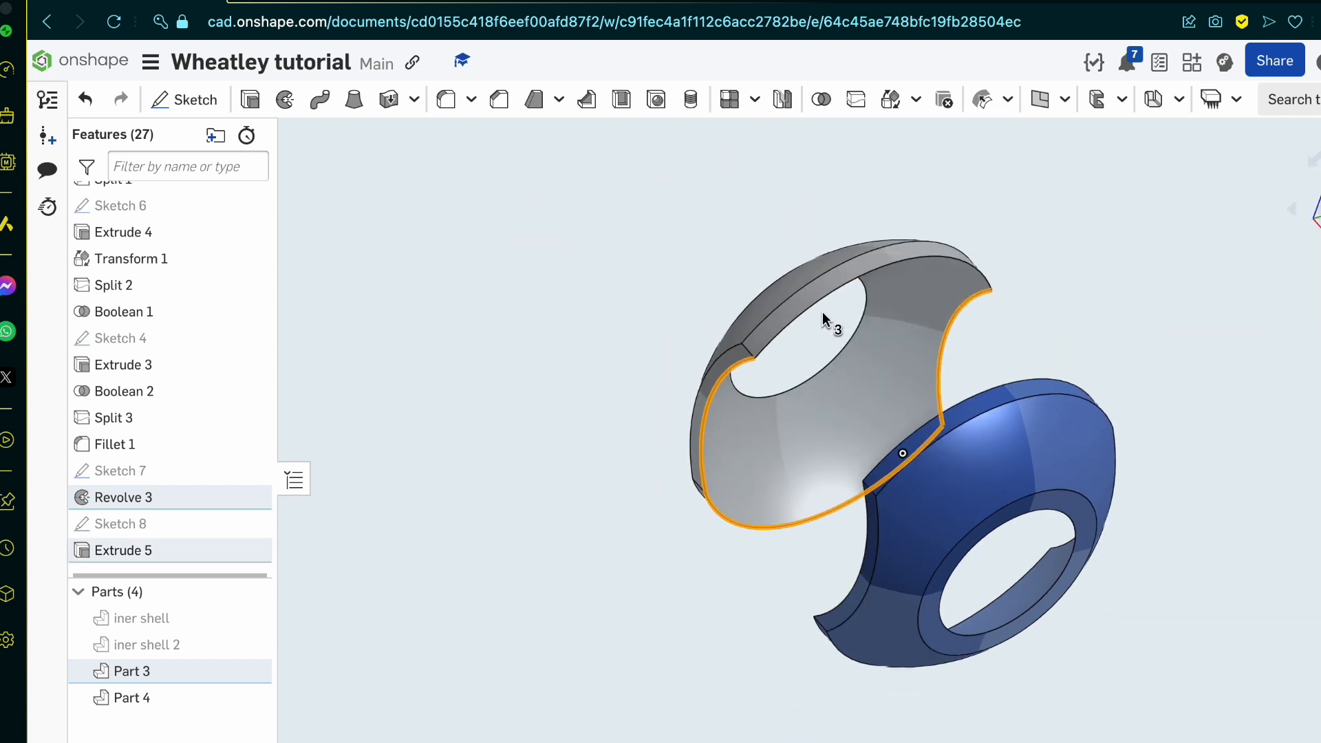
left_click(796, 324)
left_click(981, 403)
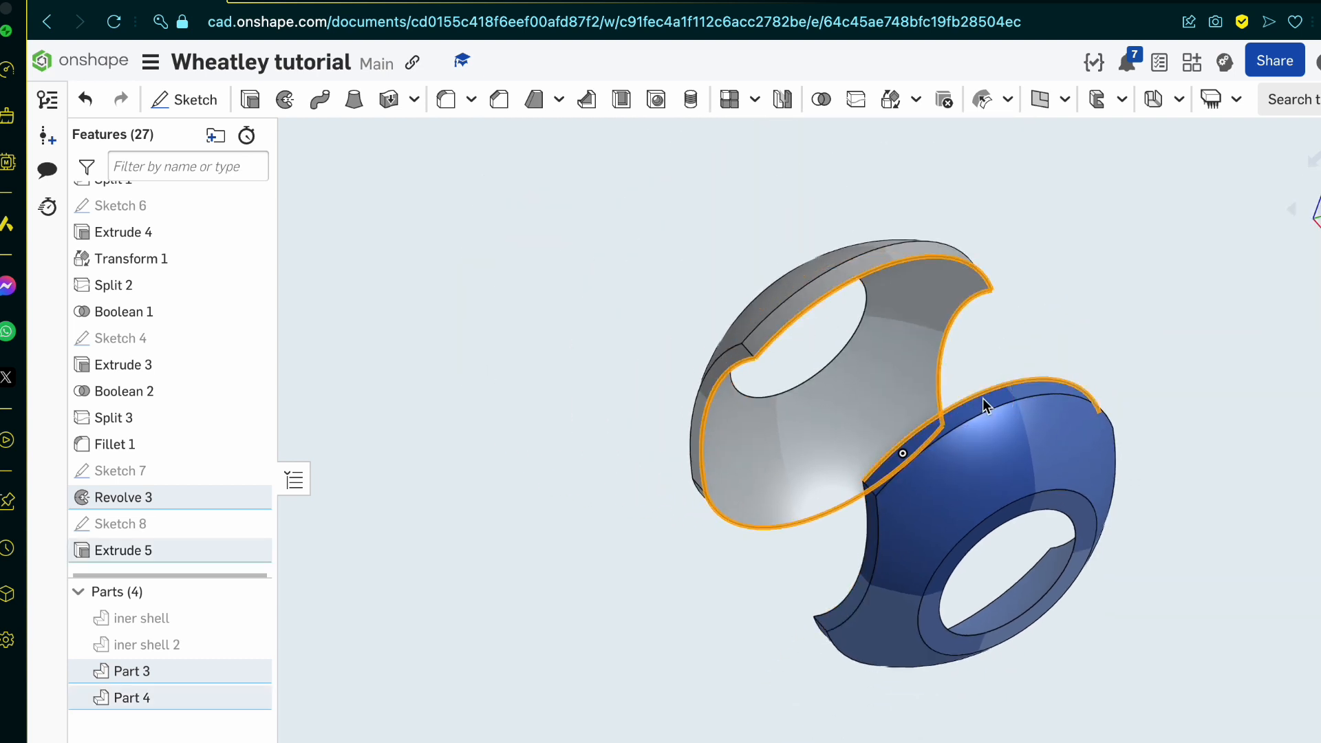
left_click(864, 559)
left_click(1063, 547)
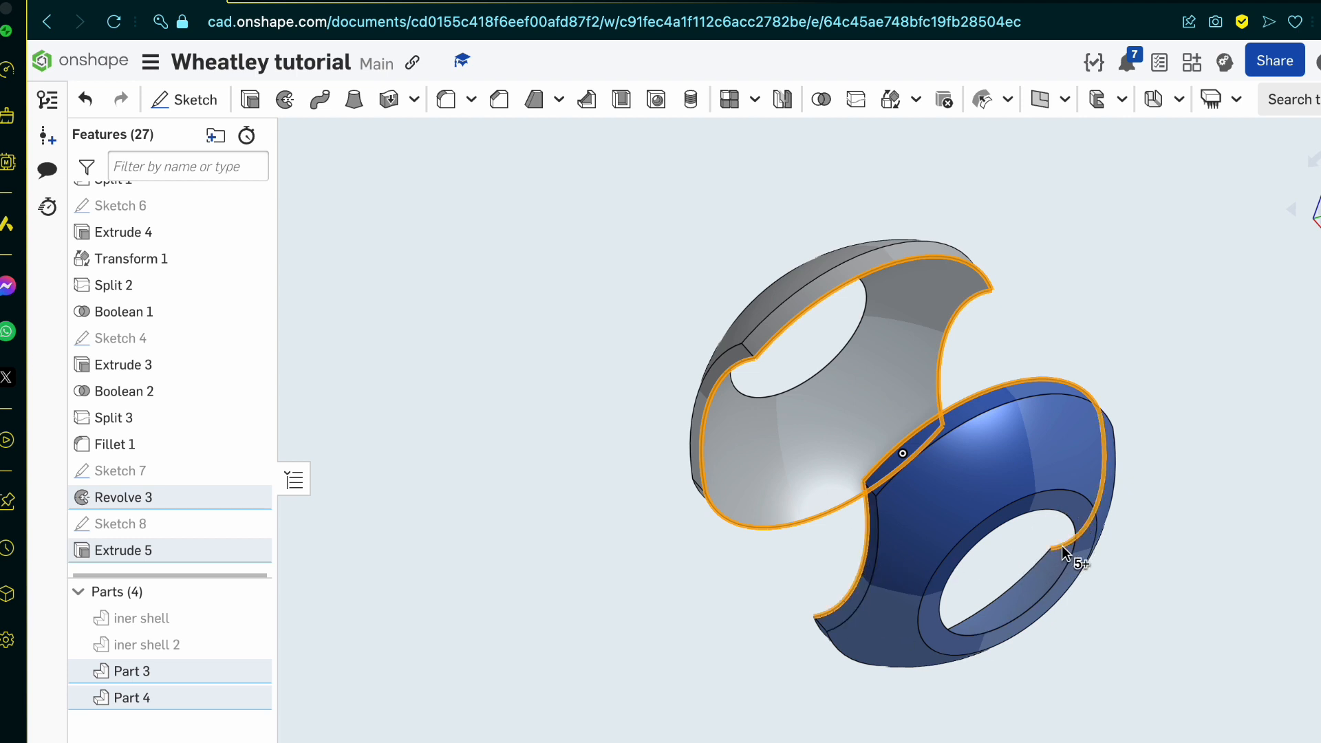
left_click(1032, 568)
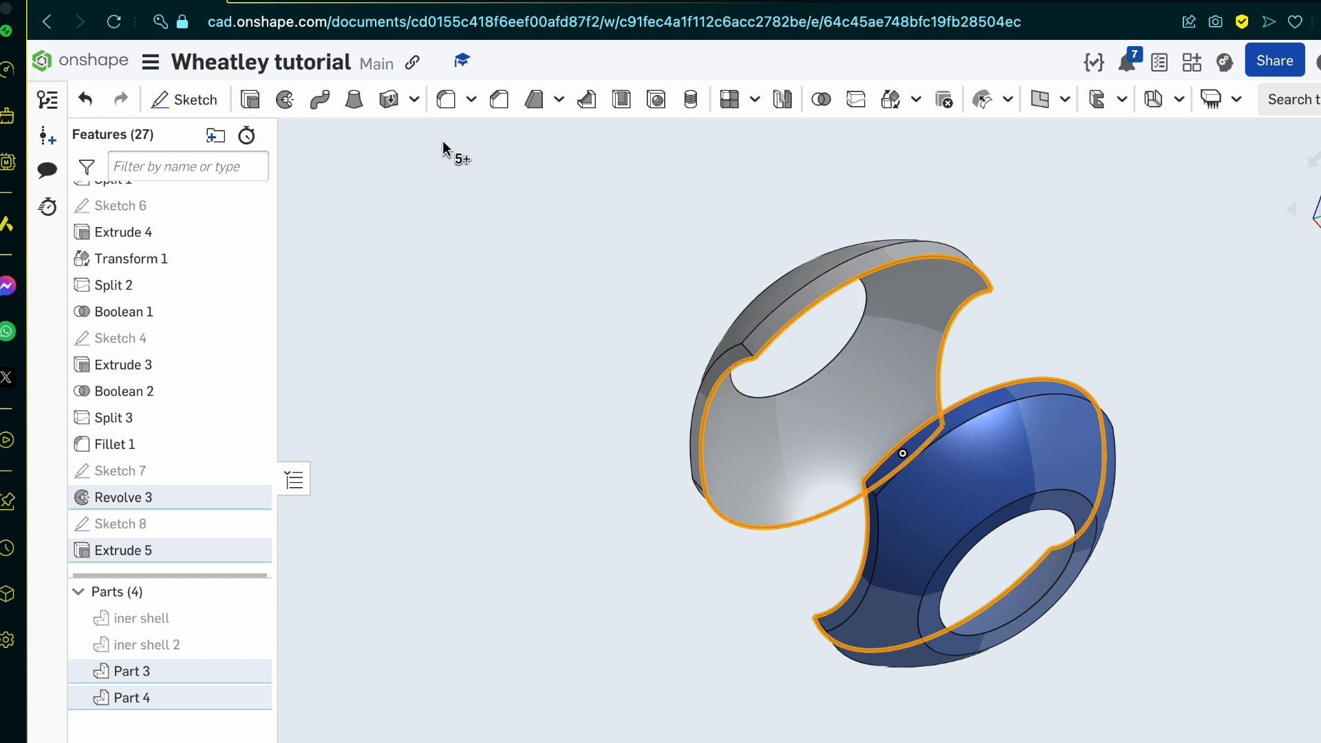
left_click(498, 101)
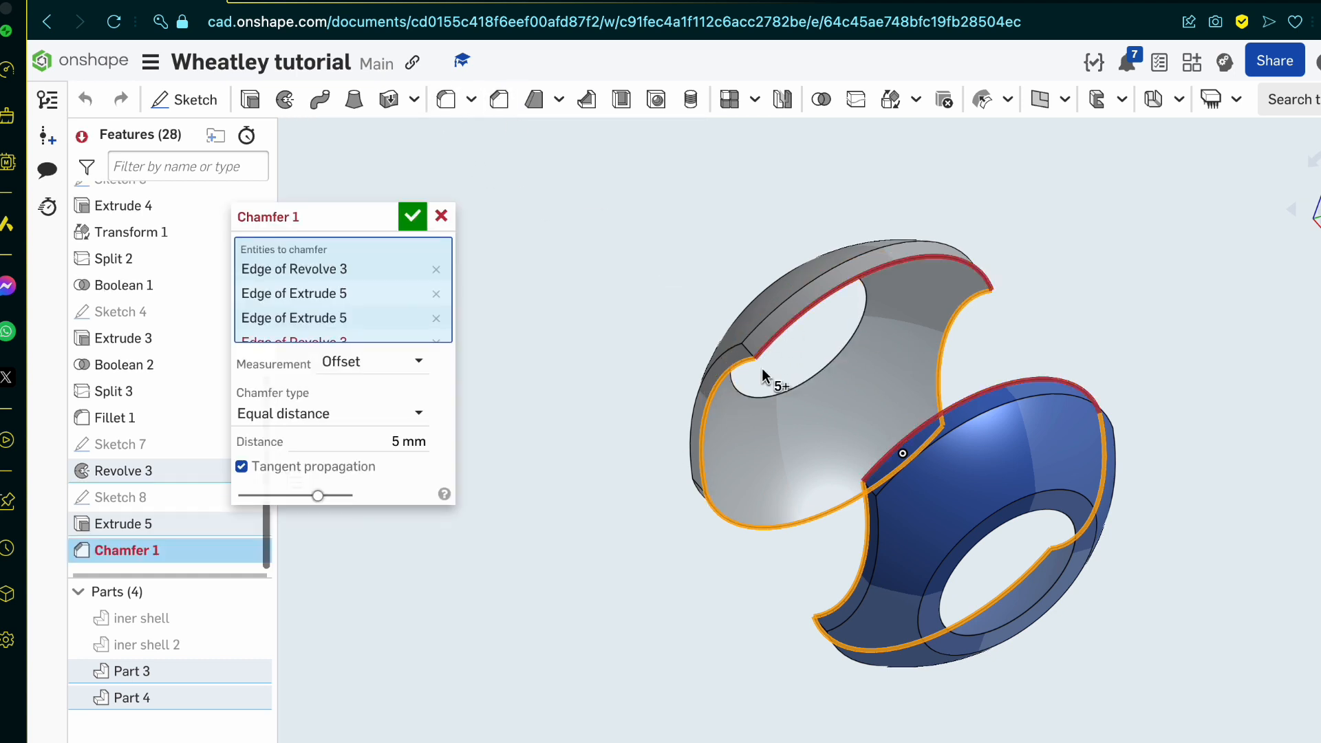
Step: Try equal-distance chamfer values of 1 mm, 0.5 mm and 0.6 mm on the selected rim edges
scroll(766, 378, "up", 5)
left_click(369, 430)
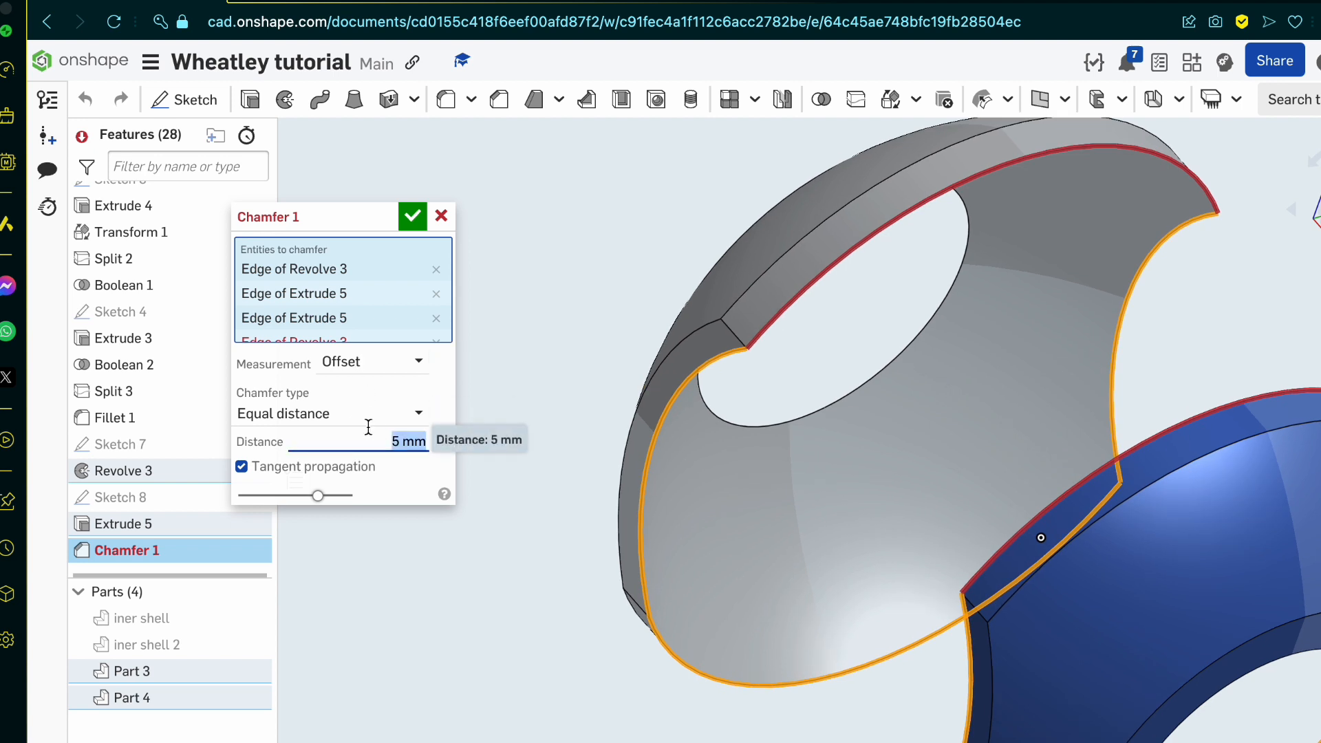
key("Down")
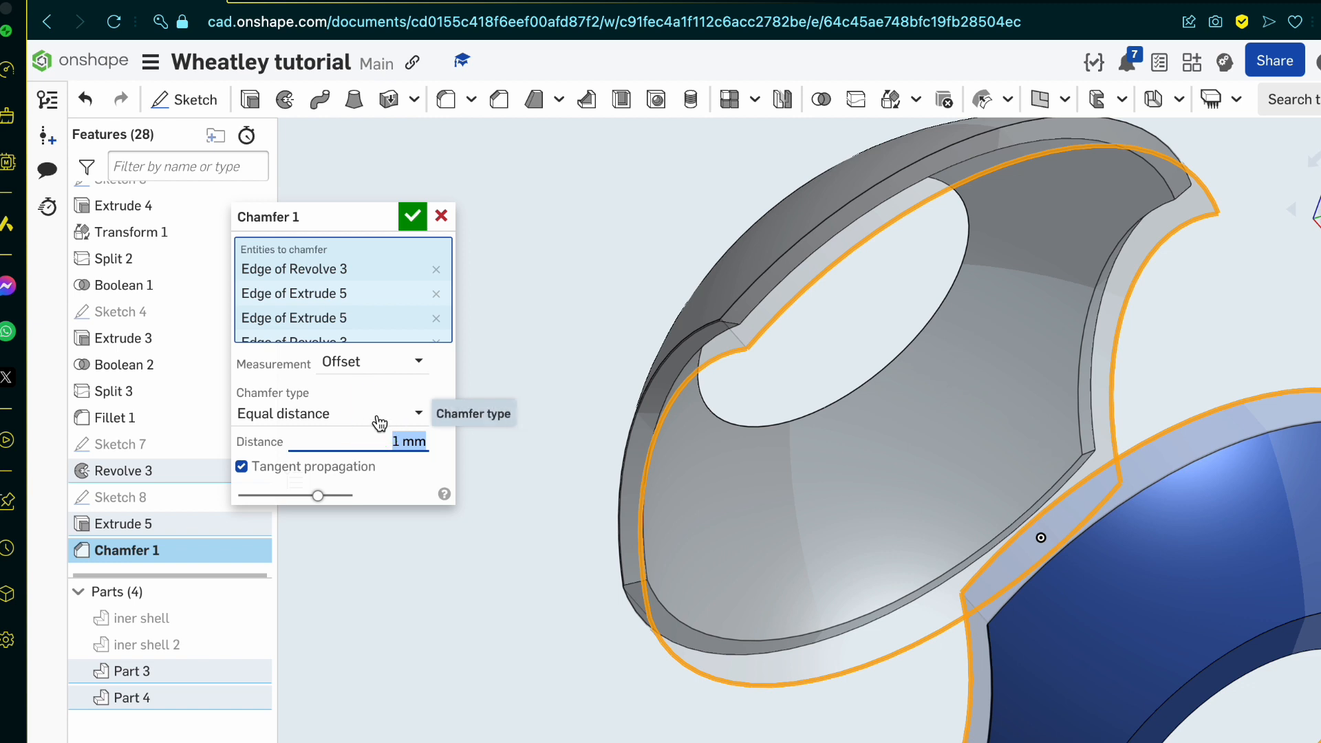
key("BackSpace")
key("Return")
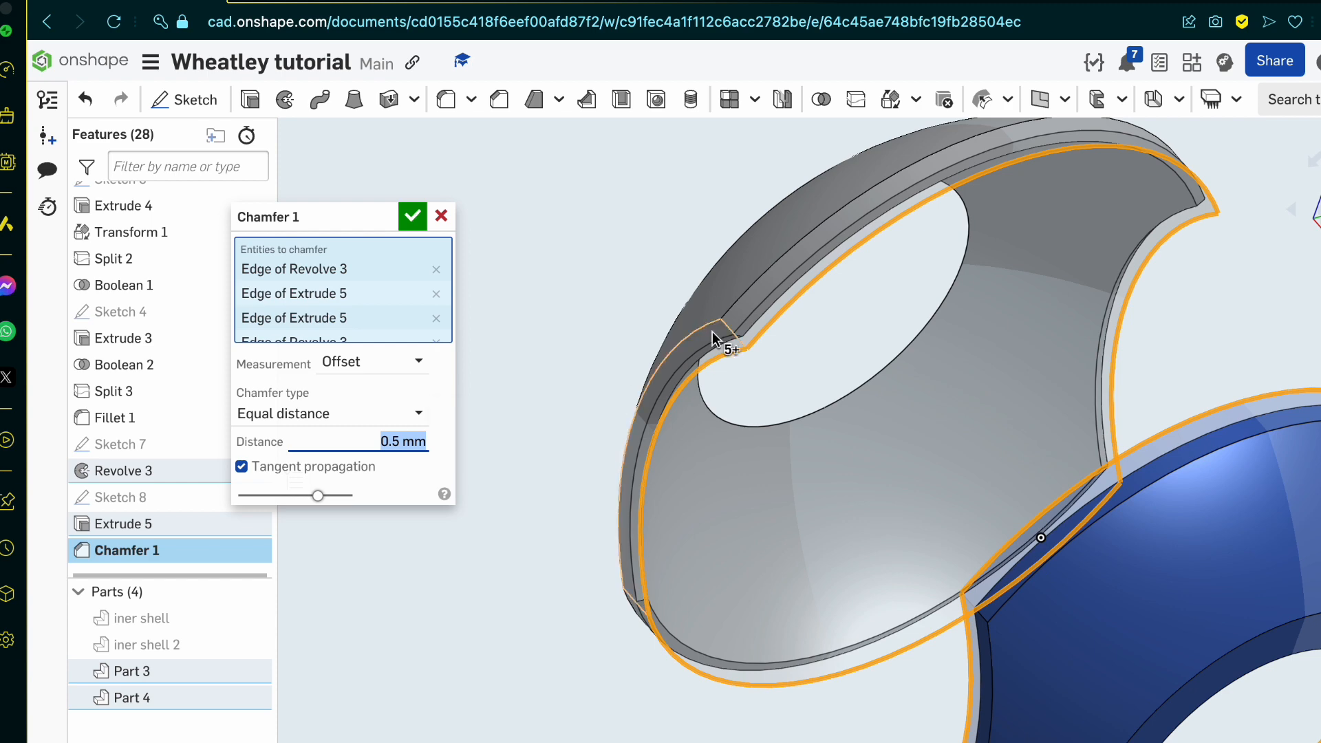
right_click_drag(712, 333, 738, 313)
scroll(738, 317, "up", 5)
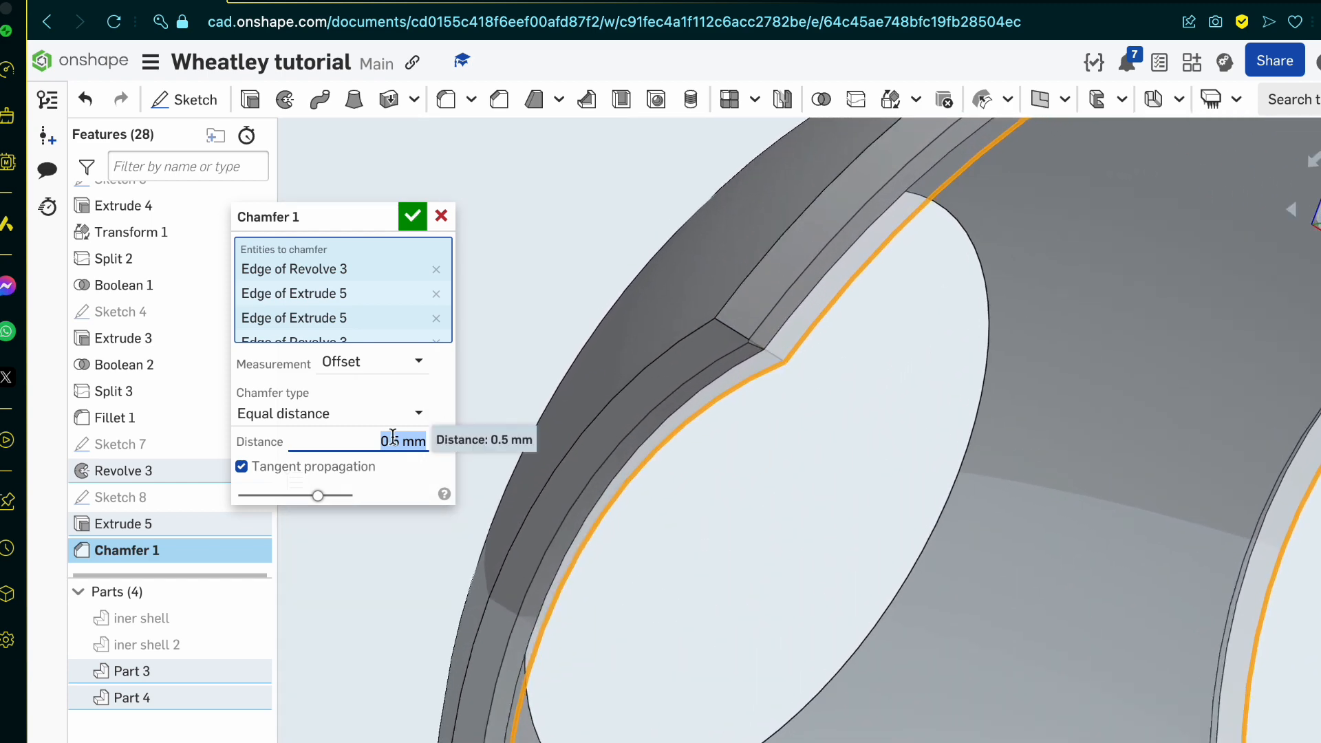
key("BackSpace")
key("Return")
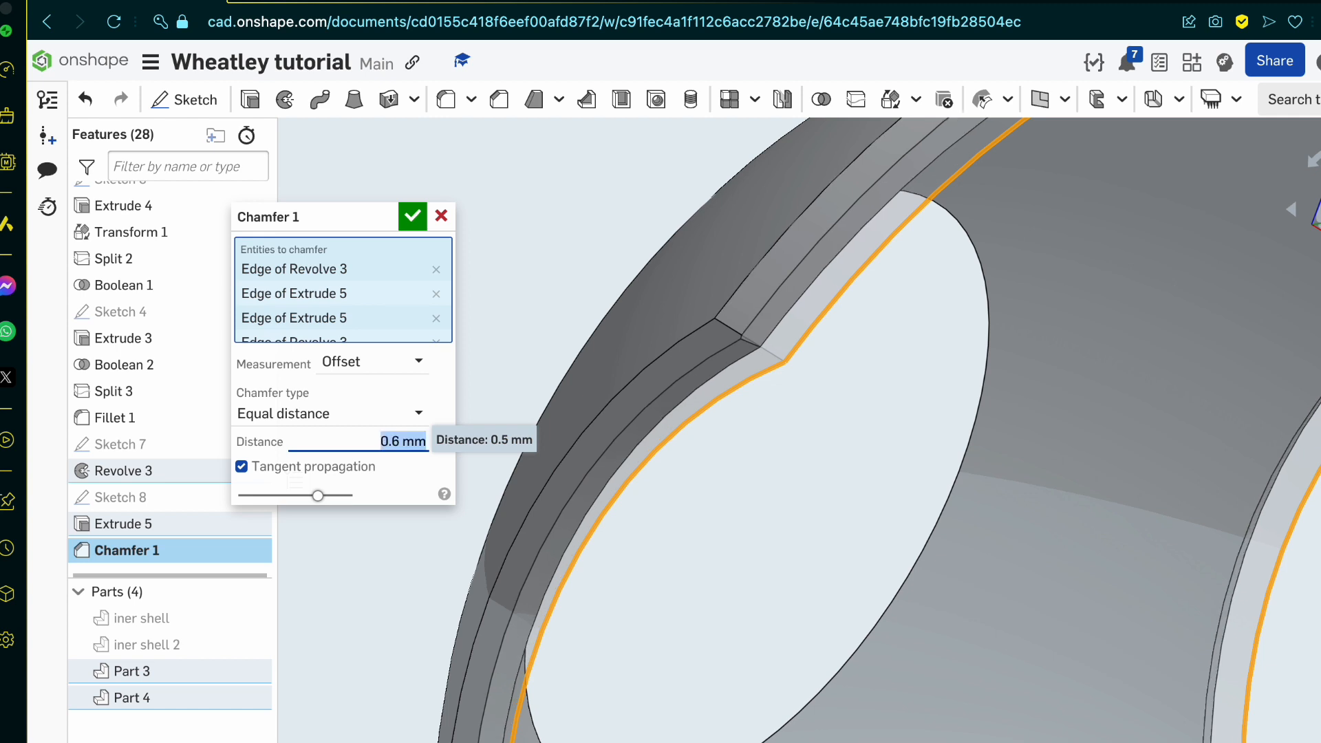
Step: Set the rim chamfer distance to 0.9 mm, accept the chamfer, and check the chamfered corner on the outer shell
type(".9")
key("Return")
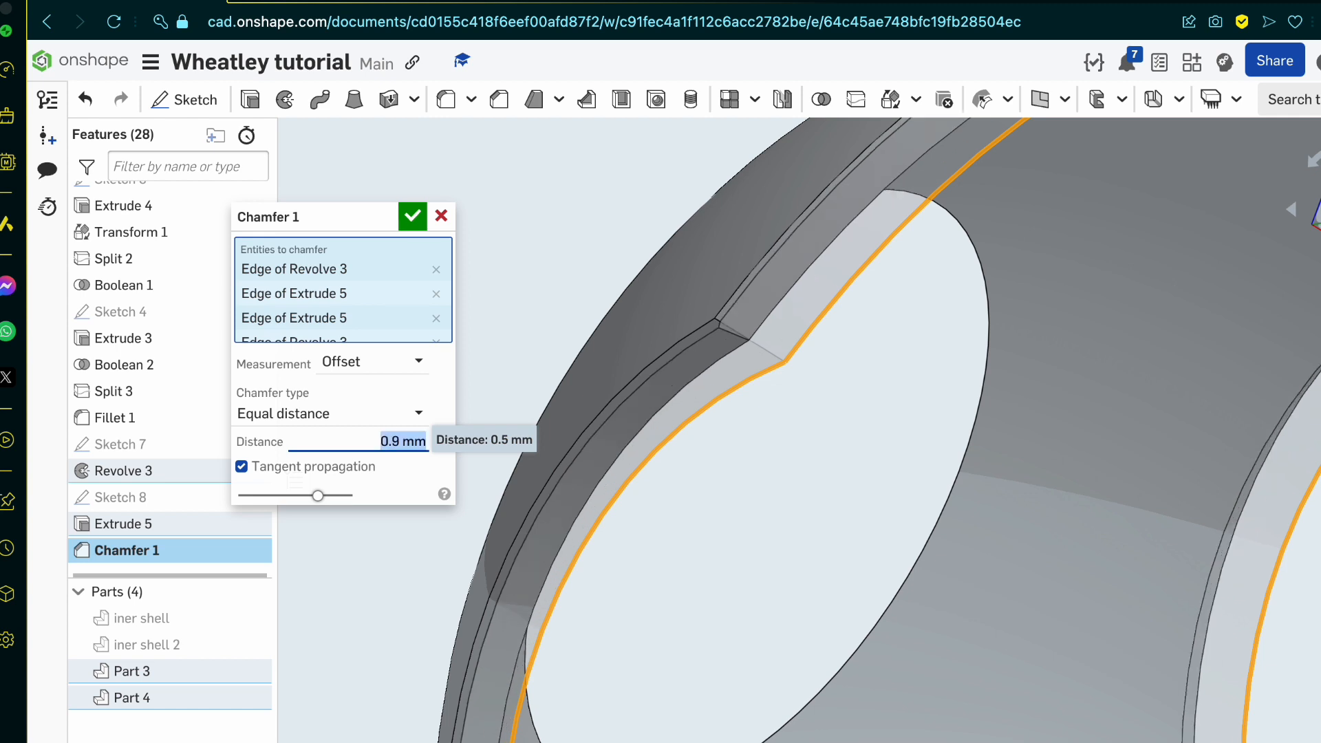
scroll(580, 566, "down", 5)
right_click_drag(597, 573, 625, 589)
key("Return")
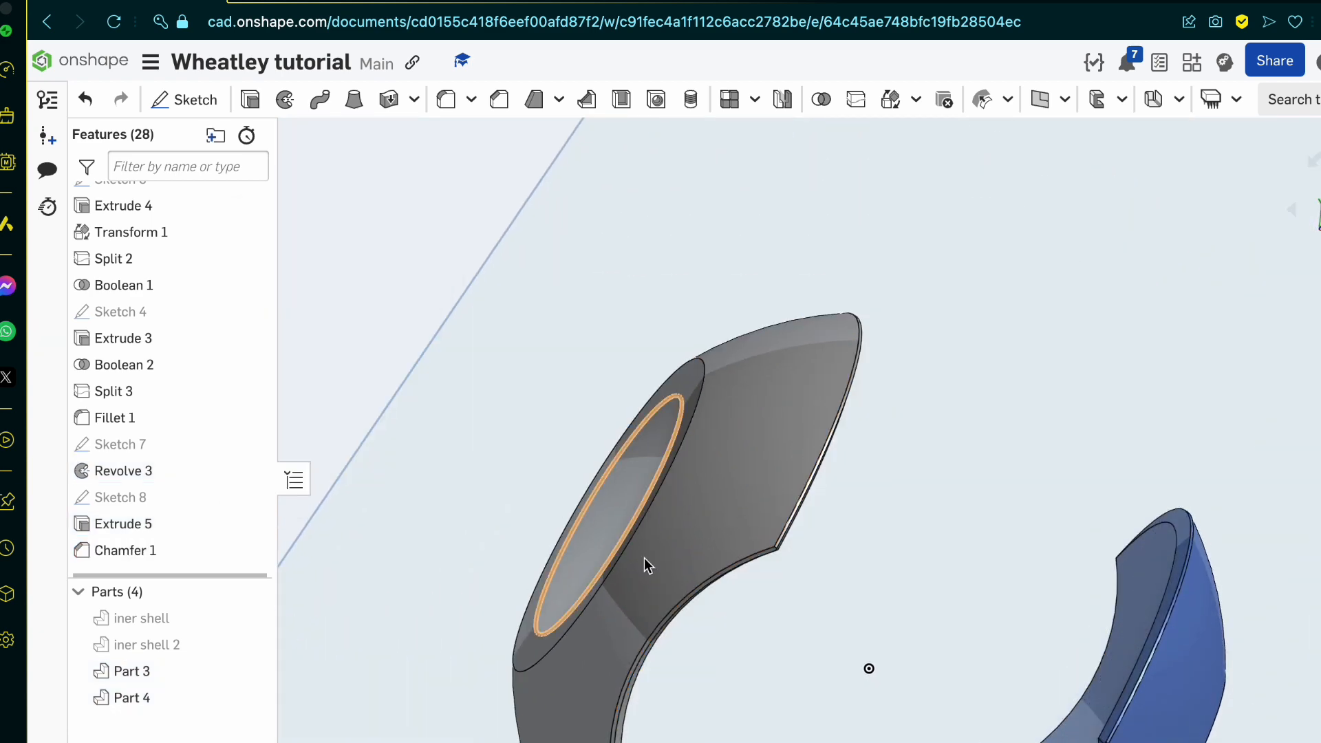
scroll(799, 622, "up", 5)
scroll(543, 417, "up", 5)
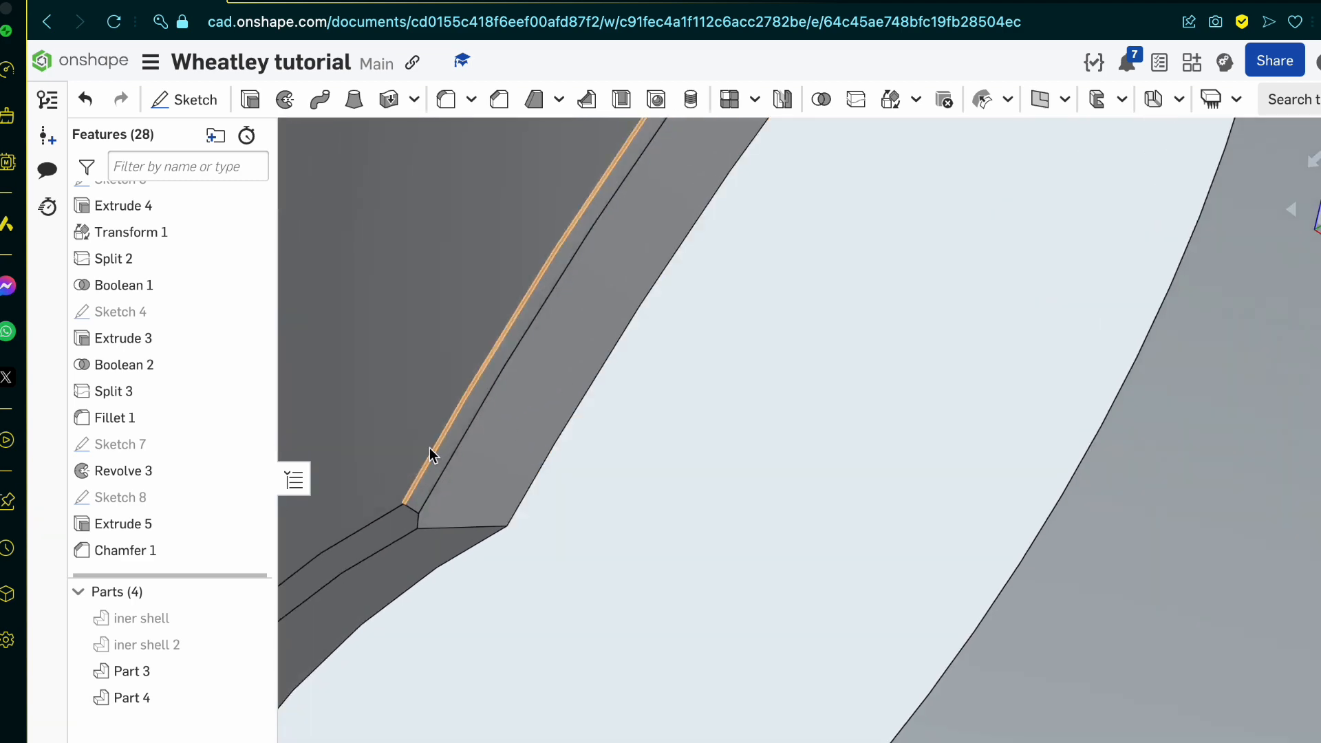
right_click_drag(429, 449, 481, 348)
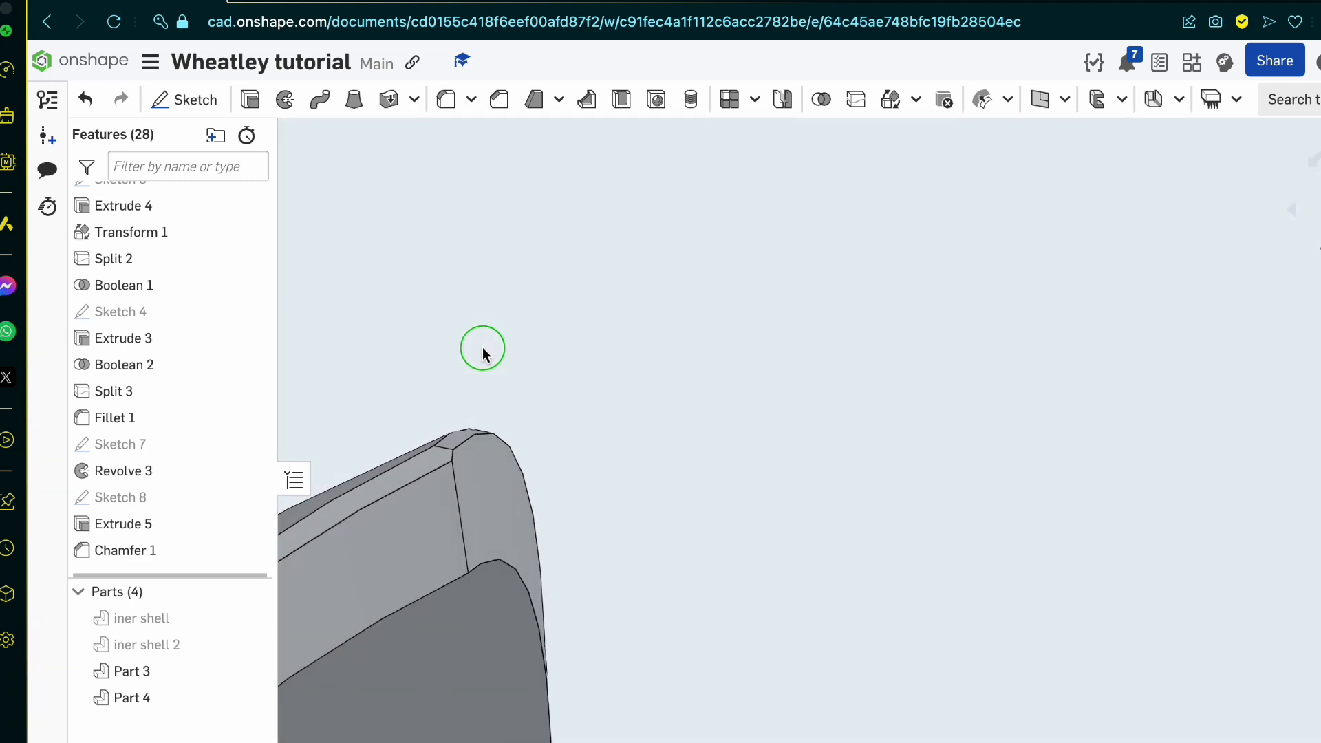
Step: Switch to the Google image search page and examine the top and perspective views of the Wheatley blueprint
mouse_move(295, 10)
left_click(355, 11)
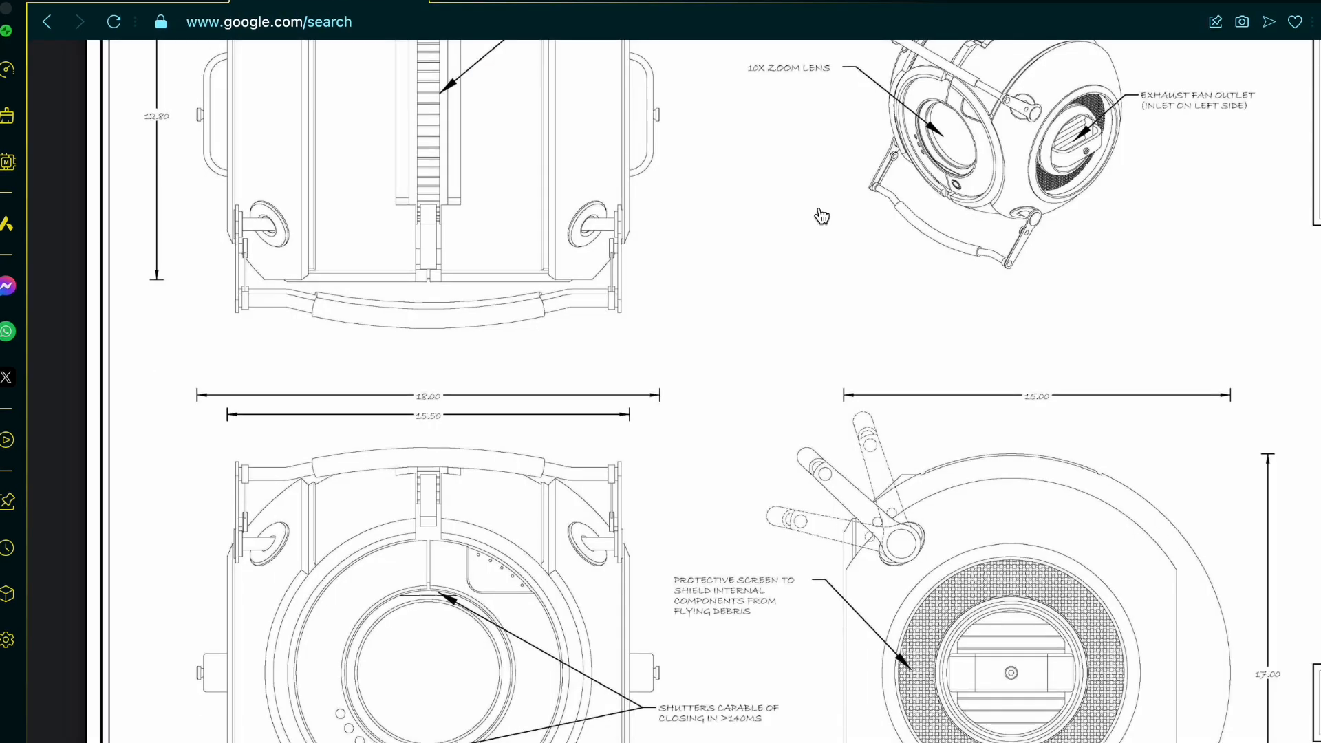
scroll(864, 417, "up", 3)
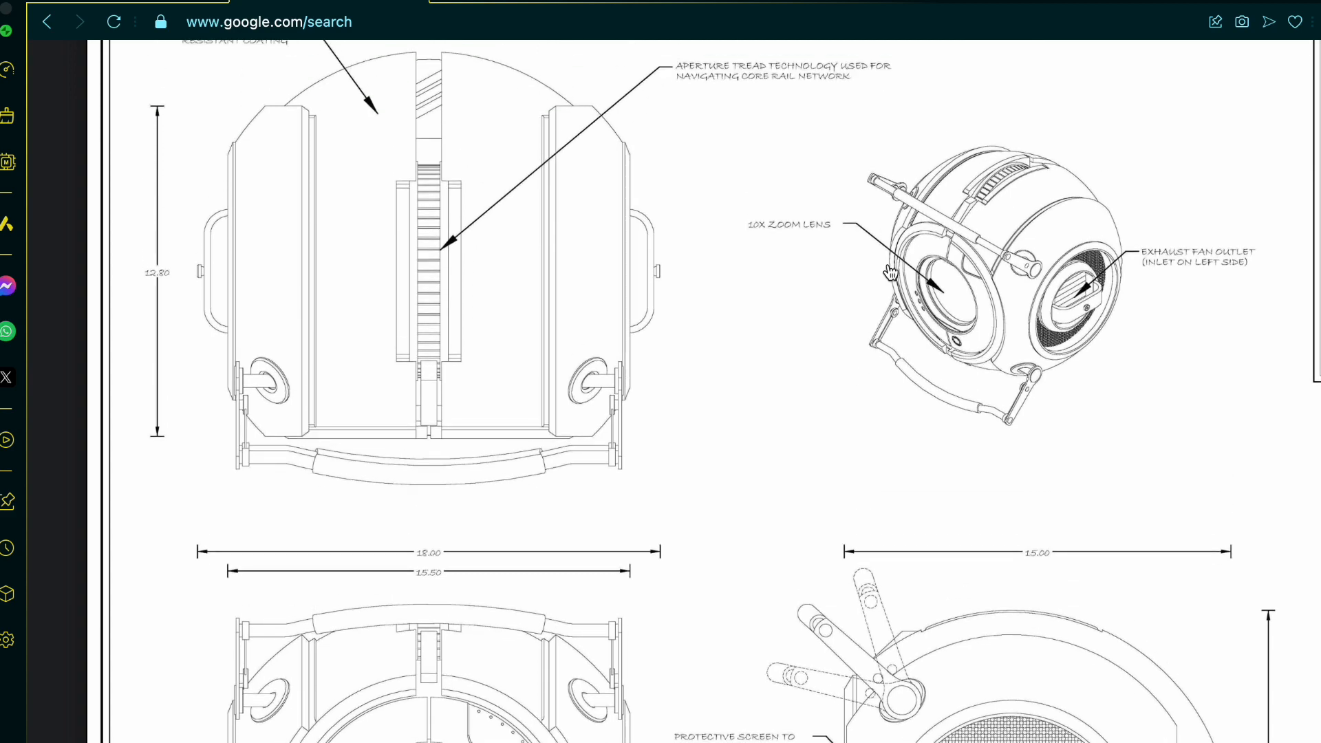
scroll(890, 273, "left", 10)
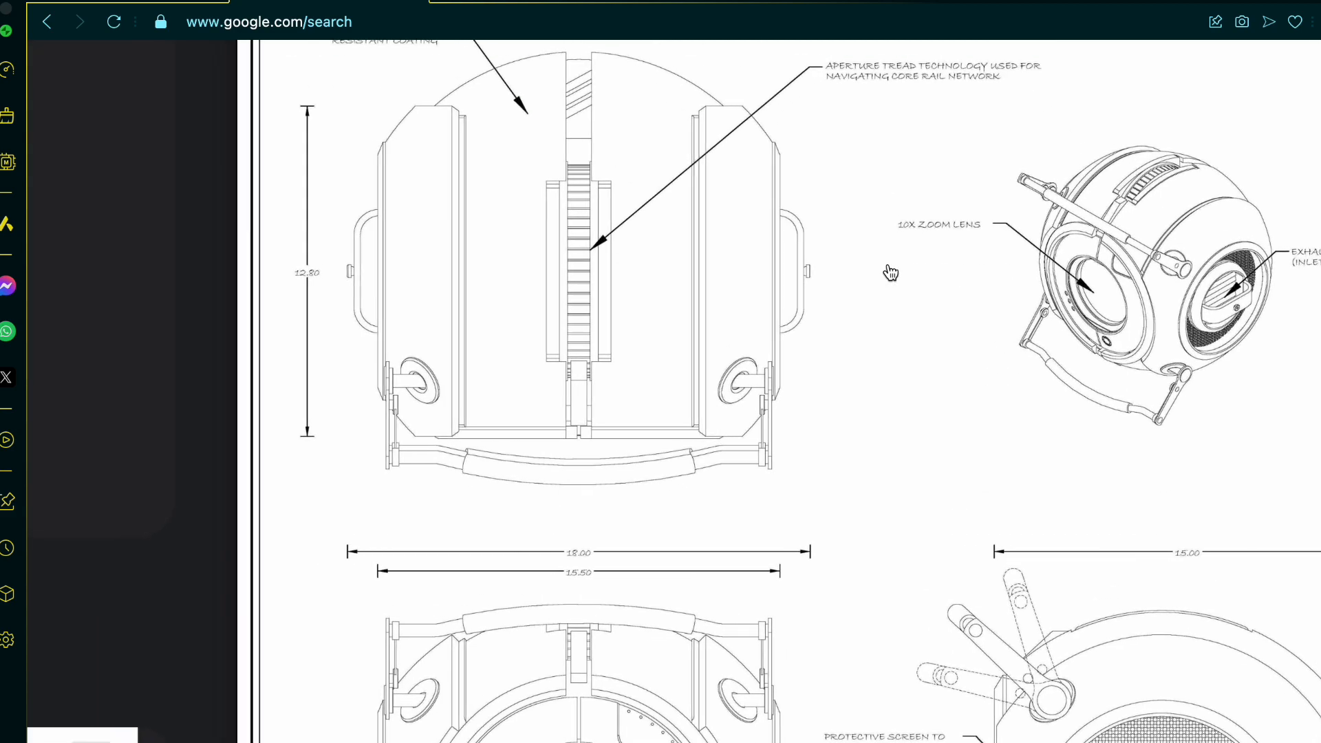
Step: Examine the personality core photos, drawings and templates in the image results for outer shell details
scroll(890, 273, "down", 15)
scroll(891, 273, "left", 18)
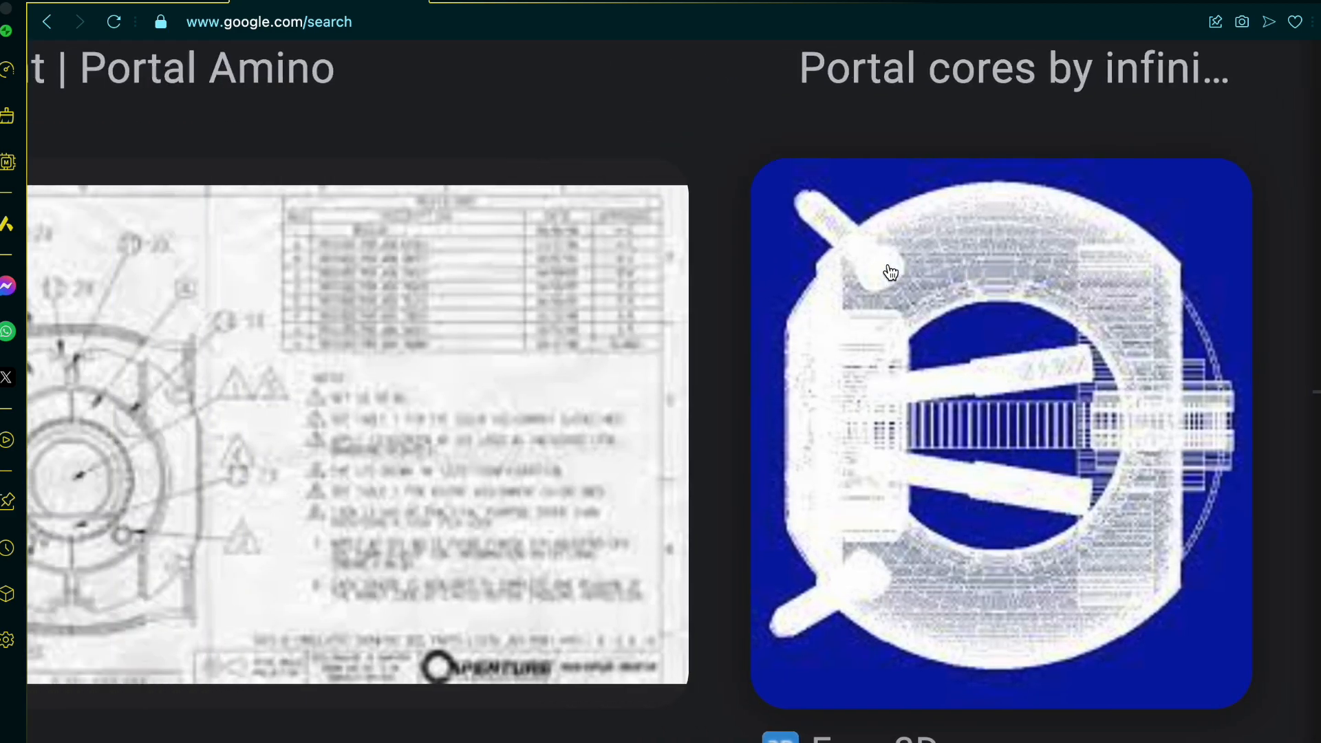
scroll(891, 273, "down", 10)
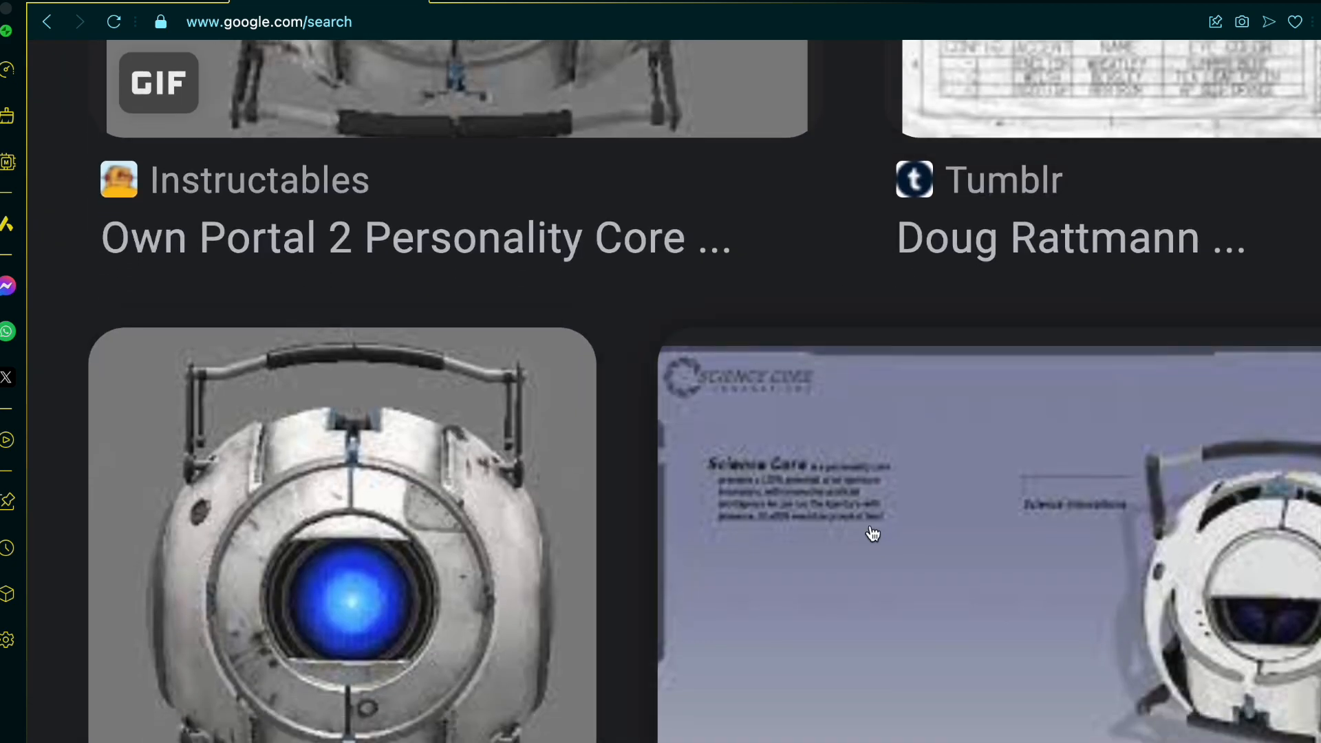
scroll(436, 543, "up", 8)
scroll(436, 542, "up", 1)
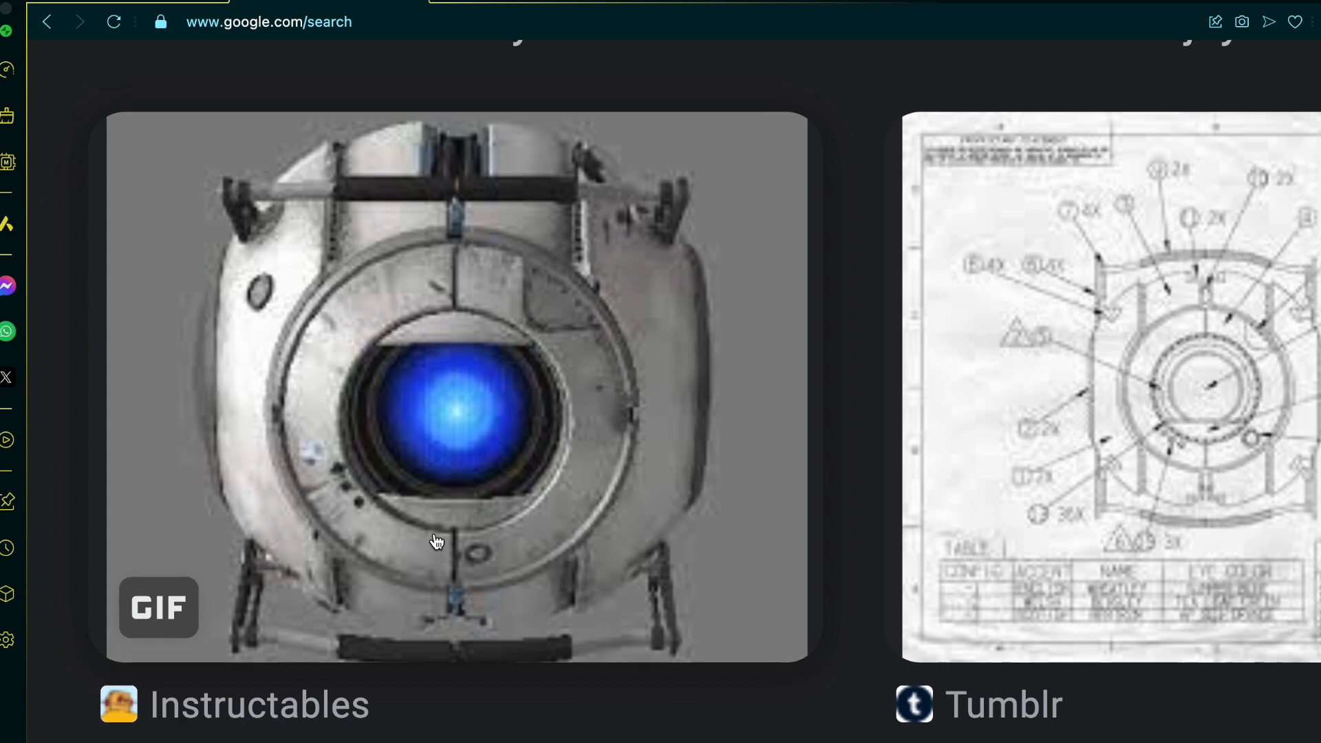
scroll(437, 542, "down", 4, "ctrl")
scroll(437, 542, "right", 4)
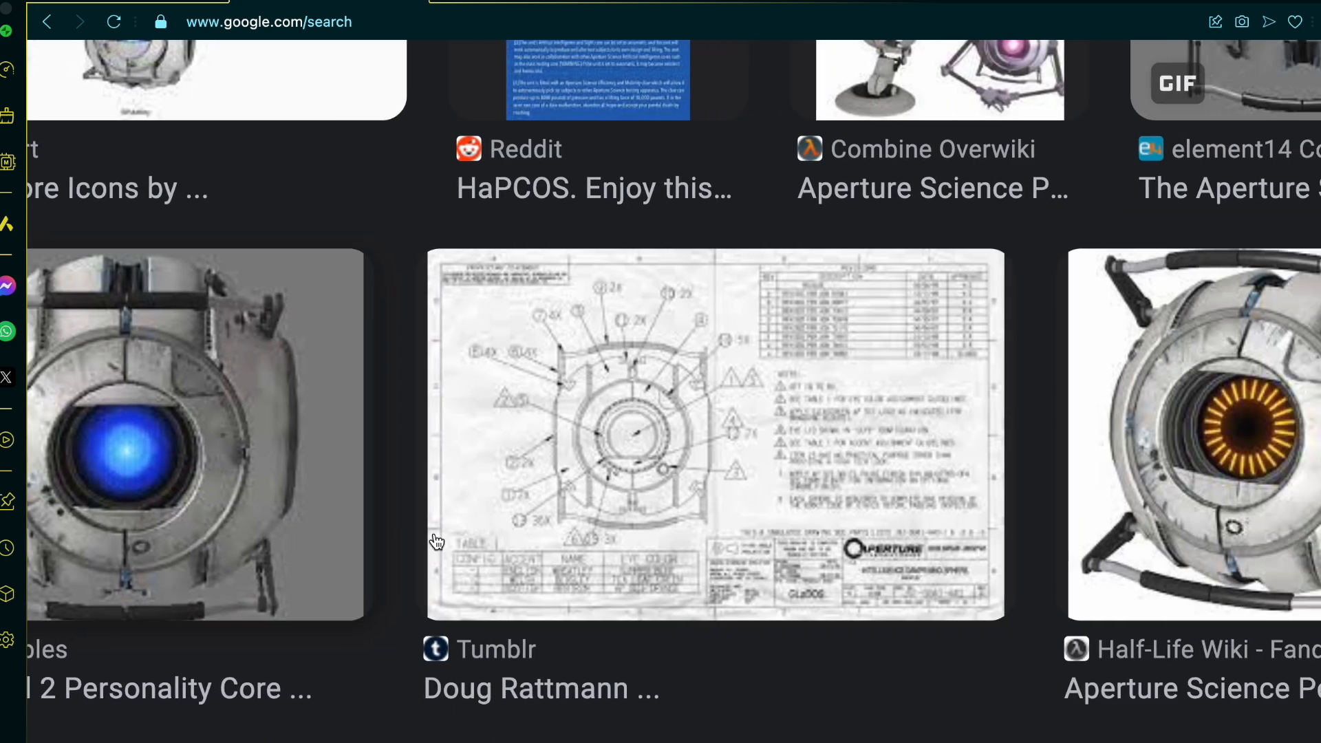
scroll(612, 468, "right", 6)
scroll(613, 467, "down", 11)
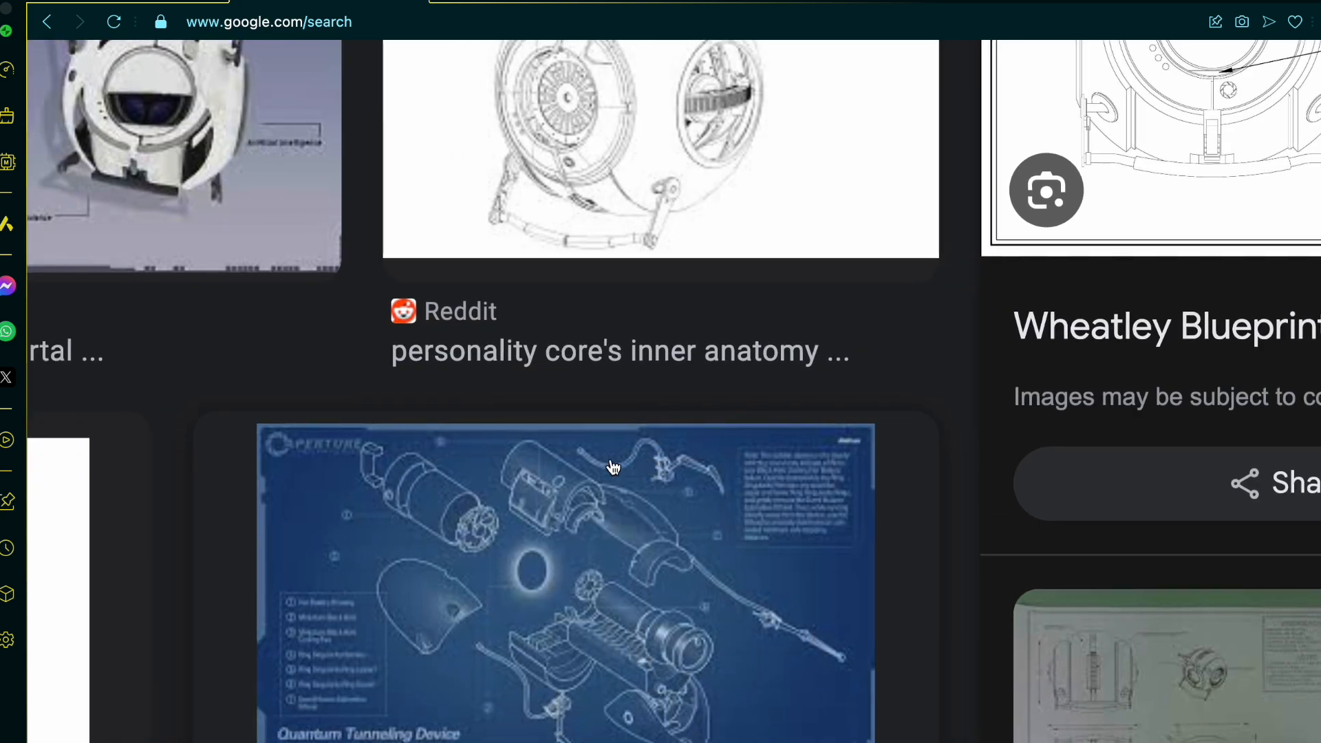
scroll(612, 467, "left", 8)
scroll(613, 467, "left", 5)
scroll(613, 468, "down", 7)
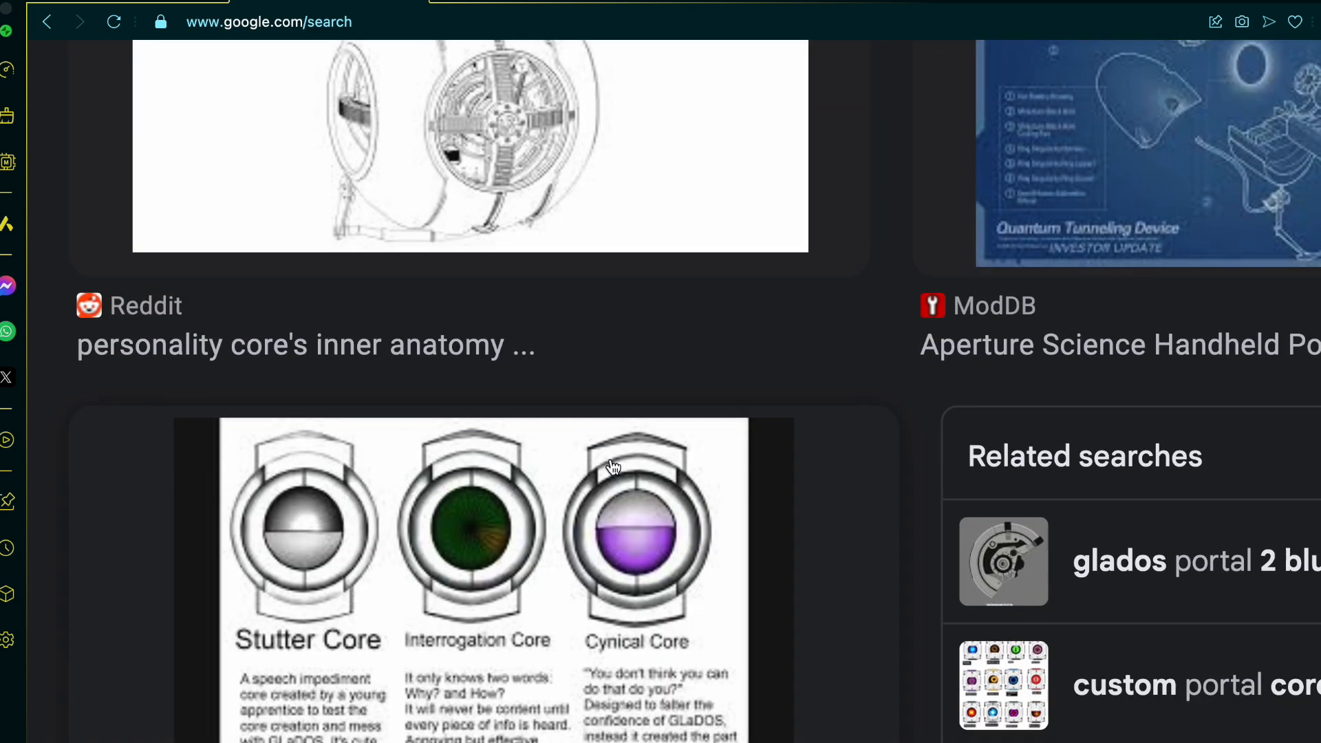
scroll(612, 468, "down", 4)
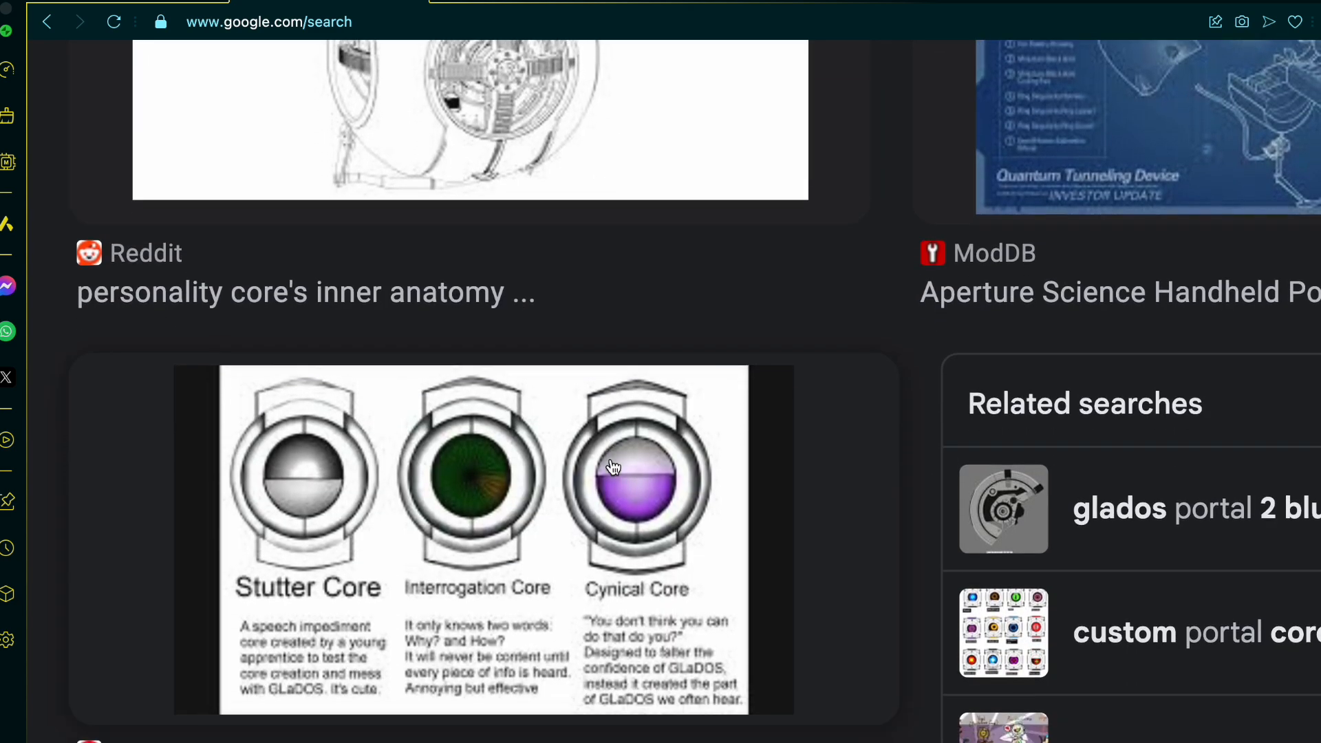
scroll(613, 467, "down", 5)
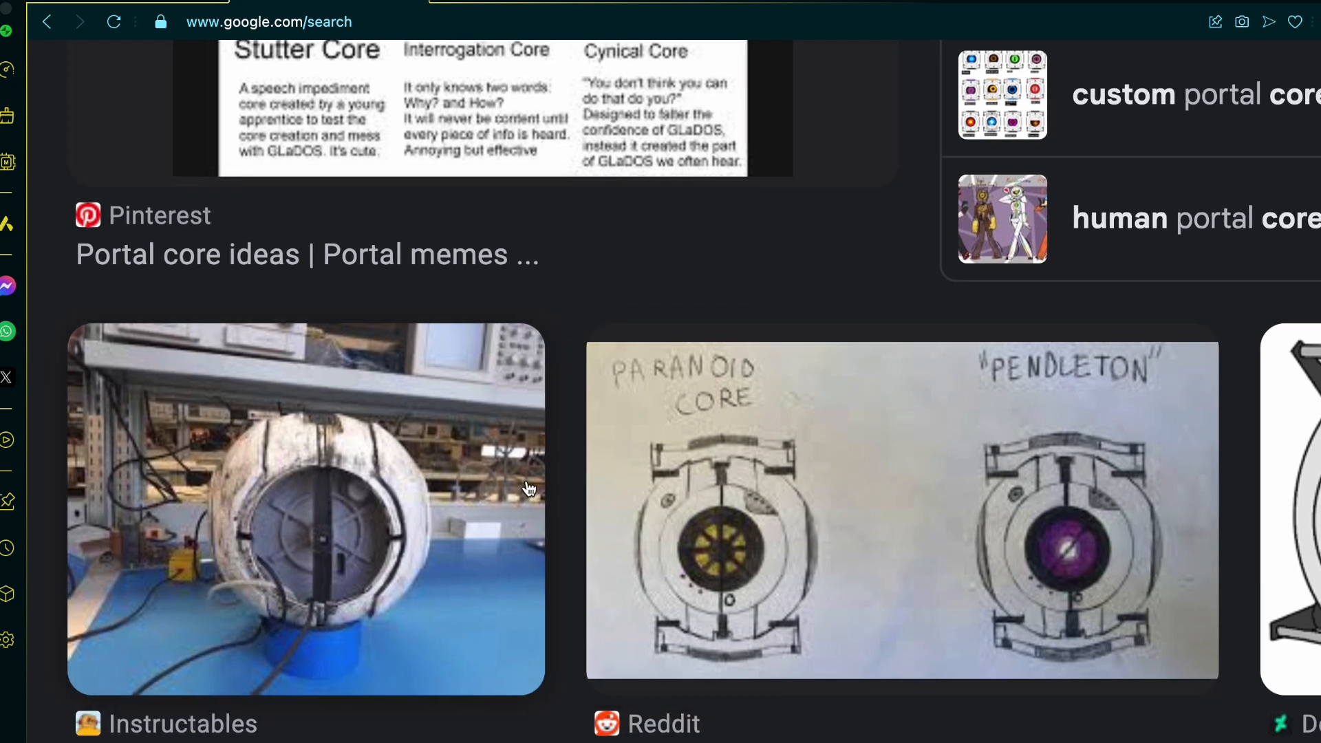
scroll(528, 488, "right", 10)
scroll(528, 489, "right", 2)
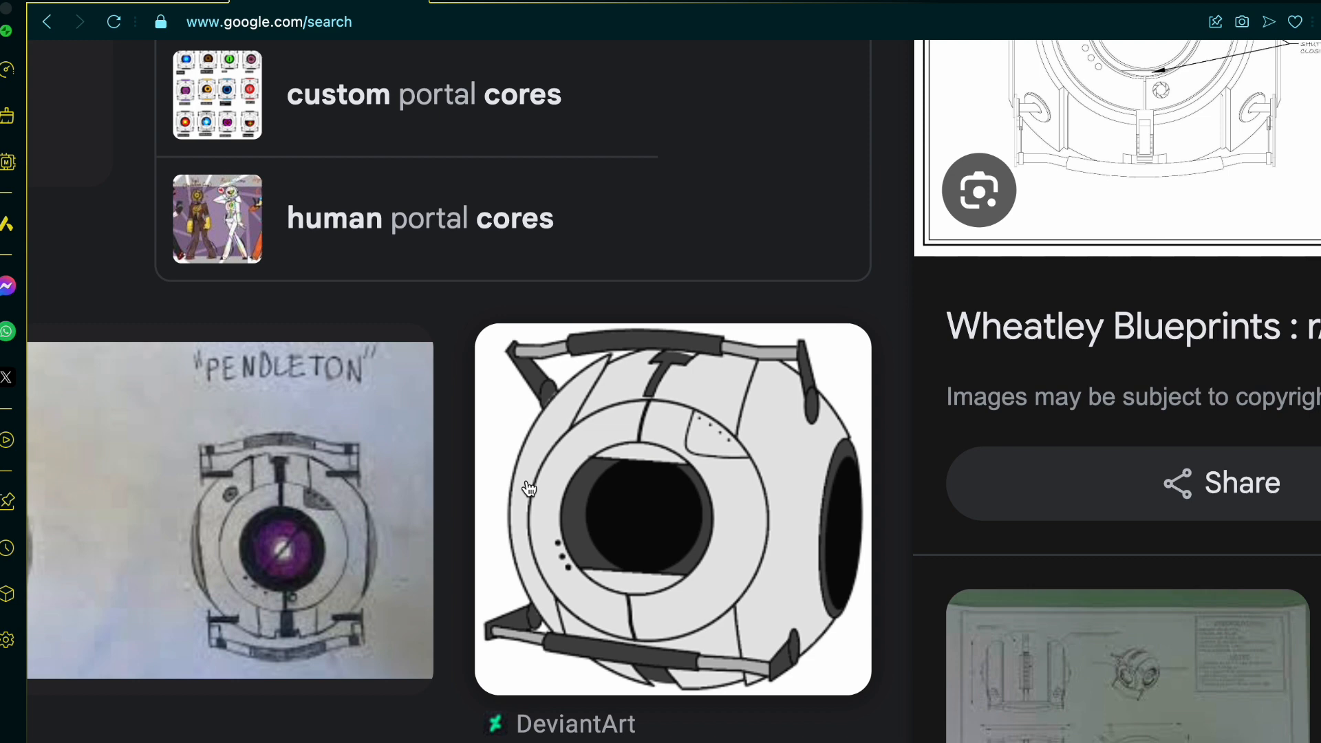
scroll(644, 454, "down", 4)
scroll(646, 459, "left", 2)
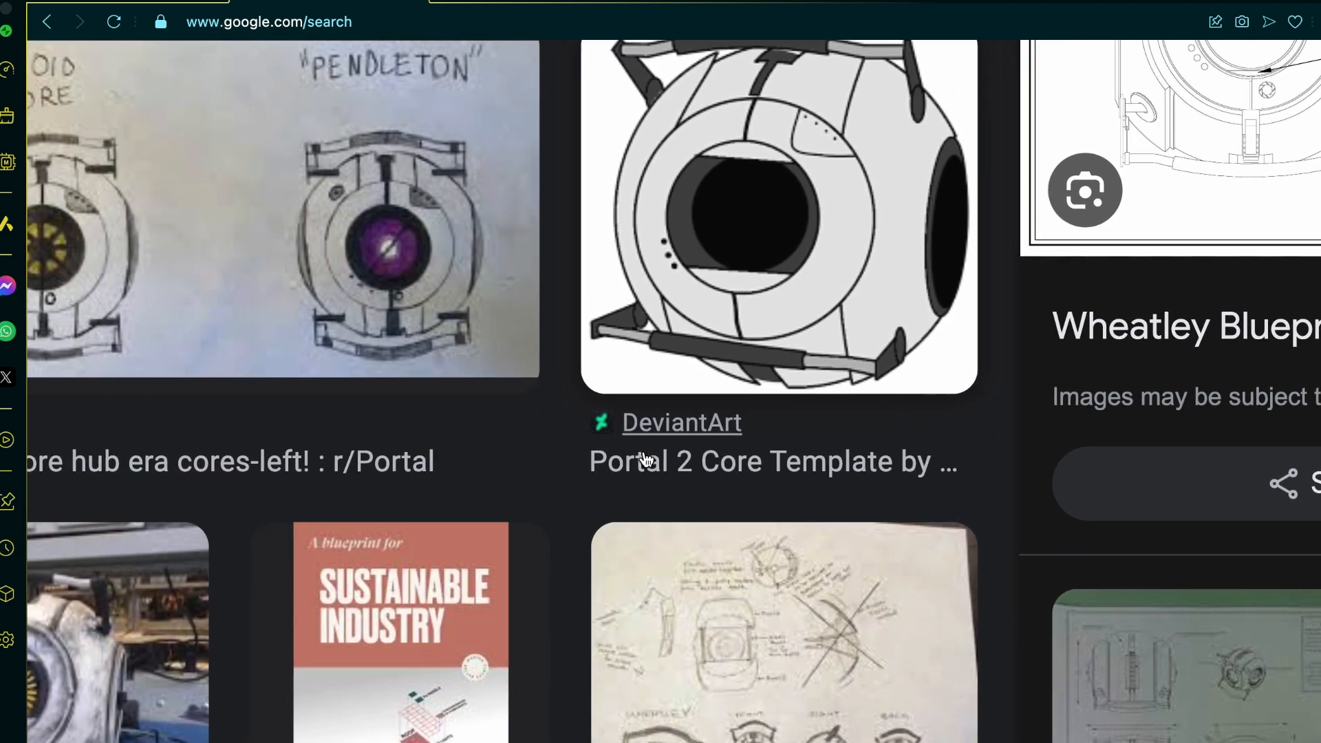
scroll(645, 460, "down", 2)
scroll(648, 475, "left", 2)
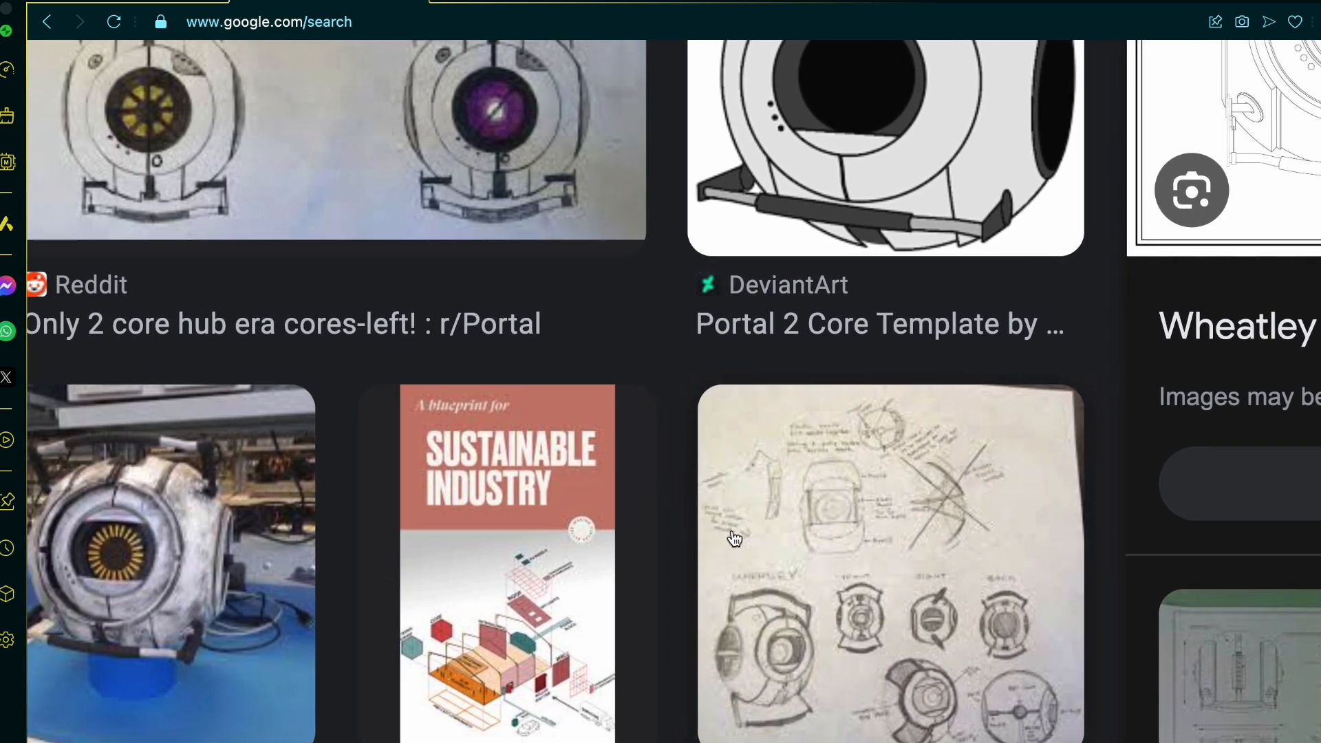
scroll(735, 540, "left", 9)
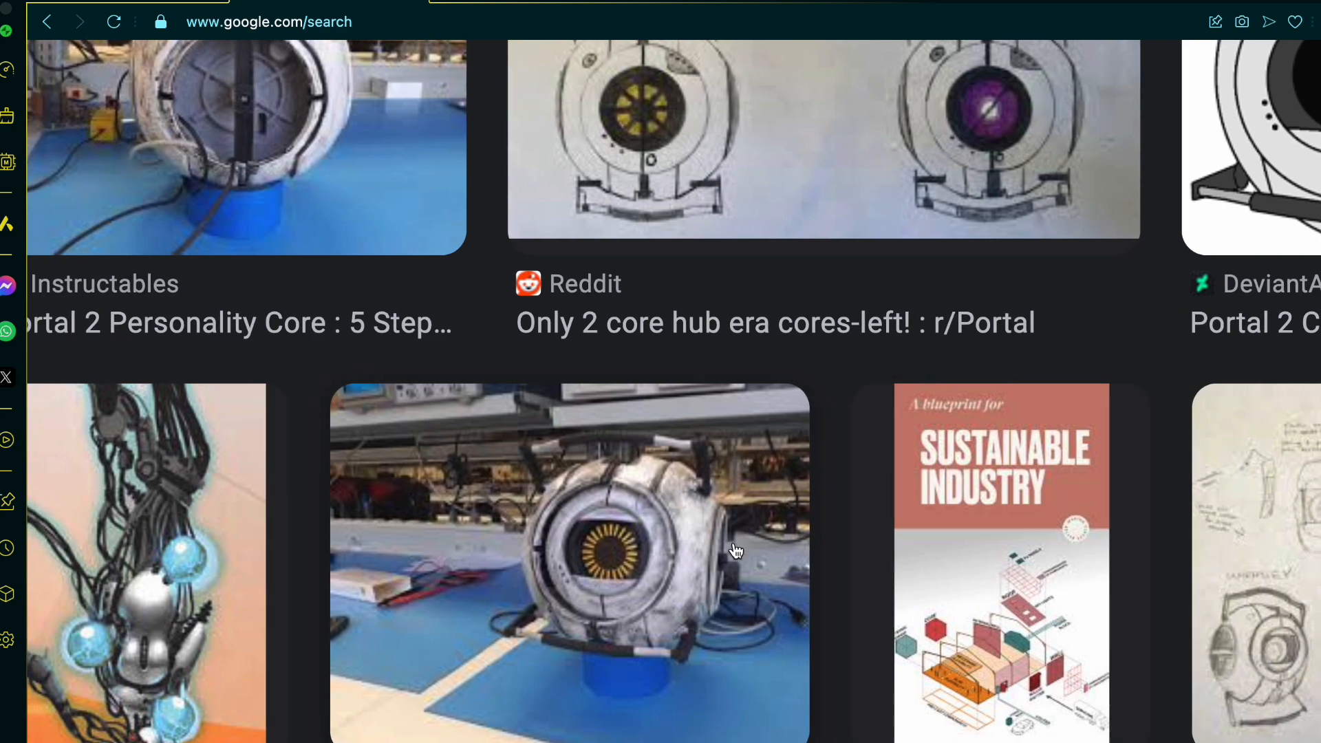
scroll(736, 552, "down", 2, "ctrl")
scroll(736, 551, "right", 13)
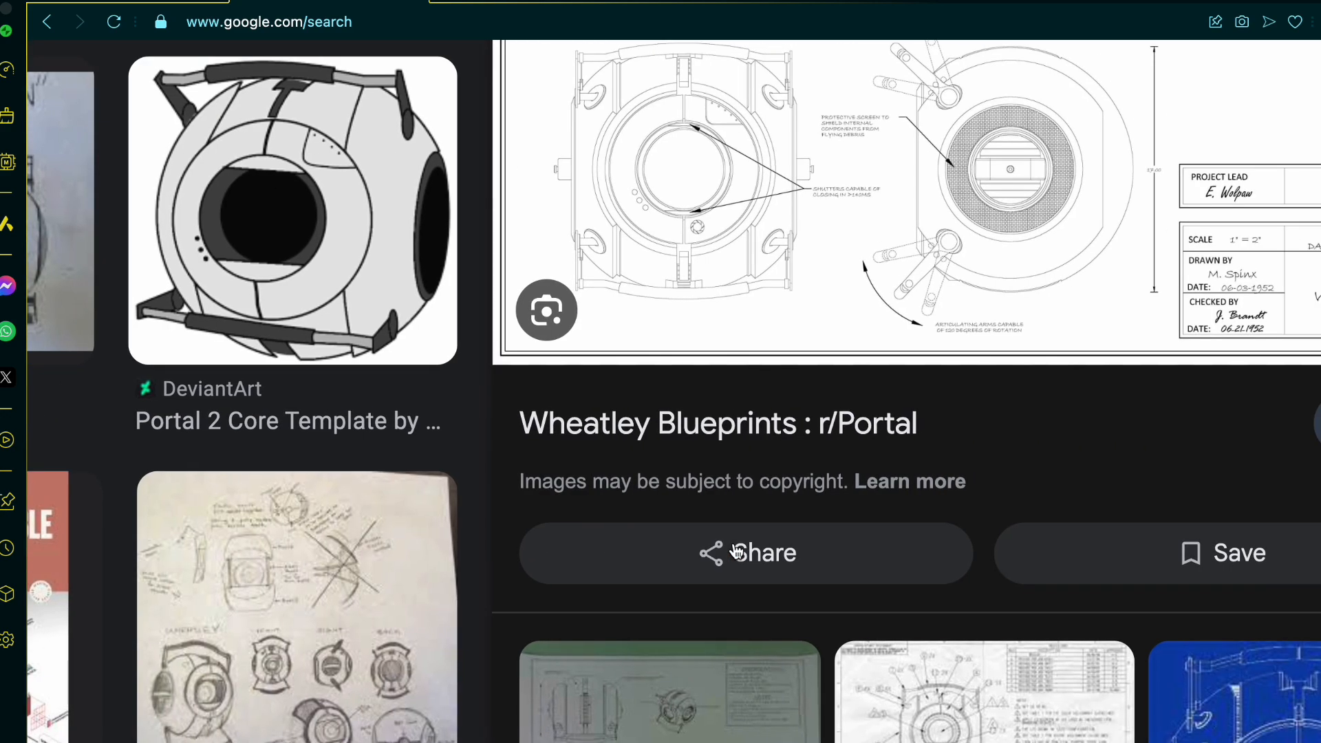
Step: Compare the Wheatley blueprint preview with the related core blueprints listed beneath it
scroll(408, 513, "up", 1)
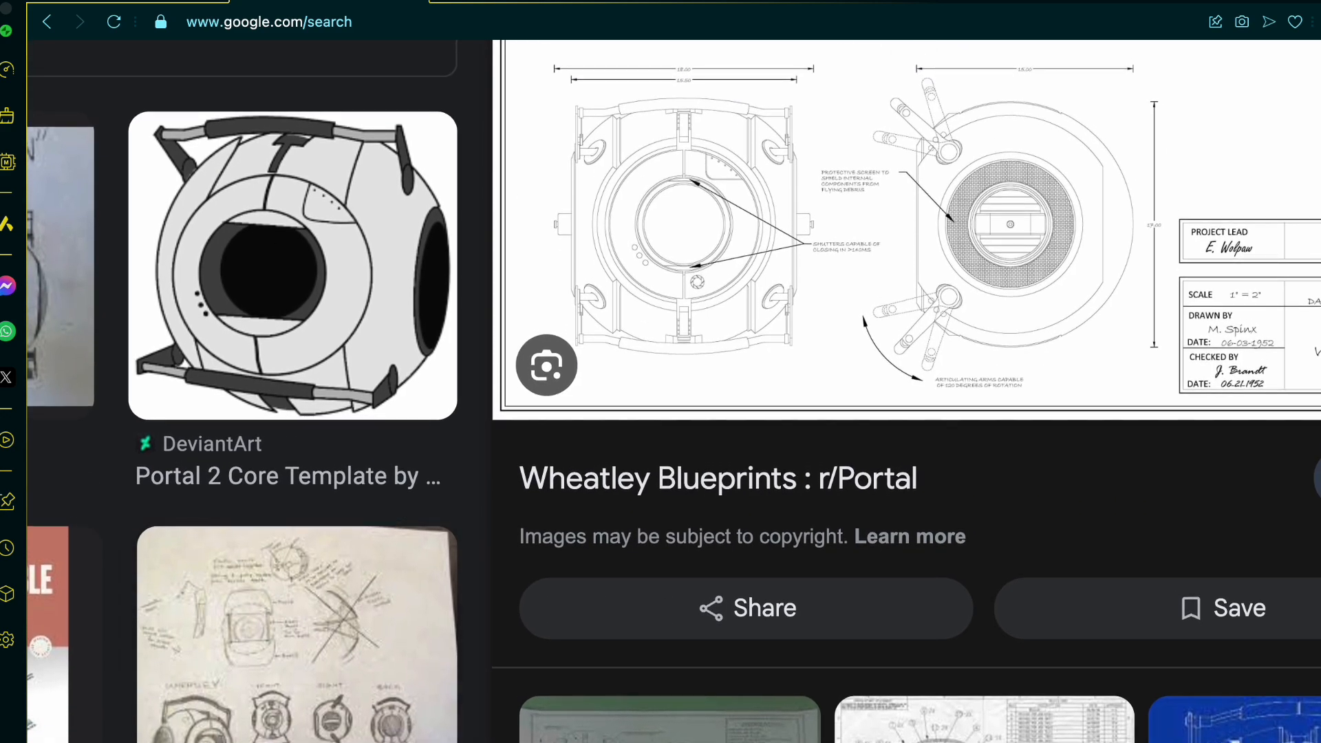
scroll(906, 391, "down", 7)
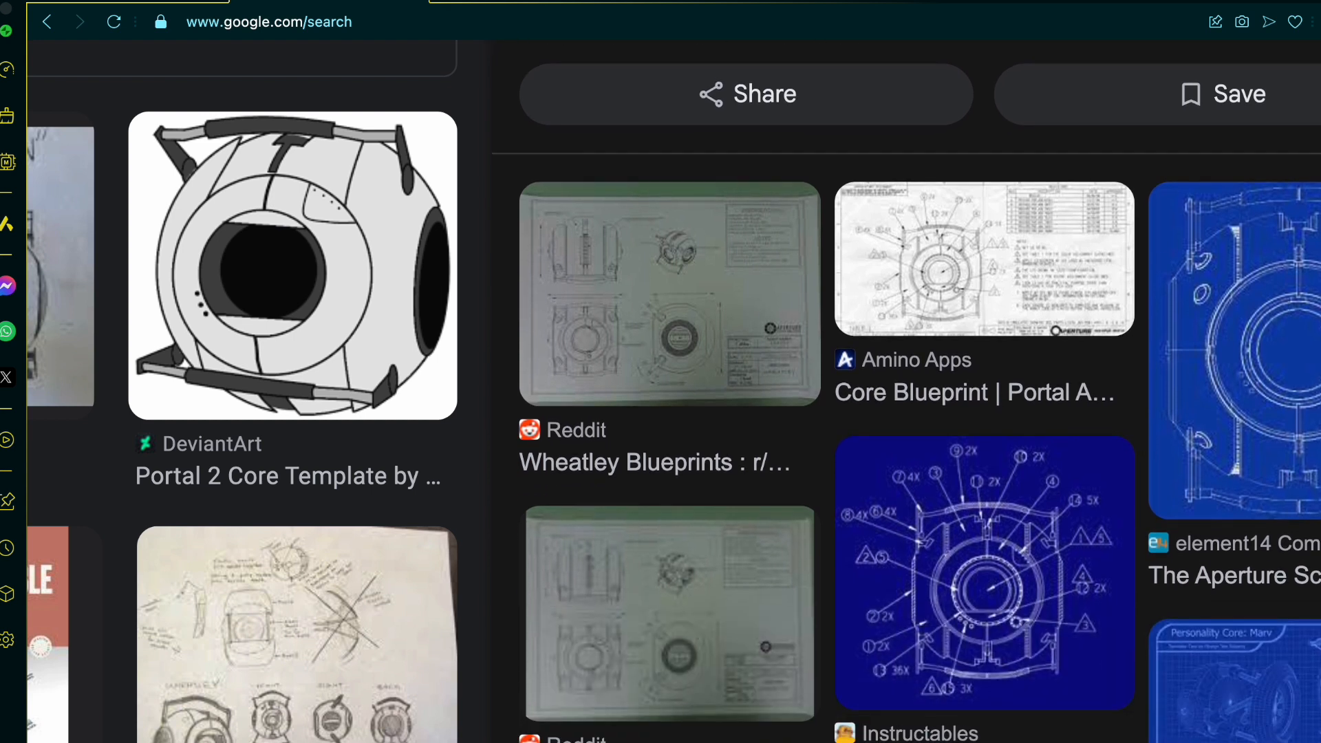
scroll(1188, 639, "up", 3)
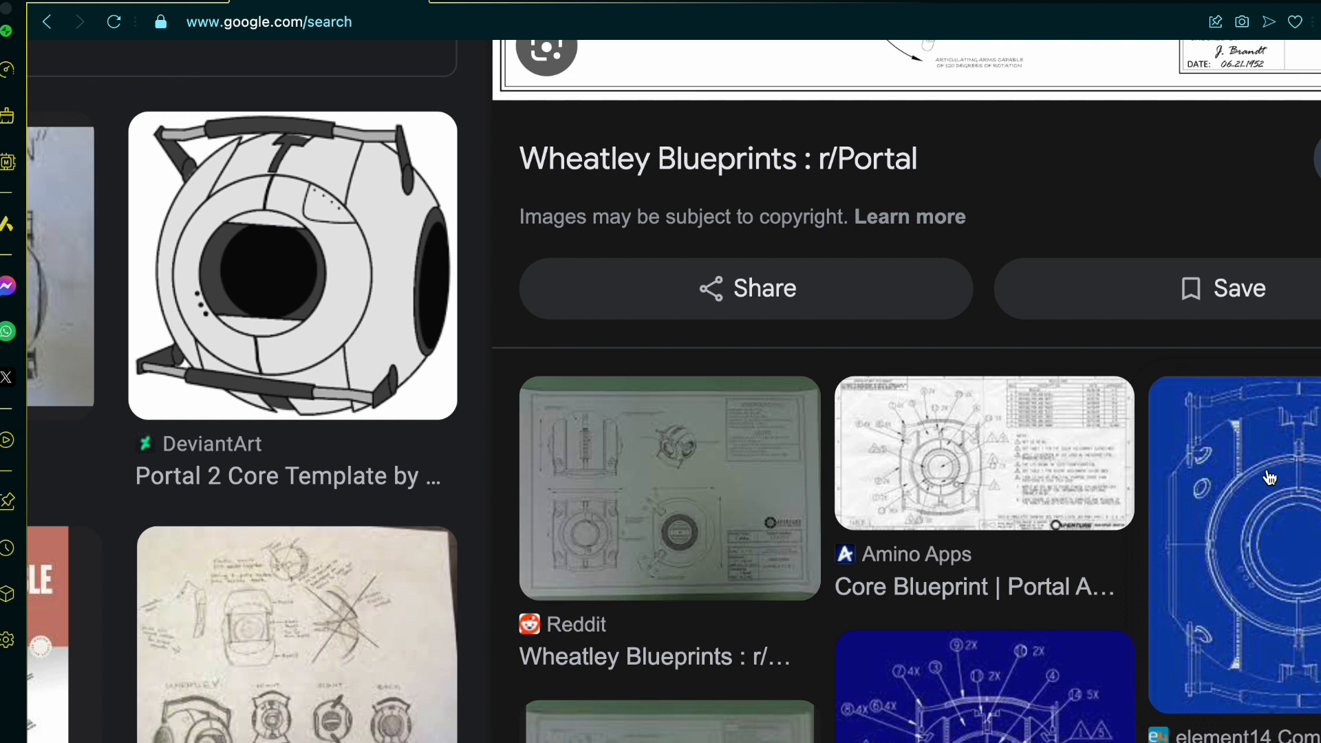
scroll(1270, 477, "up", 1)
scroll(1269, 476, "up", 1)
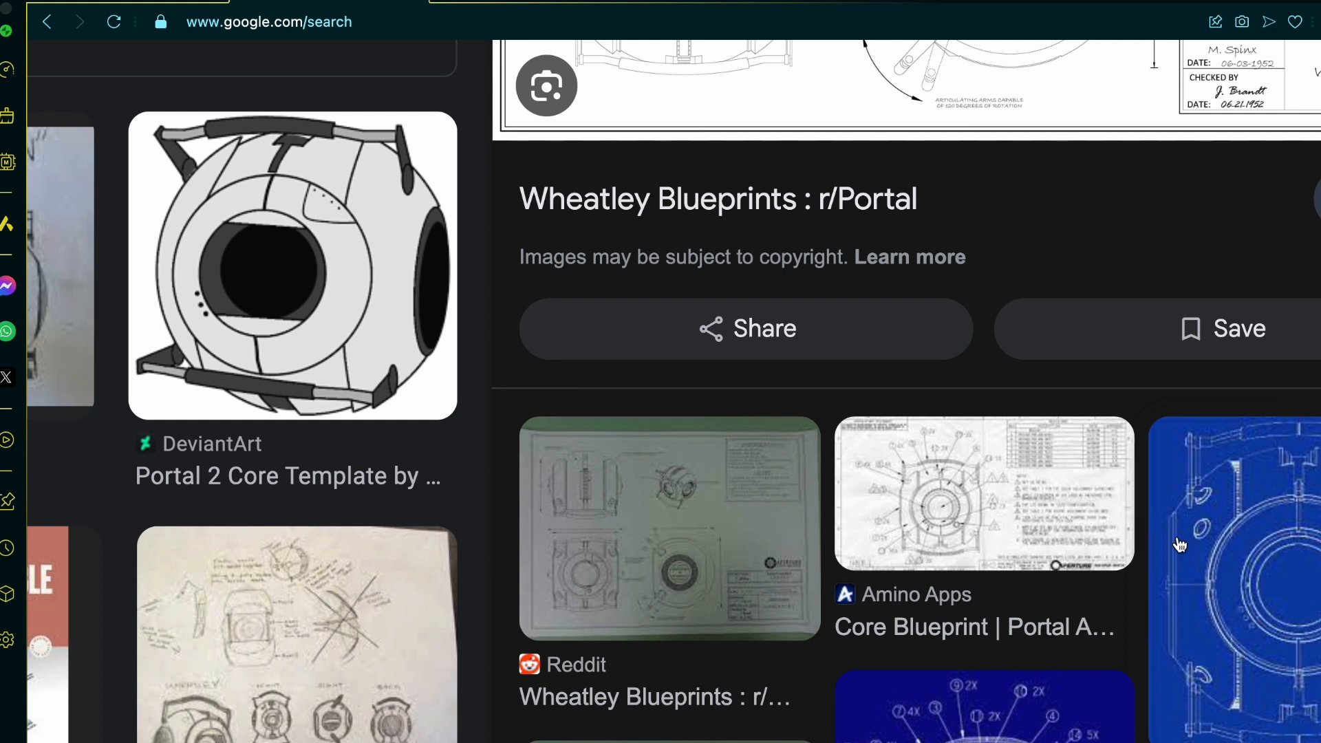
Step: Look back through the personality core photos and blueprints in the image results, up to the first results
scroll(1141, 385, "up", 4)
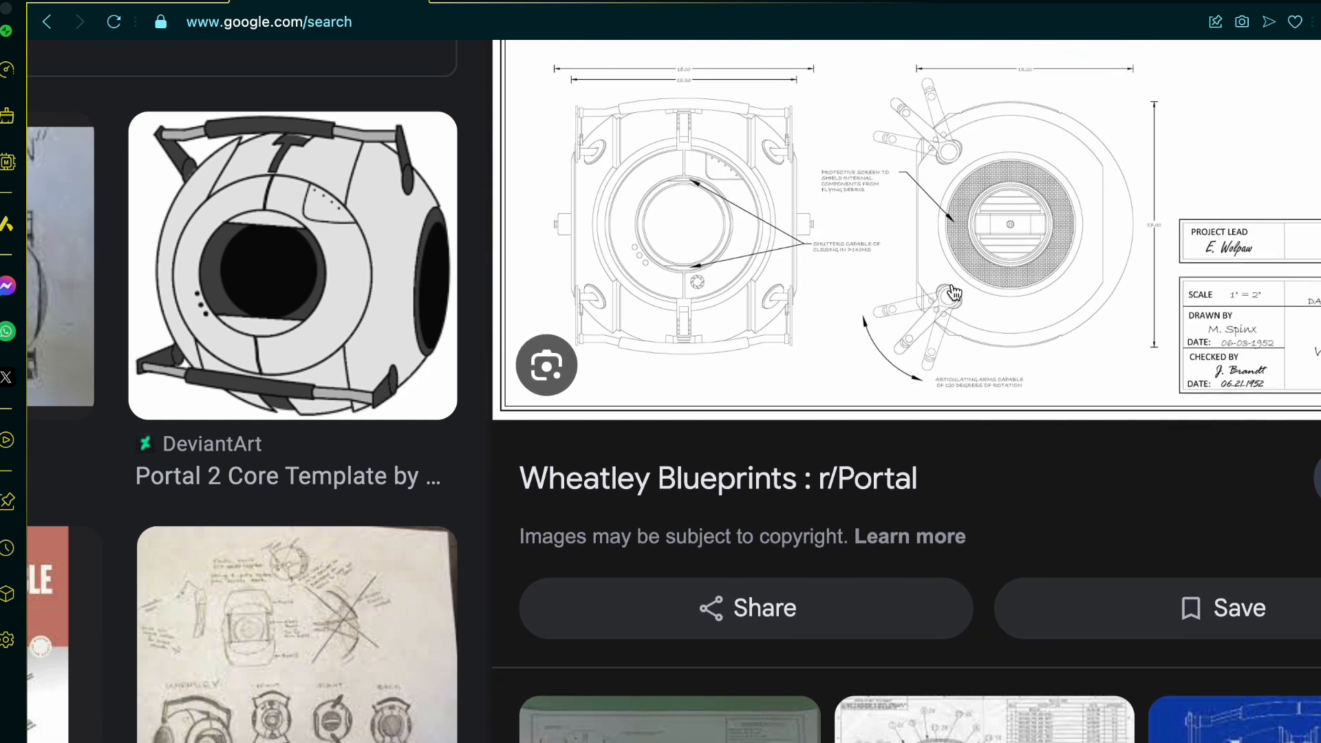
scroll(906, 333, "up", 1)
scroll(358, 584, "left", 4)
scroll(357, 585, "down", 3, "ctrl")
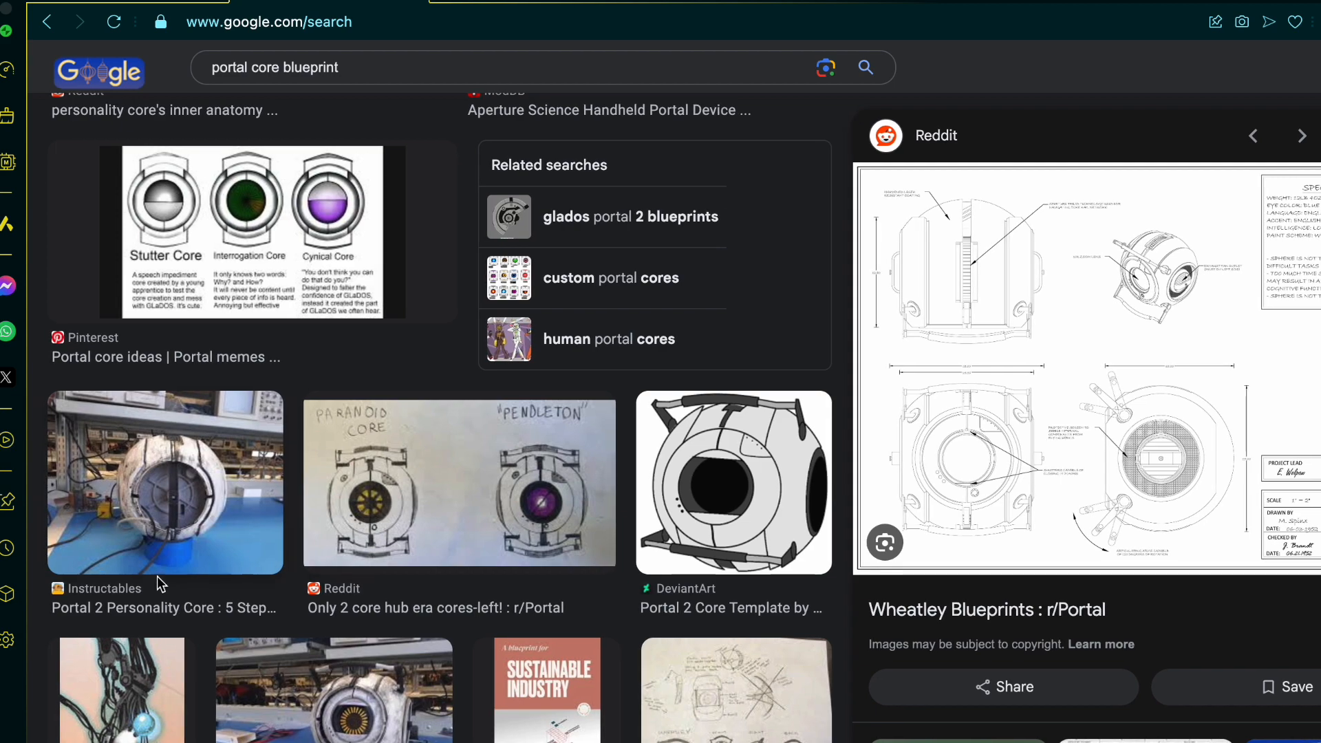
scroll(201, 487, "up", 8)
scroll(200, 487, "up", 6)
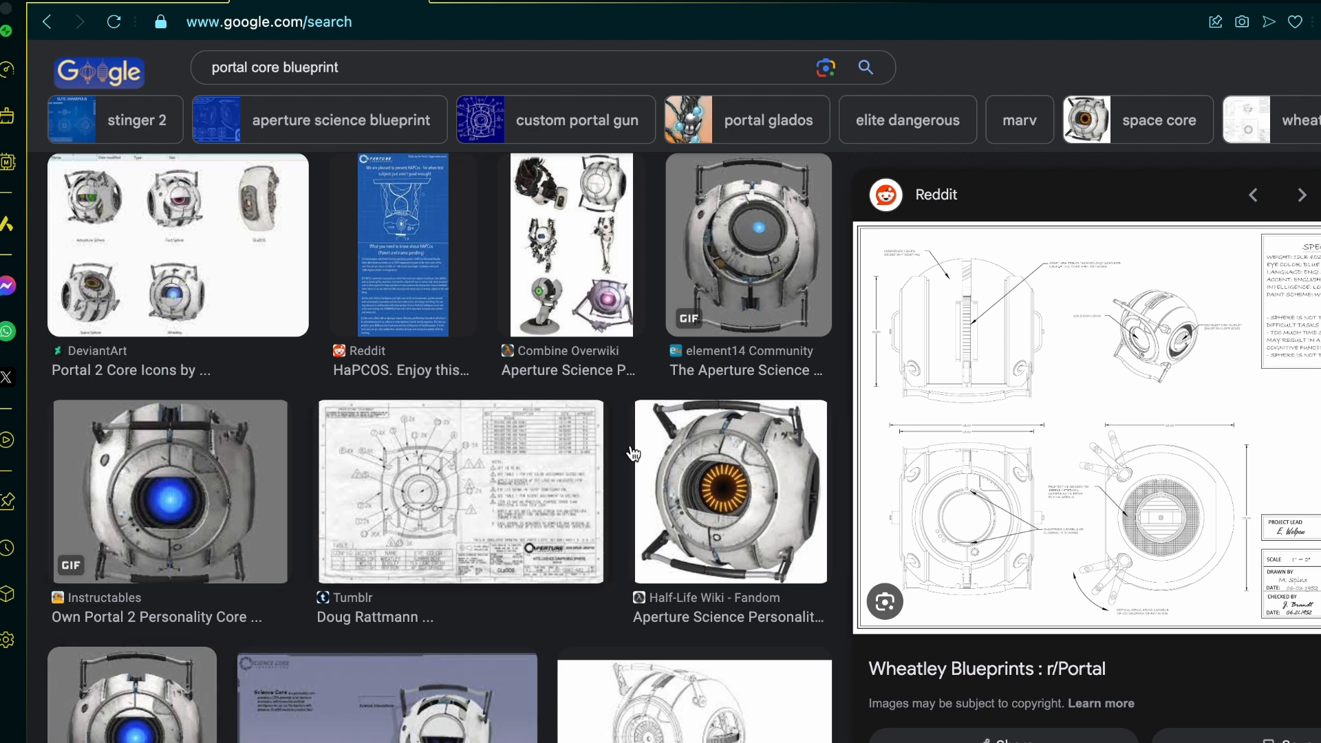
scroll(634, 452, "up", 4)
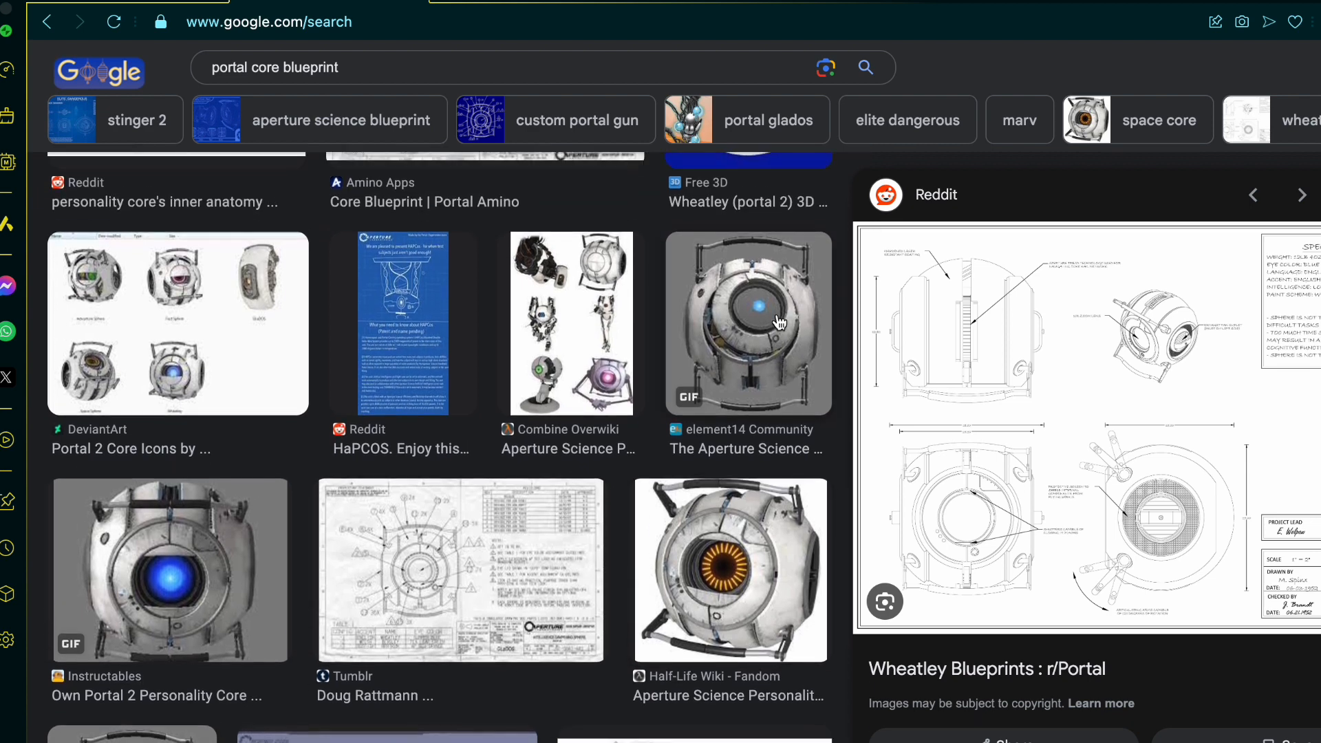
scroll(779, 322, "up", 3)
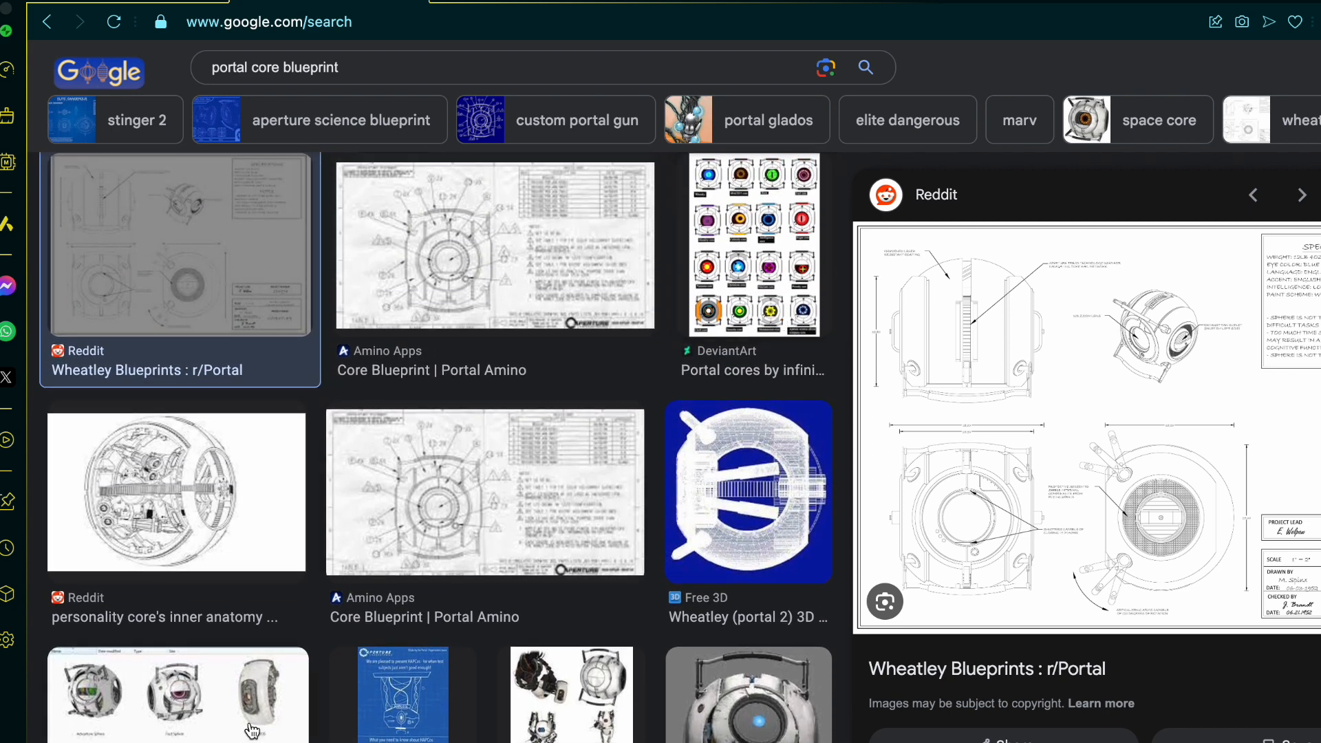
scroll(276, 661, "up", 5)
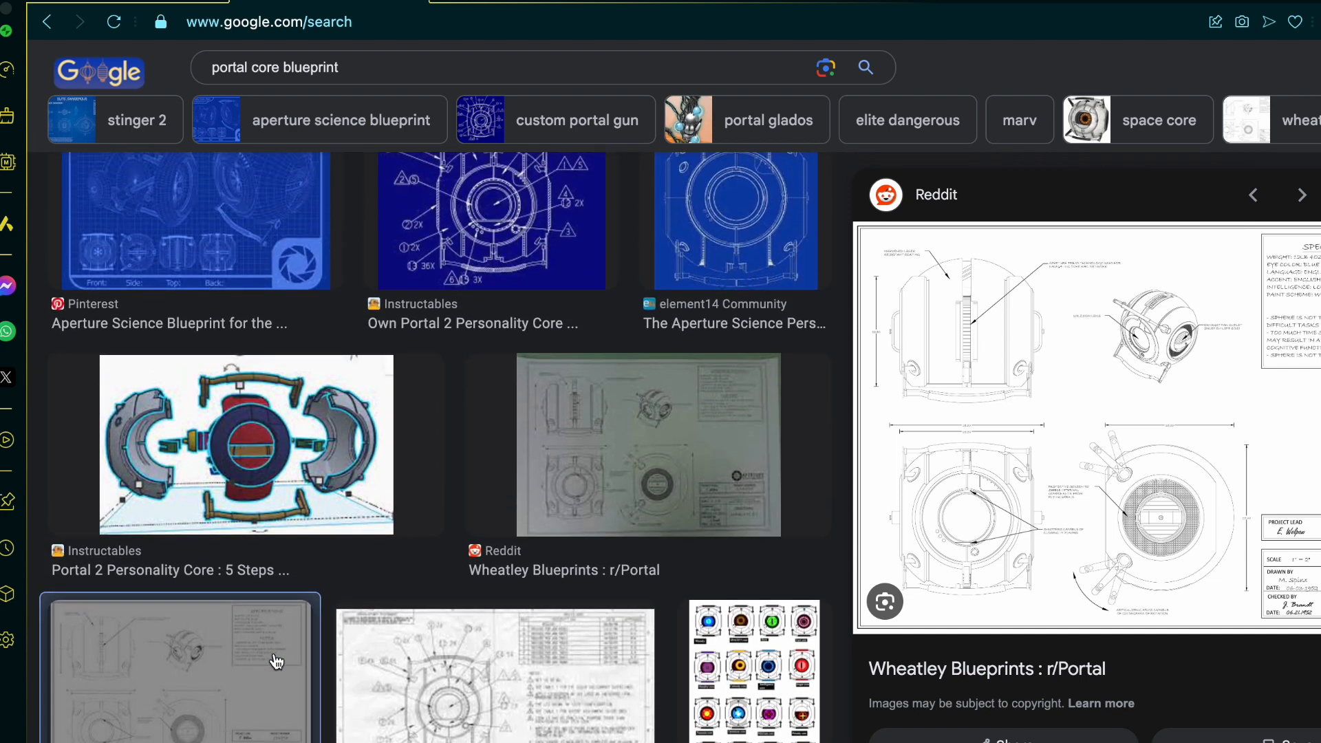
scroll(585, 624, "up", 2)
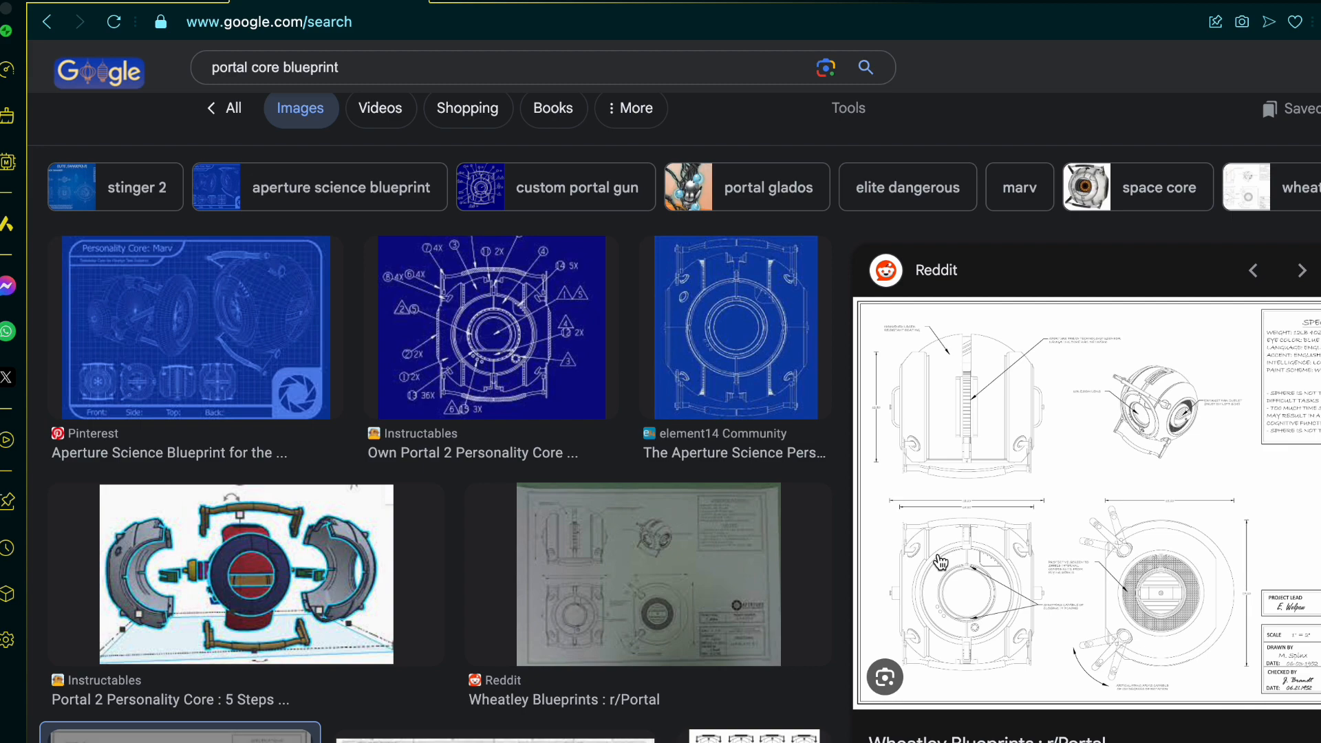
Step: Examine the top, front, side and perspective views of the Wheatley blueprint up close for shell, handle and tread details
scroll(940, 562, "up", 3, "ctrl")
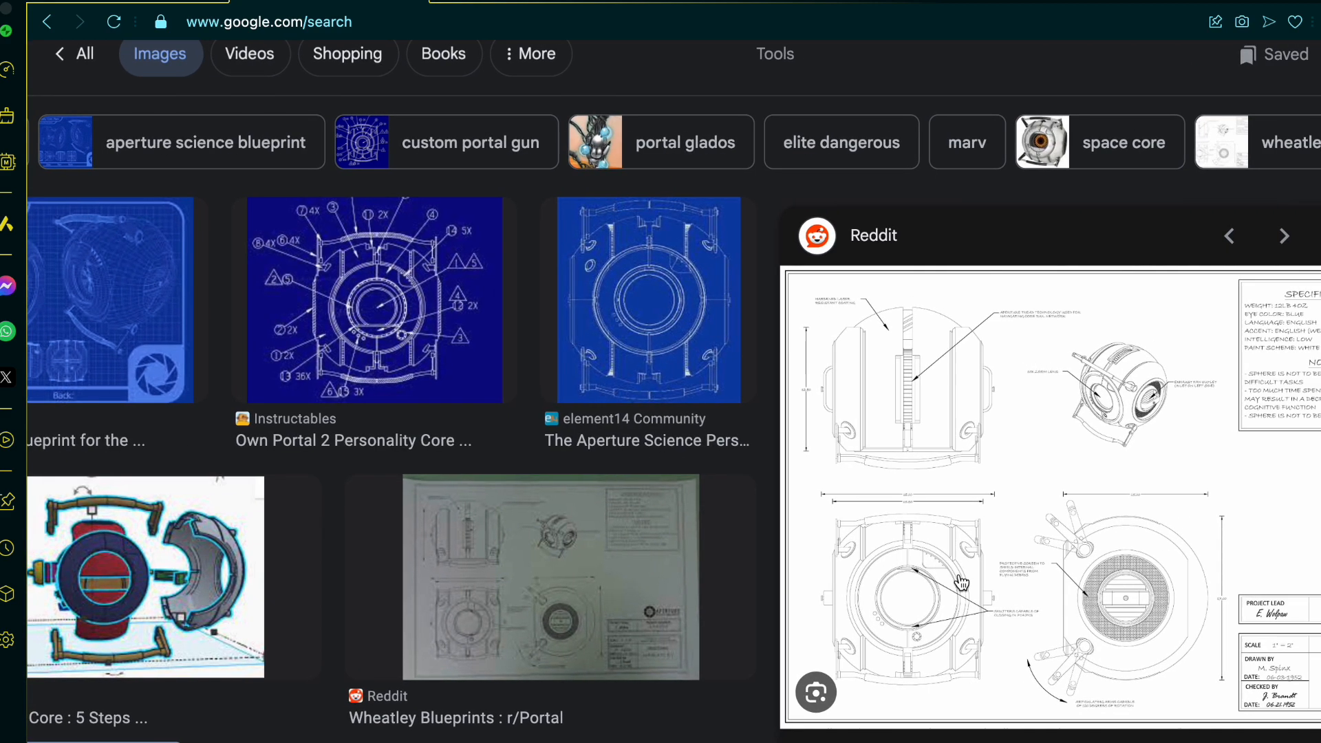
scroll(1065, 680, "up", 3, "ctrl")
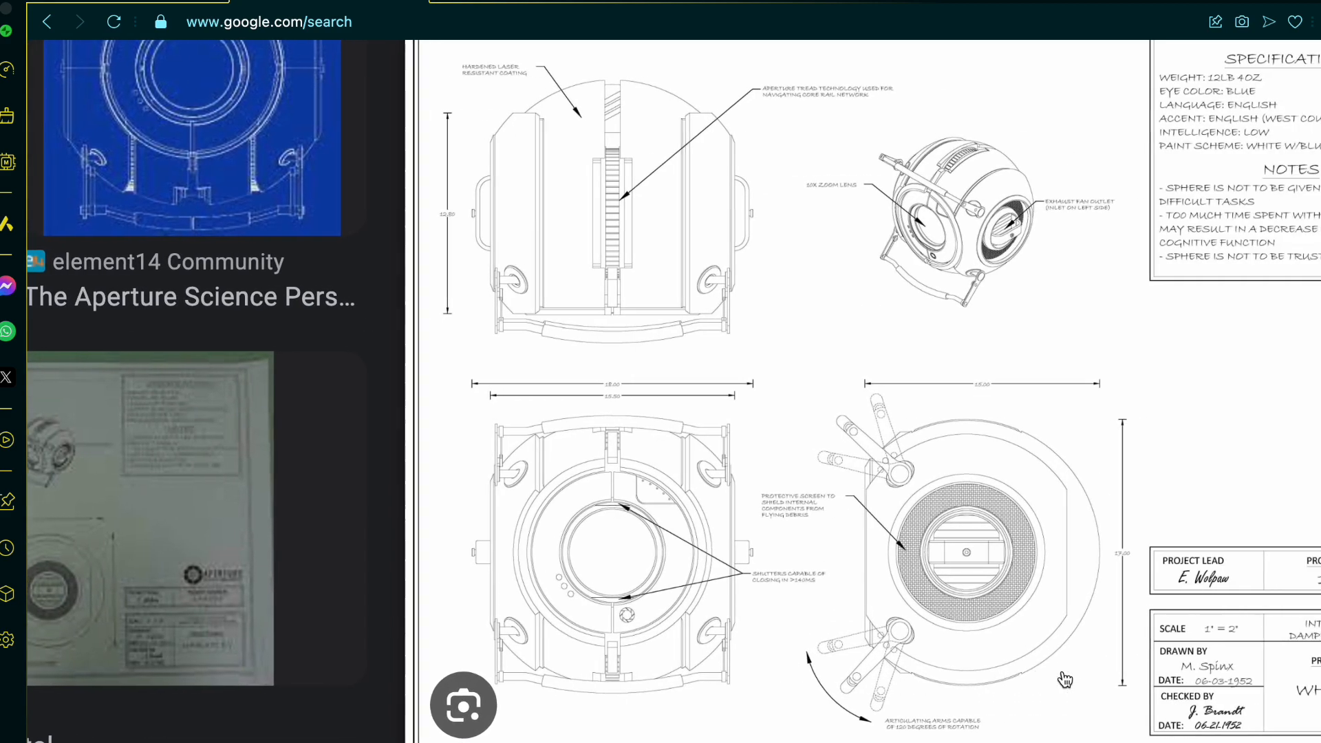
scroll(1065, 680, "up", 1)
scroll(1065, 680, "right", 1)
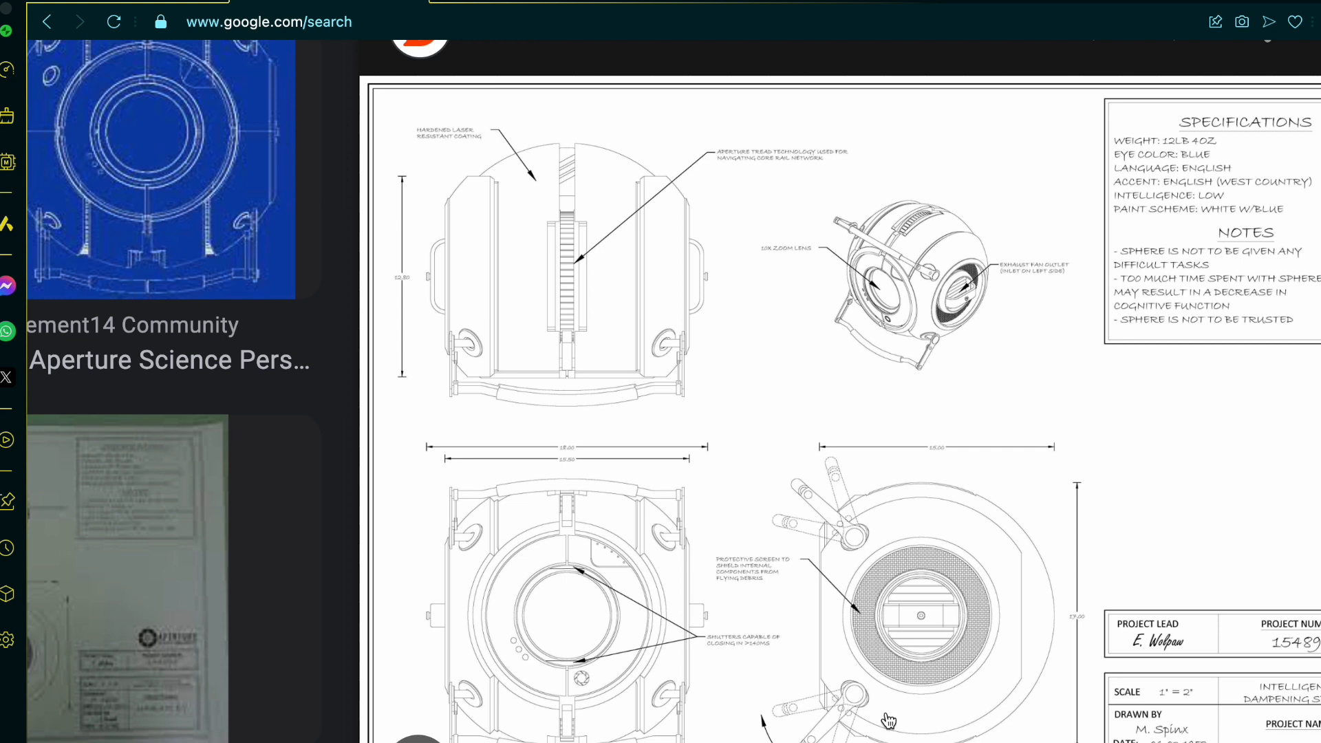
scroll(674, 391, "up", 5, "ctrl")
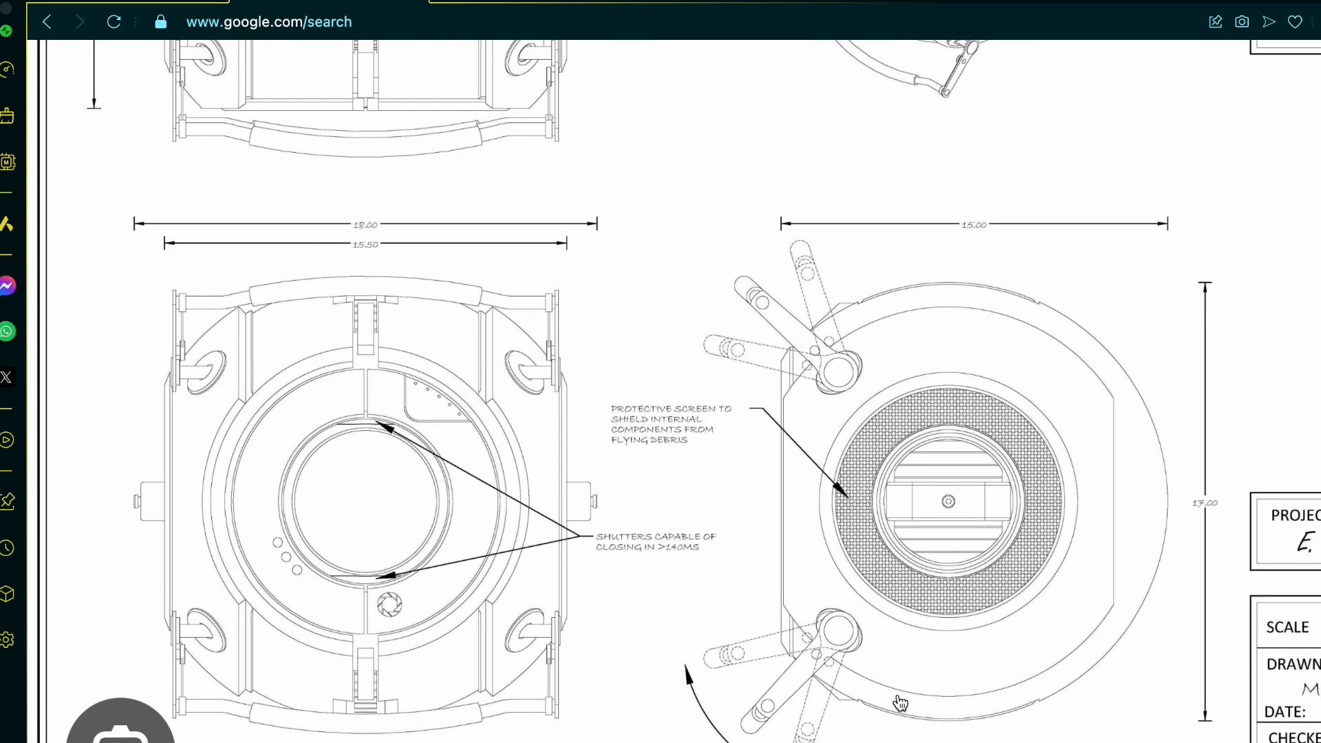
scroll(894, 695, "up", 1)
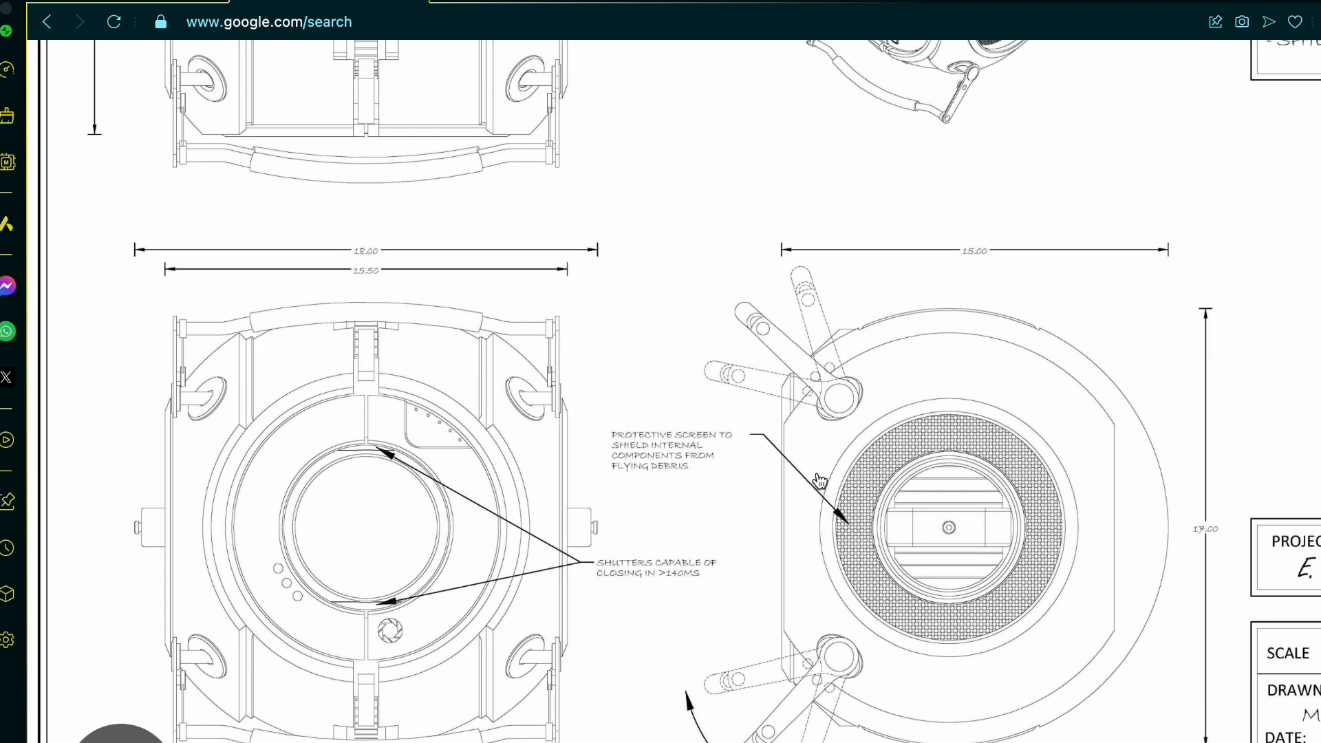
scroll(818, 481, "up", 5)
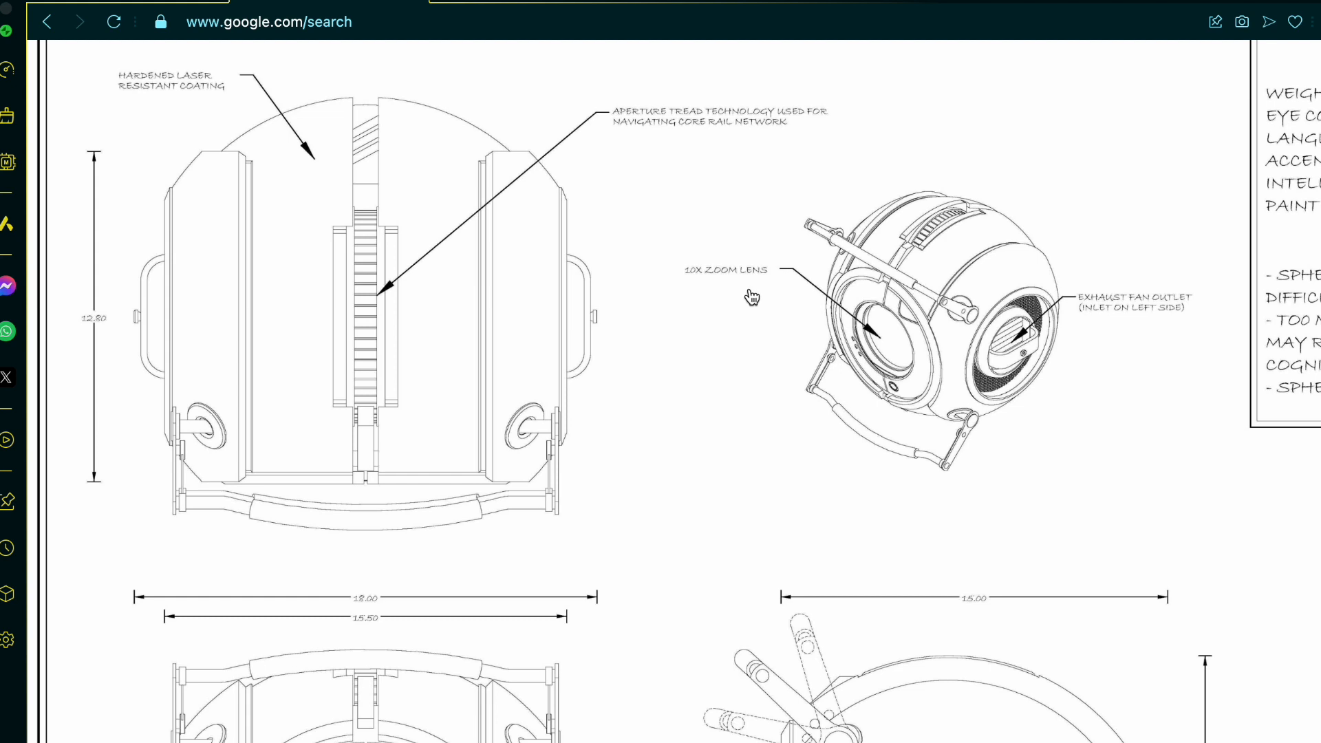
scroll(751, 297, "left", 5)
scroll(751, 297, "up", 1)
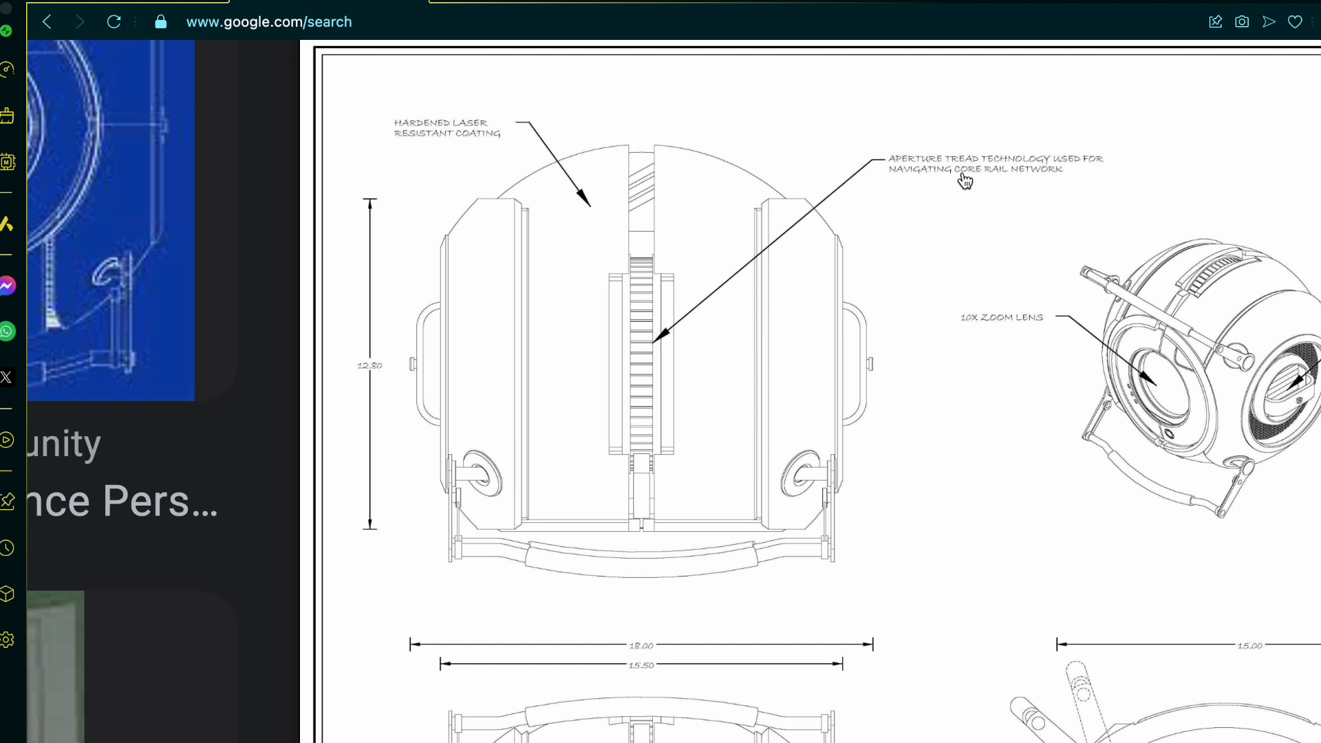
scroll(965, 181, "down", 5)
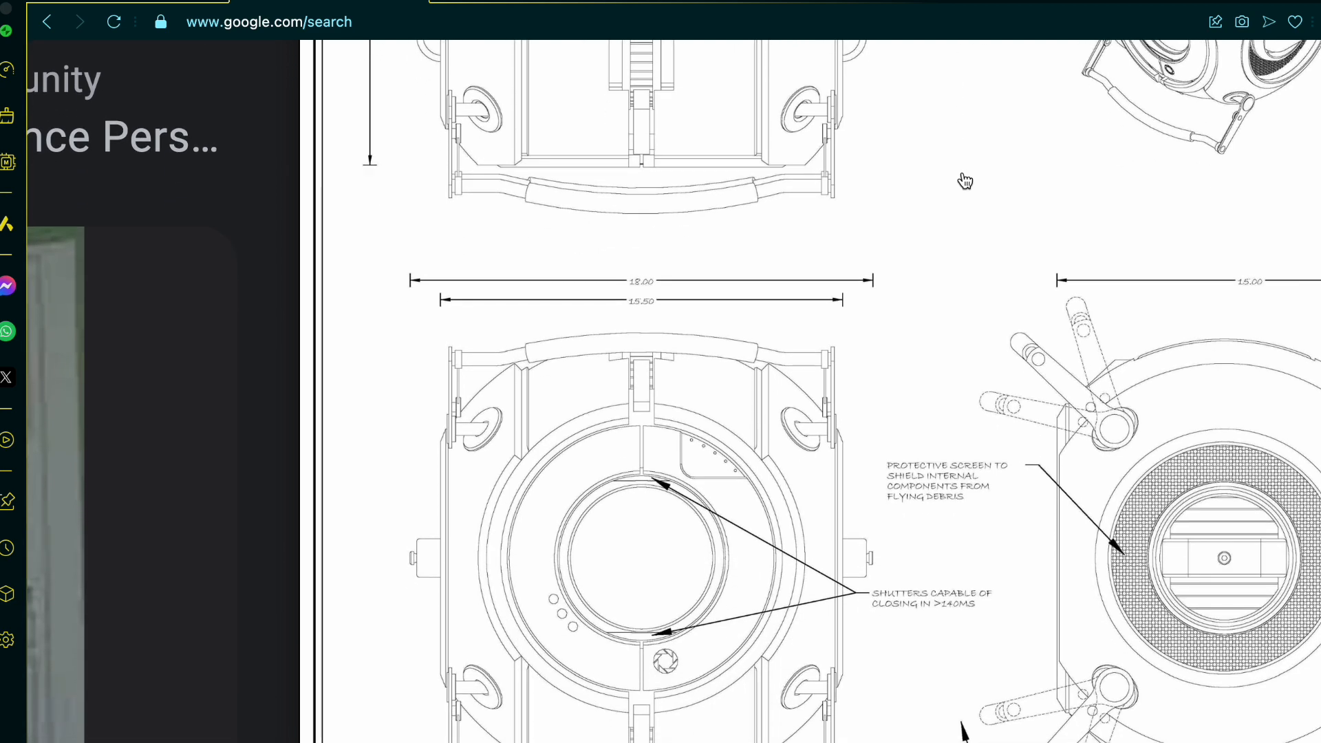
scroll(965, 181, "right", 7)
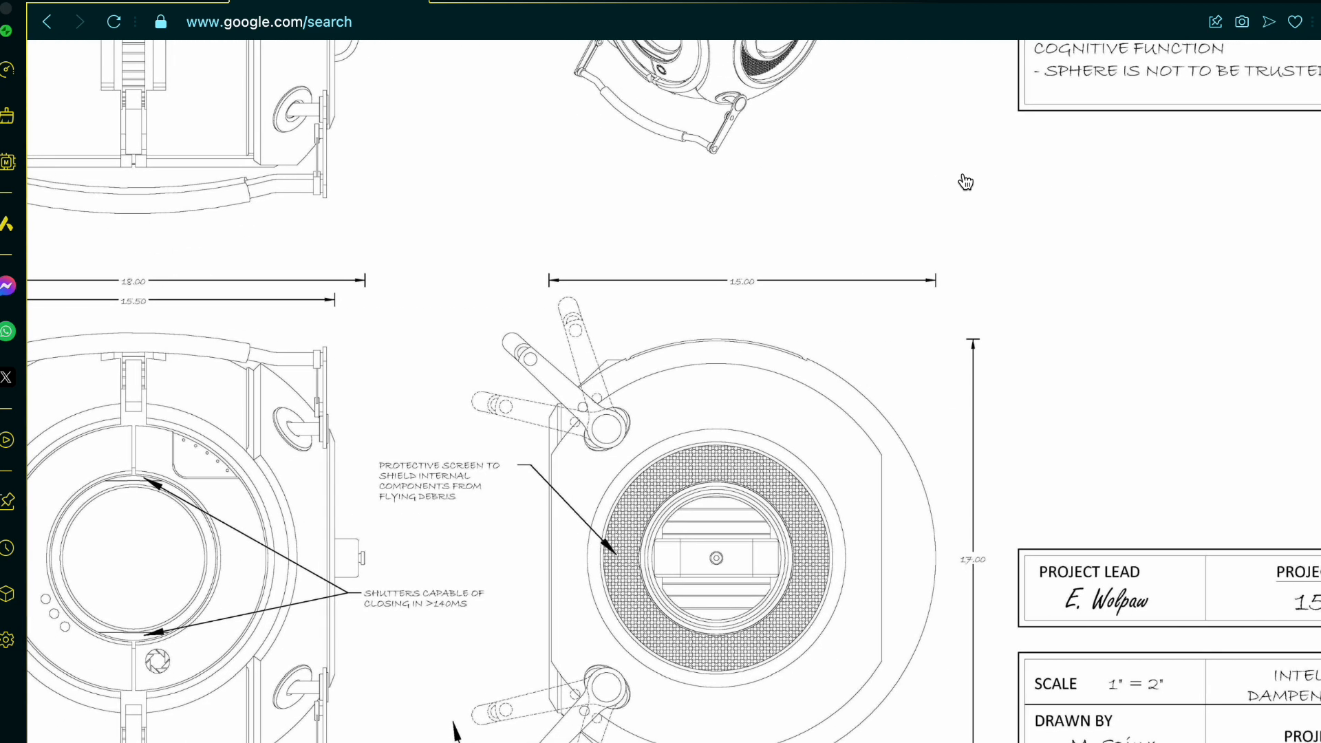
scroll(966, 188, "down", 4, "ctrl")
scroll(966, 188, "left", 1)
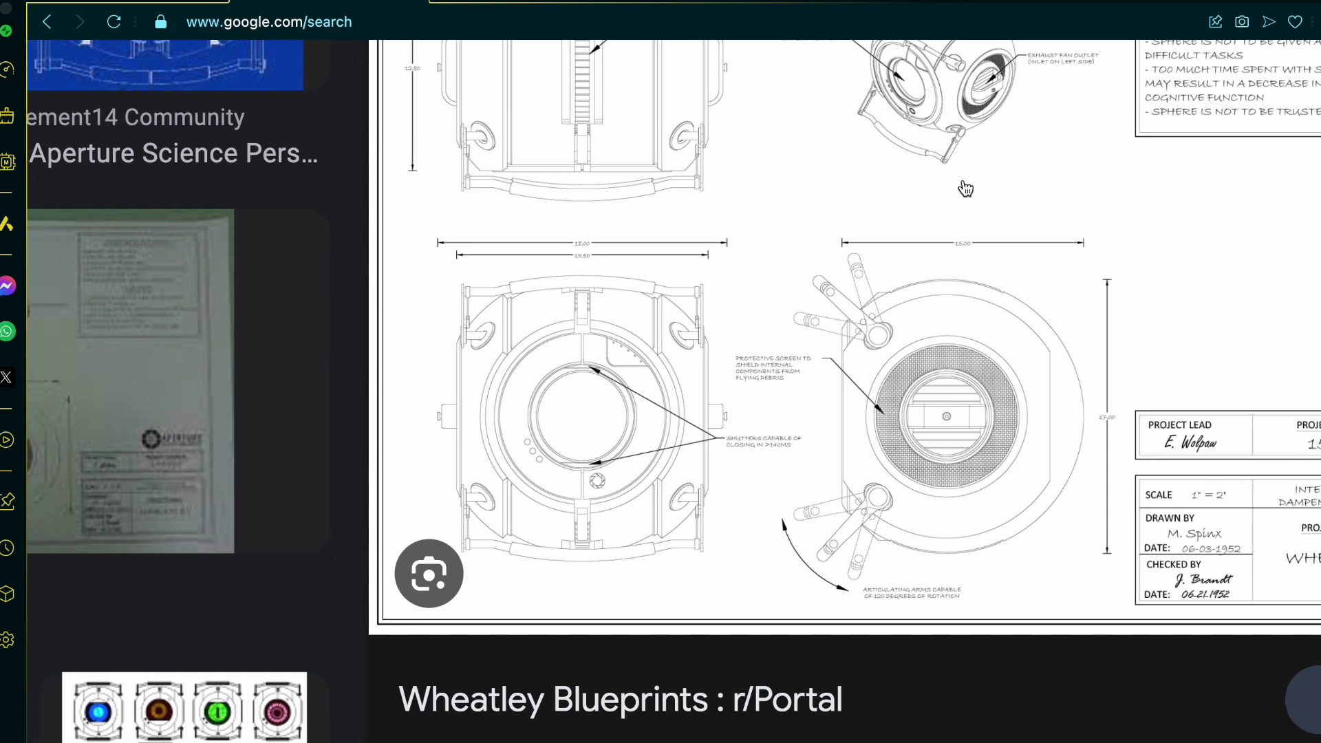
scroll(965, 188, "up", 3)
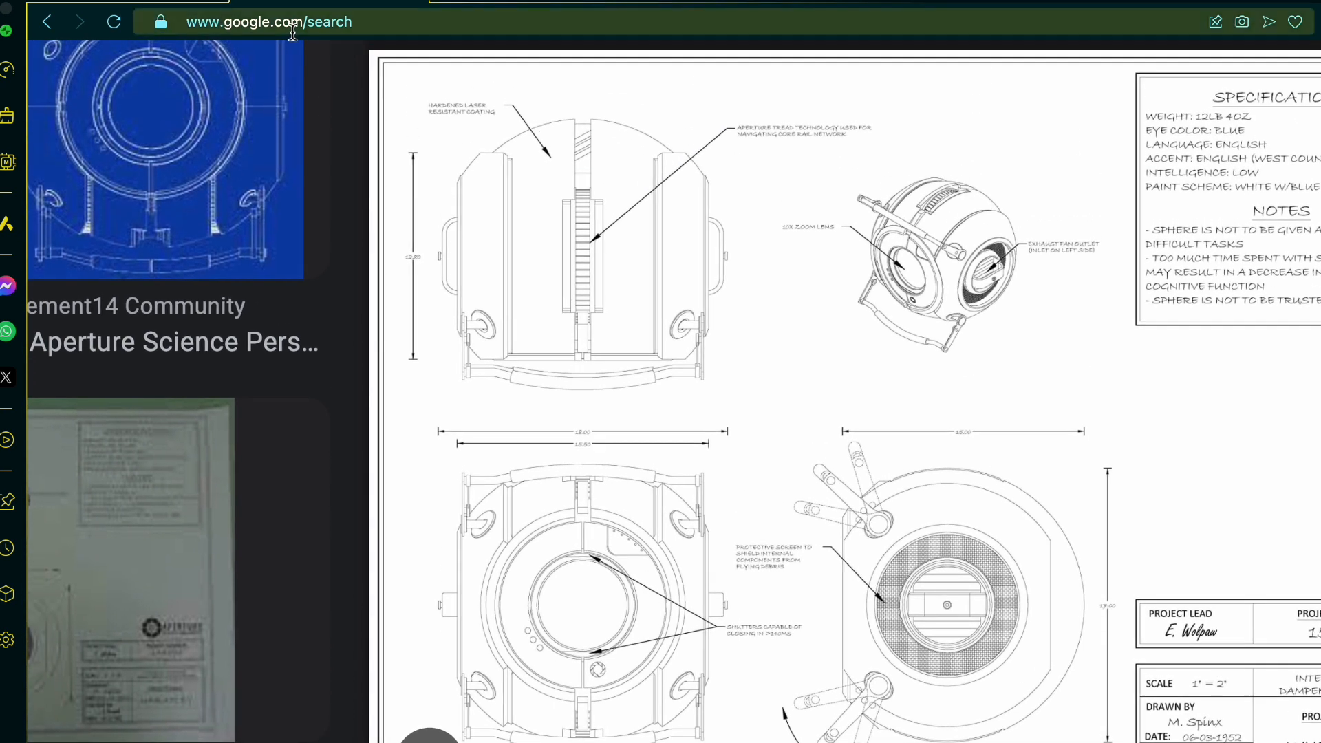
Step: Switch to the Wheatley tutorial part studio in Onshape and inspect the chamfered rims of the two outer shell halves
left_click(196, 4)
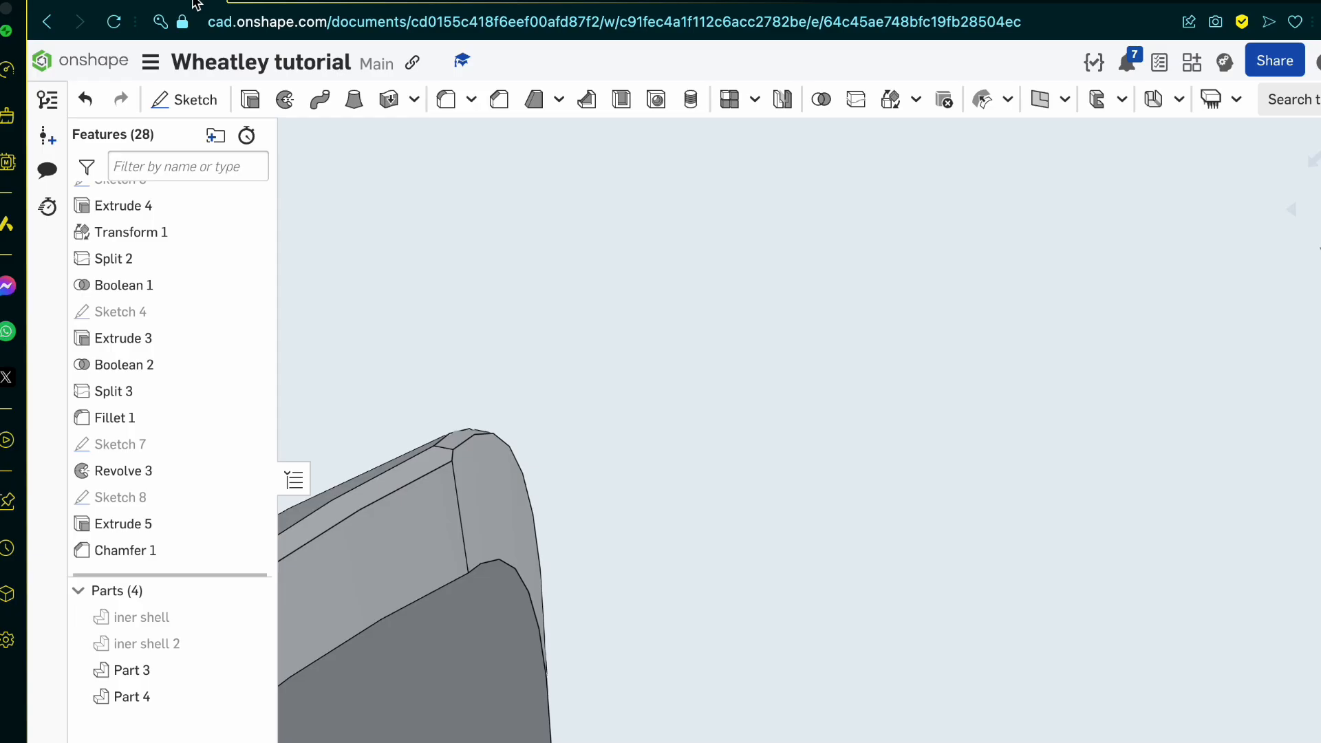
scroll(787, 216, "down", 8)
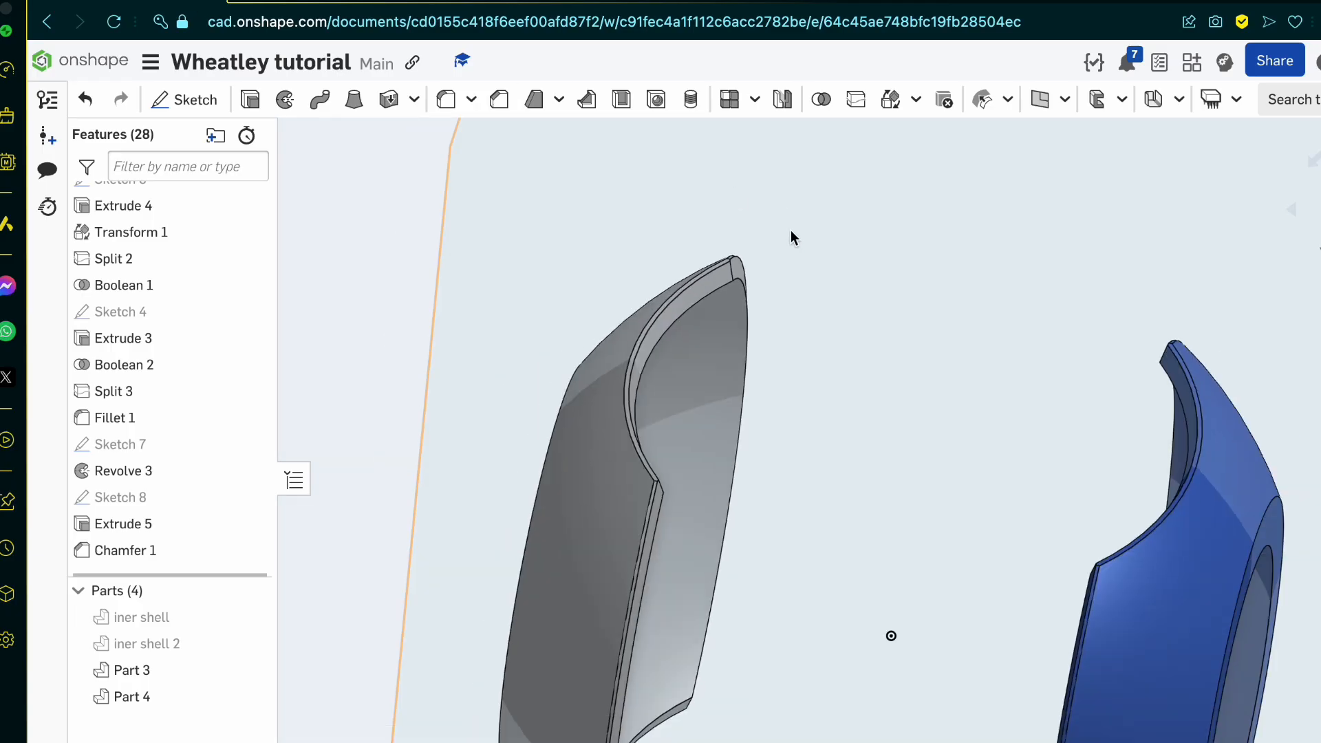
right_click_drag(702, 509, 534, 641)
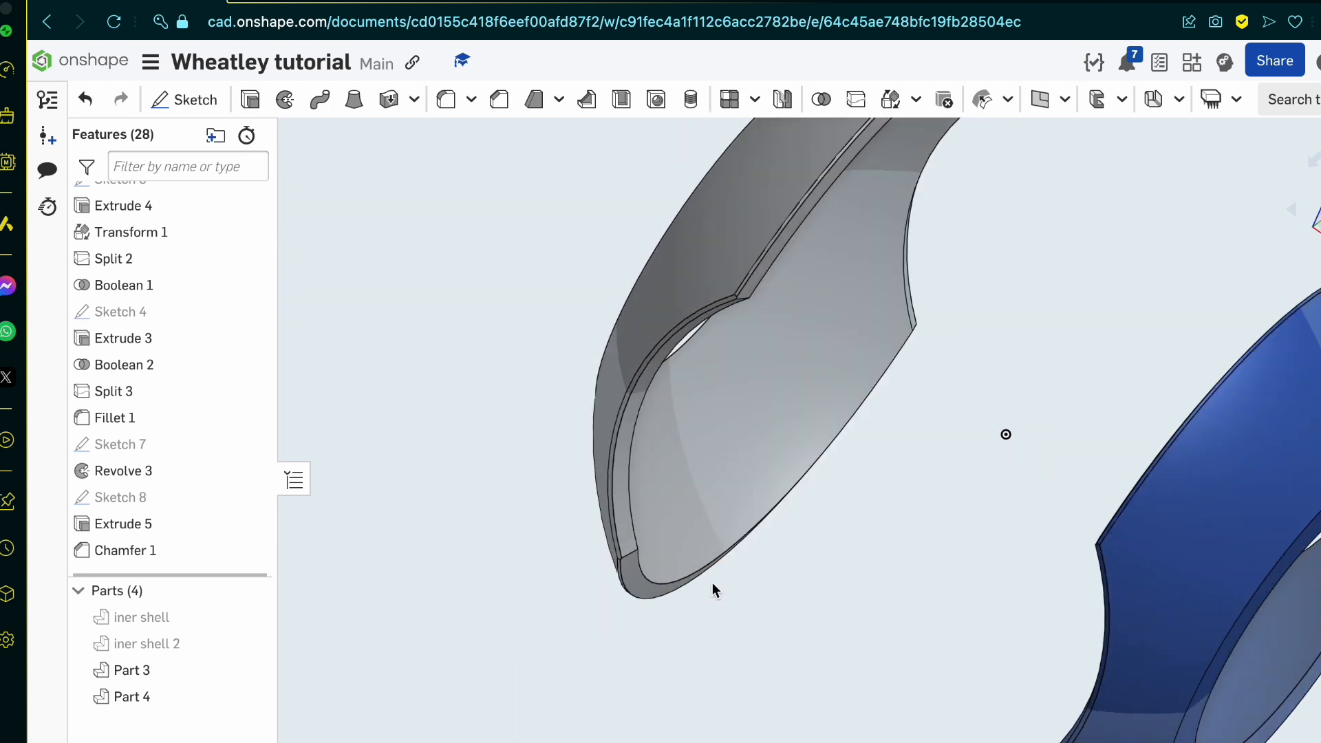
right_click_drag(713, 587, 656, 641)
scroll(655, 647, "down", 3)
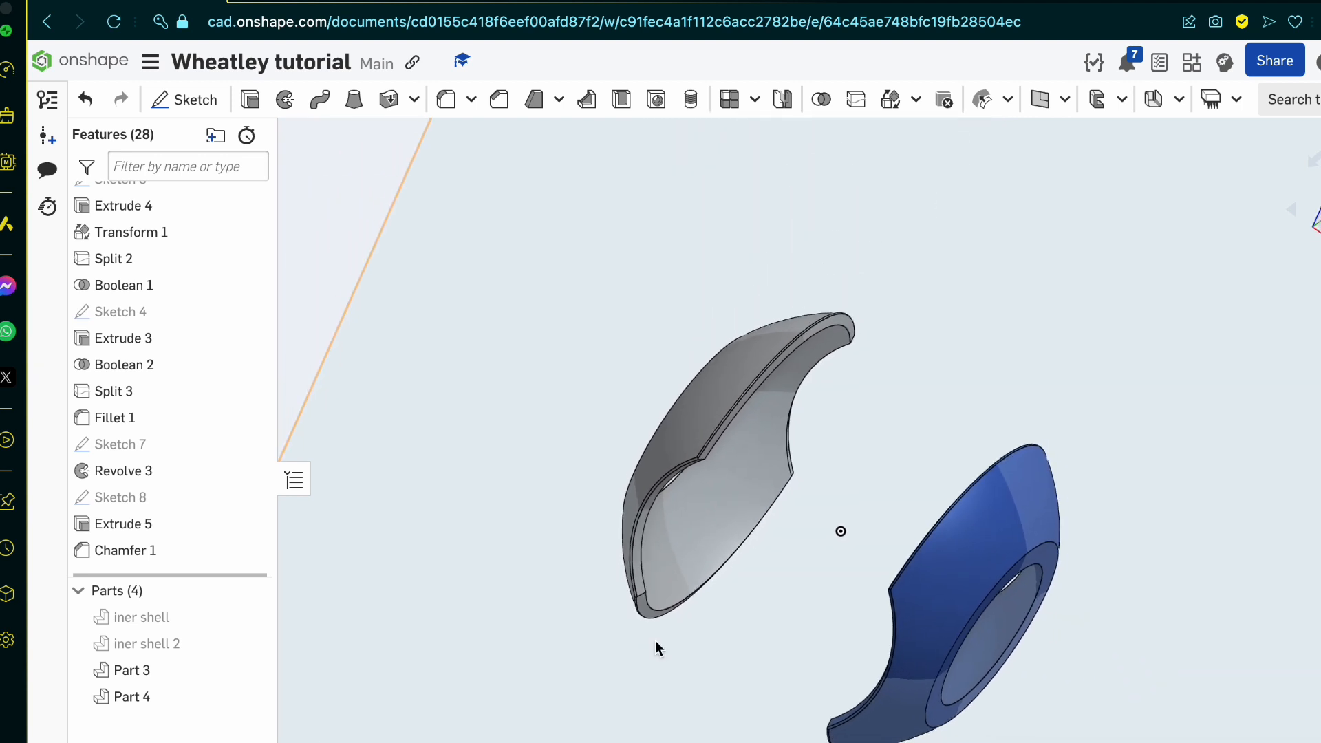
scroll(789, 628, "up", 3)
right_click_drag(789, 628, 757, 649)
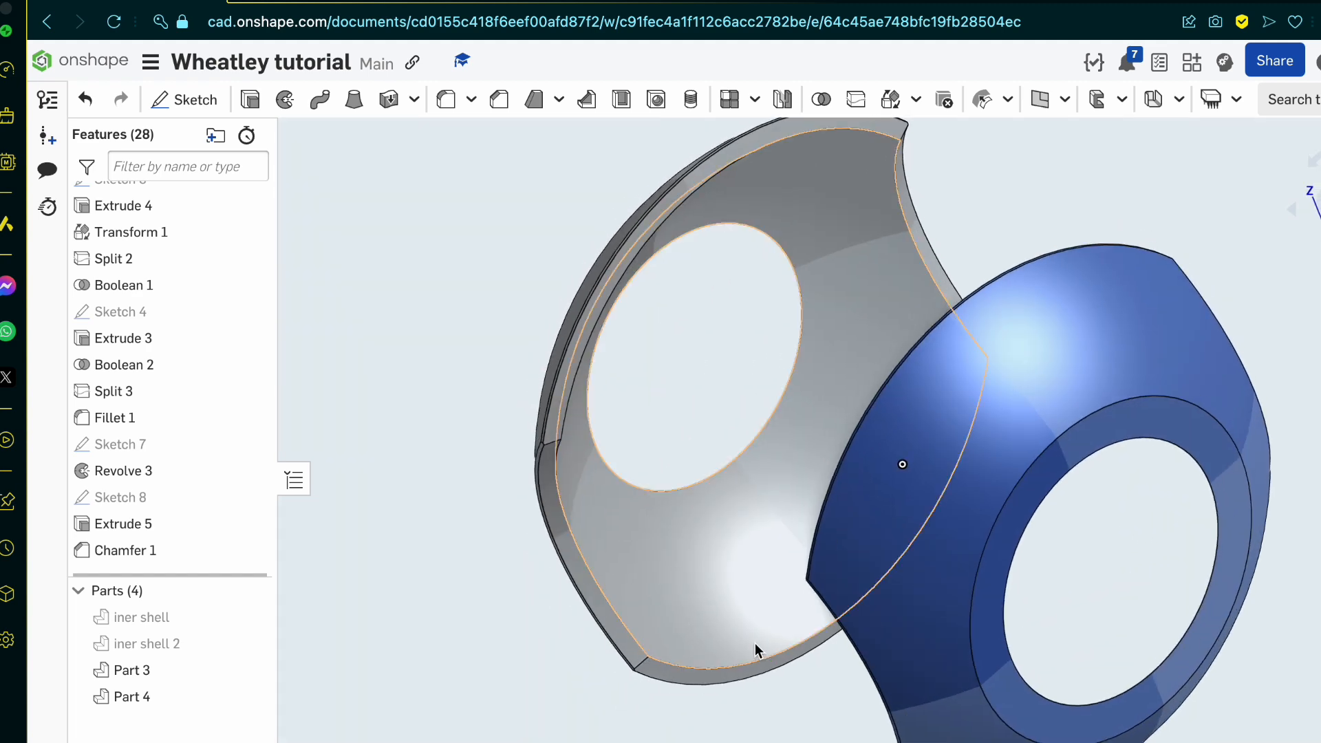
scroll(647, 657, "down", 3)
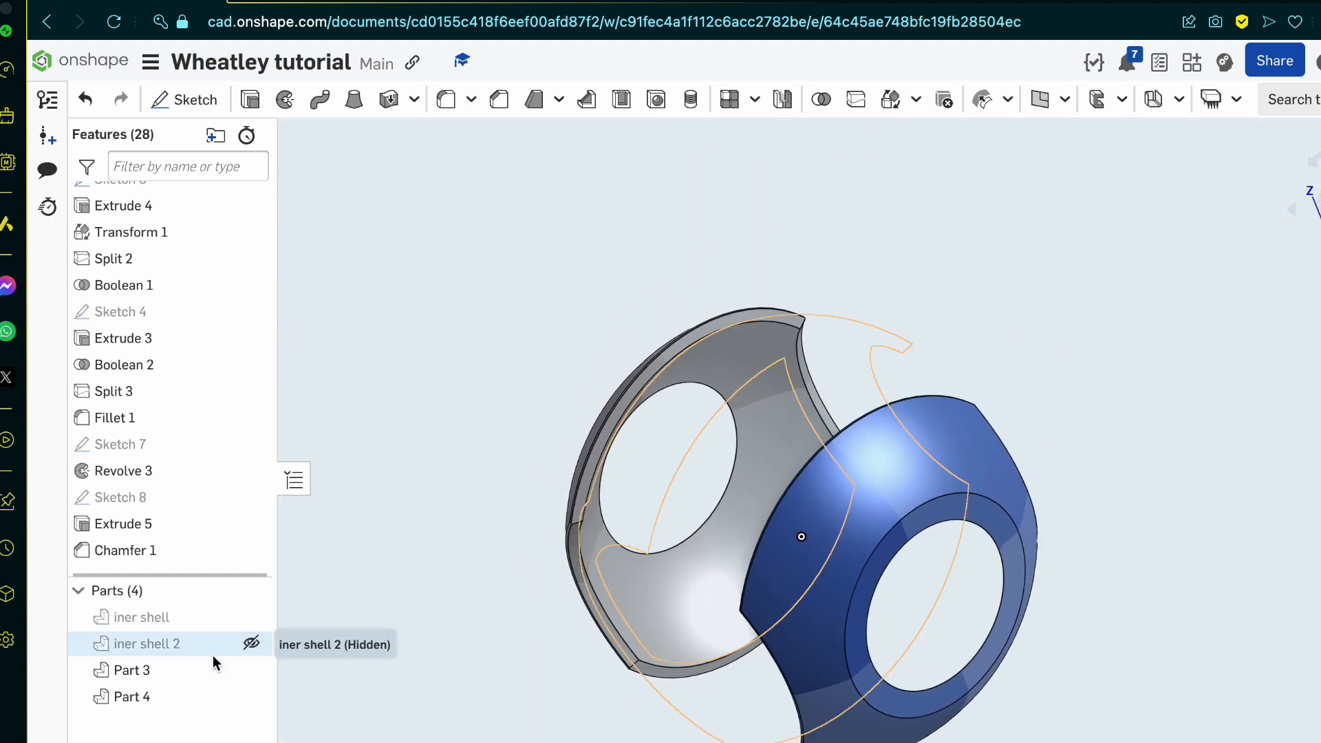
Step: Show the hidden parts iner shell 2 and iner shell, and inspect the assembled core from the front and side
left_click(251, 643)
left_click(251, 617)
right_click_drag(646, 565, 732, 527)
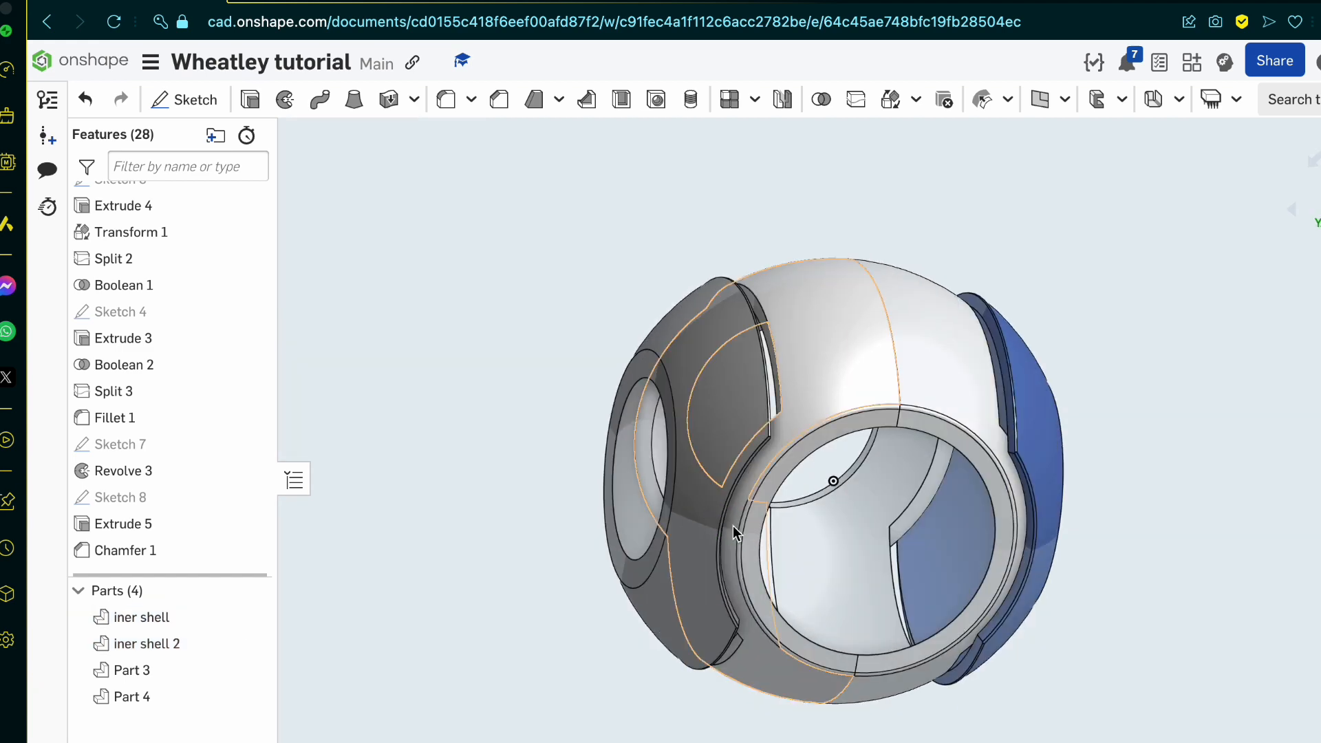
right_click_drag(733, 526, 769, 606)
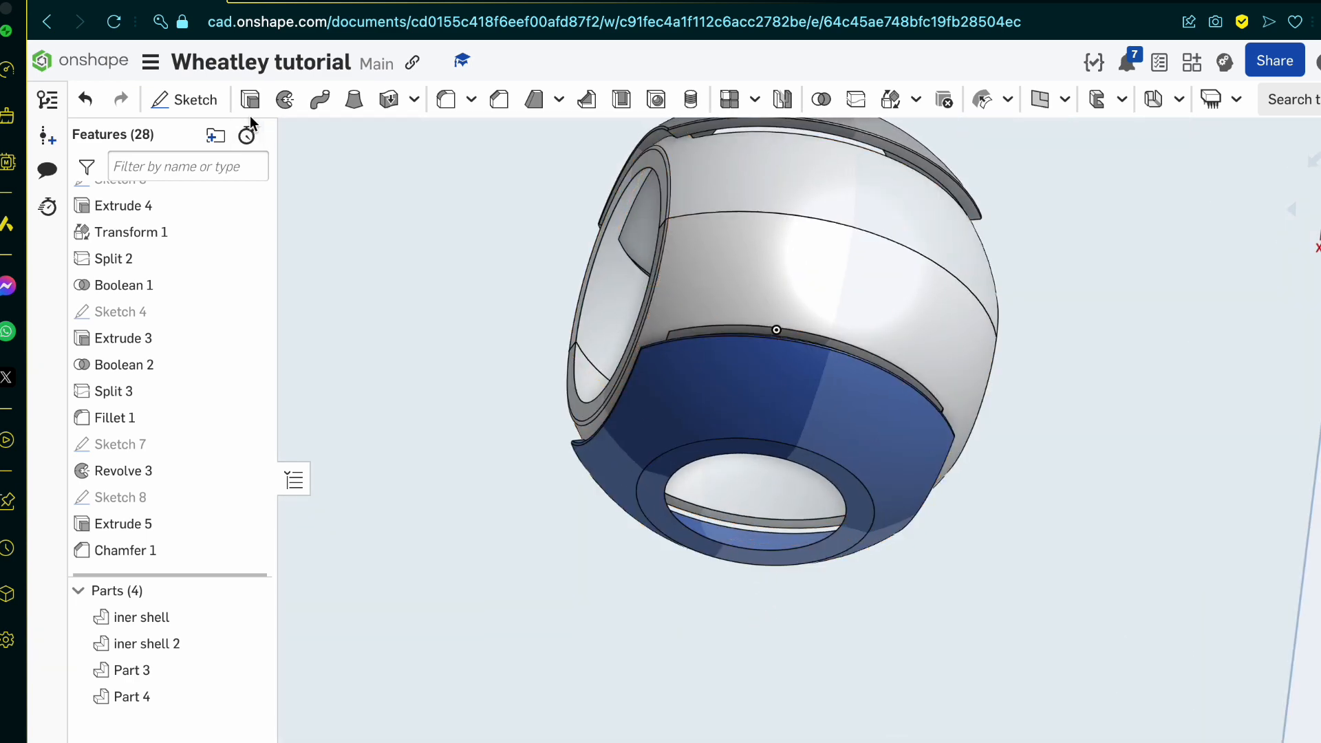
Step: Switch to the Google image page, examine the central tread and shell gap in the Wheatley blueprint's top view, and return to Onshape
left_click(363, 1)
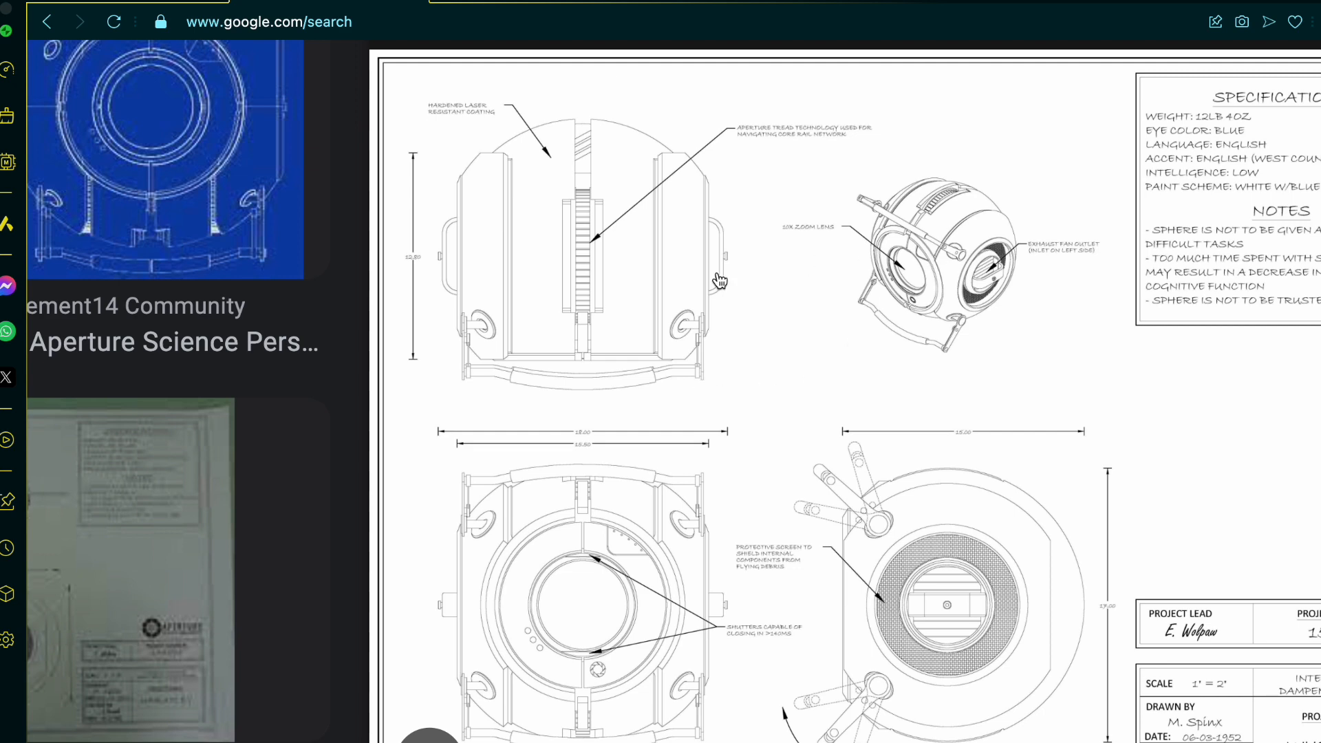
scroll(661, 305, "up", 1, "ctrl")
scroll(661, 305, "left", 4)
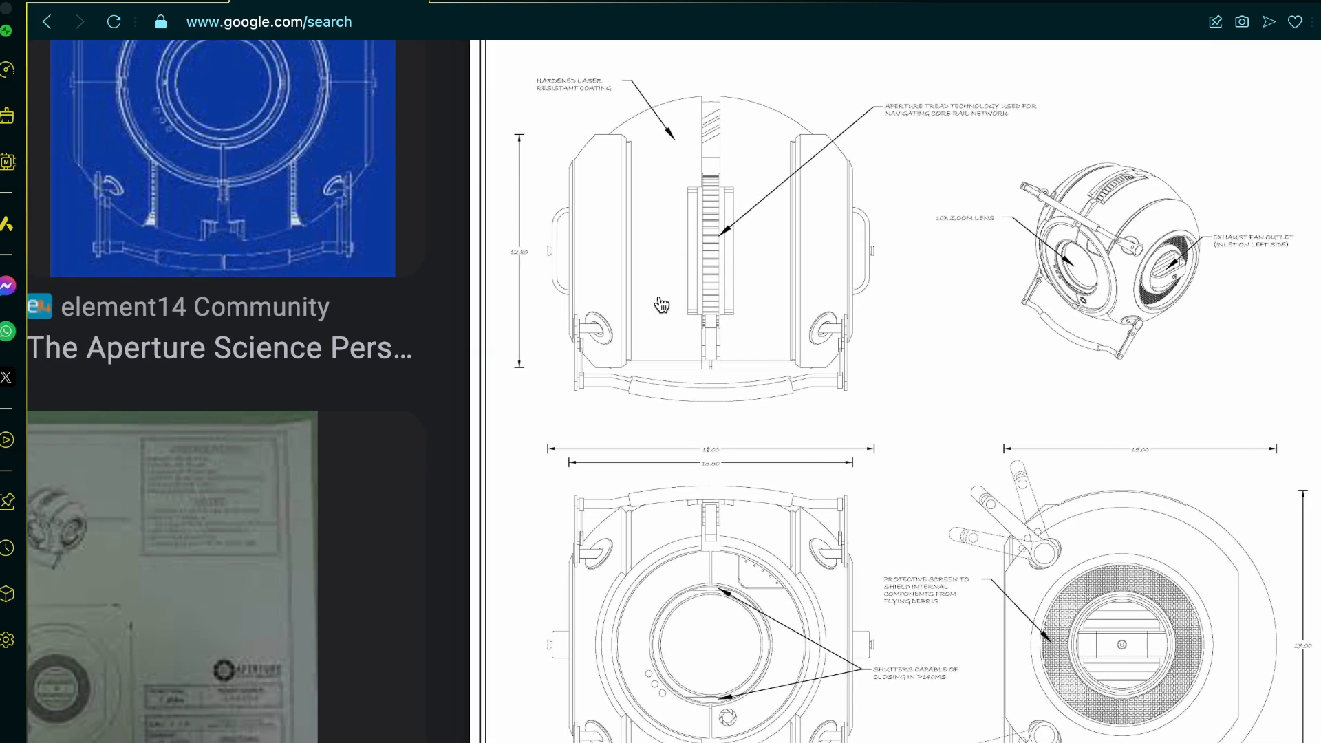
scroll(661, 305, "up", 2)
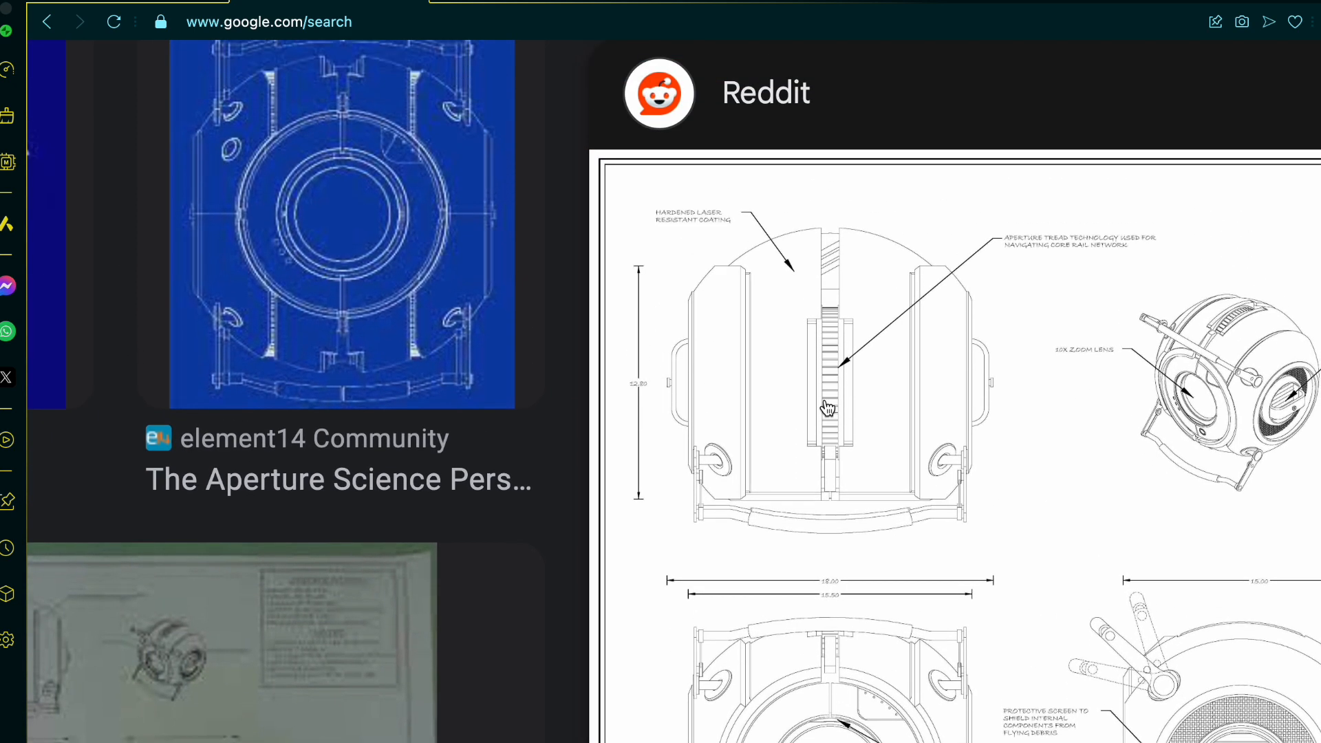
scroll(828, 410, "up", 3, "ctrl")
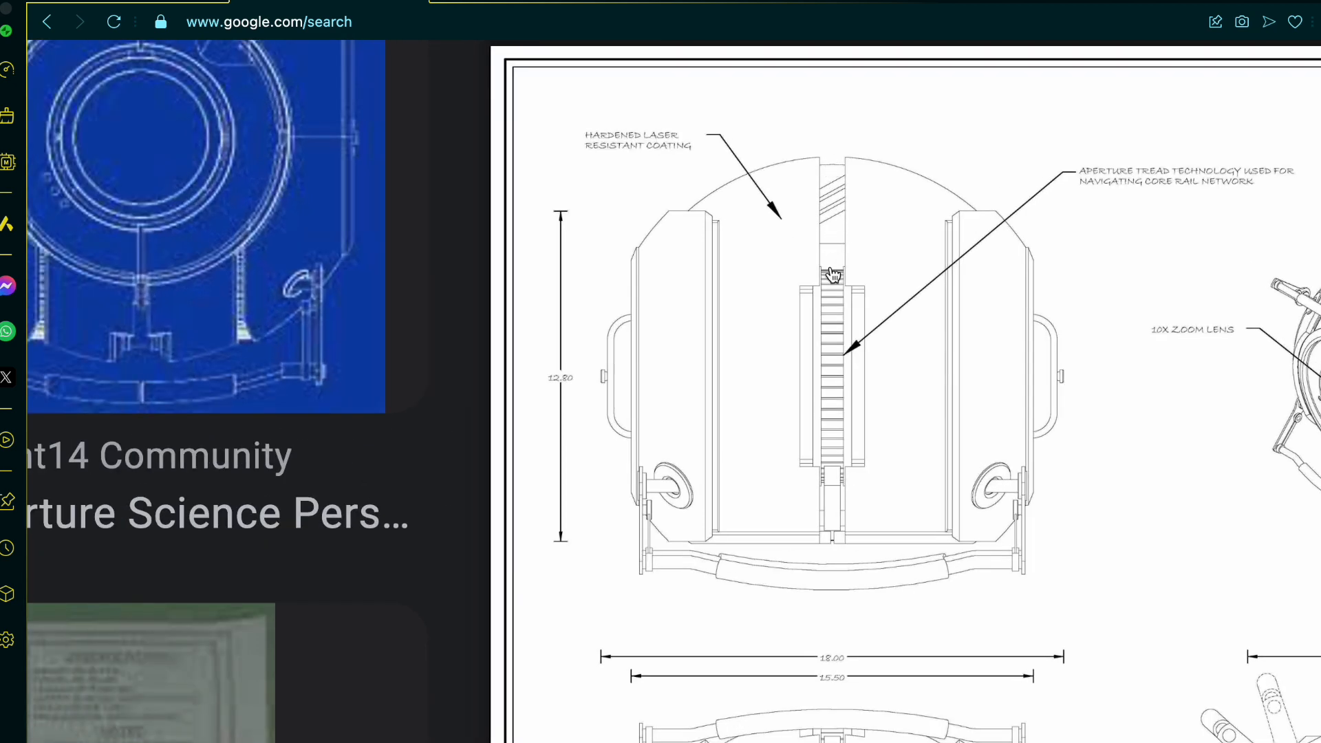
scroll(852, 357, "right", 3)
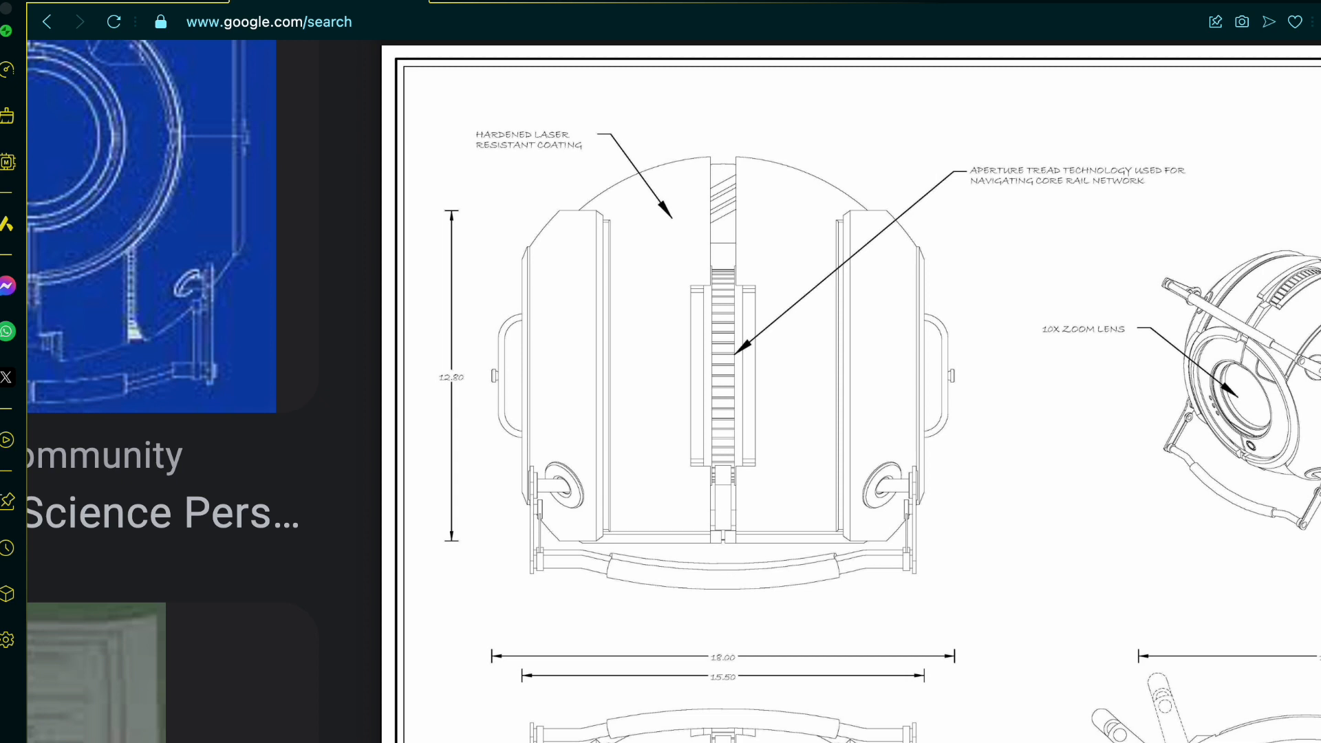
scroll(1250, 399, "right", 4)
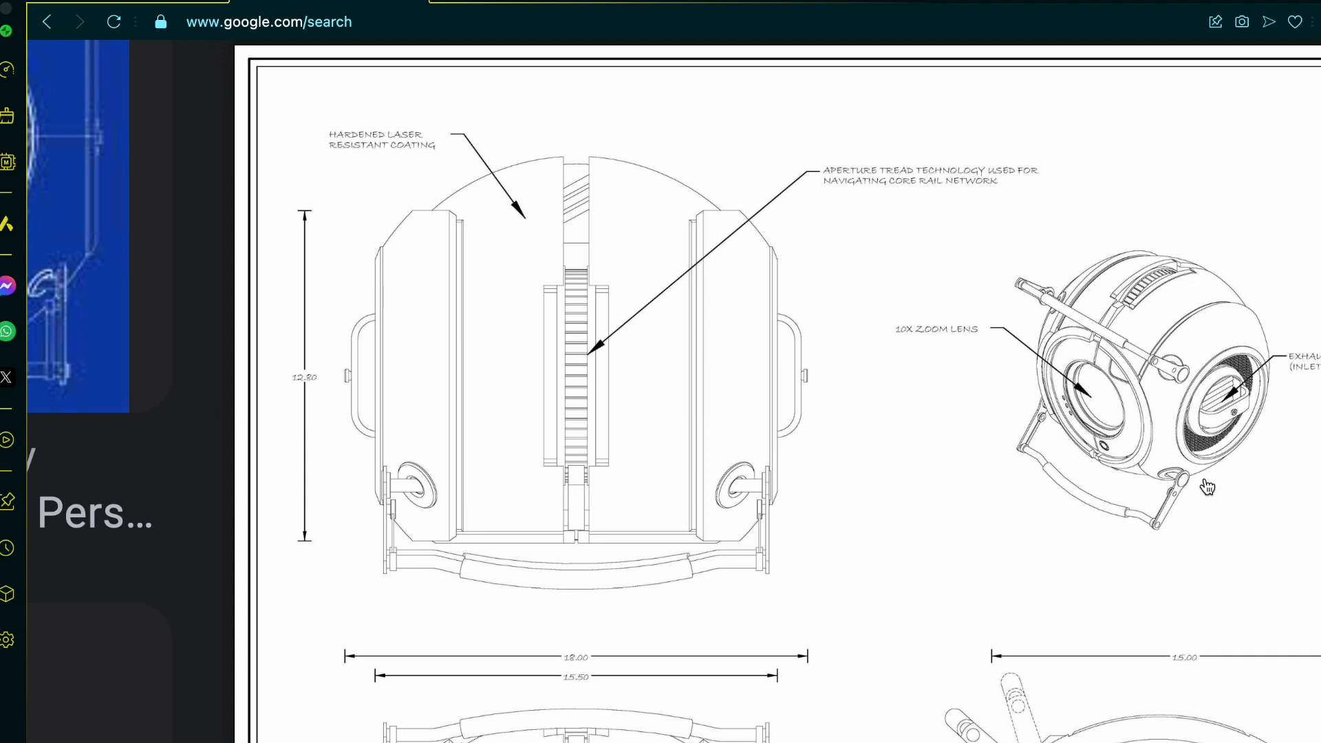
scroll(1208, 487, "down", 2)
scroll(1211, 502, "down", 1)
scroll(1218, 544, "left", 2)
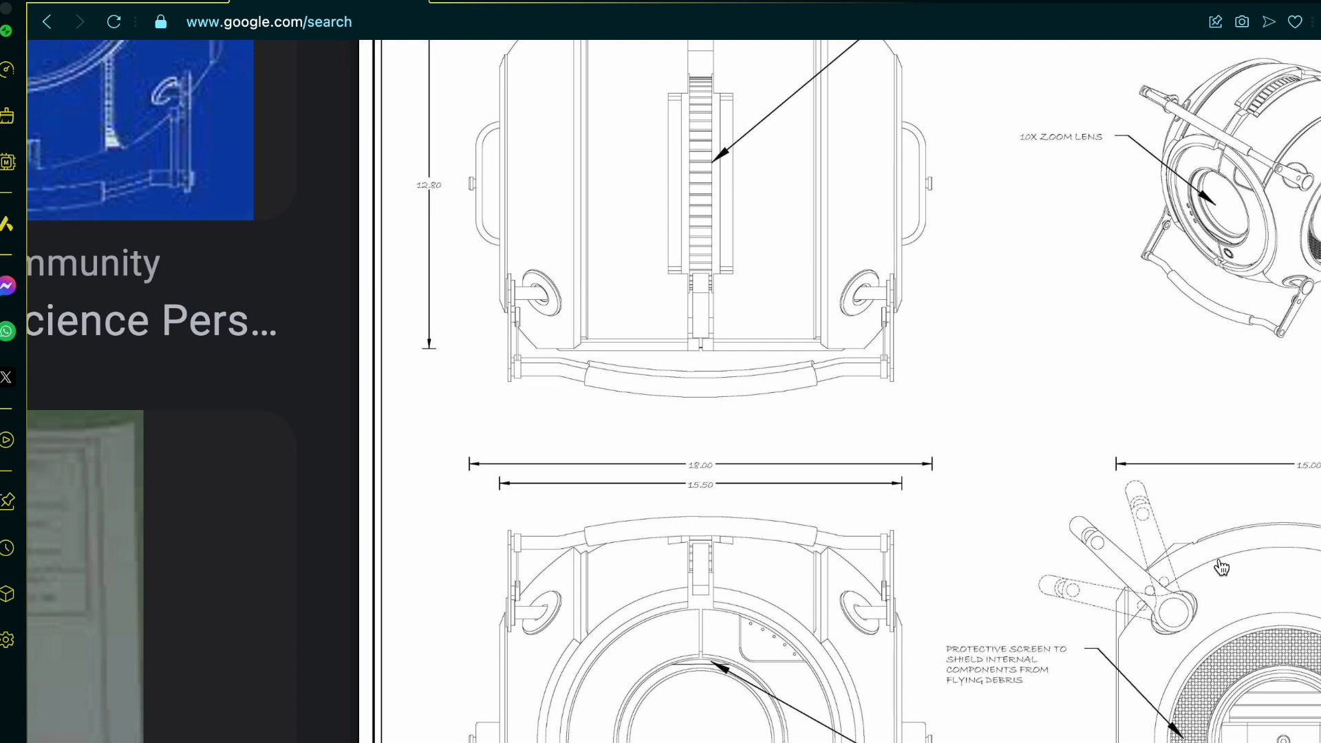
scroll(1221, 568, "down", 5, "ctrl")
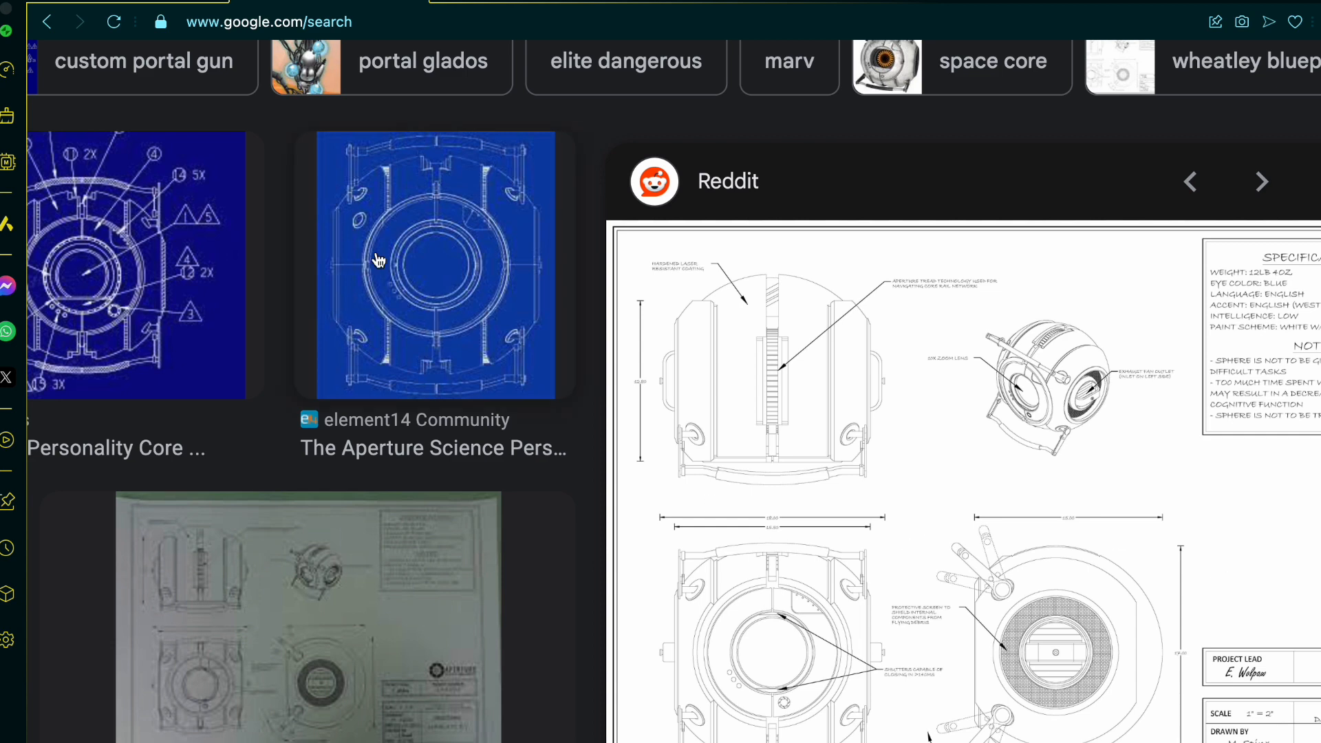
left_click(200, 4)
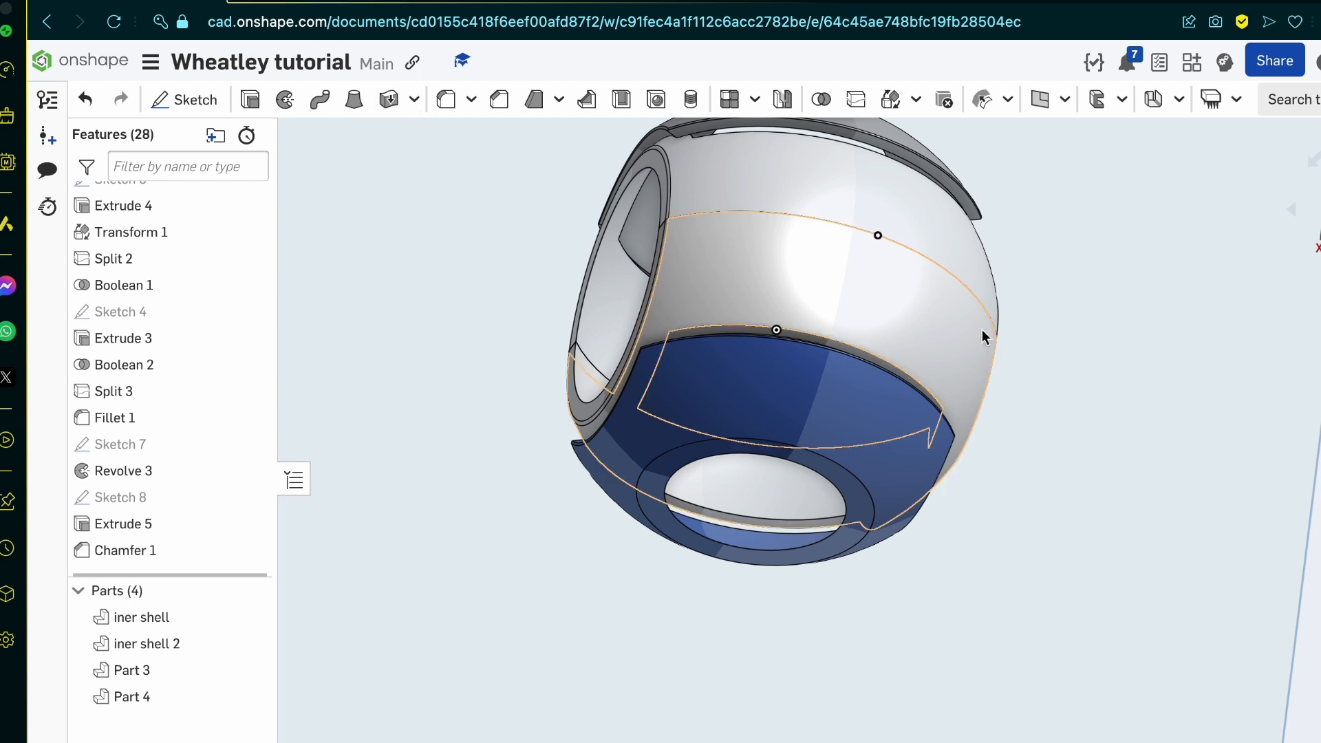
Step: Sketch two rectangles centred on the origin on the Top plane: one about 1.5 by 7.3 mm, the other 0.5 mm wide and about 16.5 mm long
key("shift+5")
scroll(923, 536, "down", 6)
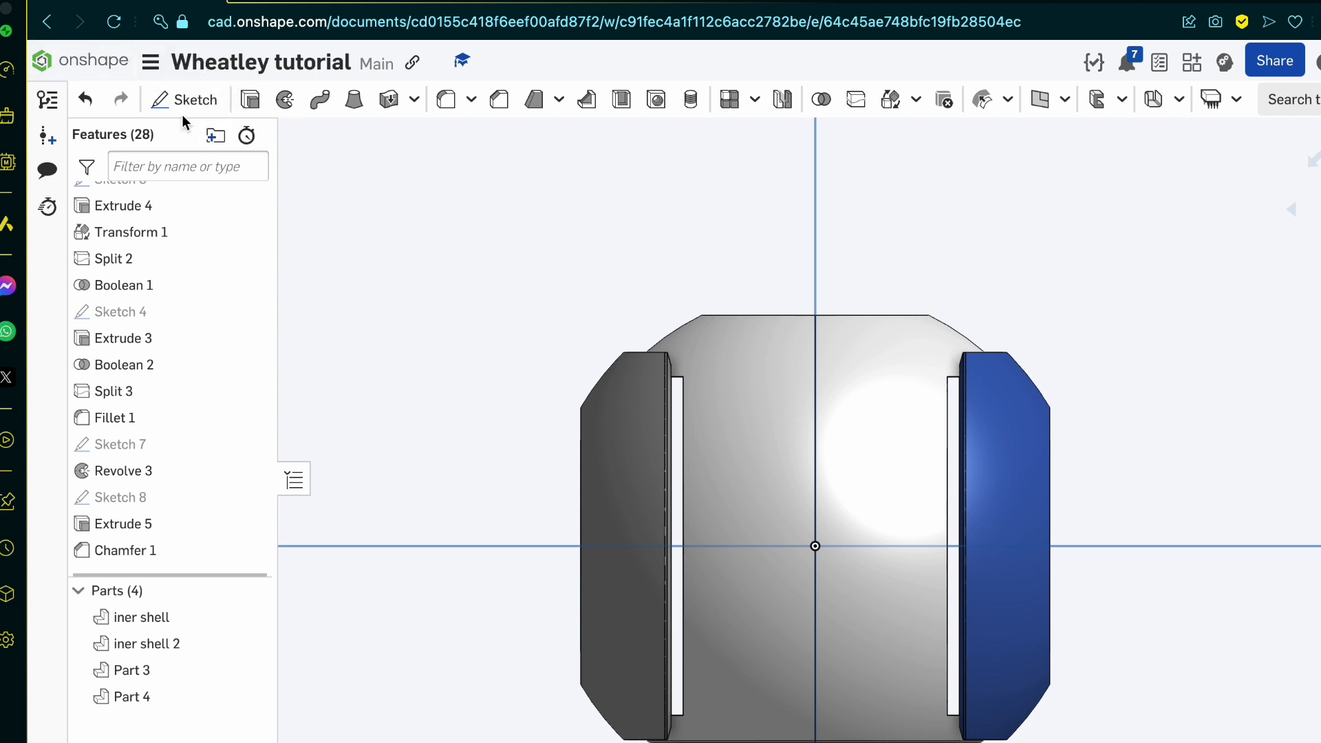
left_click(196, 100)
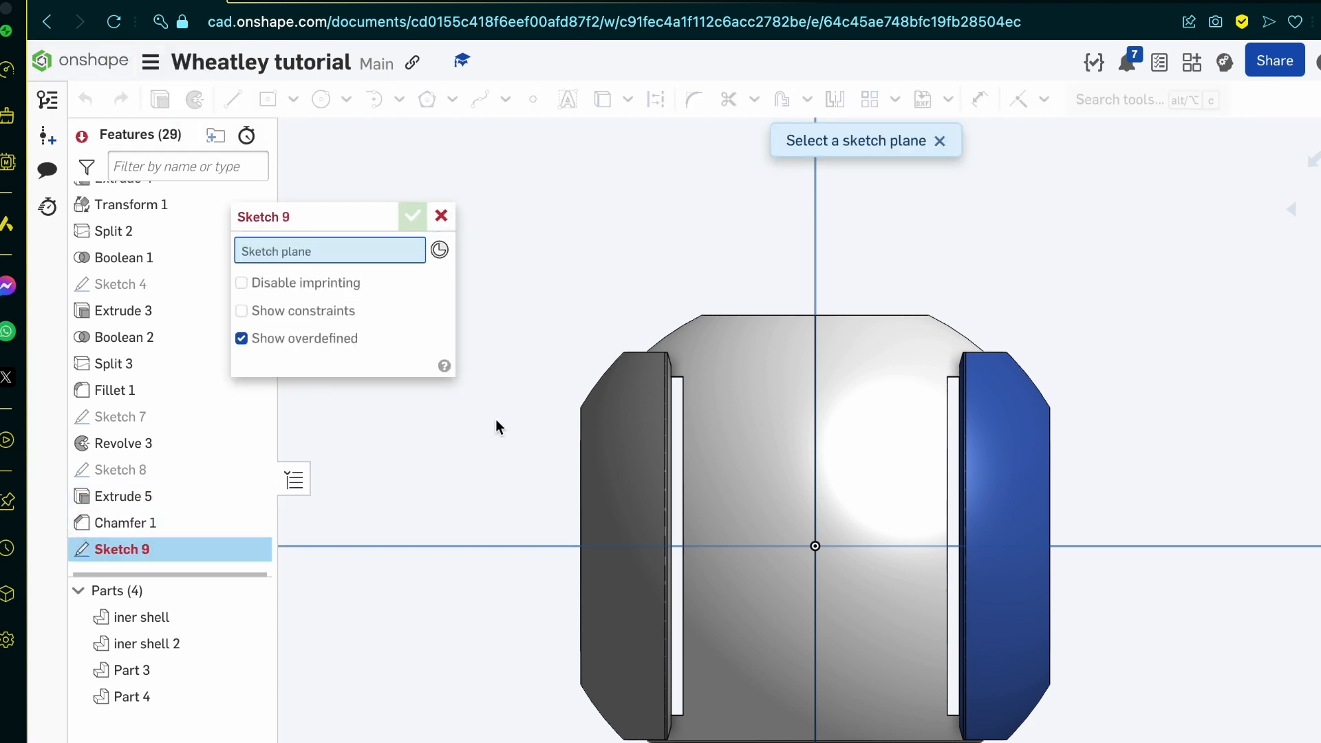
left_click(513, 493)
left_click(267, 99)
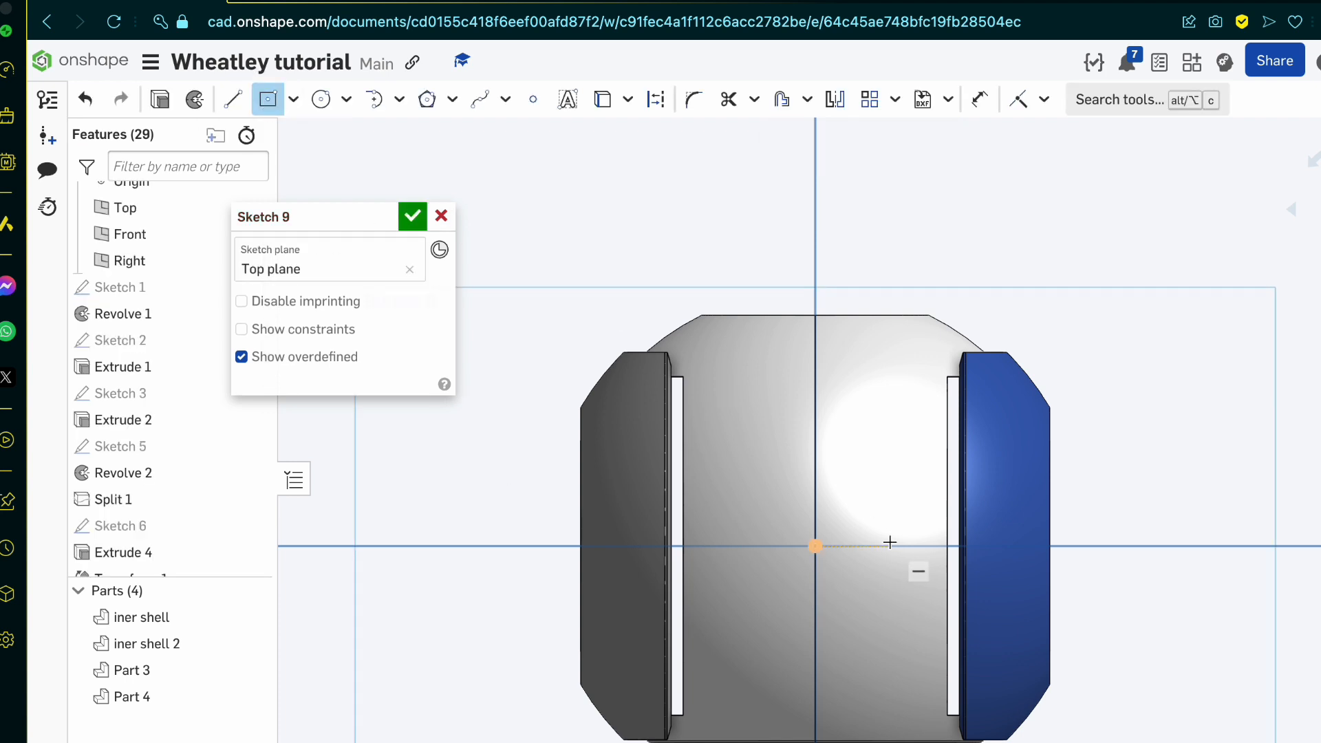
left_click(815, 546)
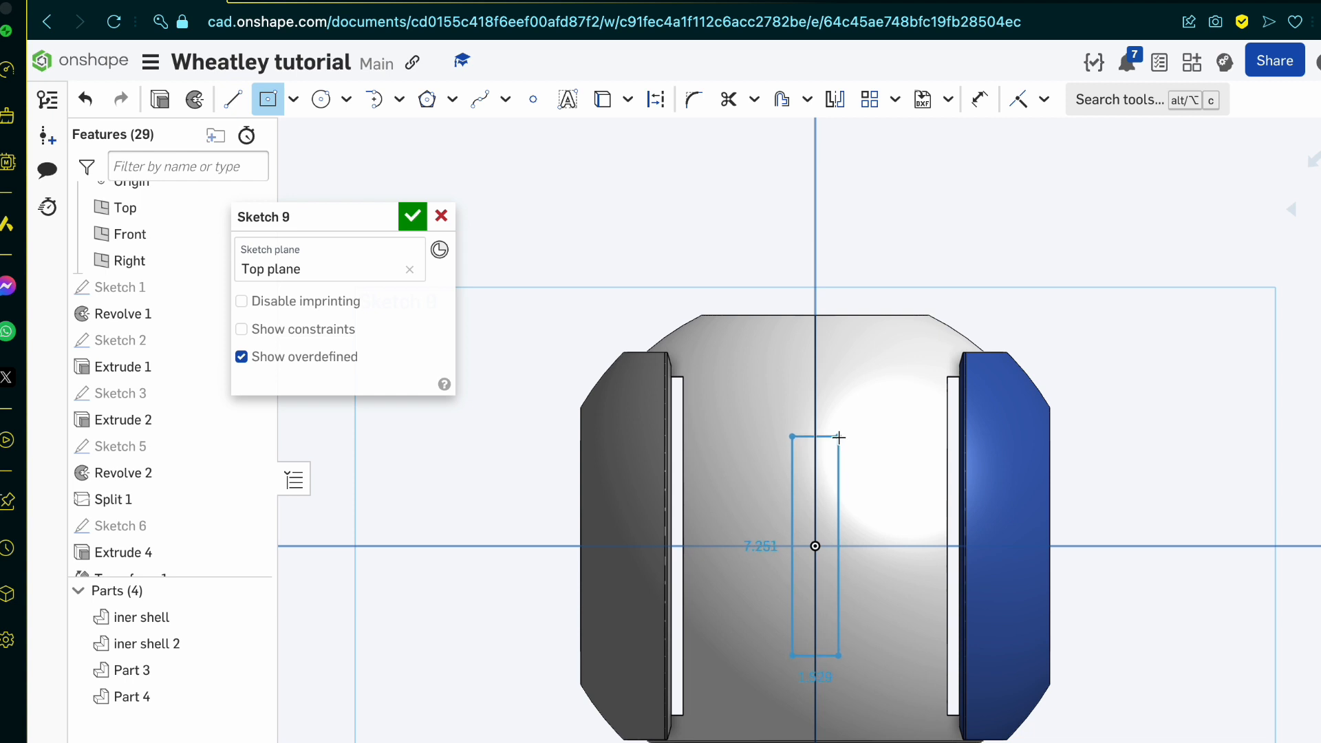
left_click(838, 437)
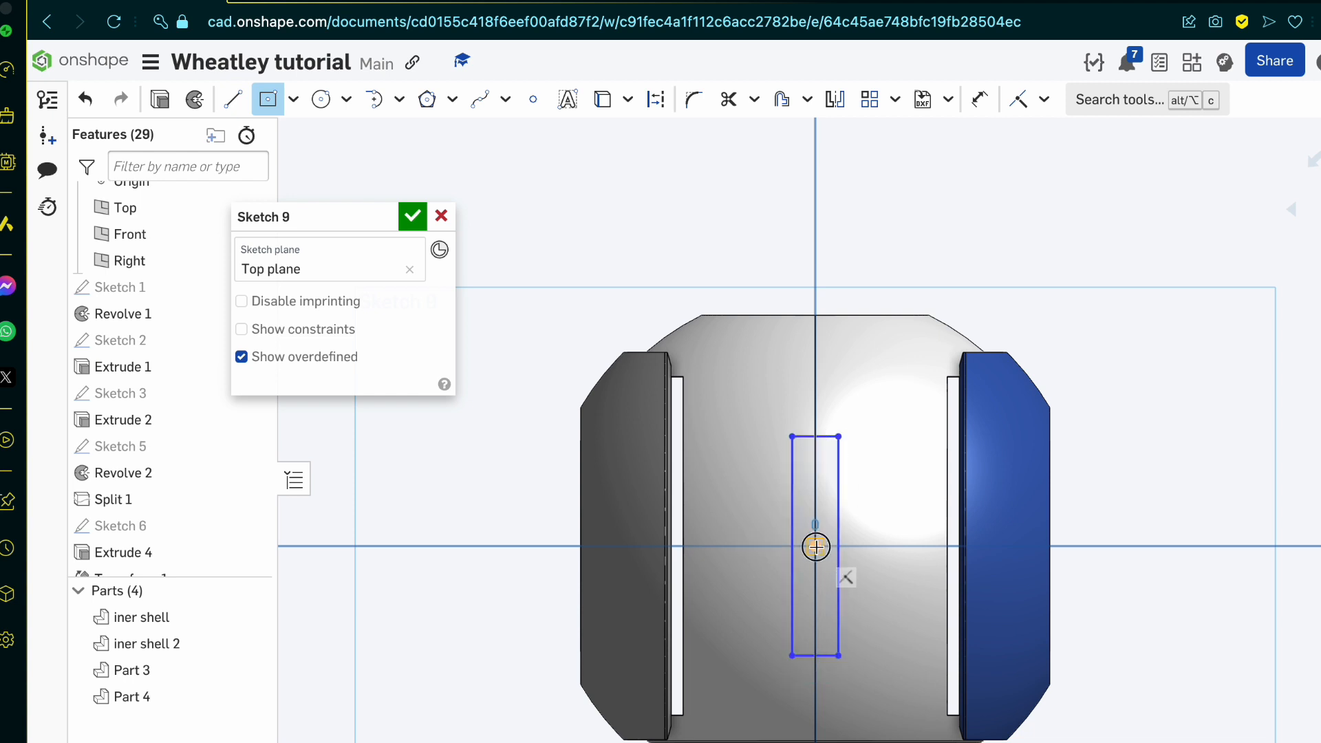
left_click(824, 297)
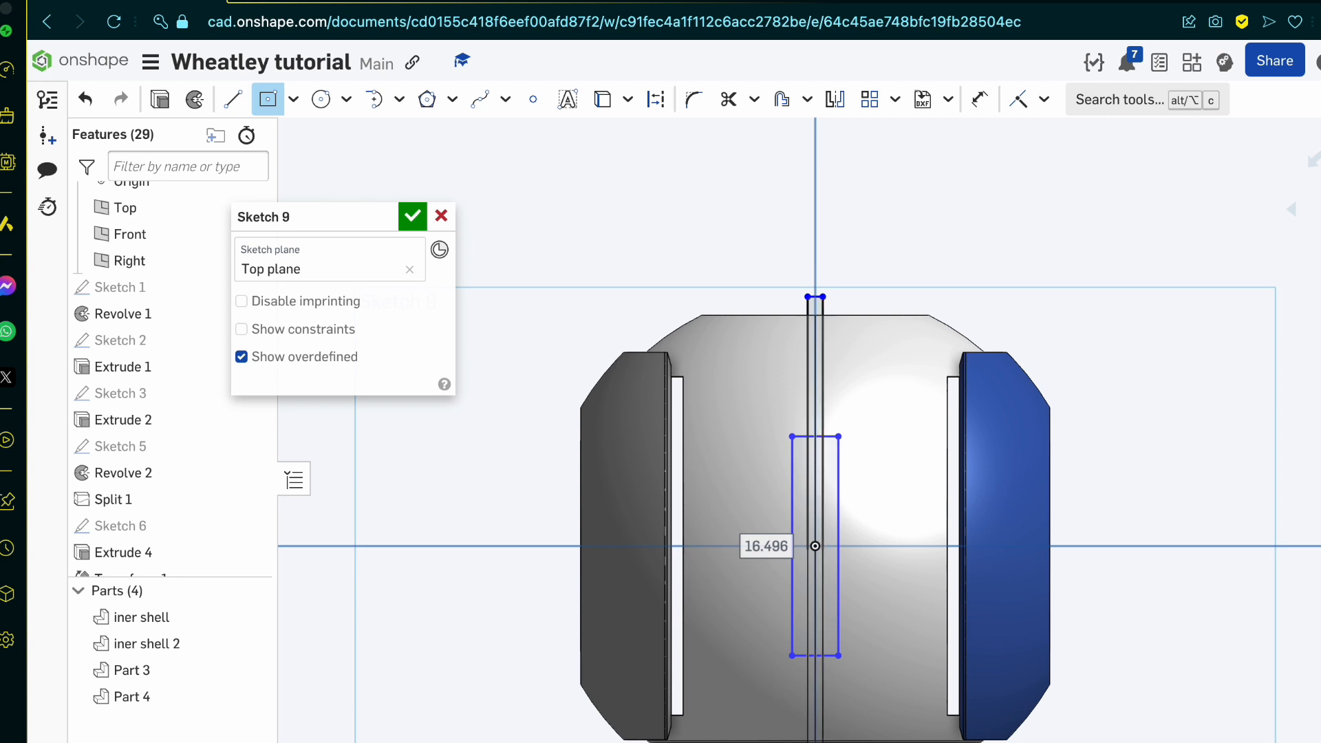
key("Escape")
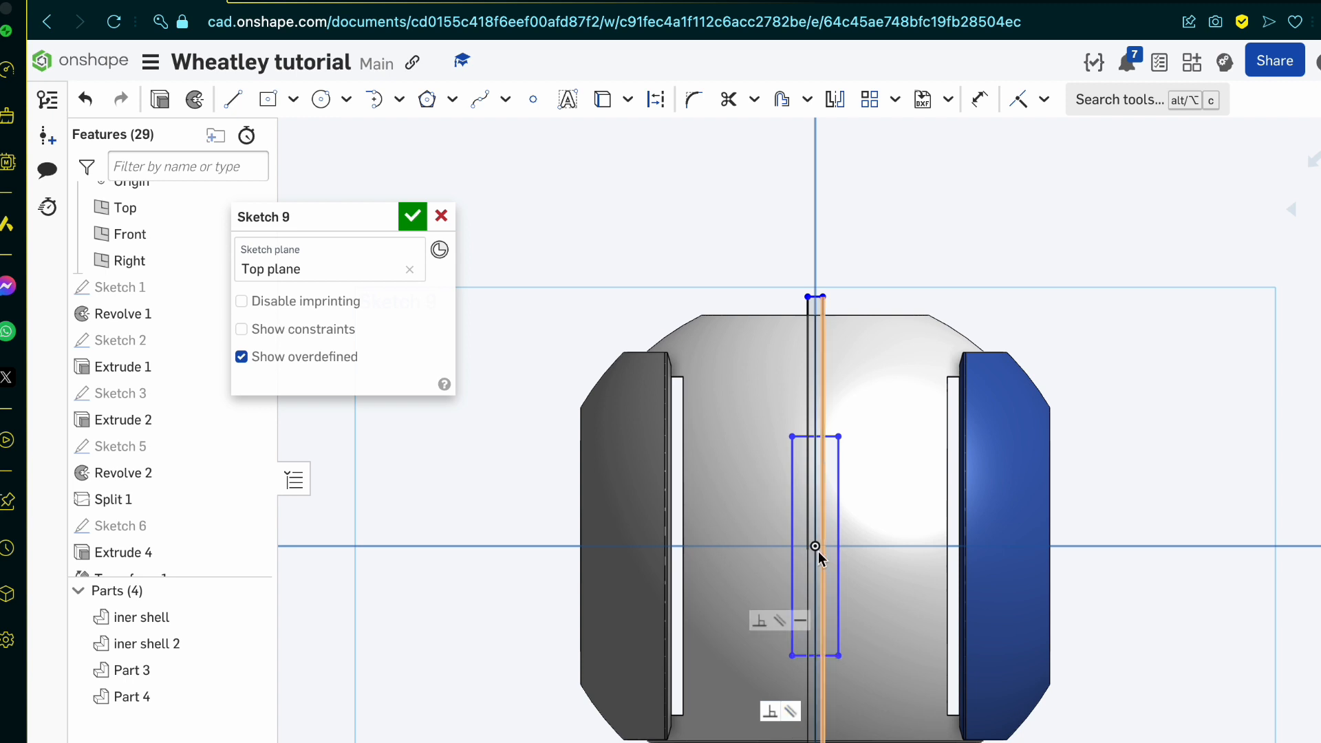
Step: Dimension the wider, shorter rectangle's width as 1.5 mm along its lower edge
scroll(839, 600, "up", 4)
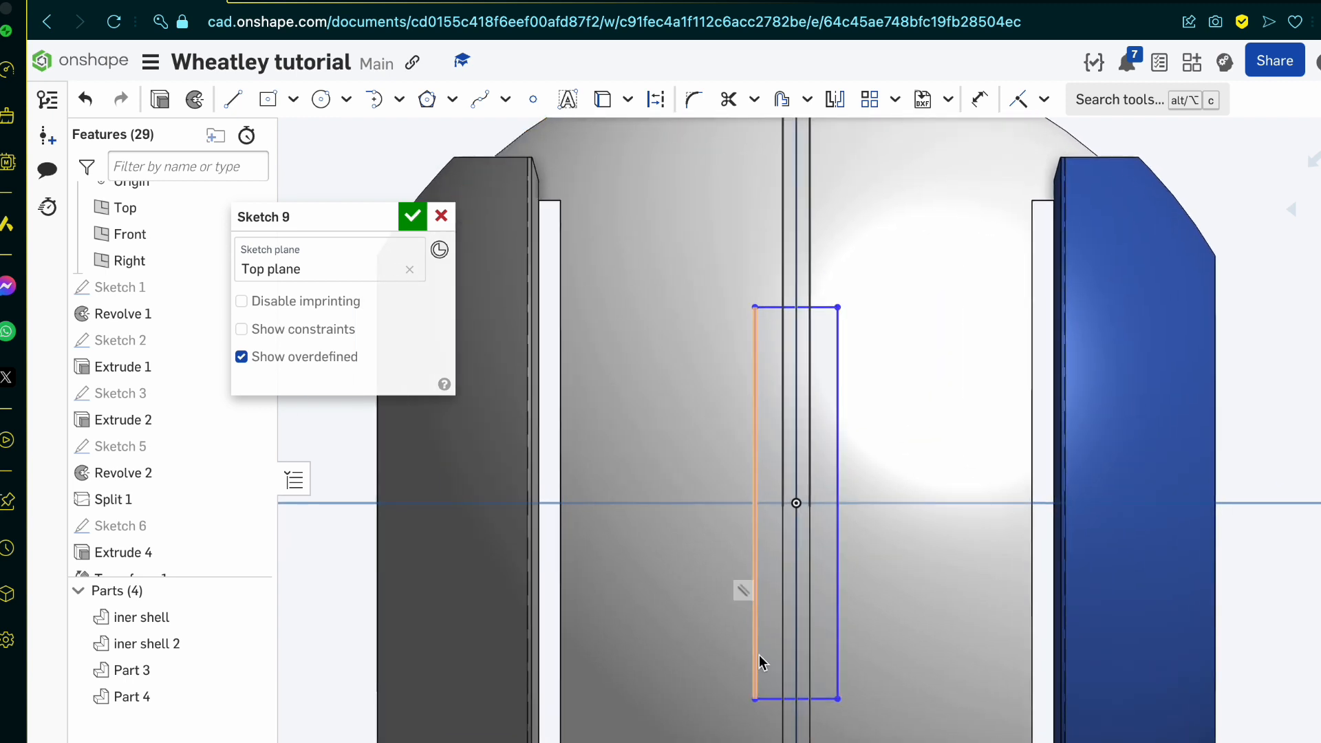
left_click(757, 653)
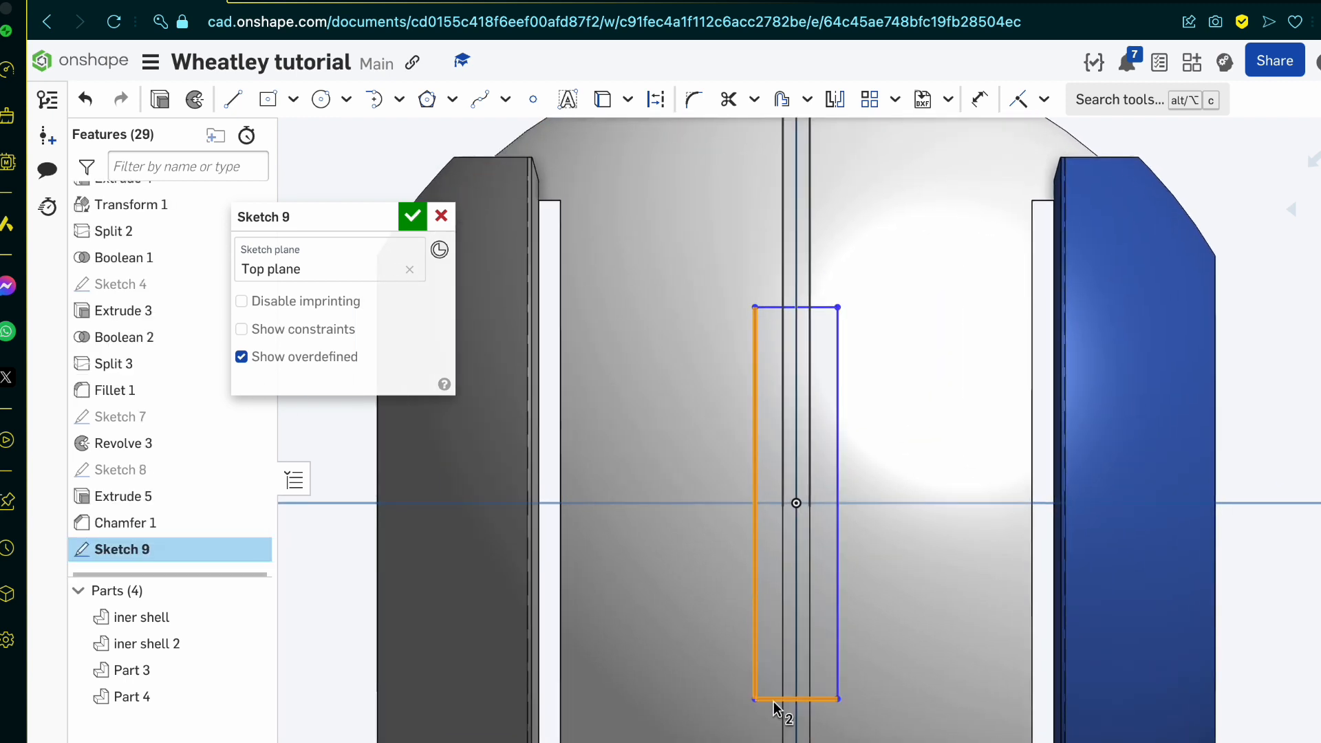
key("d")
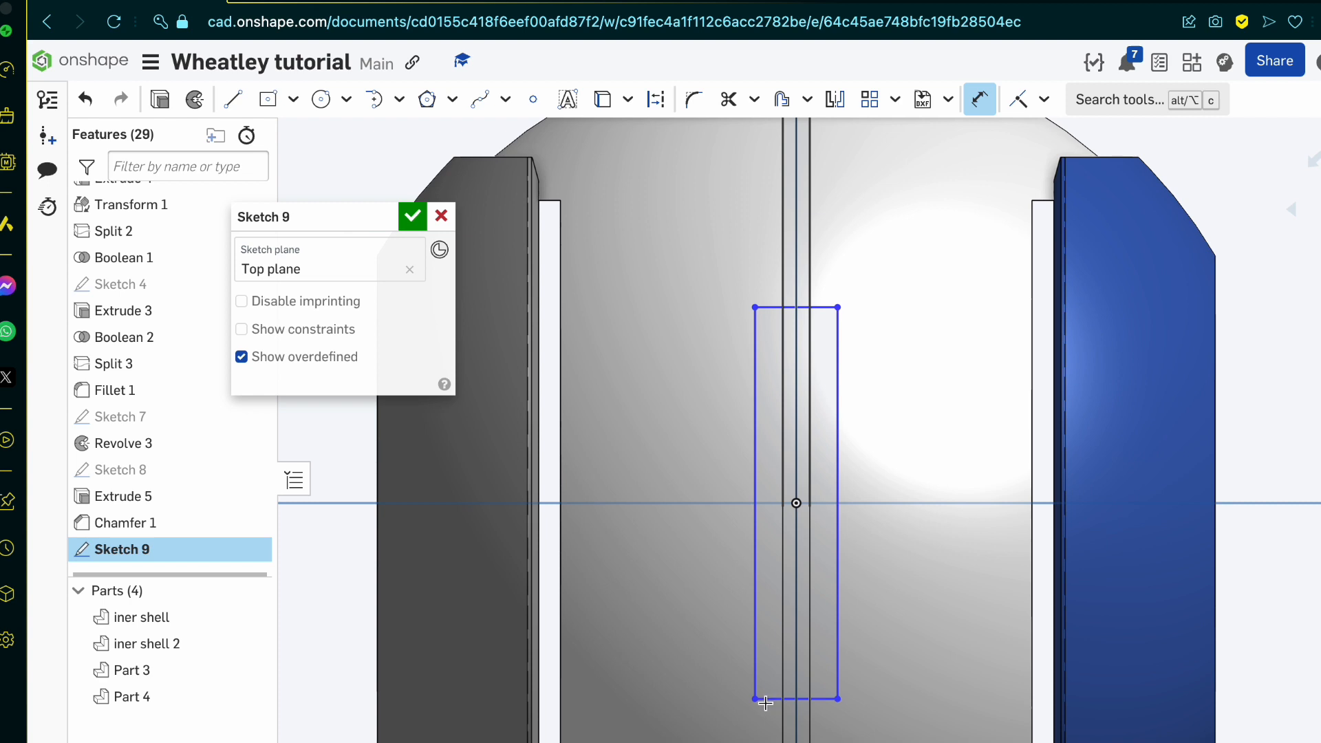
left_click(772, 695)
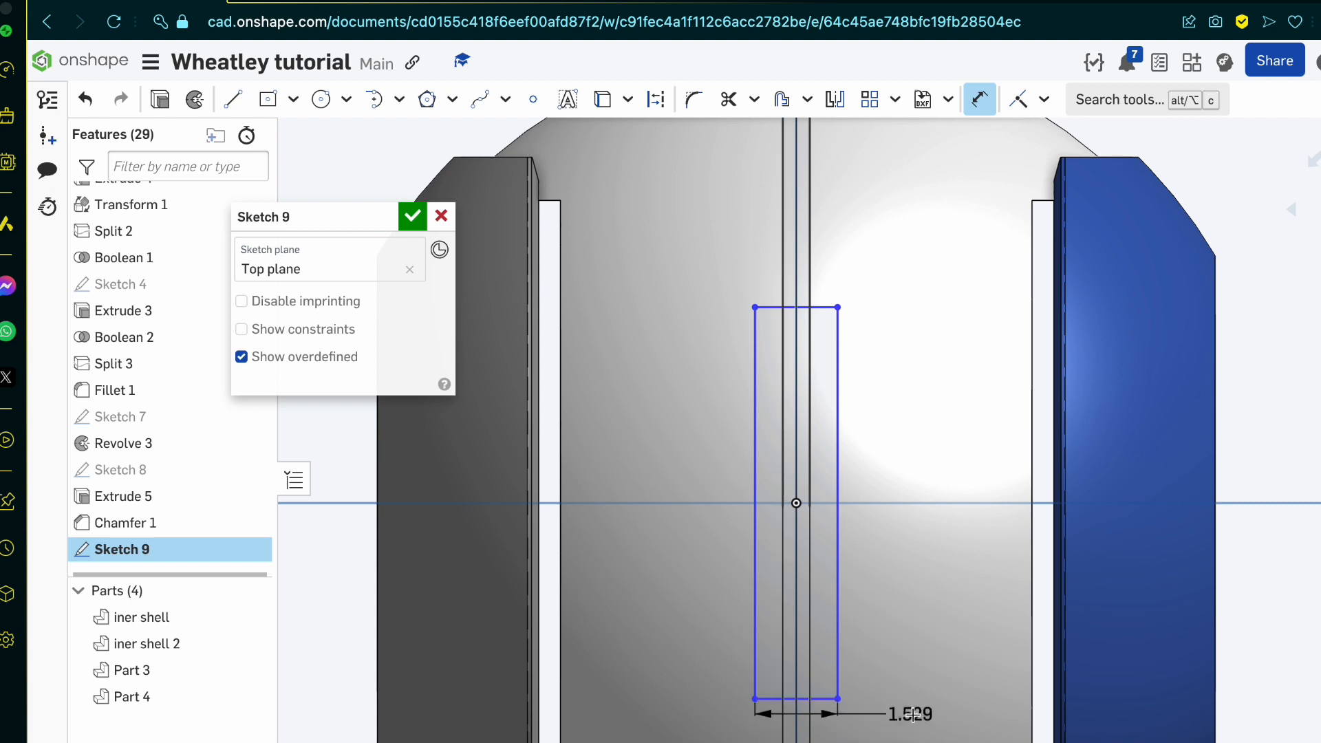
left_click(912, 714)
key("BackSpace")
type("1.5")
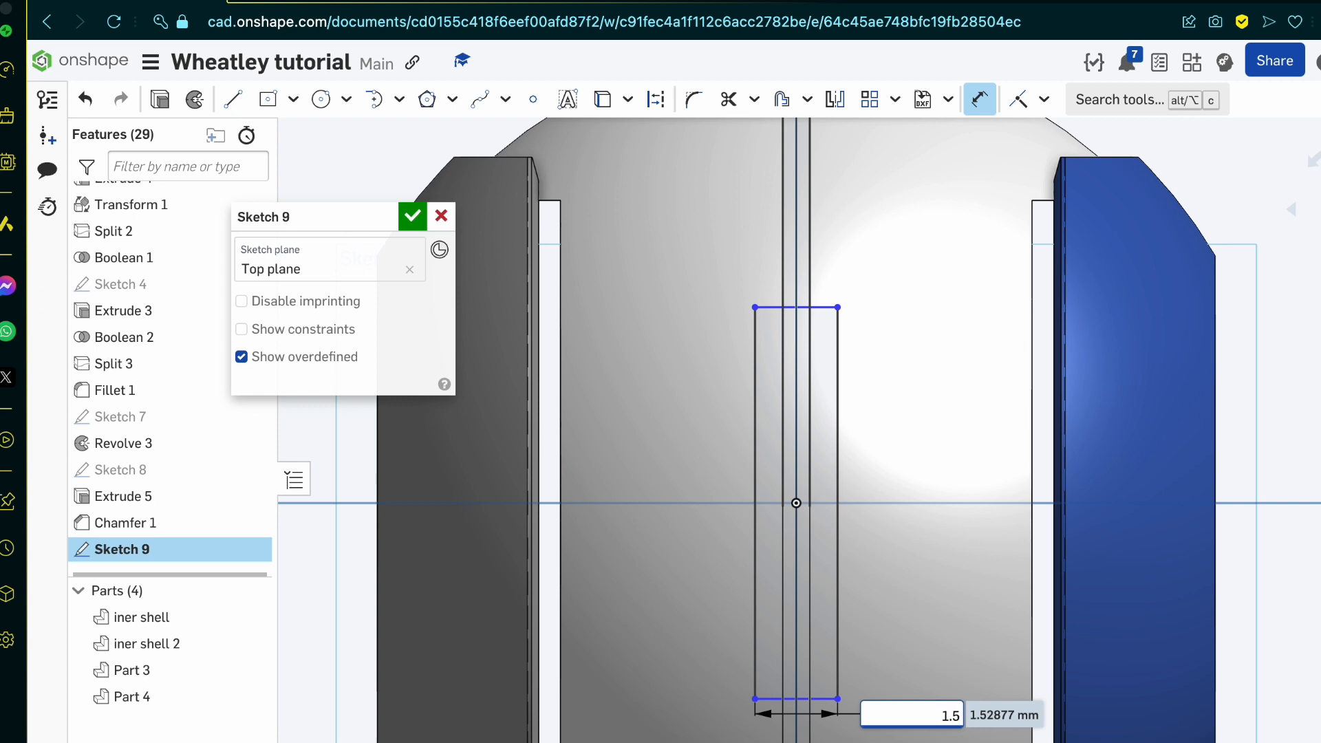
key("Return")
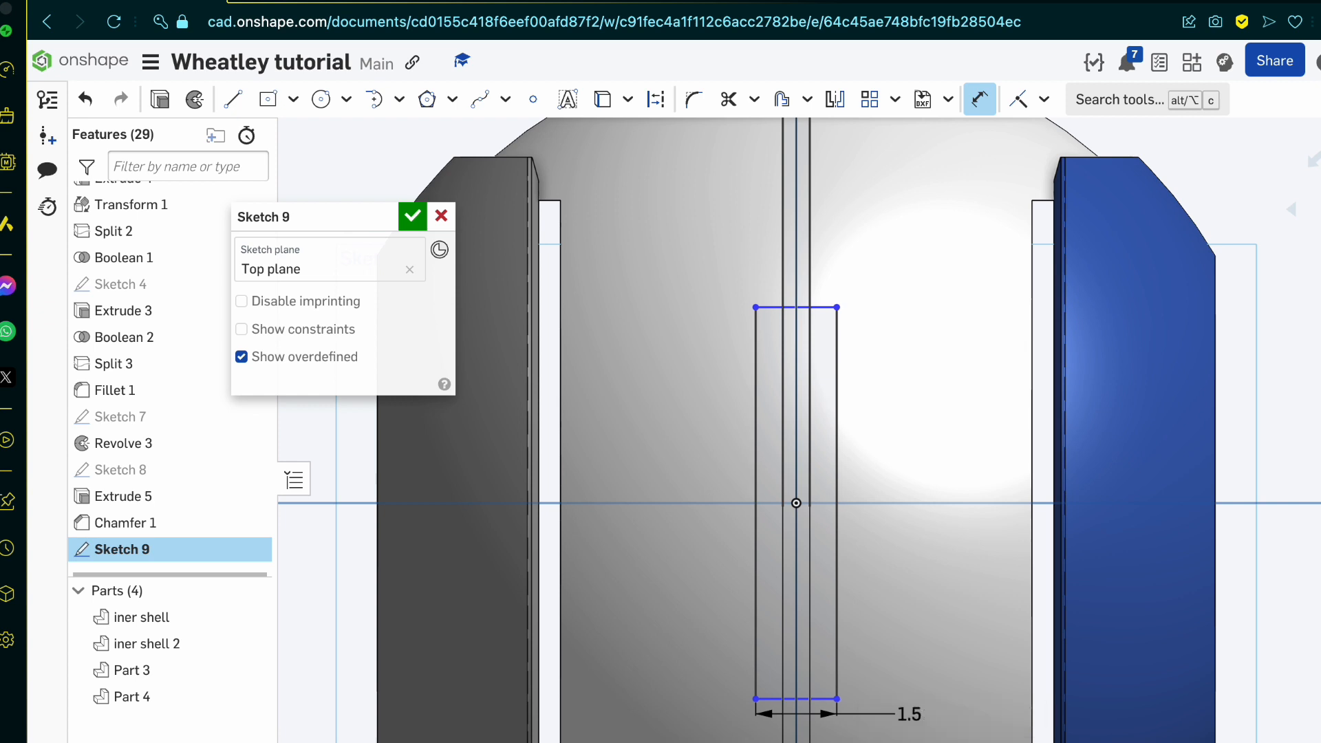
Step: Dimension the length of the wider rectangle's long side and set it to 8 mm
left_click(836, 630)
left_click(927, 586)
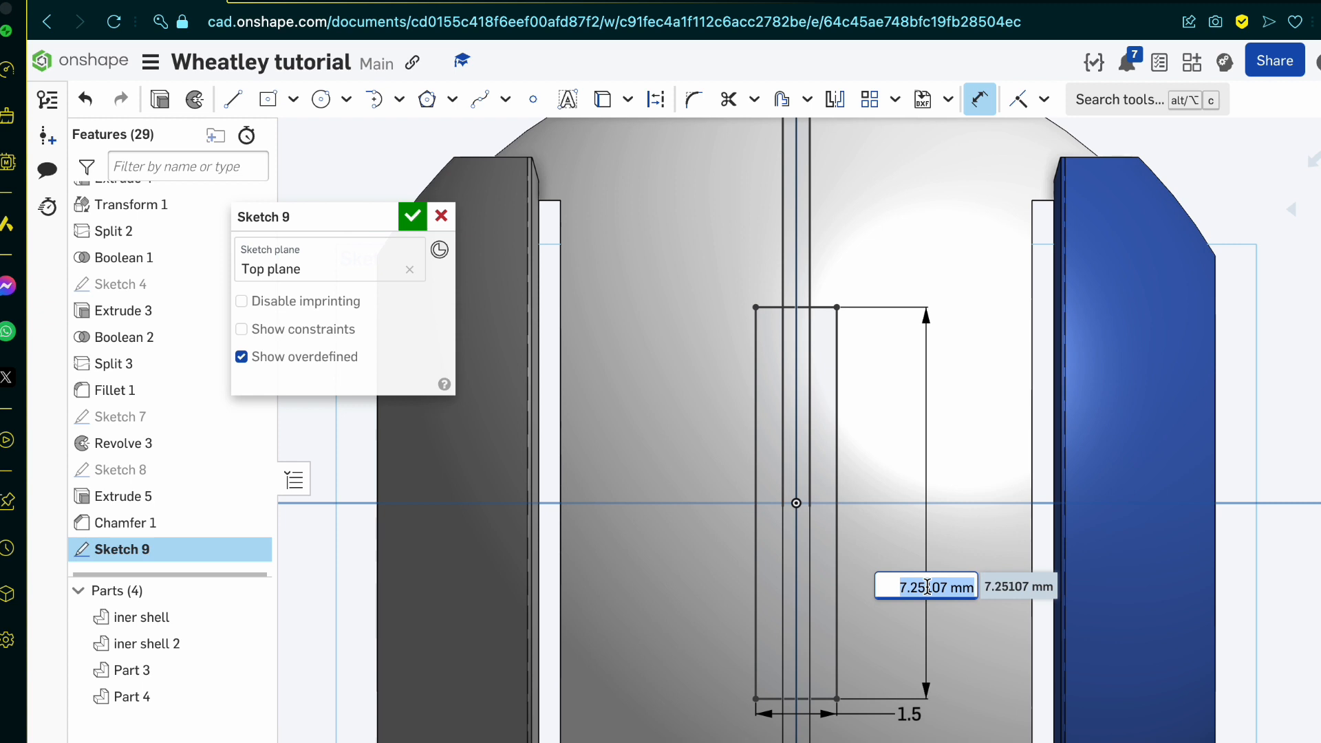
type("7")
key("Return")
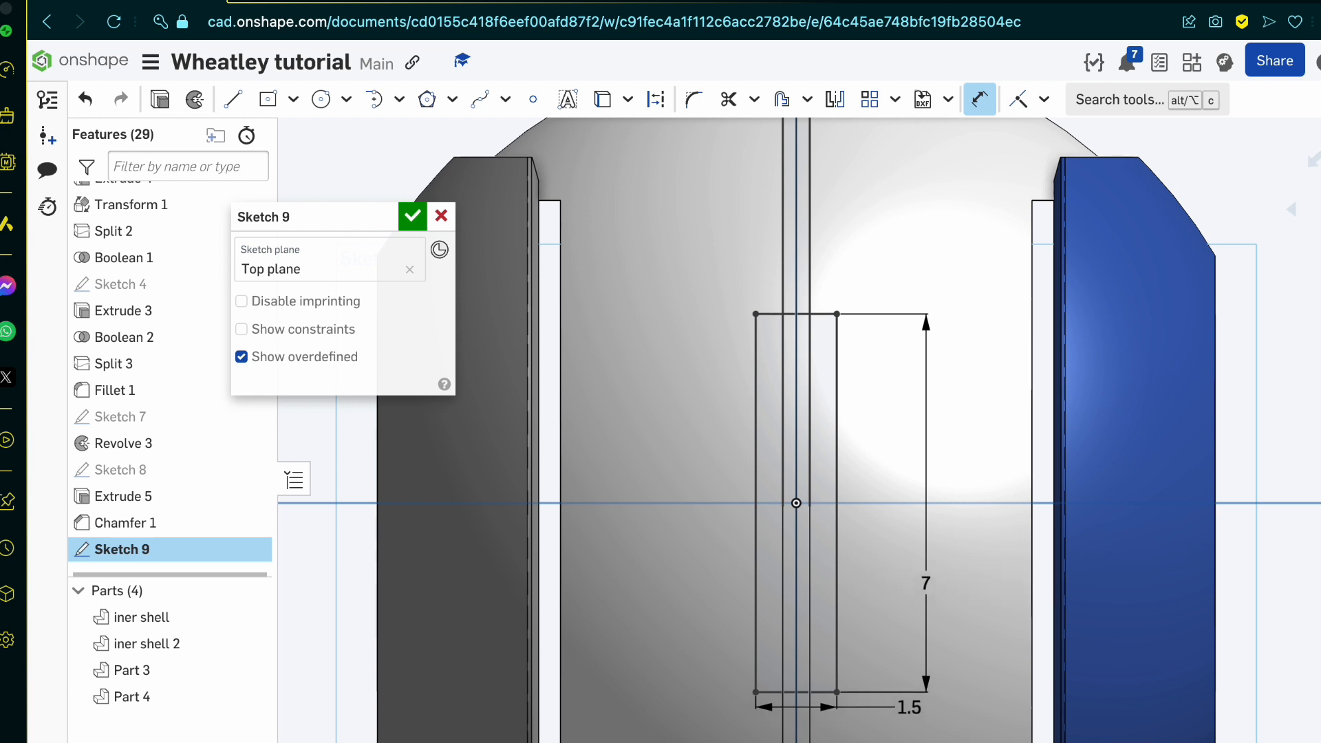
double_click(930, 577)
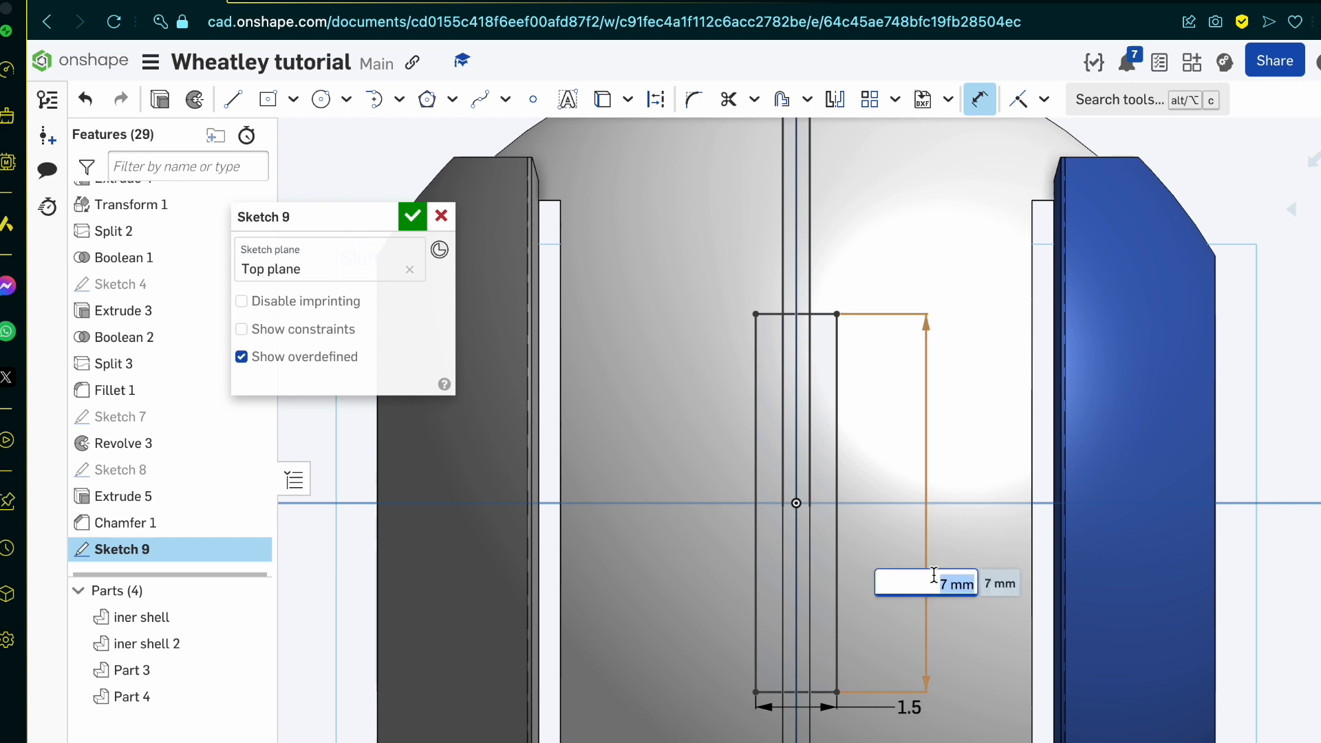
type("8")
key("Return")
Step: Trim the overlapping inner segments of both rectangles at the upper and lower short edges to leave a single cross-shaped outline
scroll(721, 712, "down", 3)
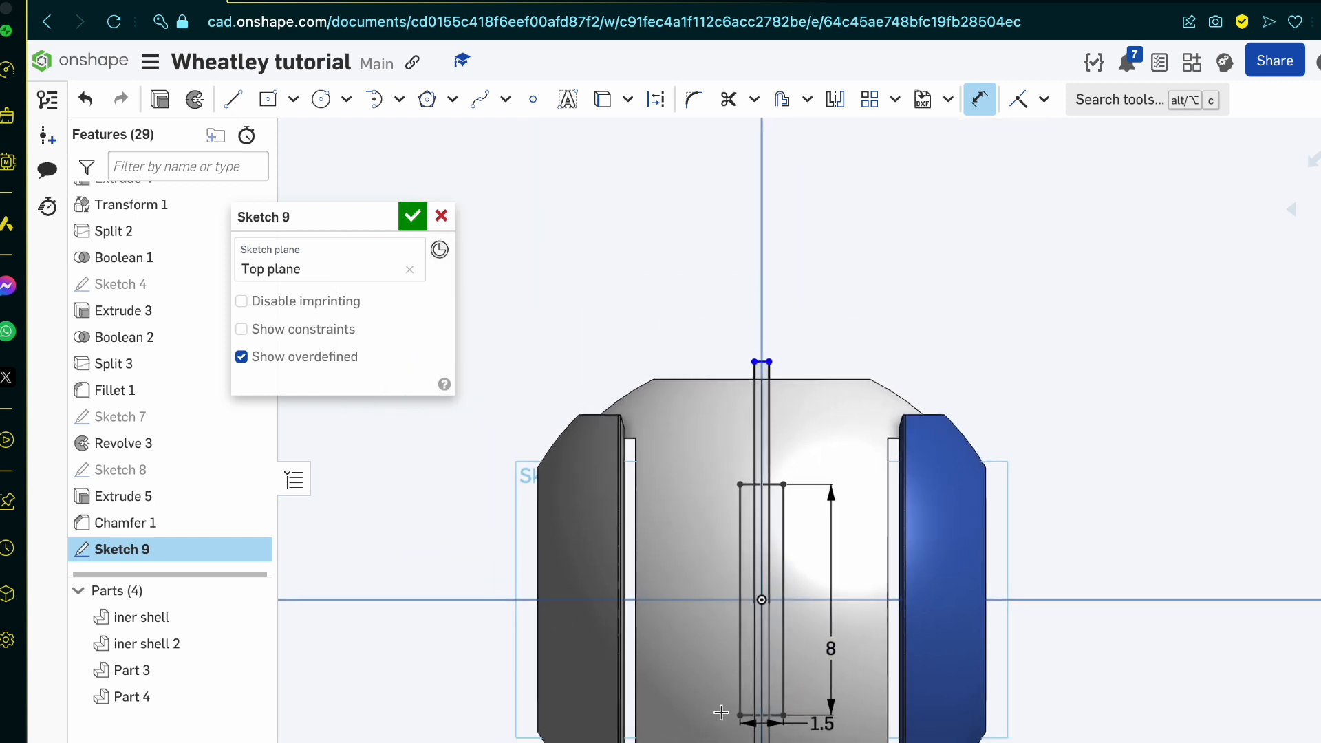
scroll(721, 712, "down", 2)
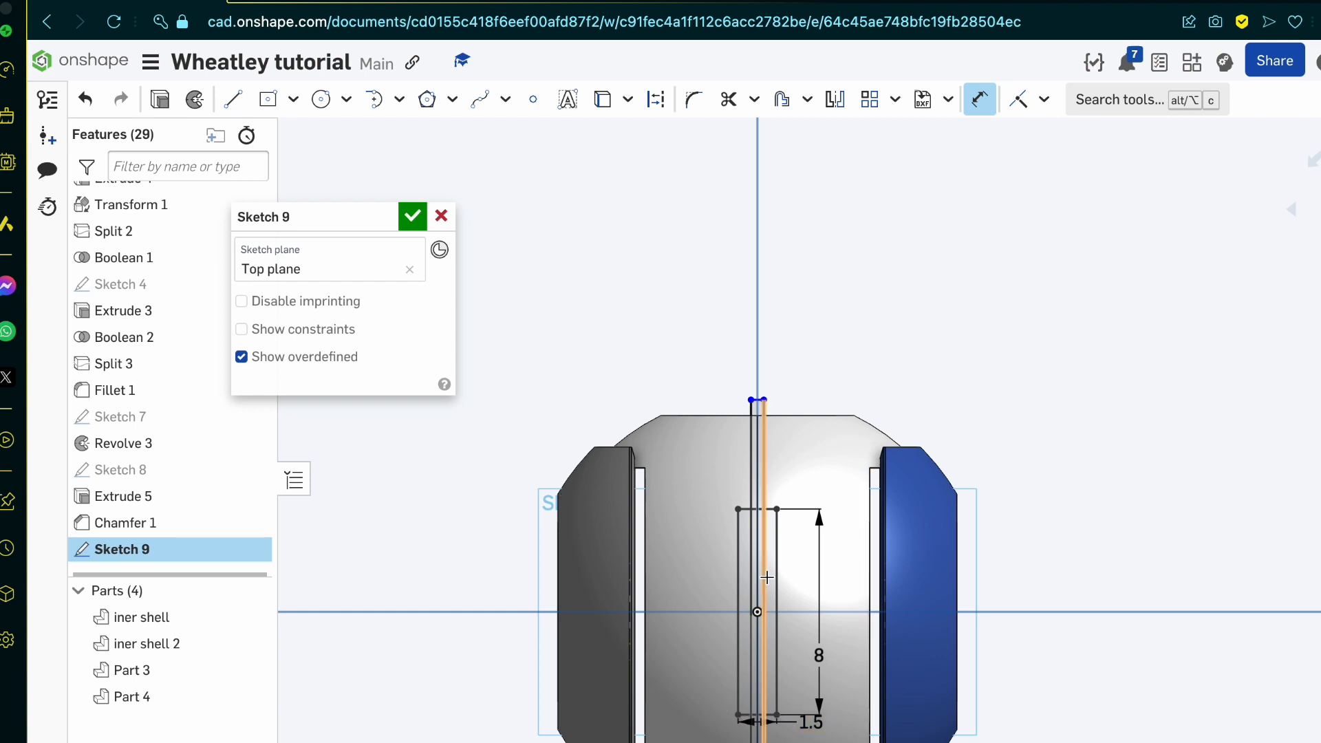
key("m")
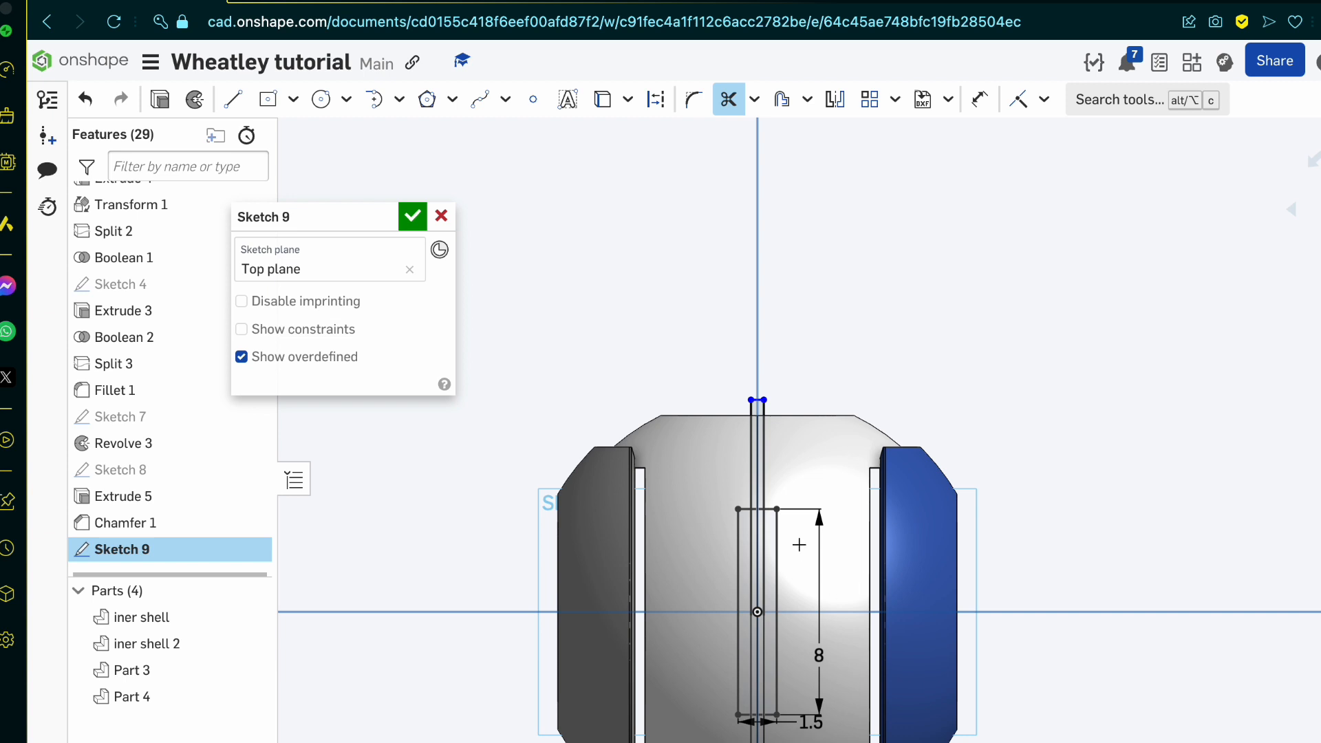
scroll(802, 543, "up", 5)
mouse_move(664, 329)
left_mouse_down()
mouse_move(669, 366)
mouse_move(719, 401)
mouse_move(560, 513)
left_mouse_up()
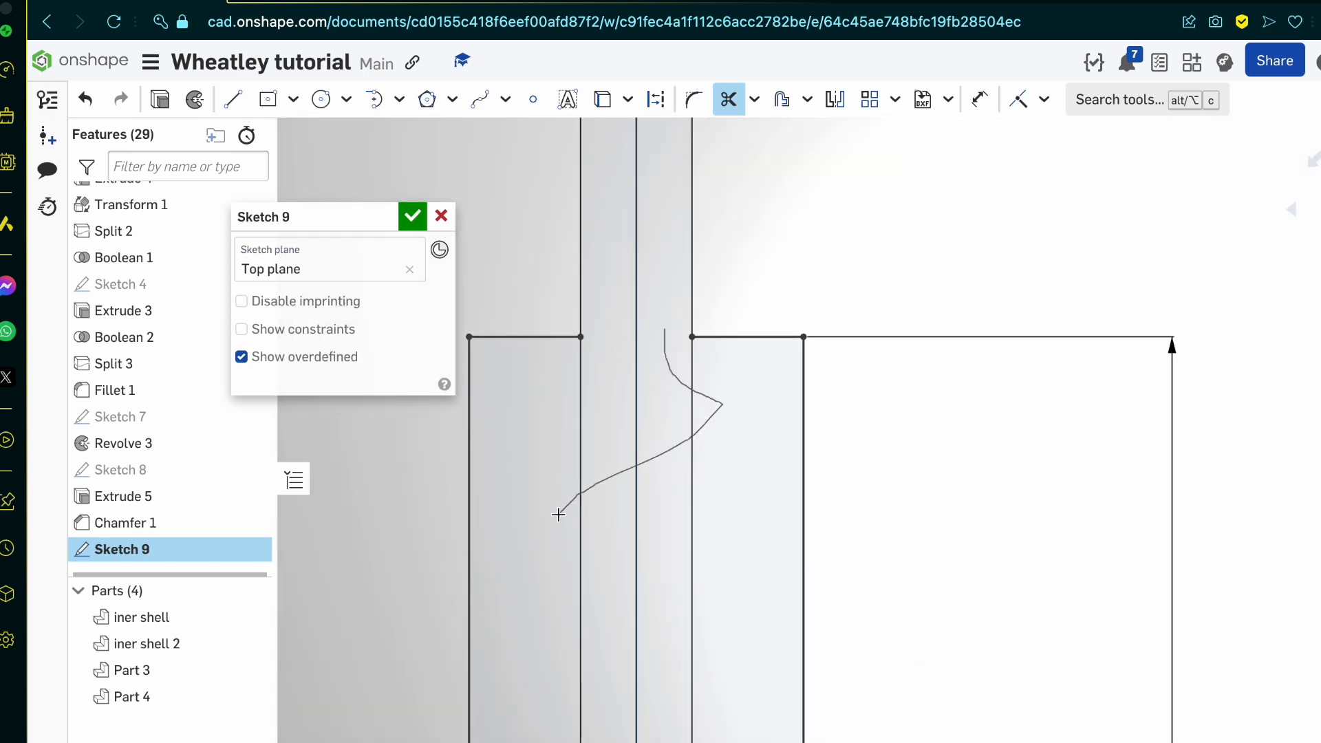
scroll(638, 419, "down", 5)
scroll(637, 420, "down", 2)
scroll(593, 695, "up", 10)
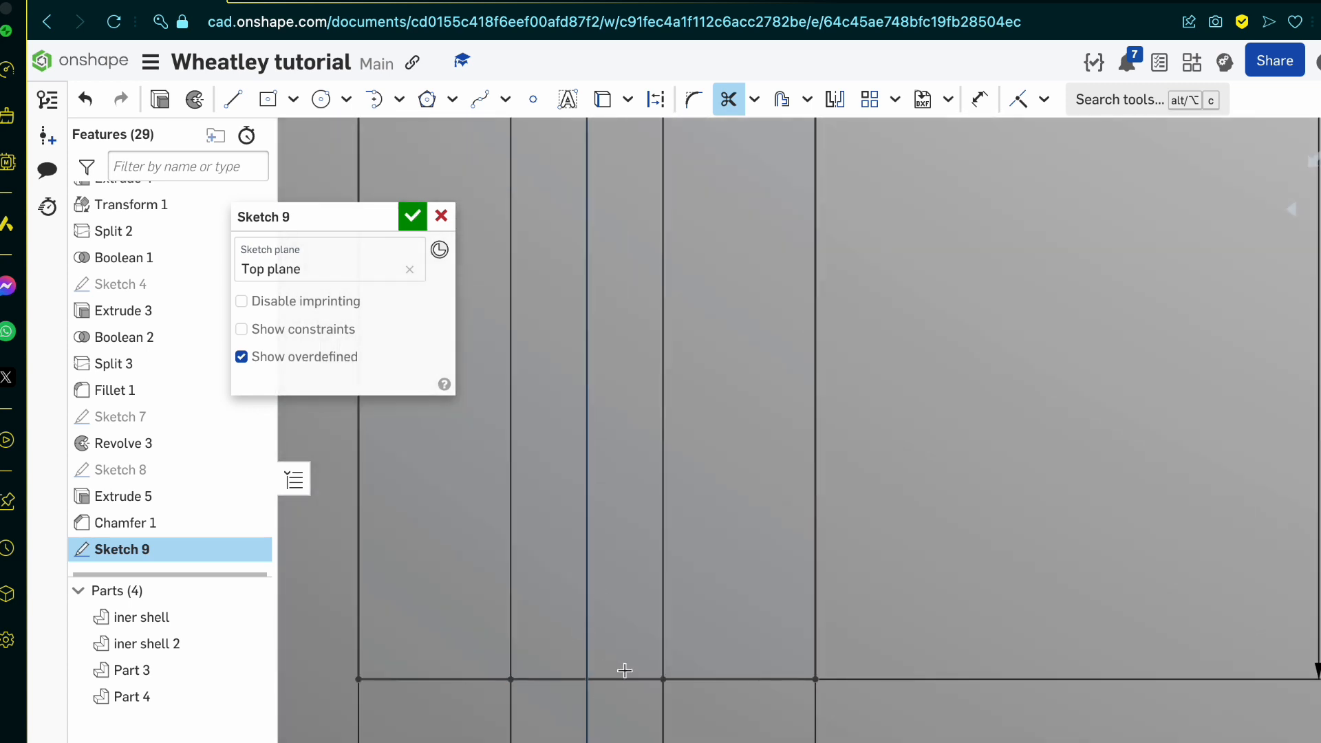
left_click_drag(622, 672, 613, 740)
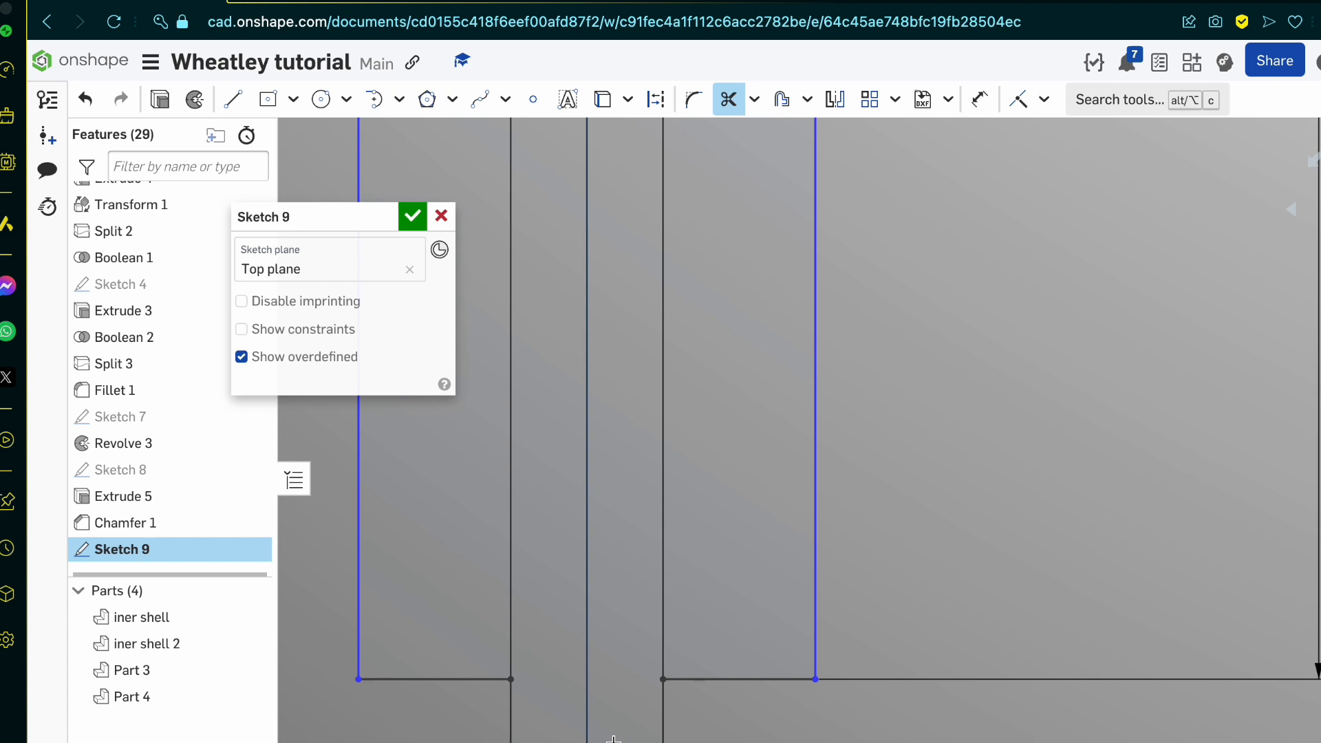
scroll(627, 681, "down", 8)
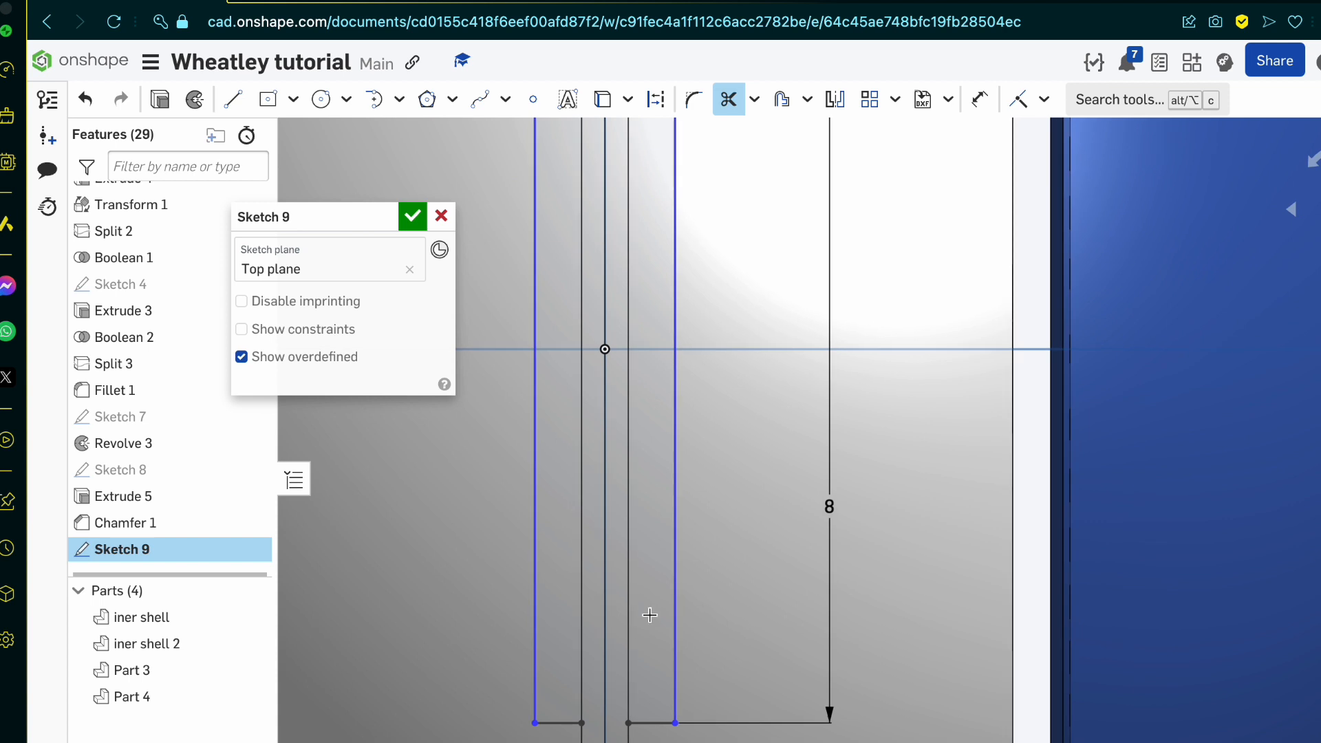
Step: Undo the last trim at the wider rectangle's lower edge and redo it
scroll(650, 614, "down", 3)
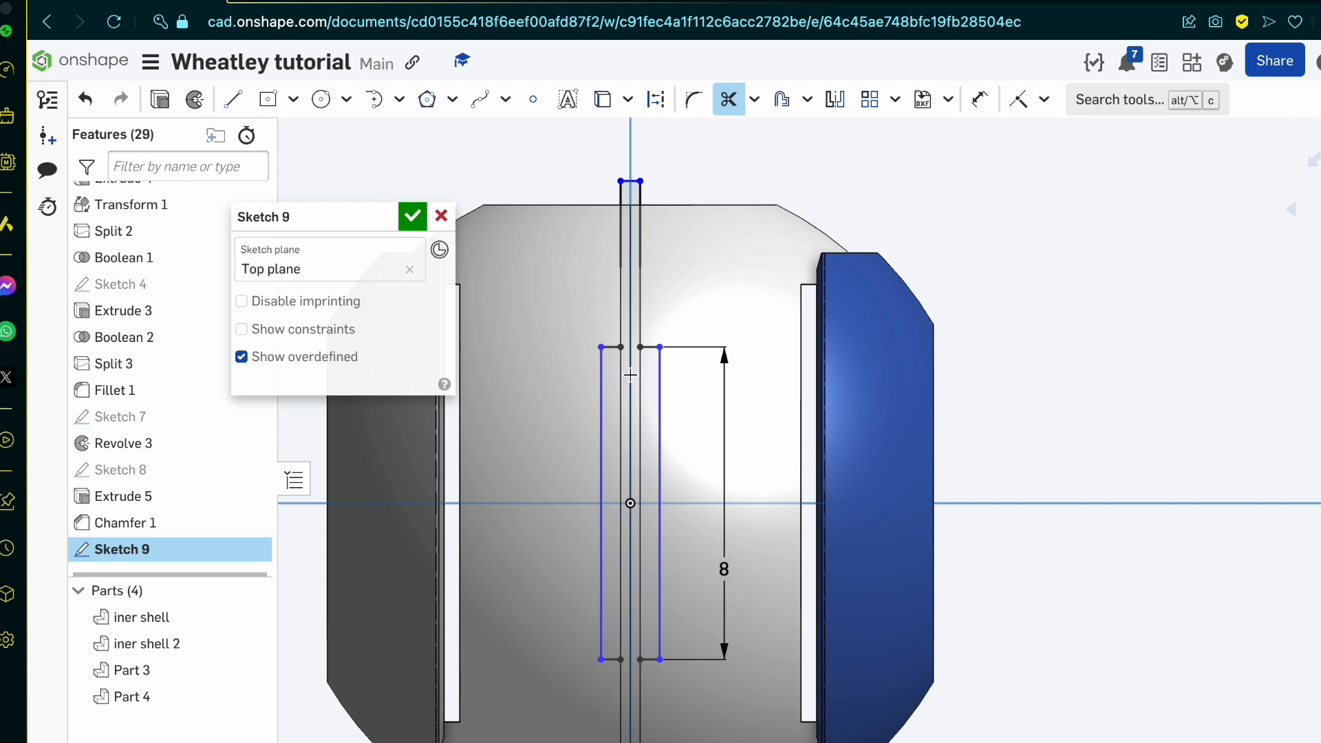
scroll(630, 374, "up", 1)
key("ctrl+z")
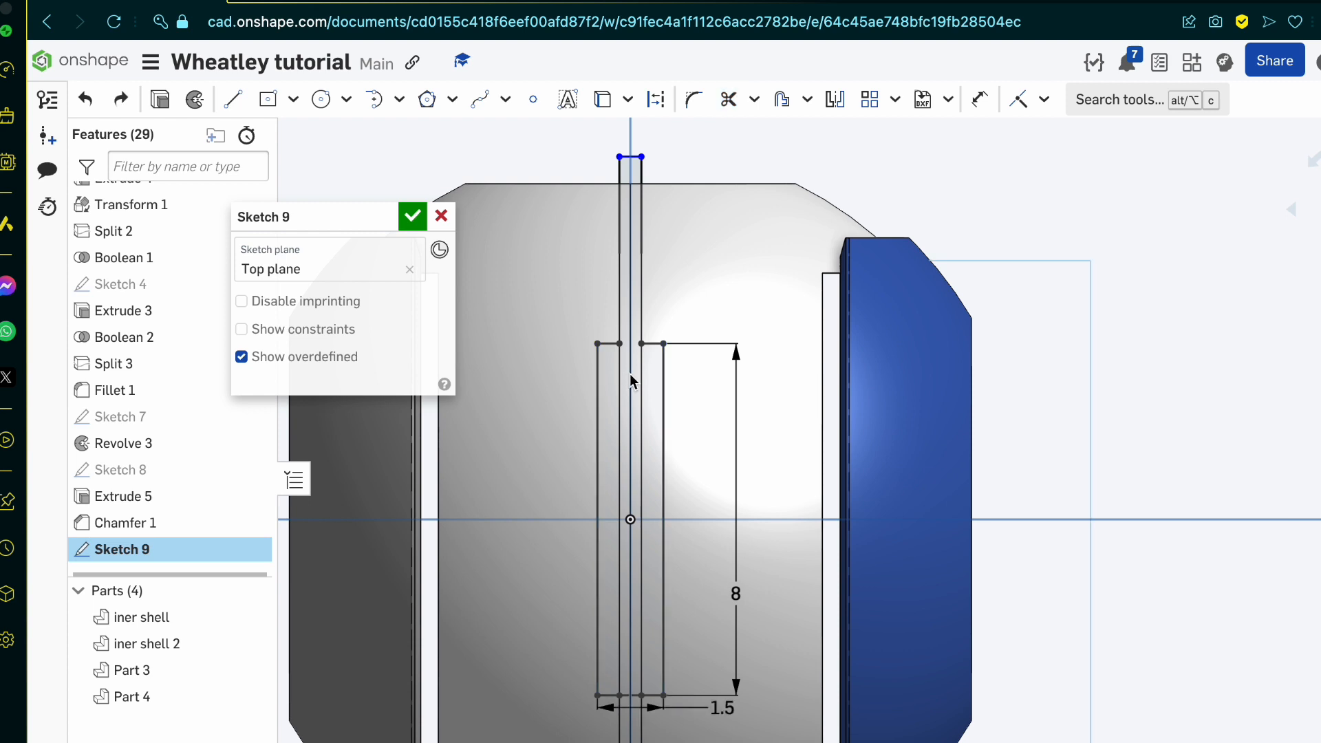
scroll(633, 590, "up", 3)
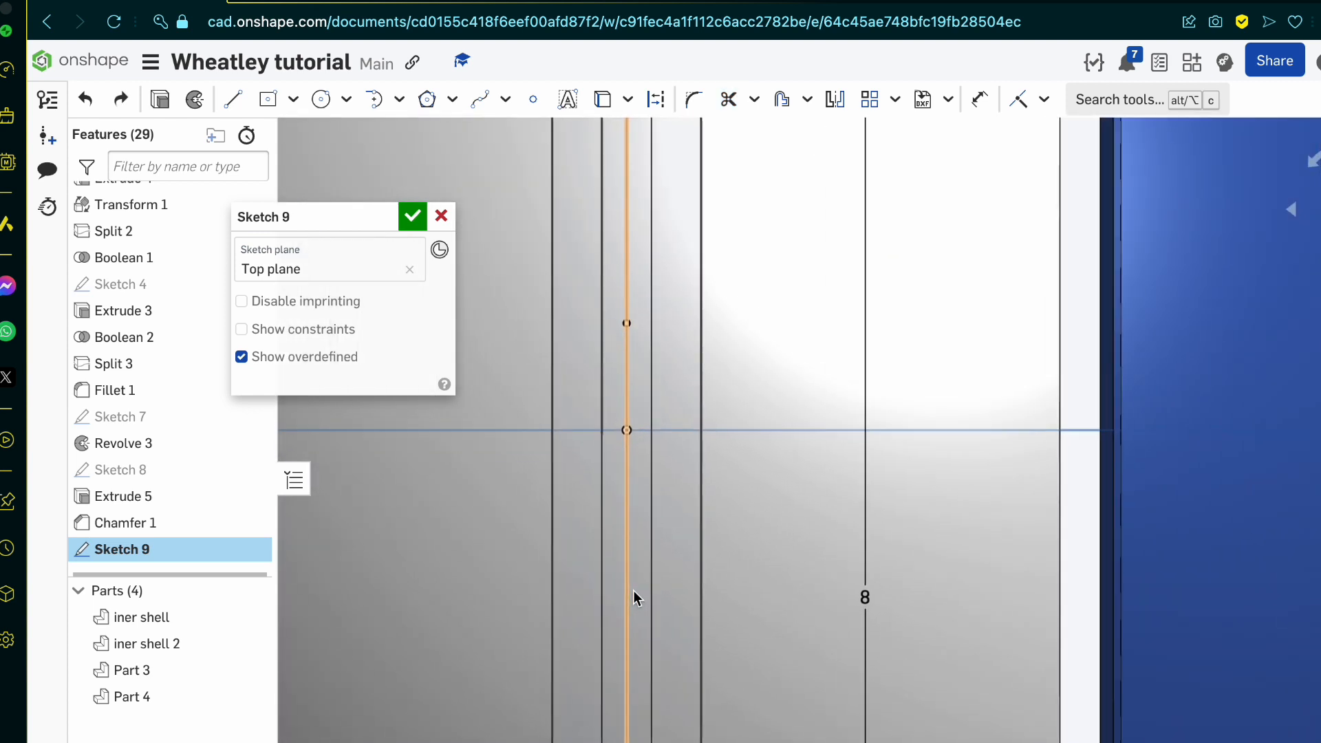
scroll(633, 590, "down", 1)
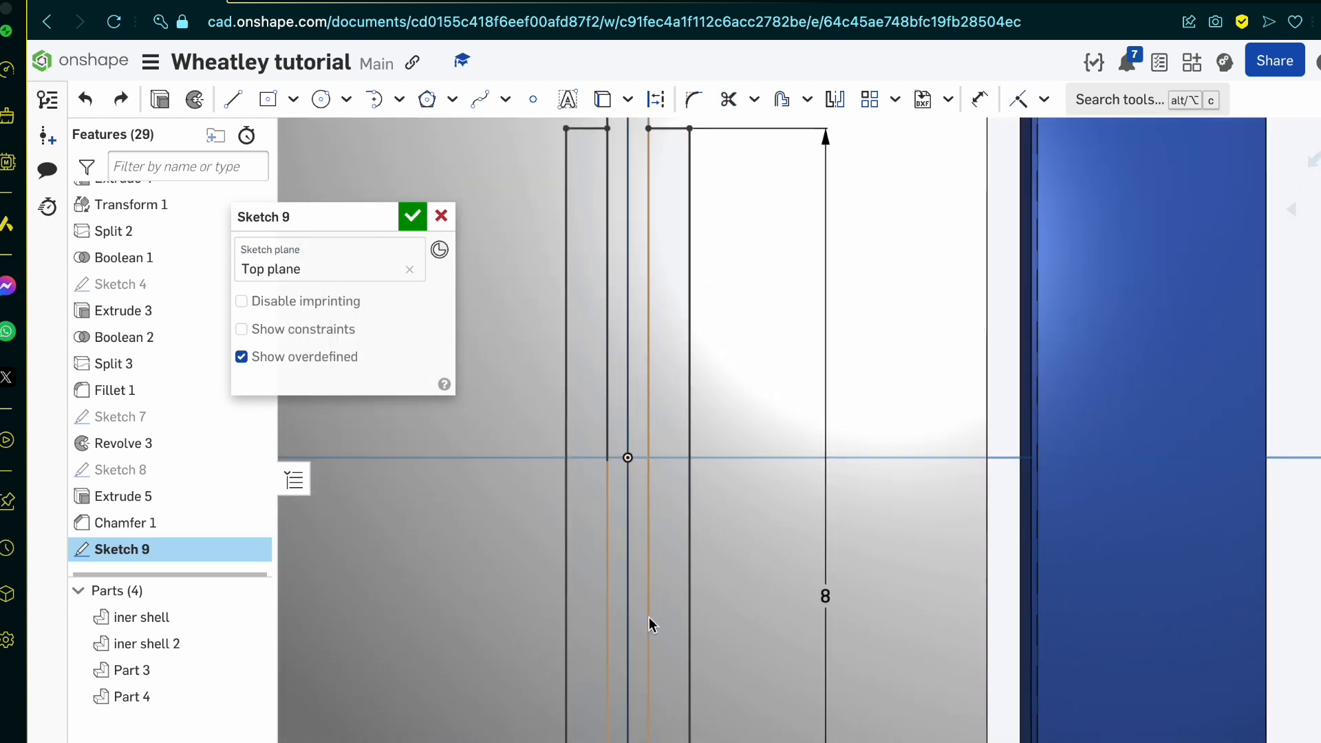
key("ctrl+y")
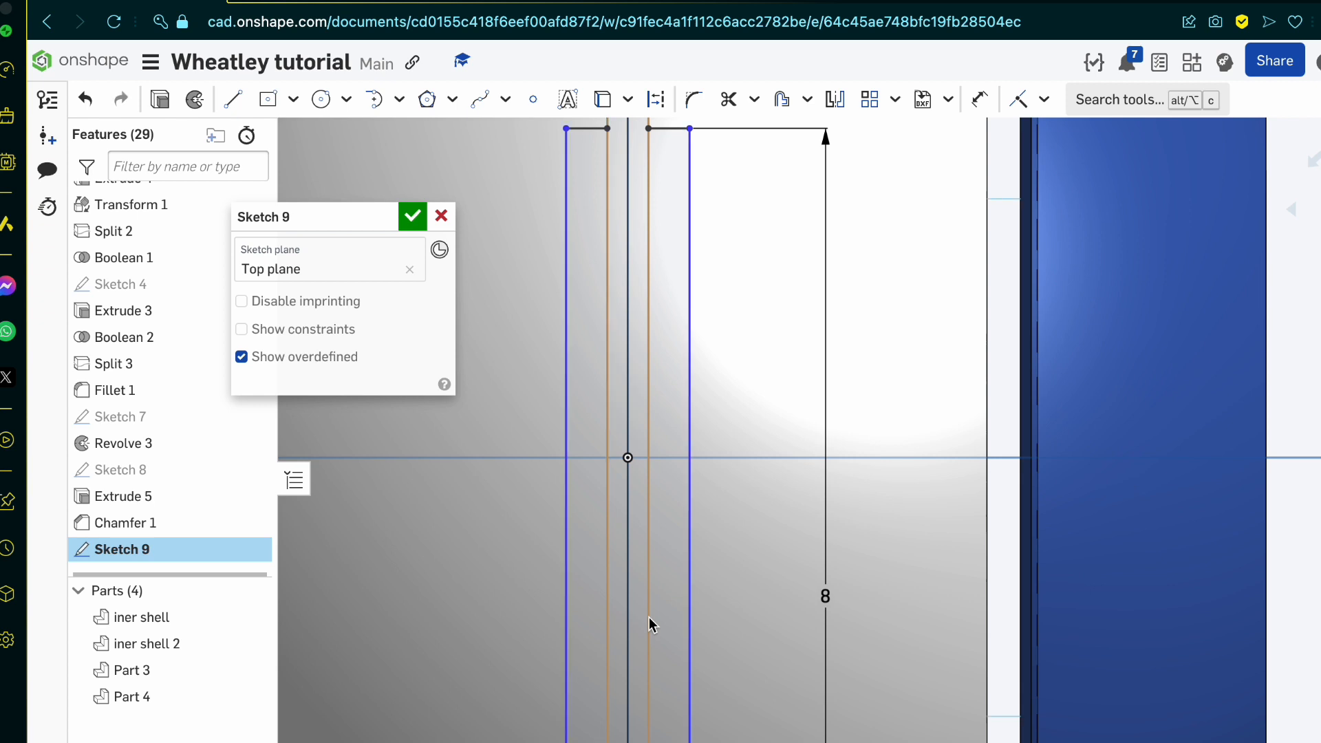
Step: Check the trimmed outline for leftover inner lines along its full length and finish the sketch
left_click(649, 617)
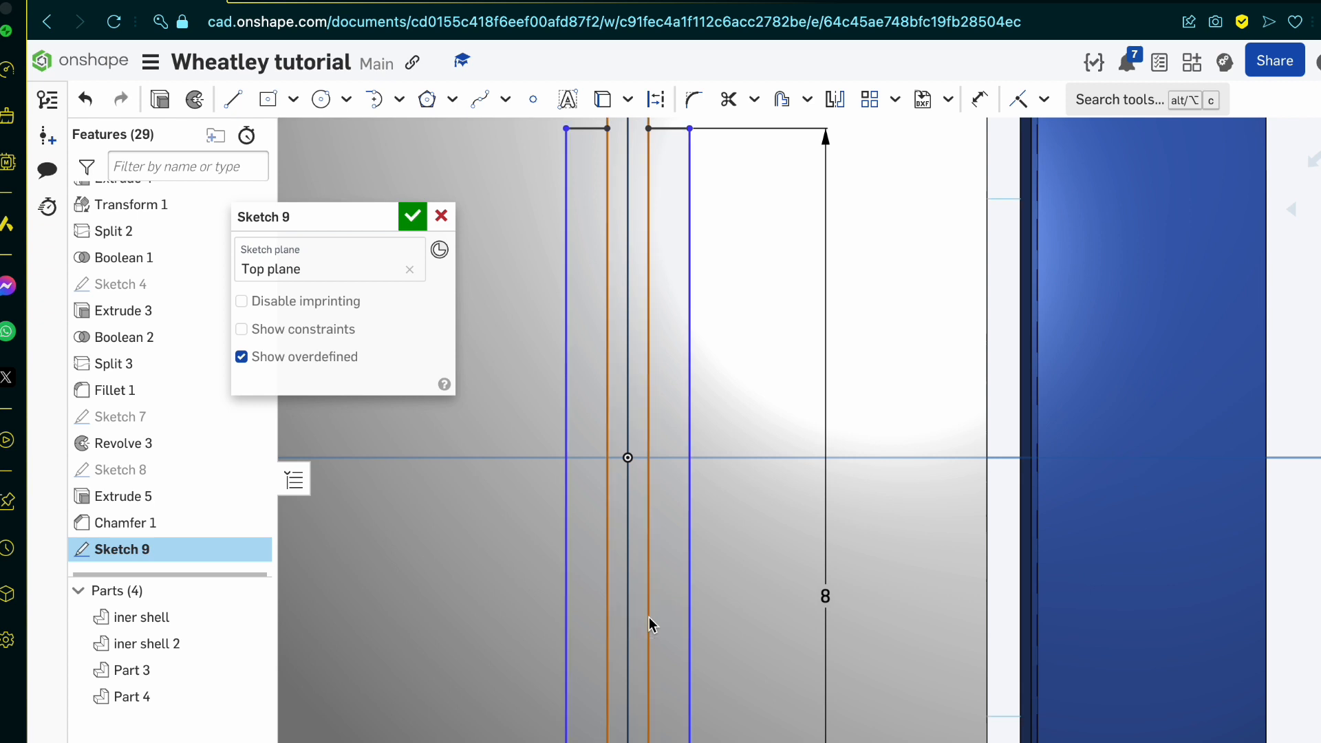
left_click(734, 103)
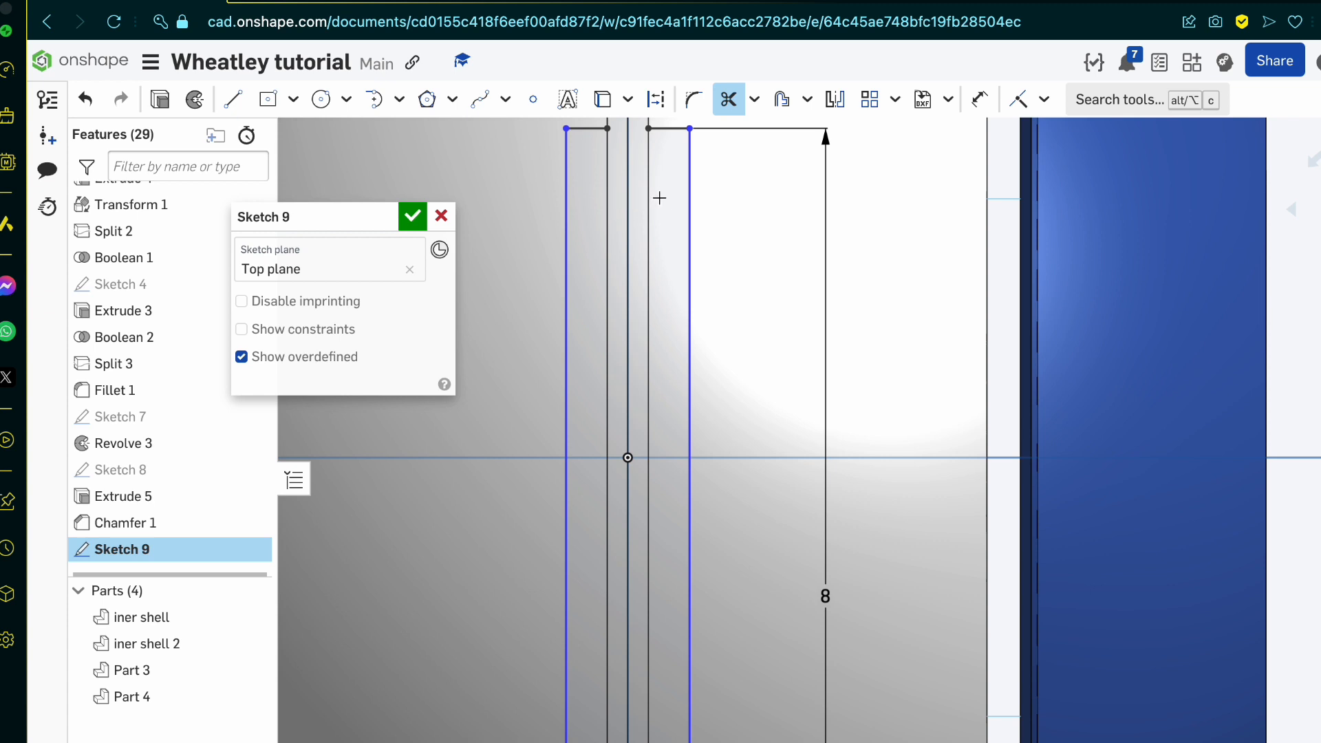
scroll(678, 297, "down", 5)
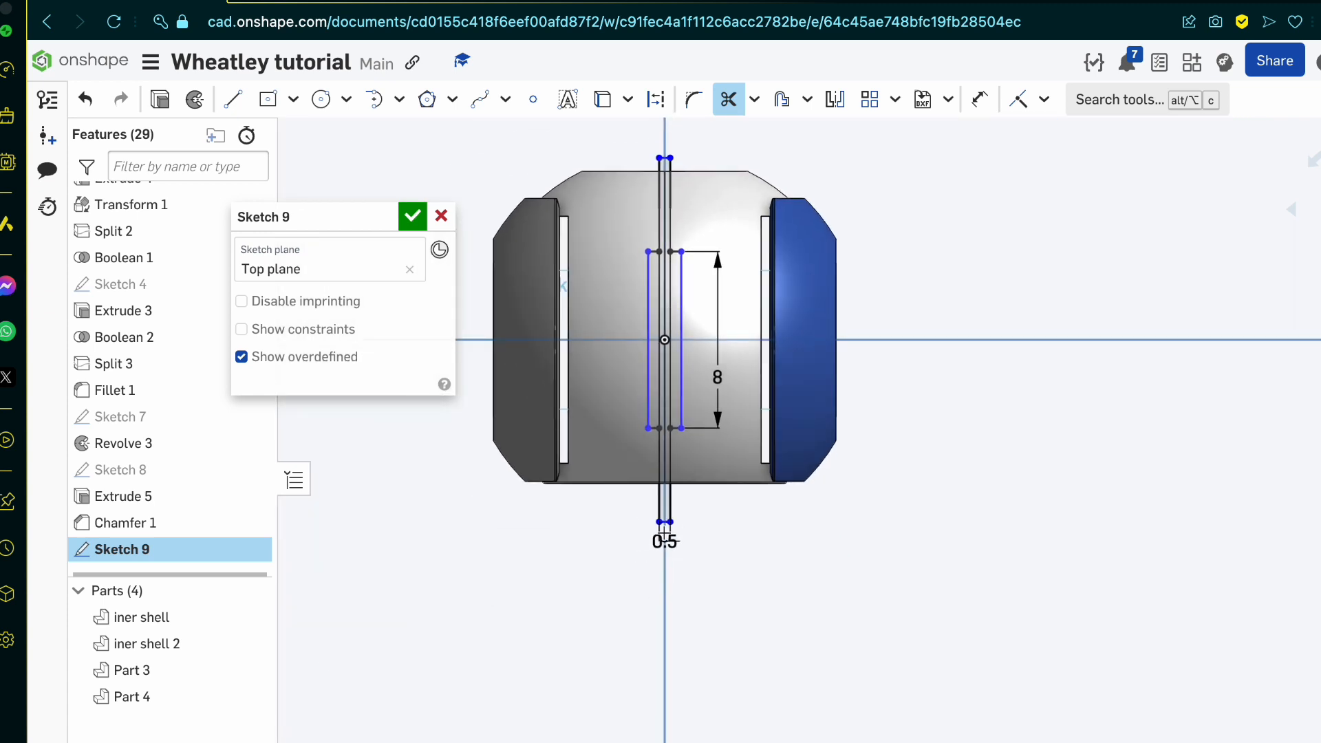
scroll(620, 398, "up", 3)
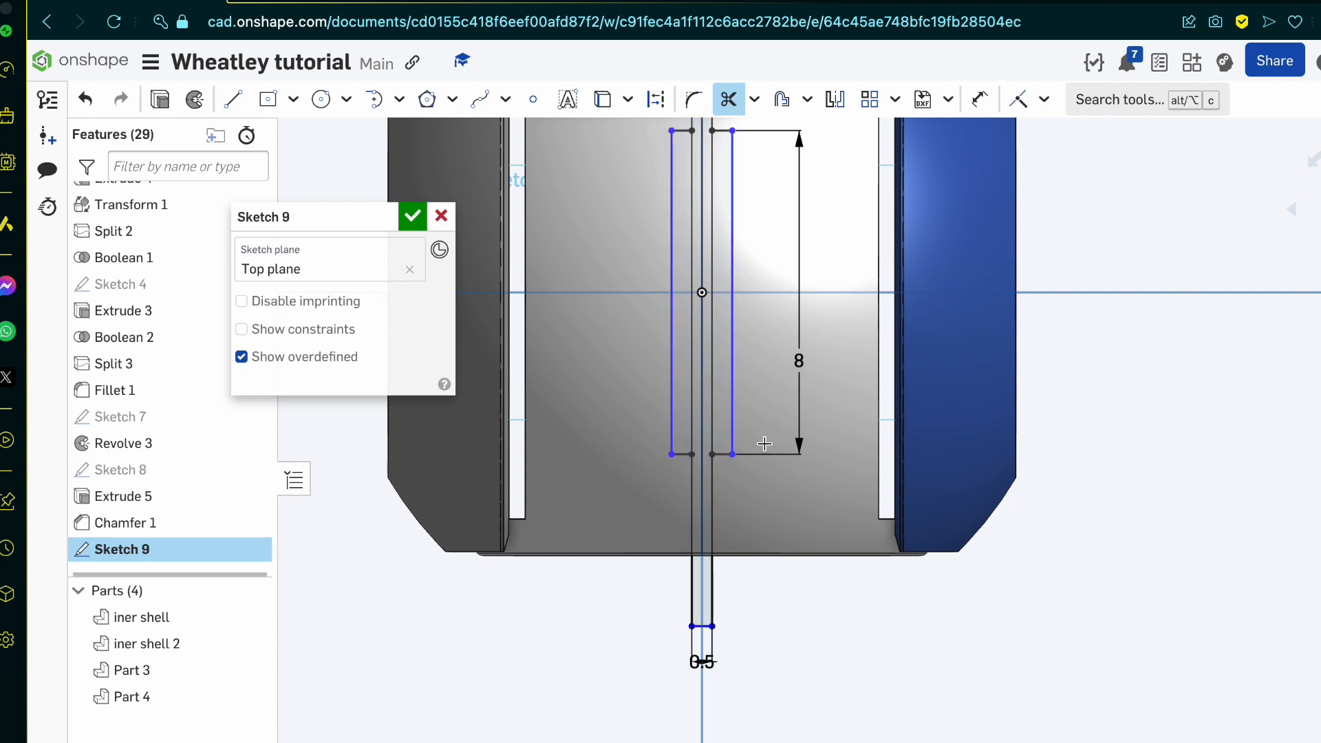
scroll(760, 440, "up", 1)
left_click(412, 216)
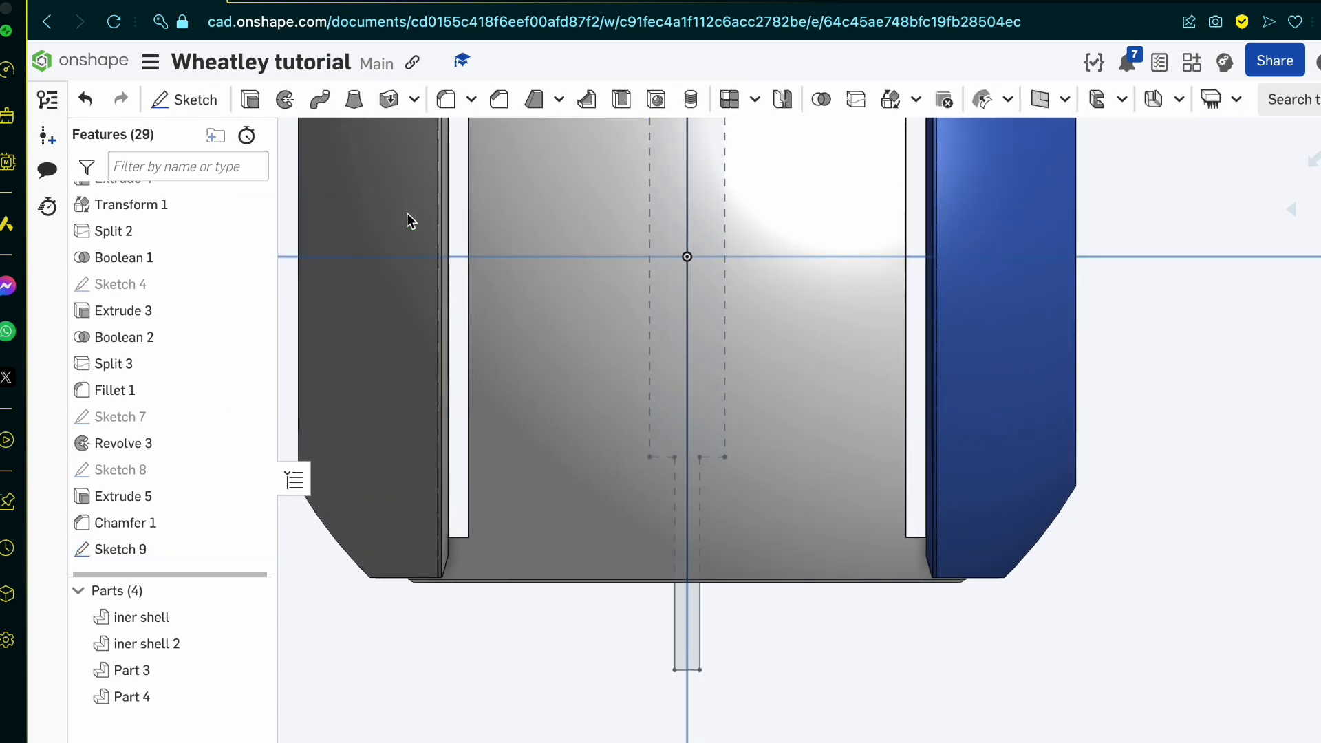
Step: Inspect the finished tread sketch inside the core in perspective and switch to the Google image page with the Wheatley blueprint
scroll(614, 360, "down", 2)
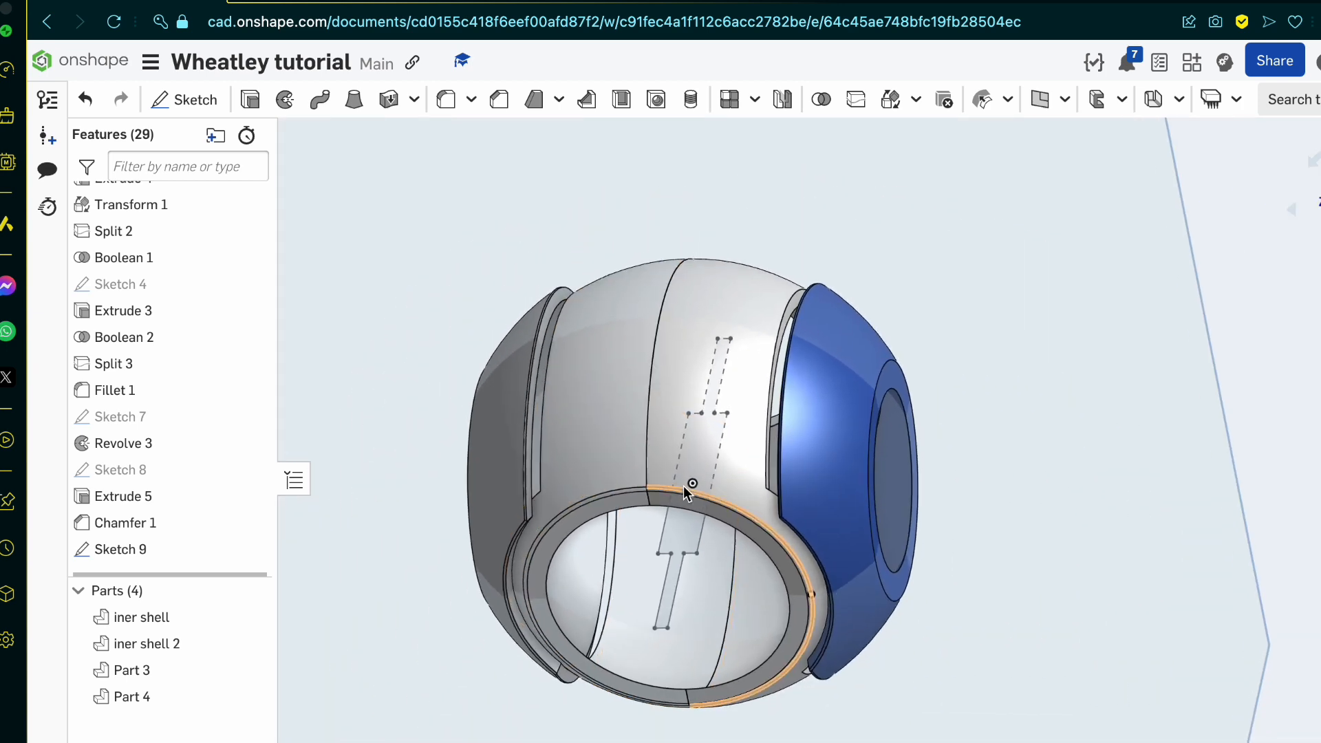
scroll(683, 598, "up", 2)
key("ctrl+Tab")
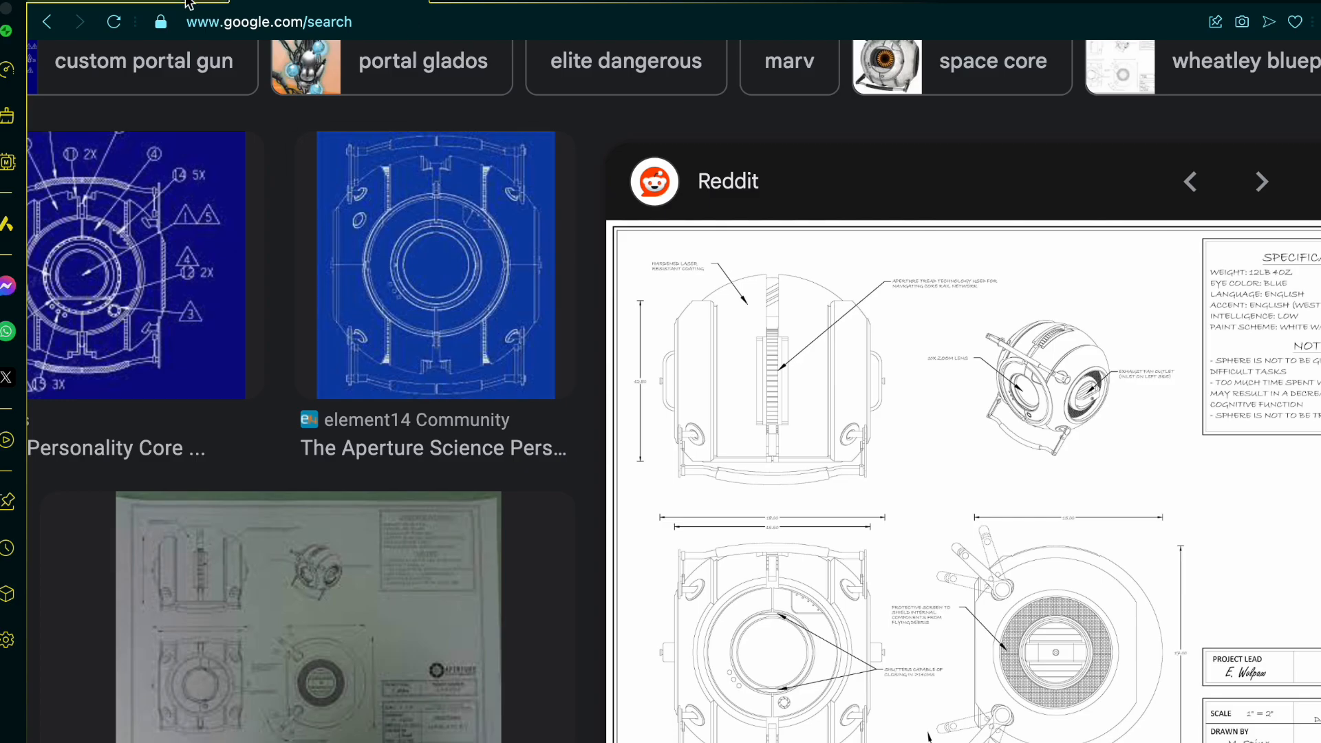
Step: Return to the Onshape part studio and cut the tread sketch through both inner shells with a symmetric 25 mm blind Remove extrude
key("ctrl+shift+Tab")
scroll(697, 580, "down", 4)
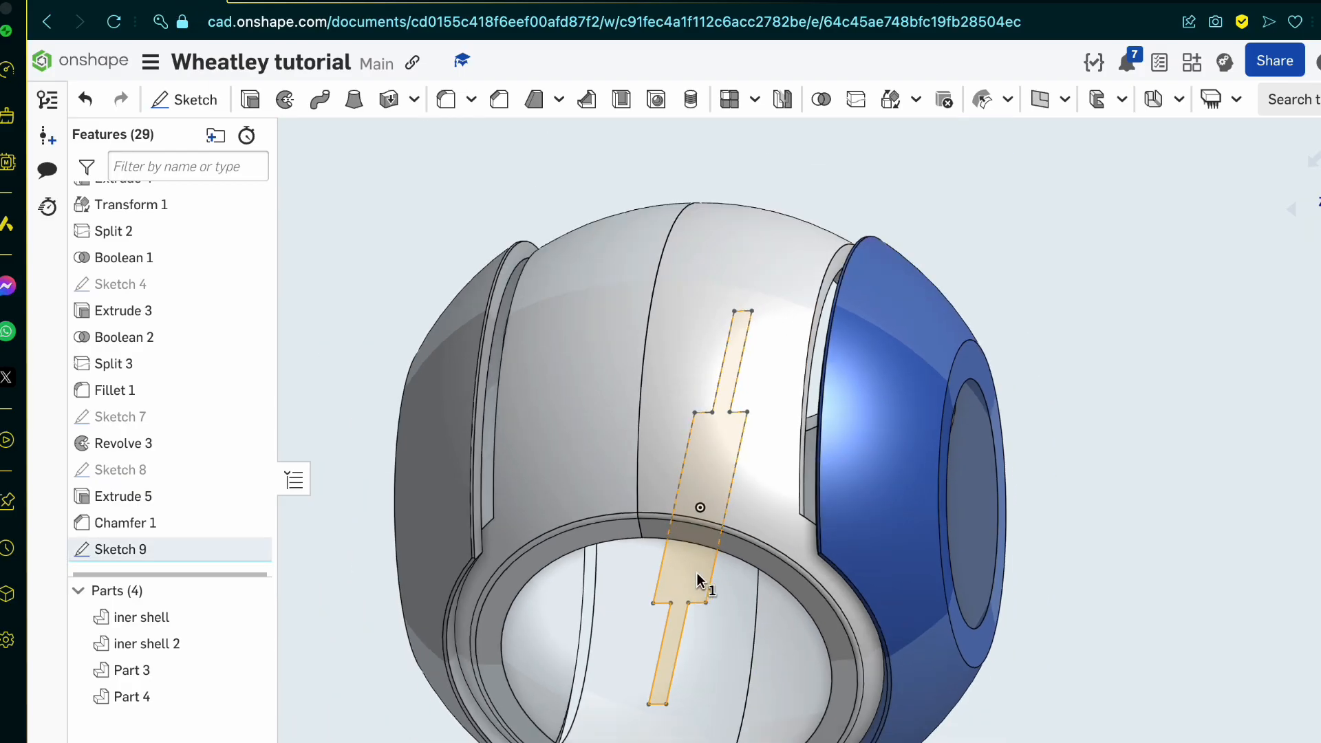
left_click(251, 101)
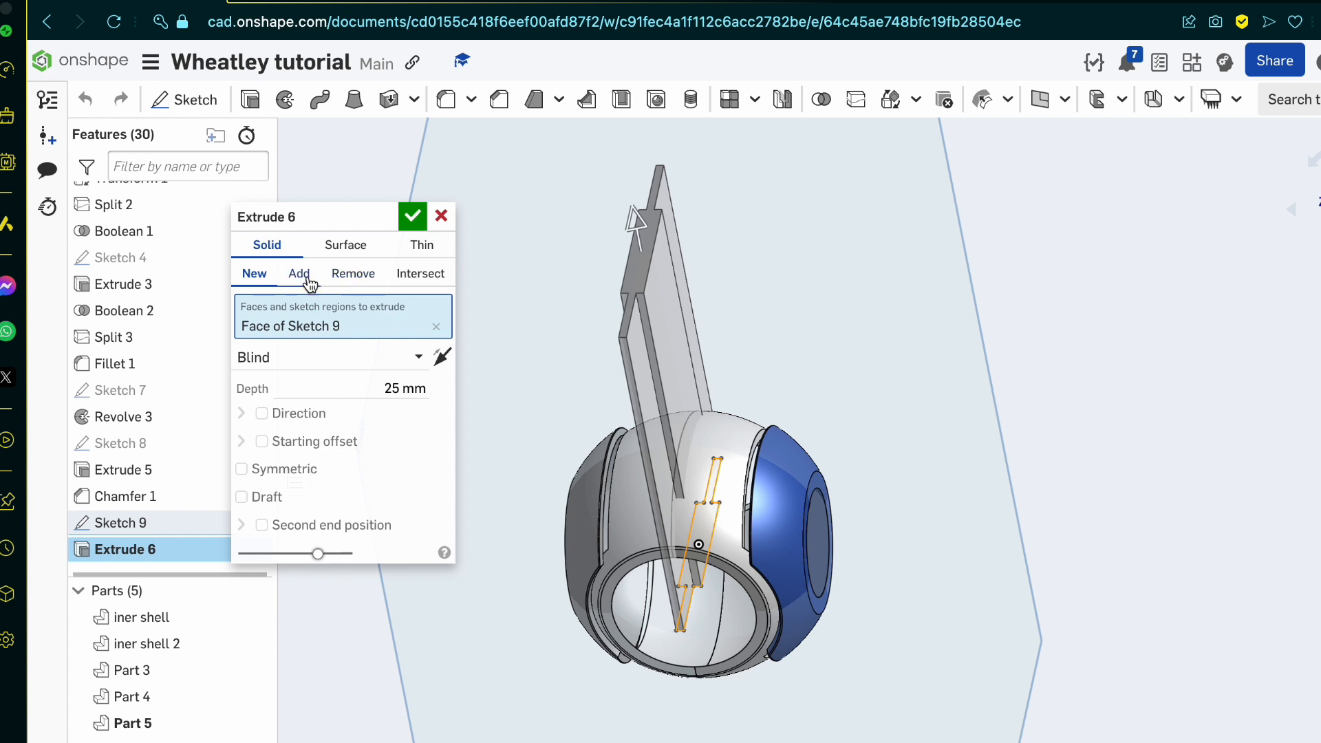
left_click(350, 275)
left_click(700, 448)
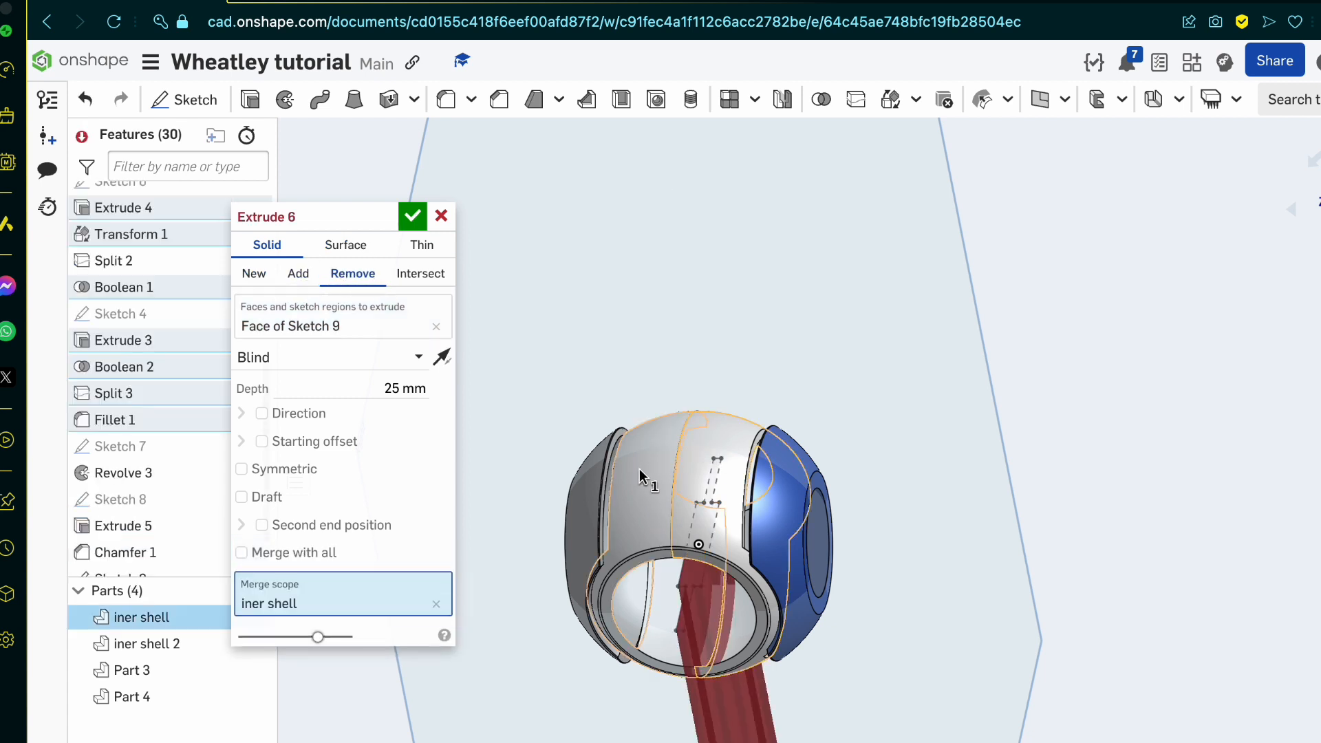
left_click(638, 467)
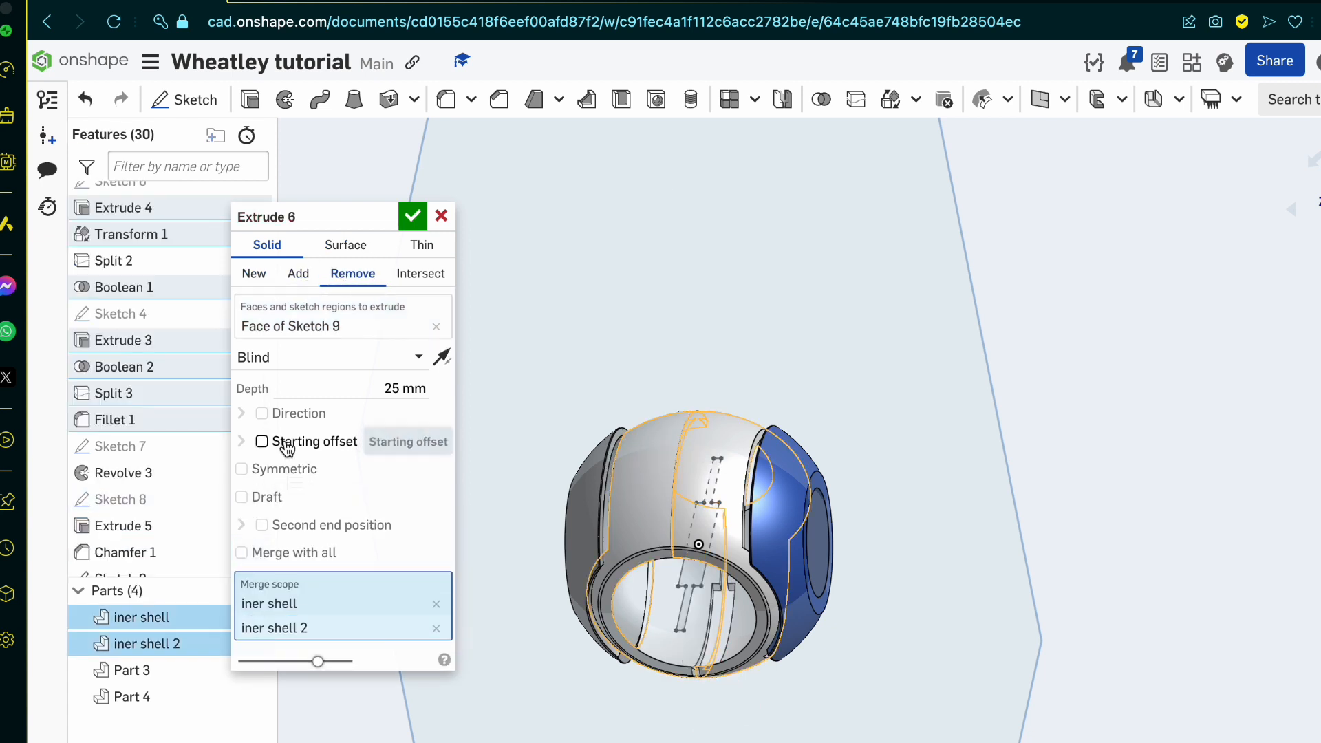
left_click(306, 478)
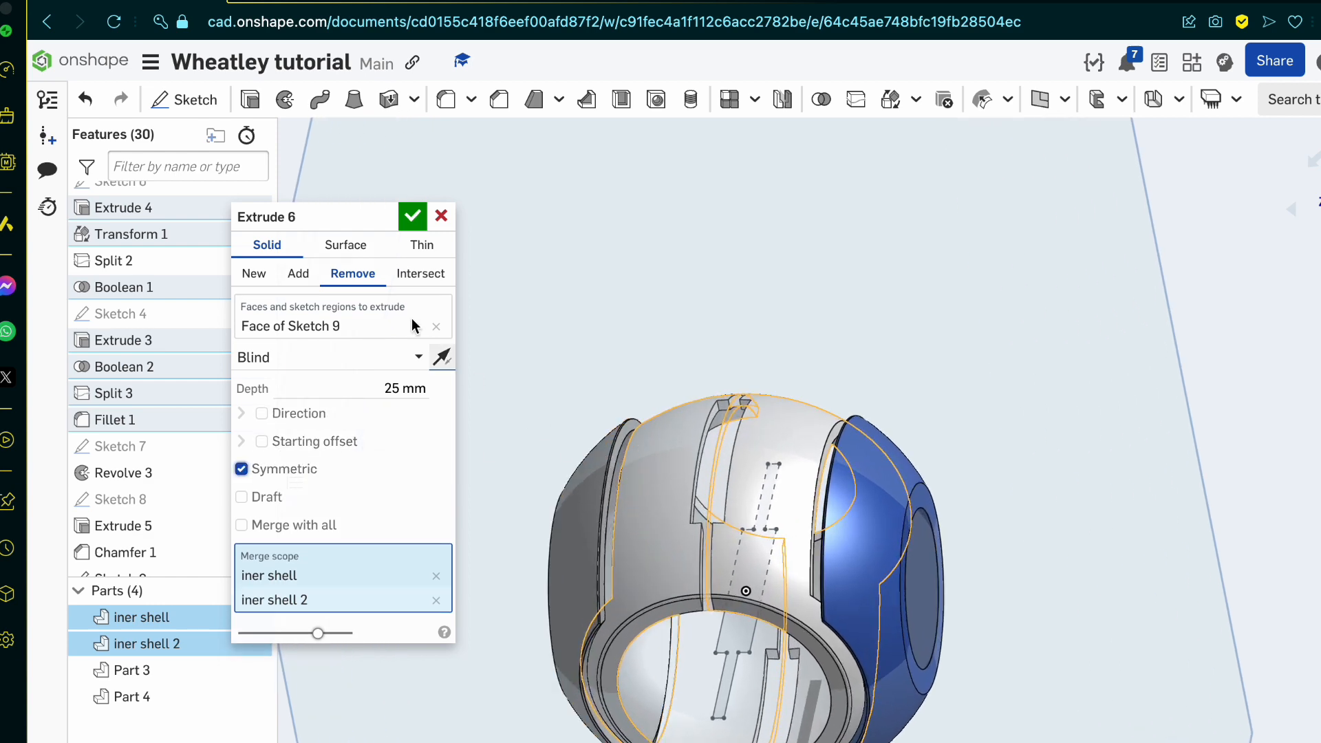
left_click(412, 216)
Step: Inspect the cut tread slot on the shells and compare it with the blueprint's front and side views
scroll(684, 515, "up", 3)
mouse_move(684, 515)
right_mouse_down()
mouse_move(708, 502)
mouse_move(717, 521)
right_mouse_up()
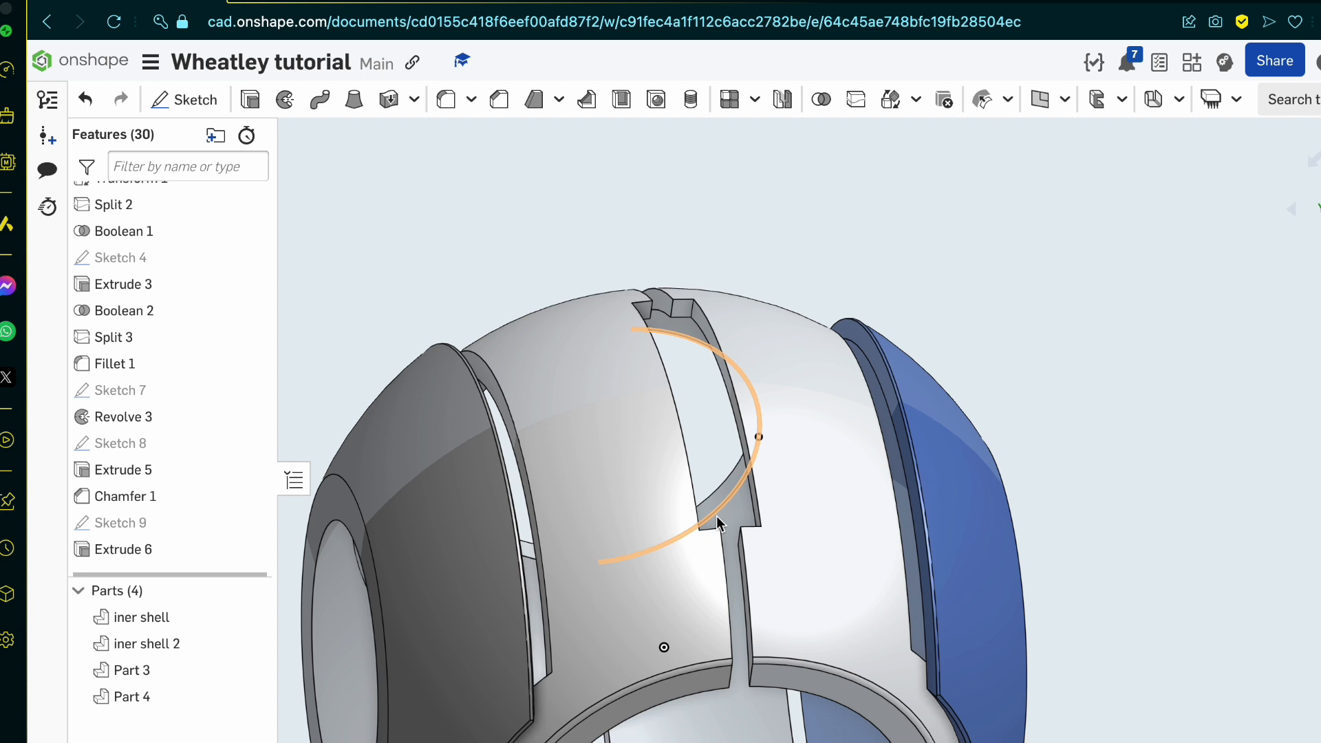
scroll(876, 540, "down", 5)
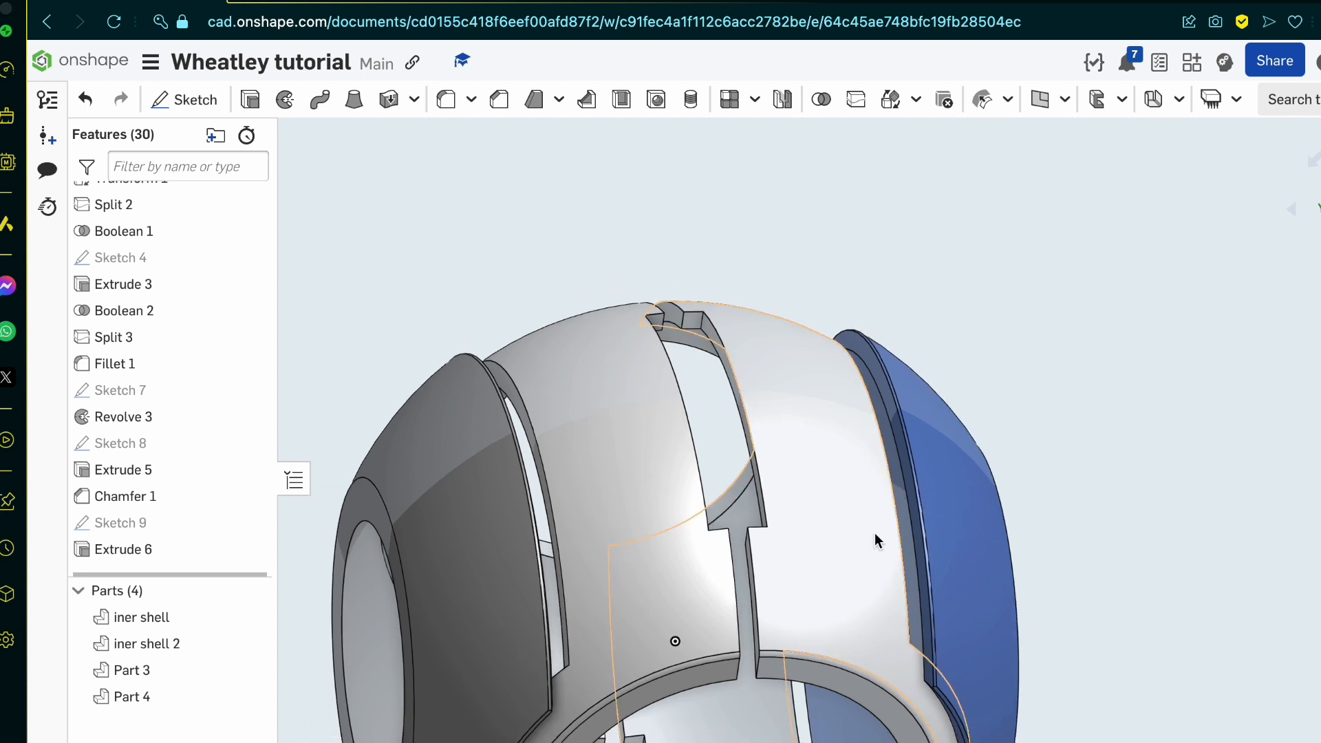
scroll(875, 540, "down", 1)
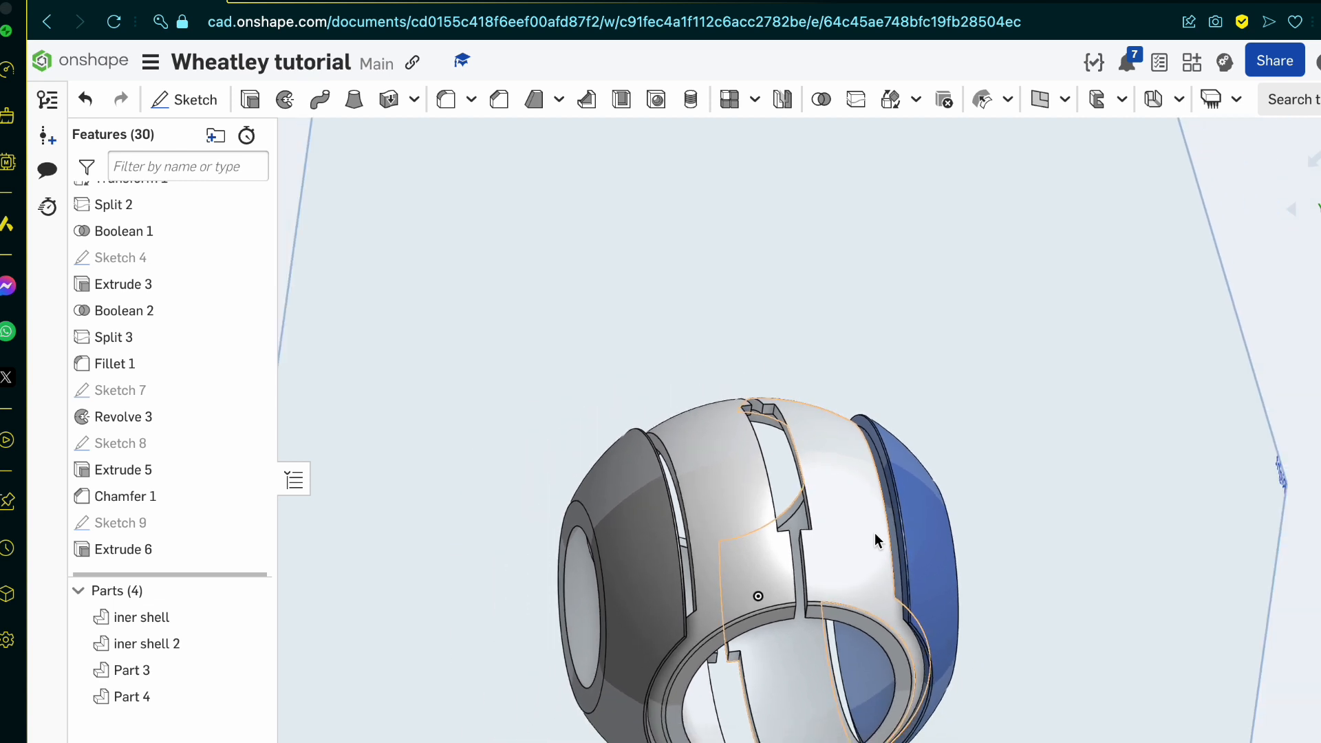
mouse_move(376, 23)
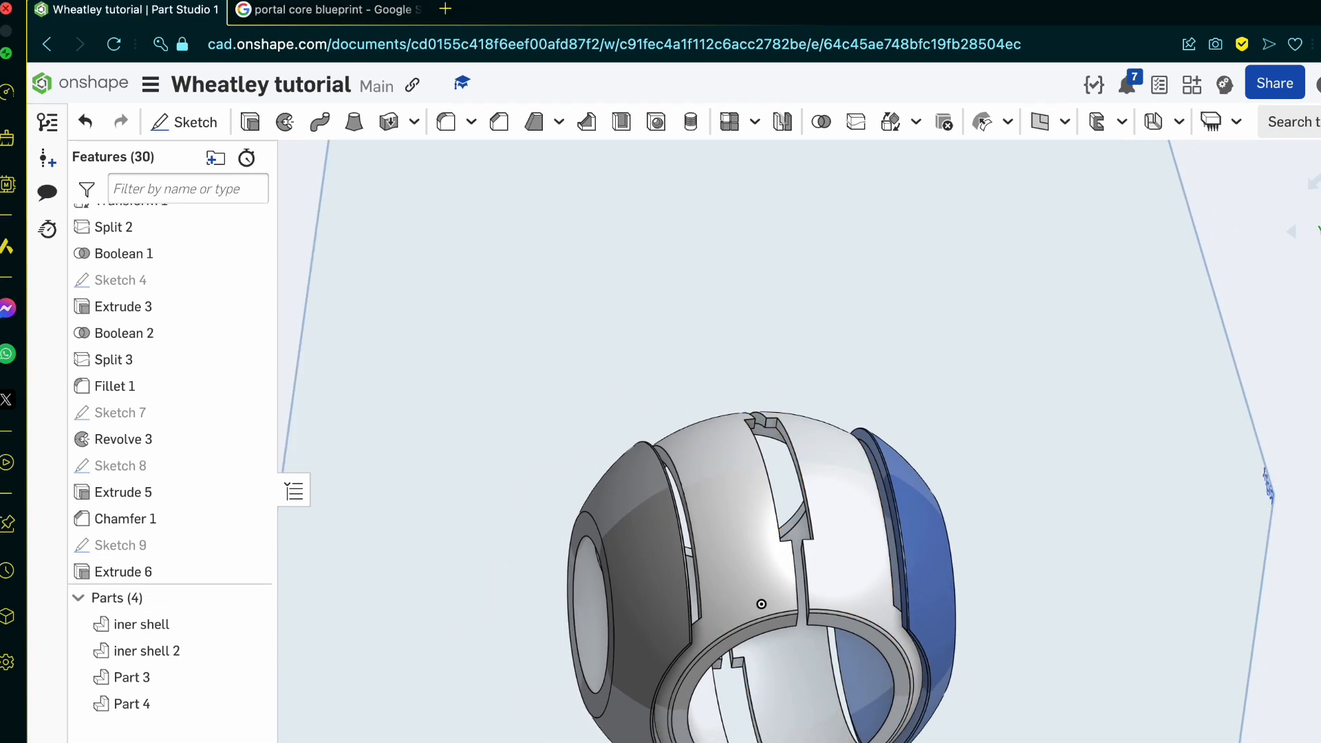
left_click(375, 23)
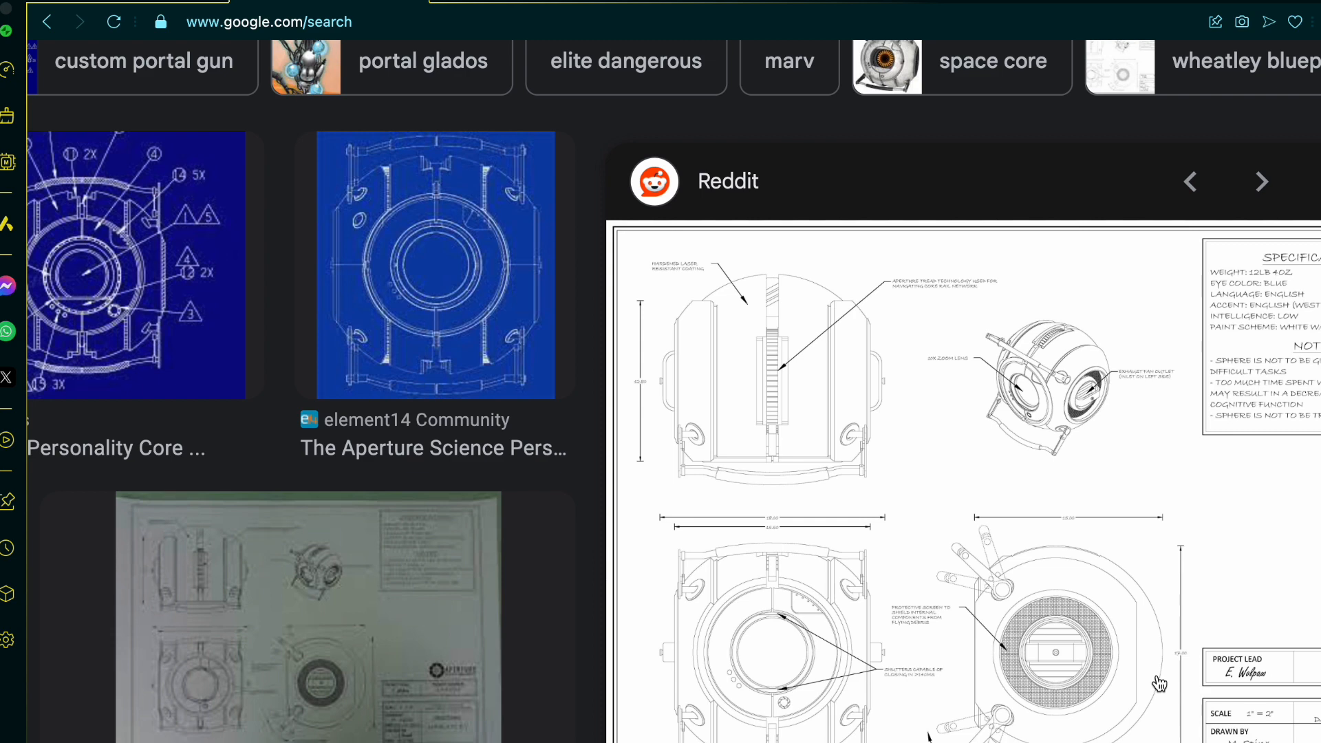
scroll(1159, 683, "up", 5, "ctrl")
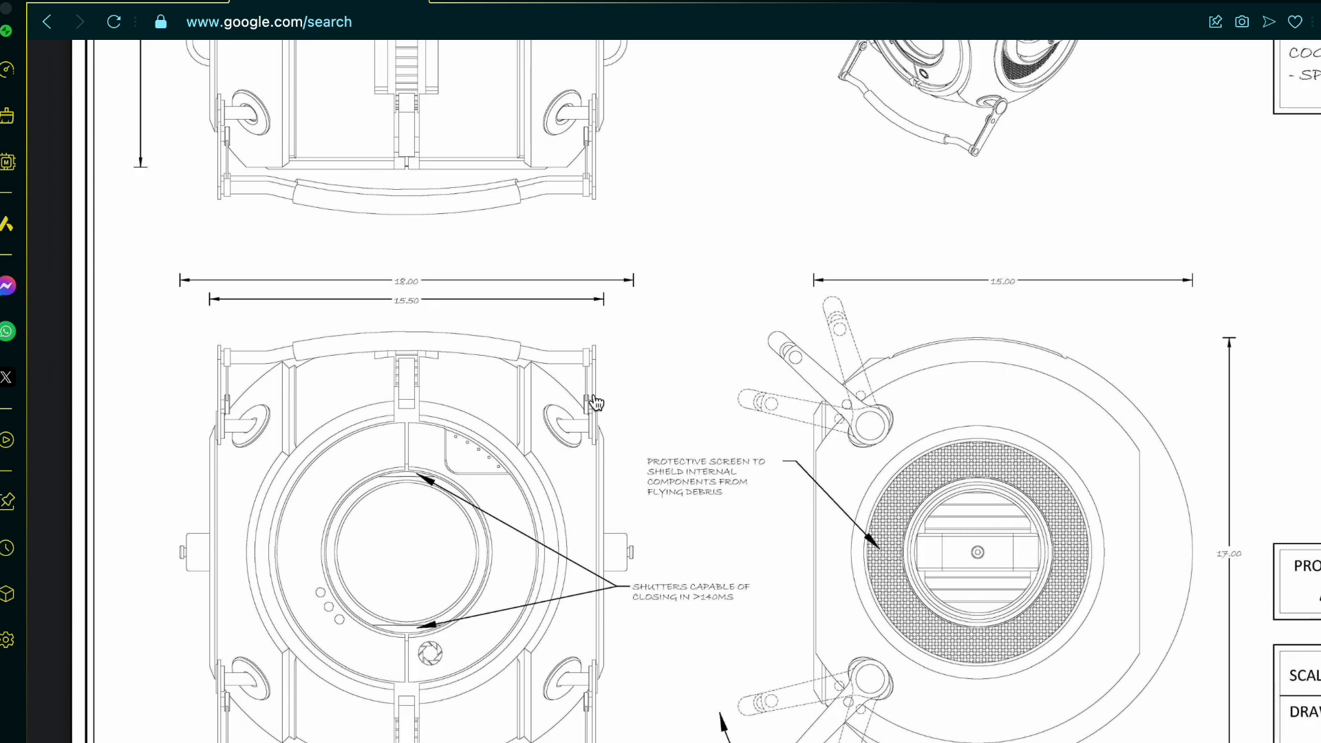
left_click(159, 3)
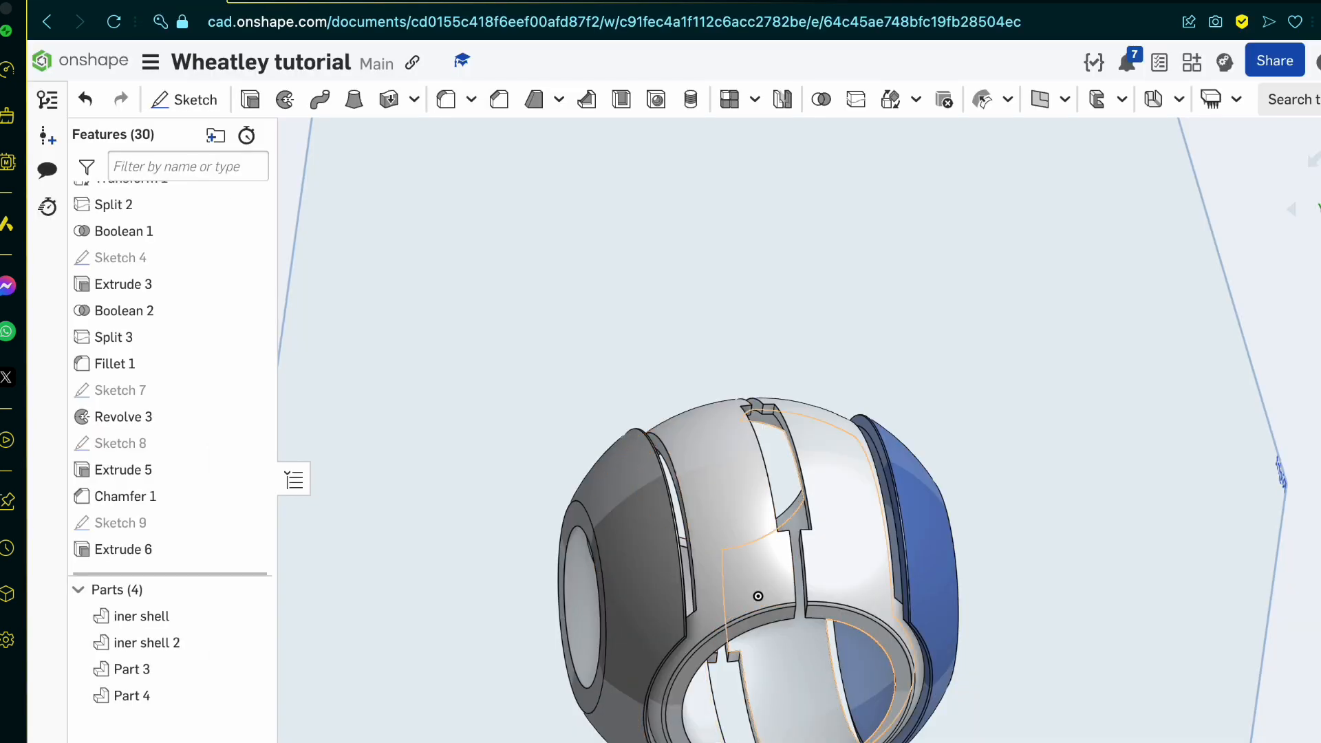
Step: Turn the core to a side view and start a new sketch on the Right plane
scroll(798, 691, "up", 5)
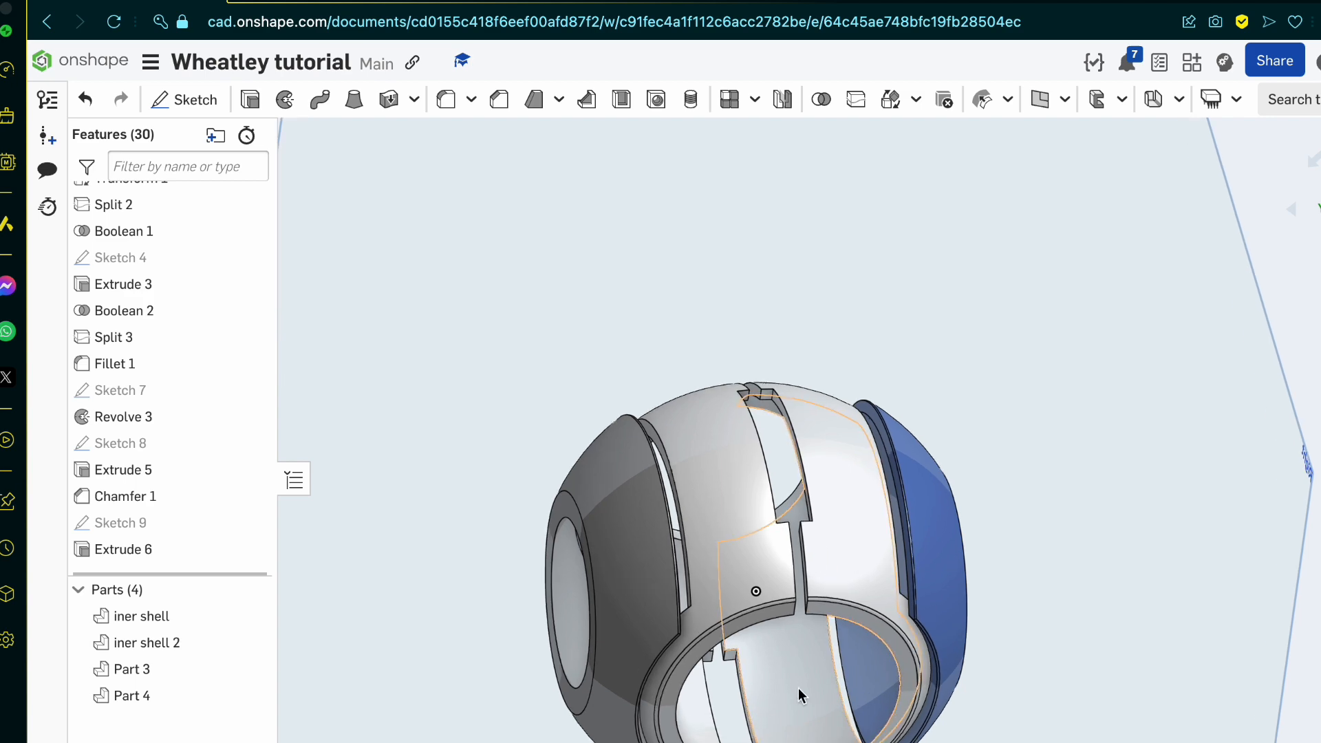
right_click_drag(798, 689, 820, 706)
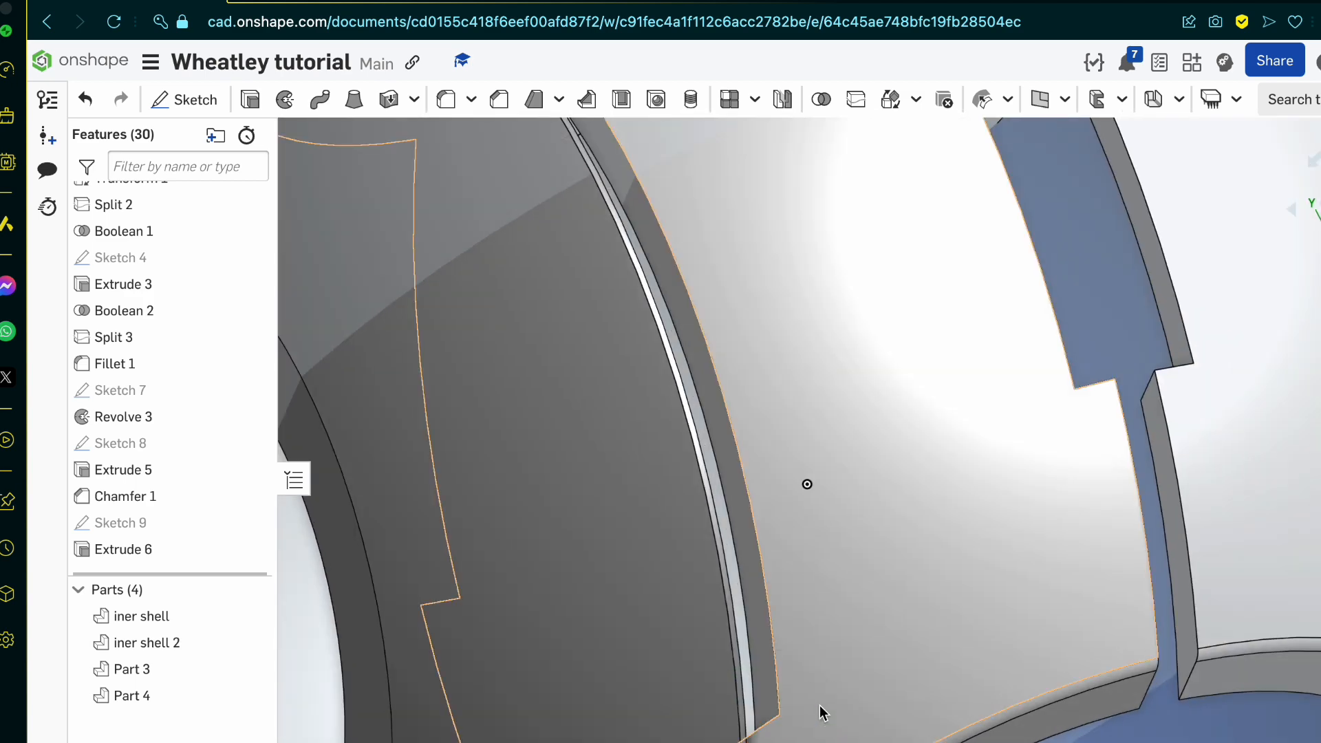
scroll(870, 645, "down", 5)
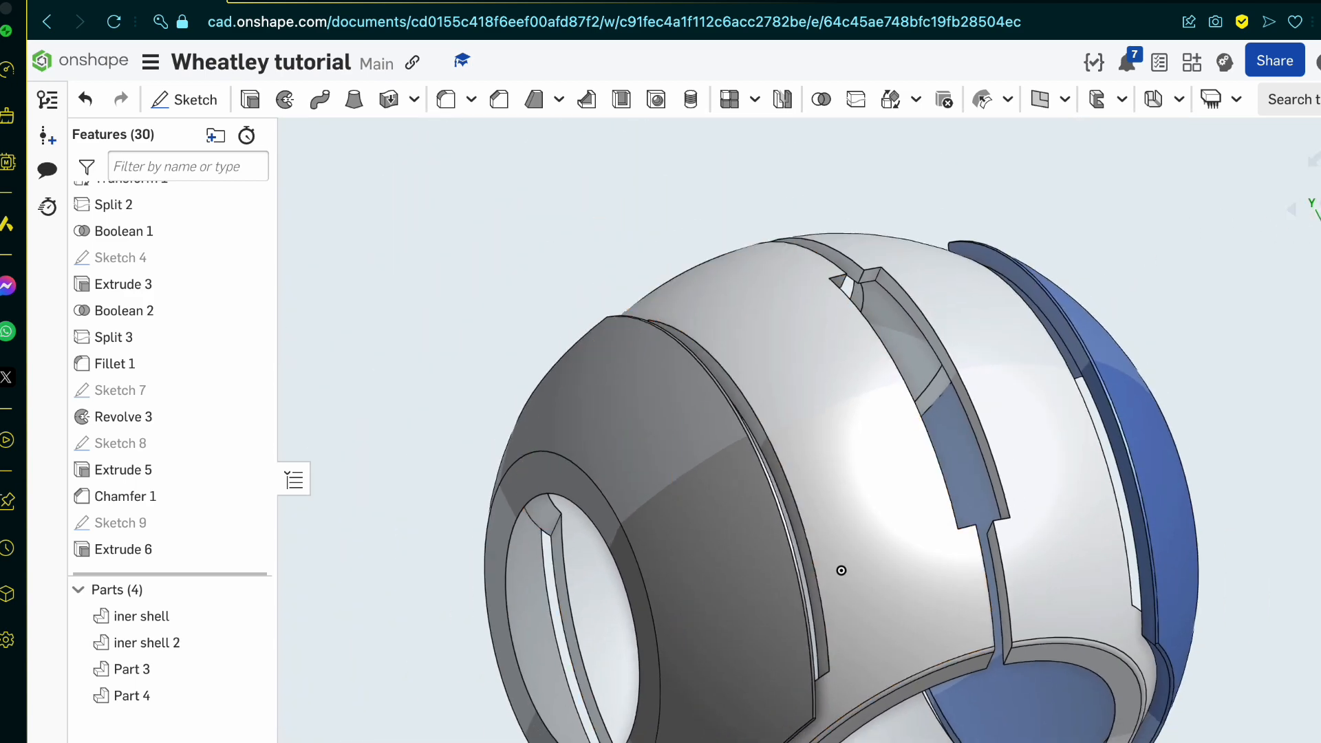
left_click(1320, 211)
scroll(831, 449, "up", 3)
left_click(207, 102)
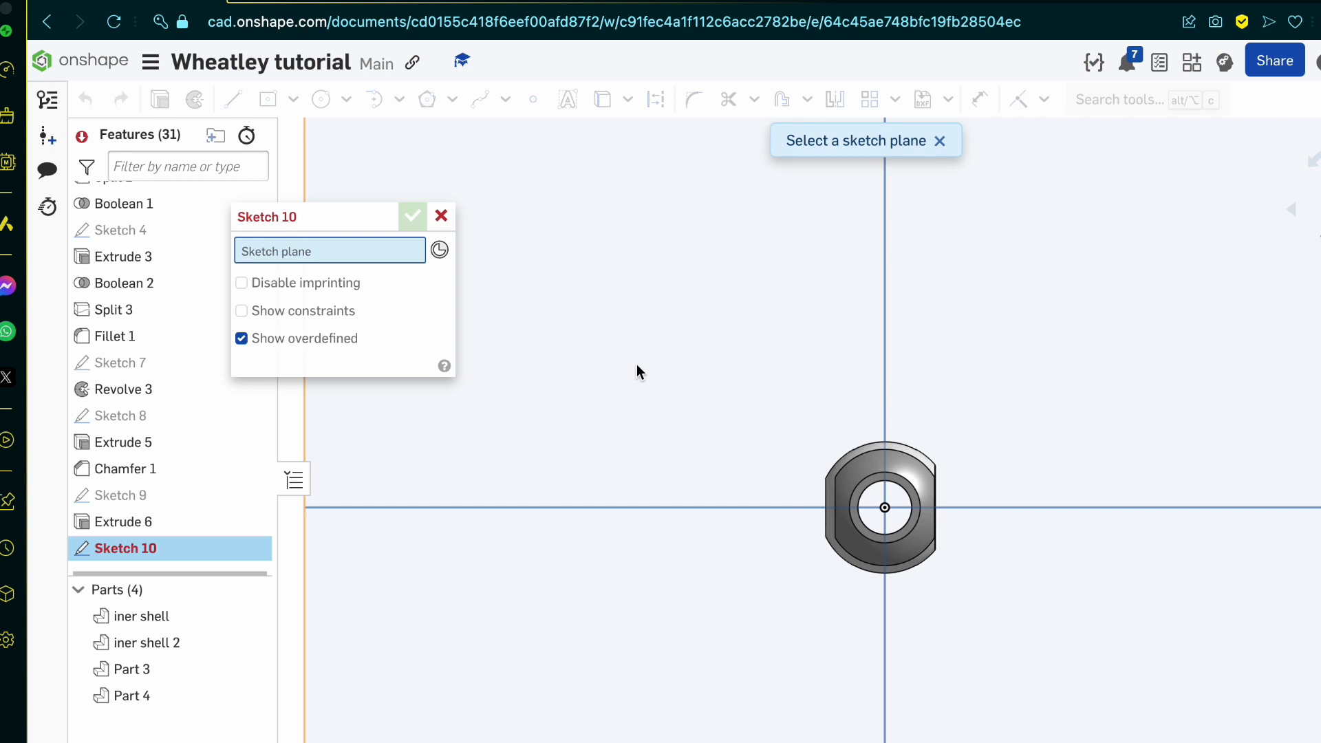
left_click(814, 328)
Step: Draw a circle centred on the origin with a diameter of 16
left_click(321, 99)
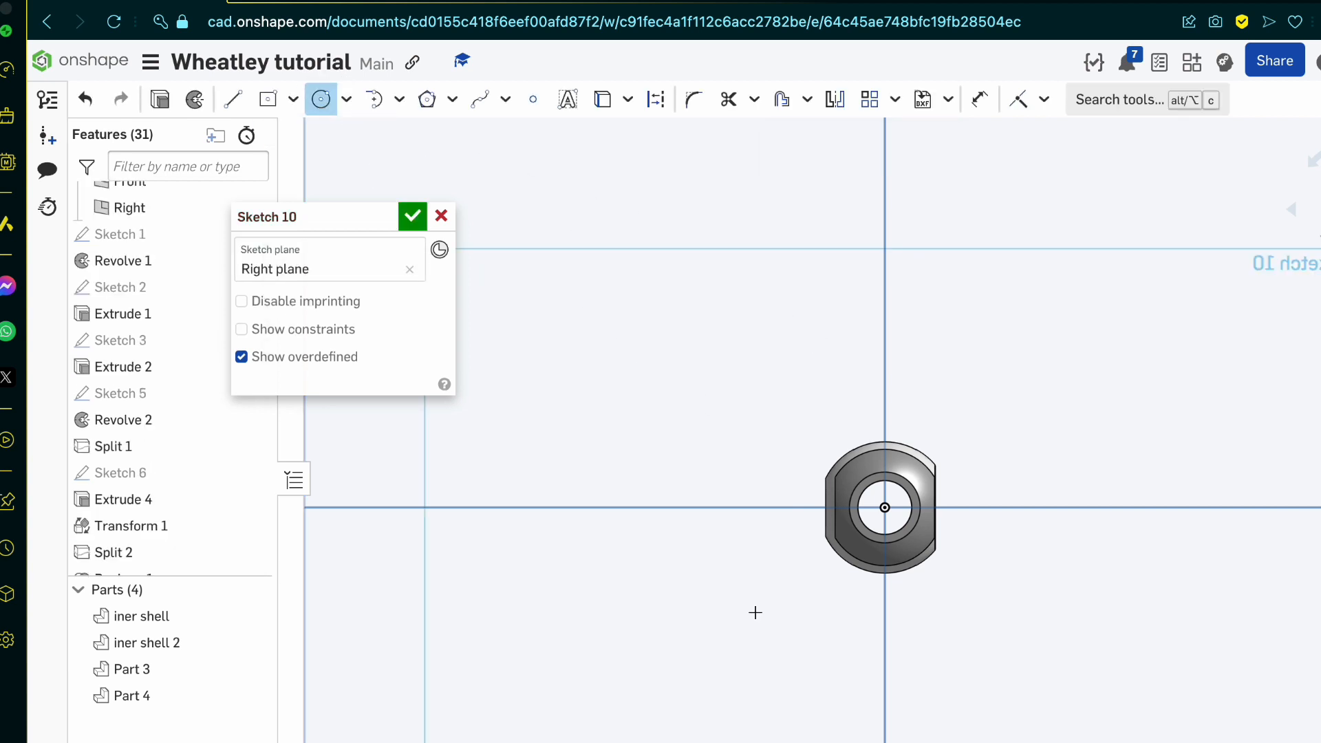
scroll(985, 475, "up", 5)
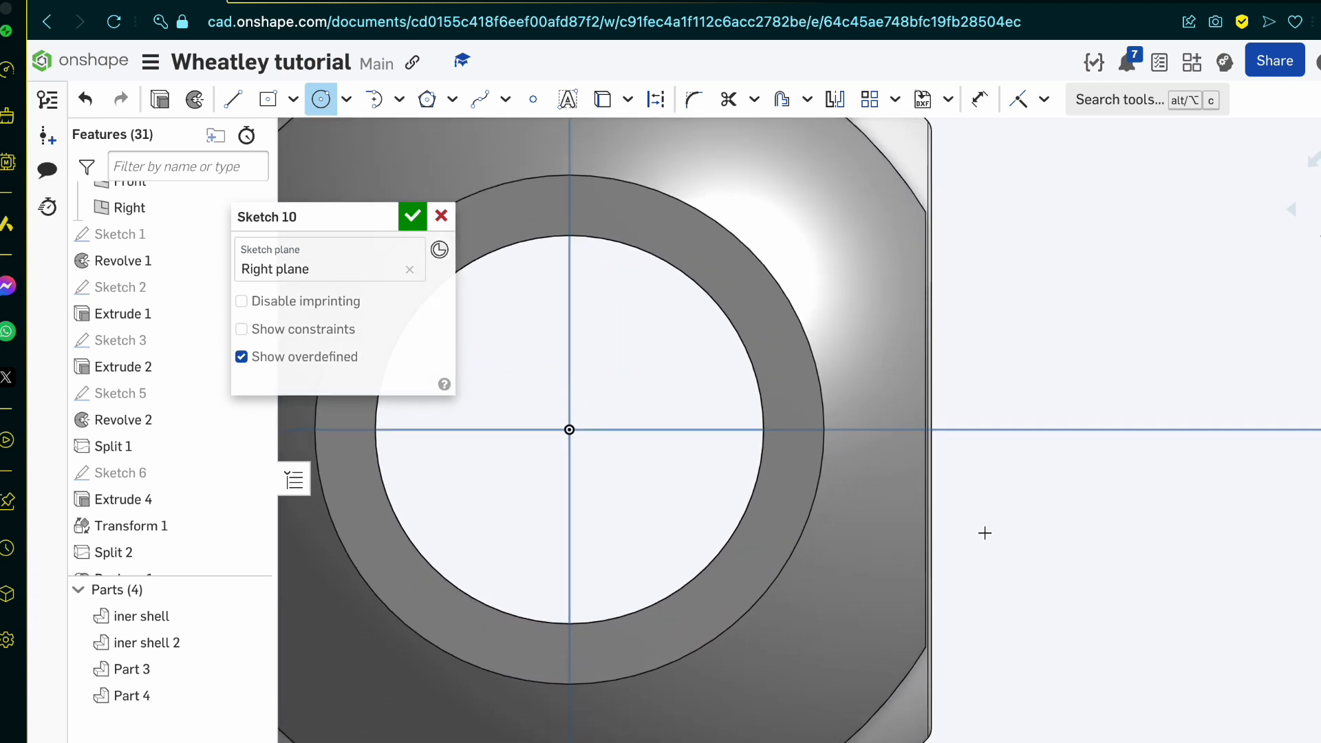
scroll(985, 562, "down", 2)
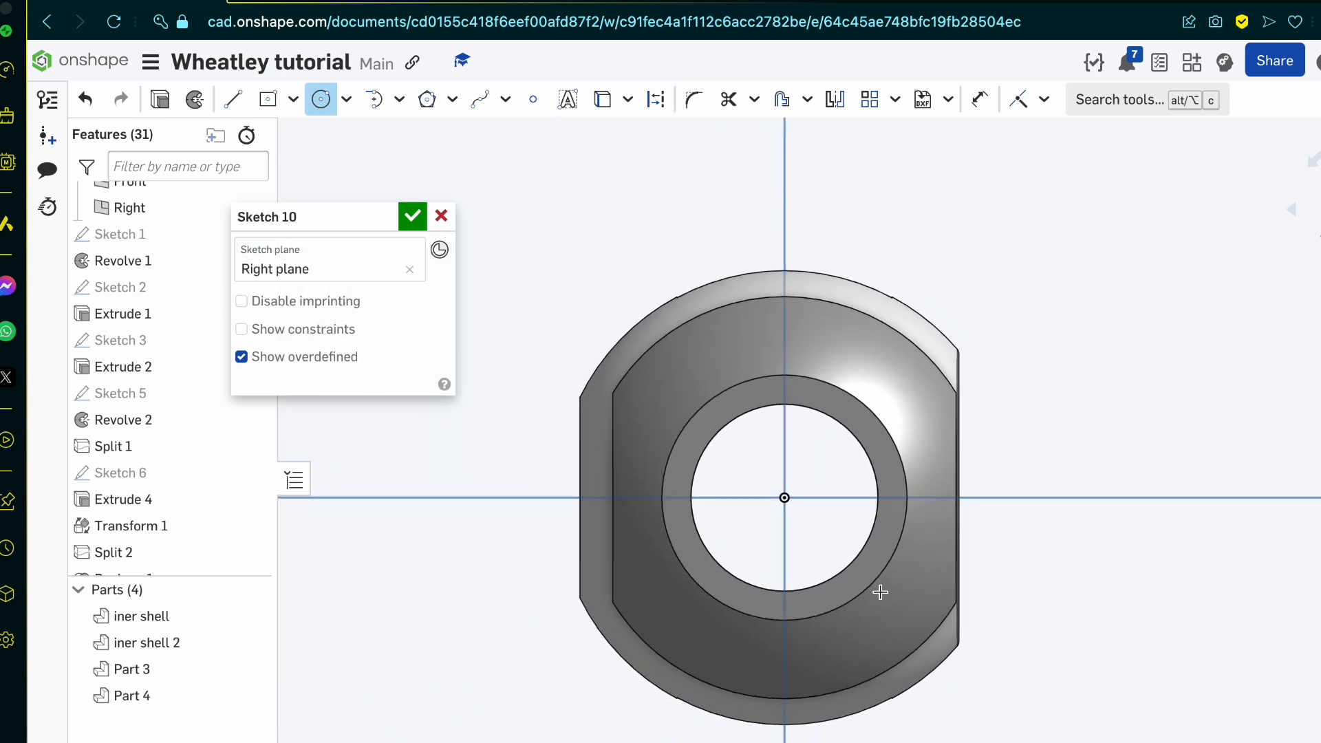
left_click(784, 497)
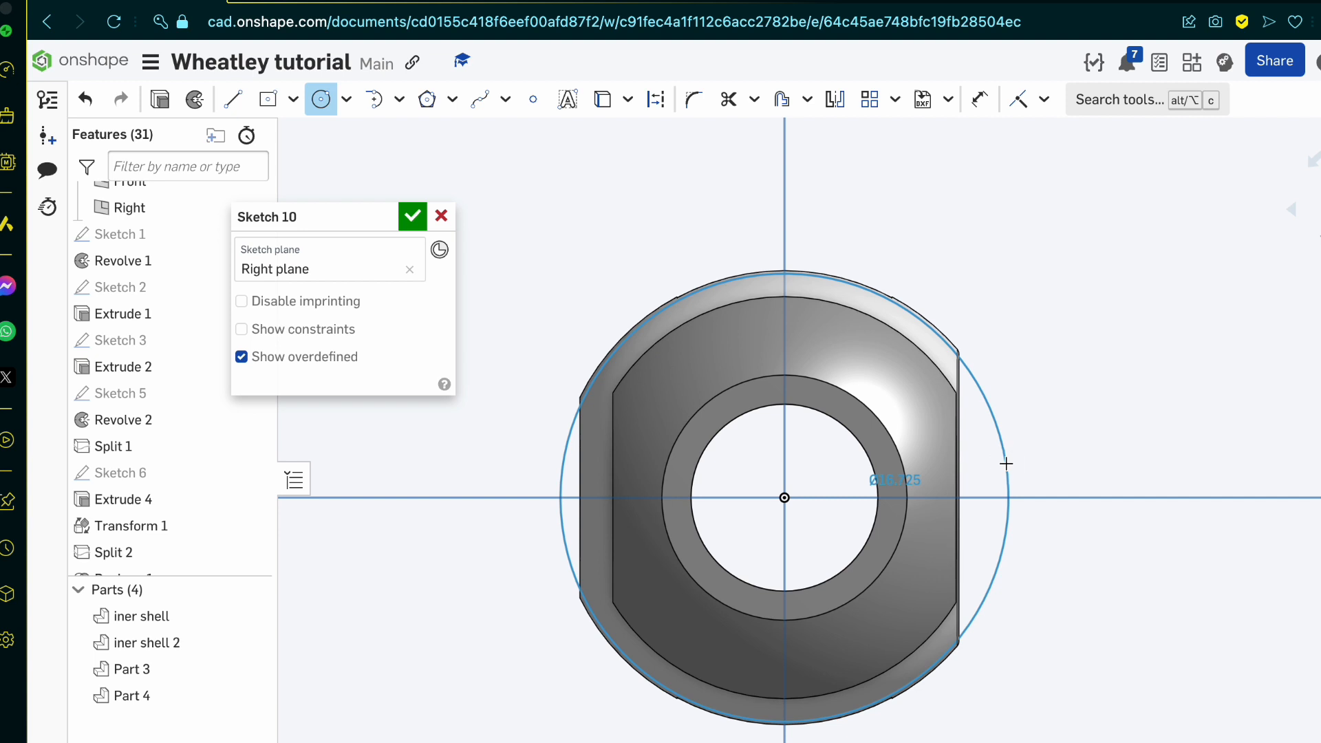
left_click(1006, 463)
type("1")
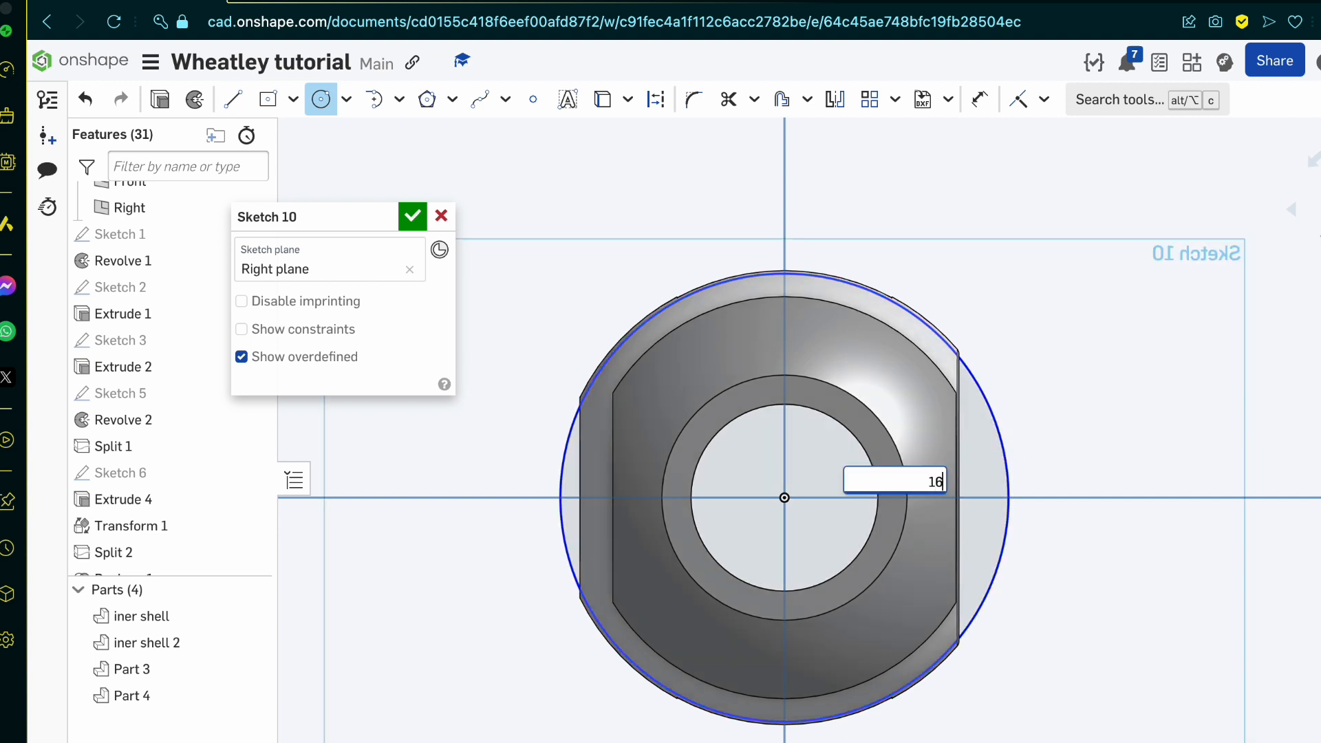
type("6")
key("Return")
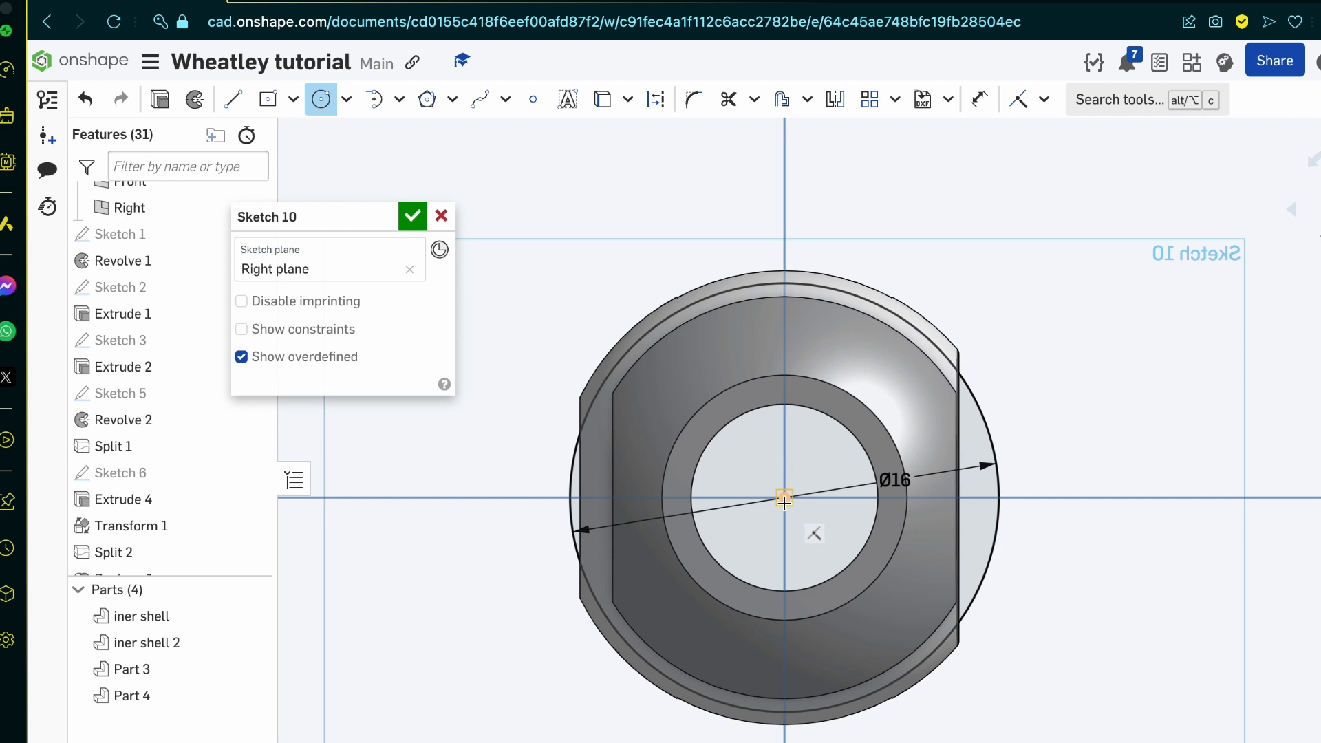
Step: Add a concentric circle of diameter 17 around the origin and check its fit against the shell's outer edge
left_click(784, 499)
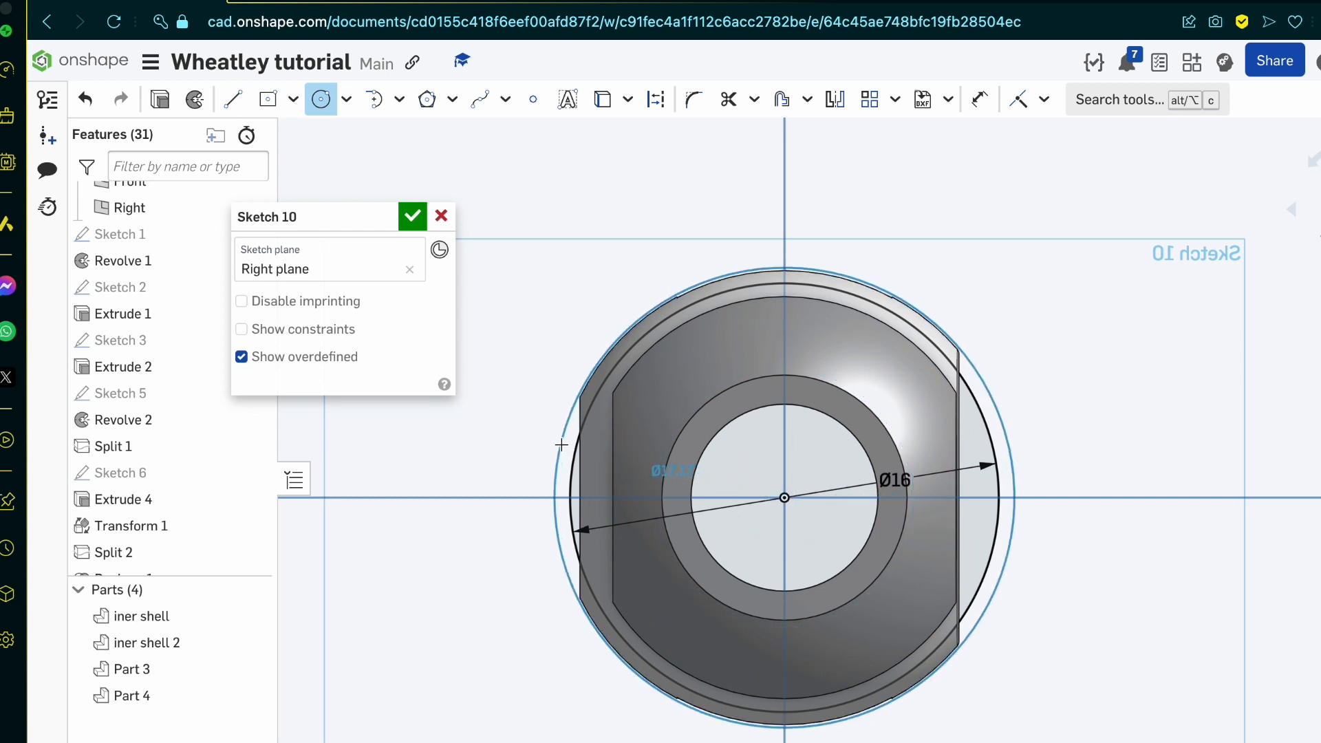
left_click(561, 445)
type("1")
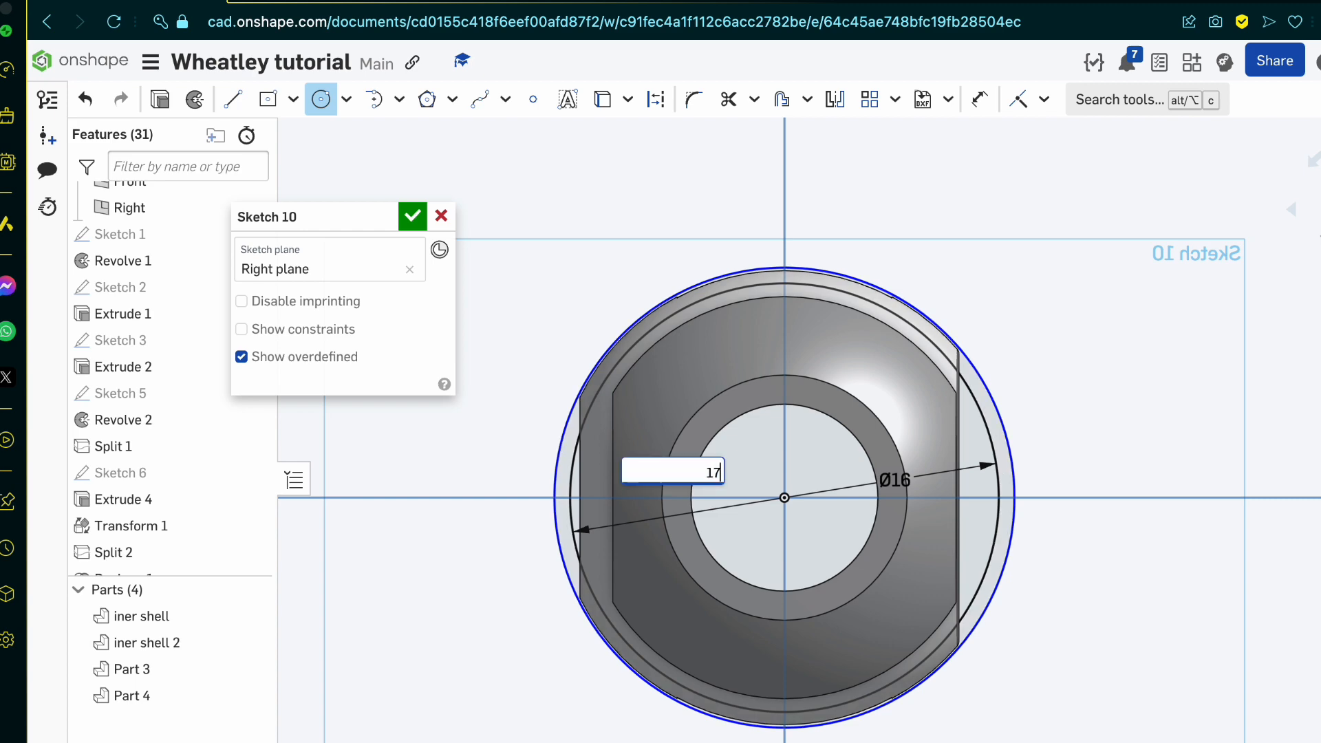
type("7")
key("Return")
scroll(560, 446, "down", 3)
scroll(561, 445, "up", 10)
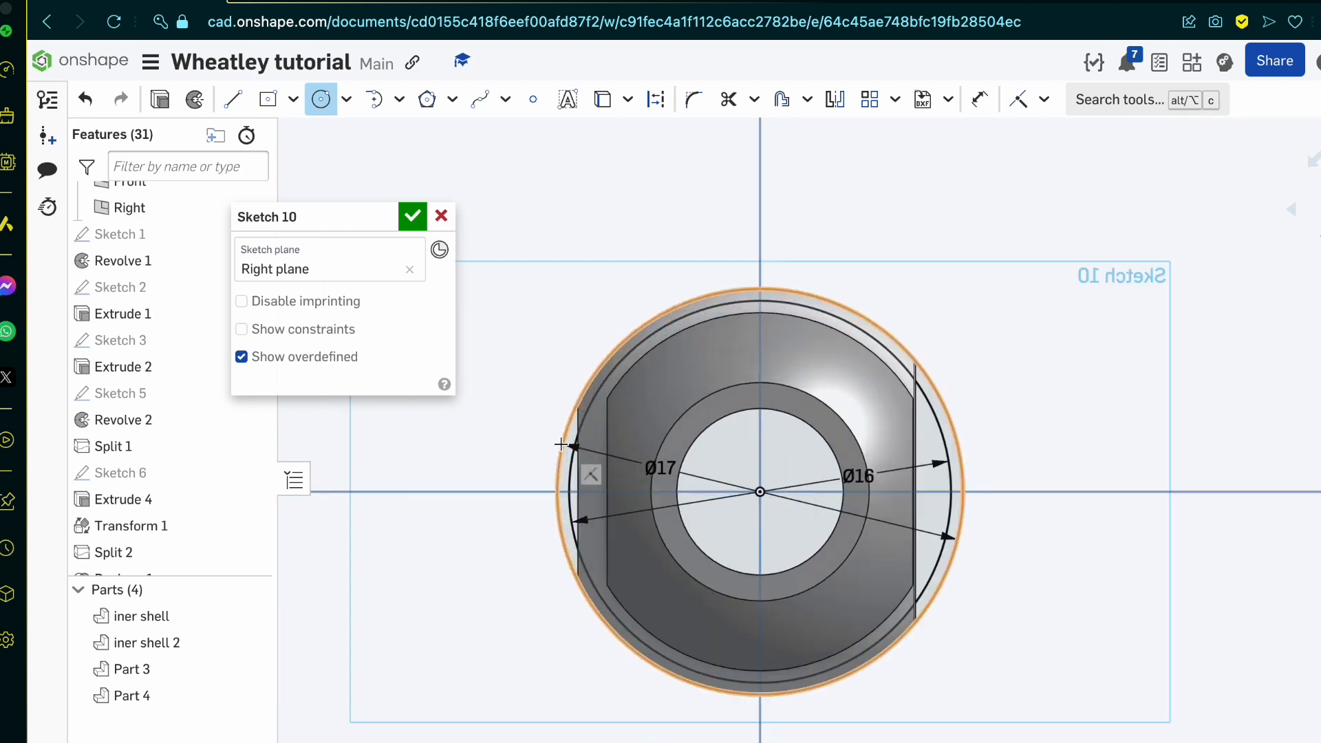
scroll(641, 199, "up", 8)
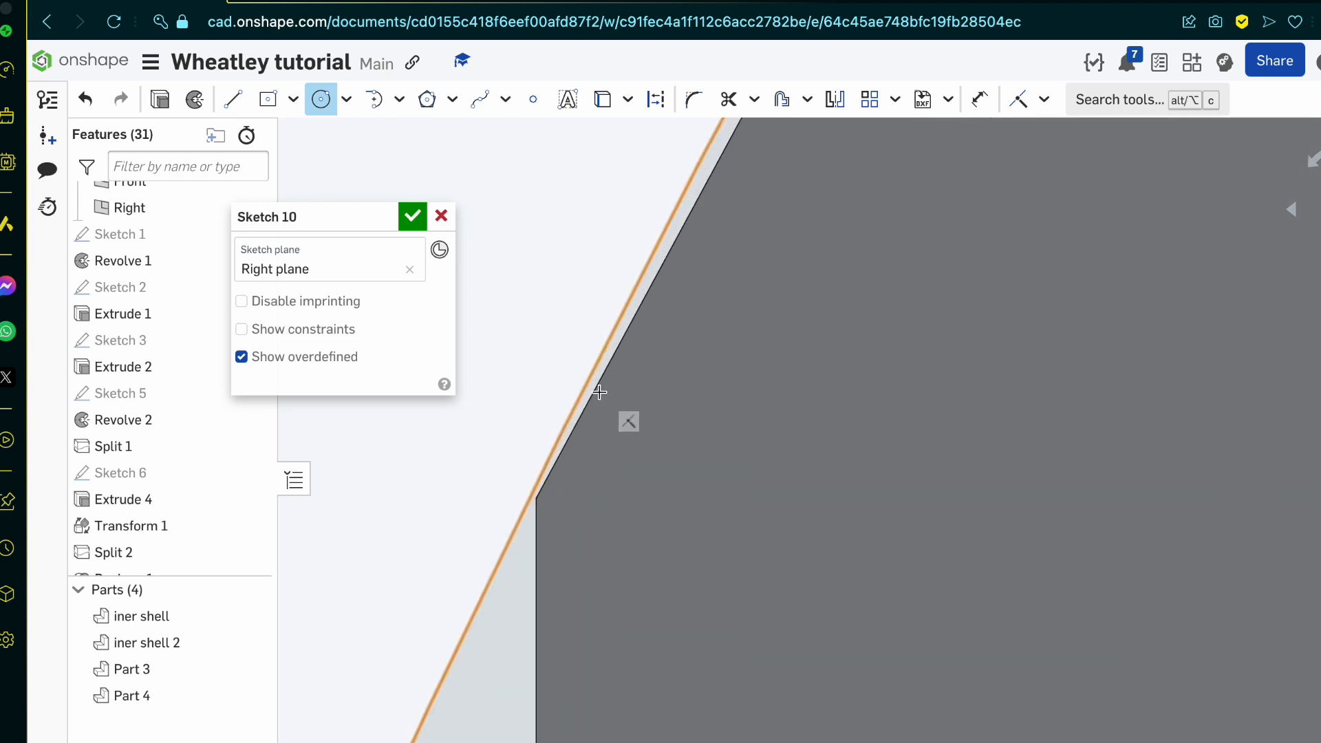
scroll(599, 392, "down", 6)
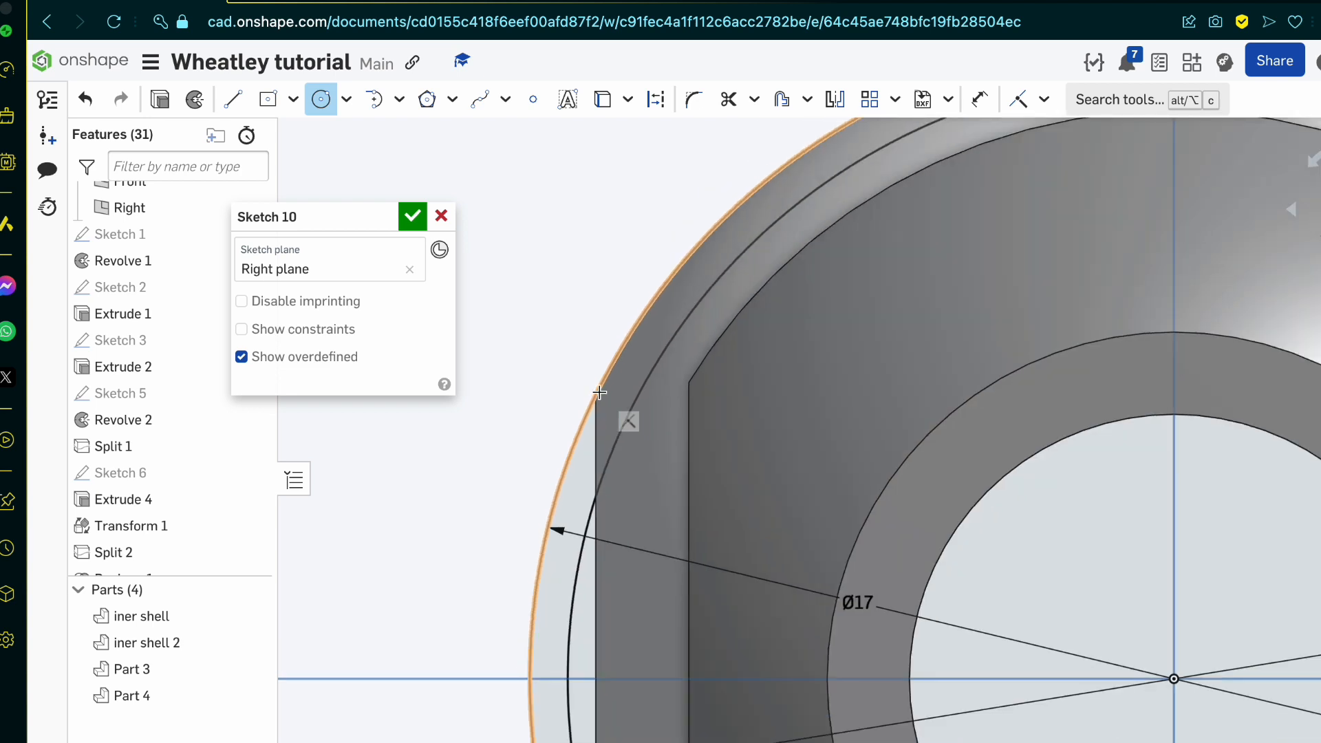
Step: Draw a third origin-centred circle with a diameter of 16.5 between the two existing circles
key("f")
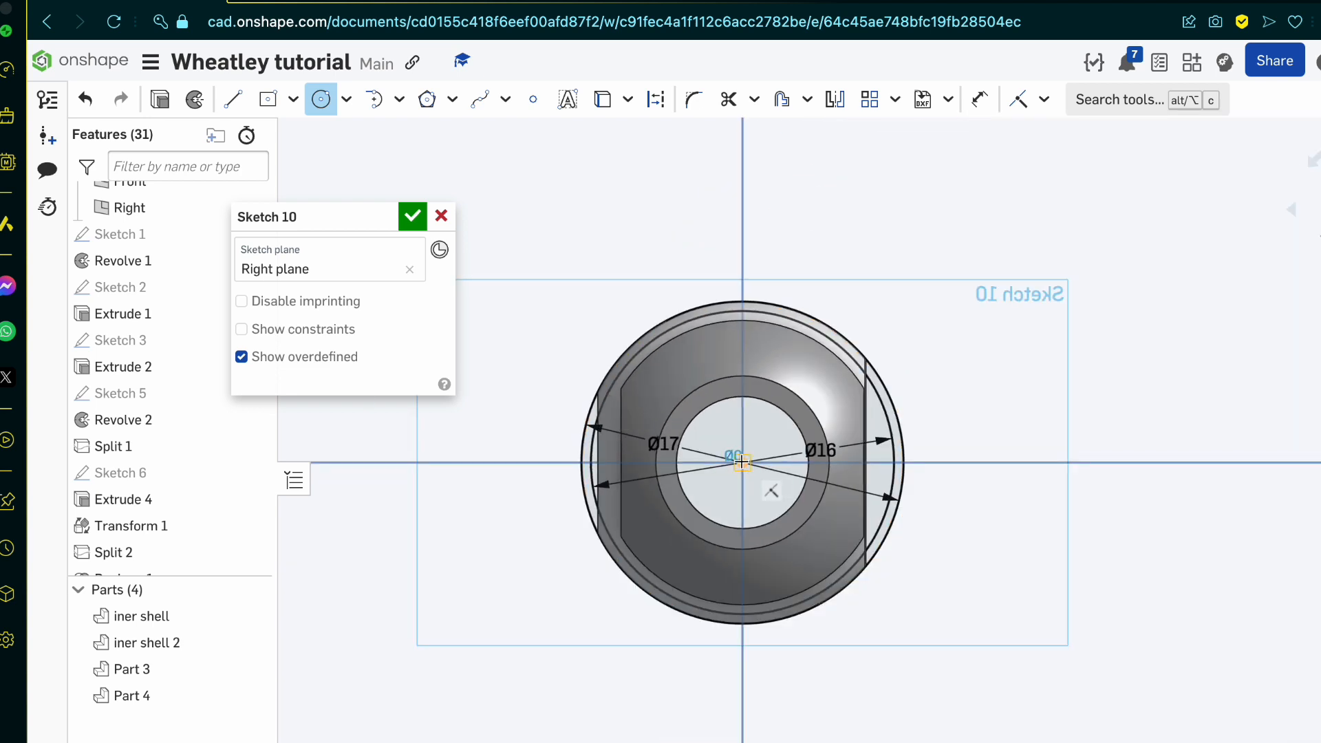
scroll(587, 462, "up", 8)
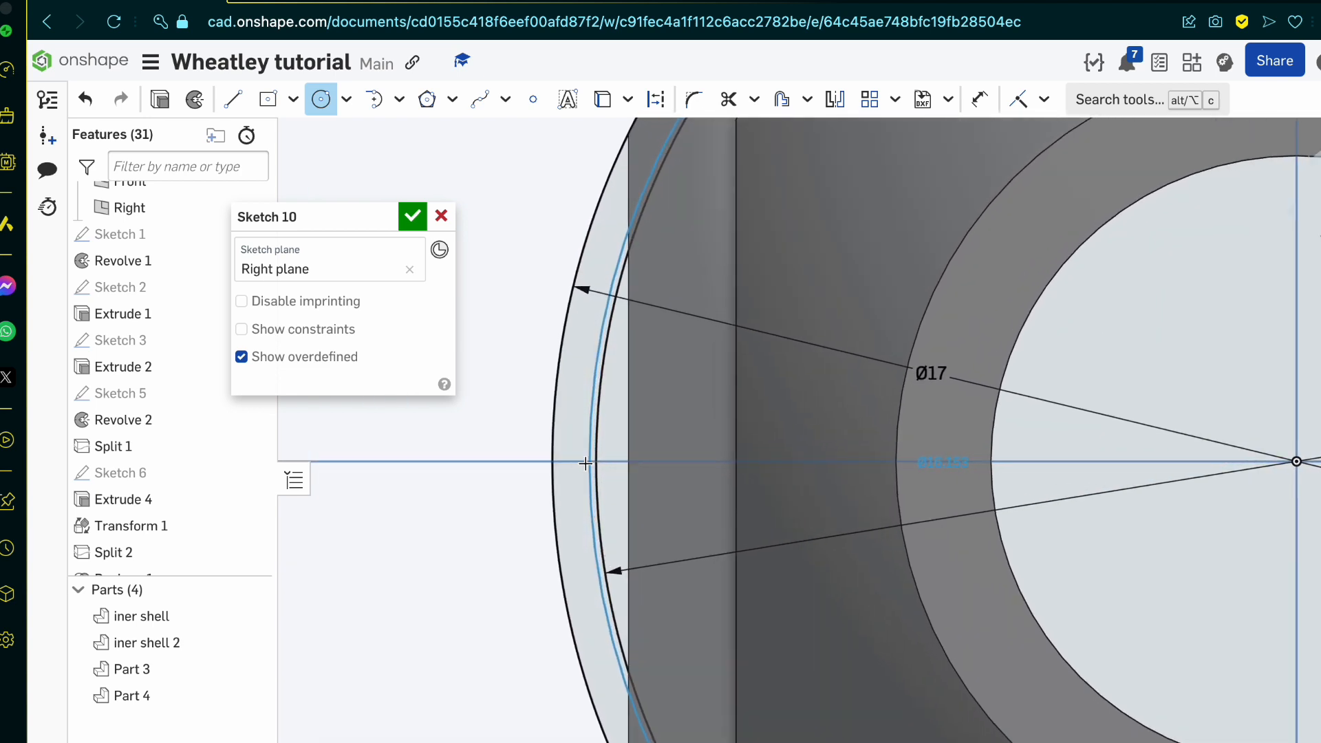
left_click(581, 463)
type("16.5")
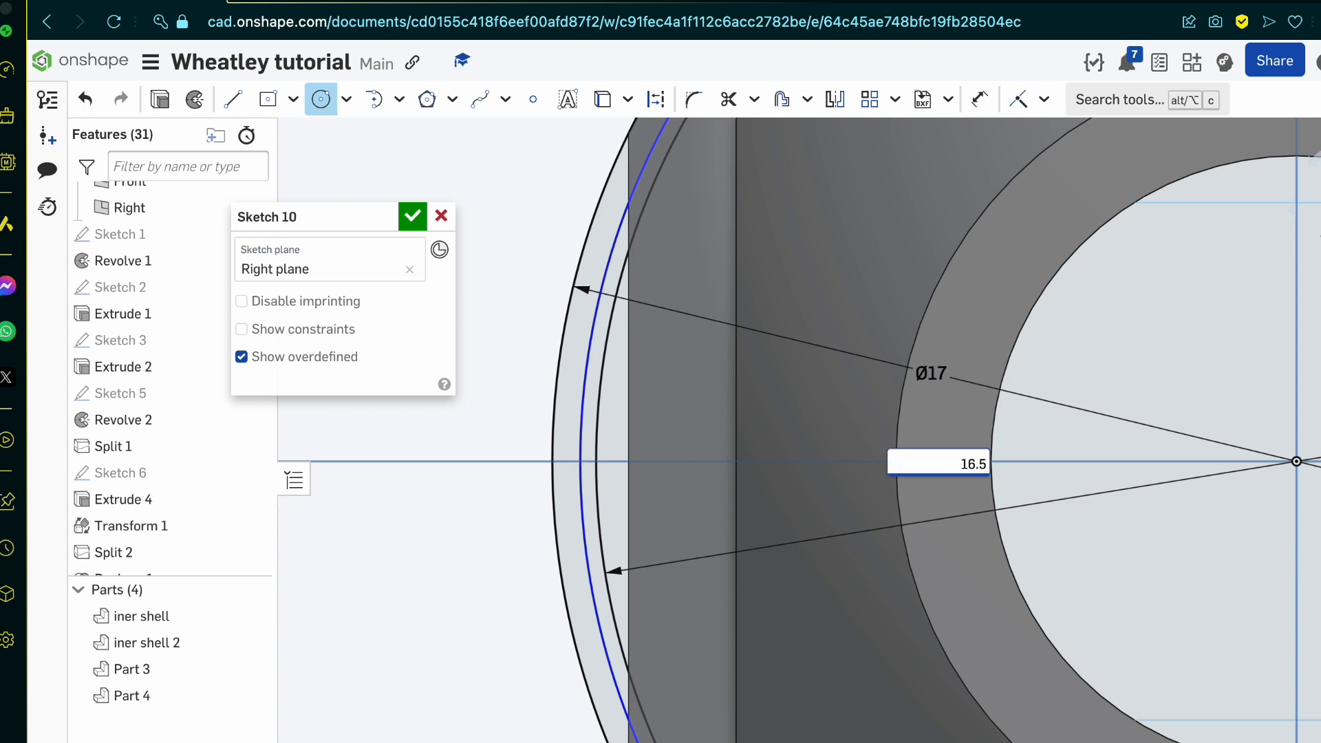
key("Return")
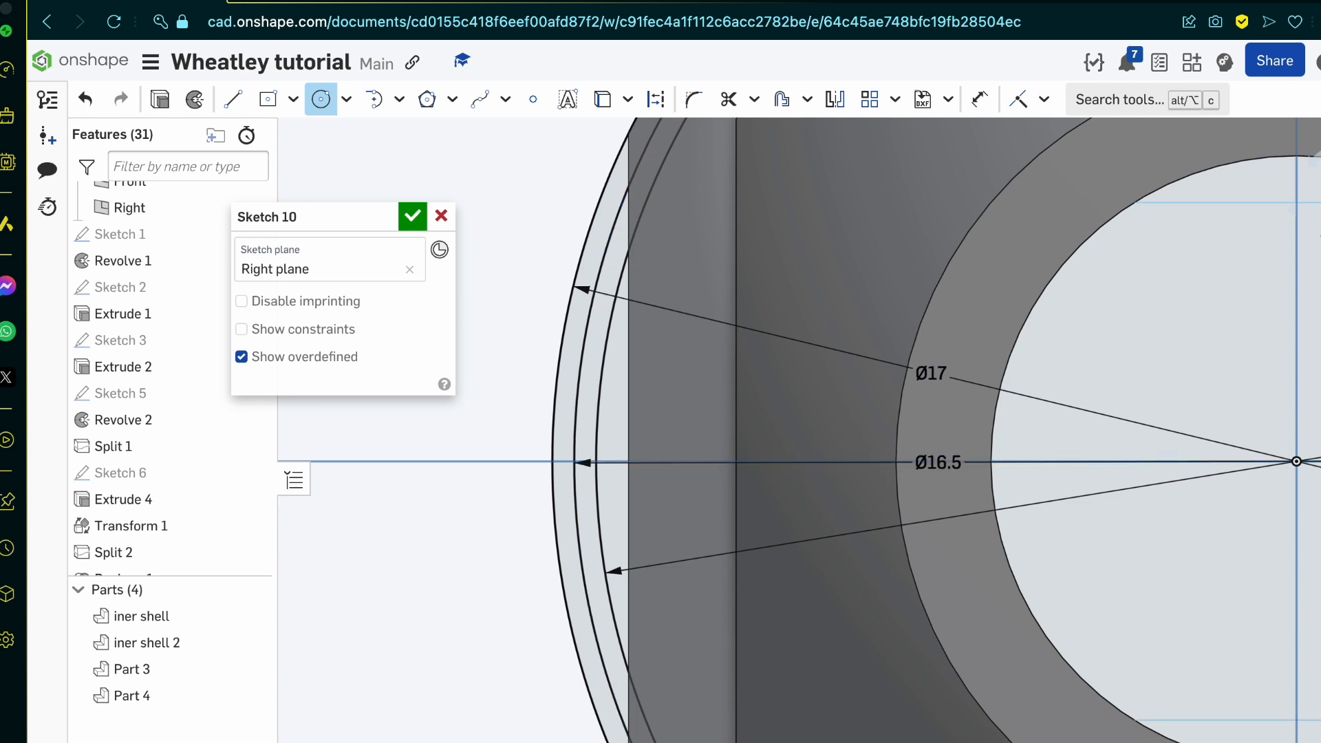
Step: Project the inner shell's straight vertical outer edge into the sketch with the Use tool, where it crosses the three circles
scroll(500, 641, "down", 5)
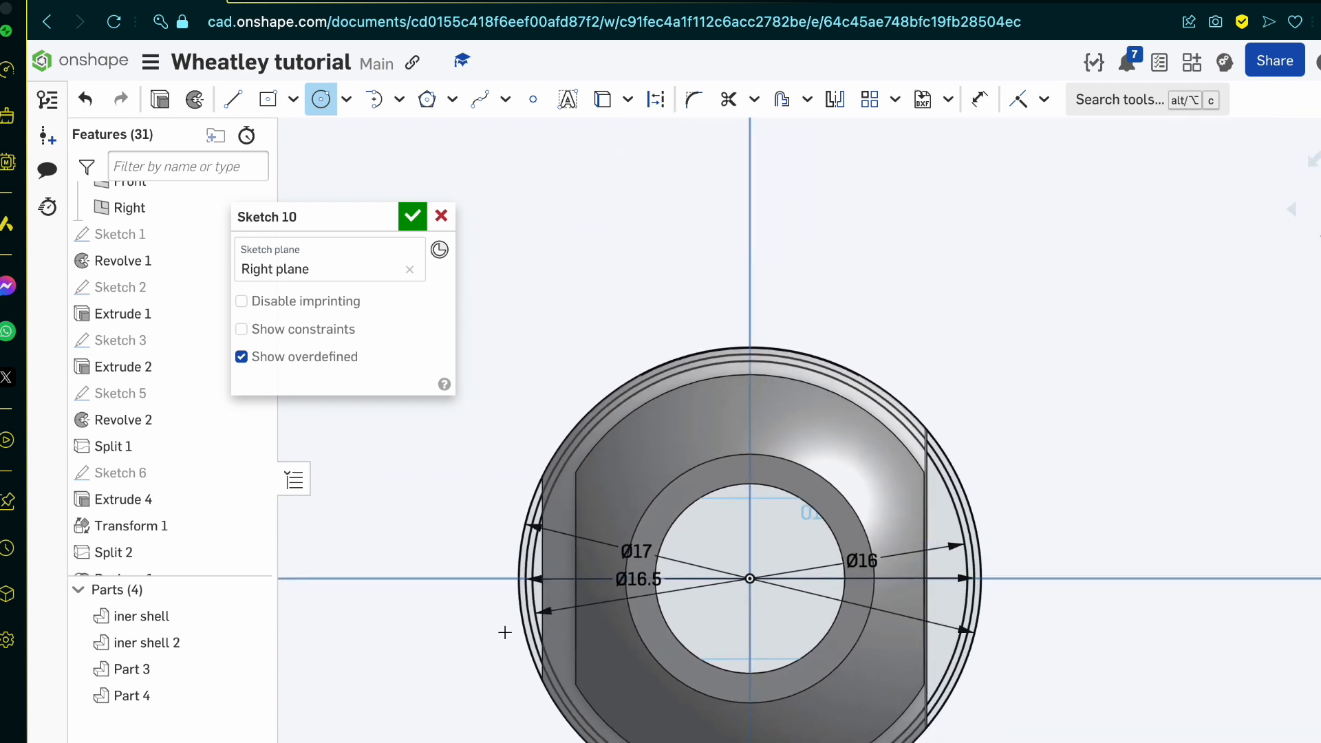
key("l")
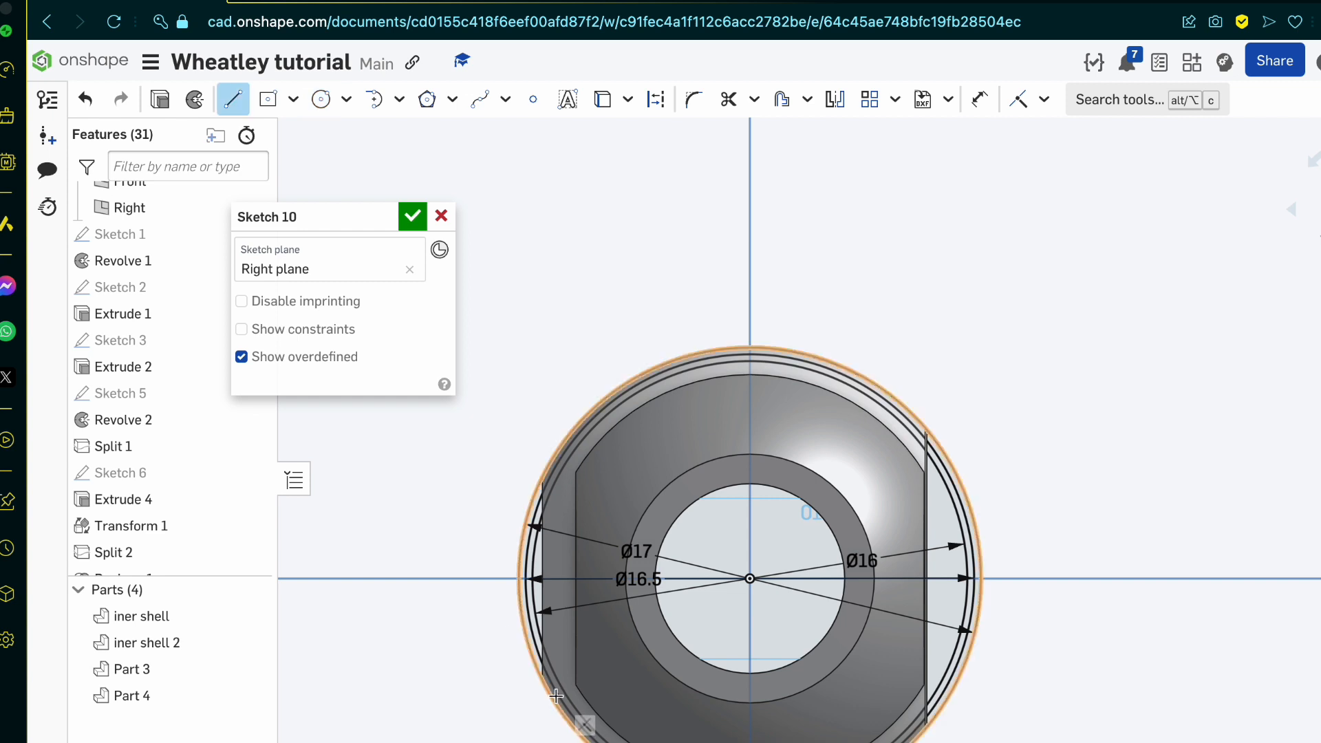
key("u")
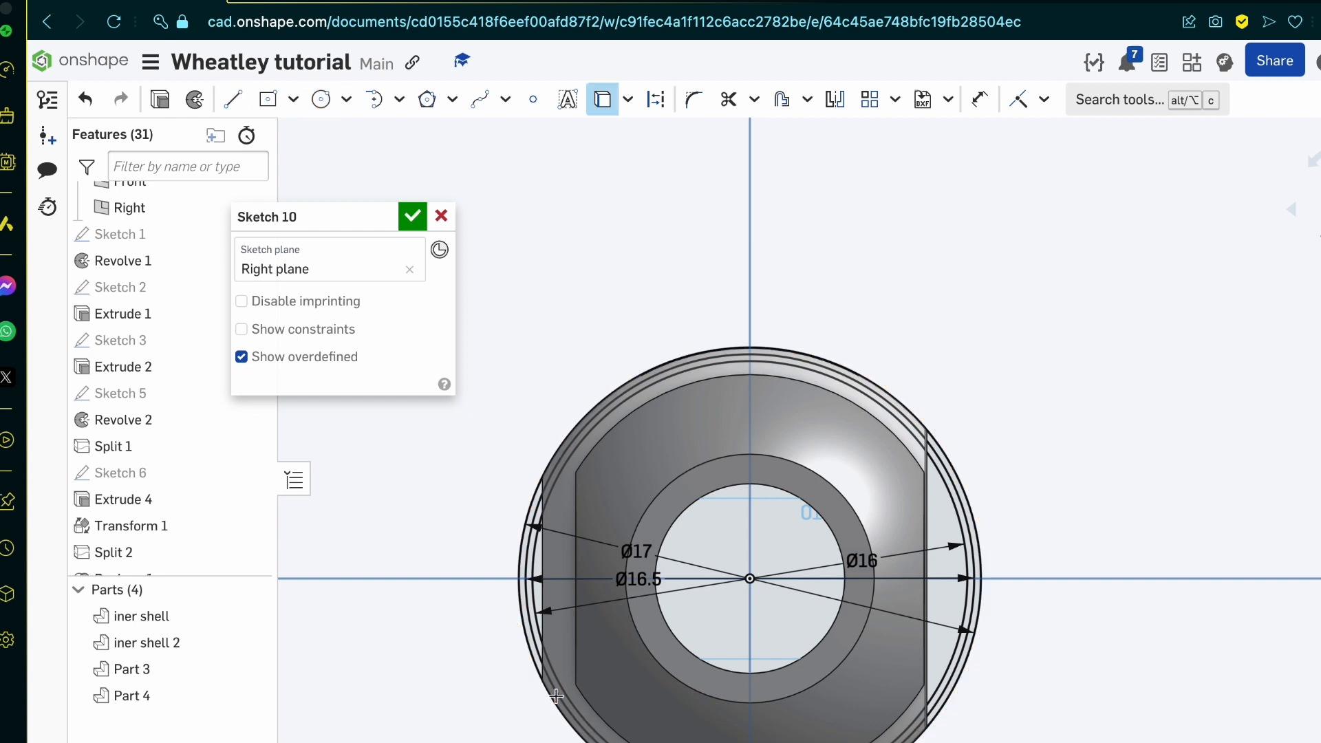
scroll(551, 635, "up", 4)
left_click(532, 638)
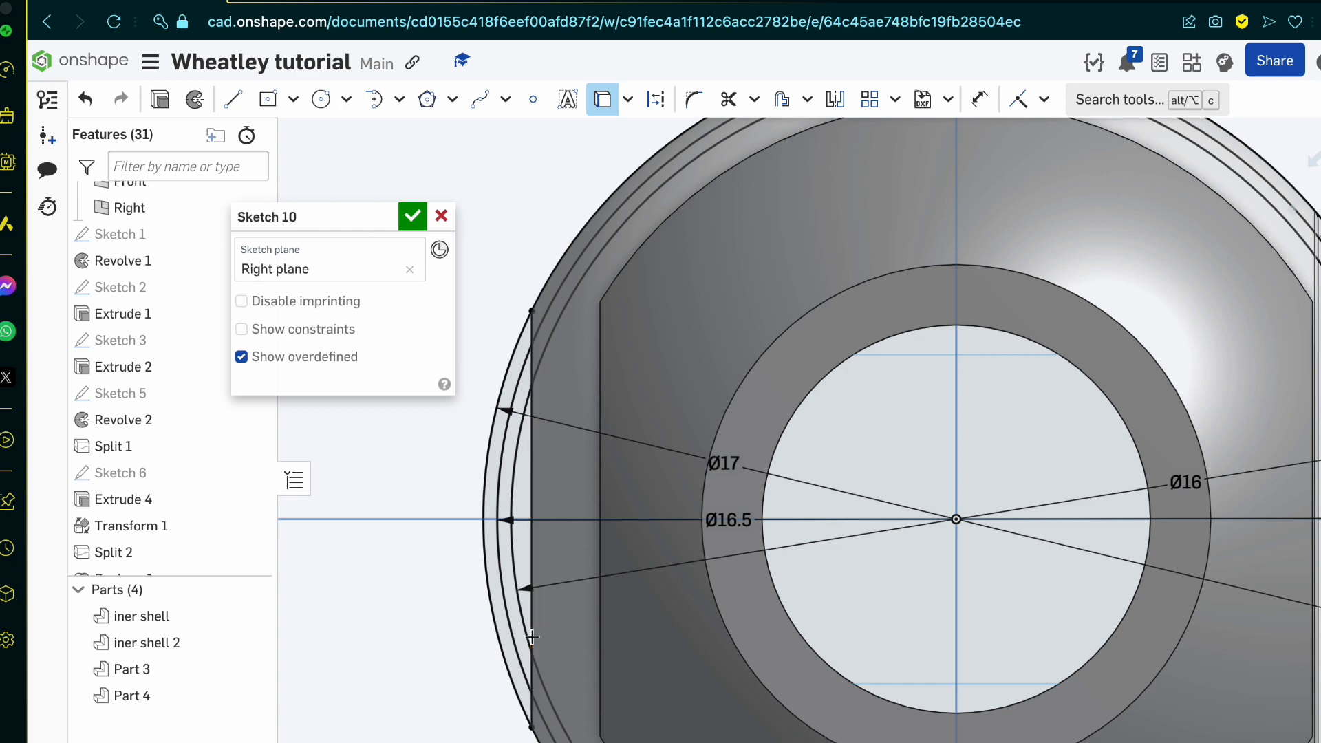
Step: Project the inner shell's straight vertical edge at the opposite end opening into the sketch with the Use tool, and finish the sketch
key("f")
mouse_move(1073, 432)
right_mouse_down()
mouse_move(1041, 433)
mouse_move(1043, 395)
right_mouse_up()
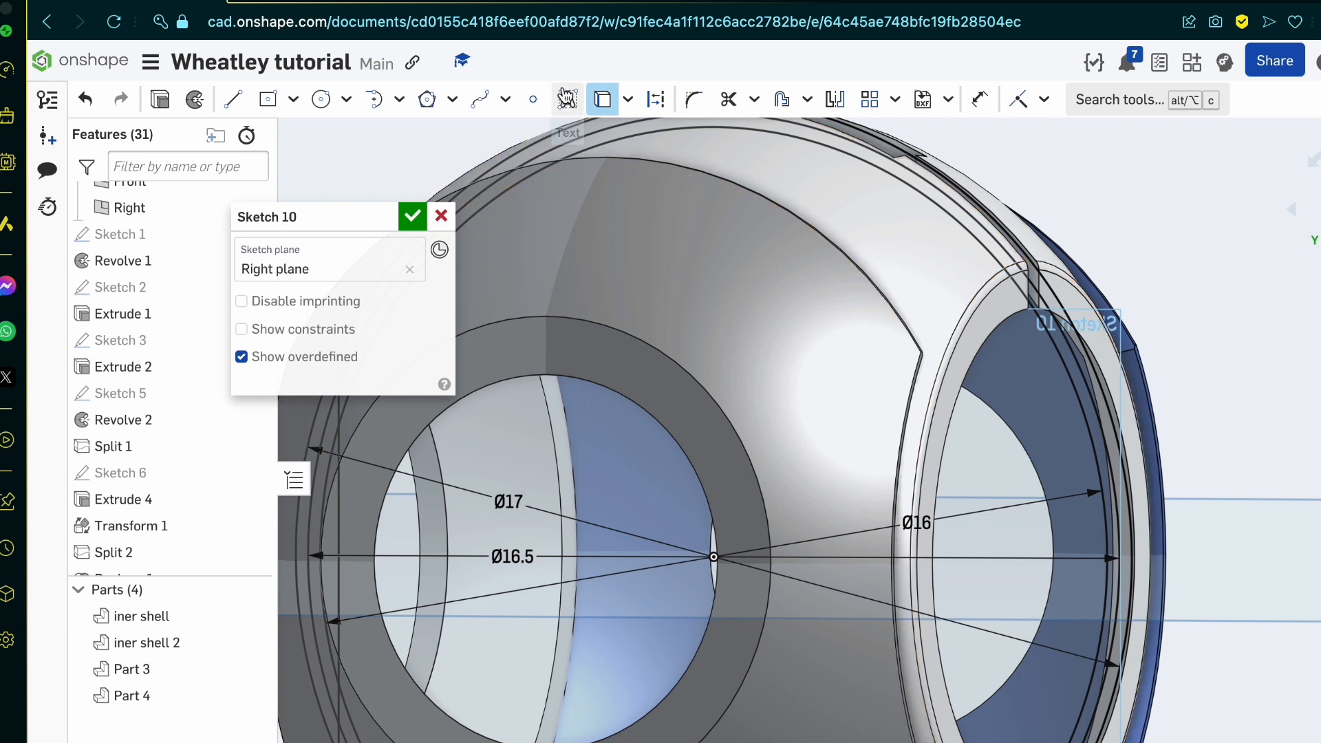
left_click(615, 112)
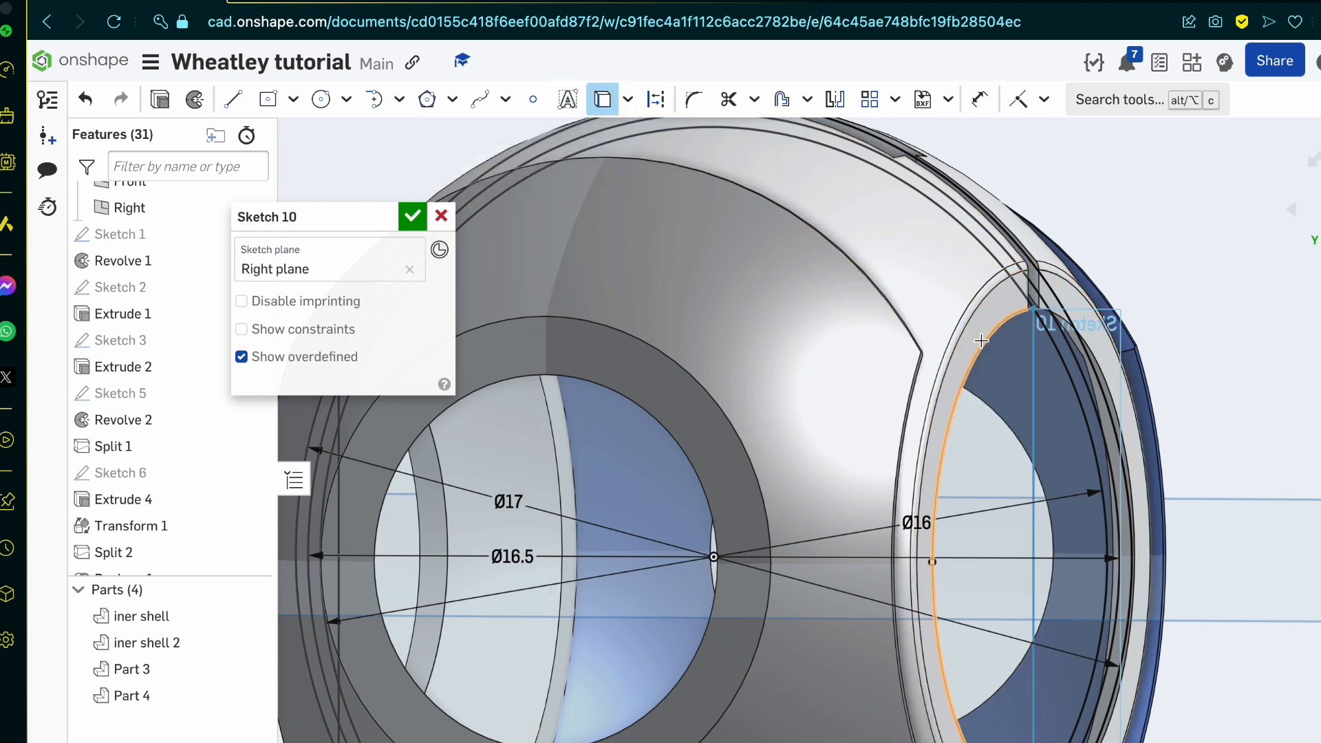
scroll(984, 331, "up", 5)
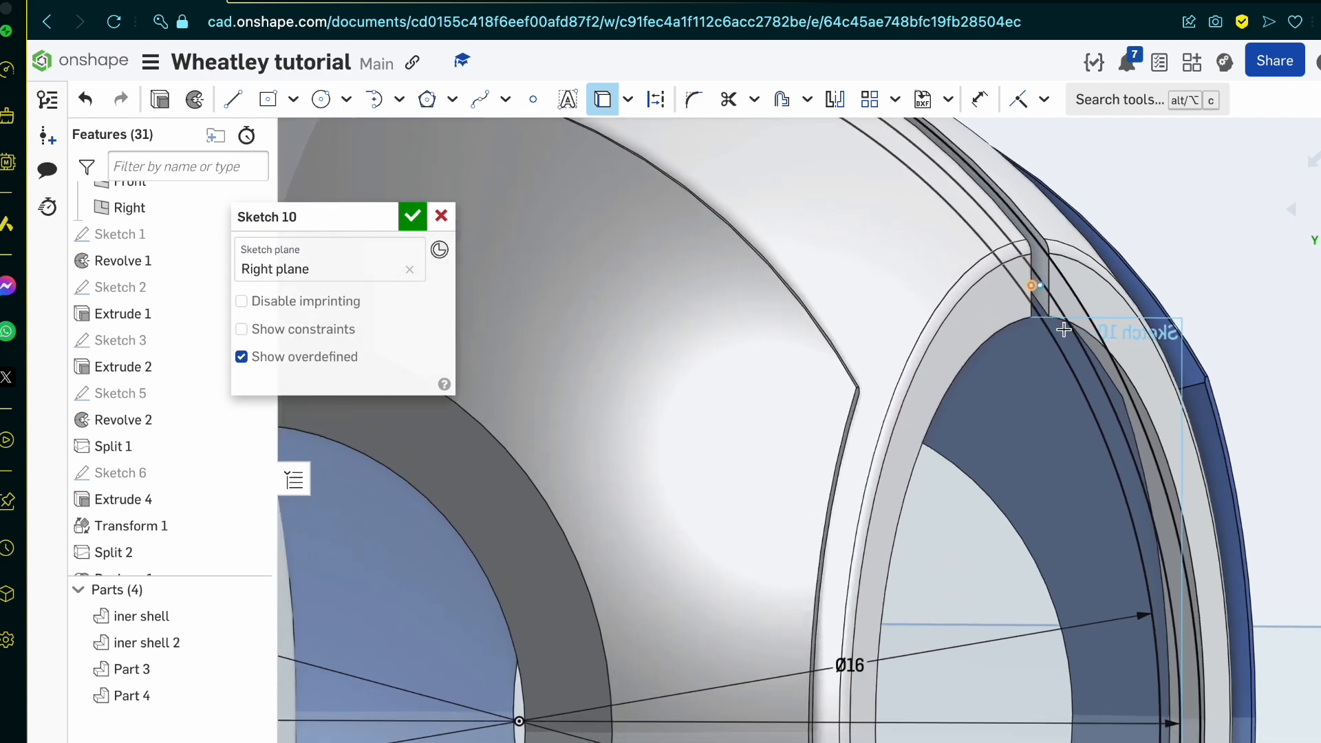
left_click(972, 272)
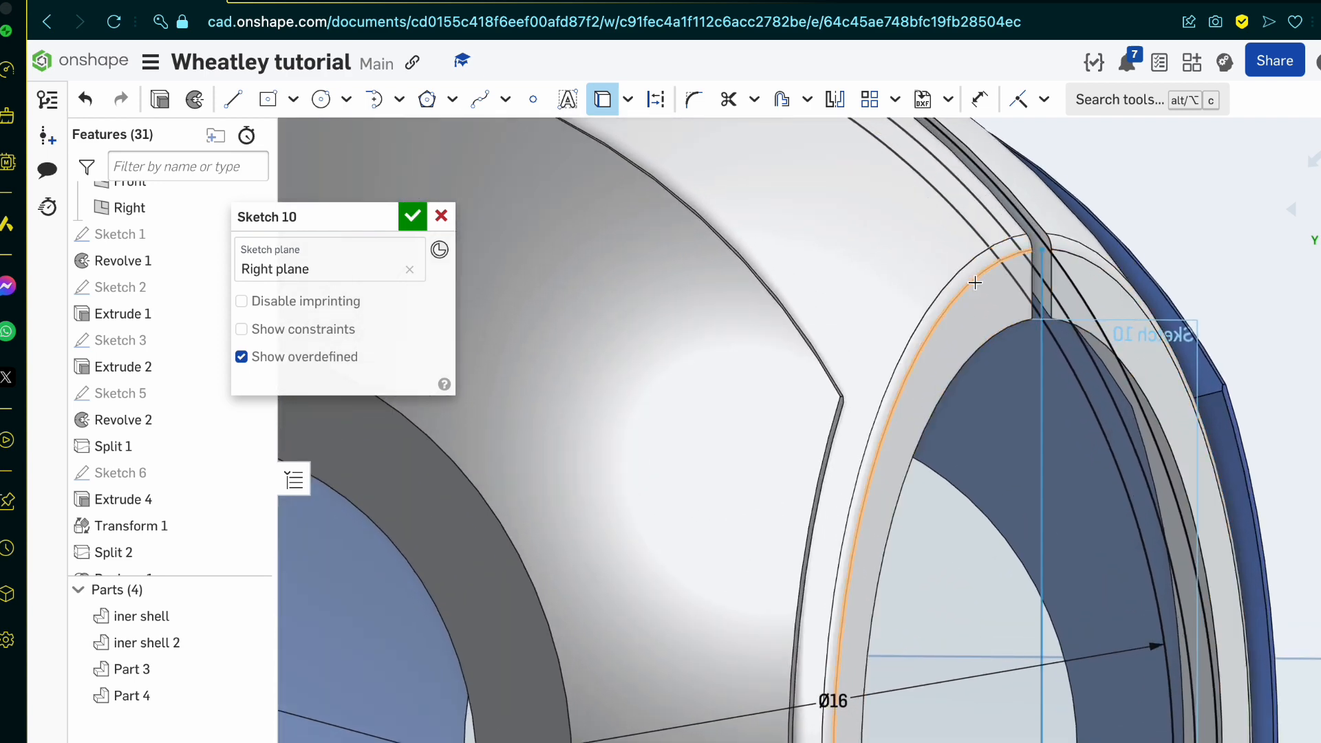
scroll(980, 272, "down", 4)
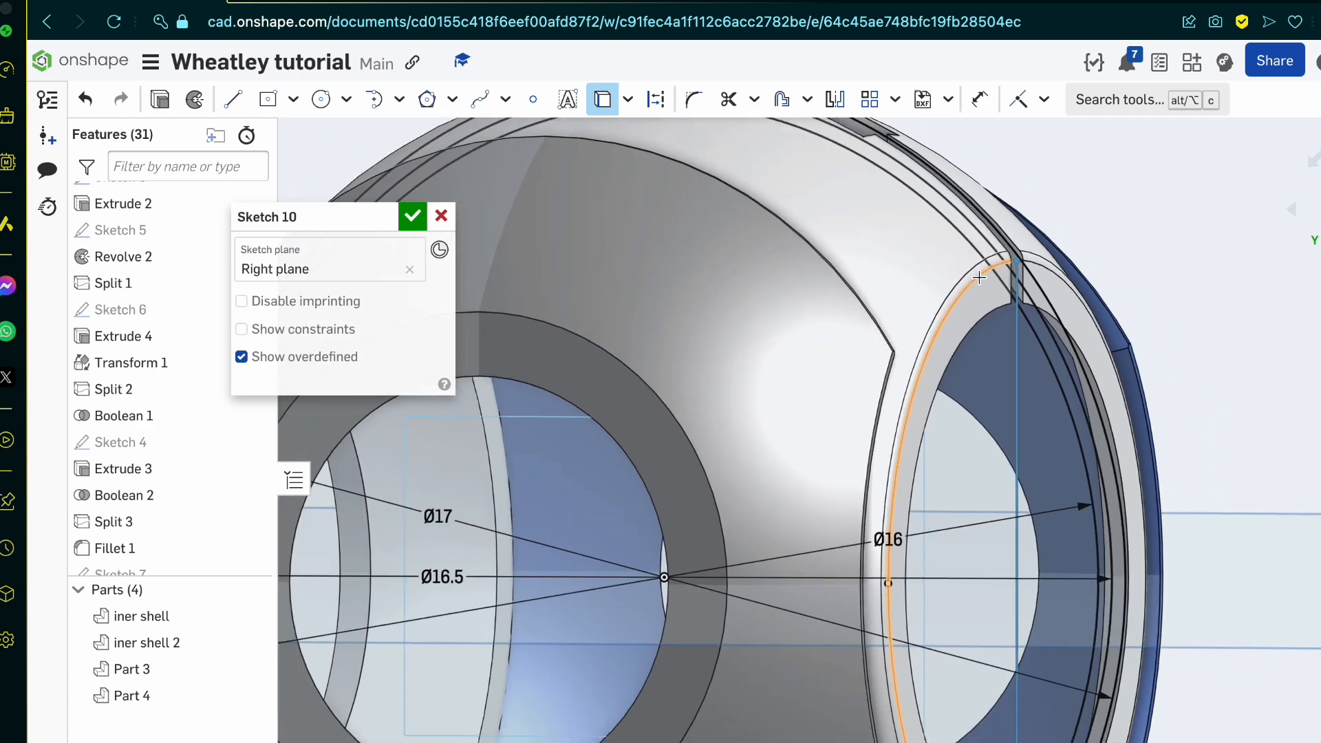
left_click(988, 260)
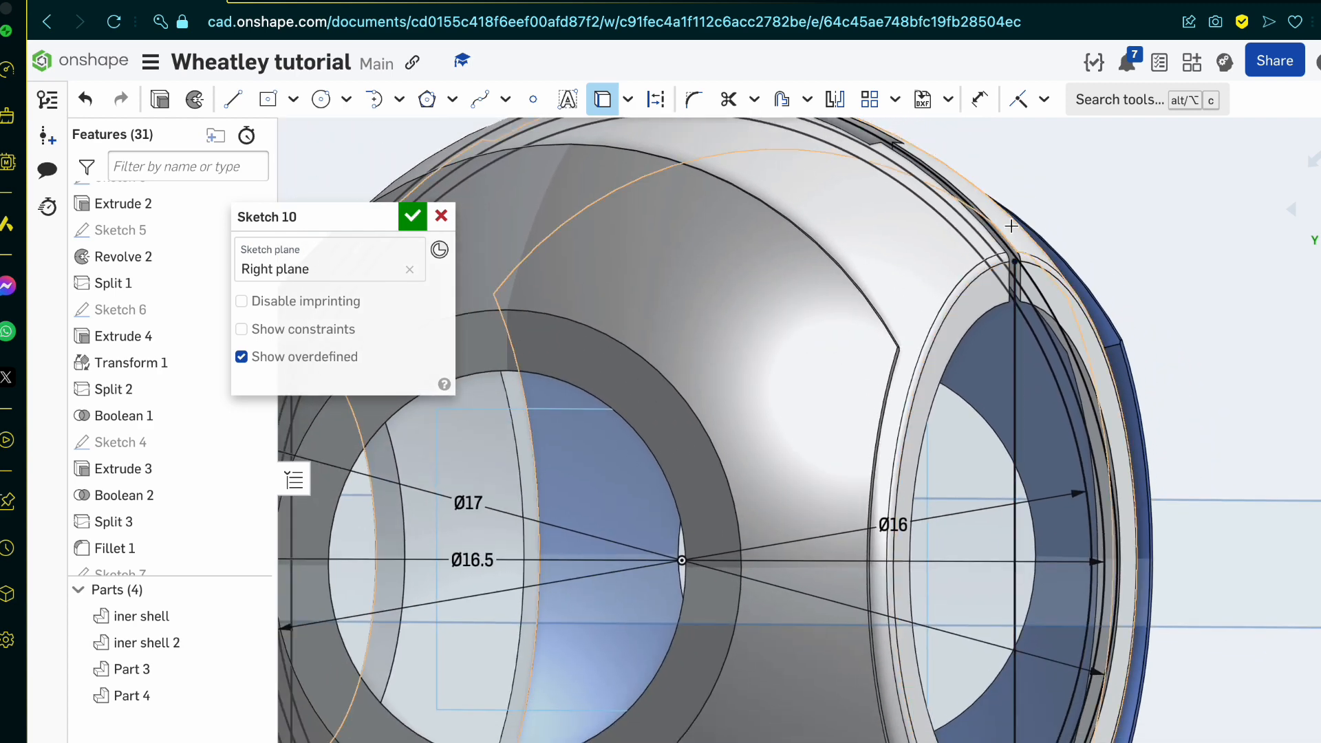
left_click(1004, 284)
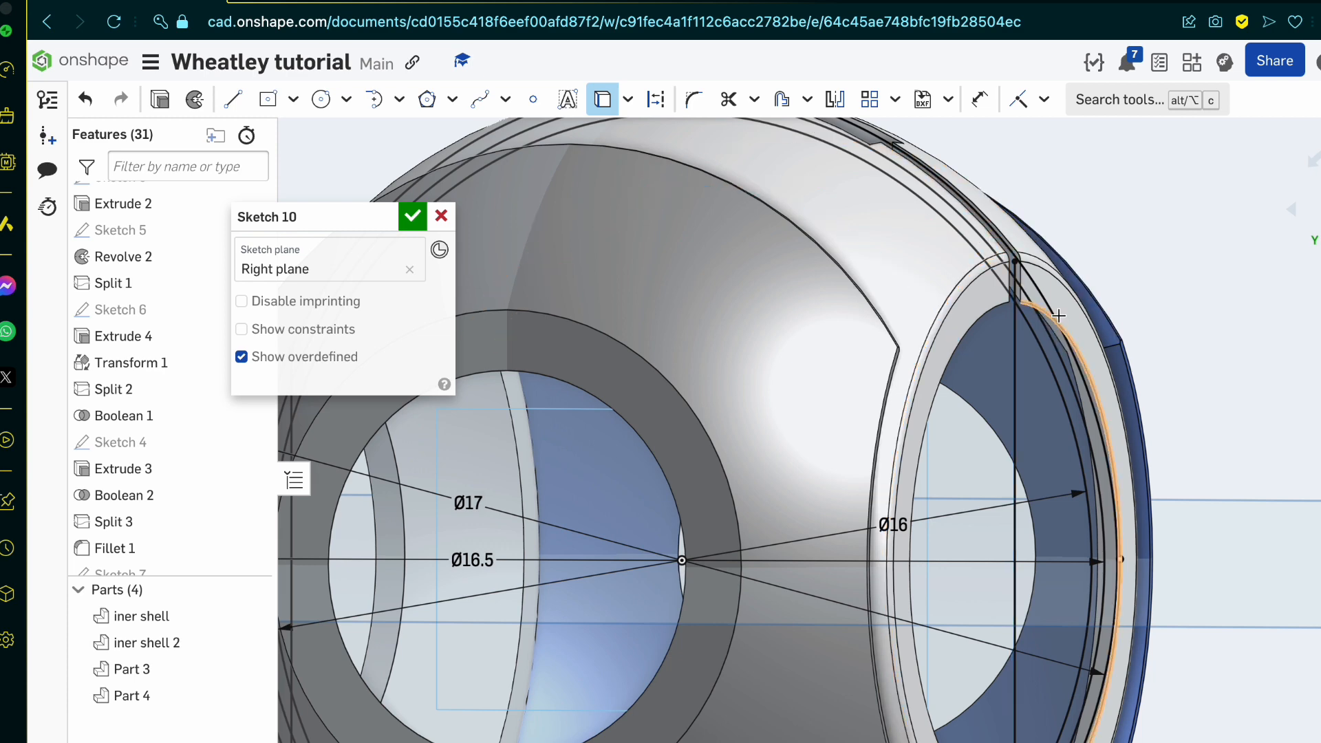
key("Escape")
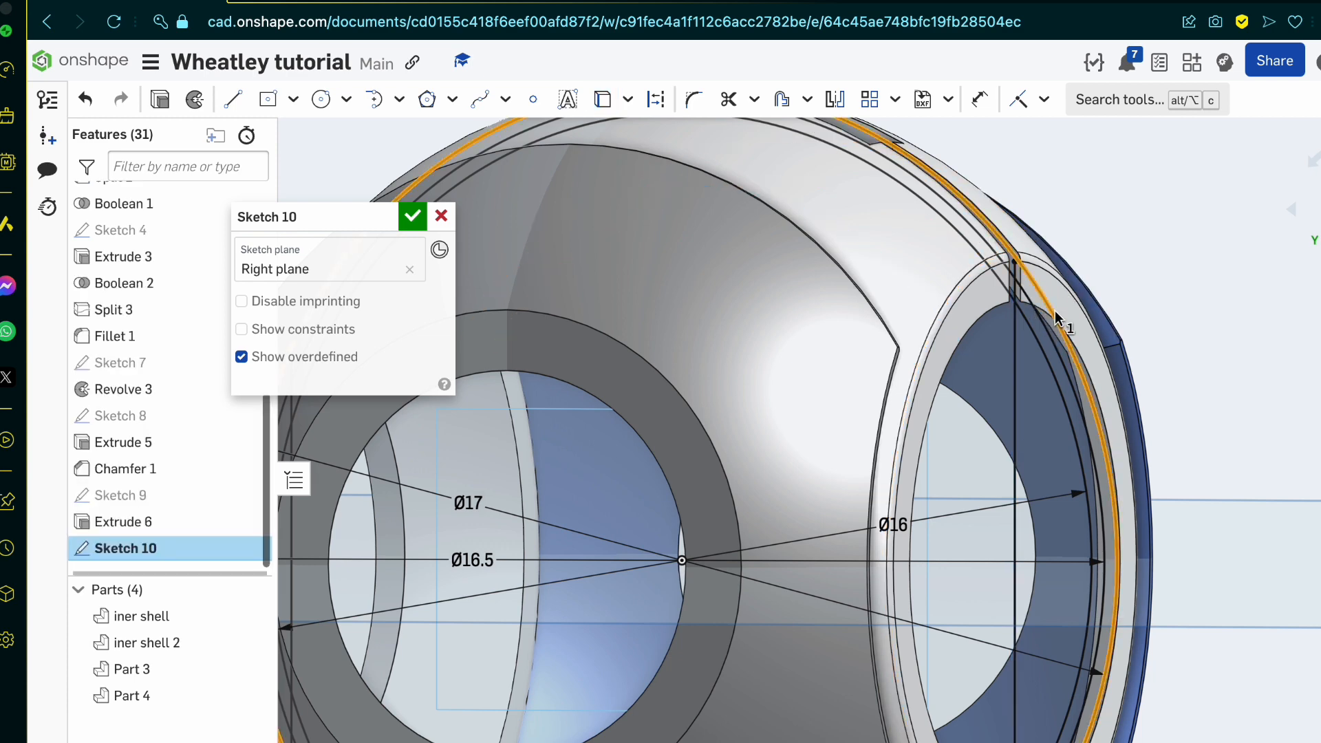
scroll(1054, 311, "up", 5)
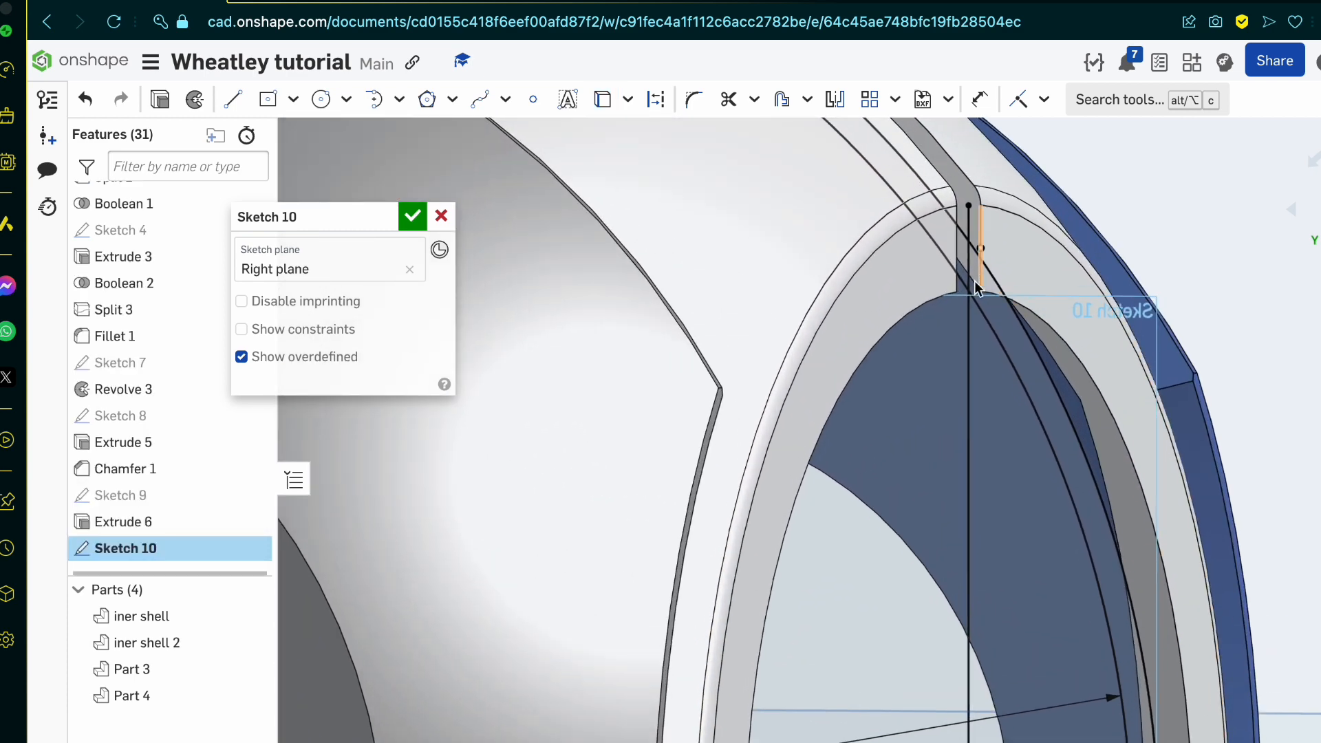
right_click_drag(982, 294, 973, 275)
left_click(404, 224)
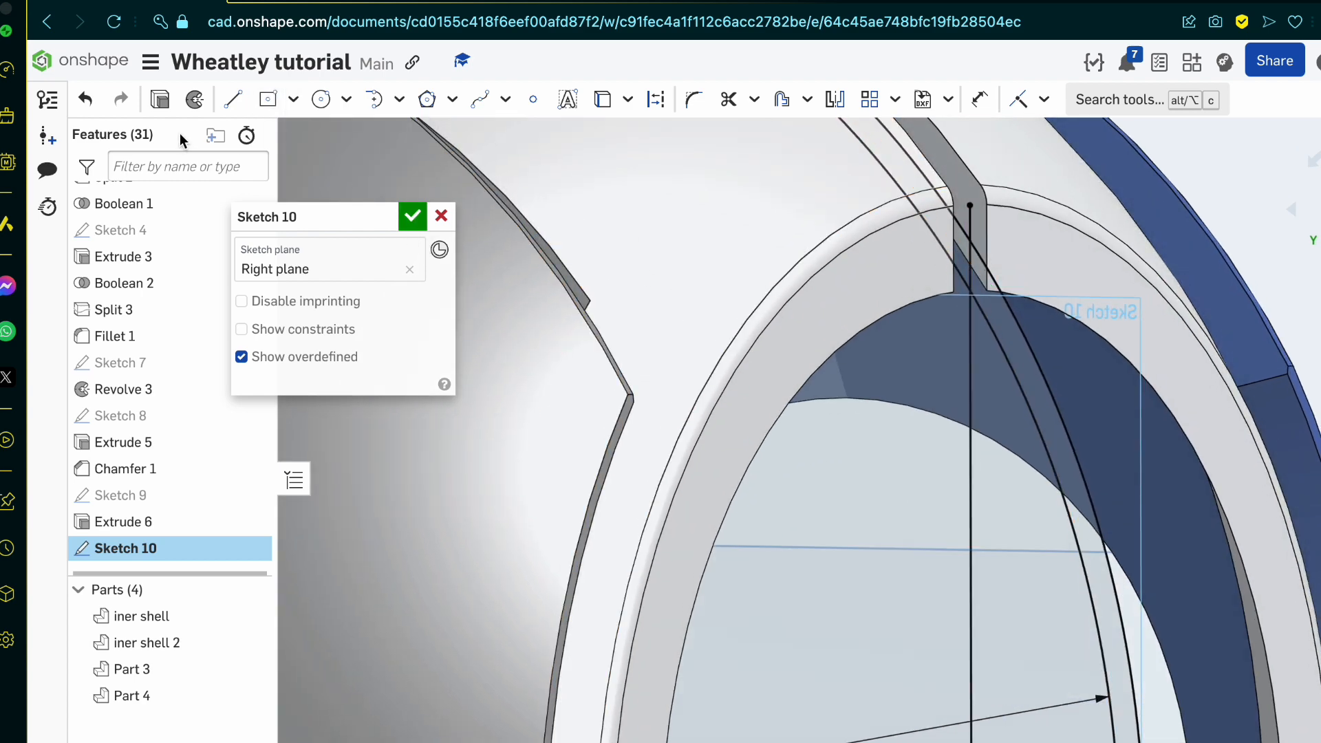
left_click(284, 100)
scroll(757, 340, "down", 5)
scroll(756, 341, "up", 2)
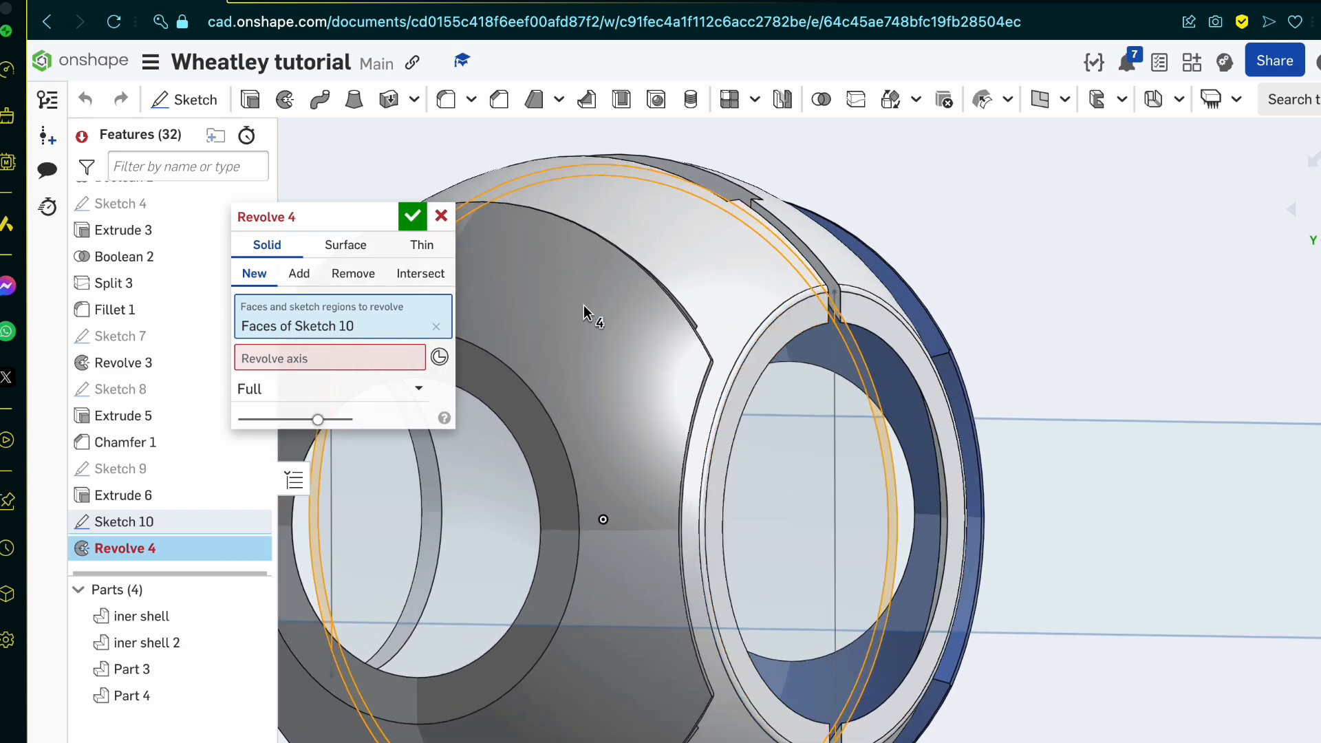
left_click(441, 216)
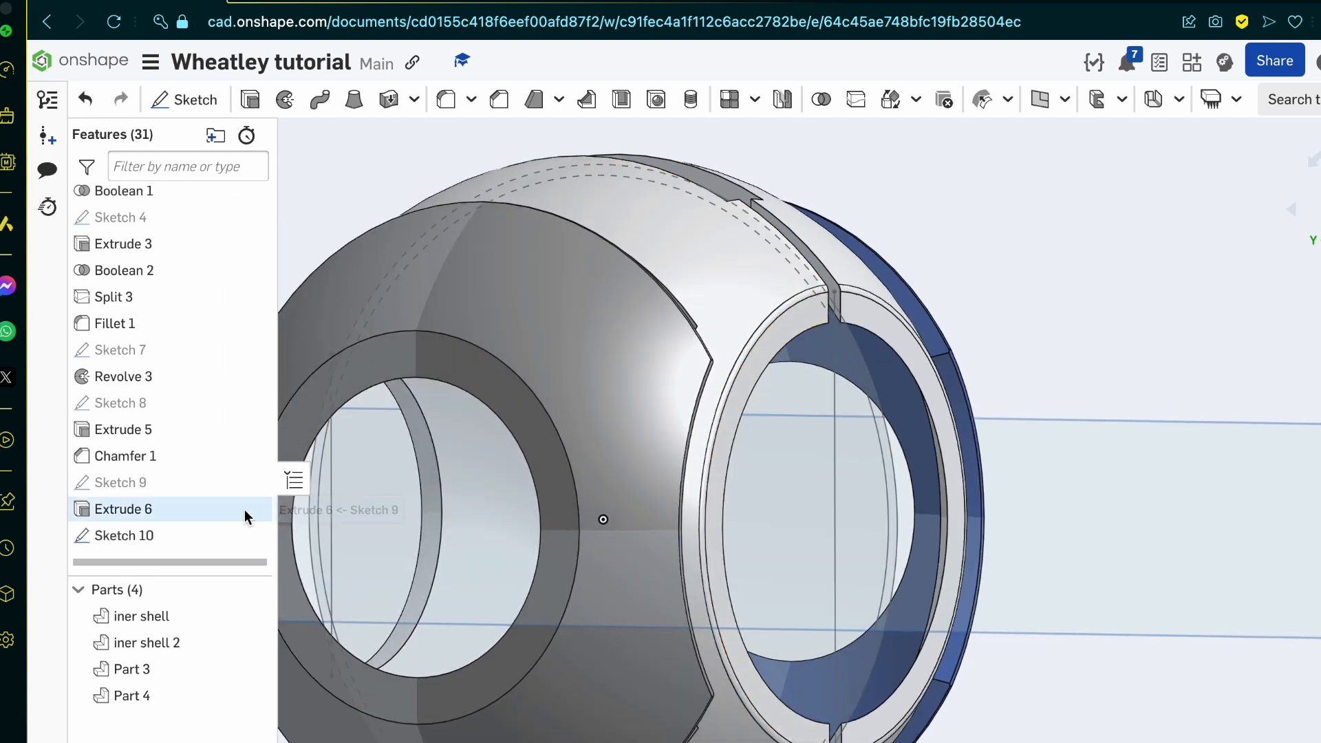
Step: Reopen Sketch 10 and draw a horizontal line through the origin extending past both sides of the shell, and accept the sketch
double_click(205, 538)
scroll(835, 432, "down", 4)
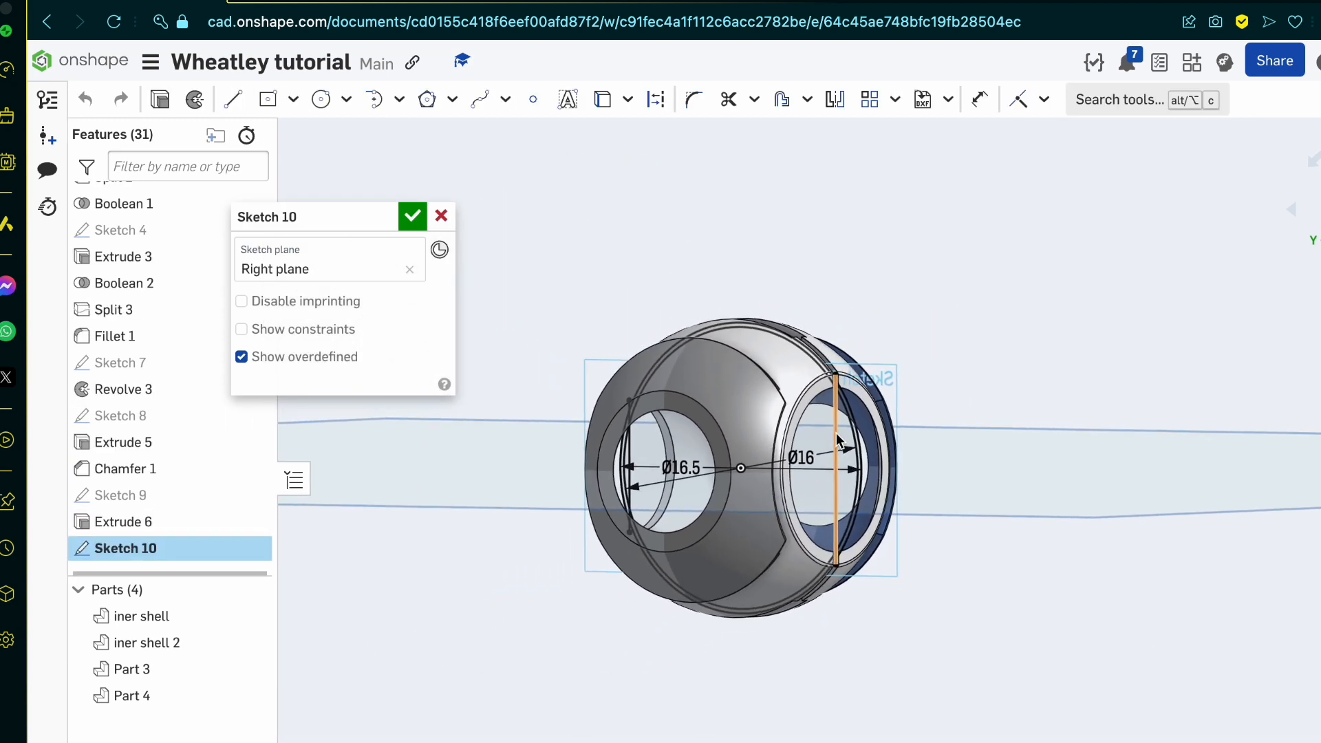
key("l")
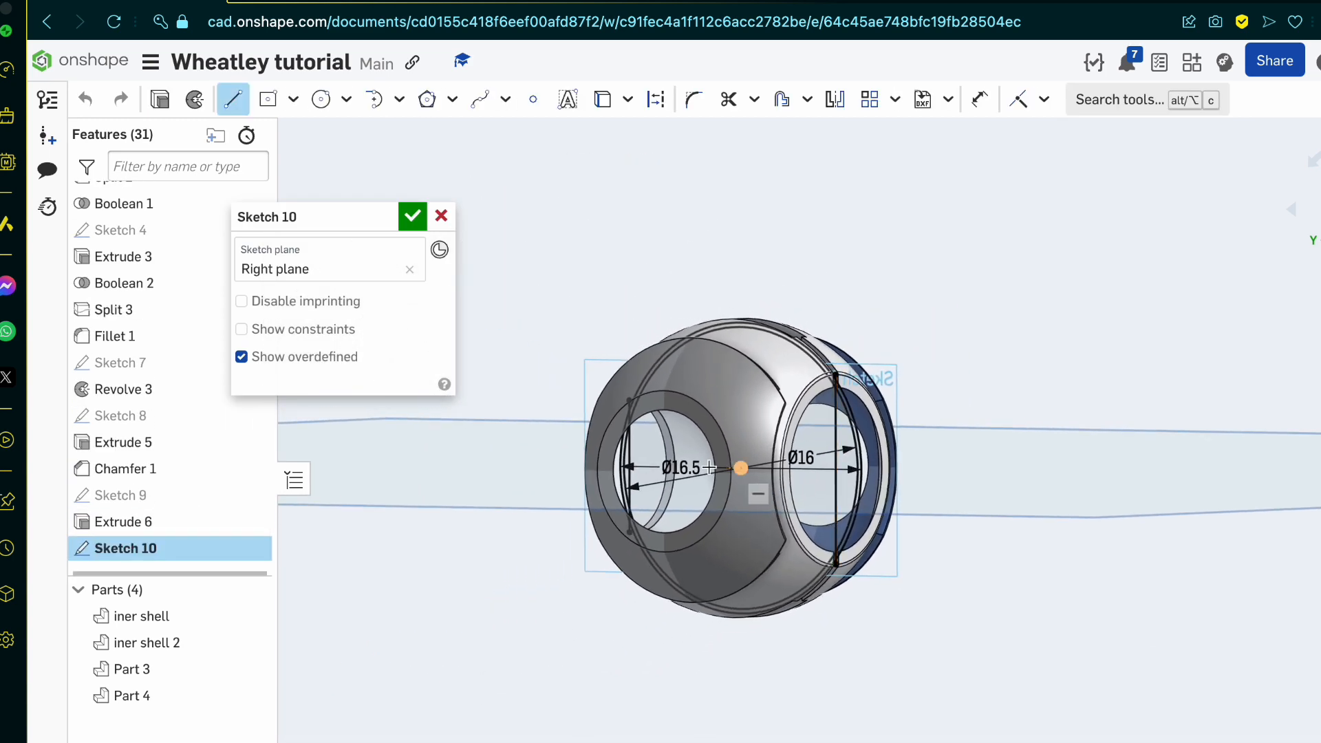
left_click(950, 471)
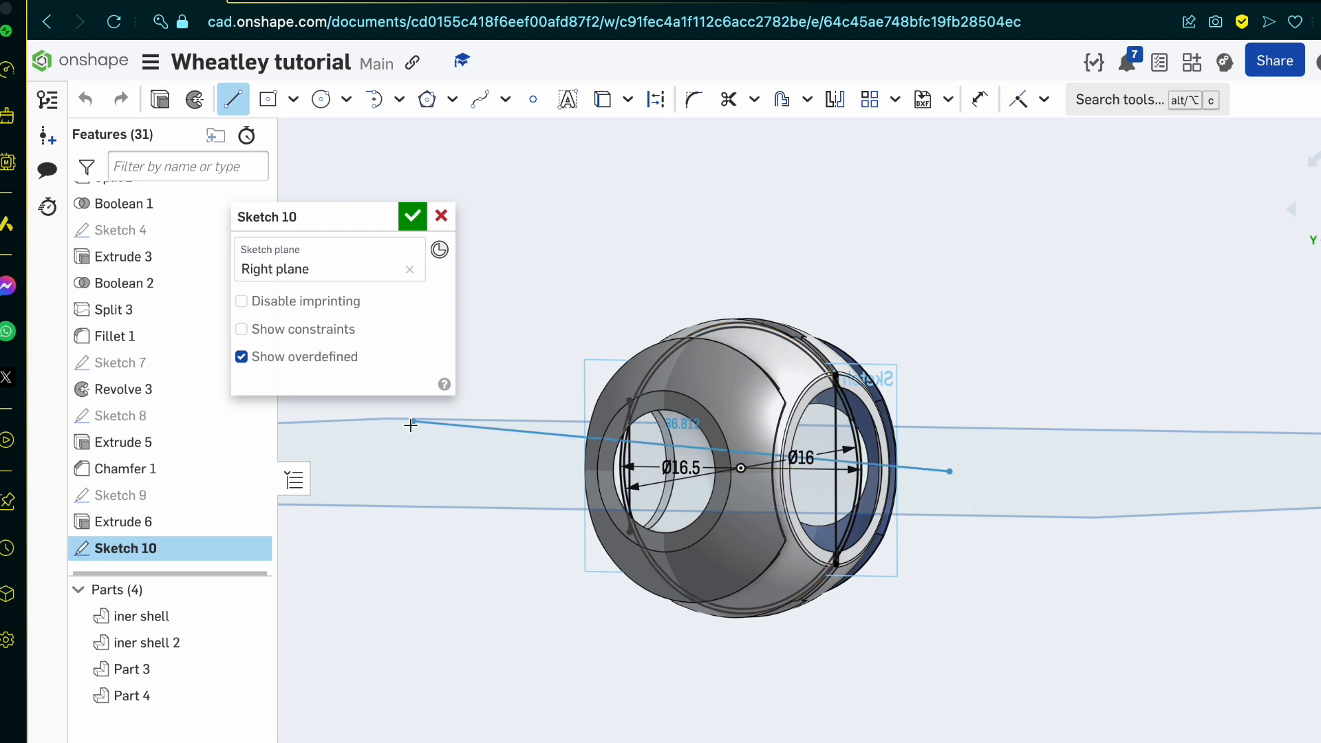
left_click(402, 467)
key("Escape")
right_click_drag(773, 539, 784, 571)
scroll(835, 344, "up", 5)
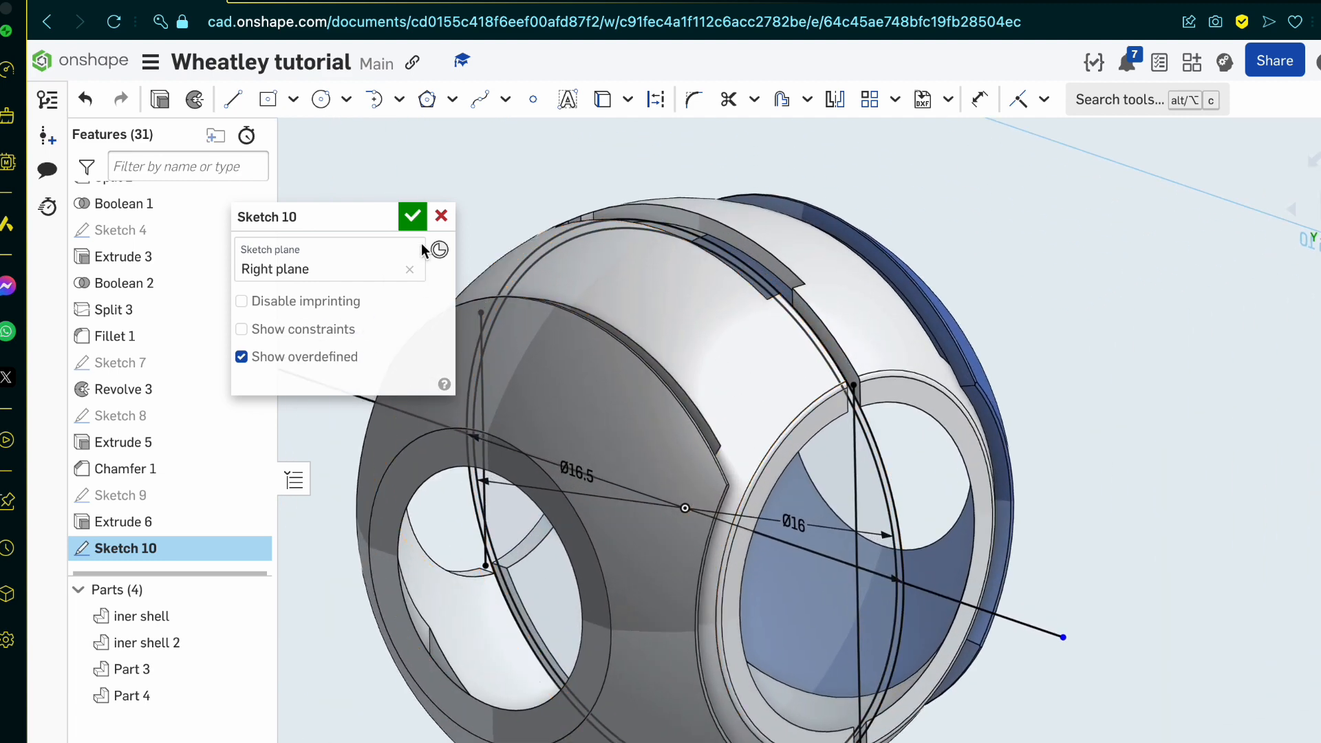
left_click(413, 217)
Step: Inspect the ring-shaped sketch region in the tread slot, and switch to the reference blueprint to examine how the tread meets the shell
scroll(815, 354, "up", 10)
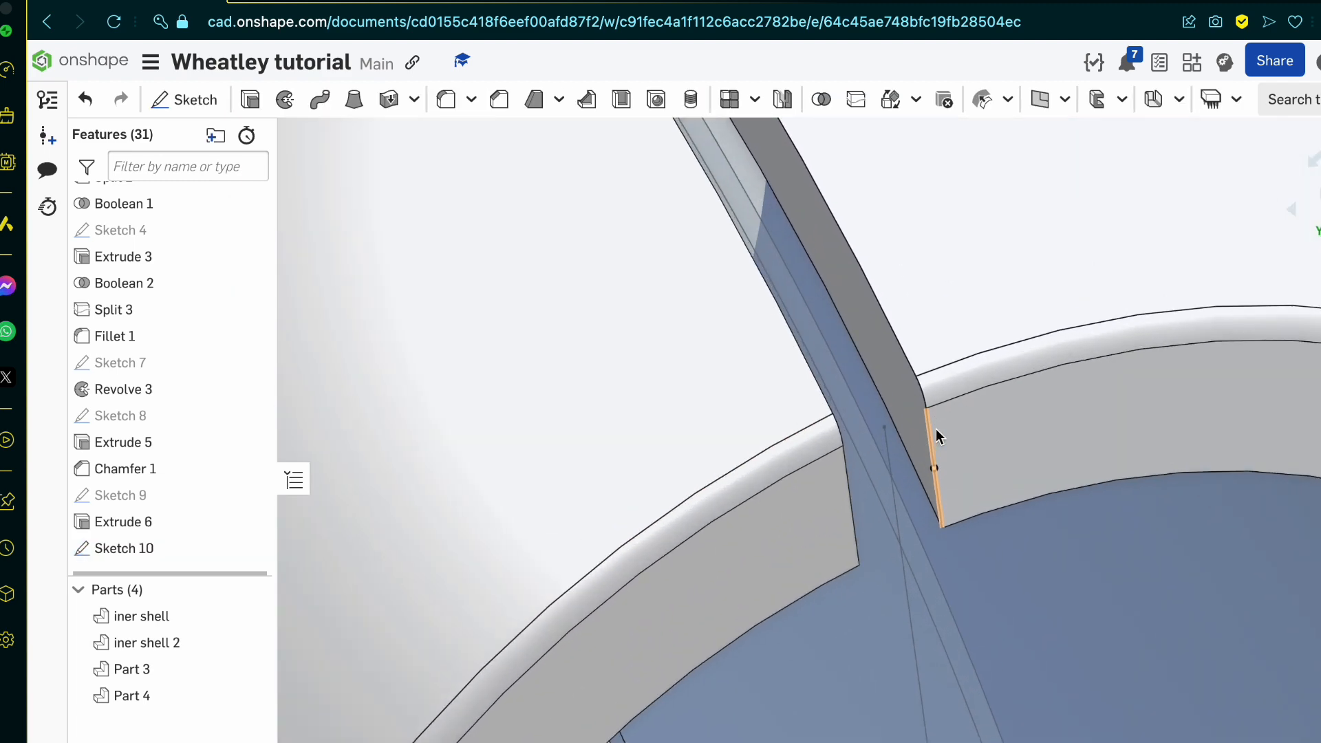
left_click(873, 460)
scroll(873, 460, "down", 10)
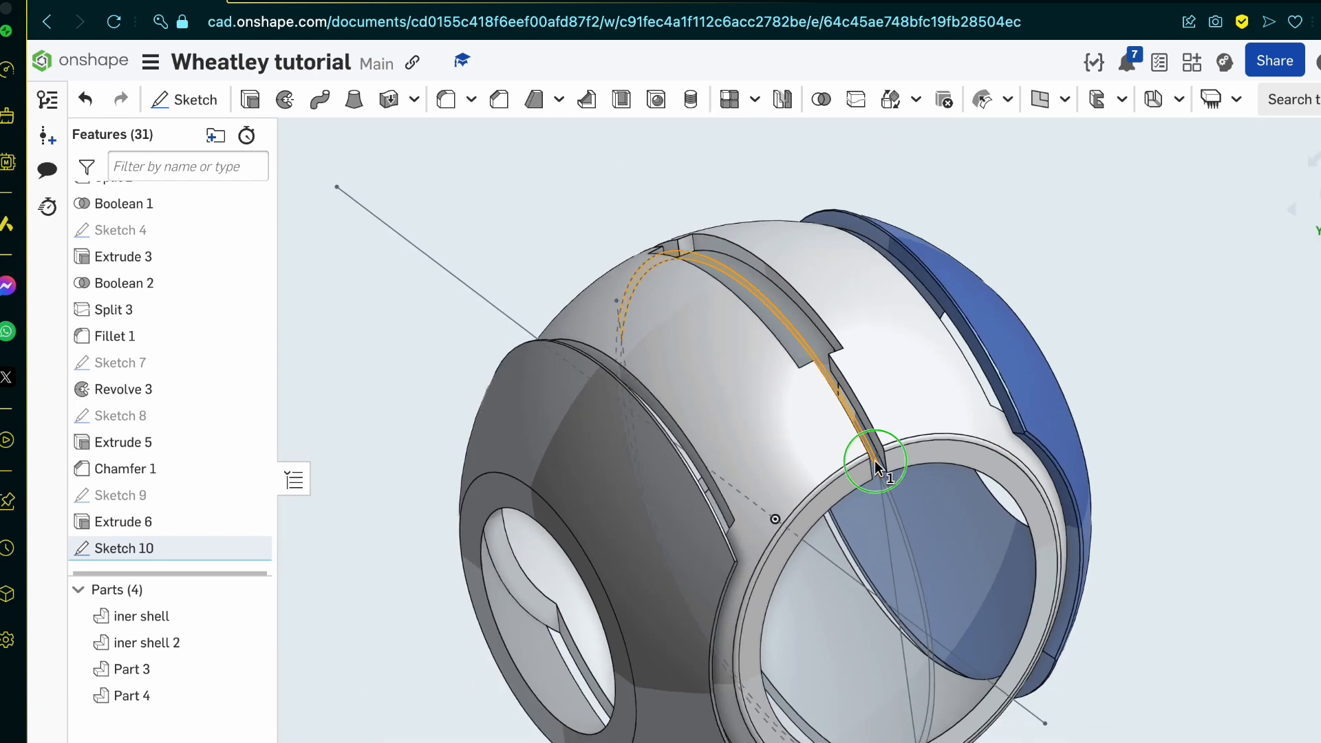
right_click_drag(859, 469, 878, 459)
scroll(878, 459, "down", 3)
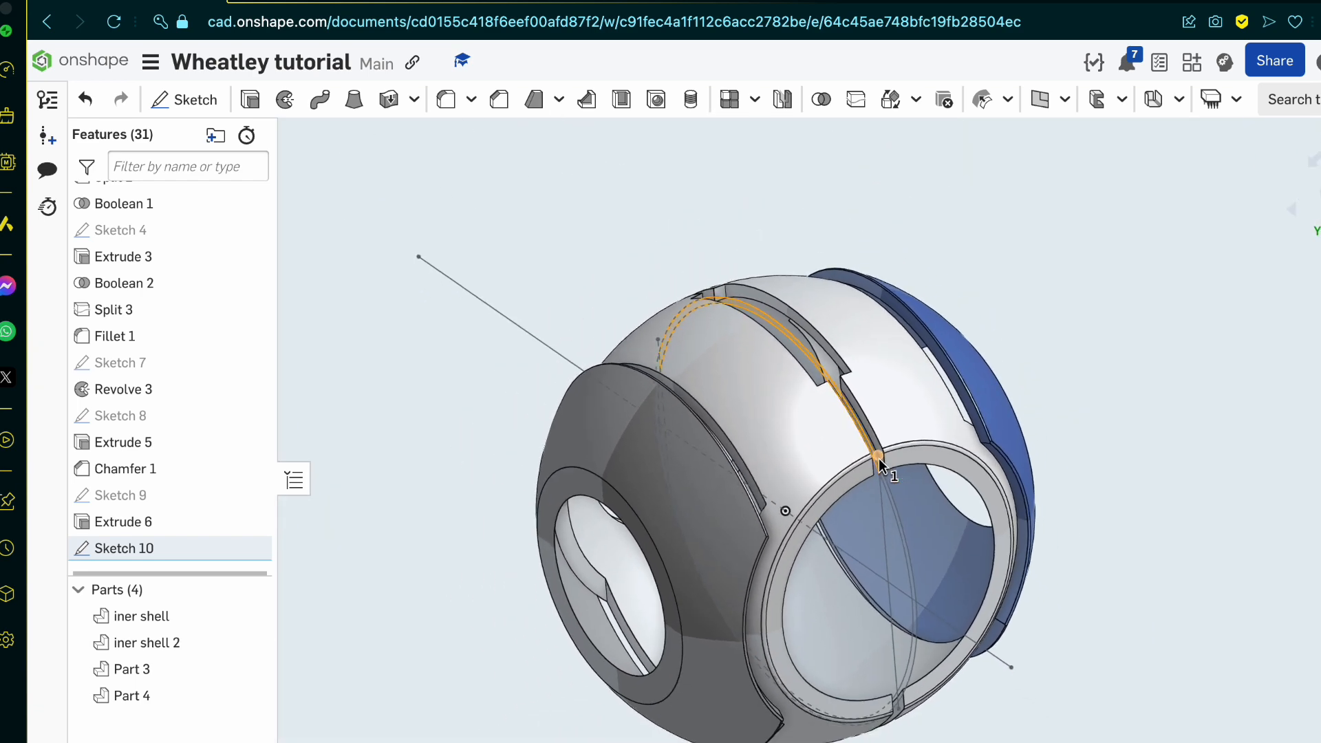
scroll(877, 459, "up", 3)
left_click(412, 1)
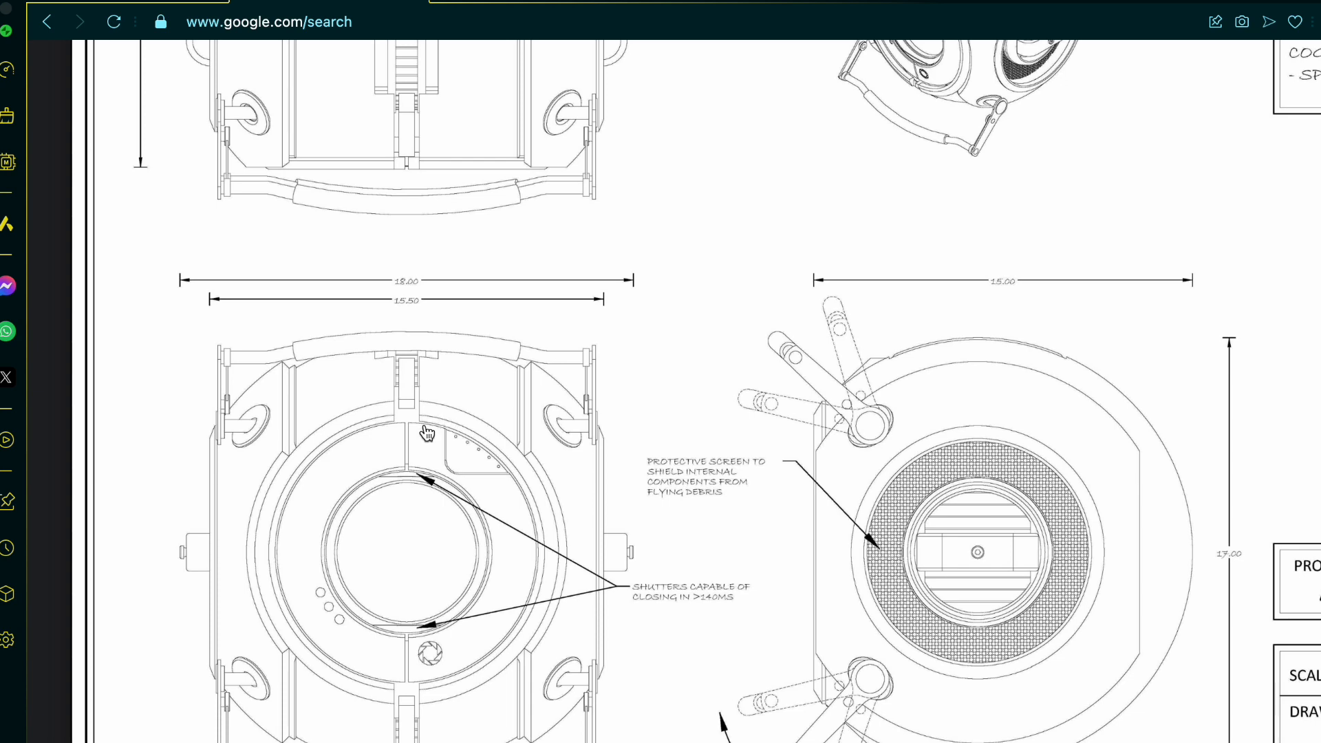
scroll(427, 432, "up", 5)
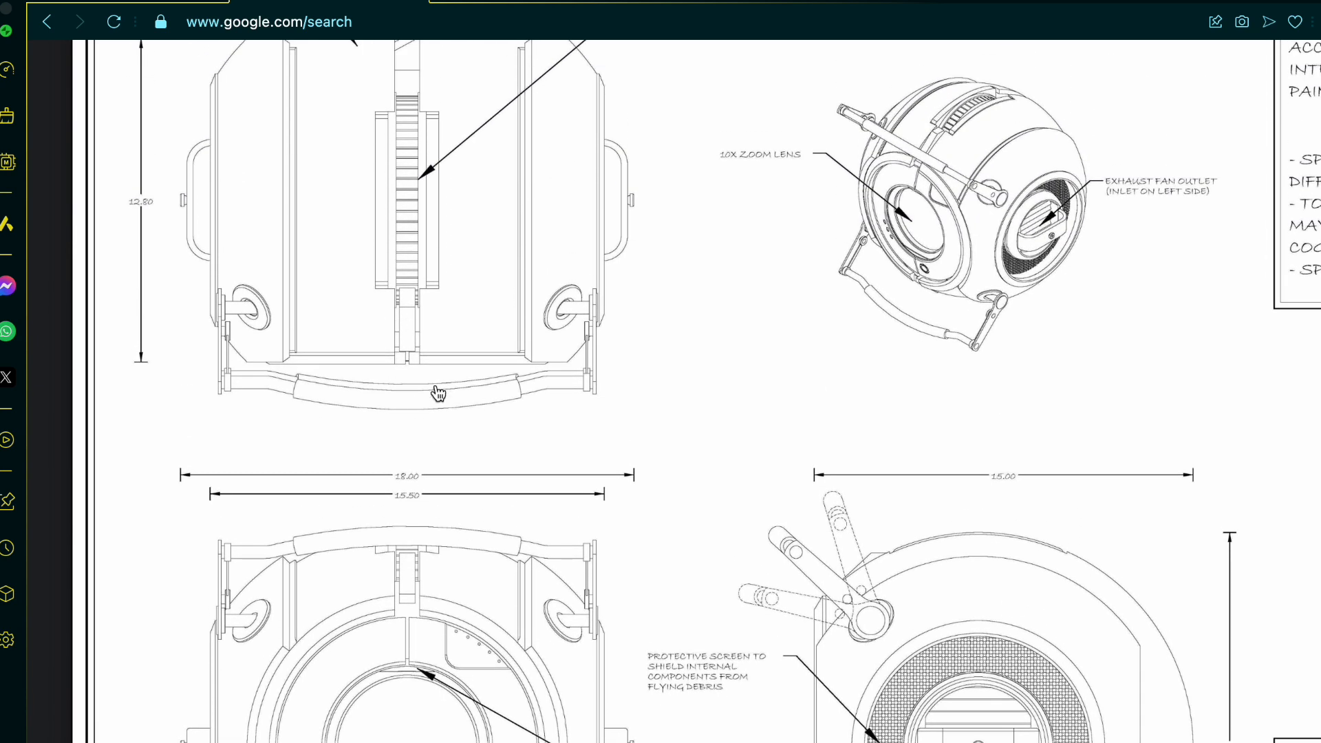
scroll(437, 393, "up", 3)
scroll(437, 394, "down", 4)
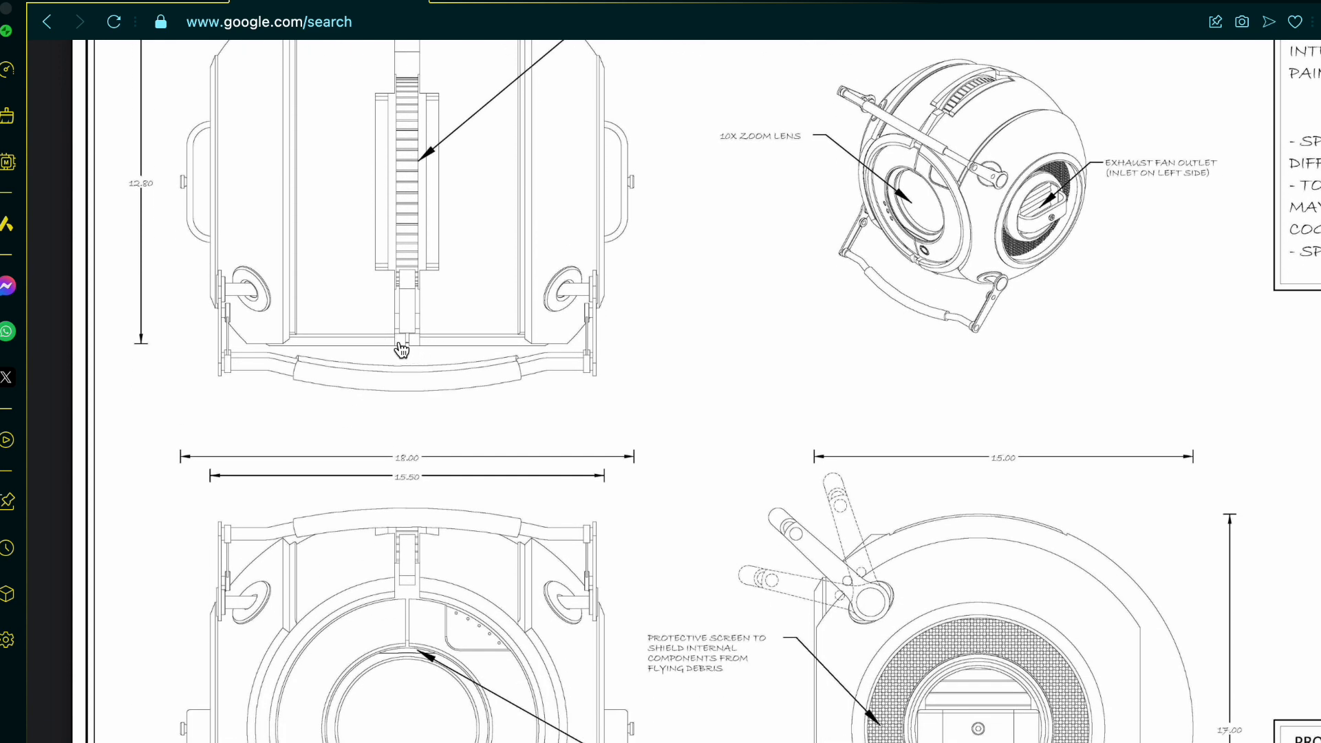
scroll(570, 363, "down", 1)
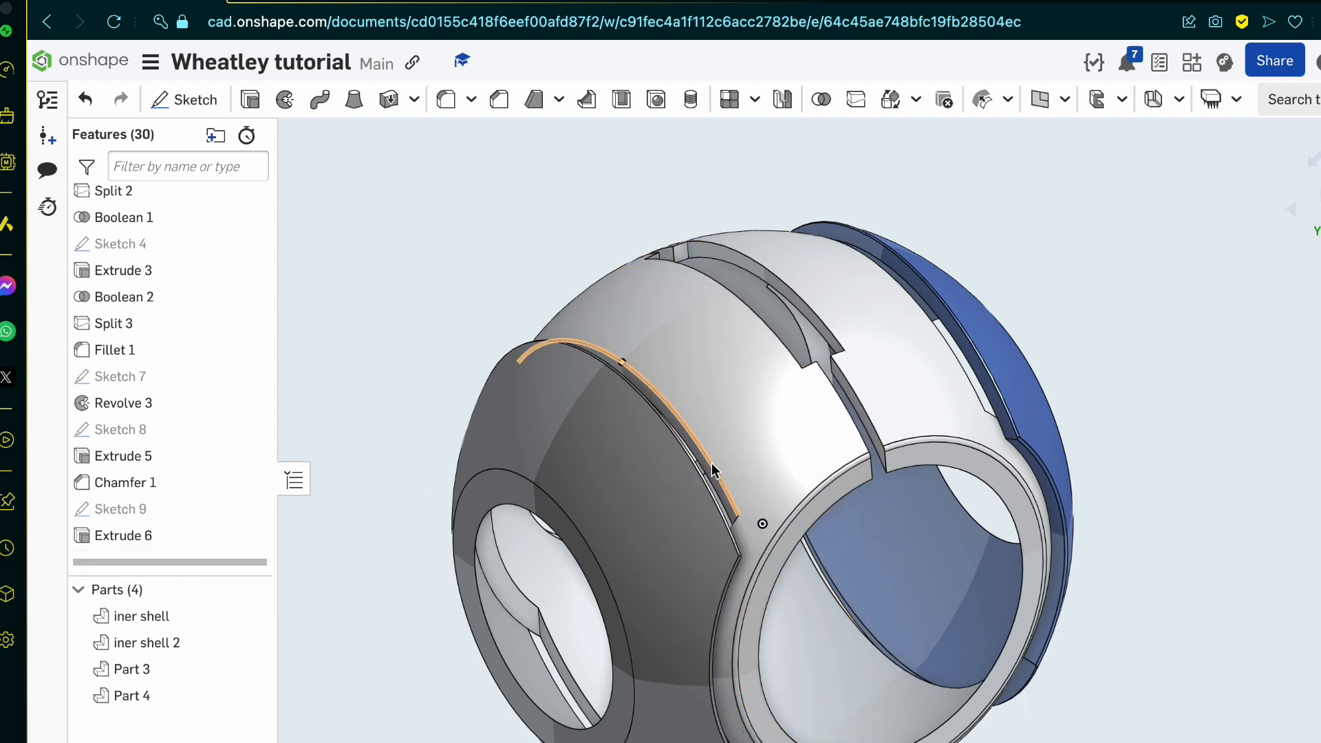
scroll(713, 466, "down", 5)
right_click_drag(713, 465, 636, 477)
right_click_drag(729, 558, 214, 481)
scroll(817, 557, "up", 5)
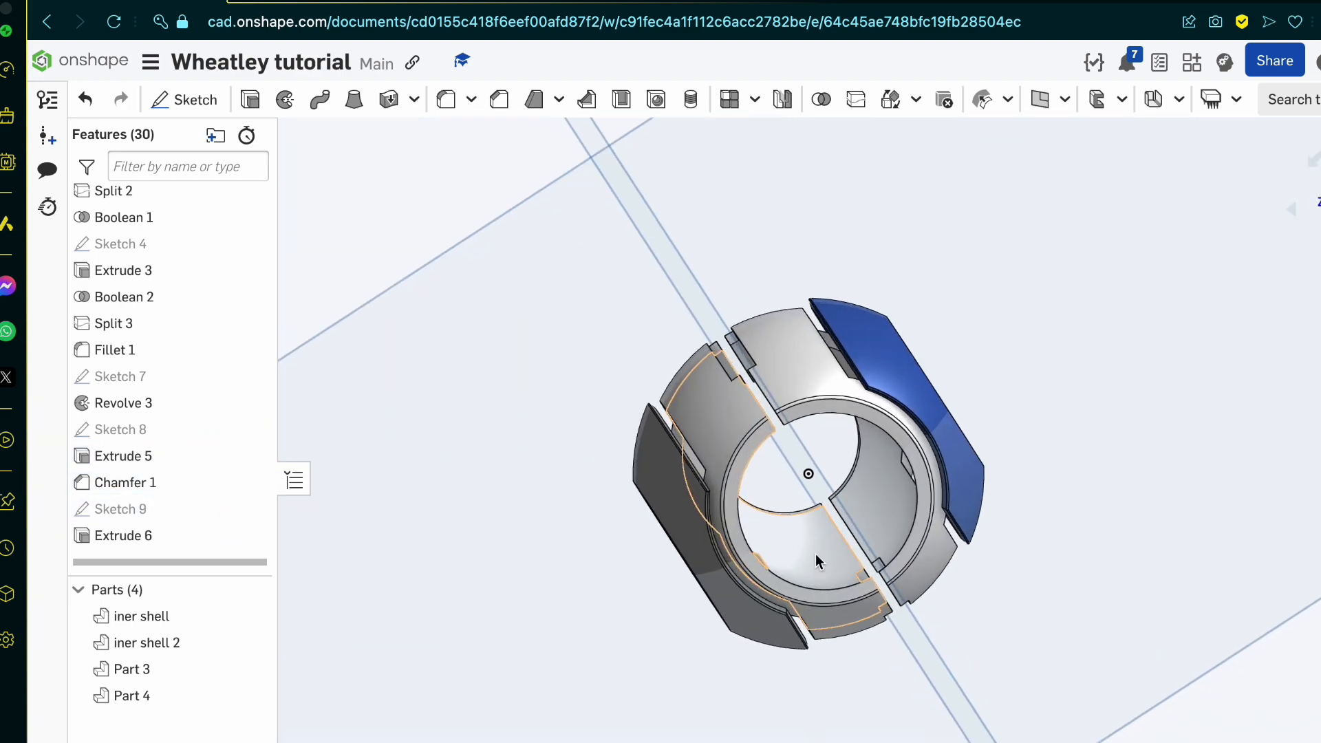
right_click_drag(817, 557, 770, 562)
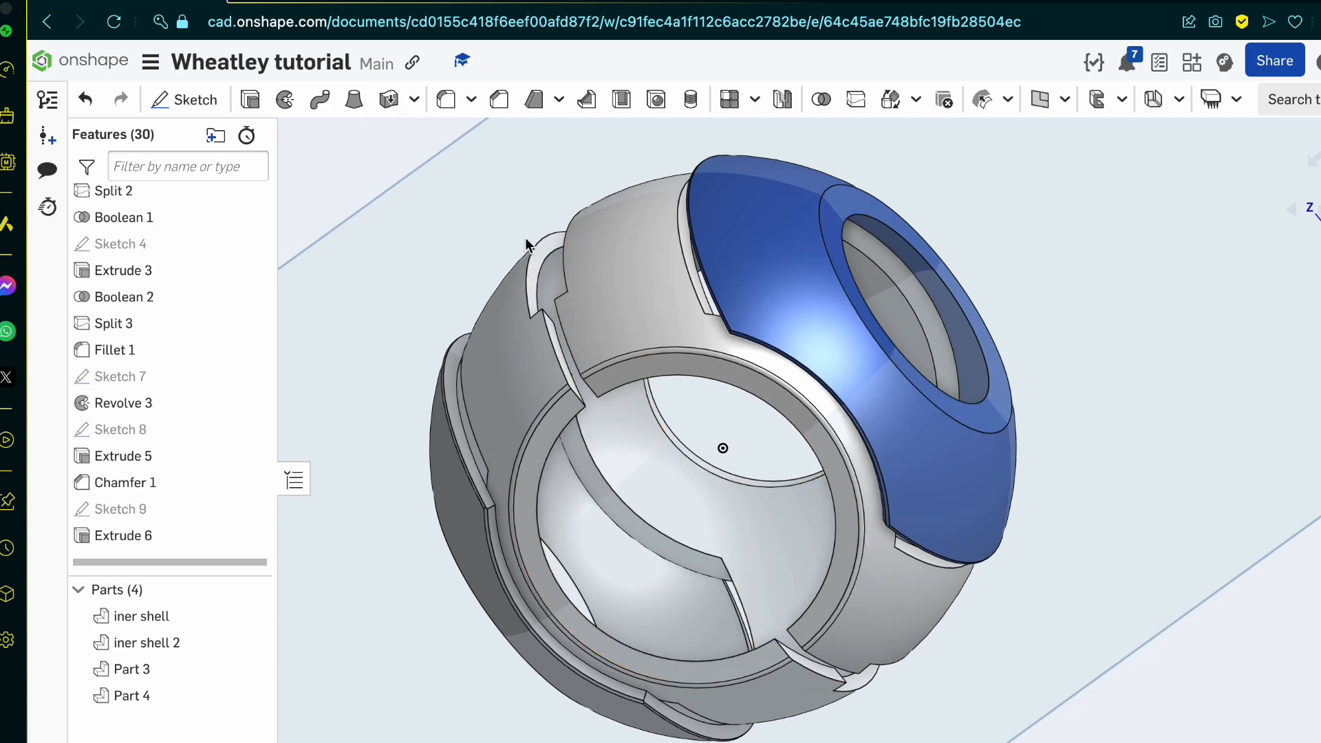
Step: Switch to the reference blueprint and examine the outer shell, handles and overall dimensions across its top, front and side views
left_click(378, 4)
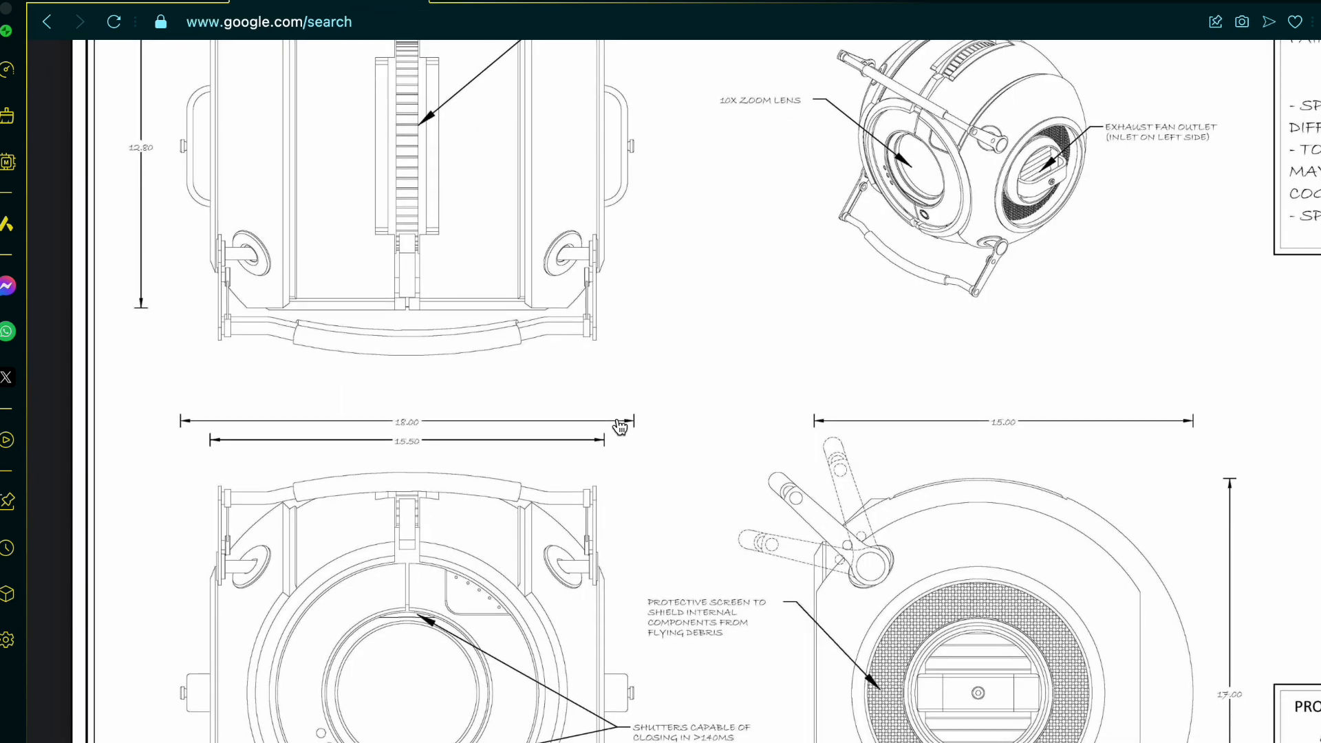
scroll(619, 427, "up", 3)
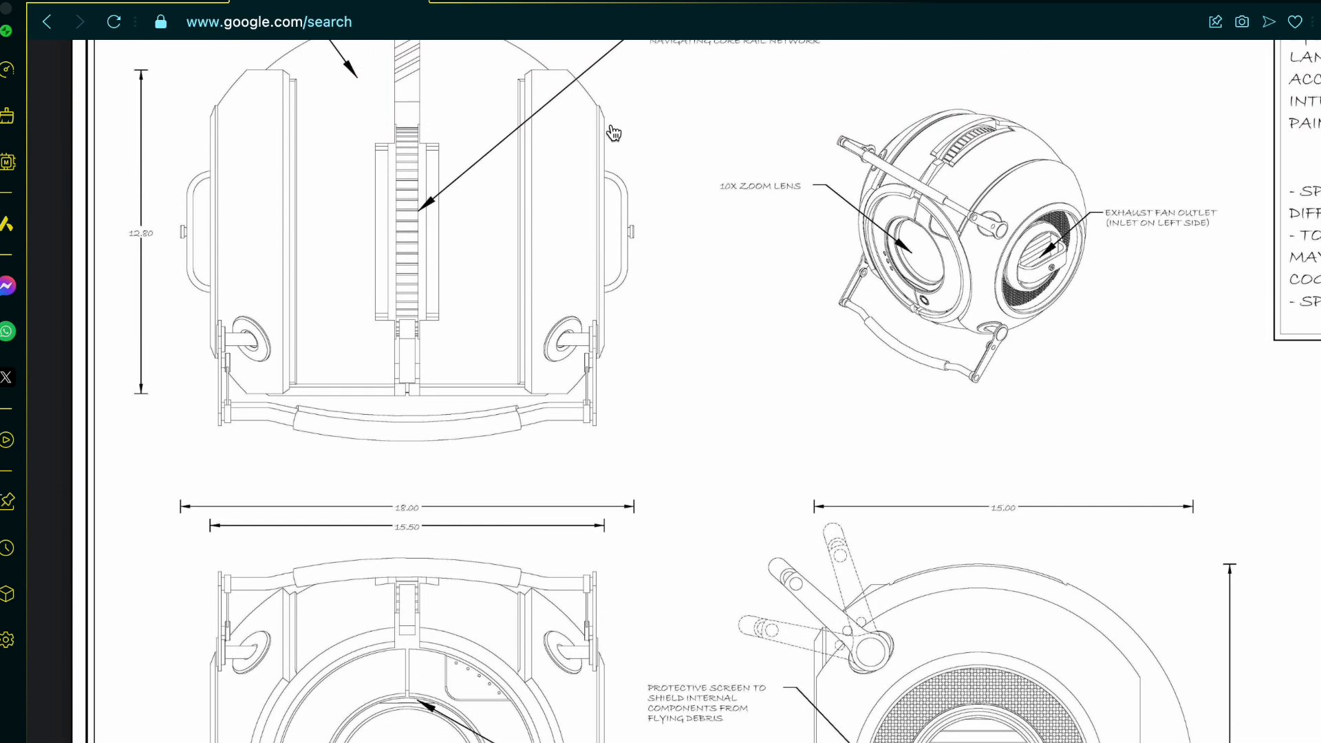
scroll(463, 332, "down", 4)
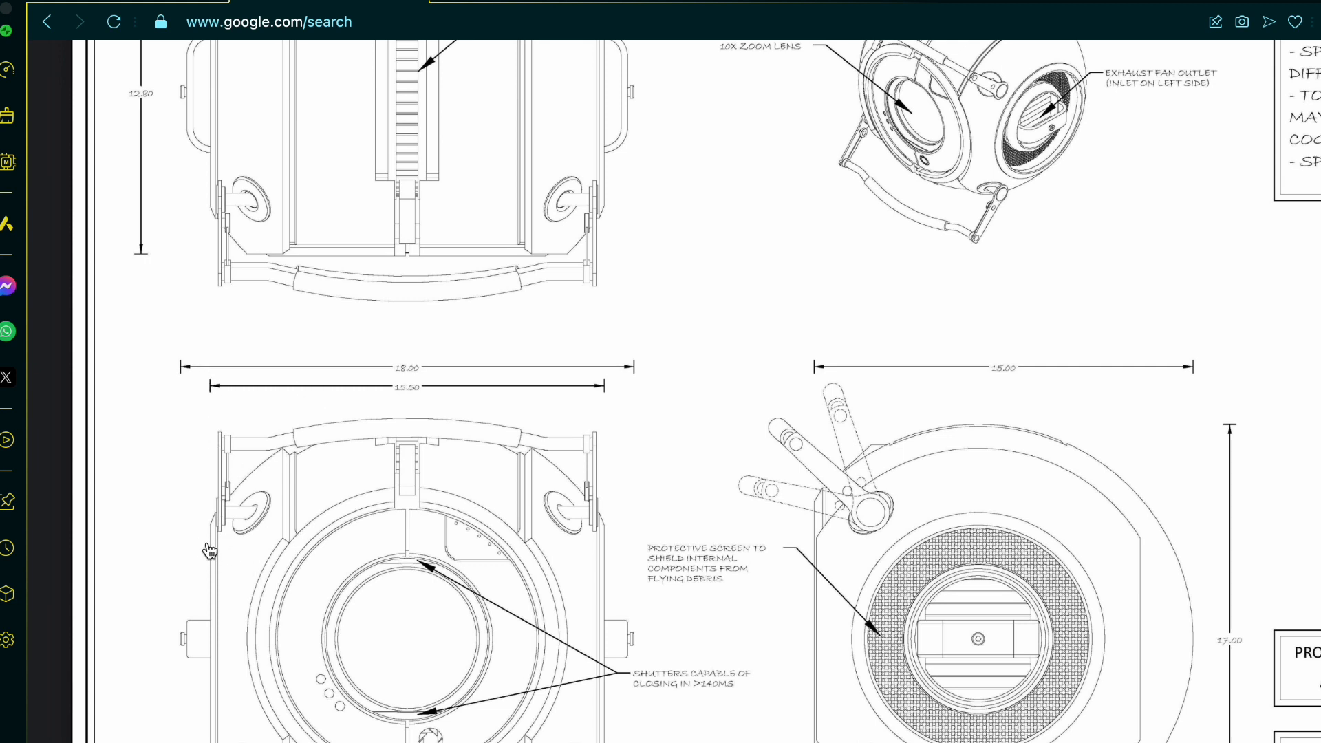
scroll(261, 479, "up", 1)
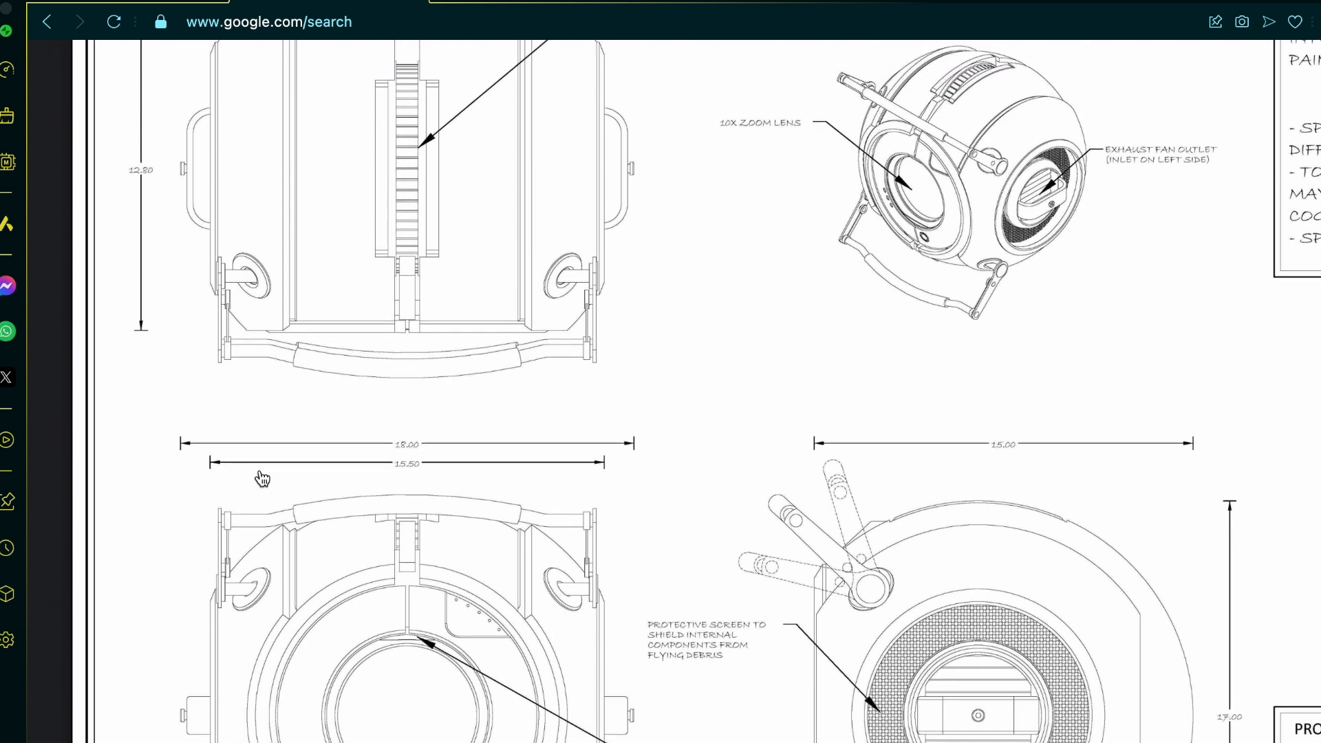
scroll(218, 324, "up", 3)
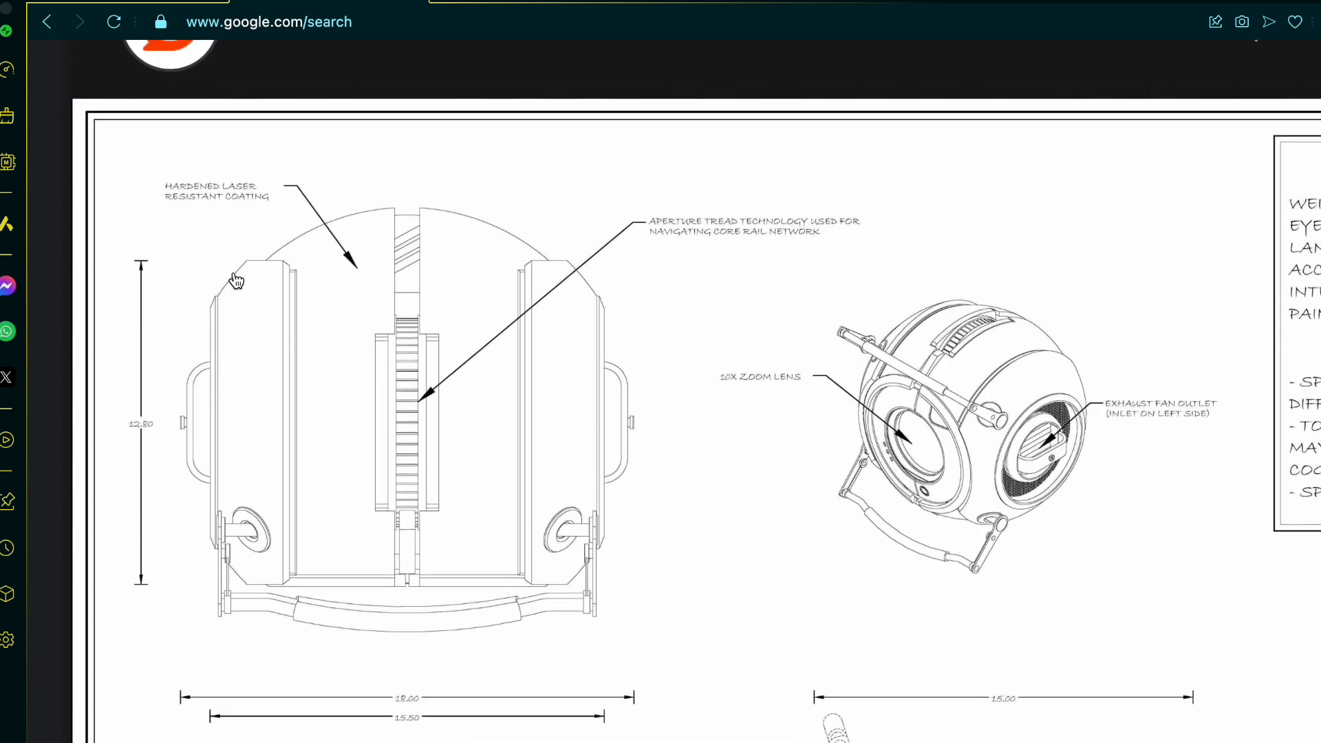
scroll(233, 275, "up", 1, "ctrl")
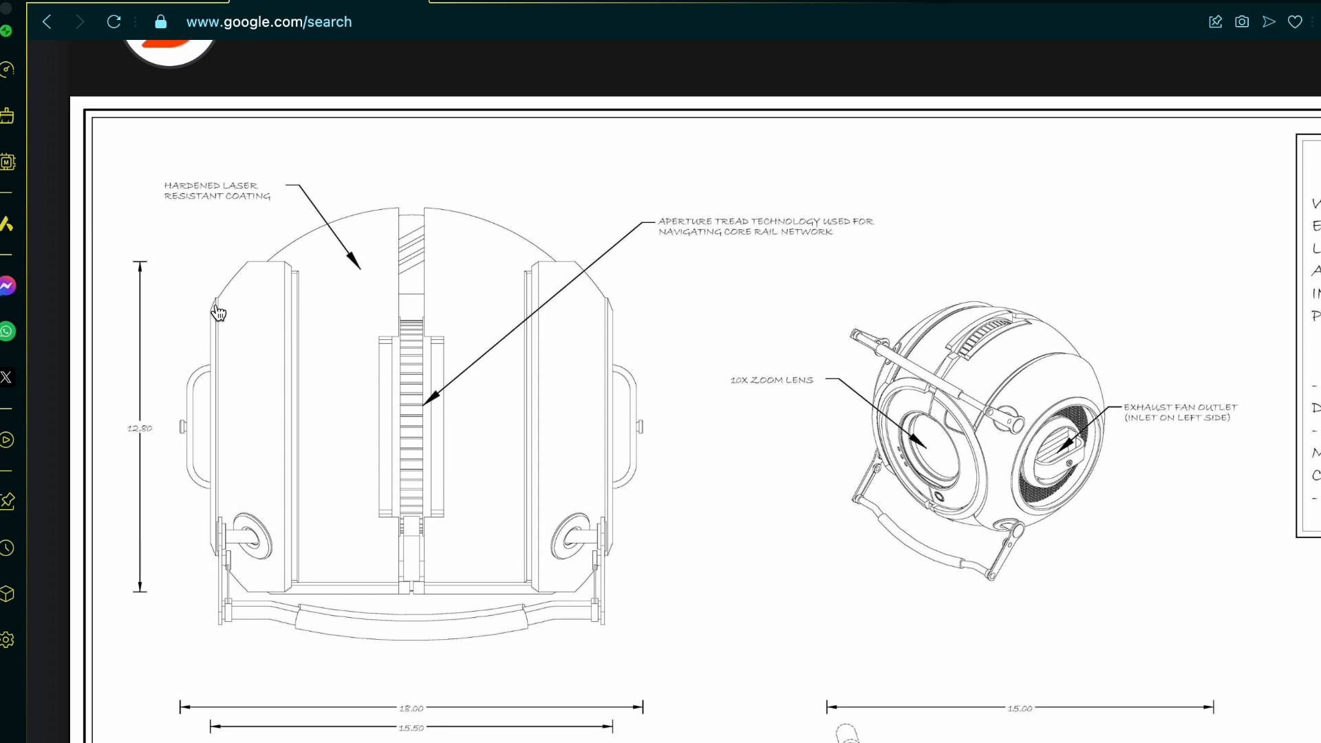
scroll(218, 313, "down", 5)
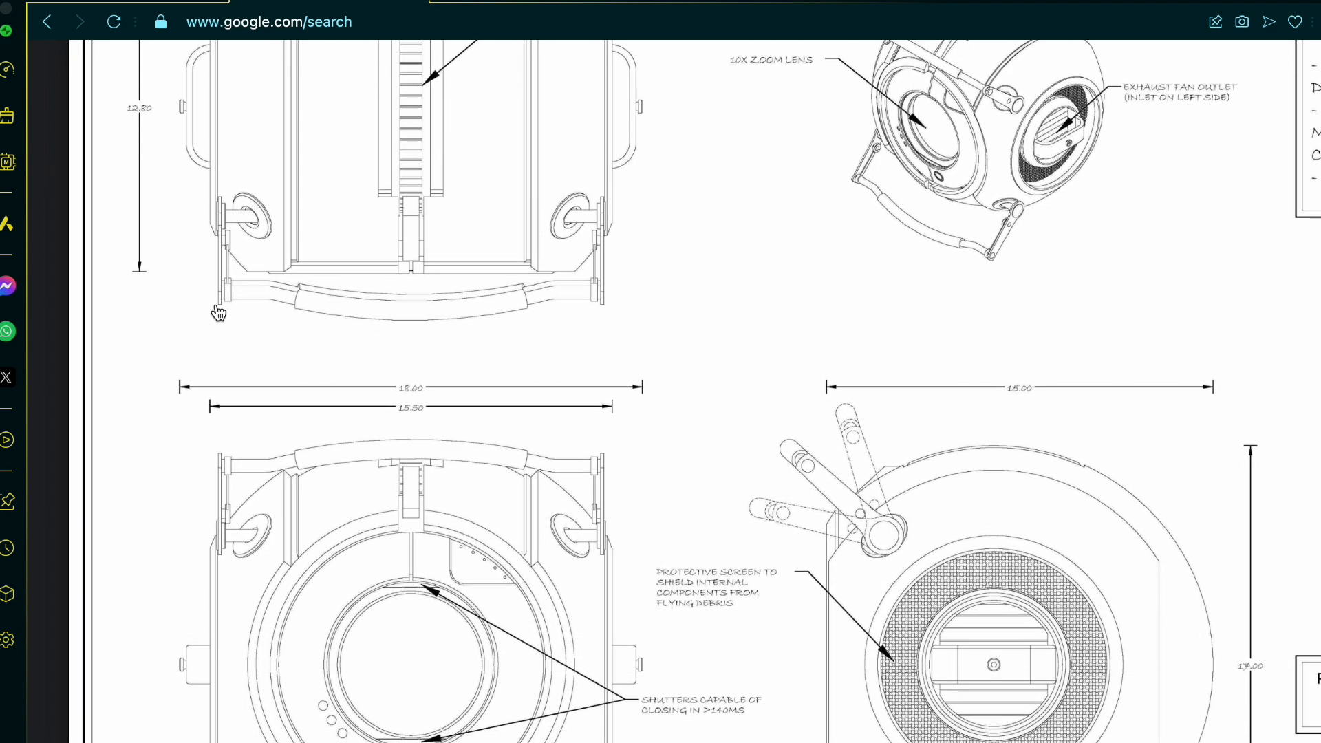
scroll(218, 313, "down", 1)
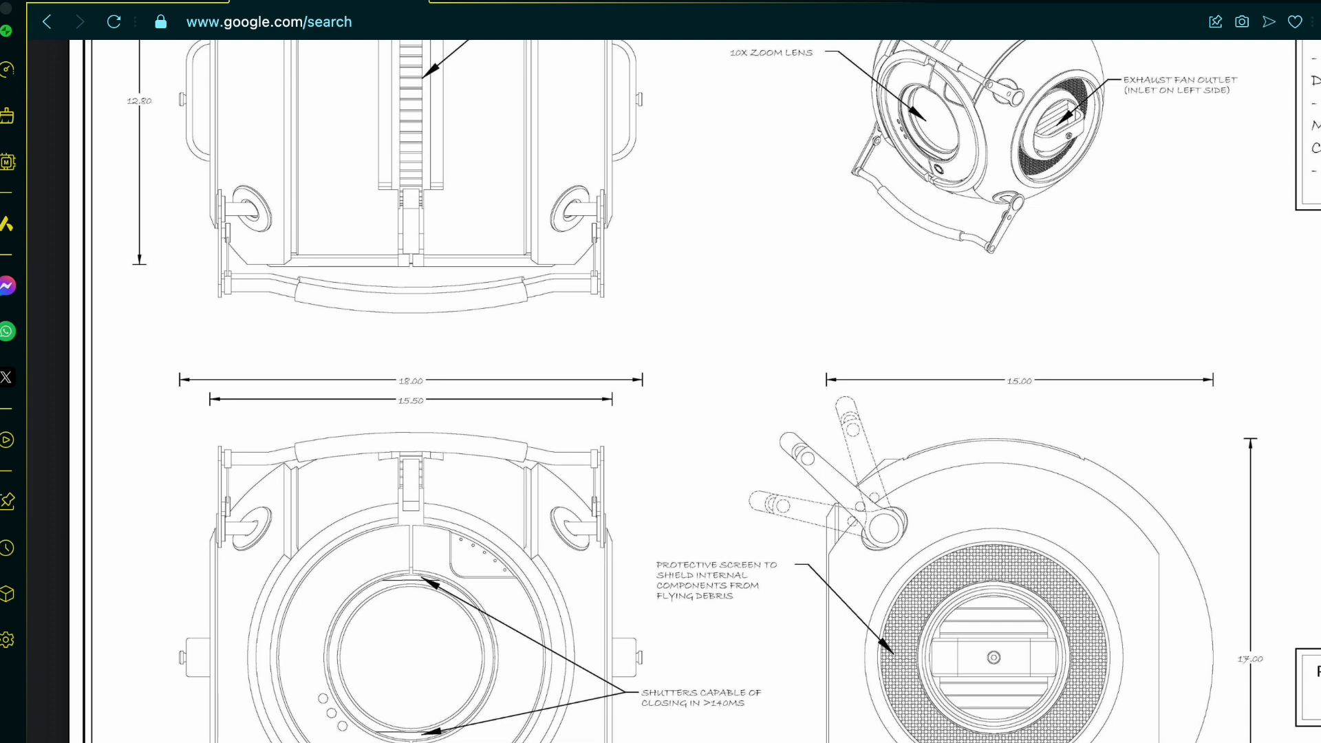
scroll(561, 657, "right", 2)
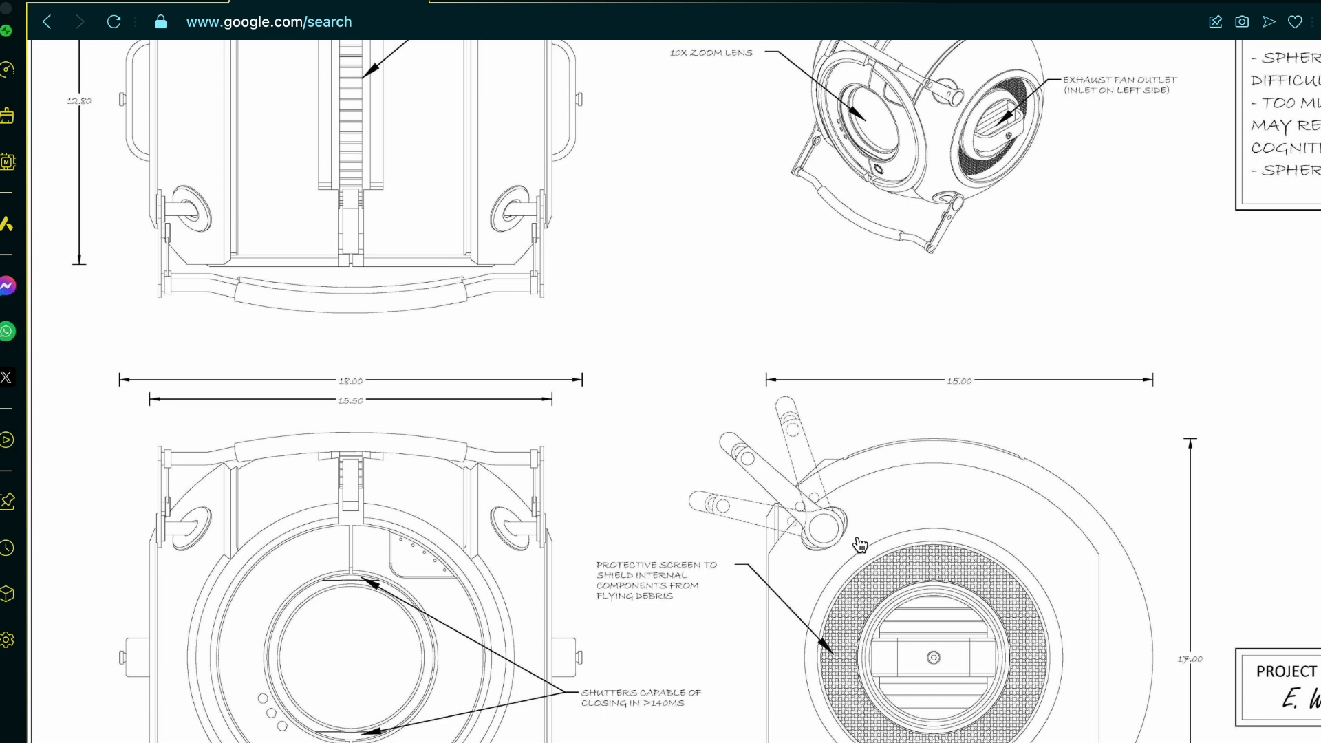
Step: Switch to the Wheatley tutorial document in Onshape and start a new sketch on the Front plane
left_click(165, 10)
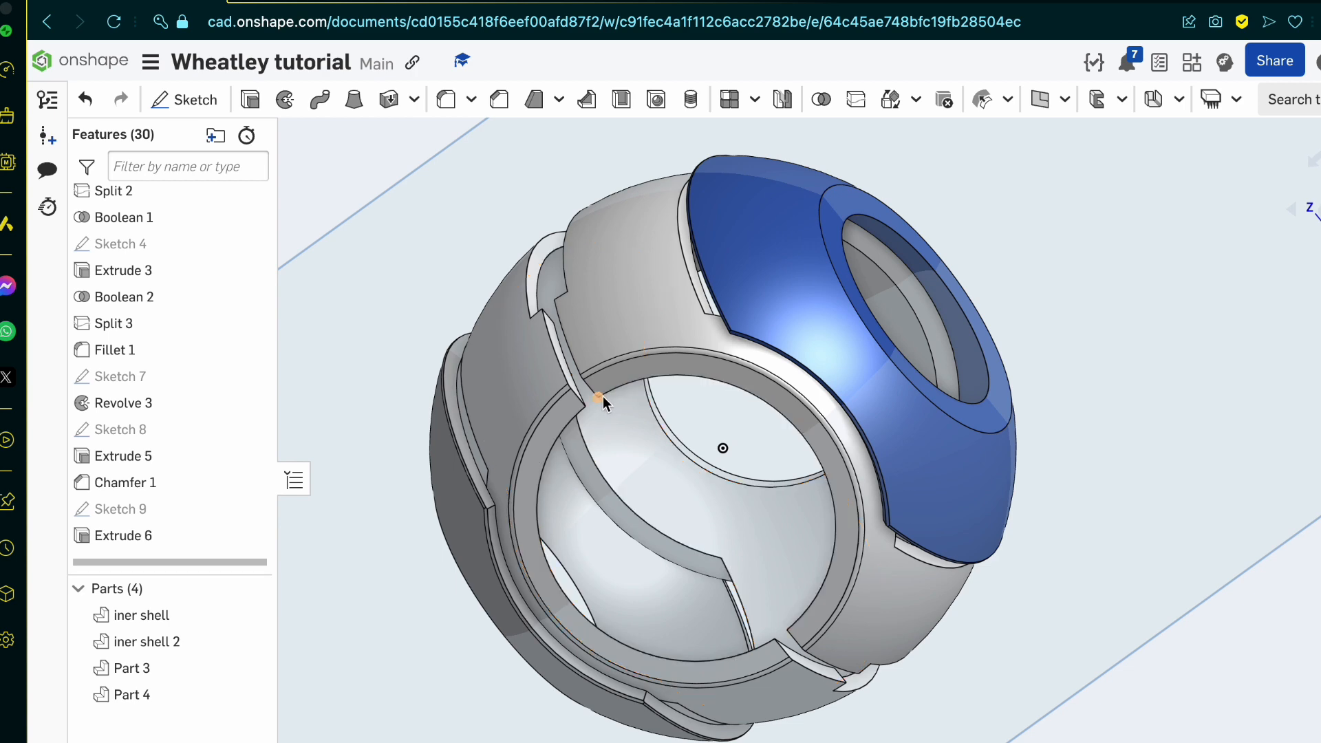
left_click(1319, 218)
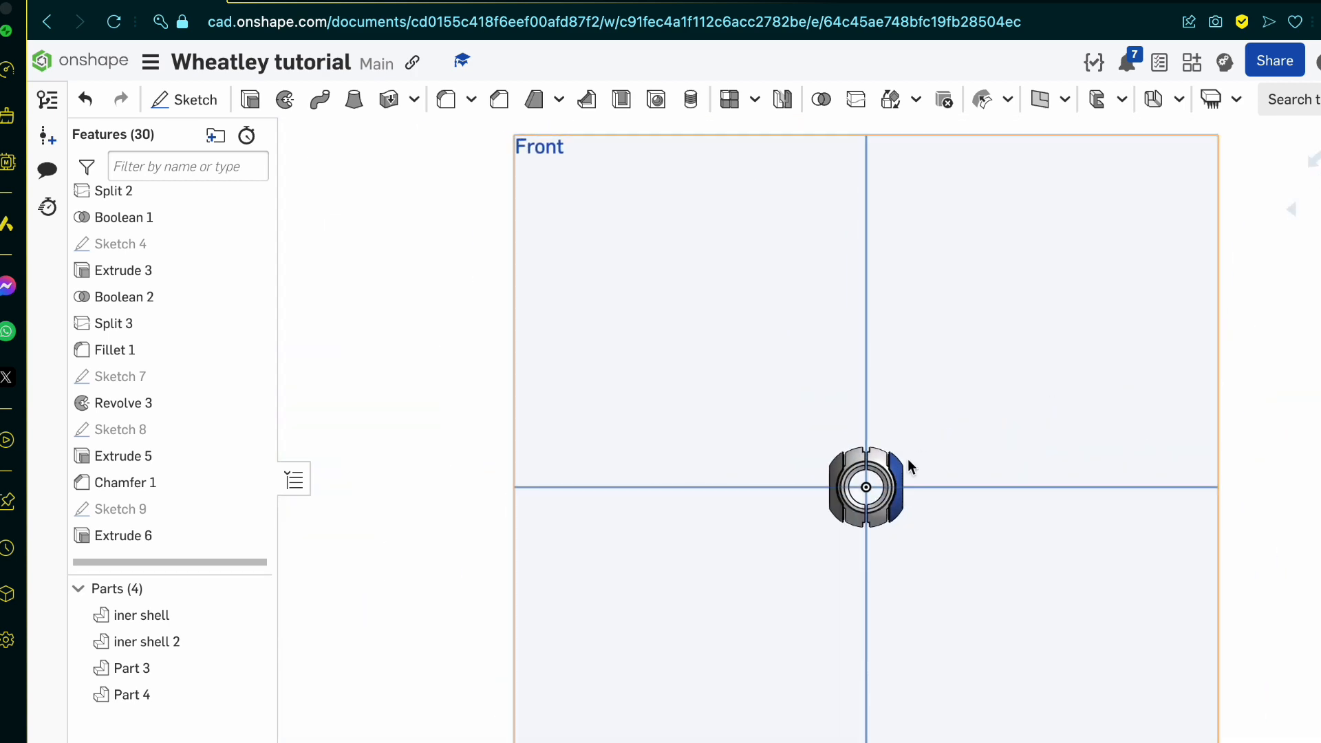
scroll(907, 459, "up", 5)
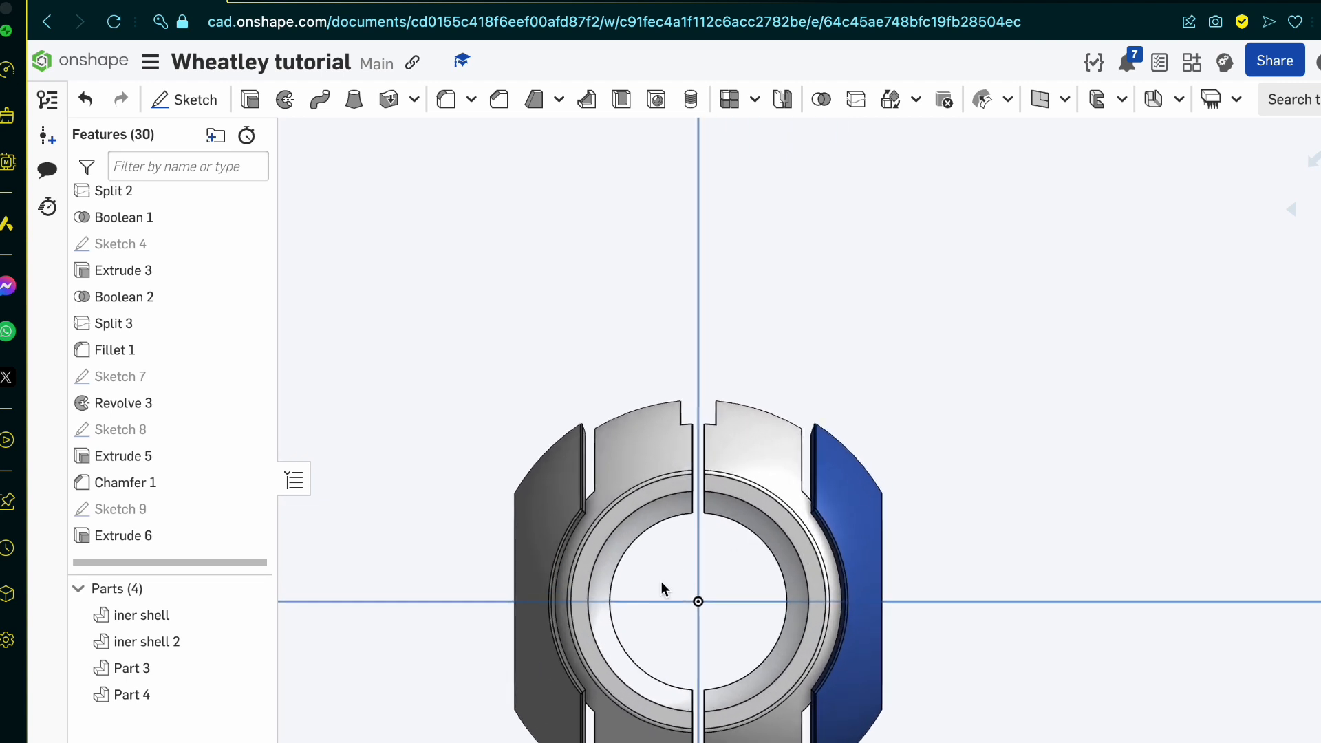
left_click(737, 523)
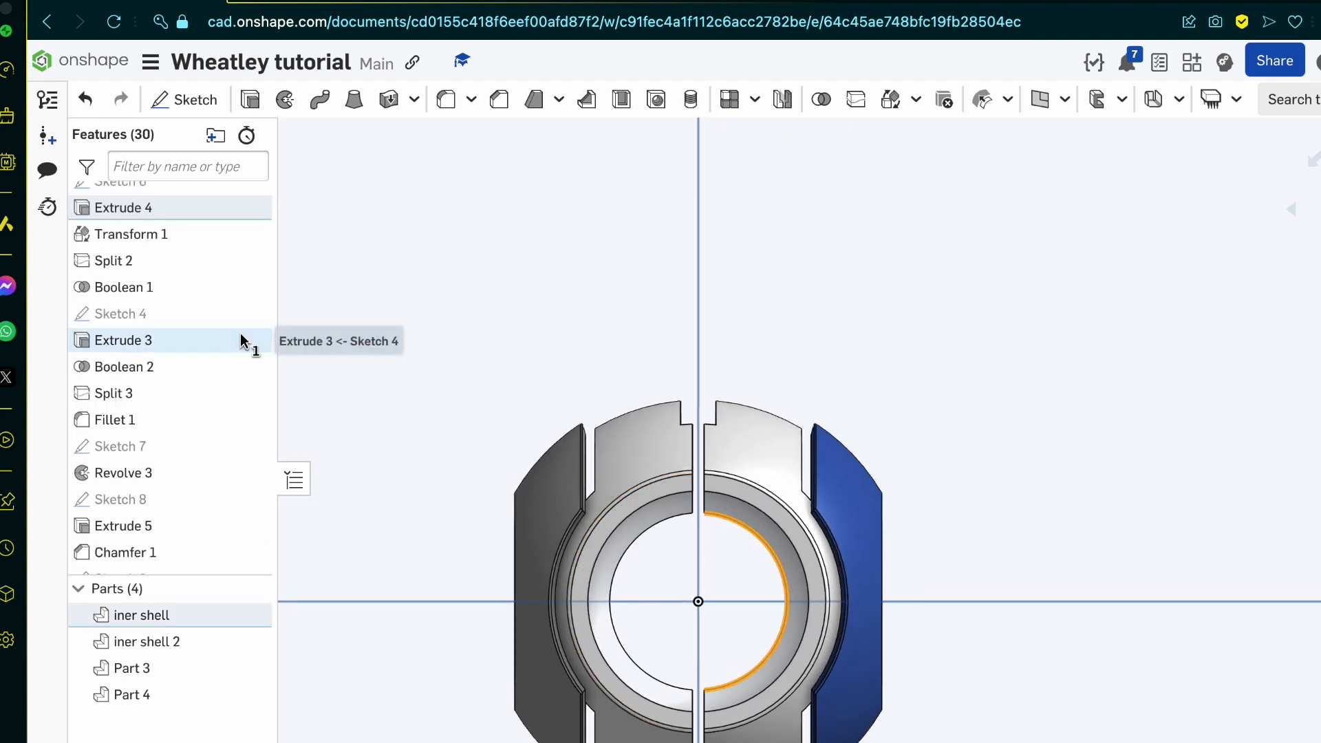
left_click(195, 100)
left_click(1113, 493)
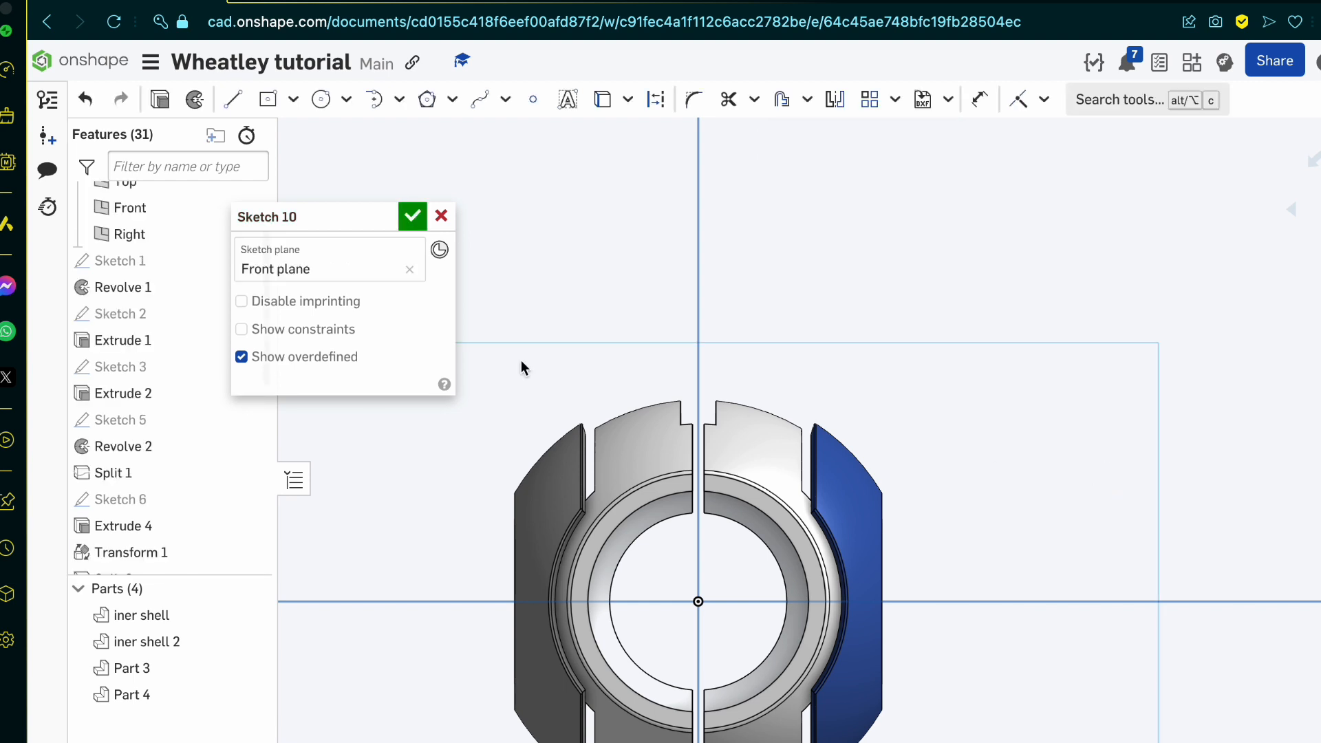
Step: Project the side points of the front ring's inner edge into the sketch and connect them with a horizontal line through the origin
key("u")
left_click(808, 604)
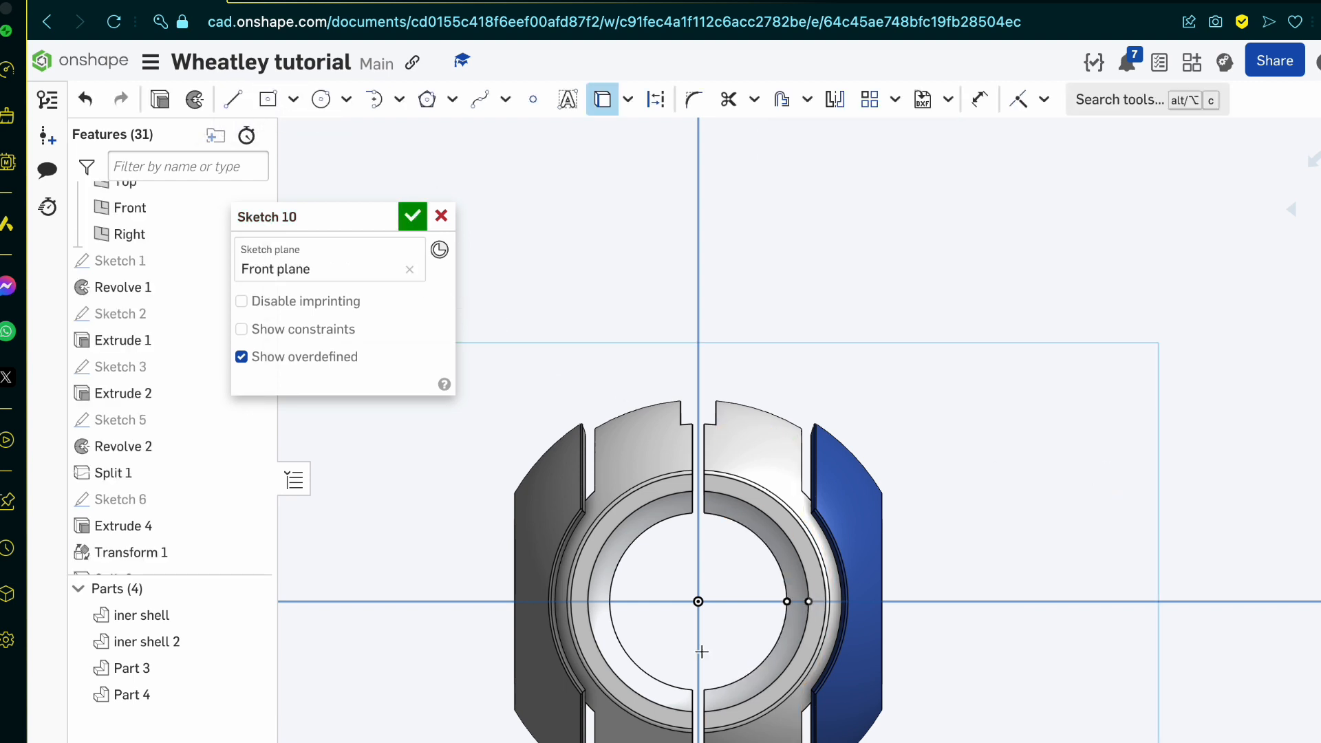
key("l")
left_click(588, 602)
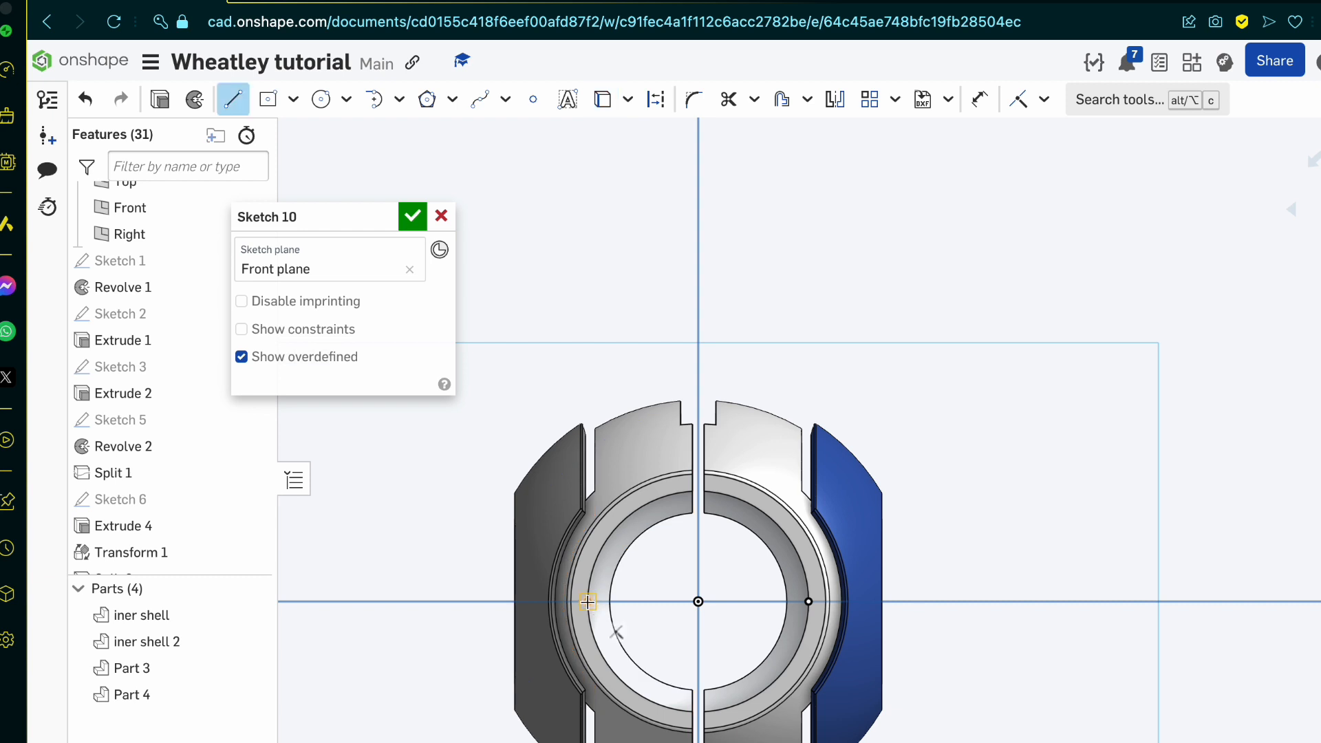
left_click(808, 602)
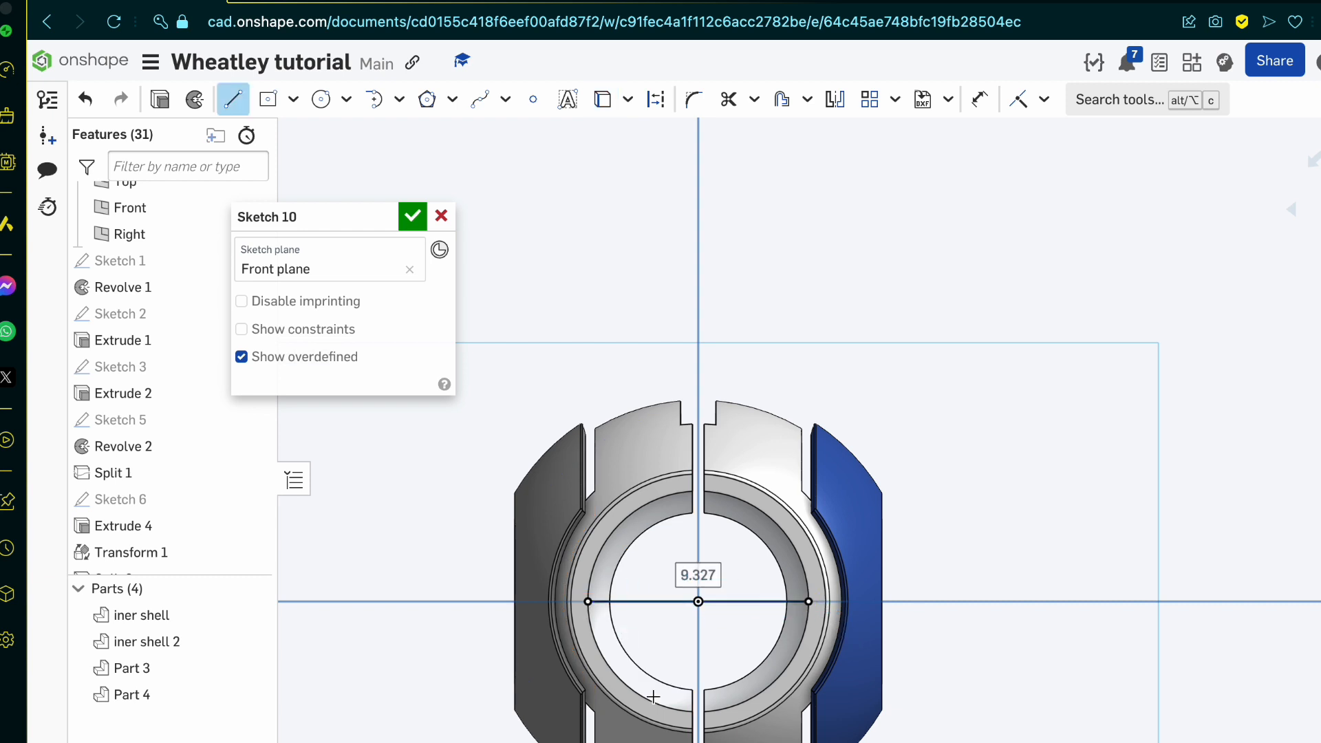
Step: Draw a circle centred on the origin and passing through the horizontal line's endpoints, about 9.327 in diameter
left_click(322, 112)
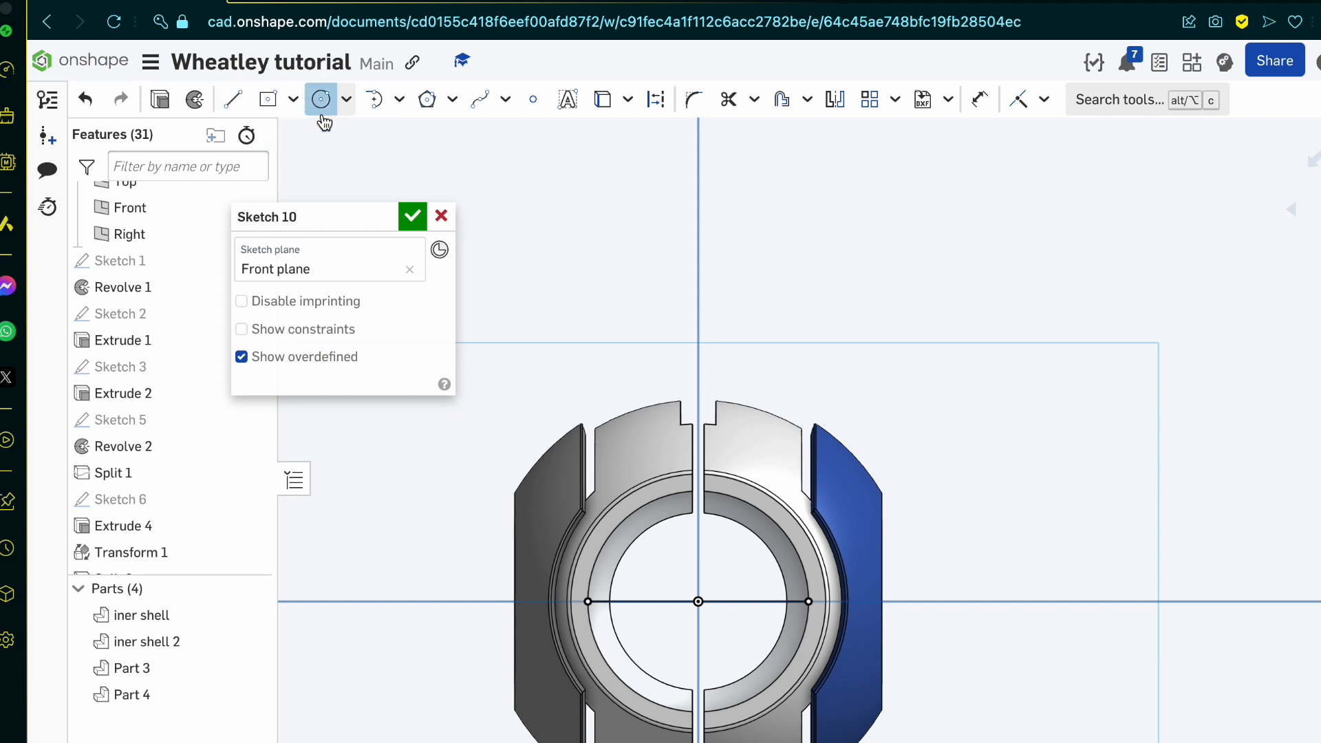
left_click(698, 602)
left_click(589, 602)
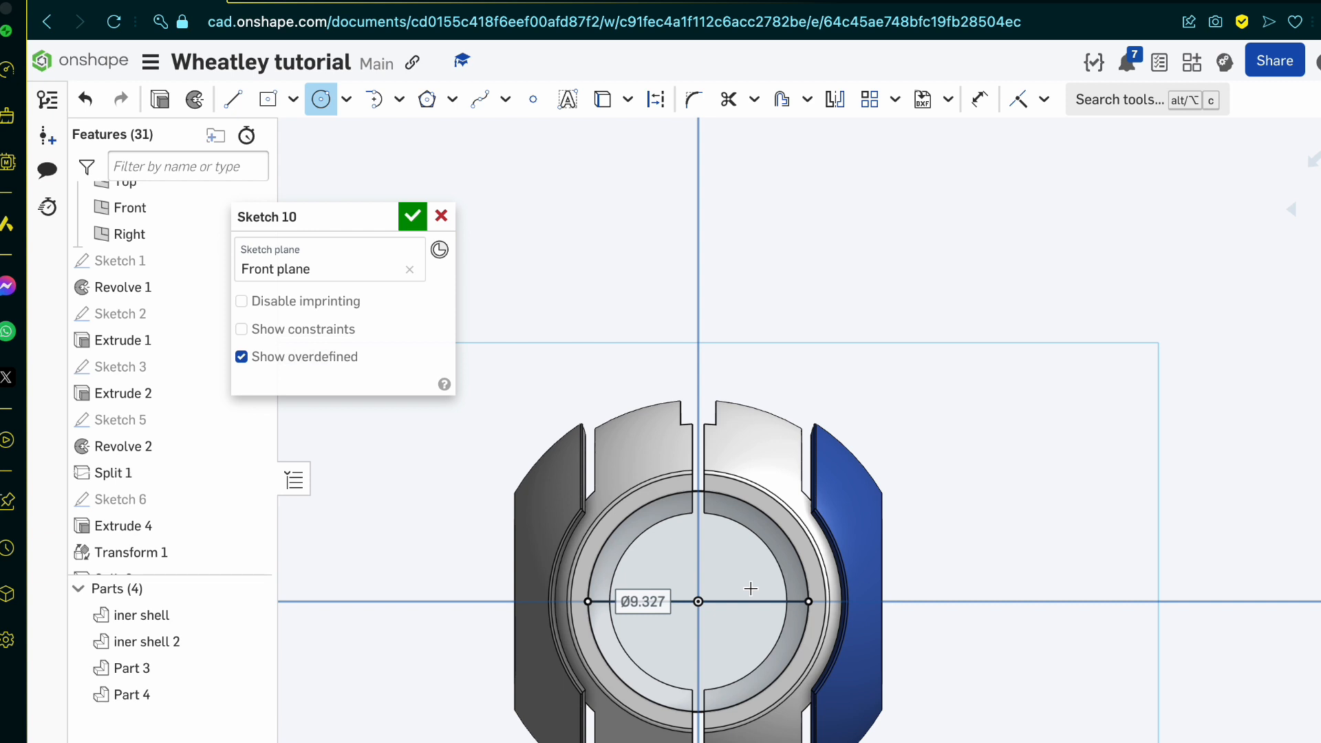
Step: Draw a wide rectangle centred on the origin, extending past both sides of the shell
left_click(267, 99)
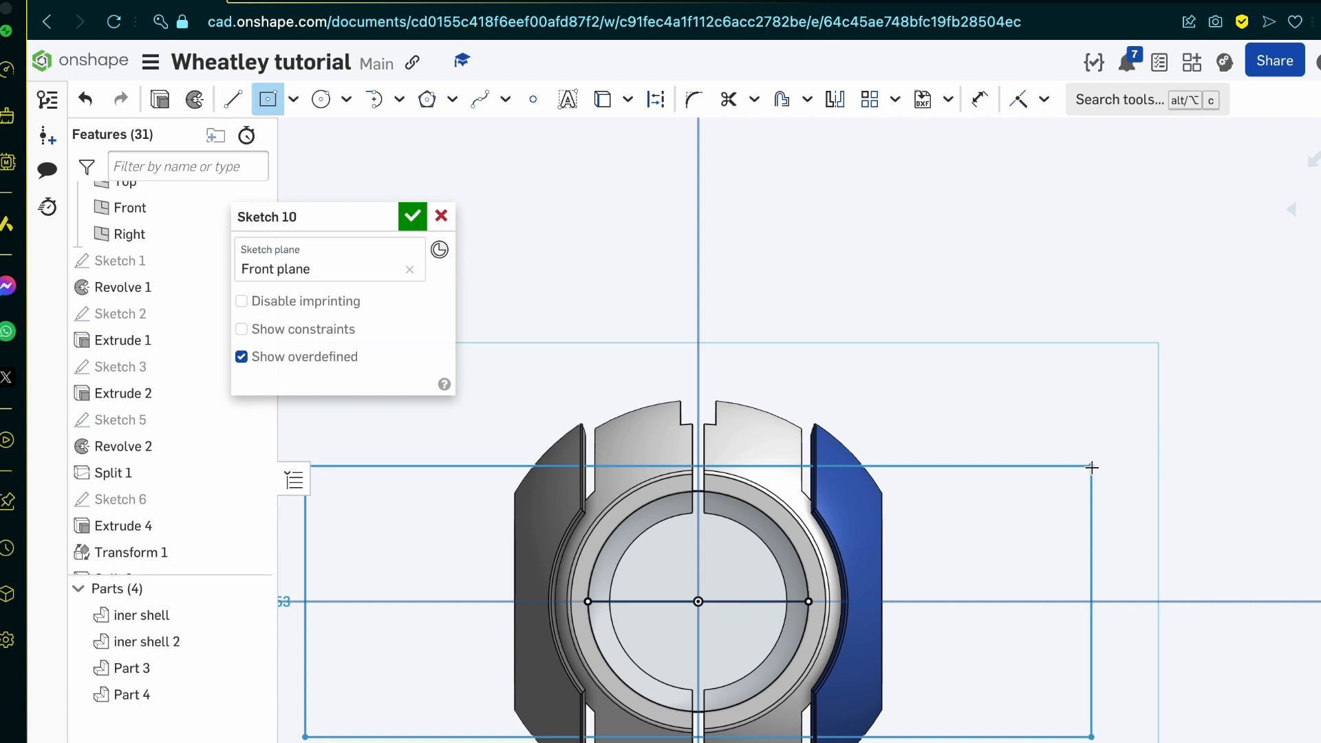
left_click(1092, 467)
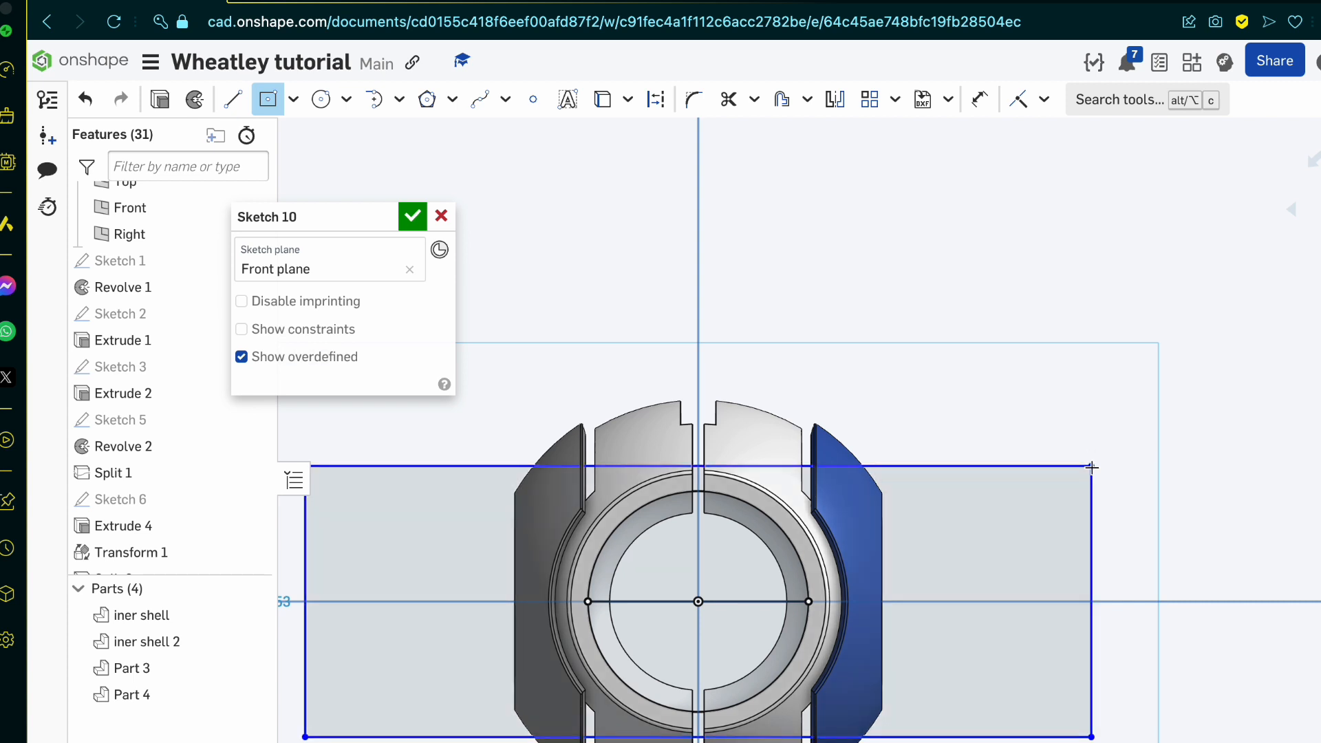
key("Escape")
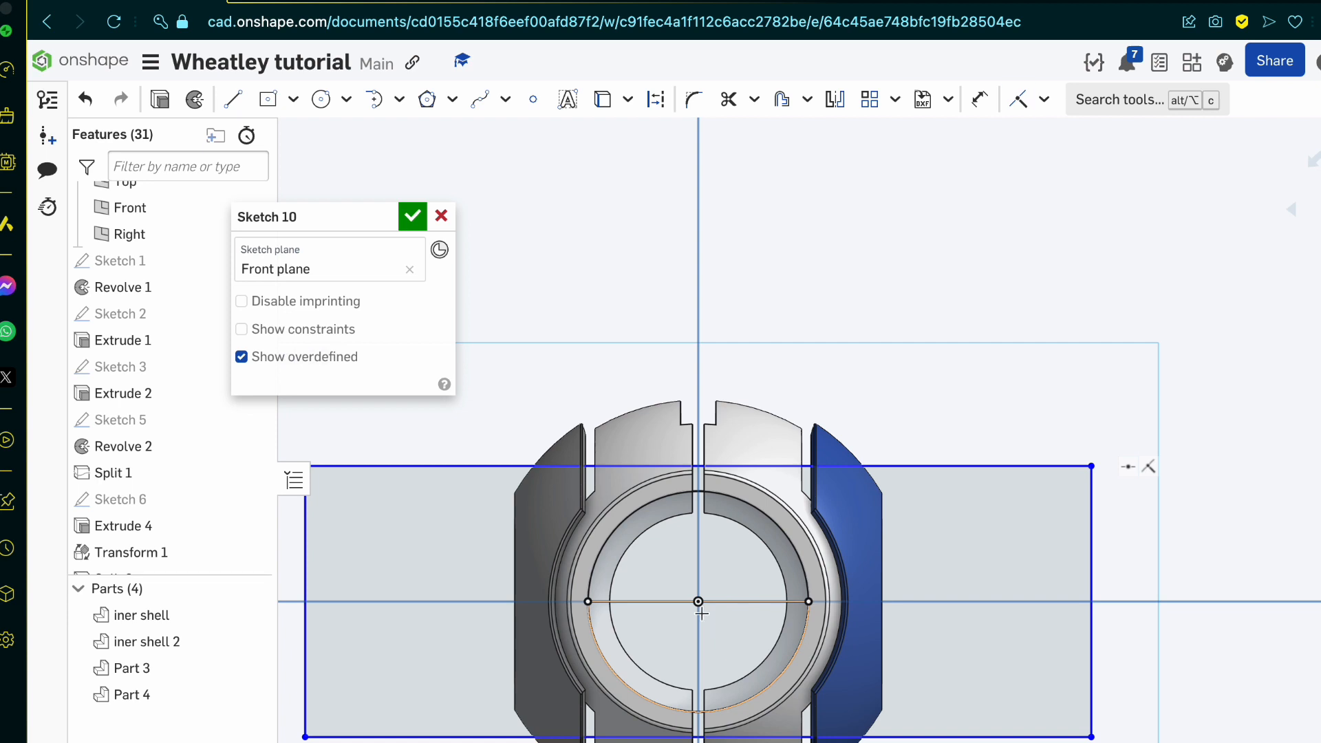
Step: Make the rectangle's upper edge tangent to the circle
key("t")
scroll(667, 490, "up", 5)
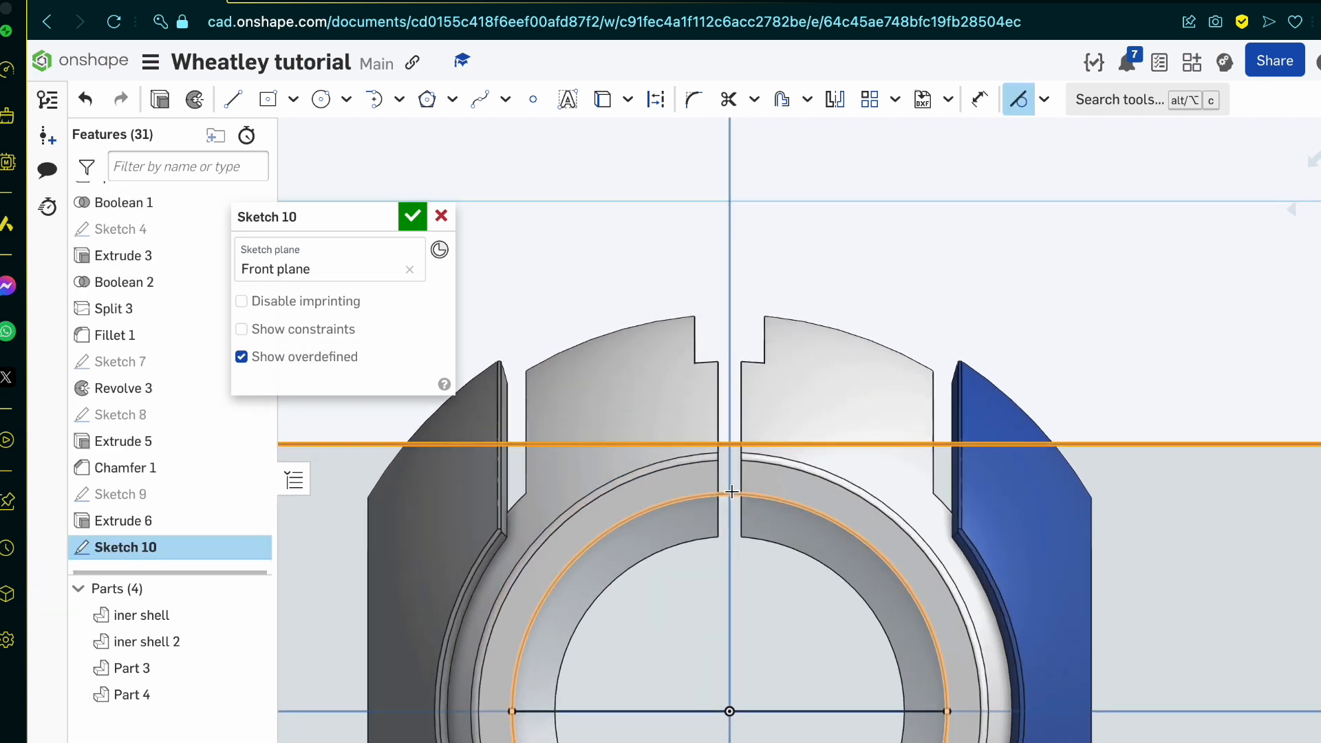
left_click(726, 496)
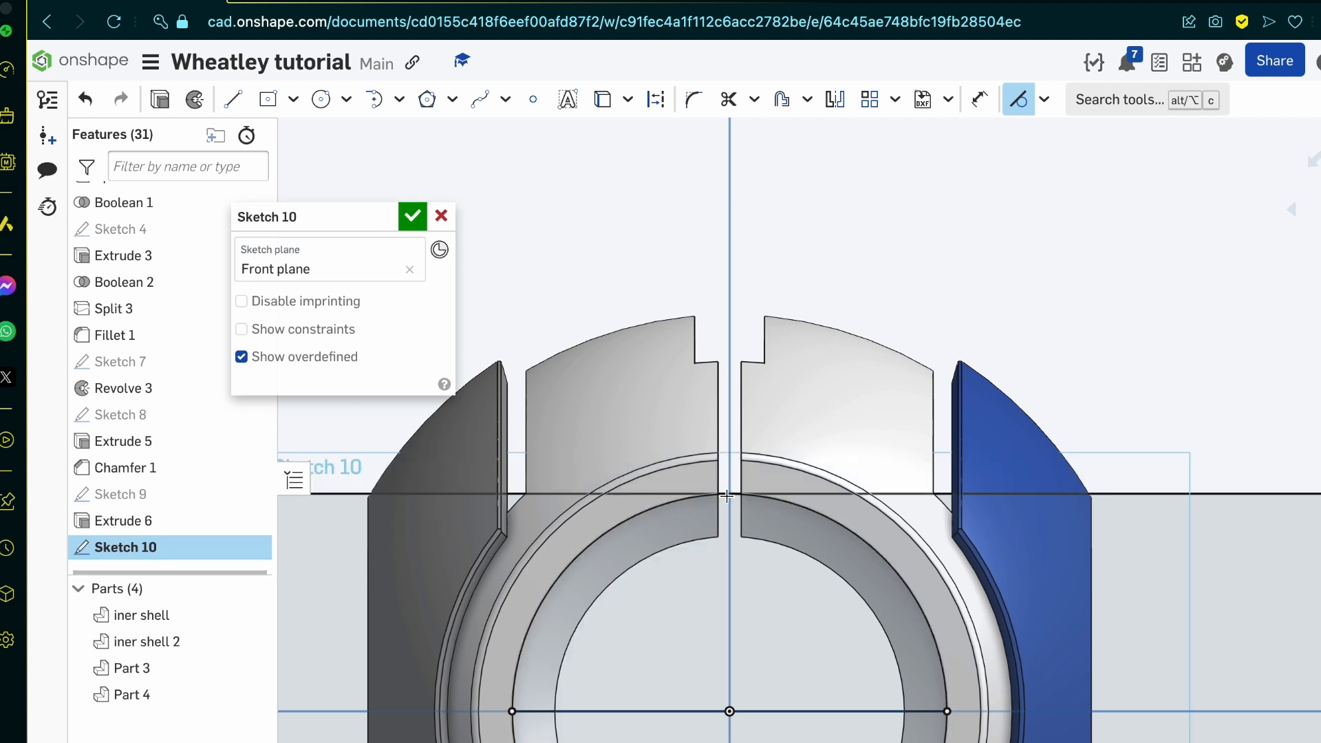
scroll(727, 496, "down", 5)
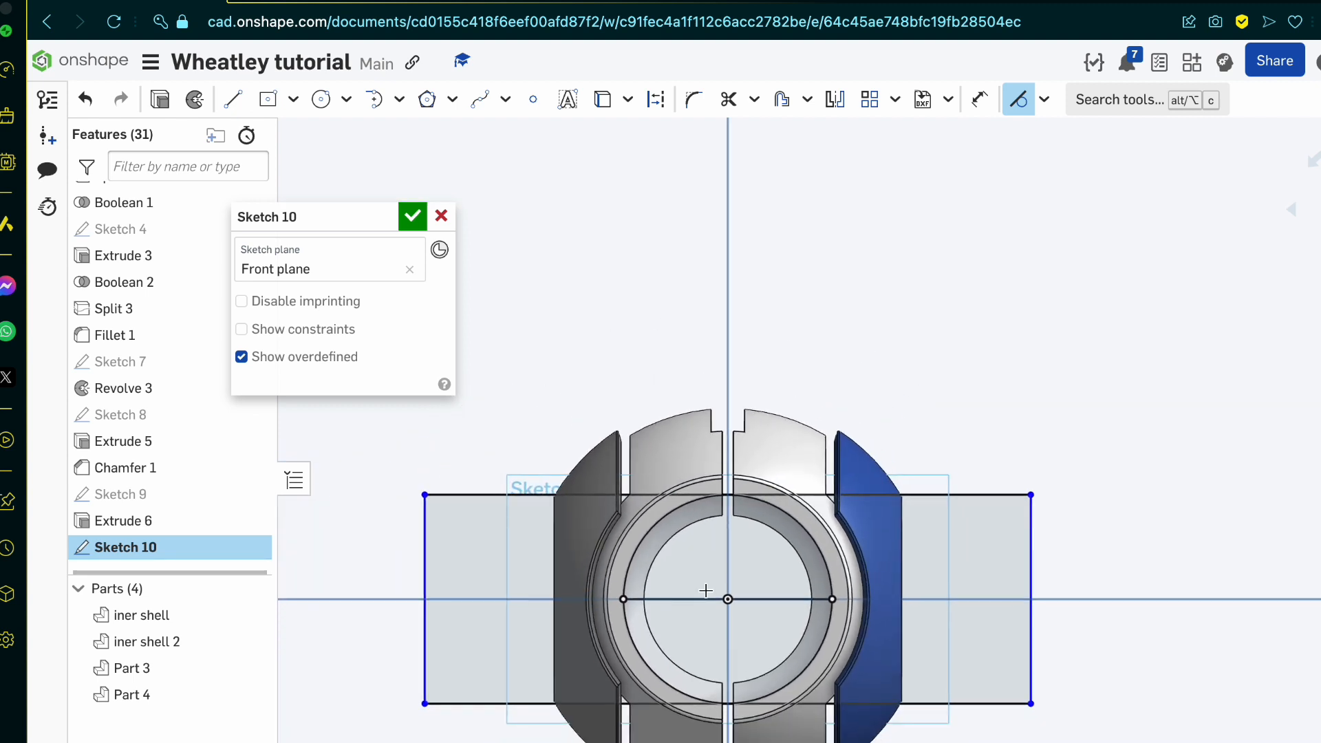
Step: Draw a circle centred on the origin, sized to follow the side shells' outer curve just inside their silhouette
scroll(744, 615, "up", 1)
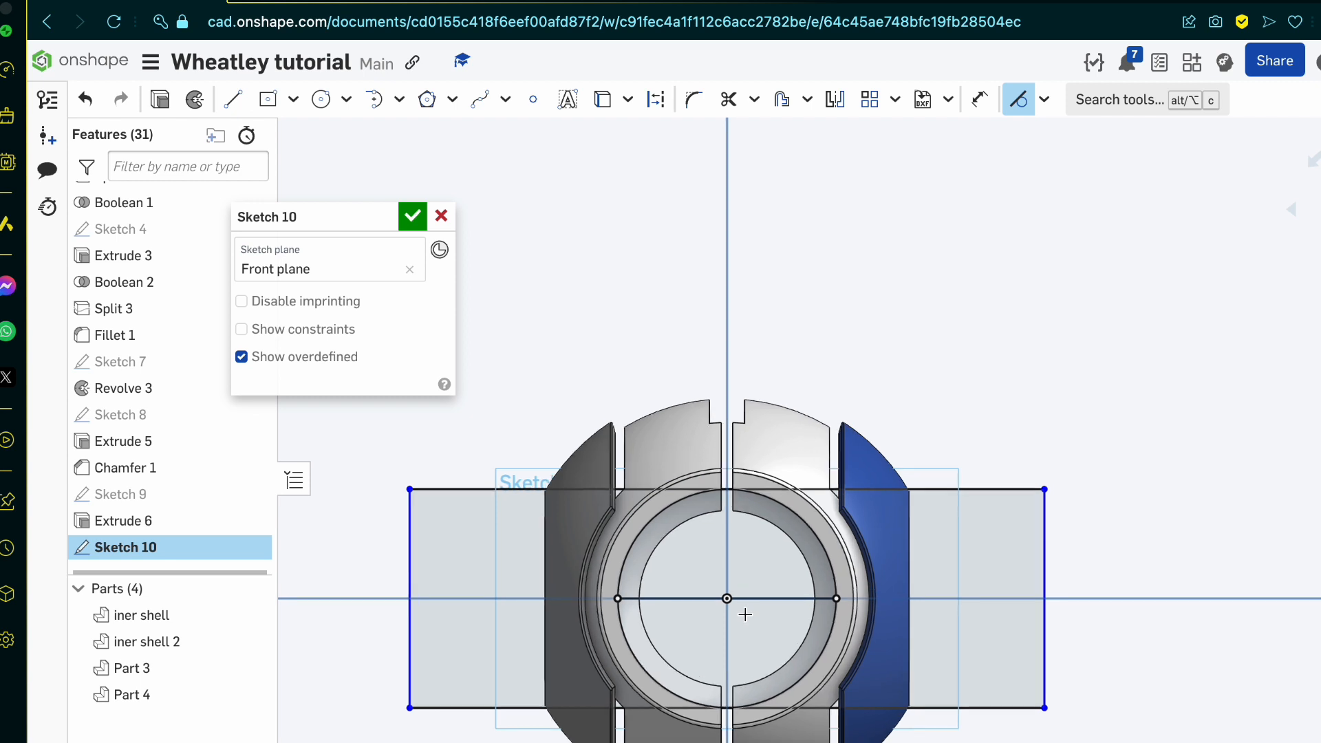
scroll(427, 548, "up", 2)
scroll(525, 392, "up", 2)
scroll(699, 317, "up", 3)
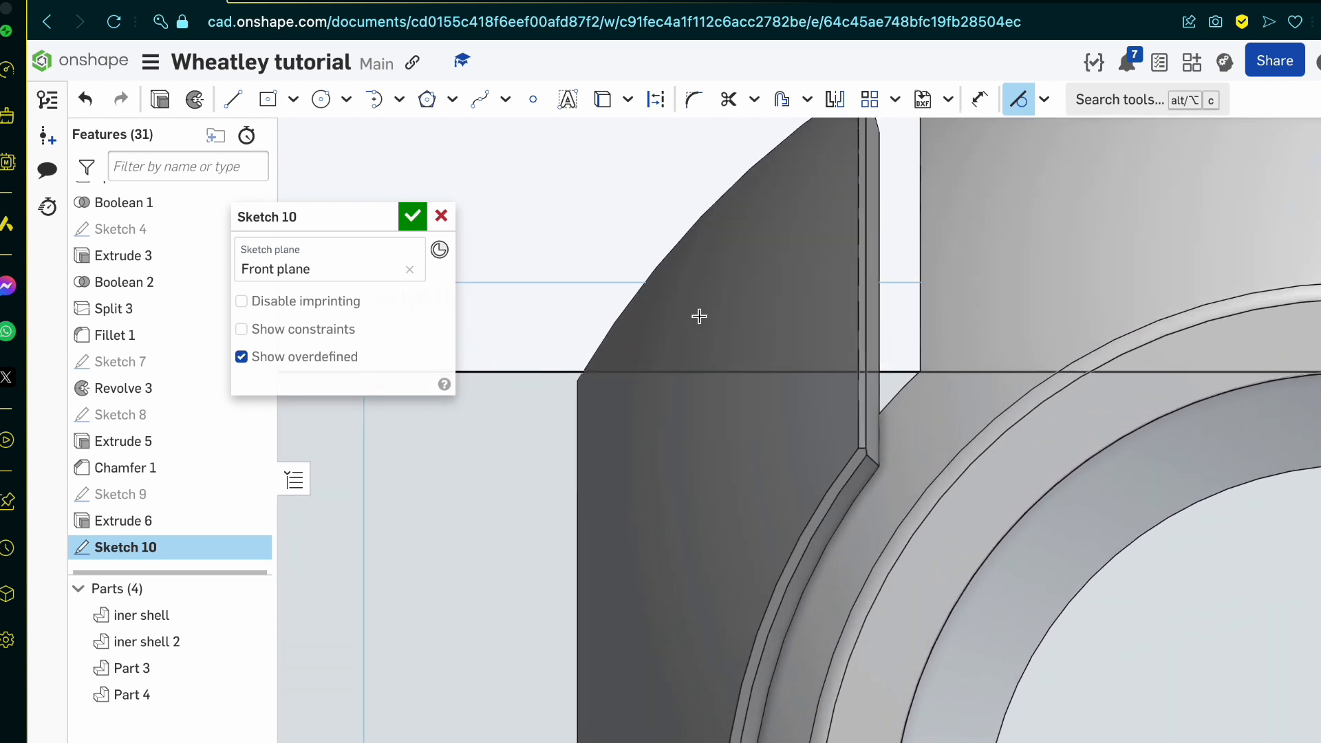
scroll(699, 316, "up", 3)
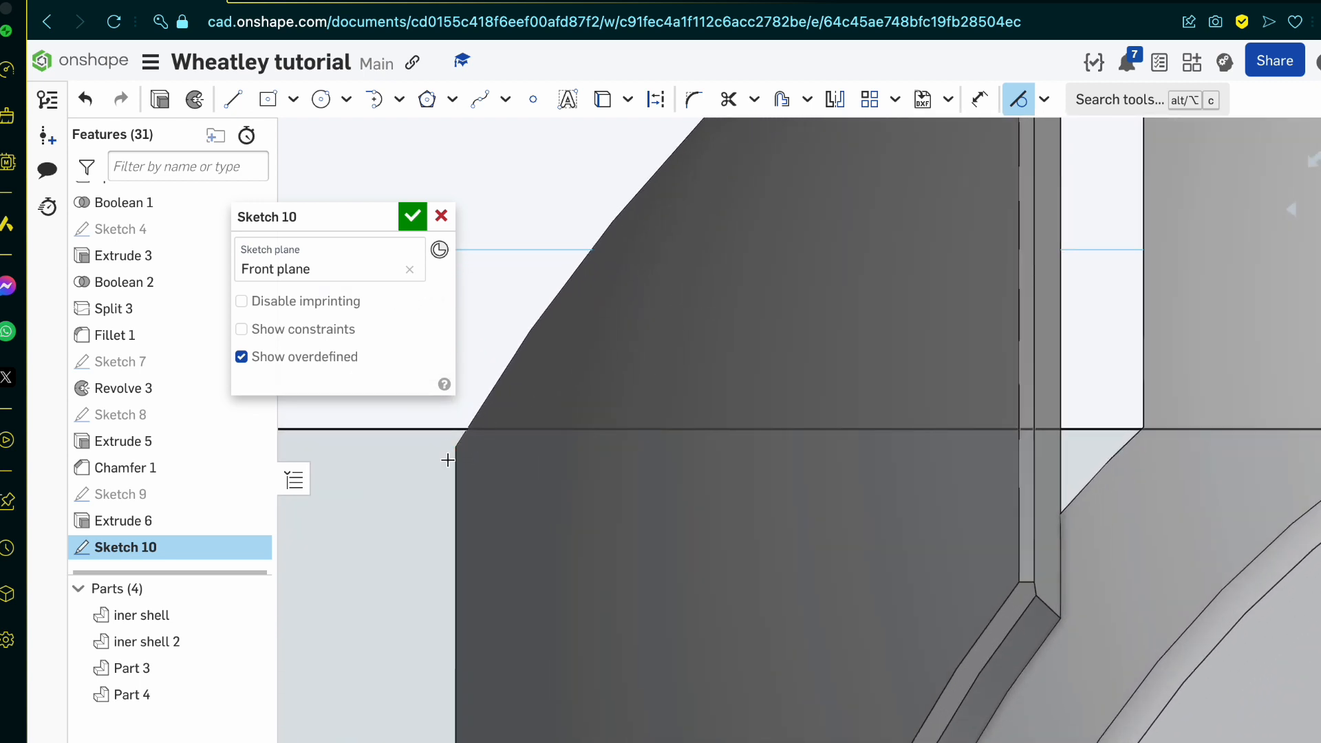
left_click(317, 103)
scroll(587, 404, "down", 5)
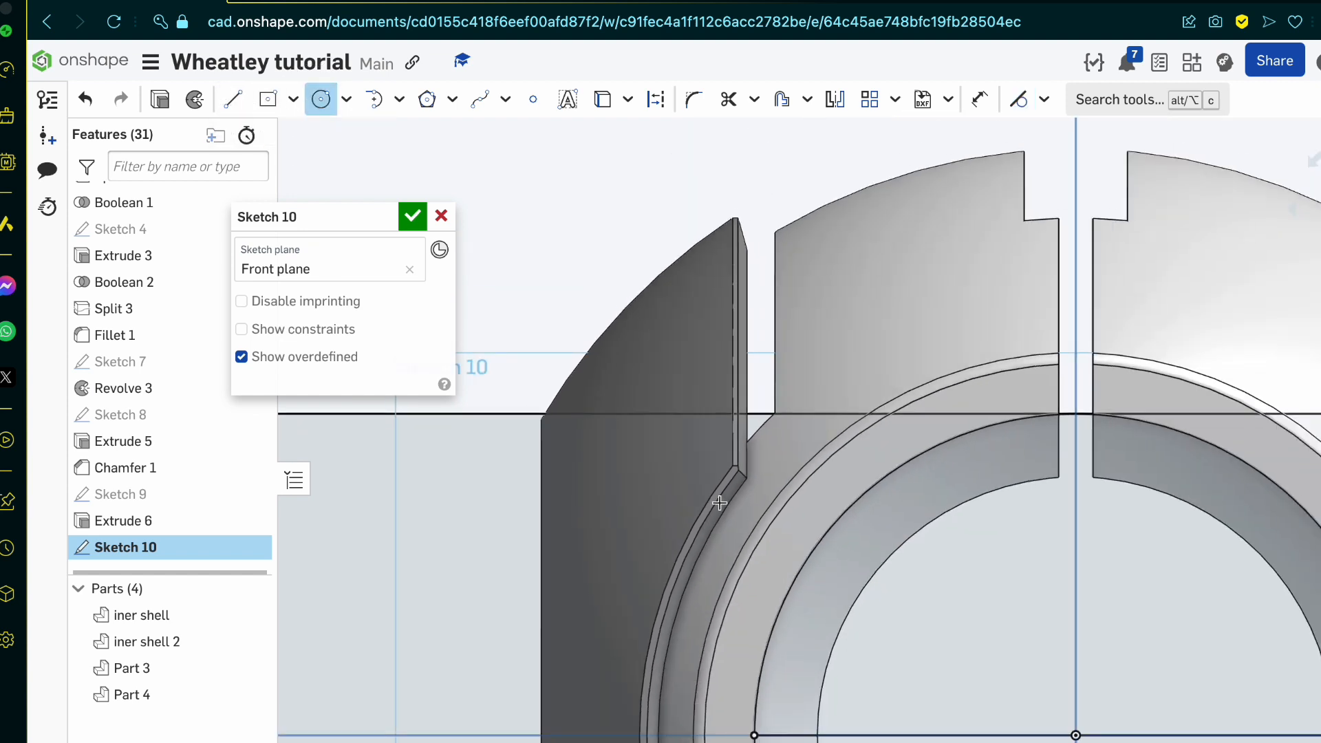
left_click(1077, 732)
scroll(717, 355, "up", 2)
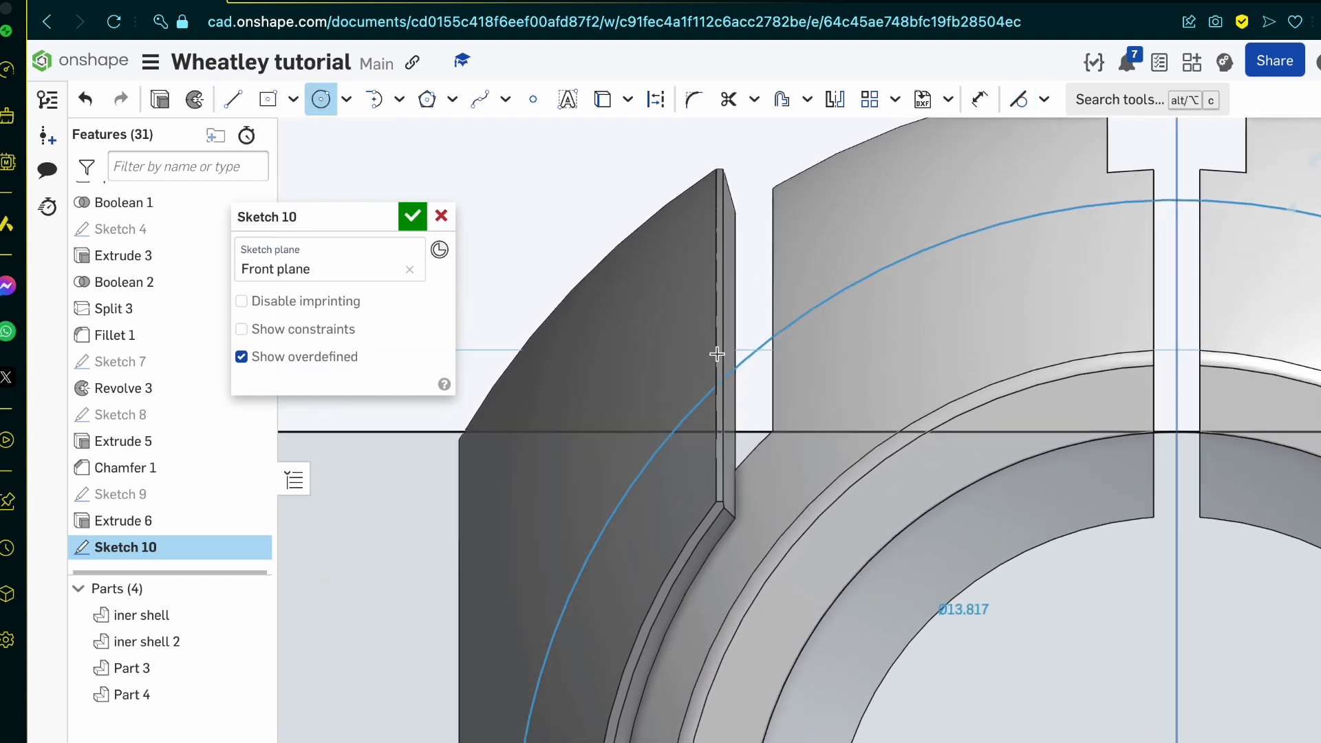
scroll(717, 354, "up", 4)
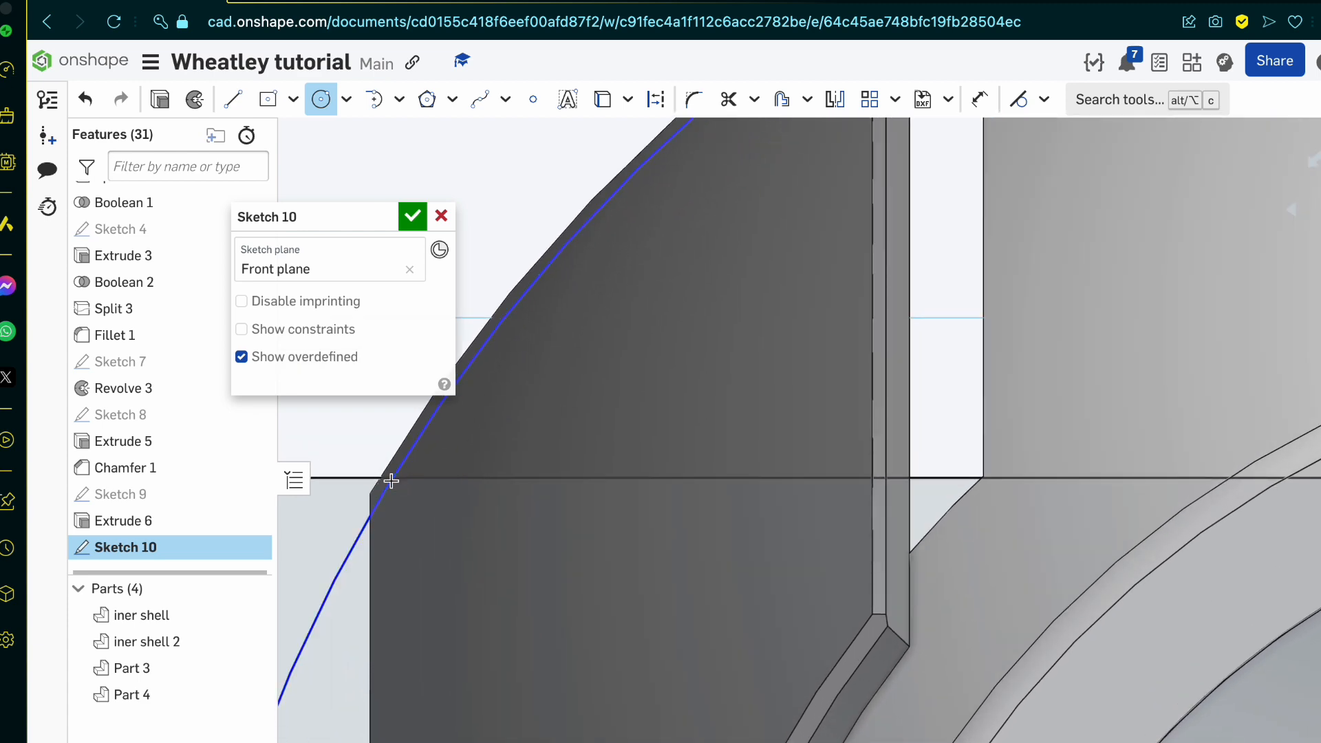
scroll(711, 578, "down", 5)
Step: Draw a larger concentric circle about 19.67 in diameter around the shell and finish the sketch
left_click(938, 737)
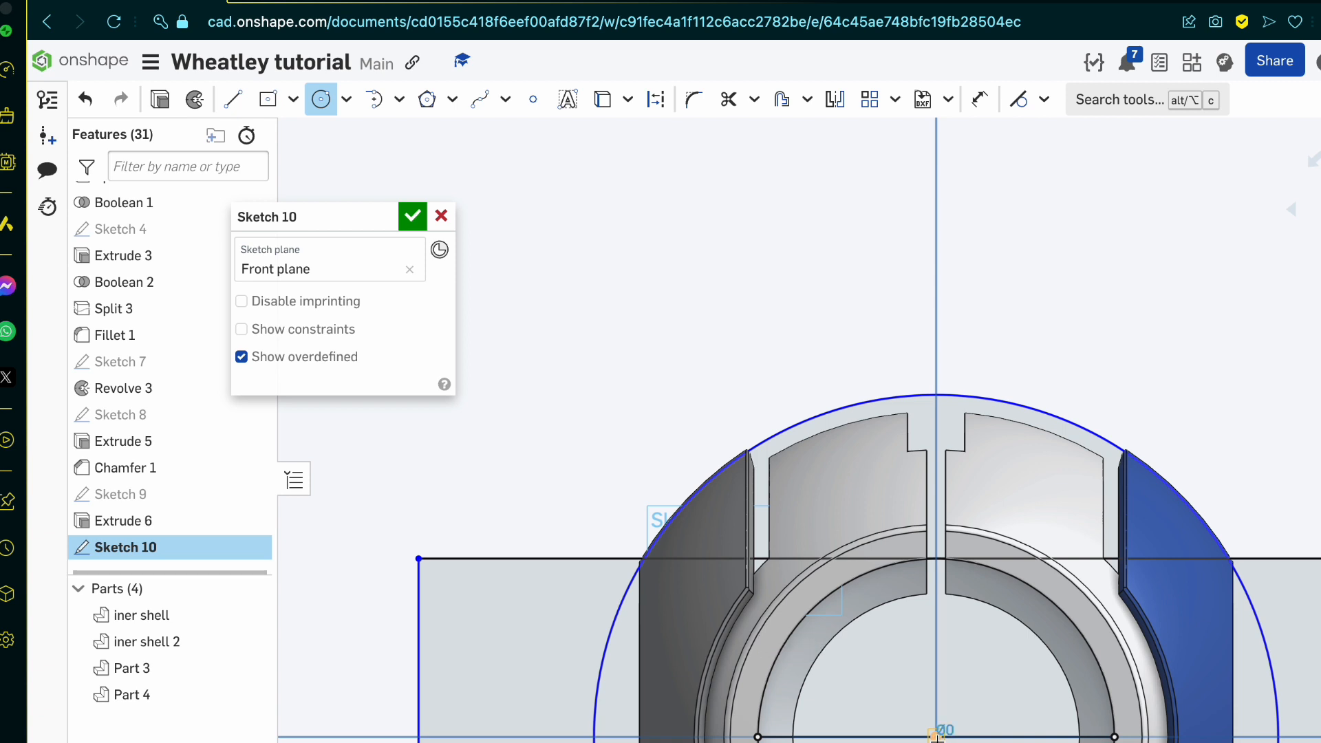
left_click(625, 525)
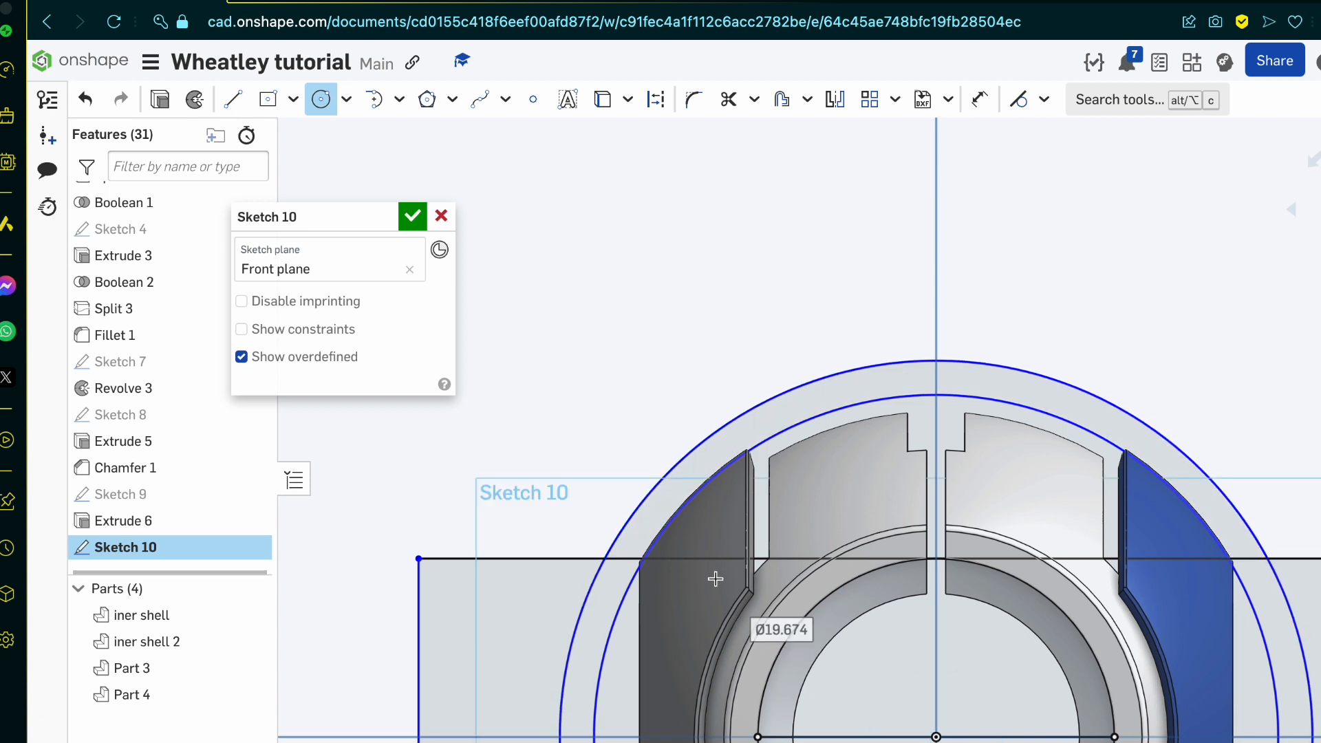
scroll(586, 531, "up", 10)
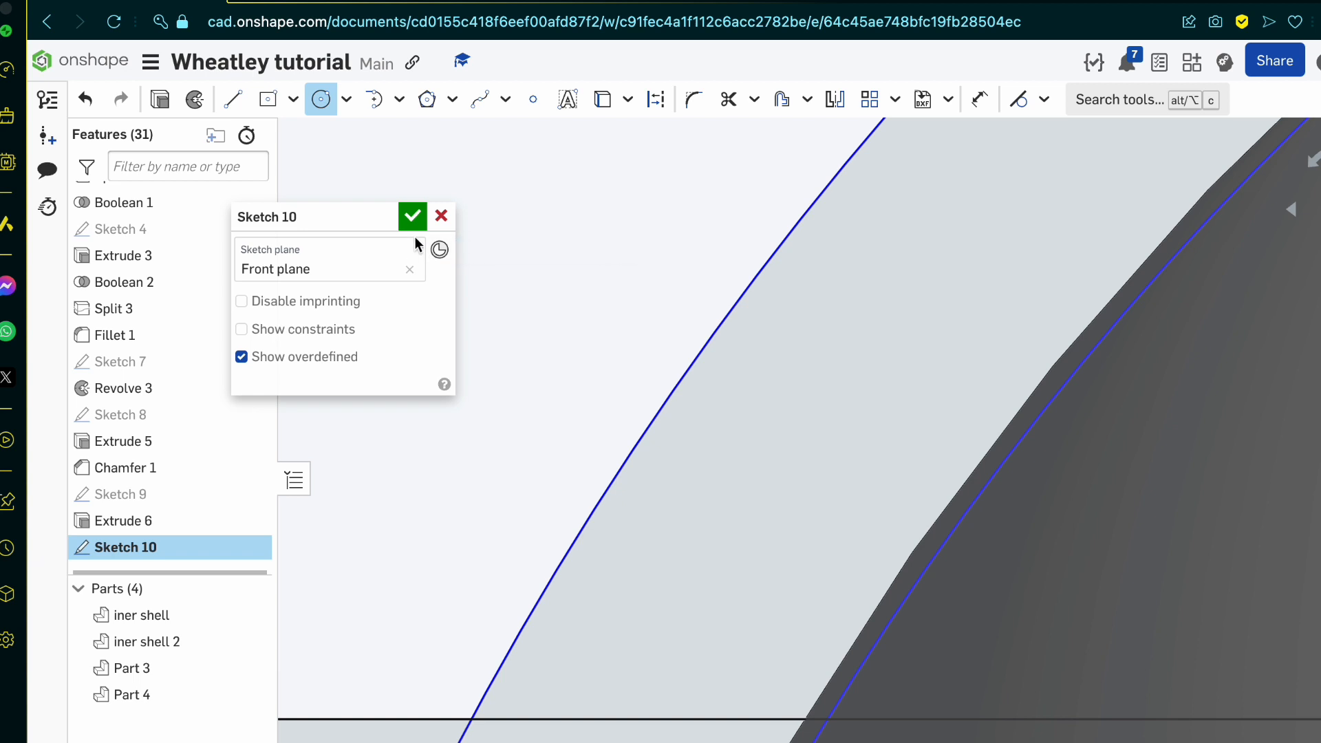
left_click(412, 217)
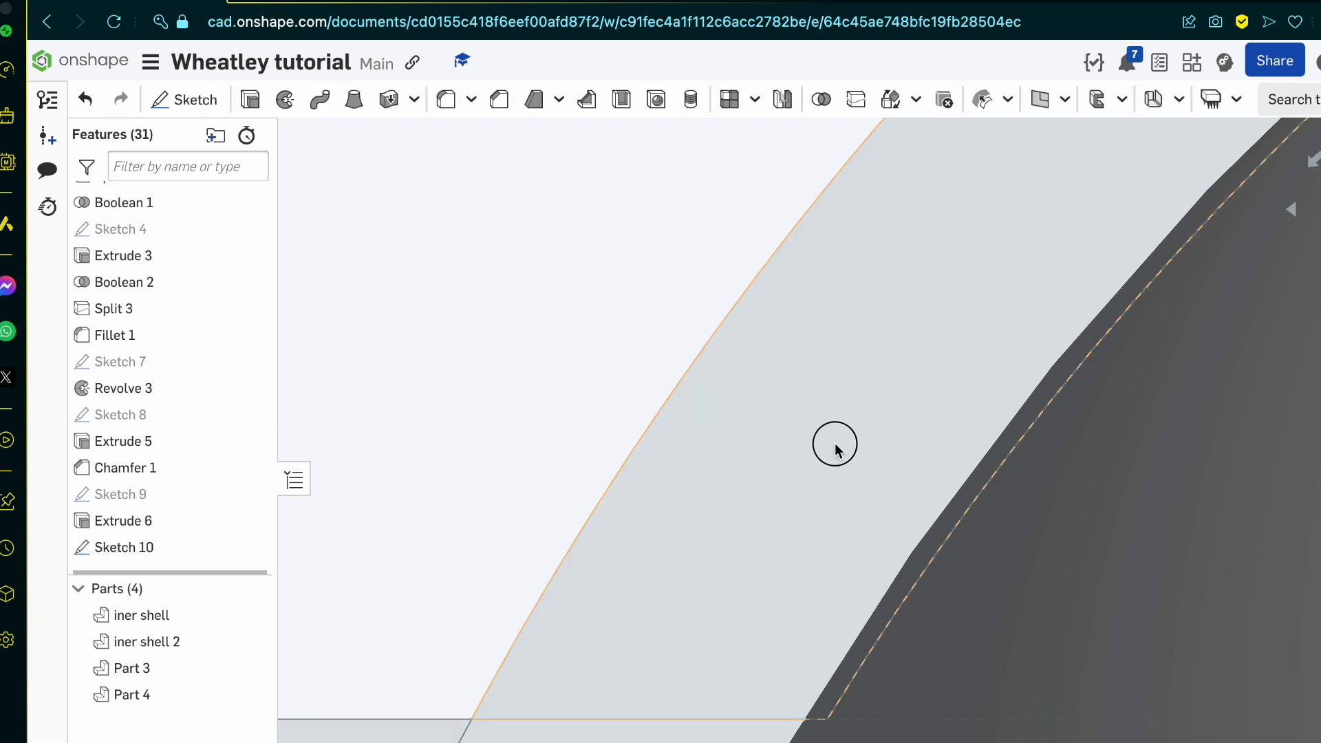
Step: Revolve the upper ring region between the two outer circles a full turn around the horizontal sketch line
scroll(835, 446, "down", 10)
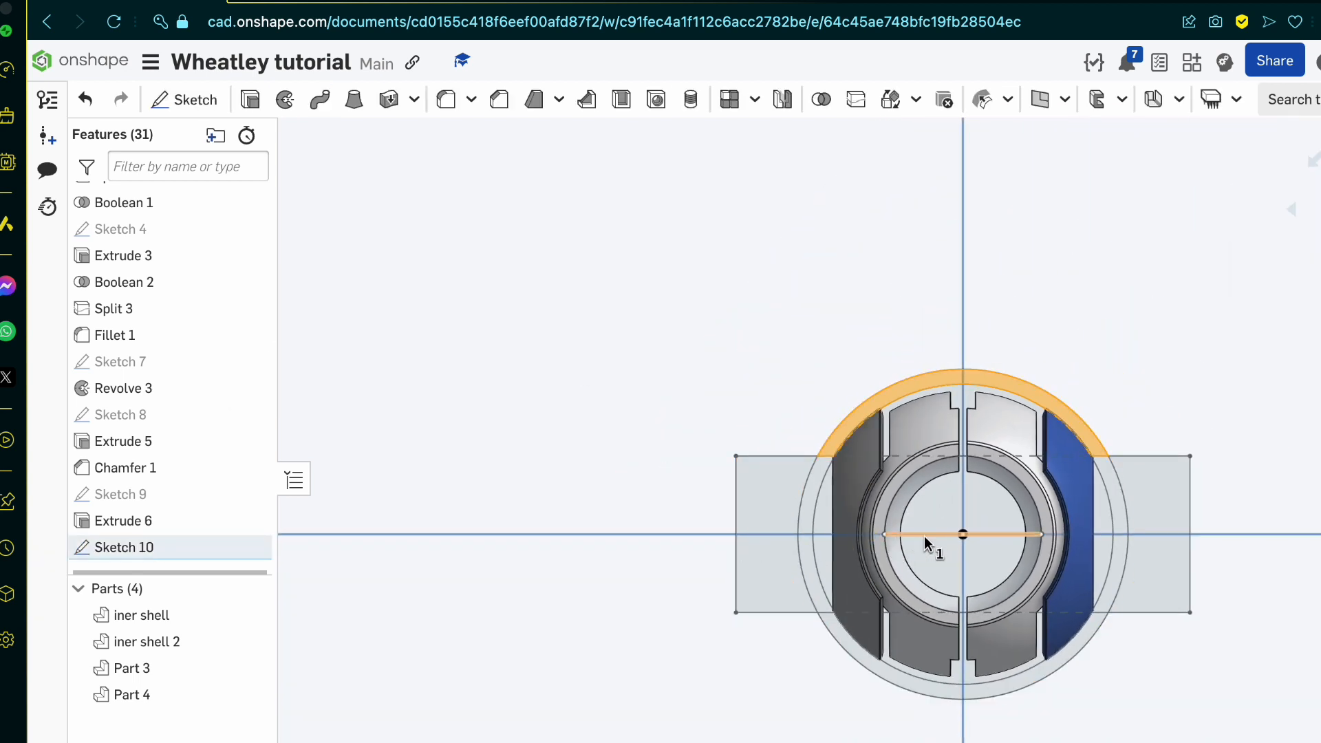
left_click(923, 535)
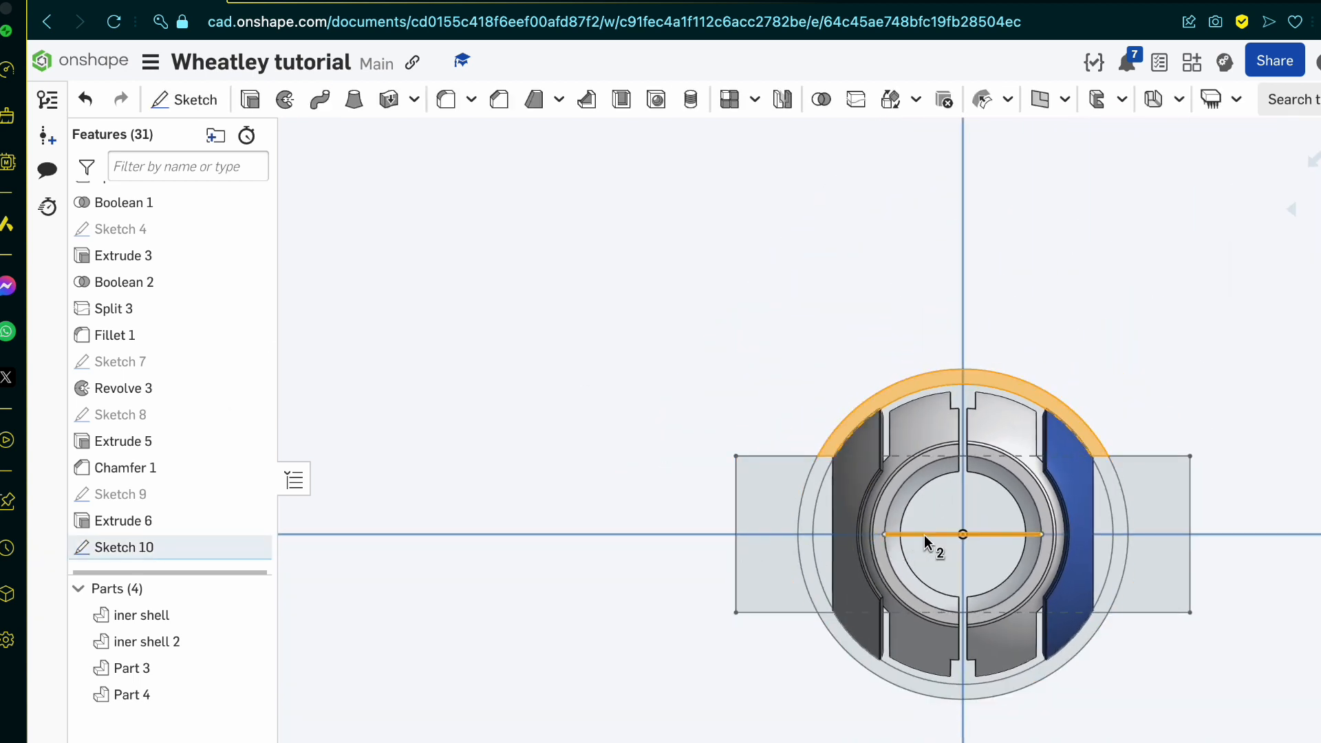
left_click(283, 110)
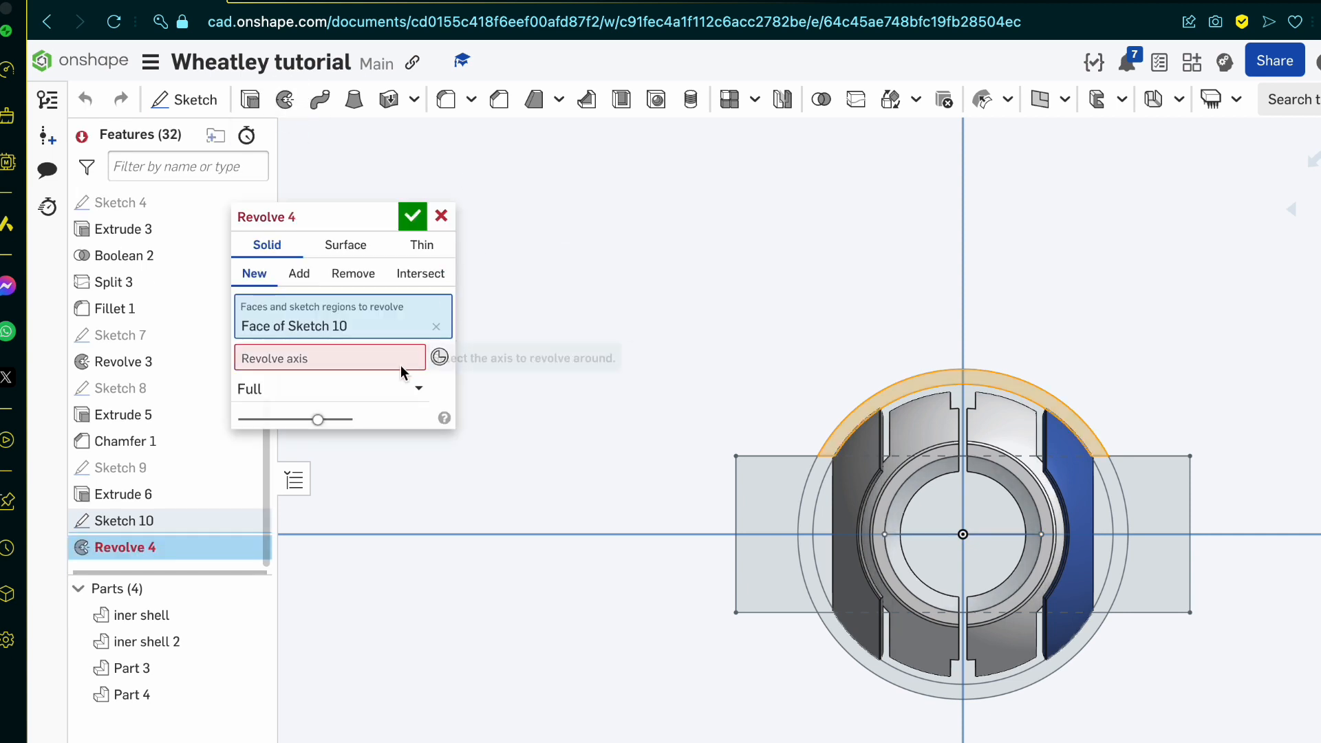
left_click(944, 534)
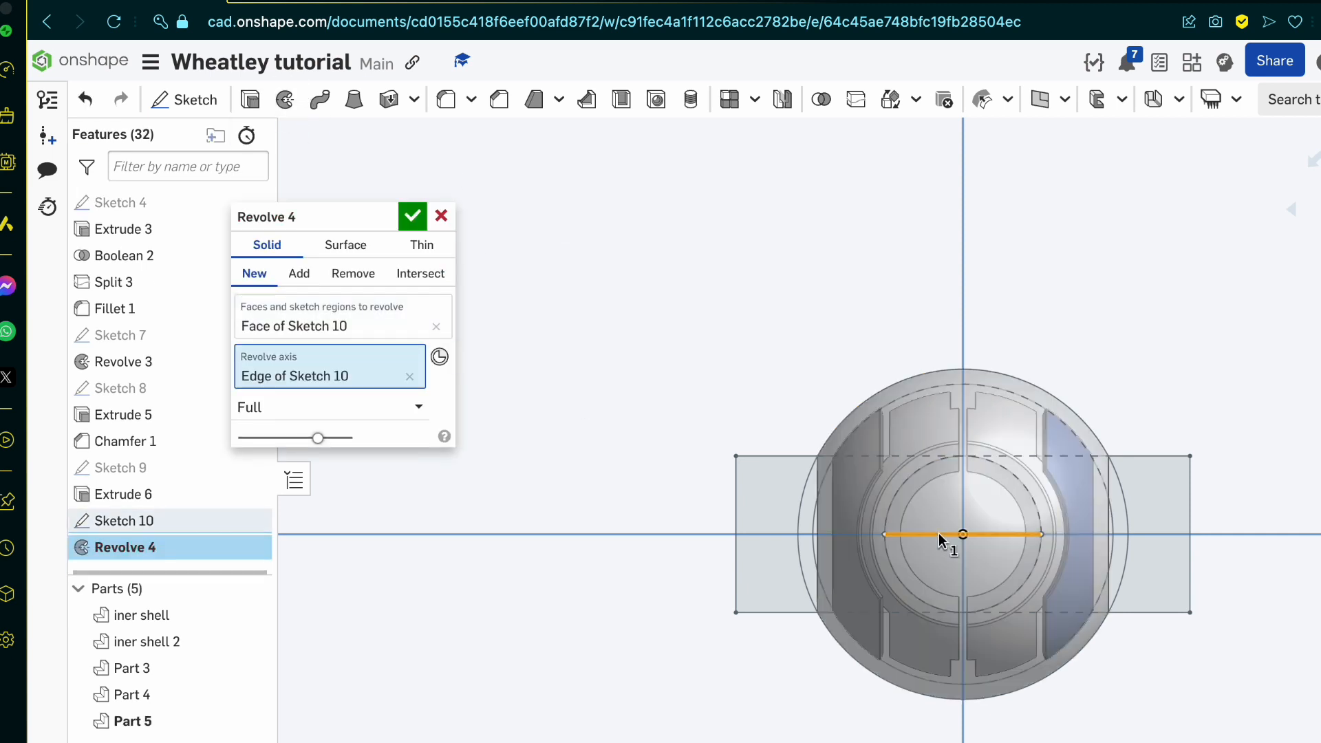
scroll(939, 532, "up", 3)
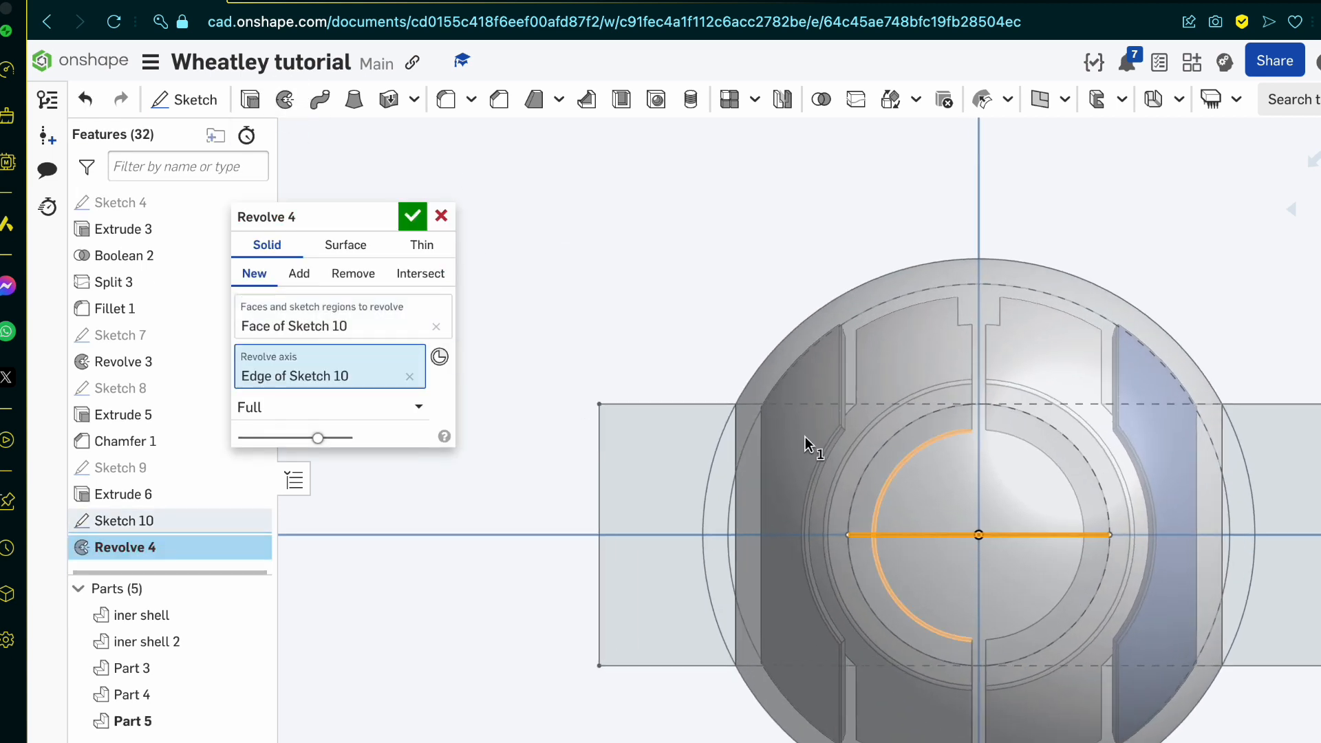
Step: Set the revolve to remove material, with Part 3 and Part 4 as the merge scope, and accept it
left_click(355, 278)
right_click_drag(787, 655, 830, 646)
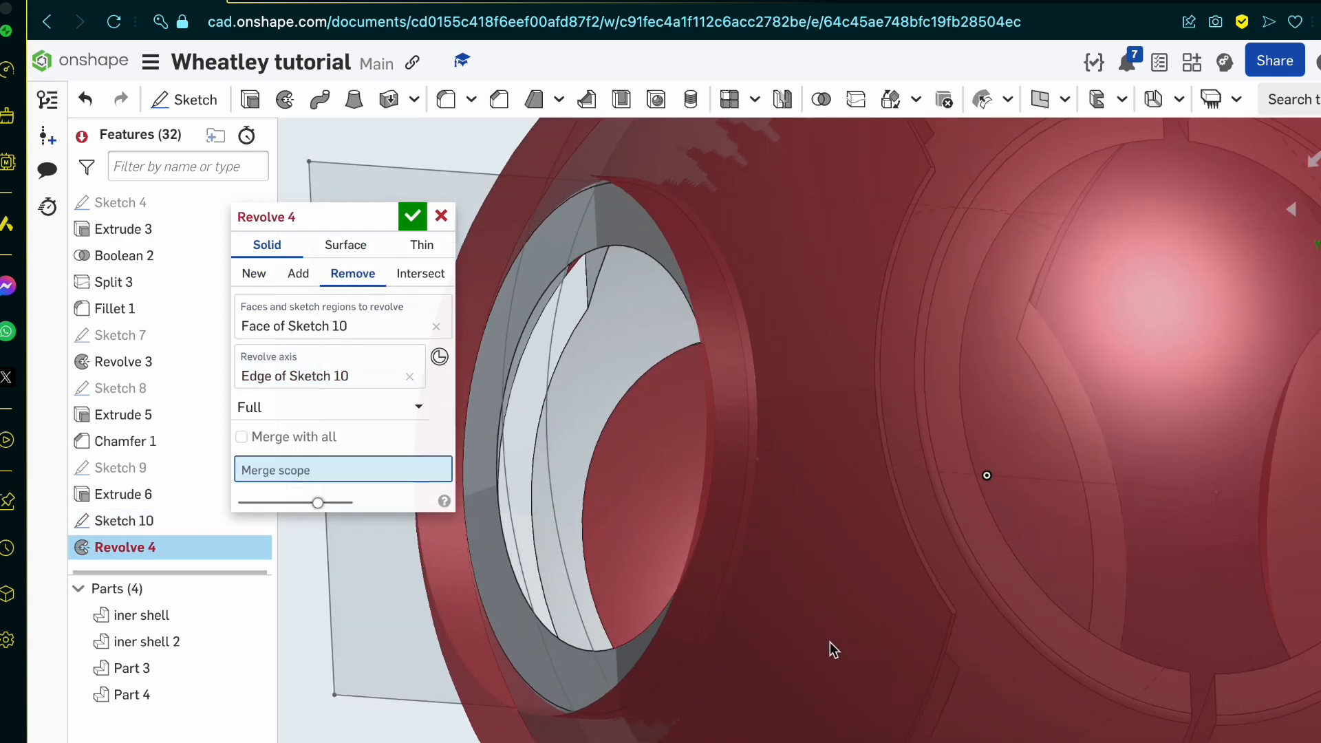
left_click(531, 621)
scroll(531, 621, "down", 4)
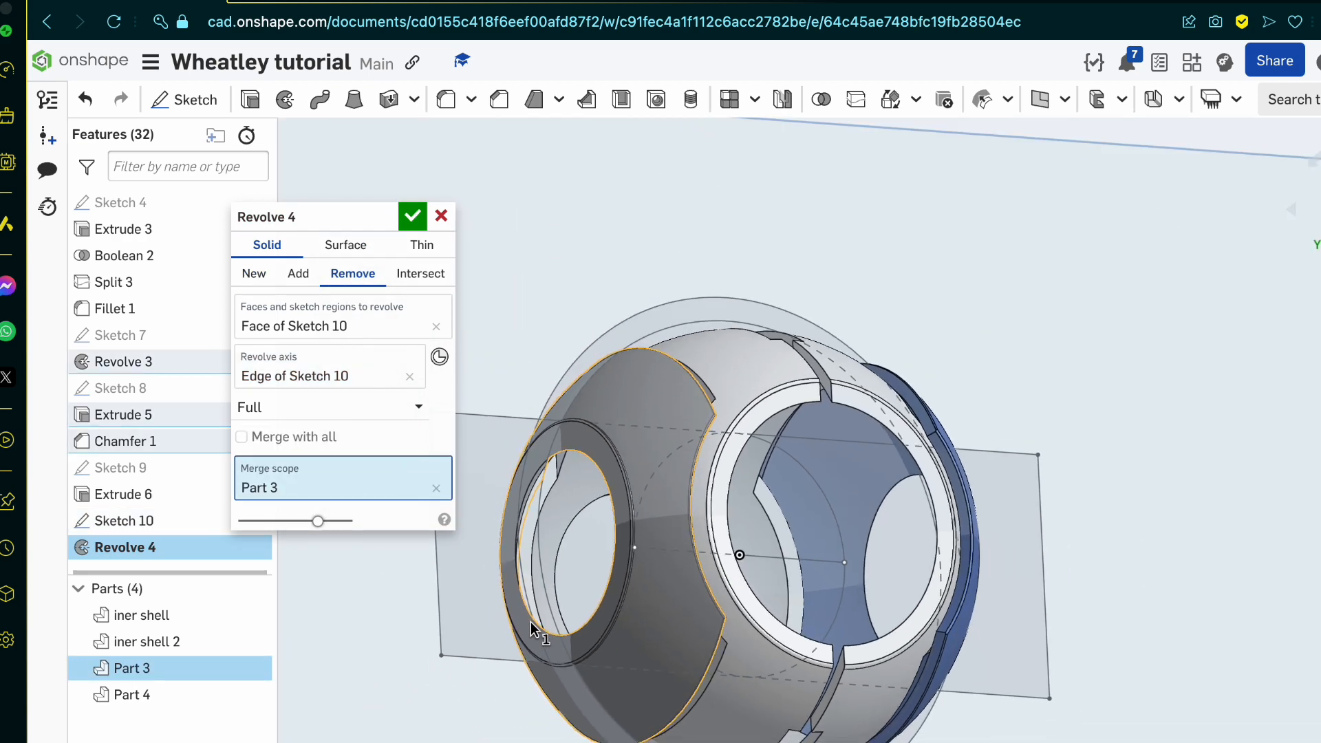
right_click_drag(531, 621, 455, 626)
left_click(873, 701)
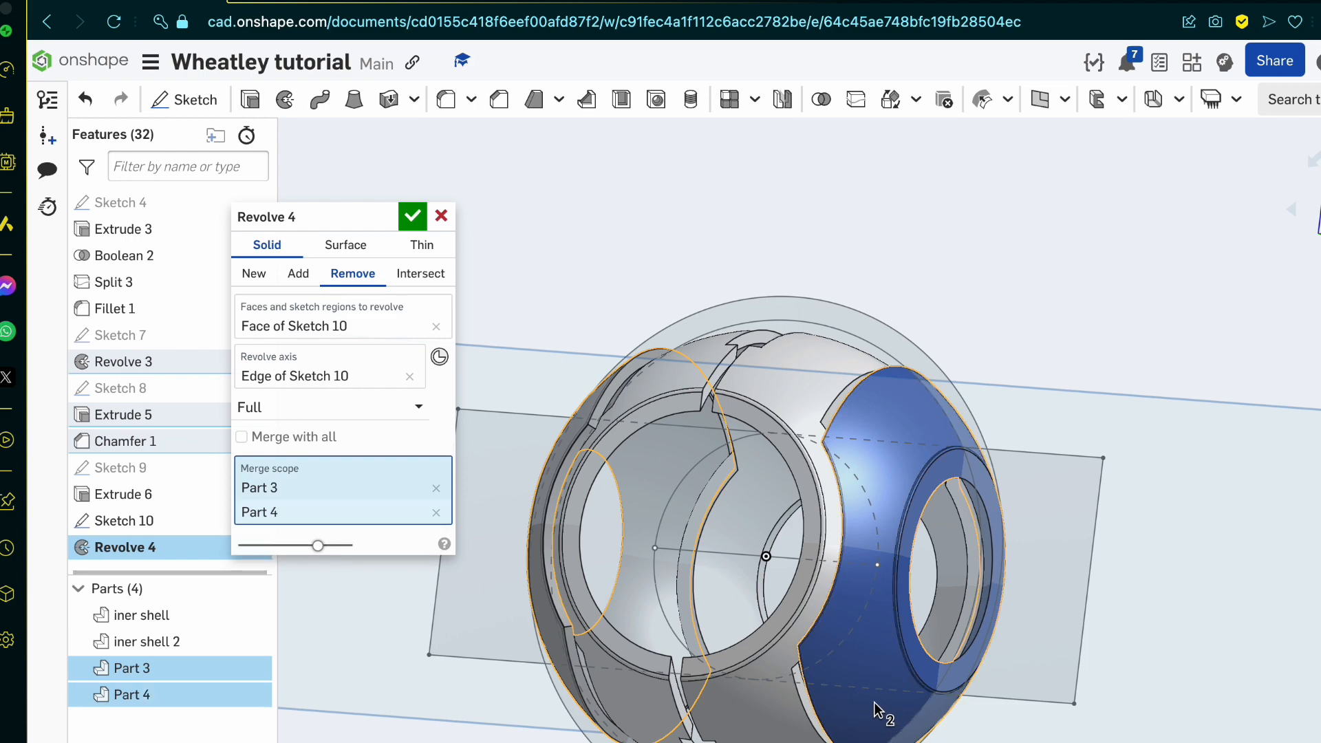
scroll(874, 702, "up", 8)
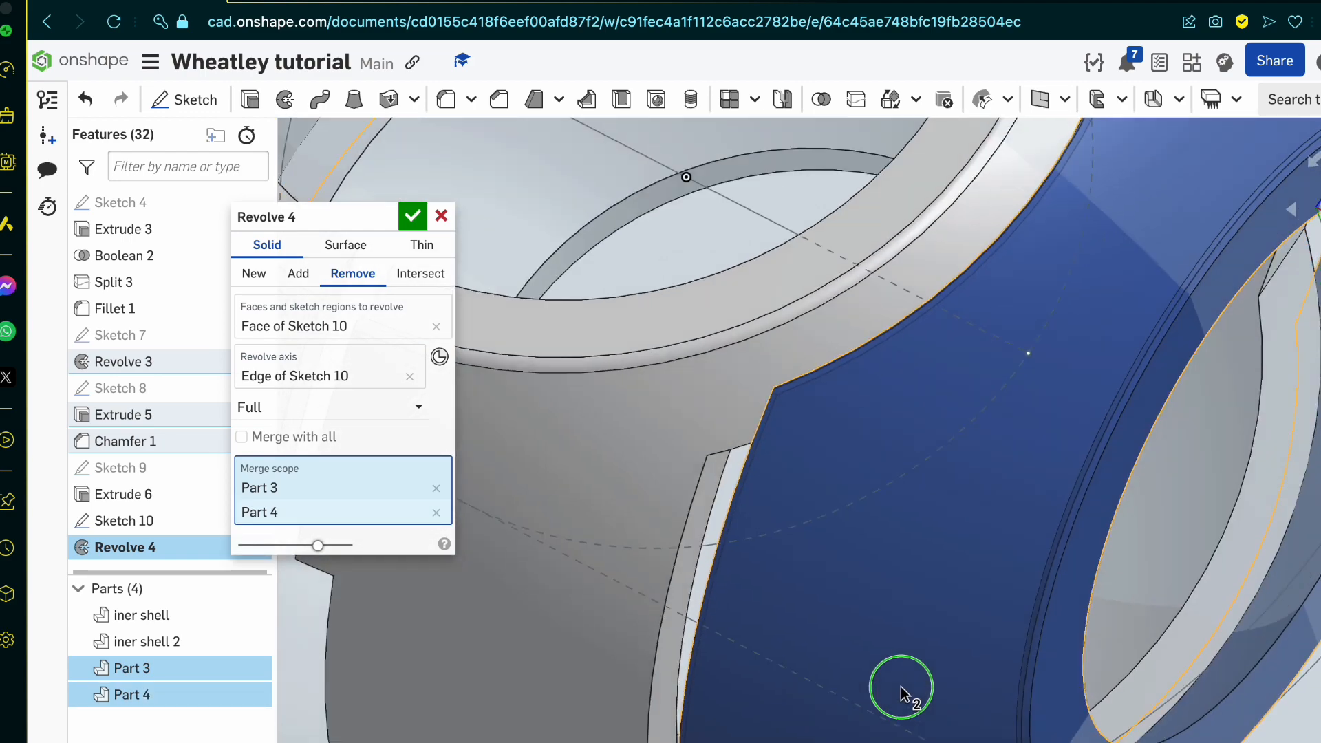
right_click_drag(902, 688, 886, 736)
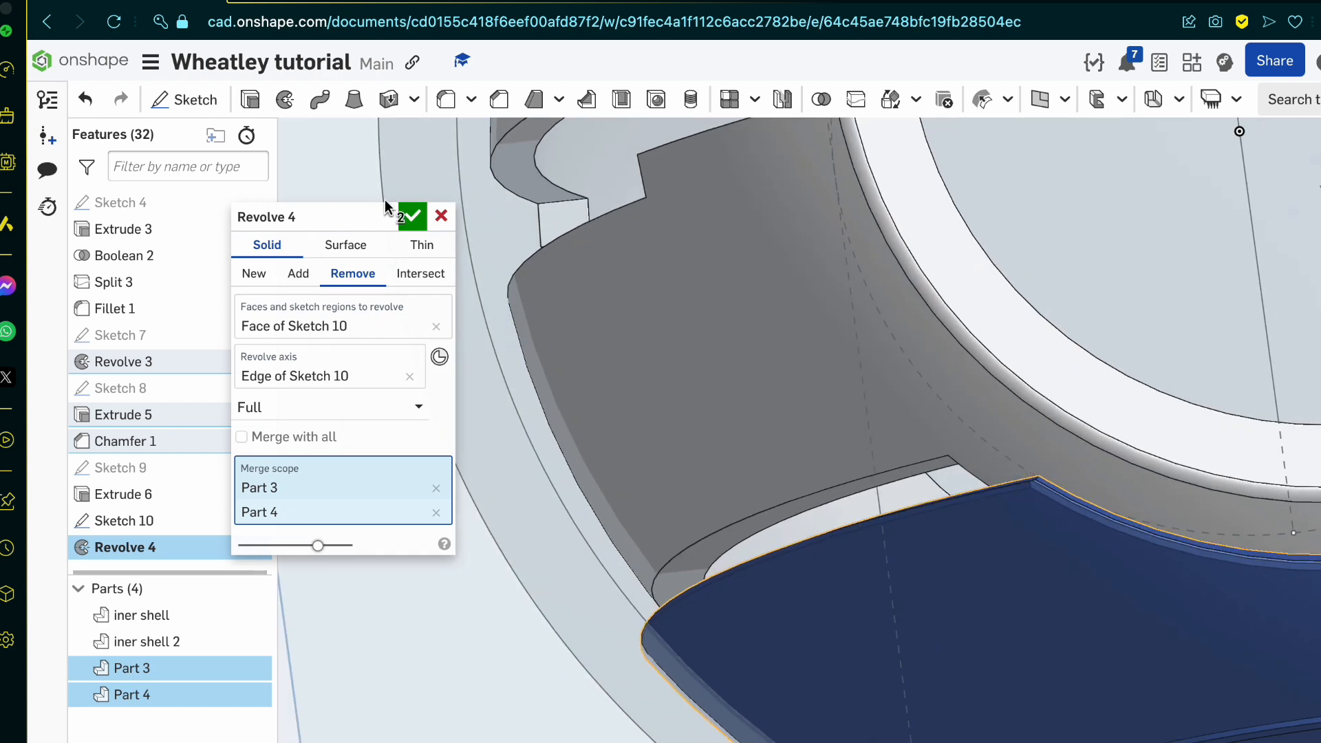
left_click(413, 220)
Step: Compare the trimmed side shells with the Wheatley reference drawing and examine their outline from the front
scroll(787, 537, "down", 6)
mouse_move(787, 536)
right_mouse_down()
mouse_move(801, 602)
mouse_move(883, 555)
mouse_move(846, 508)
mouse_move(791, 525)
right_mouse_up()
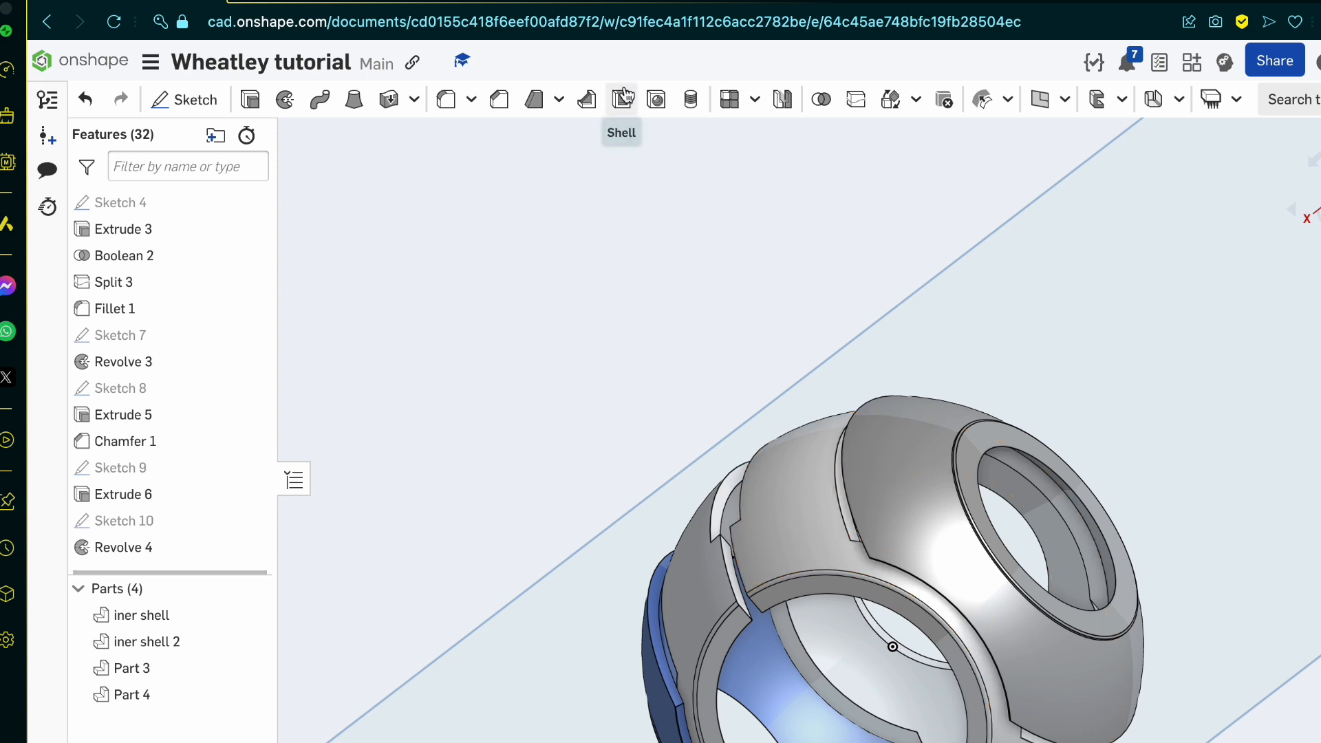
left_click(381, 4)
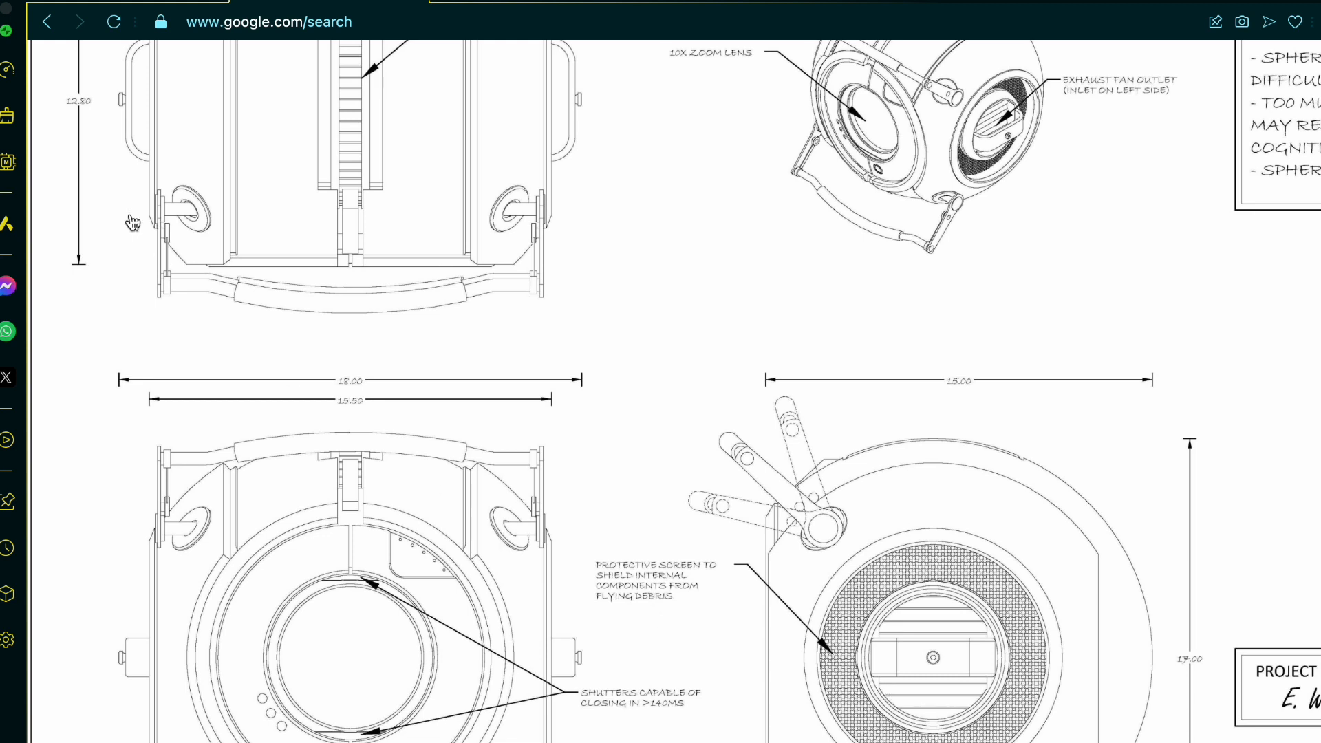
left_click(169, 2)
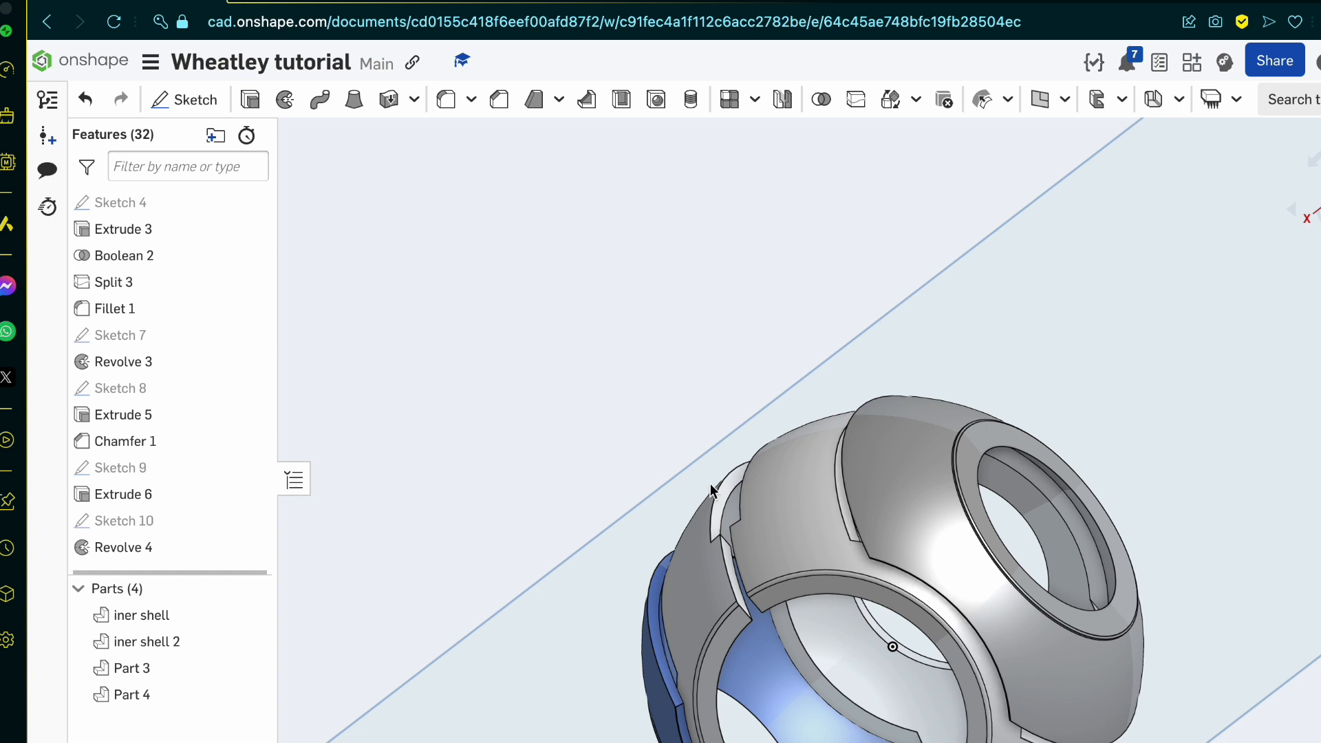
scroll(1032, 534, "up", 10)
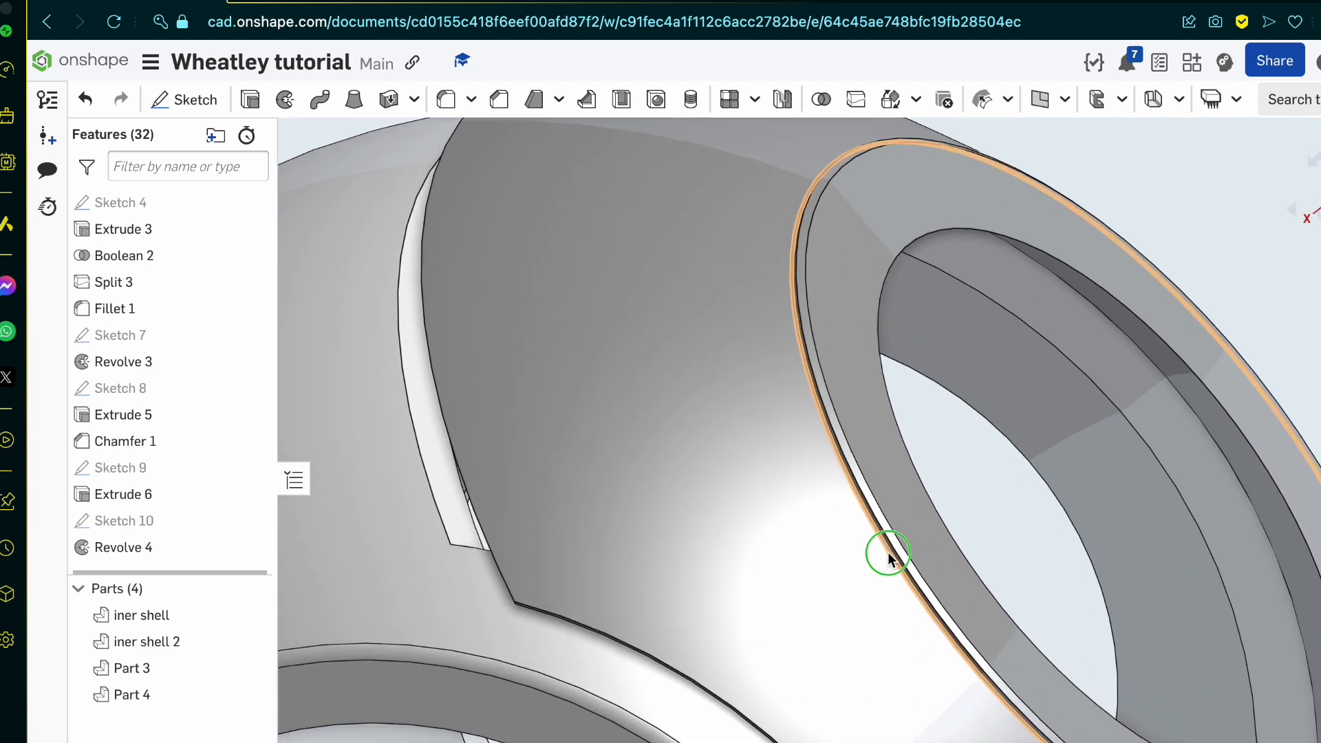
right_click_drag(888, 553, 906, 563)
left_click(1319, 209)
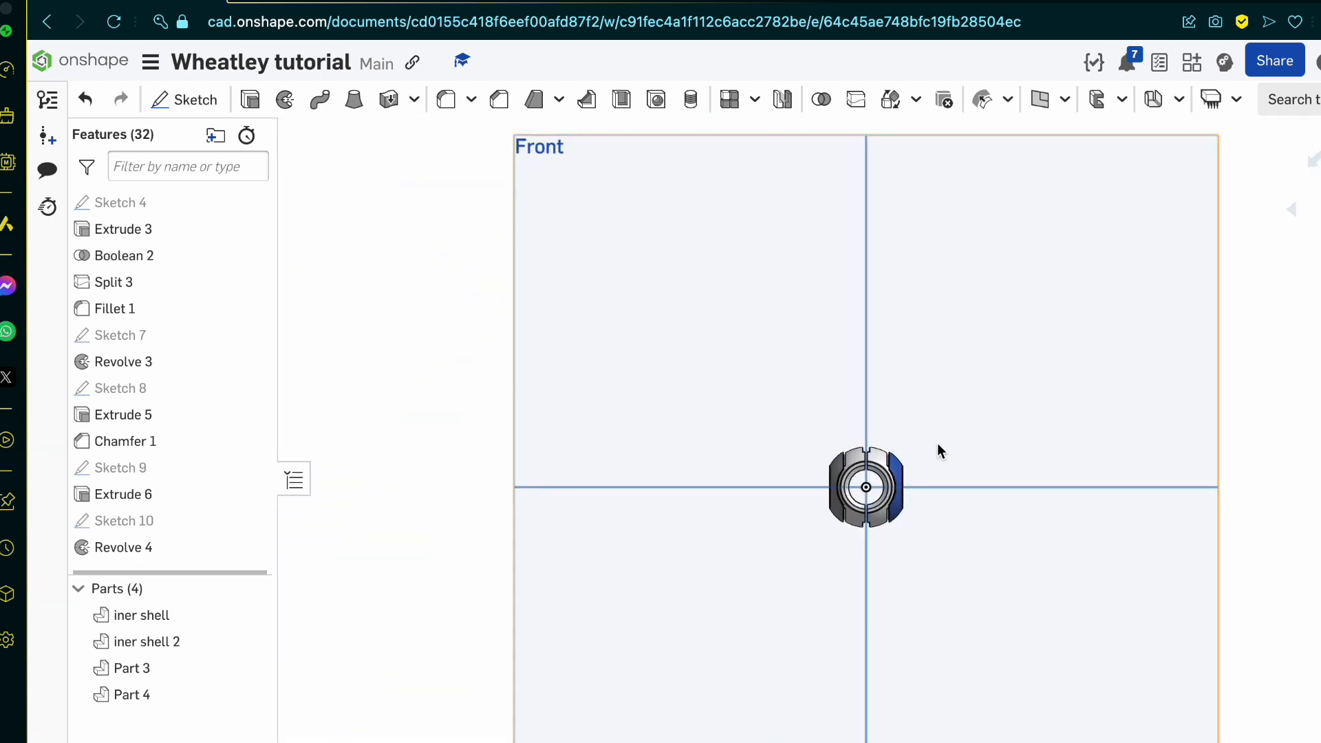
scroll(798, 516, "up", 10)
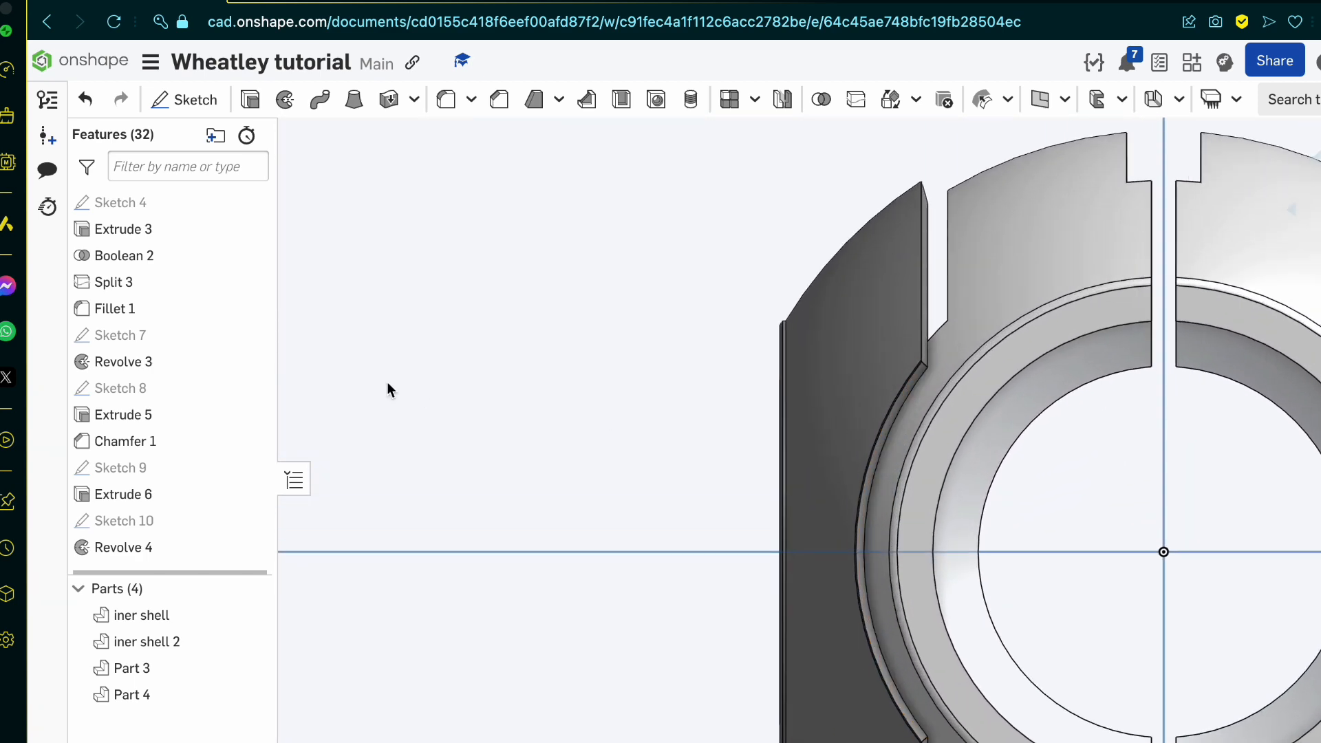
left_click(180, 101)
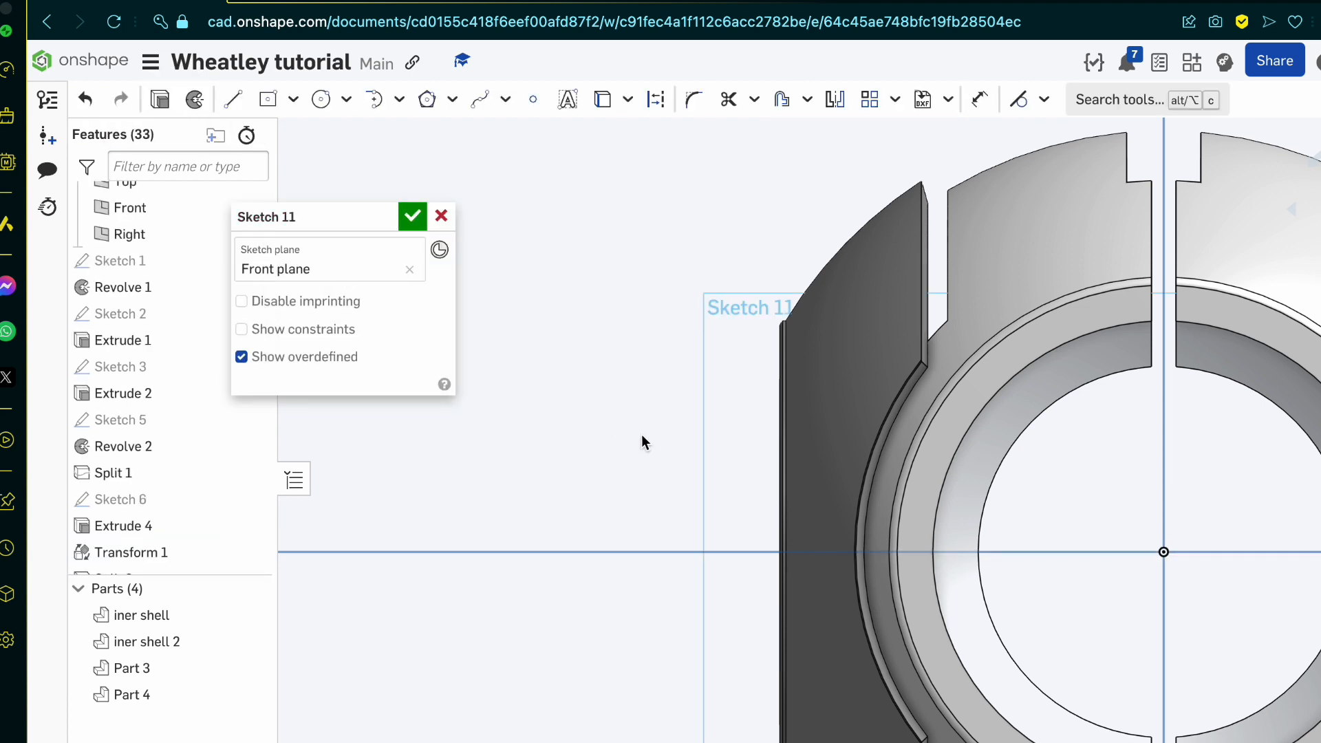
key("u")
scroll(782, 309, "up", 5)
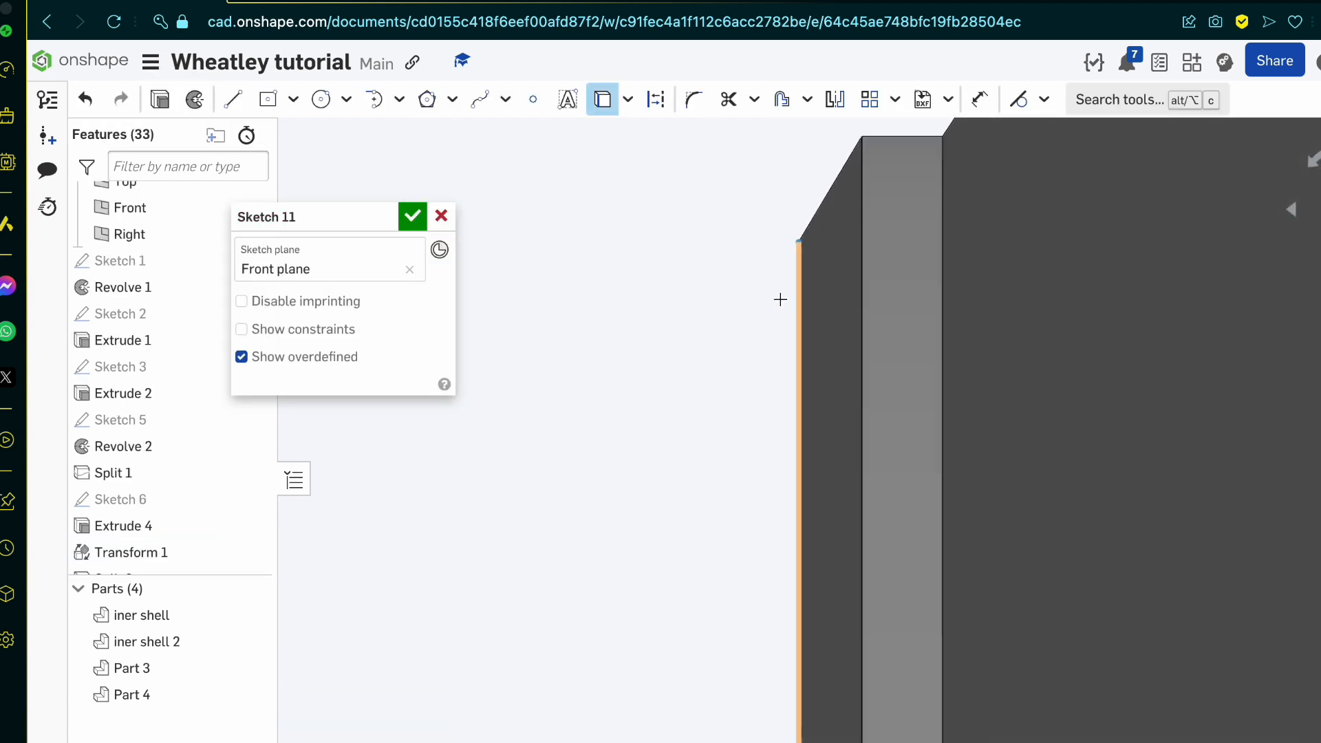
scroll(780, 299, "down", 5)
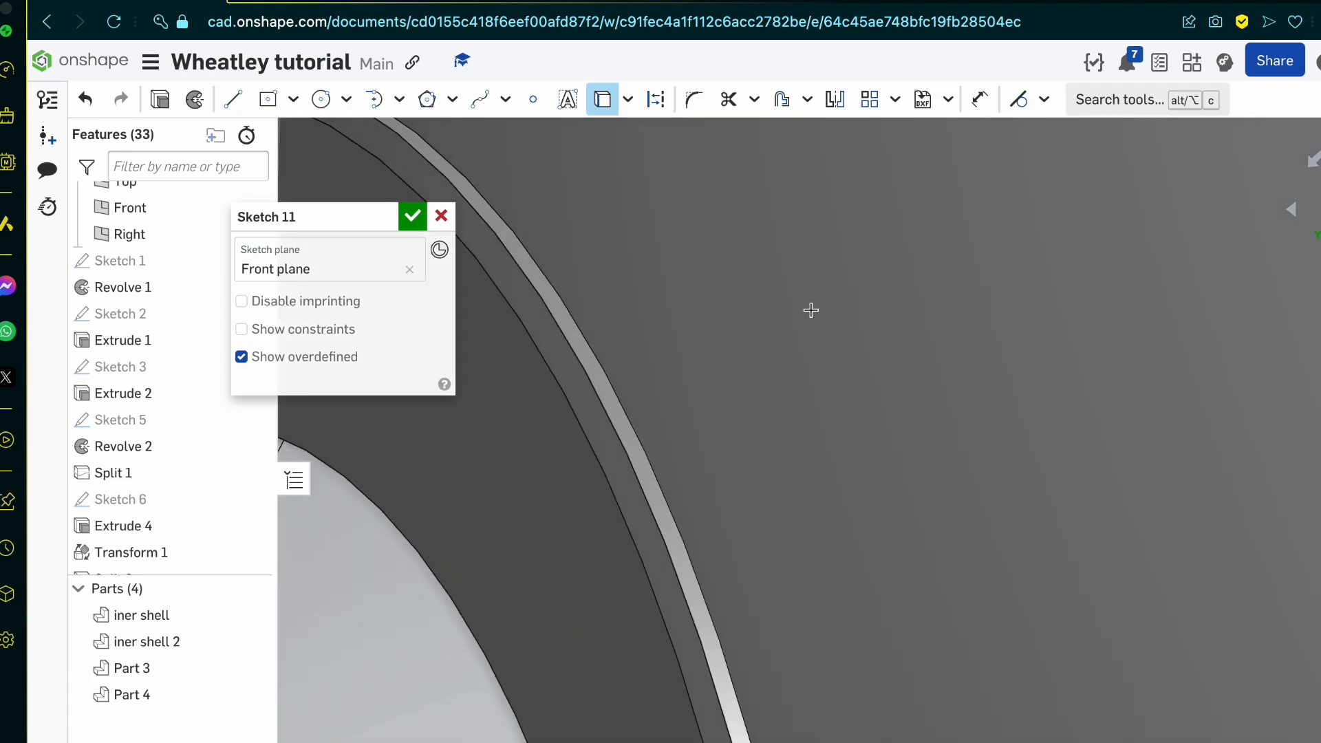
scroll(811, 310, "down", 8)
scroll(664, 299, "up", 10)
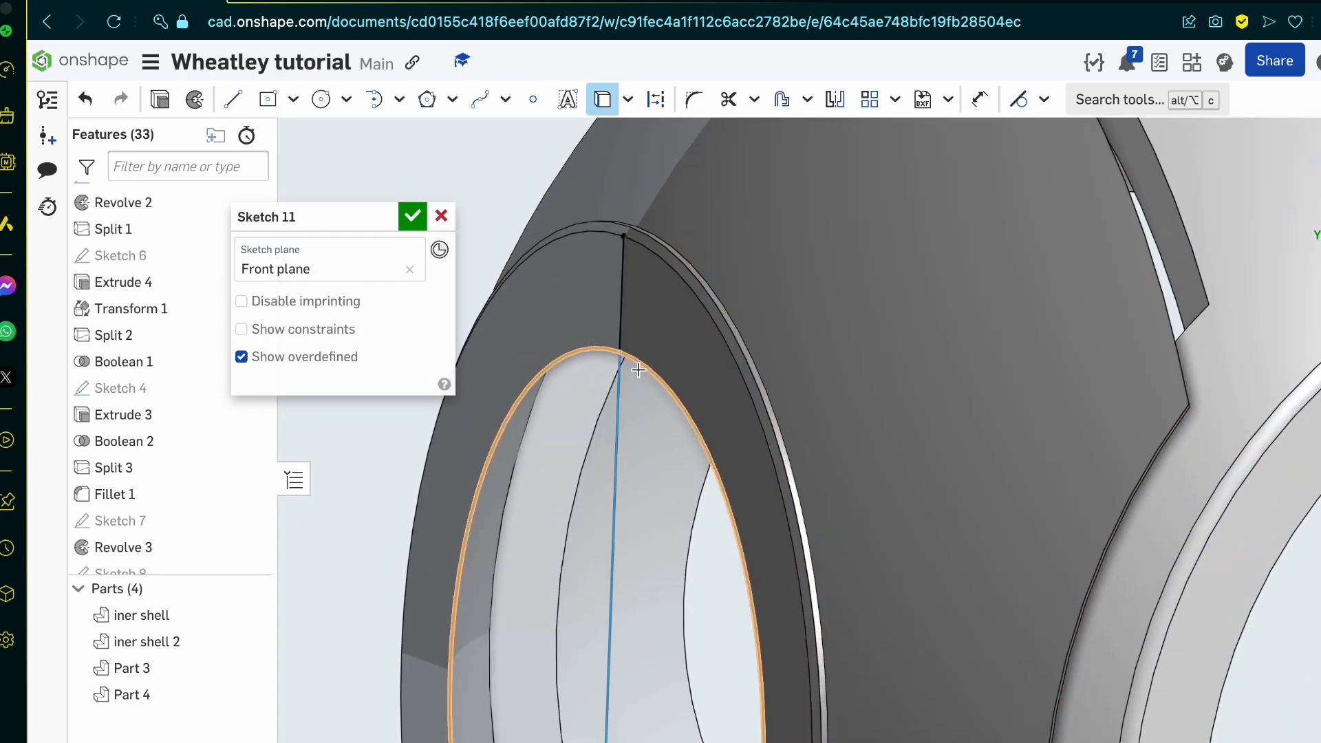
scroll(571, 375, "up", 5)
scroll(570, 375, "up", 3)
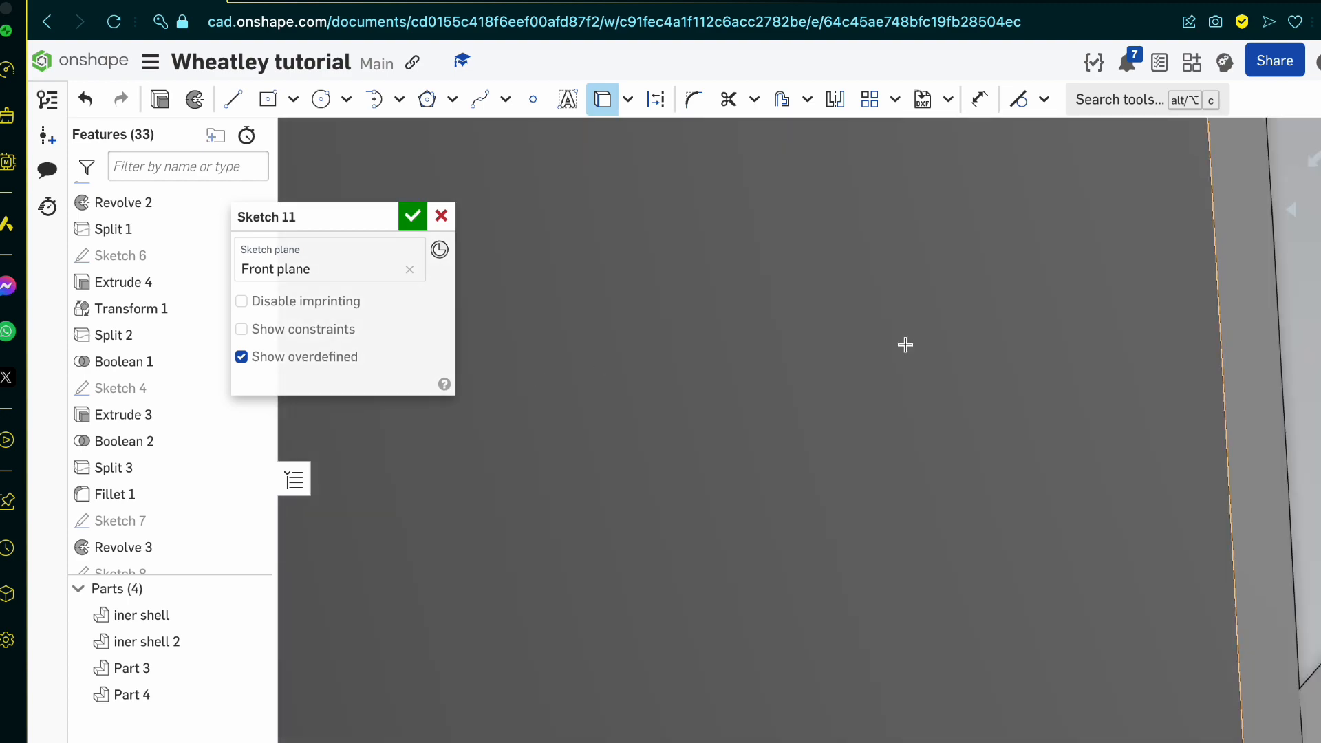
scroll(943, 360, "down", 10)
scroll(856, 400, "up", 5)
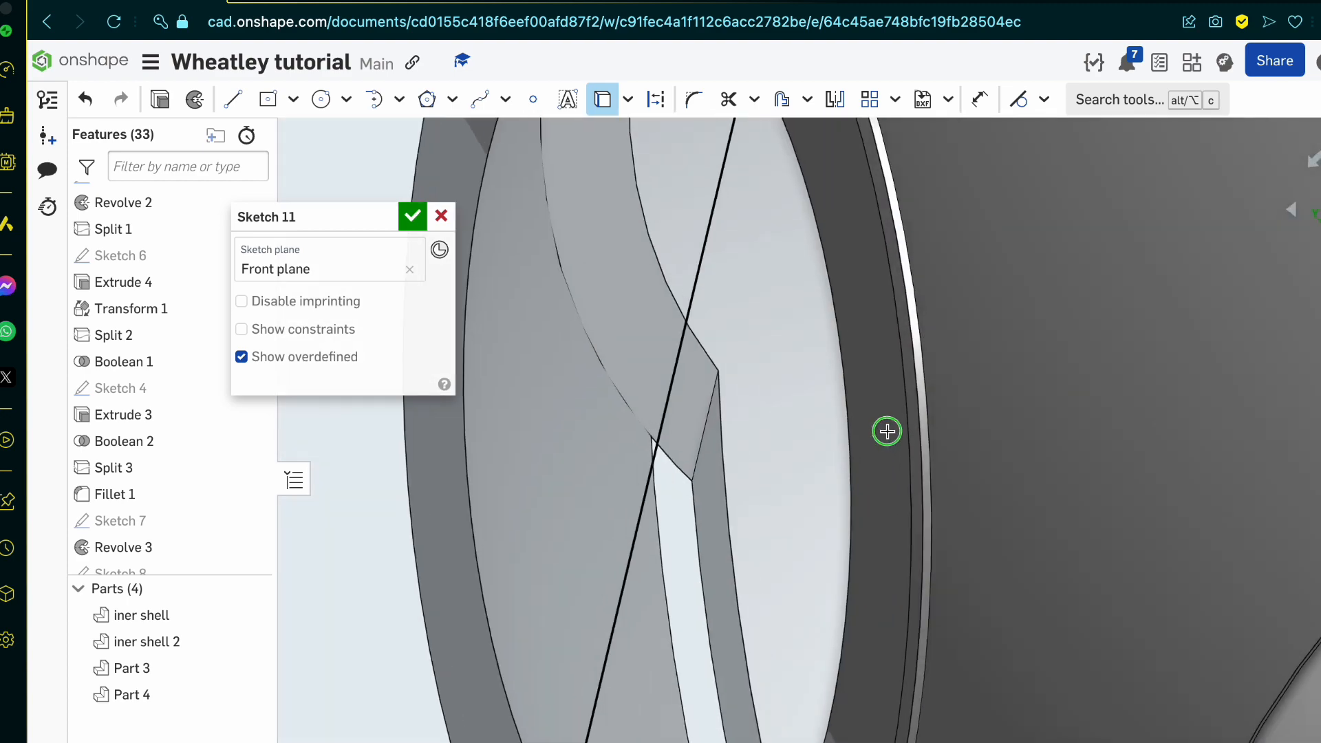
scroll(890, 422, "down", 8)
mouse_move(893, 422)
right_mouse_down()
mouse_move(977, 394)
mouse_move(875, 454)
mouse_move(745, 462)
mouse_move(667, 489)
mouse_move(878, 513)
right_mouse_up()
left_click(441, 216)
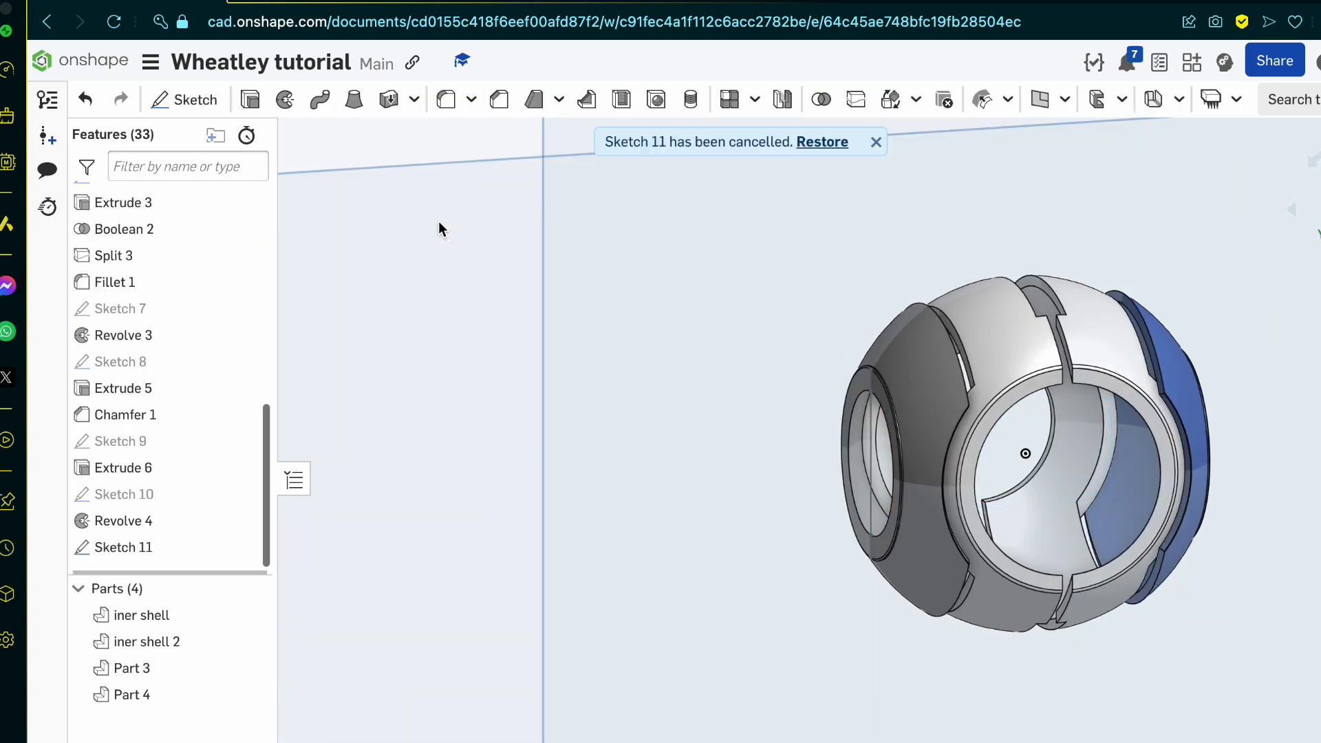
Step: Undo the revolved cut on the side shells together with the sketch it was based on
key("super+z")
key("super+z")
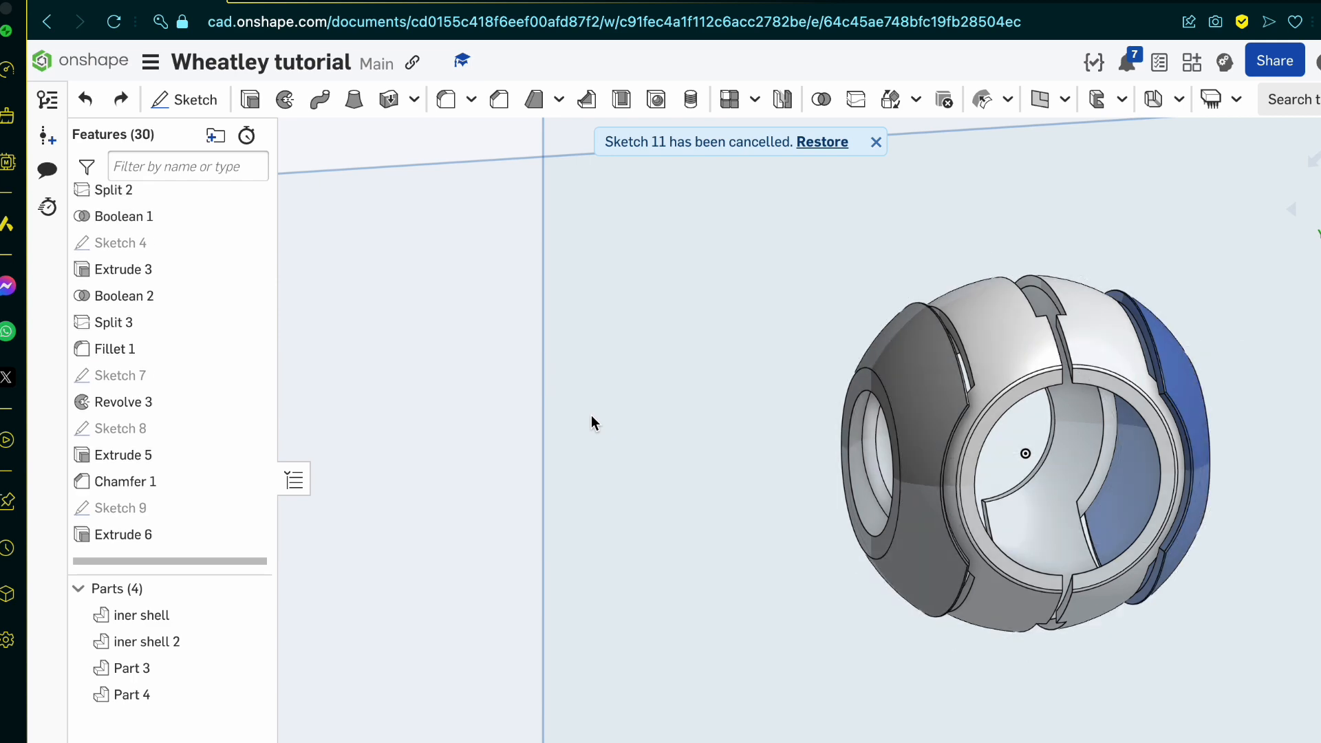
scroll(936, 447, "up", 8)
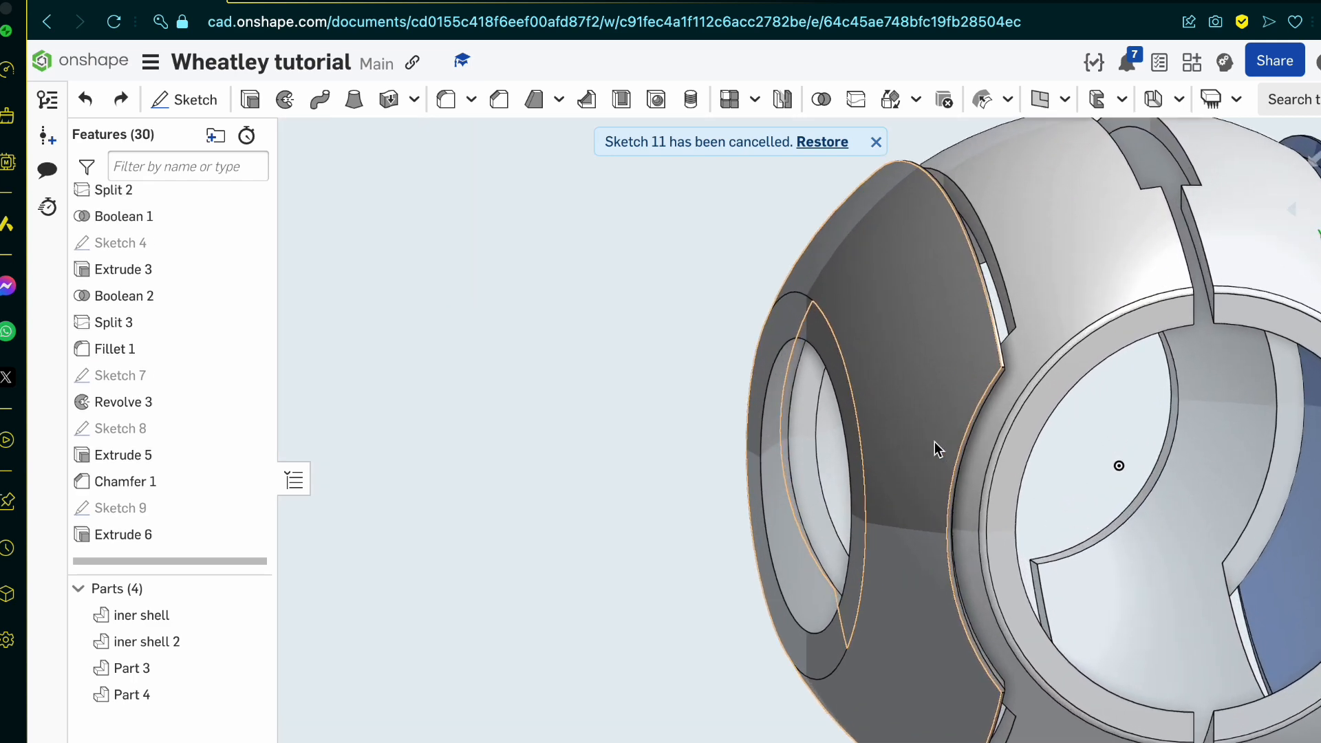
scroll(935, 449, "down", 8)
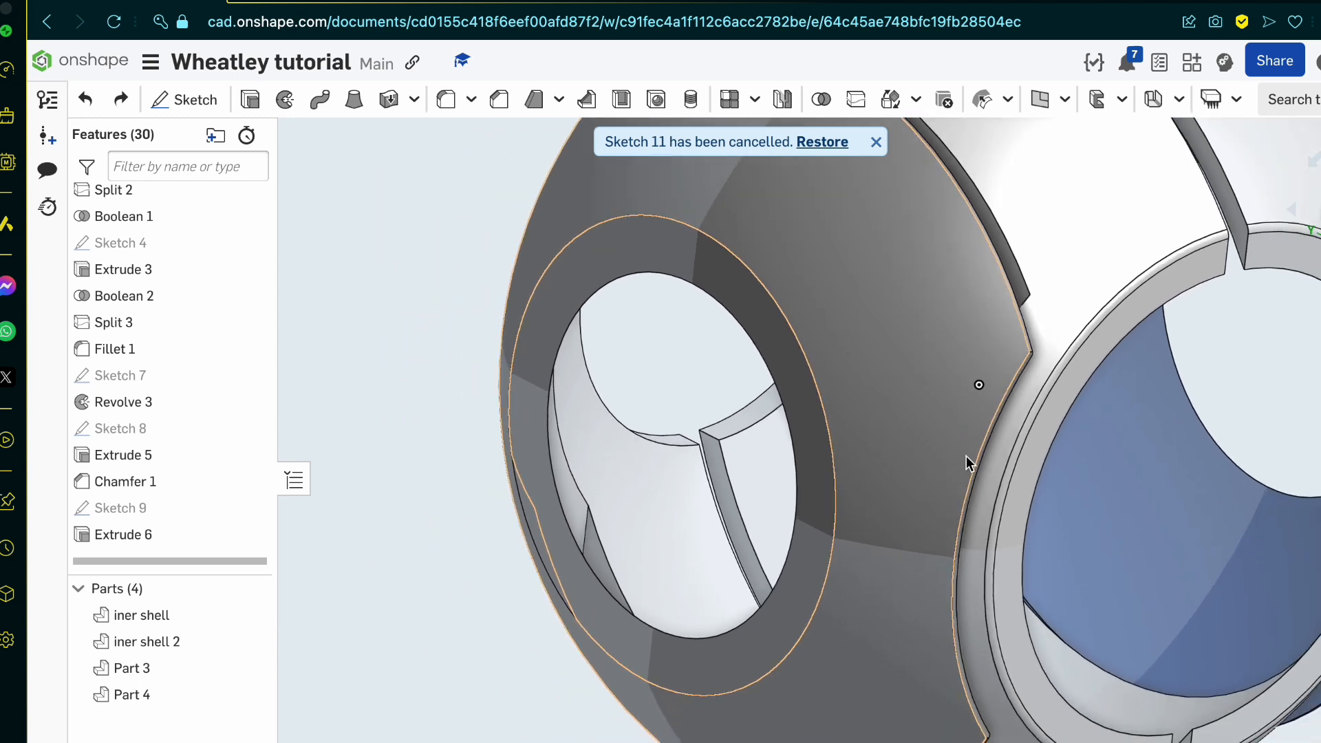
scroll(867, 471, "down", 5)
mouse_move(866, 471)
right_mouse_down()
mouse_move(798, 466)
mouse_move(849, 474)
right_mouse_up()
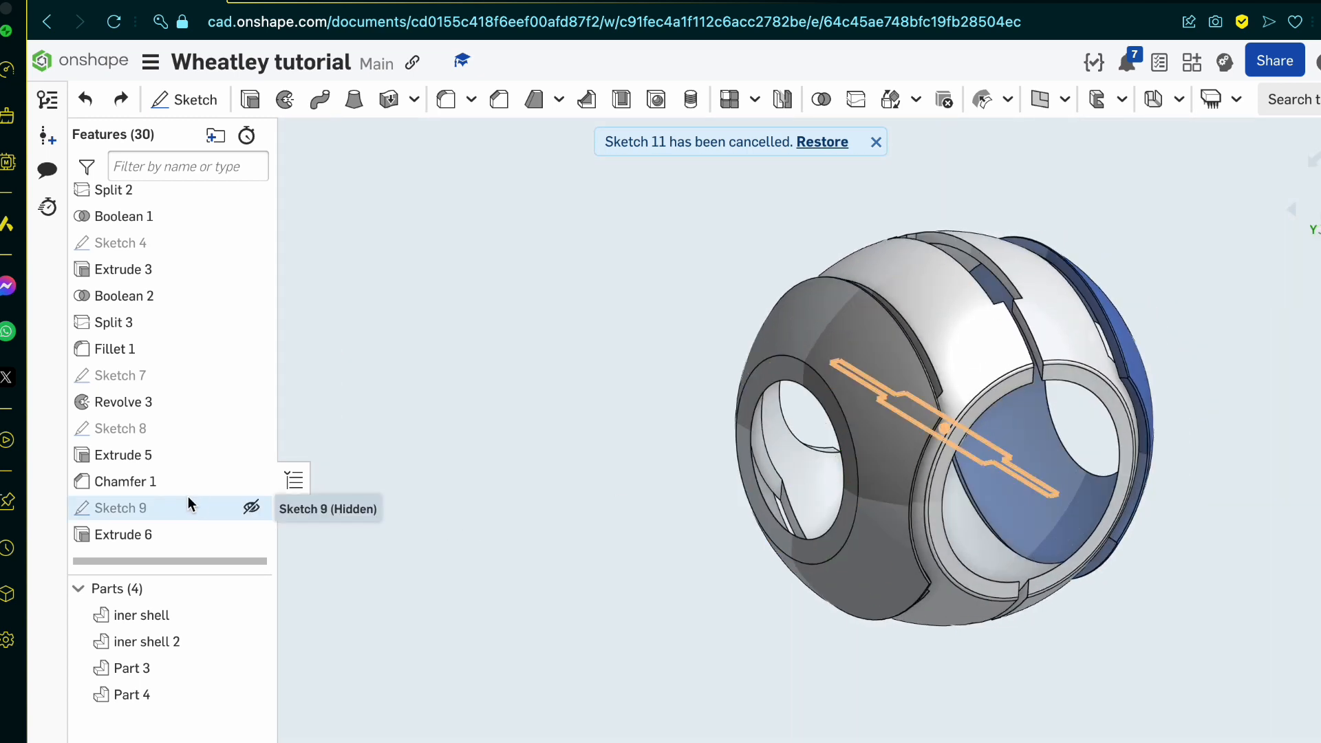
Step: Open the Revolve 3 feature of the side shells and check its profile regions against the reference drawing
left_click(182, 403)
double_click(181, 401)
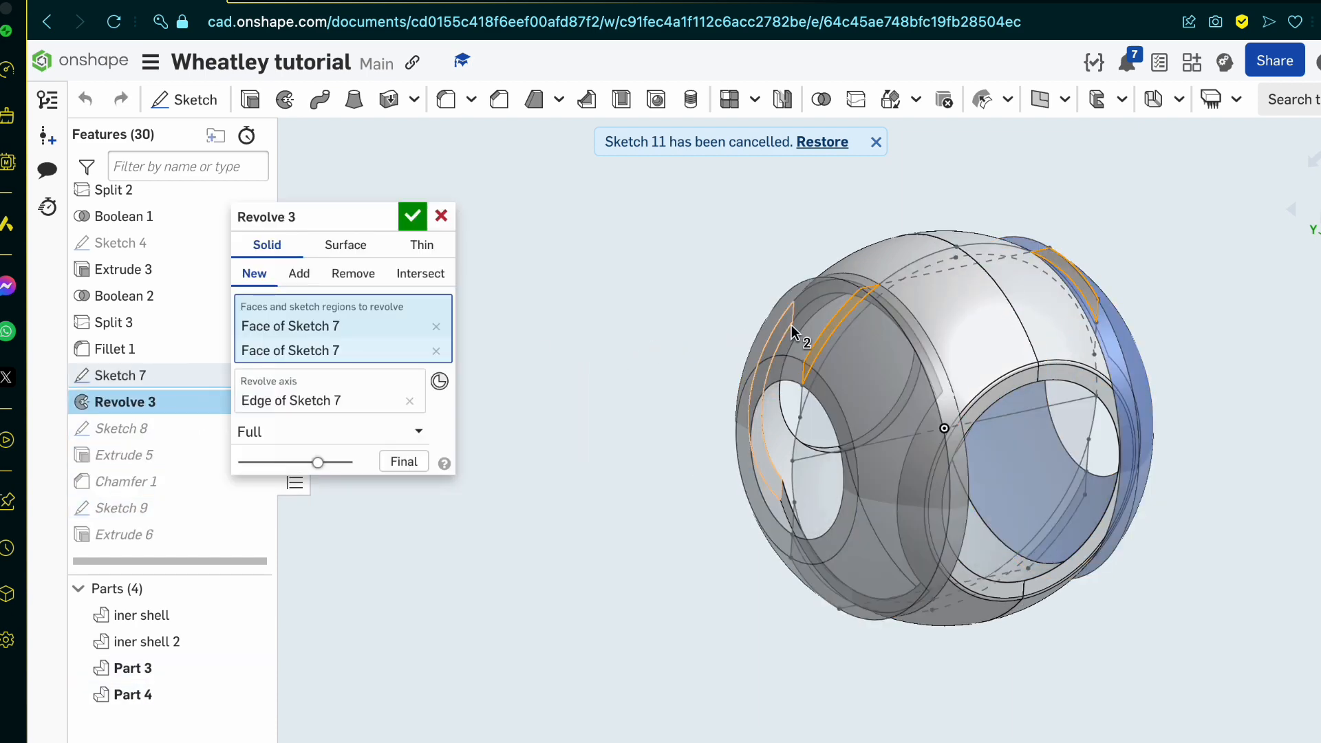
scroll(947, 374, "up", 5)
scroll(939, 368, "down", 8)
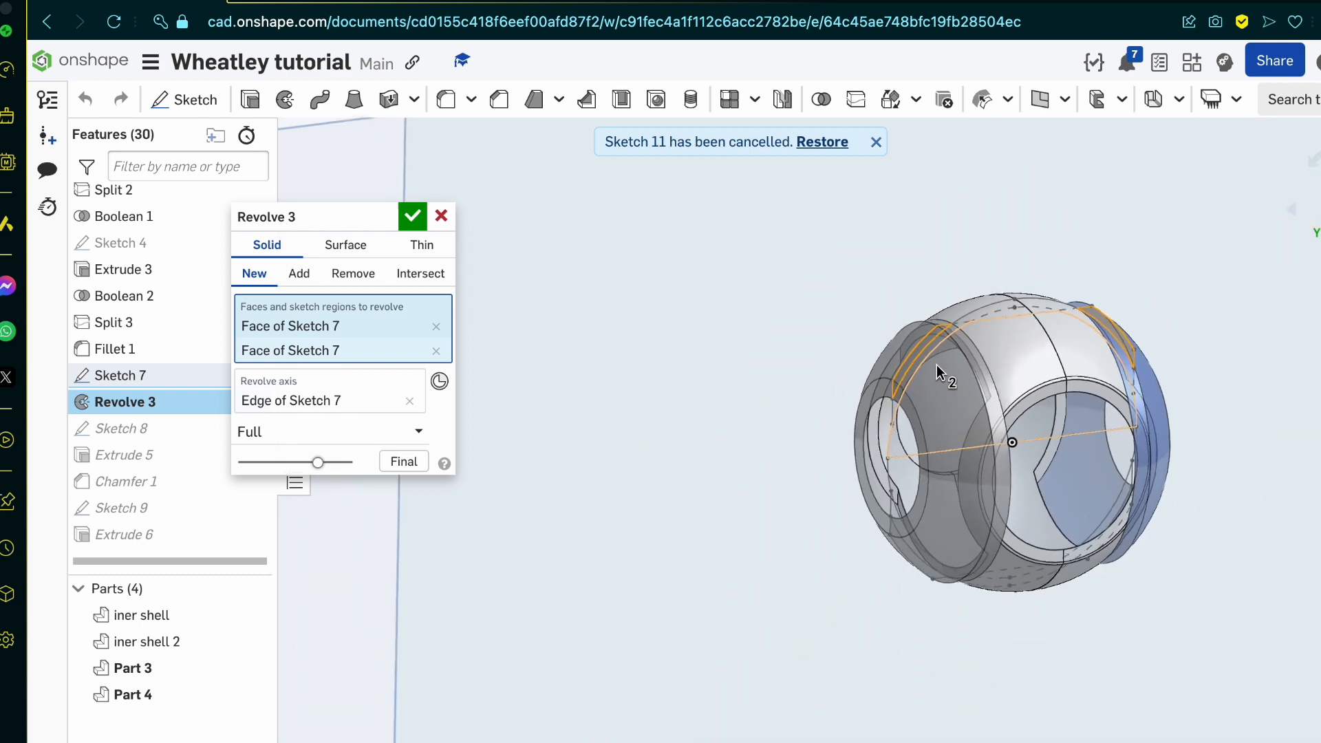
scroll(921, 357, "up", 2)
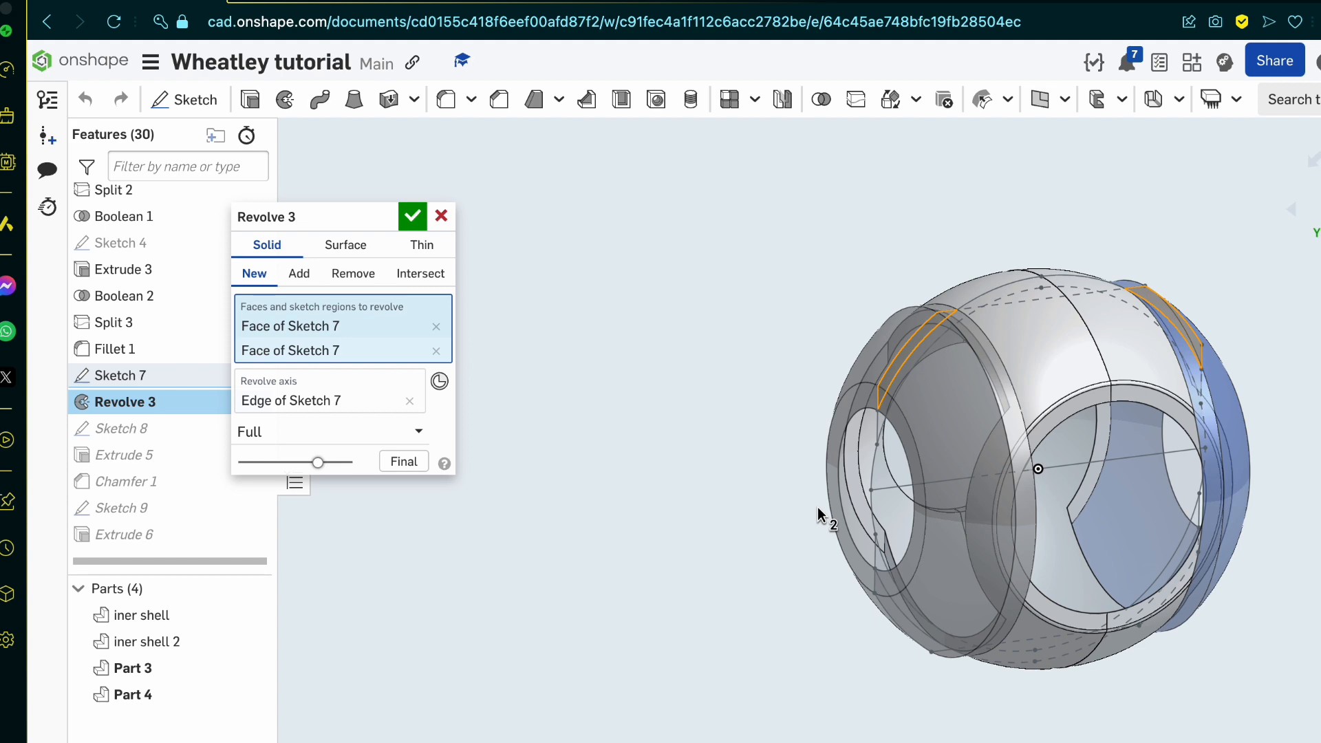
scroll(817, 506, "up", 5)
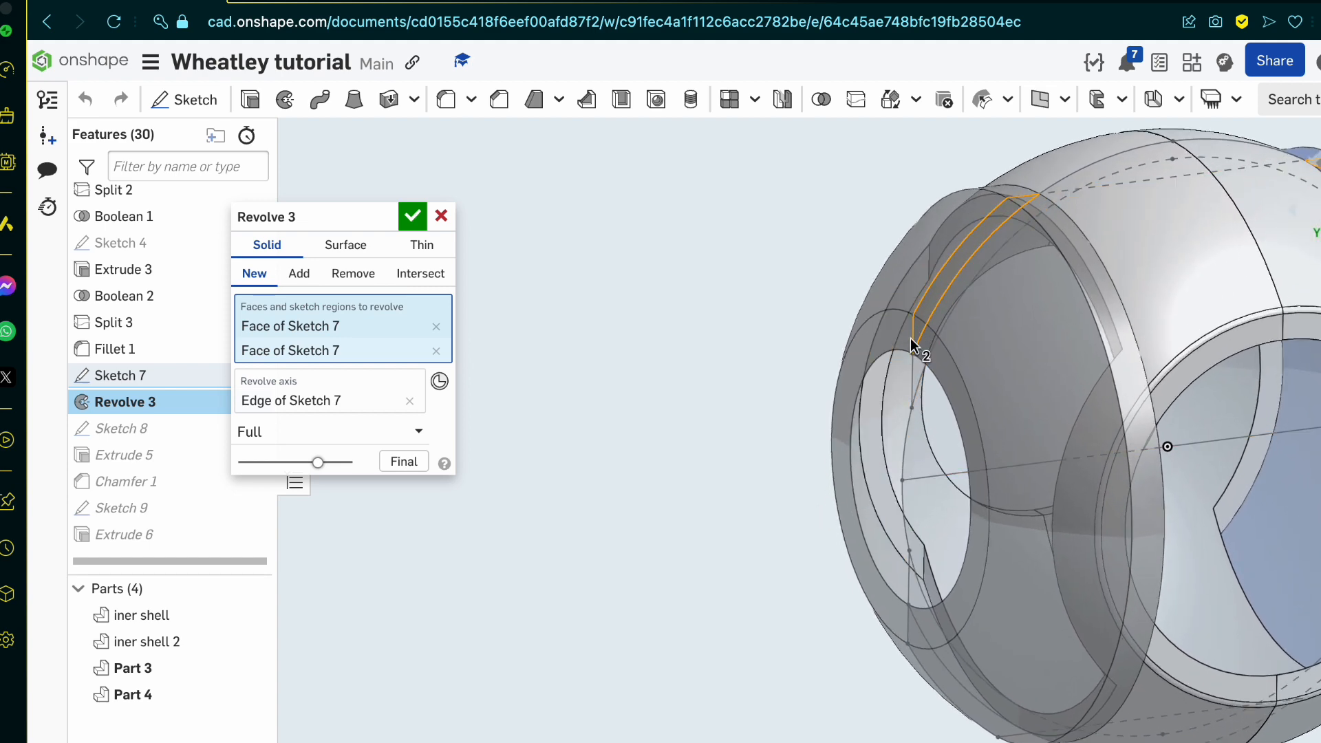
scroll(911, 346, "up", 4)
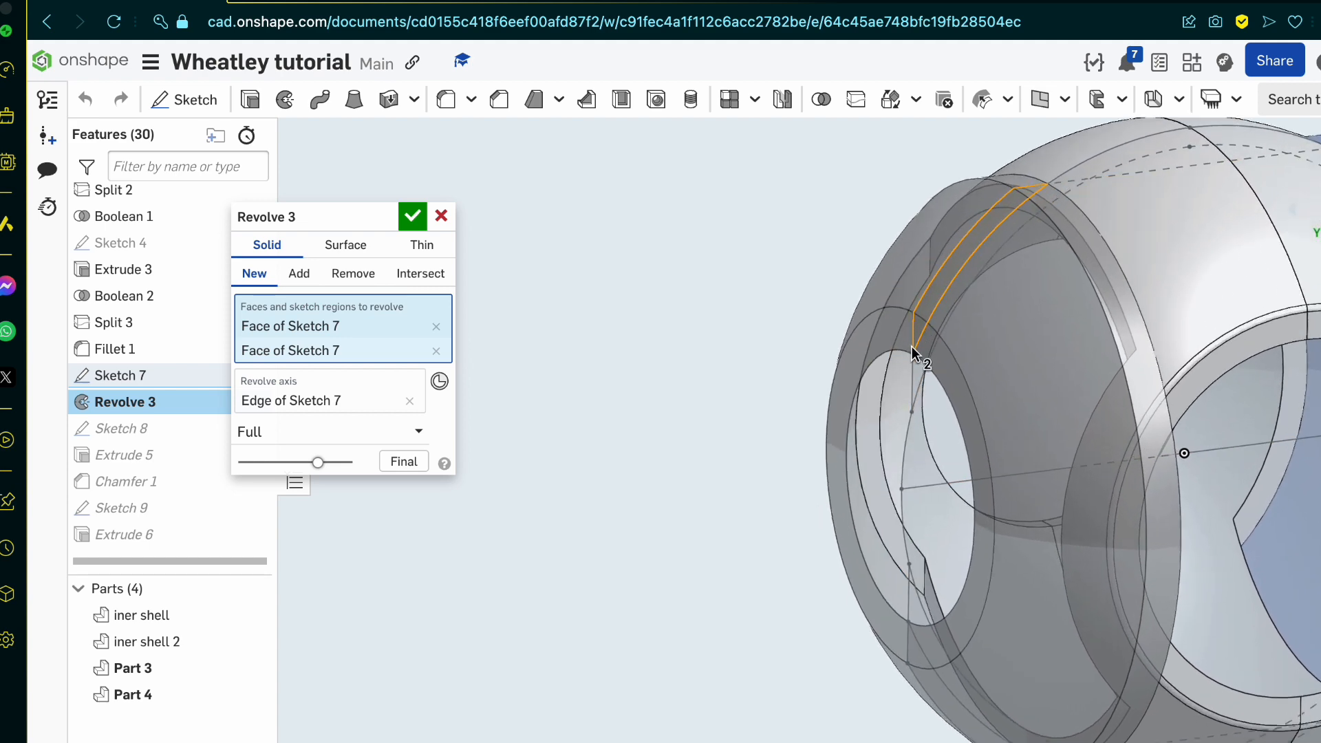
left_click(370, 3)
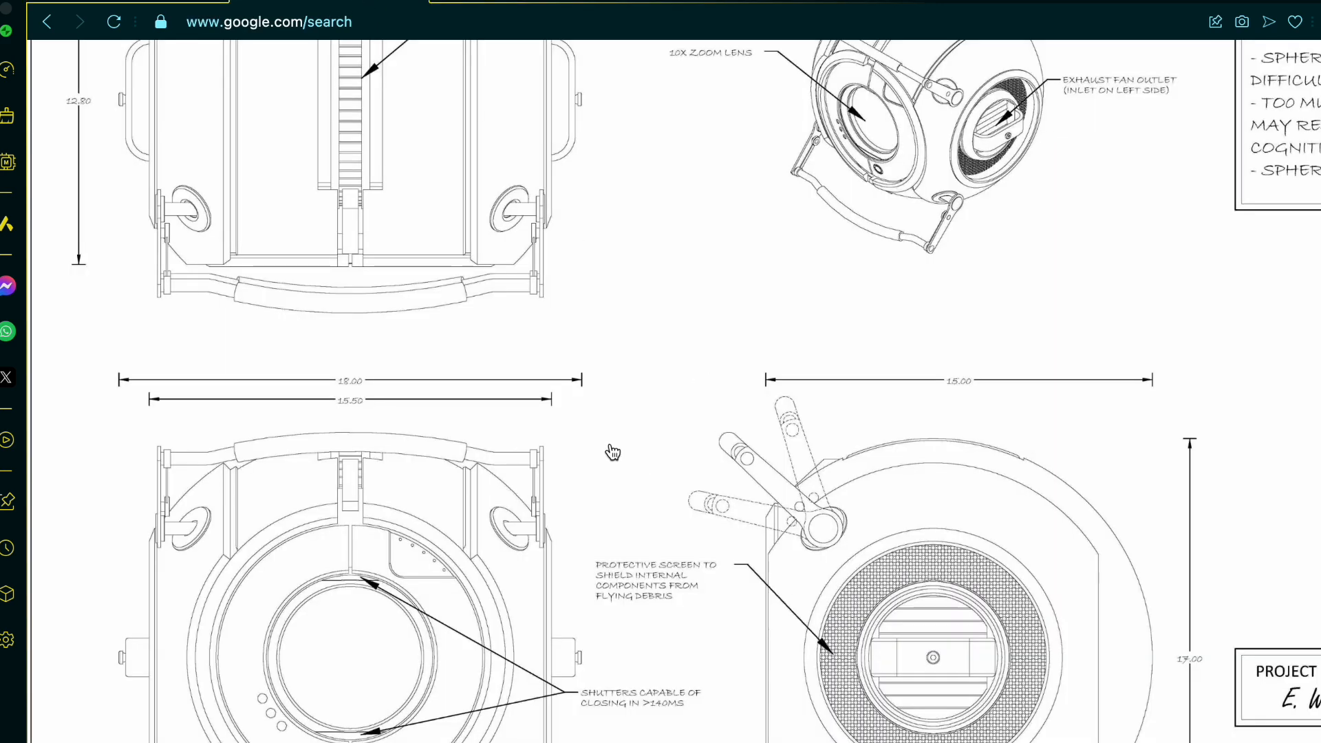
left_click(194, 3)
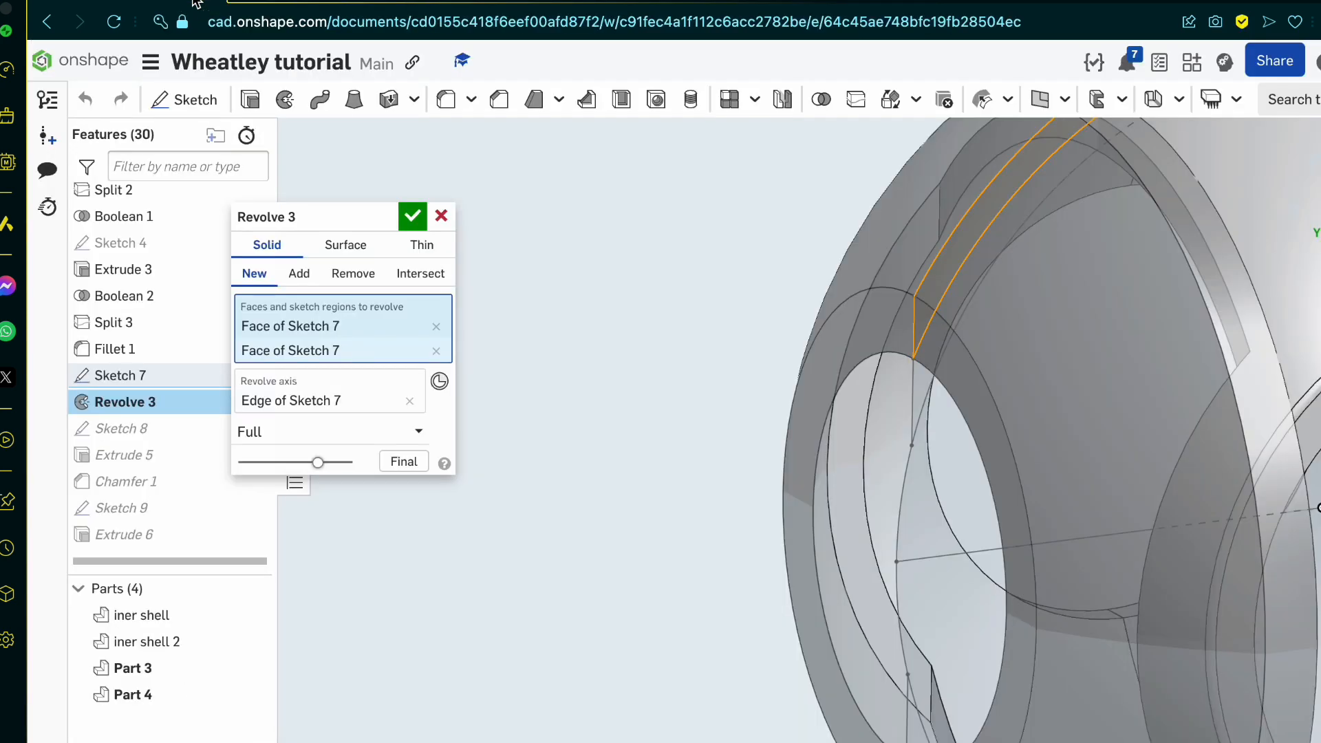
left_click(418, 218)
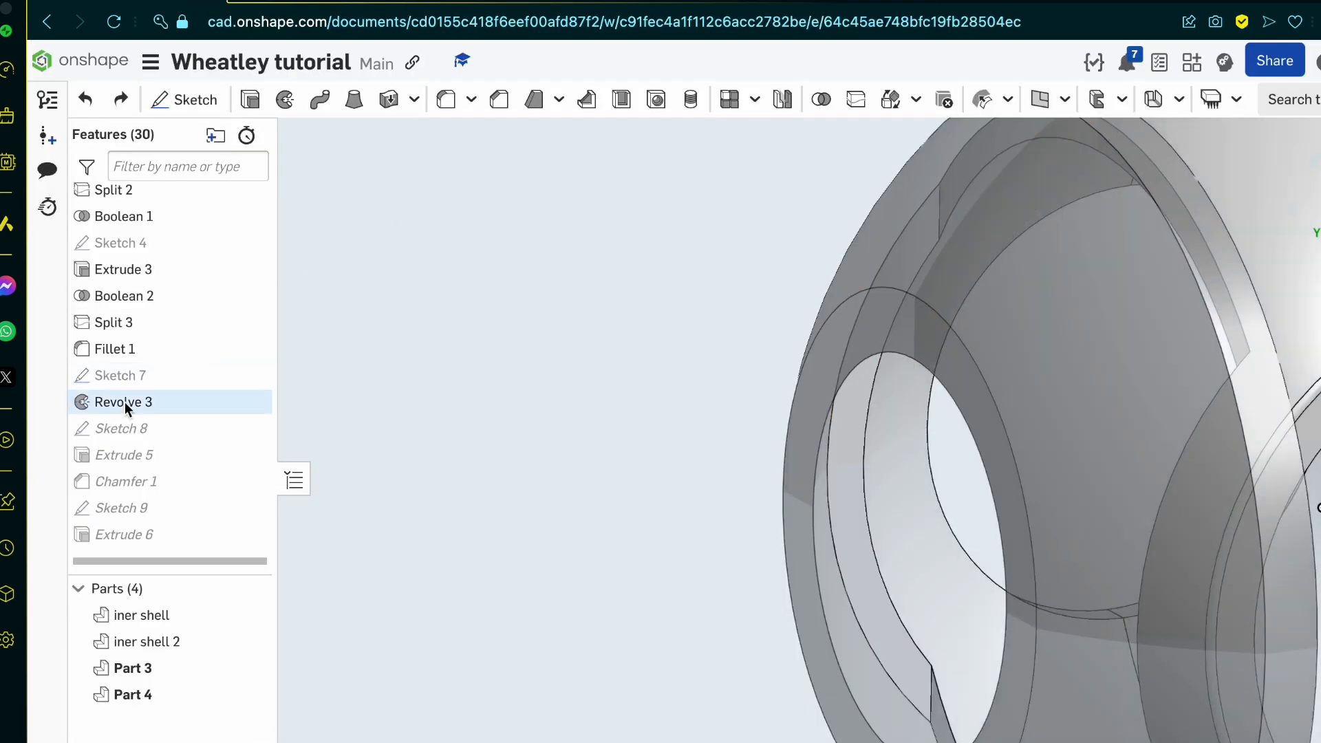
Step: Edit Sketch 7 and draw a 15.5 line across the profile, joining the upper ends of the two outer corner arcs
double_click(134, 375)
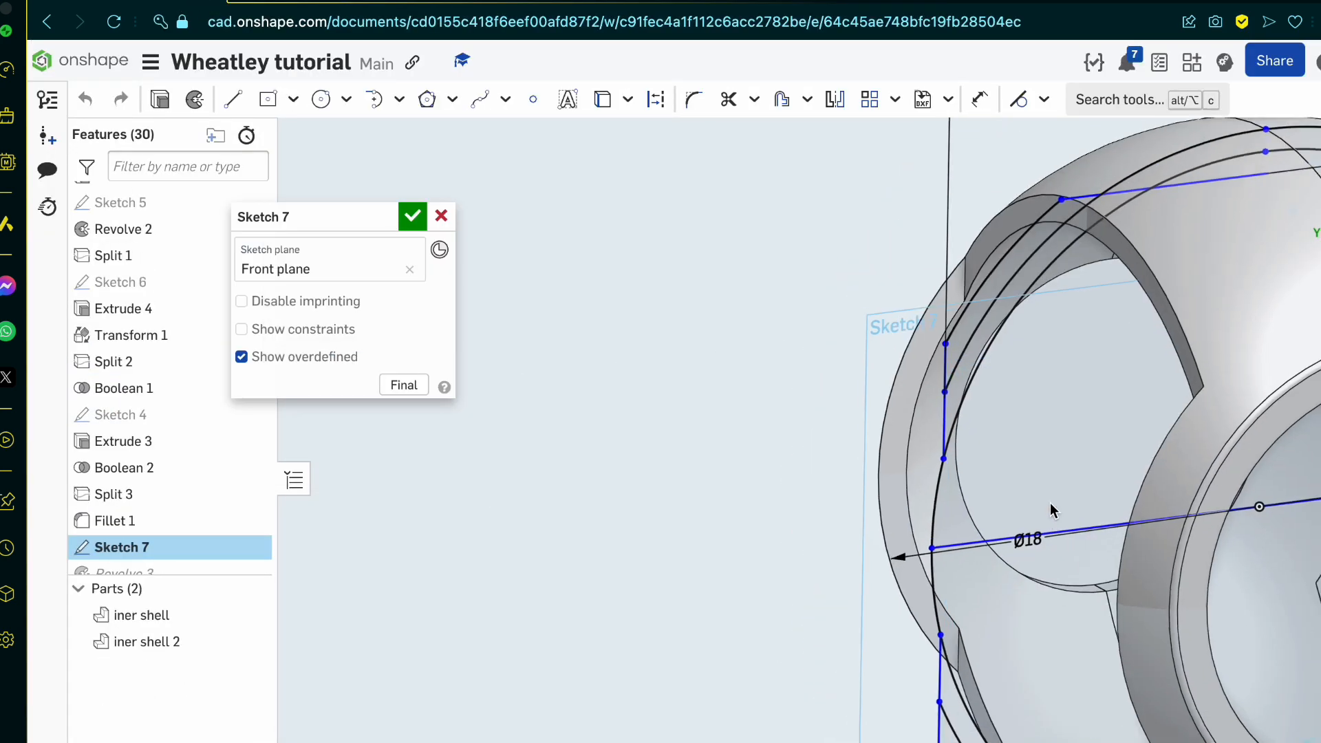
key("l")
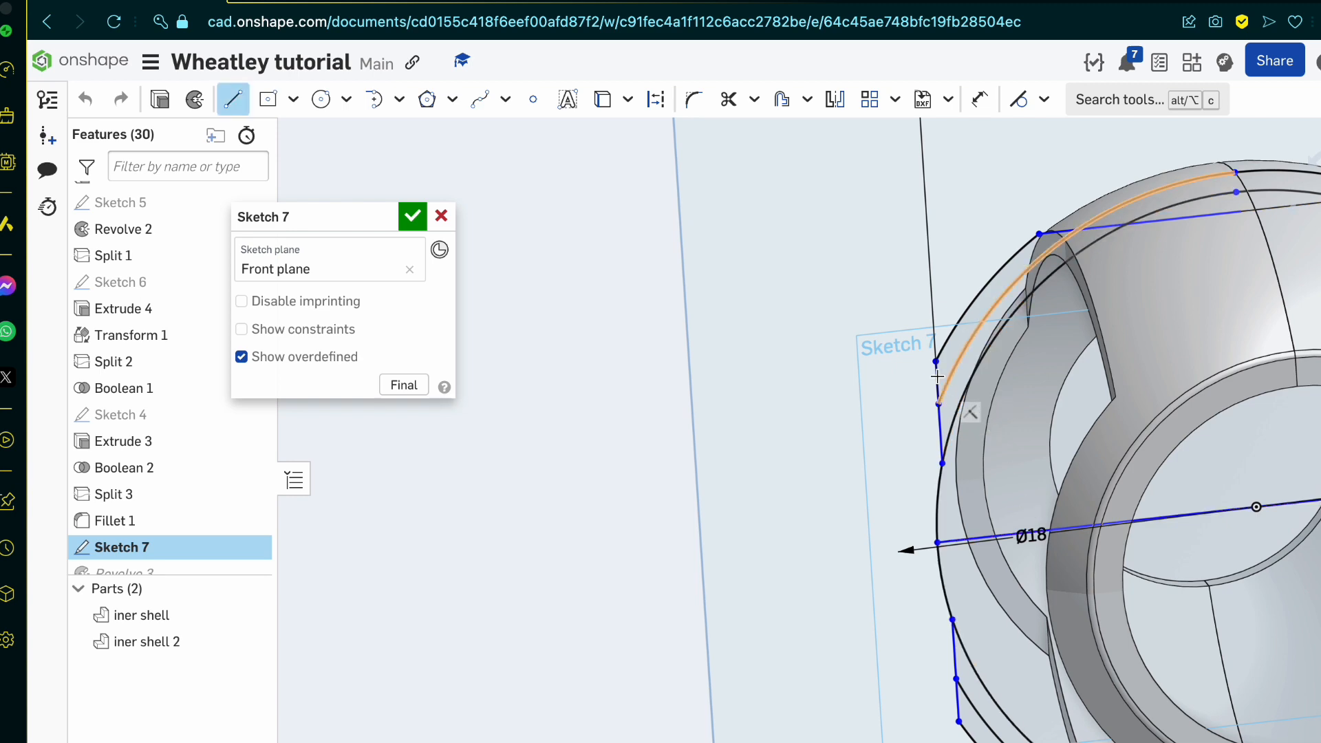
left_click(937, 360)
scroll(937, 360, "down", 6)
scroll(1102, 348, "up", 10)
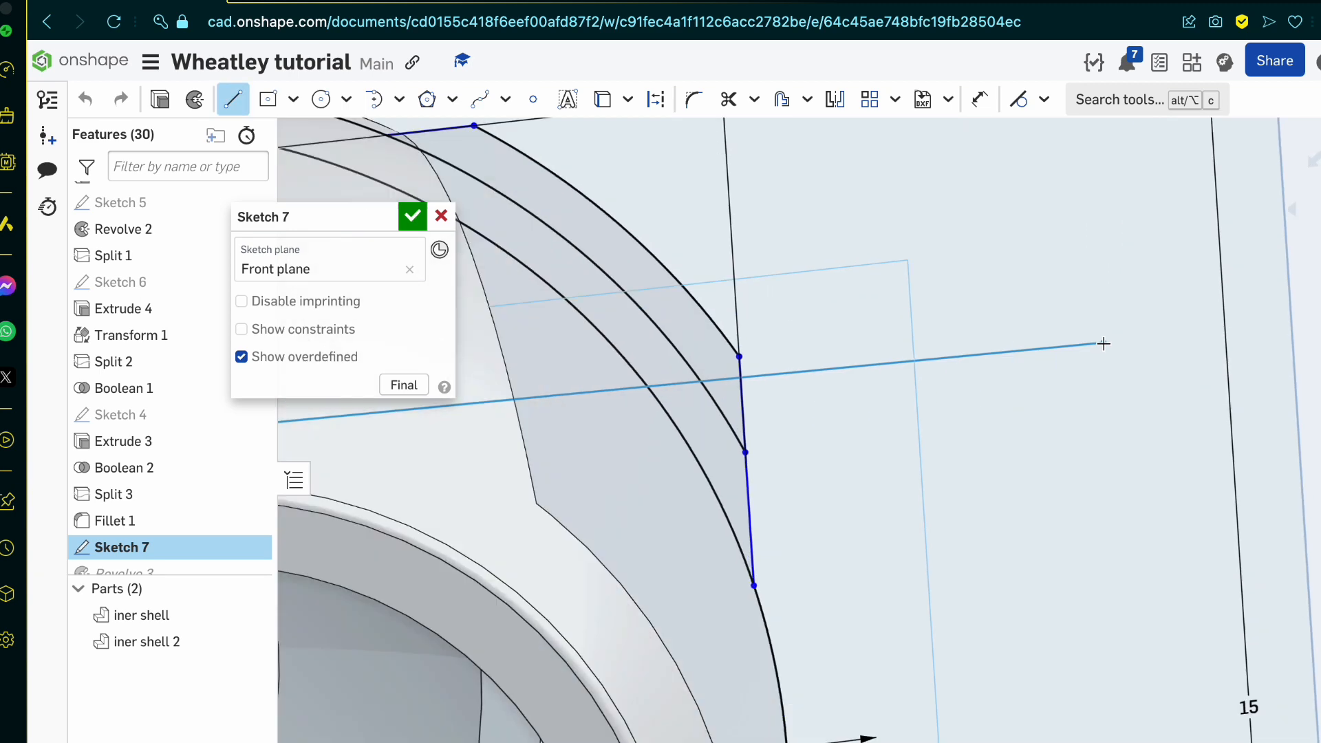
scroll(712, 434, "down", 8)
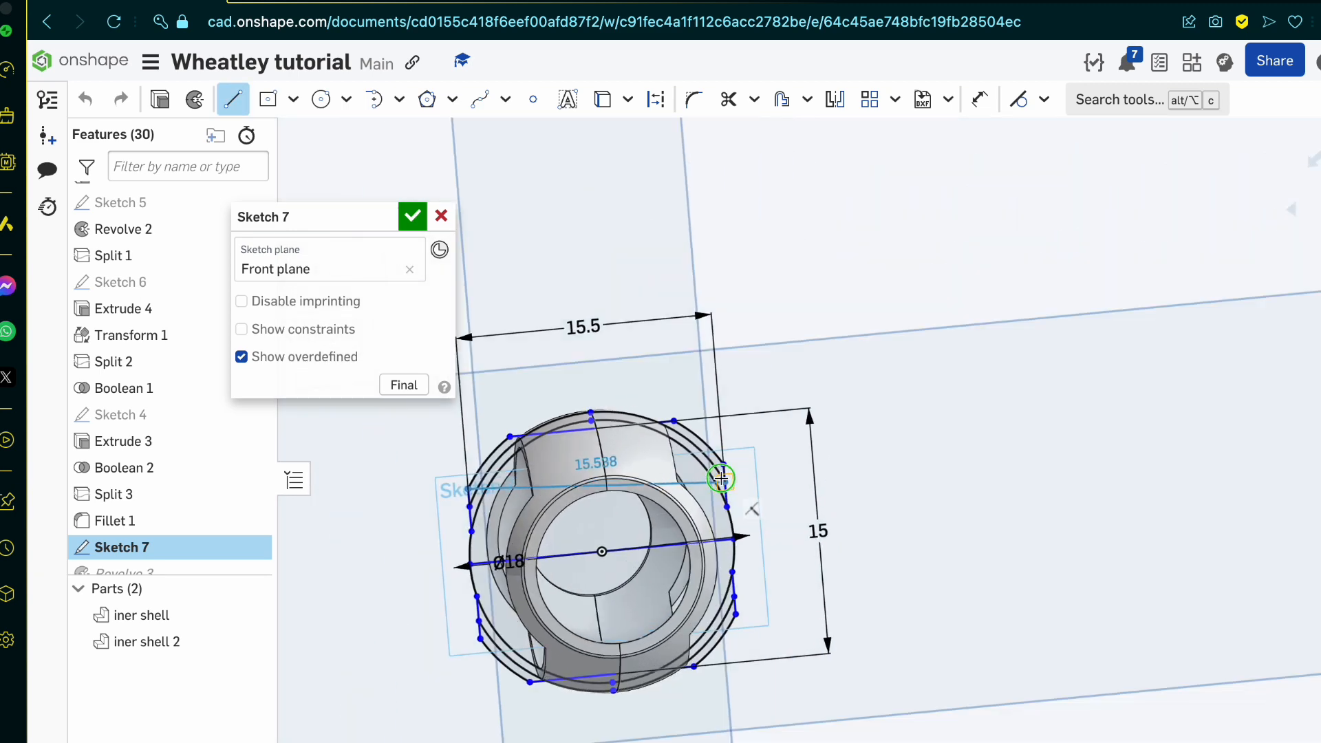
scroll(721, 475, "up", 3)
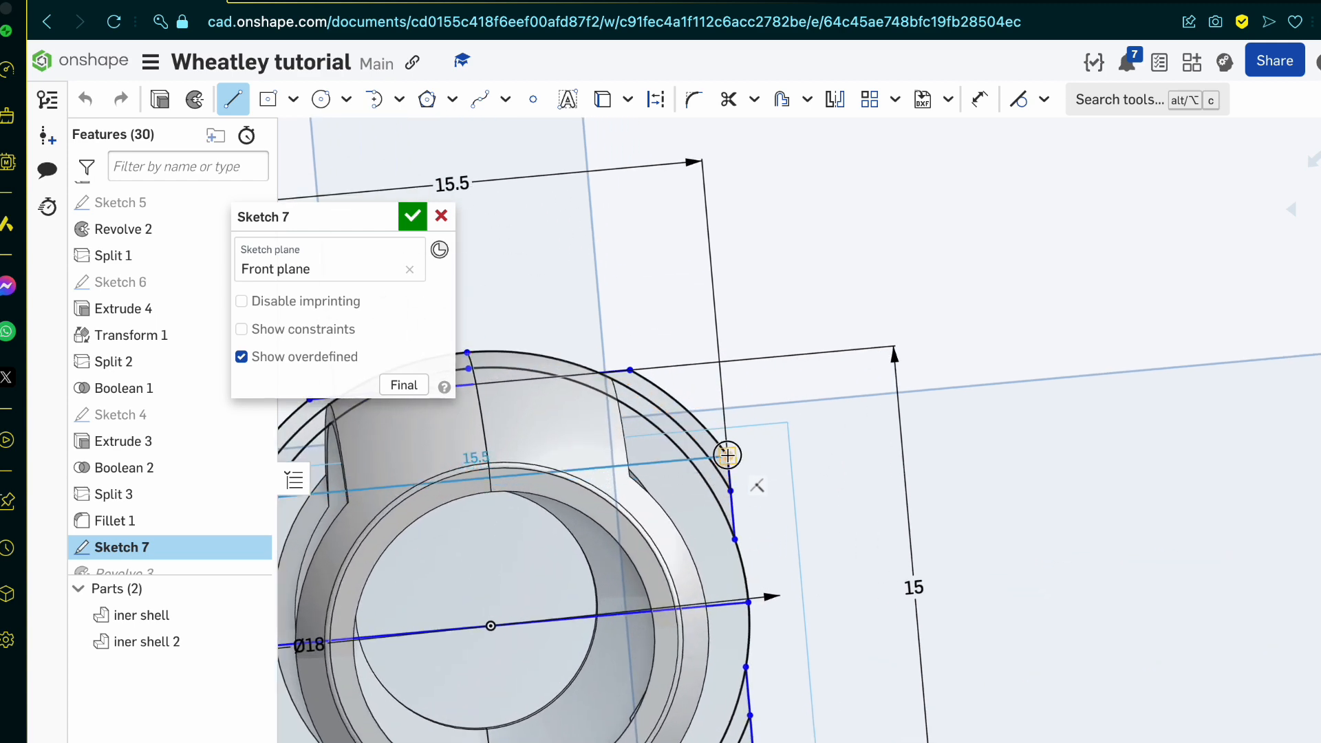
left_click(727, 456)
Step: Draw a second parallel 15.5 line across the profile, joining the ends of the middle arc on both side edges
left_click(732, 496)
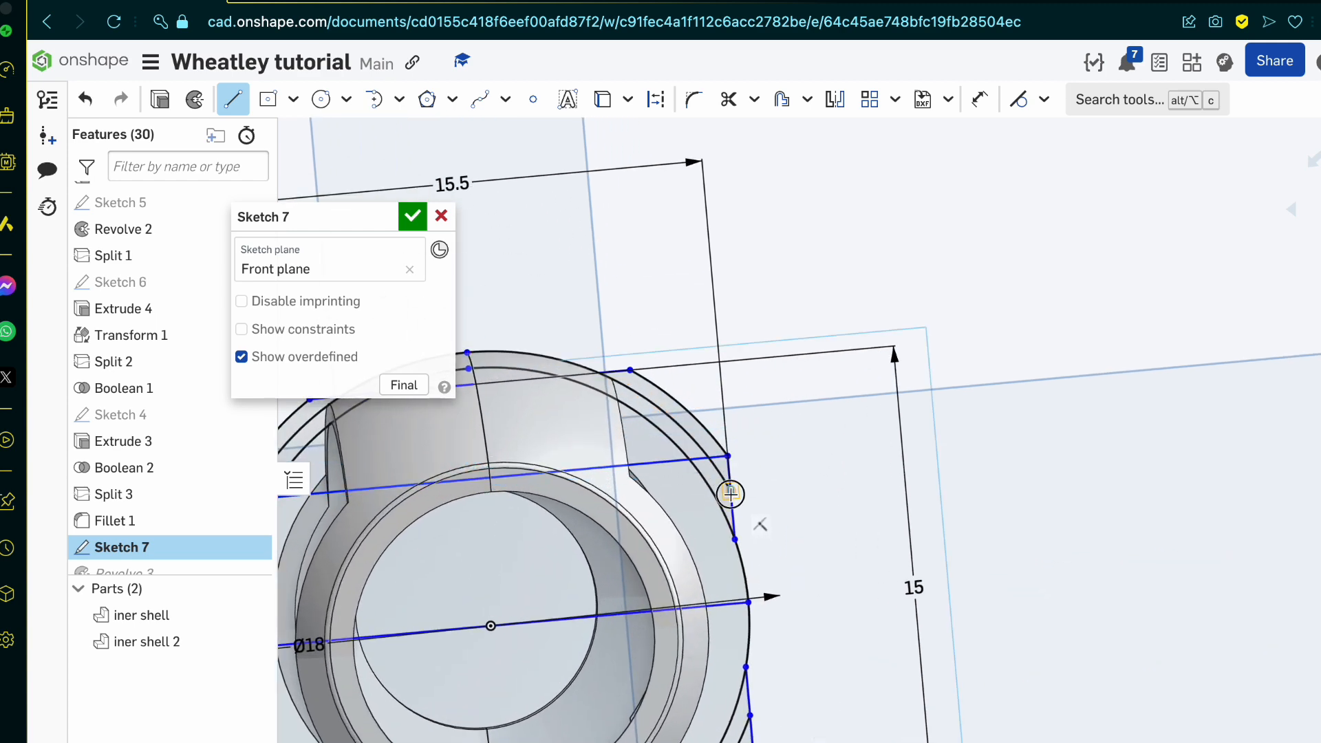
scroll(761, 525, "down", 5)
scroll(507, 547, "up", 8)
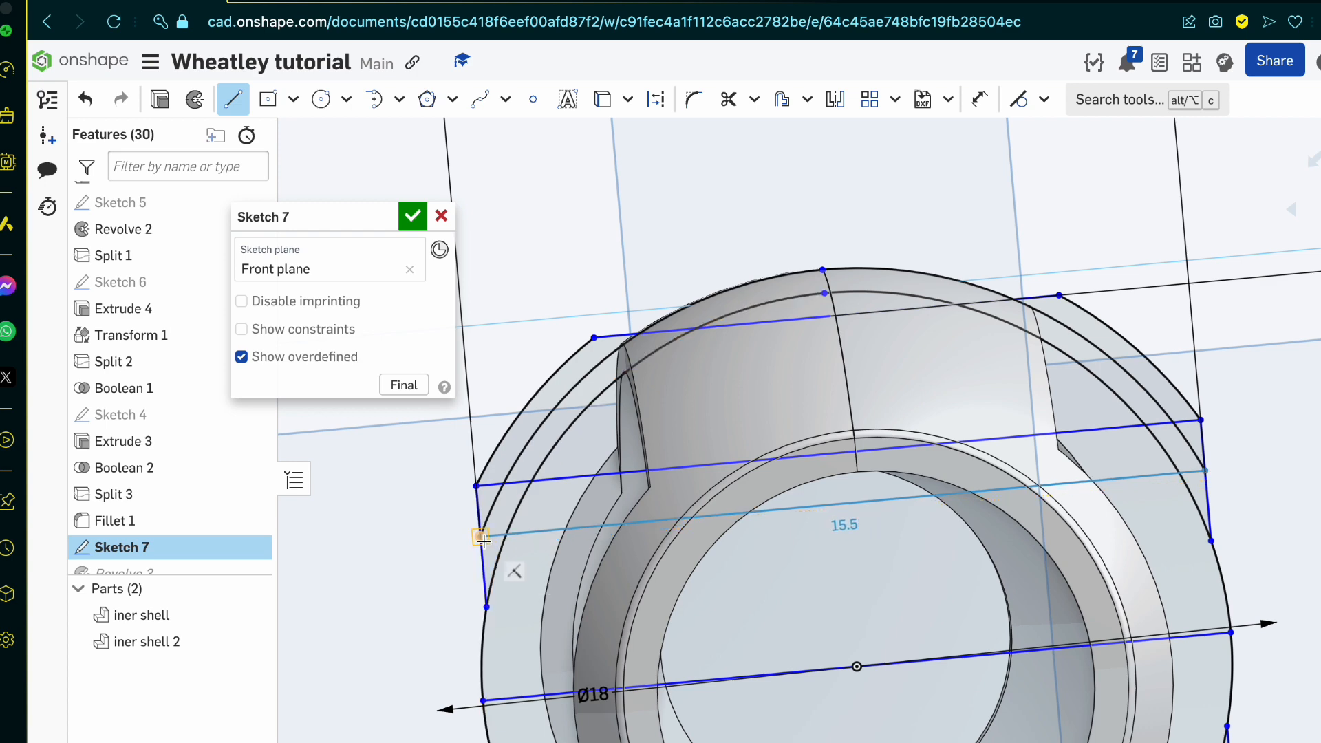
left_click(483, 541)
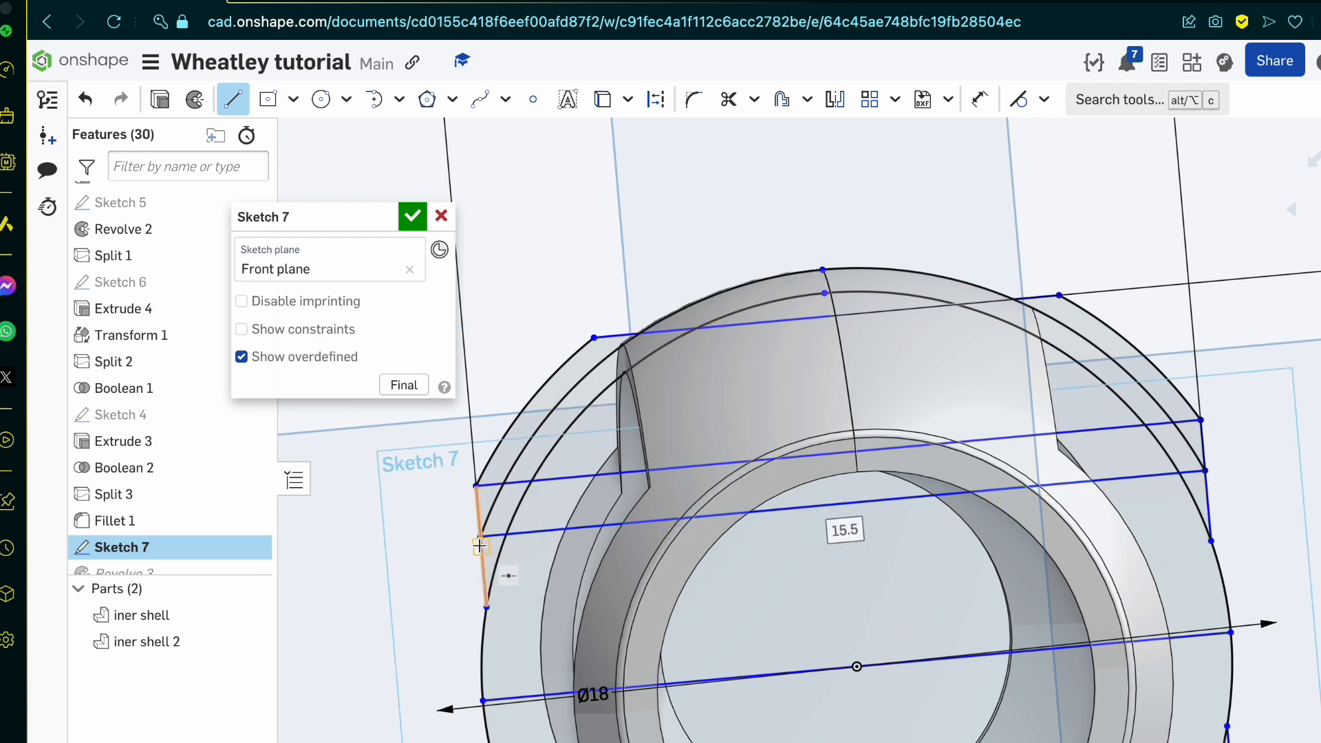
Step: Draw a diagonal line about 1.217 long from the outer arc's corner to where the inner arc crosses the lower crossing line
scroll(479, 546, "up", 3)
scroll(480, 546, "up", 1)
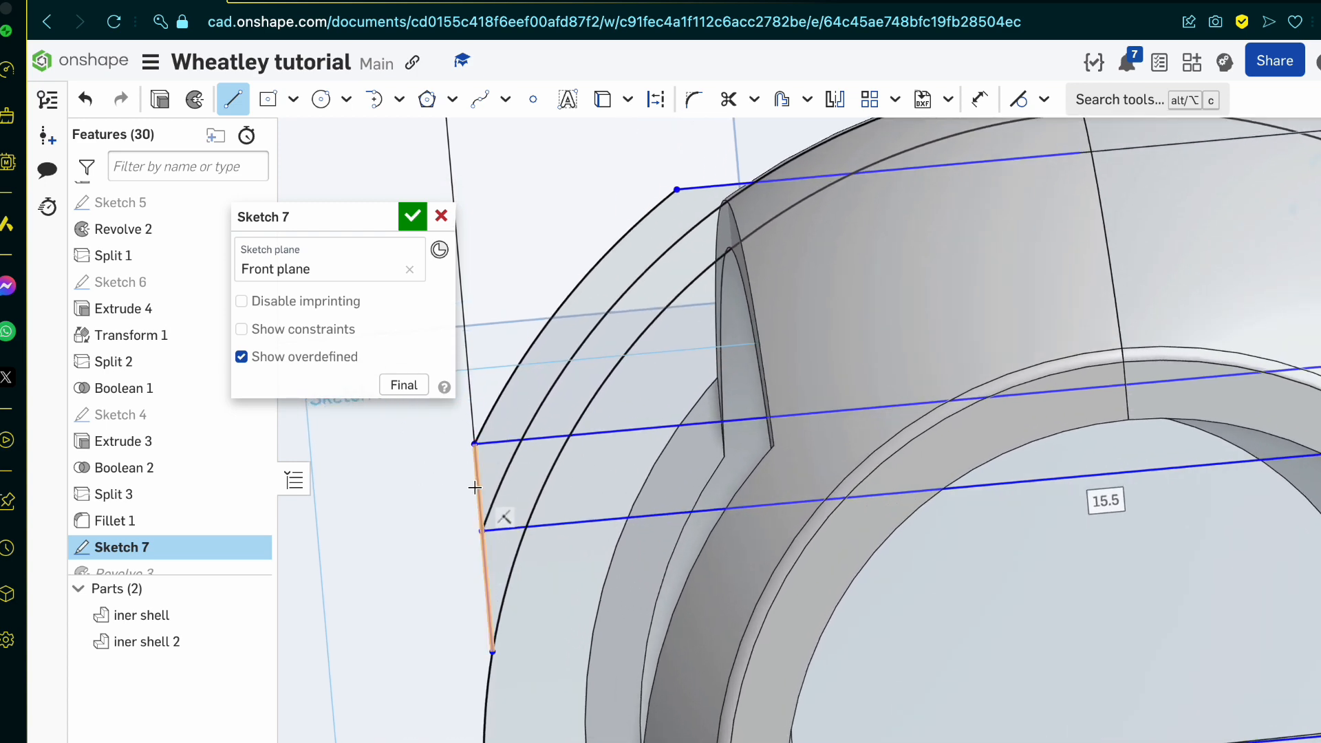
left_click(474, 444)
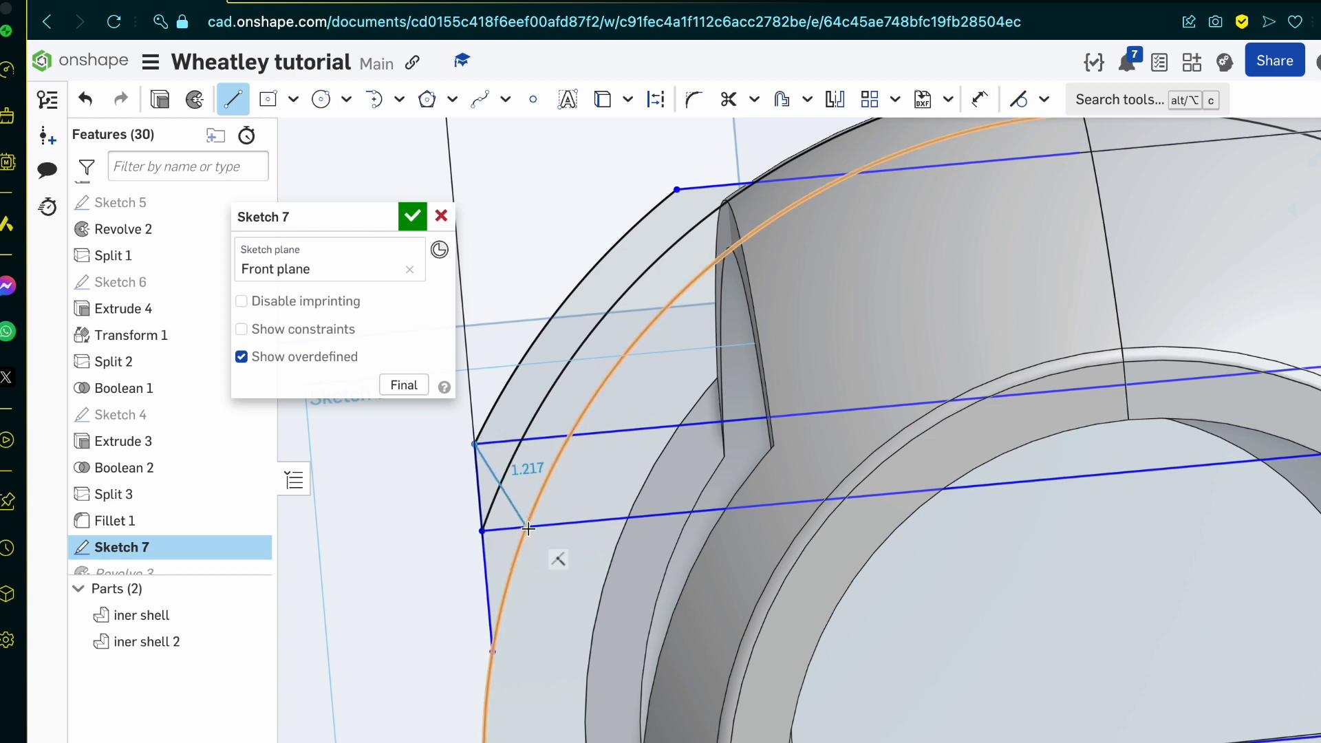
left_click(527, 527)
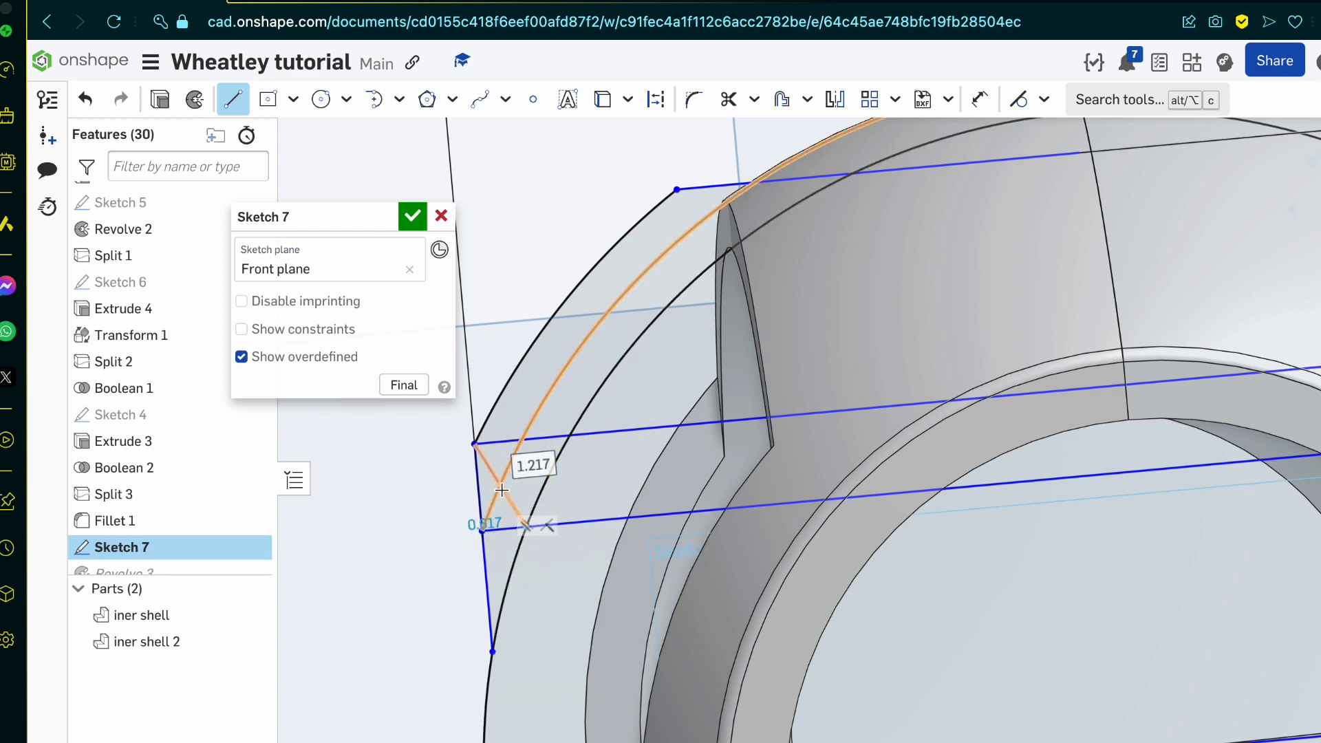
Step: Add a line about 0.272 from the diagonal's crossing with the middle arc to the side edge, and continue it 15.5 across the profile
left_click(501, 486)
left_click(479, 486)
scroll(478, 487, "down", 5)
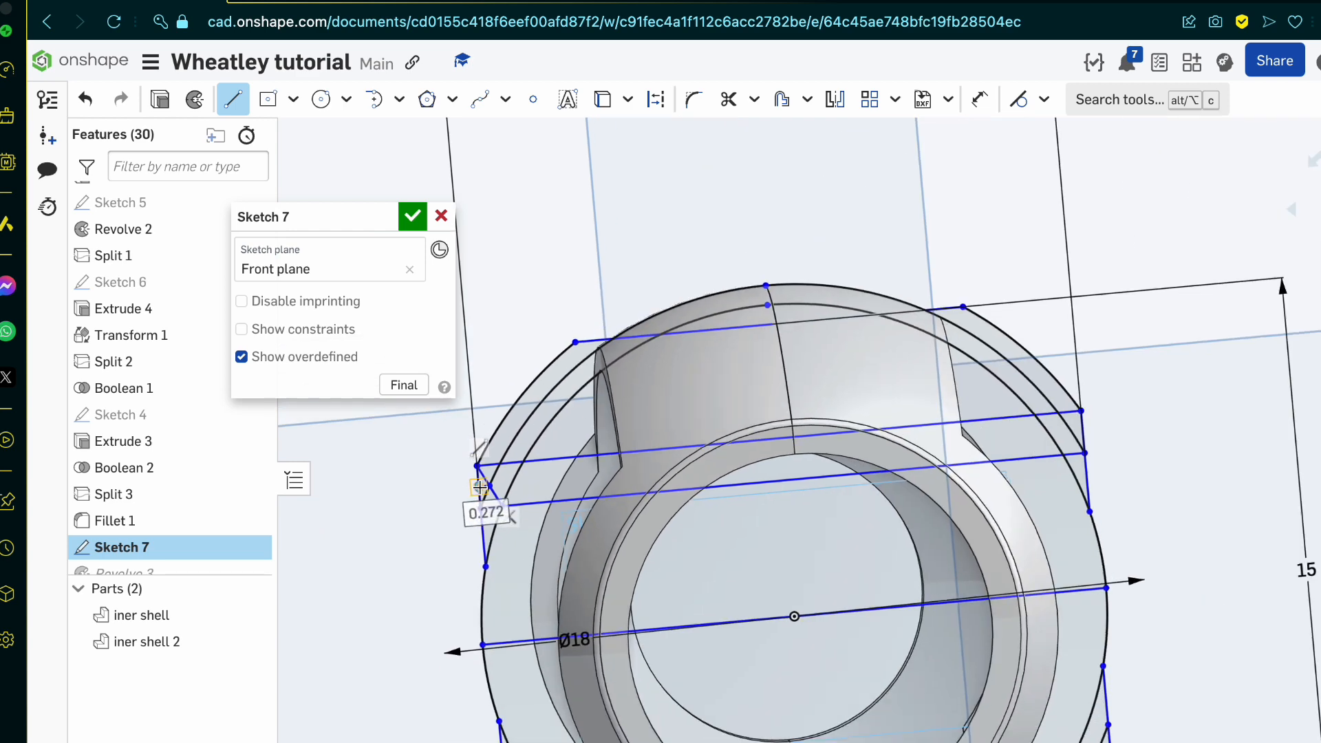
left_click(964, 425)
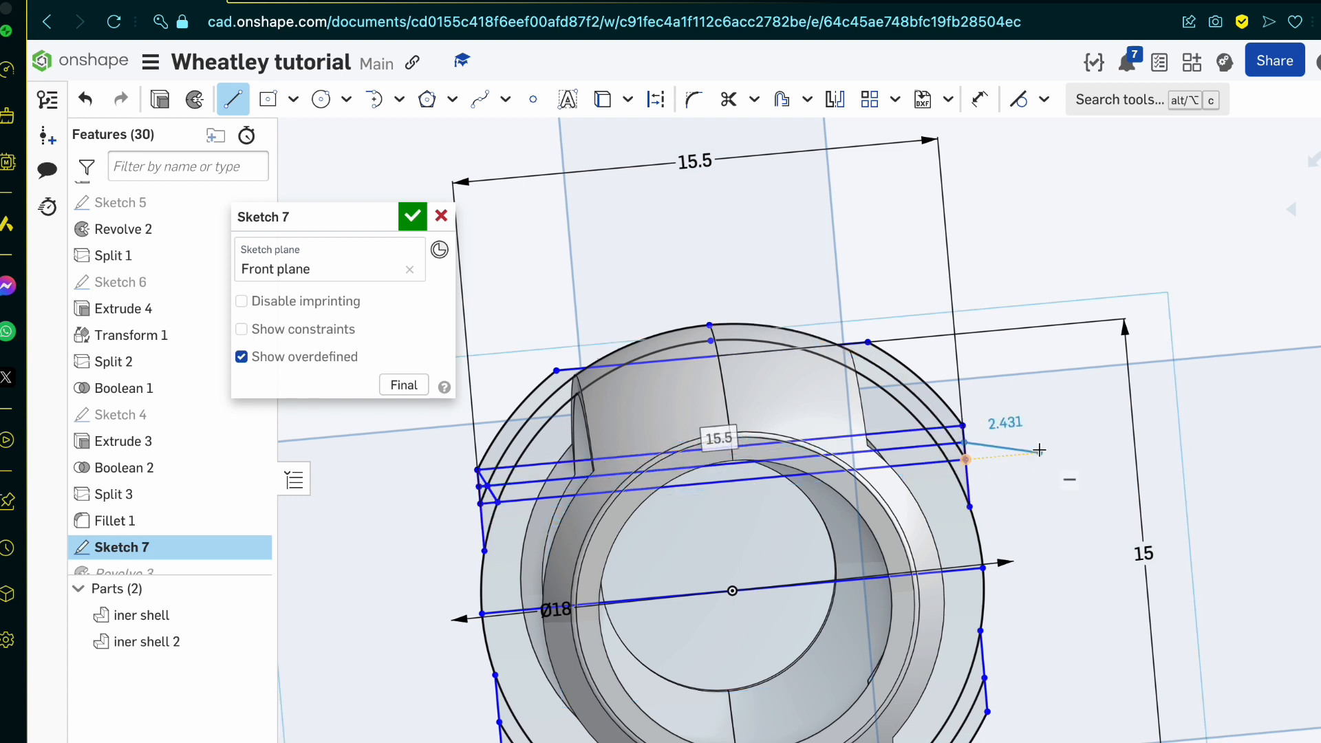
key("Escape")
scroll(1038, 448, "down", 1)
scroll(598, 449, "up", 3)
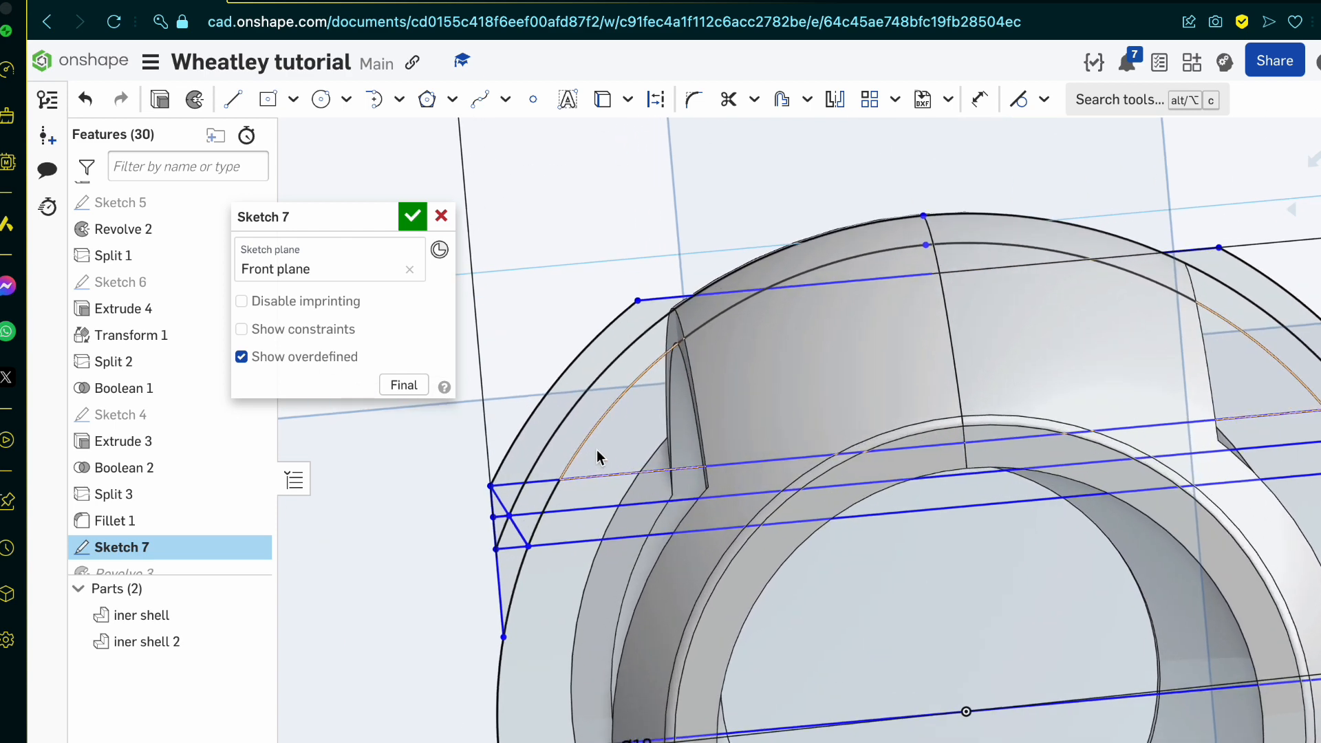
scroll(514, 495, "up", 2)
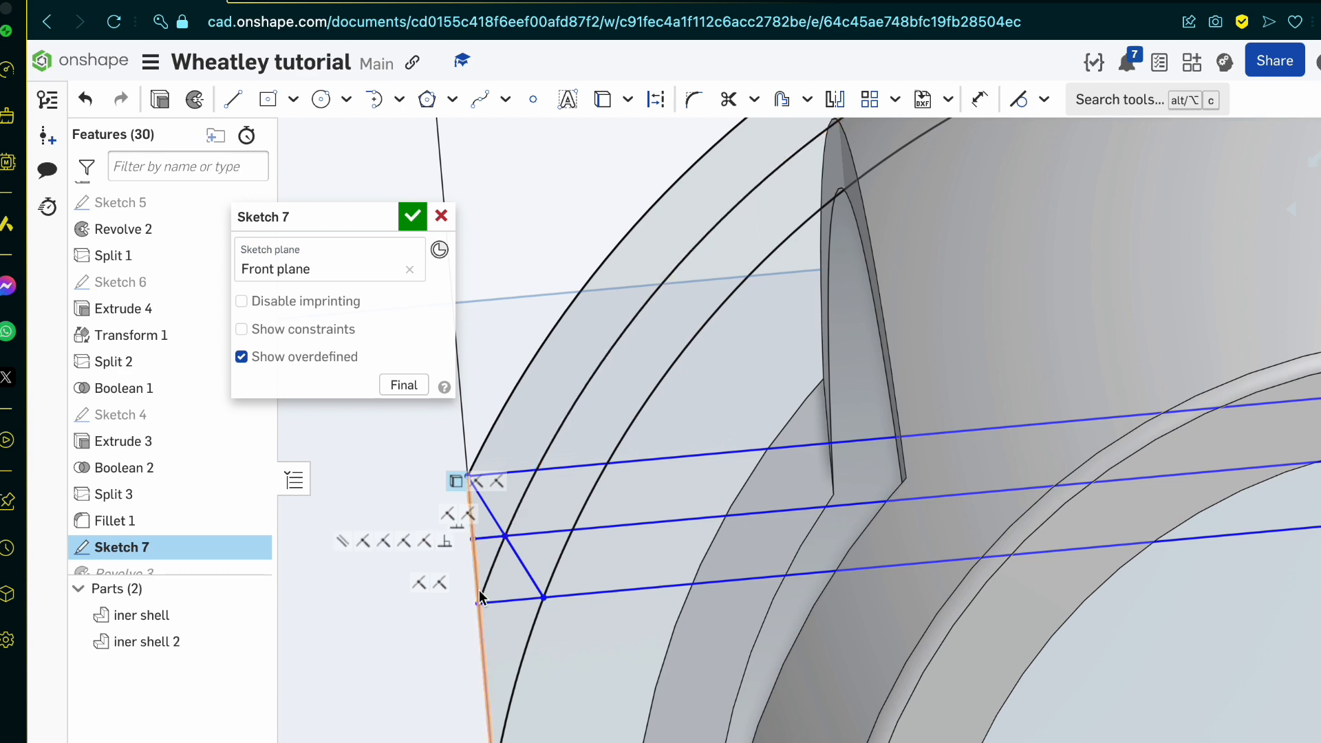
scroll(514, 534, "down", 4)
right_click_drag(517, 533, 526, 534)
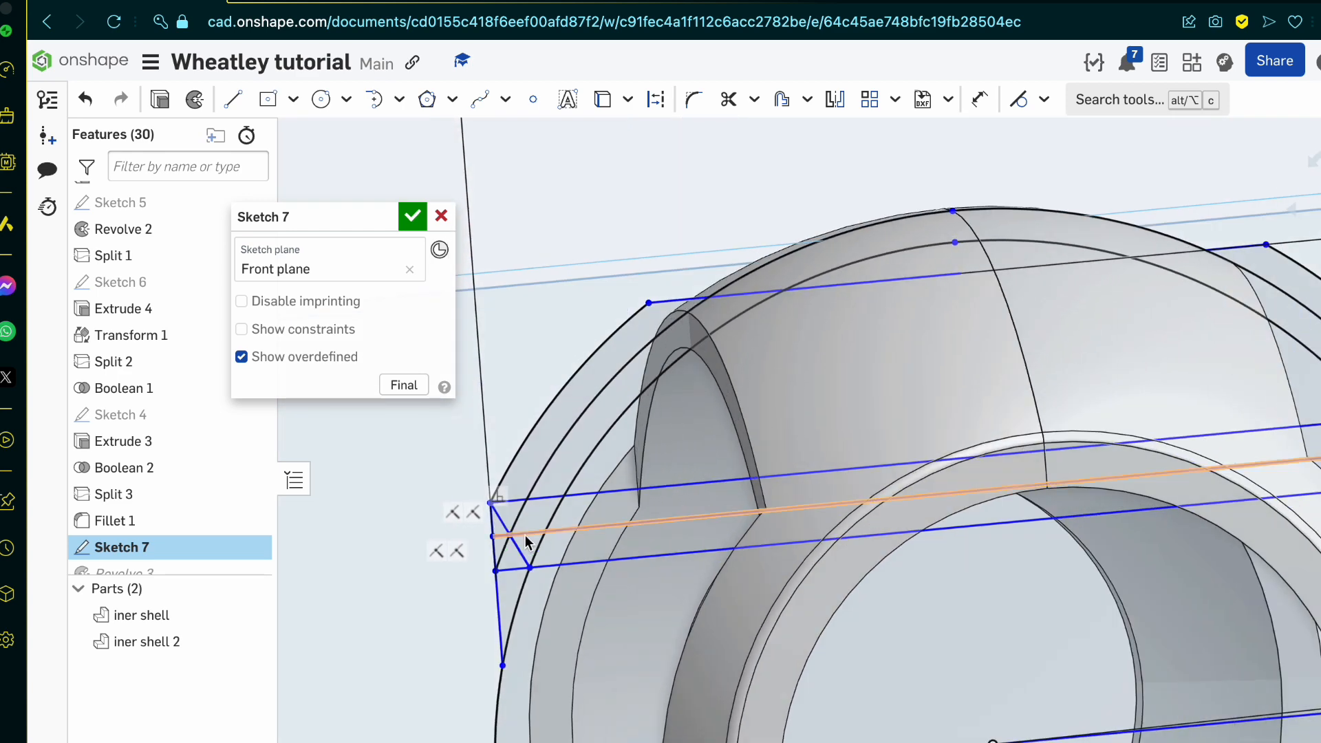
scroll(481, 568, "up", 3)
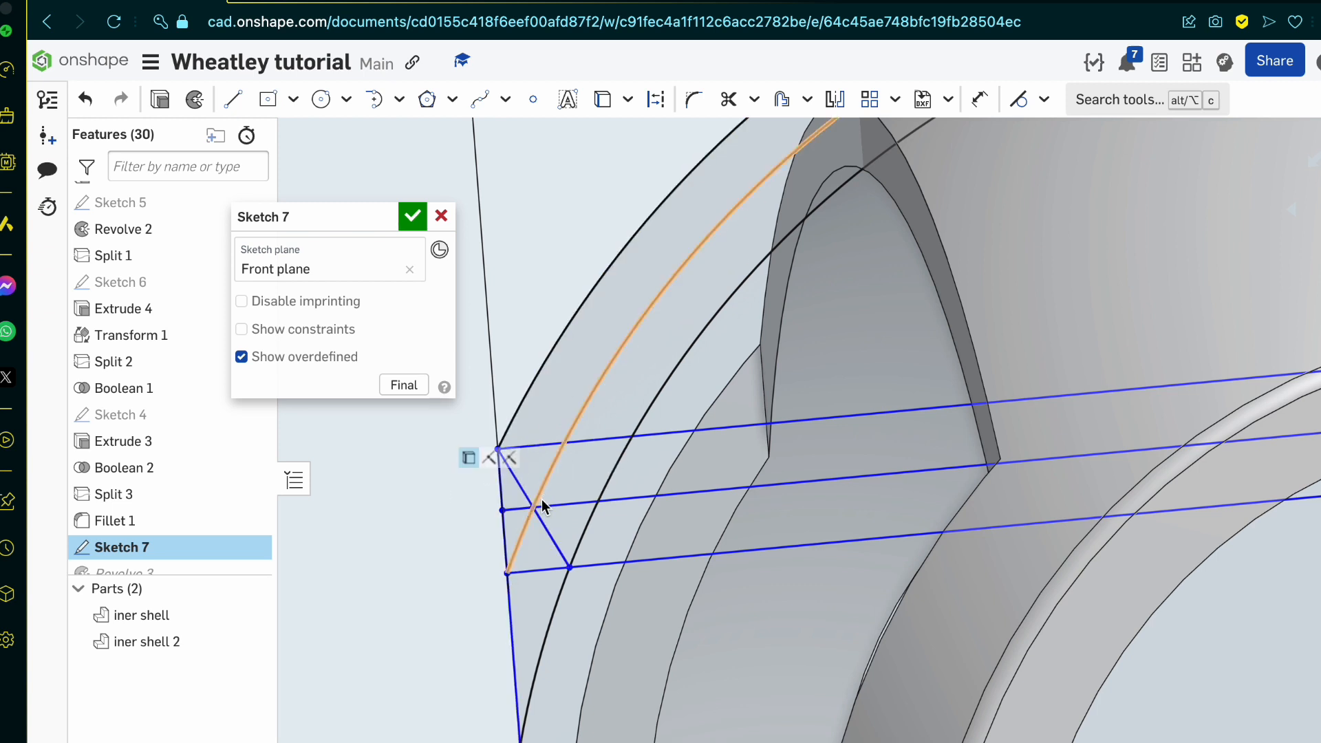
key("l")
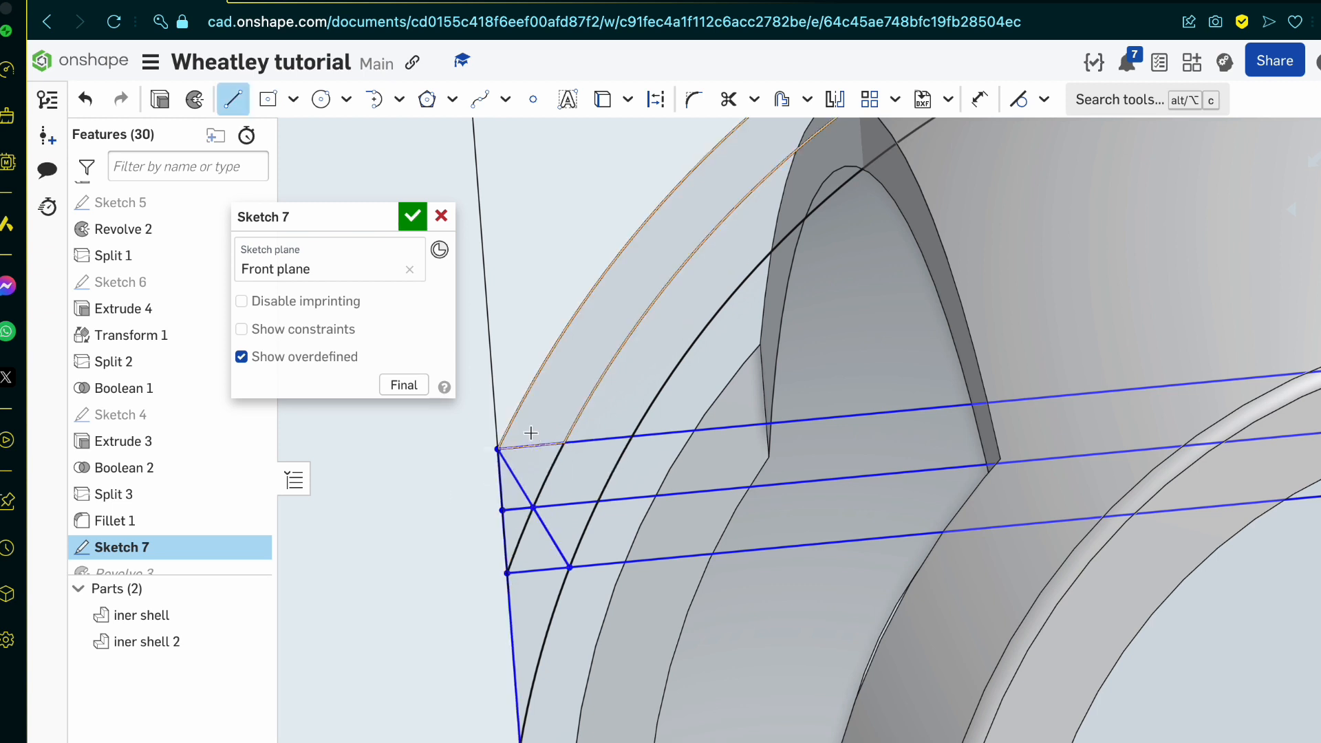
left_click(534, 506)
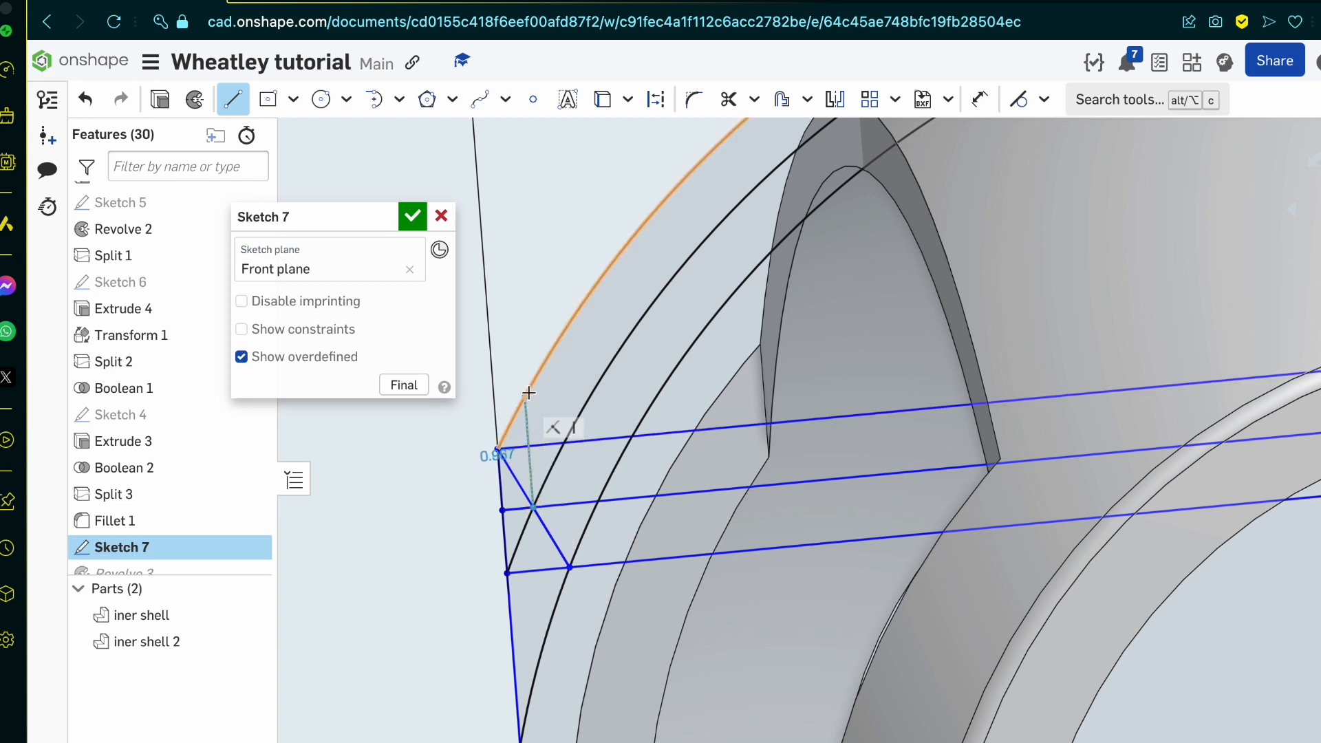
key("Escape")
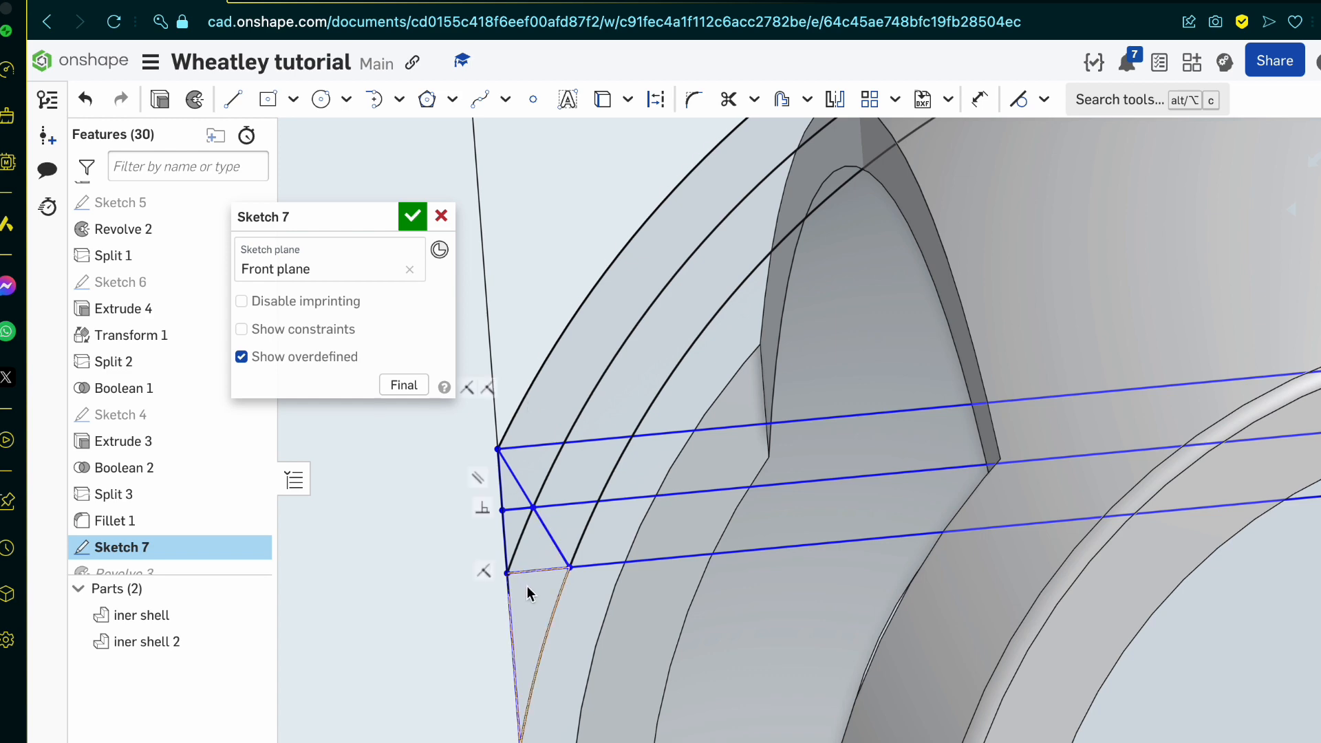
Step: Draw a circle centred on the origin that passes through the upper half of the diagonal, between the outer and middle arcs
left_click(320, 100)
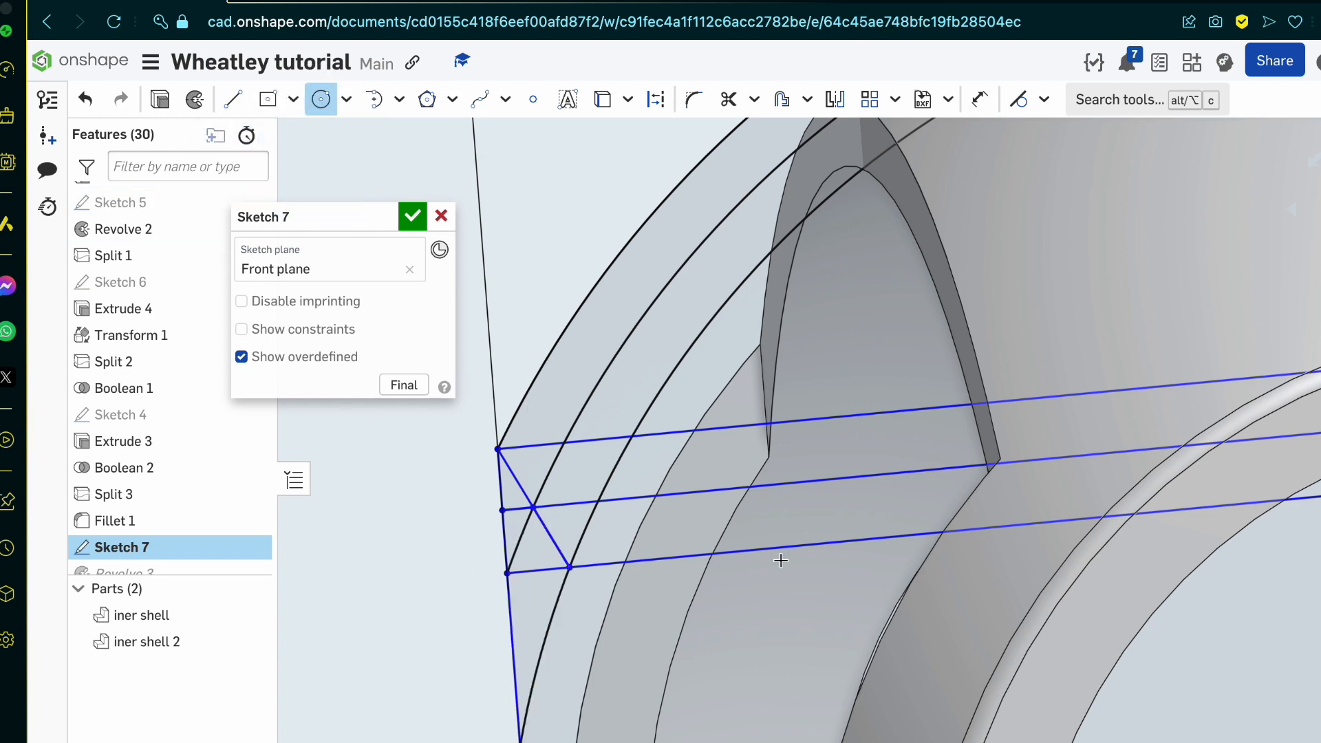
key("n")
left_click(911, 631)
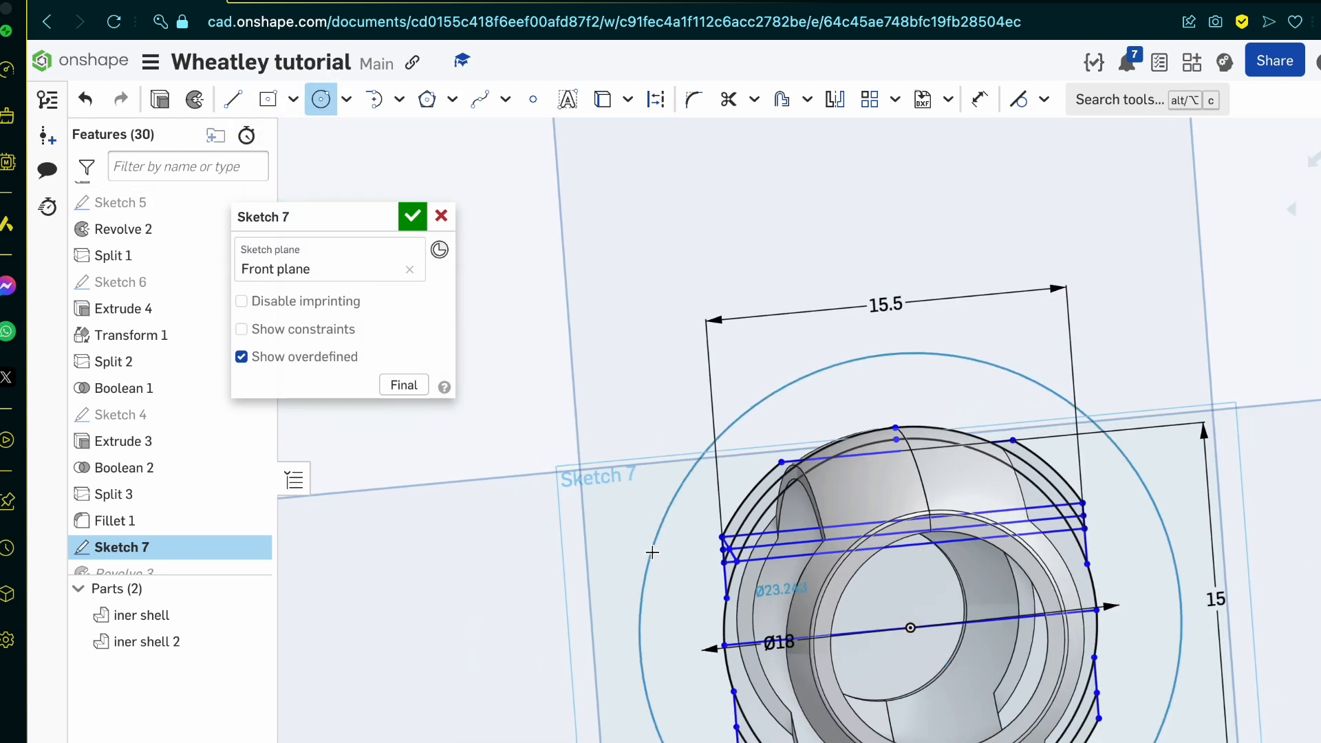
scroll(652, 553, "up", 10)
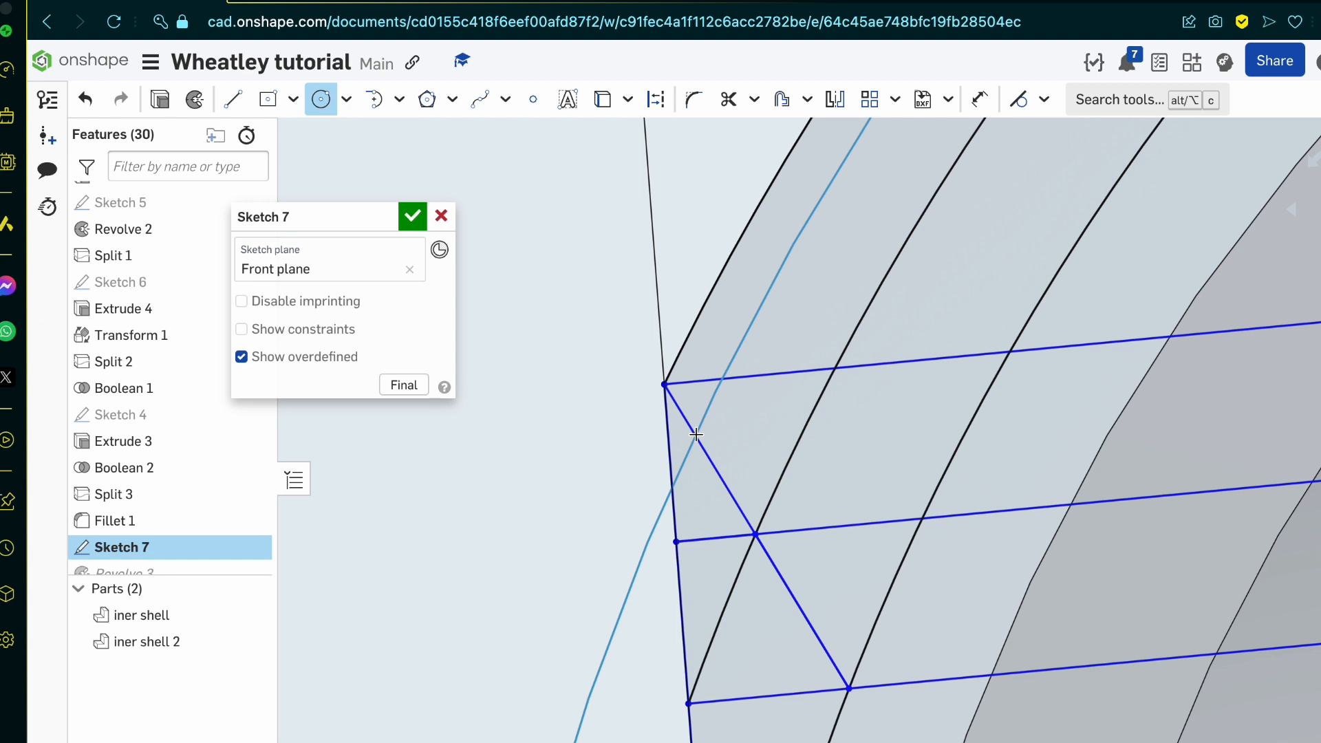
left_click(696, 434)
left_click(233, 99)
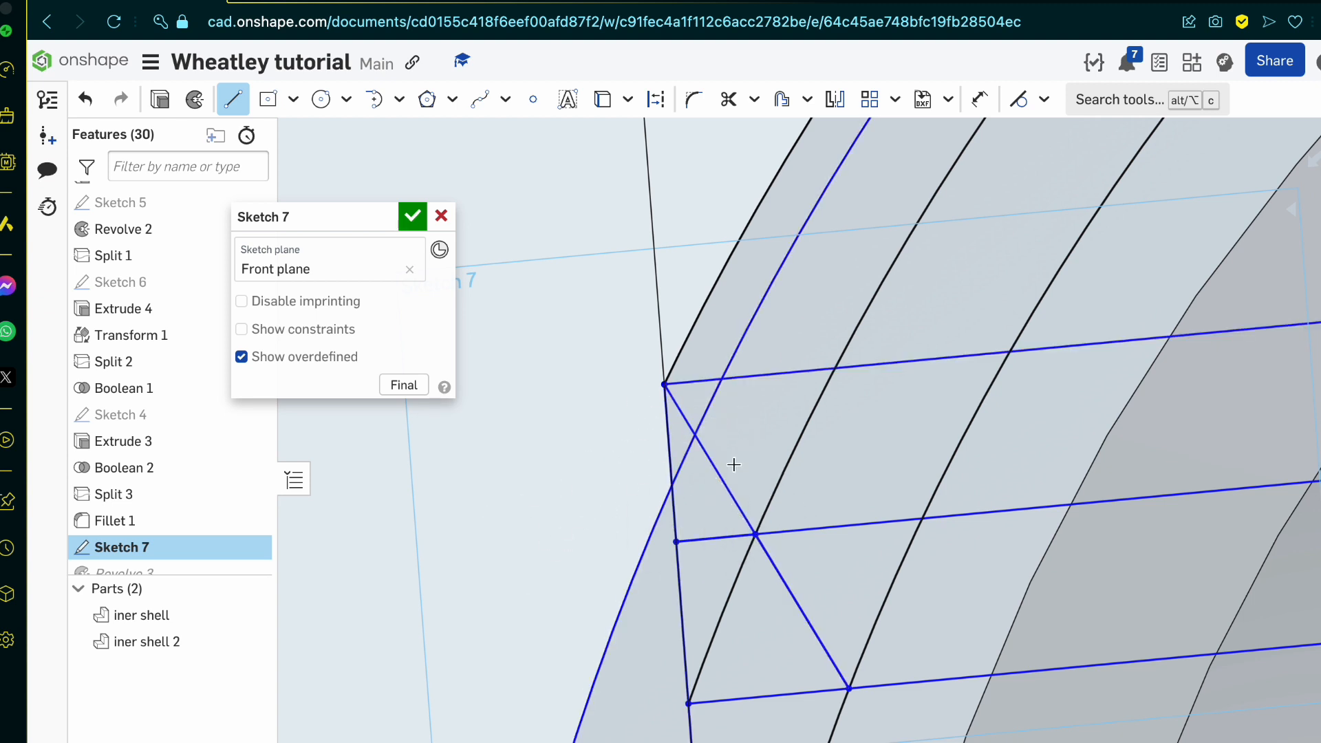
Step: Switch to the Wheatley reference drawing and examine the side shell outline in the top and front views, returning to the Part Studio
left_click(353, 4)
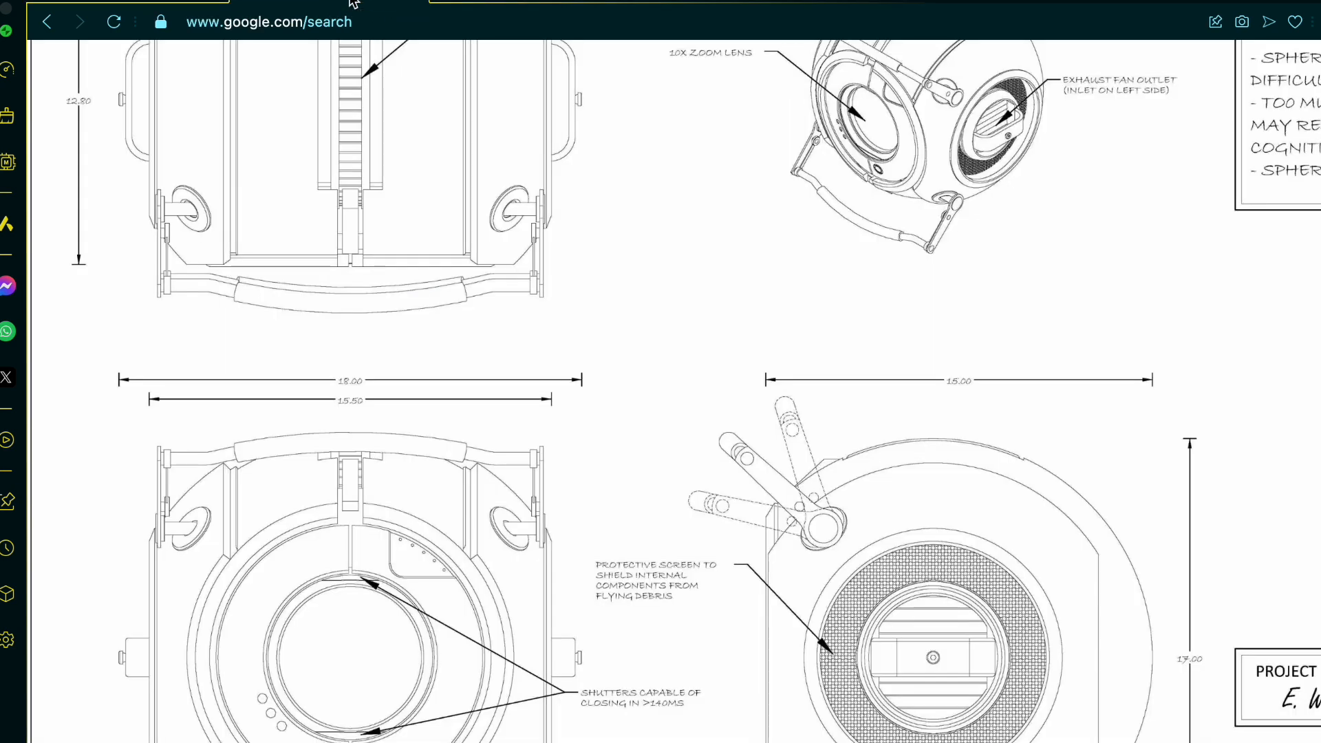
scroll(592, 298, "up", 4)
scroll(593, 298, "left", 4)
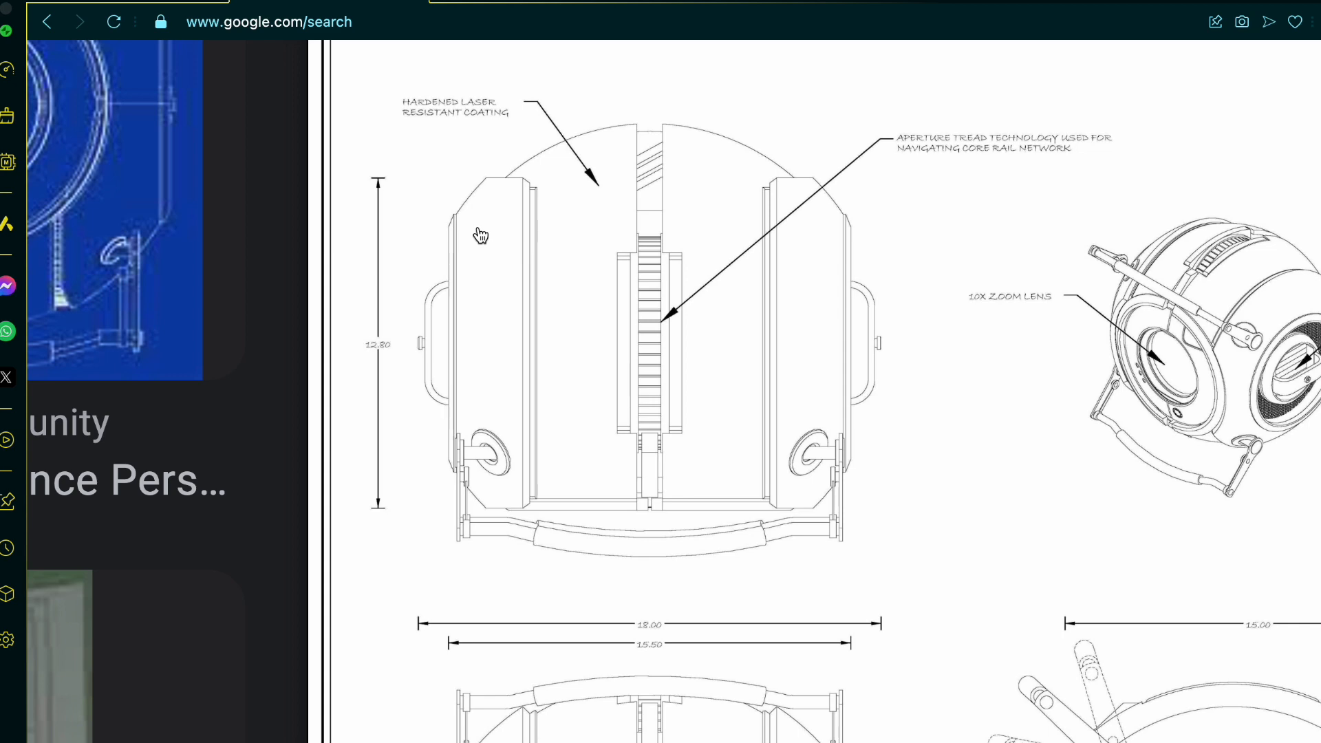
scroll(480, 236, "down", 6)
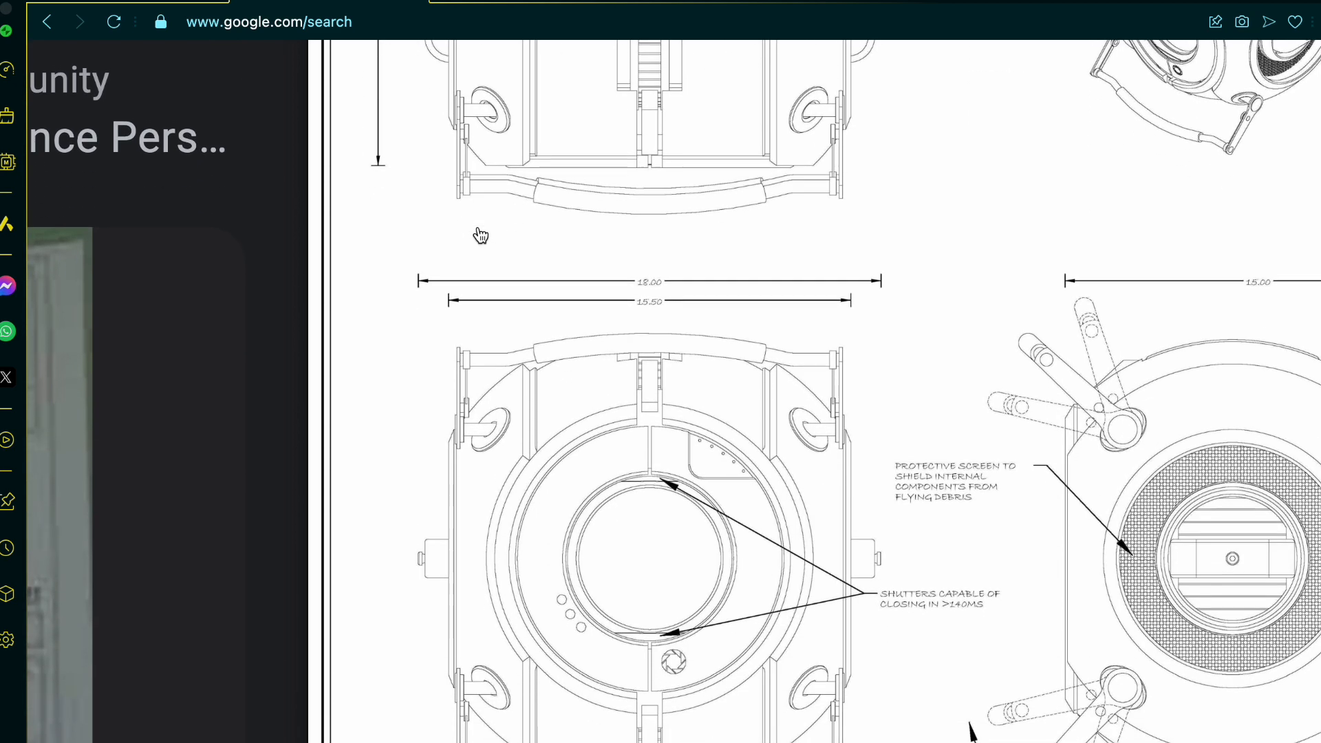
scroll(480, 236, "up", 6)
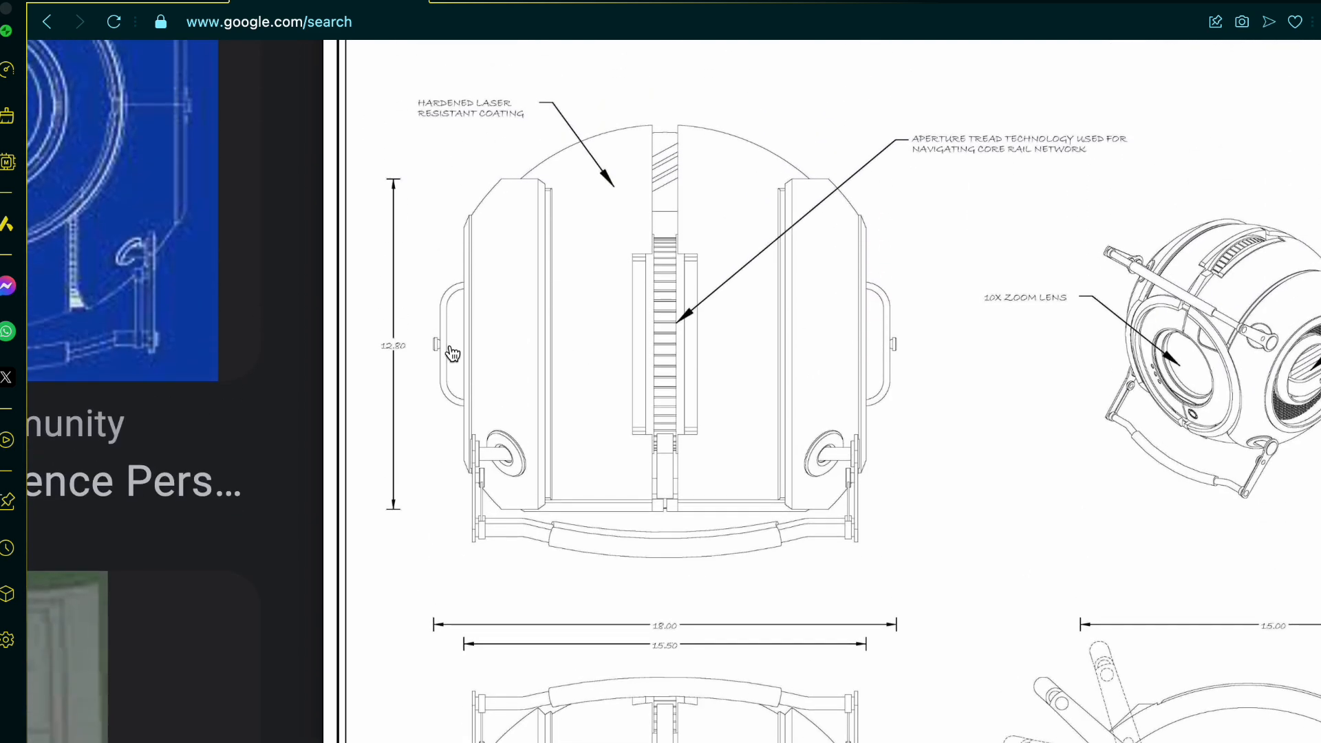
scroll(510, 466, "down", 3)
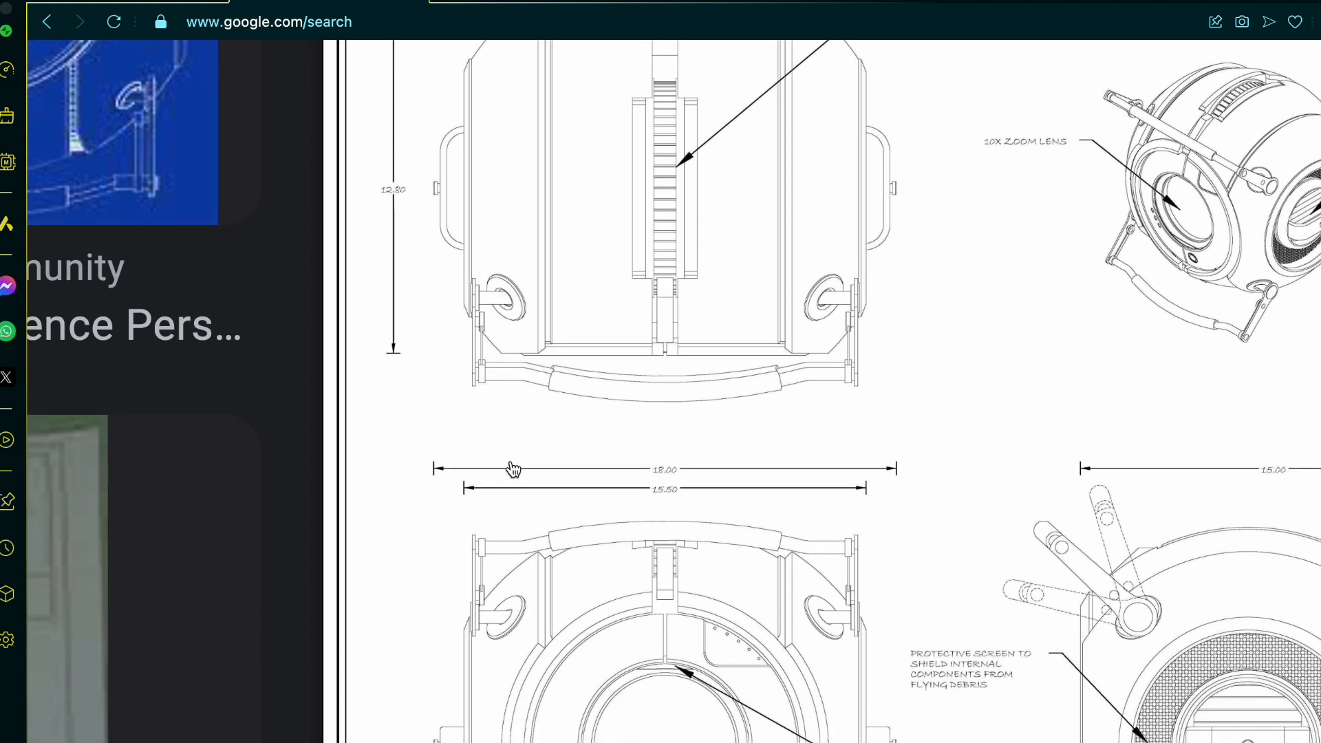
left_click(206, 2)
scroll(880, 276, "down", 3)
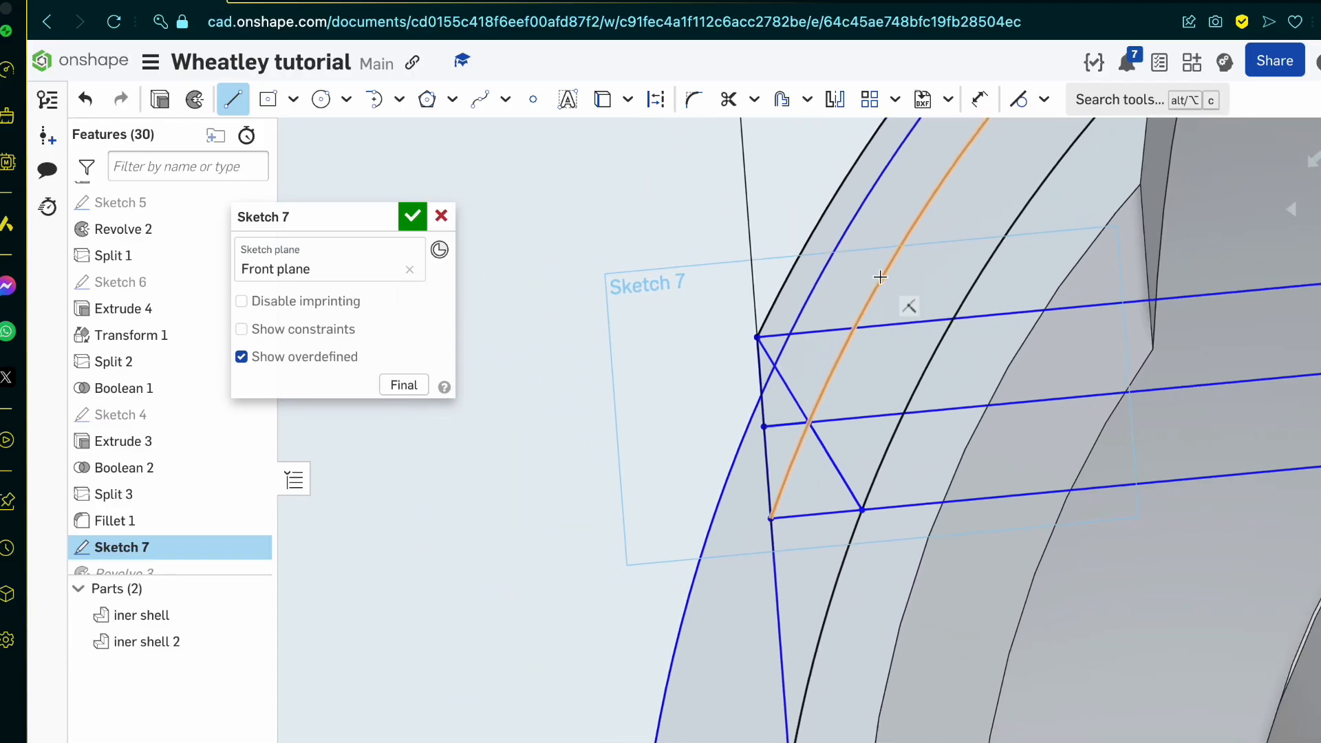
Step: Undo the circle, the diagonal and the extra crossing lines in Sketch 7, keeping the upper crossing line, and accept the sketch
key("Escape")
key("super+z")
key("super+z")
key("super+z")
key("super+z")
key("super+z")
key("super+z")
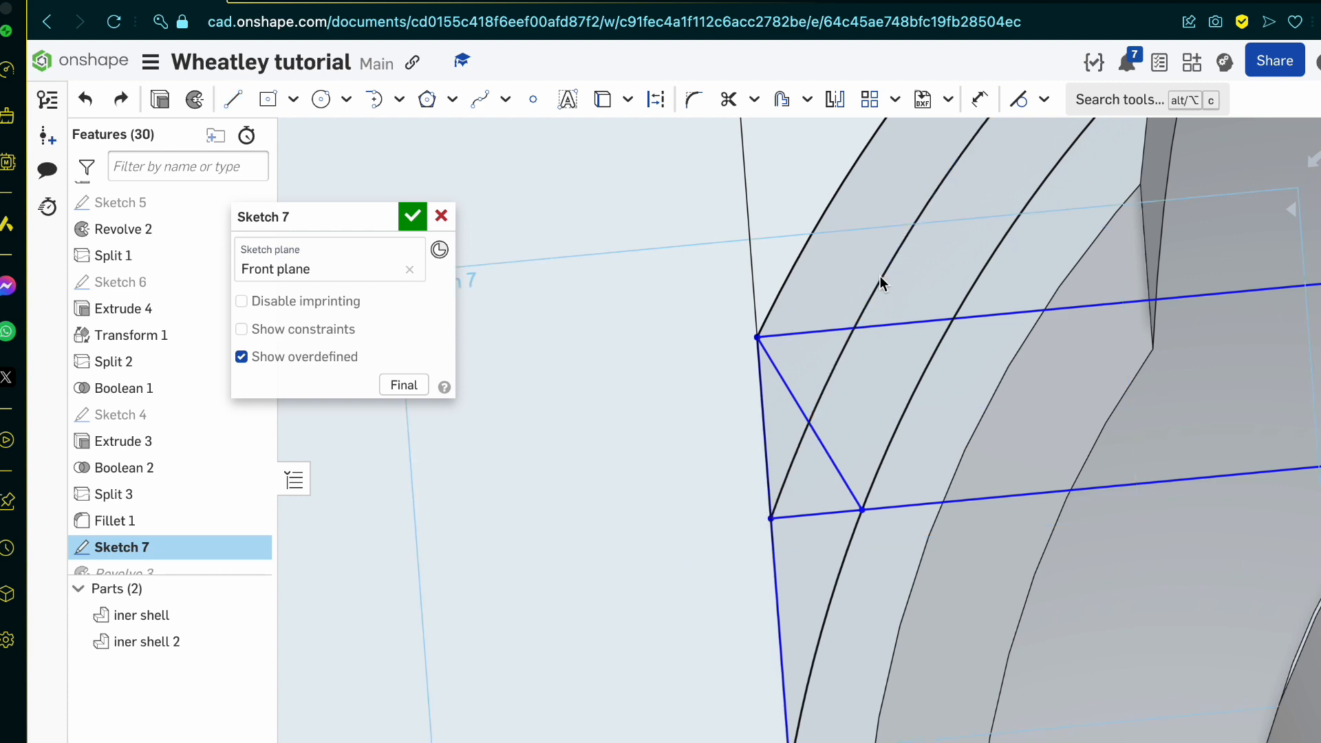
left_click(407, 217)
mouse_move(655, 605)
right_mouse_down()
mouse_move(752, 611)
mouse_move(646, 643)
mouse_move(732, 539)
mouse_move(710, 598)
mouse_move(790, 608)
mouse_move(693, 646)
mouse_move(705, 666)
mouse_move(775, 660)
right_mouse_up()
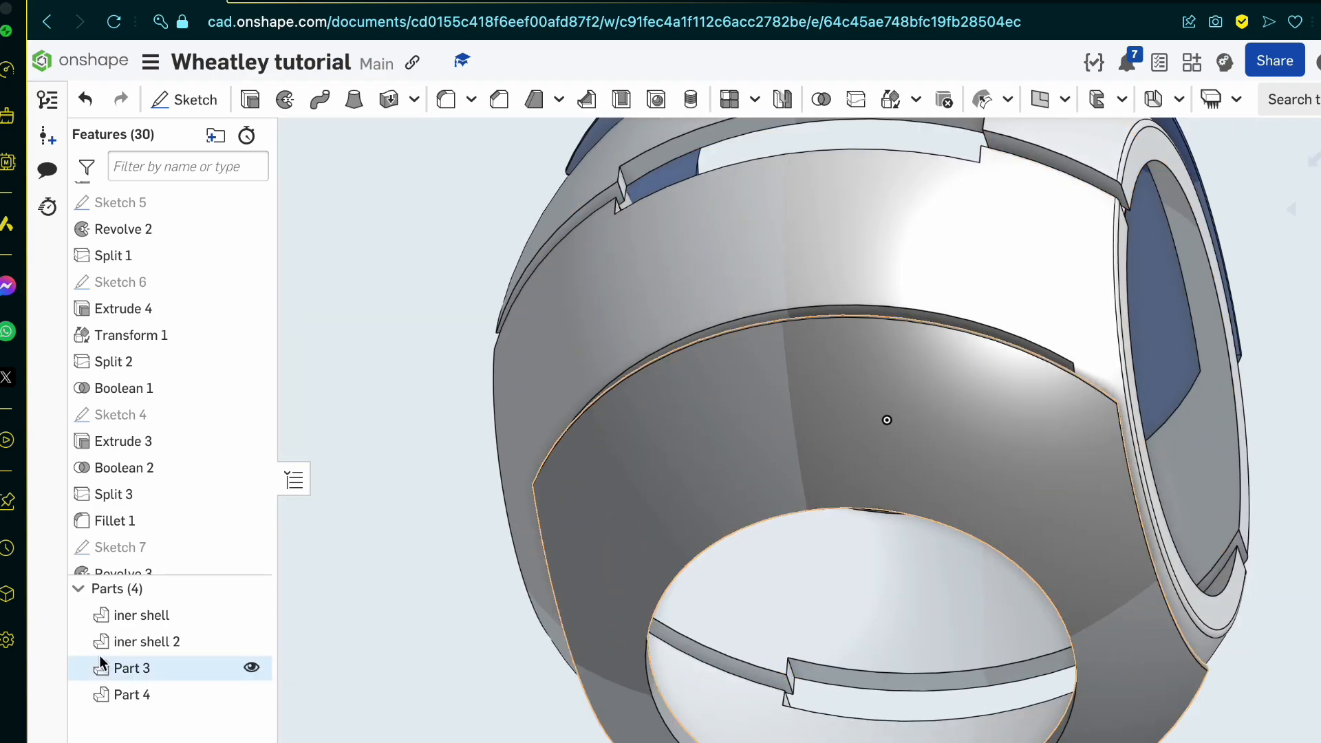
Step: Edit Sketch 7 and draw a circle centred on the origin, just inside the profile's outer arc
double_click(154, 546)
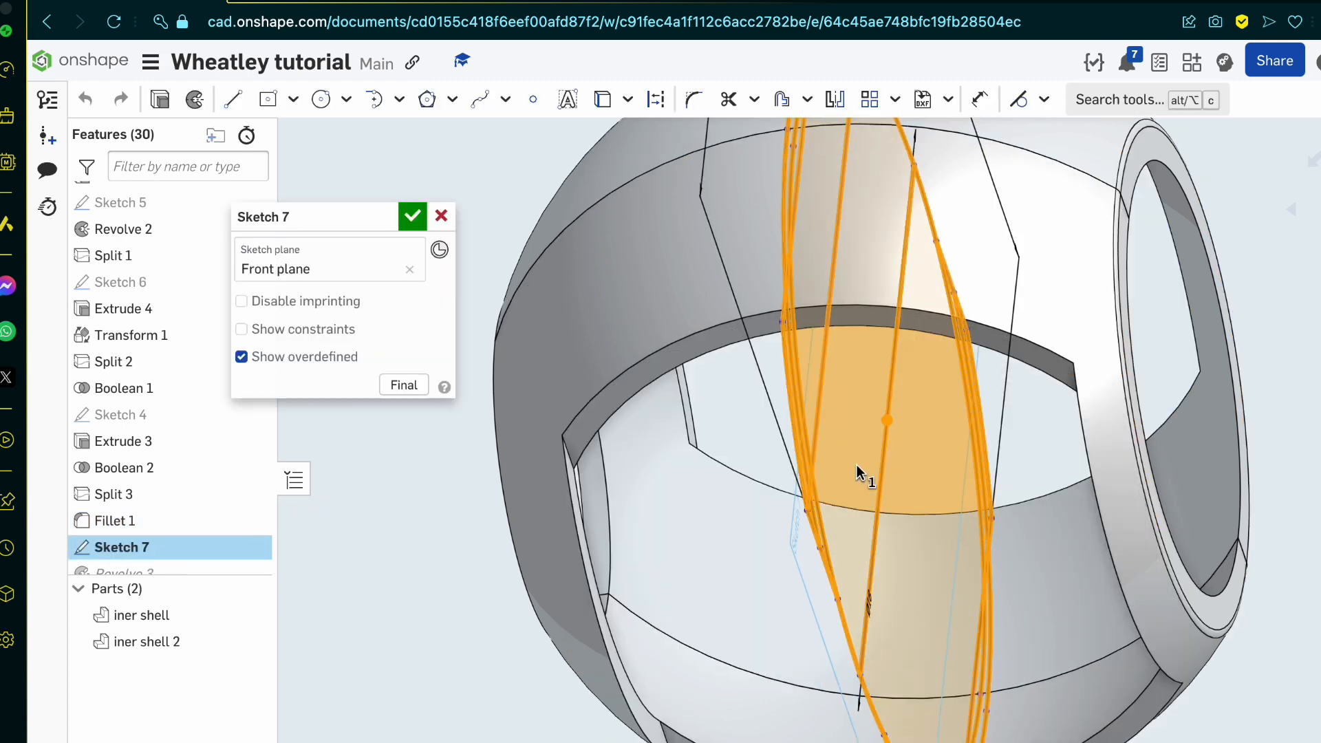
left_click(320, 99)
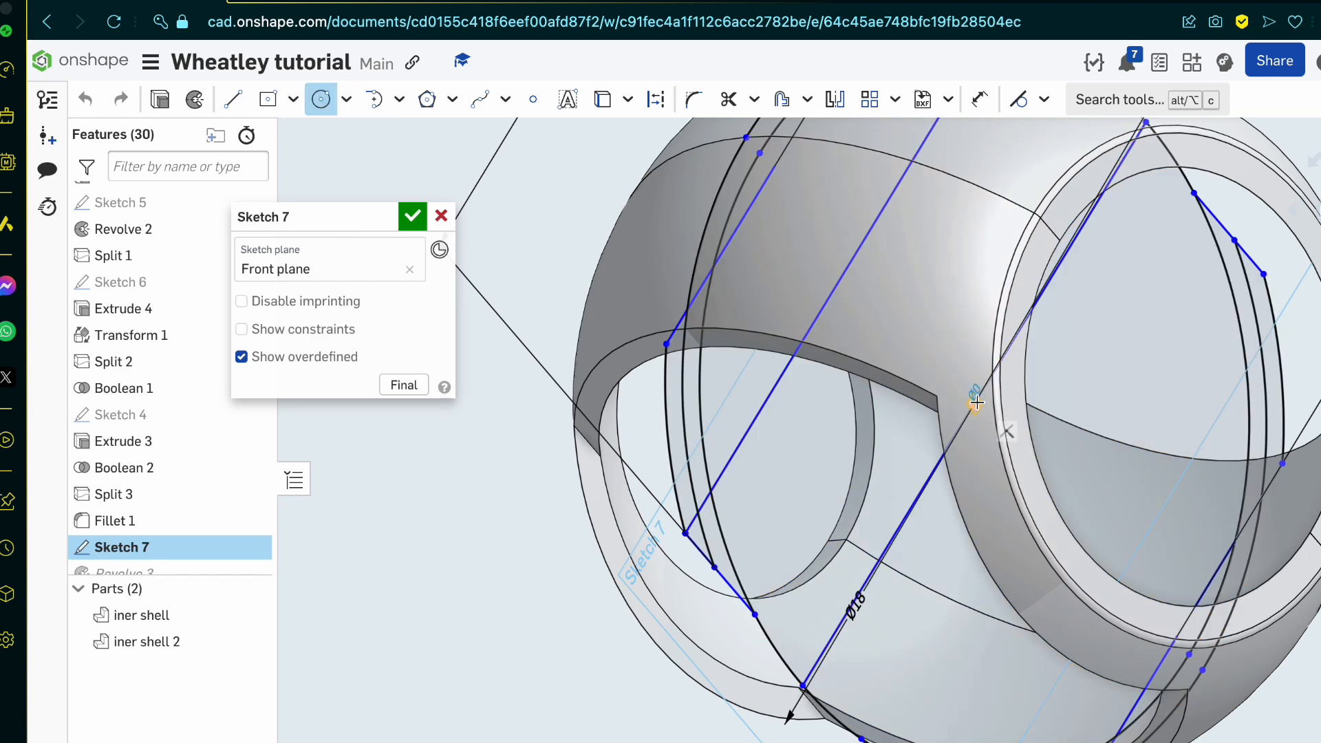
scroll(684, 344, "up", 10)
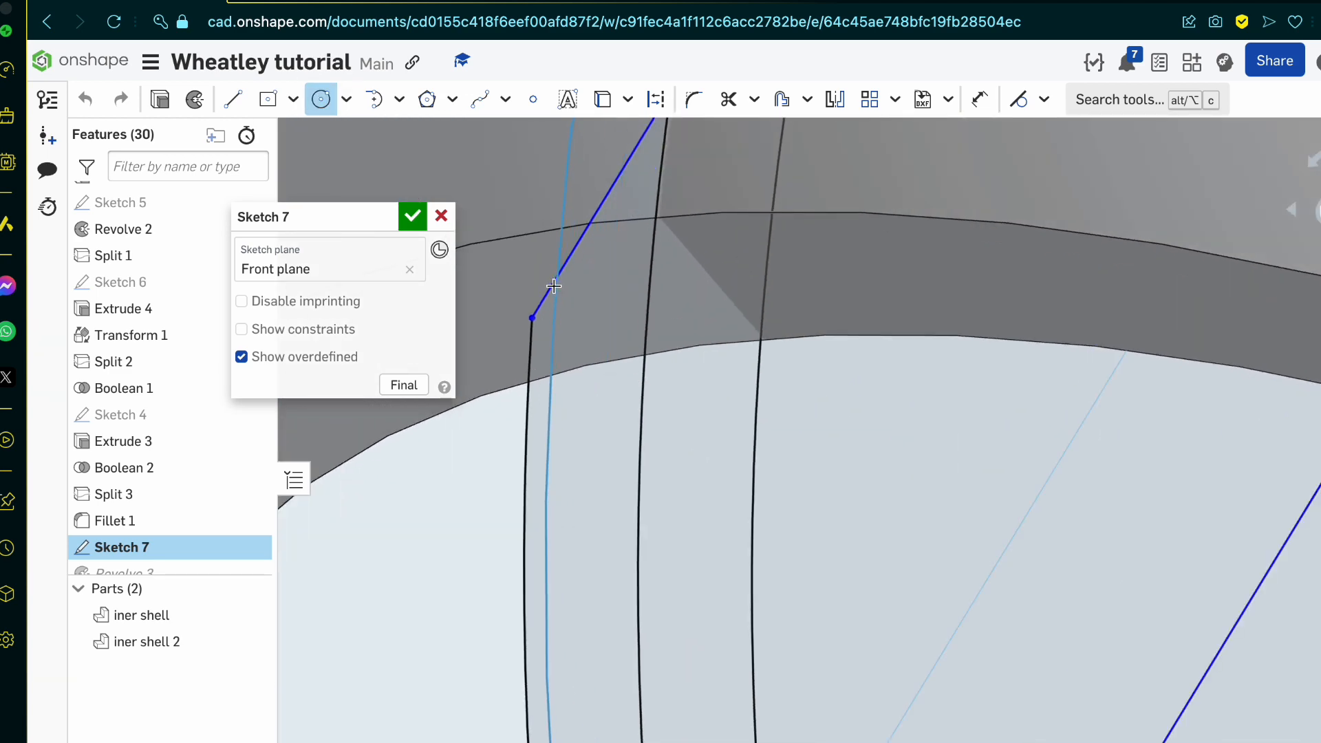
scroll(578, 385, "down", 5)
scroll(575, 537, "up", 3)
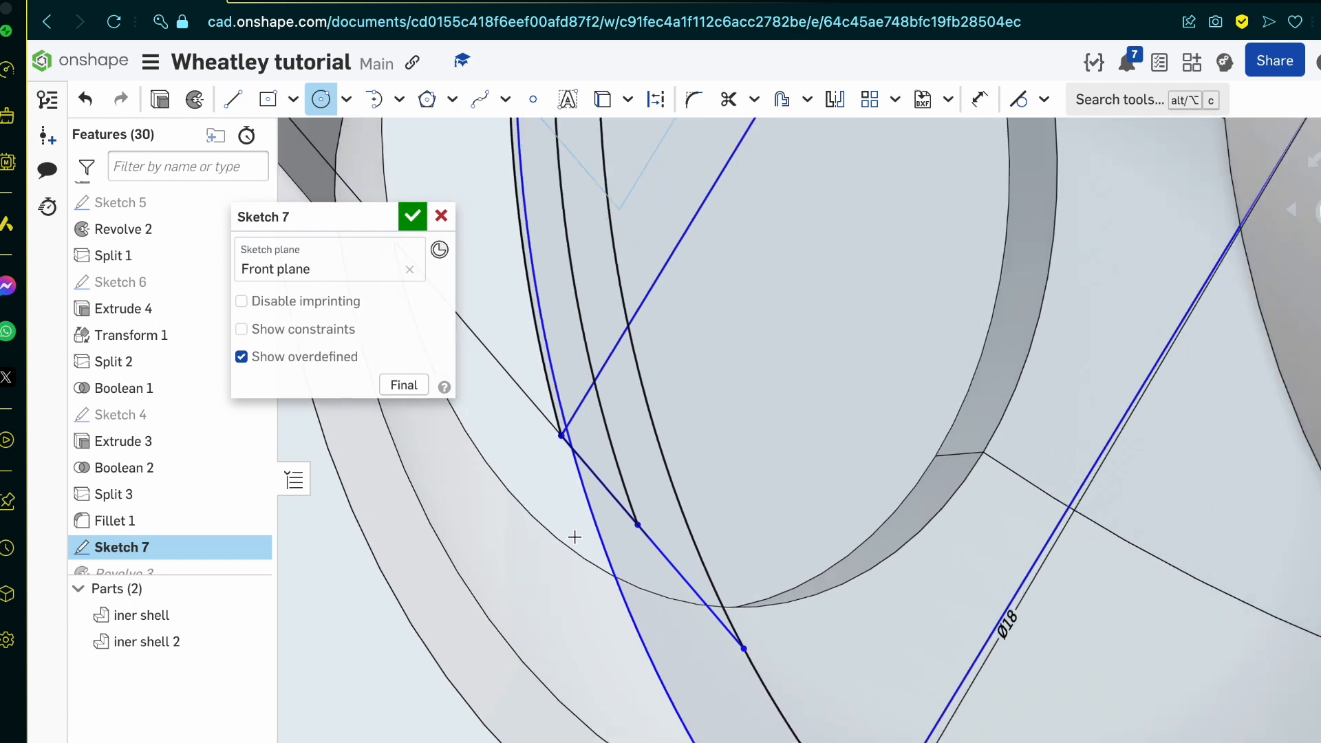
scroll(574, 537, "up", 3)
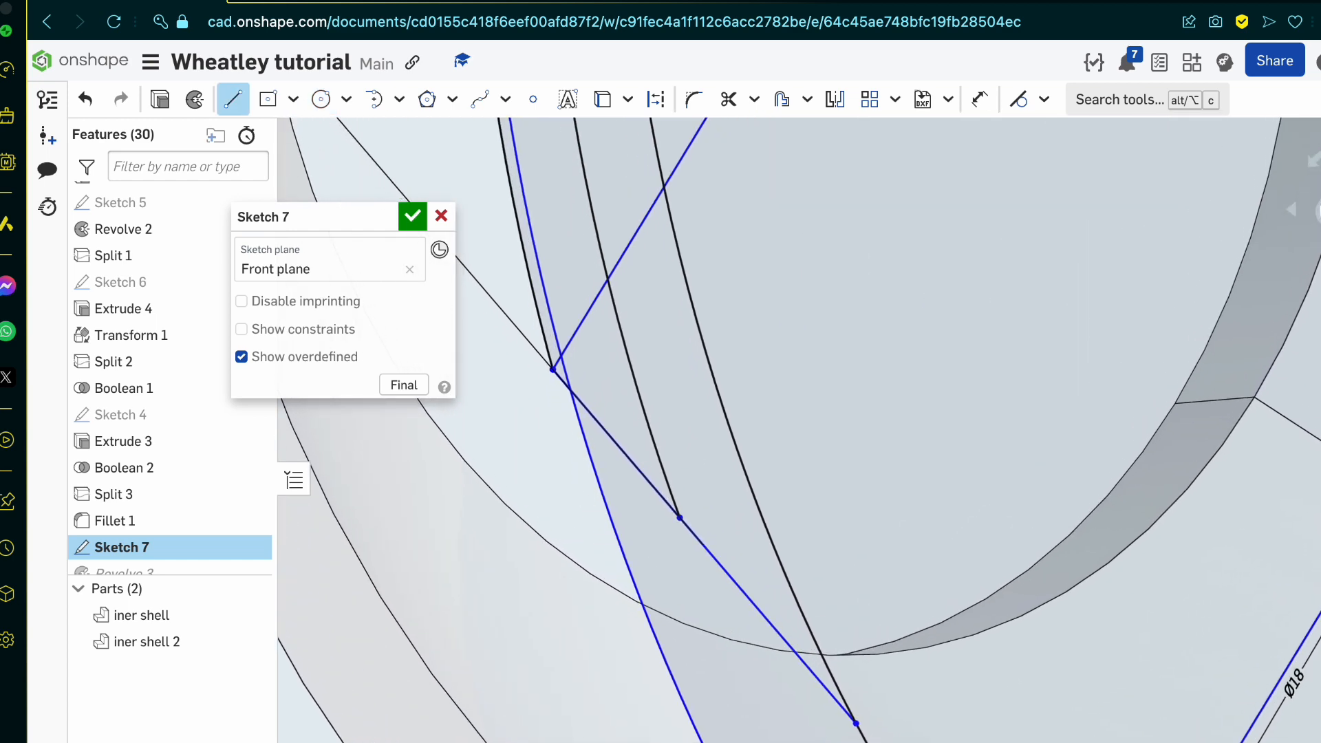
Step: Draw a centre rectangle from the origin in Sketch 7, with its upper edge slightly above the upper crossing line and its sides beyond the vertical edges
key("n")
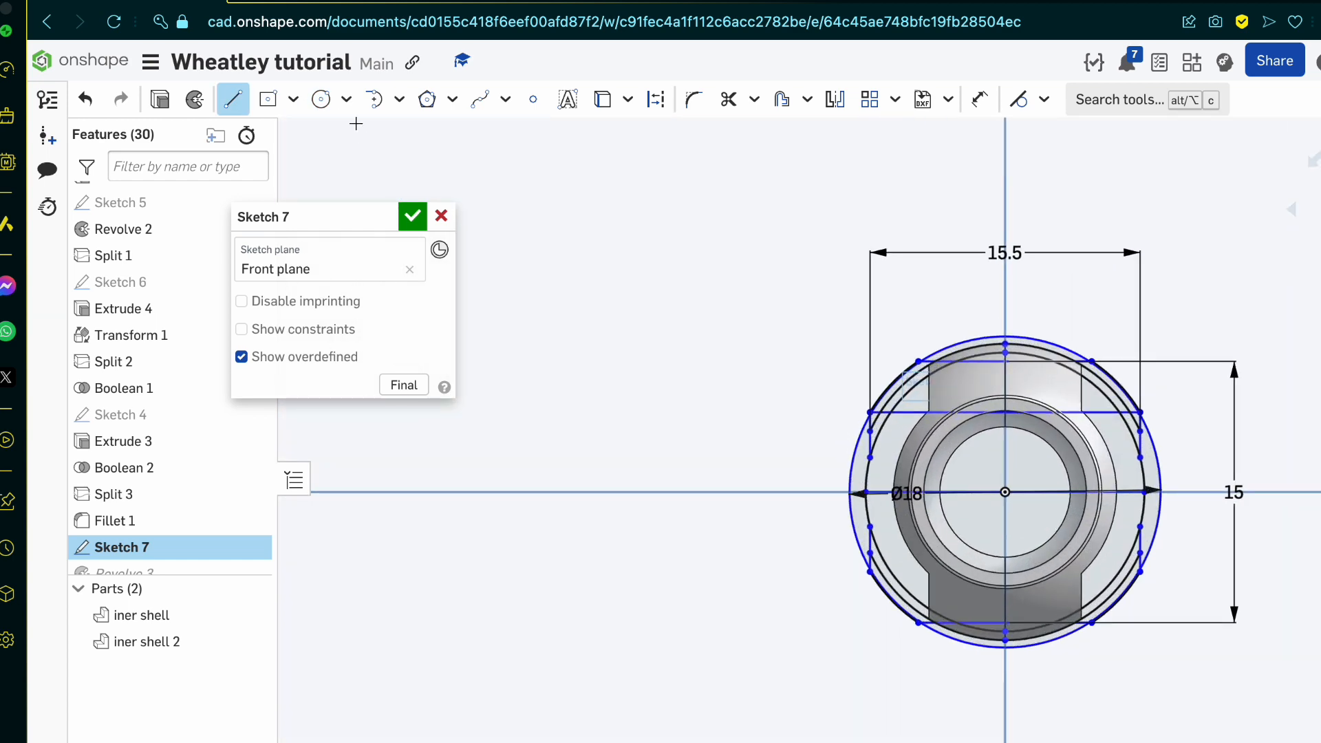
left_click(269, 100)
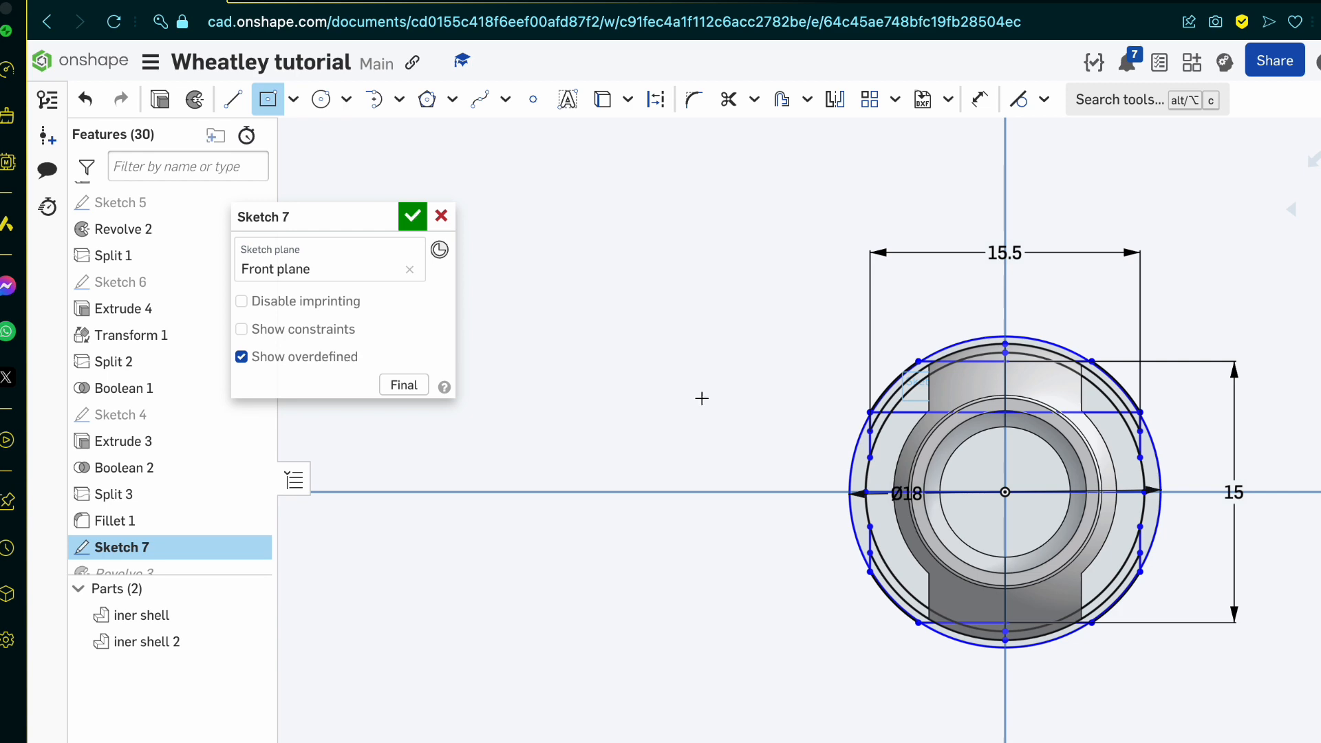
left_click(1006, 494)
scroll(1006, 494, "up", 10)
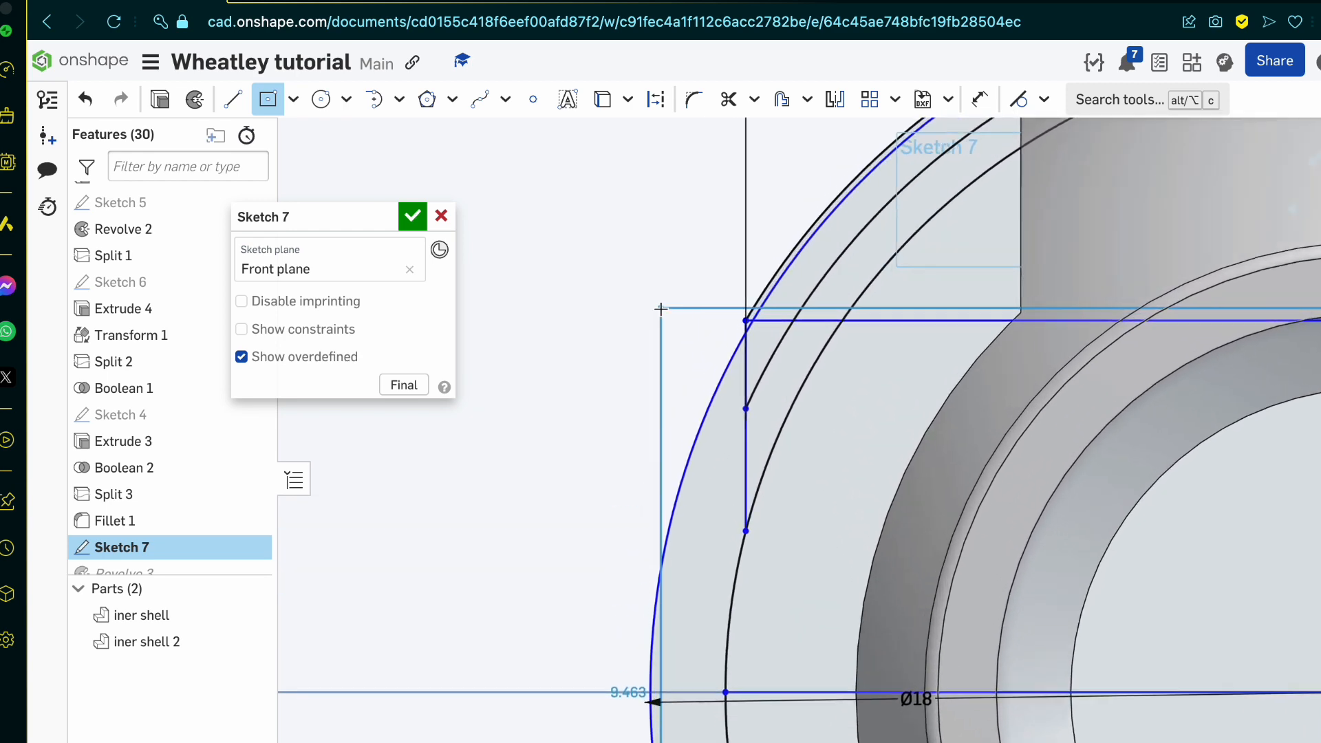
scroll(660, 309, "up", 1)
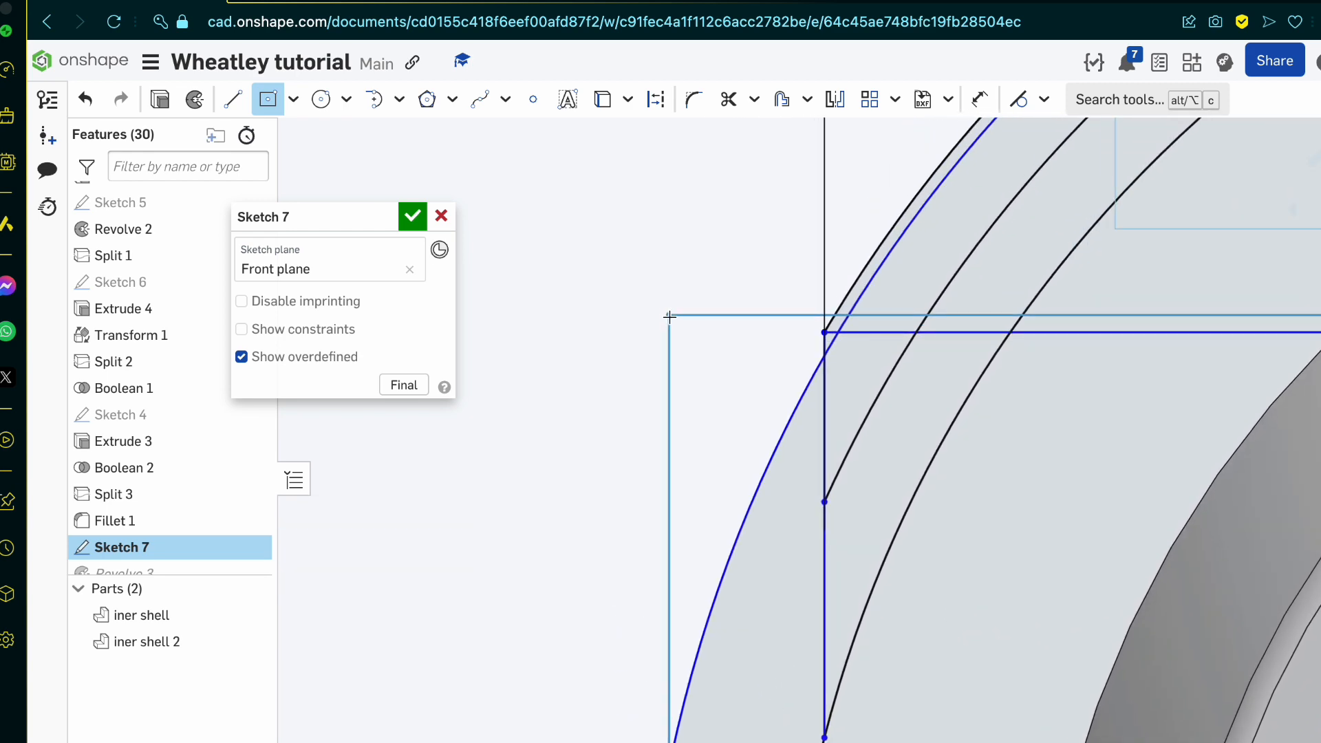
left_click(668, 317)
Step: Enlarge the new circle slightly so it runs almost along the outer arc near the upper crossing line, and accept the sketch
scroll(1083, 296, "up", 4)
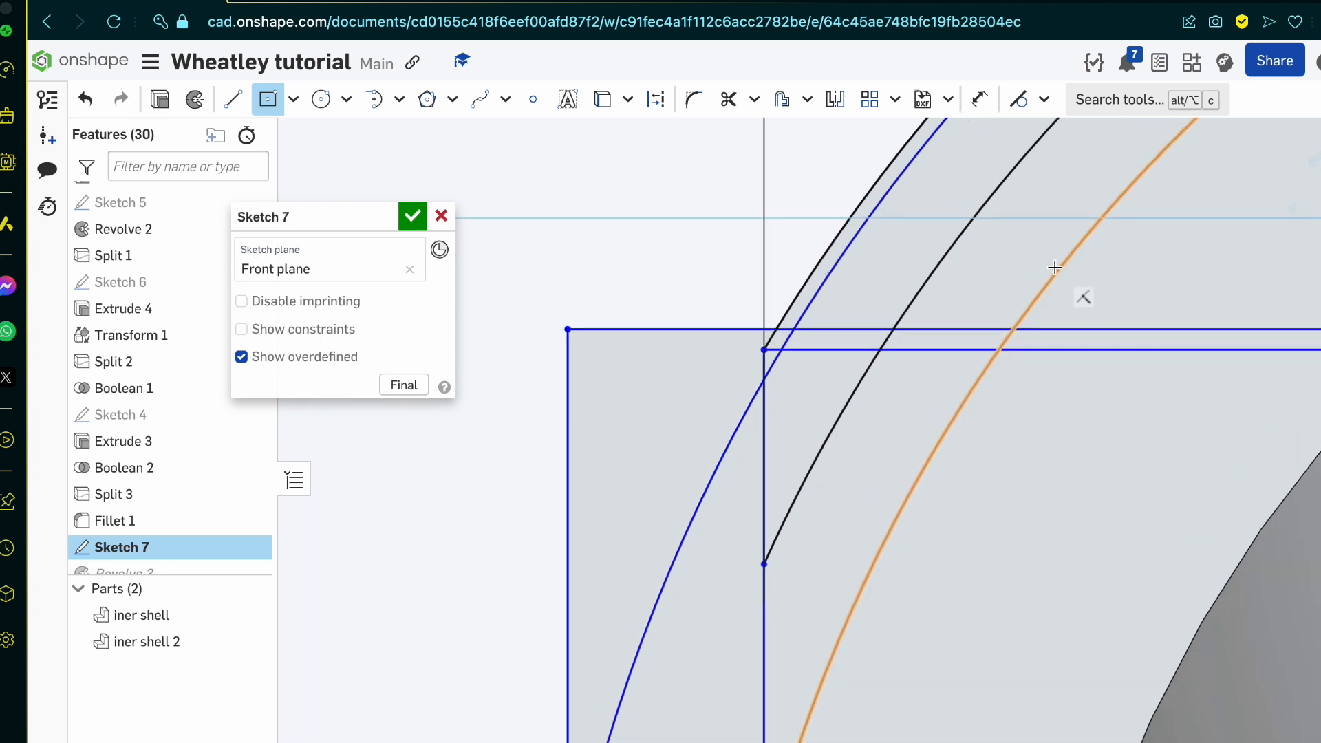
scroll(870, 448, "down", 2)
scroll(870, 448, "up", 2)
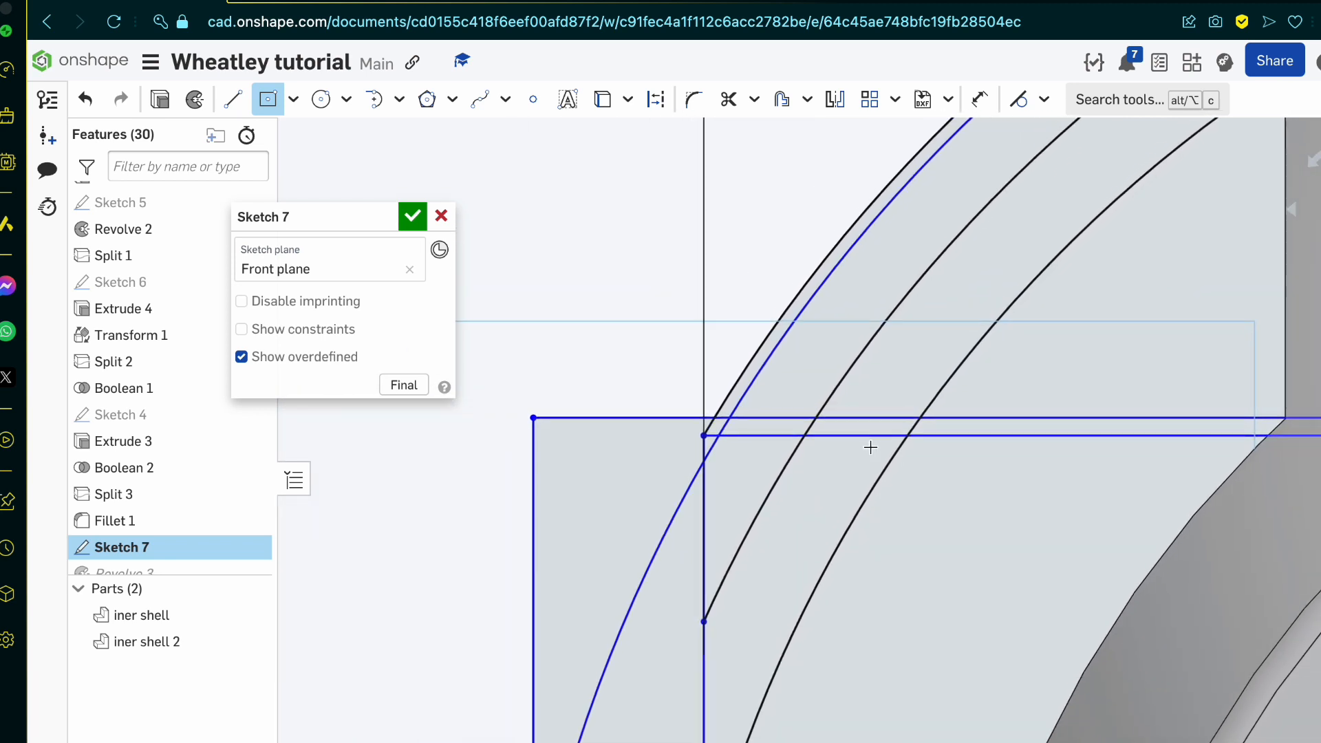
scroll(714, 407, "up", 1)
scroll(714, 407, "up", 2)
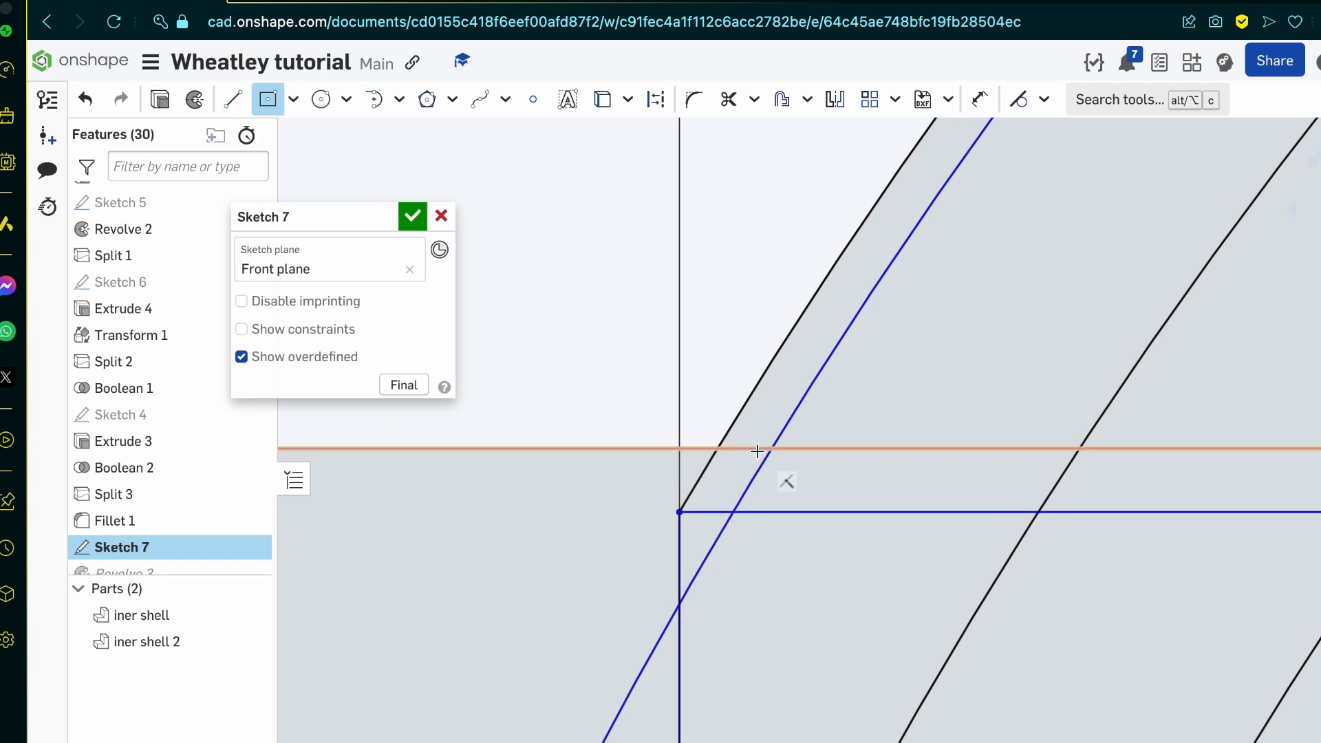
scroll(771, 459, "down", 1)
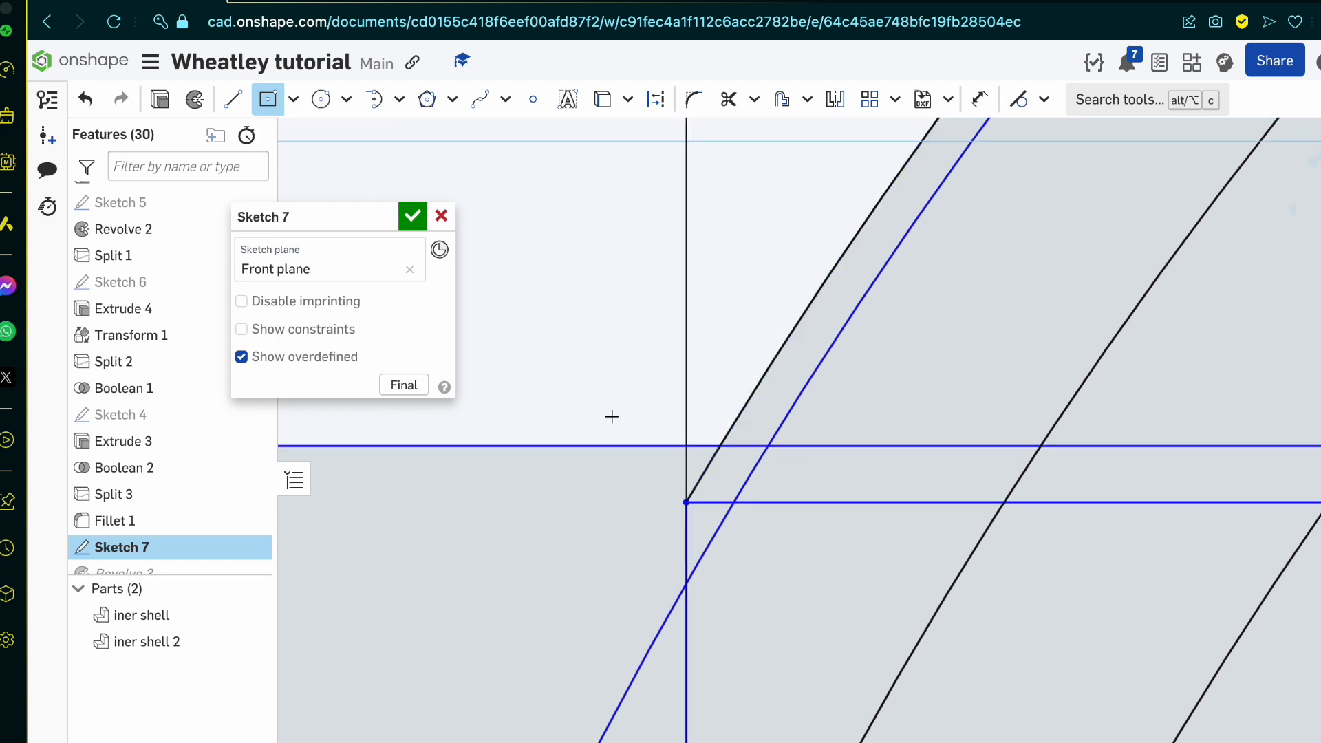
key("Escape")
left_click_drag(753, 468, 721, 463)
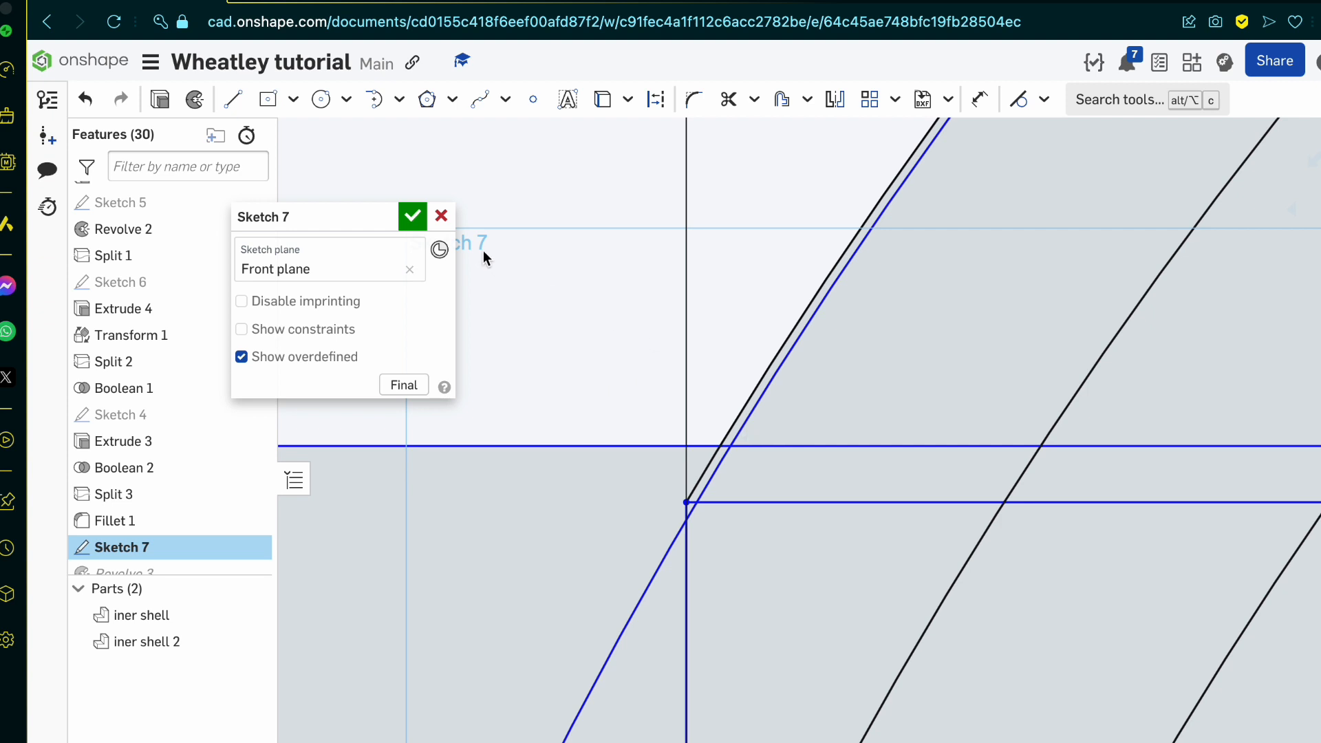
left_click(411, 218)
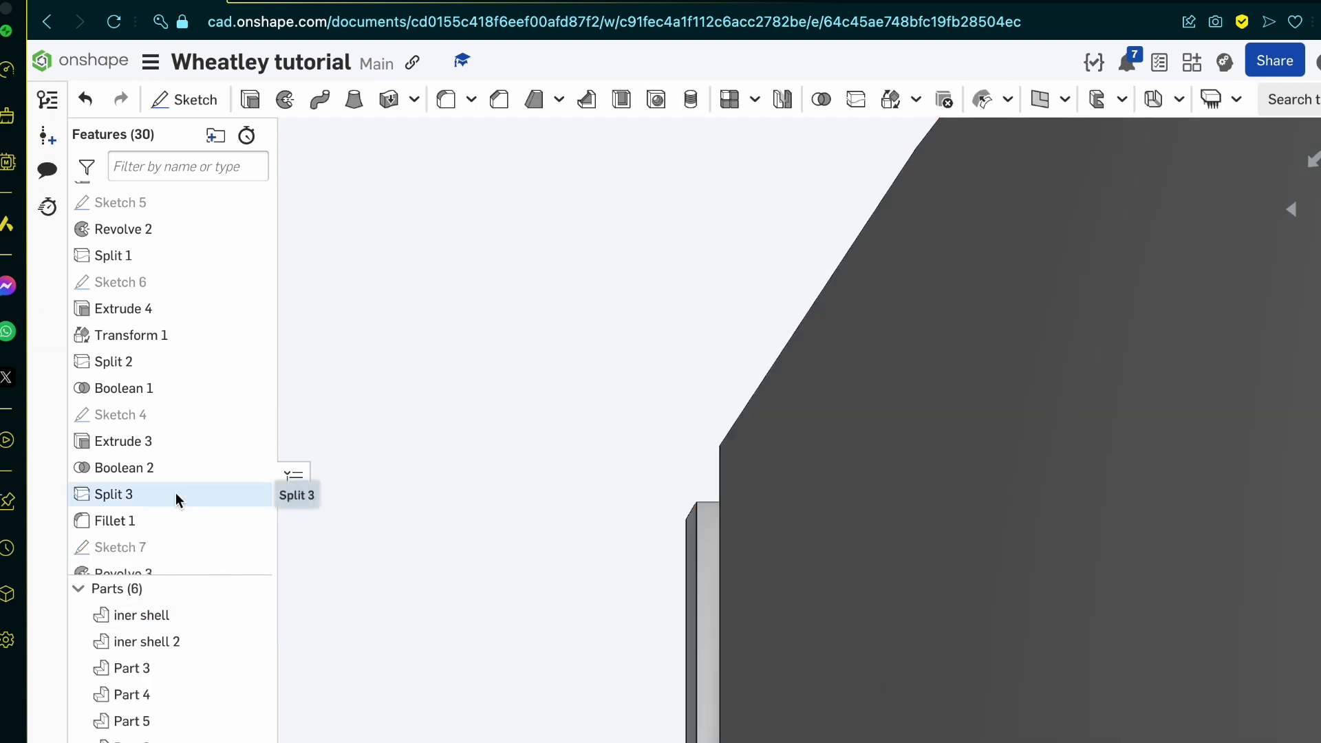
Step: Reopen Sketch 7, trim the short circle pieces and the rectangle's upper edge between the outer and middle arcs on both sides, and accept the sketch
double_click(174, 548)
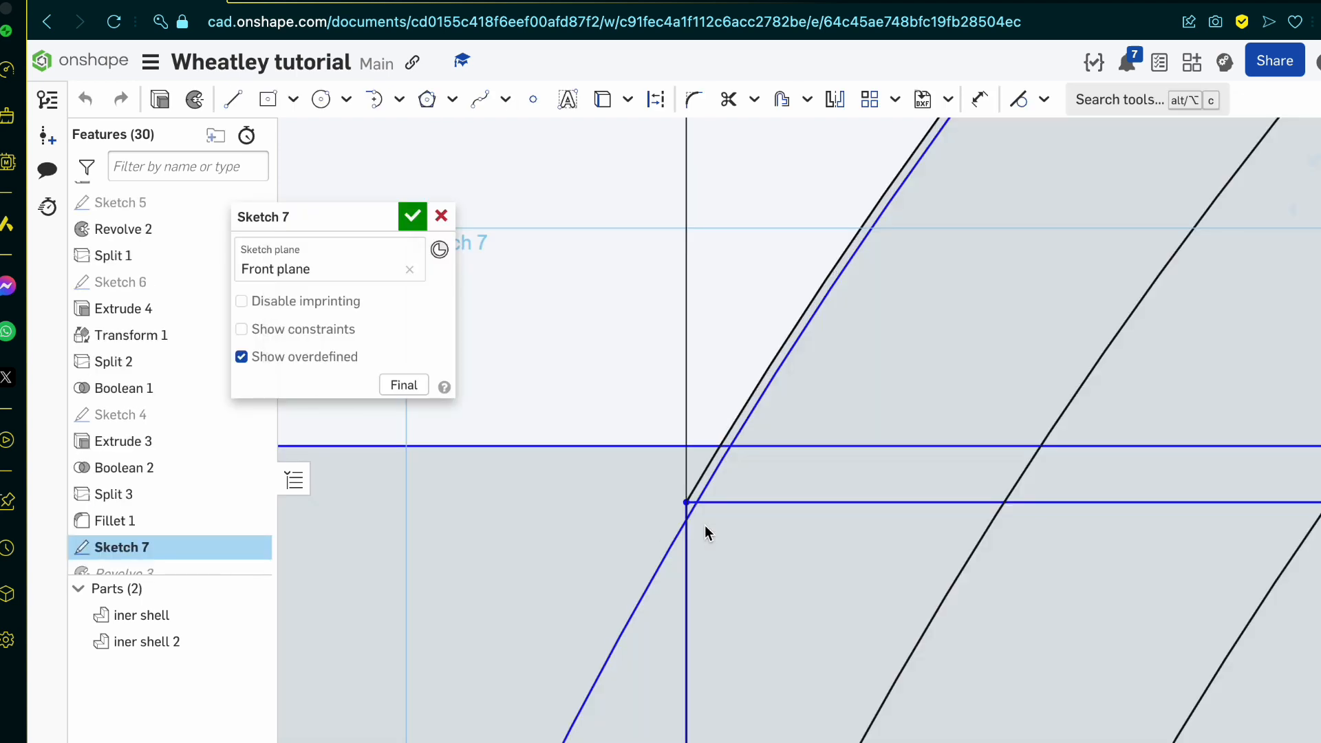
key("m")
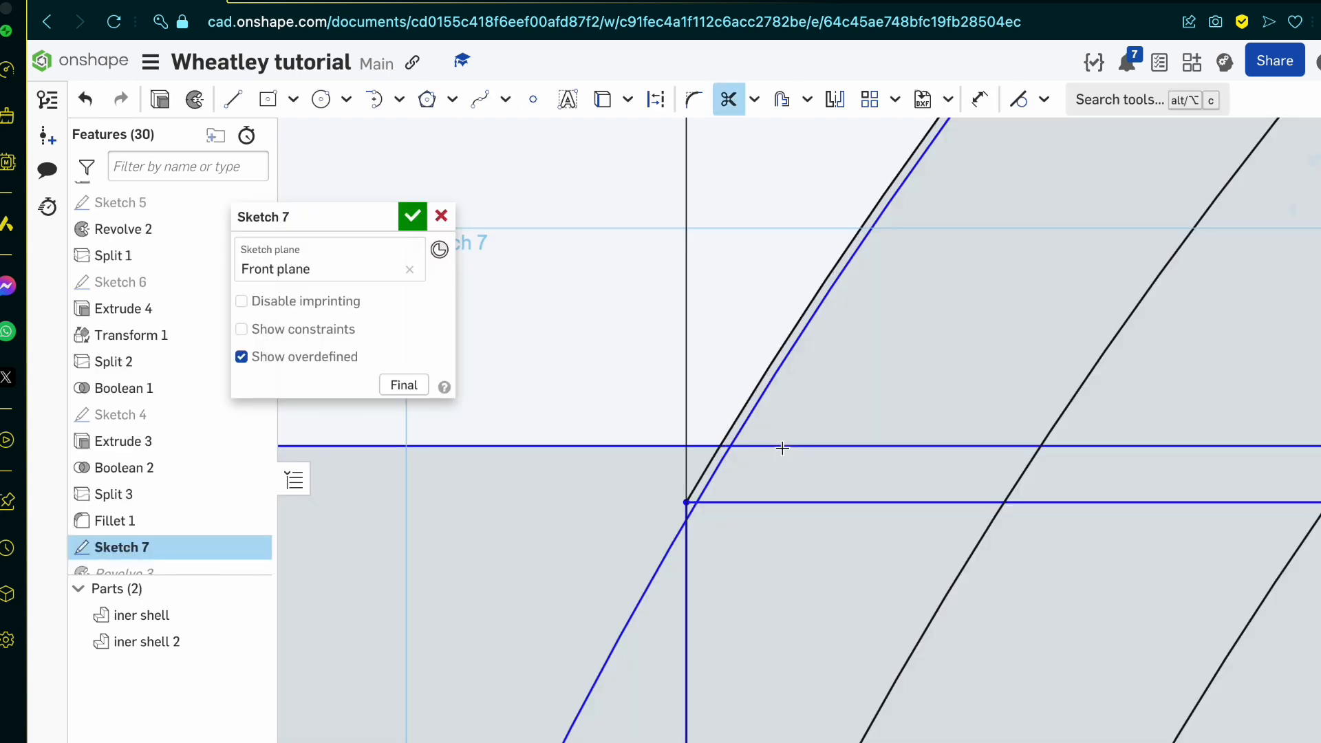
scroll(715, 475, "down", 10)
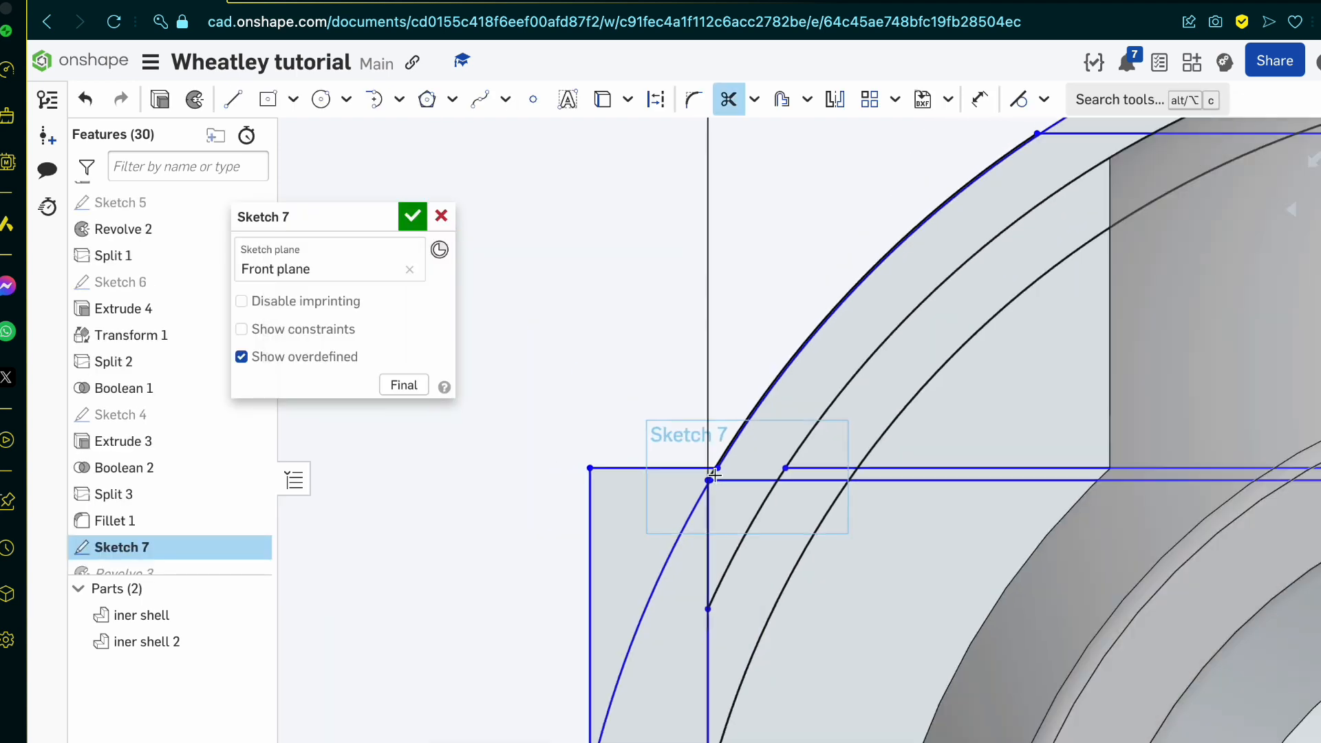
scroll(1065, 583, "up", 5)
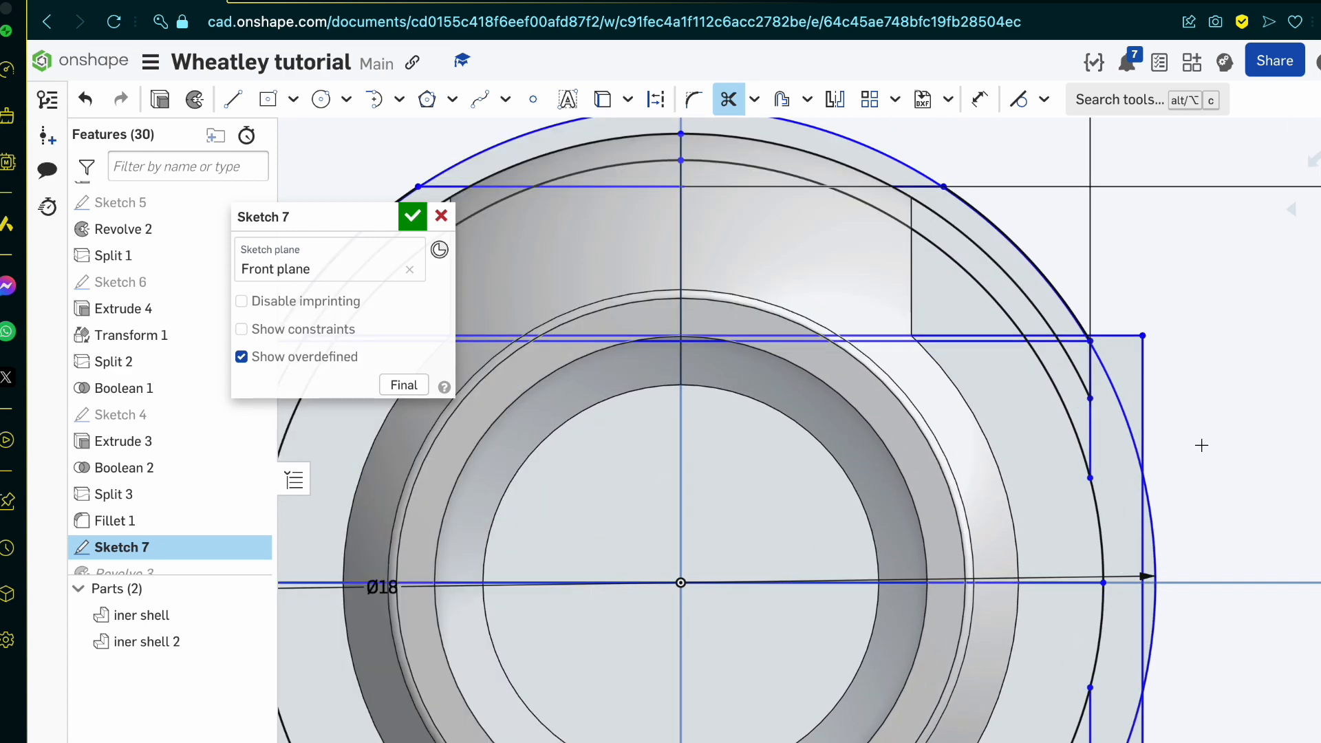
scroll(893, 195, "up", 5)
scroll(922, 209, "up", 3)
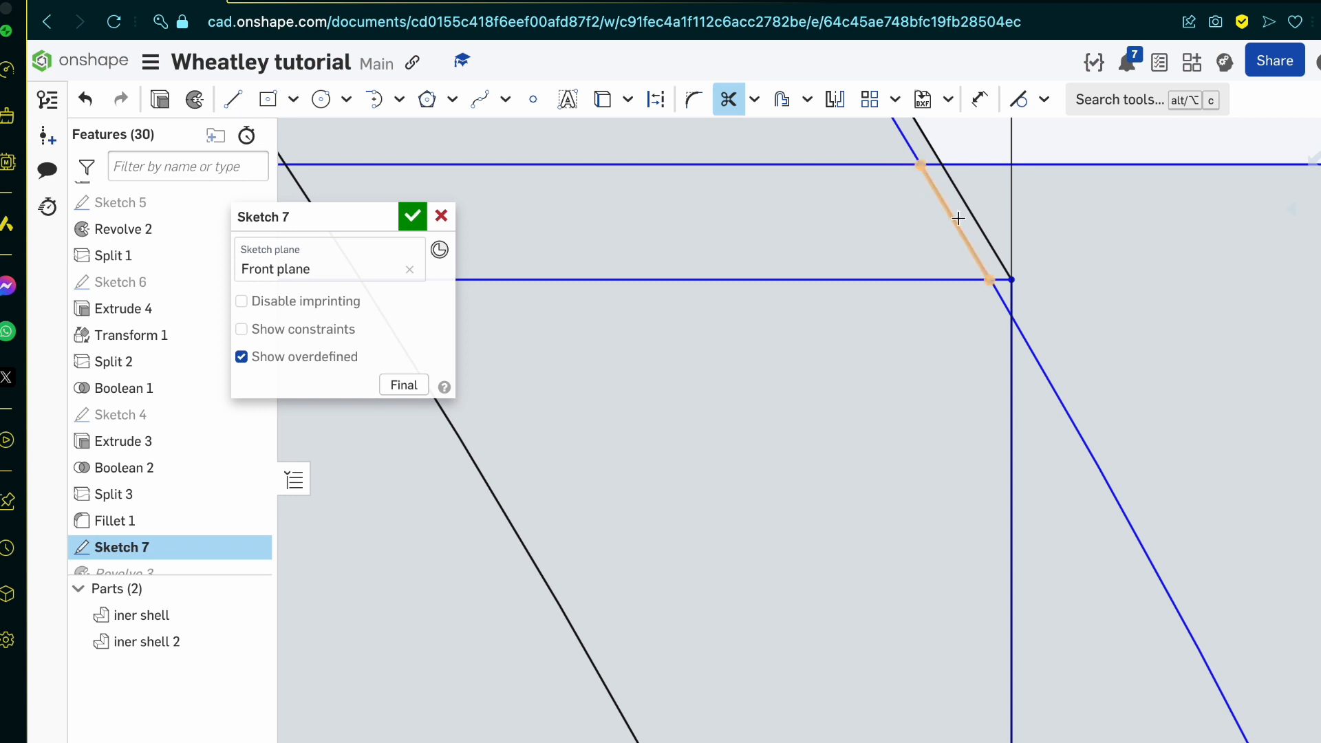
left_click(959, 218)
scroll(980, 204, "down", 6)
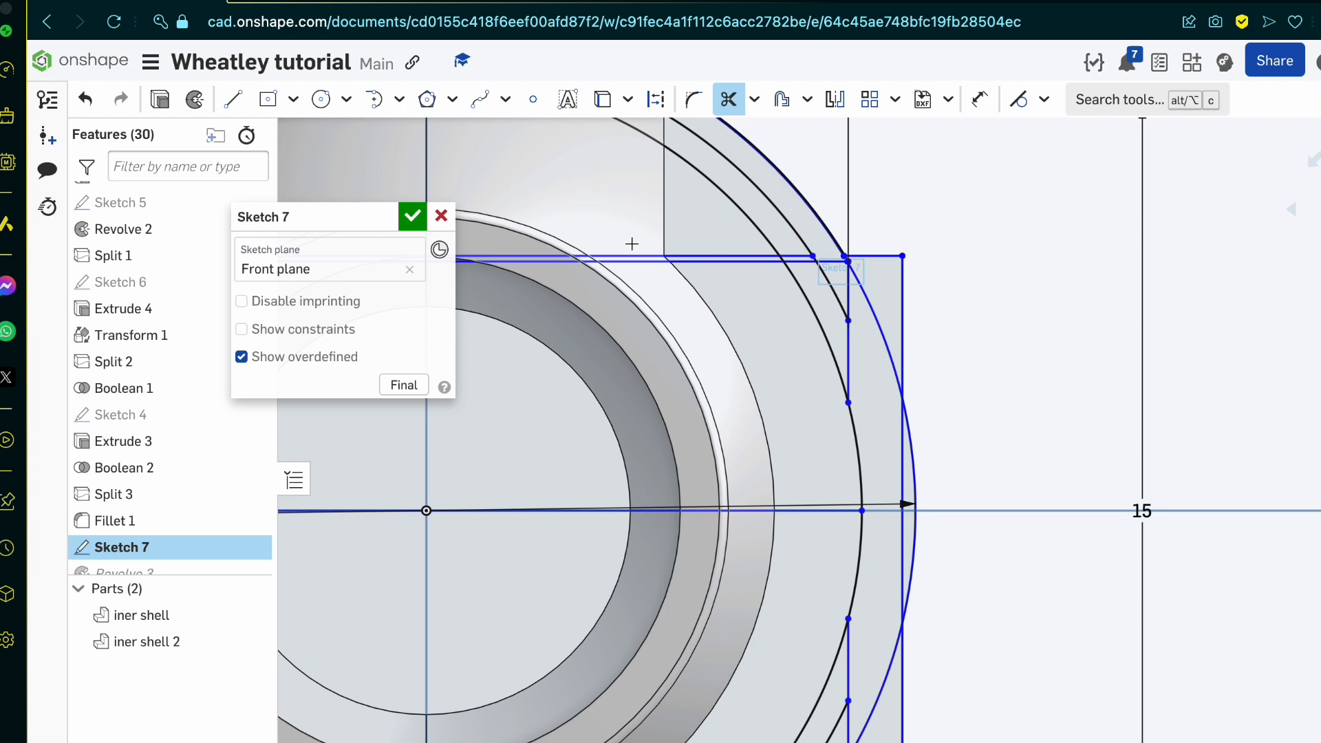
left_click(411, 218)
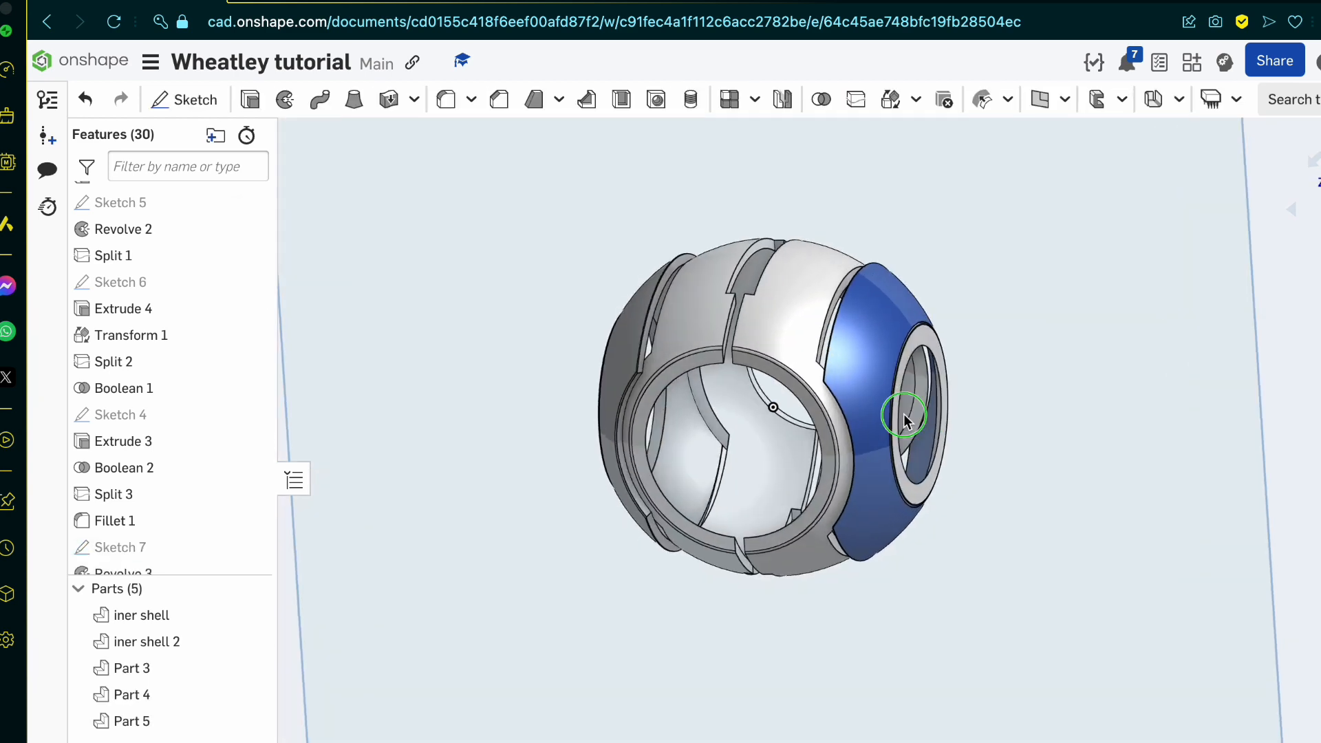
Step: Edit Revolve 3 and remove both existing Sketch 7 faces from its profile selection
right_click_drag(929, 419, 958, 419)
scroll(870, 388, "up", 6)
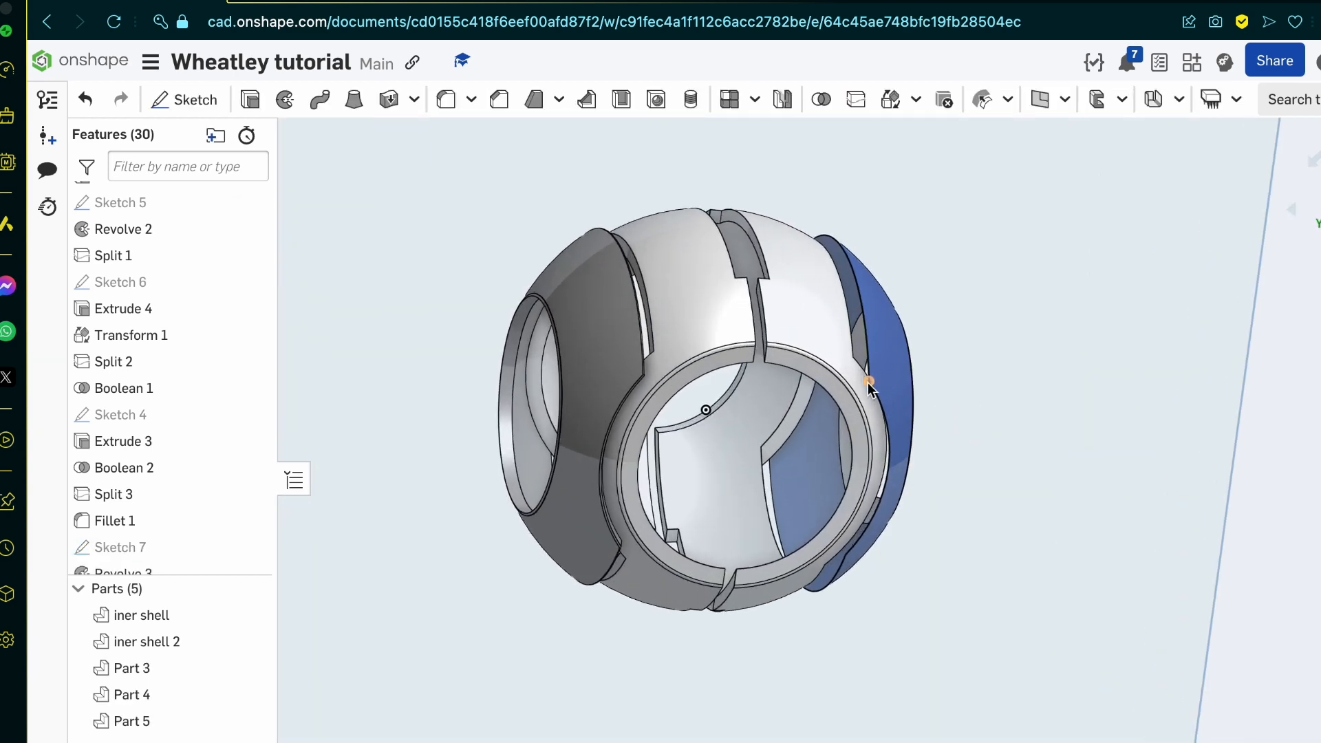
right_click_drag(870, 387, 781, 392)
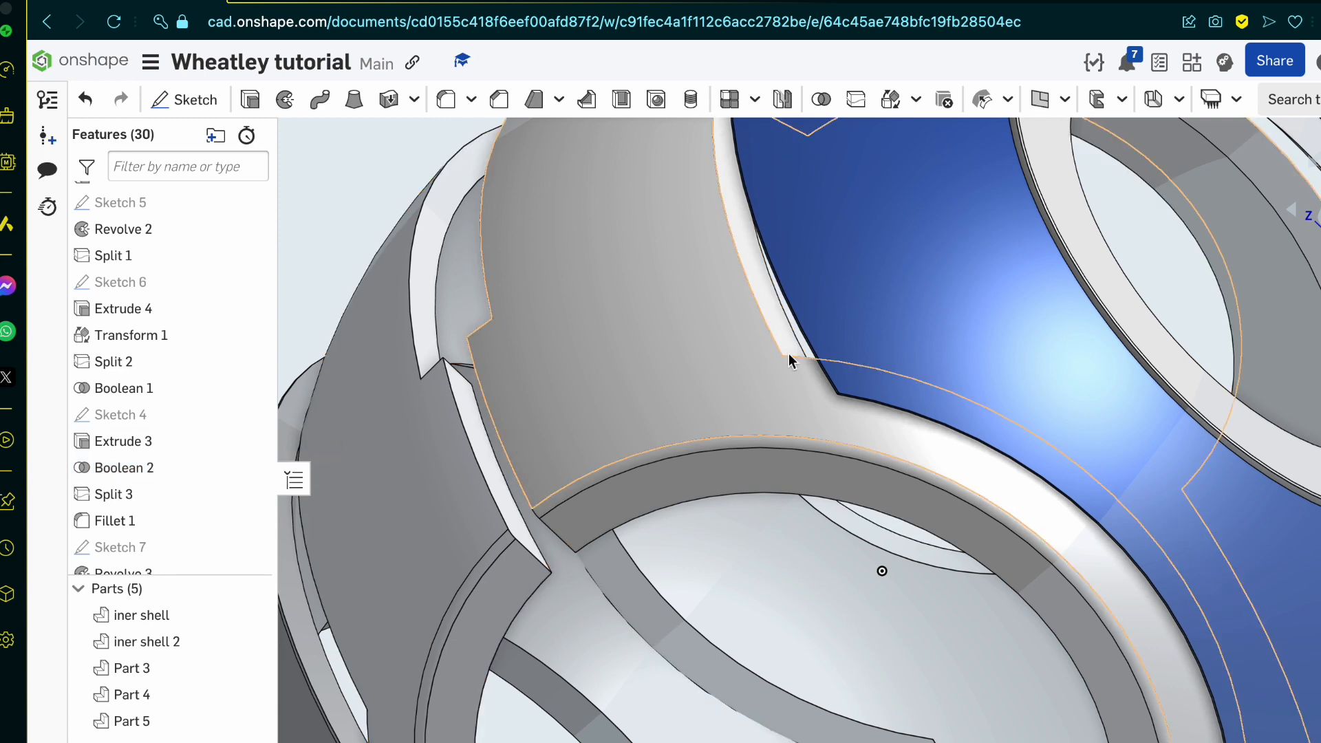
double_click(123, 547)
scroll(581, 352, "down", 5)
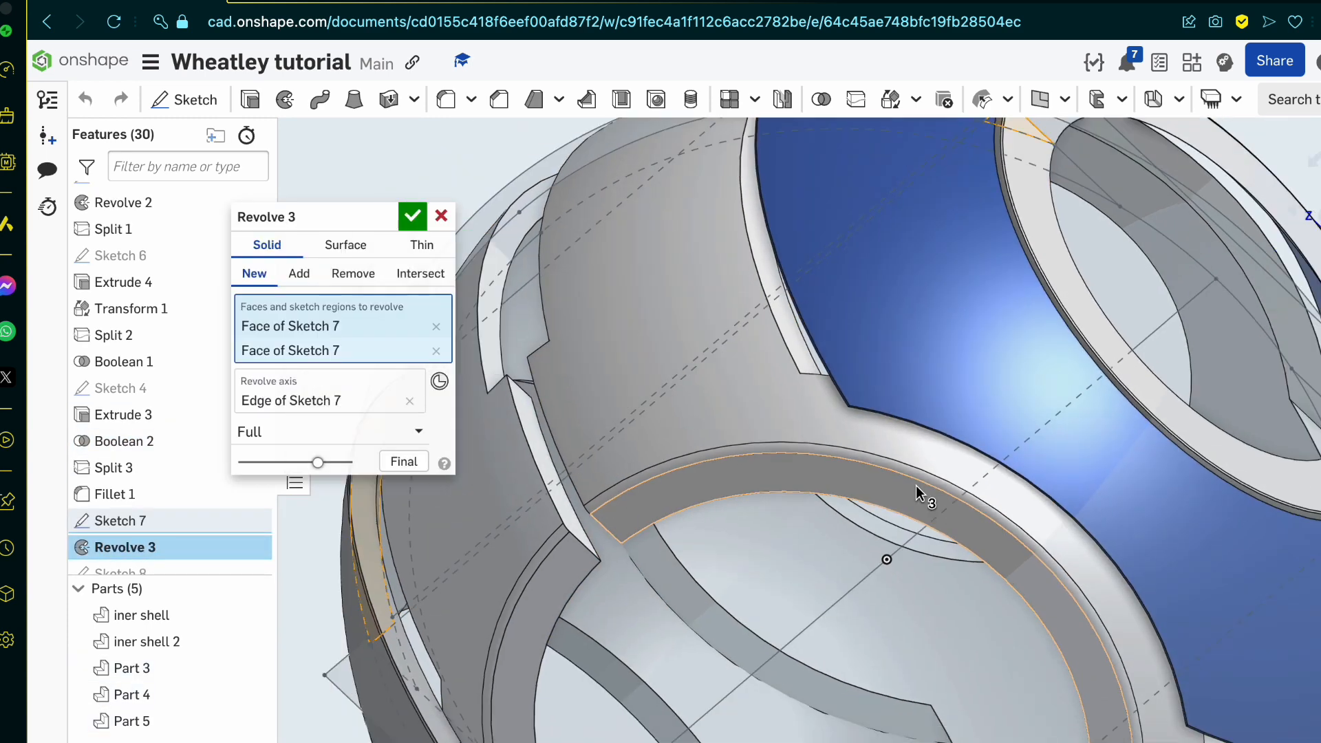
left_click(434, 333)
left_click(434, 331)
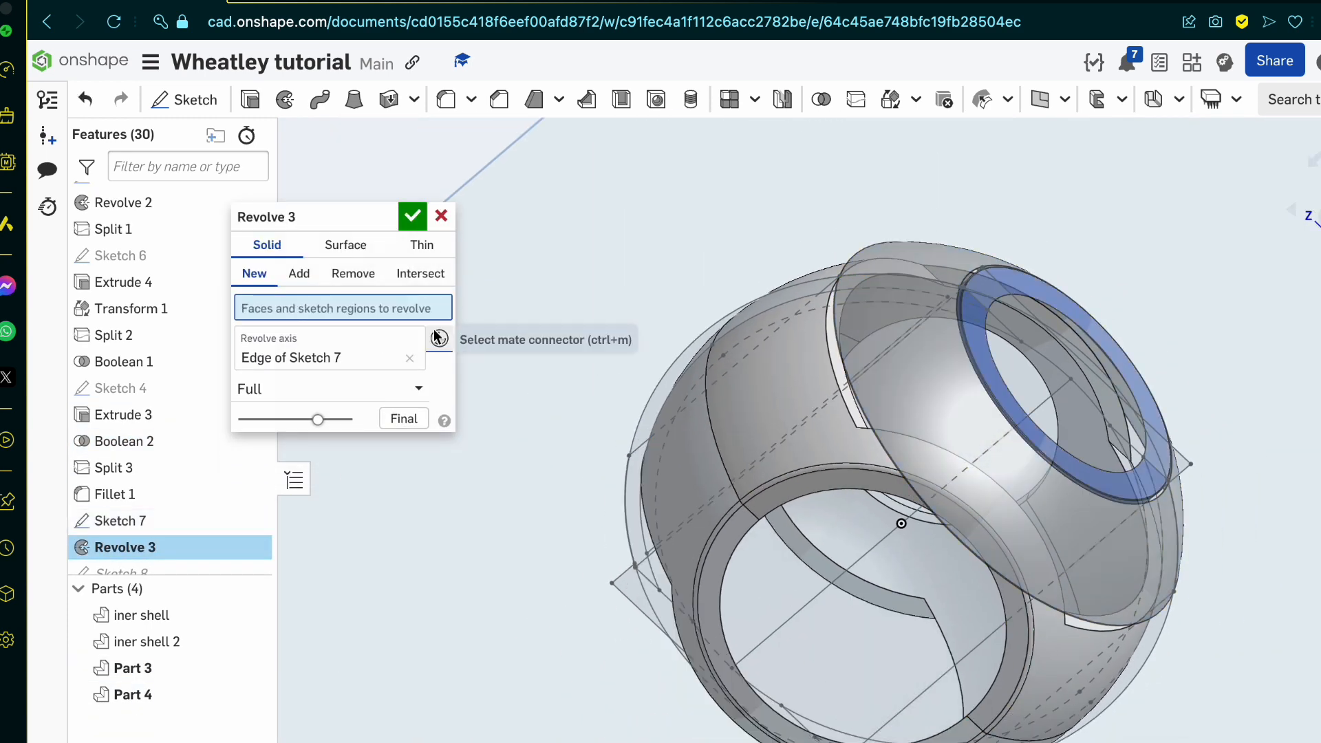
Step: Select the outer profile region on each side of Sketch 7 as the new faces for Revolve 3 and accept the full revolve
scroll(1023, 424, "up", 3)
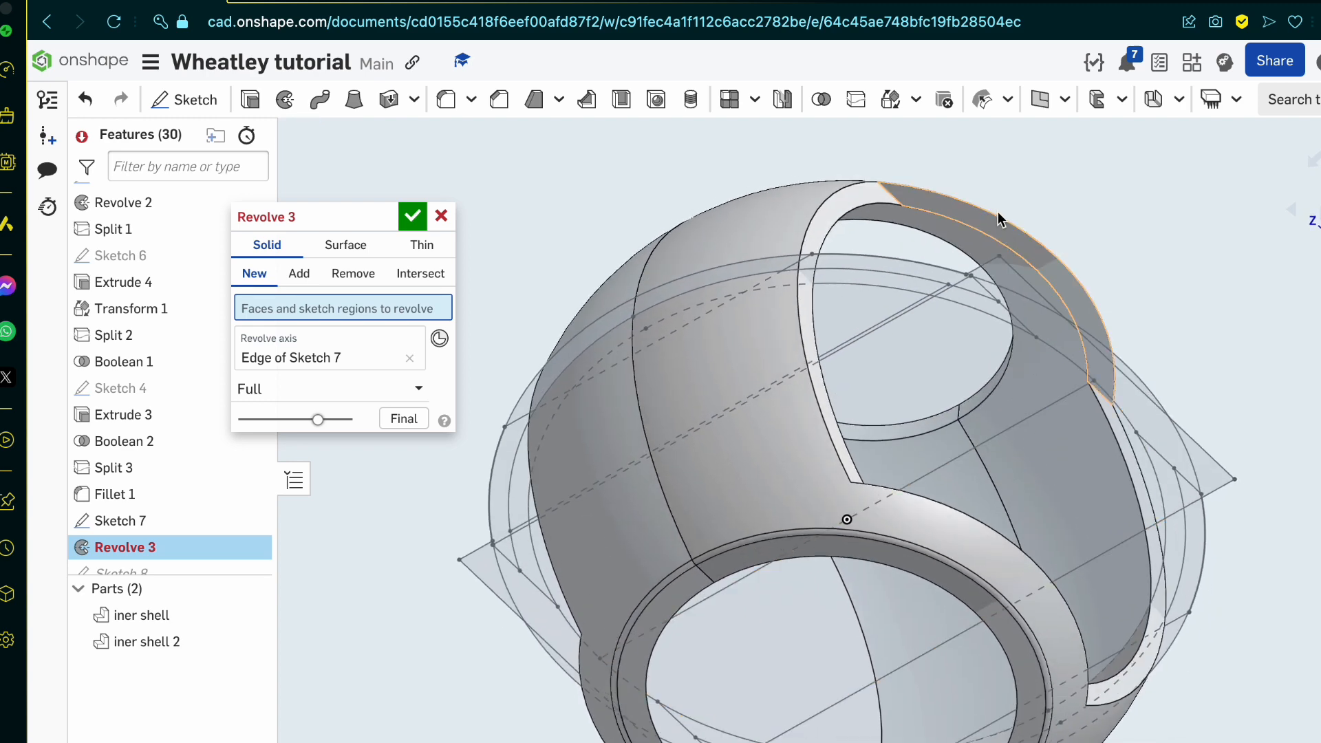
scroll(913, 285, "up", 3)
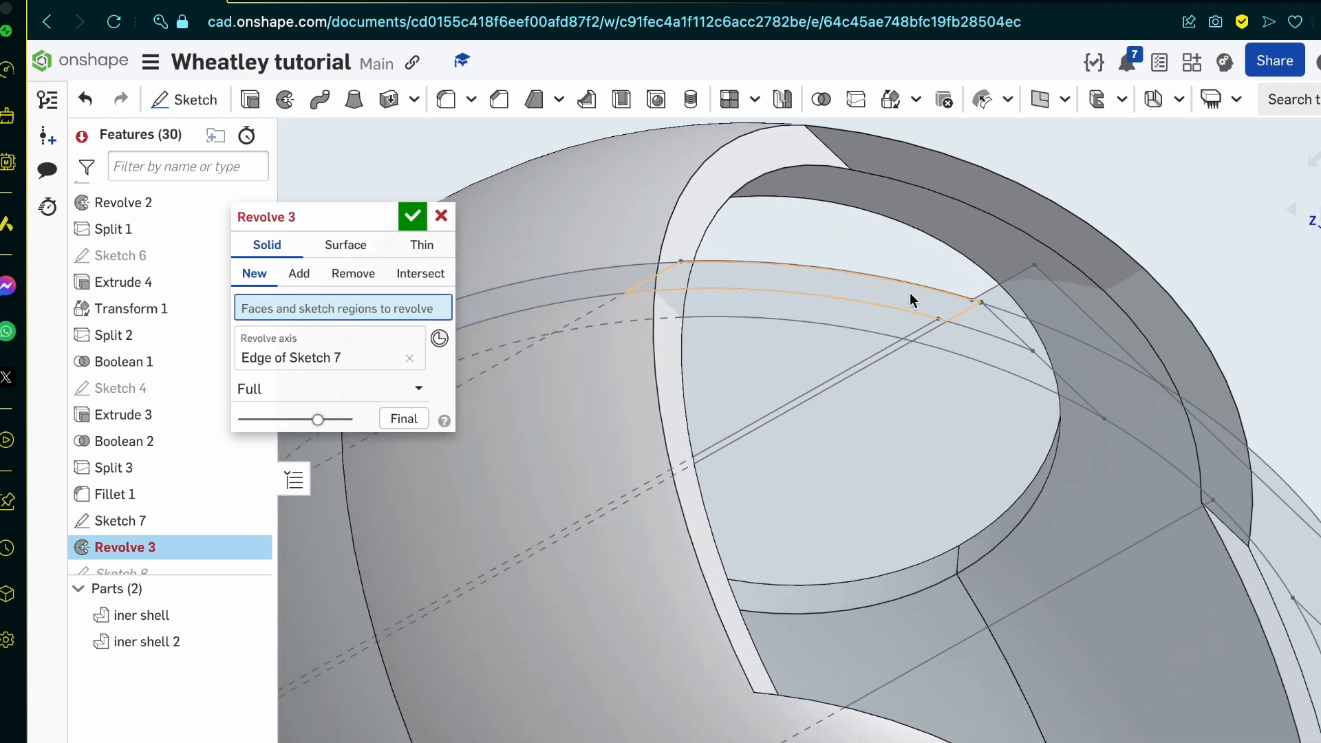
left_click(910, 291)
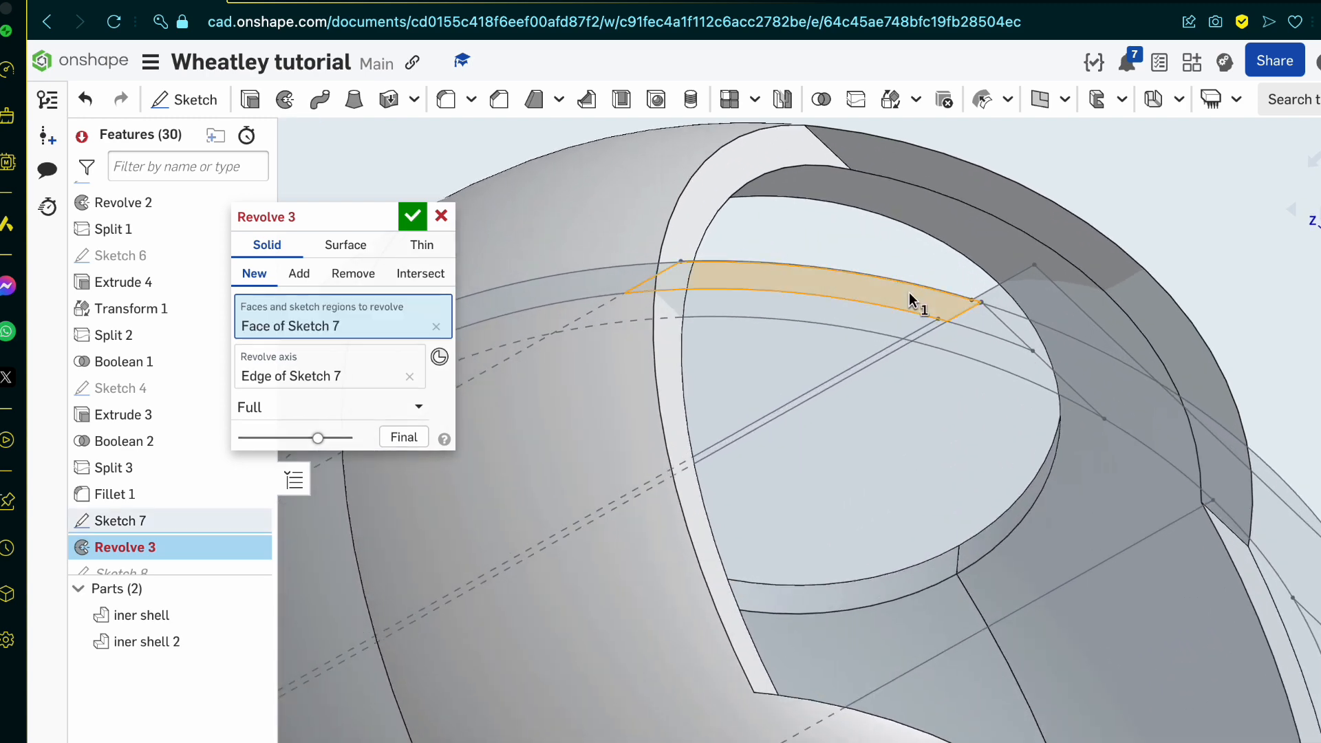
scroll(963, 265, "down", 5)
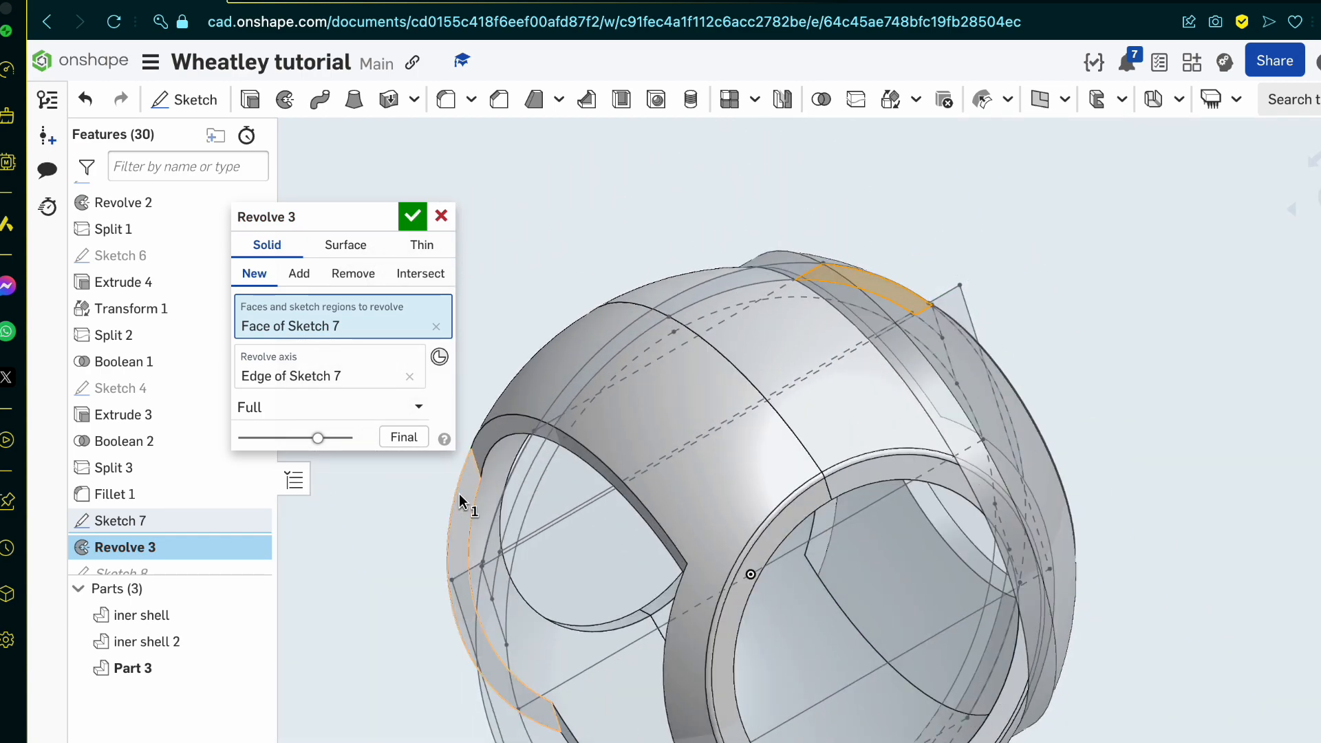
scroll(460, 493, "up", 3)
left_click(659, 350)
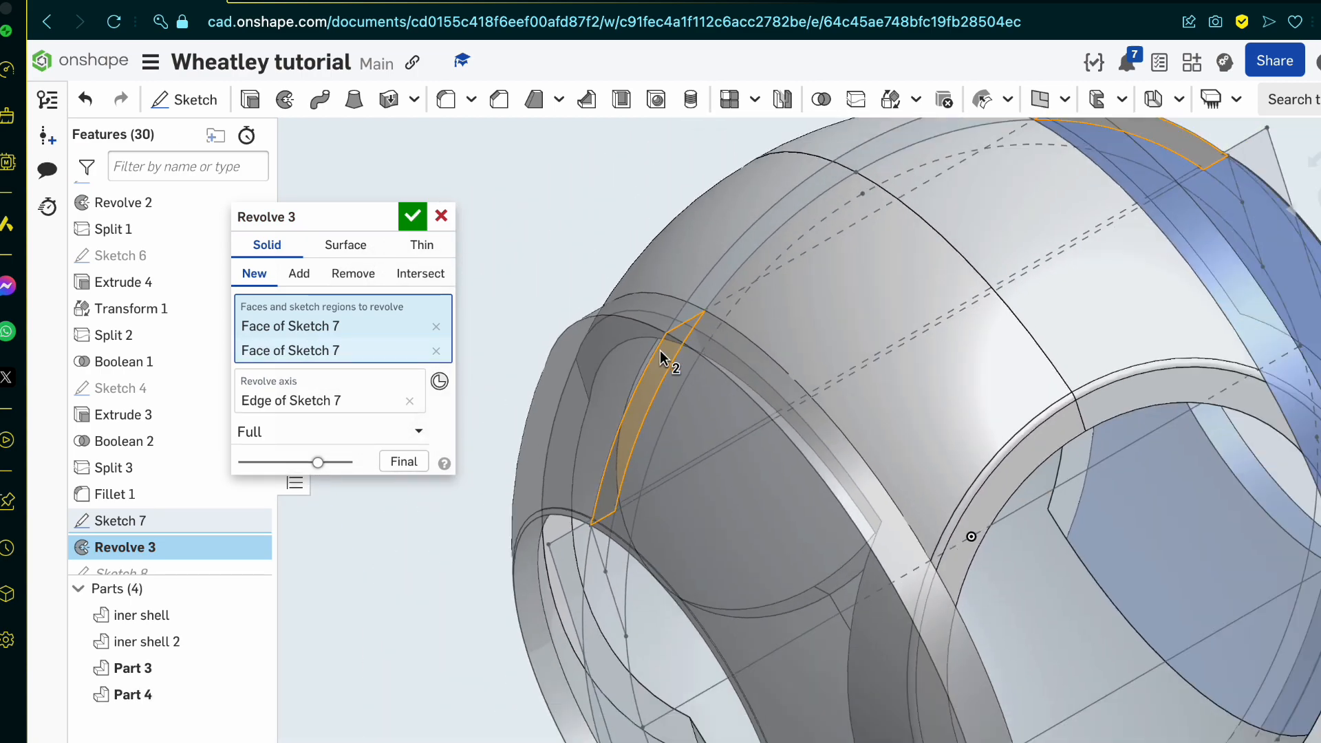
scroll(659, 349, "down", 5)
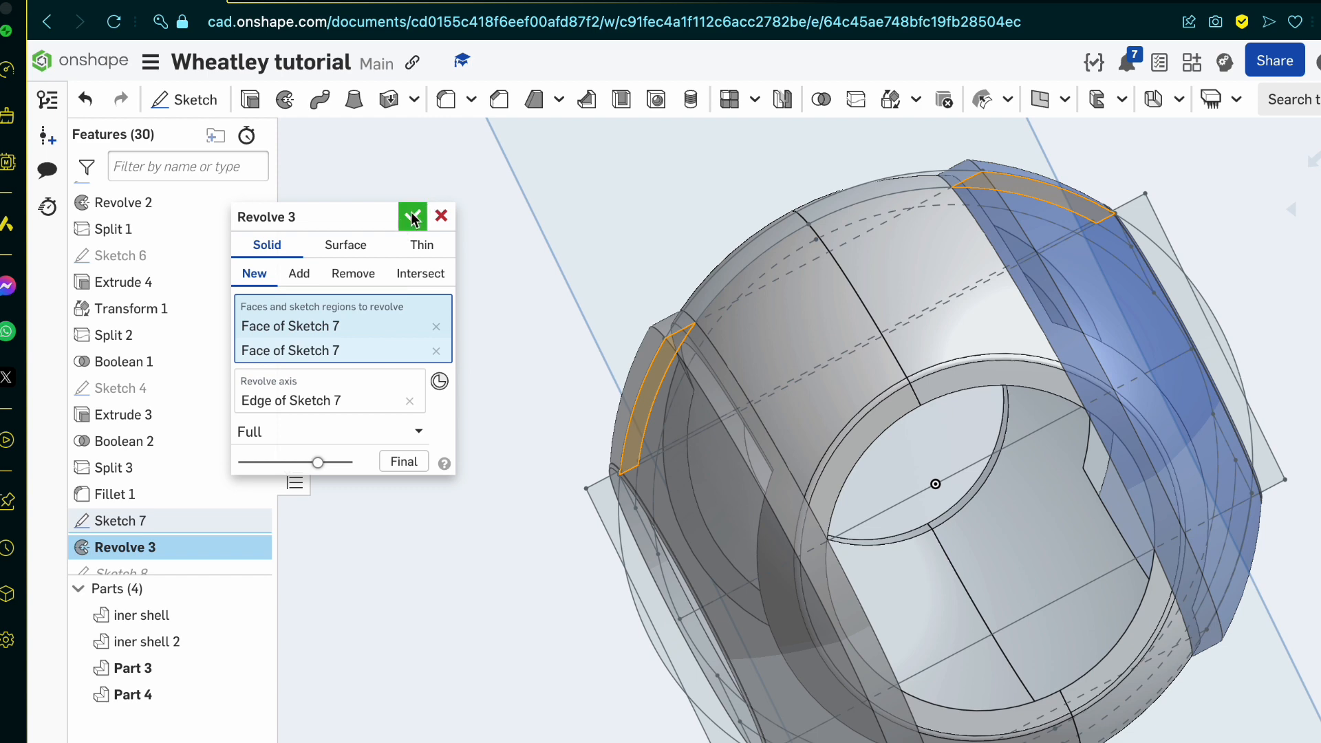
left_click(411, 218)
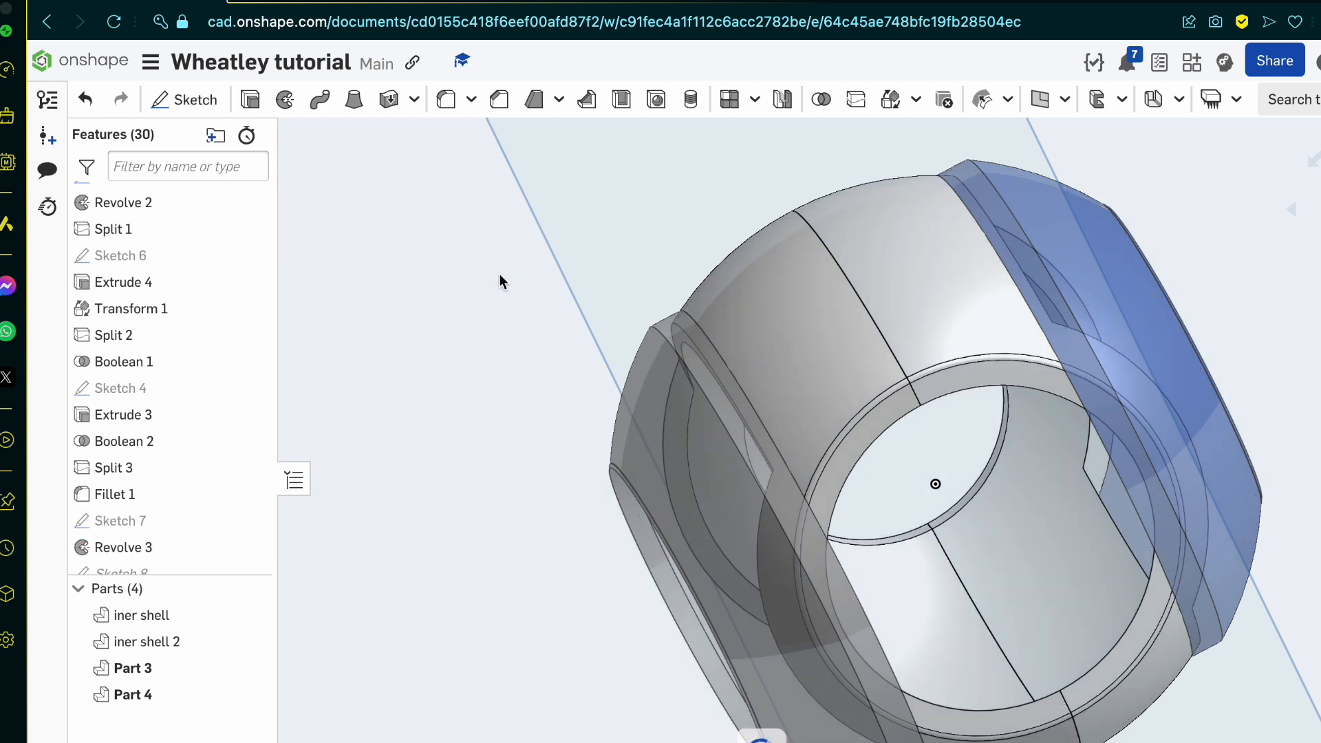
right_click_drag(505, 280, 175, 414)
scroll(175, 414, "down", 3)
scroll(175, 415, "up", 8)
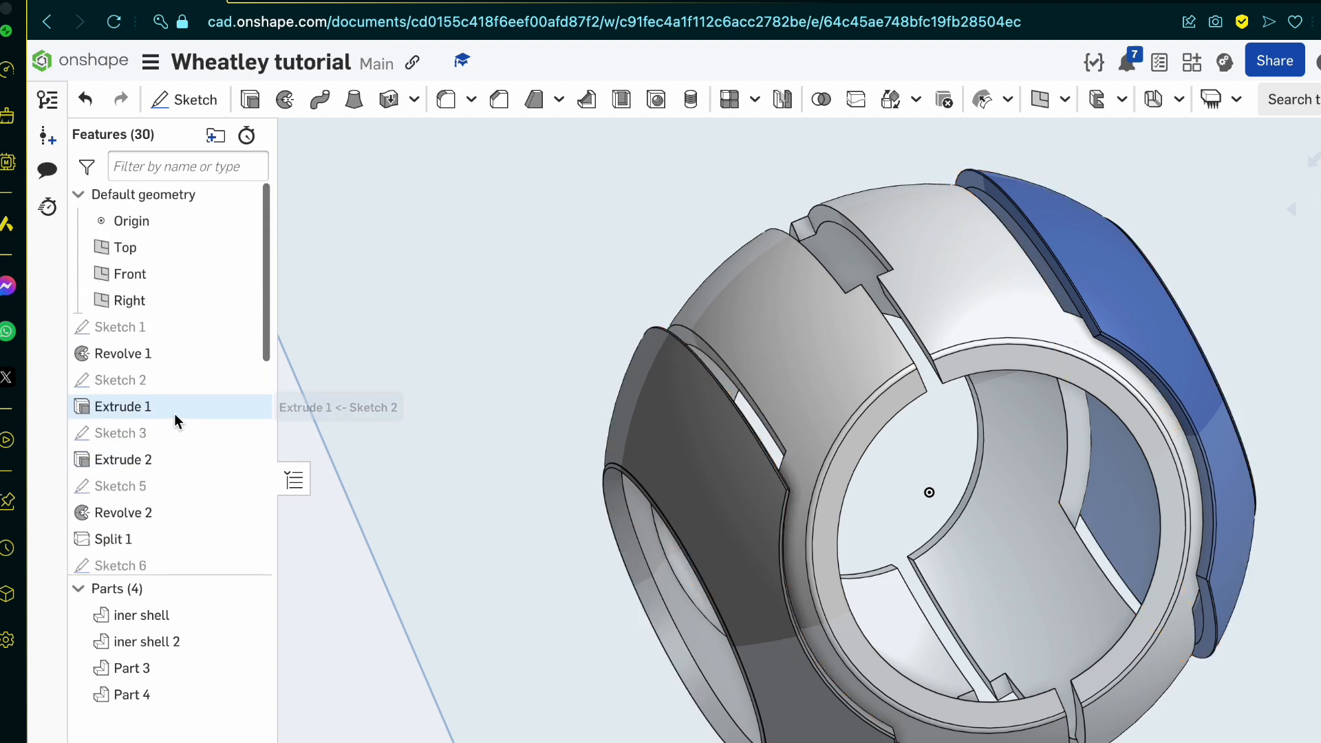
scroll(175, 414, "down", 5)
scroll(860, 509, "up", 5)
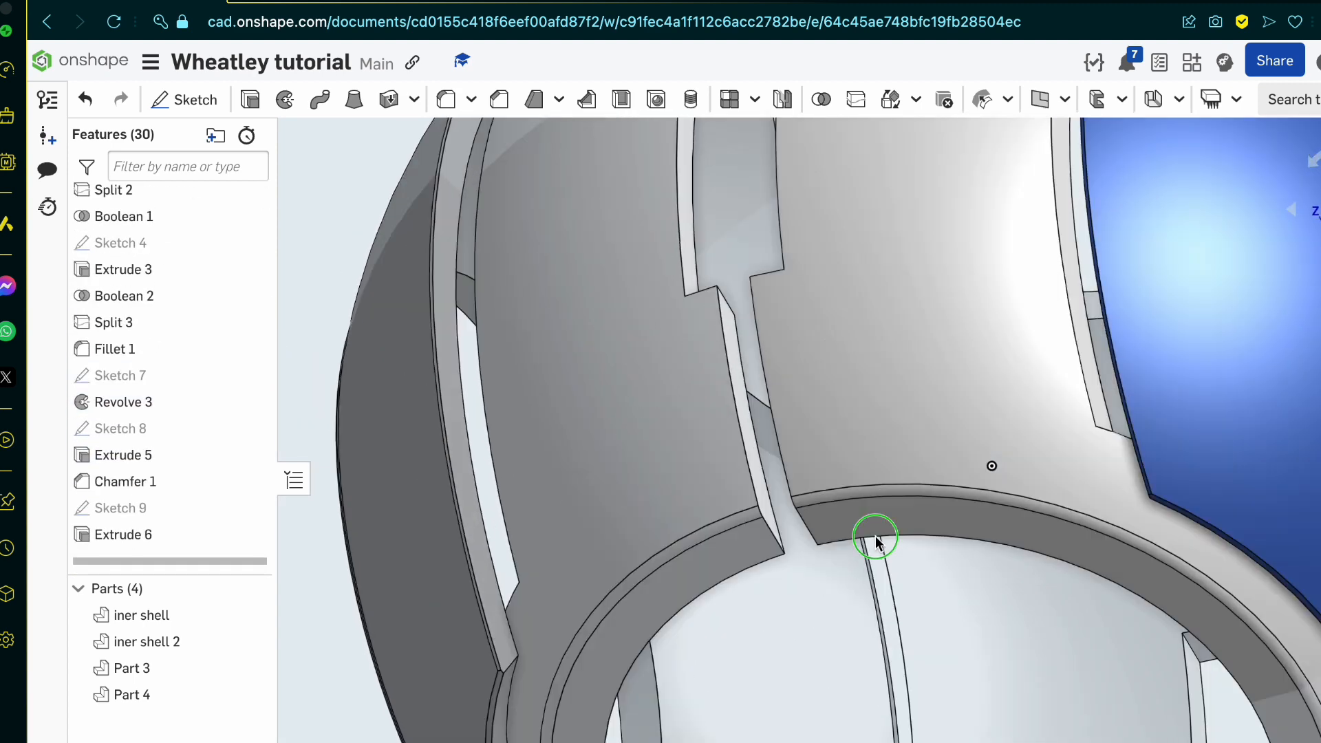
Step: Inspect the revolved outer side shells and the gaps to the inner shells from several angles
scroll(861, 558, "down", 5)
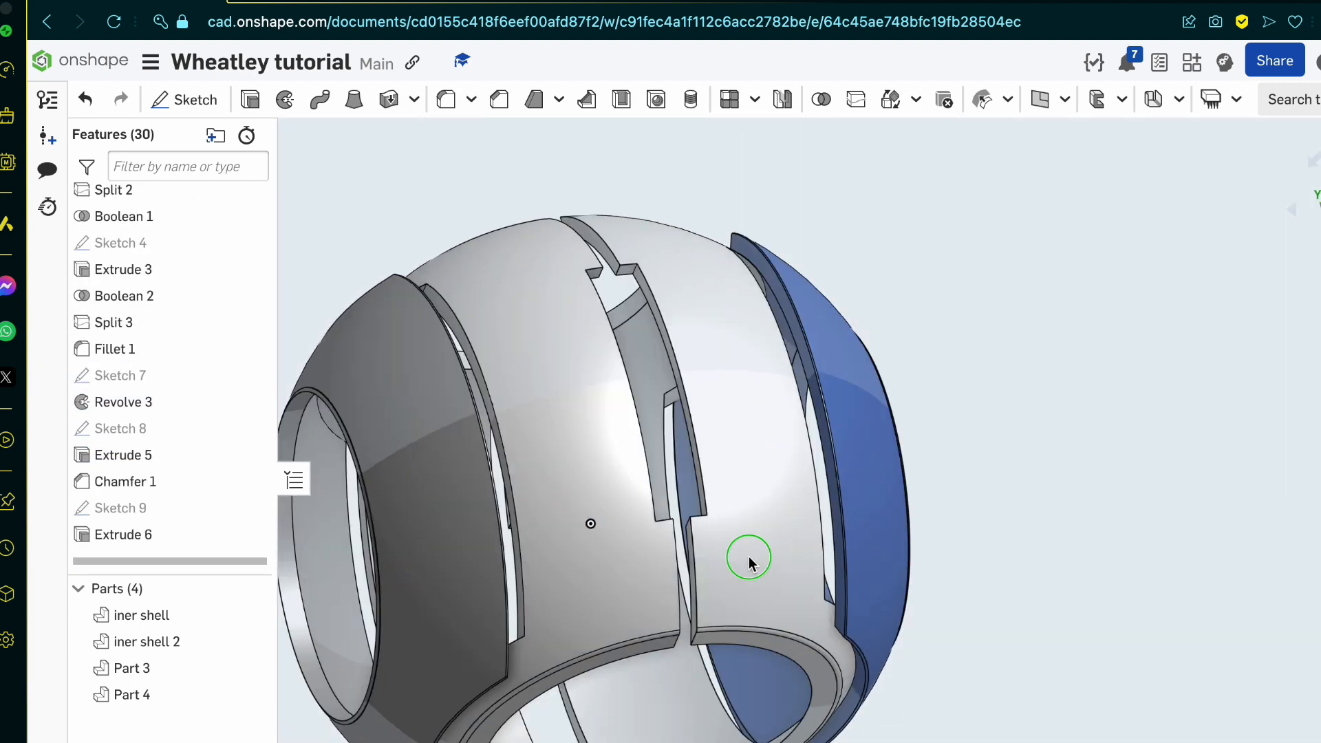
scroll(749, 555, "down", 5)
scroll(736, 456, "up", 10)
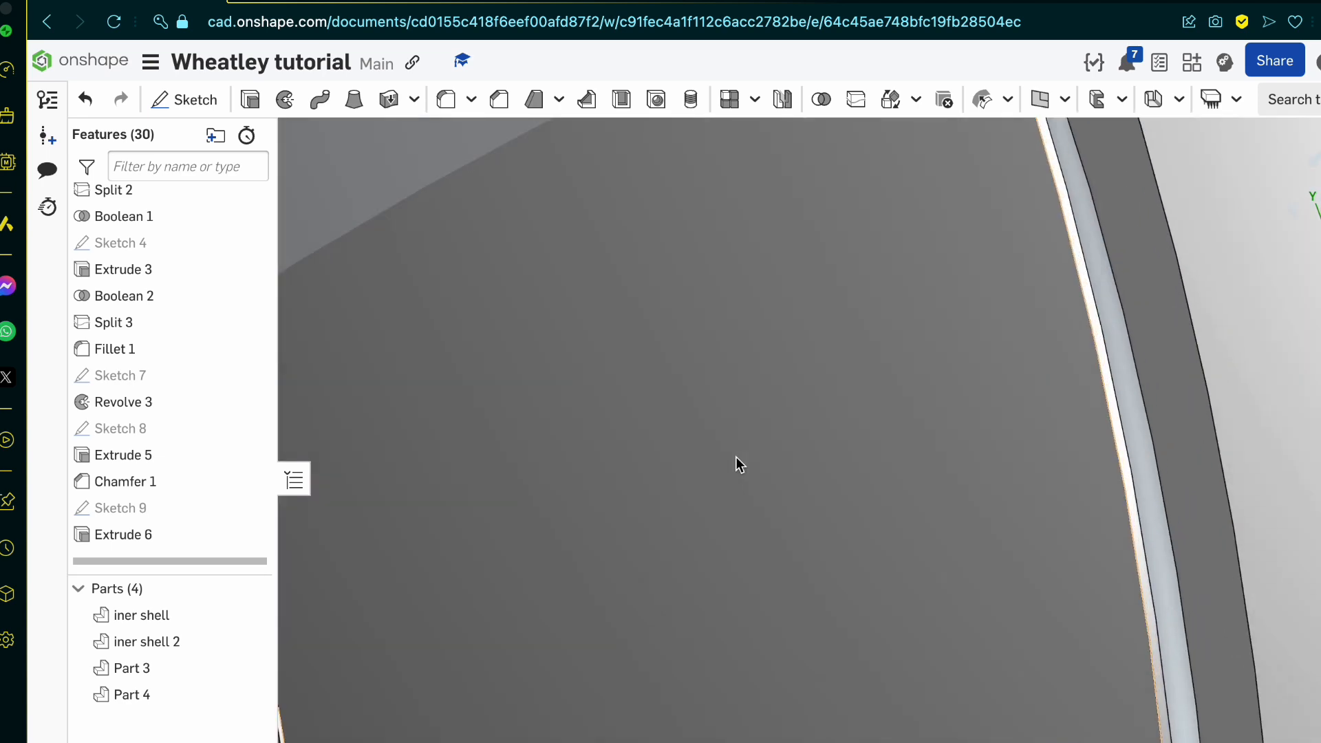
scroll(736, 457, "down", 8)
right_click_drag(716, 446, 692, 412)
scroll(817, 569, "up", 3)
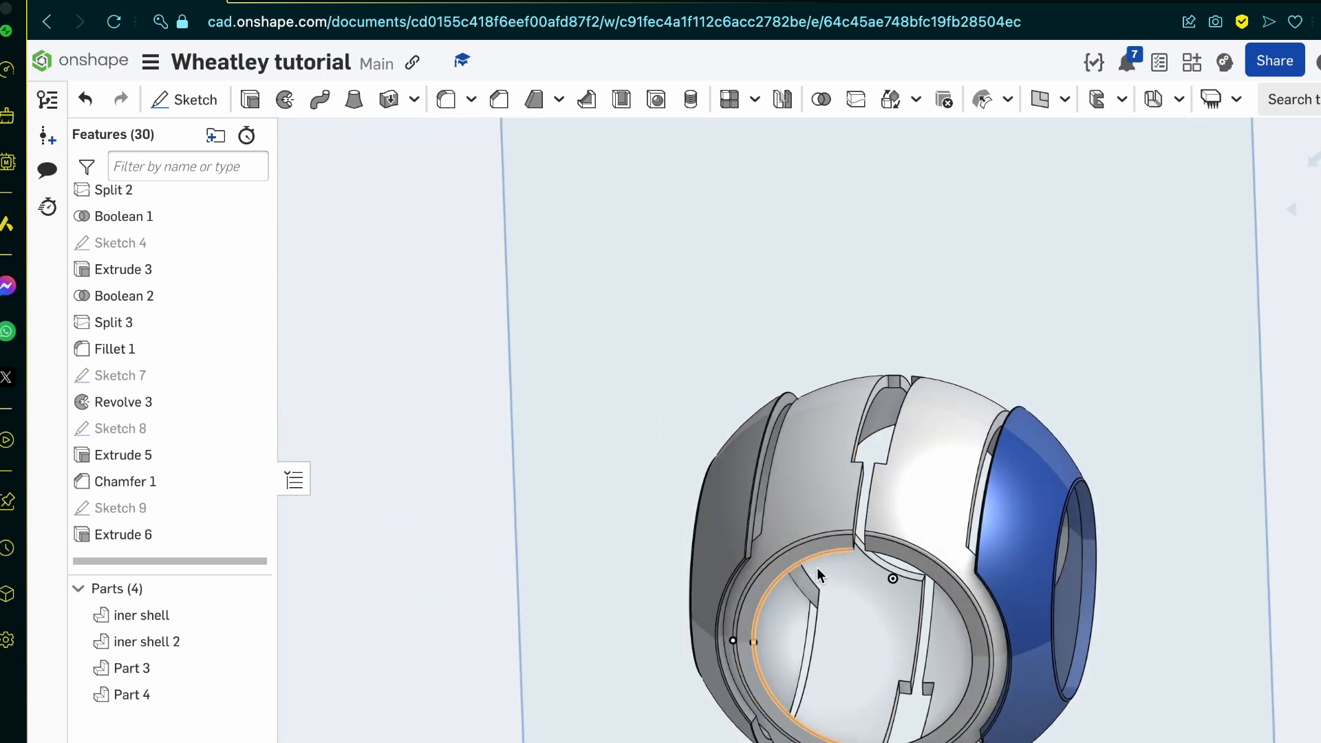
scroll(816, 567, "up", 4)
right_click_drag(816, 567, 832, 539)
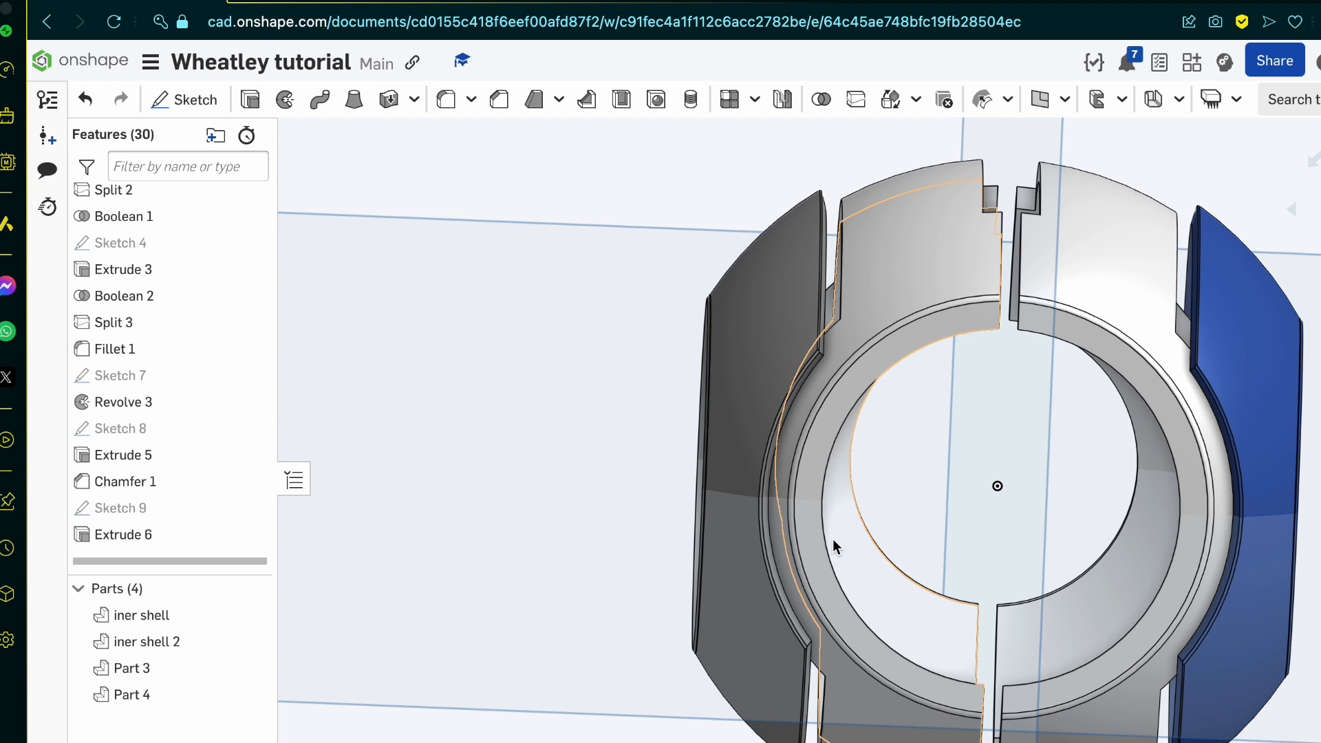
scroll(832, 543, "down", 5)
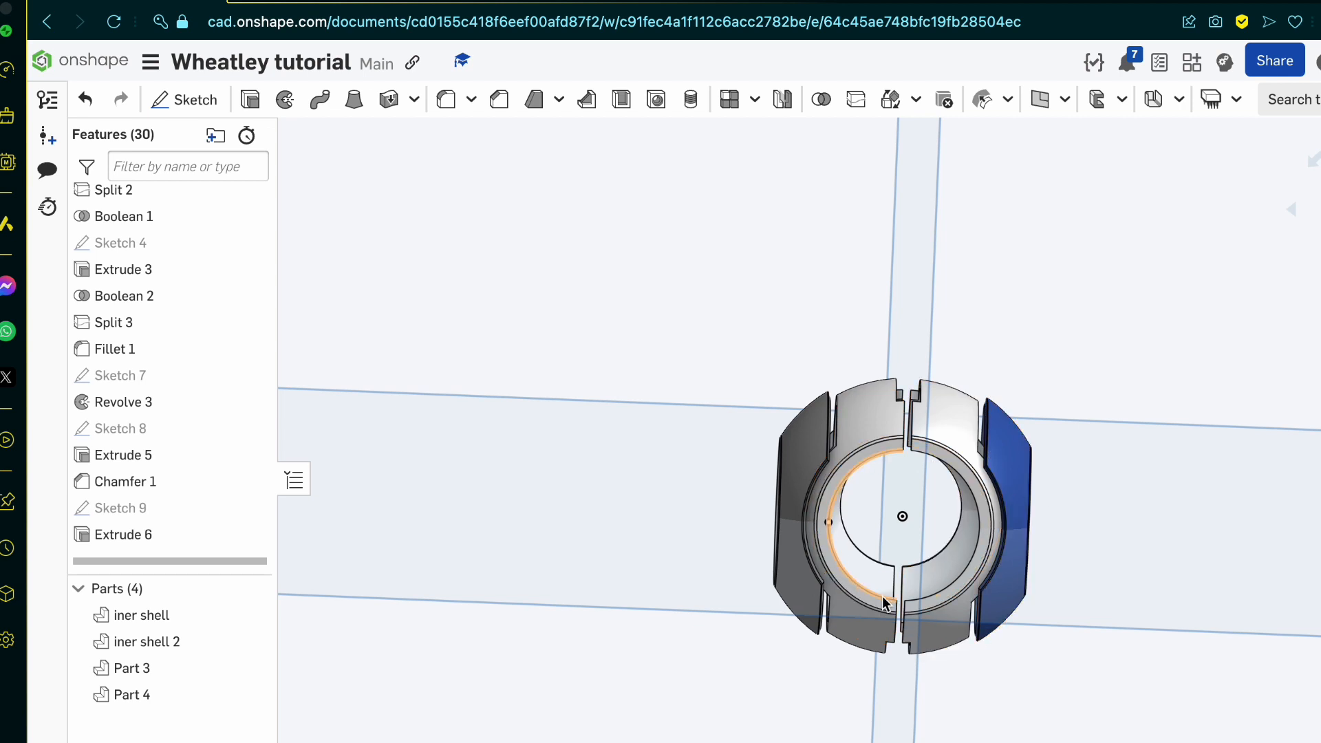
Step: Set the appearance of both outer side shells to RGB 244, 244, 244 and accept it
scroll(990, 563, "up", 5)
left_click(1067, 344)
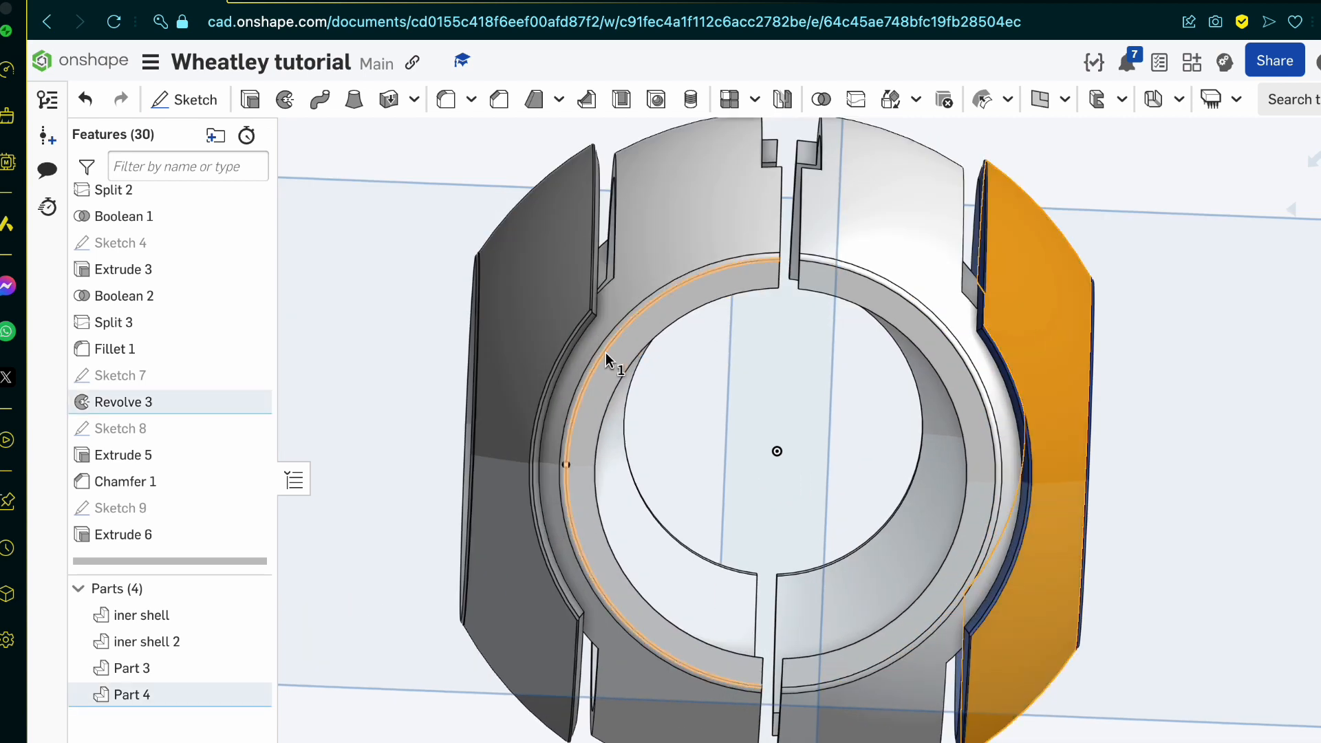
left_click(507, 318)
right_click(163, 696)
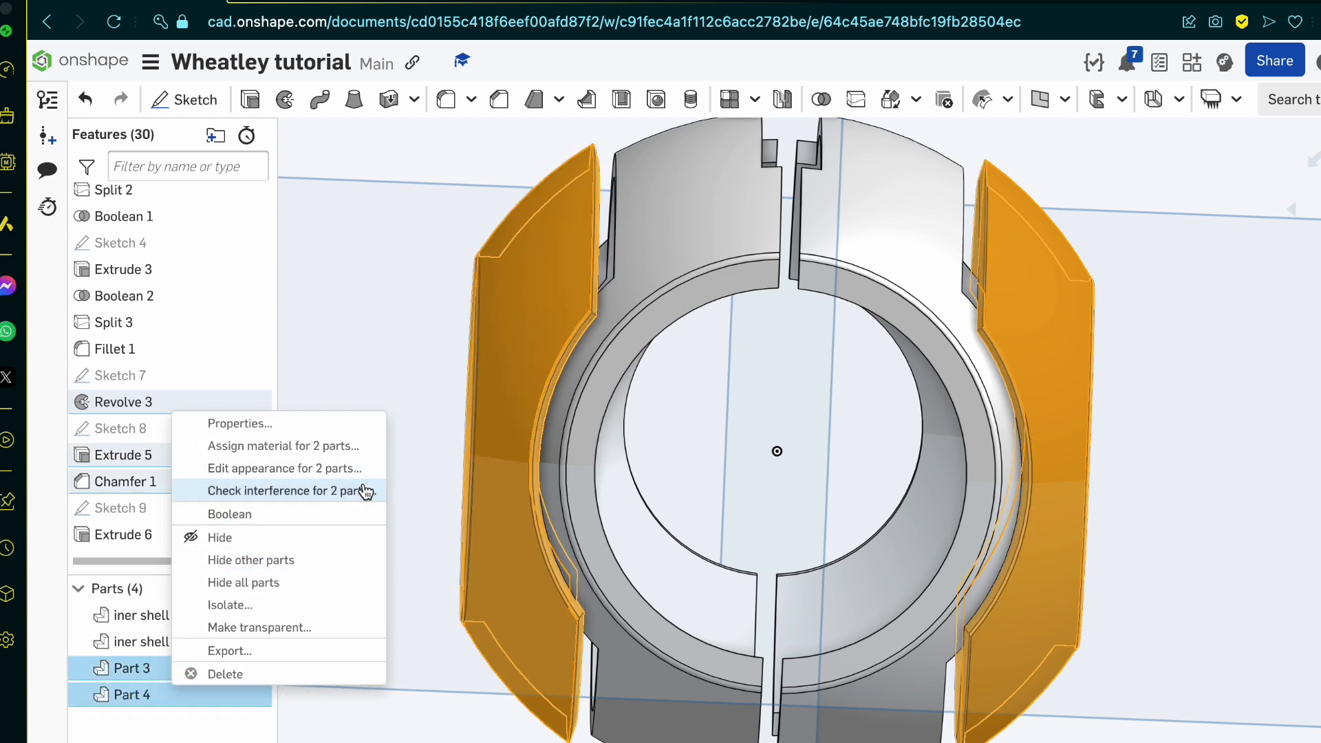
left_click(342, 471)
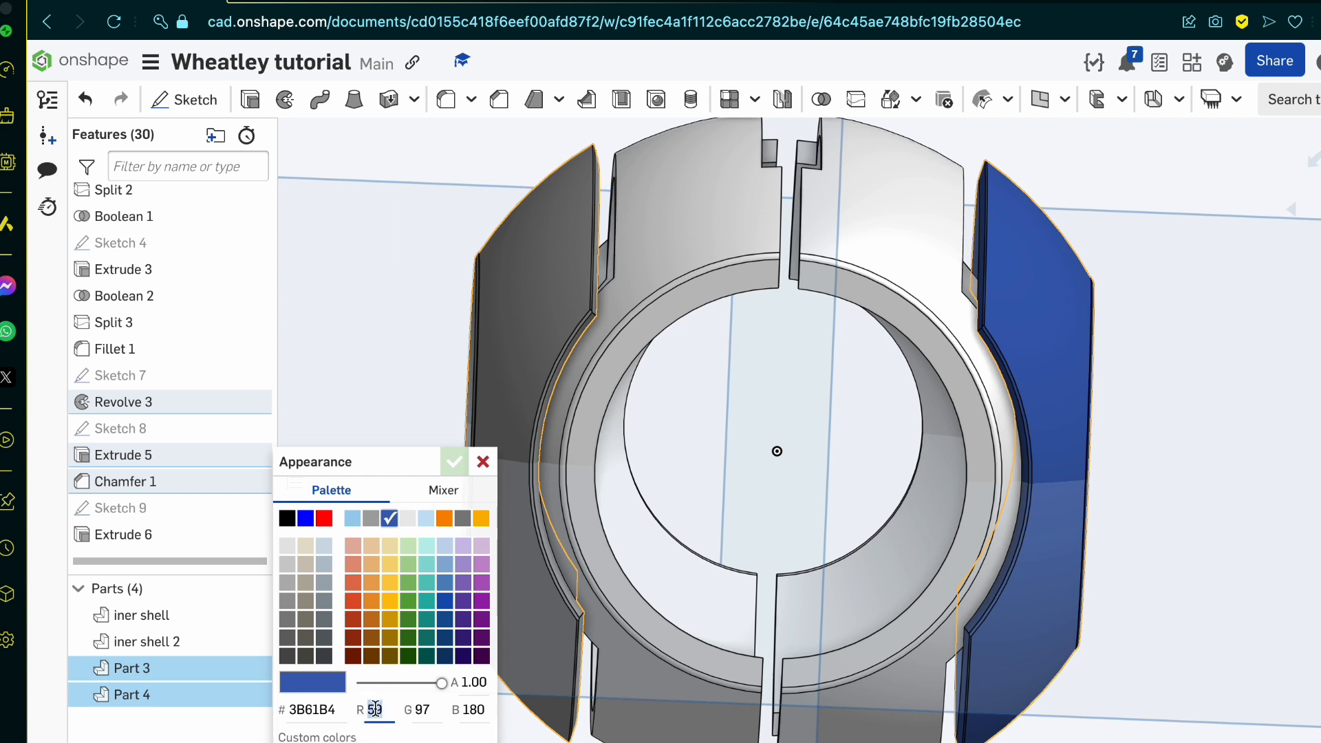
type("244")
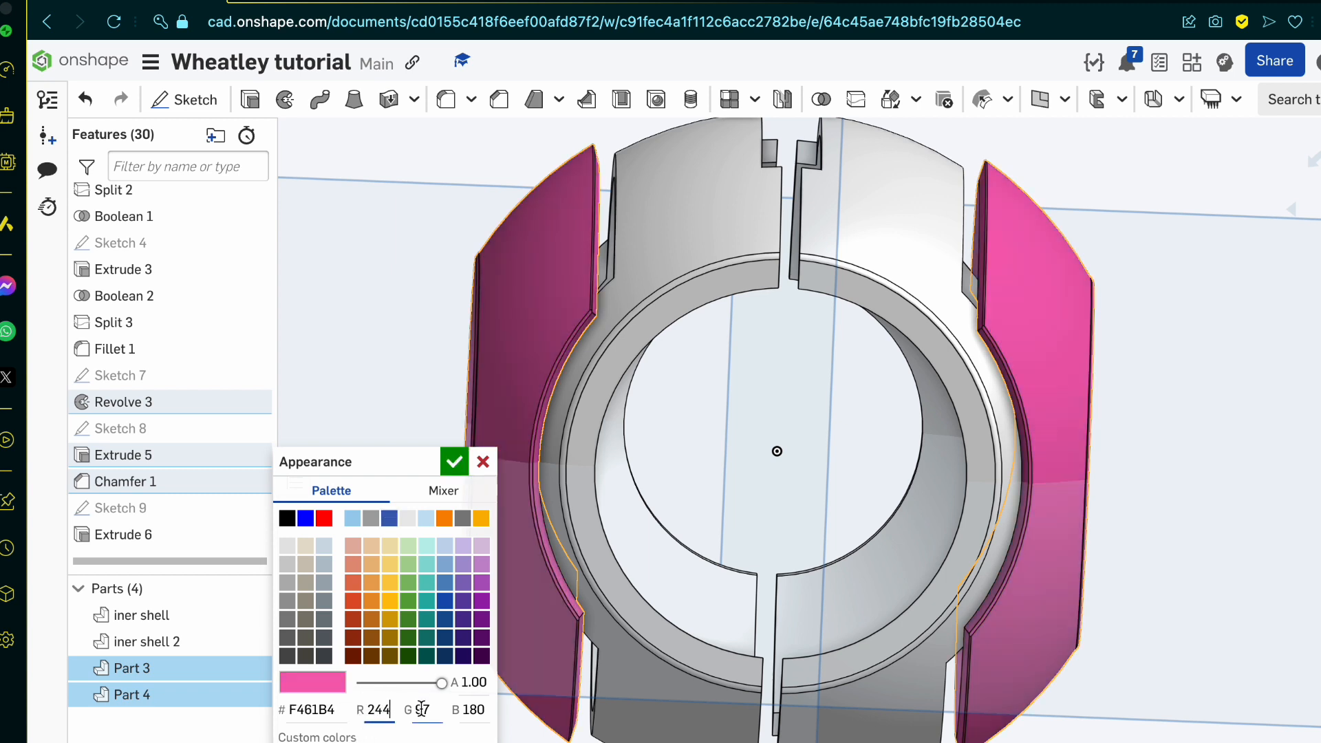
type("244")
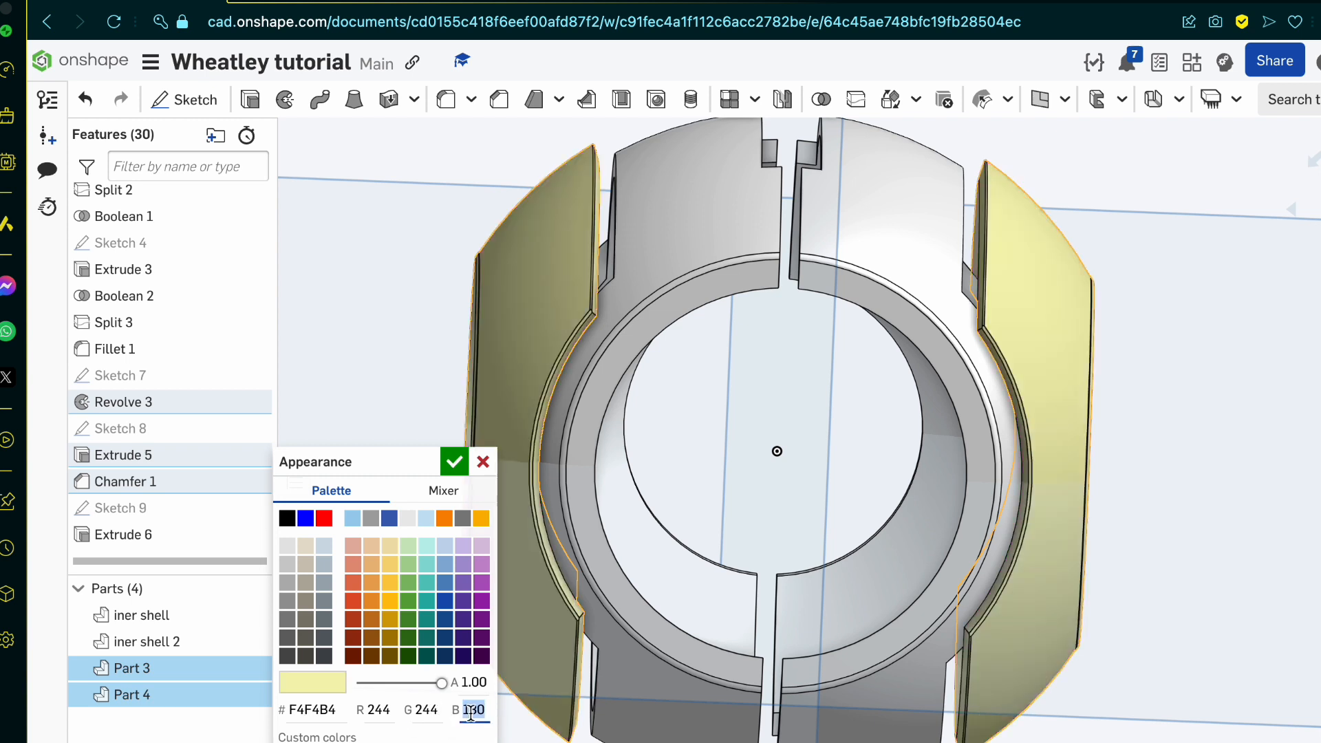
type("244")
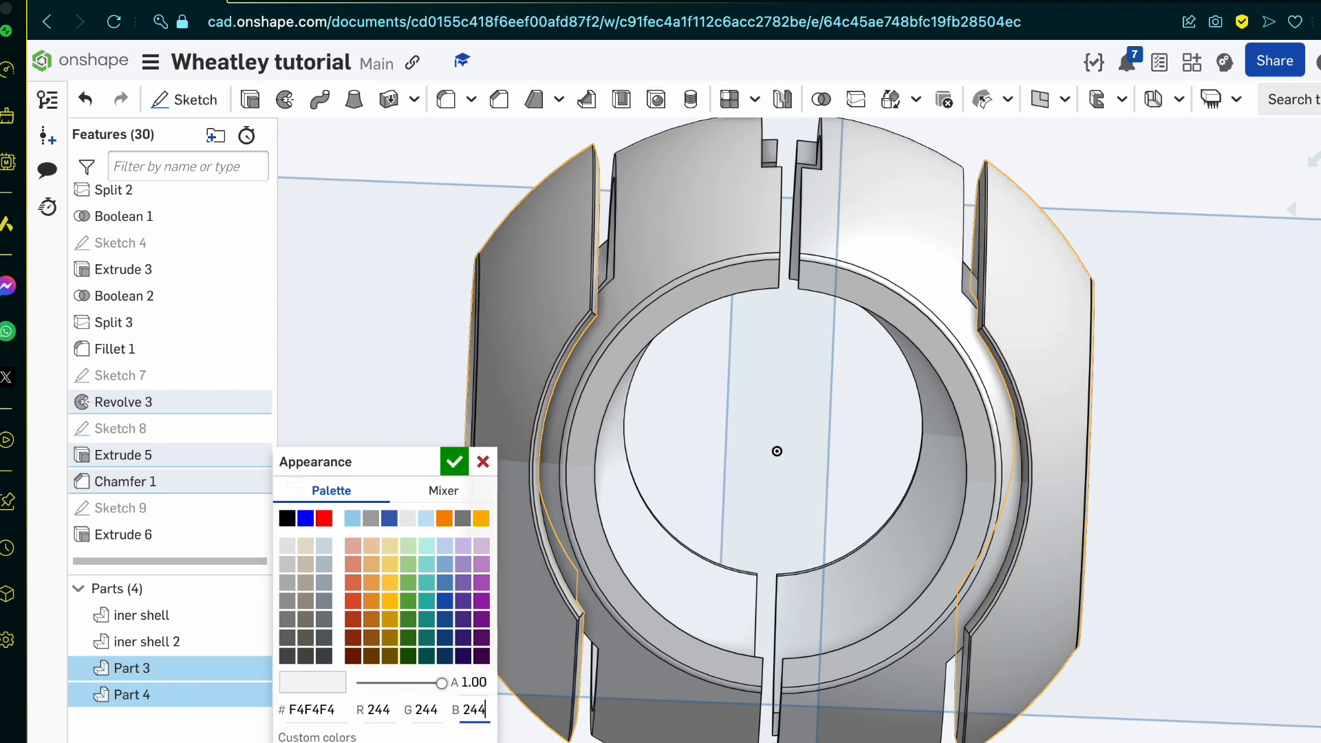
left_click(455, 468)
Step: Inspect the recoloured shells, then switch to the Google image results and examine the reference drawing and the exploded core picture
scroll(501, 306, "up", 10)
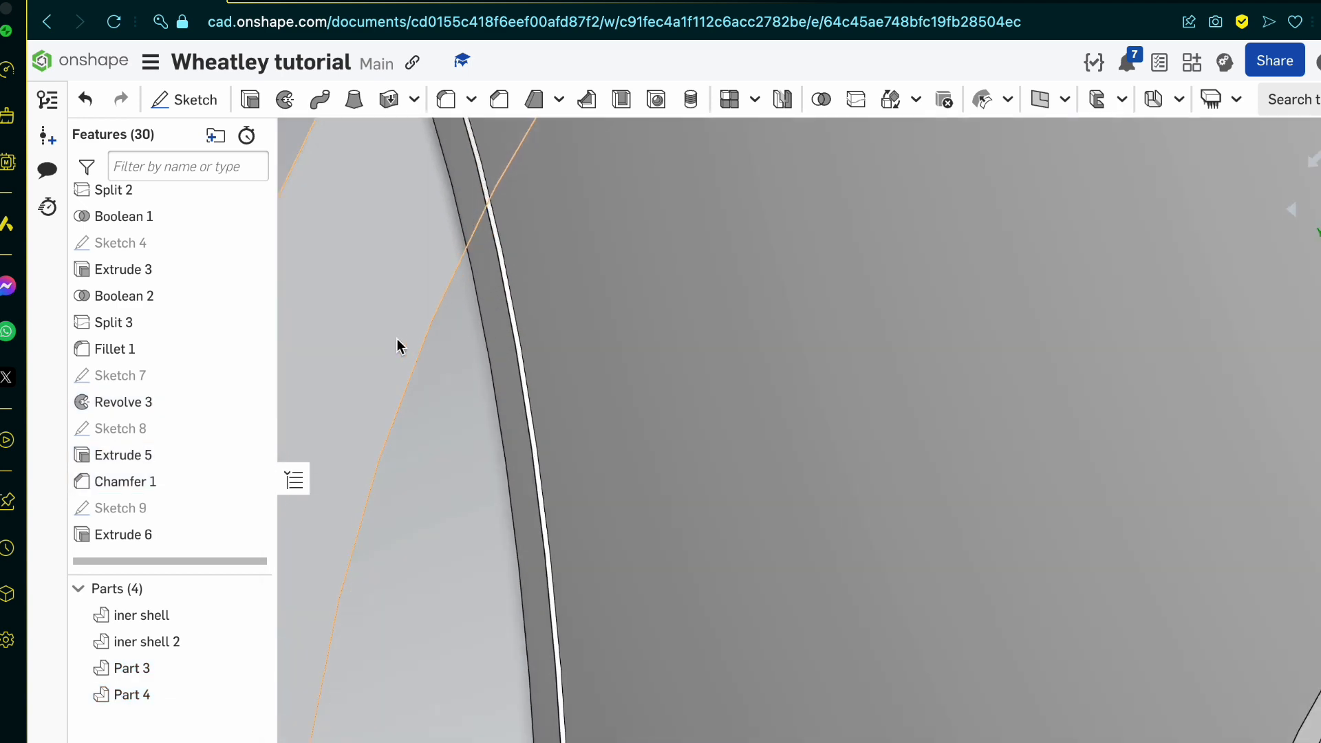
scroll(398, 338, "up", 1)
left_click(314, 2)
scroll(319, 446, "left", 1)
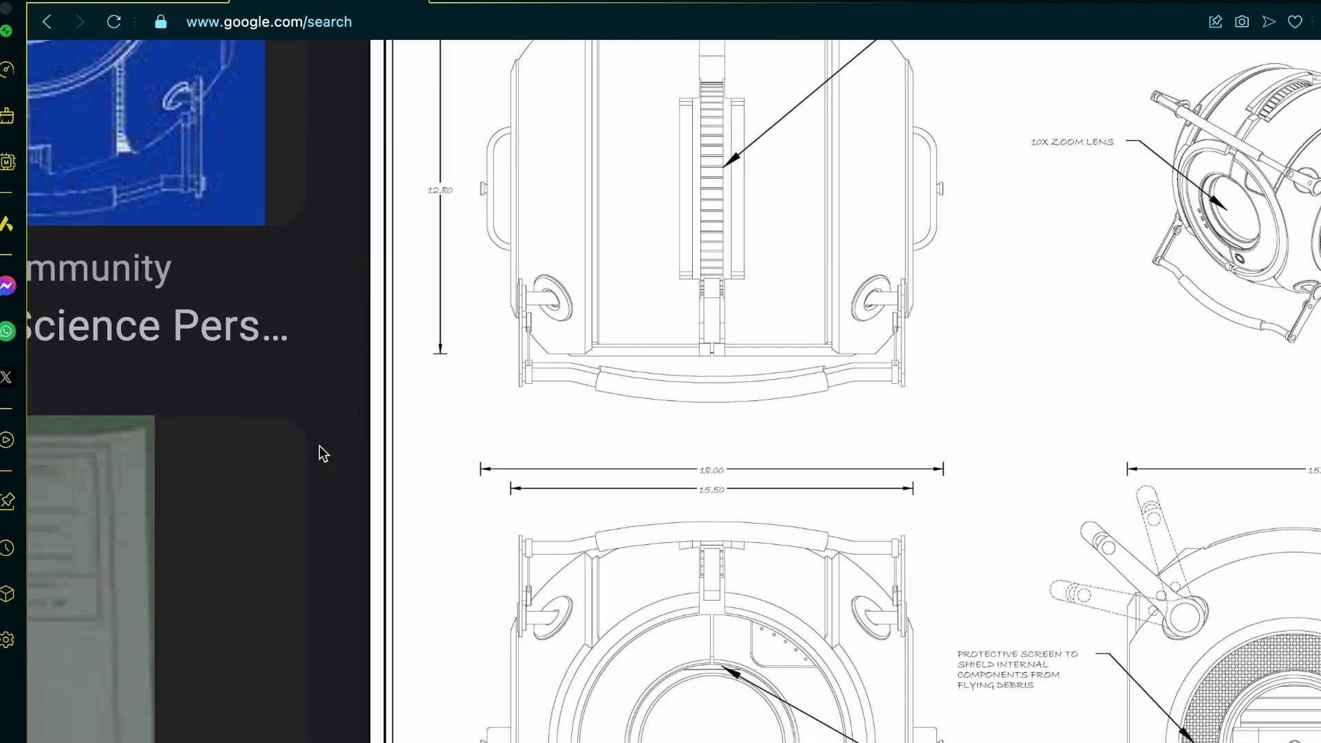
scroll(319, 446, "left", 10)
scroll(321, 450, "down", 1)
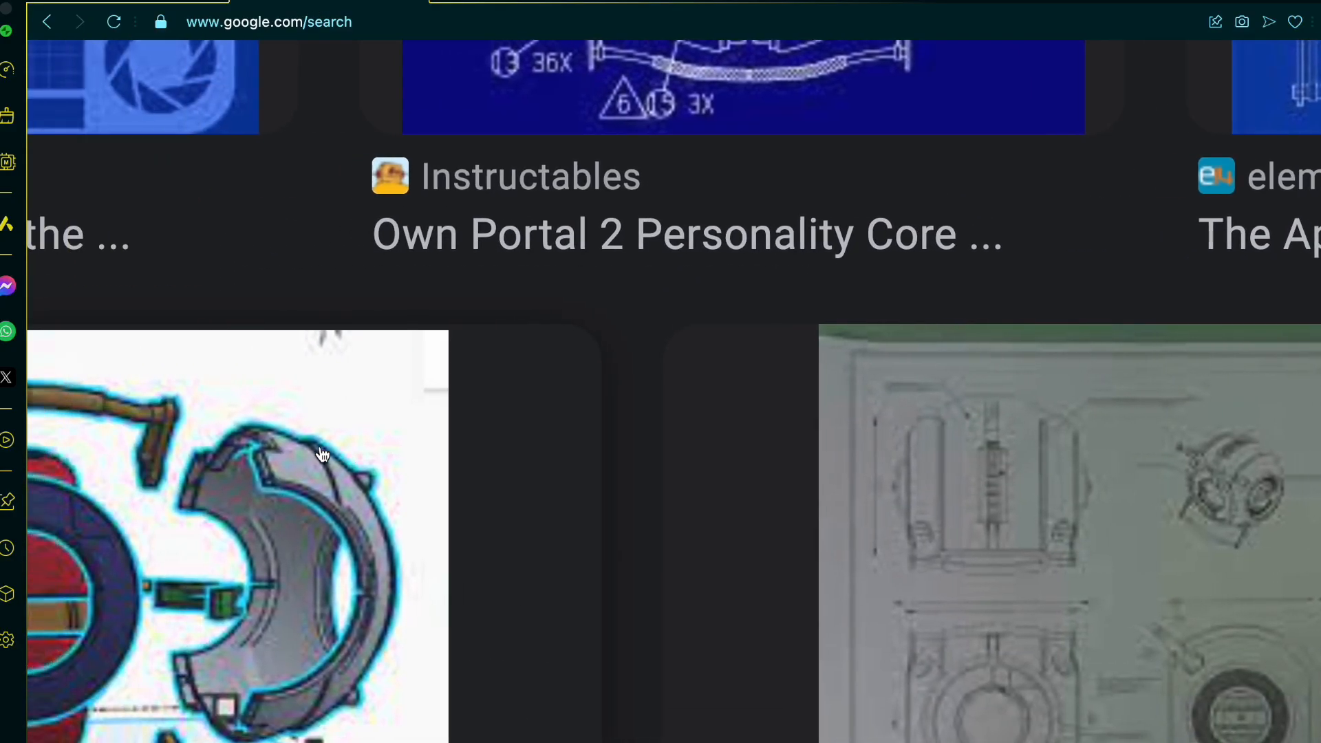
scroll(322, 454, "left", 5)
scroll(322, 454, "up", 5)
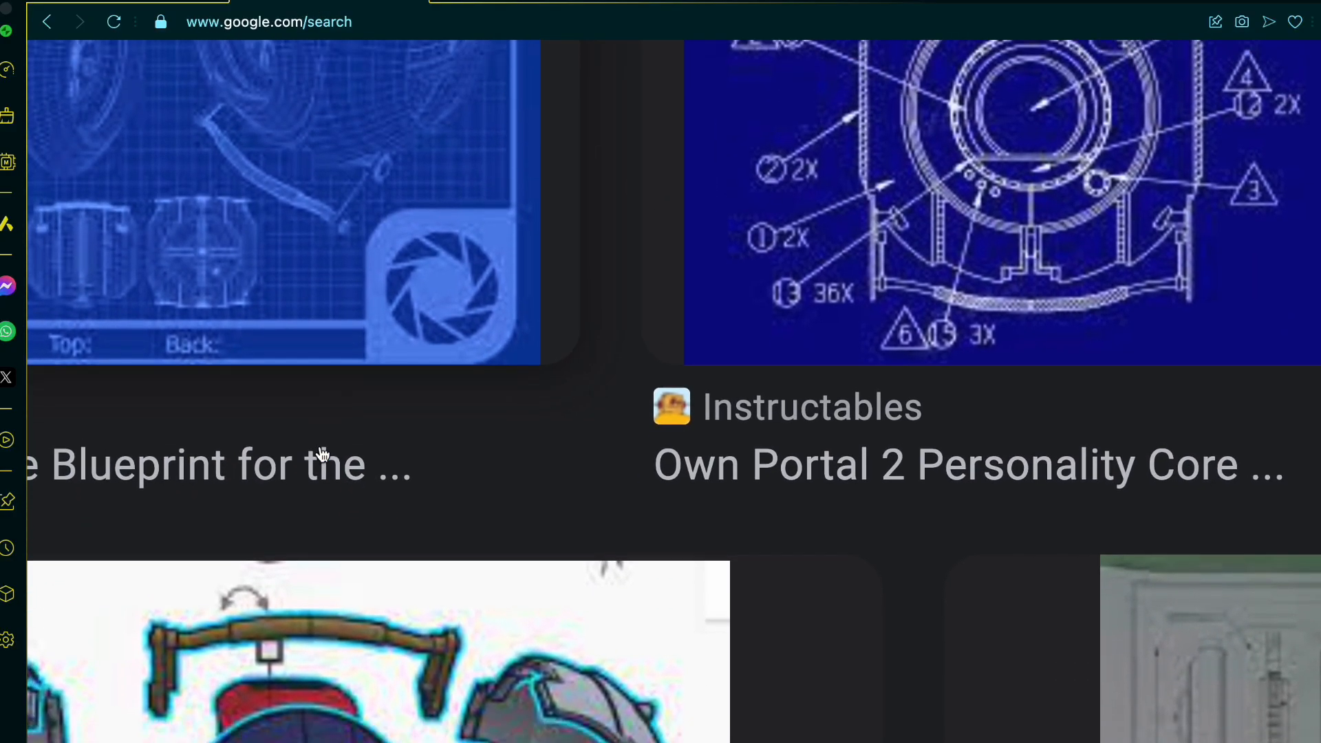
scroll(322, 454, "down", 8)
scroll(322, 454, "left", 4)
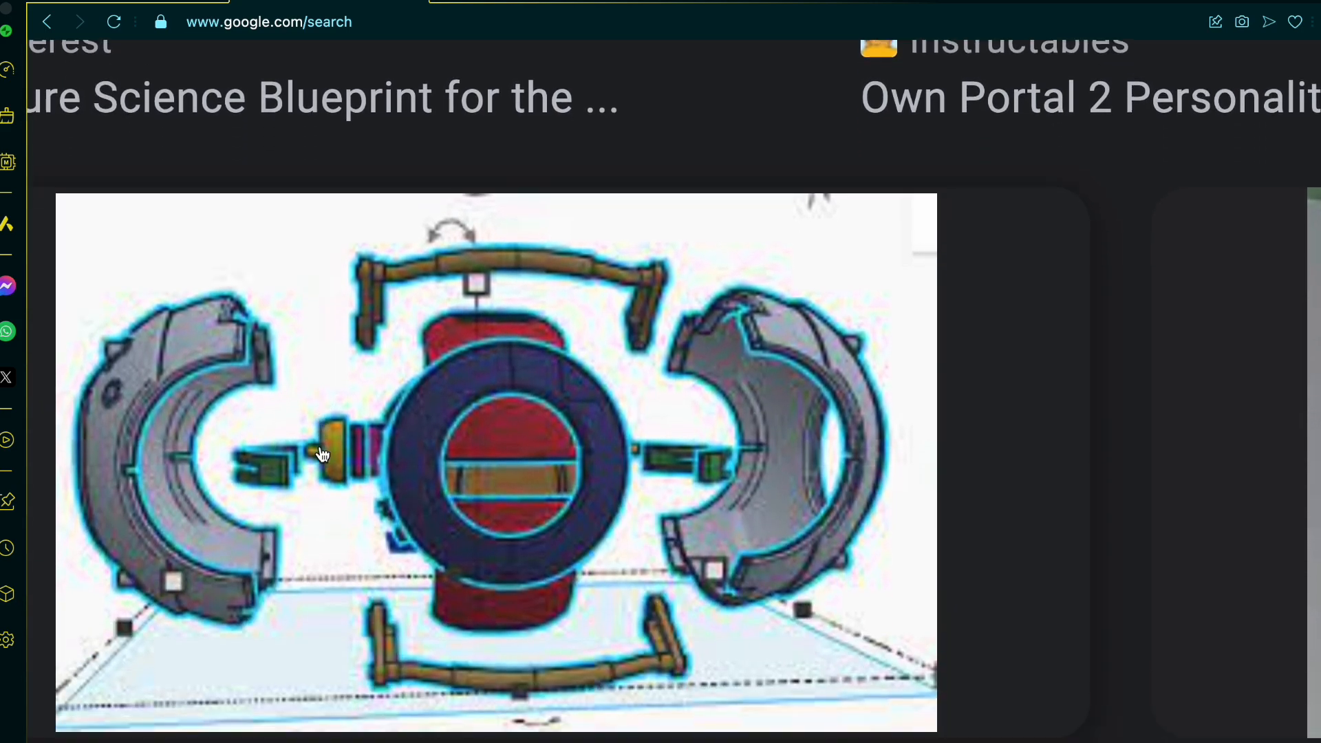
scroll(321, 453, "down", 10)
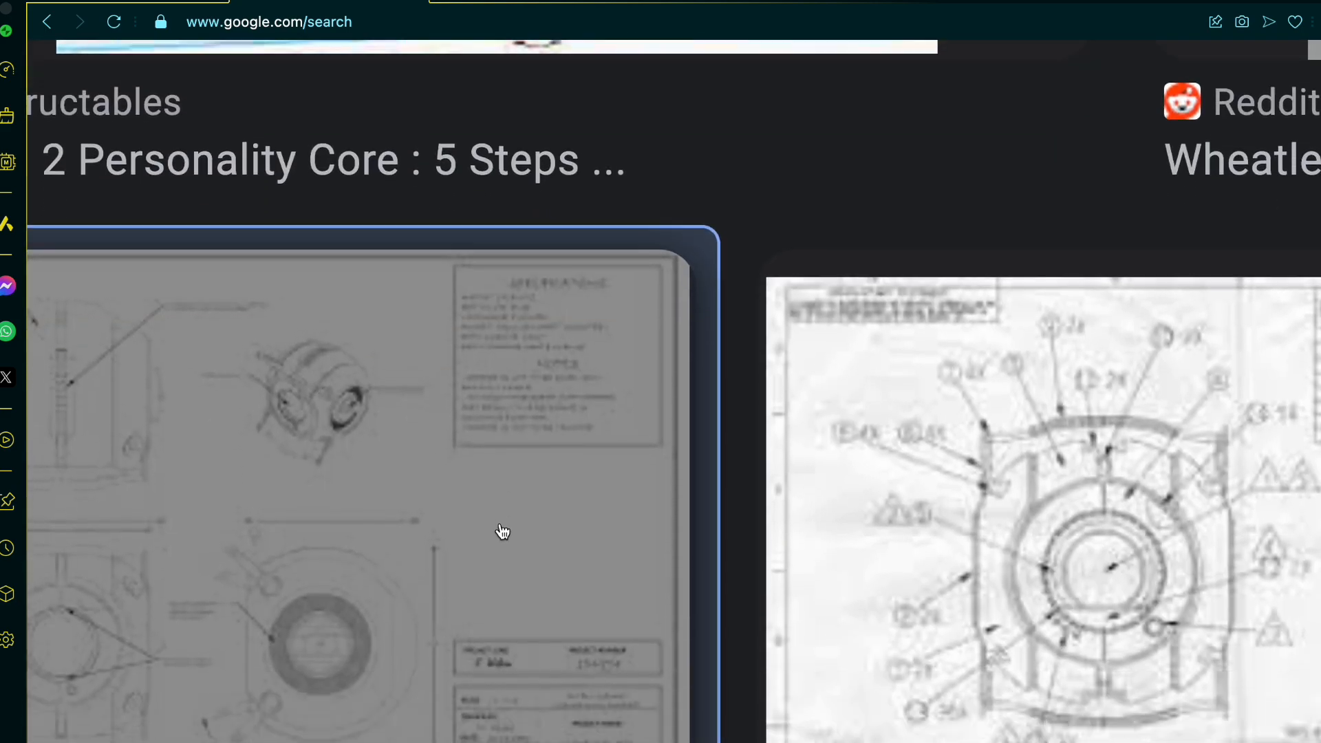
Step: Browse the personality core blueprints, inner anatomy drawings and prop photos, reducing the page zoom for an overview
scroll(502, 531, "right", 15)
scroll(502, 532, "up", 2)
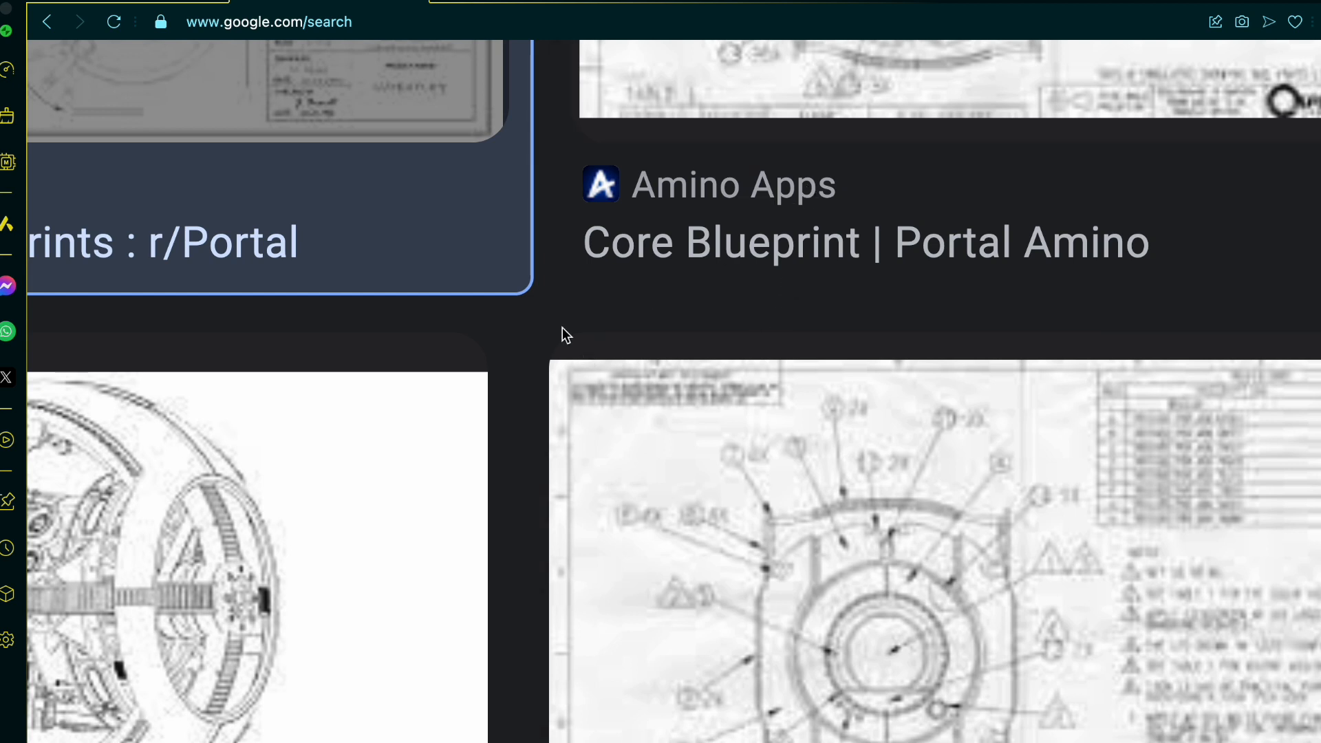
scroll(523, 327, "down", 1, "ctrl")
scroll(523, 327, "up", 1)
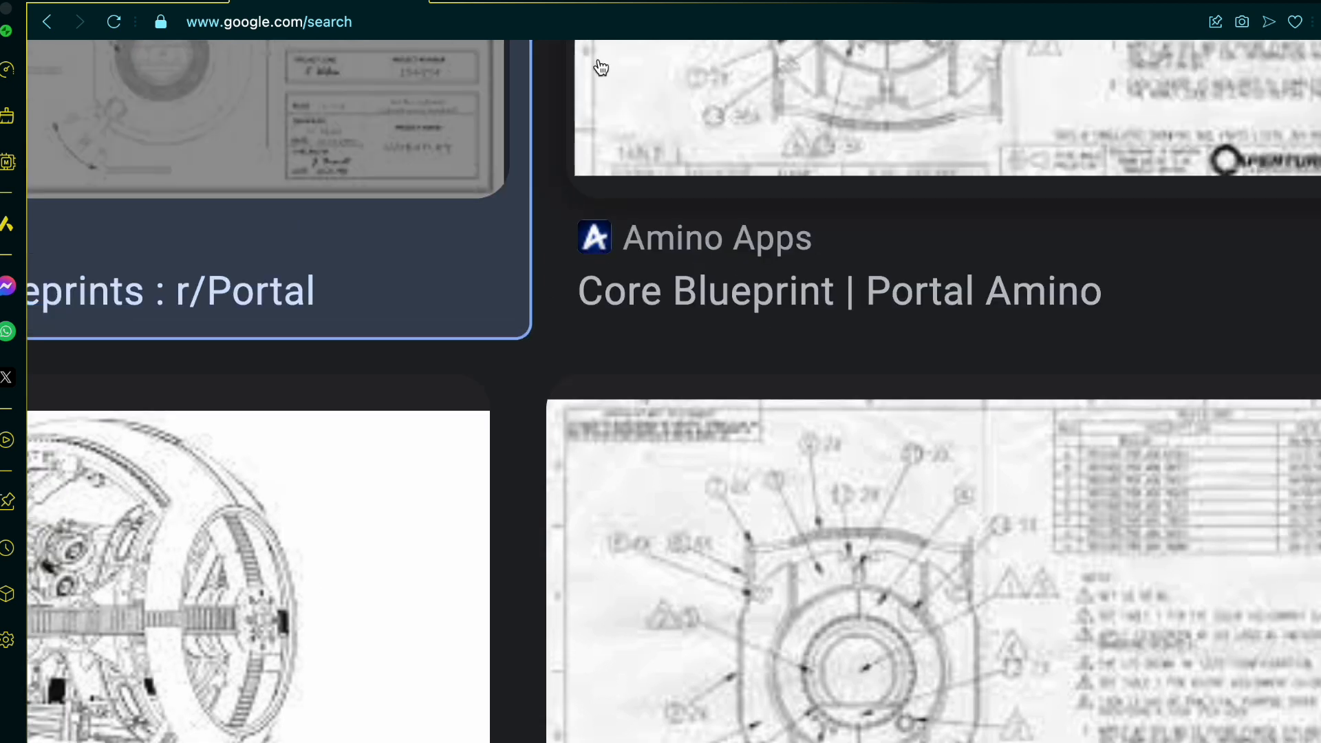
scroll(601, 66, "down", 1, "ctrl")
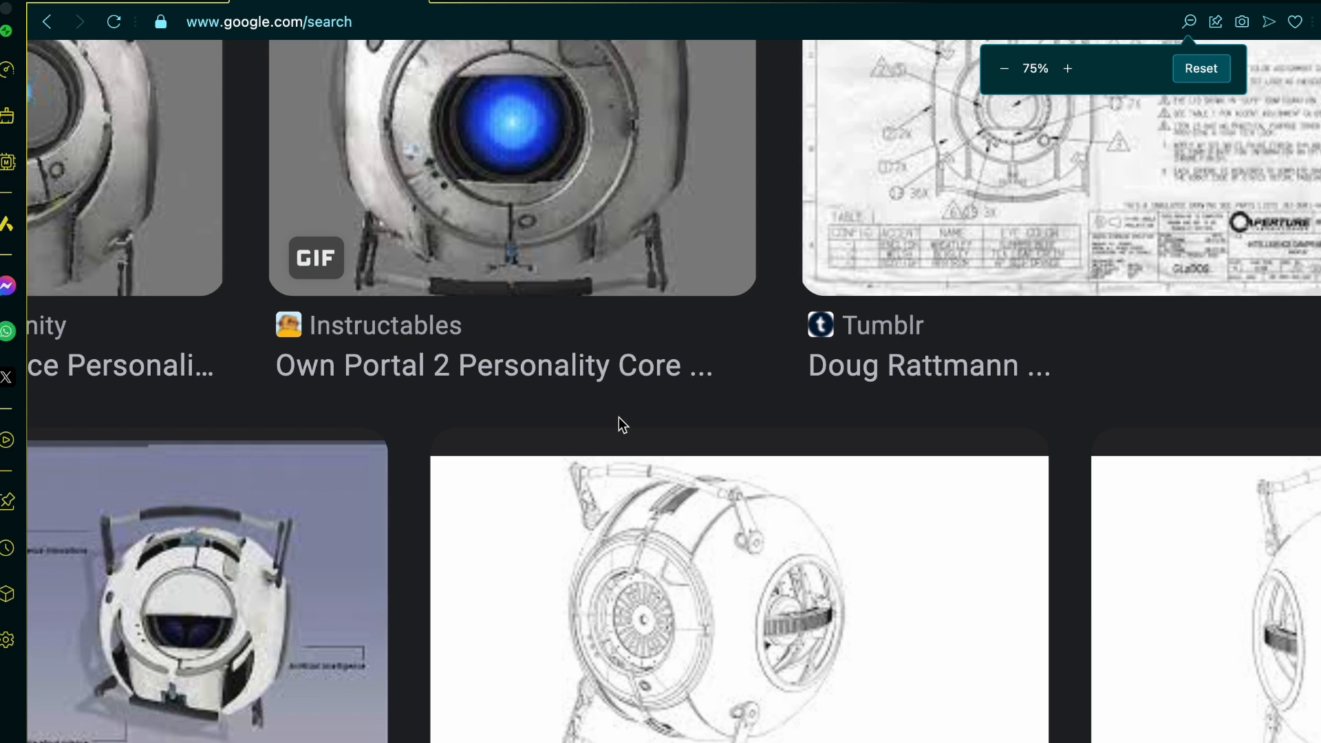
scroll(623, 425, "down", 4)
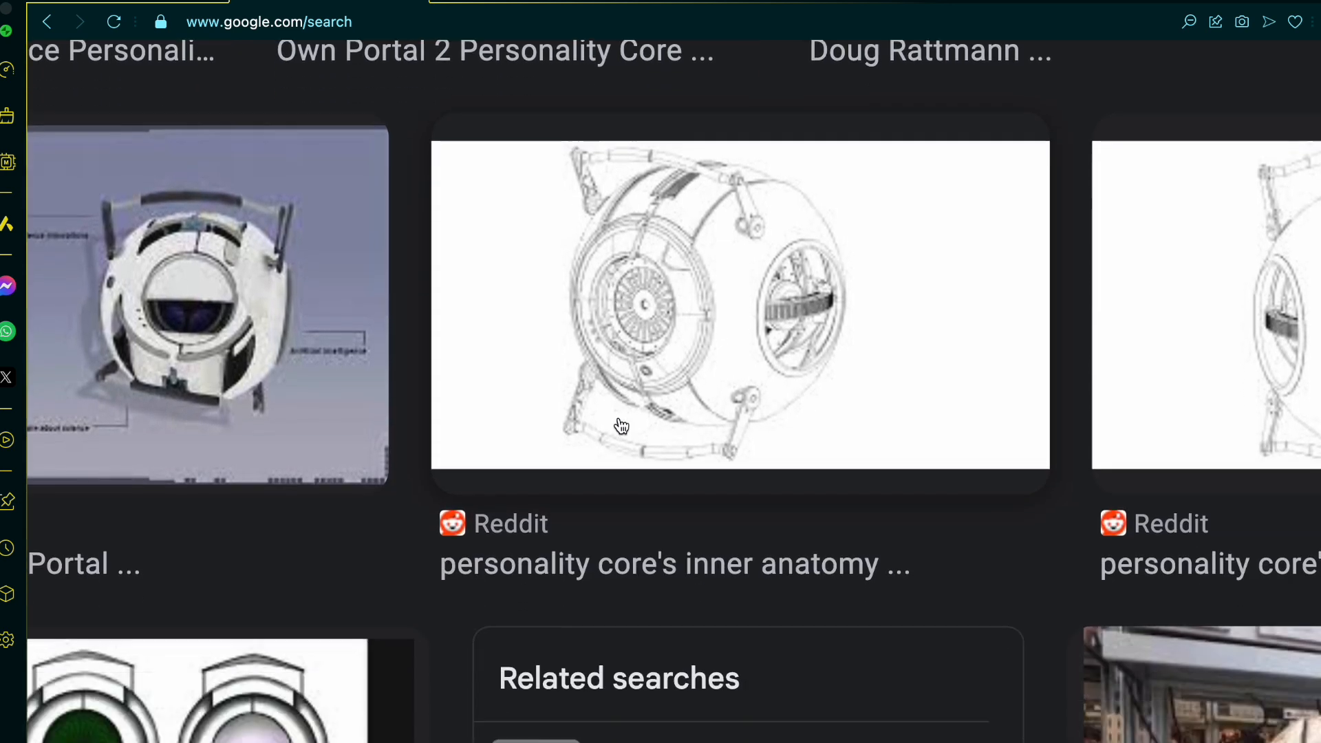
scroll(621, 426, "down", 5)
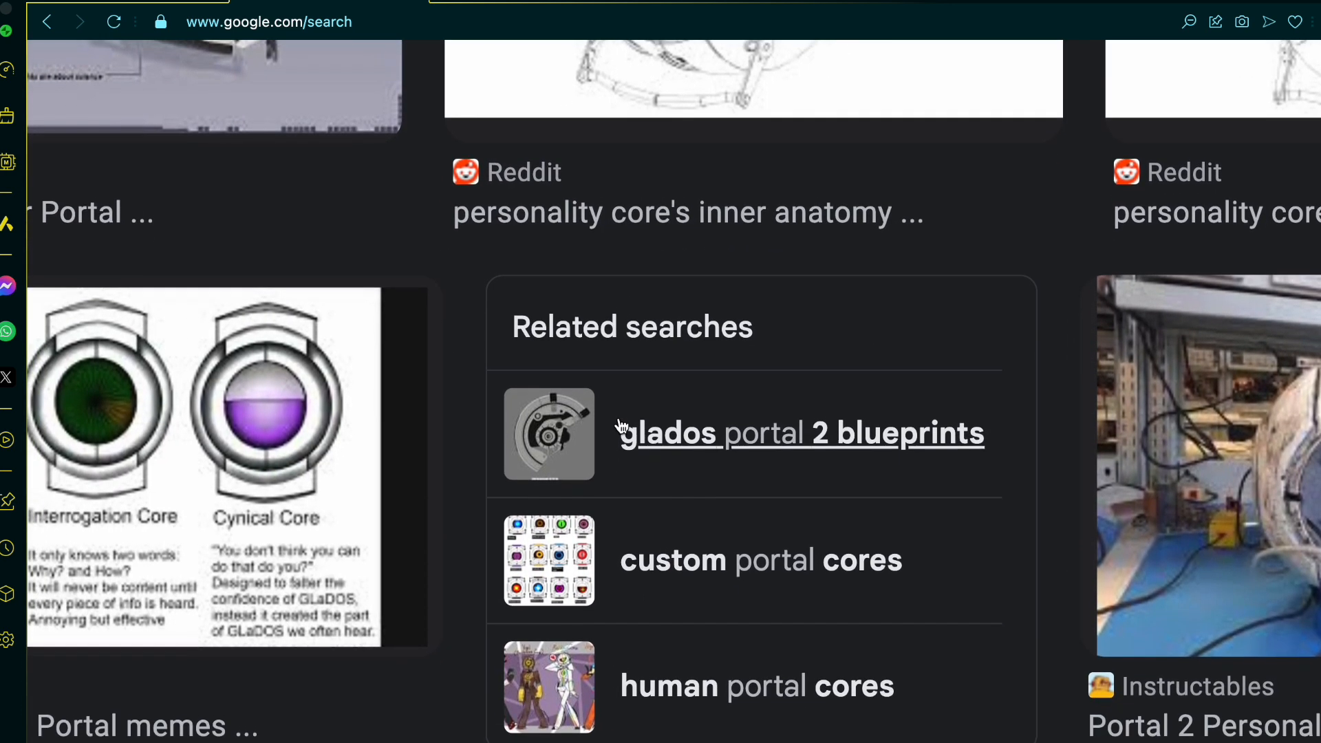
scroll(621, 426, "down", 5)
scroll(621, 426, "left", 4)
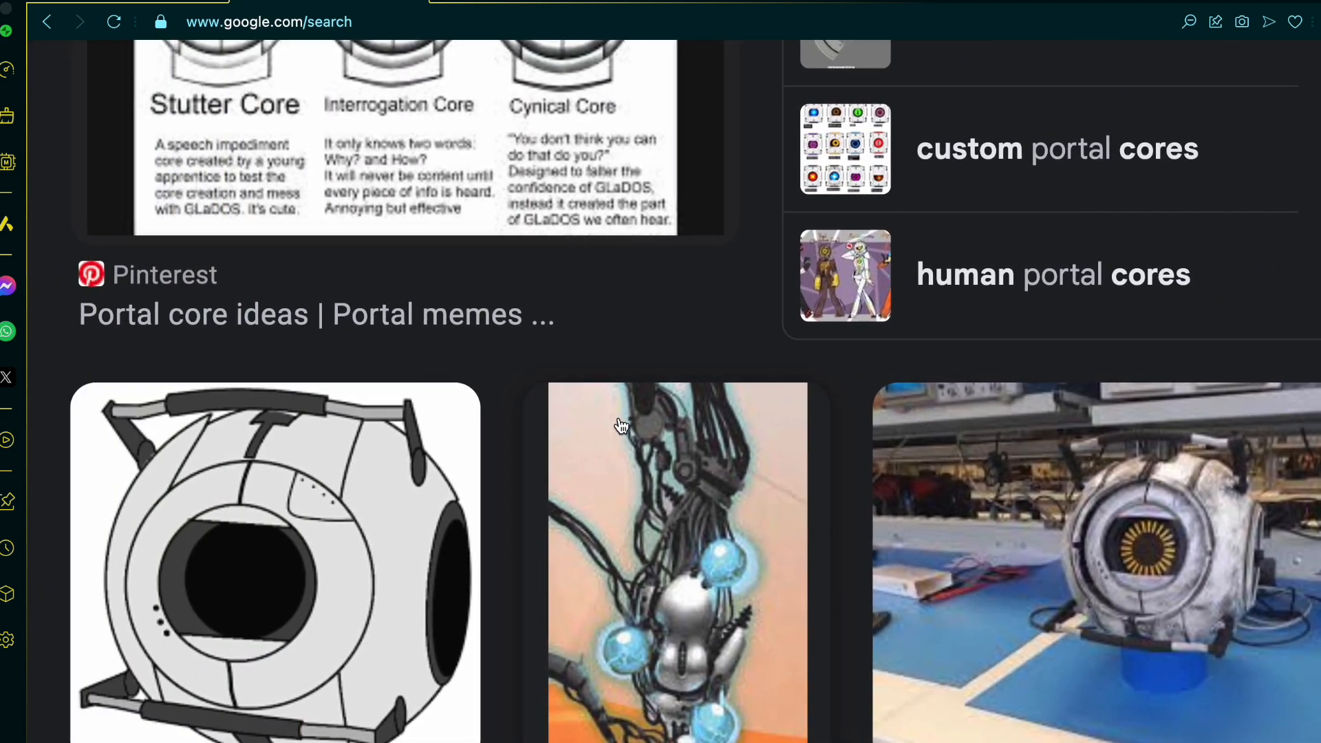
scroll(621, 426, "down", 10)
scroll(621, 425, "up", 5)
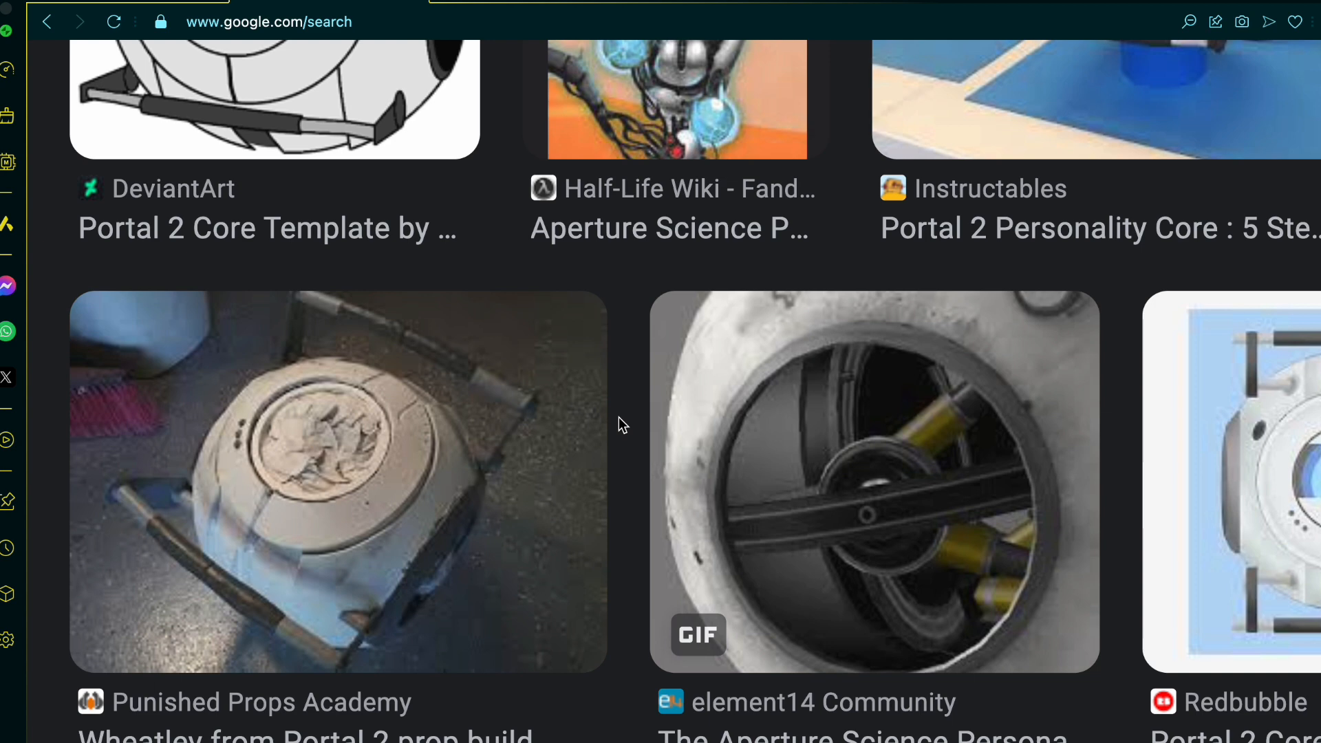
scroll(618, 417, "right", 3)
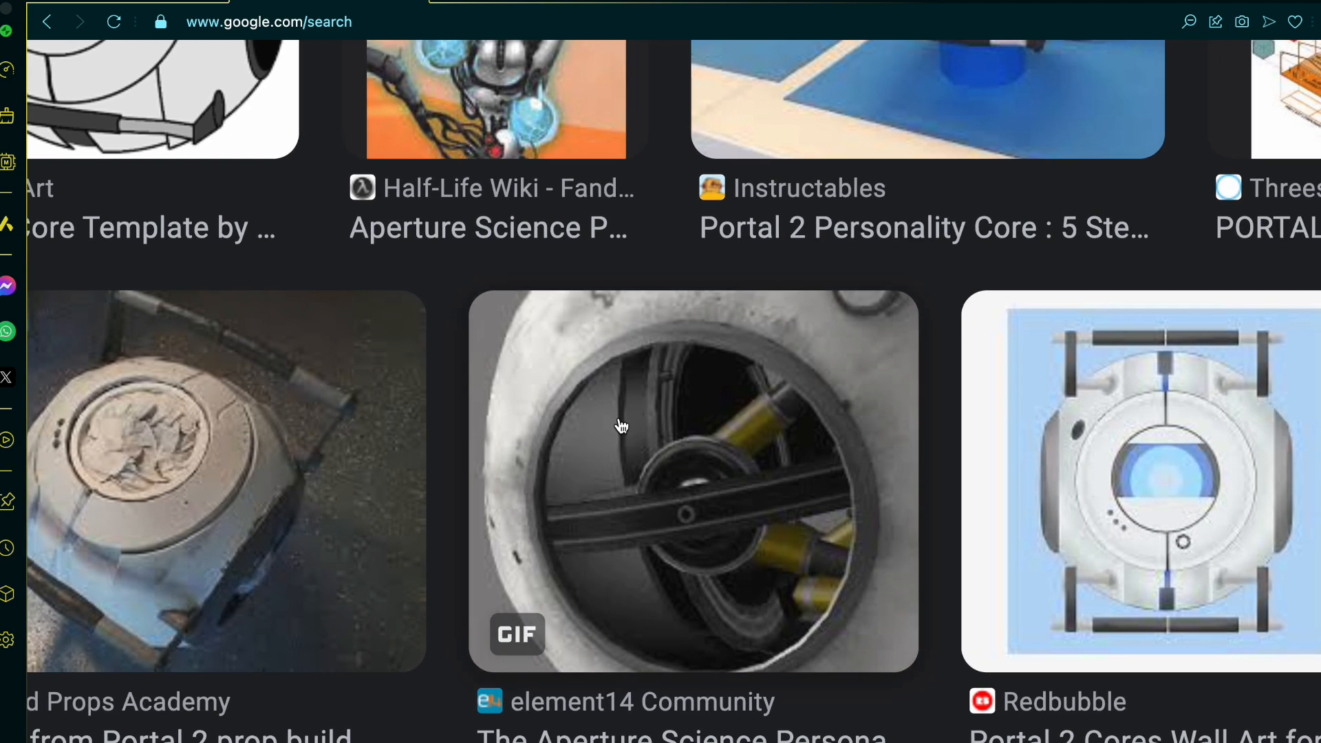
scroll(666, 478, "down", 2, "ctrl")
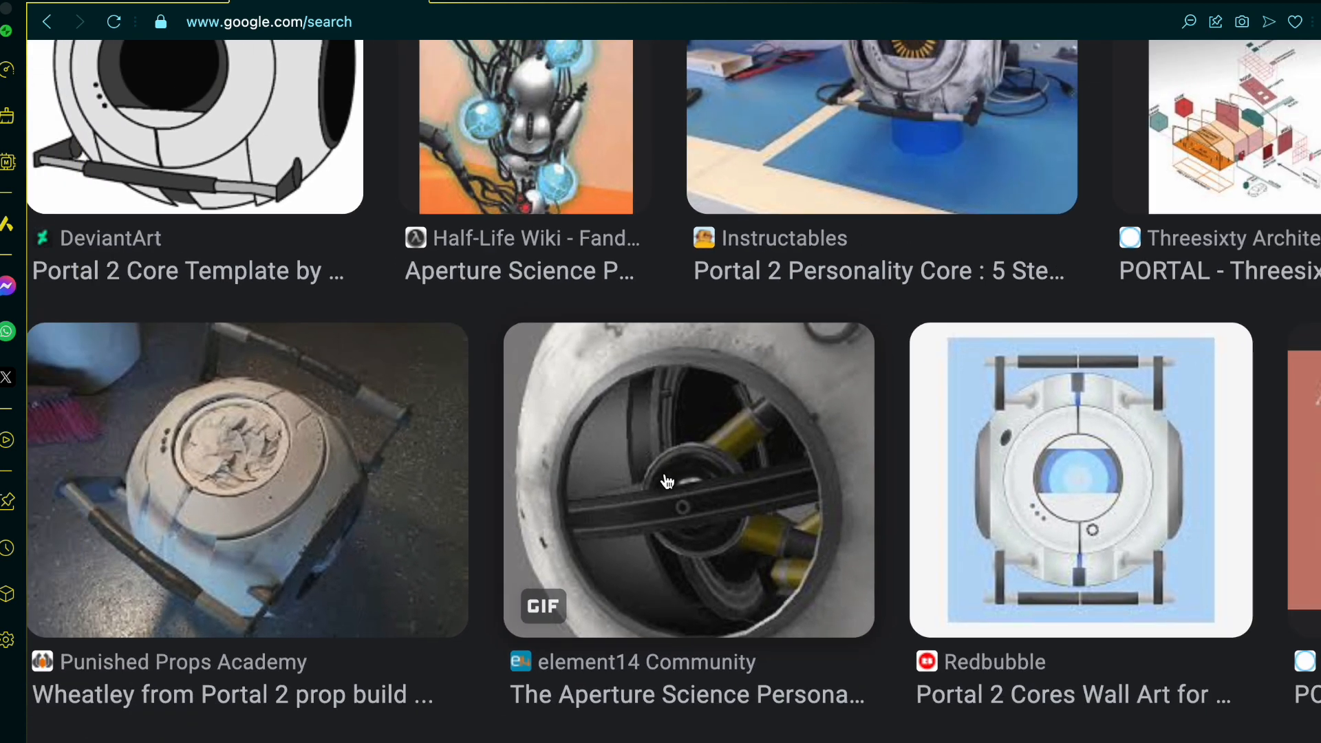
Step: Browse further through the image results for personality core prop photos, blueprints and Wheatley renders
scroll(669, 485, "down", 10)
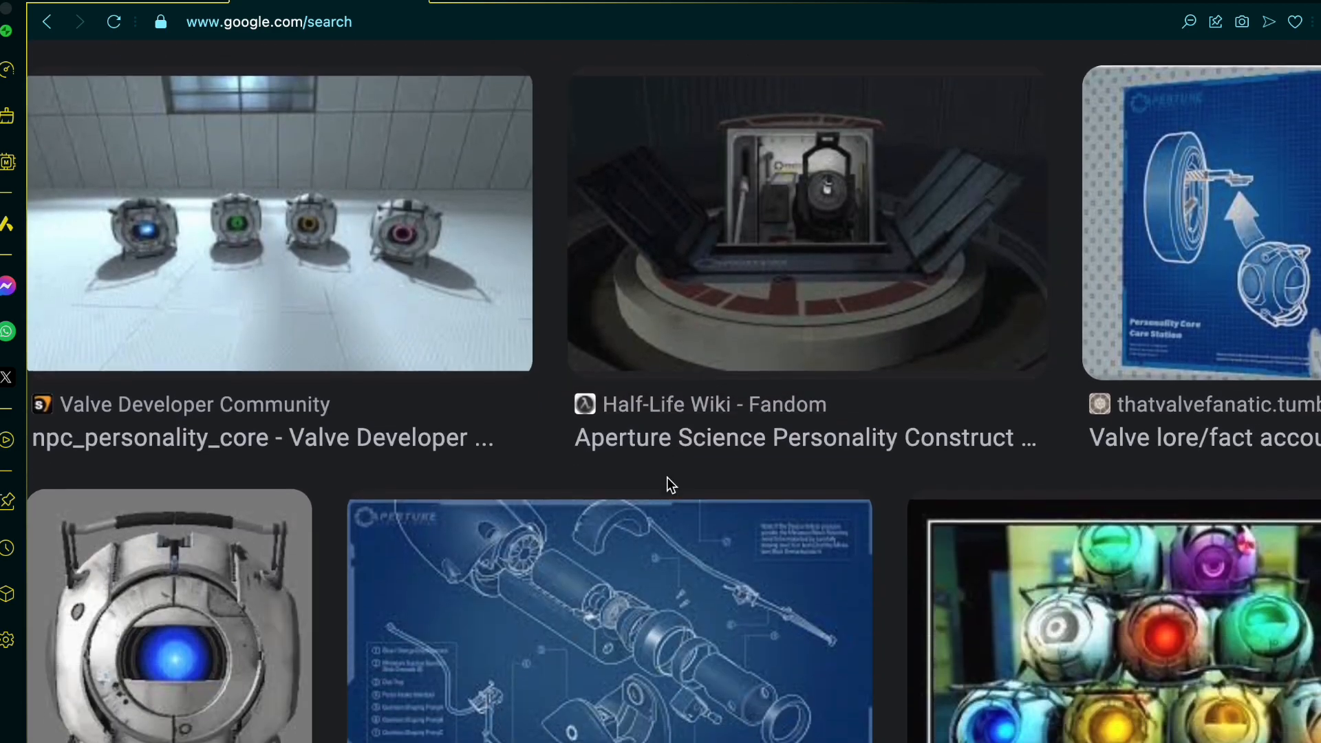
scroll(669, 485, "down", 5)
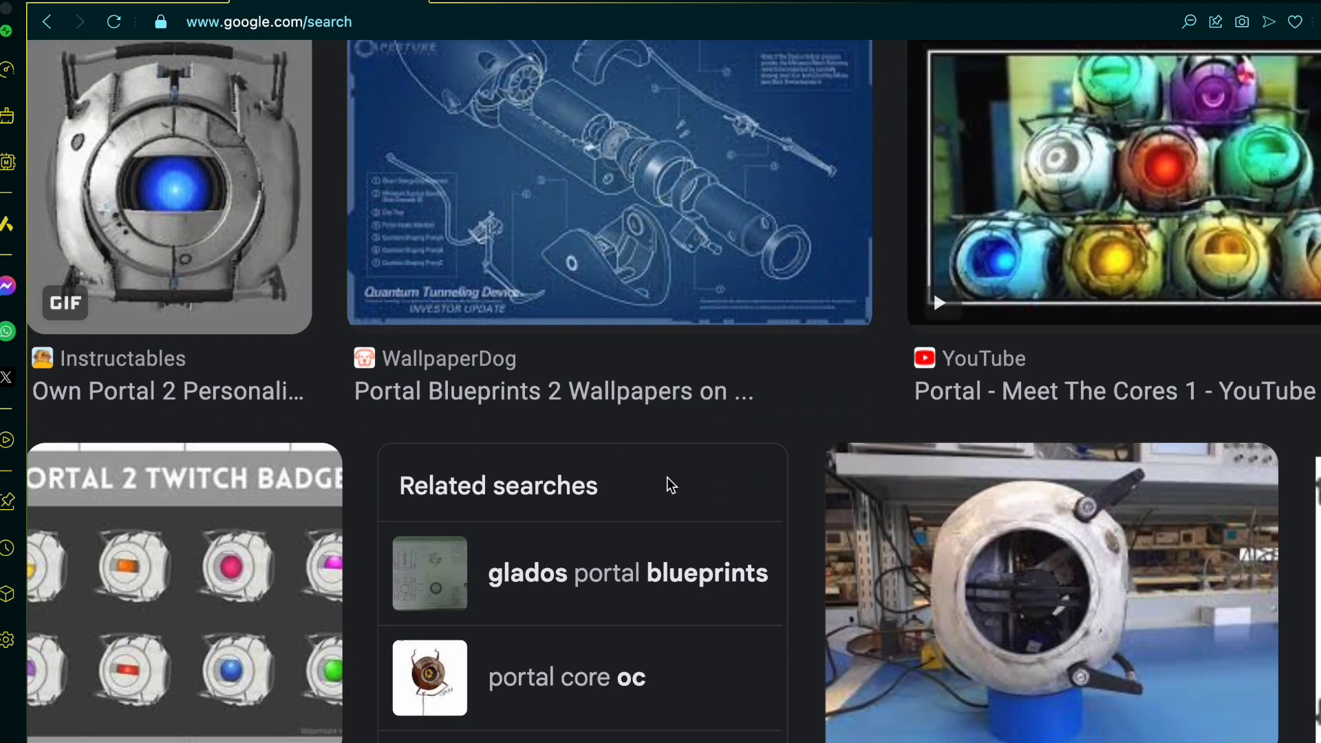
scroll(667, 478, "up", 1)
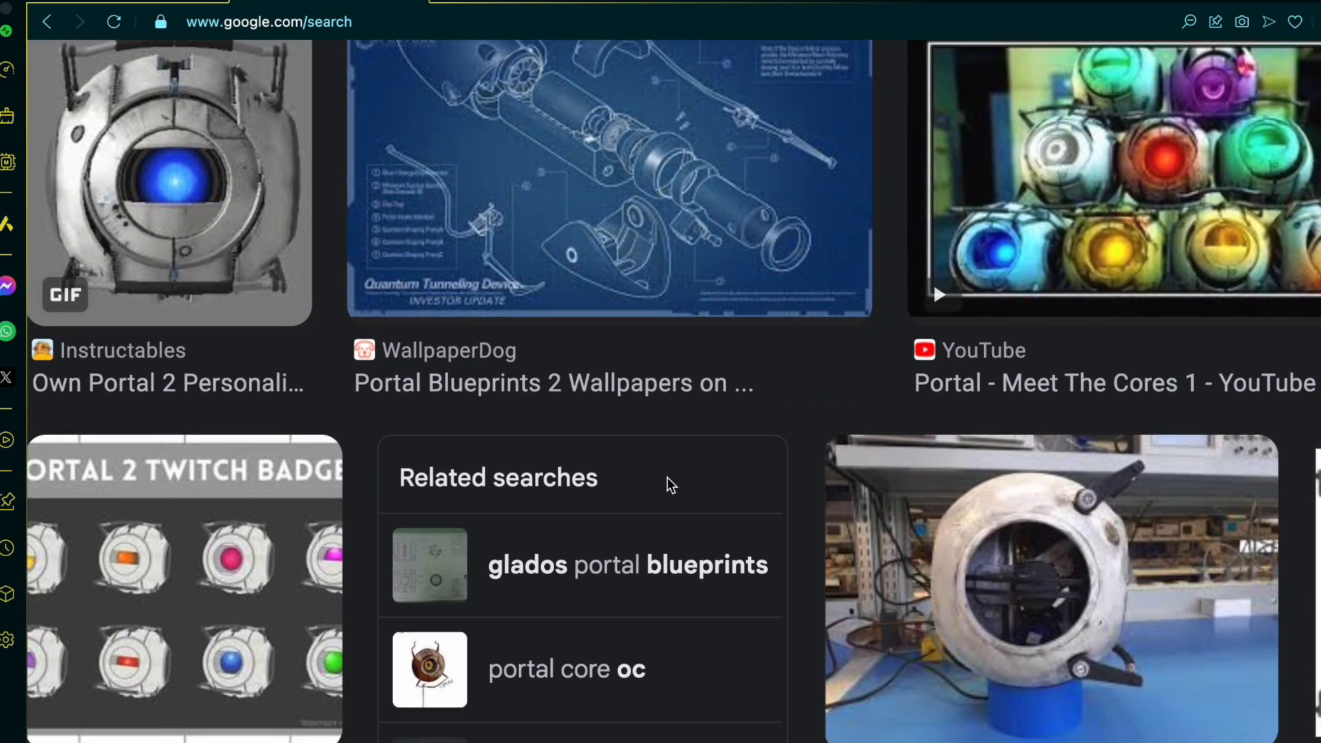
scroll(669, 484, "up", 3)
scroll(669, 485, "right", 3)
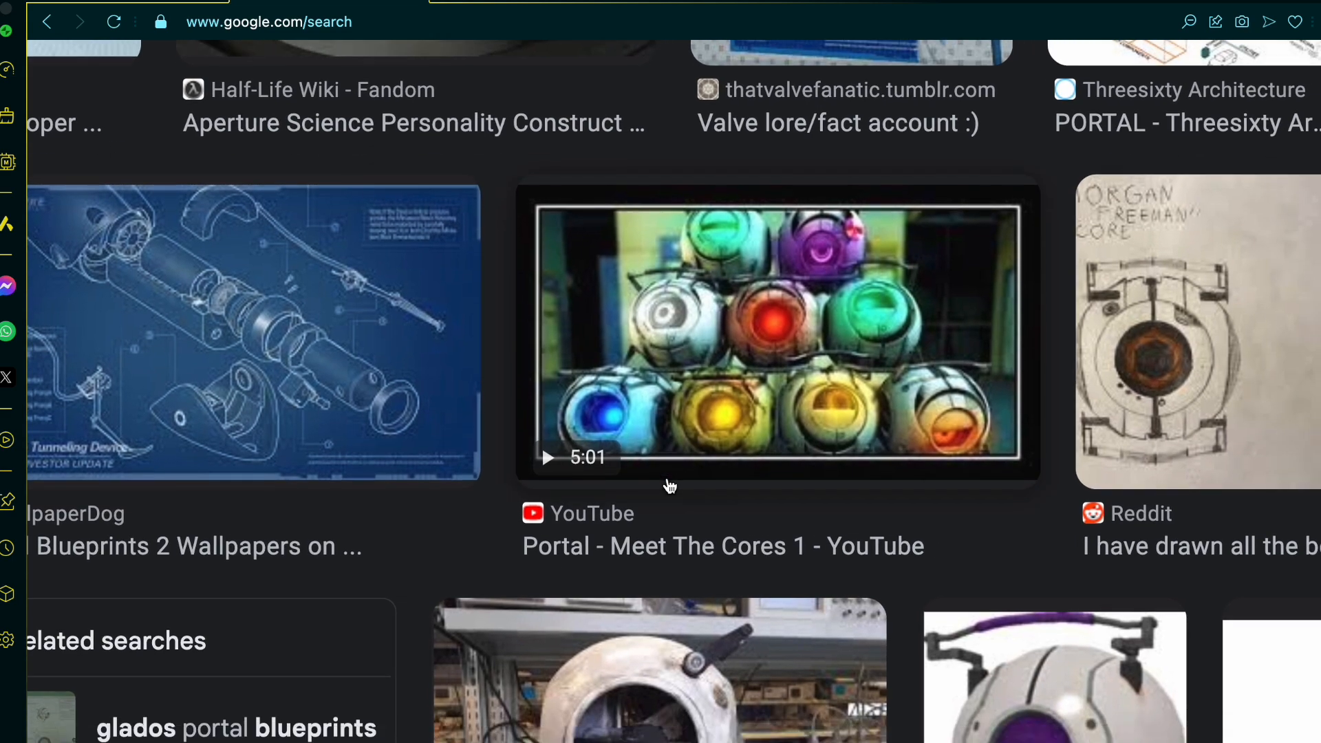
scroll(669, 485, "down", 10)
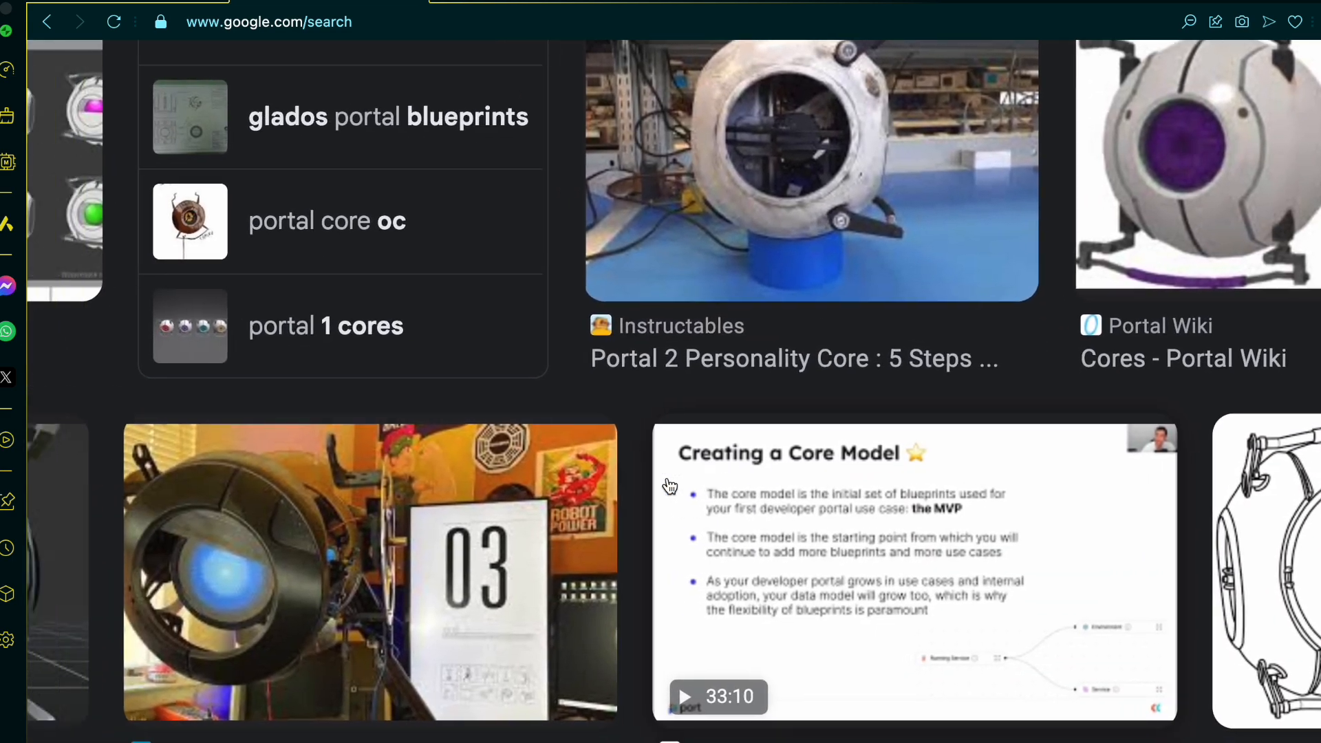
scroll(669, 485, "down", 10)
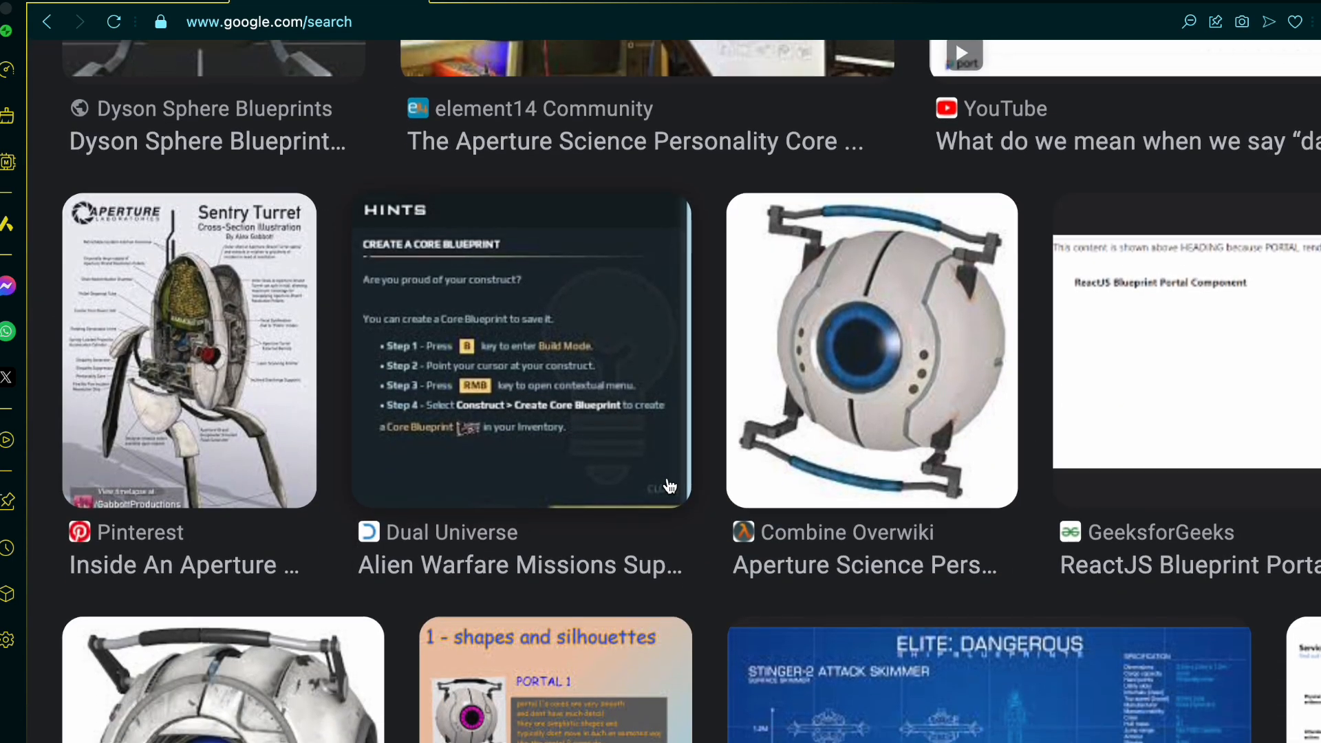
scroll(670, 485, "down", 5)
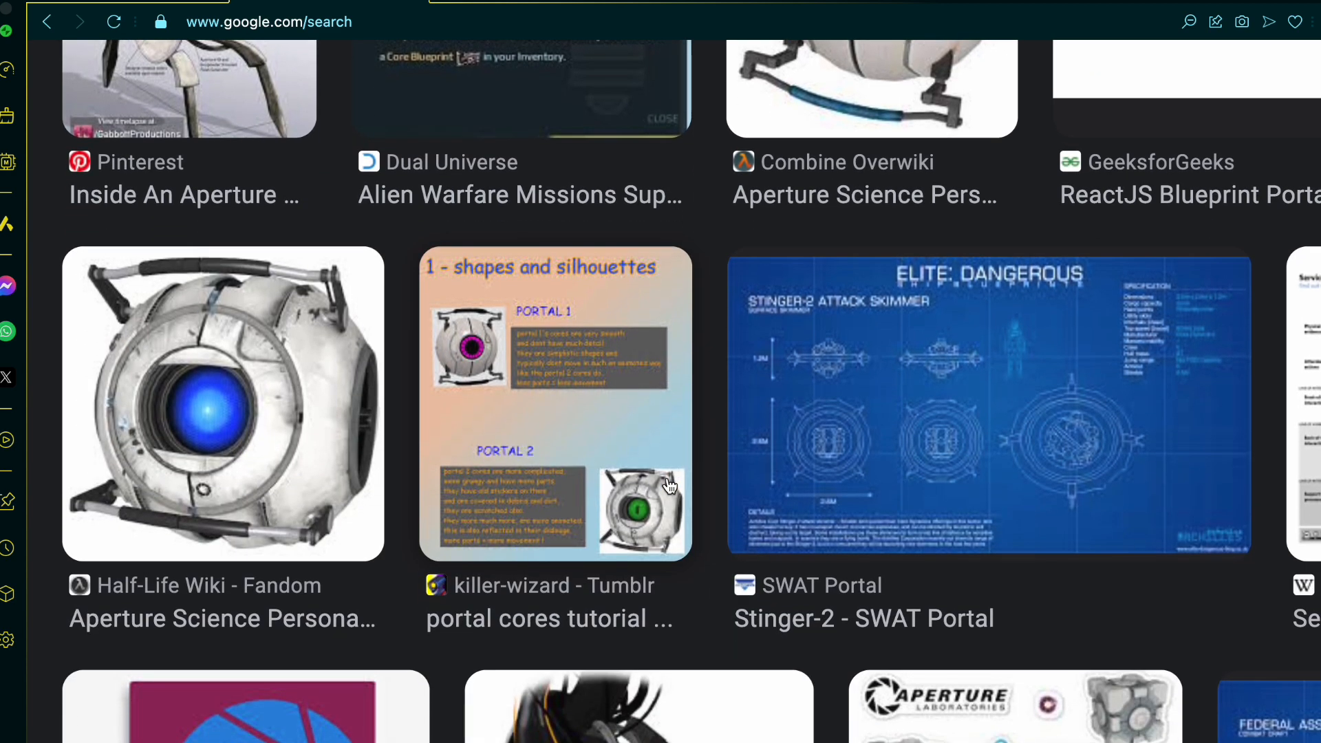
scroll(669, 486, "down", 1)
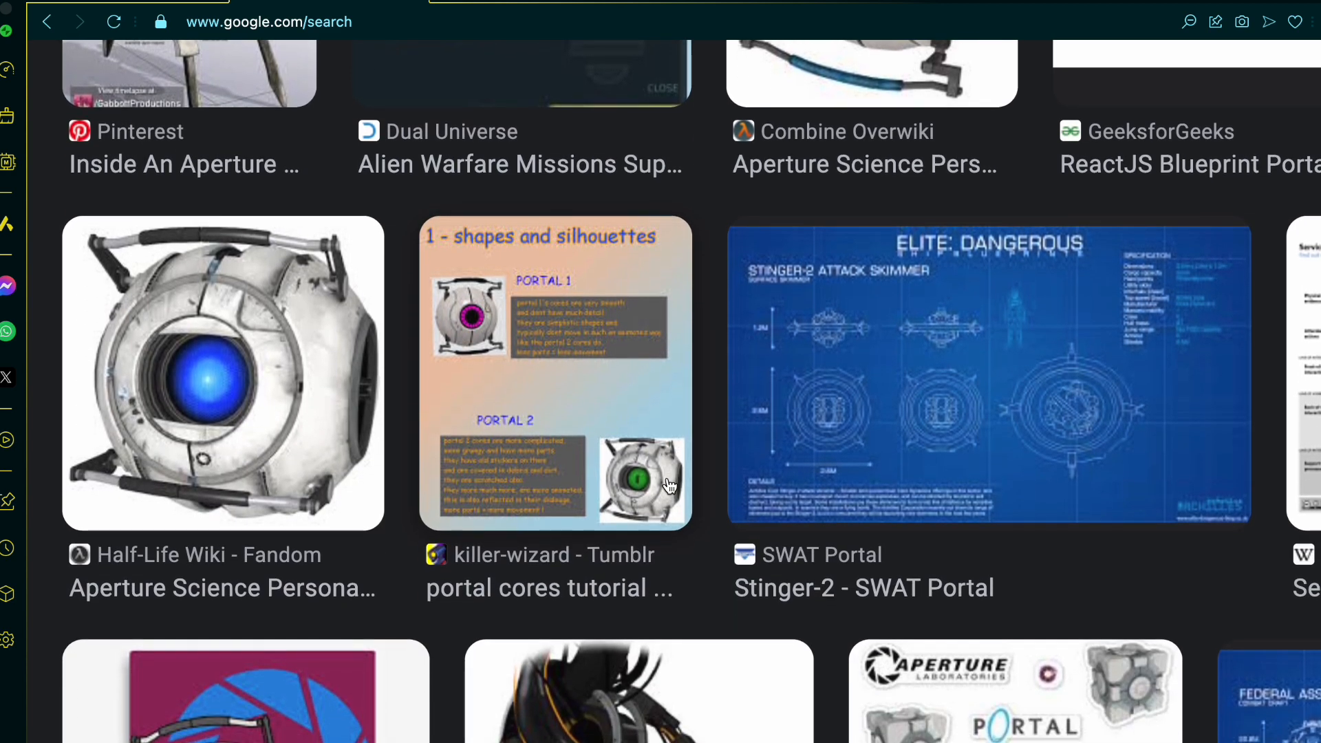
scroll(669, 486, "down", 1)
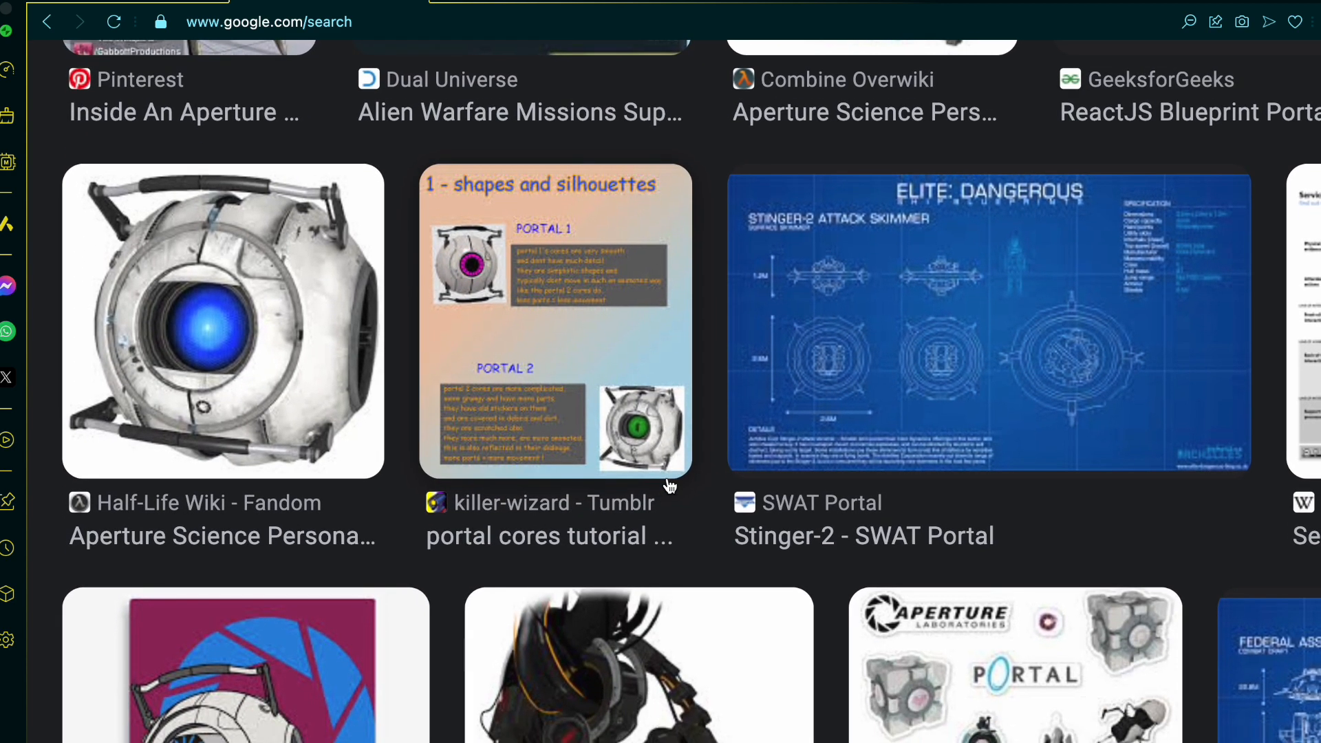
scroll(669, 486, "down", 3)
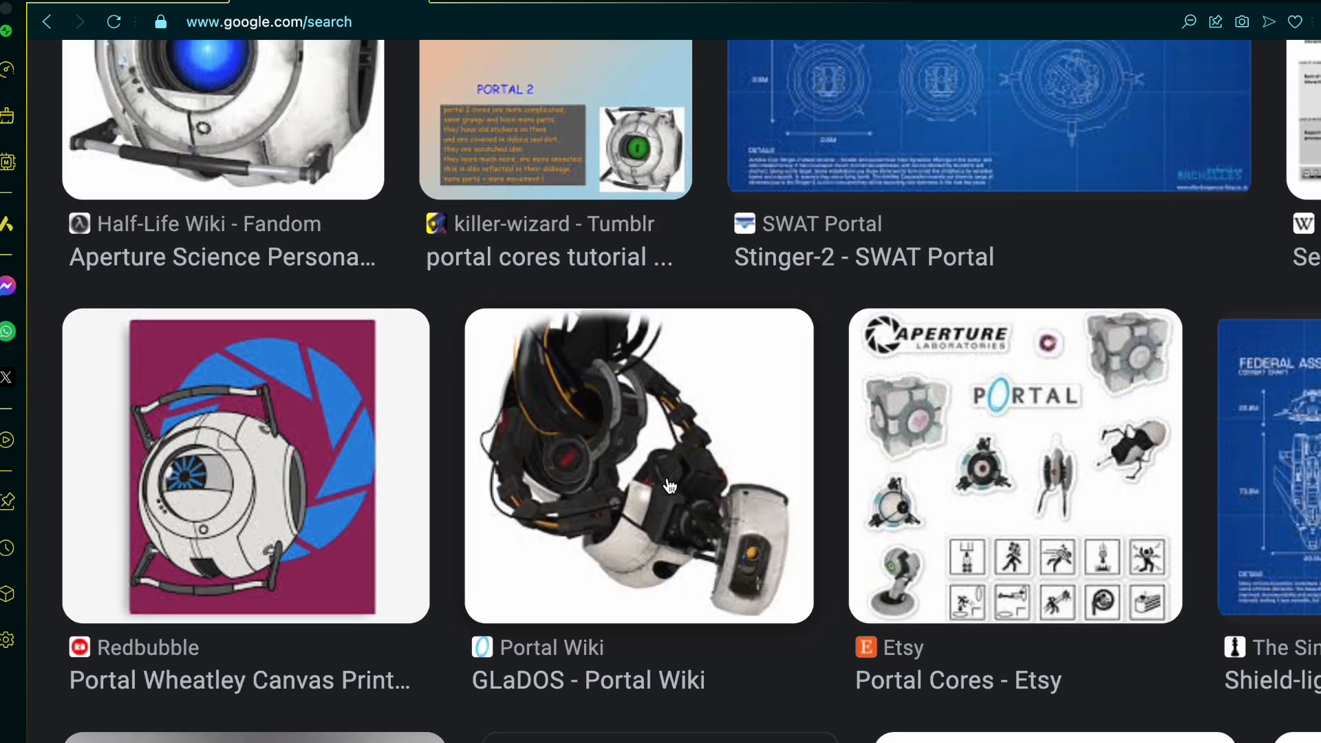
scroll(669, 486, "down", 2)
scroll(669, 486, "up", 8)
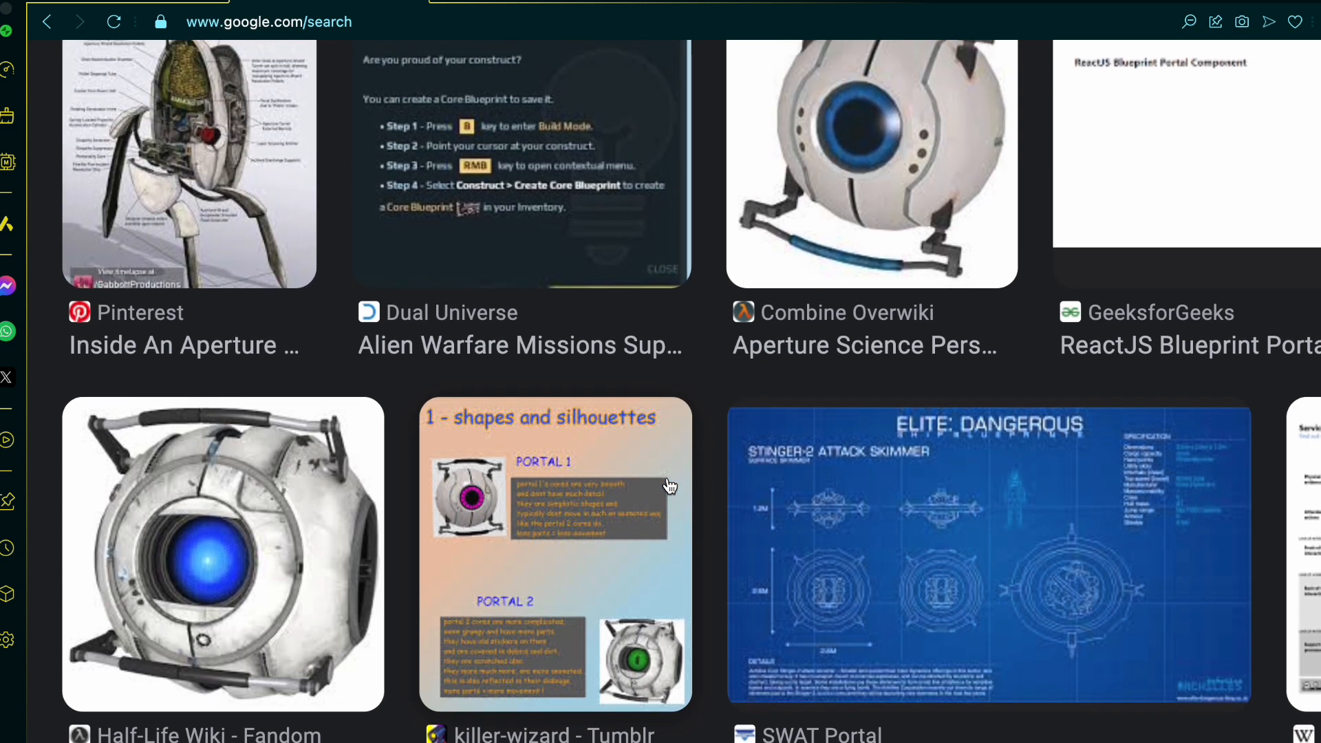
scroll(670, 485, "right", 10)
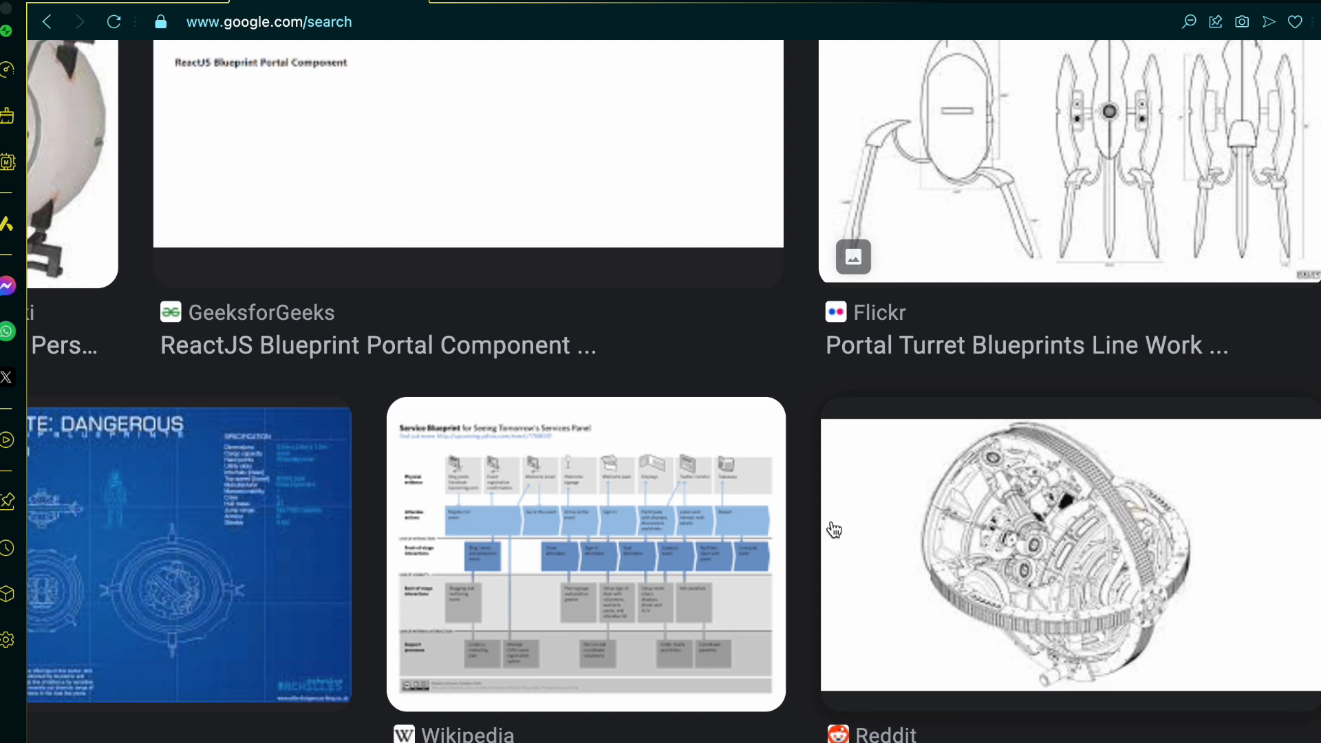
Step: Examine the dimensioned Wheatley Blueprints drawing, then switch to the Onshape part studio and view the shell model for comparison
left_click(834, 529)
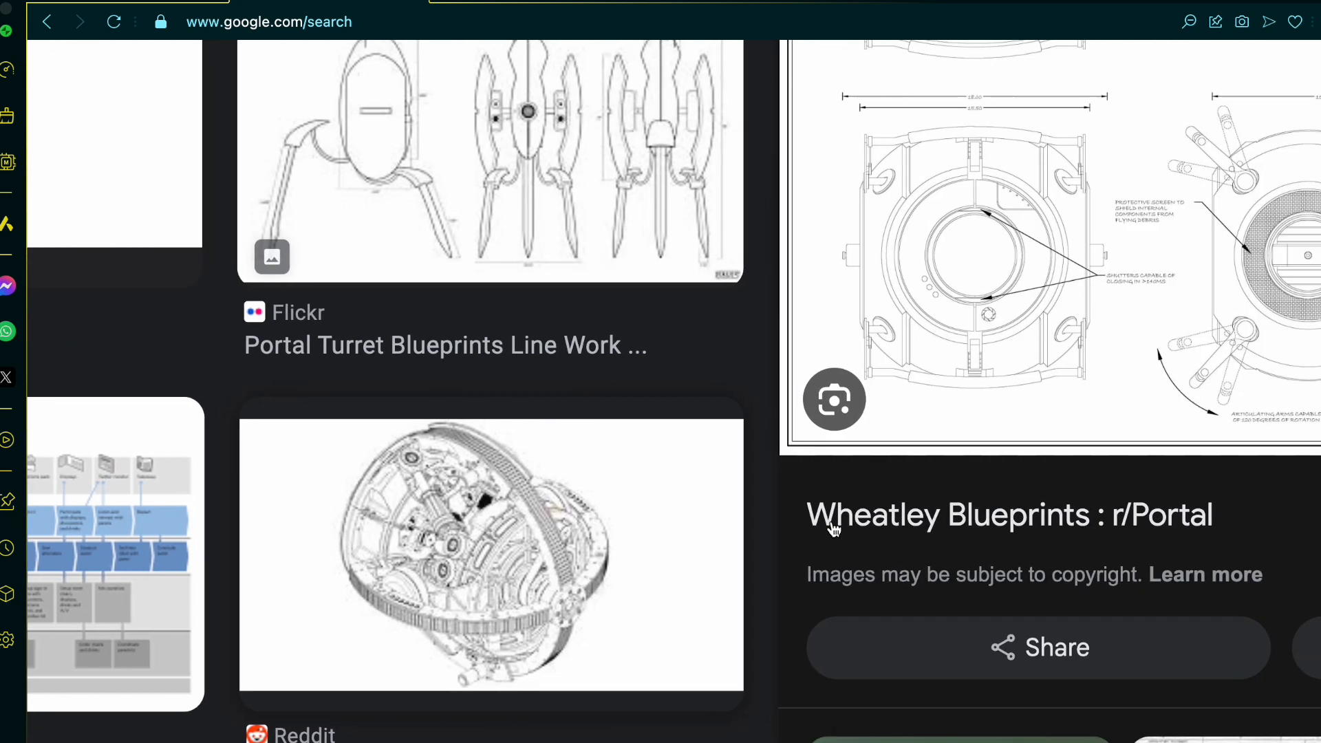
scroll(548, 610, "up", 5)
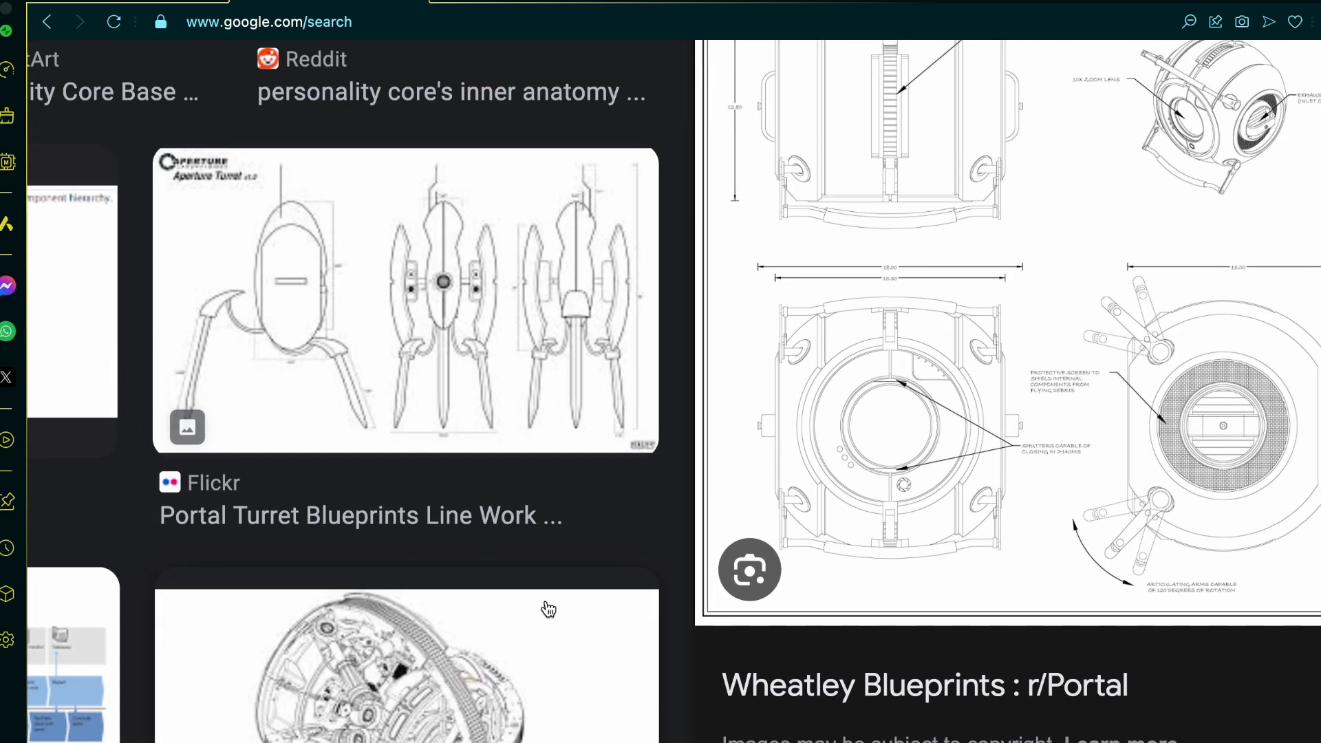
scroll(548, 610, "right", 4)
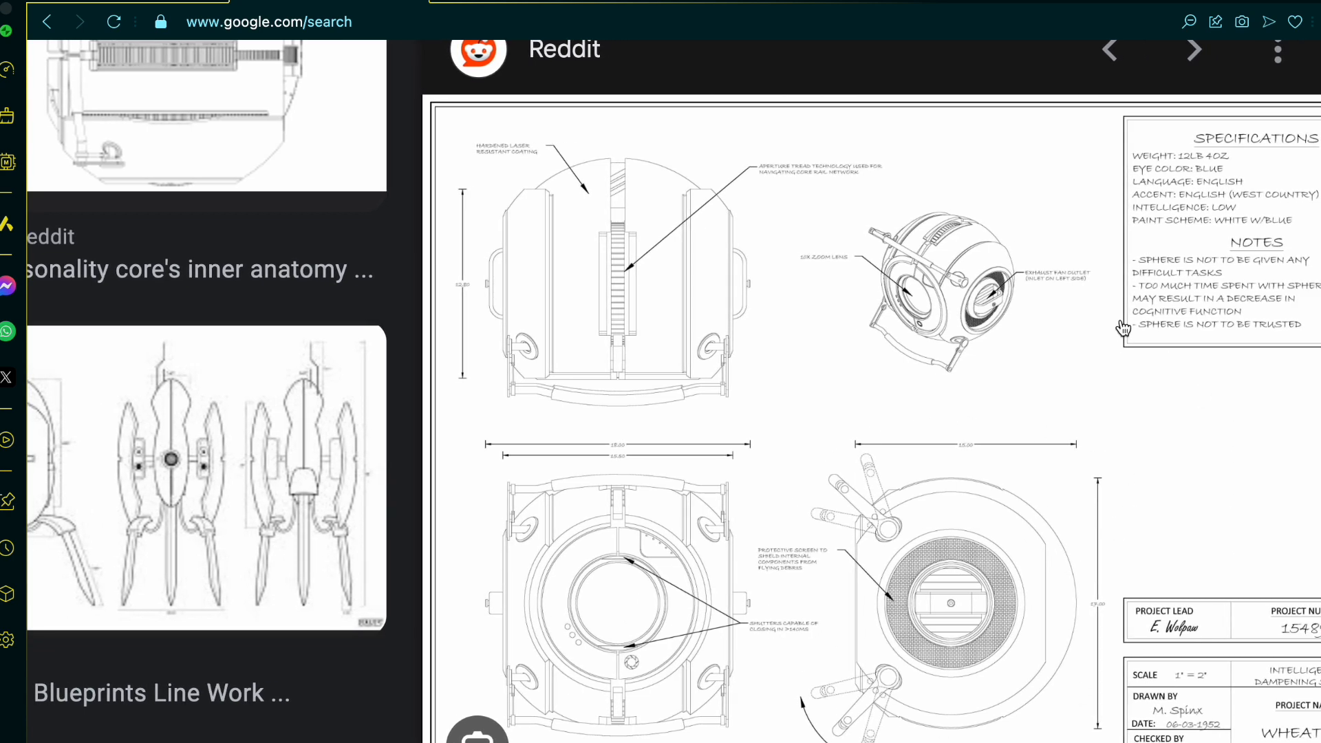
left_click(116, 17)
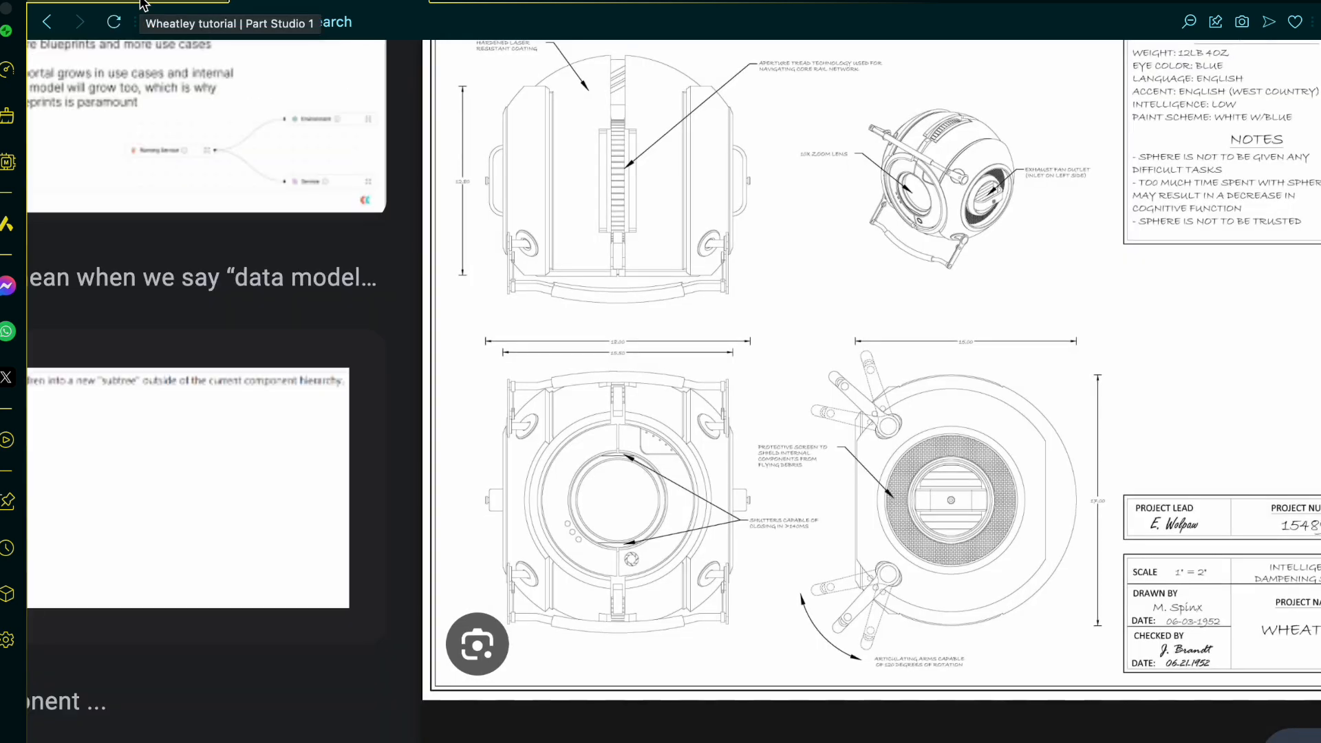
left_click(141, 4)
scroll(807, 501, "up", 5)
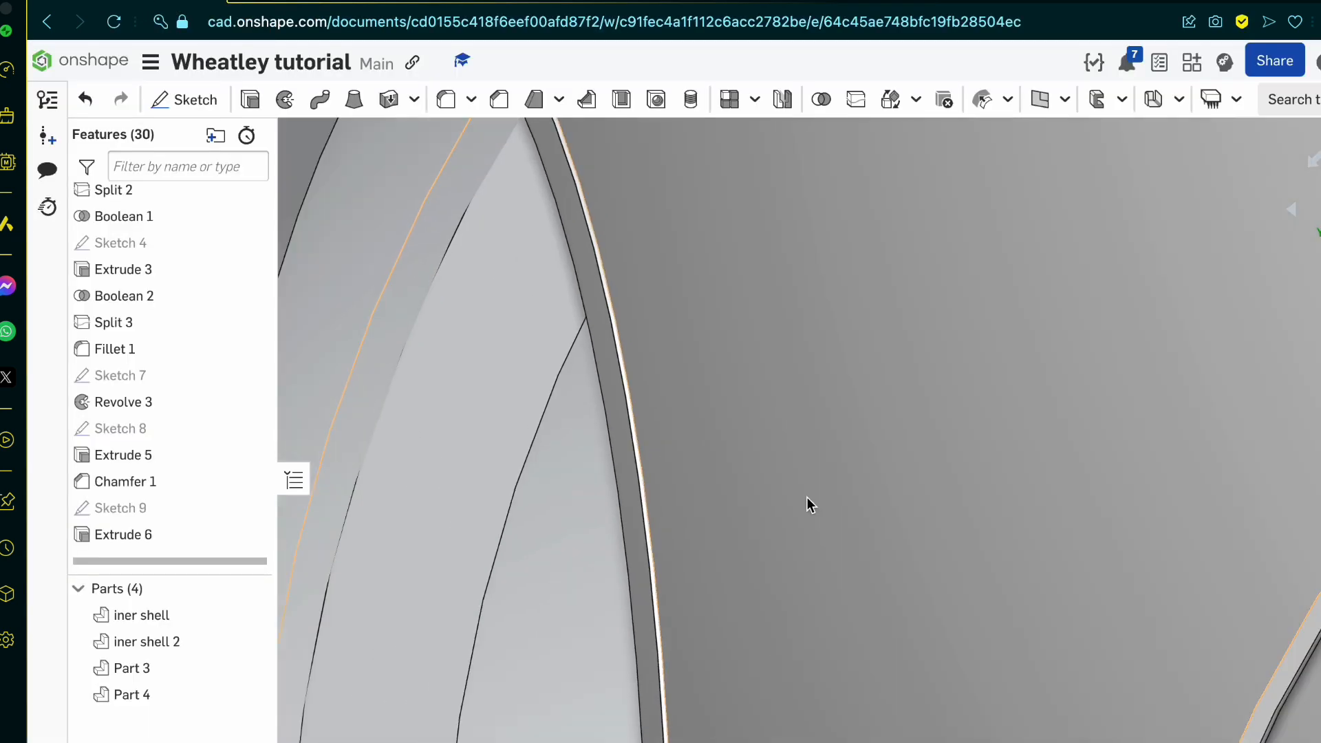
scroll(809, 504, "up", 6)
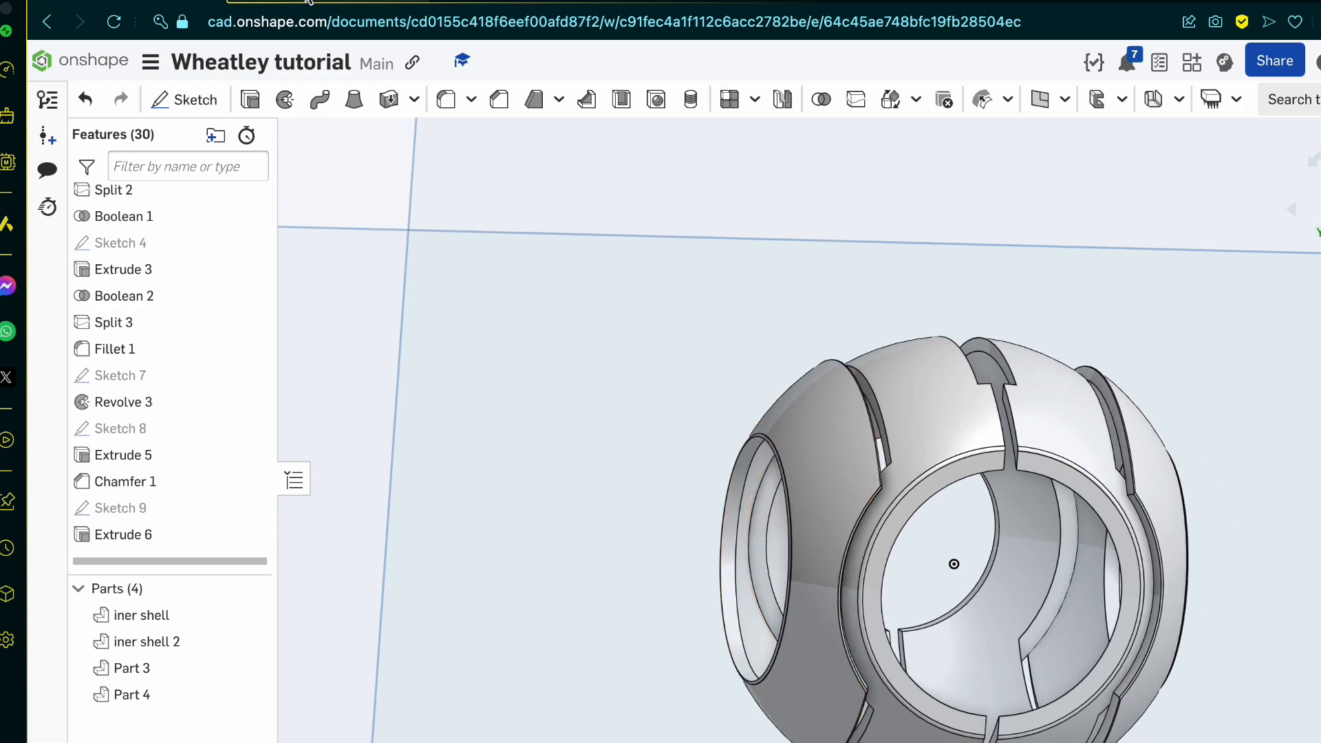
Step: Switch back to the Google image results and examine the side openings in the Sketchfab and Portal Wiki core pictures
left_click(304, 3)
scroll(570, 361, "left", 12)
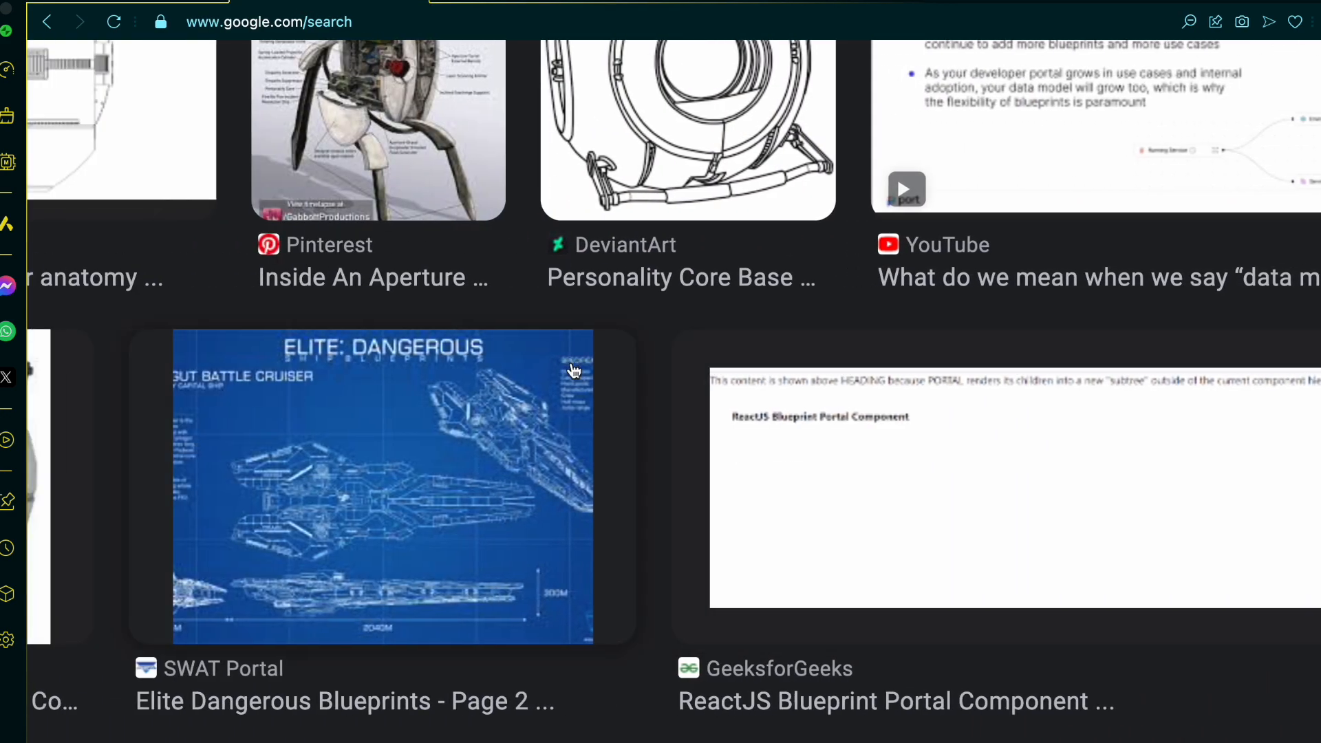
scroll(572, 366, "down", 3, "ctrl")
scroll(574, 370, "down", 16)
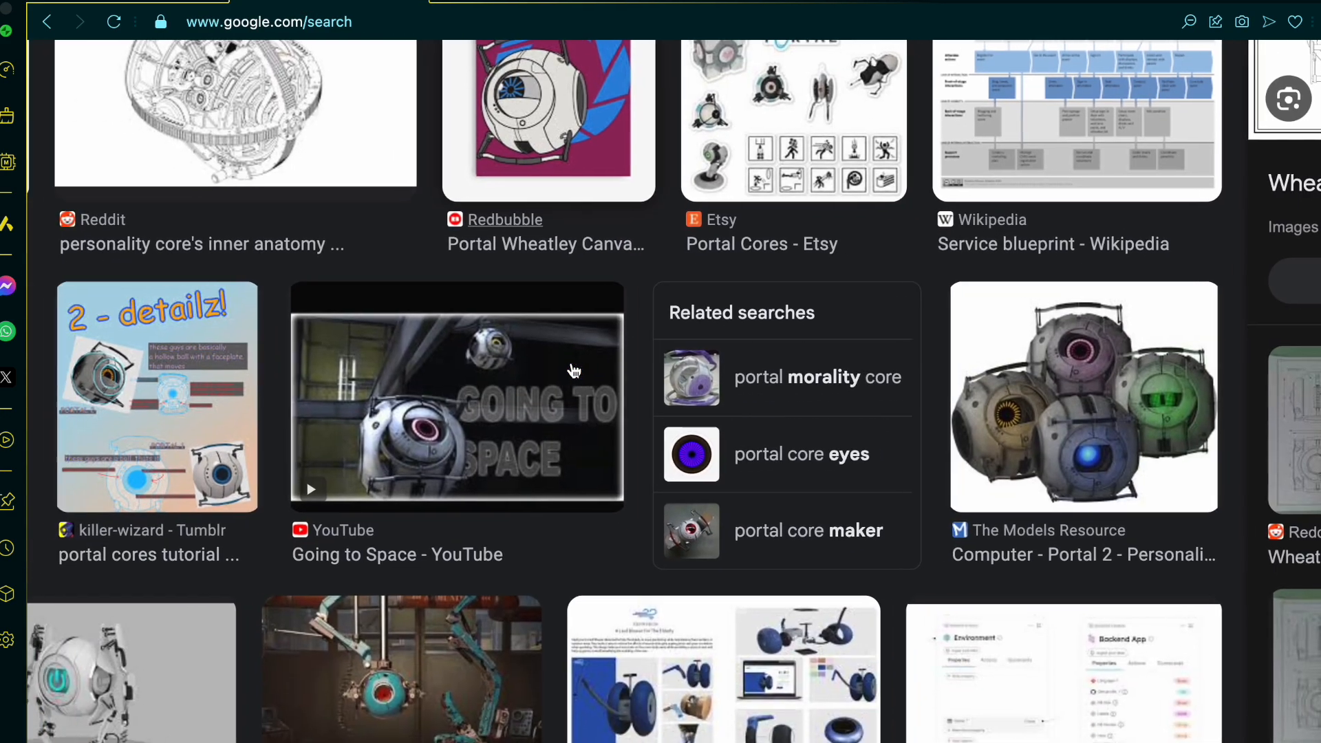
scroll(574, 371, "left", 2)
scroll(571, 361, "left", 5)
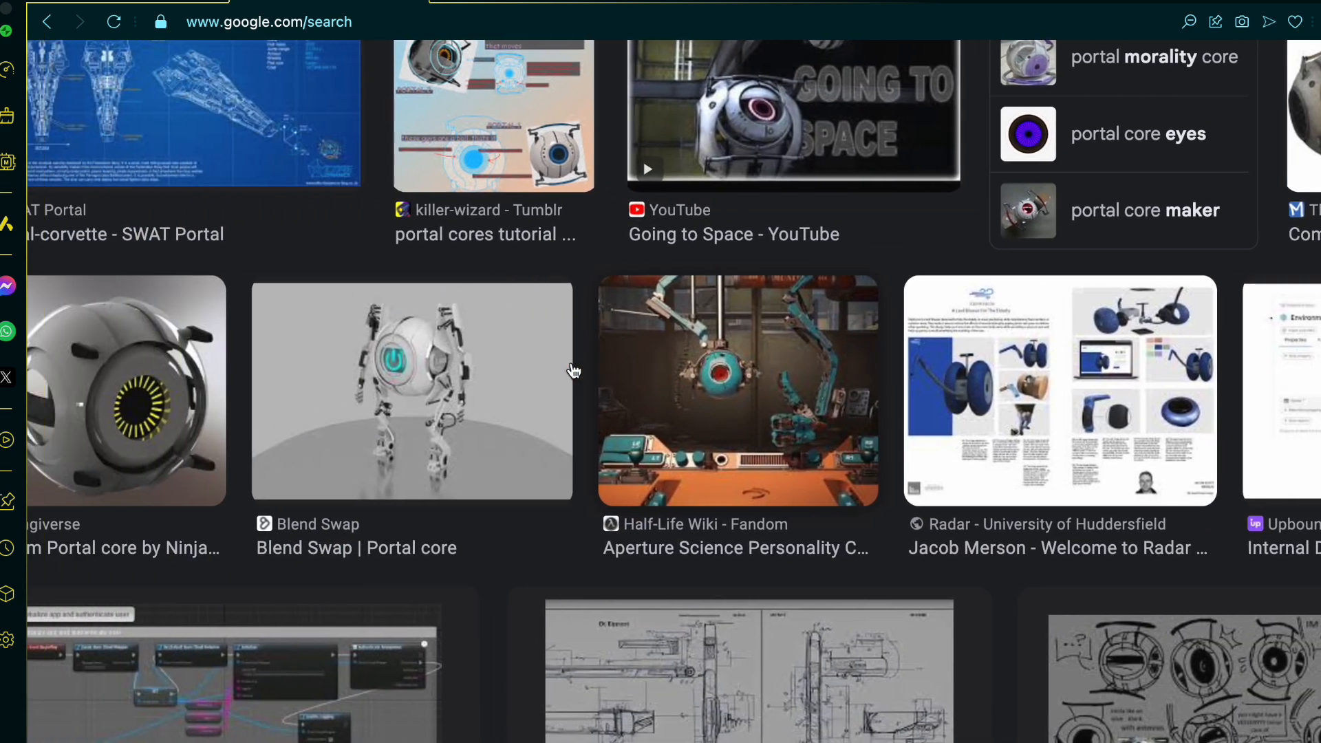
scroll(456, 483, "down", 9)
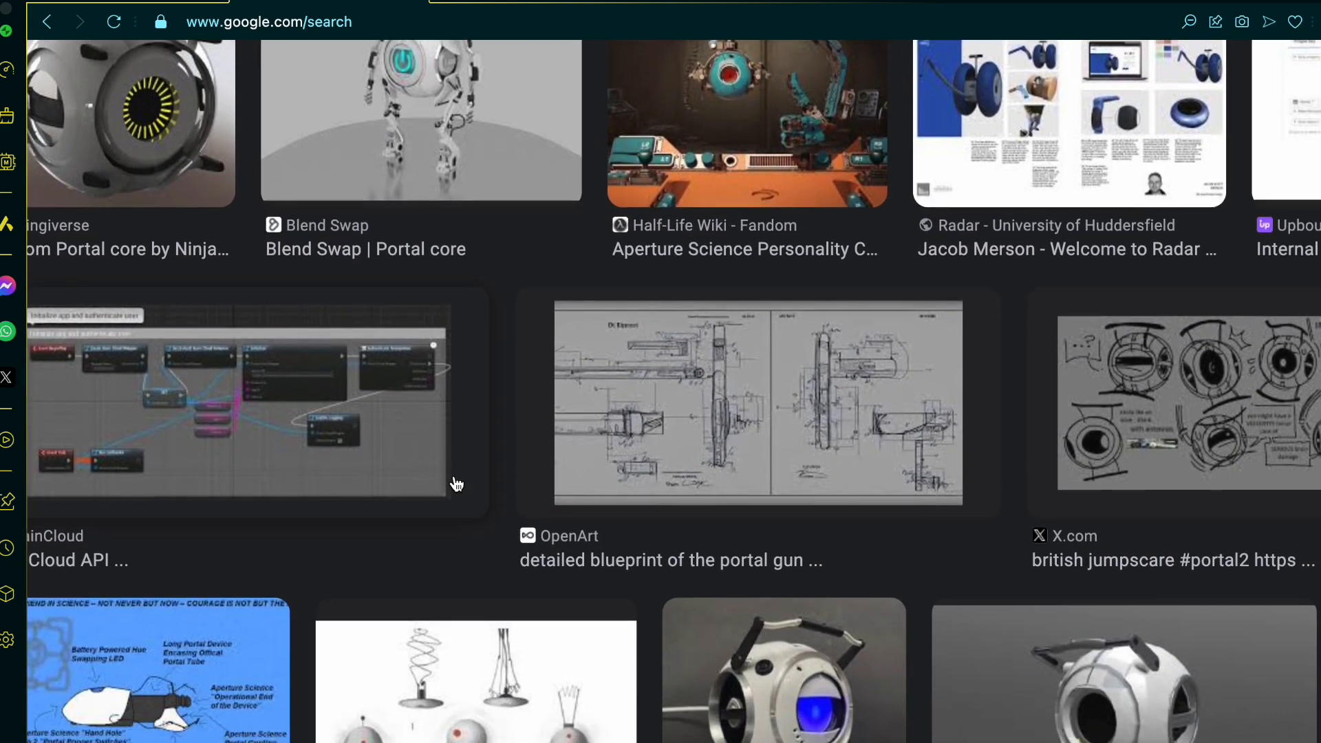
scroll(760, 512, "right", 10)
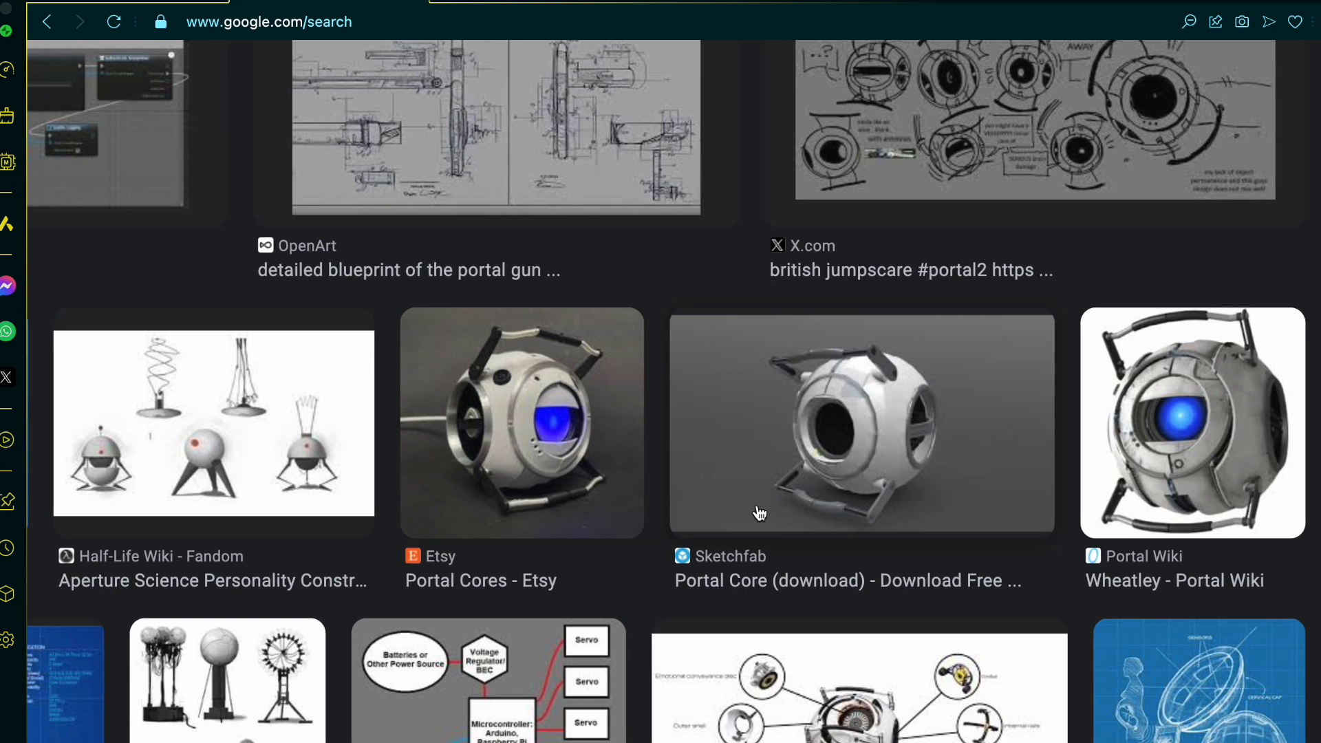
scroll(1126, 378, "up", 2, "ctrl")
scroll(1127, 380, "up", 3, "ctrl")
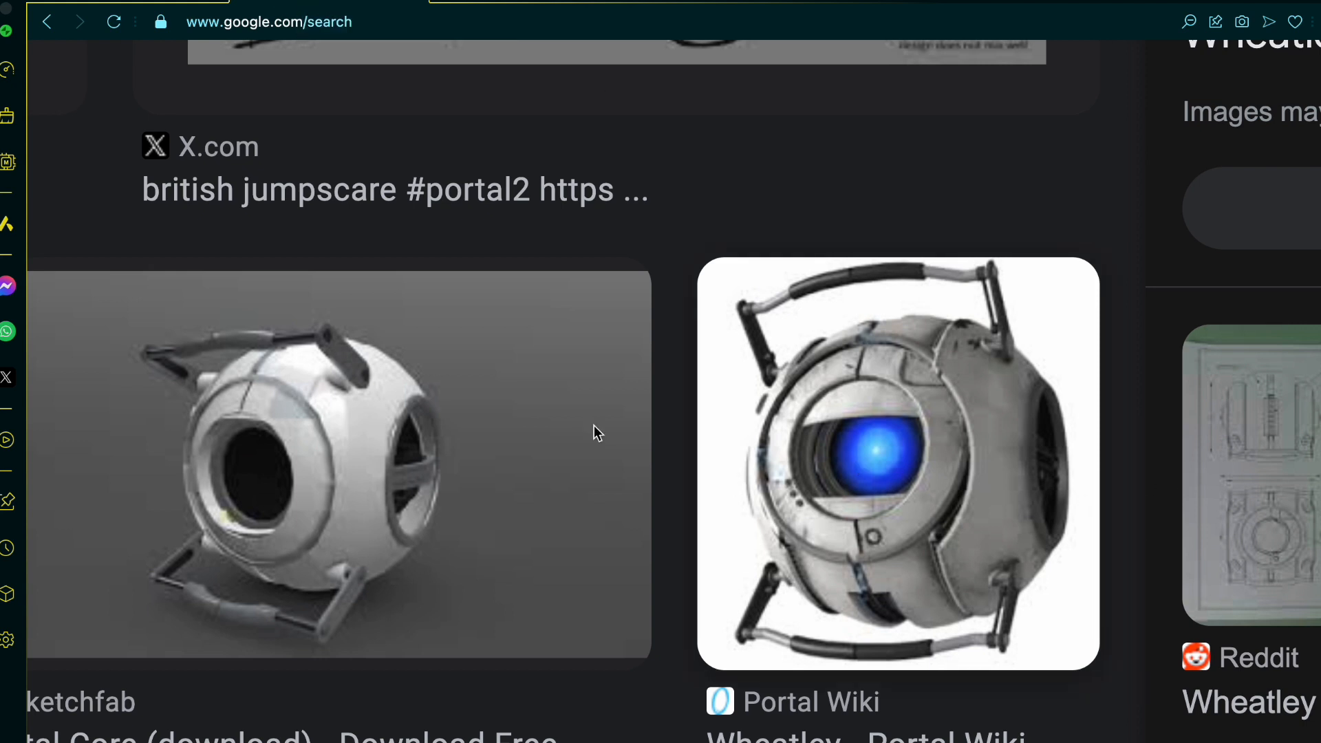
Step: Switch to the Onshape part studio and select the rim faces around the round side opening of Part 3
left_click(165, 3)
scroll(801, 547, "up", 5)
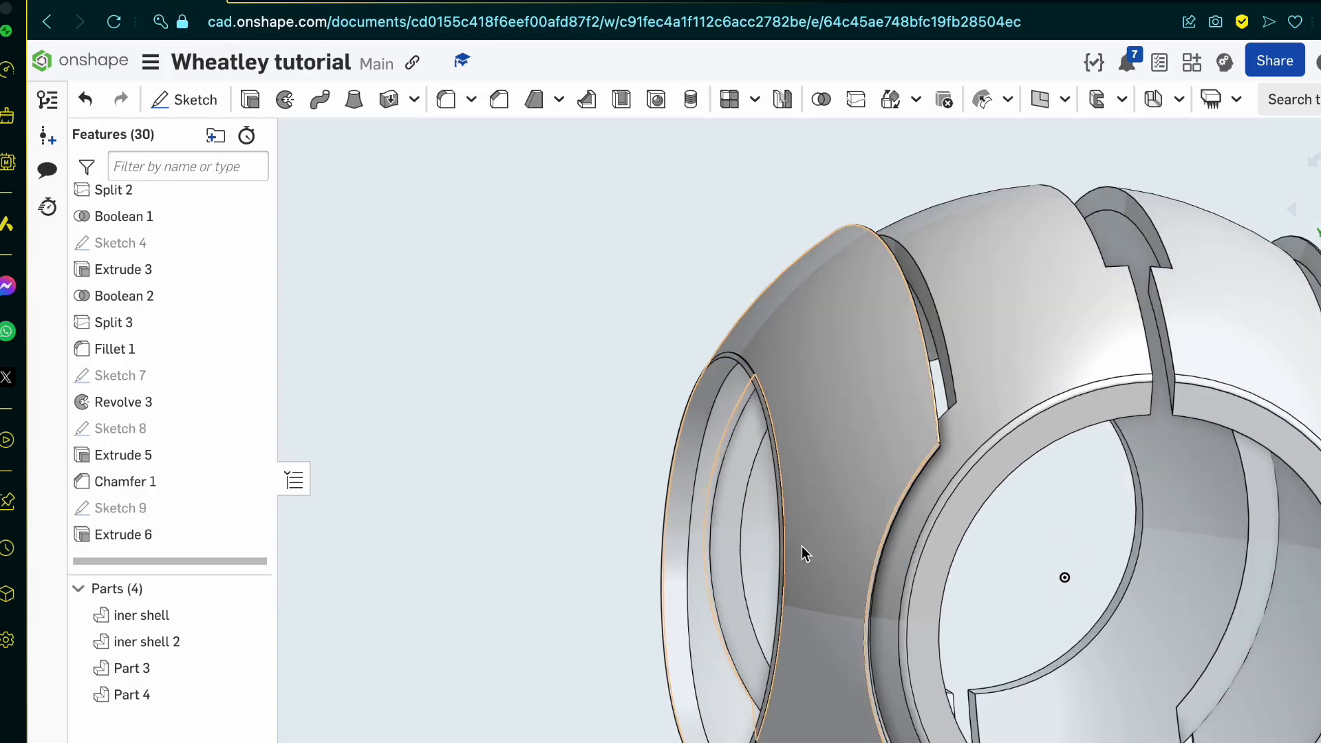
scroll(805, 554, "up", 3)
scroll(701, 572, "down", 6)
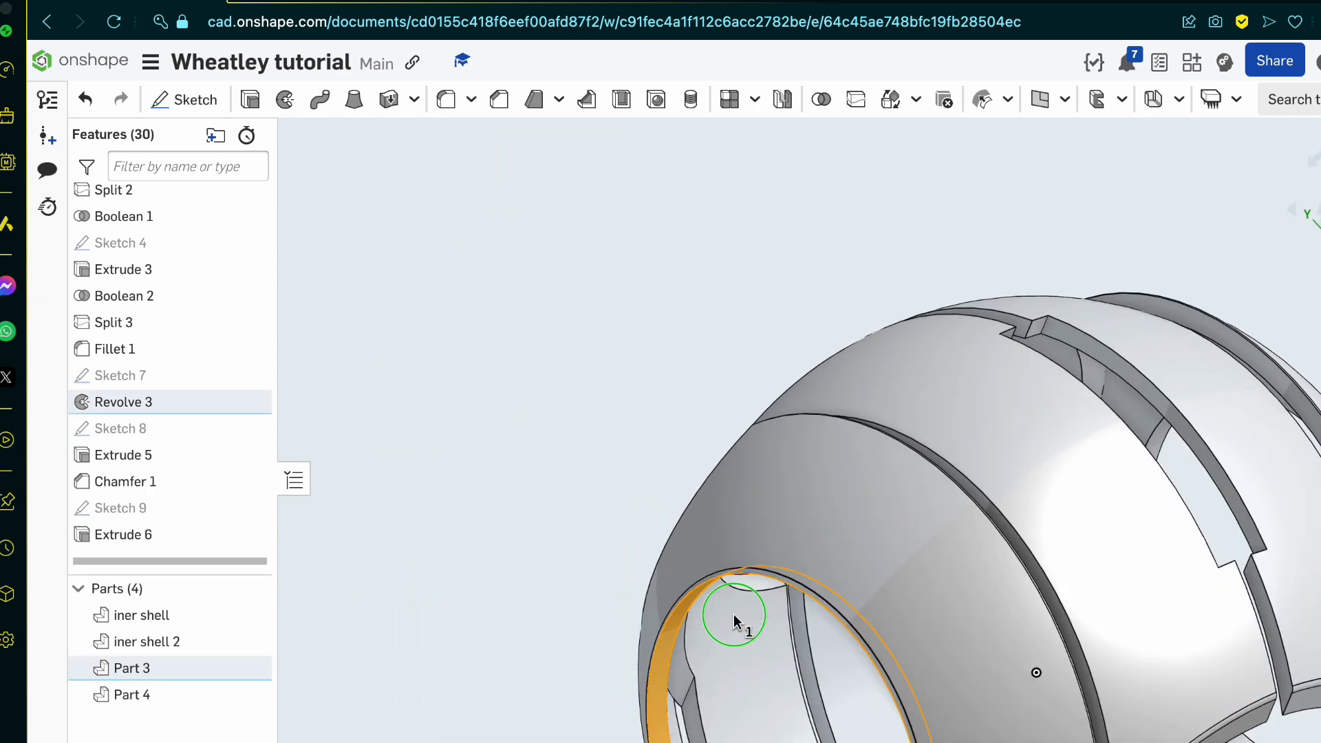
scroll(772, 475, "up", 8)
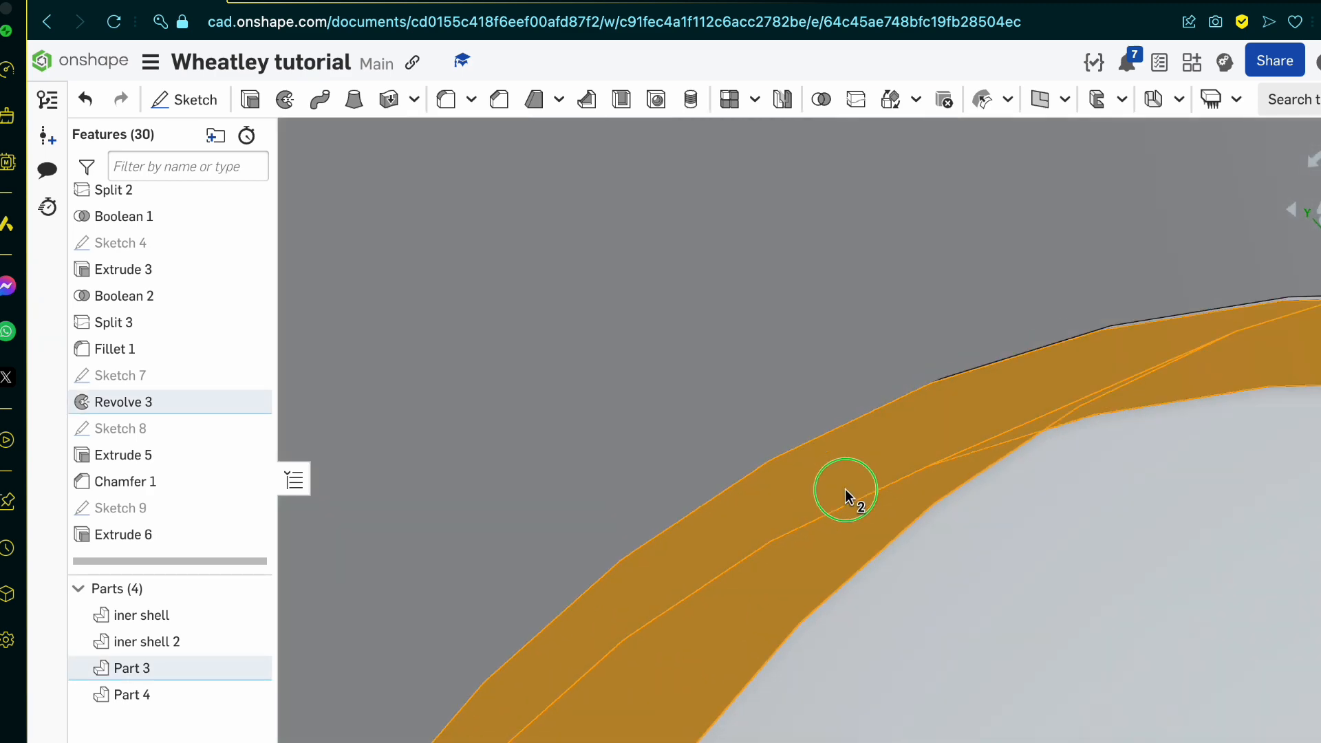
right_click_drag(846, 490, 819, 519)
scroll(900, 462, "up", 5)
left_click(893, 479)
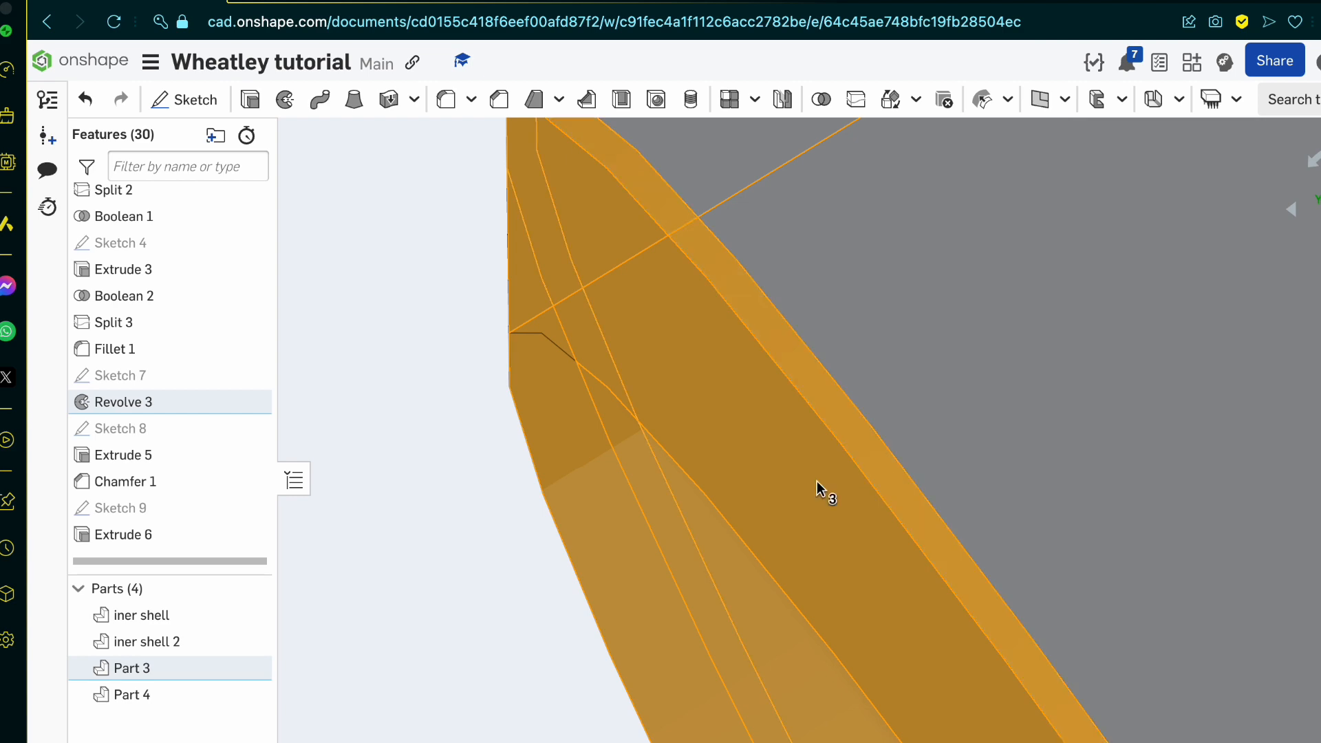
Step: Add the matching rim faces around the opposite side opening, on Part 4, to the selection
scroll(540, 431, "down", 10)
scroll(783, 386, "up", 10)
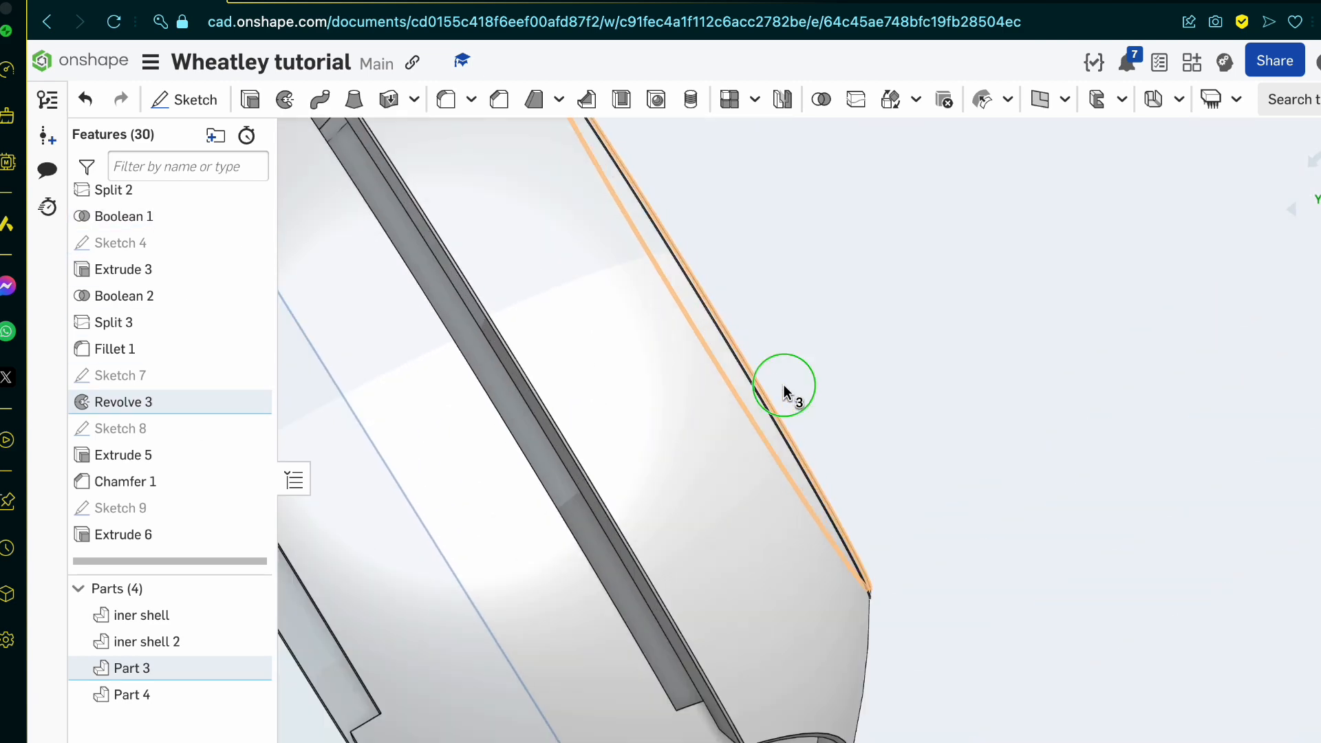
right_click_drag(783, 386, 787, 394)
scroll(803, 406, "up", 8)
left_click(745, 479)
scroll(744, 478, "up", 3)
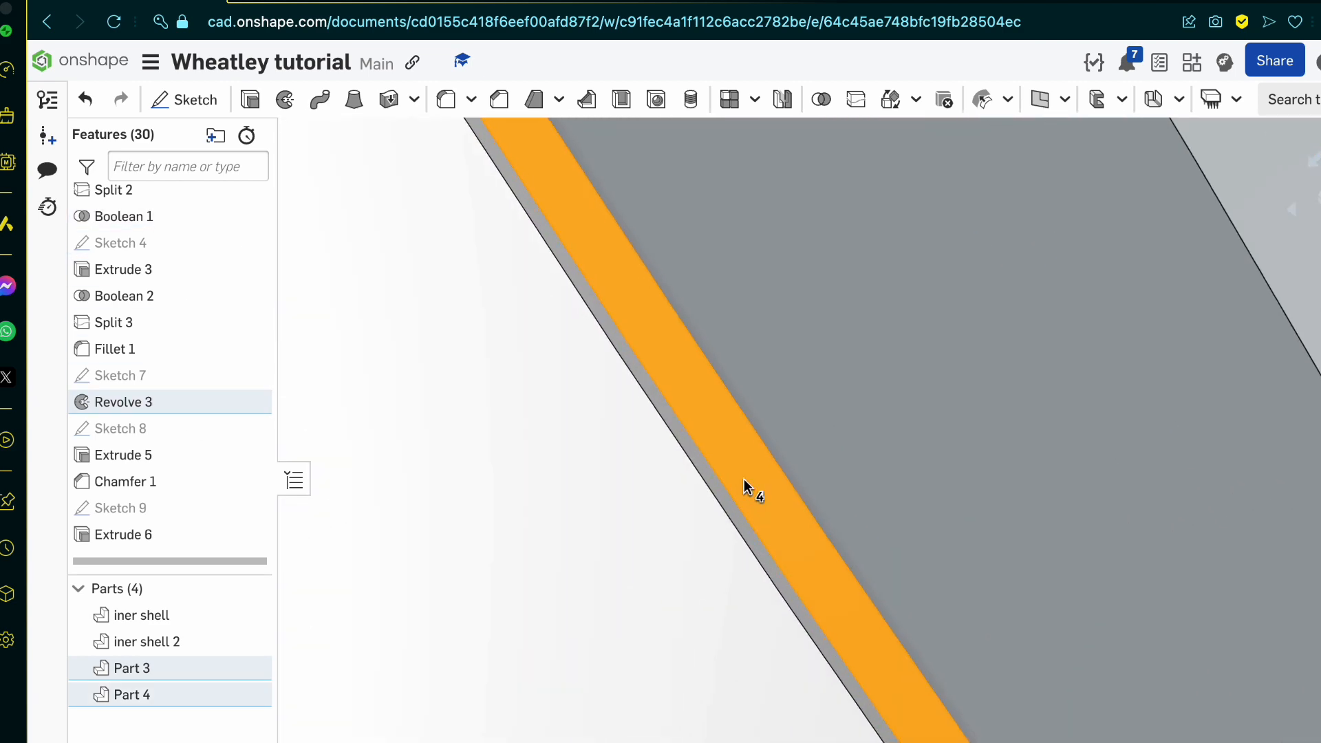
scroll(732, 540, "down", 5)
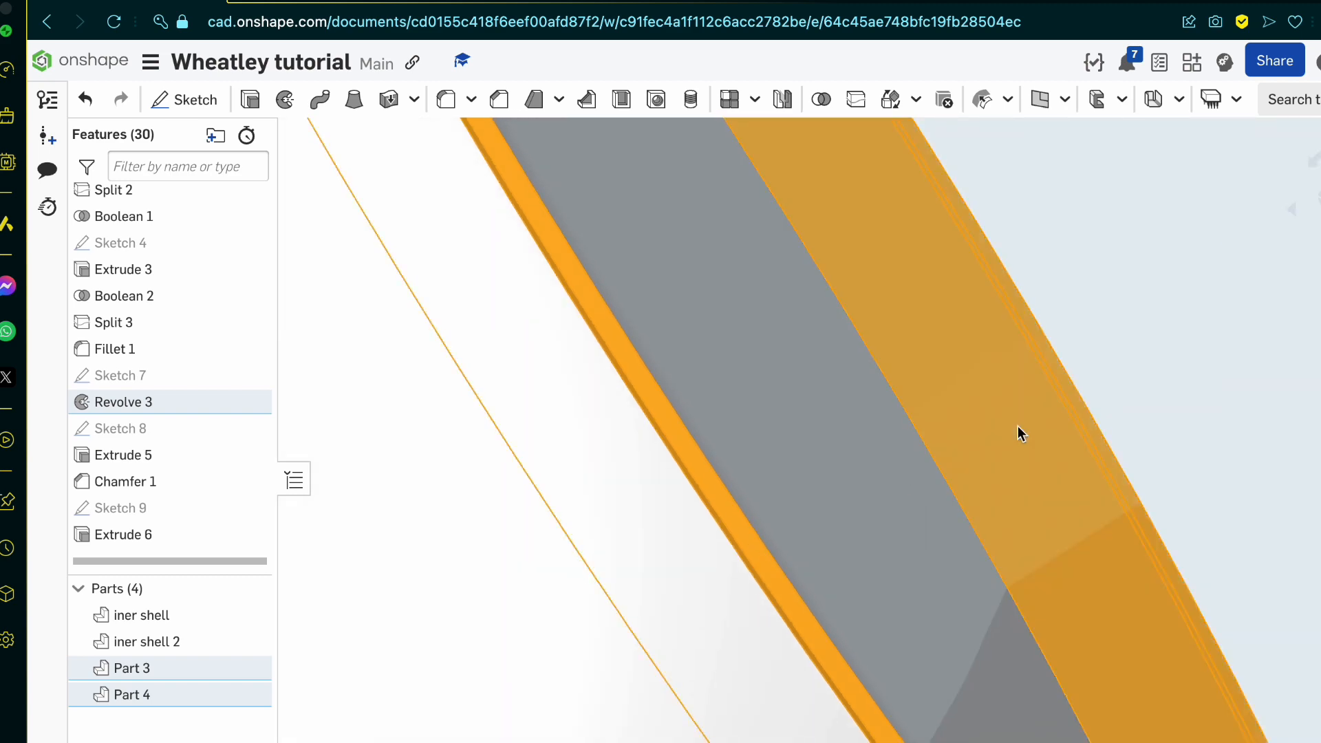
scroll(1017, 433, "down", 6)
Step: Add a grey face appearance to the six selected rim faces of the side openings and accept it
right_click(1018, 434)
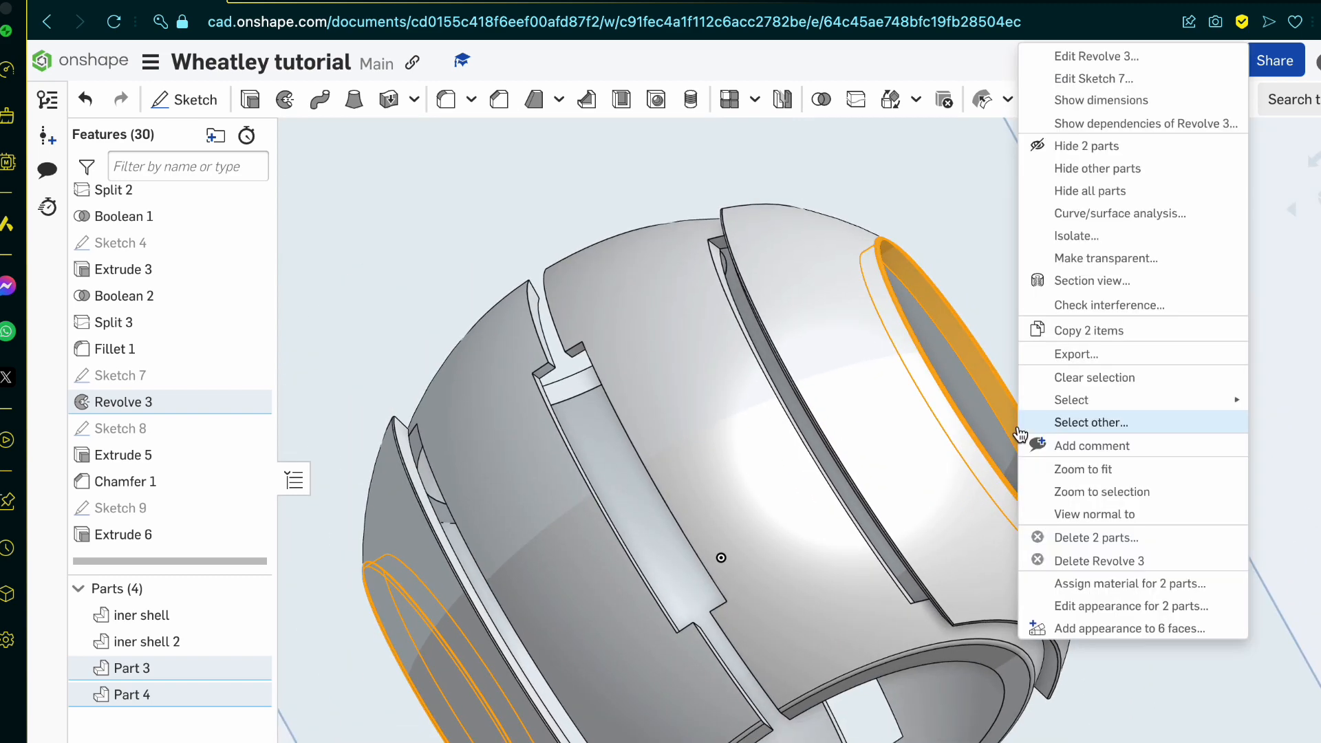
left_click(1205, 638)
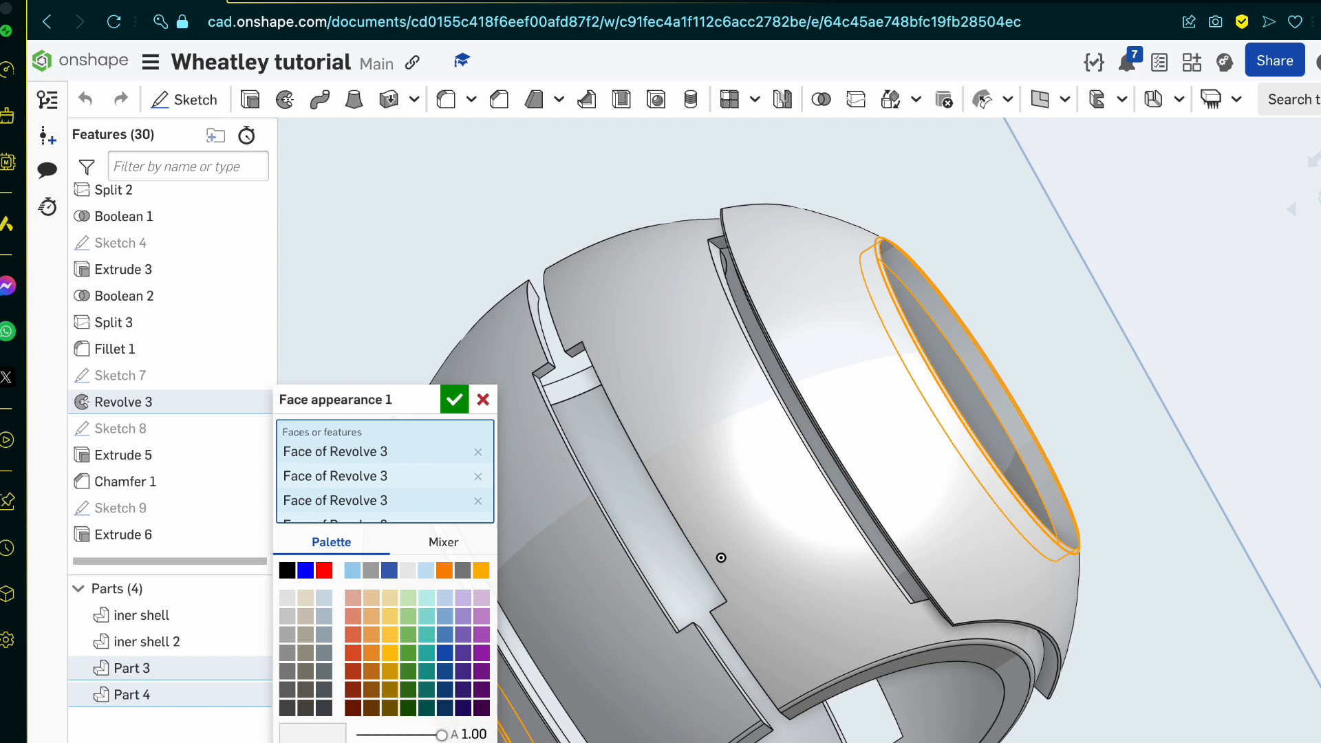
scroll(961, 402, "up", 10)
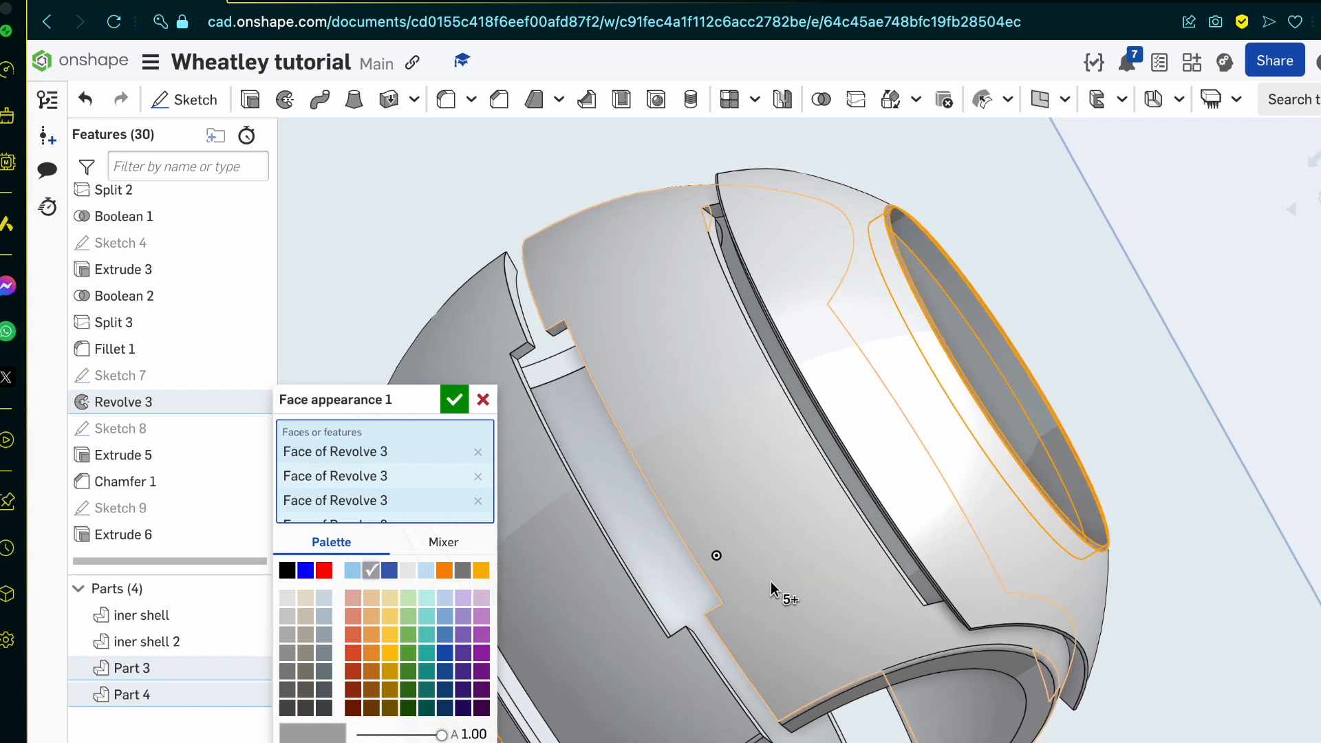
scroll(961, 402, "down", 10)
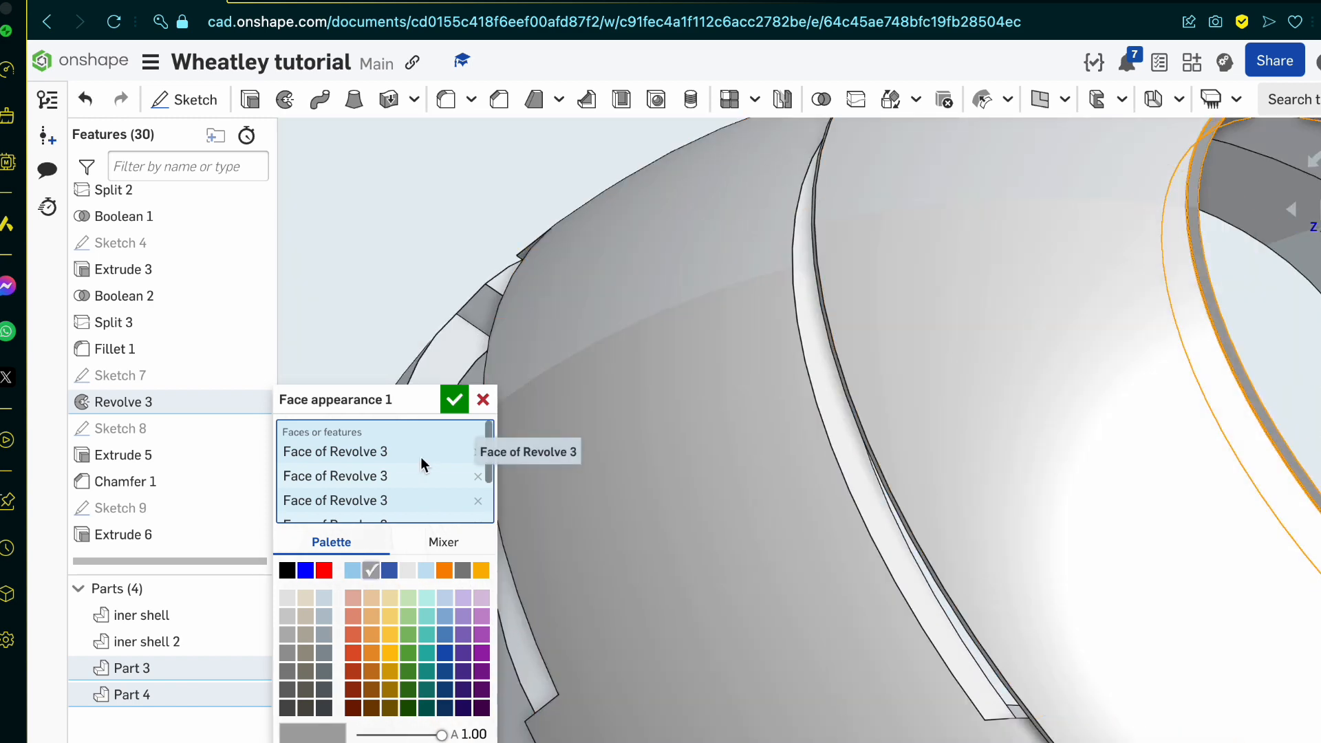
left_click(454, 400)
scroll(712, 564, "down", 8)
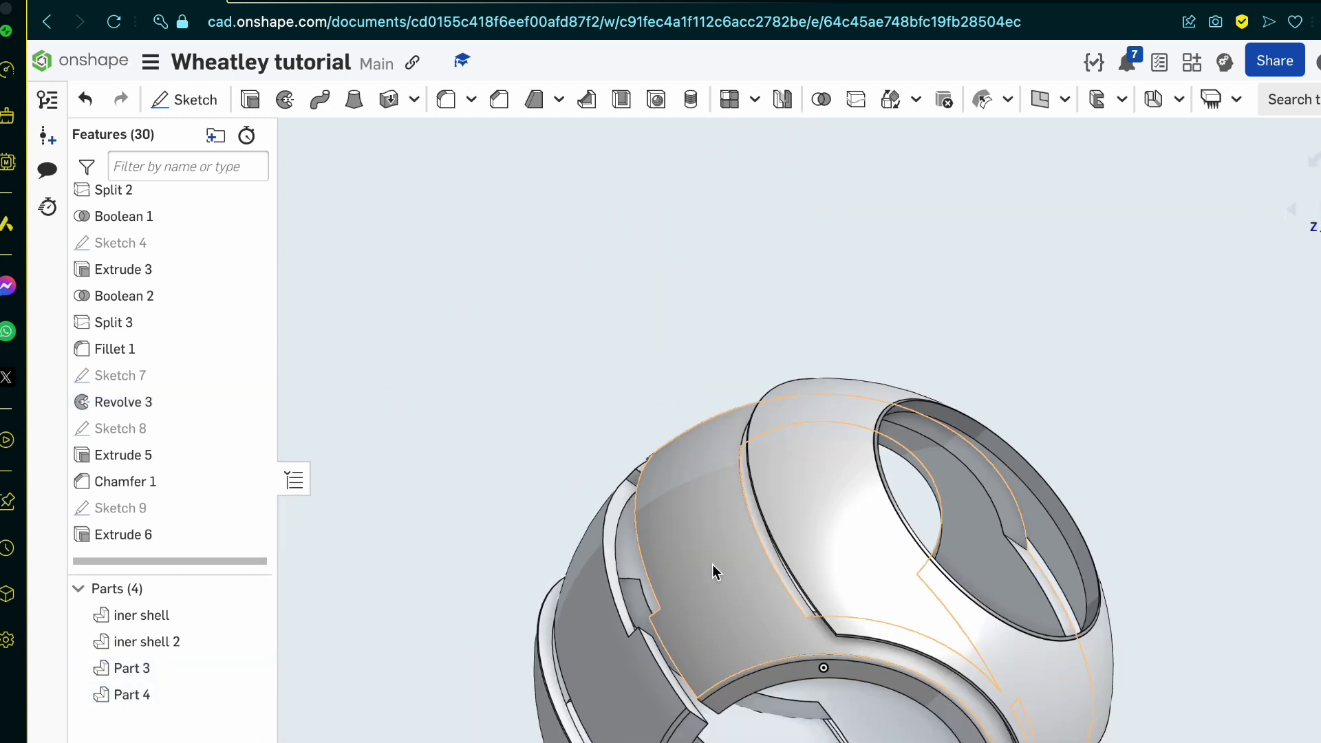
Step: Inspect the coloured shell from several sides, checking the round side openings and the front opening
scroll(812, 634, "up", 5)
right_click_drag(813, 635, 815, 618)
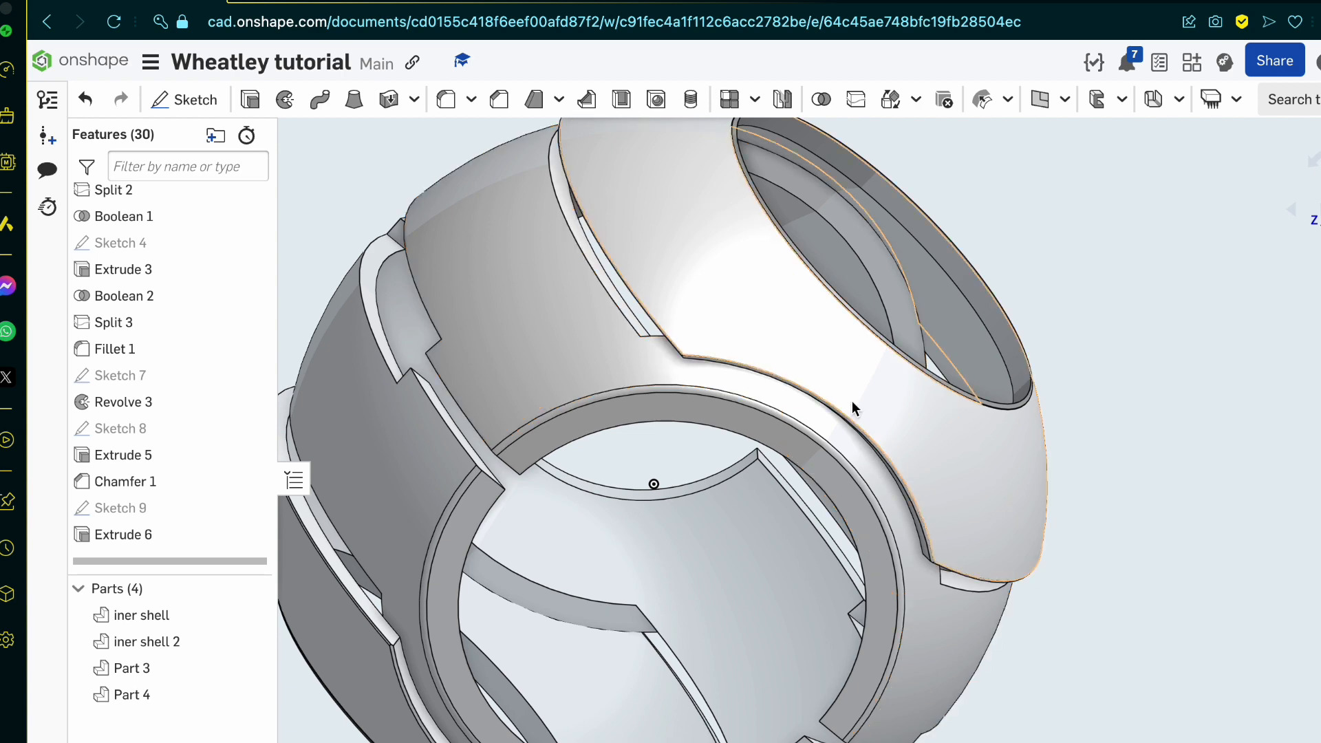
scroll(855, 407, "down", 6)
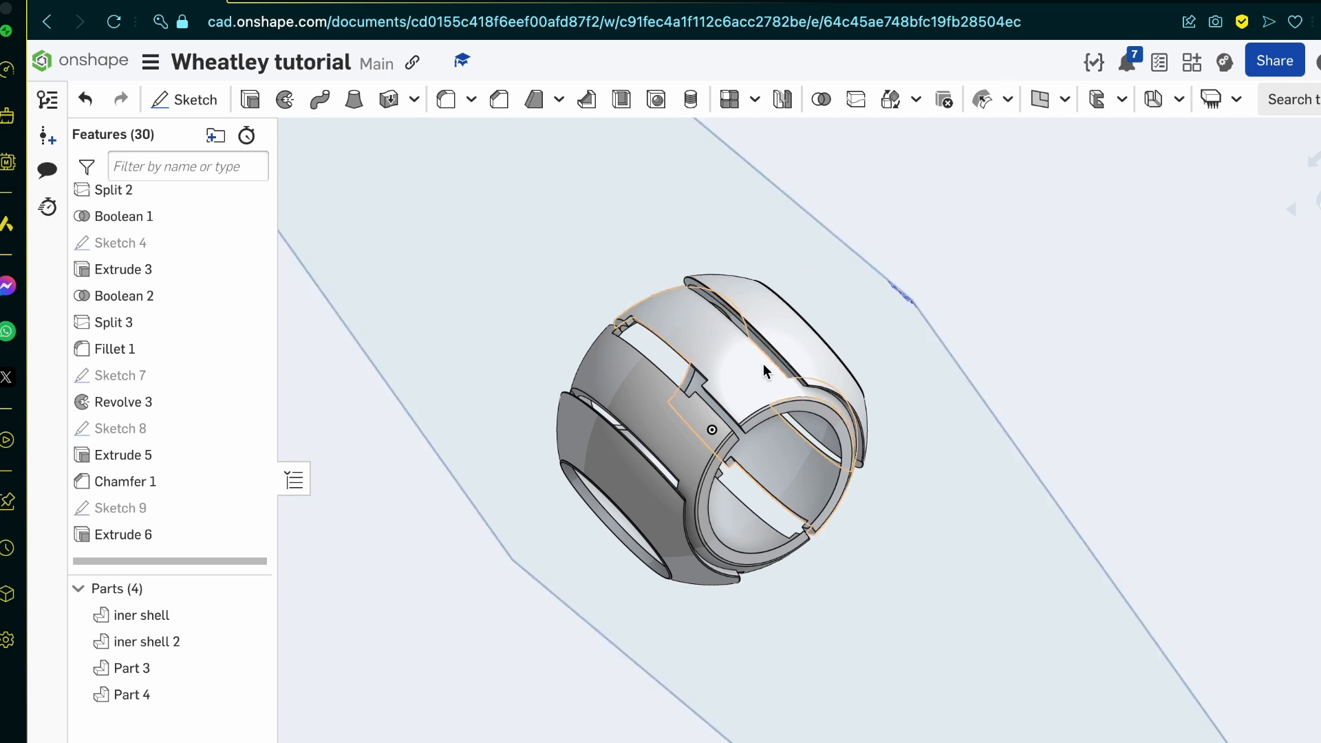
scroll(764, 365, "up", 2)
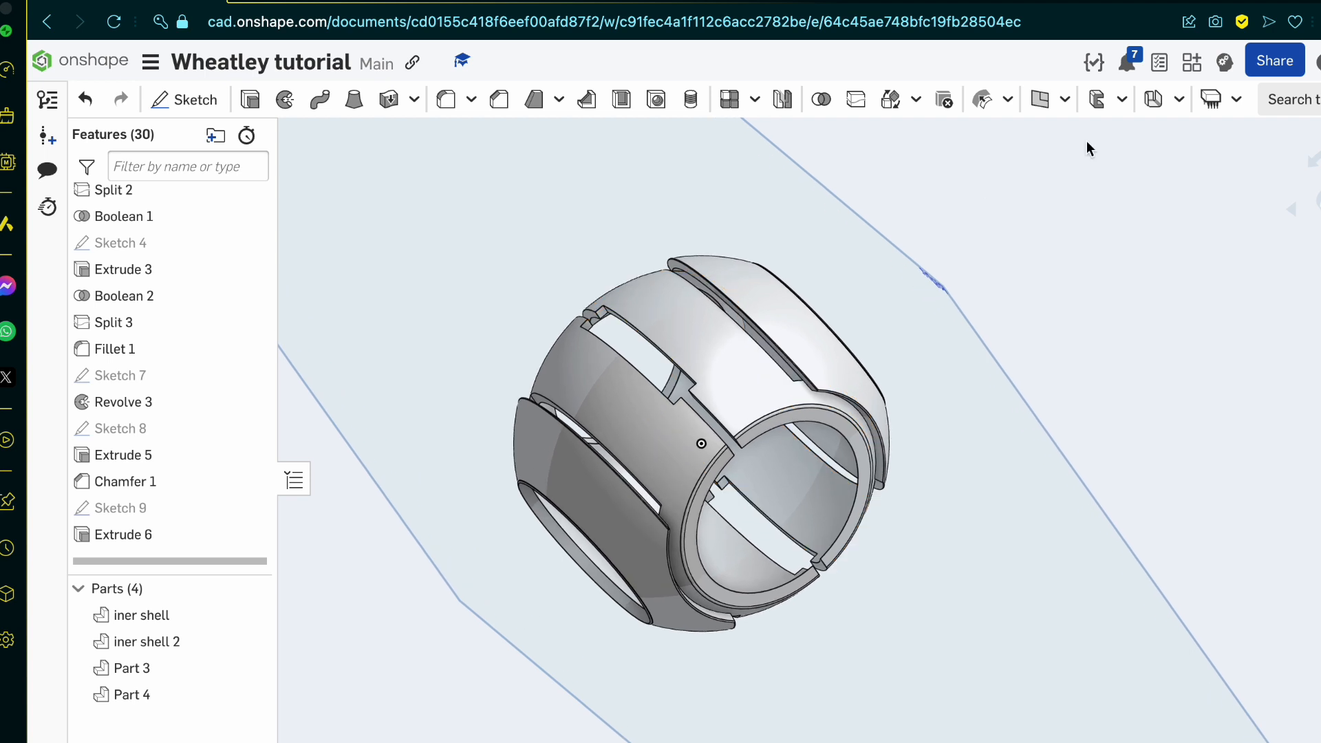
left_click(1129, 66)
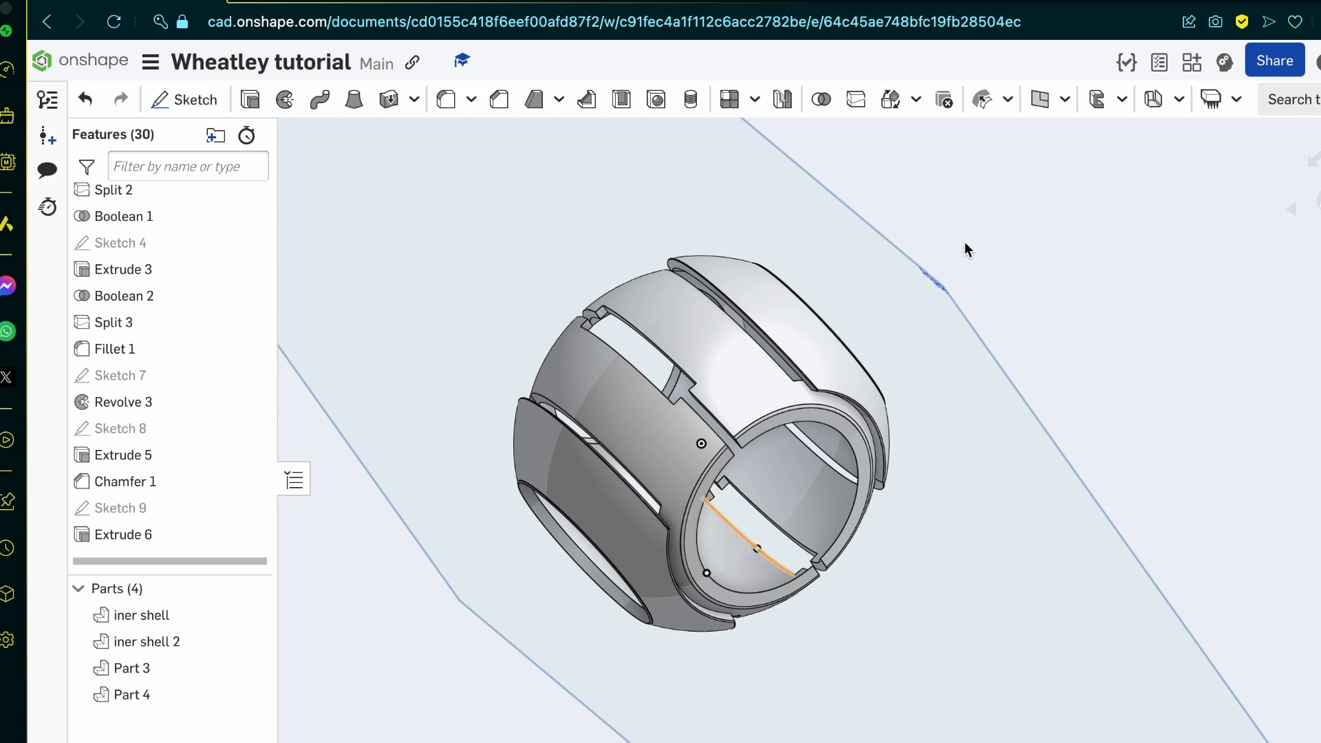
scroll(827, 483, "down", 2)
scroll(778, 426, "up", 10)
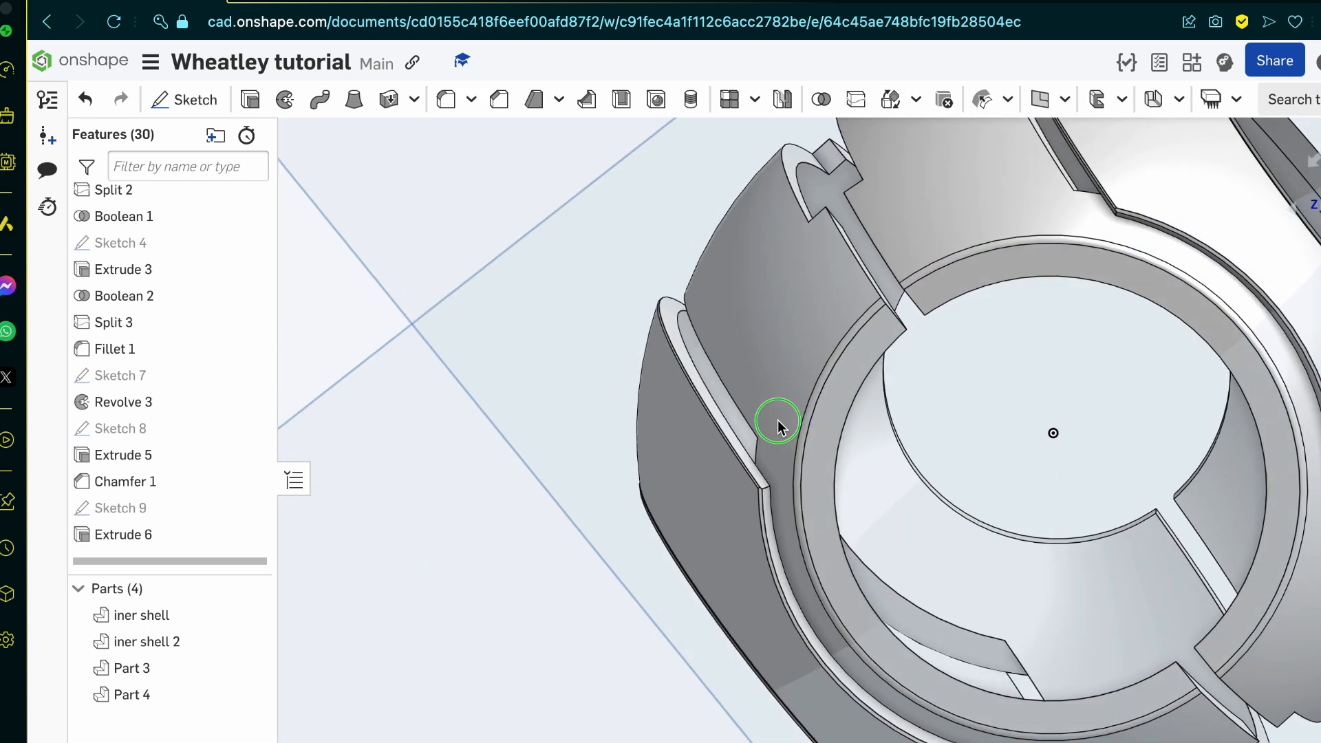
right_click_drag(777, 425, 884, 471)
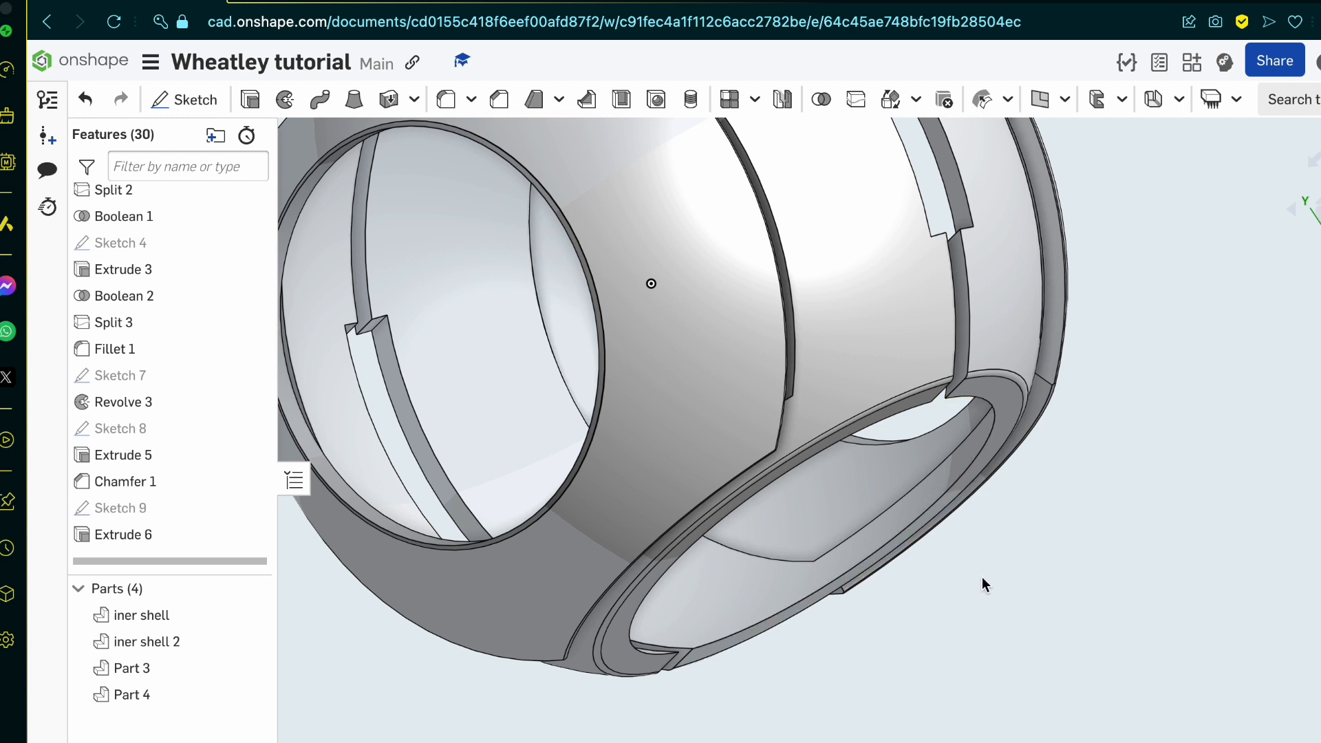
scroll(983, 579, "down", 10)
right_click_drag(983, 579, 904, 576)
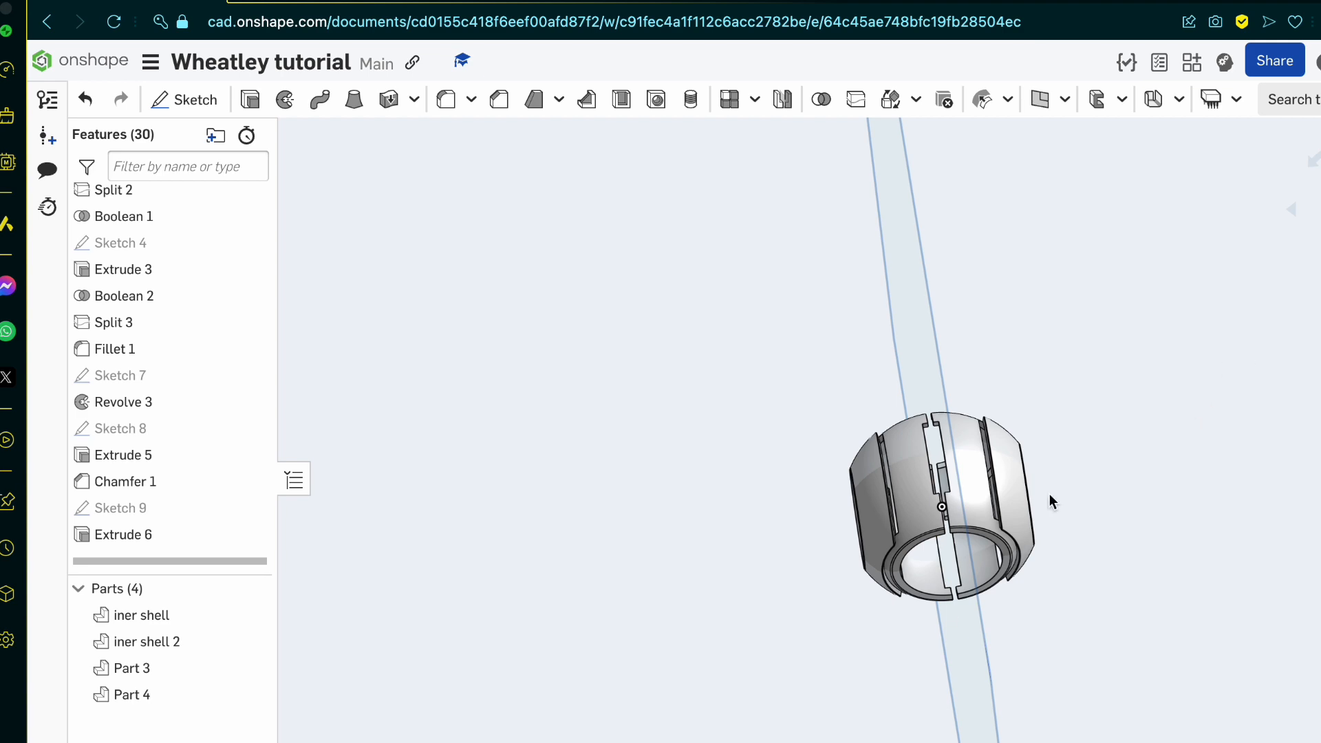
scroll(944, 610, "up", 8)
scroll(937, 460, "up", 4)
right_click_drag(937, 461, 924, 506)
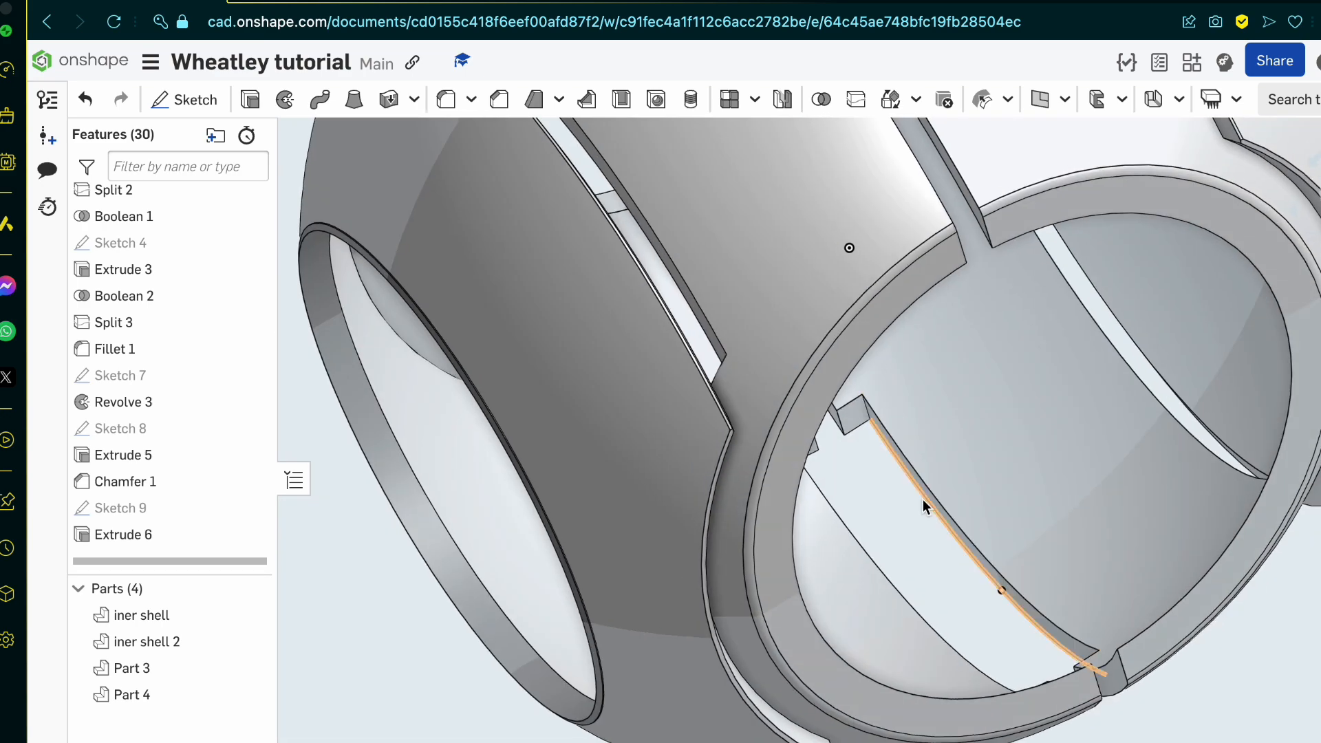
Step: Start a new sketch on the Top plane with the shell viewed from above
key("shift+5")
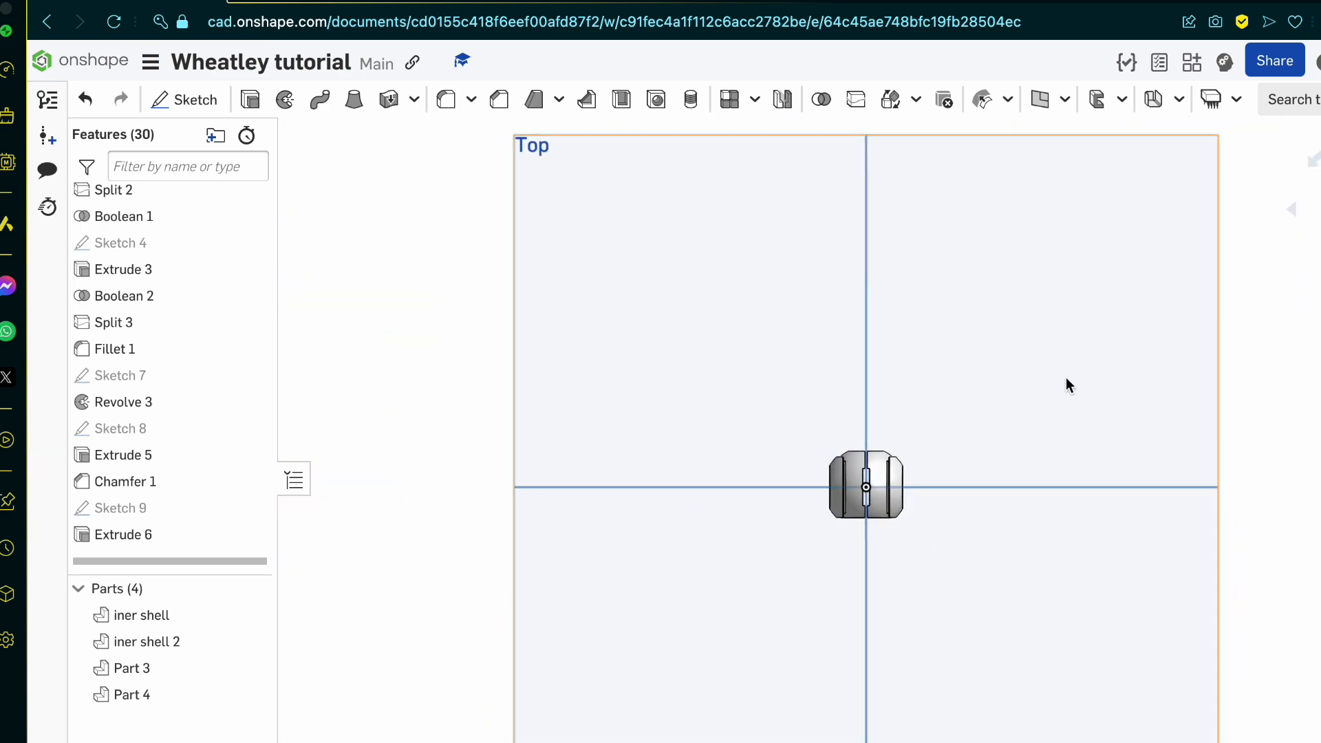
scroll(857, 585, "up", 5)
scroll(857, 584, "down", 3)
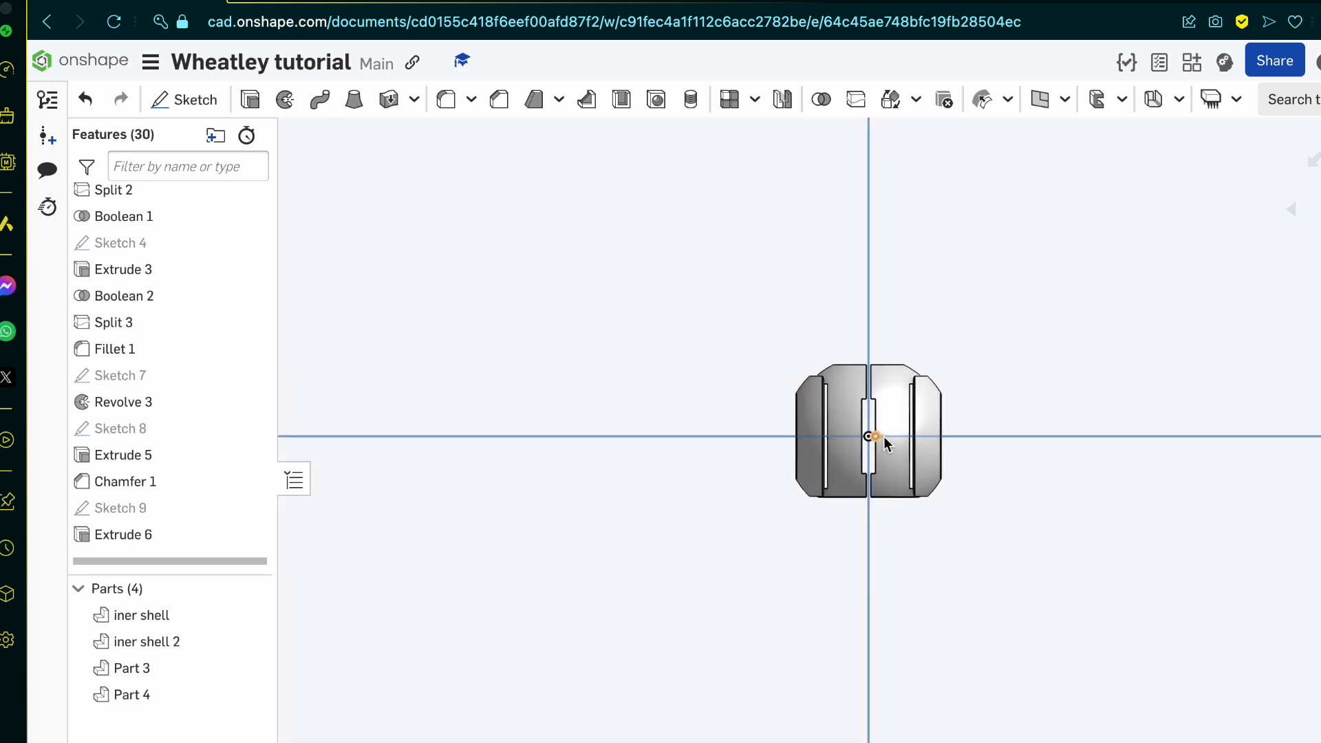
scroll(886, 443, "up", 4)
scroll(886, 444, "up", 2)
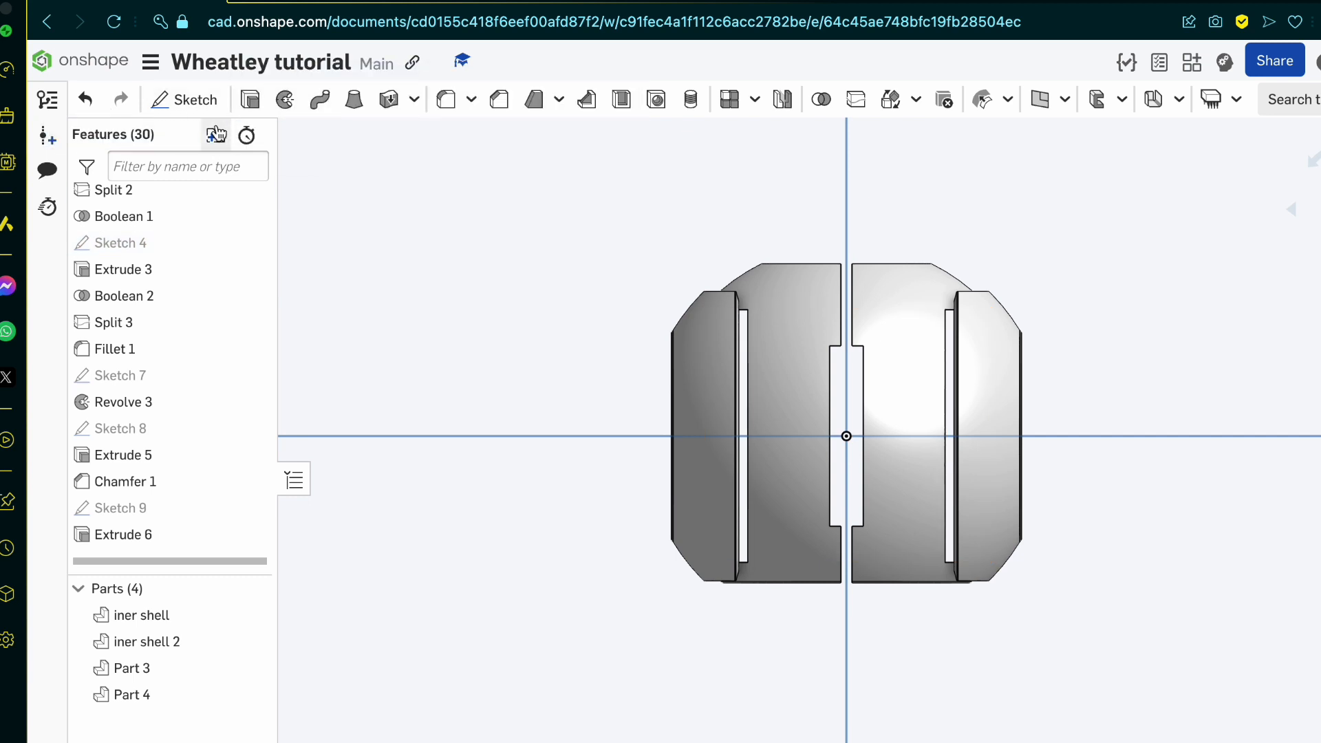
left_click(201, 100)
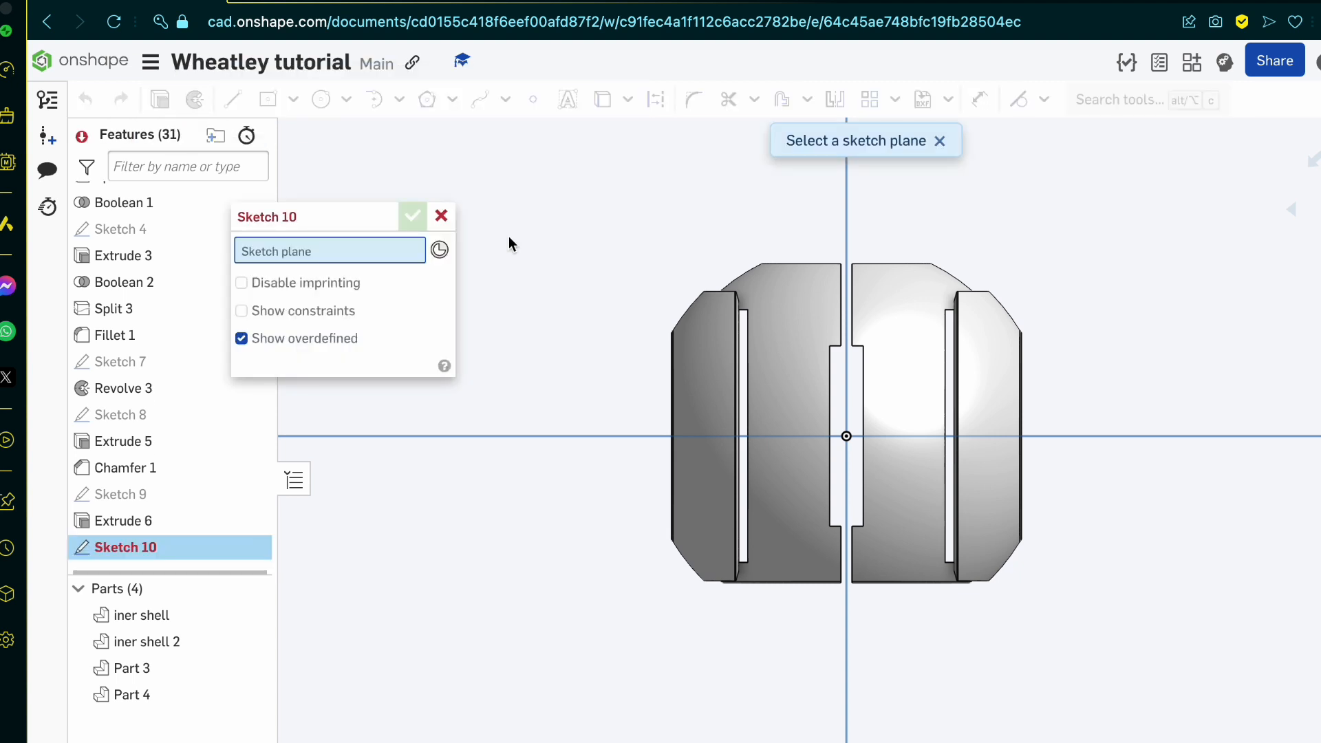
left_click(442, 217)
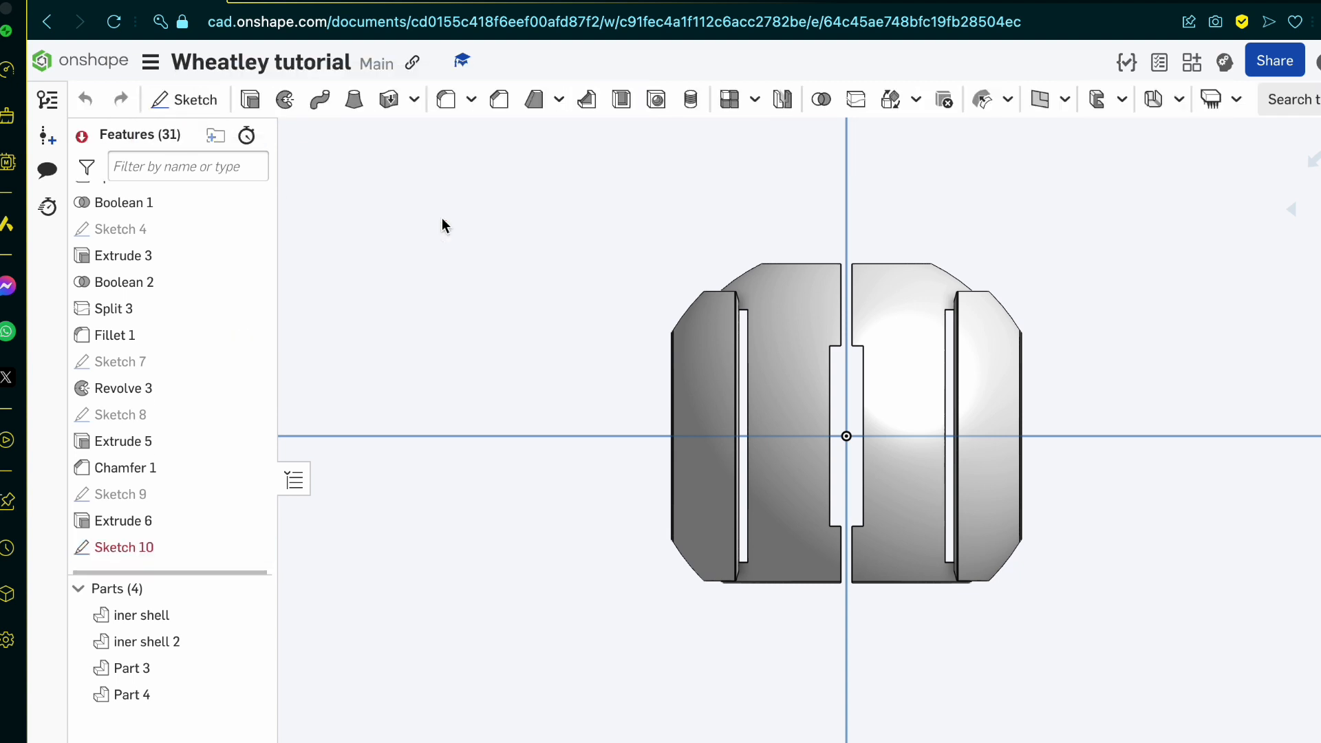
left_click(189, 100)
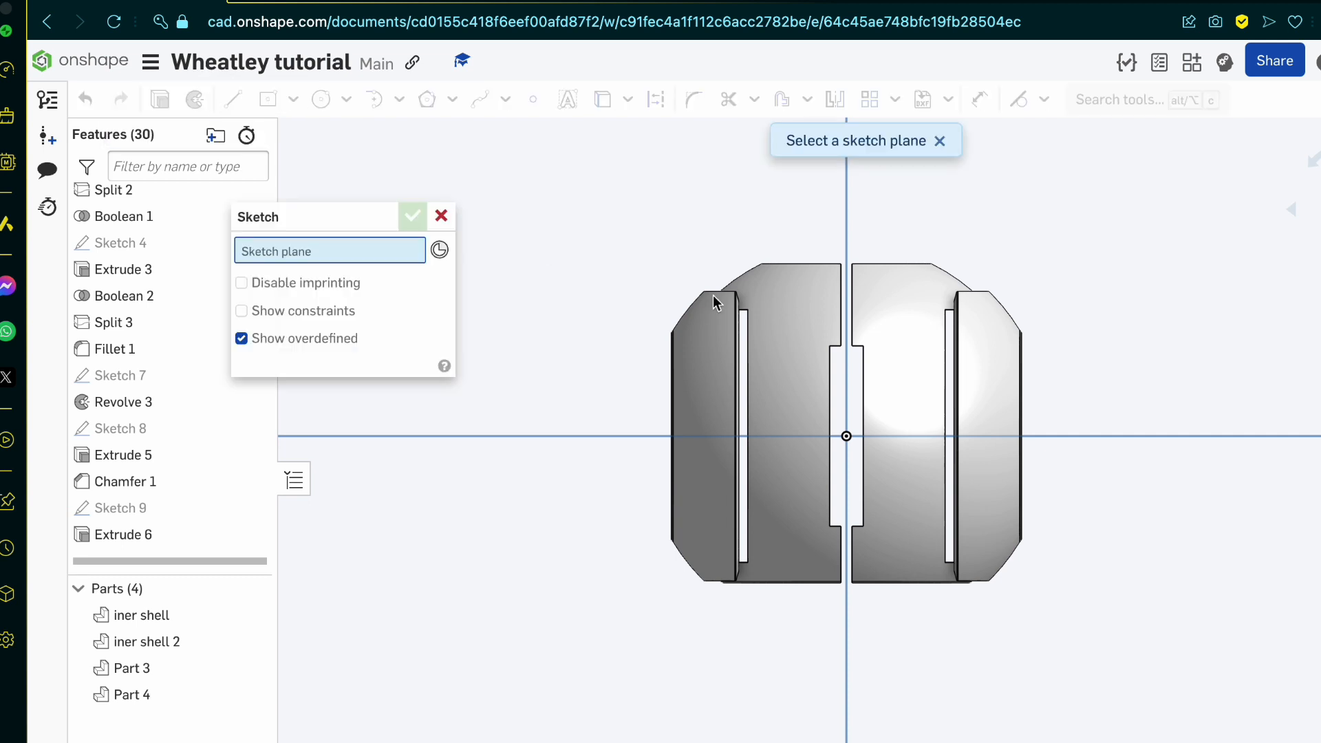
left_click(506, 238)
Step: Project the curved outline of the inner shell into the sketch with the Use tool
left_click(322, 102)
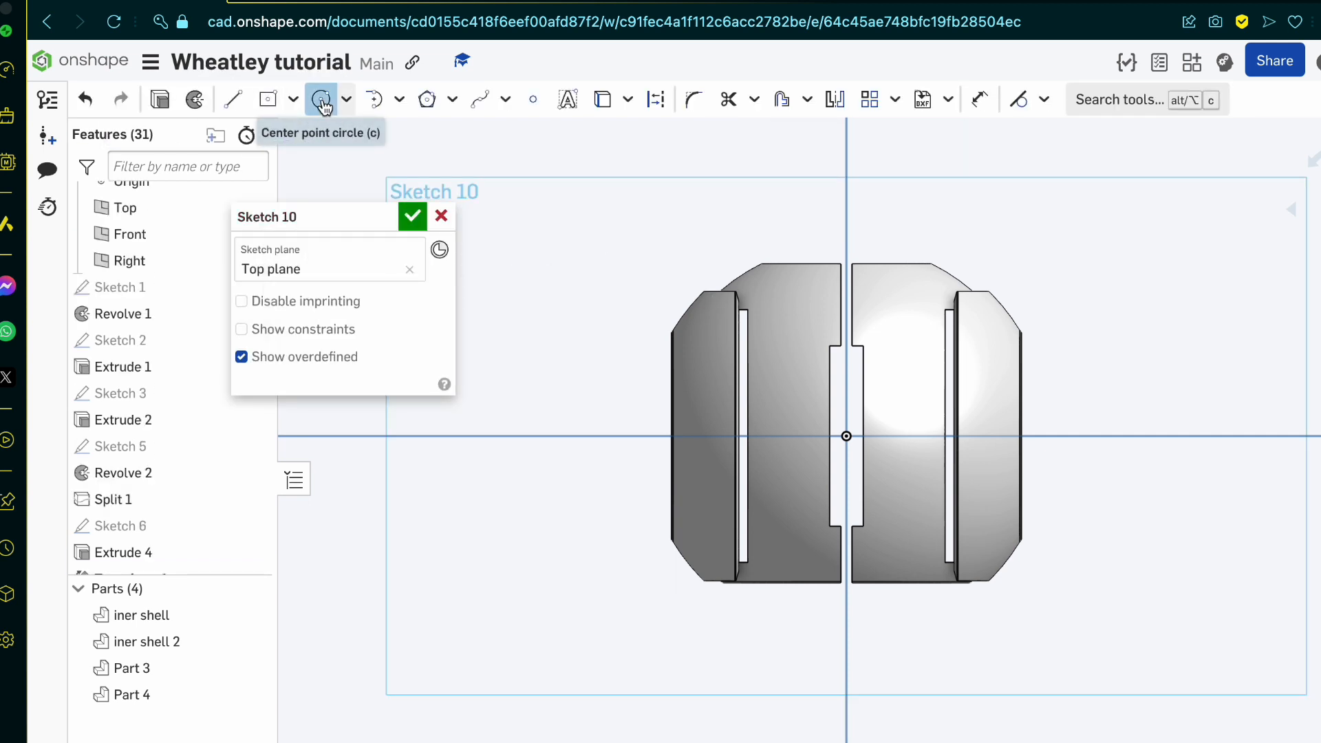
key("u")
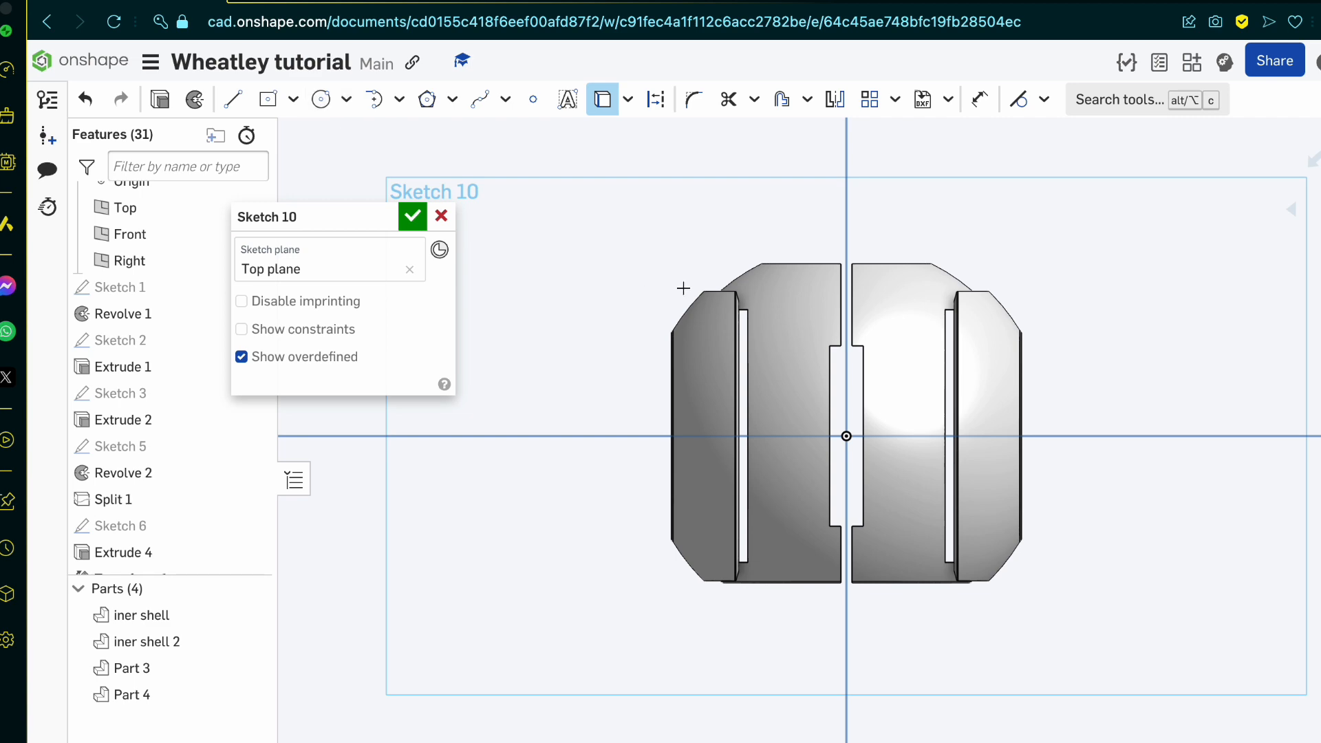
mouse_move(790, 316)
right_mouse_down()
mouse_move(791, 239)
mouse_move(770, 229)
right_mouse_up()
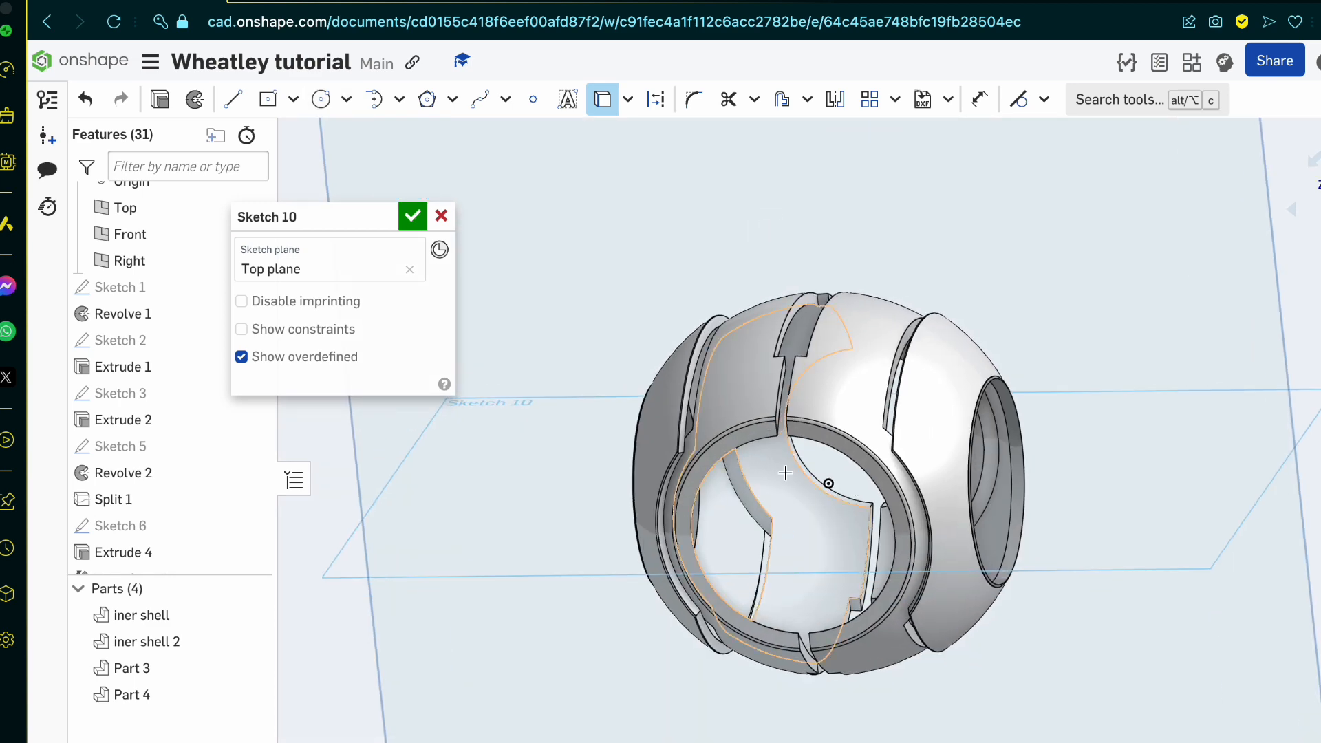
left_click(765, 492)
scroll(765, 493, "up", 5)
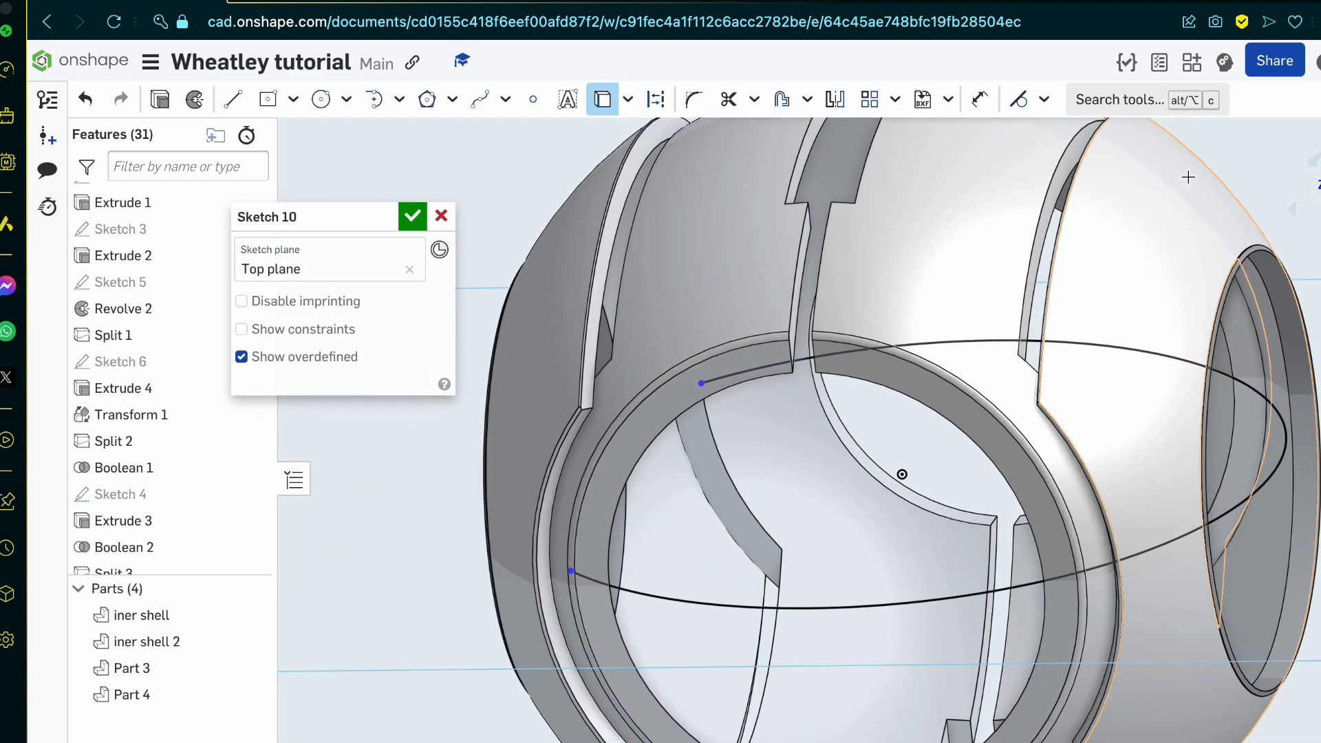
Step: Draw a circle of diameter 16 centred on the origin, snapped to the end of the projected arc
key("n")
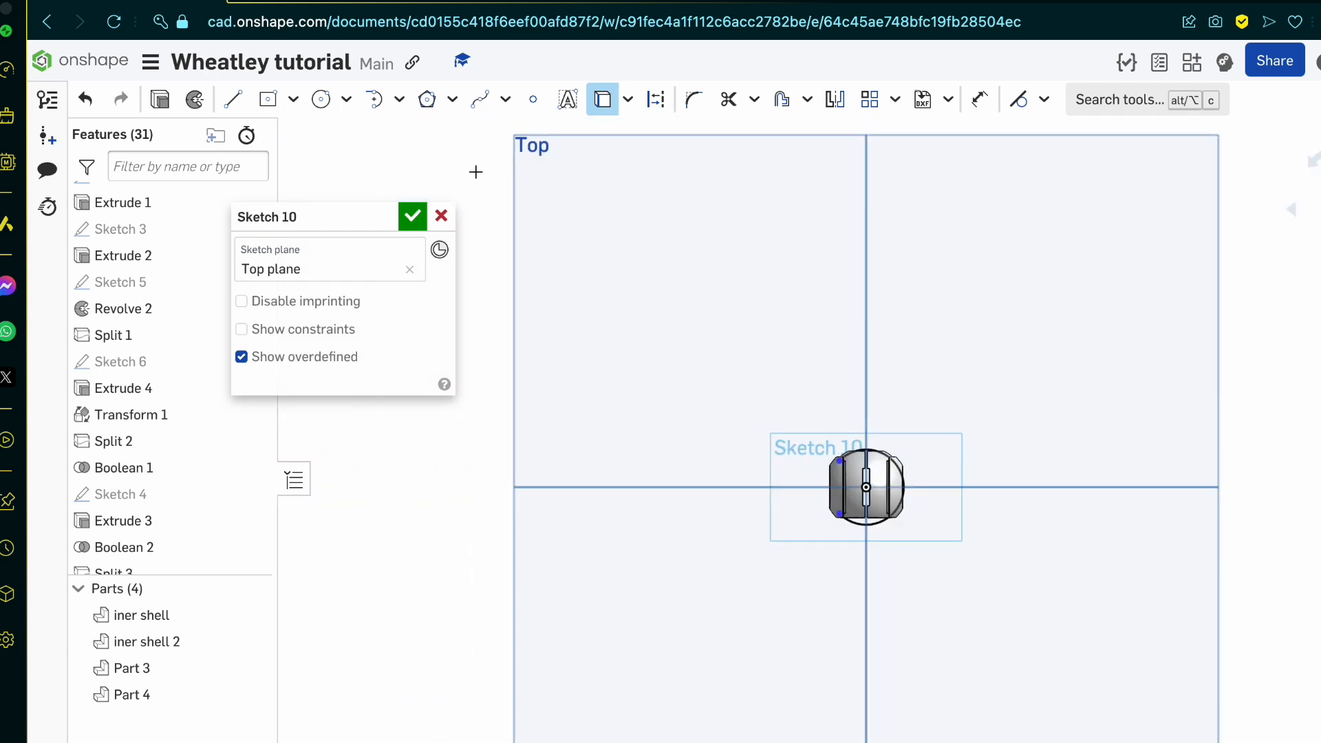
left_click(320, 98)
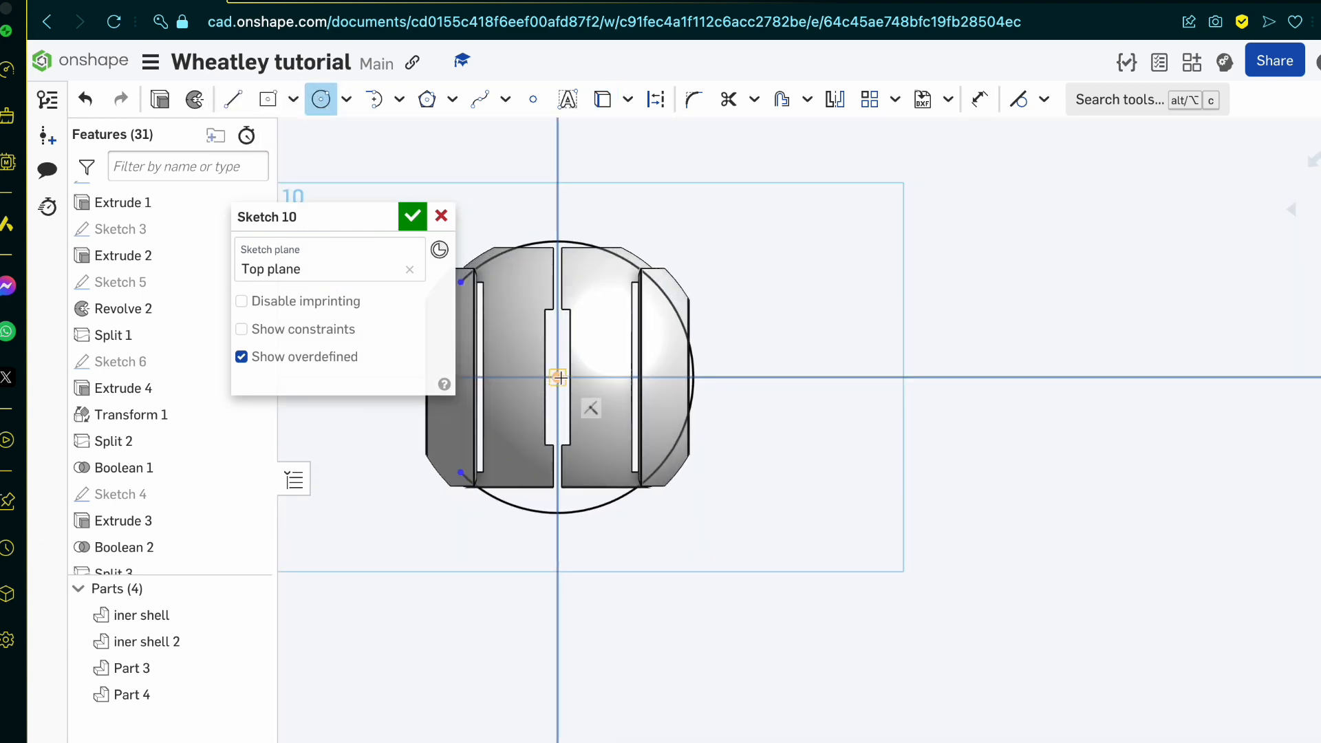
left_click(557, 377)
left_click(461, 286)
scroll(749, 413, "down", 5)
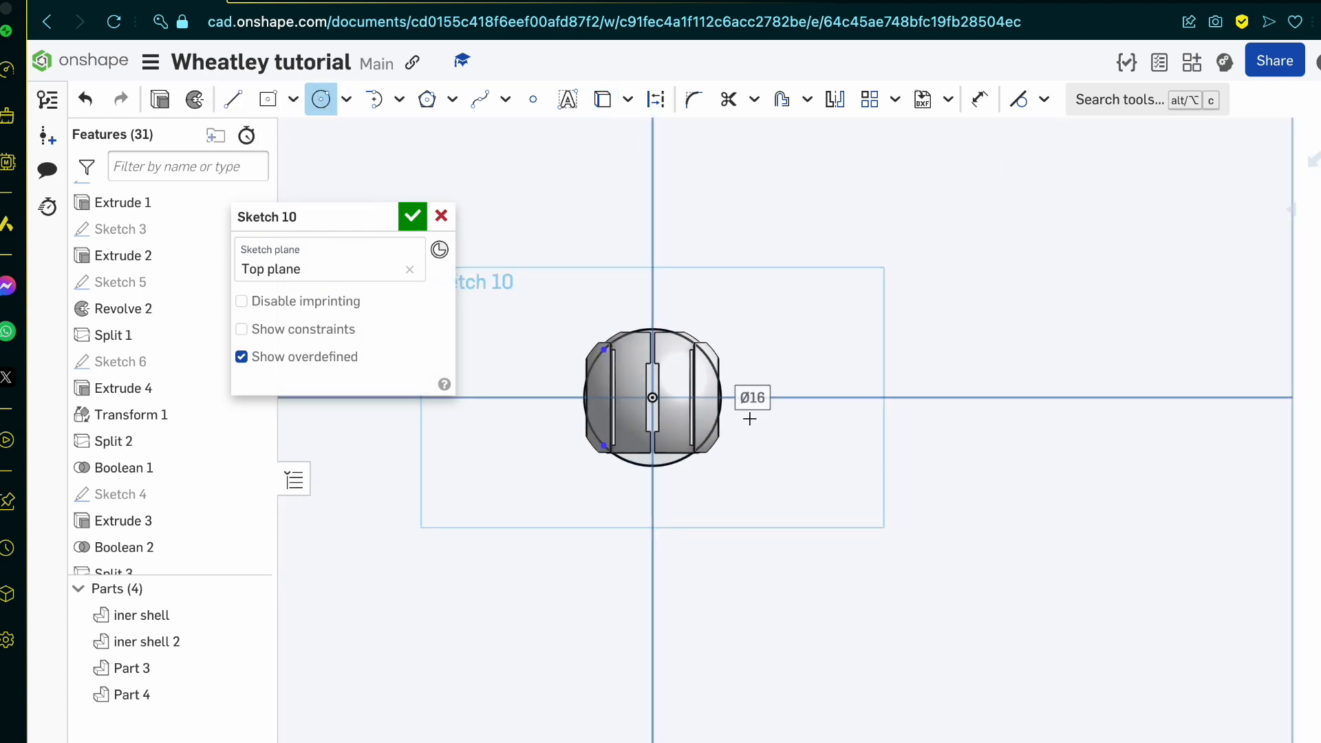
Step: Draw a vertical line about 24.7 long through the origin, extending past the circle at both ends
scroll(606, 365, "up", 10)
key("l")
scroll(833, 475, "down", 3)
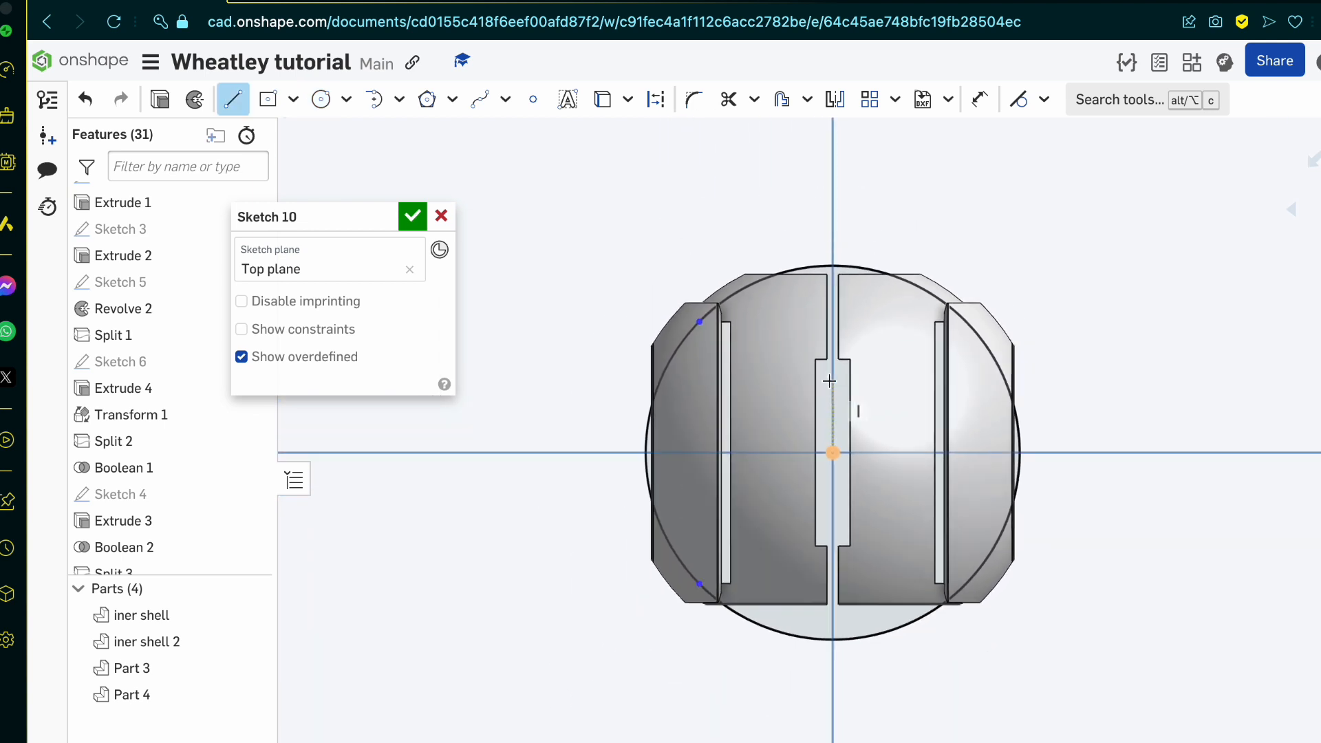
left_click(832, 448)
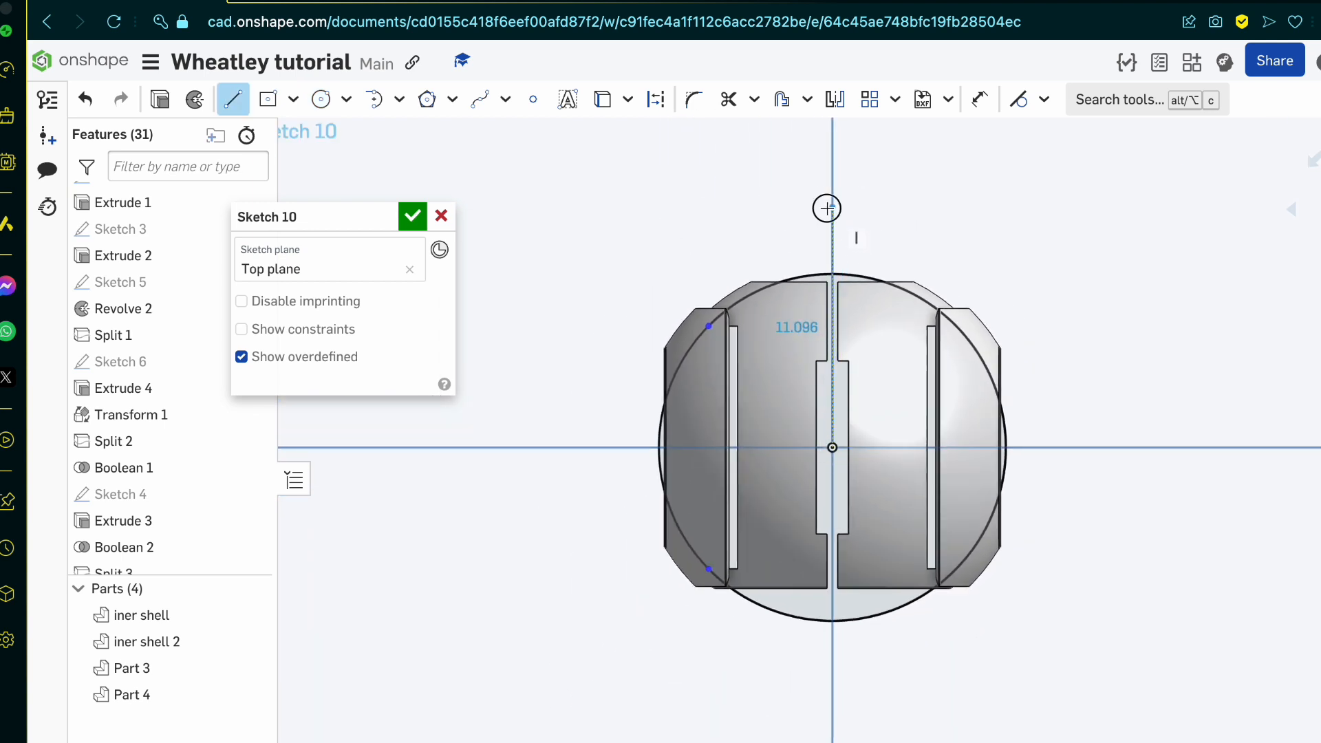
left_click(833, 207)
left_click(832, 738)
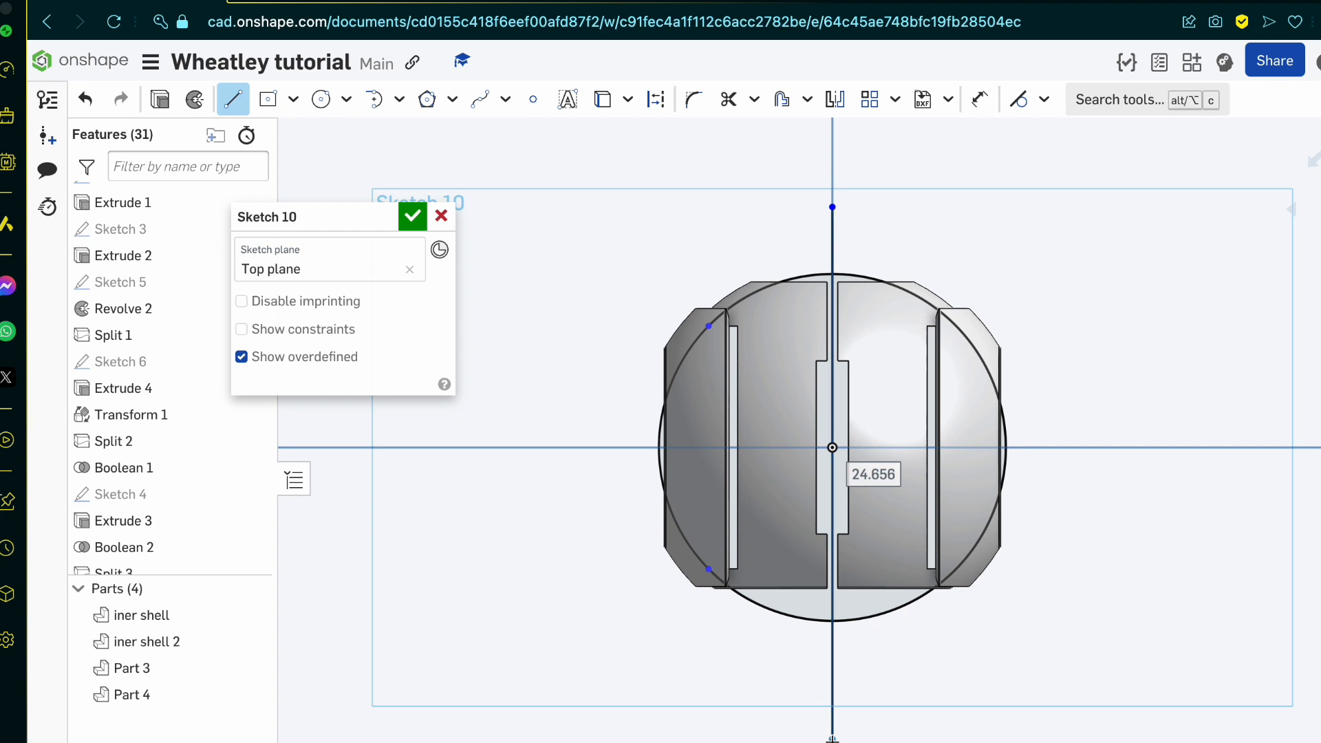
key("Escape")
scroll(832, 738, "up", 2)
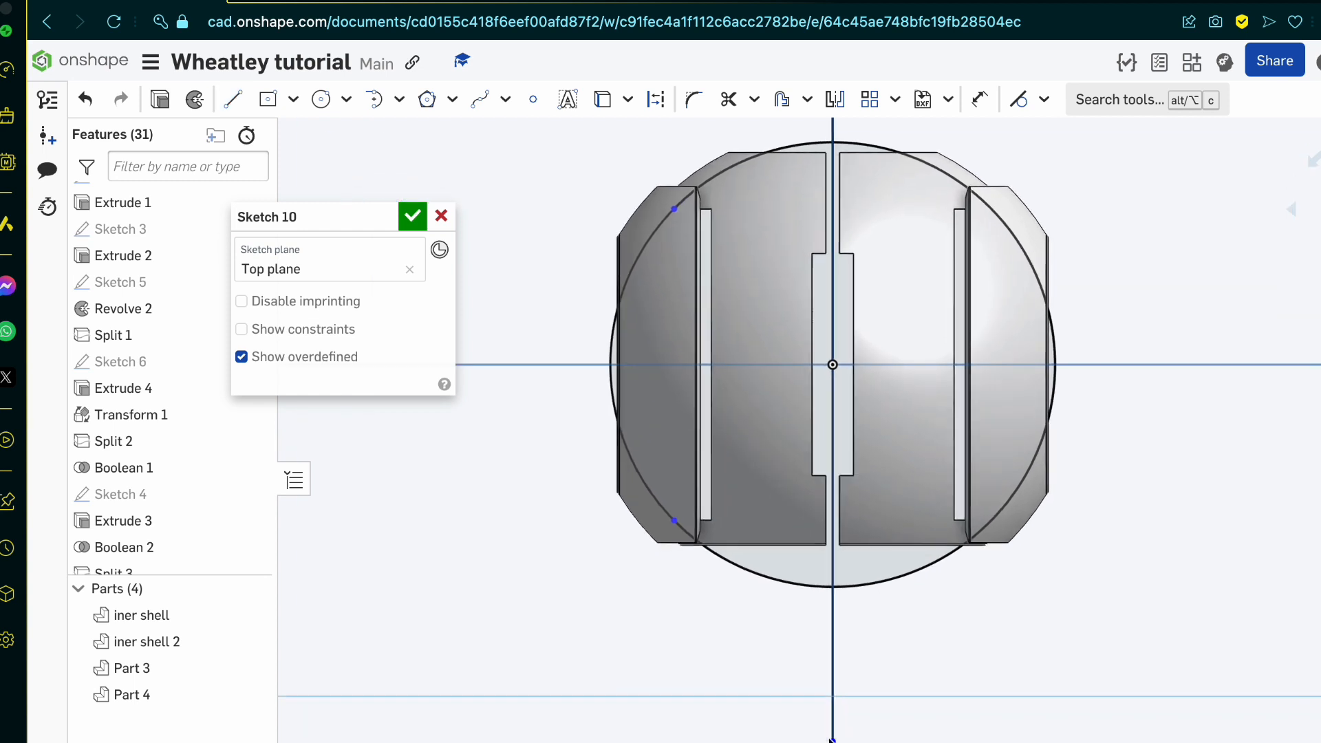
Step: Delete the projected arc and fix the remaining circle in place
left_click(750, 568)
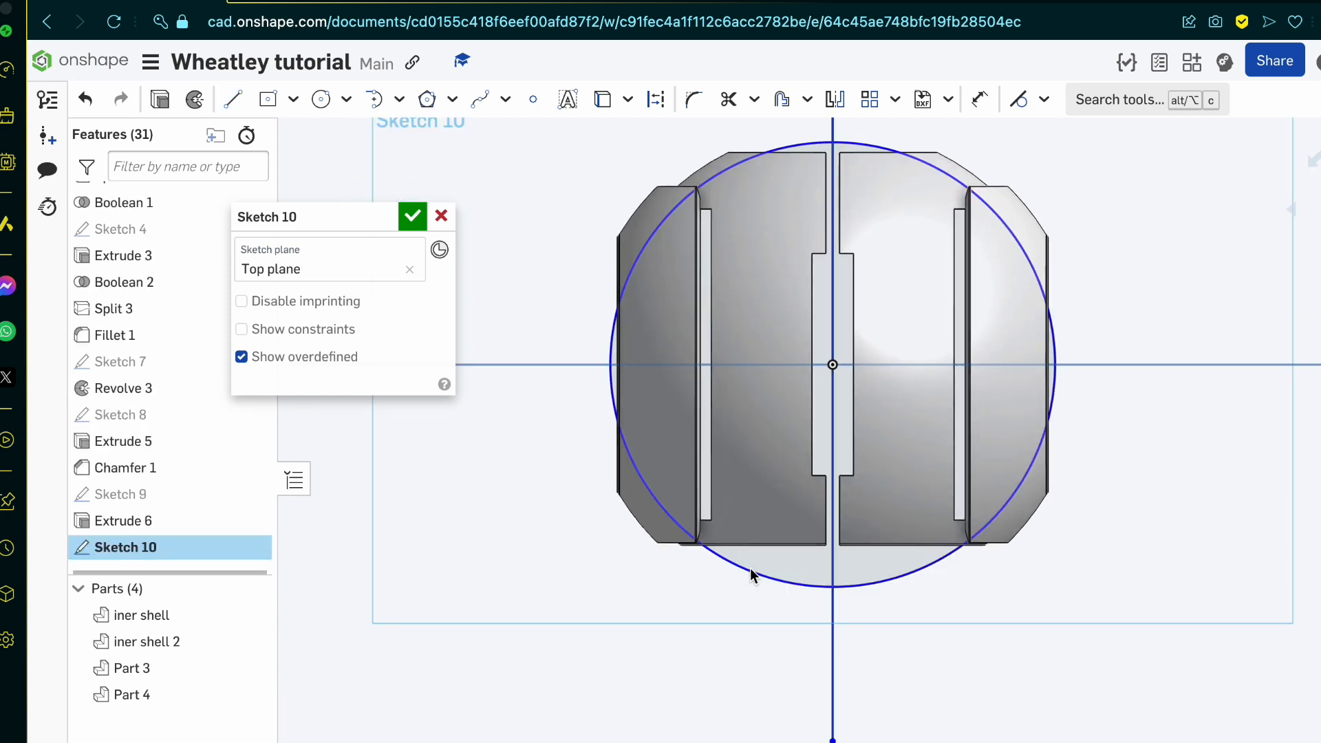
left_click(749, 569)
key("j")
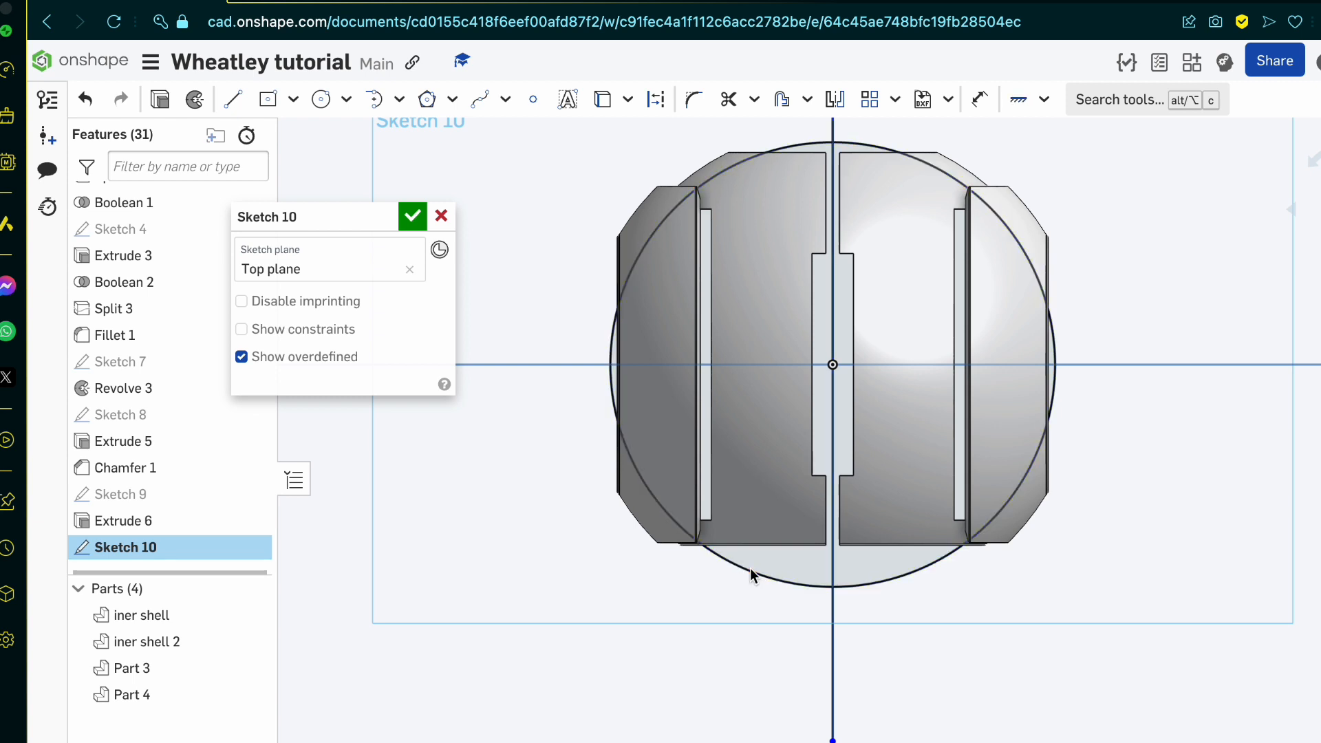
Step: Offset the fixed circle inward by 0.5
left_click(750, 568)
key("o")
scroll(688, 523, "down", 2)
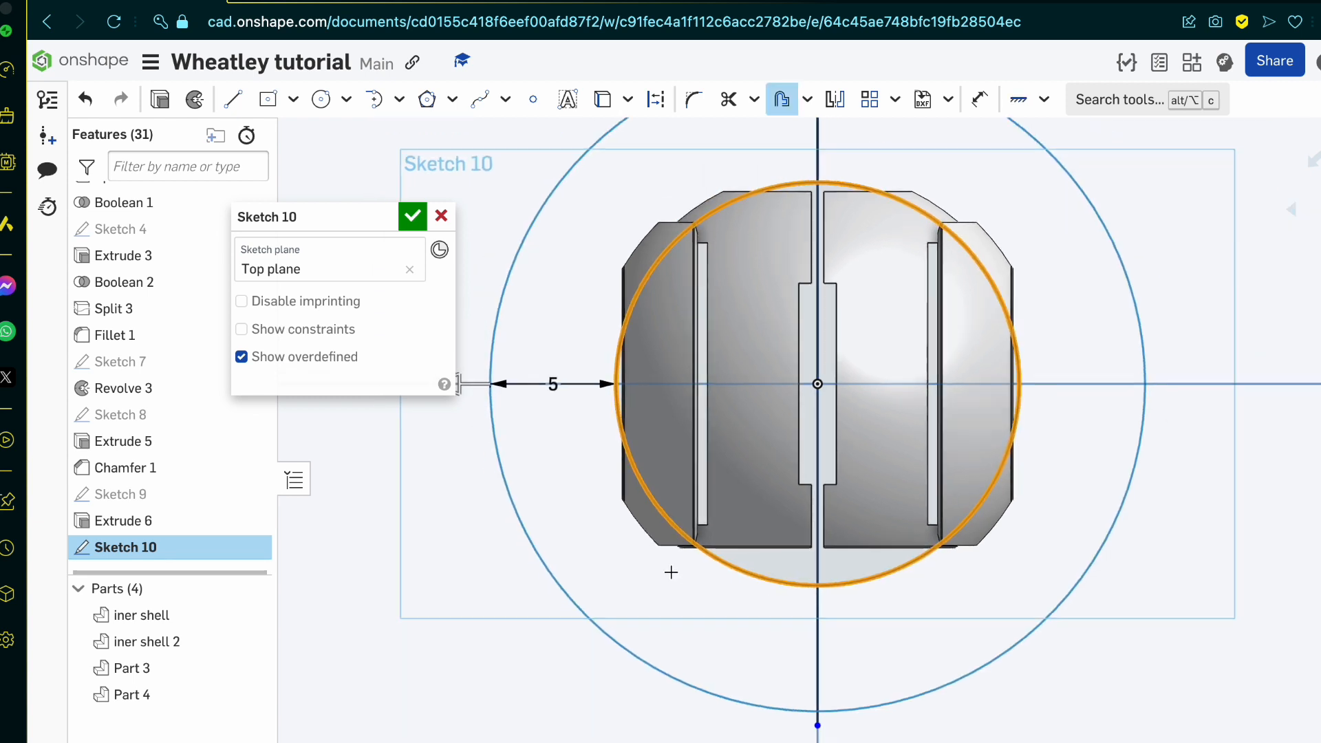
scroll(550, 454, "down", 2)
scroll(574, 472, "down", 2)
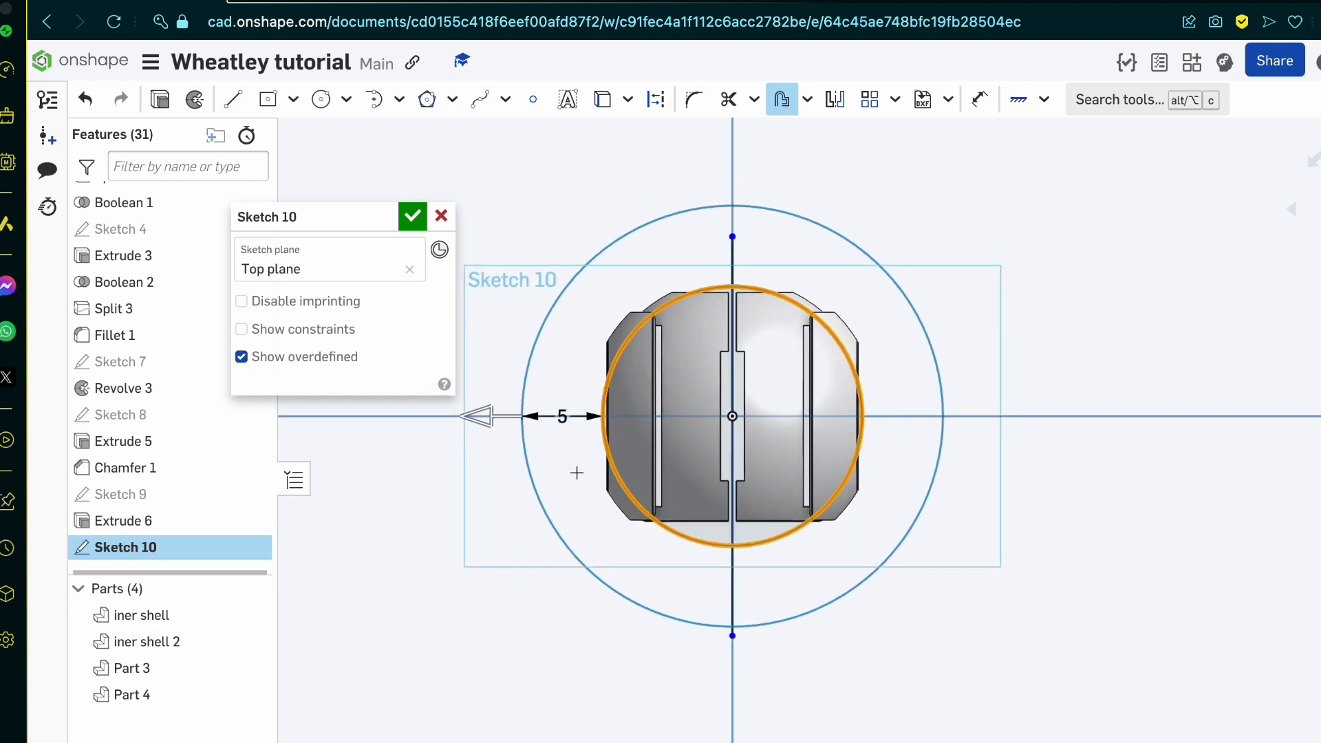
left_click(472, 422)
scroll(598, 425, "up", 4)
scroll(598, 425, "up", 2)
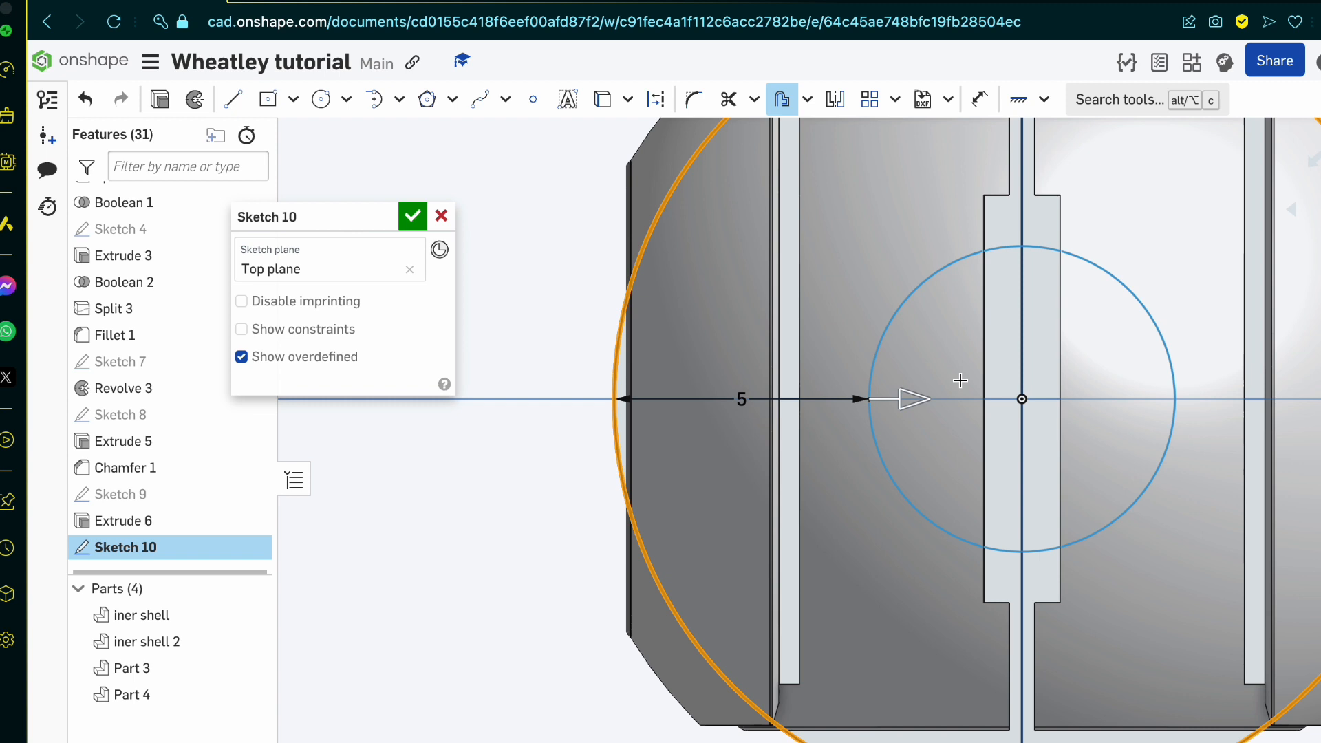
left_click(960, 381)
type(".5")
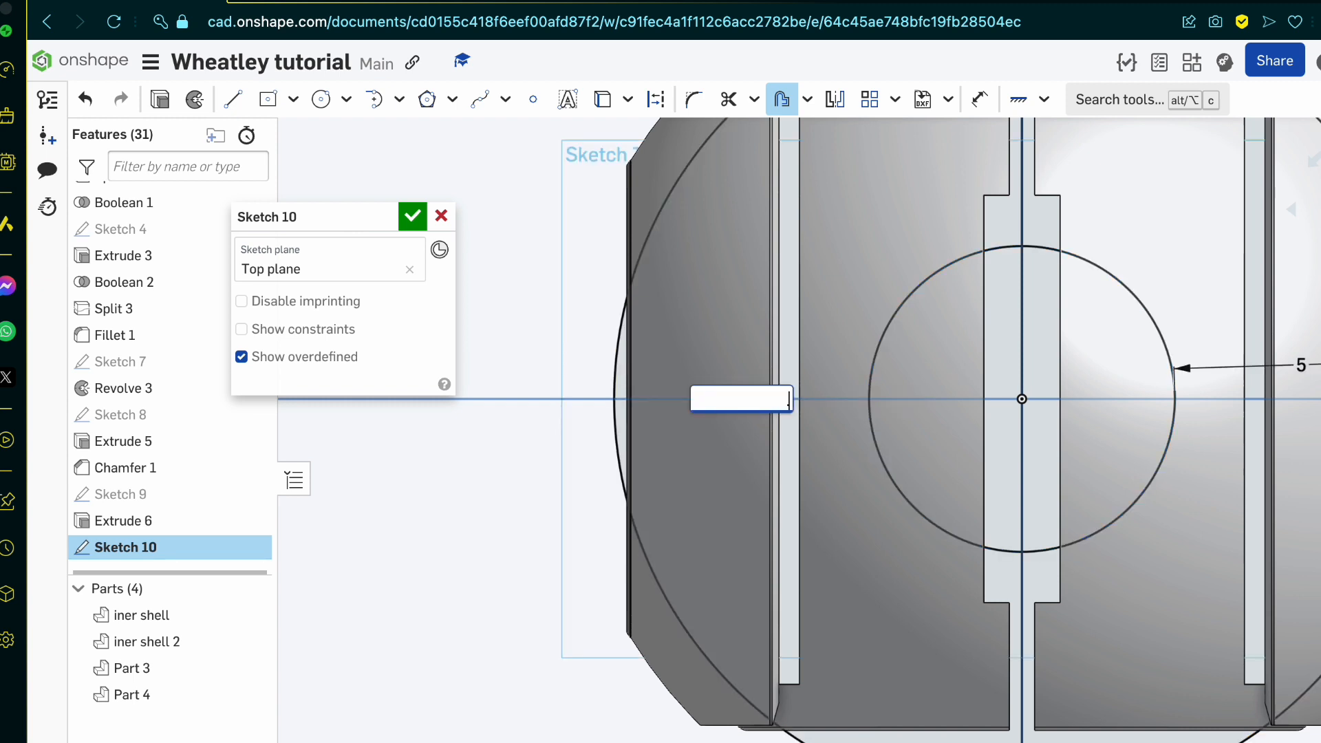
key("Return")
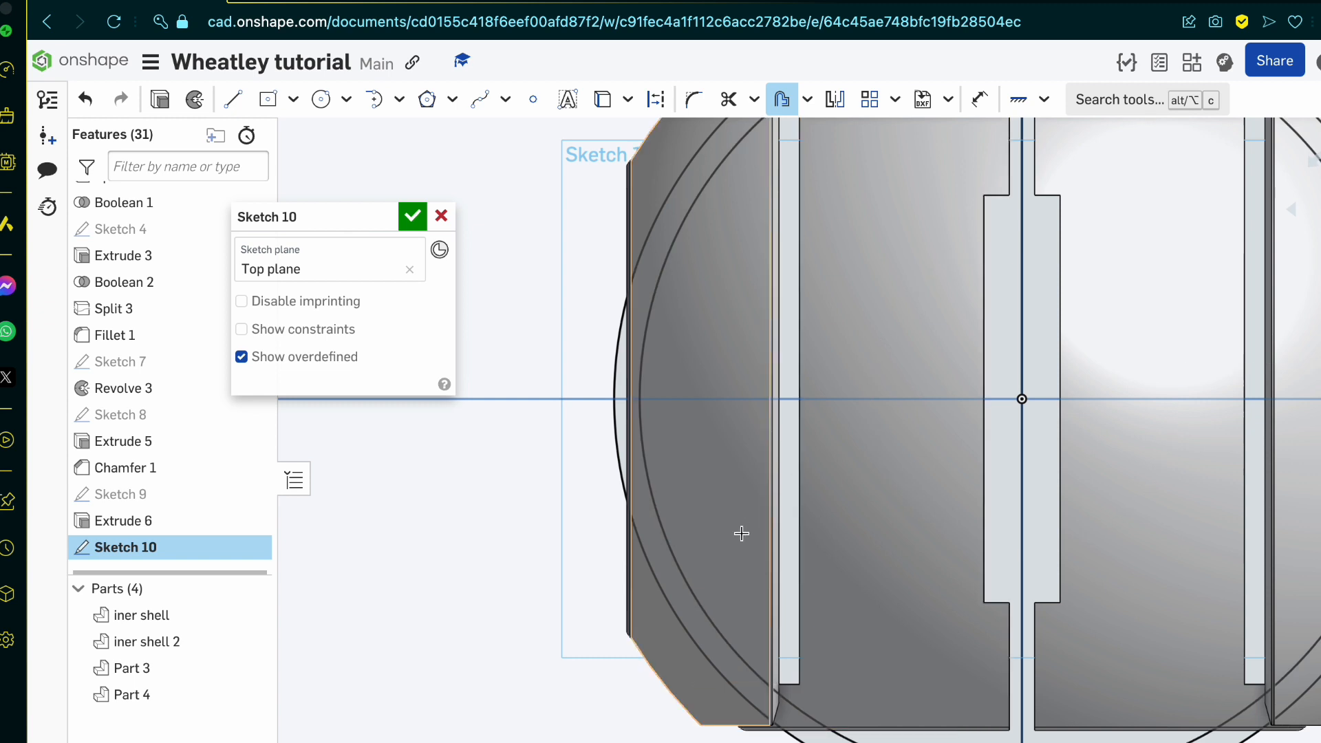
scroll(741, 533, "down", 2)
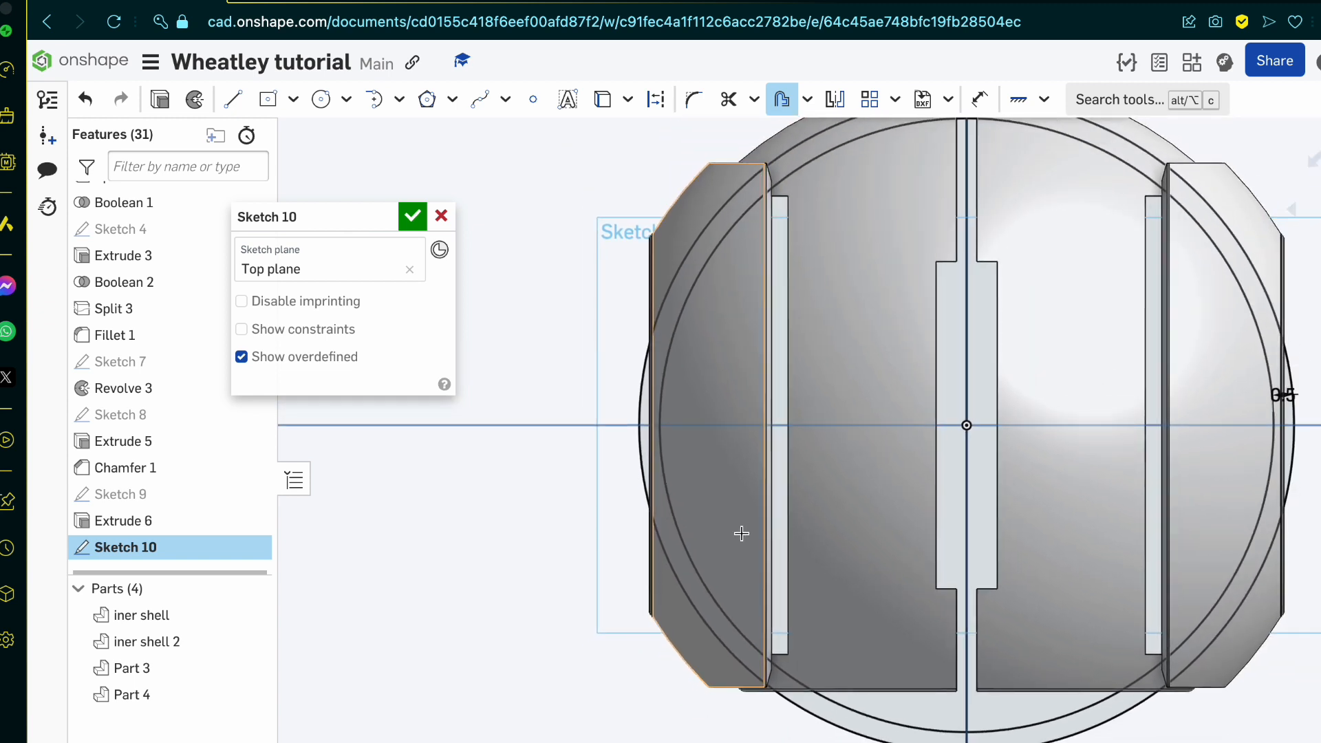
Step: Switch to the Google image results and examine the Portal Wiki Wheatley picture and the neighbouring blueprints
left_click(414, 1)
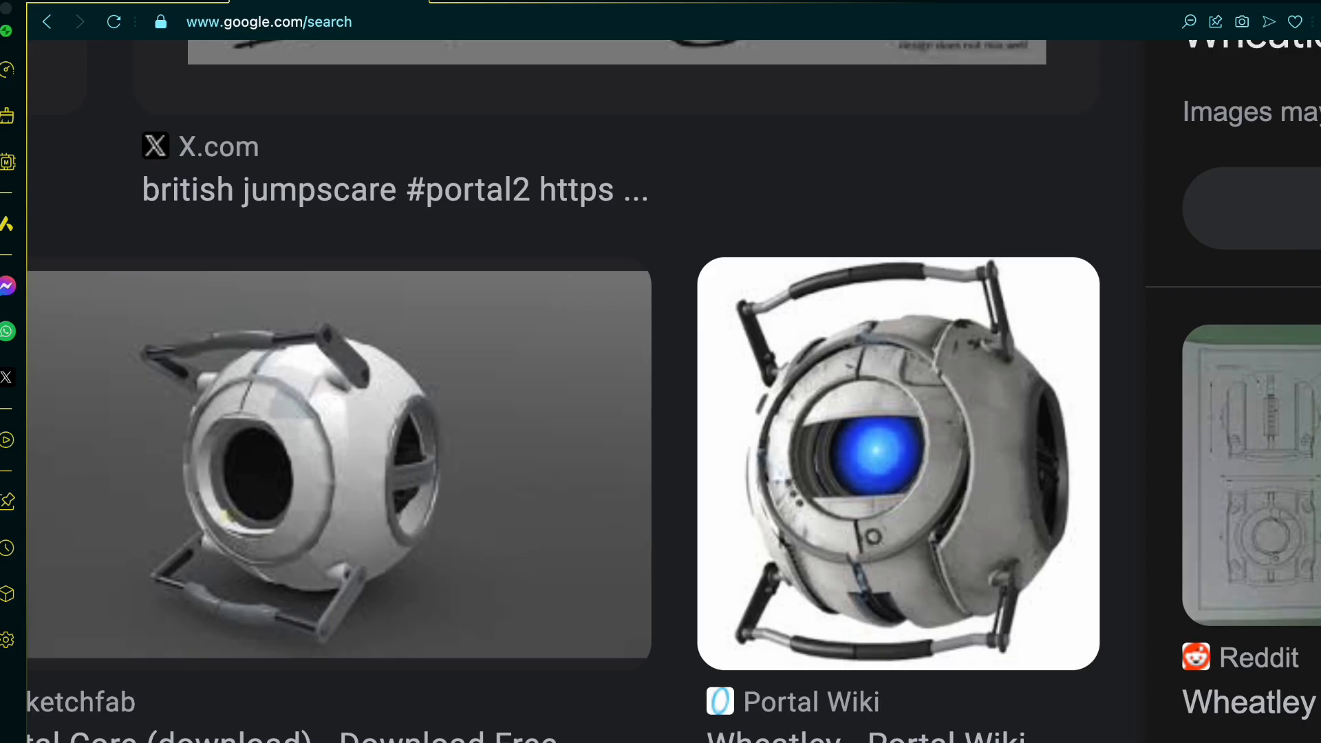
scroll(425, 557, "right", 6)
scroll(425, 557, "down", 5)
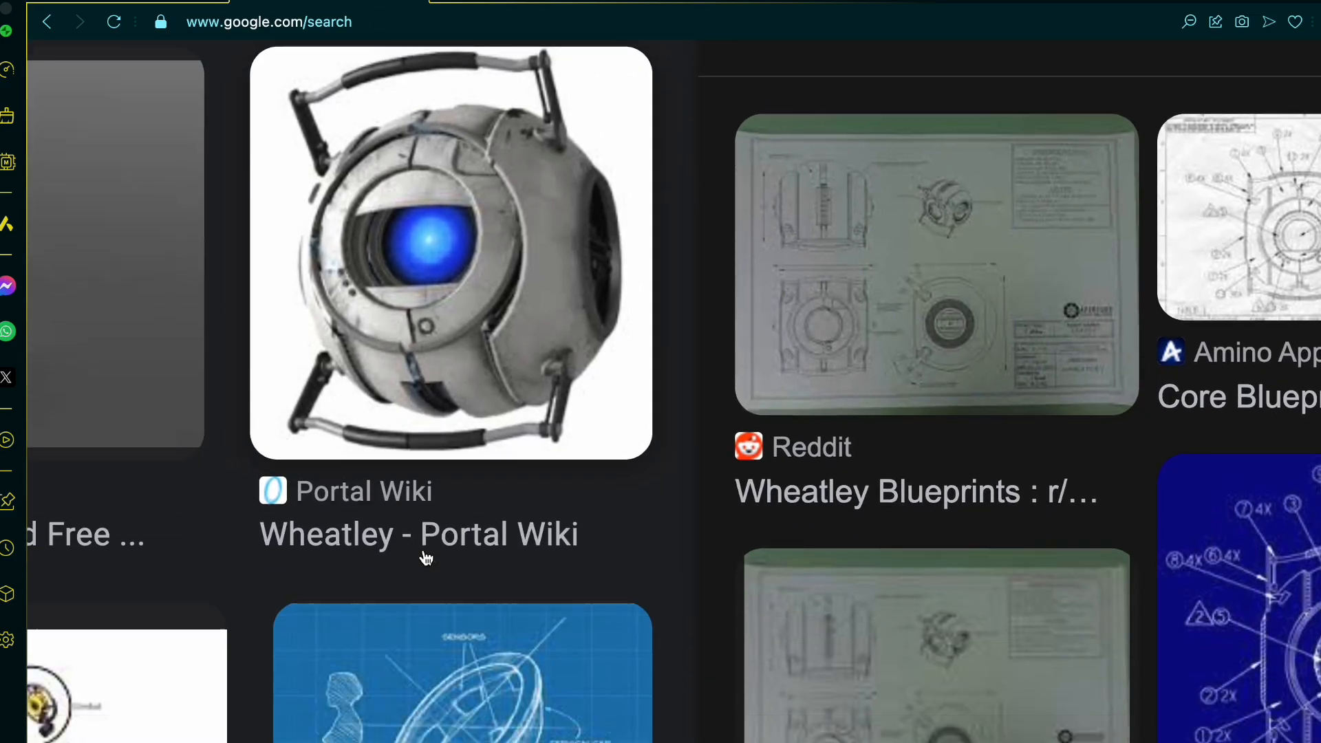
Step: Browse the Google image results for the labelled Aperture Laboratories space core diagram and bring its enlarged preview into view
scroll(457, 556, "down", 4)
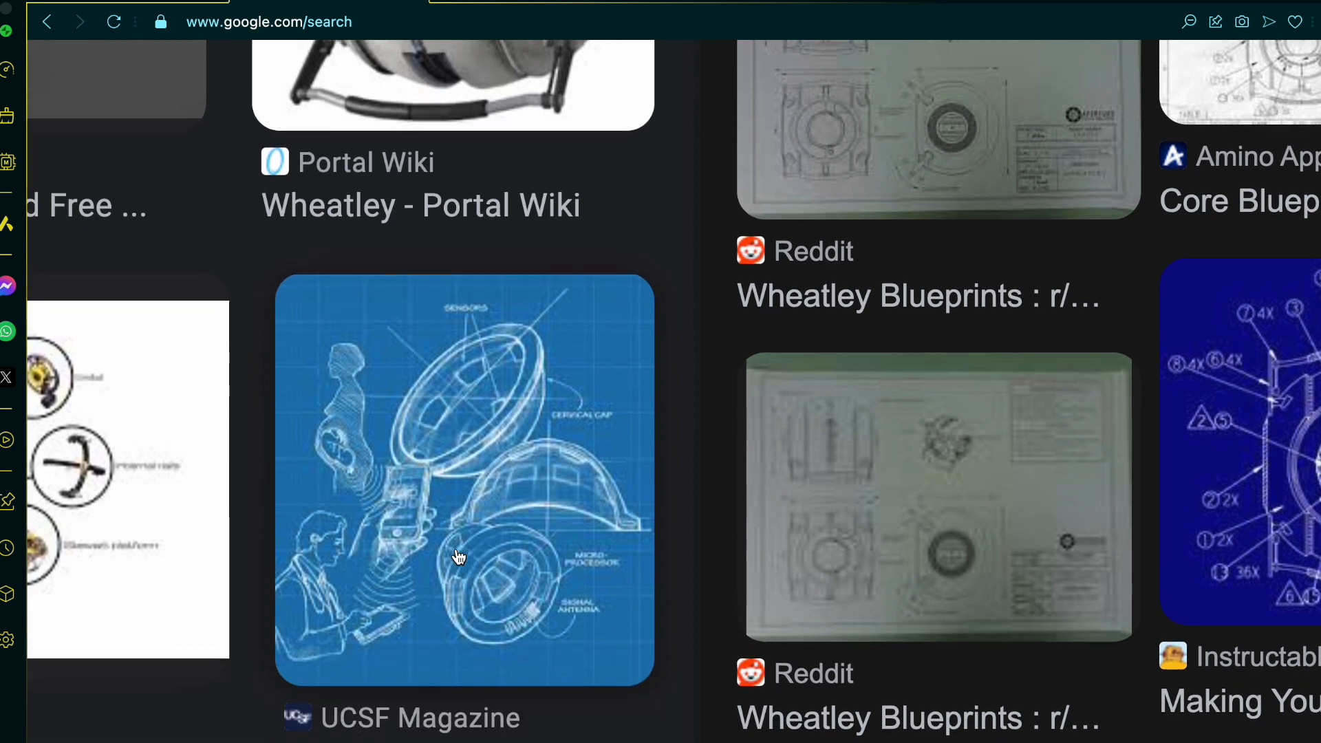
scroll(458, 556, "left", 4)
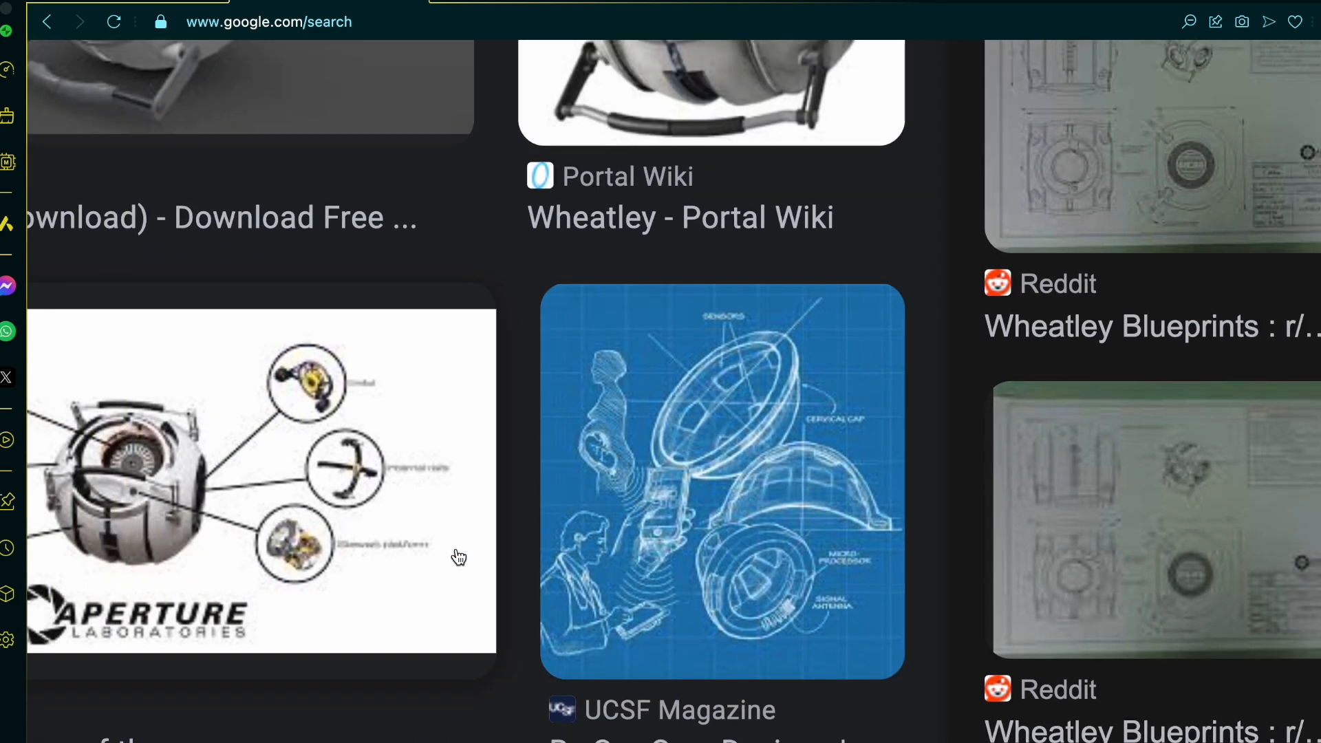
scroll(458, 556, "left", 4)
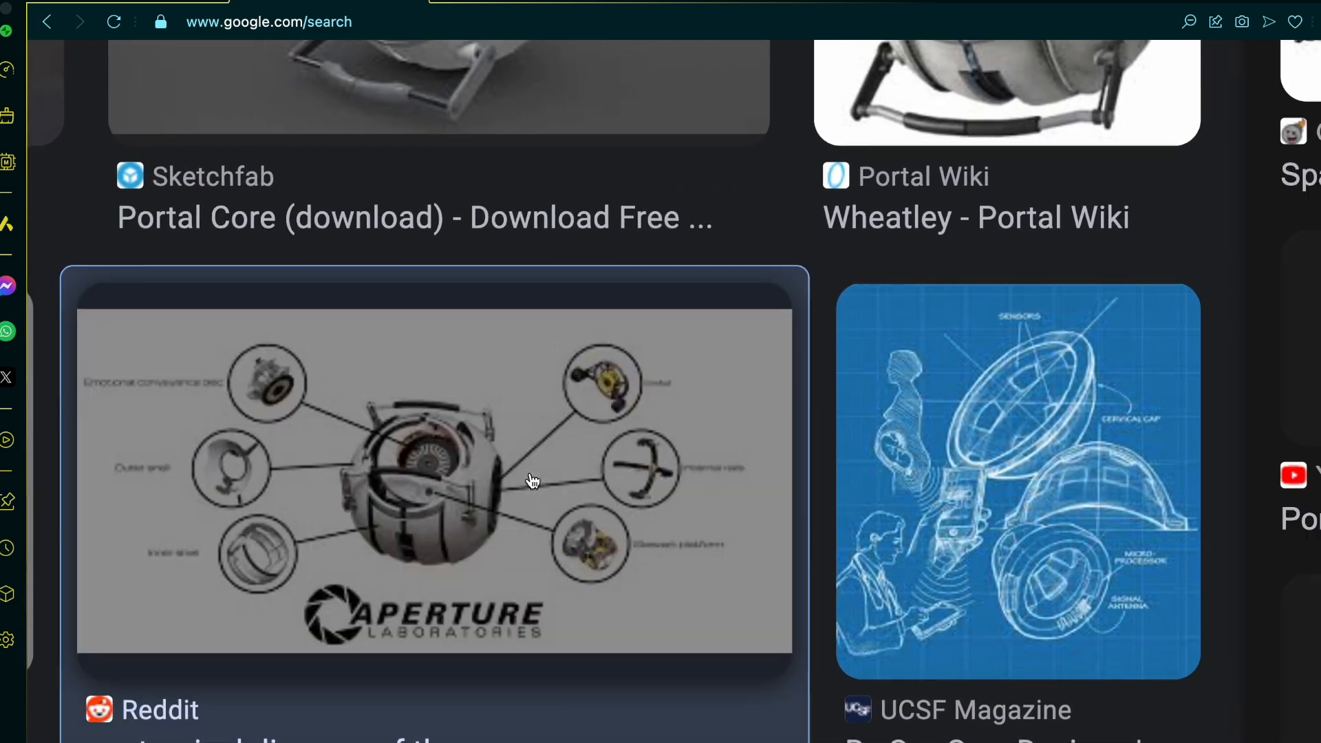
scroll(533, 480, "right", 10)
scroll(533, 480, "right", 6)
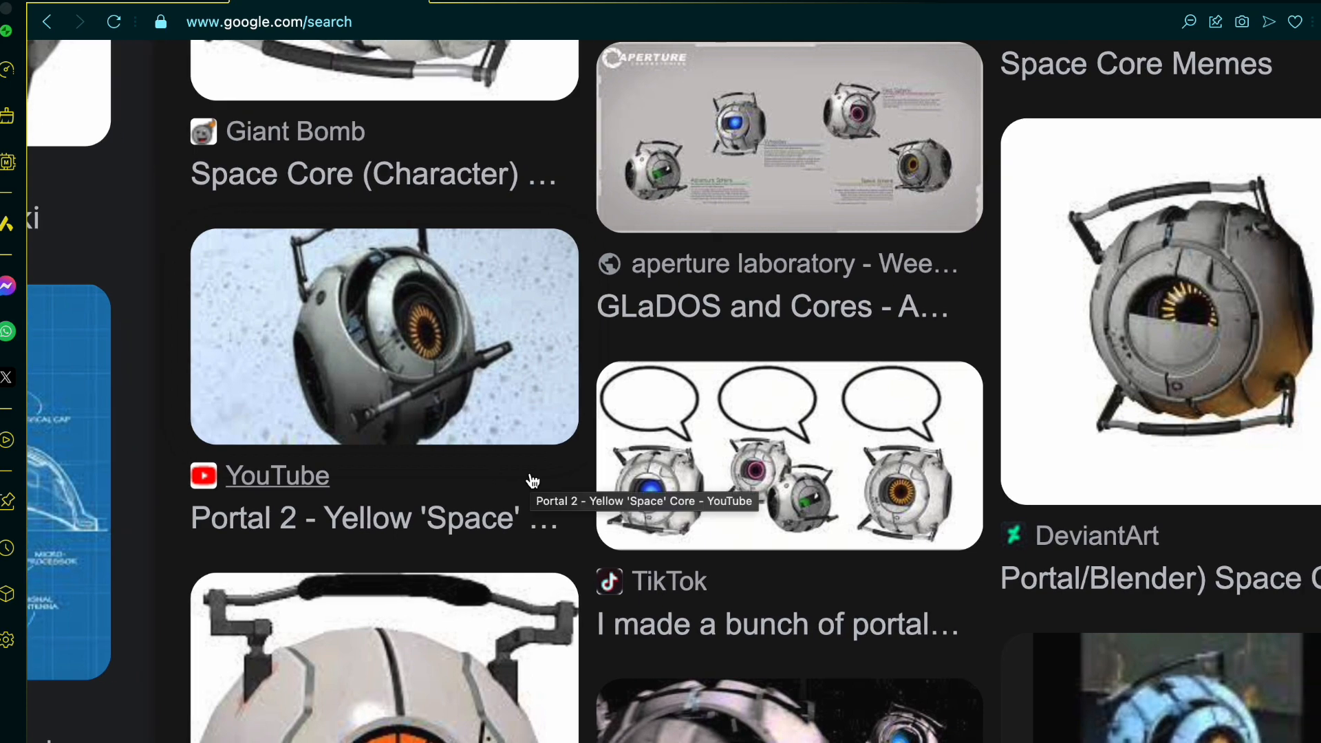
scroll(53, 509, "up", 10)
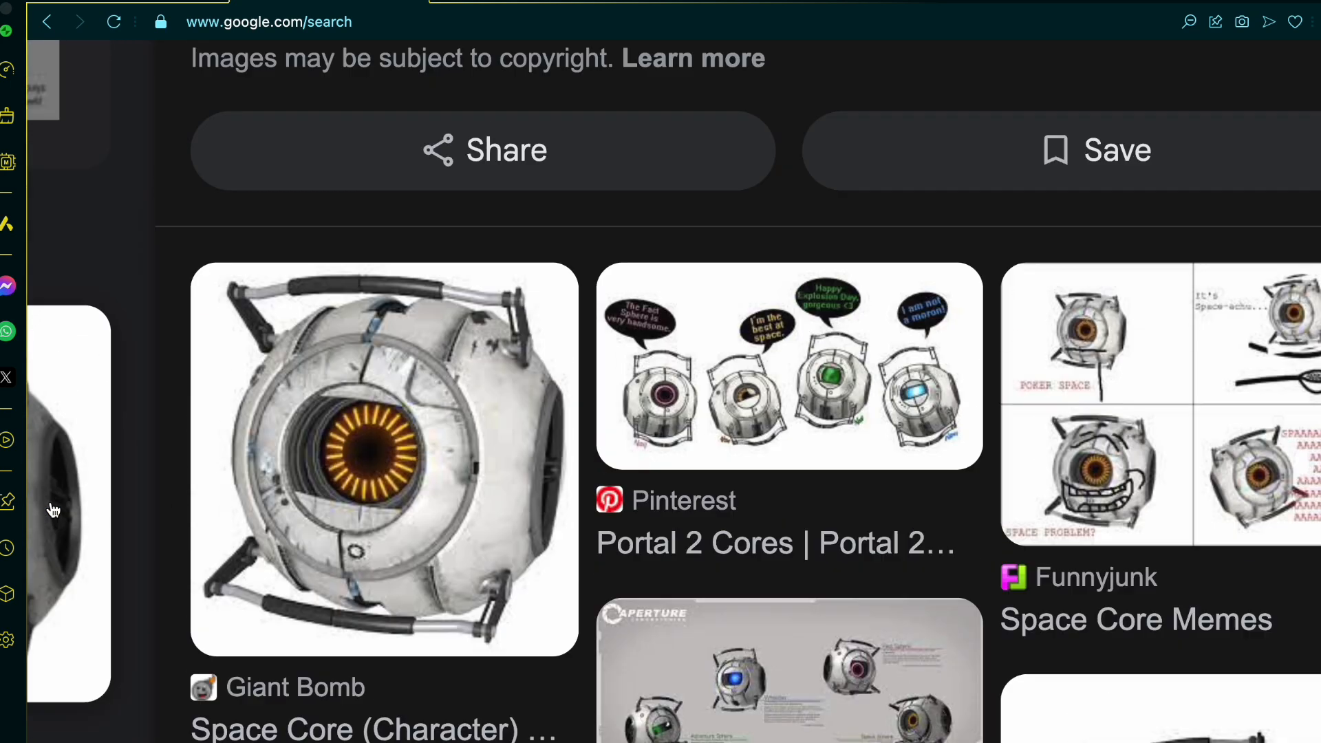
scroll(53, 509, "up", 8)
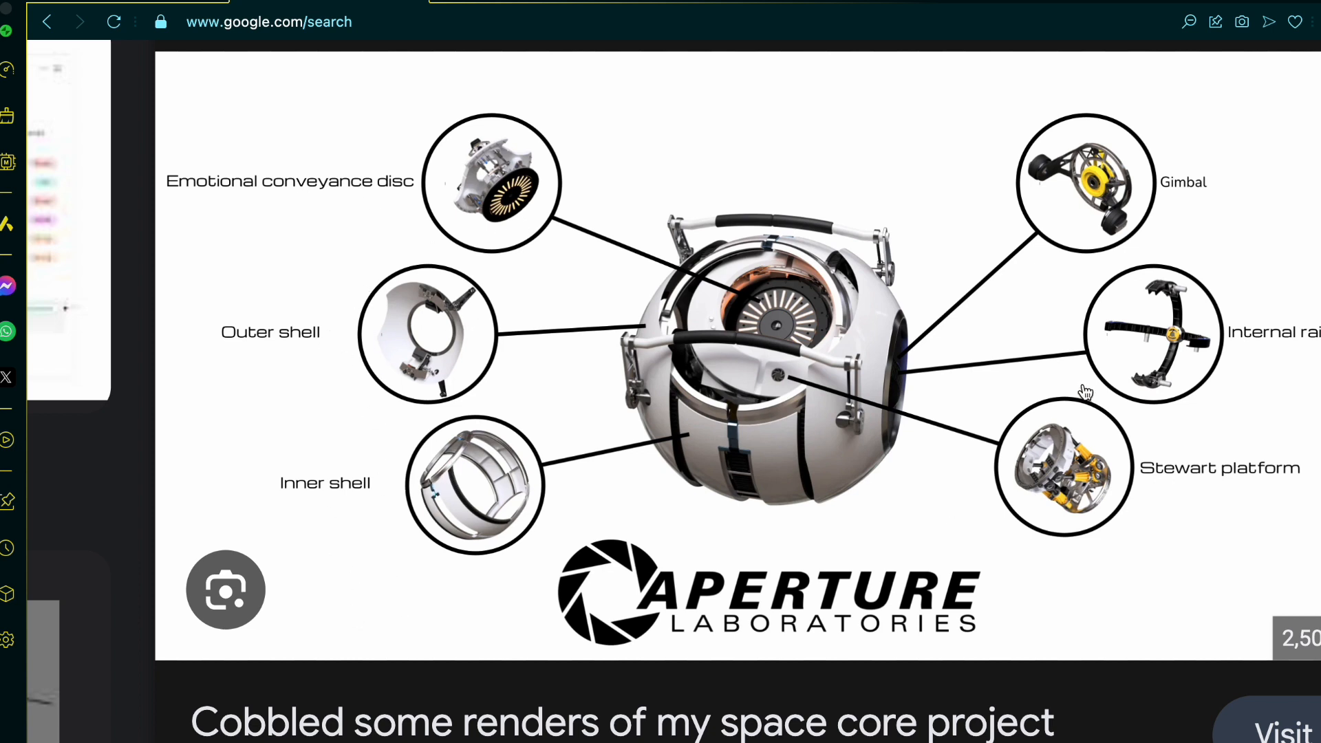
Step: Examine the outer and inner shells in the space core diagram and its Reddit source post, and return to the Onshape sketch
scroll(1128, 535, "up", 1, "ctrl")
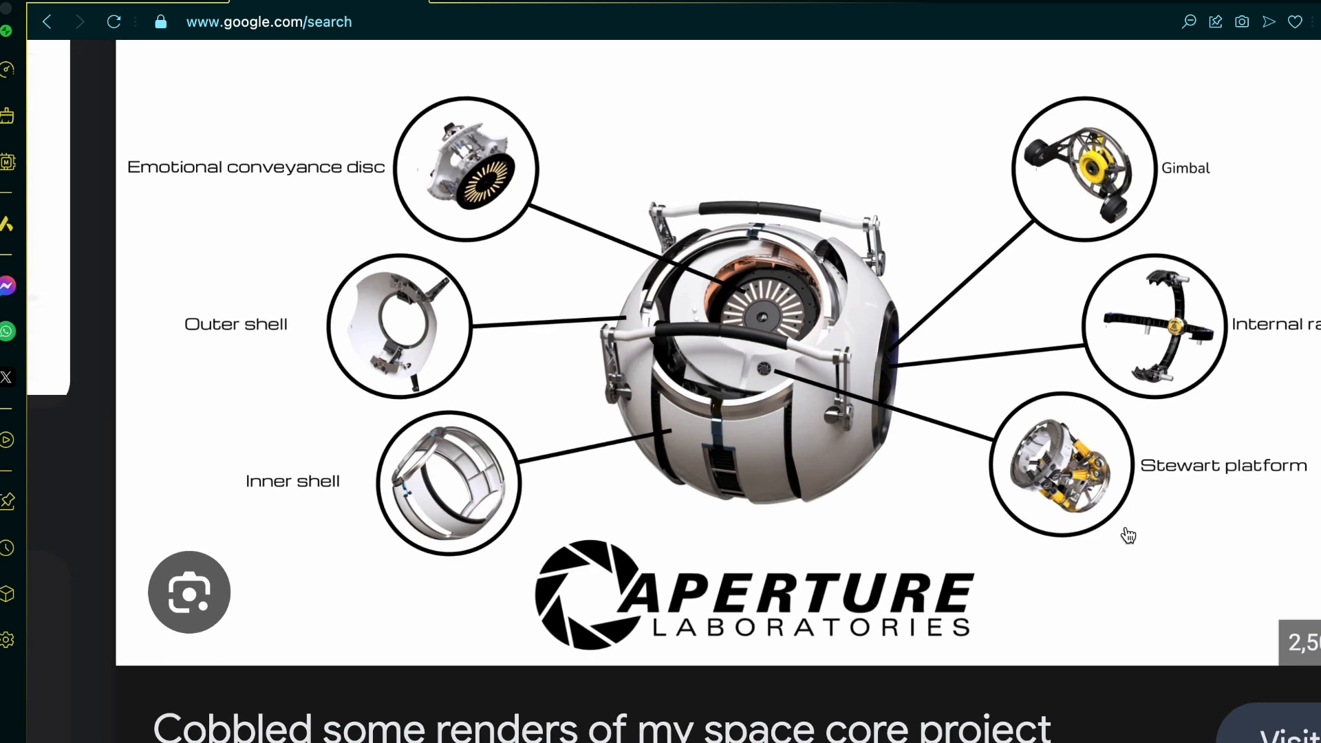
scroll(1136, 590, "right", 1)
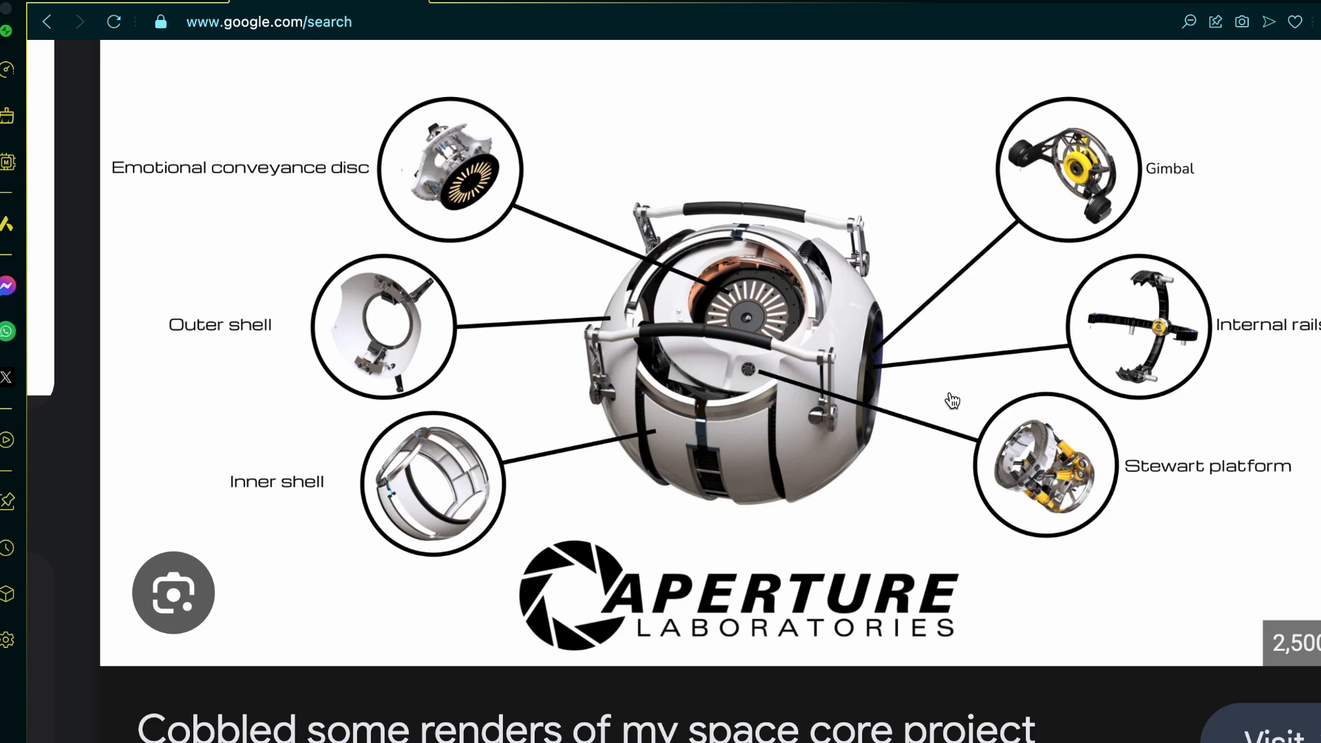
scroll(1025, 504, "down", 1)
scroll(1025, 505, "down", 2)
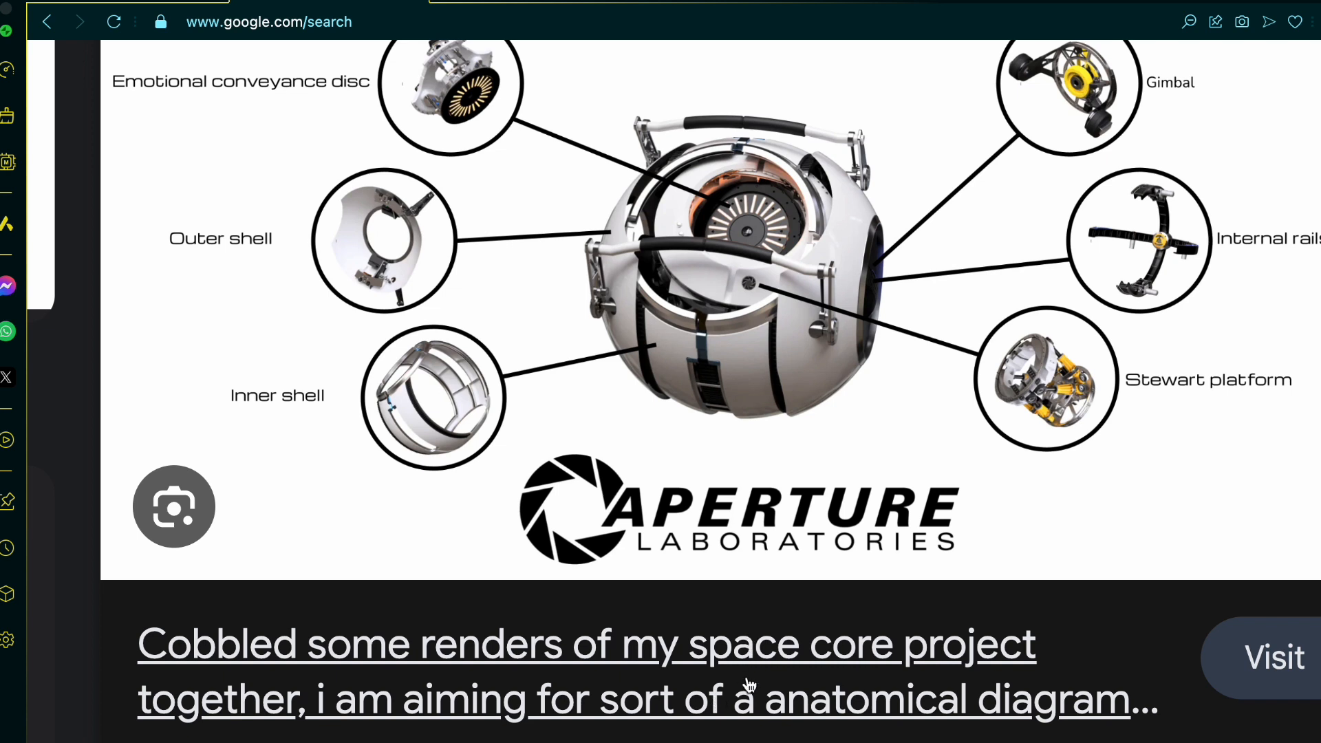
left_click(746, 691)
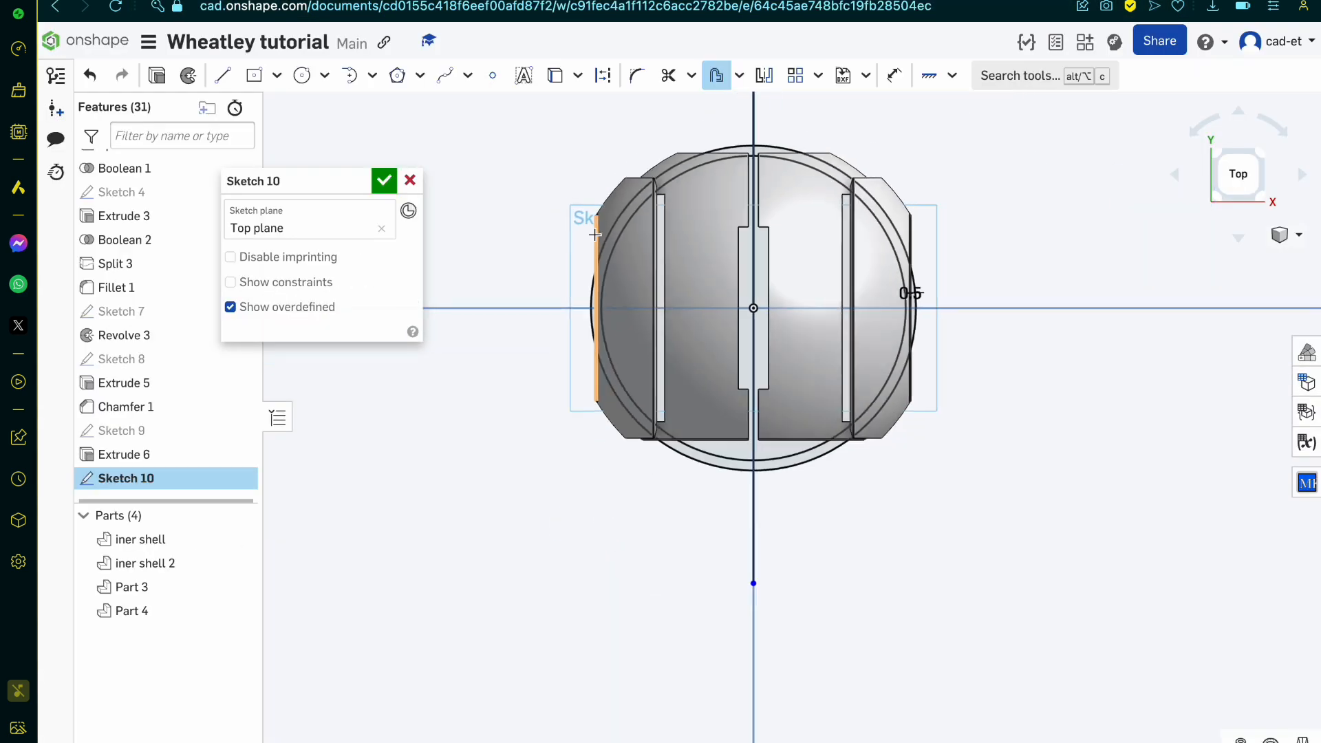
mouse_move(595, 235)
right_mouse_down()
mouse_move(601, 175)
mouse_move(654, 192)
mouse_move(572, 200)
mouse_move(609, 180)
right_mouse_up()
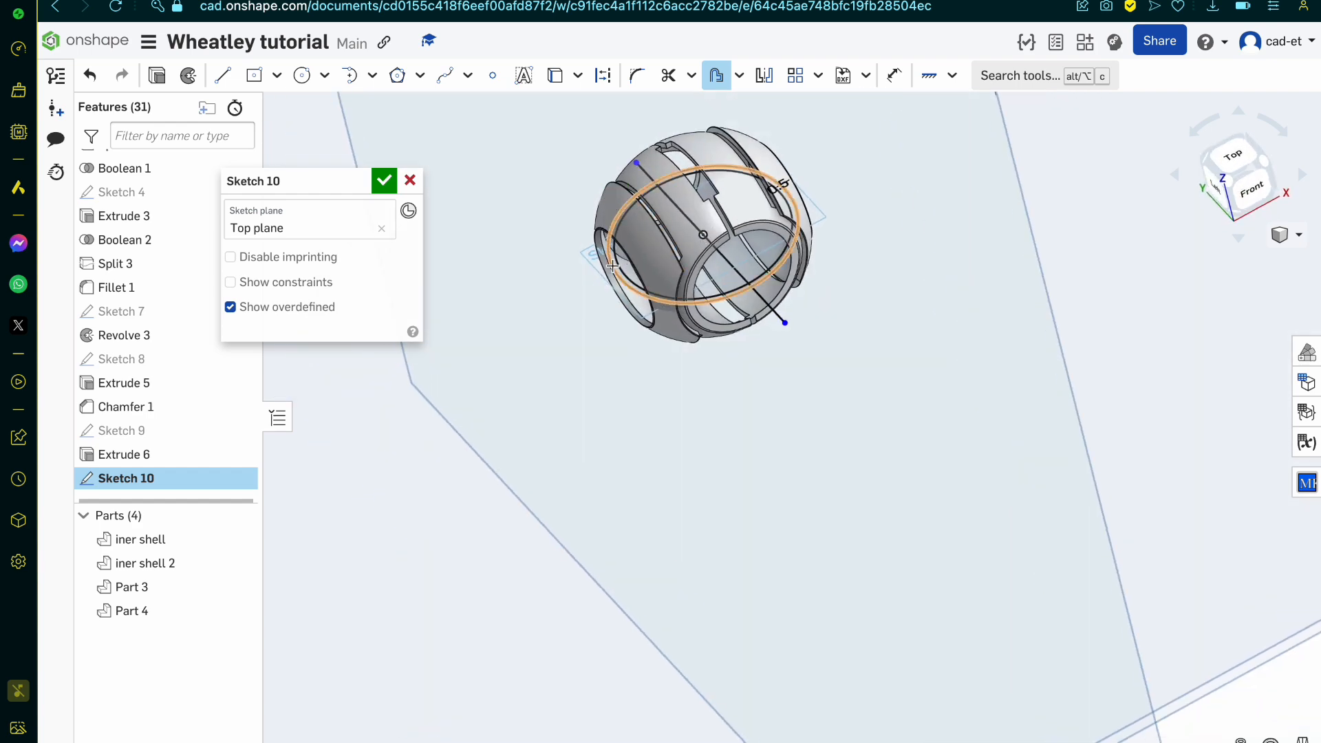
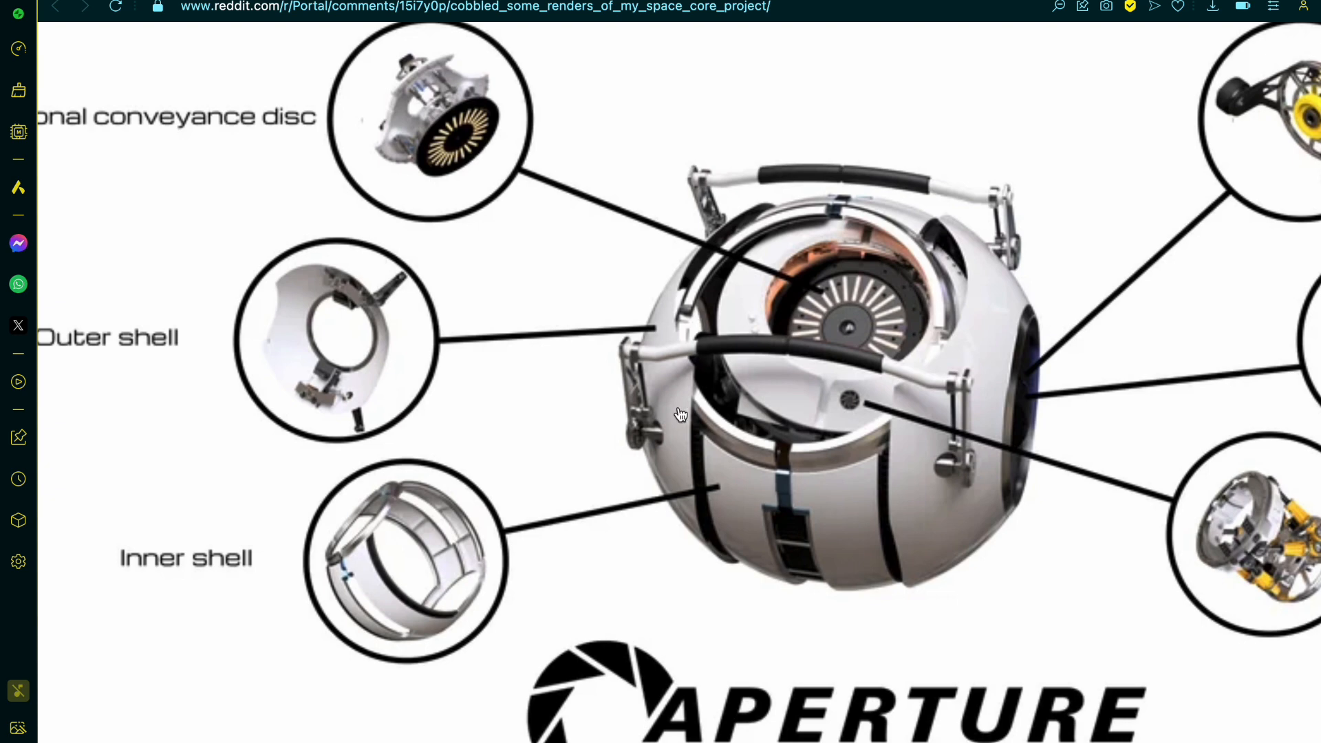
Step: Examine the outer shell, inner shell, gimbal, internal rails and Stewart platform details in the labelled space core diagram
scroll(682, 415, "down", 5)
scroll(681, 414, "right", 4)
scroll(681, 415, "up", 7)
scroll(681, 415, "right", 3)
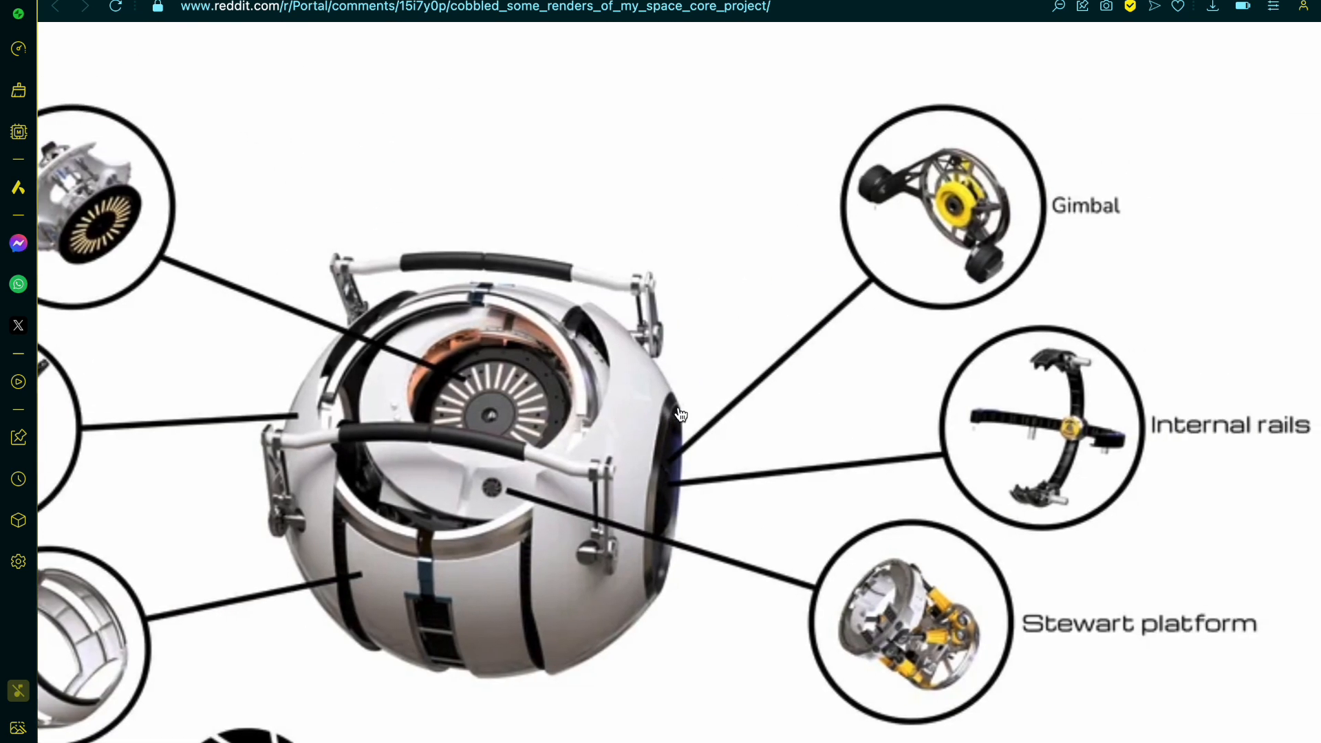
scroll(681, 415, "left", 10)
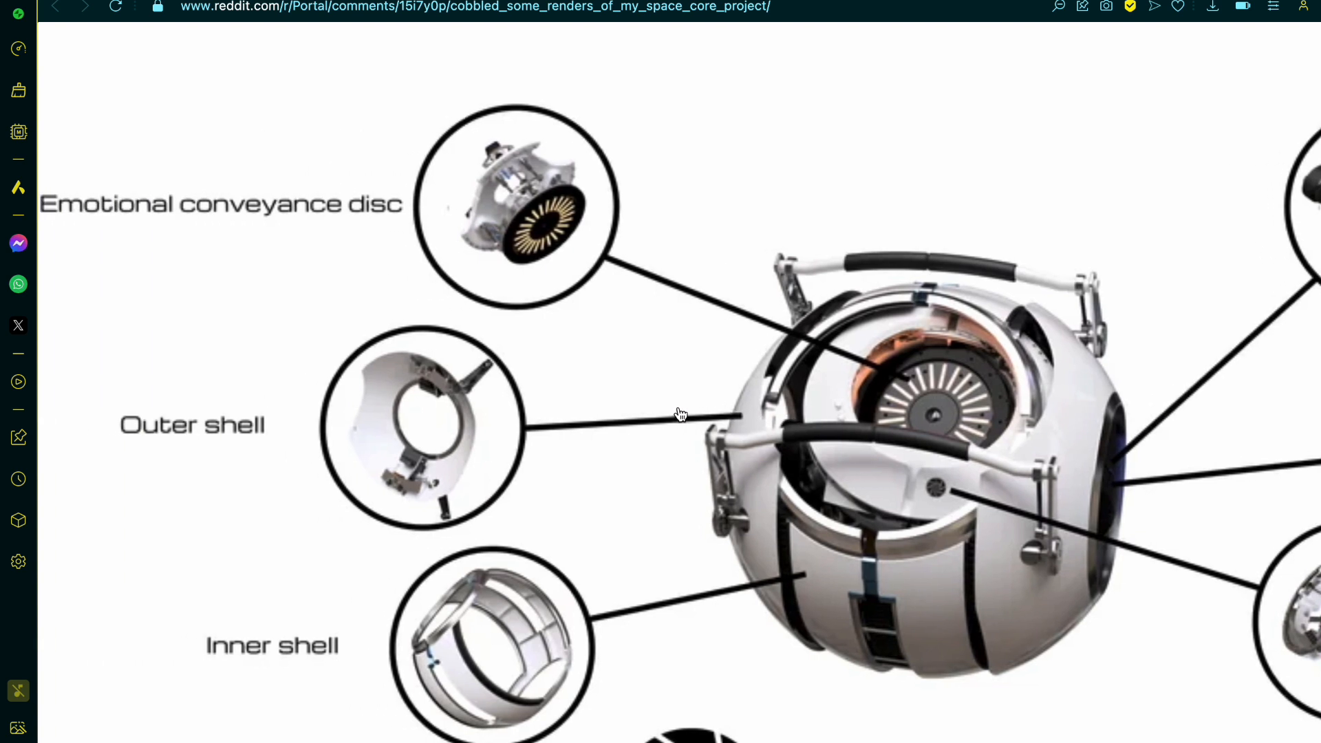
scroll(681, 415, "down", 2)
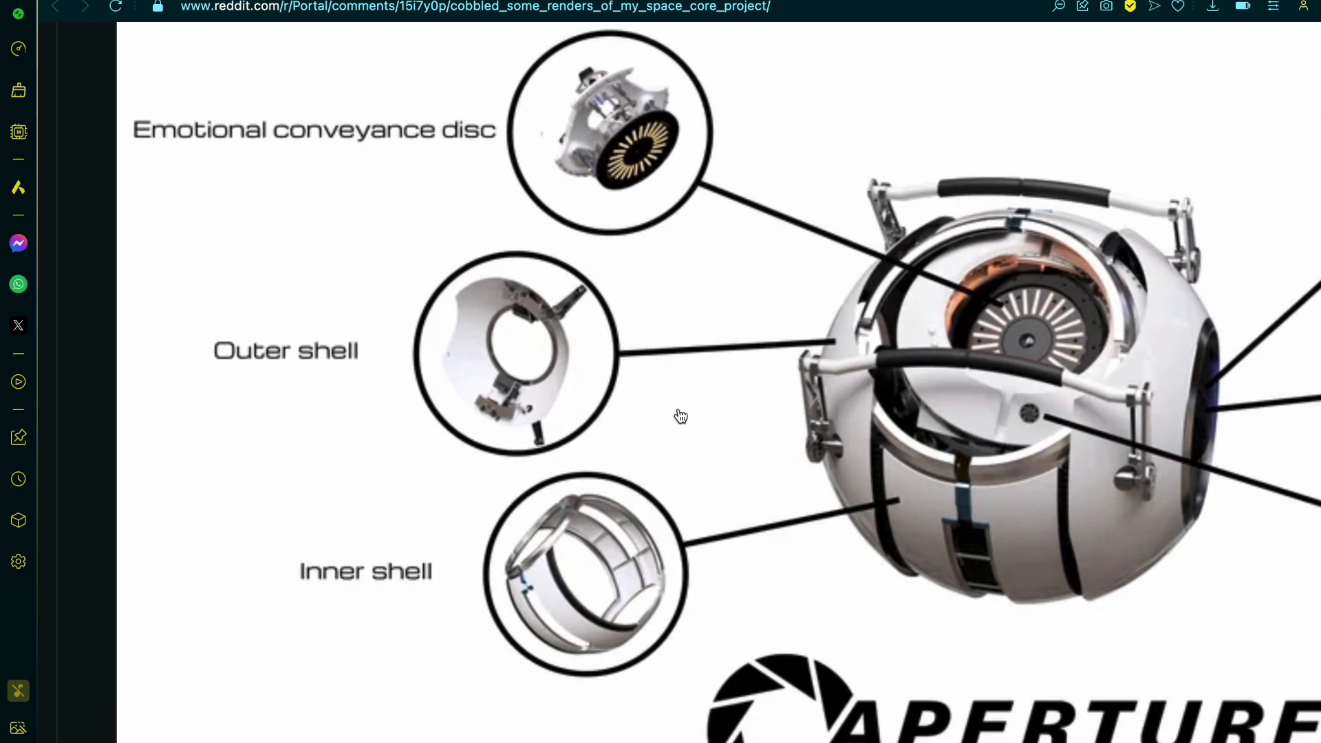
scroll(681, 416, "left", 1)
scroll(681, 416, "up", 1)
scroll(681, 416, "left", 1)
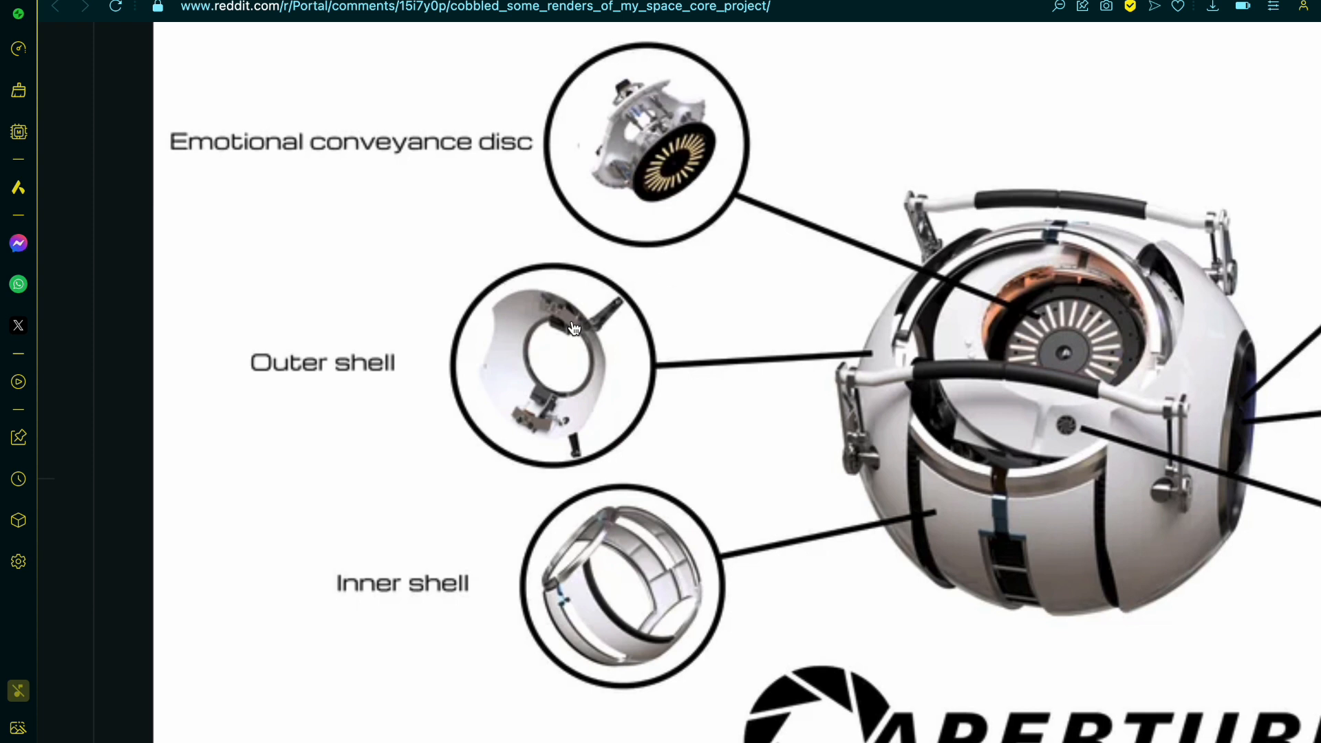
scroll(574, 329, "right", 2)
scroll(574, 329, "right", 8)
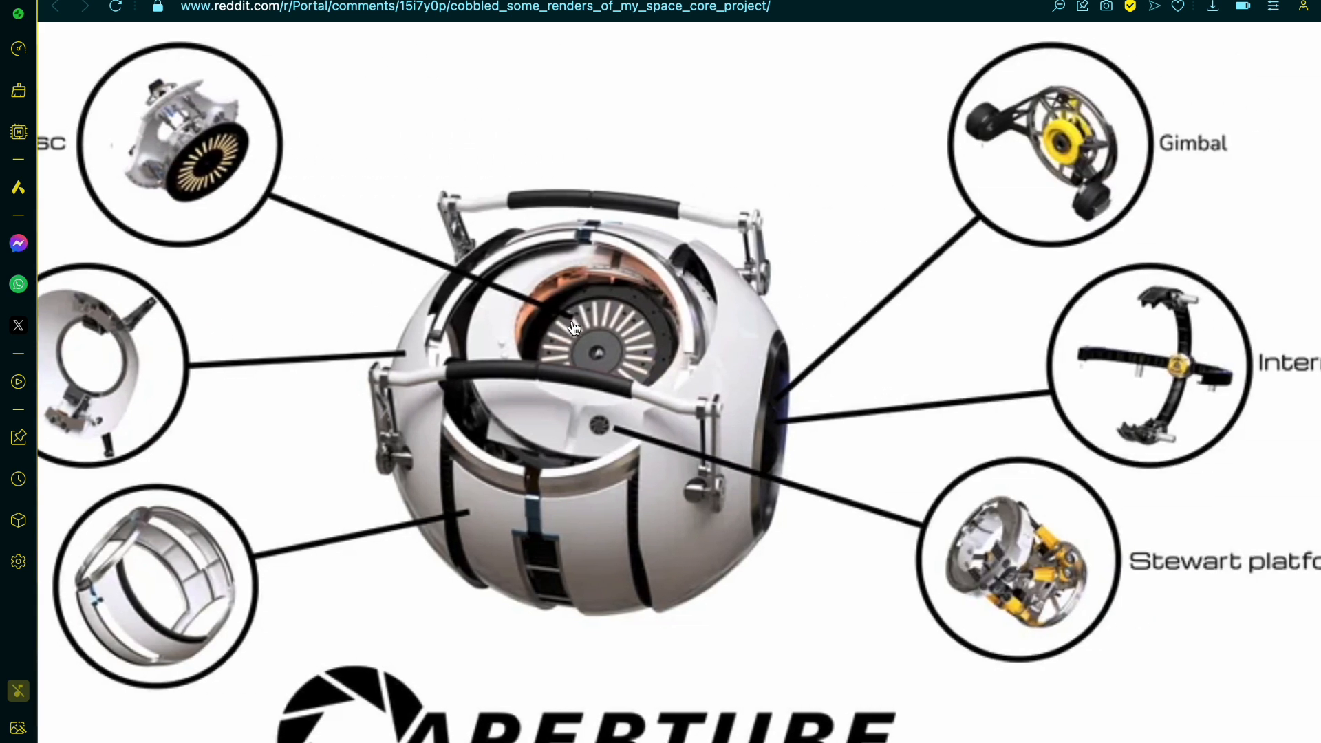
scroll(574, 329, "down", 2)
scroll(575, 329, "up", 2)
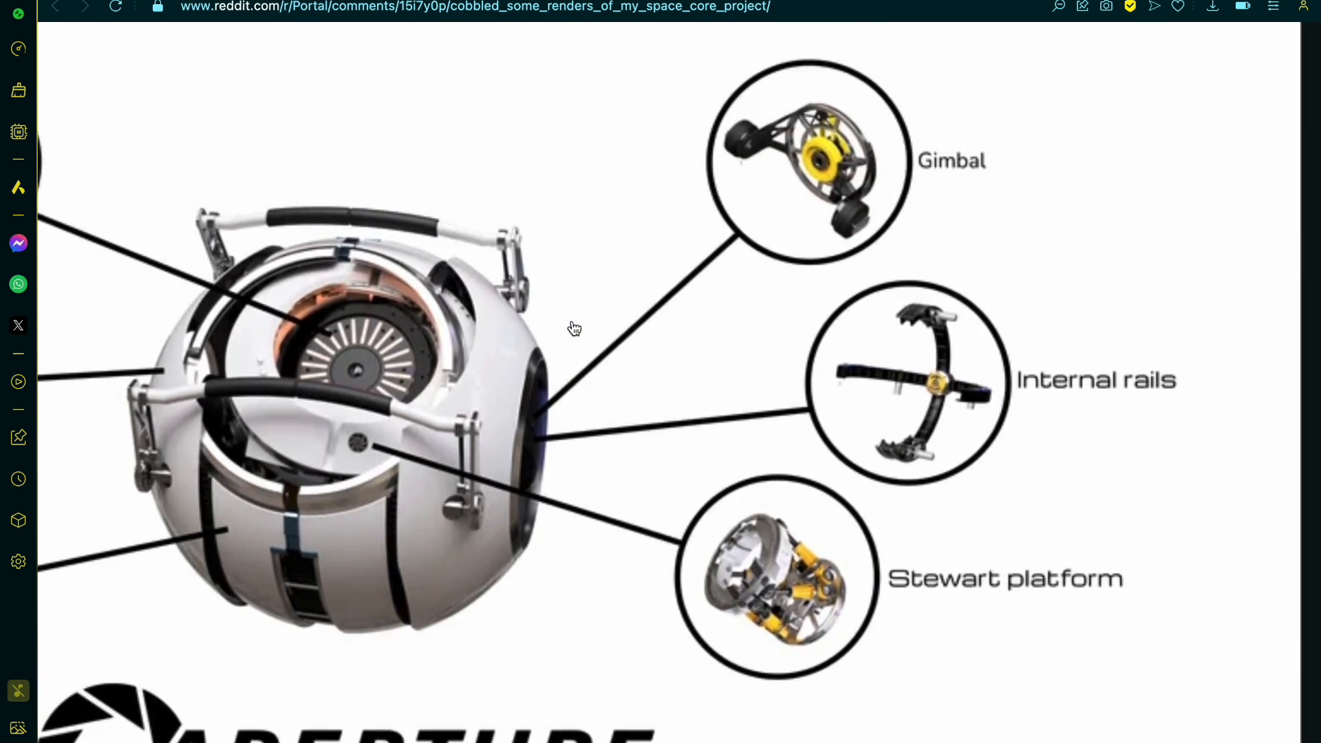
scroll(575, 329, "right", 1)
scroll(574, 329, "right", 1)
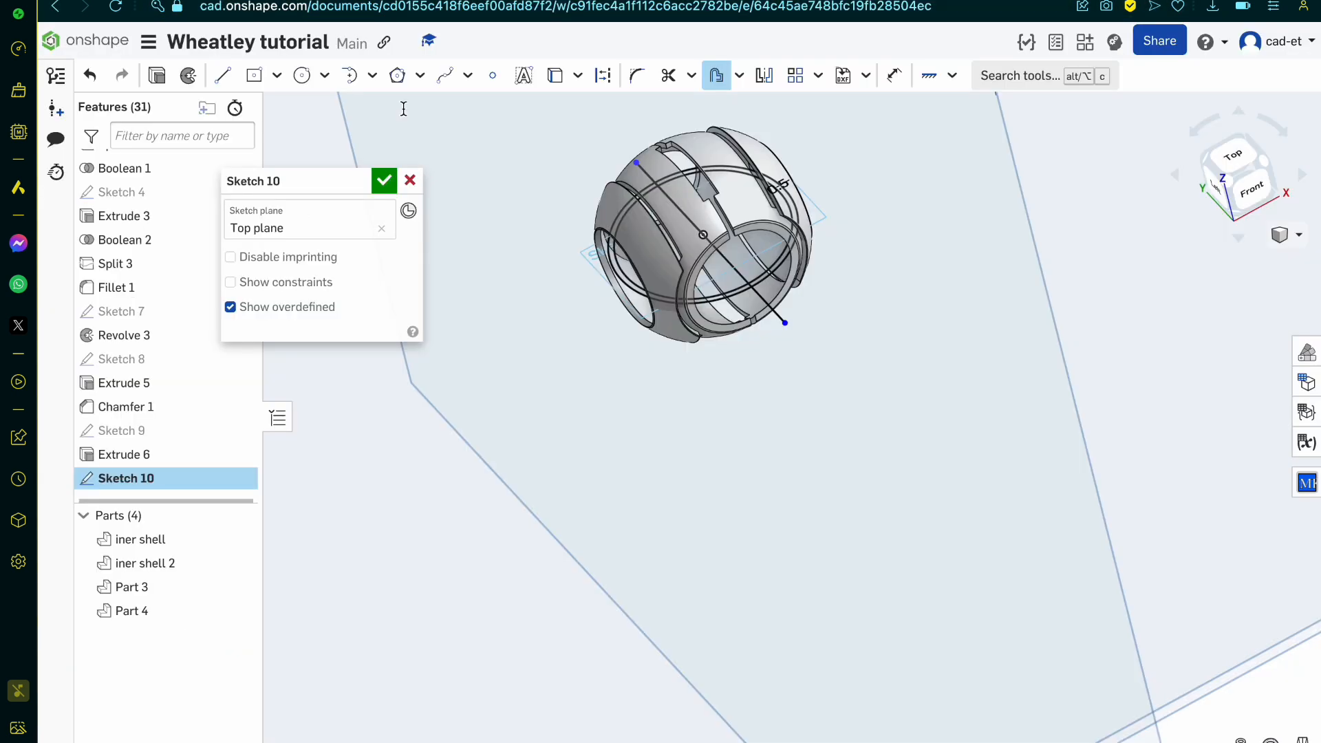
Step: Inspect the sketched circles around the shell in Onshape and compare them with the Reddit space core diagram
right_click_drag(645, 305, 608, 281)
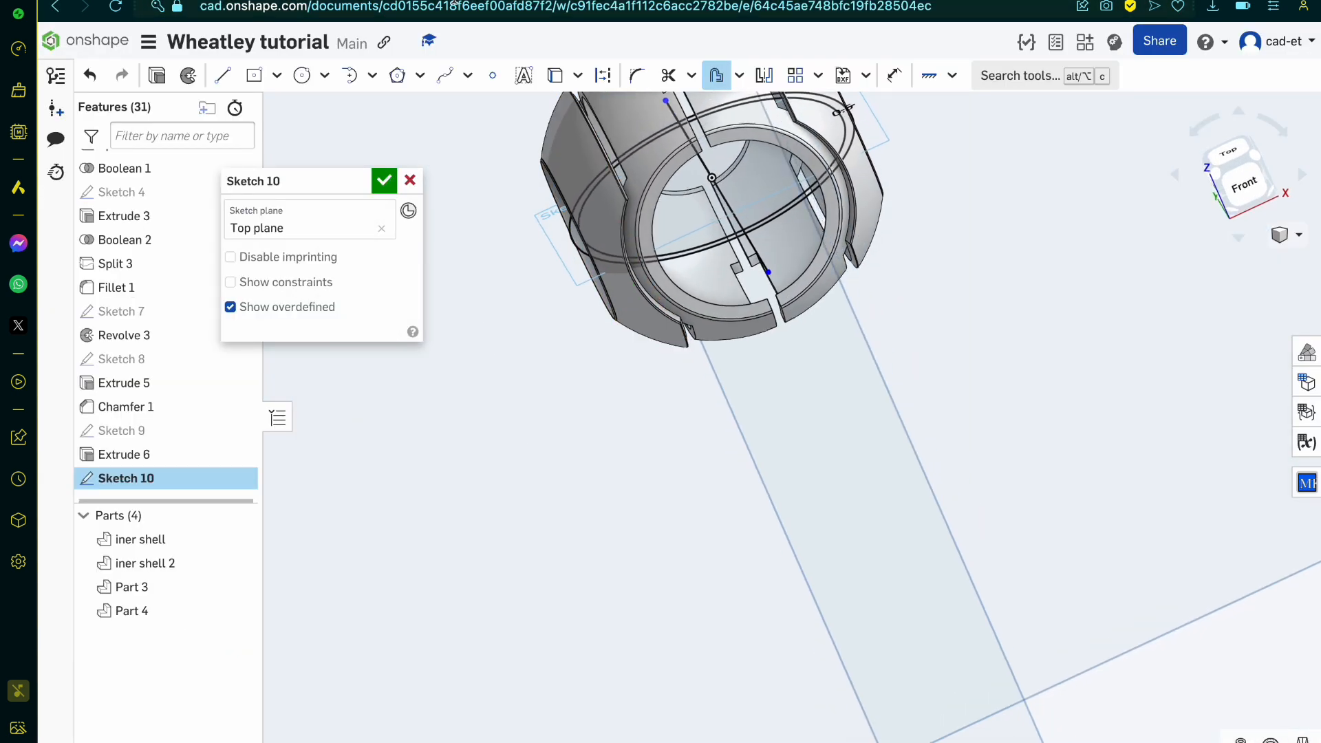
scroll(716, 266, "down", 2)
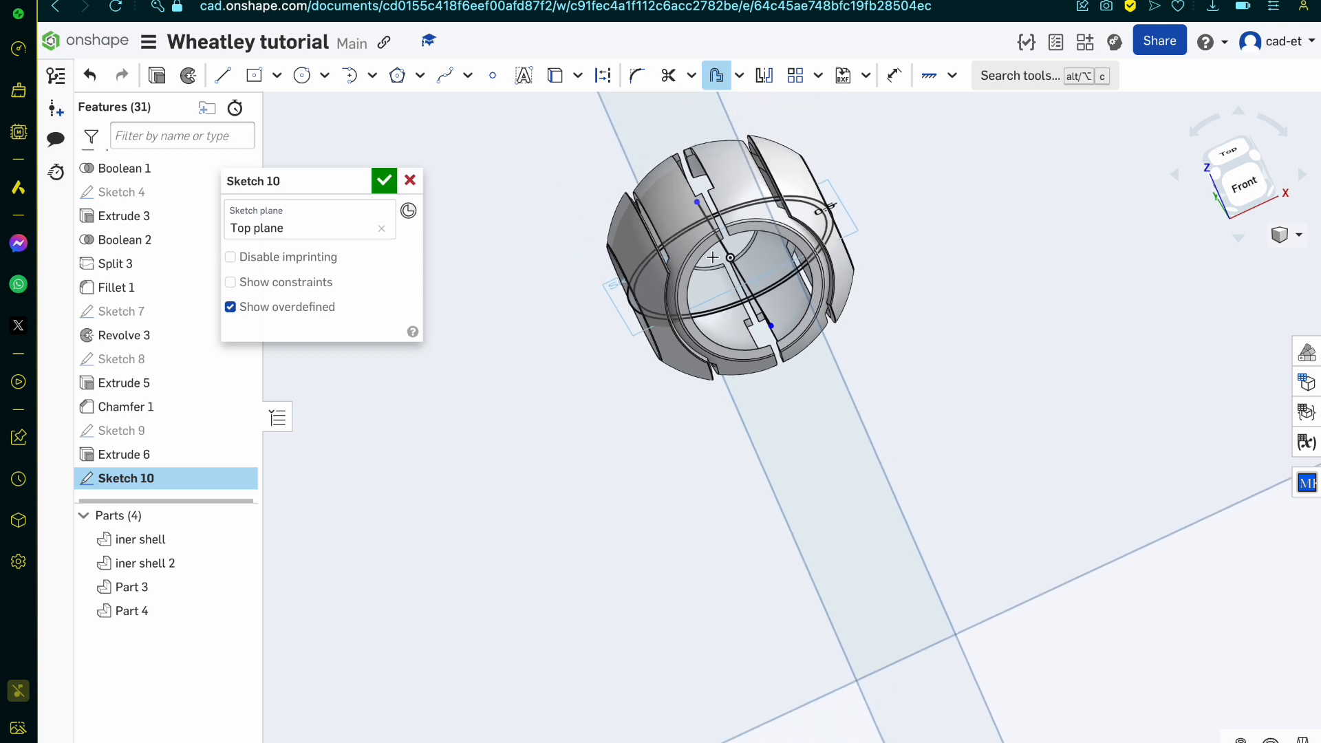
scroll(715, 271, "up", 6)
right_click_drag(714, 272, 743, 301)
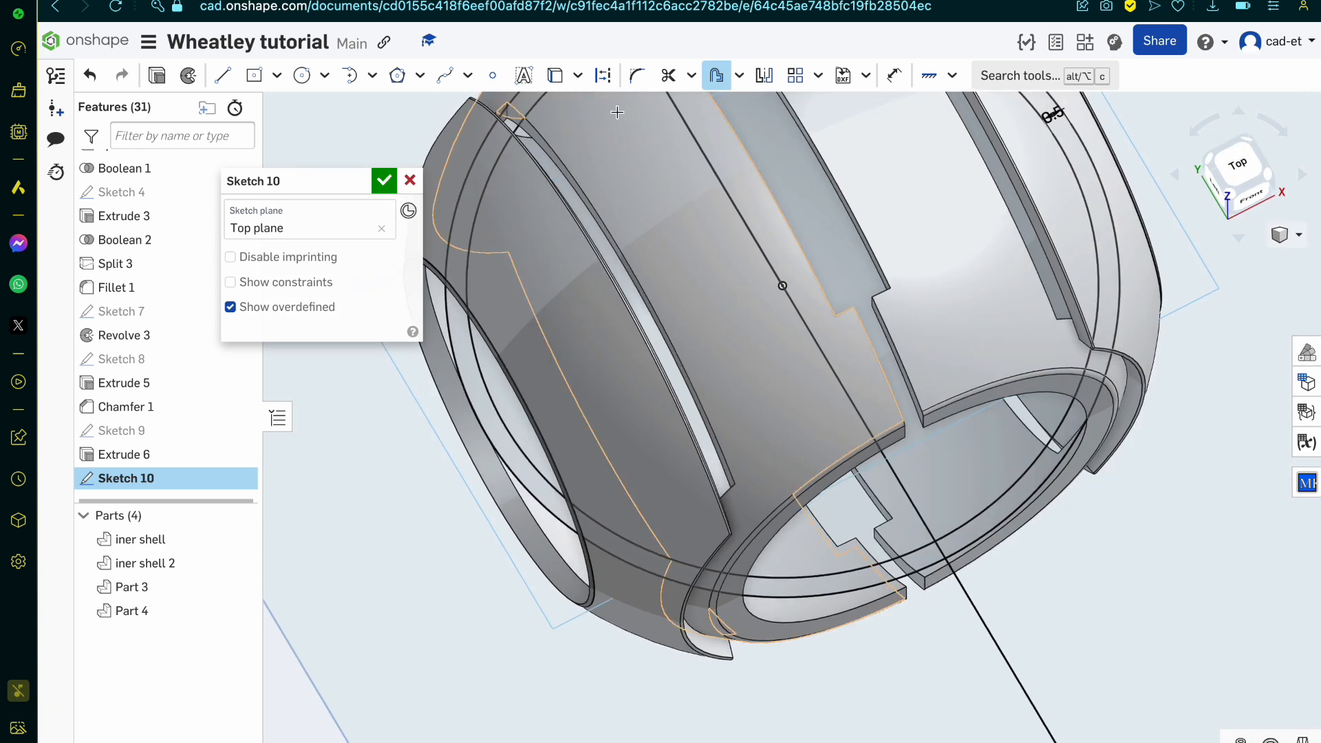
left_click(475, 0)
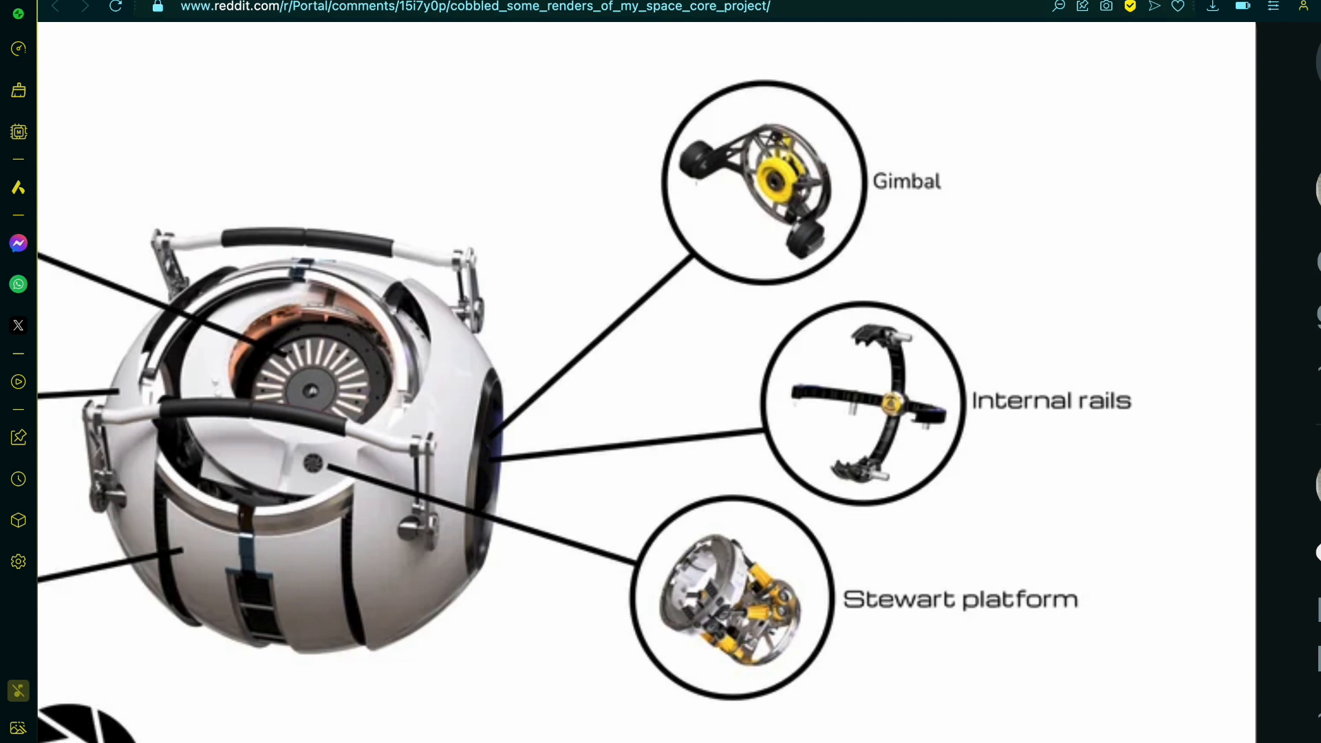
left_click(344, 0)
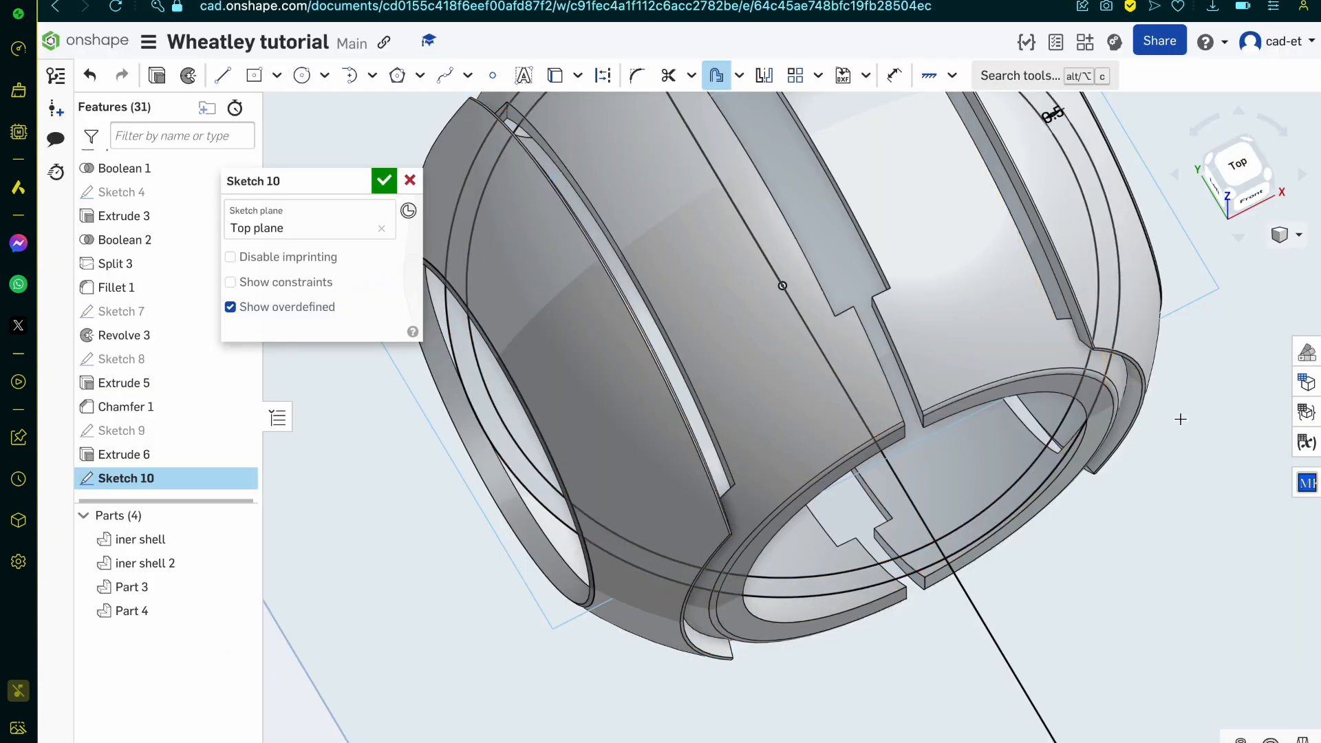
Step: Project the inner edge of the shell's front opening into the Top plane sketch, on both sides of the centre line
key("o")
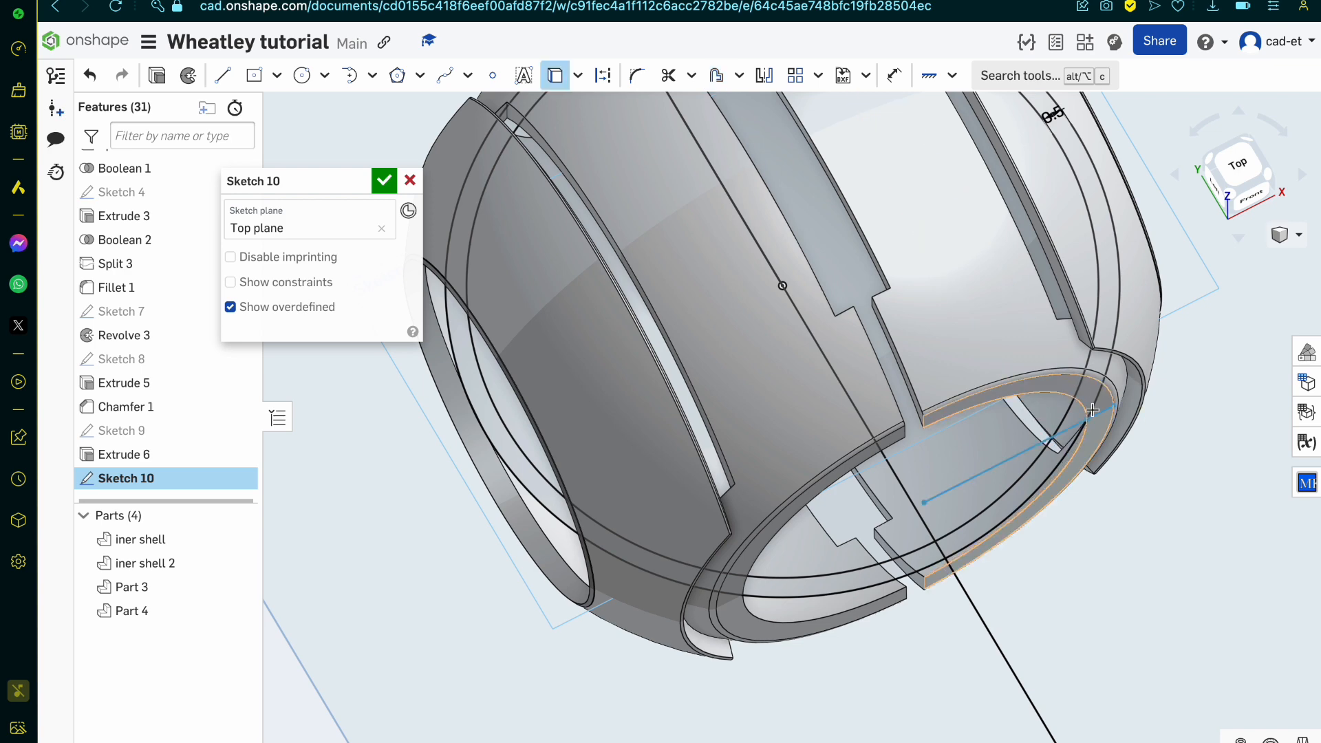
scroll(1112, 389, "up", 5)
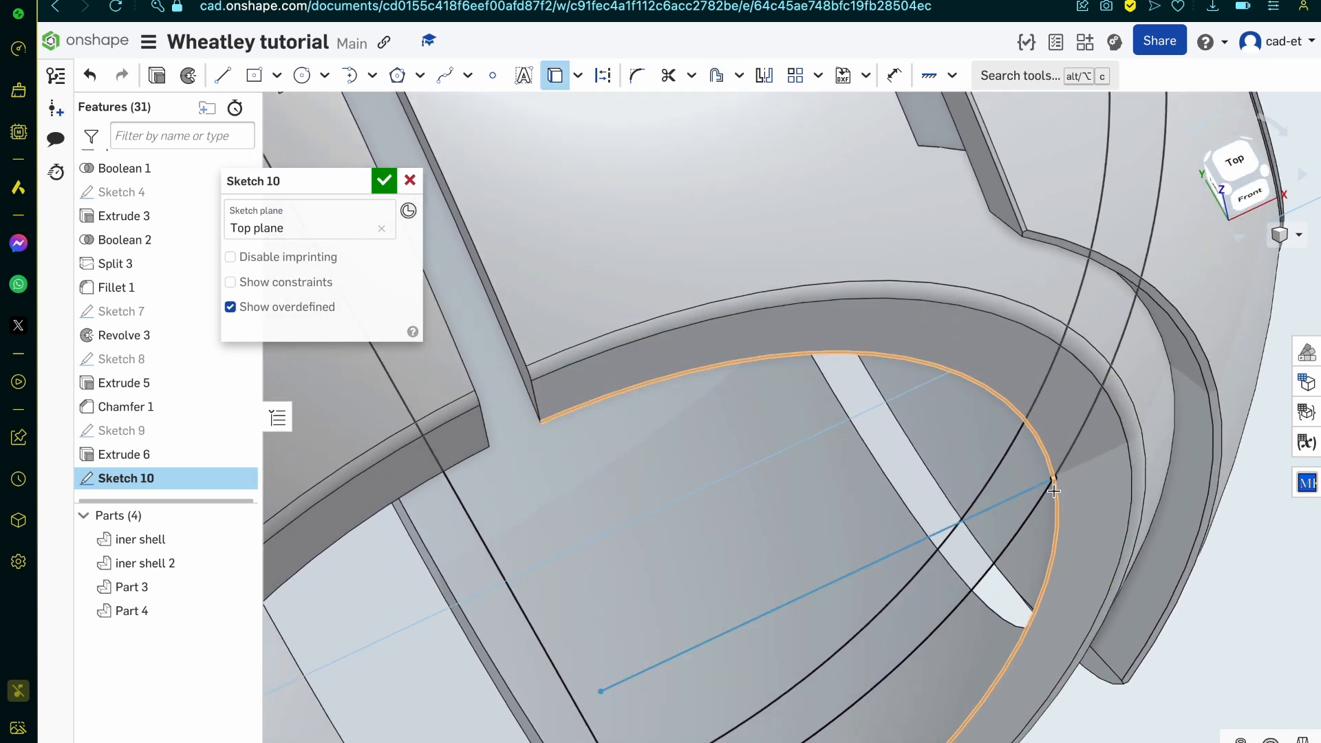
left_click(1052, 485)
scroll(1052, 485, "down", 5)
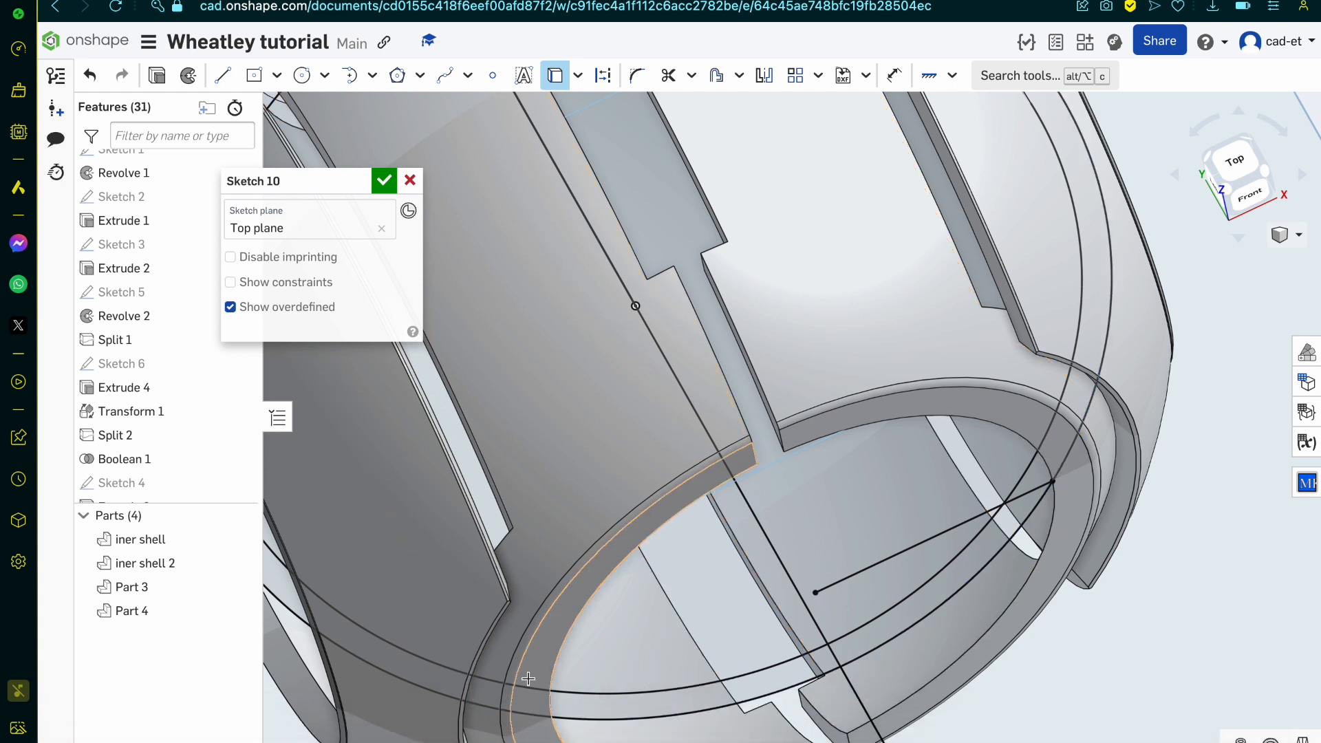
left_click(530, 650)
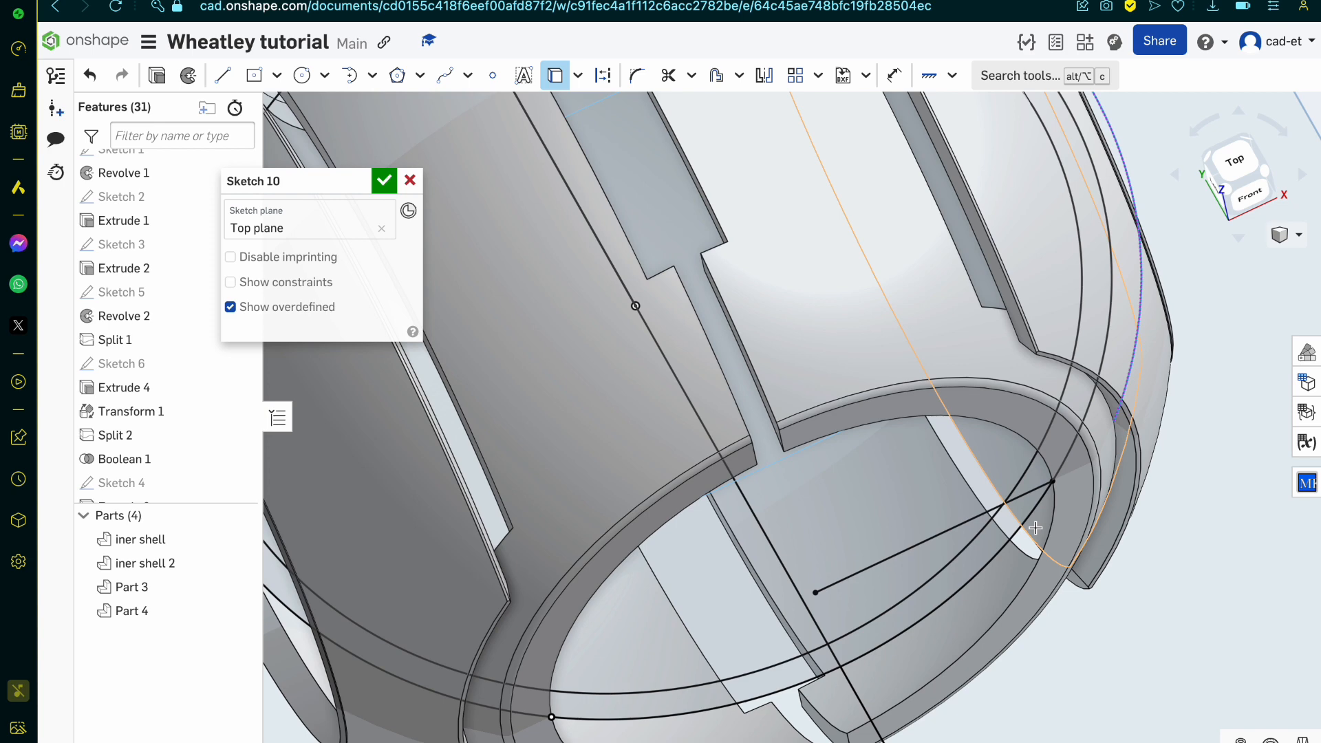
scroll(1036, 528, "down", 3)
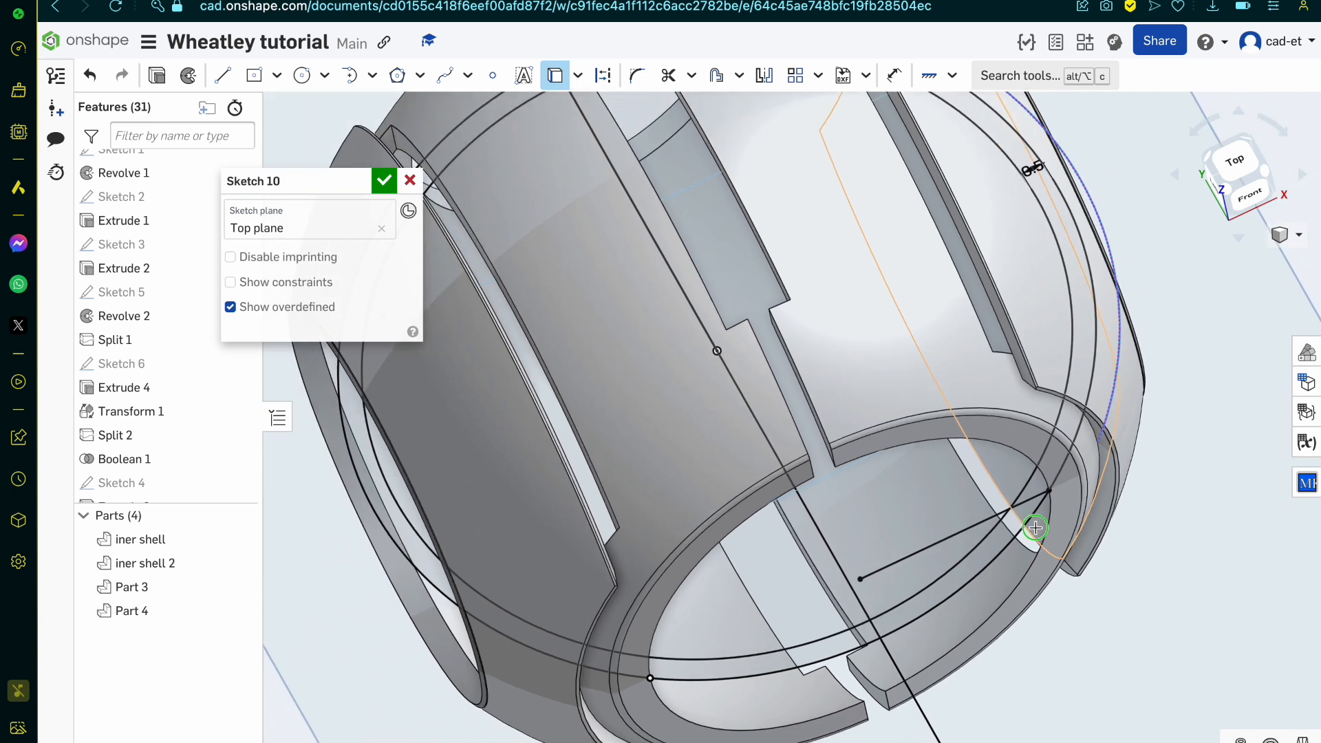
right_click_drag(1033, 530, 999, 519)
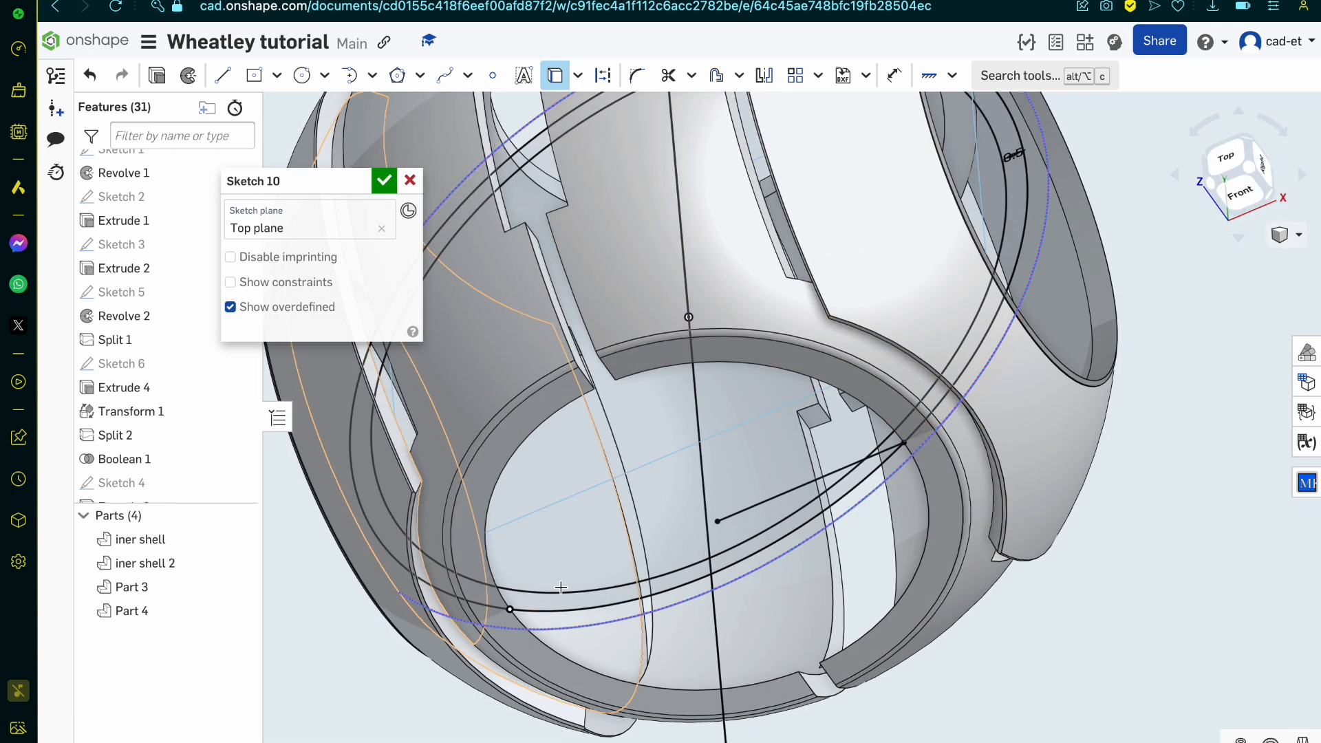
scroll(560, 587, "up", 1)
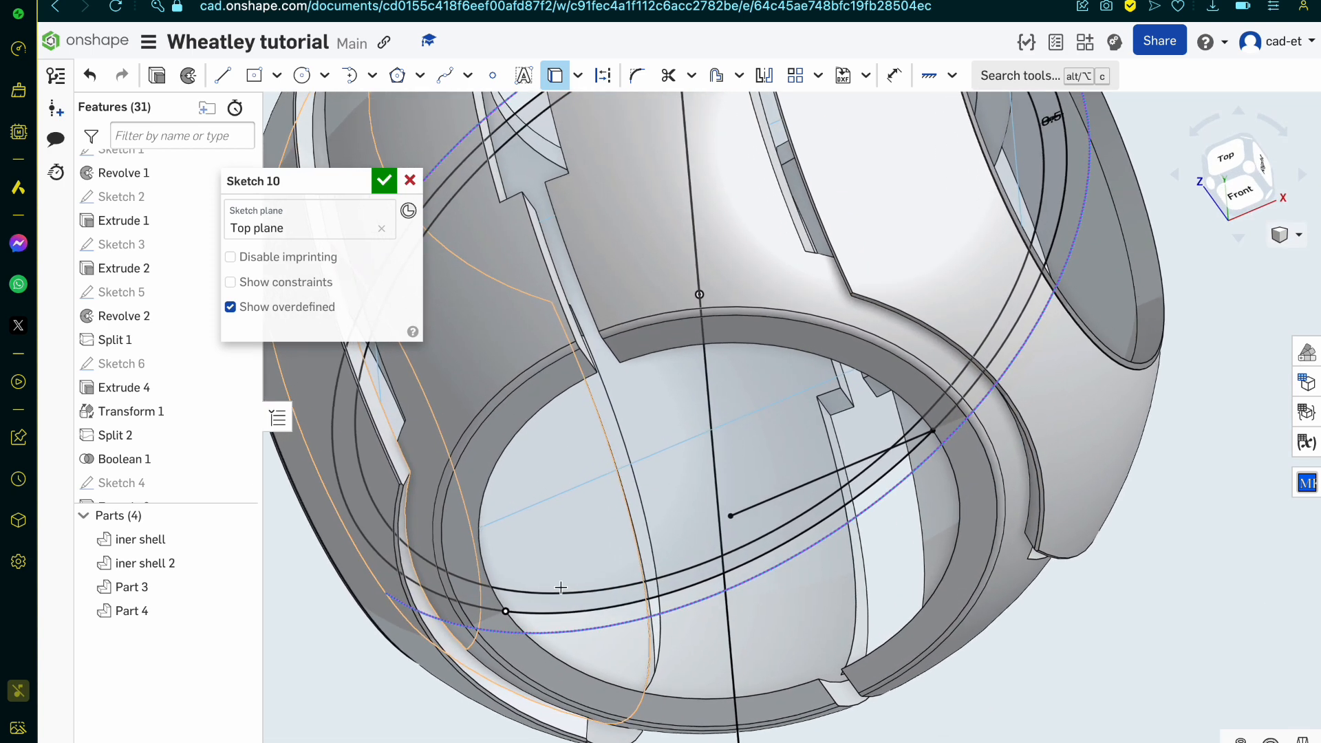
left_click(223, 74)
scroll(784, 545, "down", 3)
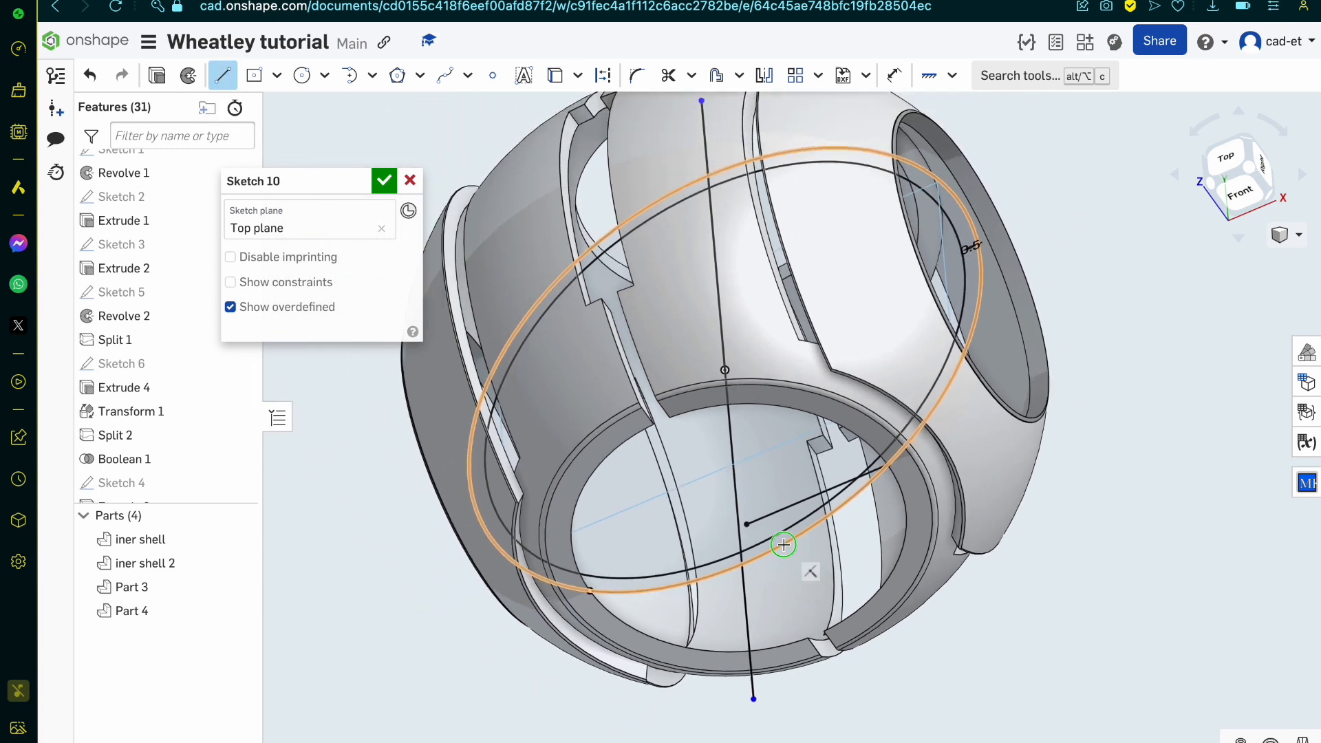
right_click_drag(782, 545, 796, 549)
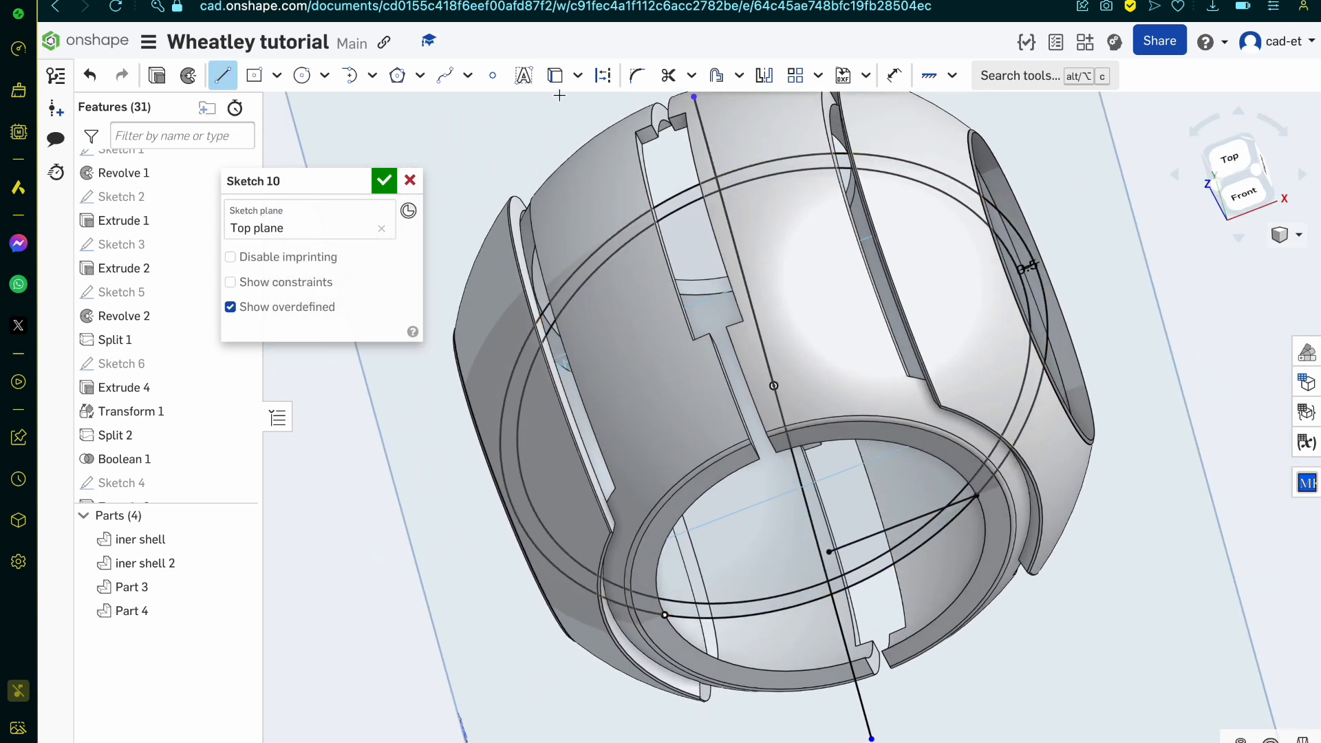
right_click_drag(904, 540, 932, 550)
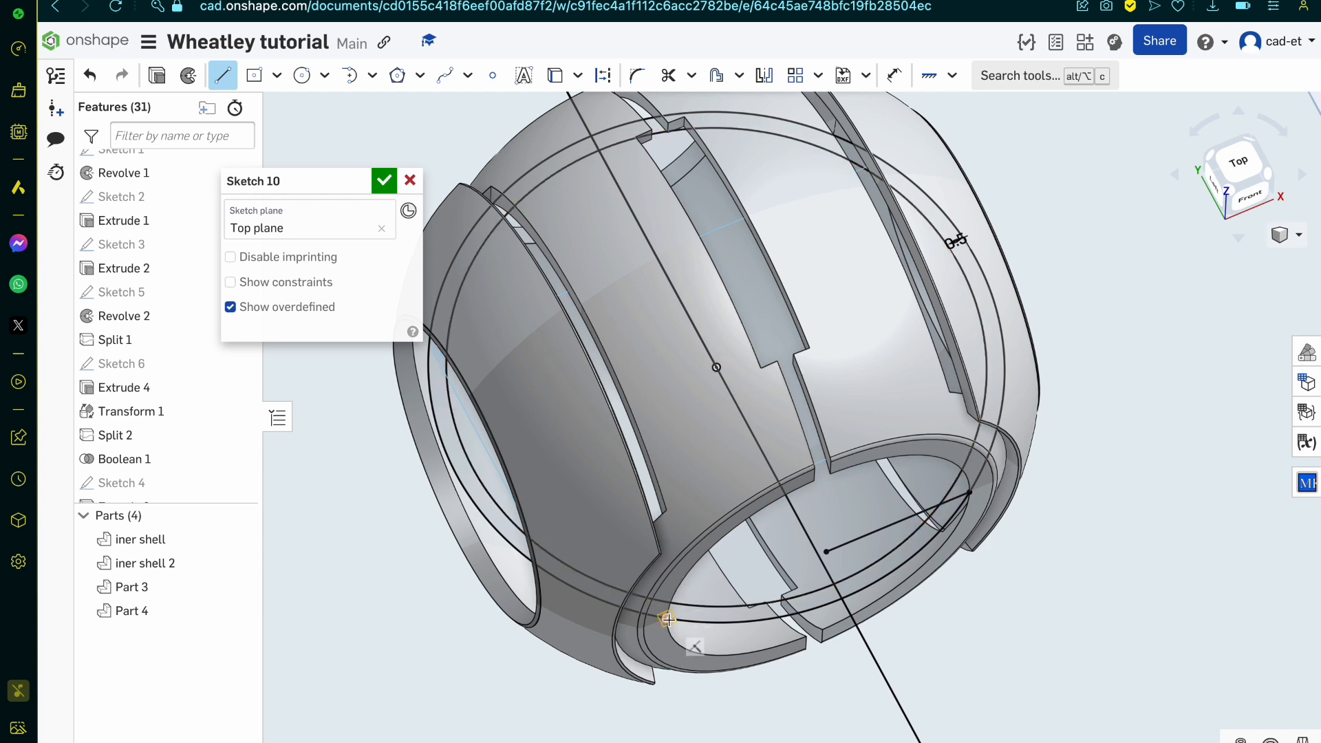
left_click(1249, 175)
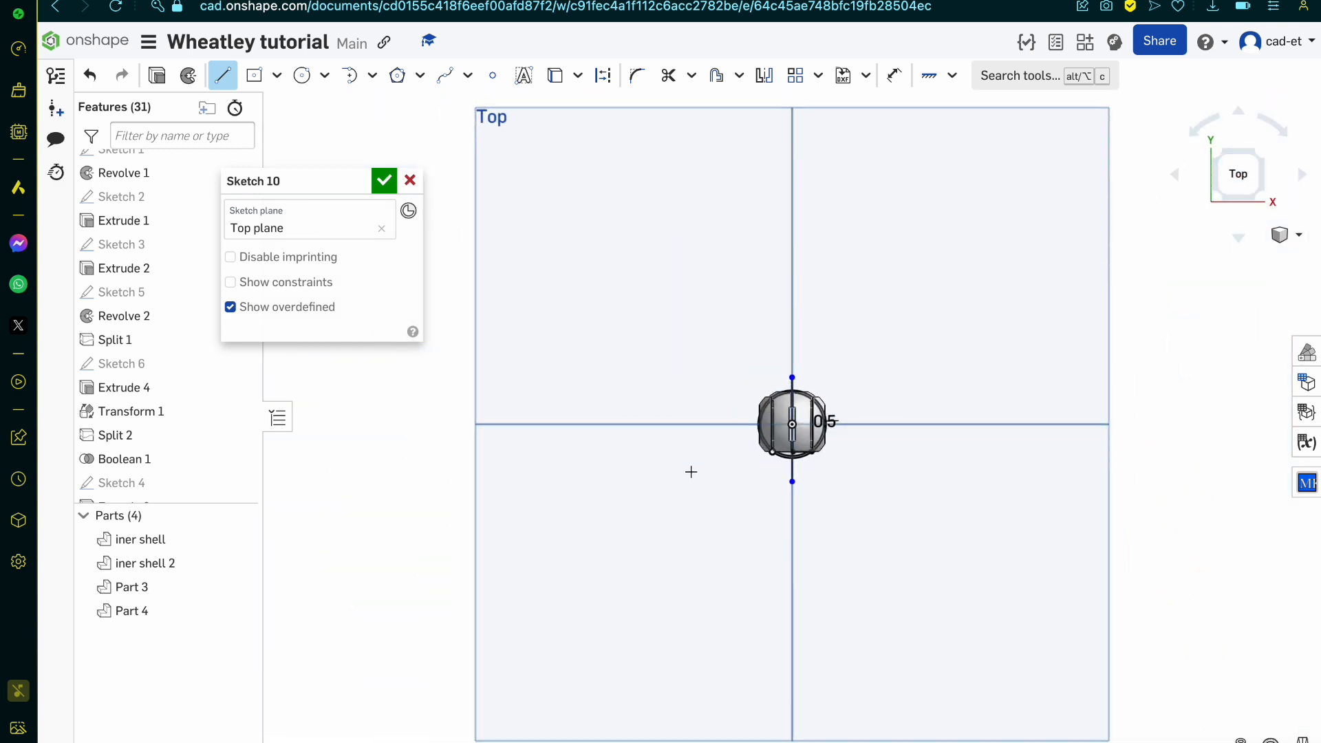
scroll(746, 448, "up", 5)
scroll(940, 290, "up", 2)
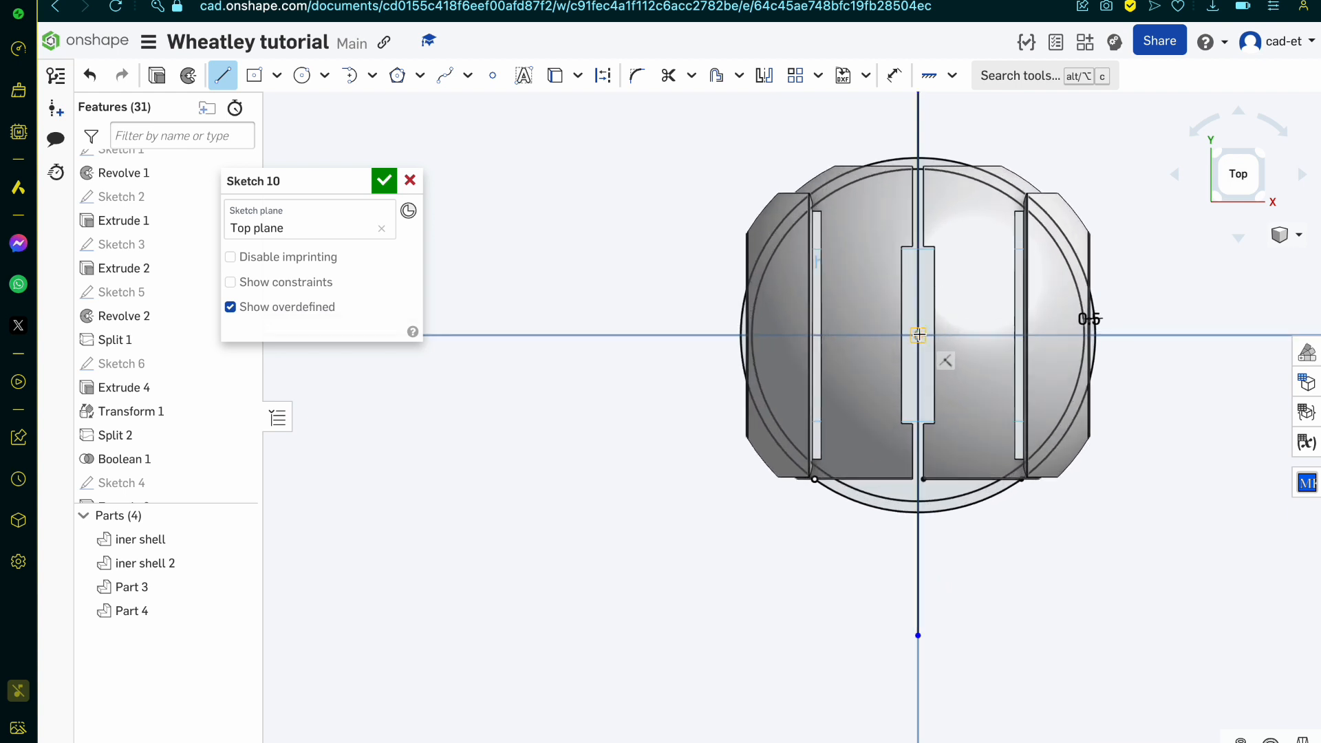
left_click(919, 513)
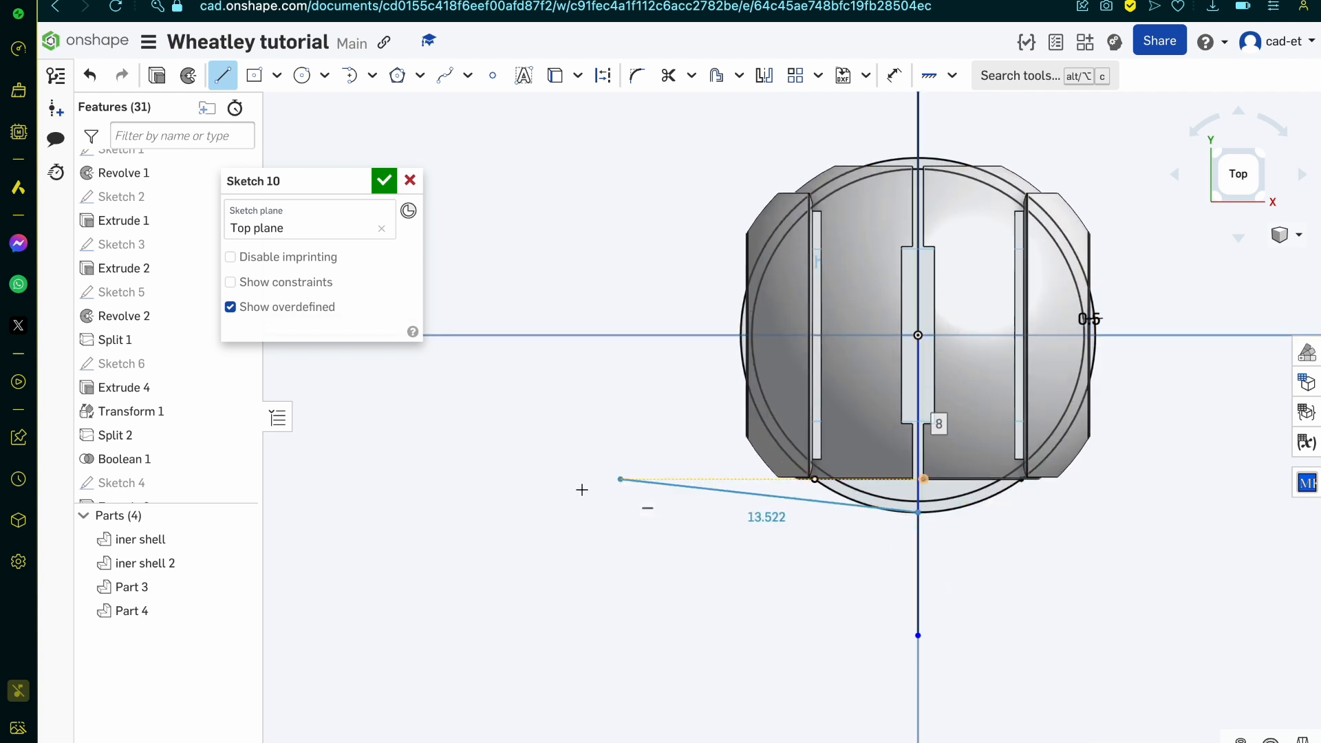
key("Escape")
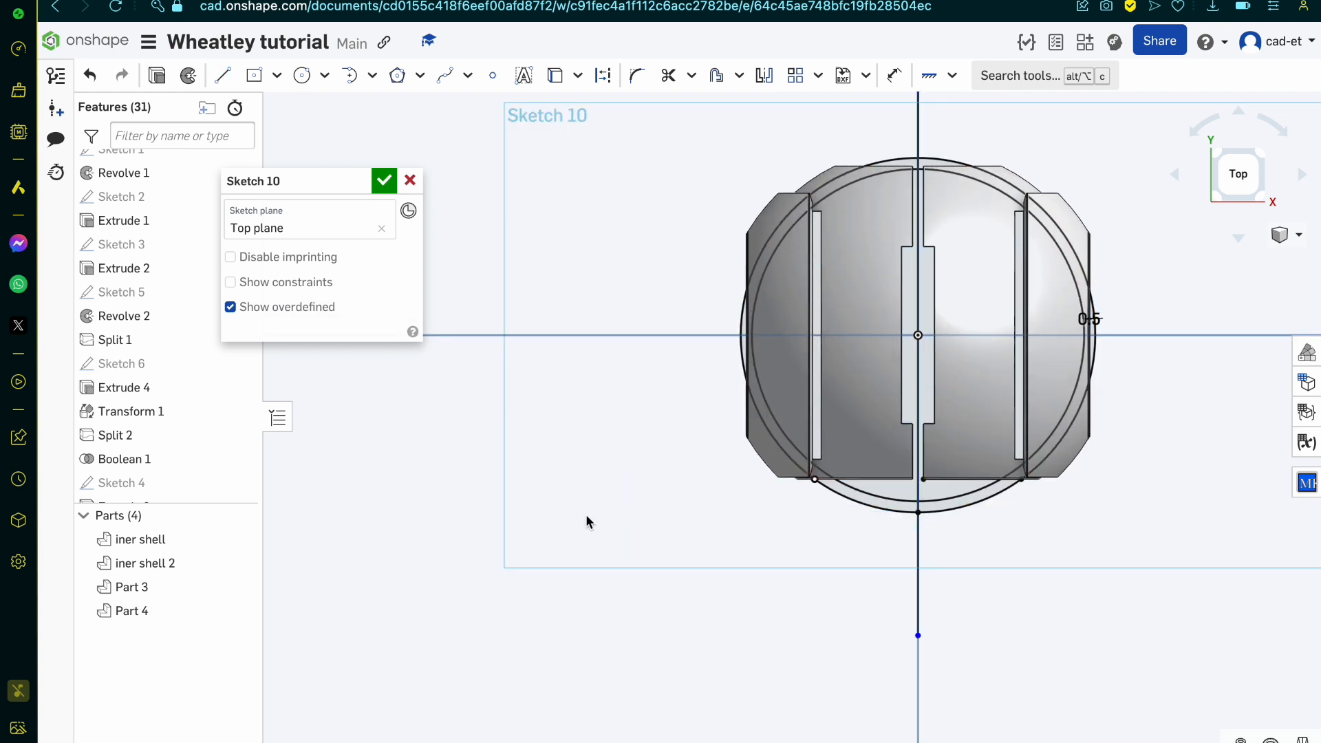
Step: Sketch a centre-point rectangle about 9.3 by 5 on the centre line, with its corner at the projected opening edge, and finish the sketch
left_click(254, 75)
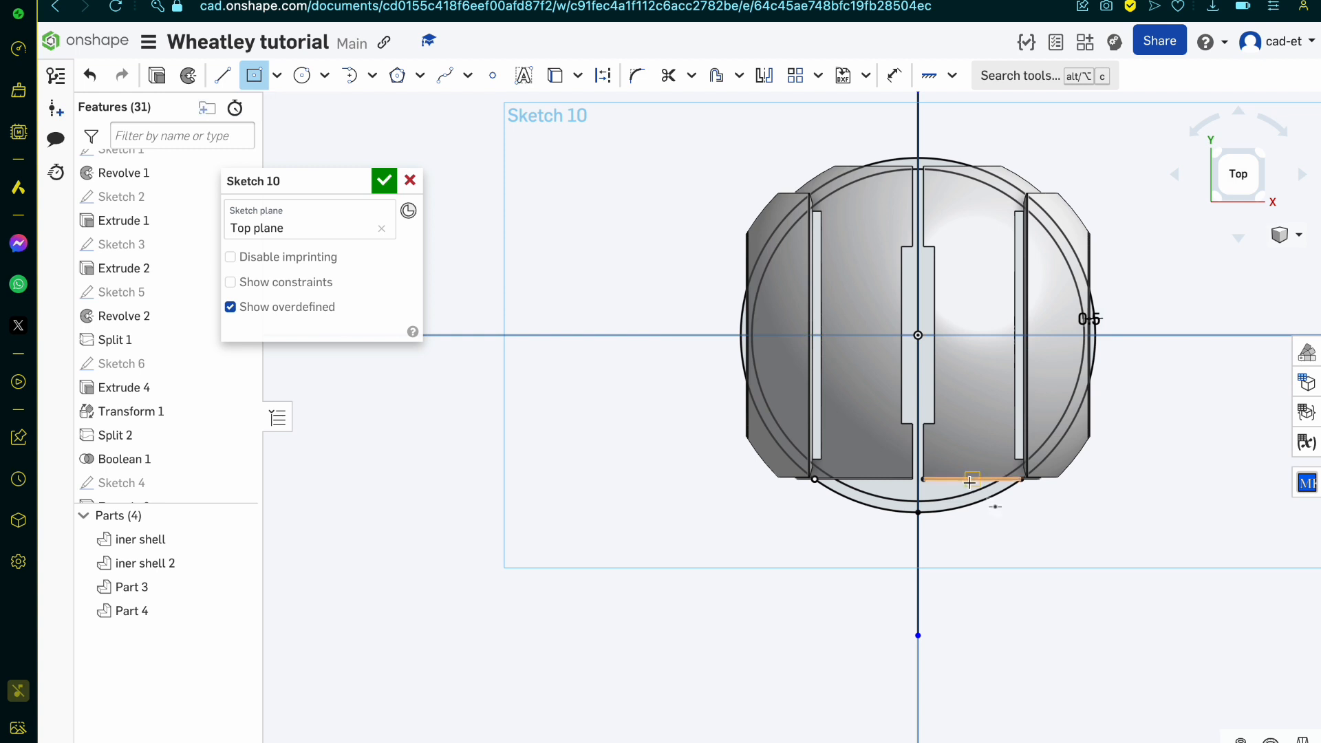
left_click(919, 422)
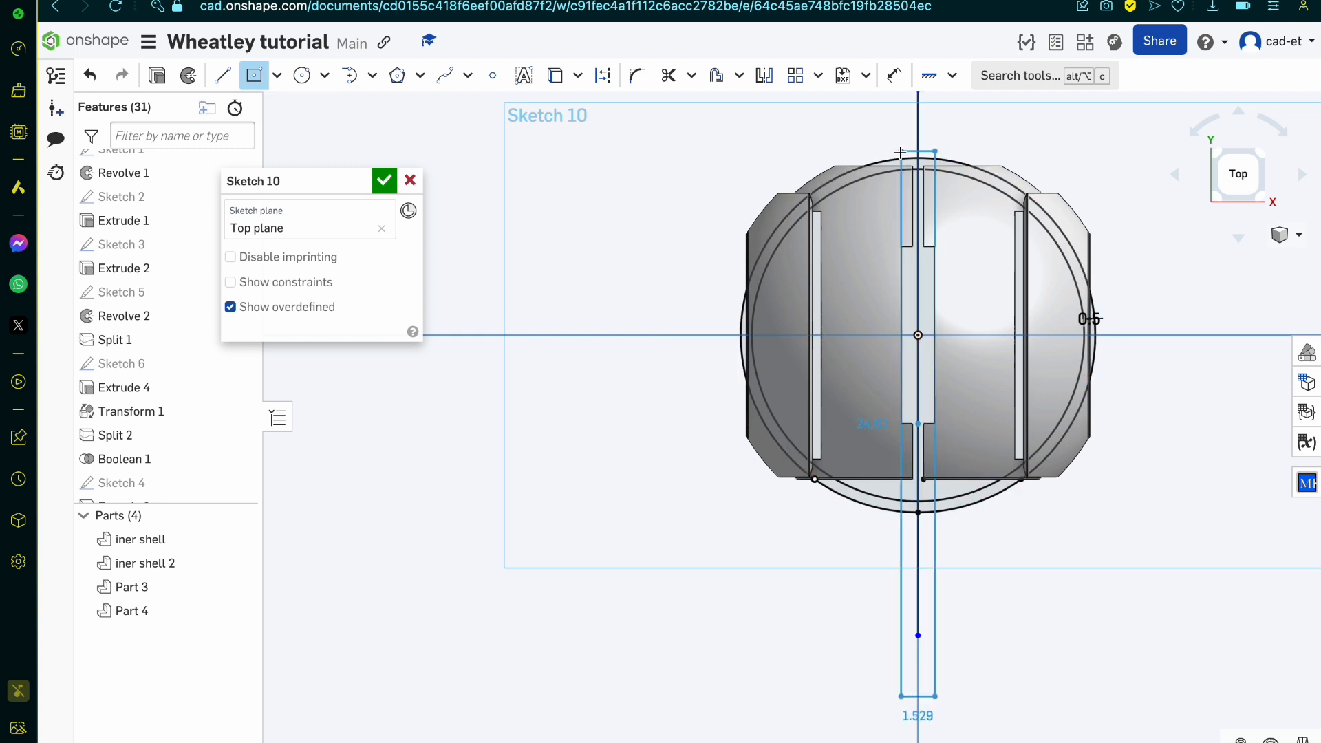
scroll(927, 396, "up", 4)
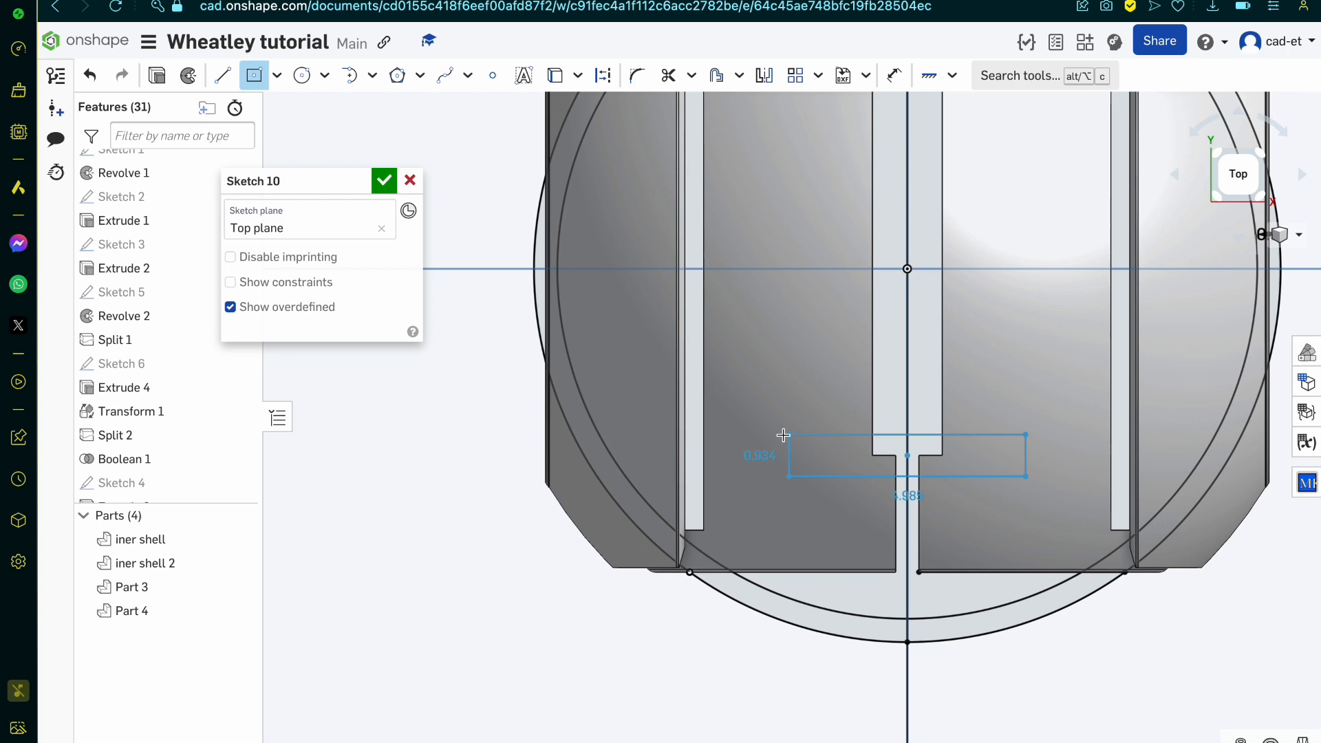
left_click(689, 571)
scroll(732, 640, "up", 4)
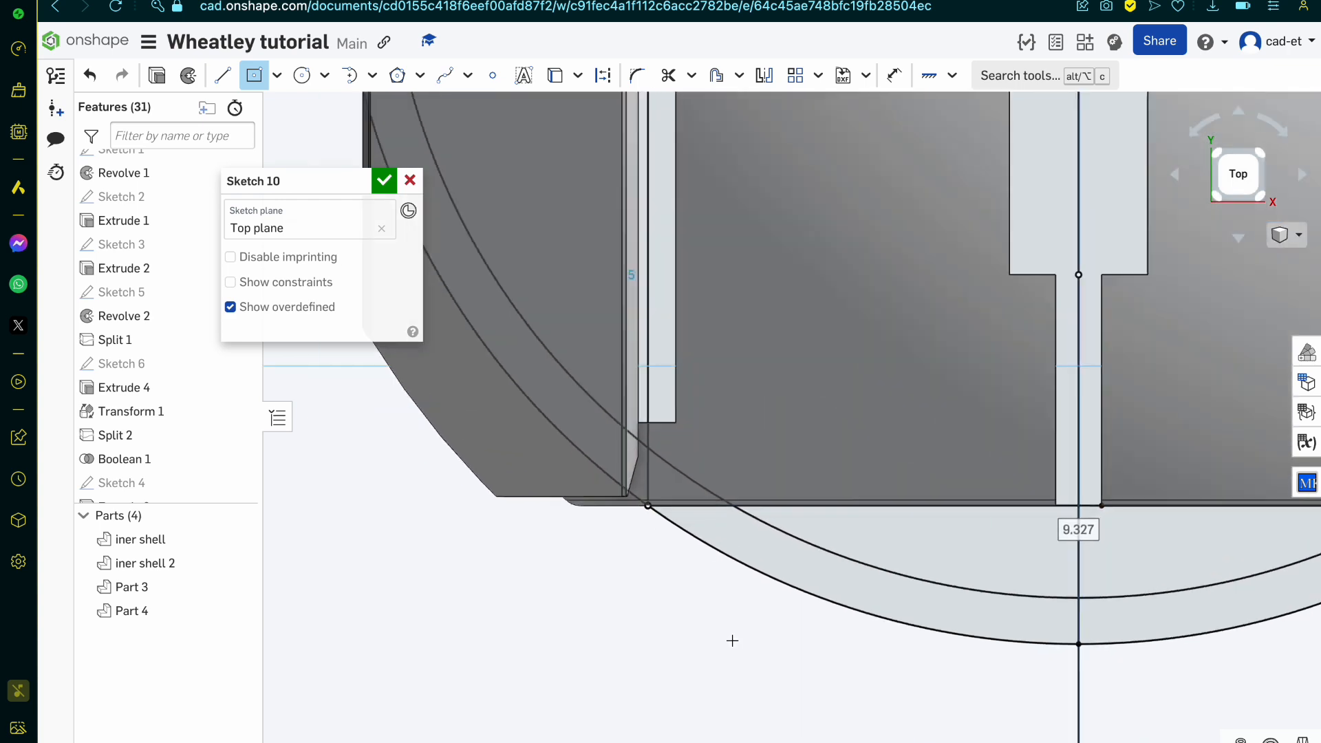
scroll(732, 640, "down", 2)
scroll(732, 640, "down", 3)
mouse_move(732, 640)
right_mouse_down()
mouse_move(743, 617)
mouse_move(732, 618)
right_mouse_up()
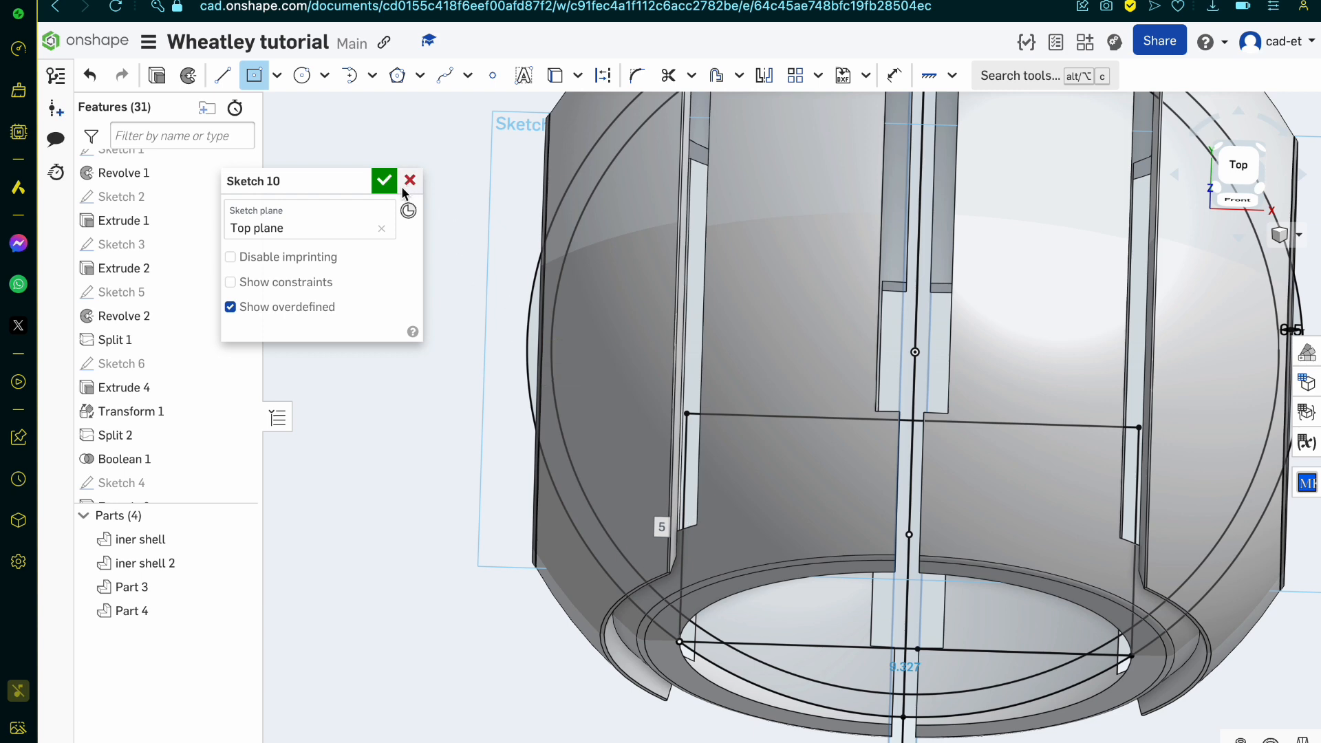
left_click(381, 182)
Step: Hide Part 4, Part 3, iner shell 2 and iner shell to isolate the sketch
key("shift+7")
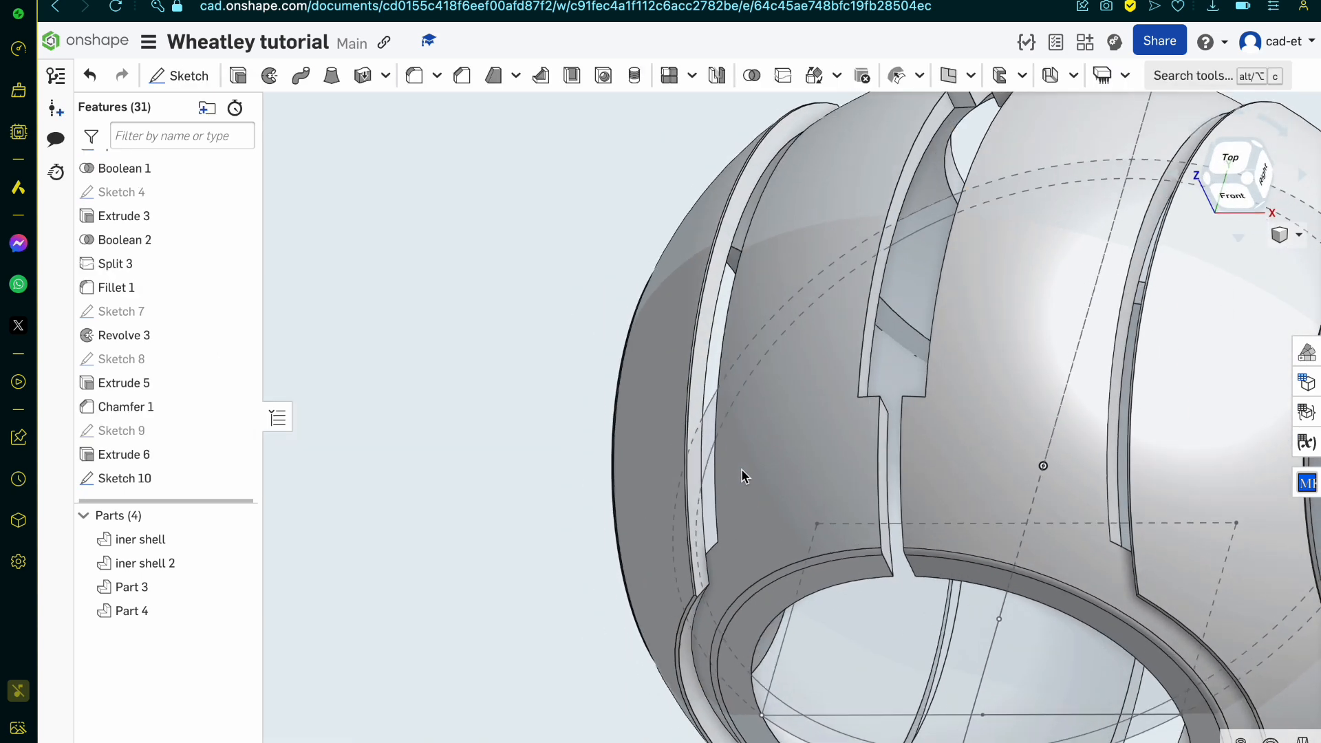
scroll(741, 468, "up", 5)
right_click_drag(741, 469, 832, 629)
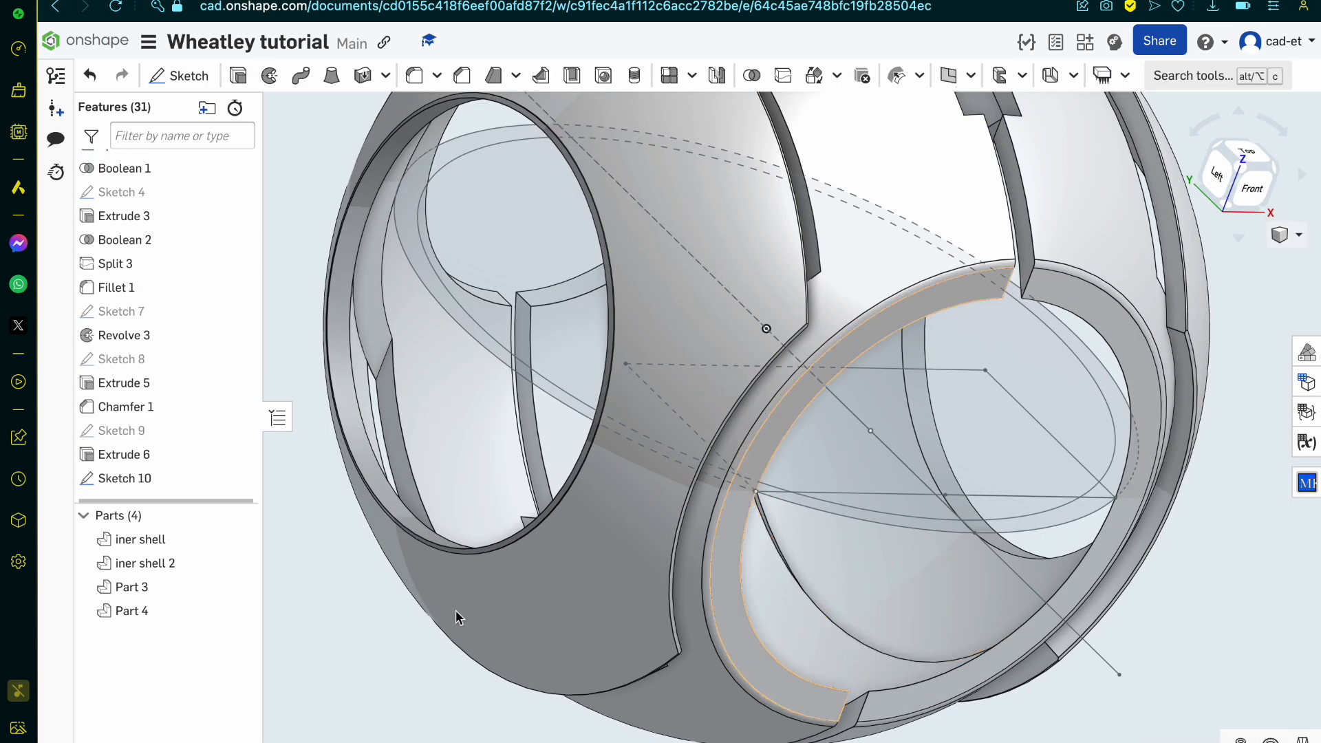
left_click(238, 610)
left_click(239, 587)
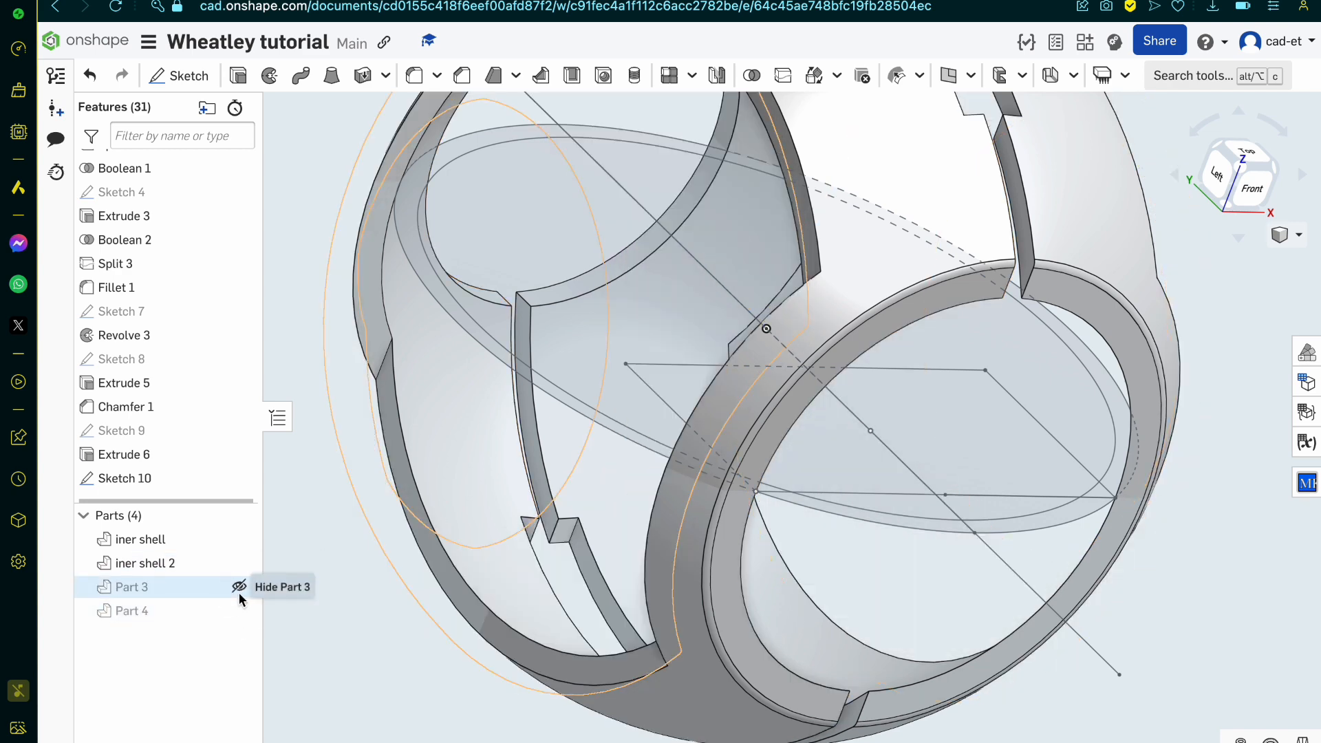
left_click(239, 563)
left_click(239, 539)
scroll(543, 585, "down", 3)
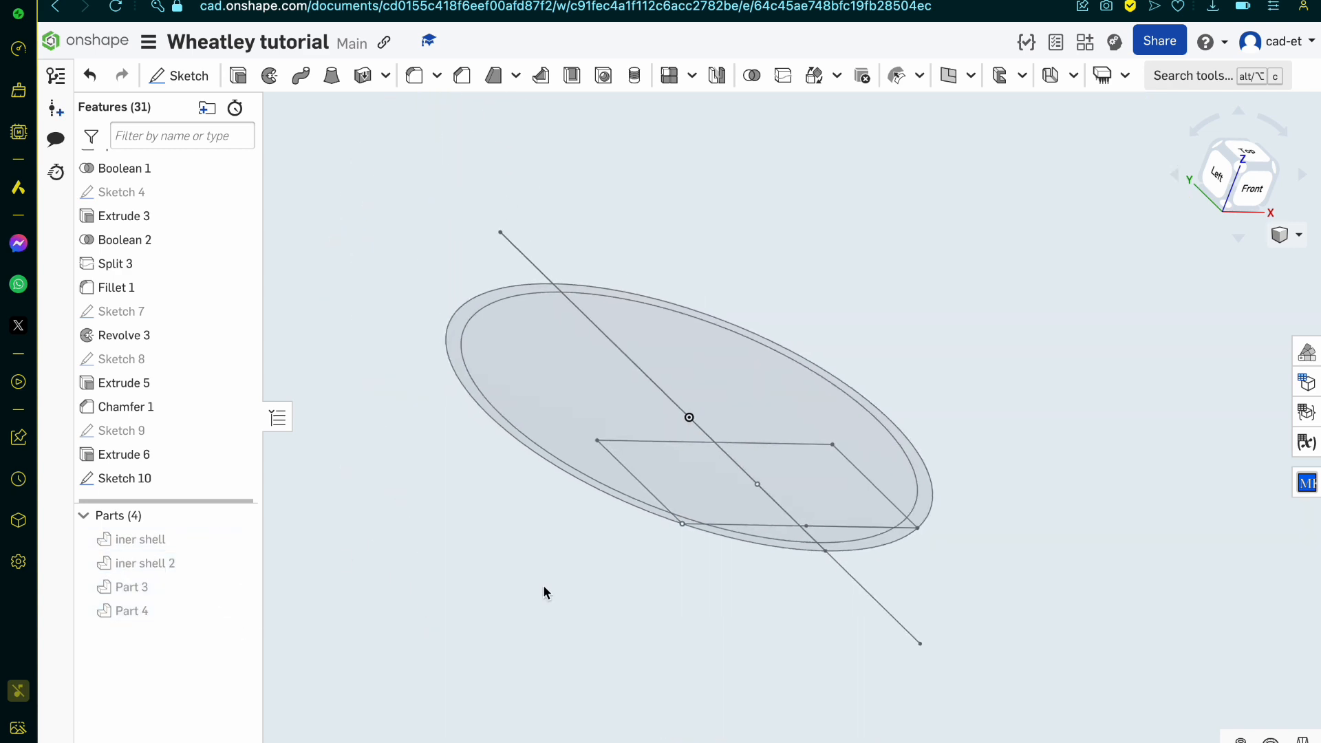
Step: Edit Sketch 10 and trim away the rectangle, the front arcs and the centre line except its short piece across the ring's rear
right_click_drag(543, 585, 523, 612)
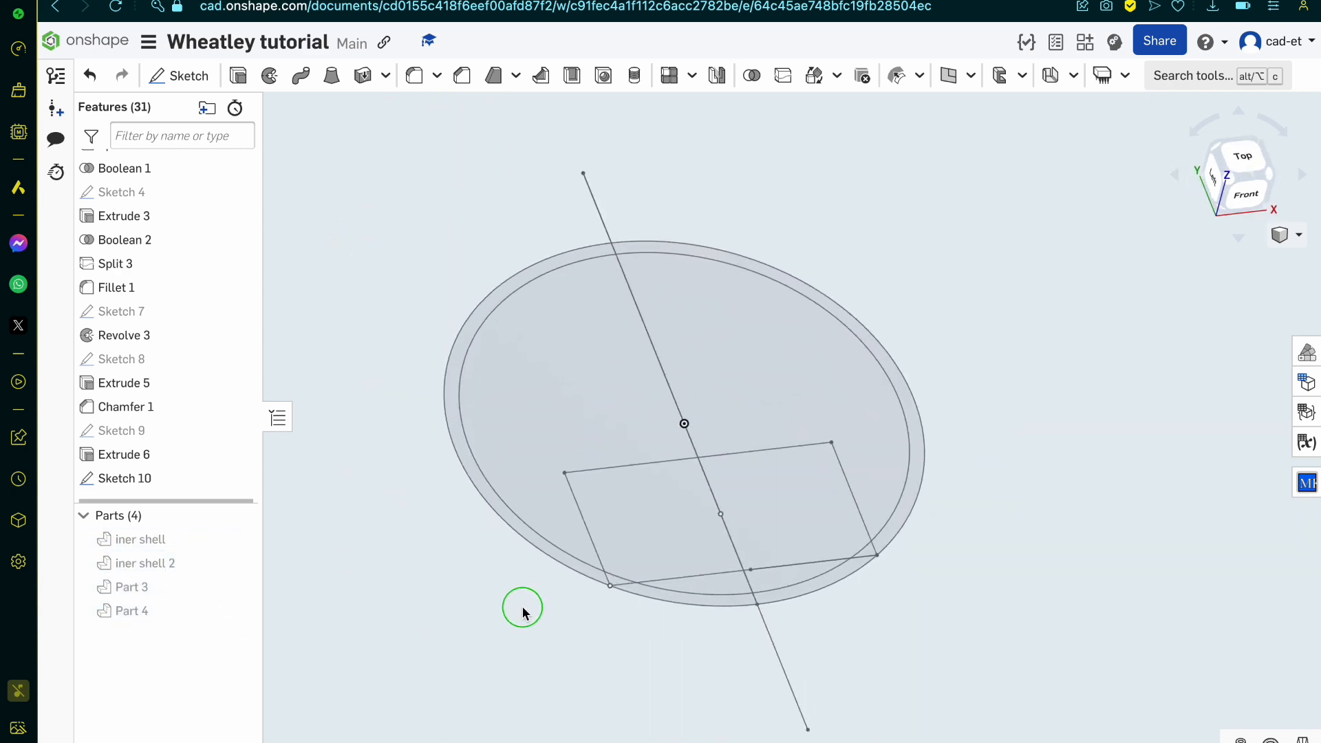
double_click(137, 478)
key("m")
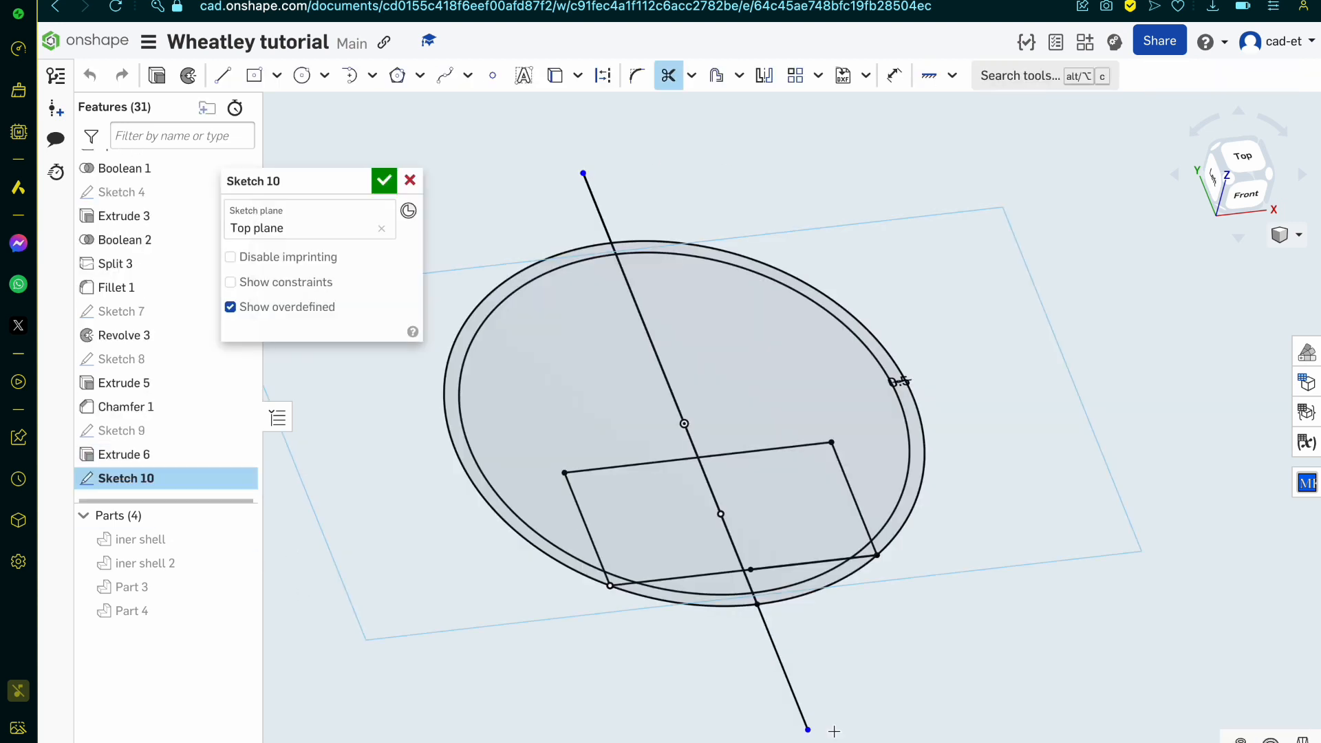
left_click(745, 605)
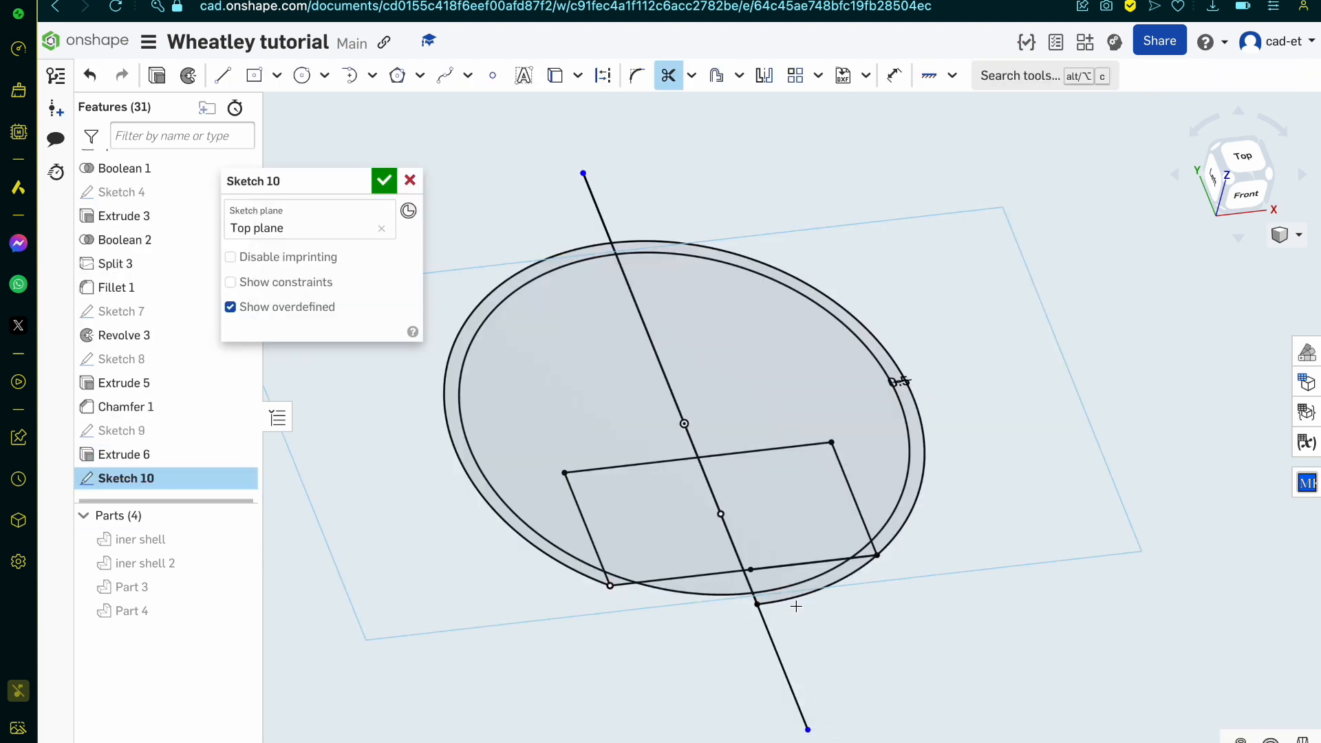
mouse_move(779, 590)
left_mouse_down()
mouse_move(801, 623)
mouse_move(836, 512)
mouse_move(864, 484)
mouse_move(737, 404)
mouse_move(578, 521)
mouse_move(619, 539)
mouse_move(625, 605)
mouse_move(751, 545)
mouse_move(755, 621)
mouse_move(746, 566)
mouse_move(702, 515)
mouse_move(778, 513)
mouse_move(840, 539)
mouse_move(855, 595)
left_mouse_up()
mouse_move(600, 342)
left_mouse_down()
mouse_move(702, 301)
mouse_move(675, 296)
left_mouse_up()
mouse_move(587, 223)
left_mouse_down()
mouse_move(661, 204)
mouse_move(662, 242)
left_mouse_up()
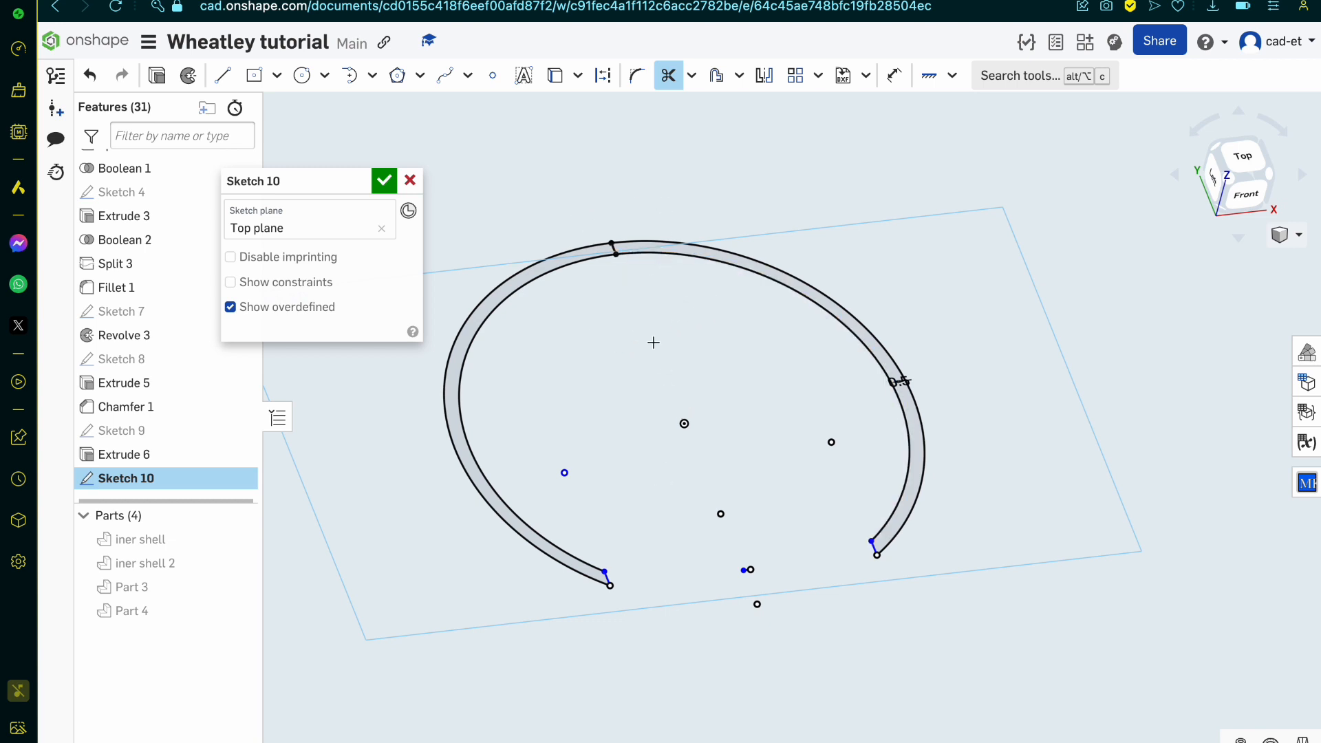
Step: Trim off the +X half of the ring with its leftover points, move the 0.5 dimension clear of the profile and finish the sketch
left_click_drag(616, 197, 680, 359)
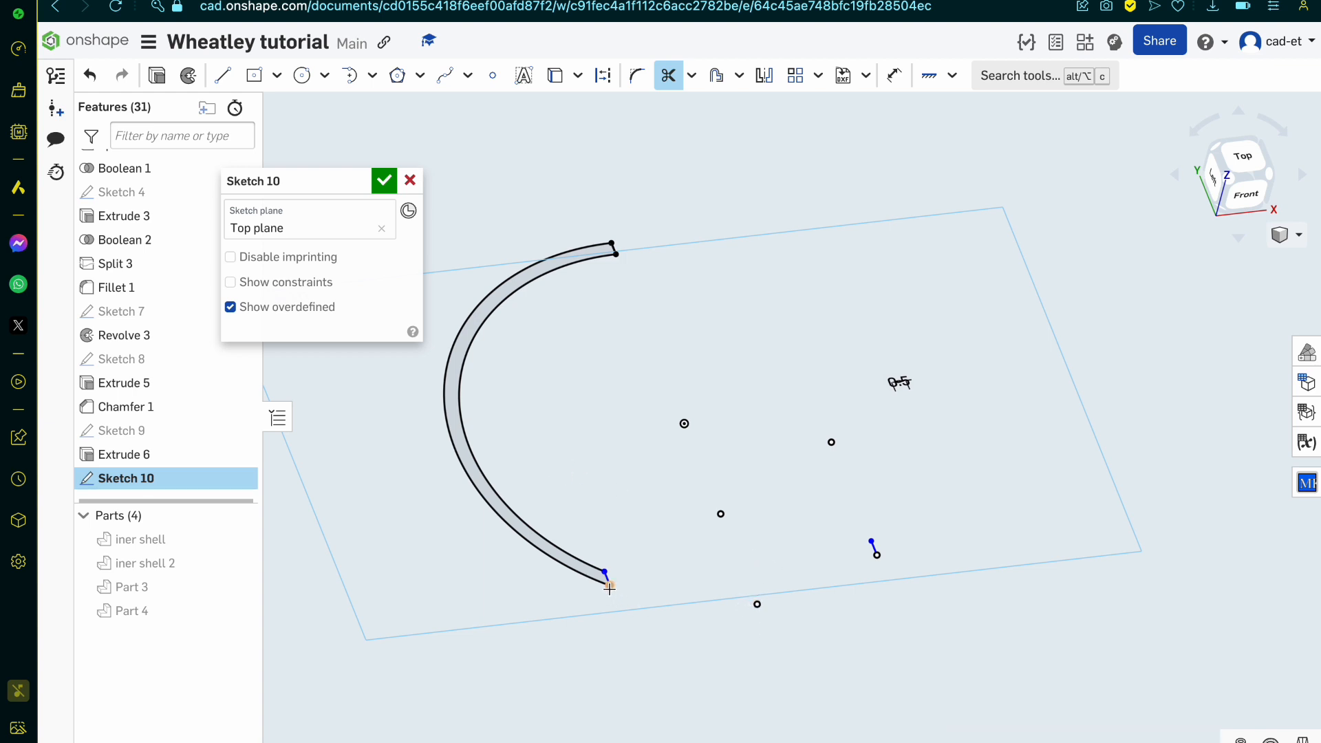
left_click(754, 606)
key("Escape")
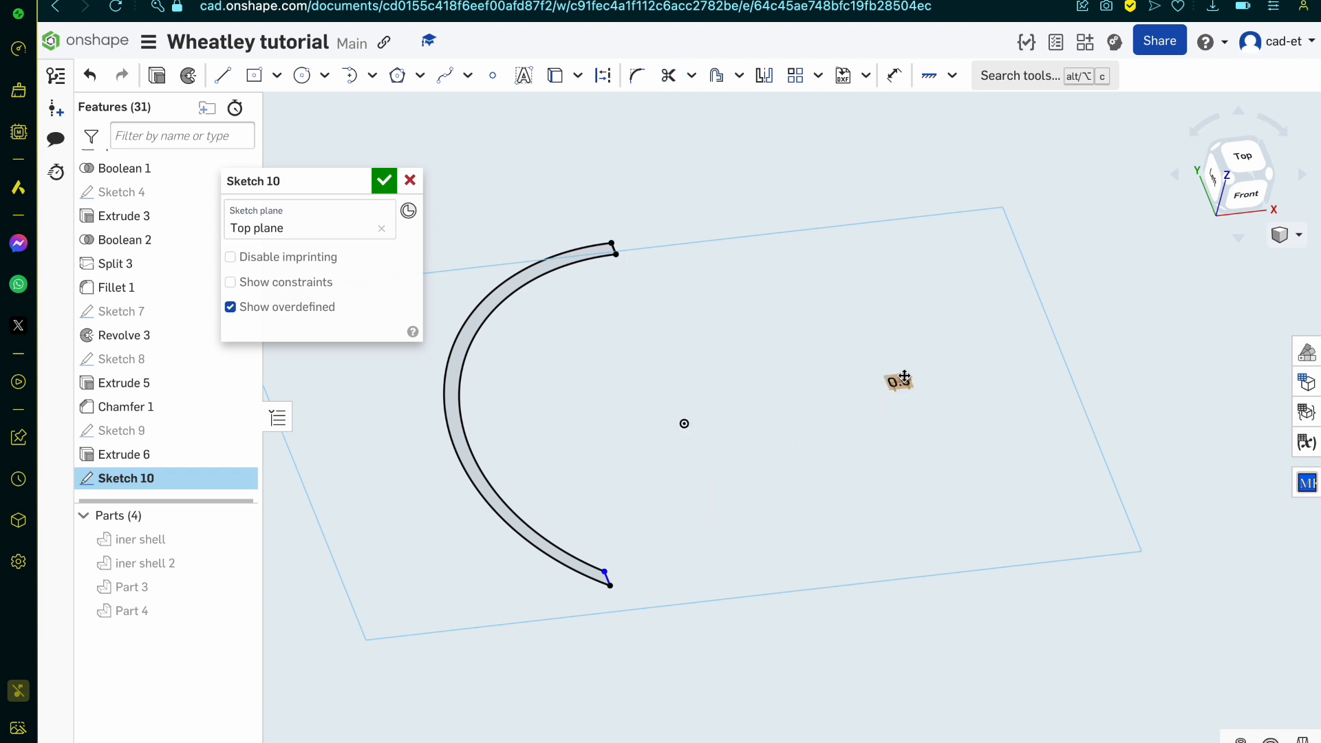
left_click_drag(906, 384, 1003, 331)
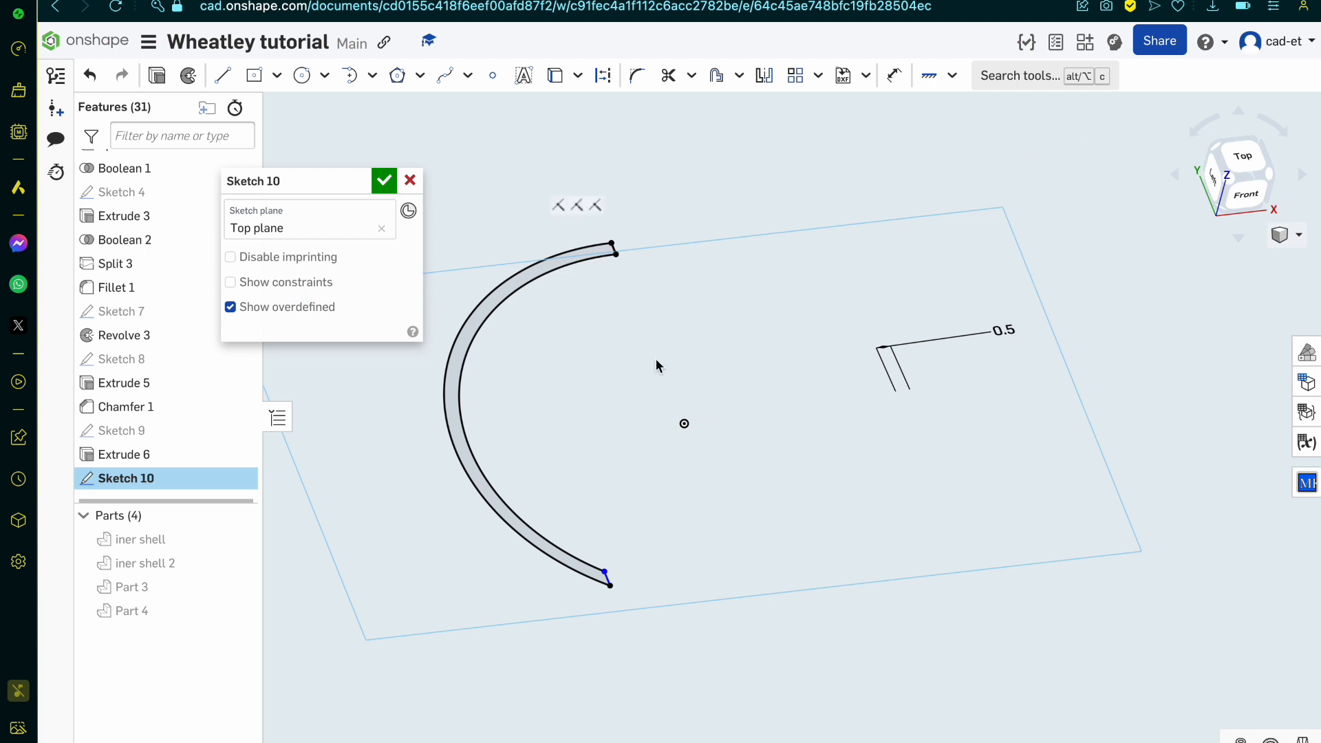
left_click(384, 181)
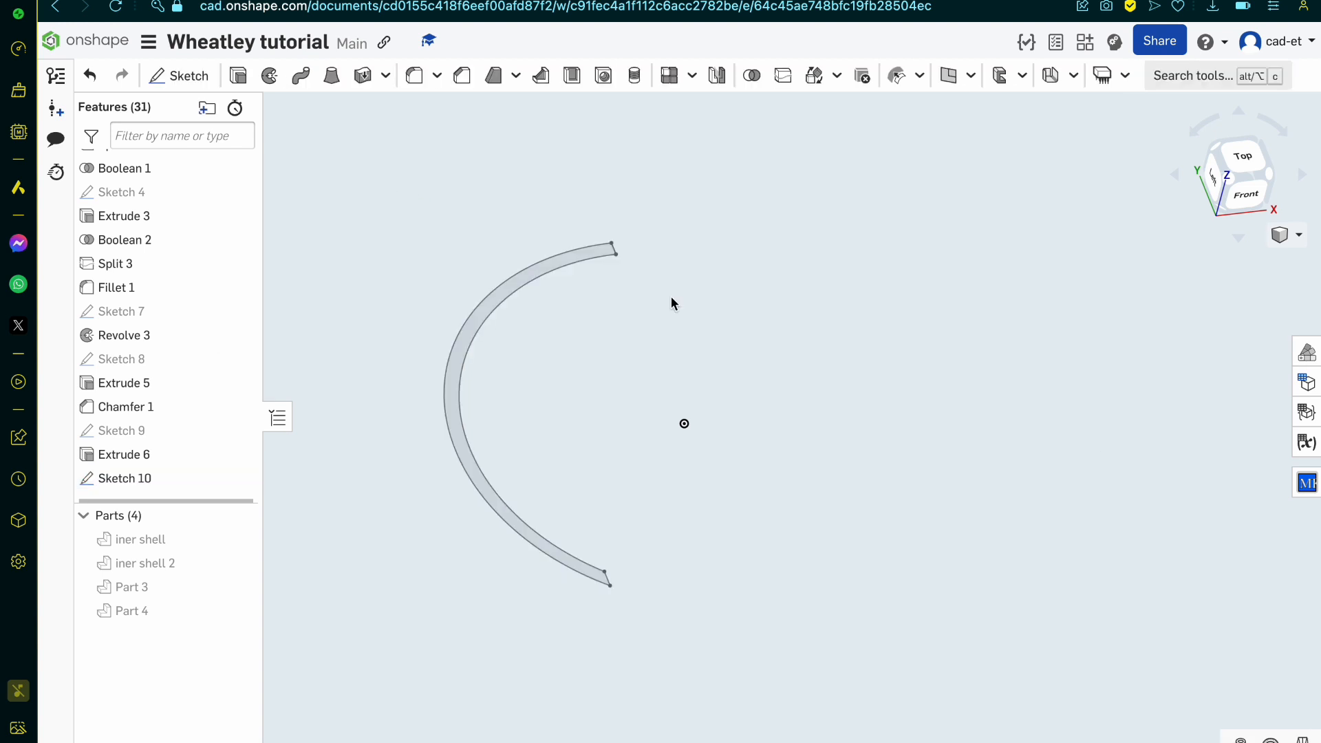
Step: Start a new sketch on the Right plane for the rear end of the half-ring profile
left_click(1210, 179)
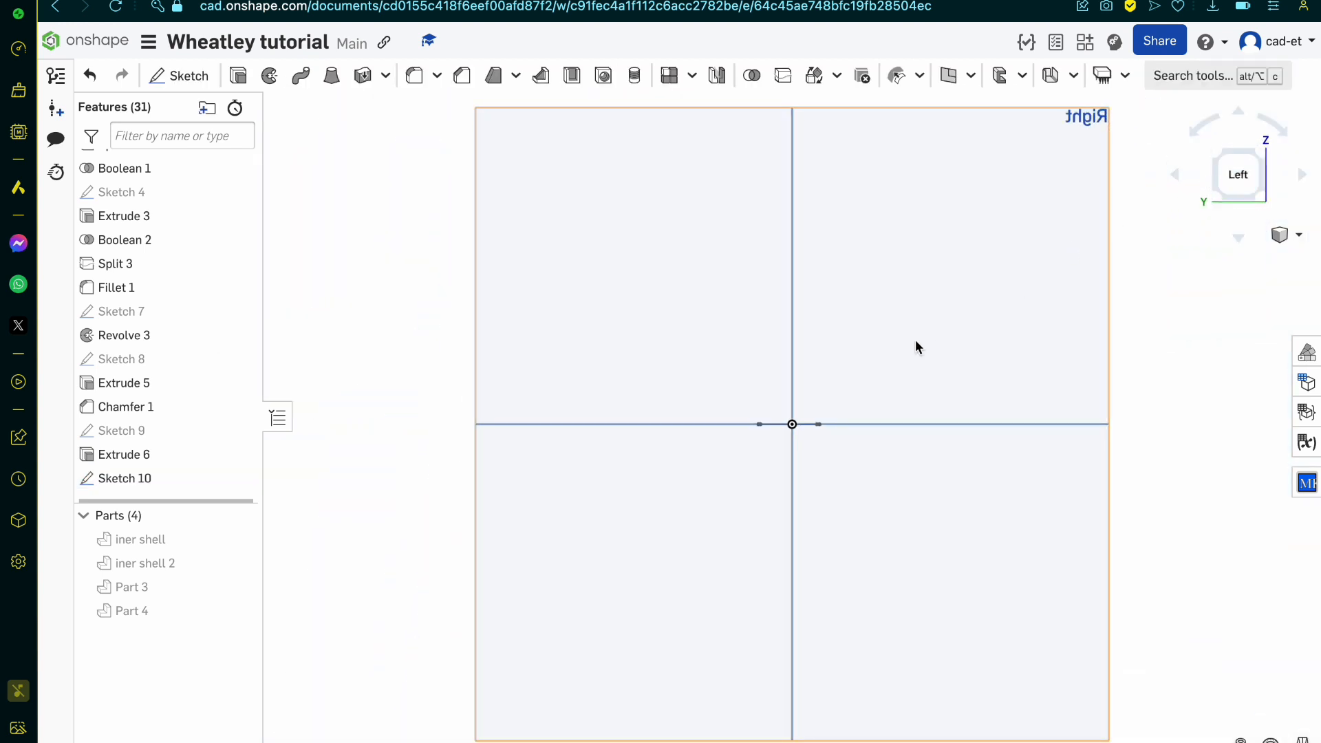
scroll(915, 340, "up", 3)
left_click(1270, 125)
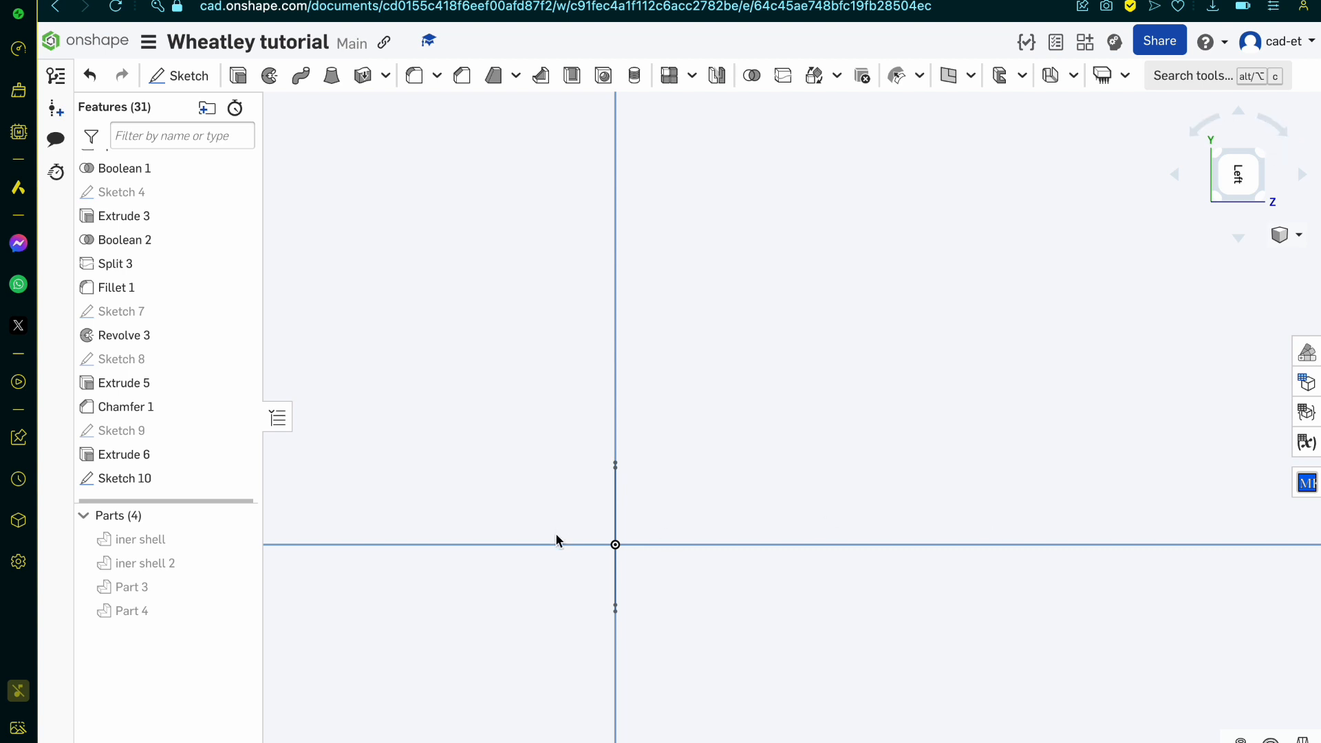
scroll(551, 561, "up", 6)
right_click_drag(550, 561, 532, 562)
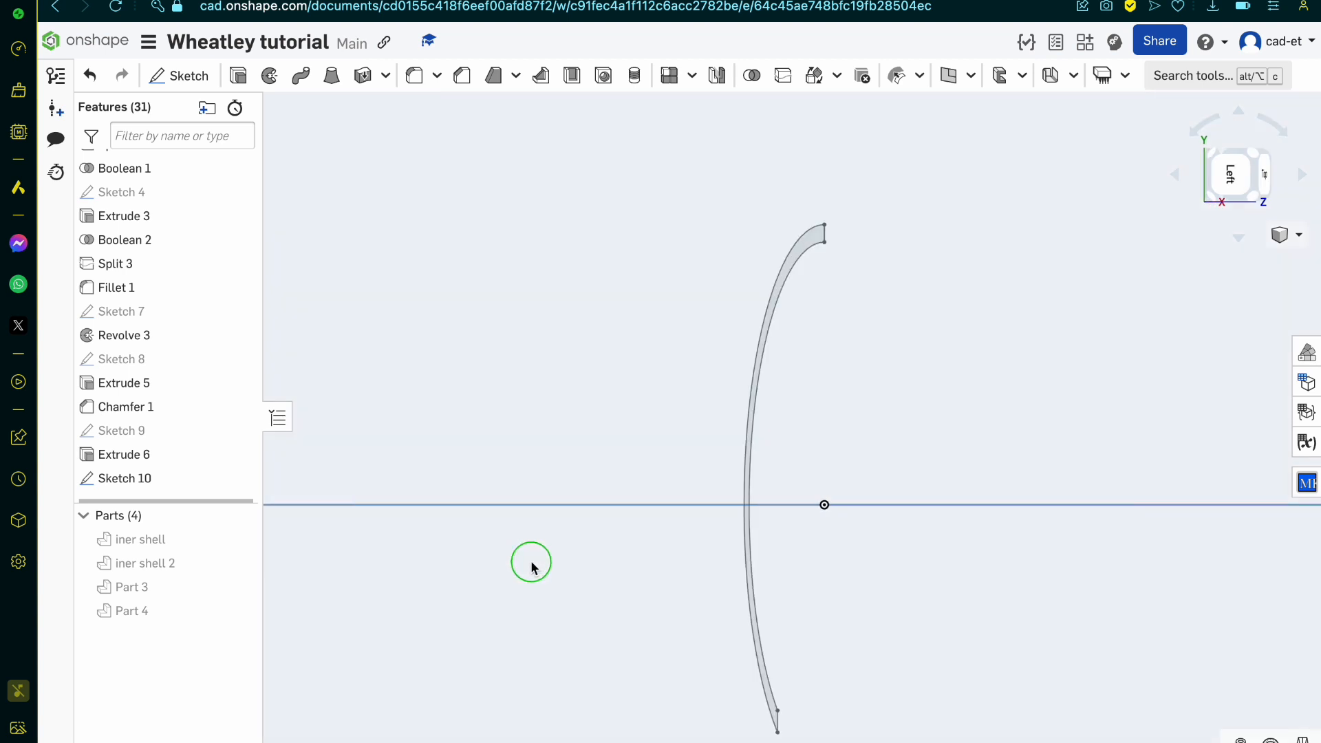
left_click(1173, 176)
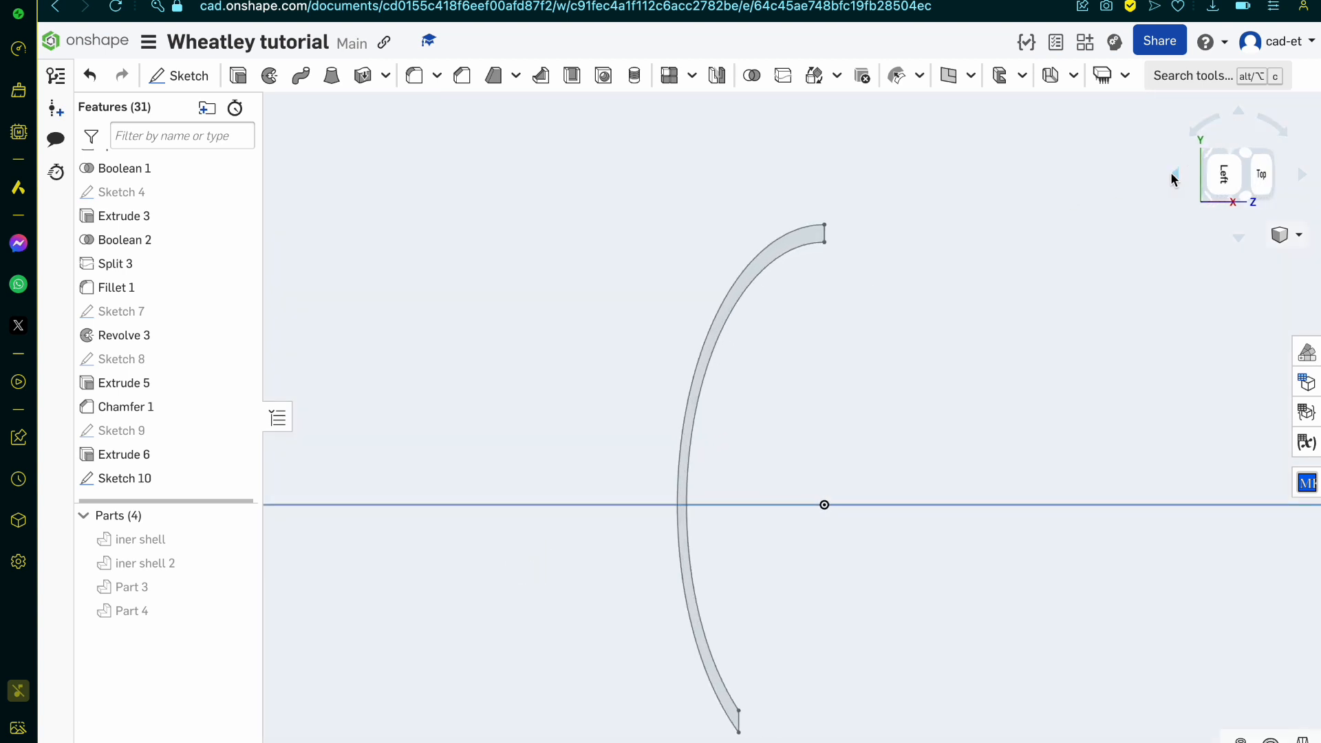
left_click(1300, 176)
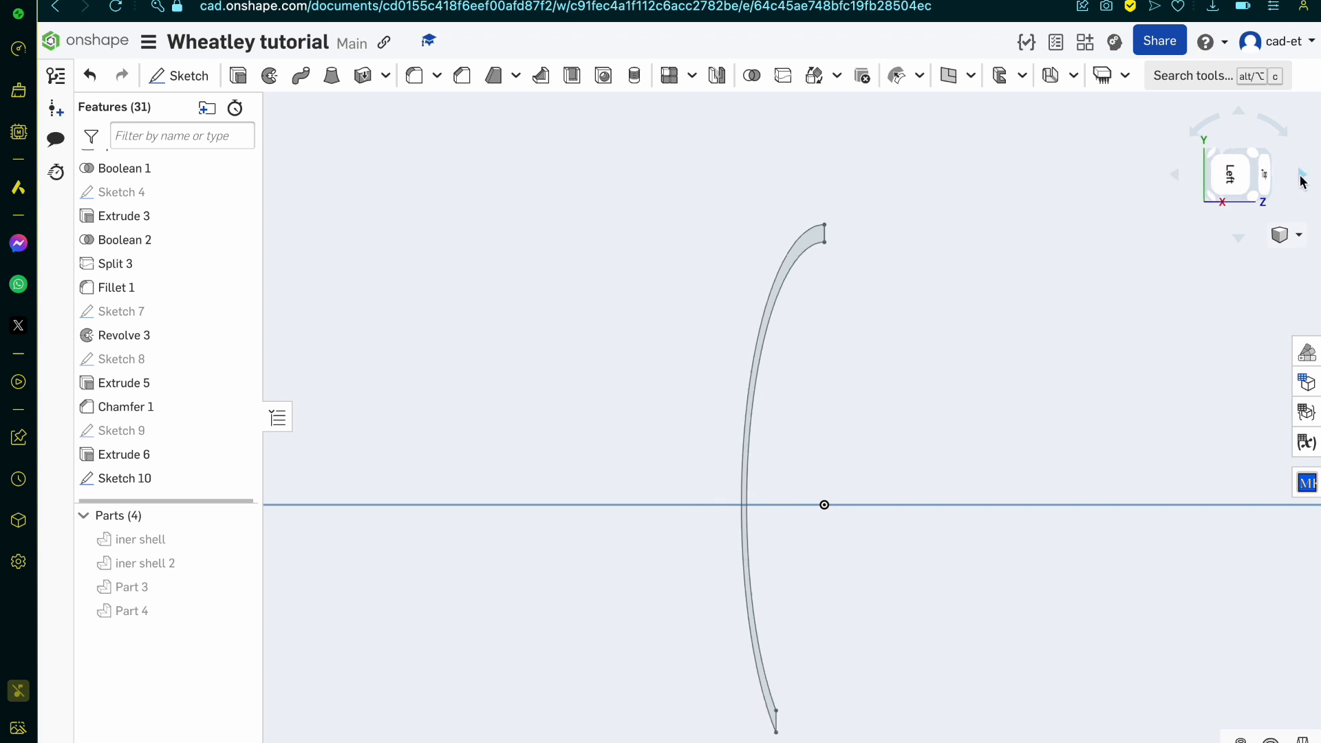
left_click(1273, 125)
left_click(1273, 126)
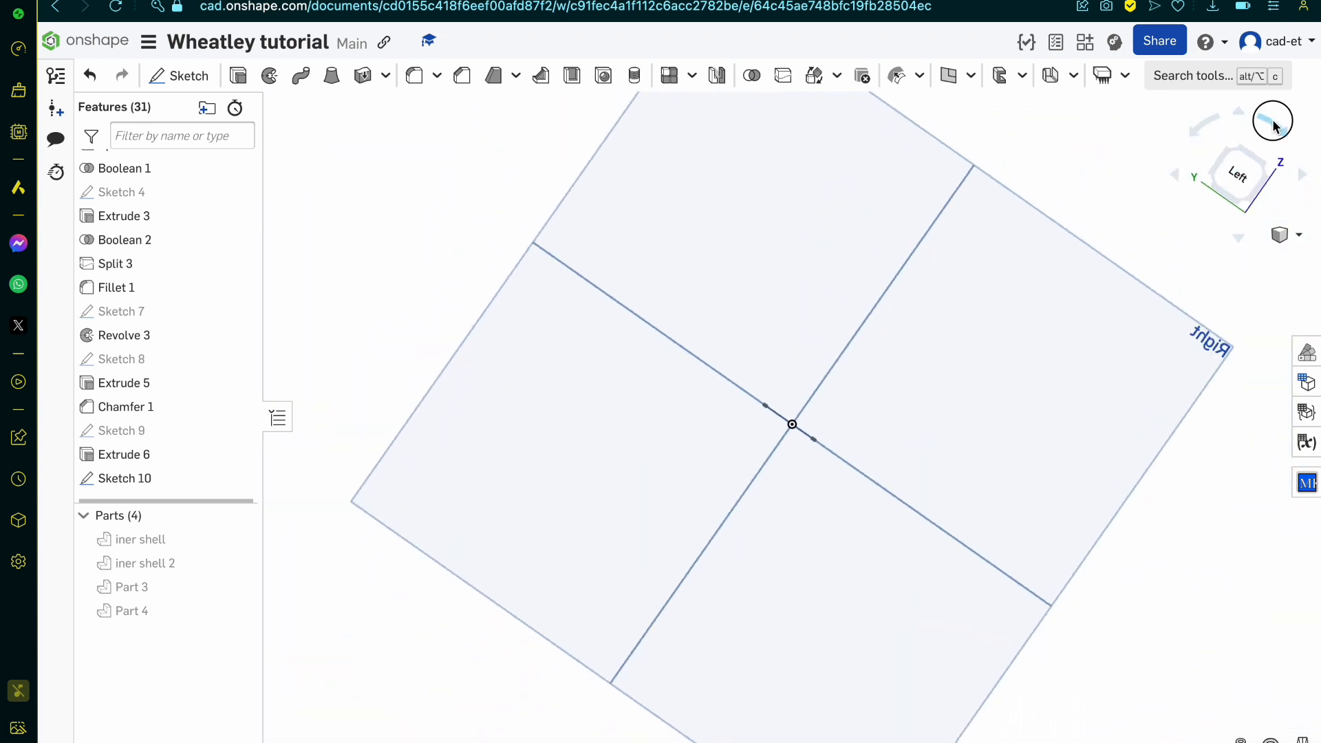
left_click(1302, 176)
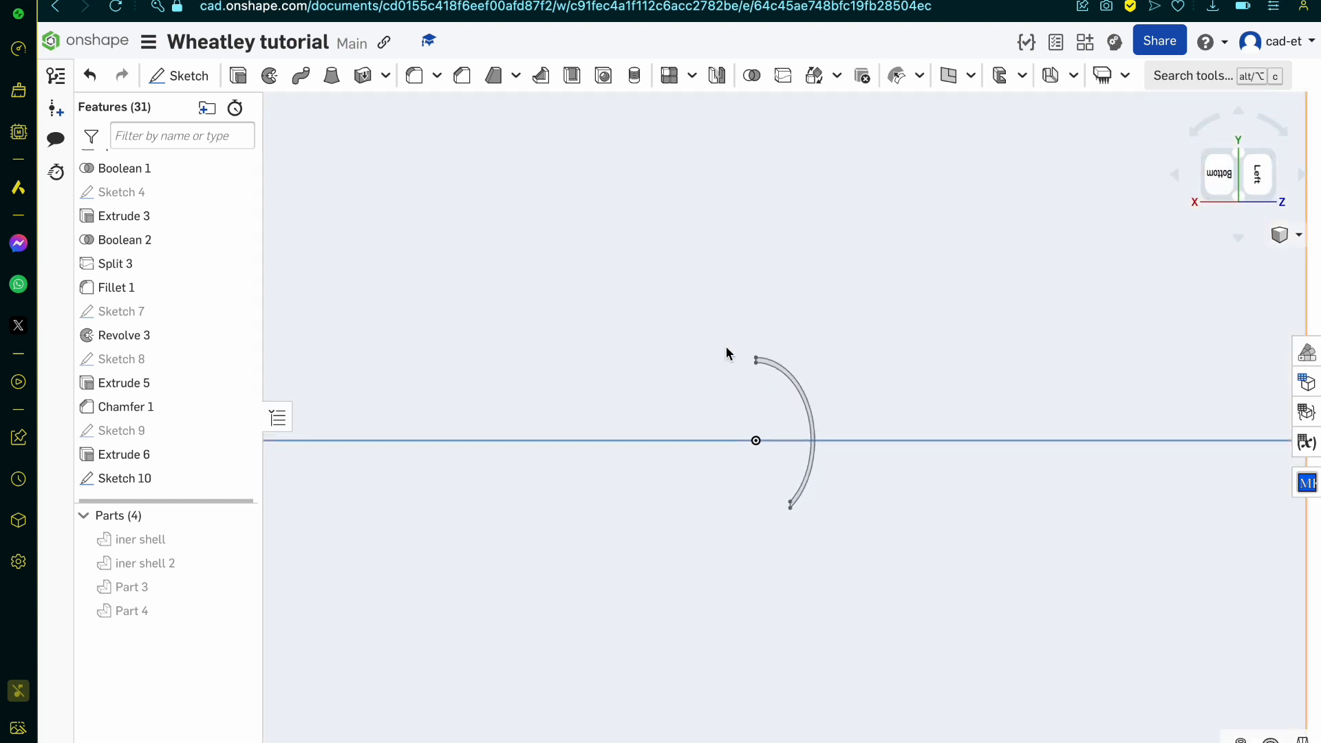
scroll(829, 382, "down", 10)
scroll(828, 386, "up", 2)
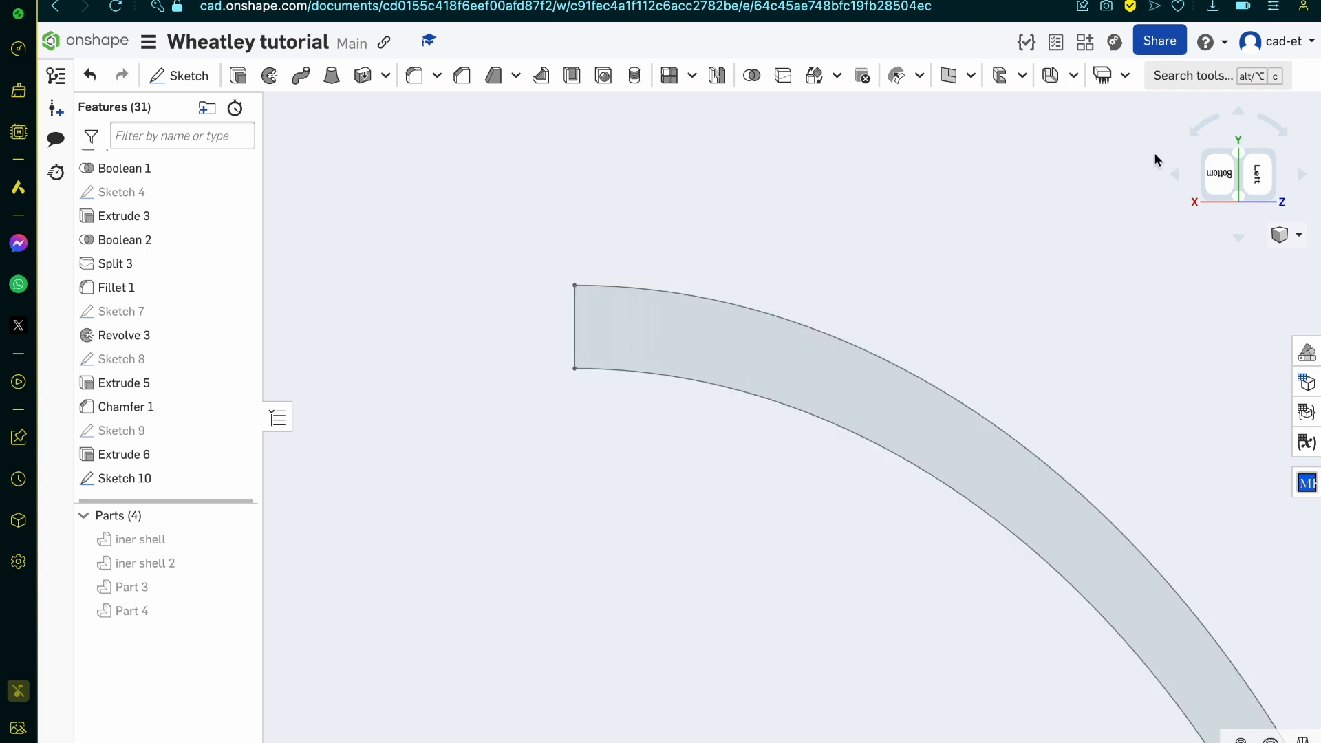
left_click(190, 78)
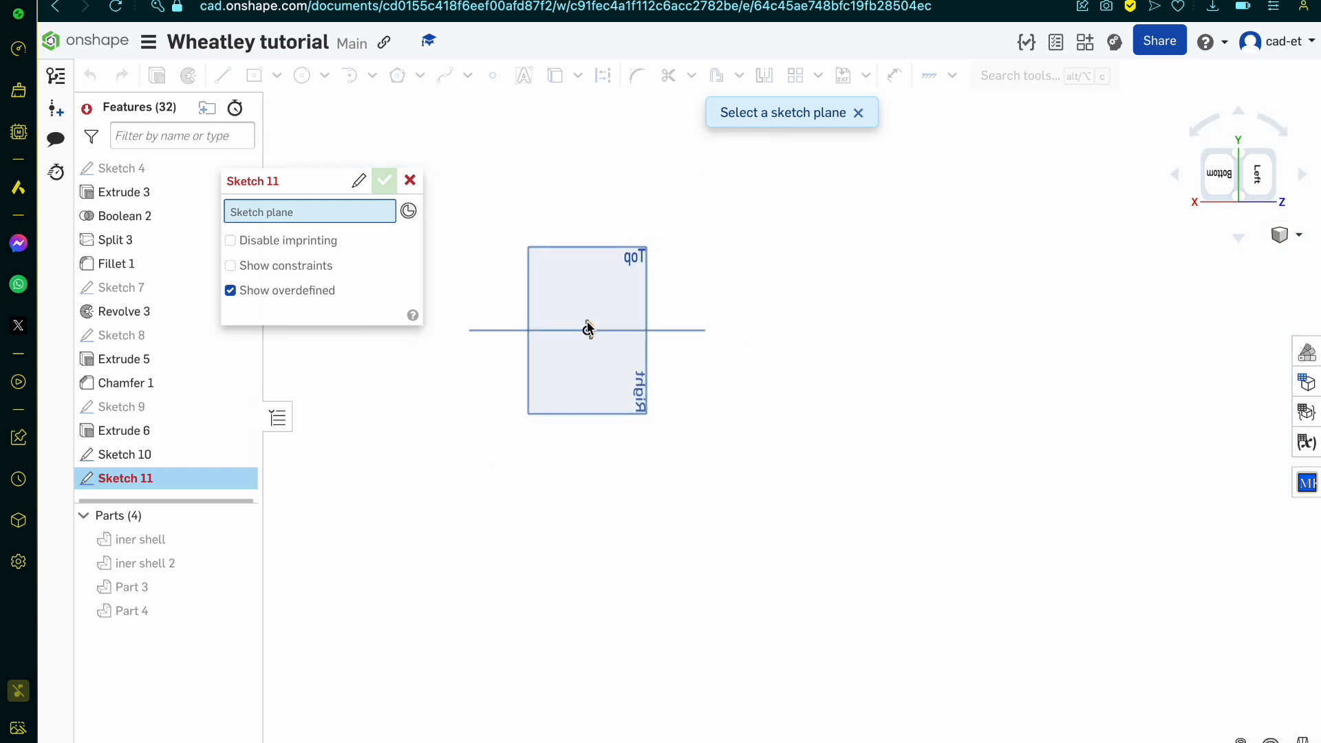
left_click(571, 291)
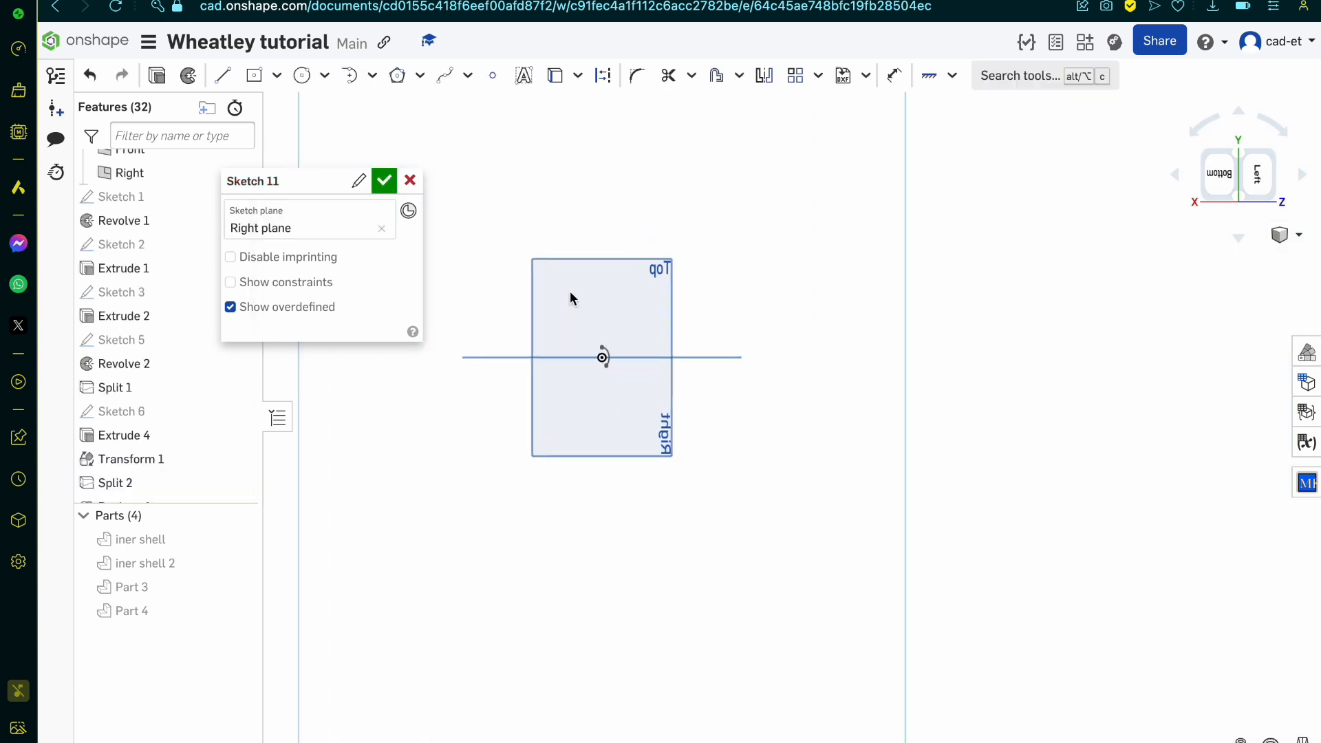
scroll(666, 440, "up", 10)
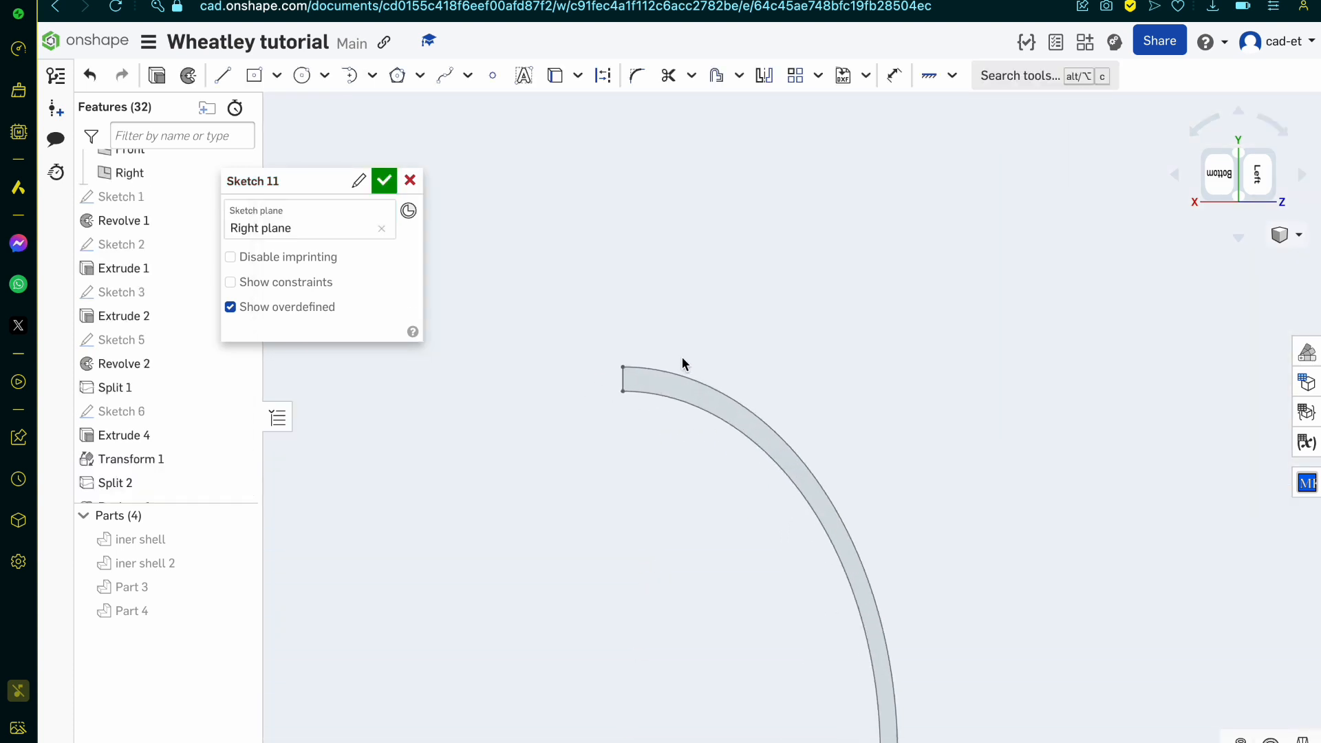
Step: Draw a 0.5 line across the profile's rear end, from its outer corner to its inner corner
left_click(222, 76)
scroll(584, 319, "up", 5)
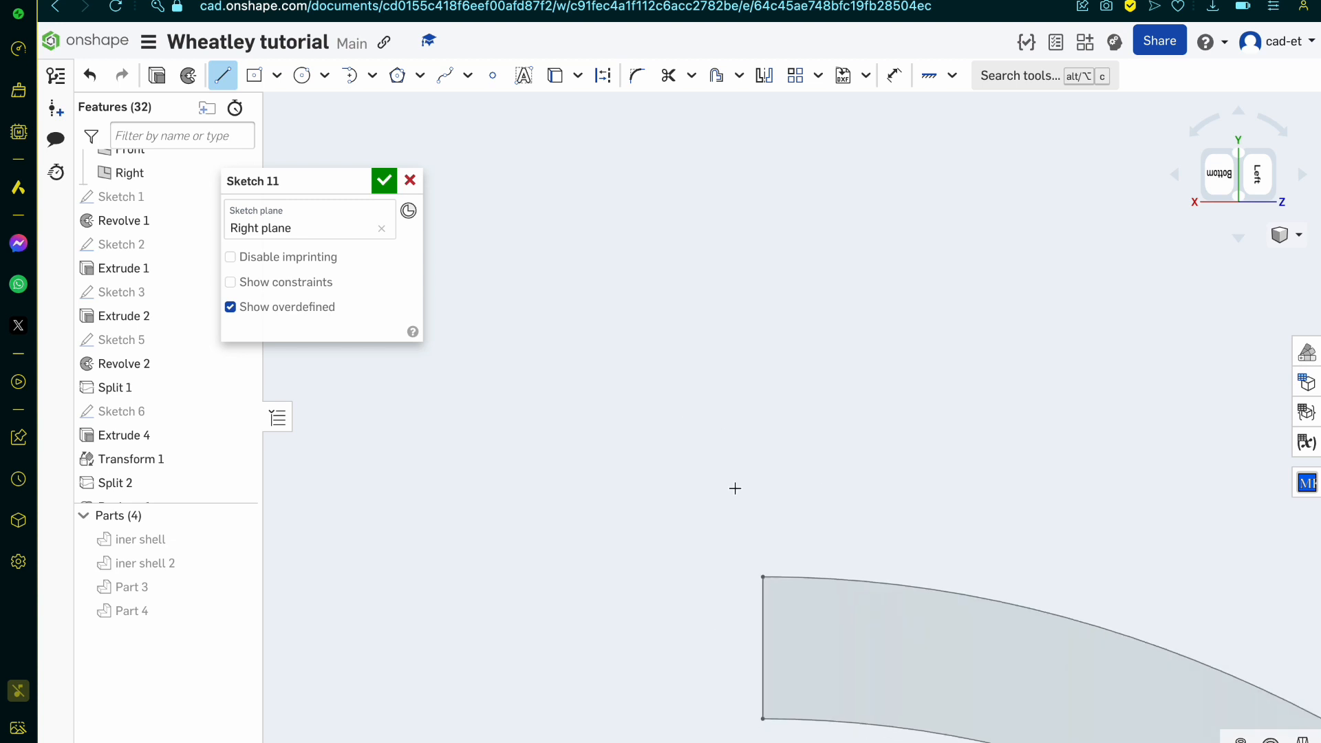
left_click(750, 537)
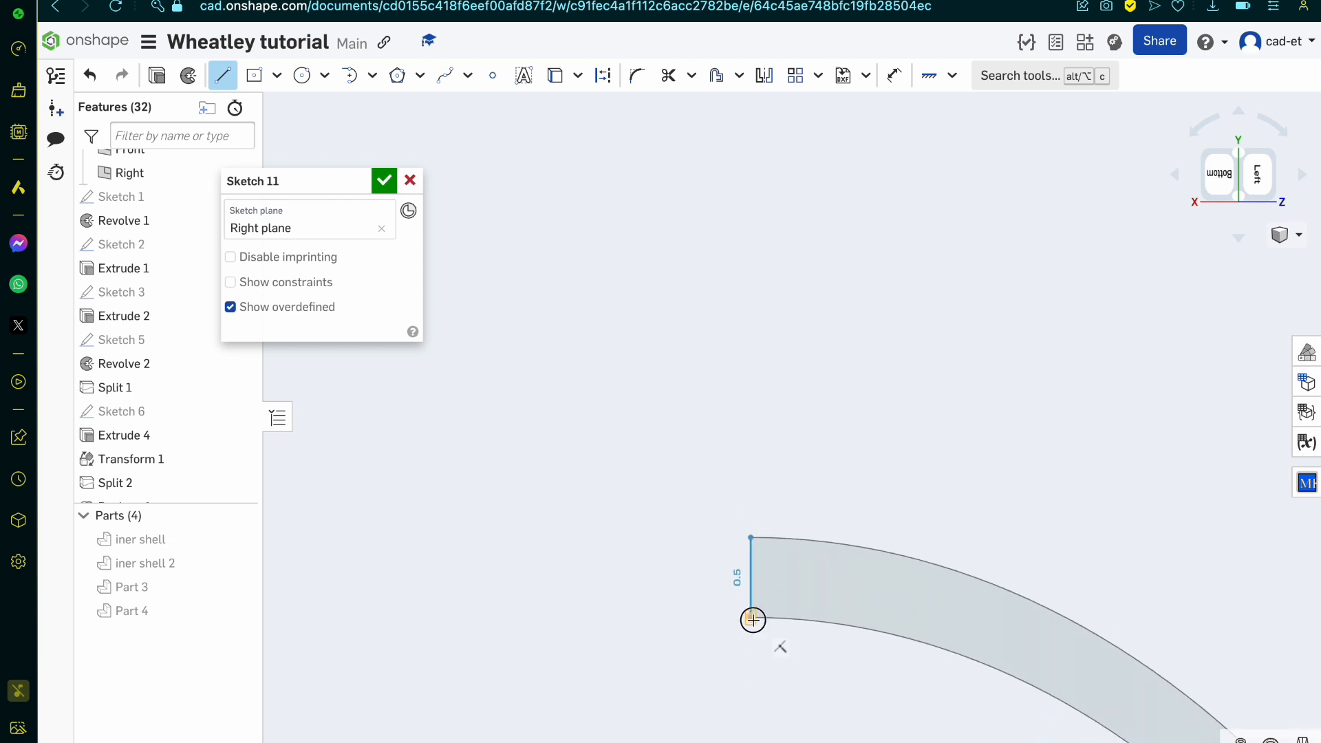
left_click(750, 617)
key("Escape")
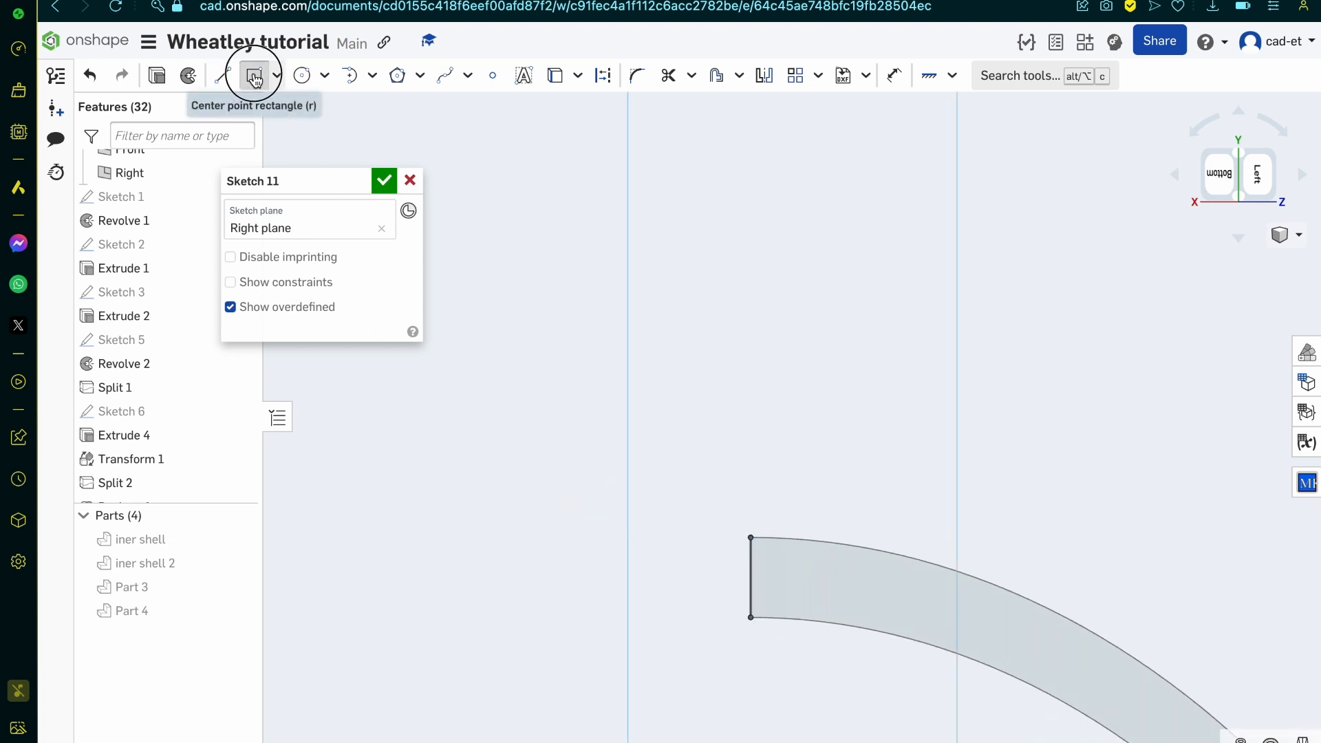
Step: Sketch a centre-point rectangle on the line's midpoint, spanning the 0.5 wall thickness, and set its width to 1
left_click(253, 75)
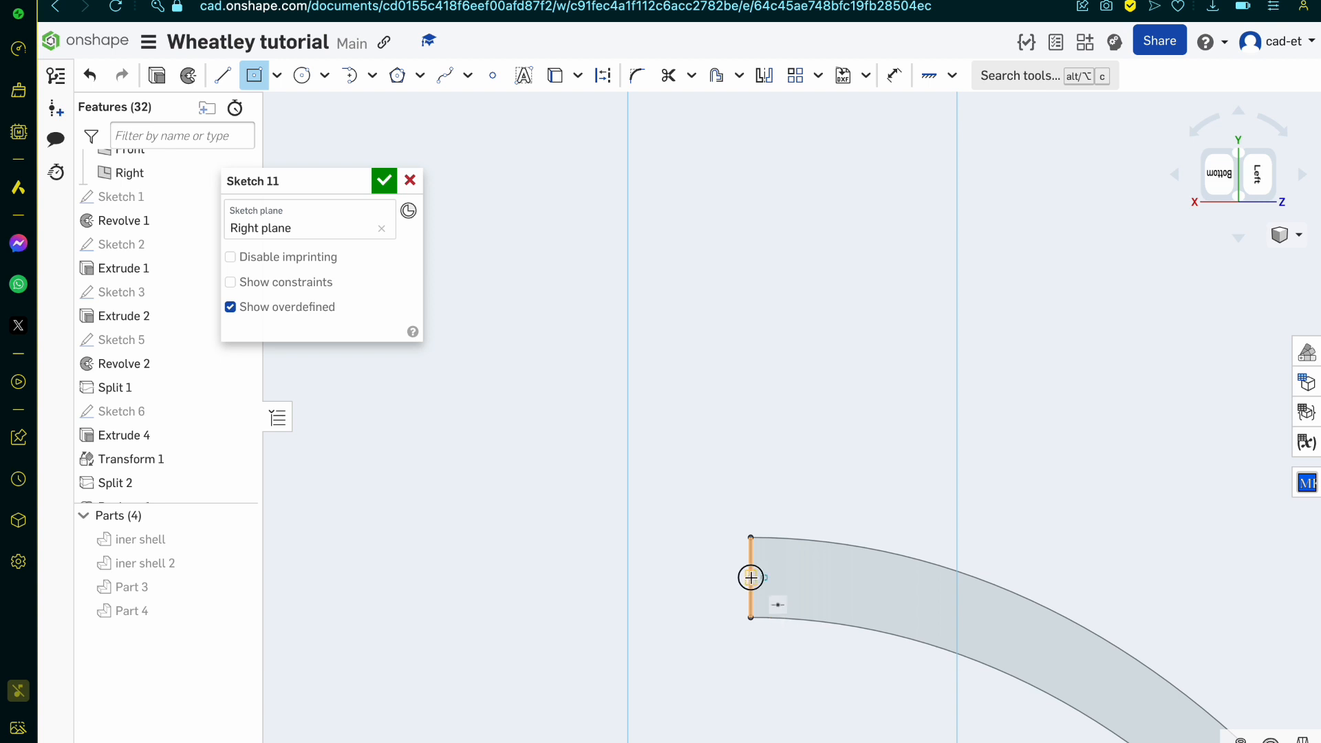
left_click(751, 577)
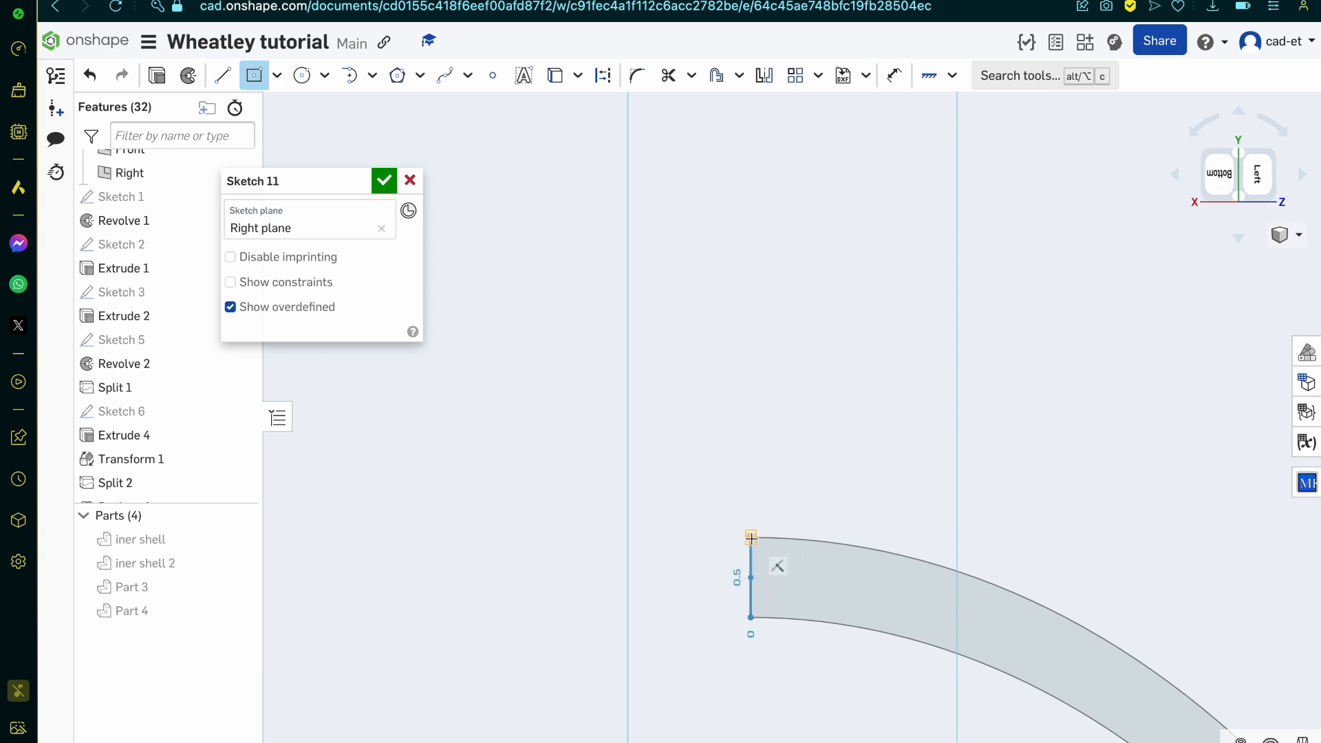
left_click(678, 540)
key("Tab")
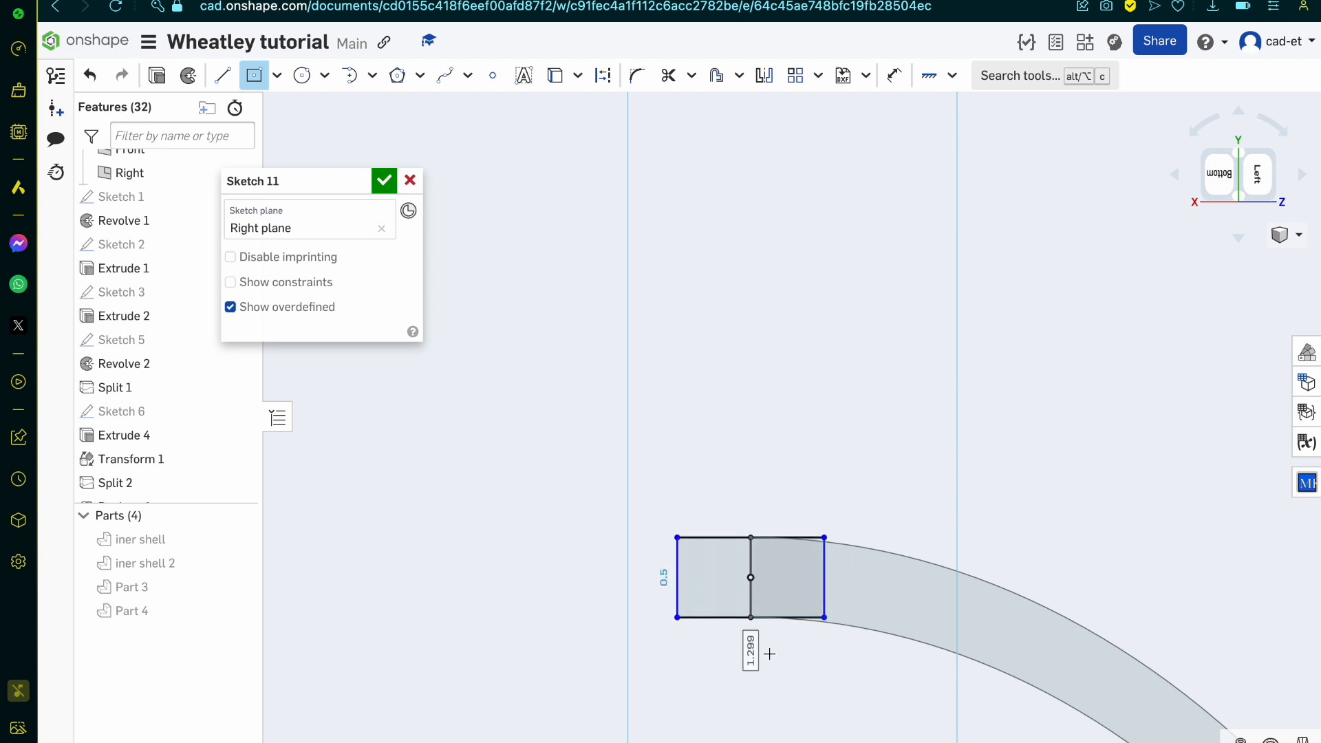
type("1")
key("Tab")
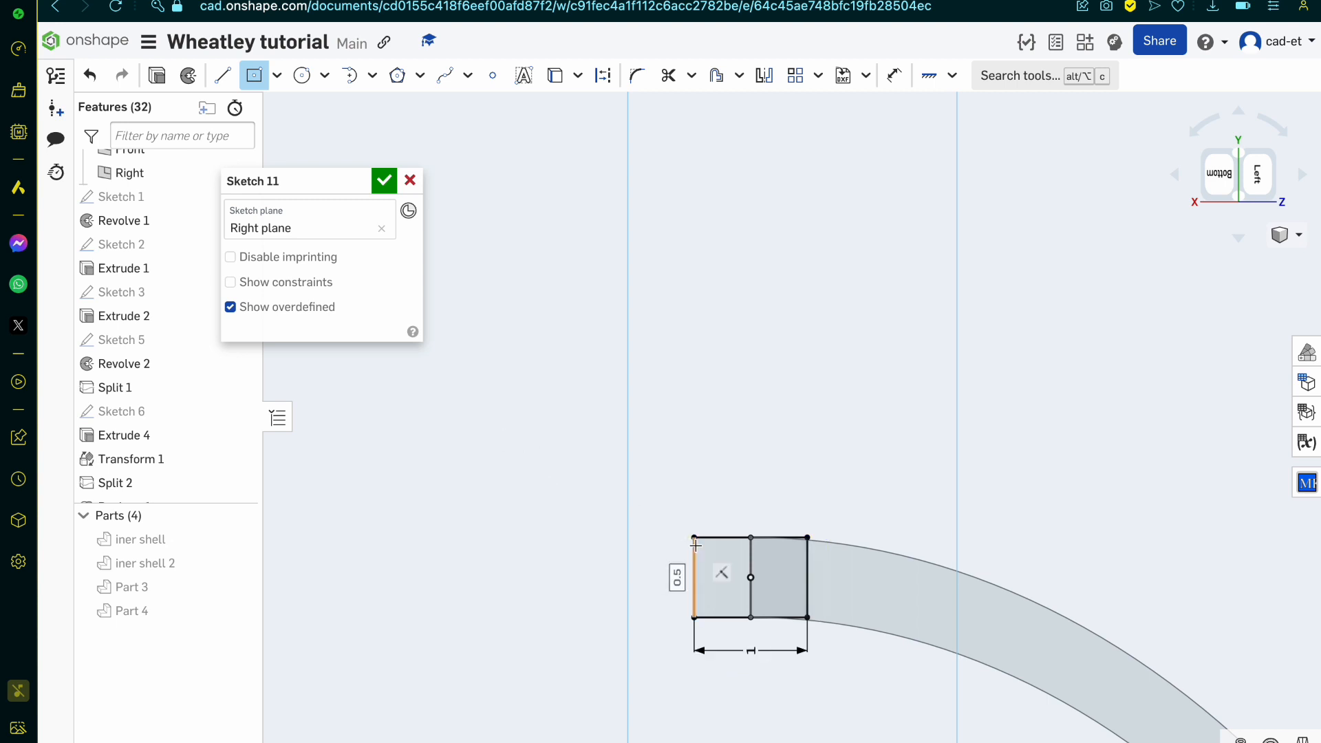
Step: Add a second centre-point rectangle at the same midpoint, spanning the full wall thickness, and set its width to 0.6
scroll(696, 545, "up", 4)
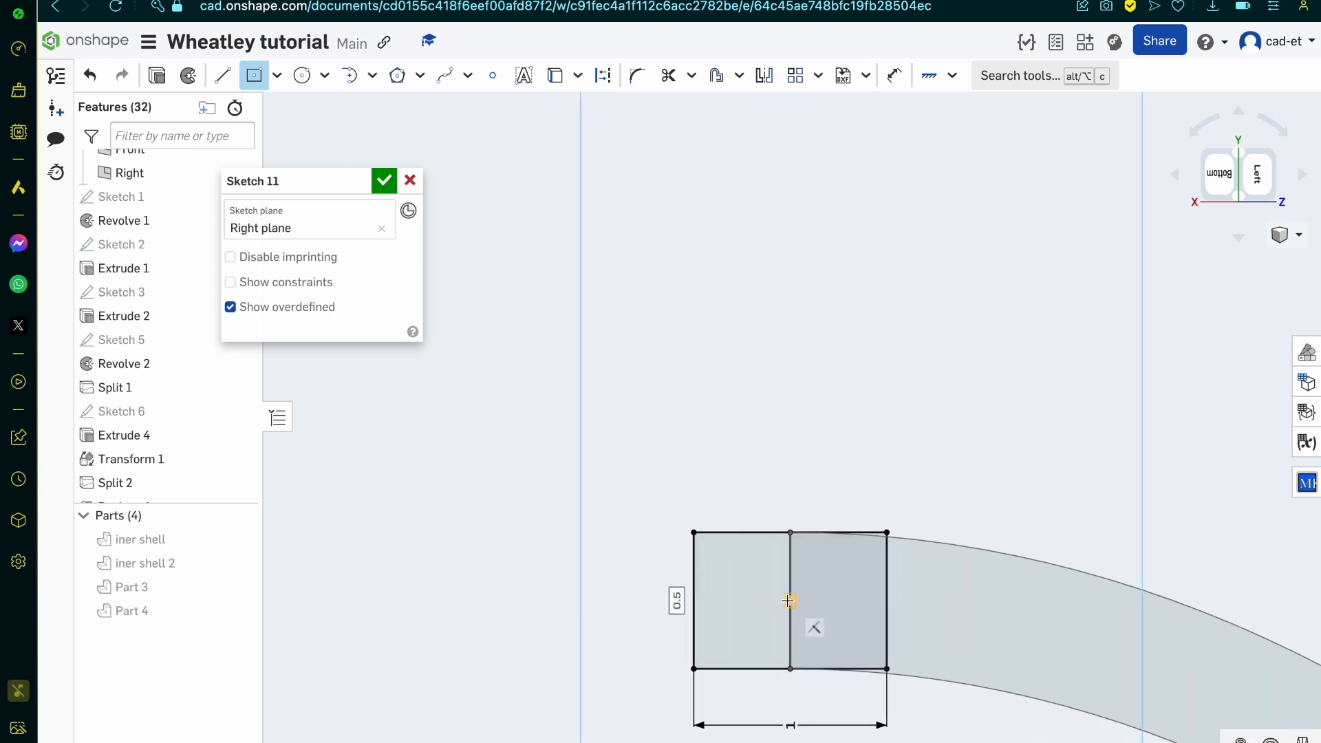
left_click(790, 601)
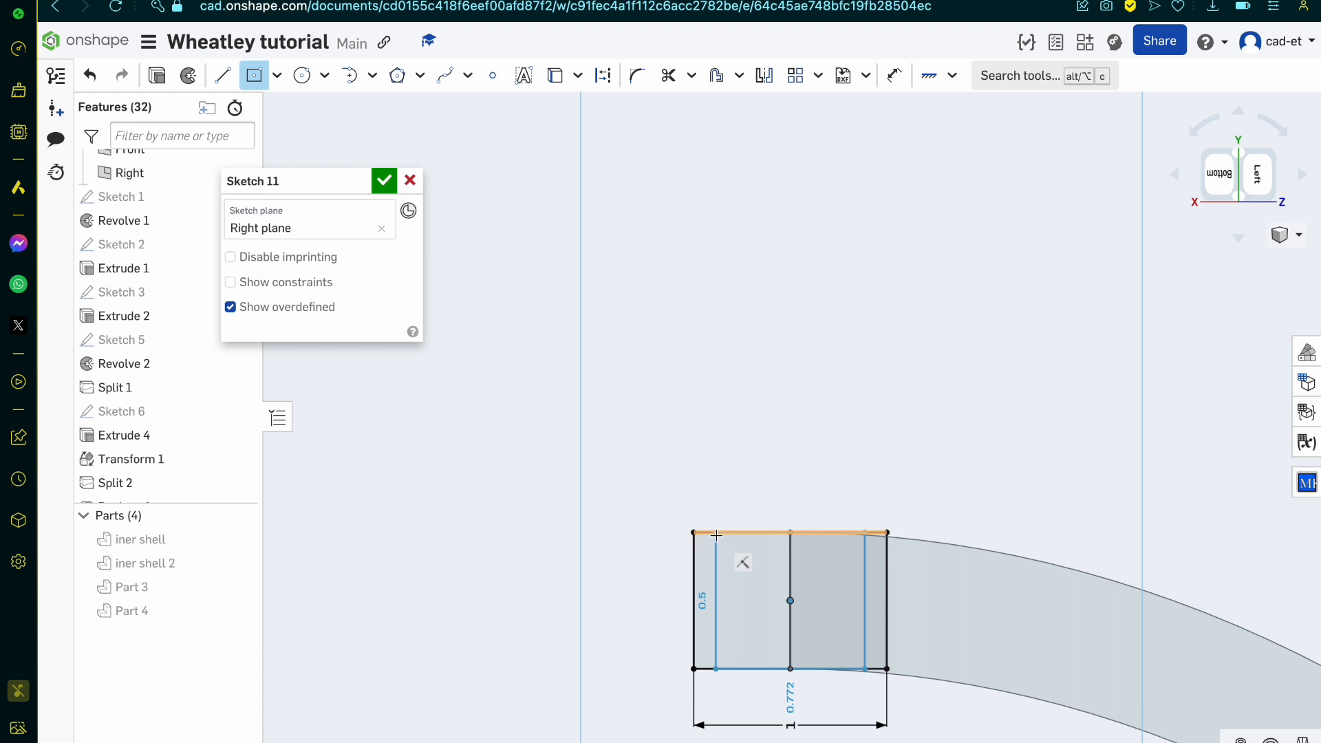
left_click(716, 534)
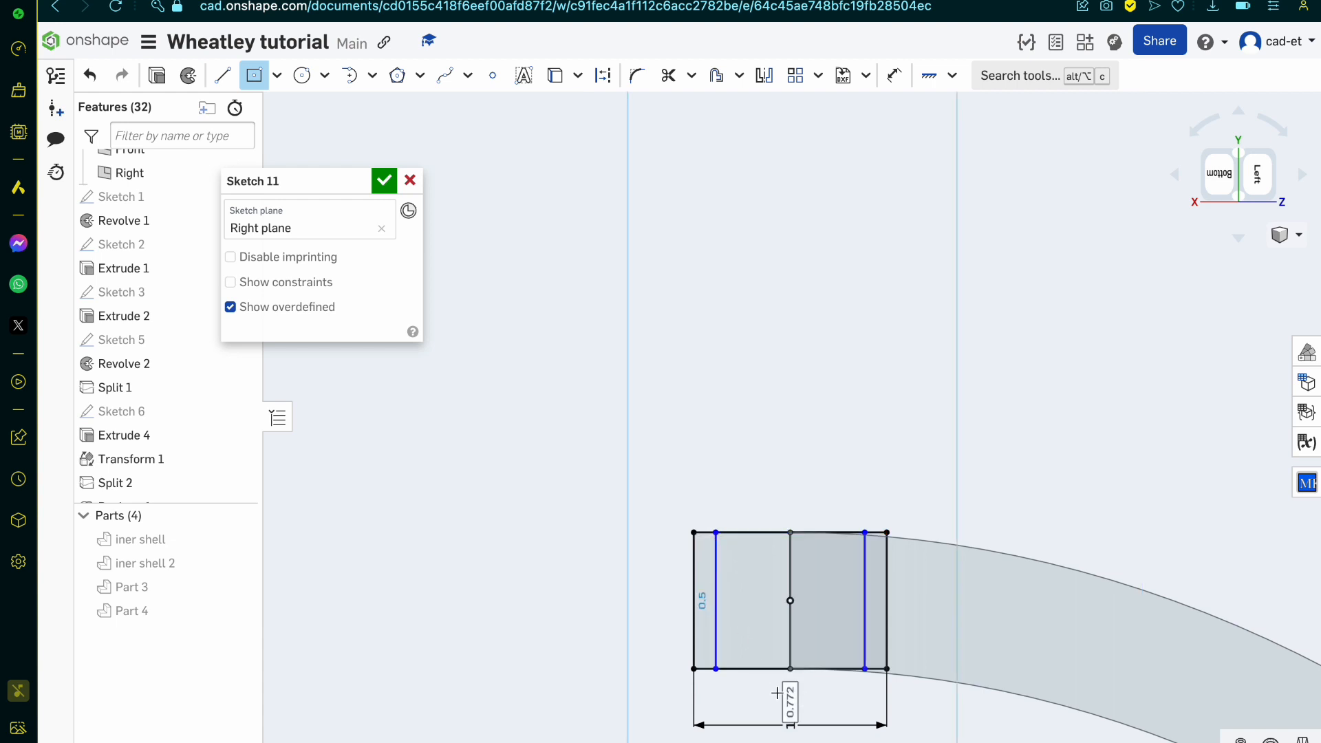
left_click(777, 695)
type("0.6")
key("Return")
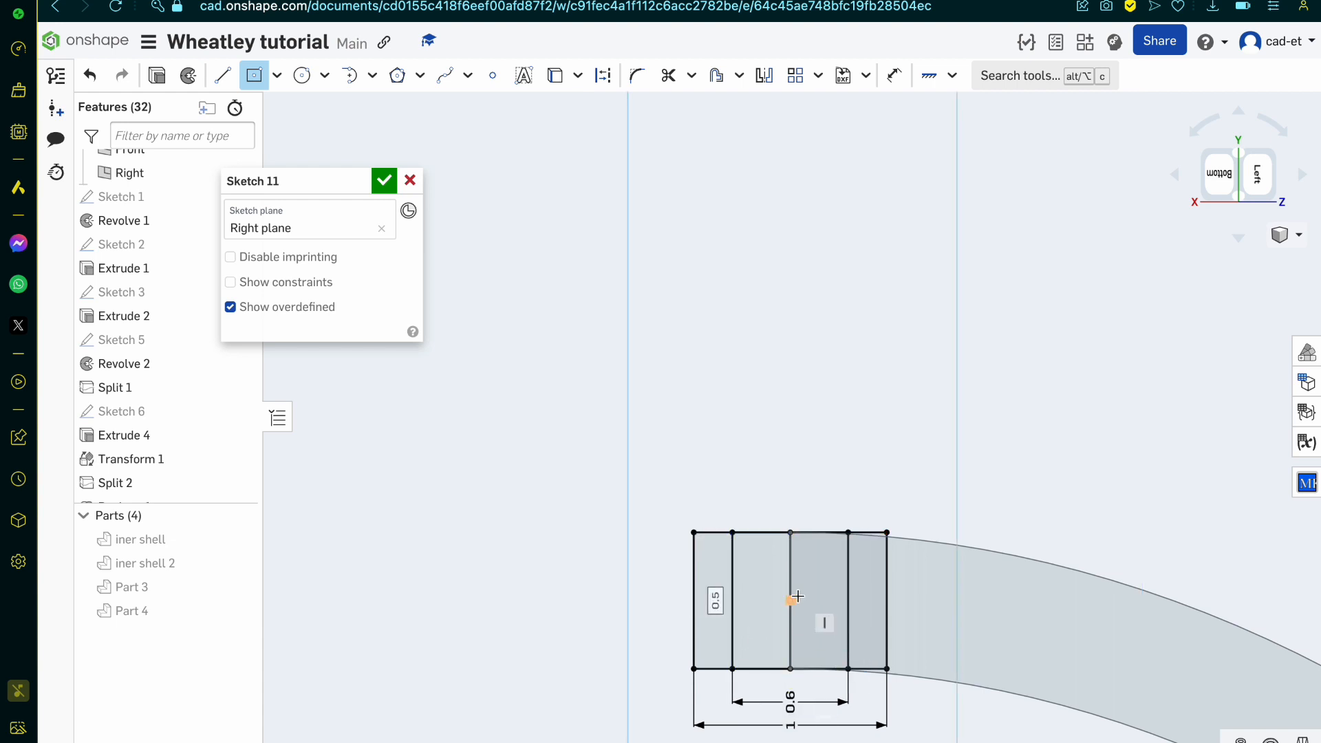
Step: Add a third centre-point rectangle at the midpoint, reaching the 0.6-wide rectangle's sides, and set its height to 0.4
left_click(791, 599)
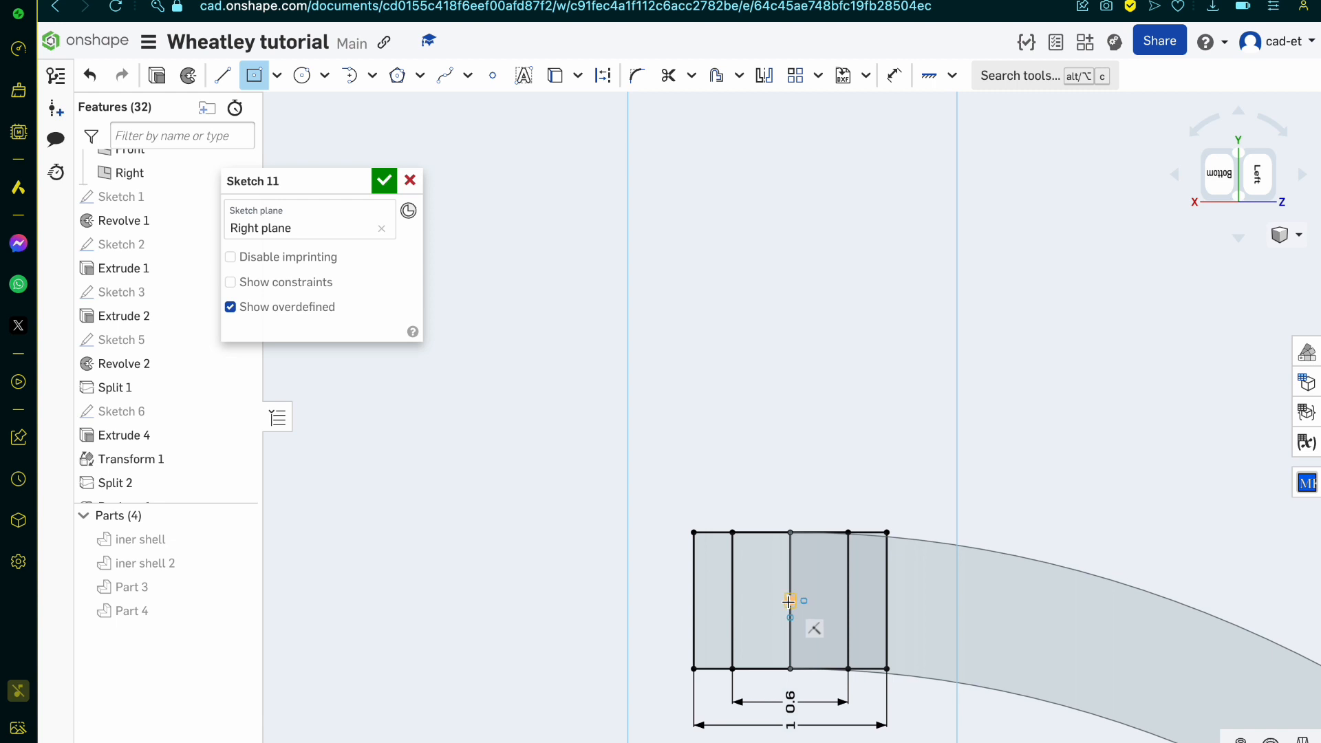
left_click(849, 549)
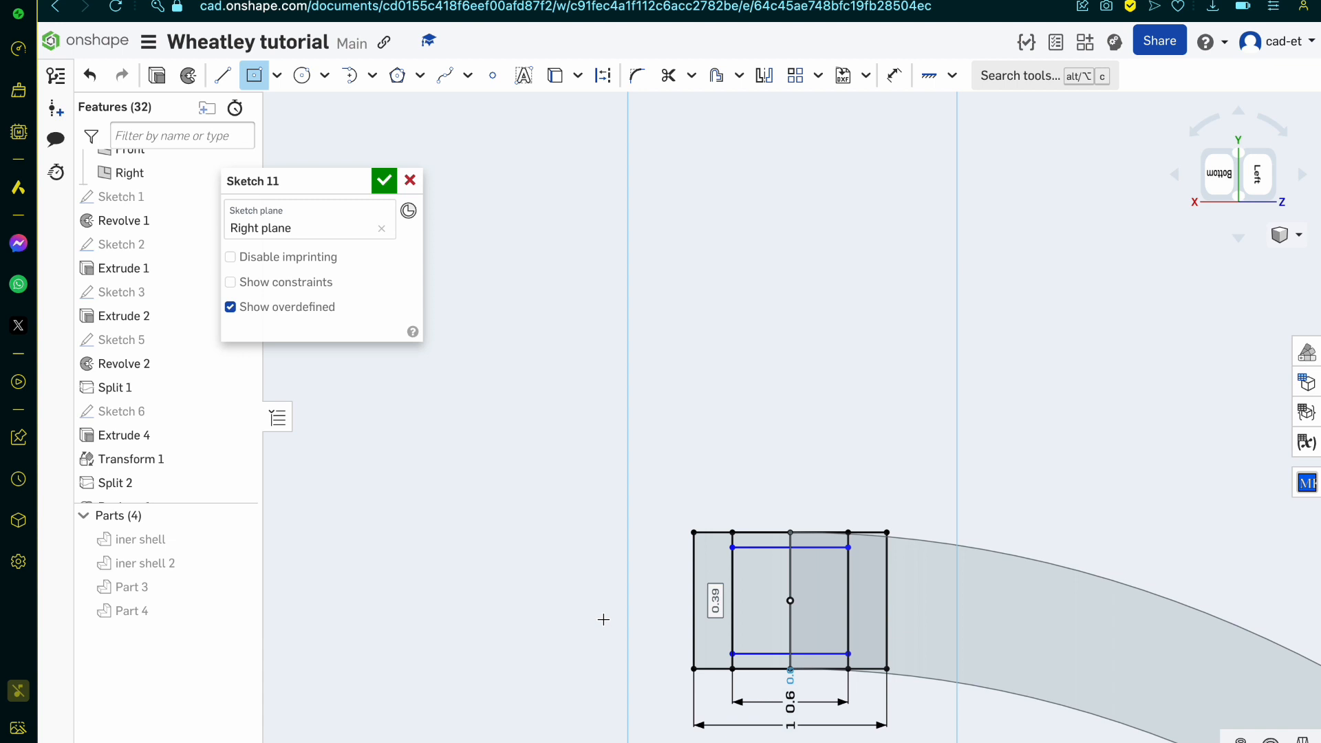
type("4")
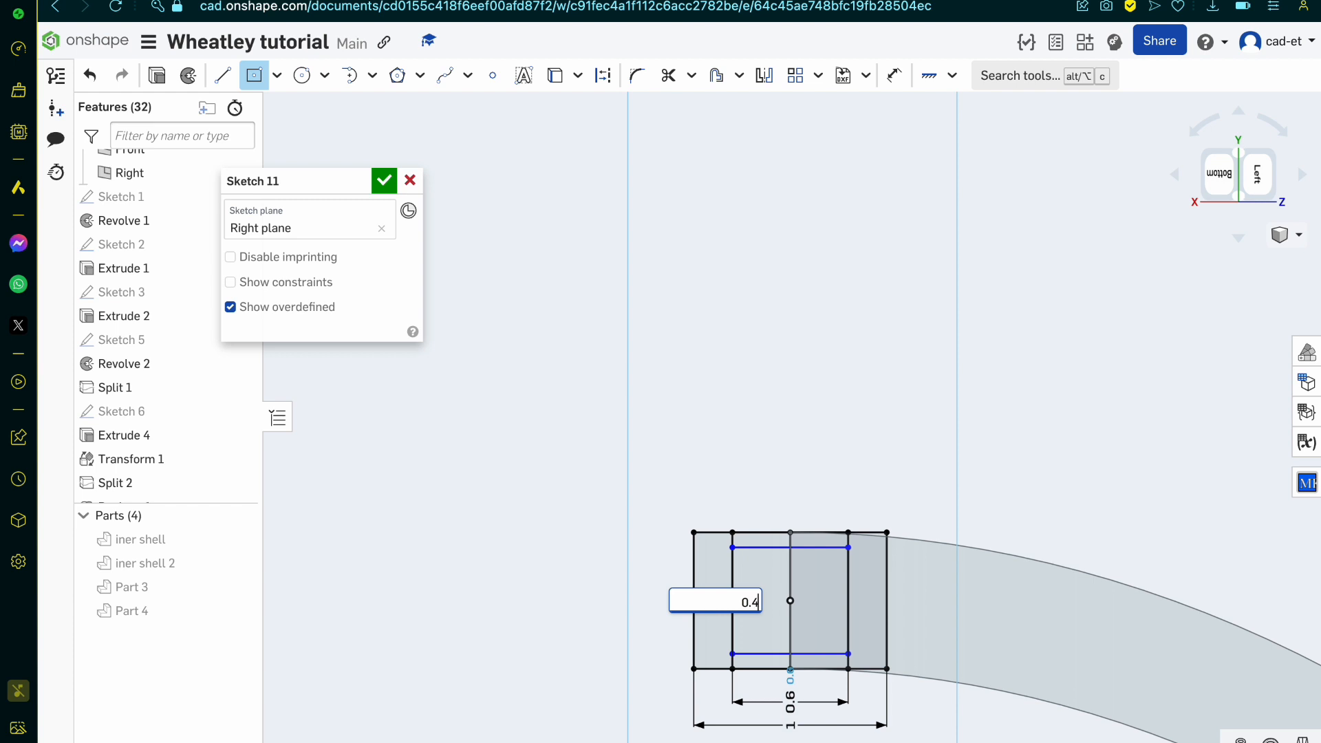
key("Return")
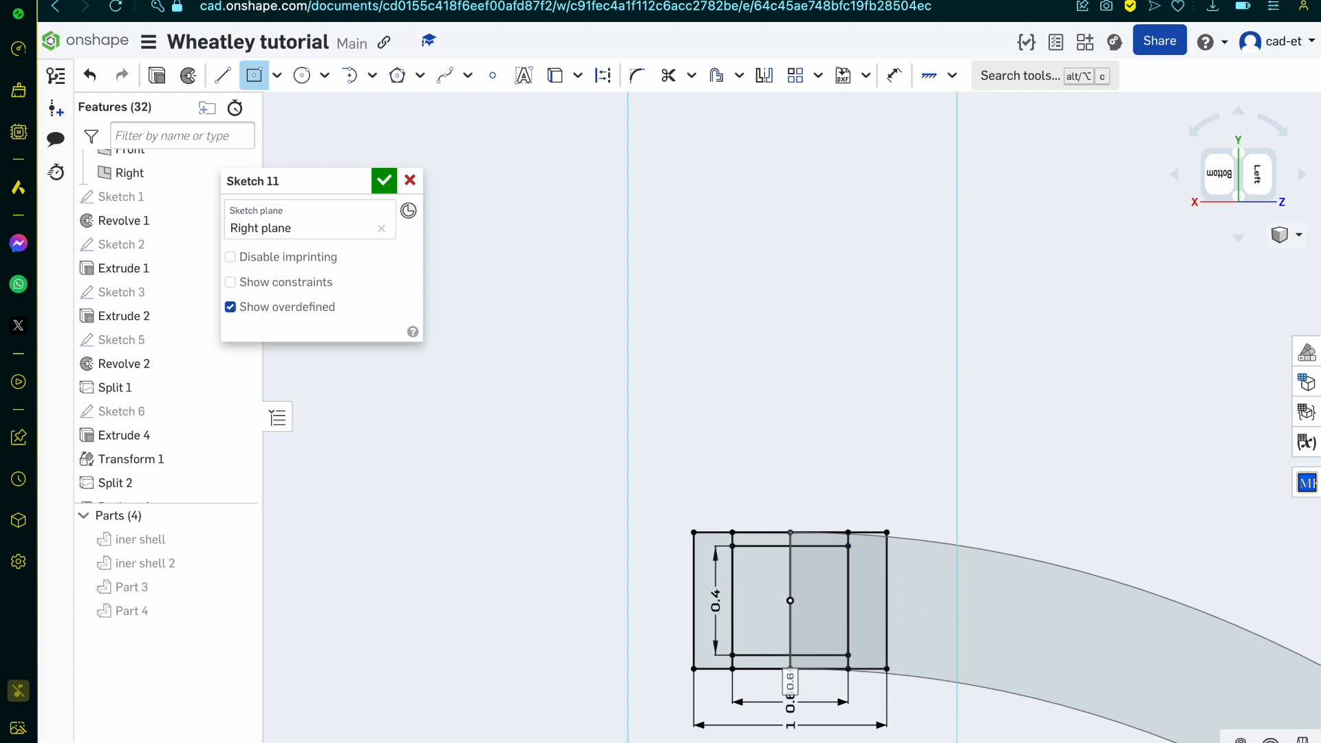
key("m")
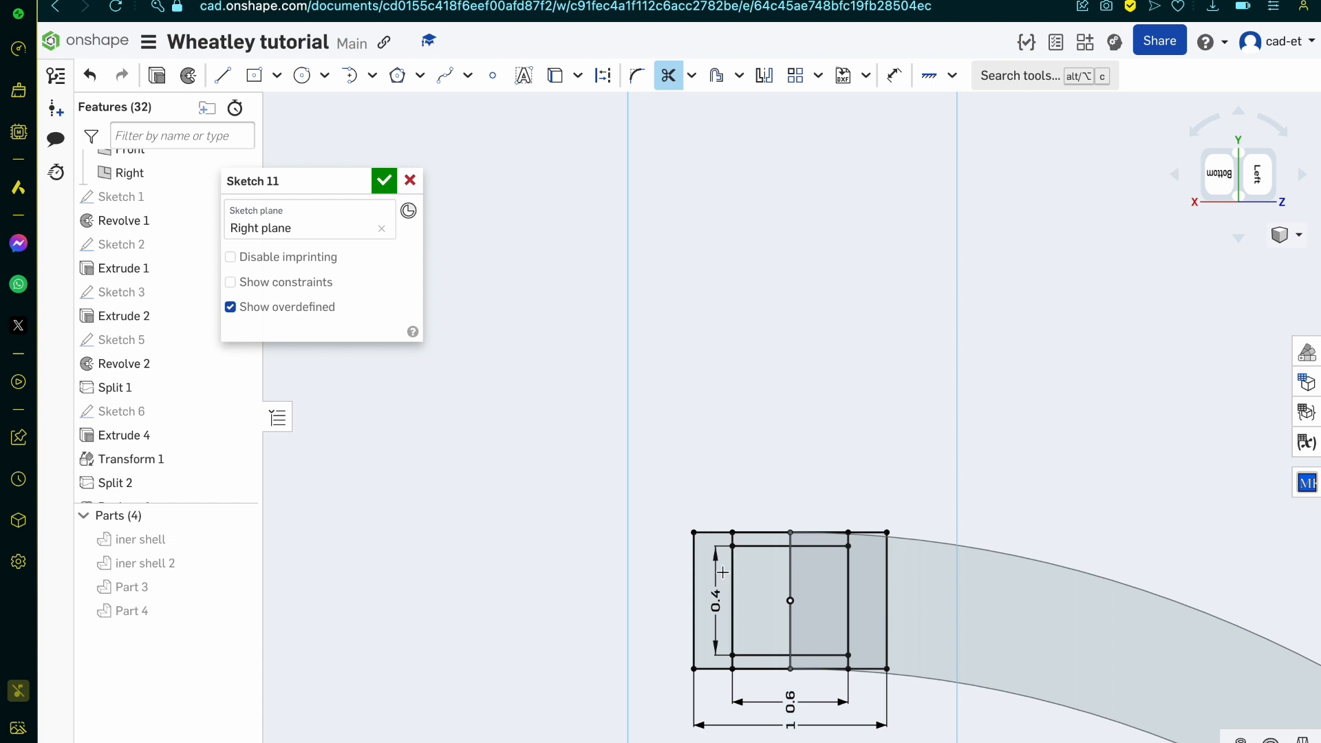
Step: Trim the 0.6-wide rectangle's sides within the 0.4-high area and the outer and inner wall edges between them to form two notches
mouse_move(722, 571)
left_mouse_down()
mouse_move(852, 584)
mouse_move(817, 619)
mouse_move(767, 630)
left_mouse_up()
scroll(791, 551, "up", 5)
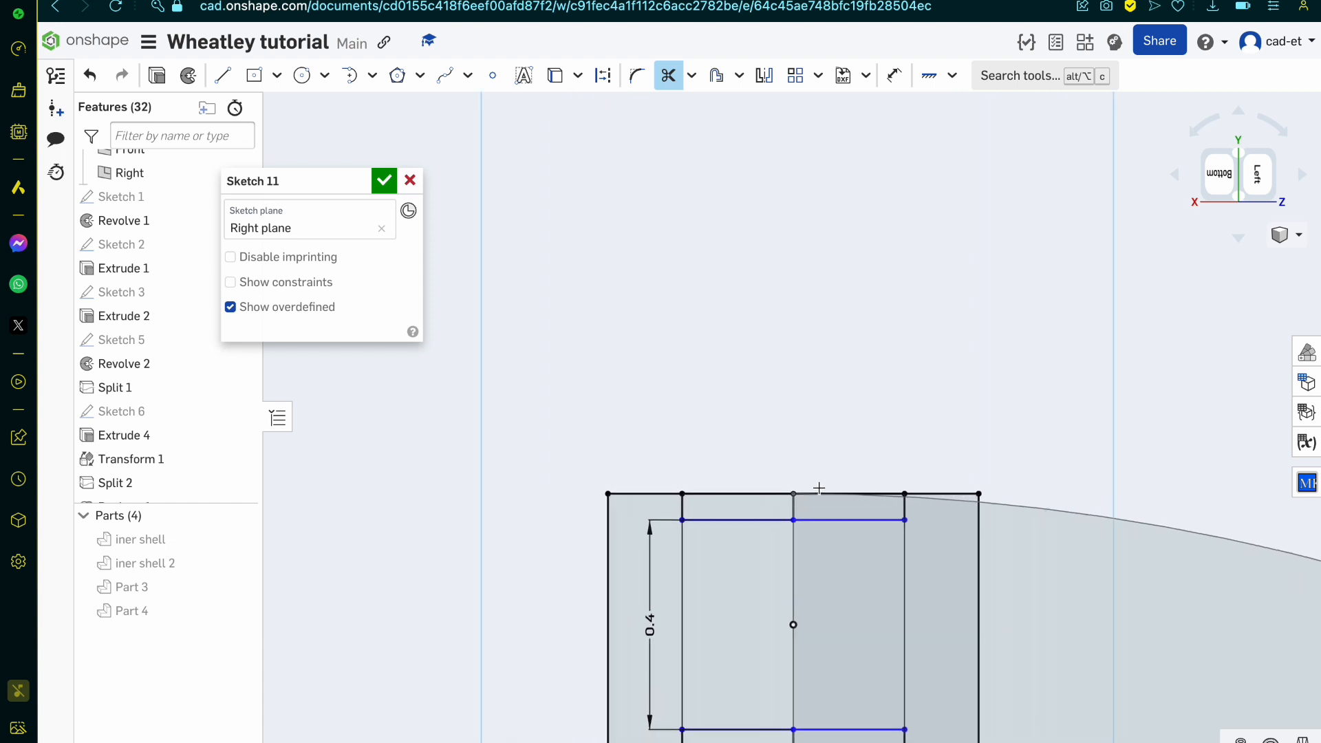
mouse_move(826, 467)
left_mouse_down()
mouse_move(825, 493)
mouse_move(762, 509)
mouse_move(730, 448)
left_mouse_up()
scroll(730, 448, "down", 5)
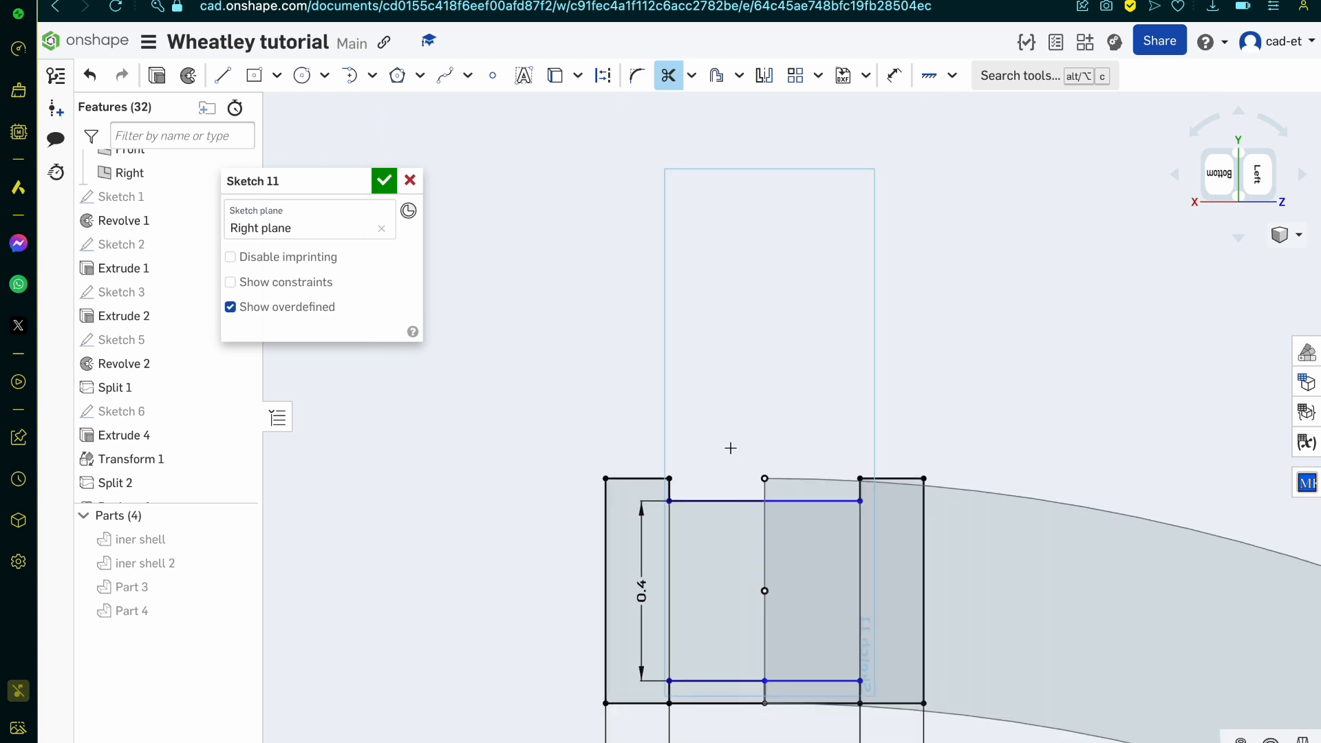
scroll(719, 636, "up", 5)
scroll(728, 689, "up", 3)
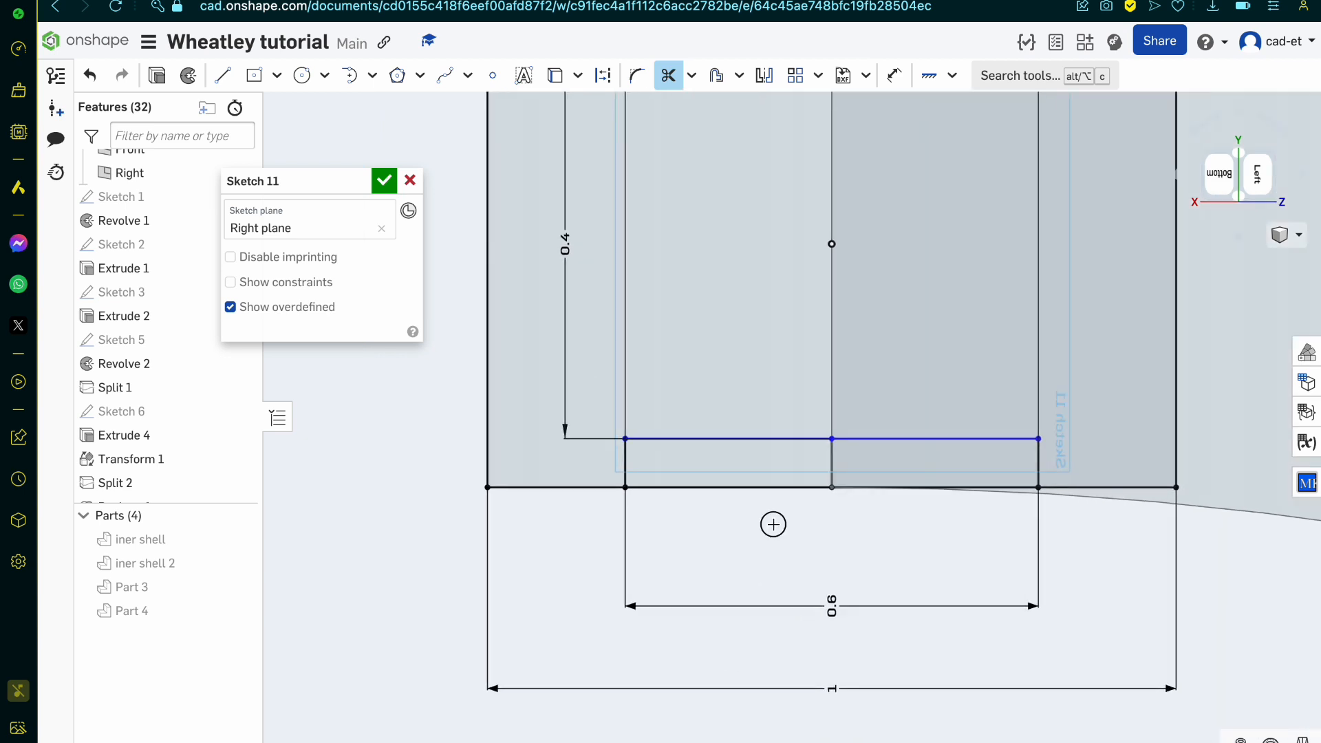
mouse_move(772, 524)
left_mouse_down()
mouse_move(864, 461)
mouse_move(914, 550)
left_mouse_up()
scroll(914, 554, "down", 5)
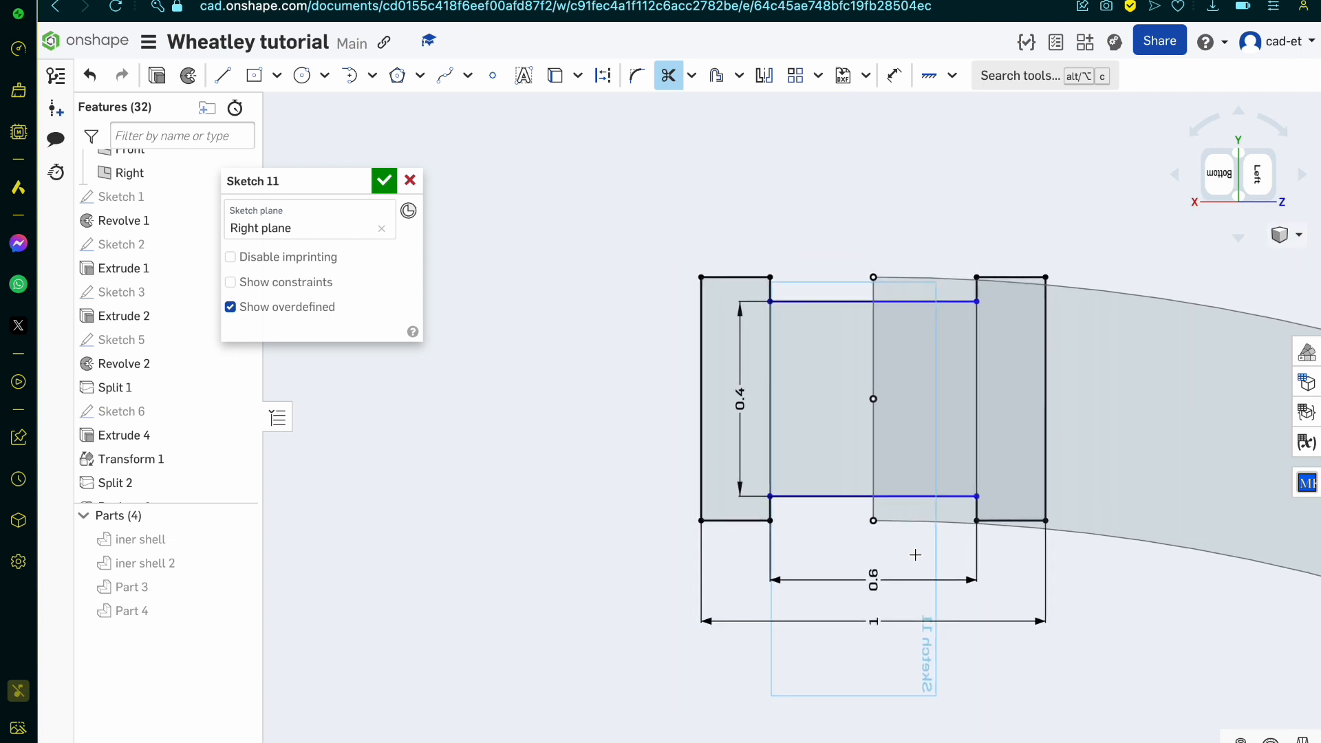
Step: Draw an aligned rectangle along the full width of the inner notch's edge, extending into the section, and set its height to 0.05
left_click(277, 75)
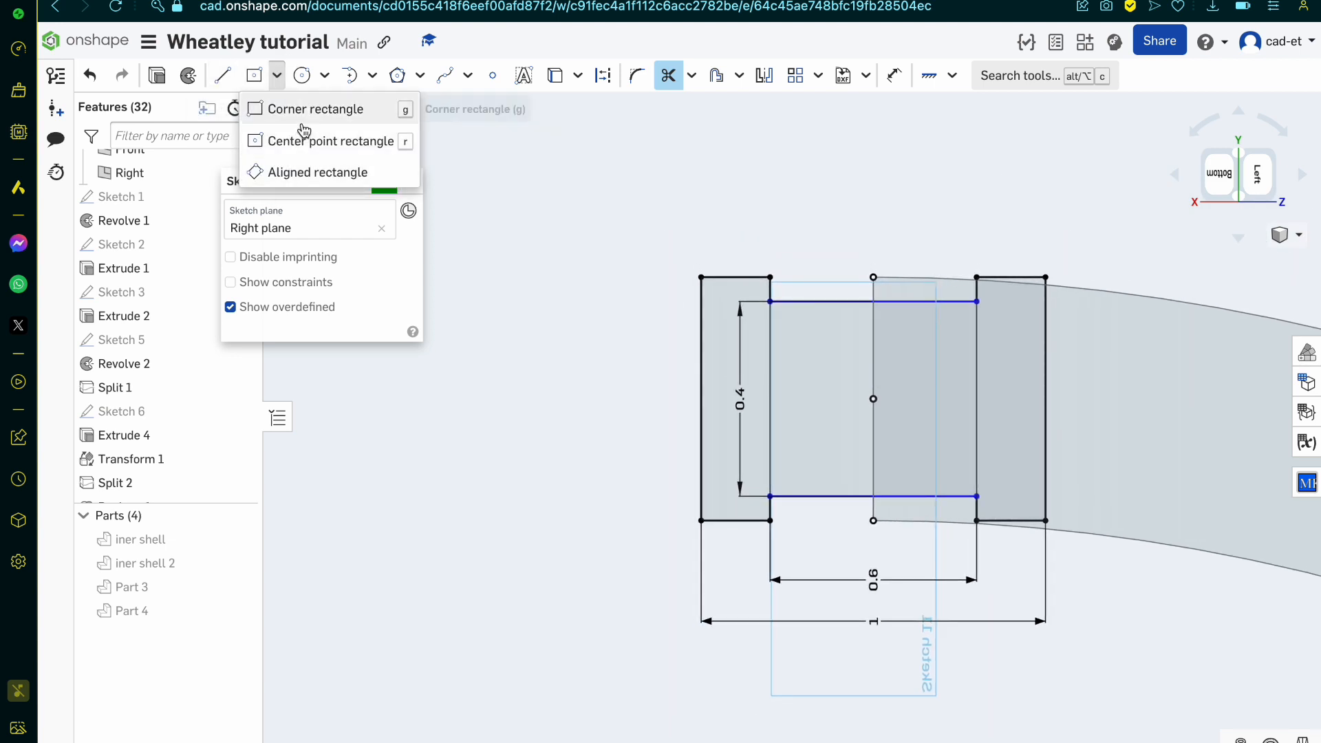
left_click(337, 173)
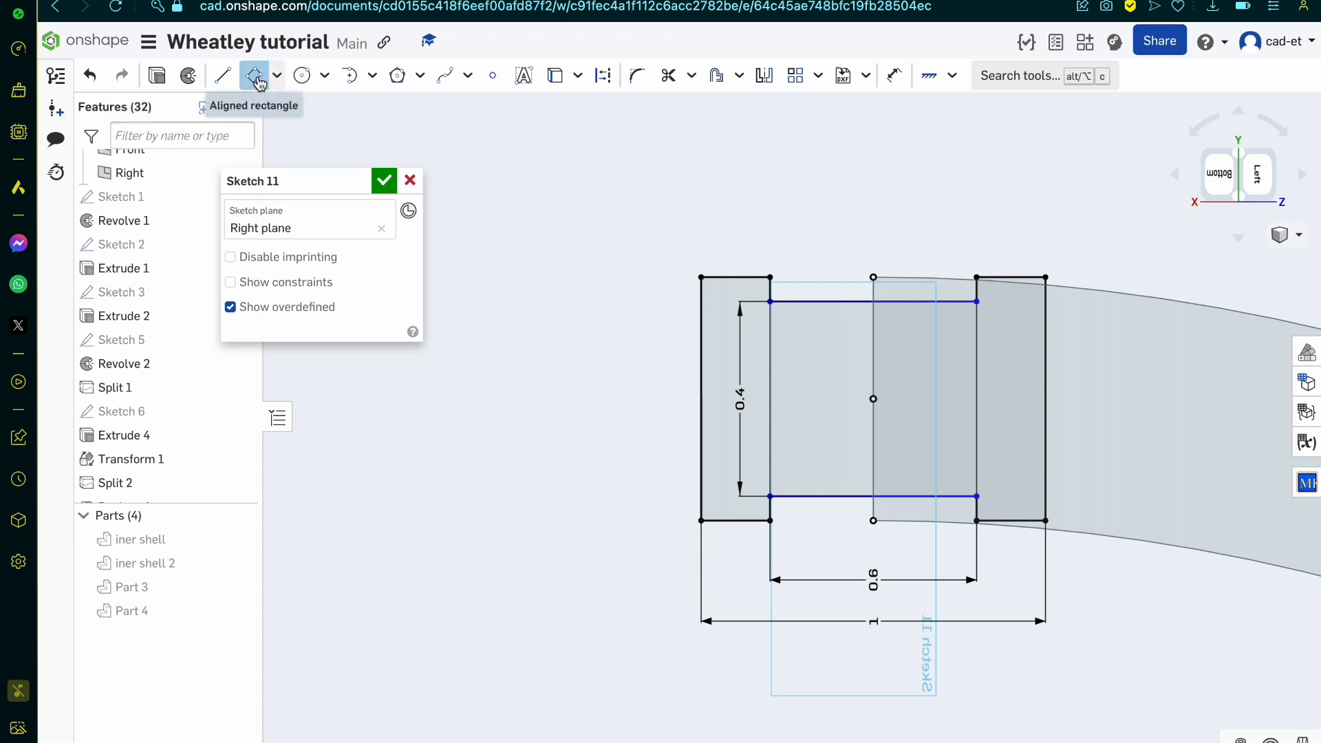
left_click(770, 496)
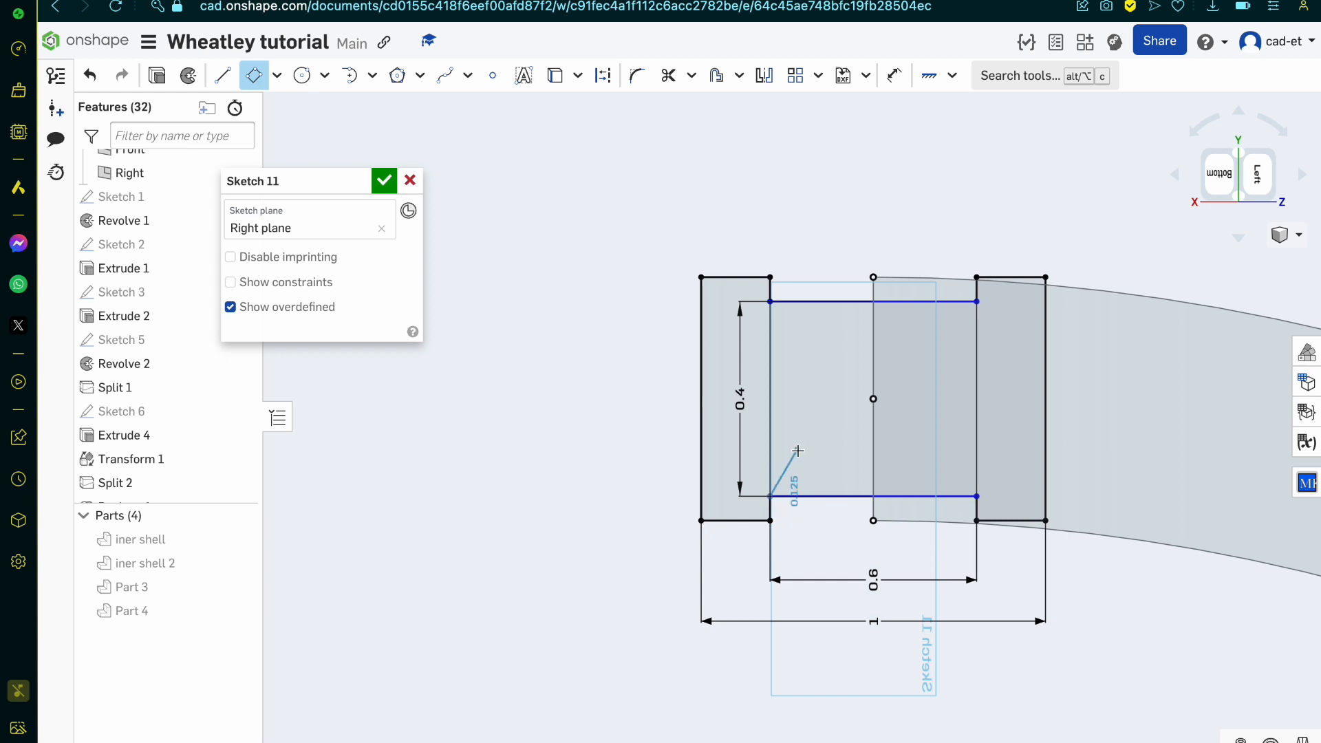
left_click(976, 496)
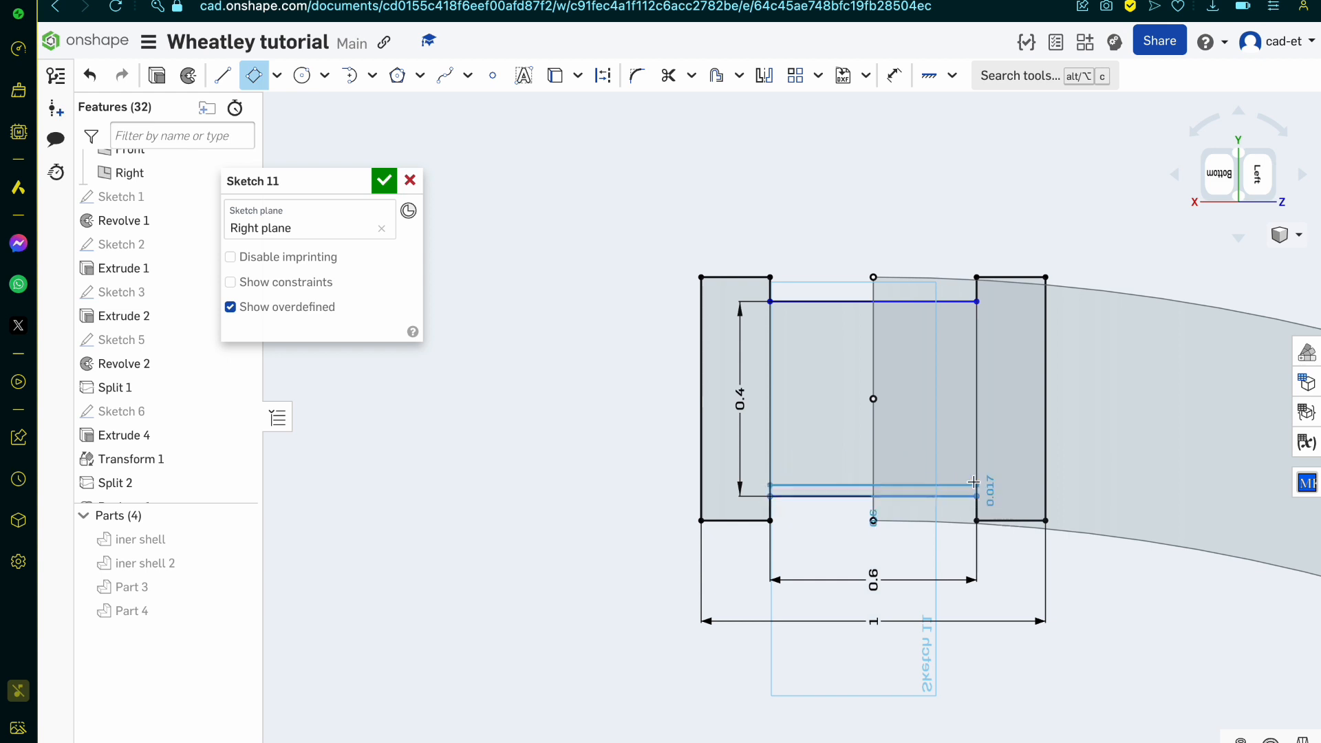
left_click(972, 451)
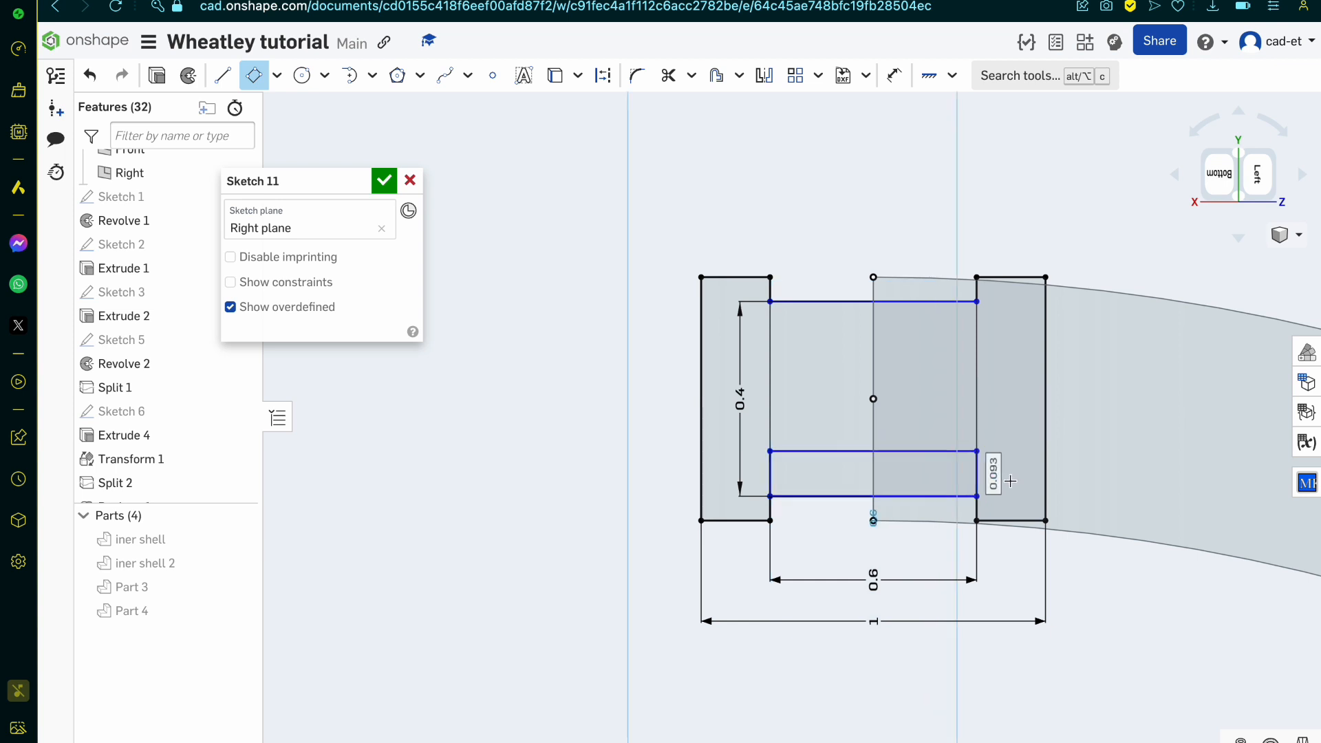
double_click(1009, 478)
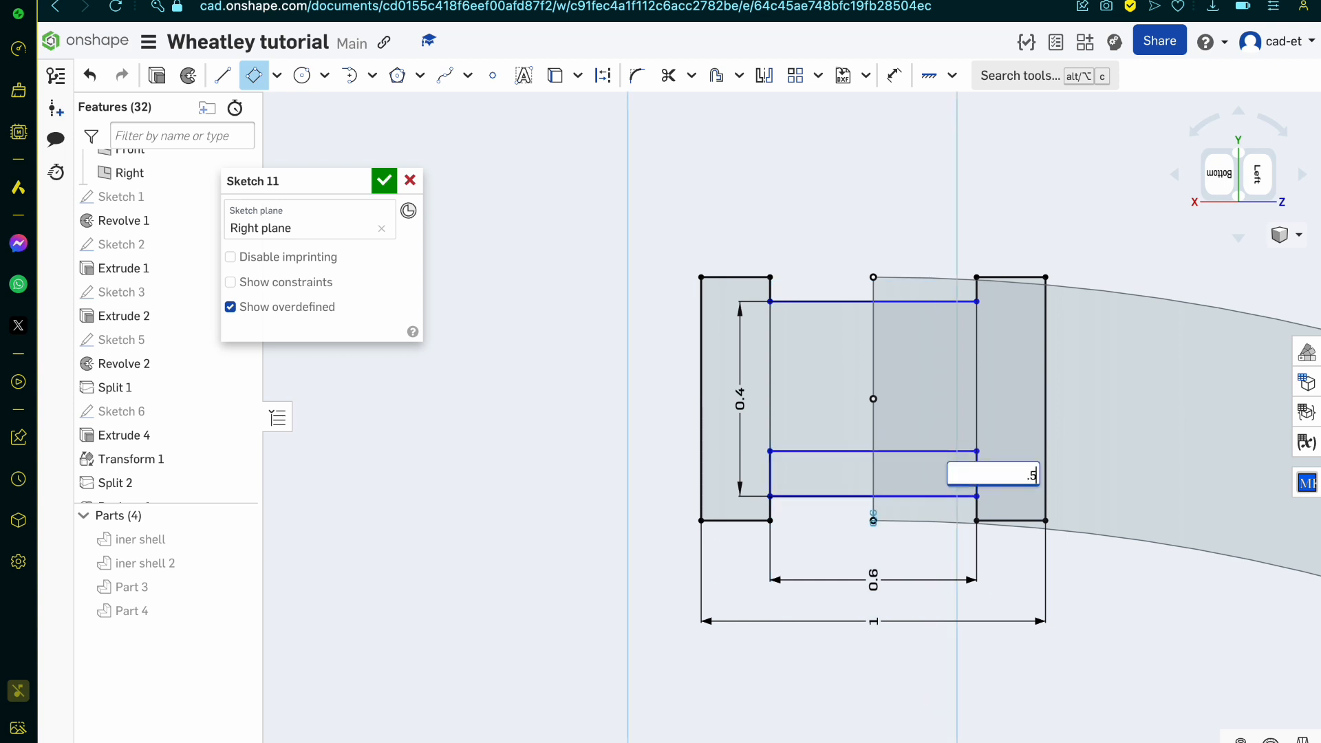
type(".5")
key("Return")
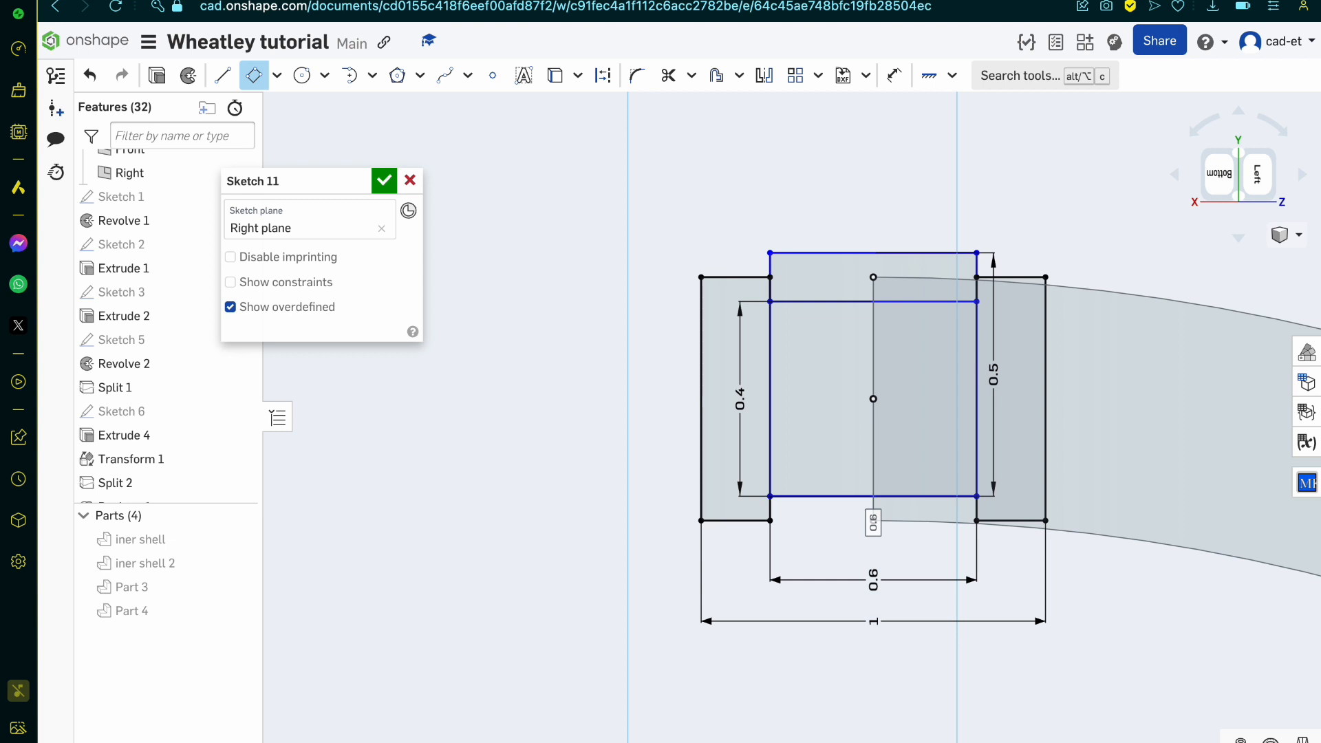
key("Escape")
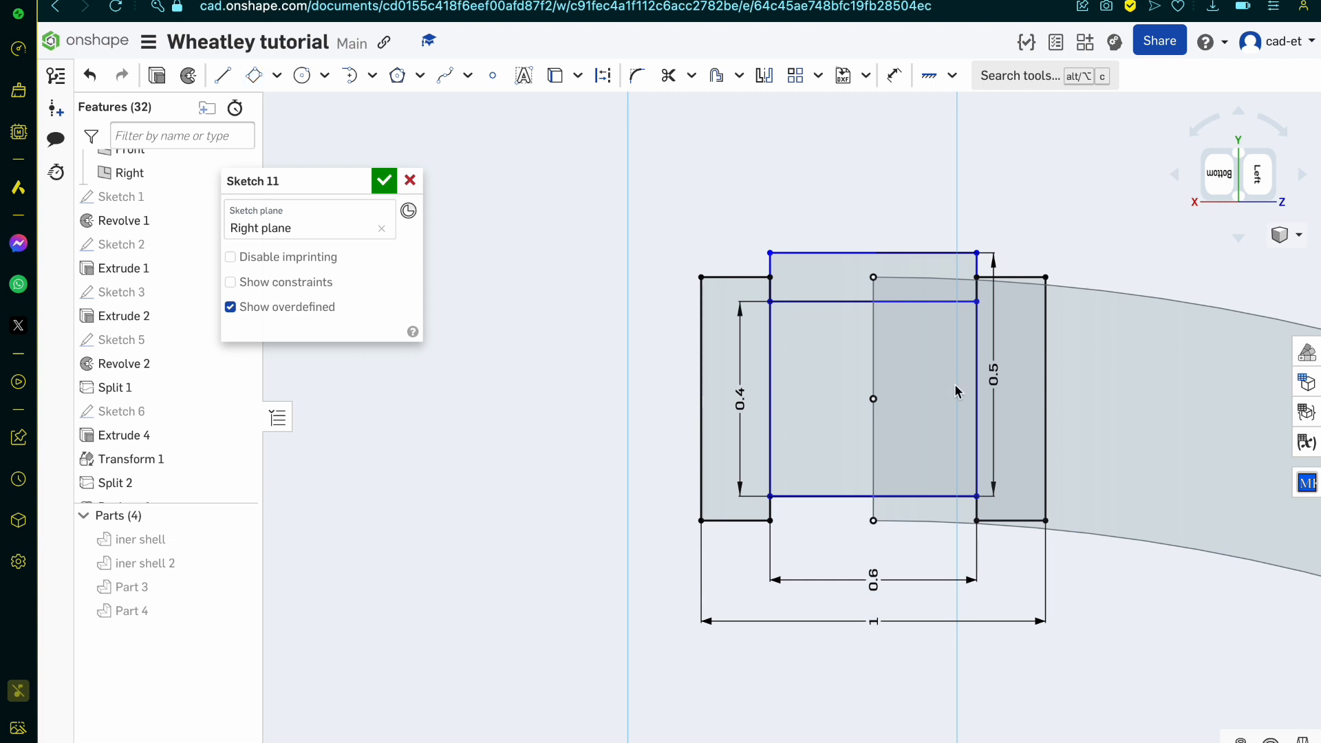
double_click(992, 375)
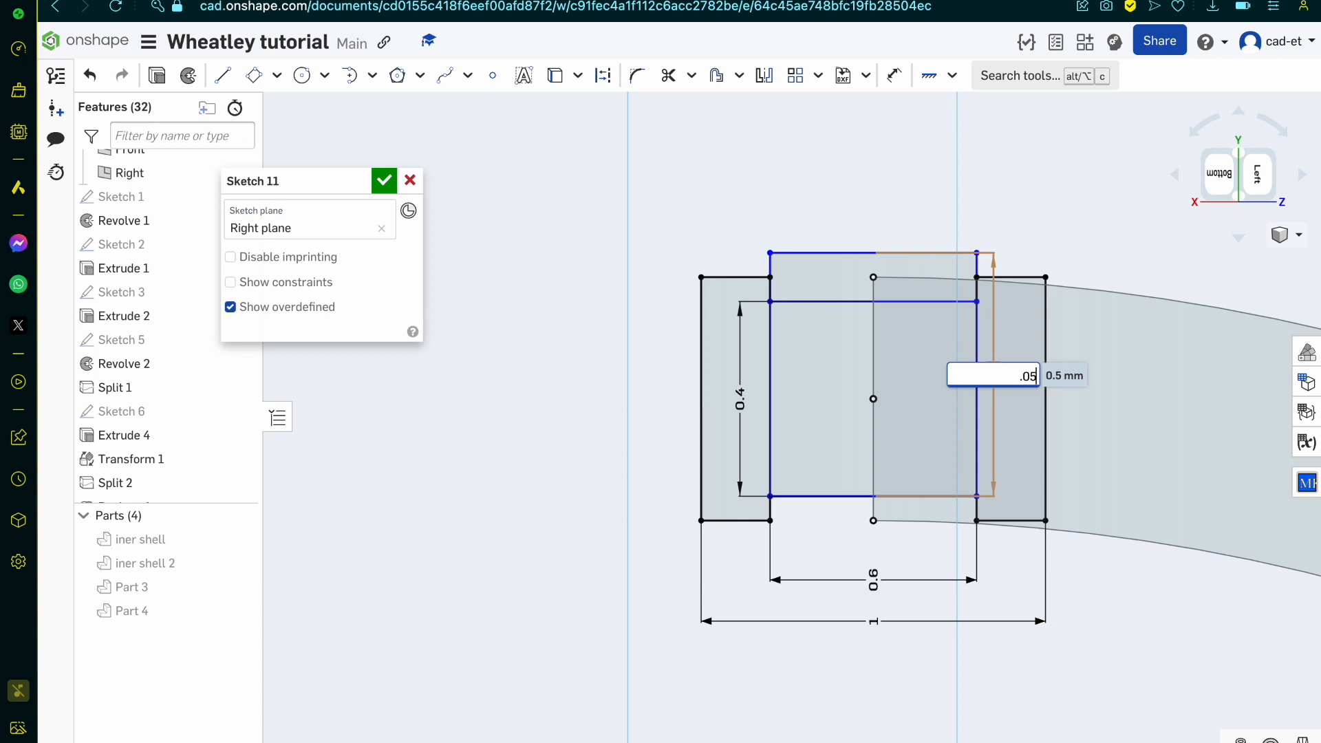
key("Return")
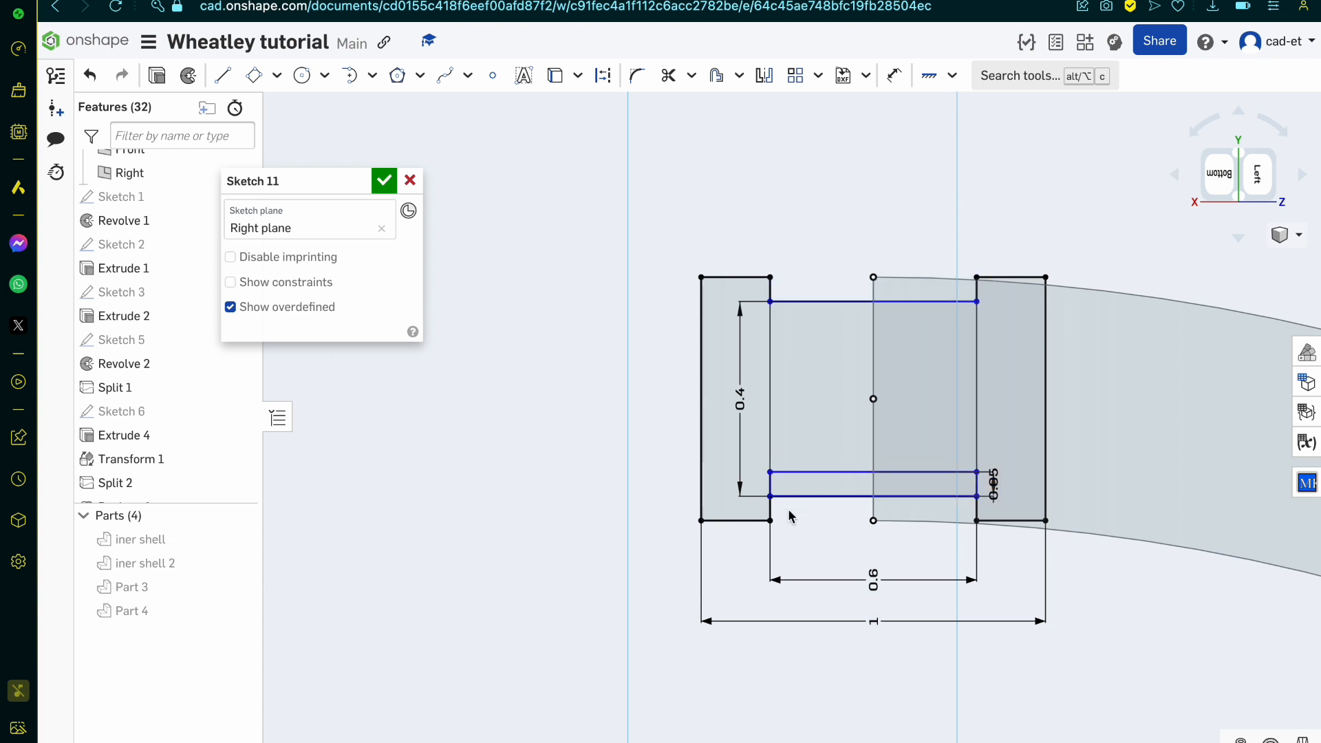
Step: Trim away the original inner notch edge, the short side segments beside it, and the leftover end points on the centre line
key("m")
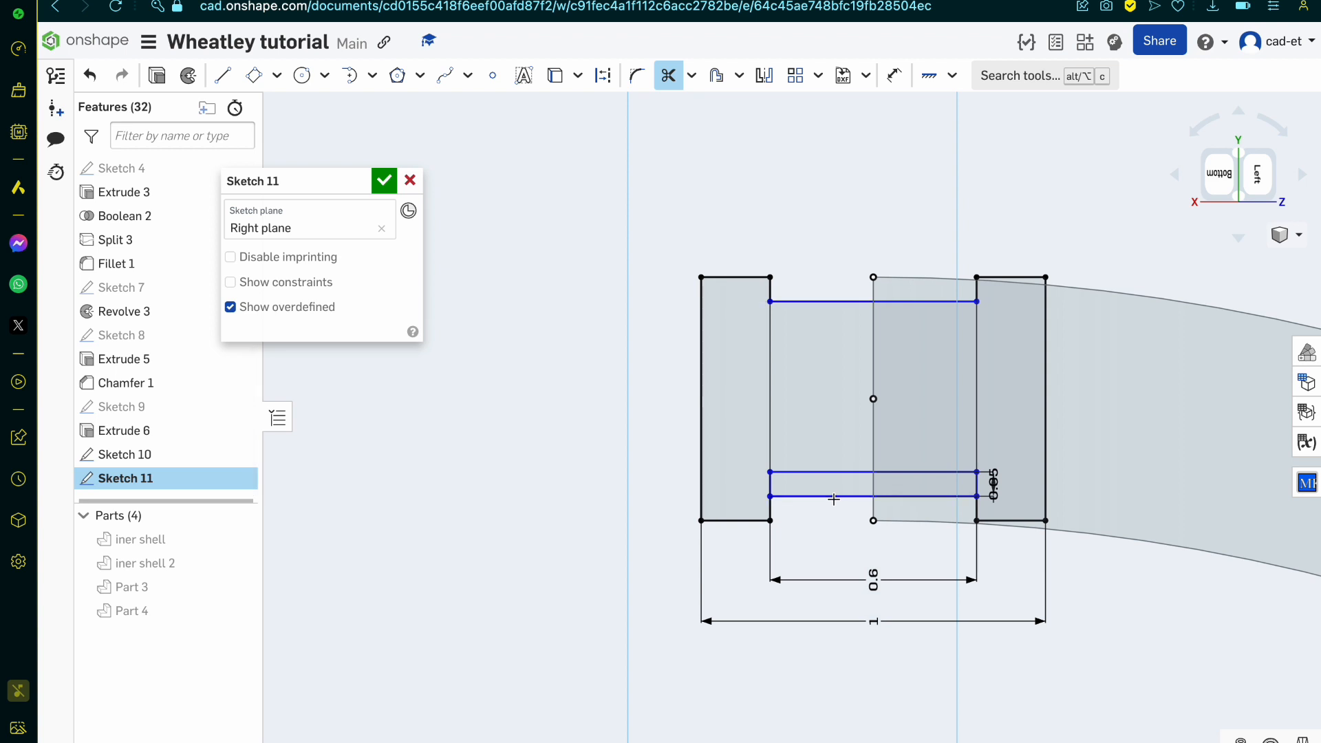
left_click(848, 494)
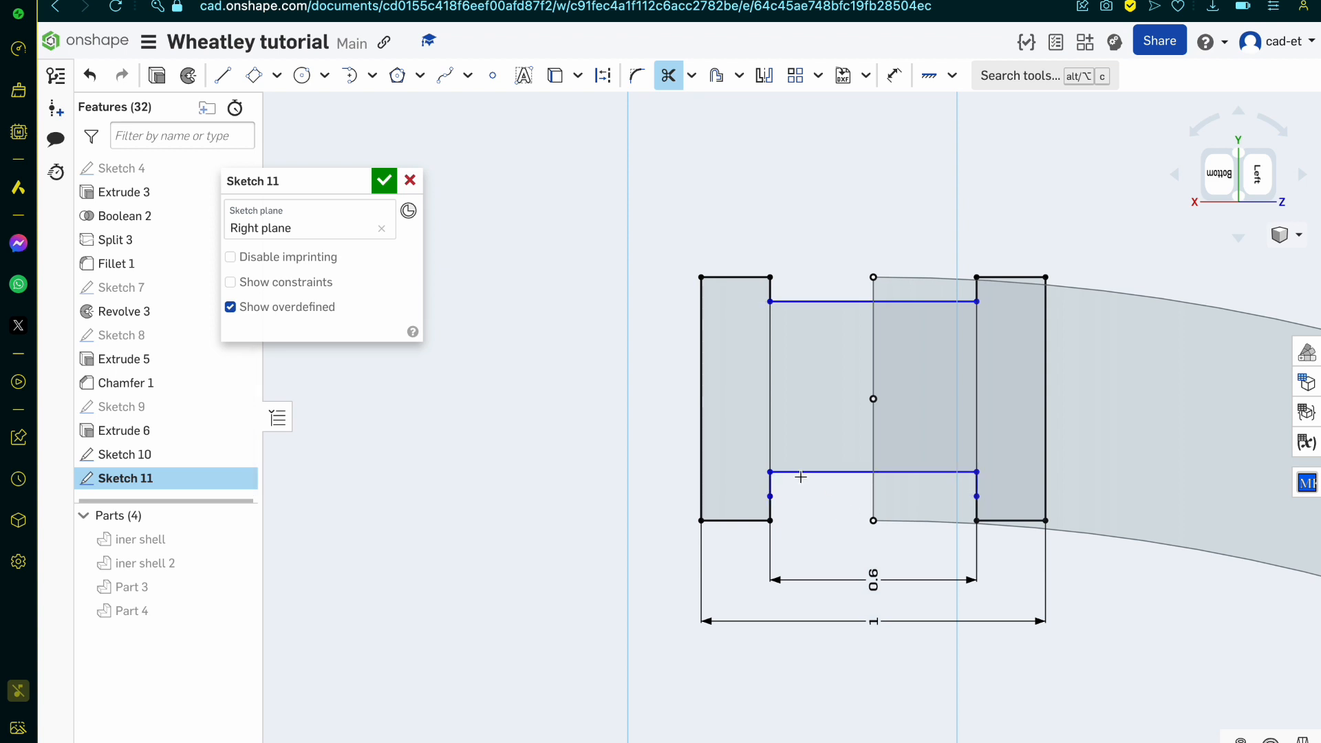
left_click(771, 499)
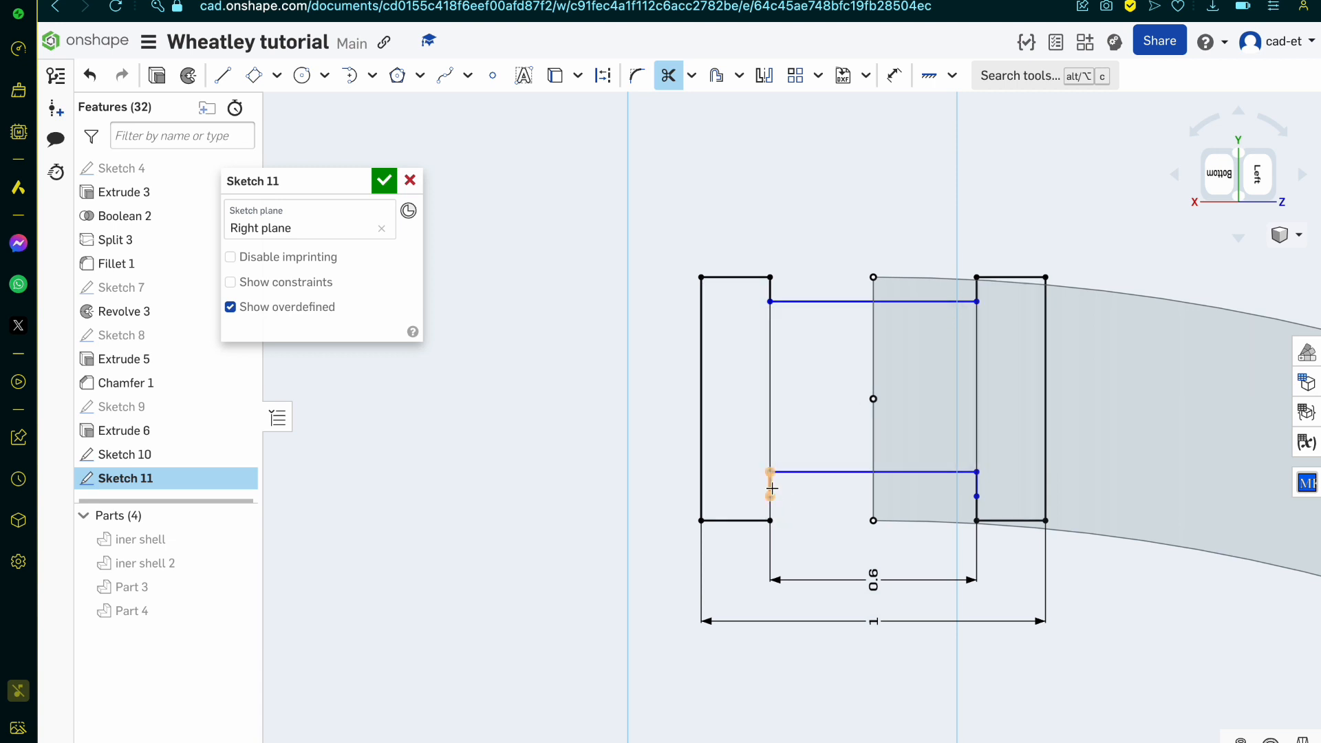
left_click(974, 489)
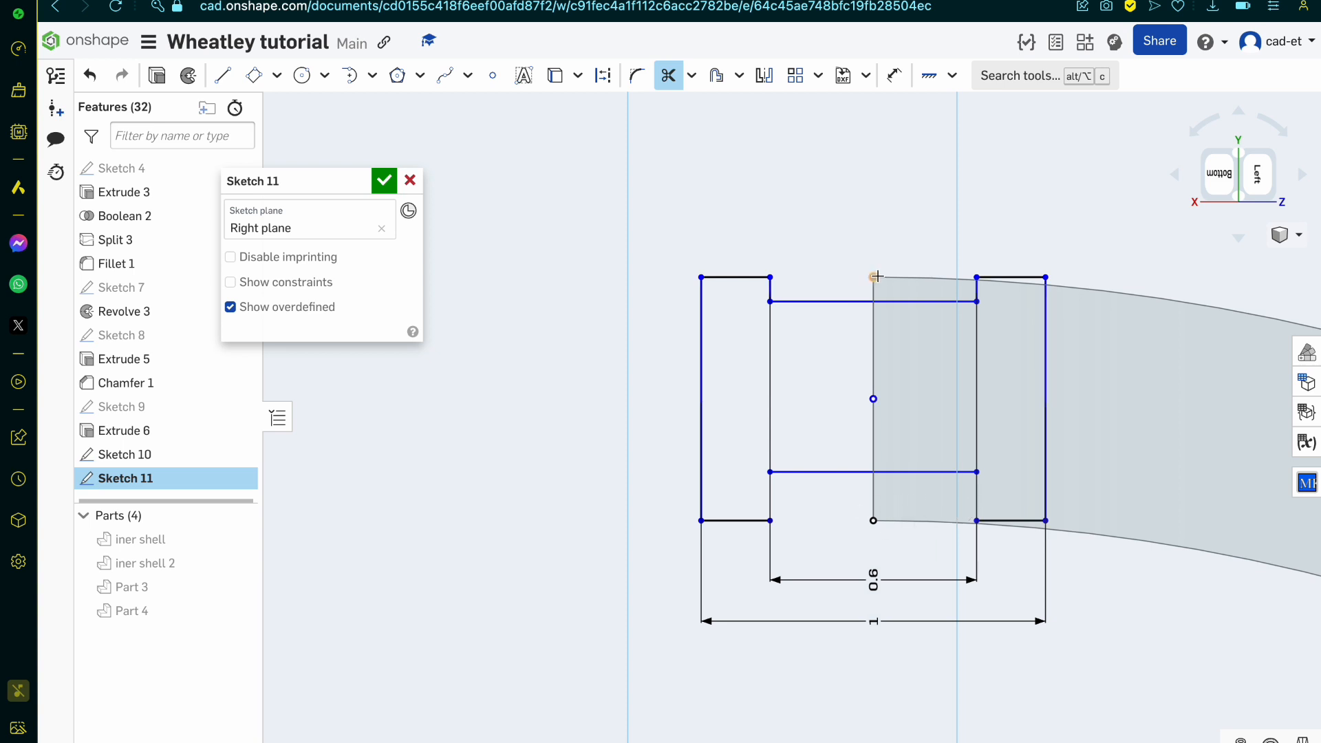
left_click(872, 522)
Step: Close both sides of the inner notch with 0.1 lines from the wall's inner edge to the new notch edge, and finish the sketch
key("l")
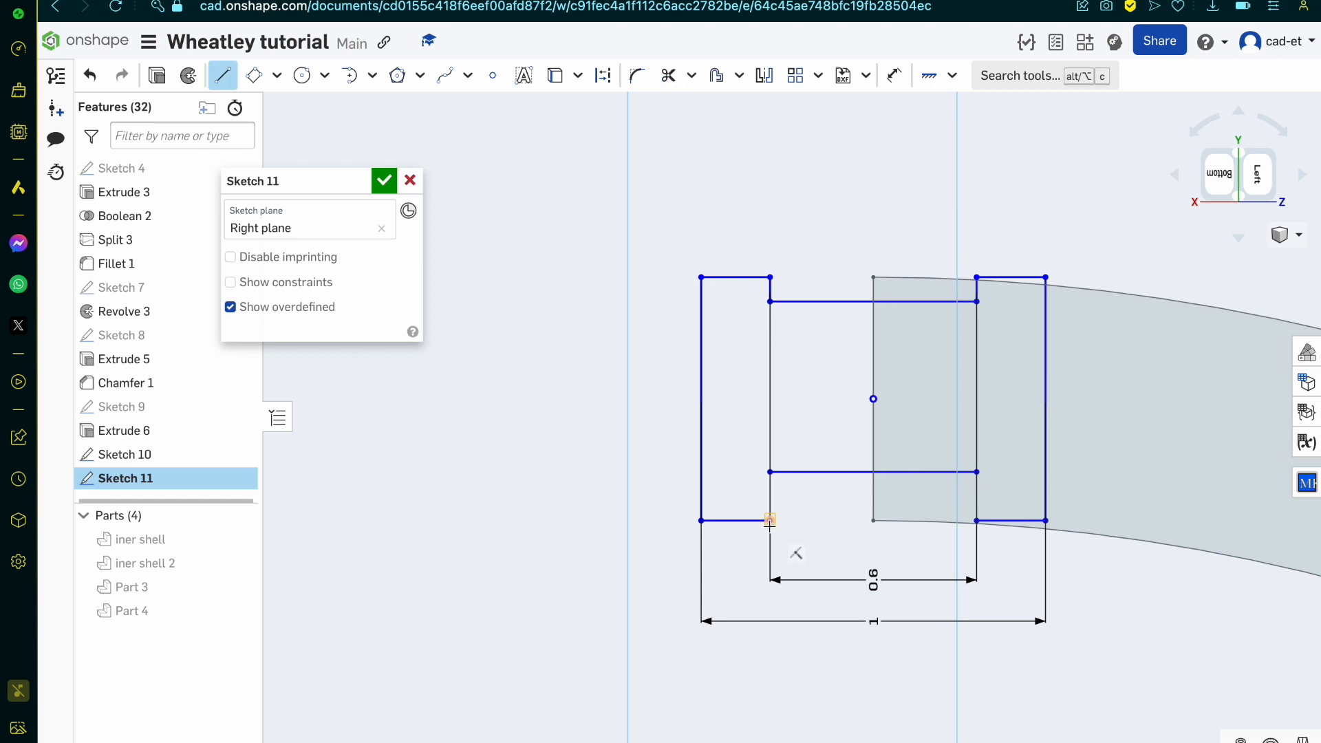
left_click(770, 472)
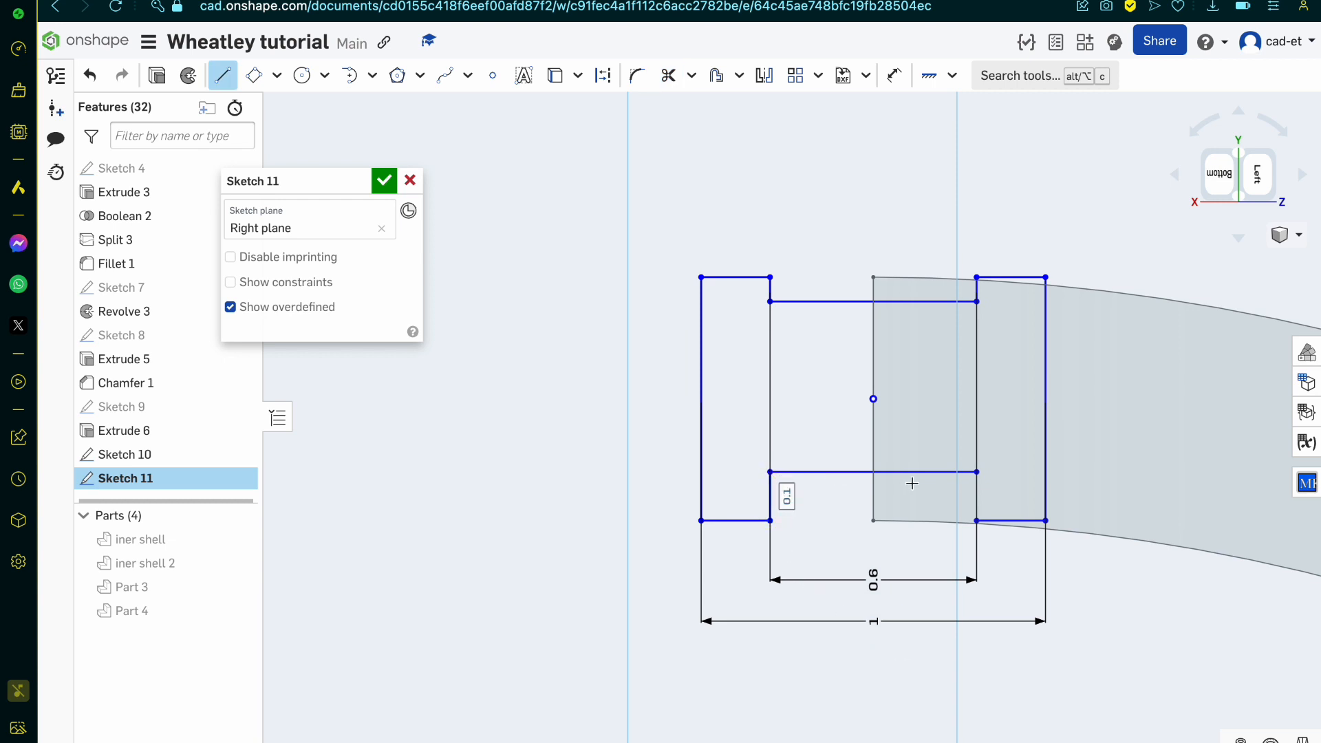
left_click(977, 472)
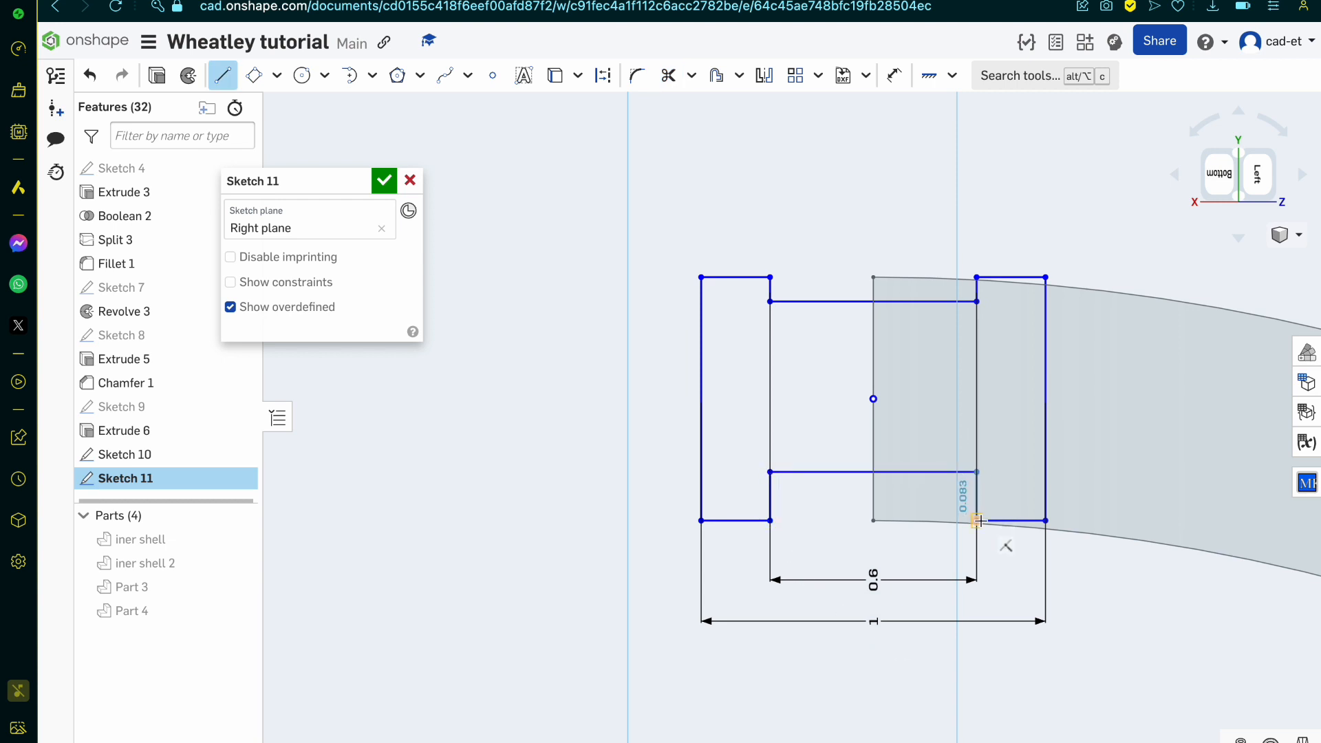
left_click(979, 521)
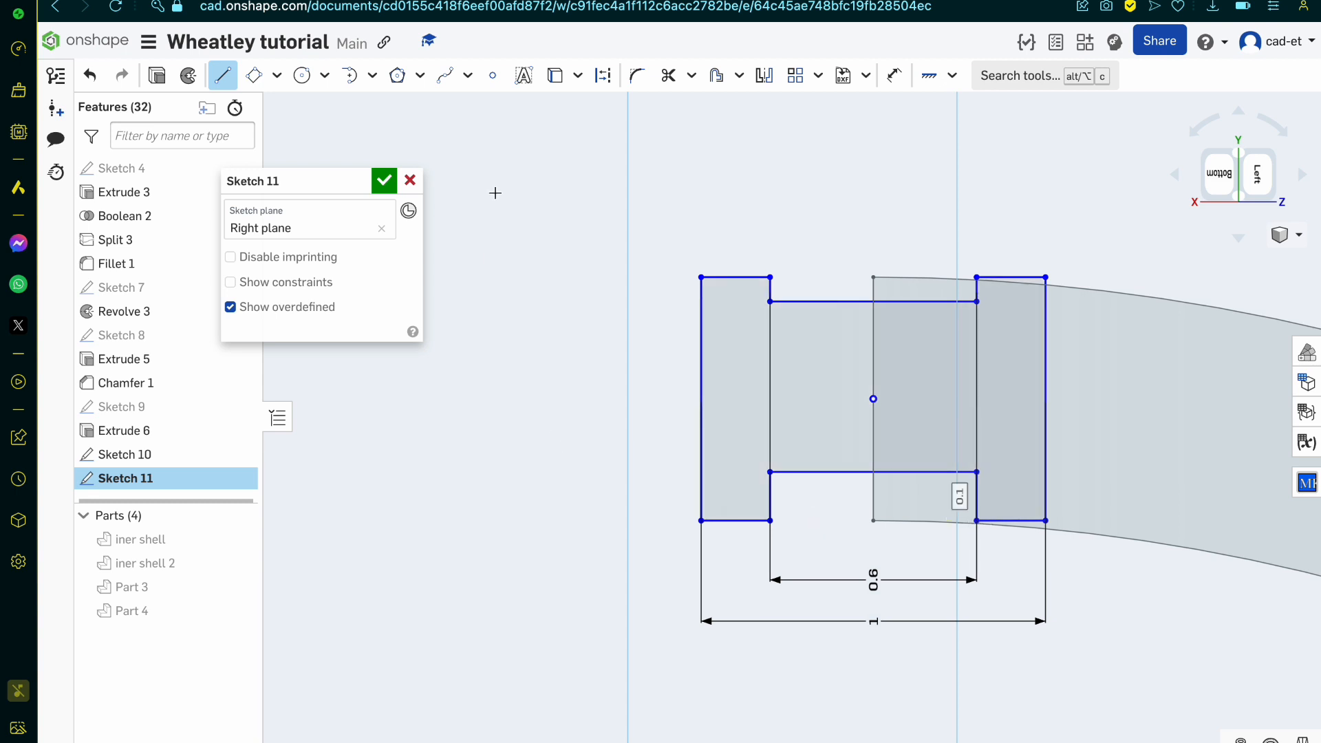
left_click(392, 181)
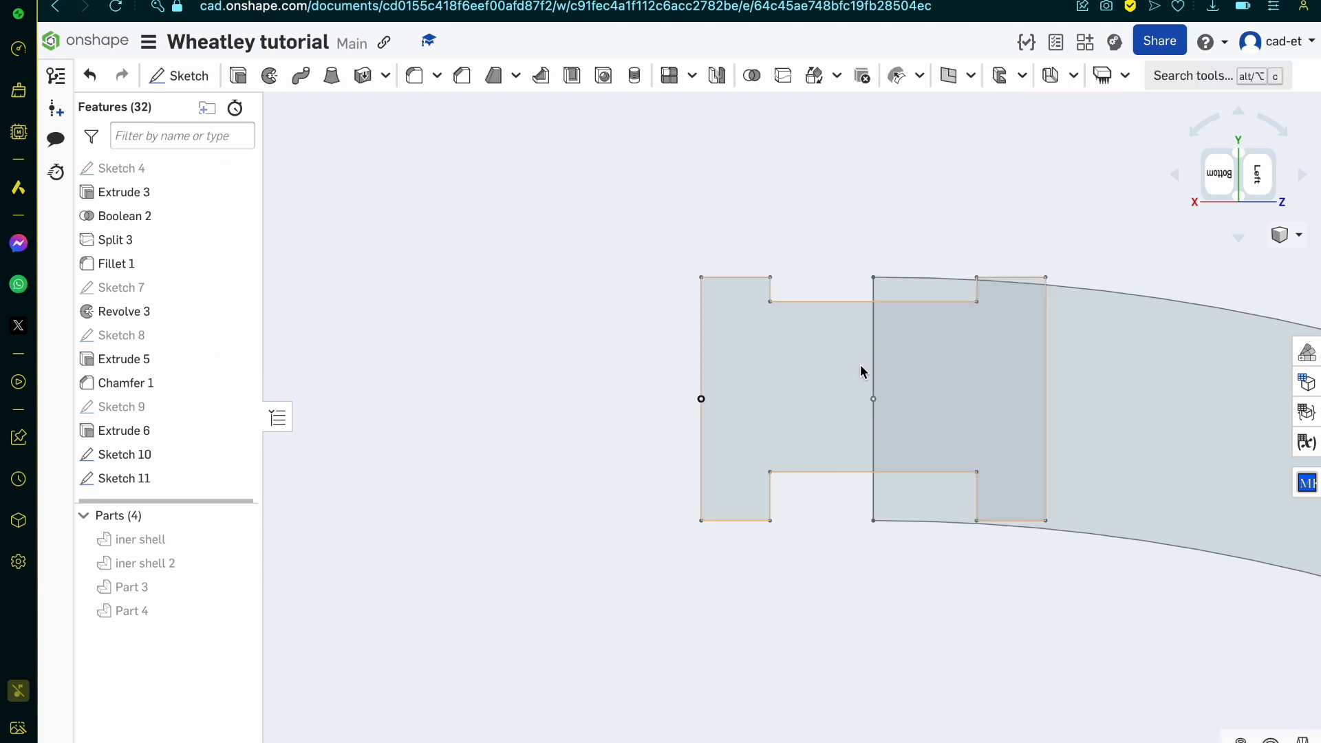
Step: Sweep the notched section as a new solid along the outer arc edge of Sketch 10
right_click_drag(860, 365, 891, 395)
scroll(888, 394, "down", 4)
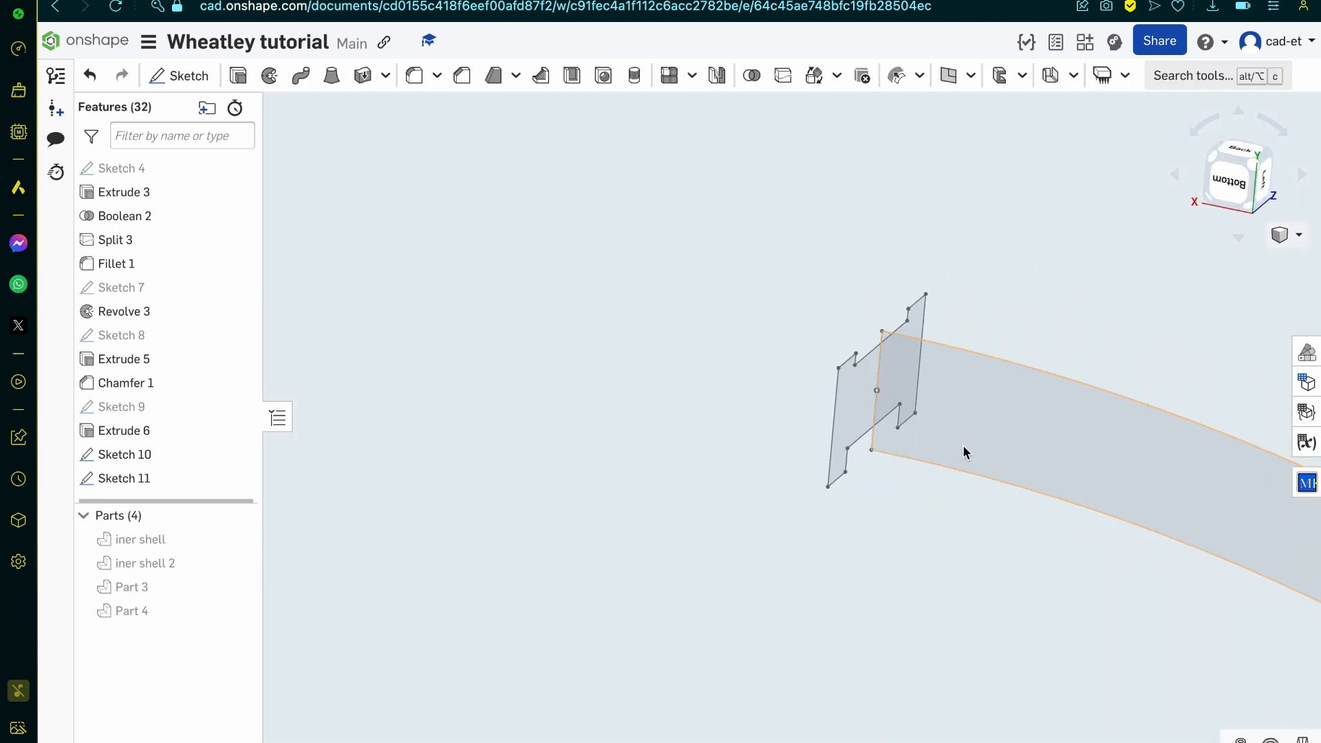
left_click(298, 82)
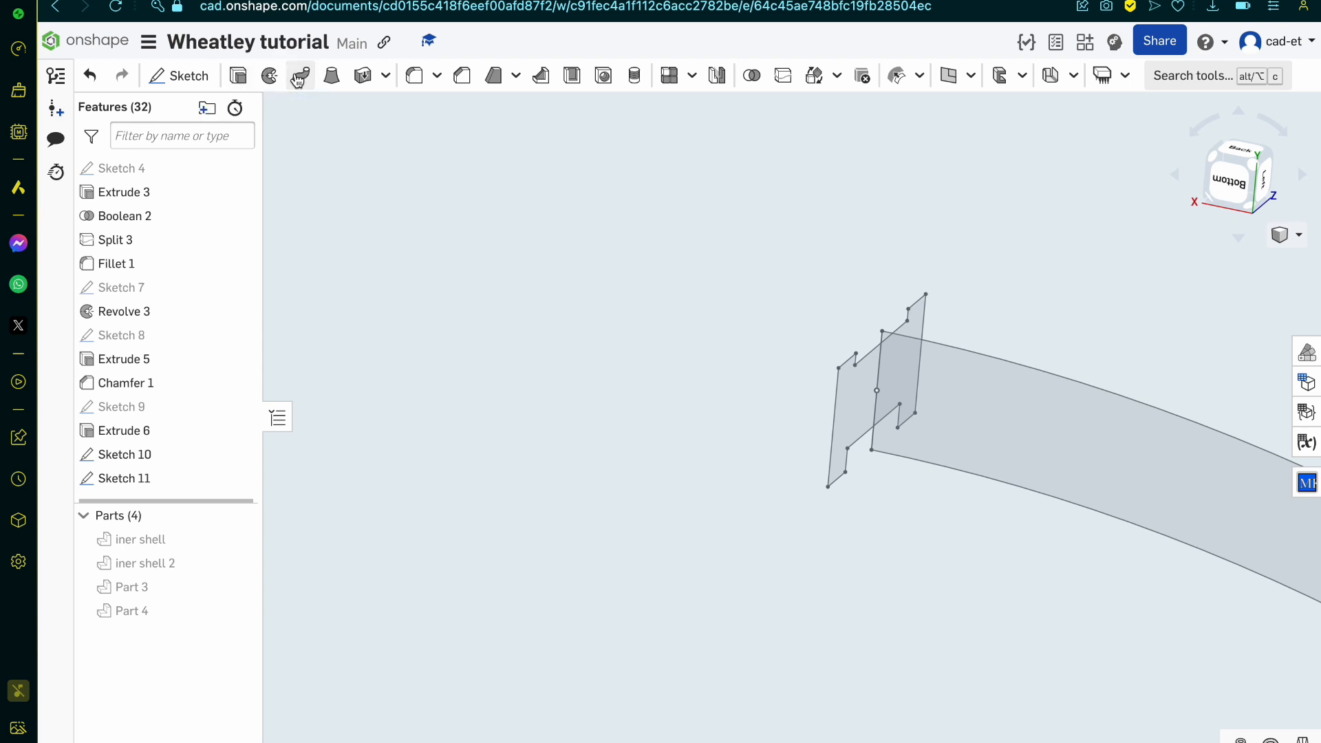
left_click(865, 401)
scroll(865, 401, "down", 5)
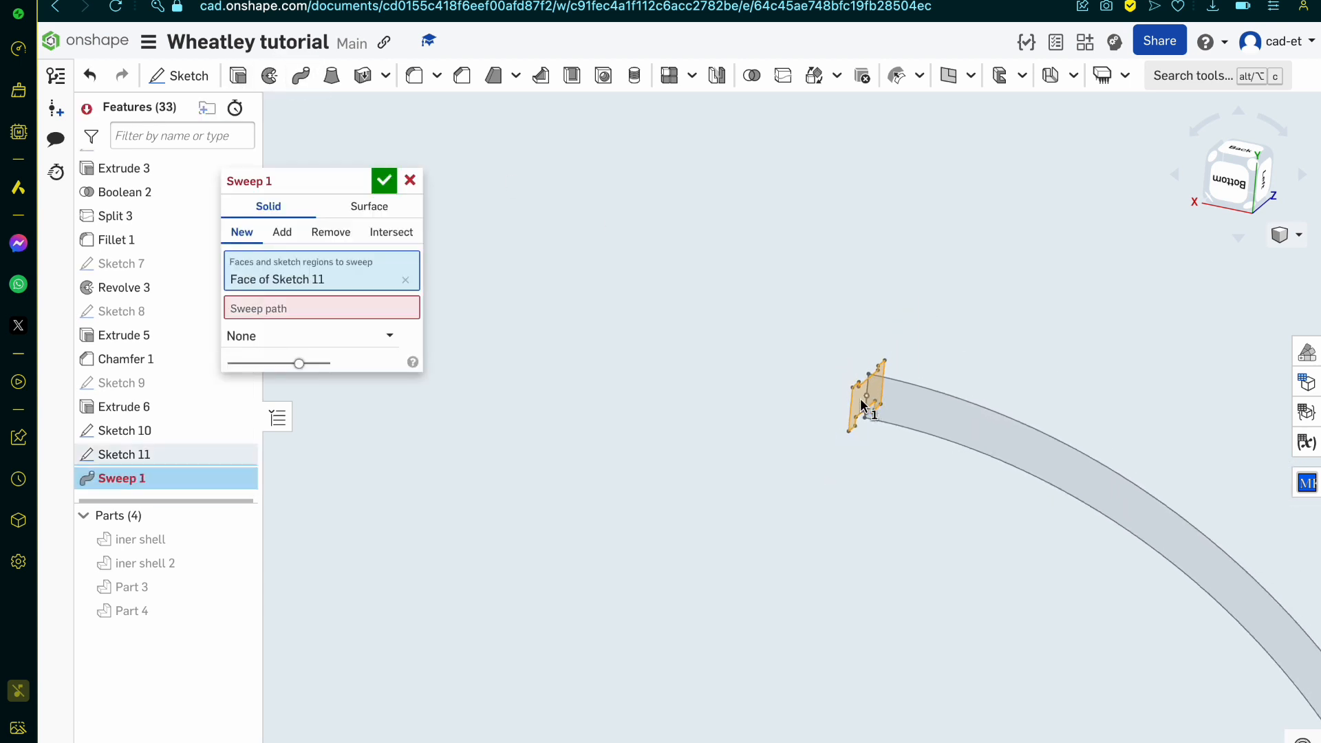
left_click(295, 315)
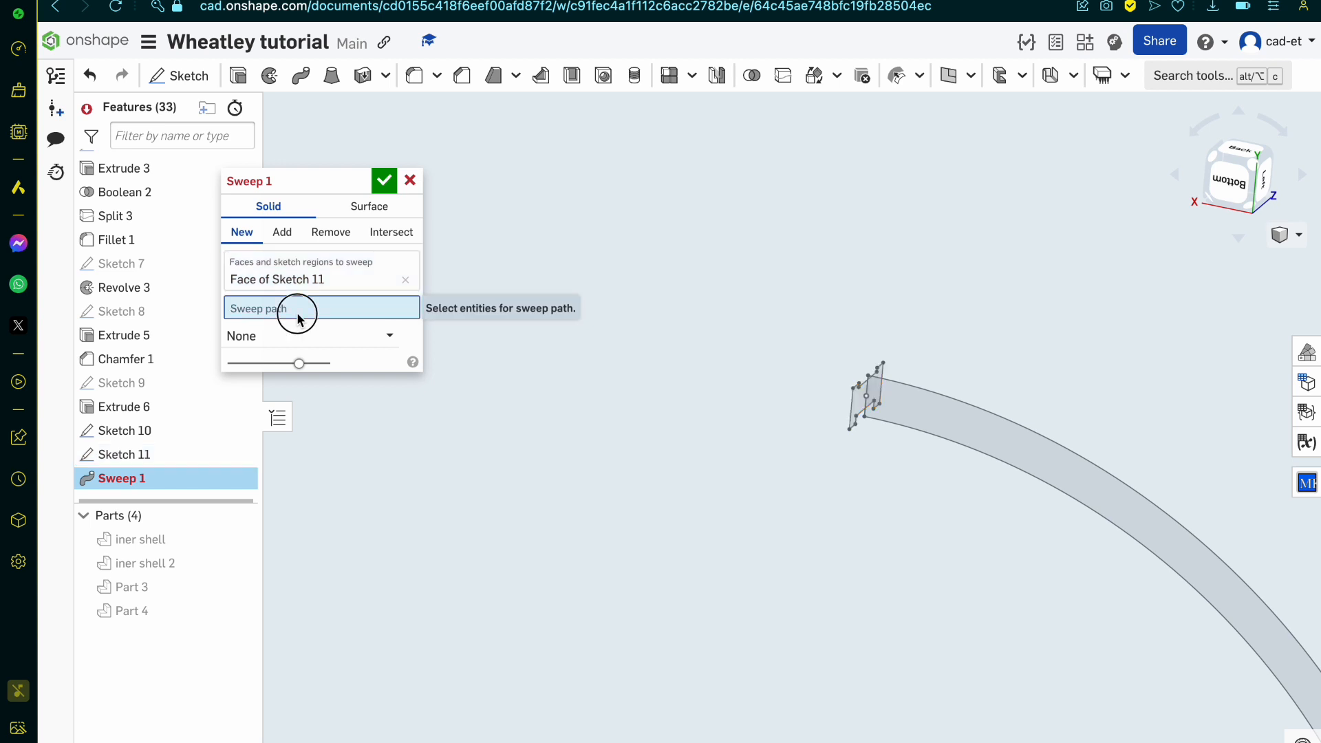
left_click(914, 394)
scroll(912, 388, "down", 5)
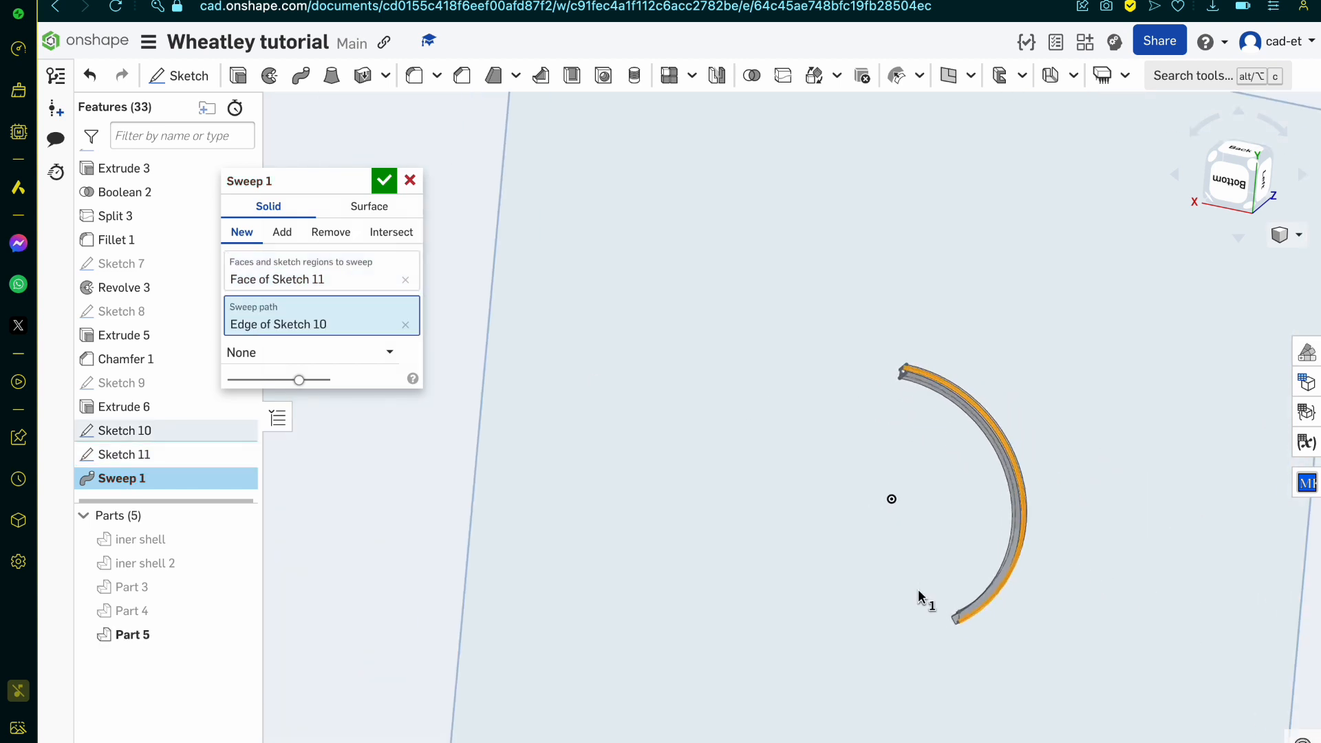
scroll(1013, 646, "up", 5)
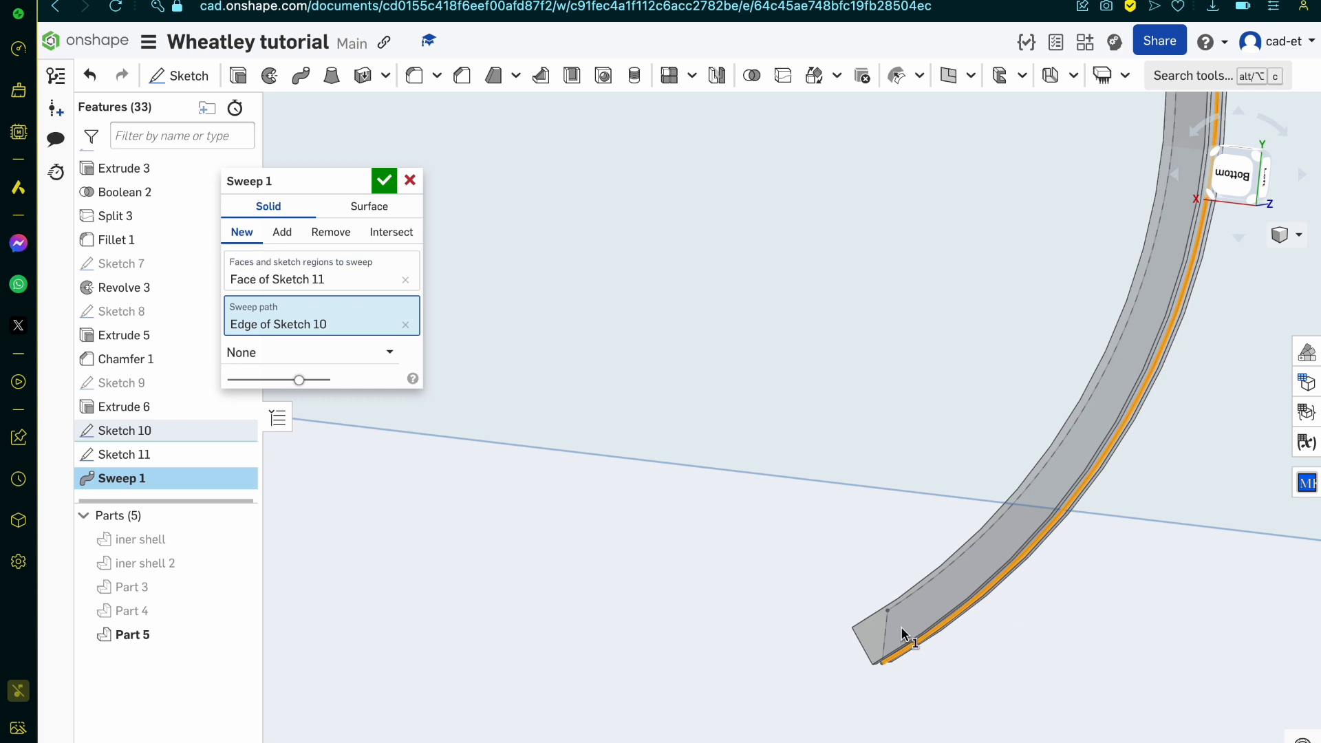
left_click(384, 180)
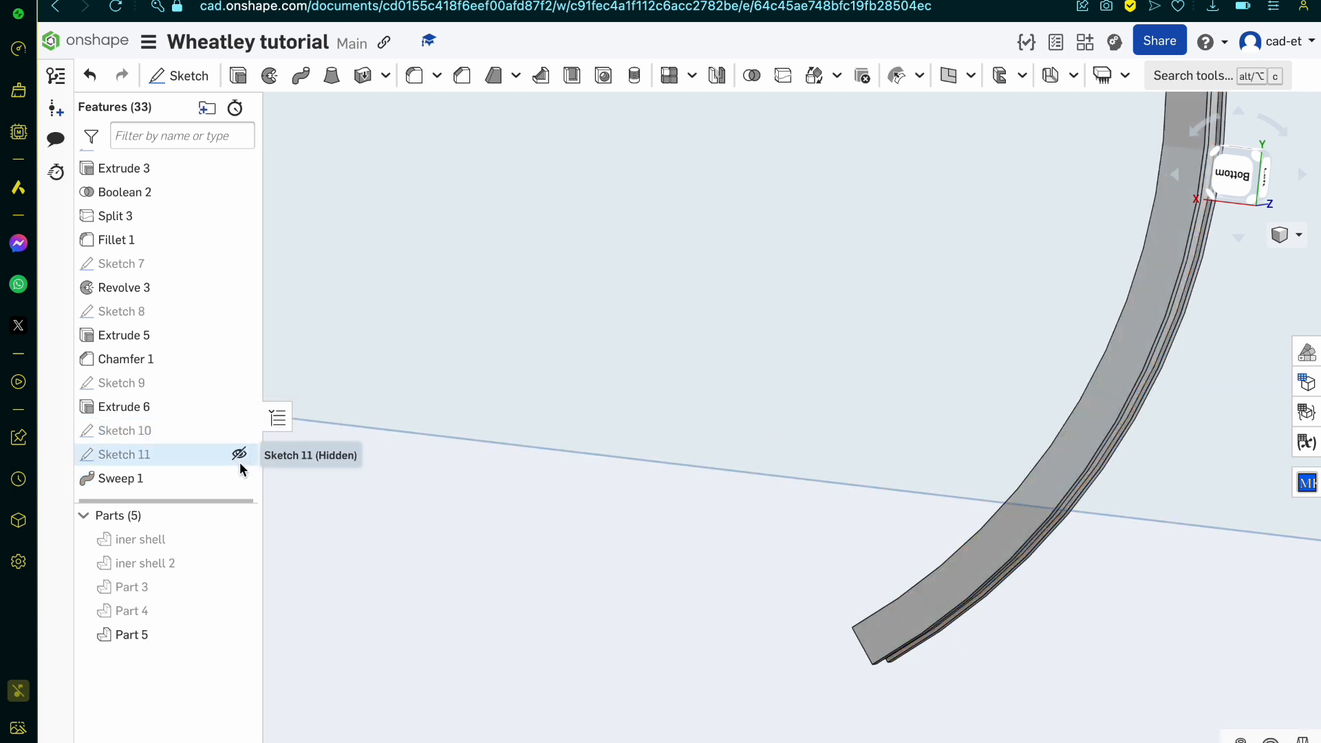
Step: Show Sketch 10 and open it for editing
left_click(234, 431)
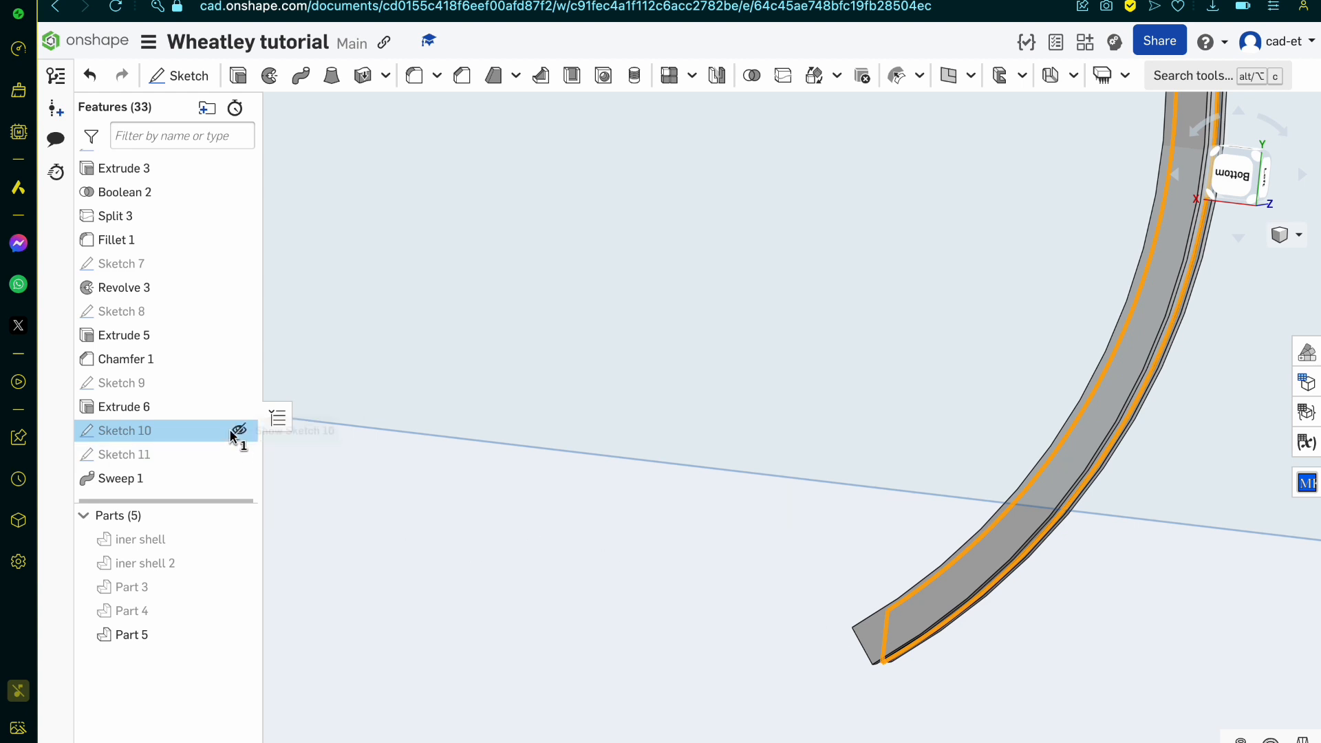
left_click(241, 431)
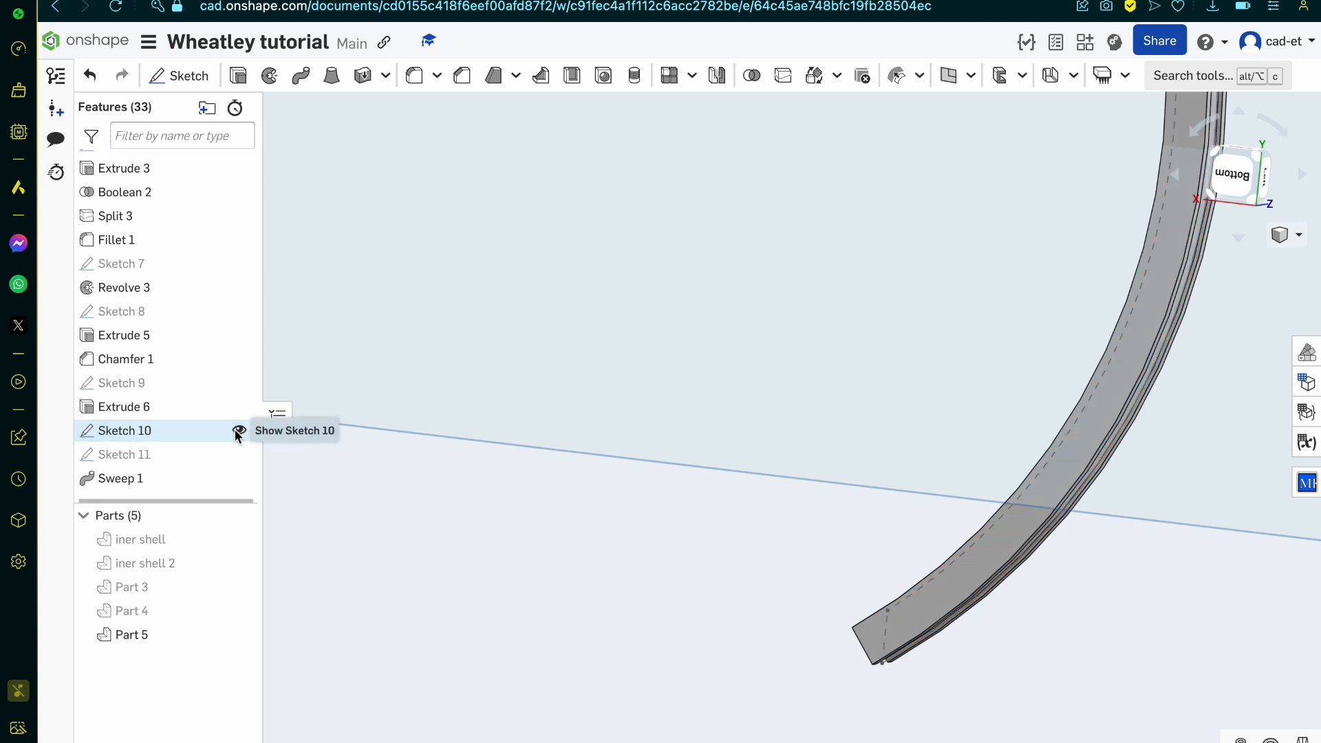
double_click(142, 431)
Step: Draw a closed five-line outline beyond the band's lower end, about 1.8 mm along its far side, joining both end corners, and finish the sketch
key("l")
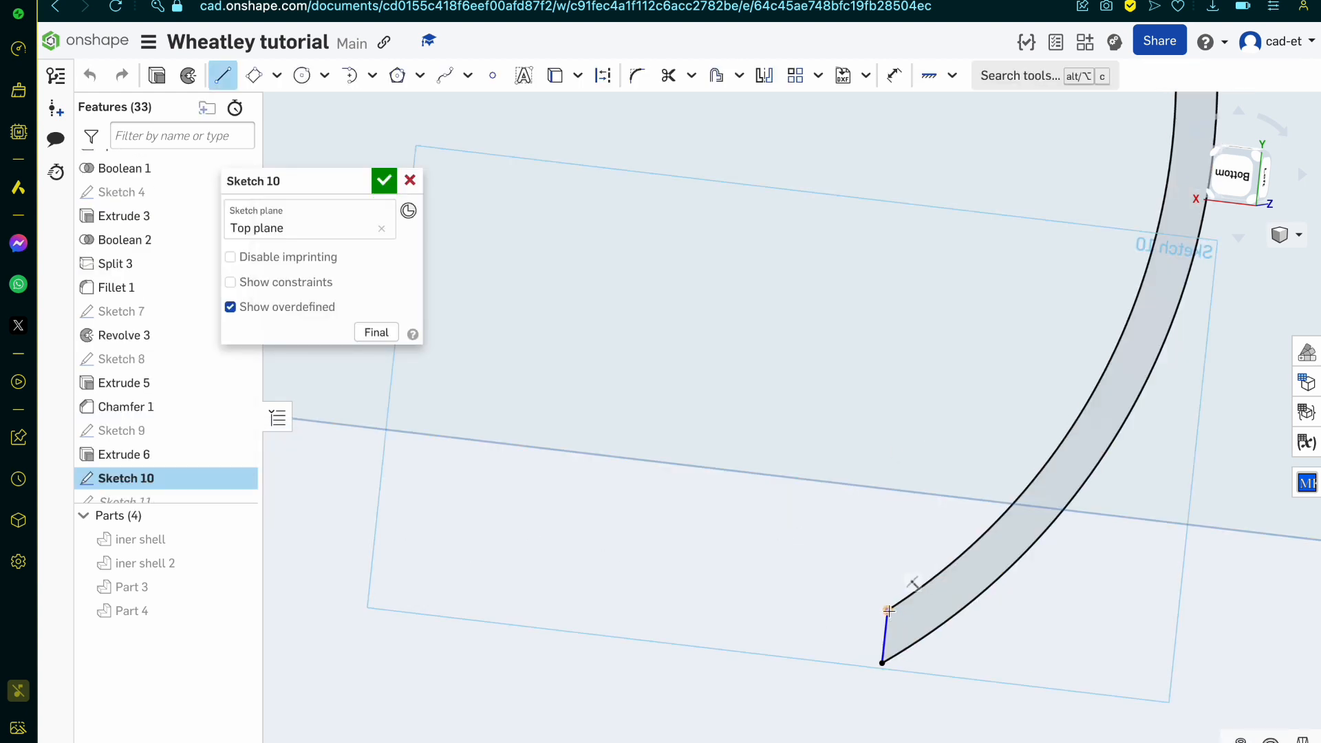
left_click(886, 608)
left_click(894, 549)
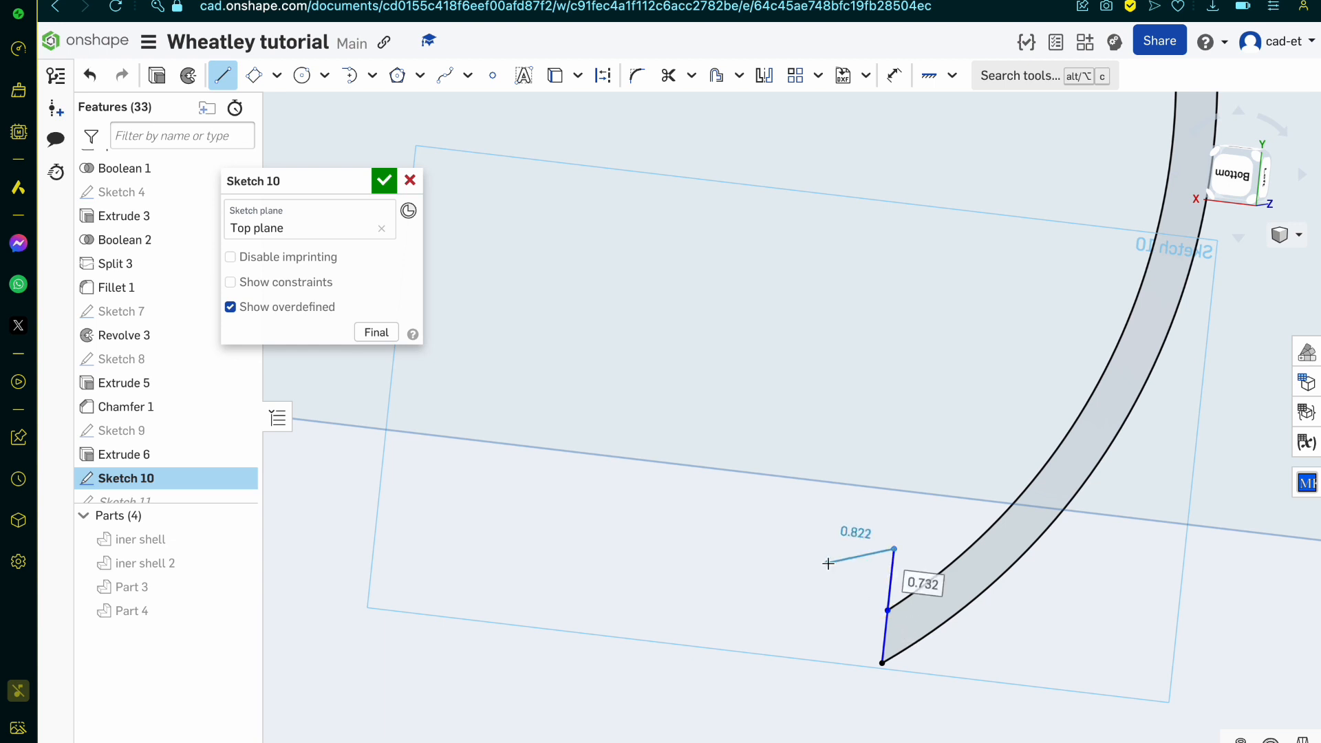
left_click(766, 572)
left_click(801, 718)
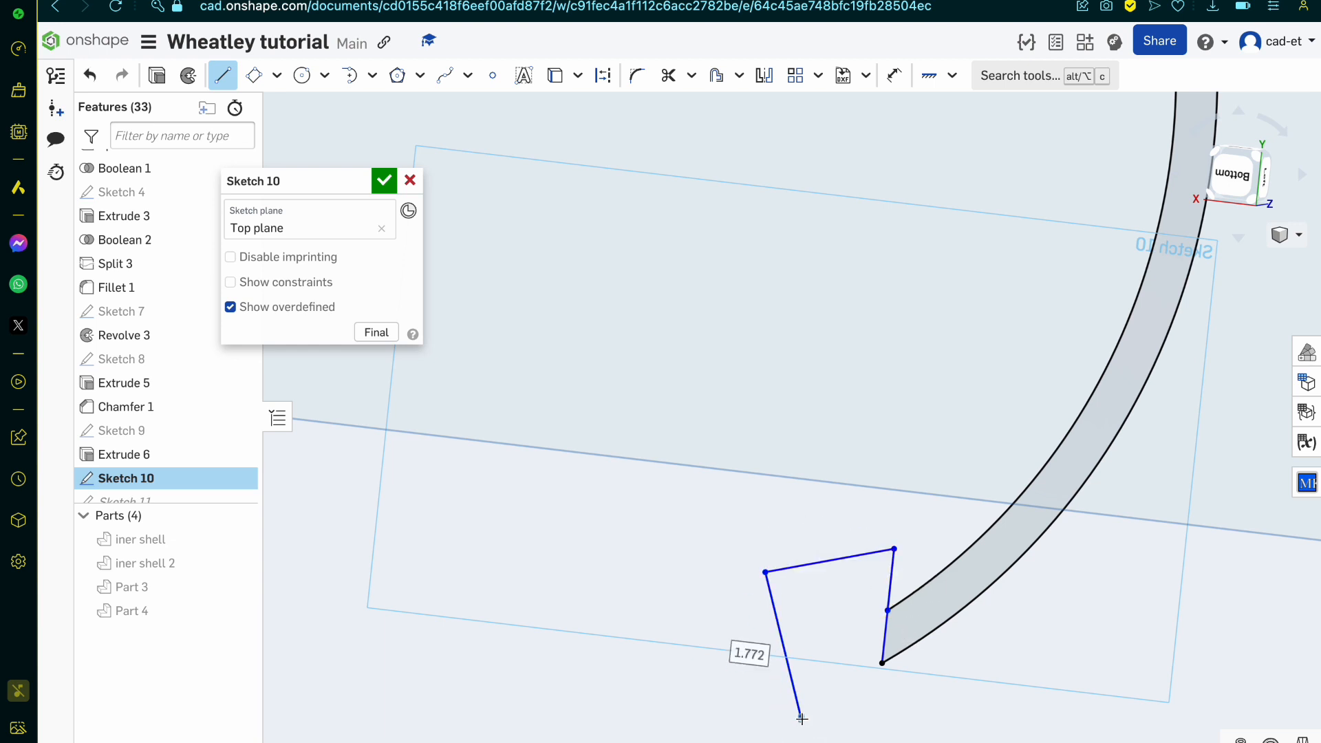
left_click(889, 703)
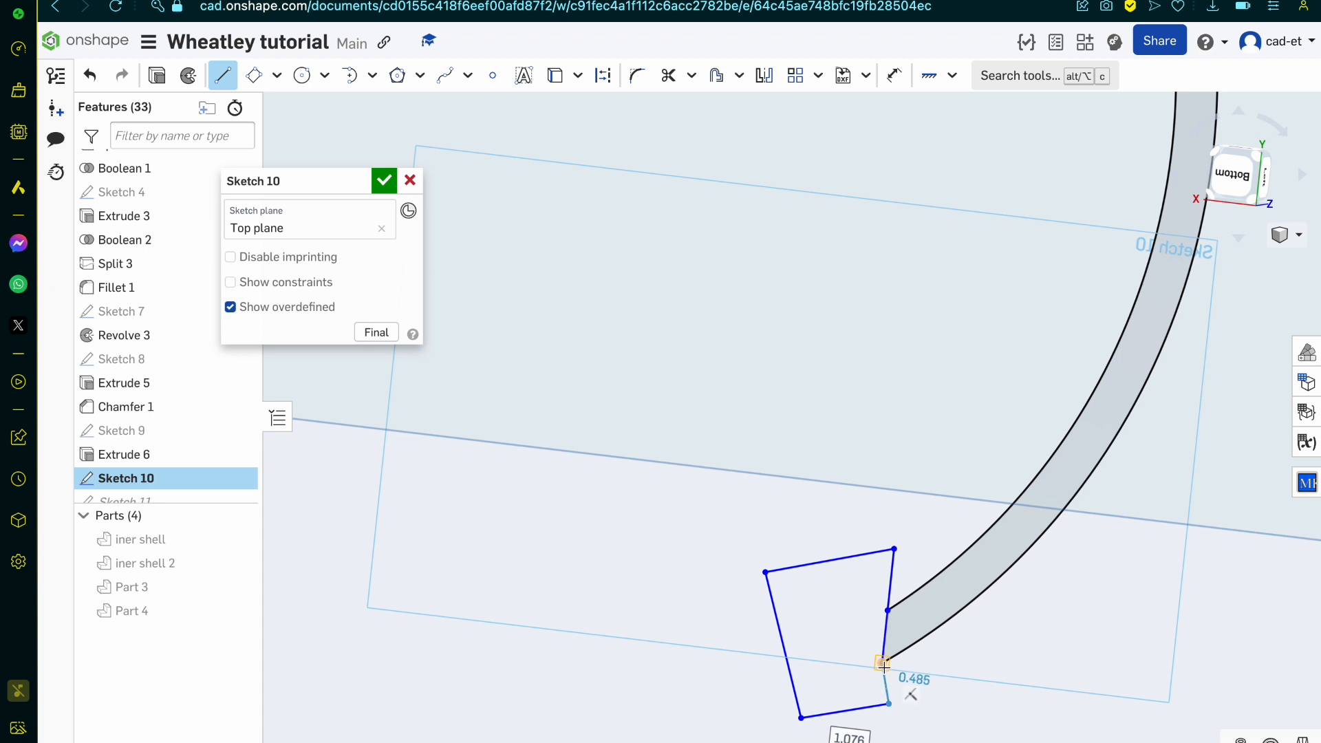
left_click(882, 663)
key("Escape")
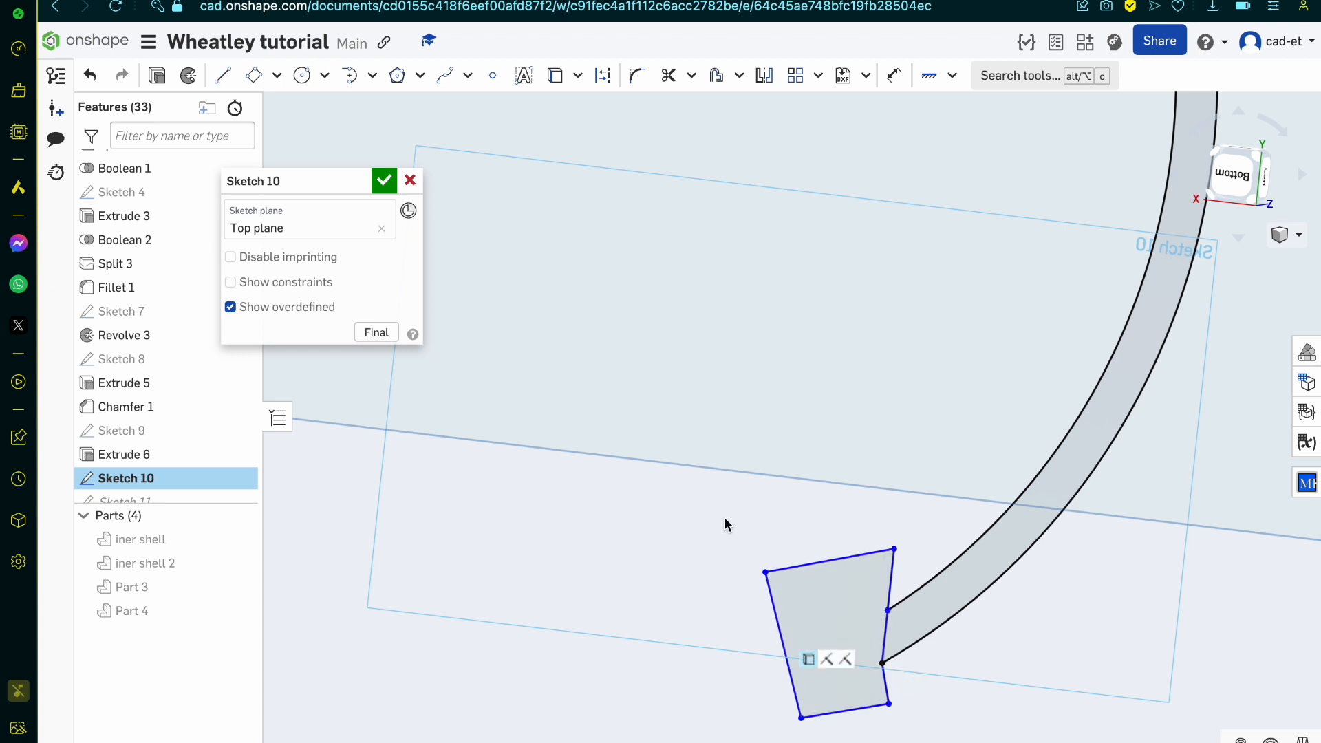
left_click(386, 182)
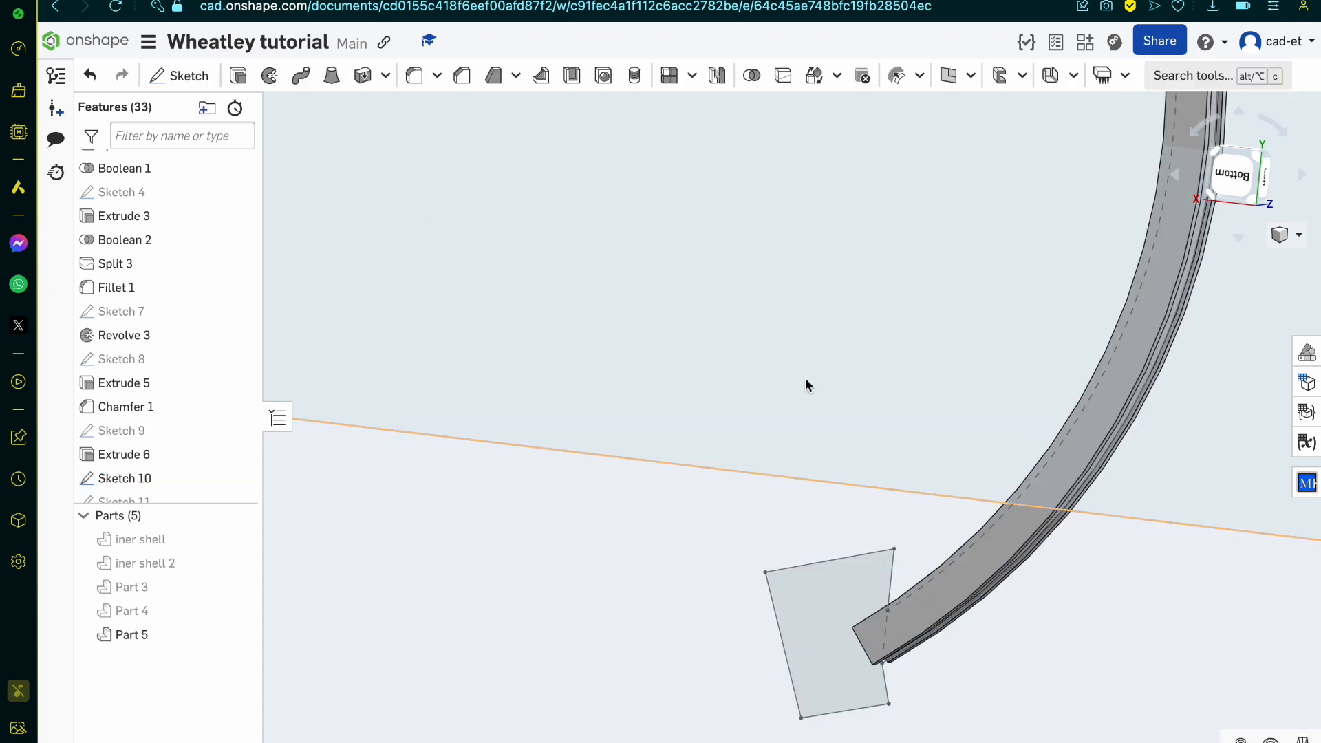
Step: Extrude the new outline region of Sketch 10 symmetrically by 25 mm as a removal from Part 5 to trim the rim's end
left_click(824, 629)
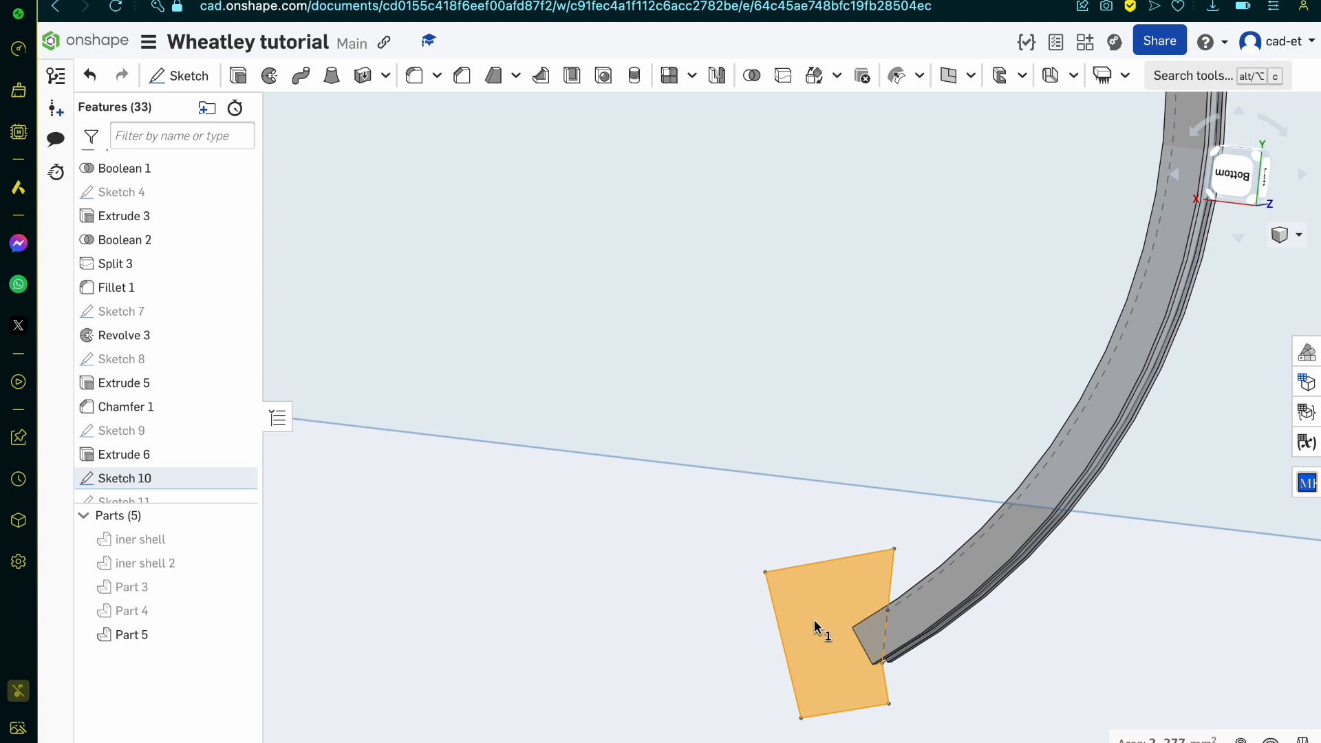
left_click(238, 76)
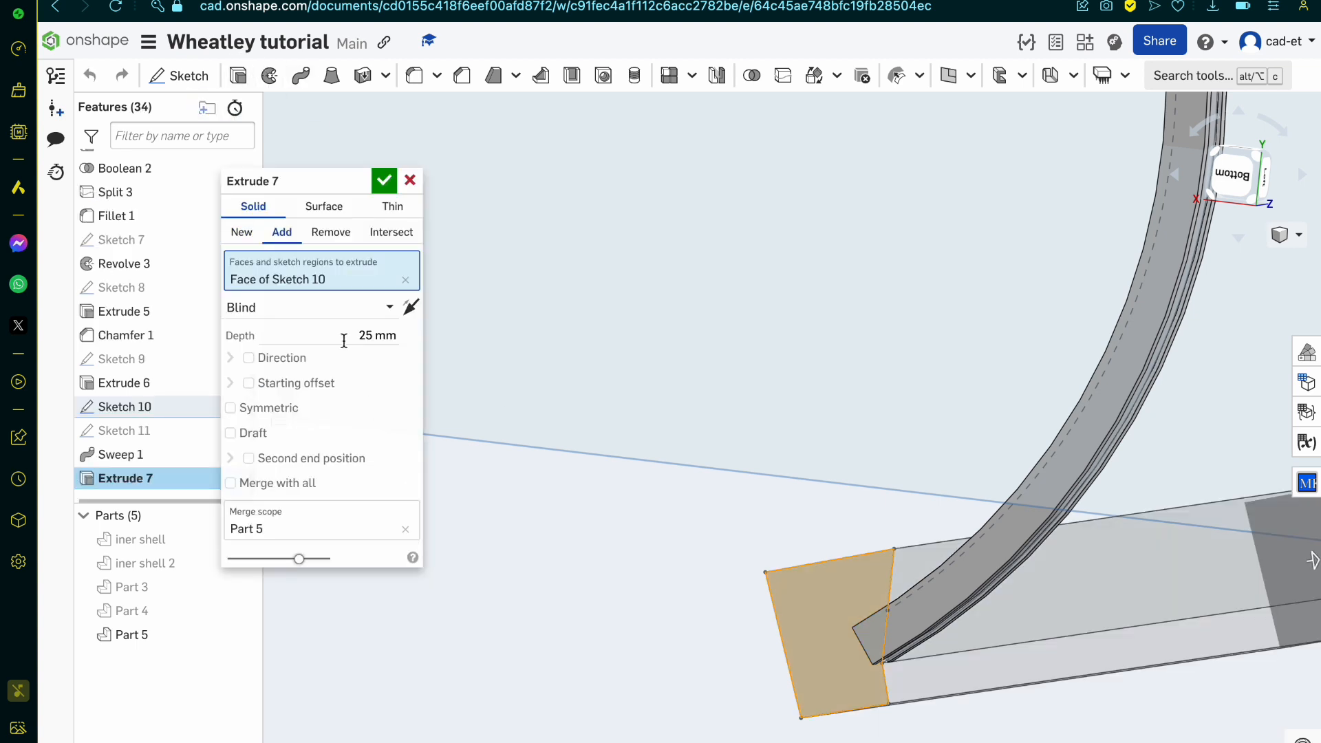
left_click(330, 232)
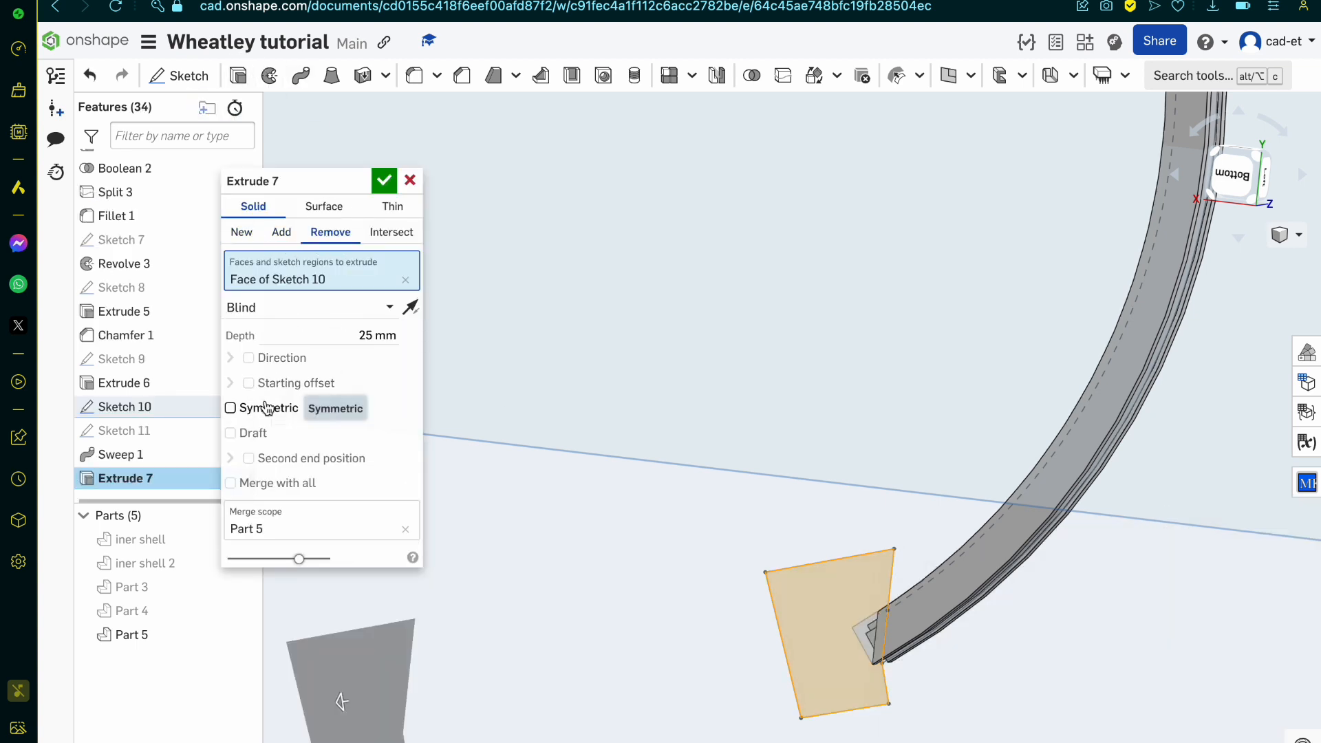
left_click(267, 408)
right_click_drag(852, 413, 902, 436)
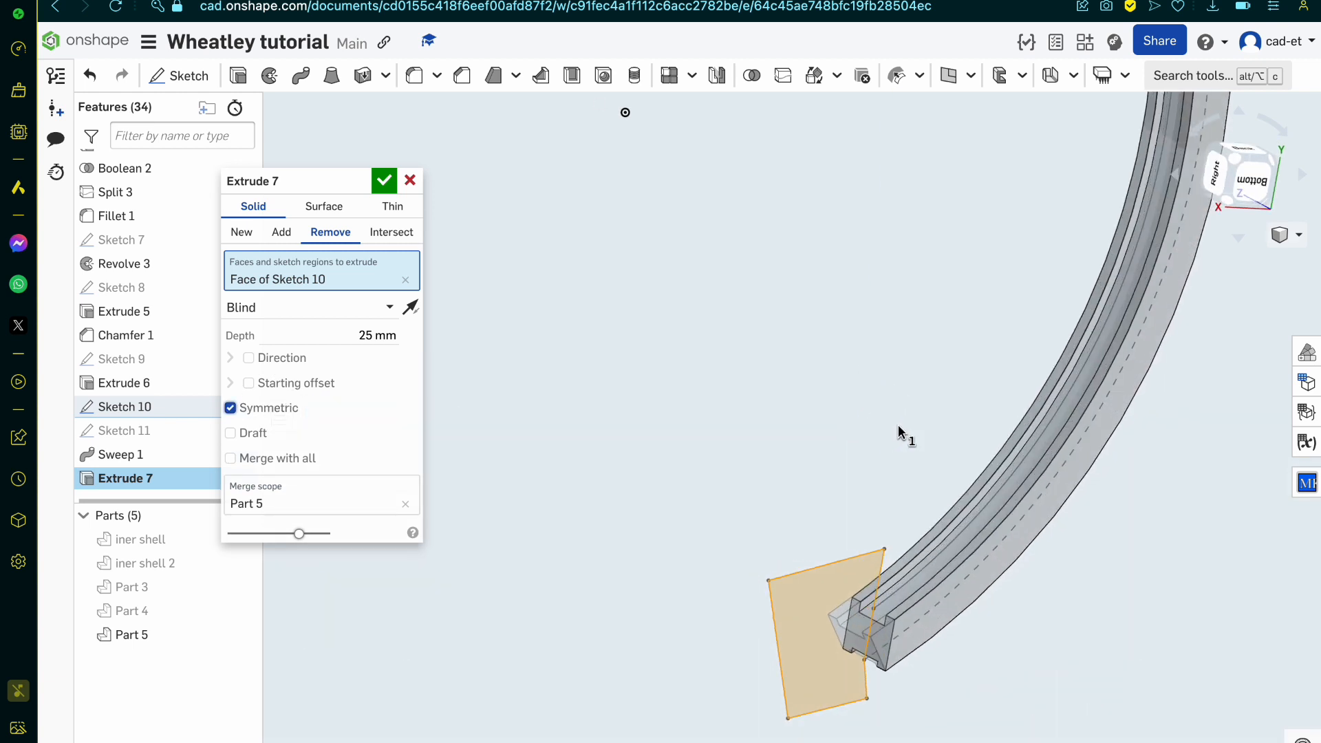
left_click(384, 181)
scroll(727, 600, "up", 3)
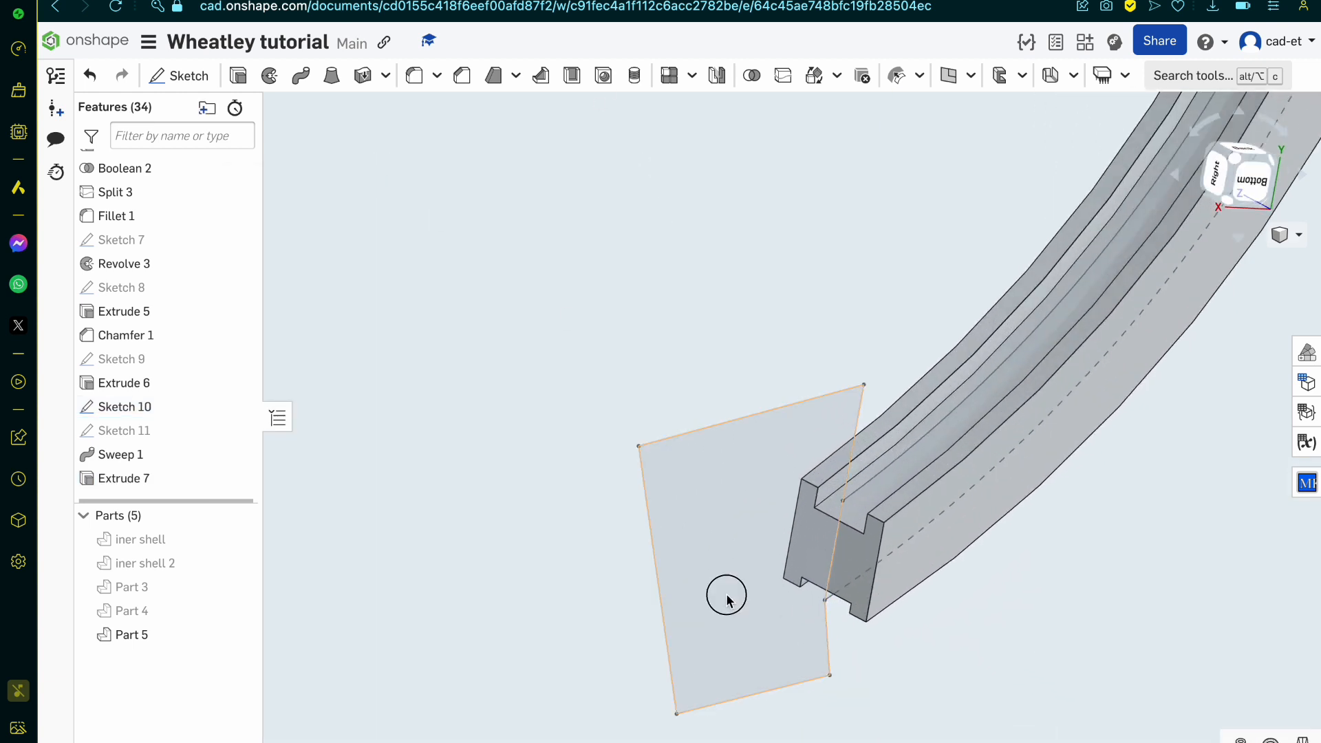
left_click(726, 600)
key("Delete")
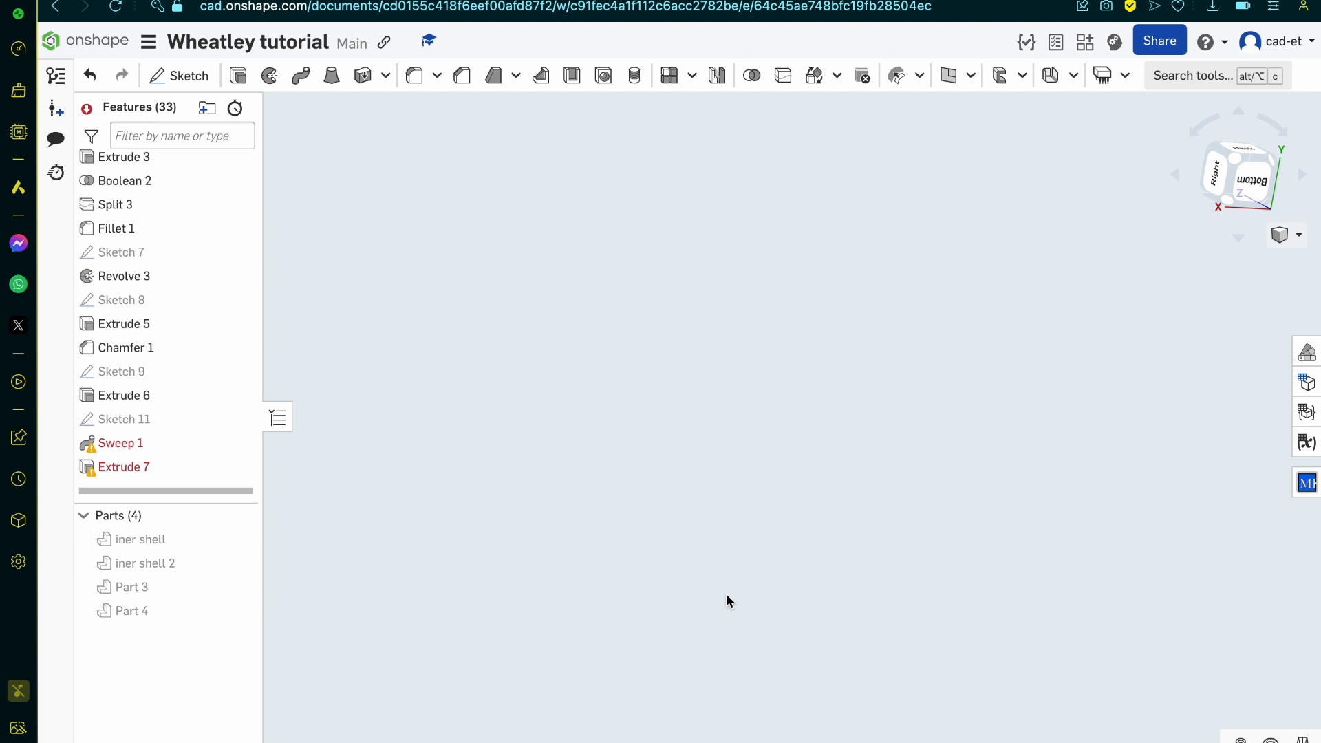
key("super+z")
key("super+s")
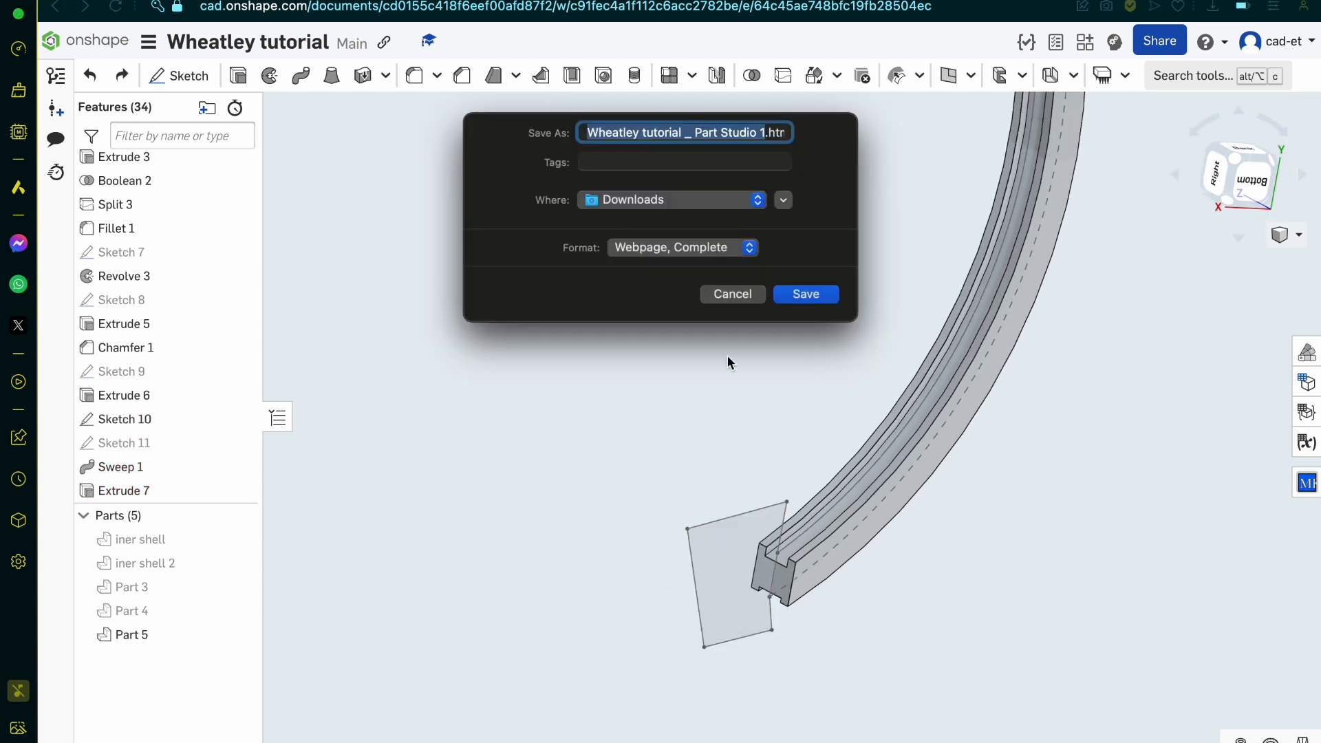
left_click(732, 295)
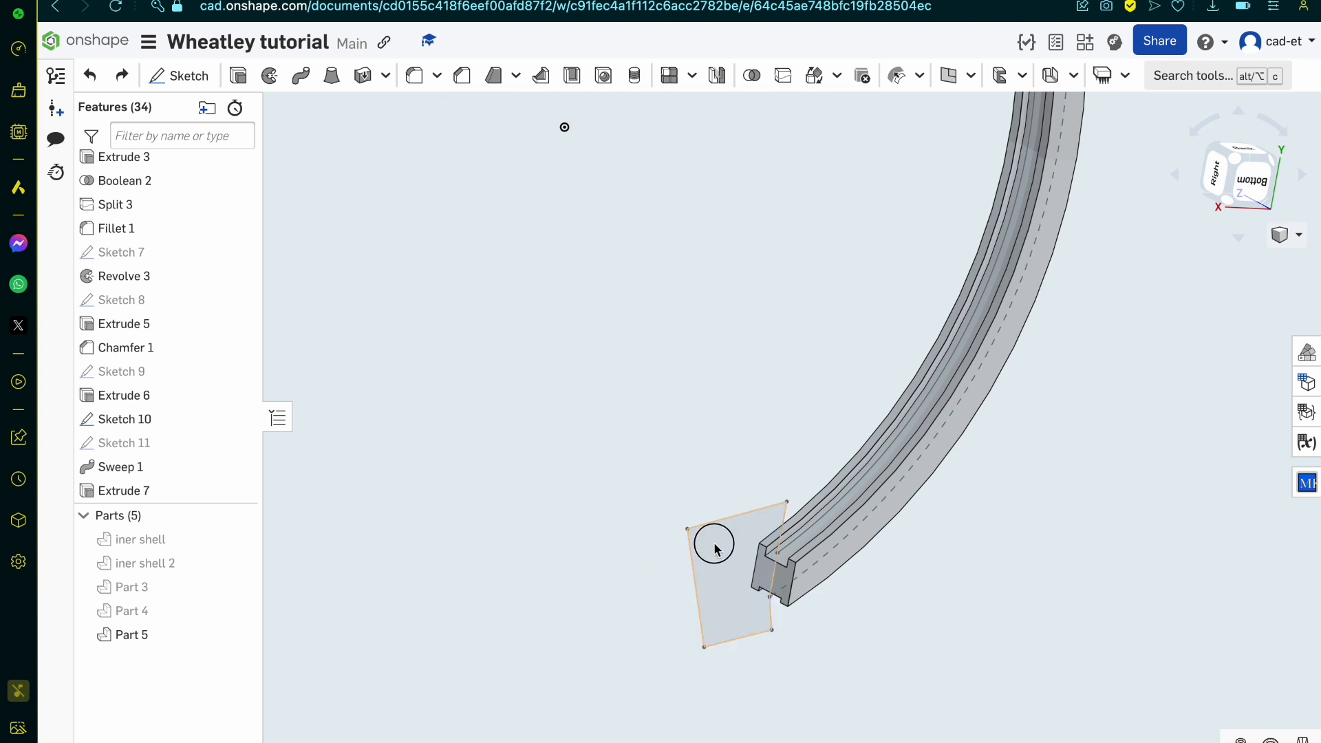
Step: Hide Sketch 10 and sketch a center point rectangle on the rim's cut end face, centred on it and reaching its outer corners
left_click(239, 419)
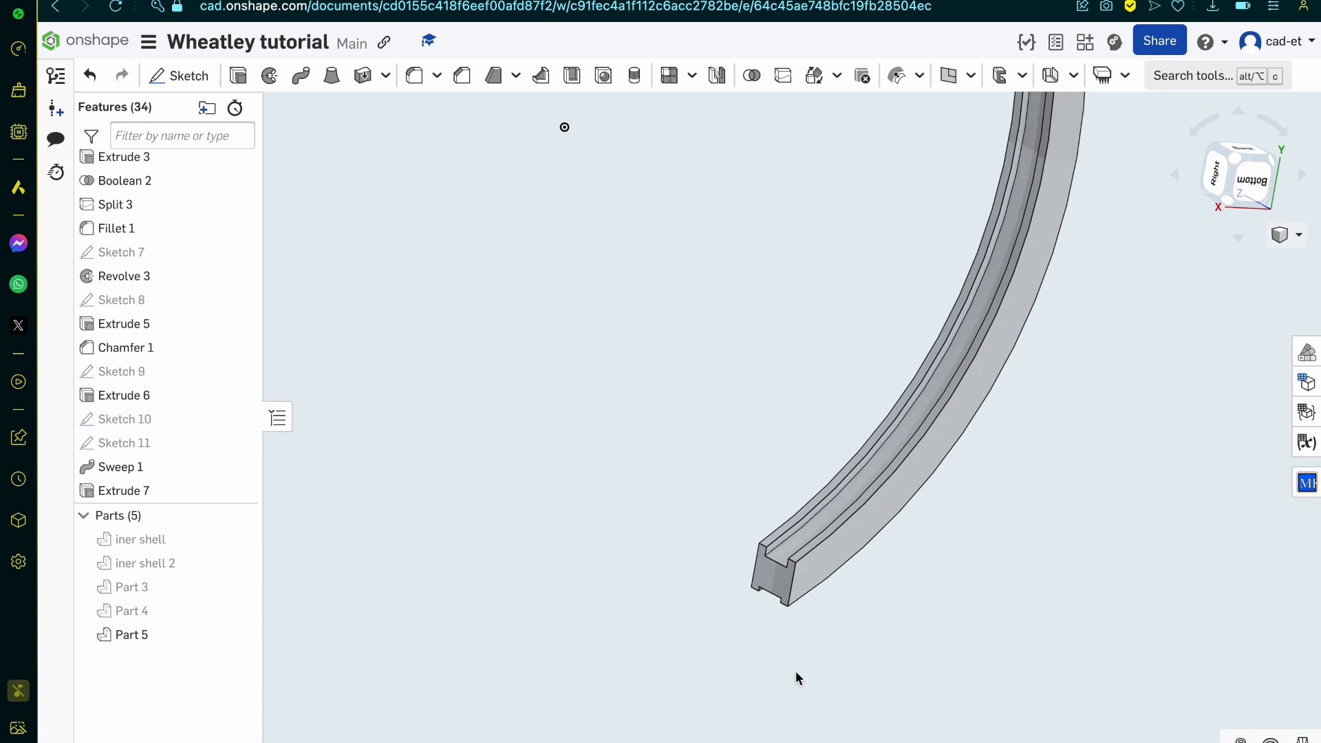
scroll(796, 678, "up", 6)
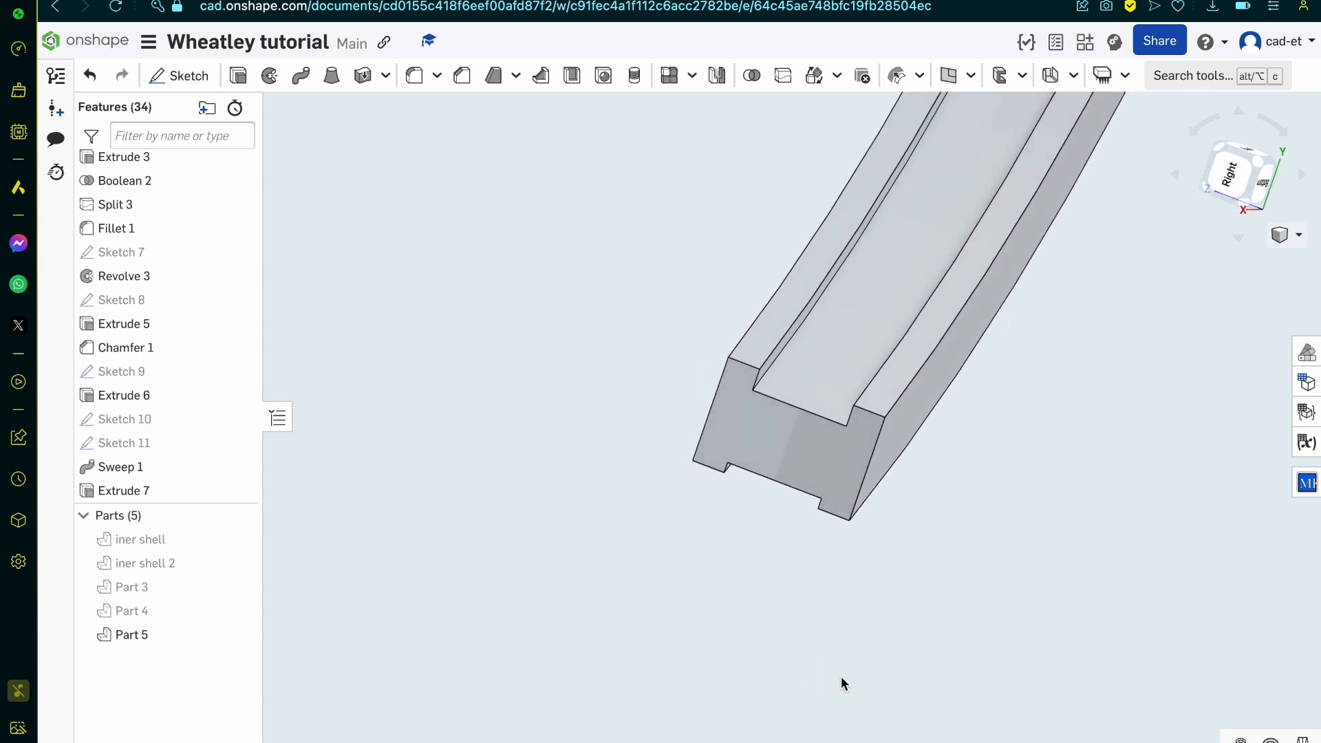
left_click(828, 448)
left_click(180, 76)
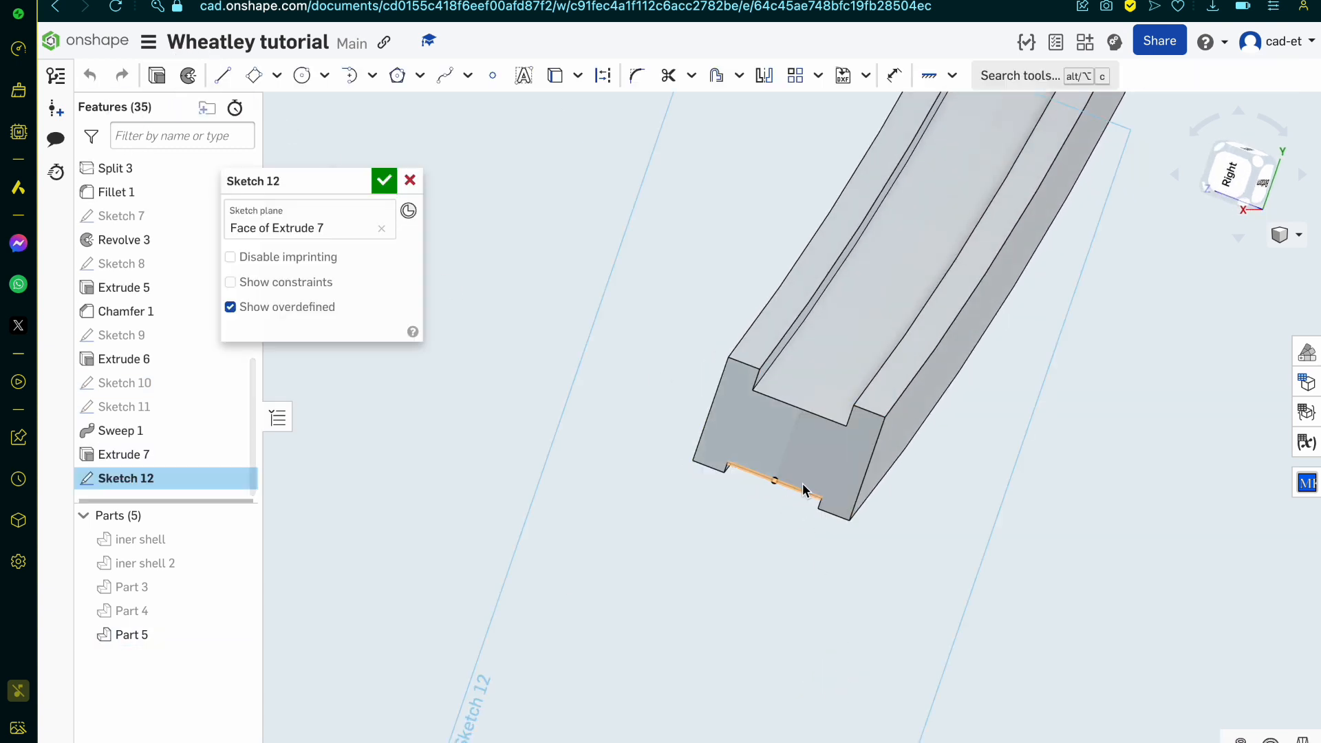
left_click(278, 81)
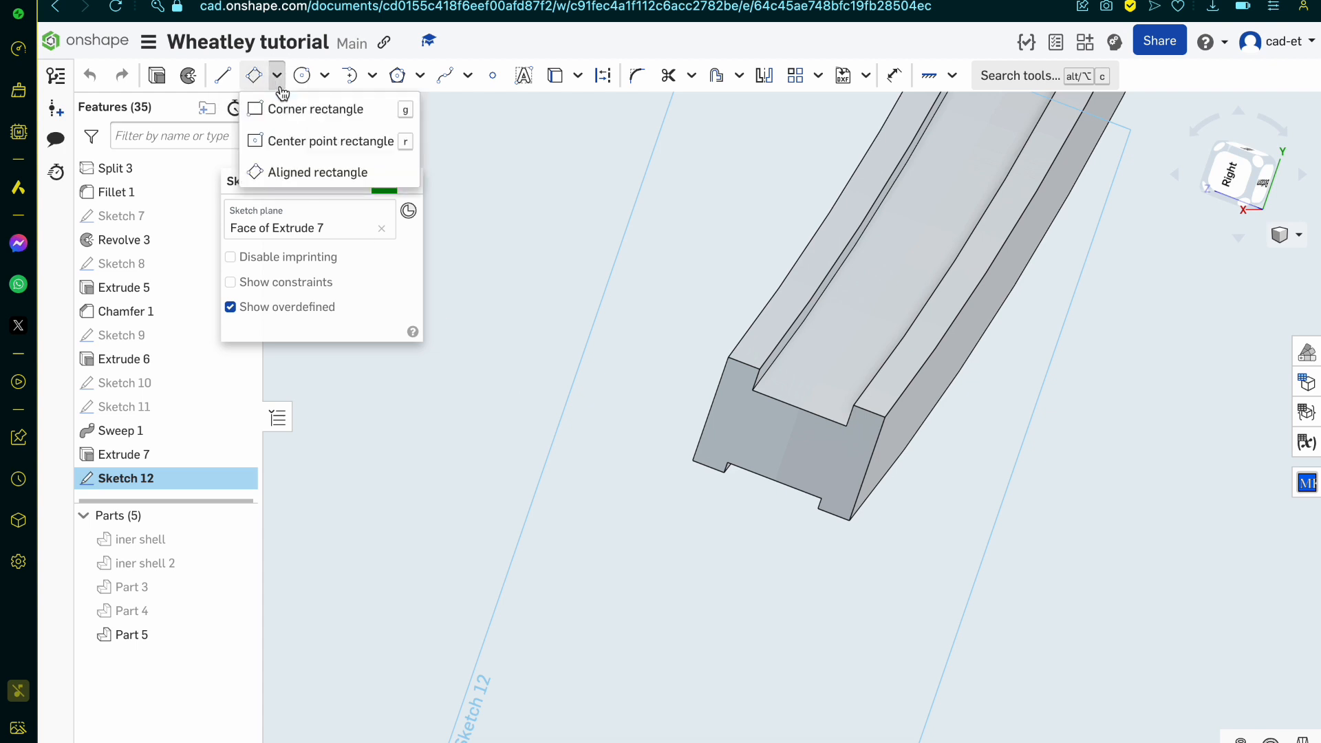
left_click(295, 138)
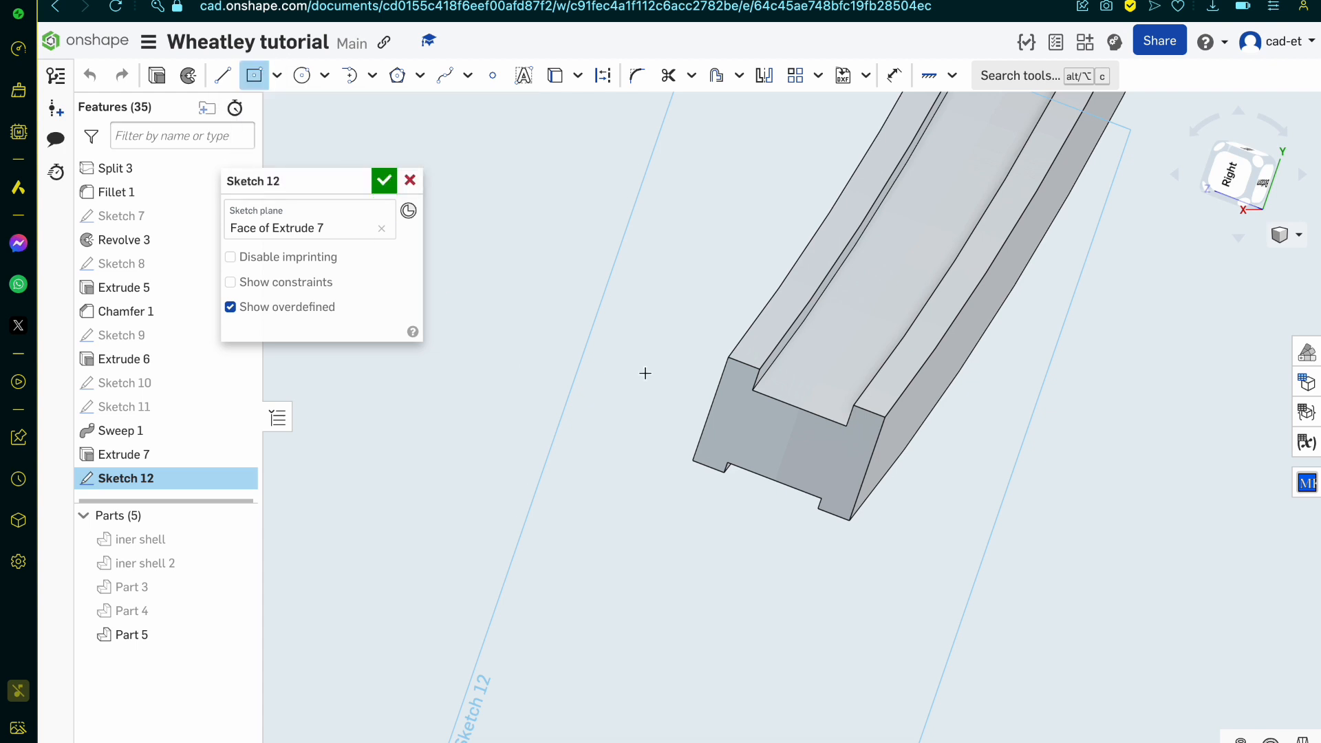
left_click(788, 439)
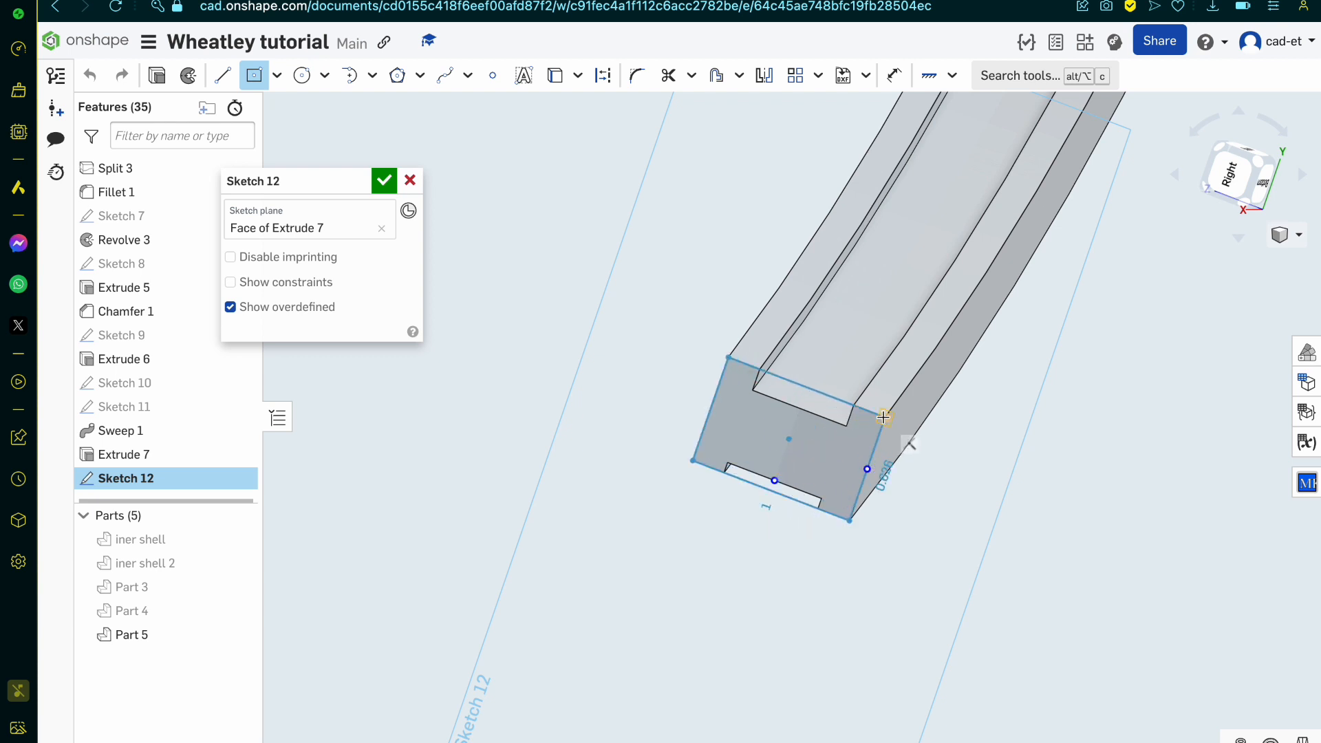
left_click(882, 417)
left_click(389, 183)
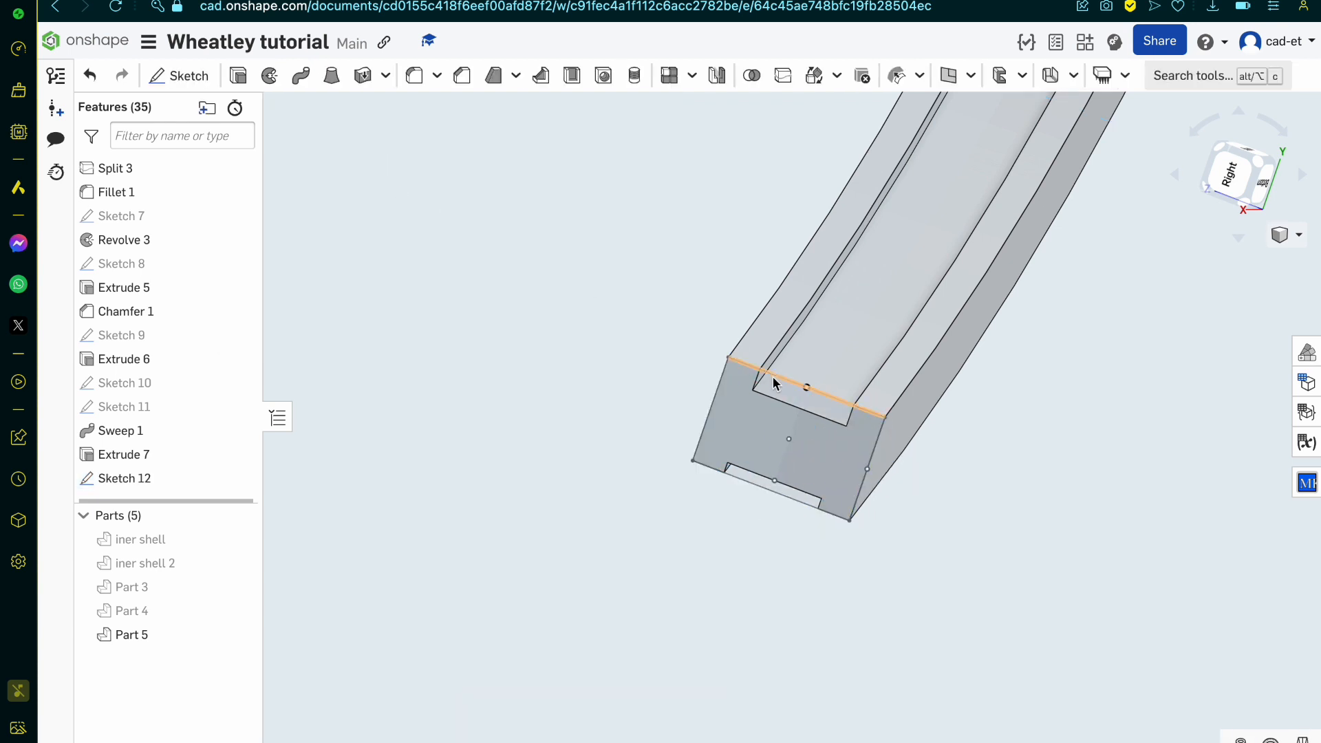
Step: Start a revolve of the two notch regions of Sketch 12 around the mate connector at the rim's centre
scroll(784, 418, "down", 5)
mouse_move(783, 418)
right_mouse_down()
mouse_move(720, 404)
mouse_move(734, 415)
right_mouse_up()
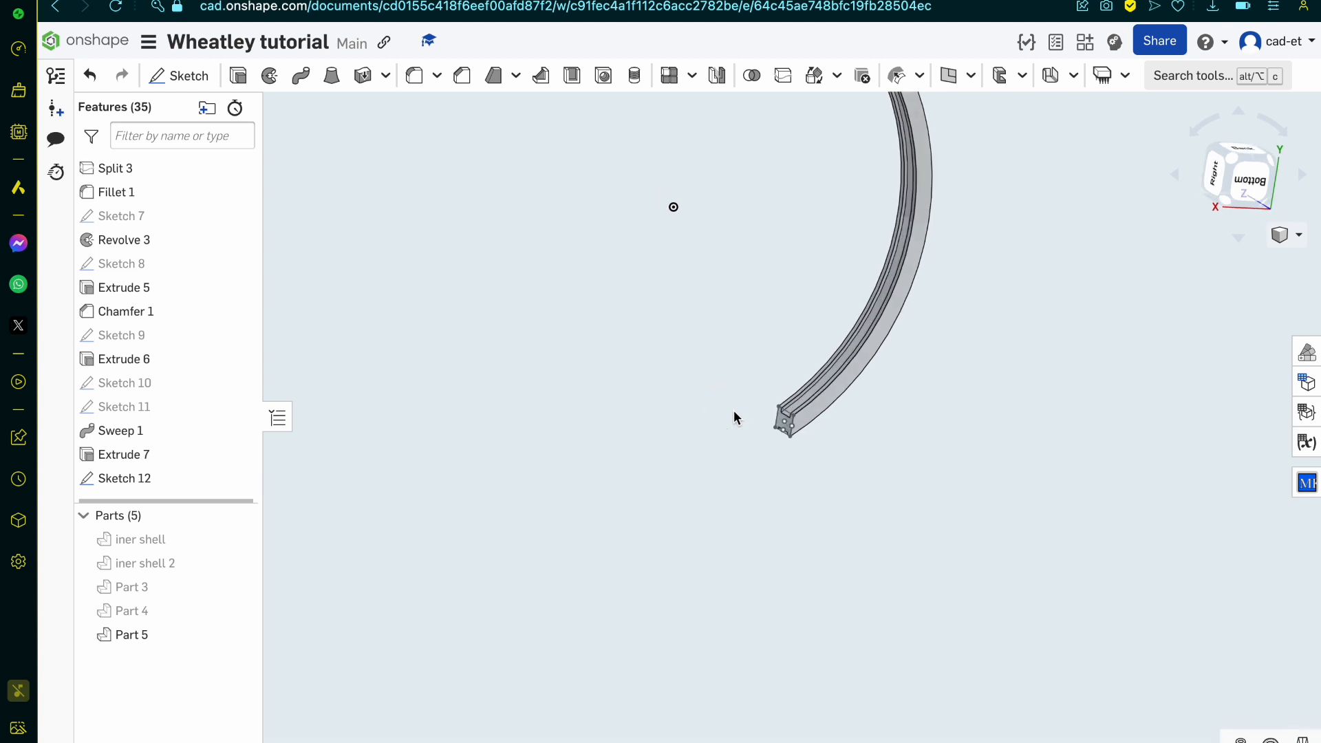
left_click(269, 75)
scroll(619, 289, "up", 10)
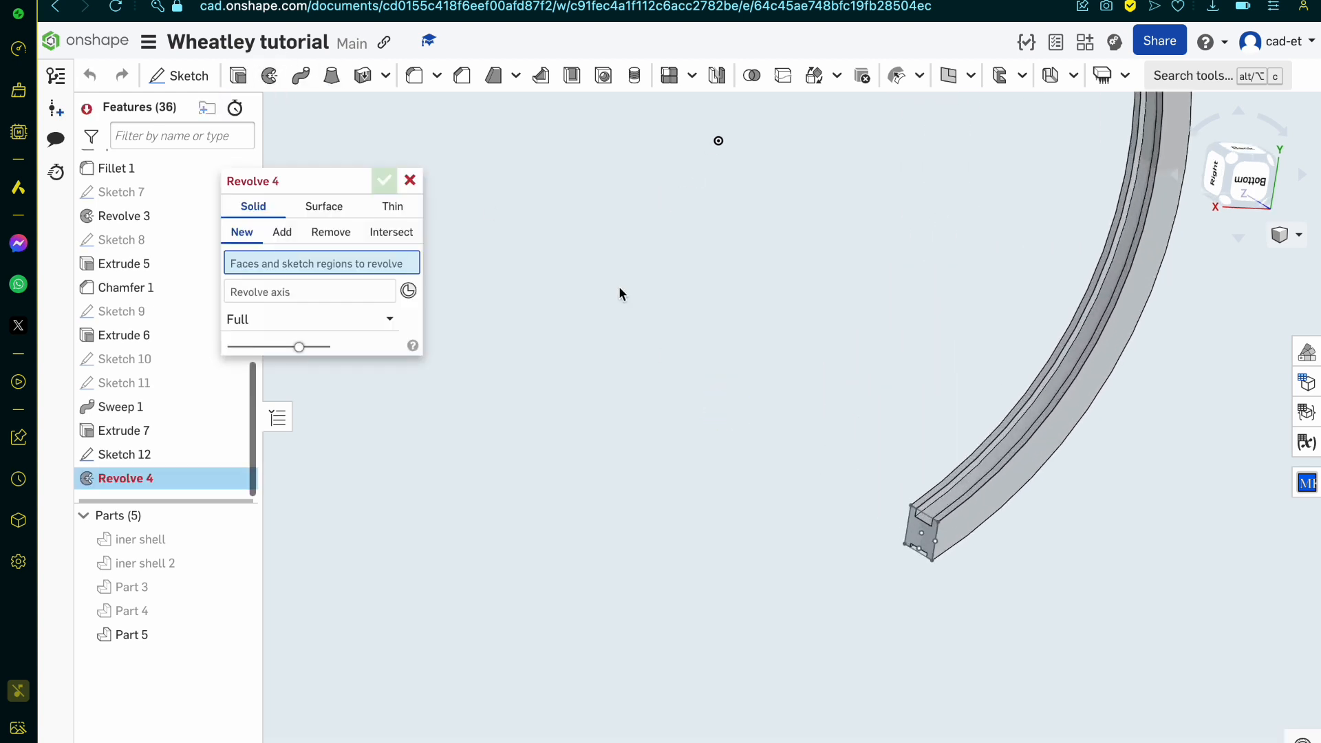
left_click(1025, 536)
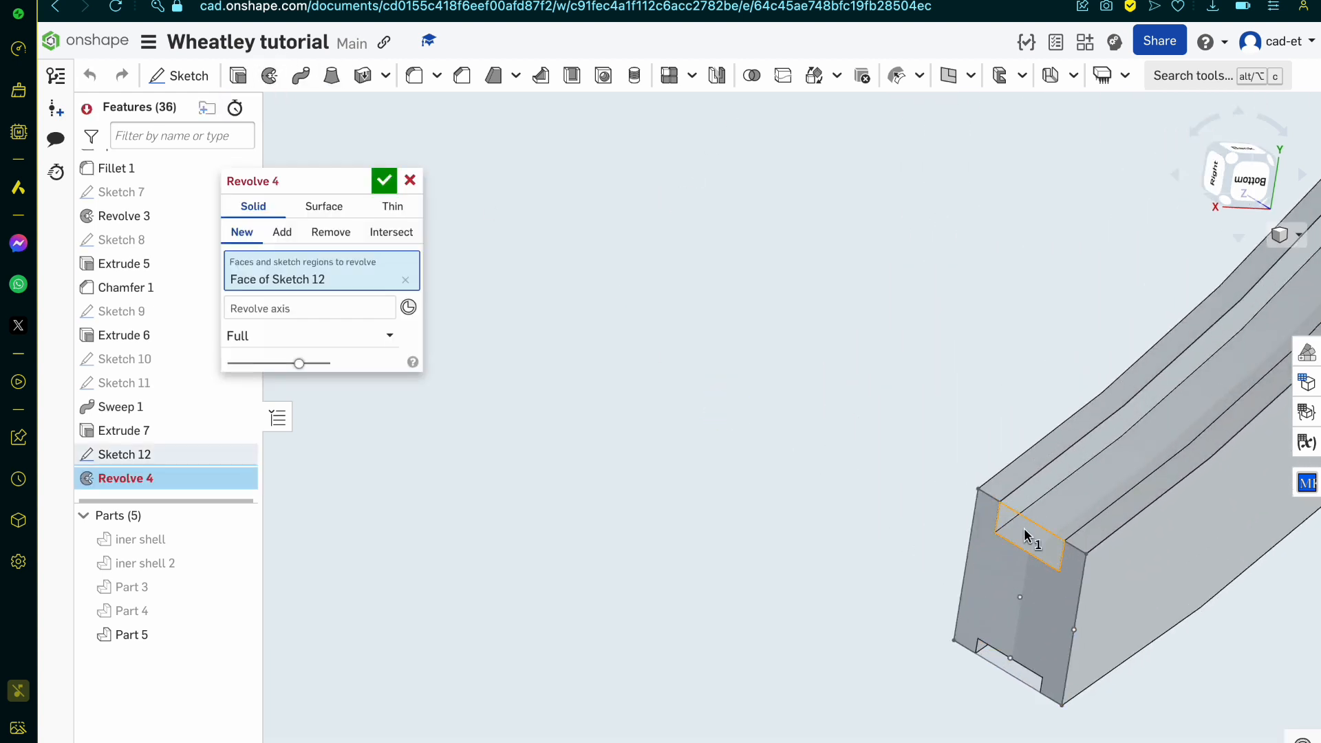
left_click(1011, 668)
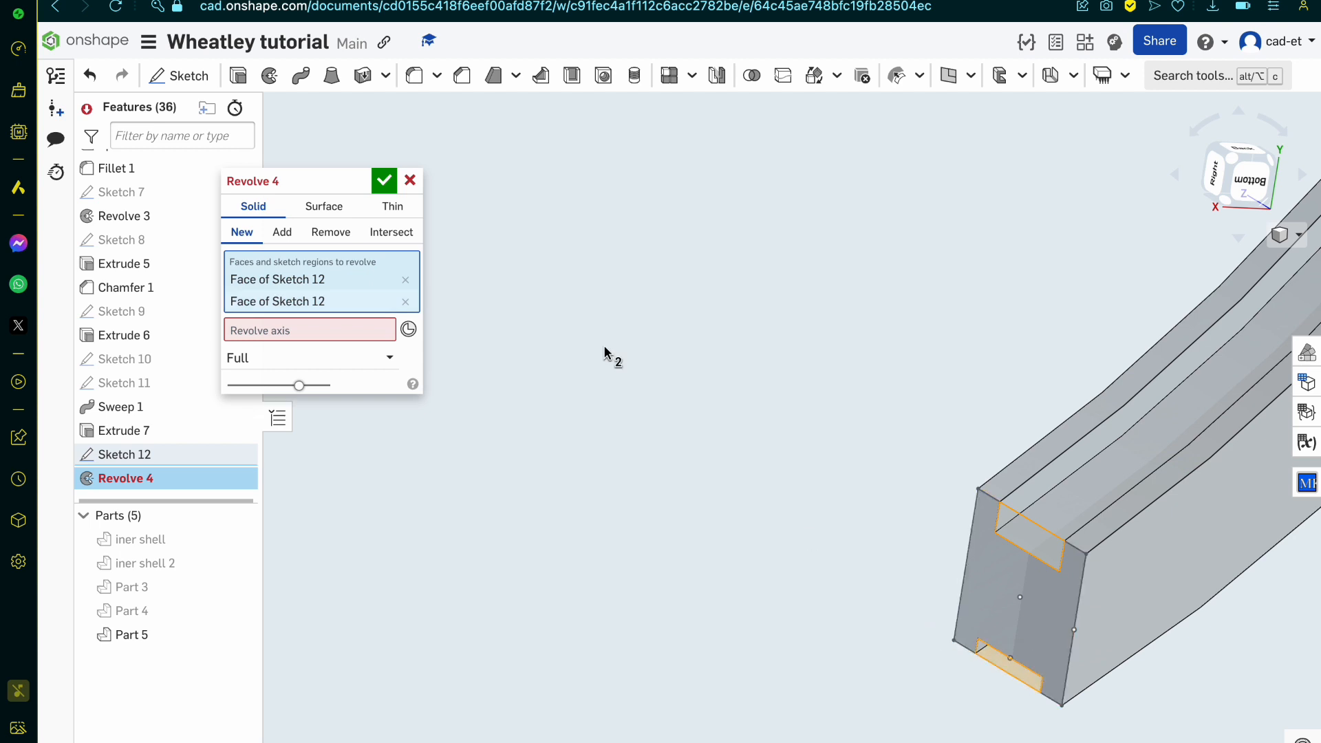
left_click(416, 339)
scroll(663, 531, "down", 10)
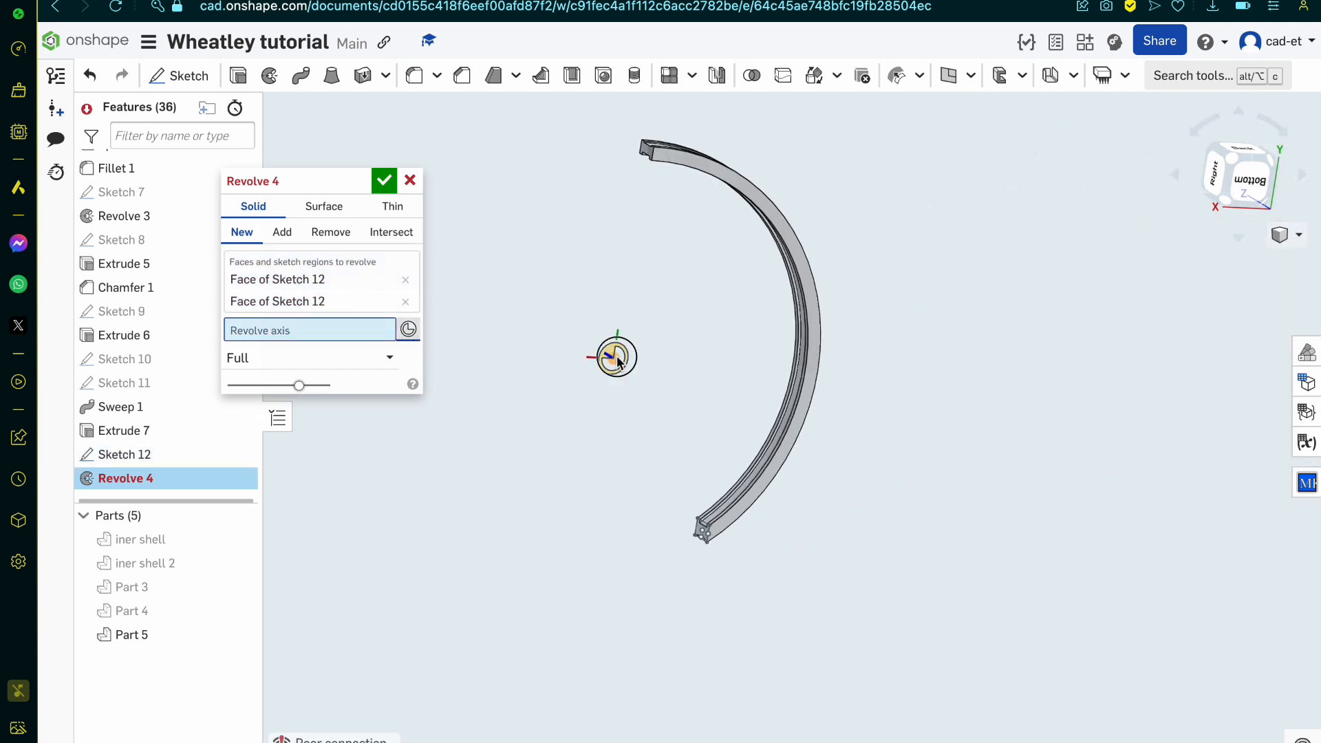
left_click(616, 359)
scroll(437, 413, "up", 5)
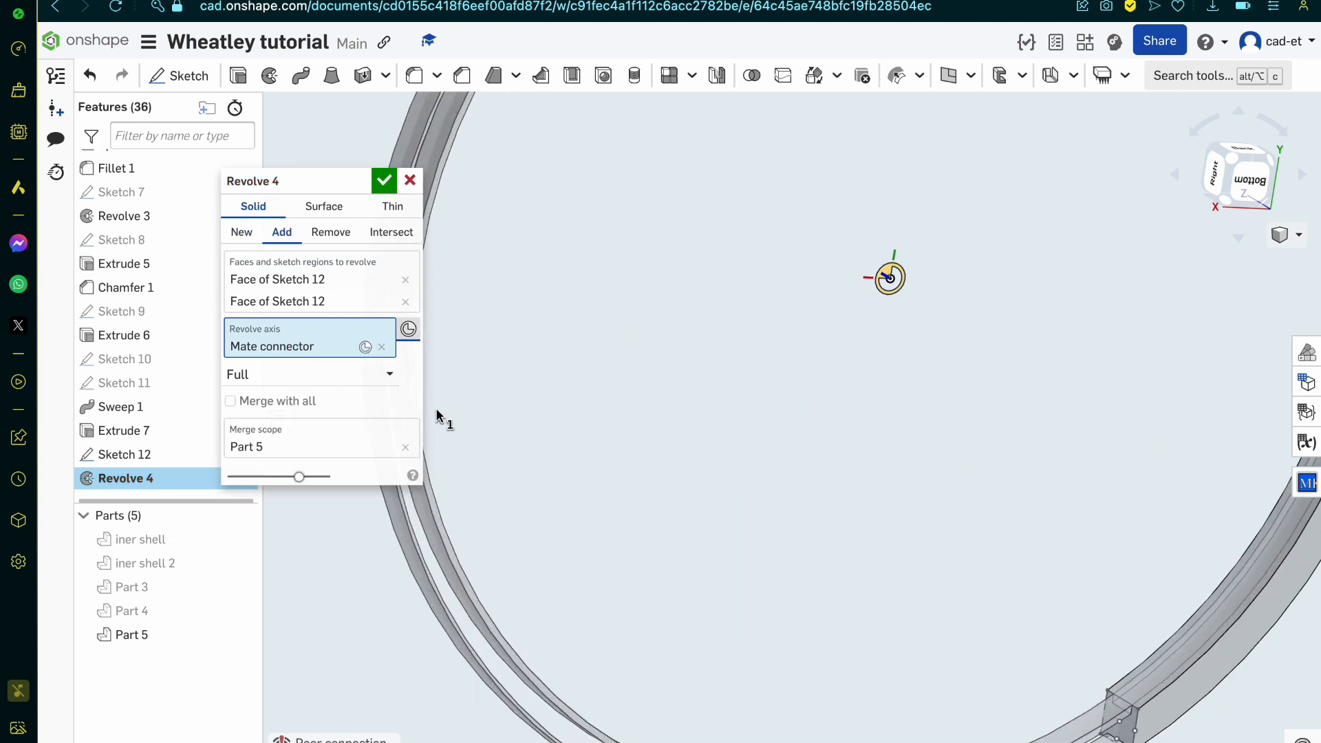
Step: Limit the revolve to one direction, flipped into the rim, with an angle of 0.5 deg, and accept it to close the notch ends
left_click(311, 371)
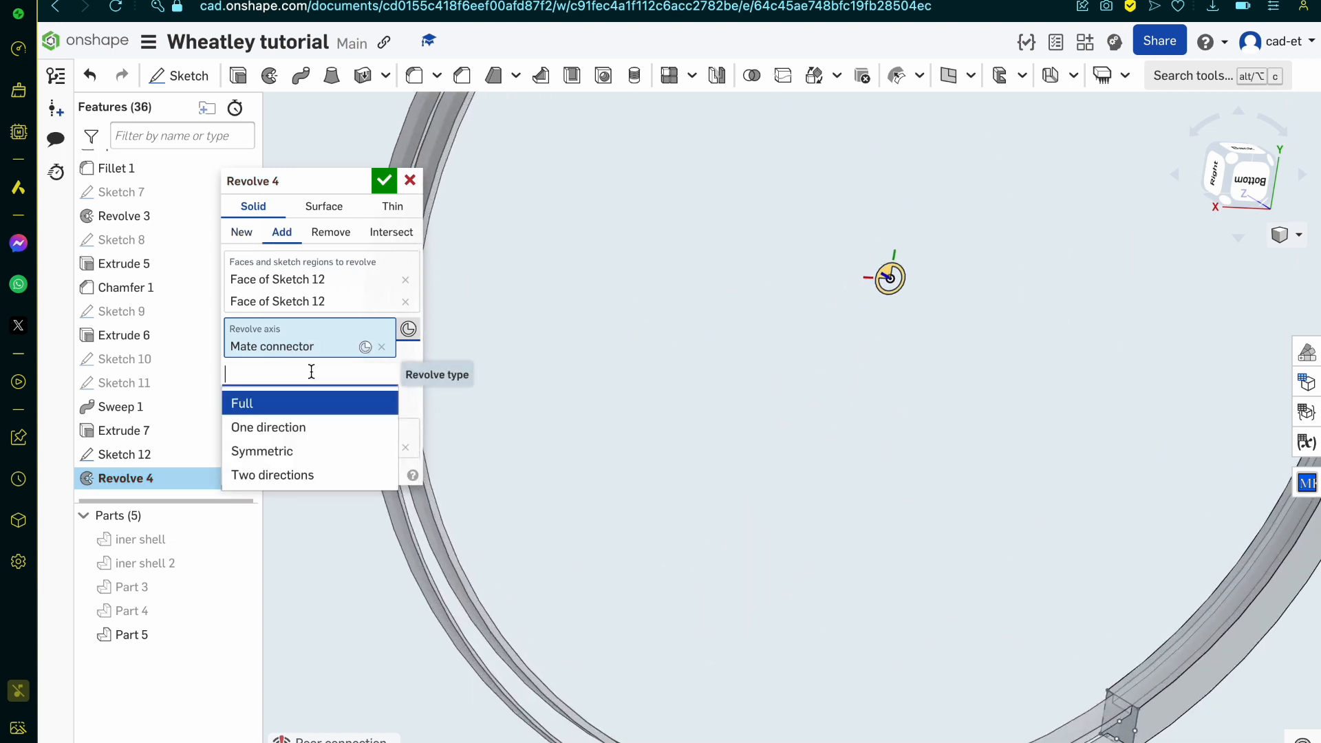
left_click(313, 427)
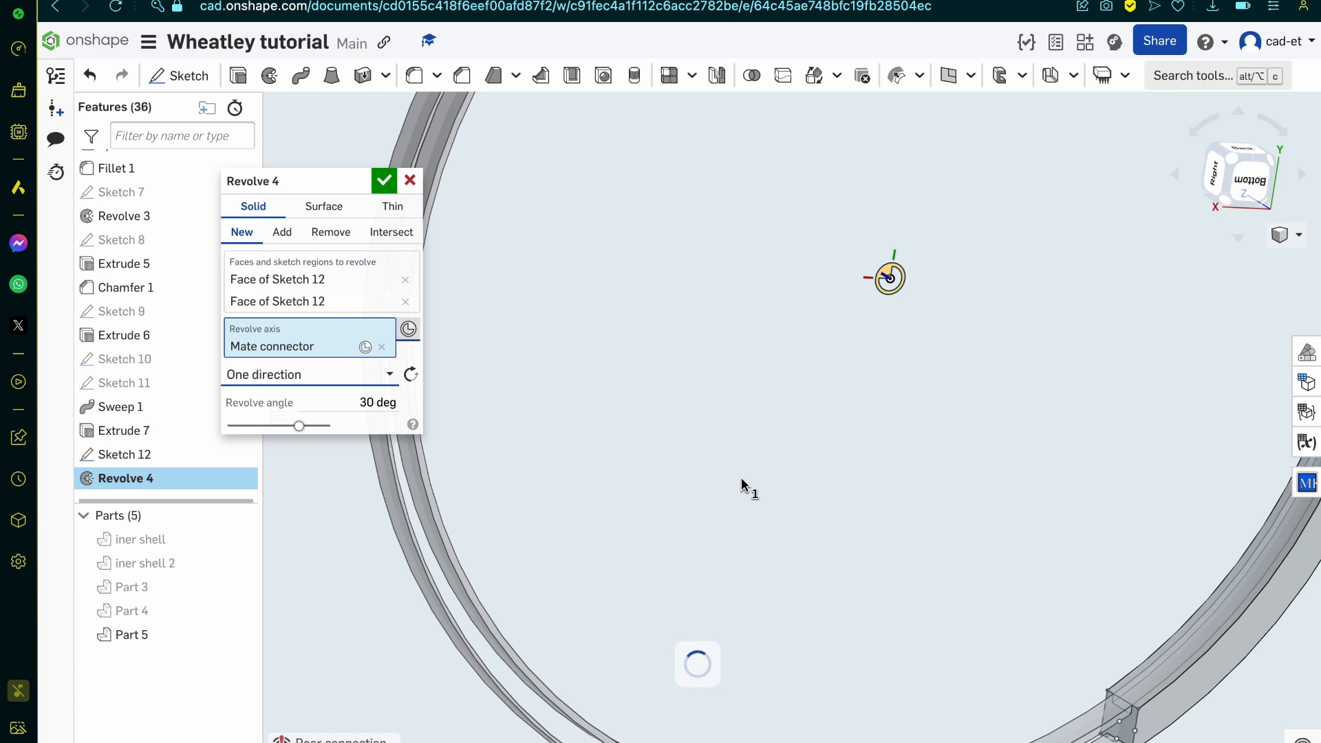
scroll(741, 485, "down", 4)
left_click(412, 378)
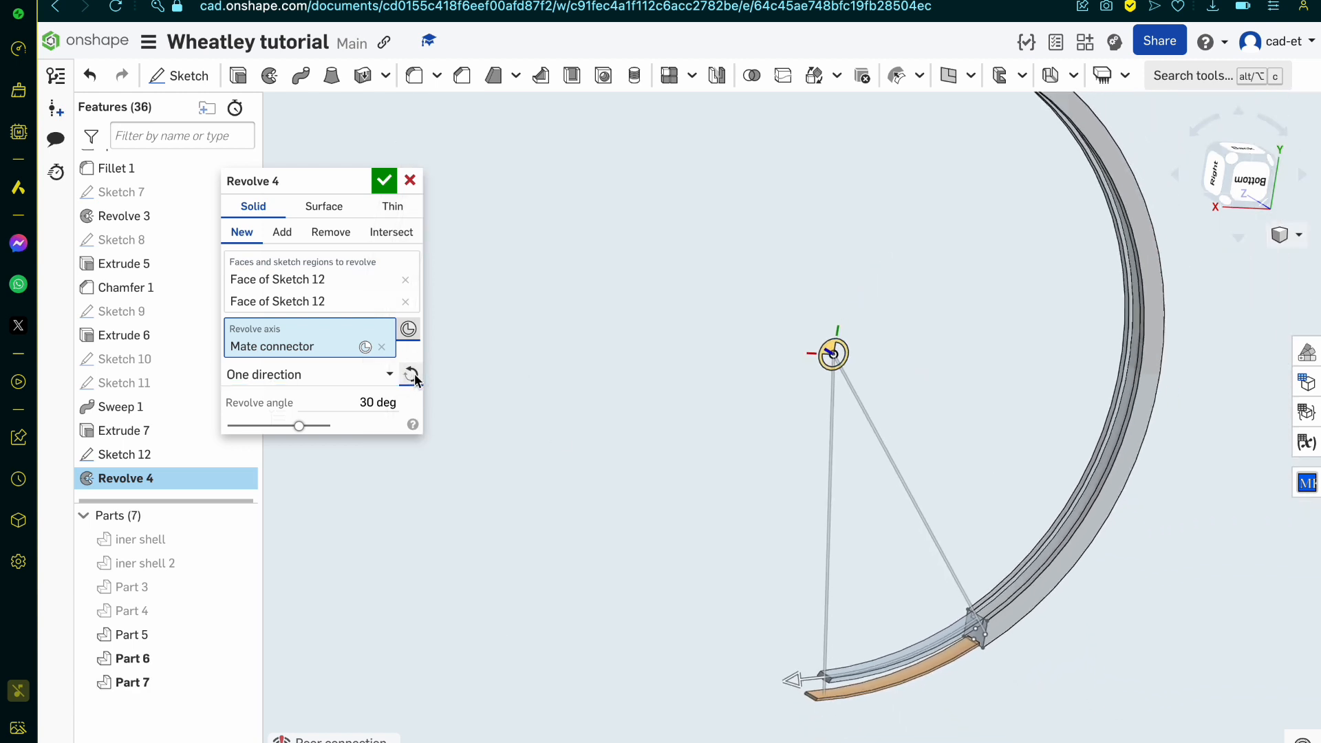
scroll(1052, 654, "up", 3)
left_click(366, 394)
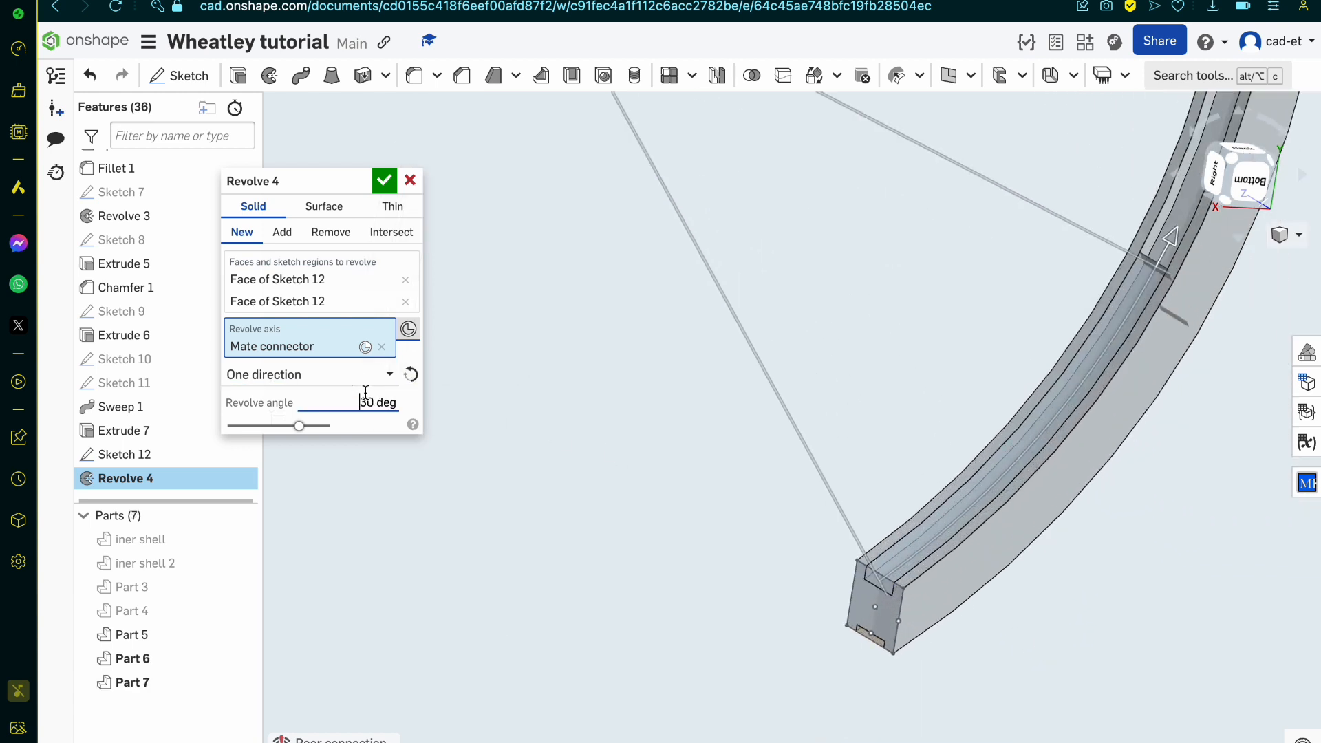
type("1")
key("Return")
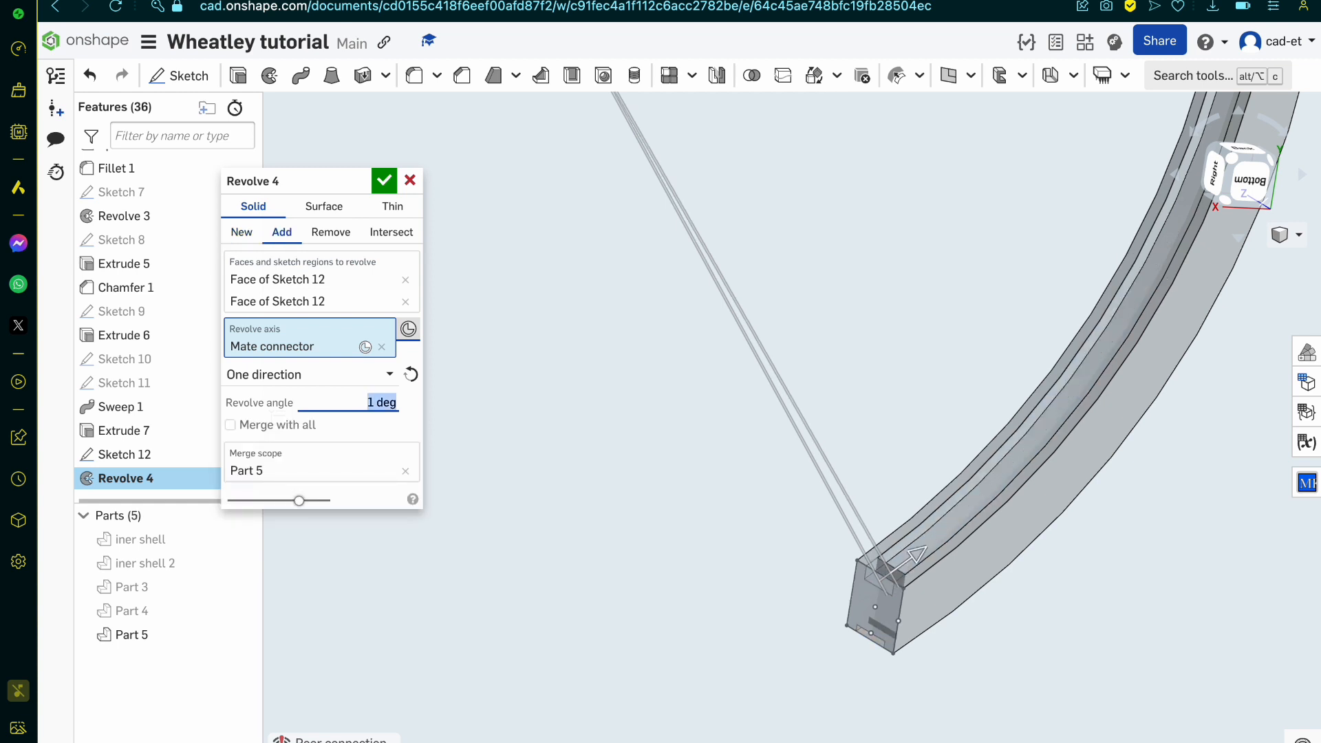
key("BackSpace")
type(".5")
key("Return")
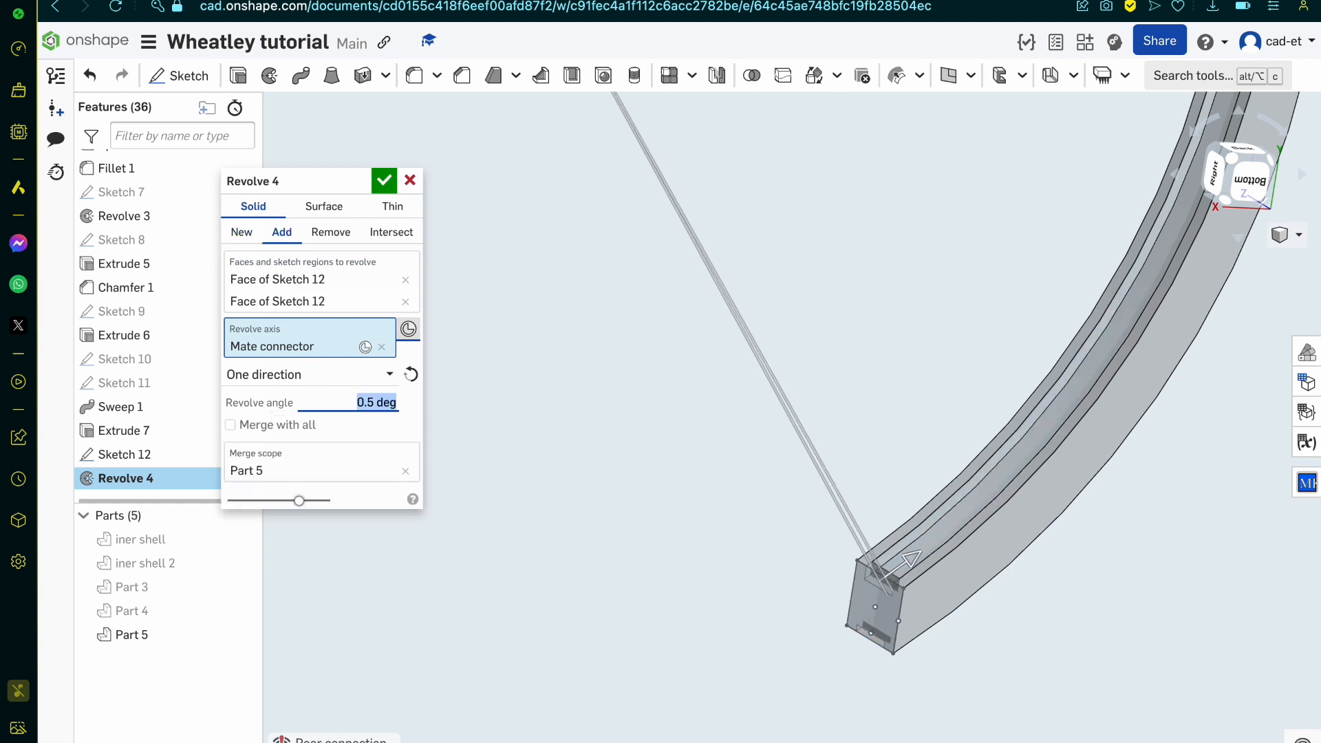
right_click_drag(676, 541, 786, 638)
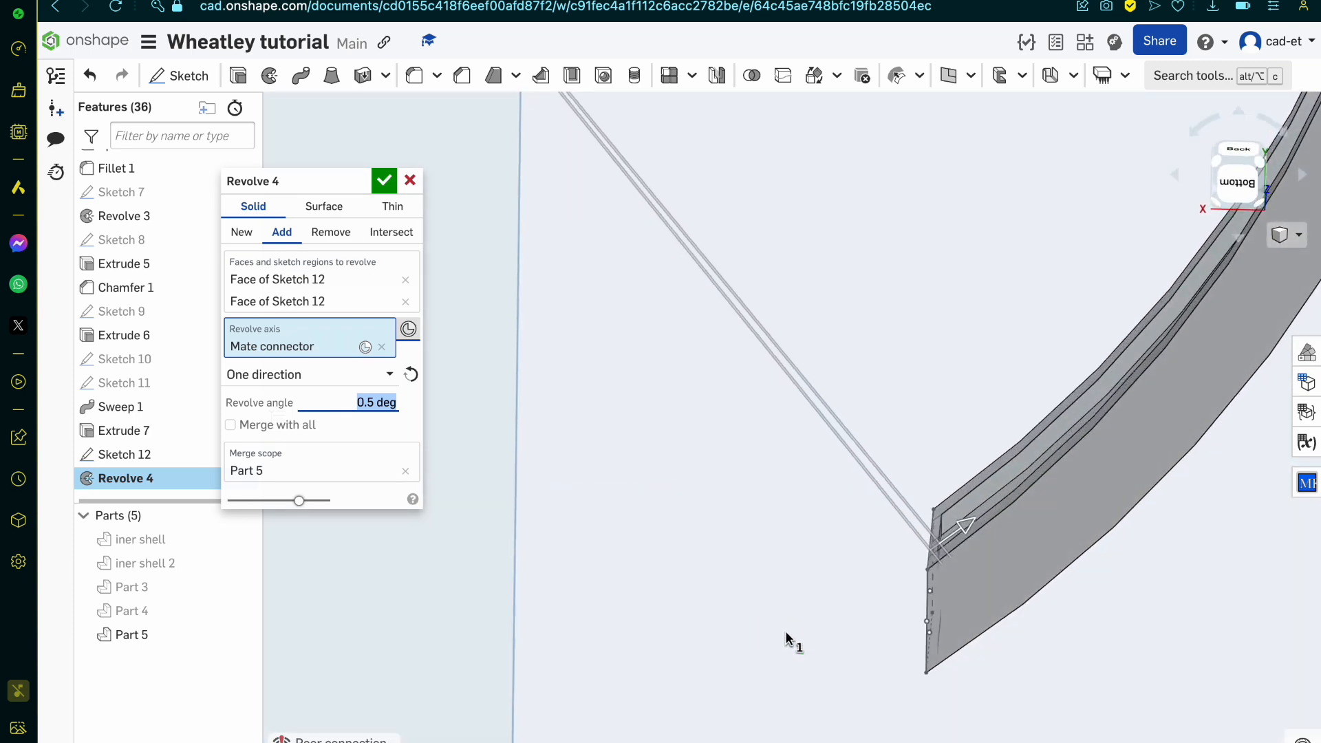
left_click(384, 181)
right_click_drag(634, 515, 577, 416)
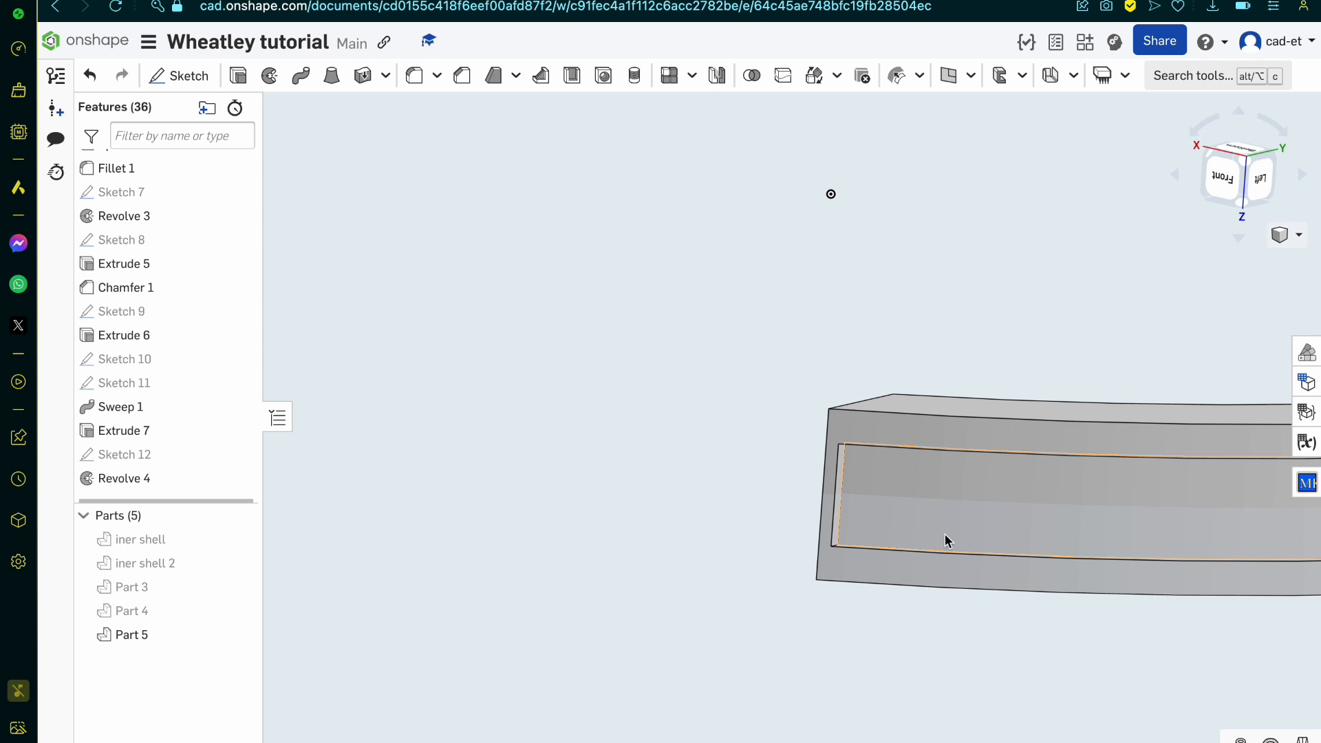
Step: Split Part 5 with the Revolve 4 face that closes the notch end, keeping the tools and both sides
right_click_drag(944, 534, 884, 537)
scroll(813, 516, "up", 3)
scroll(813, 516, "down", 2)
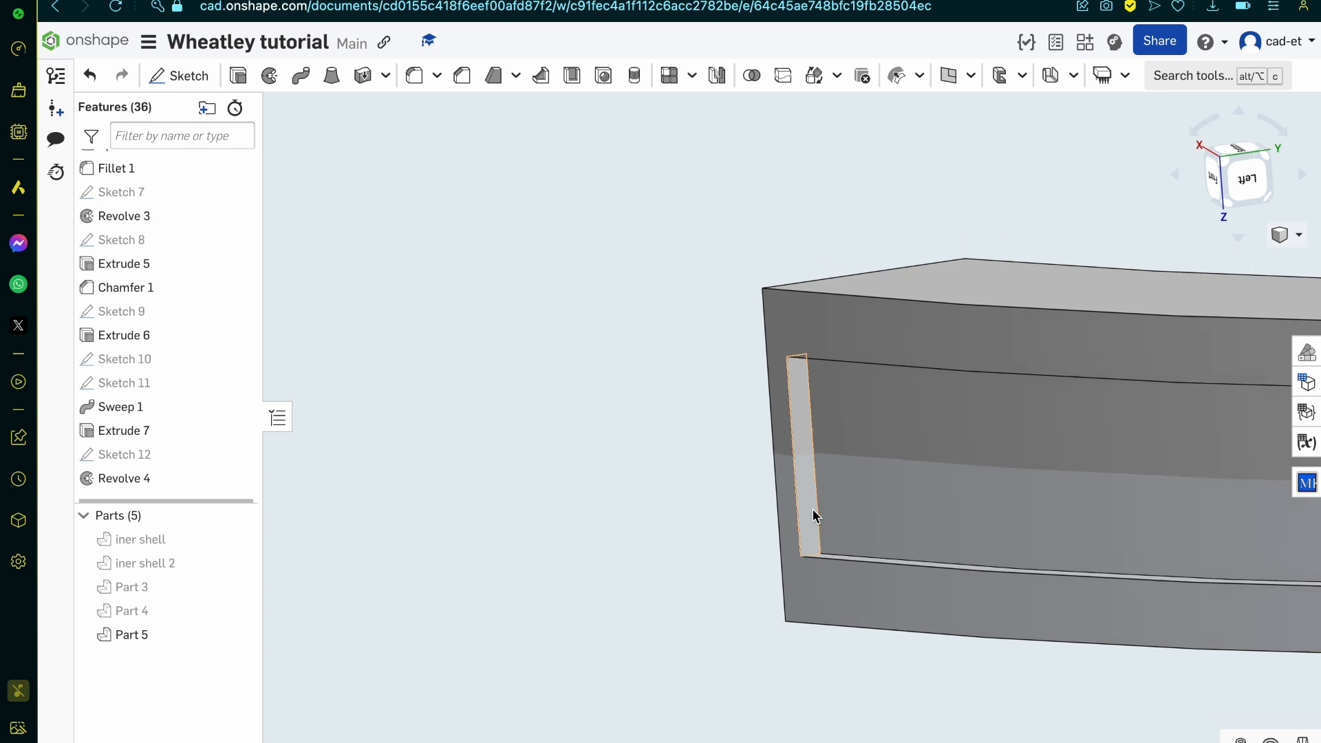
left_click(816, 524)
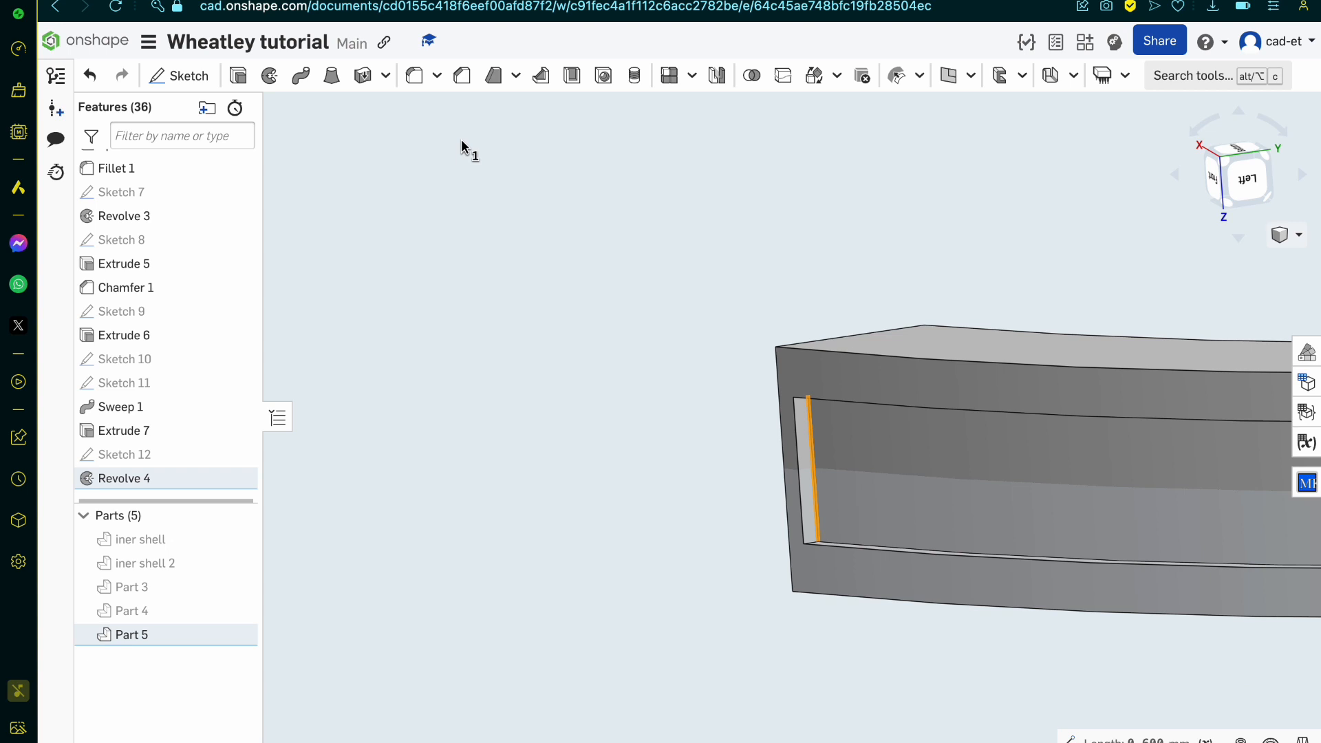
left_click(783, 75)
left_click(309, 282)
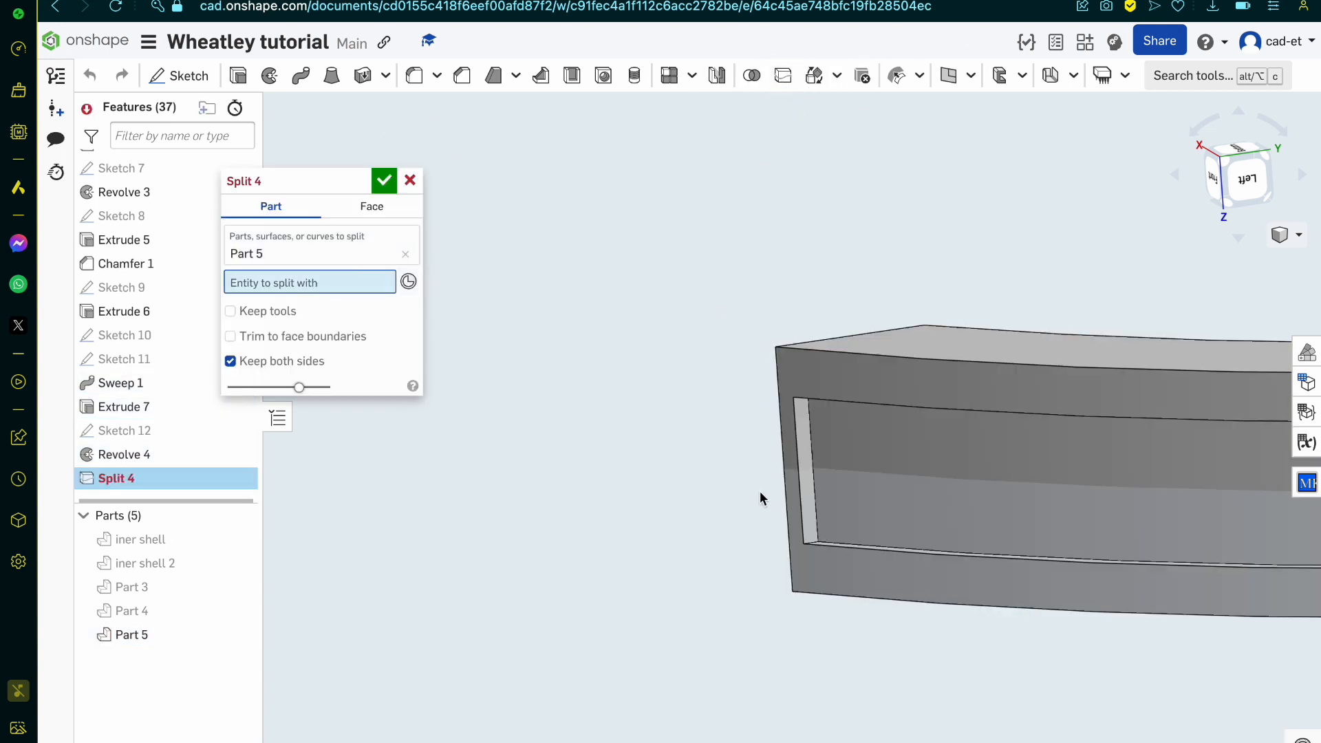
scroll(855, 518, "up", 5)
left_click(687, 573)
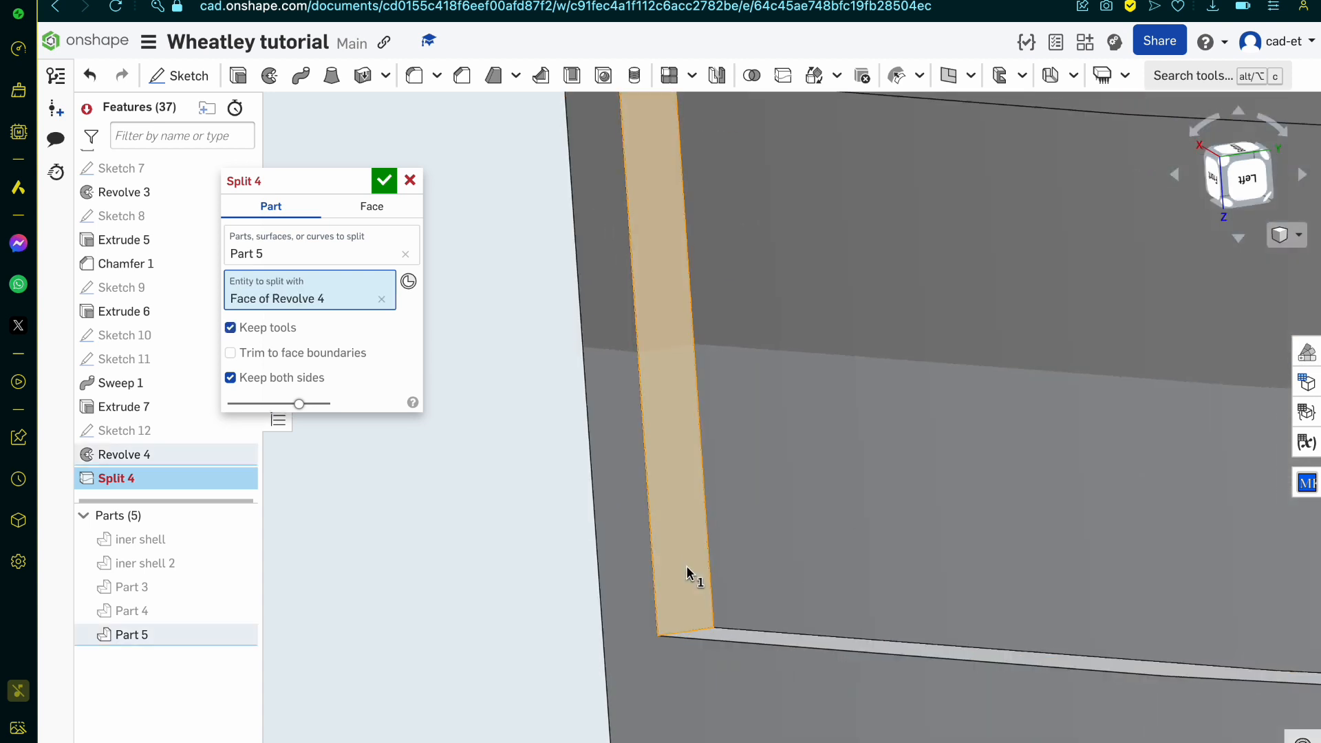
scroll(687, 575, "down", 5)
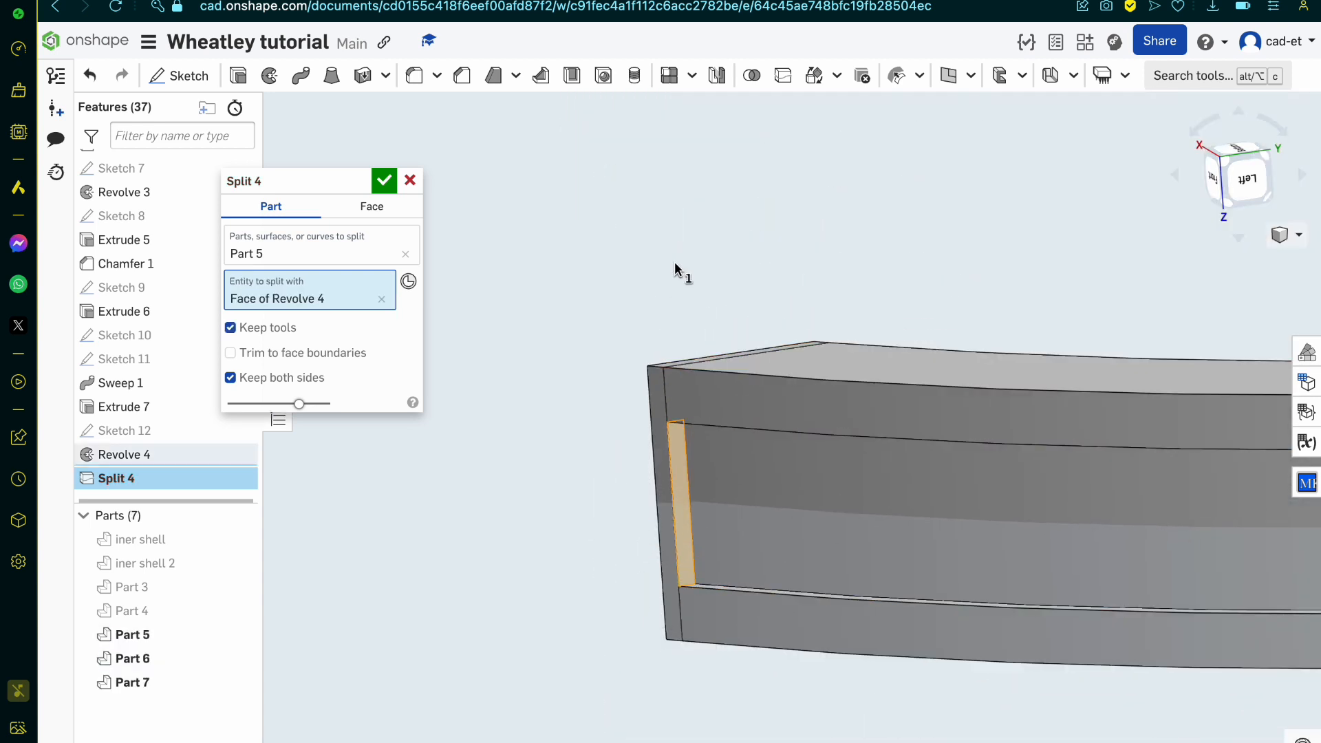
left_click(383, 184)
right_click_drag(696, 347, 708, 336)
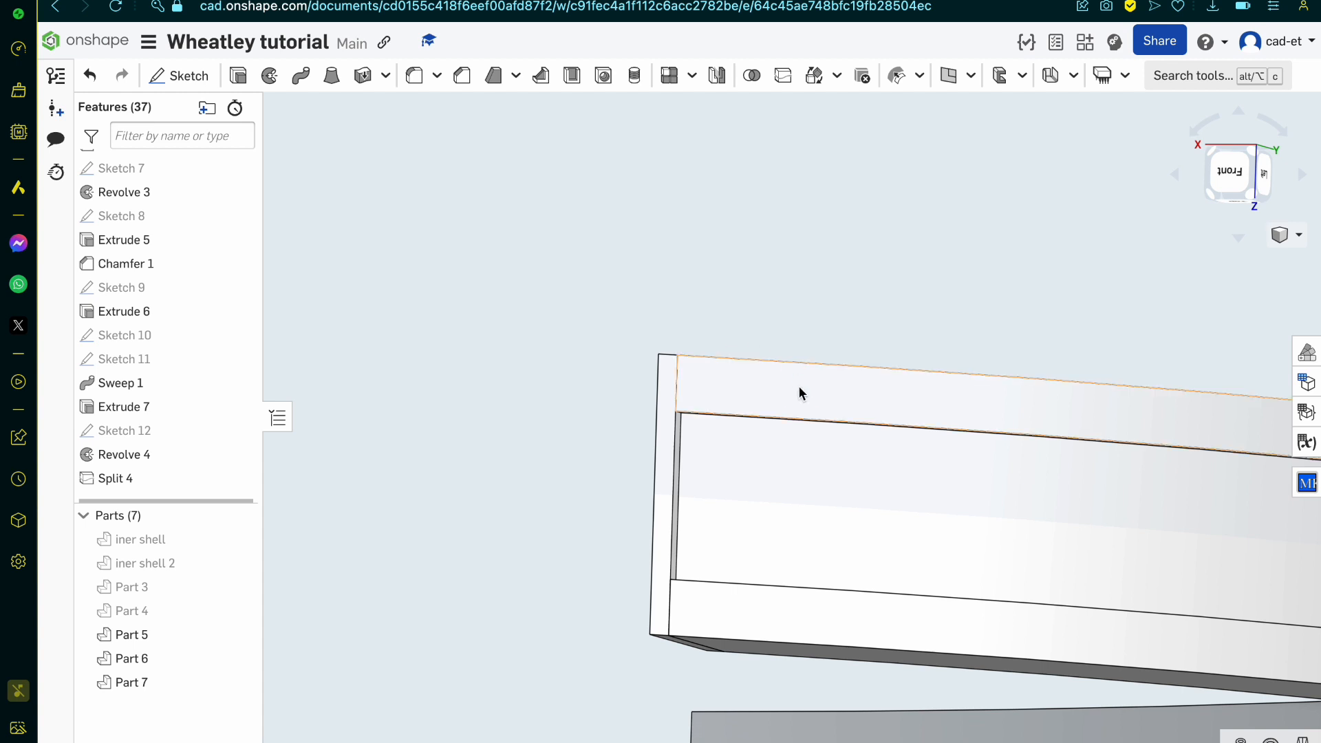
right_click_drag(798, 393, 806, 365)
Step: Switch to the browser references, examine the space core anatomy render, and look through the lower portal core blueprint image results
key("ctrl+Tab")
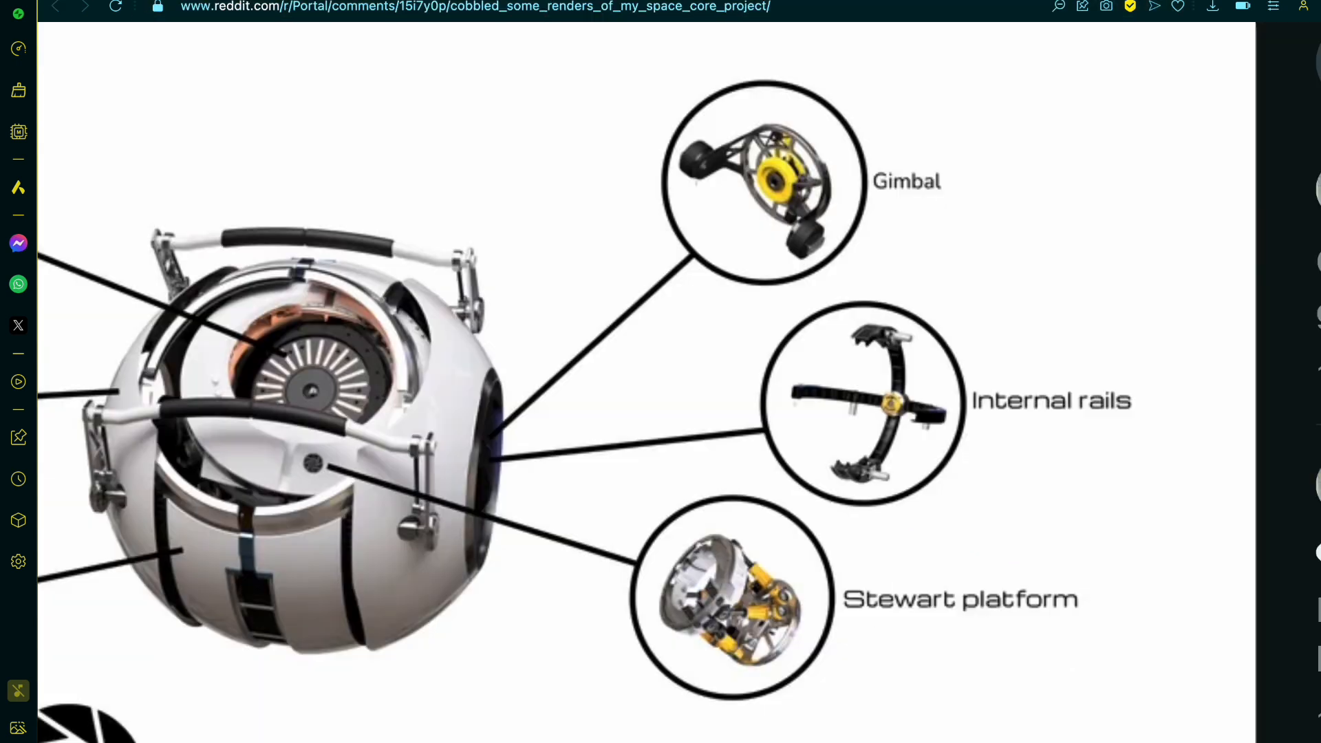
scroll(720, 328, "left", 4)
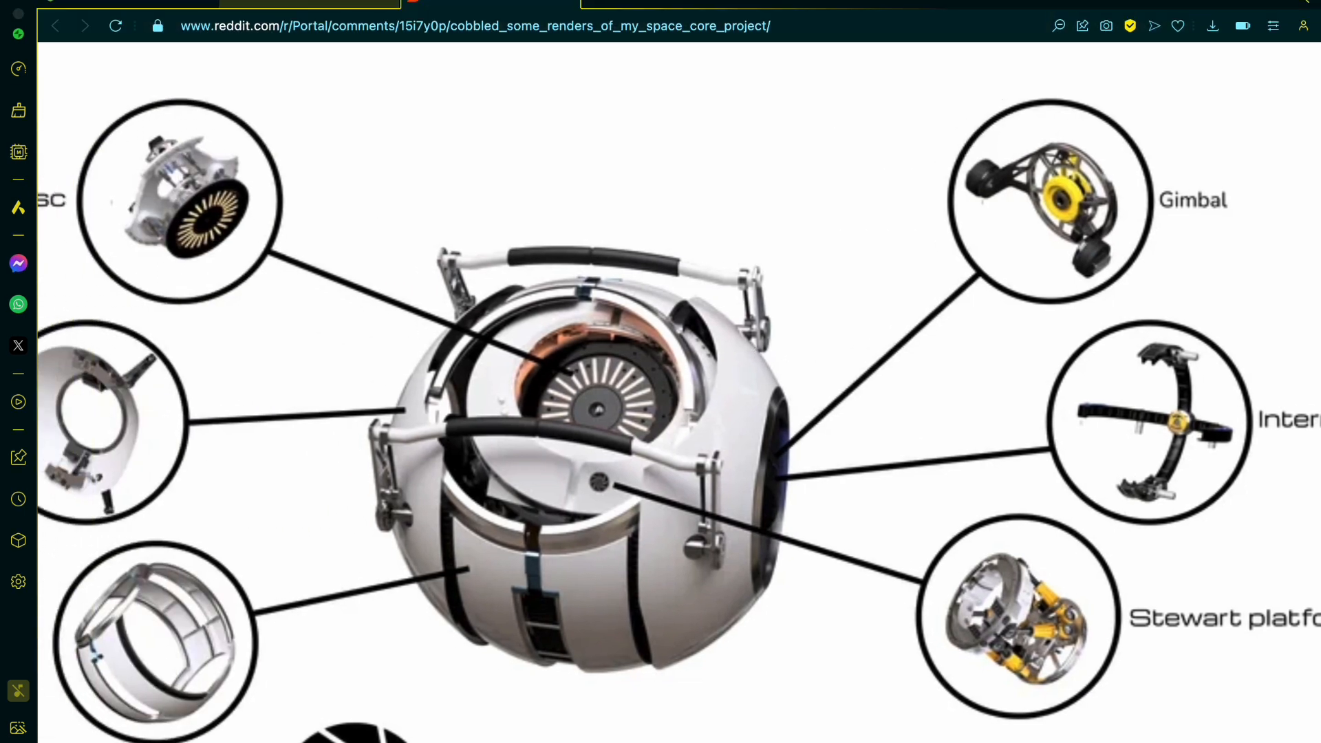
left_click(311, 7)
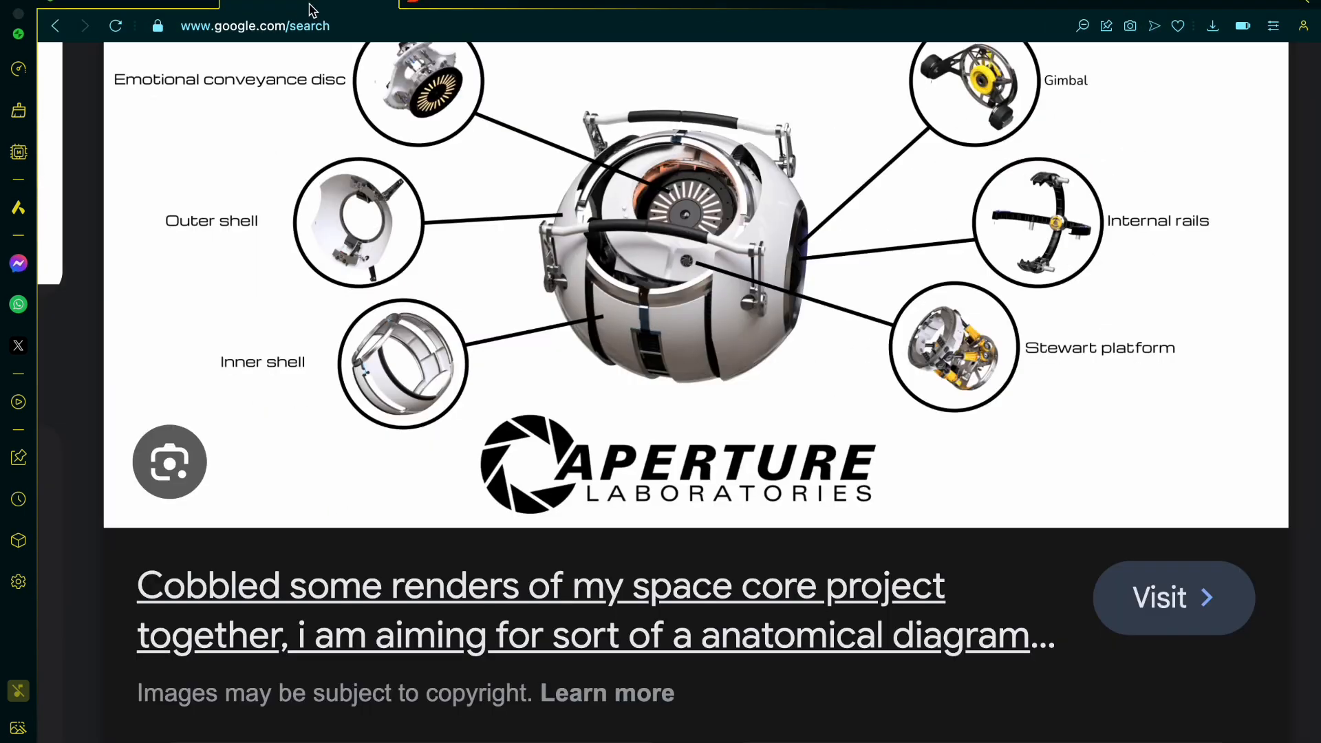
scroll(655, 319, "left", 1)
scroll(655, 319, "left", 12)
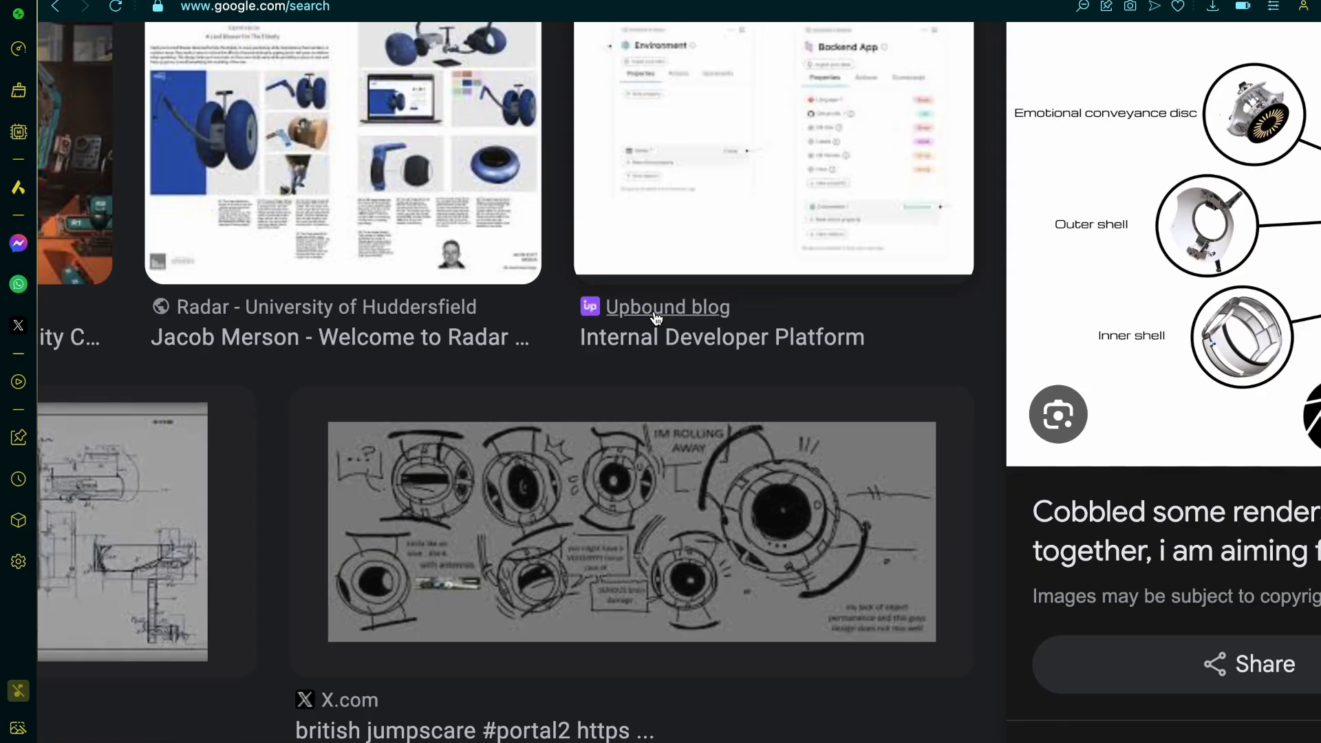
scroll(655, 318, "left", 4)
scroll(656, 318, "up", 5)
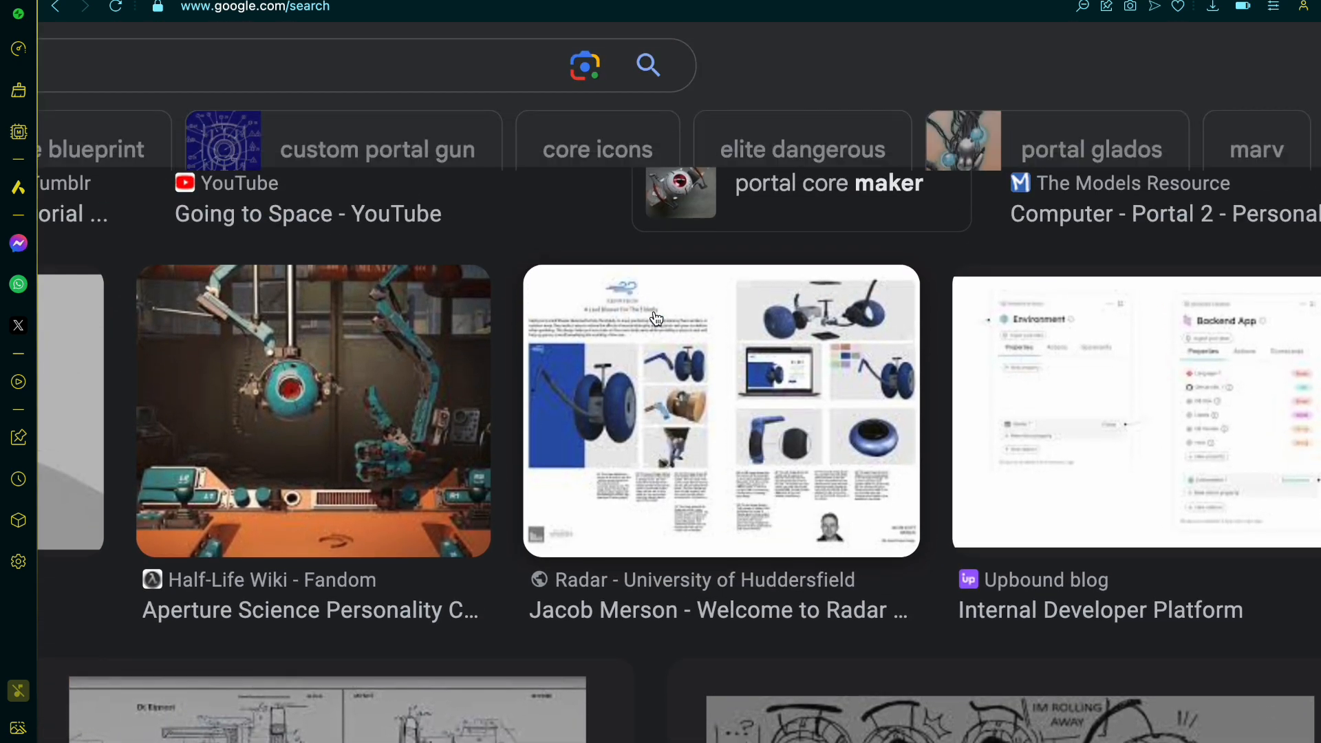
scroll(655, 319, "down", 5, "ctrl")
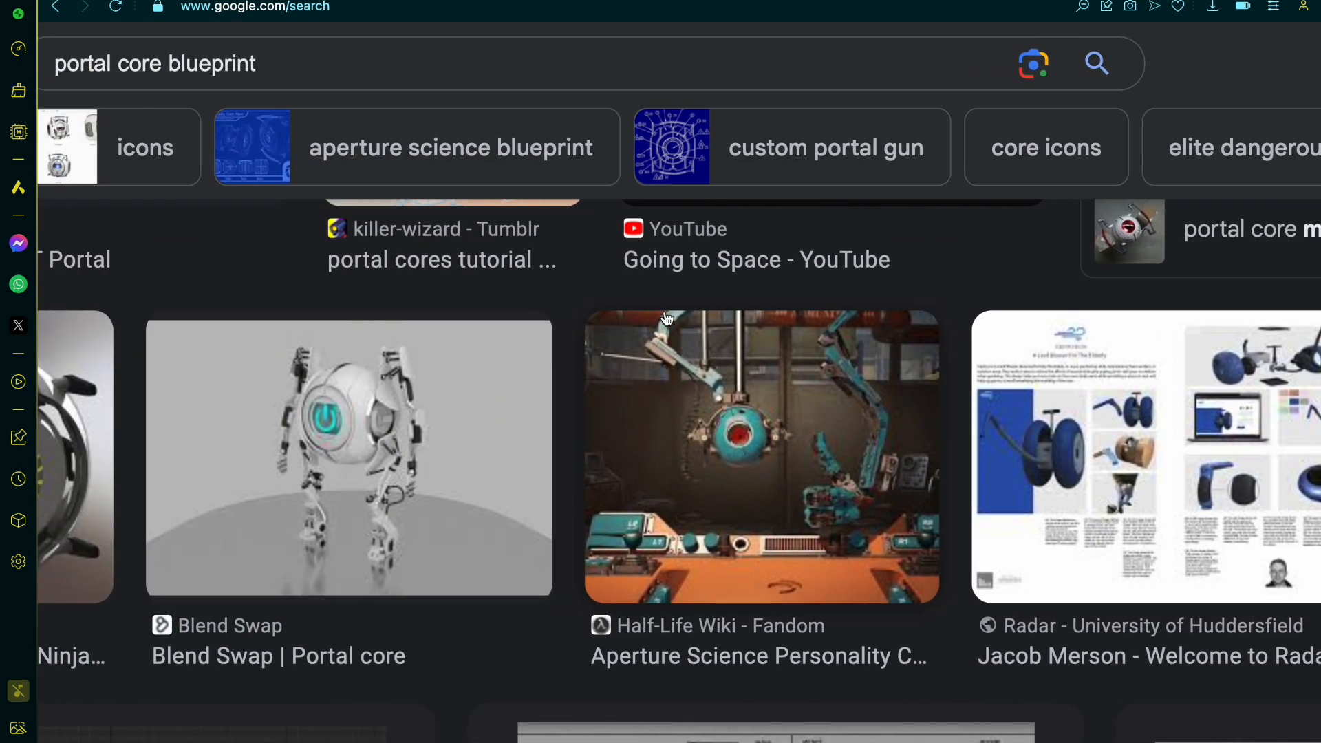
scroll(665, 318, "down", 6)
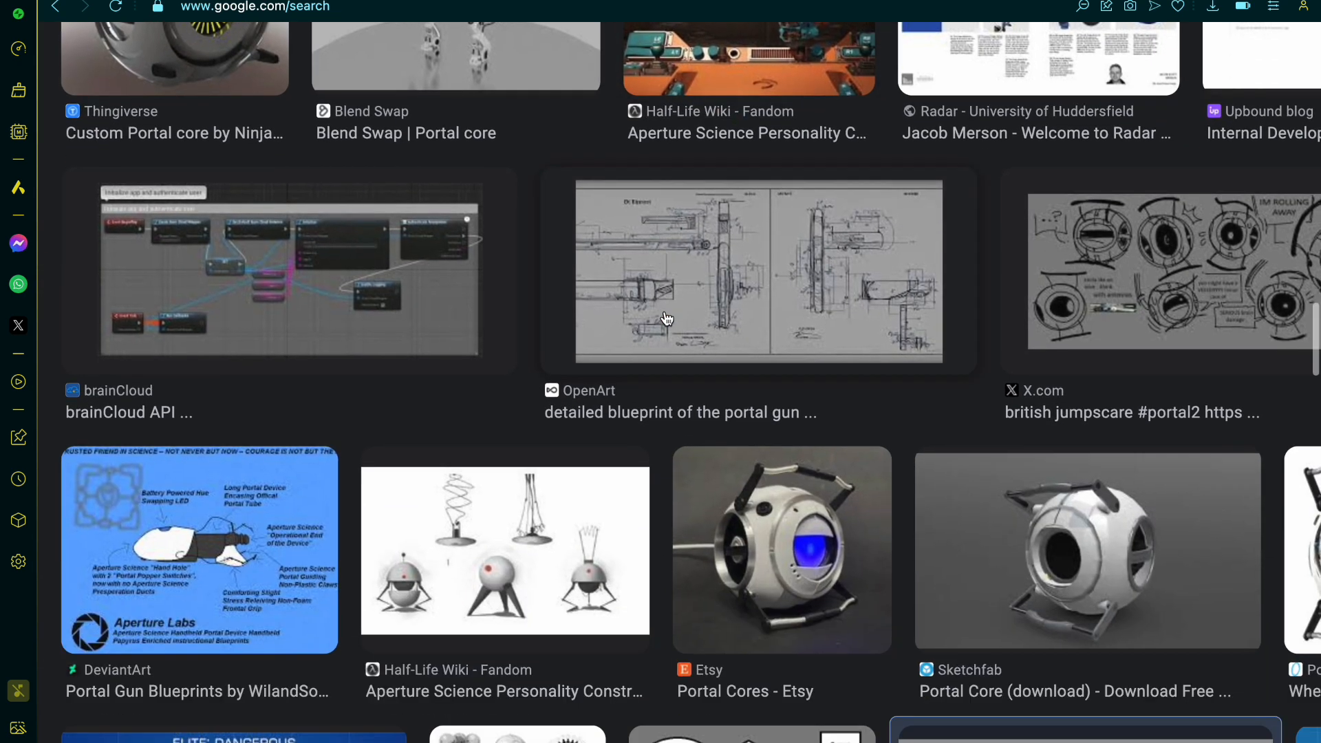
scroll(666, 318, "down", 3)
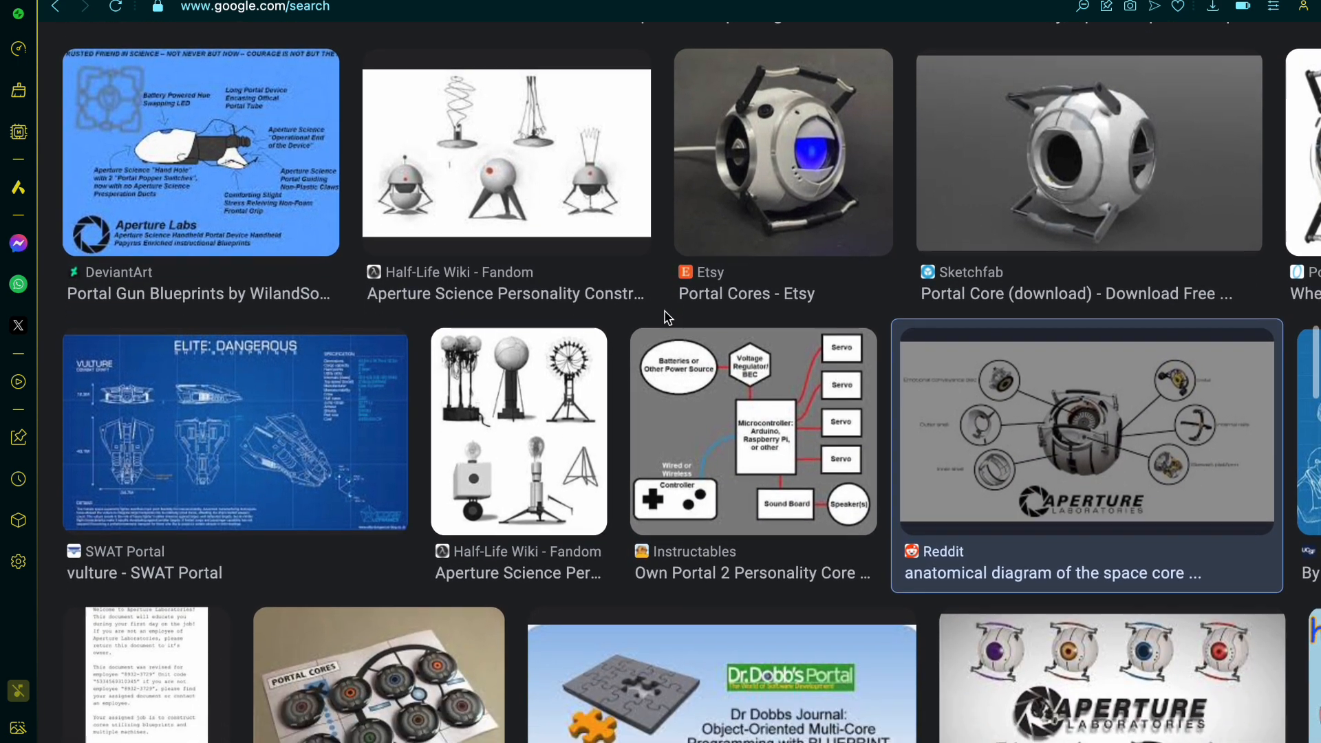
Step: Look back through the portal core blueprint image results, up to the first row, for another reference of the shell
scroll(664, 317, "up", 15)
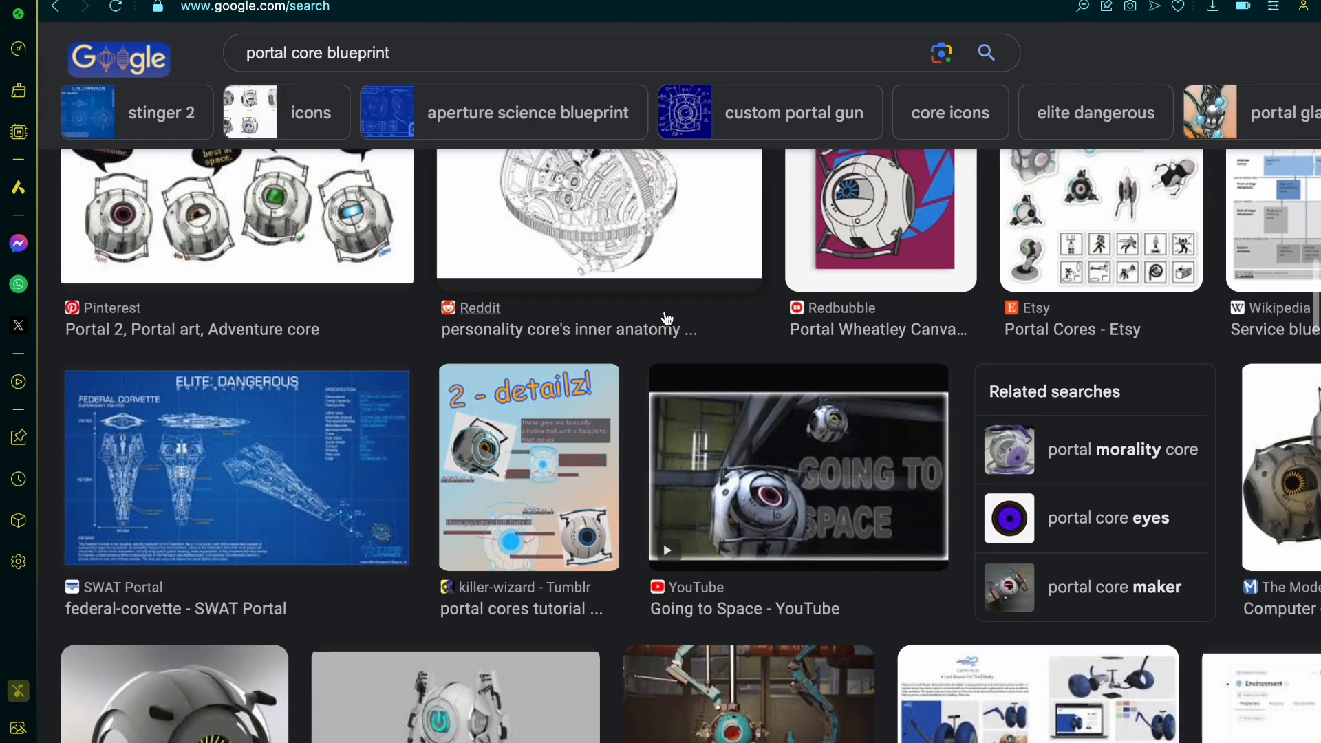
scroll(664, 317, "up", 7)
scroll(666, 318, "up", 3)
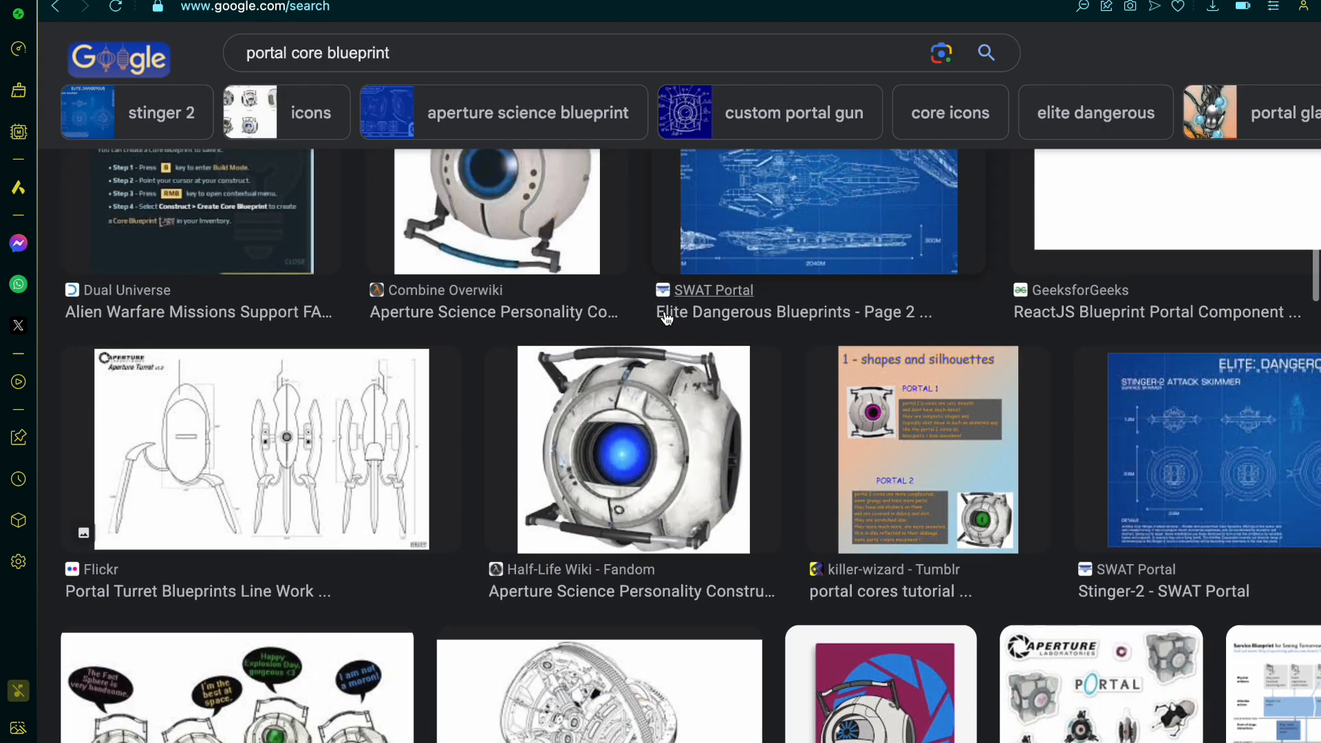
scroll(666, 318, "right", 3)
scroll(666, 318, "up", 4)
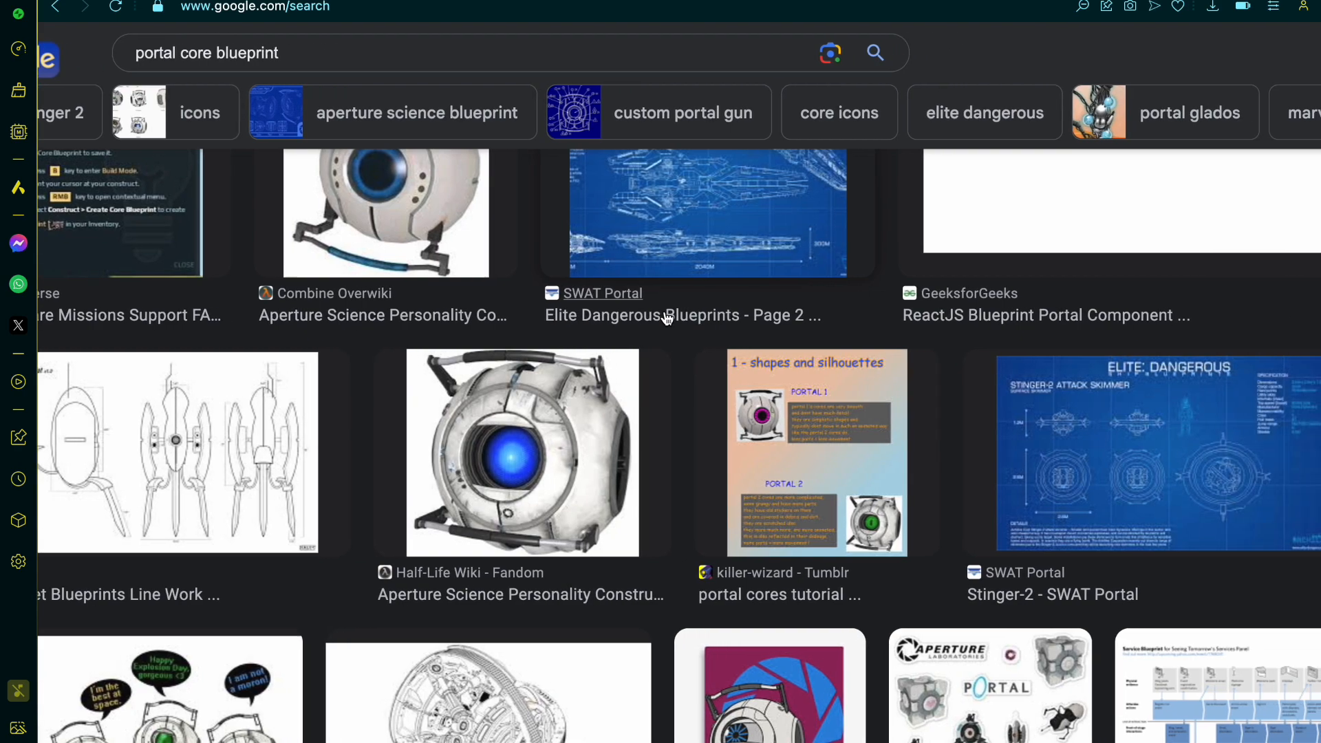
scroll(666, 318, "right", 4)
scroll(666, 318, "up", 6)
scroll(666, 317, "right", 4)
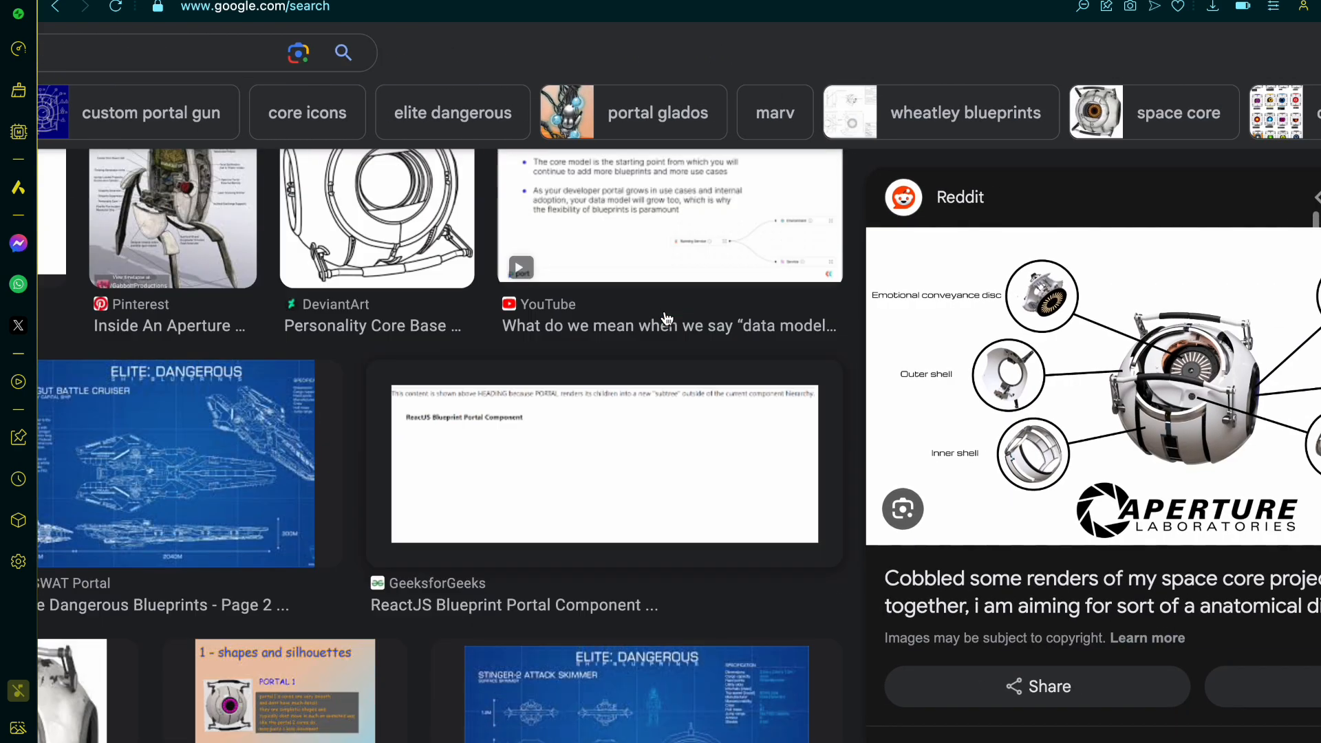
scroll(666, 318, "left", 7)
scroll(666, 317, "left", 2)
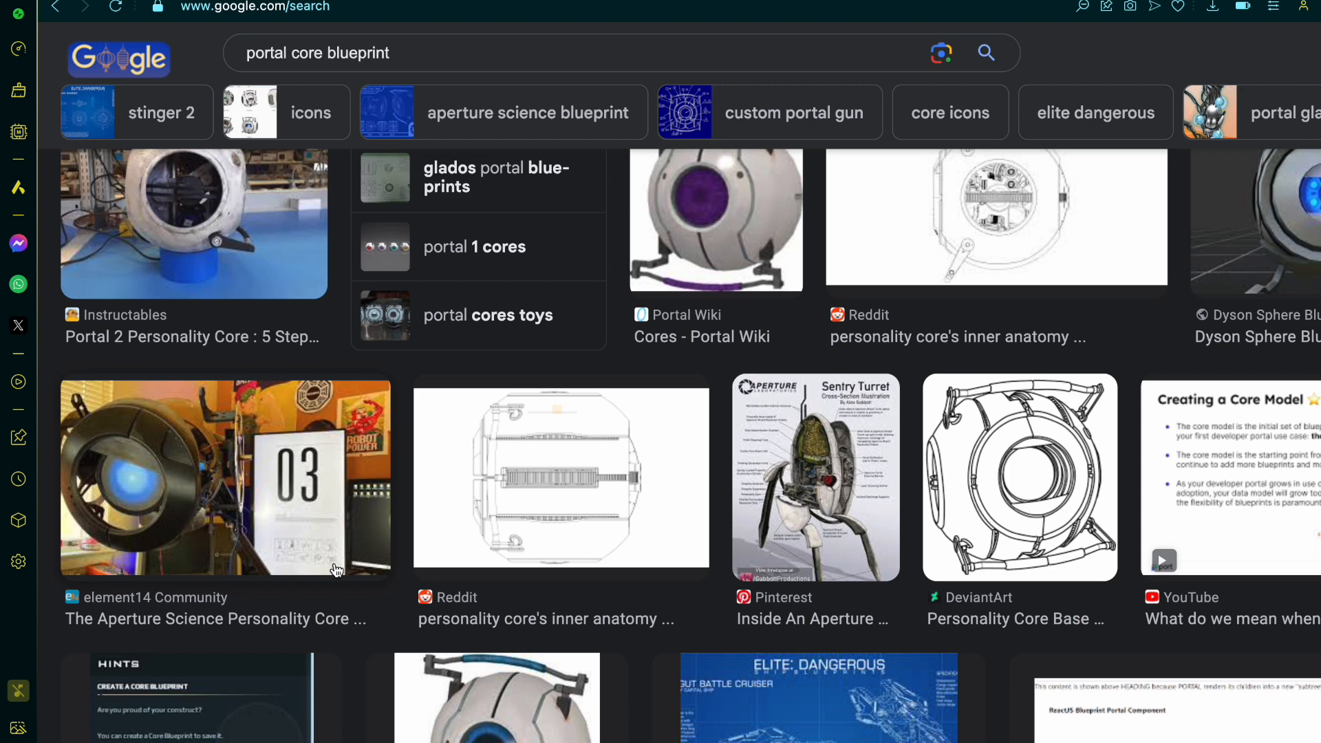
scroll(401, 597, "up", 5)
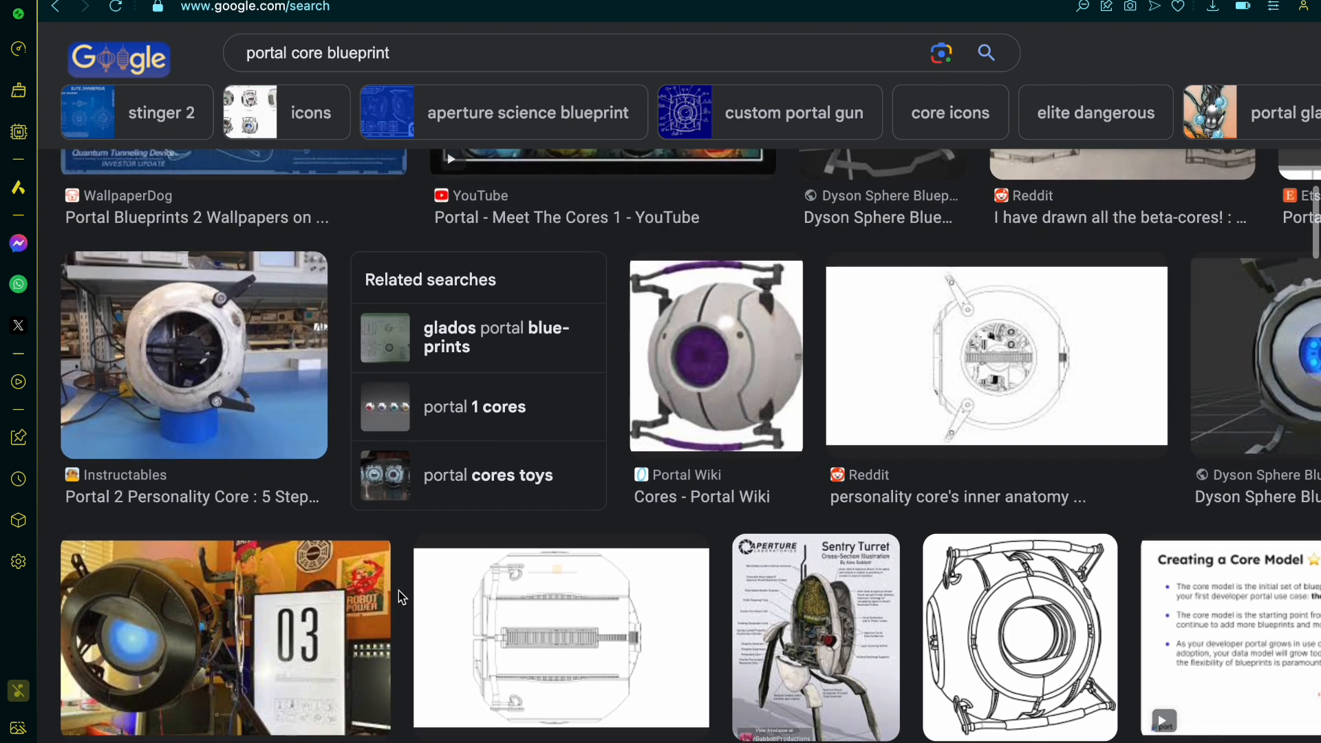
scroll(402, 597, "right", 6)
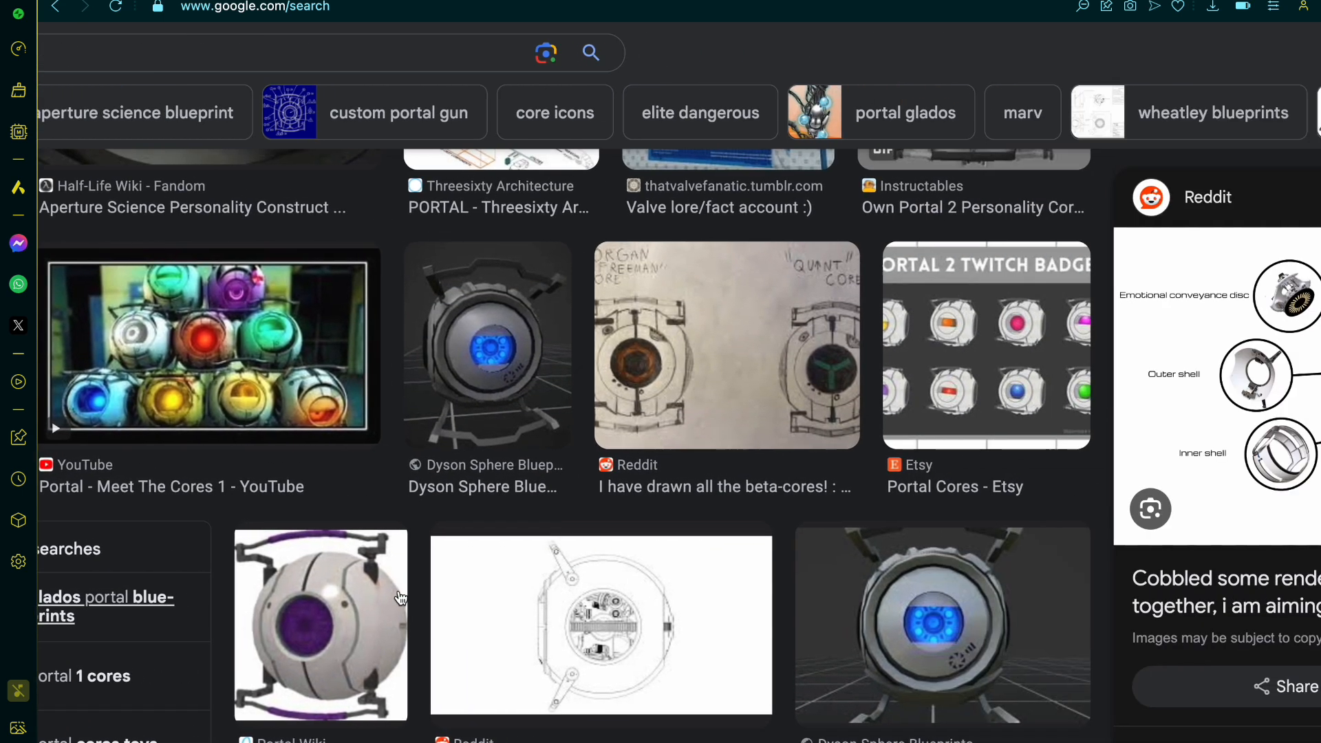
scroll(412, 634, "up", 1)
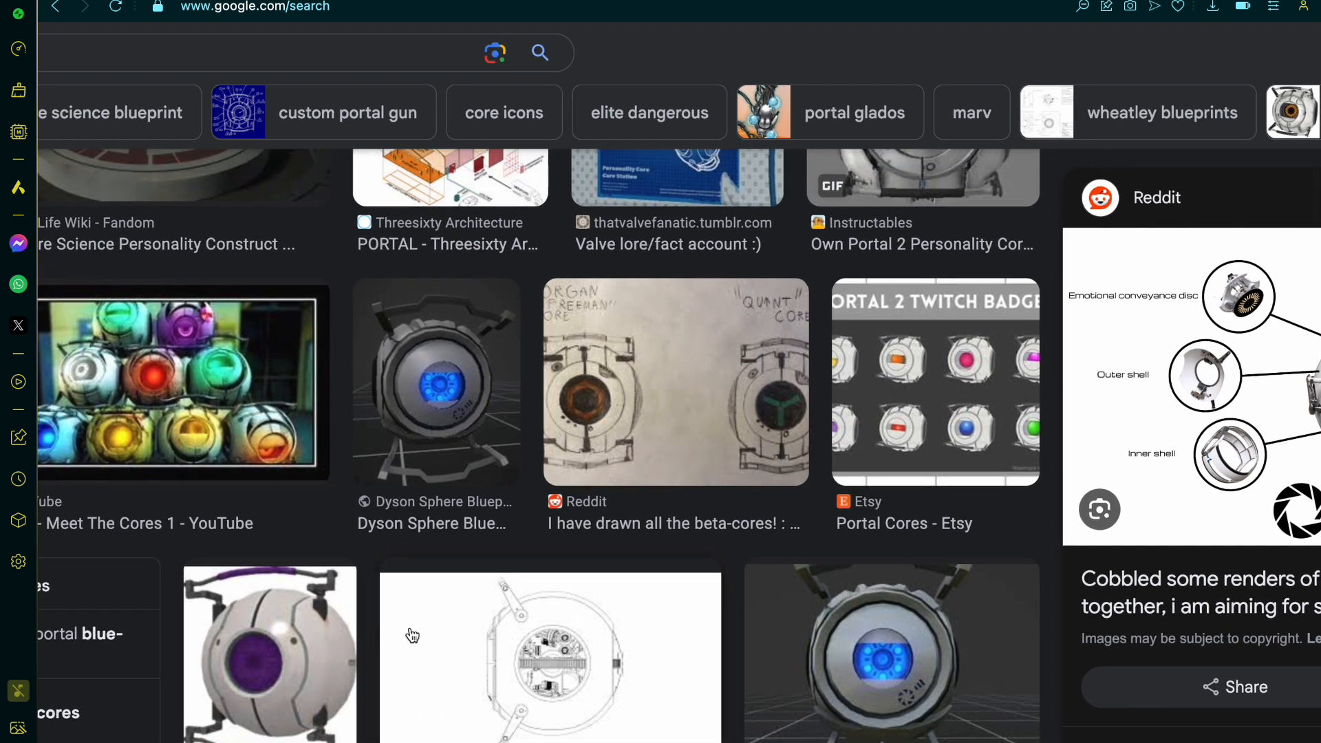
scroll(412, 635, "left", 1)
scroll(412, 635, "up", 3)
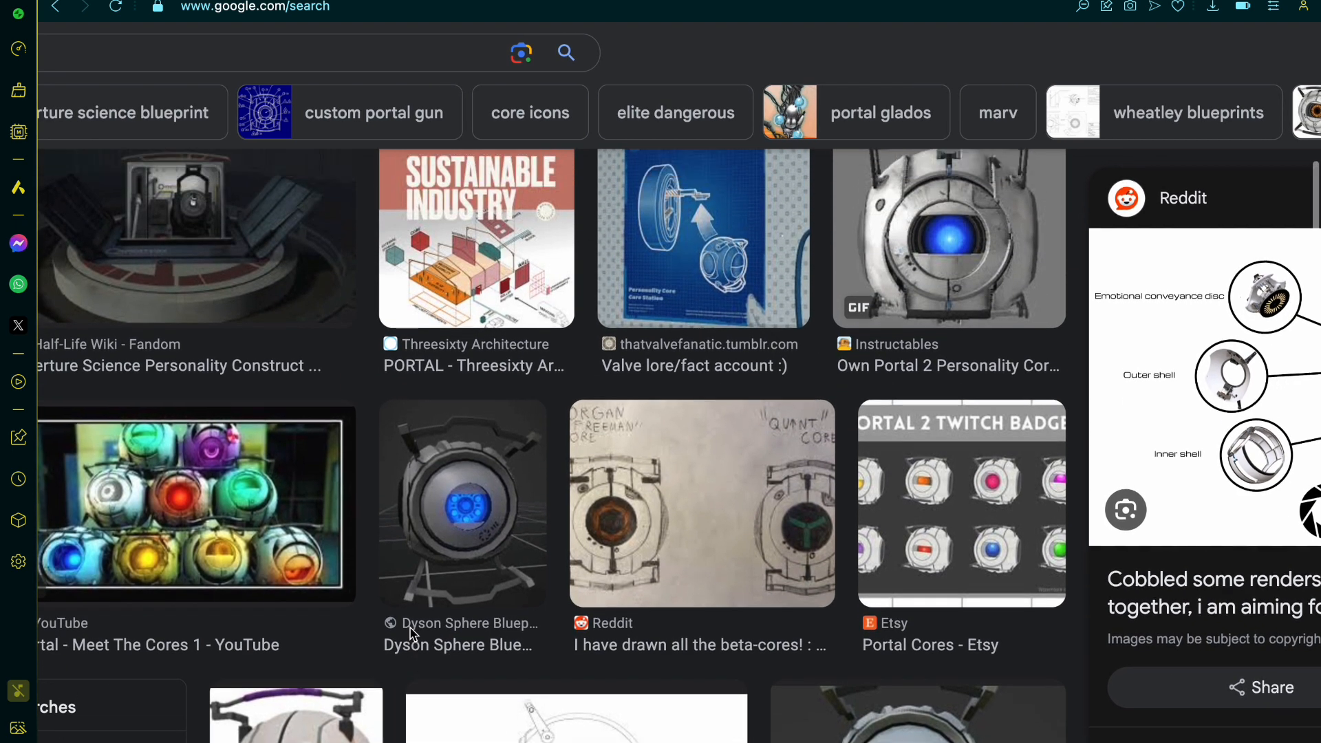
scroll(412, 634, "up", 3)
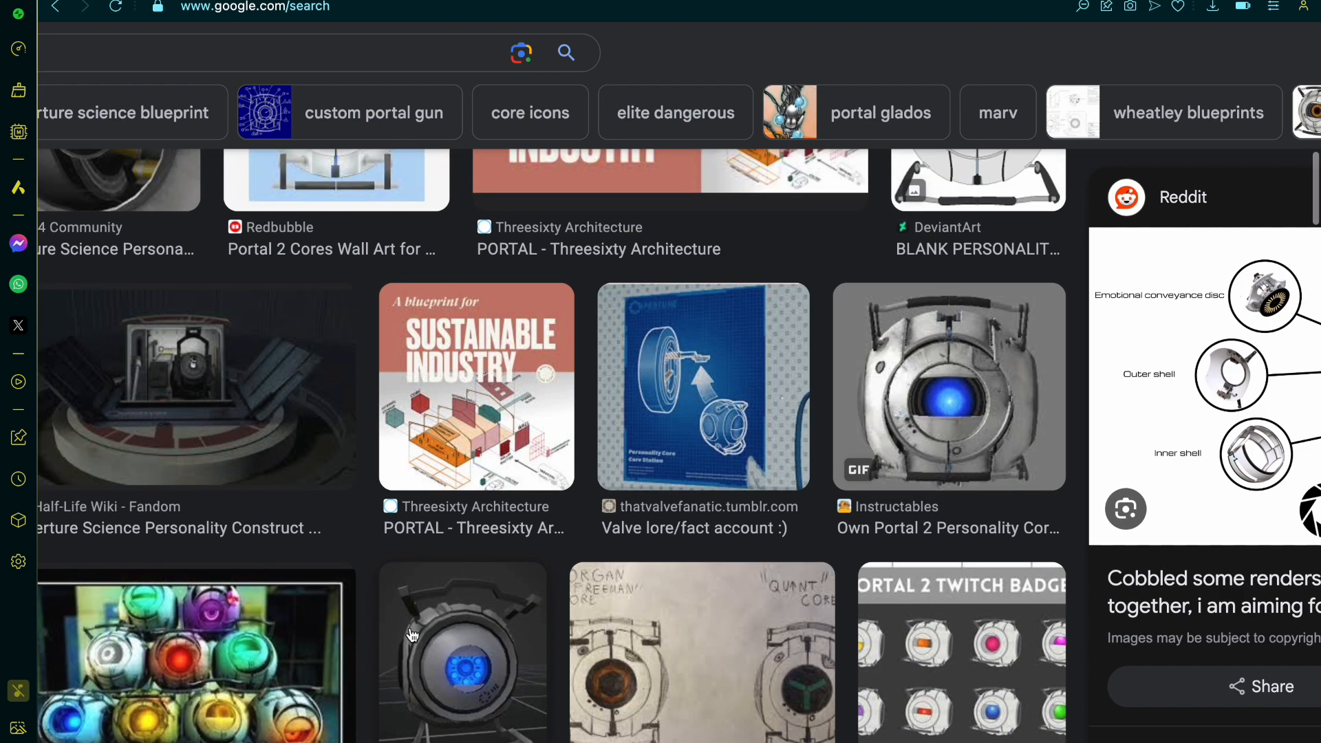
scroll(412, 634, "left", 4)
scroll(412, 634, "left", 2)
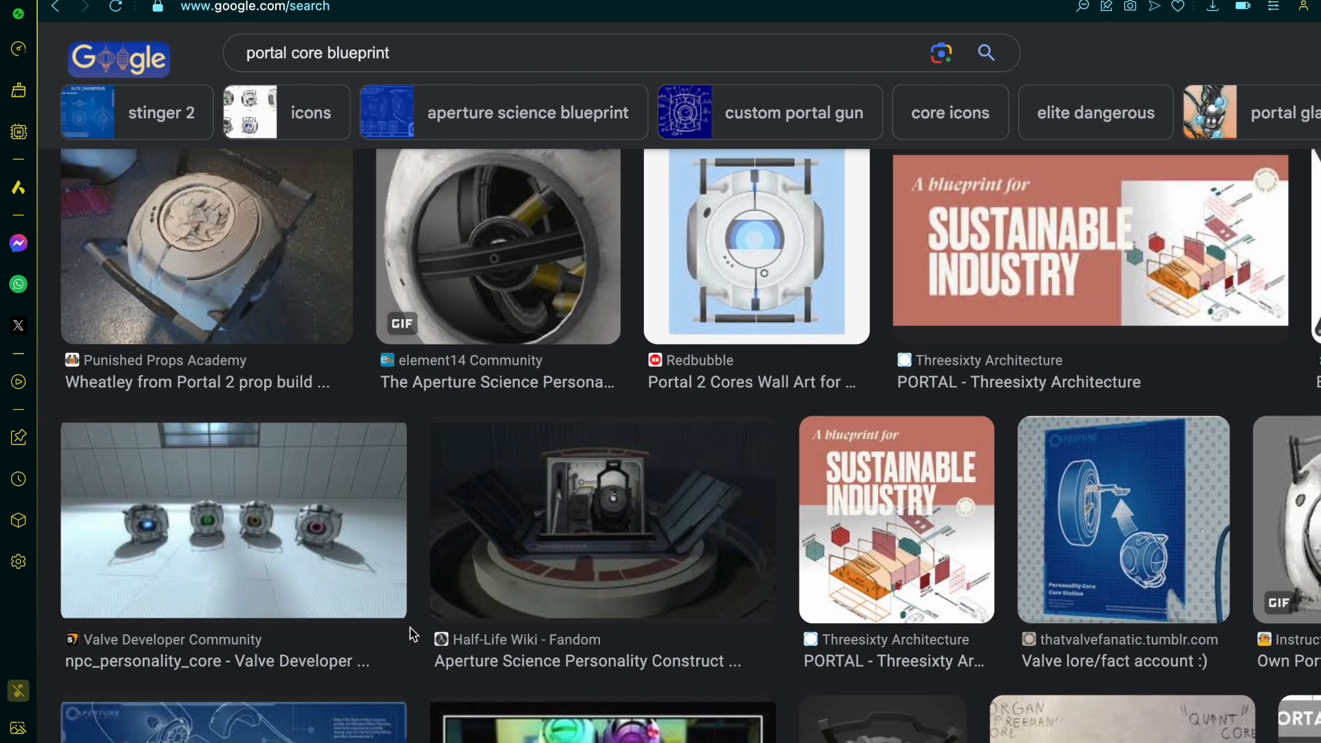
scroll(412, 634, "up", 2)
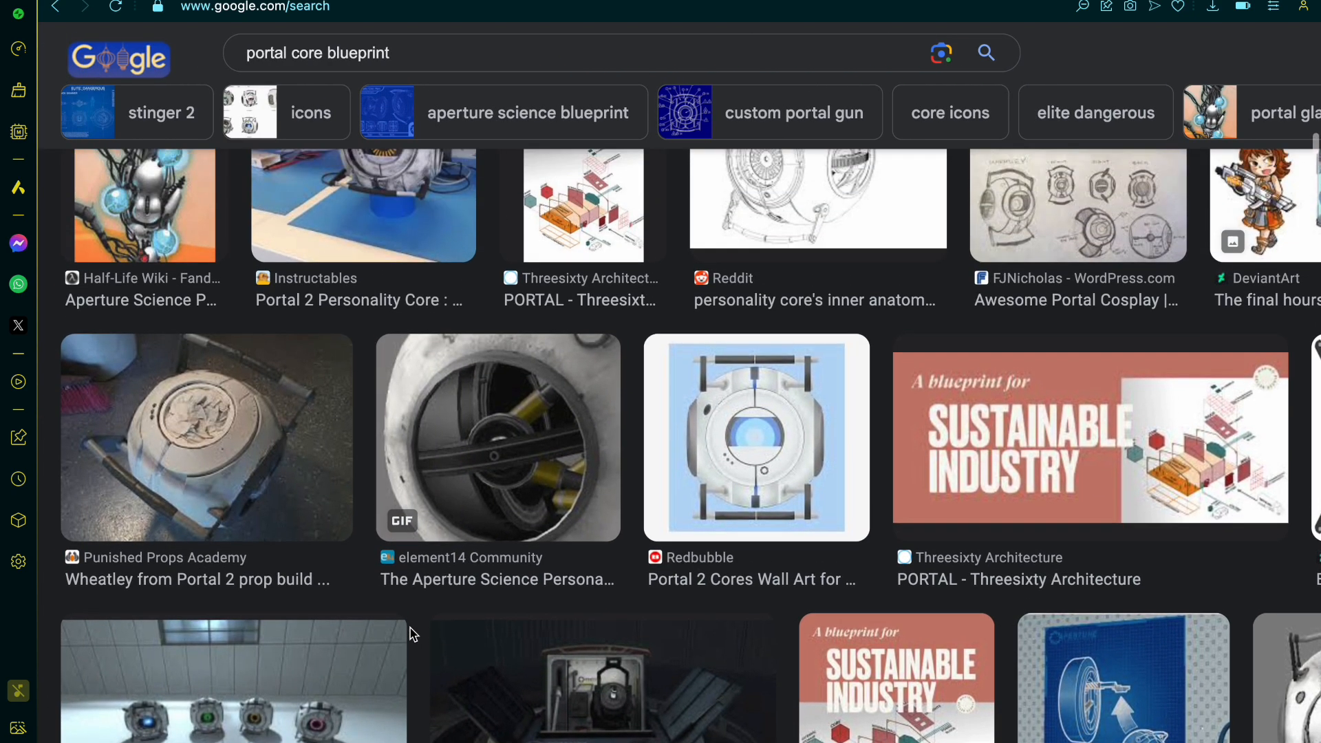
scroll(412, 634, "up", 5)
scroll(412, 634, "up", 1)
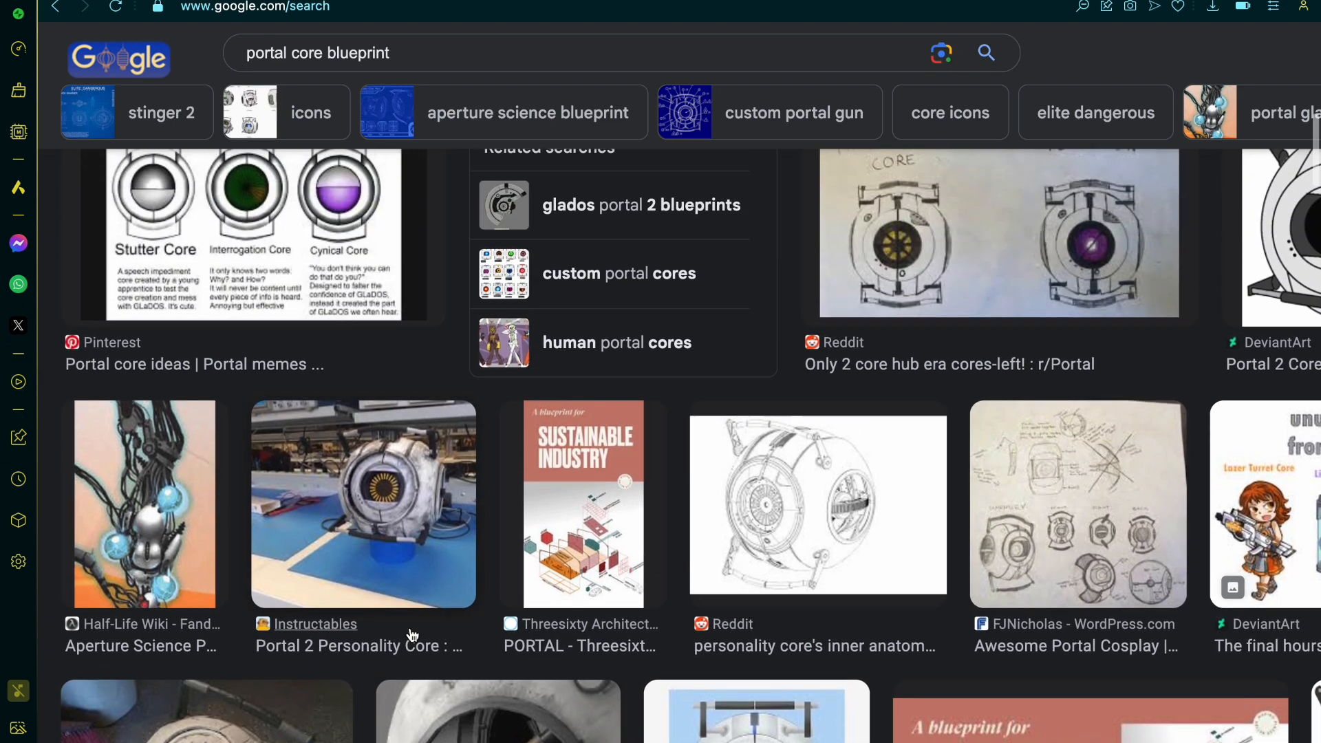
scroll(412, 634, "right", 5)
scroll(584, 621, "up", 2)
scroll(583, 620, "up", 5)
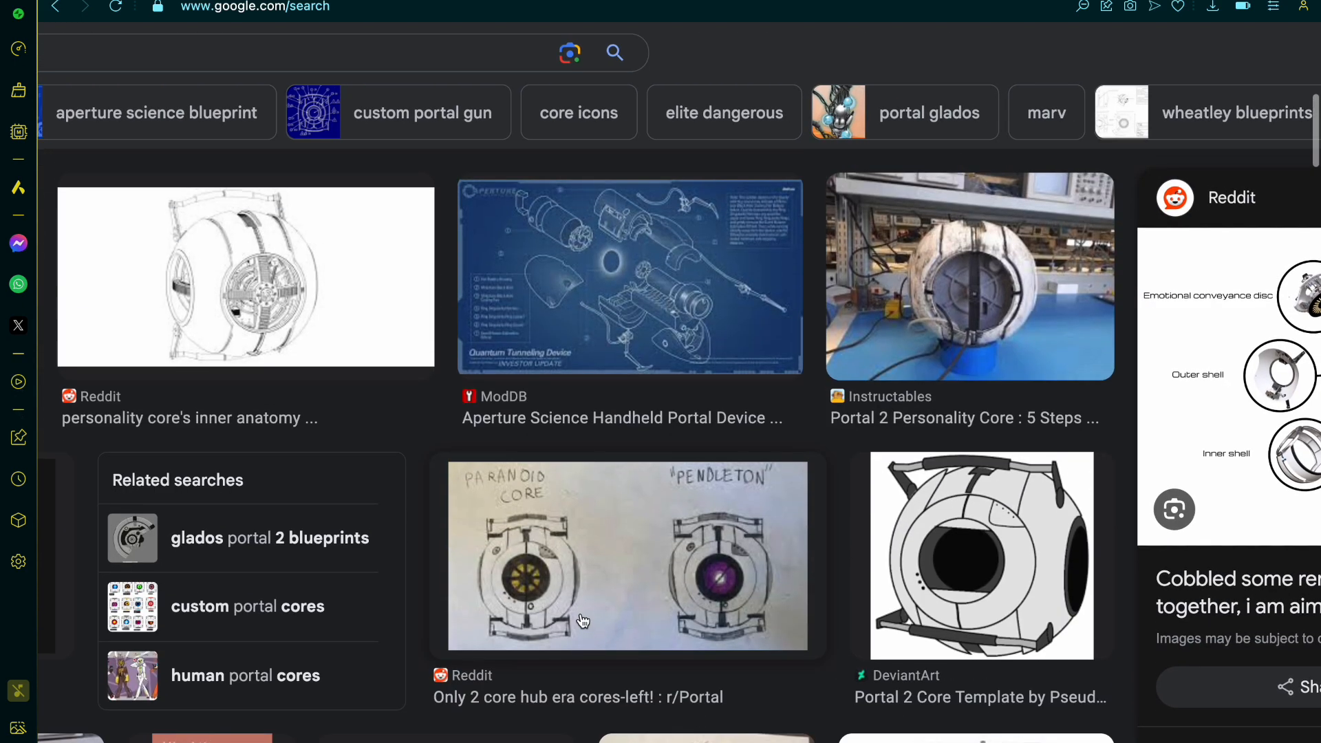
scroll(582, 621, "left", 5)
scroll(582, 621, "up", 2)
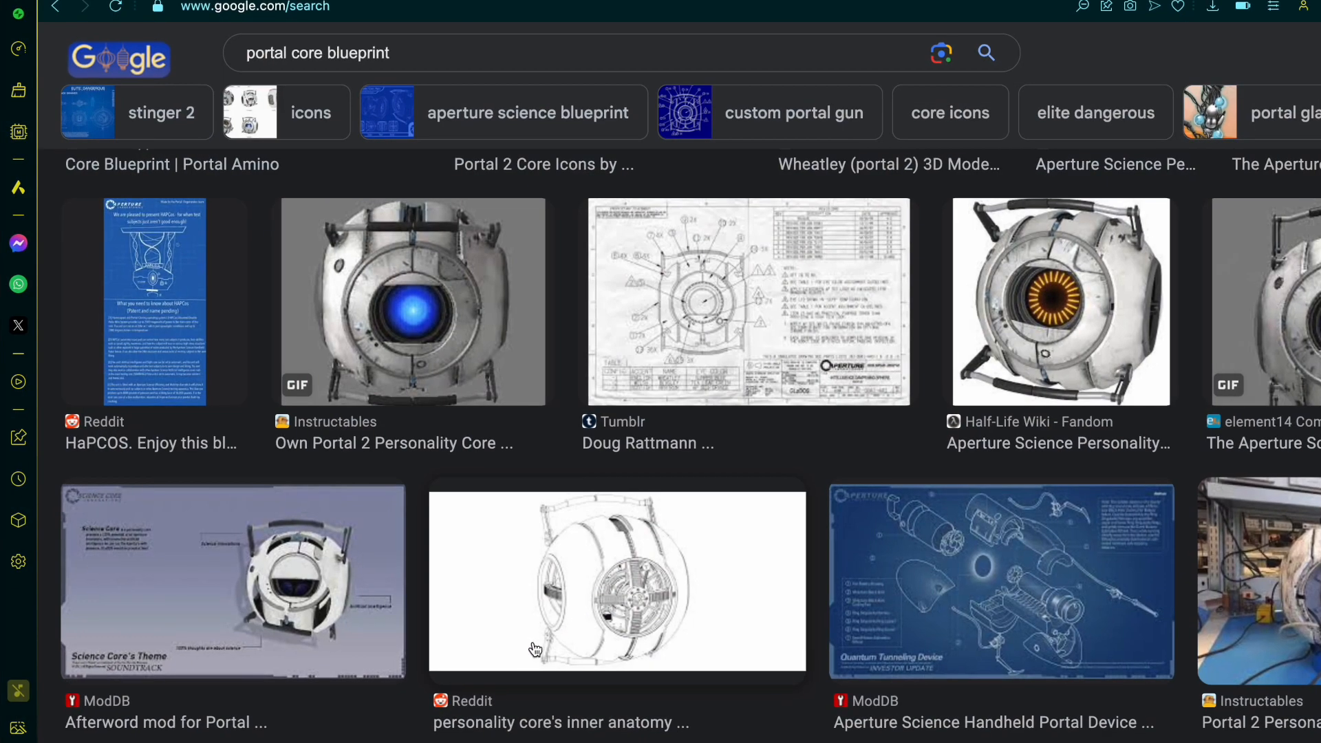
scroll(678, 520, "down", 1)
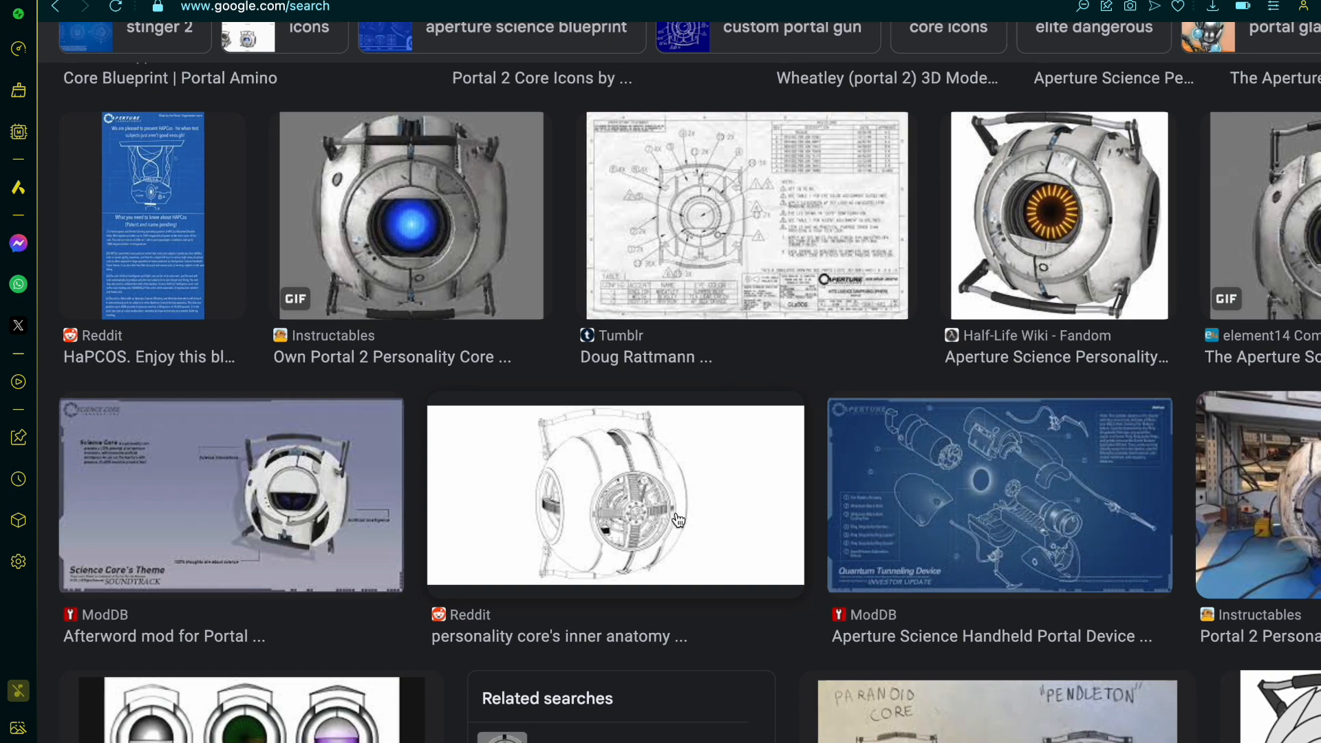
scroll(678, 521, "right", 6)
scroll(678, 521, "right", 1)
scroll(679, 521, "up", 5)
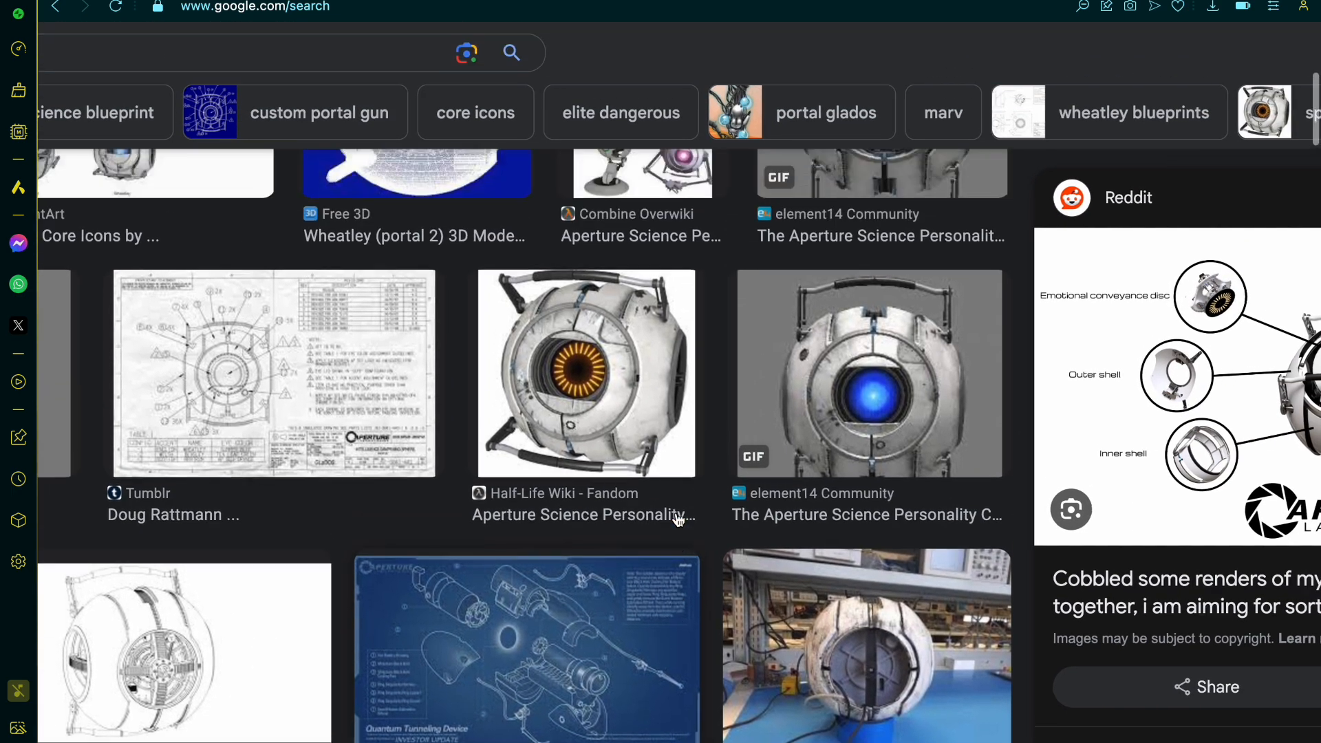
scroll(678, 521, "left", 6)
scroll(678, 521, "up", 2)
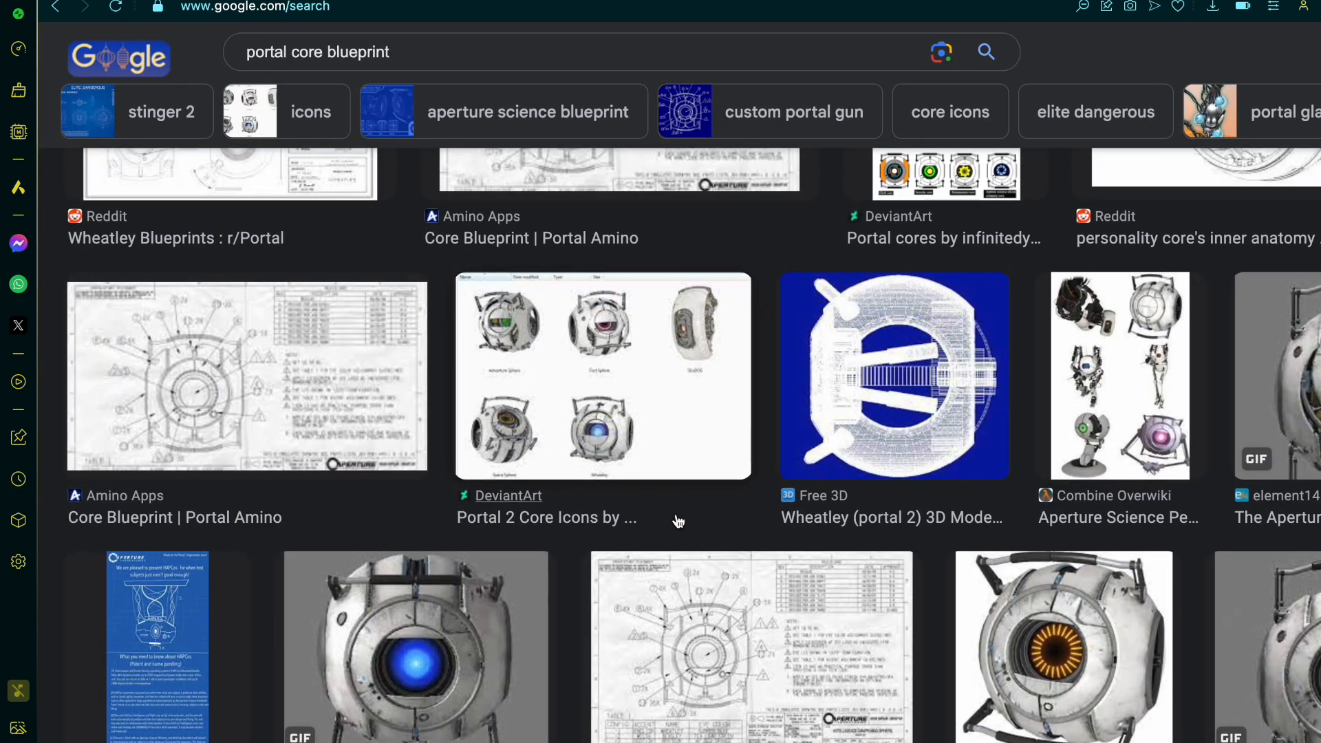
scroll(678, 521, "up", 2)
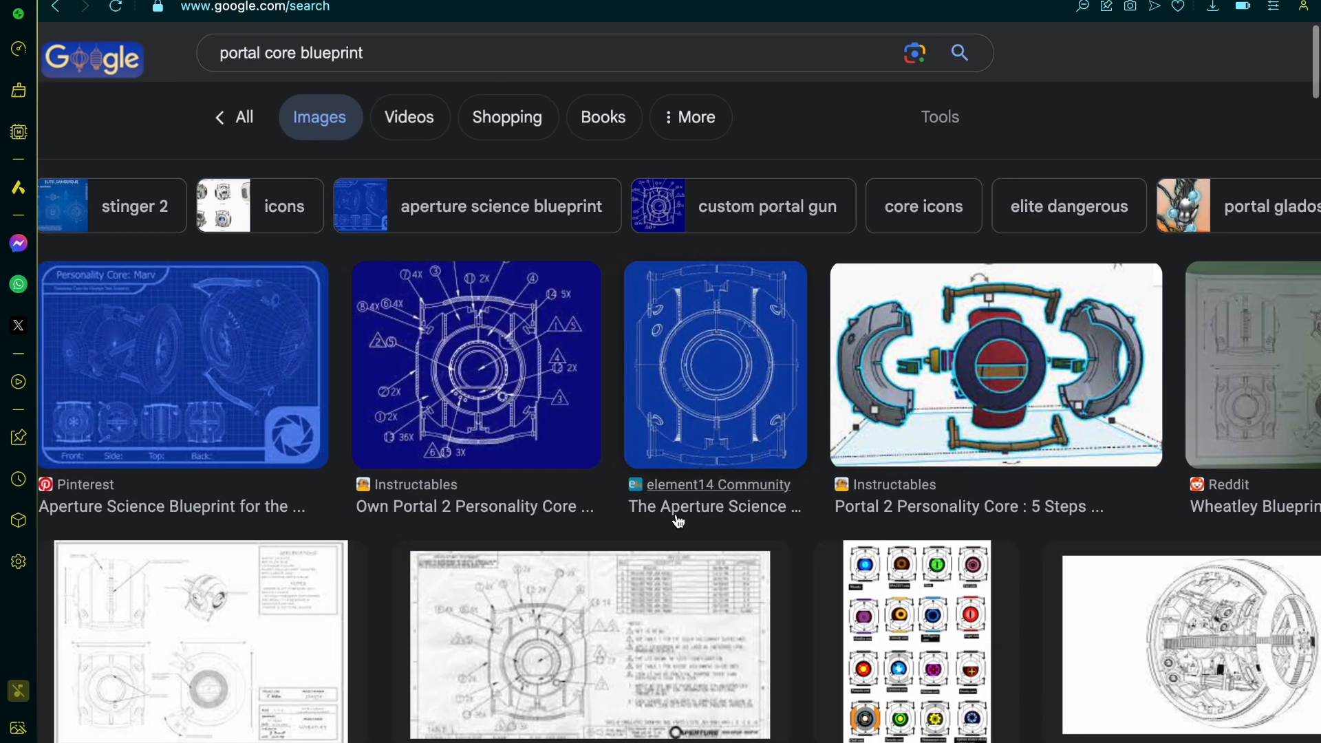
Step: Preview the two Reddit Wheatley Blueprints images among the first results
scroll(678, 521, "right", 5)
scroll(678, 521, "right", 3)
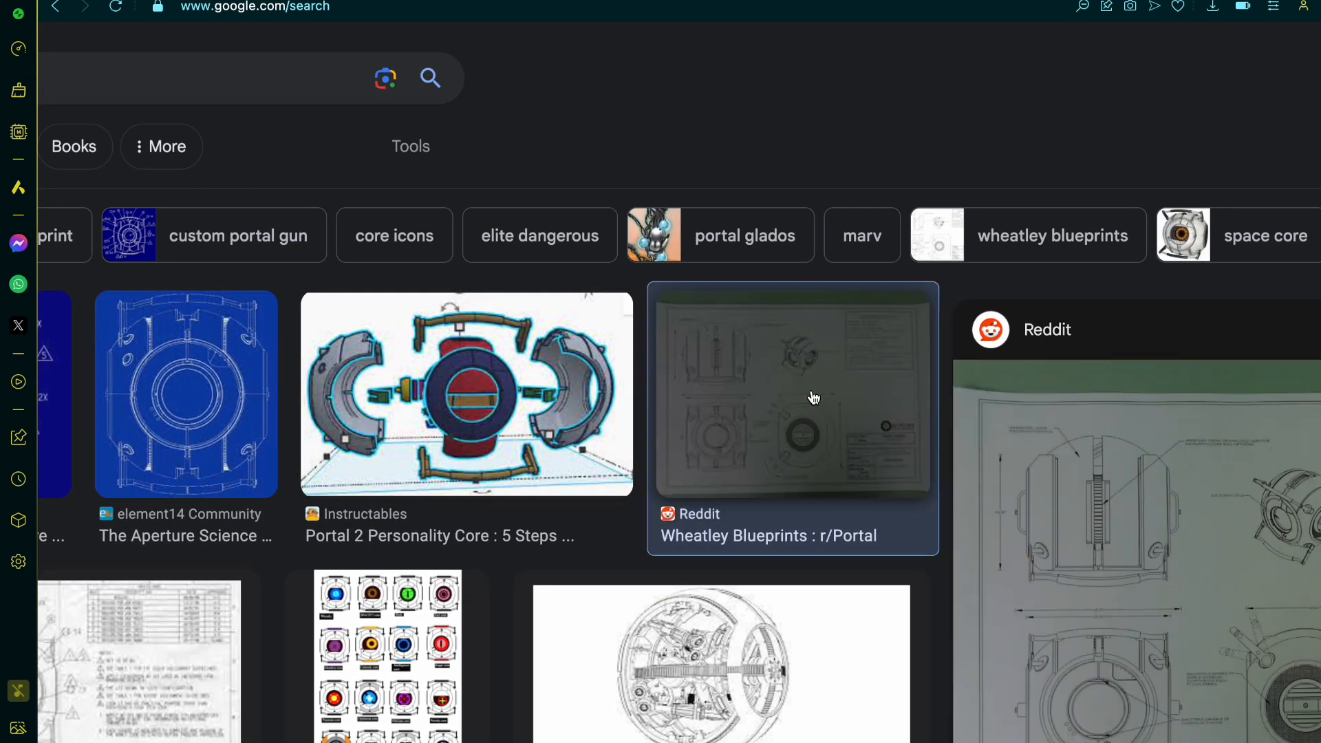
scroll(813, 398, "down", 3)
scroll(813, 397, "left", 7)
left_click(292, 472)
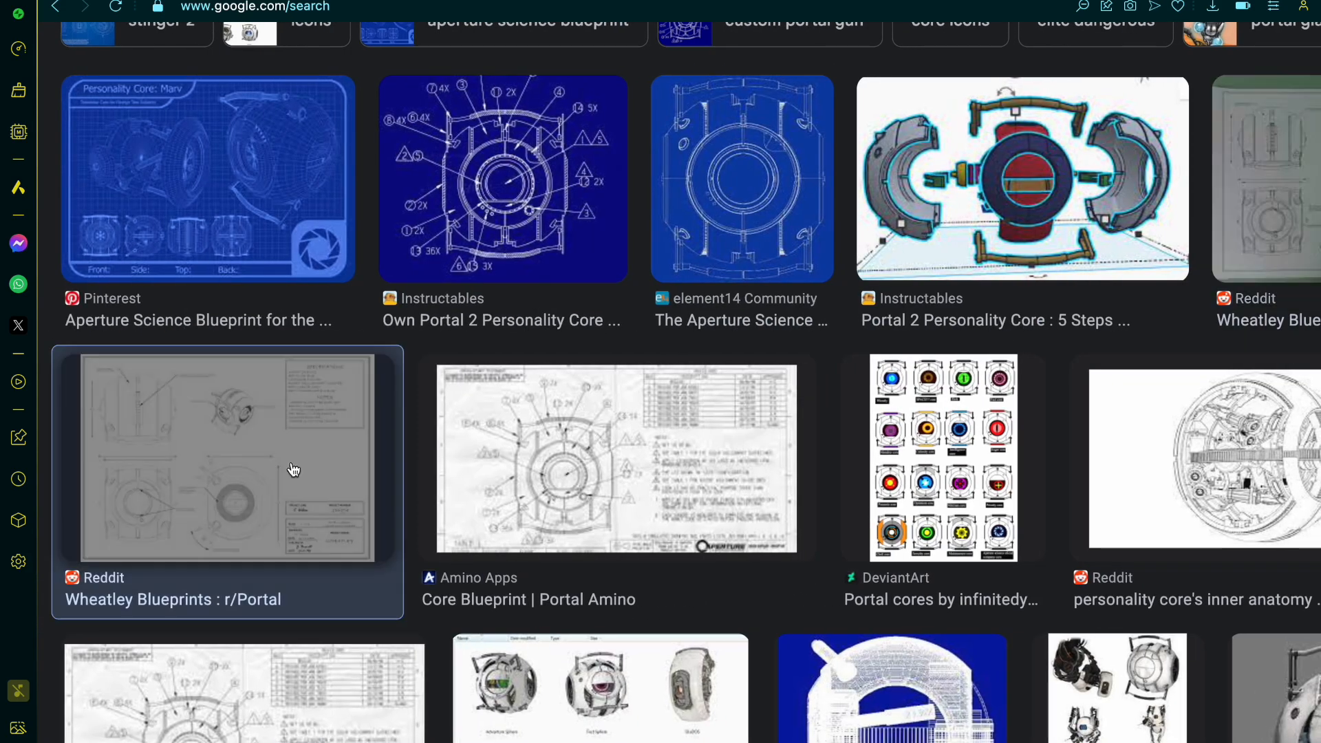
Step: Look further through the portal core blueprint image results and the images related to the Reddit Wheatley Blueprints for more shell references
scroll(849, 485, "down", 10)
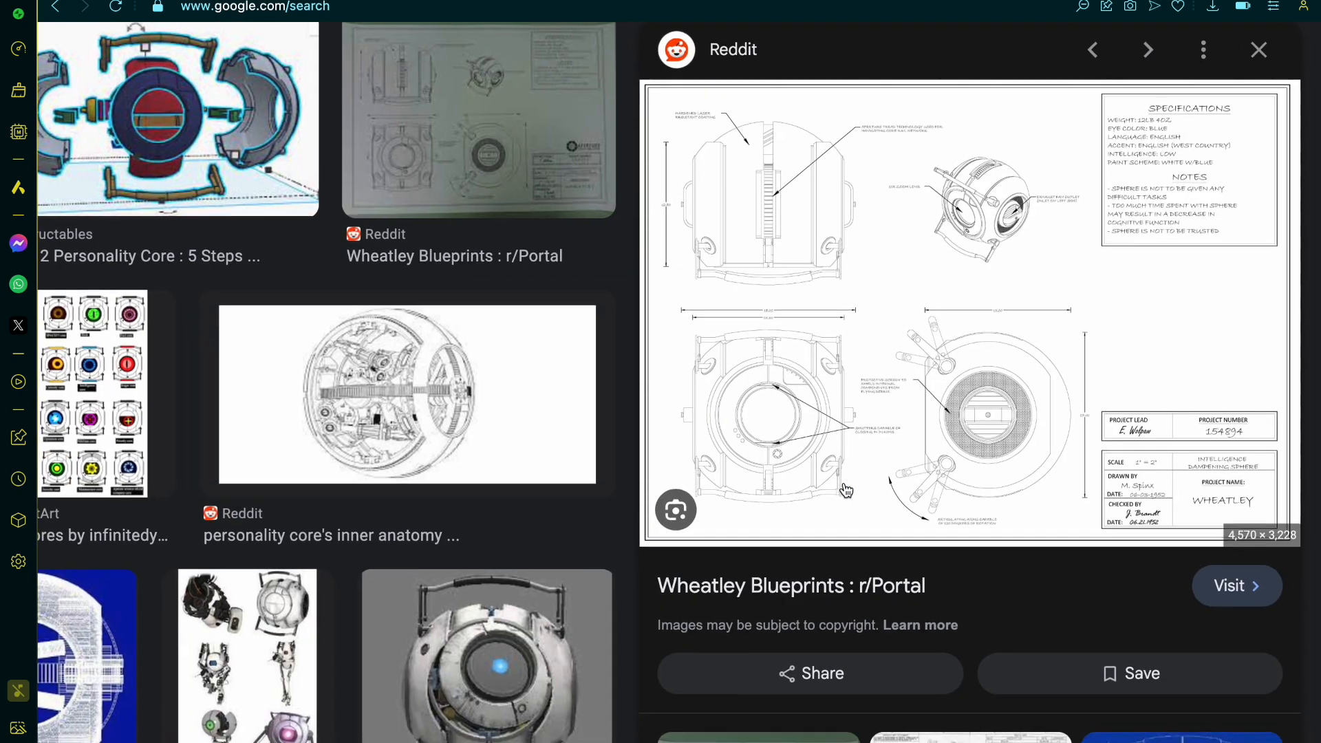
scroll(852, 480, "down", 5)
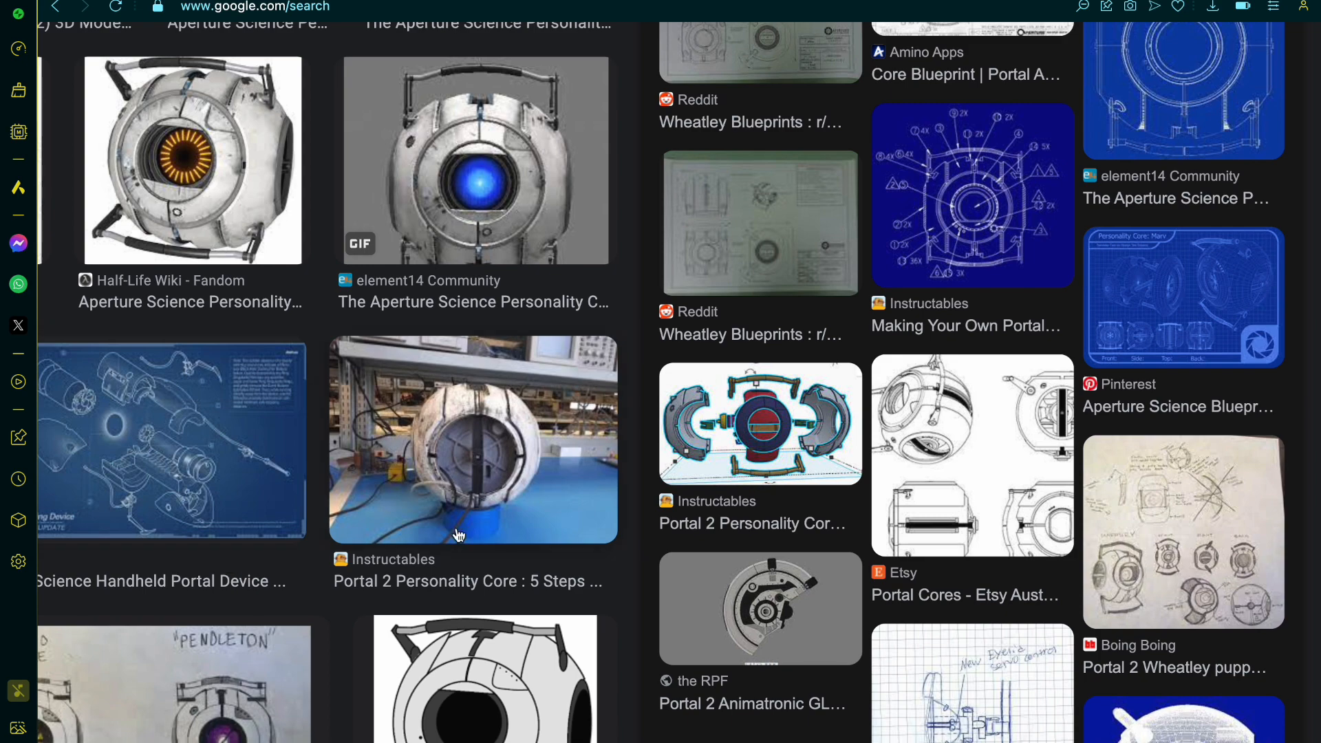
scroll(458, 535, "left", 10)
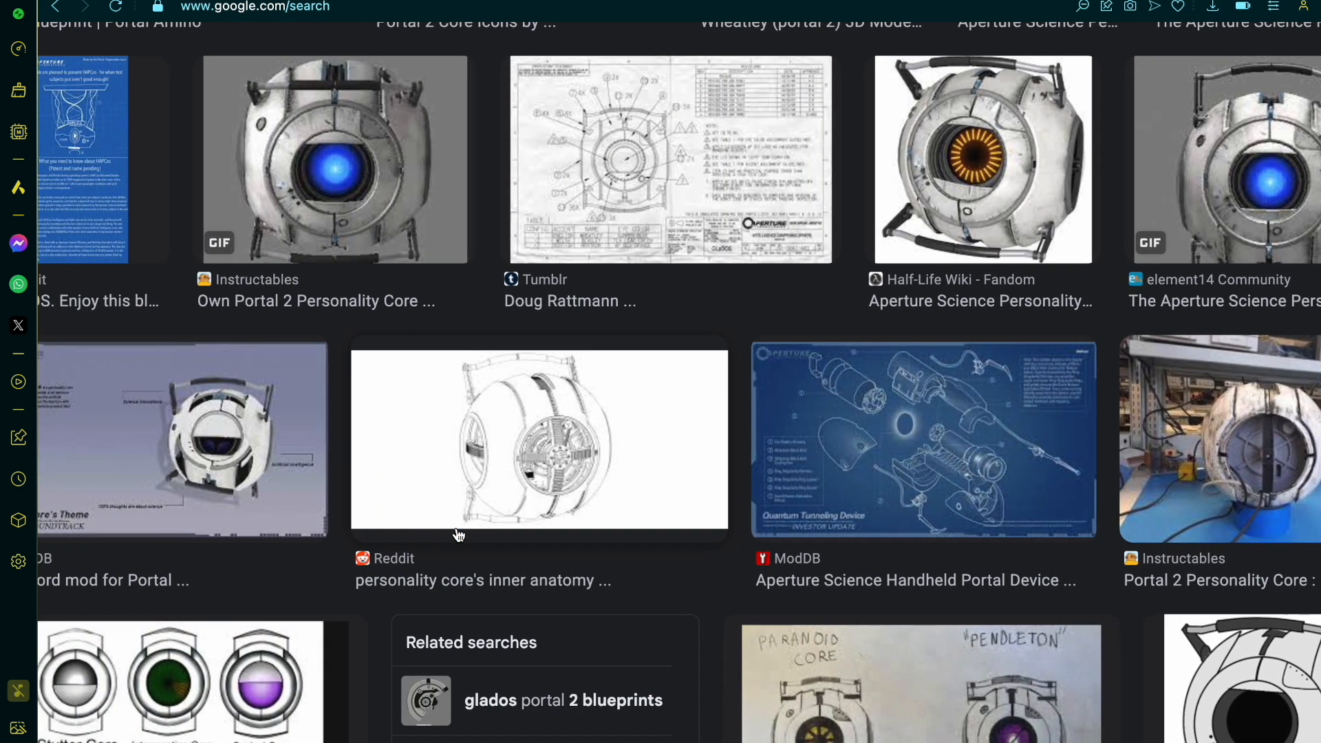
scroll(459, 535, "down", 8)
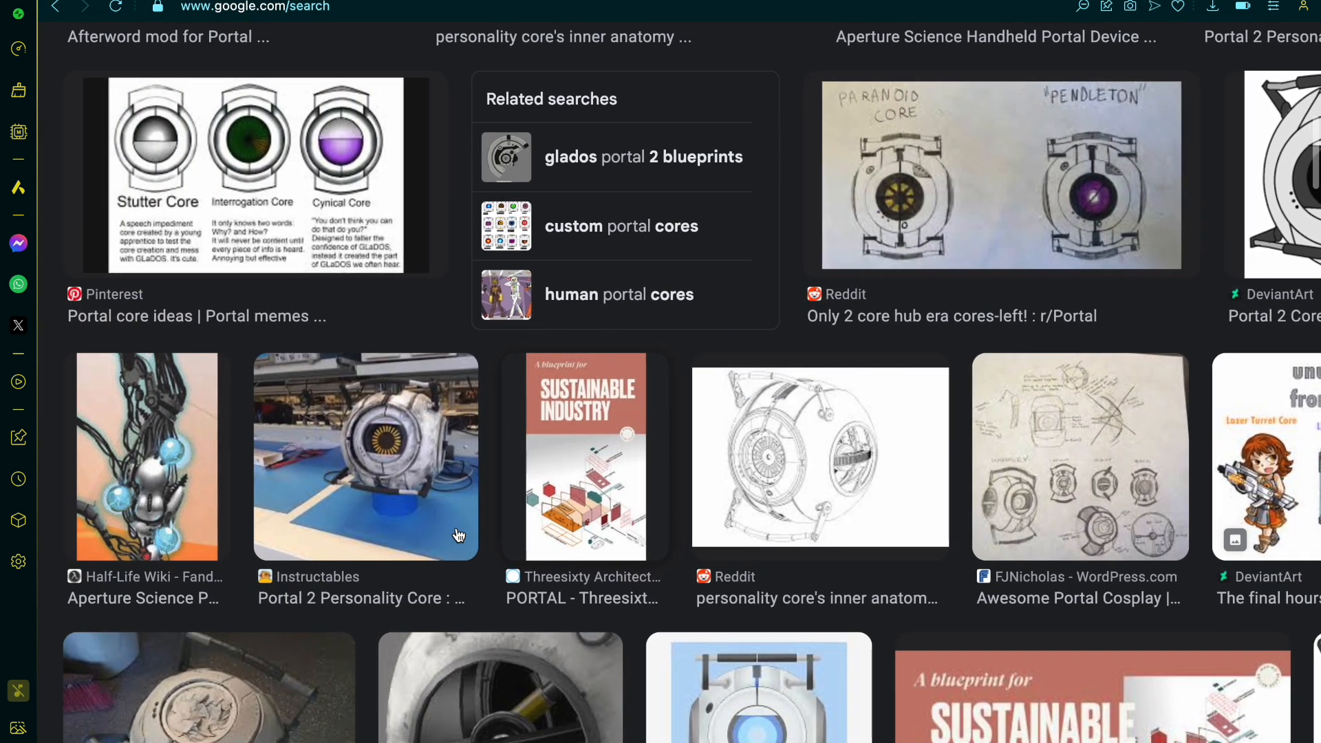
scroll(459, 535, "down", 5)
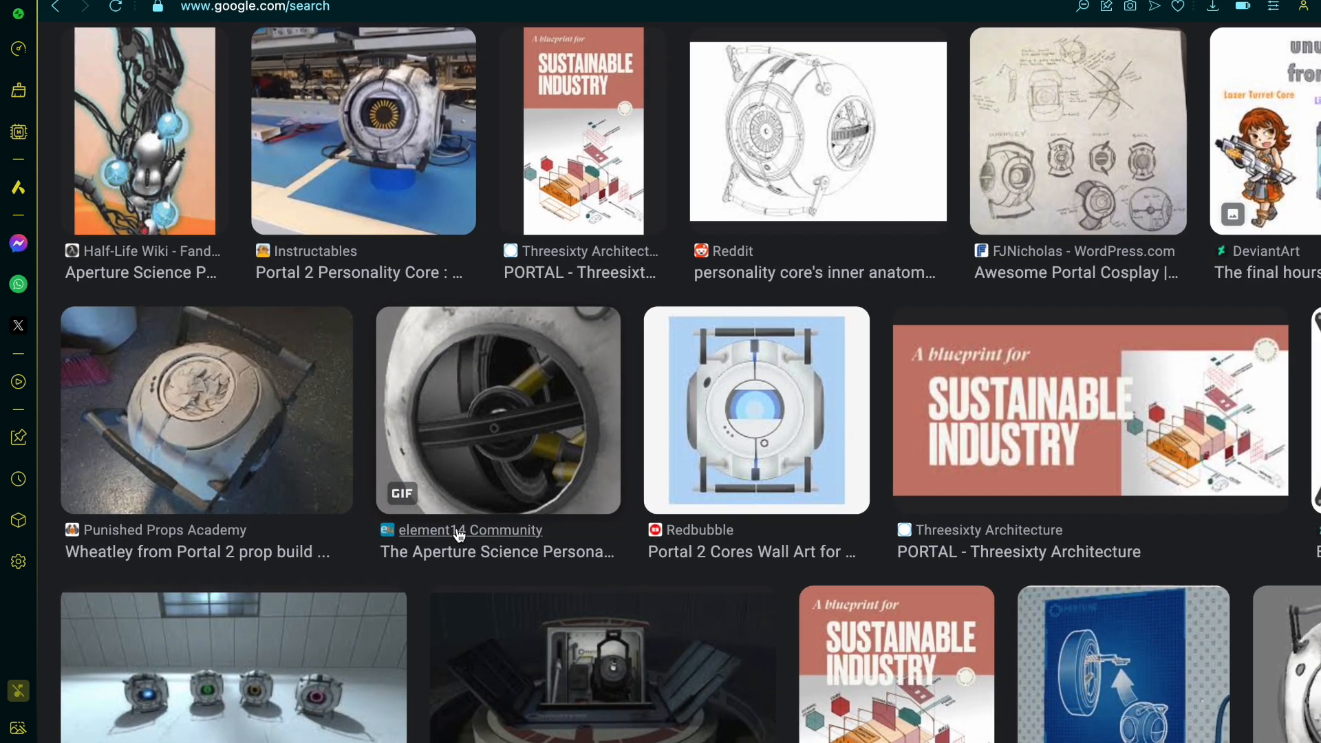
scroll(459, 535, "down", 2)
scroll(459, 536, "right", 6)
scroll(459, 535, "up", 9)
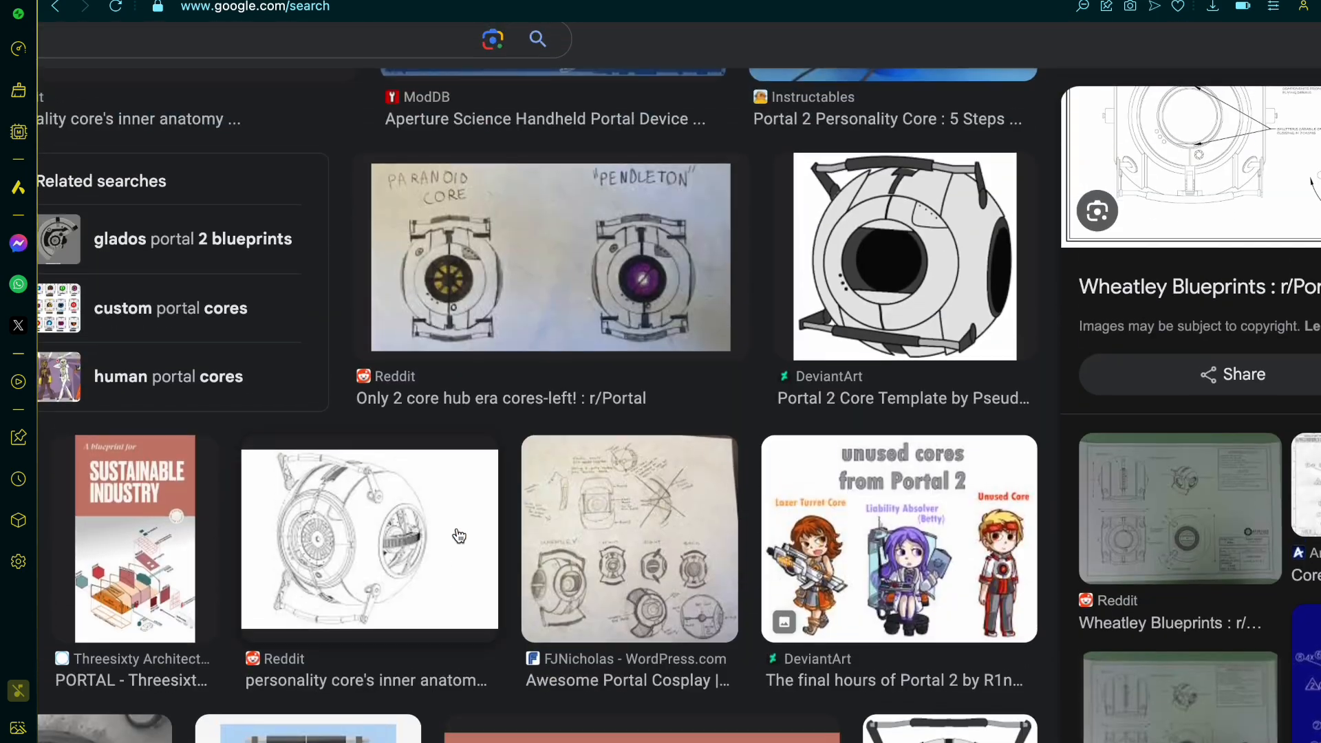
Step: Return to the upper image results and preview the Animatronic Wheatley eyelid servo sketch from the images related to the Wheatley Blueprints
scroll(459, 535, "left", 6)
scroll(457, 535, "up", 14)
scroll(293, 488, "up", 3)
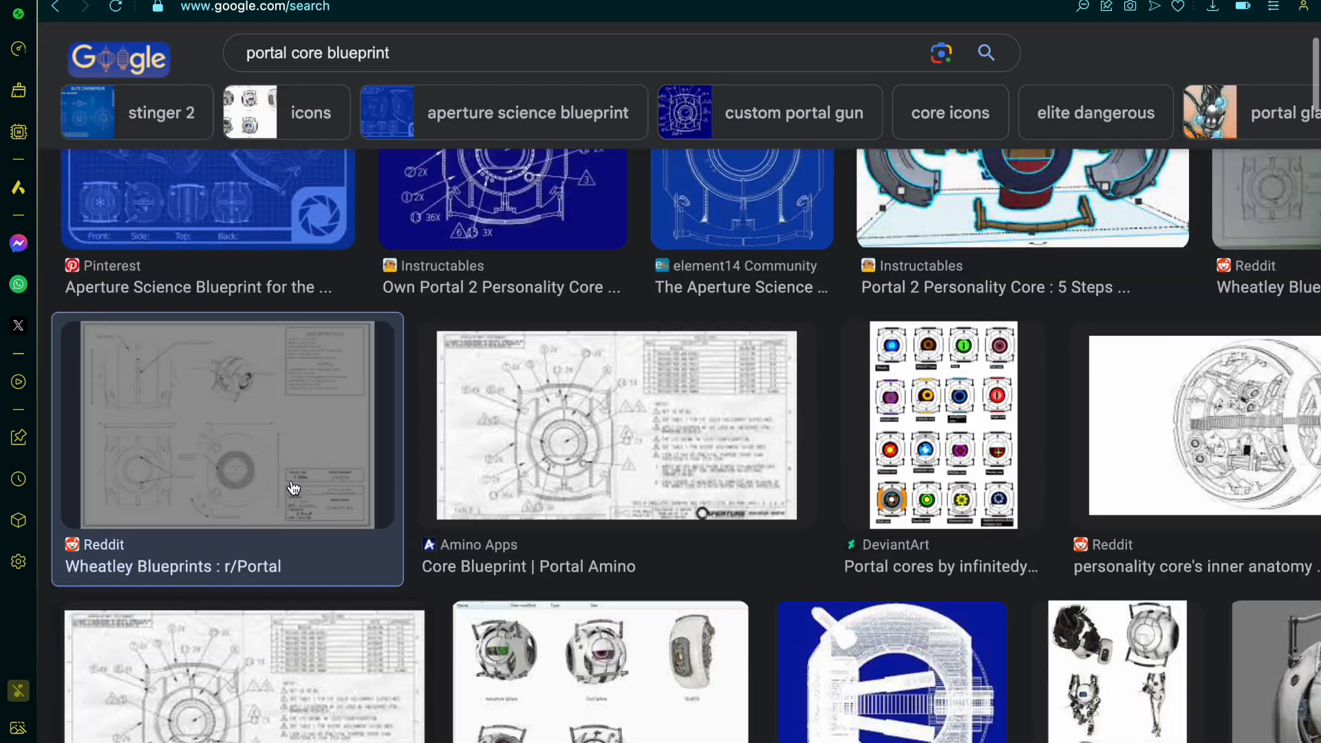
scroll(294, 488, "up", 1)
scroll(546, 521, "right", 5)
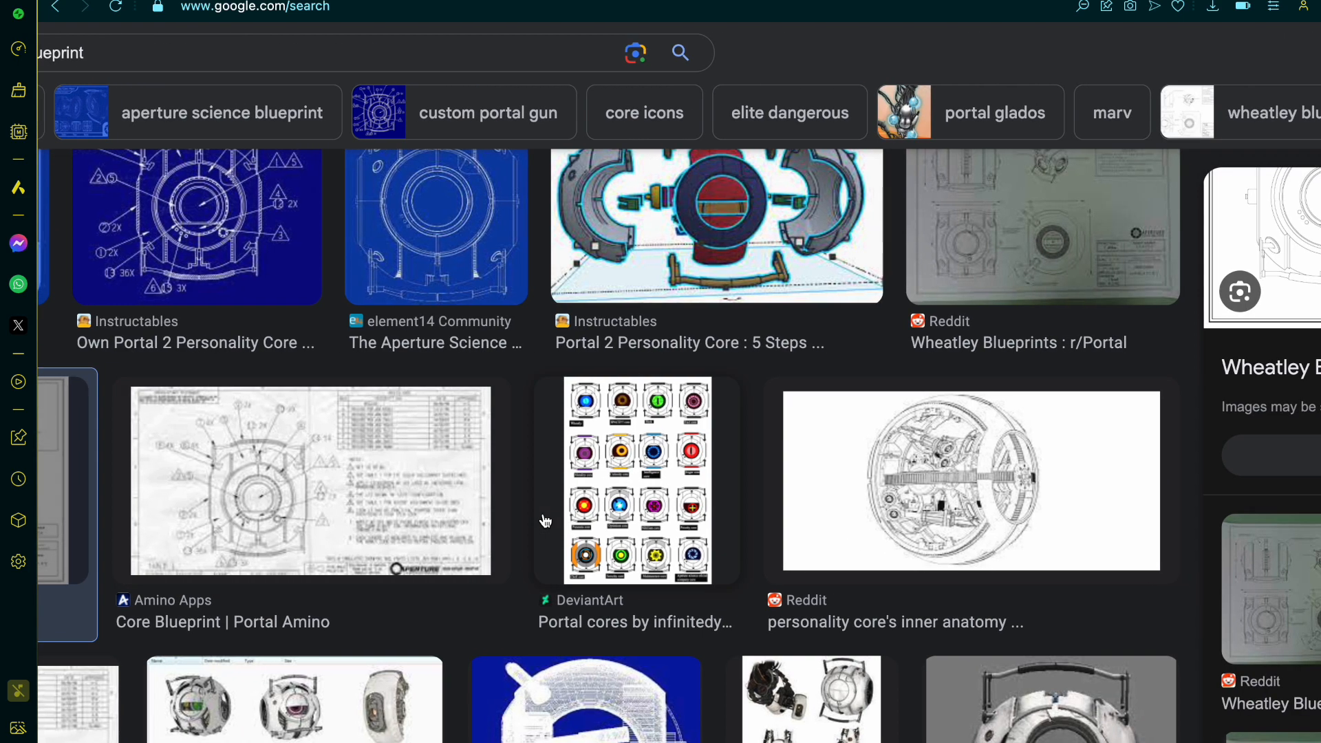
scroll(545, 521, "right", 5)
scroll(545, 521, "down", 1)
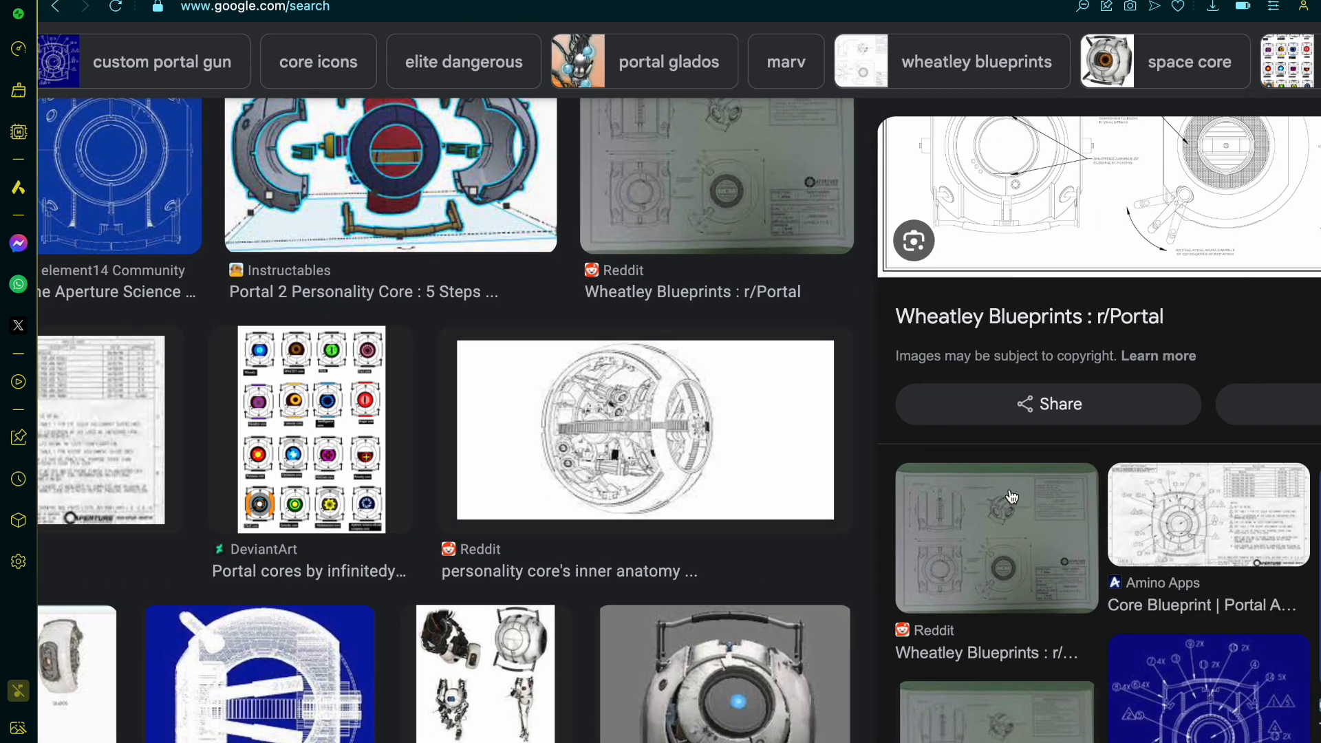
scroll(1012, 497, "down", 8)
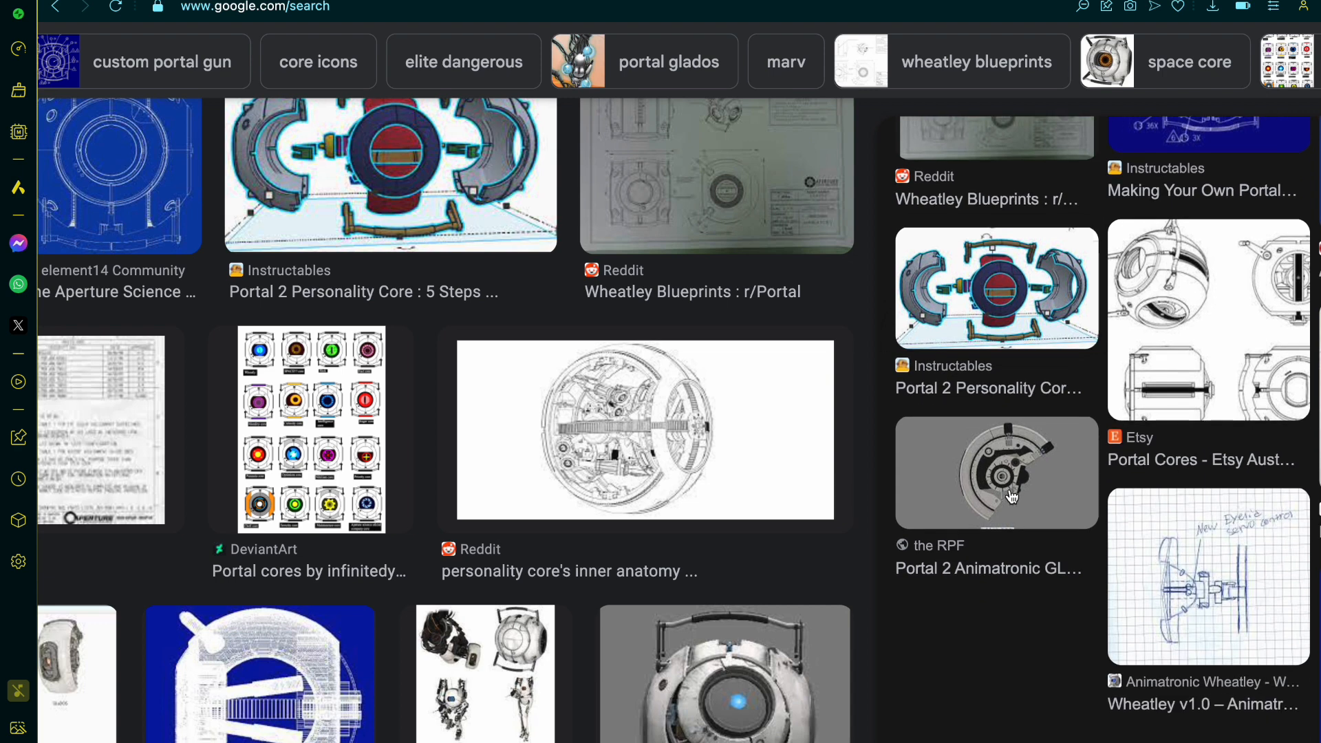
left_click(1211, 620)
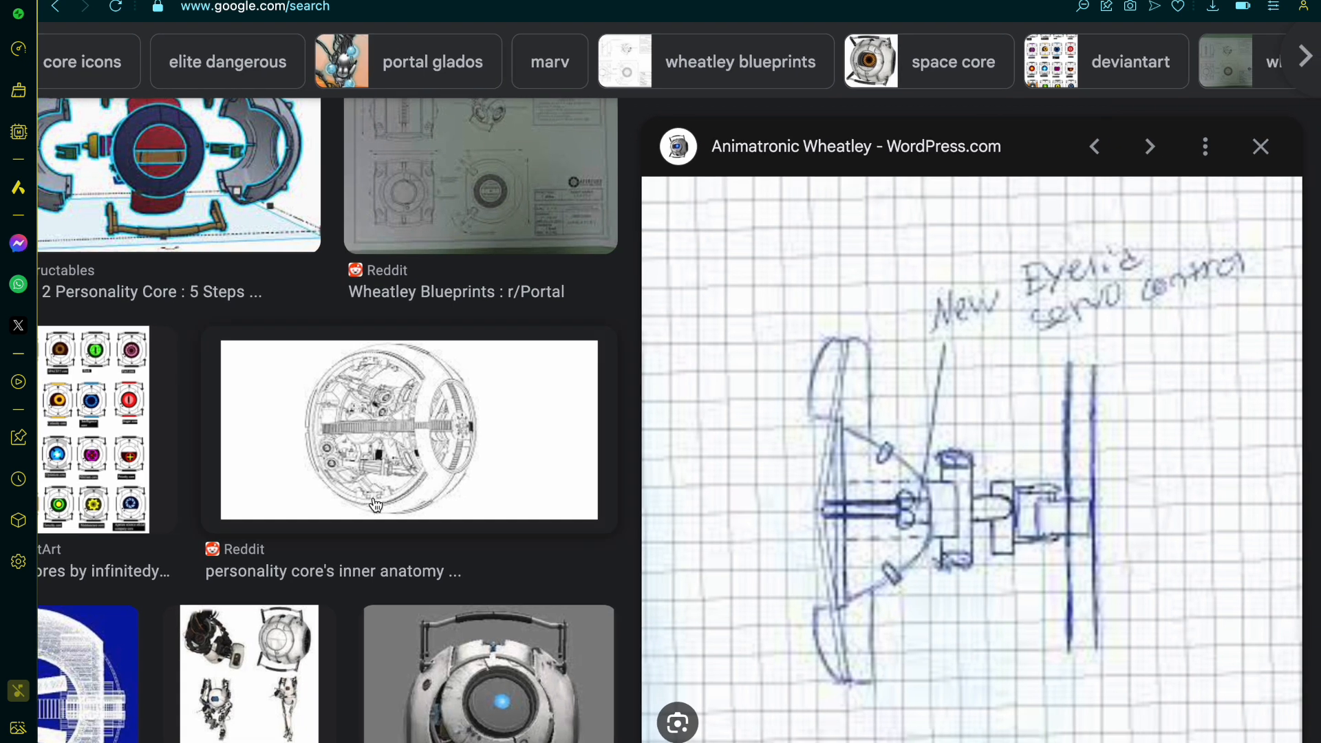
scroll(374, 501, "down", 2, "ctrl")
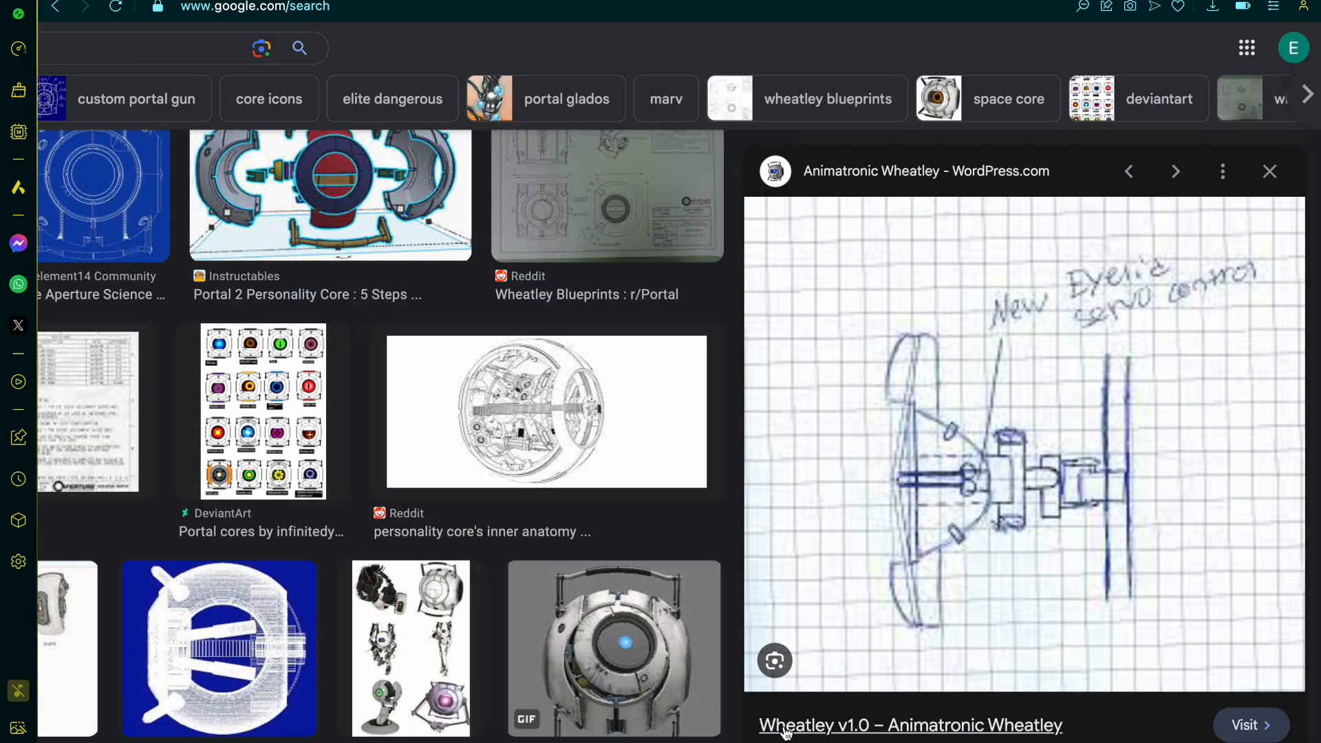
Step: Open the sketch's source page on Wheatley v1.0, accept the privacy notice, and examine the Intro and Brainstorming sections for drawings
left_click(836, 729)
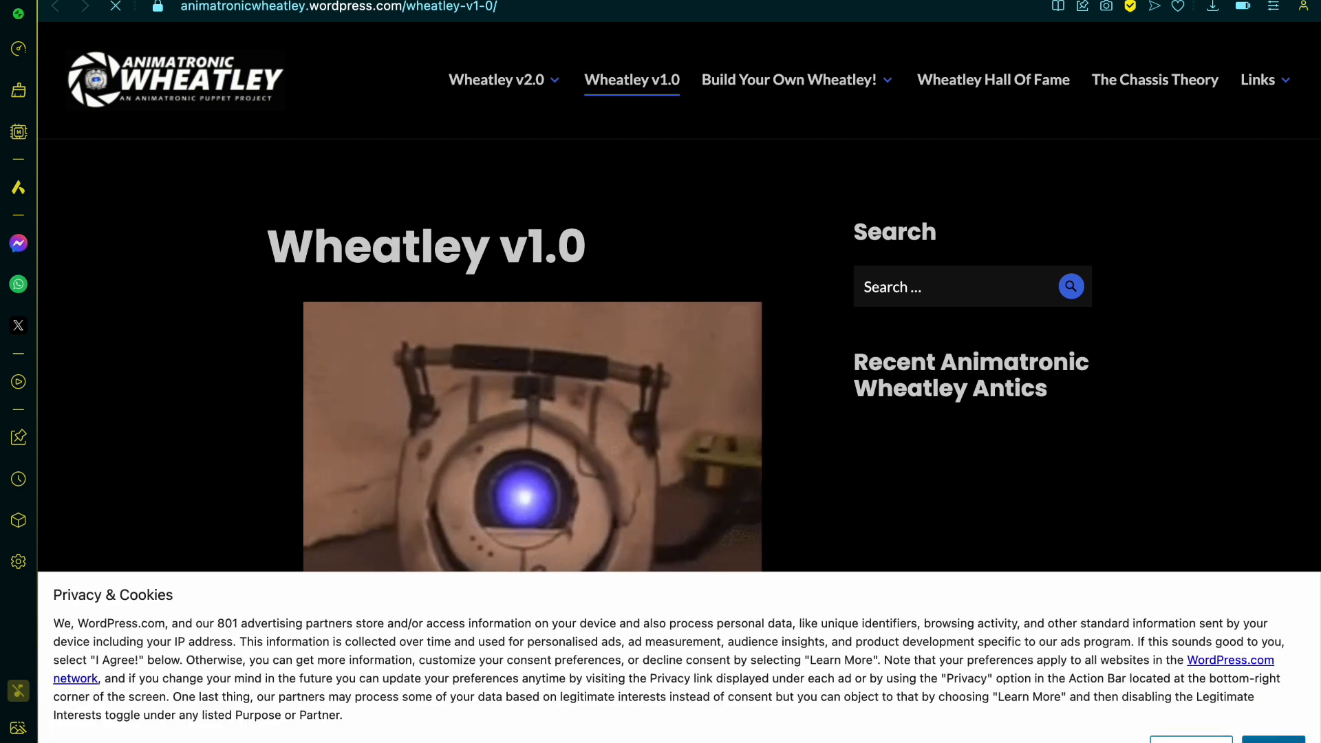
left_click(1272, 740)
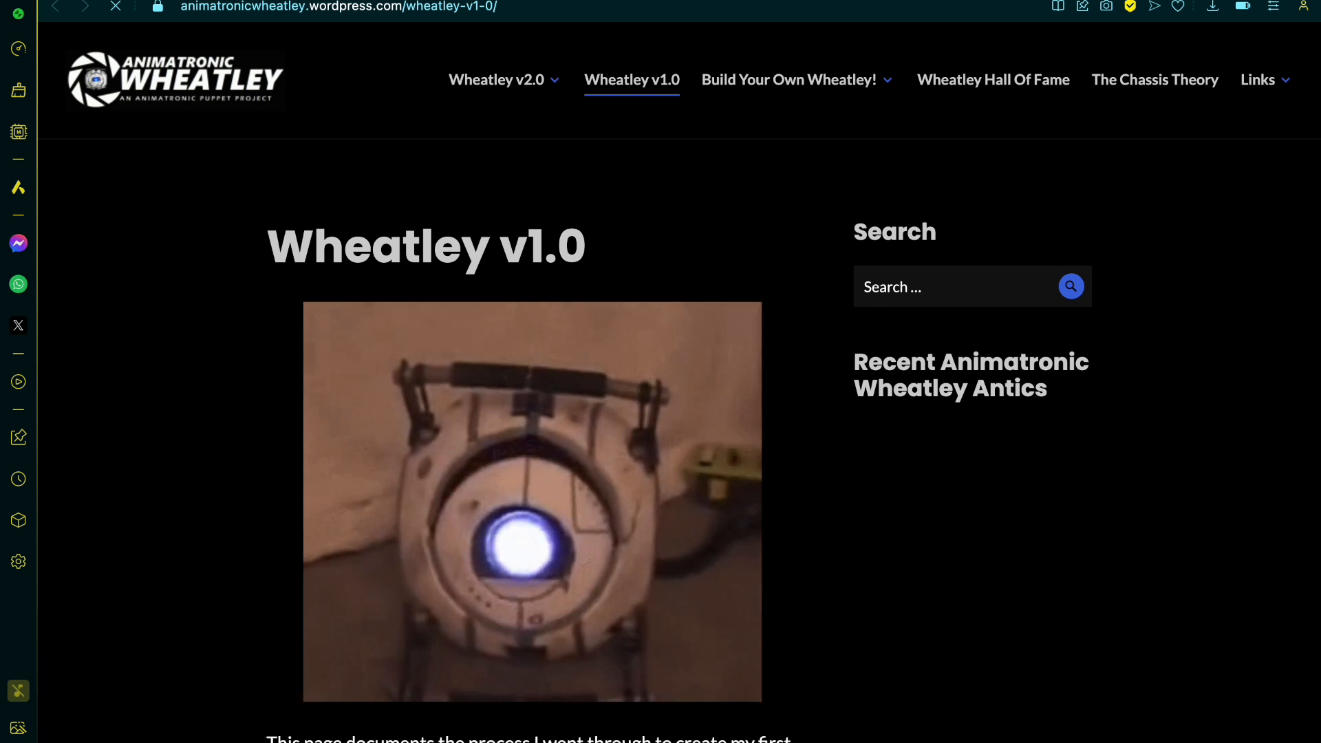
scroll(892, 479, "down", 1)
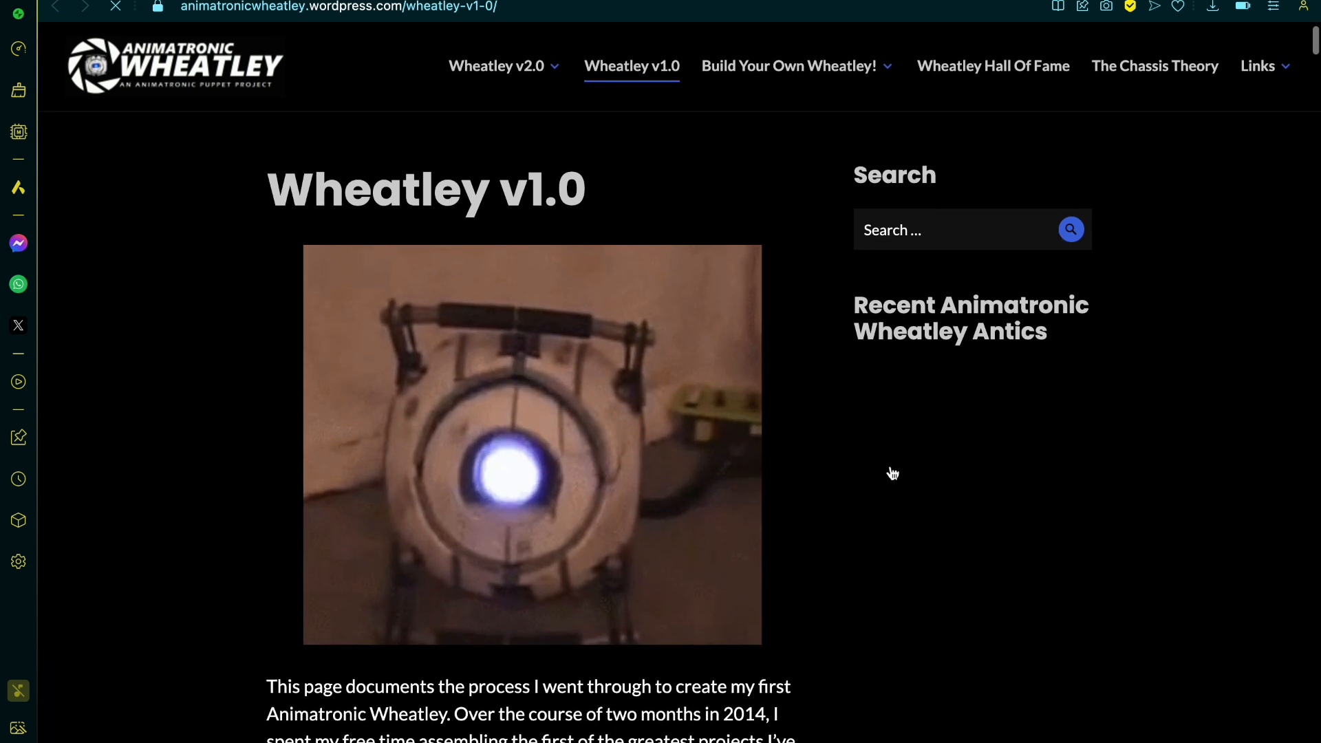
scroll(892, 473, "down", 7)
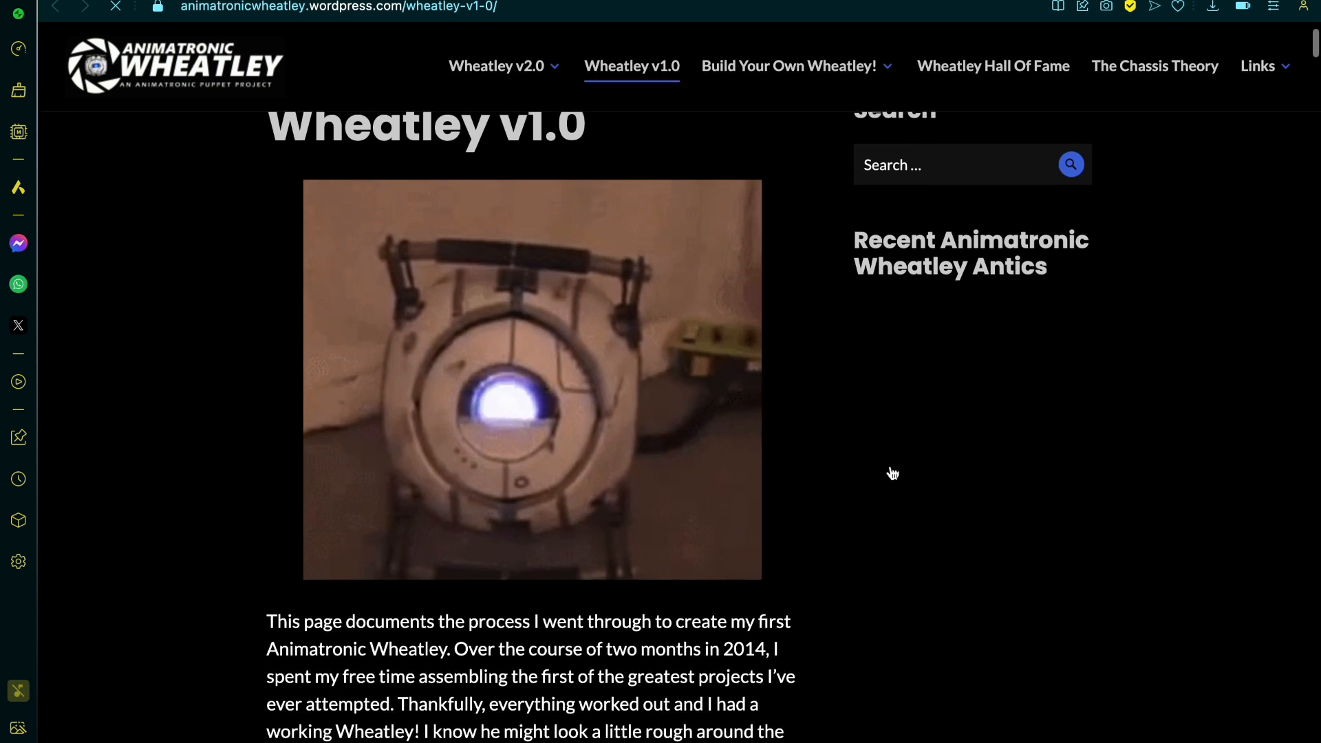
scroll(893, 473, "down", 15)
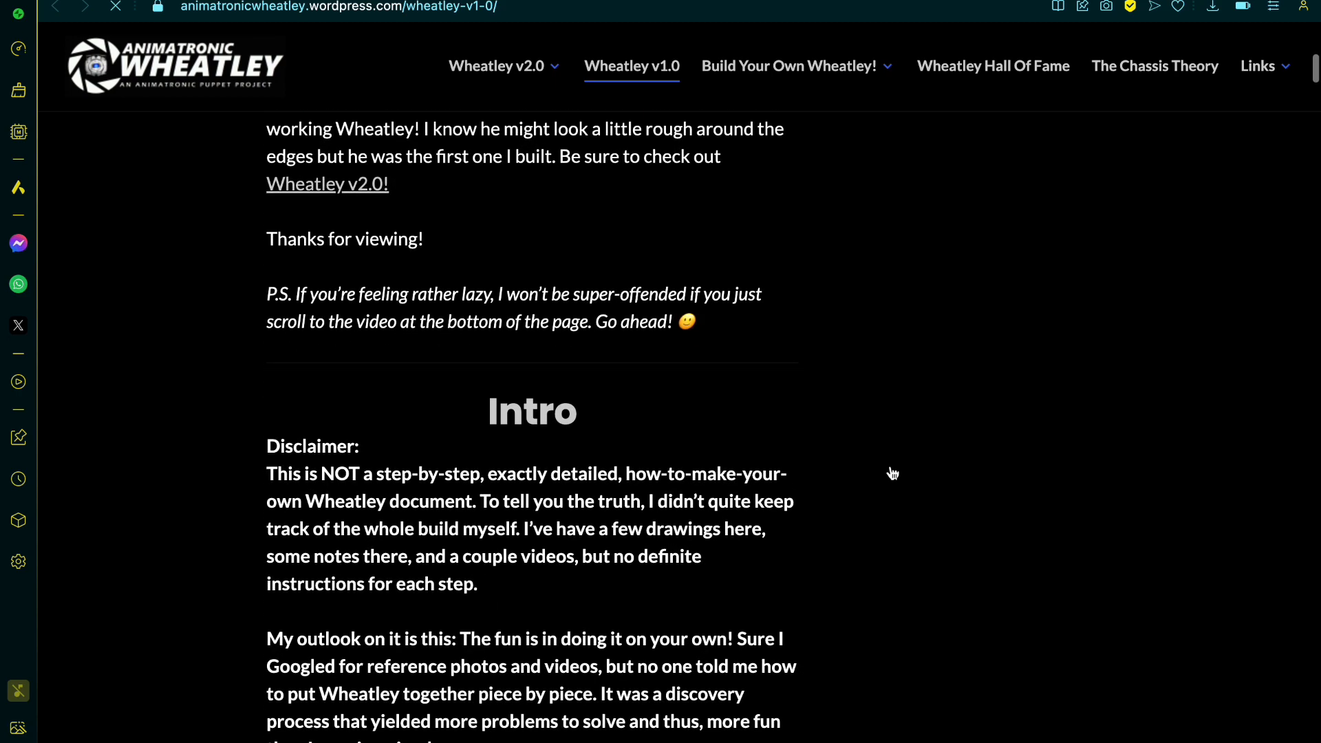
scroll(892, 473, "down", 4)
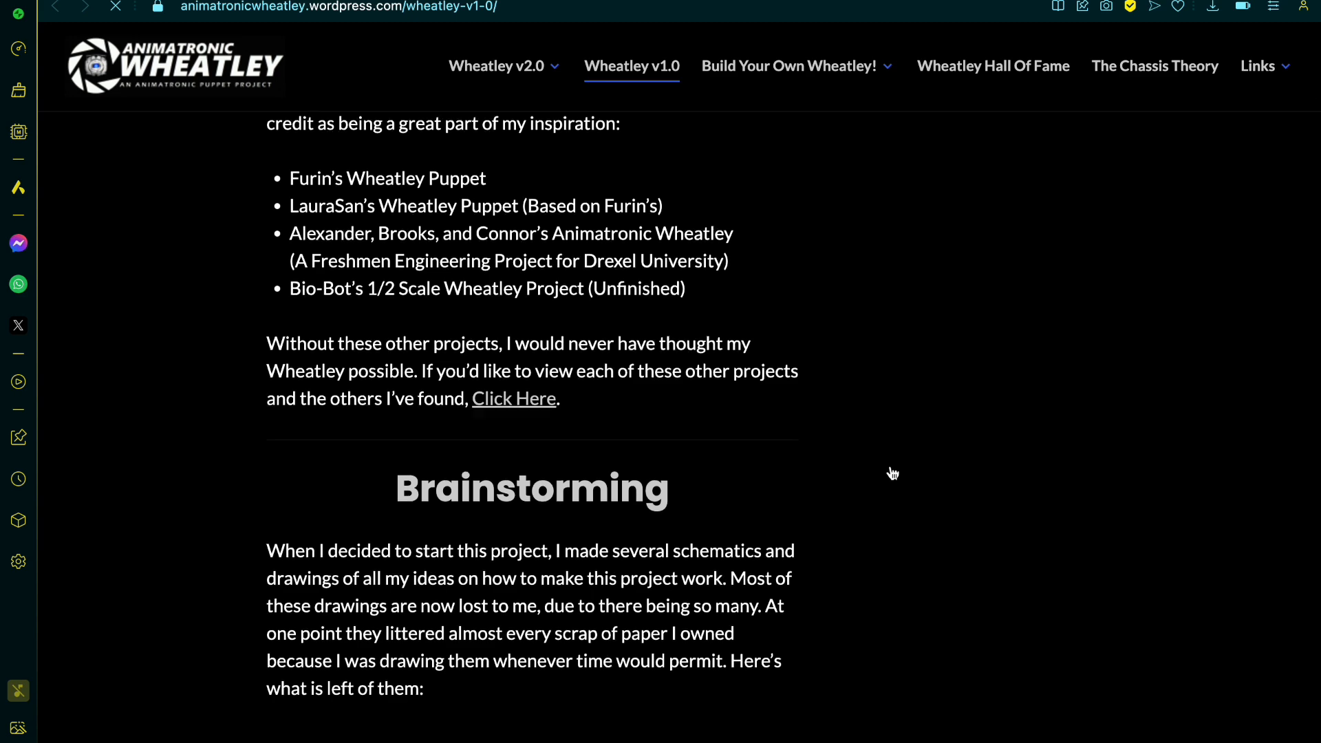
scroll(892, 474, "up", 1)
scroll(893, 473, "down", 1)
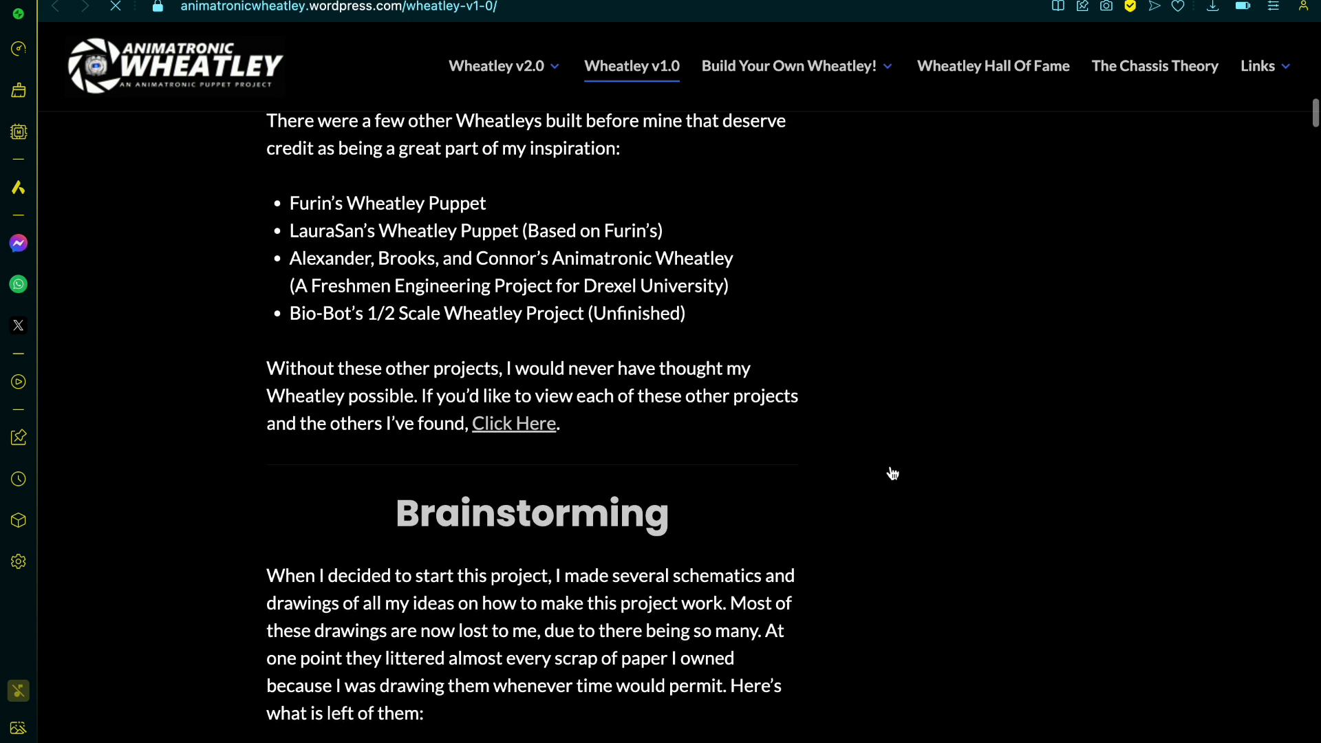
scroll(893, 473, "down", 4)
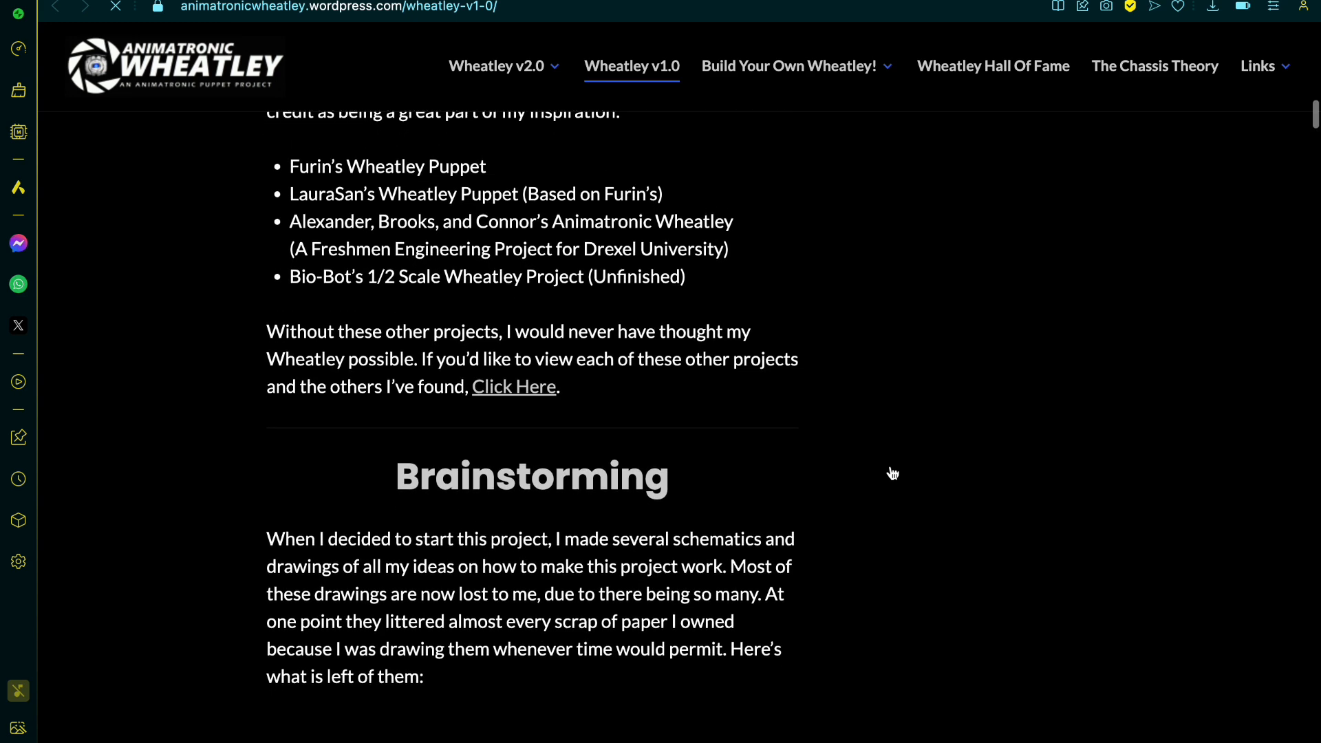
scroll(892, 473, "up", 15)
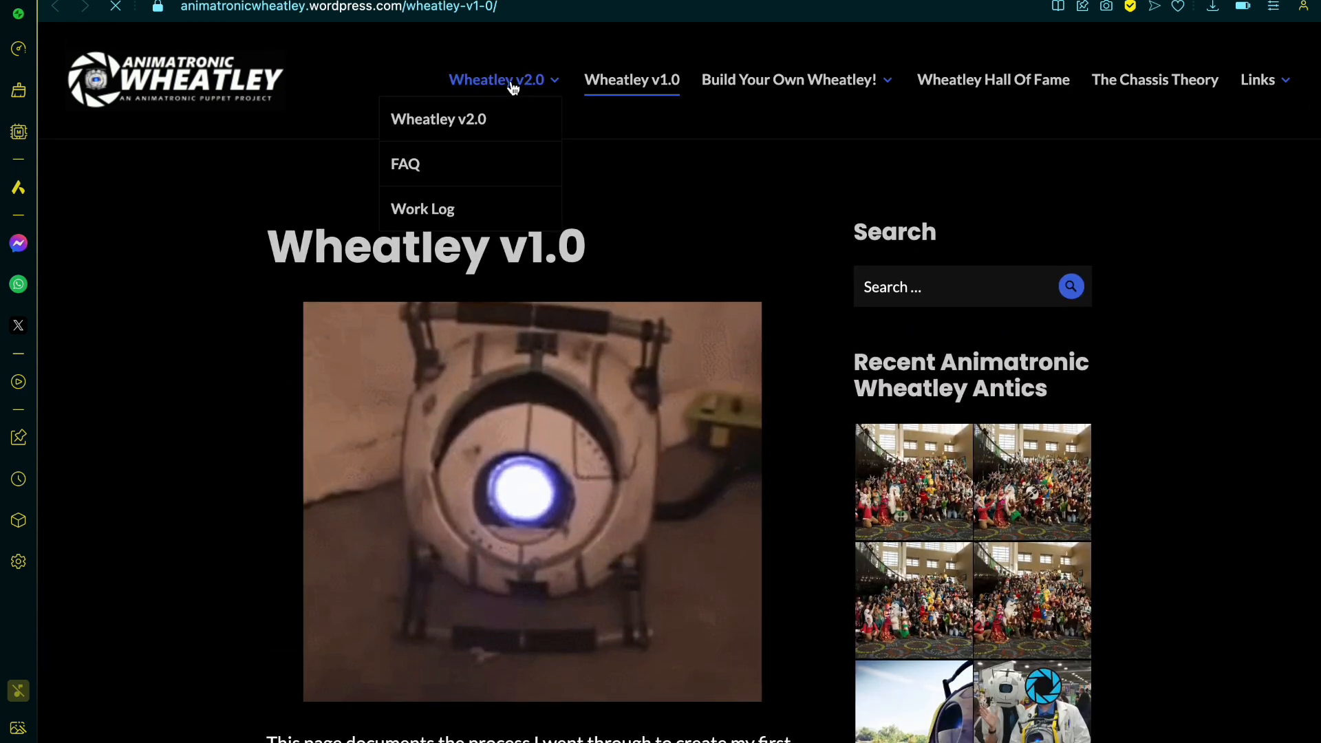
Step: Open the site's Wheatley v2.0 page and look through its feature list and Design section
left_click(513, 86)
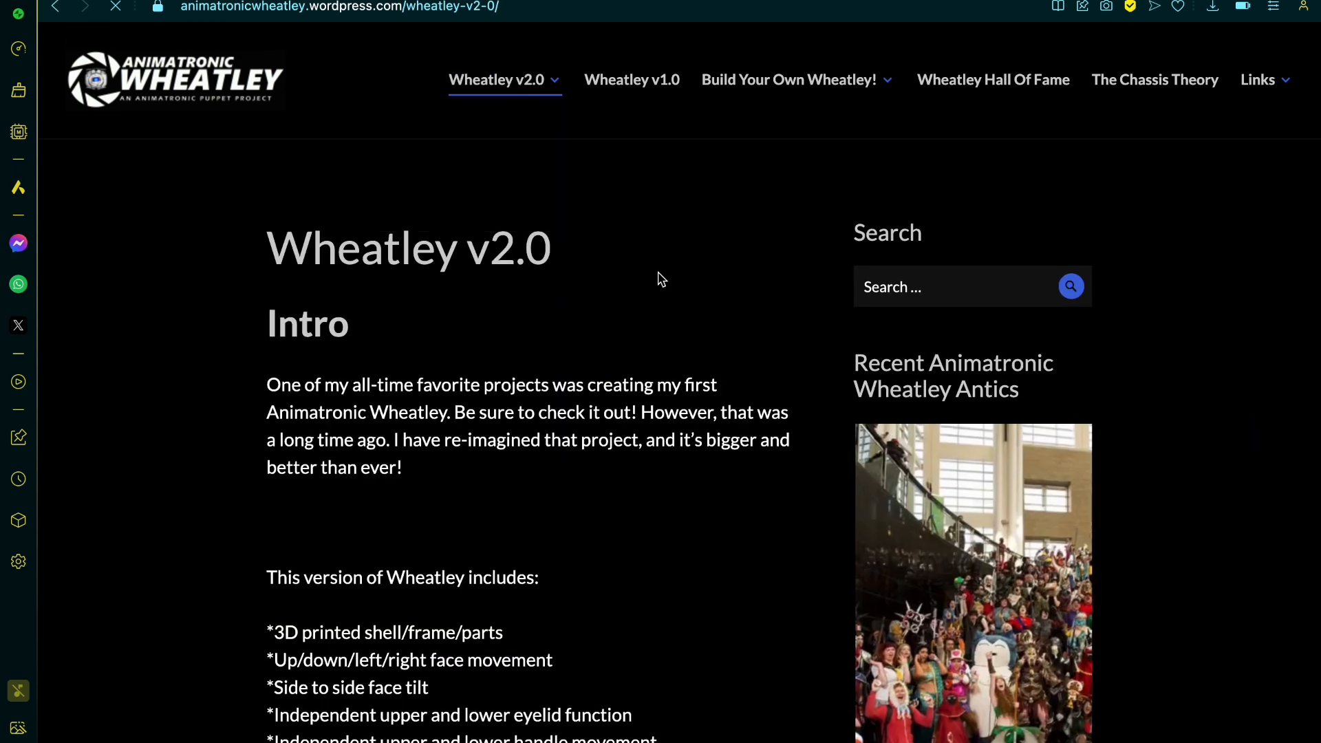
scroll(660, 279, "down", 4)
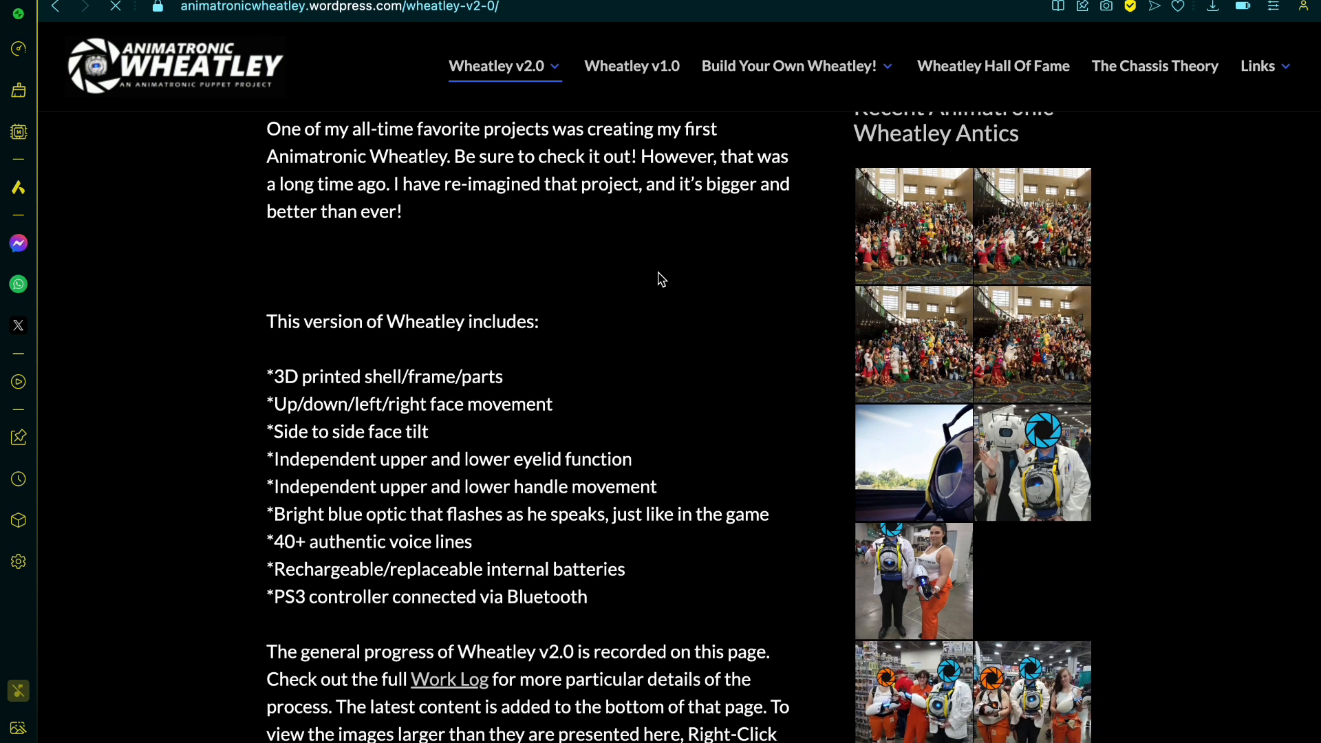
scroll(660, 279, "down", 8)
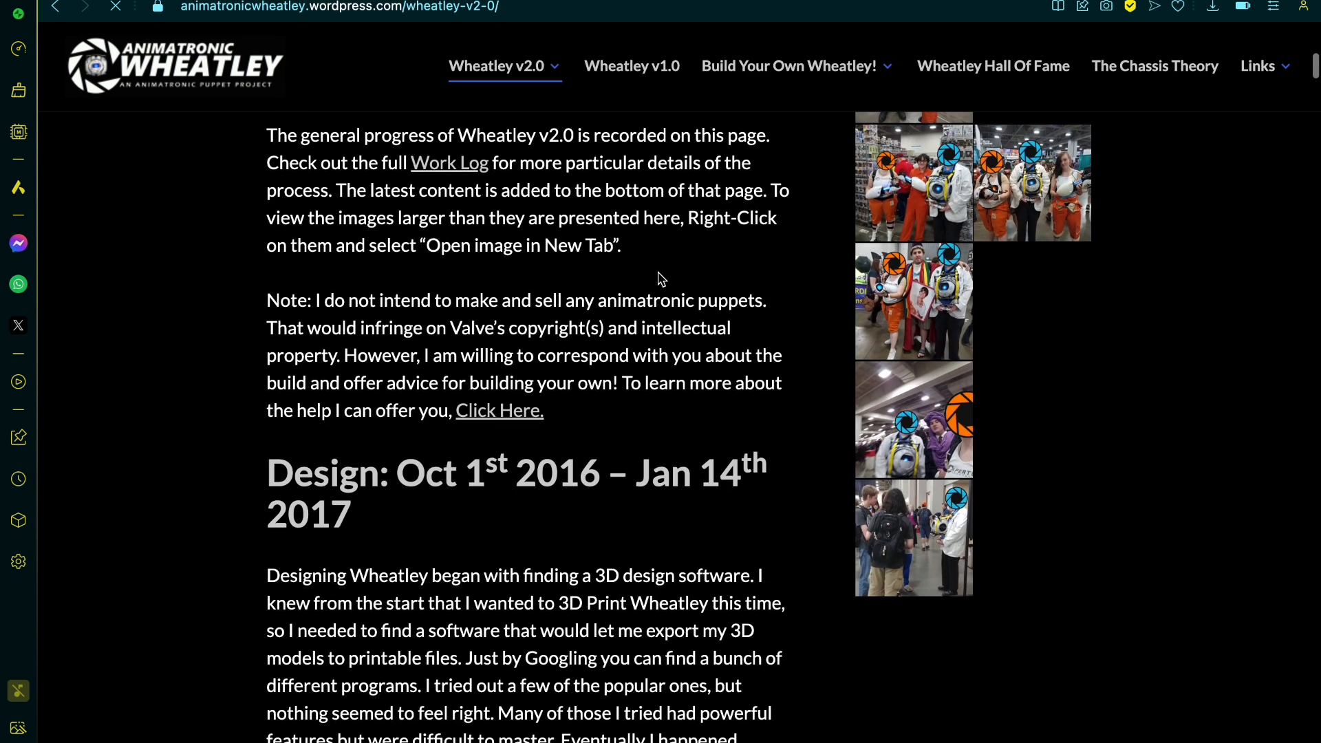
scroll(660, 278, "down", 3)
Step: Return to the portal core blueprint image results and preview the Reddit personality core inner anatomy drawing that shows the shell's side opening
key("super+Left")
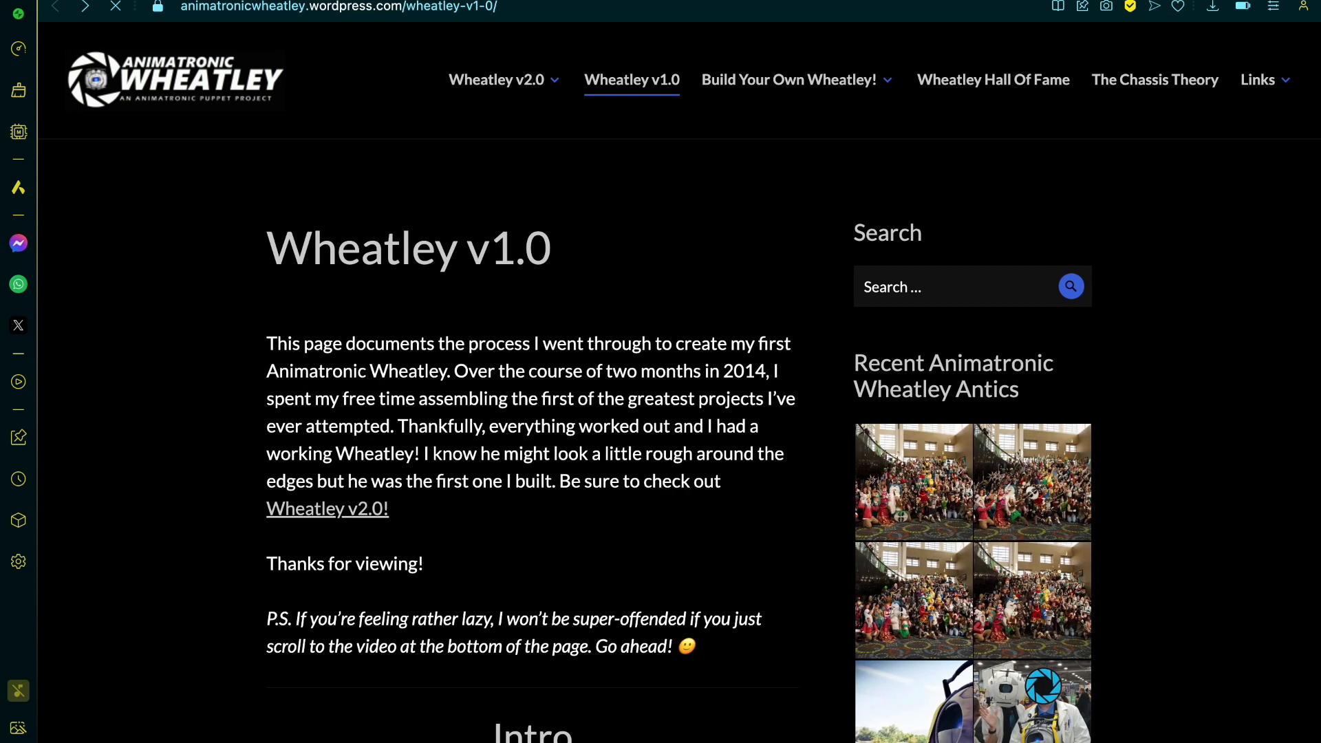
left_click(419, 0)
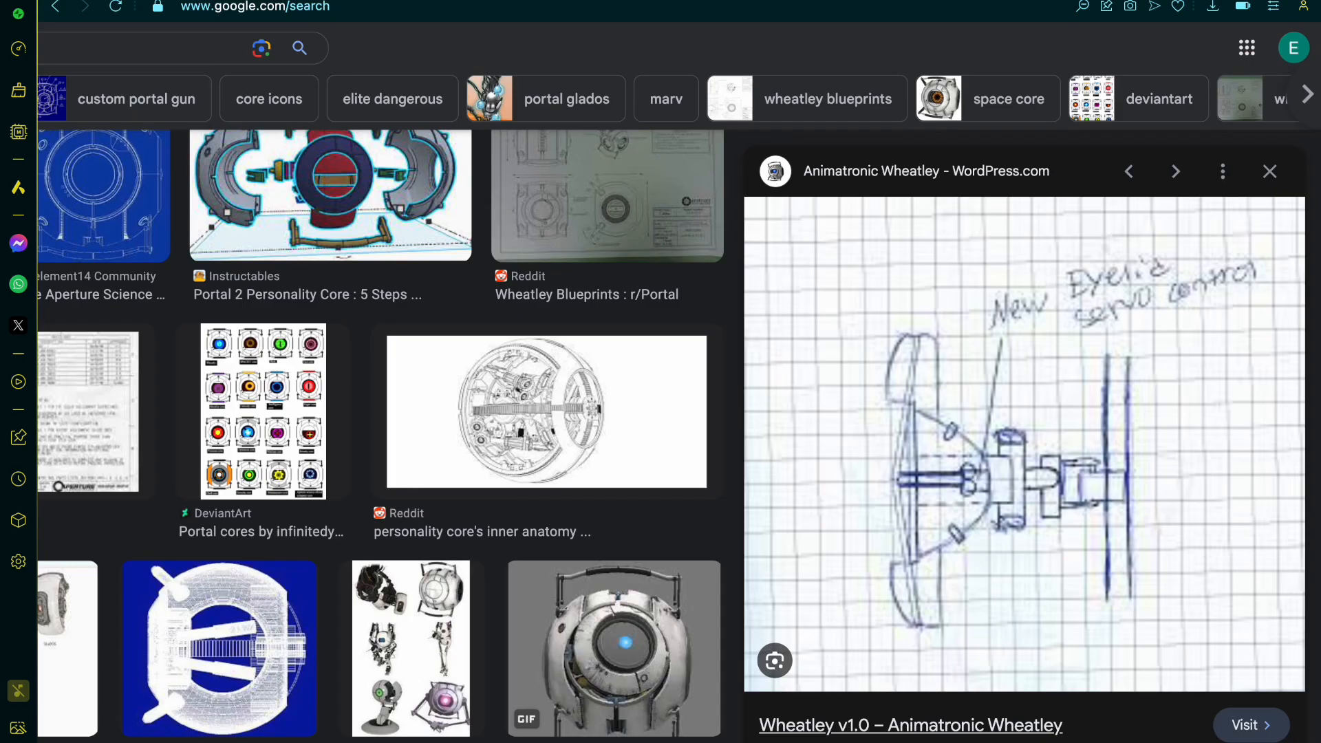
scroll(503, 262, "left", 5)
scroll(503, 263, "left", 3)
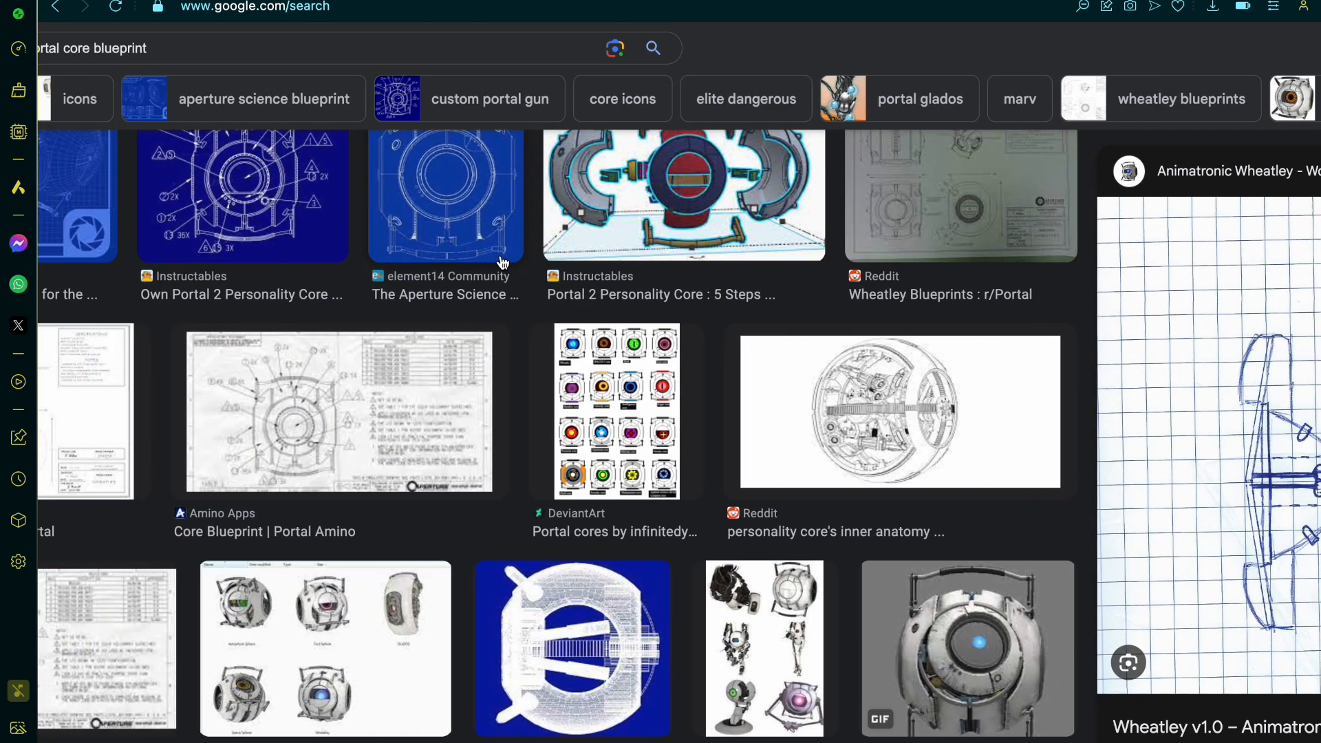
scroll(503, 262, "down", 3)
scroll(503, 263, "down", 6)
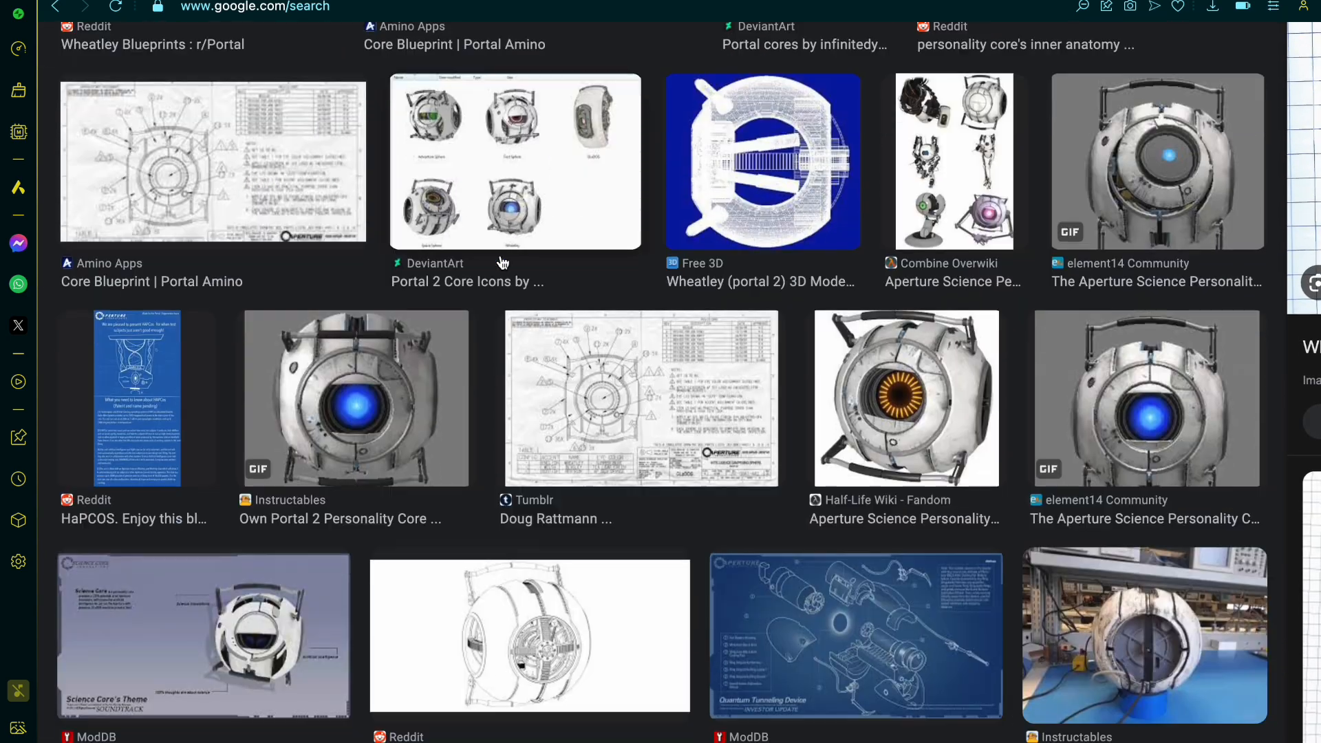
scroll(502, 262, "down", 4)
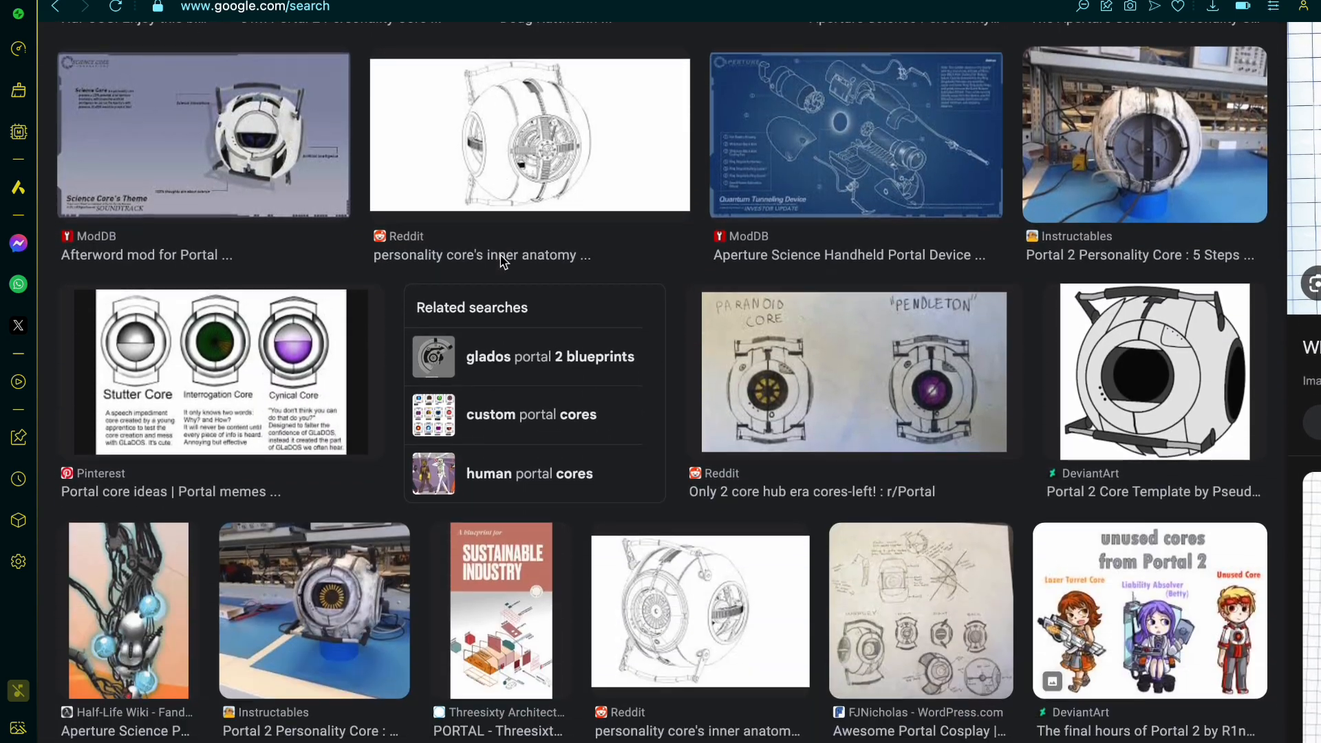
left_click(554, 53)
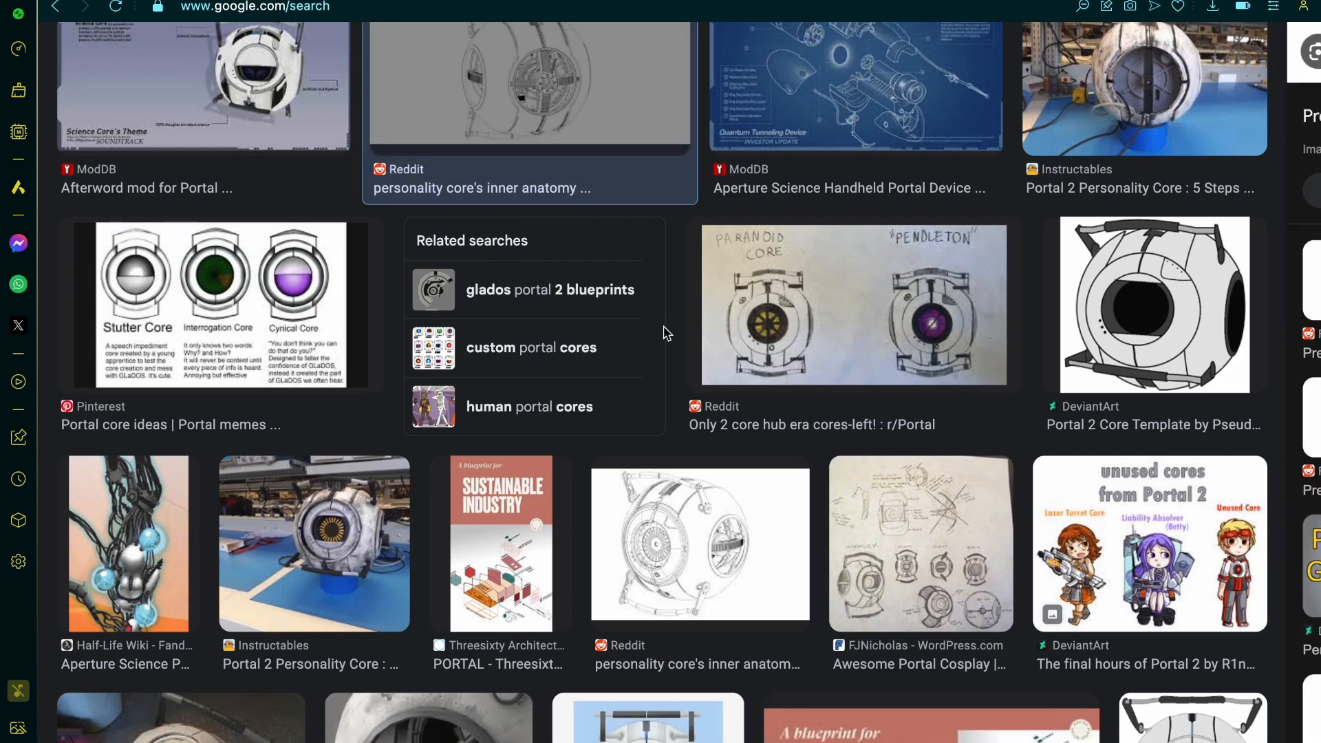
scroll(892, 337, "up", 4)
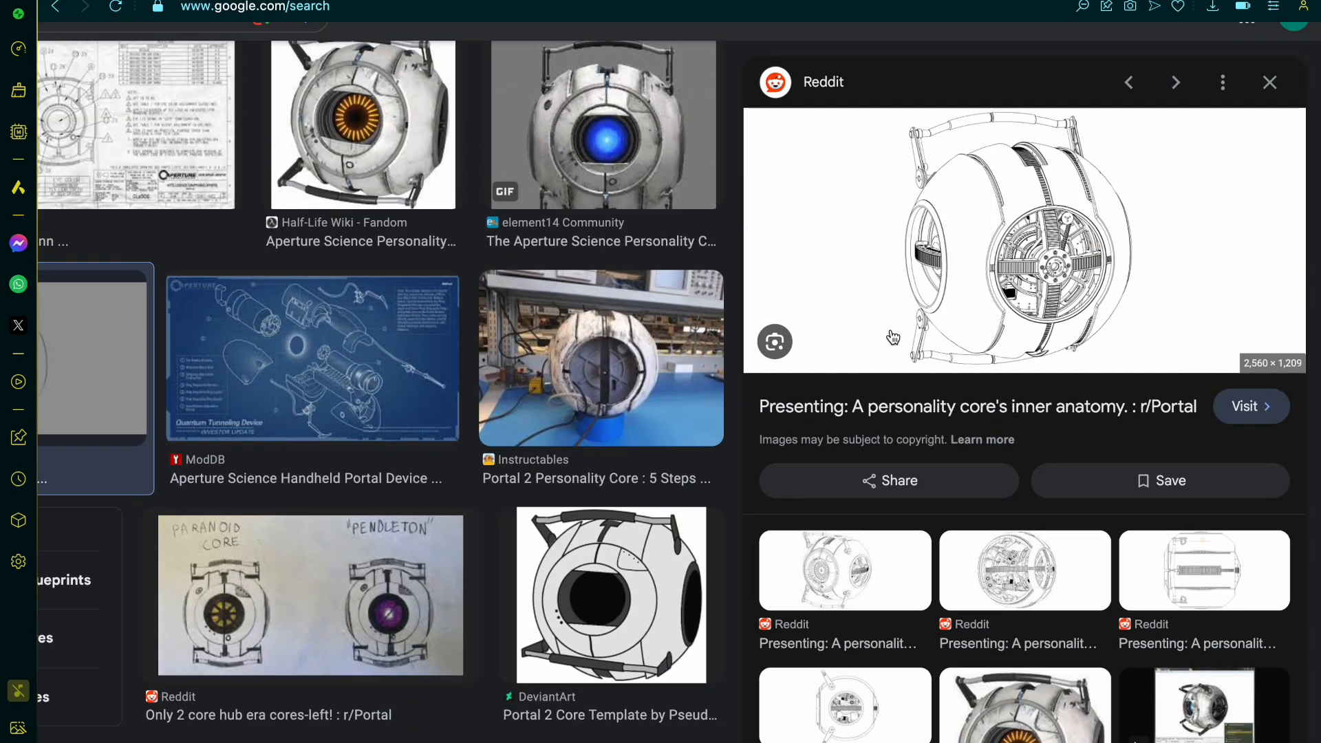
scroll(1037, 308, "up", 3, "ctrl")
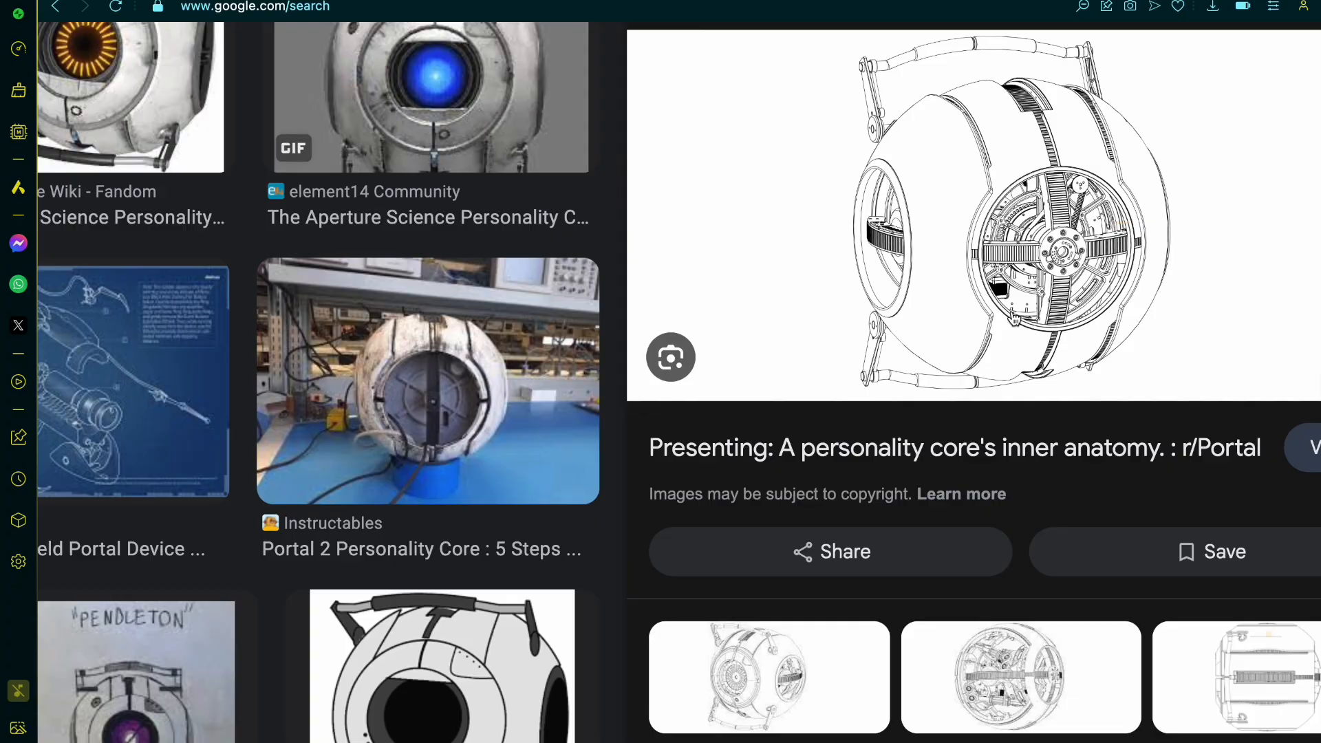
Step: Open the Reddit post on the personality core's inner anatomy and examine its angled and side-view line drawings enlarged
left_click(896, 451)
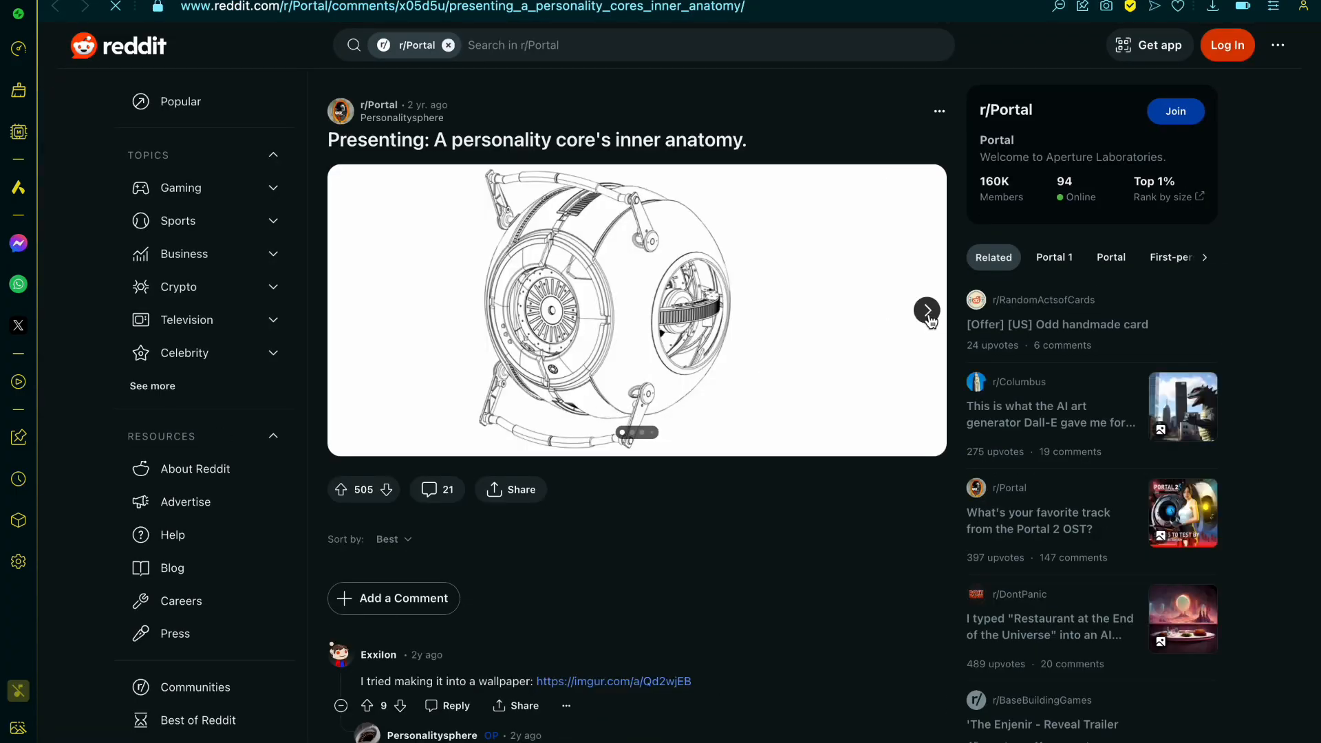
left_click(925, 310)
left_click(712, 370)
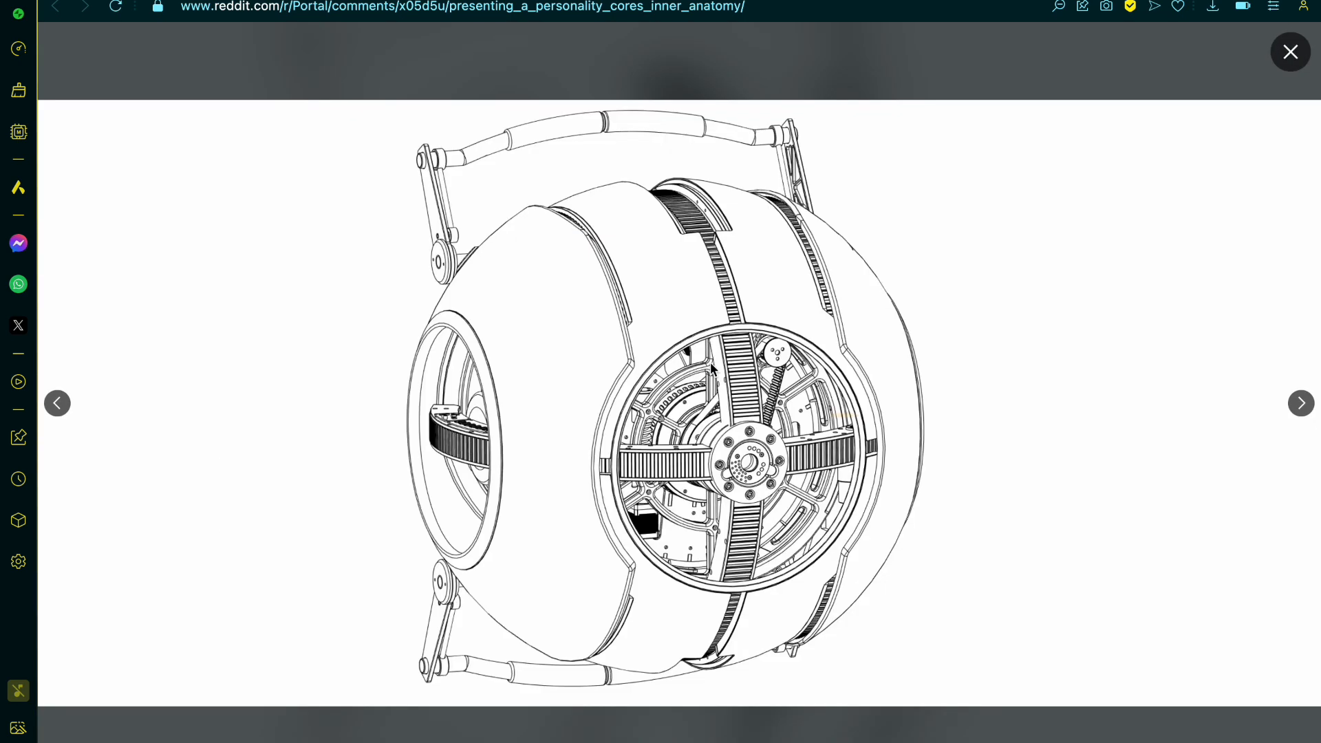
left_click(1301, 404)
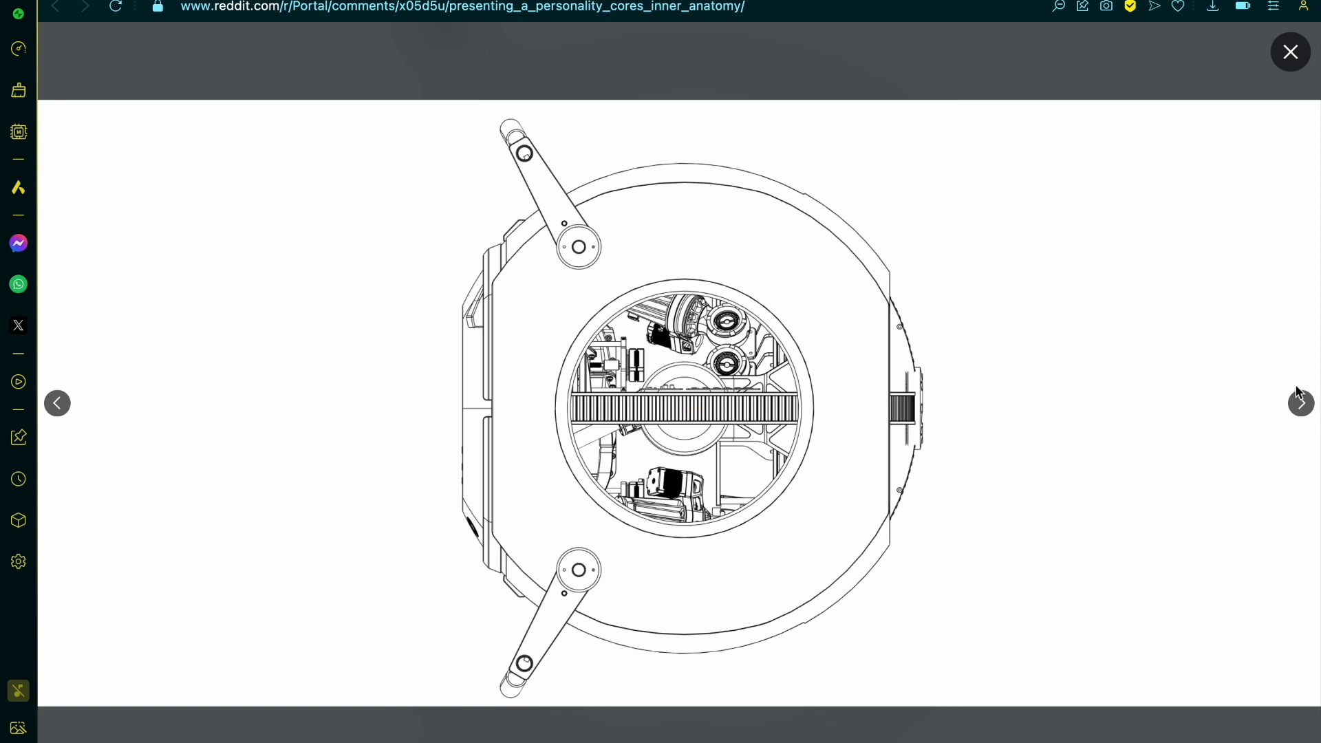
Step: Examine the enlarged top-view and exposed inner-frame drawings, and return to the Reddit post to check its author line
left_click(1302, 408)
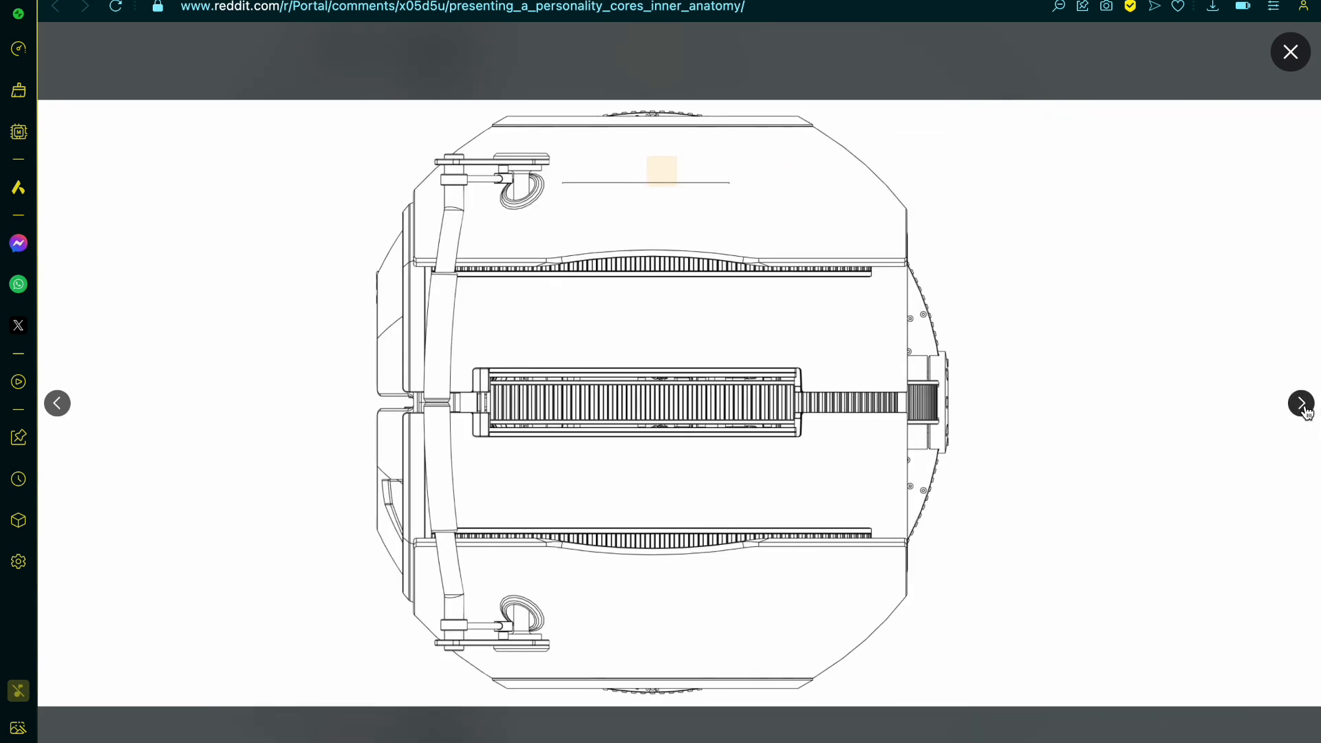
left_click(1302, 405)
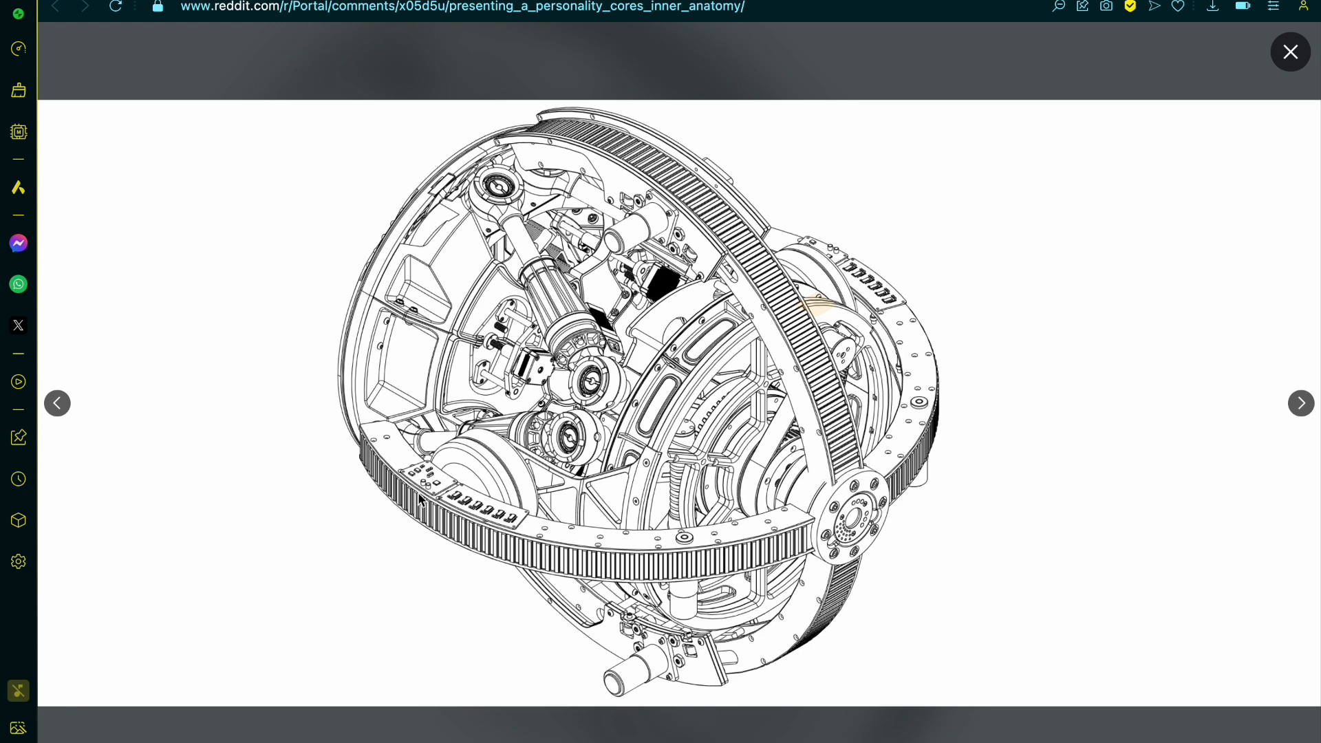
left_click(1305, 58)
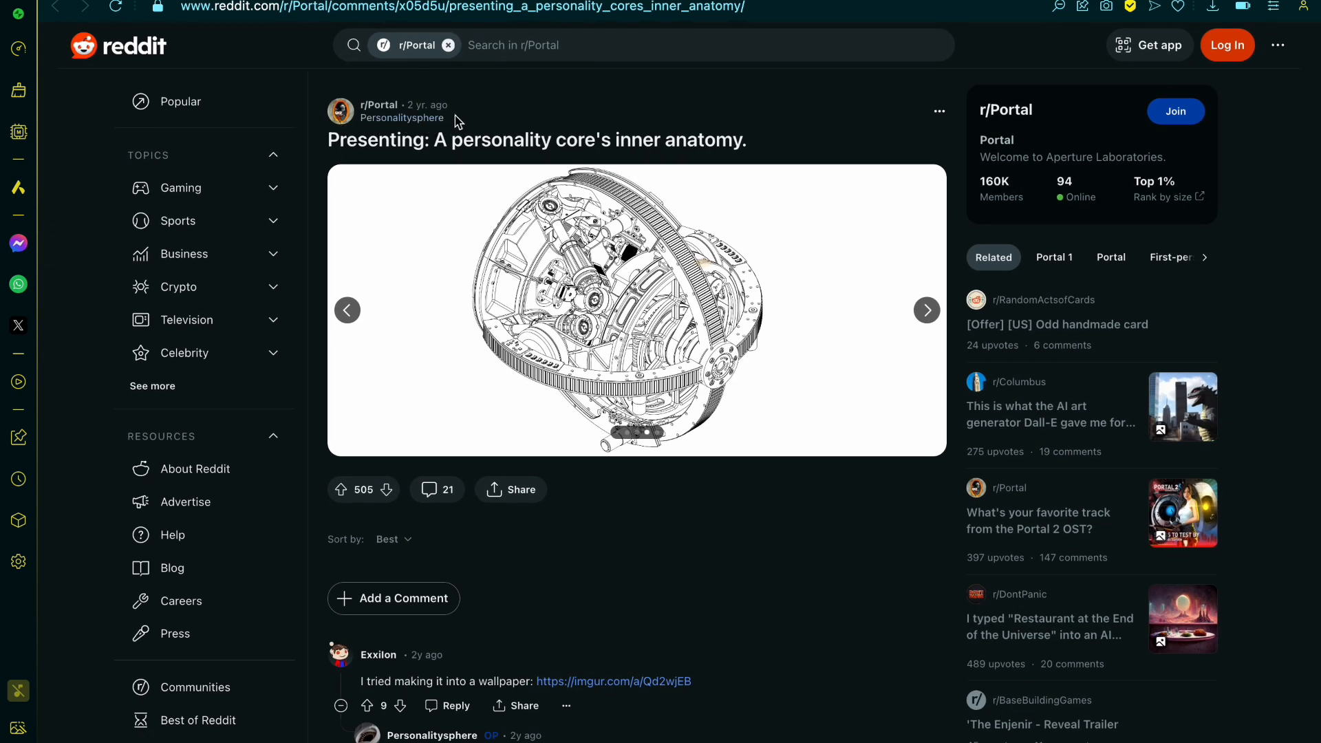
left_click_drag(457, 122, 358, 126)
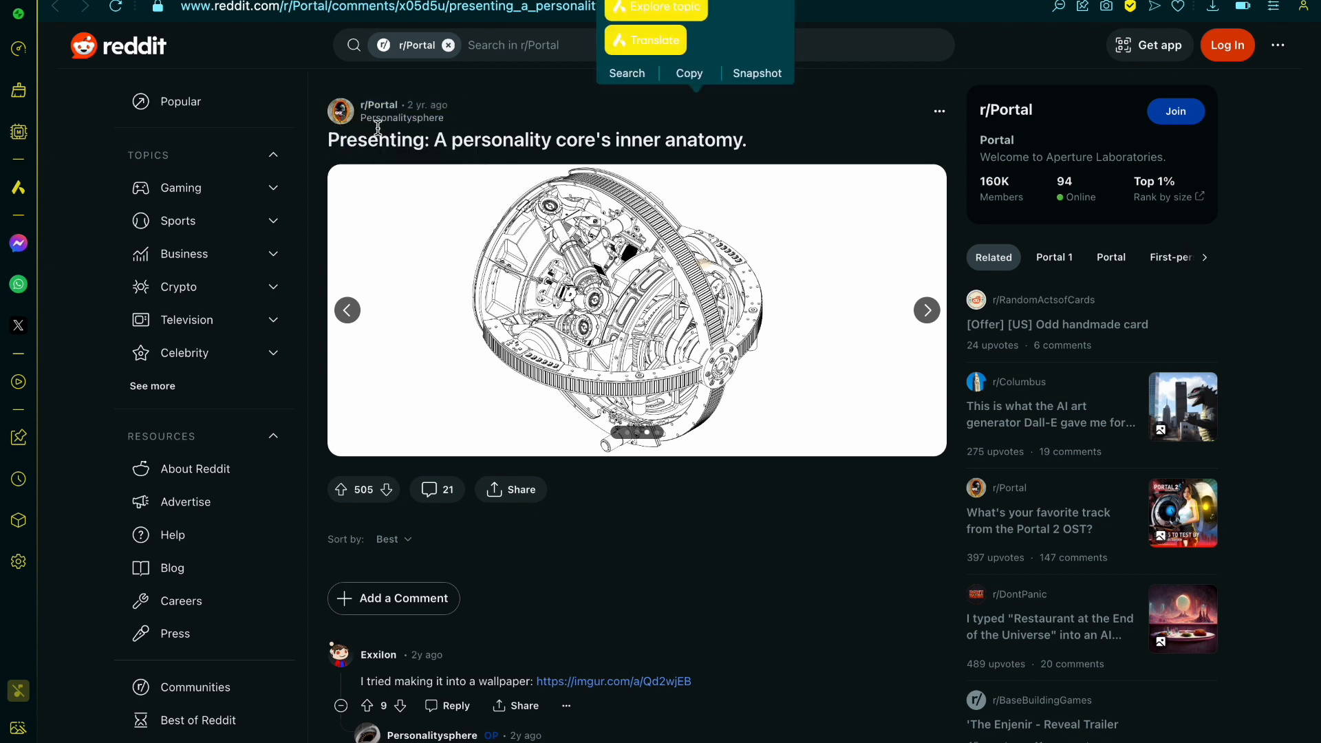
left_click(517, 117)
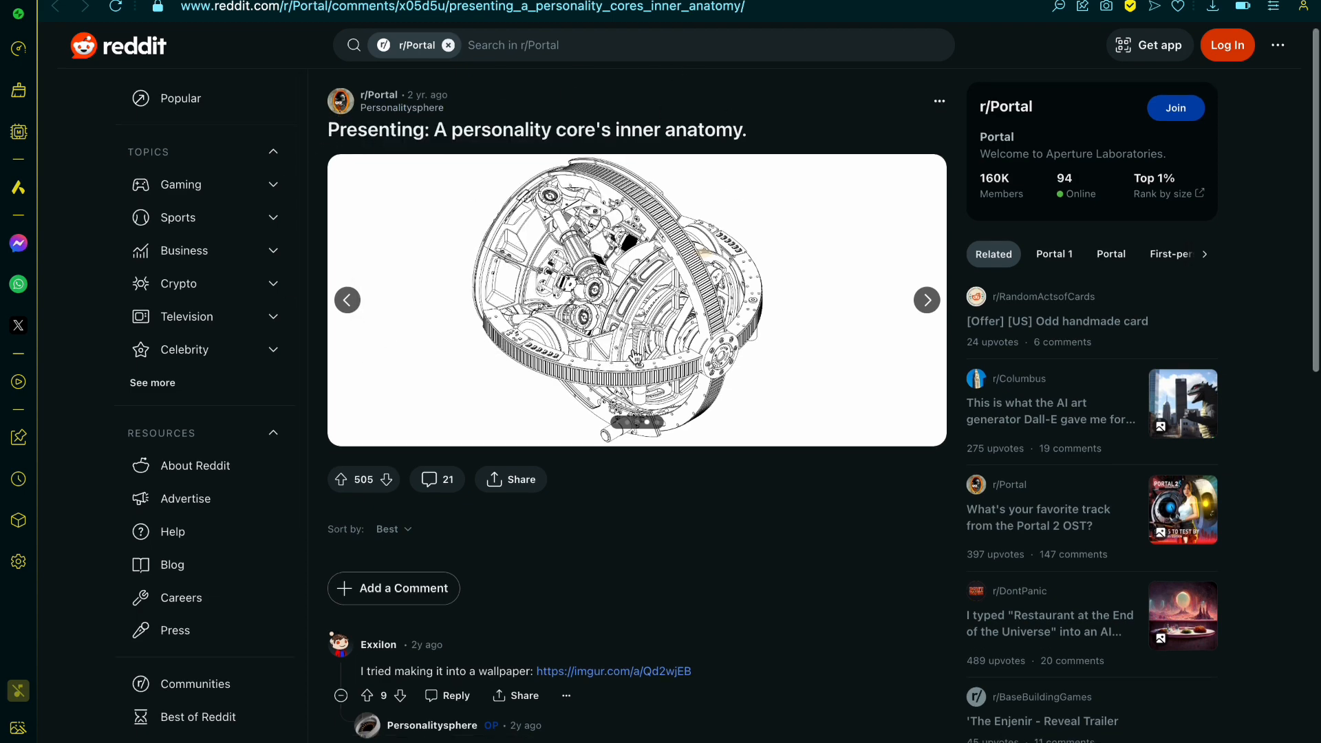
Step: Bring up the post's last drawing, the cutaway with the ribbed band and round side opening, and examine it enlarged
scroll(935, 389, "down", 1)
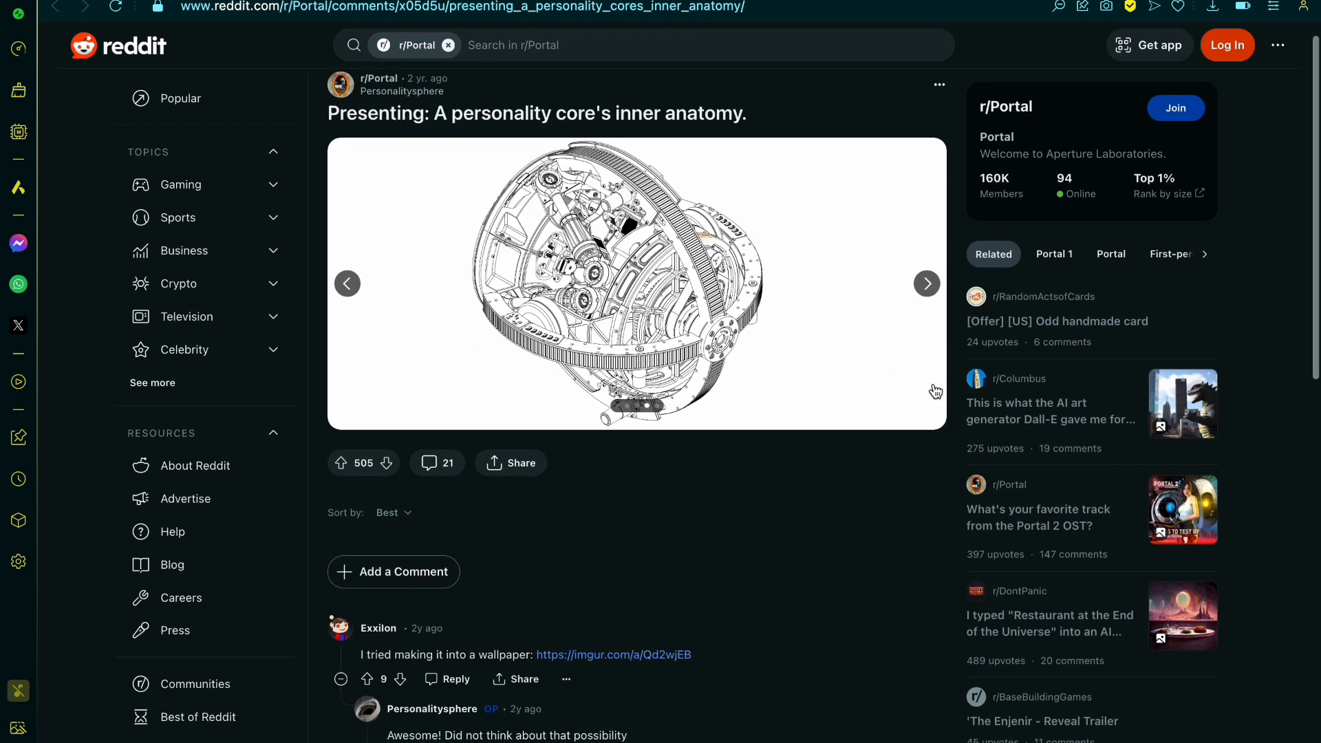
left_click(926, 284)
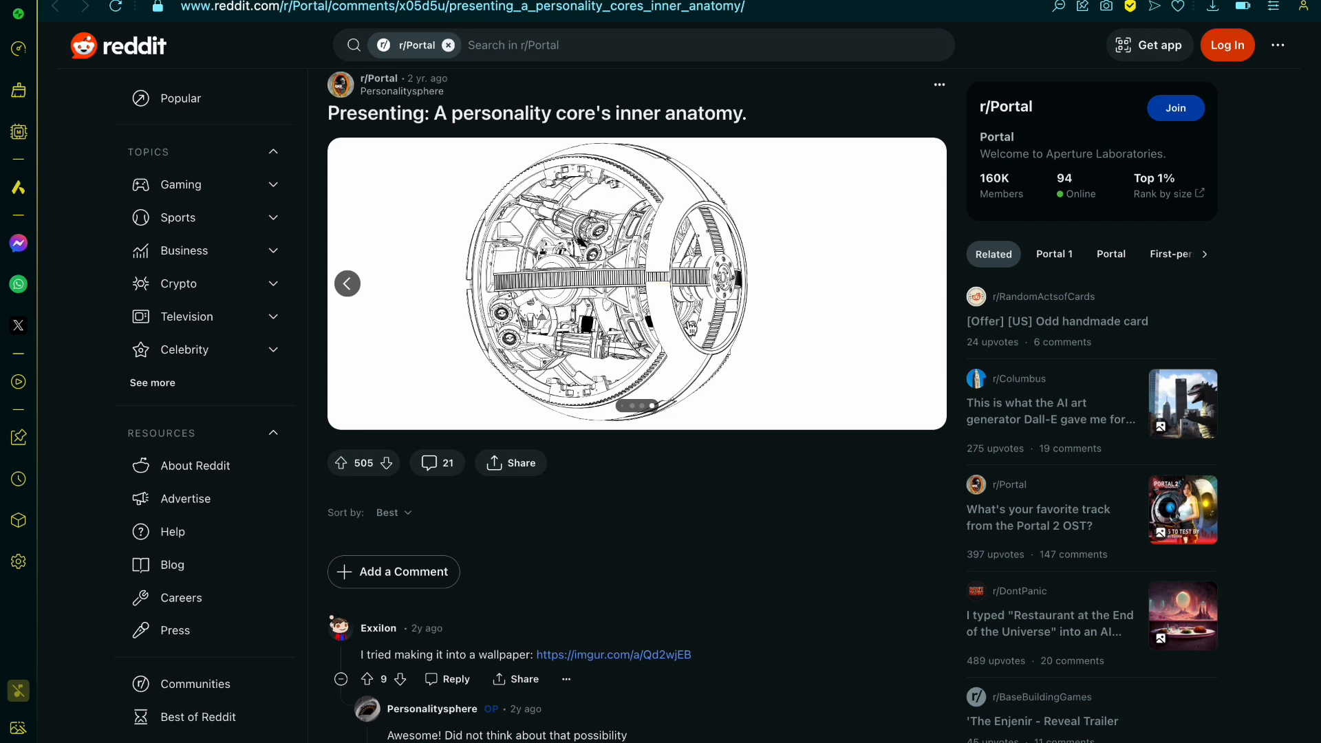
left_click(670, 335)
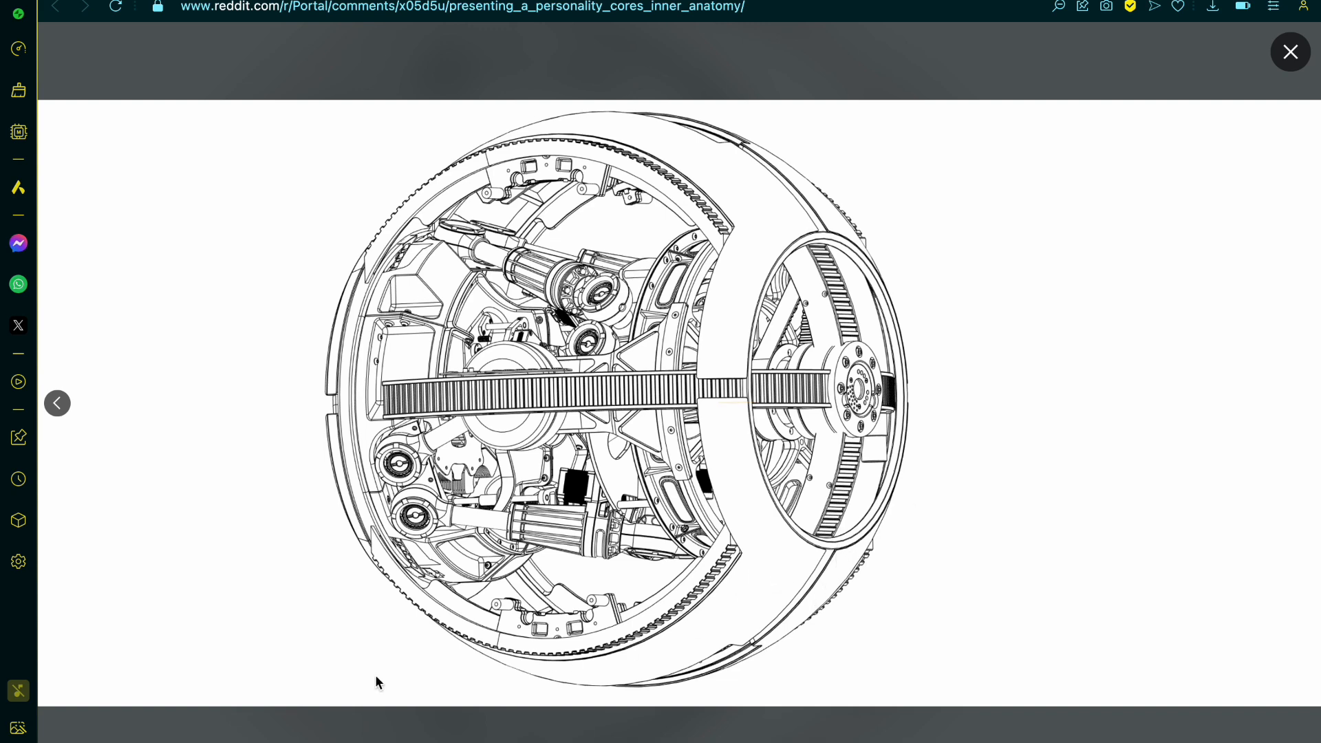
Step: Go back through the enlarged drawings to the front angled view and examine the shell seams, handles and side opening
left_click(58, 403)
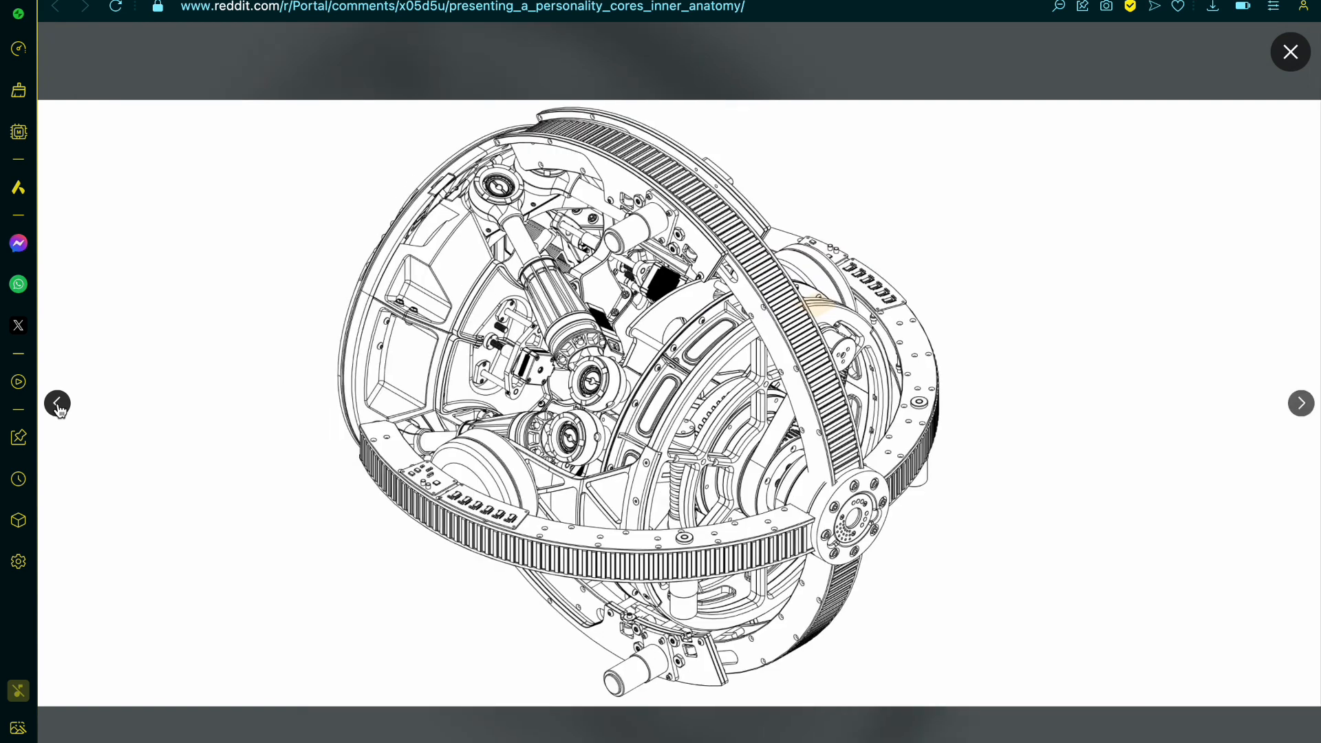
left_click(58, 403)
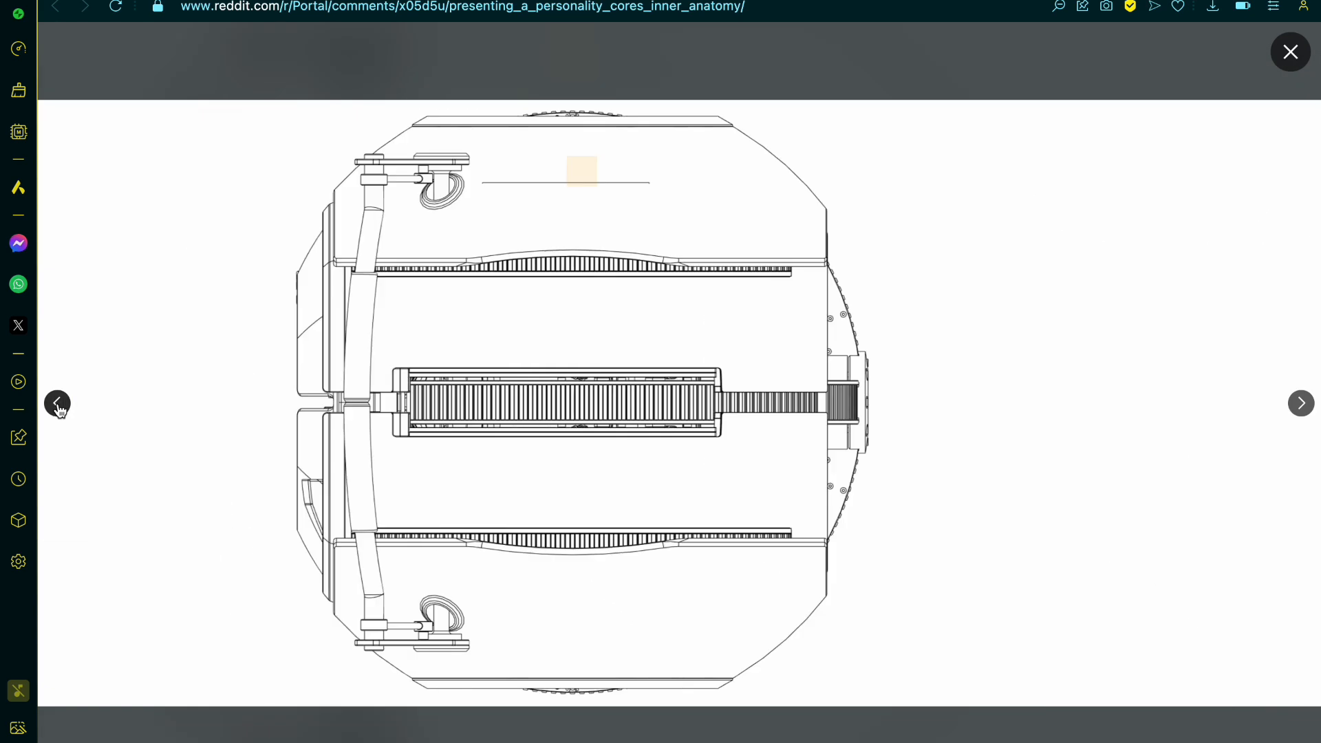
left_click(57, 403)
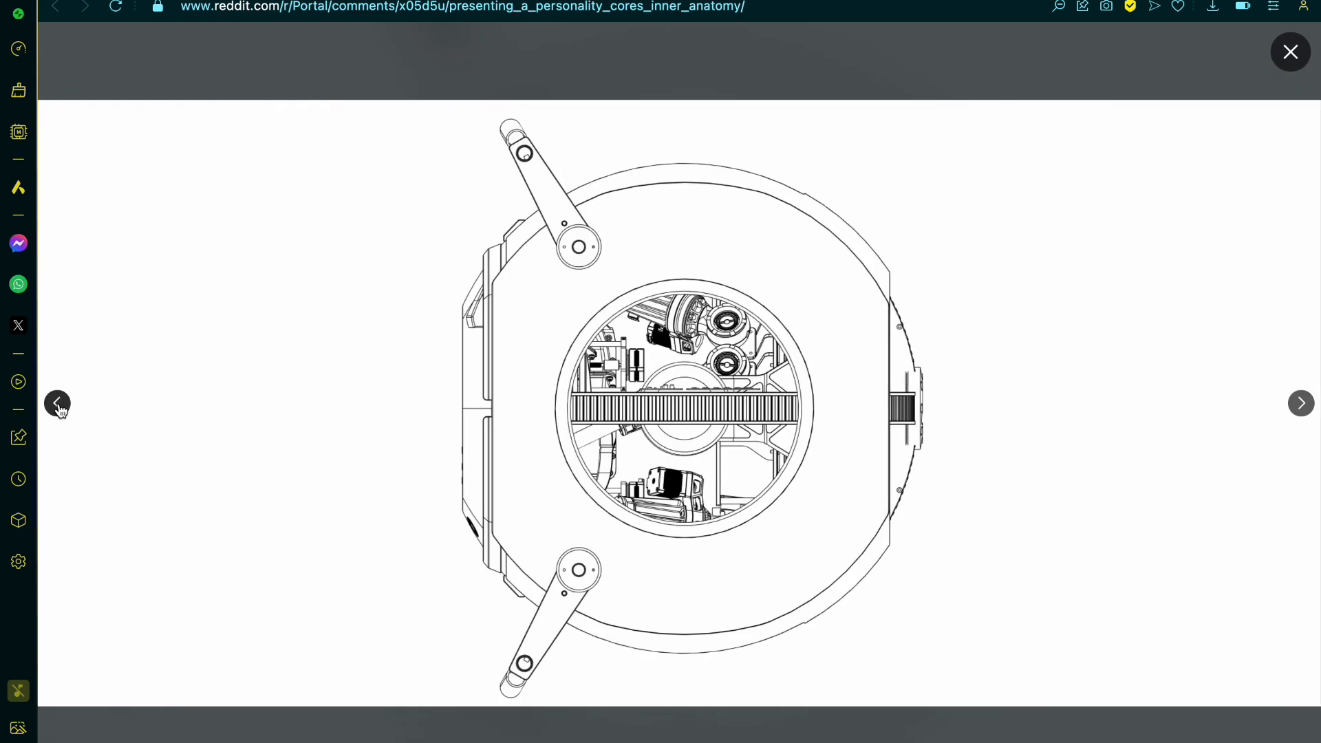
left_click(58, 404)
left_click(57, 403)
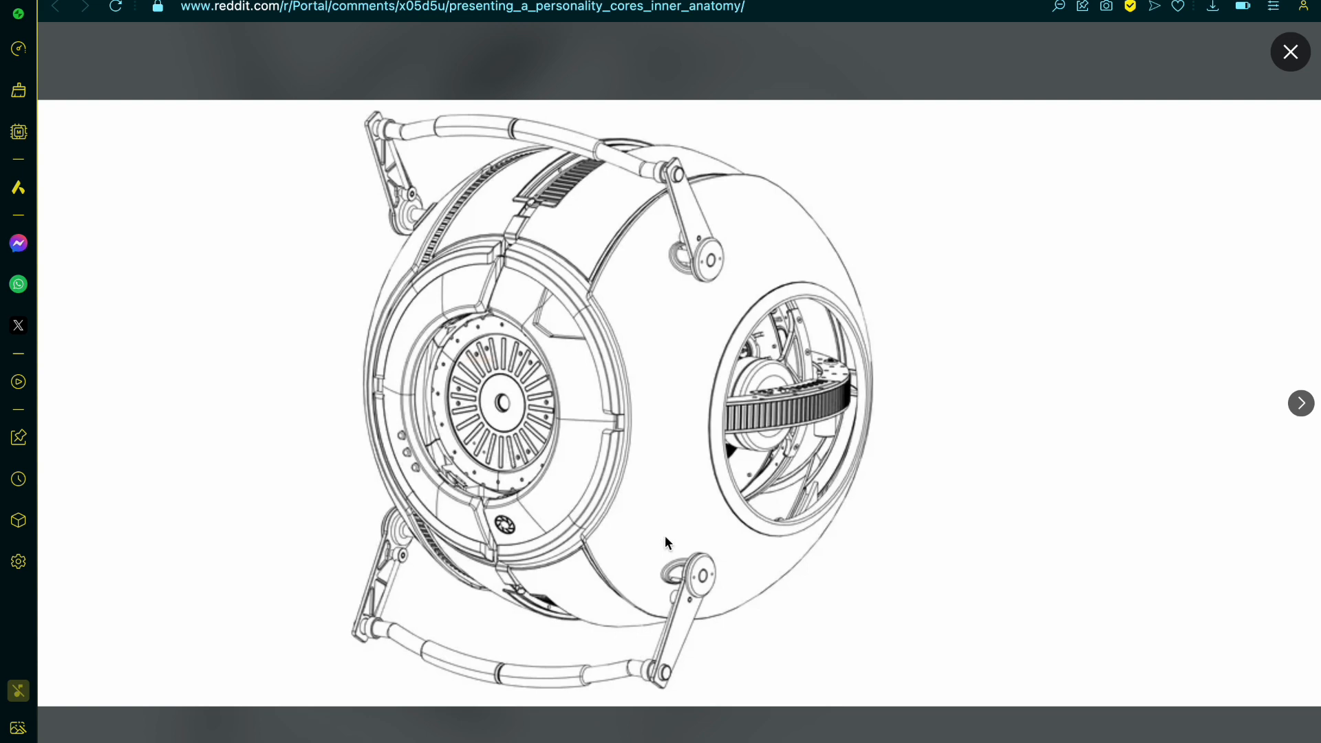
Step: Examine the rear angled drawing close up around the round back opening, its rim and the adjoining shell panel edges
left_click(1301, 403)
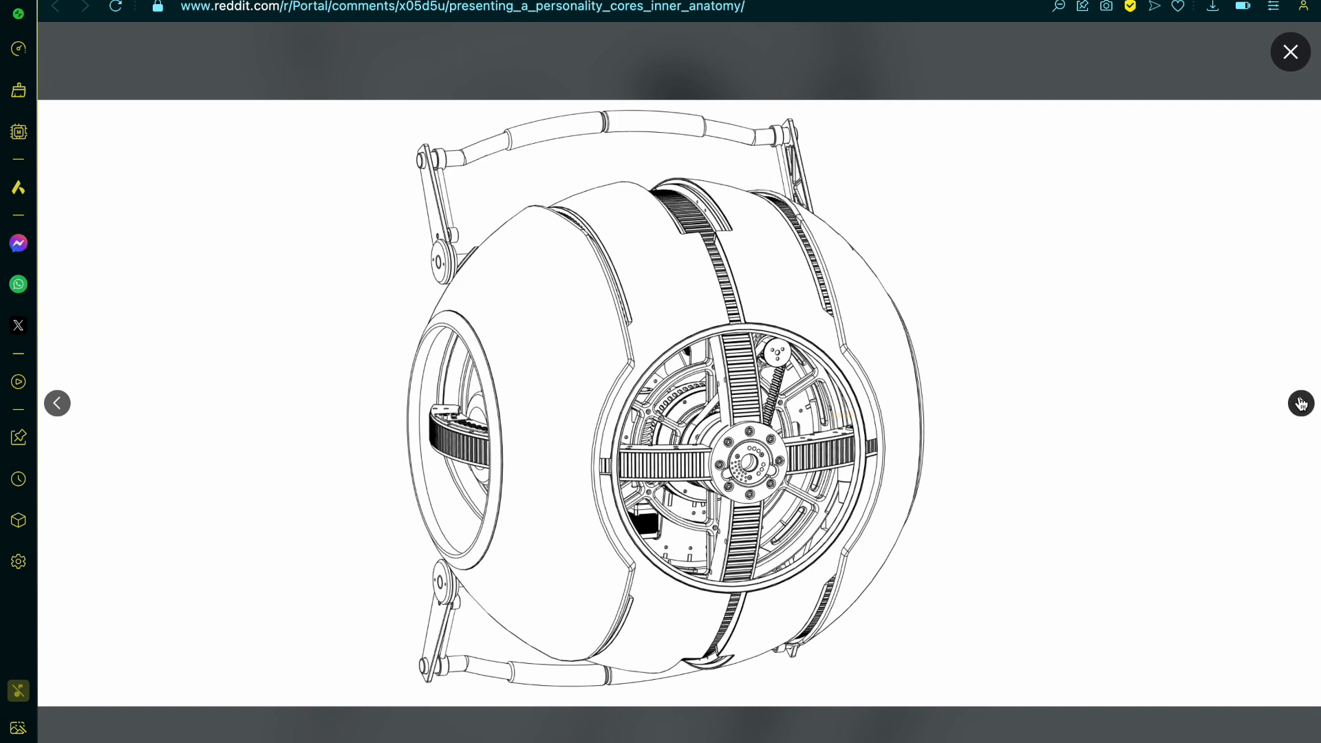
scroll(857, 400, "up", 3, "ctrl")
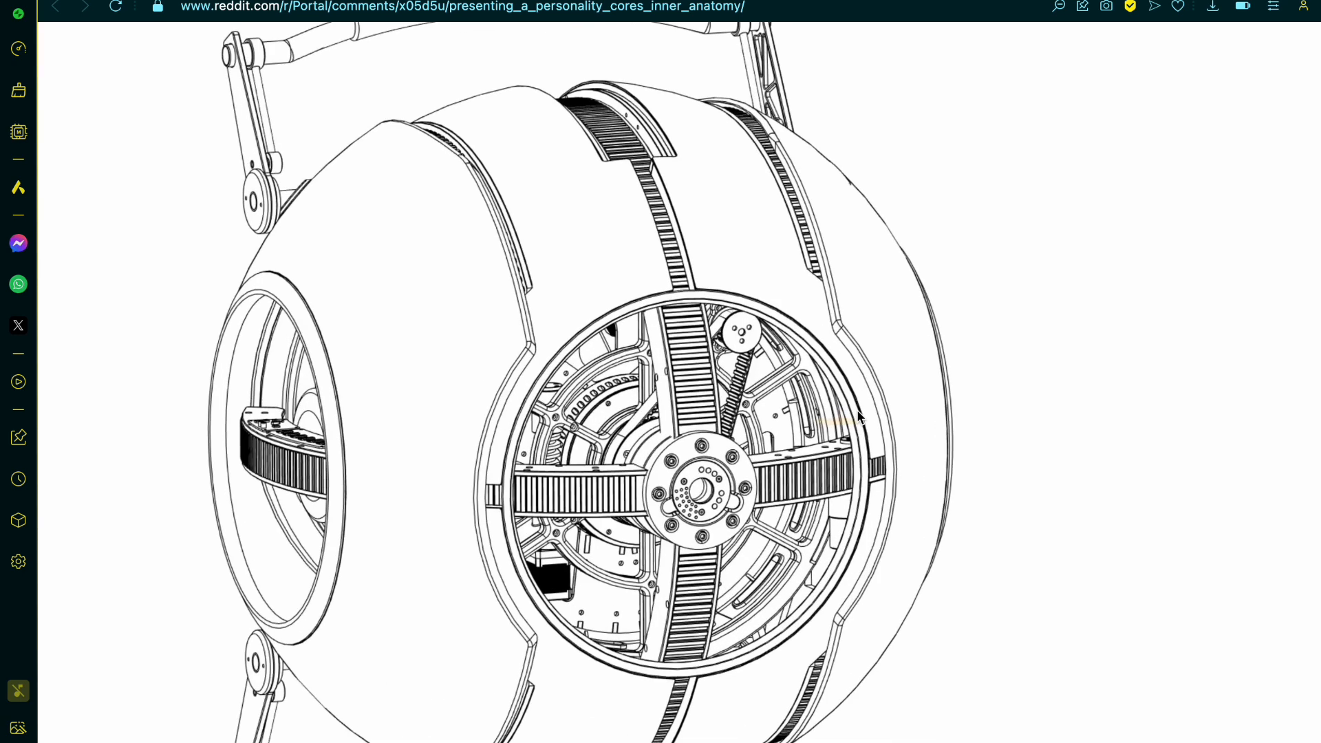
scroll(692, 385, "up", 5, "ctrl")
scroll(691, 387, "down", 1)
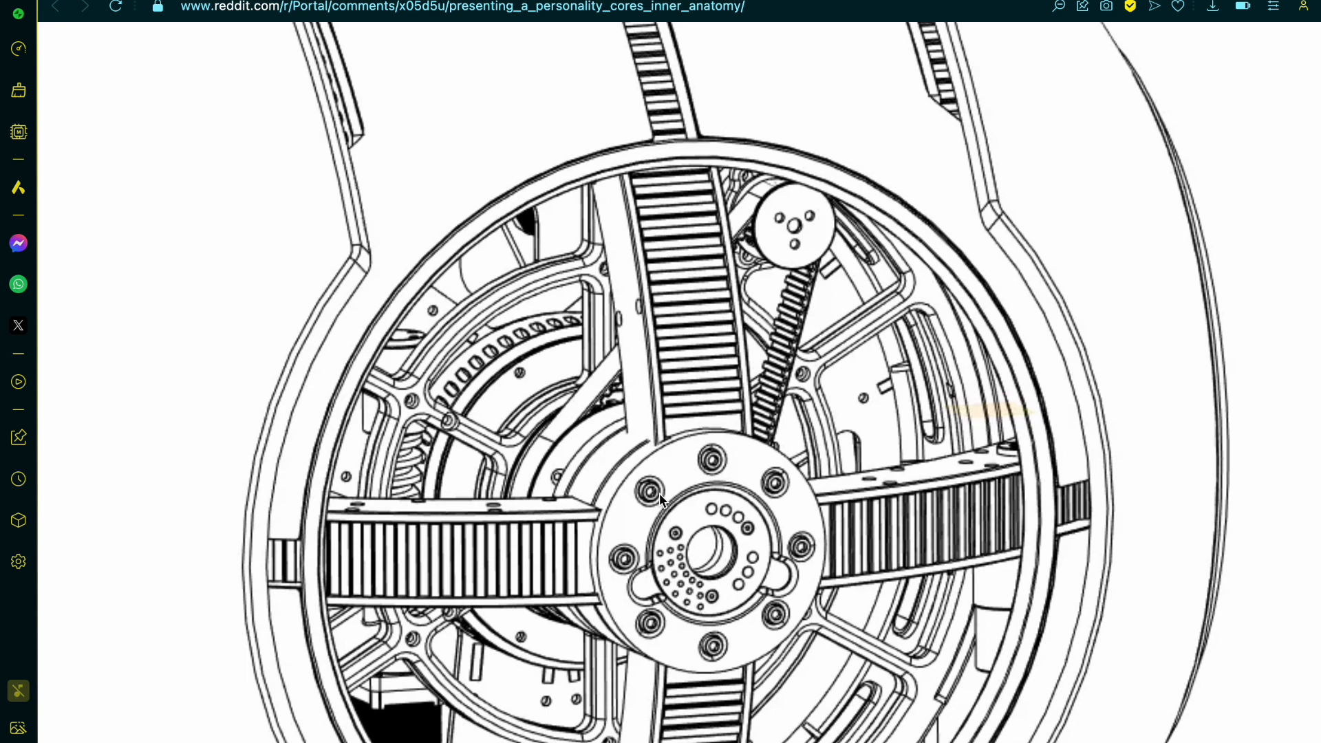
scroll(659, 494, "left", 3)
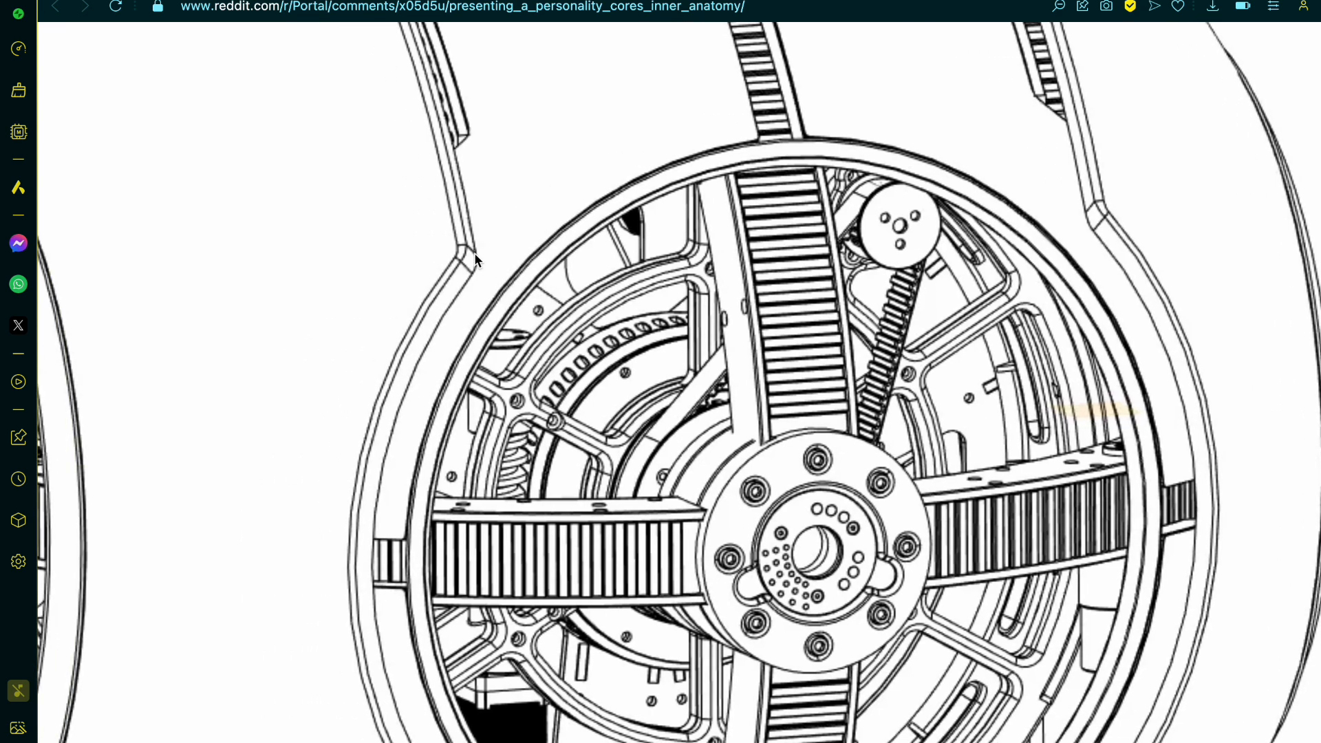
Step: Close the Reddit post and look through the portal core blueprint image results for further personality core references
key("super+w")
scroll(542, 335, "left", 15)
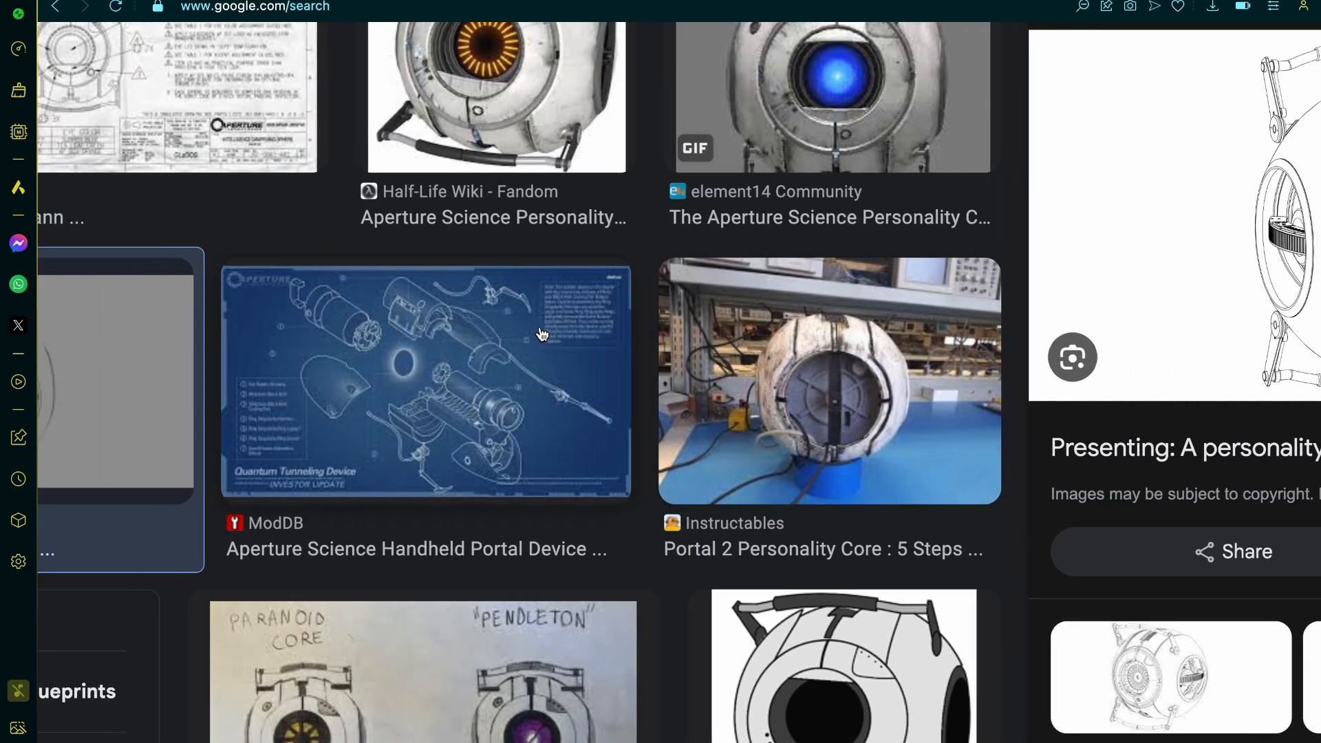
scroll(542, 335, "up", 15)
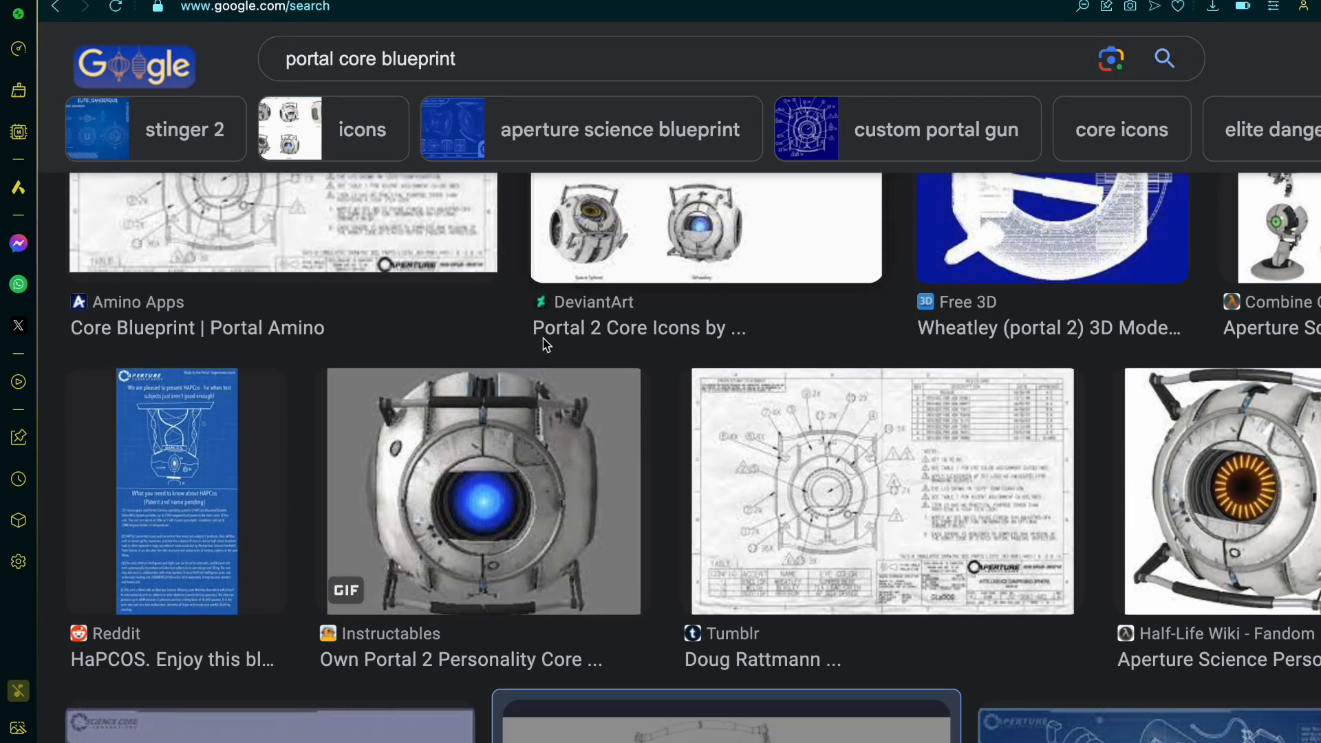
scroll(546, 356, "down", 15)
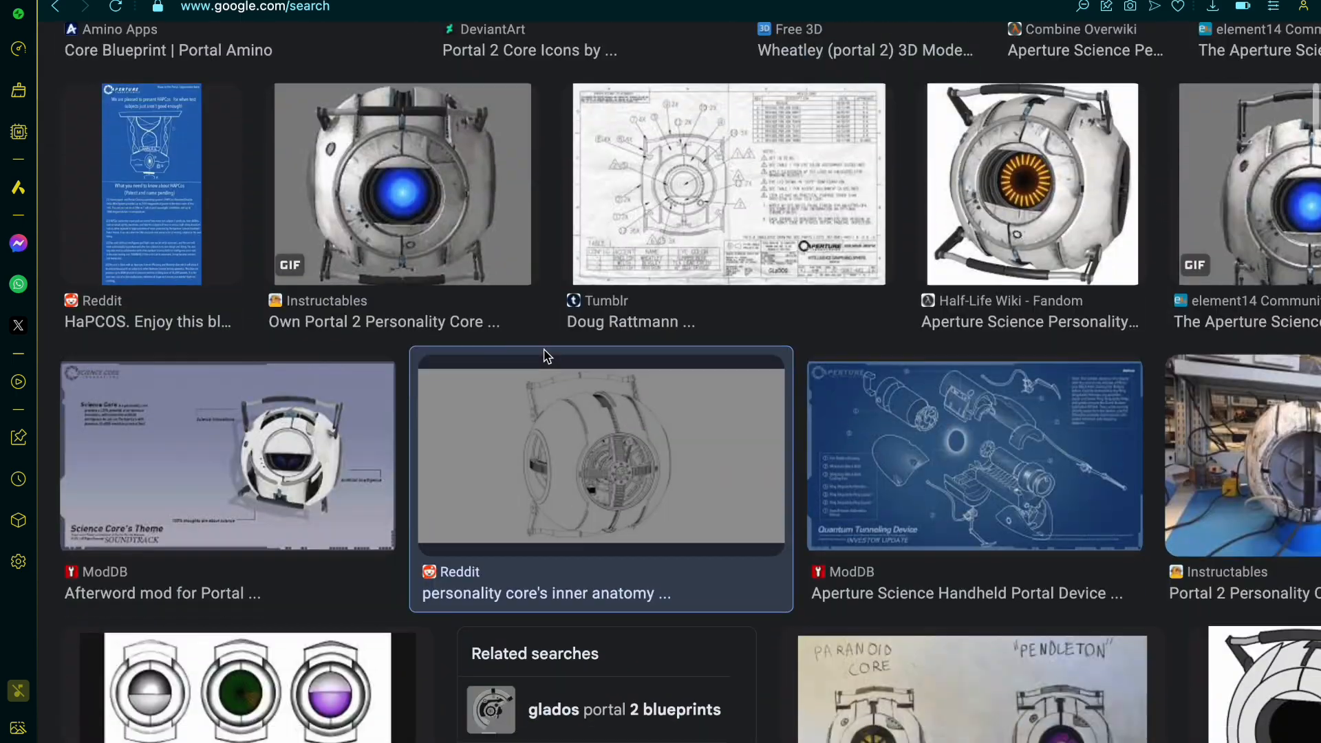
scroll(544, 356, "down", 10)
scroll(543, 355, "right", 5)
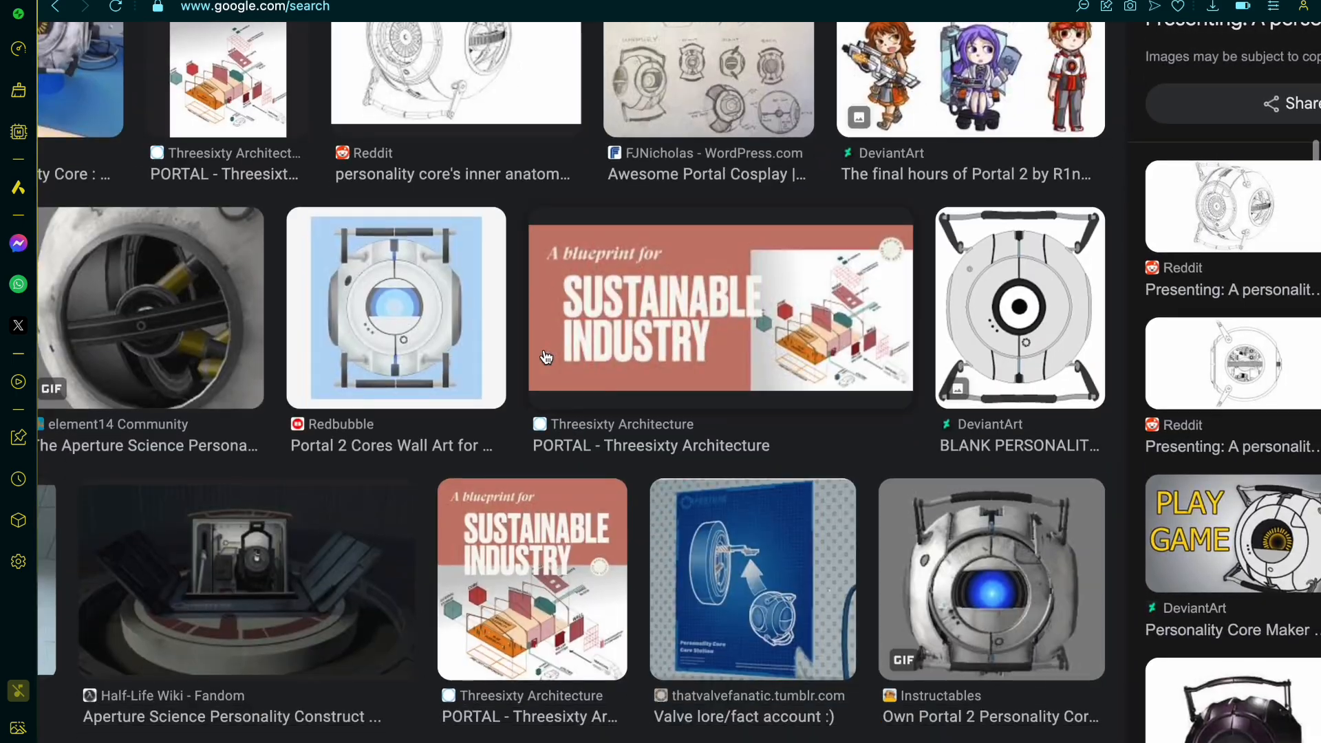
scroll(546, 356, "left", 5)
scroll(545, 356, "down", 4)
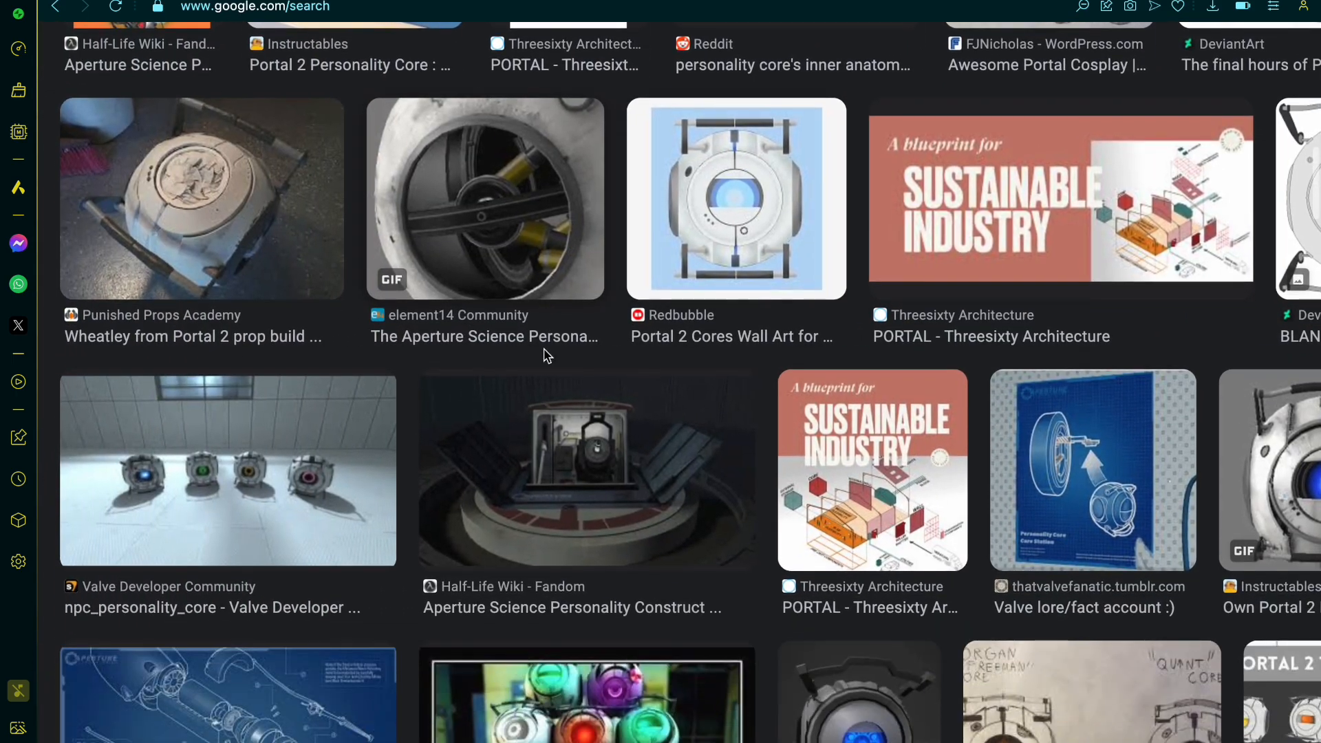
scroll(544, 355, "down", 6)
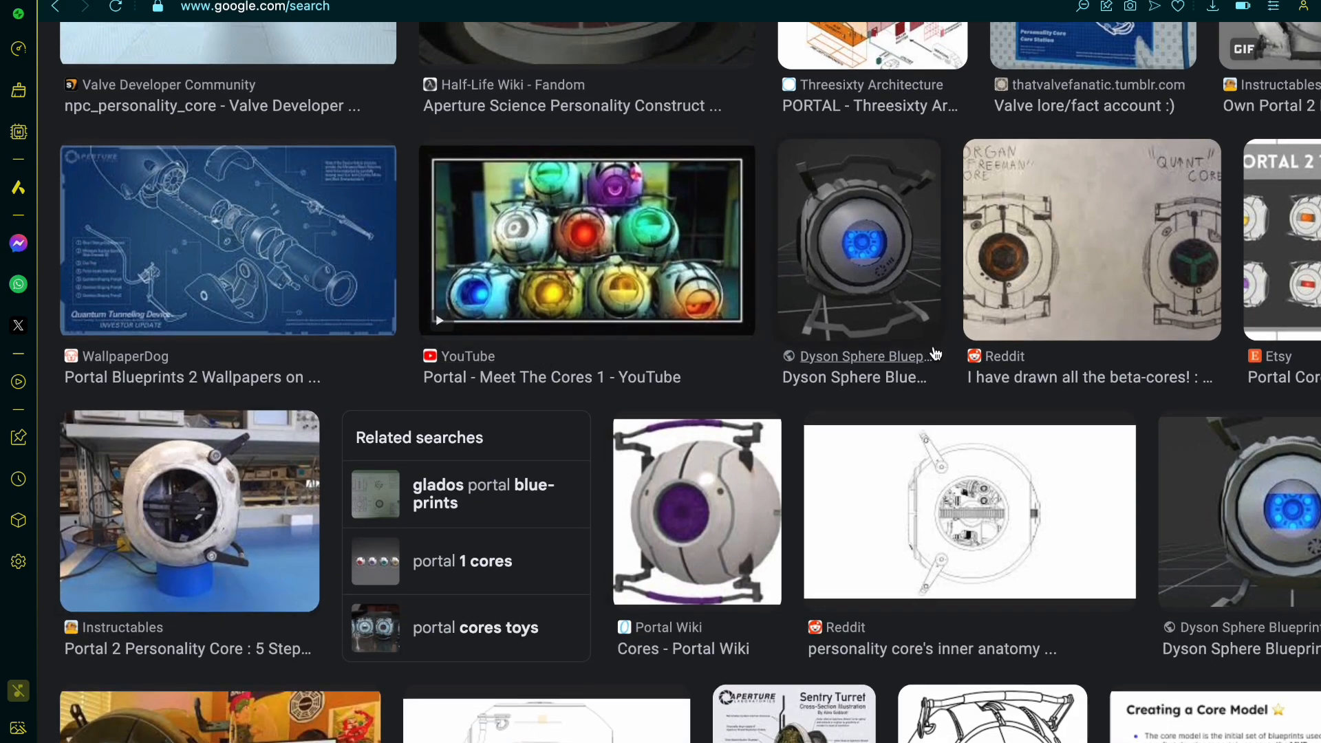
scroll(571, 575, "down", 11)
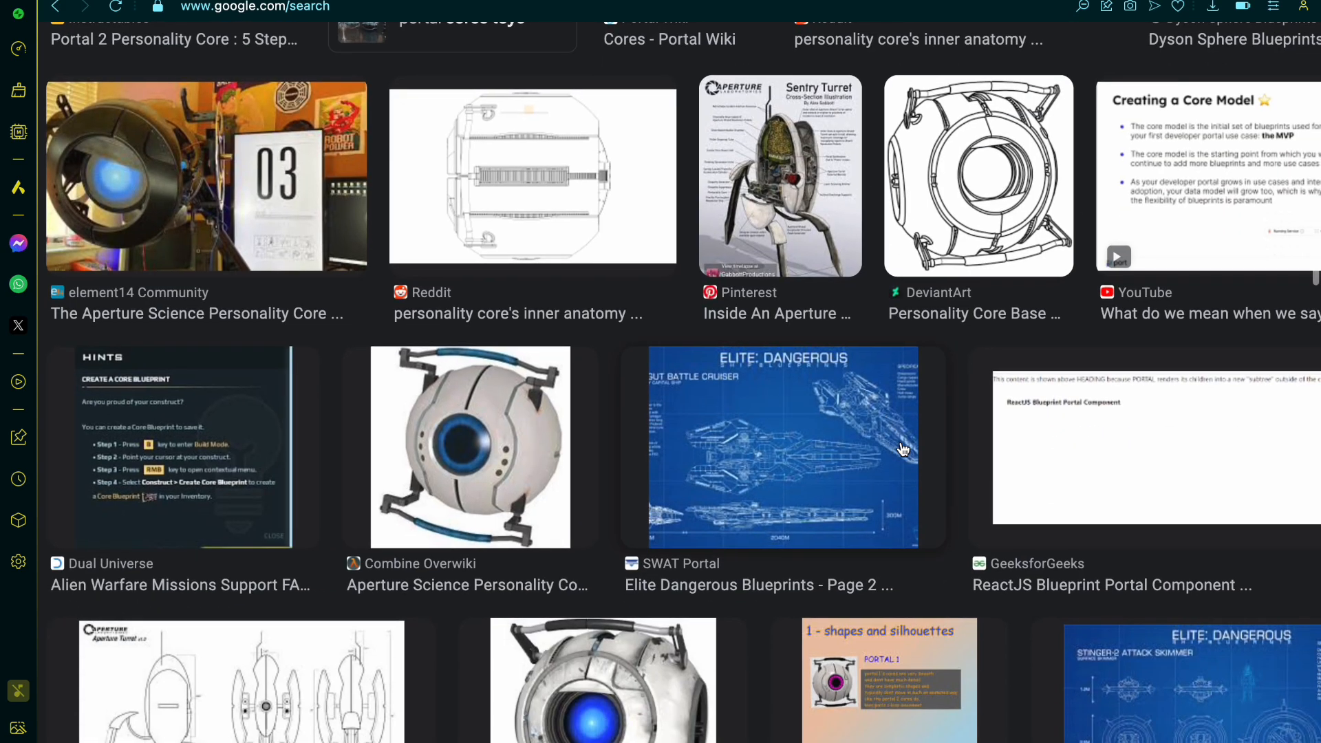
scroll(903, 449, "right", 1)
scroll(903, 450, "down", 1)
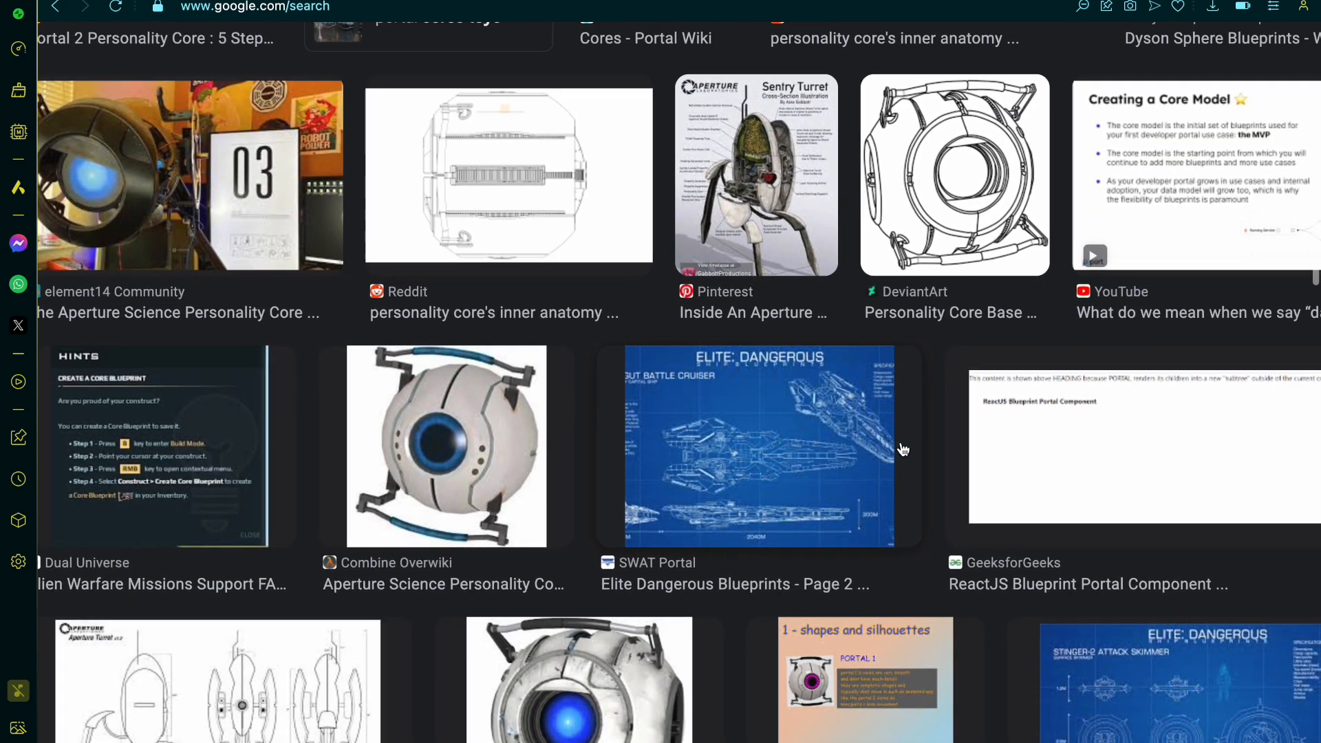
scroll(903, 449, "down", 9)
scroll(903, 449, "right", 6)
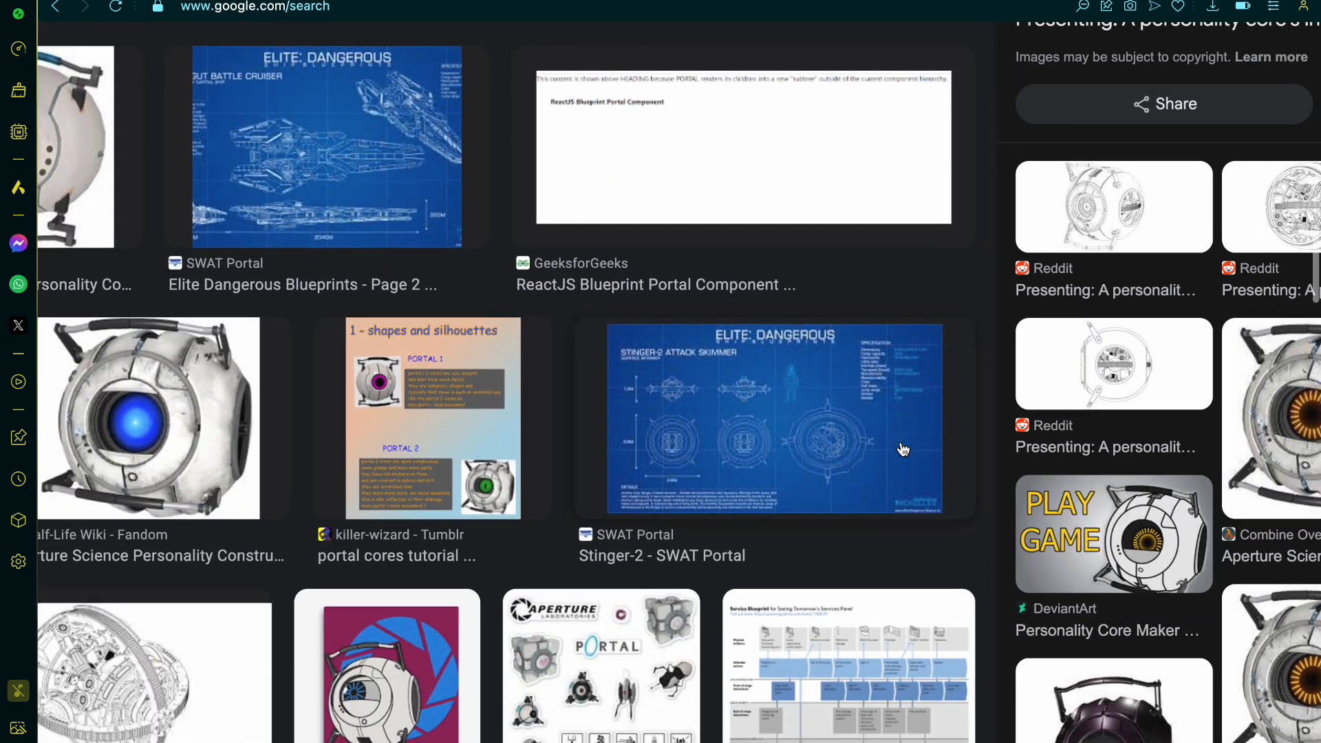
scroll(903, 449, "left", 6)
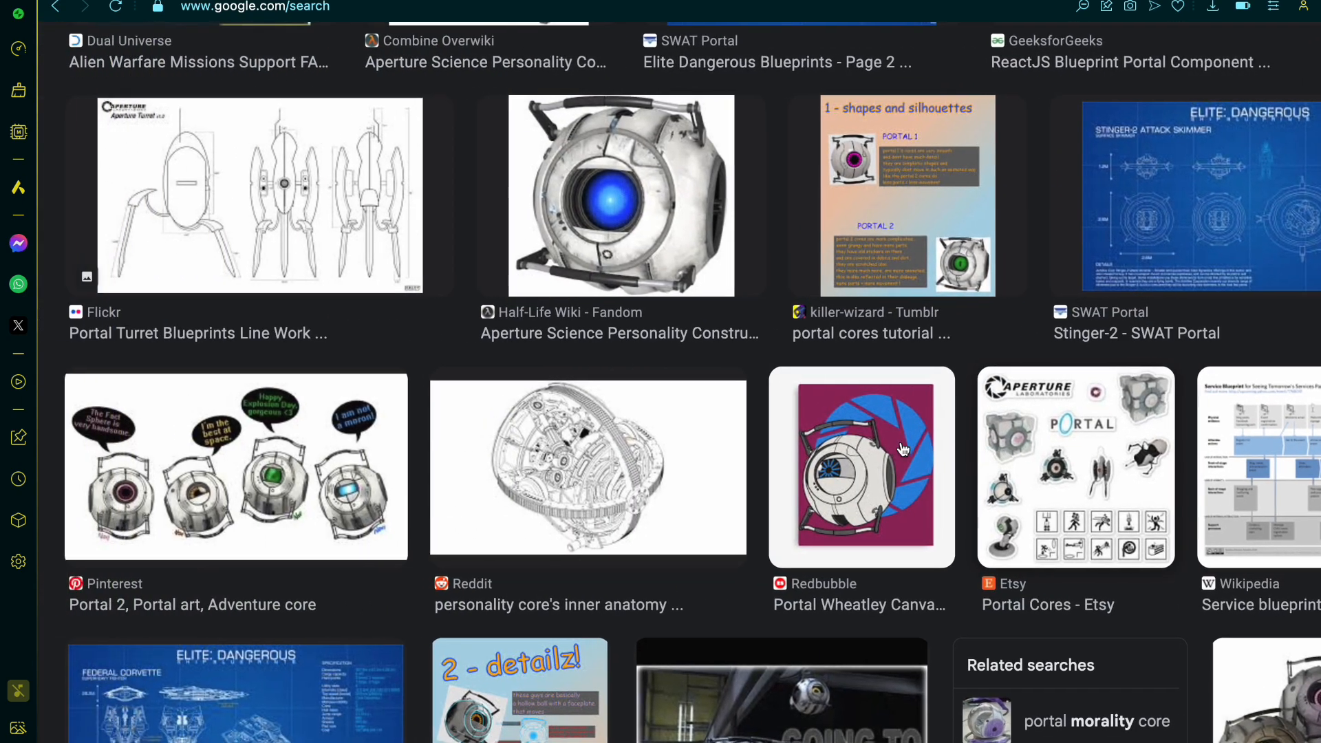
scroll(903, 449, "down", 1)
scroll(903, 449, "down", 5)
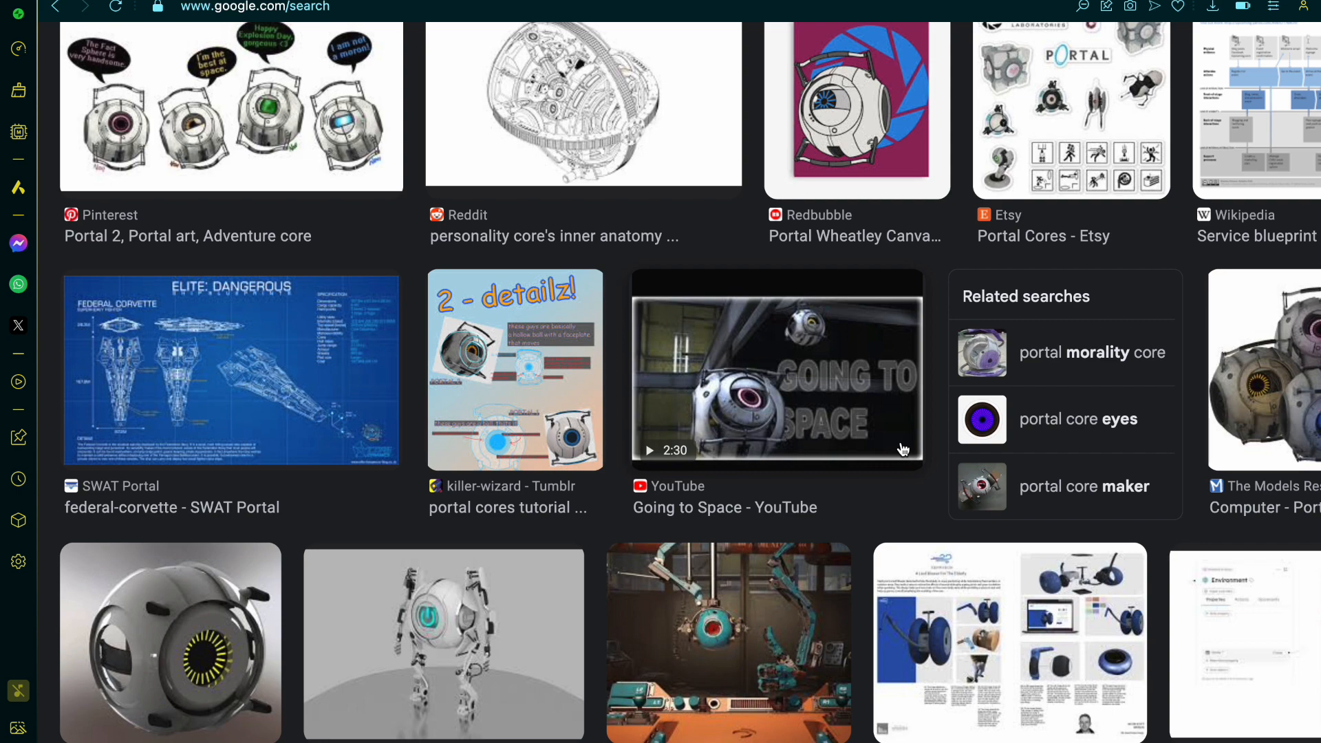
scroll(904, 449, "down", 12)
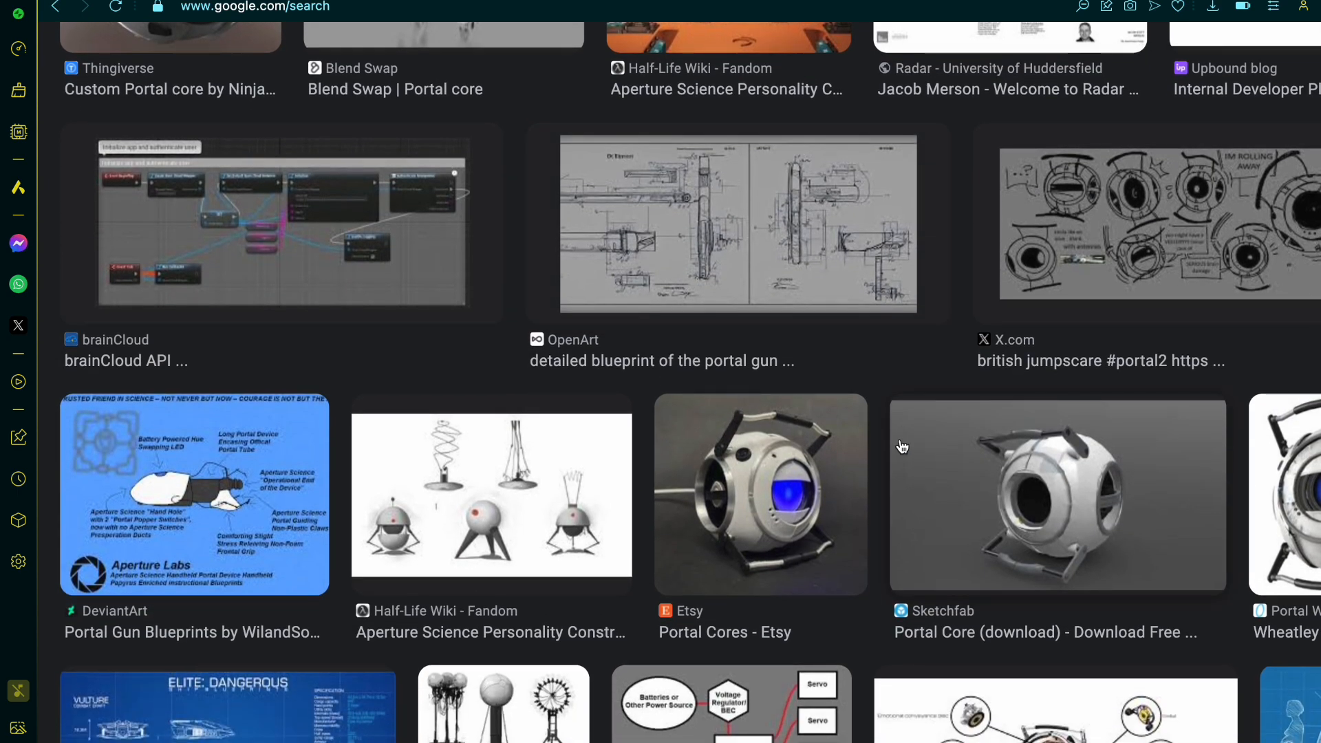
scroll(1280, 390, "right", 3)
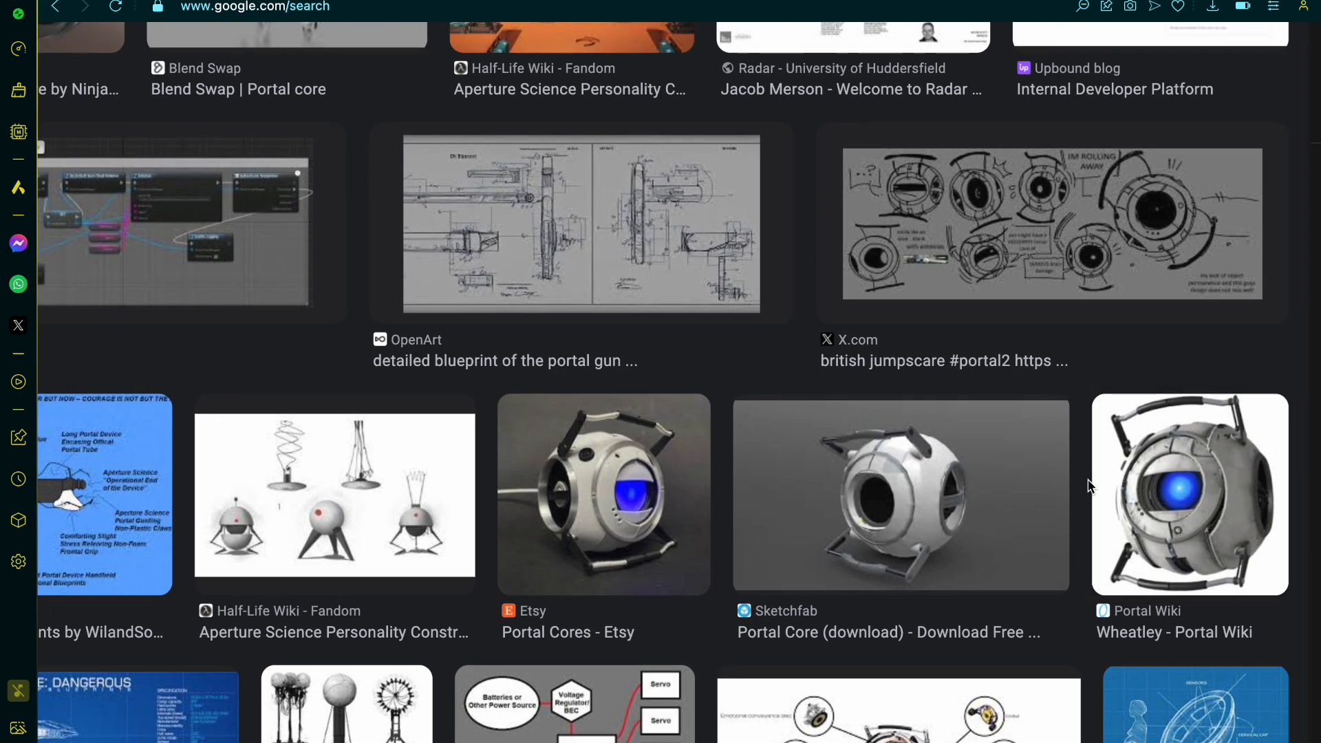
scroll(1089, 486, "right", 1)
scroll(1089, 485, "down", 9)
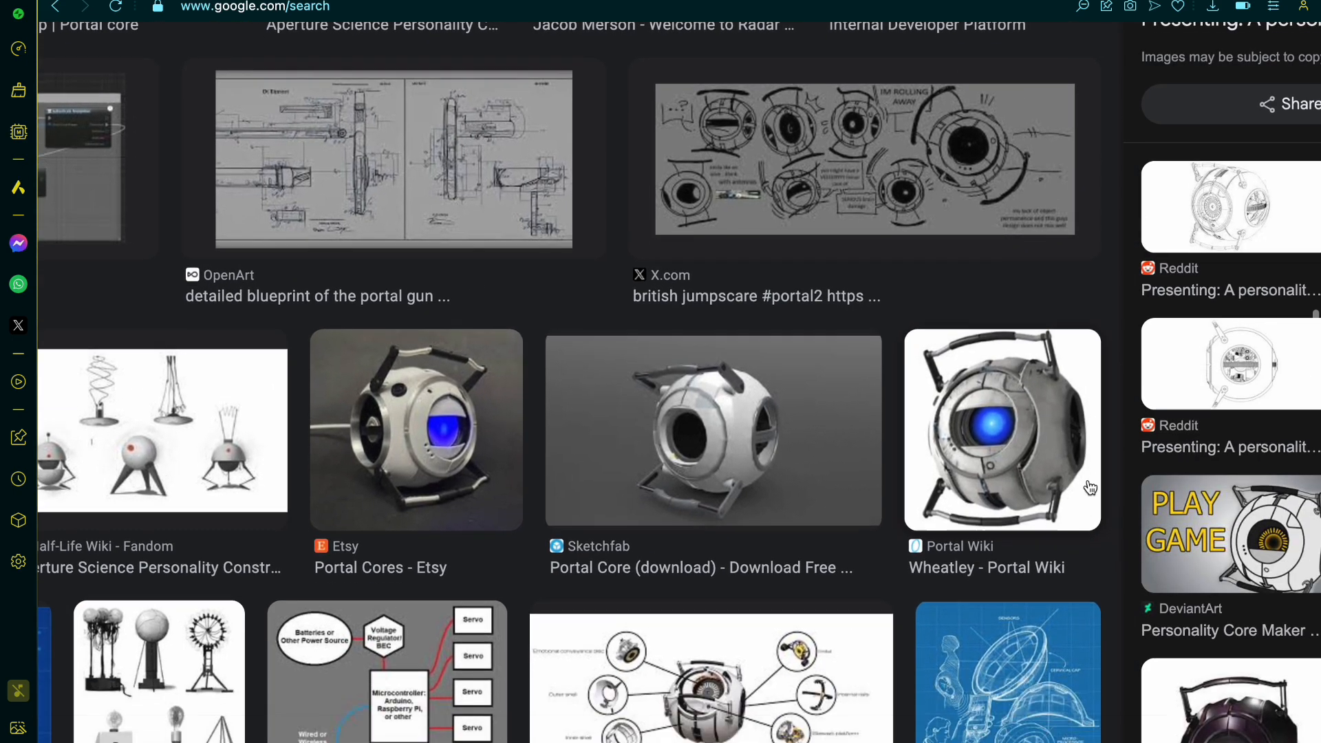
scroll(1089, 485, "right", 1)
scroll(1089, 485, "down", 1)
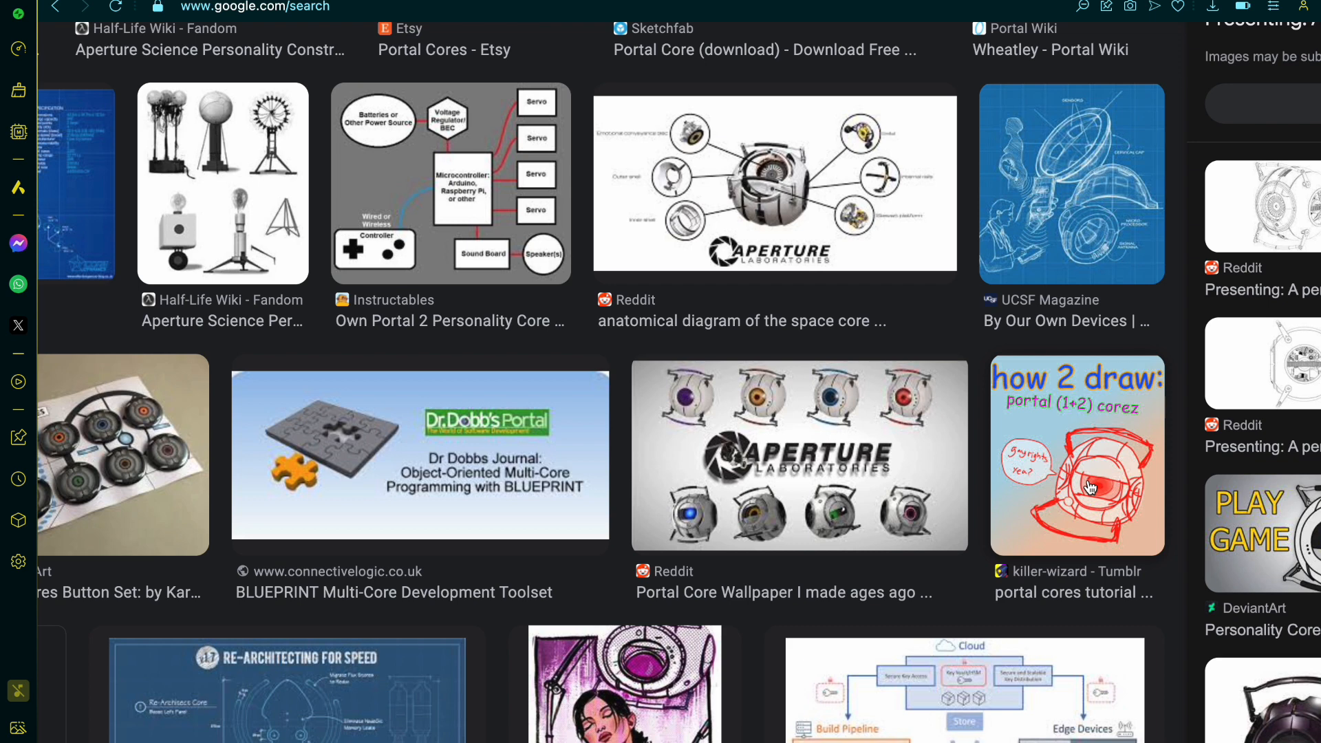
scroll(1089, 485, "left", 1)
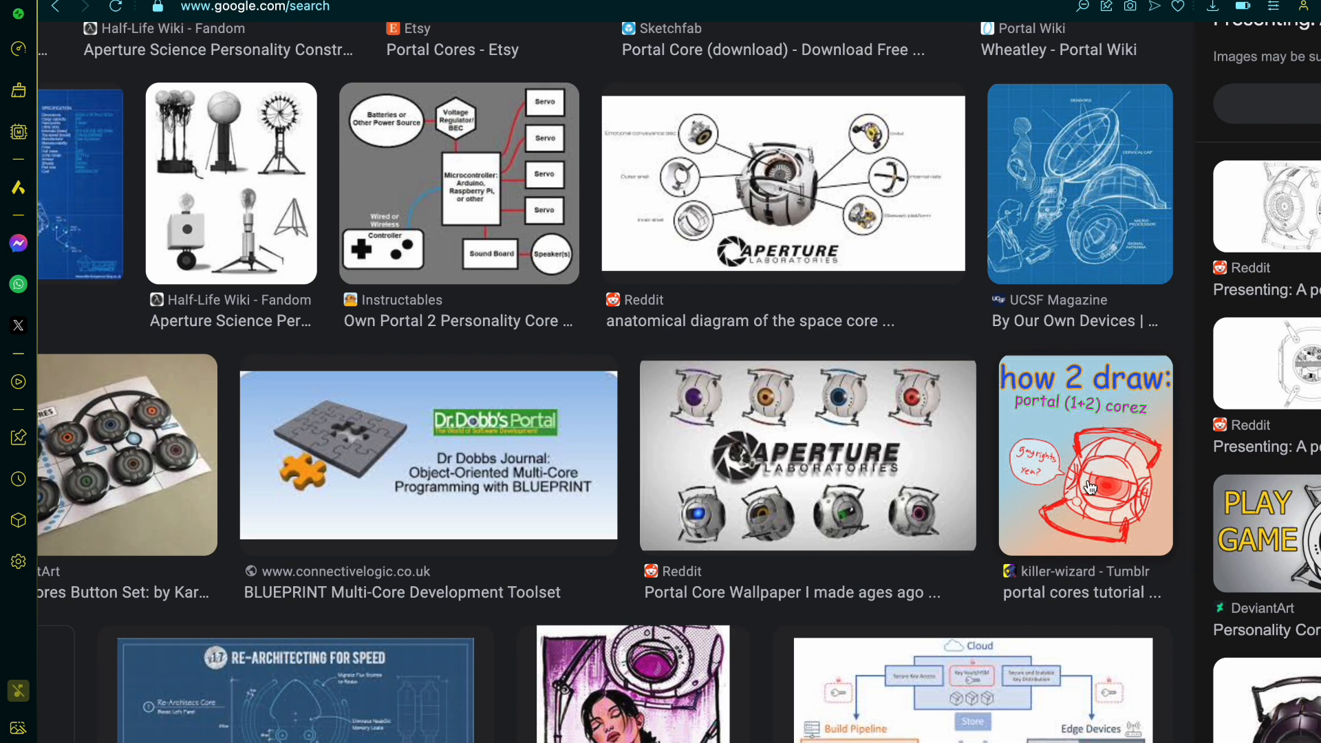
scroll(1089, 485, "left", 4)
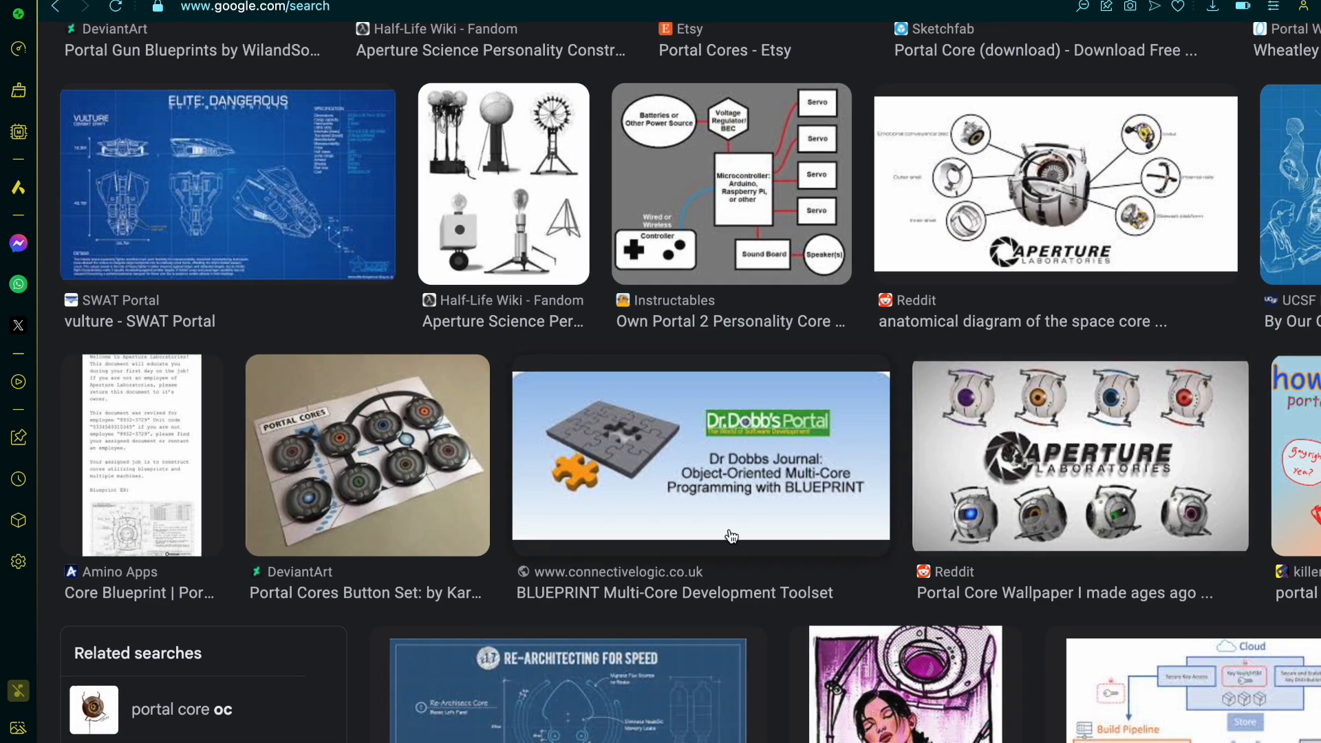
scroll(354, 520, "down", 9)
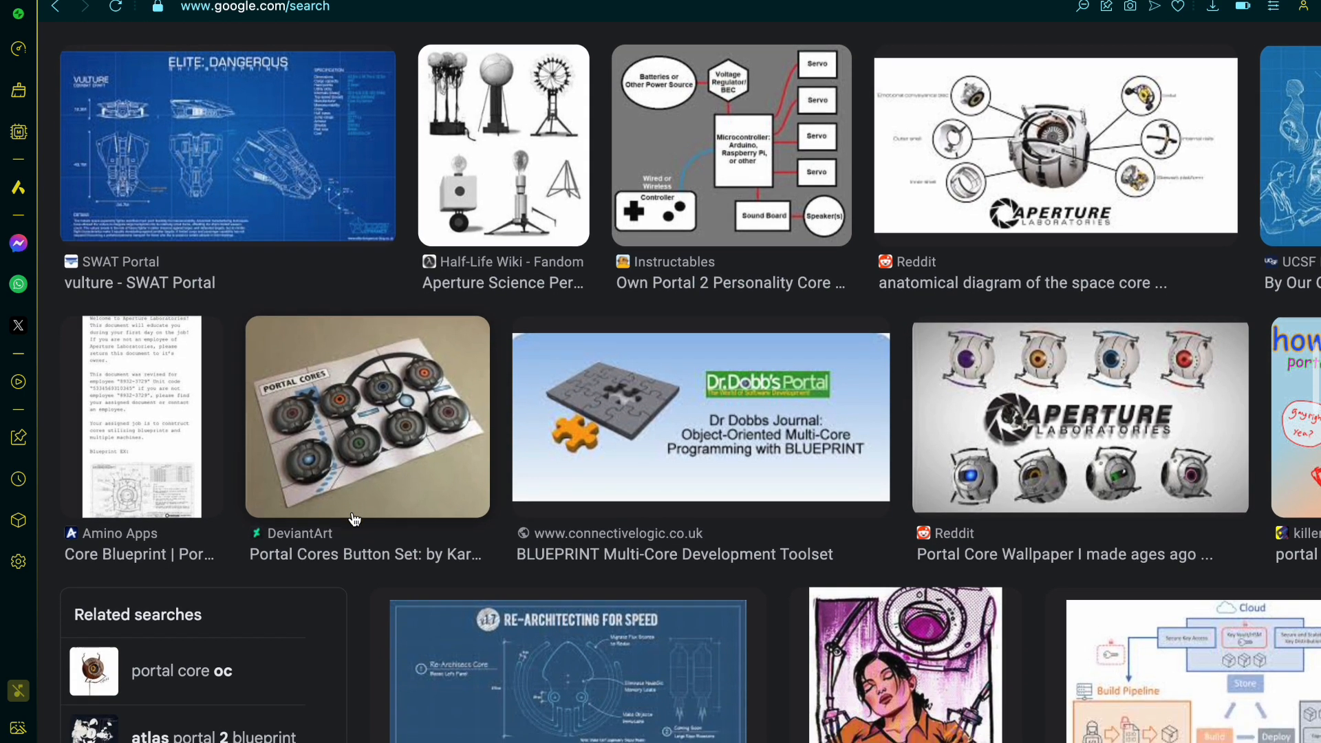
scroll(355, 519, "down", 5)
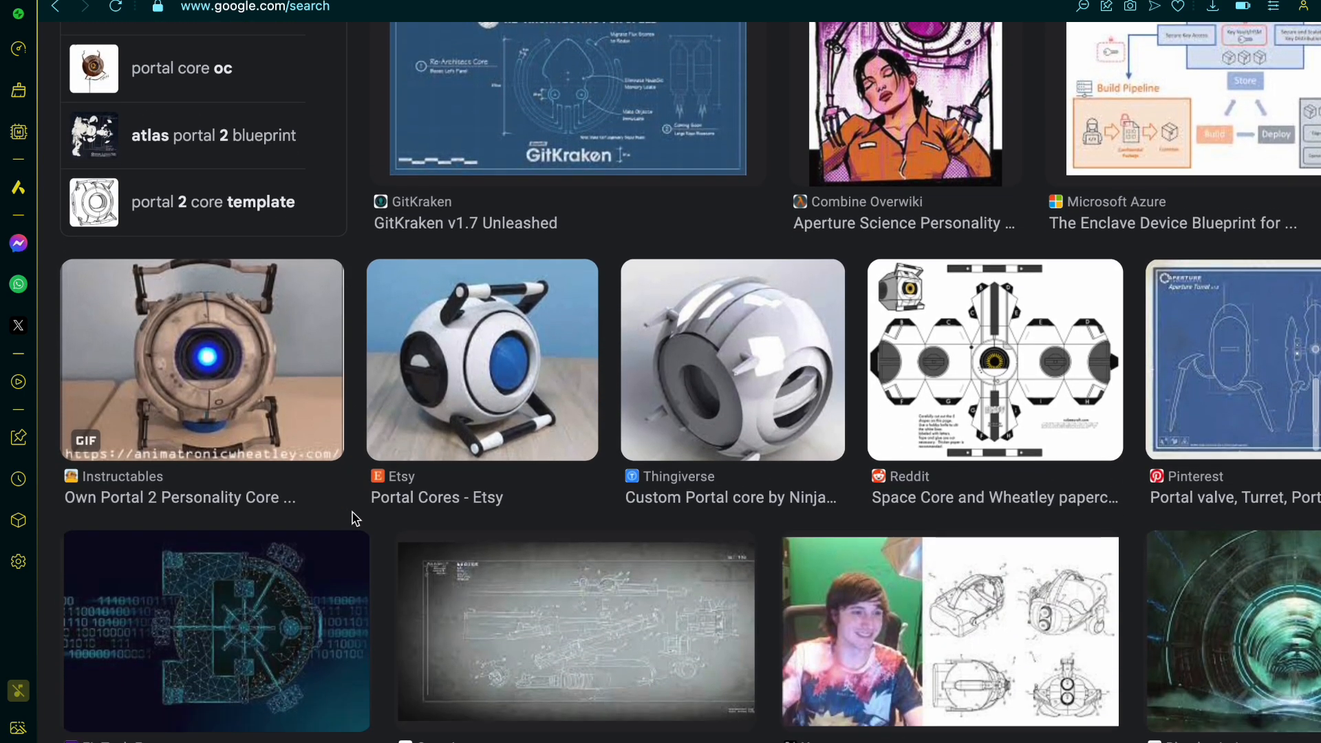
Step: Look further down the portal core blueprint image results for other personality core models, templates and builds worth using as references
scroll(354, 520, "right", 2)
scroll(354, 519, "right", 5)
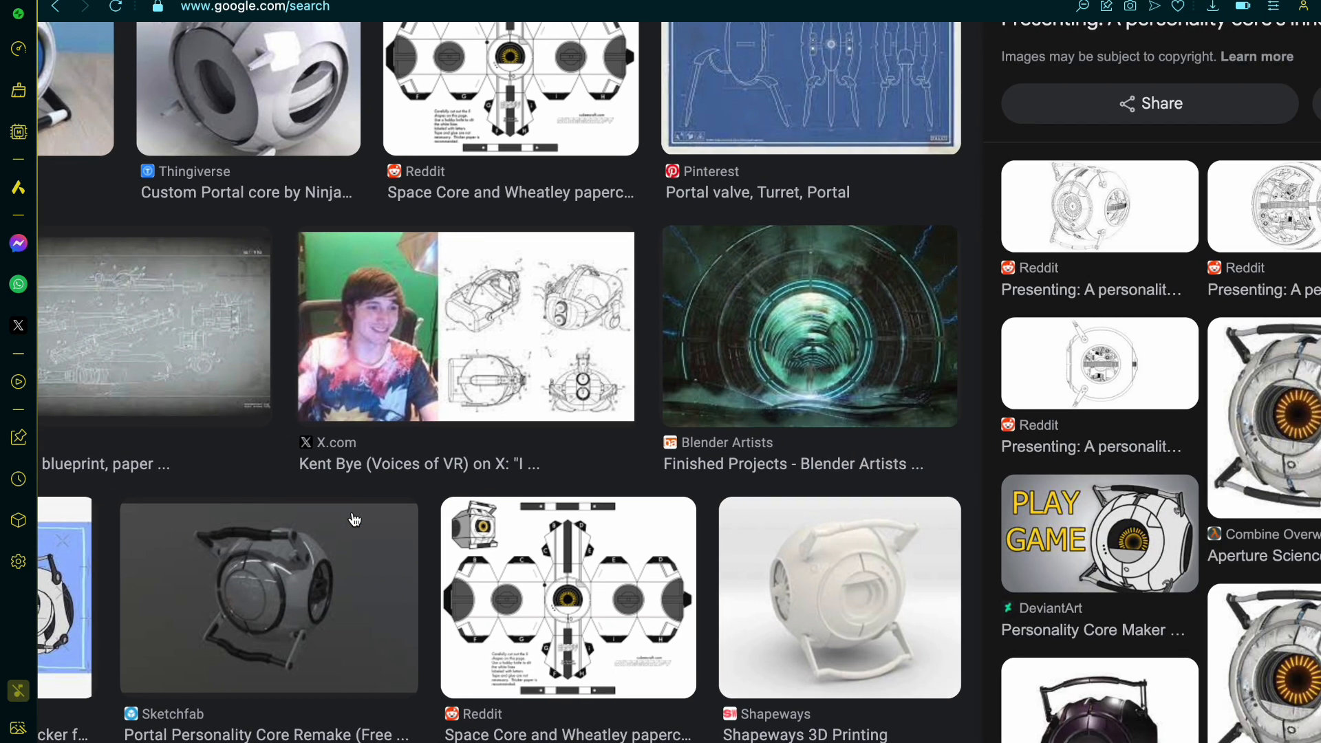
scroll(354, 519, "down", 1)
scroll(354, 520, "down", 1)
scroll(355, 519, "left", 3)
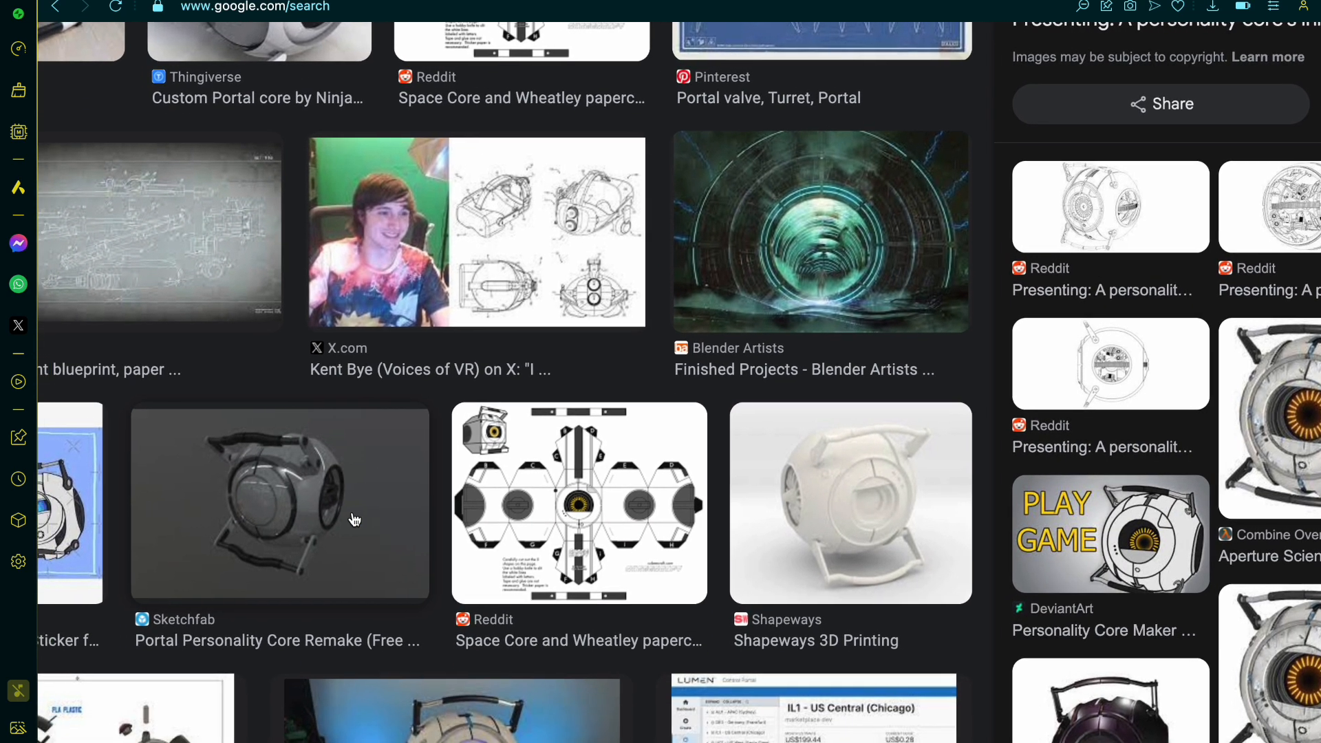
scroll(355, 519, "down", 2)
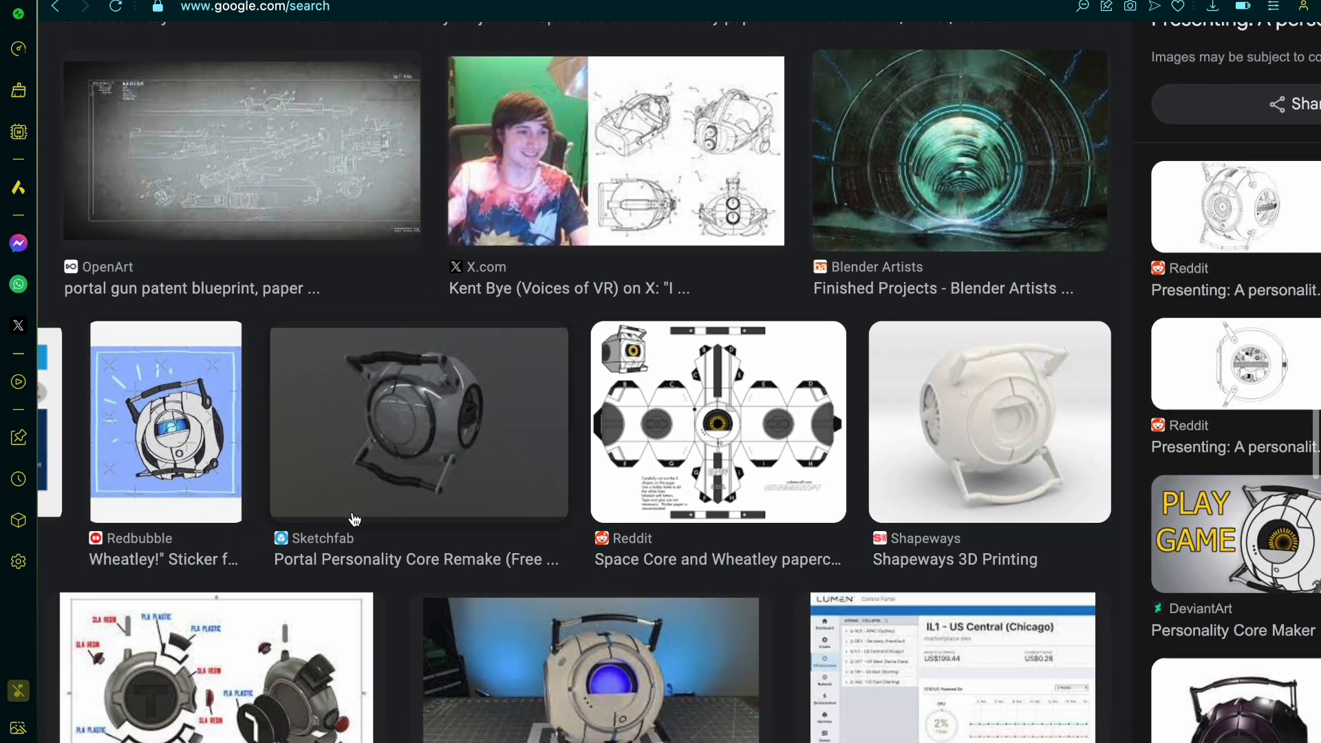
scroll(354, 520, "left", 4)
scroll(354, 520, "left", 1)
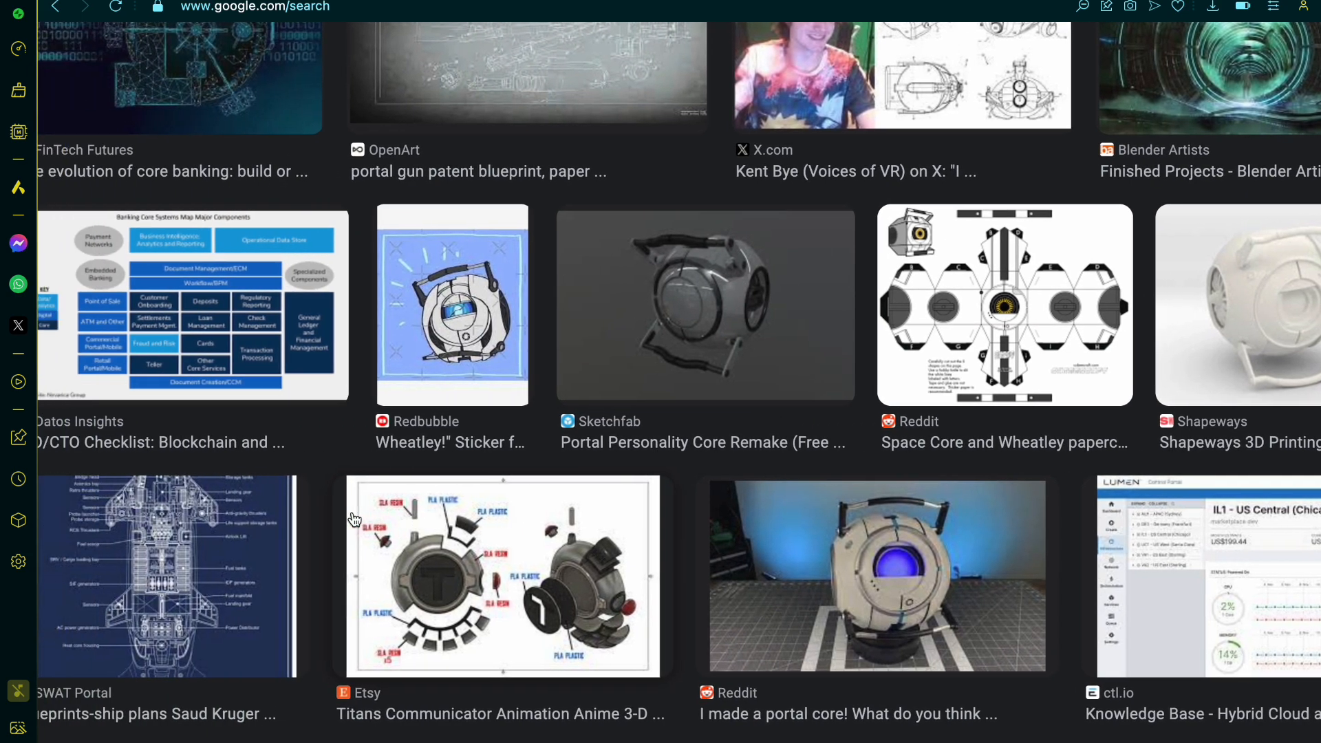
scroll(355, 520, "down", 2)
scroll(354, 519, "down", 4)
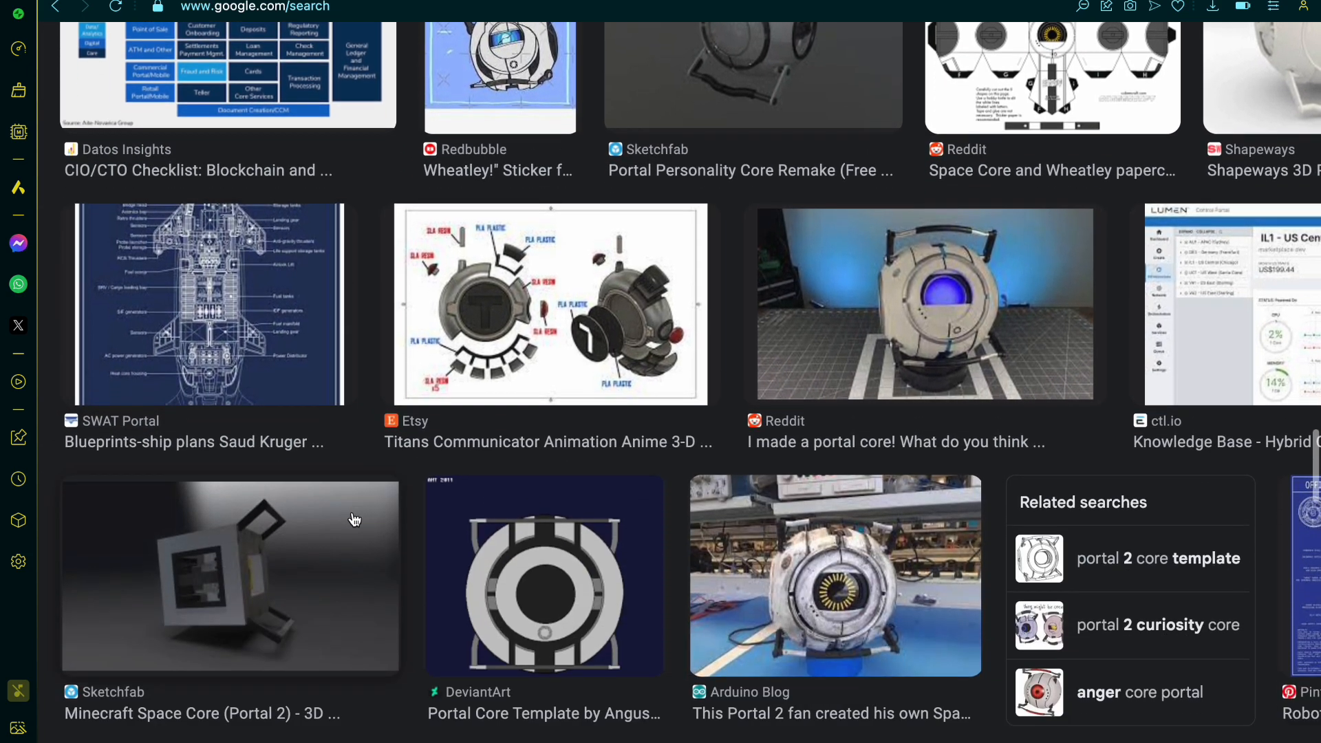
scroll(354, 520, "down", 1)
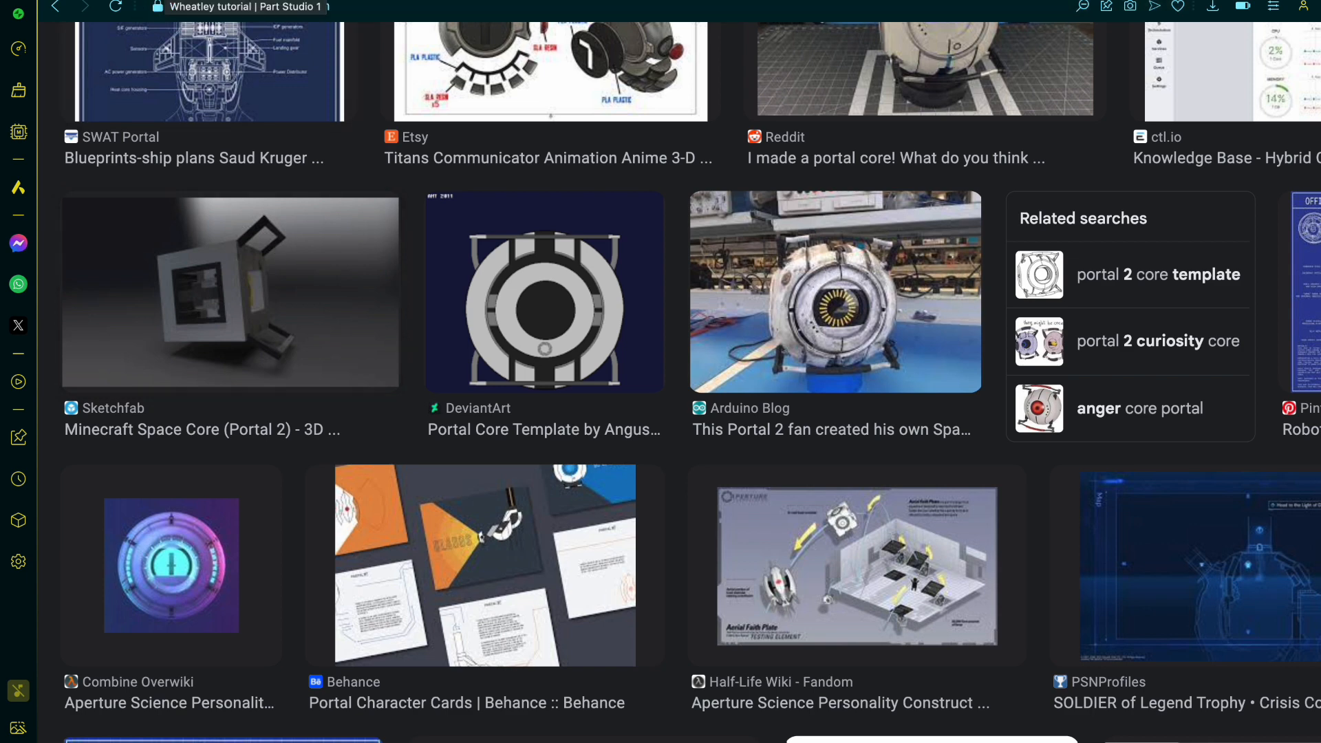
Step: Switch back to the Wheatley tutorial part studio in Onshape and reconnect the document
left_click(165, 0)
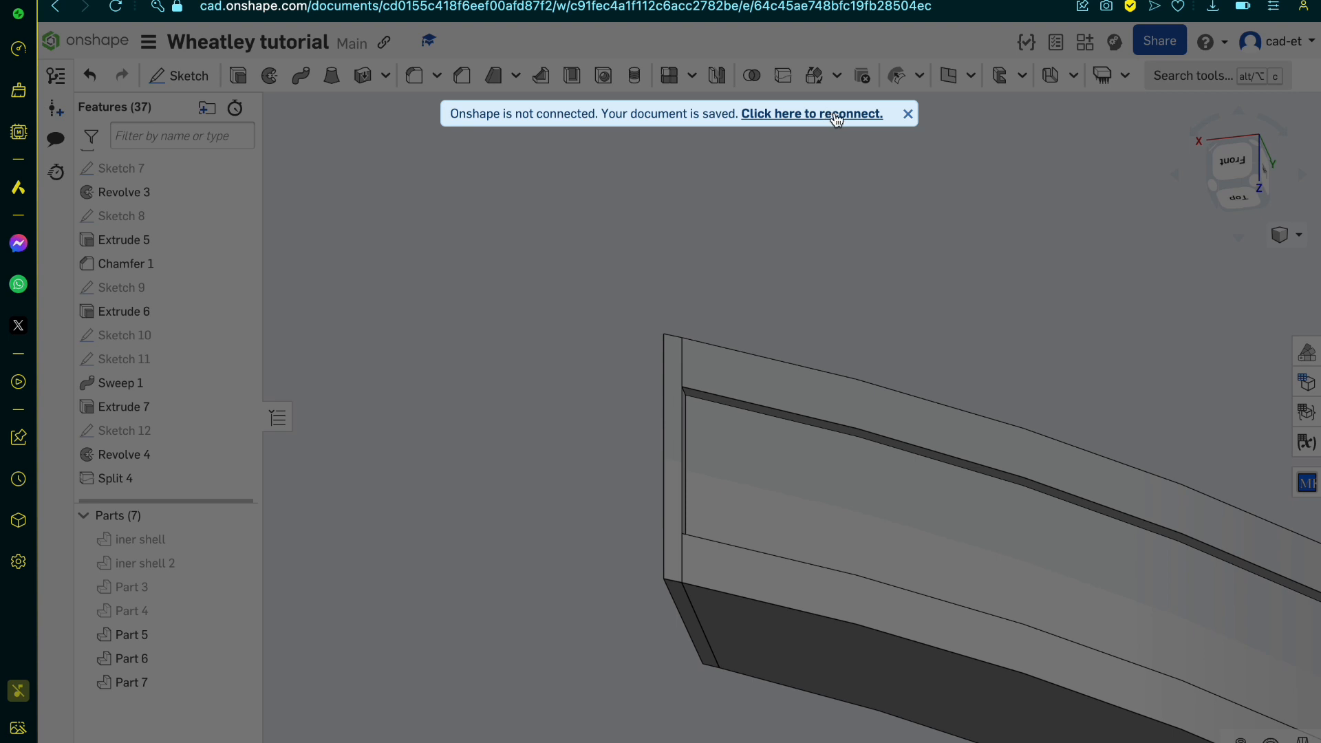
left_click(836, 115)
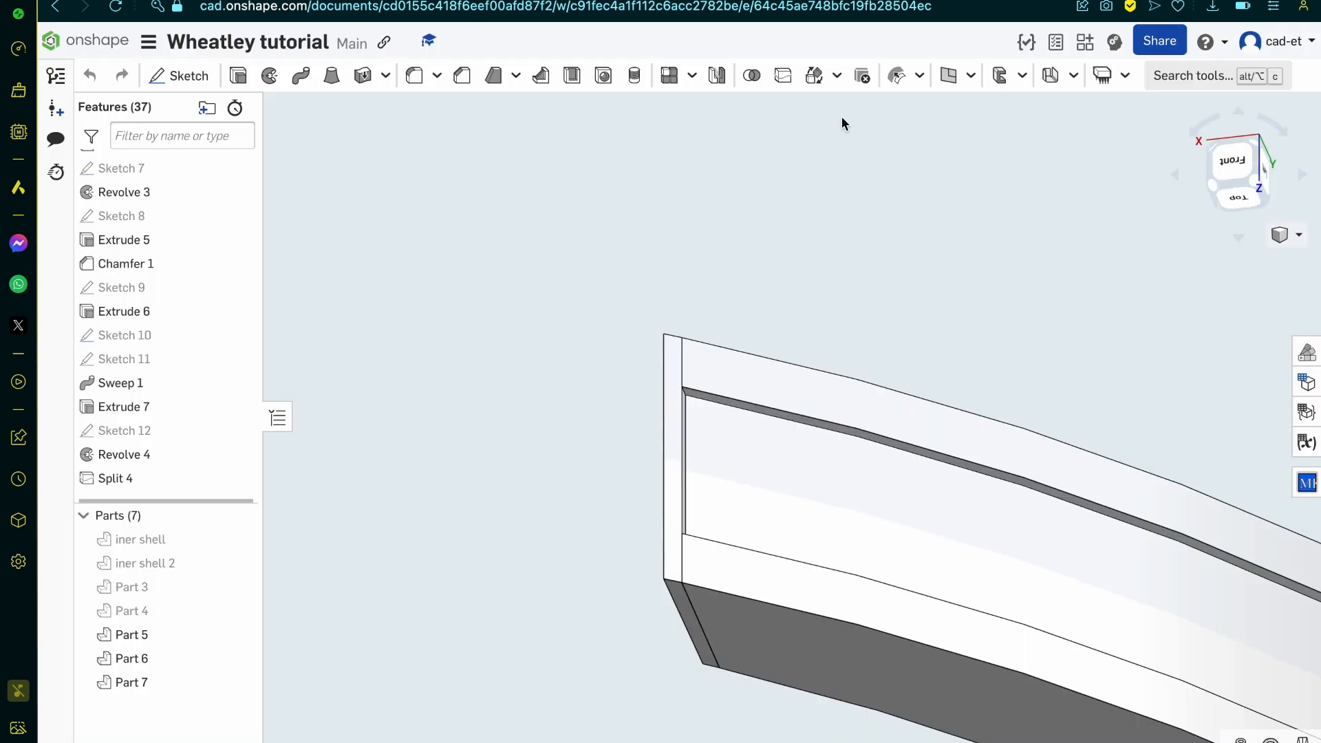
Step: Merge the two adjoining curved band segments, Part 7 and Part 6, into one part with a Boolean union
right_click_drag(701, 230, 702, 271)
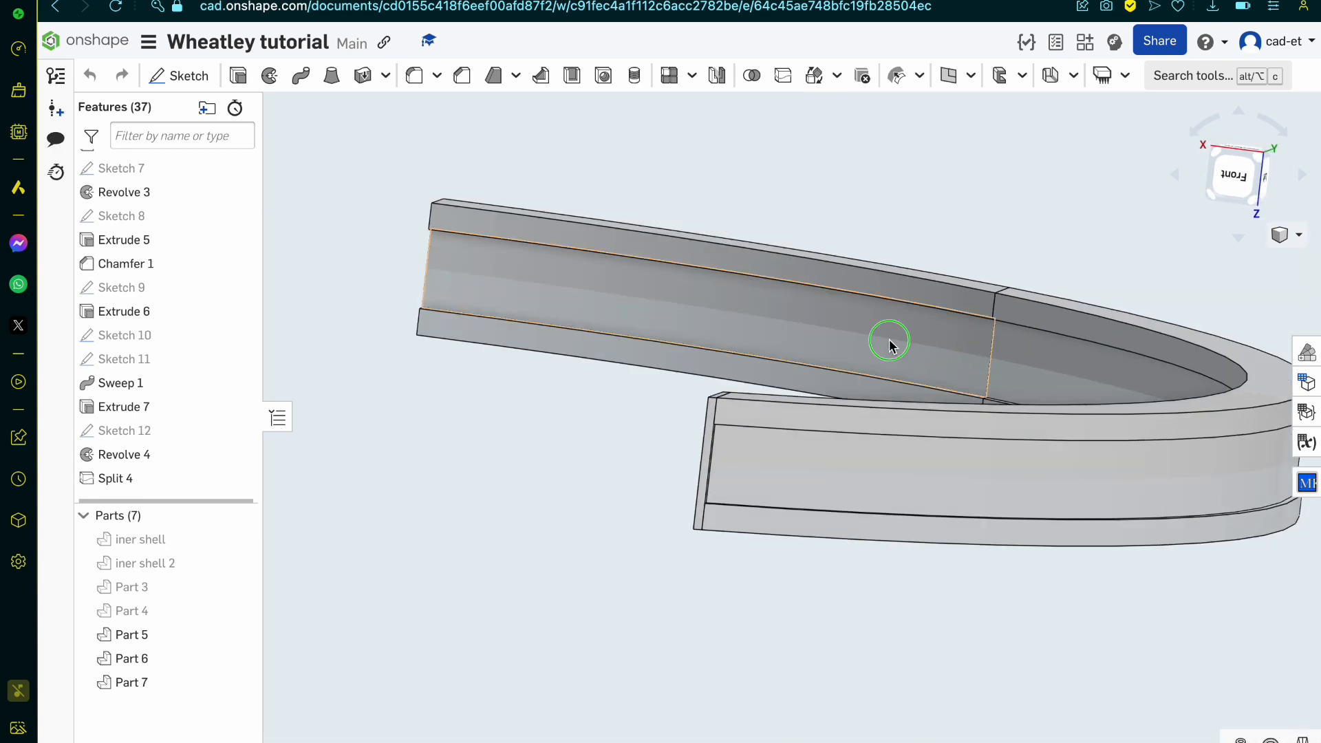
right_click_drag(887, 342, 894, 368)
scroll(895, 368, "down", 5)
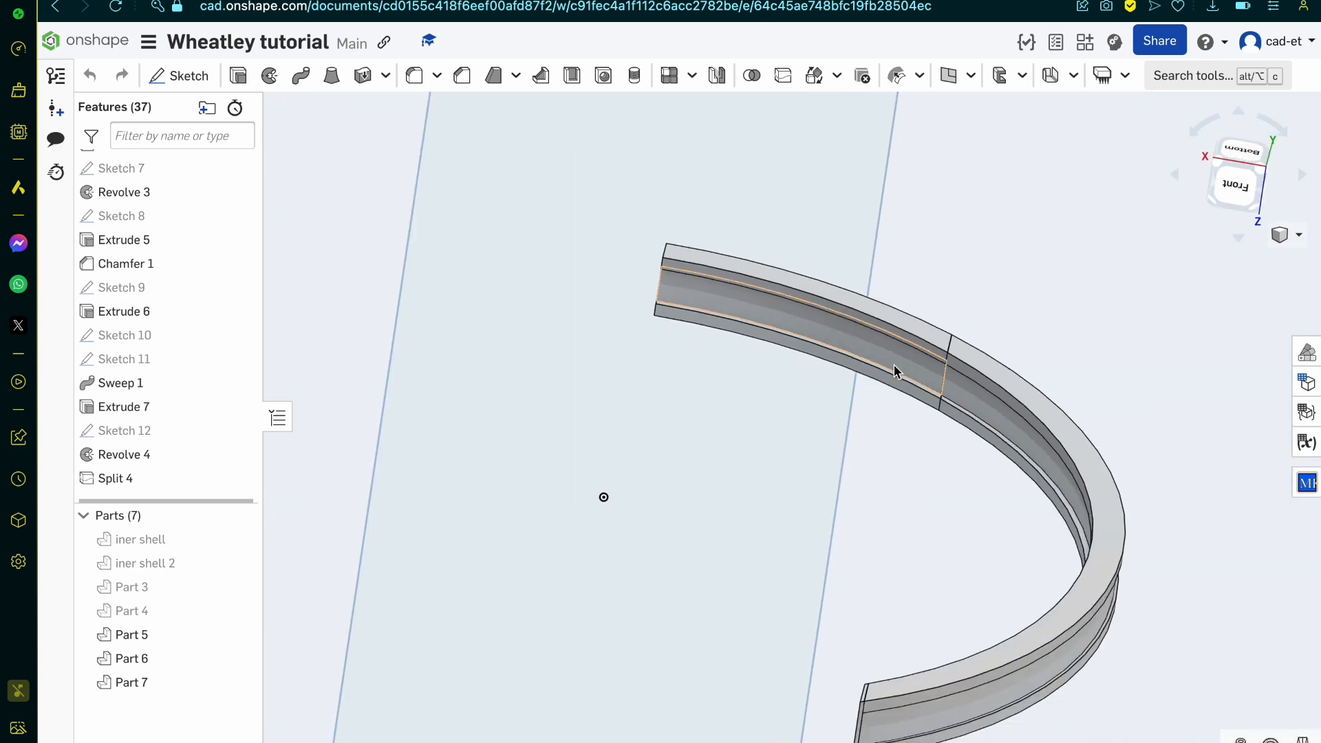
scroll(929, 339, "up", 5)
left_click(928, 339)
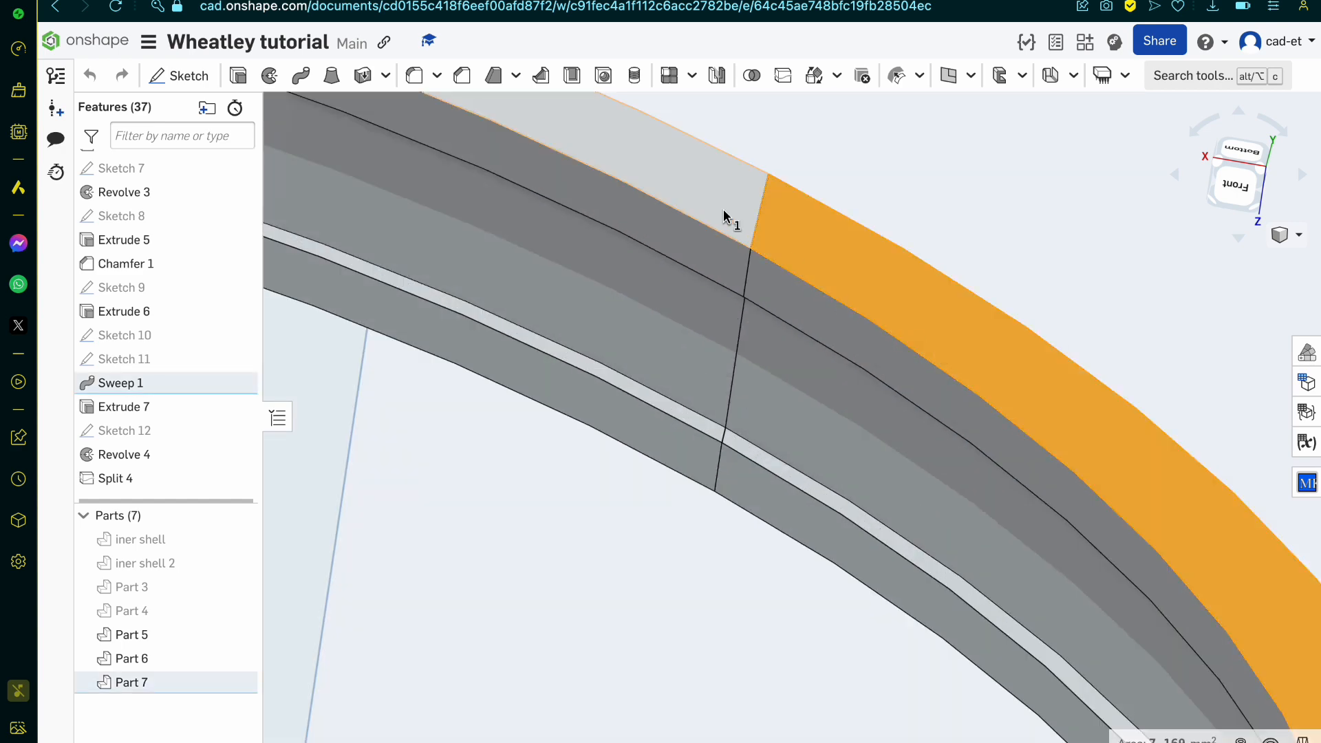
left_click(731, 215)
key("ctrl+Up")
left_click(814, 76)
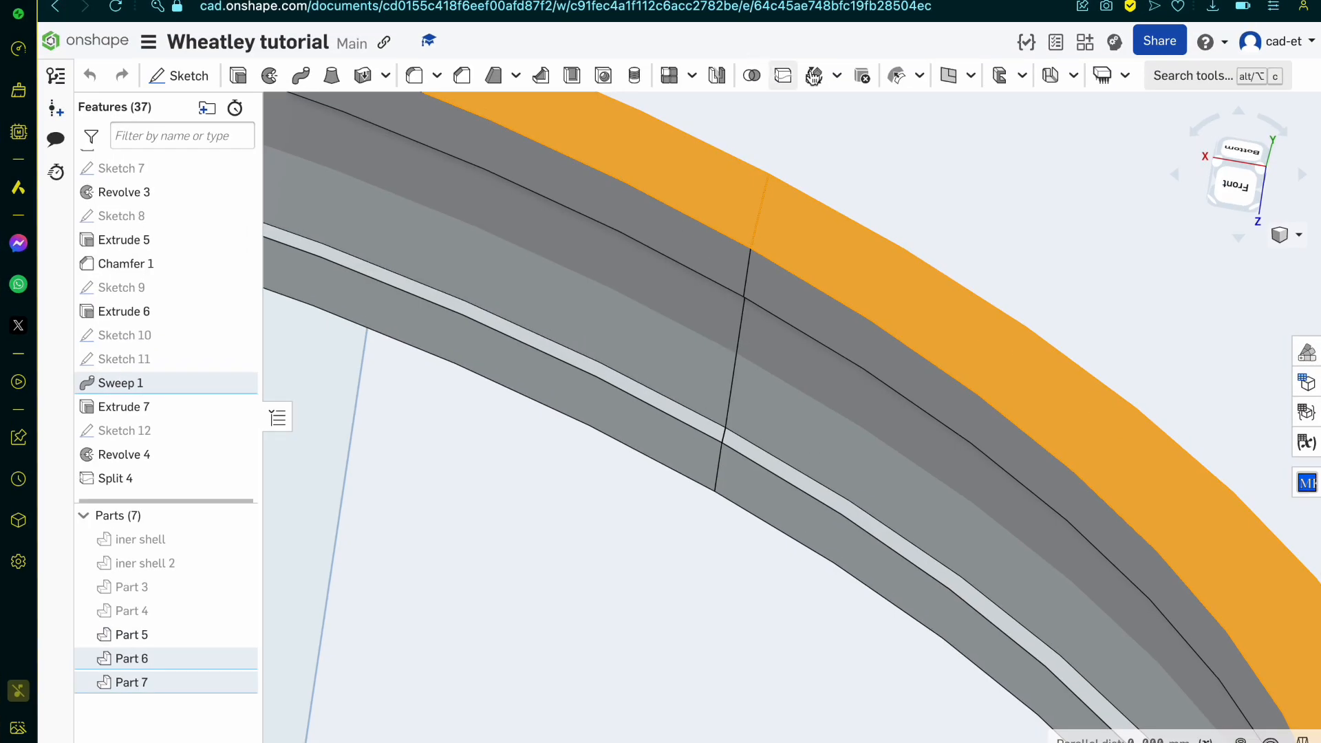
left_click(751, 76)
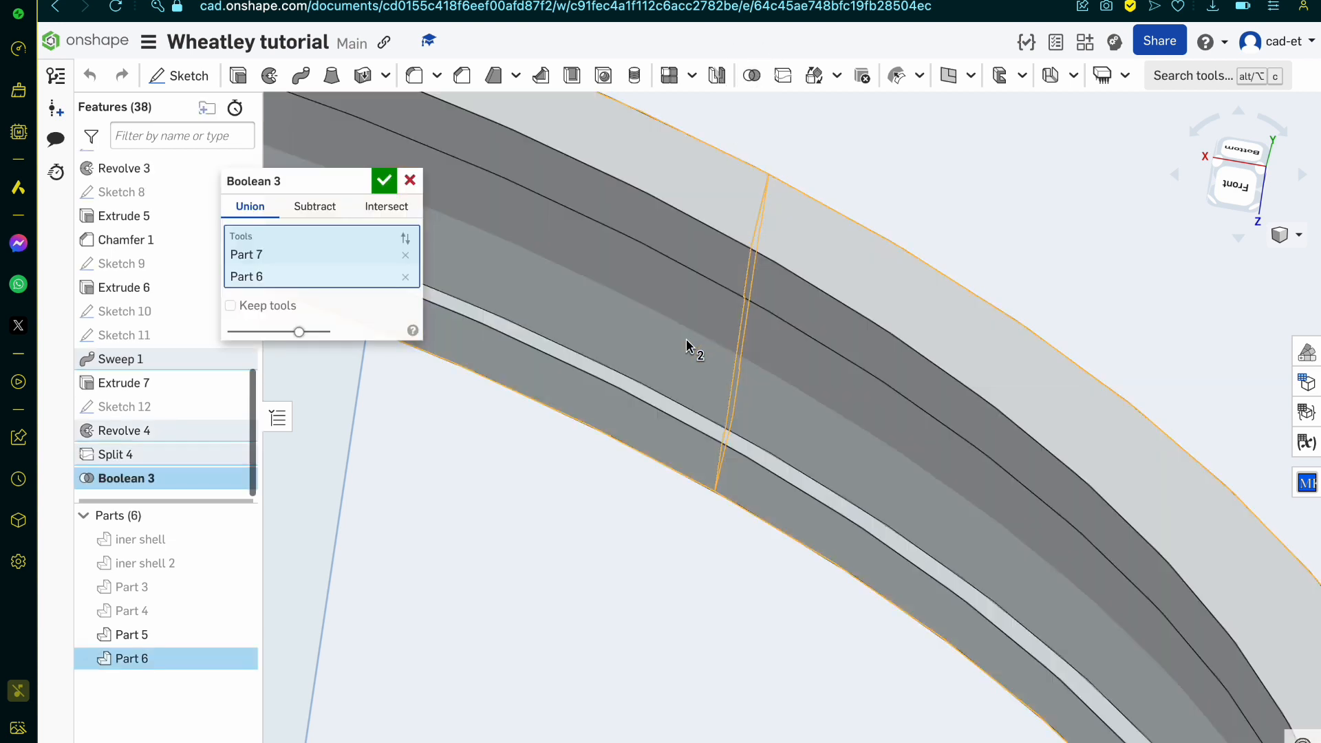
left_click(382, 181)
scroll(708, 392, "down", 10)
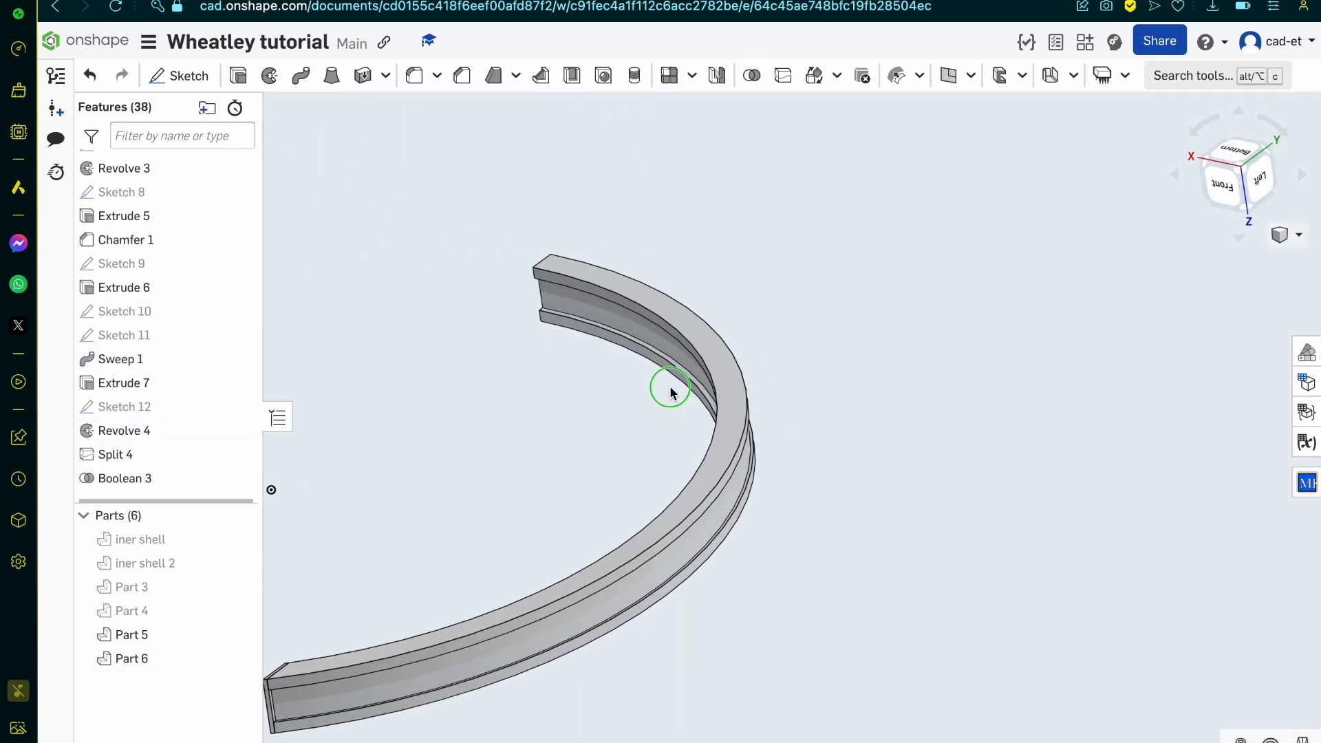
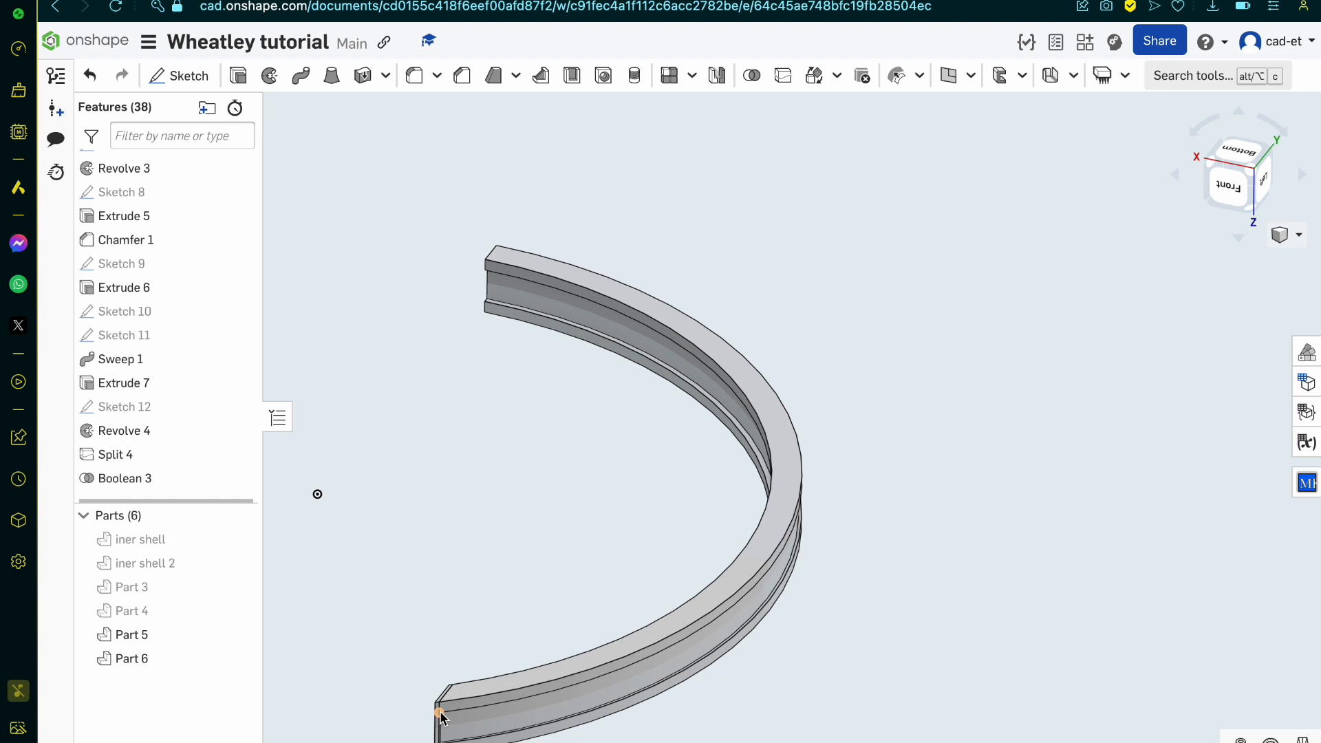
Step: Delete the Boolean 3, Split 4 and Revolve 4 features from the band's history
left_click(203, 479)
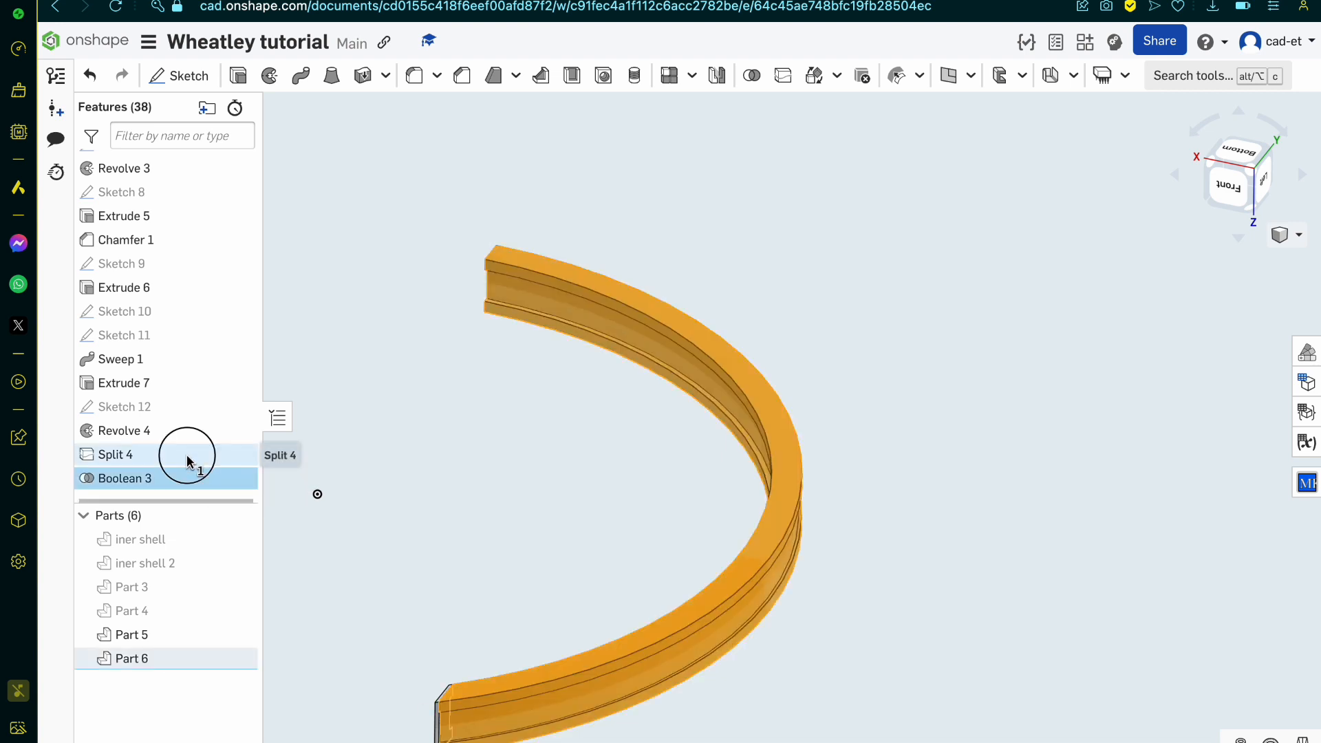
left_click(190, 459, "shift")
key("Delete")
left_click(177, 467)
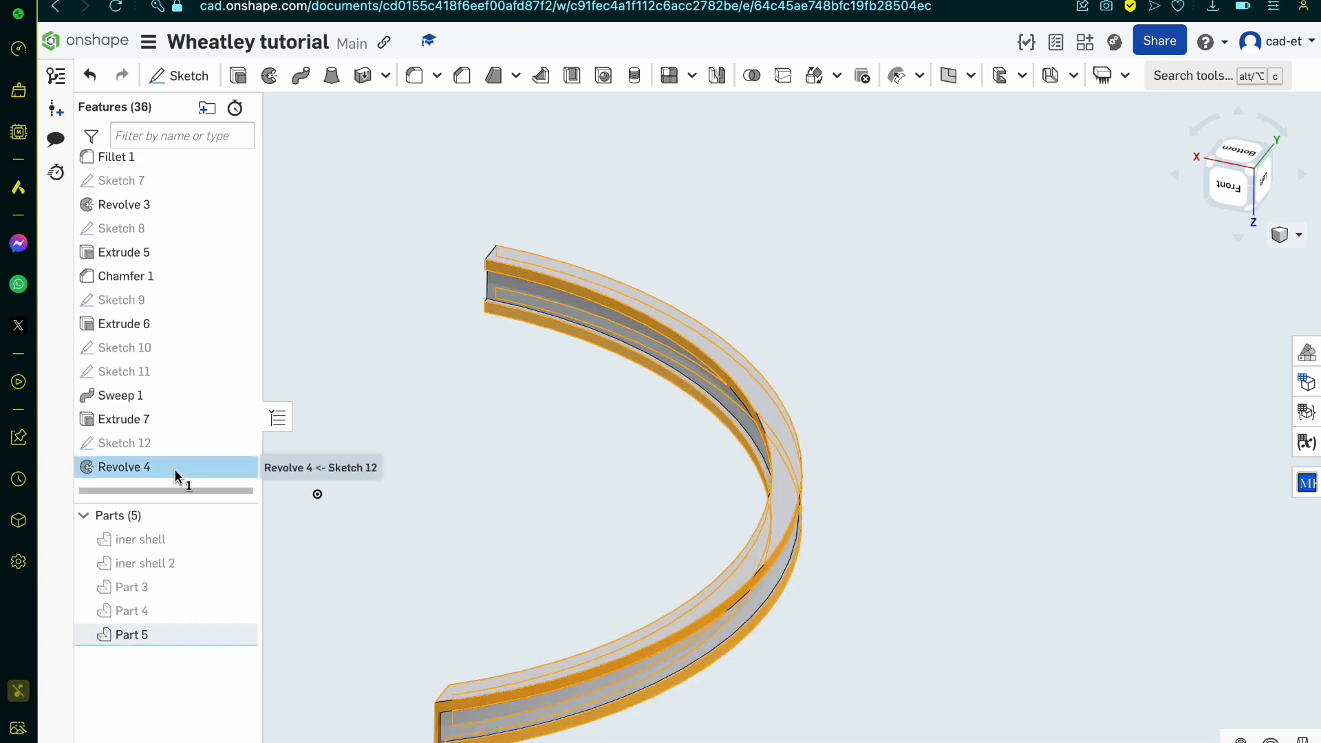
key("Delete")
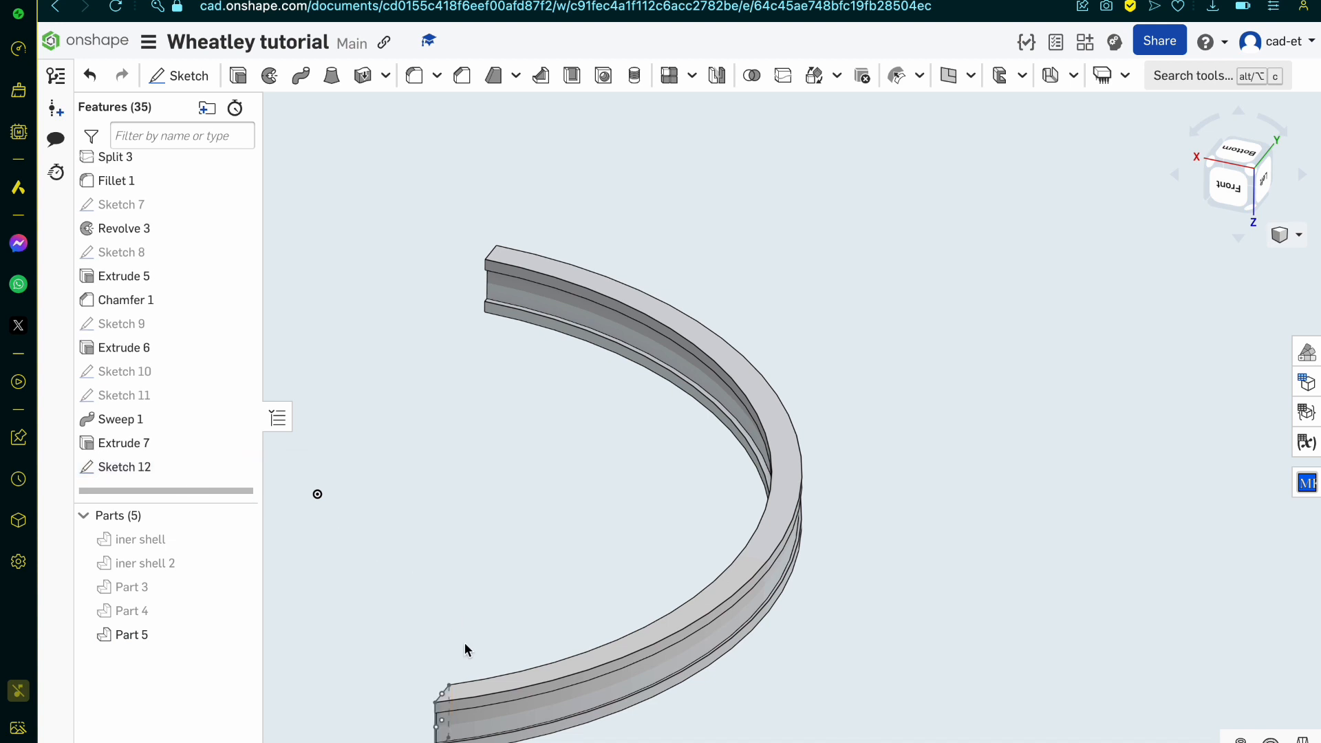
left_click(472, 691)
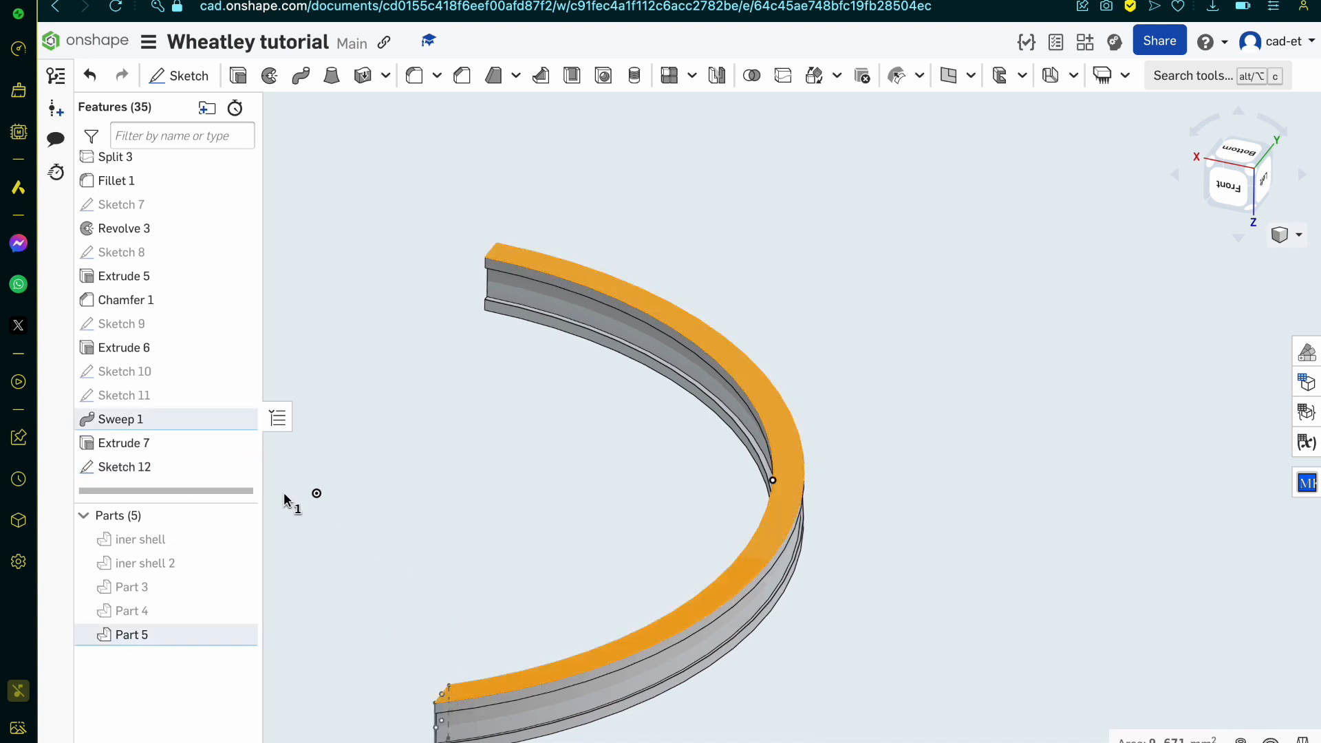
left_click(194, 84)
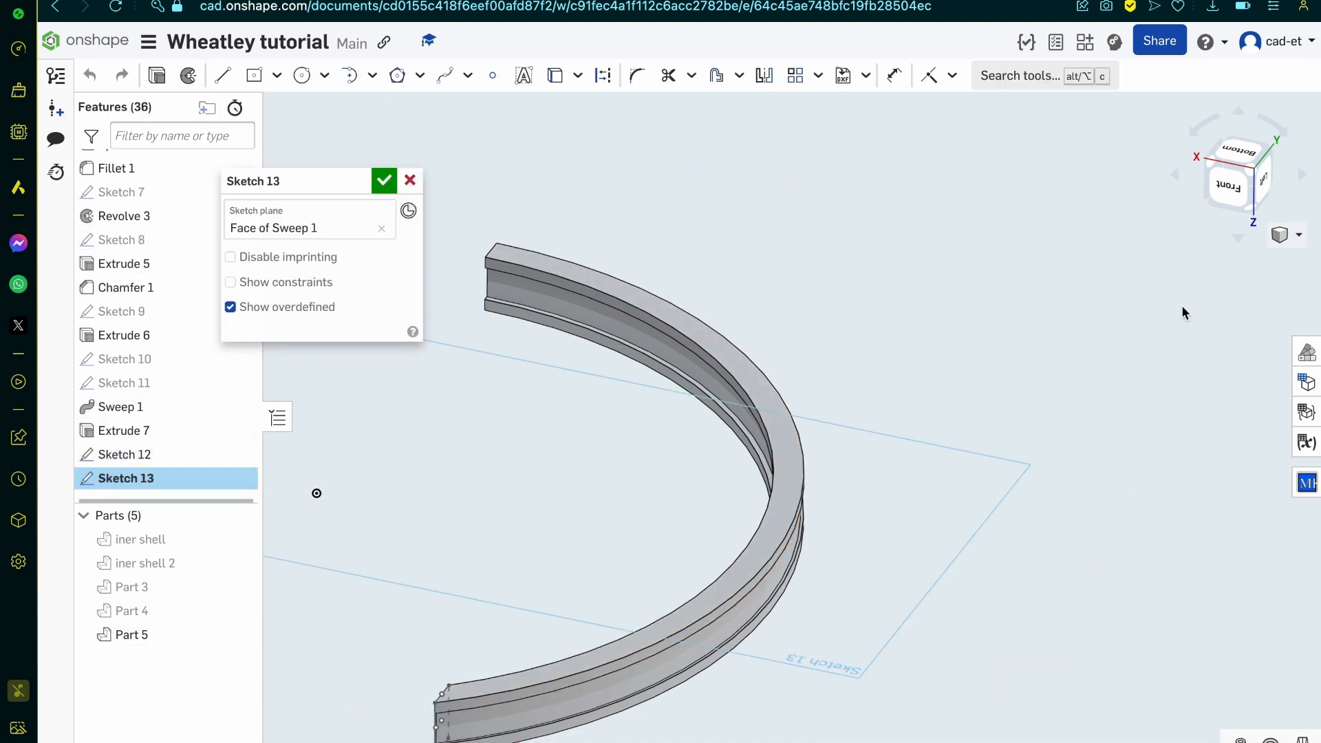
left_click(1249, 150)
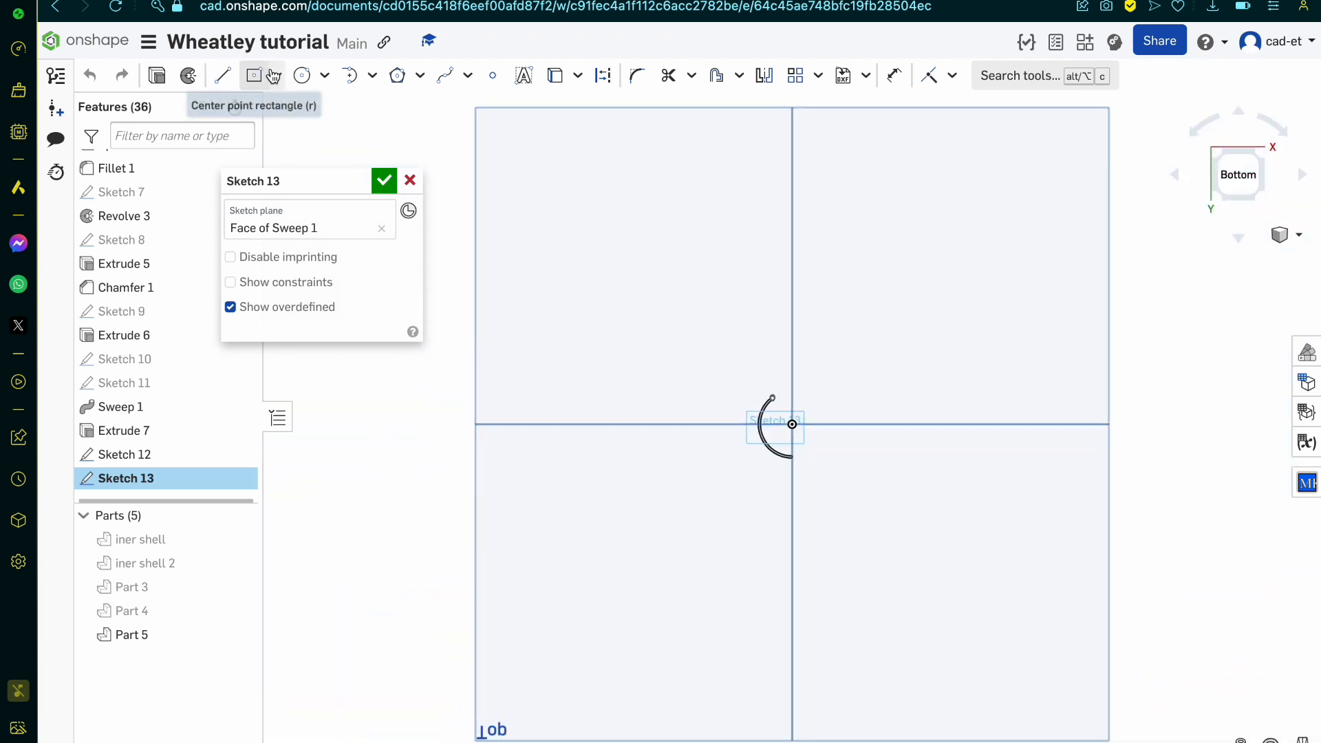
left_click(276, 76)
left_click(281, 109)
scroll(992, 521, "up", 4)
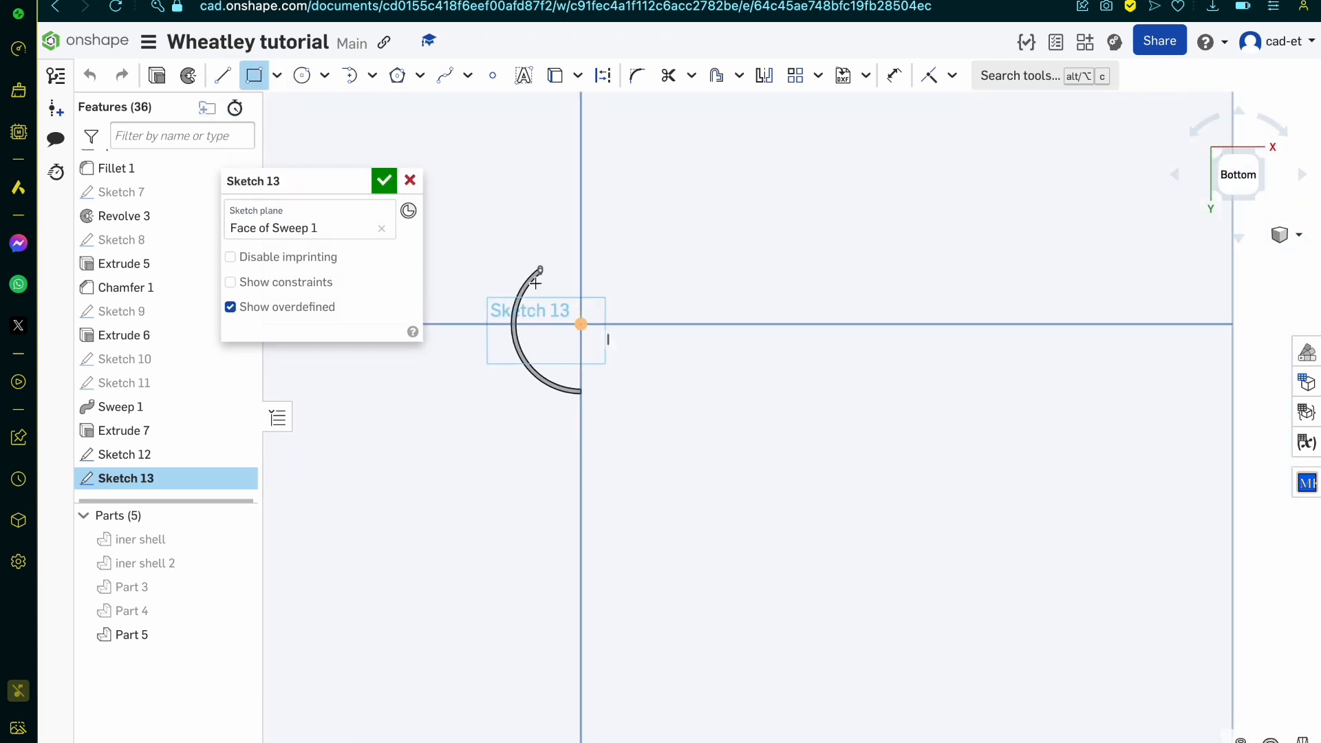
scroll(774, 409, "down", 2)
left_click(276, 75)
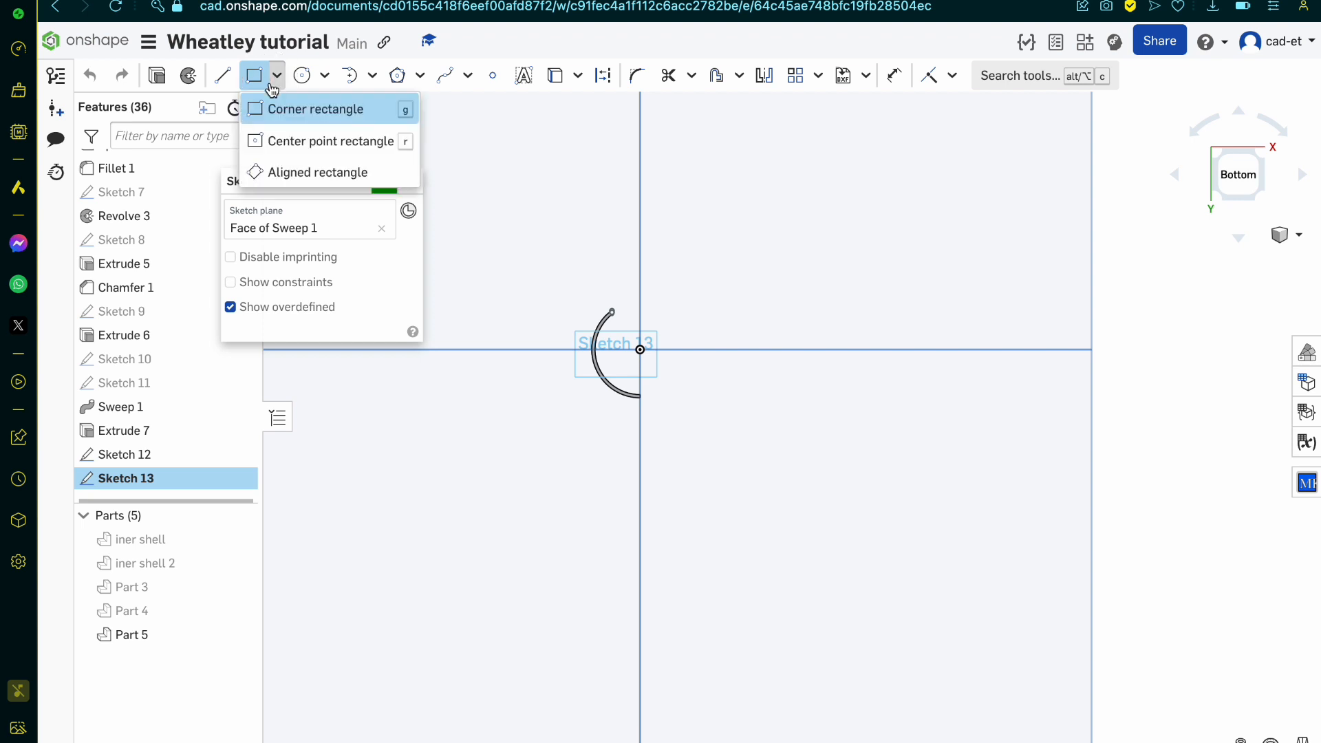
left_click(294, 174)
scroll(505, 221, "up", 4)
scroll(702, 406, "up", 10)
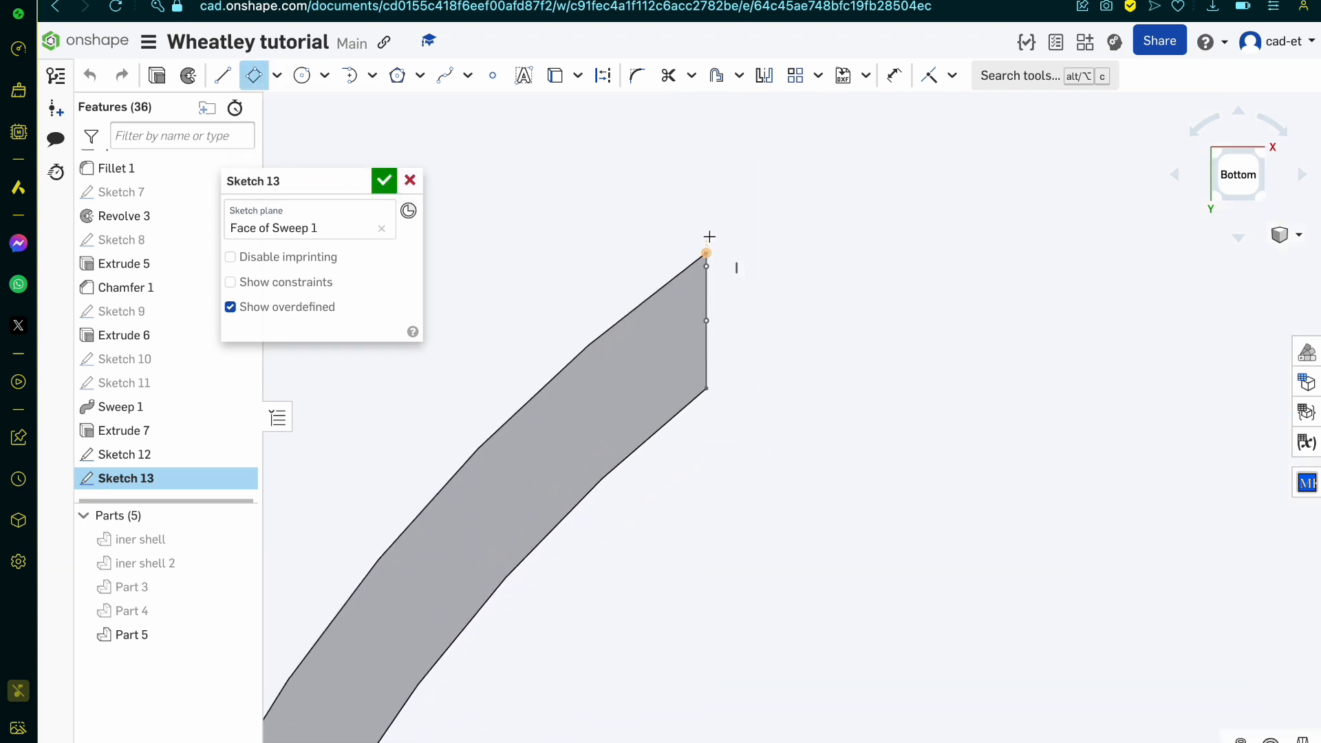
left_click(705, 198)
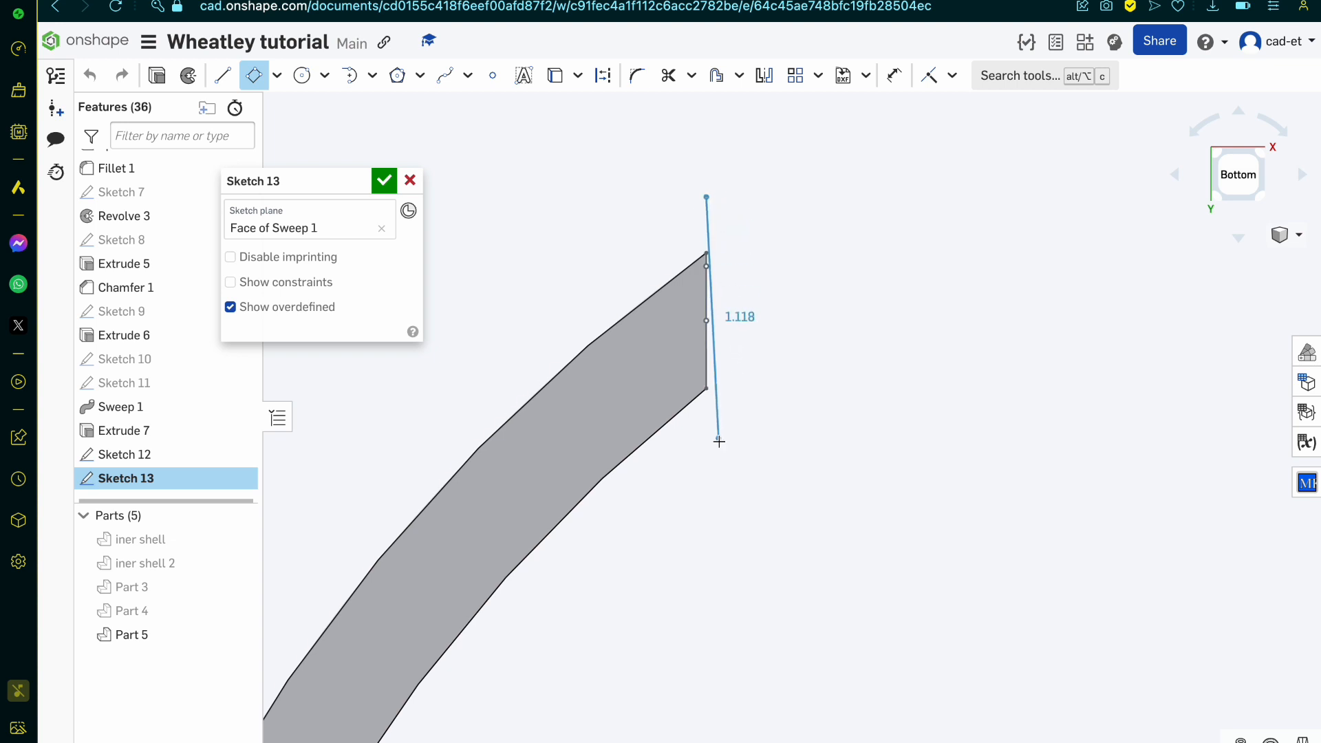
left_click(707, 466)
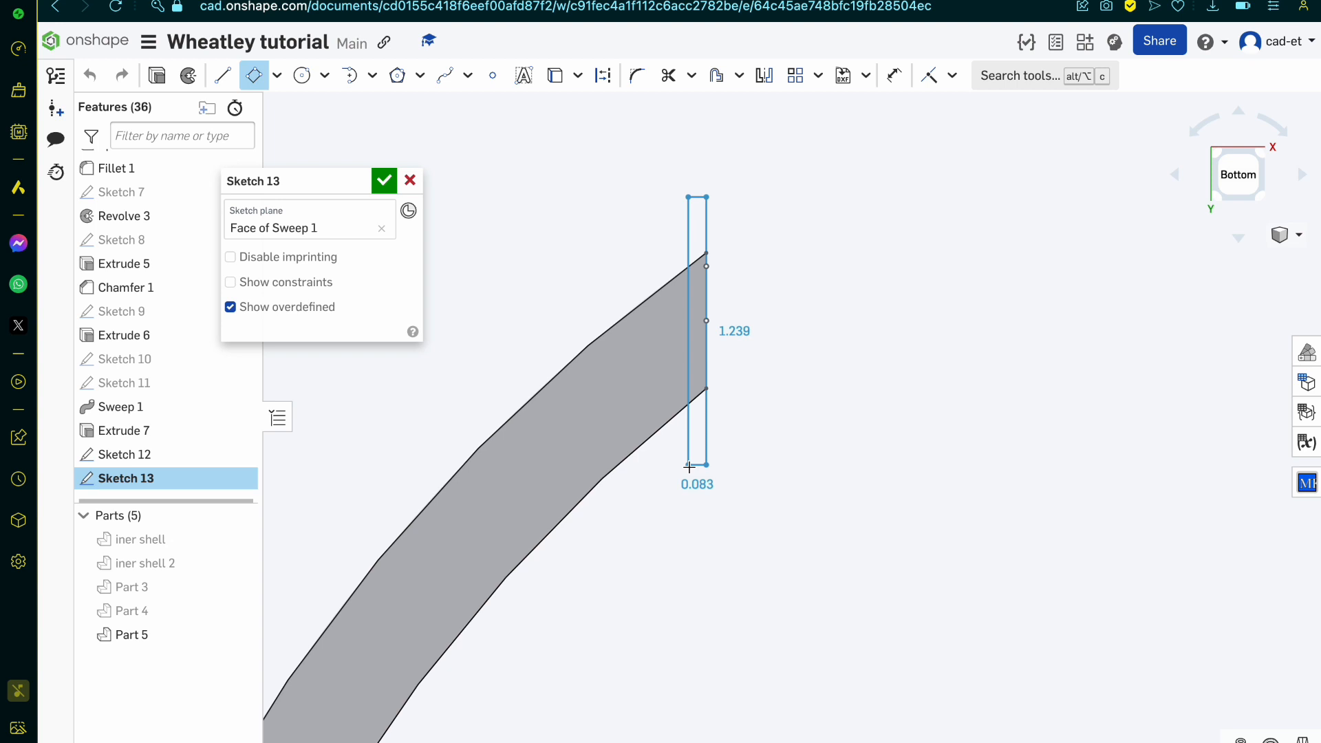
key("Escape")
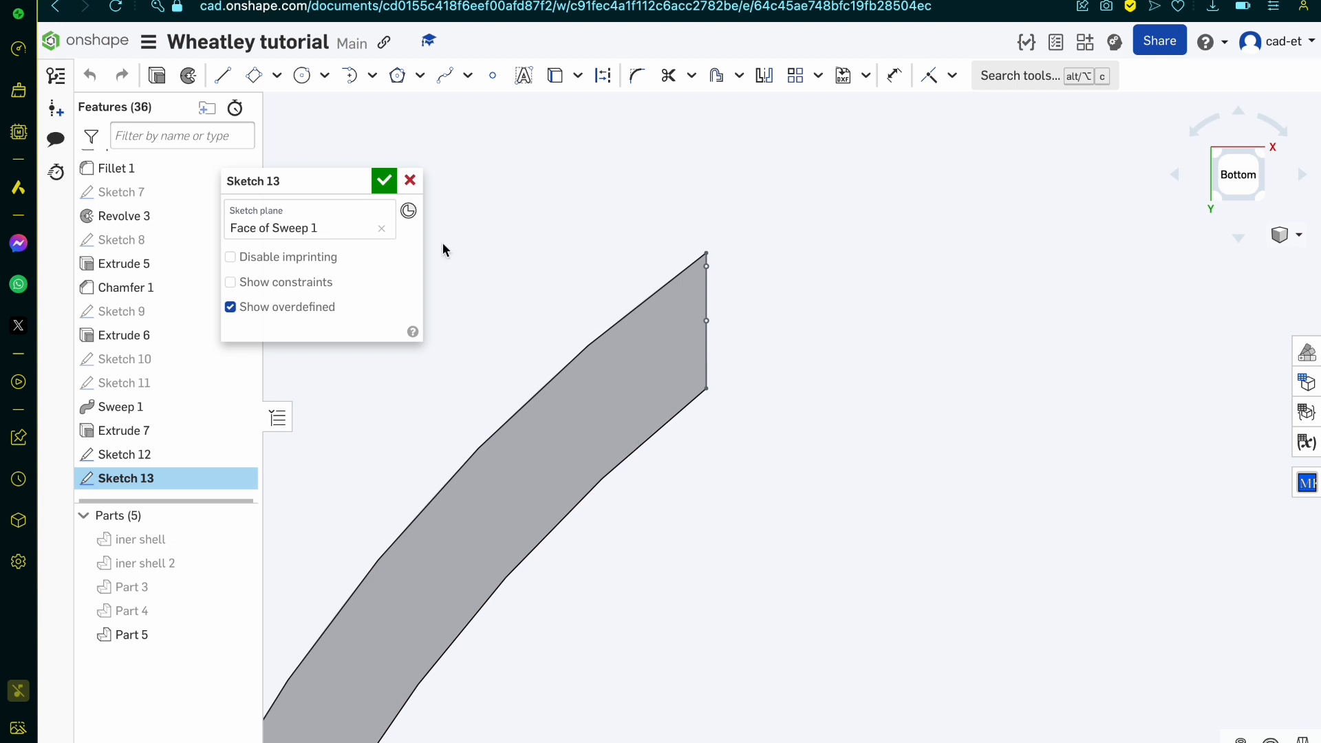
left_click(409, 192)
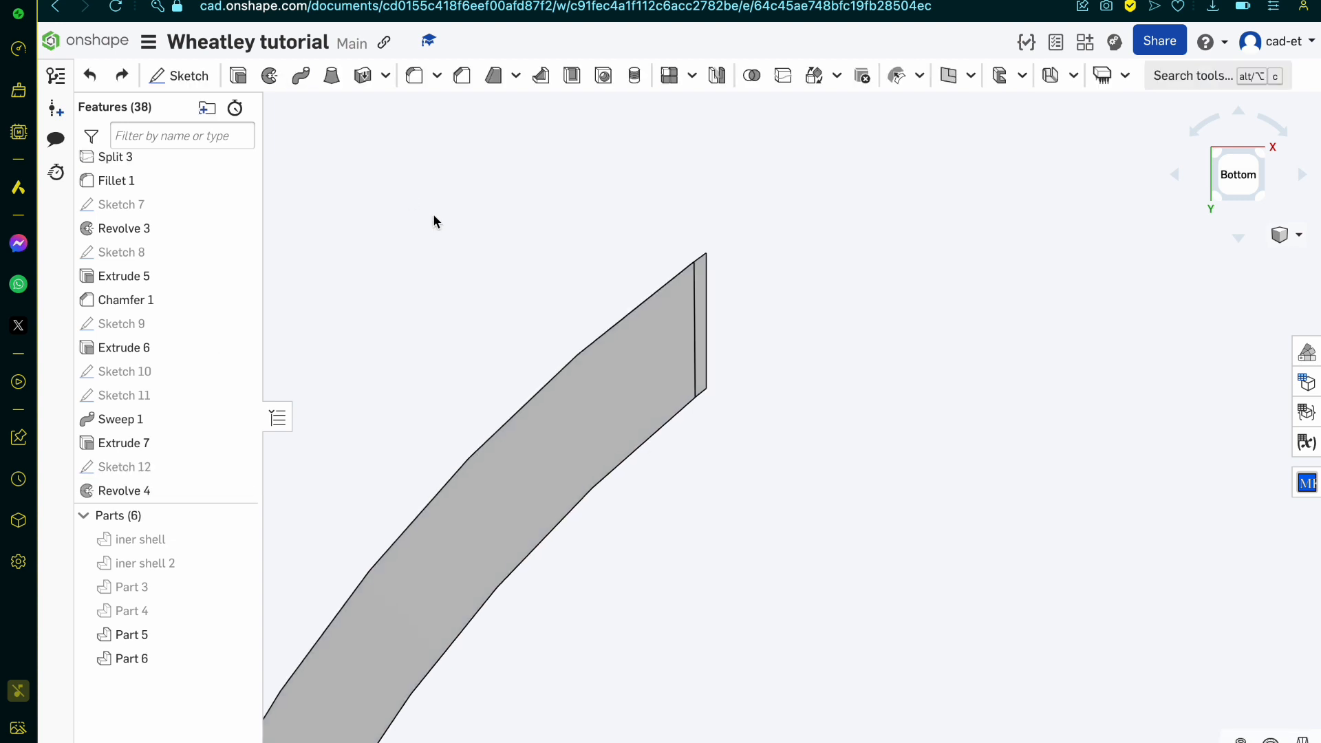
Step: Inspect the cap at the band's end and measure the distance between its outer face and the face closing the groove
key("f")
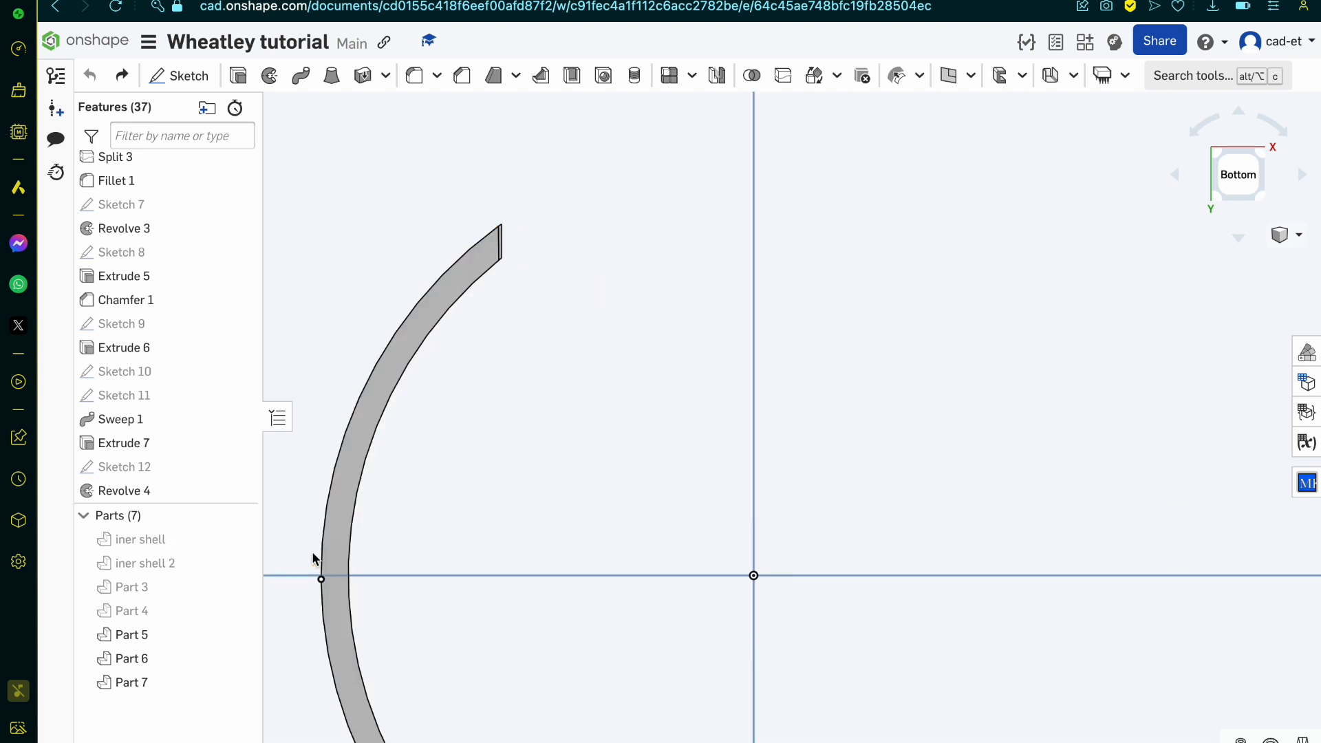
scroll(406, 396, "up", 2)
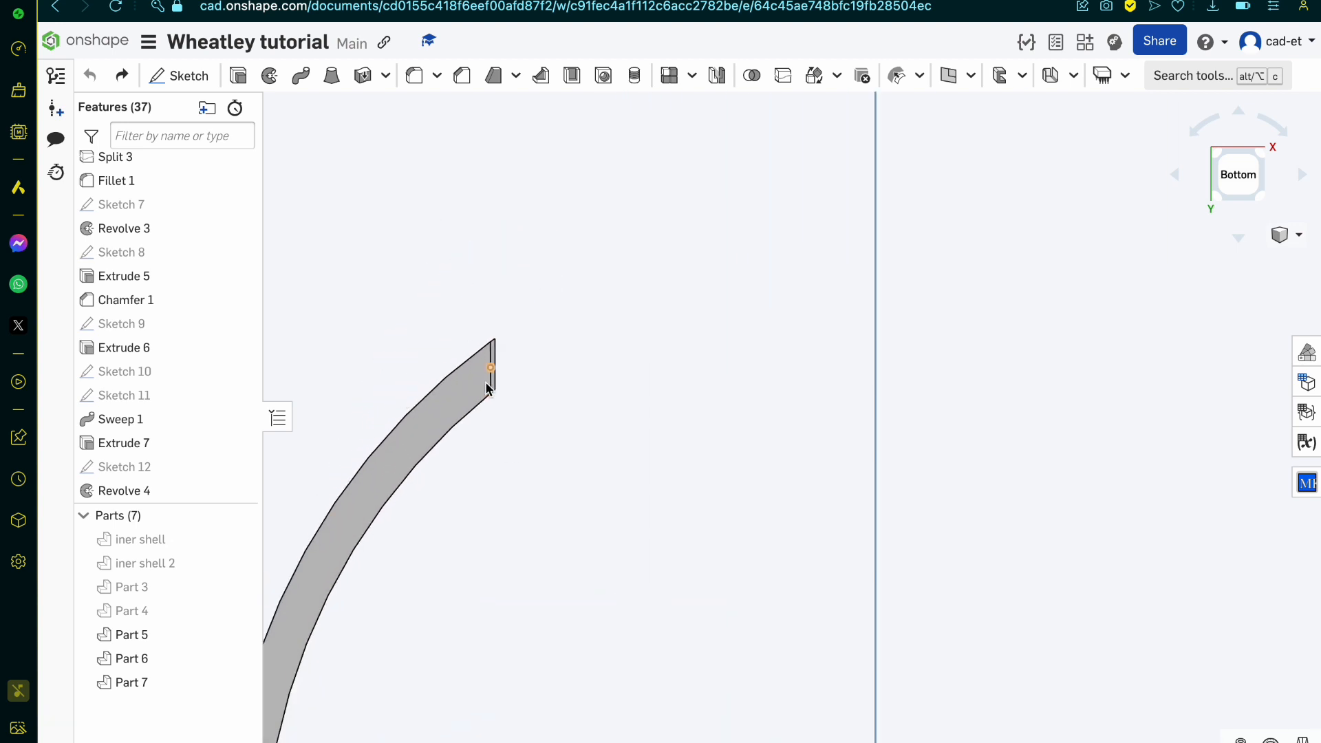
right_click_drag(420, 378, 496, 344)
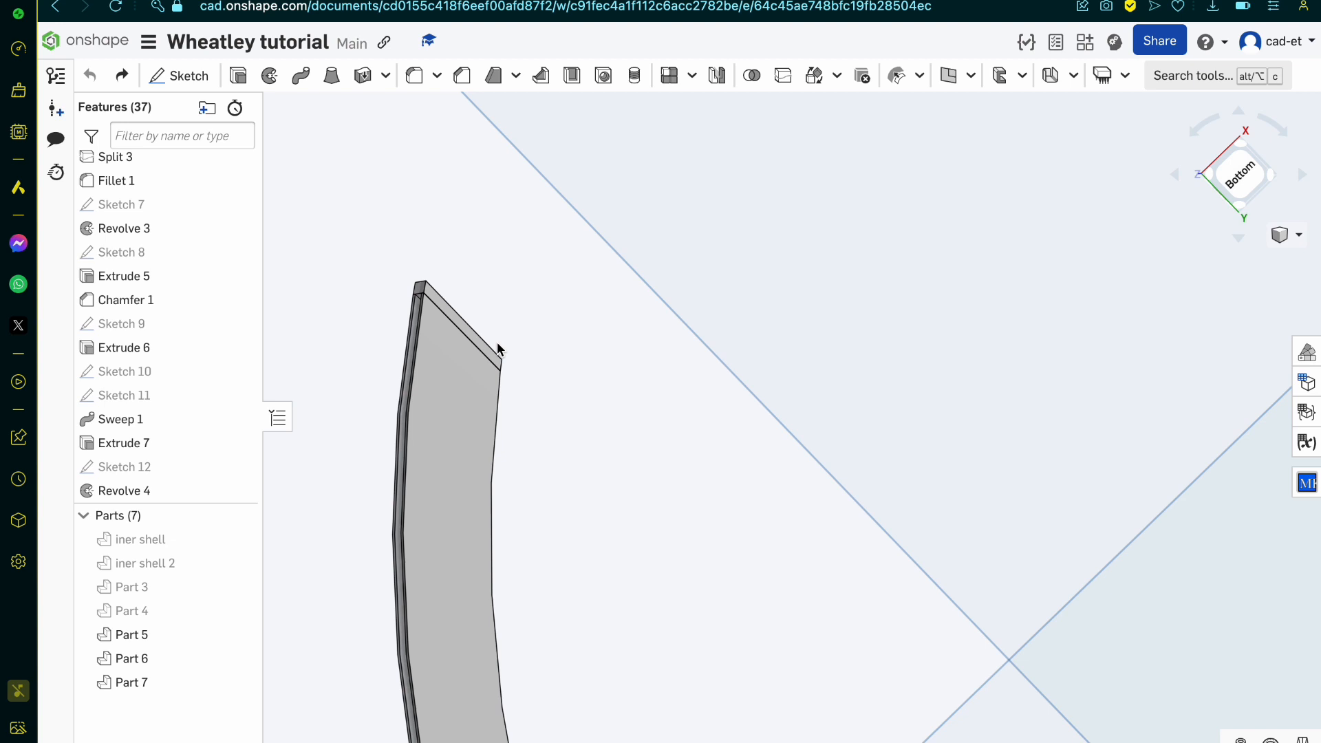
scroll(355, 295, "up", 5)
scroll(485, 280, "up", 5)
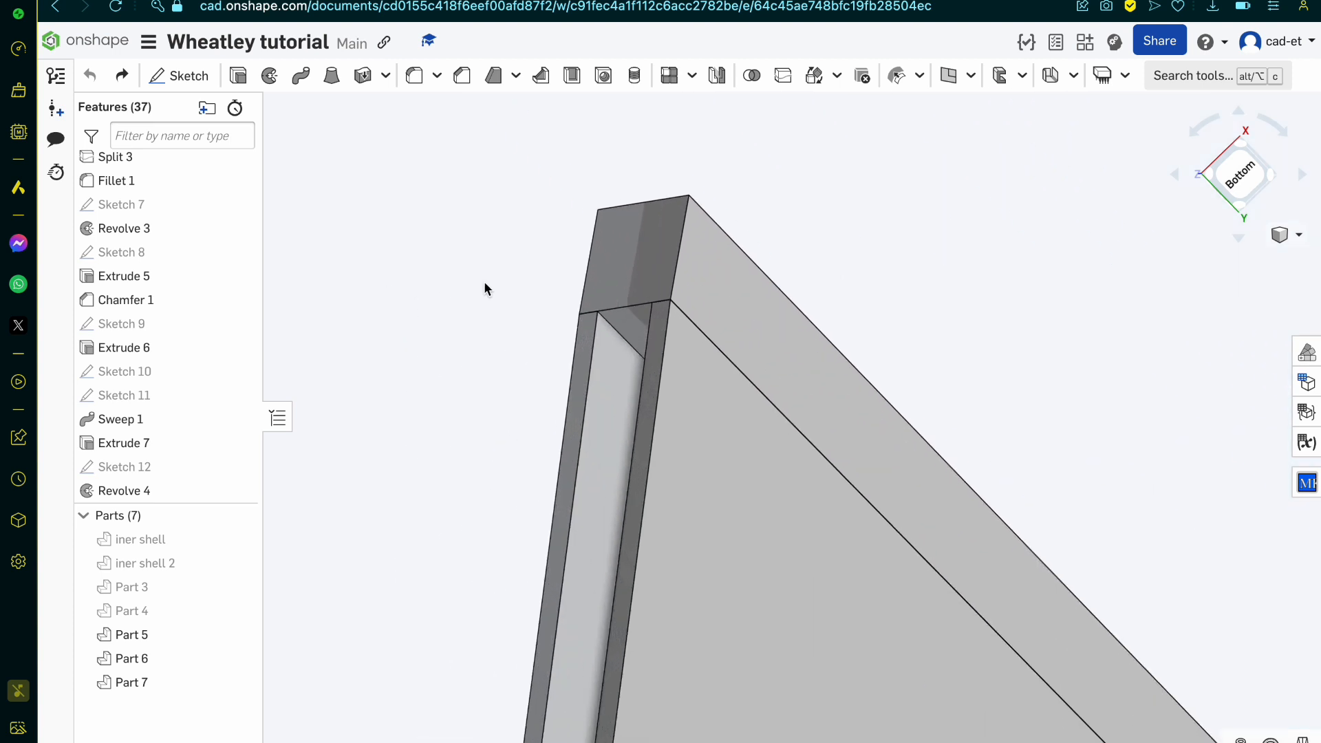
mouse_move(484, 281)
right_mouse_down()
mouse_move(536, 284)
mouse_move(465, 281)
right_mouse_up()
scroll(465, 281, "down", 5)
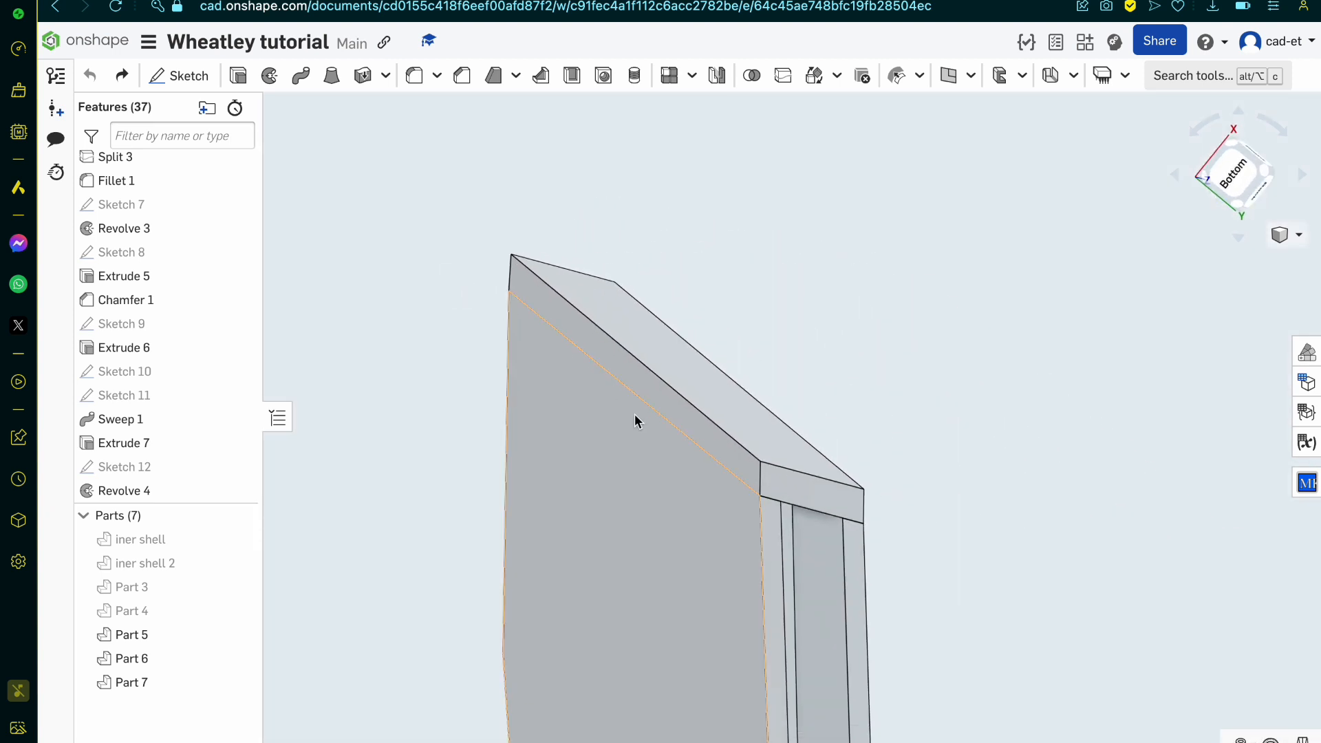
left_click(791, 456)
right_click_drag(792, 455, 770, 436)
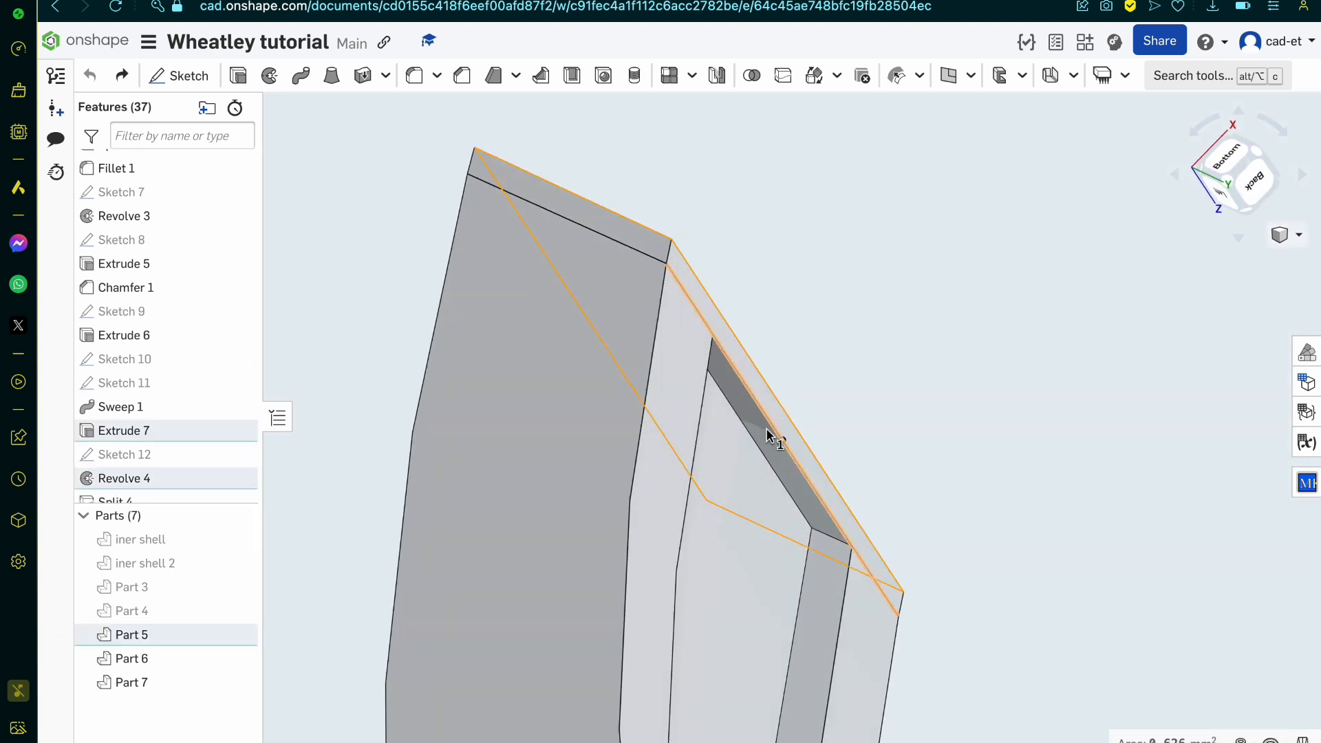
mouse_move(1176, 739)
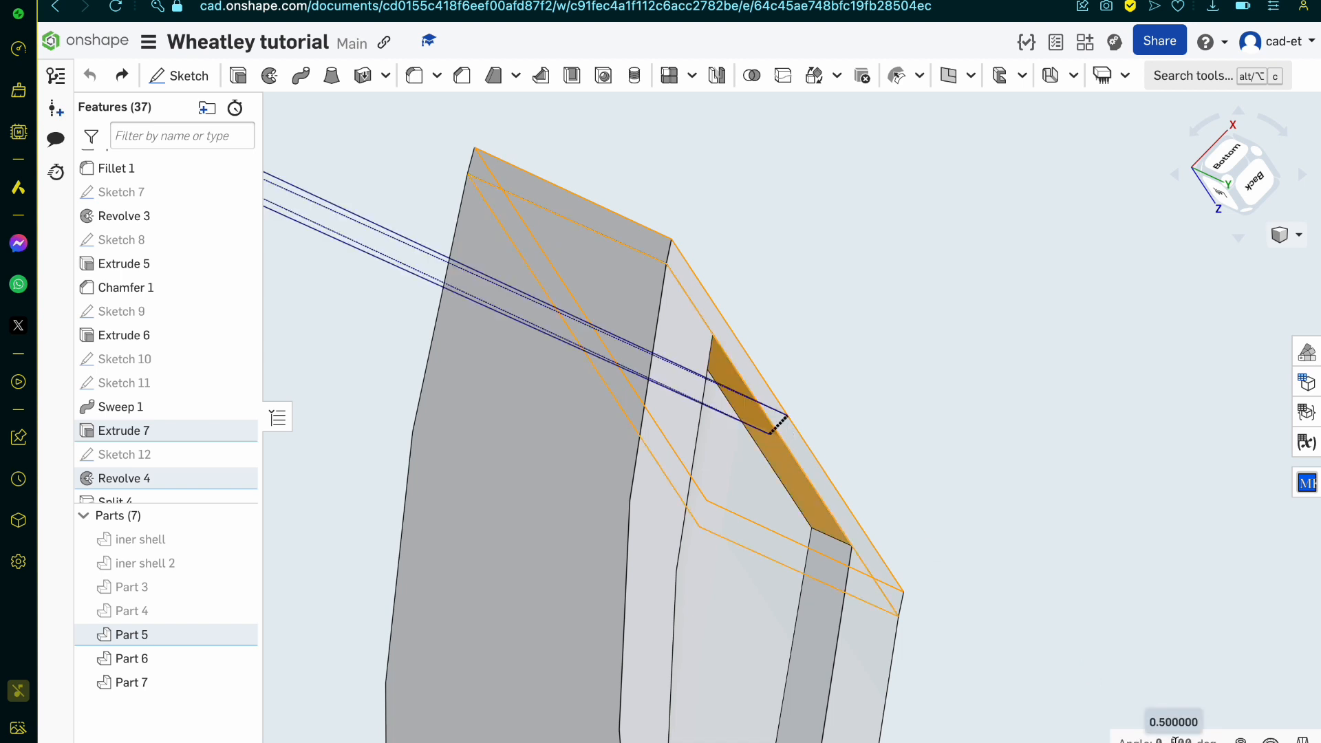
scroll(1091, 546, "down", 5)
right_click_drag(1090, 546, 1077, 618)
left_click(1077, 617)
Step: Split Part 7 along one side wall of the band's groove, a face of Sweep 1, keeping both sides
right_click_drag(977, 482, 935, 387)
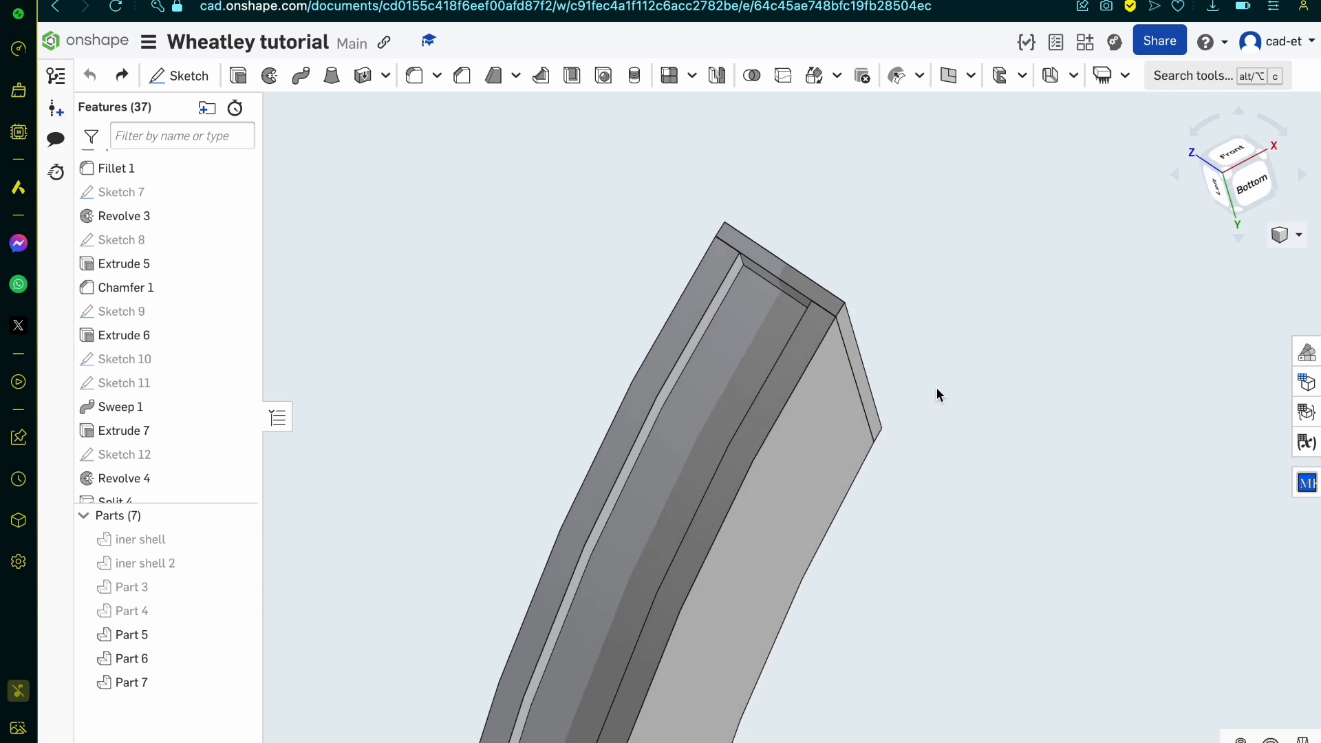
right_click_drag(937, 389, 754, 368)
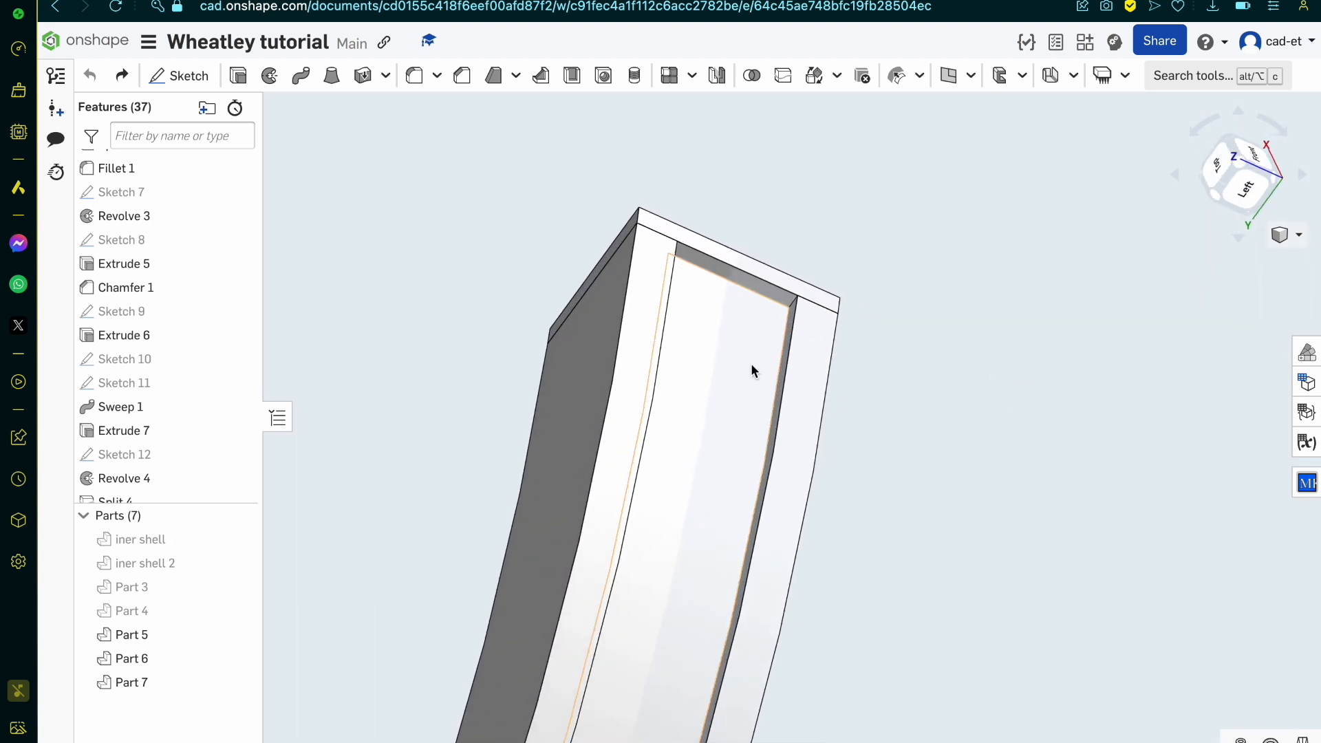
scroll(751, 369, "up", 5)
left_click(751, 368)
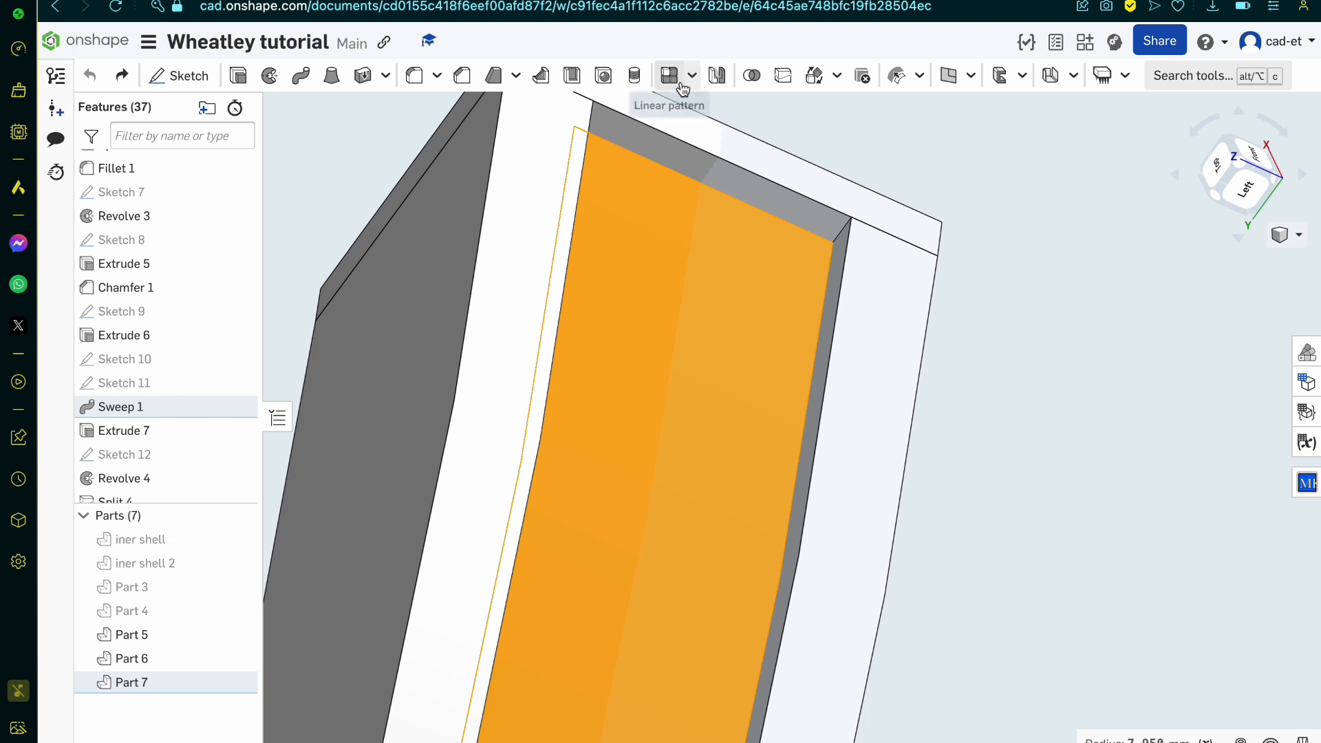
left_click(783, 75)
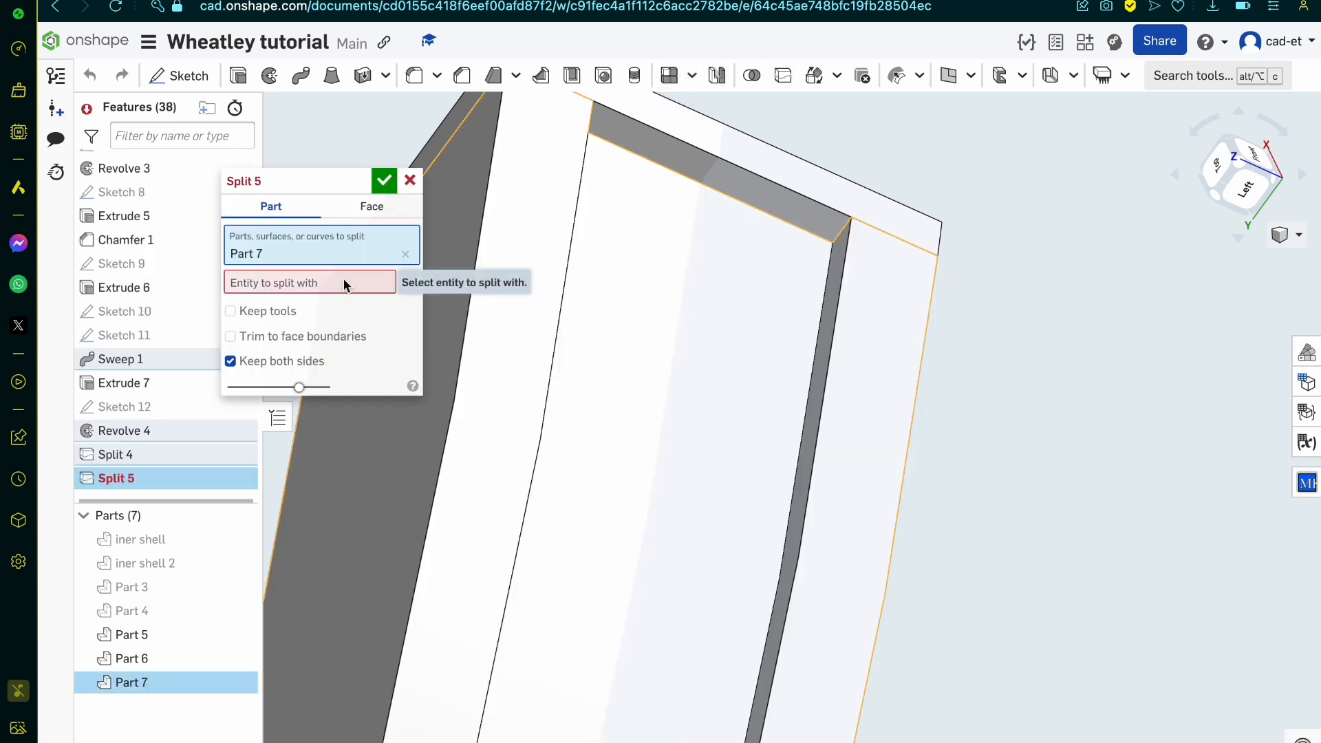
left_click(344, 282)
left_click(825, 324)
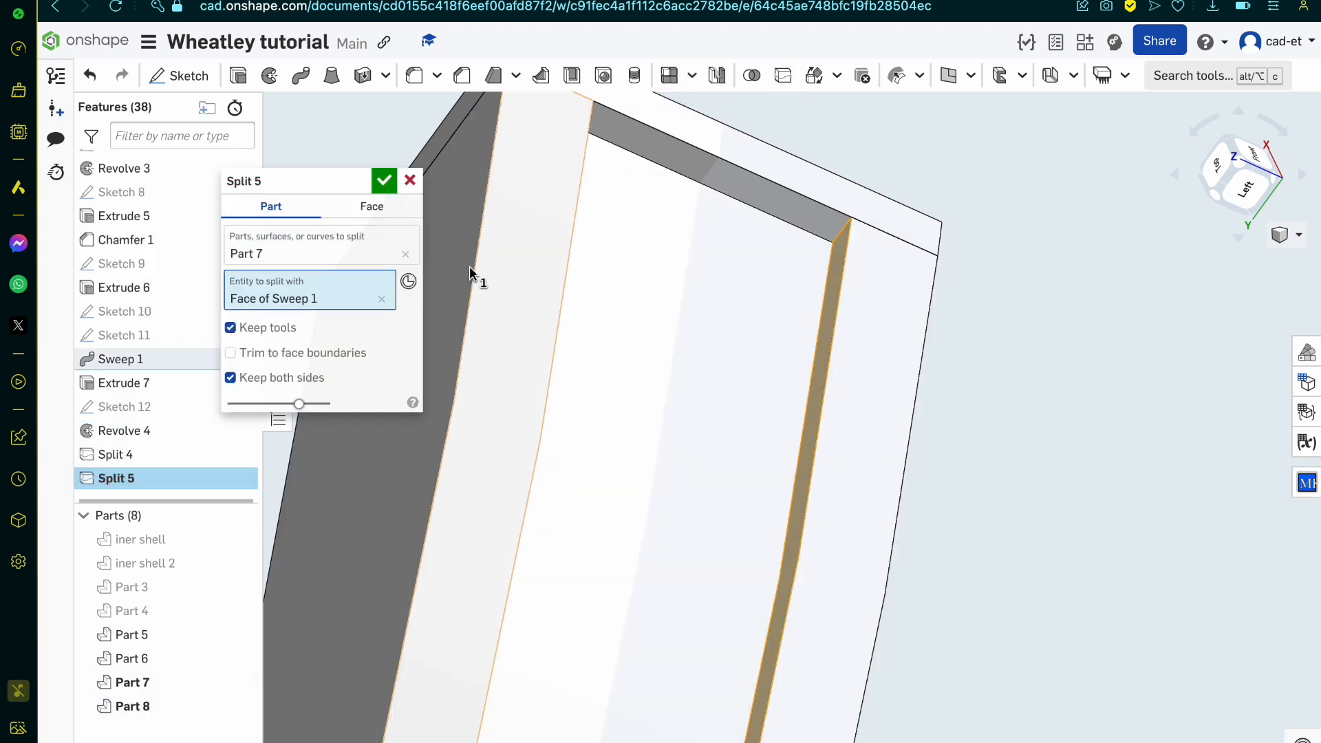
left_click(383, 181)
Step: Split Part 8 along the opposite side wall of the groove, also a face of Sweep 1, keeping both sides
left_click(781, 77)
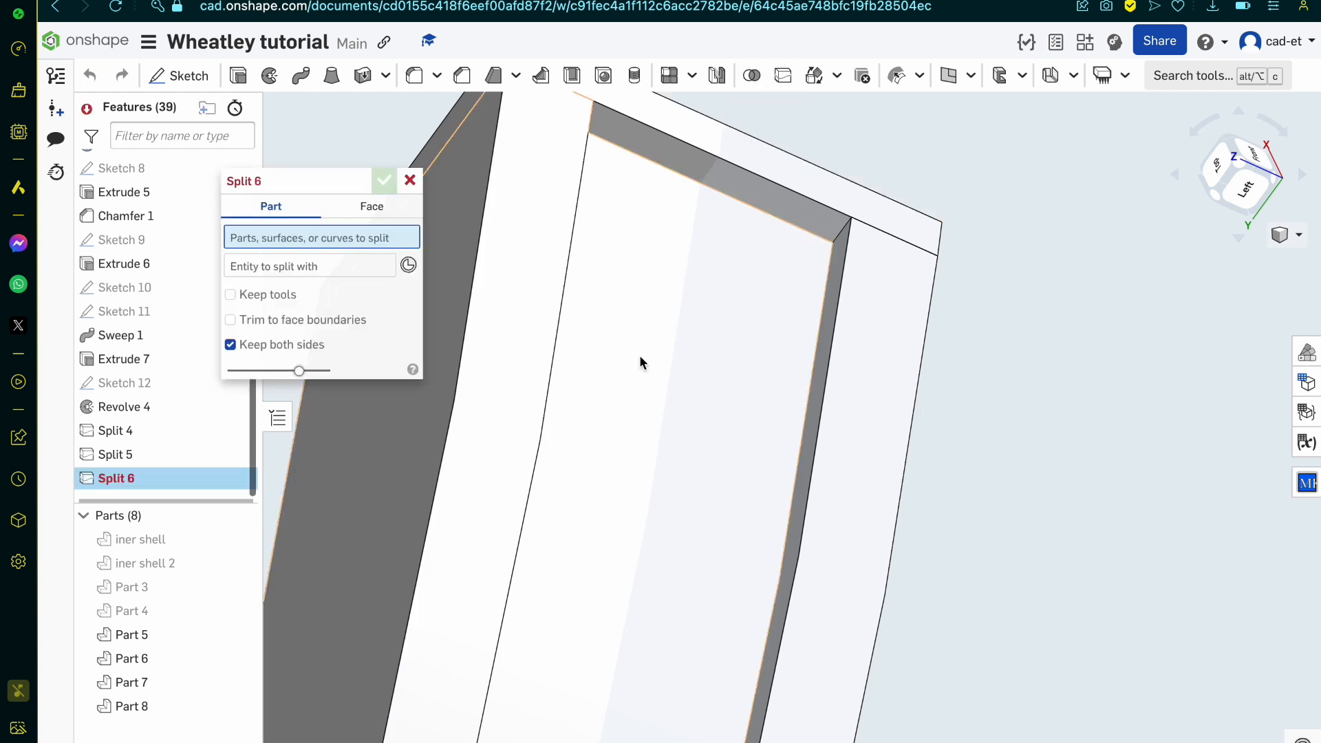
right_click_drag(505, 390, 442, 397)
left_click(573, 401)
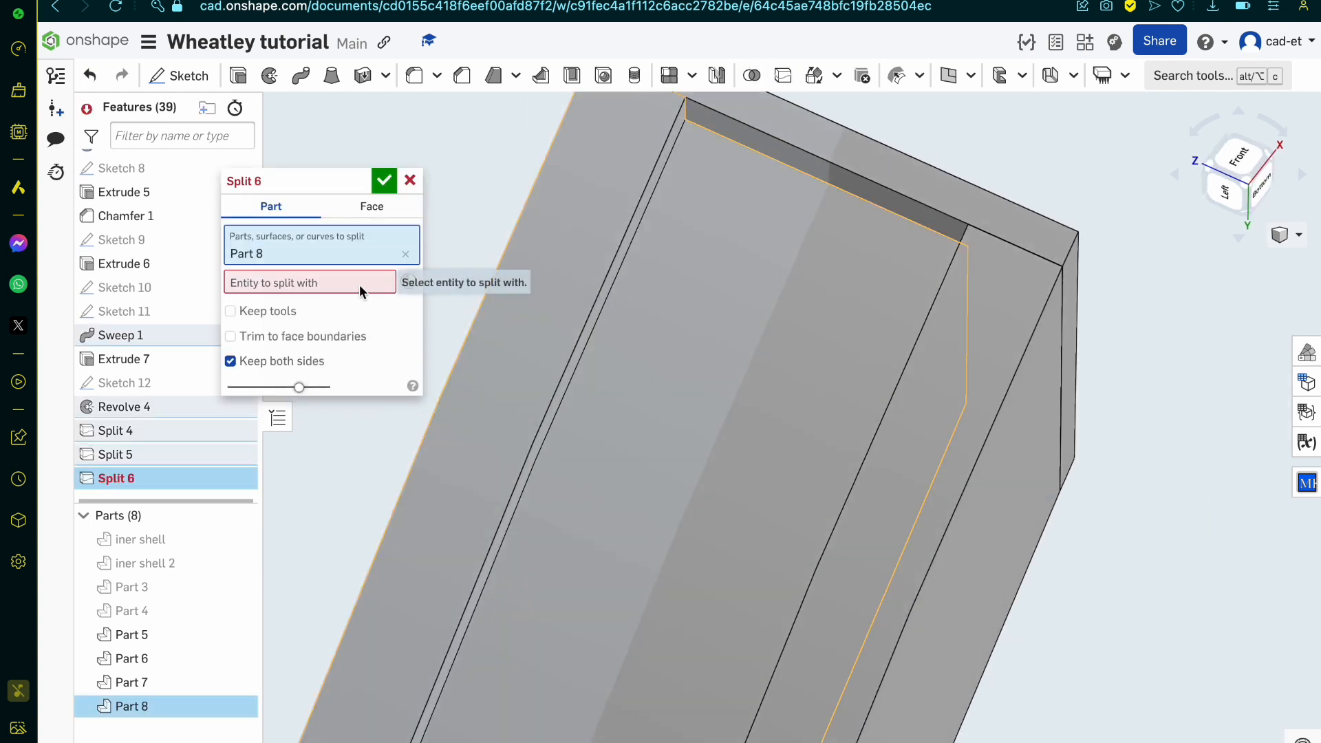
left_click(359, 282)
scroll(583, 335, "up", 5)
left_click(579, 371)
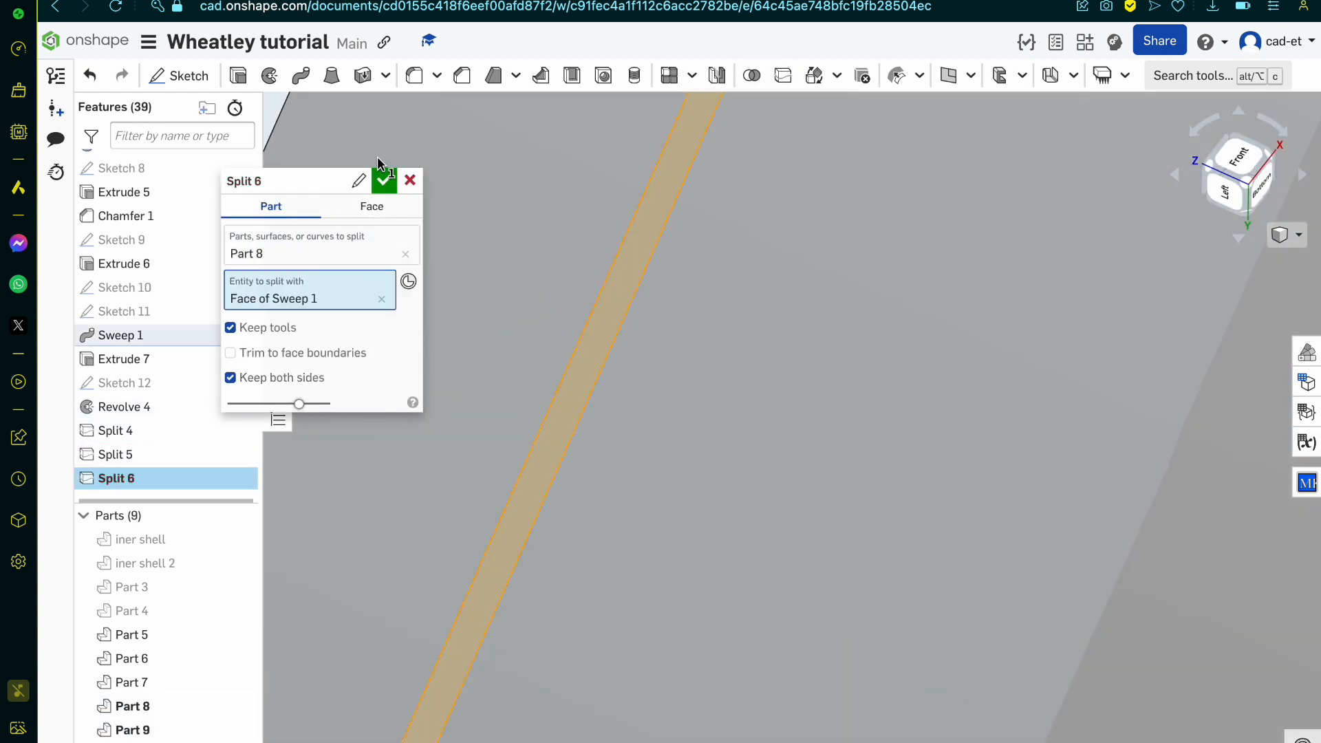
left_click(384, 181)
Step: Merge Part 6 and the groove floor piece, Part 9, into one part with a Boolean union
scroll(390, 181, "down", 5)
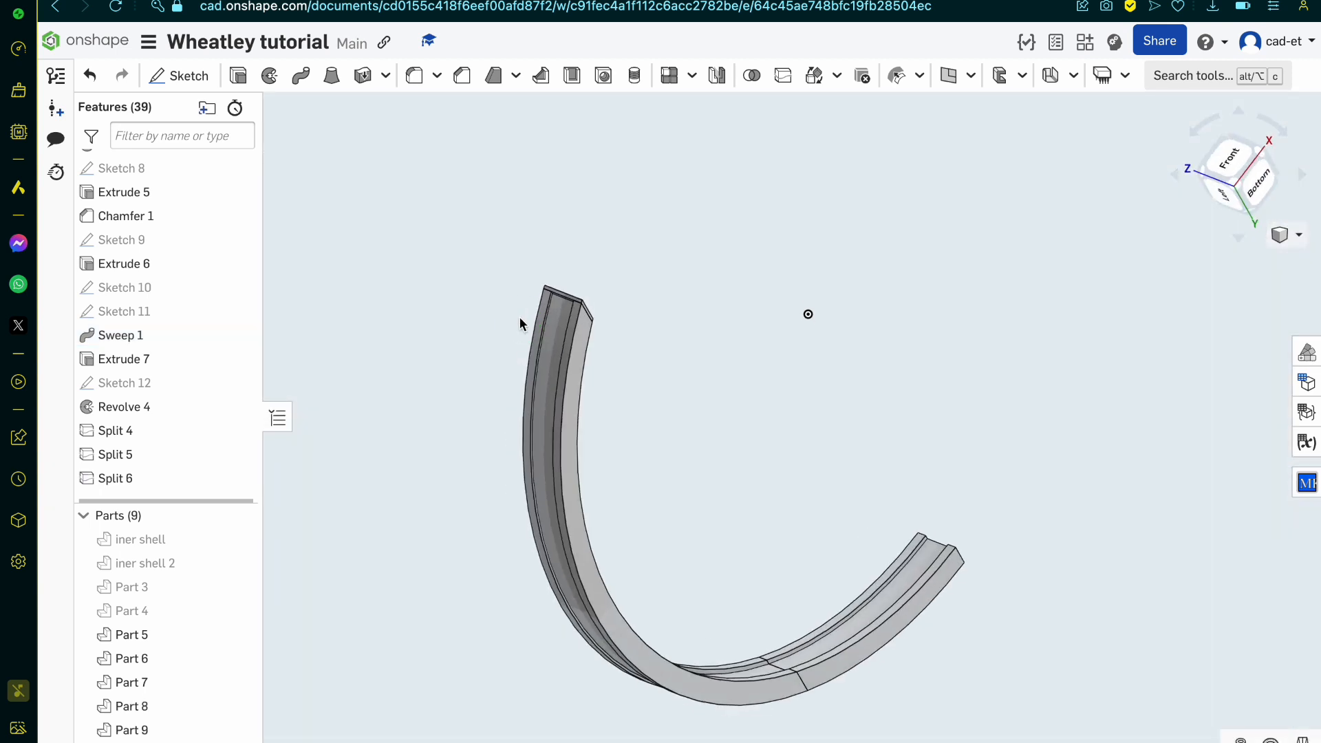
scroll(621, 428, "down", 5)
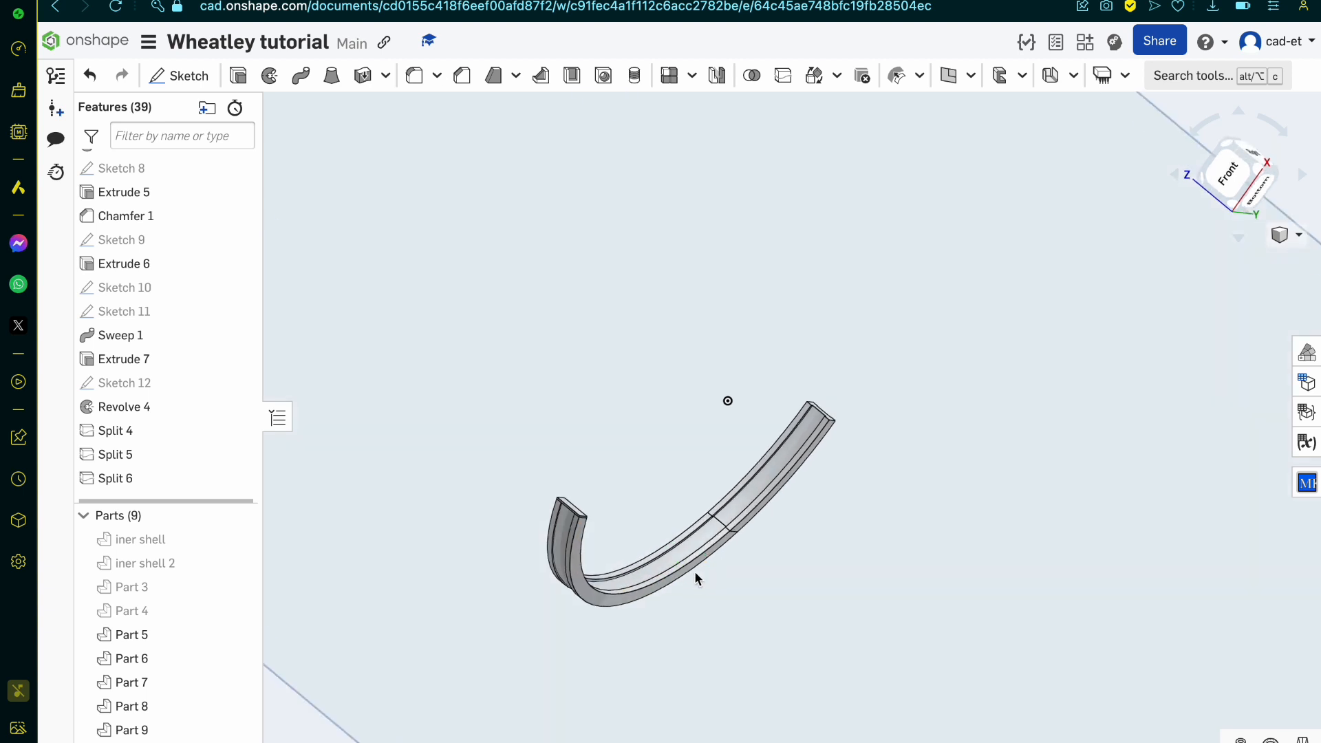
scroll(697, 567, "up", 5)
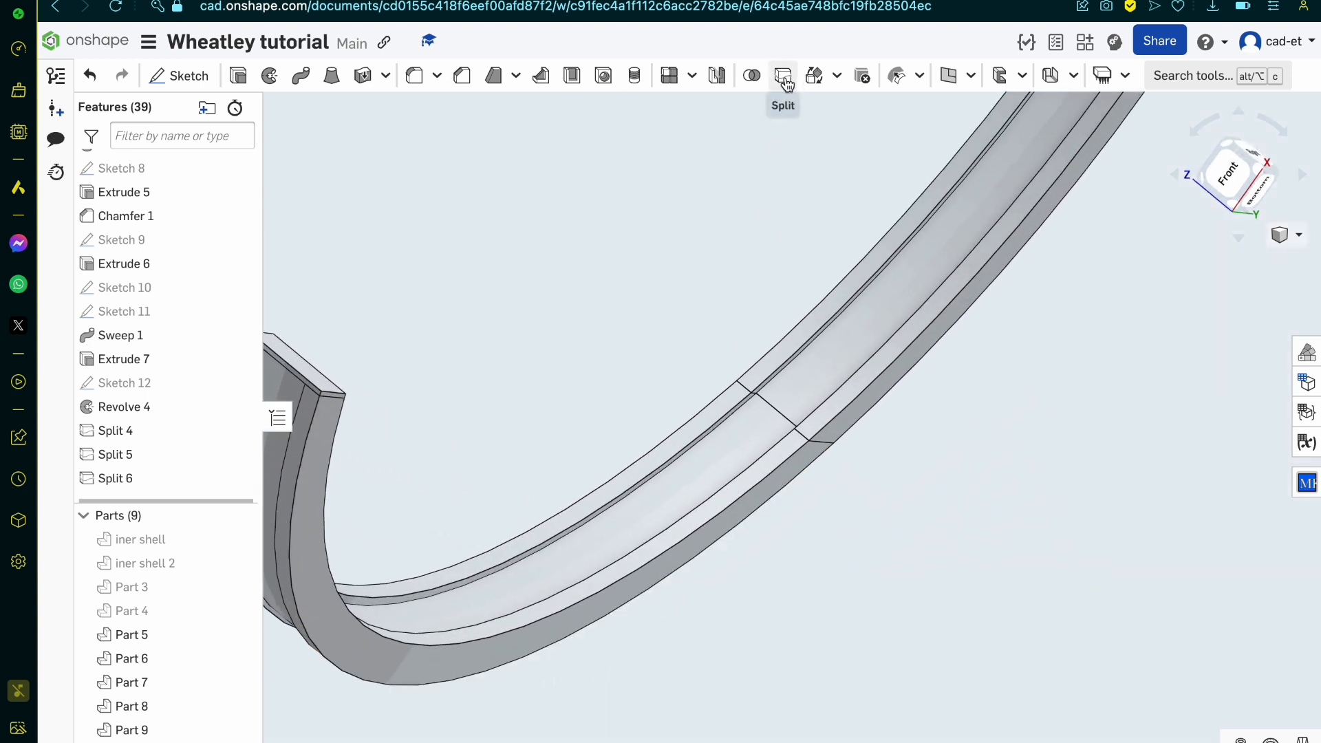
left_click(751, 75)
left_click(768, 395)
left_click(747, 429)
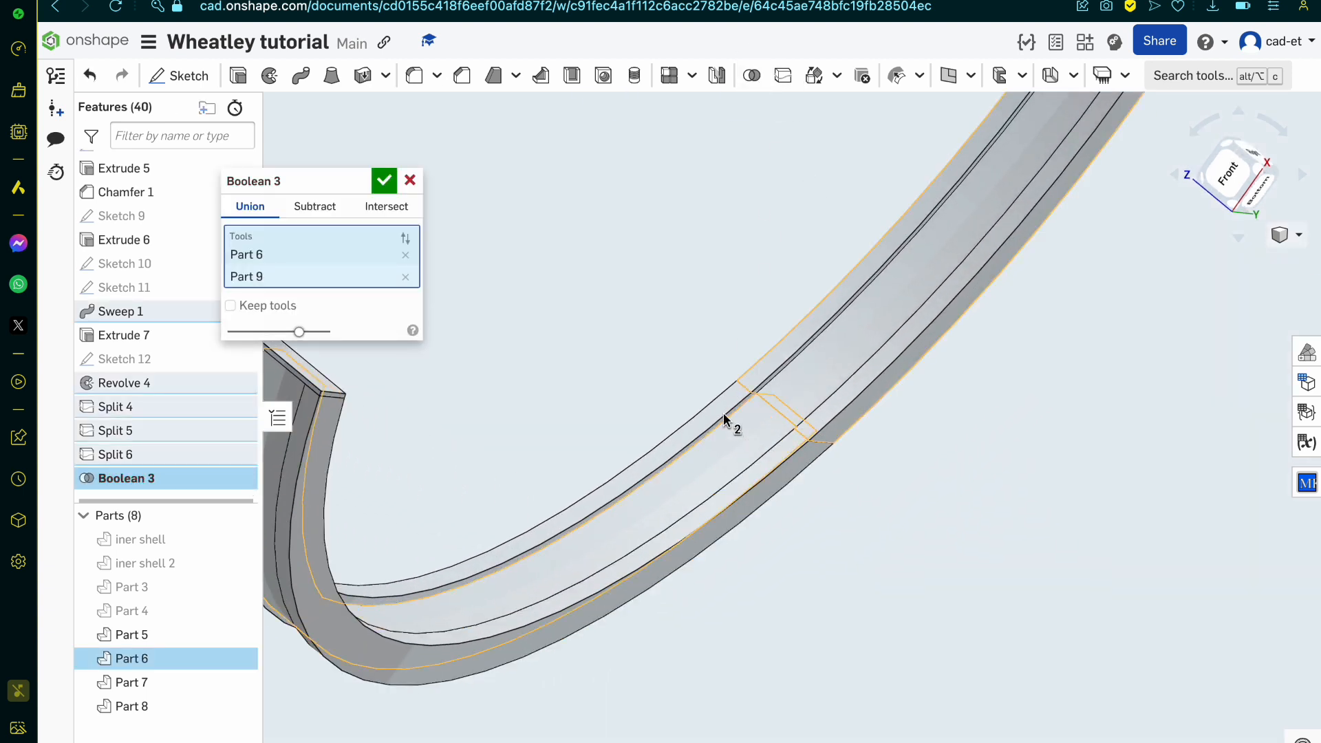
left_click(385, 180)
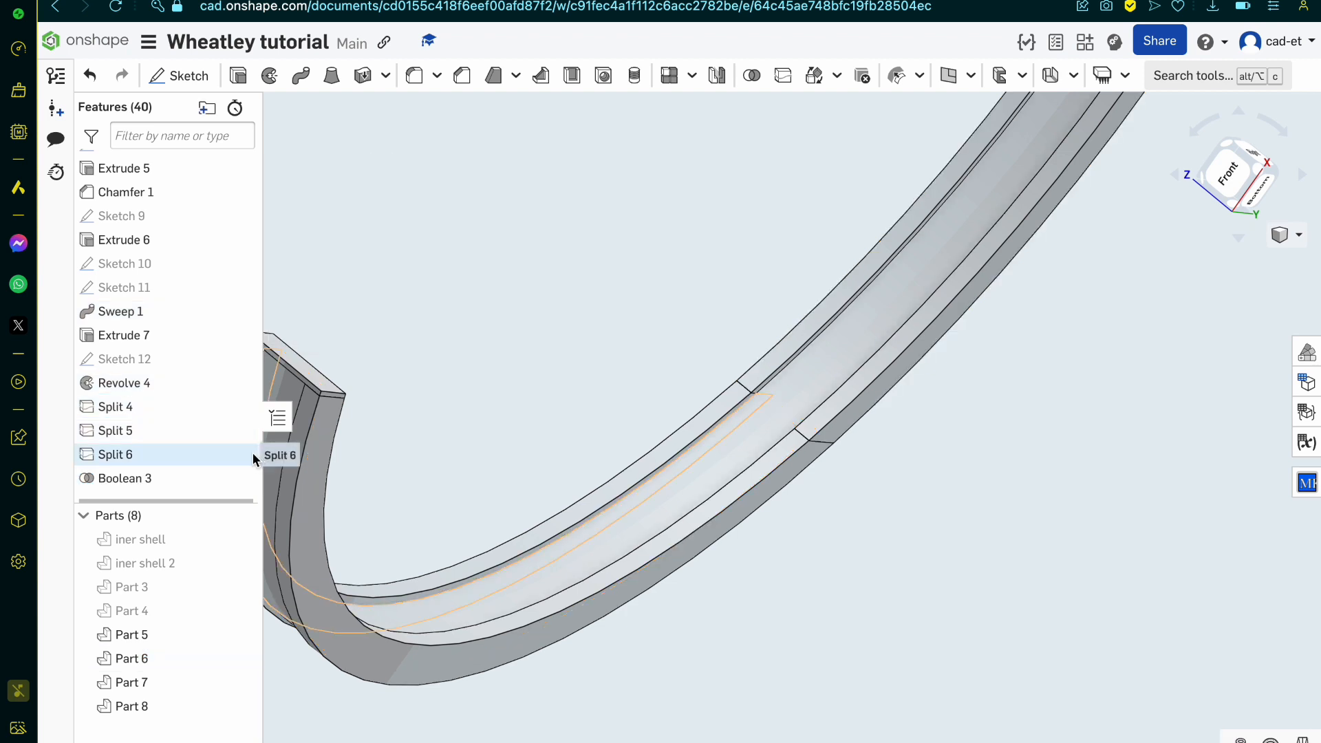
Step: Reorder Boolean 3 ahead of Split 5 in the feature history and remove the missing part from Split 5's parts to split
left_click_drag(185, 480, 177, 422)
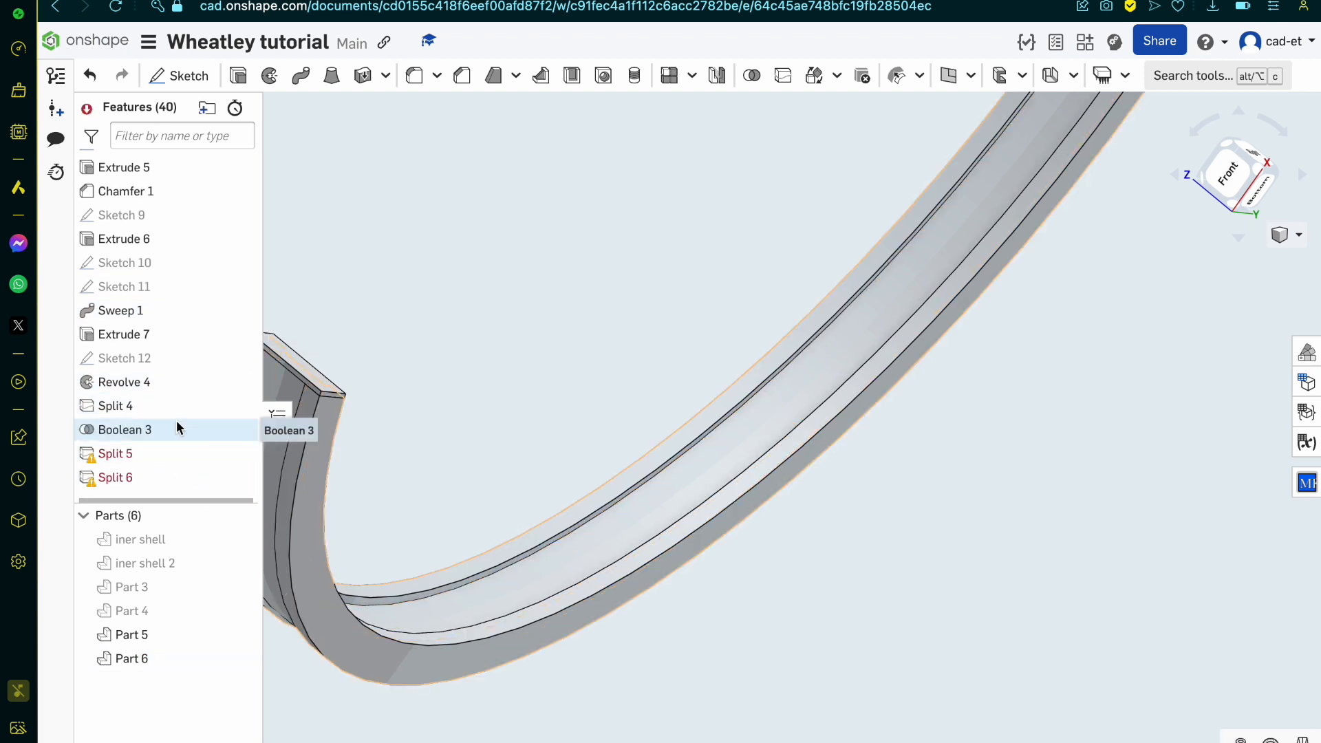
double_click(141, 451)
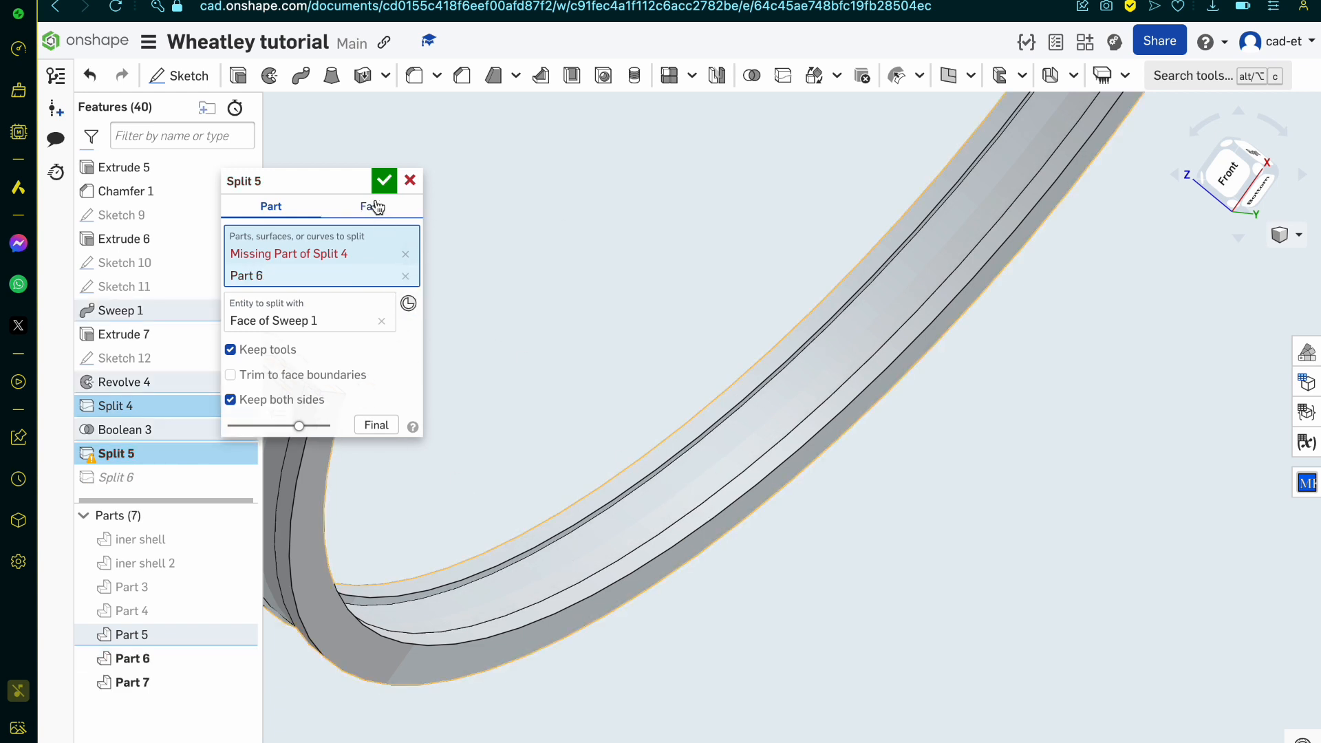
left_click(406, 254)
left_click(382, 183)
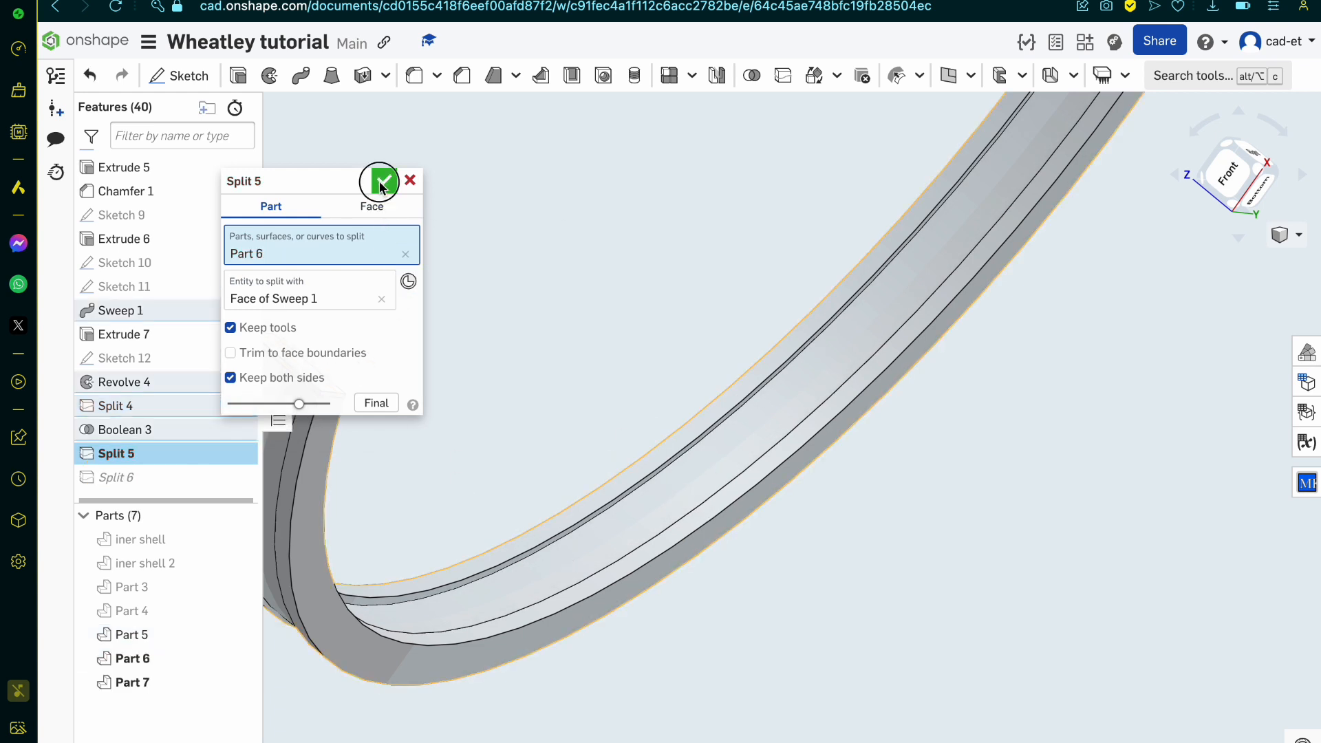
Step: Repair Split 6 by replacing its missing part reference with Part 7
double_click(193, 480)
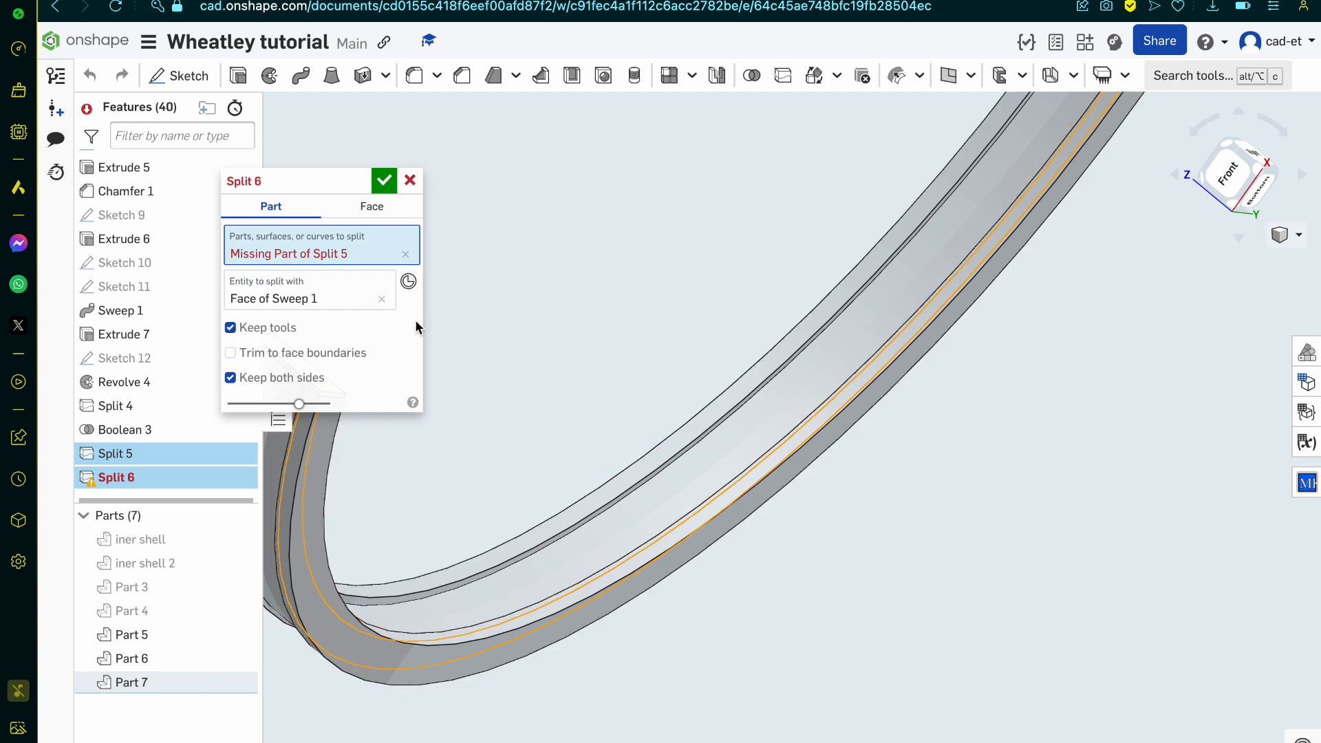
left_click(405, 254)
left_click(750, 451)
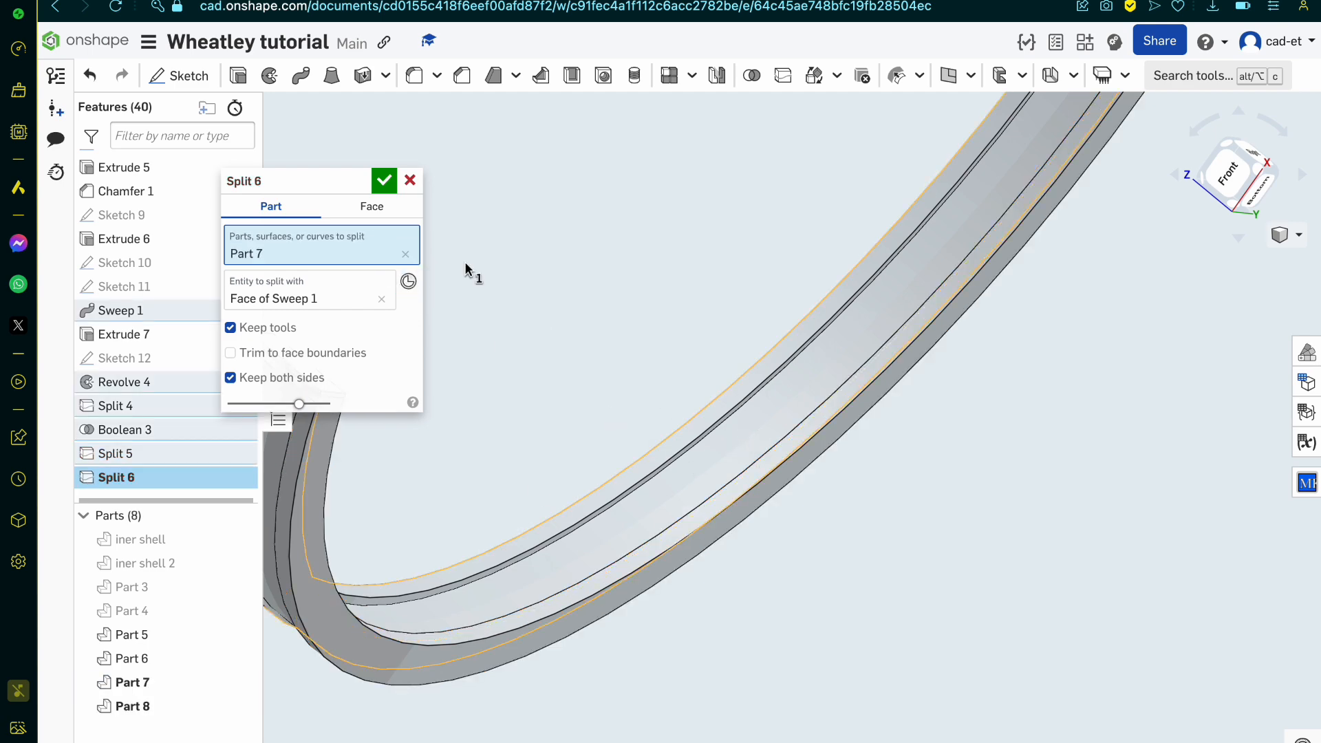
left_click(379, 185)
Step: Check which segments of the curved band Part 5, Part 7 and Part 8 are
right_click_drag(554, 361, 584, 358)
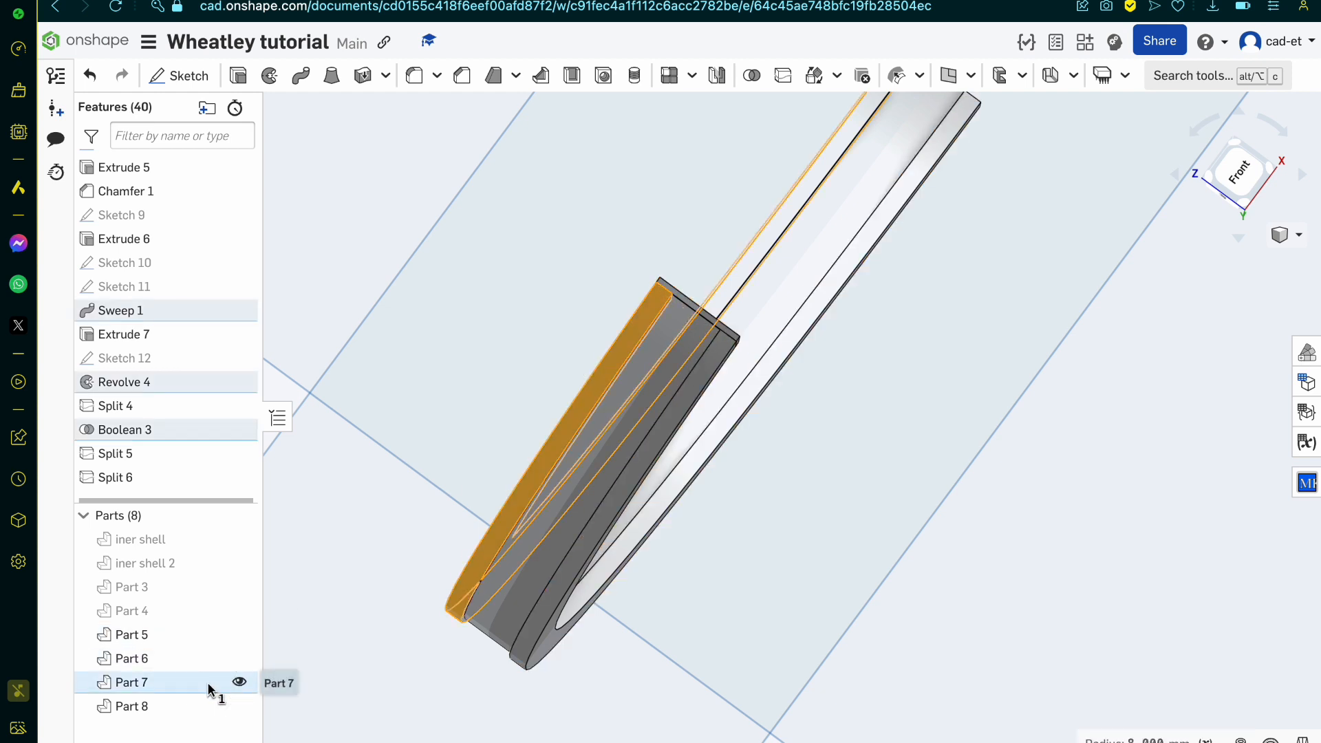
left_click(239, 706)
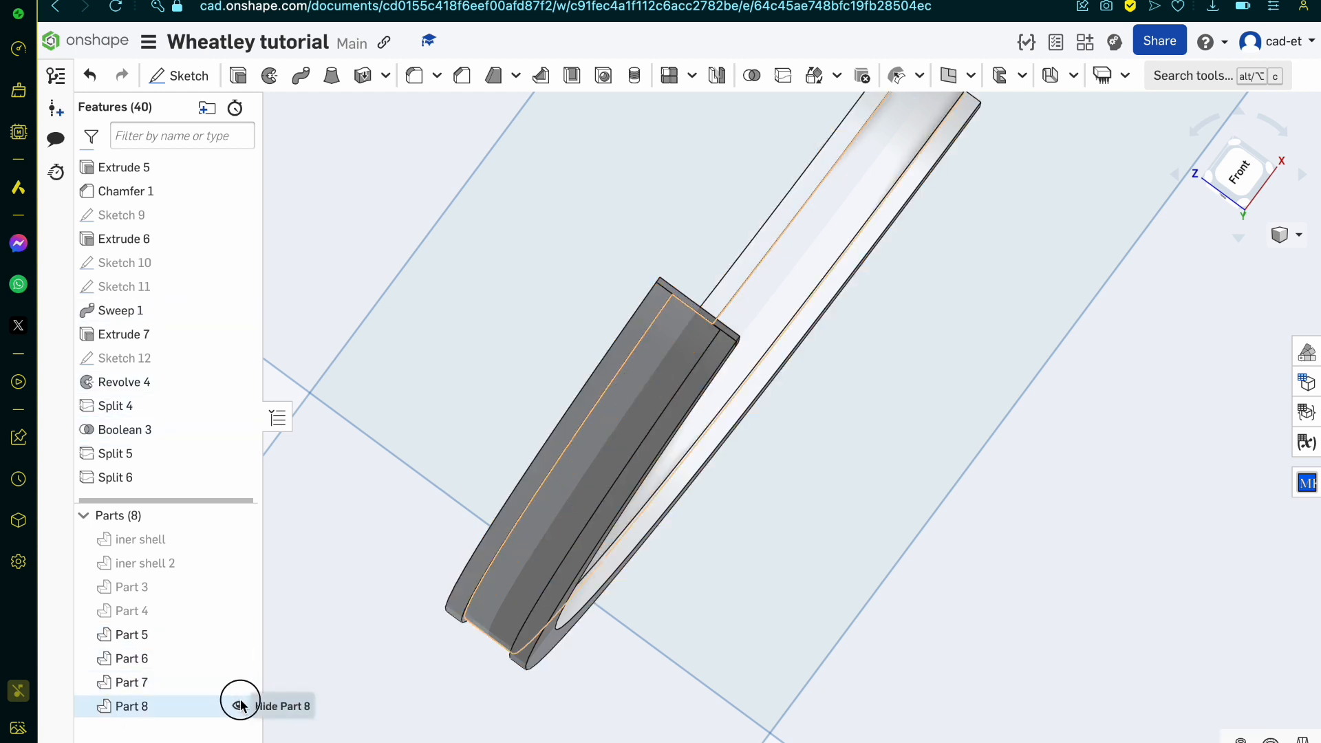
left_click(239, 706)
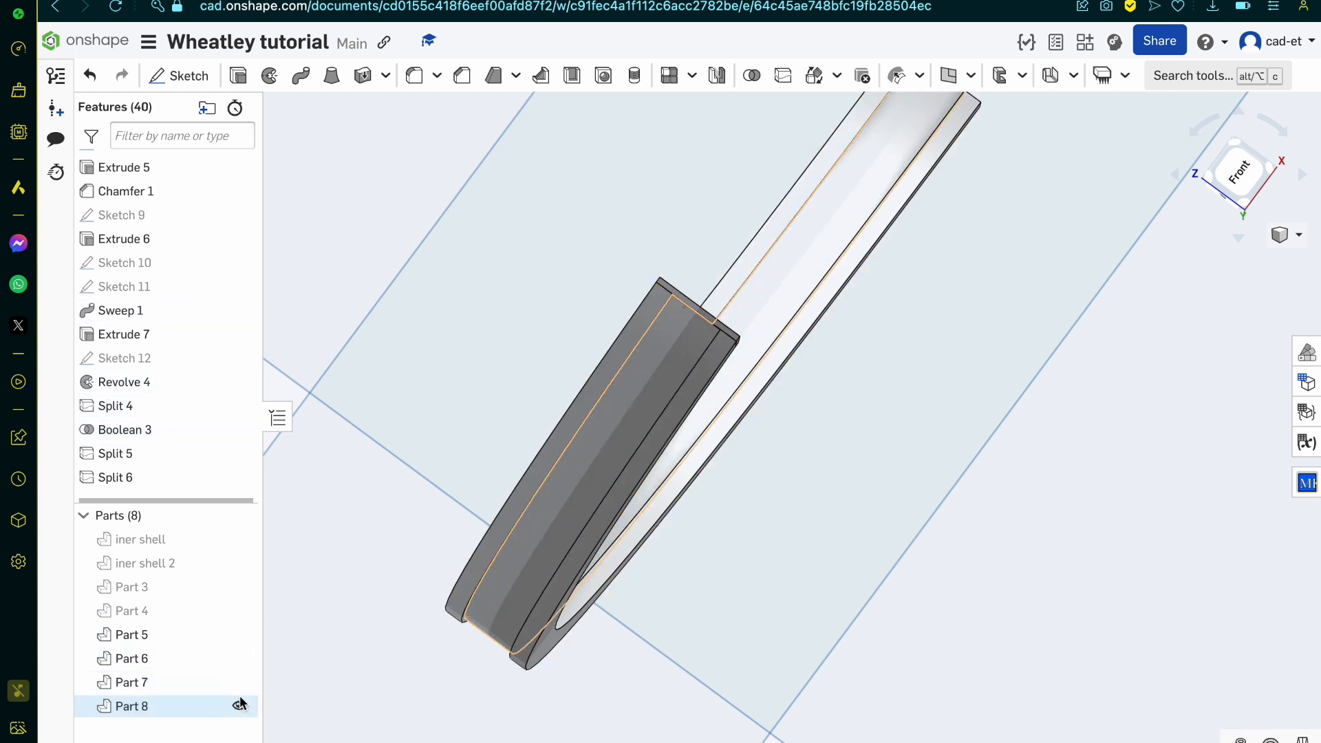
left_click(179, 635)
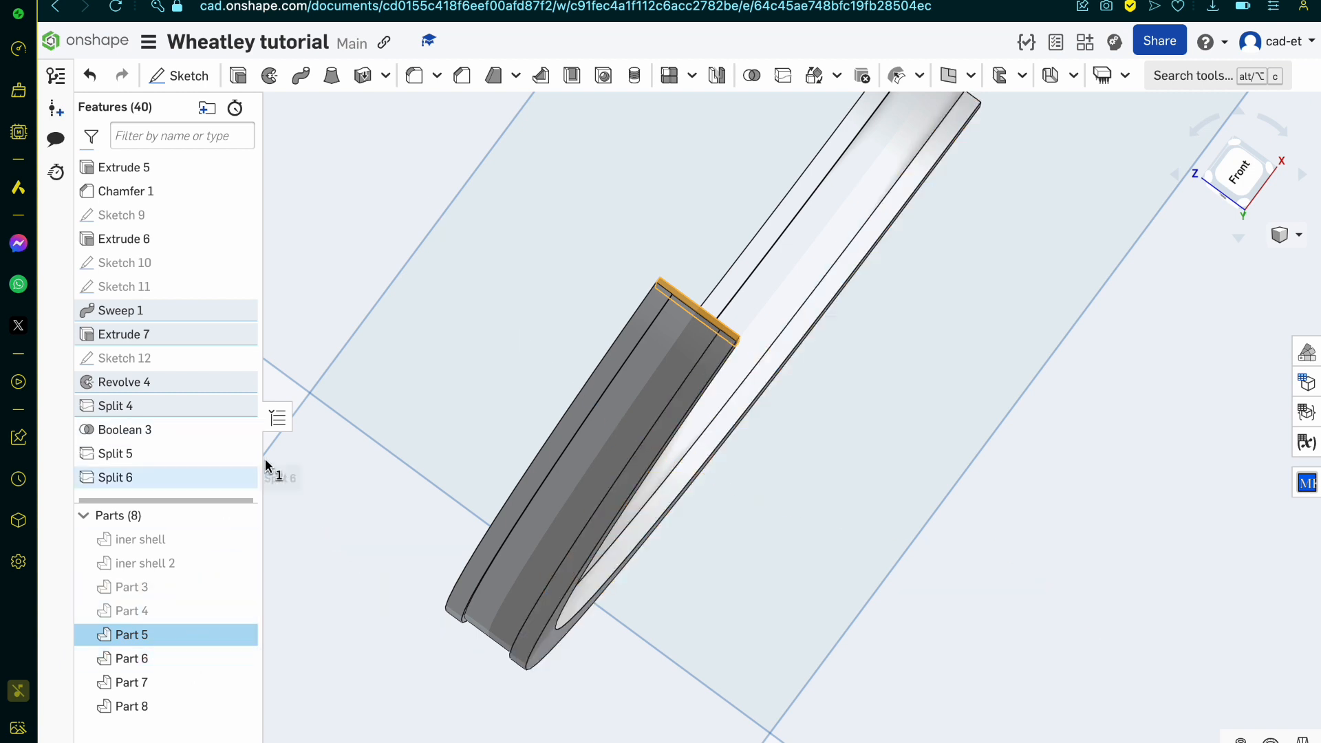
left_click(388, 418)
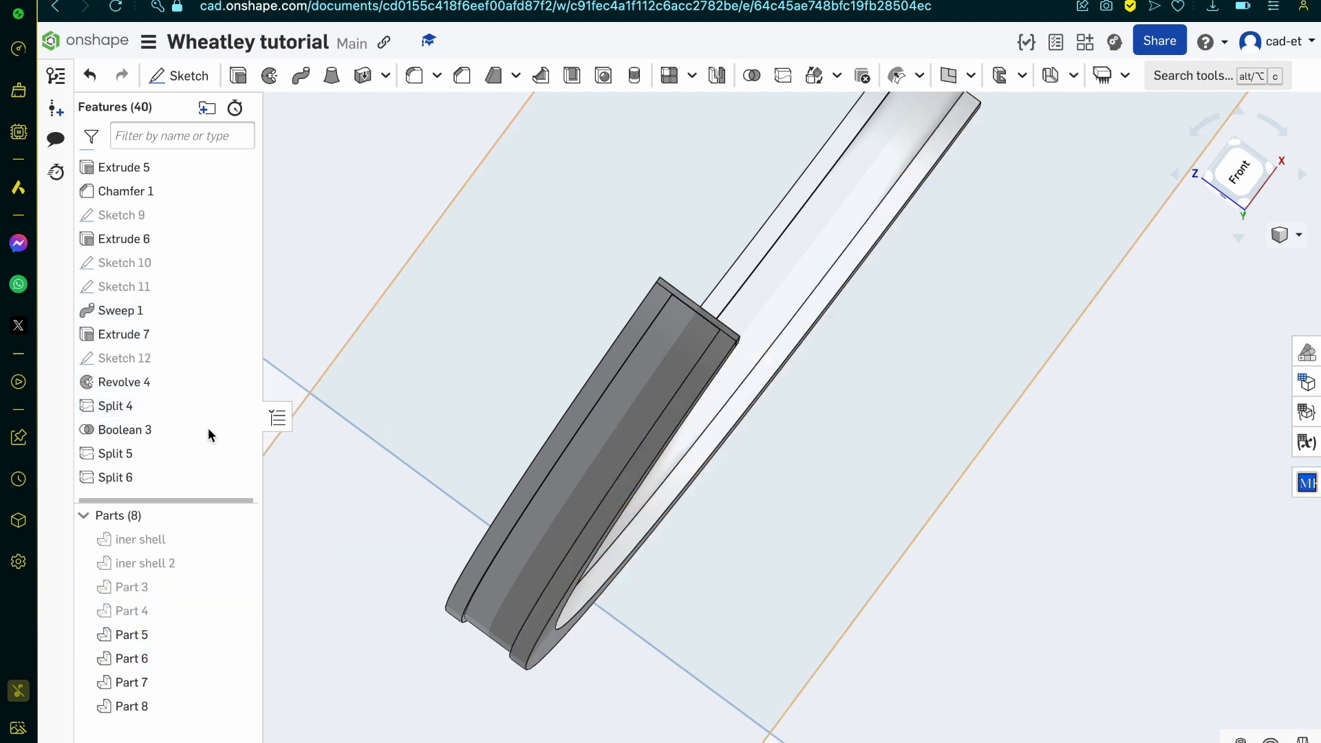
Step: Set the revolve angle of Revolve 4 to 1 deg to thicken the cap at the groove's end, and check the band
double_click(139, 386)
left_click(363, 404)
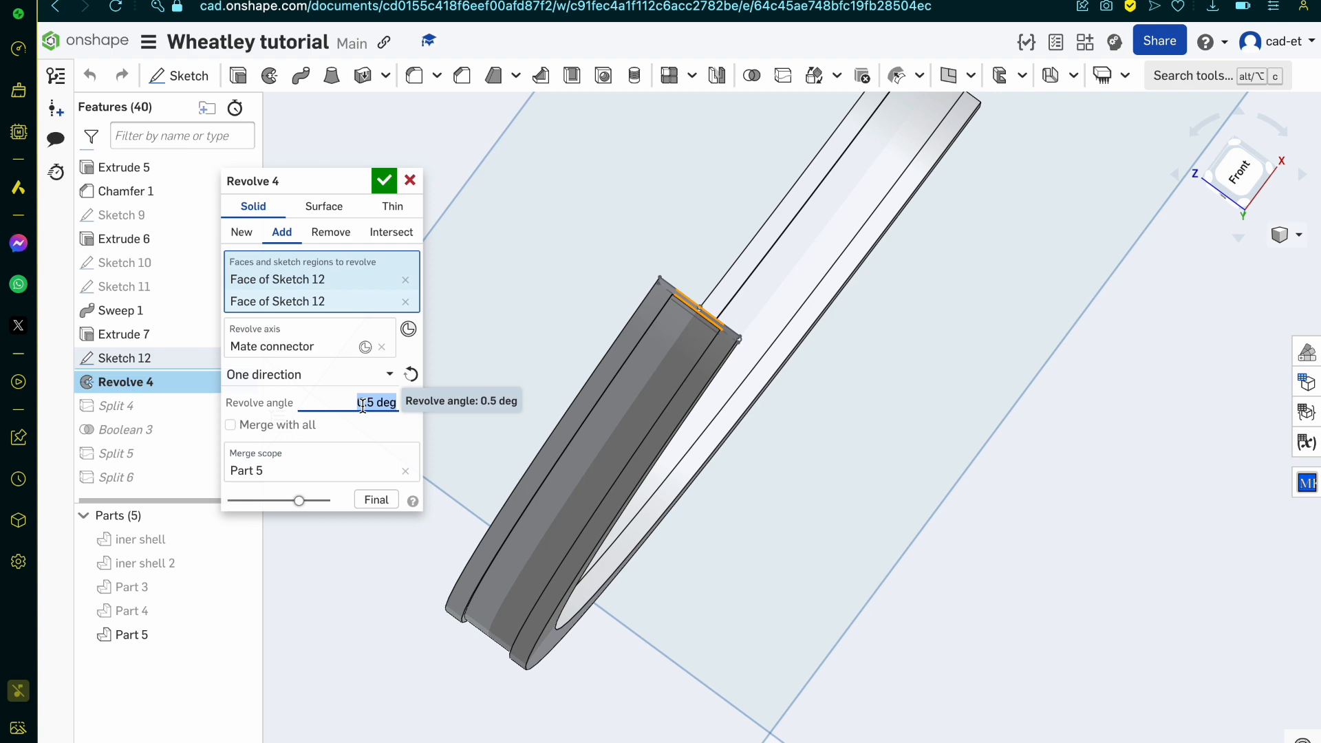
key("Return")
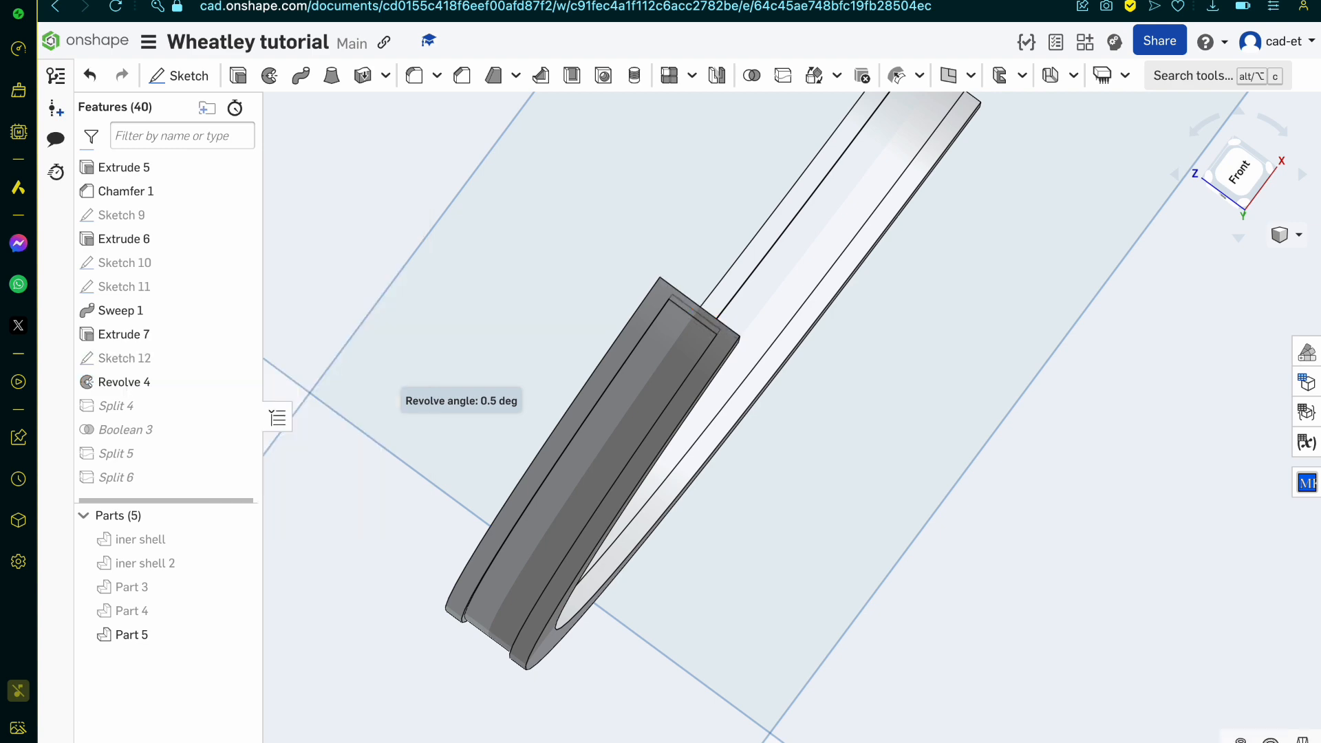
scroll(583, 431, "up", 3)
right_click_drag(583, 432, 563, 429)
scroll(562, 431, "down", 5)
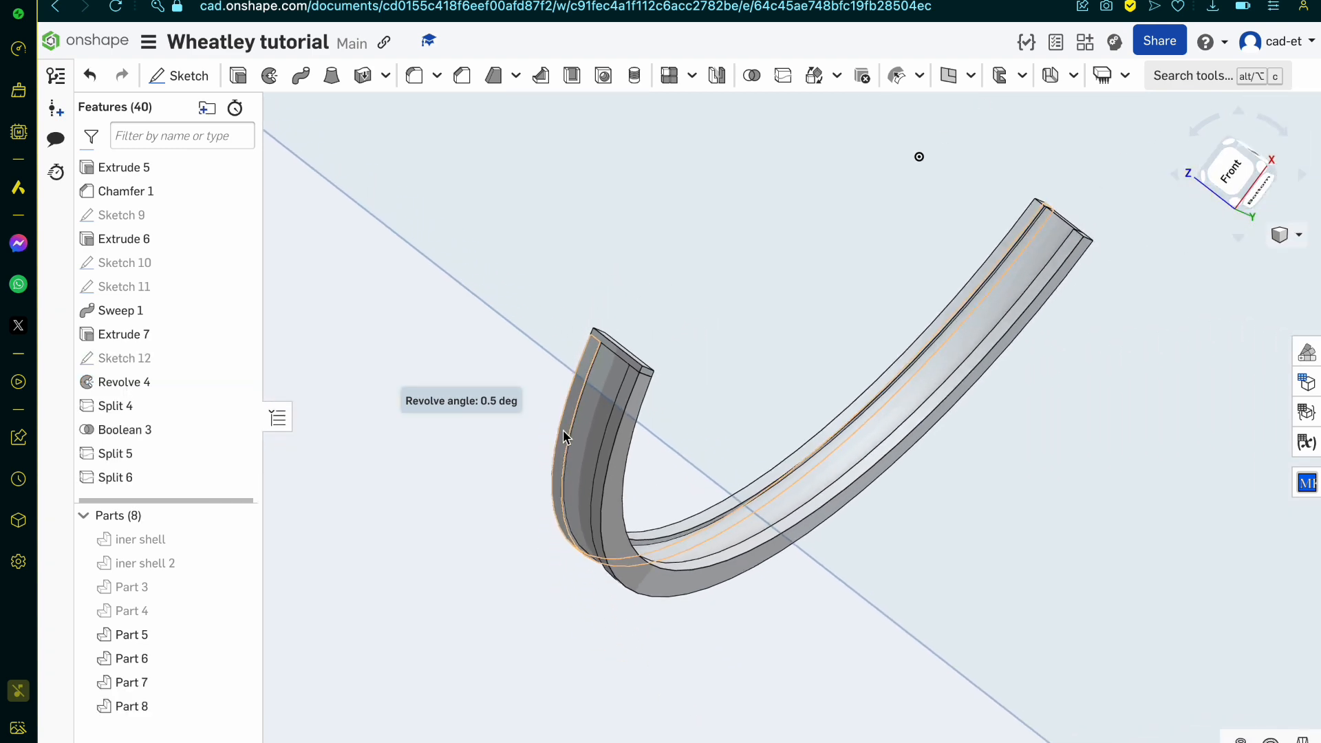
scroll(657, 496, "up", 3)
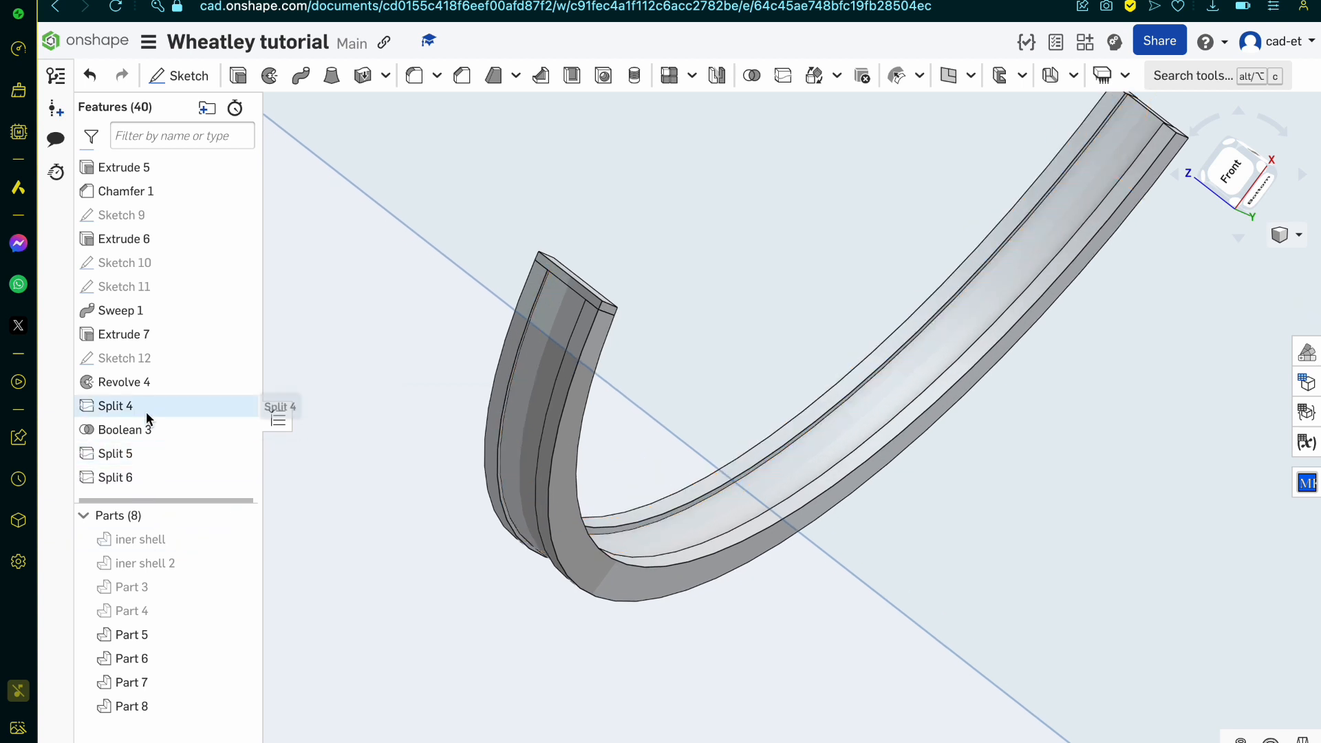
Step: Increase the revolve angle of Revolve 4 beyond 1 deg to thicken the groove's end cap further, and inspect that end
double_click(152, 383)
left_click(359, 392)
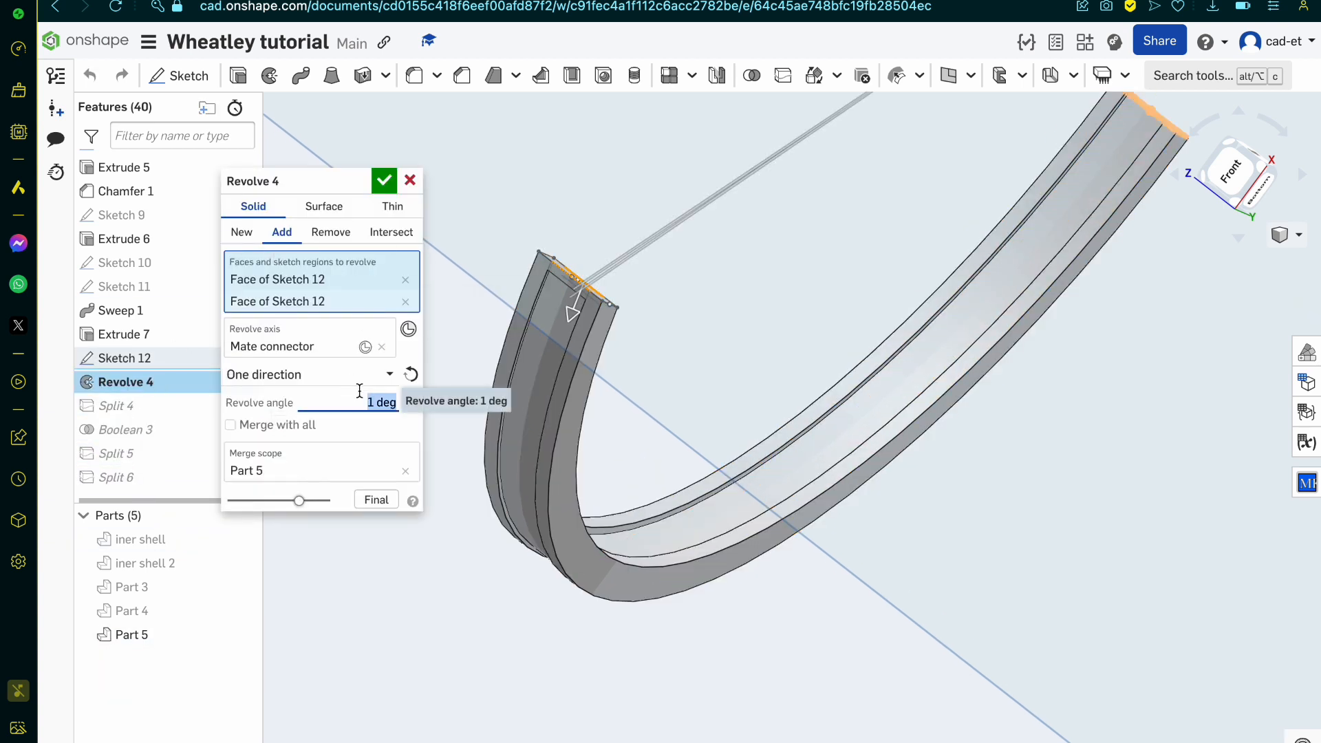
key("Return")
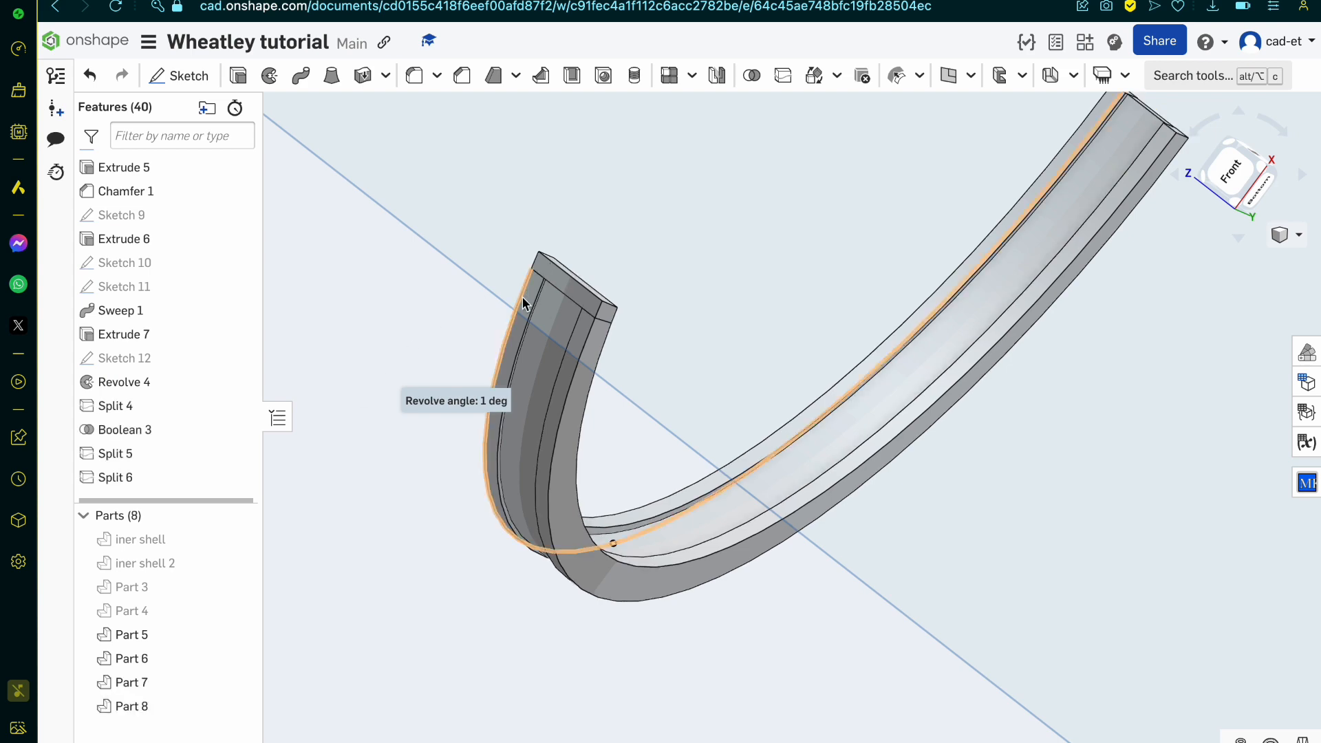
scroll(522, 299, "up", 5)
right_click_drag(521, 296, 580, 342)
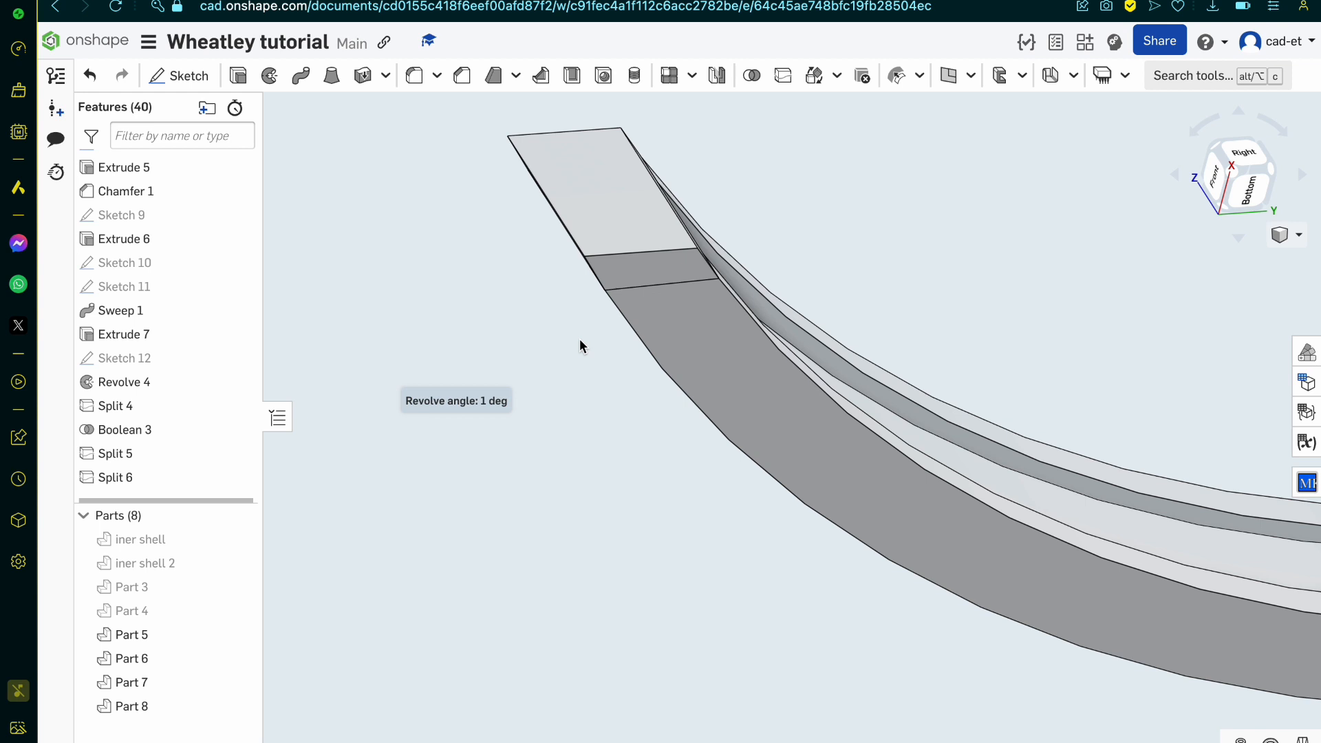
scroll(579, 339, "down", 10)
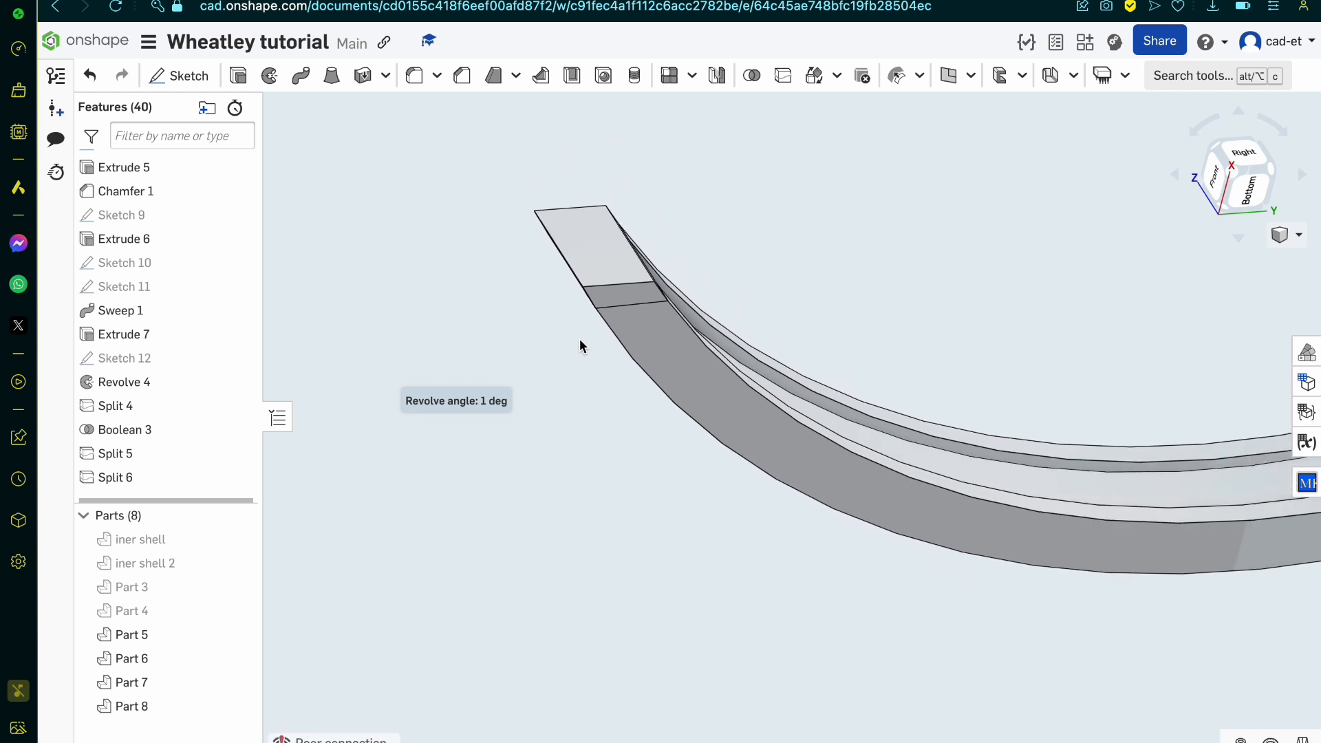
right_click_drag(579, 338, 660, 323)
Step: Sketch a circle about 3.337 in diameter on the Front plane, centred on the origin, and finish the sketch
left_click(1219, 183)
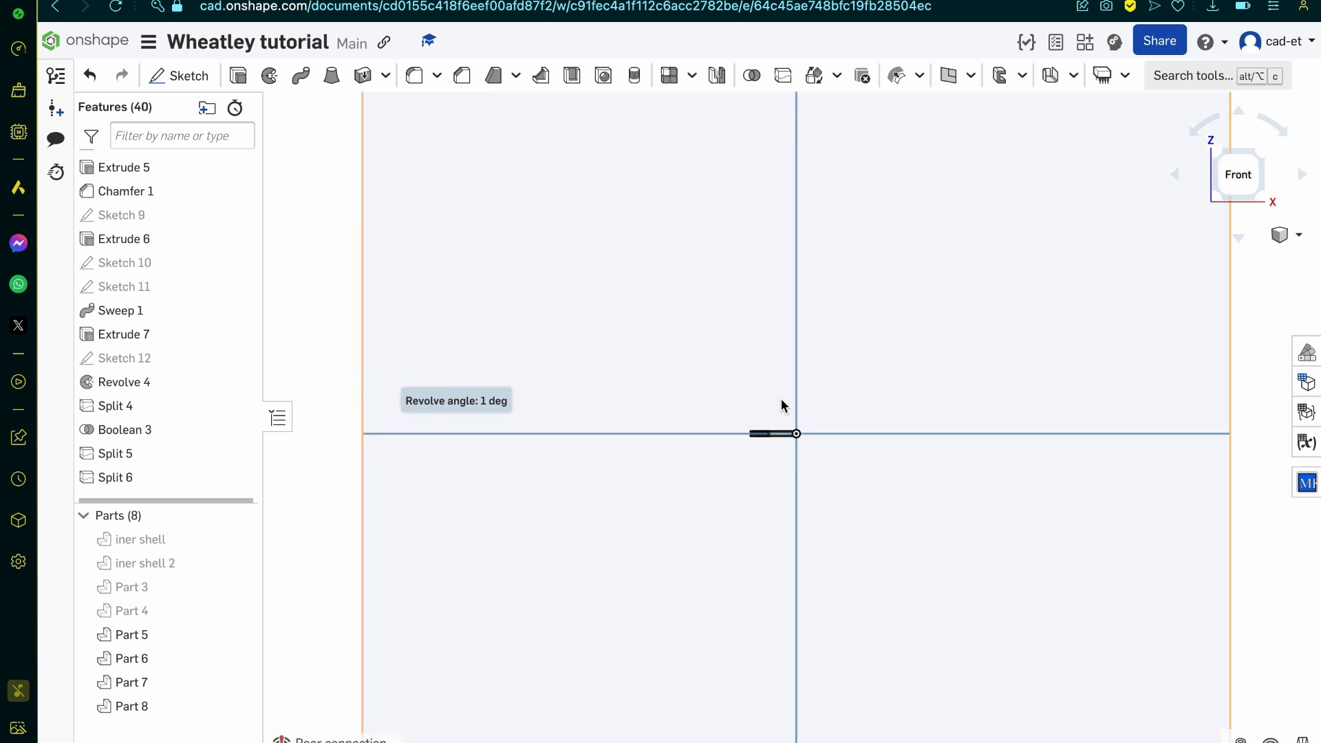
scroll(782, 398, "up", 3)
scroll(829, 484, "up", 5)
left_click(180, 76)
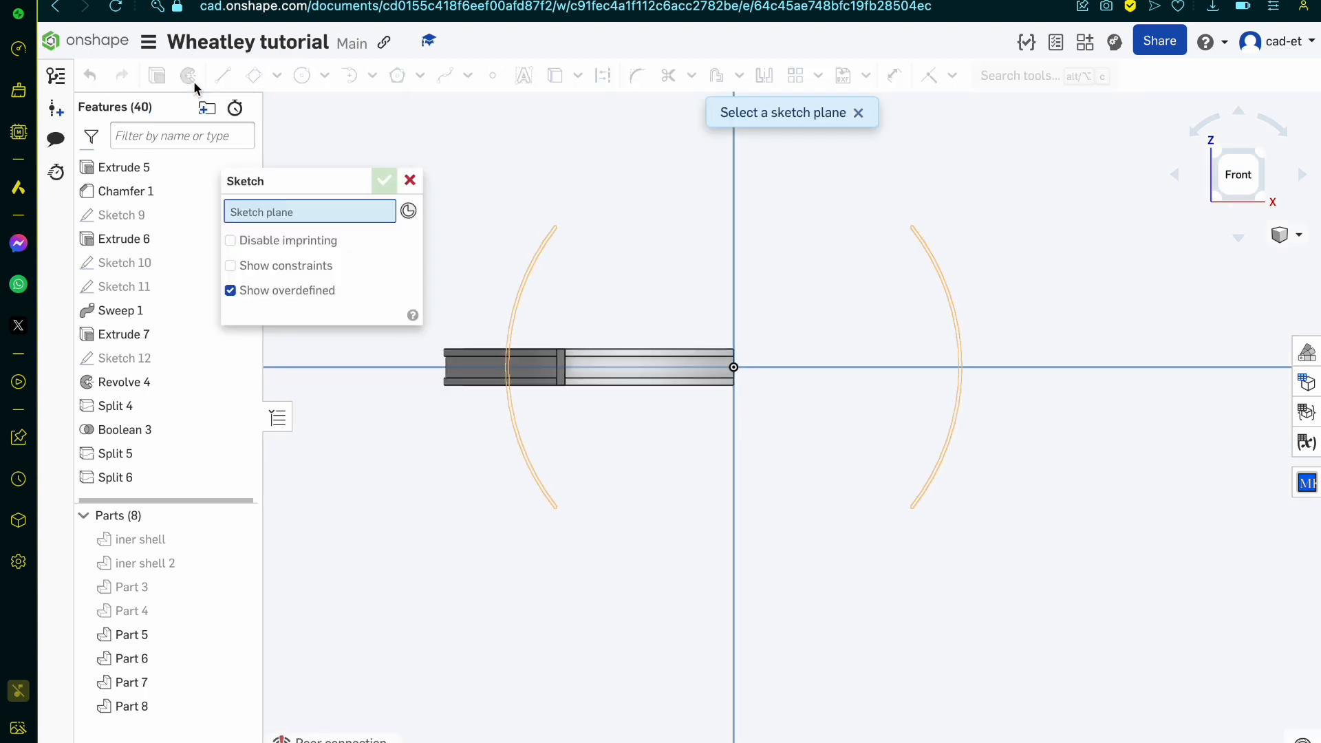
left_click(610, 231)
left_click(302, 76)
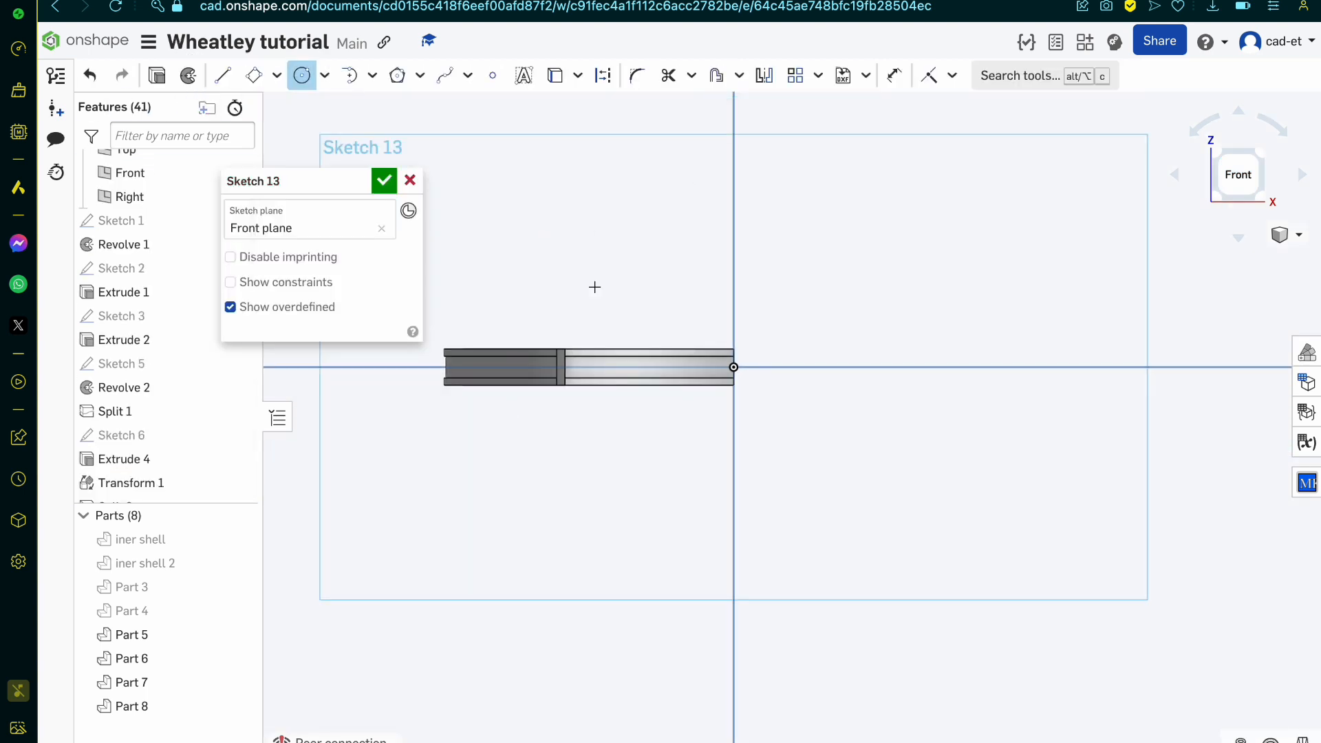
scroll(710, 345, "up", 5)
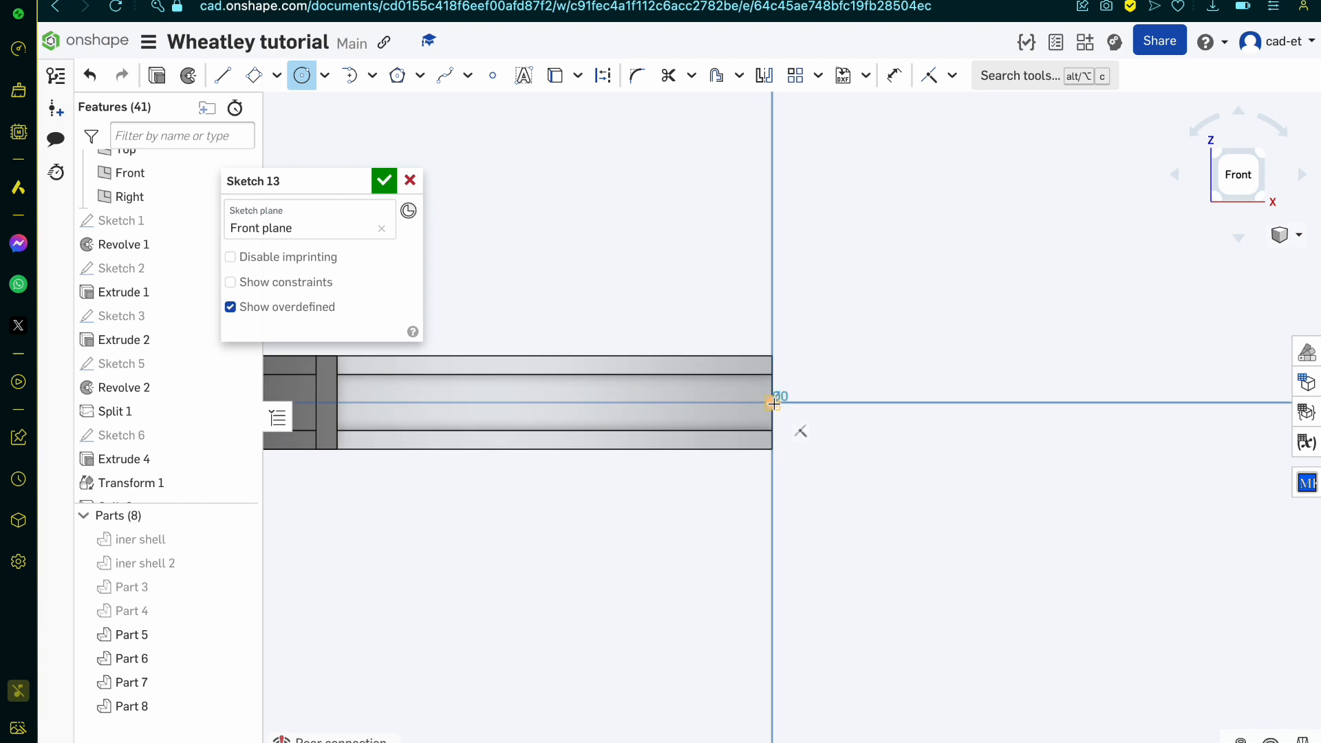
left_click(772, 403)
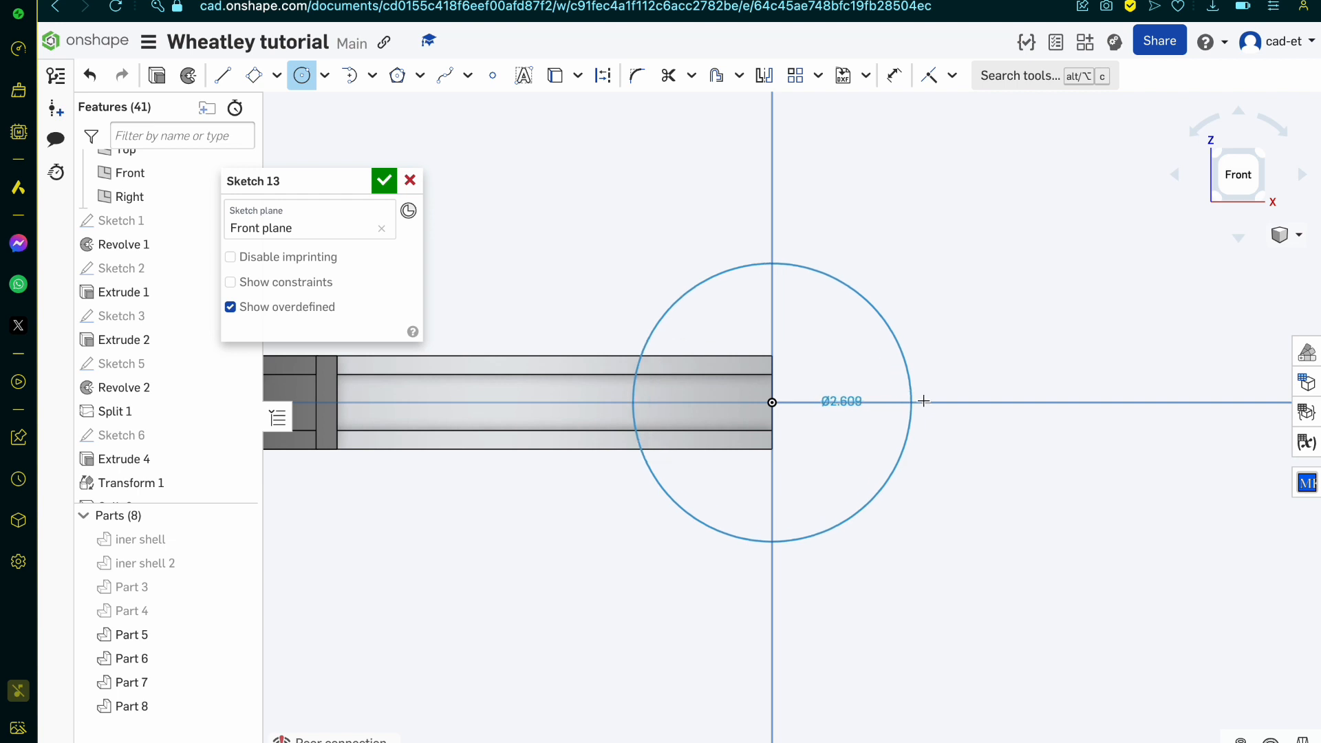
left_click(928, 403)
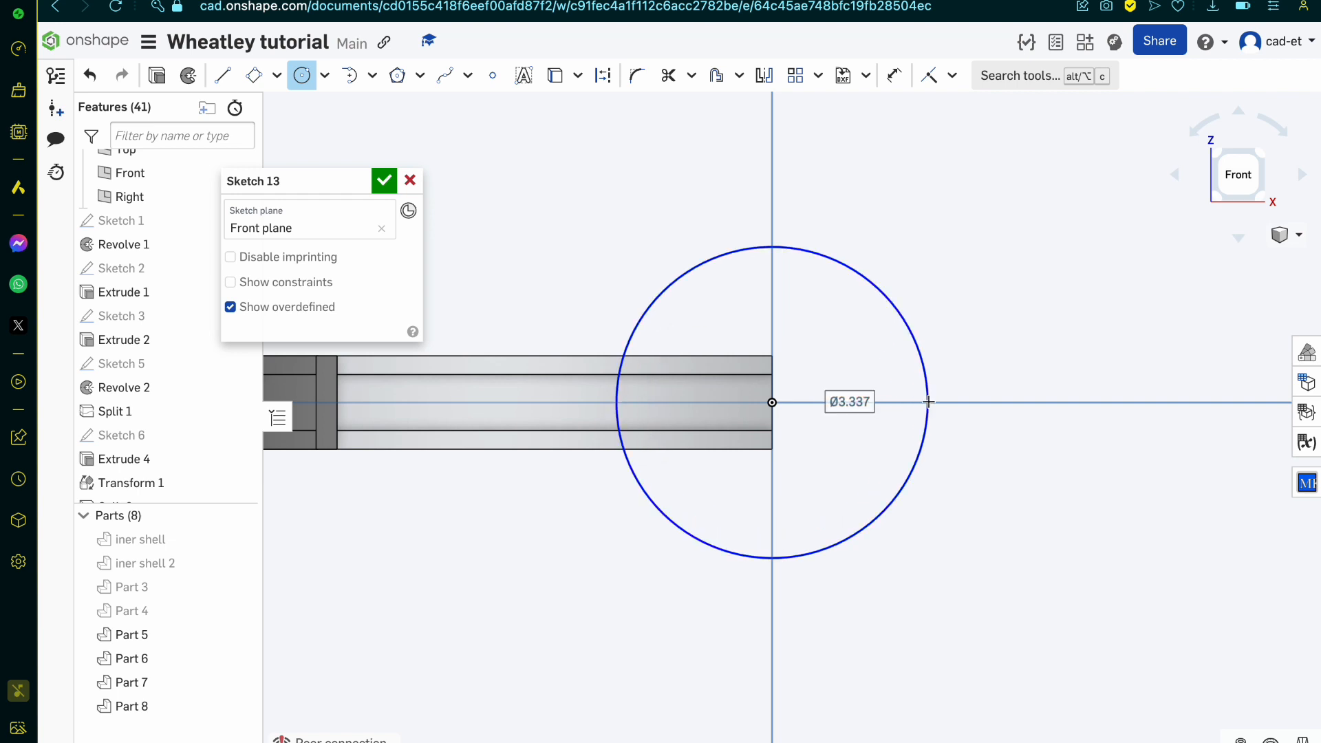
left_click(383, 181)
Step: Show the iner shell 2 part together with the curved band and the new circle sketch
right_click_drag(676, 310, 649, 337)
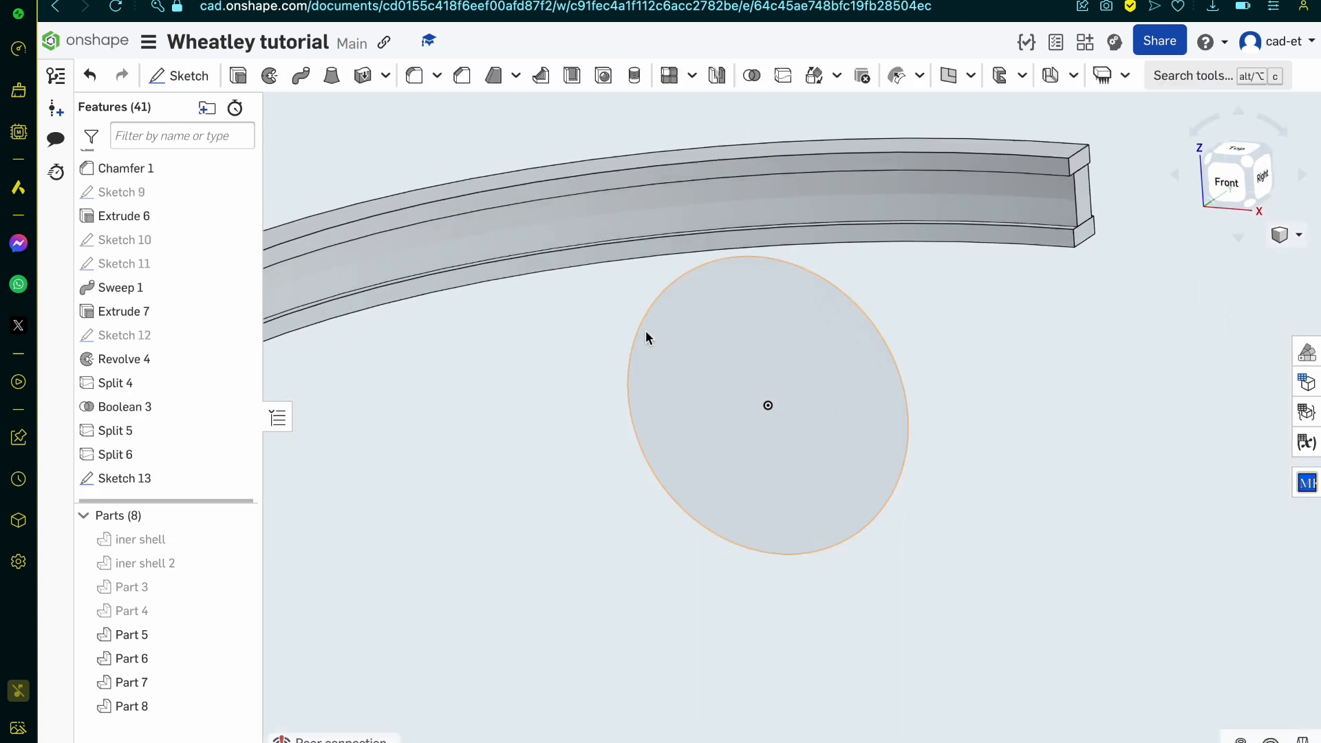
scroll(646, 332, "down", 5)
scroll(666, 339, "up", 8)
scroll(516, 610, "down", 4)
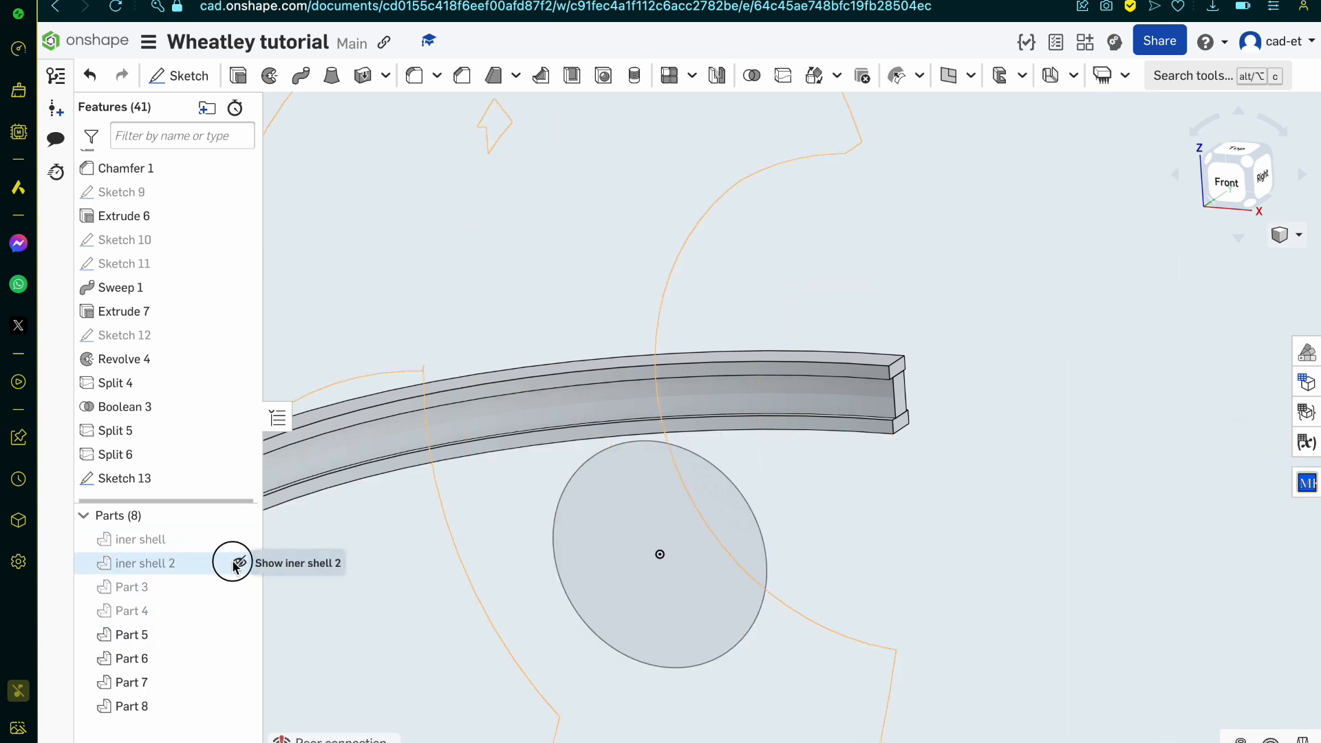
left_click(238, 564)
Step: Examine how the circle and the curved band sit against iner shell 2 in the front, left and back views
left_click(1247, 187)
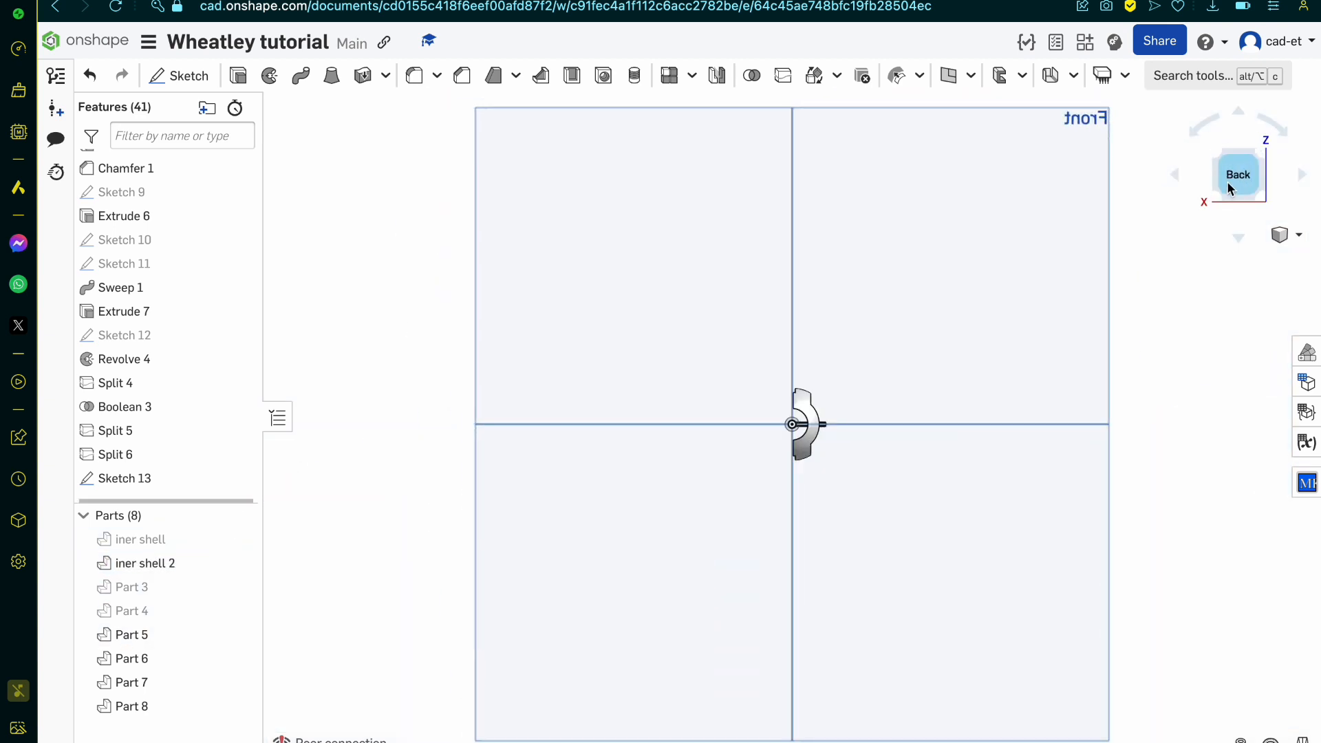
left_click(1174, 175)
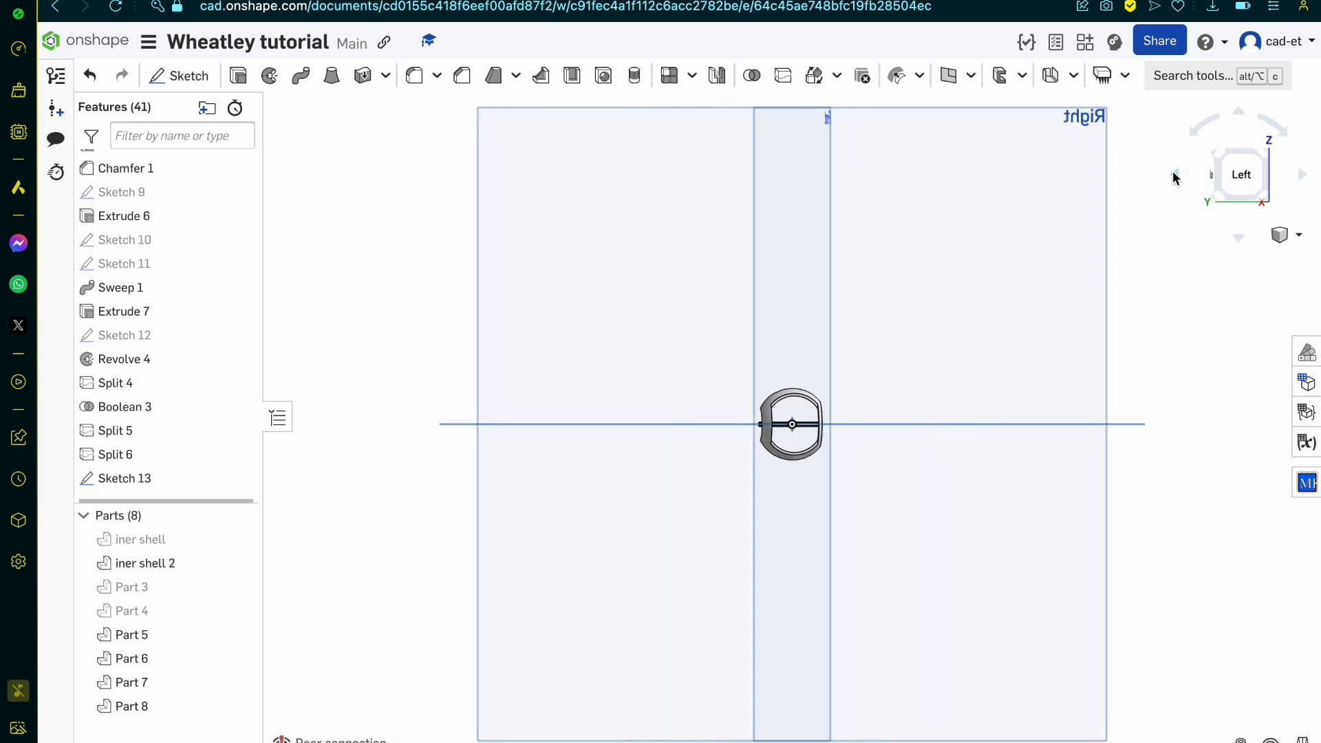
left_click(1173, 173)
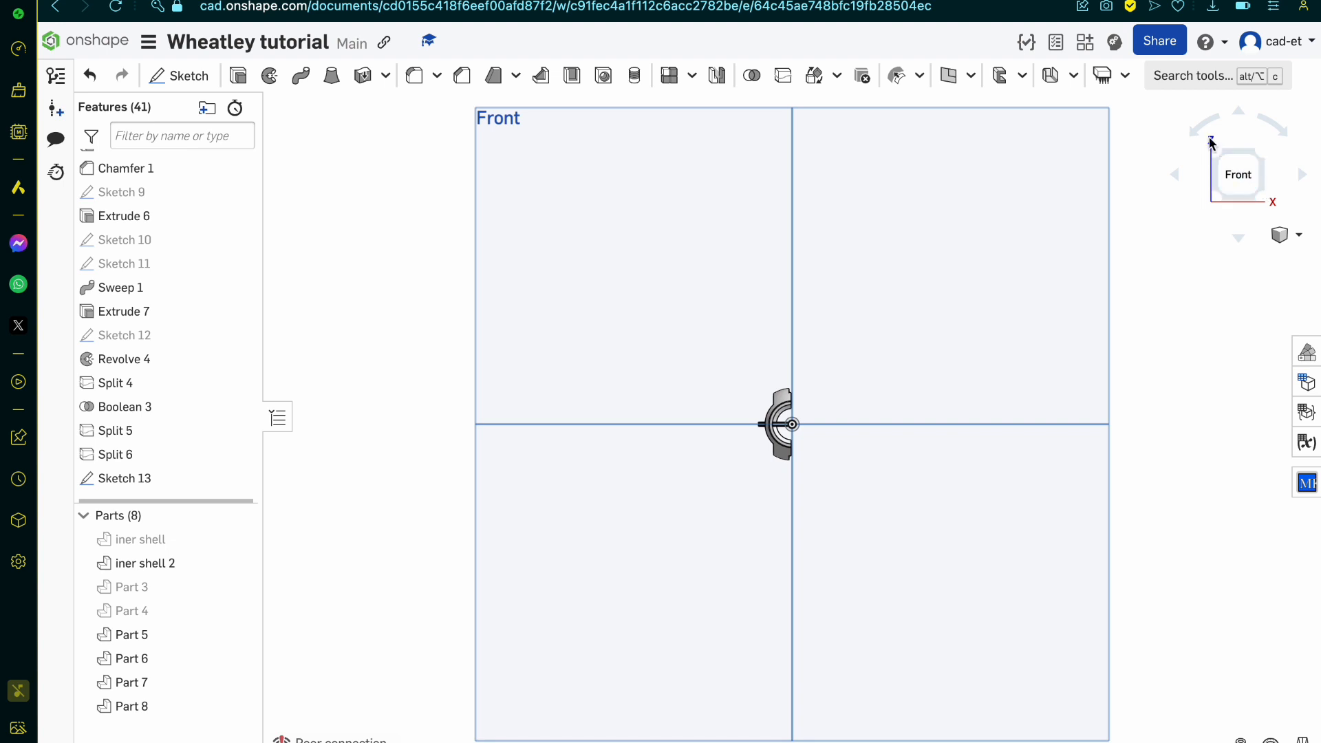
scroll(1250, 156, "up", 5)
scroll(1009, 382, "down", 5)
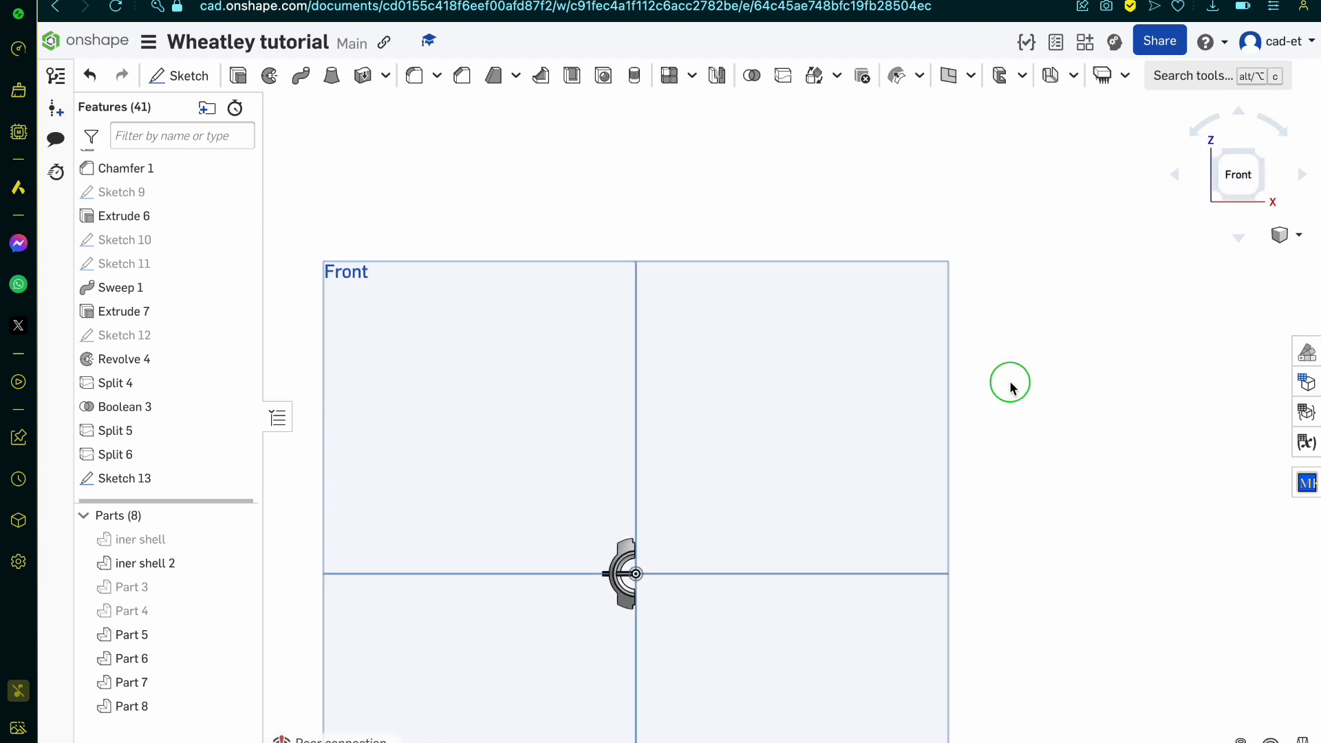
right_click_drag(1010, 382, 961, 407)
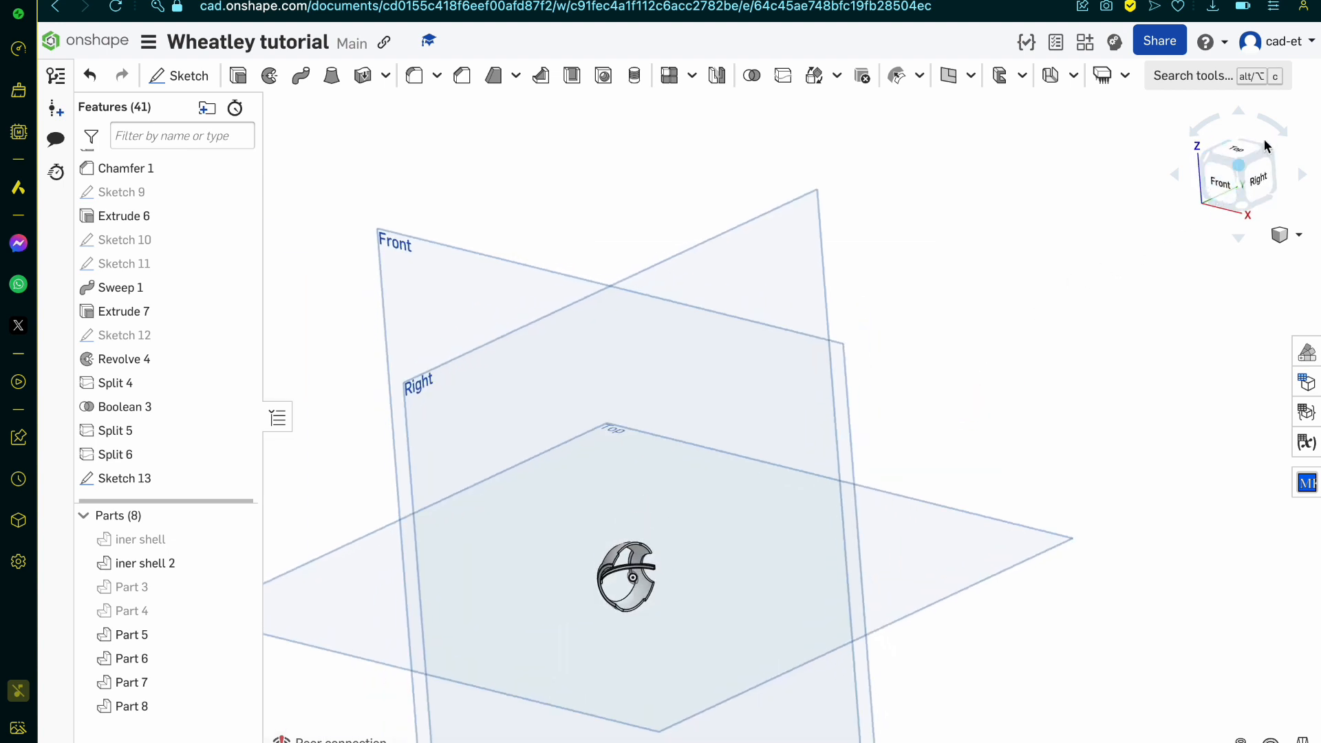
right_click_drag(1046, 407, 1211, 206)
left_click(1237, 179)
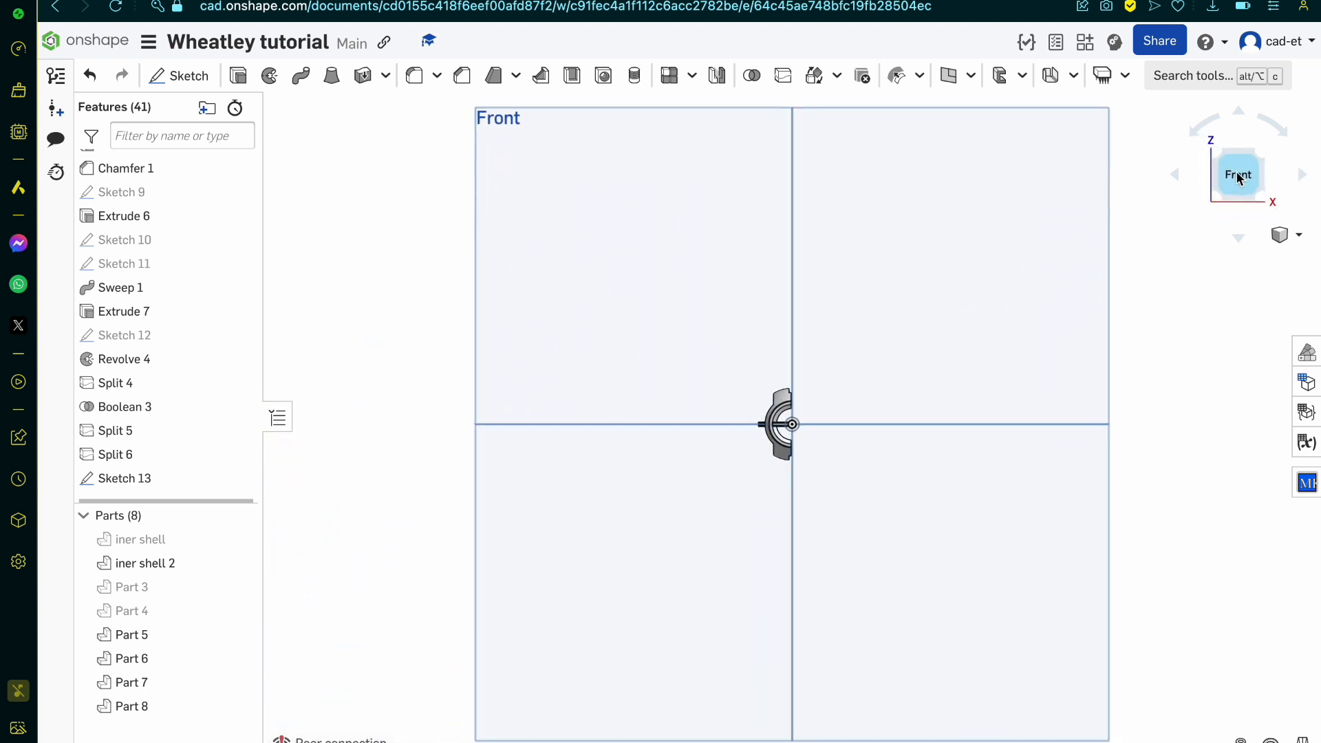
left_click(1262, 180)
left_click(1264, 181)
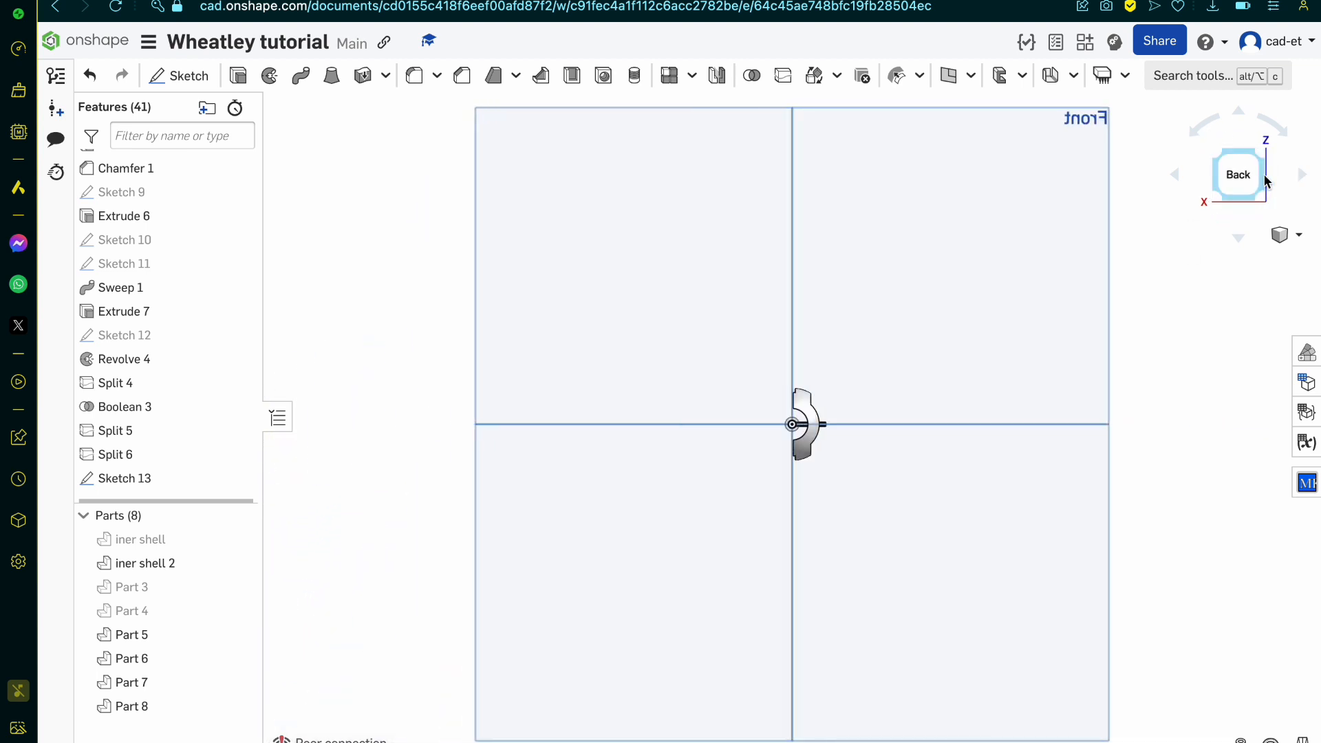
scroll(1148, 327, "up", 10)
scroll(1148, 327, "down", 12)
scroll(814, 542, "up", 5)
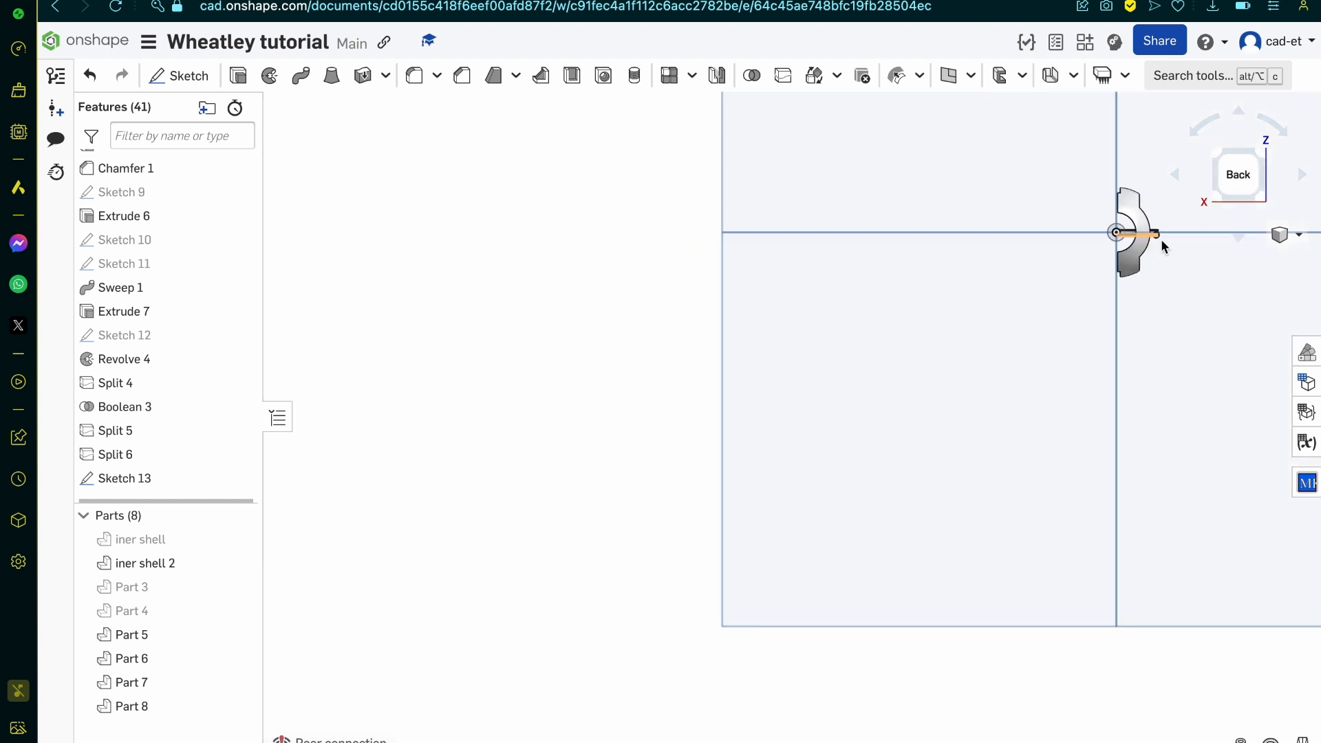
scroll(760, 544, "down", 2)
scroll(965, 375, "down", 4)
scroll(965, 378, "up", 4)
scroll(613, 674, "up", 4)
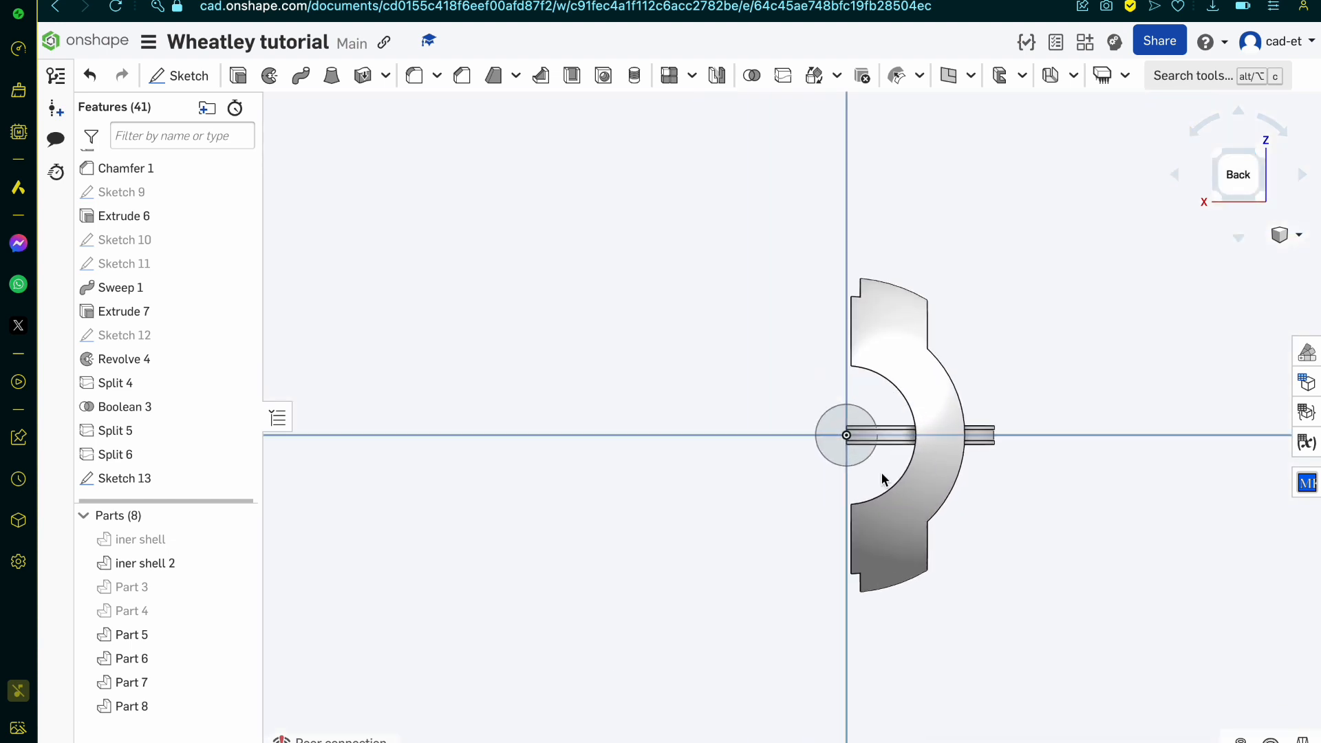
Step: Examine how the curved band's end meets the centre of the circle in the back view
scroll(1013, 366, "up", 3)
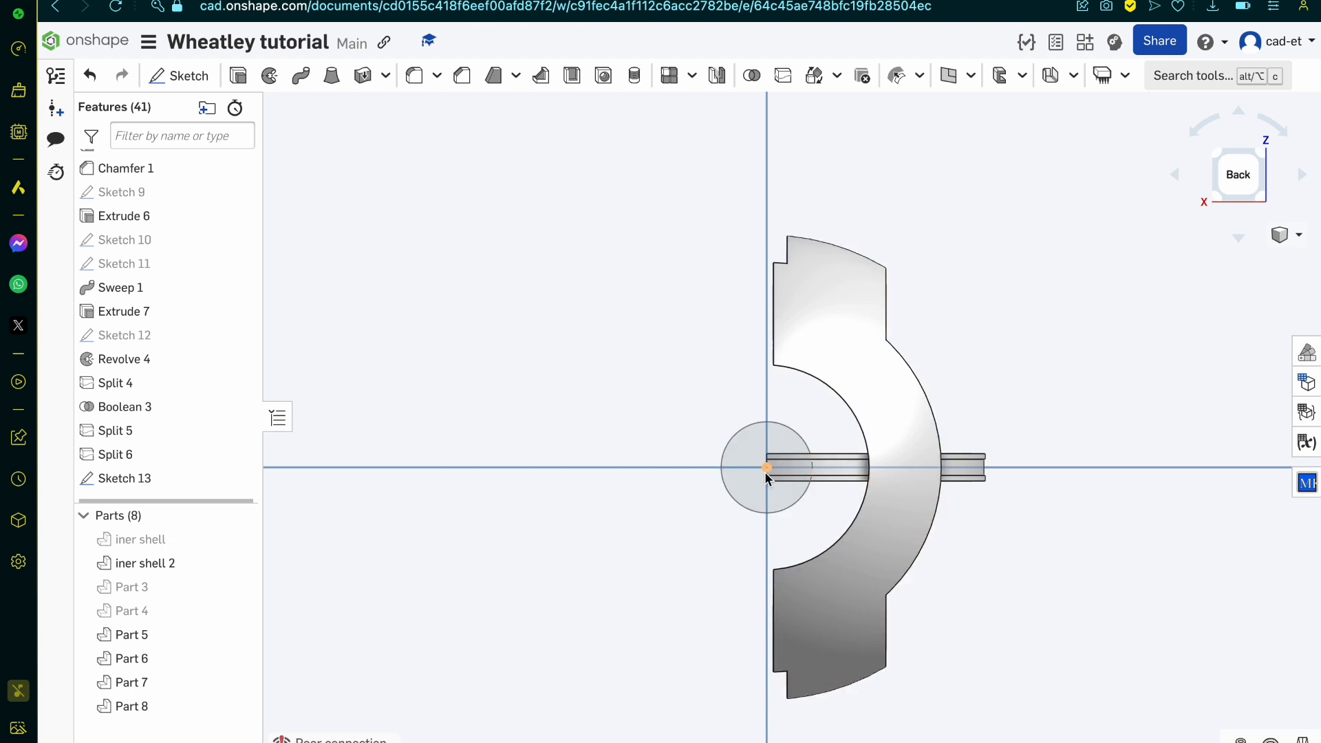
scroll(766, 470, "up", 5)
scroll(765, 472, "up", 8)
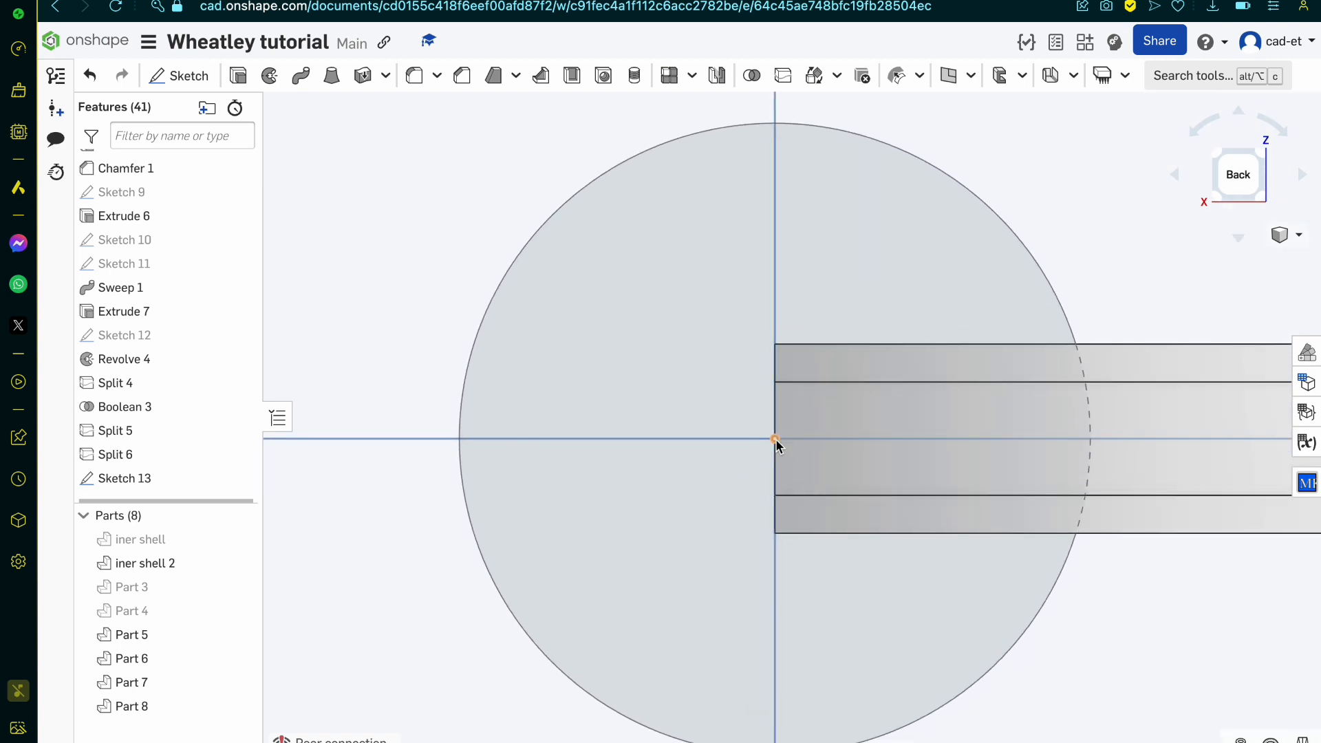
scroll(776, 441, "down", 10)
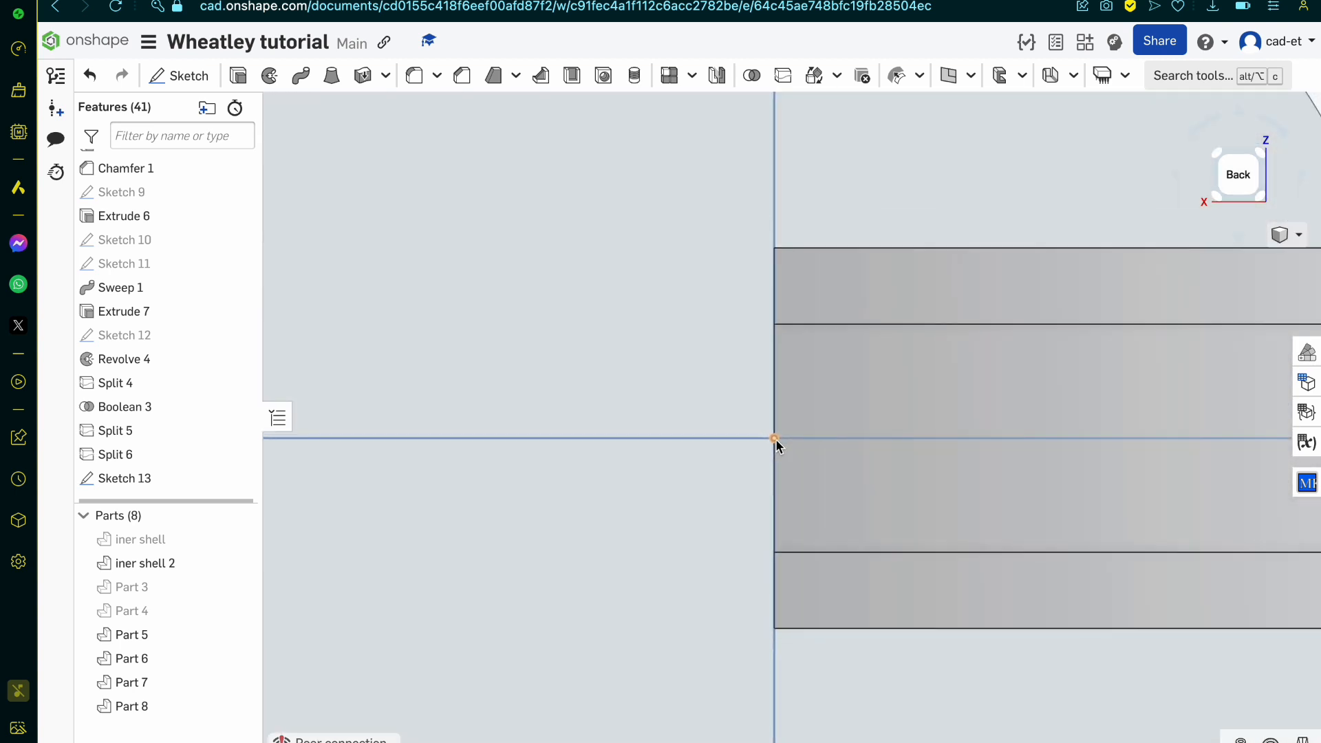
scroll(775, 441, "down", 5)
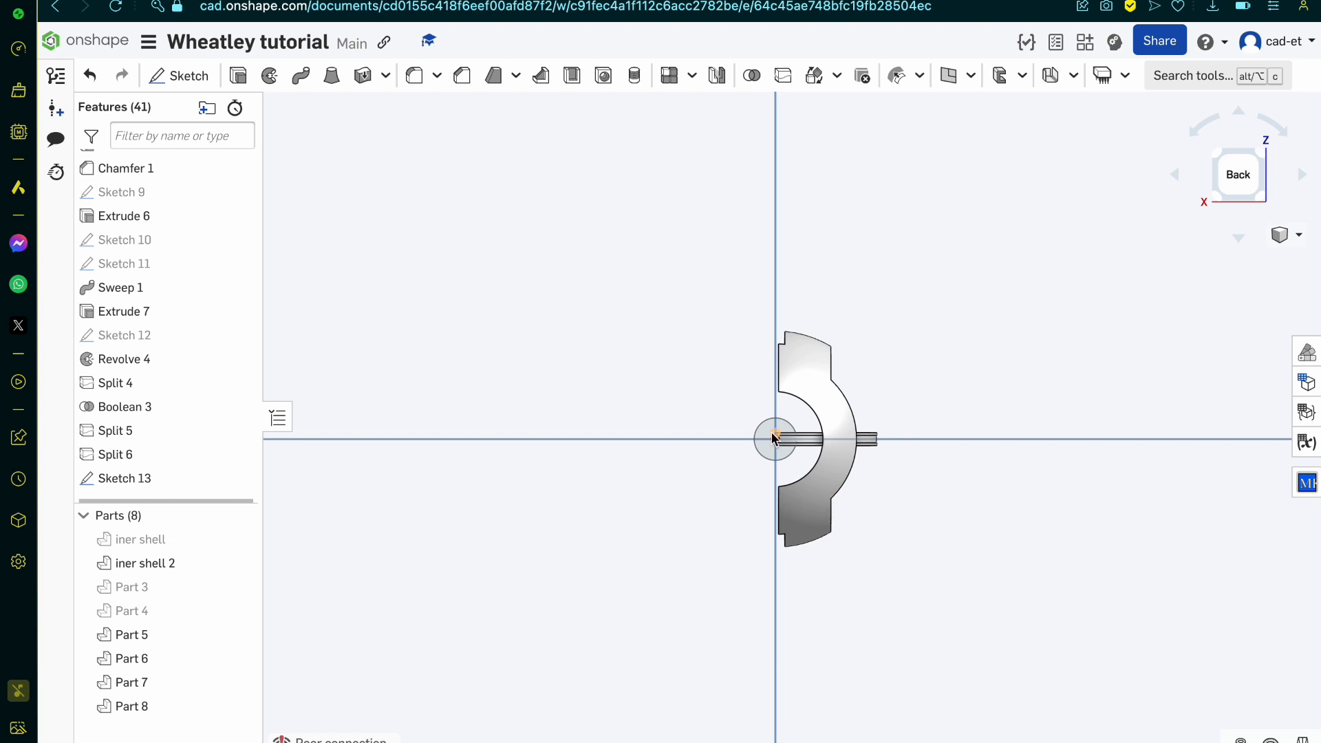
scroll(773, 438, "up", 6)
scroll(809, 501, "up", 3)
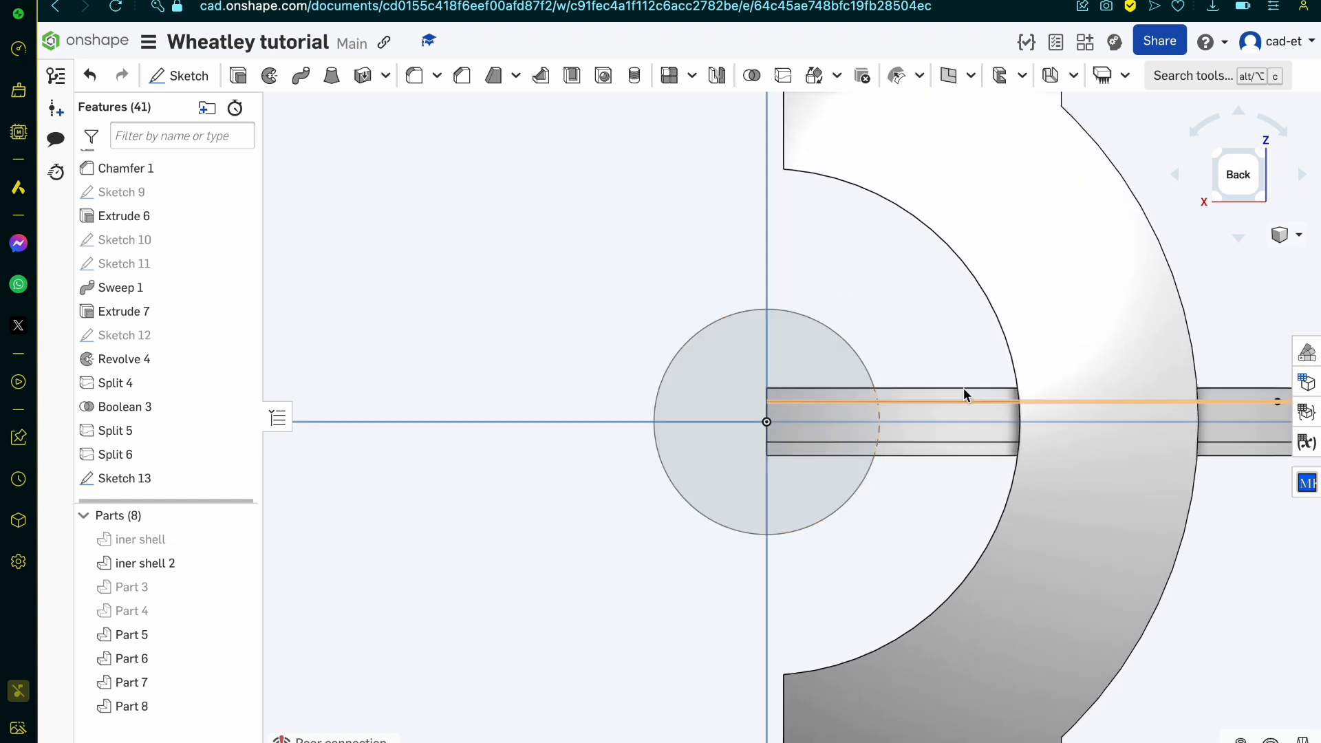
left_click_drag(177, 643, 174, 701)
right_click(173, 700)
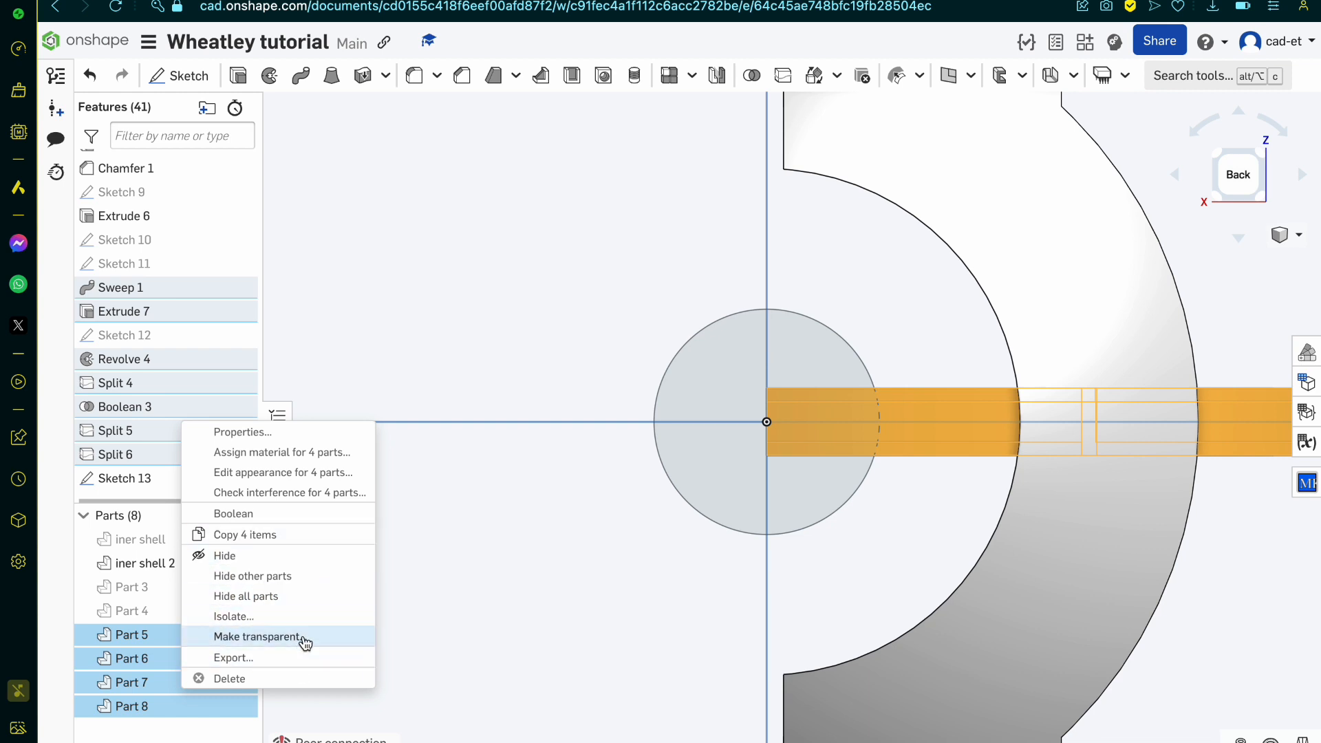
left_click(363, 392)
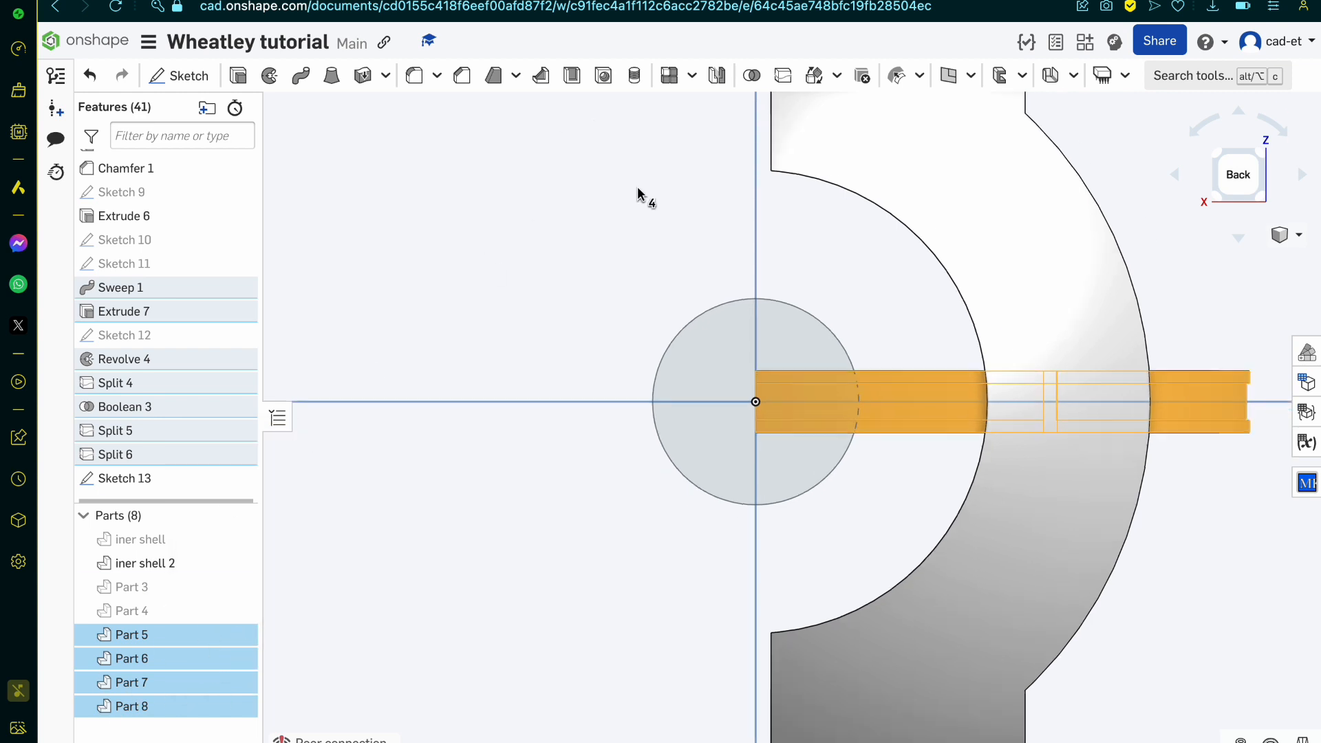
scroll(641, 190, "down", 5)
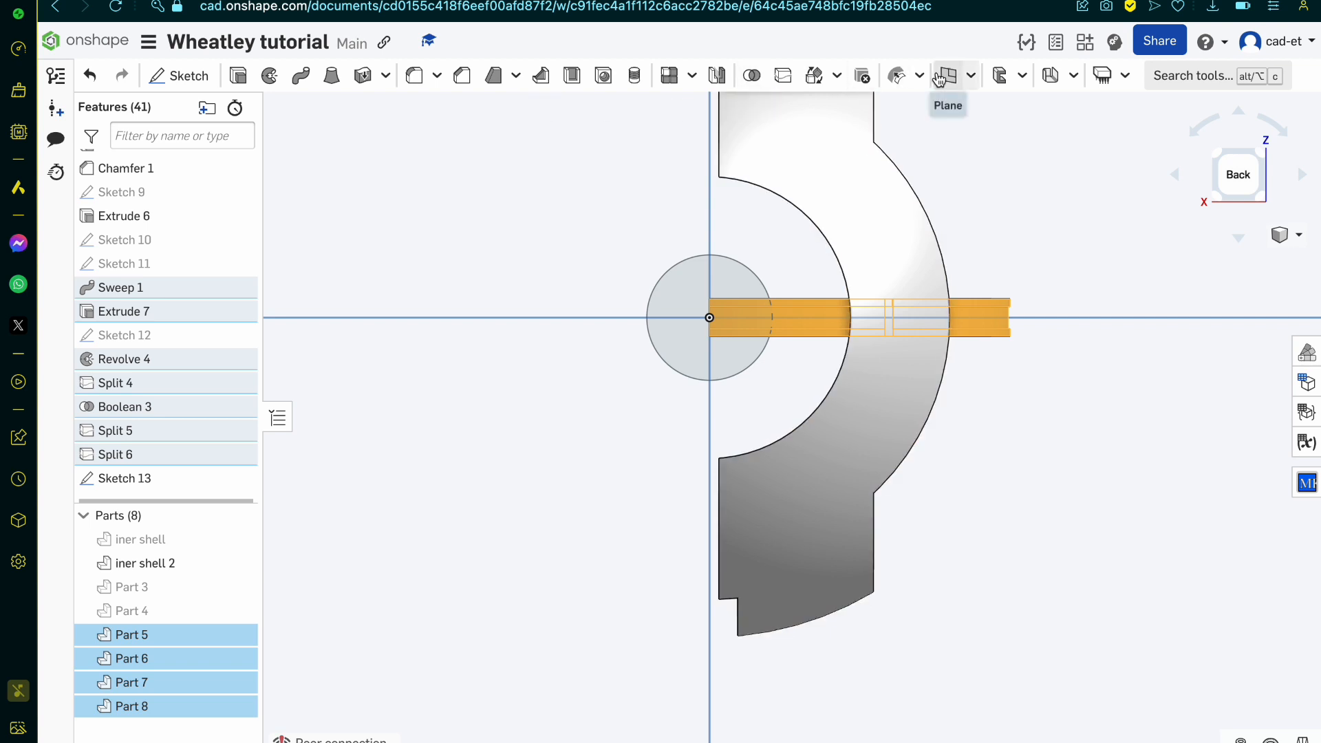
left_click(812, 76)
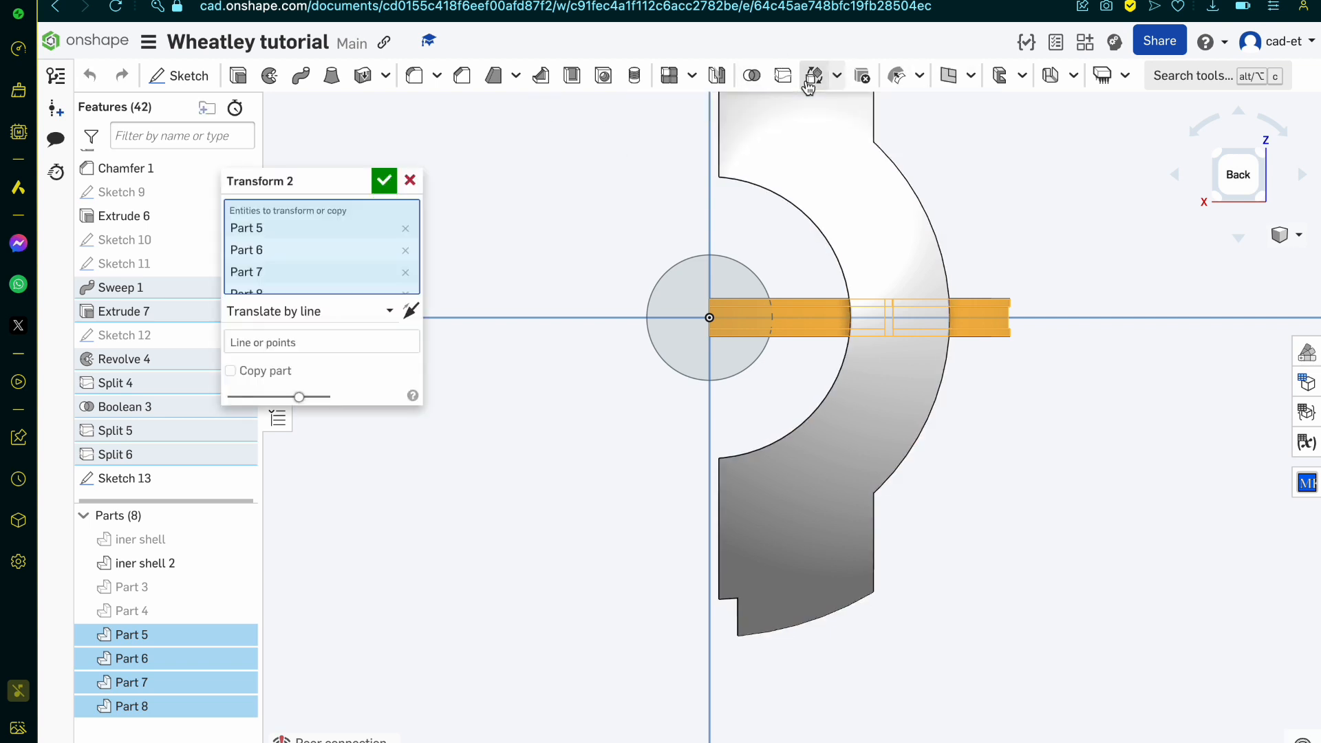
left_click(310, 312)
left_click(317, 338)
left_click(410, 182)
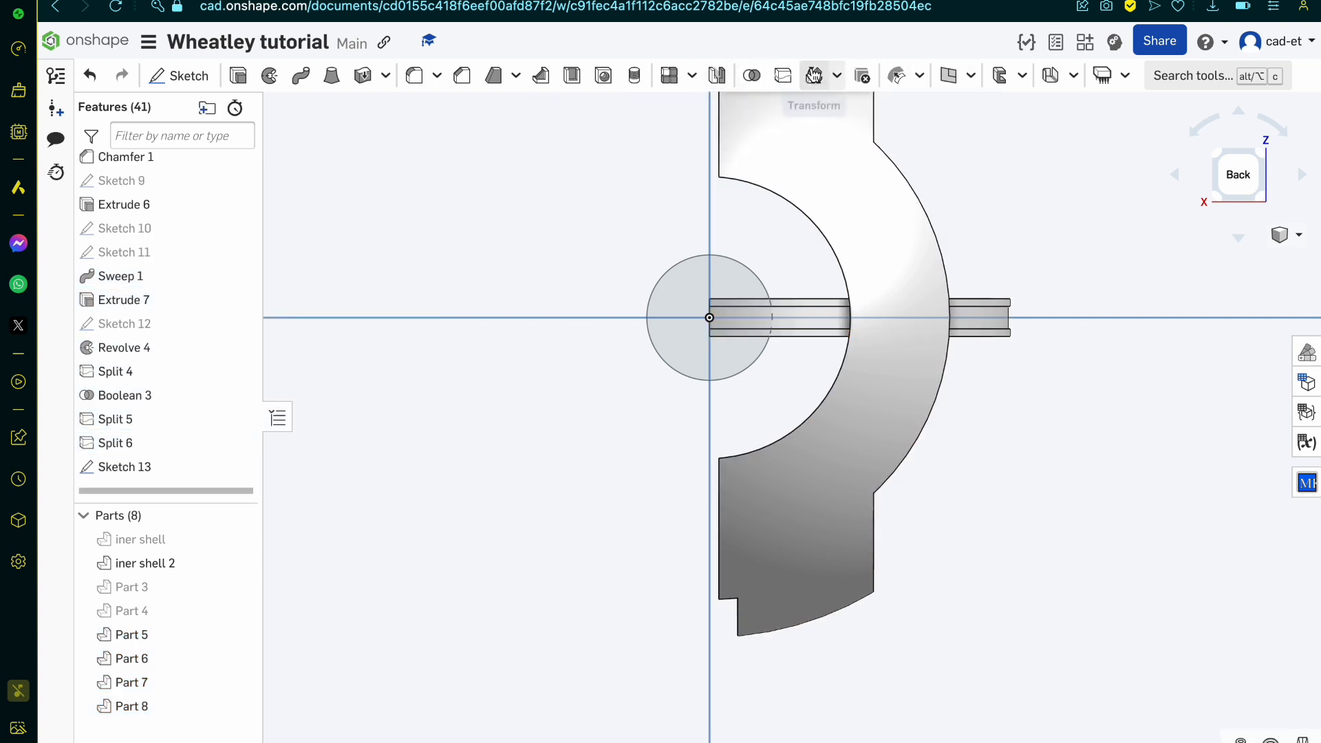
Step: Start a circular part pattern that uses the central circle of Sketch 13 as its axis
left_click(692, 76)
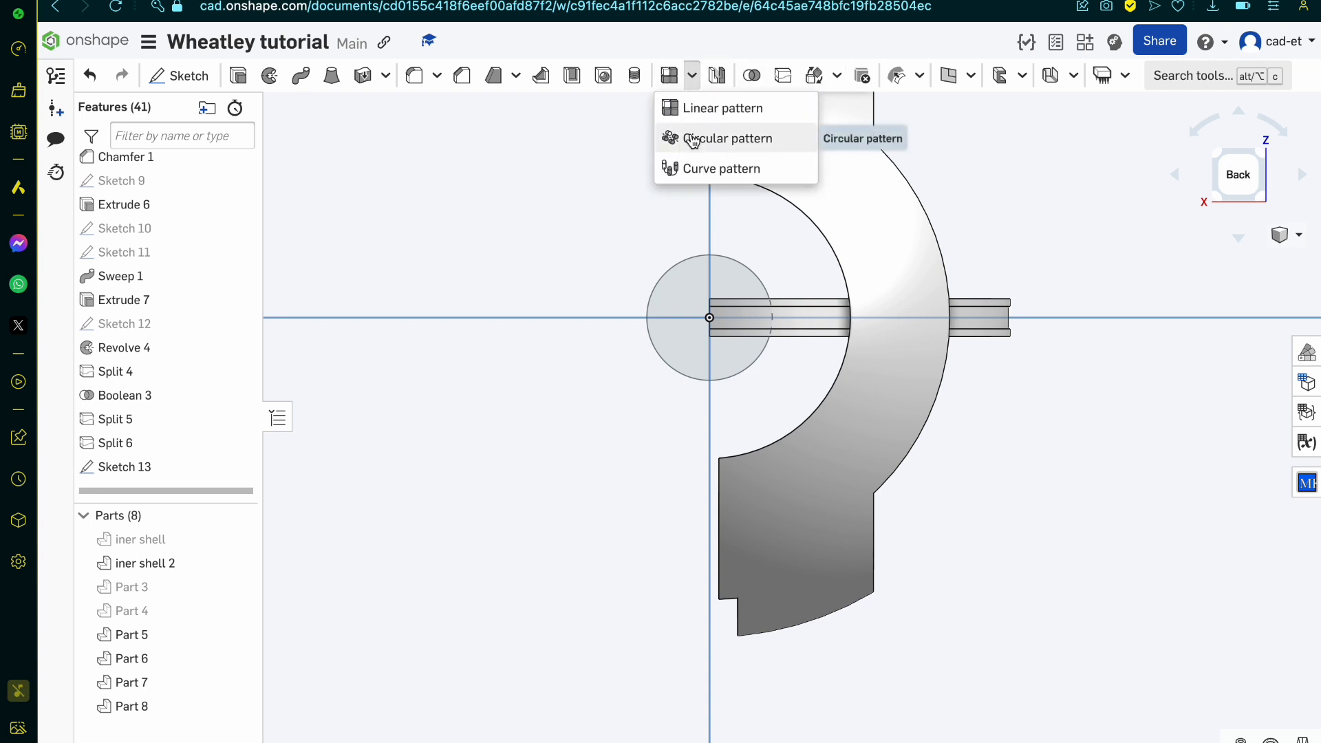
left_click(695, 136)
left_click(382, 290)
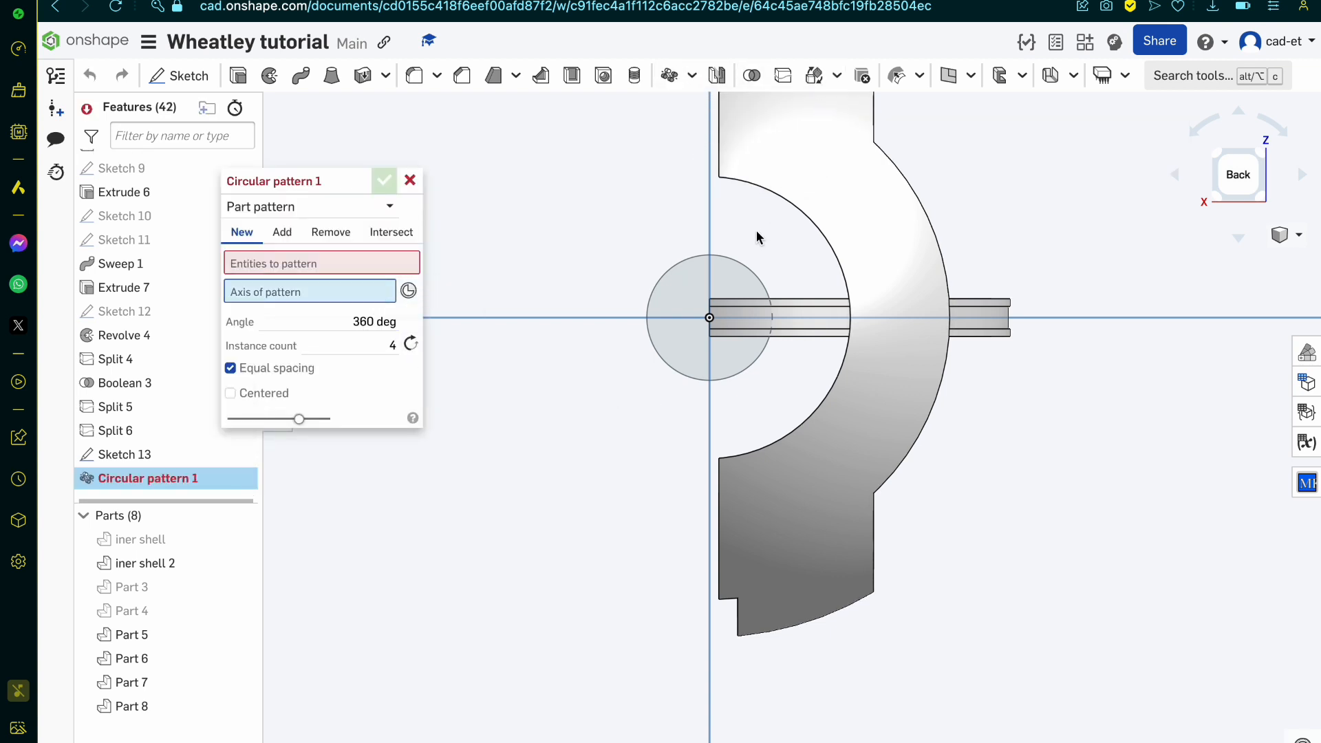
left_click(659, 260)
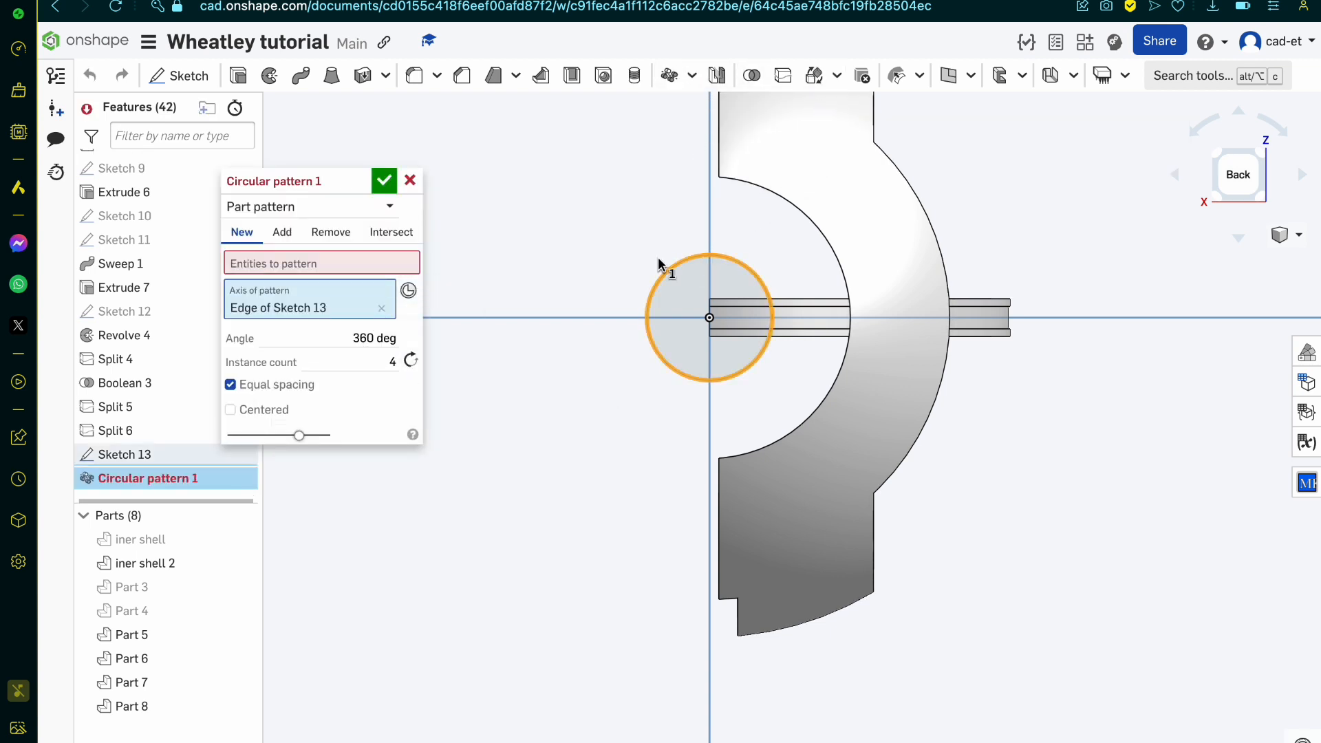
Step: Add Part 8, Part 7 and Part 6 of the curved band to the entities of the circular pattern
left_click(815, 321)
scroll(811, 310, "up", 6)
left_click(815, 265)
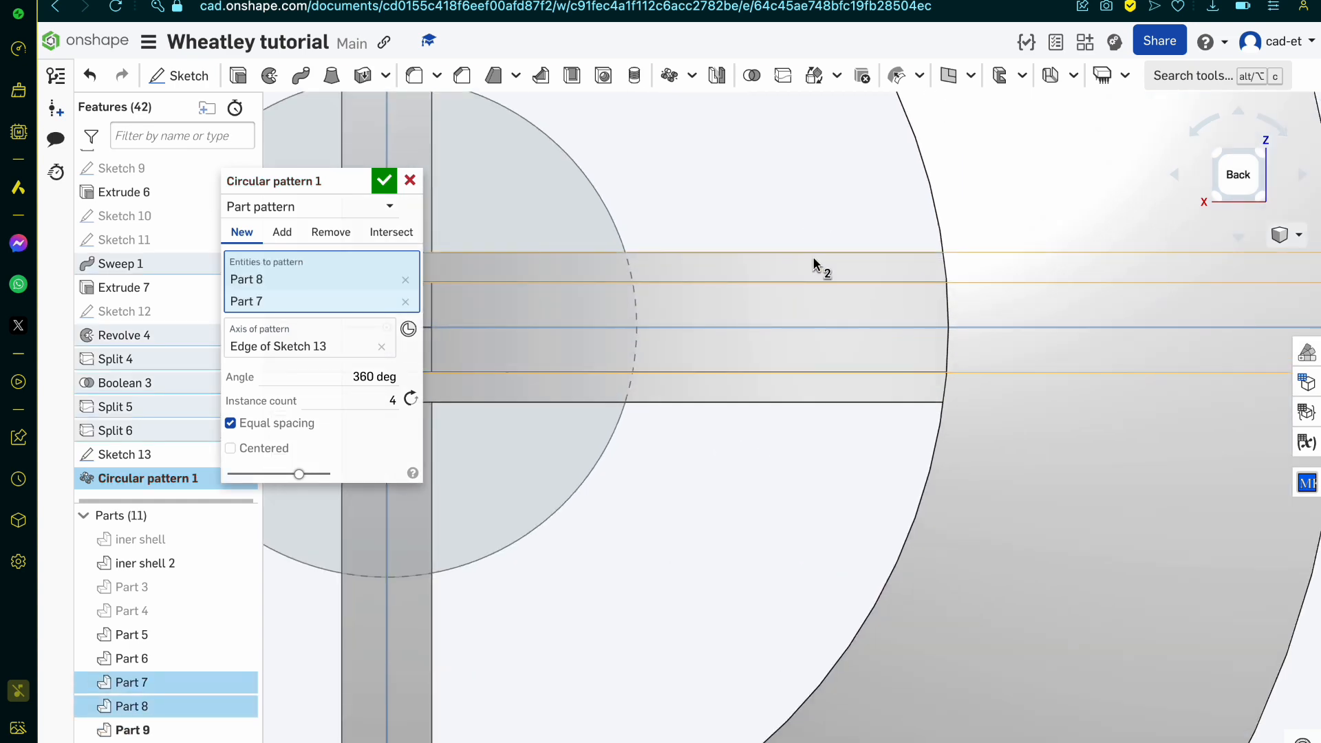
left_click(825, 386)
scroll(826, 390, "down", 5)
scroll(826, 390, "down", 3)
right_click_drag(825, 389, 779, 401)
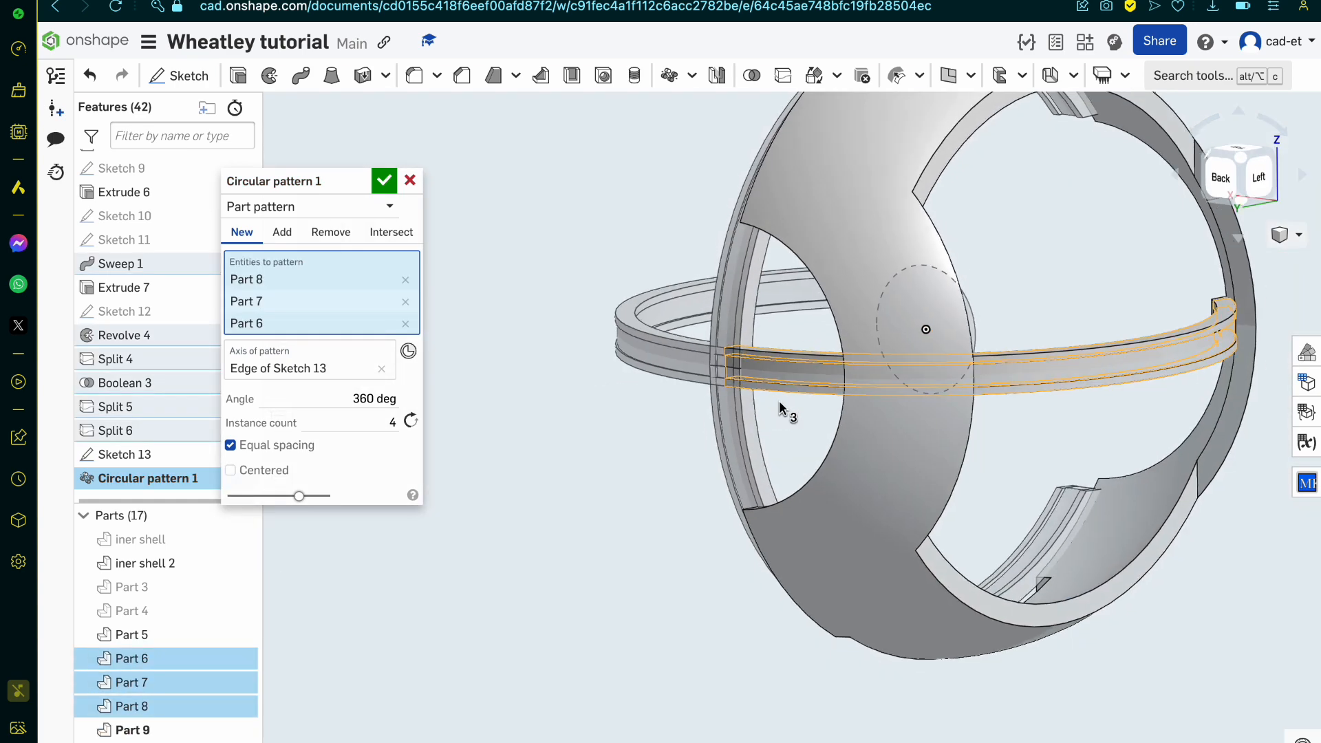
Step: Add Part 5 to the pattern and finish it with 4 equally spaced instances over 360 deg
scroll(779, 400, "down", 1)
scroll(1119, 317, "up", 1)
scroll(1119, 321, "up", 5)
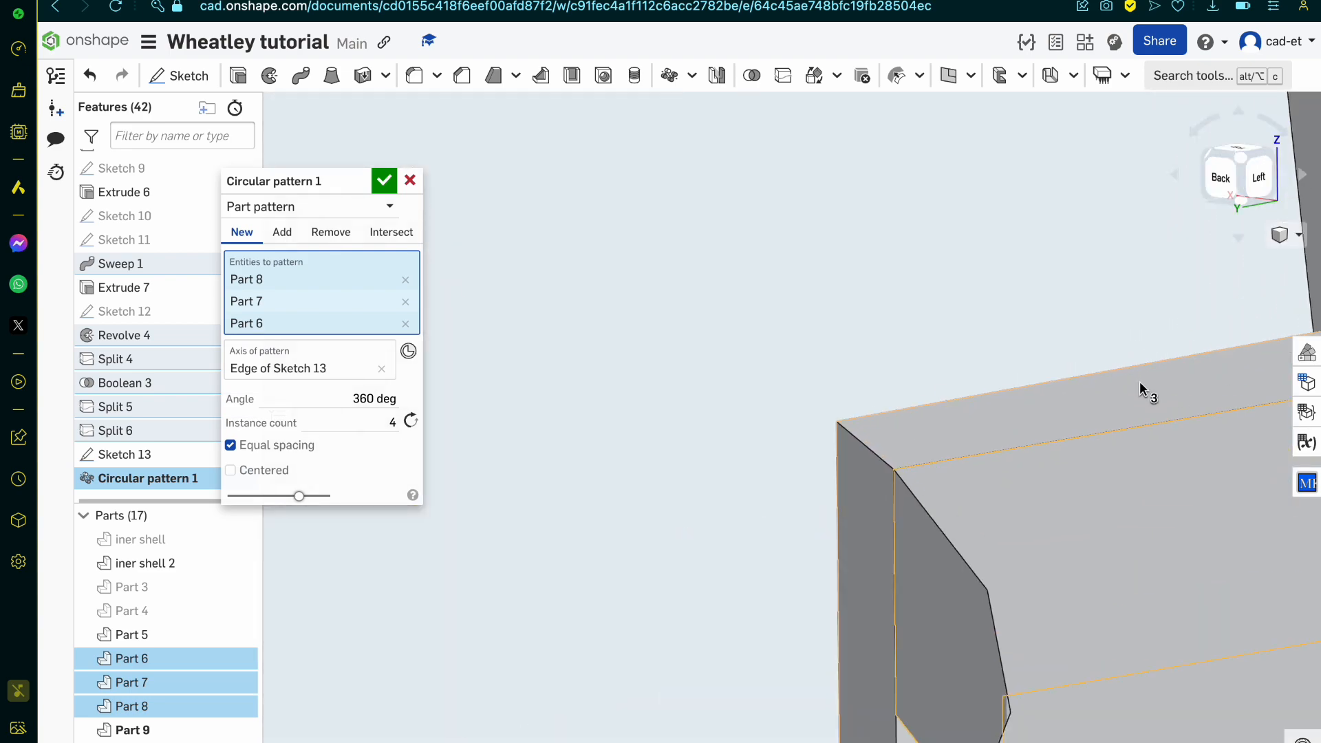
left_click(1139, 381)
scroll(1140, 392, "down", 5)
scroll(1140, 399, "down", 4)
right_click_drag(1139, 399, 1179, 469)
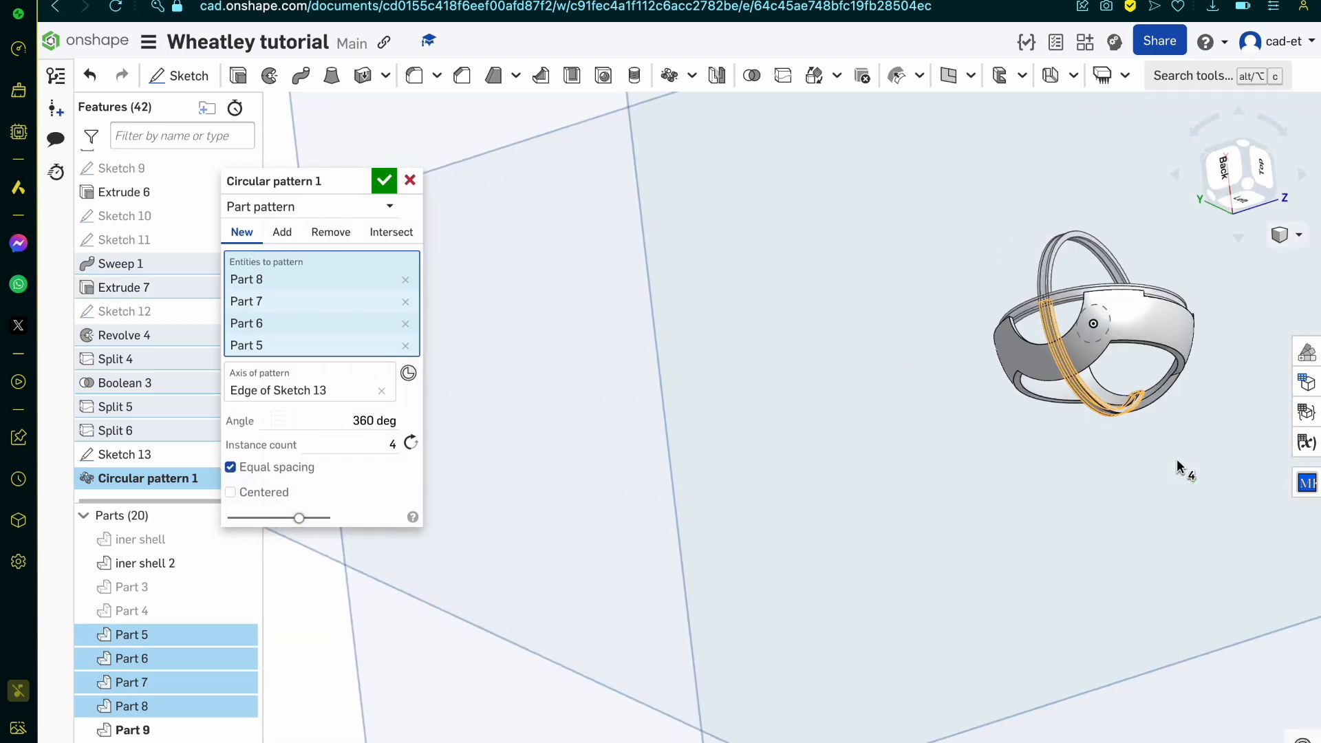
scroll(1063, 275, "up", 6)
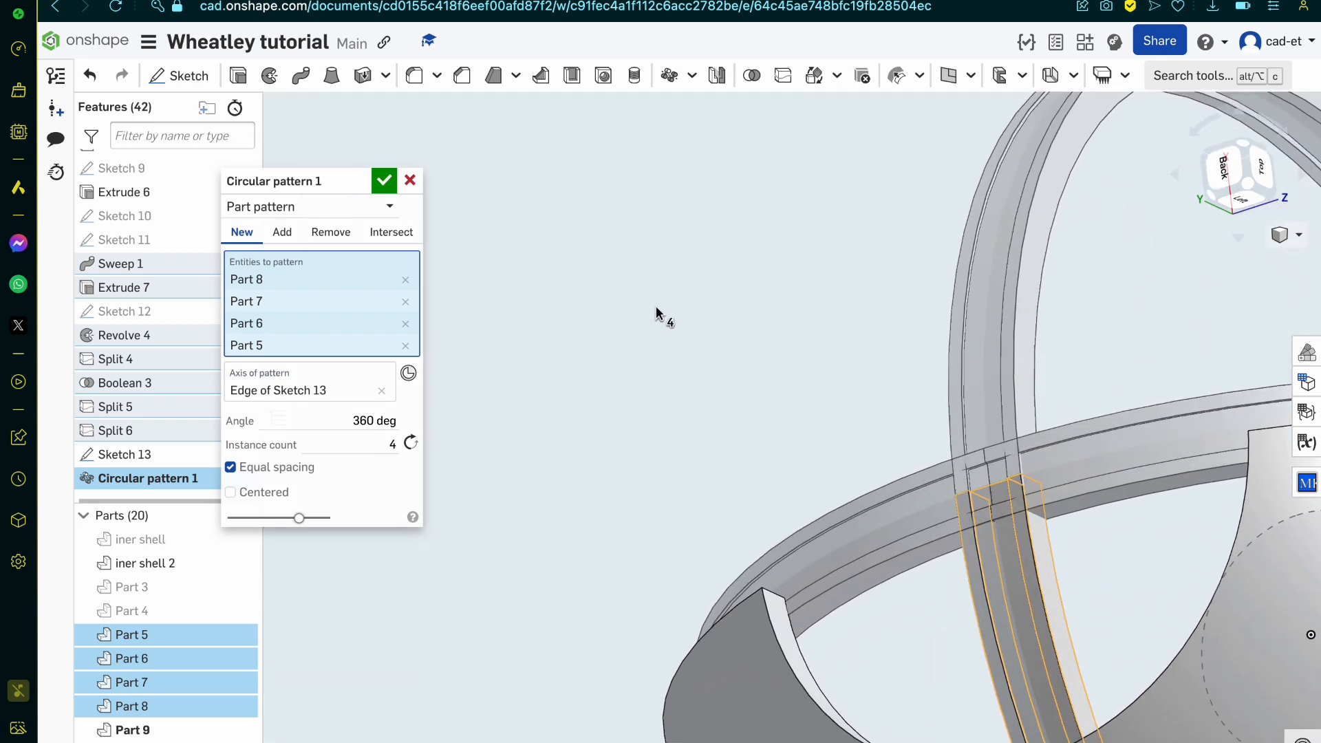
left_click(383, 180)
Step: Show Sketch 13 with the central circle among the patterned bands and check its region and edge
mouse_move(543, 357)
right_mouse_down()
mouse_move(580, 410)
mouse_move(568, 463)
mouse_move(589, 466)
mouse_move(581, 475)
right_mouse_up()
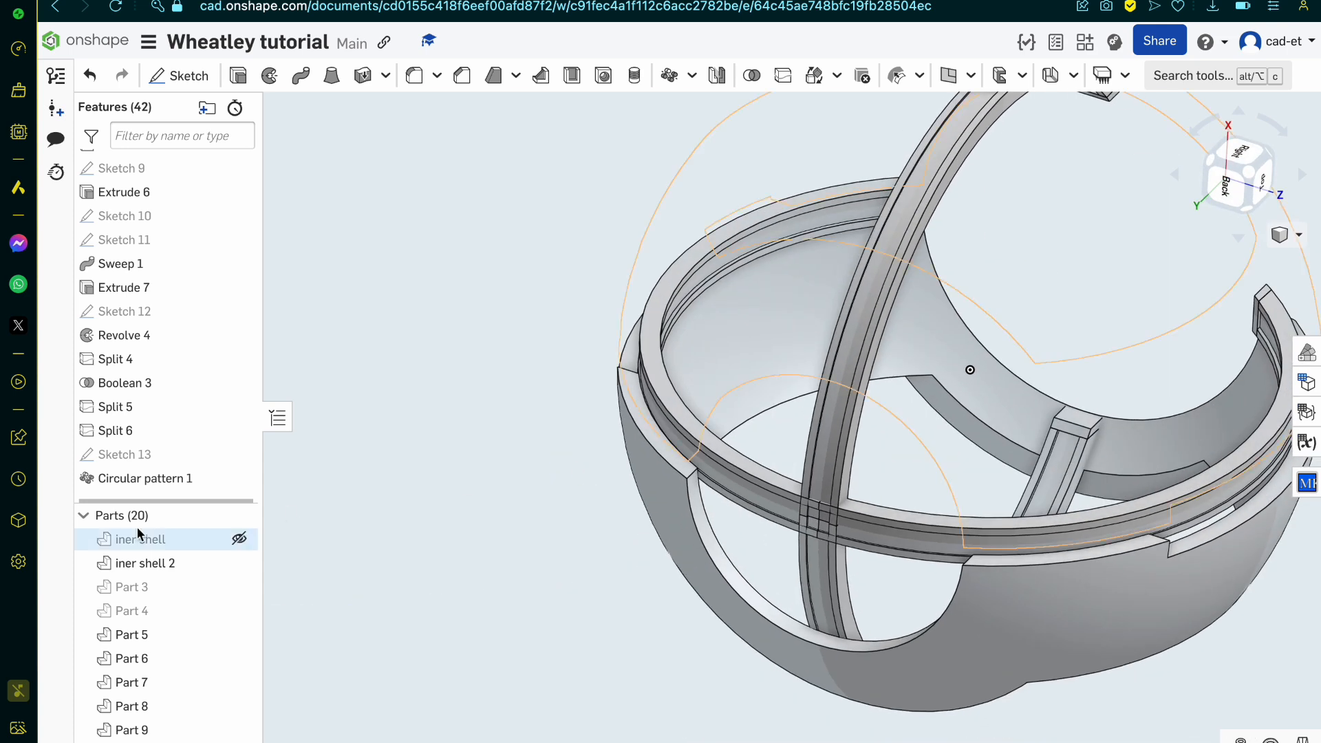
left_click(233, 454)
left_click(960, 339)
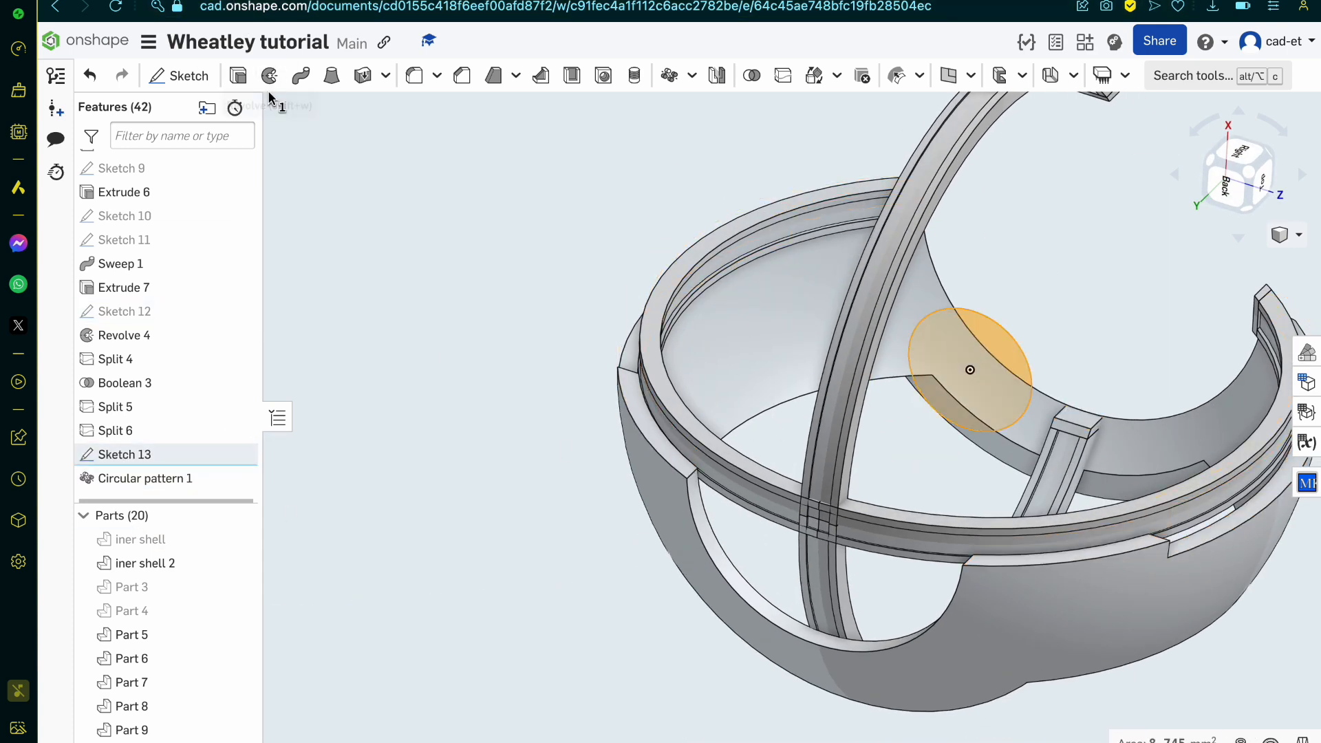
left_click(973, 312)
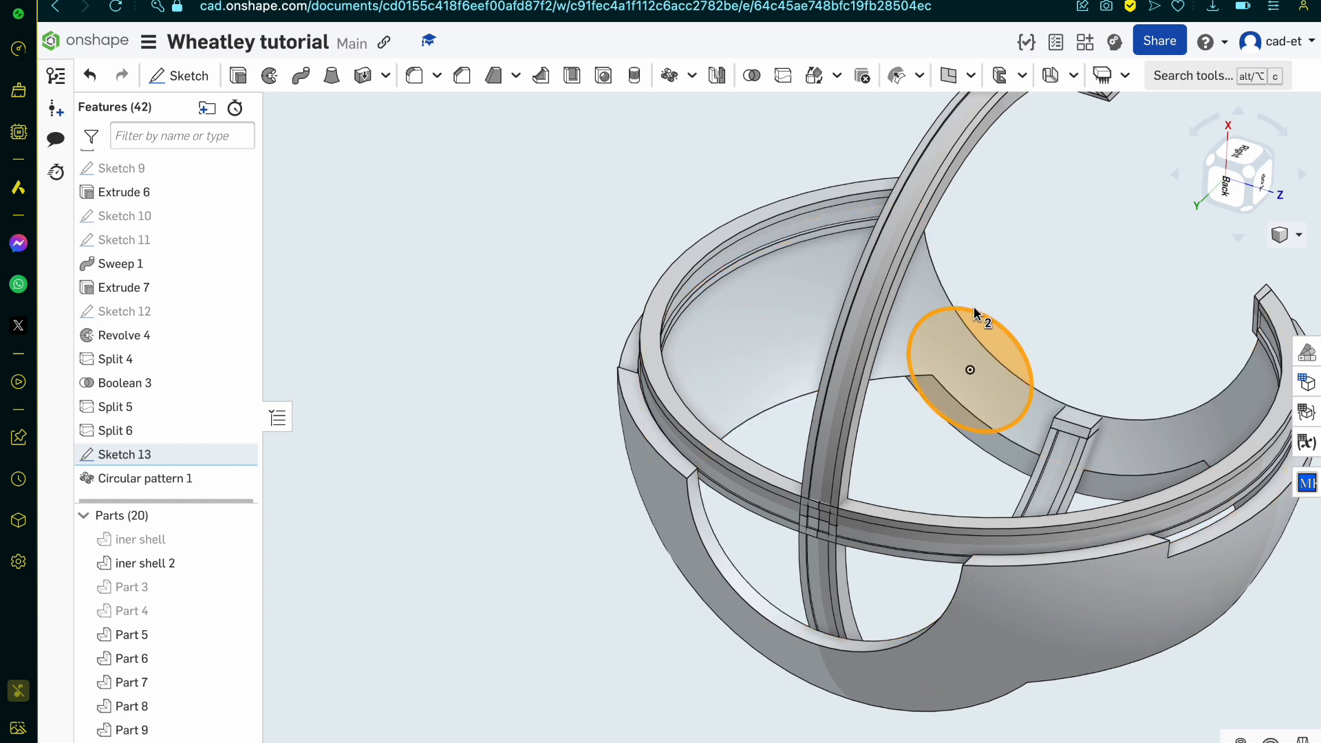
key("Escape")
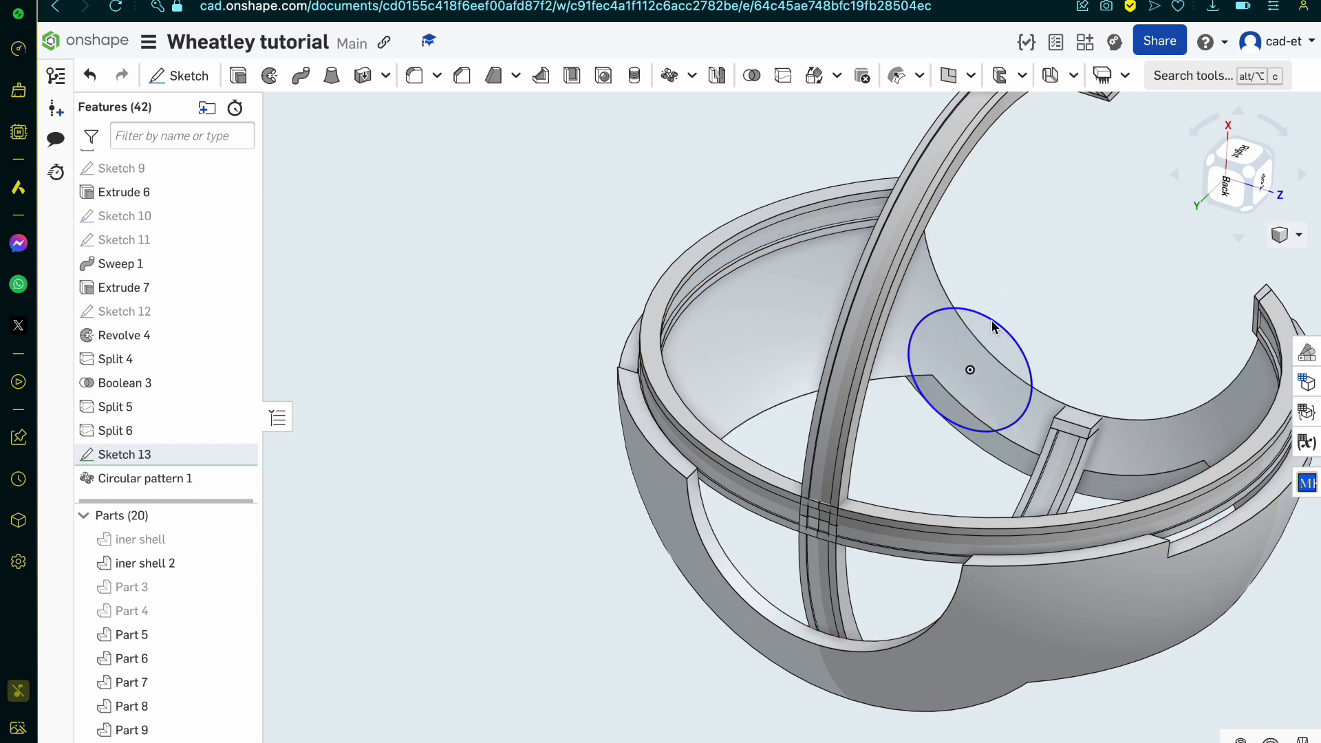
Step: Open Sketch 13 for editing in the back view with the final state of the model displayed
left_click(1237, 192)
double_click(193, 465)
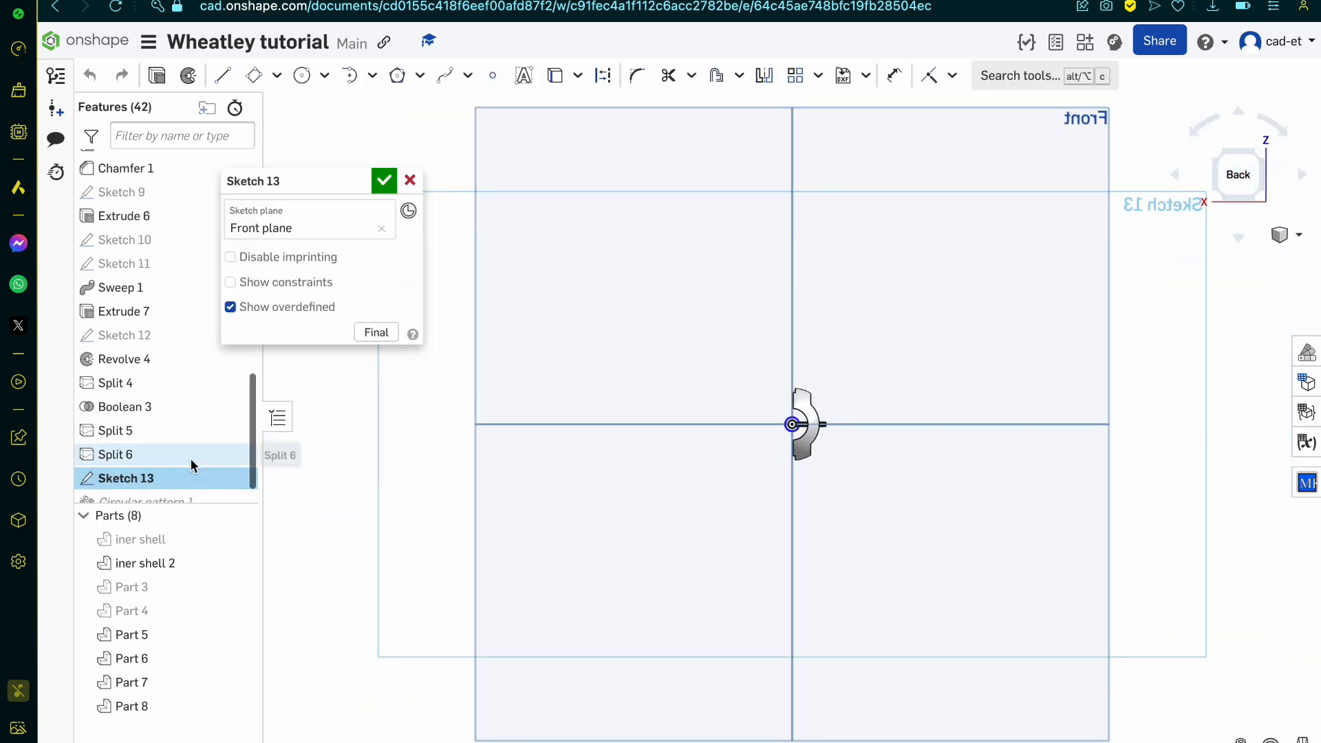
scroll(533, 459, "up", 5)
scroll(496, 634, "down", 2)
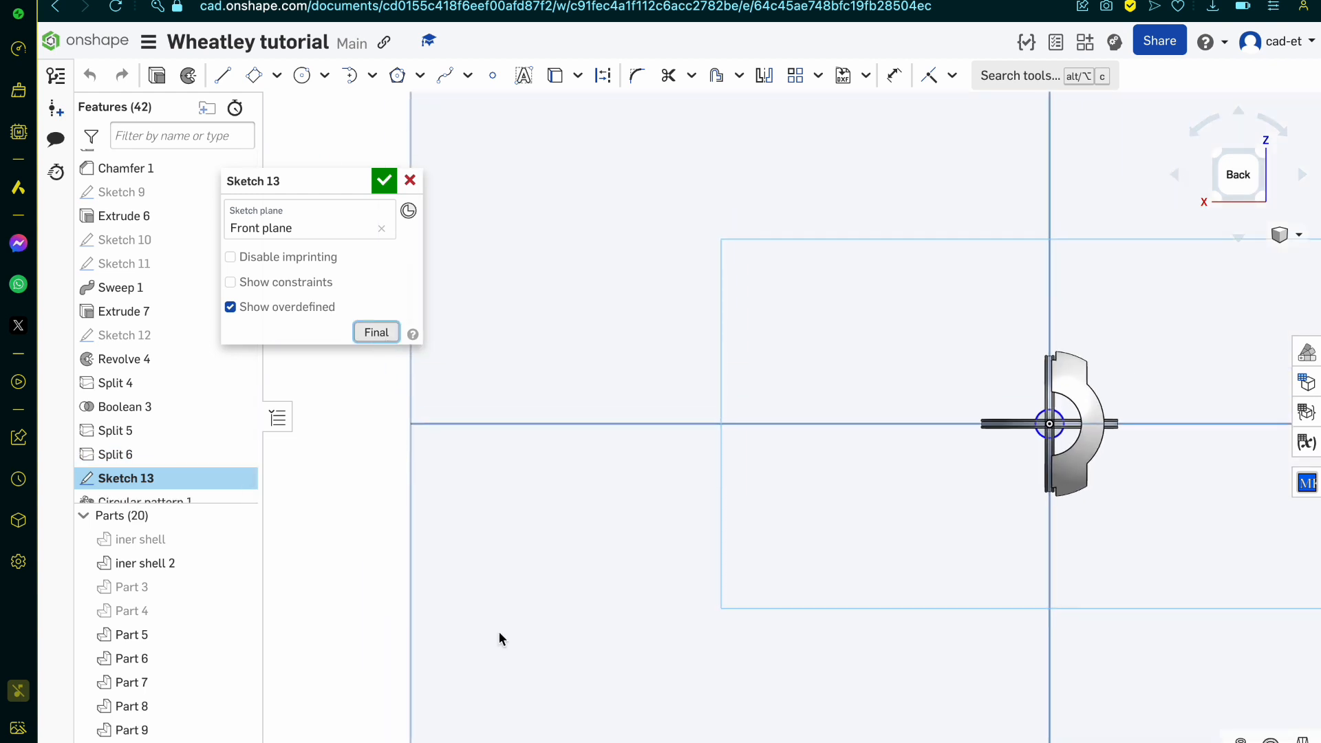
scroll(1019, 515, "up", 3)
scroll(1115, 382, "up", 10)
scroll(1115, 382, "down", 1)
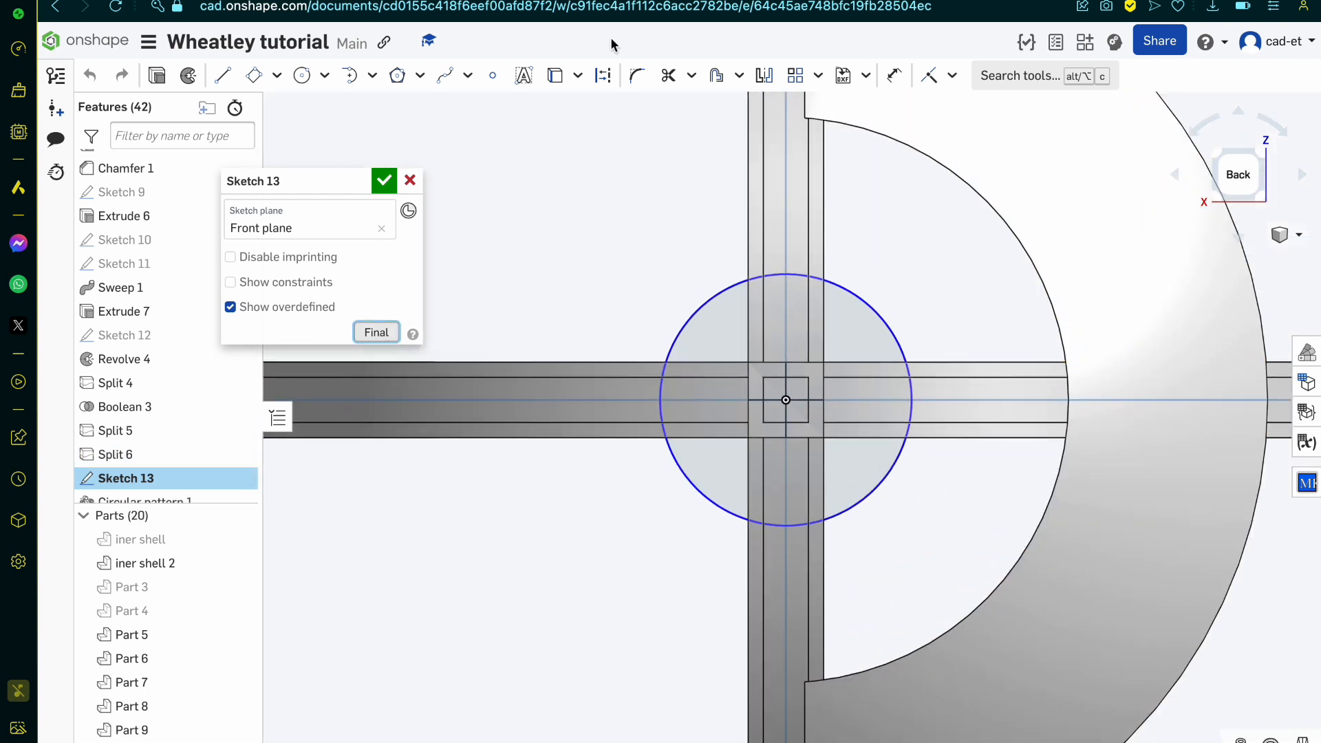
Step: Check the central hub in the Reddit personality core anatomy drawing, and return to the Onshape sketch
left_click(757, 1)
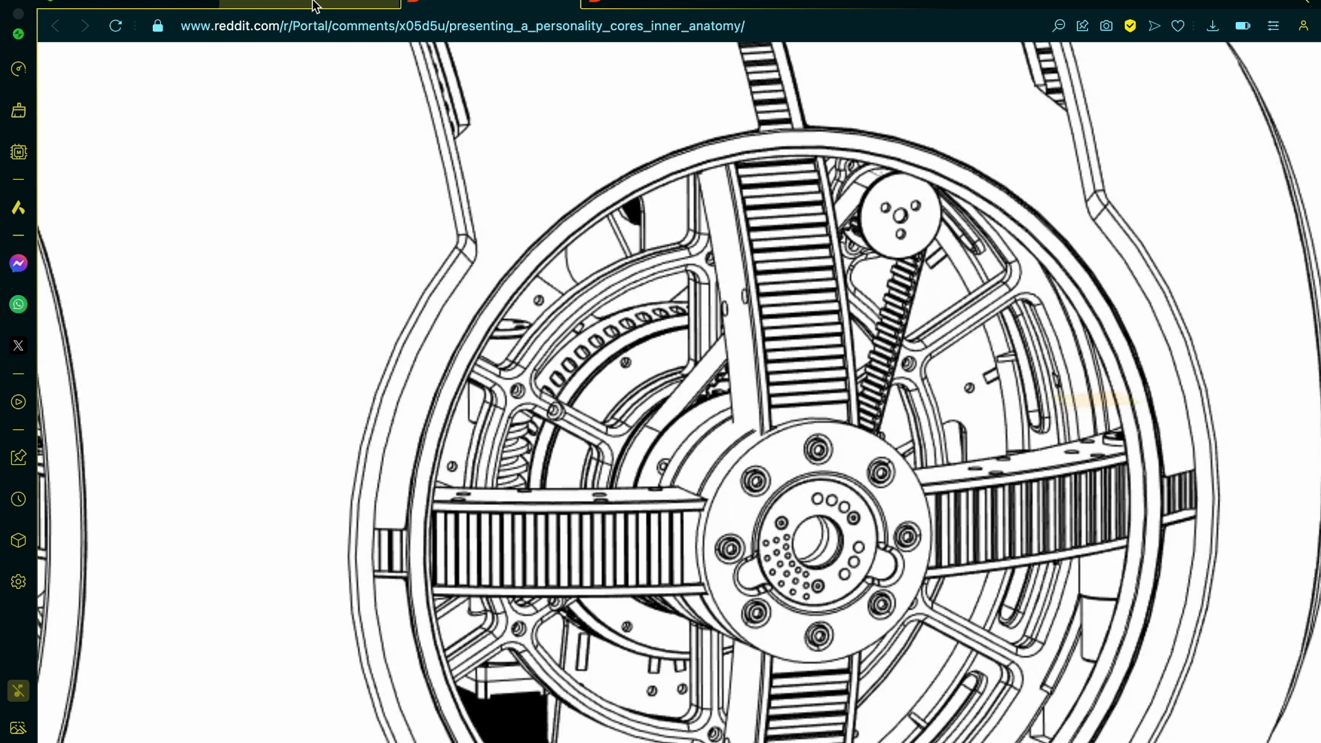
left_click(313, 4)
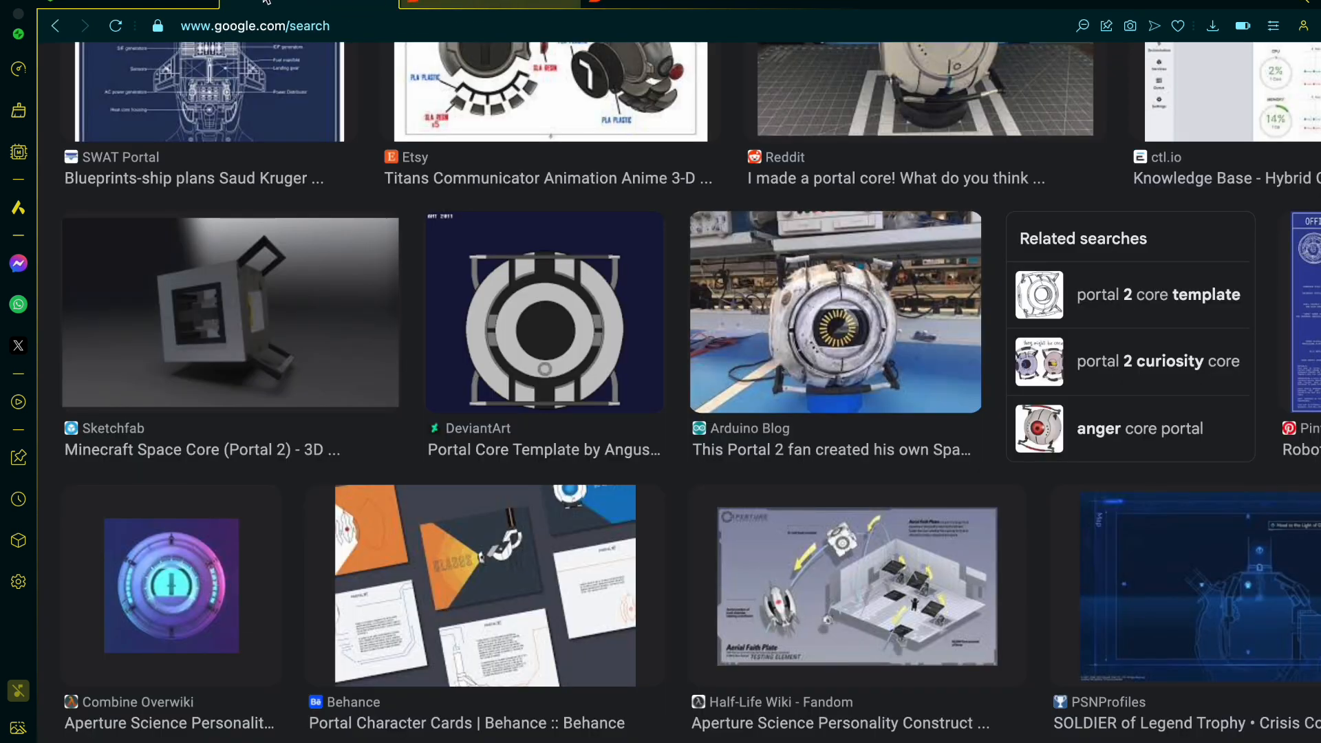
left_click(128, 4)
scroll(851, 287, "up", 1)
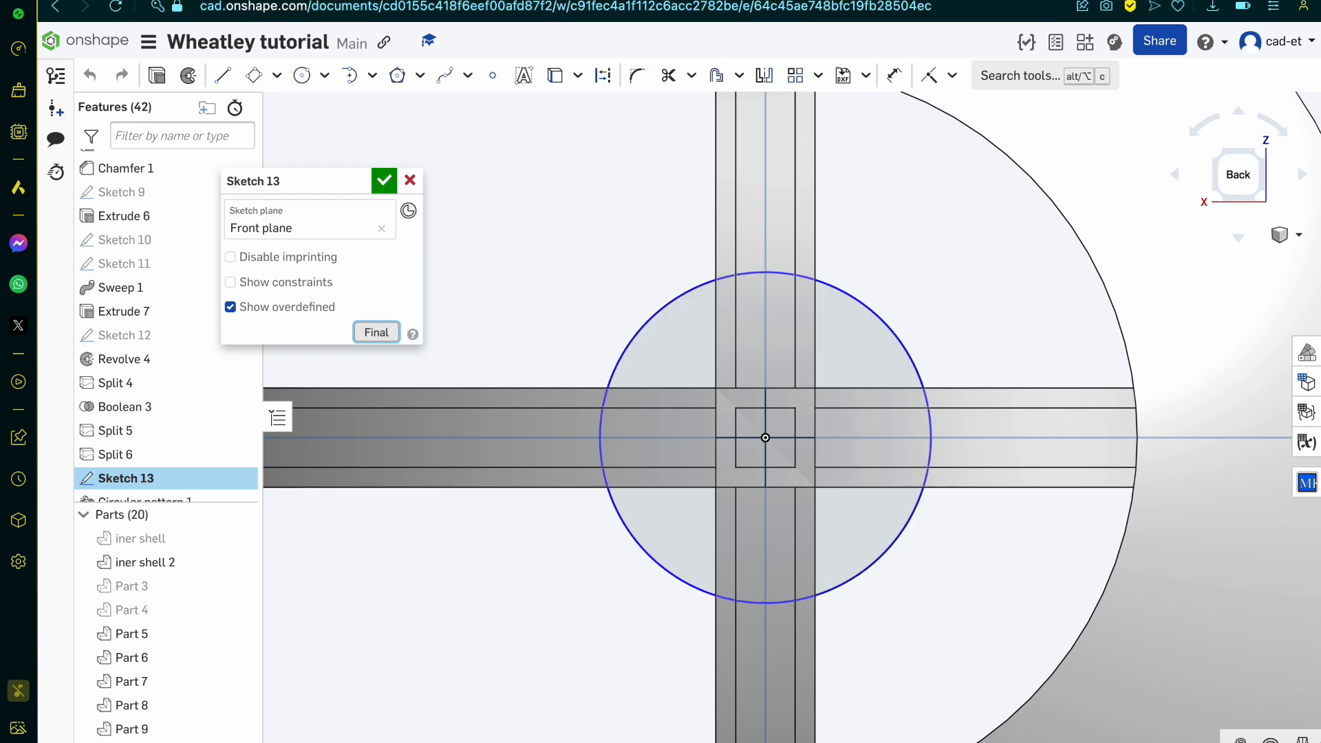
key("ctrl+Tab")
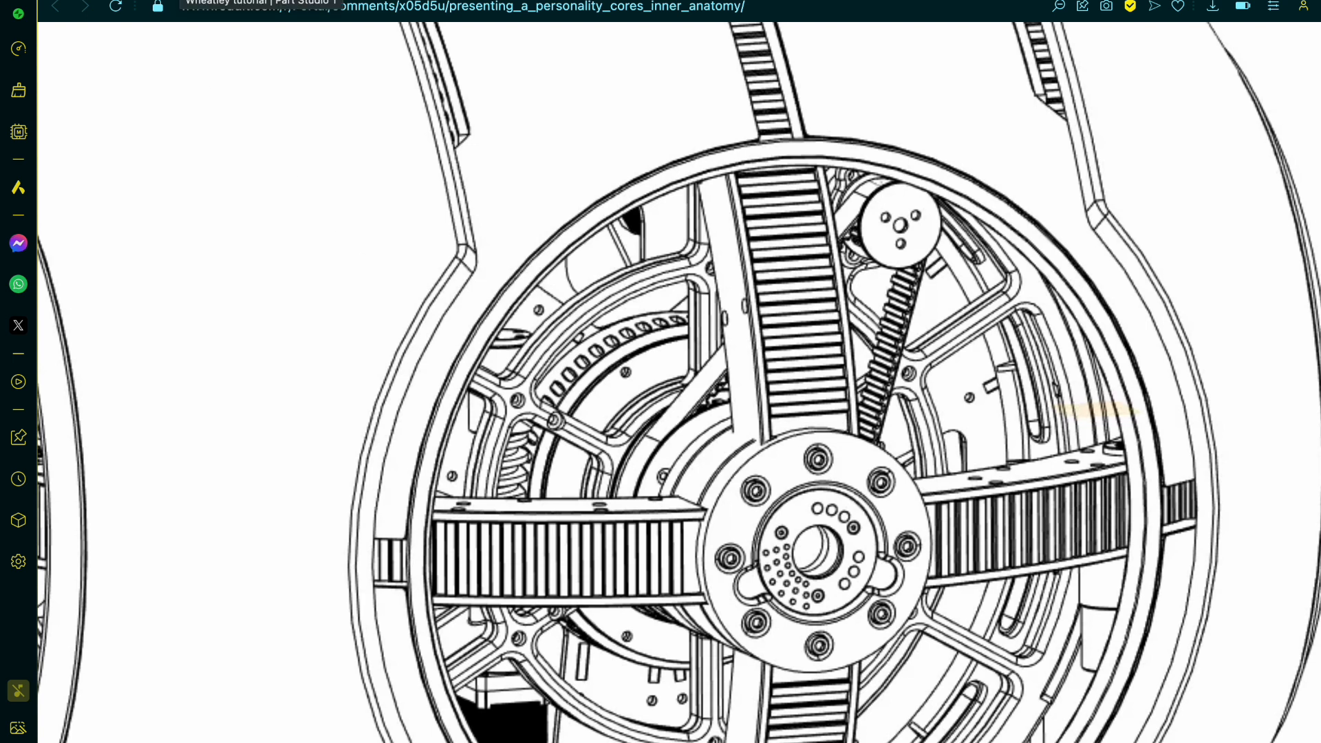
left_click(187, 0)
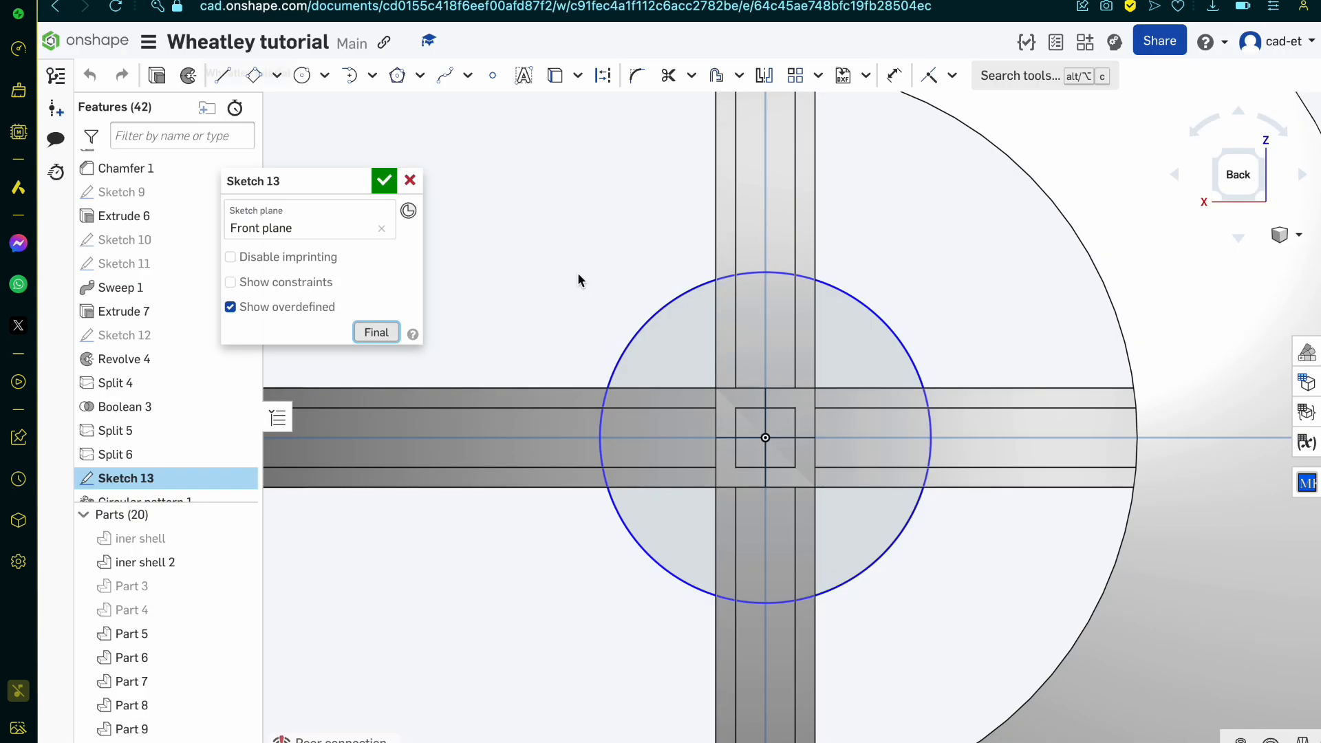
left_click(898, 342)
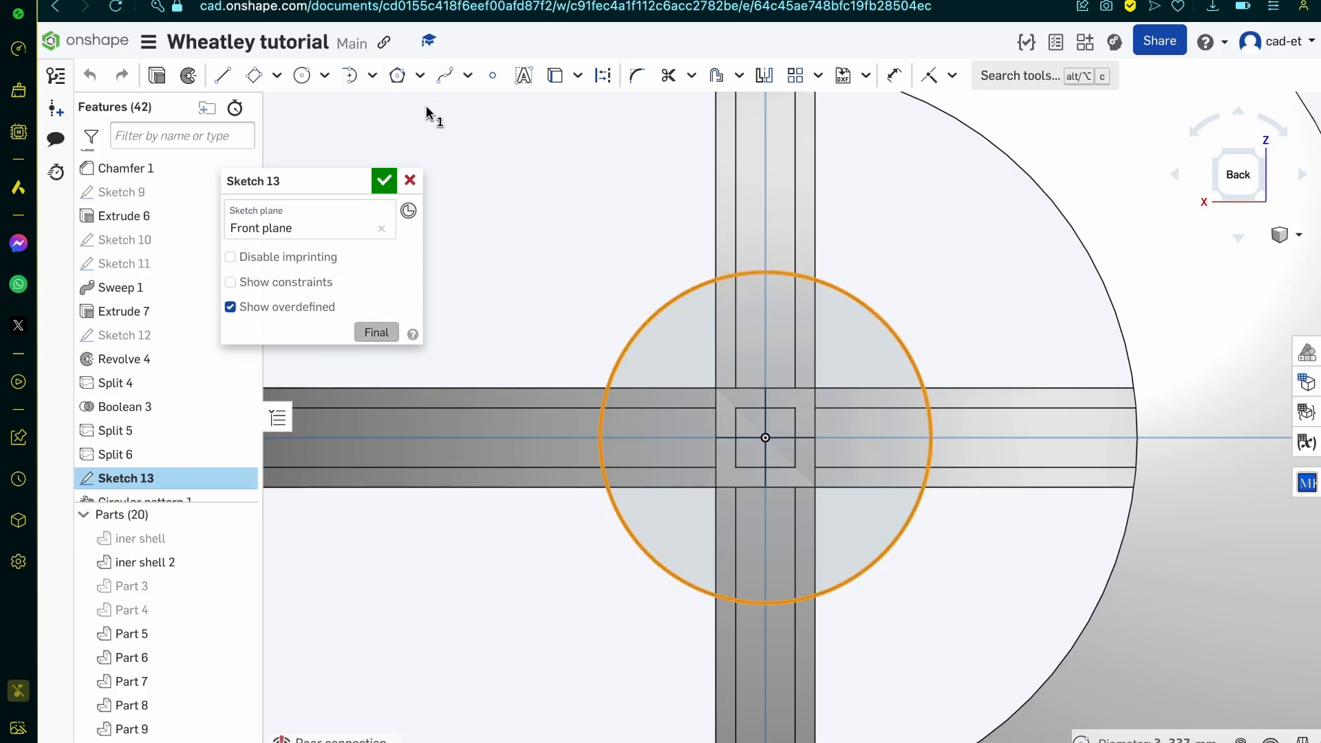
left_click(397, 76)
left_click(419, 76)
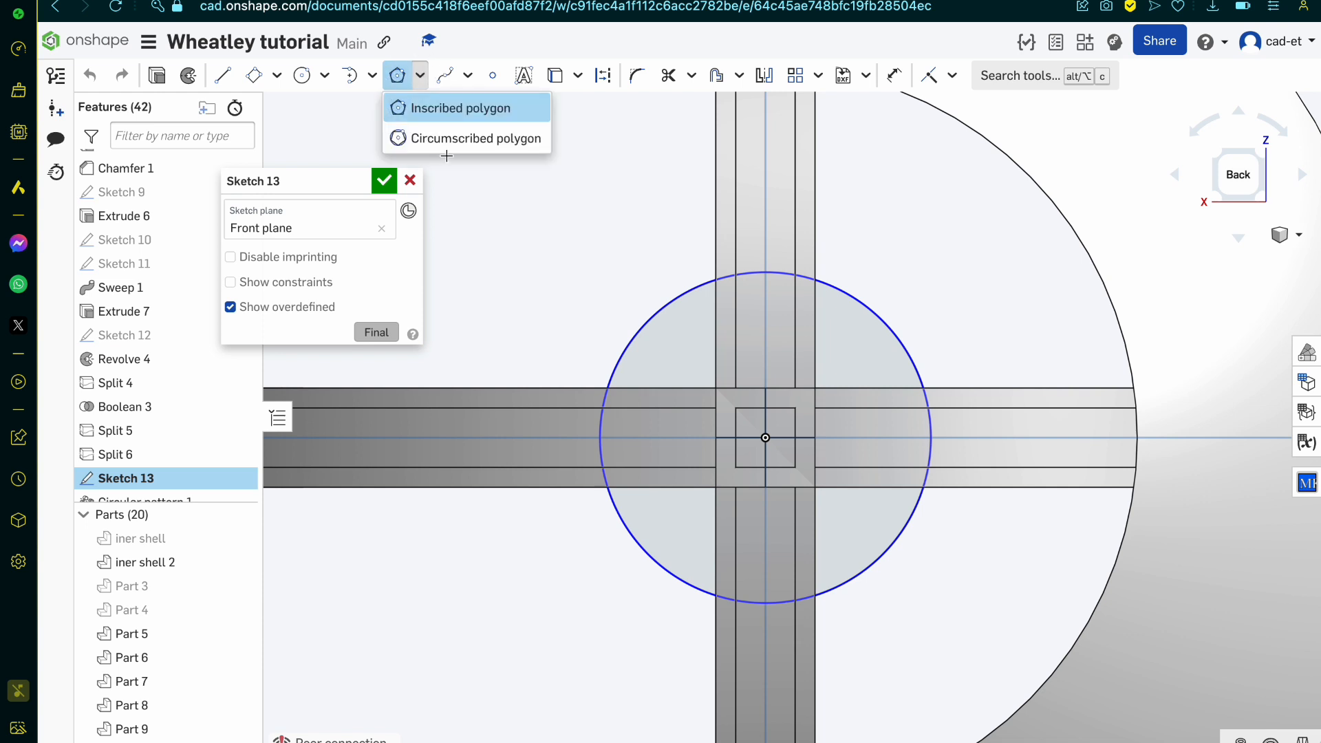
left_click(471, 139)
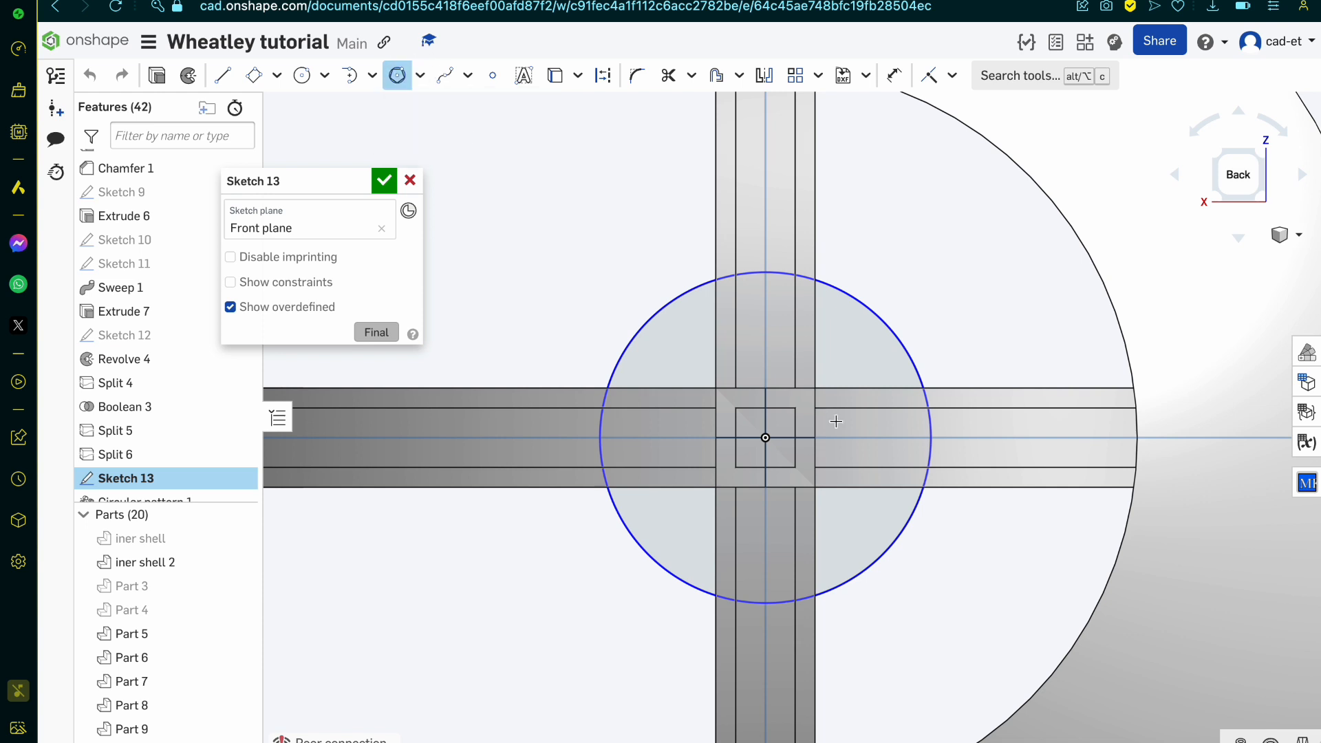
left_click(765, 438)
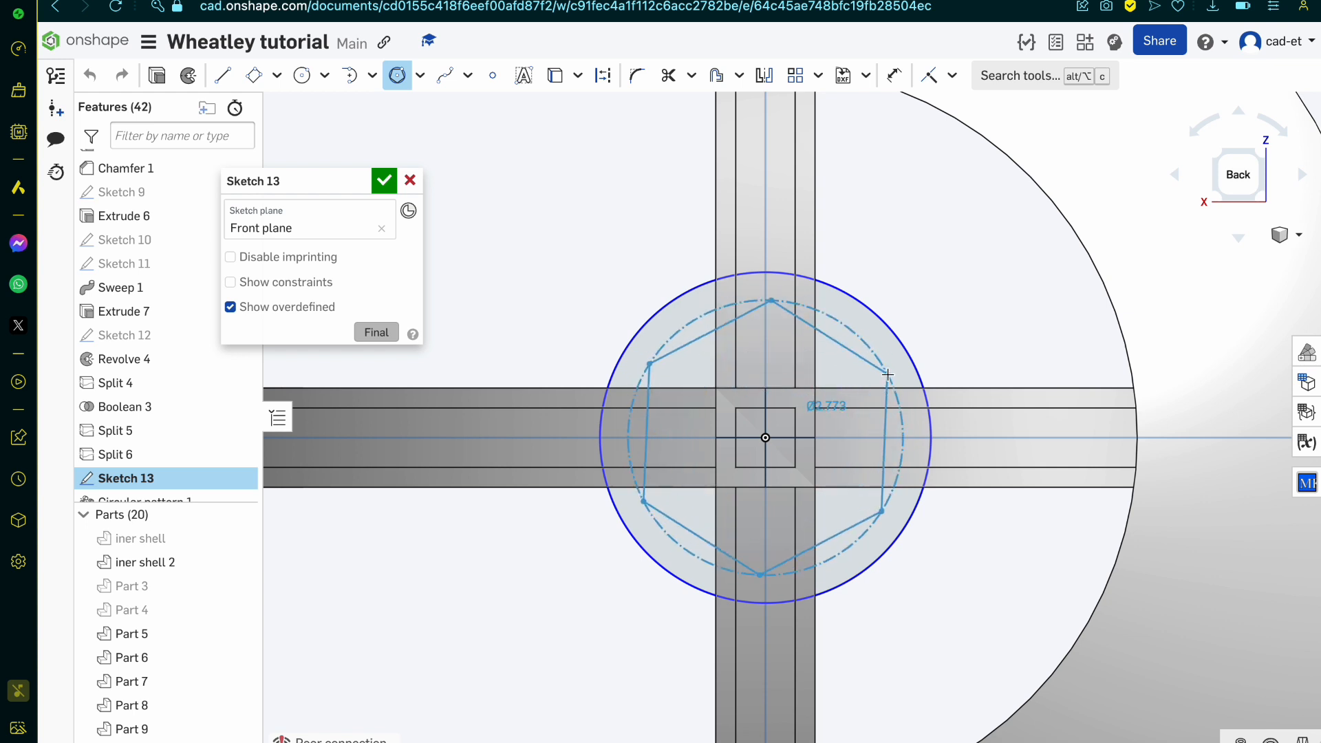
Step: Draw an eight-sided inscribed polygon centred on the origin inside the hub circle, with a diameter of about 2.39 mm
left_click(420, 75)
left_click(454, 136)
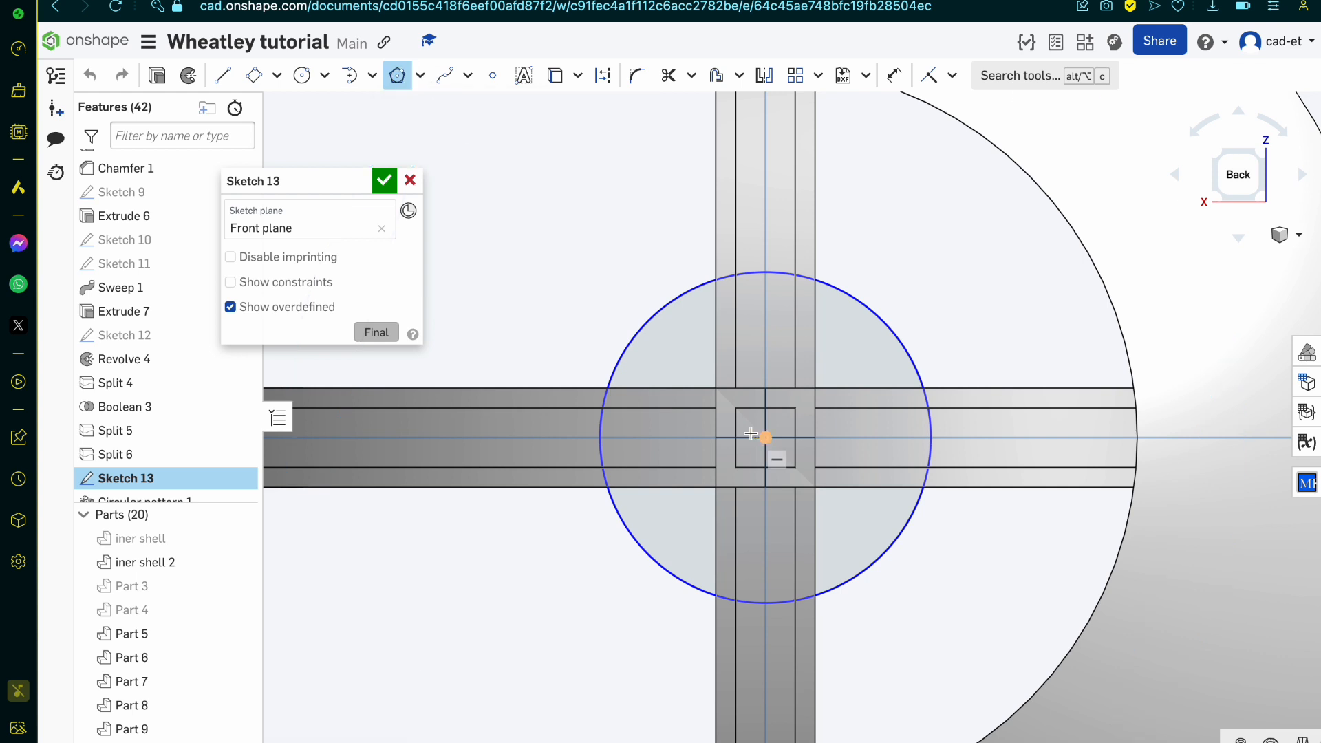
left_click(765, 437)
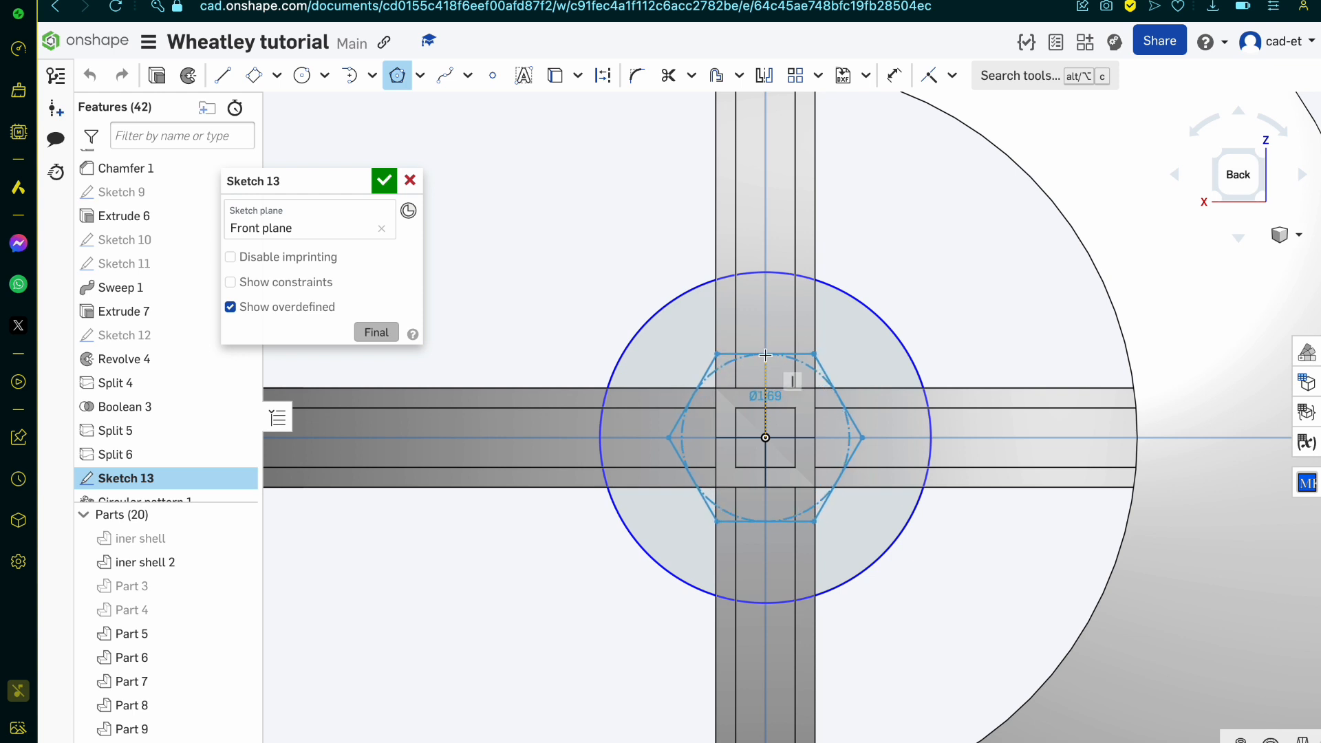
key("Up")
key("Up")
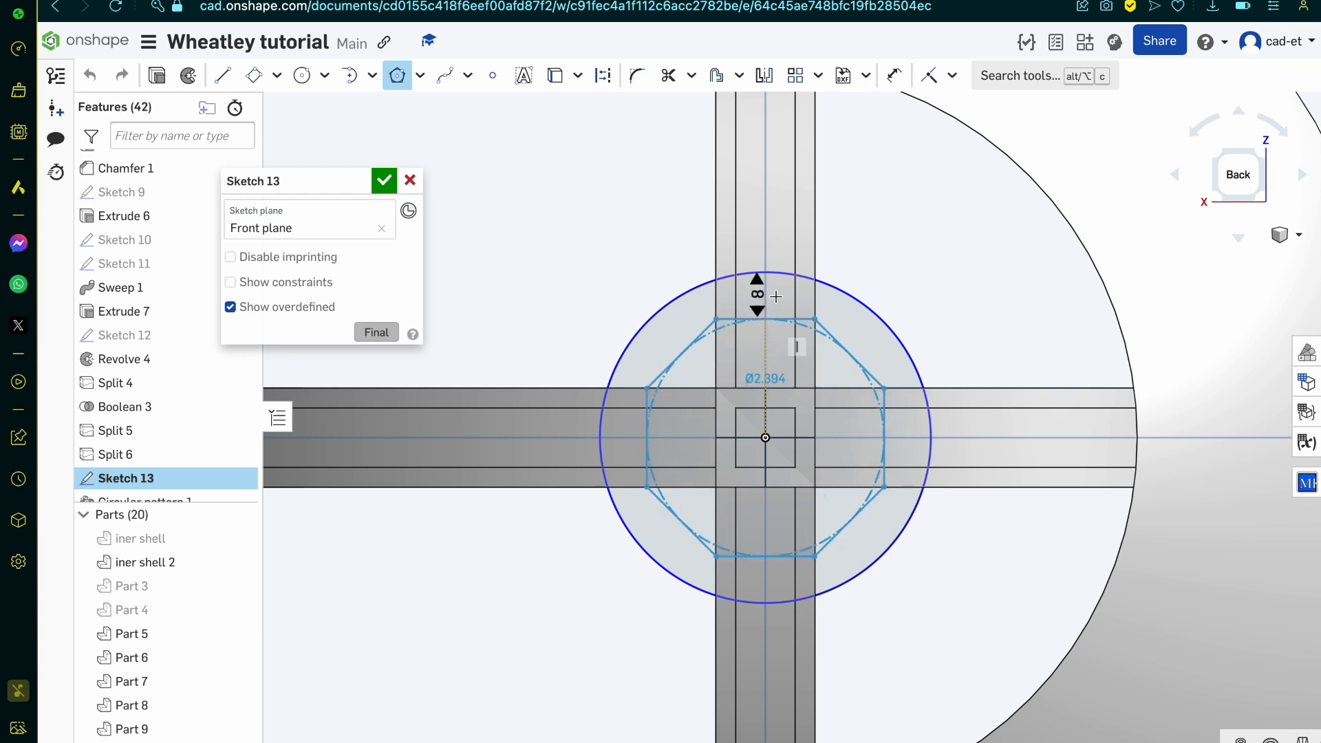
left_click(776, 297)
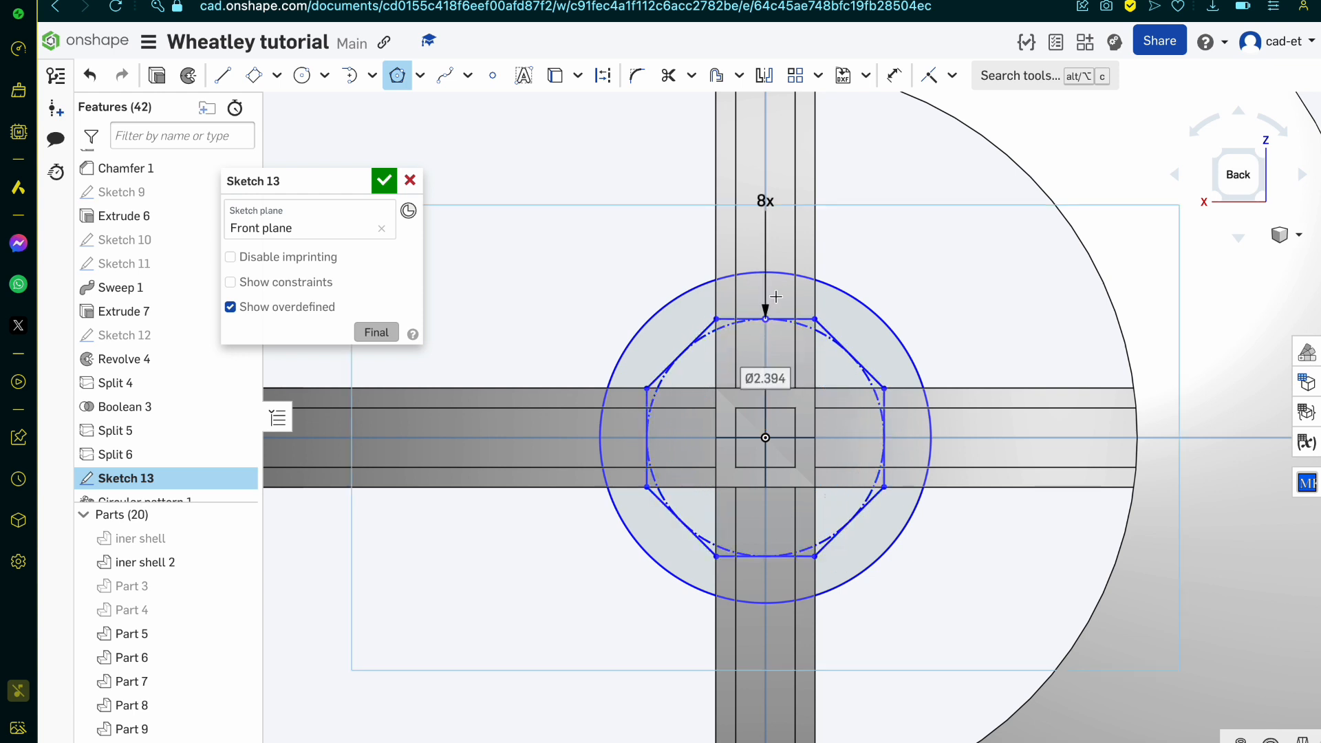
key("Escape")
Step: Dimension the octagon's upper side to 1 mm
key("d")
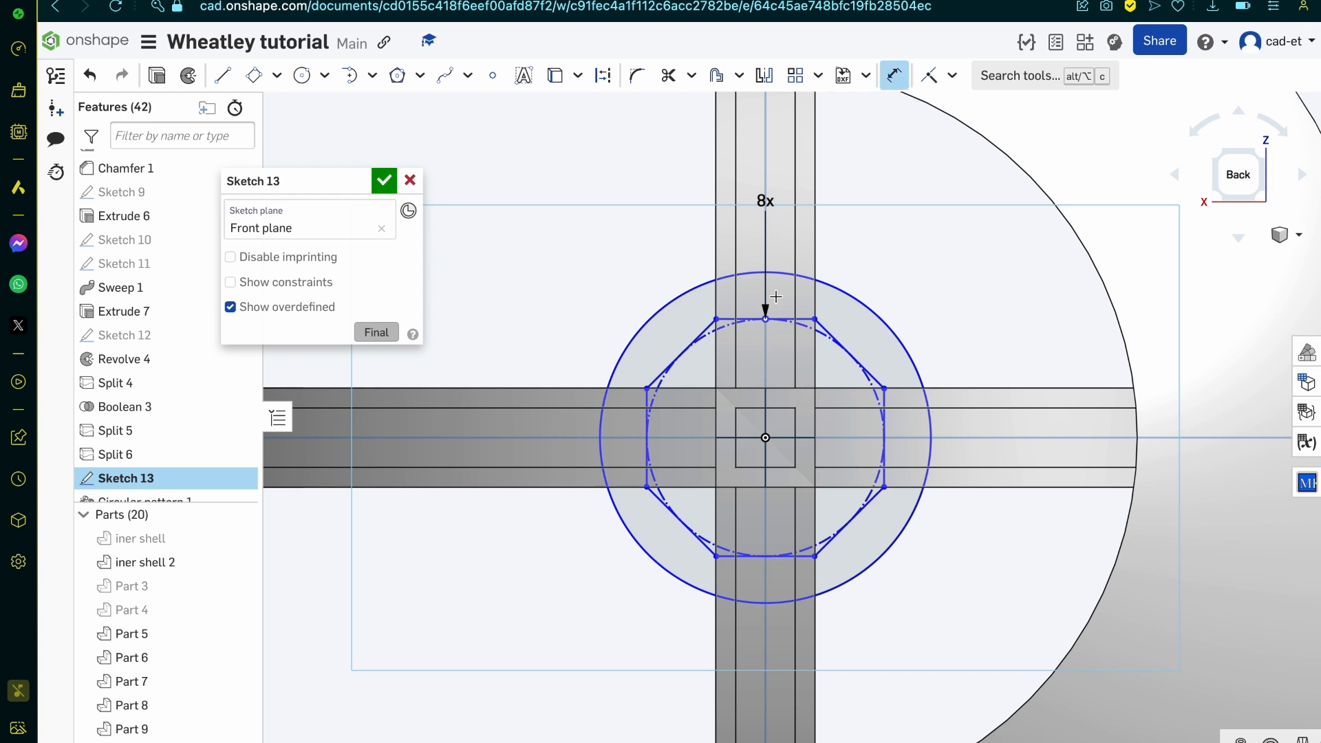
left_click(802, 318)
left_click(801, 198)
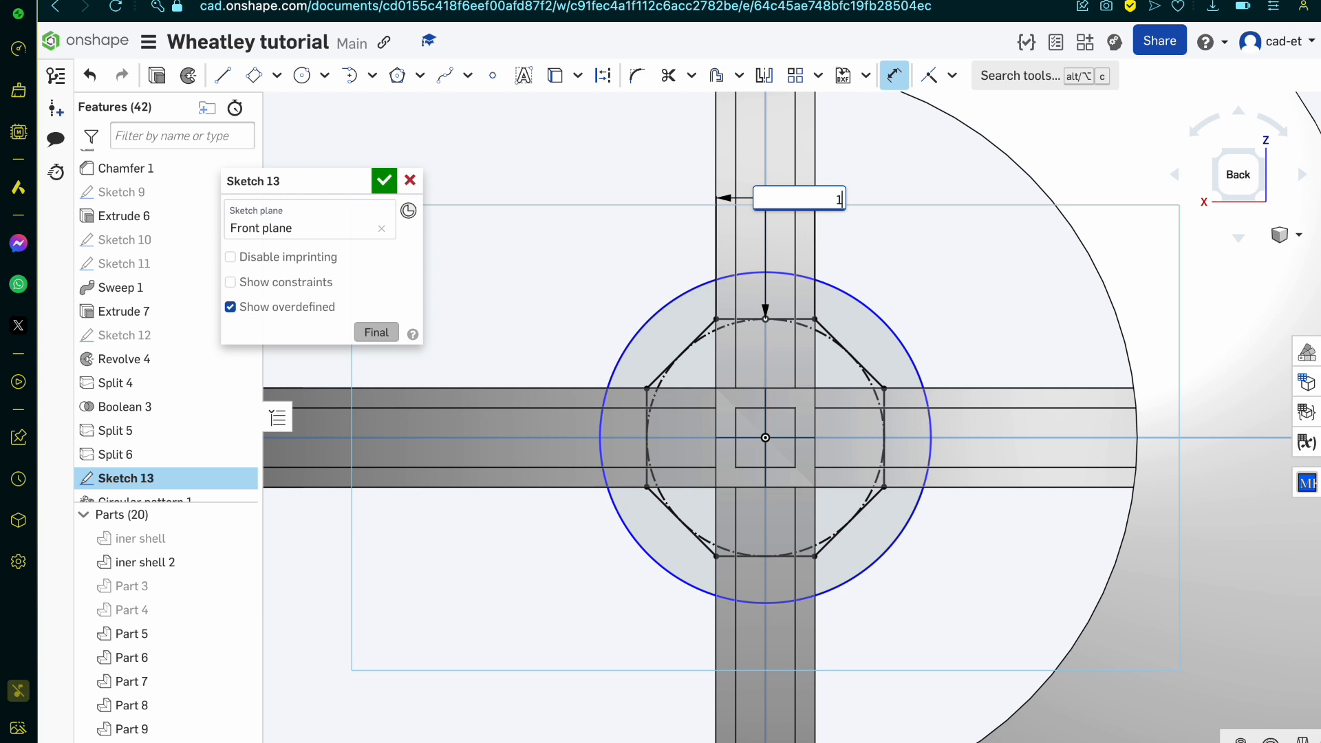
key("Return")
Step: Shrink the hub circle and make it coincident with an upper corner of the octagon
scroll(853, 368, "up", 3)
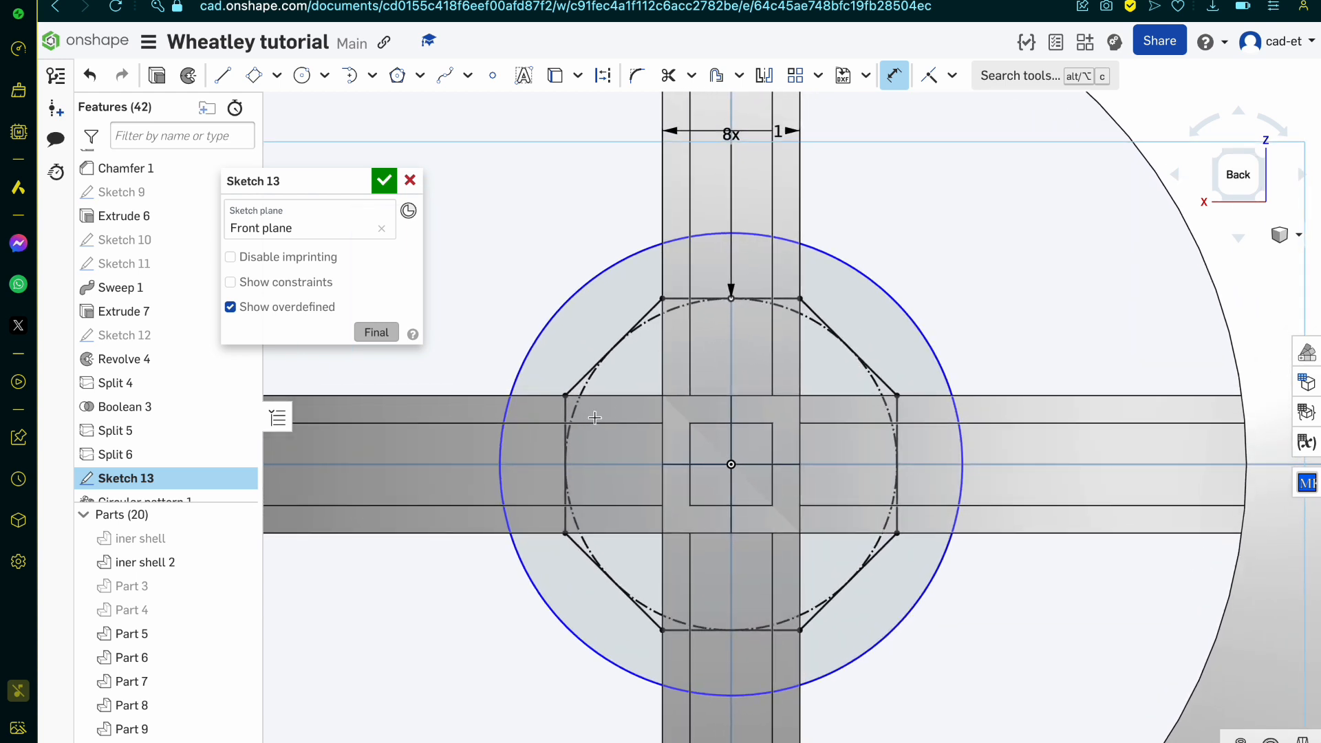
key("Escape")
mouse_move(654, 246)
left_mouse_down()
mouse_move(670, 298)
mouse_move(649, 268)
left_mouse_up()
key("d")
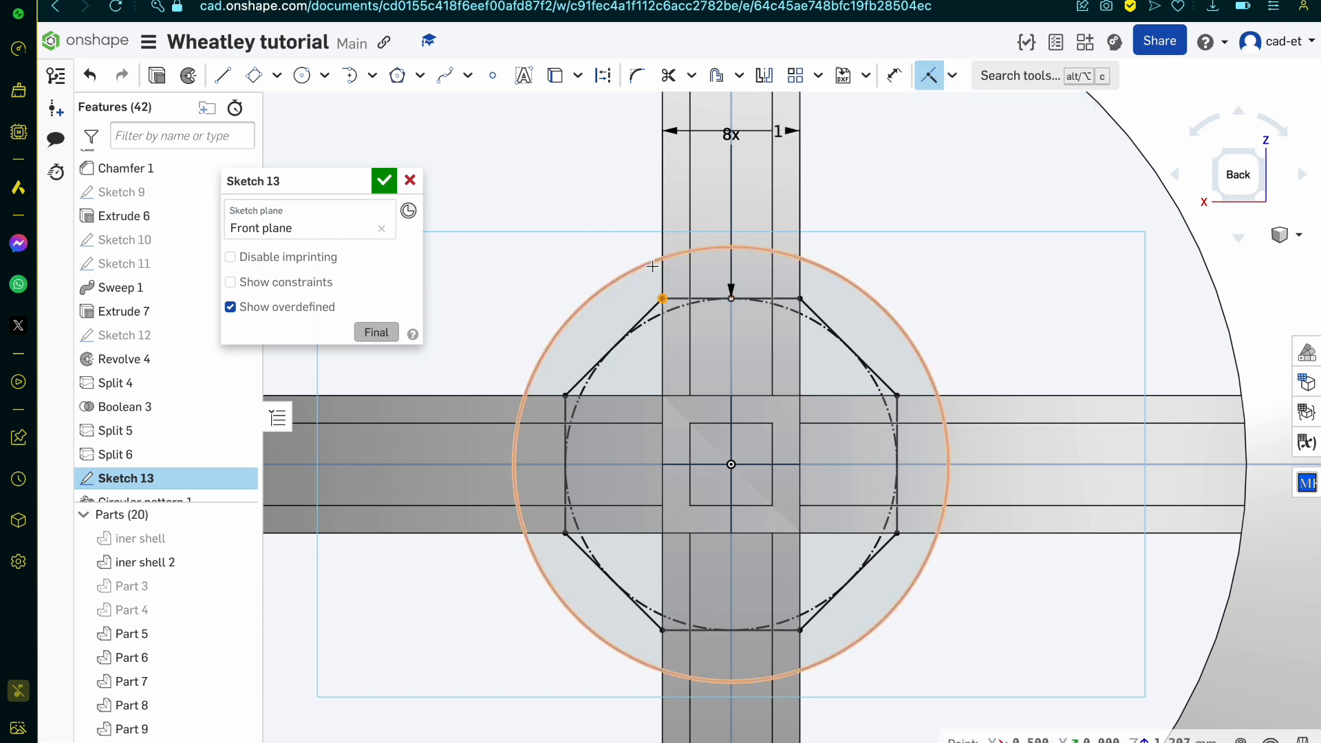
left_click(662, 298)
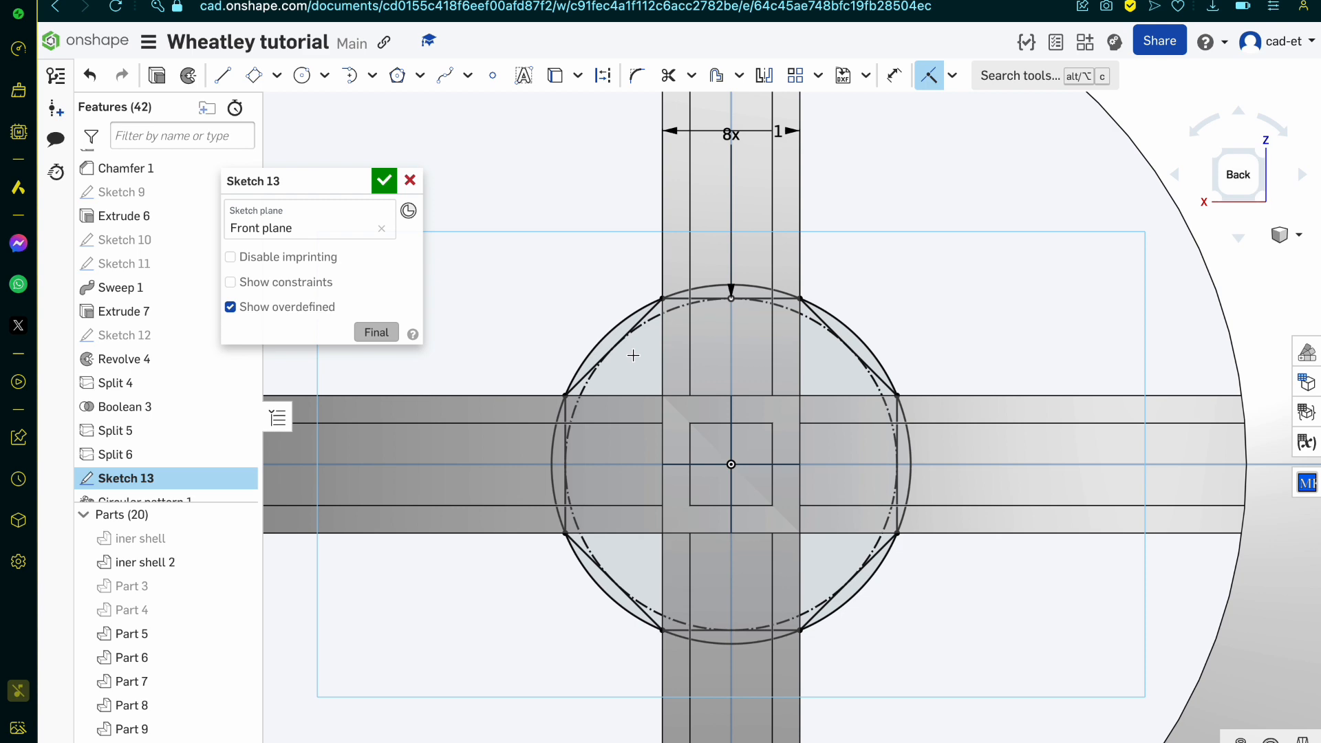
key("Escape")
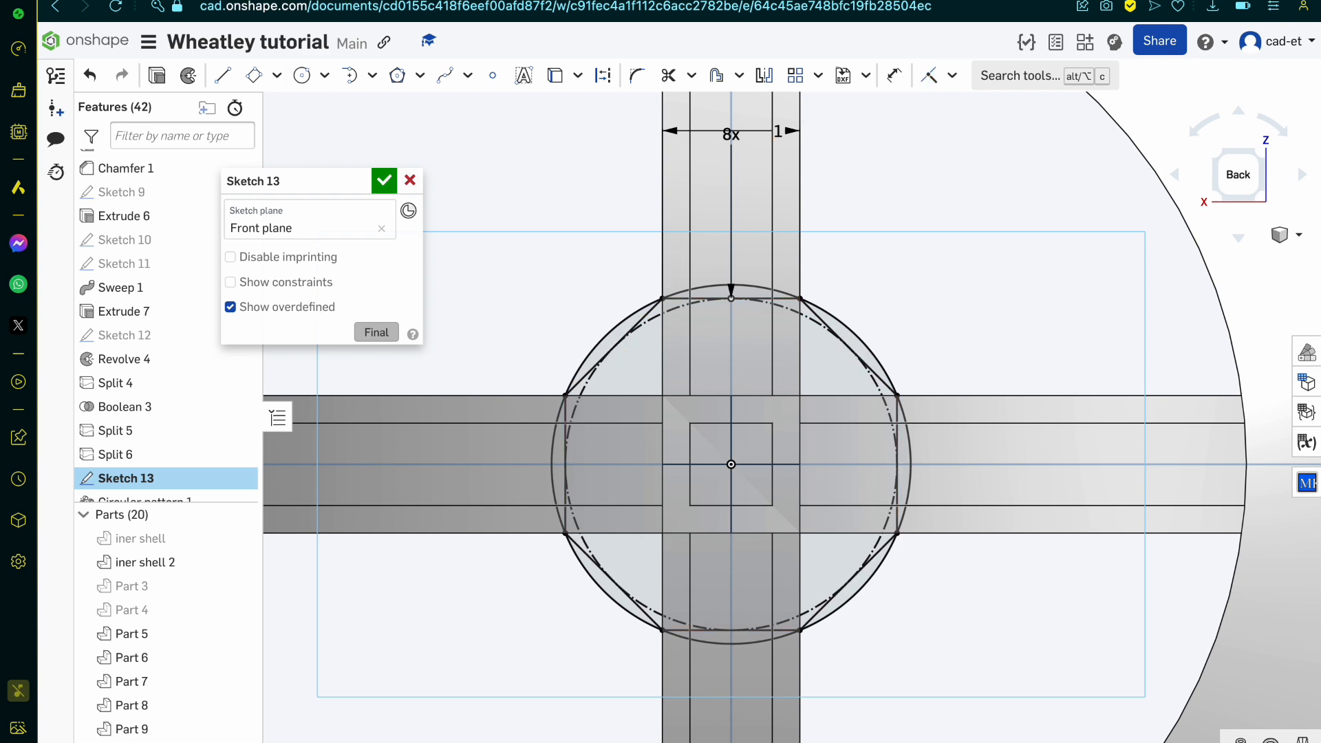
Step: After checking the hub in the Reddit anatomy drawing, set the octagon's side length in the Onshape sketch to 0.9 mm and finally 0.8 mm
key("ctrl+Tab")
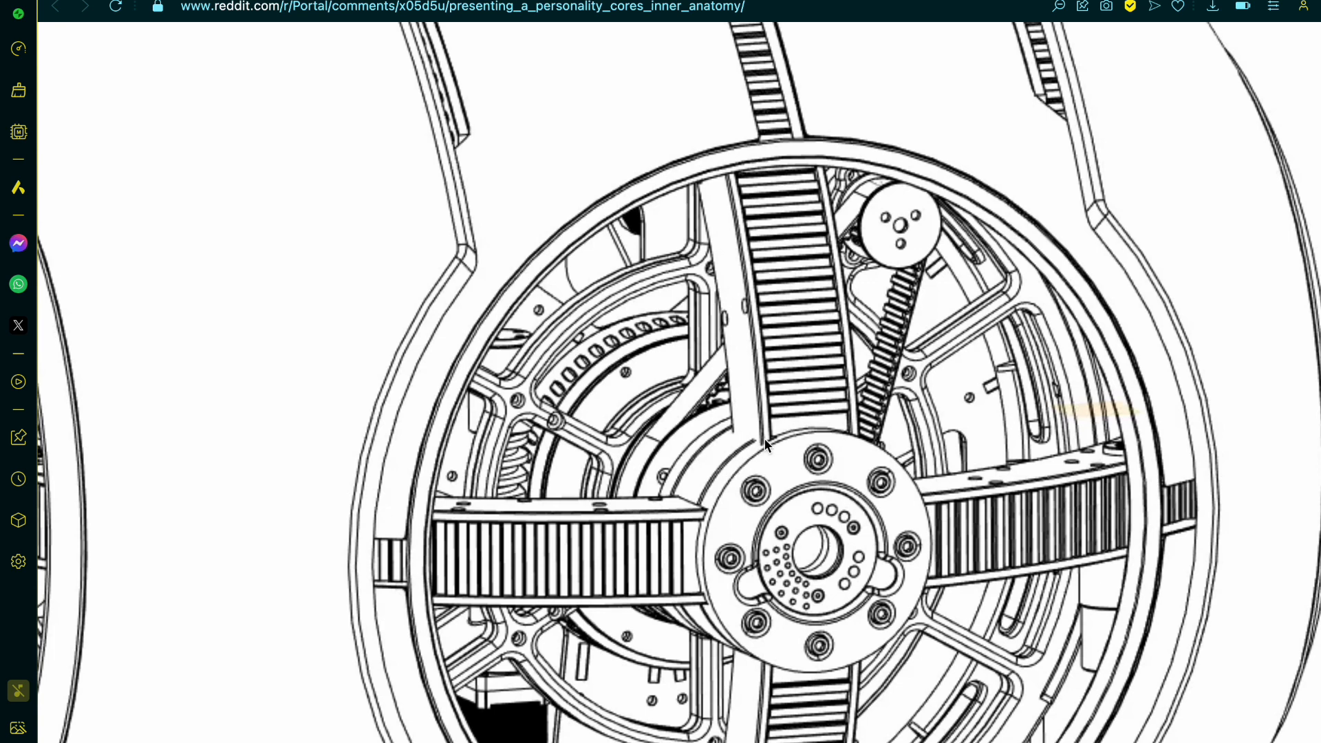
mouse_move(353, 2)
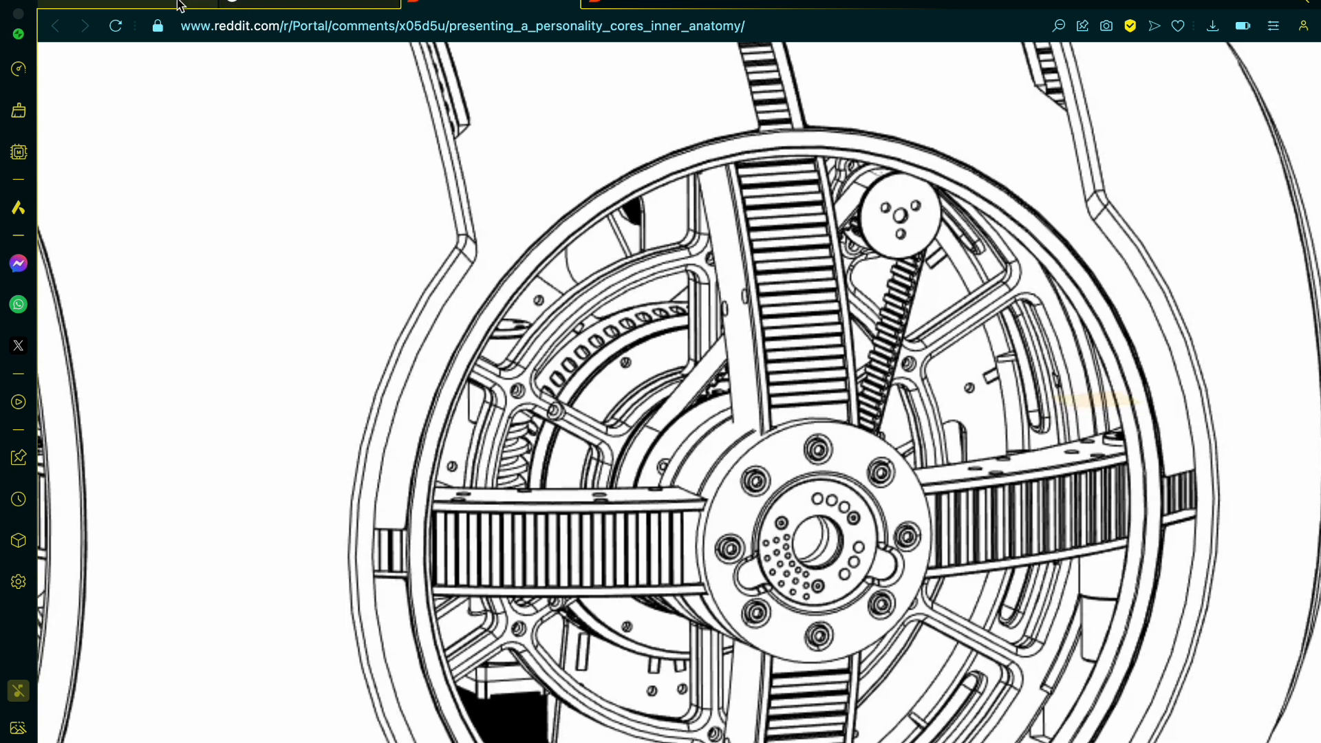
left_click(128, 6)
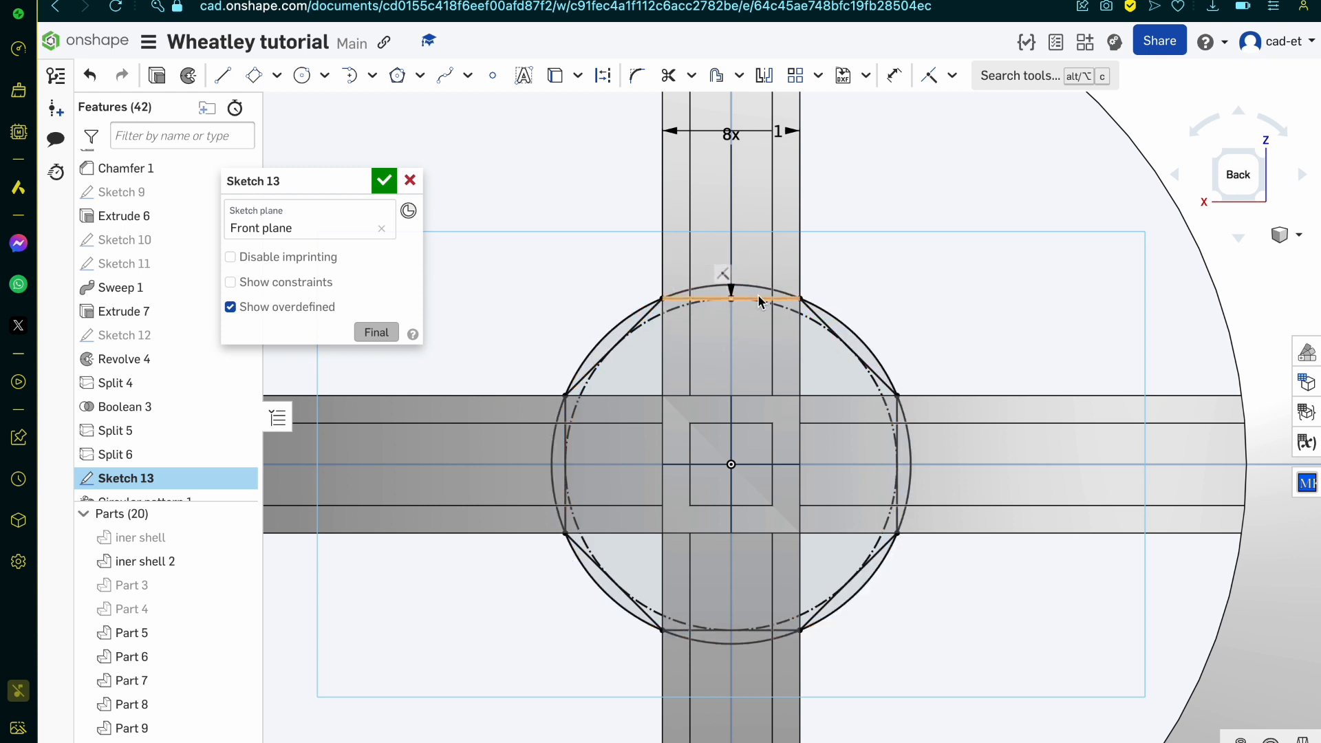
double_click(786, 133)
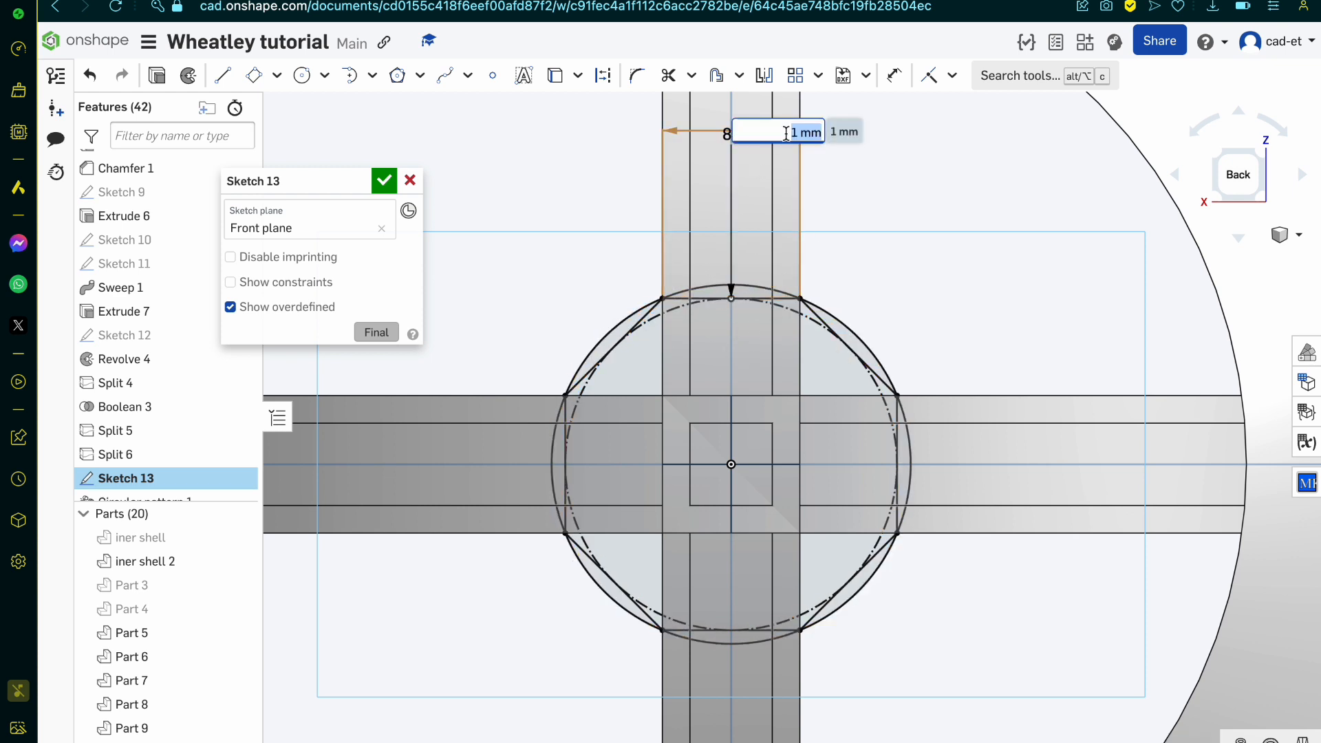
key("BackSpace")
key("Return")
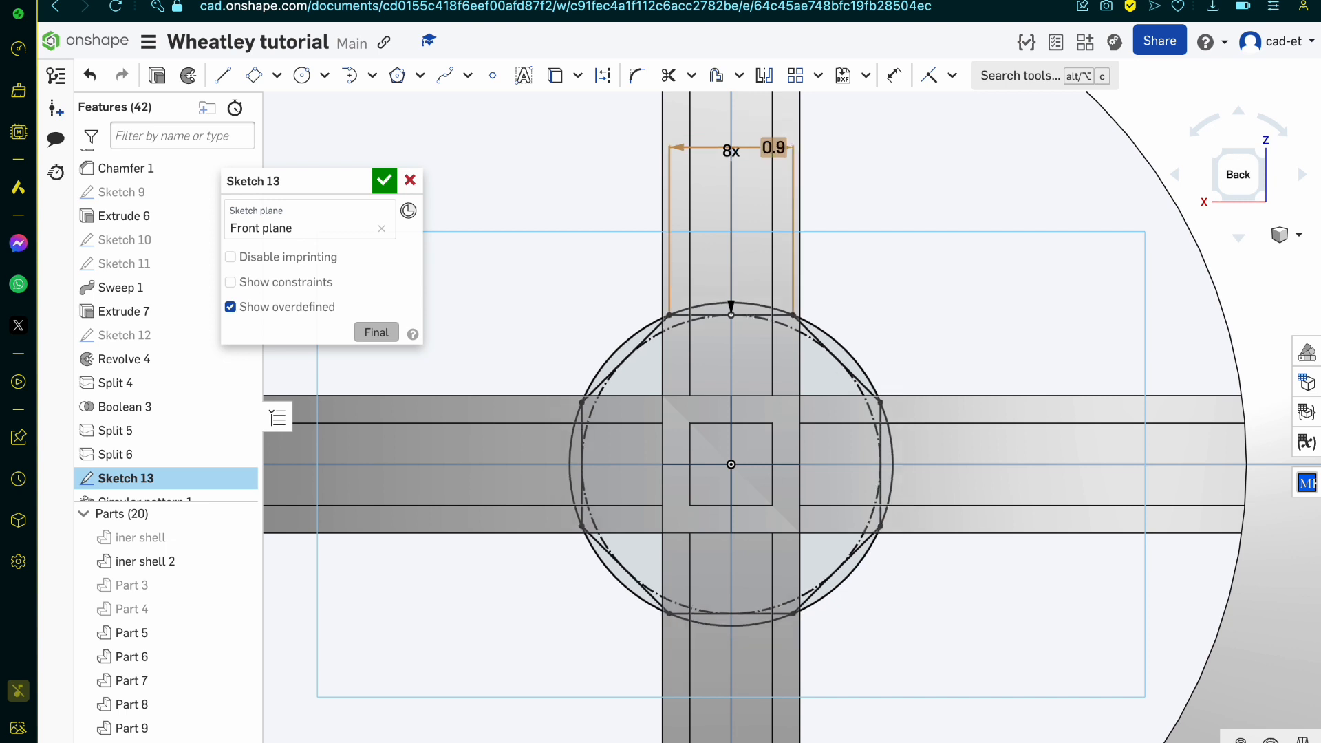
double_click(770, 148)
key("BackSpace")
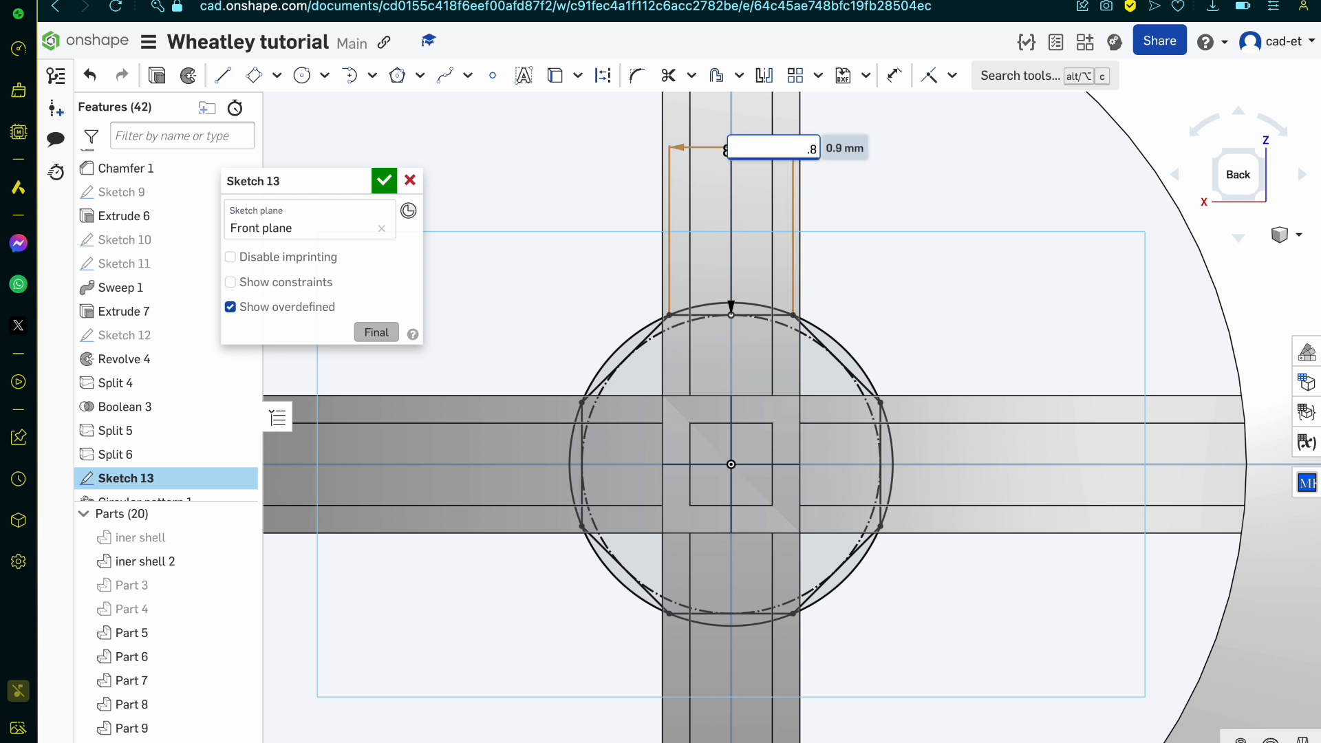
key("Return")
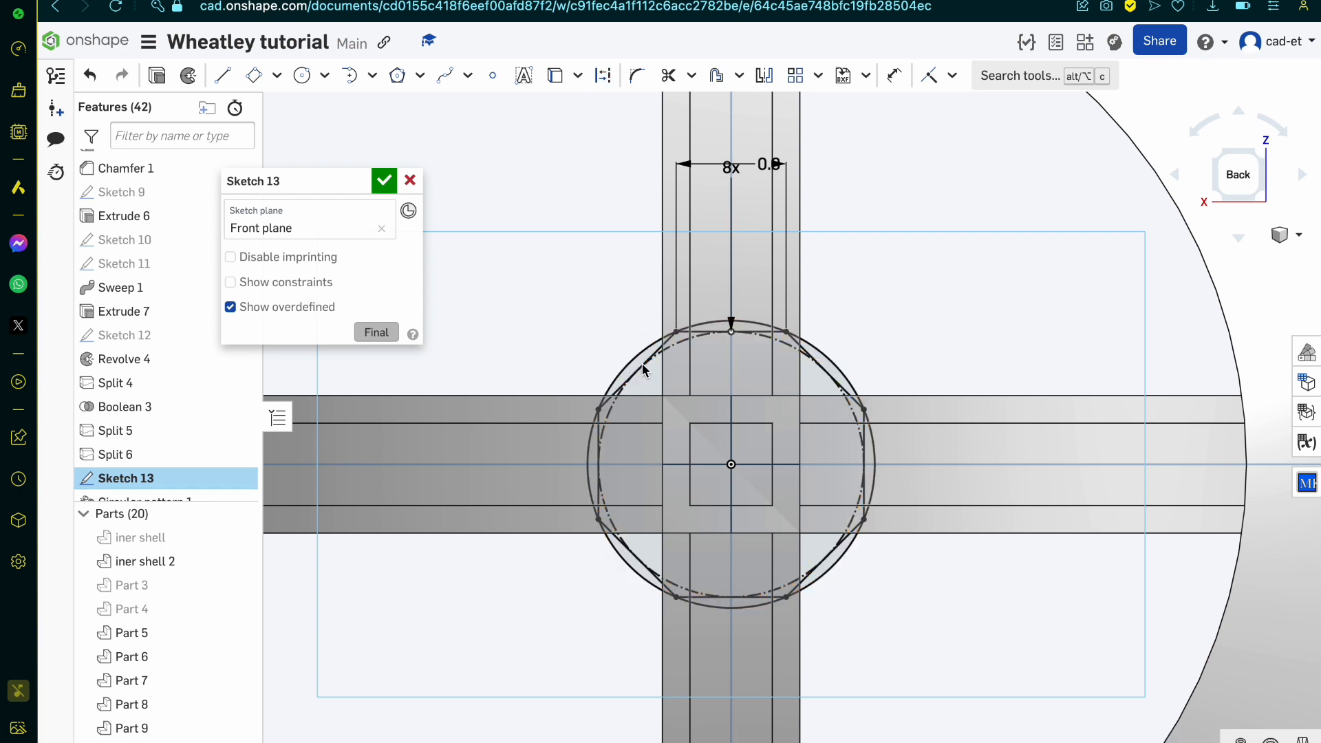
Step: Delete all eight sides of the octagon, keeping only the hub circle
left_click(625, 394)
left_click(599, 439)
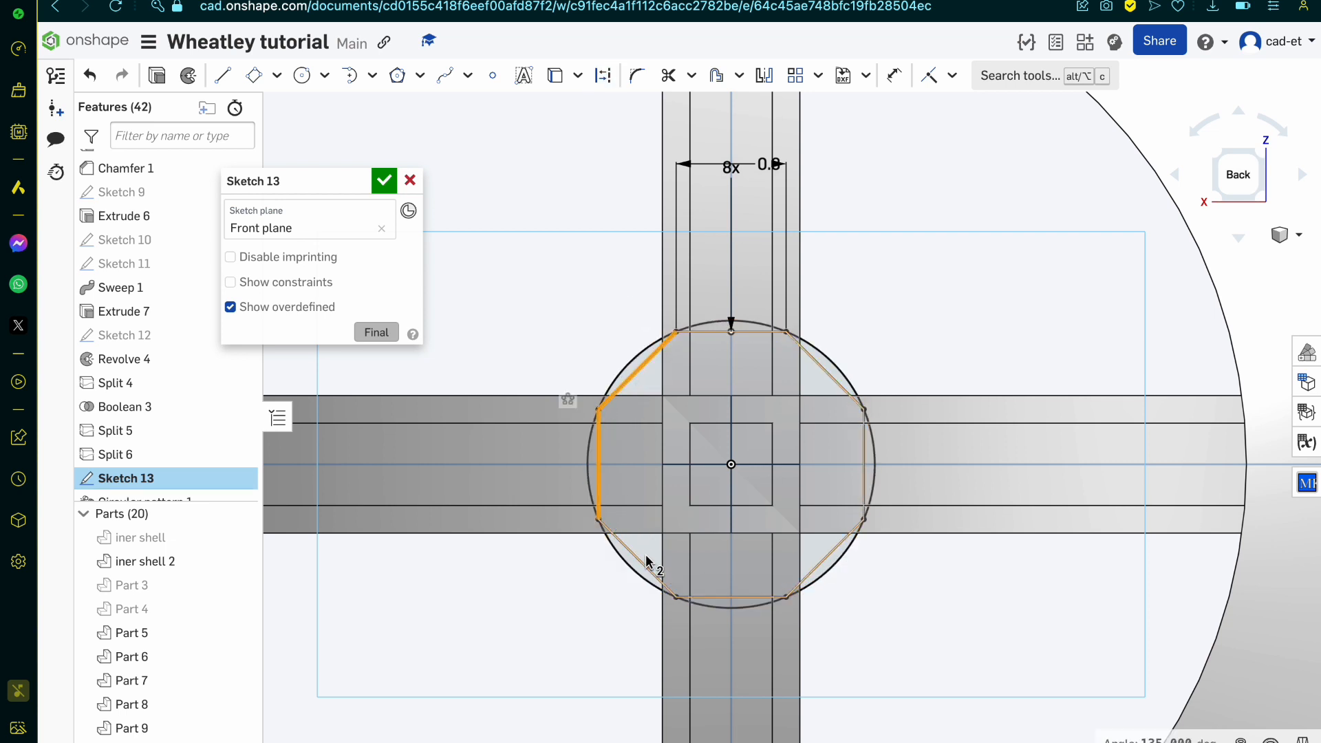
left_click(648, 558)
left_click(720, 595)
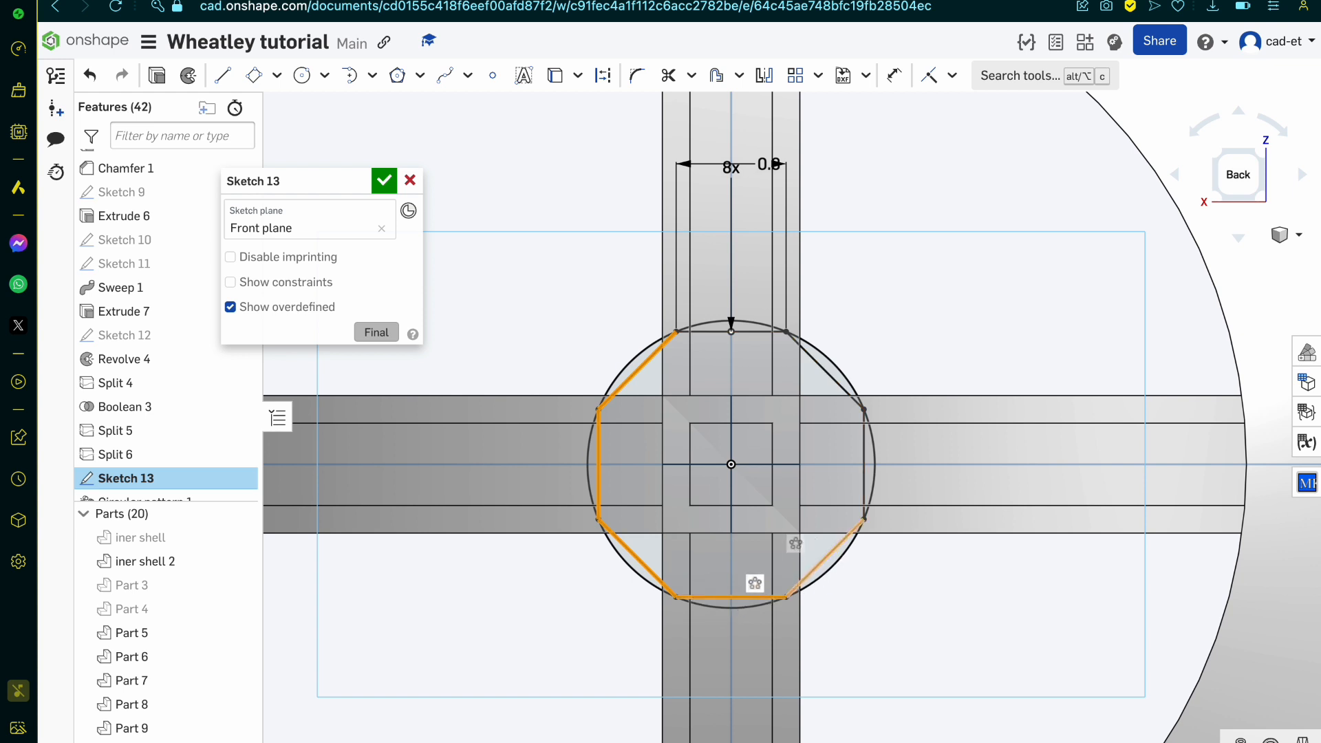
left_click(825, 559)
left_click(863, 464)
left_click(826, 371)
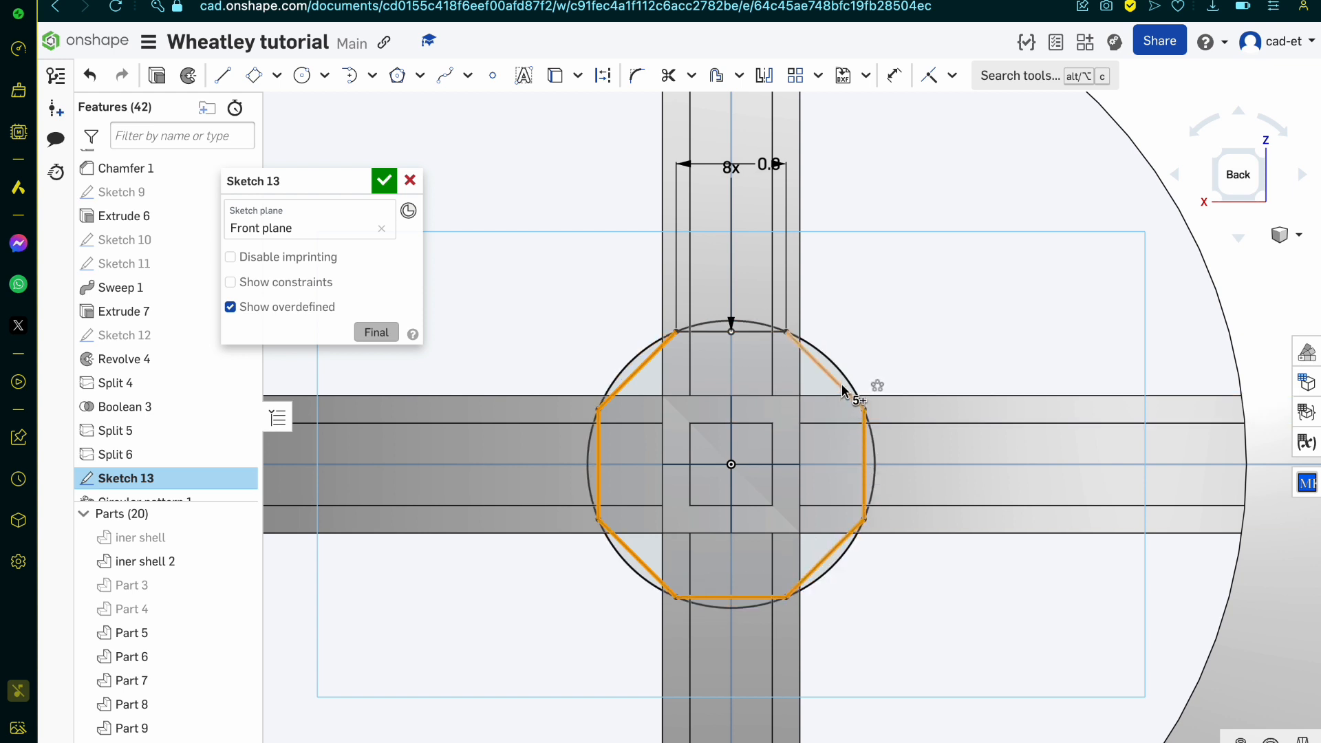
left_click(770, 332)
key("Delete")
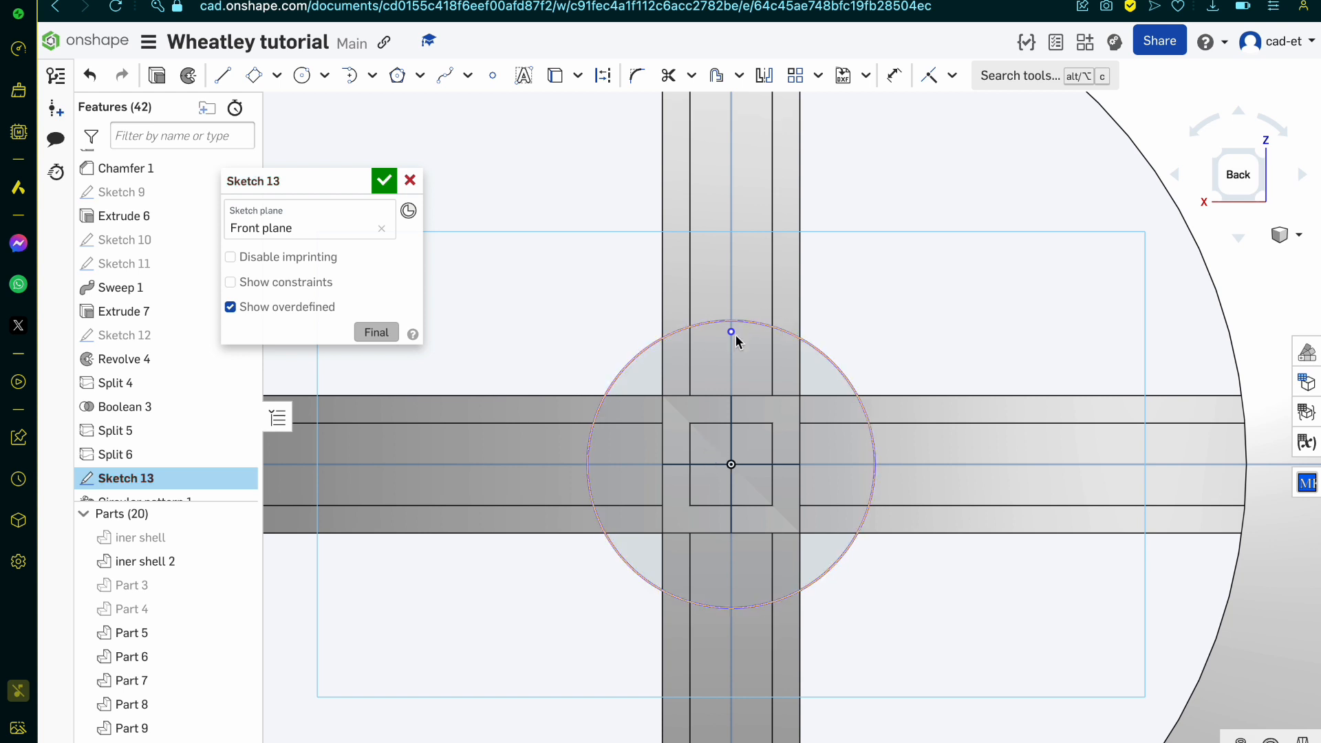
Step: Dimension the hub circle's diameter to 2.1 mm and finish the sketch
left_click(755, 325)
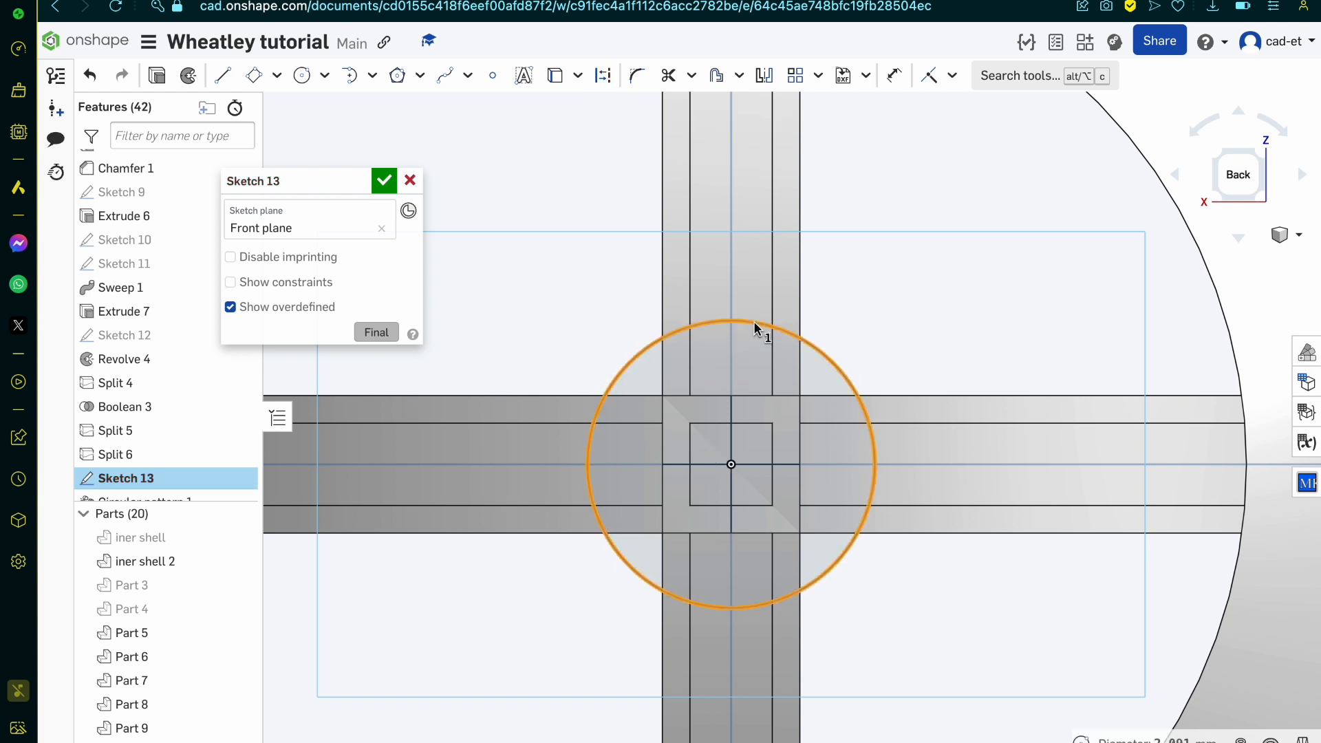
key("Escape")
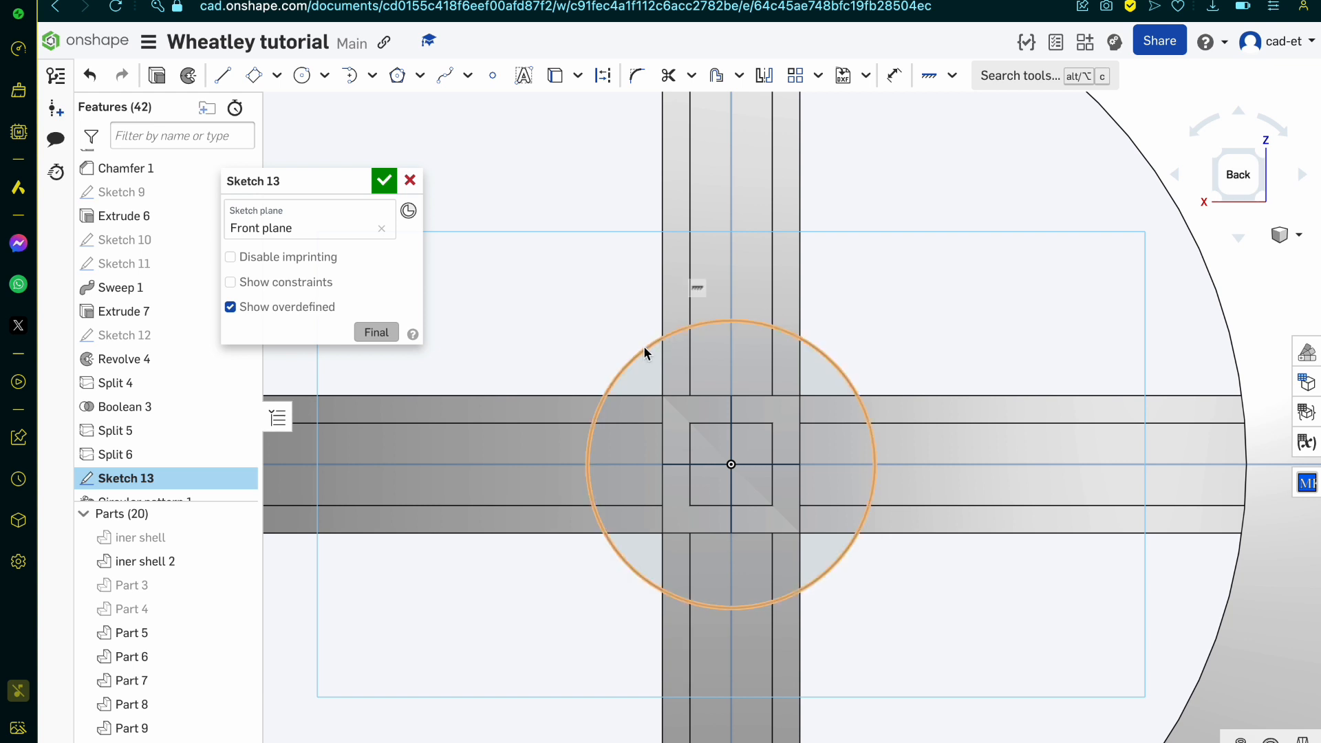
key("ctrl+z")
key("u")
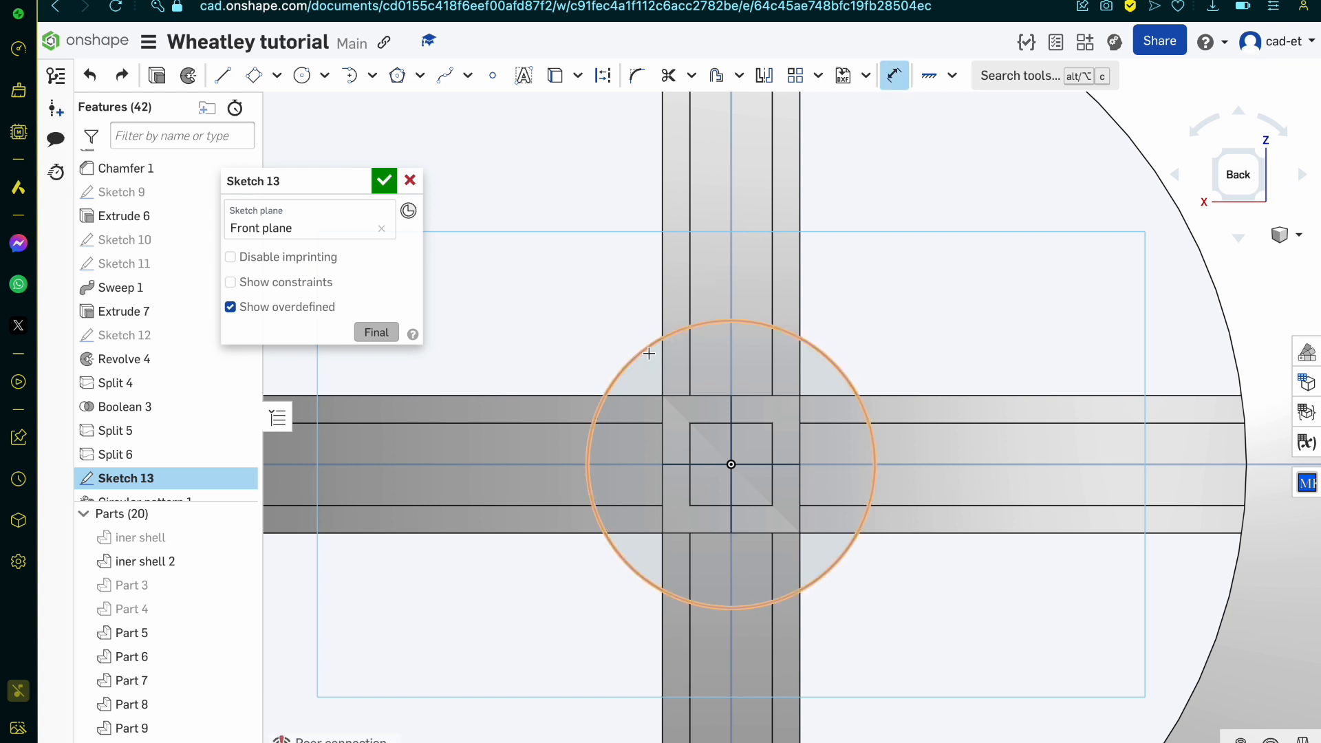
left_click(647, 346)
left_click(592, 300)
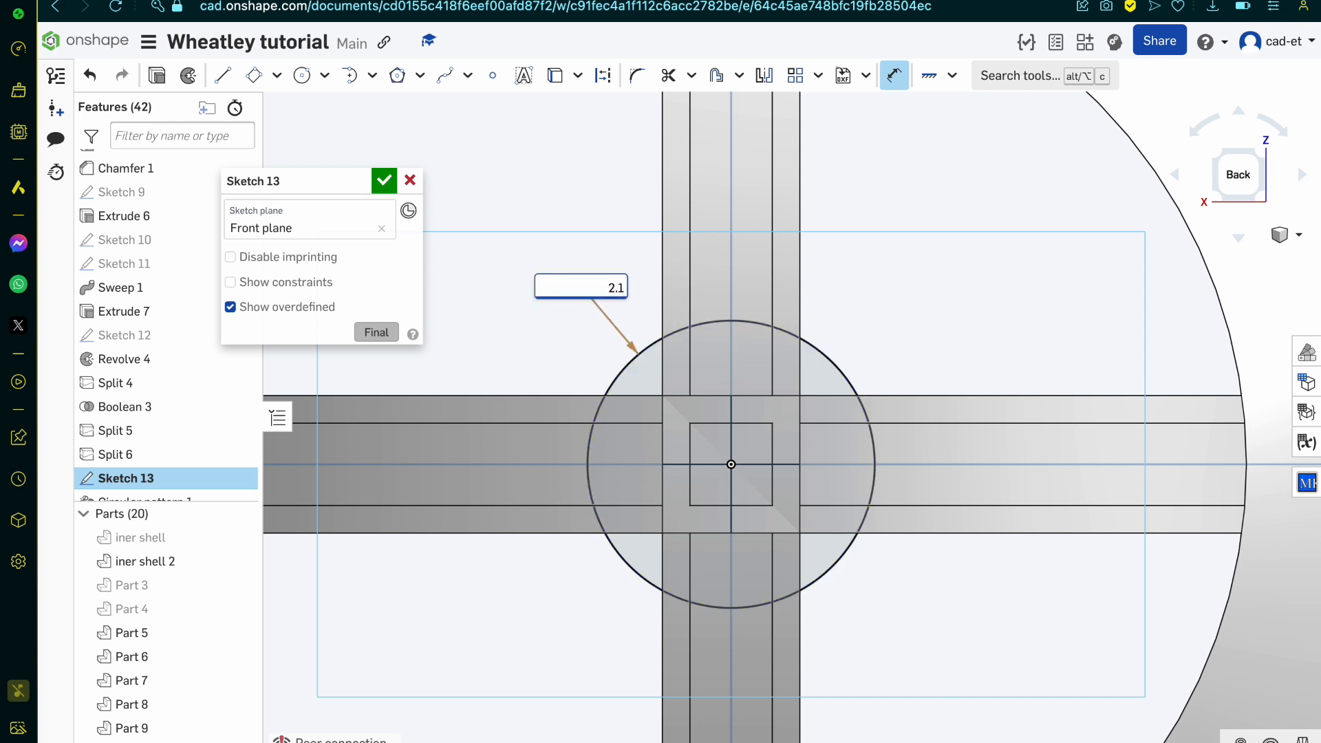
type("2.1")
key("Return")
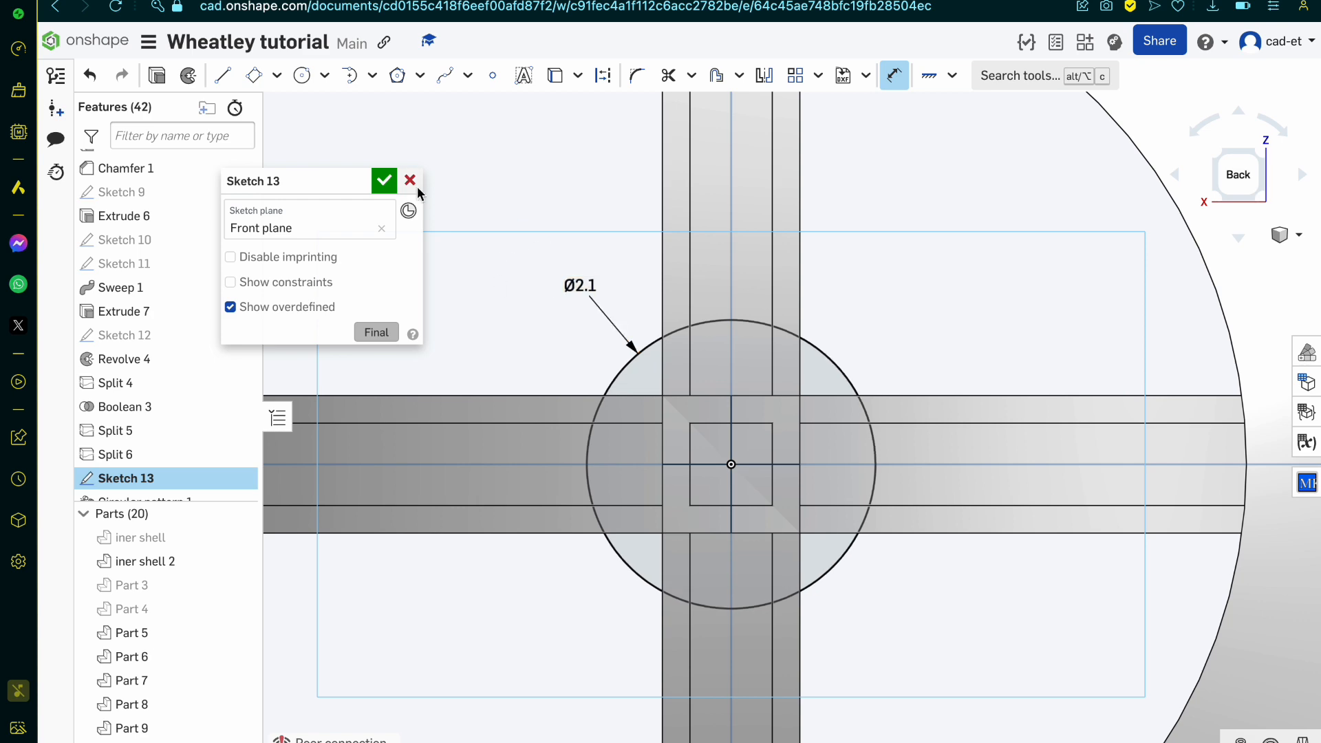
left_click(384, 180)
Step: Set up a Remove extrude from the 2.1 mm hub circle with a blind depth of 25 mm toward the bands' crossing
right_click_drag(582, 318, 678, 418)
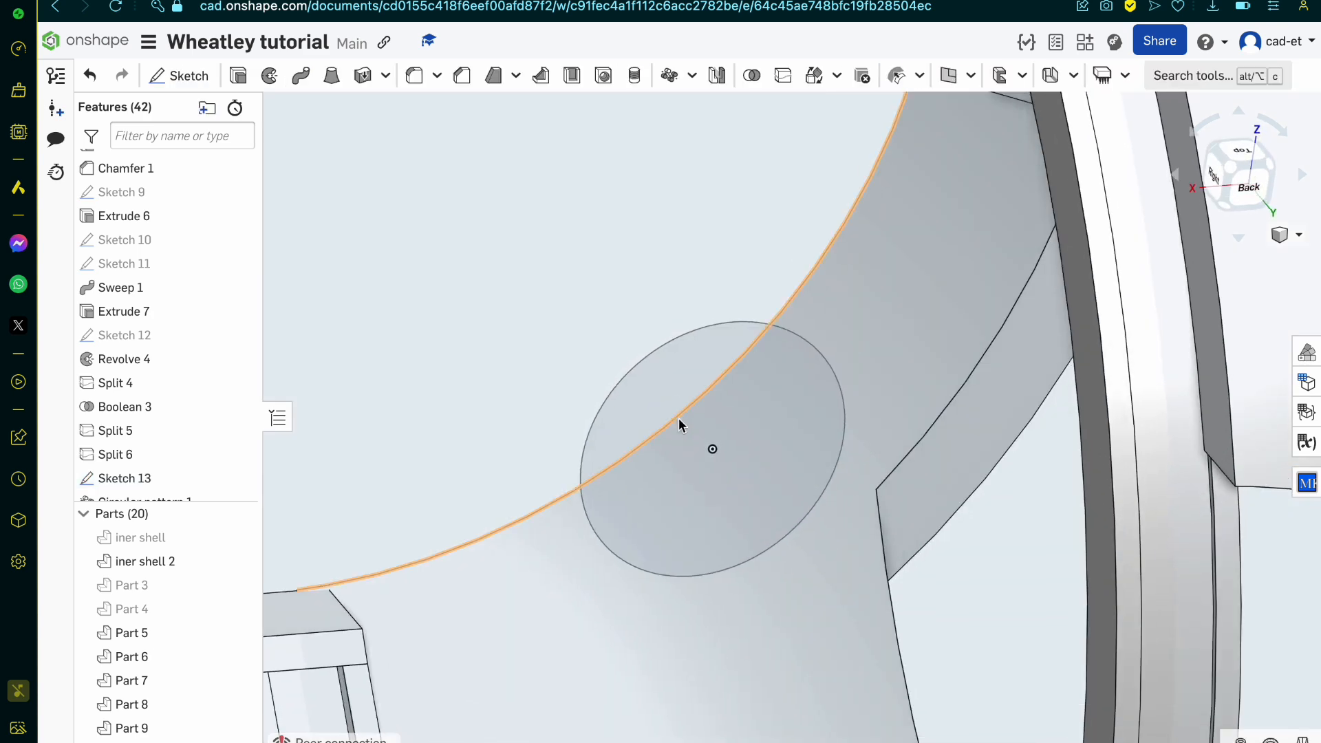
scroll(662, 386, "down", 10)
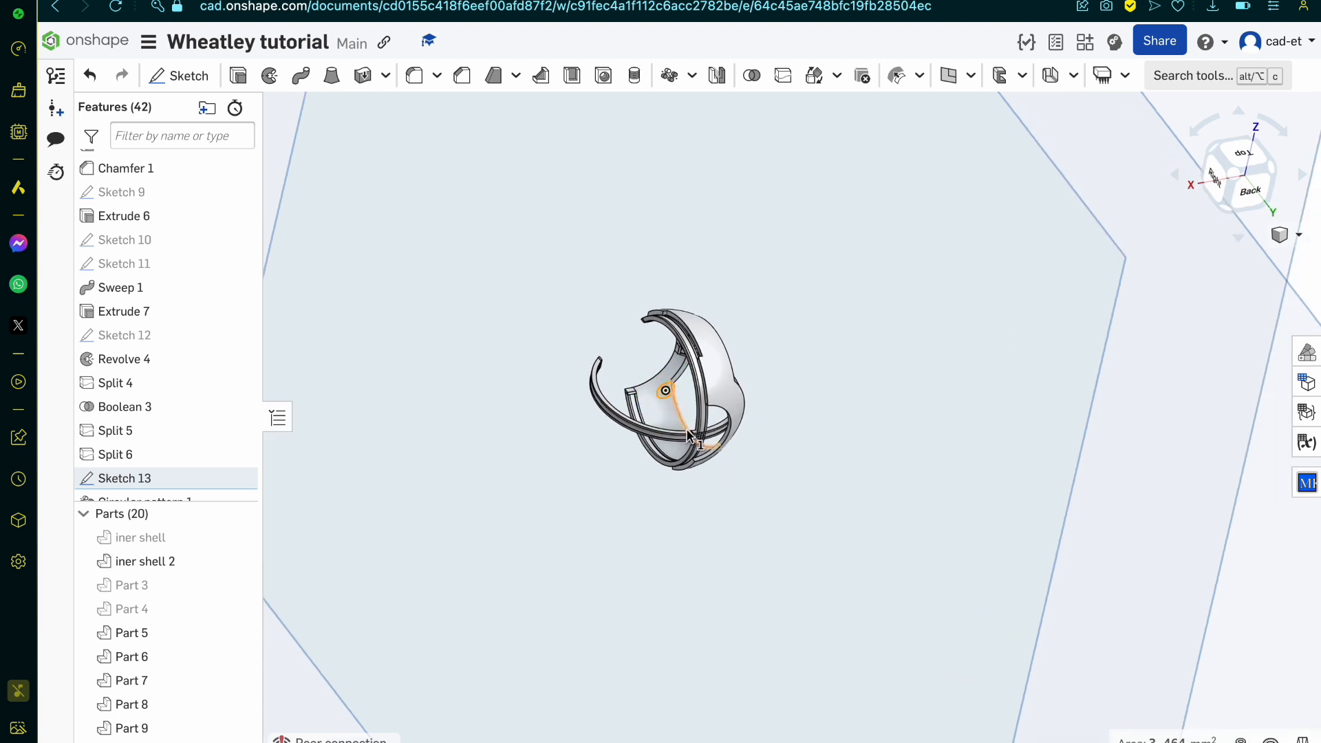
scroll(688, 435, "up", 8)
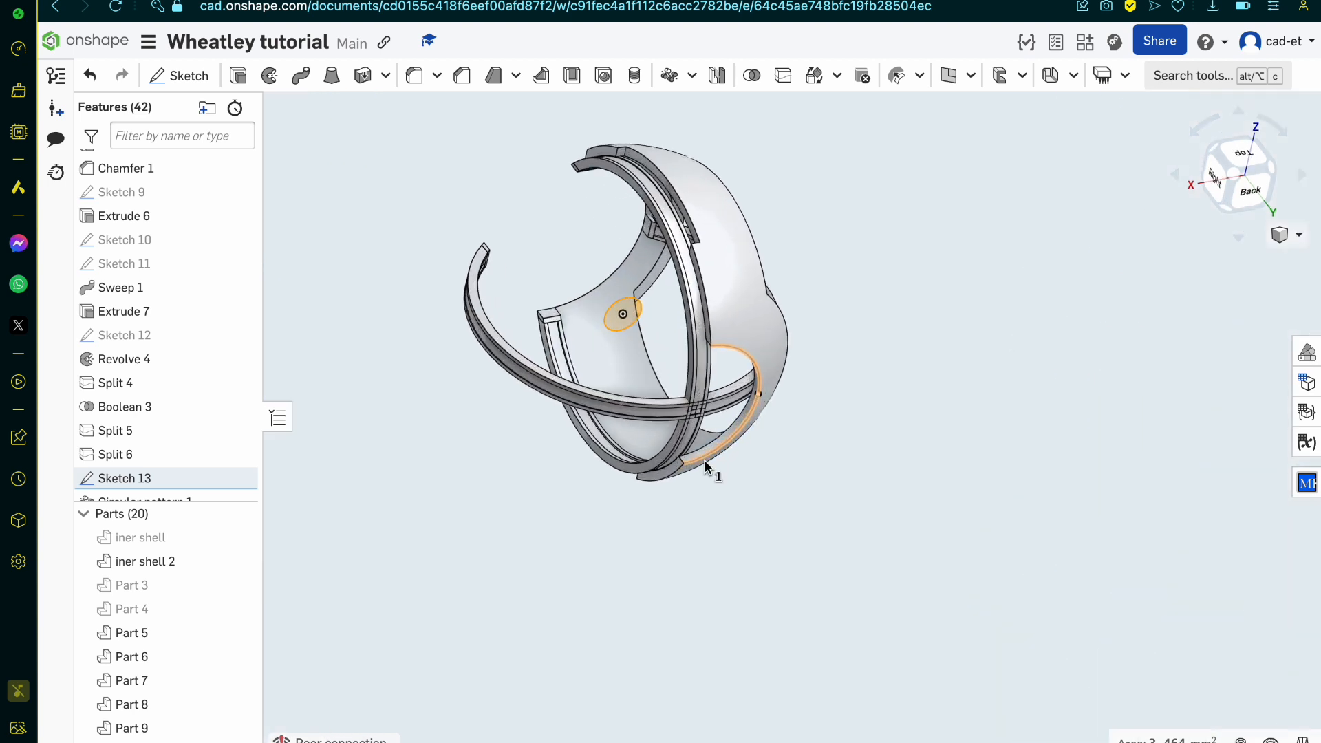
left_click(238, 76)
left_click(319, 233)
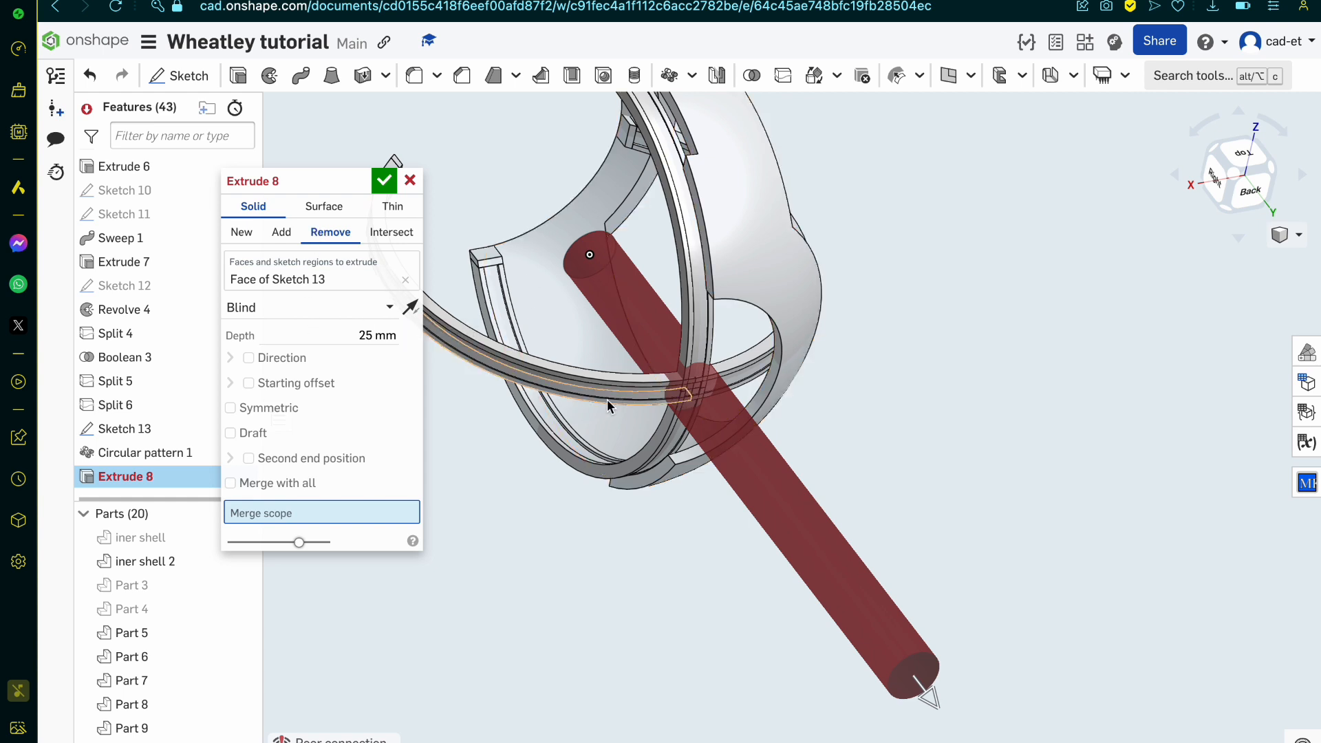
Step: Add band Parts 10, 12, 11, 6, 8, 7 and 18 to the hub cut's merge scope
scroll(649, 410, "up", 5)
left_click(715, 448)
left_click(726, 451)
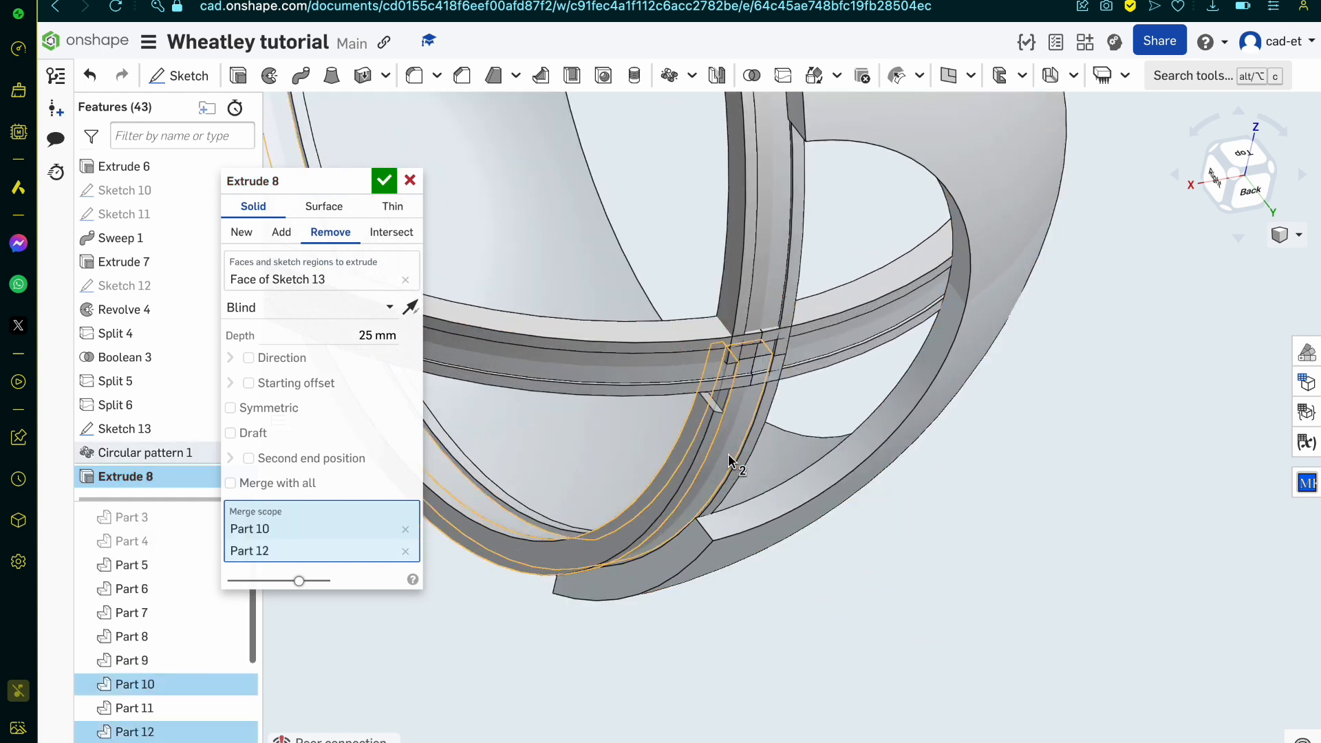
left_click(753, 440)
left_click(811, 368)
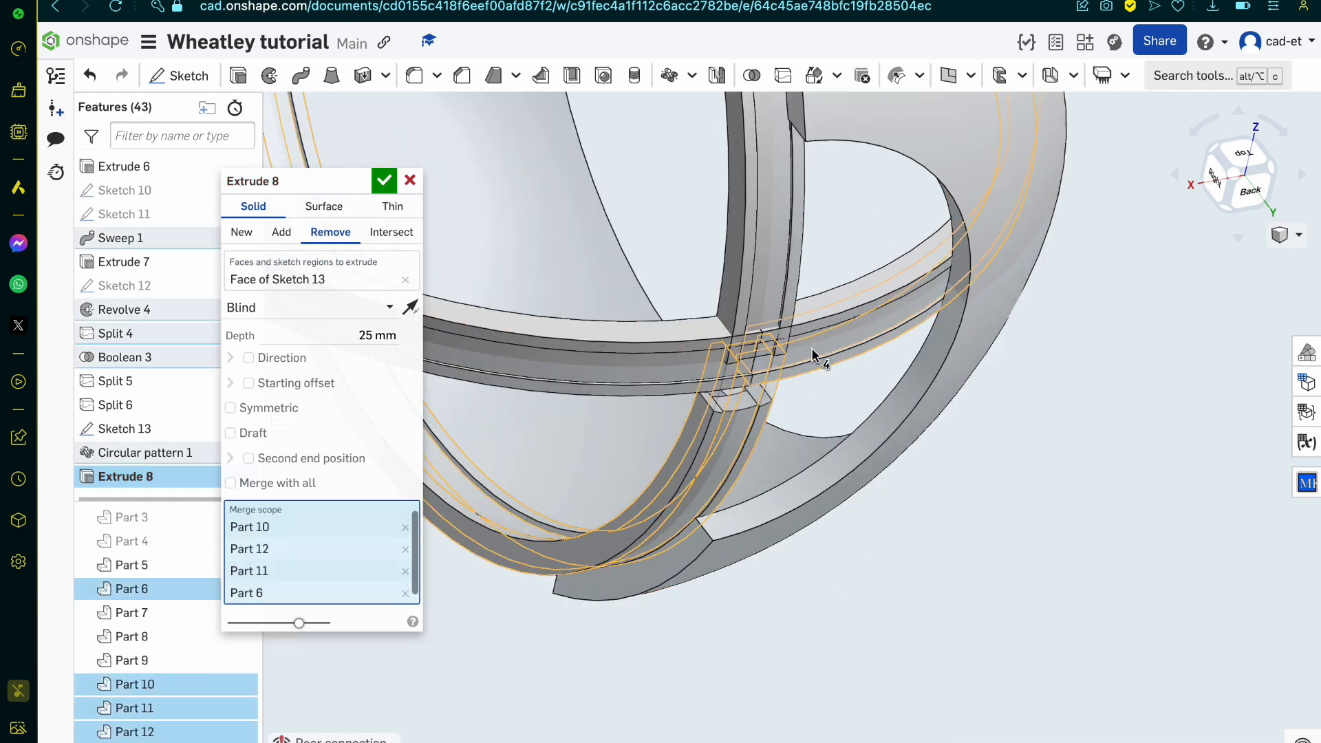
left_click(813, 347)
left_click(819, 329)
left_click(788, 311)
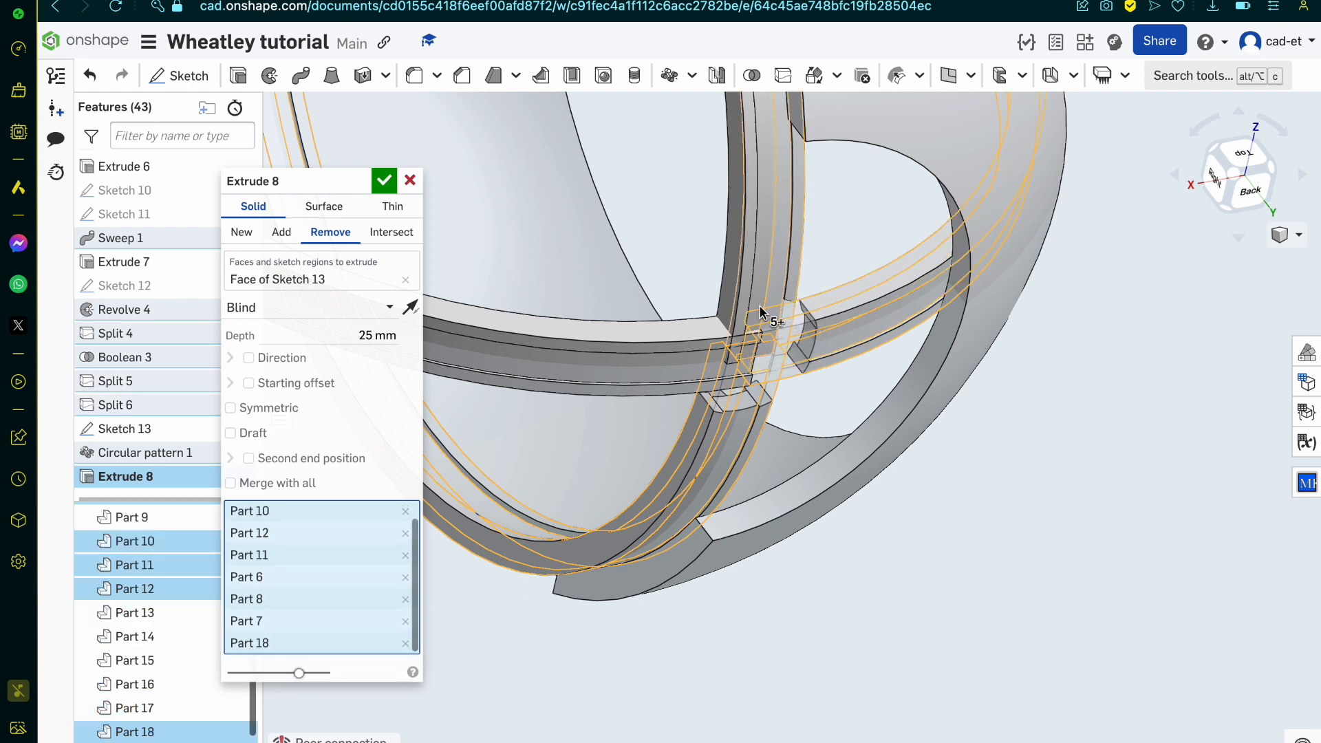
Step: Add the remaining band Parts 20, 19, 15, 16 and 14 to the merge scope and complete the hub cut
left_click(756, 313)
left_click(720, 340)
left_click(708, 347)
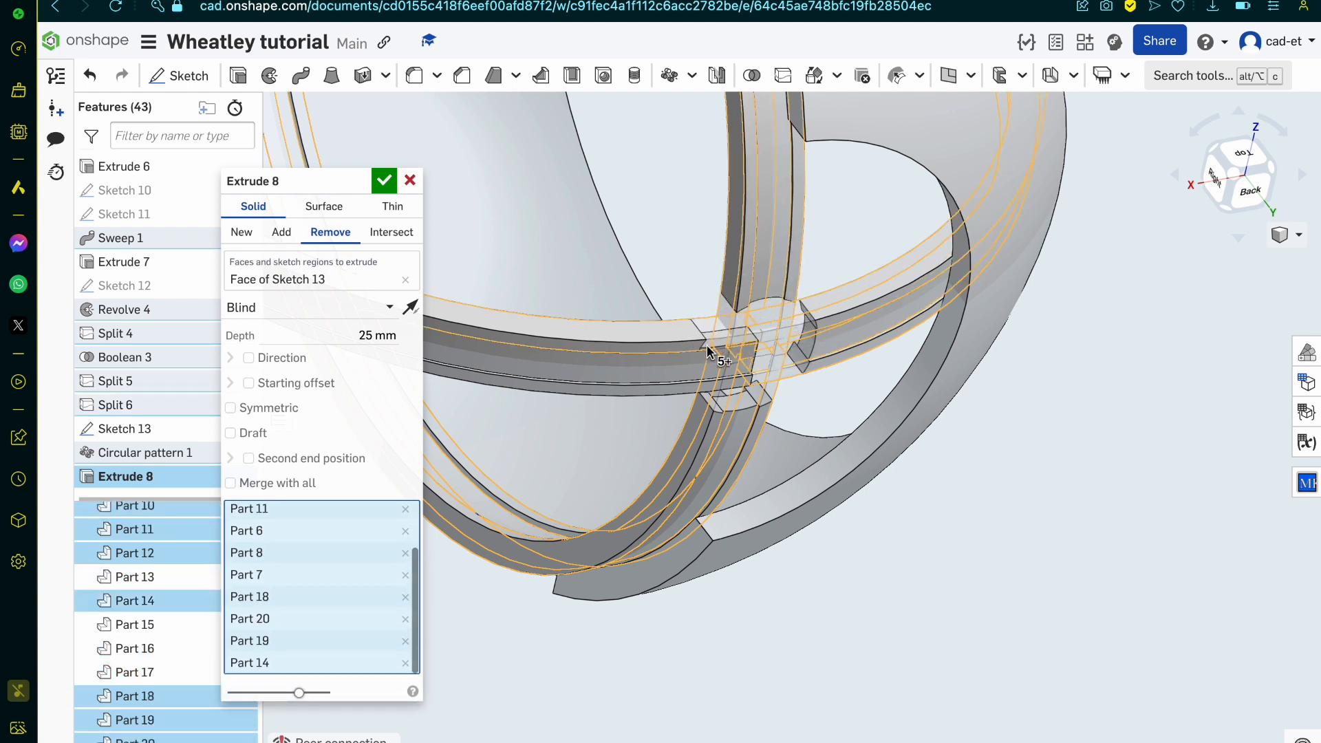
left_click(699, 357)
left_click(699, 383)
left_click(705, 371)
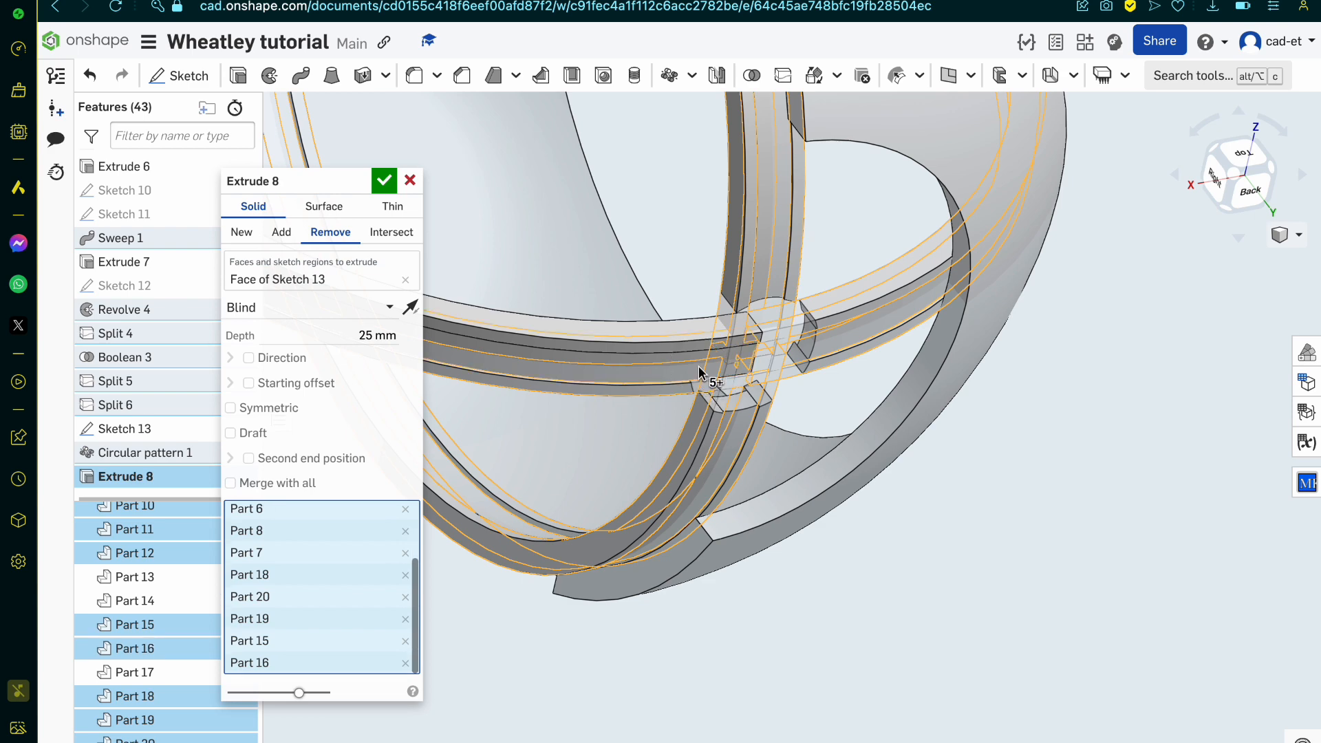
left_click(696, 344)
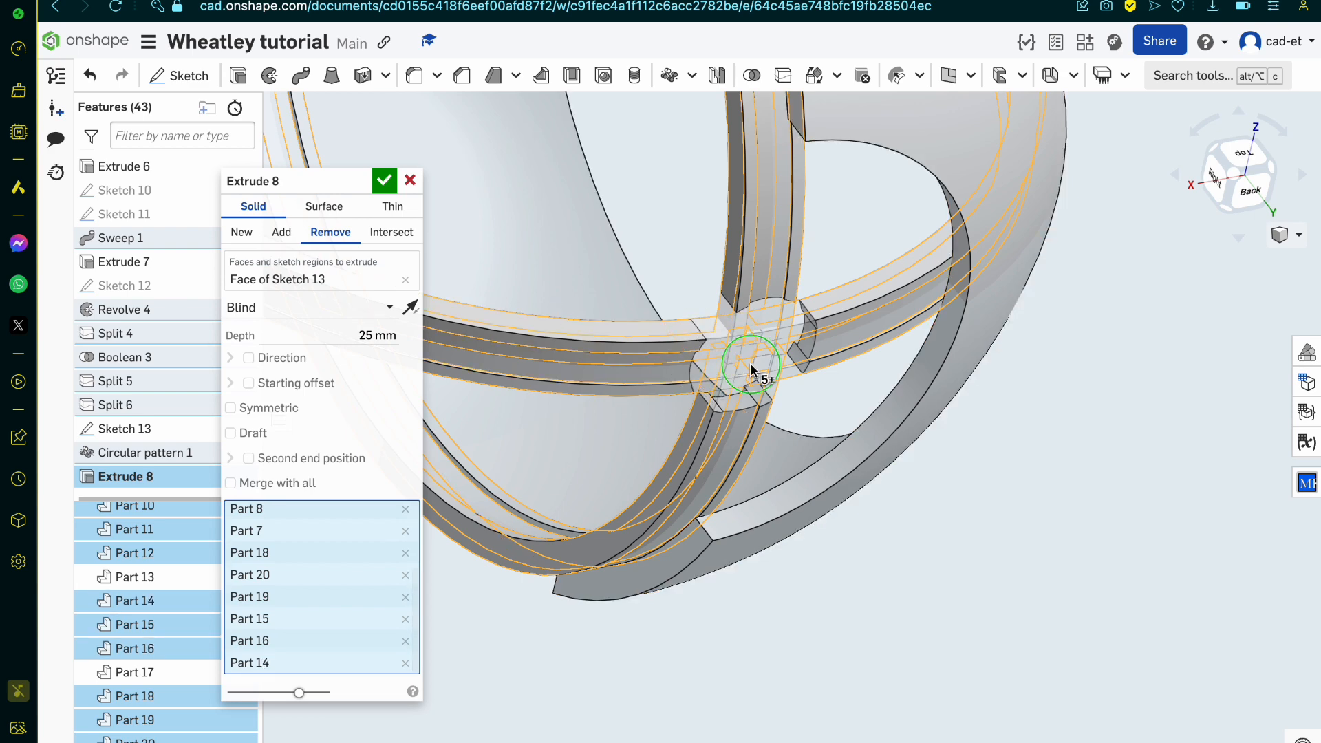
mouse_move(749, 364)
right_mouse_down()
mouse_move(731, 346)
mouse_move(744, 346)
right_mouse_up()
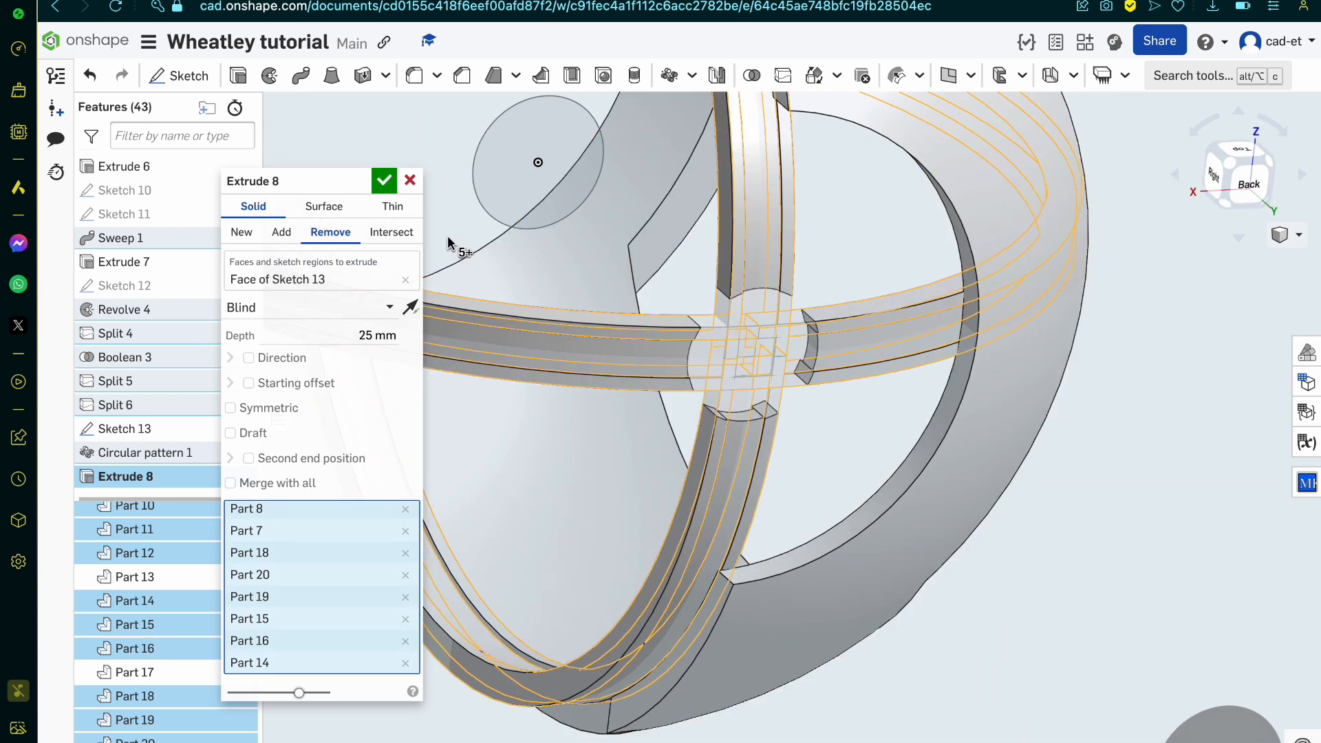
left_click(384, 180)
Step: Extrude the same hub circle as an Add operation toward the band opening, with direction reversed and depth 2 mm
left_click(514, 184)
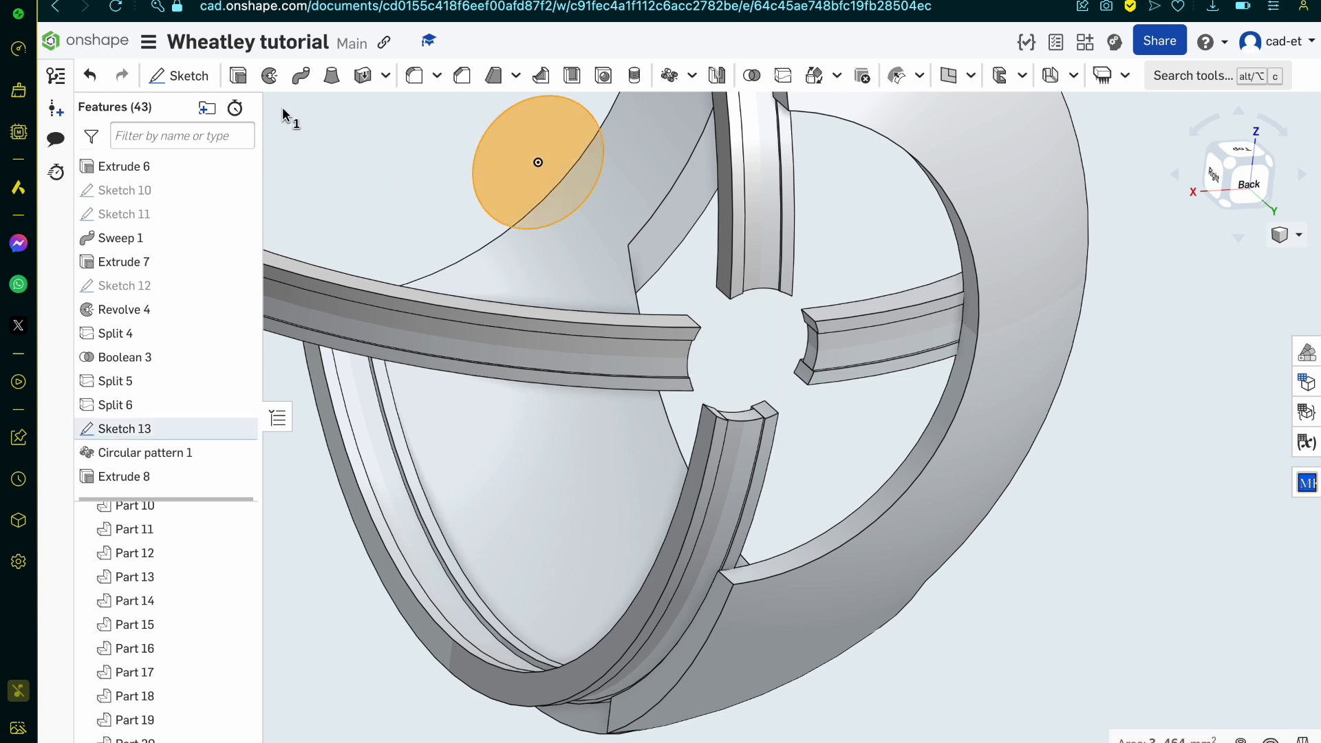
left_click(238, 75)
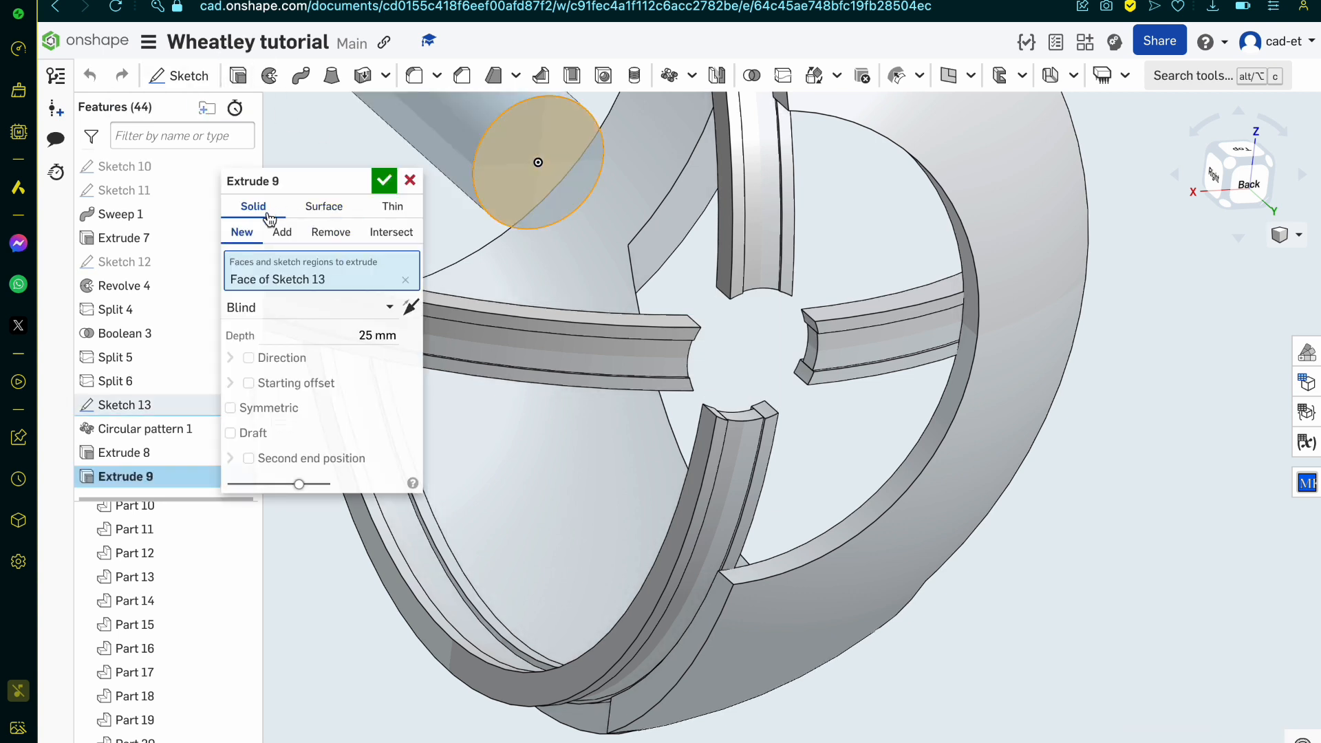
left_click(286, 239)
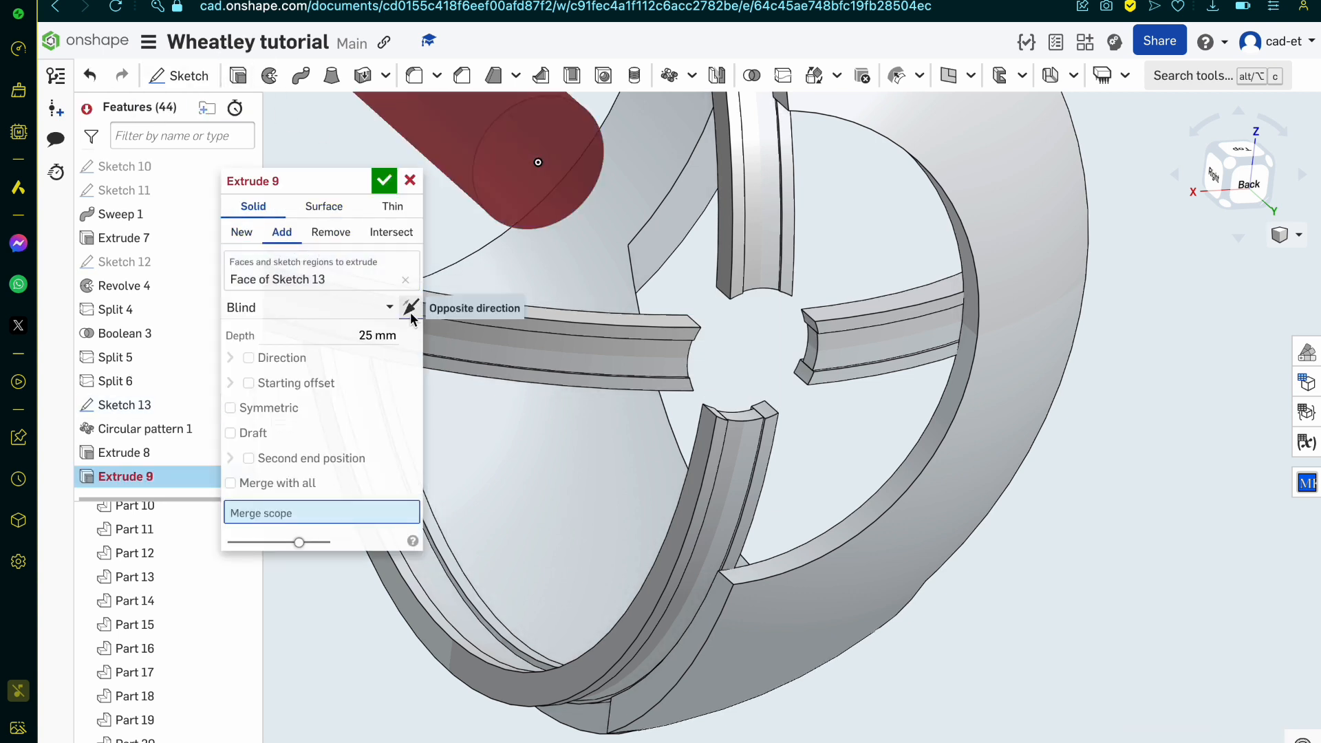
left_click(410, 307)
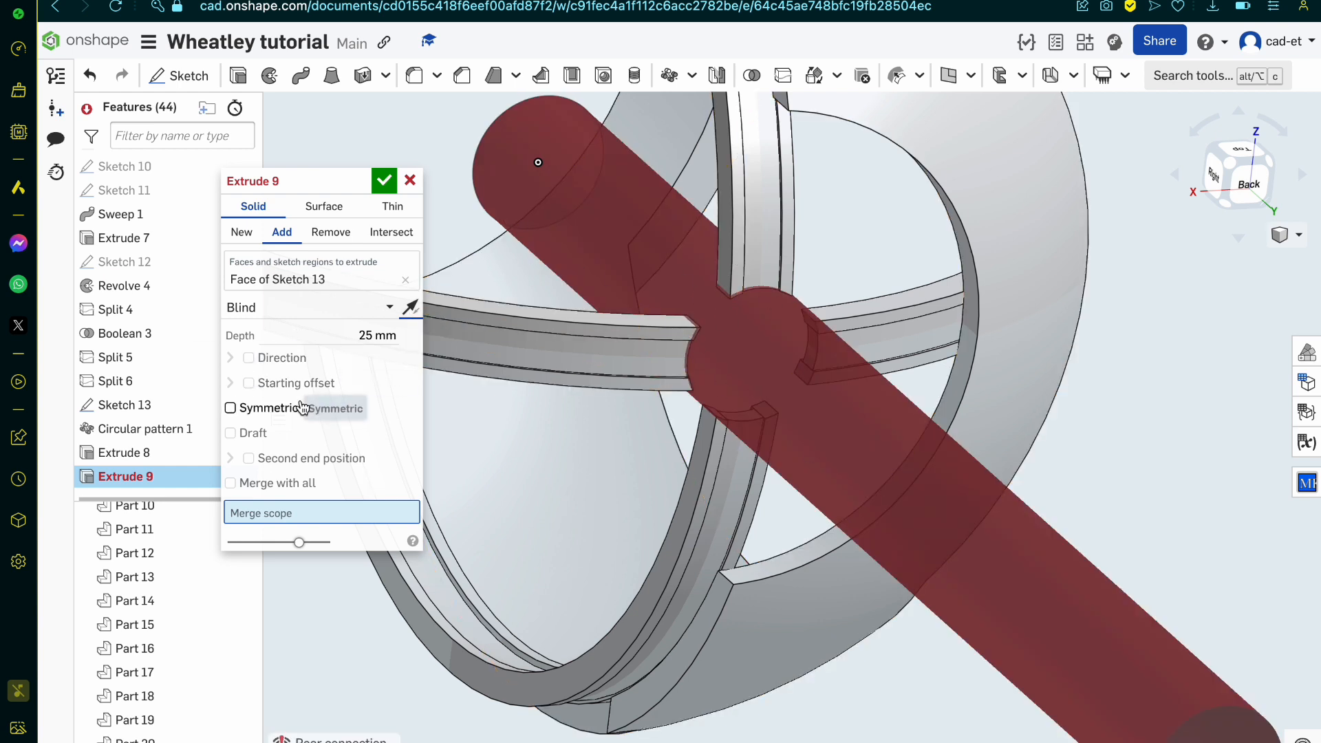
left_click(357, 337)
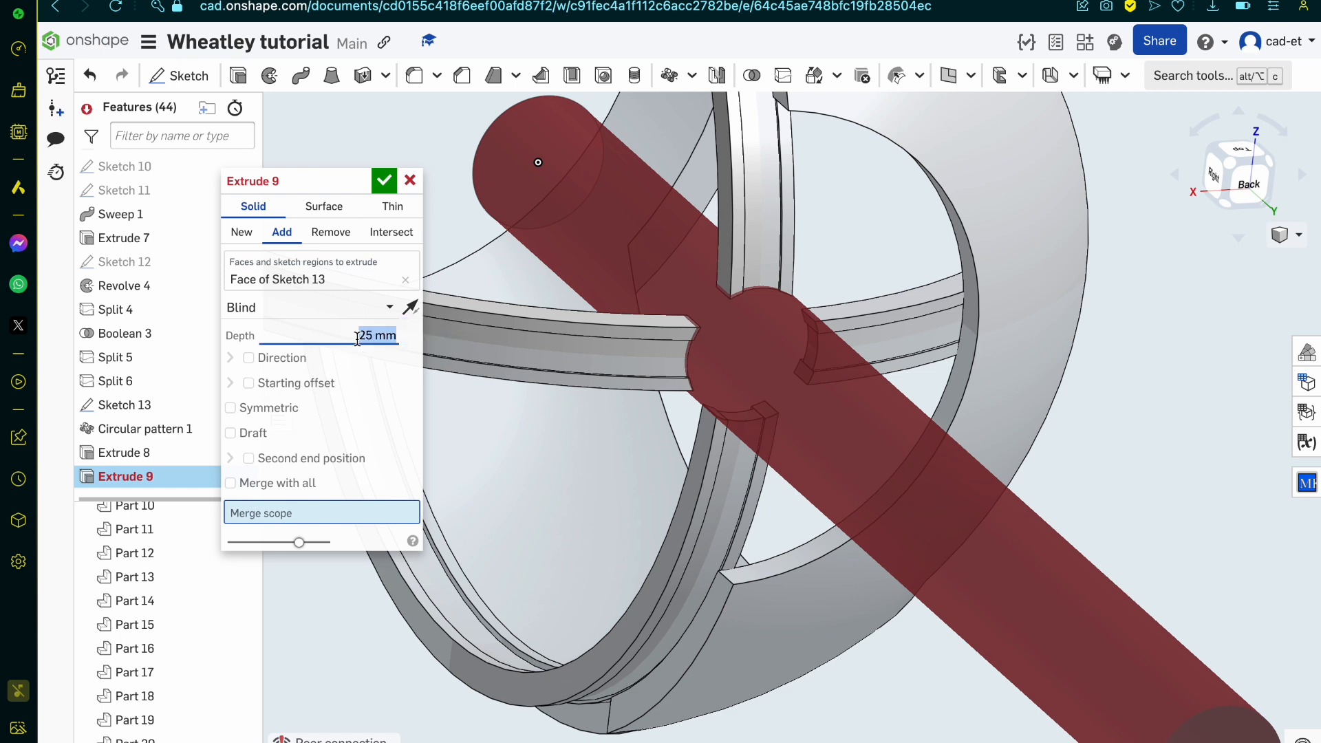
type("2")
key("Return")
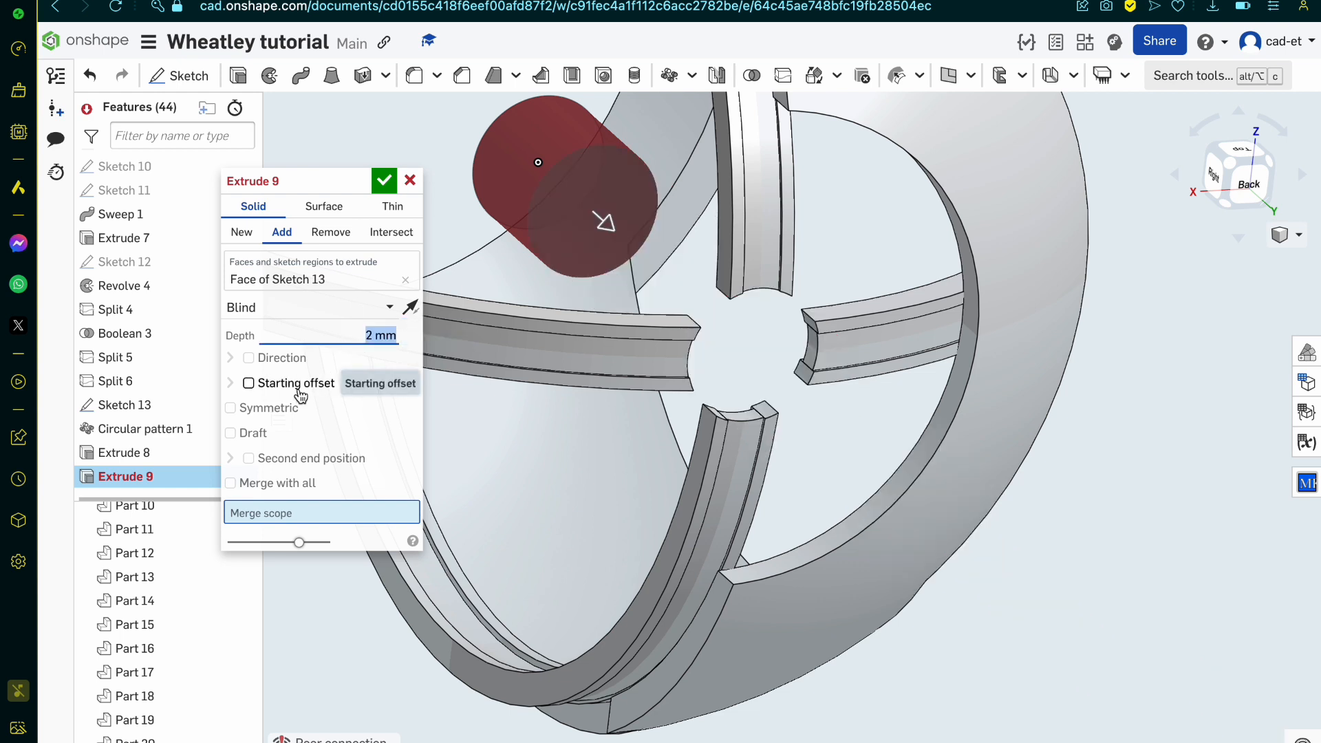
Step: Enable a blind starting offset for the hub extrusion, trying 8 mm before setting 7 mm, and flip the offset toward the bands
left_click(297, 390)
left_click(364, 440)
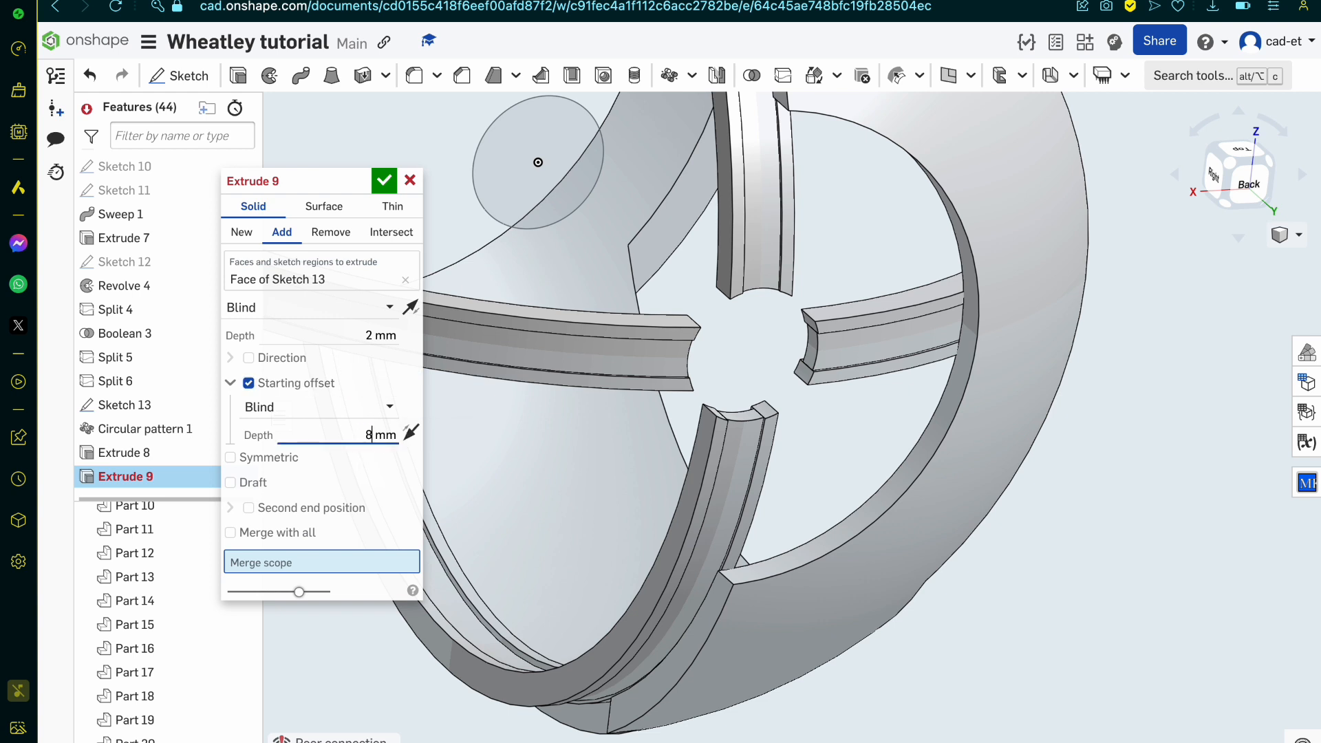
key("Return")
key("Up")
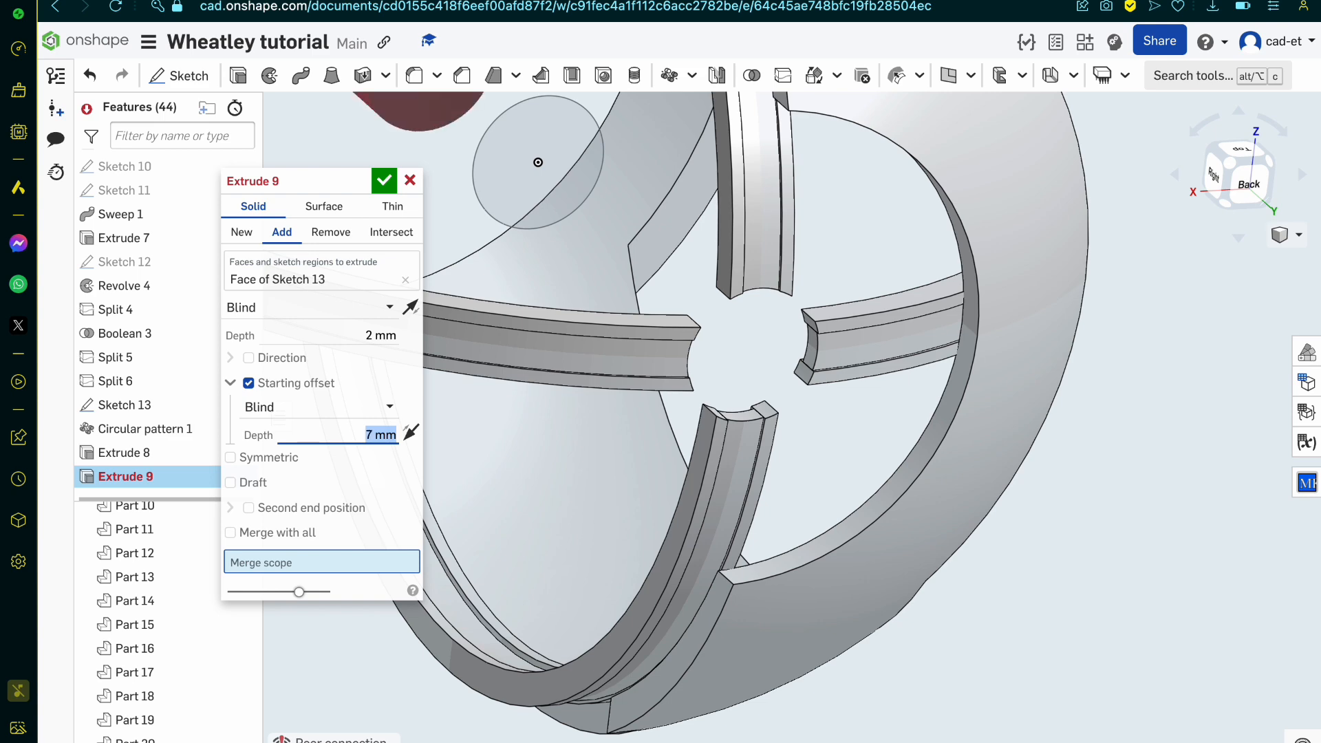
left_click(411, 433)
right_click_drag(509, 457, 559, 480)
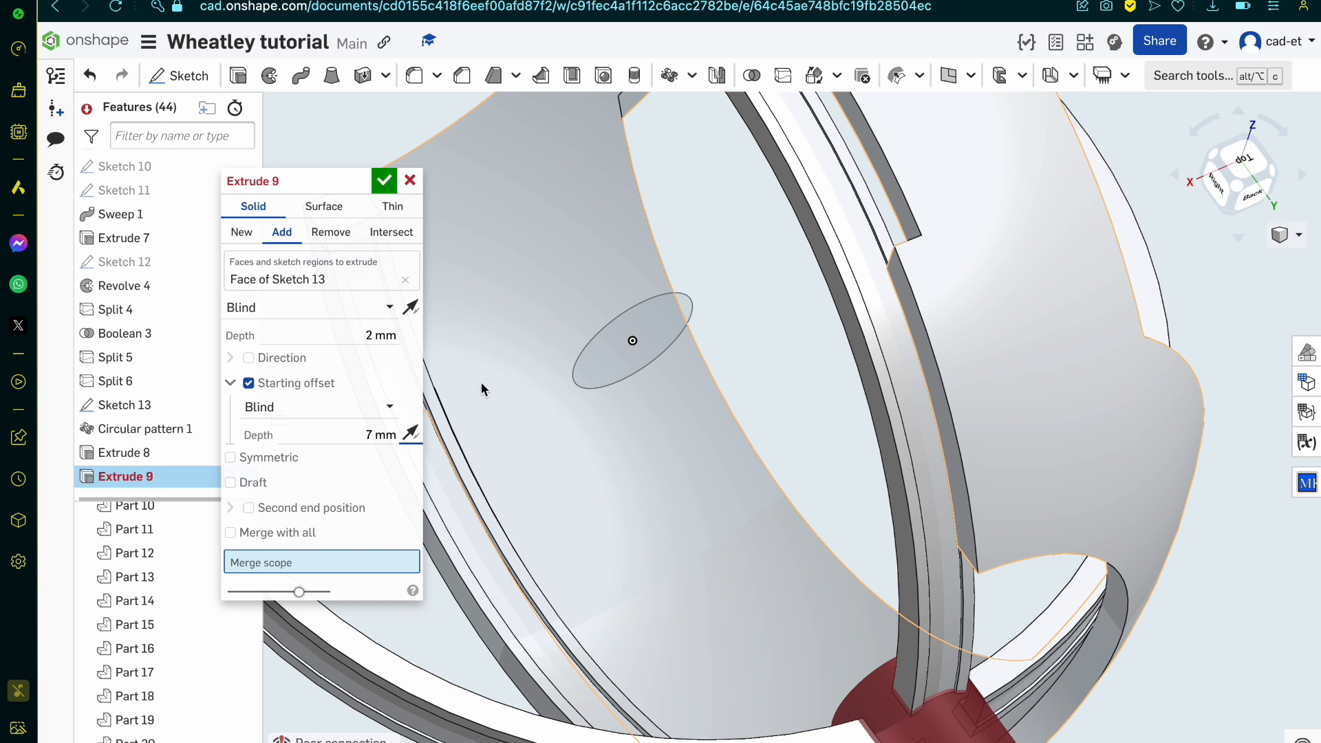
Step: Try hub extrusion depths of 1 mm, 1.5 mm and 1.25 mm
left_click(343, 332)
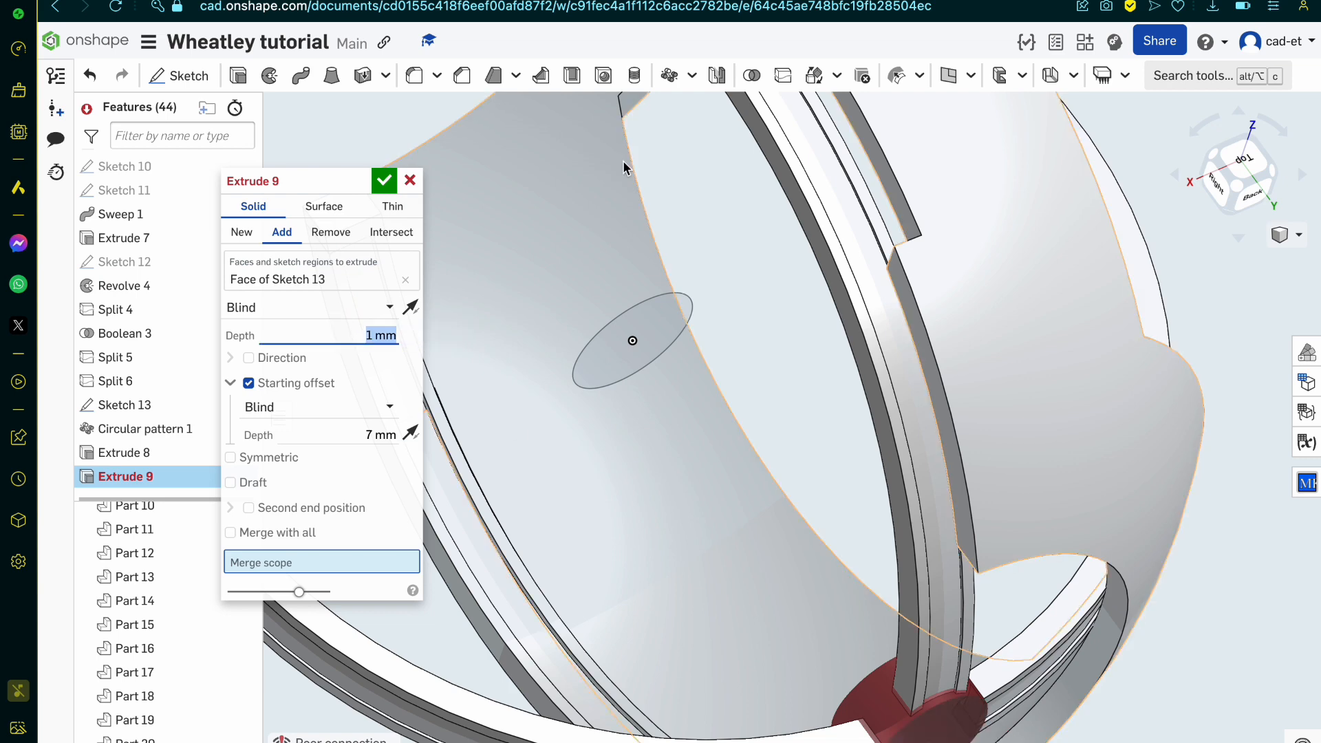
scroll(622, 160, "down", 2)
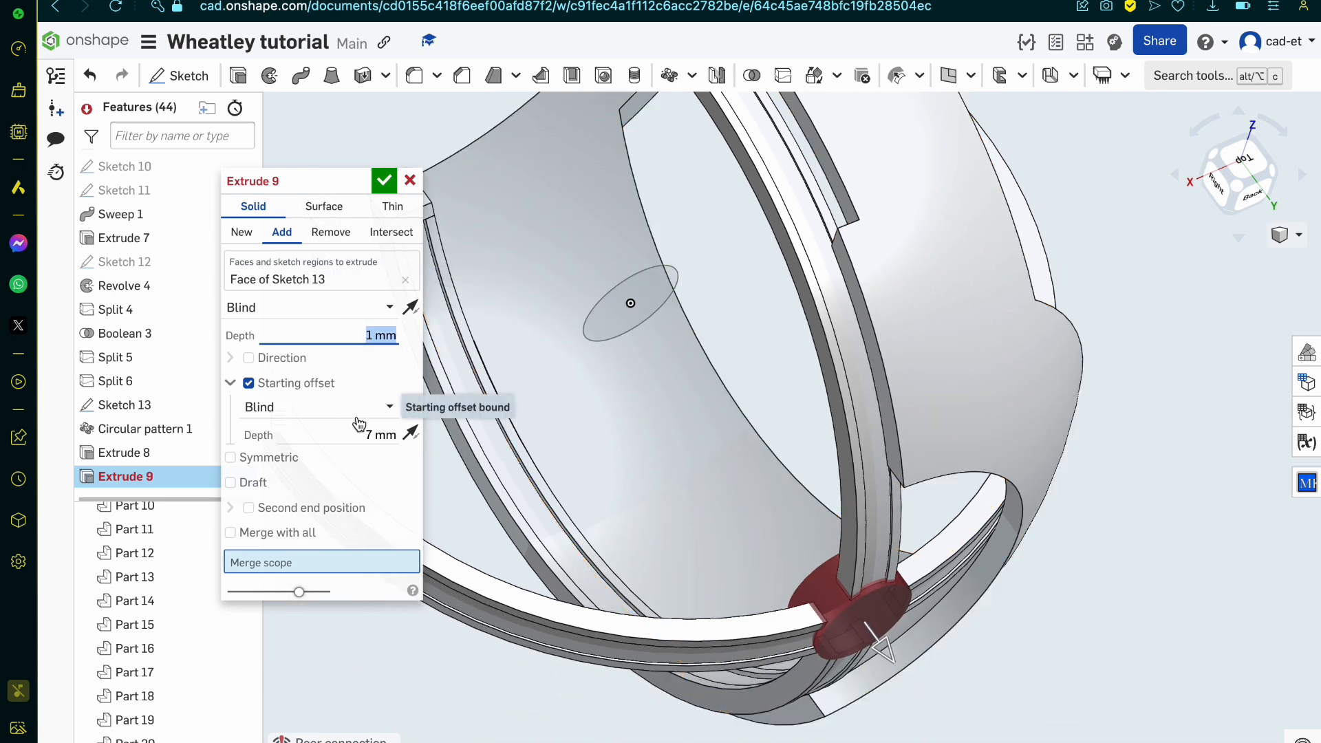
key("BackSpace")
type("1.5")
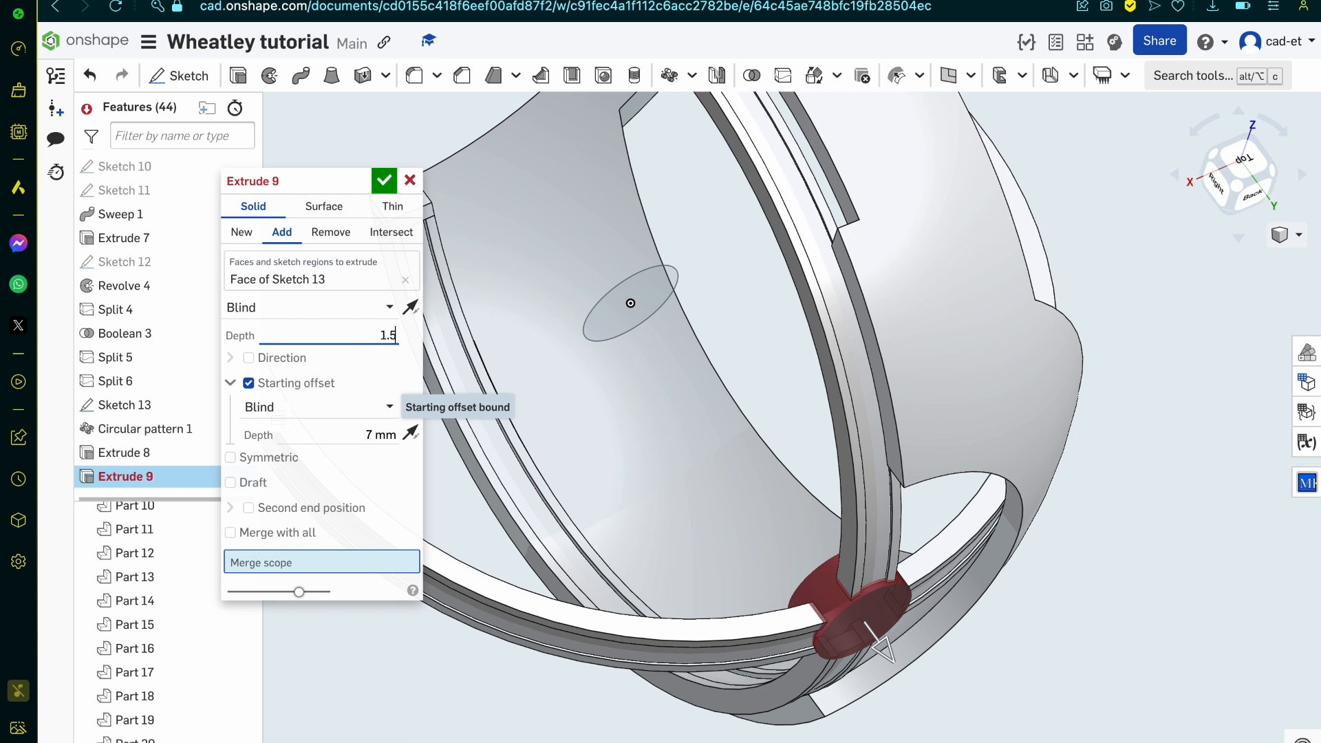
key("Return")
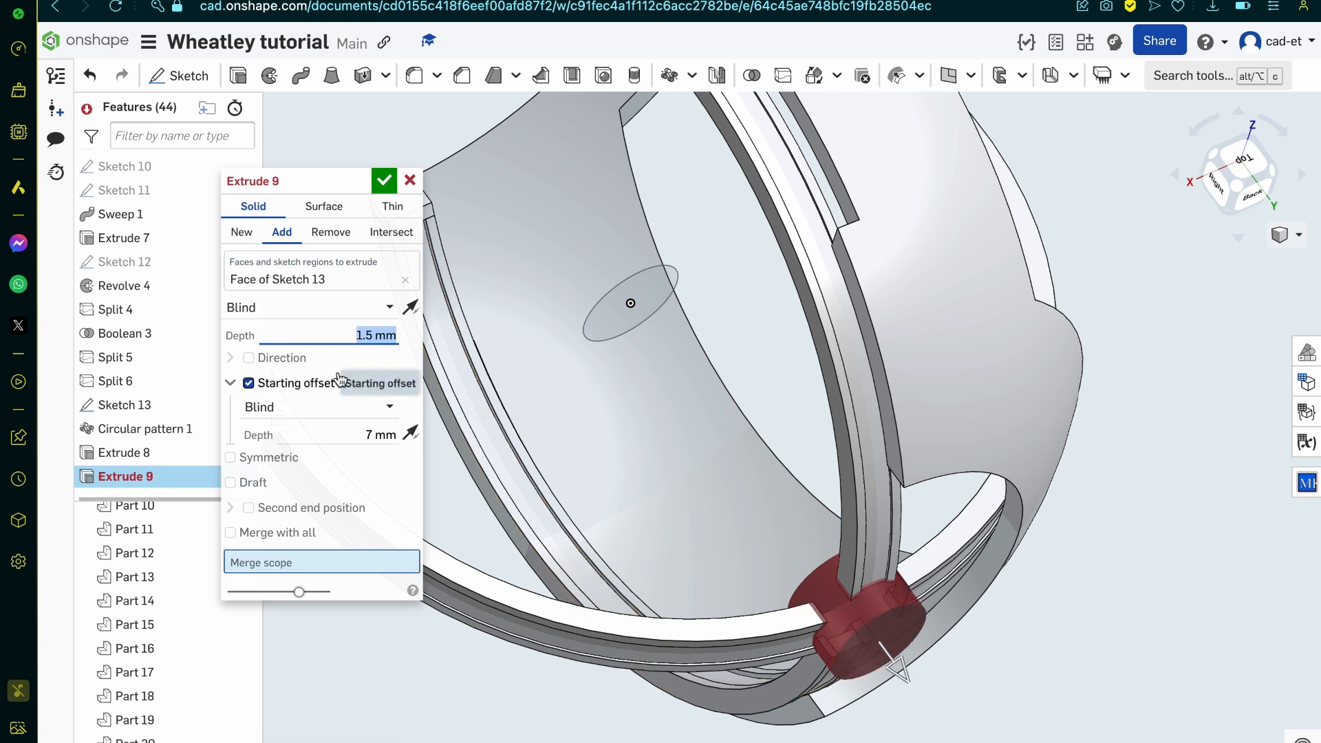
type("1")
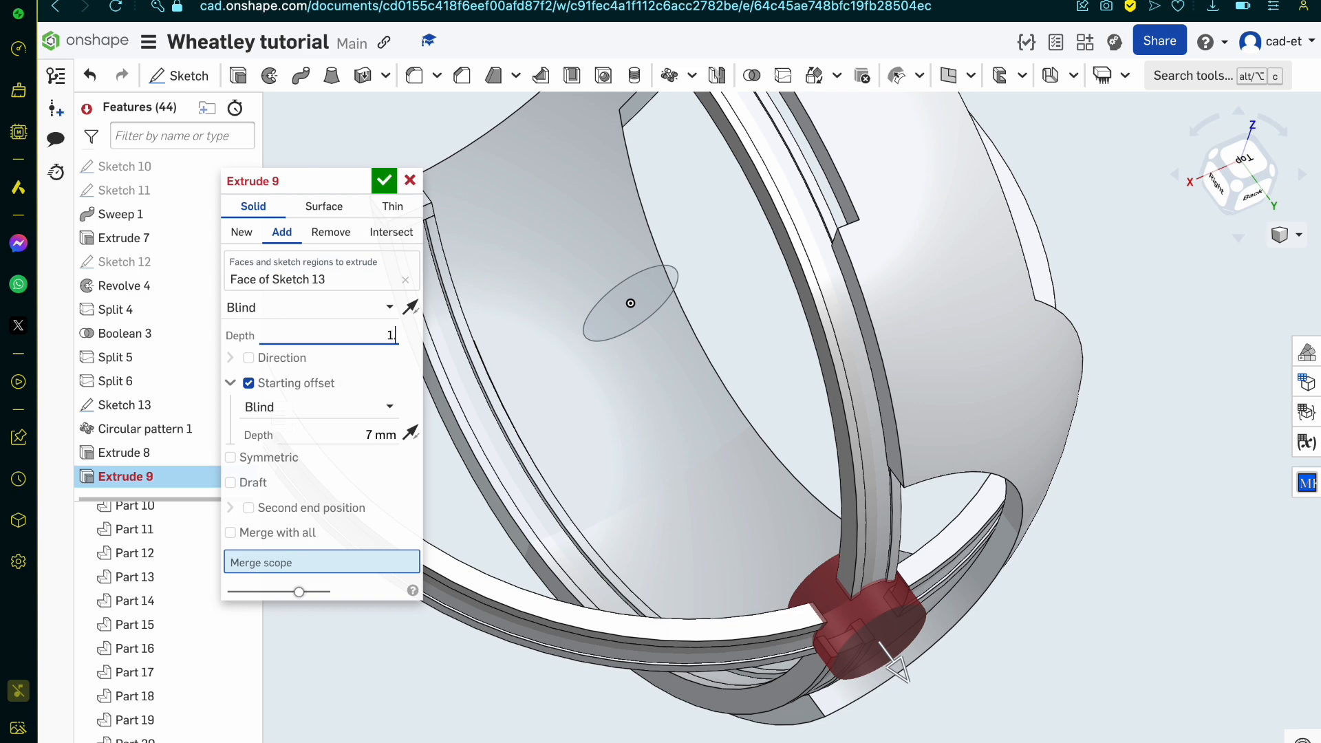
key("Return")
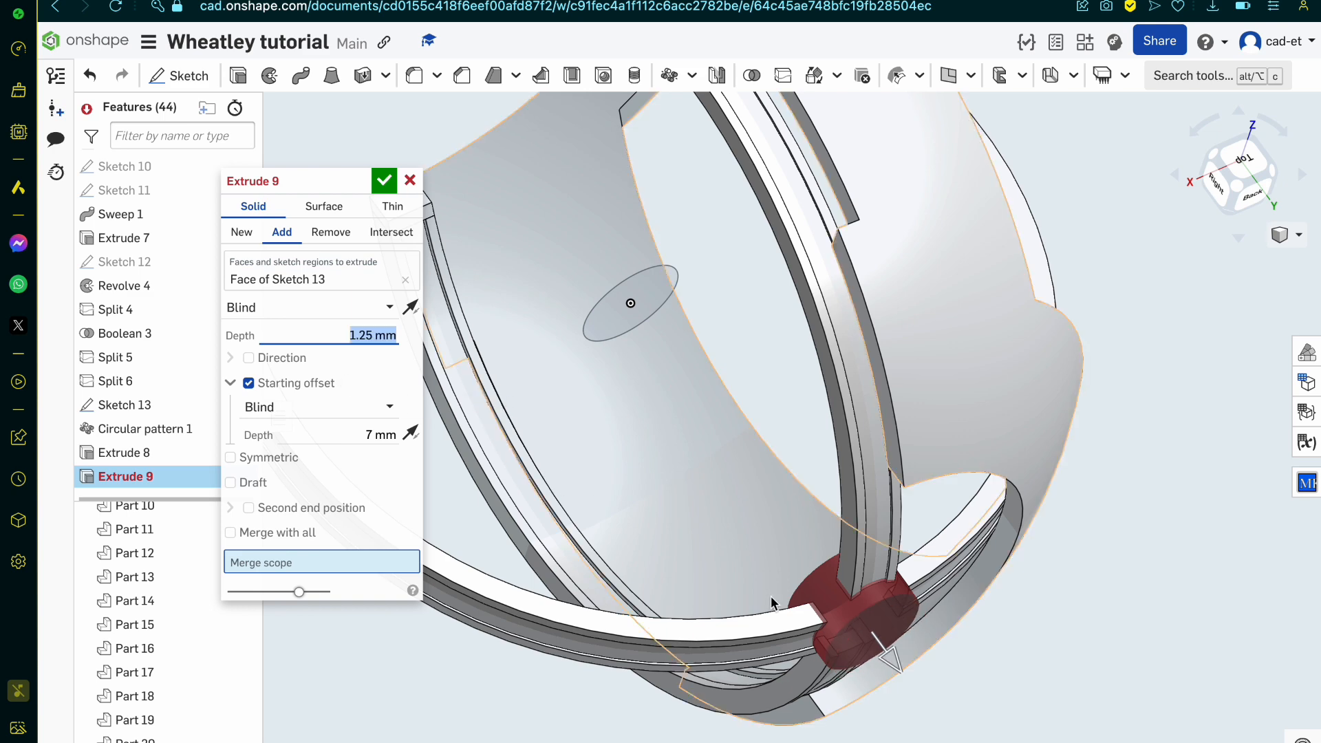
Step: Check the hub's thickness against the band ends, trying a depth of 1 mm and finally setting it to 1.1 mm
scroll(792, 605, "up", 3)
mouse_move(823, 639)
right_mouse_down()
mouse_move(839, 650)
mouse_move(838, 635)
right_mouse_up()
scroll(823, 476, "down", 5)
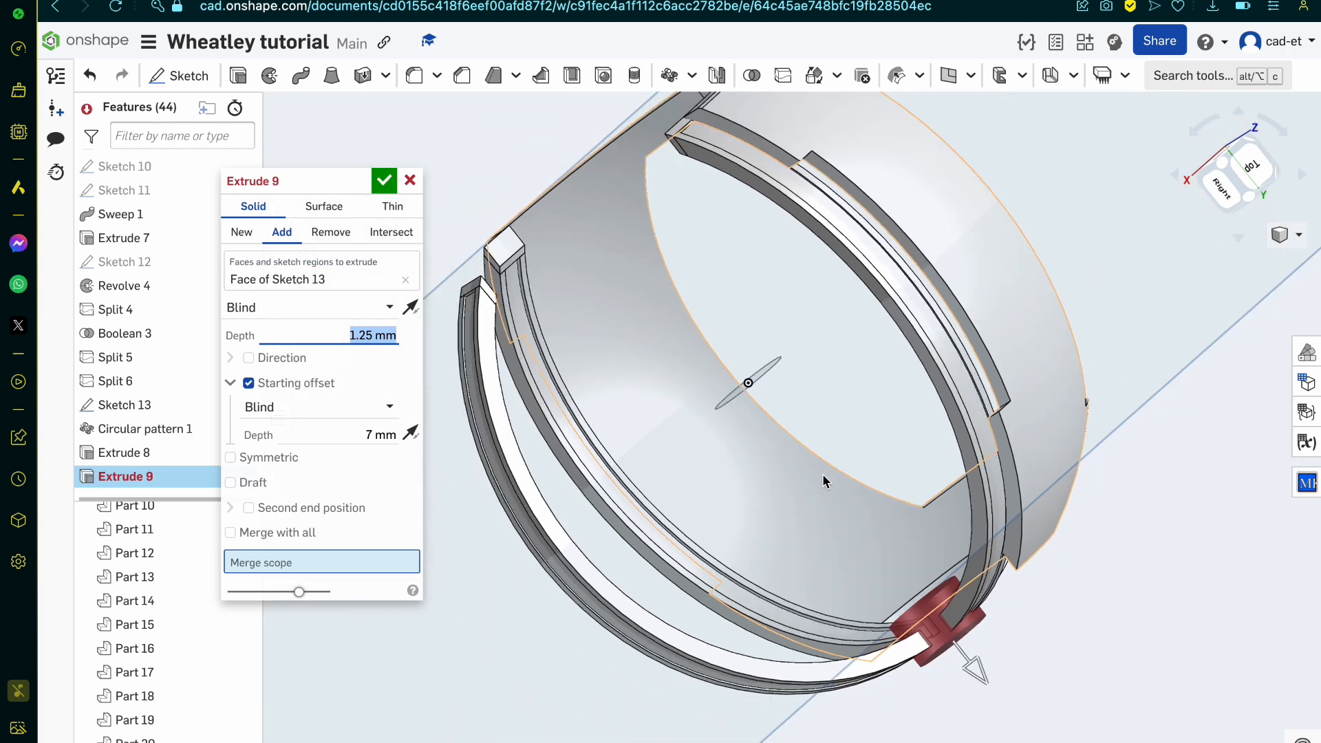
scroll(903, 618, "up", 5)
scroll(903, 619, "up", 2)
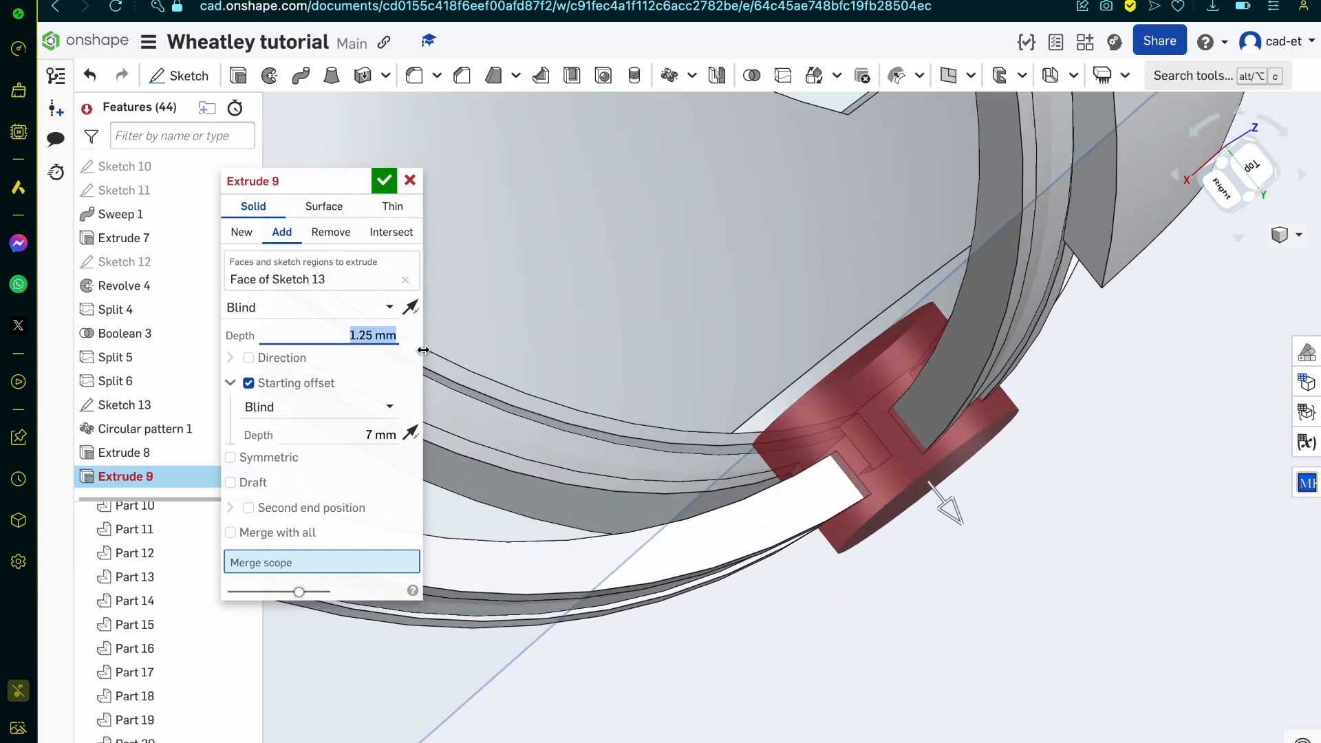
type("1")
key("Return")
right_click_drag(530, 341, 521, 335)
type("1")
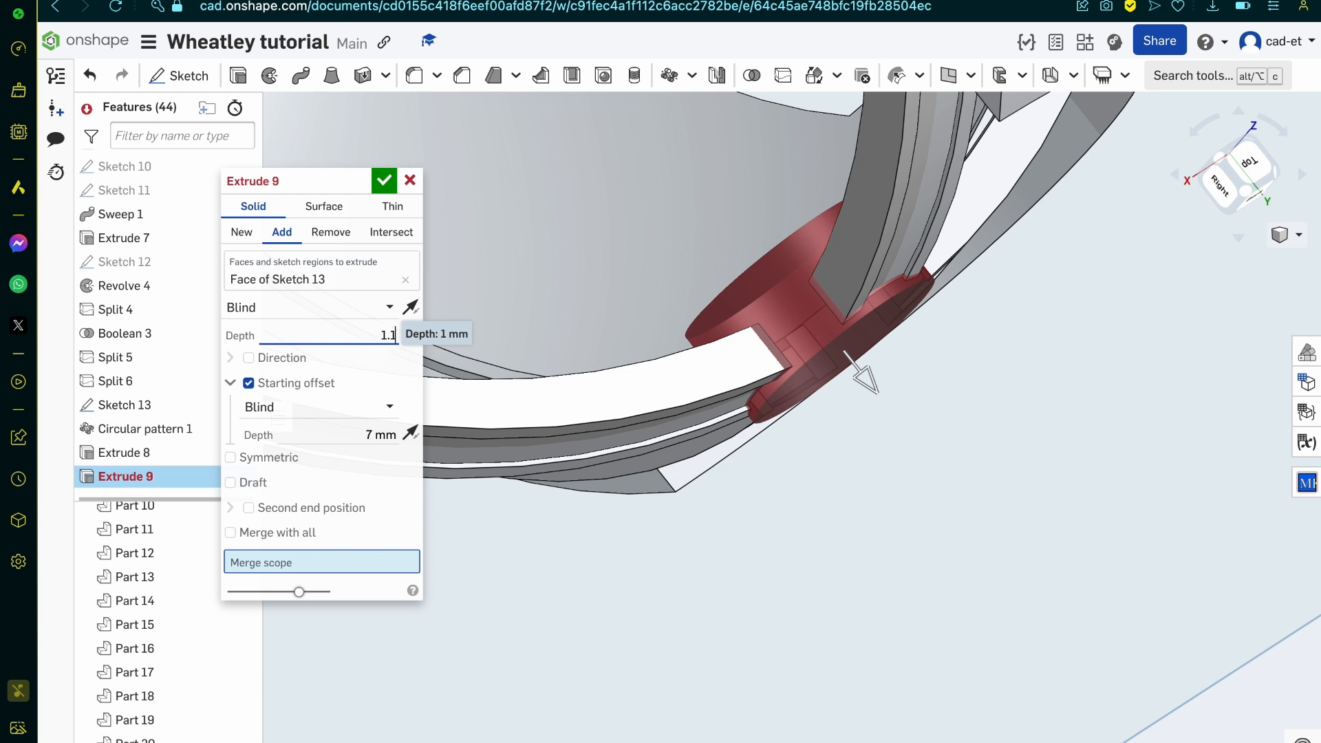
key("Return")
Step: Try a hub starting offset of 6.8 mm, then restore it to 7 mm
left_click(364, 436)
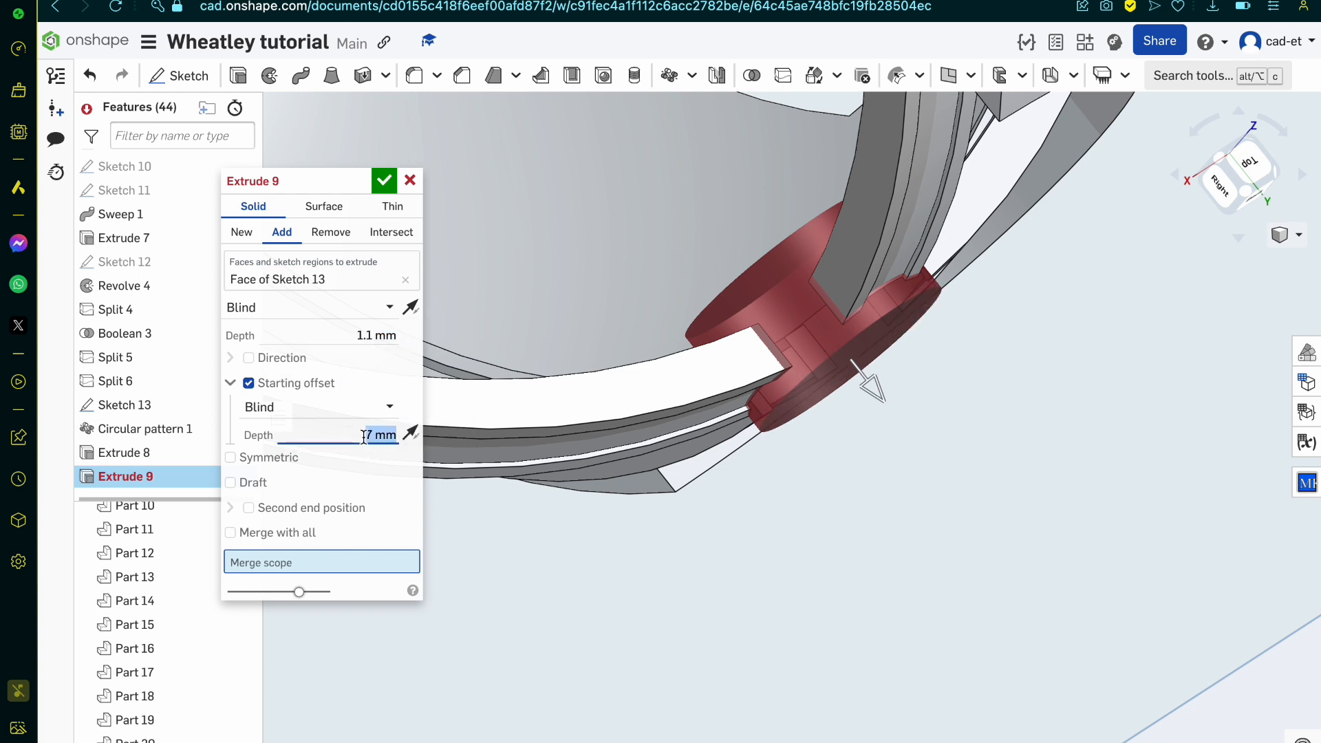
type("6.8")
key("Return")
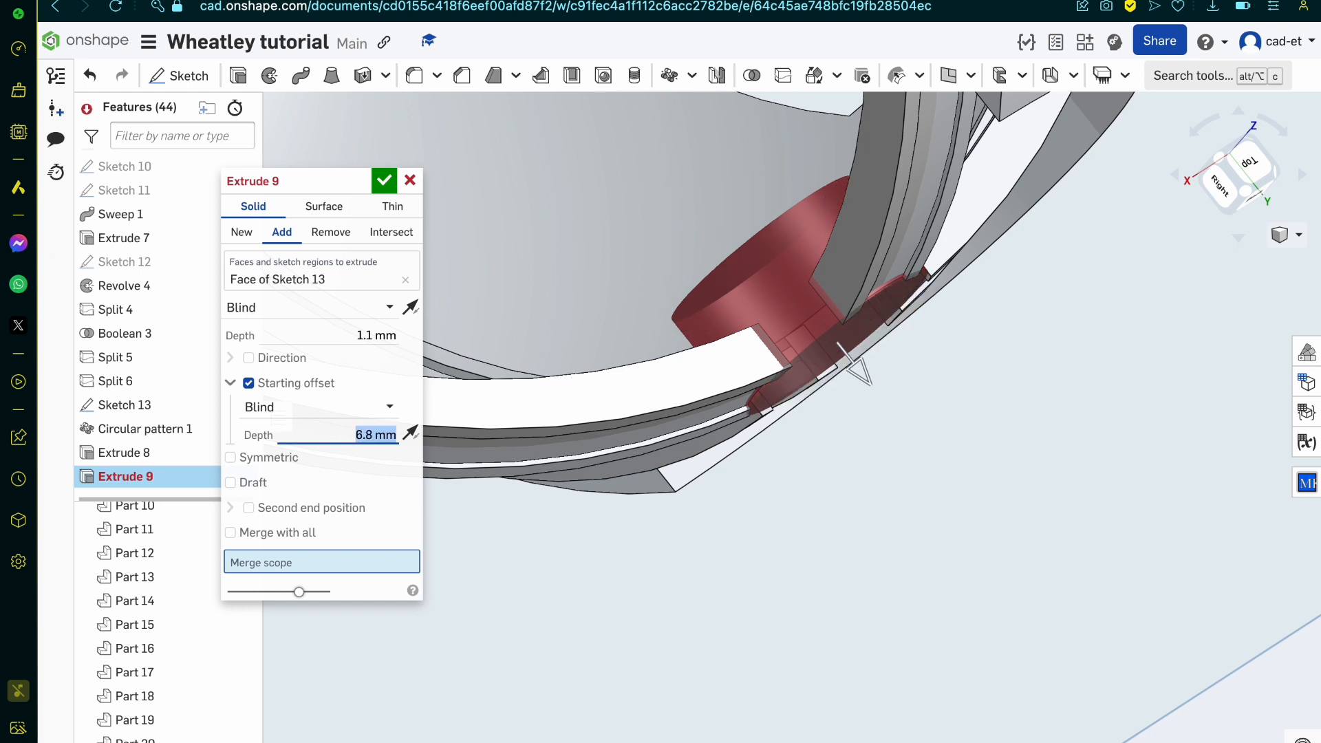
type("7")
key("Return")
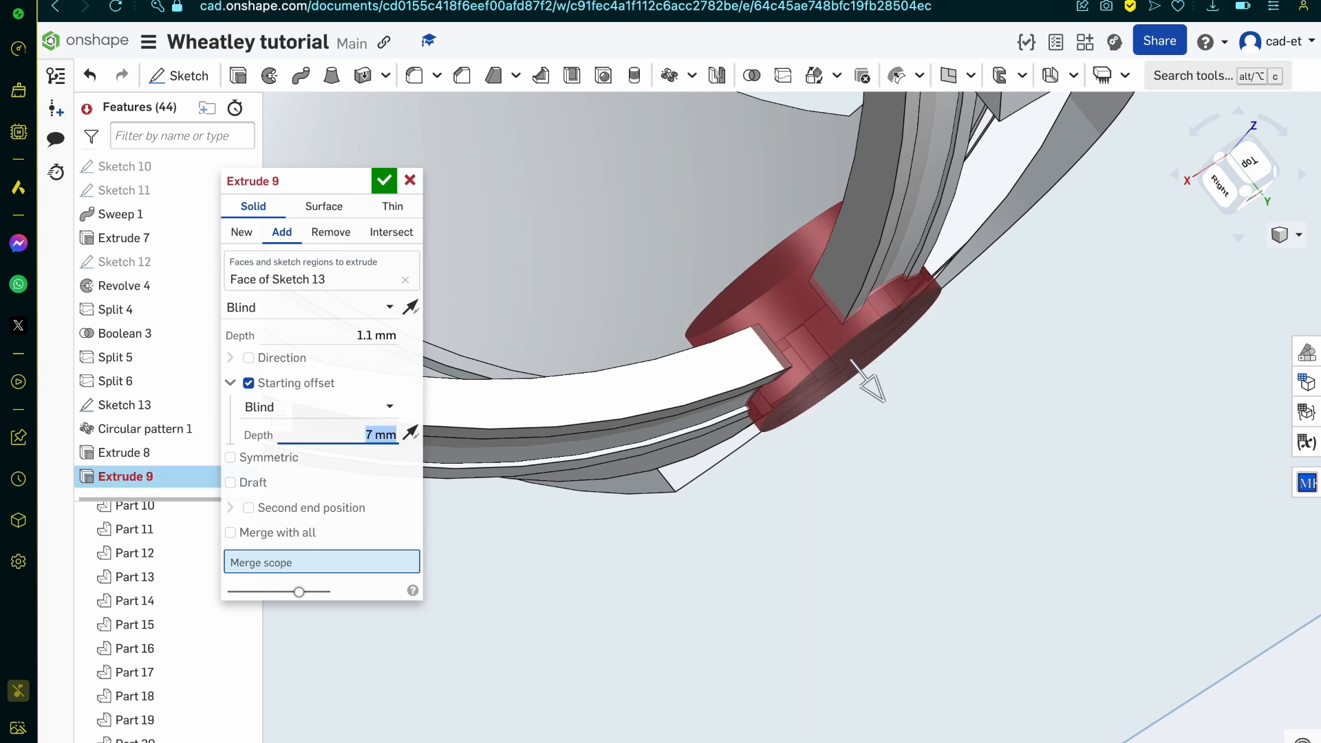
Step: Try to merge the hub with the adjoining band parts by adding them to the extrusion's merge scope
right_click_drag(793, 545, 704, 390)
scroll(678, 423, "up", 5)
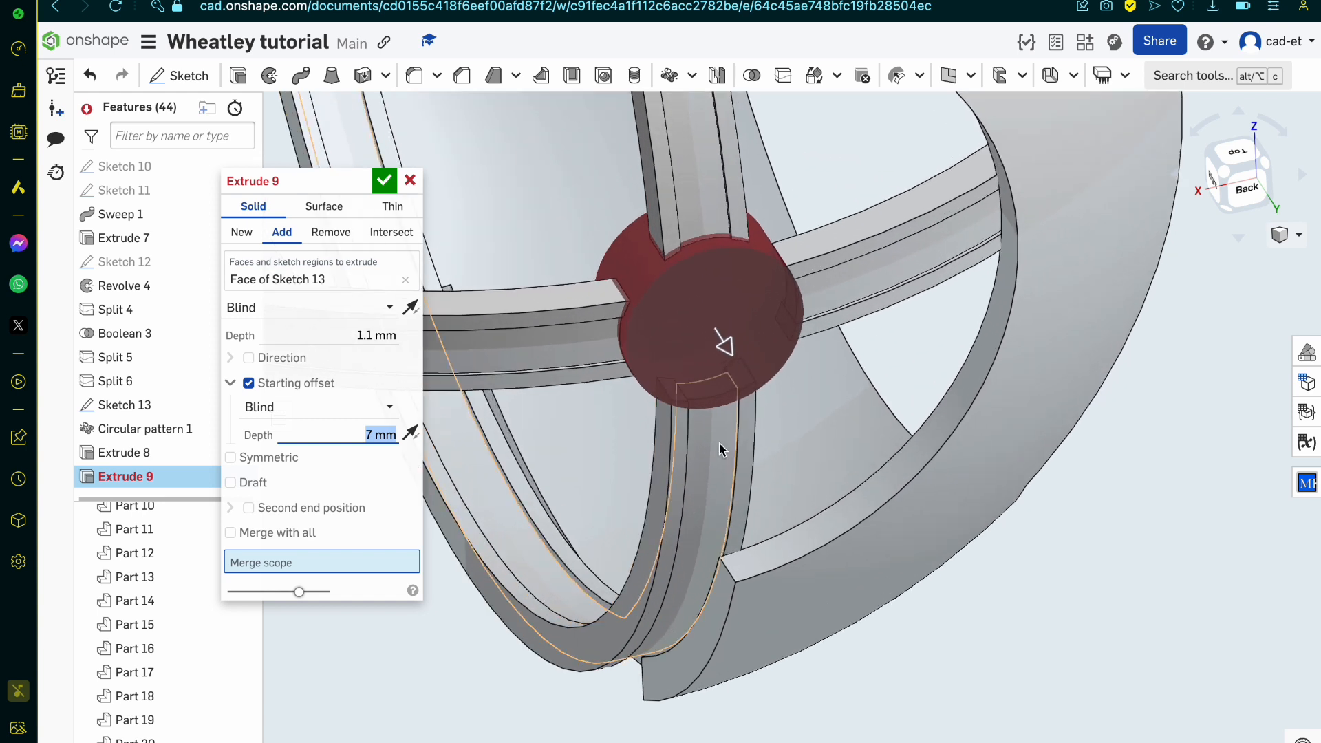
left_click(748, 432)
left_click(736, 440)
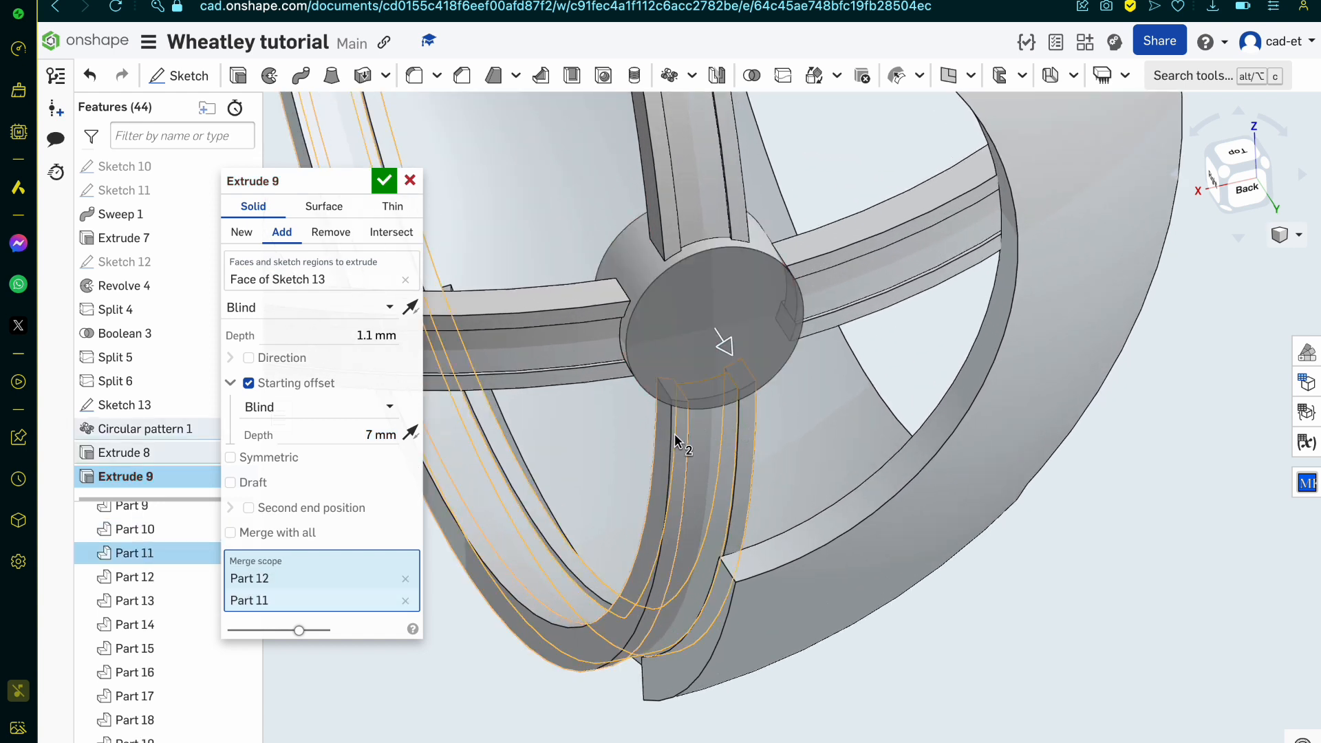
left_click(679, 442)
left_click(712, 452)
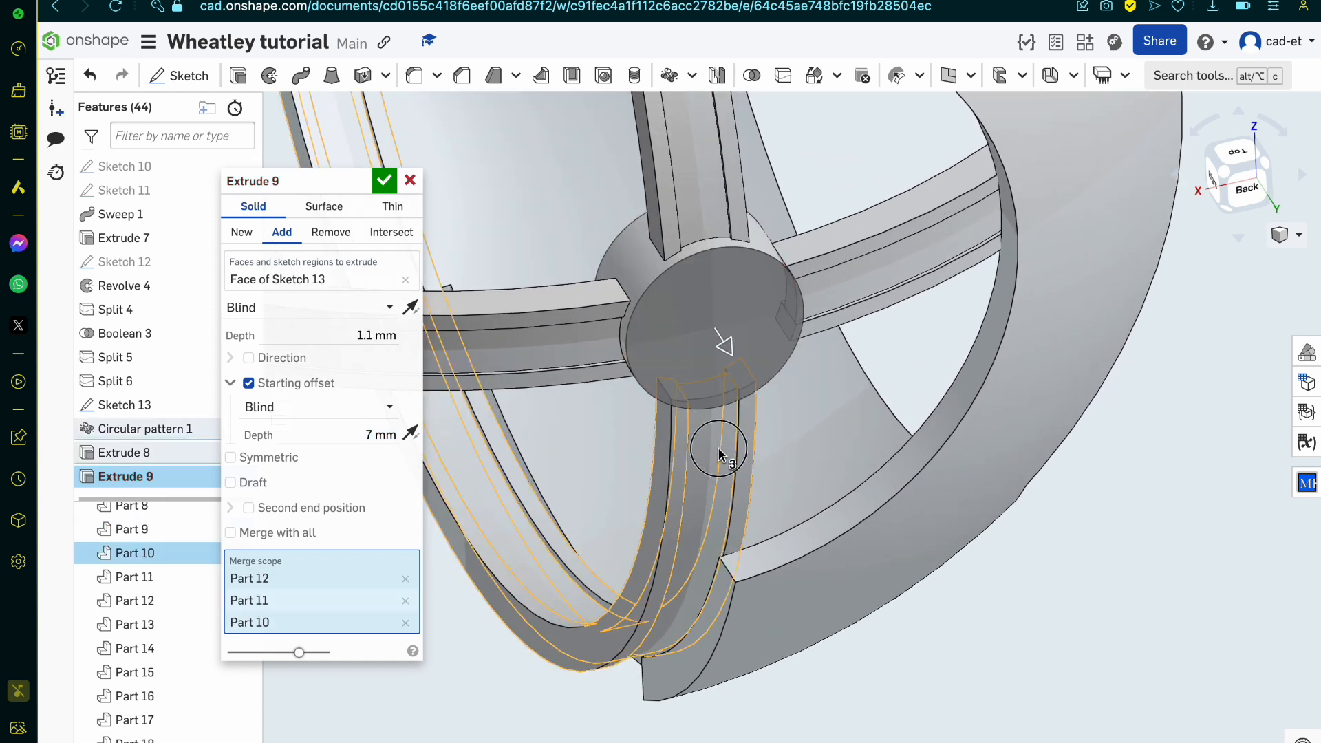
left_click(855, 305)
left_click(820, 257)
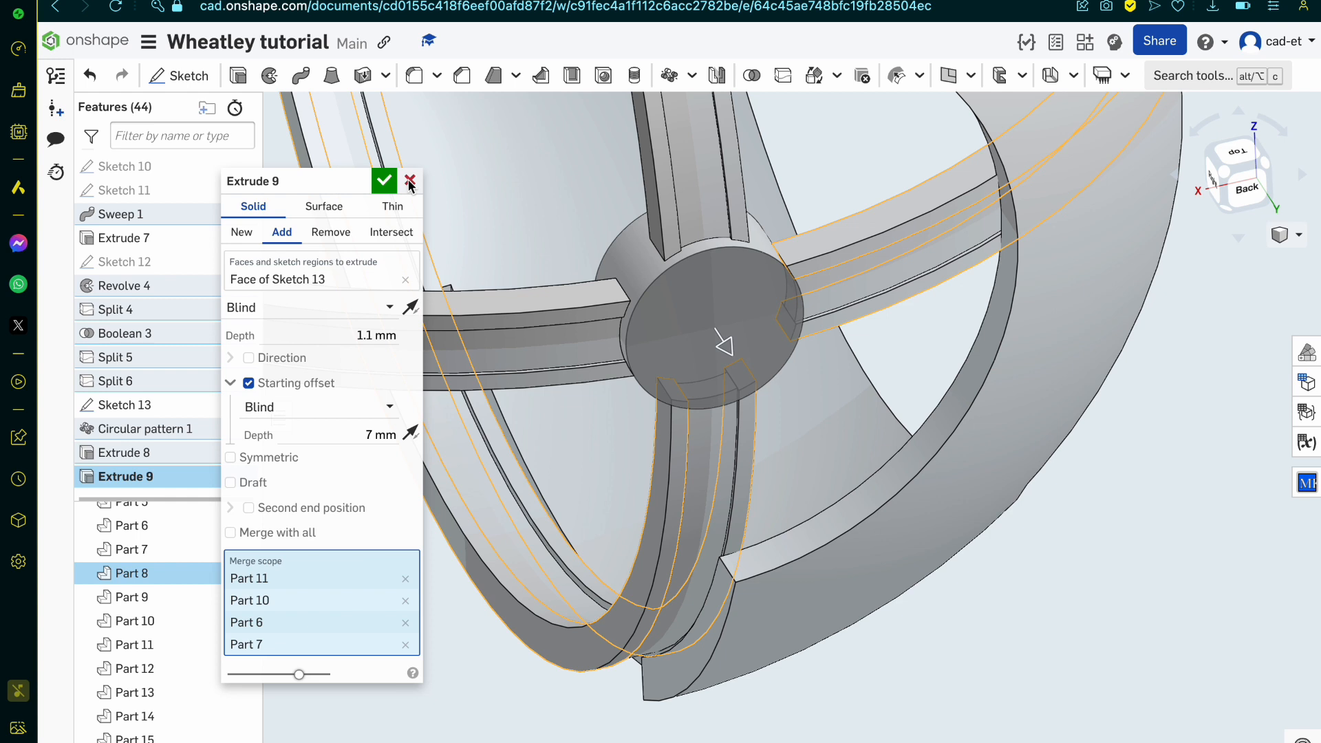
Step: Change the hub extrusion to create a new part, accept it, and hide the hub part
left_click(242, 233)
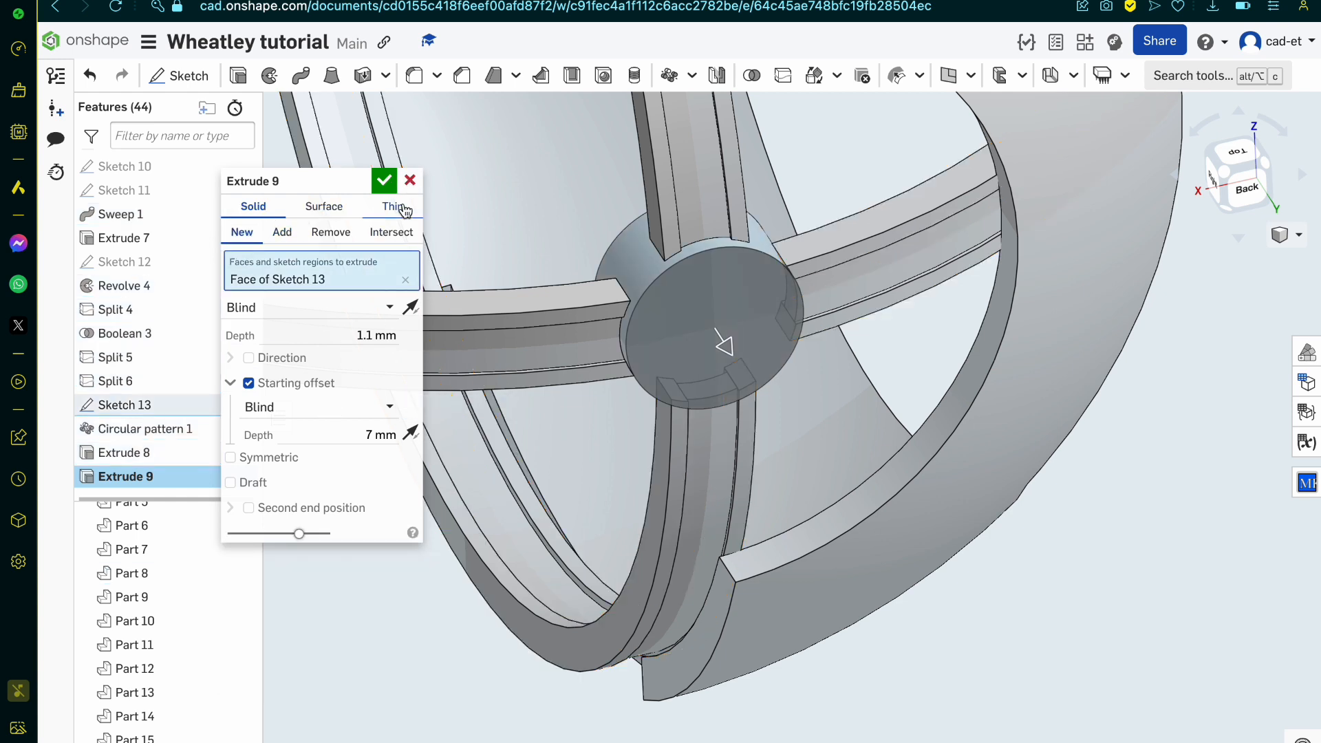
left_click(384, 180)
left_click(782, 330)
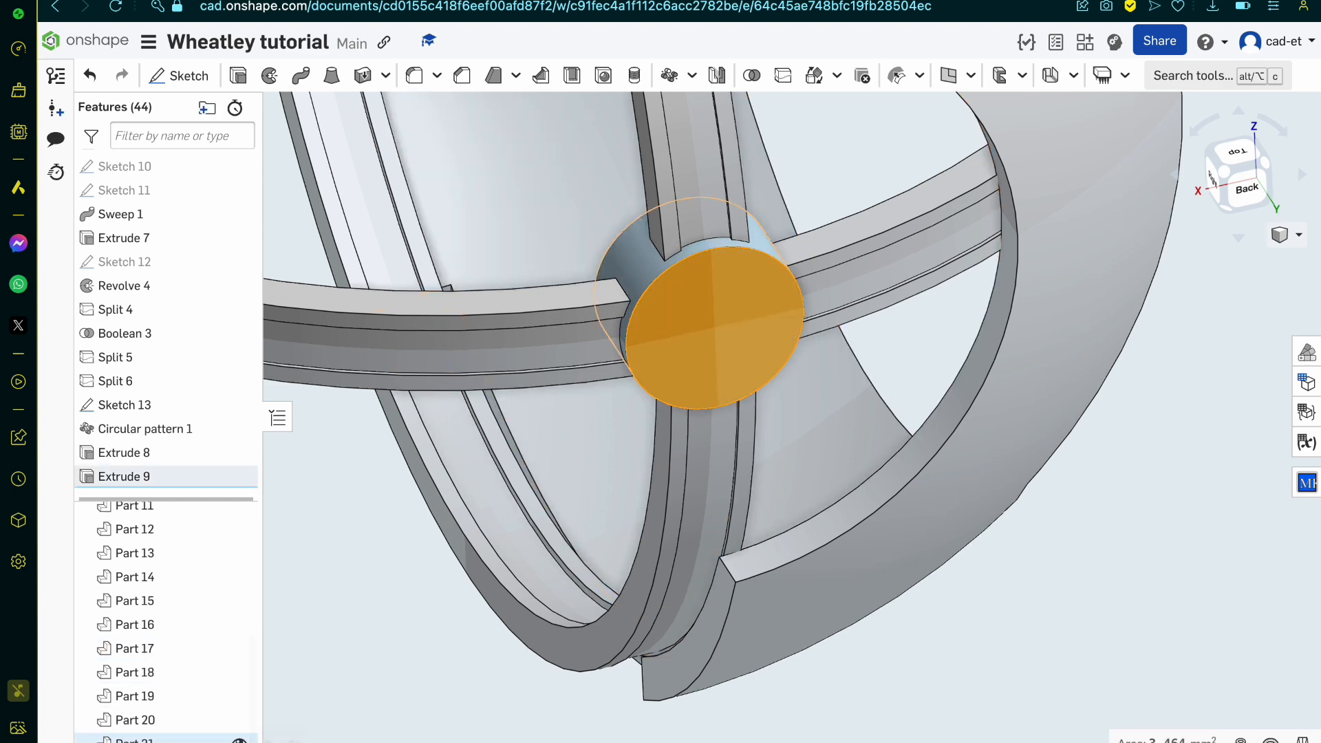
left_click(240, 739)
Step: Try a new extrusion of the Sketch 13 circle up to a band's inner face, in the opposite direction with an offset distance
right_click_drag(703, 457, 666, 462)
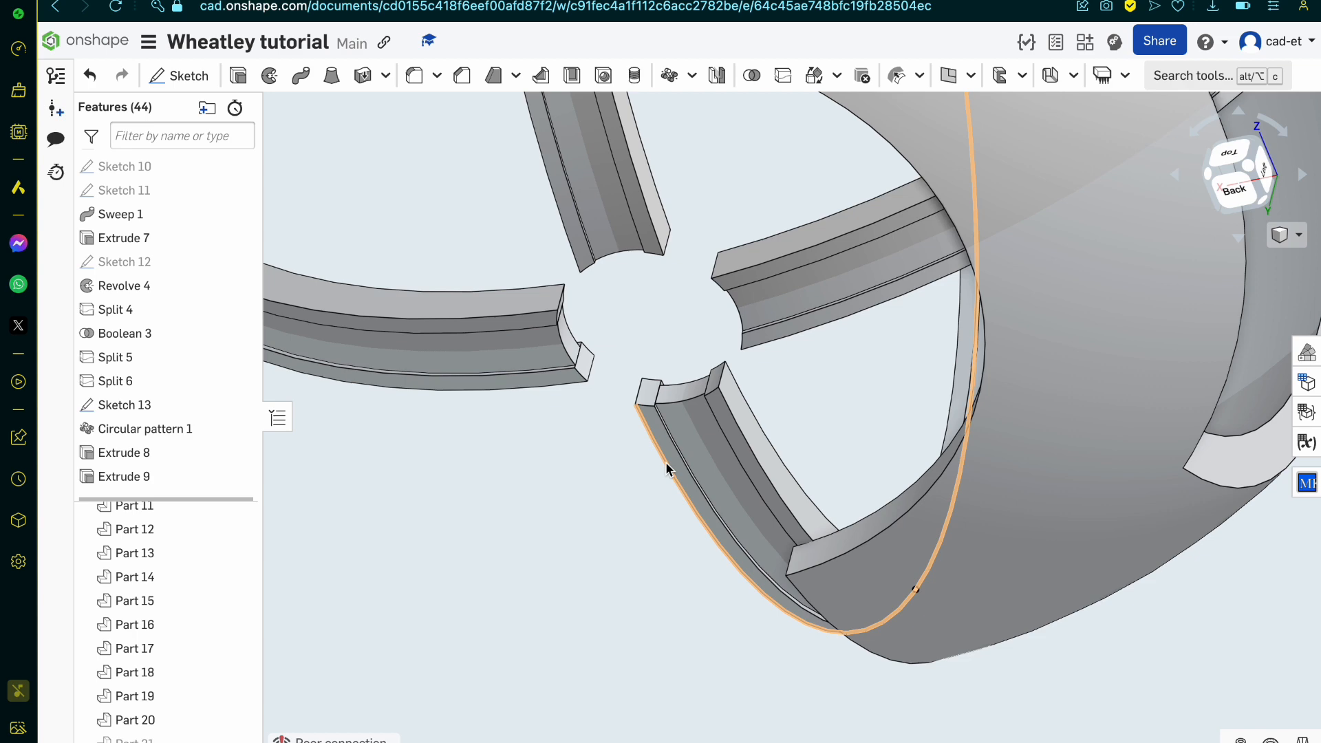
scroll(666, 462, "down", 3)
right_click_drag(666, 462, 725, 445)
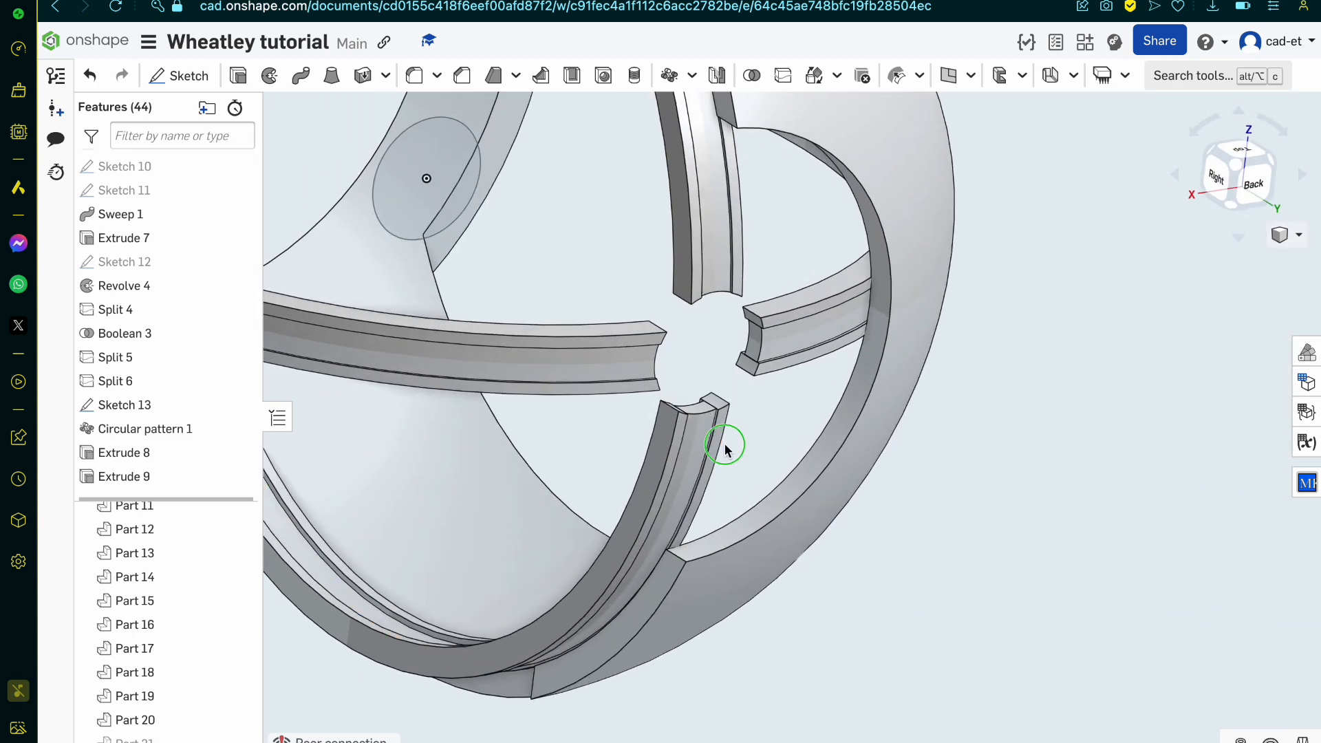
left_click(440, 163)
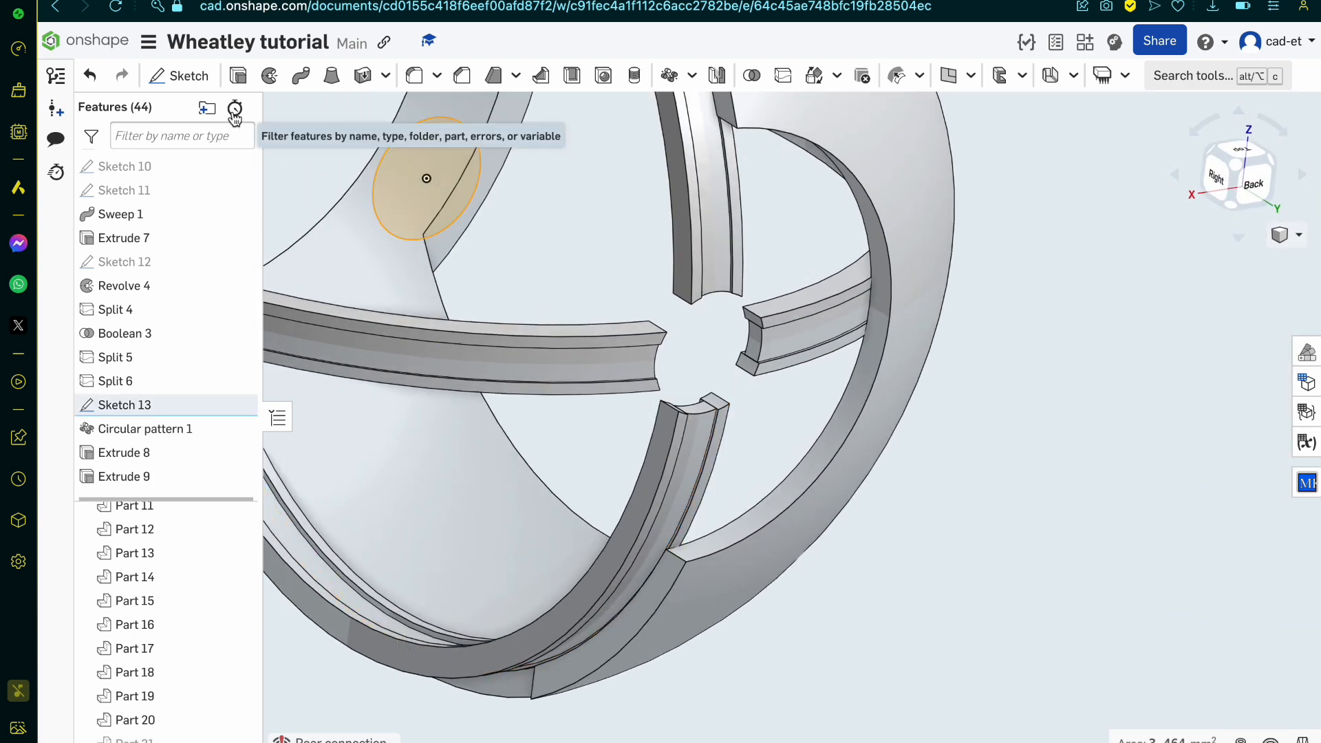
left_click(241, 79)
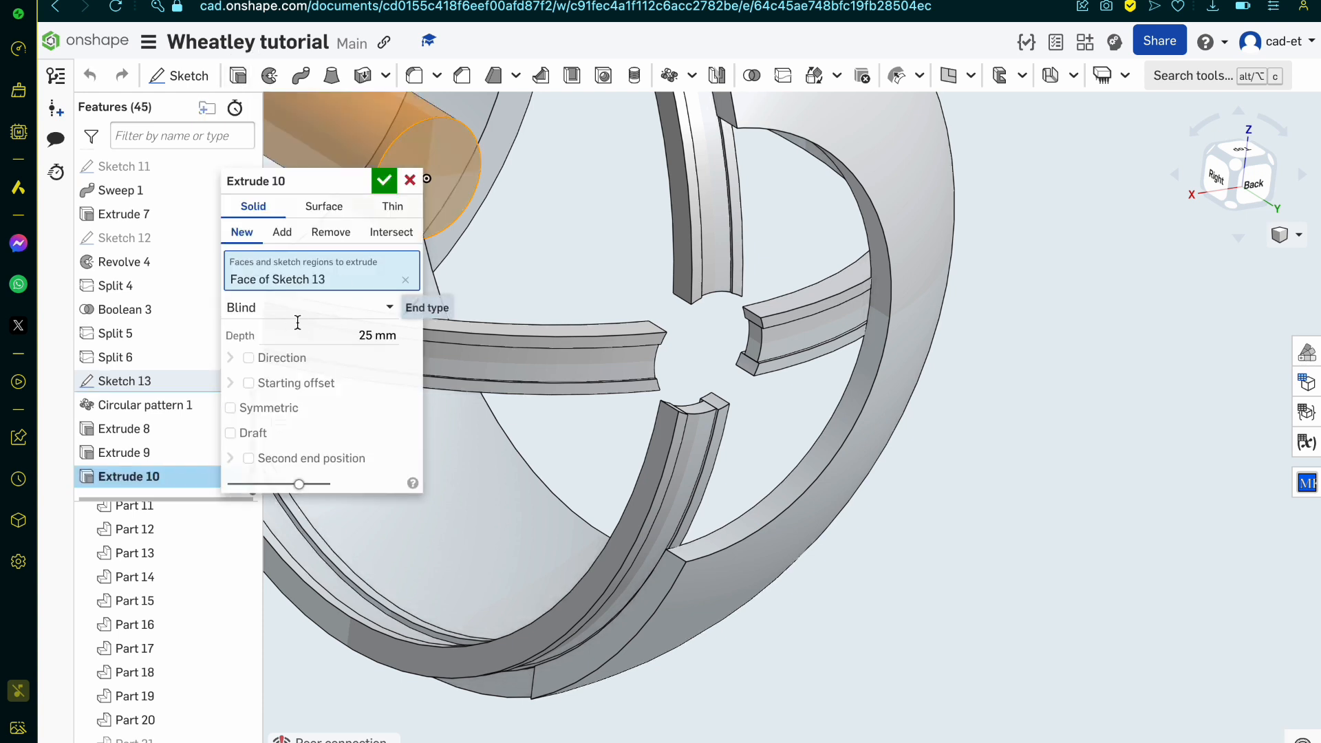
left_click(358, 307)
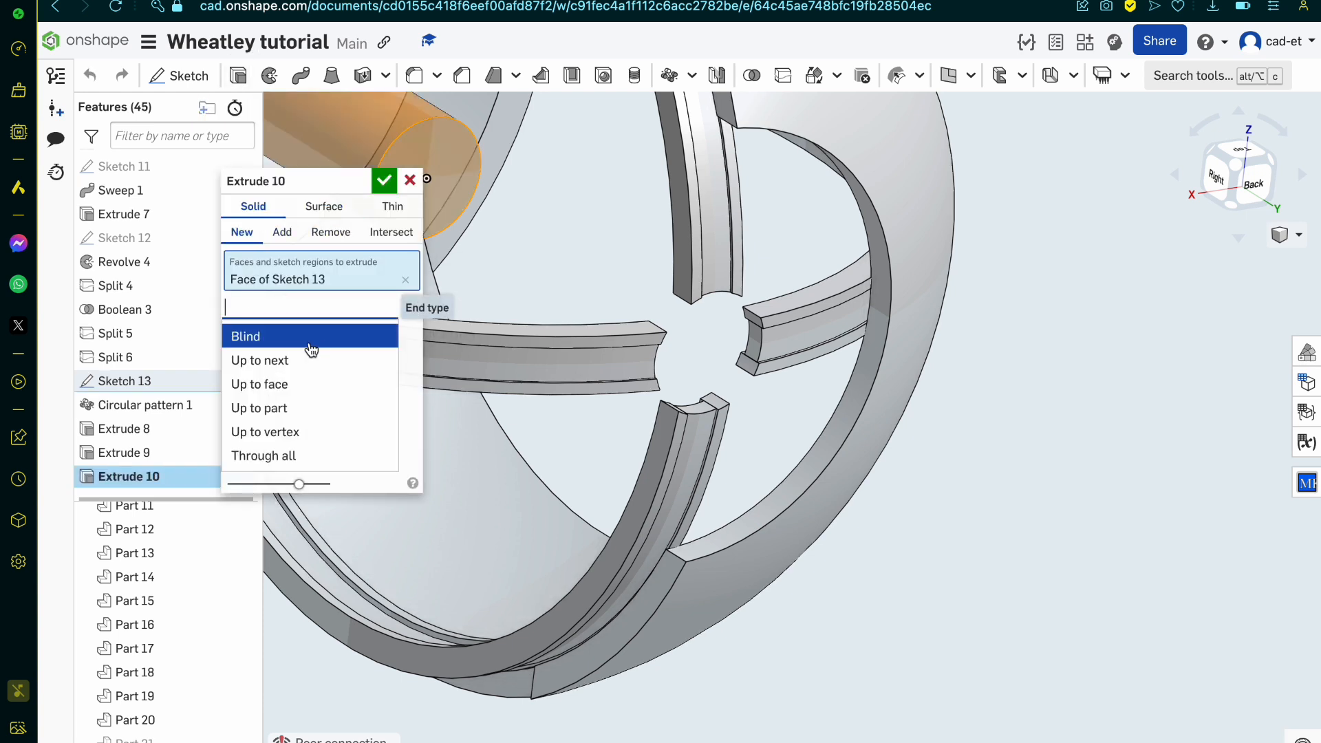
left_click(296, 383)
left_click(643, 361)
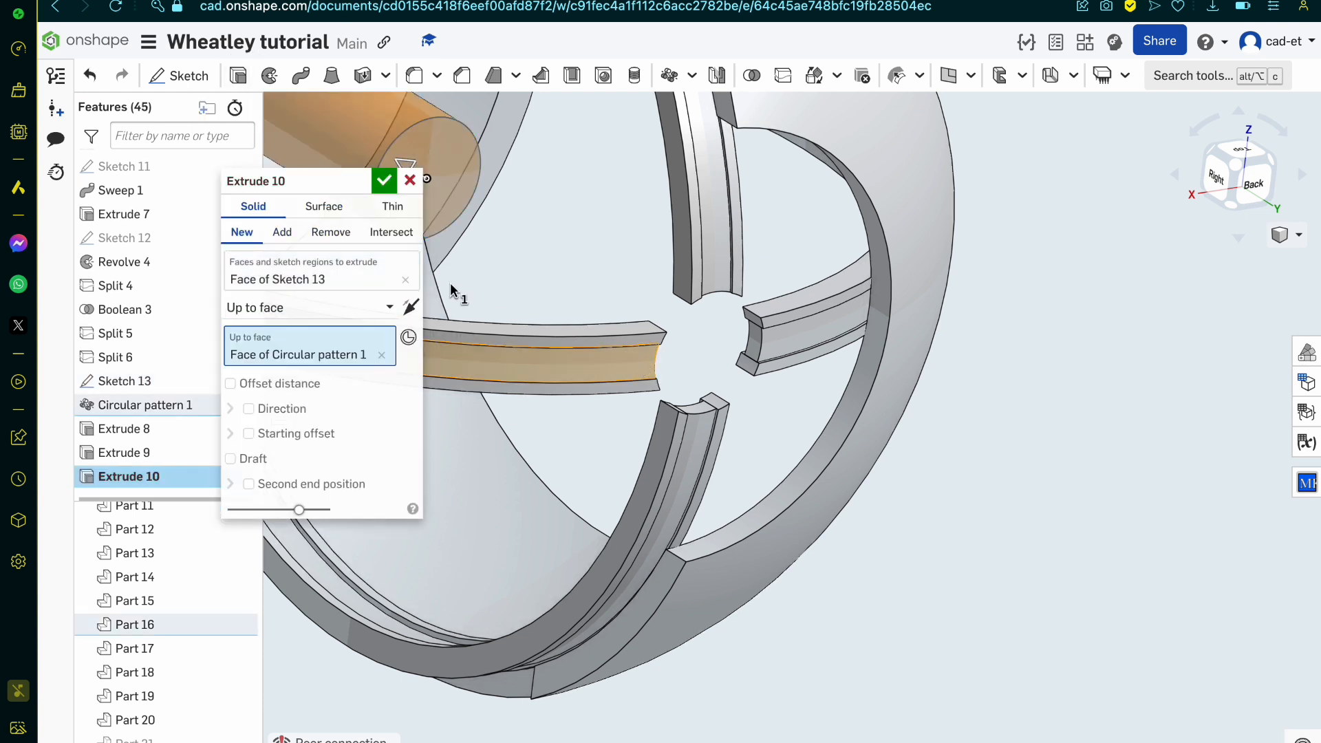
left_click(416, 311)
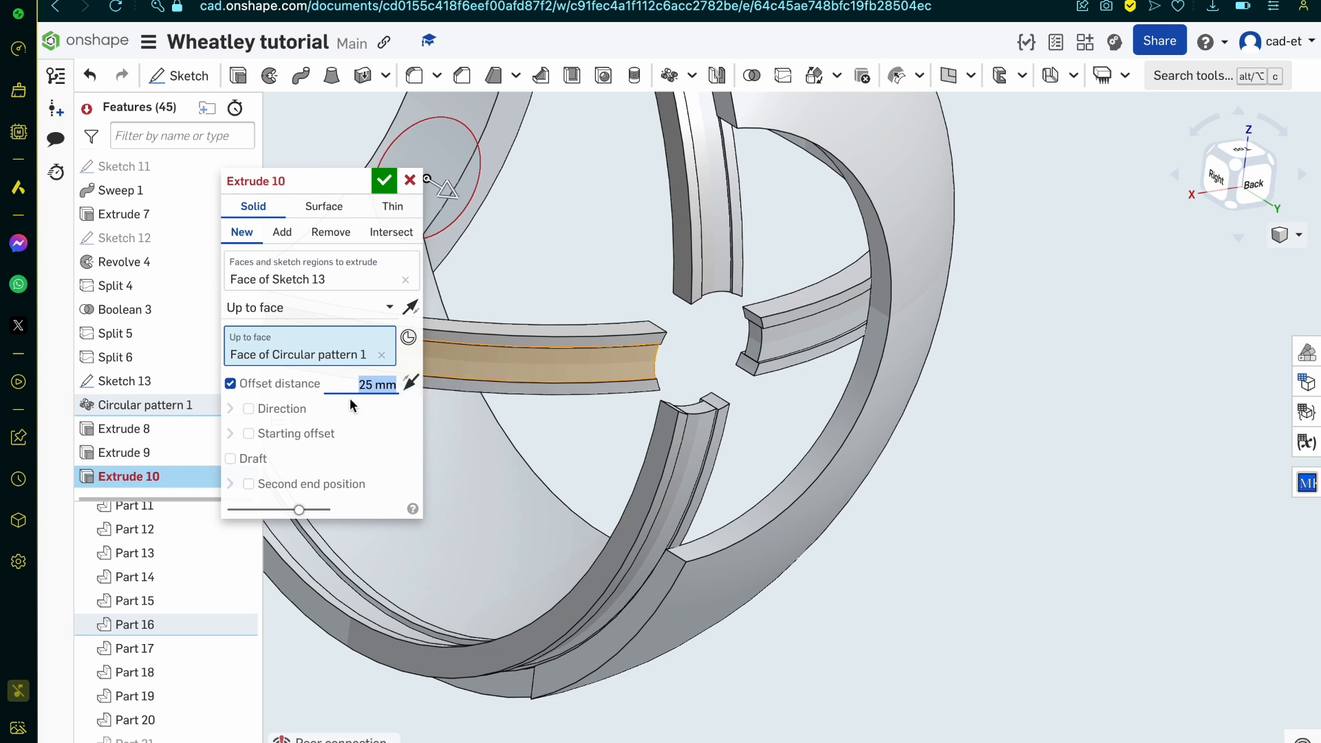
Step: Switch the extrusion back to Blind and try an entity starting offset with the Front plane, then clear that plane
left_click(270, 311)
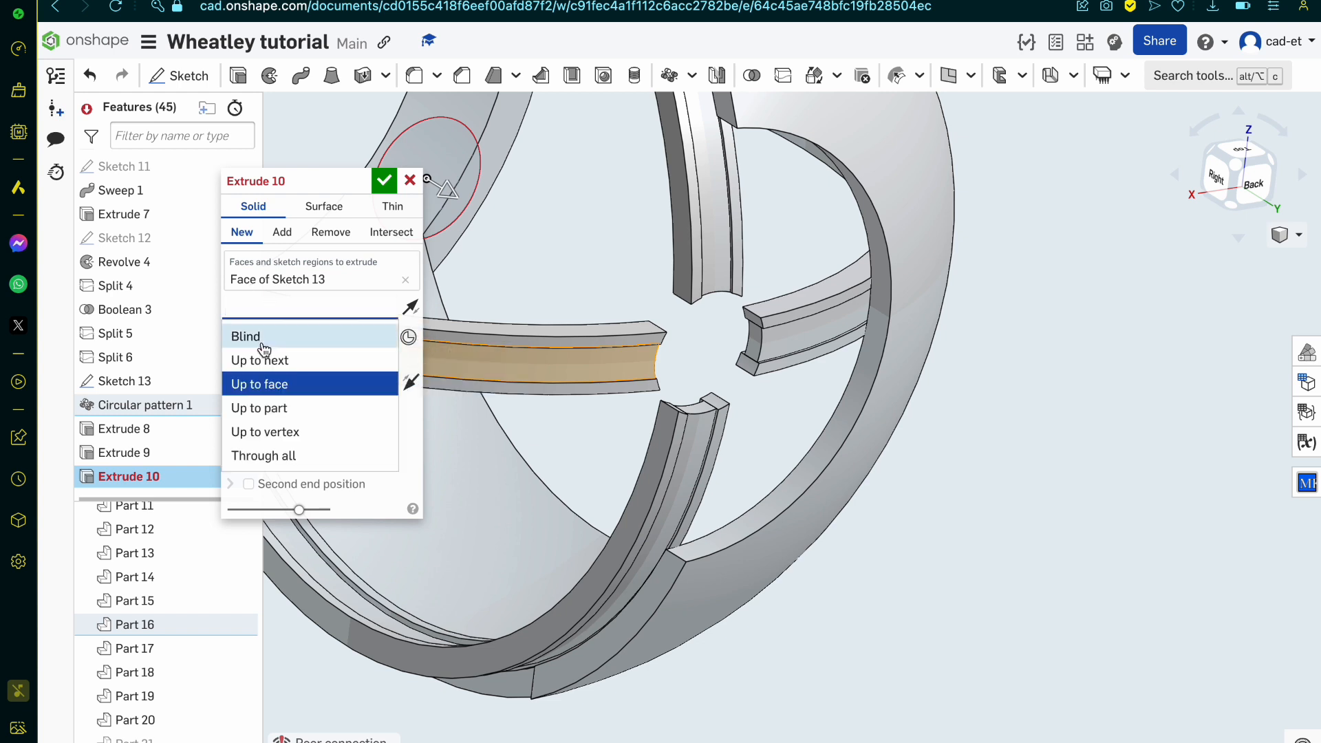
left_click(256, 335)
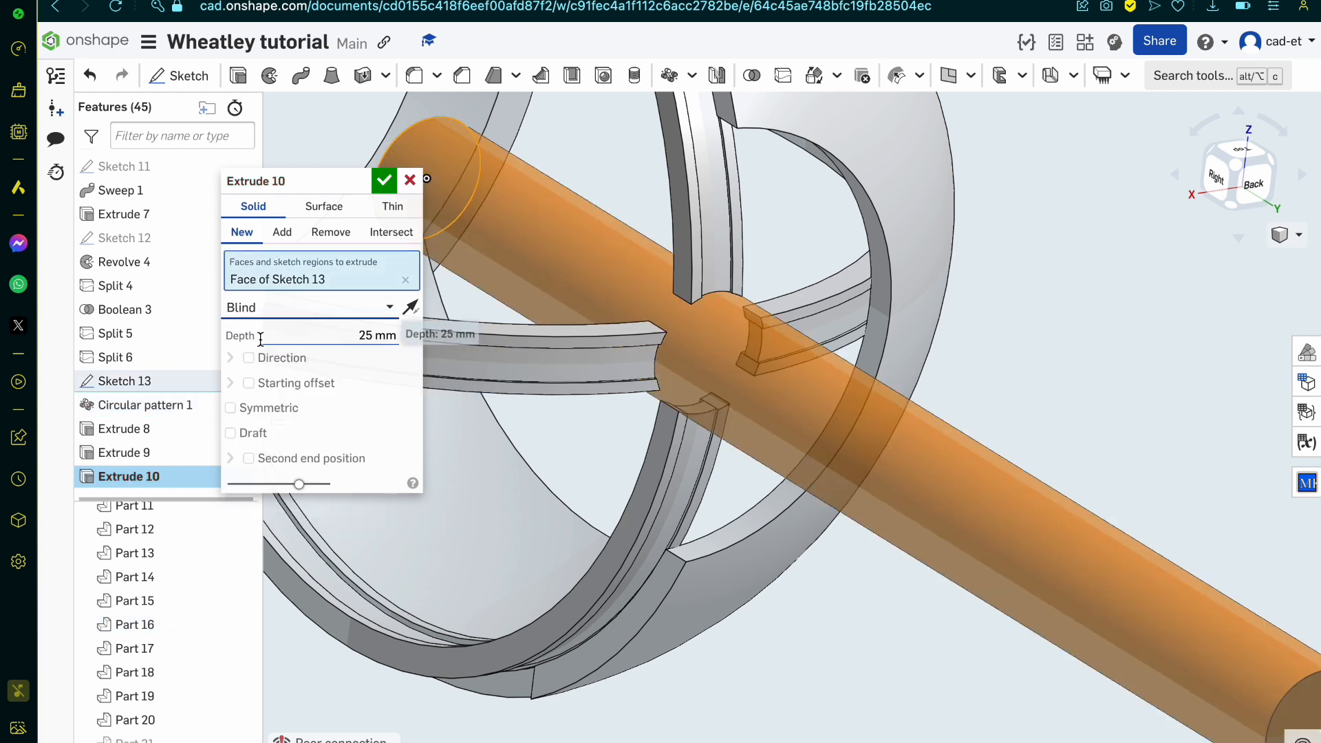
left_click(248, 384)
left_click(271, 411)
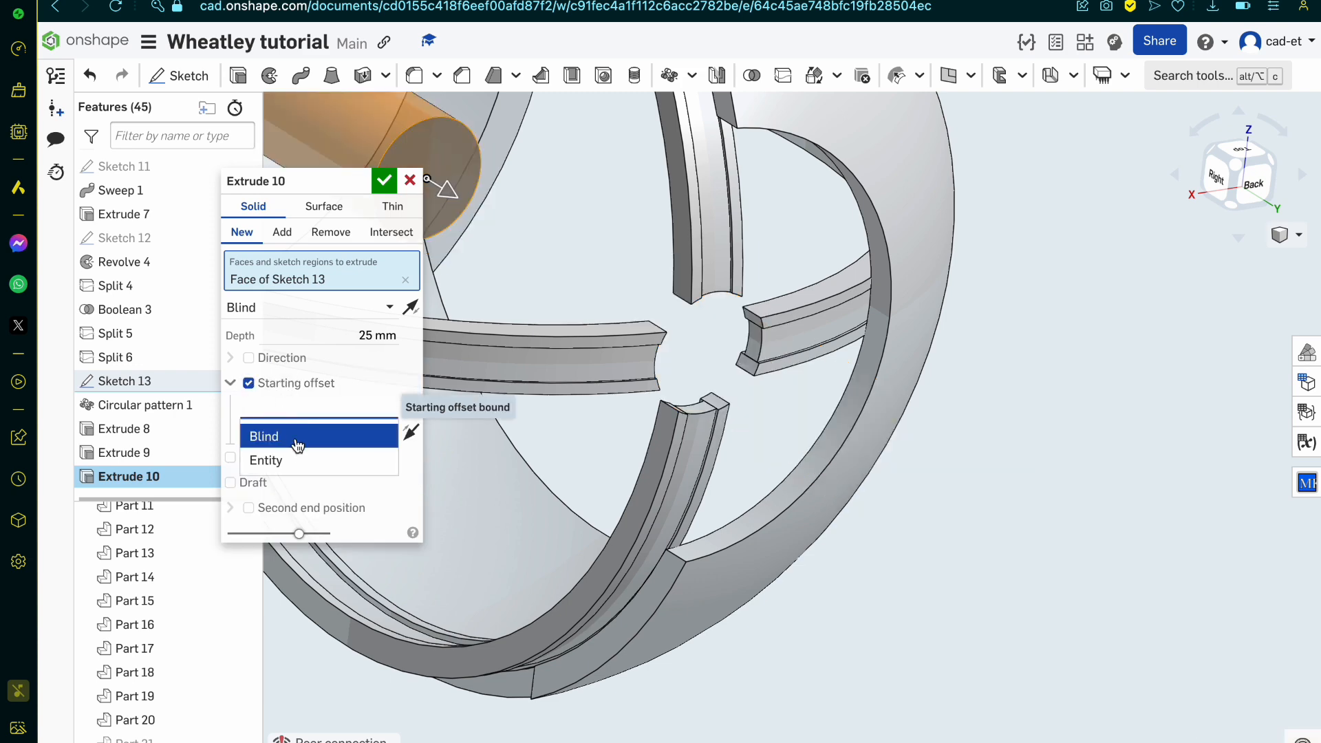
left_click(297, 454)
right_click_drag(737, 345, 815, 386)
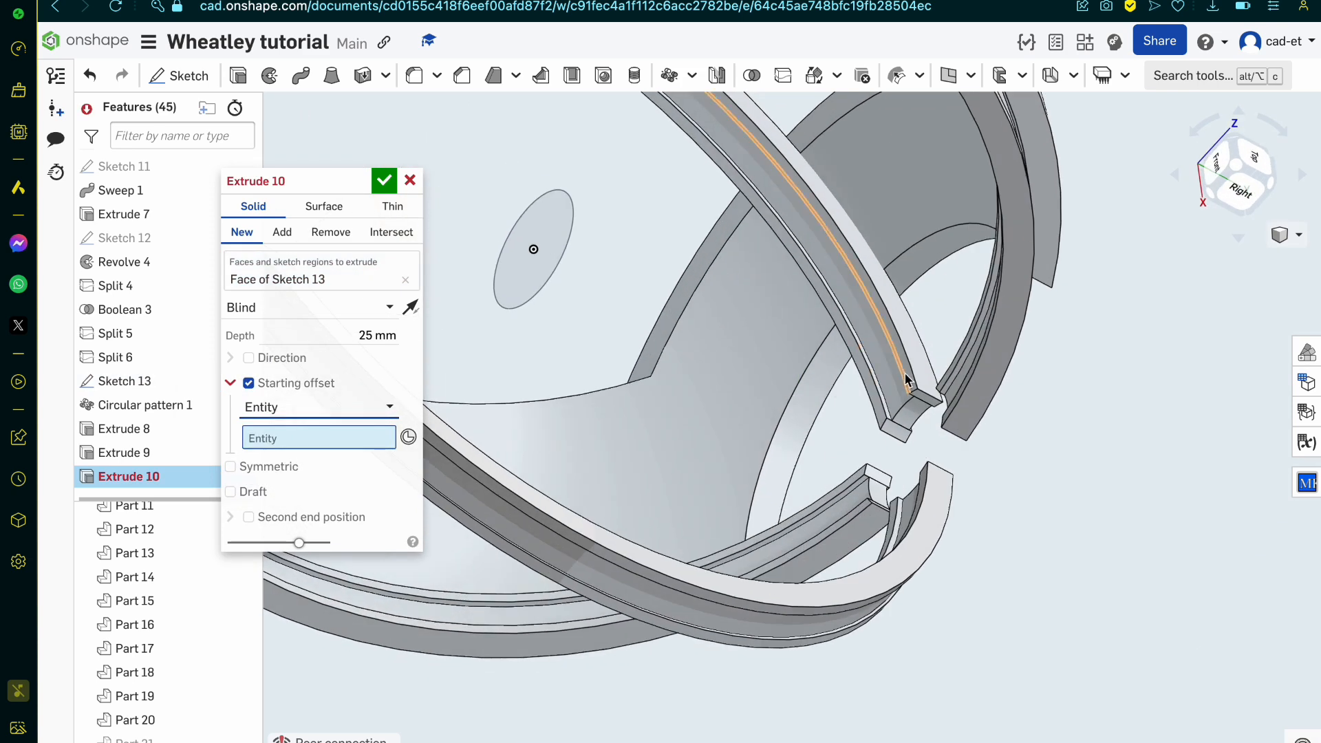
left_click(893, 385)
scroll(892, 384, "up", 1)
scroll(892, 382, "up", 2)
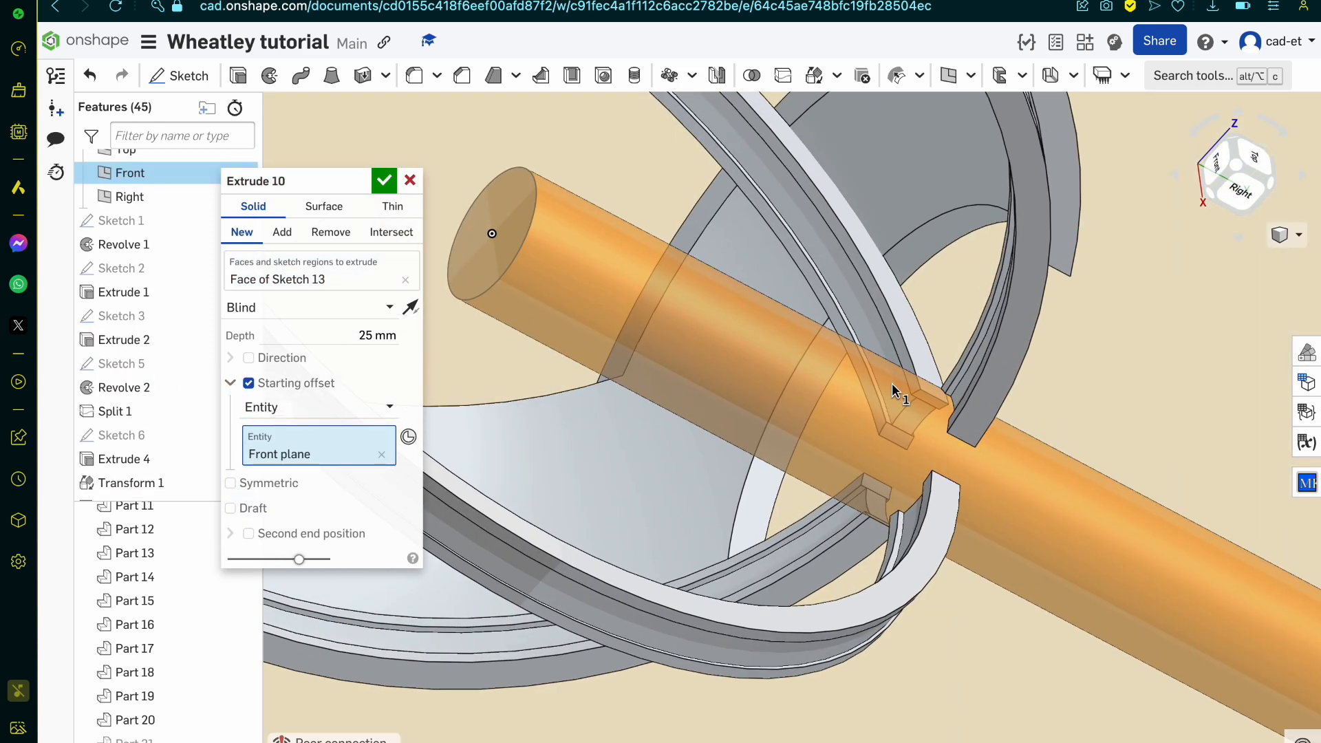
left_click(381, 455)
Step: Try to find a band face for the extrusion's starting offset entity, then cancel the extrusion
scroll(904, 384, "up", 2)
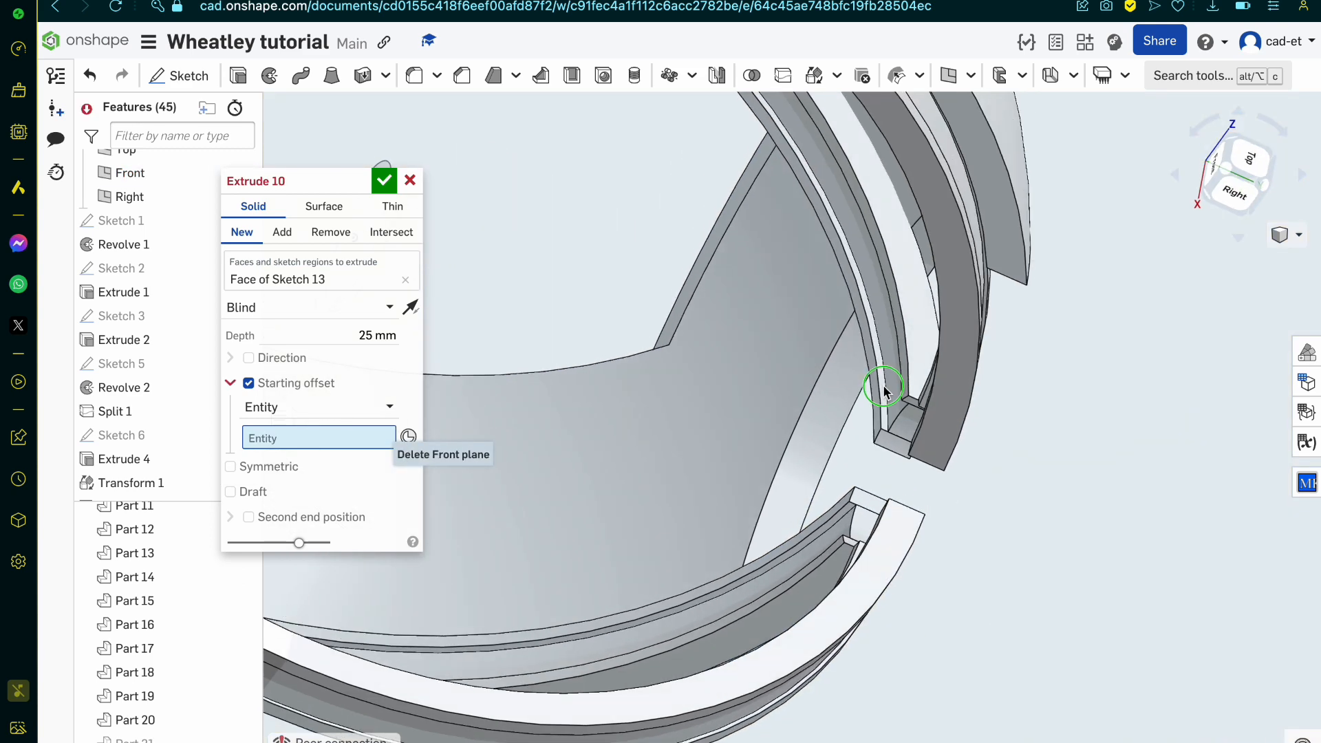
scroll(929, 326, "up", 2)
right_click_drag(934, 307, 1059, 408)
key("super+z")
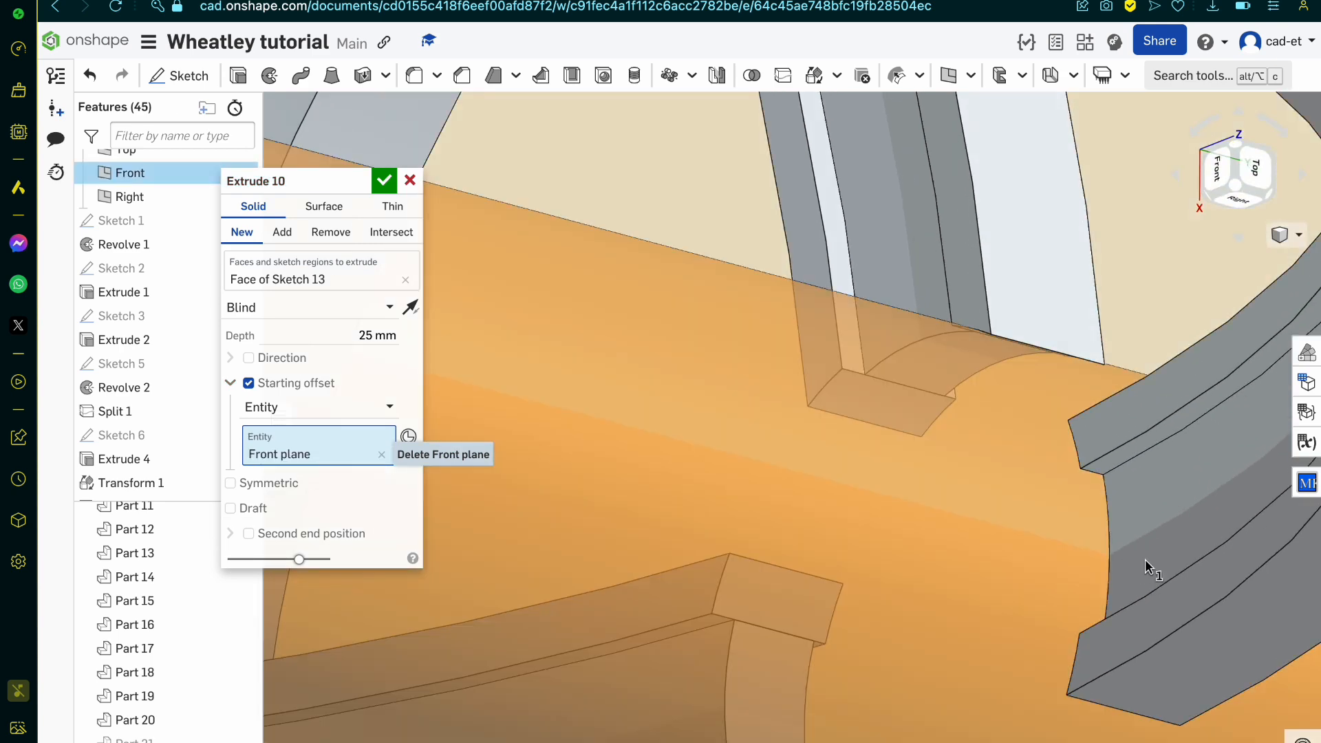
key("super+shift+z")
right_click_drag(1145, 560, 1091, 560)
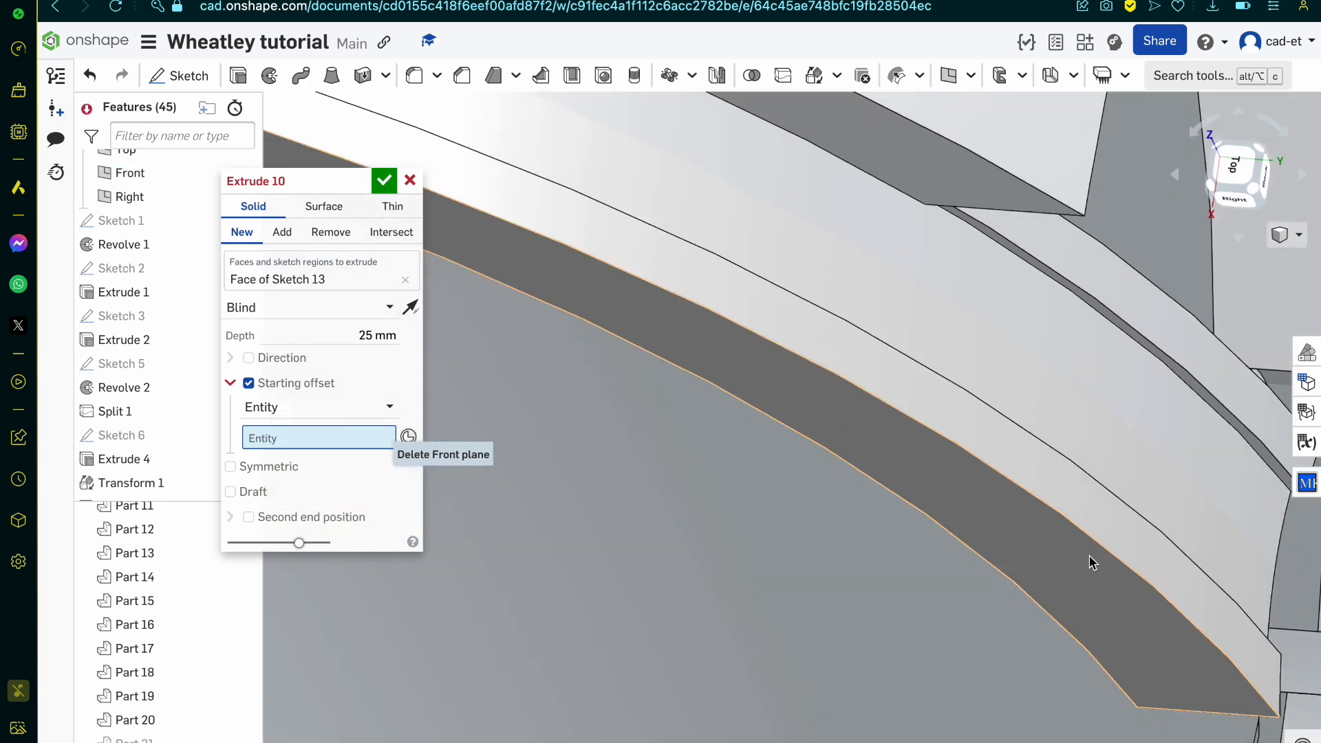
left_click(1172, 472)
scroll(1172, 472, "down", 10)
right_click_drag(1171, 471, 1143, 484)
left_click(411, 181)
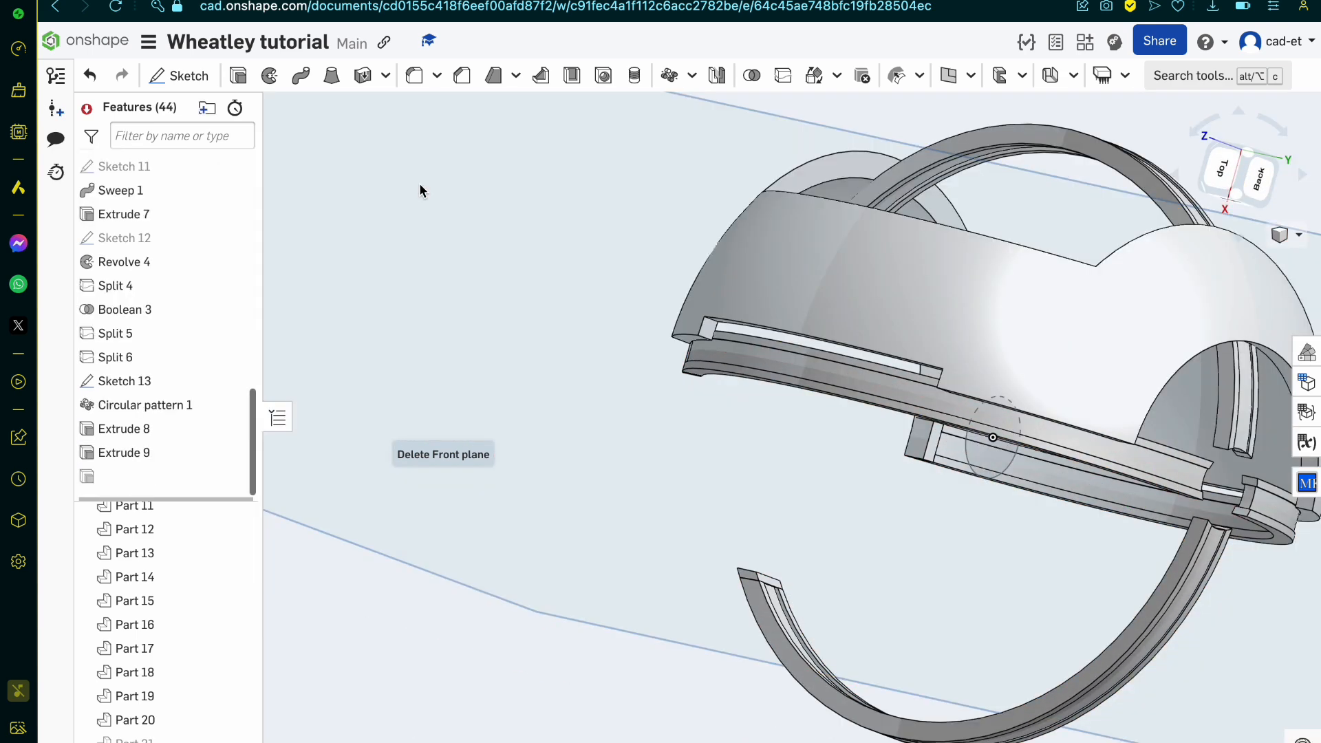
Step: Delete the six selected edge-strip parts along the curved bands near the hub opening
scroll(949, 428, "up", 8)
right_click_drag(950, 427, 902, 390)
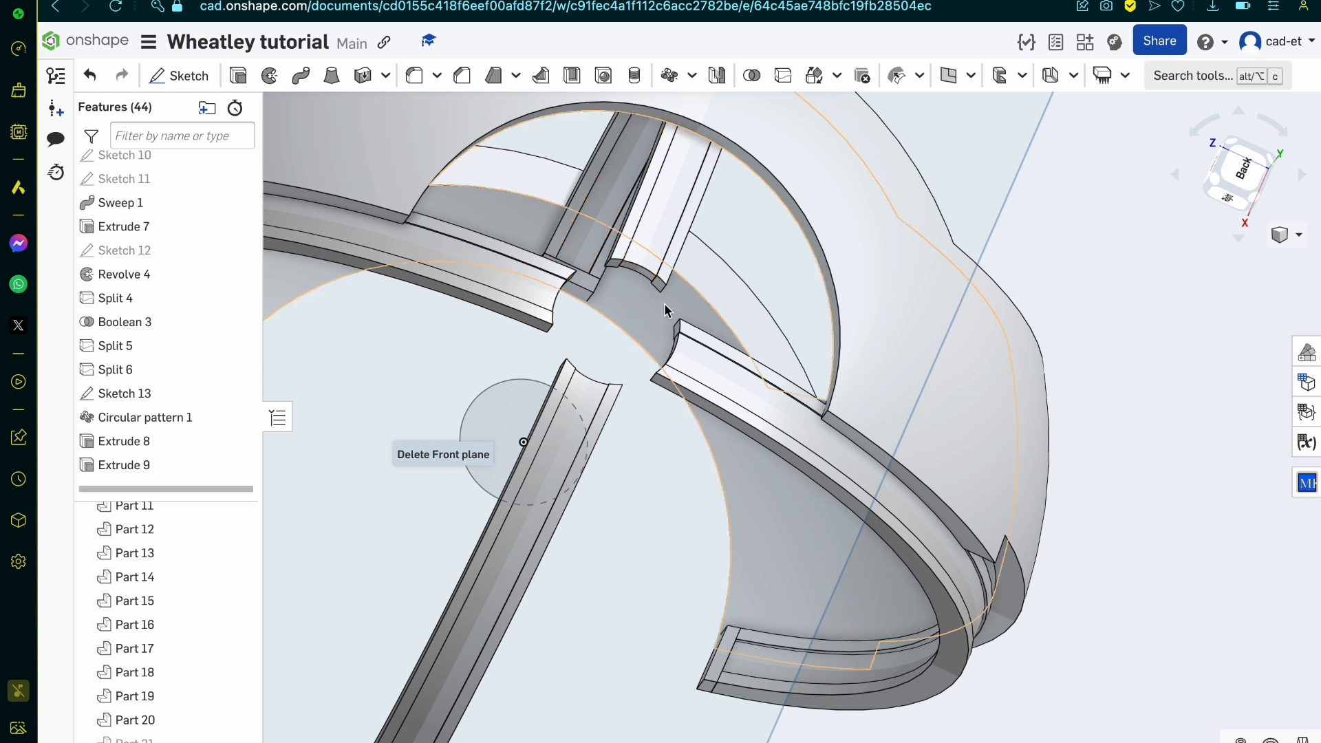
scroll(665, 282, "up", 3)
left_click(669, 258)
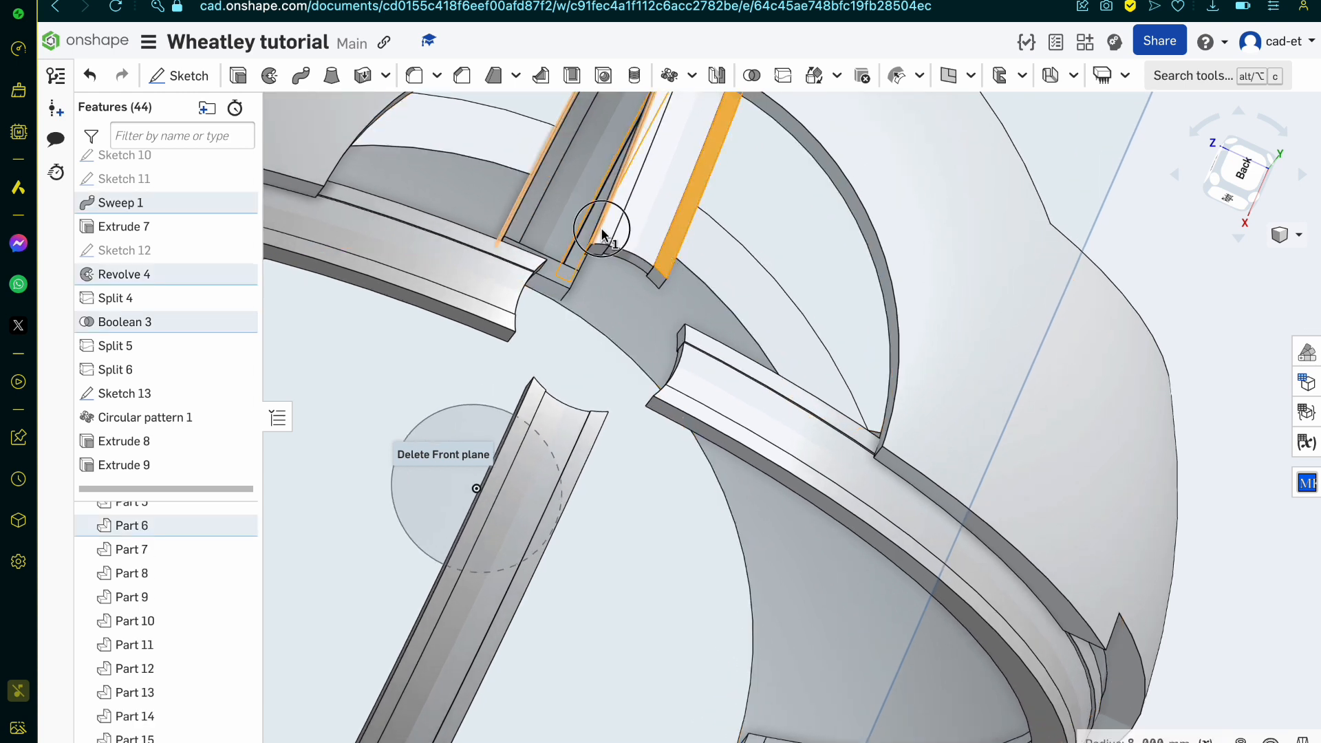
left_click(604, 221)
left_click(527, 265)
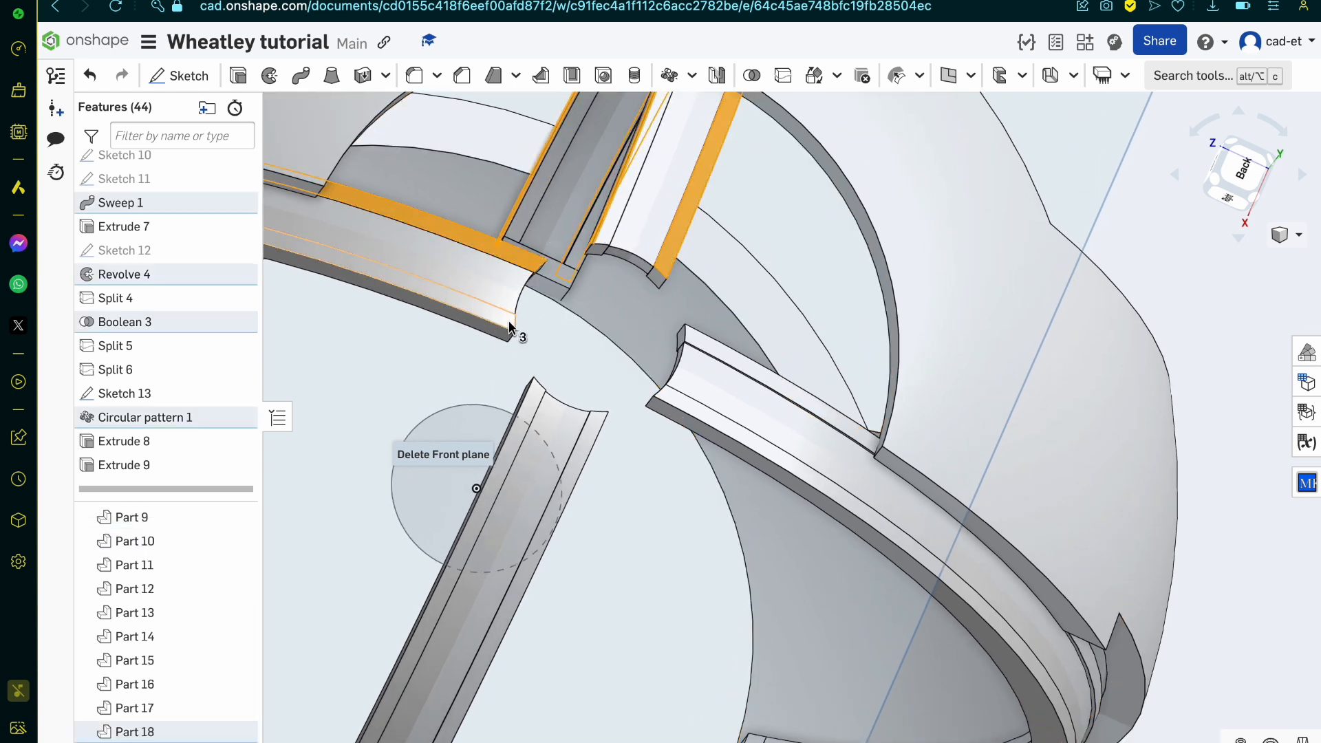
left_click(536, 398)
left_click(536, 399)
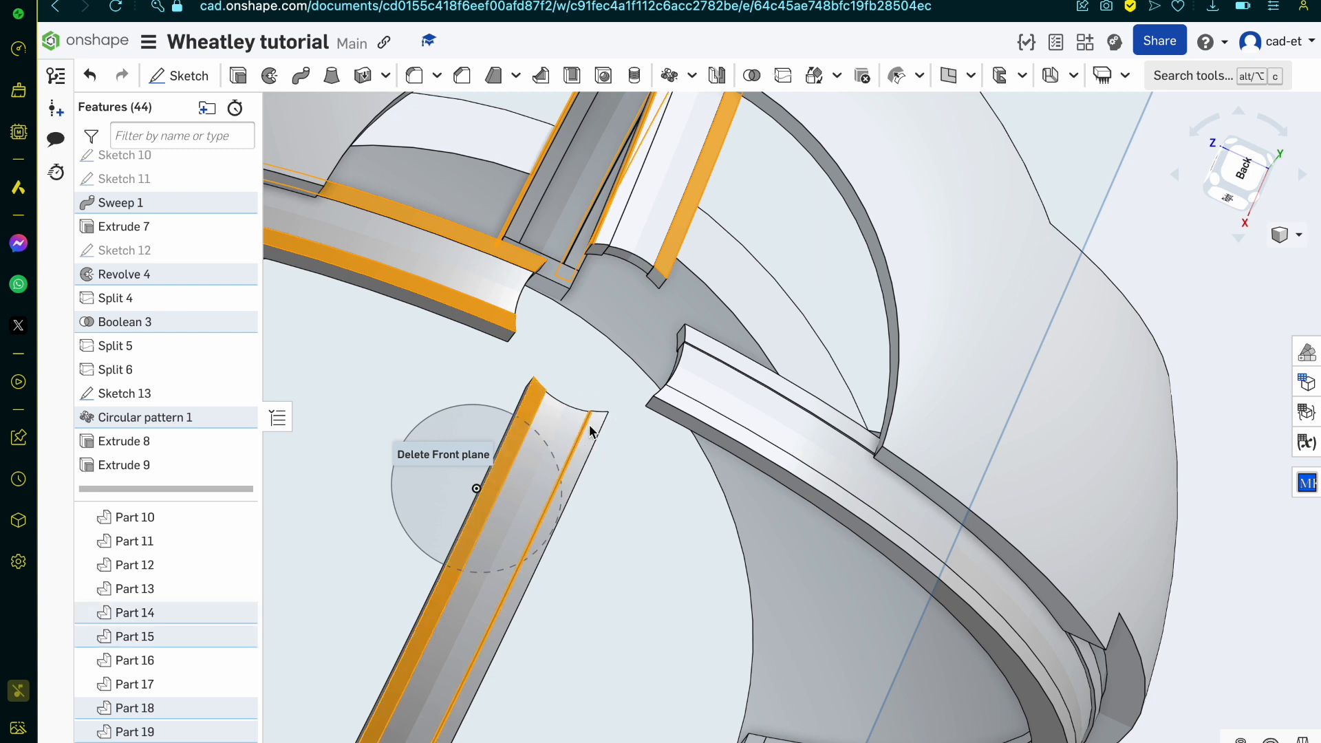
right_click(608, 236)
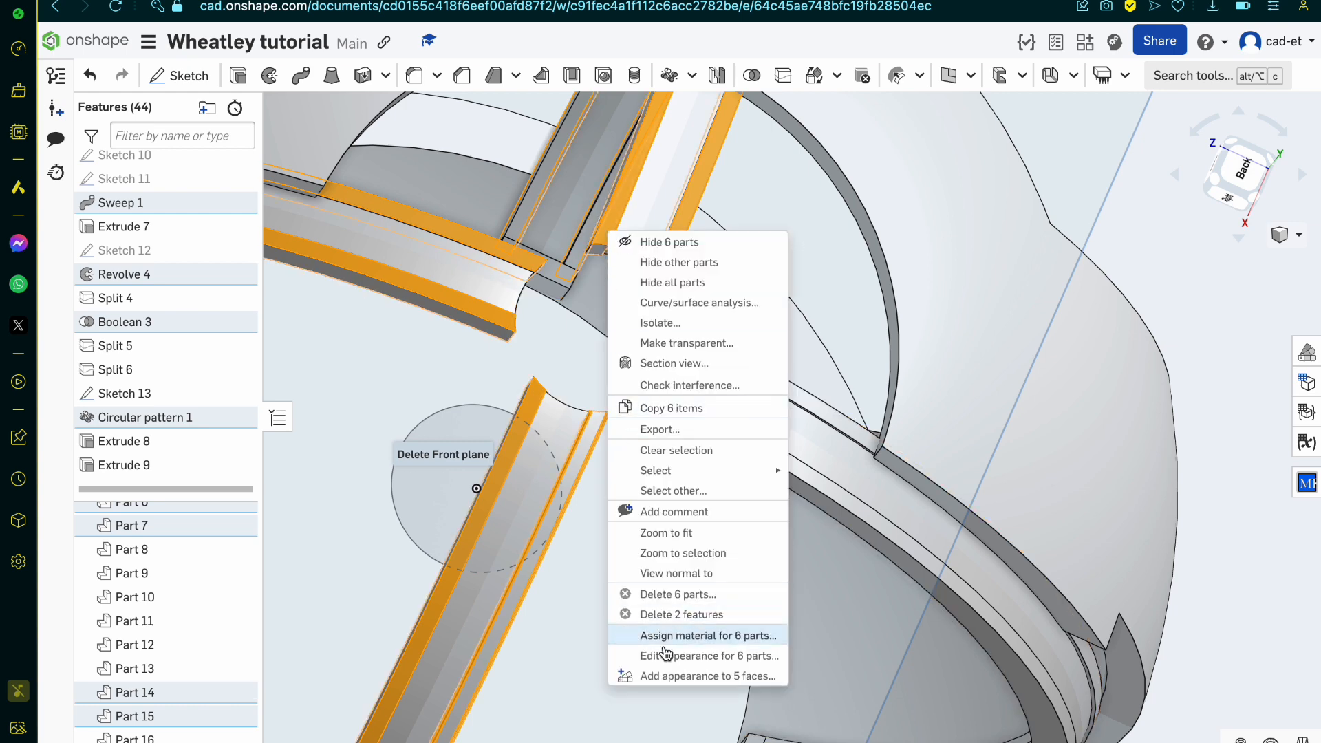
left_click(714, 603)
key("Return")
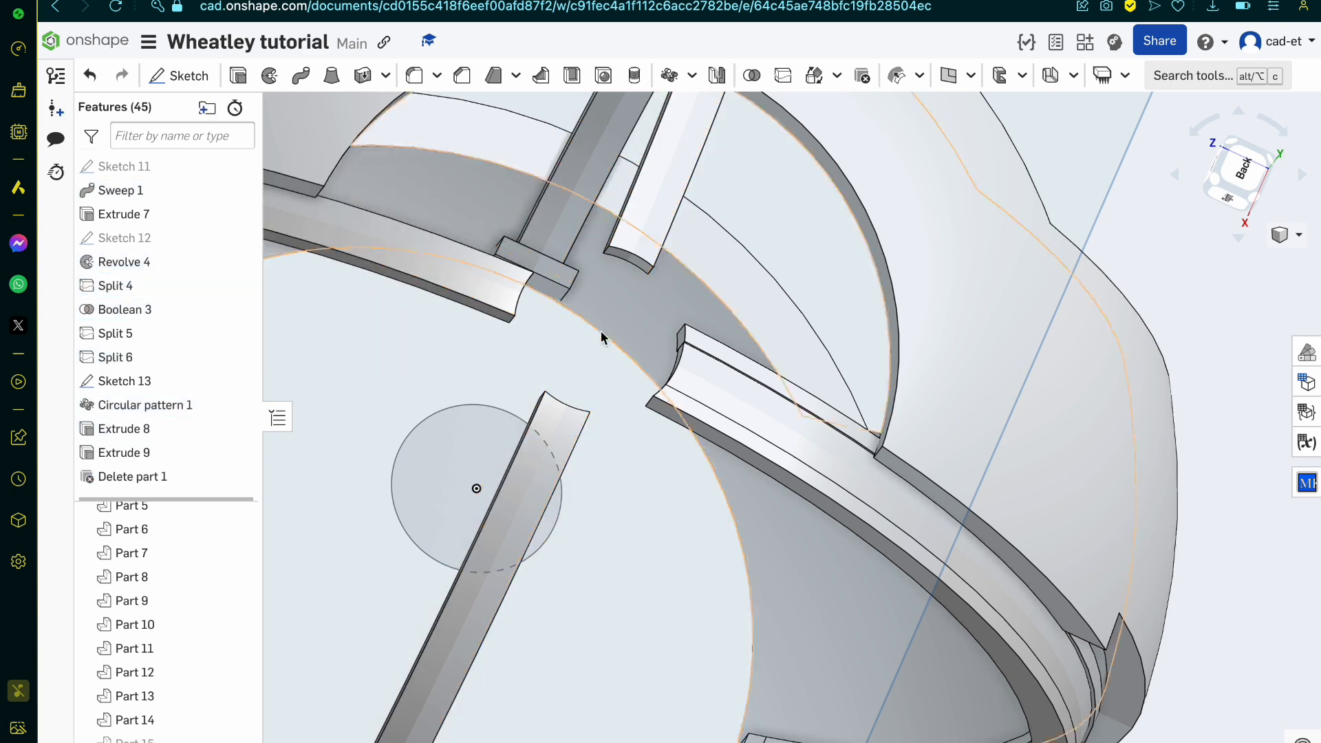
Step: Inspect the band ends around the hub opening and undo the deletion of the edge-strip parts
scroll(754, 328, "up", 2)
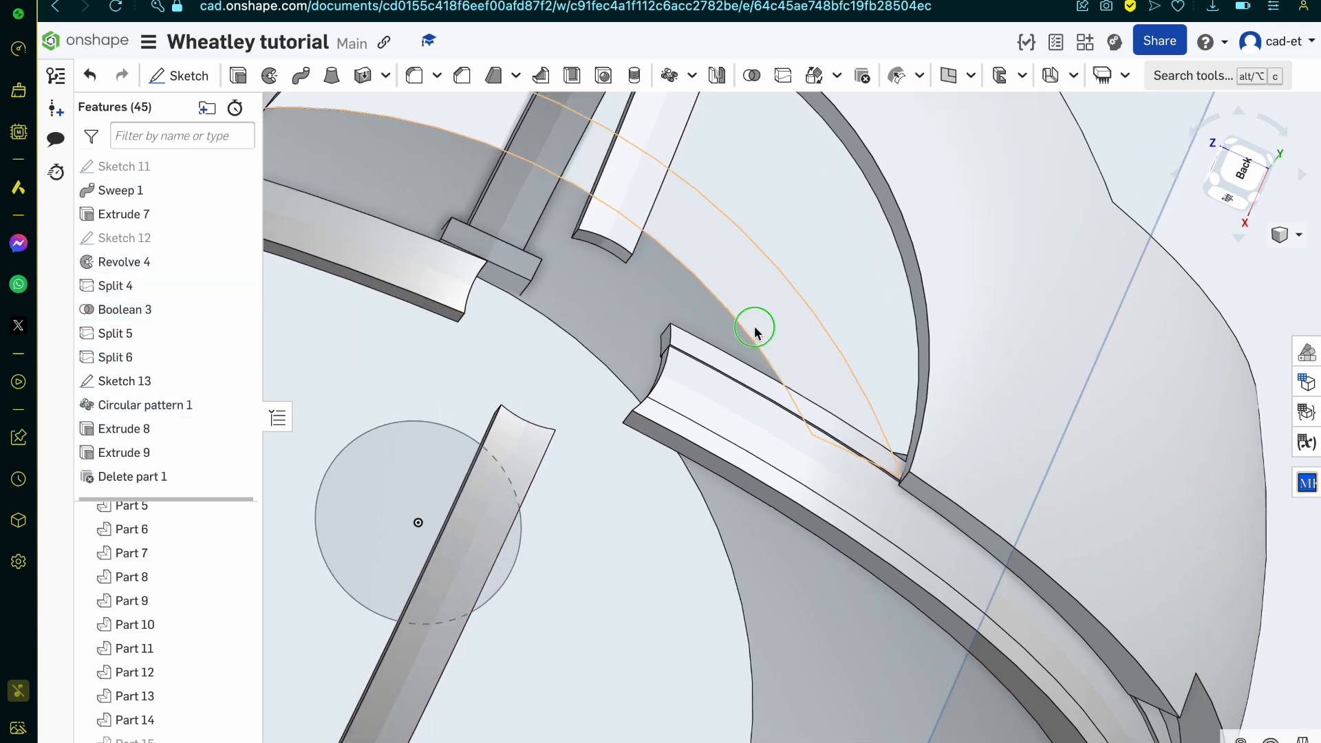
right_click_drag(754, 327, 758, 330)
scroll(766, 490, "up", 5)
mouse_move(766, 489)
right_mouse_down()
mouse_move(714, 516)
mouse_move(755, 516)
mouse_move(755, 497)
right_mouse_up()
scroll(747, 506, "down", 1)
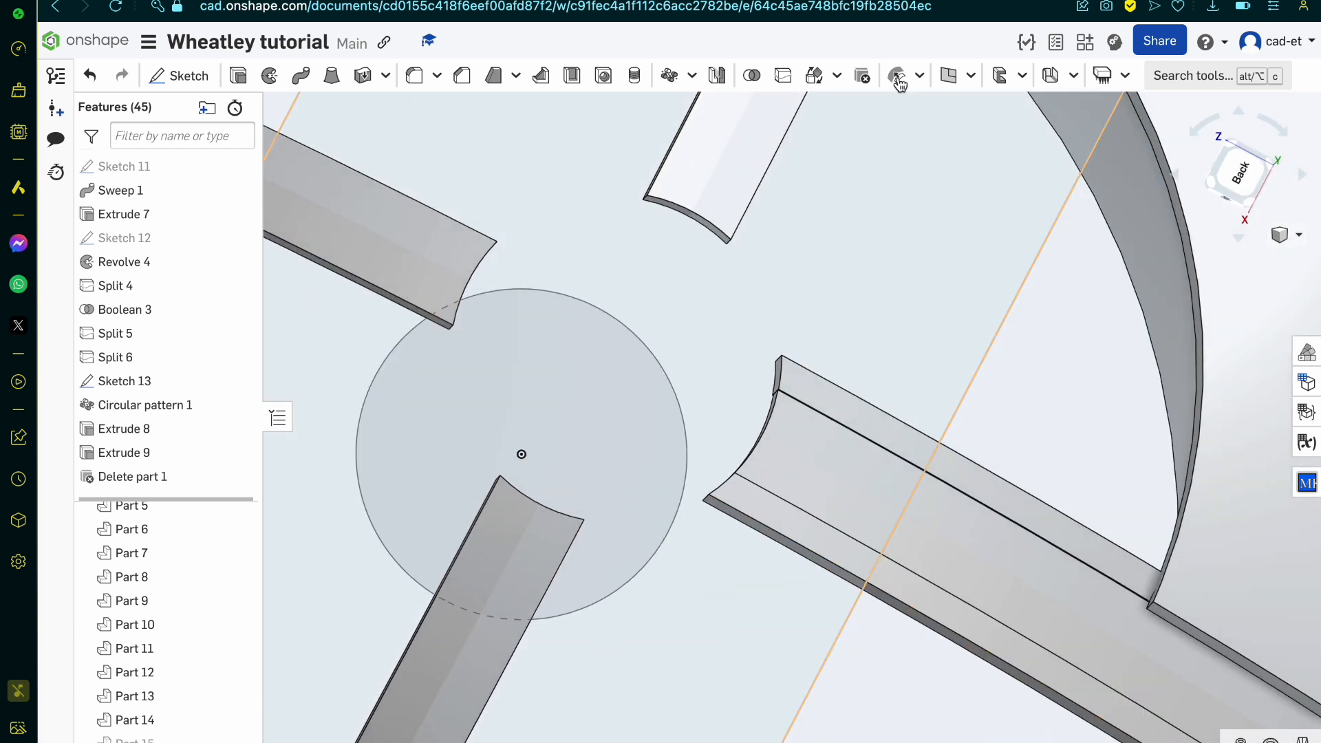
right_click(700, 301)
key("ctrl+z")
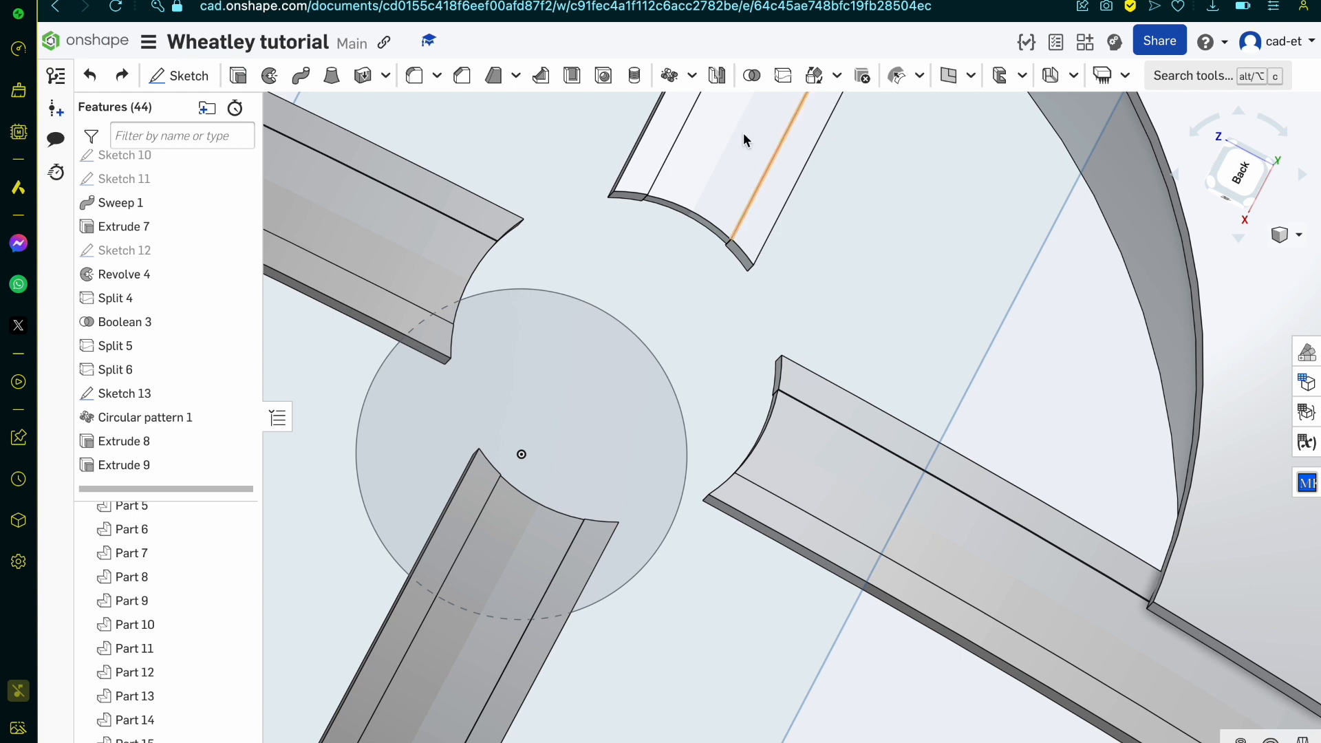
Step: Create a three-point plane through two end vertices of one curved band and one end vertex of the opposite band
left_click(948, 75)
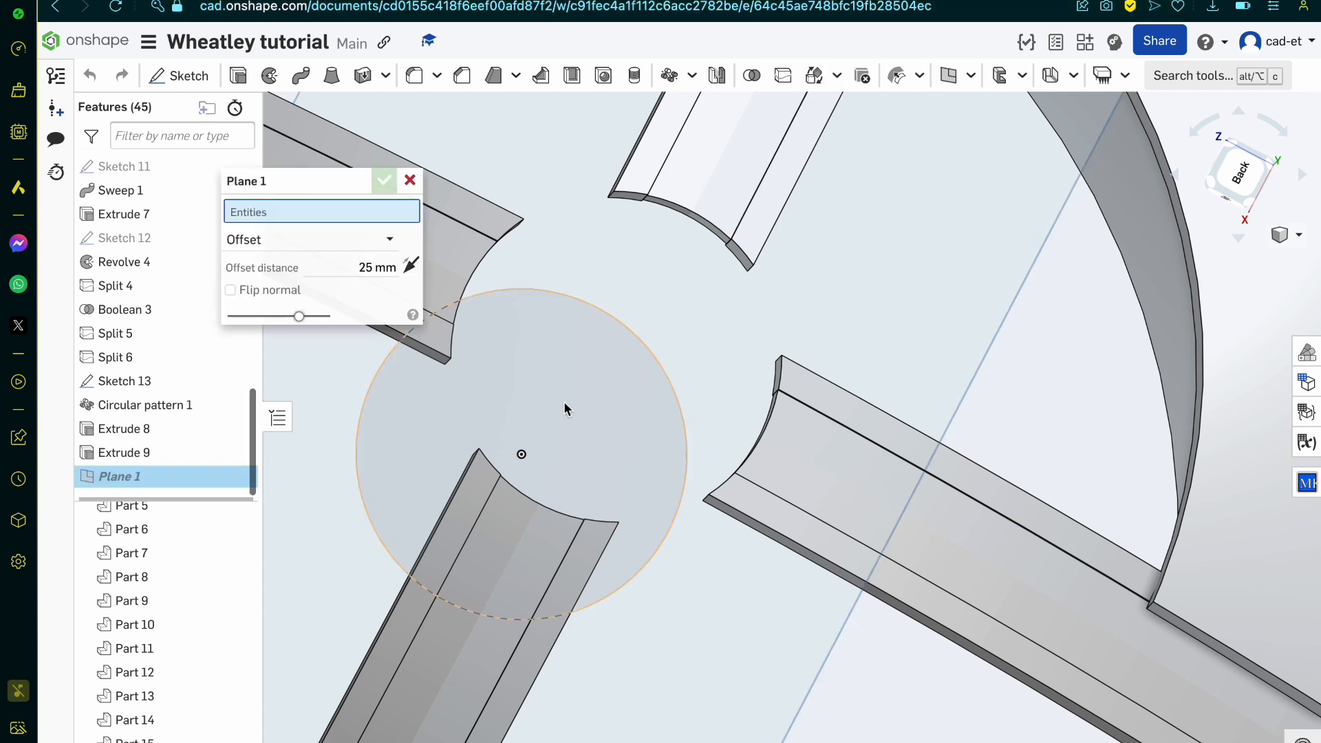
left_click(323, 240)
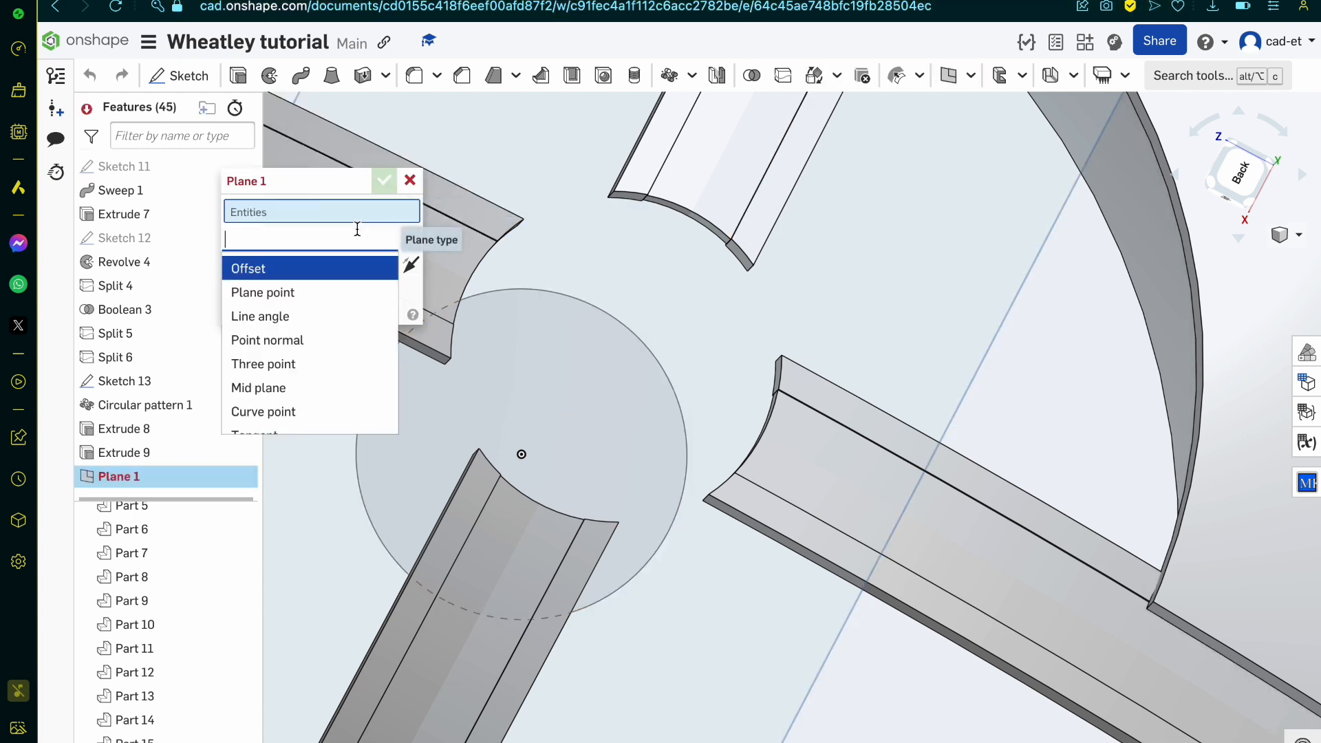
left_click(315, 362)
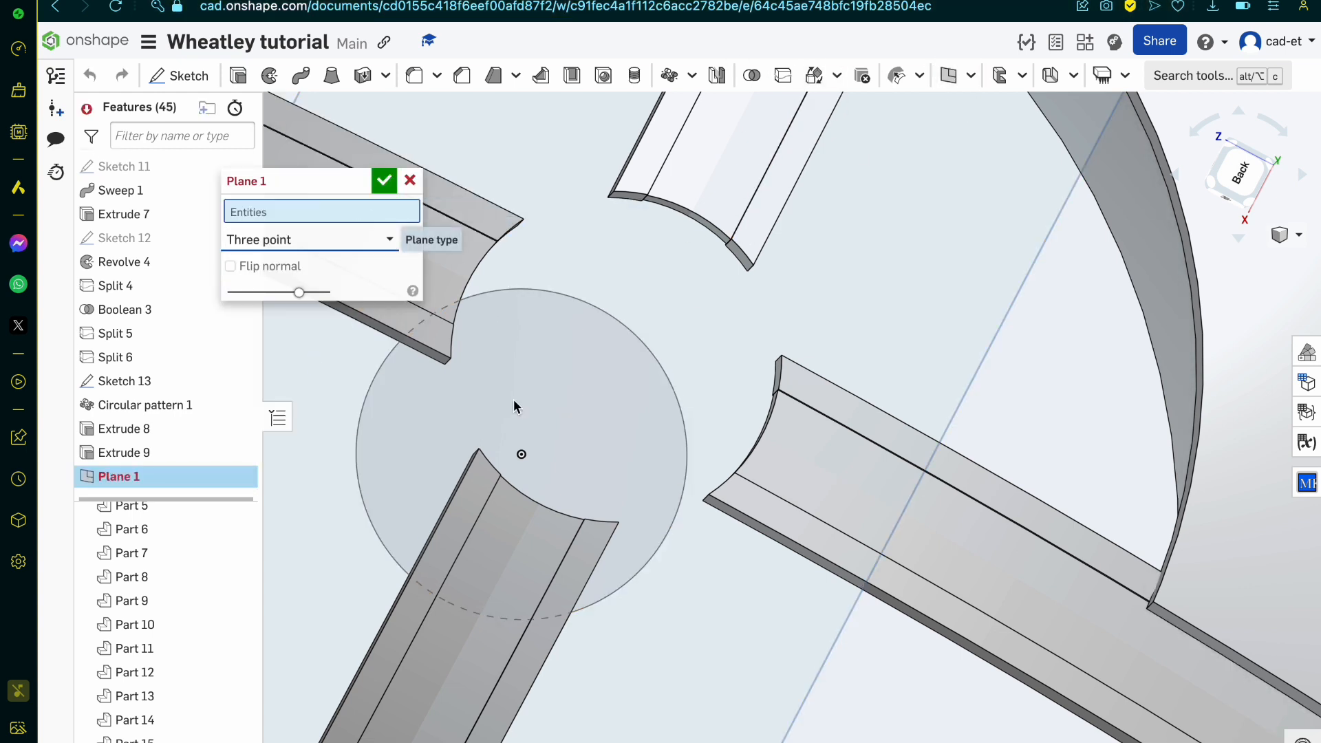
left_click(782, 357)
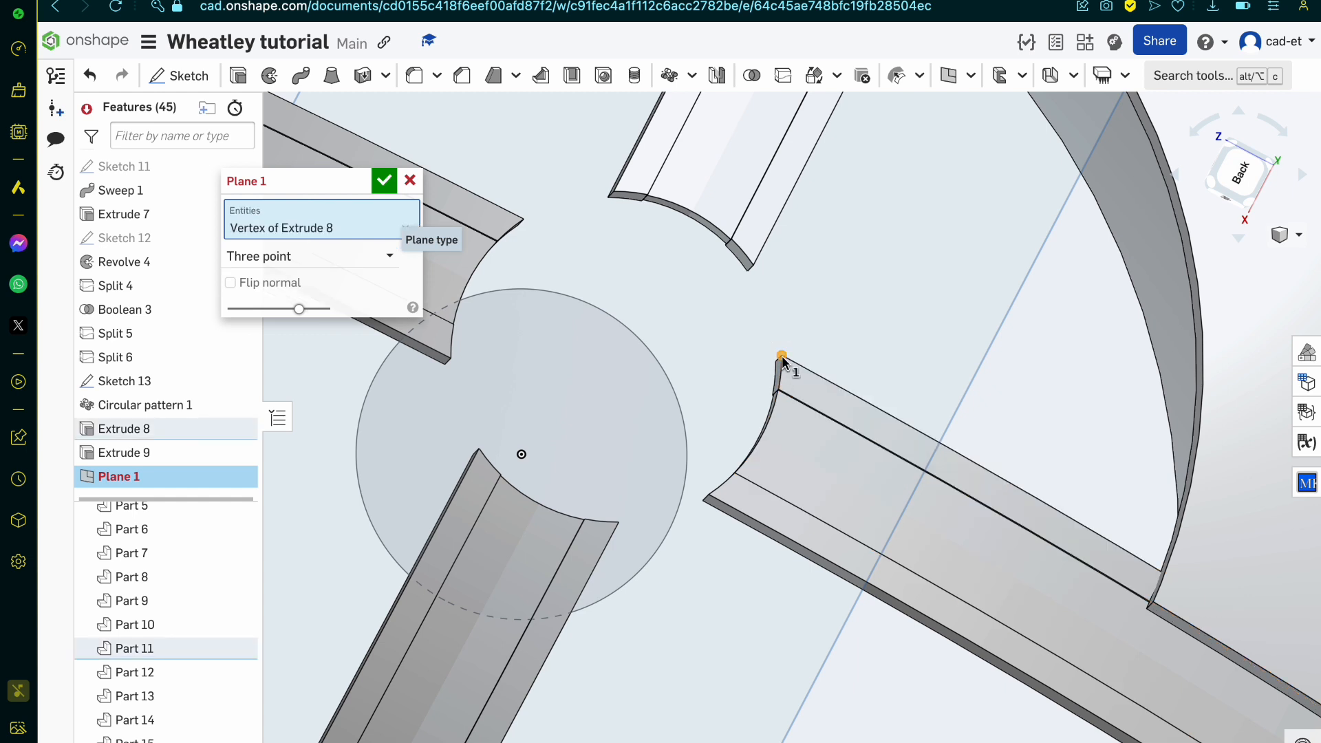
left_click(710, 495)
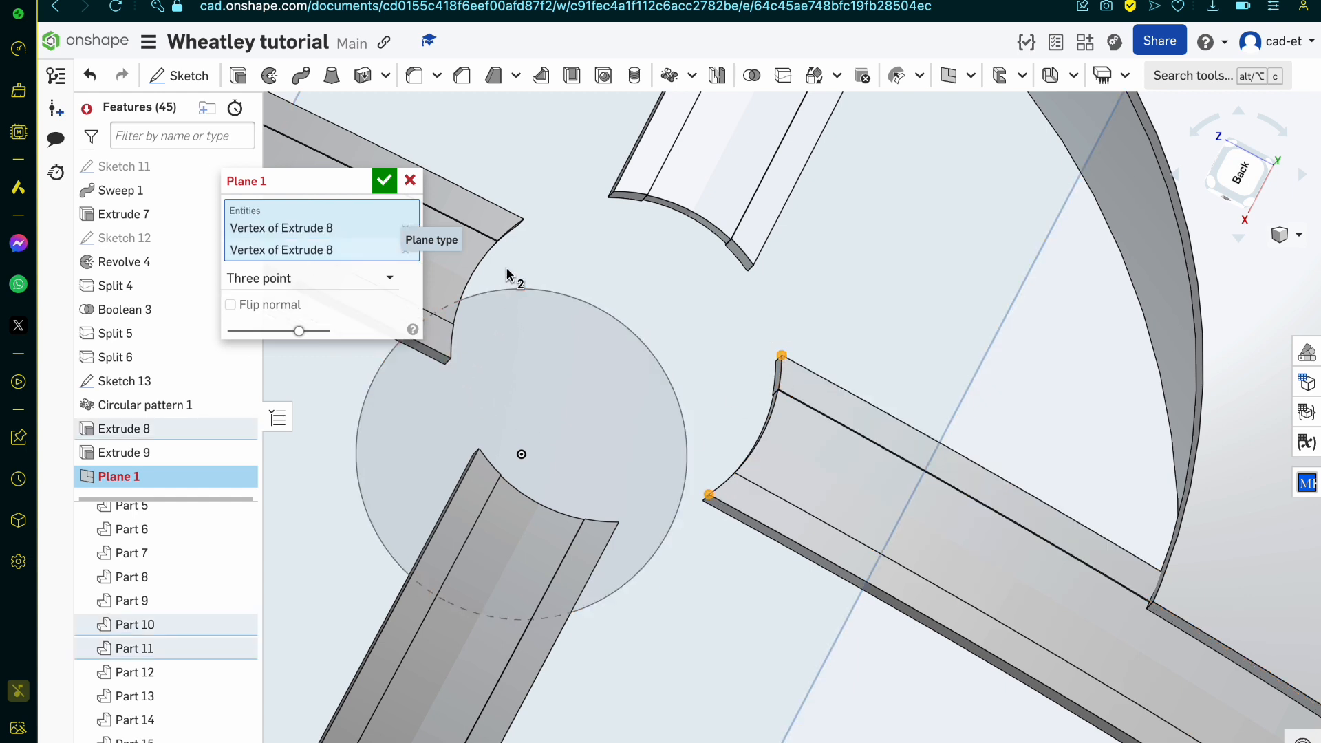
left_click(524, 220)
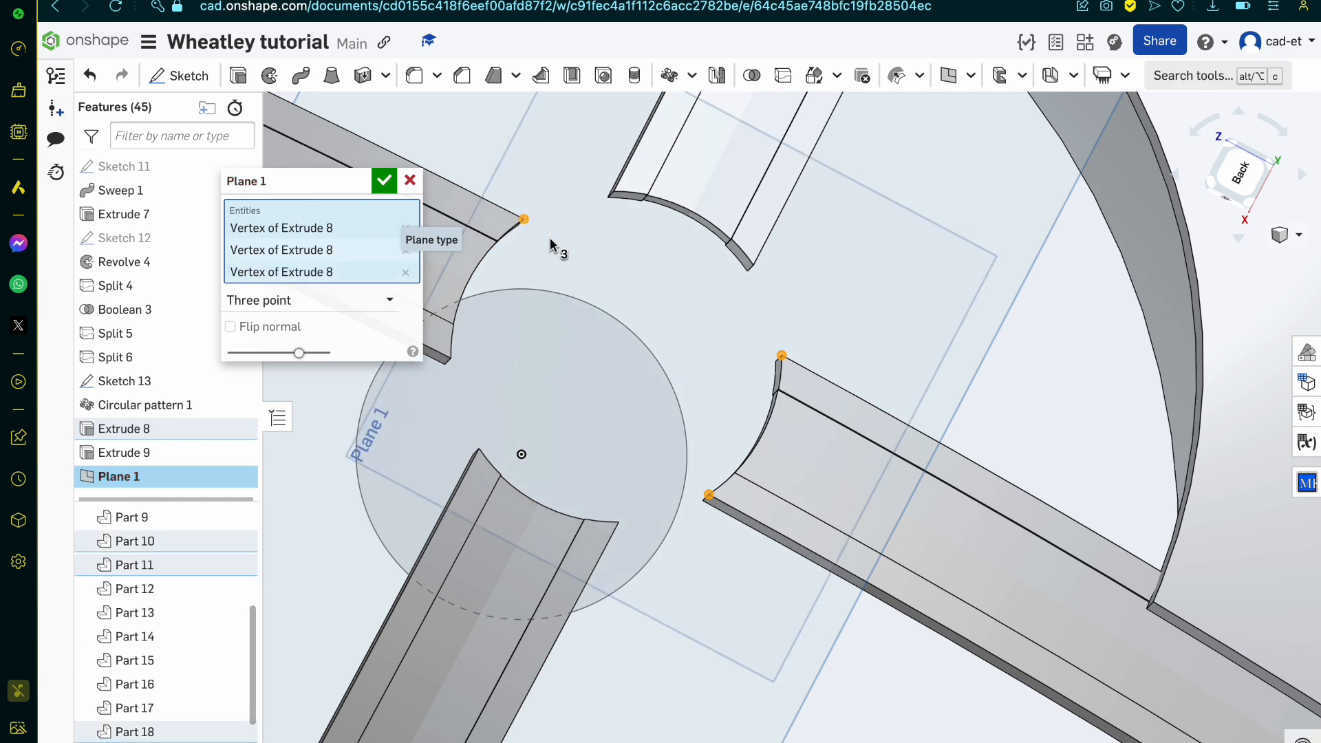
left_click(384, 181)
Step: On the new plane, sketch two lines from the hub centre to the lower band end's outer corners and project the hub circle's edge
left_click(178, 75)
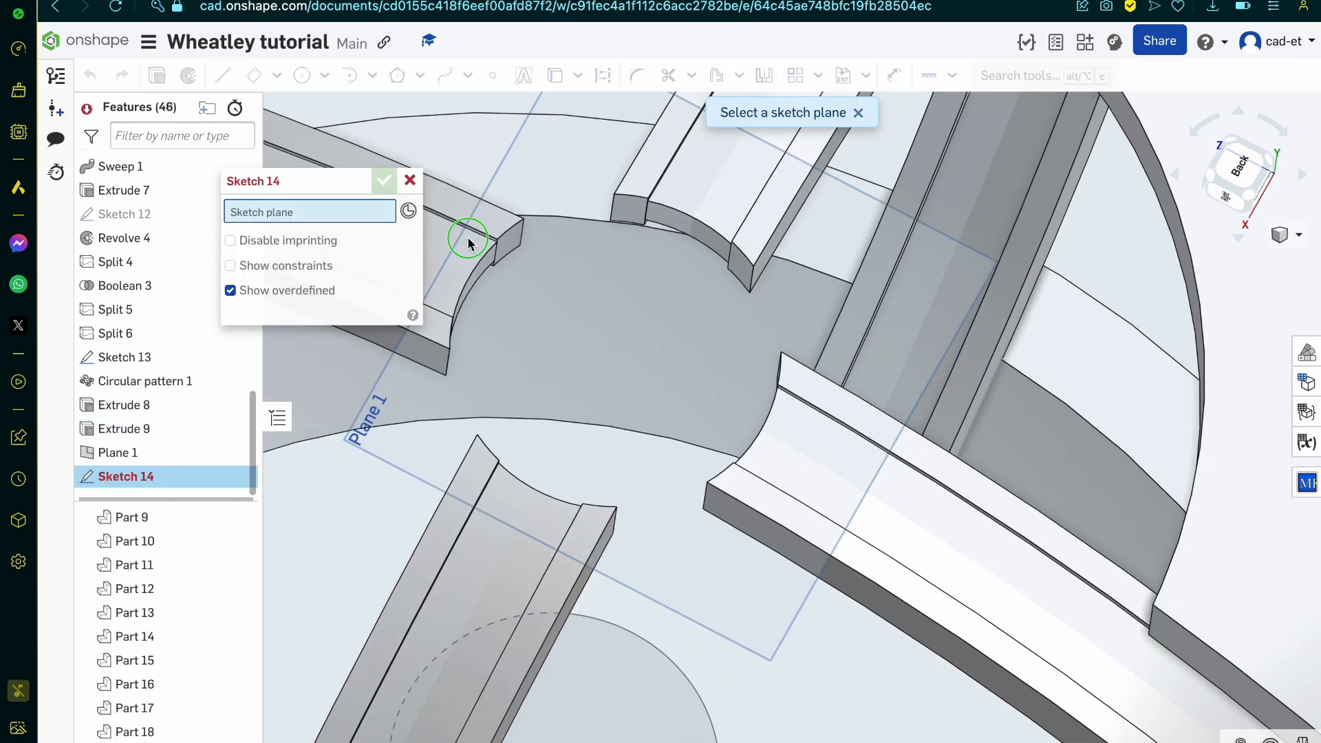
left_click(197, 454)
left_click(1254, 180)
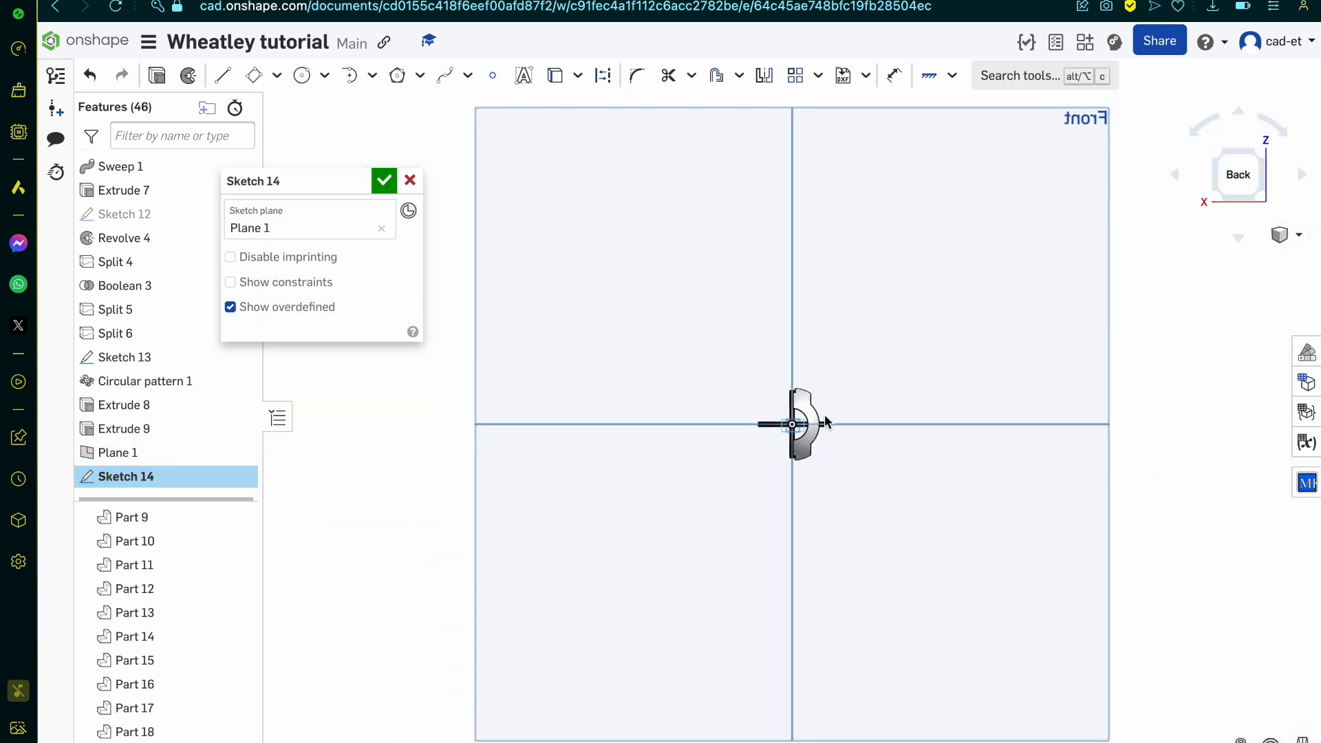
scroll(893, 303, "up", 5)
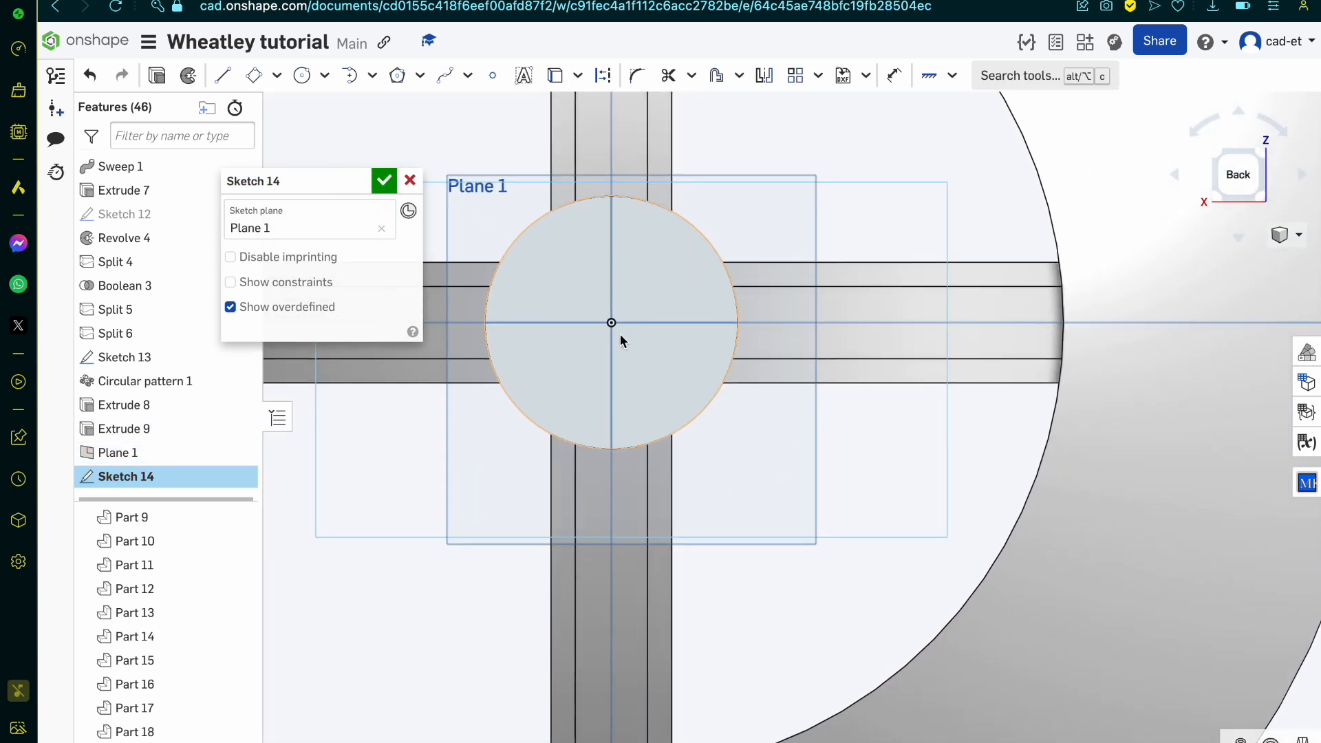
scroll(534, 362, "up", 3)
scroll(534, 362, "up", 1)
key("l")
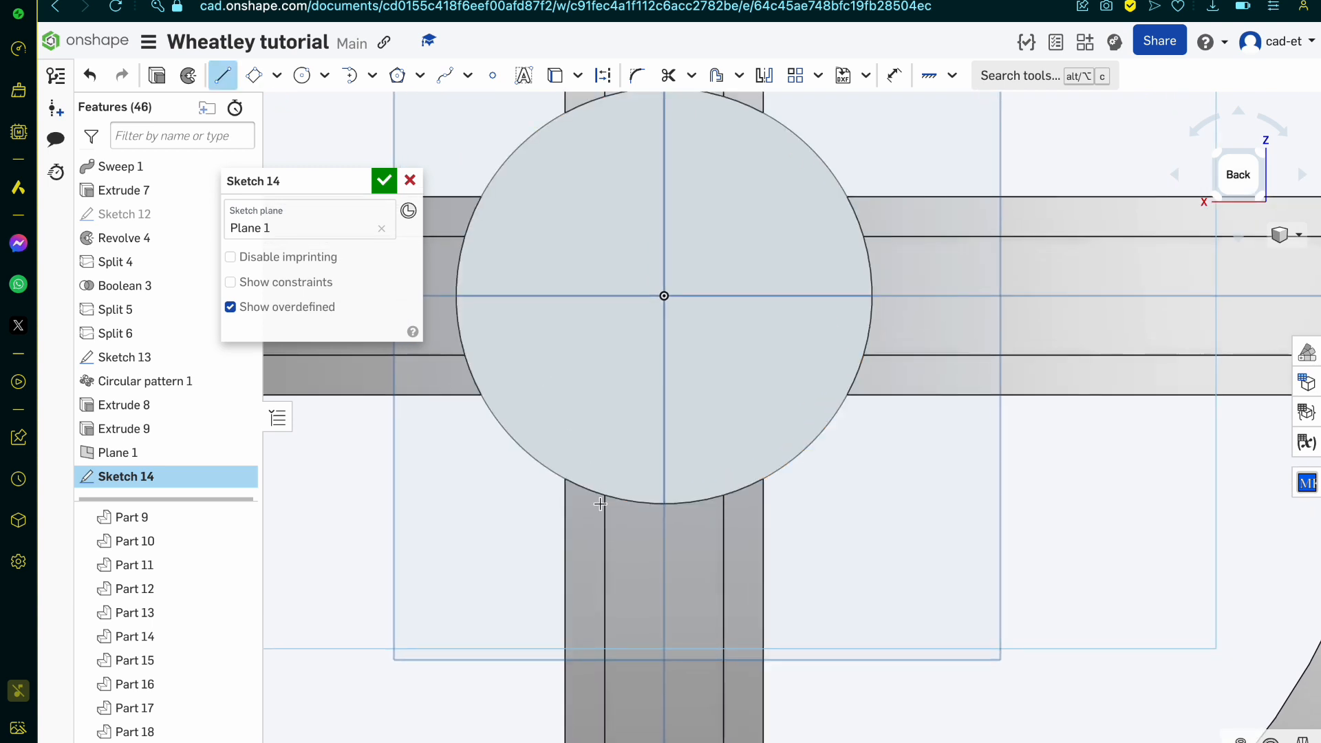
left_click(563, 478)
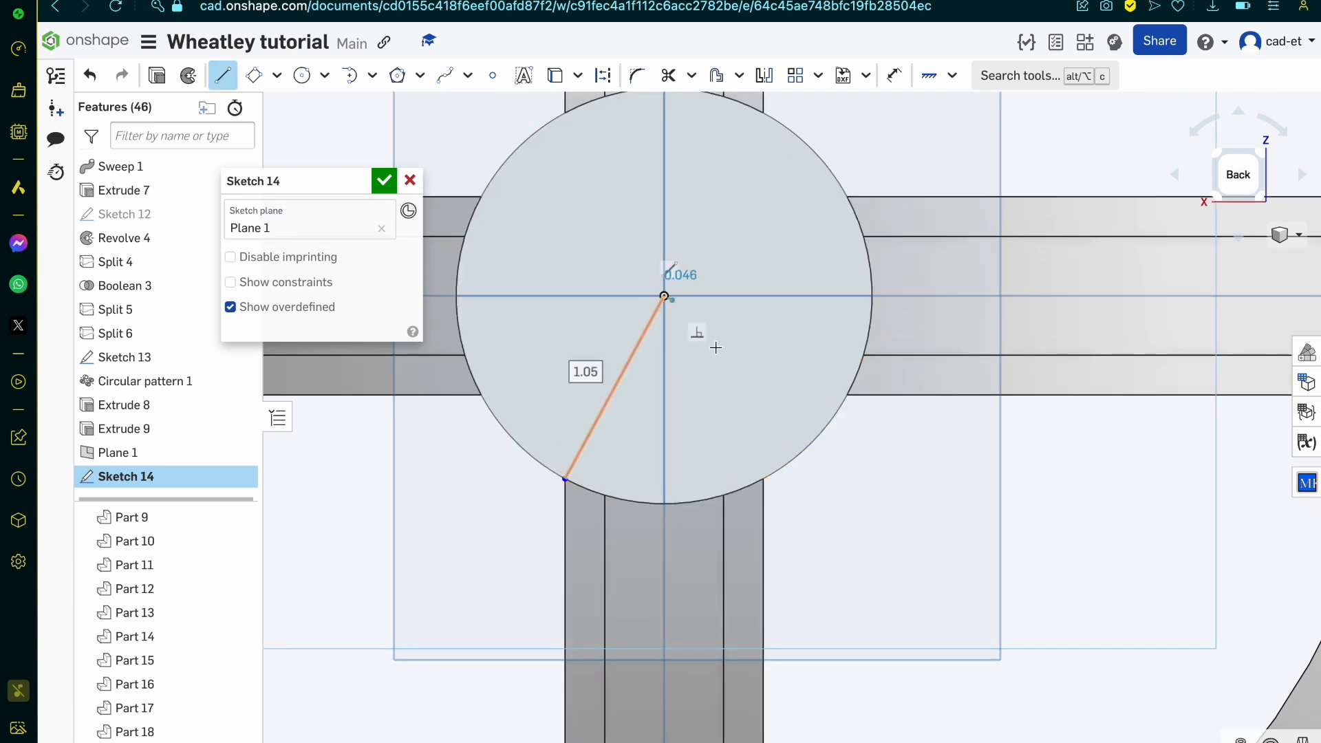
left_click(664, 296)
left_click(762, 478)
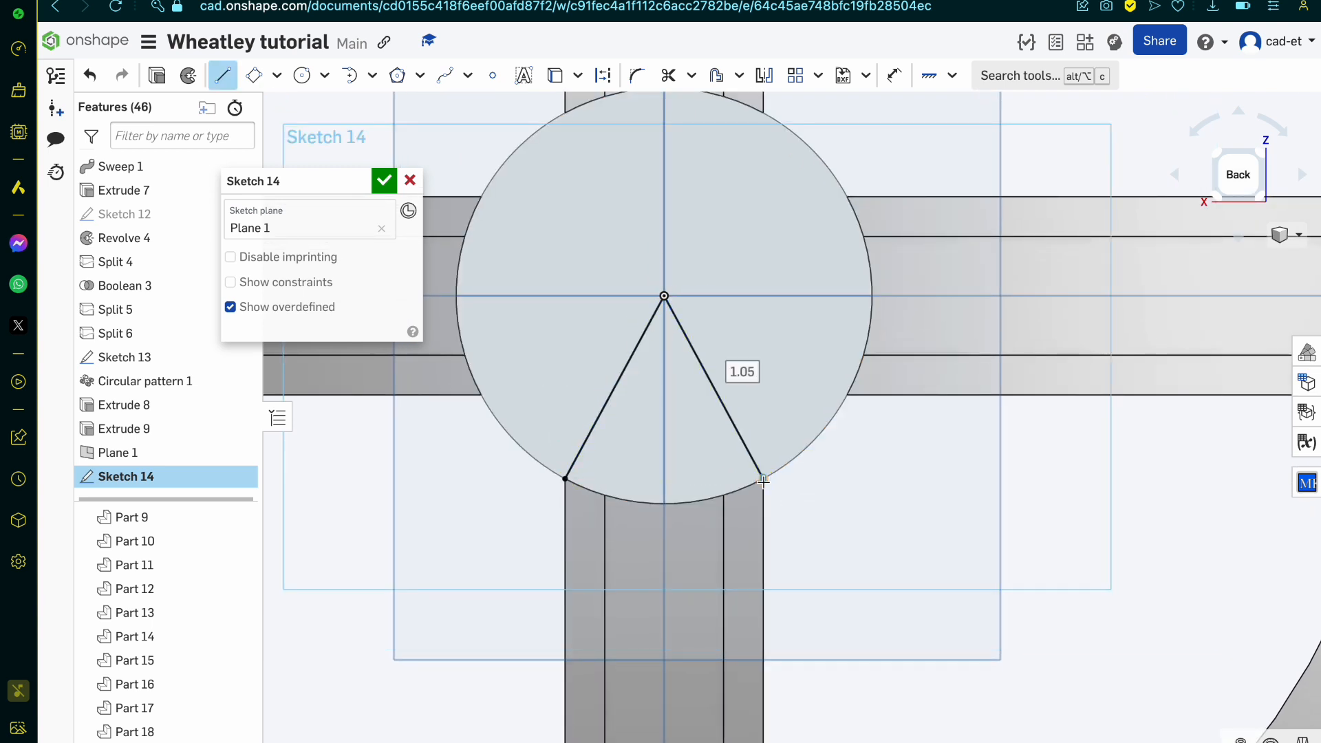
key("u")
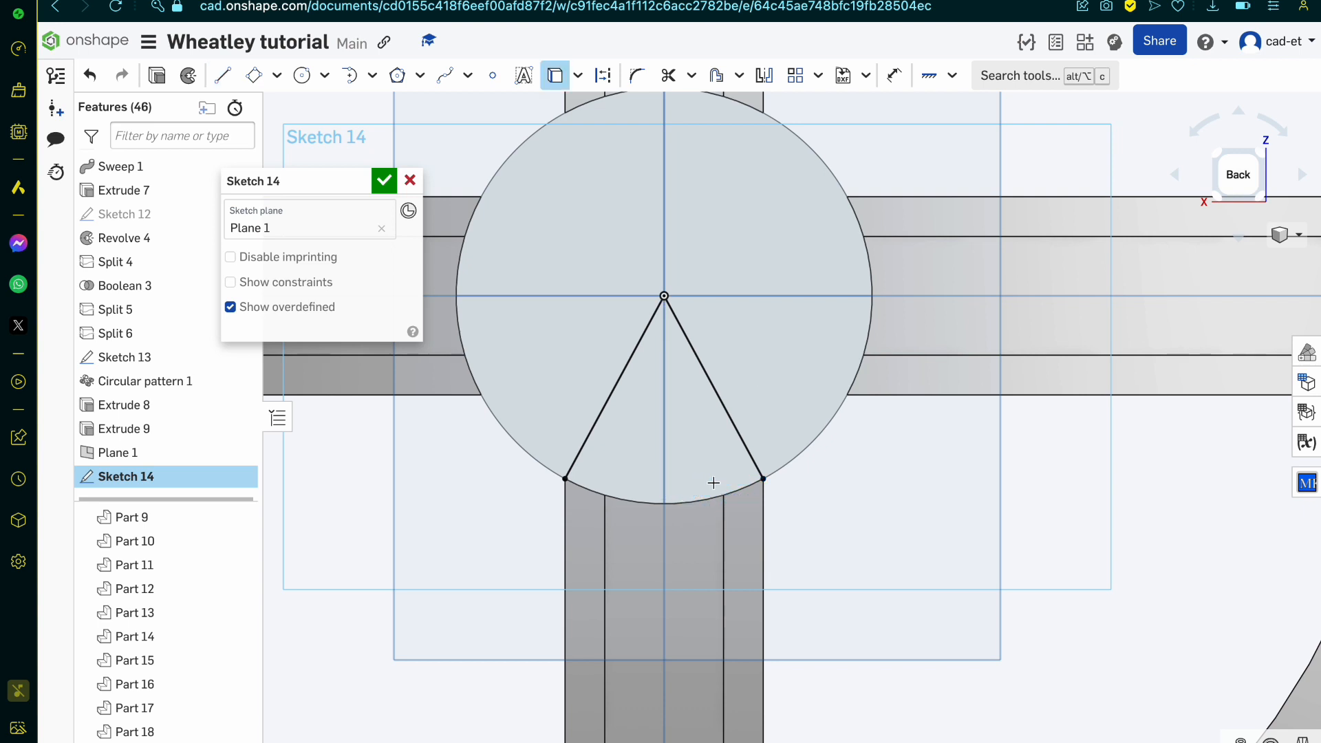
key("l")
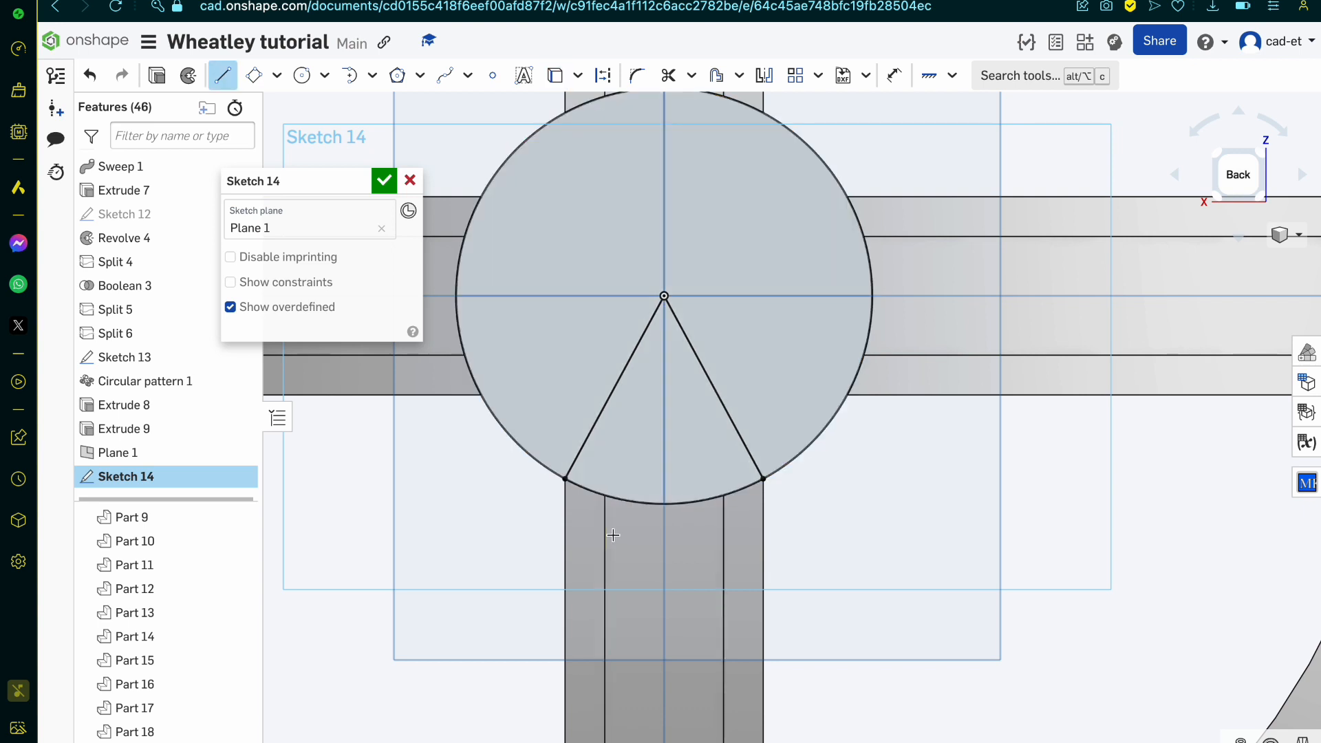
left_click(664, 296)
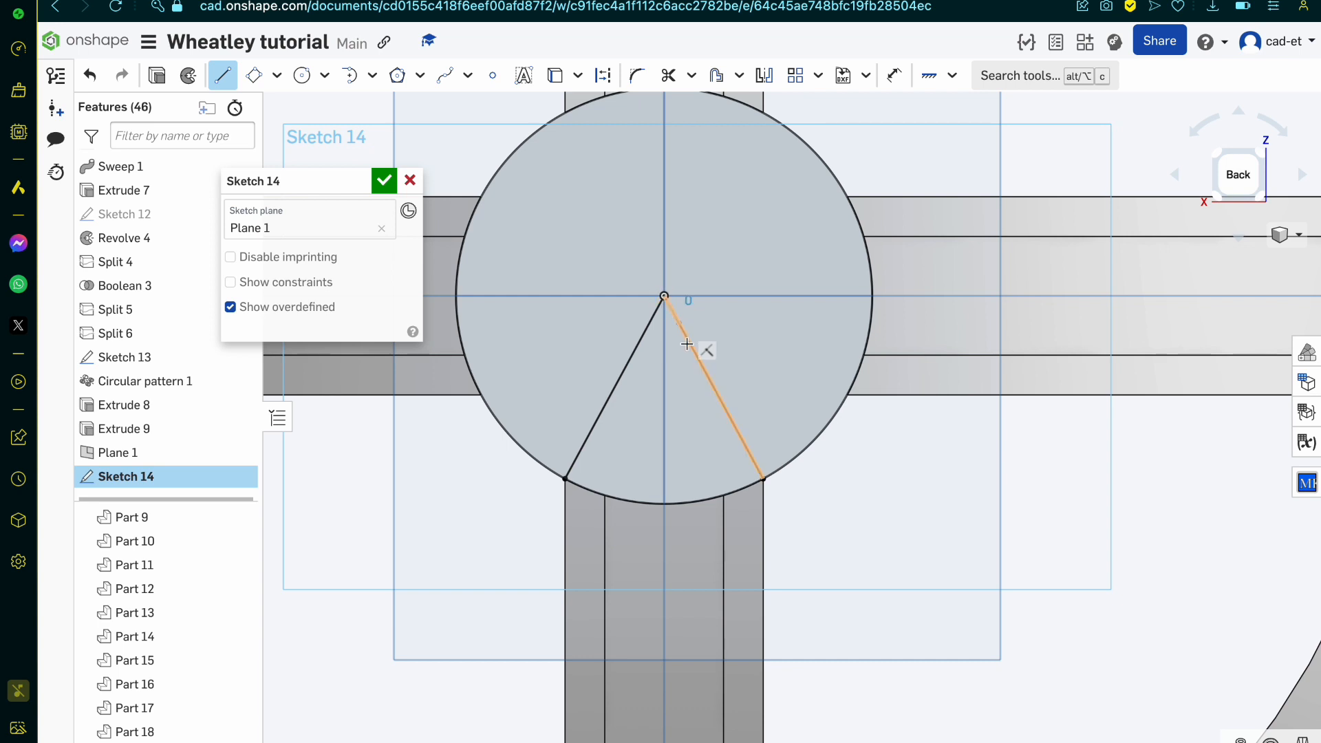
left_click(675, 466)
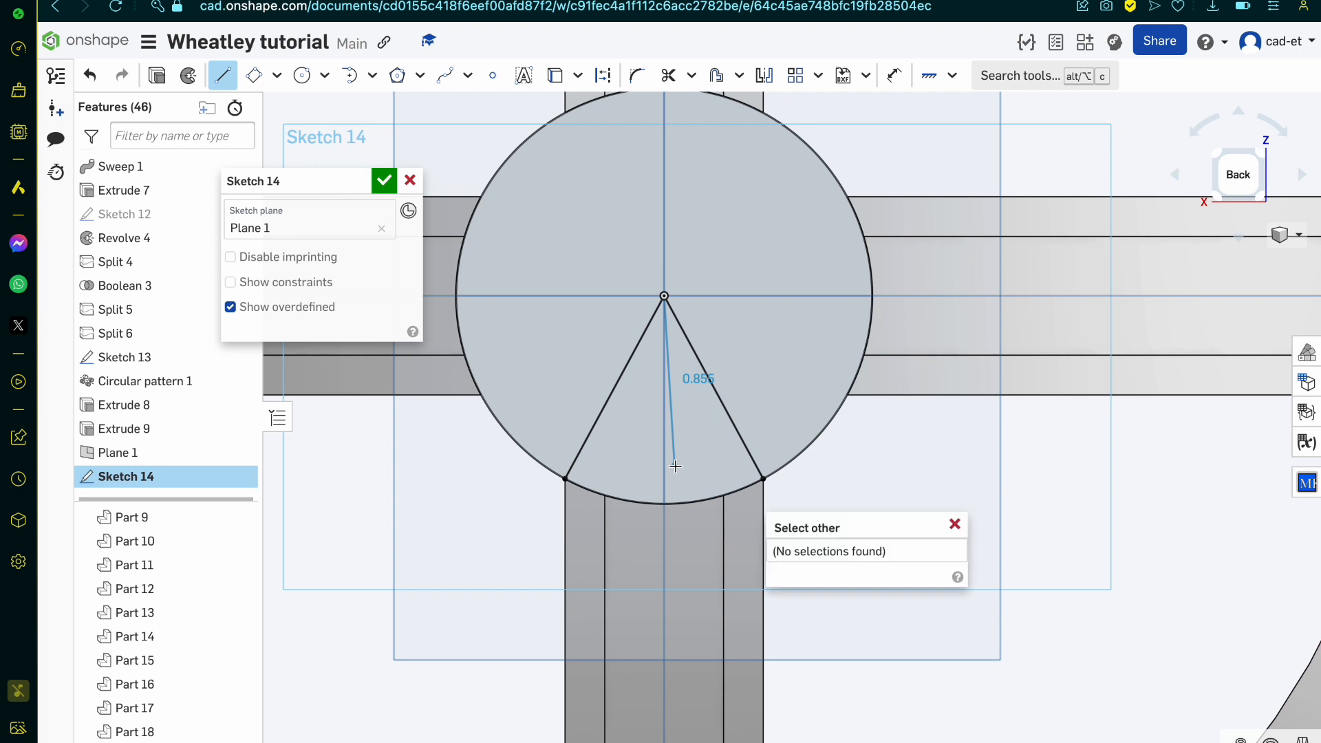
left_click(953, 524)
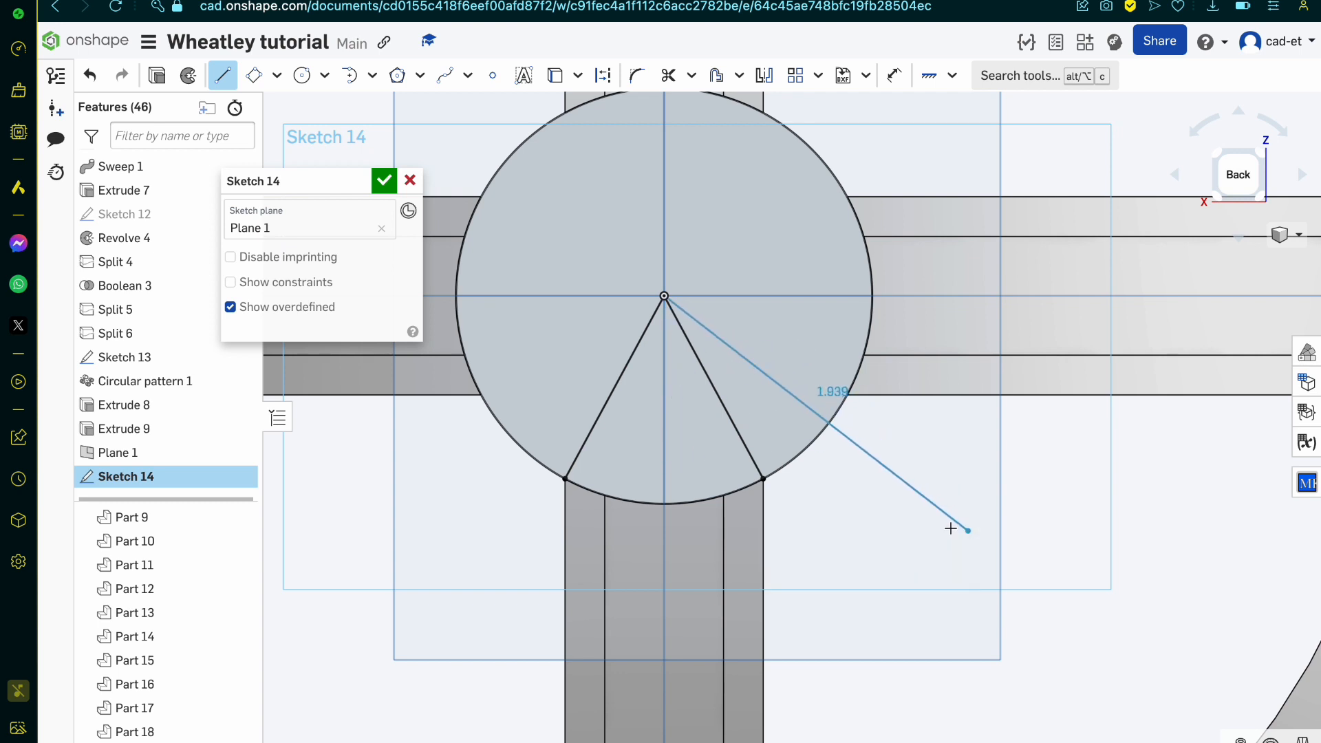
key("Escape")
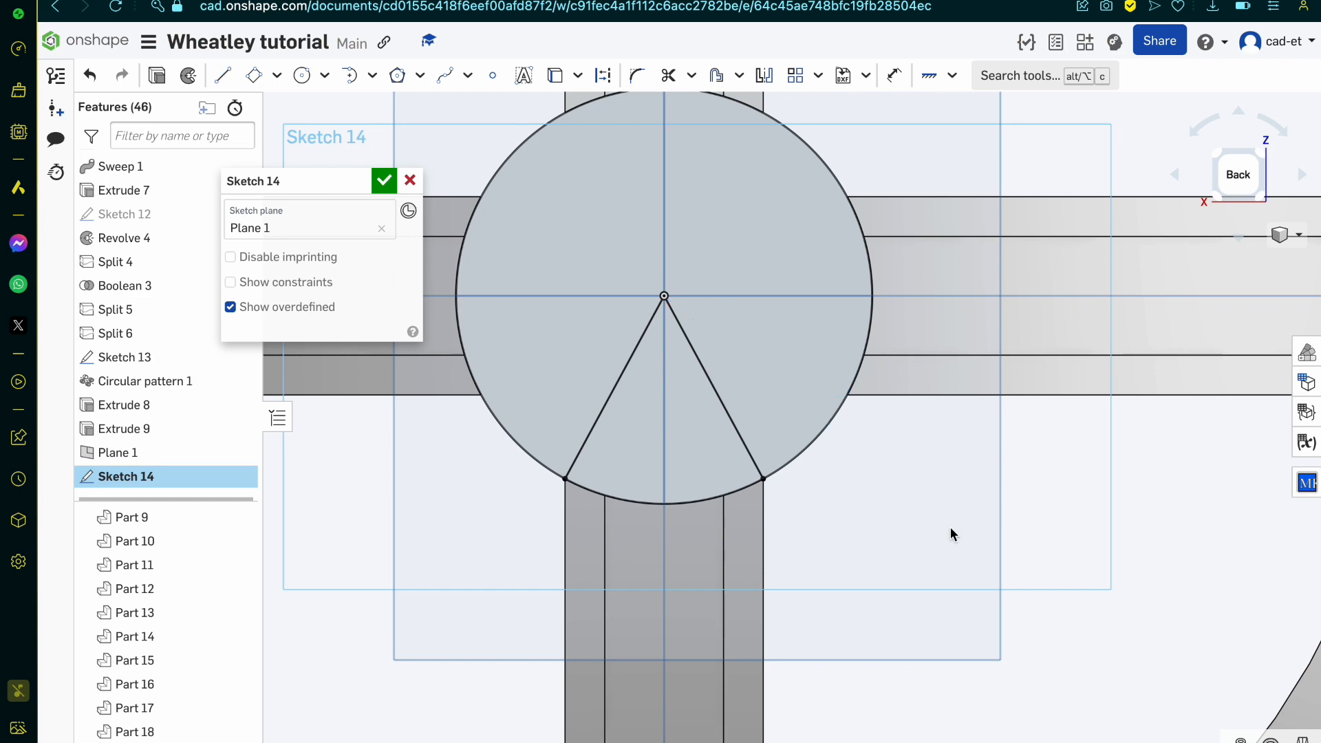
Step: Finish the sketch and redefine its three-point plane using the inner channel vertices at three band ends
right_click_drag(952, 532, 685, 468)
left_click(384, 181)
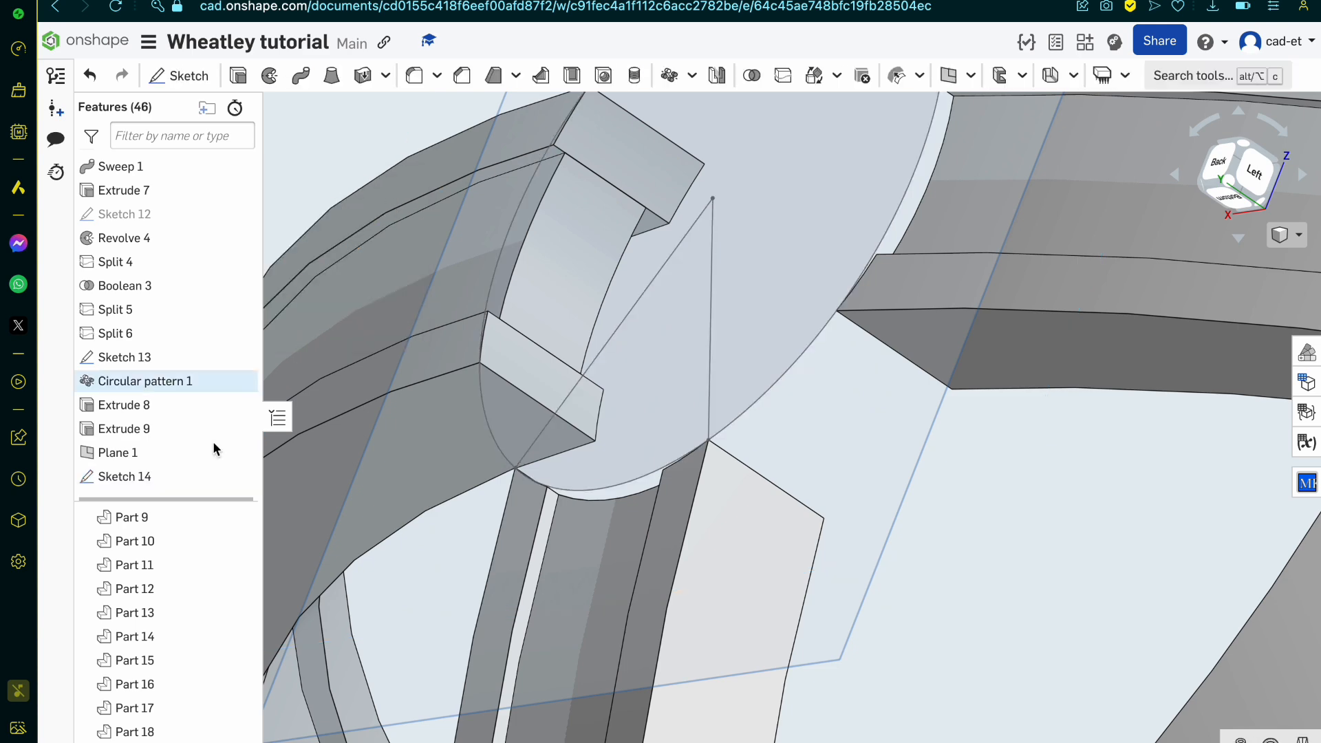
double_click(176, 454)
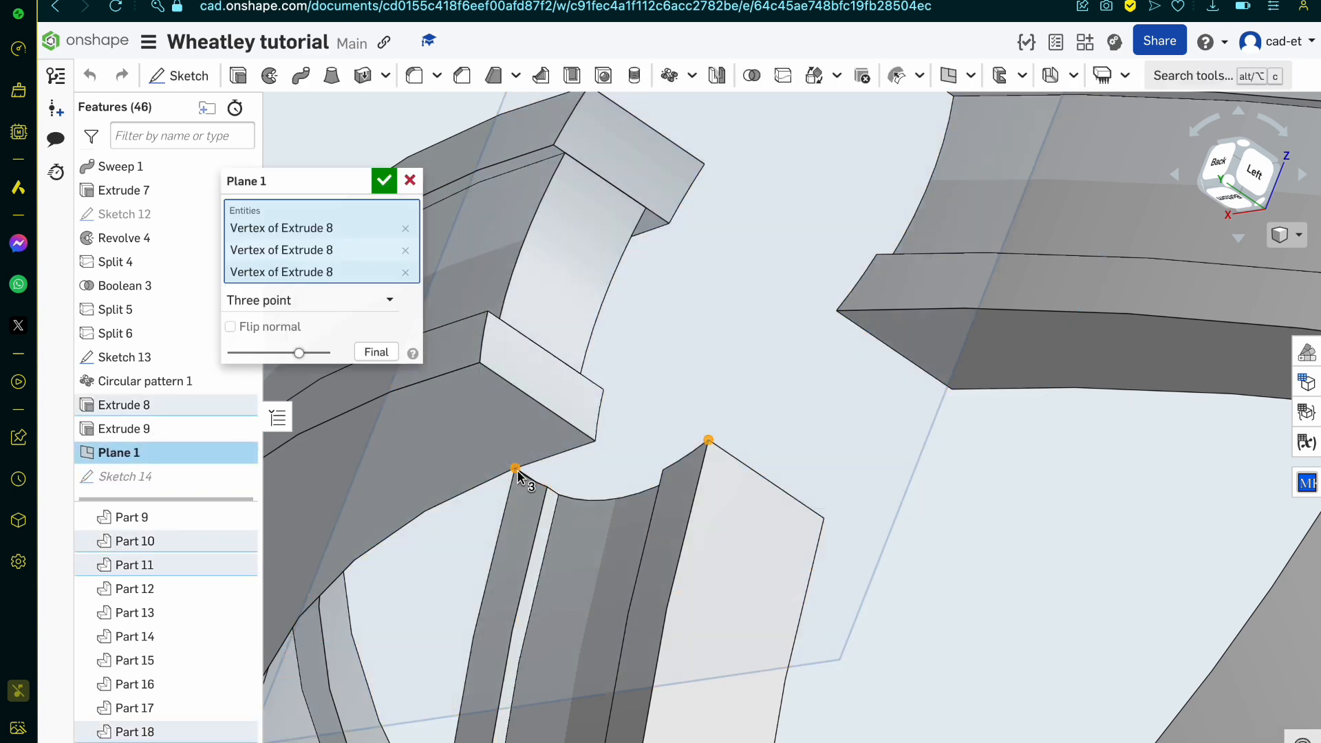
key("space")
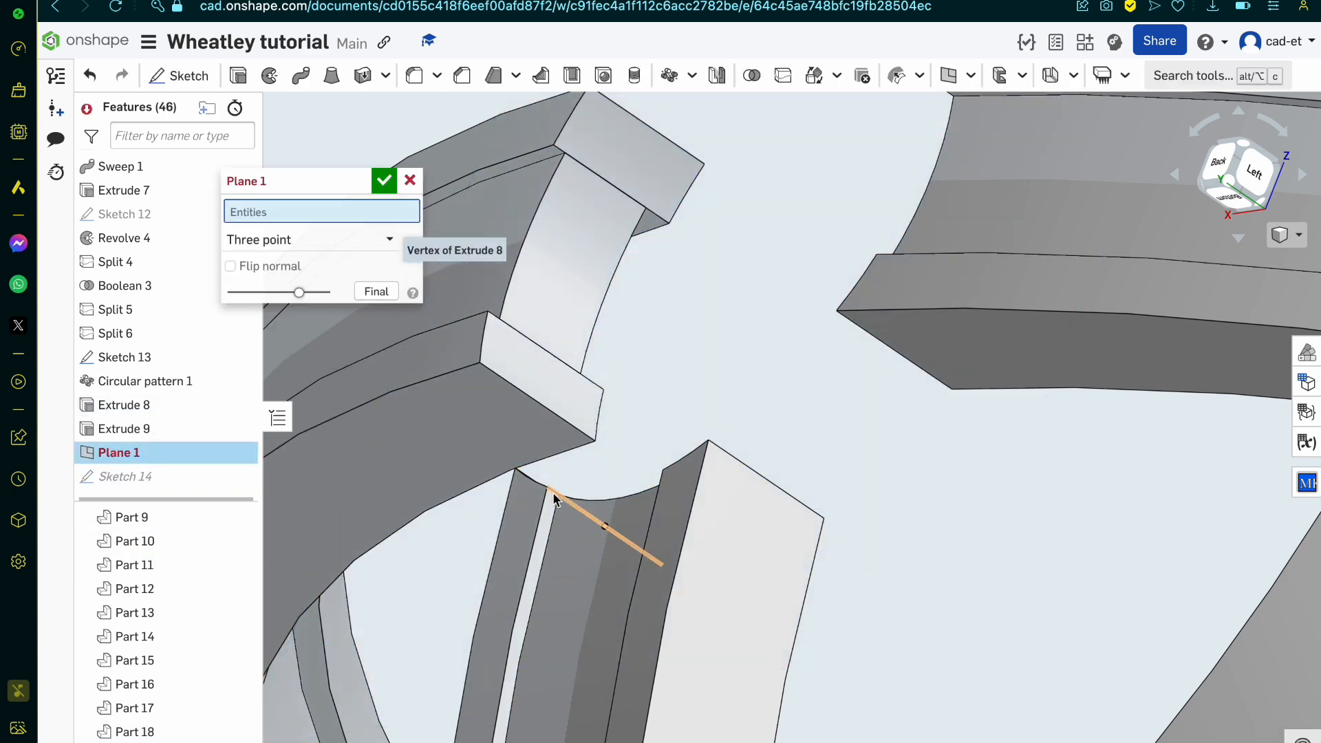
left_click(558, 495)
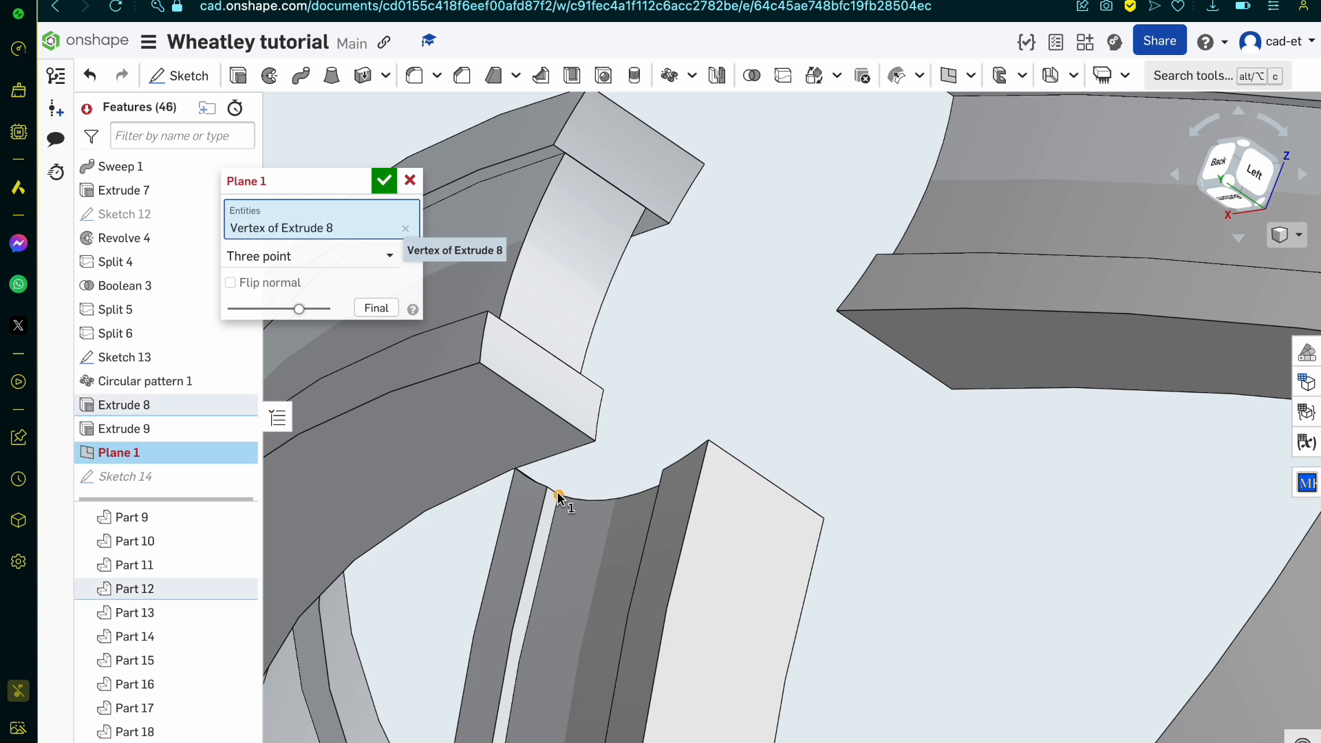
left_click(565, 153)
left_click(954, 97)
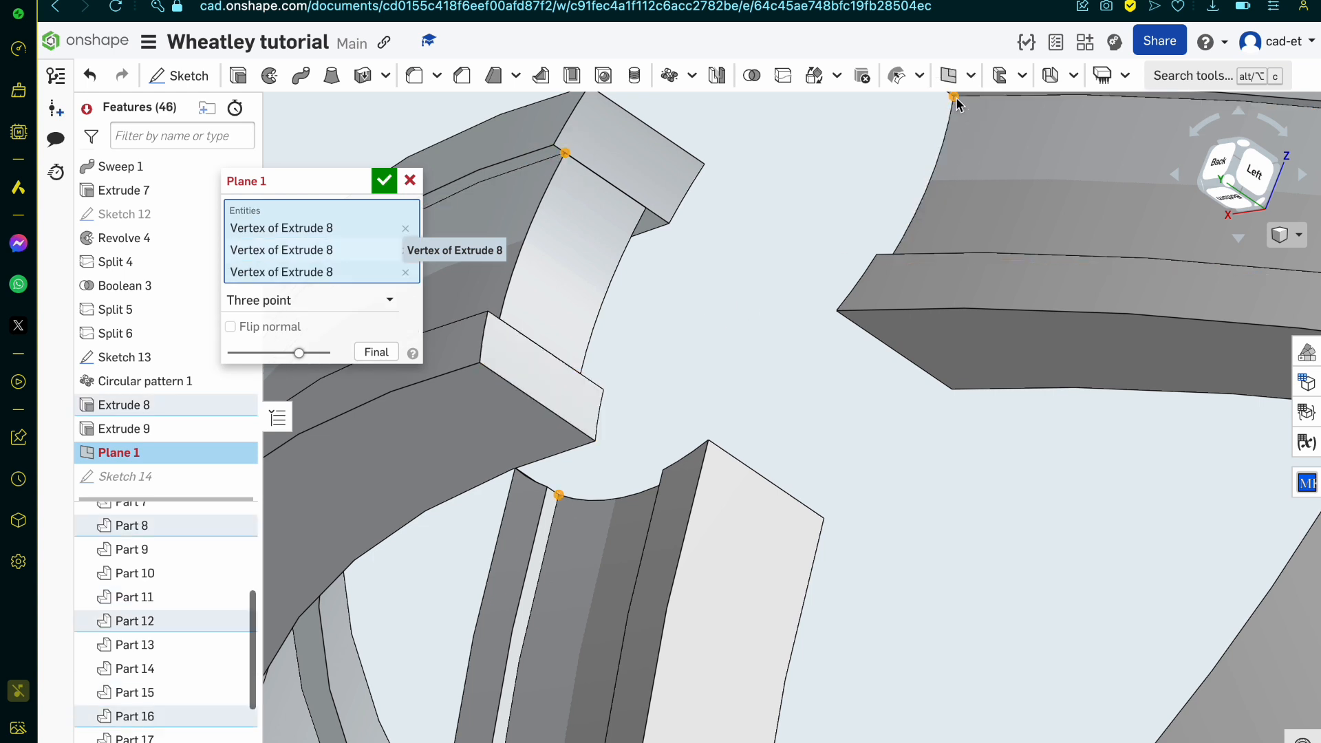
left_click(384, 180)
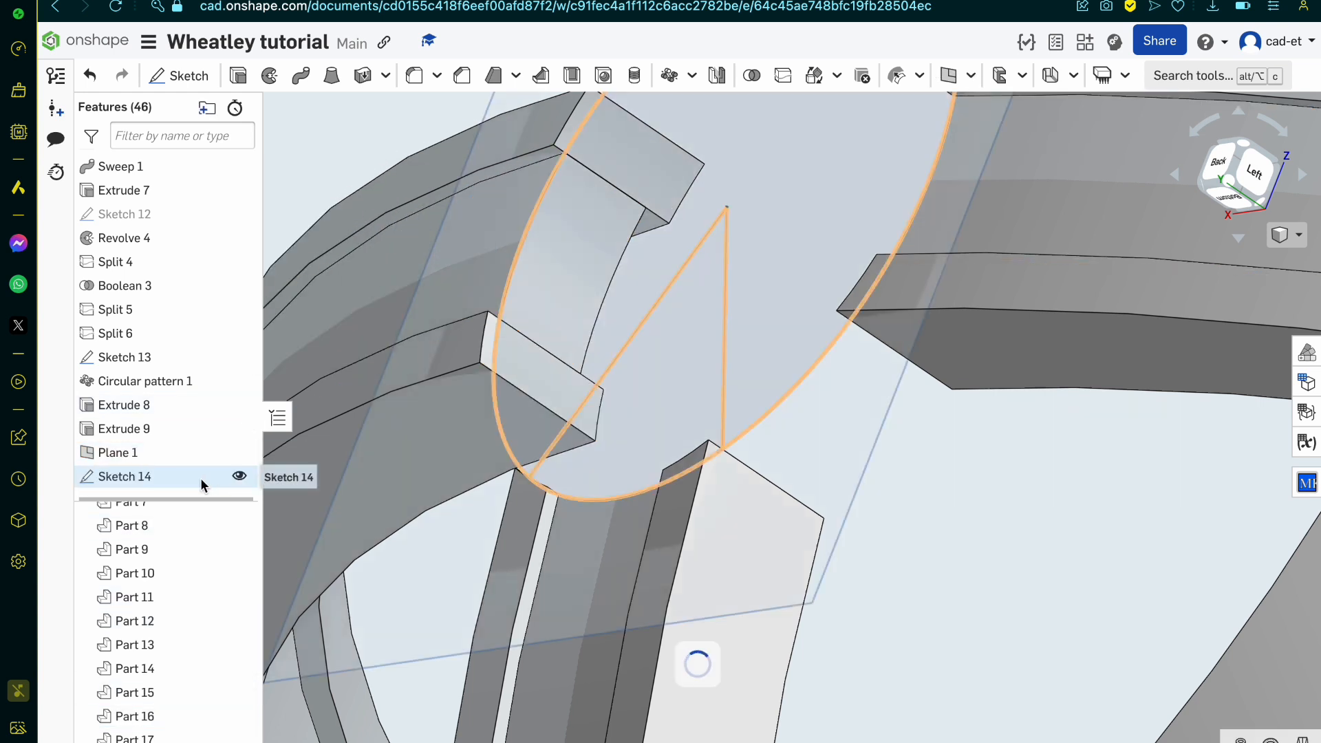
Step: Inspect how the moved sketch plane meets the band ends, and check the hub in the personality core reference drawing
right_click_drag(840, 492, 855, 519)
scroll(885, 516, "down", 5)
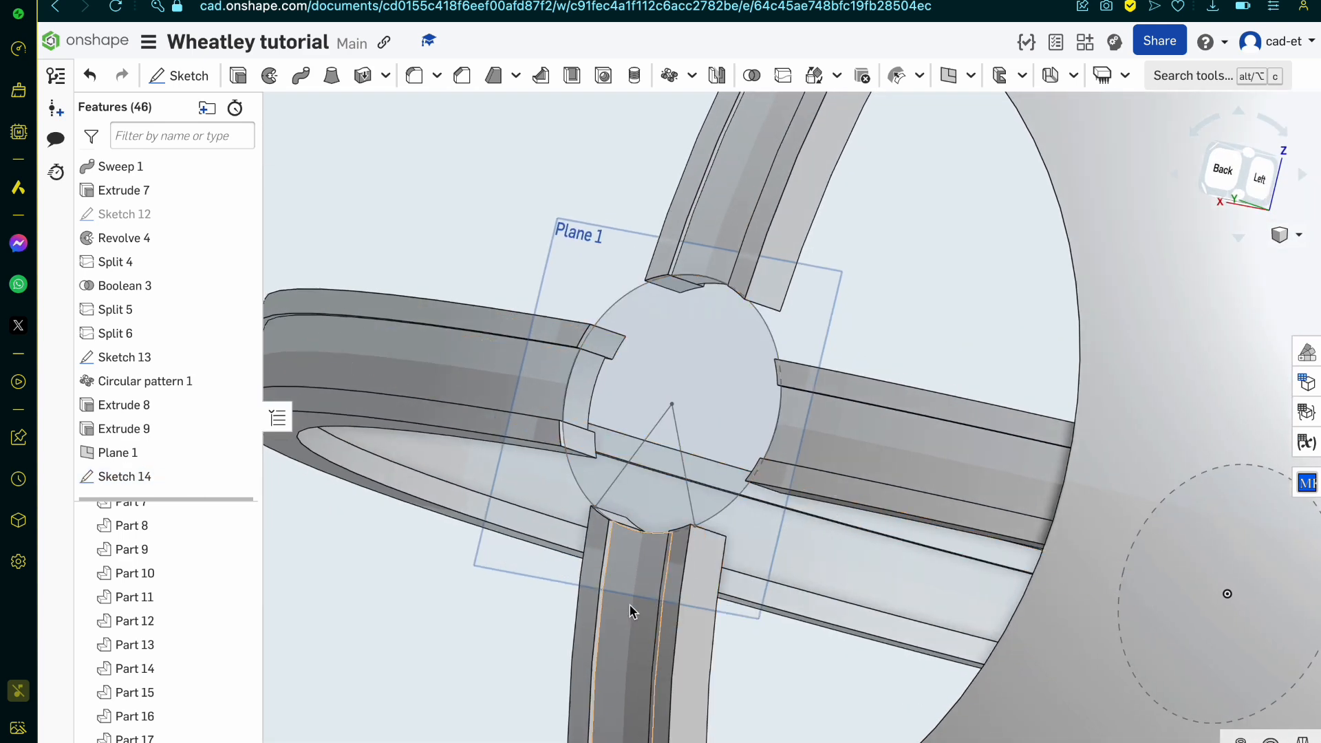
right_click_drag(641, 655, 612, 689)
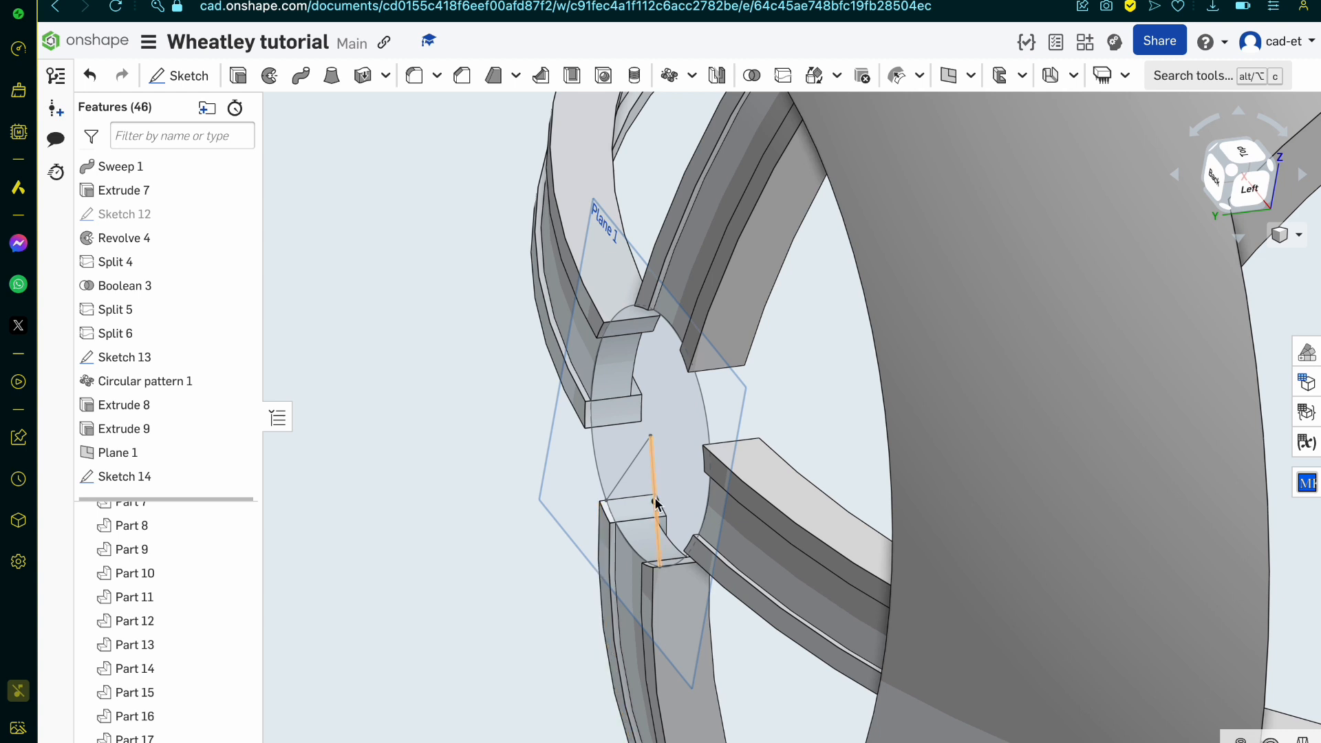
scroll(650, 554, "up", 5)
scroll(652, 561, "up", 5)
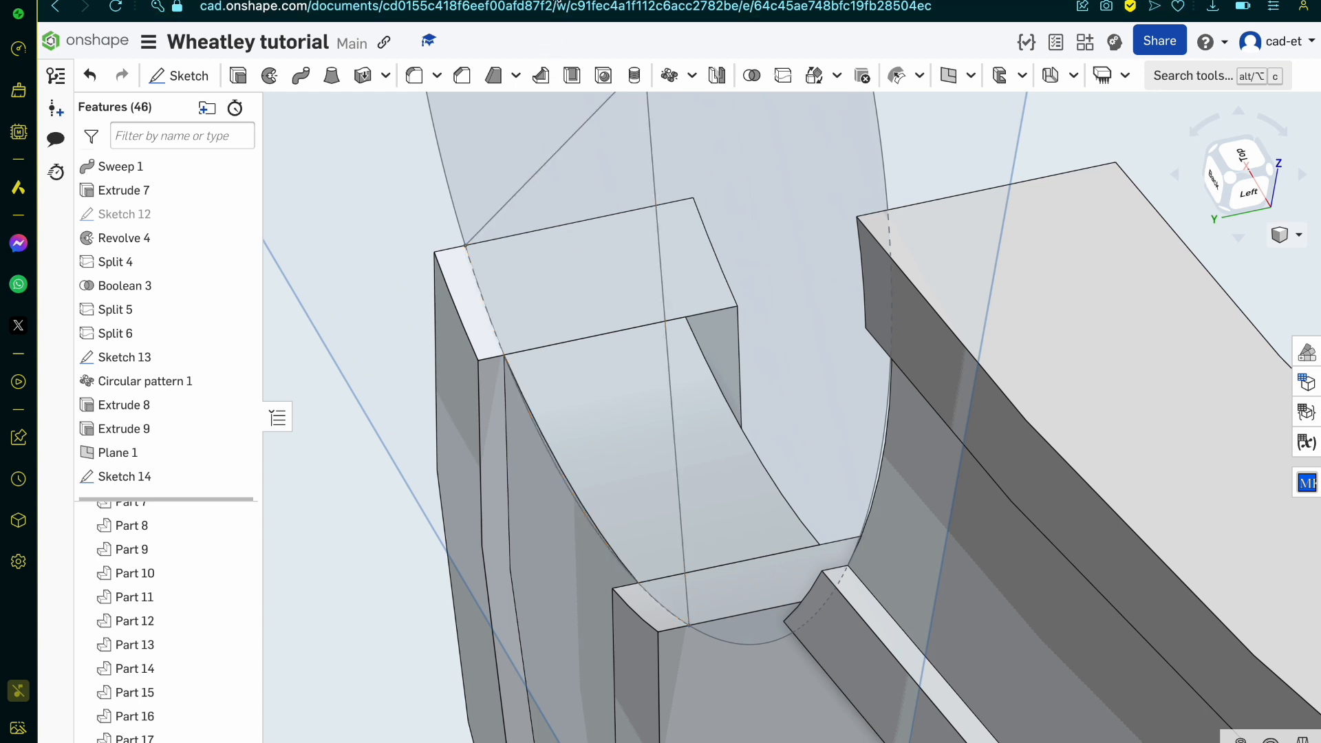
left_click(555, 1)
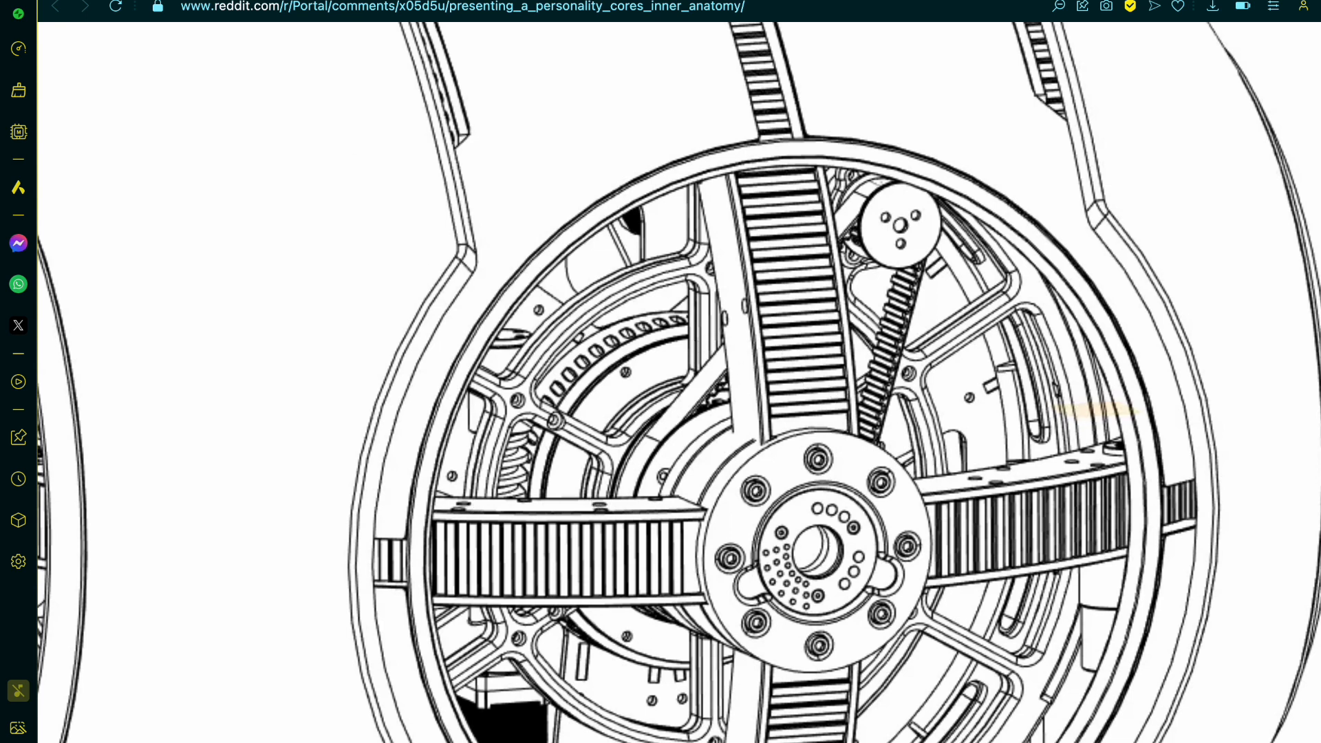
key("ctrl+Tab")
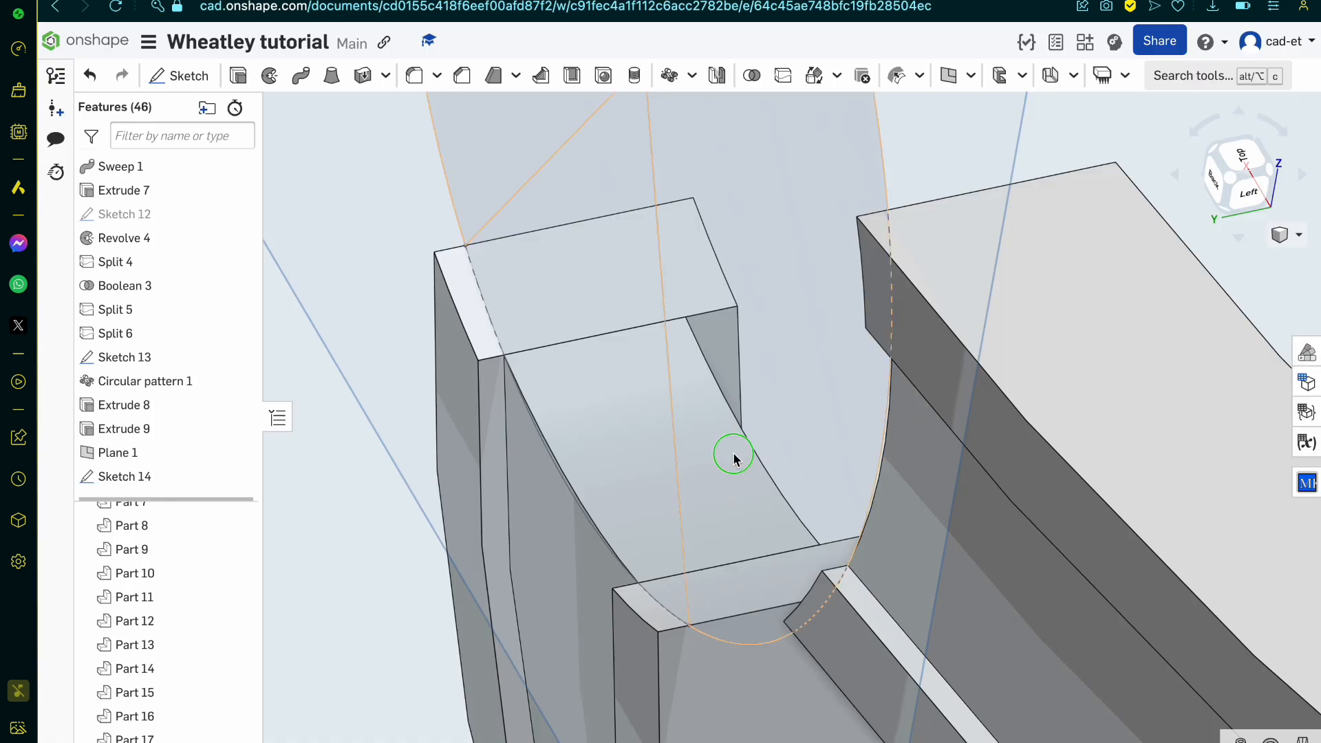
Step: Examine a band end's edge strips close up and compare them again with the band-to-hub joint in the reference drawing
scroll(734, 459, "down", 10)
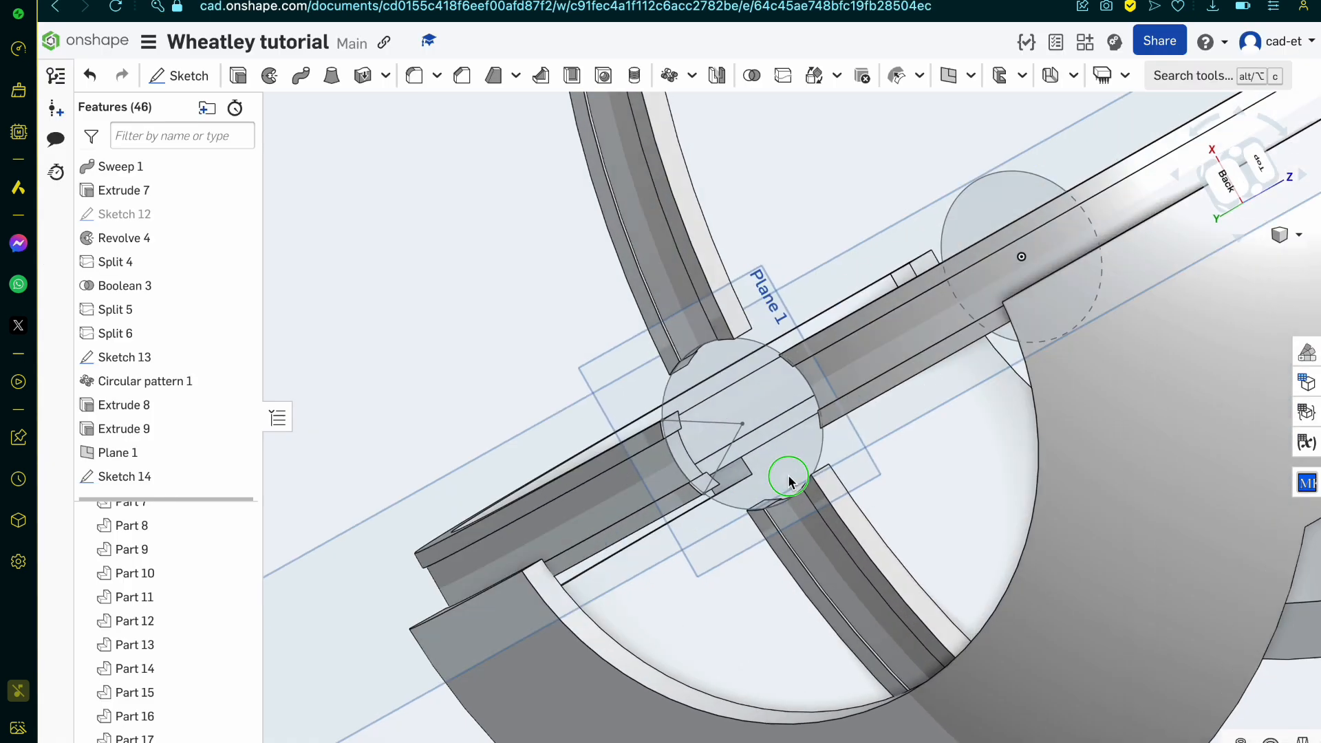
right_click_drag(788, 476, 754, 485)
scroll(658, 462, "up", 10)
right_click_drag(658, 463, 645, 474)
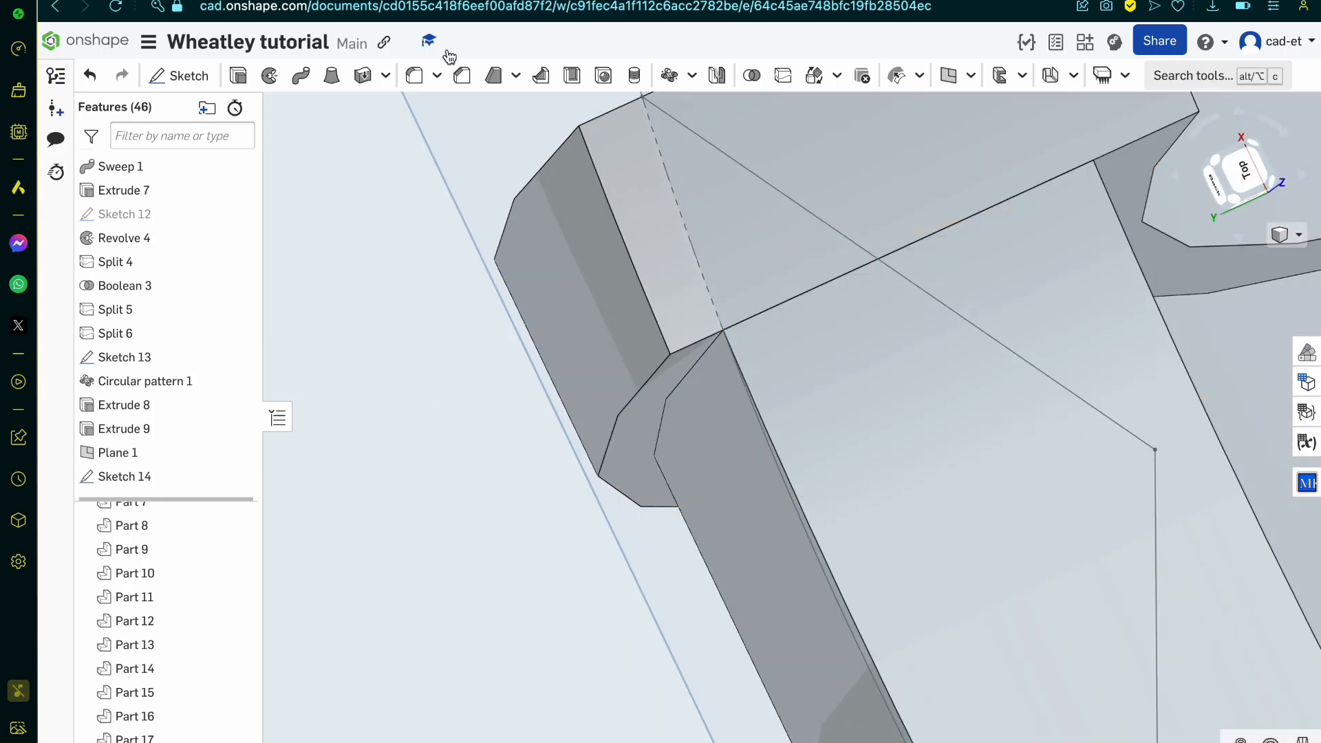
key("ctrl+Tab")
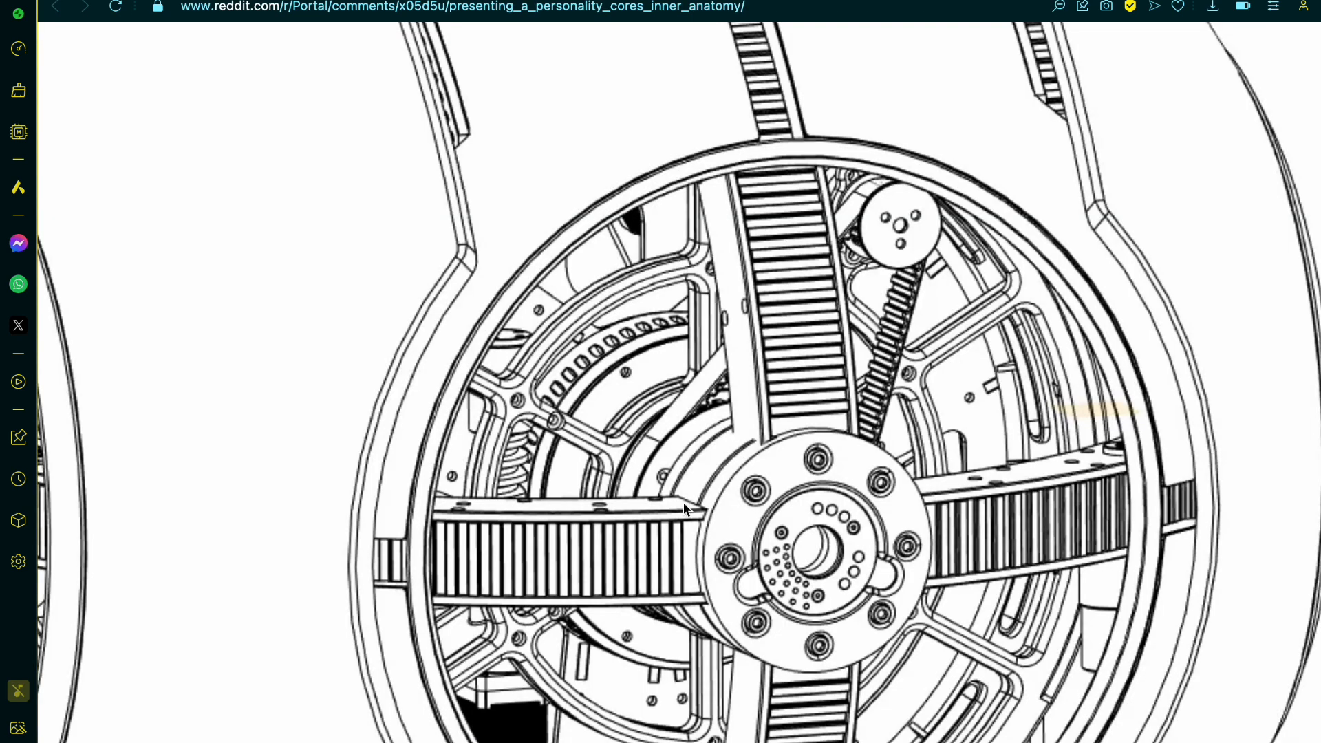
key("ctrl+Tab")
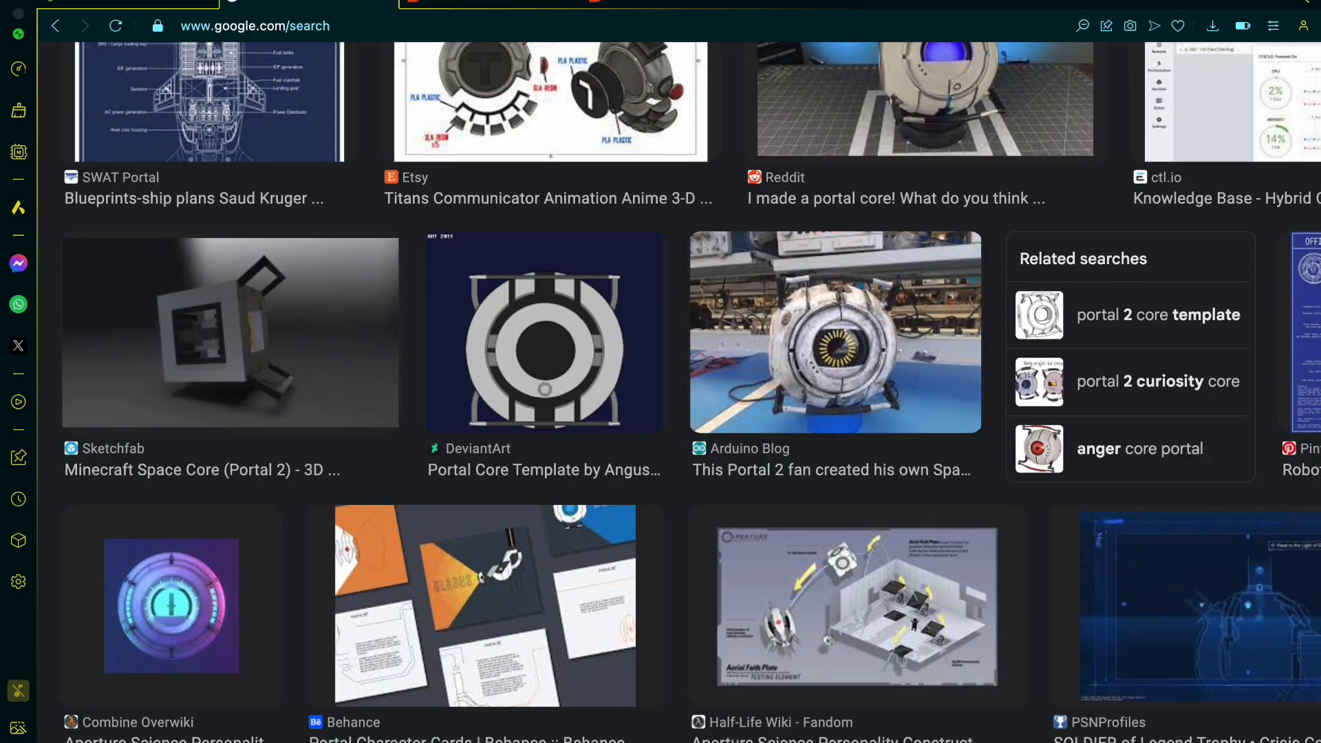
key("ctrl+Tab")
Step: Split the two curved central band parts, Part 12 and Part 20, with the Right plane, keeping both sides
scroll(655, 236, "down", 8)
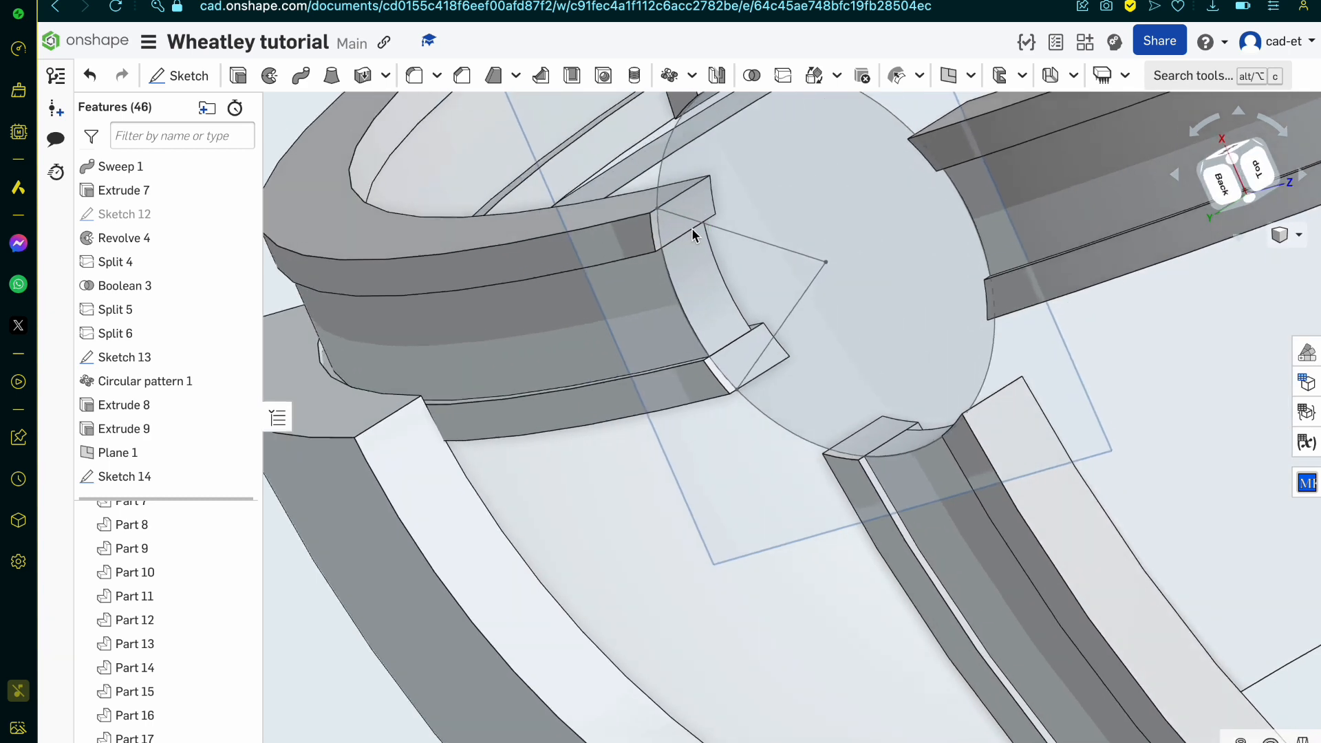
left_click(635, 309)
scroll(636, 309, "down", 8)
right_click_drag(637, 309, 684, 305)
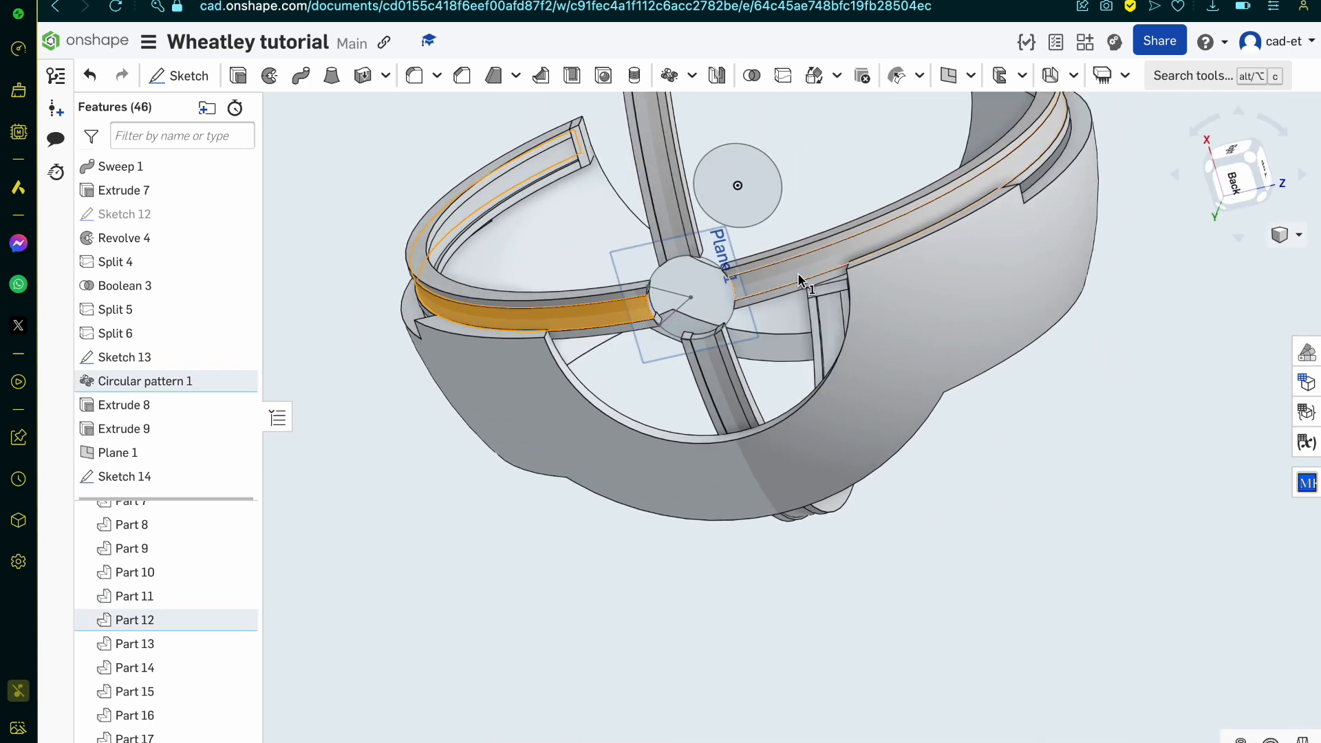
left_click(798, 272)
scroll(798, 272, "down", 10)
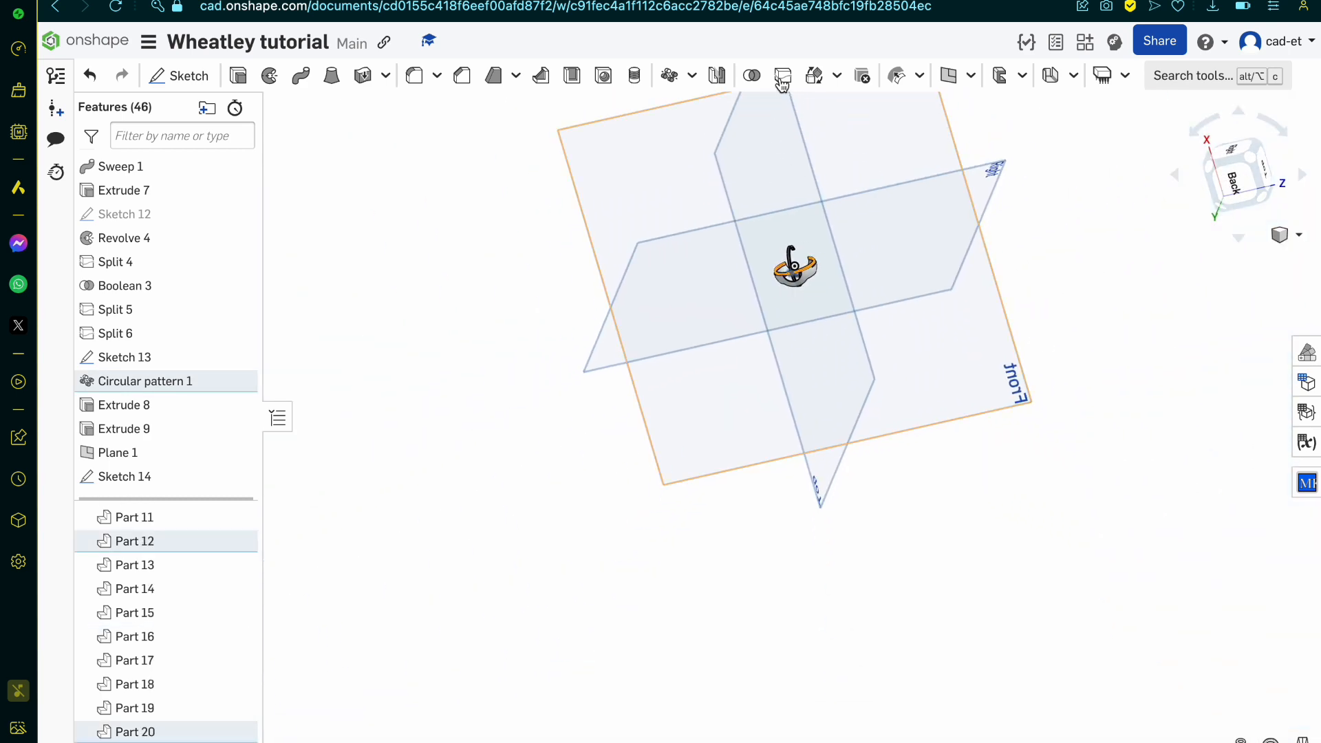
left_click(783, 75)
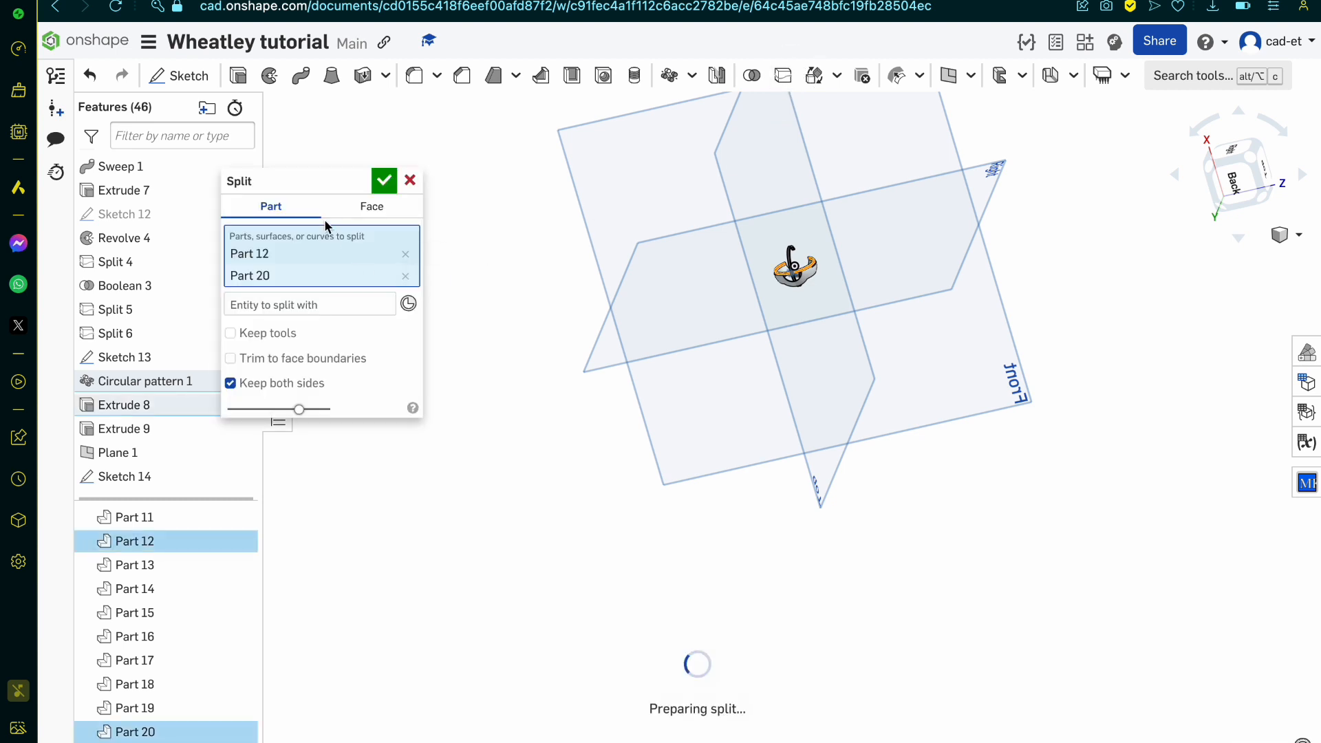
left_click(361, 306)
left_click(918, 281)
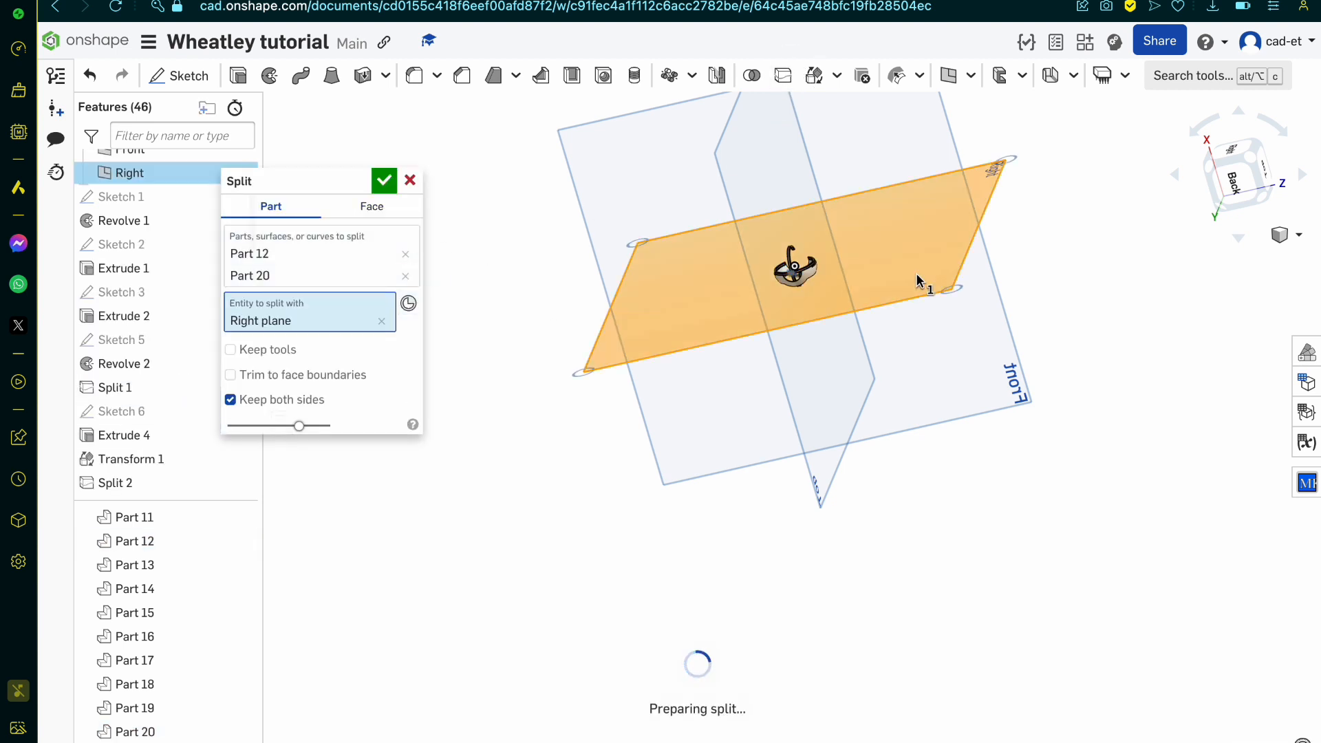
left_click(382, 187)
scroll(938, 222, "up", 4)
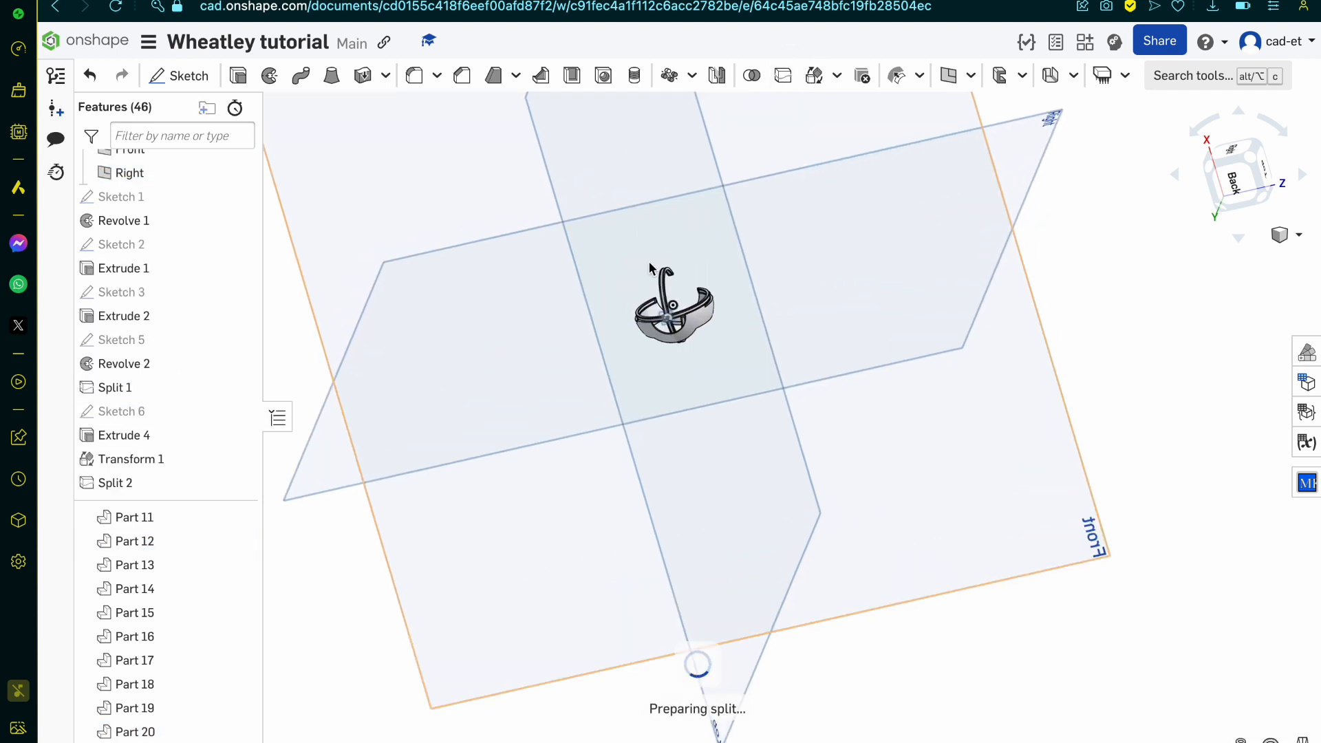
scroll(606, 279, "up", 5)
scroll(723, 323, "up", 8)
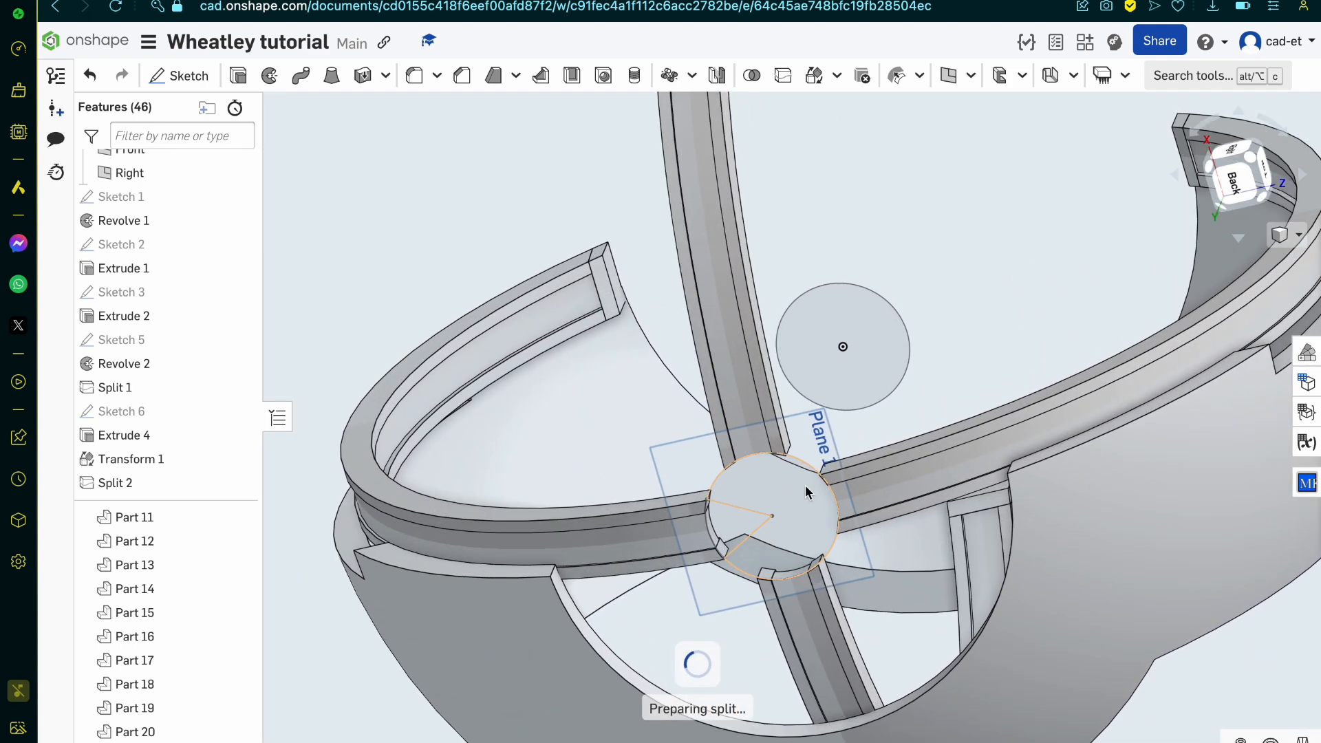
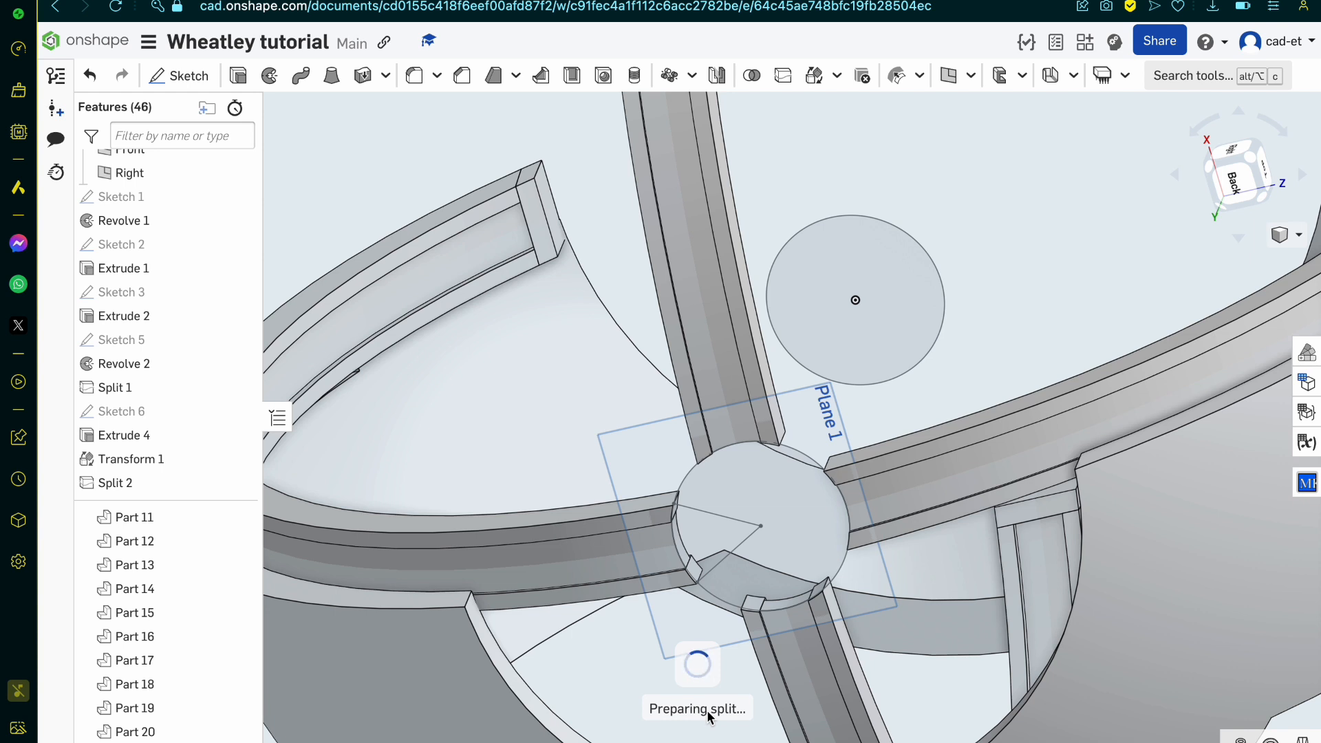
Step: Look through the open personality core reference pages while the split prepares, returning to the Wheatley tutorial model
mouse_move(412, 1)
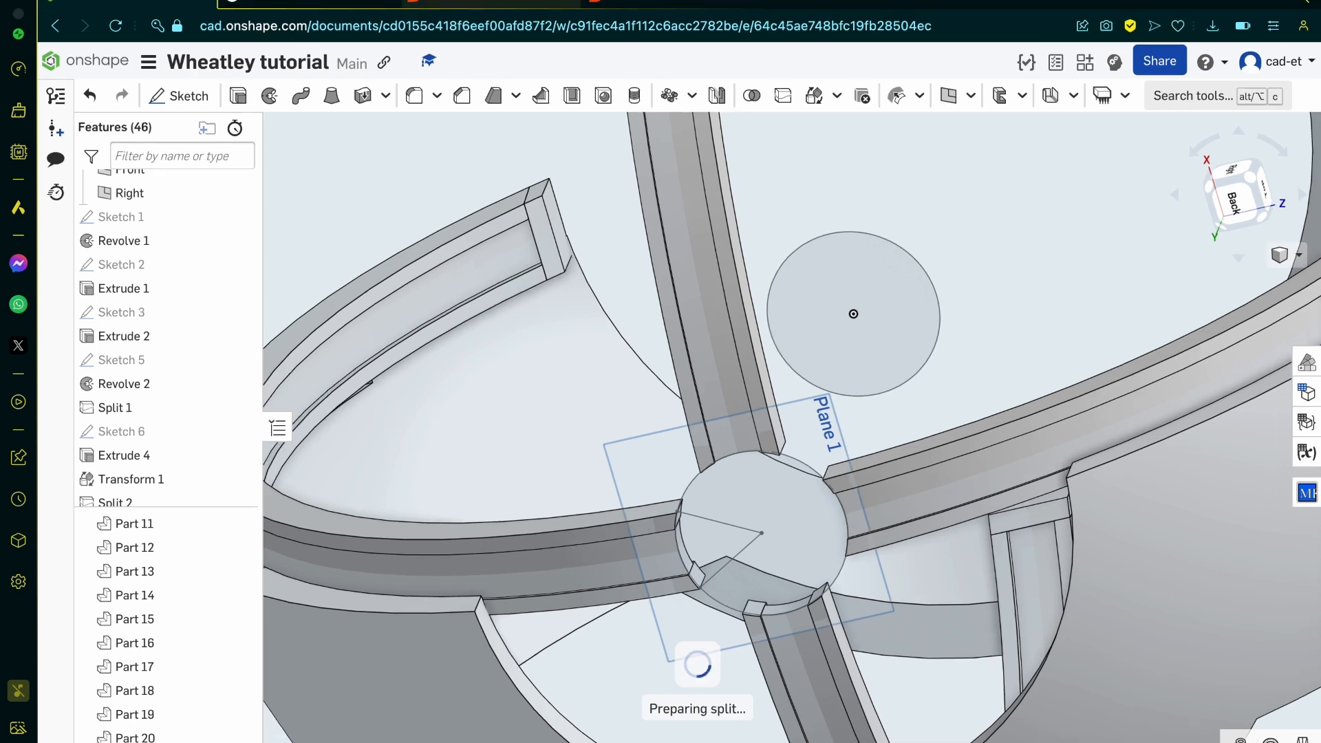
left_click(631, 3)
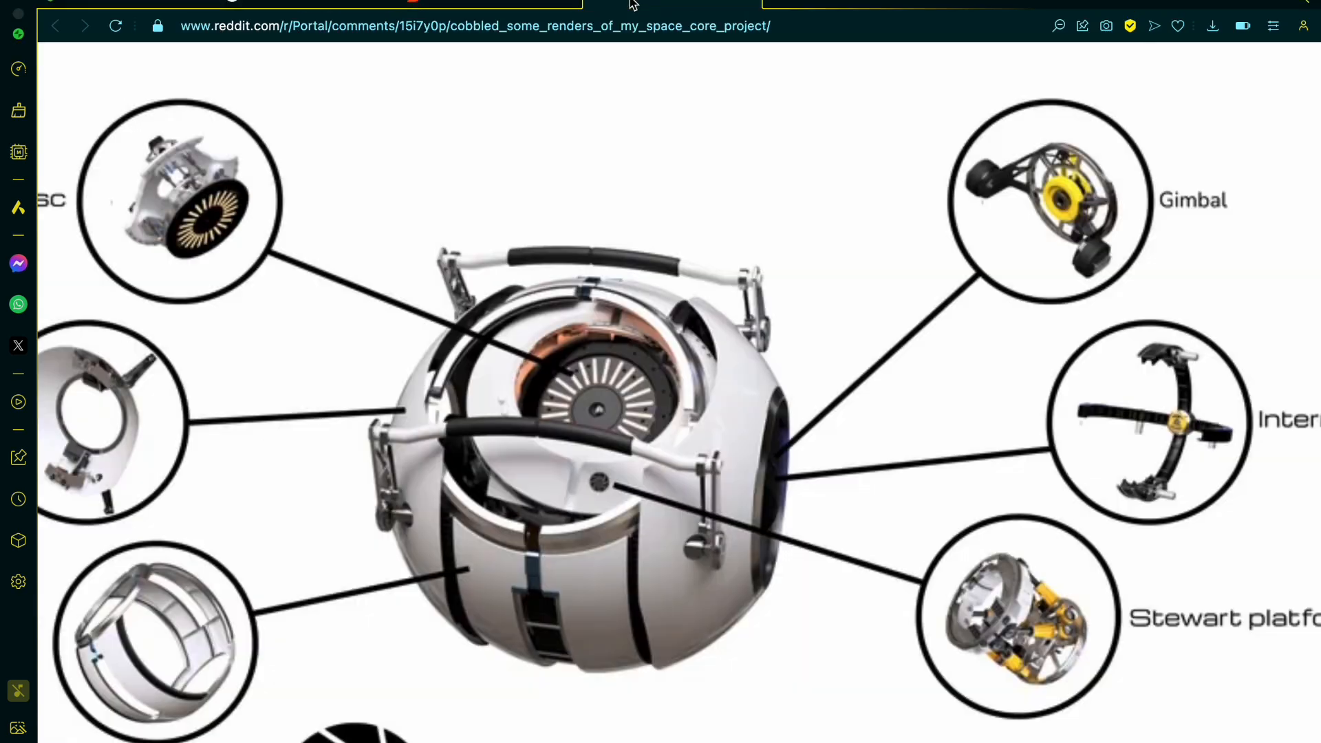
left_click(593, 4)
left_click(296, 6)
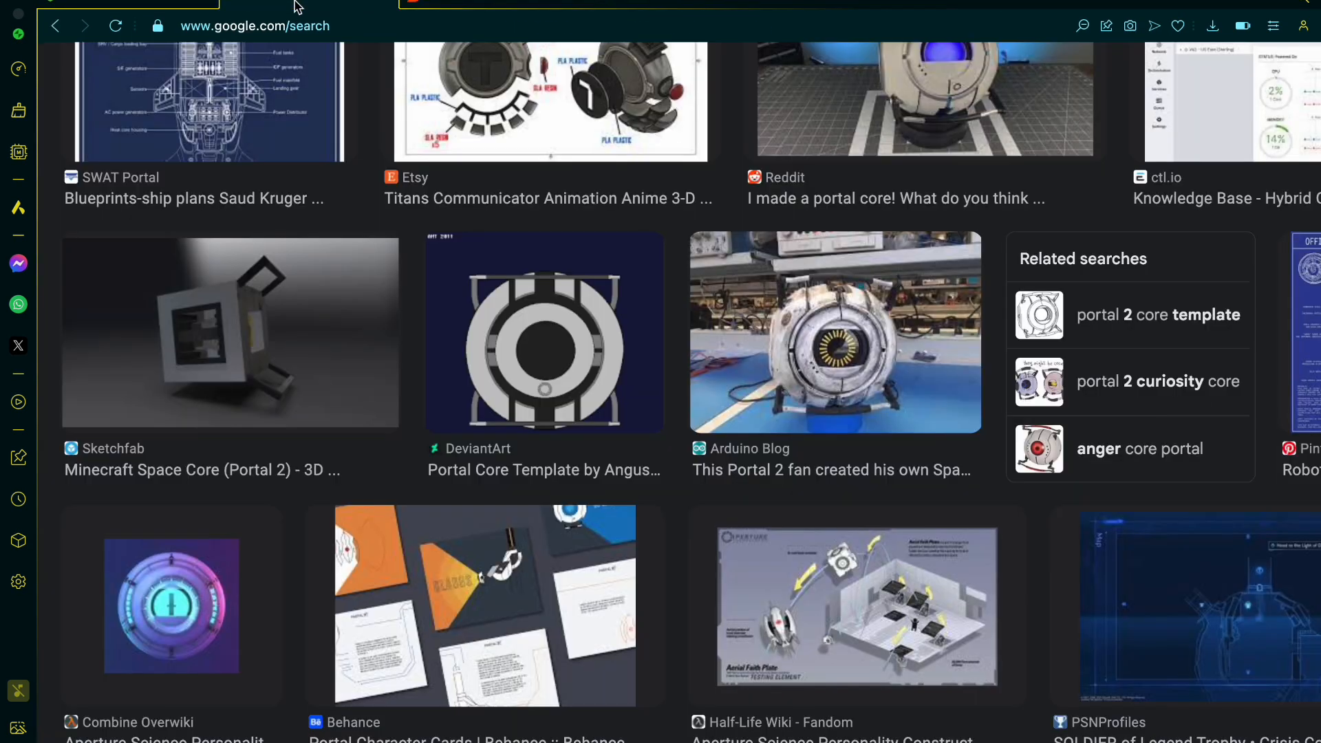
left_click(202, 3)
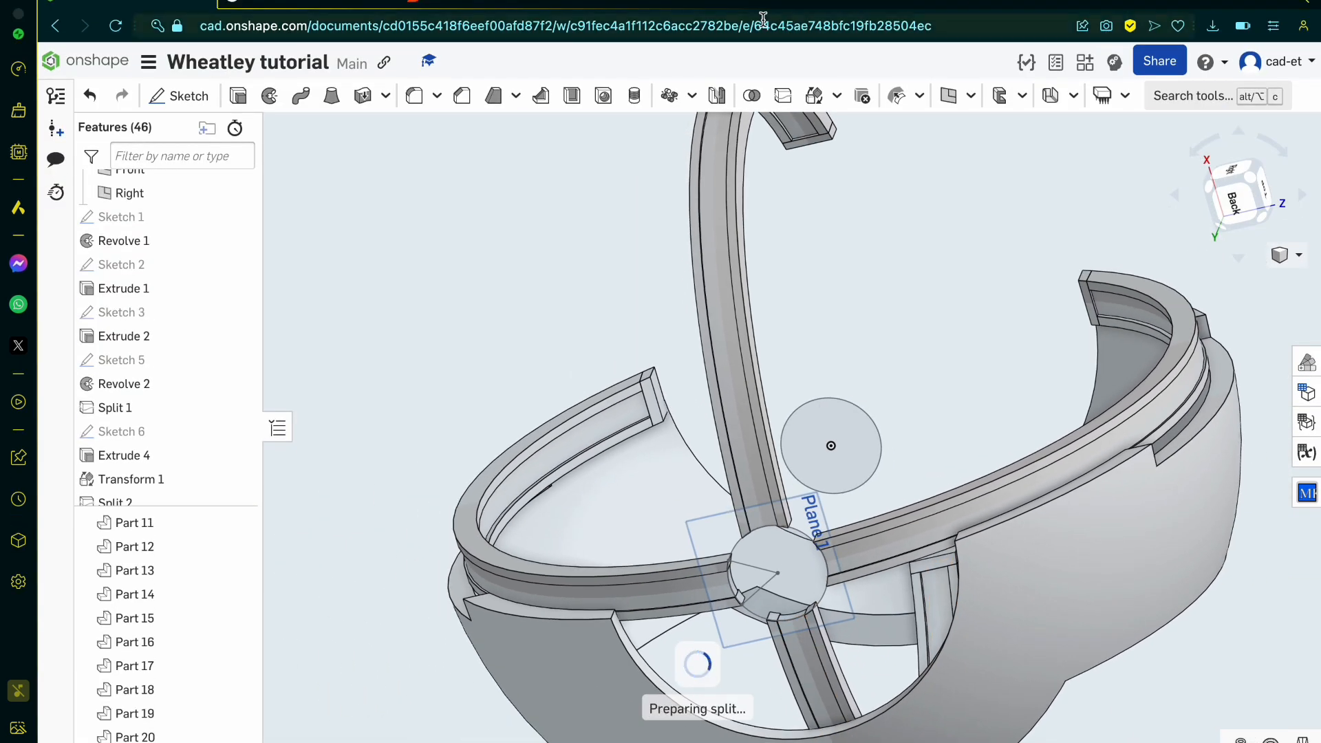
Step: Examine the hub circle against the band ends and reload the document page to abandon the pending split
scroll(756, 617, "up", 3)
scroll(757, 617, "up", 6)
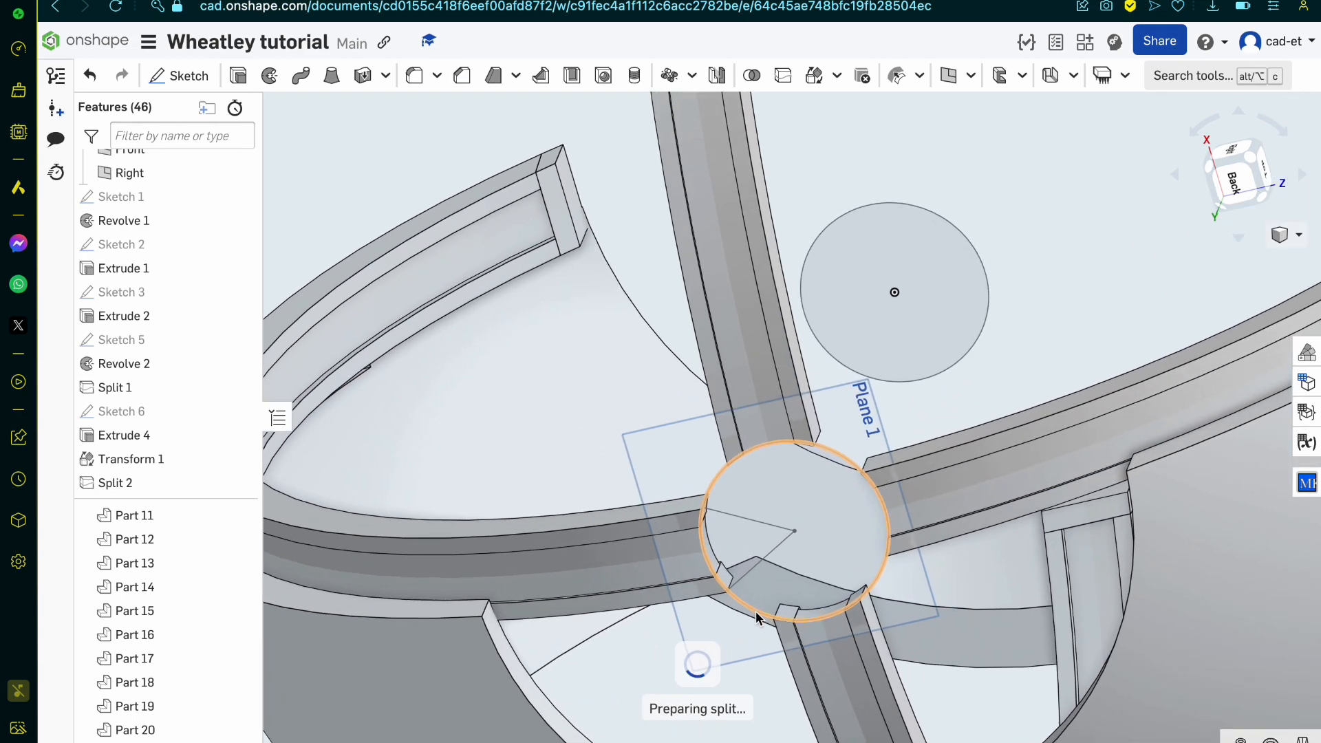
scroll(757, 628, "down", 8)
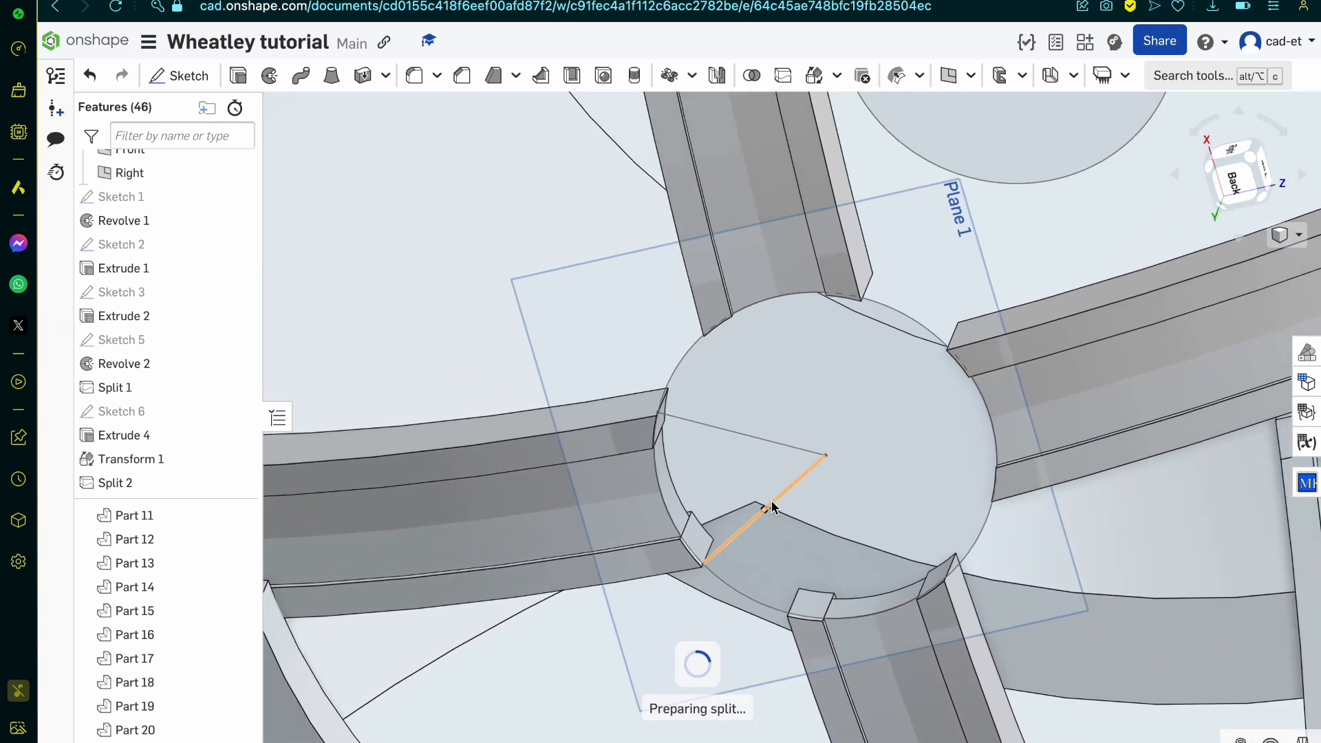
scroll(773, 507, "up", 5)
right_click_drag(773, 507, 806, 522)
scroll(807, 522, "down", 5)
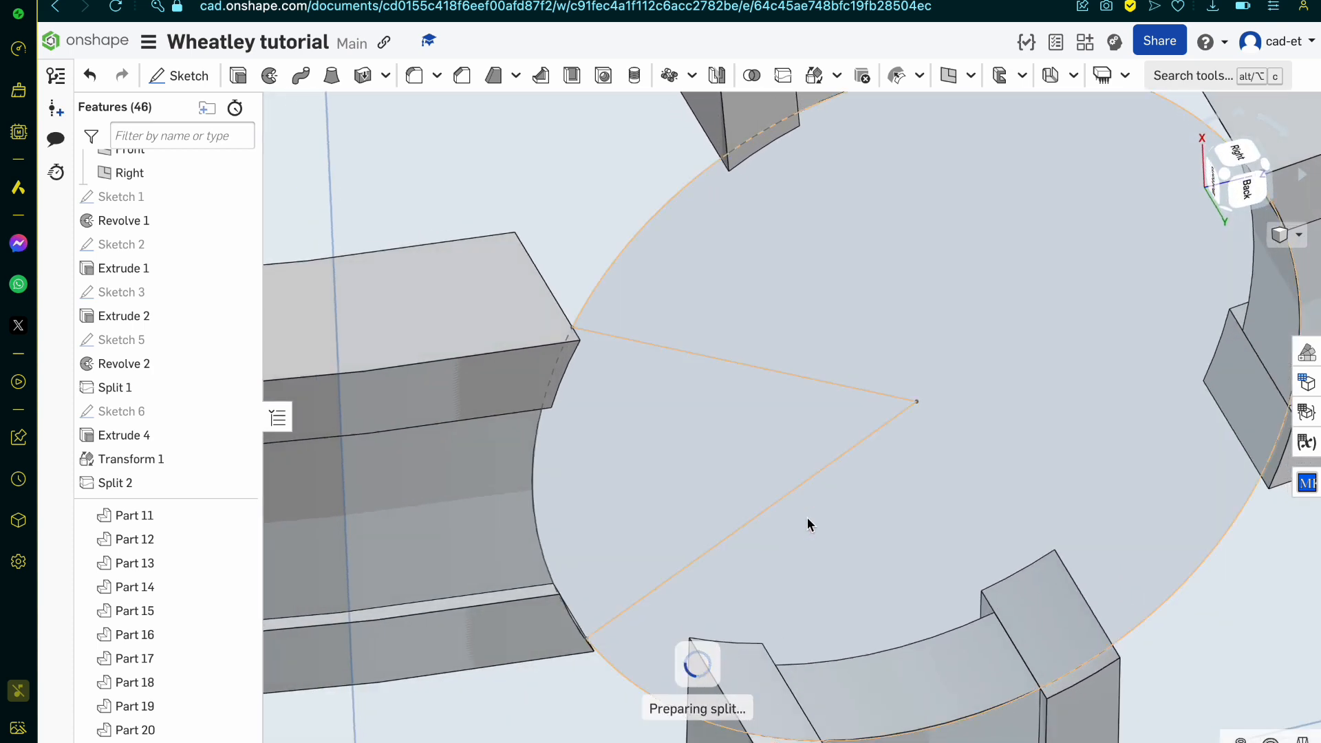
left_click(115, 8)
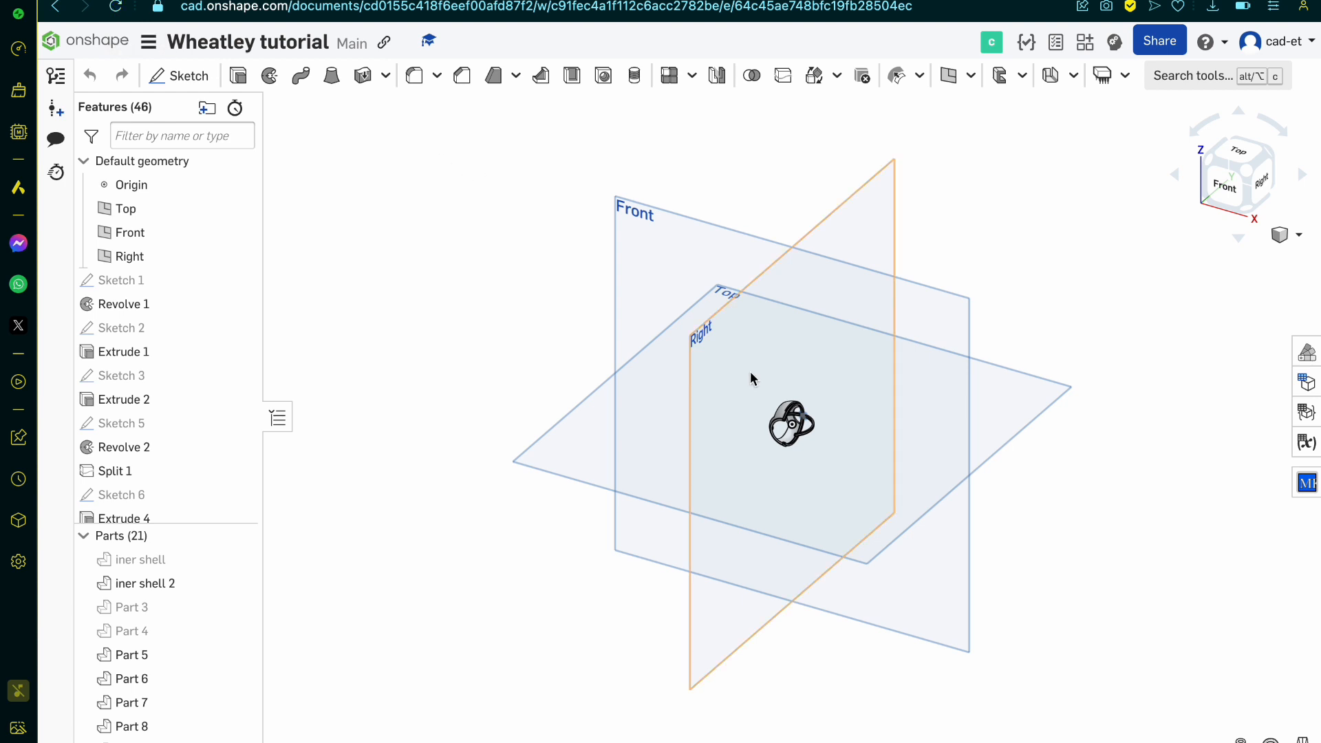
scroll(841, 406, "up", 5)
scroll(774, 446, "up", 3)
right_click_drag(773, 444, 633, 475)
scroll(752, 352, "up", 5)
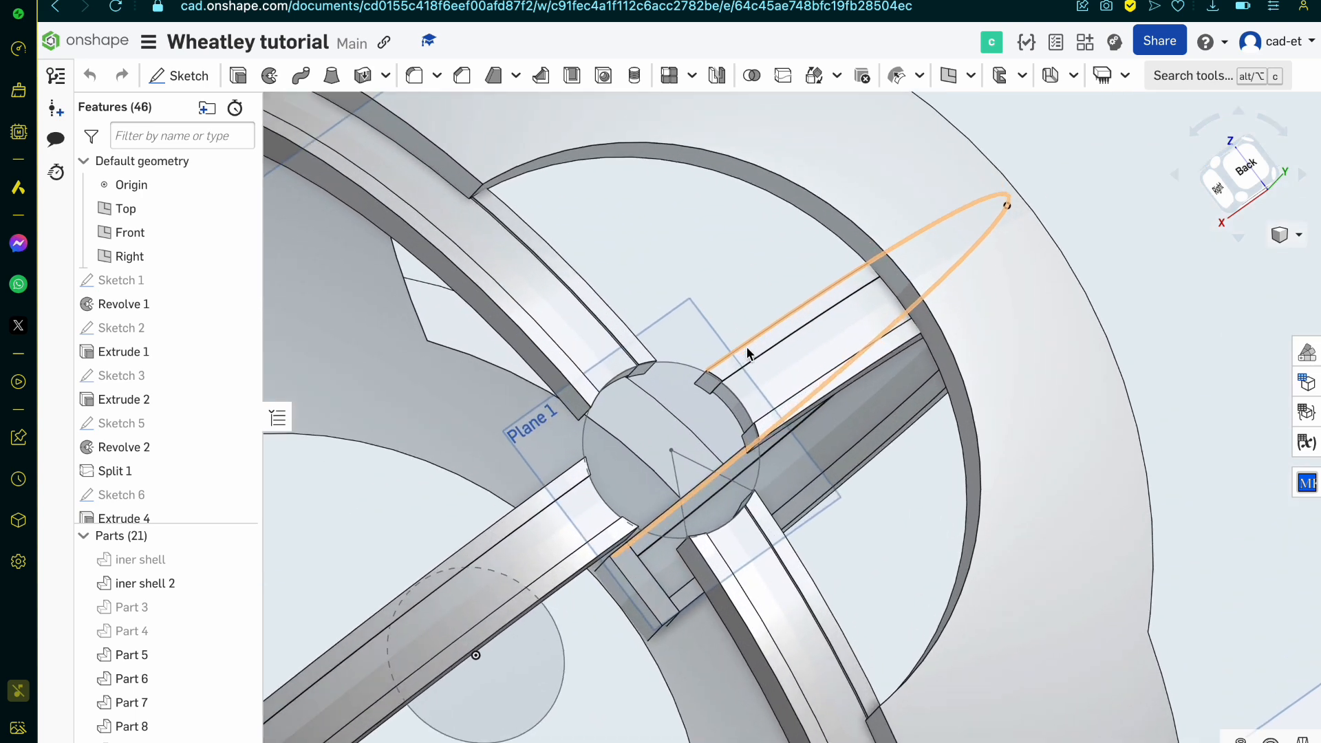
scroll(160, 447, "down", 10)
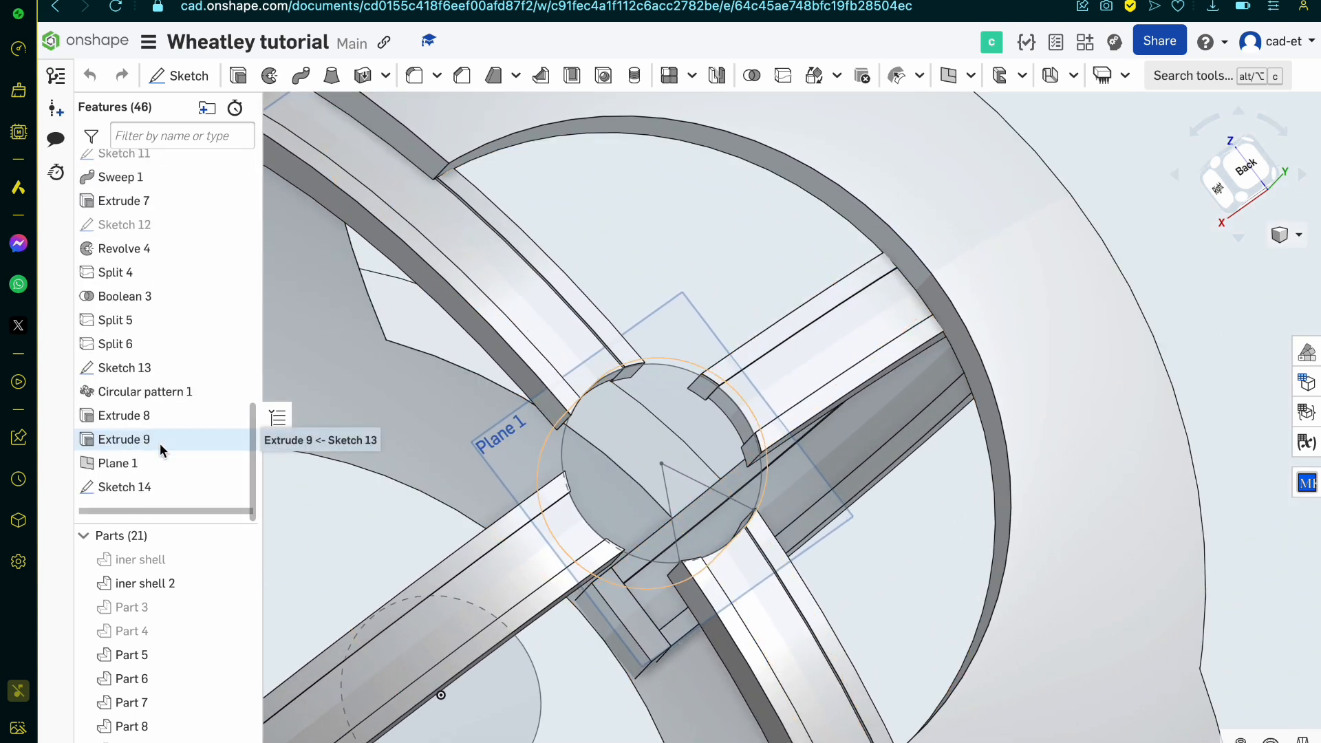
left_click(749, 609)
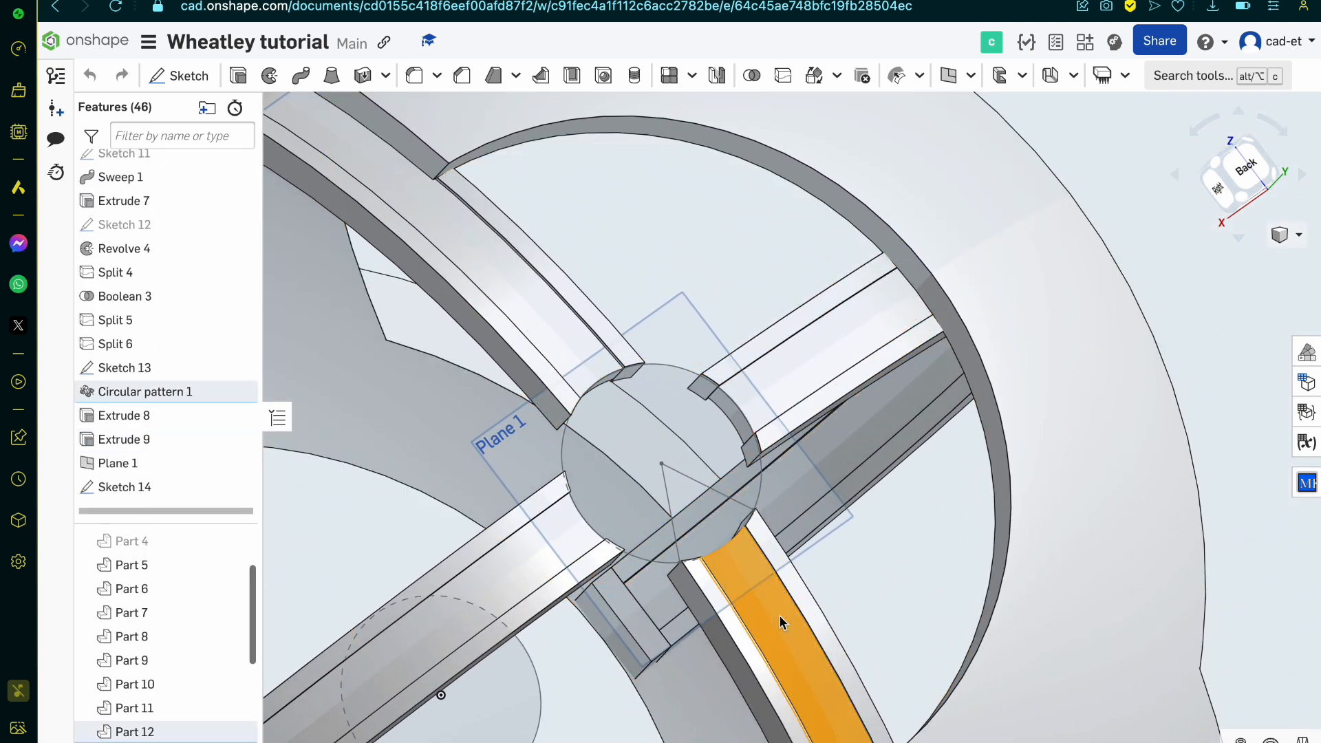
left_click(541, 320)
left_click(541, 321)
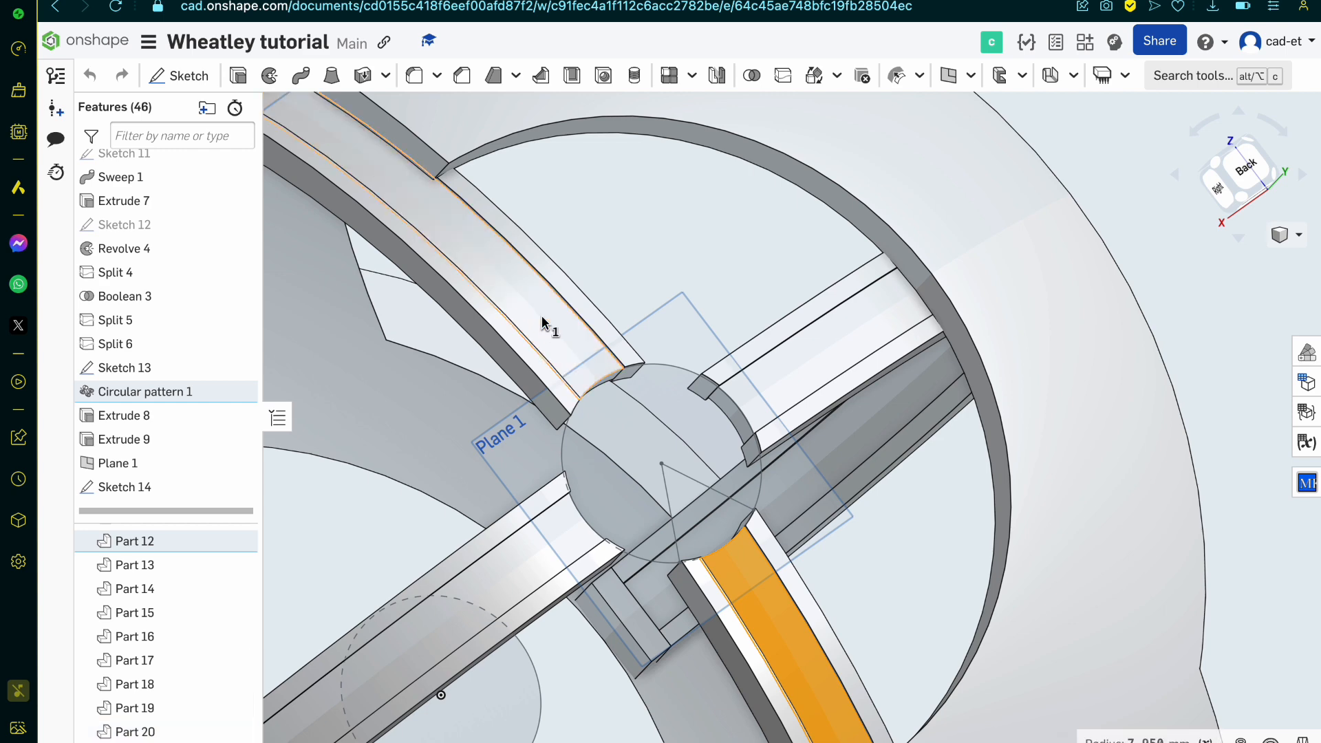
scroll(497, 377, "down", 5)
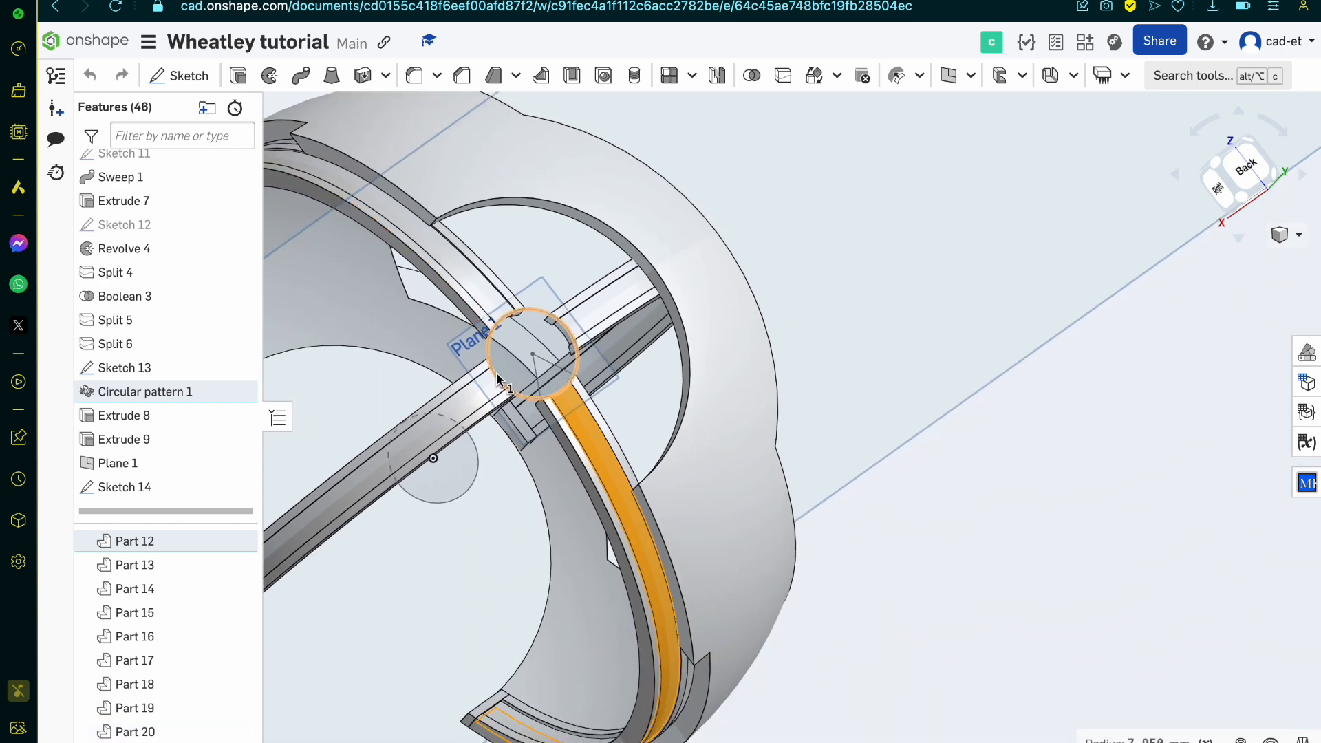
key("space")
Step: Delete all parts of three of the bands meeting at the hub circle, including Parts 6, 7, 8, 14, 15, 16 and 18
scroll(588, 363, "up", 5)
left_click(635, 261)
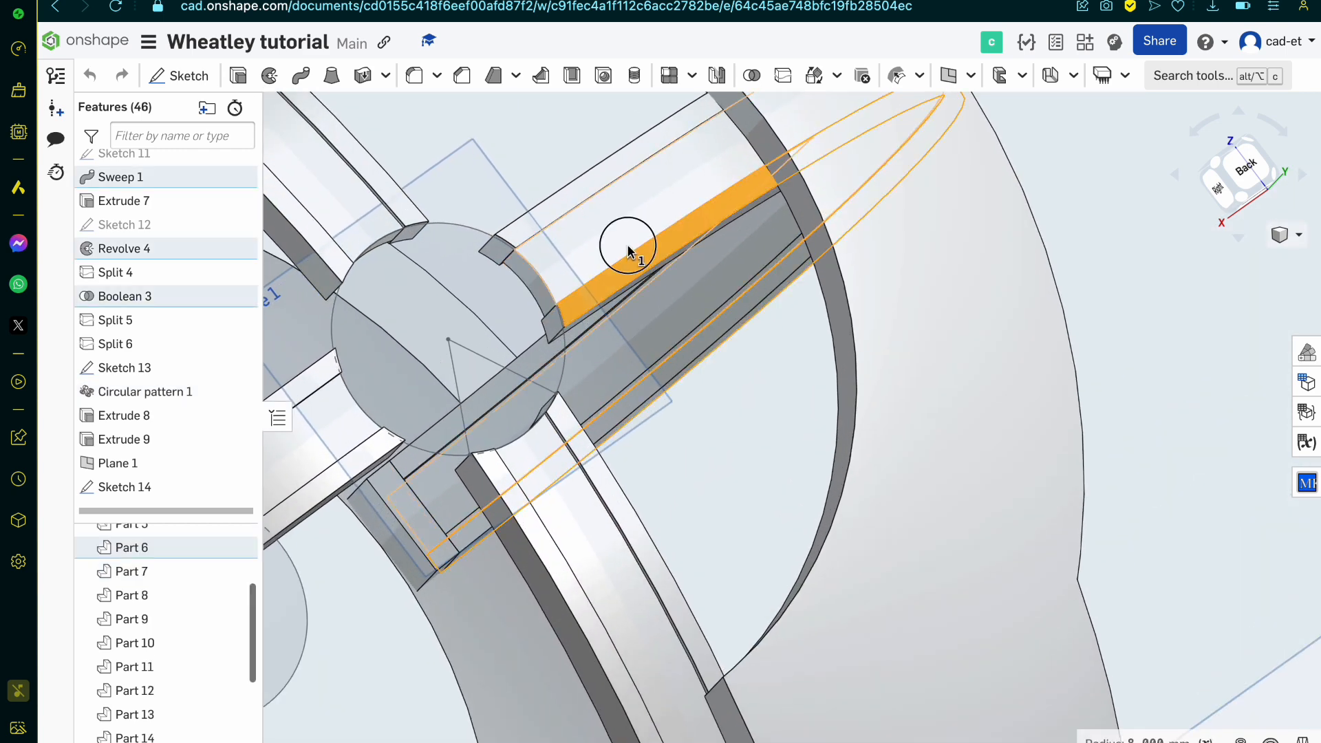
left_click(613, 217)
left_click(594, 173)
left_click(378, 174)
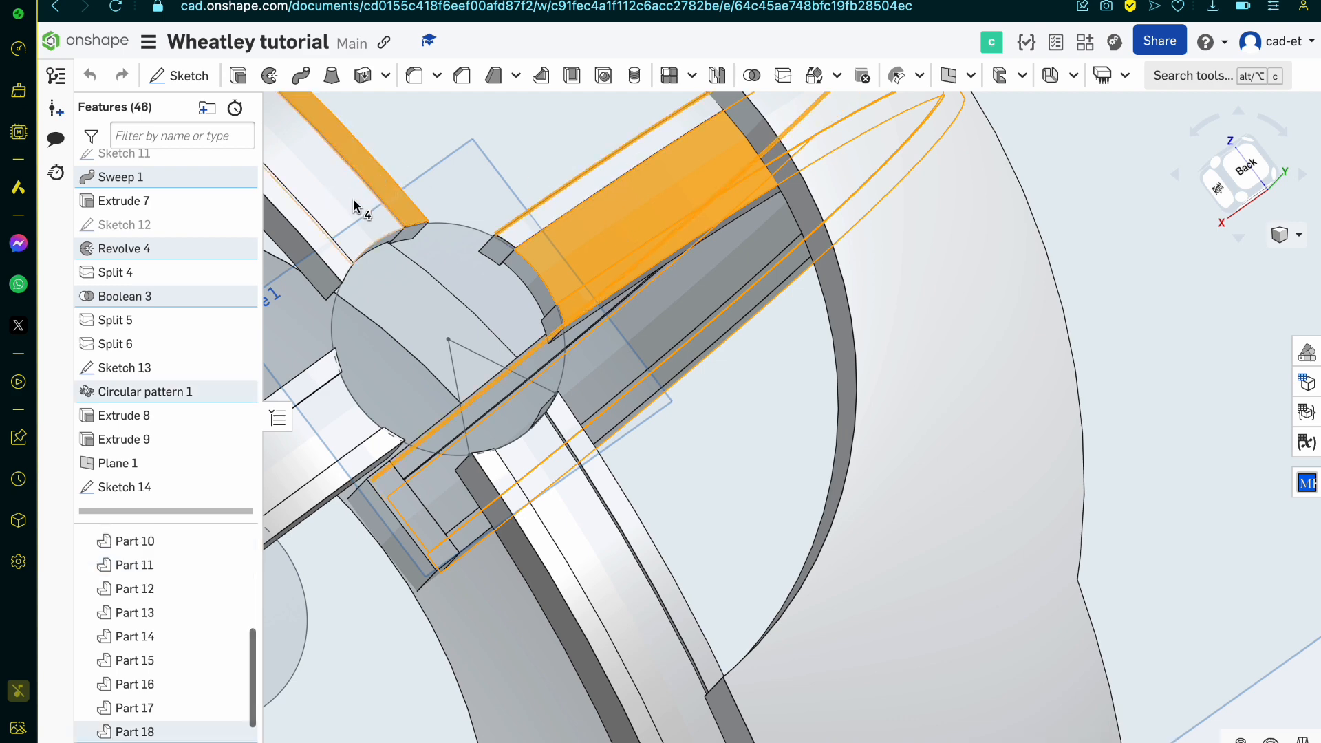
left_click(354, 207)
left_click(323, 247)
left_click(566, 198)
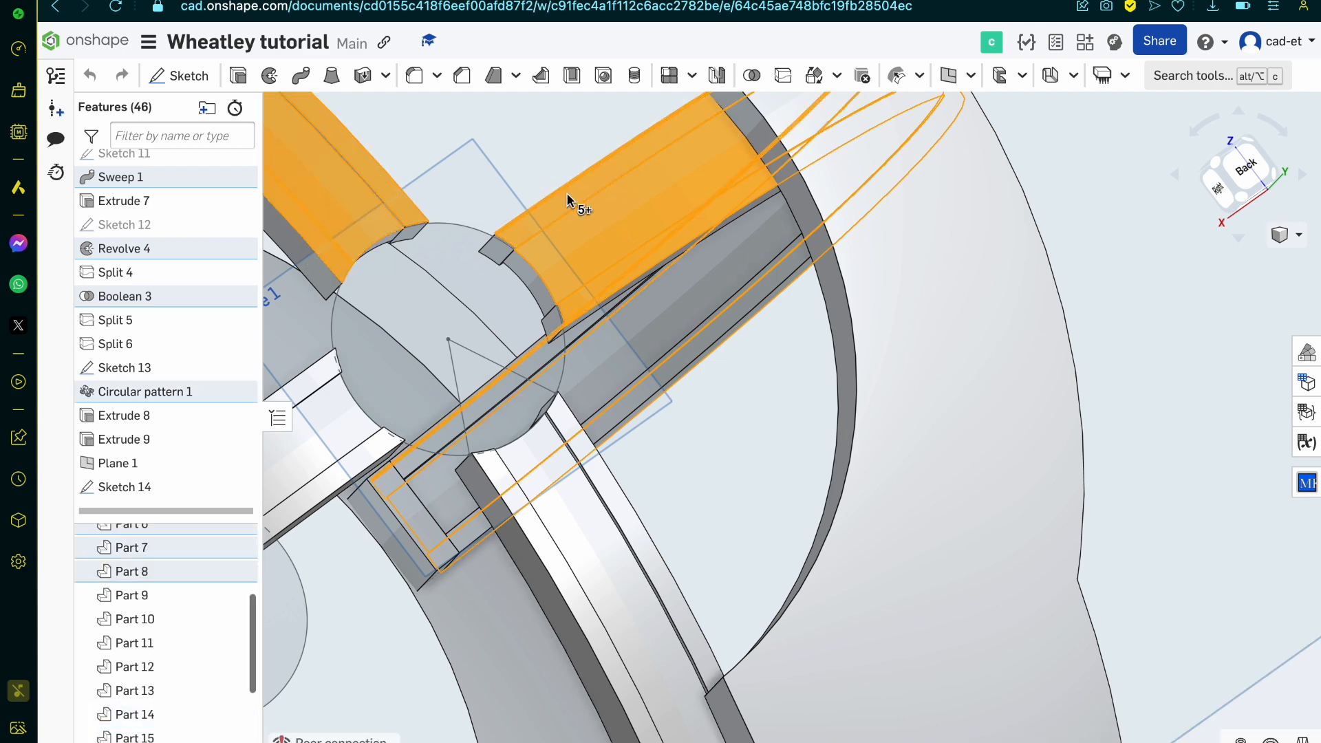
scroll(570, 198, "down", 5)
scroll(309, 365, "up", 5)
left_click(433, 334)
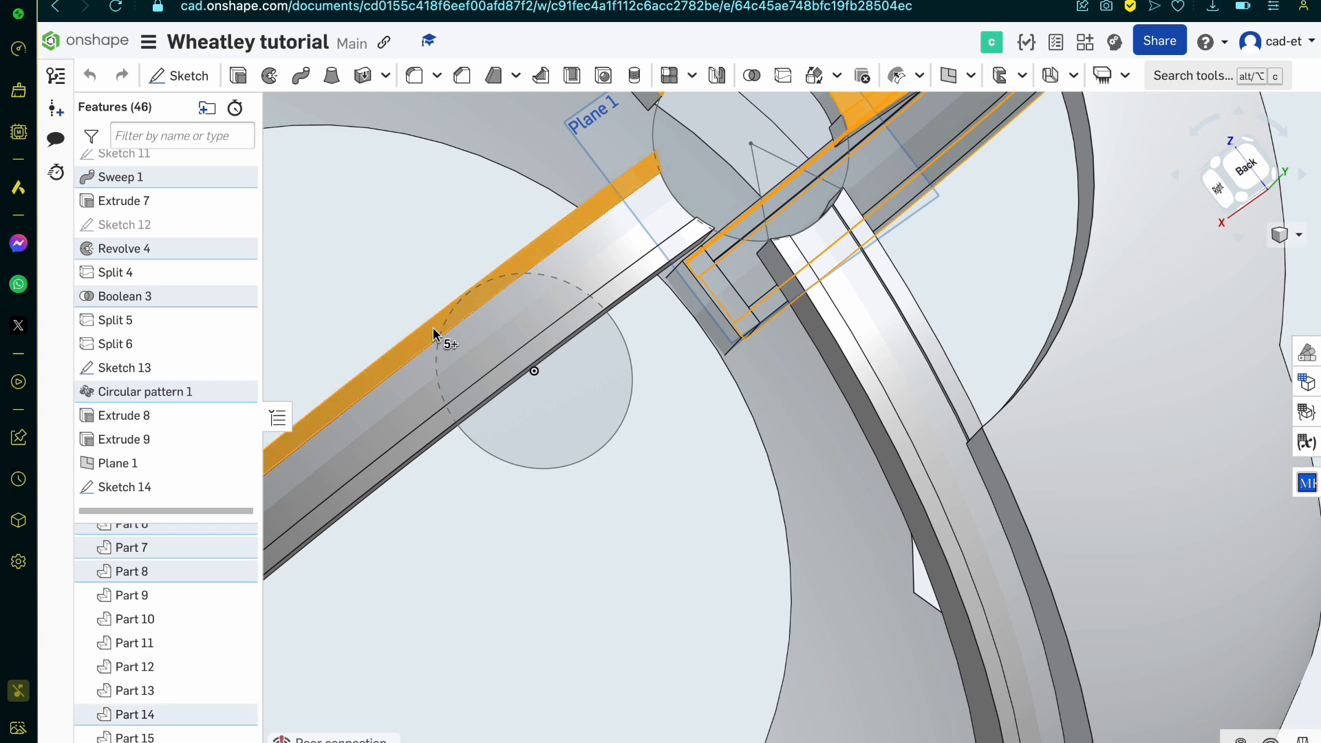
left_click(445, 372)
left_click(395, 457)
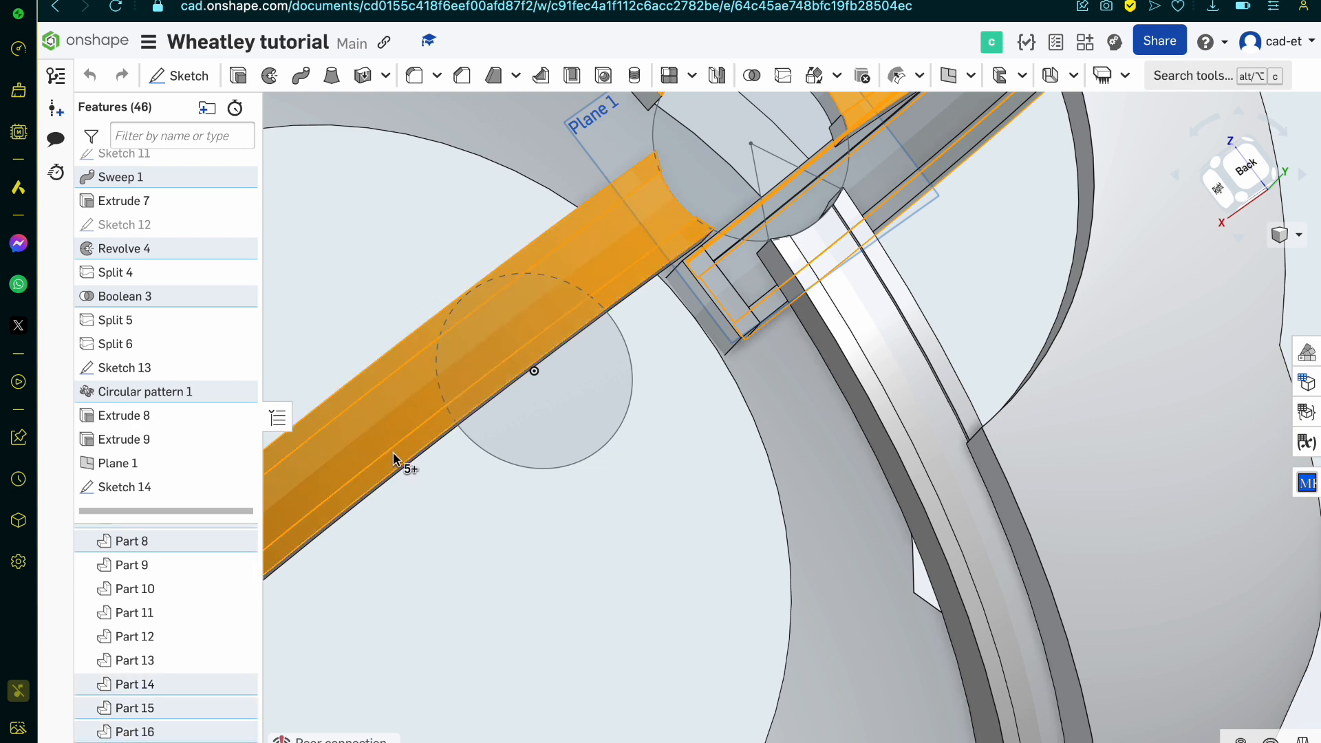
right_click(123, 684)
left_click(171, 669)
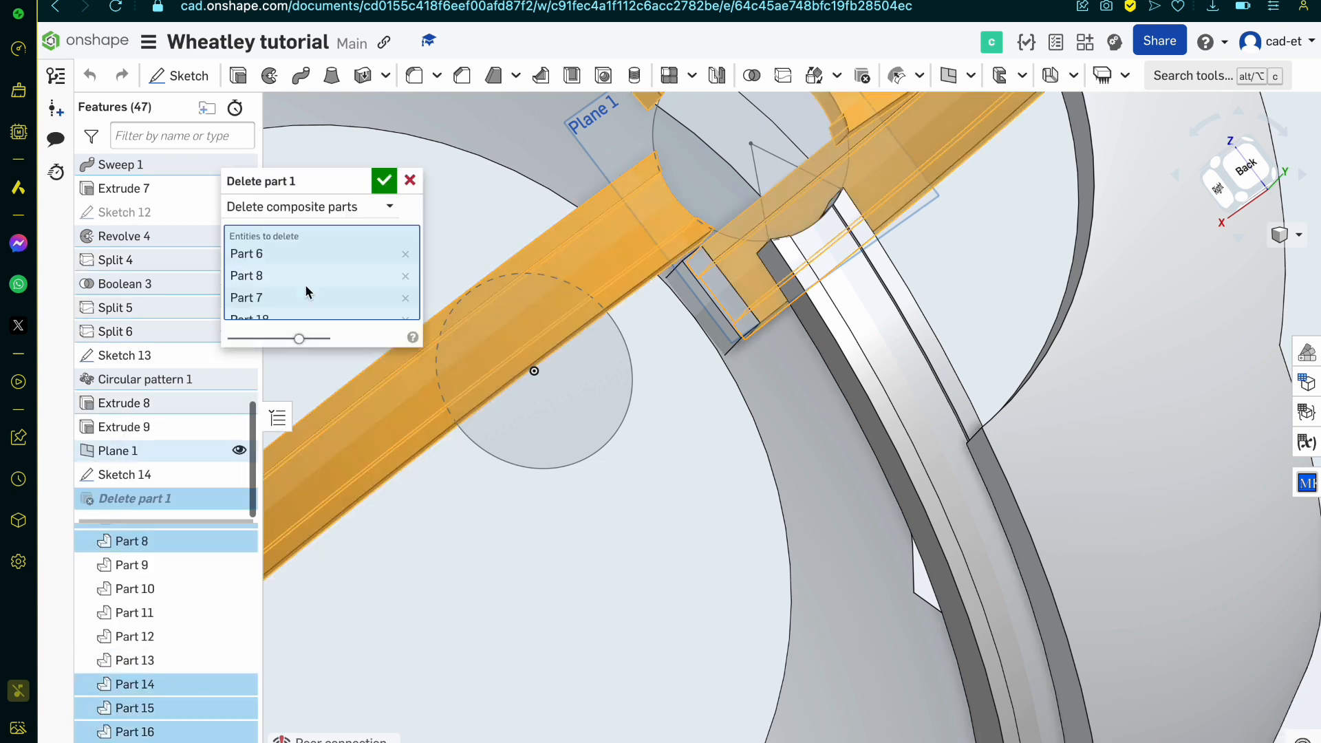
left_click(381, 182)
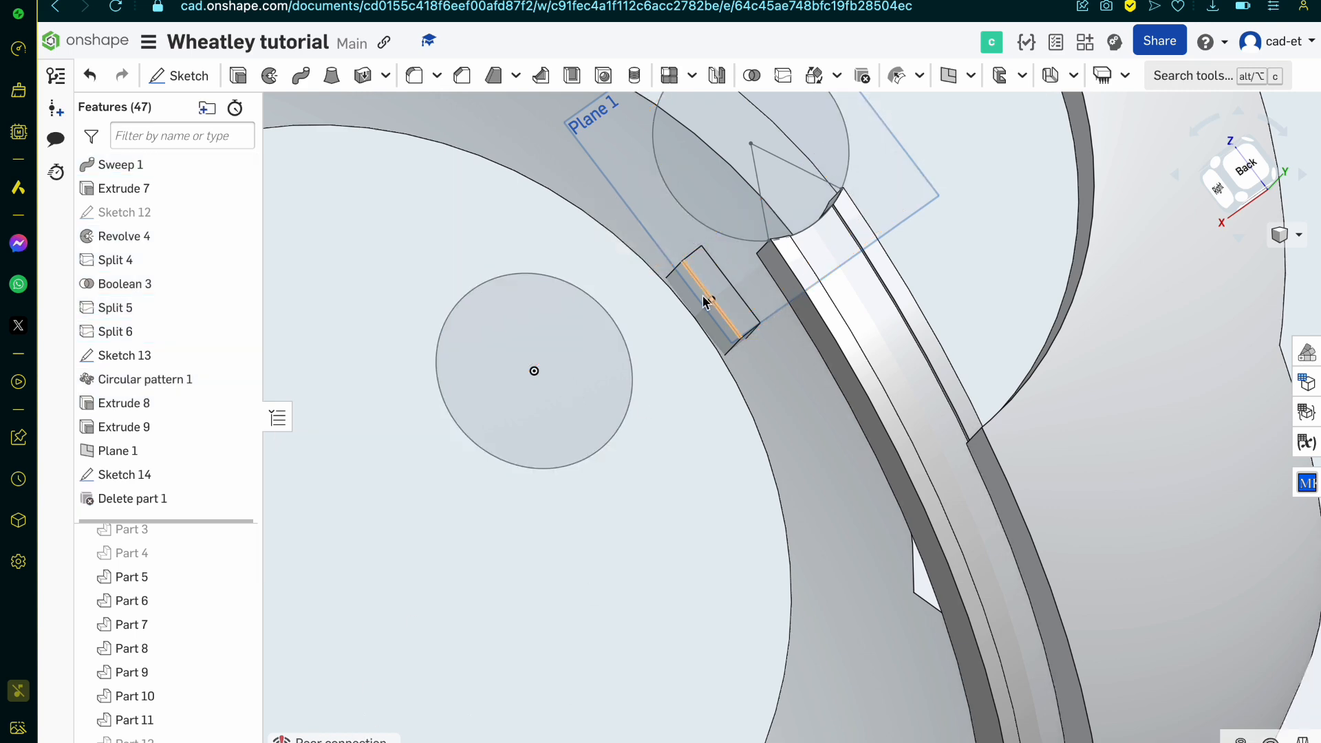
Step: Check the remaining band and shell from the inside, show the band profile in Sketch 11, and open that sketch for editing
scroll(704, 296, "down", 4)
right_click_drag(704, 298, 907, 267)
scroll(759, 328, "down", 3)
scroll(676, 267, "up", 5)
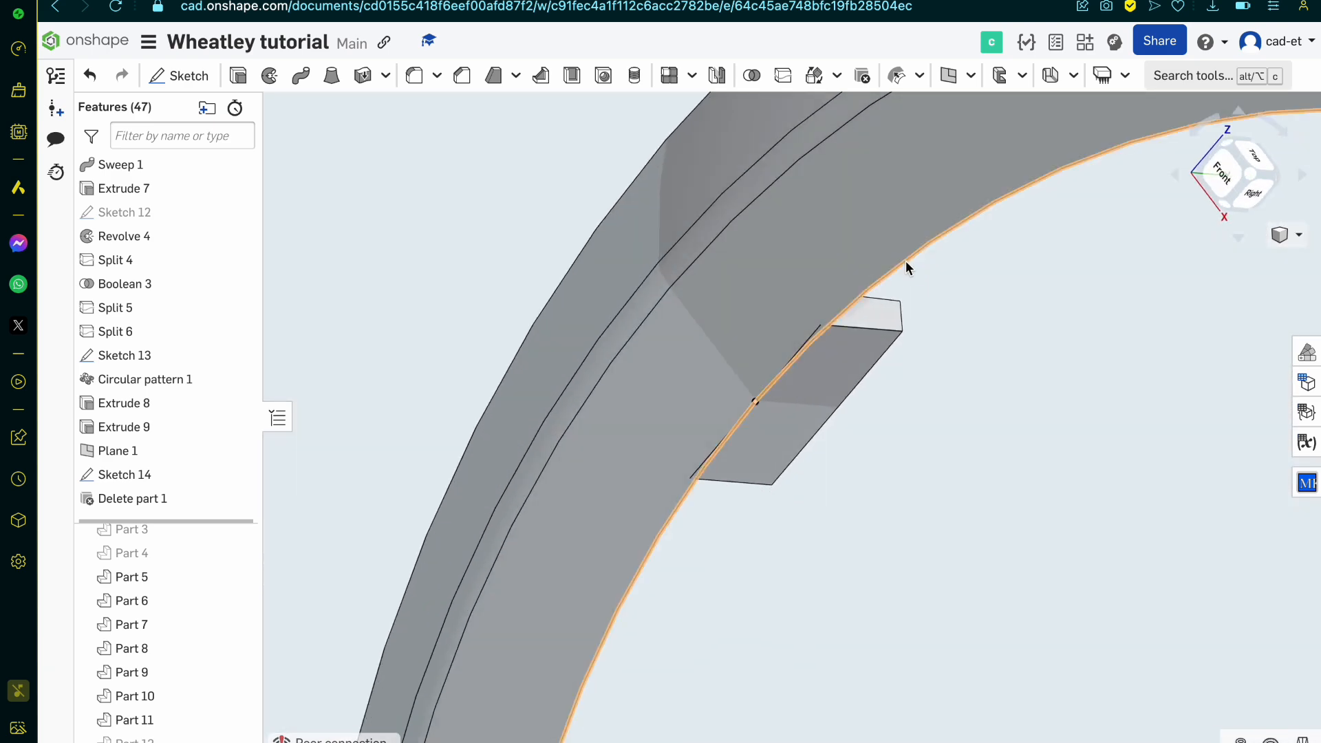
scroll(905, 265, "down", 5)
scroll(1095, 321, "up", 5)
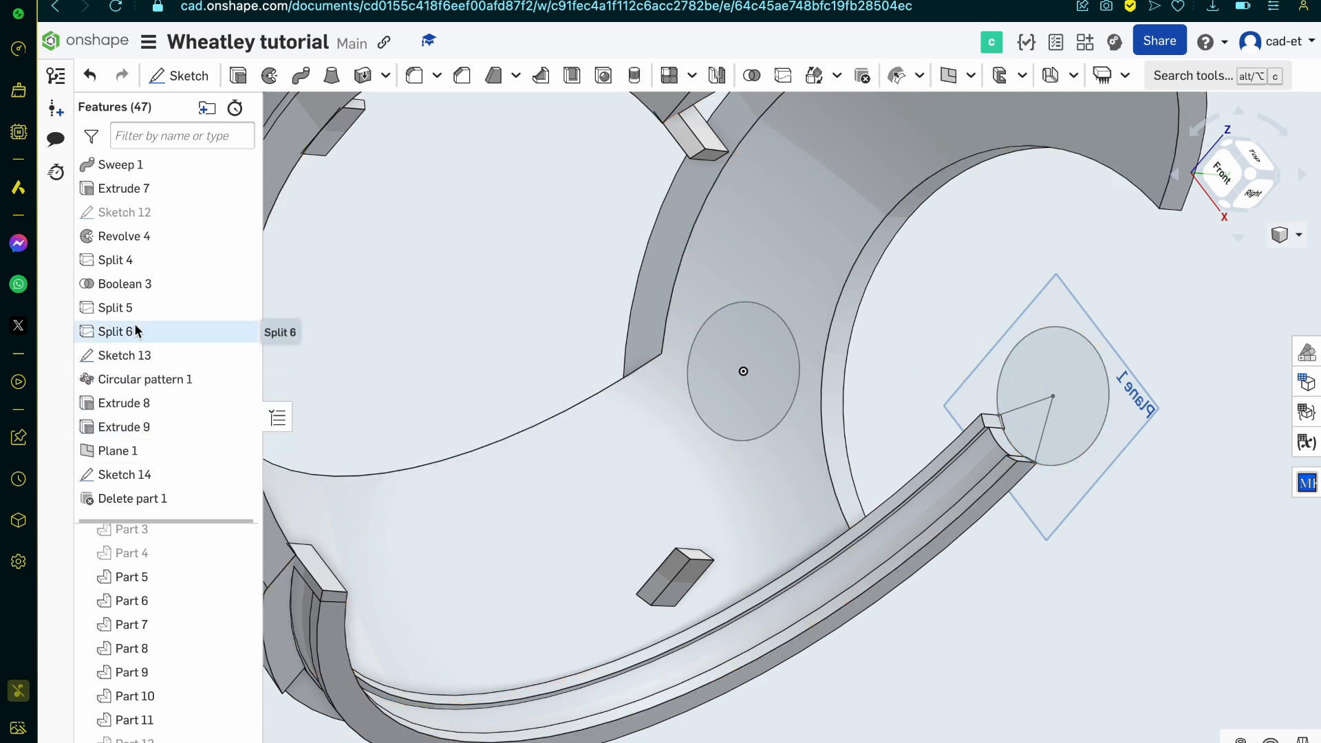
scroll(136, 331, "up", 1)
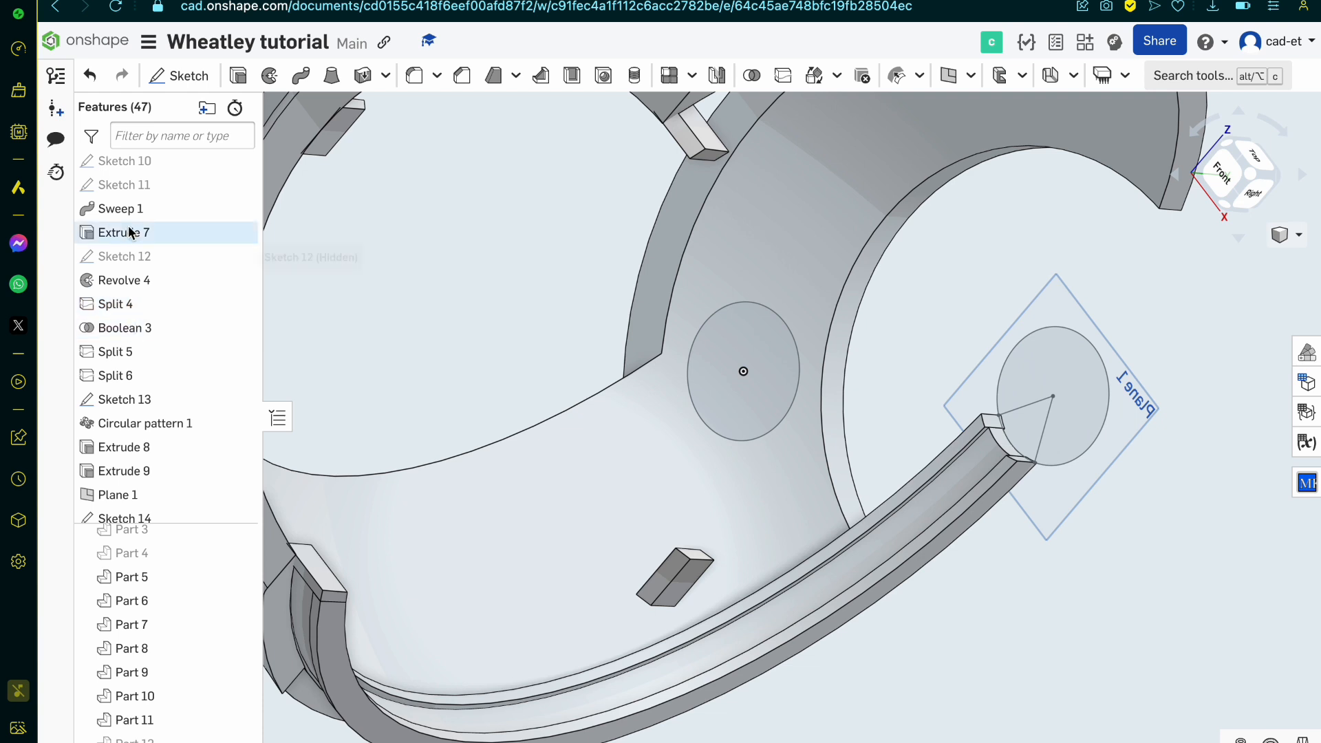
scroll(133, 213, "up", 1)
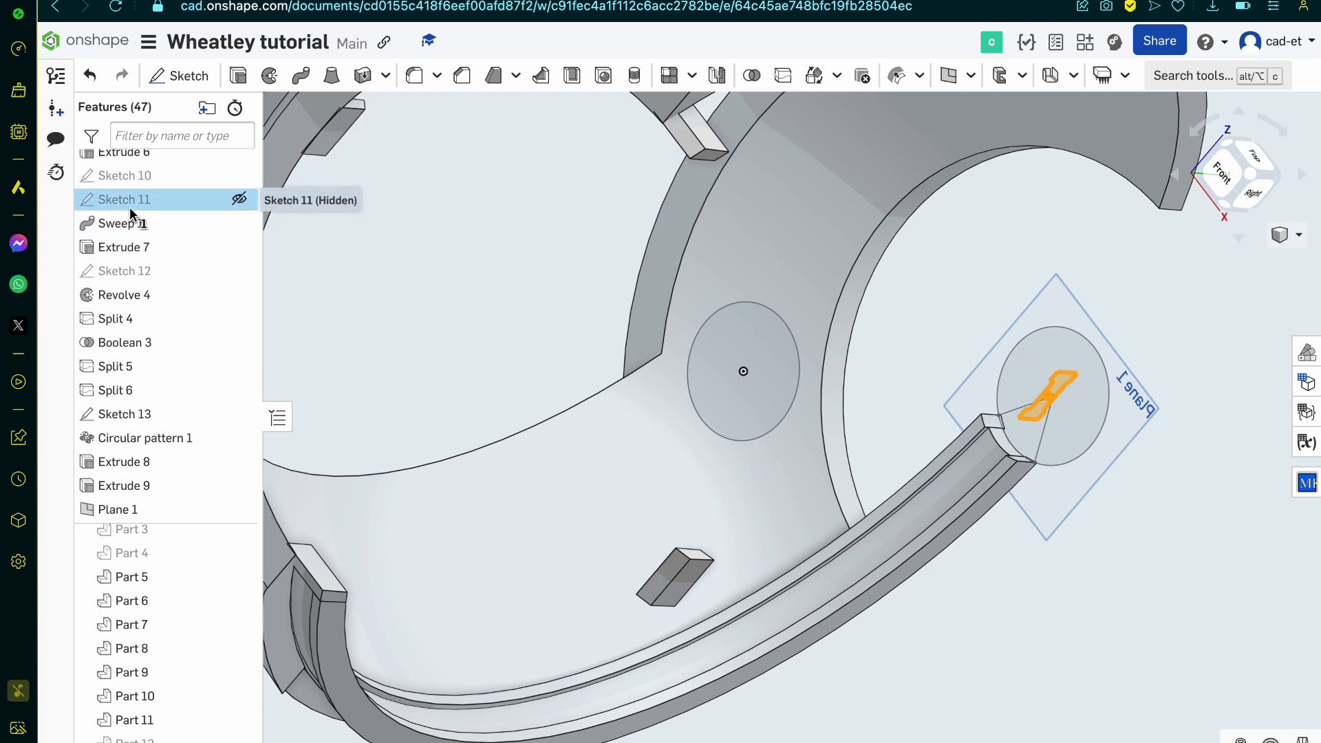
left_click(238, 199)
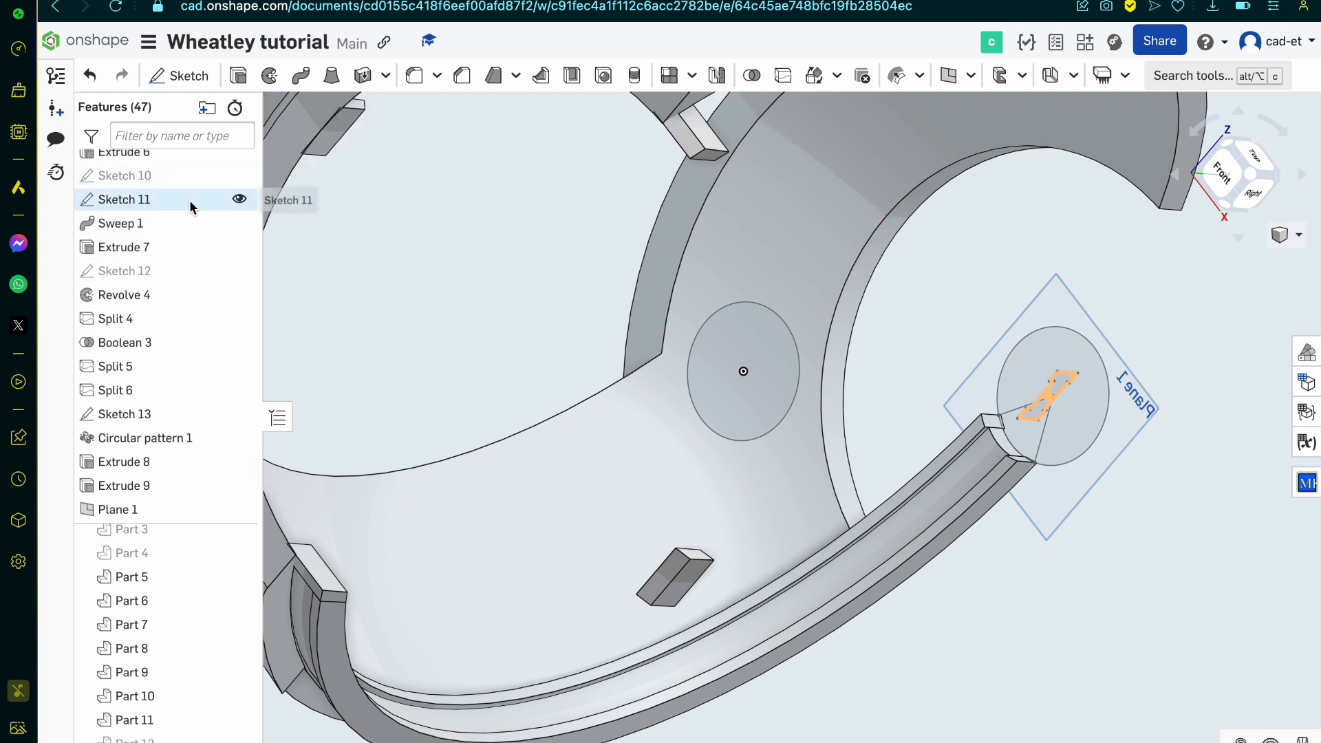
double_click(191, 201)
key("n")
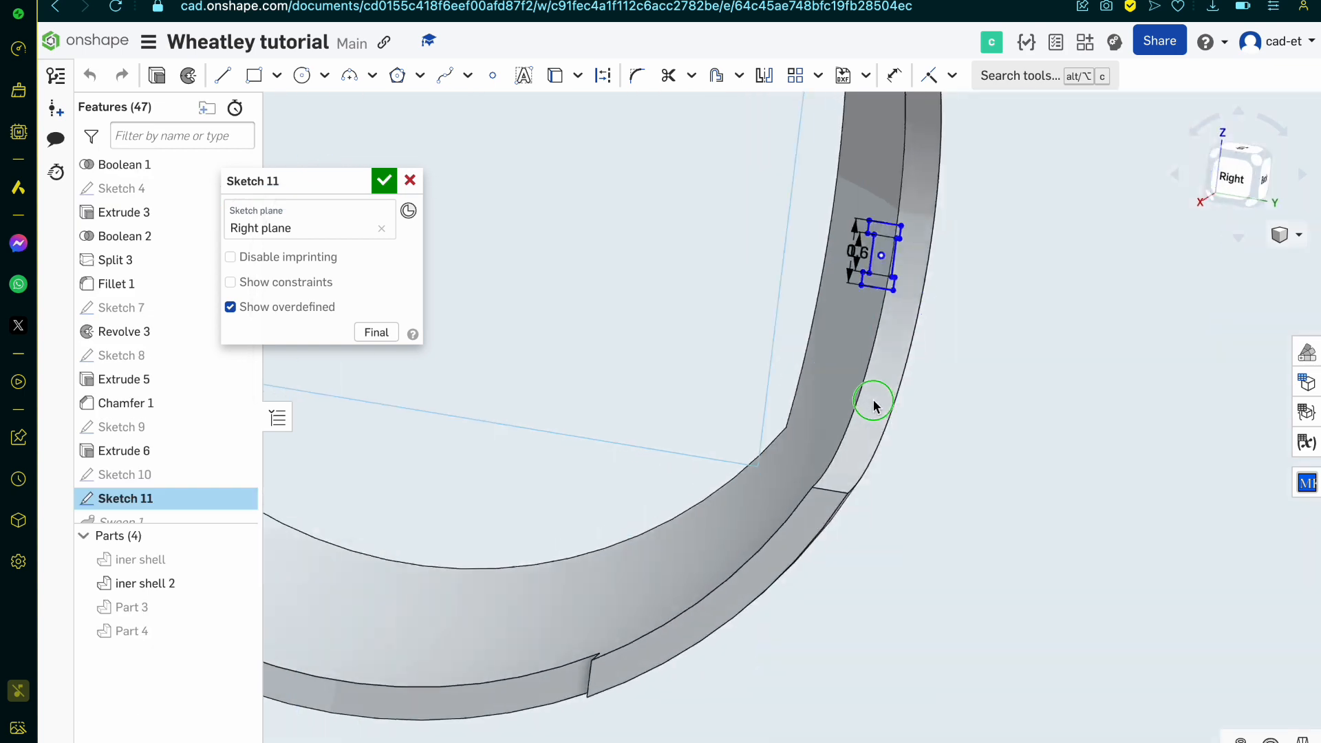
Step: Project the outer and inner curved edges of the shell's recessed rim segment into Sketch 11
key("u")
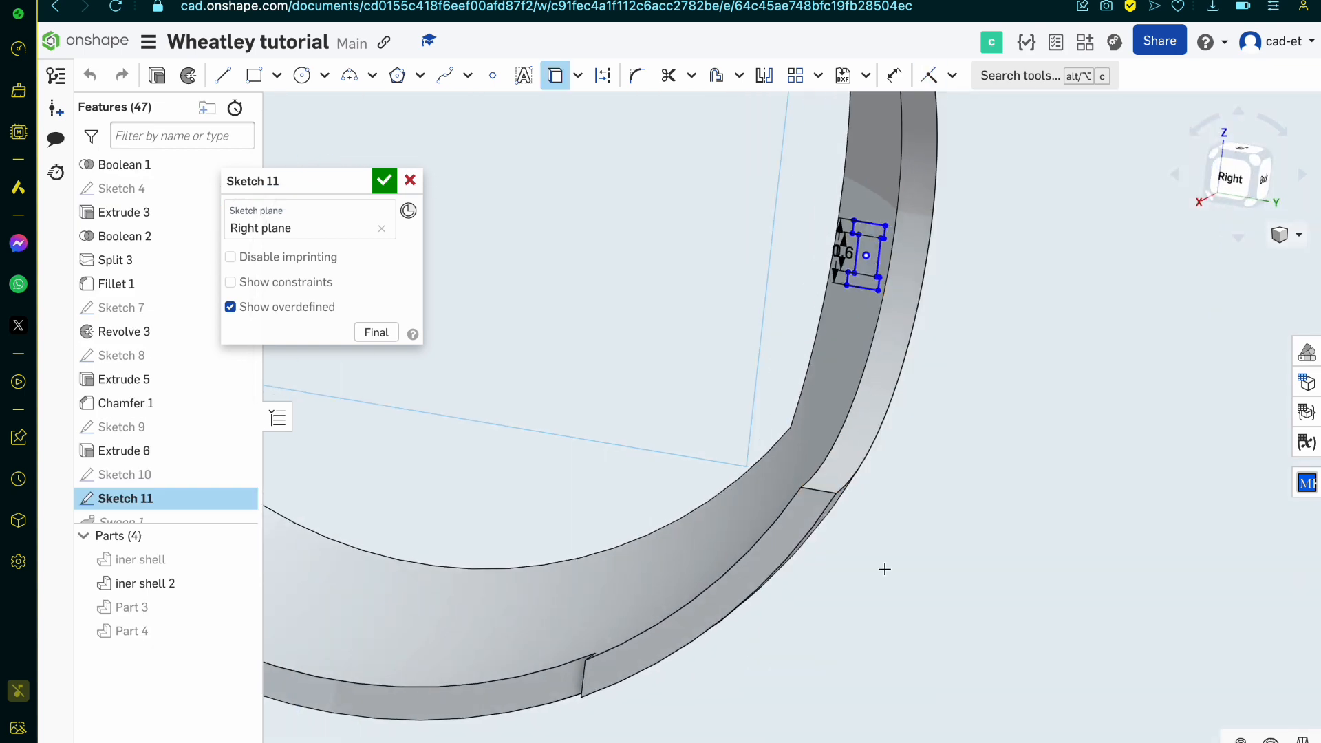
scroll(826, 550, "down", 4)
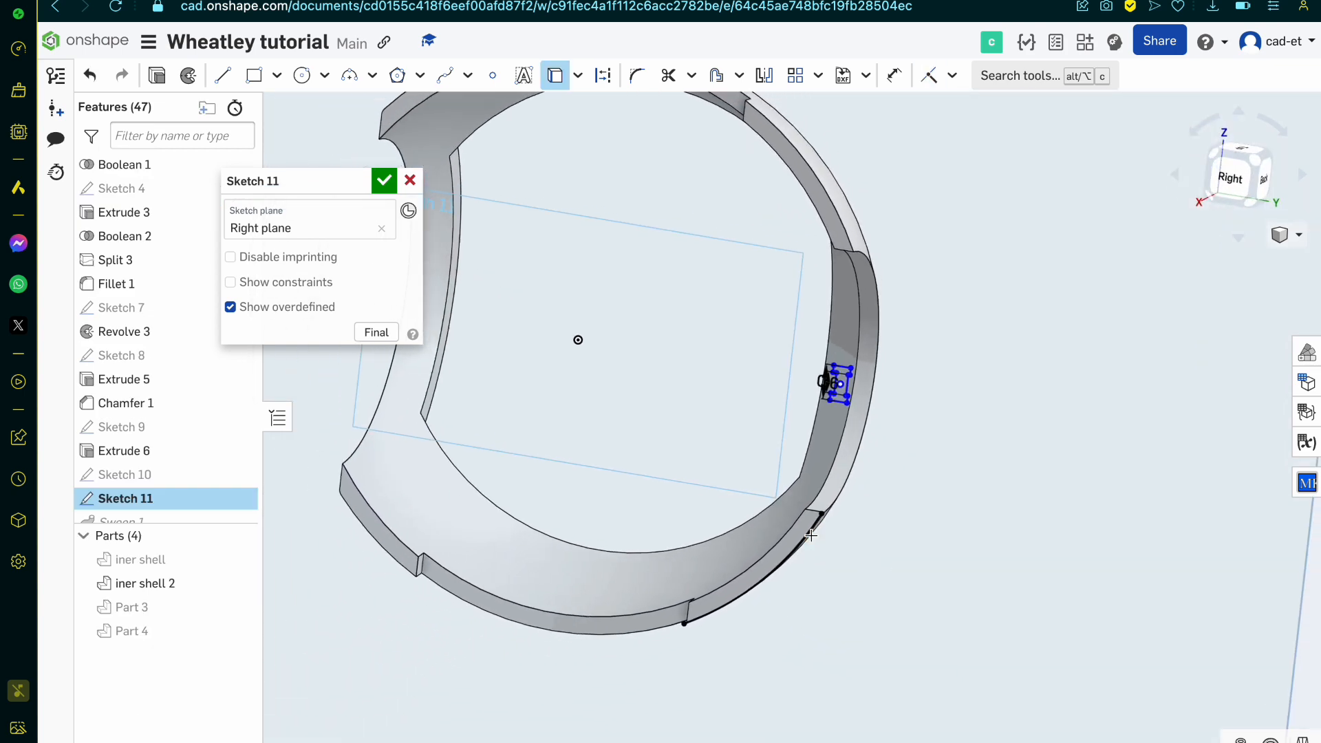
key("c")
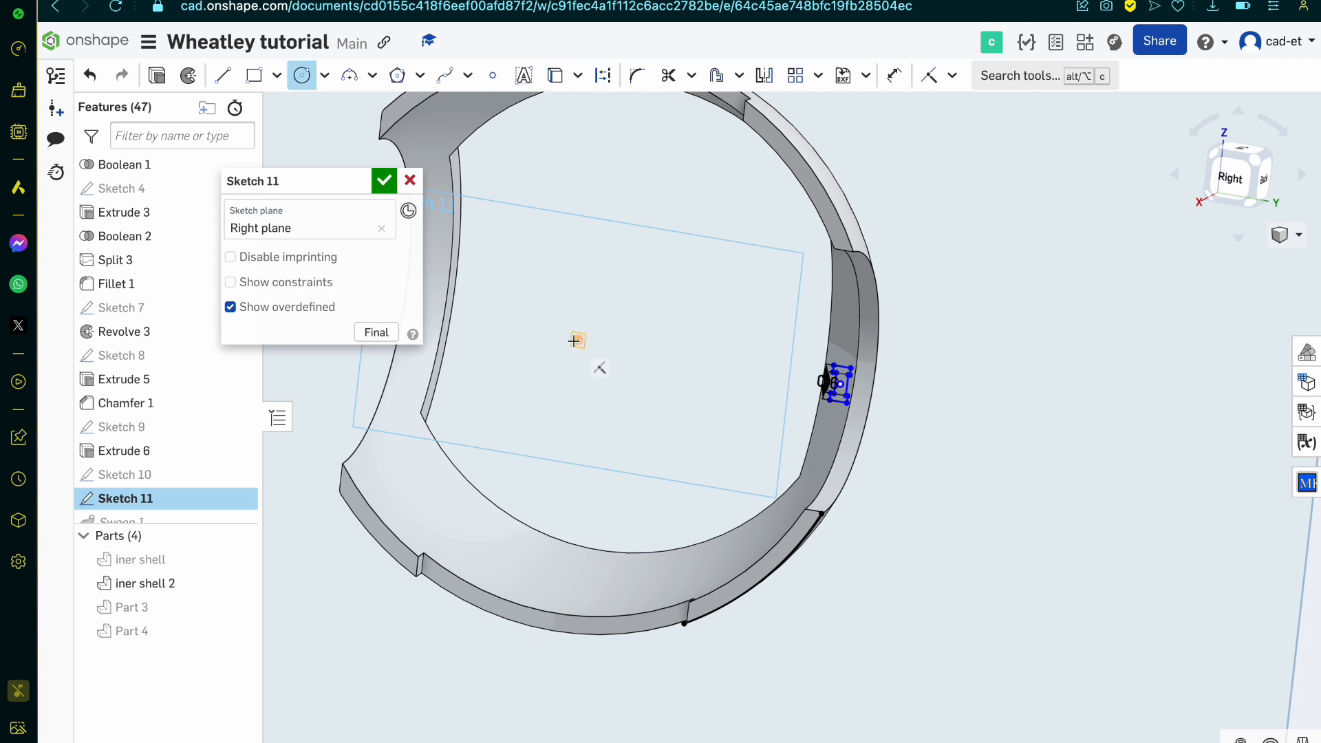
left_click(576, 340)
key("u")
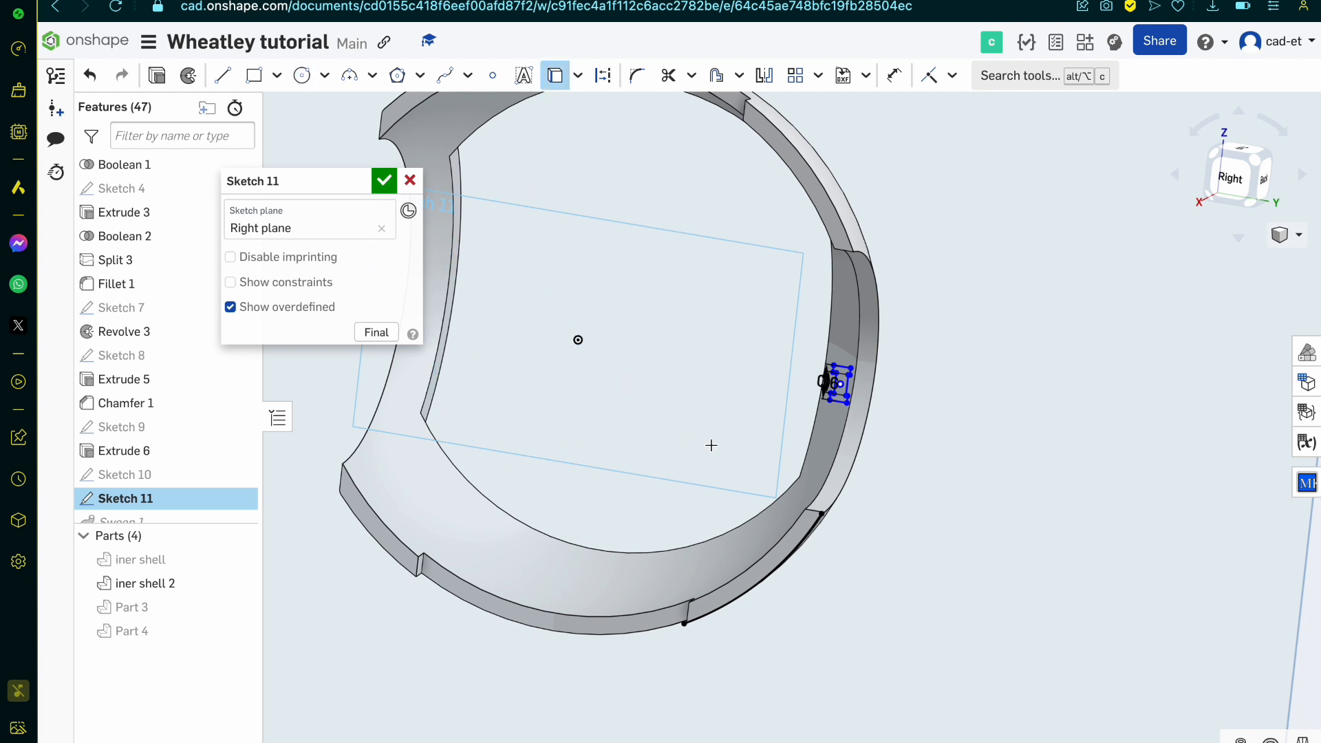
left_click(808, 513)
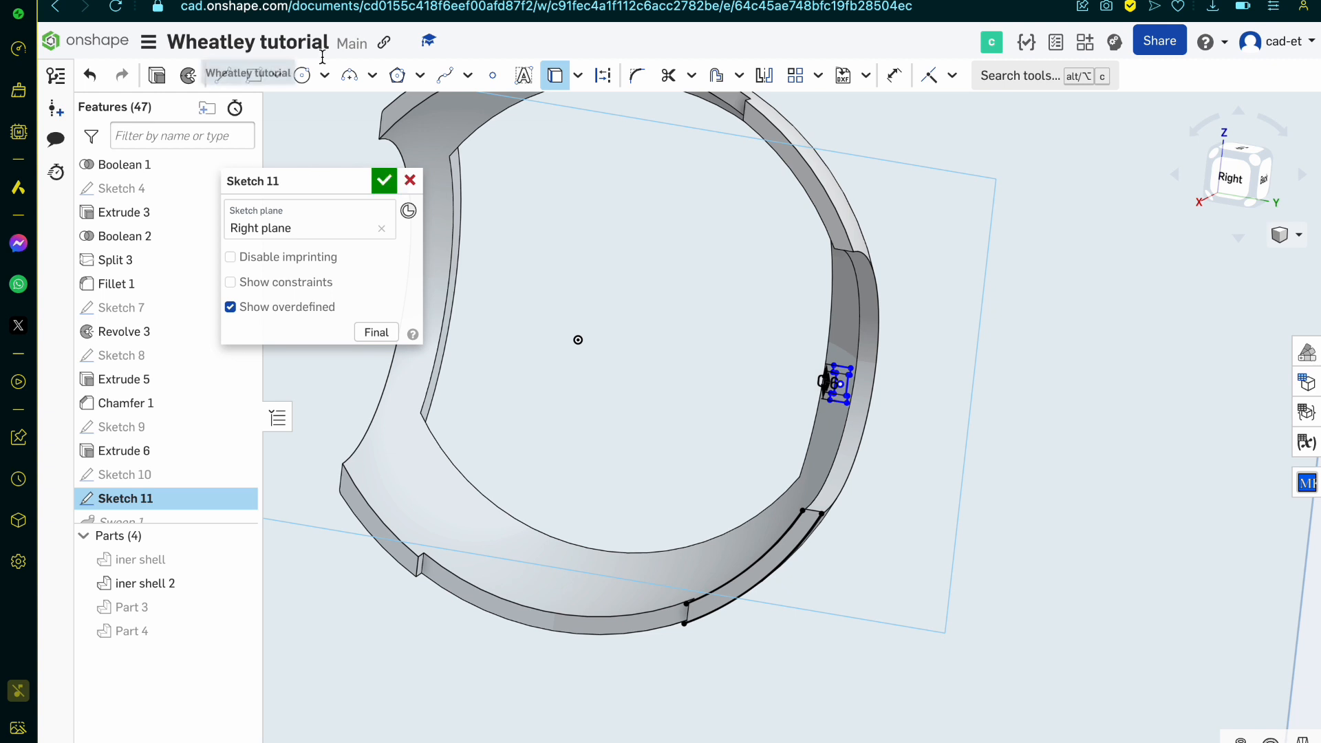
Step: Draw a circle centred on the origin that reaches the projected inner rim edge and passes through the band profile
left_click(301, 75)
left_click(577, 339)
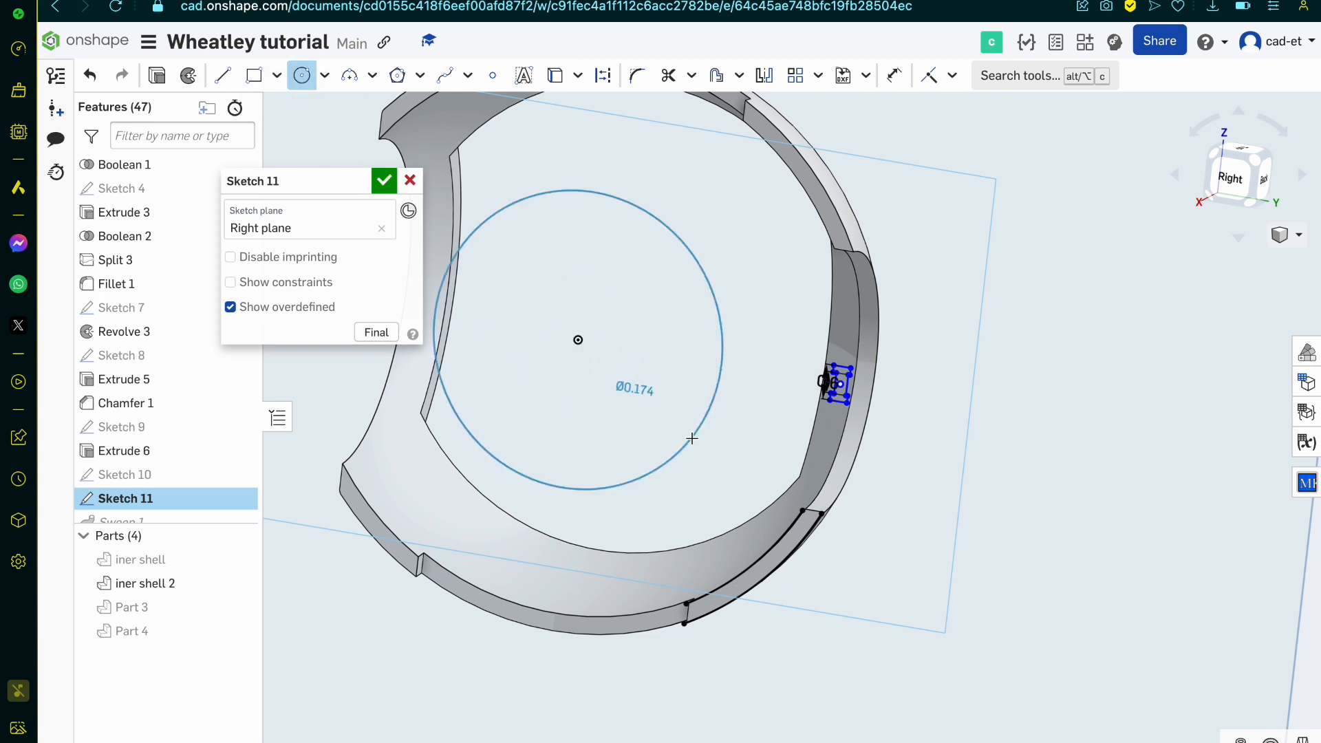
scroll(856, 408, "up", 10)
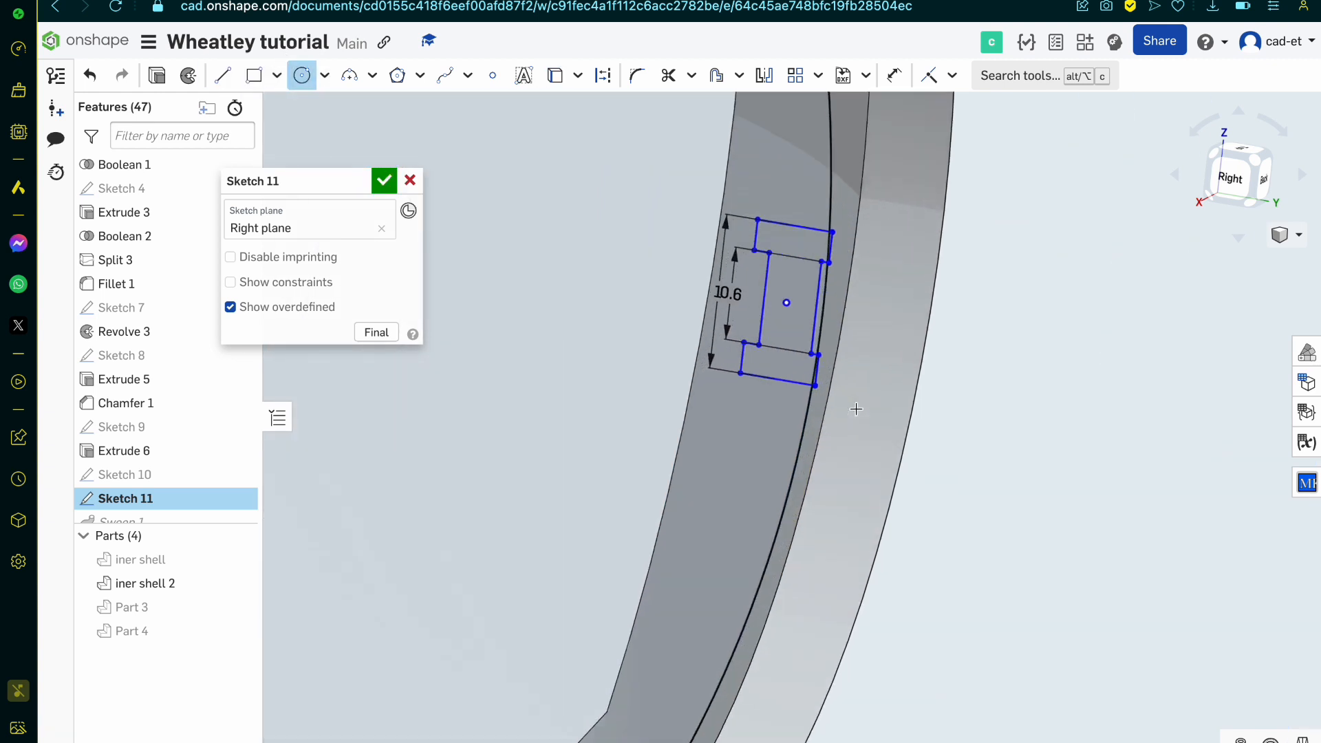
scroll(792, 326, "down", 2)
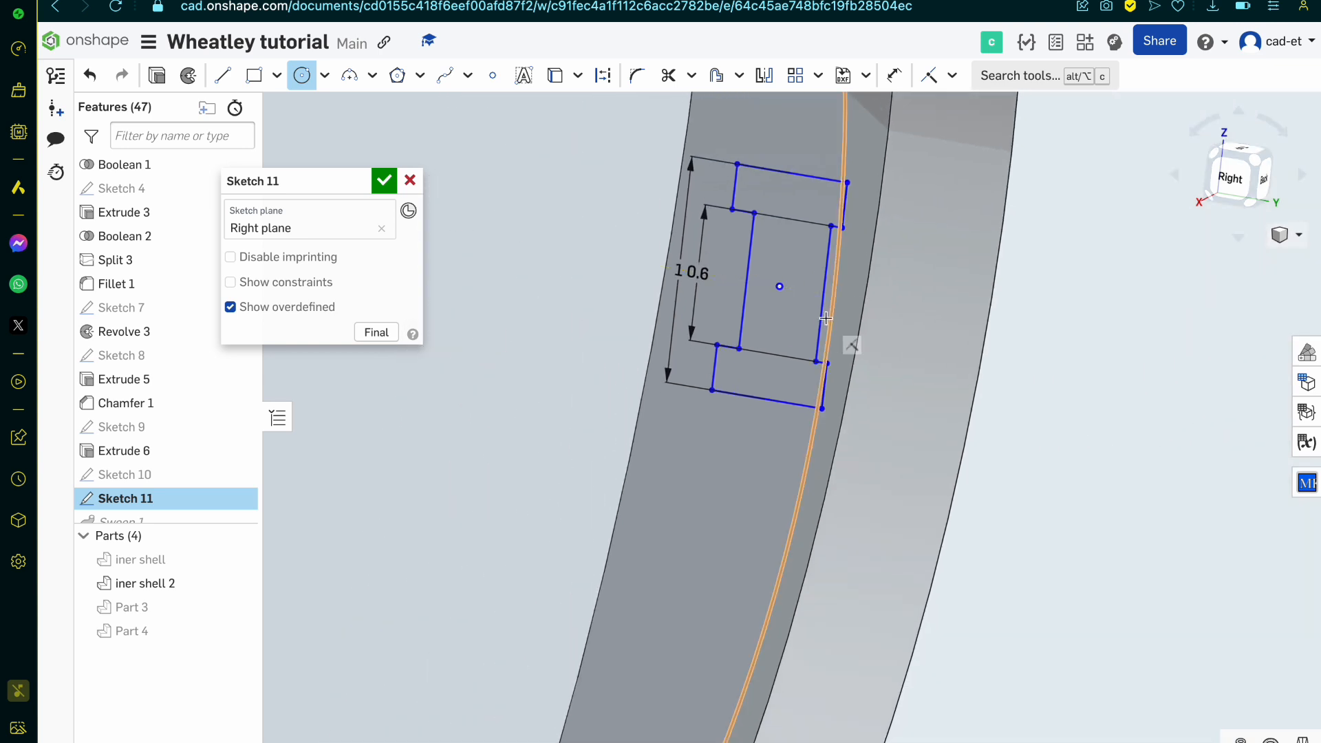
Step: Draw a line across the inner notch of the band profile, joining the inner corners of the upper and lower flanges
key("l")
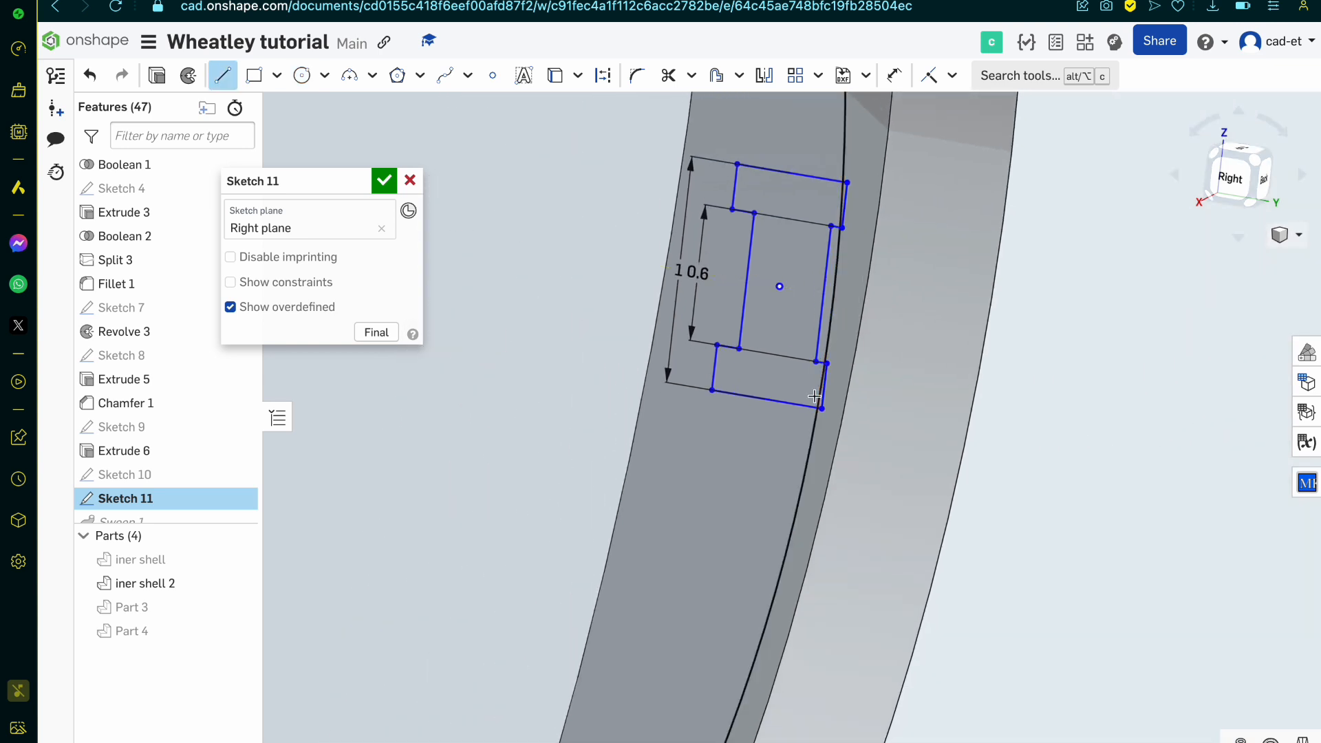
left_click(717, 342)
left_click(732, 210)
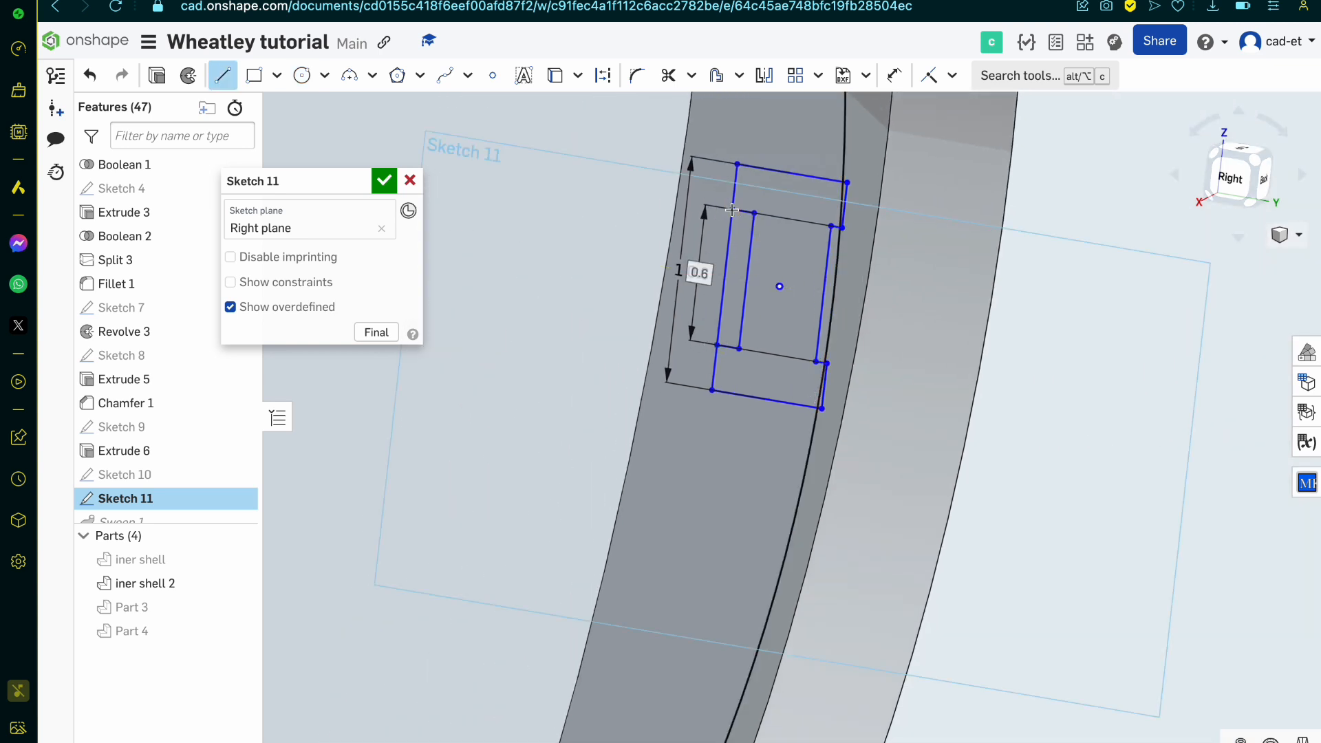
key("Escape")
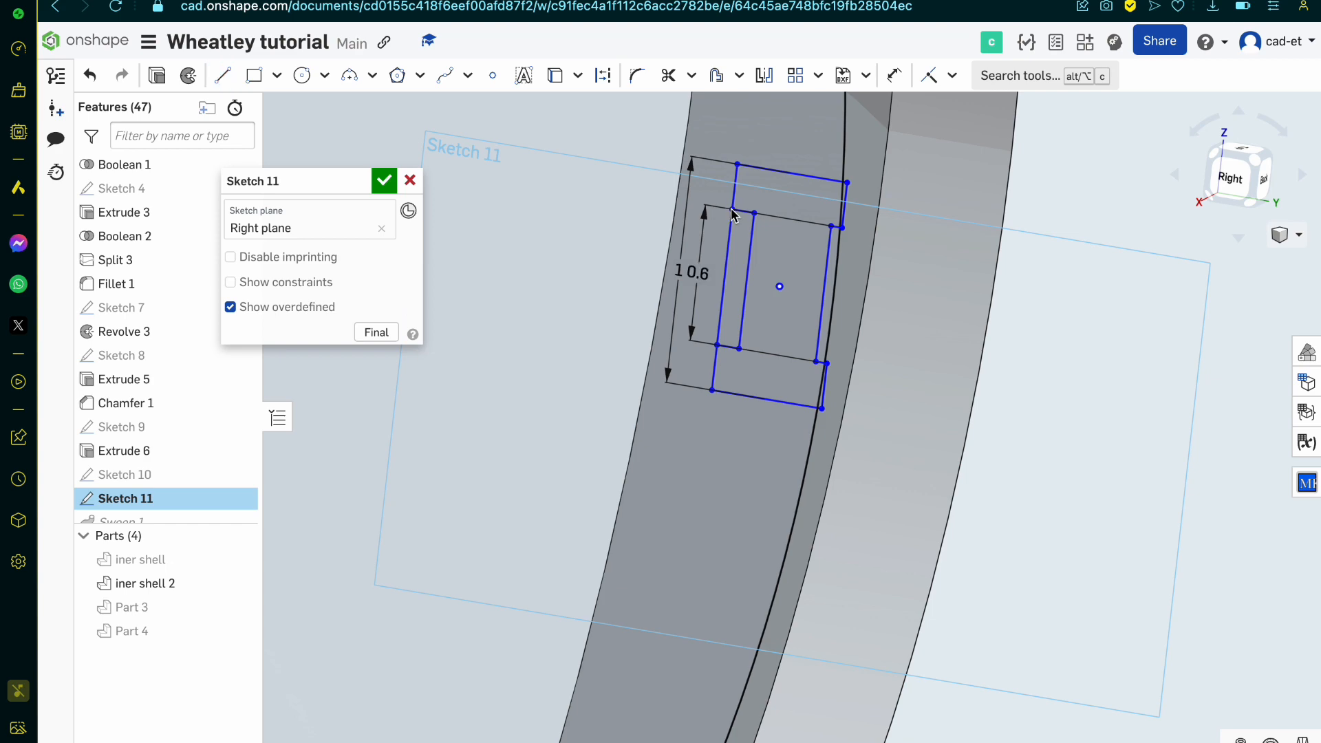
Step: Draw two origin-centred circles, about 15 mm diameter through the inner side's midpoint and about 15.2 mm through the recessed inner side's midpoint
key("c")
scroll(931, 392, "down", 10)
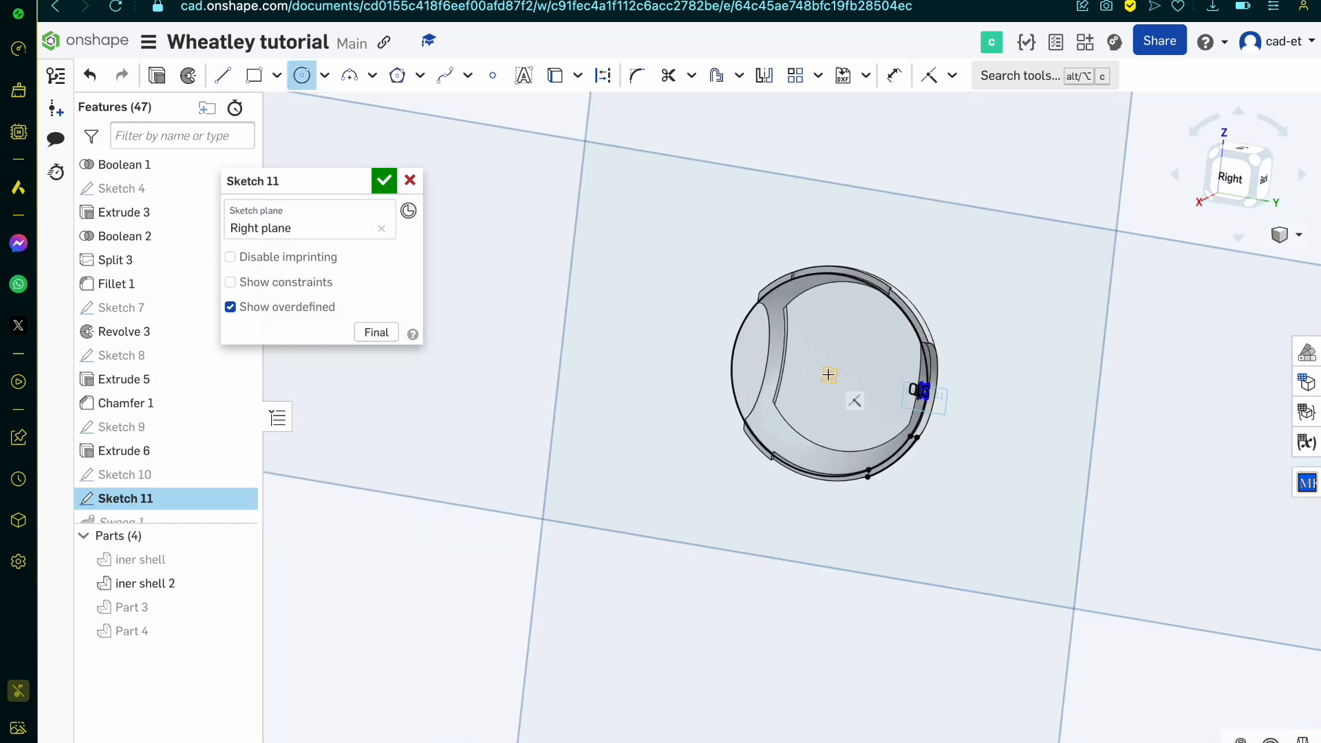
scroll(922, 389, "up", 10)
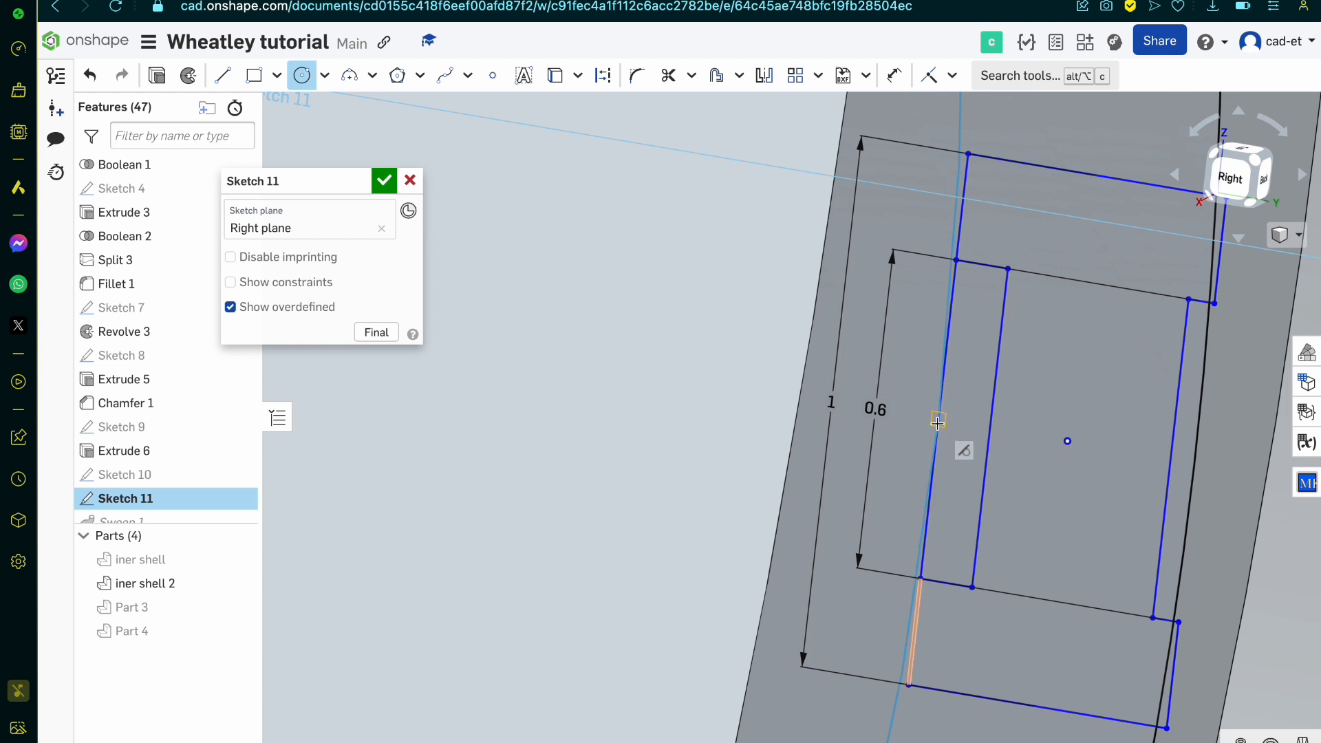
left_click(937, 422)
scroll(937, 422, "down", 10)
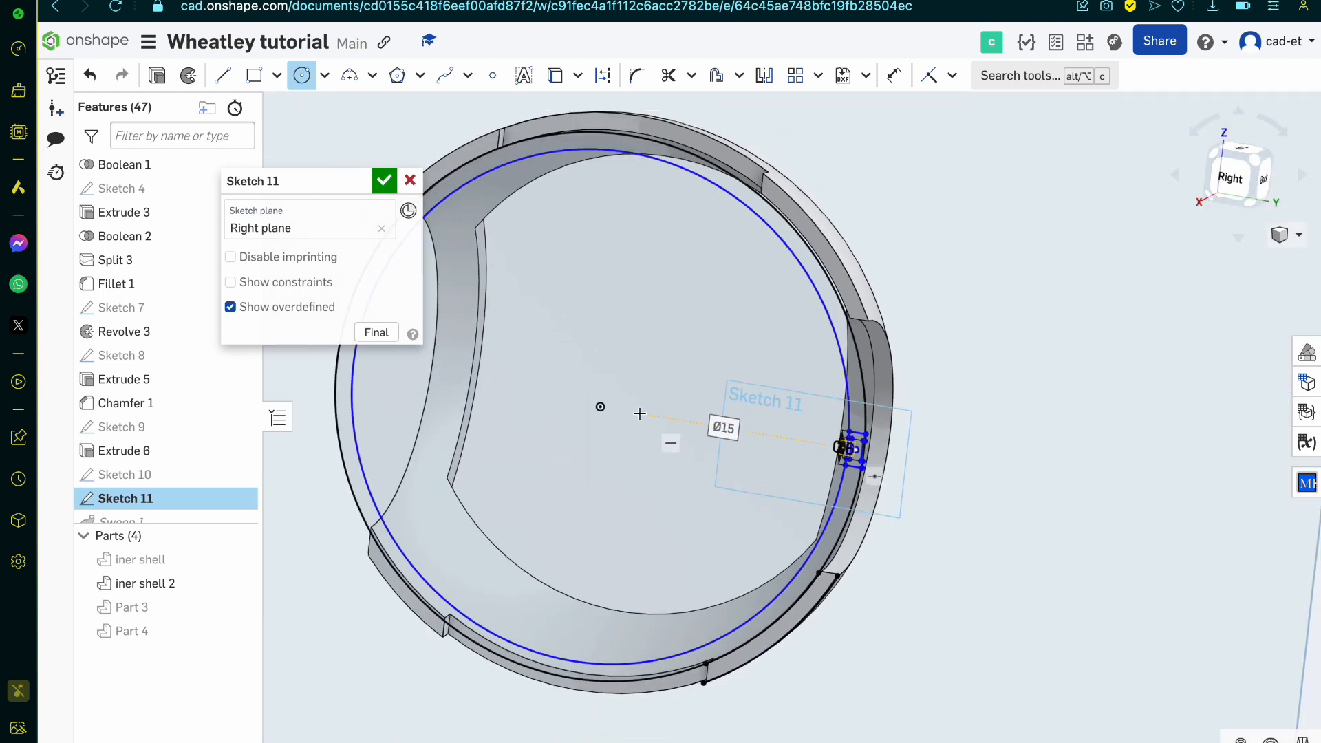
scroll(966, 650, "up", 10)
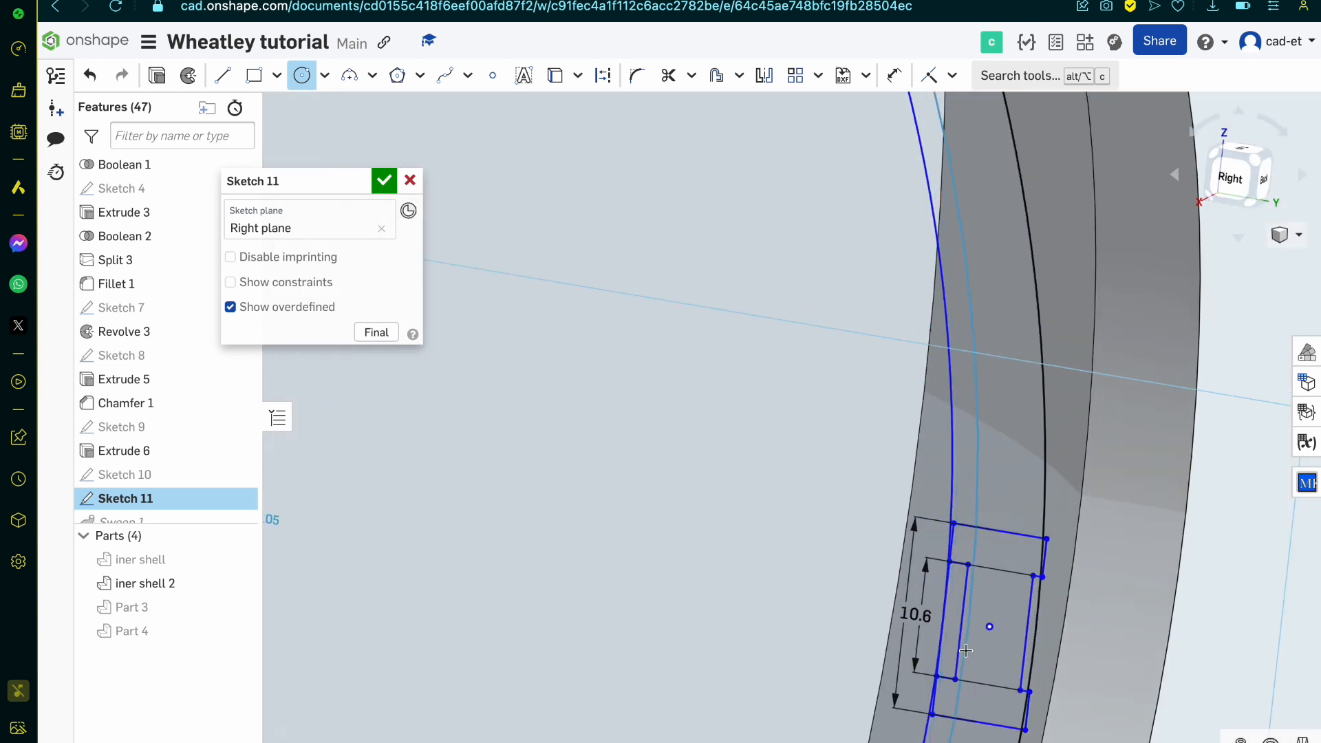
scroll(966, 650, "up", 5)
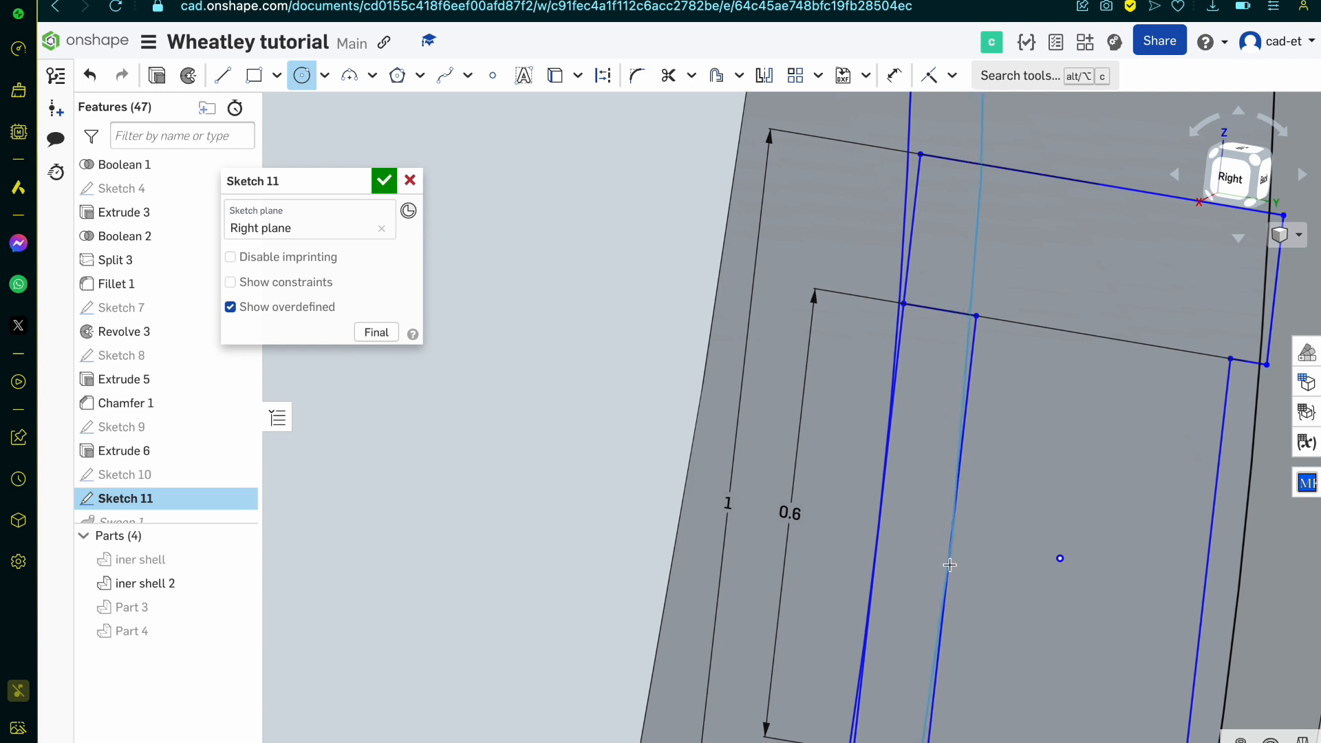
Step: Draw a third origin-centred circle passing through the midpoint of the band profile's recessed outer side
scroll(949, 539, "down", 10)
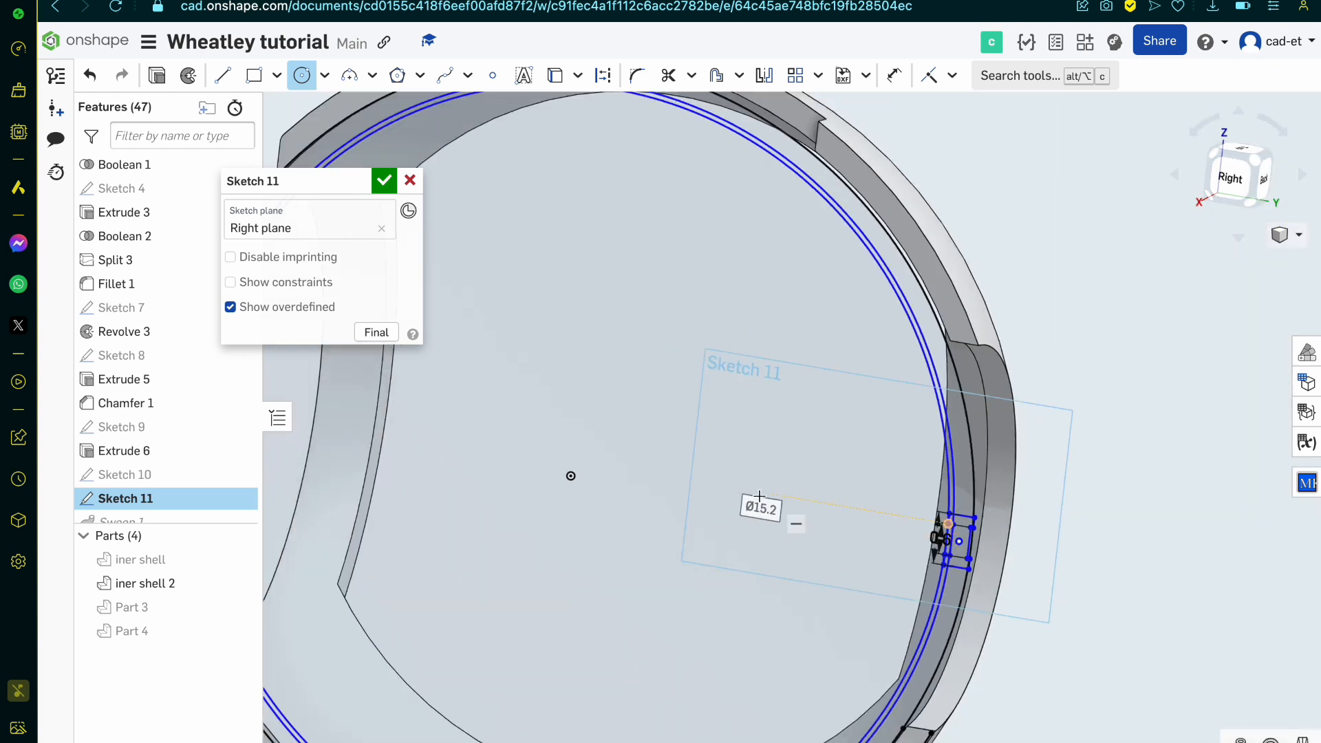
left_click(570, 475)
scroll(922, 561, "up", 8)
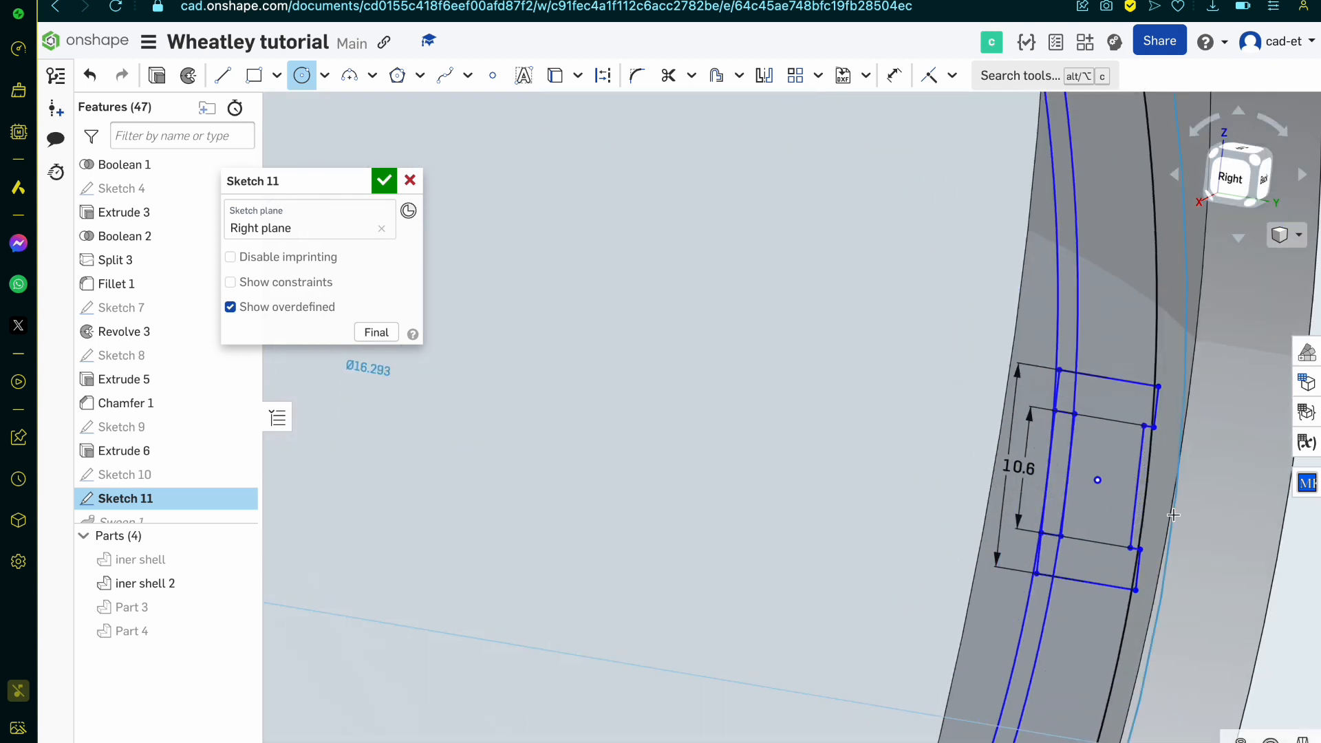
scroll(1174, 514, "up", 8)
scroll(865, 481, "down", 5)
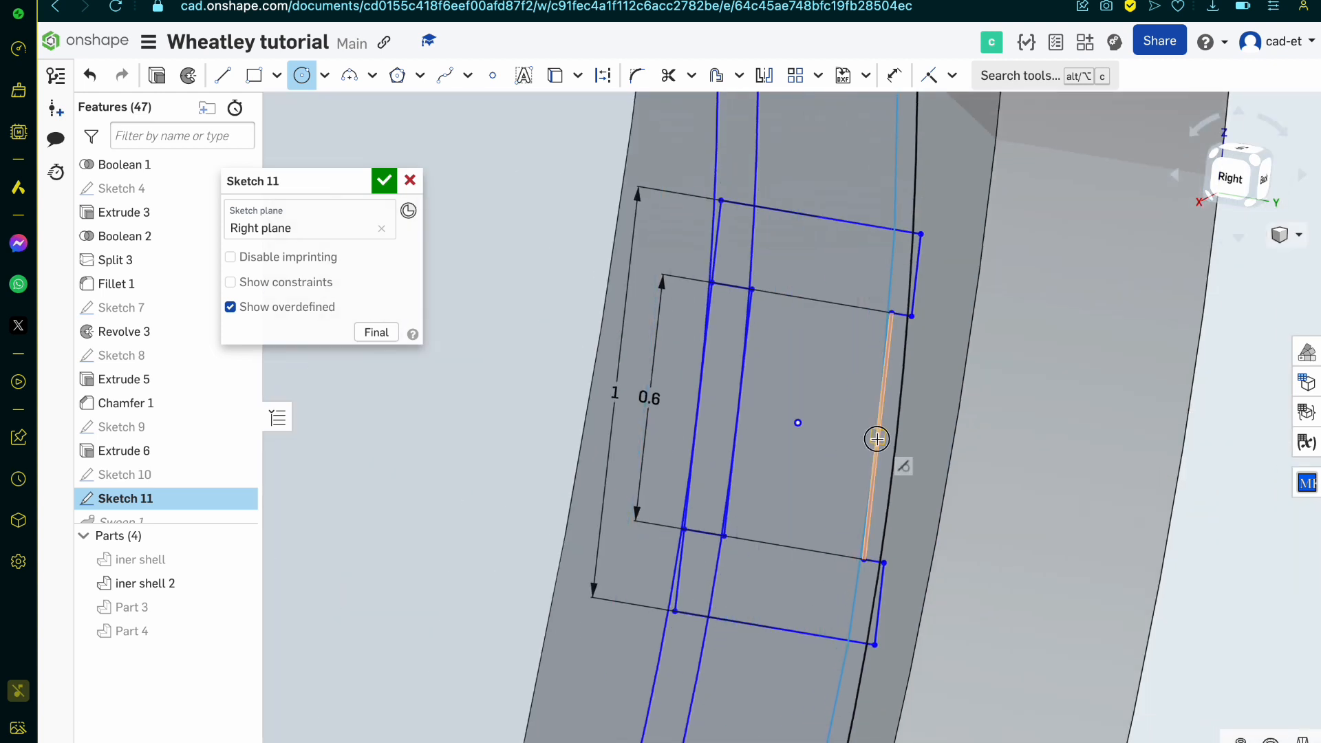
left_click(876, 439)
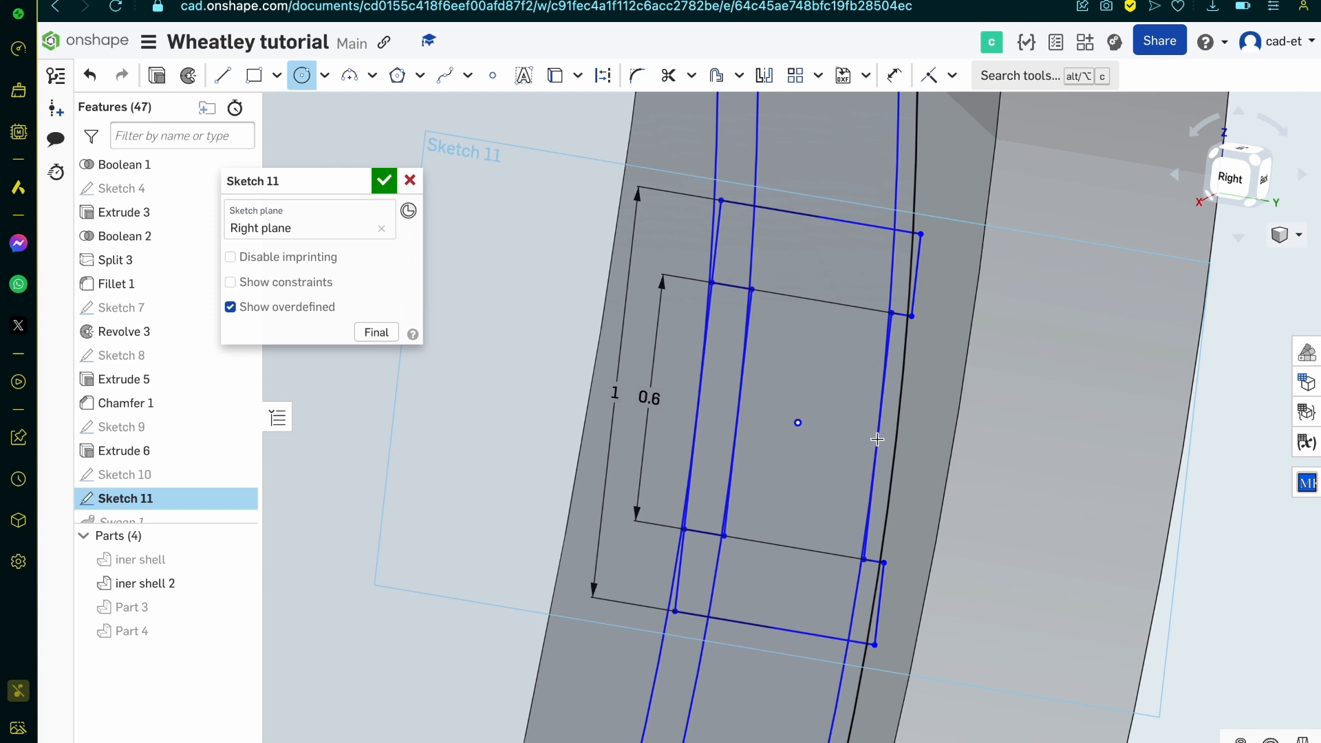
key("d")
left_click(745, 259)
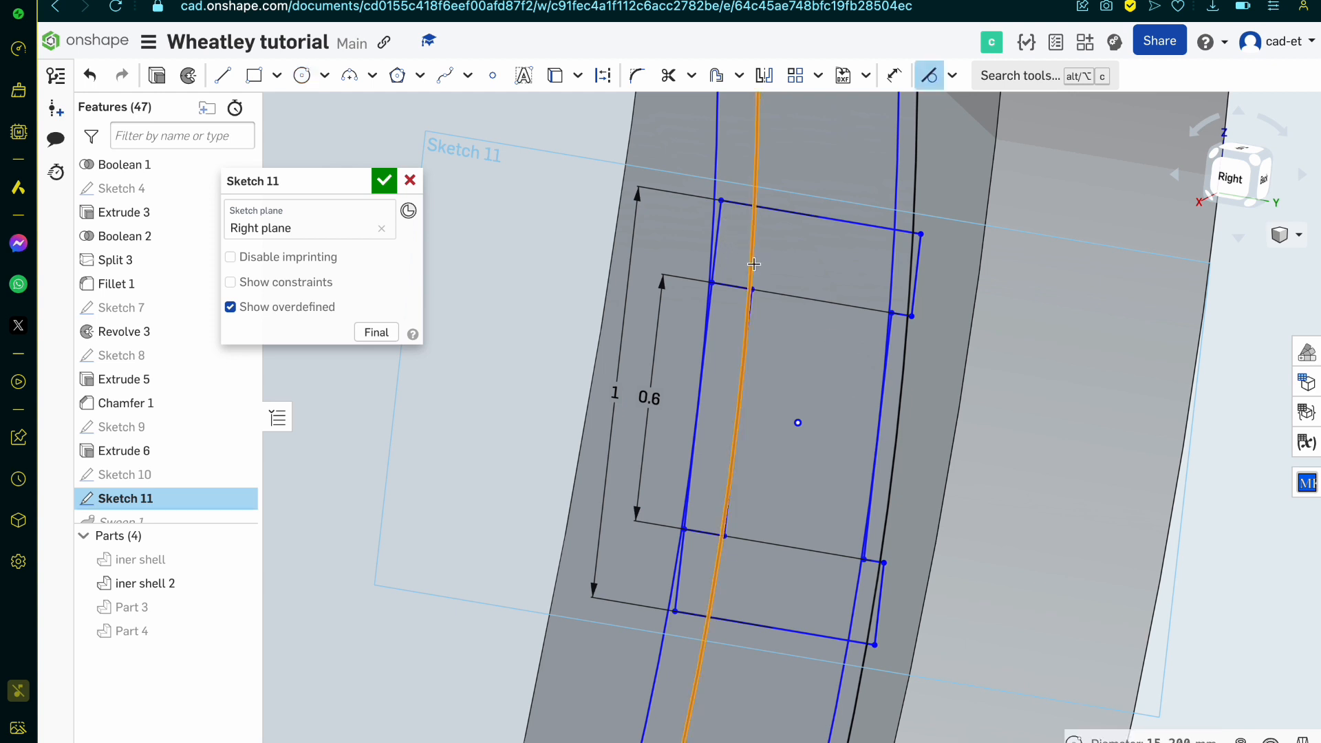
key("Escape")
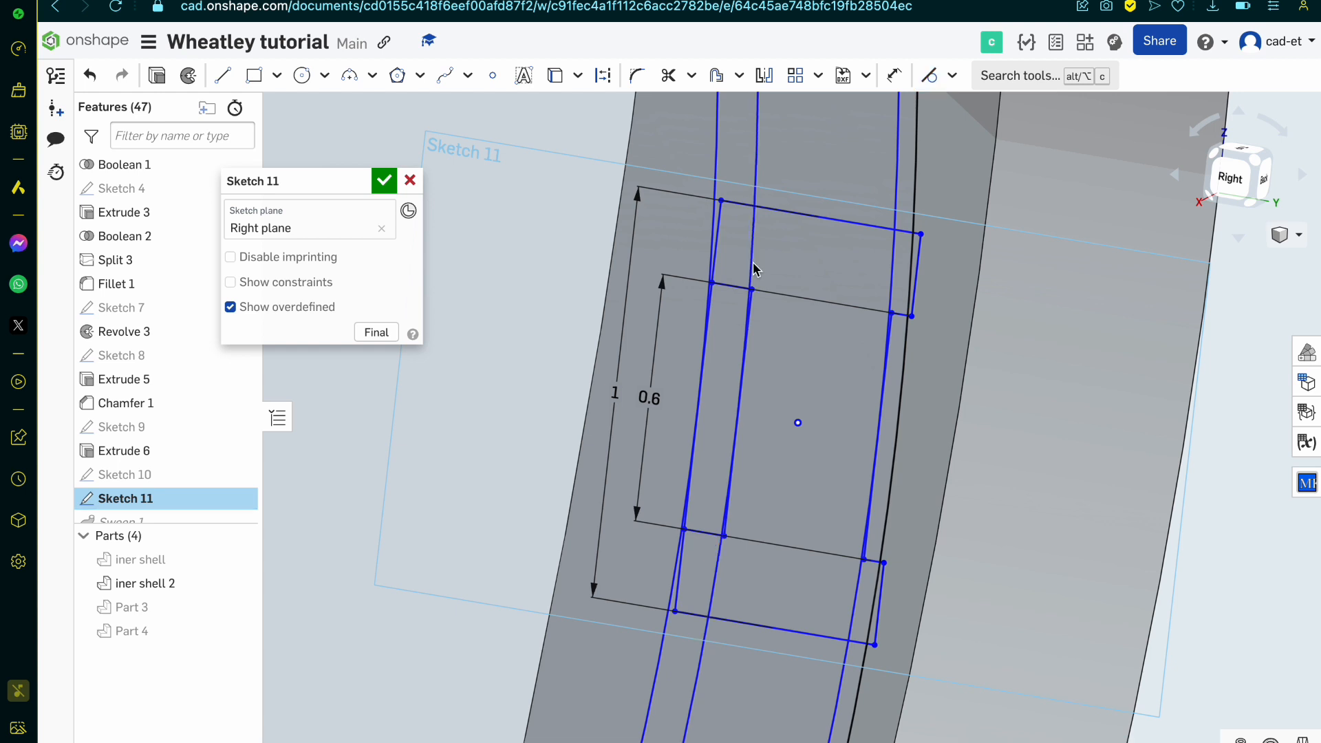
Step: Trim the two recess circles inside the upper flange, plus the flange's top-edge overhang and straight outer side beyond the projected rim edge
key("m")
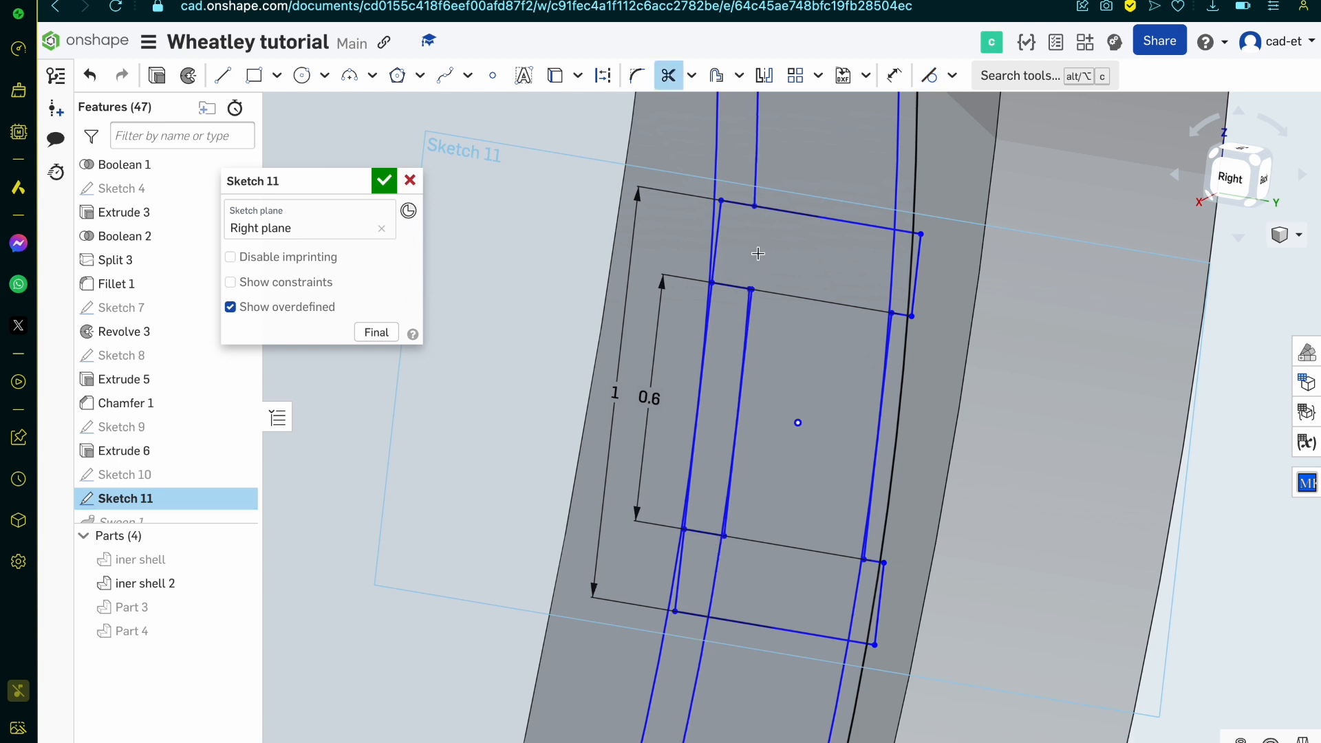
left_click(893, 262)
scroll(921, 248, "up", 5)
left_click(904, 203)
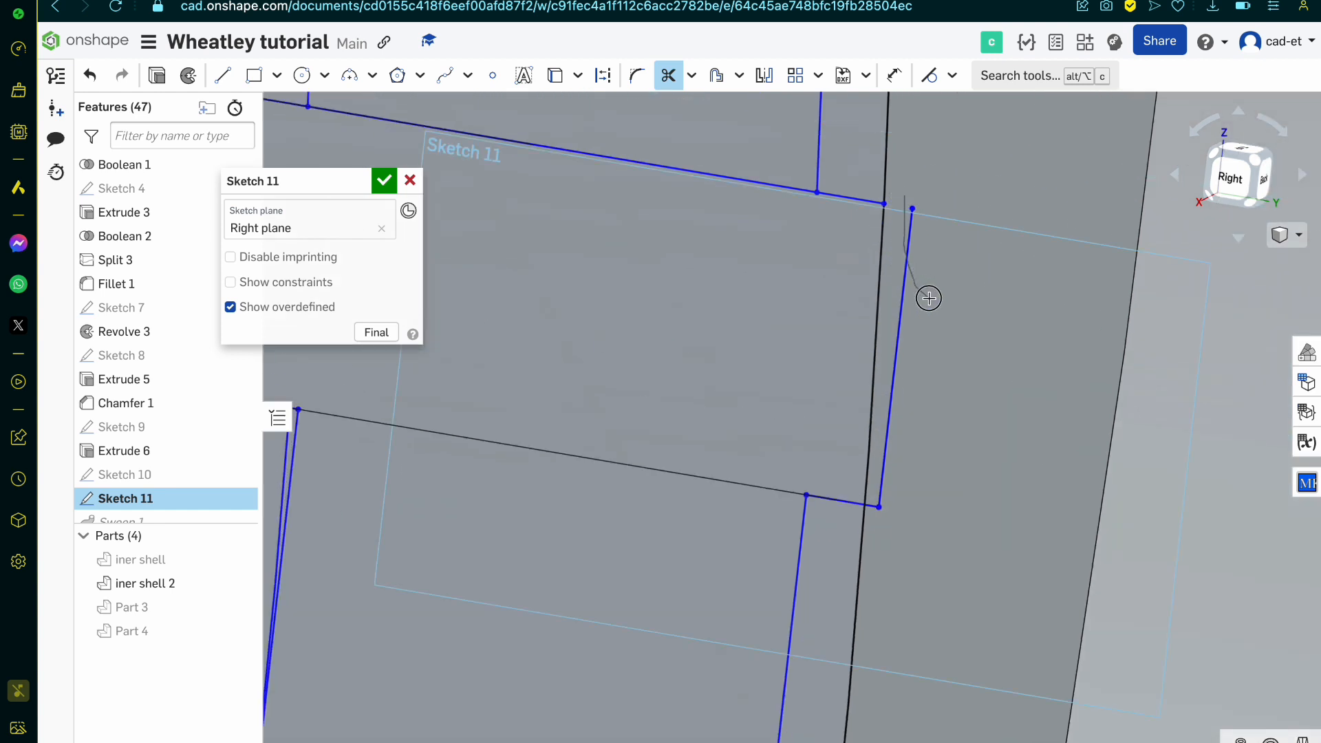
left_click(929, 298)
Step: Trim the end of the upper flange's short lower edge that overhangs the projected rim edge
scroll(925, 311, "down", 2)
scroll(844, 560, "up", 4)
left_click(936, 330)
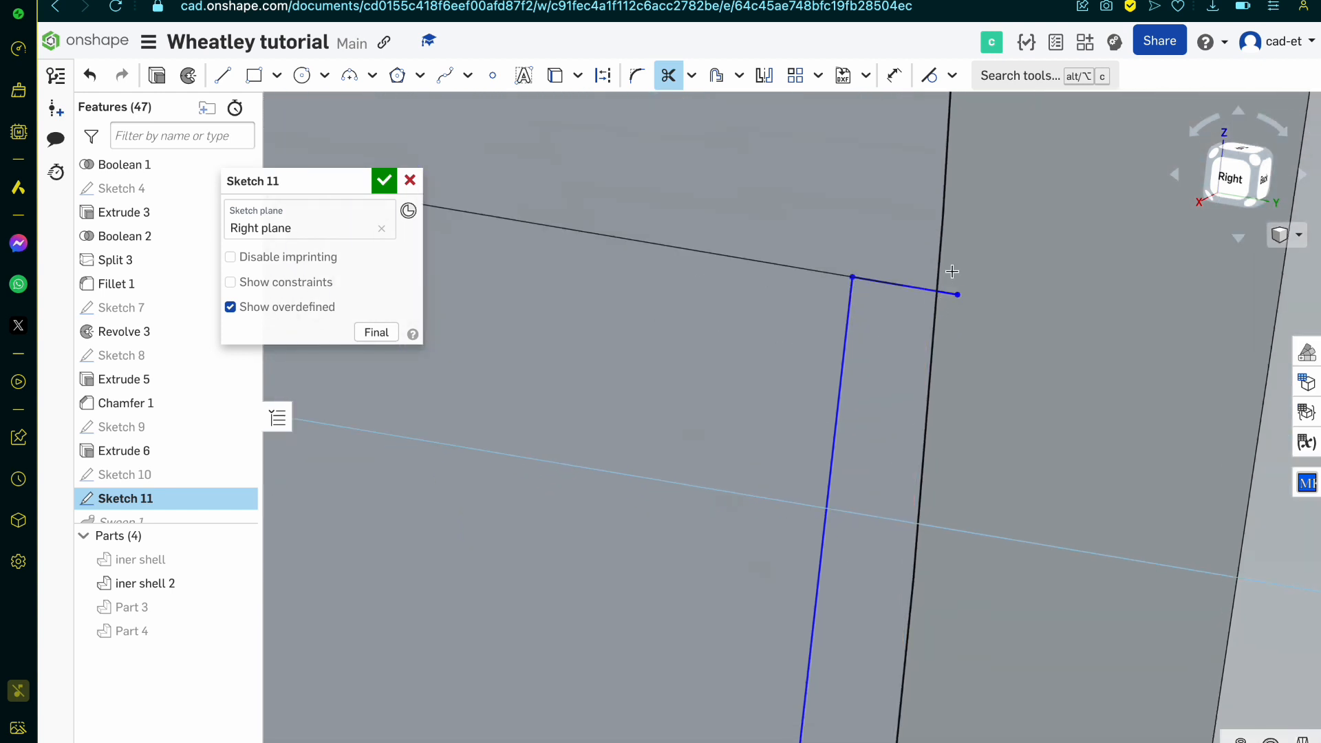
scroll(952, 347, "down", 3)
scroll(952, 348, "up", 1)
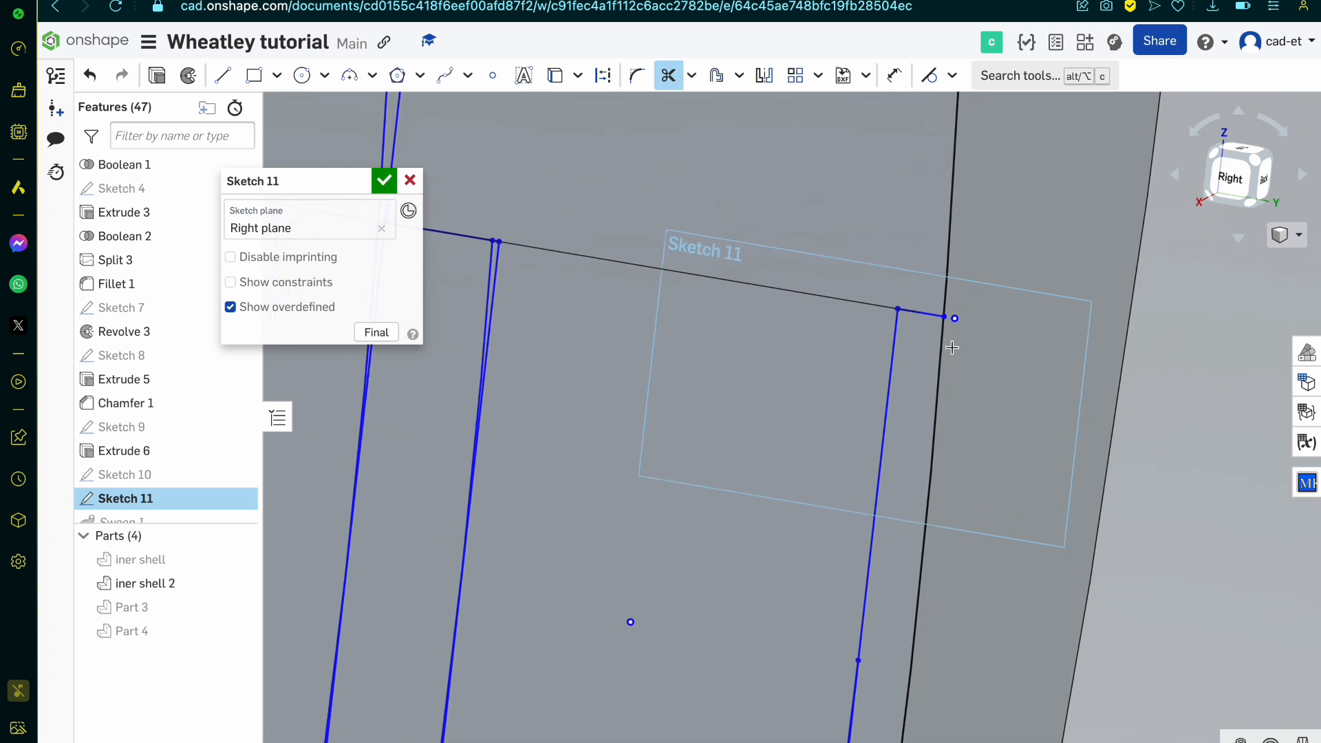
scroll(957, 322, "down", 4)
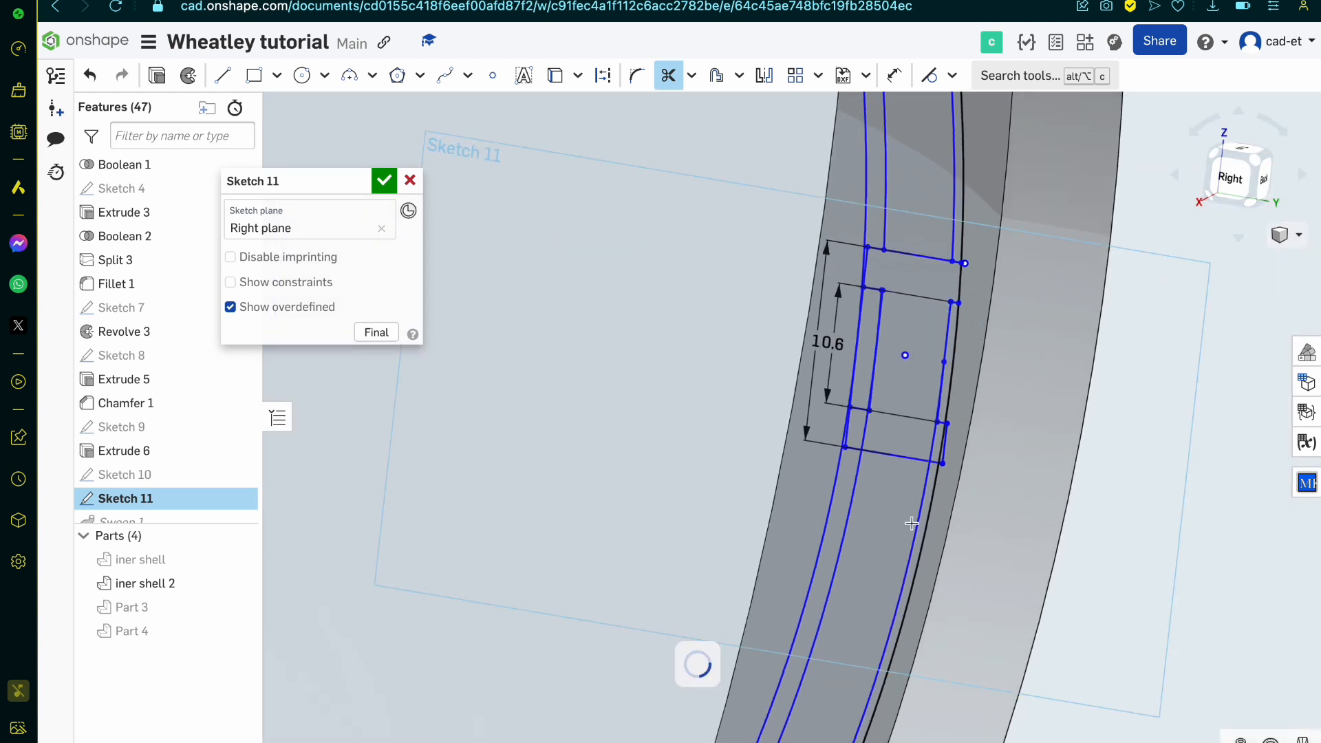
Step: Trim the straight lower half of the recessed outer side and the short step edge between it and the projected rim edge
scroll(938, 389, "up", 5)
scroll(938, 389, "up", 3)
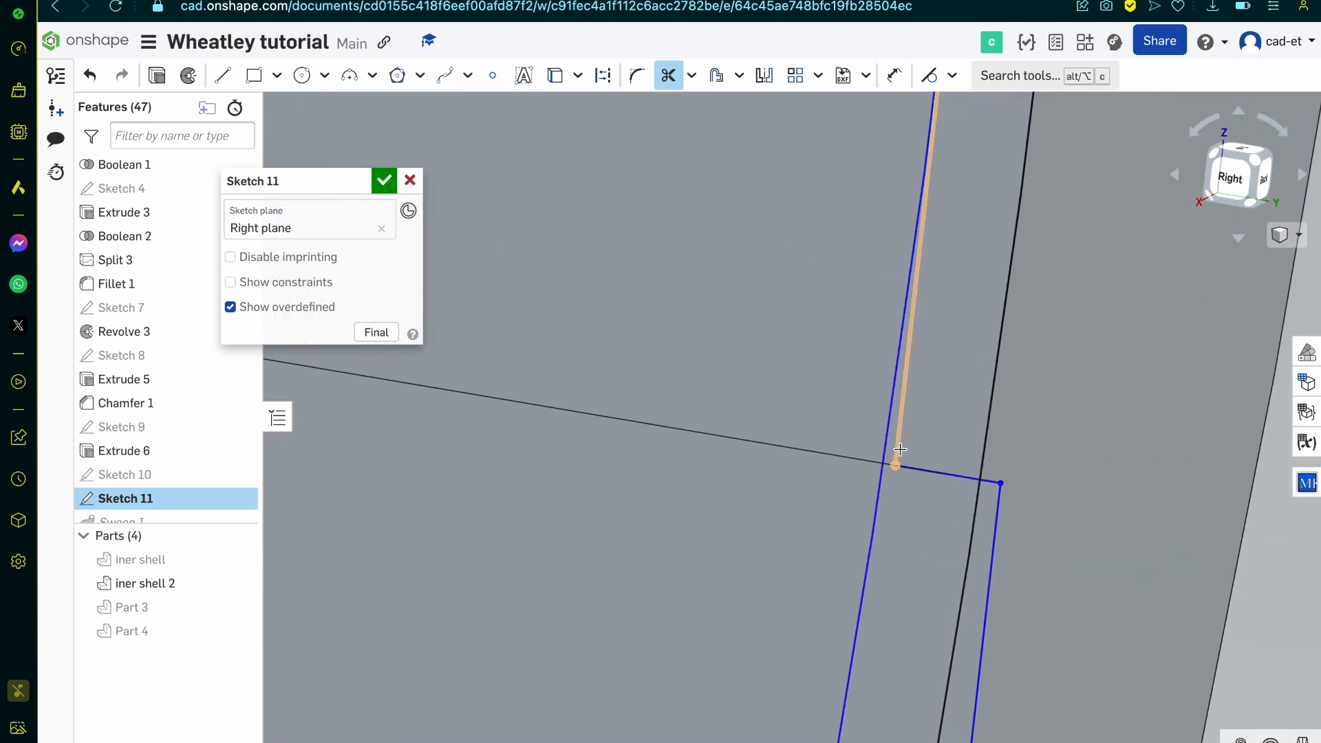
left_click(897, 447)
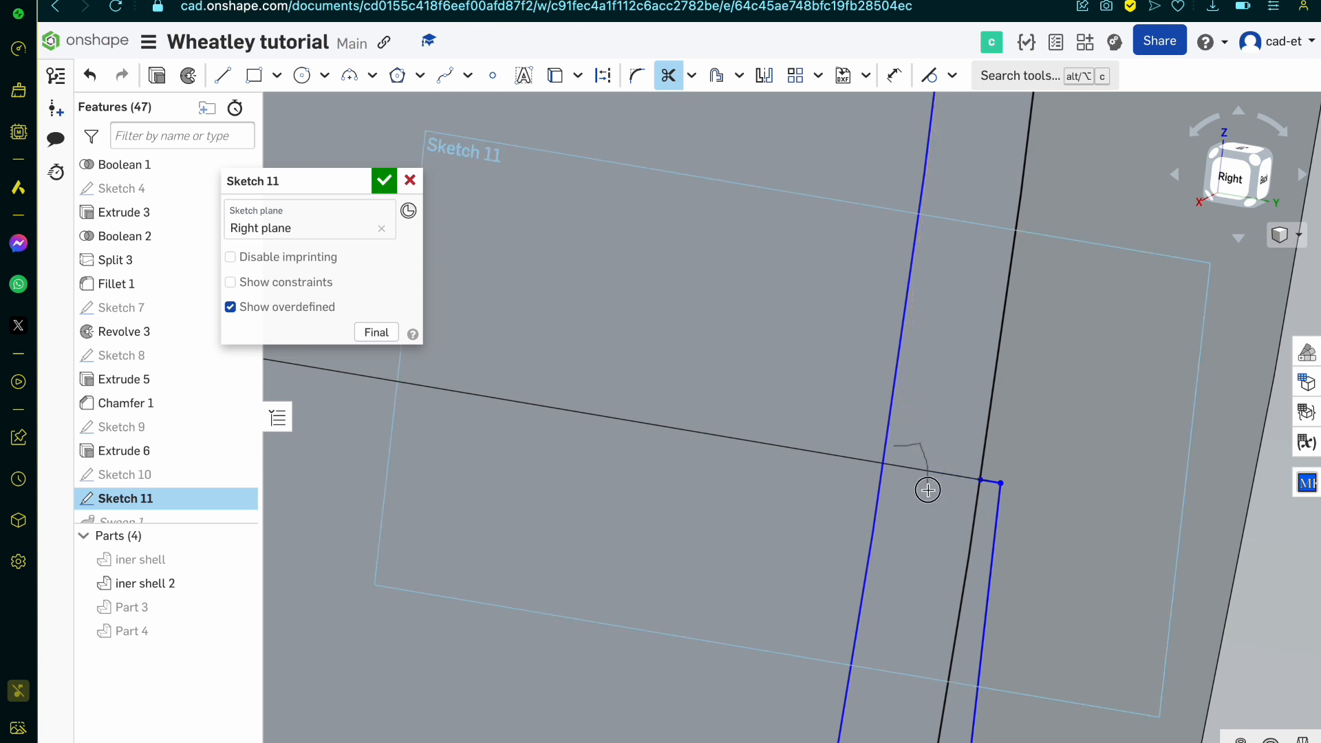
Step: Trim the projected rim edge alongside the outer recess and the lower flange's straight outer side beyond that edge
scroll(941, 483, "down", 8)
scroll(970, 480, "up", 2)
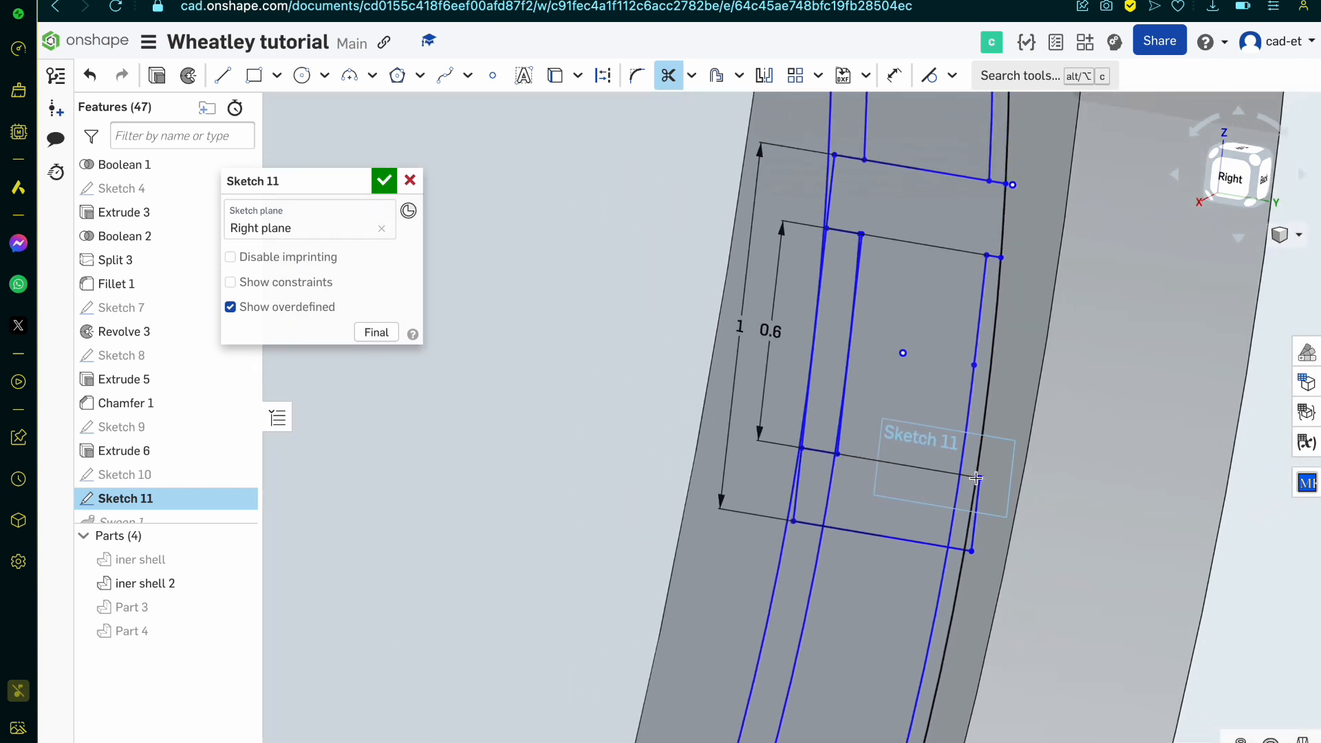
scroll(975, 478, "up", 8)
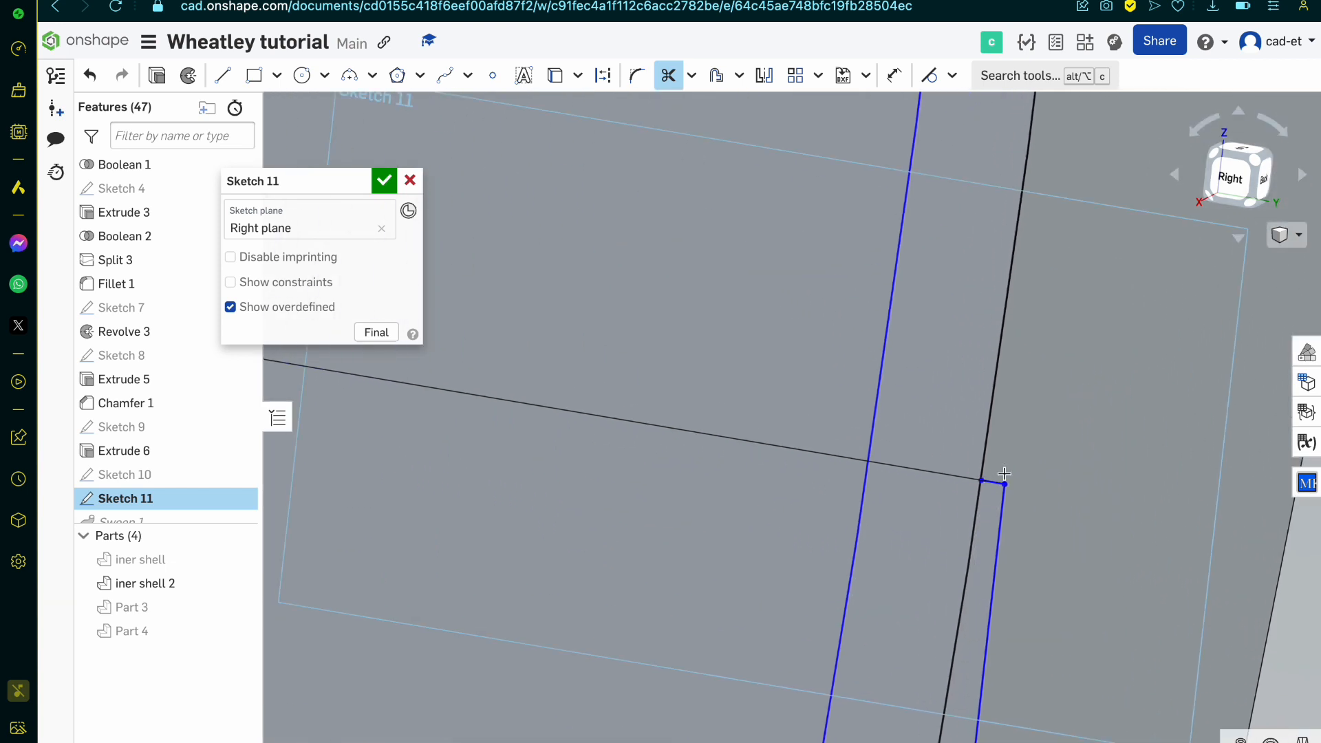
left_click(986, 455)
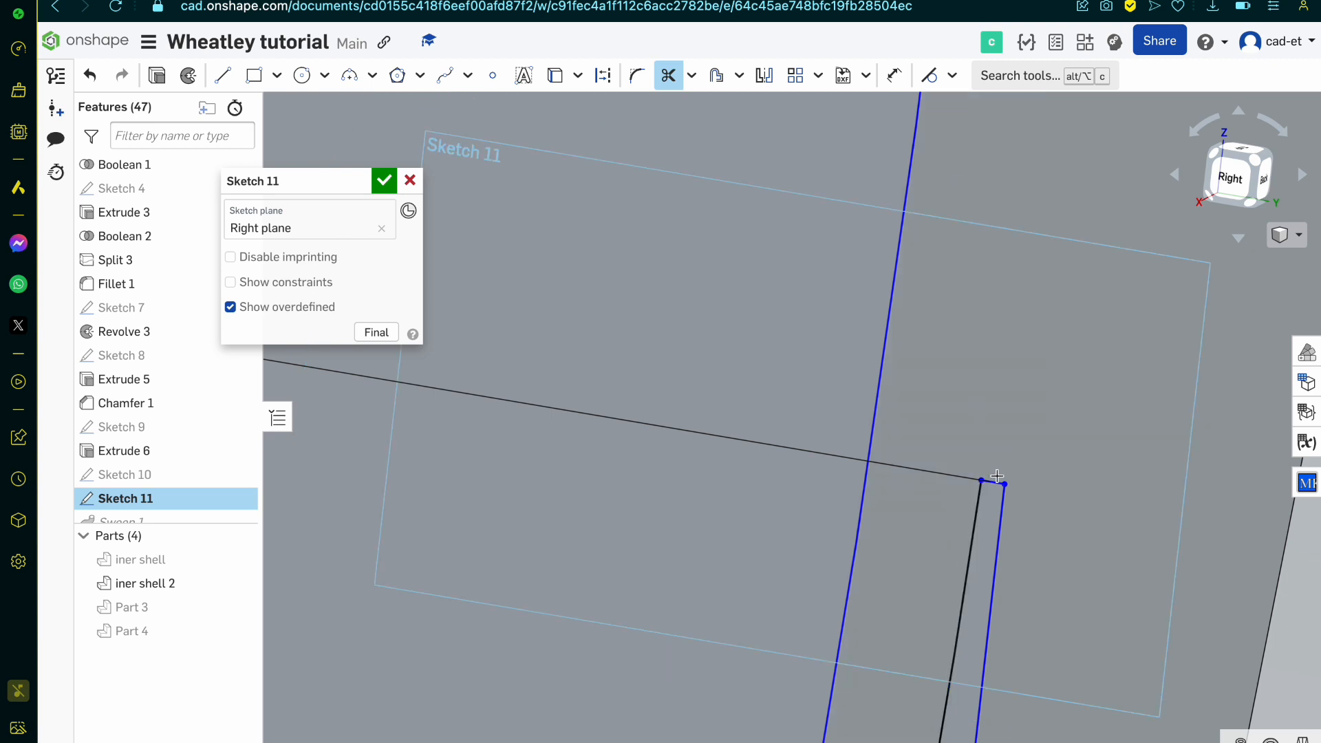
left_click(1005, 527)
scroll(1021, 540, "down", 5)
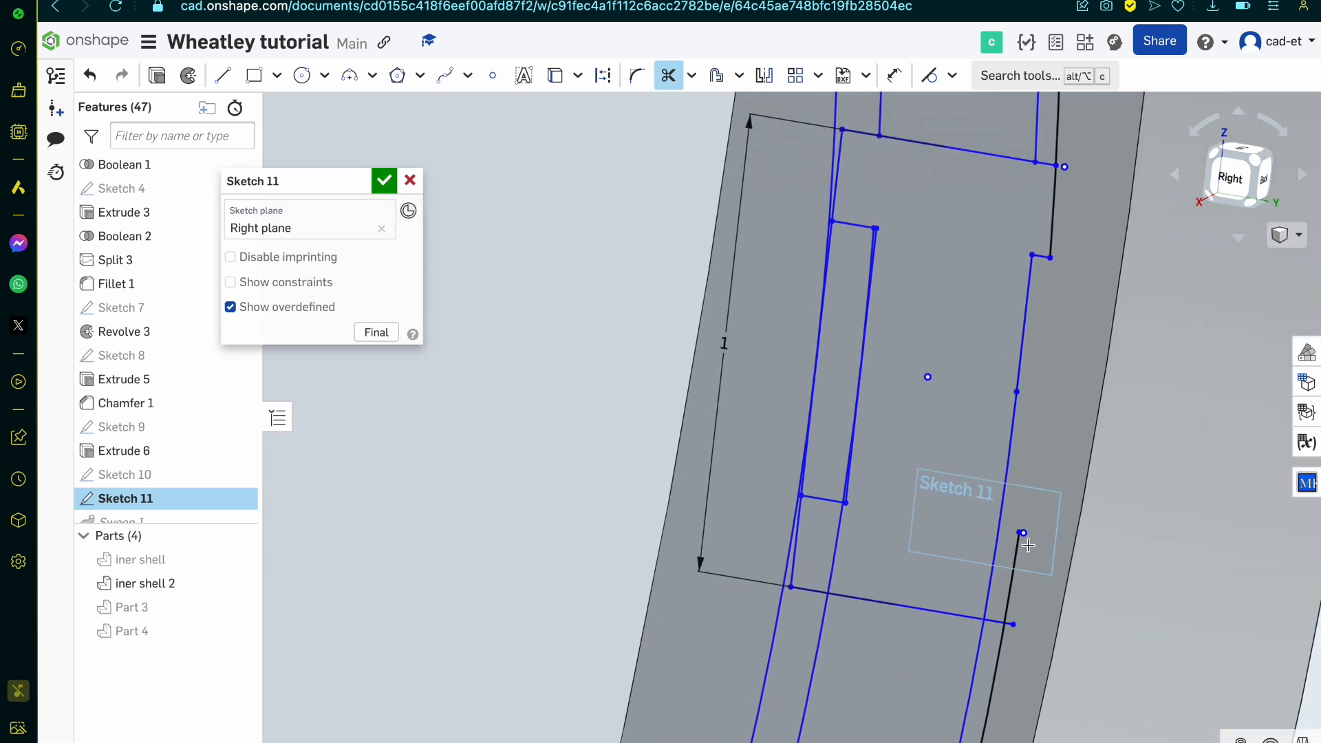
Step: Trim the profile's bottom edge back to the projected rim edge and clear the leftover points at the lower flange's outer corners
scroll(1006, 598, "up", 2)
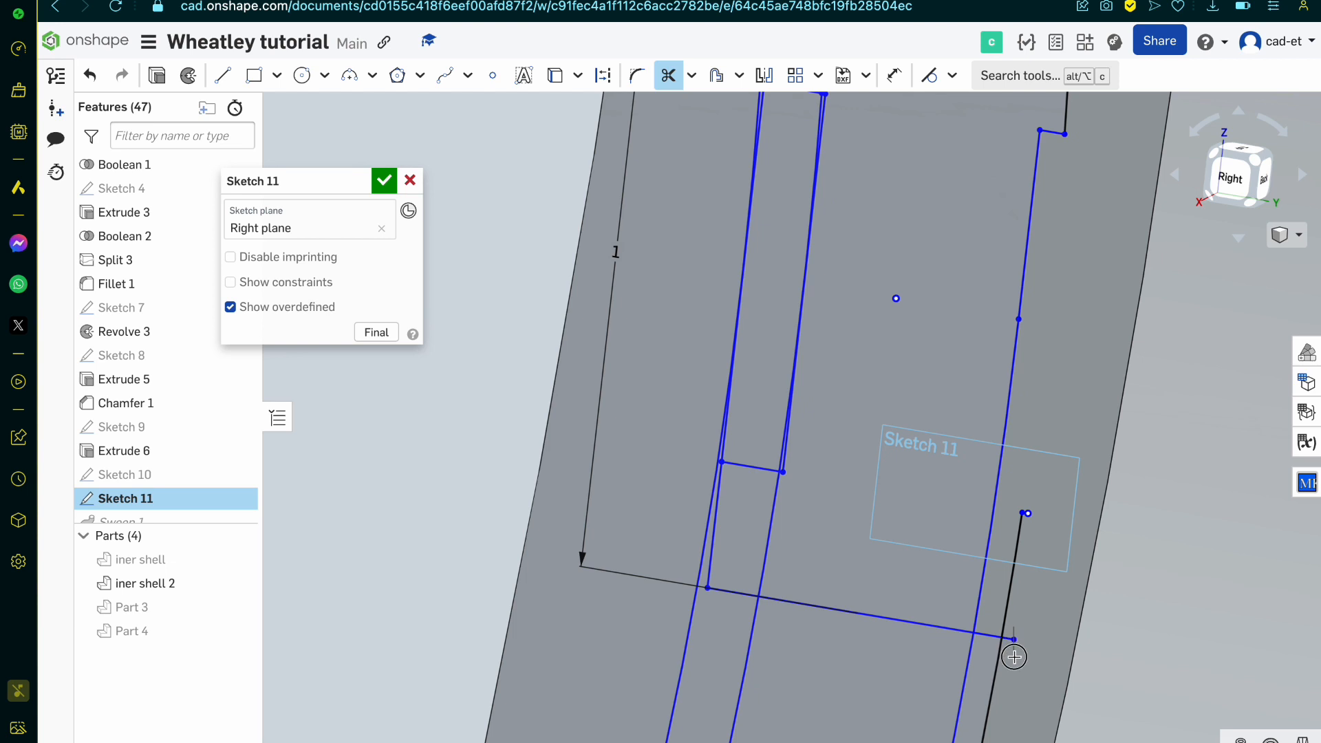
left_click(1007, 638)
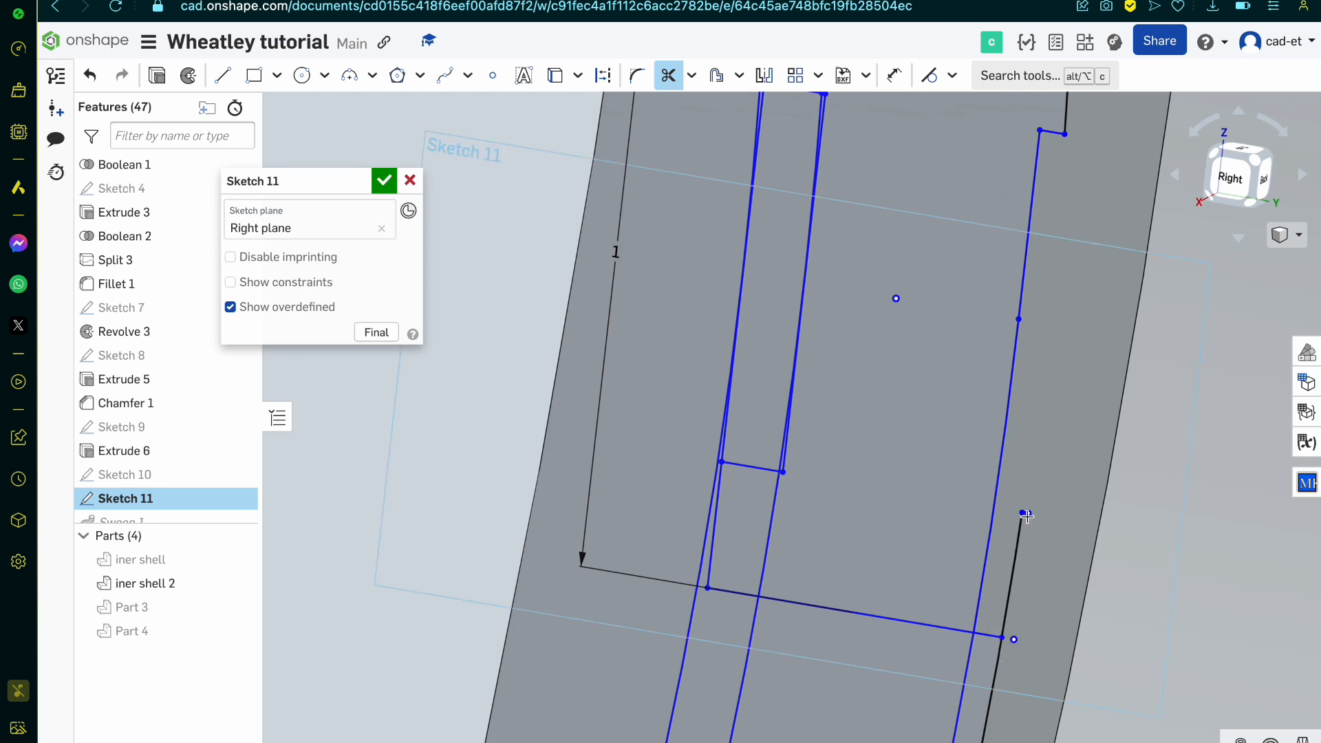
scroll(1027, 514, "up", 8)
scroll(1038, 530, "down", 10)
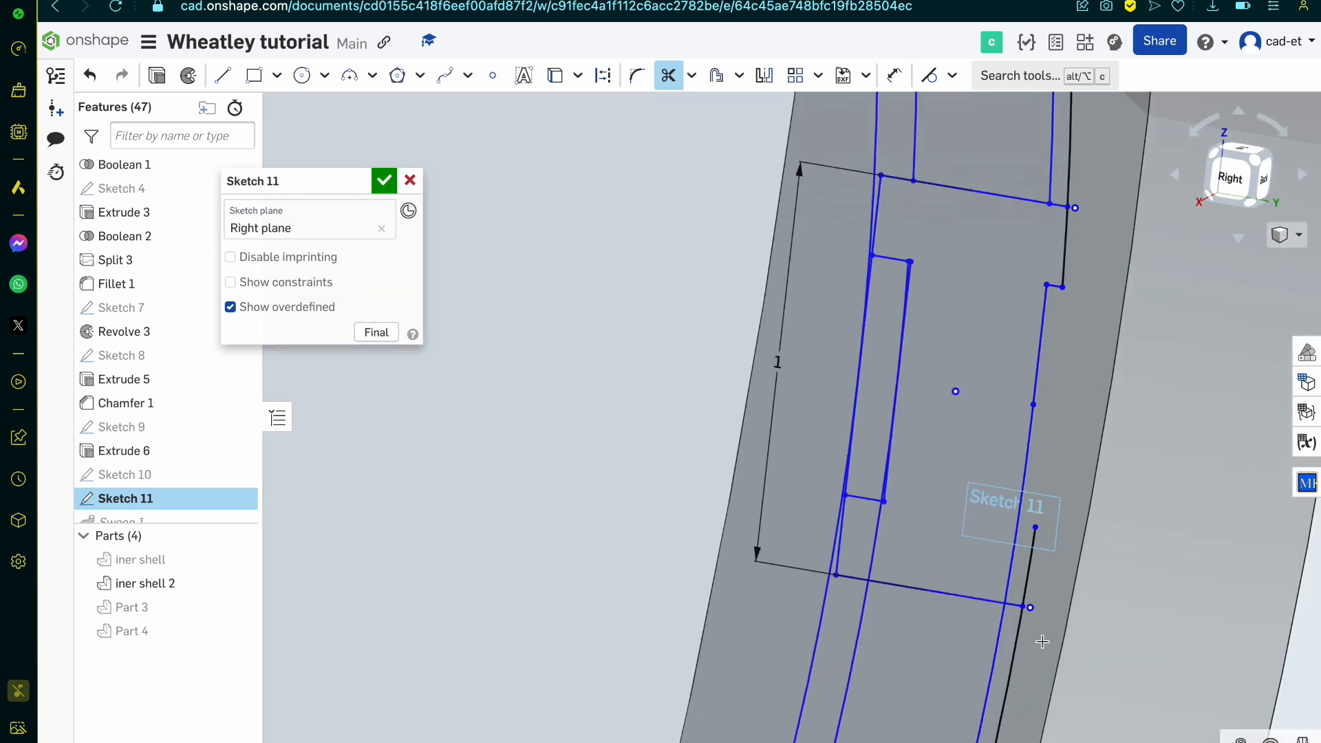
scroll(1039, 640, "up", 5)
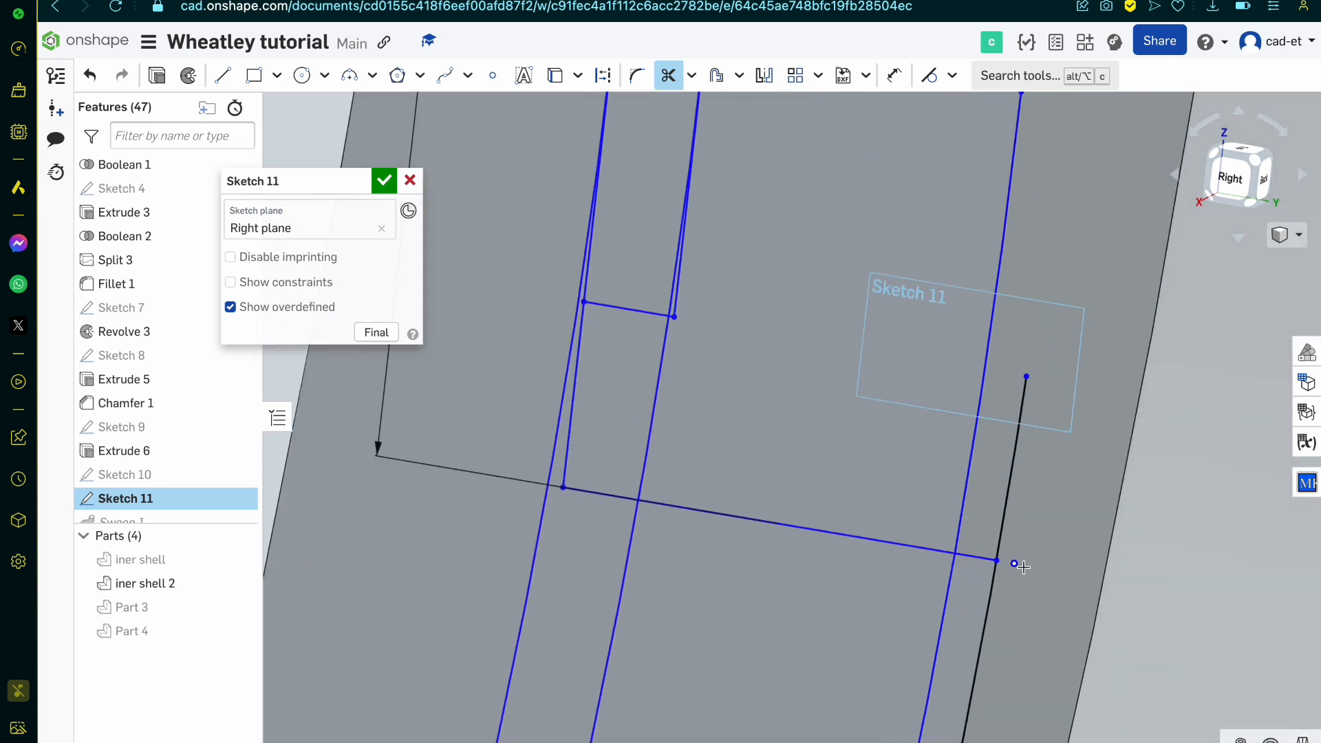
Step: Trim the straight inner lines along the lower half of the profile and the overhang at the inner recess's lower corner, keeping the arcs
left_click(569, 445)
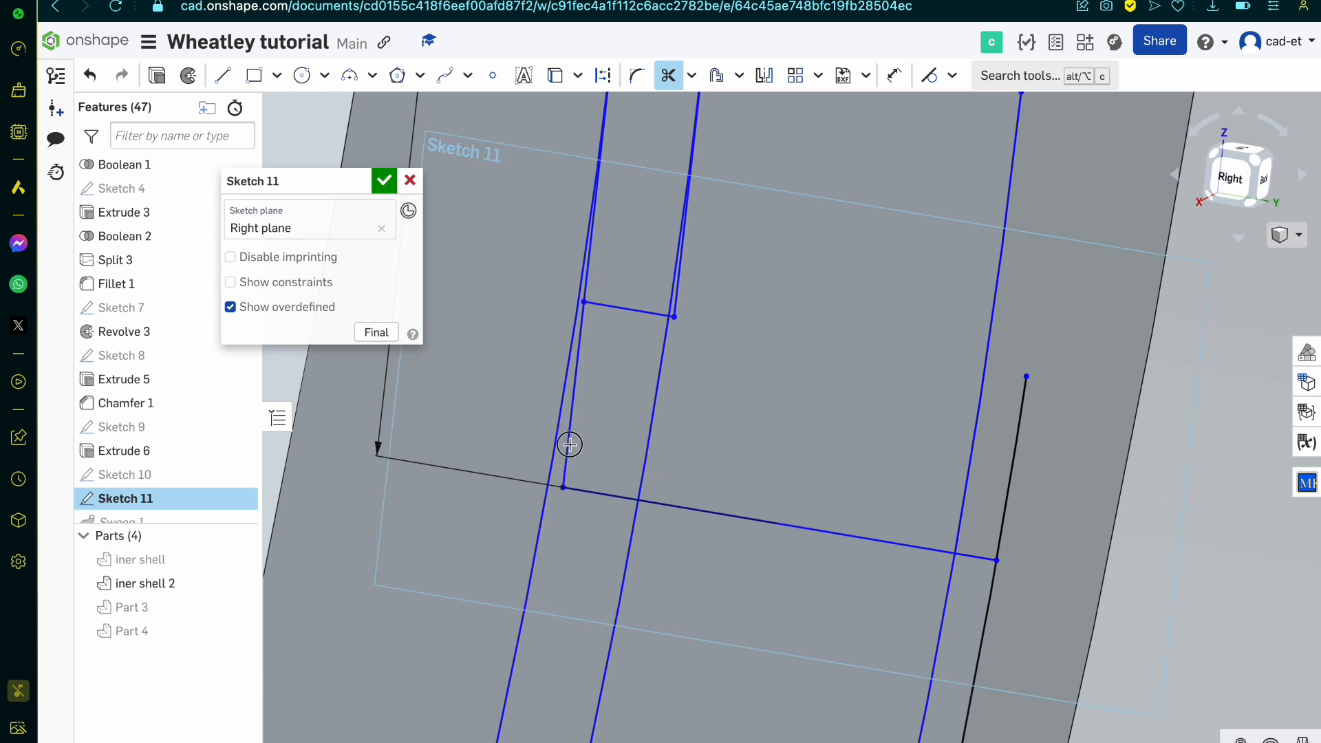
left_click(586, 291)
scroll(661, 311, "up", 5)
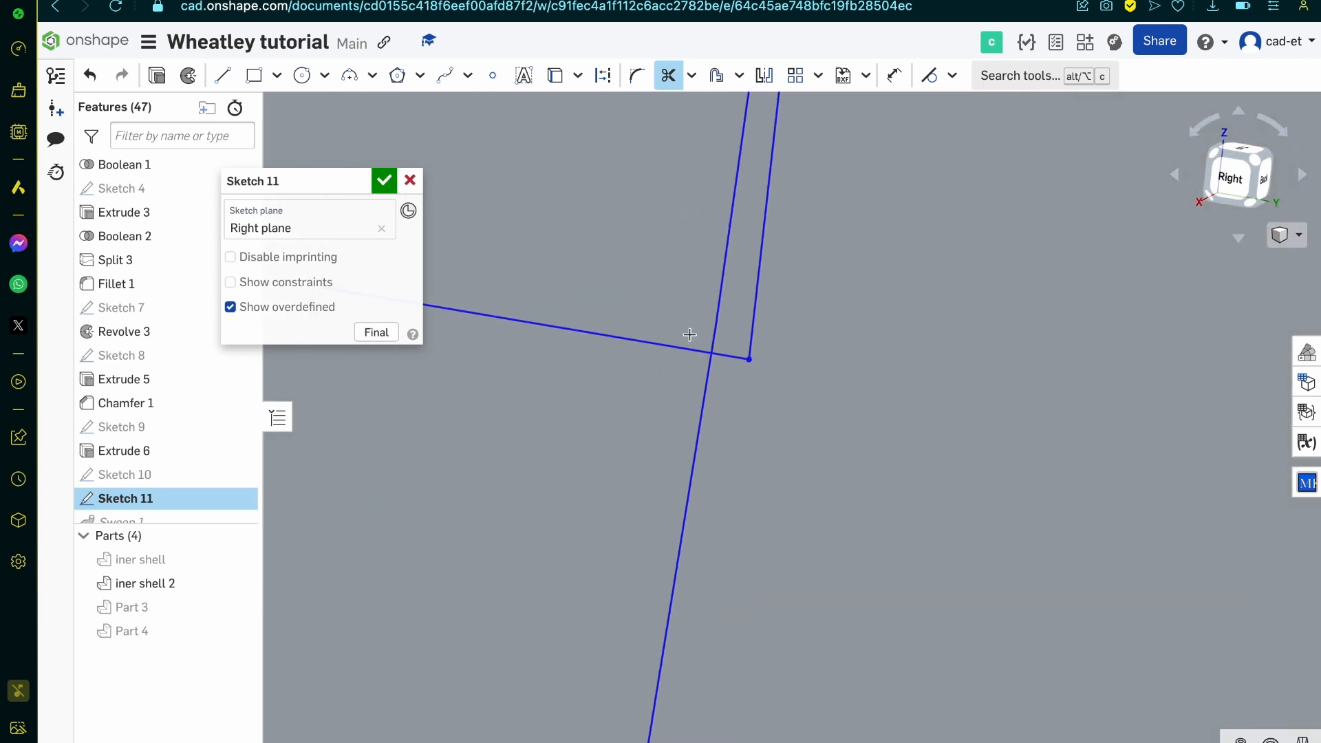
left_click_drag(774, 299, 782, 295)
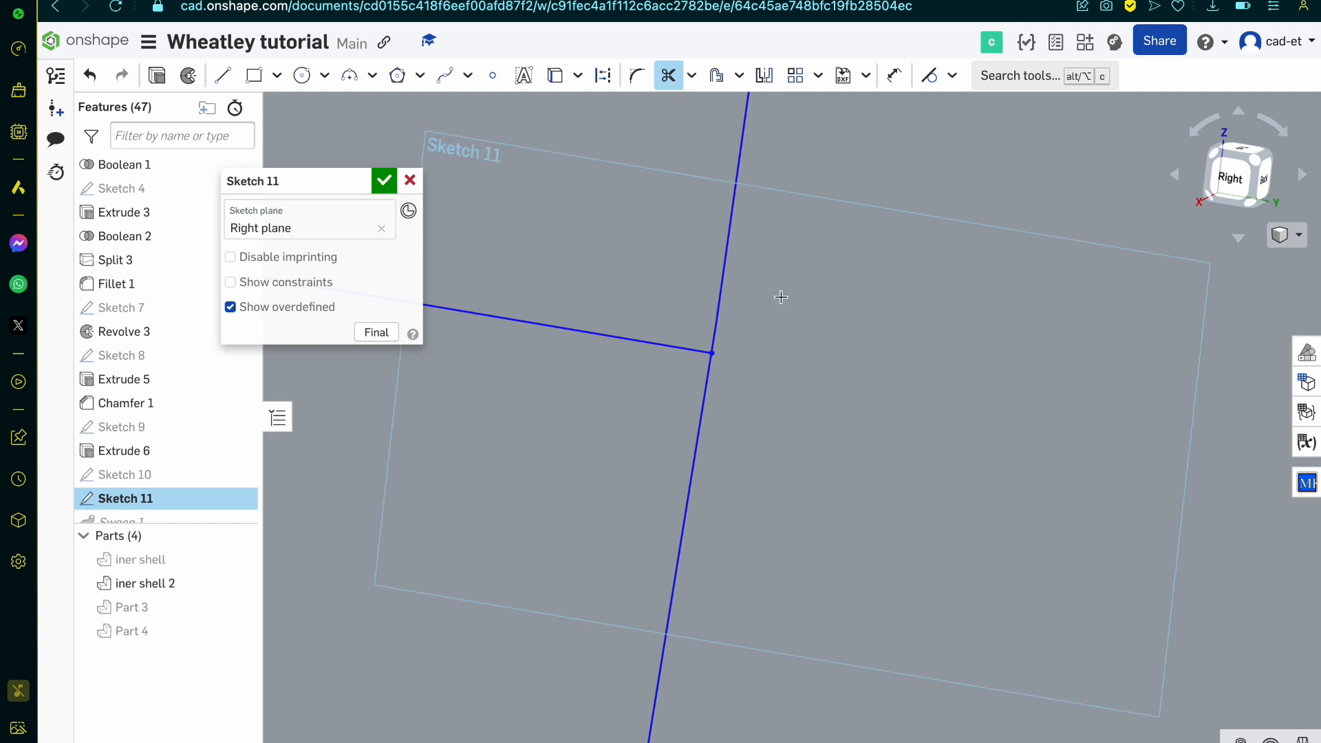
Step: Trim the recessed inner circle where it crosses the lower flange below the inner recess
scroll(784, 275, "down", 5)
scroll(786, 233, "up", 8)
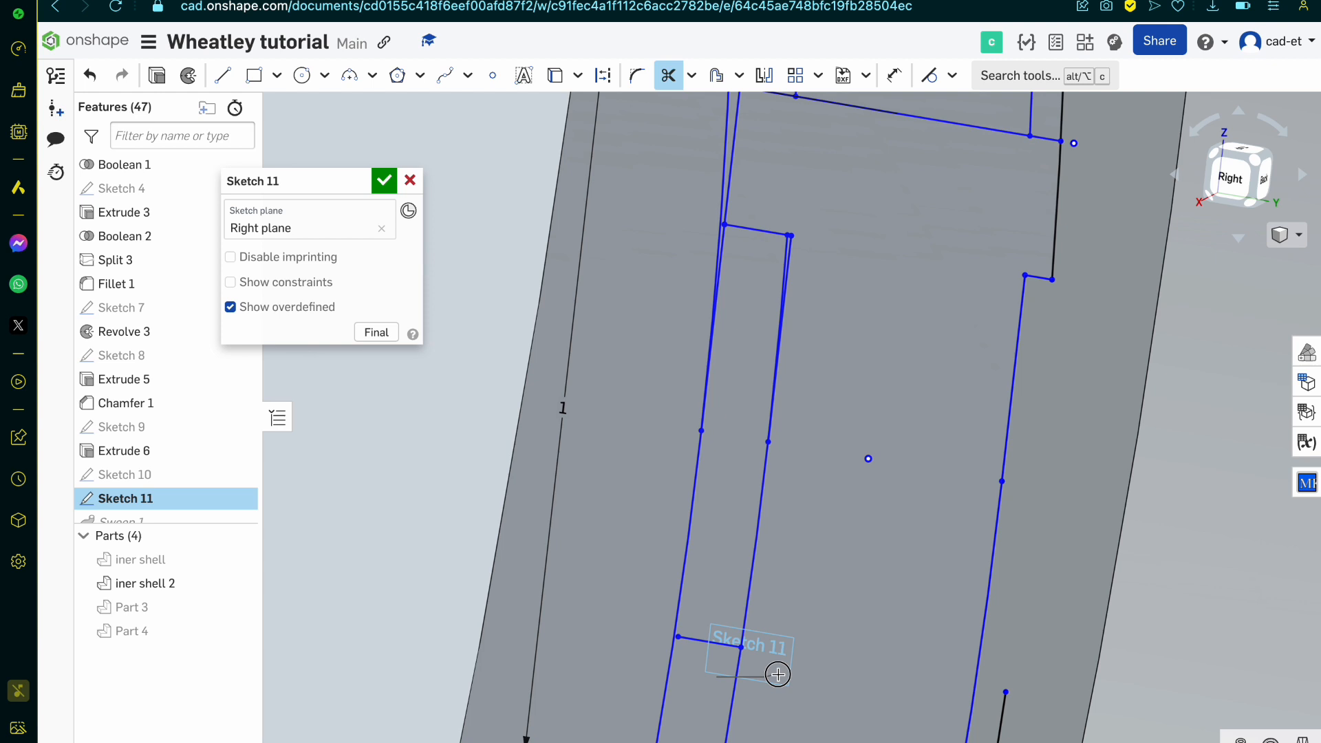
left_click_drag(777, 674, 777, 674)
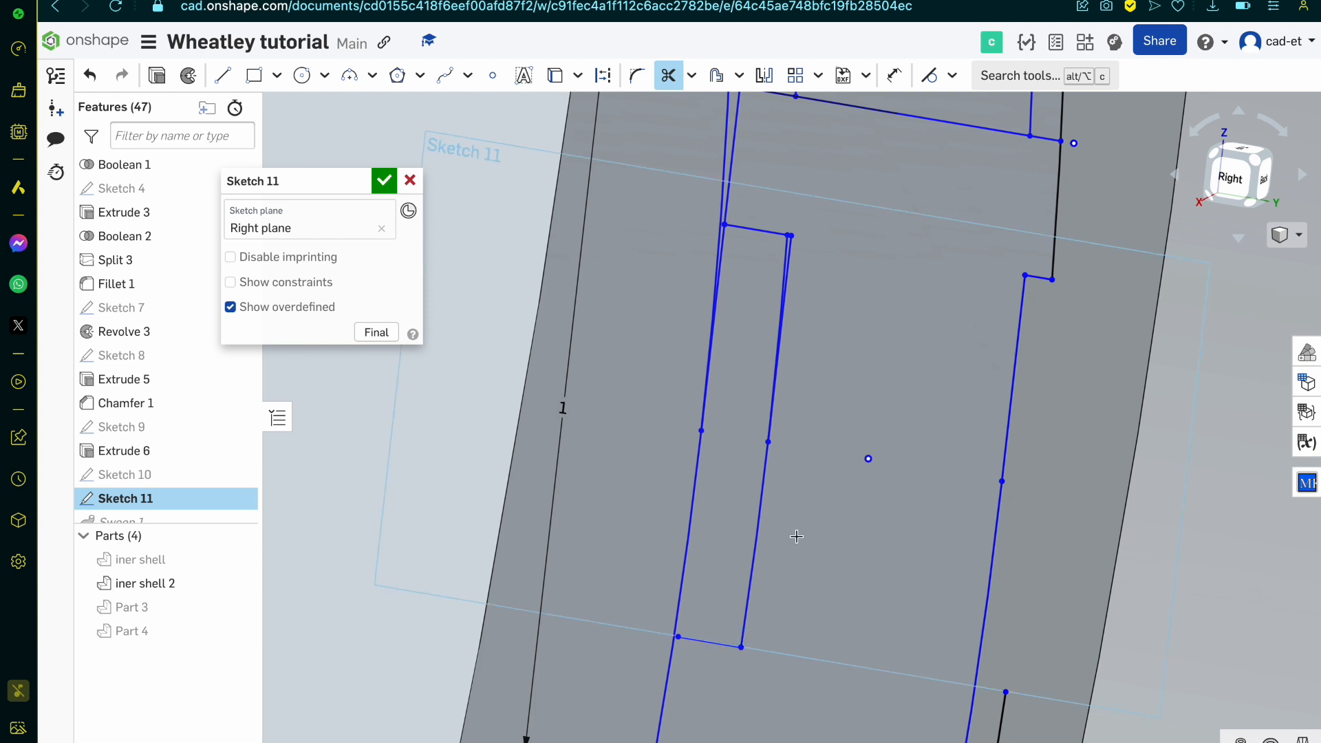
Step: Trim the straight upper half of the recessed inner side and the small overhang at the inner recess's upper corner
scroll(914, 322, "down", 3)
scroll(811, 273, "up", 8)
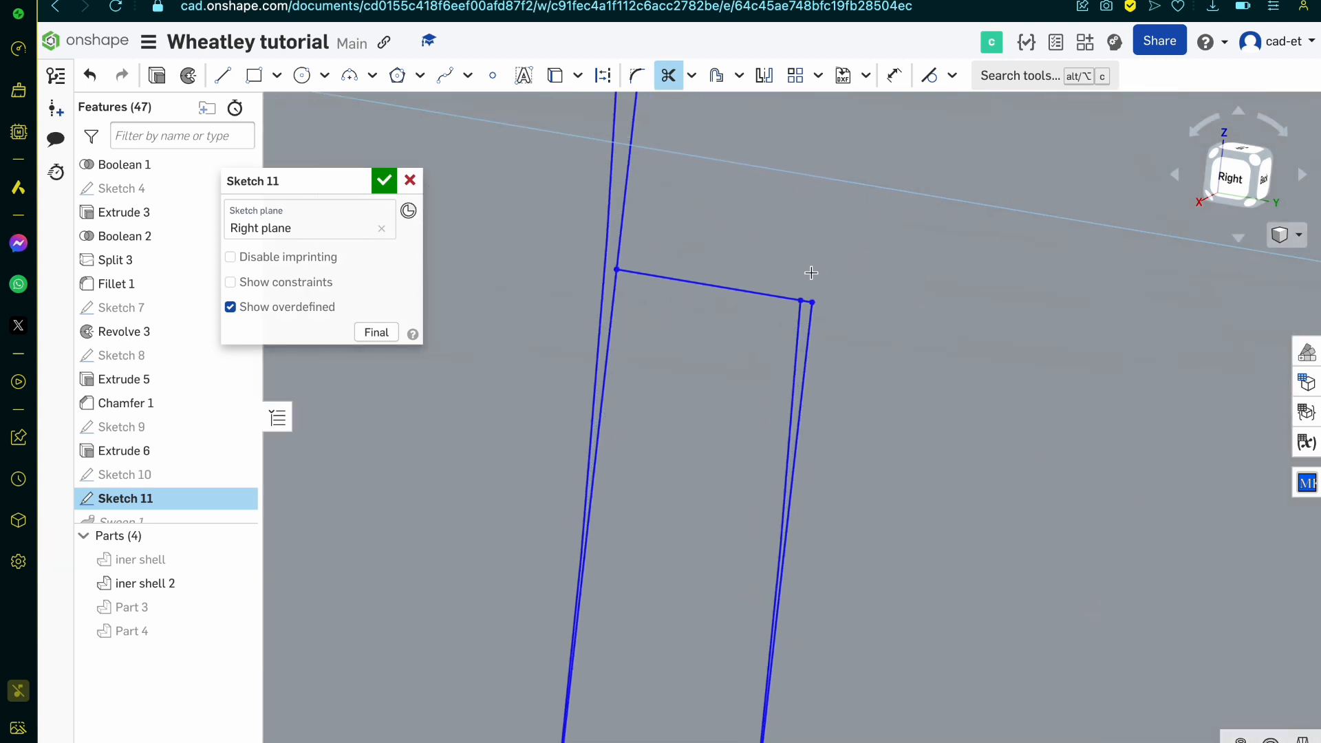
left_click(813, 306)
scroll(813, 330, "down", 3)
scroll(814, 334, "up", 5)
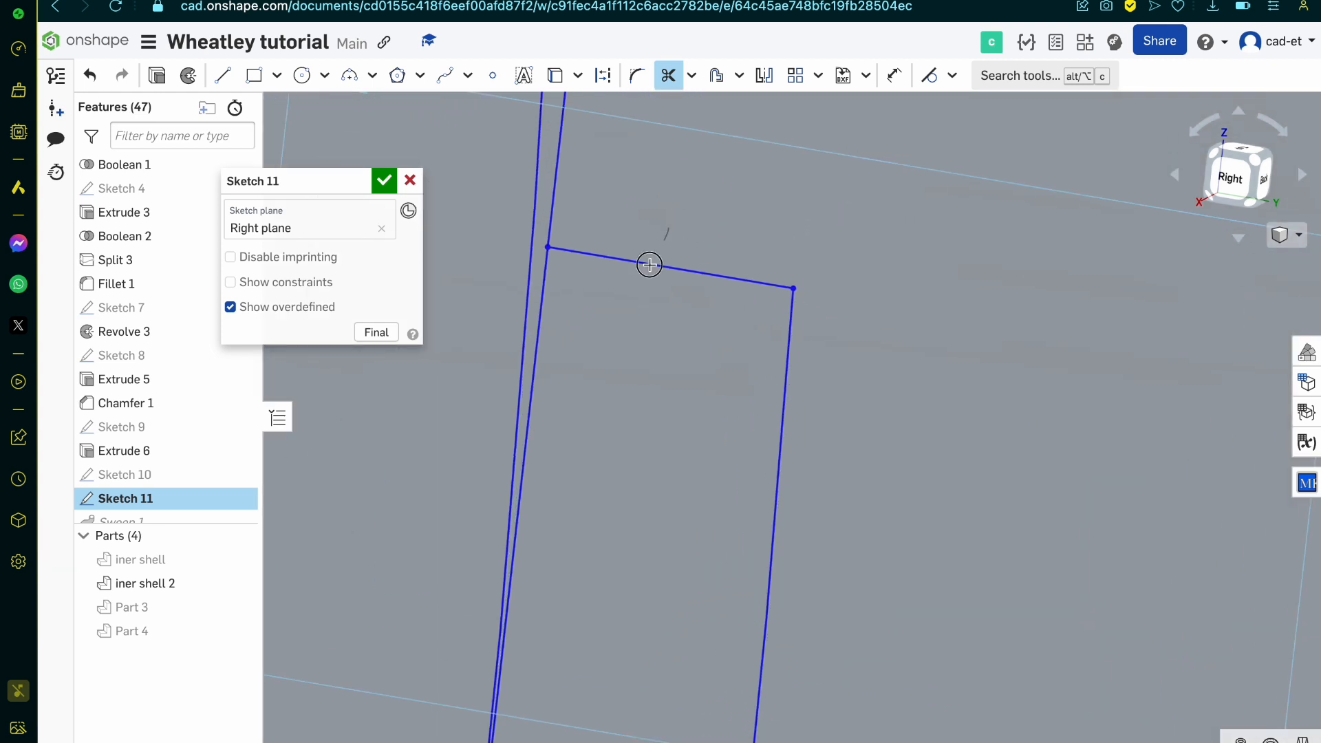
Step: Trim the upper flange's lower edge where it crosses the web and the leftover straight segment along the inner side
left_click(650, 264)
scroll(591, 225, "down", 3)
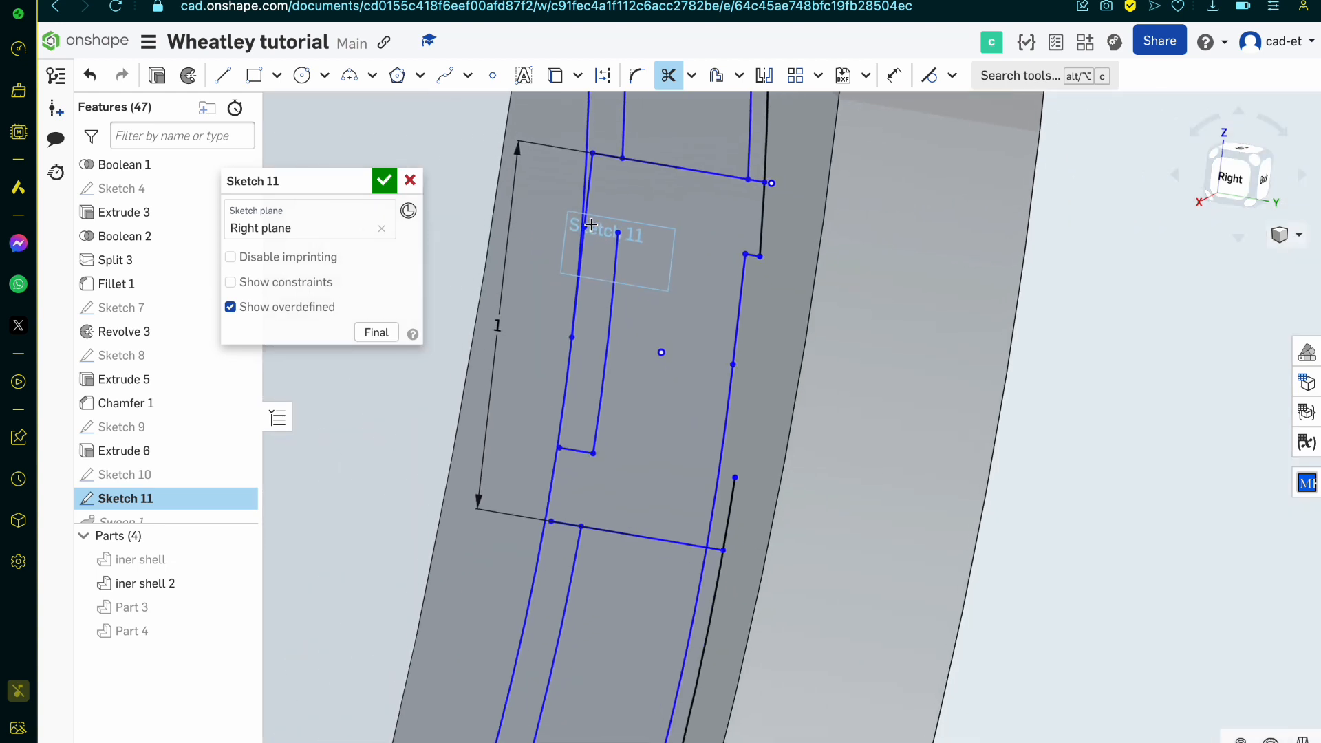
scroll(546, 276, "up", 3)
mouse_move(546, 277)
left_mouse_down()
mouse_move(580, 215)
mouse_move(552, 201)
left_mouse_up()
Step: Trim the short edge at the inner recess's lower corner and the recess arcs extending beyond the profile's top and bottom edges
scroll(552, 201, "down", 5)
scroll(542, 517, "up", 3)
left_click_drag(547, 446, 548, 469)
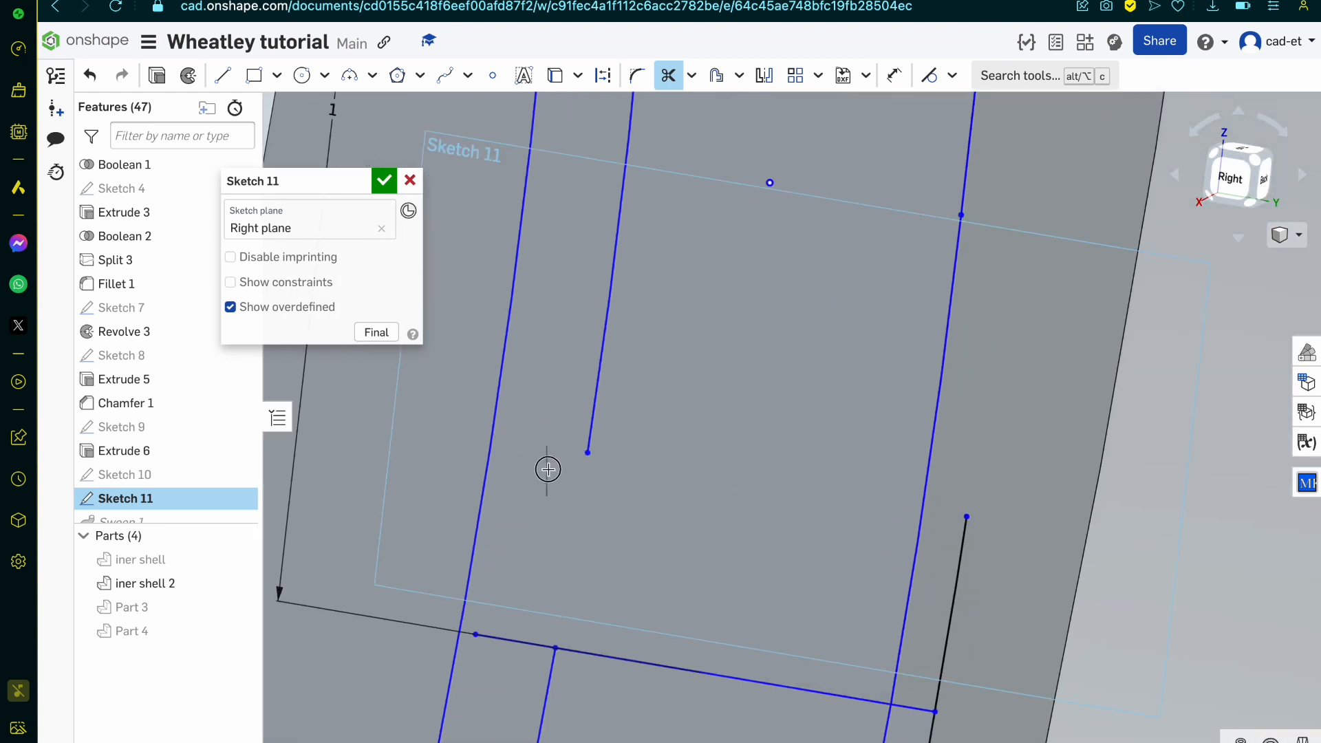
scroll(530, 624, "down", 2)
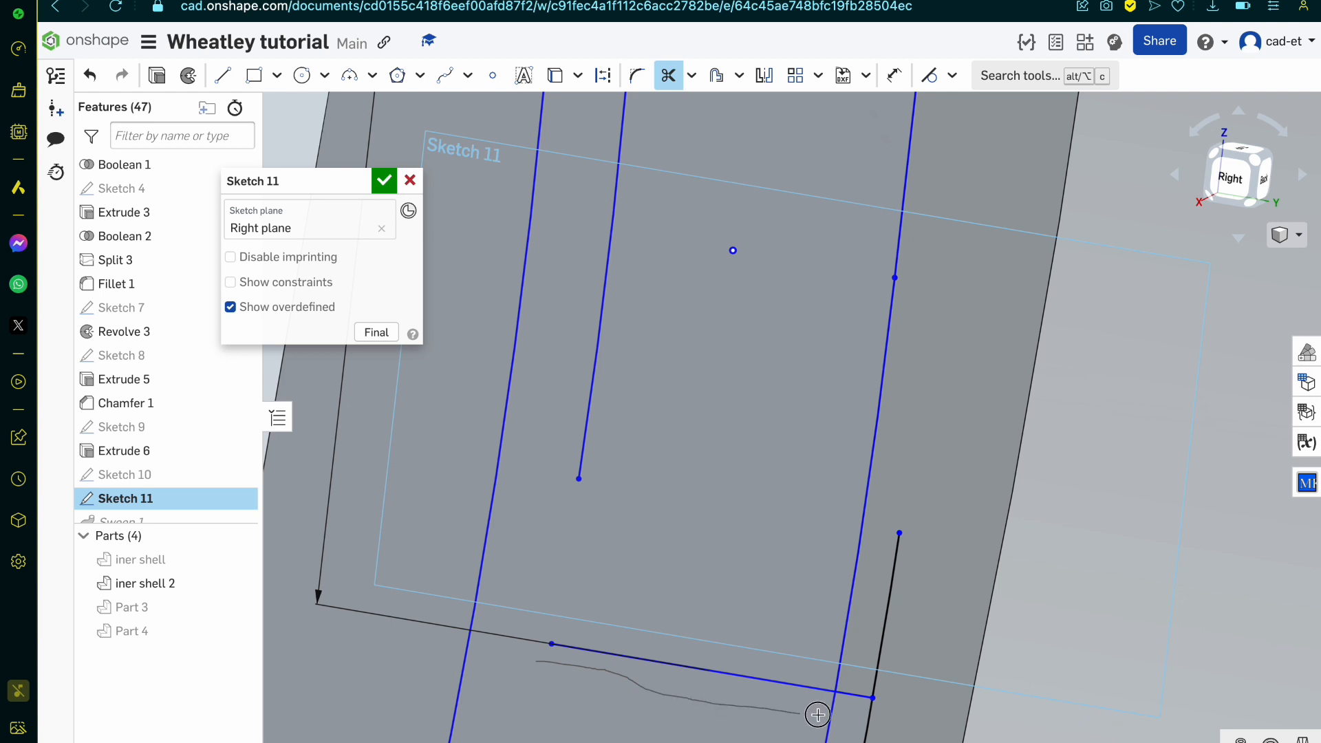
scroll(855, 722, "down", 5)
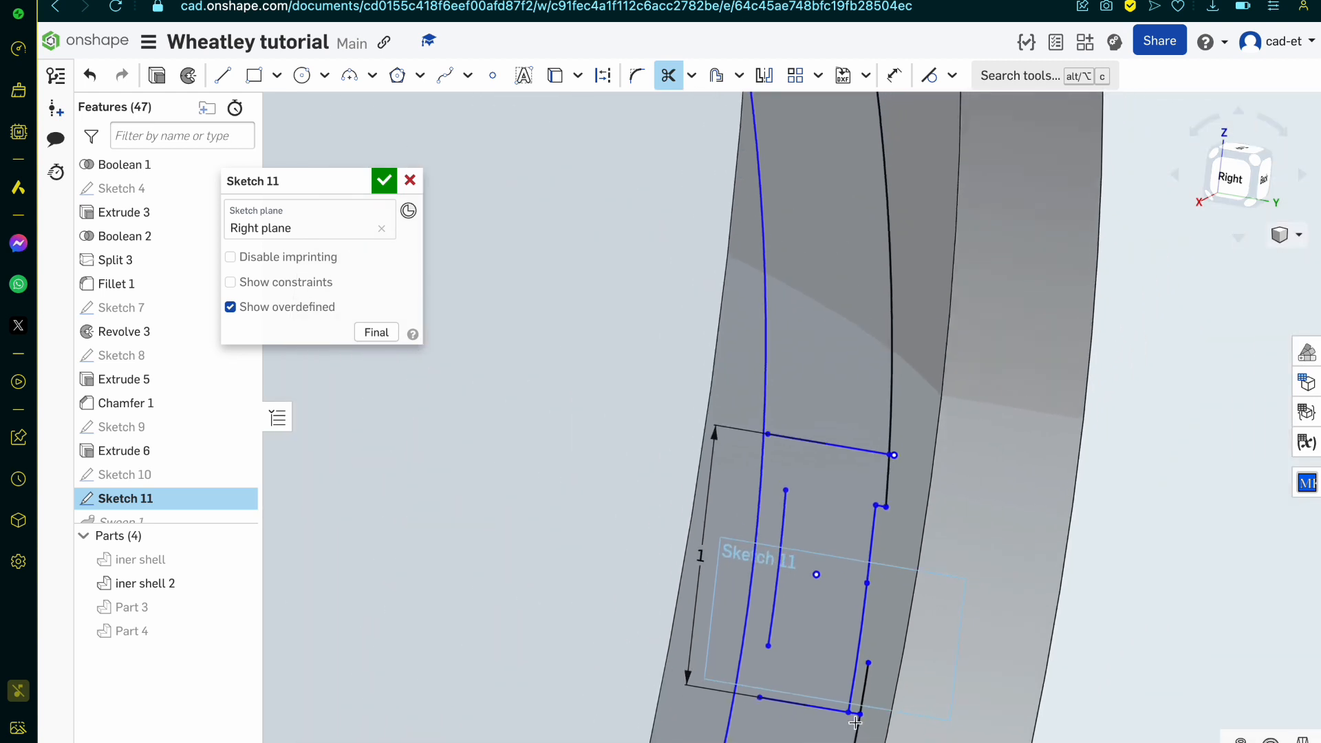
Step: Draw the lower flange's upper edge from the rim edge's corner through the recessed arc's endpoint to the inner circle, about 0.496 mm long
scroll(855, 722, "up", 5)
key("l")
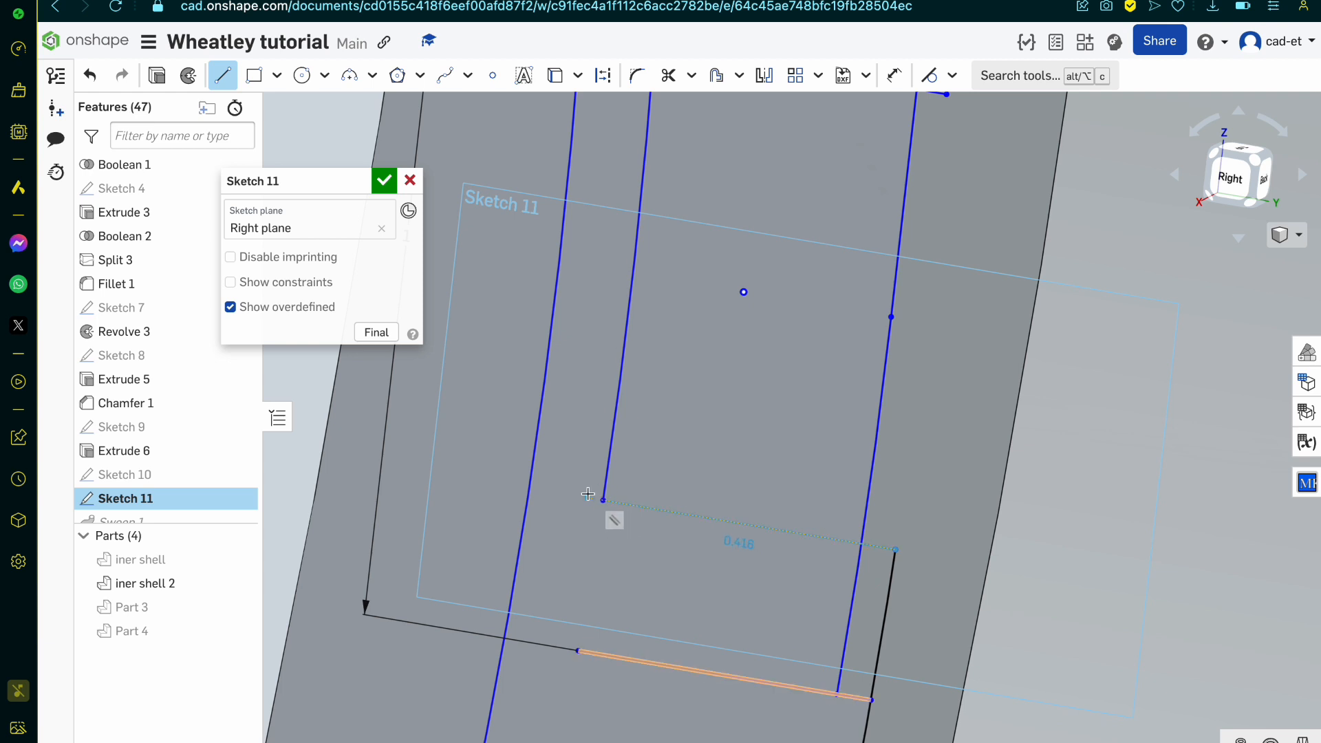
left_click(530, 489)
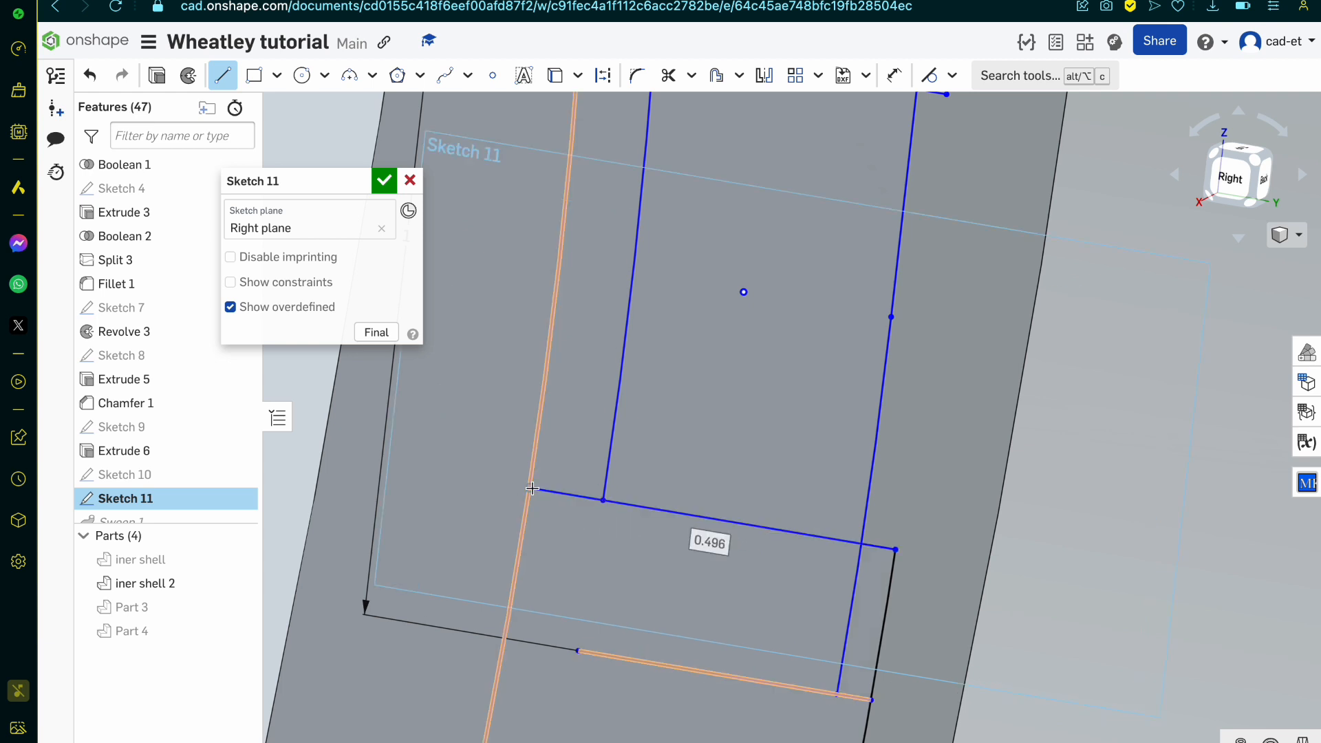
key("Escape")
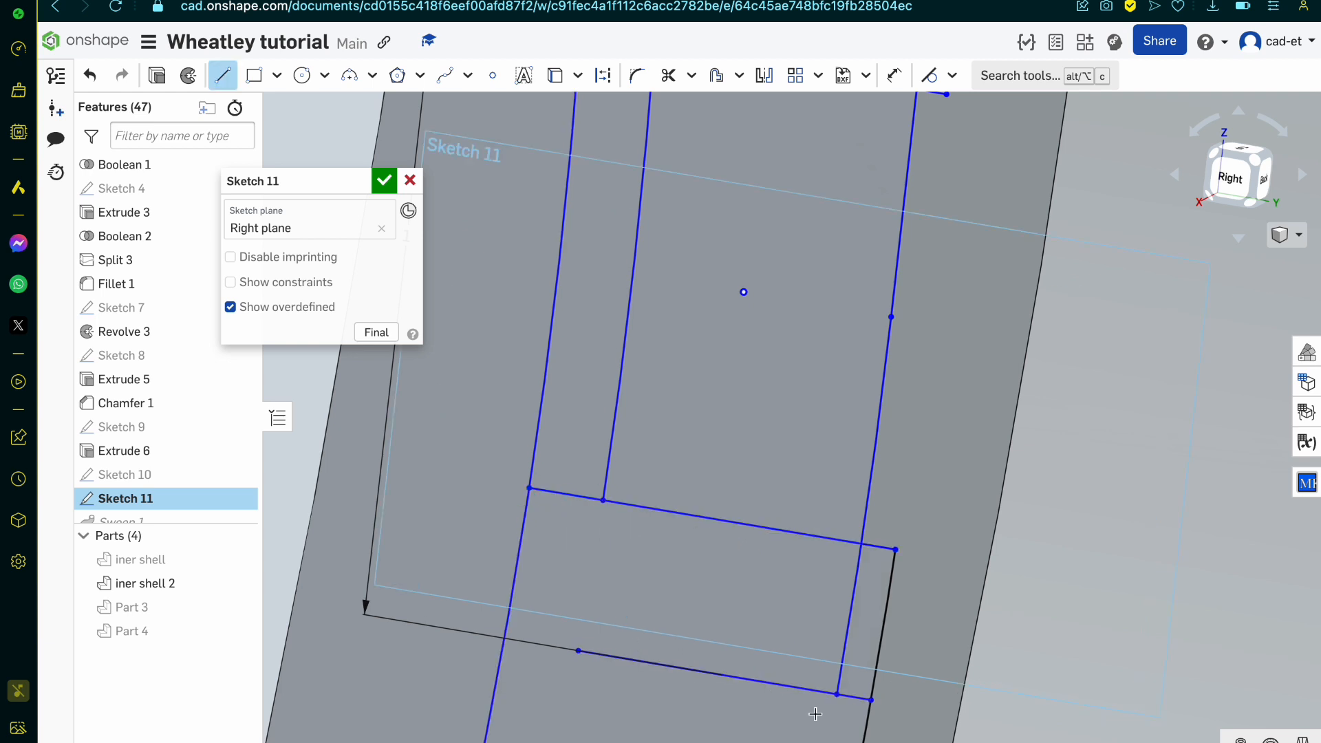
Step: Draw the lower flange's bottom edge and the upper flange's lower edge to the inner circle, about 0.497 mm and 0.496 mm long
left_click(584, 651)
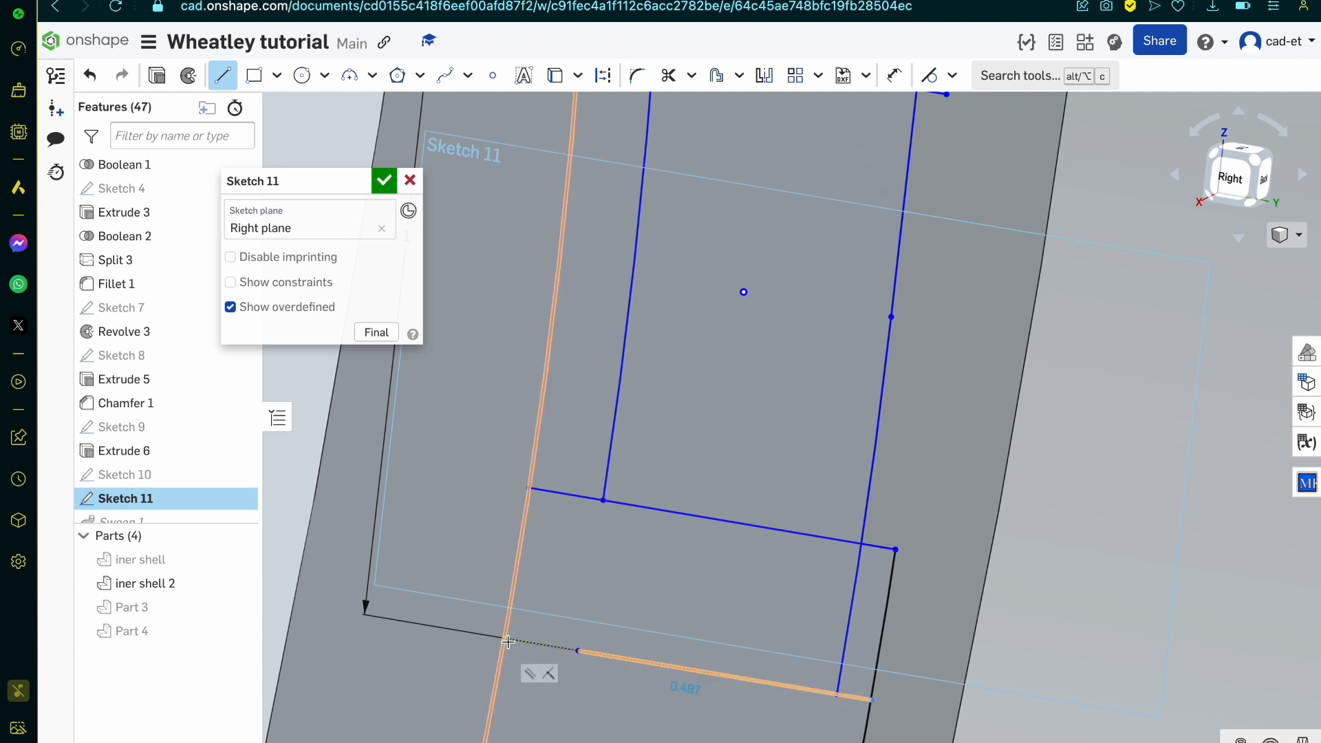
scroll(507, 641, "down", 5)
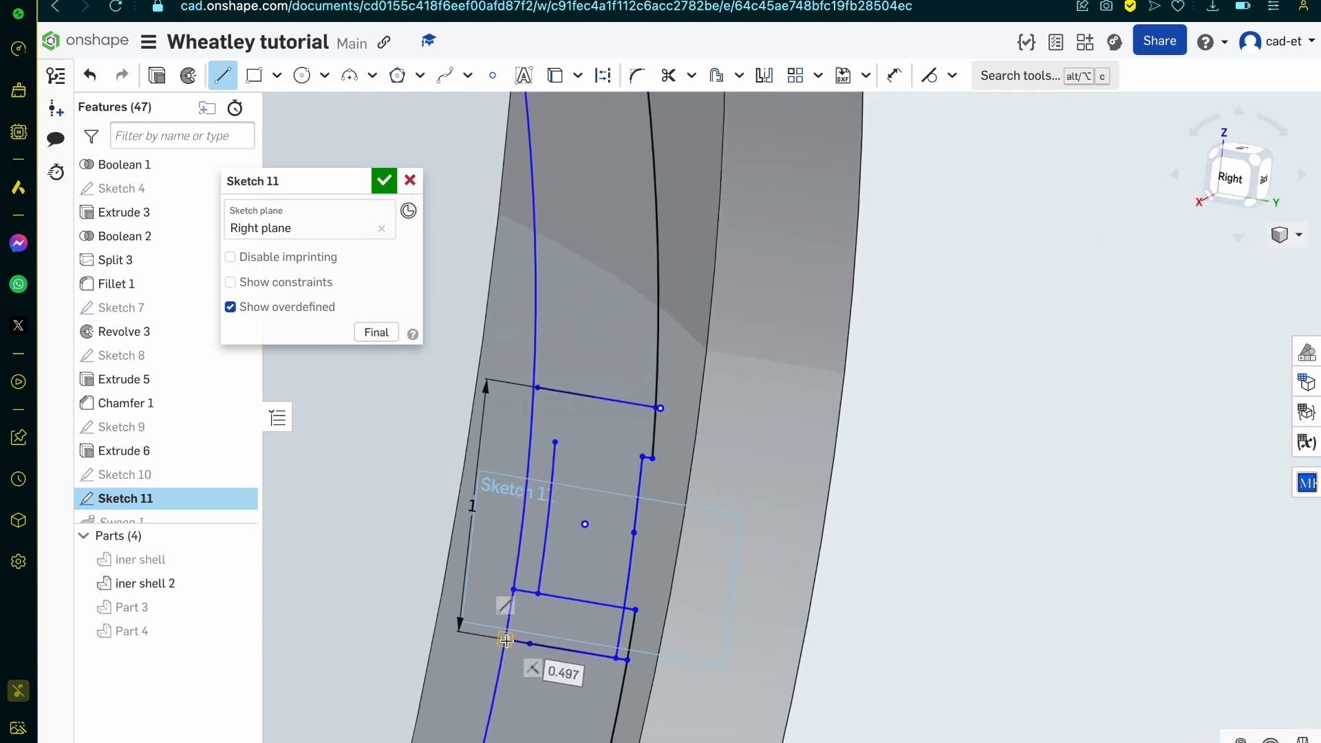
key("Escape")
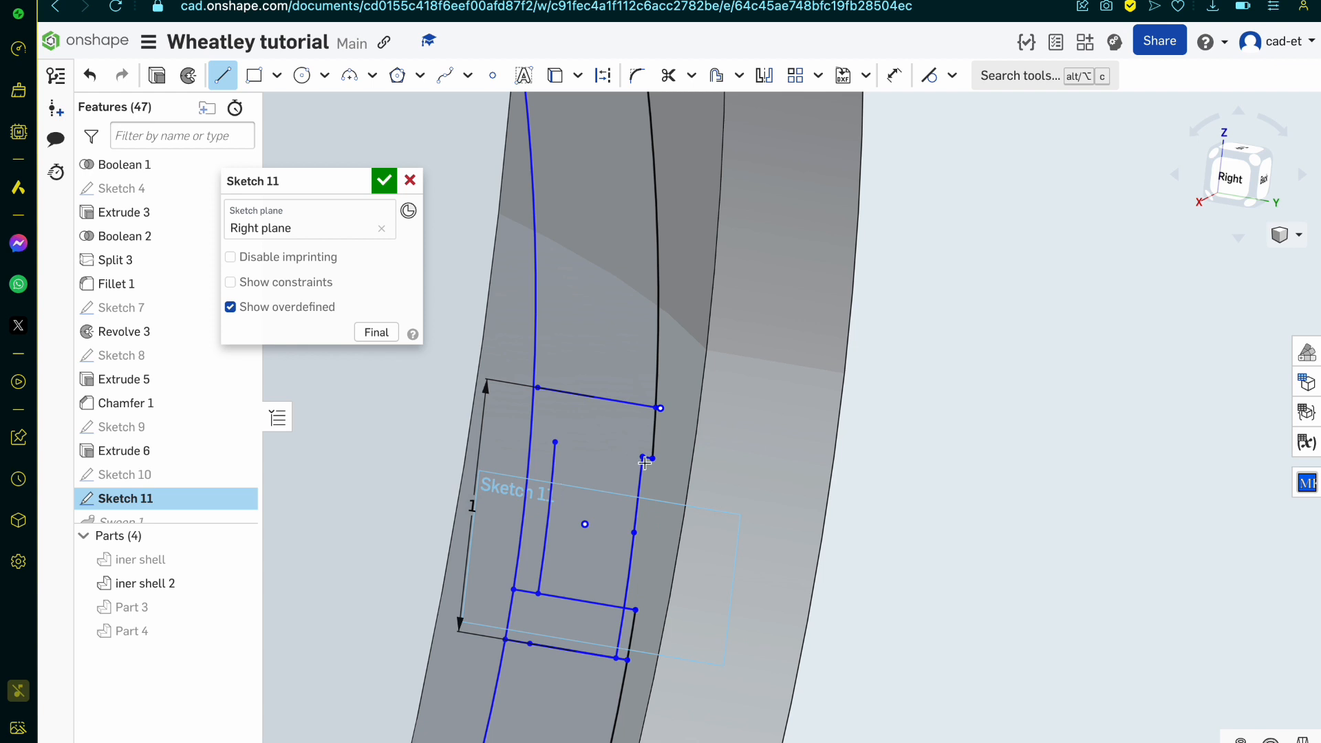
left_click(530, 438)
key("Escape")
Step: Replace the profile's top edge with a horizontal line about 0.618 mm long from the outer point past the inner circle
left_click(598, 397)
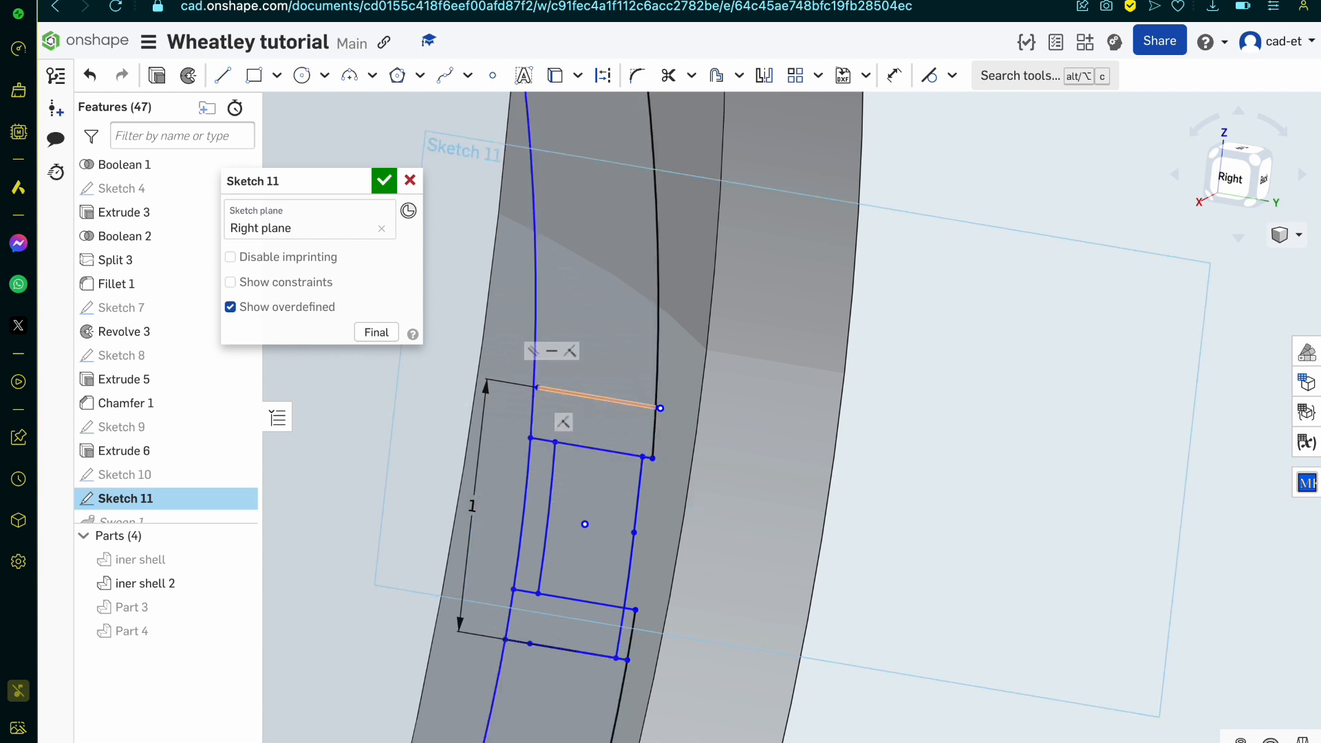
key("Delete")
scroll(661, 418, "up", 5)
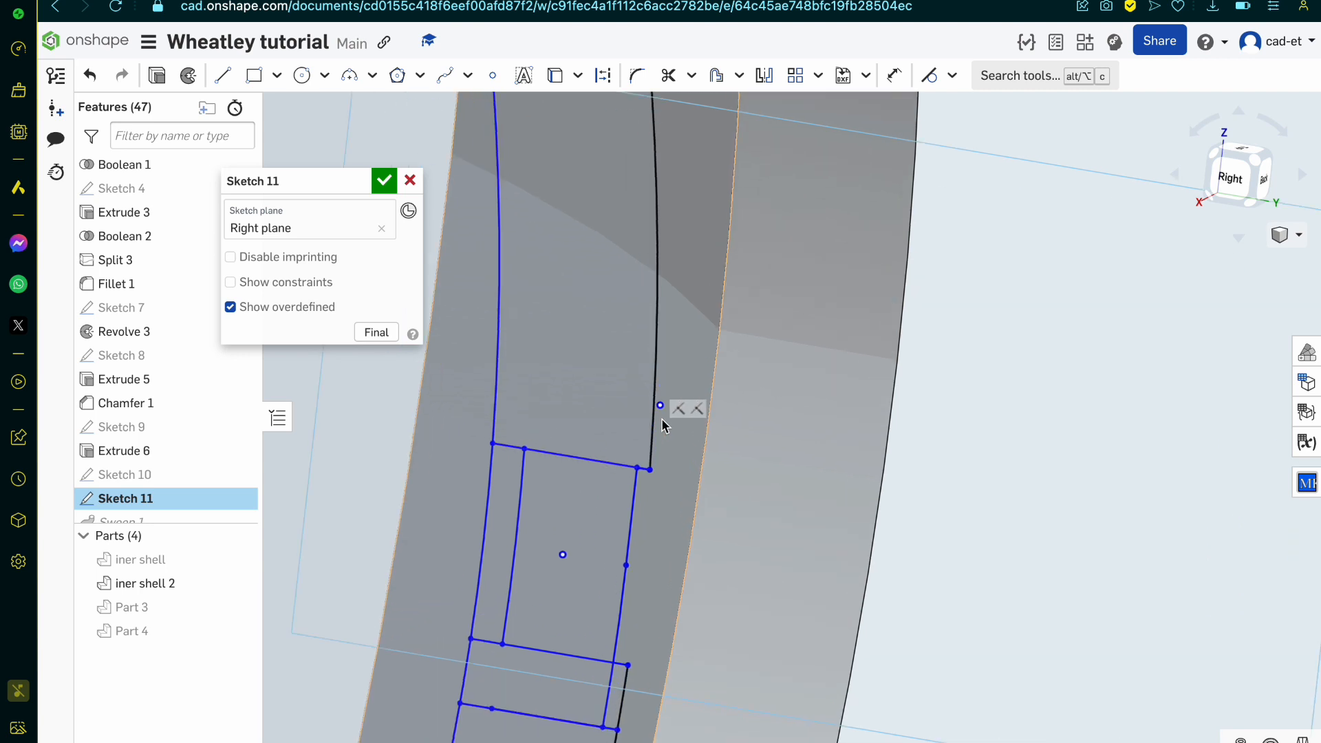
key("l")
left_click(661, 389)
scroll(661, 389, "down", 4)
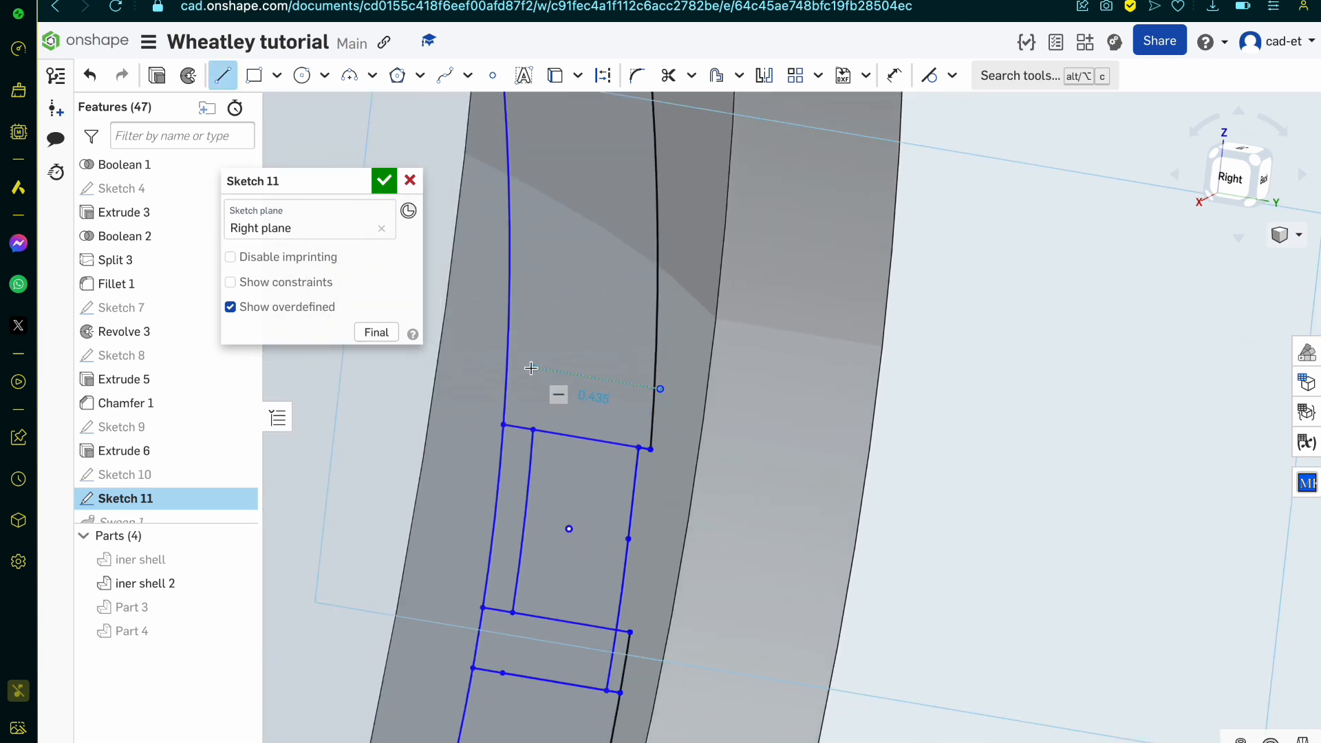
left_click(477, 358)
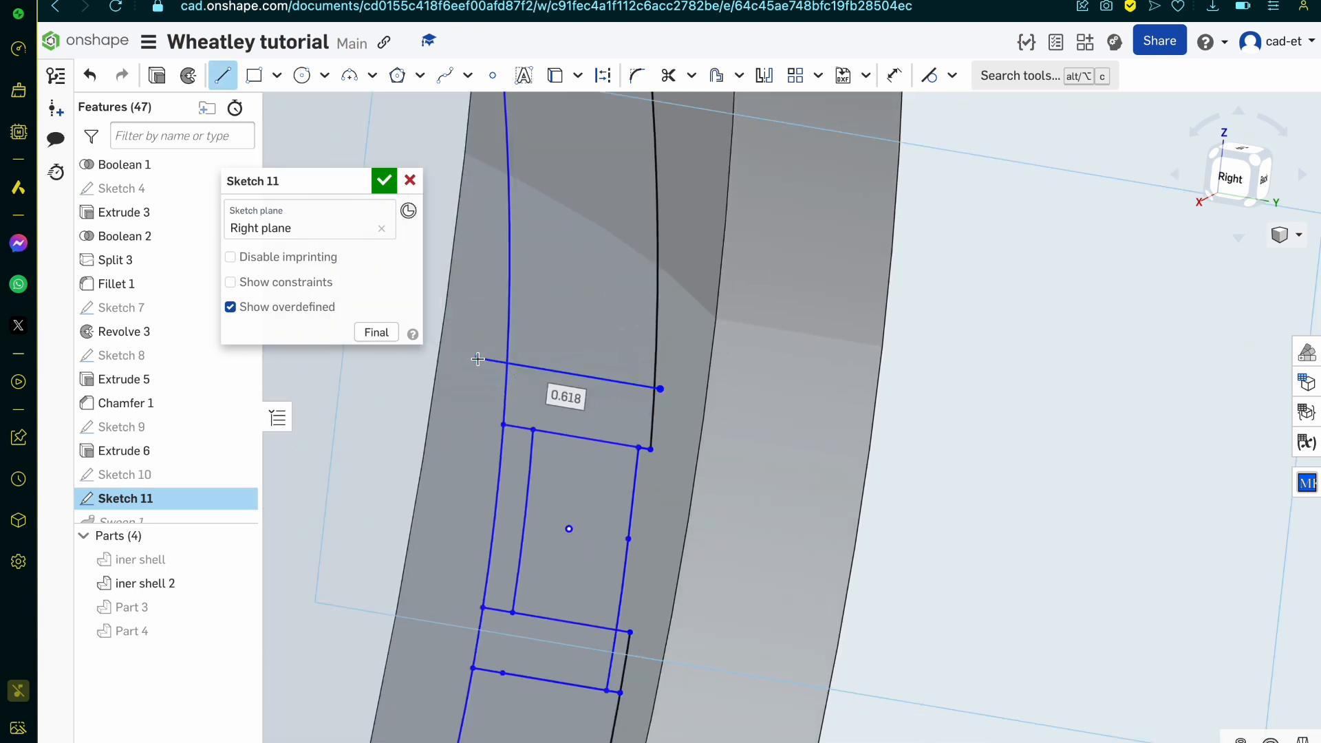
Step: Trim the overhanging ends of the new top edge back to the inner circle and the projected rim edge
key("m")
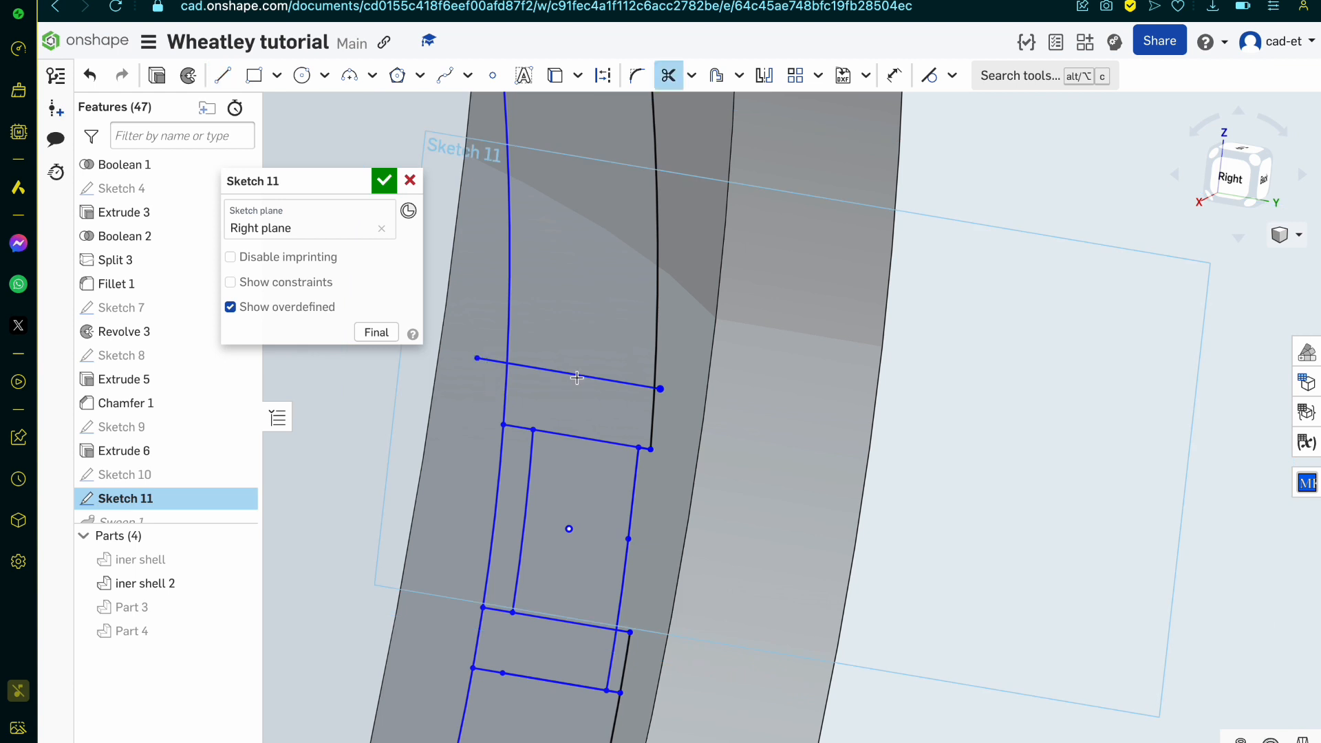
scroll(610, 392, "up", 5)
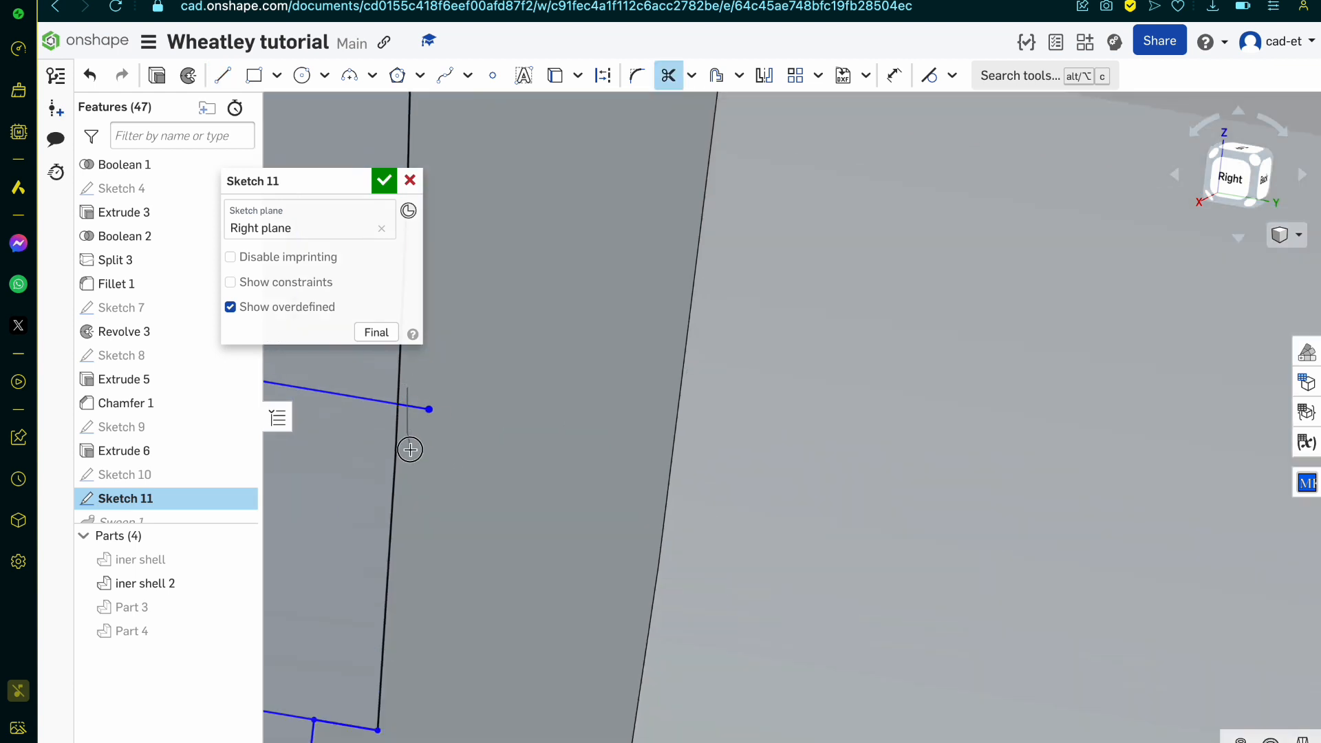
scroll(561, 429, "down", 5)
scroll(539, 427, "up", 3)
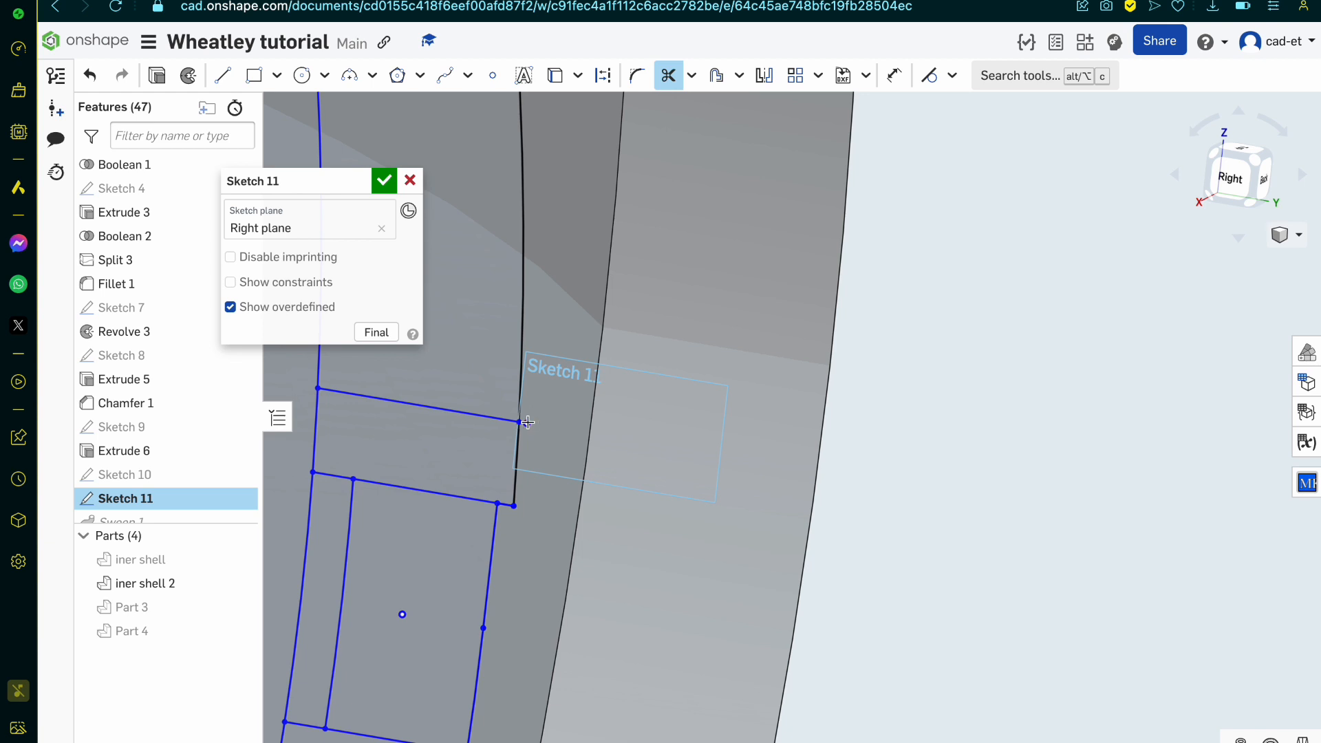
Step: Trim the inner circle and the projected rim edge where they continue above and below the profile
scroll(311, 439, "down", 3)
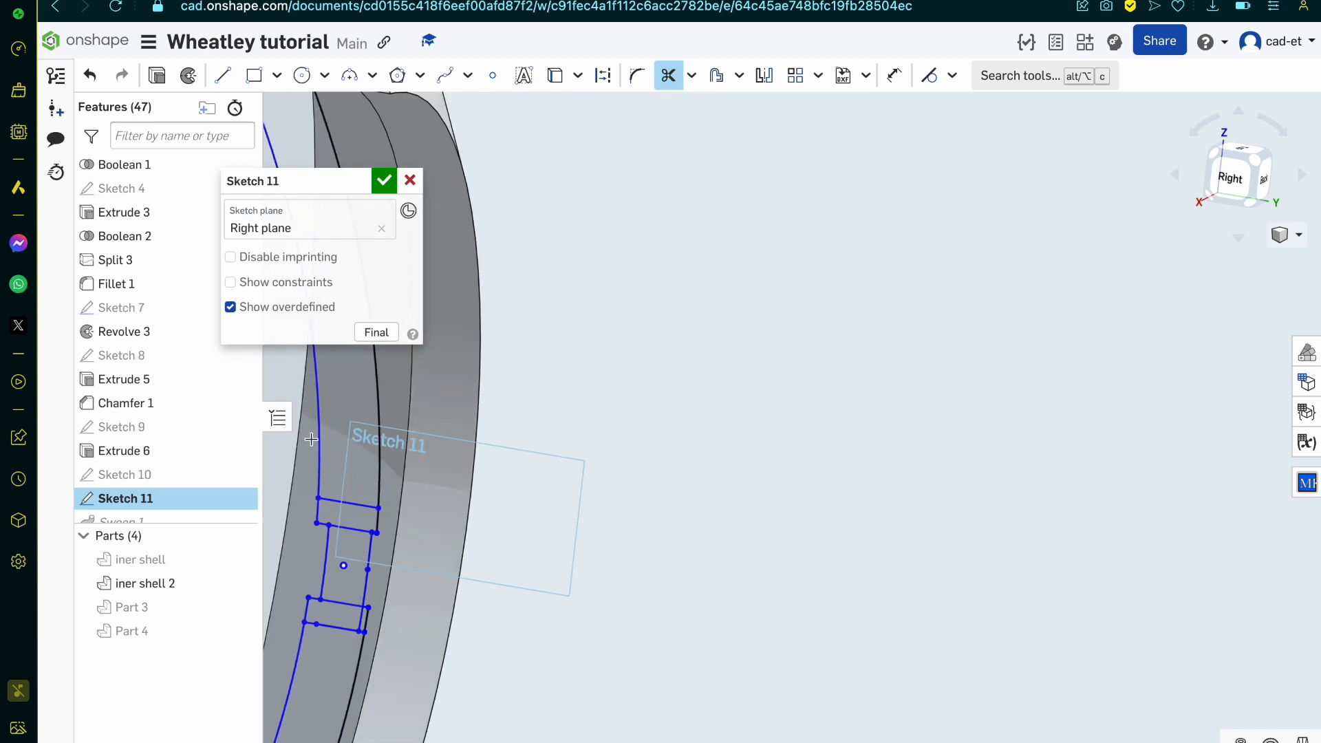
scroll(397, 430, "down", 5)
scroll(358, 659, "up", 6)
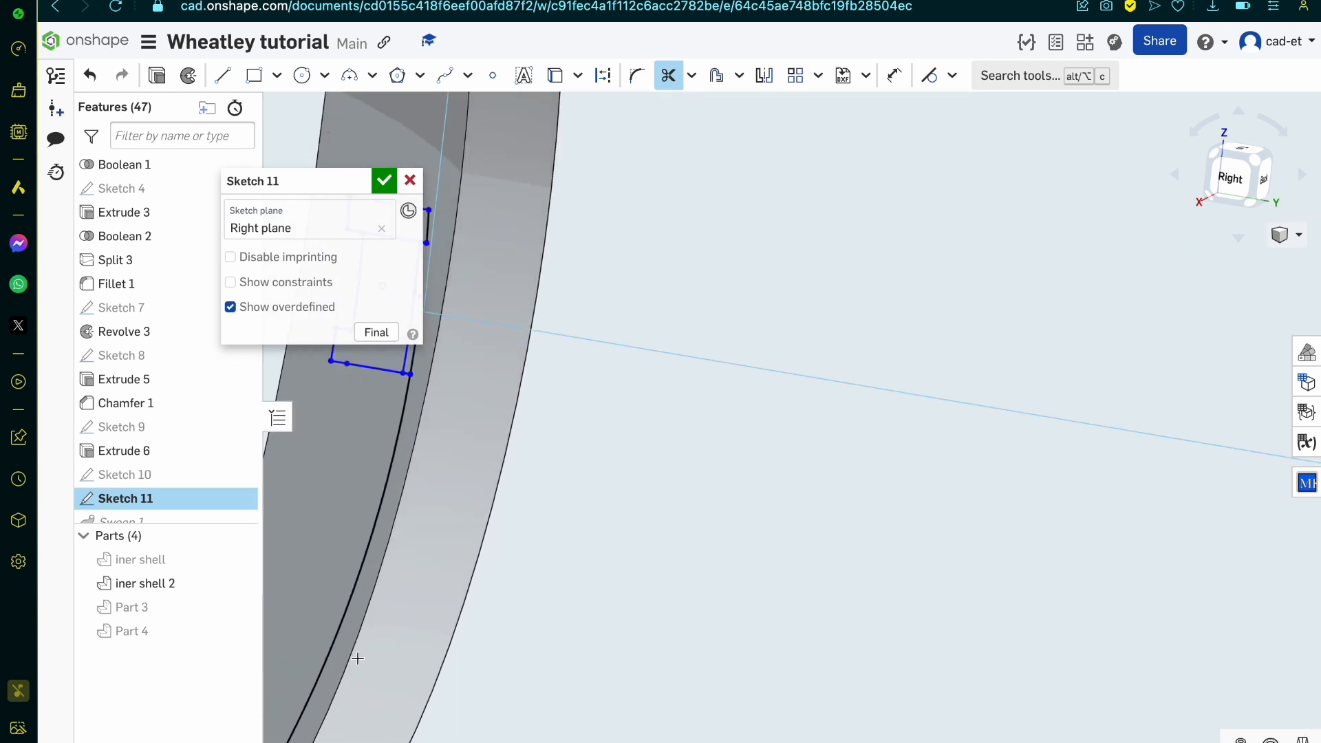
scroll(586, 516, "down", 5)
scroll(519, 426, "up", 8)
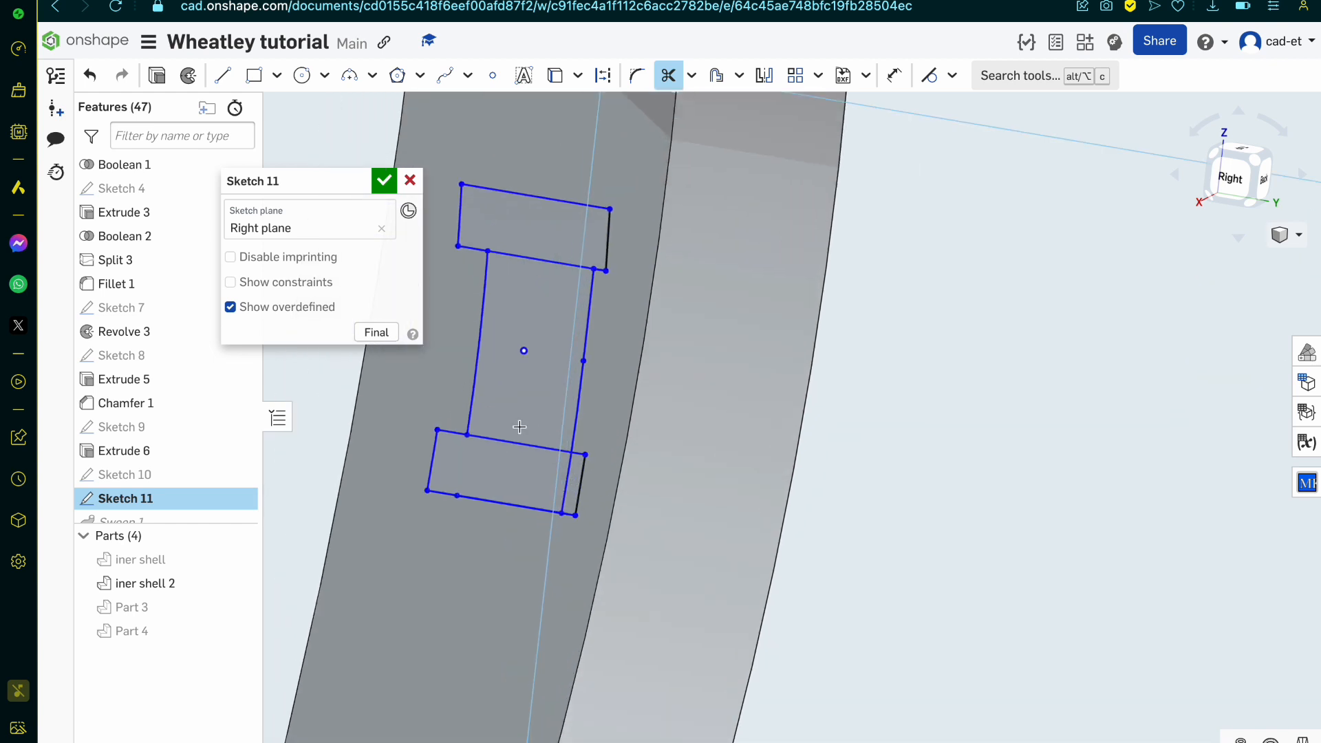
Step: Trim the lines crossing the web and lower flange, restore the web's outer side, and finish Sketch 11
left_click(565, 482)
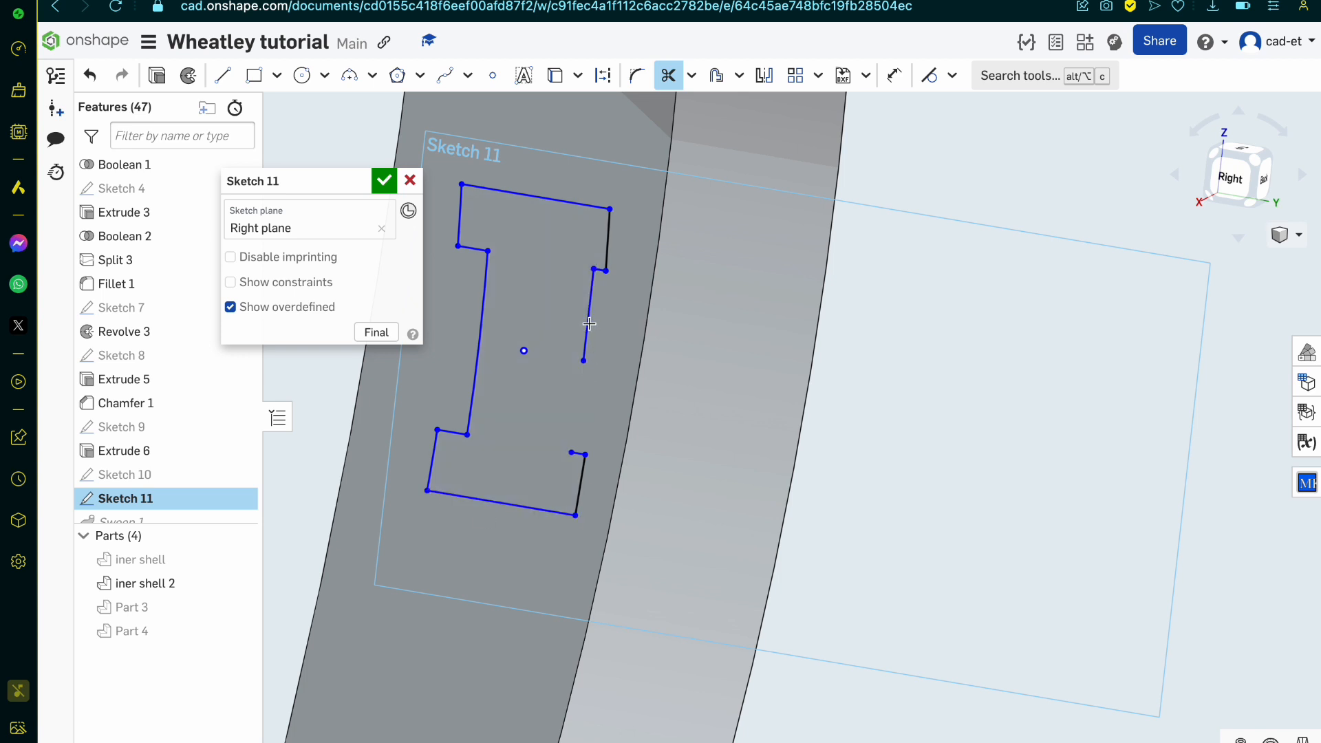
key("ctrl+z")
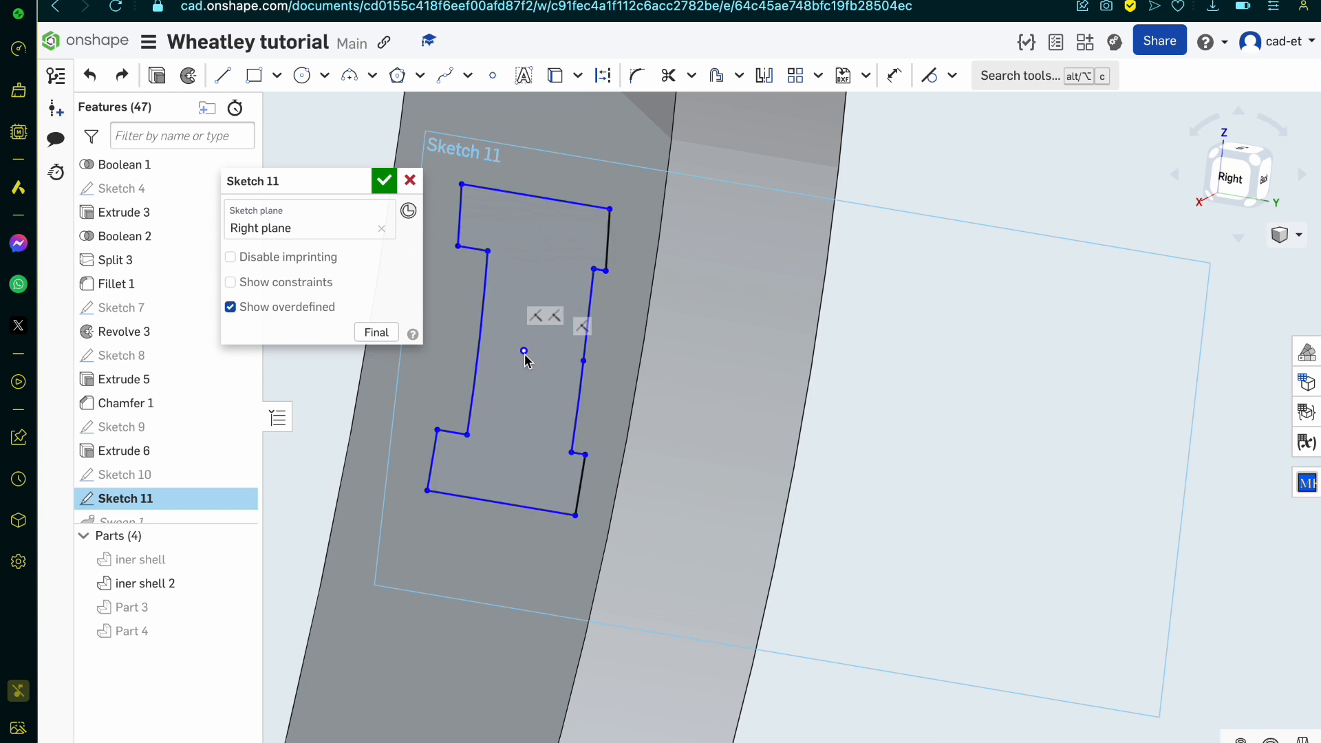
scroll(615, 396, "down", 10)
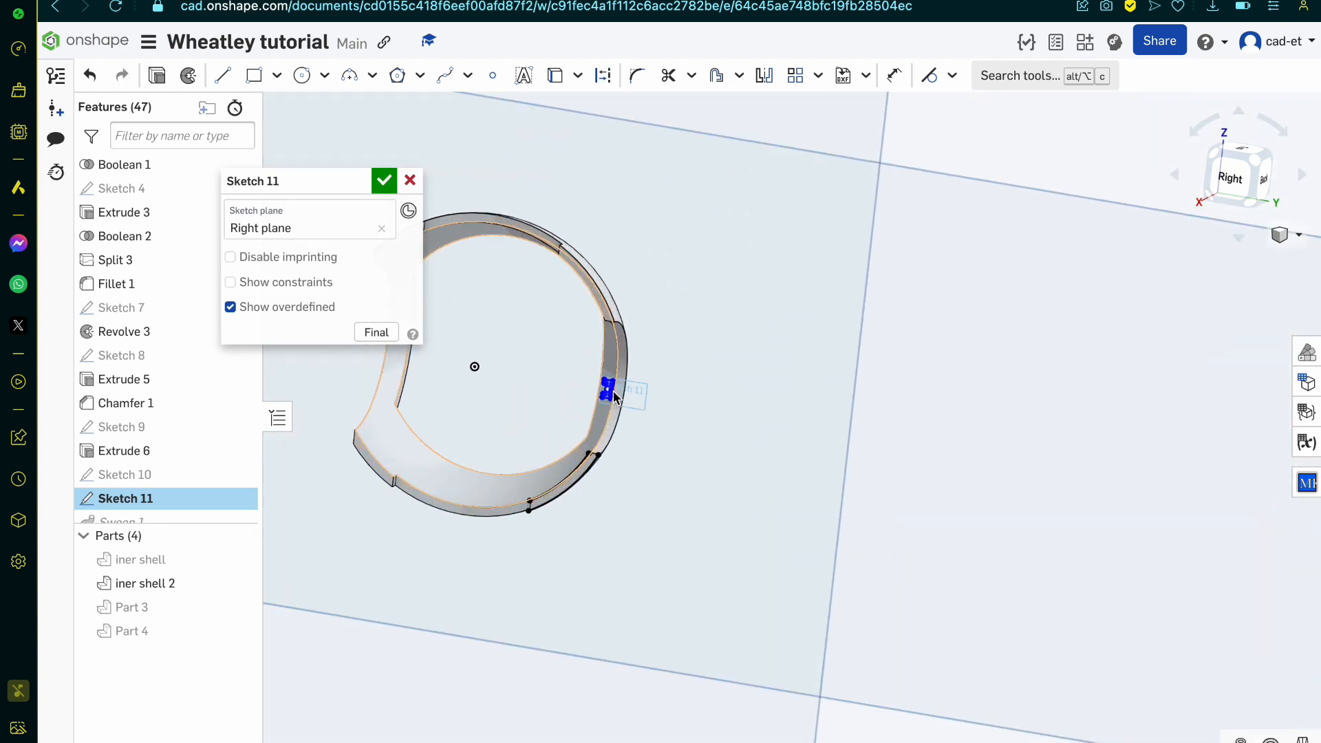
scroll(614, 394, "up", 5)
key("Return")
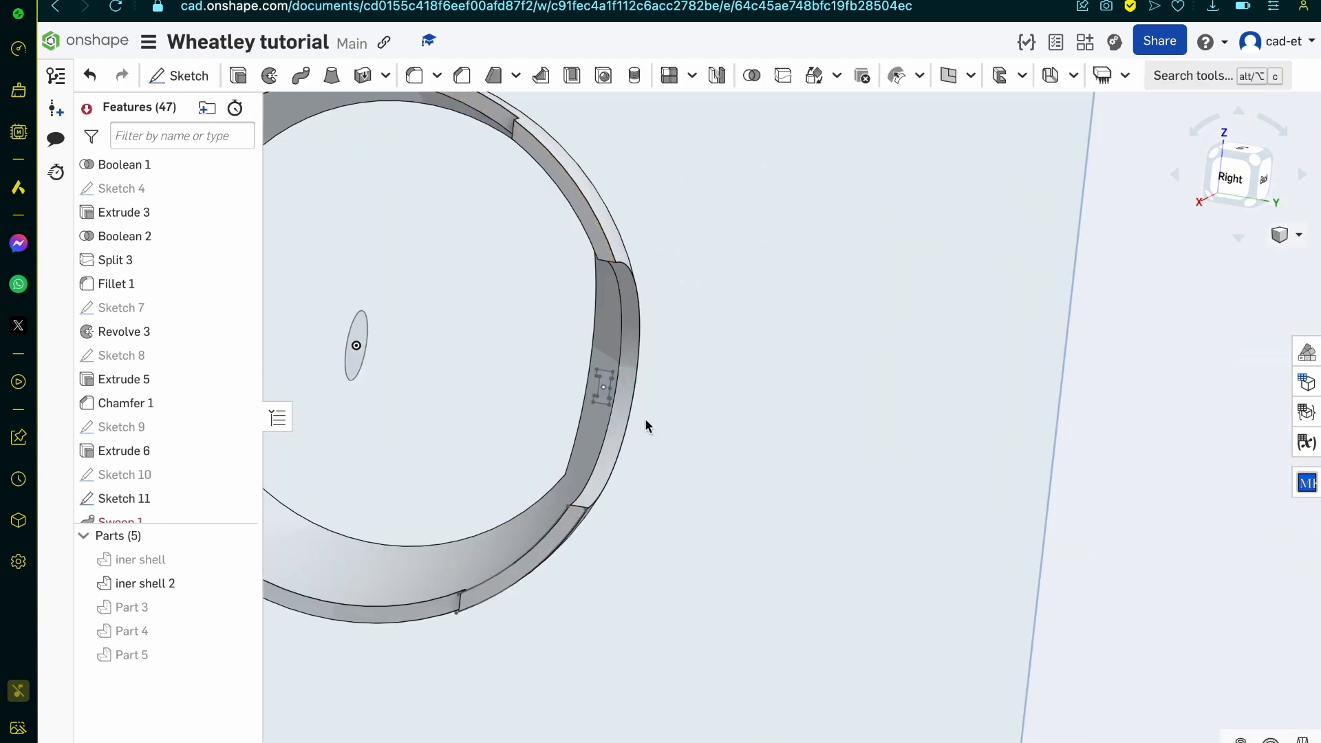
Step: Edit Sweep 1, replacing its missing face with the closed I-shaped region of Sketch 11, and accept the sweep
scroll(159, 506, "down", 2)
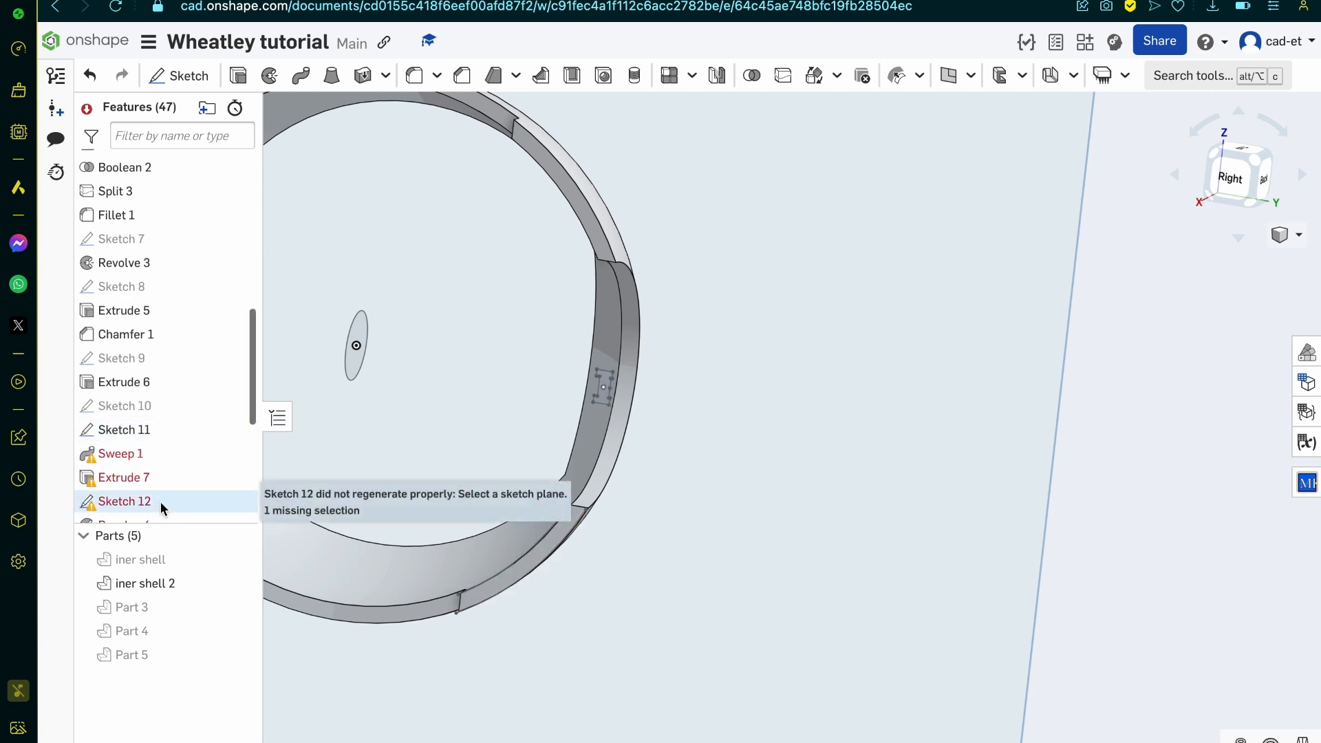
double_click(134, 453)
scroll(534, 380, "up", 5)
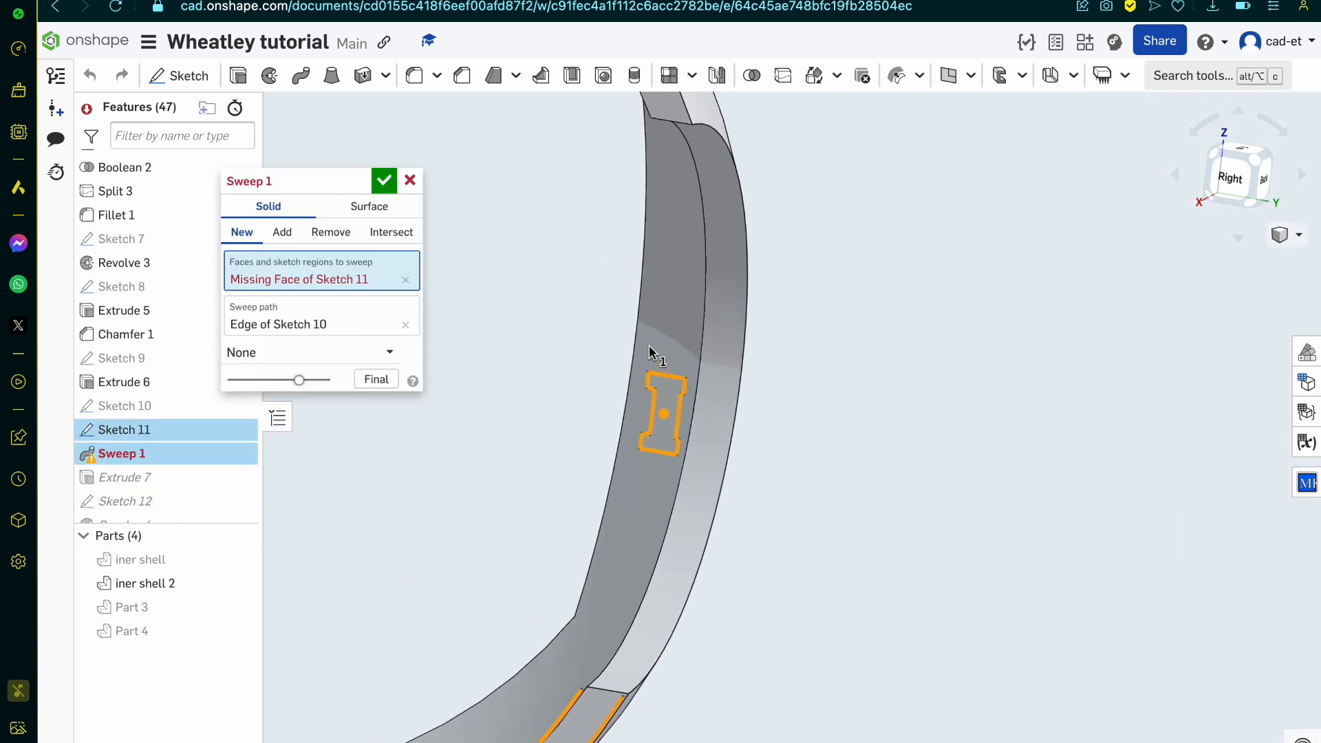
left_click(405, 279)
left_click(664, 464)
scroll(664, 462, "down", 3)
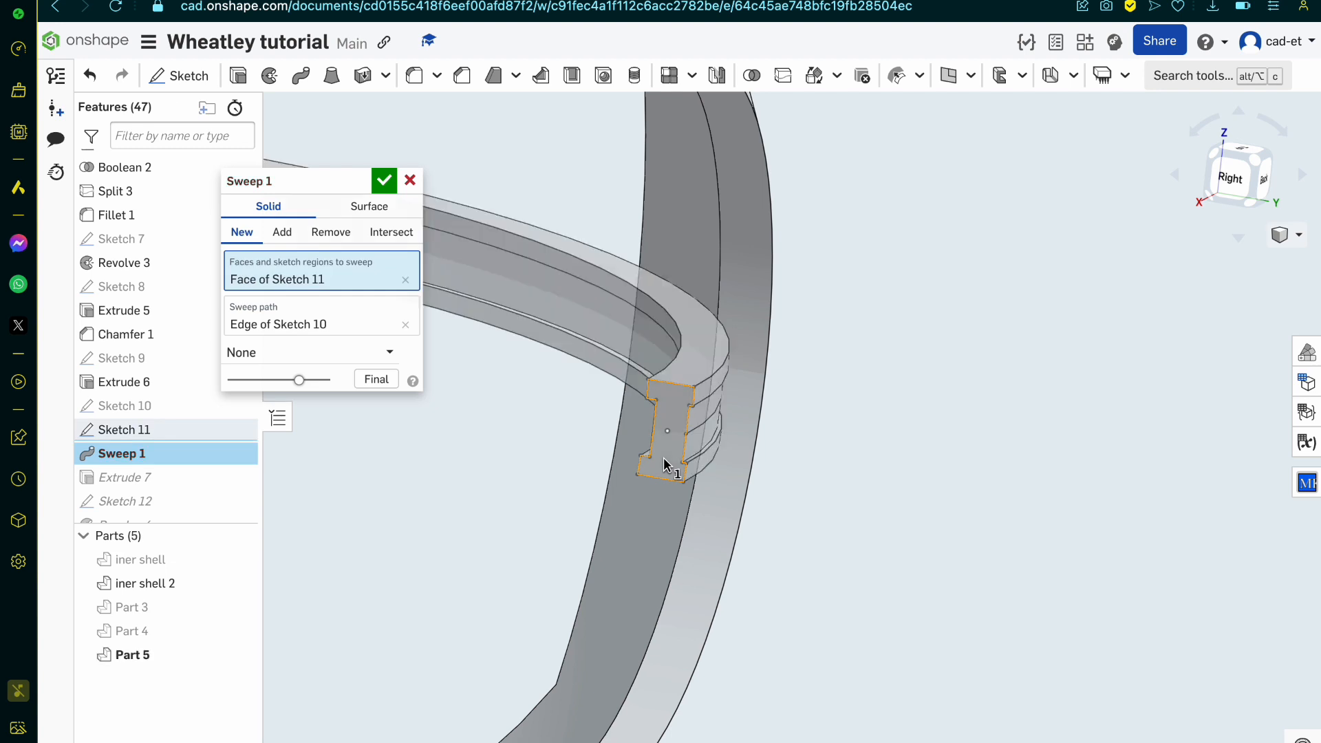
left_click(388, 177)
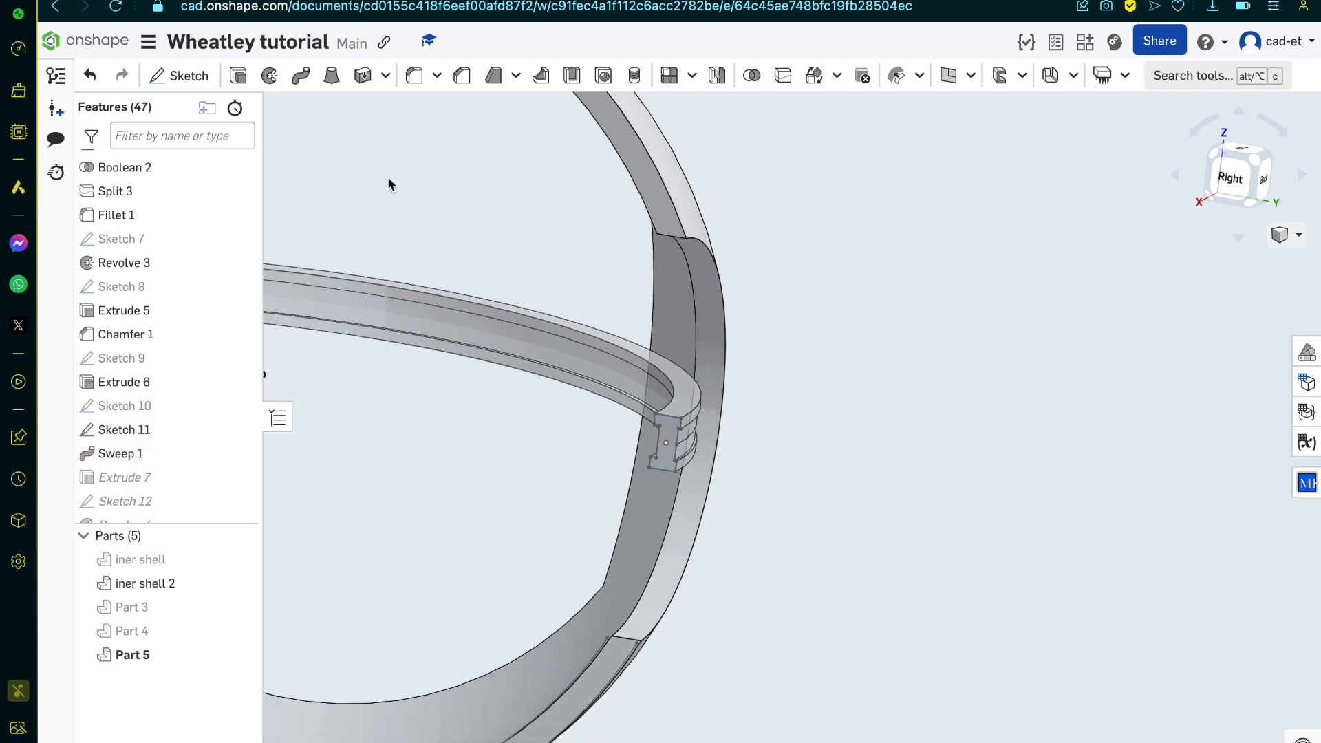
Step: Open Sketch 12 for editing and examine its rectangle against the swept band's end
double_click(169, 434)
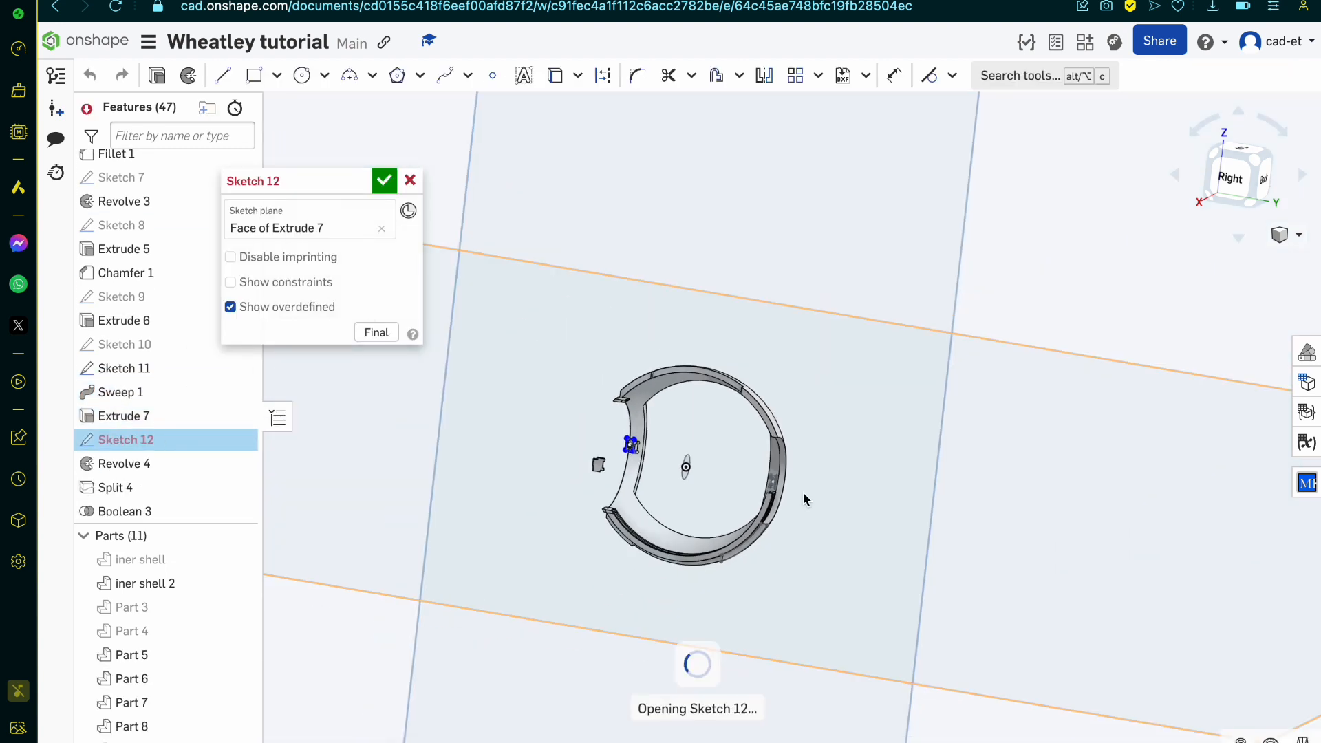
scroll(517, 435, "up", 5)
scroll(518, 435, "down", 1)
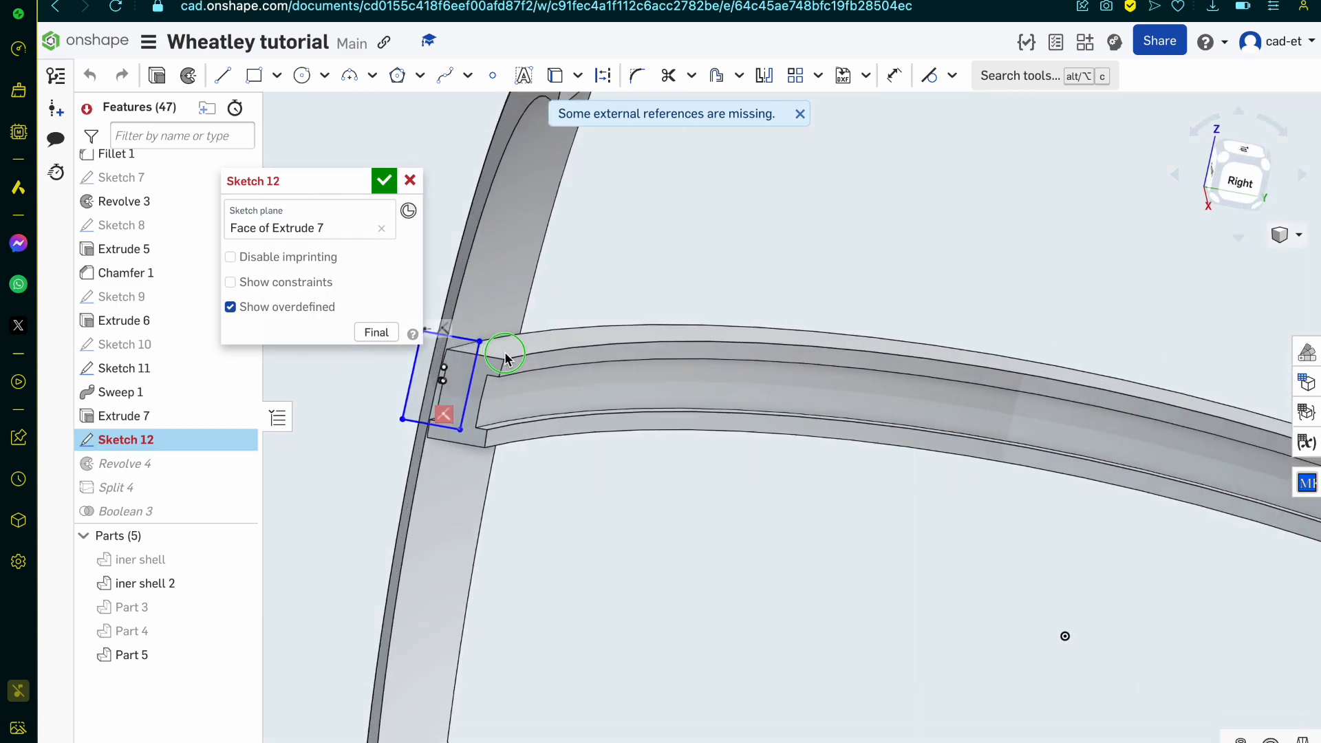
scroll(505, 352, "down", 6)
right_click_drag(505, 353, 541, 336)
scroll(461, 345, "up", 5)
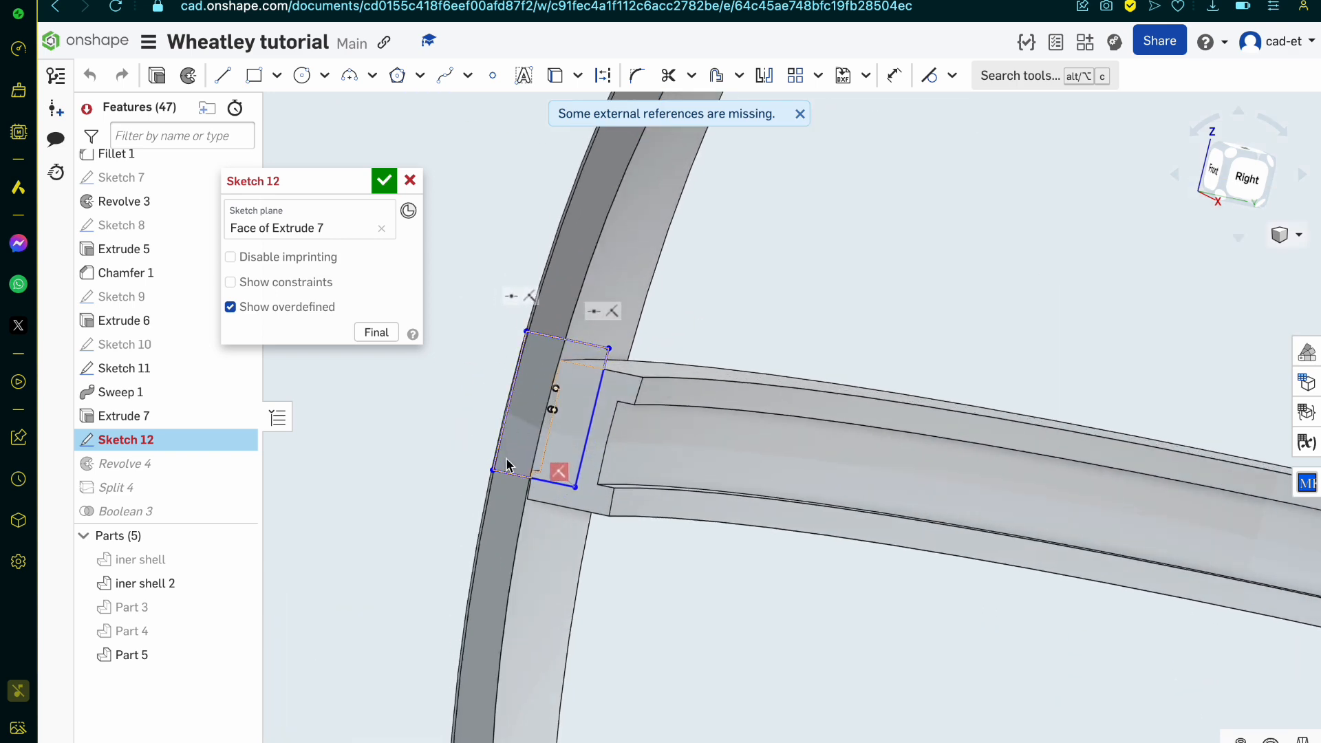
Step: Delete all four sides of the old rectangle from Sketch 12
left_click(1251, 195)
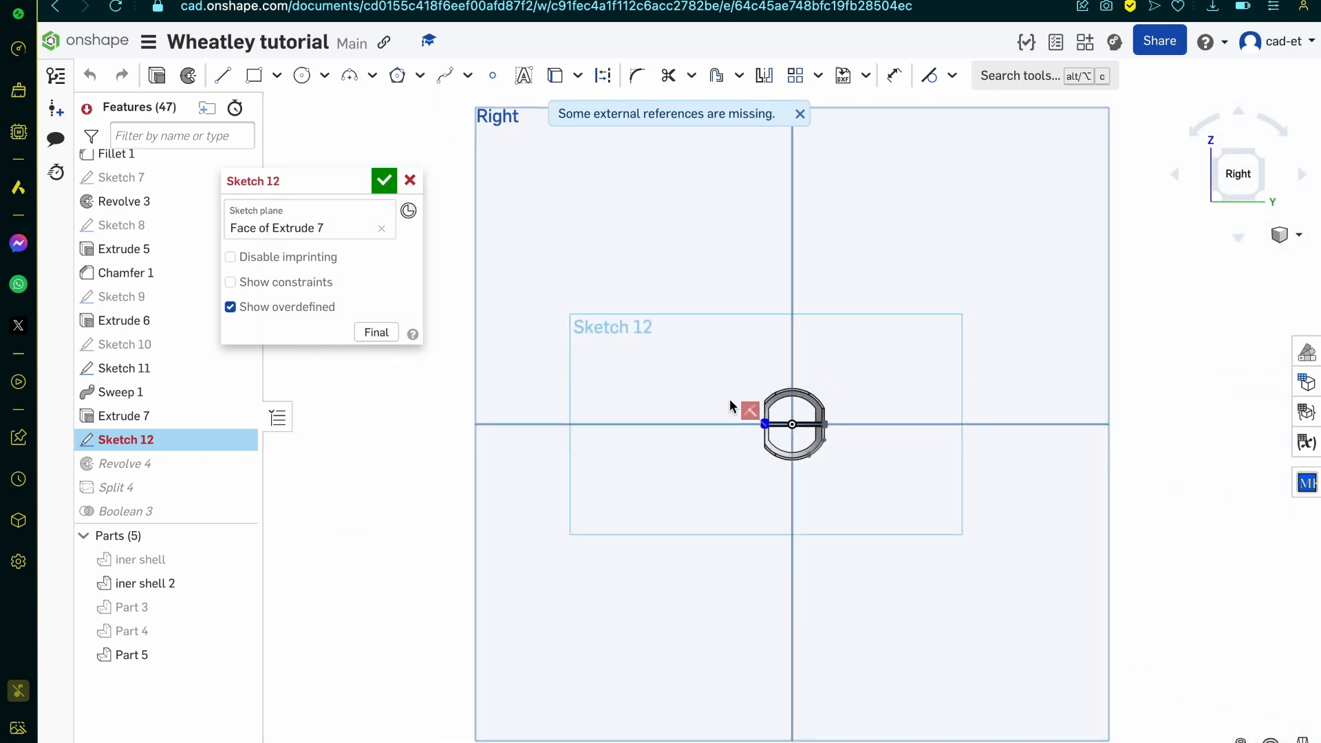
scroll(731, 407, "up", 10)
scroll(598, 571, "up", 5)
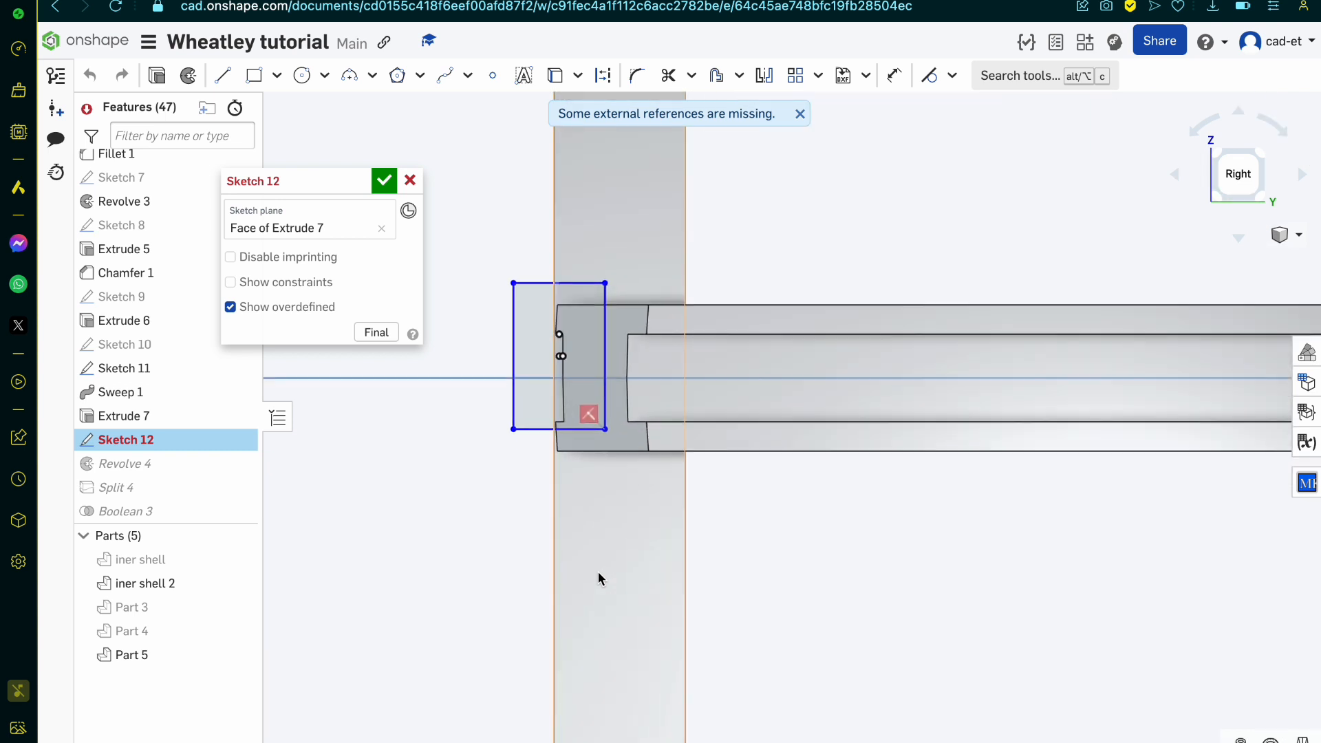
left_click(604, 358)
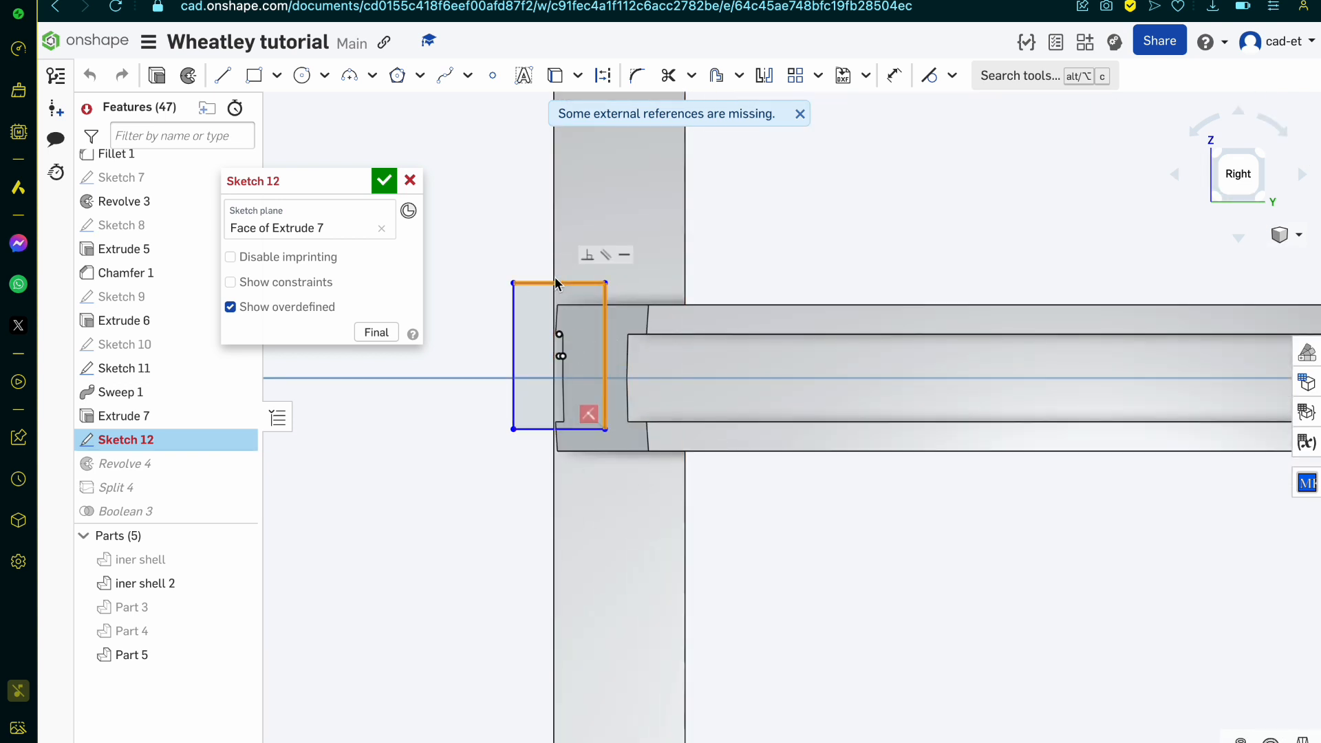
left_click(556, 282)
key("Delete")
left_click(514, 373)
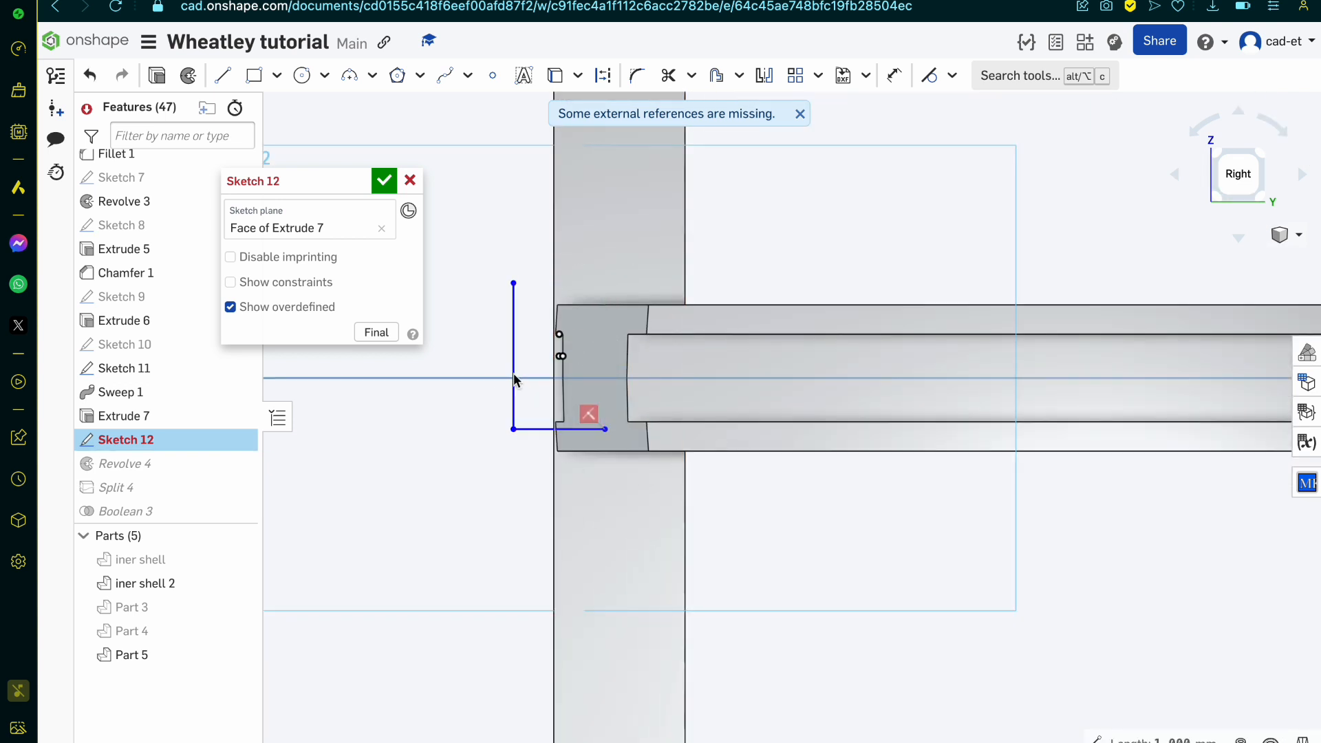
key("Delete")
key("Delete")
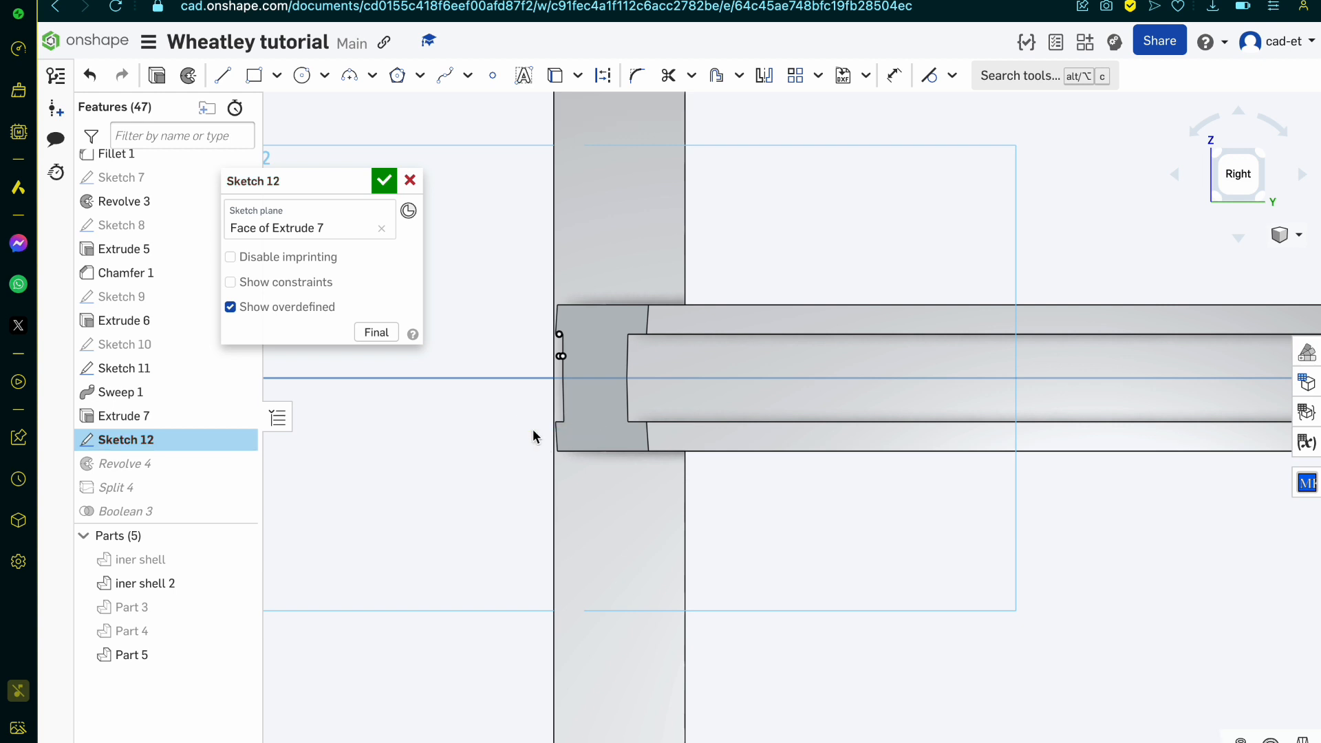
Step: Delete the leftover reference points beside the web and upper flange of the band's end from Sketch 12
scroll(559, 372, "up", 5)
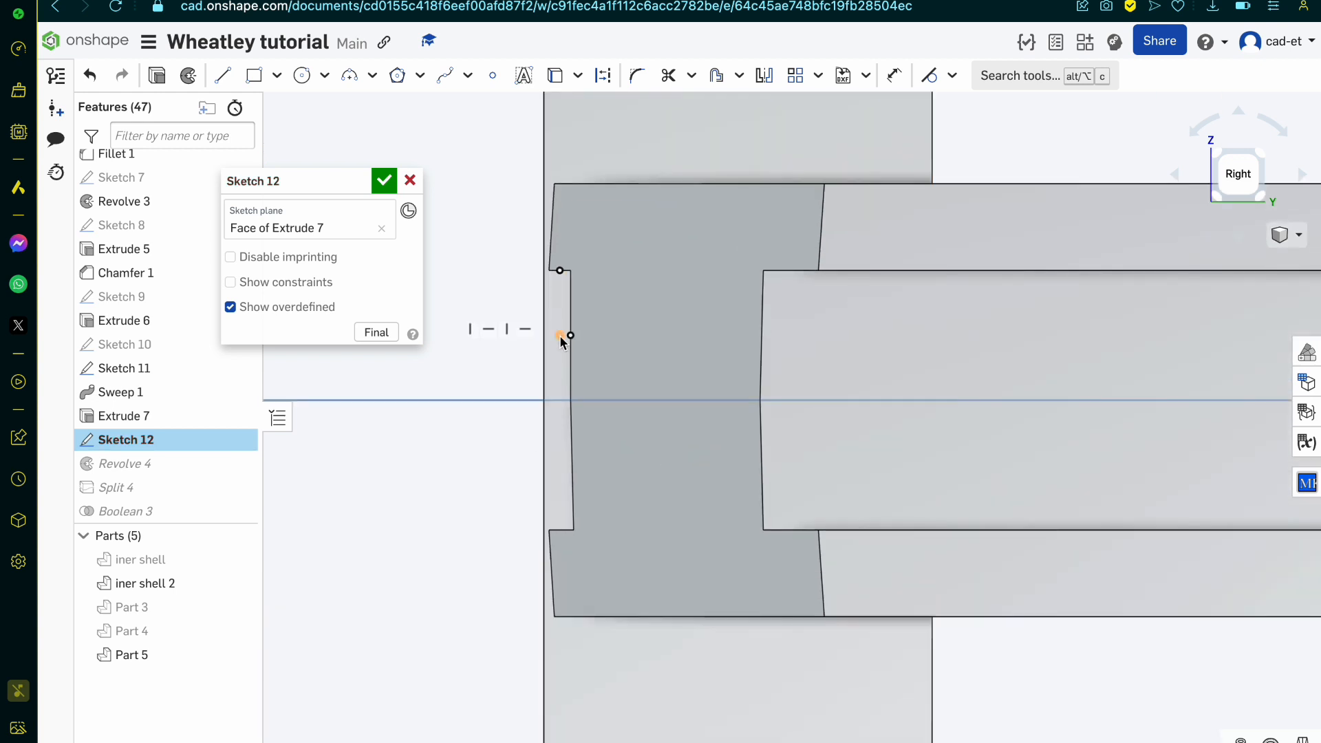
left_click(569, 336)
left_click(560, 272)
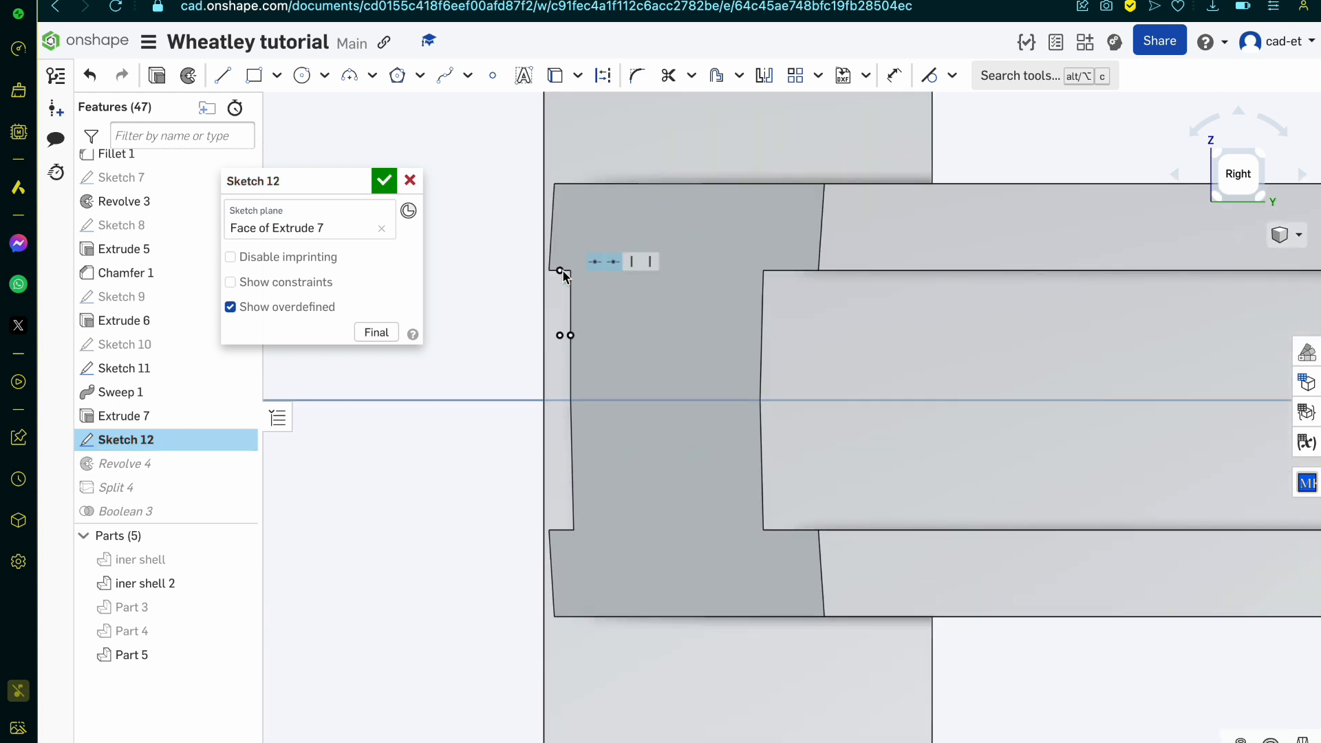
left_click(561, 271)
left_click(572, 335)
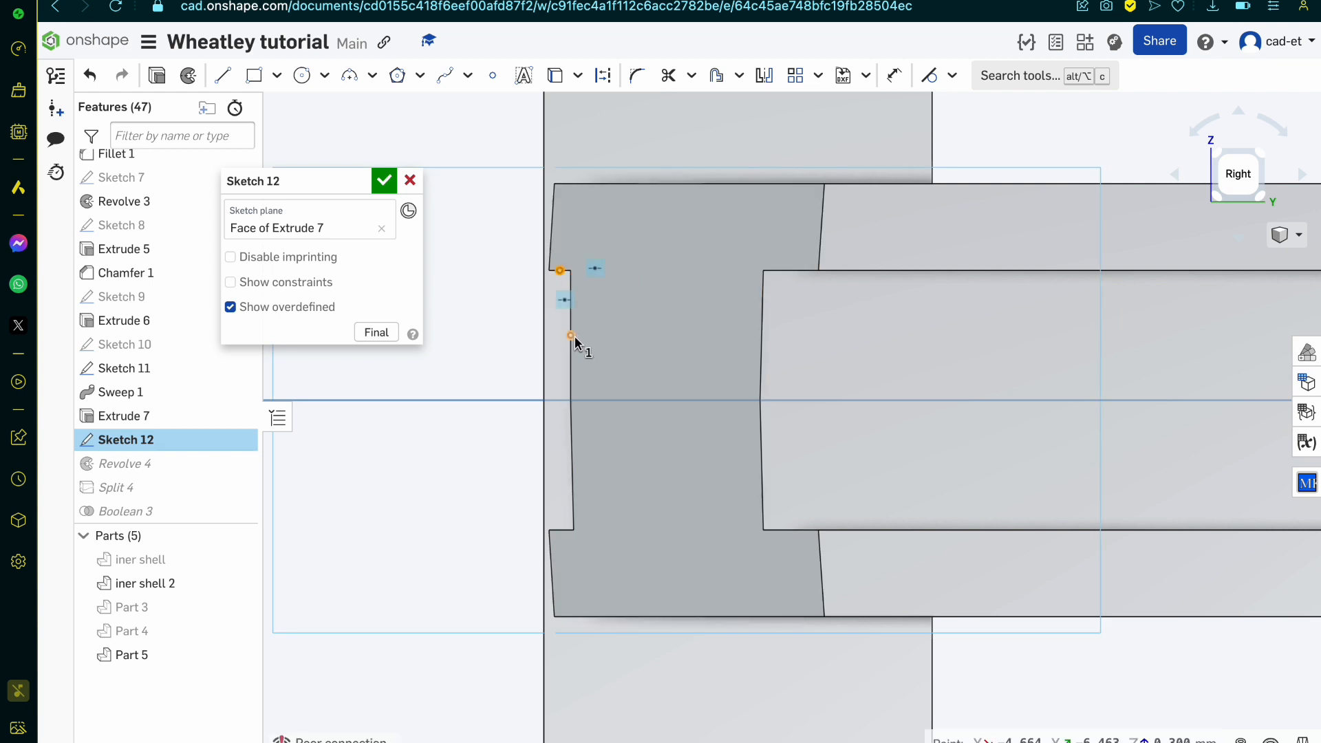
Step: Project the upper outer corner and the lower inner corner of the band's end face into Sketch 12
key("u")
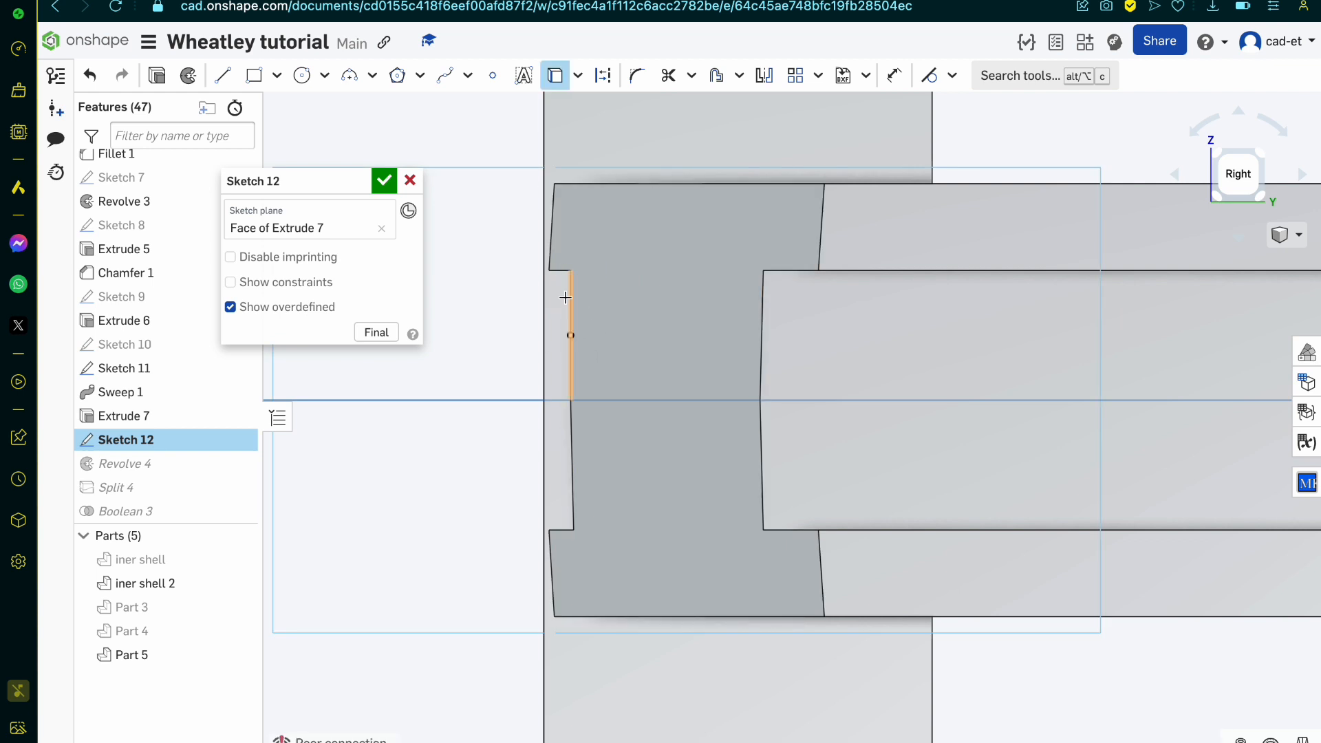
left_click(556, 183)
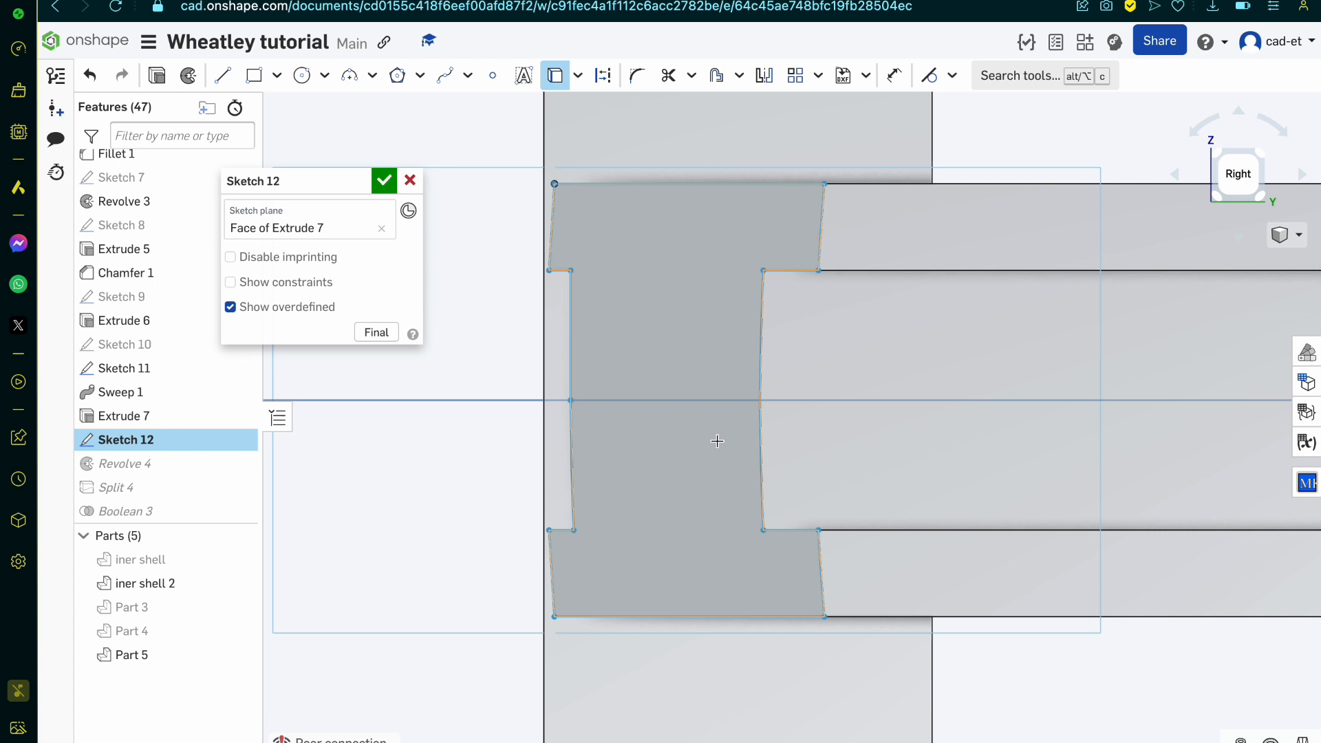
left_click(824, 617)
Step: Draw two concentric circles centred on the origin, one through each projected corner of the band's end
key("c")
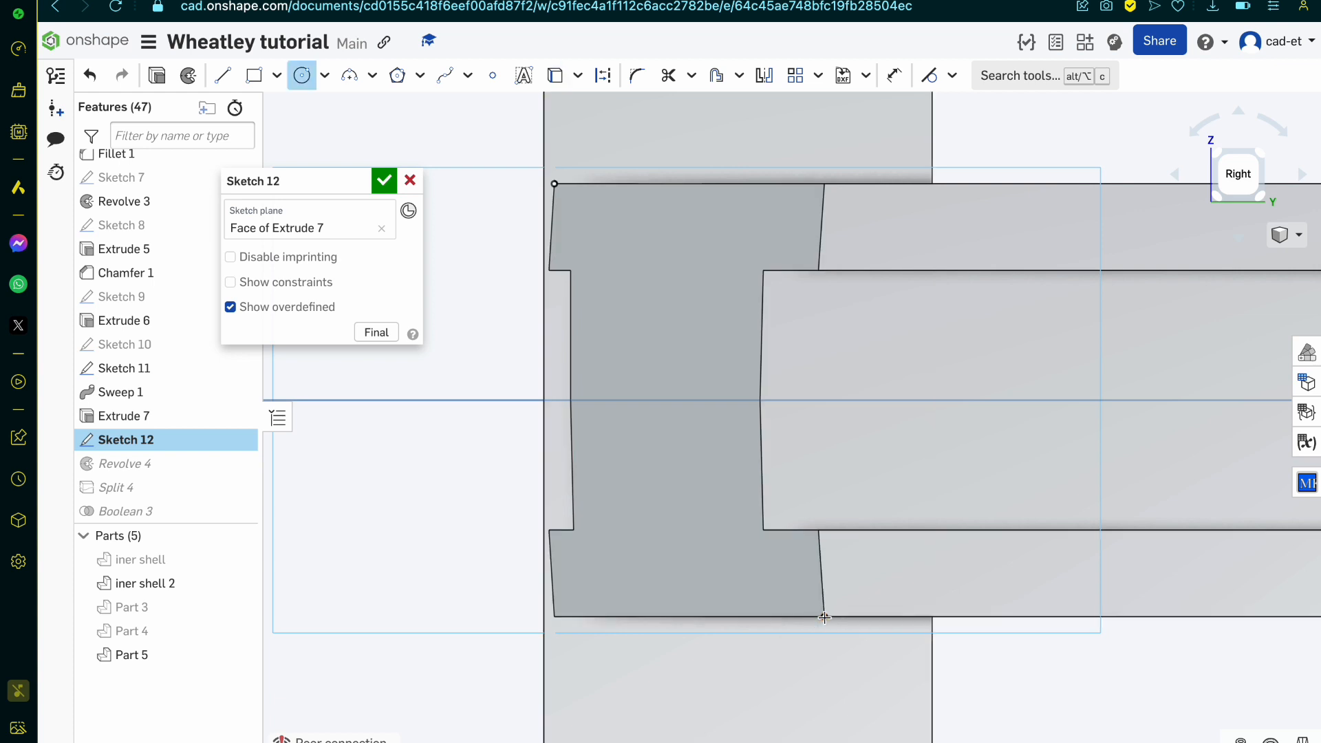
scroll(824, 617, "down", 10)
left_click(972, 604)
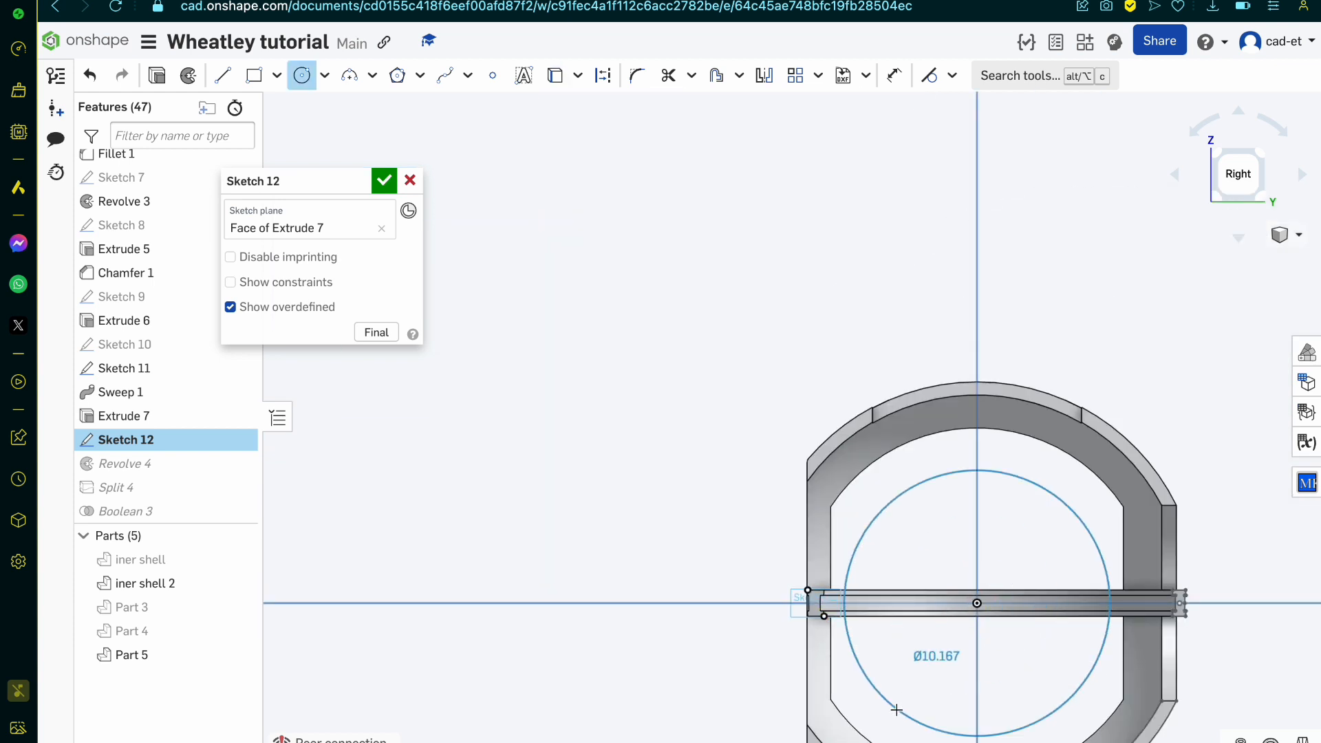
scroll(623, 525, "up", 15)
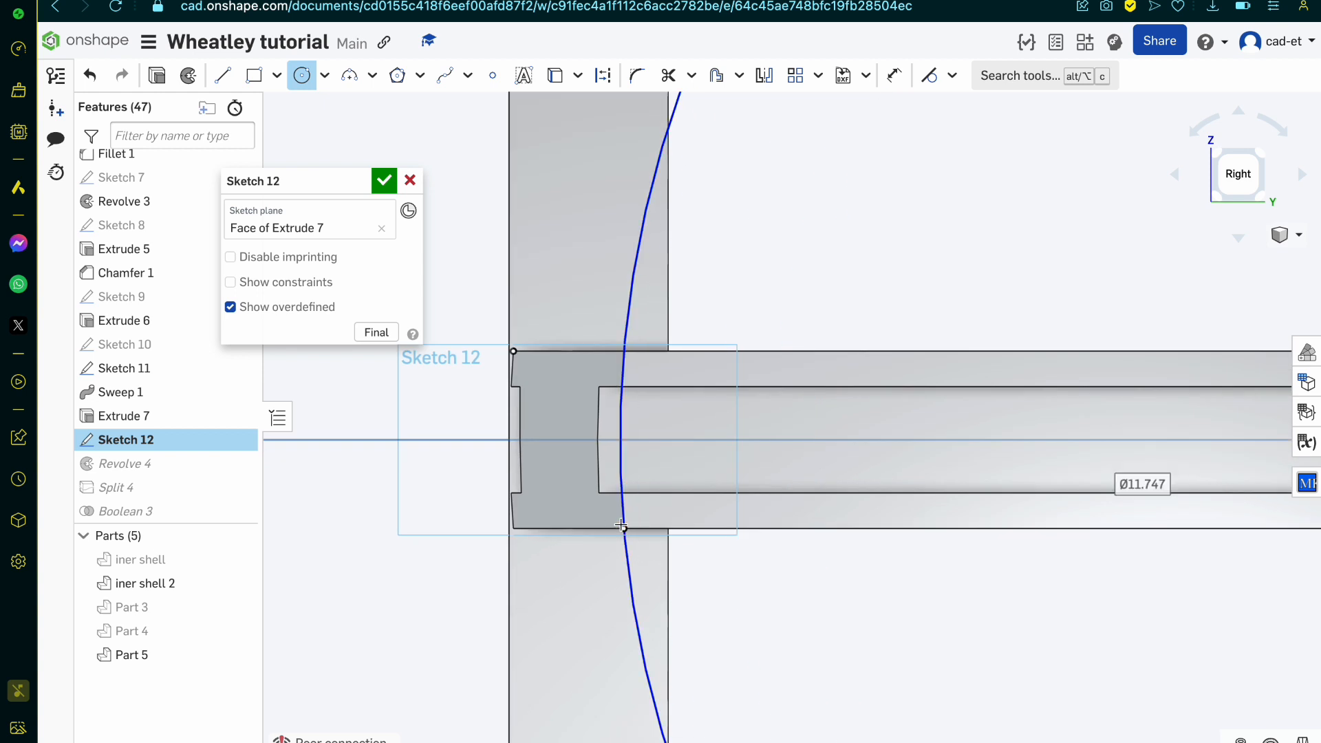
scroll(704, 391, "down", 5)
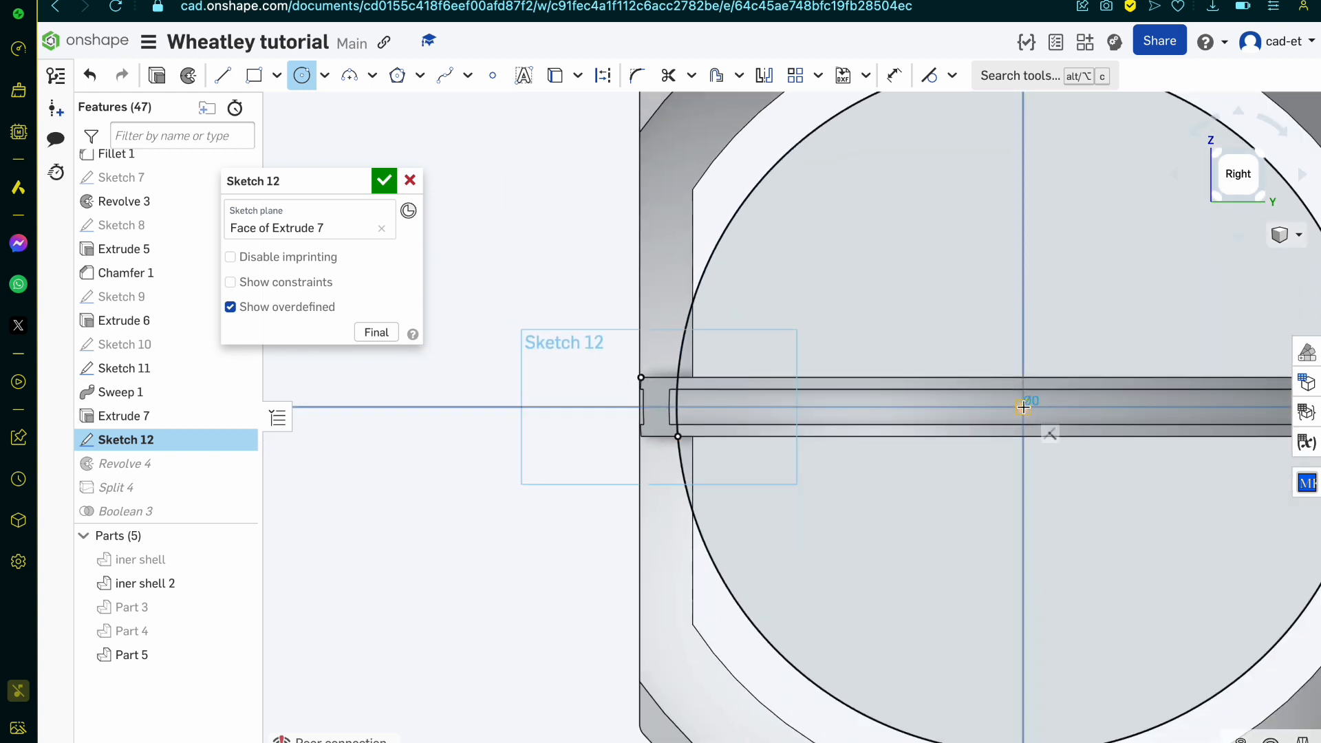
left_click(1020, 408)
Step: Draw two horizontal lines about 0.62 mm long between the circles, along the band's upper and lower edges
key("l")
scroll(642, 378, "up", 8)
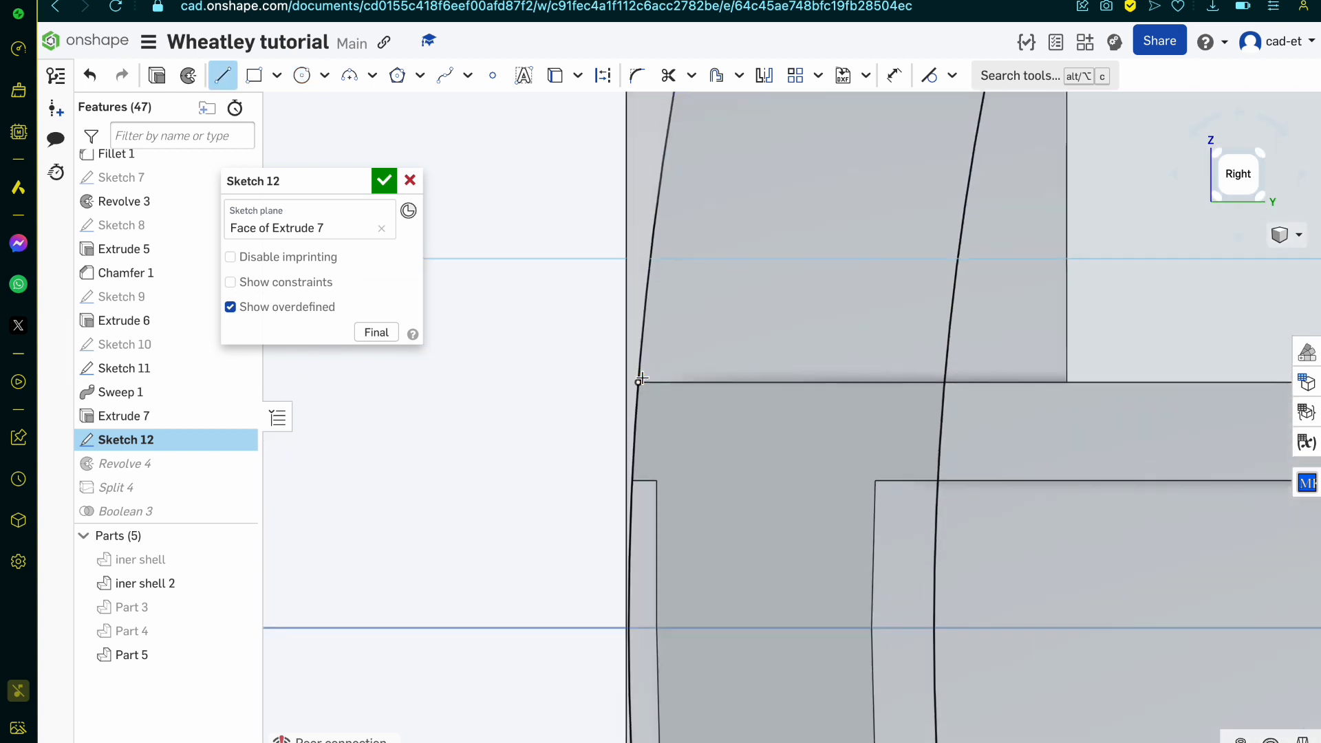
left_click(637, 383)
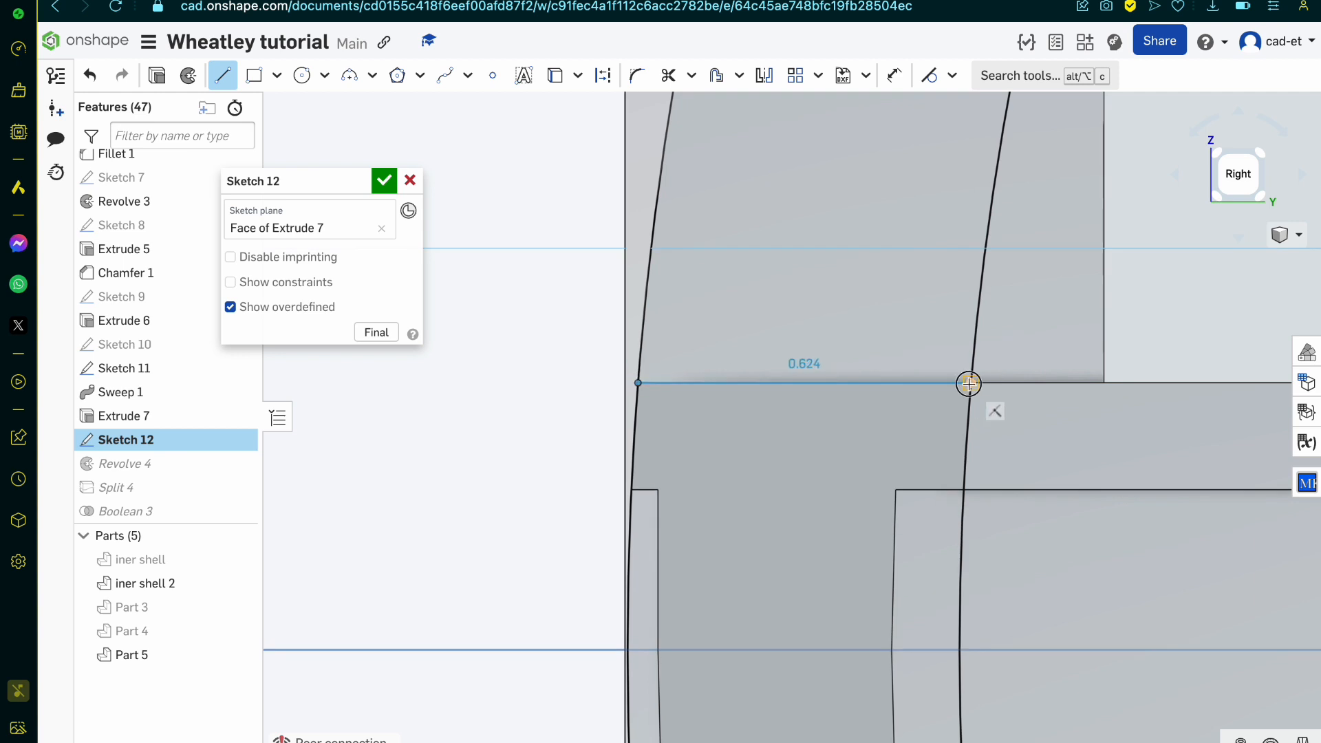
scroll(969, 384, "down", 8)
left_click(968, 383)
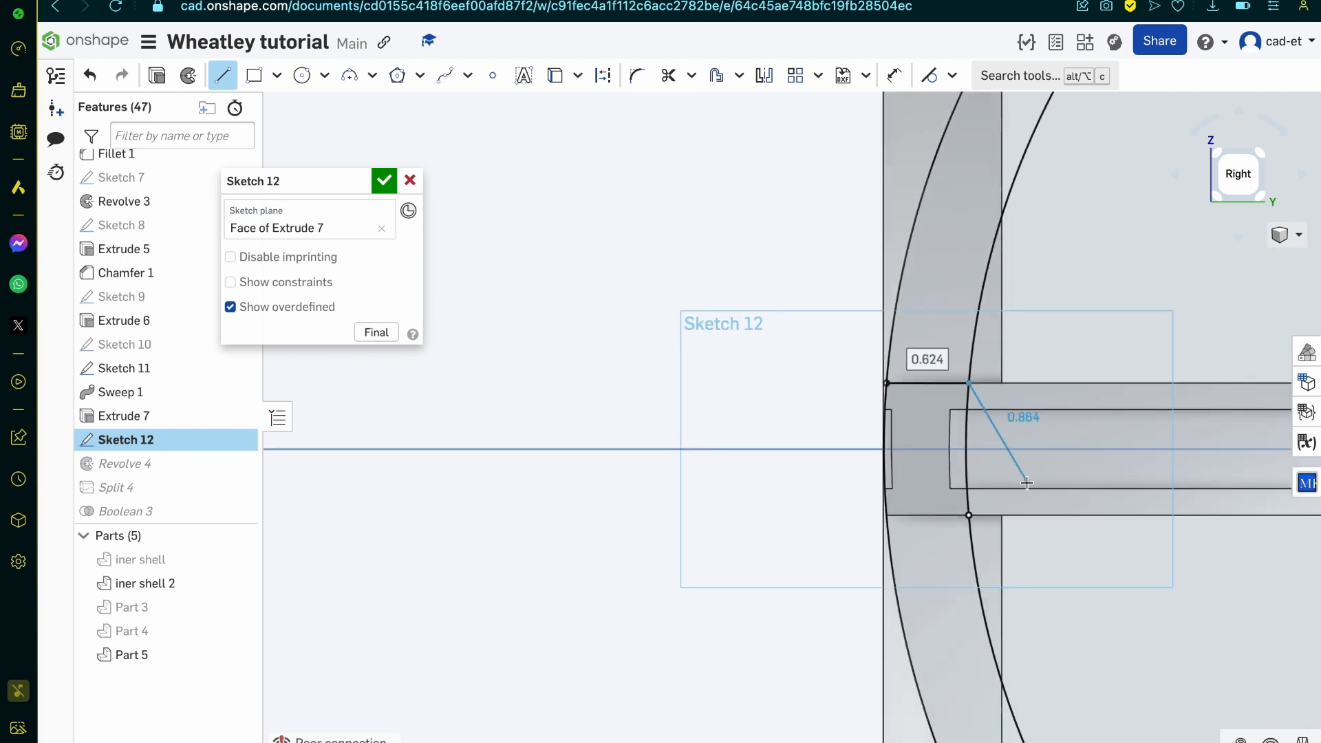
left_click(968, 514)
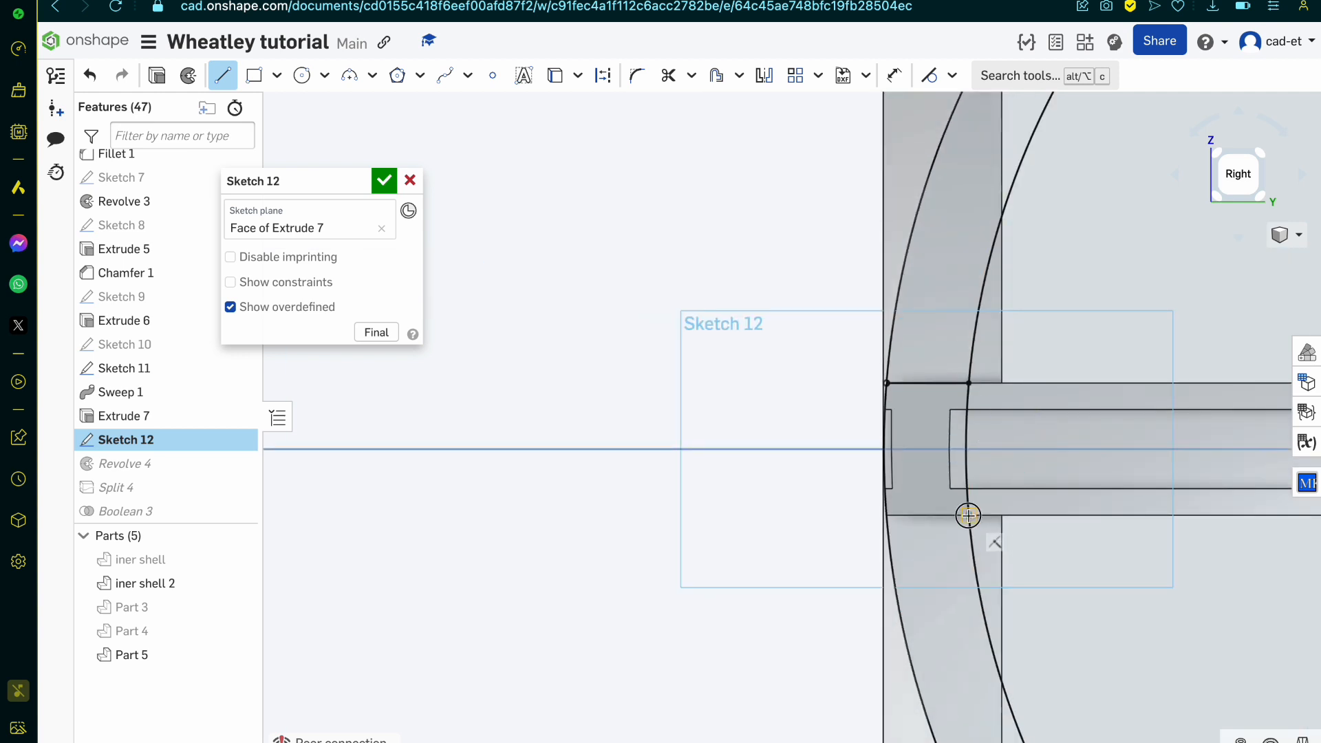
left_click(888, 516)
key("Escape")
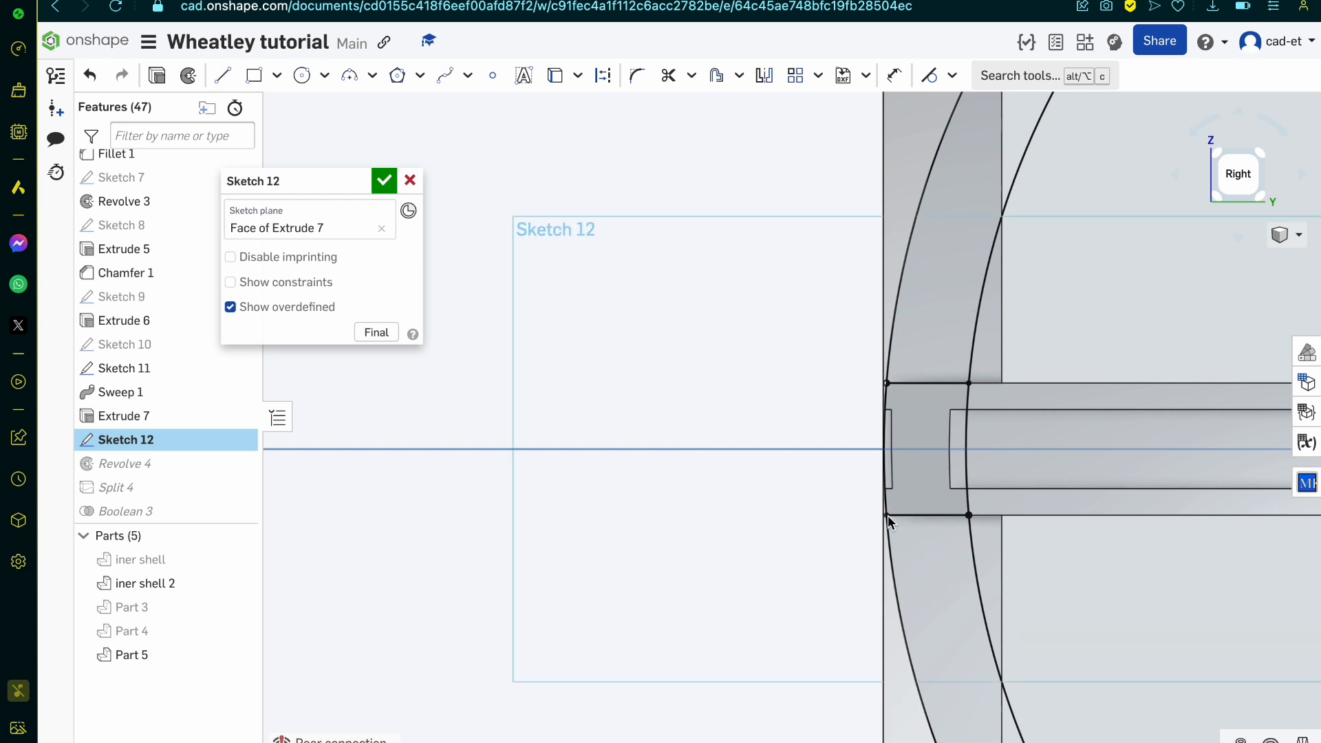
Step: Trim both circles outside the closed profile at the band's end and accept Sketch 12
left_click_drag(893, 583, 1037, 573)
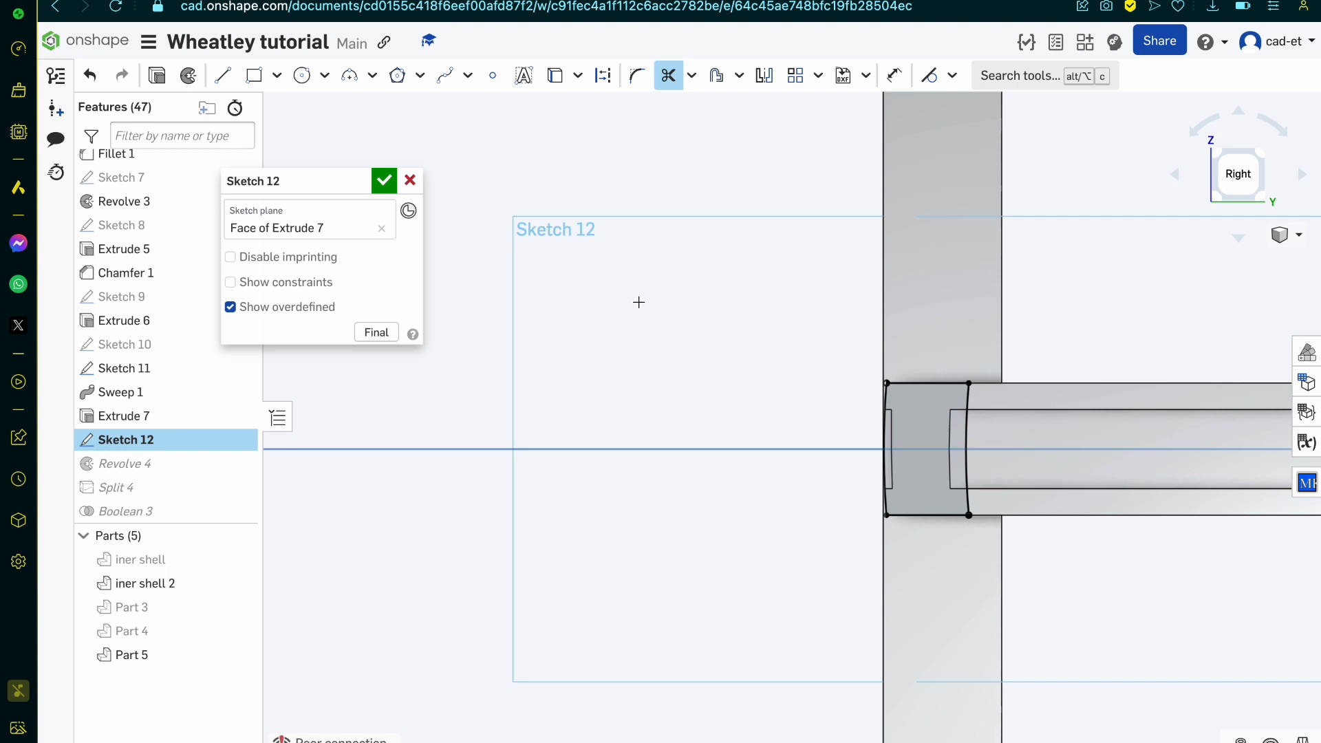
left_click(374, 187)
Step: Open Plane 1 for editing and remove its two missing Extrude 8 vertices
mouse_move(642, 392)
right_mouse_down()
mouse_move(676, 424)
mouse_move(659, 421)
right_mouse_up()
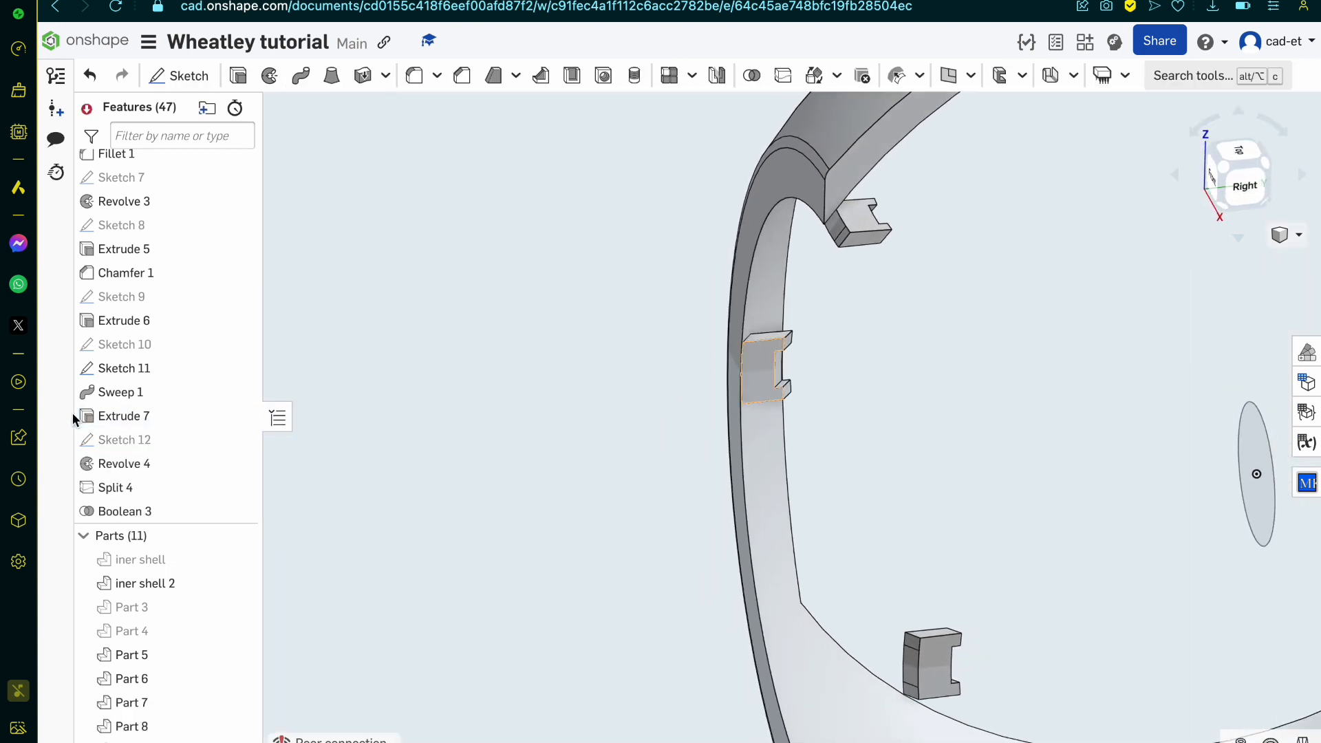
scroll(174, 410, "down", 2)
scroll(175, 410, "down", 3)
double_click(158, 437)
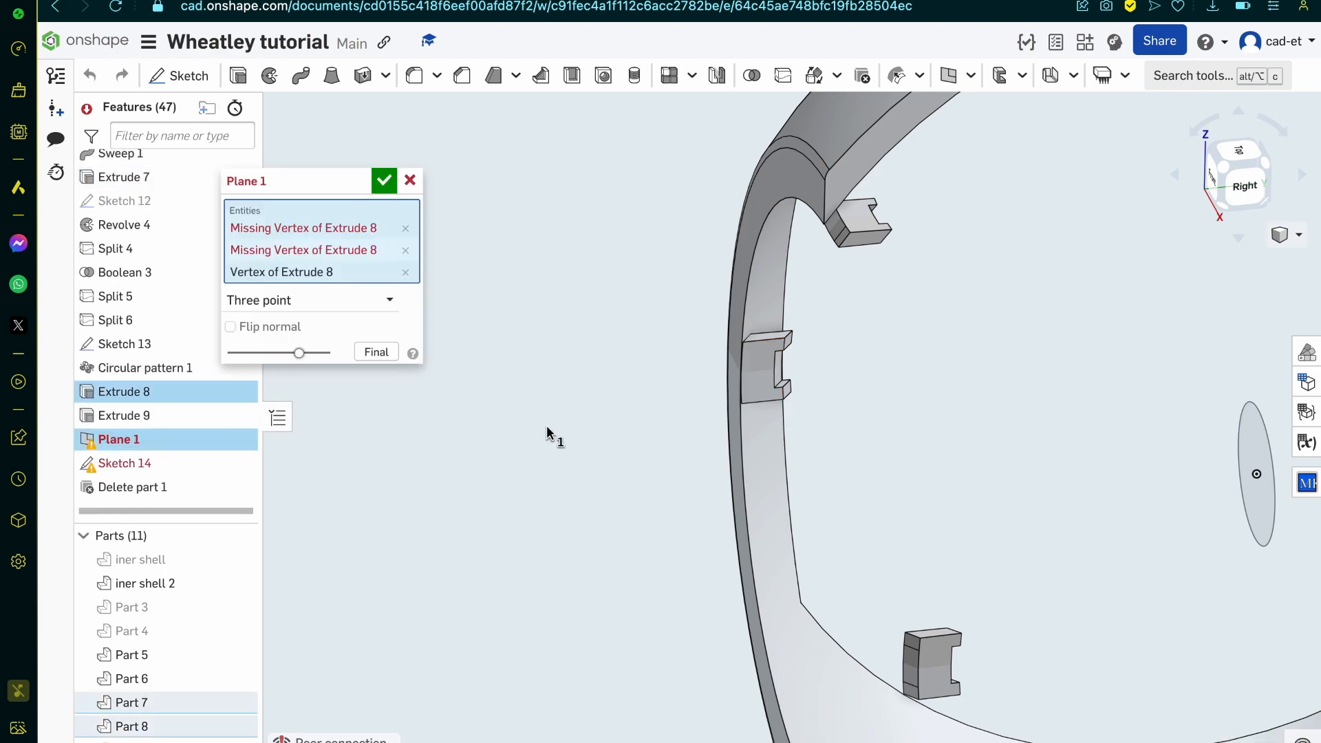
scroll(546, 427, "down", 5)
scroll(864, 390, "up", 4)
right_click_drag(867, 393, 750, 424)
scroll(817, 459, "up", 5)
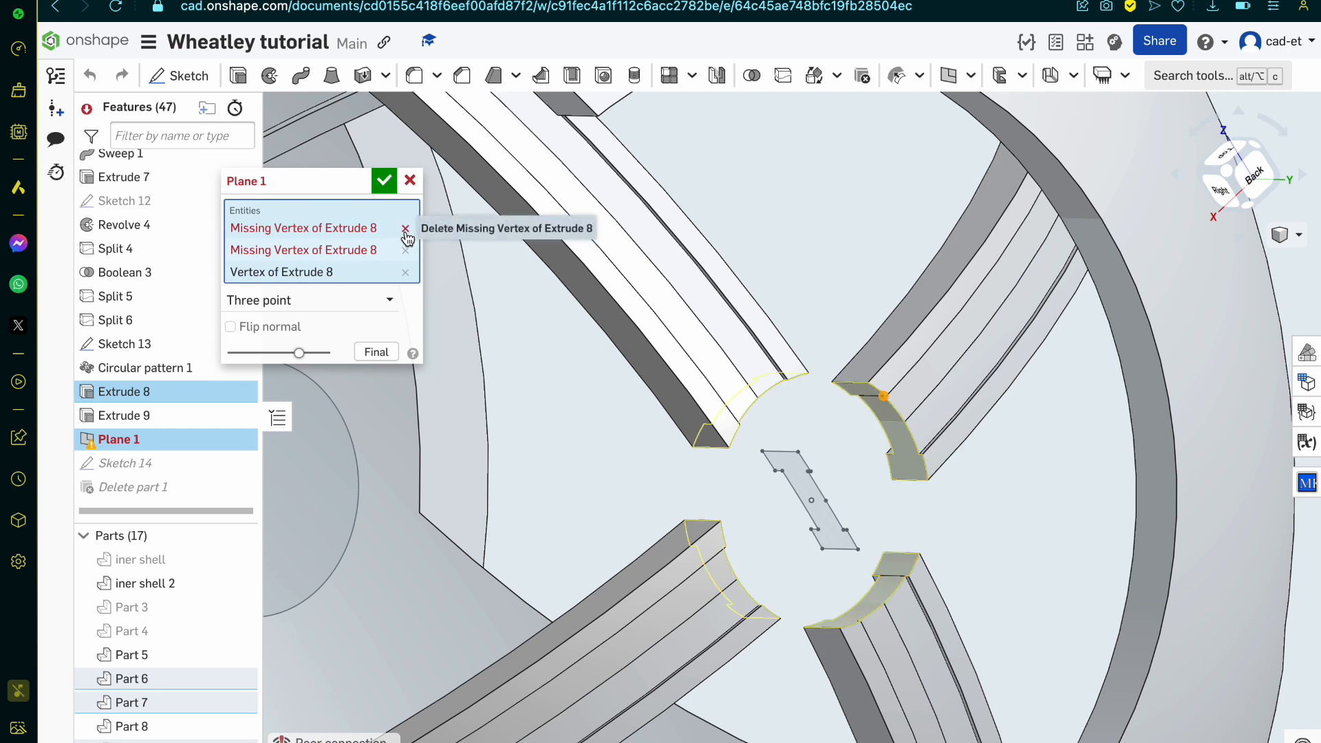
left_click(405, 229)
left_click(405, 231)
Step: Add matching corner vertices on two other Extrude 8 arm ends to the three-point Plane 1 and accept it
scroll(788, 381, "up", 5)
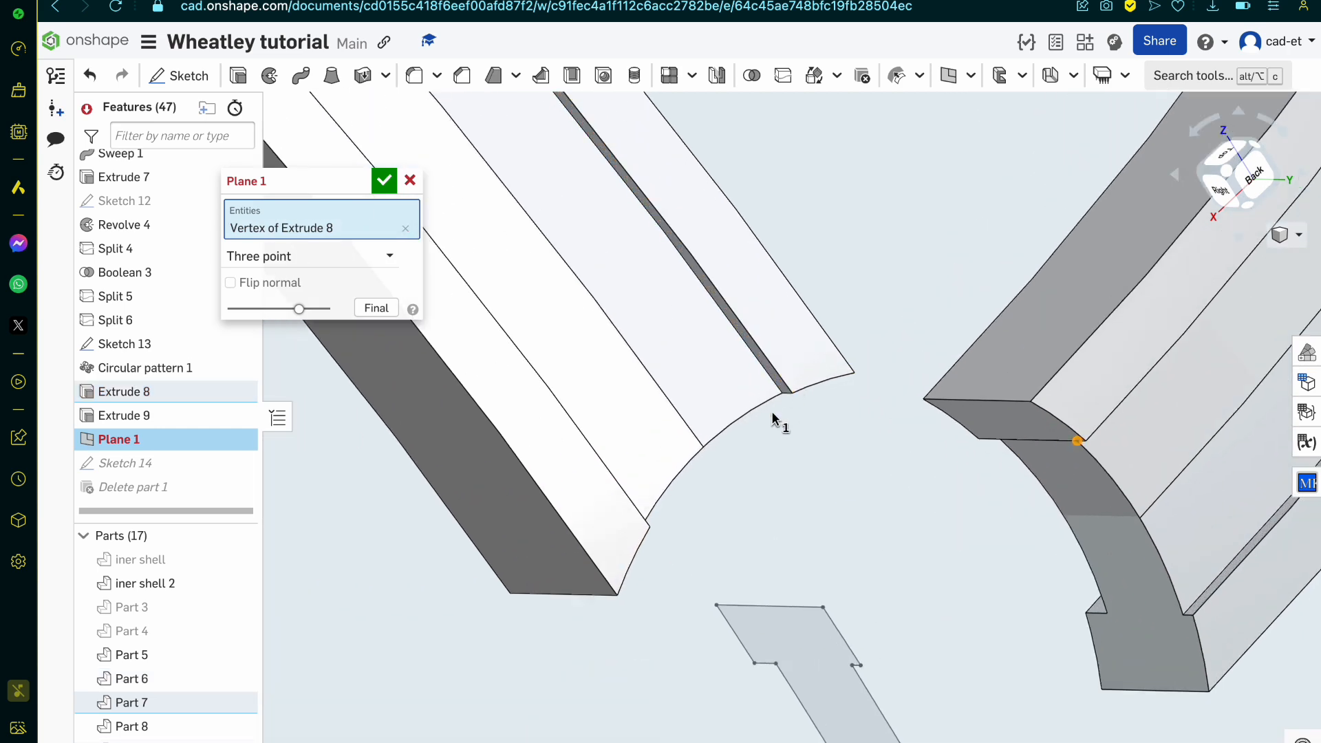
right_click_drag(771, 414, 780, 337)
left_click(780, 331)
scroll(779, 330, "down", 5)
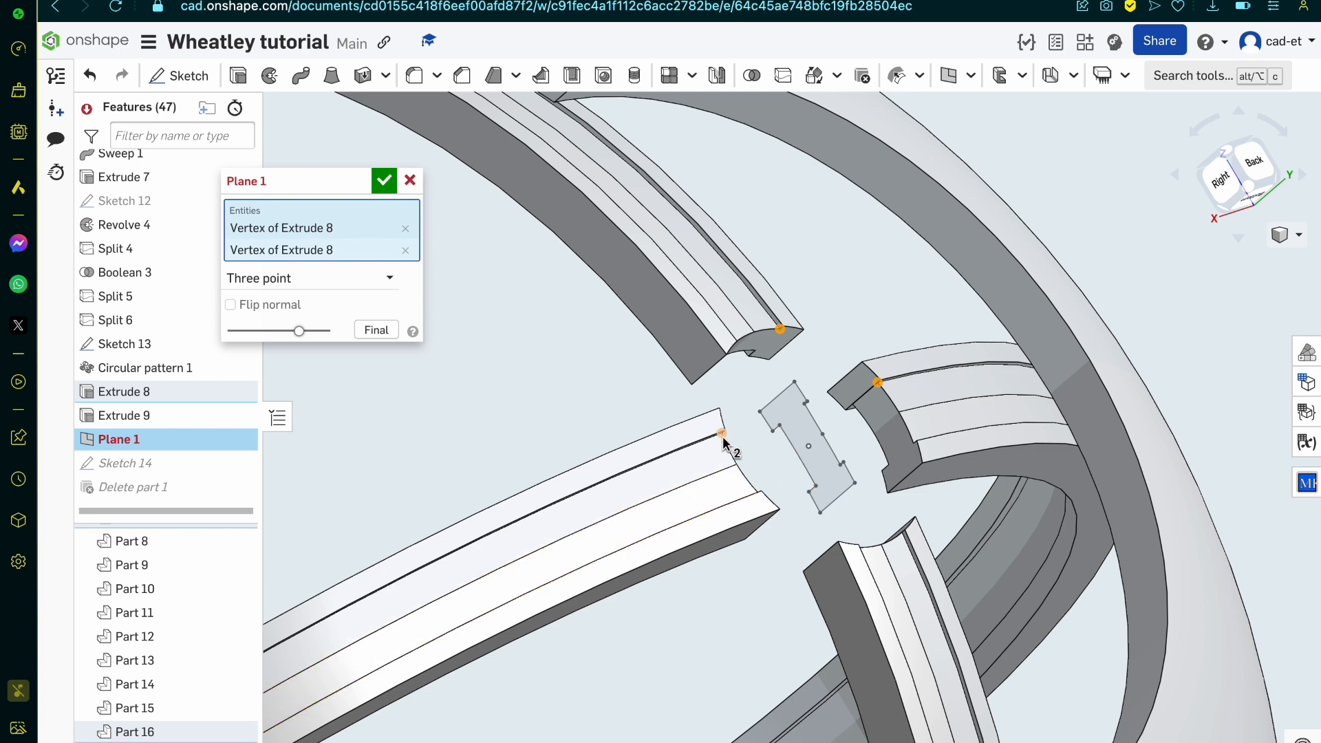
left_click(721, 433)
scroll(729, 450, "up", 3)
right_click_drag(735, 463, 438, 289)
left_click(383, 180)
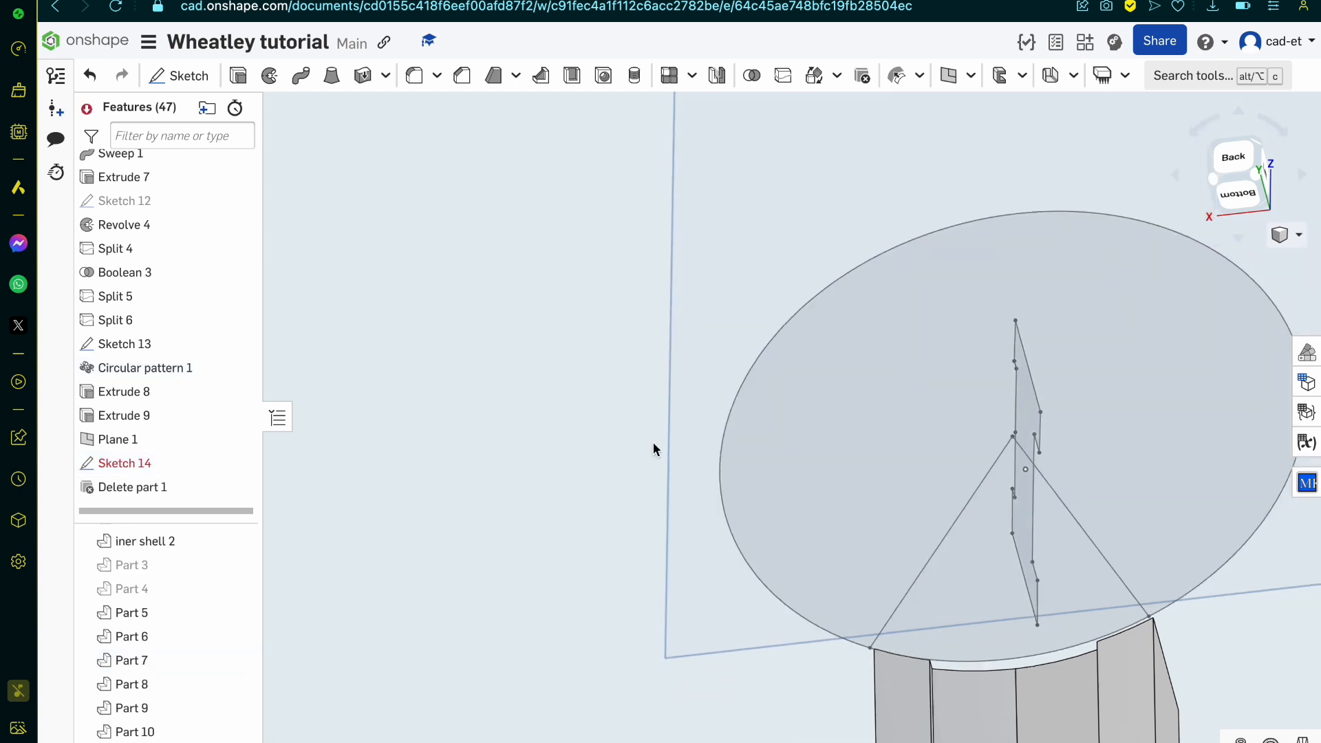
Step: Reopen Sketch 11 and delete the upper segment of the web's outer side
scroll(654, 444, "down", 5)
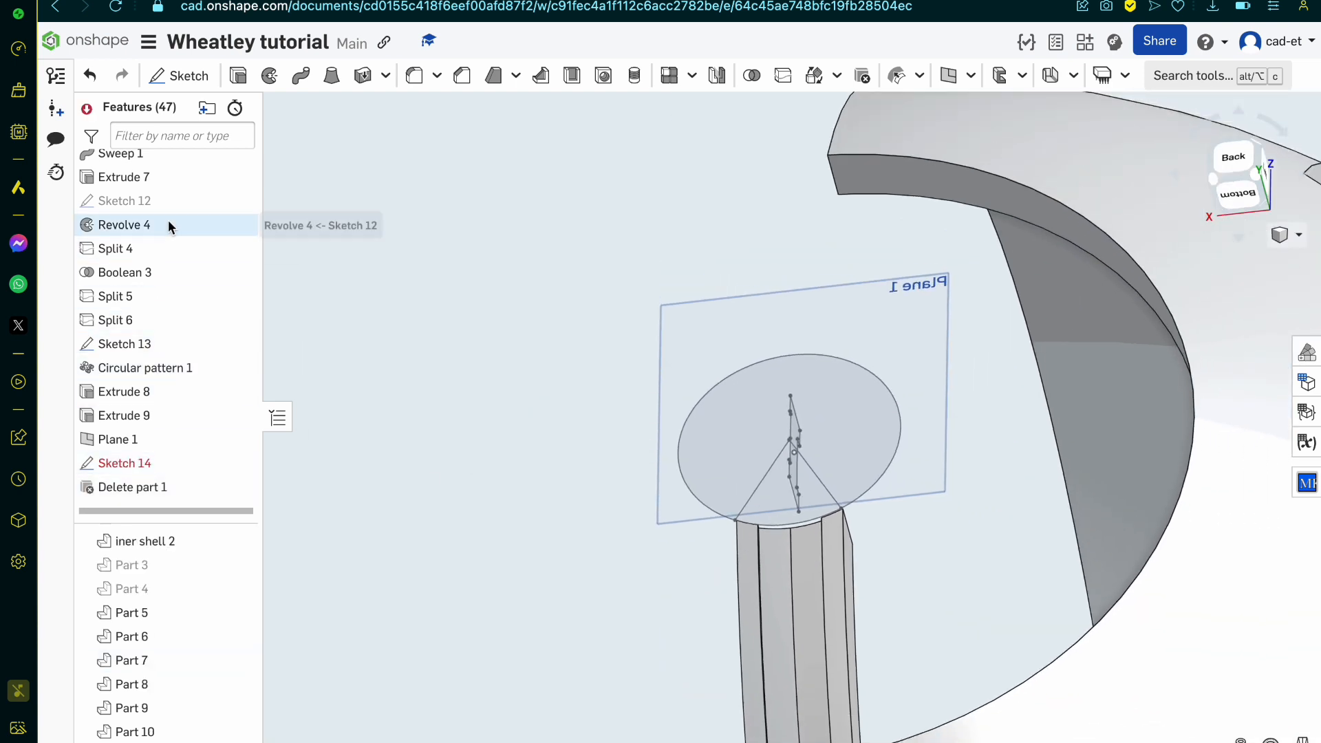
scroll(176, 208, "up", 2)
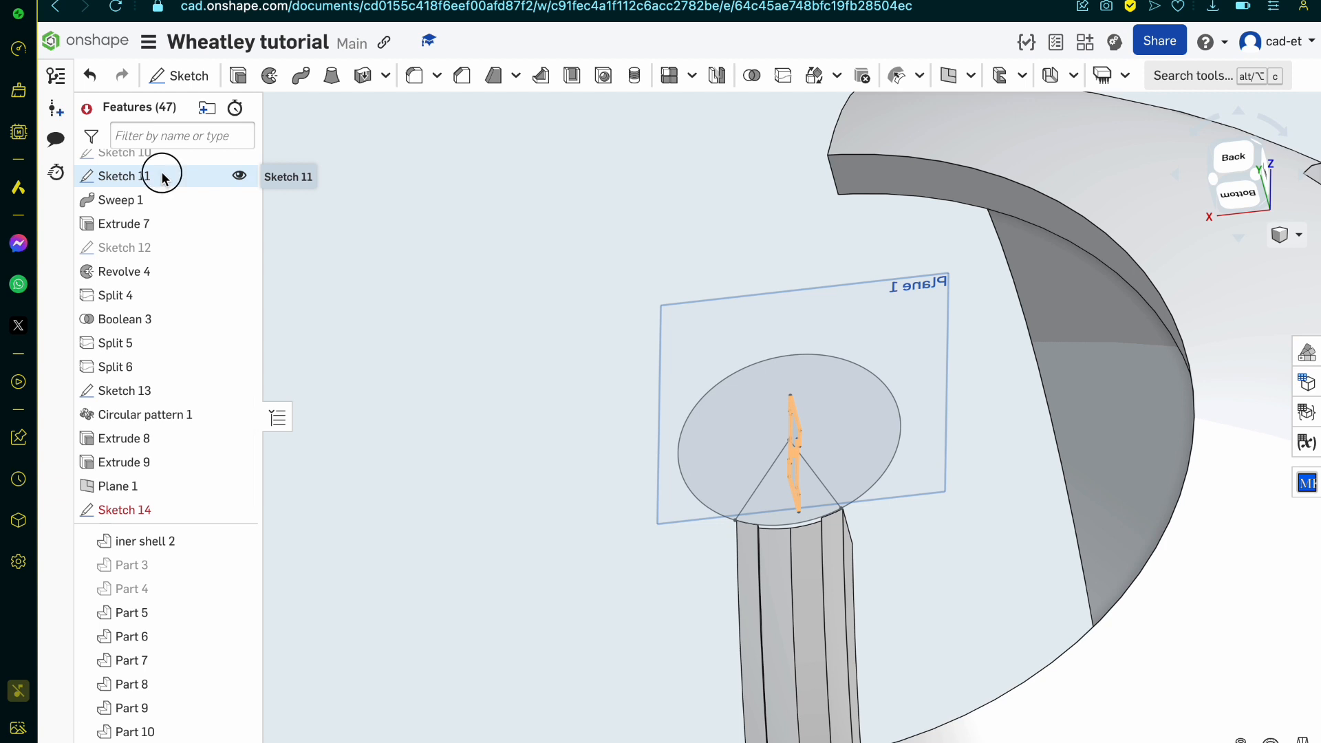
double_click(124, 176)
key("n")
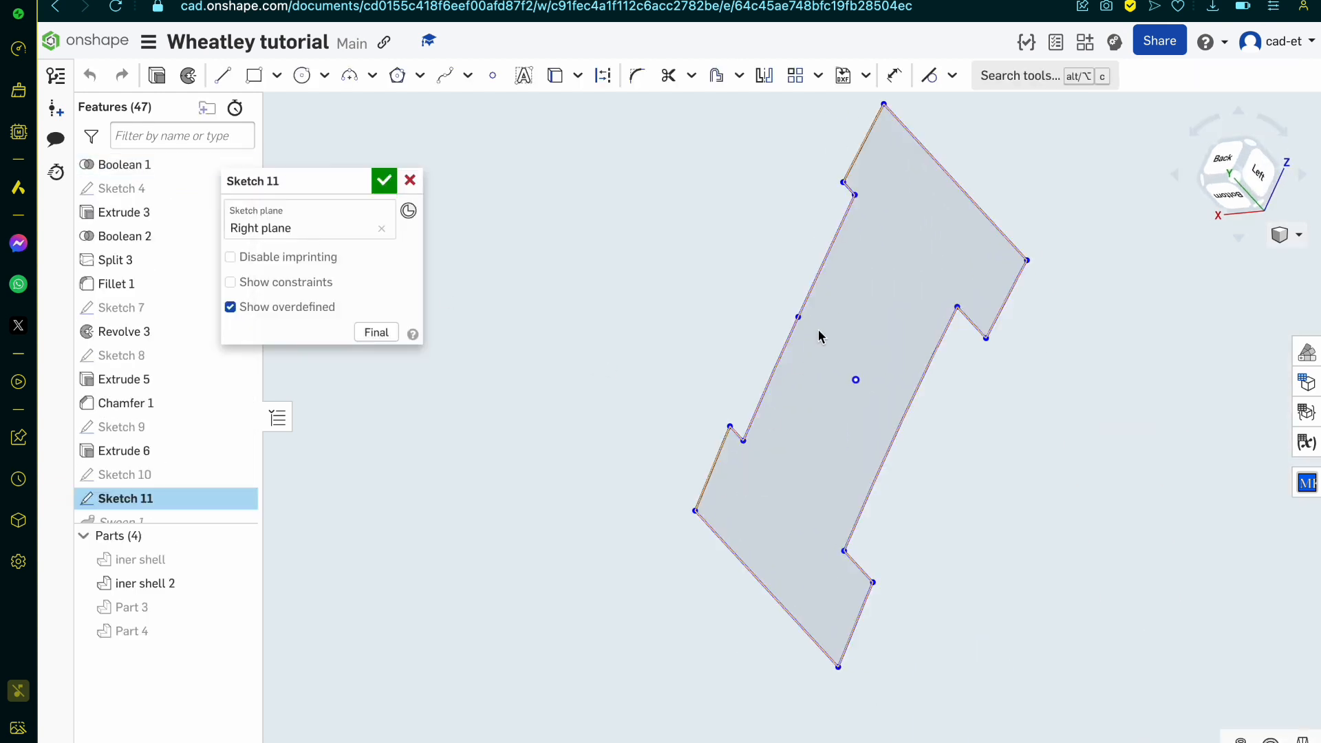
left_click(819, 282)
key("Delete")
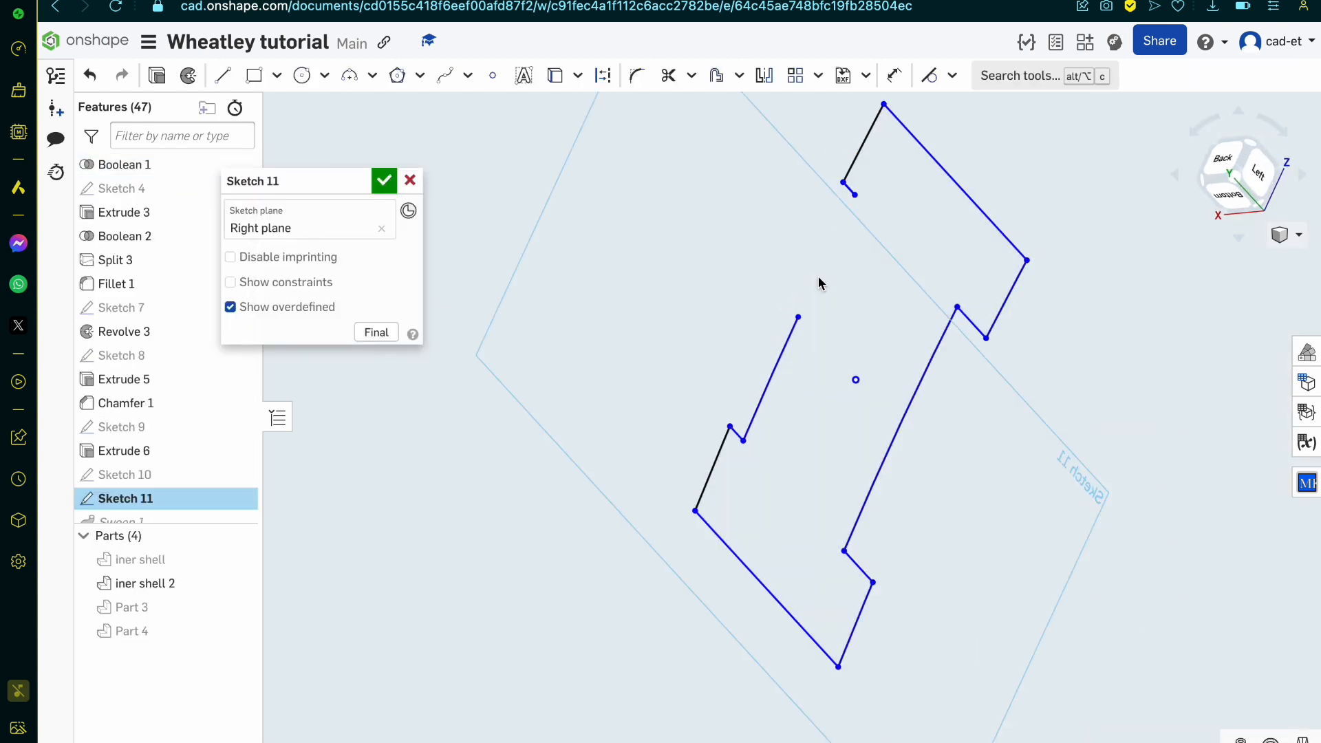
Step: Draw a circle centred on the origin through the web's outer side in Sketch 11 and check its fit at both flanges
left_click(302, 75)
scroll(673, 504, "down", 5)
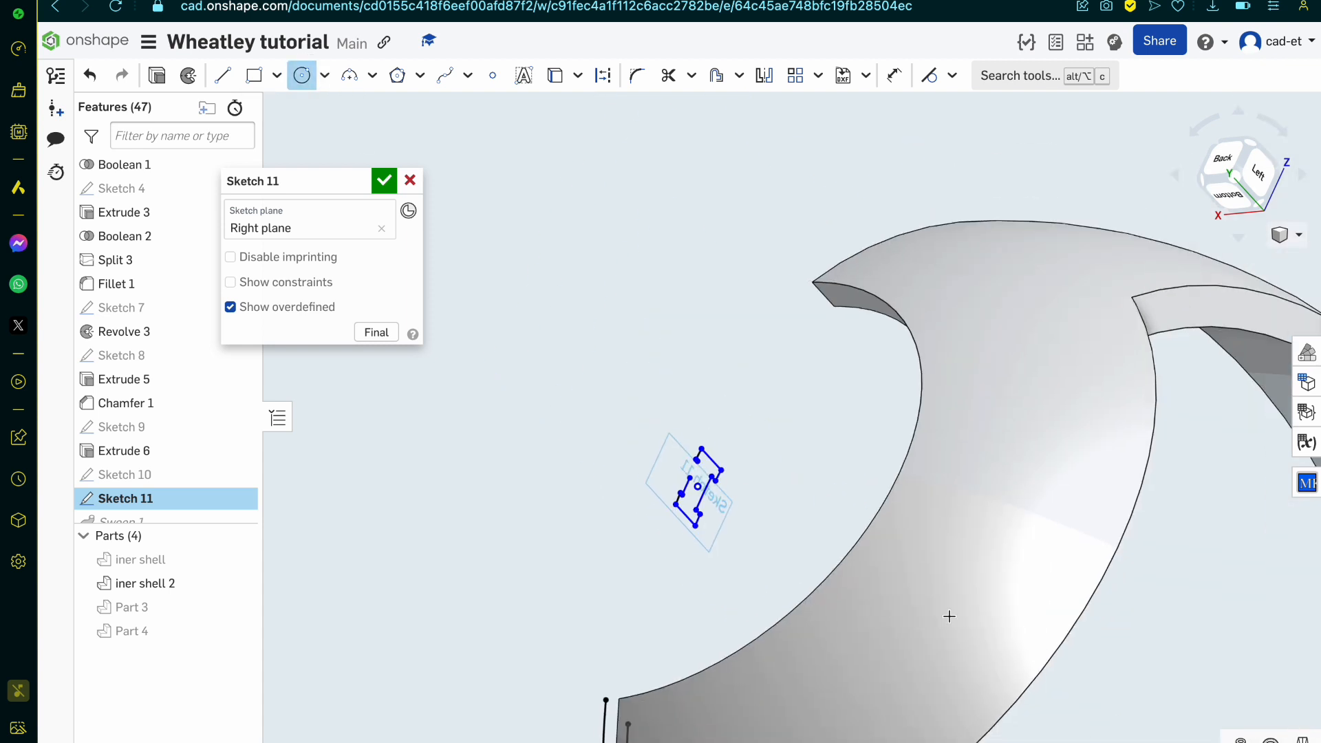
scroll(949, 617, "down", 1)
scroll(960, 657, "up", 10)
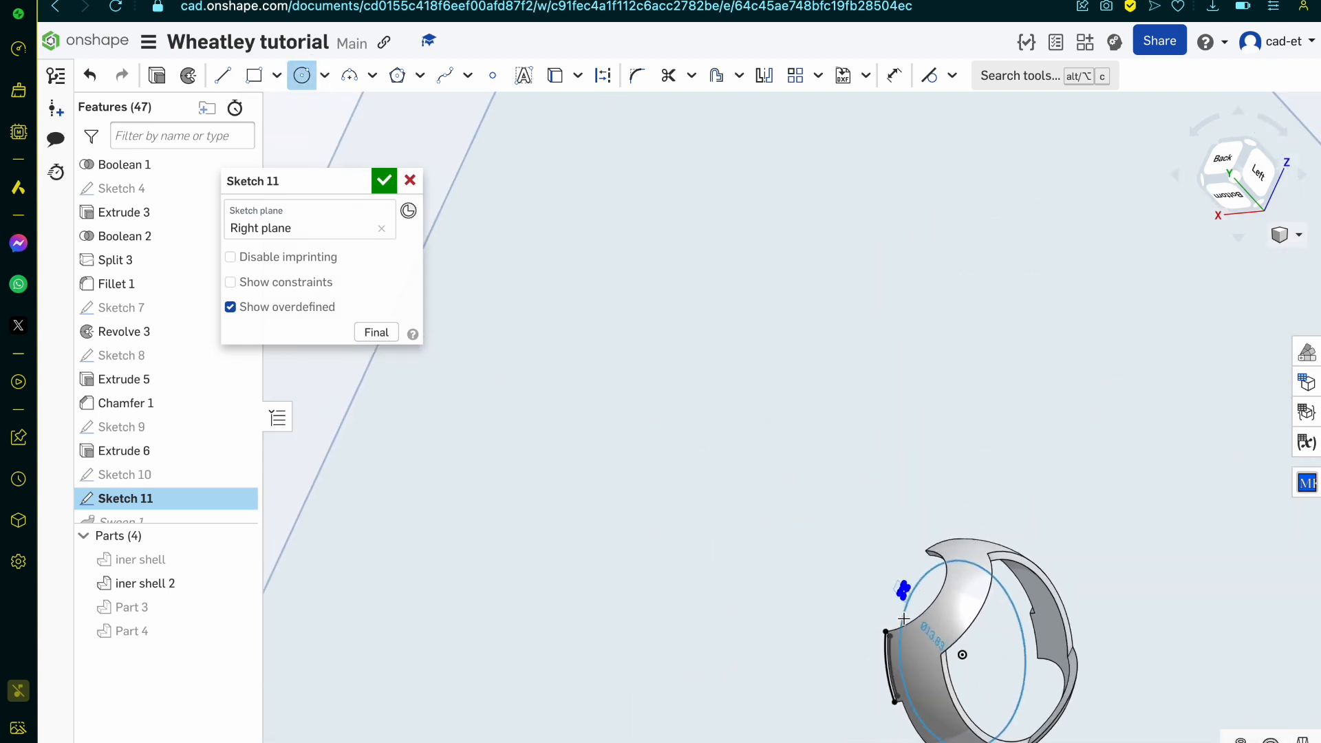
scroll(841, 605, "up", 4)
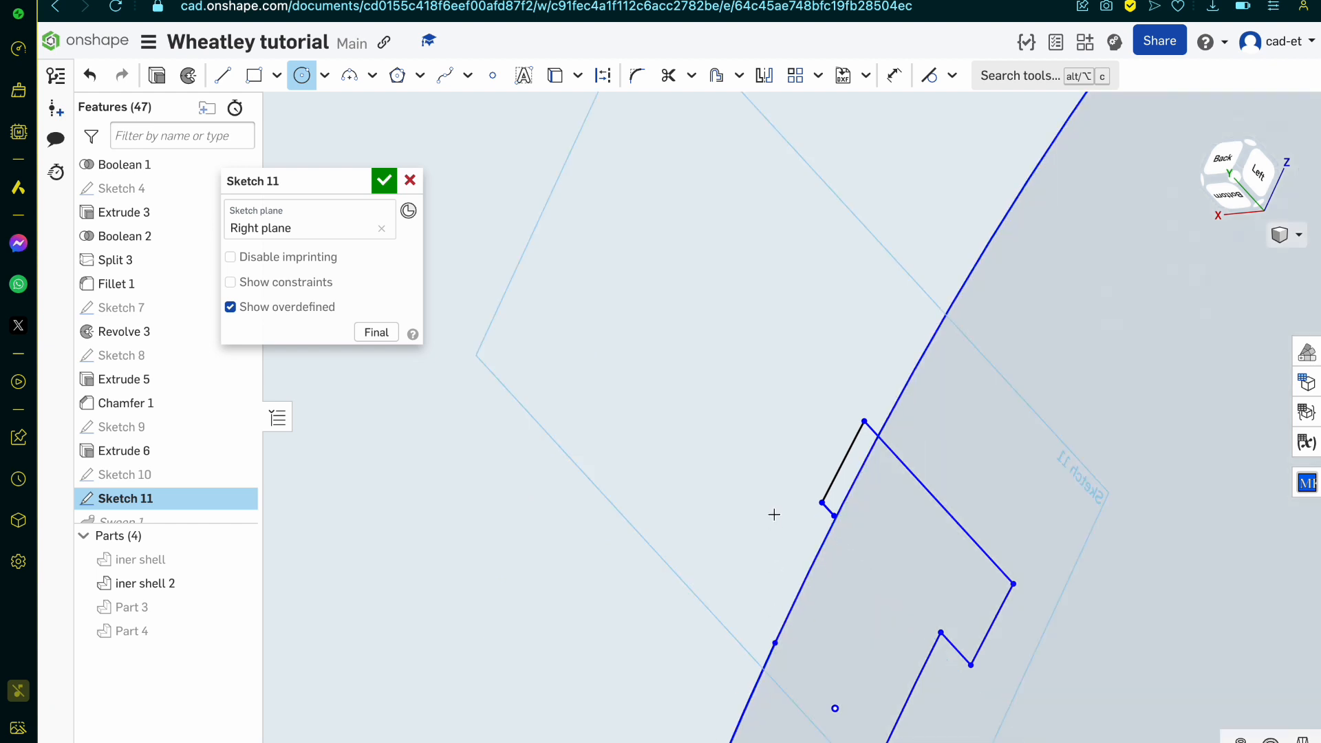
scroll(773, 513, "down", 2)
scroll(749, 738, "up", 4)
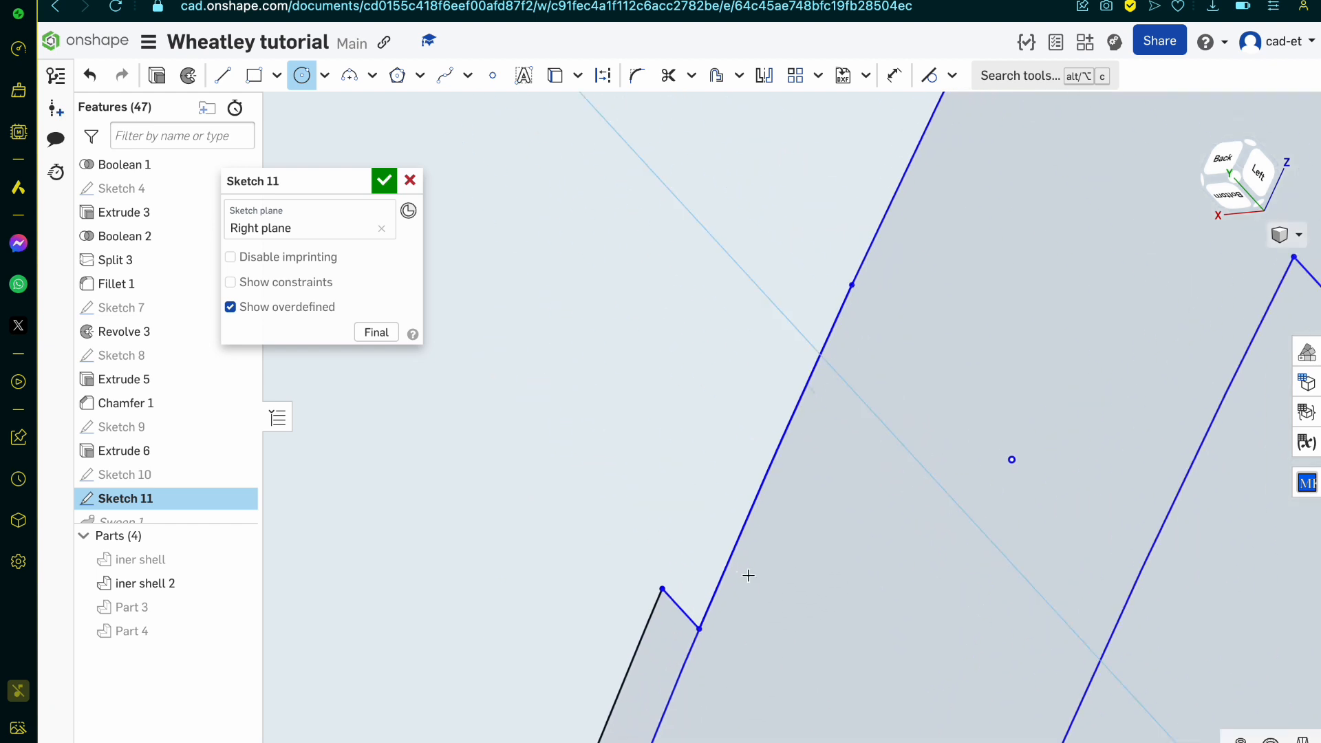
scroll(731, 575, "down", 3)
key("Escape")
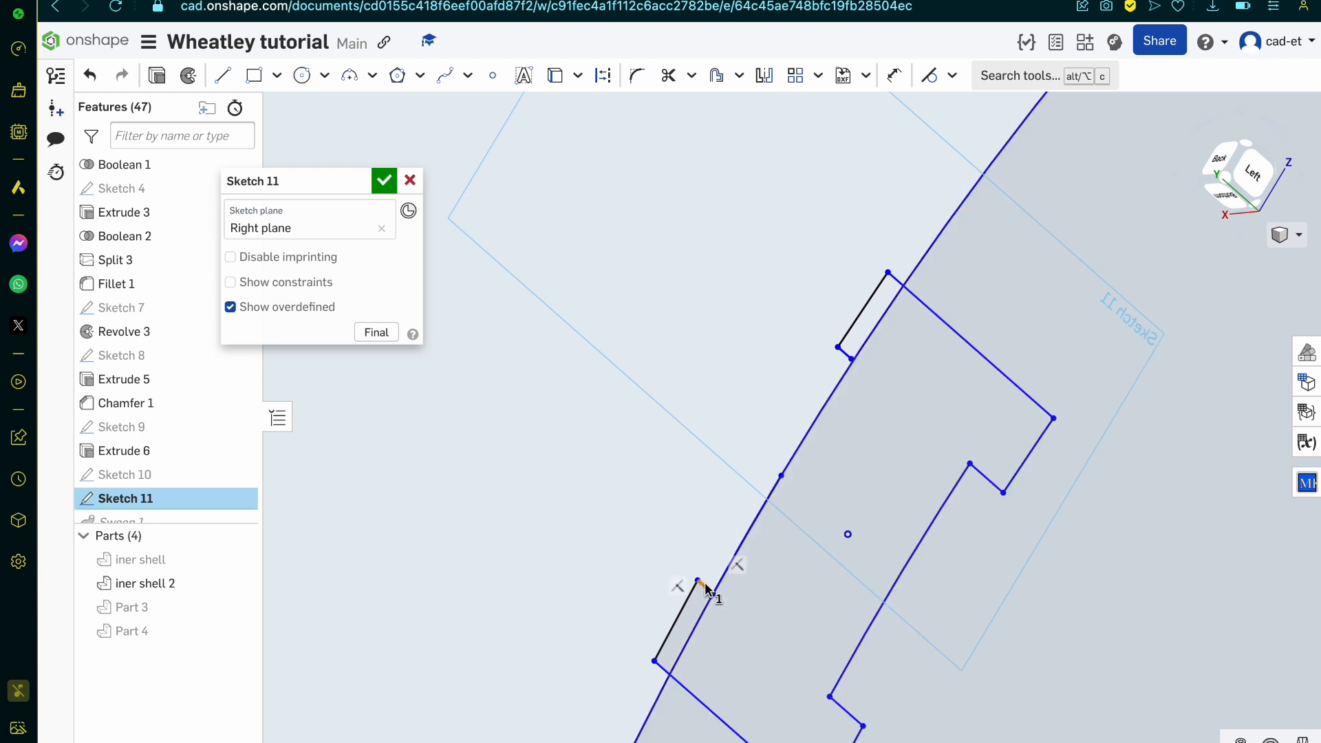
Step: Draw connected lines in Sketch 11: about 0.14 mm inward from the lower flange corner, about 0.8 mm along the web, and back to the upper flange corner
scroll(715, 581, "up", 4)
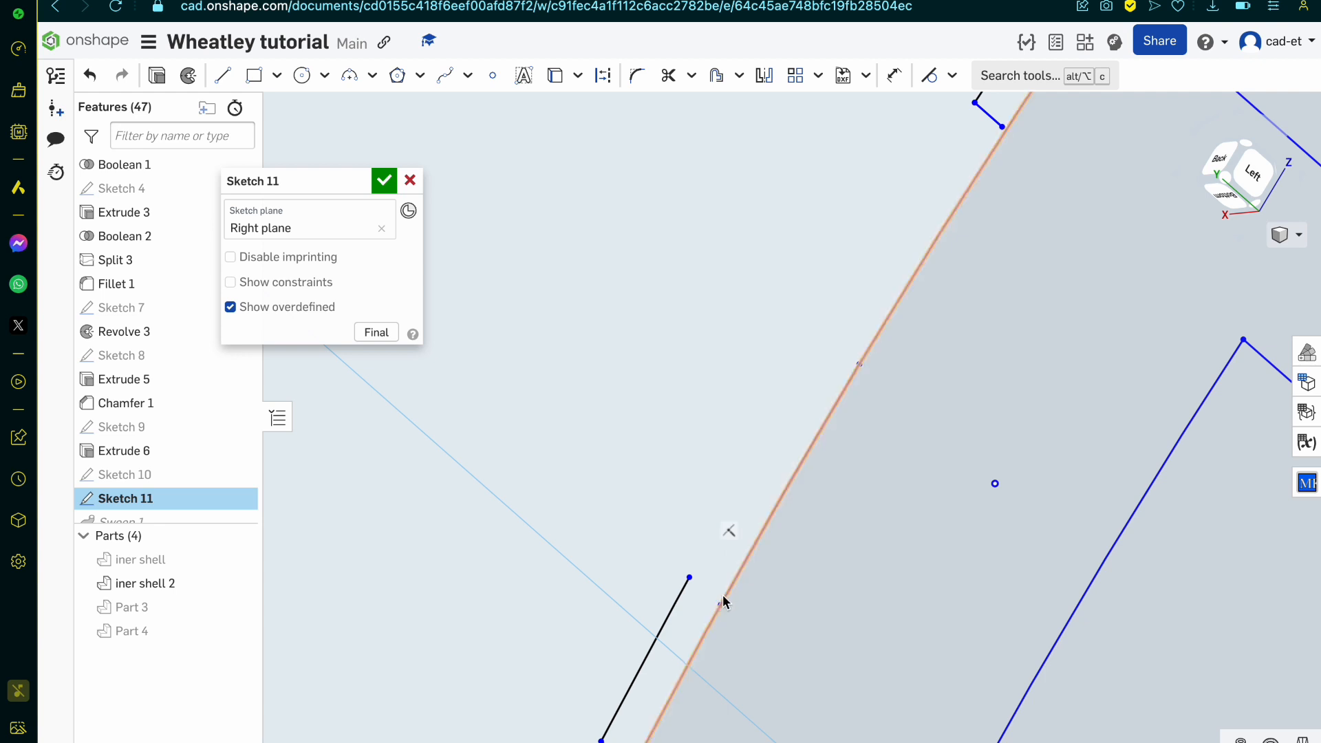
left_click(690, 576)
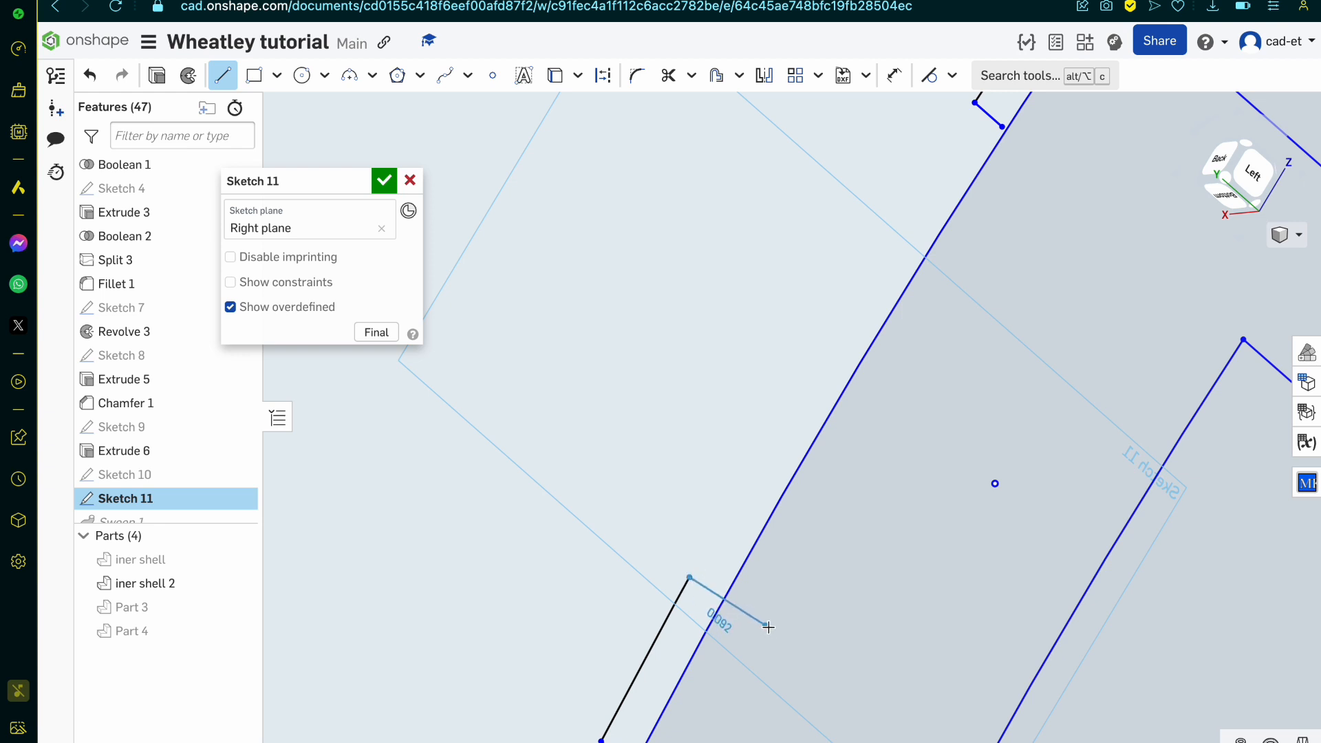
left_click(784, 666)
scroll(785, 665, "down", 5)
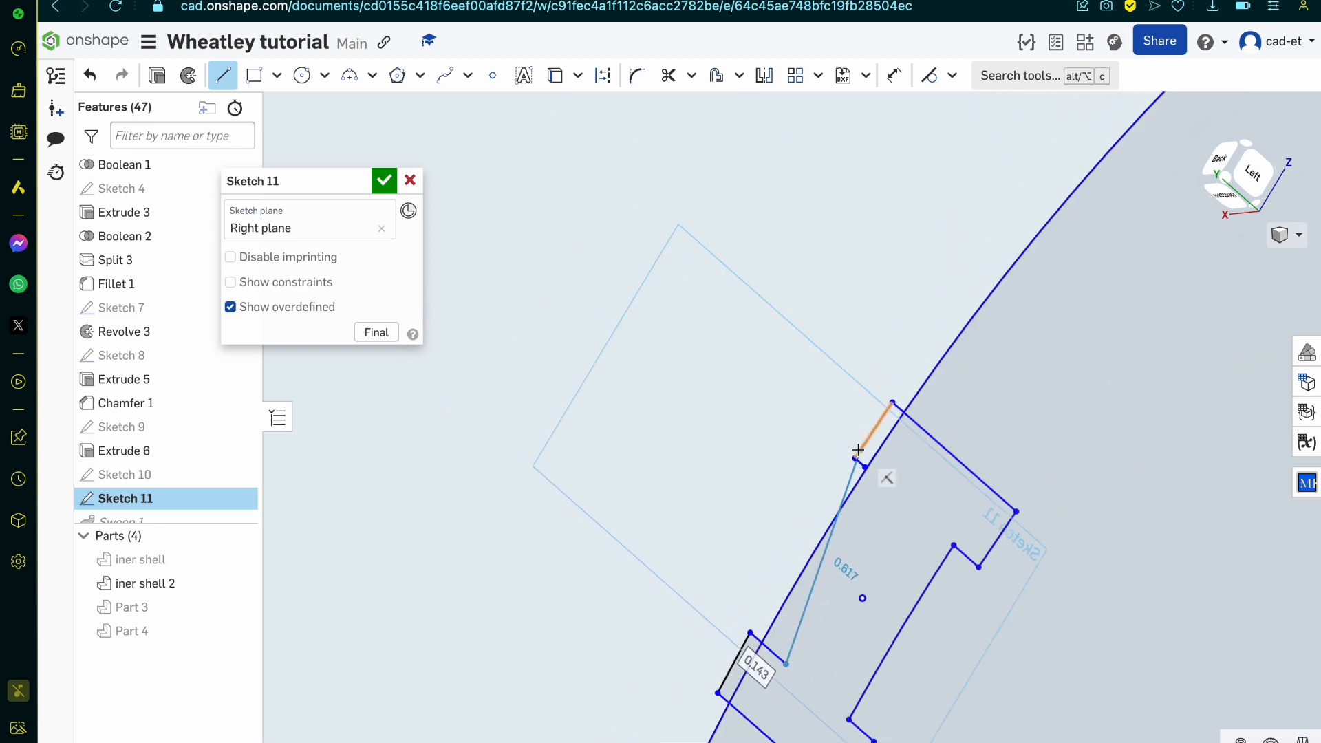
left_click(889, 491)
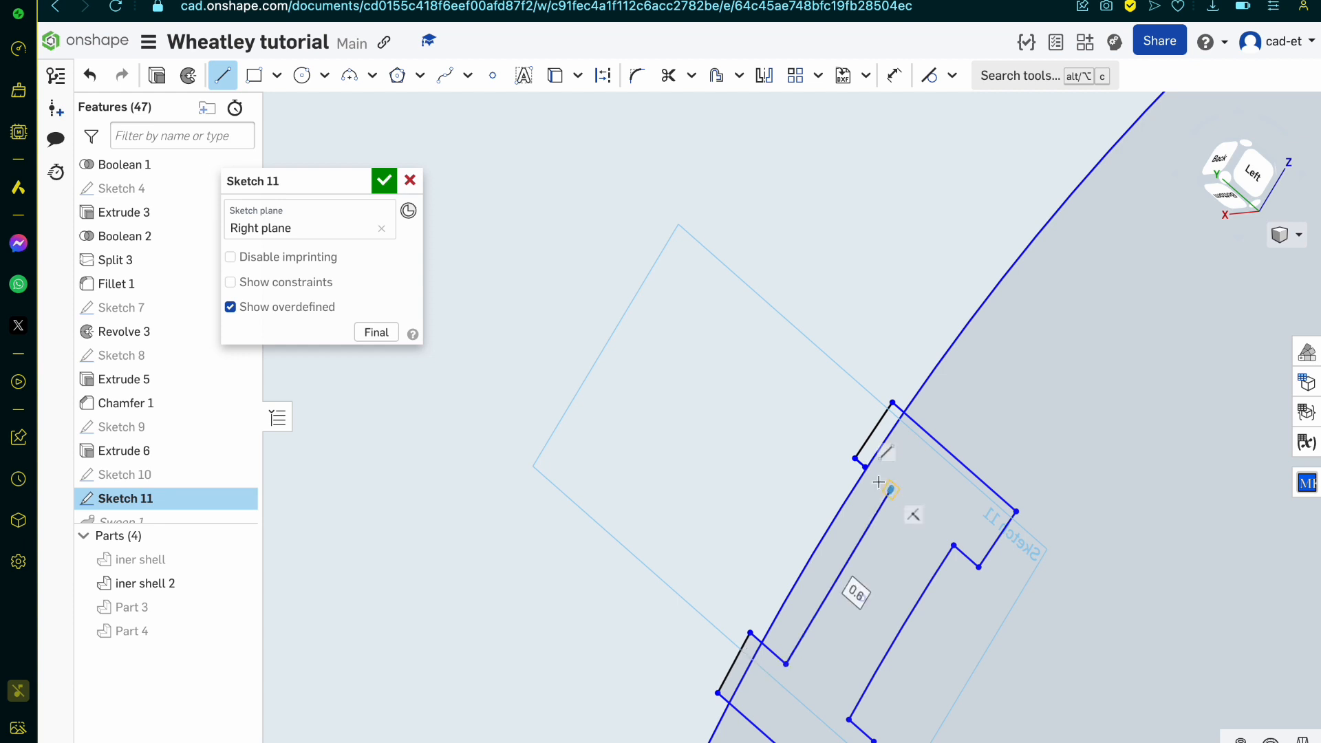
left_click(858, 459)
left_click(856, 459)
key("Escape")
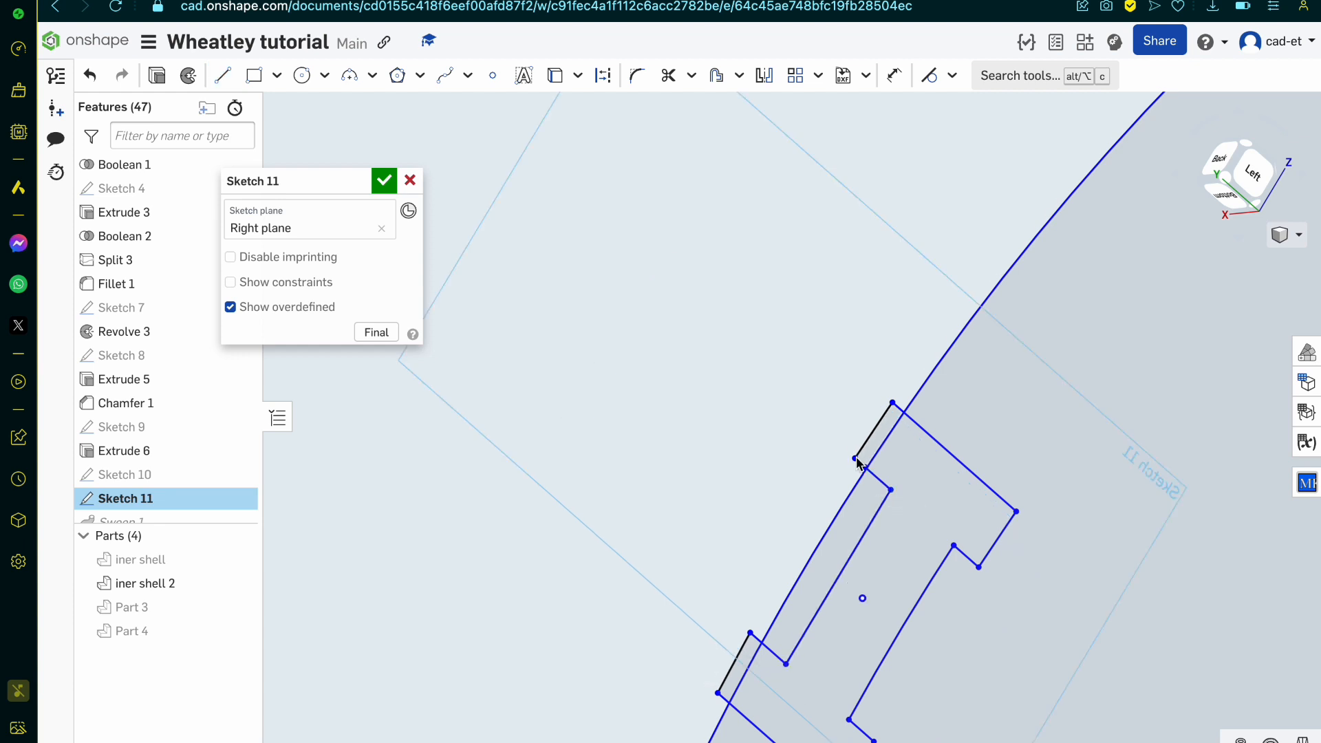
Step: Try trimming the upper flange's short step line where it crosses the circle, and undo the trim
key("m")
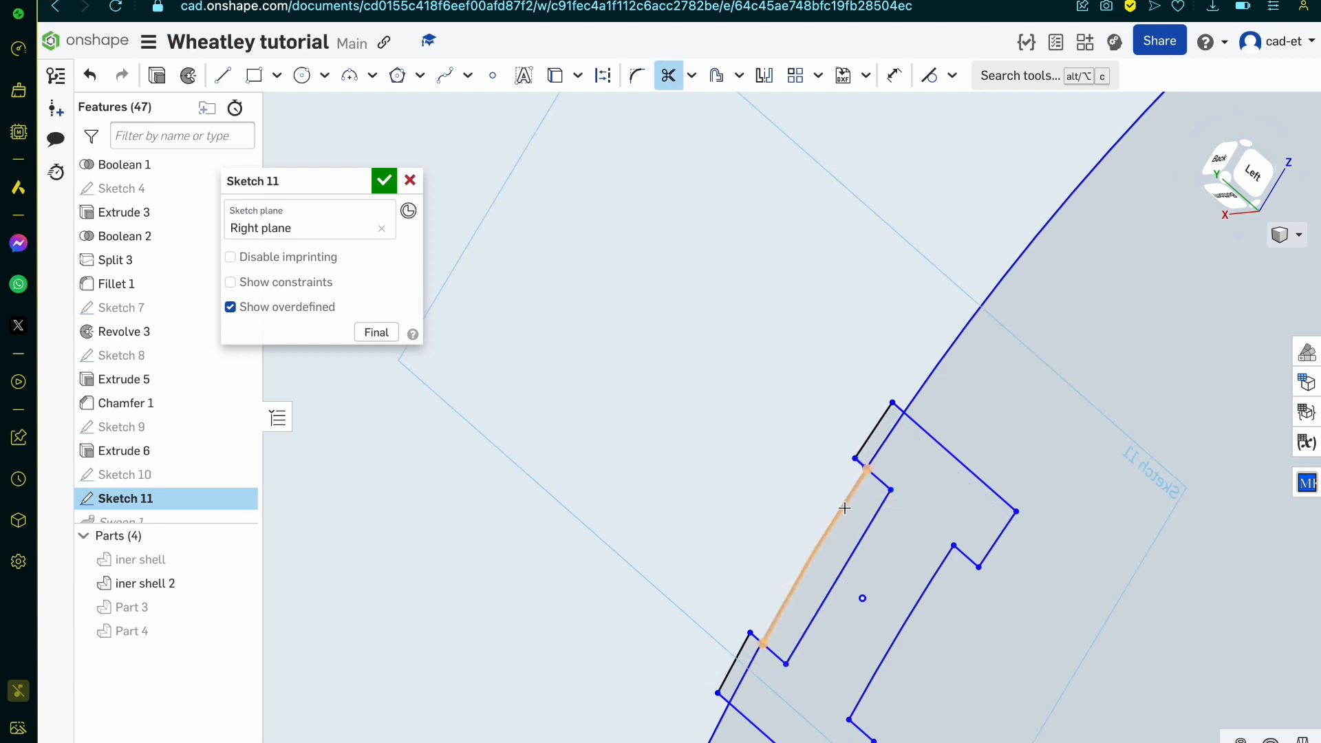
scroll(864, 473, "up", 4)
scroll(864, 472, "up", 5)
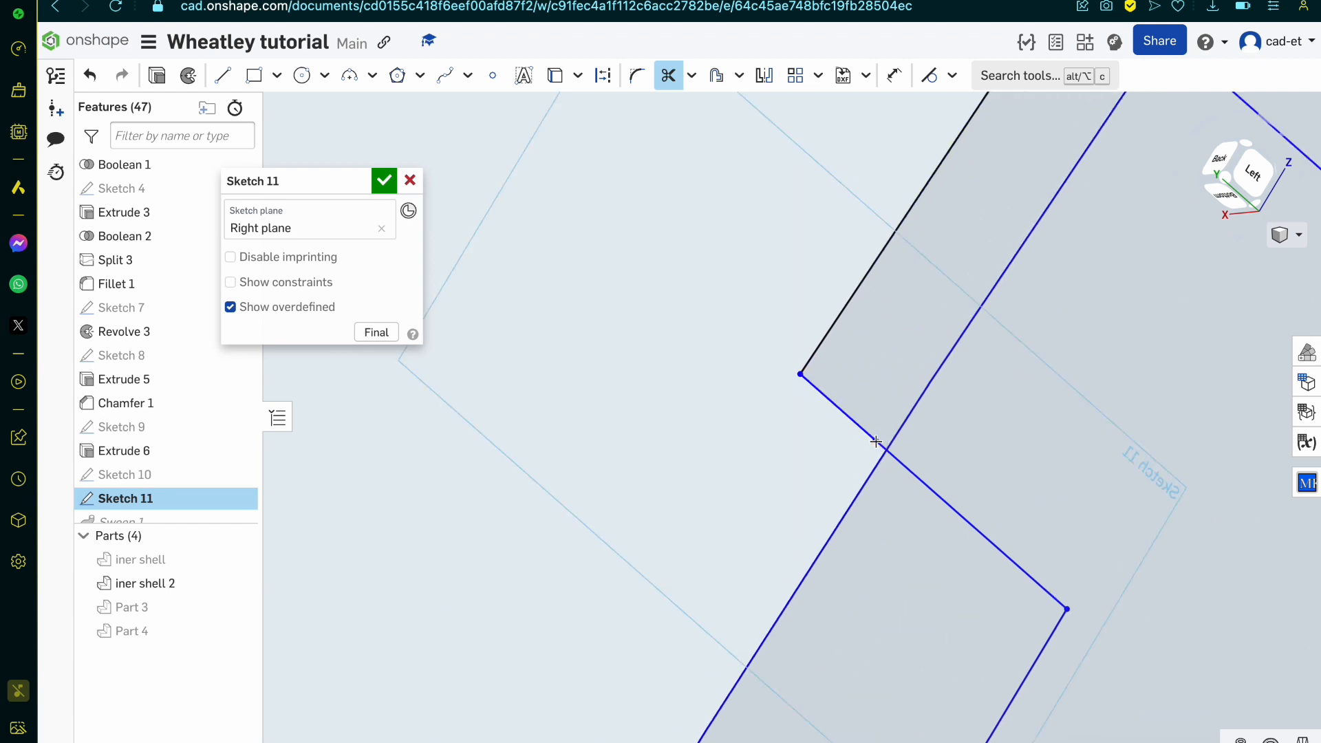
left_click(881, 445)
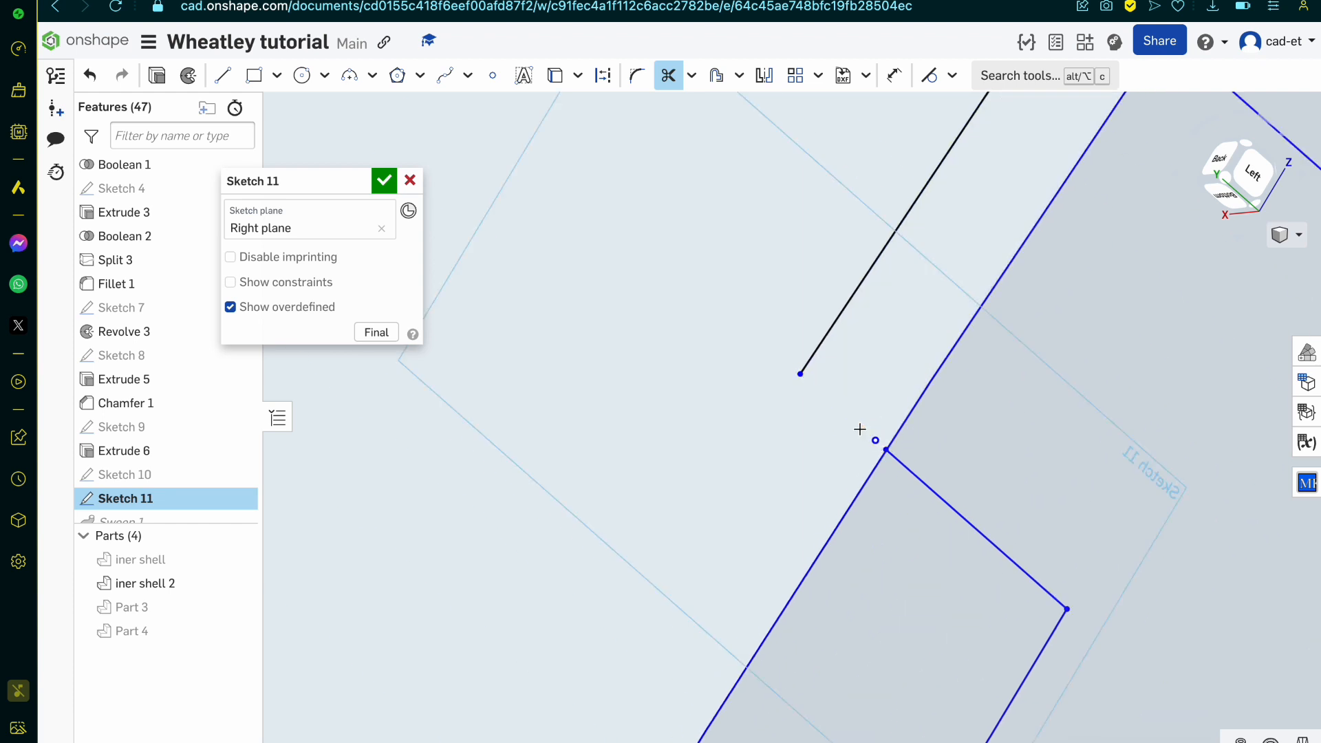
key("Escape")
key("ctrl+z")
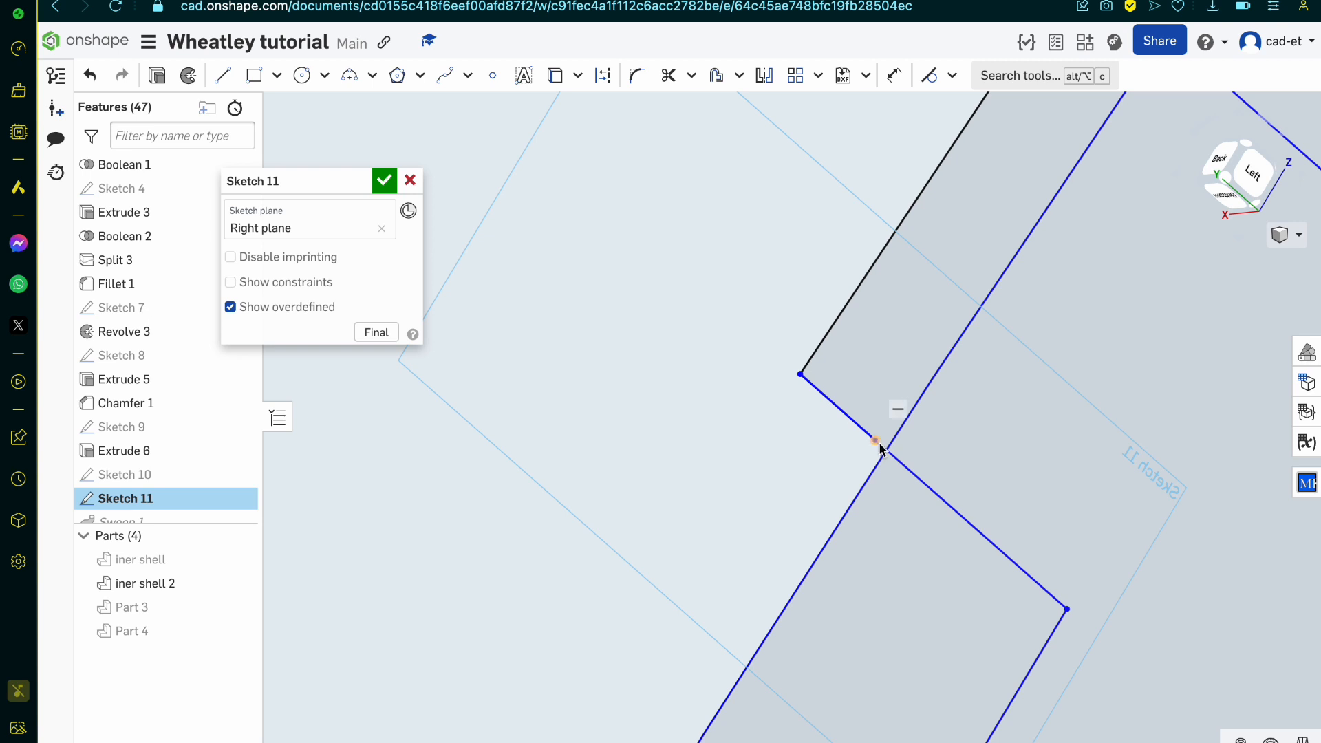
Step: Delete the stray midway point and the overlapping short step lines at the upper flange corner
left_click(878, 442)
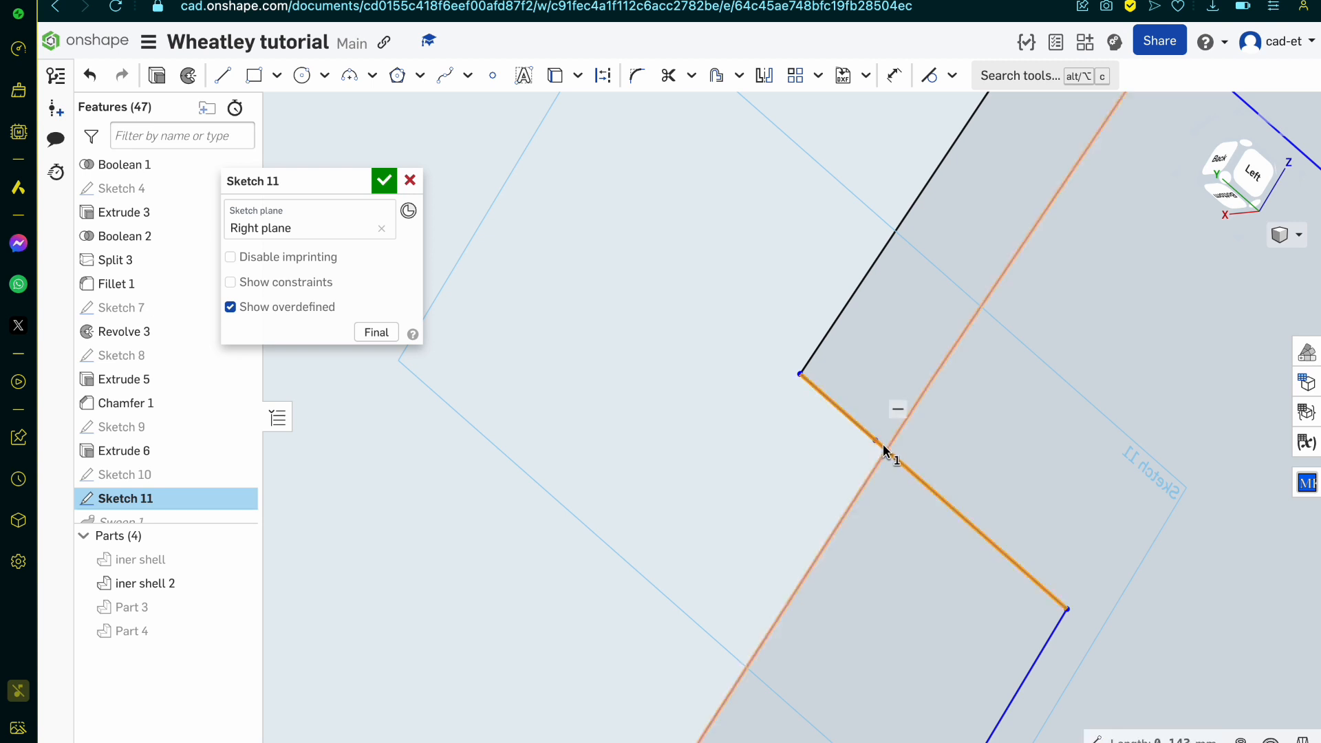
left_click(878, 441)
left_click(871, 441)
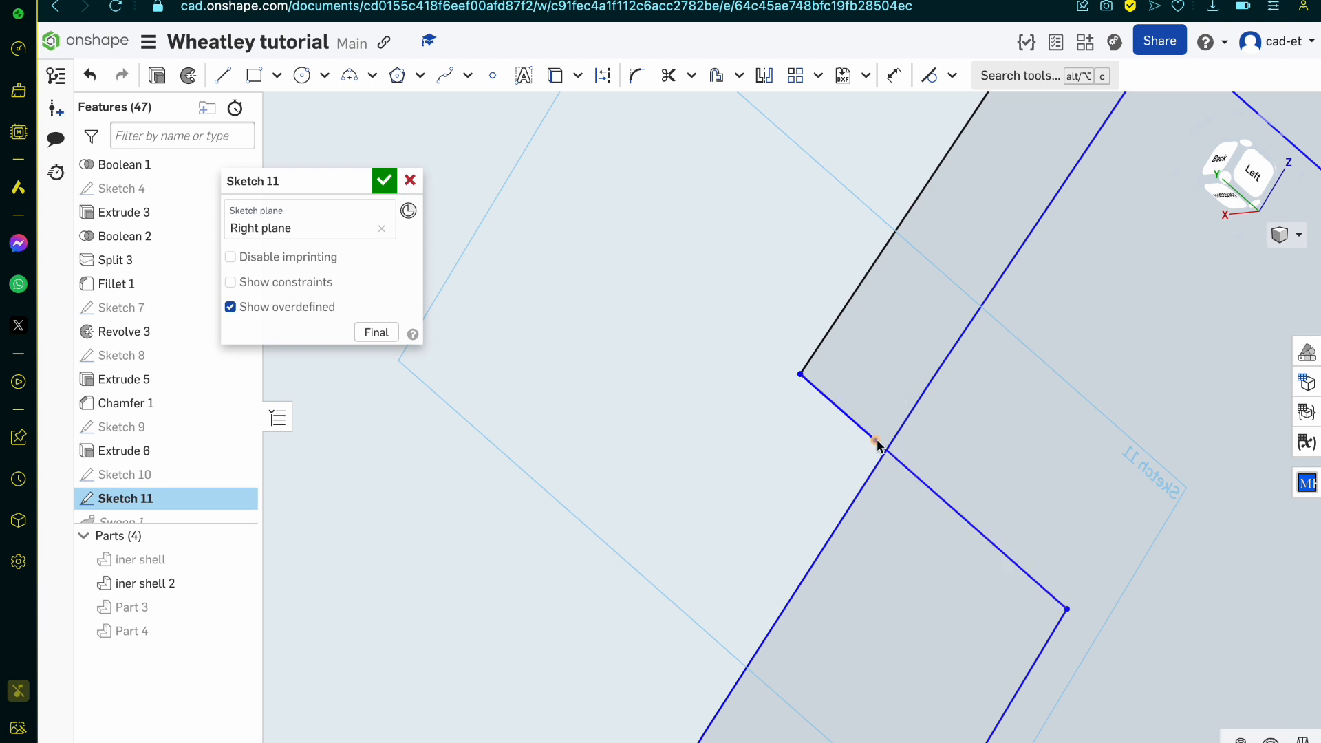
left_click_drag(874, 442, 844, 464)
left_click(848, 429)
left_click(850, 427)
key("Delete")
left_click(855, 429)
key("Delete")
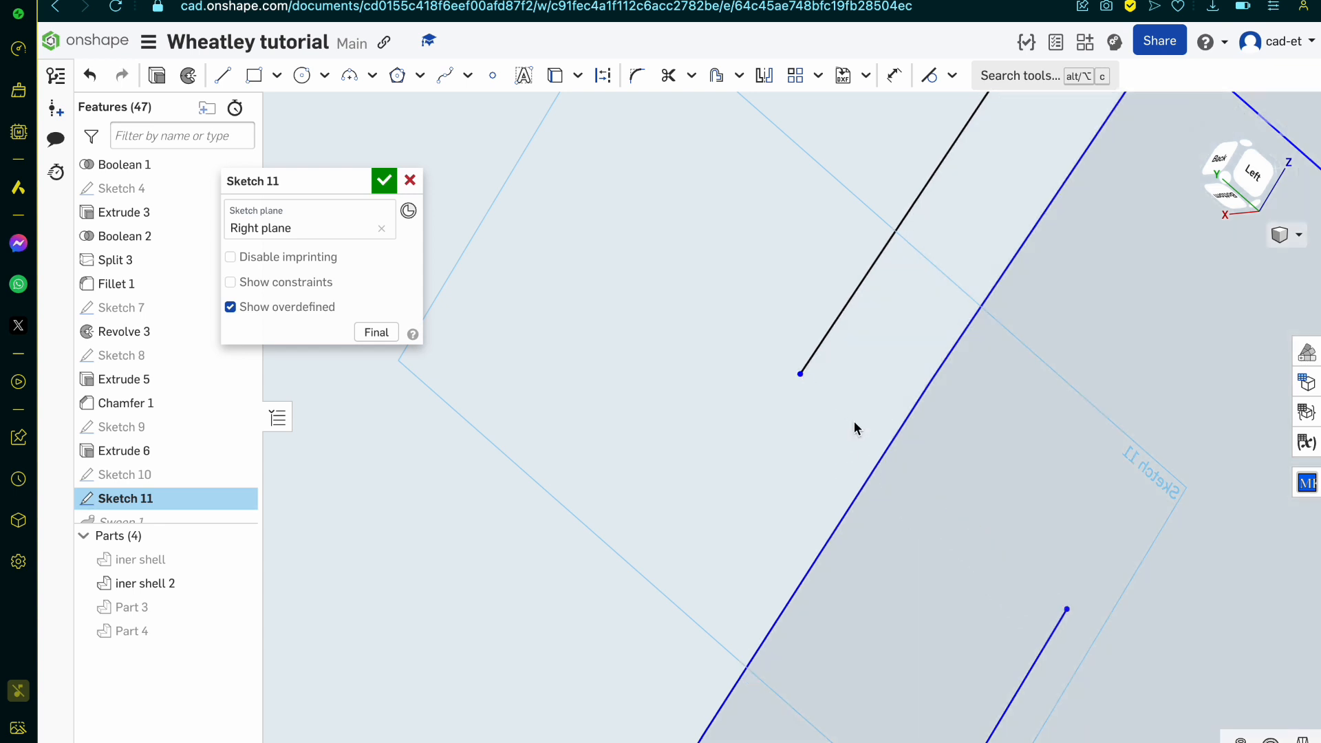
Step: Redraw the upper step as a single line from the flange corner to the end of the new web line
key("l")
left_click(801, 376)
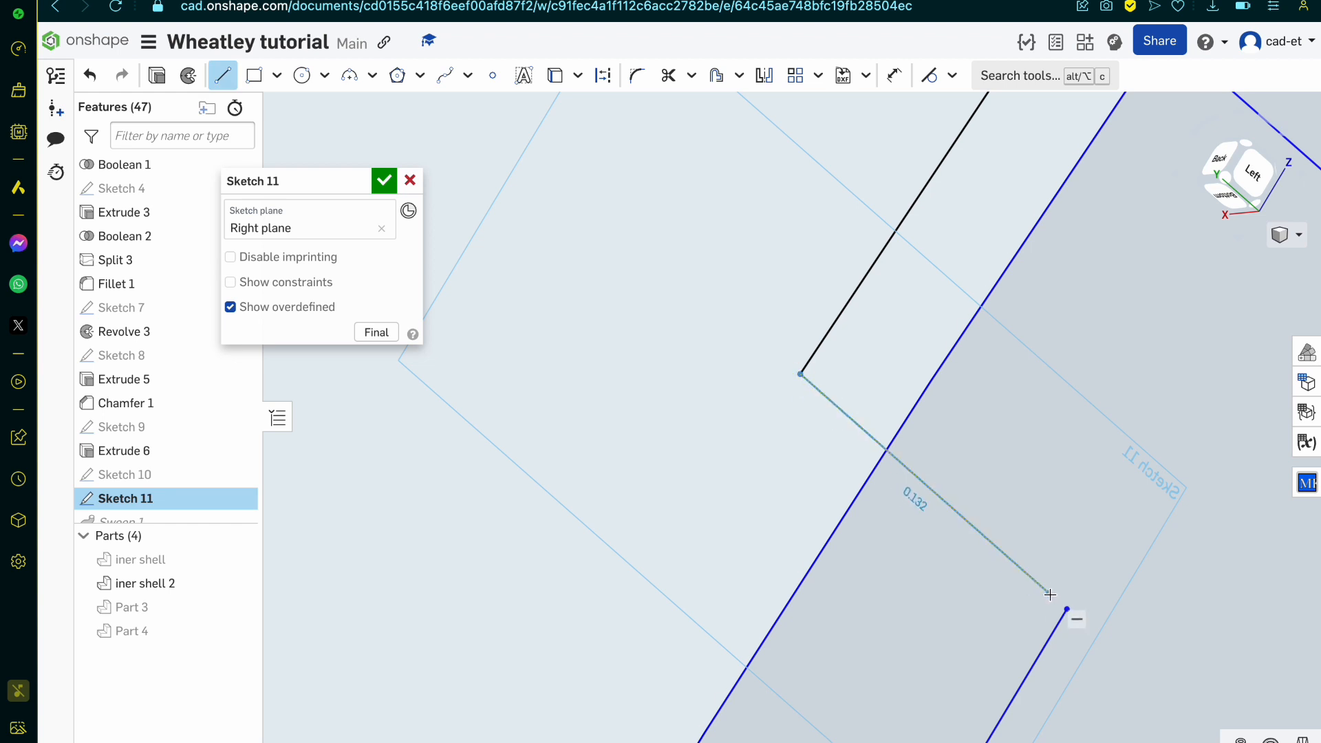
left_click(1066, 609)
key("Escape")
Step: Trim the surplus circle arcs, helper web line and step overhangs to leave a closed flanged profile with a curved outer web, and accept Sketch 11
key("m")
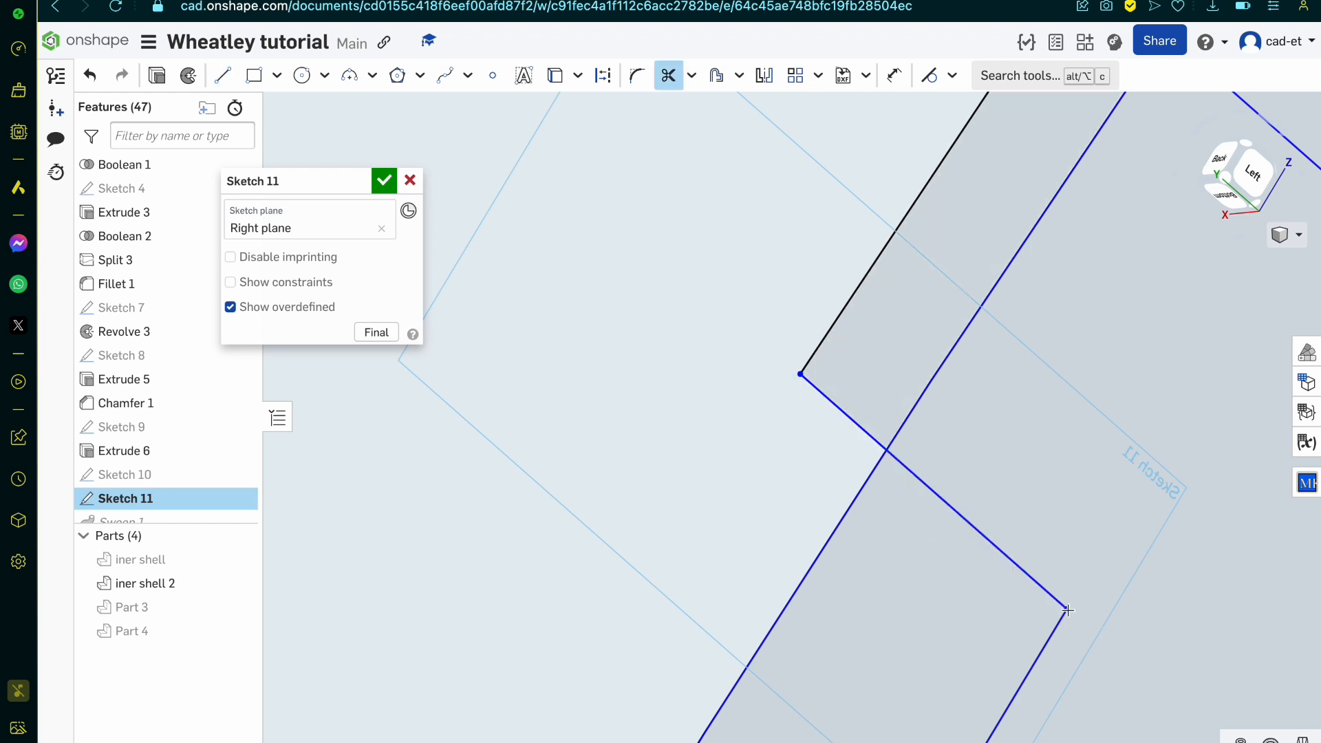
left_click(939, 367)
scroll(936, 366, "down", 5)
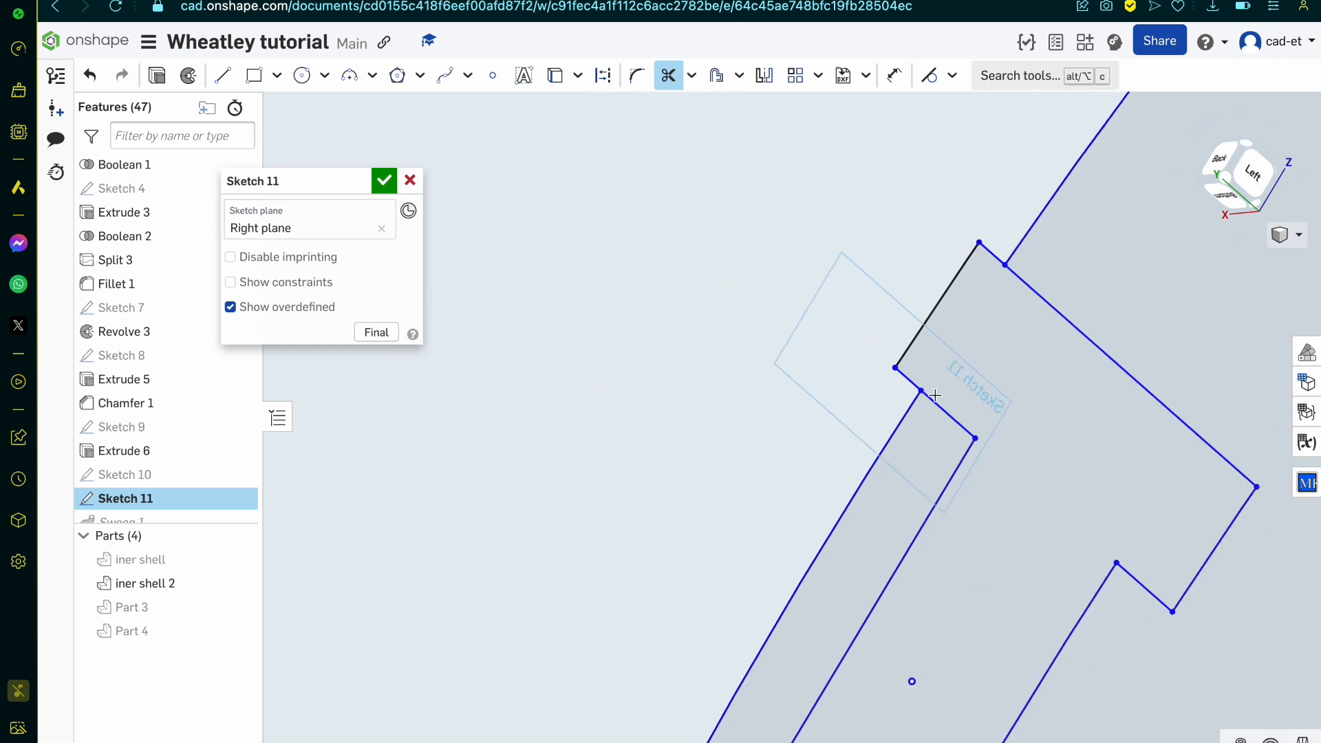
left_click_drag(958, 402, 958, 530)
scroll(957, 531, "down", 5)
scroll(865, 640, "up", 3)
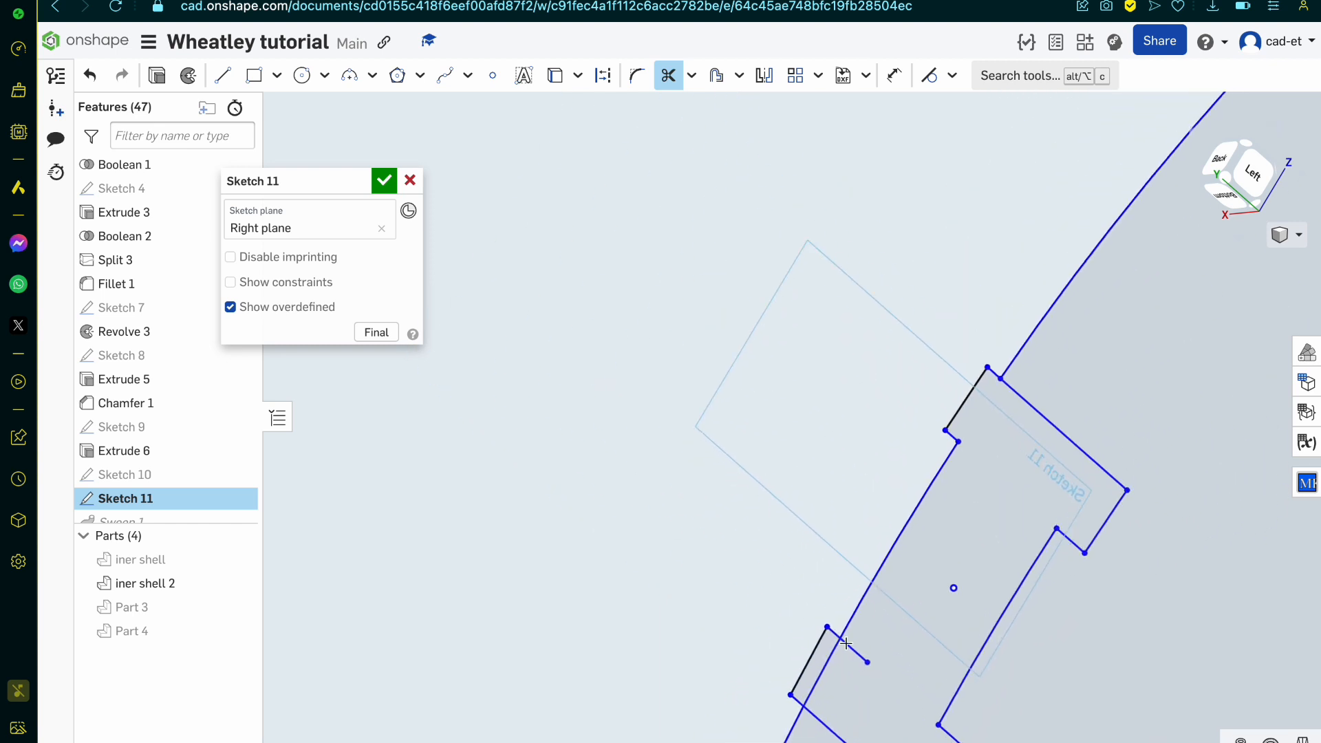
left_click_drag(865, 640, 813, 667)
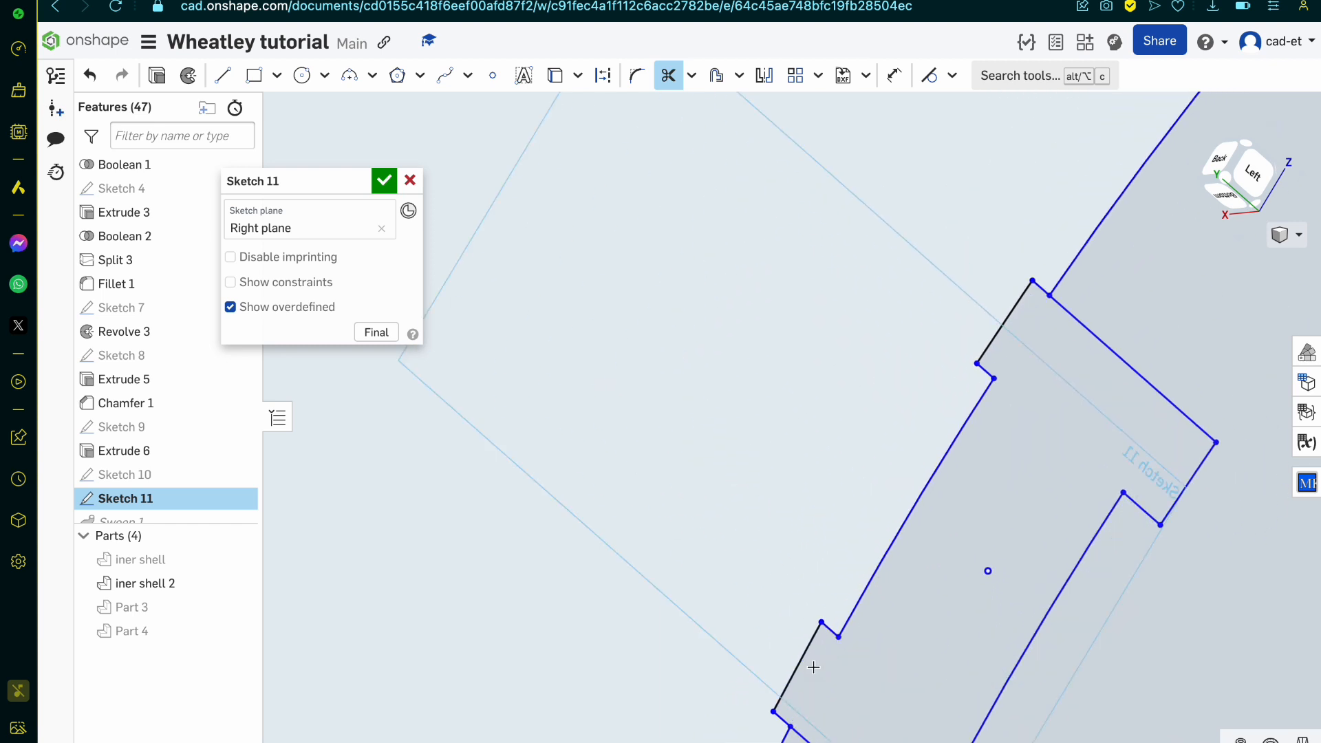
left_click(784, 734)
scroll(752, 432, "down", 3)
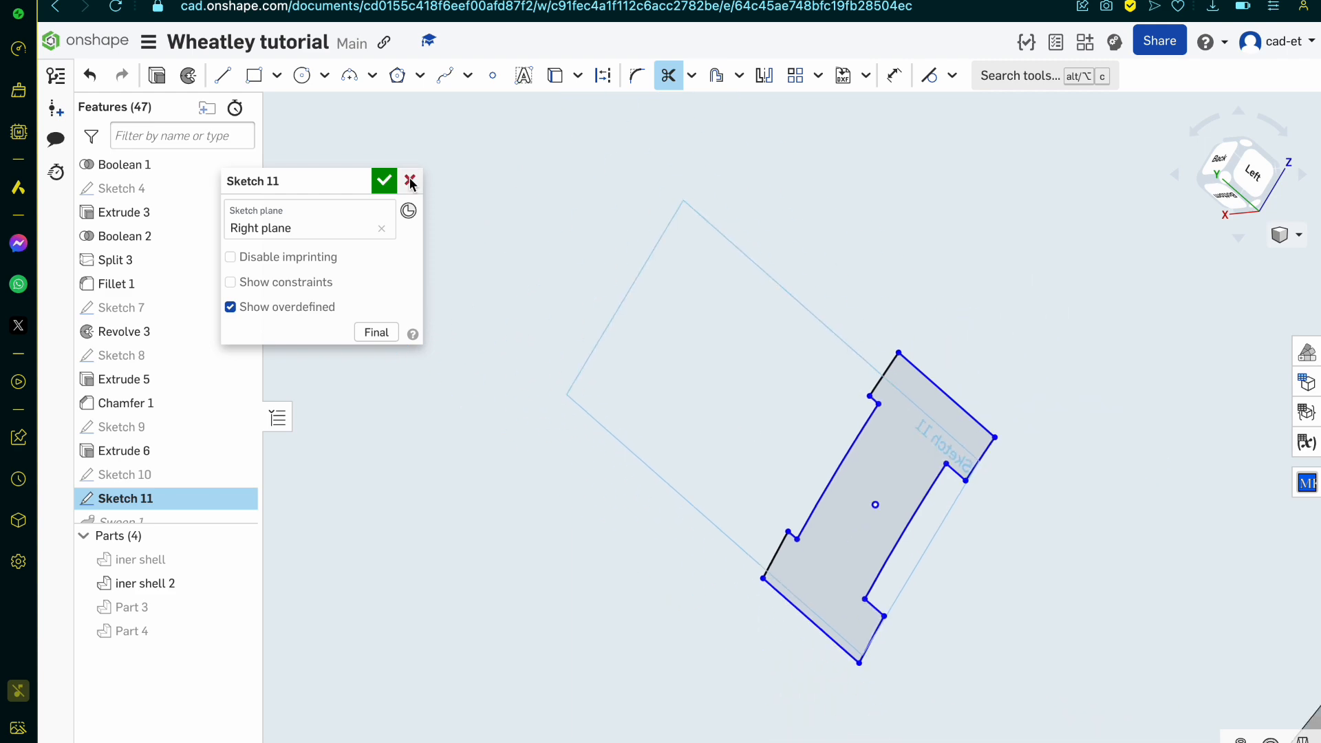
left_click(384, 180)
Step: Open Plane 1 for editing and remove all three of its Extrude 8 vertices
scroll(187, 407, "down", 2)
scroll(187, 407, "down", 3)
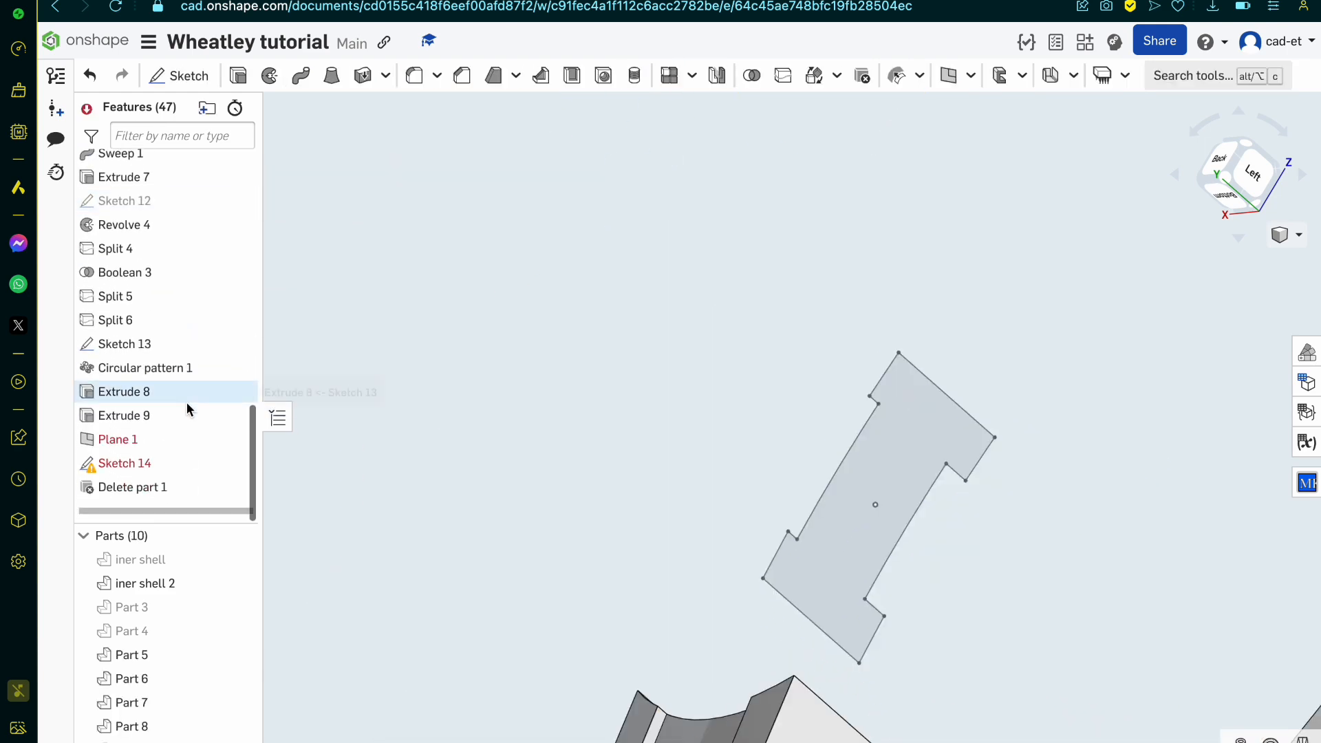
double_click(177, 438)
scroll(688, 403, "down", 3)
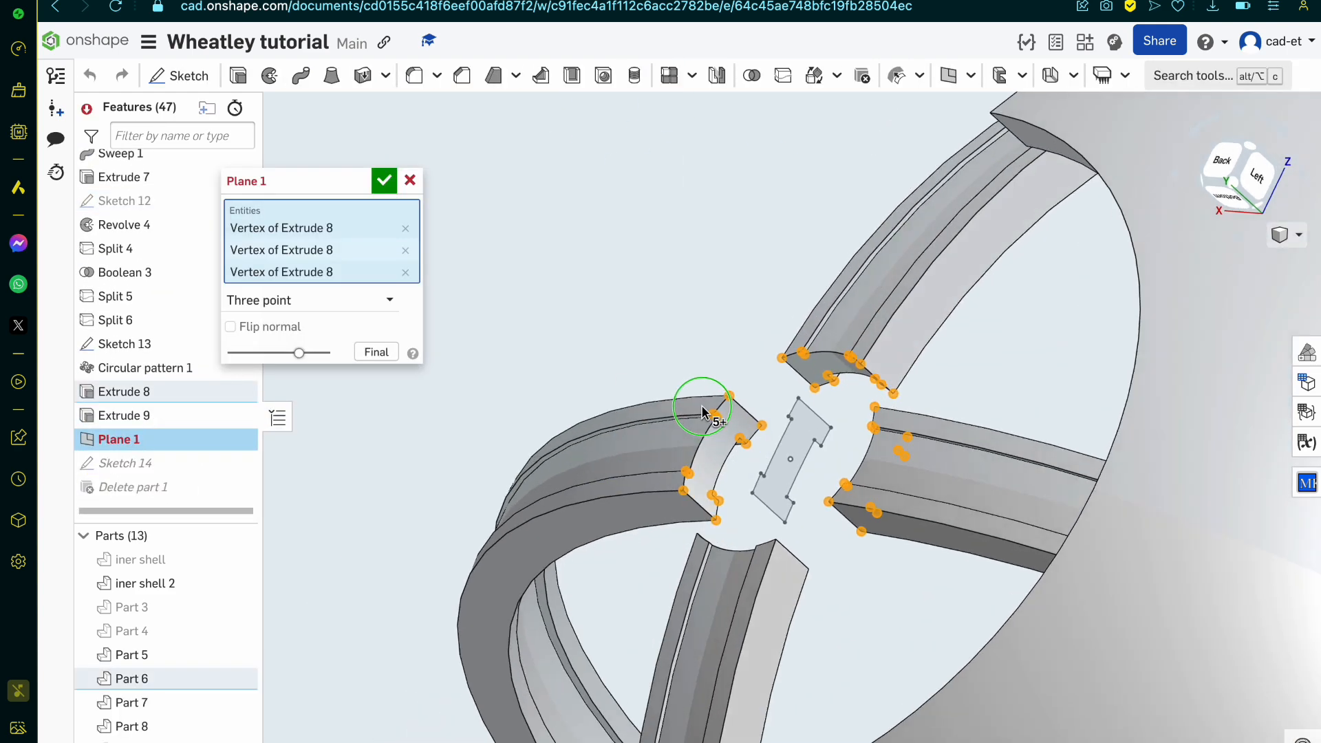
left_click(405, 249)
left_click(405, 228)
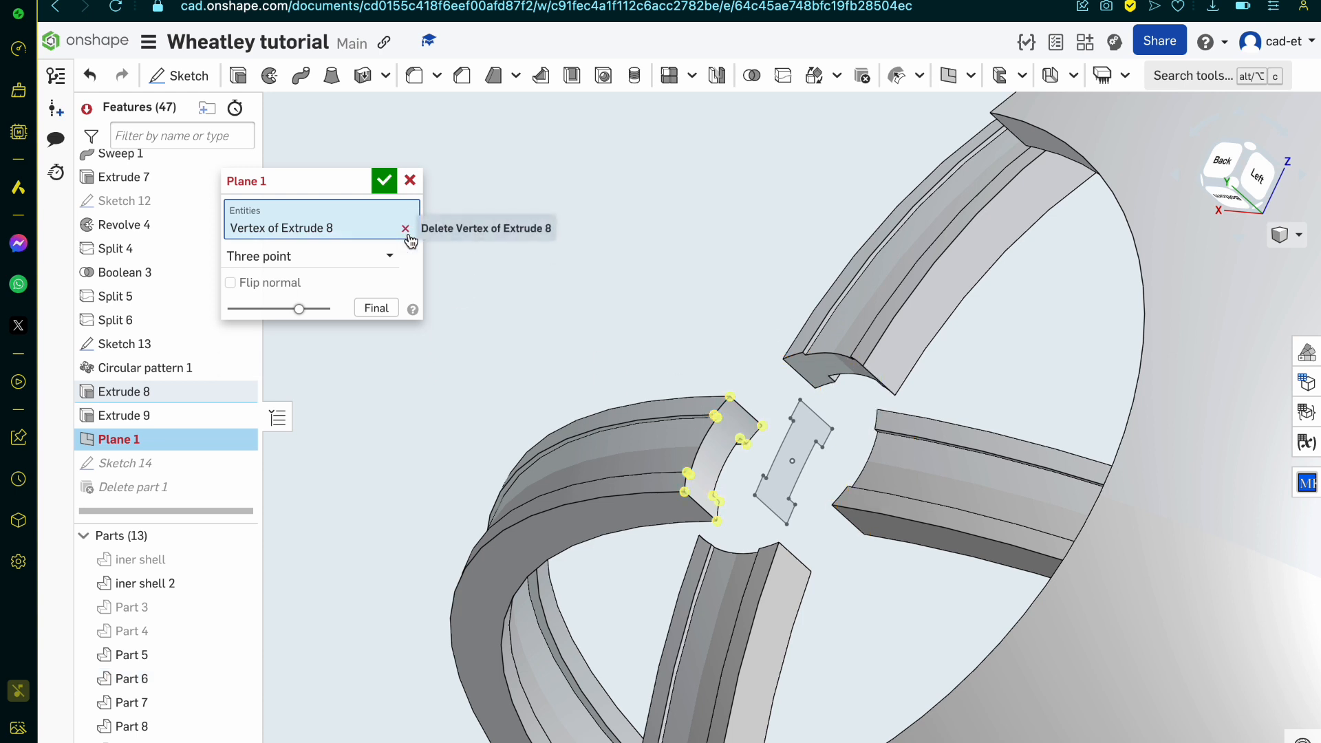
left_click(406, 228)
Step: Define the three-point Plane 1 with matching outer web-corner vertices on three Extrude 8 arm ends and accept it
scroll(717, 434, "up", 5)
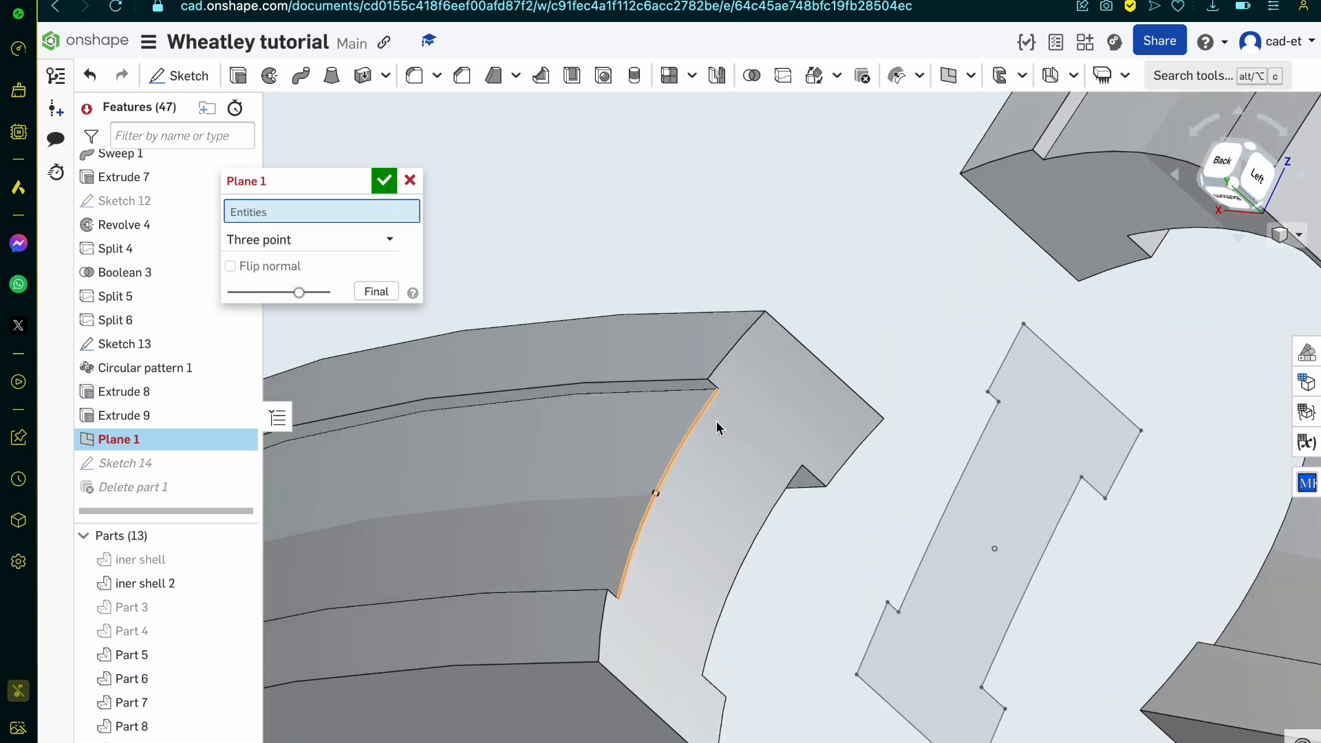
left_click(1044, 160)
scroll(970, 354, "down", 5)
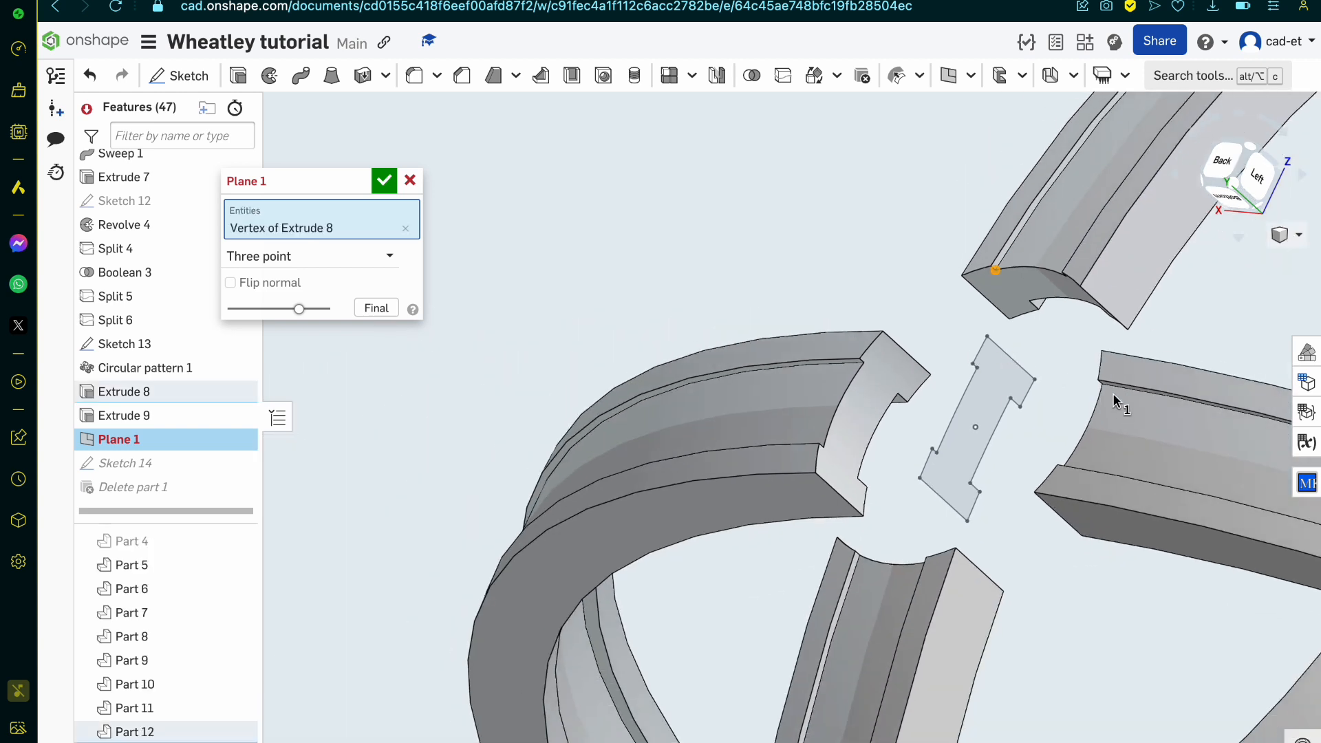
scroll(1114, 403, "up", 5)
left_click(1091, 377)
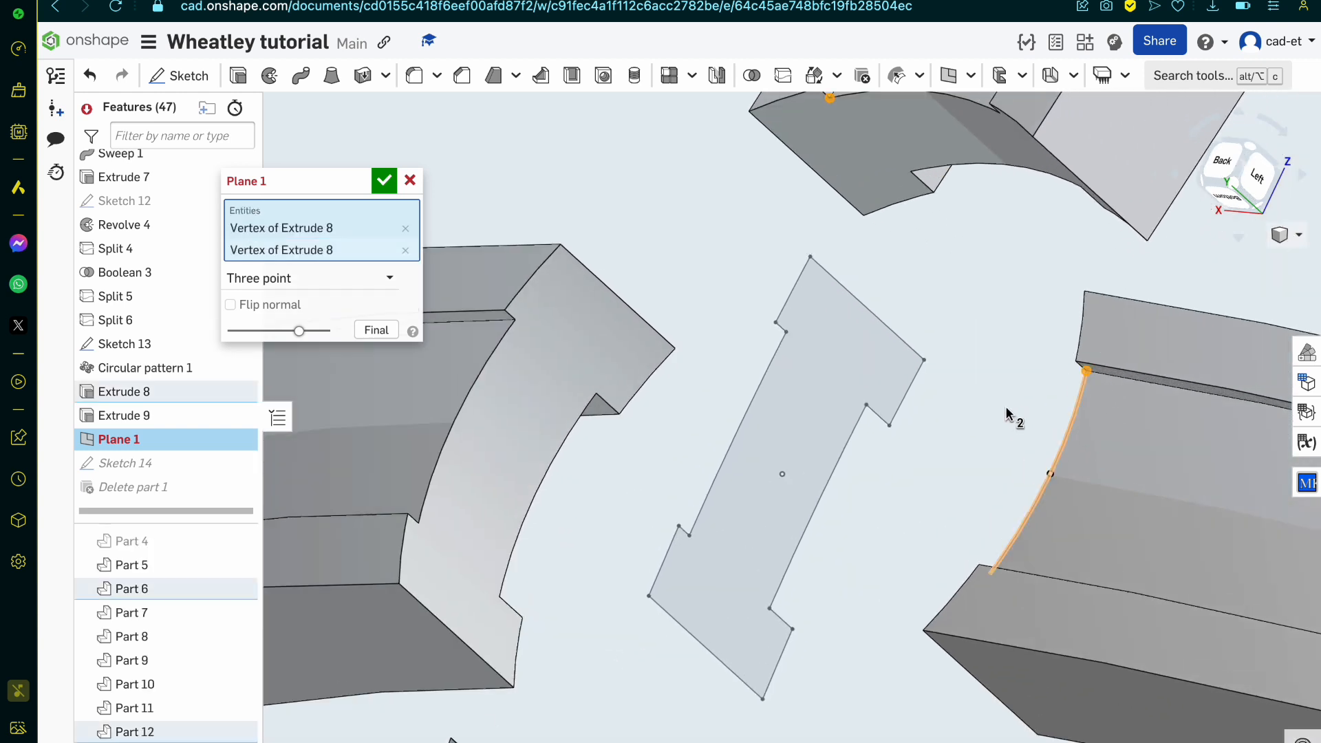
scroll(884, 481, "down", 5)
scroll(654, 647, "up", 2)
scroll(654, 646, "up", 5)
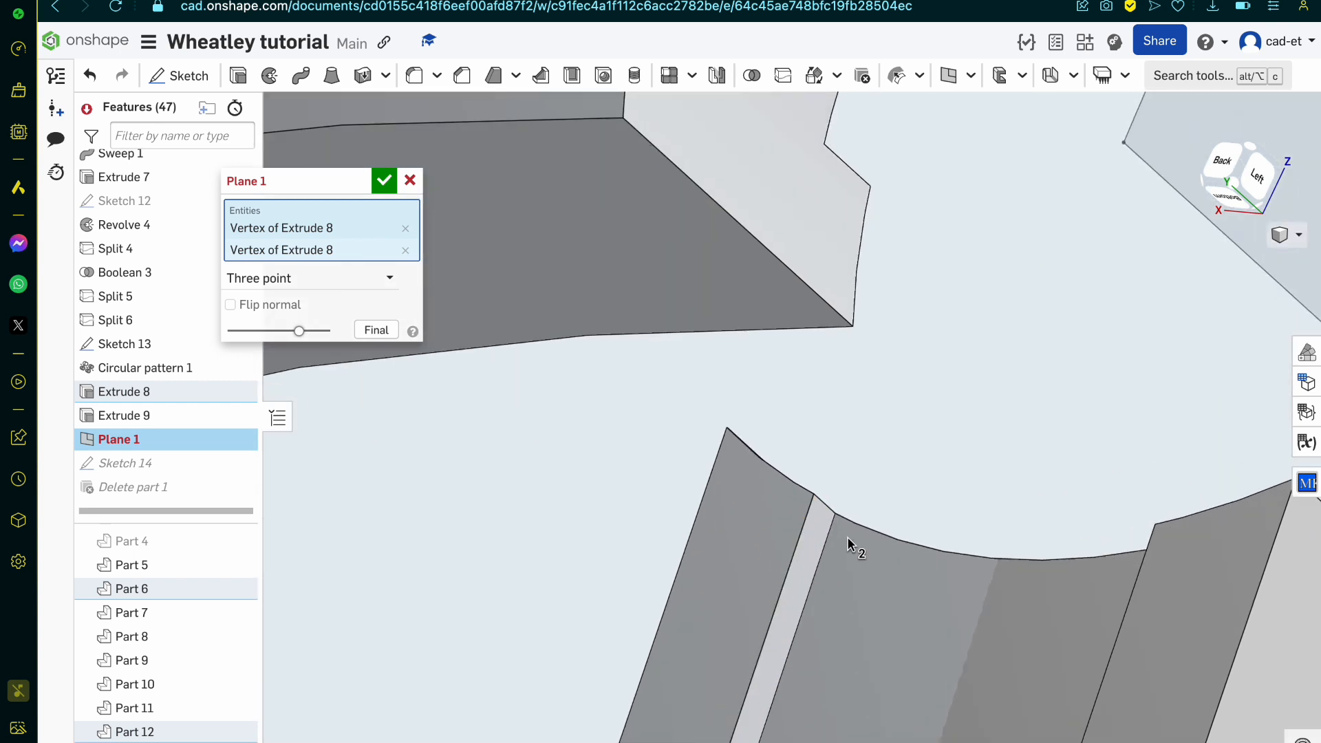
left_click(838, 520)
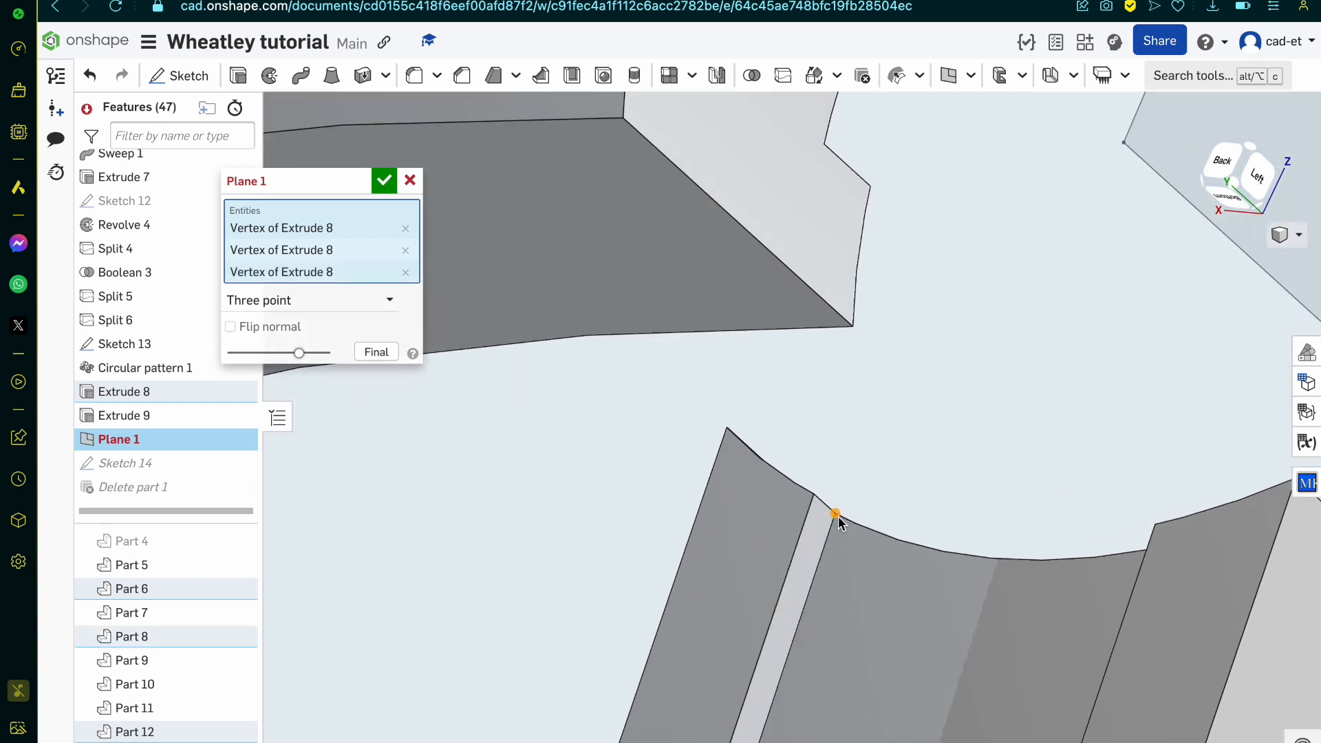
left_click(383, 182)
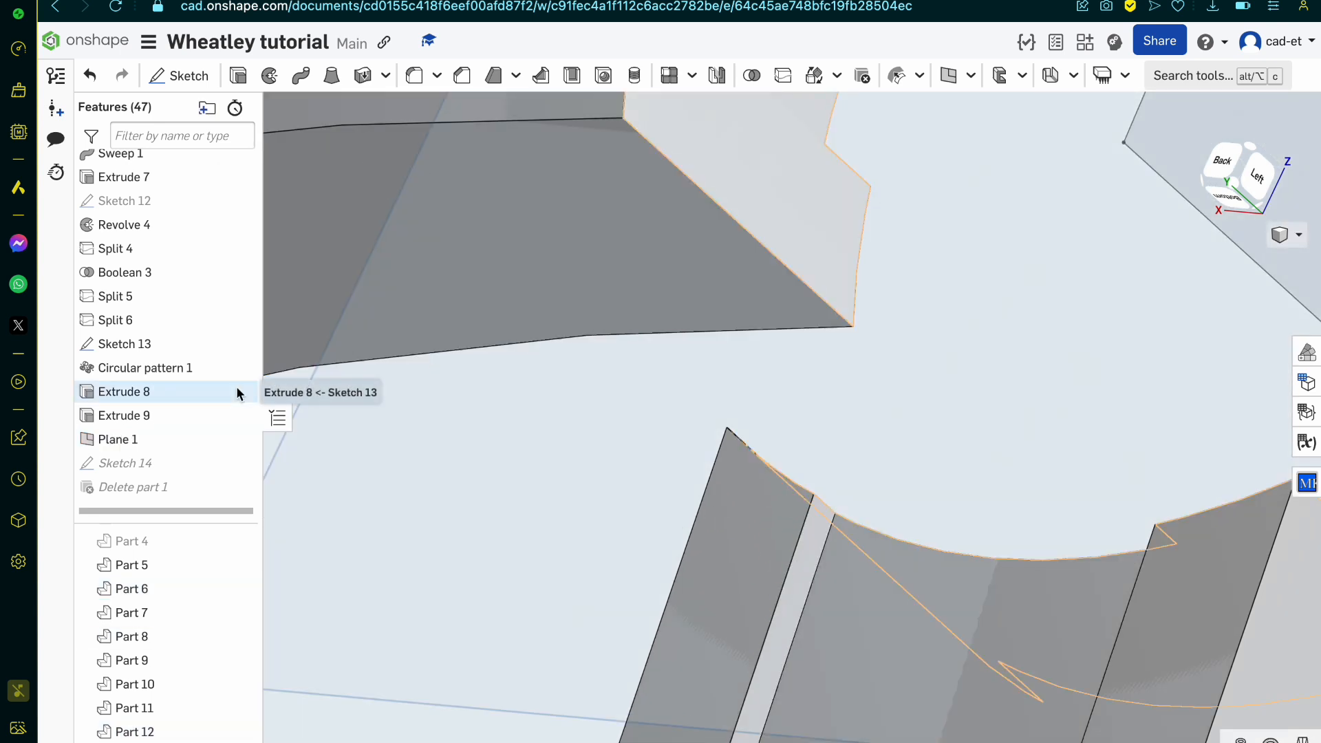
Step: Open Sketch 14 and delete the two broken constraints at the arm ends of its radial lines
double_click(186, 463)
scroll(618, 473, "down", 3)
right_click_drag(618, 468, 660, 454)
left_click(710, 425)
key("Delete")
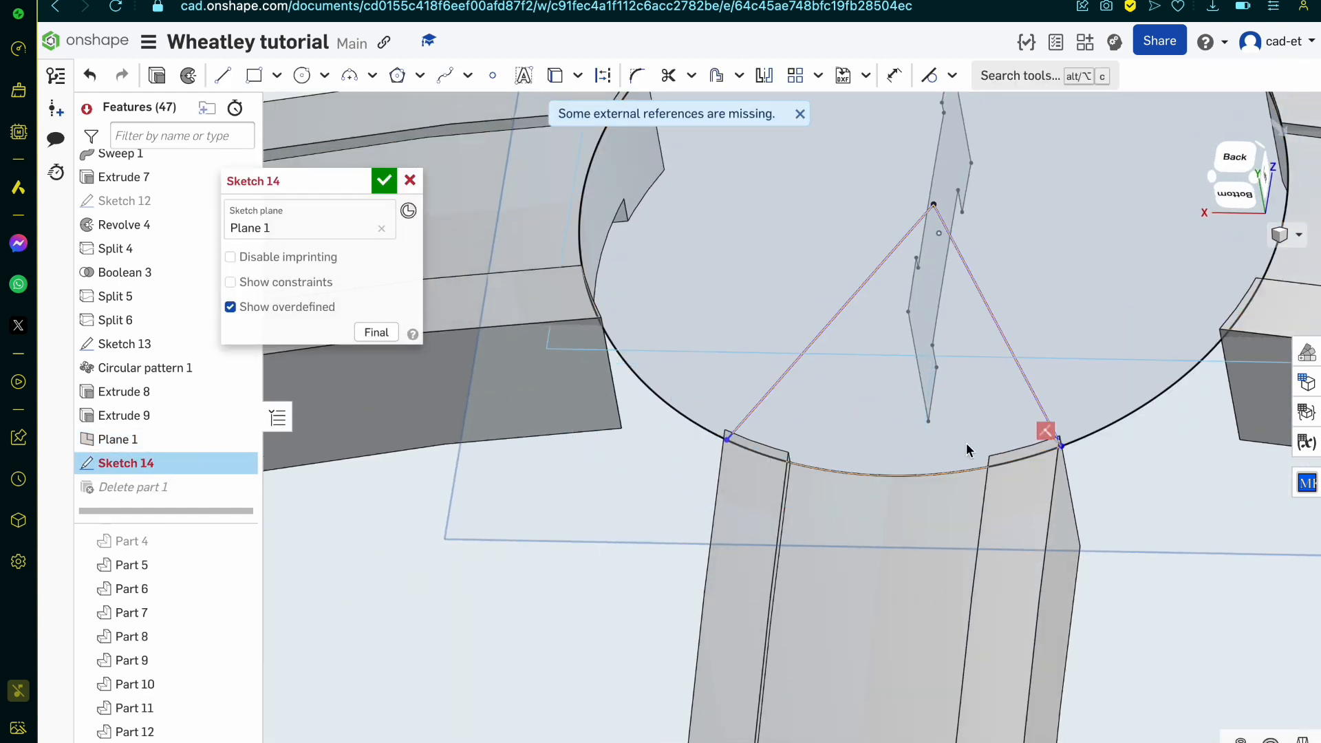
left_click(1045, 431)
key("Delete")
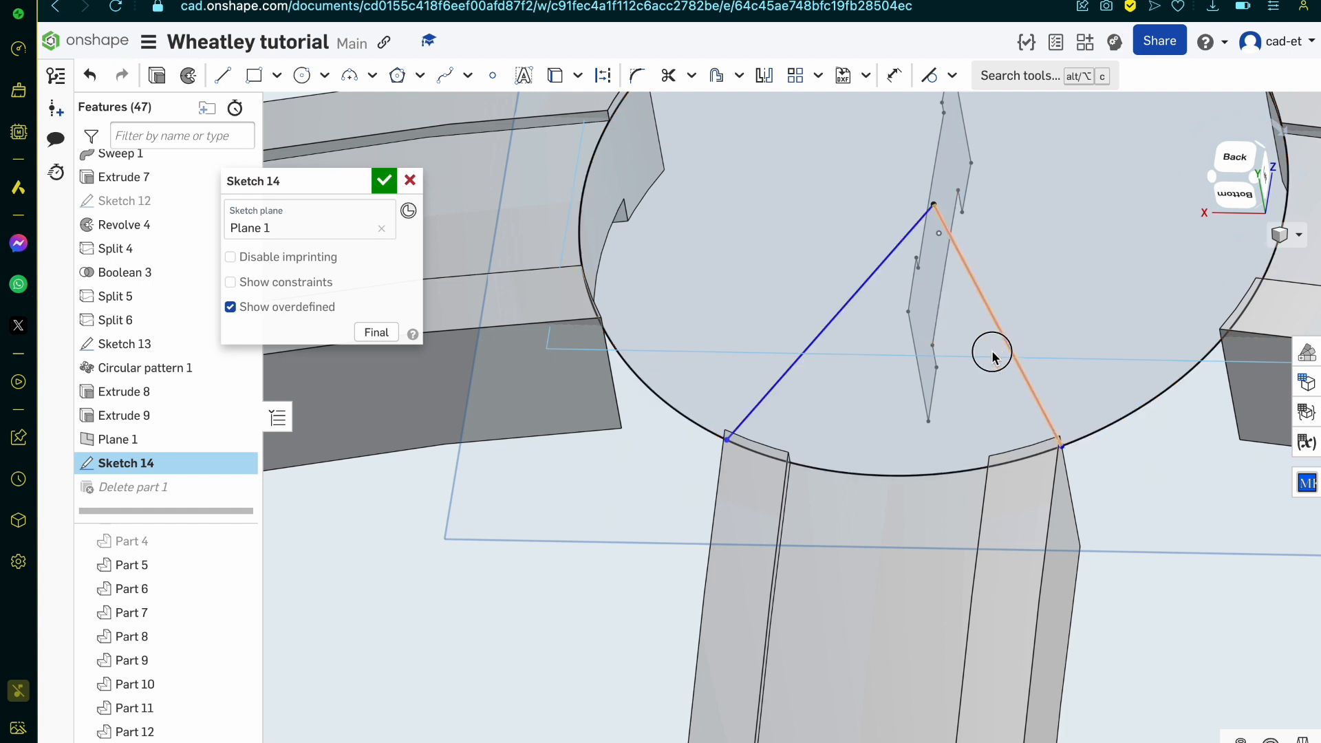
Step: Delete both radial lines running from the circle's centre to the arm corners in Sketch 14
left_click(808, 344)
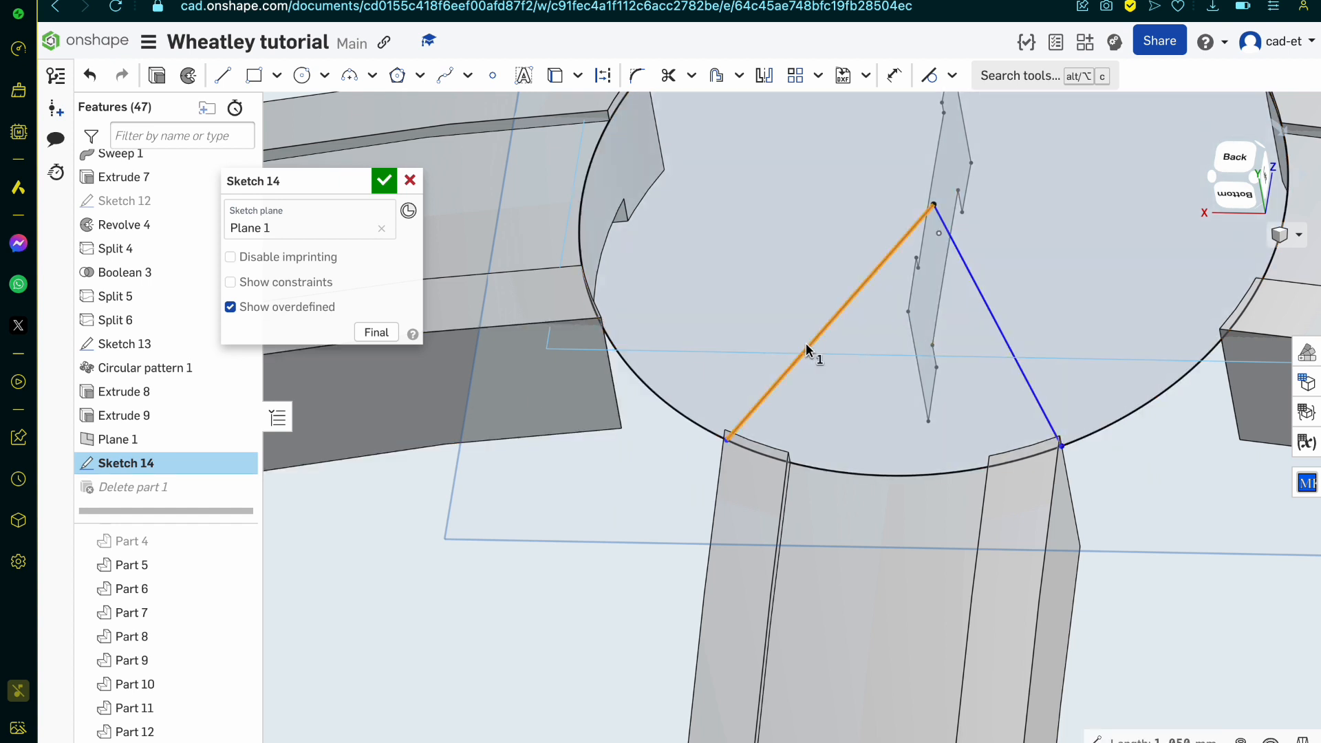
key("Delete")
left_click(1035, 399)
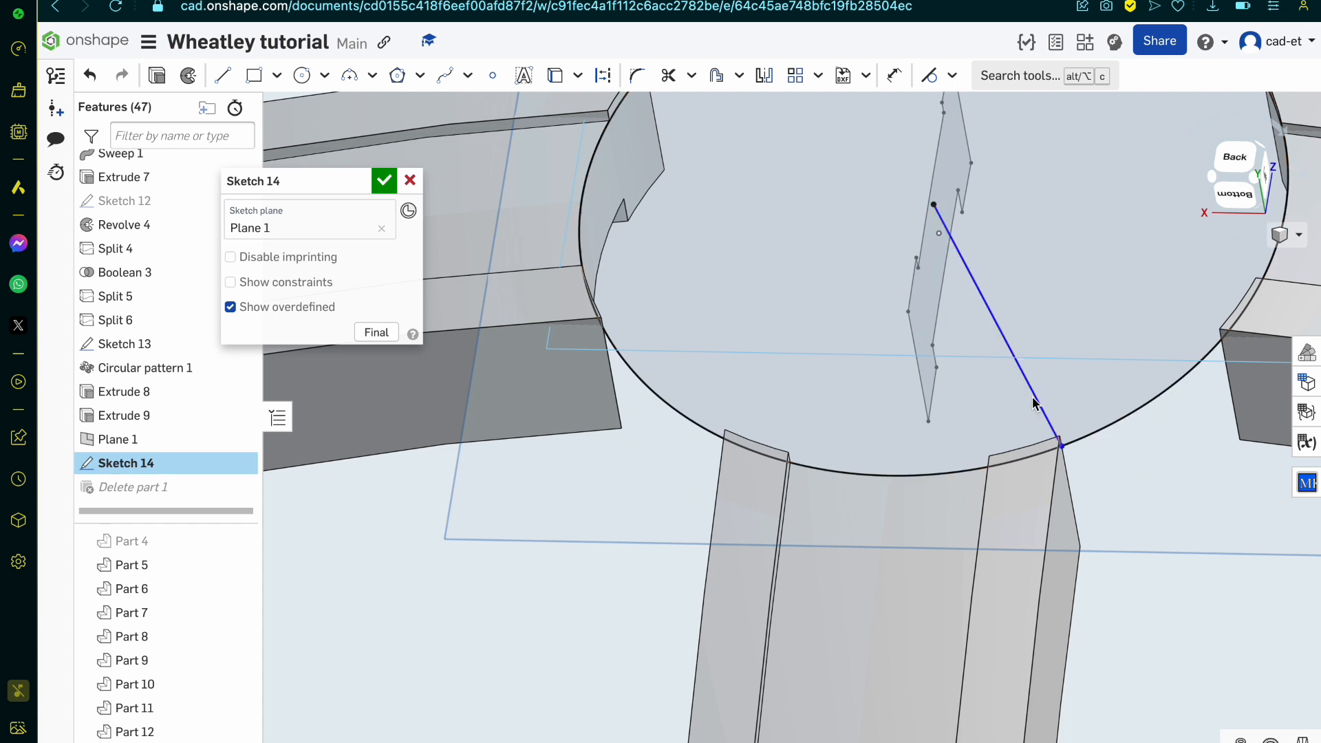
key("Delete")
Step: Draw two radial lines in Sketch 14 connecting the large circle's centre to both outer corners of the lower arm end
key("u")
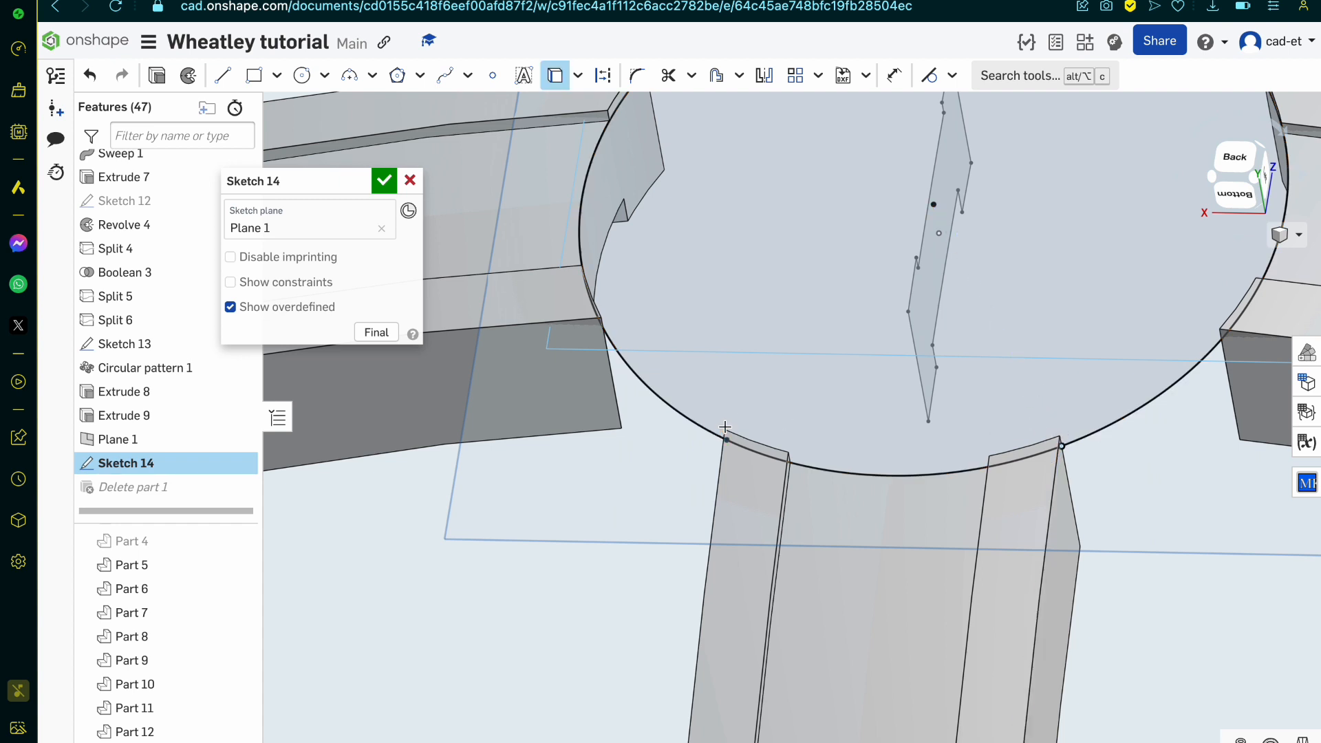
key("l")
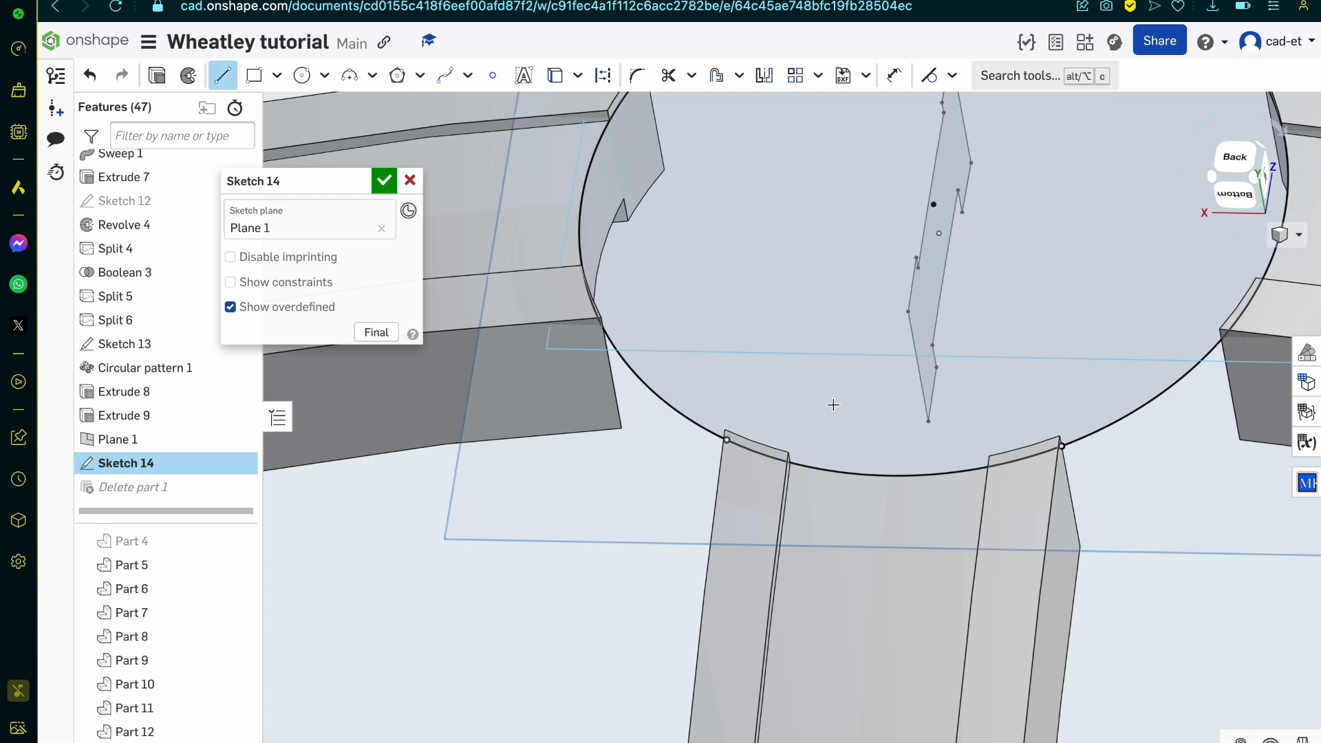
left_click(725, 439)
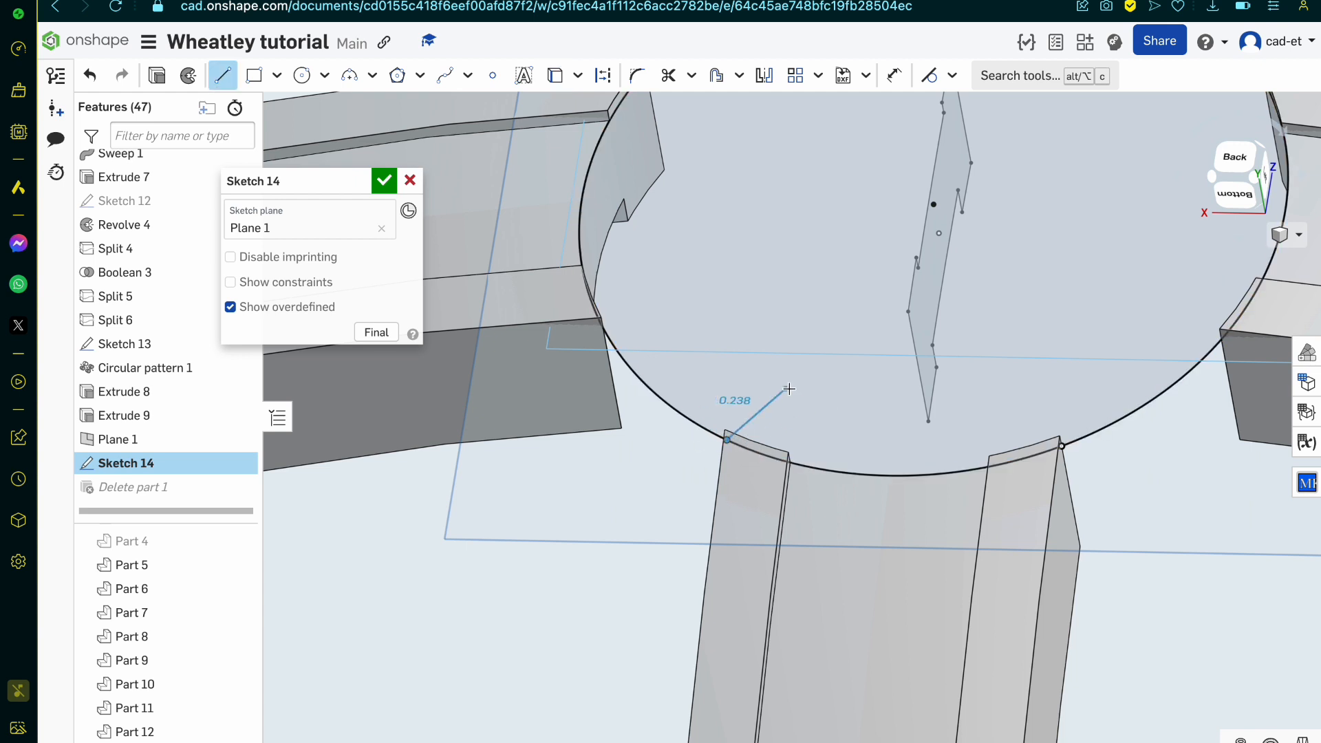
right_click_drag(933, 232, 1009, 206)
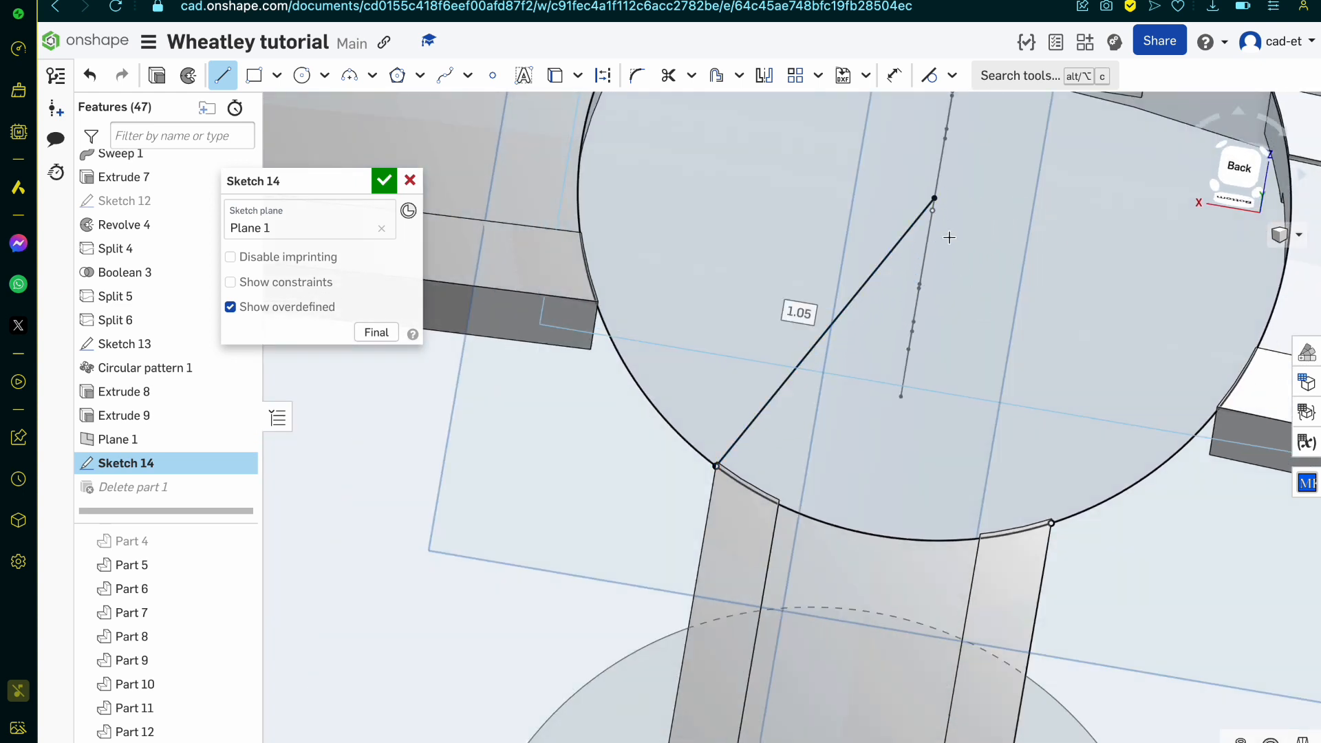
left_click(936, 199)
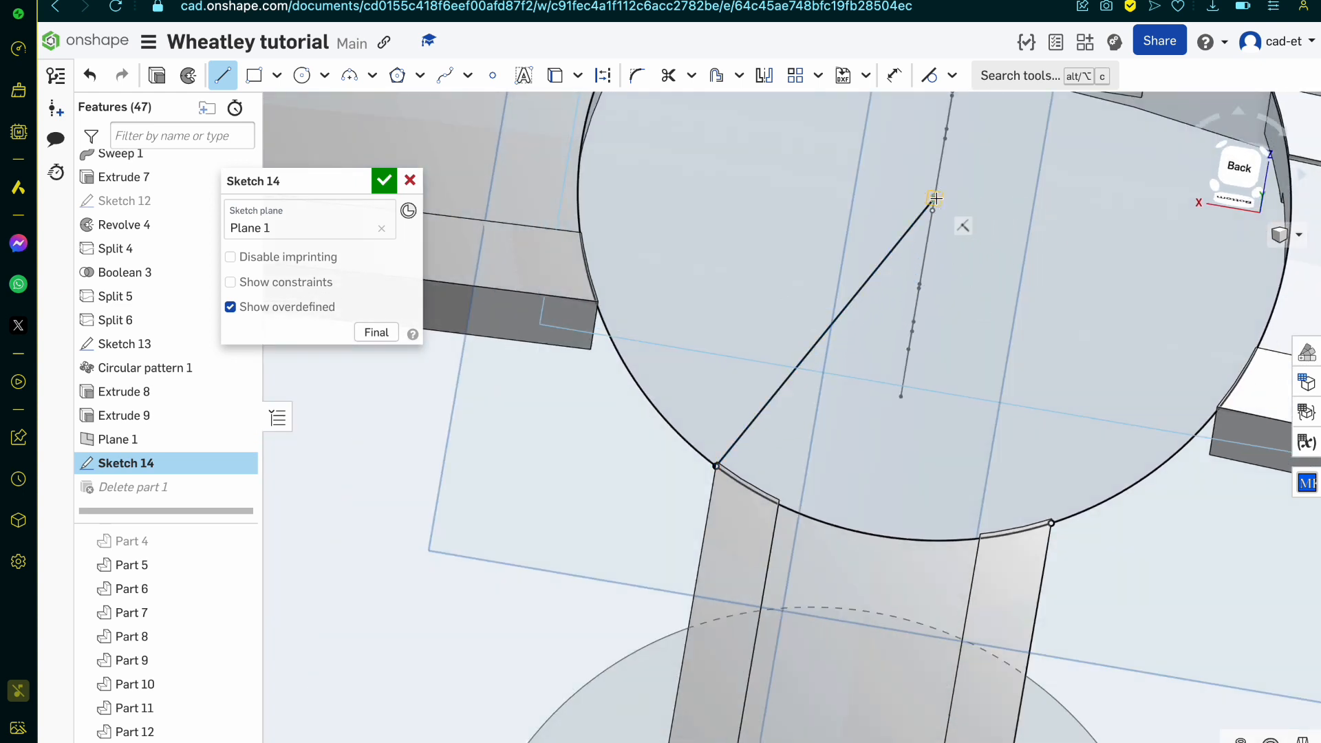
left_click(1048, 522)
right_click_drag(1049, 522, 1002, 537)
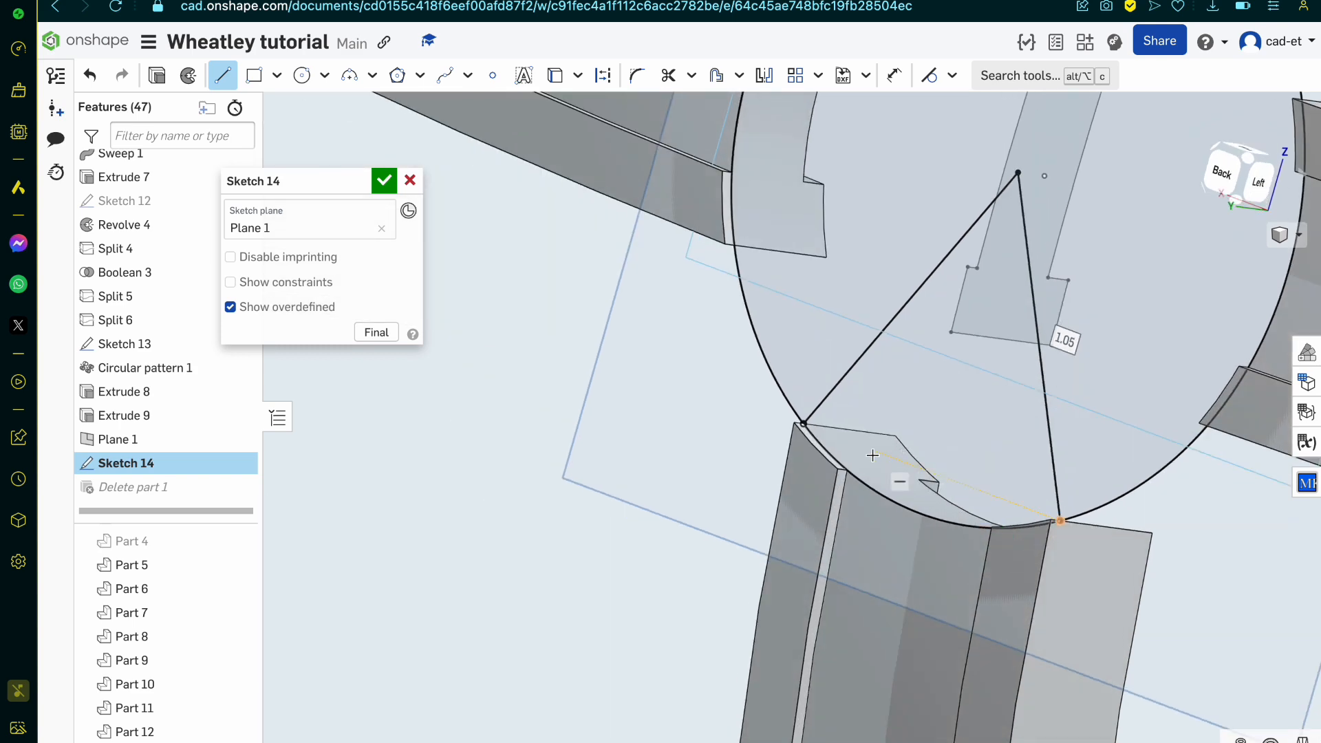
Step: Draw two circles concentric with the large circle in Sketch 14, about 1.751 and 1.425 in diameter
scroll(871, 455, "down", 3)
left_click(1230, 171)
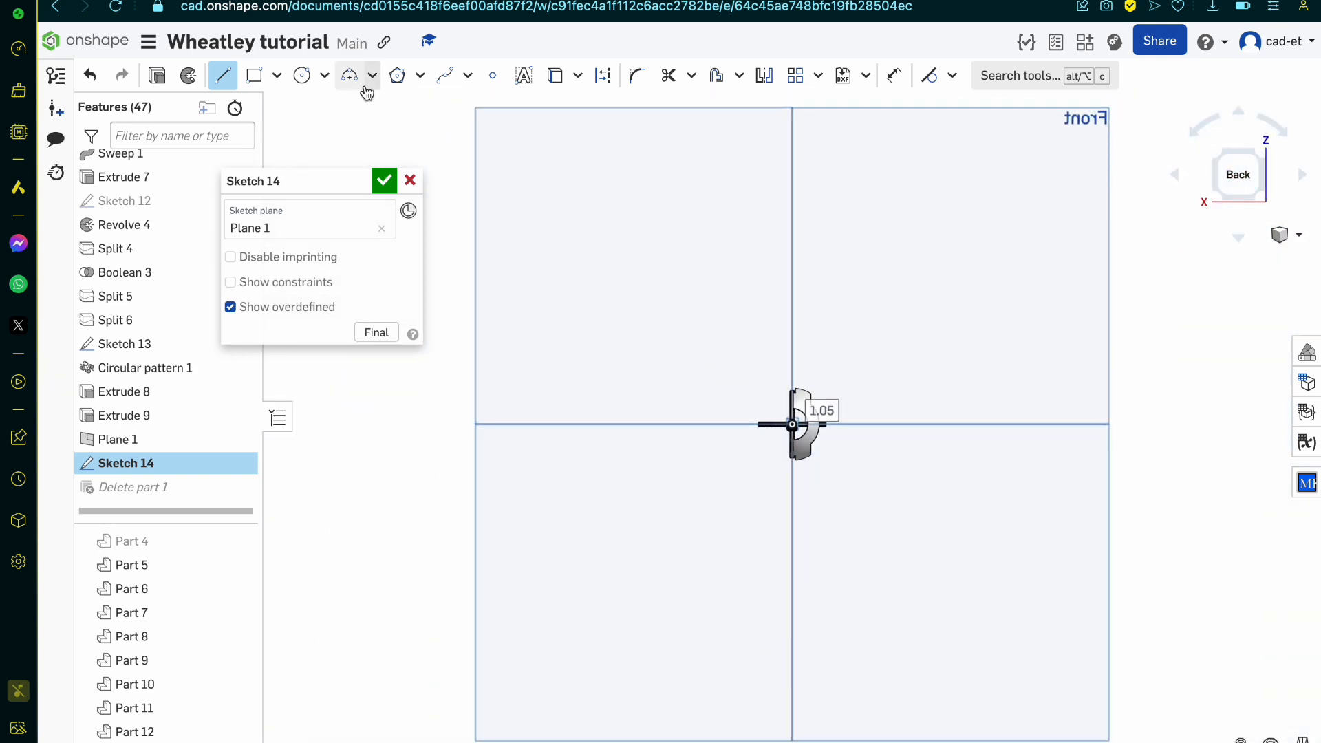
left_click(302, 75)
scroll(821, 435, "up", 10)
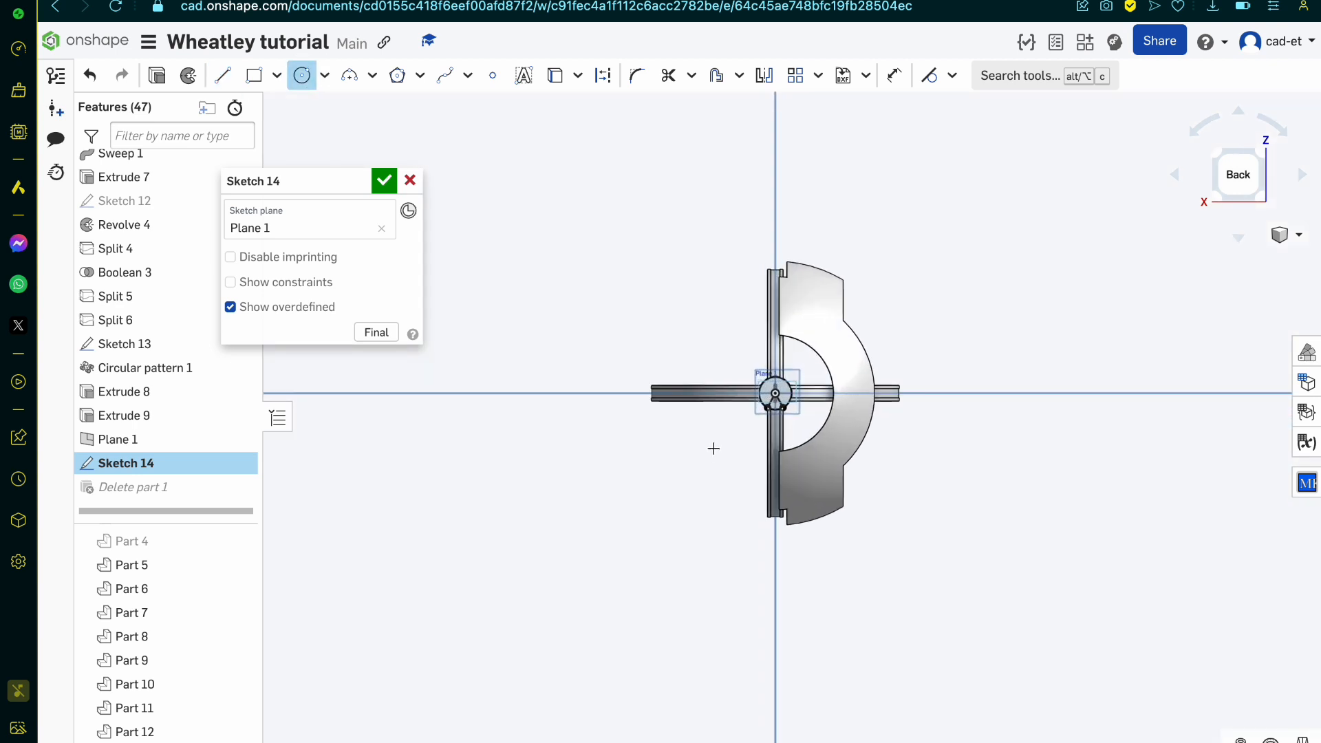
scroll(883, 279, "up", 6)
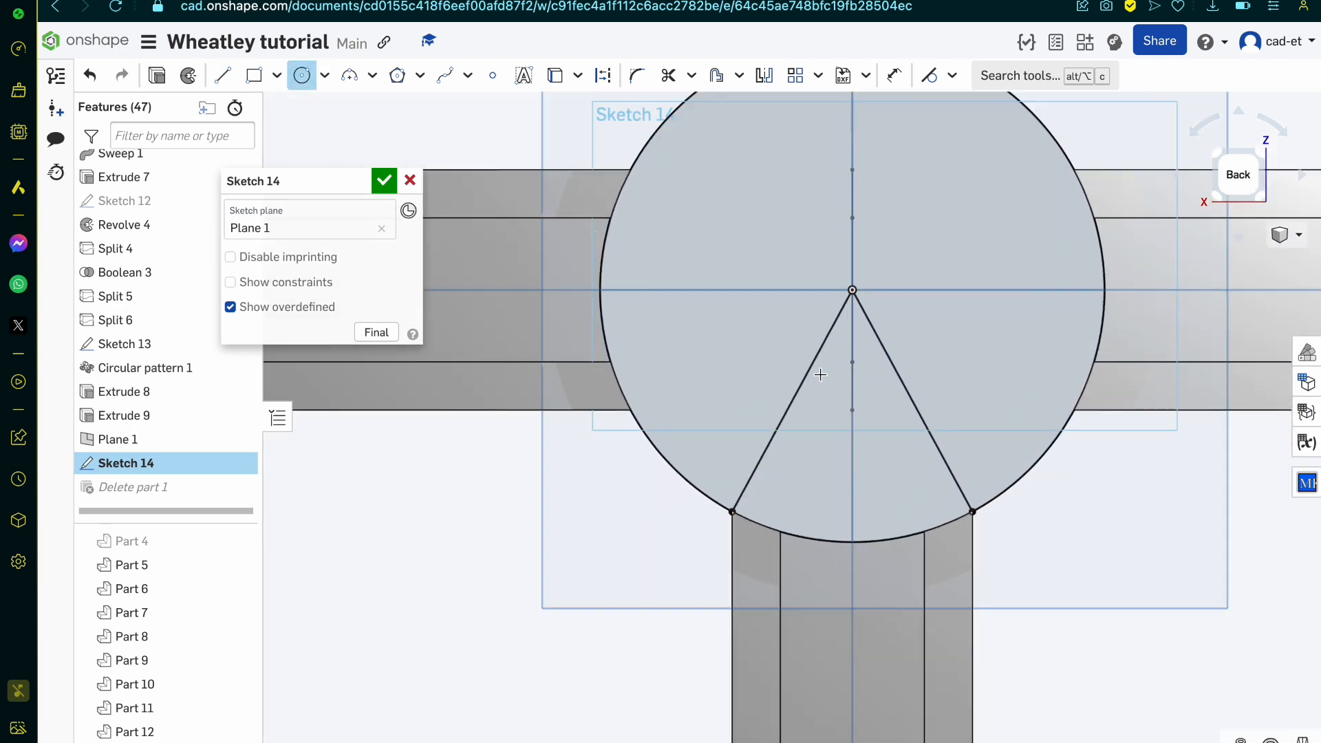
left_click(876, 238)
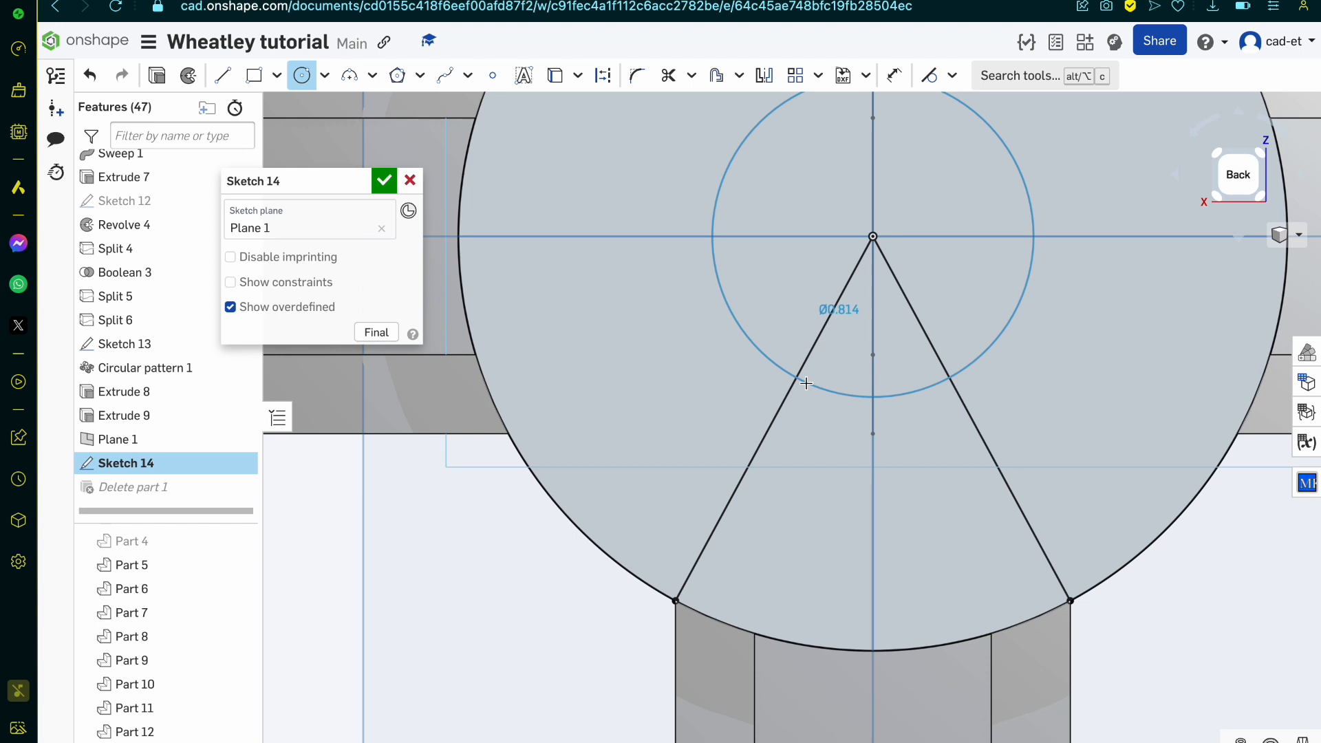
left_click(705, 539)
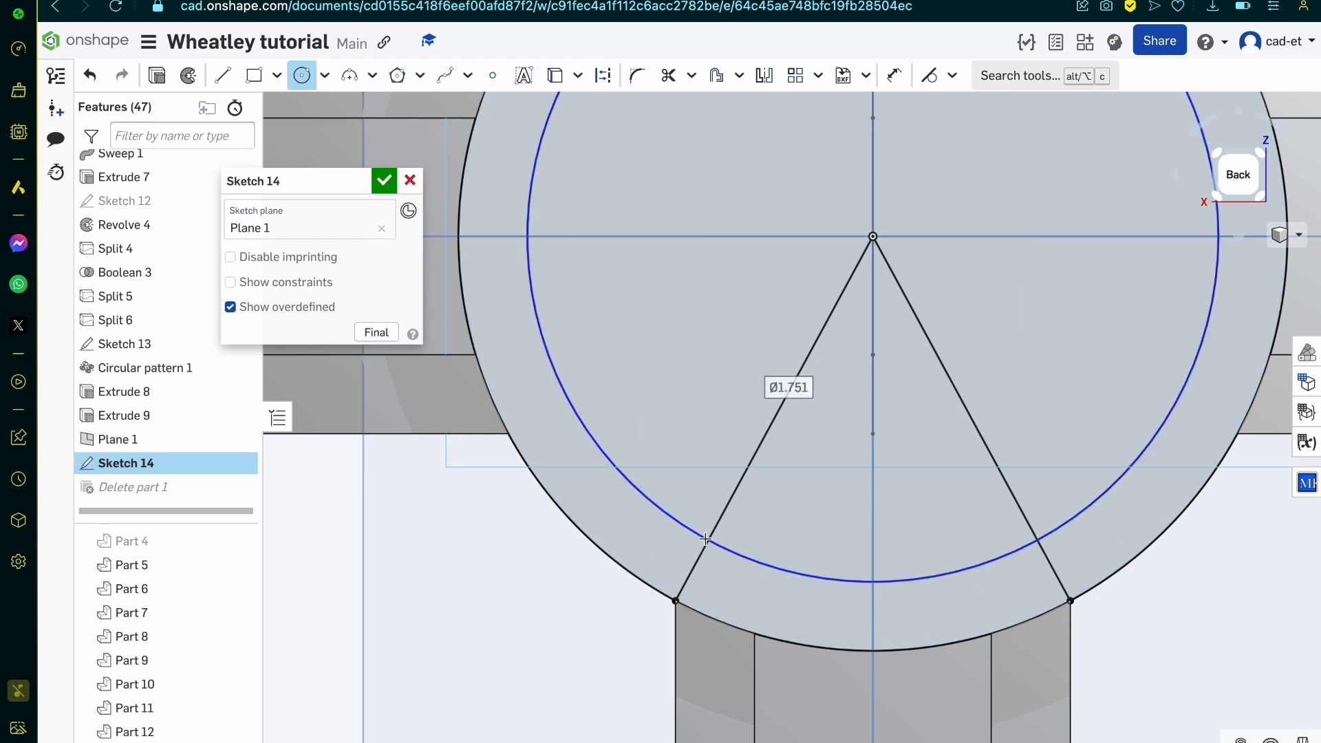
left_click(873, 236)
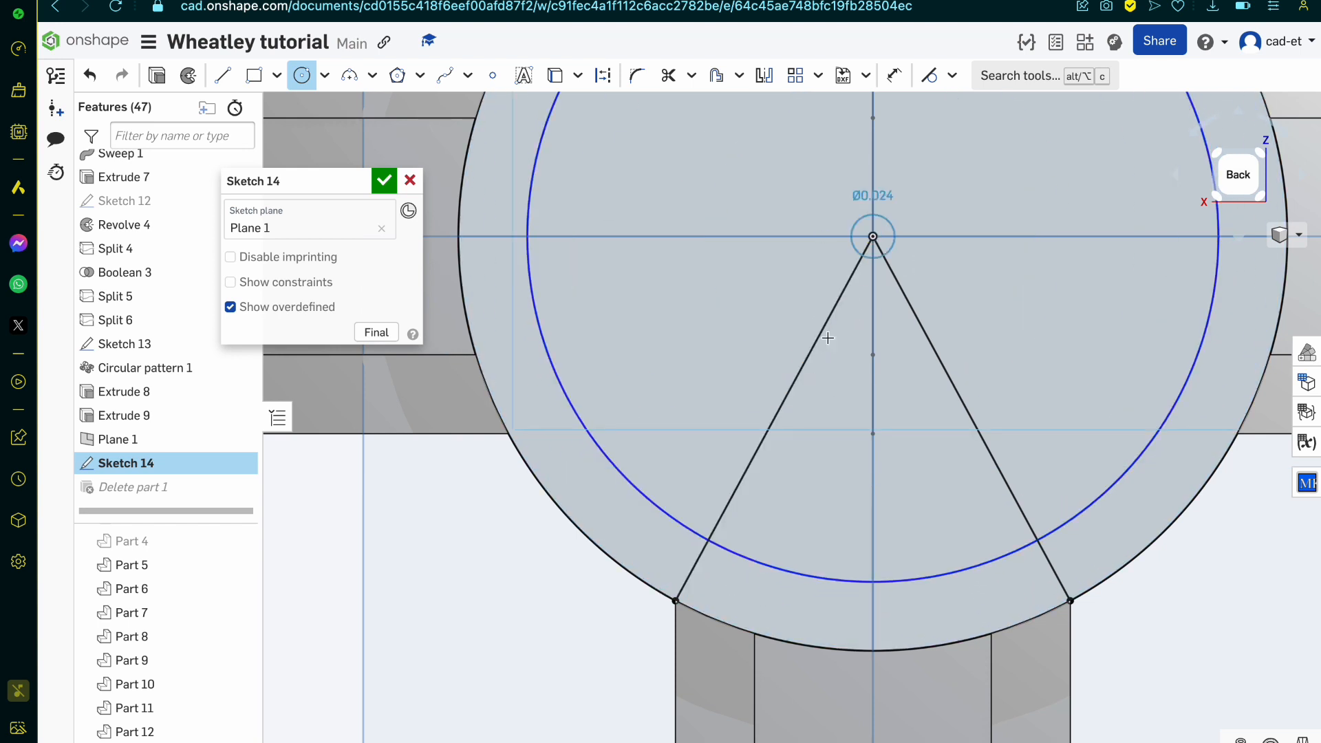
left_click(743, 487)
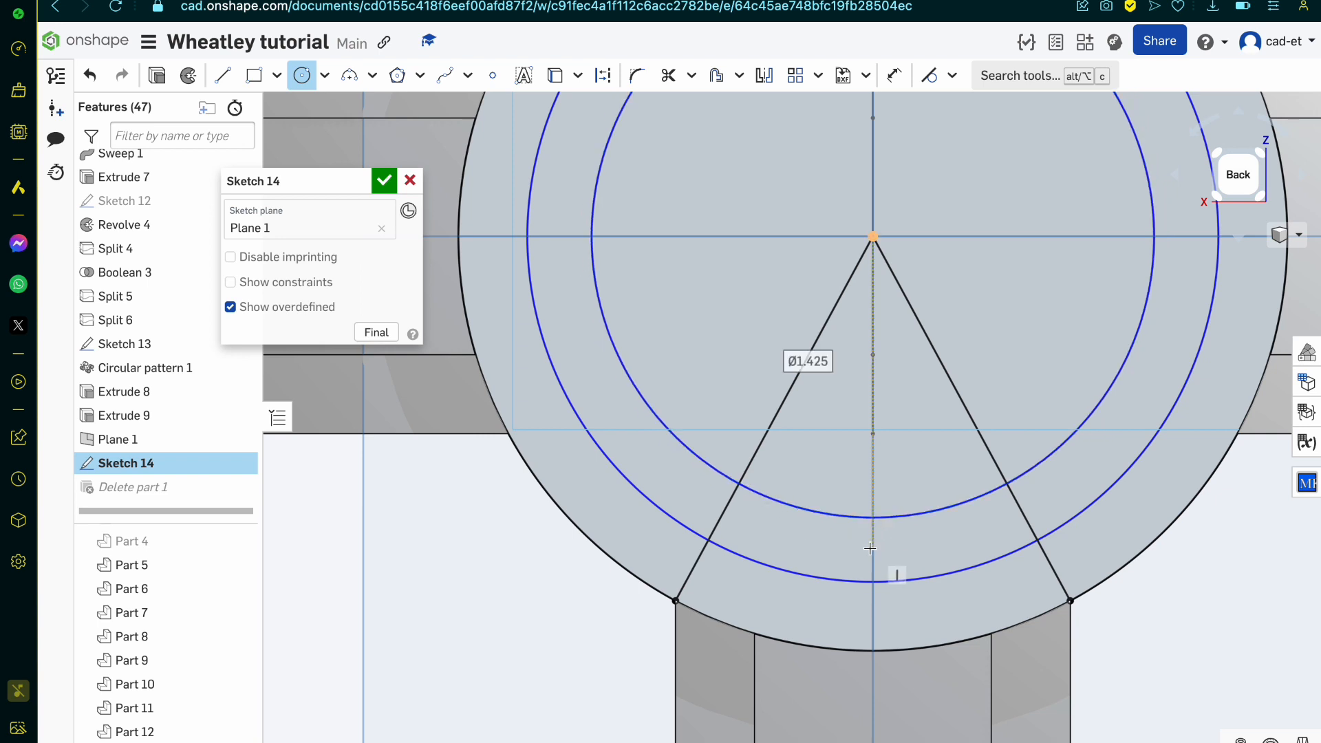
Step: Draw a vertical line from the centre down to the 1.751 circle and trim away its part inside the 1.425 circle
key("l")
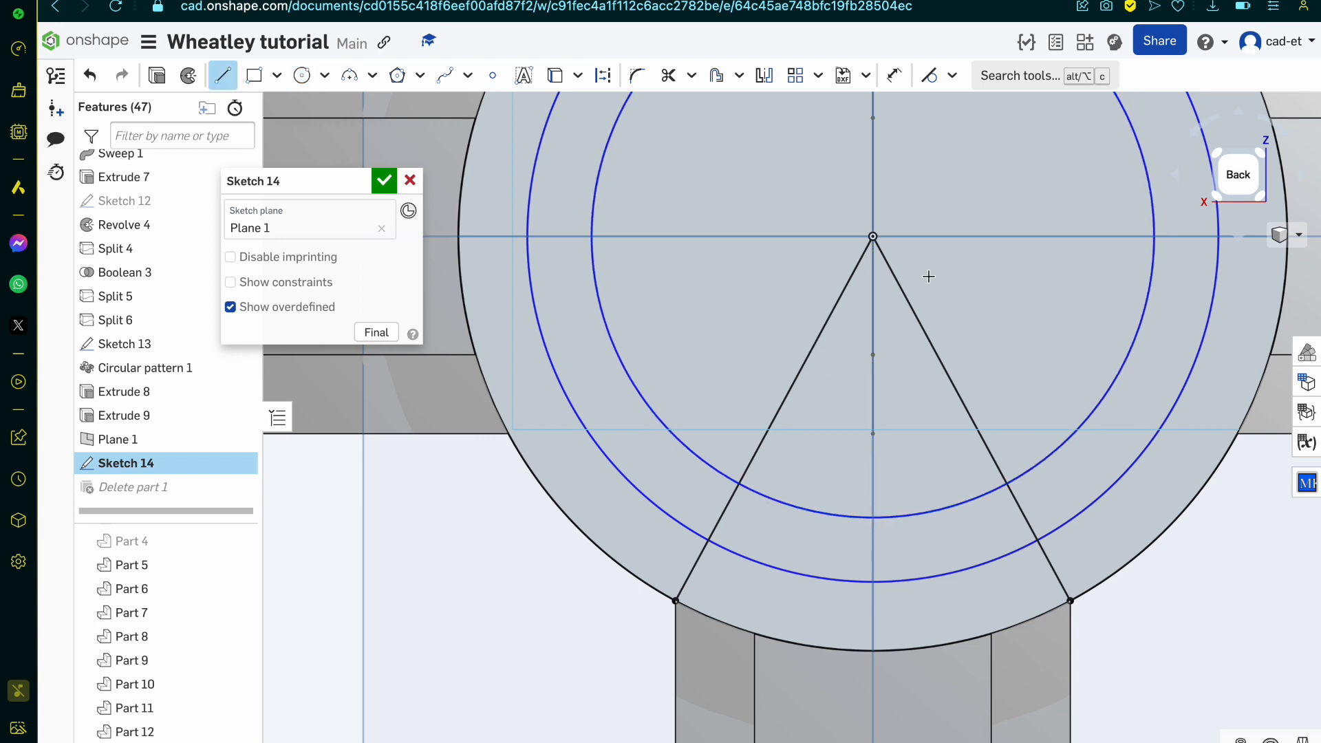
left_click(873, 235)
left_click(873, 585)
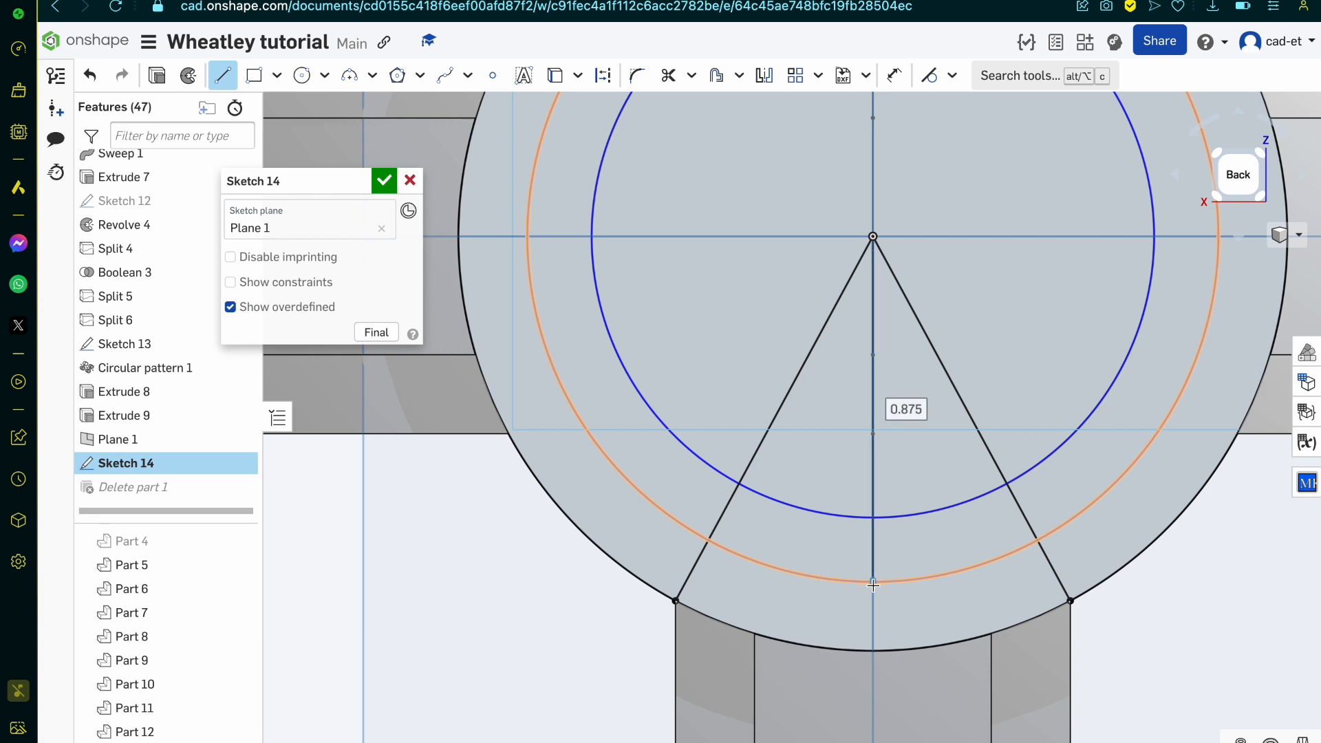
key("Escape")
key("q")
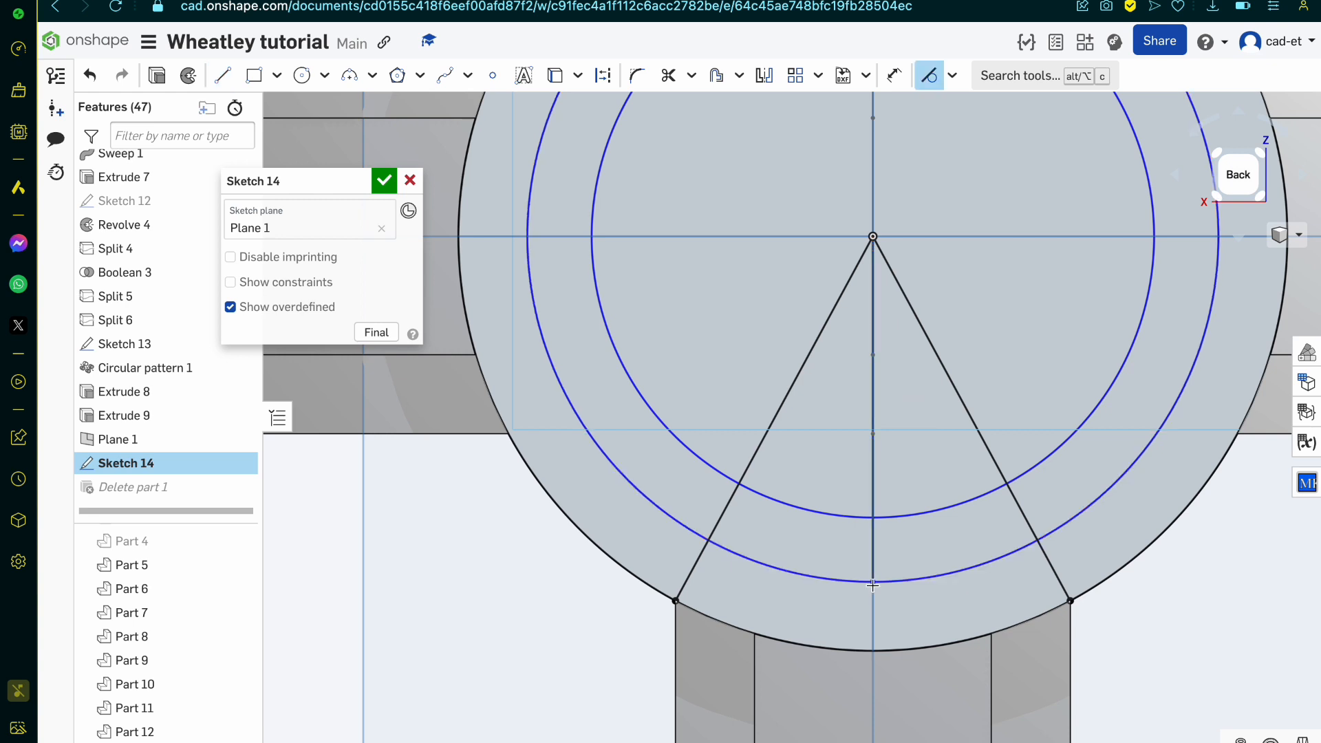
key("m")
left_click(874, 489)
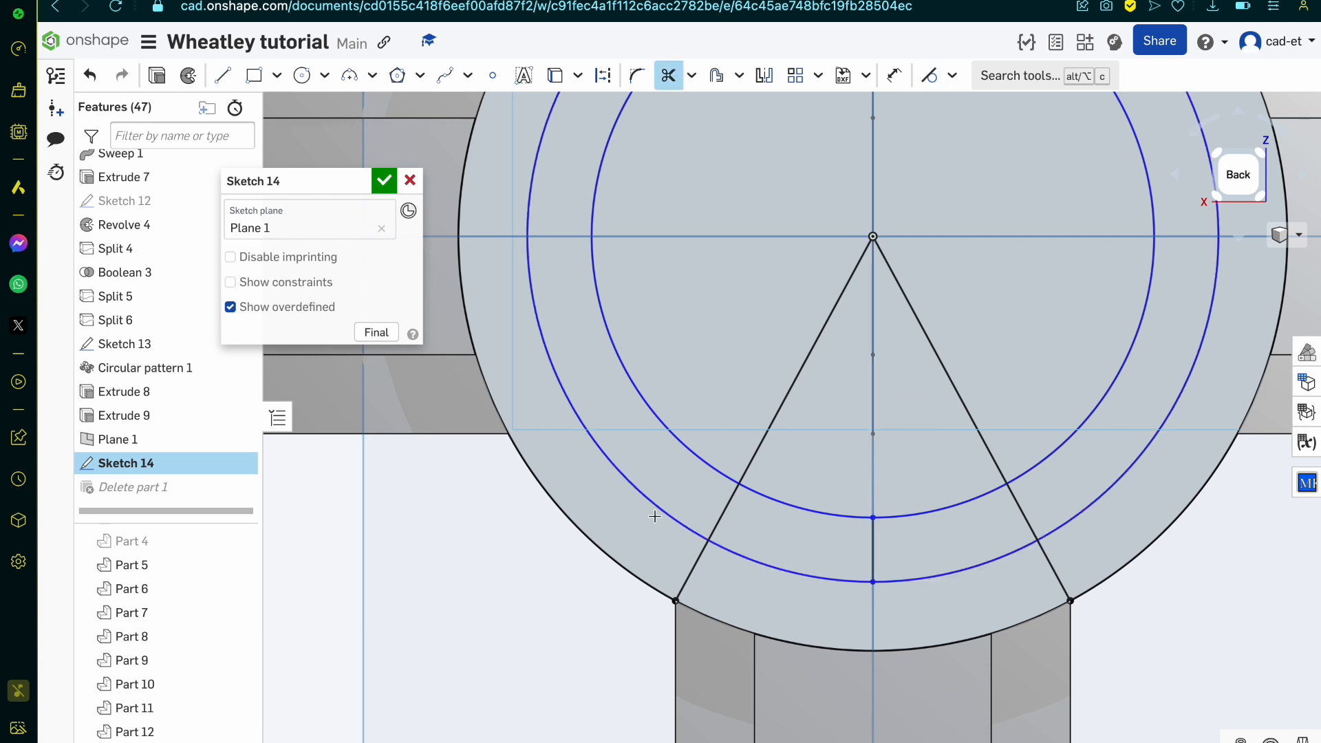
Step: Draw a radial line from the left horizontal arm's lower corner on the large circle to the circle's centre
scroll(668, 580, "down", 2)
key("l")
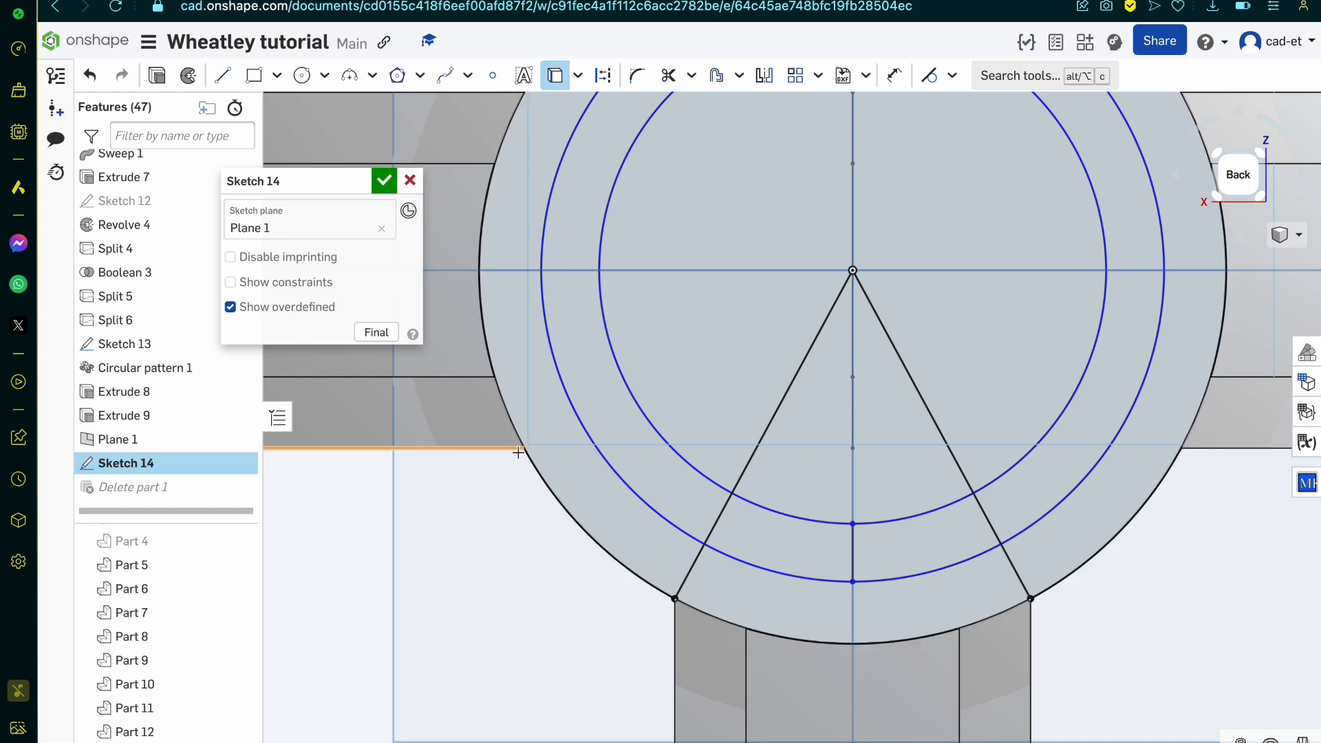
key("u")
left_click(521, 449)
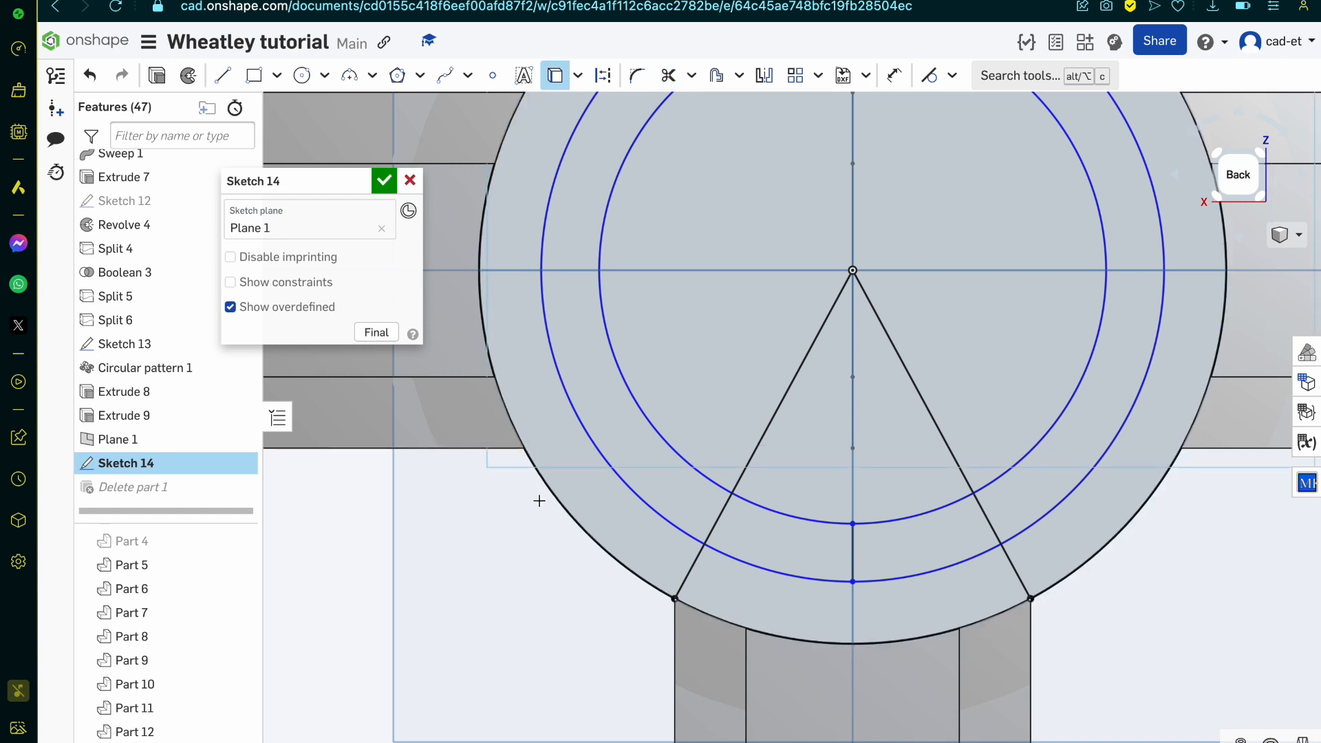
left_click(502, 447)
key("l")
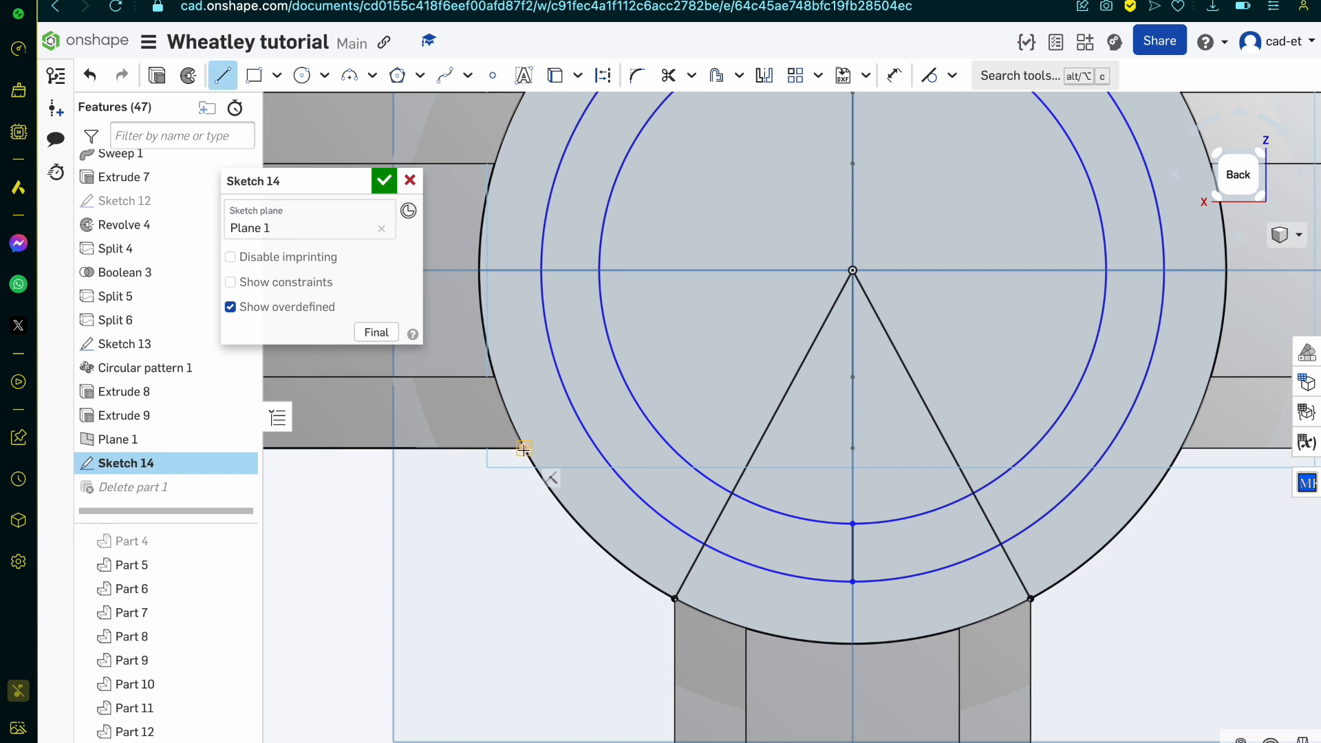
left_click(523, 449)
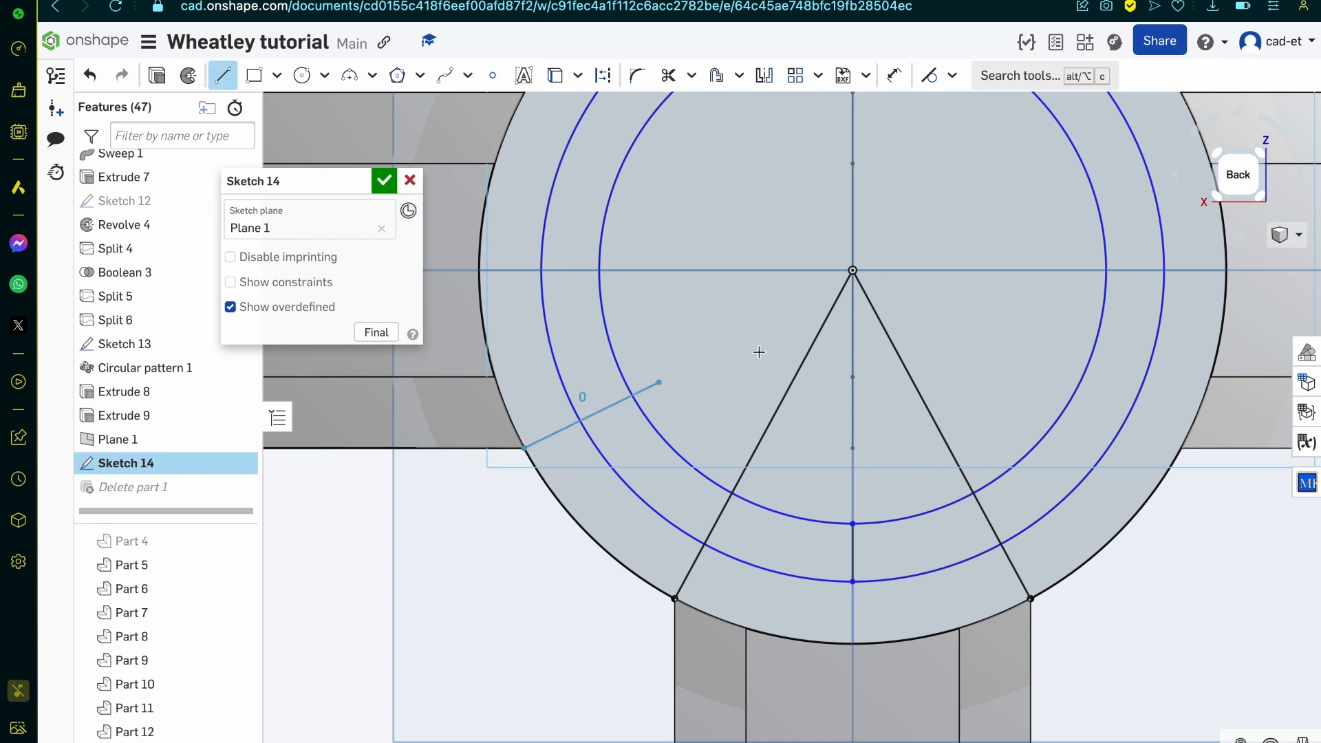
left_click(852, 270)
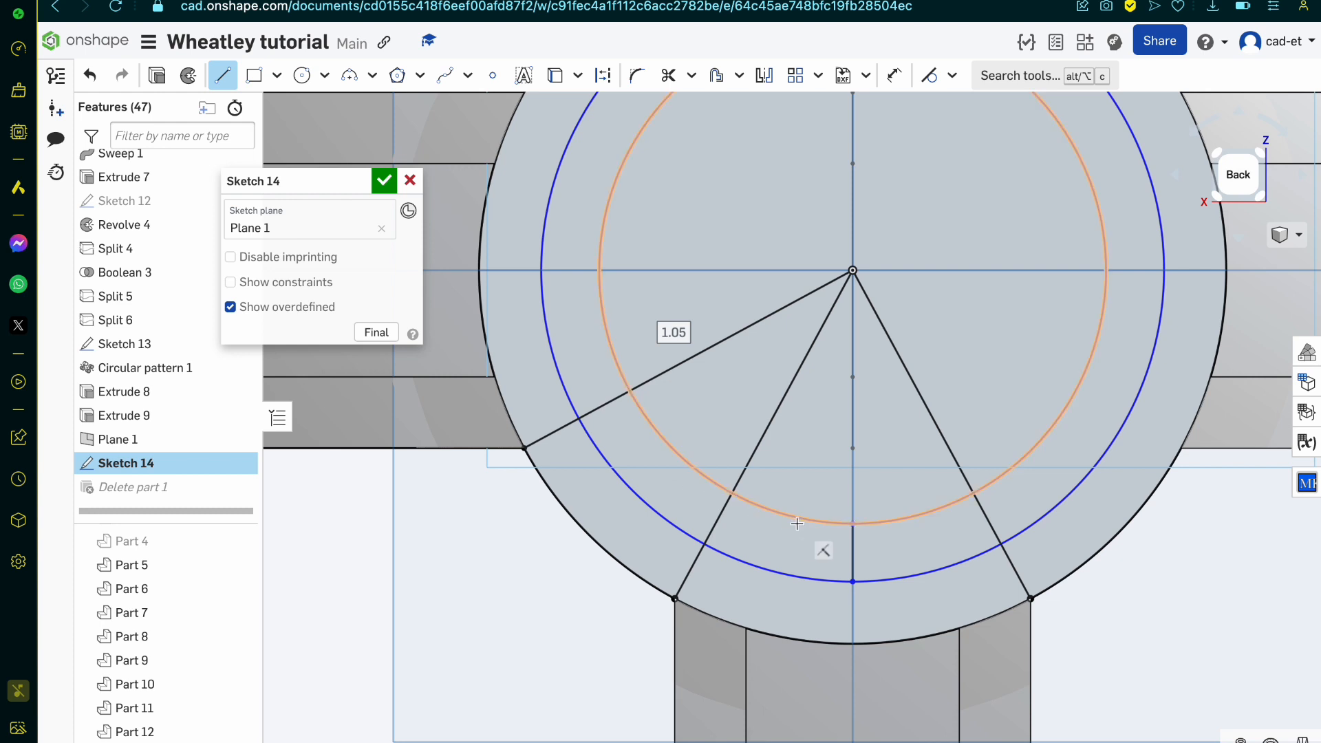
Step: Draw a small circle about 0.257 in diameter centred on the midpoint of the short vertical line
key("c")
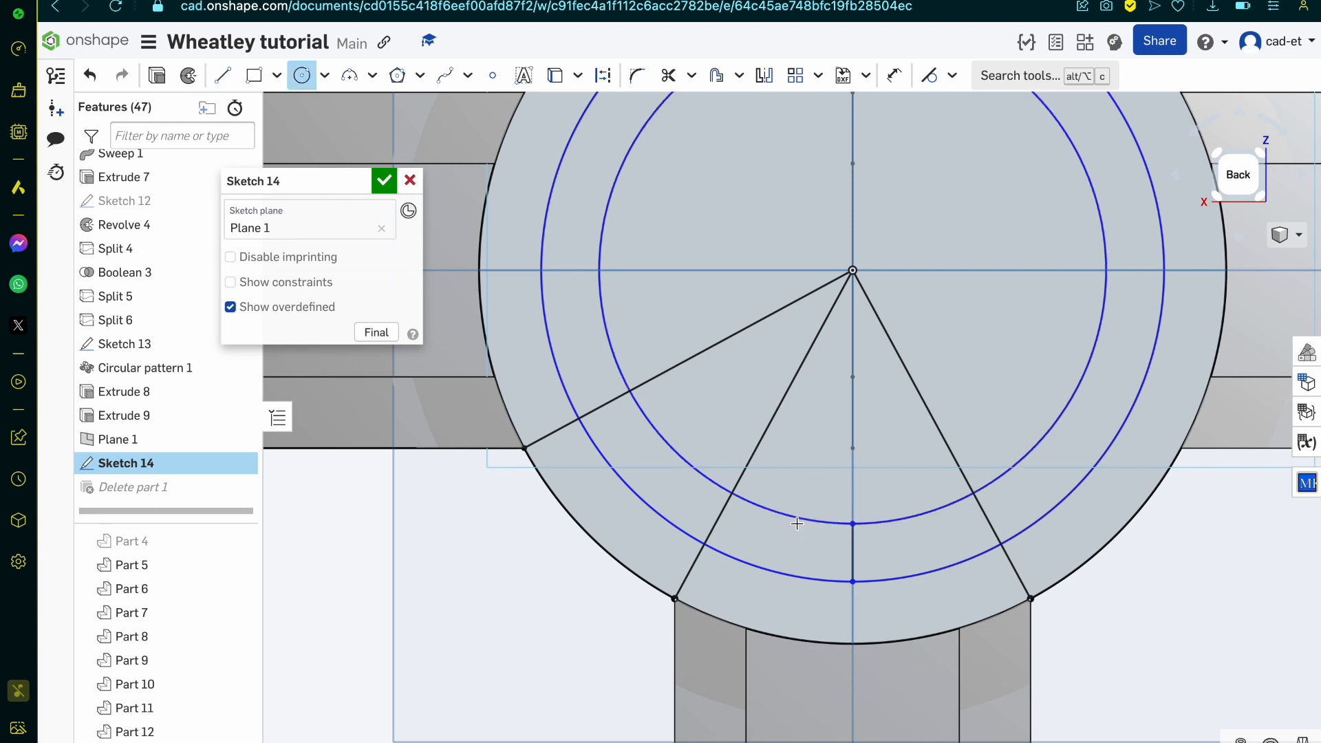
left_click(852, 553)
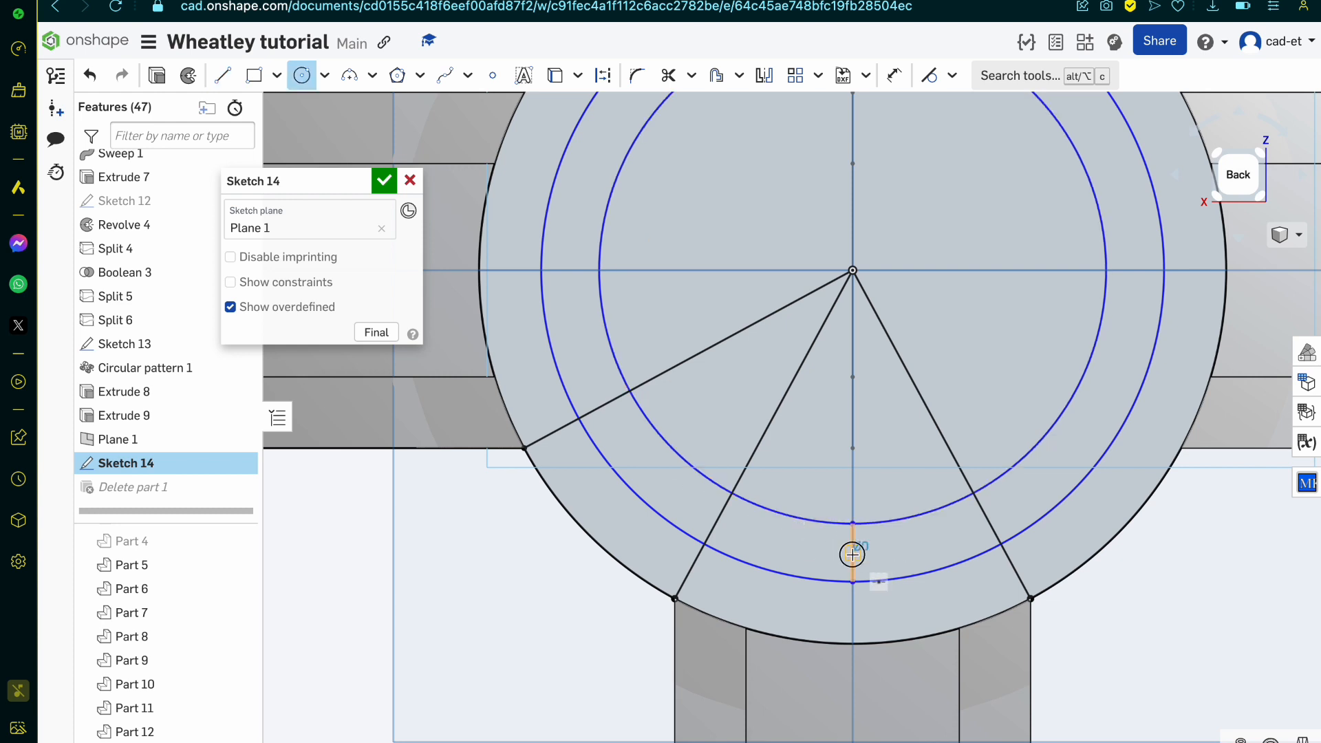
left_click(851, 507)
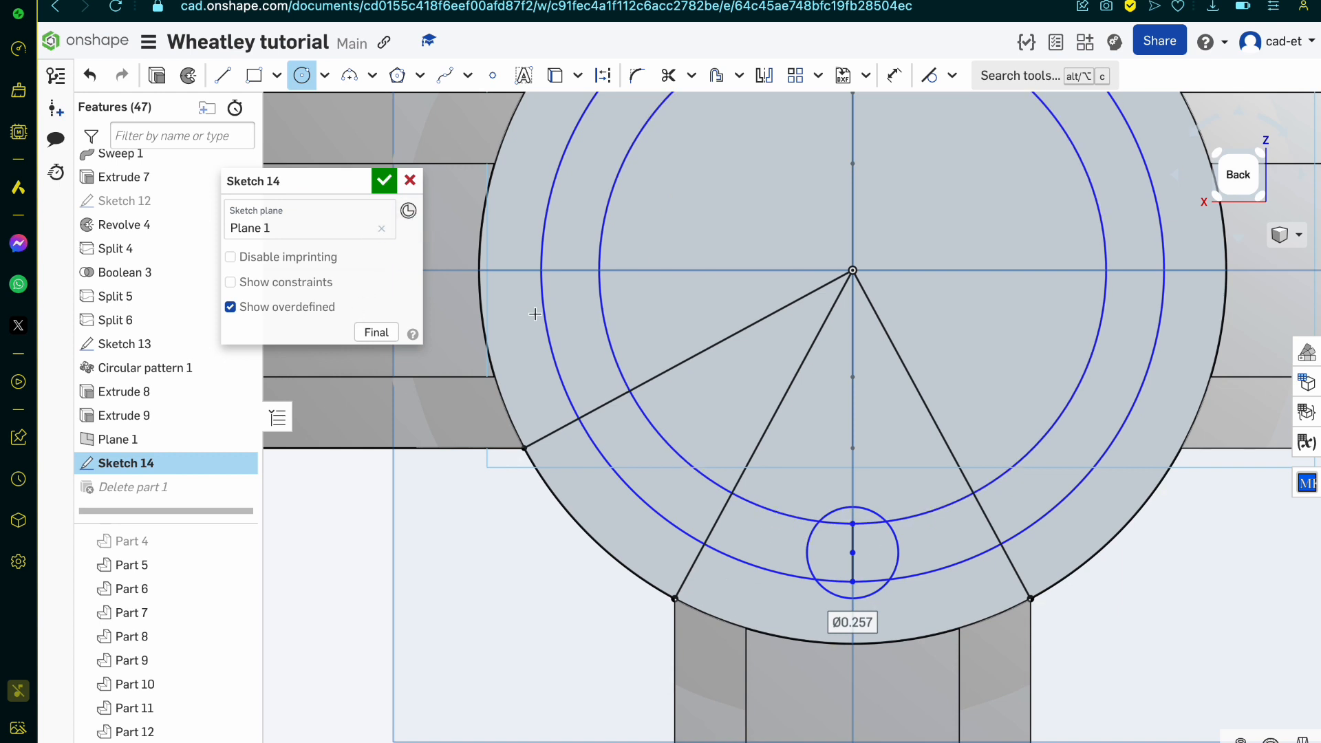
Step: Delete the 1.751 and 1.425 concentric circles together with the short vertical line between them
key("Escape")
left_click(770, 509)
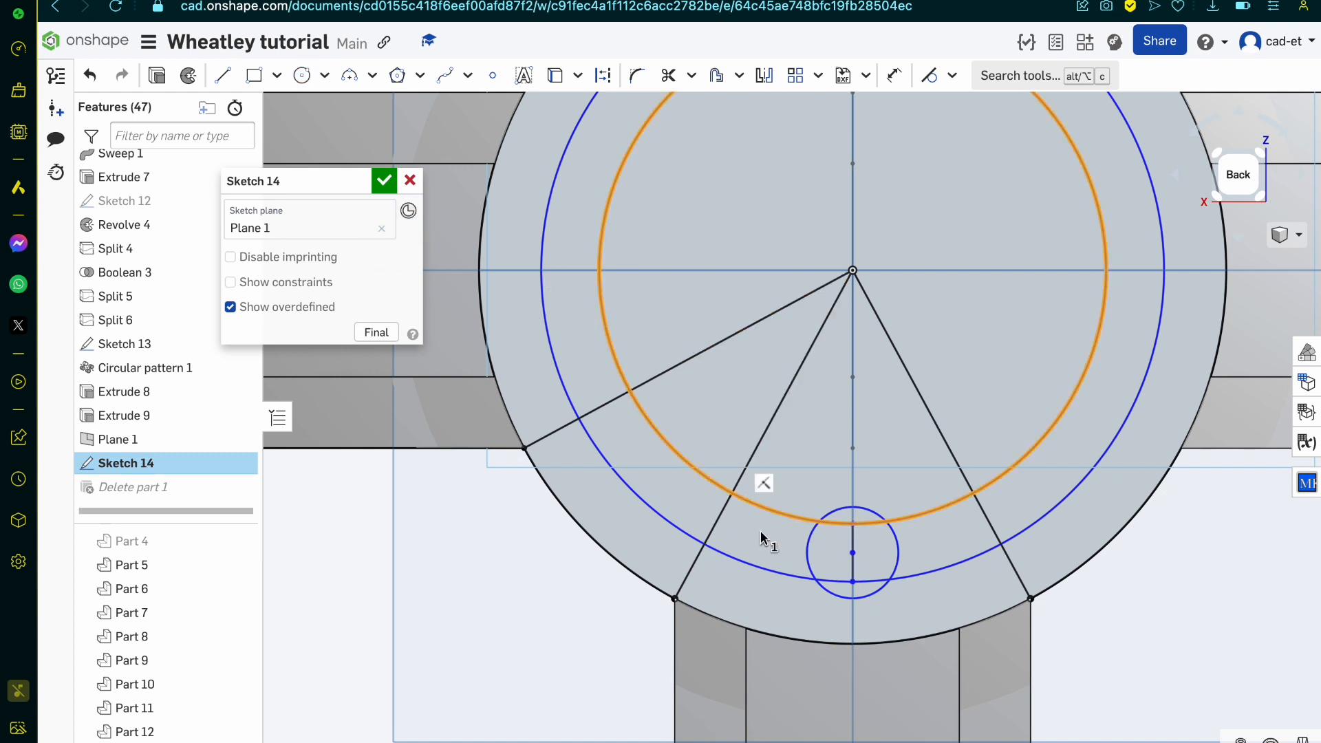
left_click(767, 570)
left_click(853, 570)
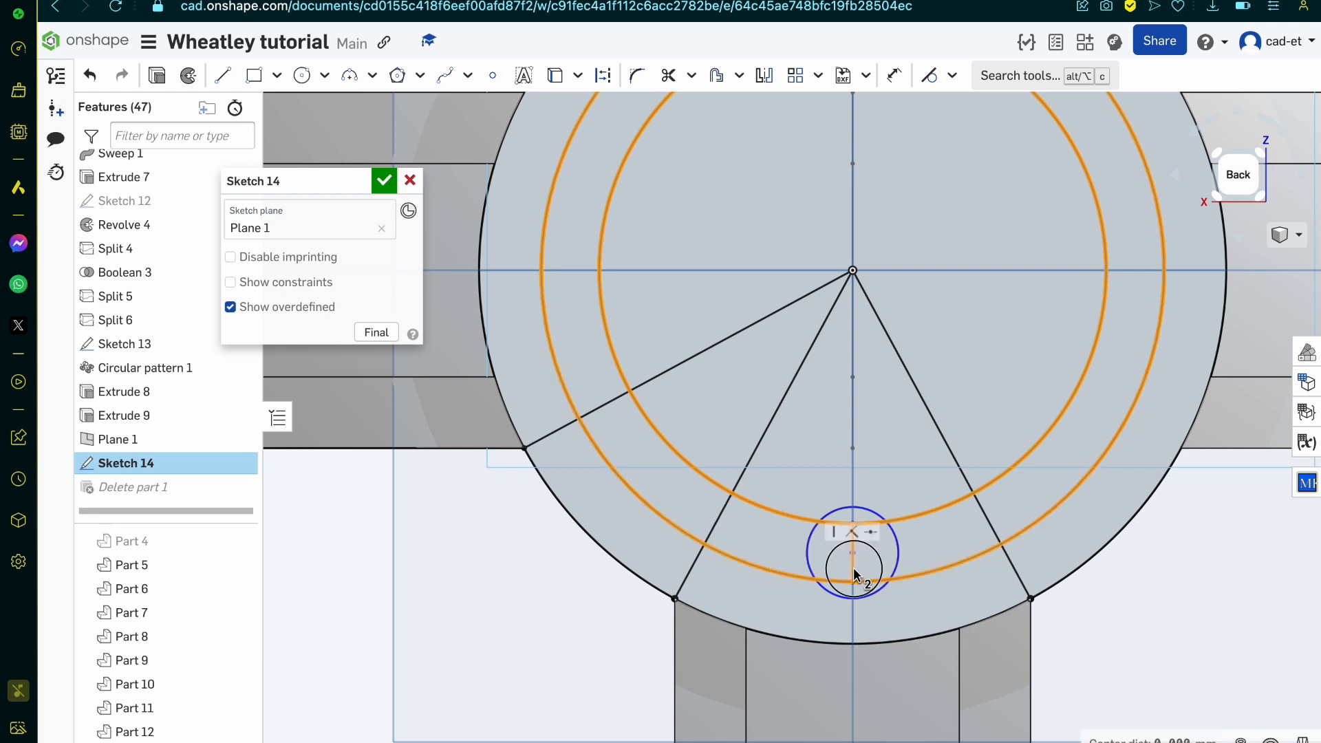
key("space")
Step: Draw a circle of diameter 1 at the large circle's centre, snapping its edge to the point directly below
scroll(855, 574, "down", 3)
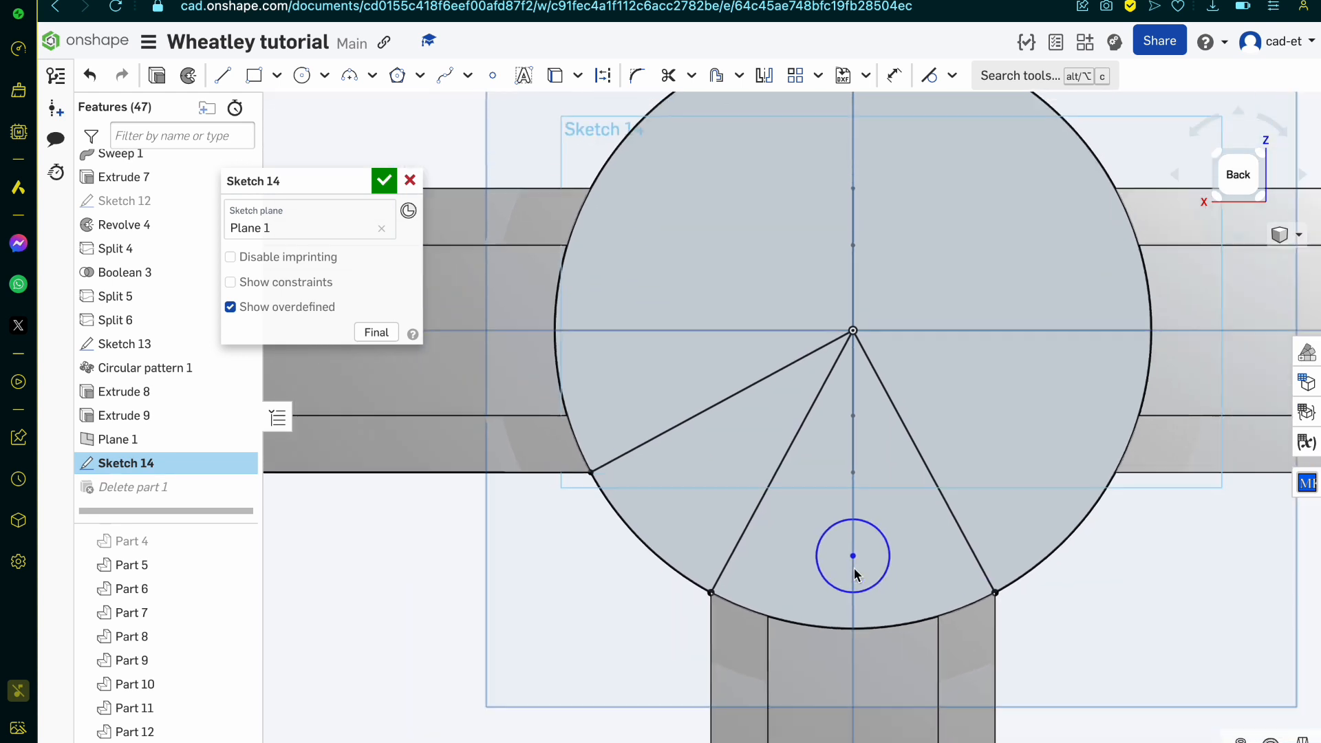
left_click(302, 75)
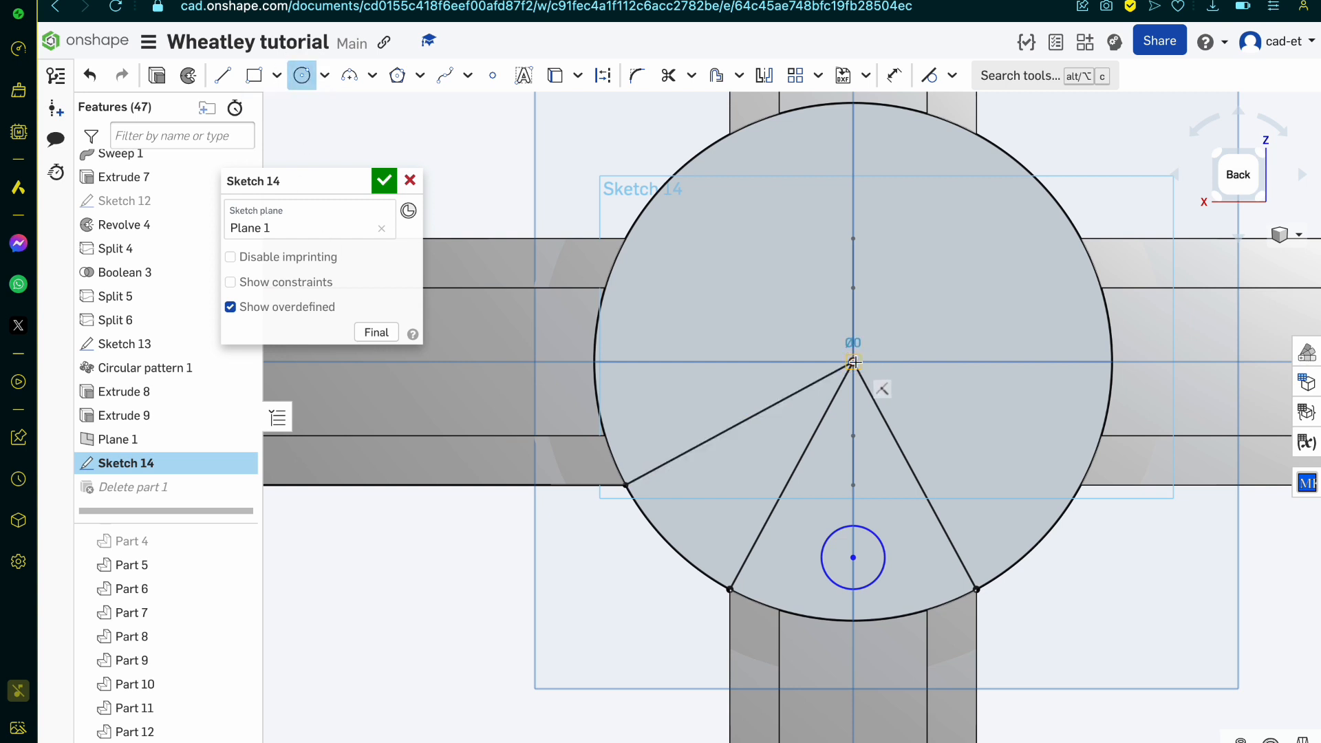
left_click(851, 485)
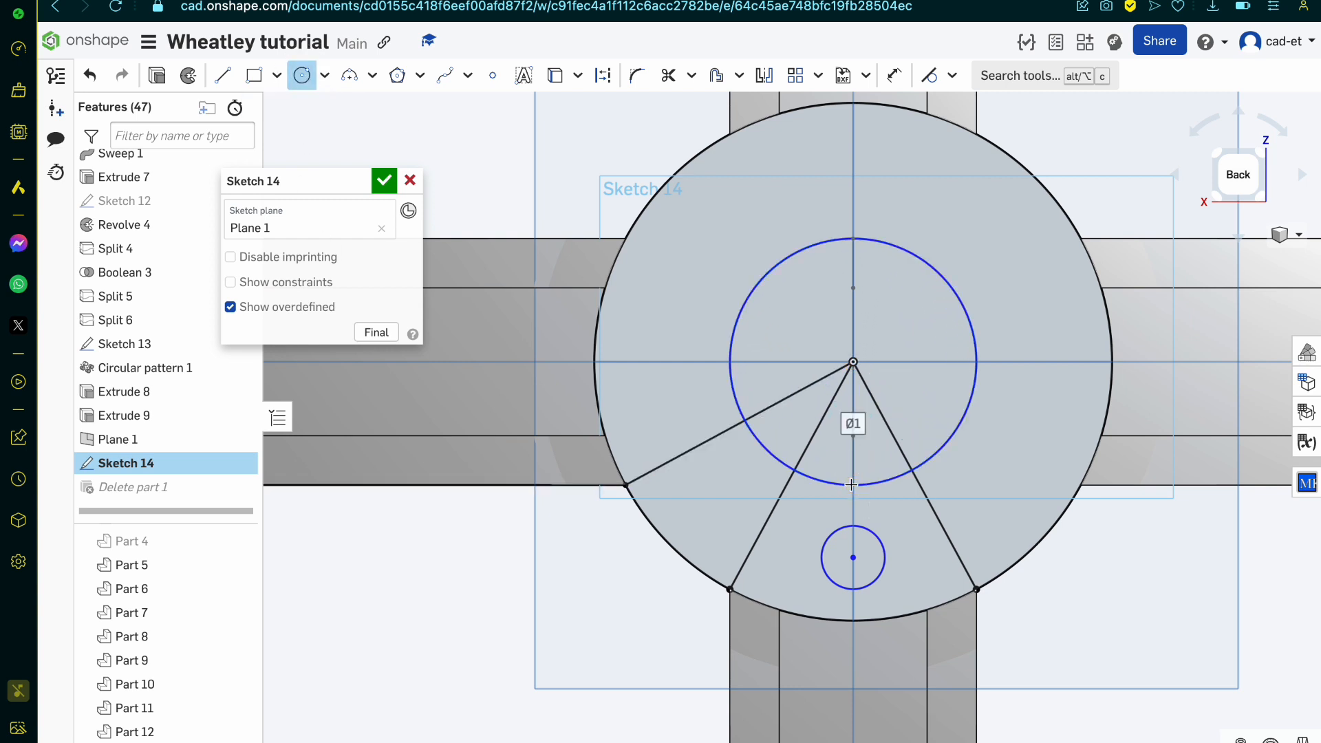
scroll(789, 426, "up", 2)
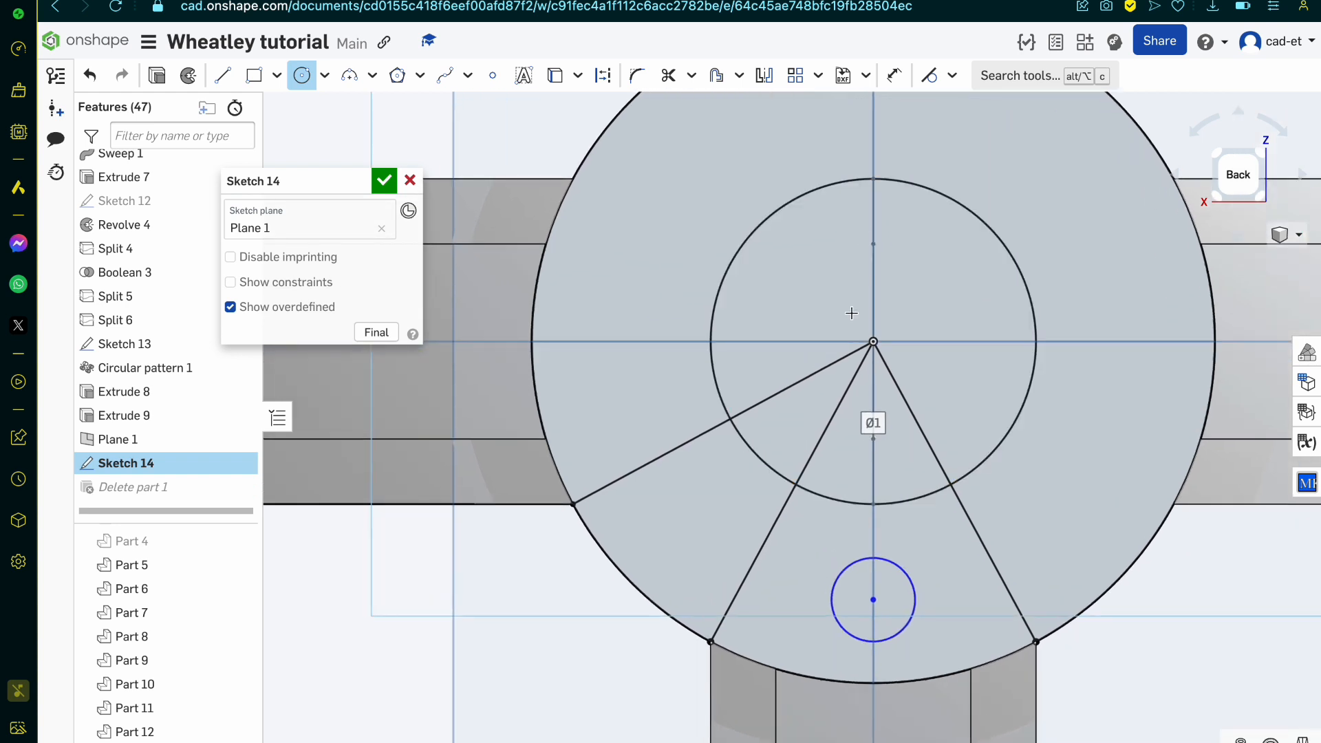
left_click(872, 343)
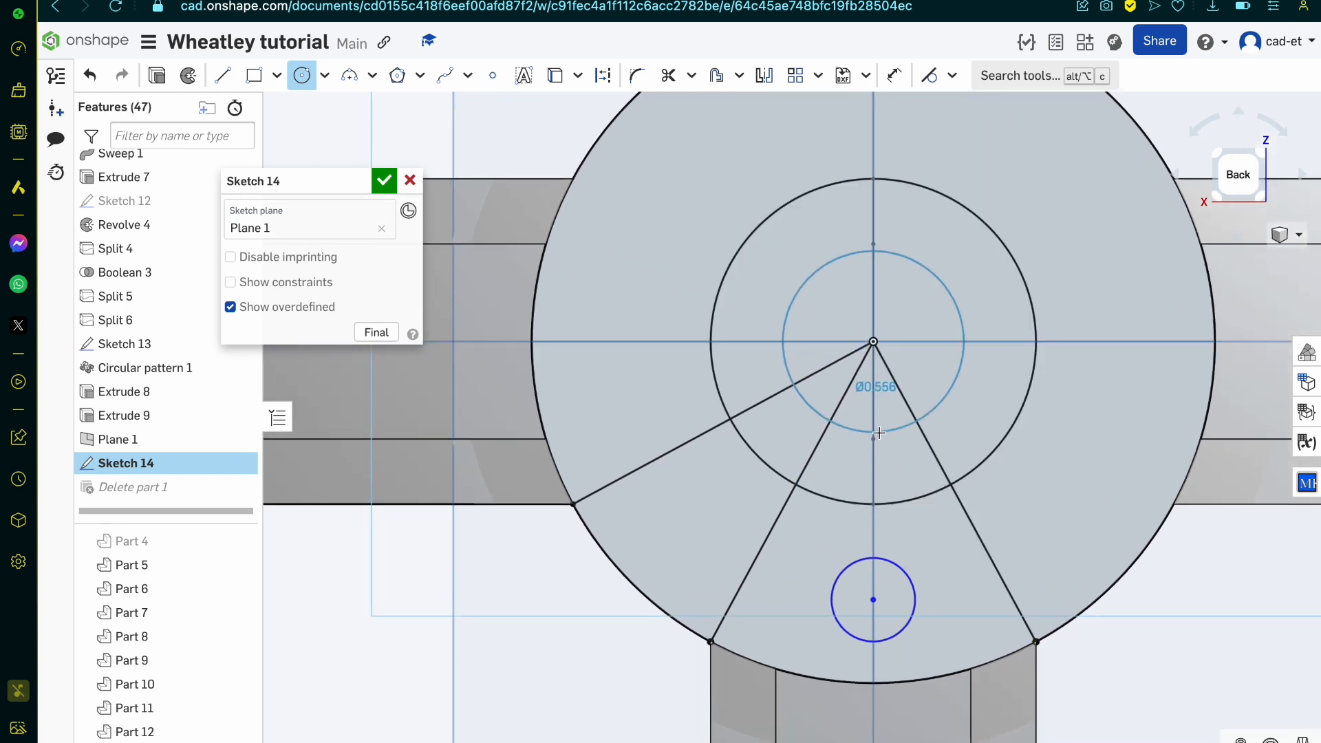
key("Escape")
Step: Draw a radial line from the right horizontal arm's lower corner on the large circle to the circle's centre
key("u")
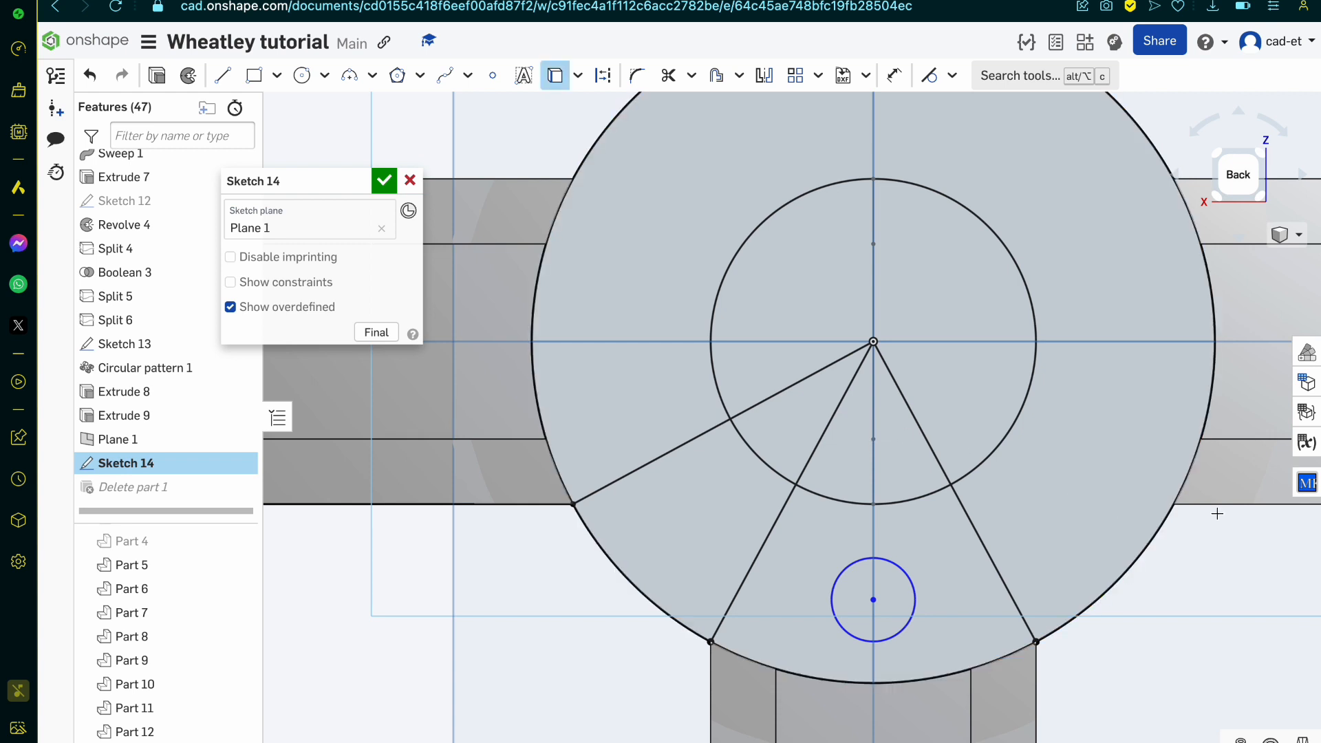
key("l")
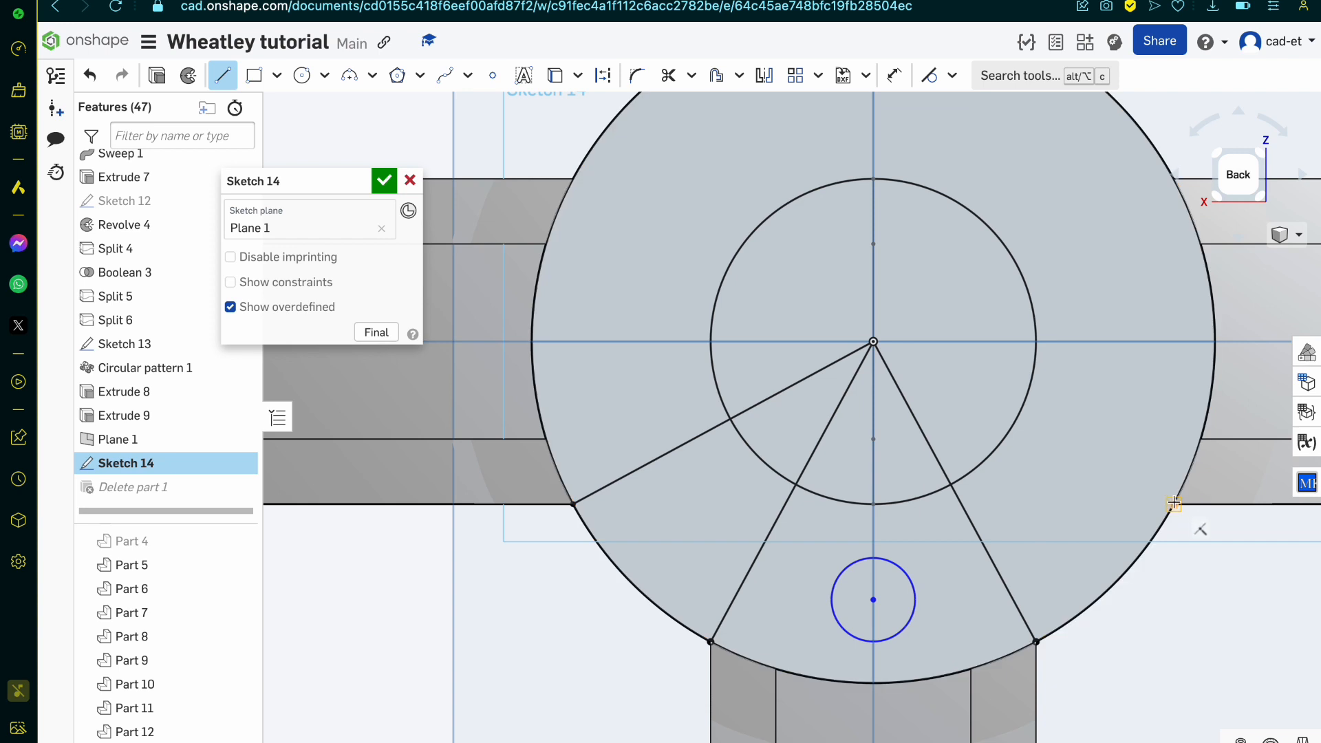
left_click(1173, 504)
left_click(874, 343)
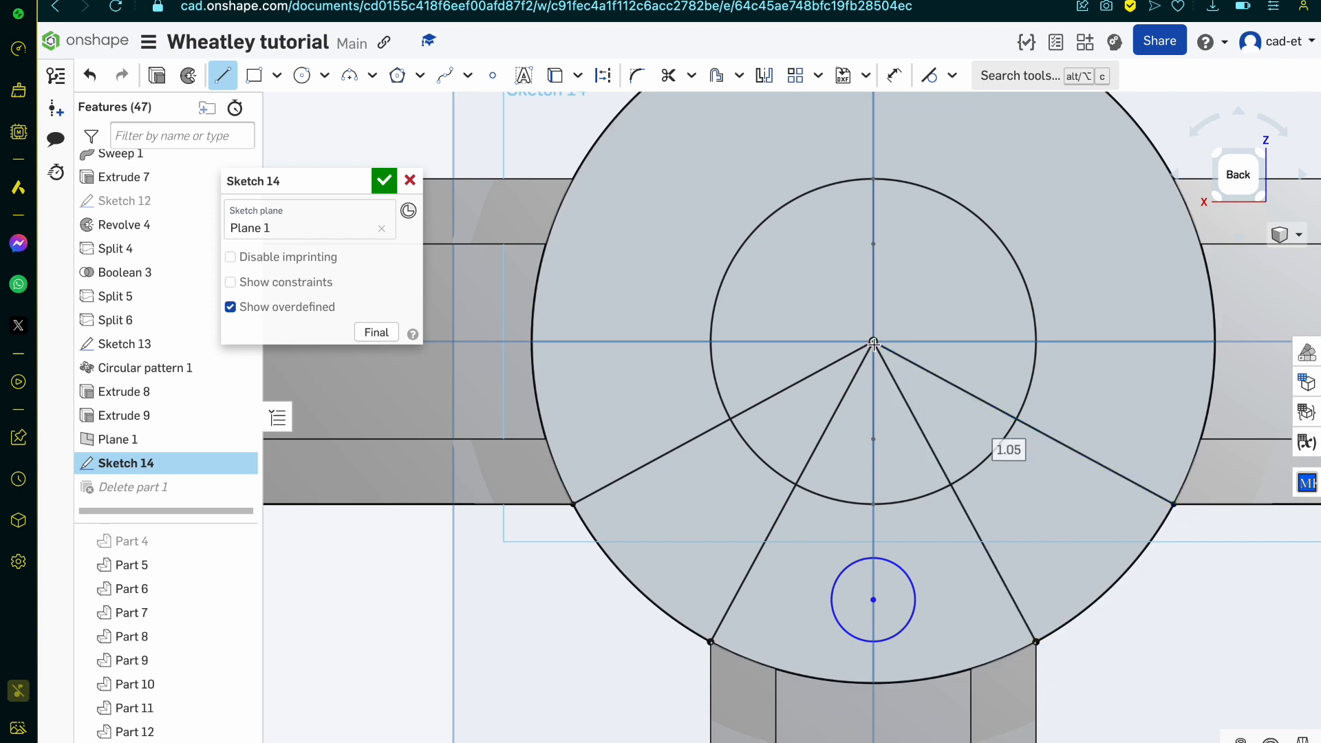
Step: Trim the four radial lines alternately inside and outside the diameter 1 circle, and trim away that circle's bottom and large upper arcs
key("t")
key("m")
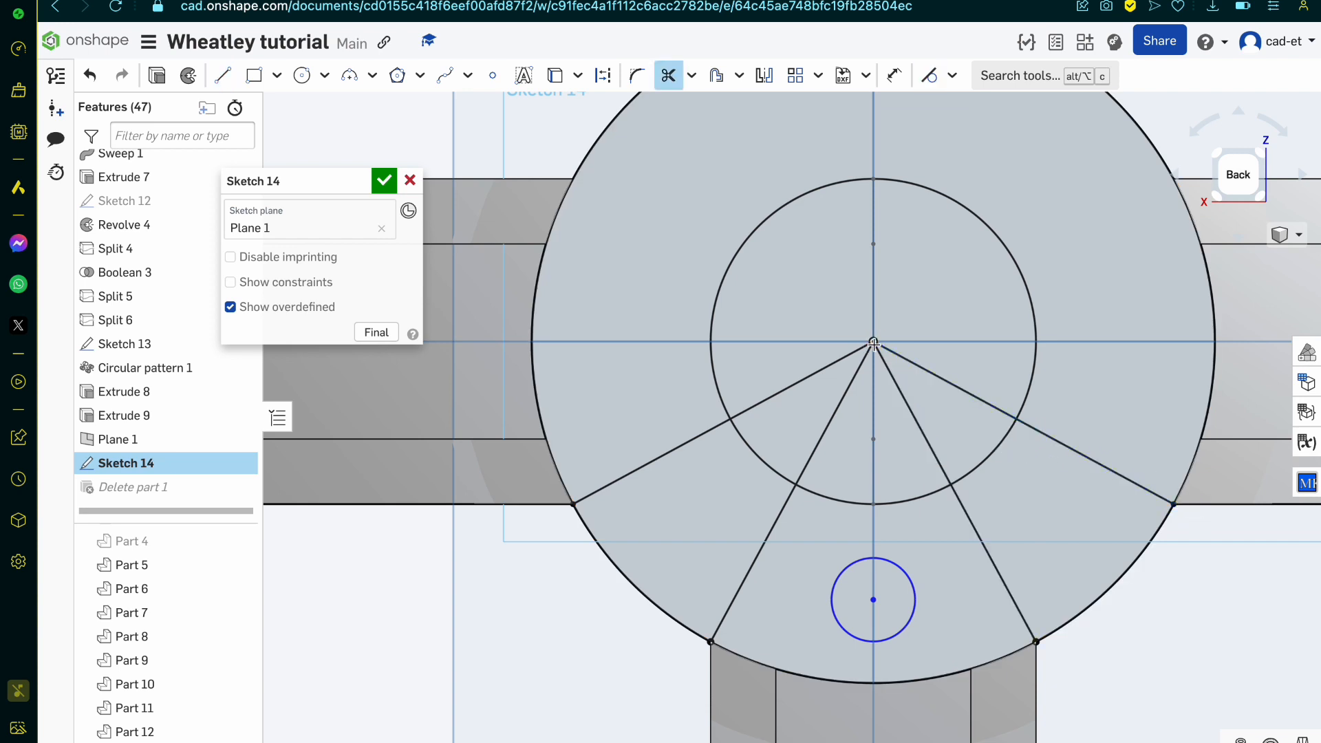
left_click(907, 416)
left_click(778, 509)
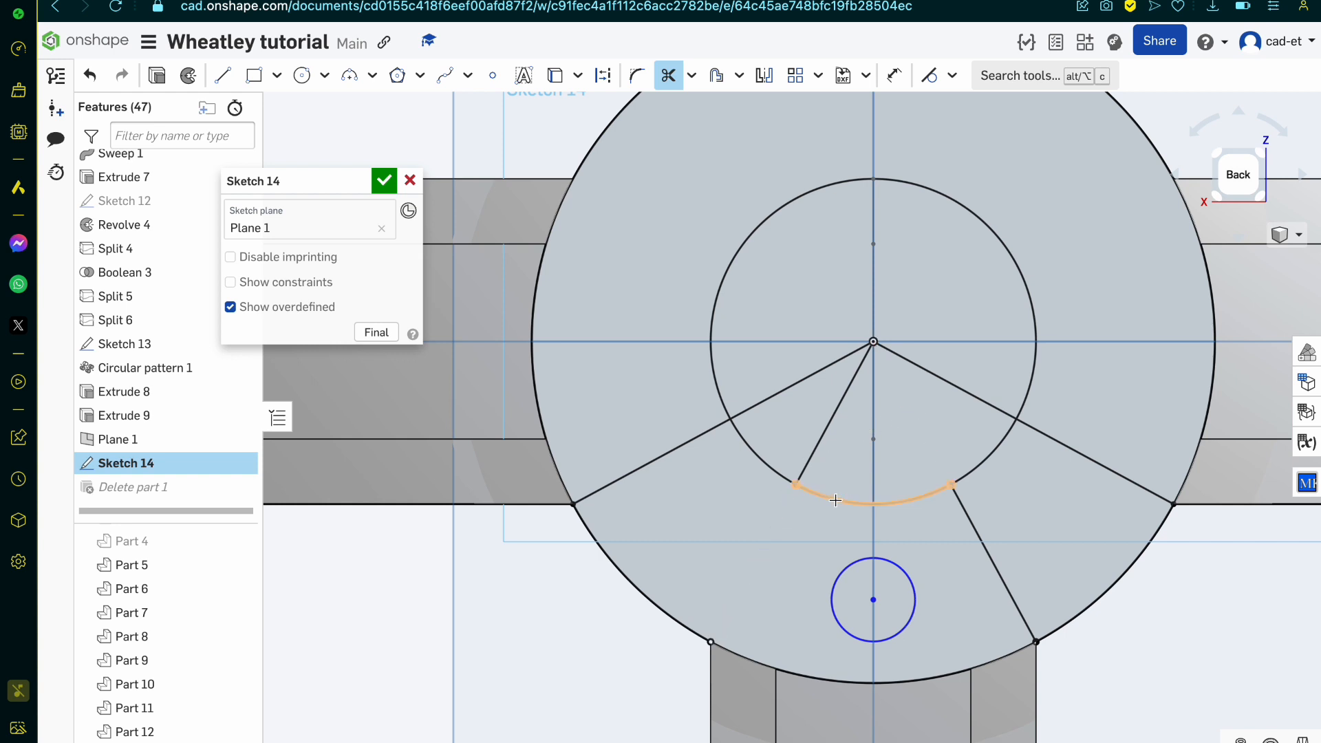
left_click(835, 501)
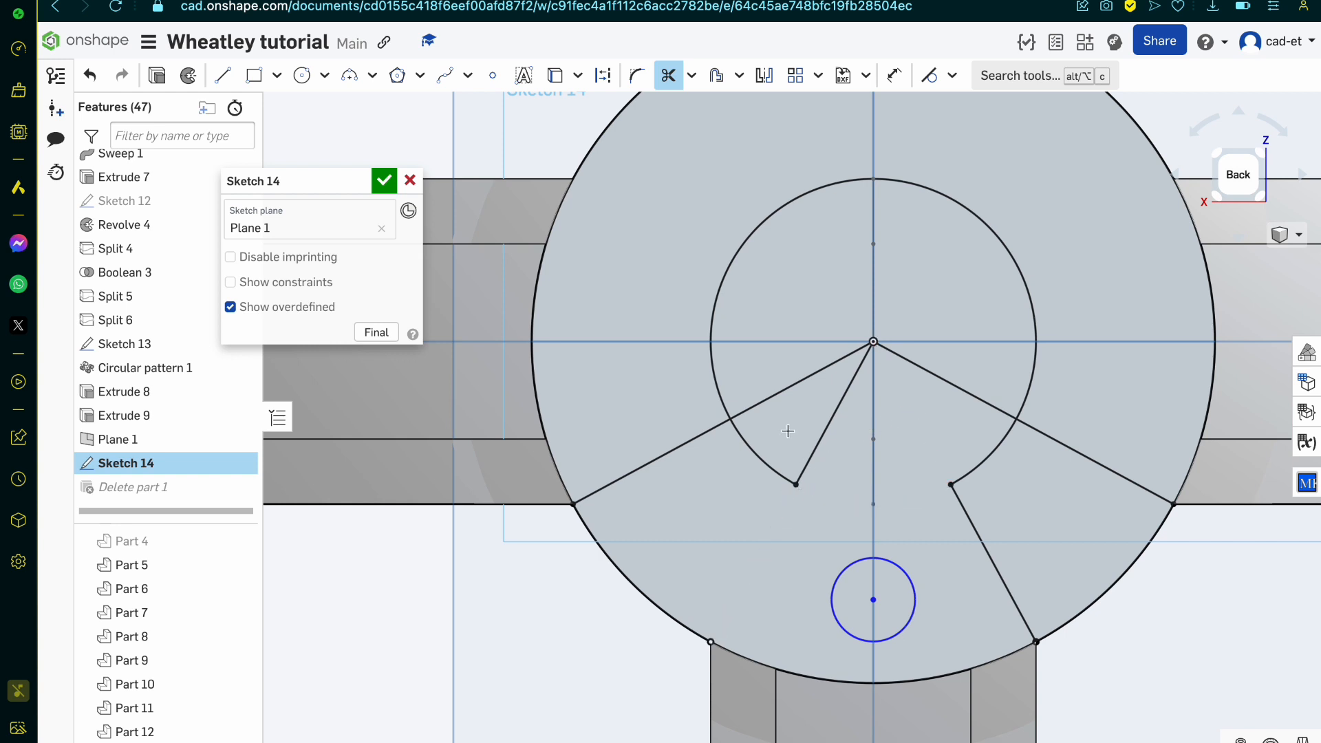
left_click(798, 384)
left_click(1108, 471)
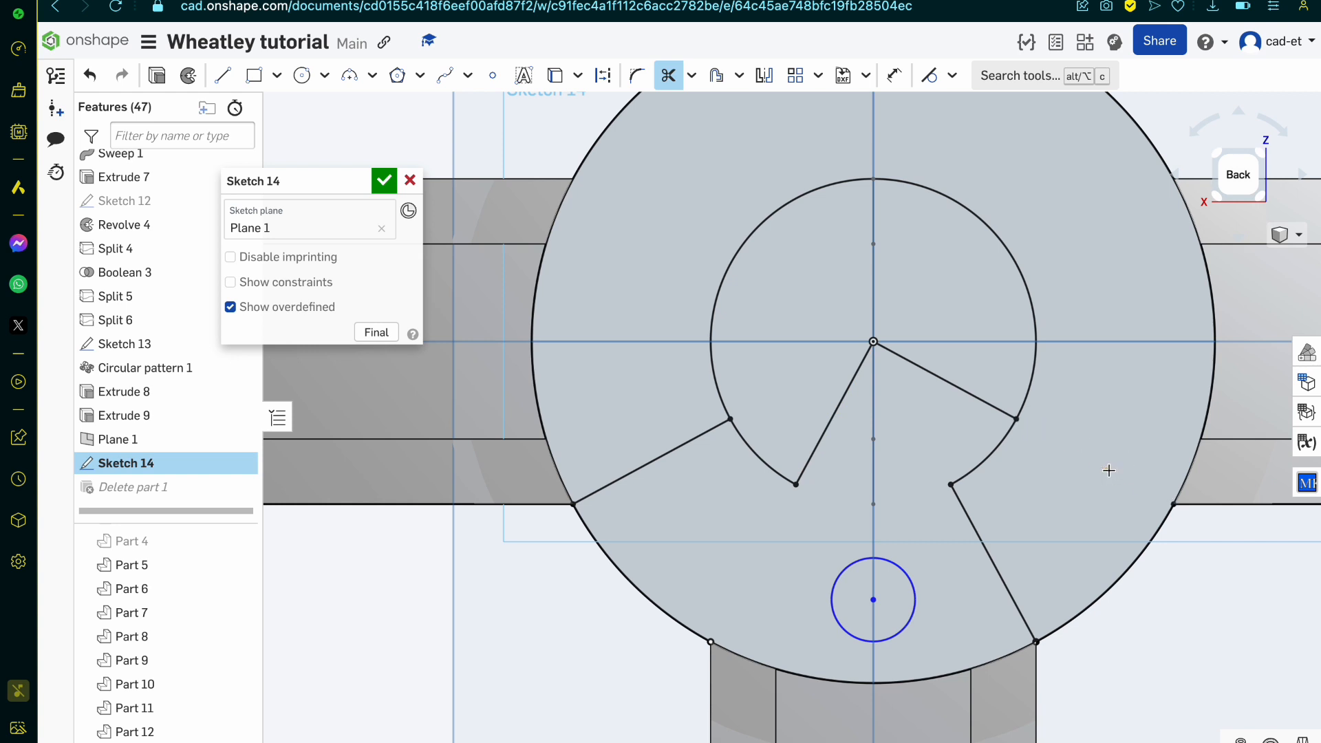
left_click(731, 247)
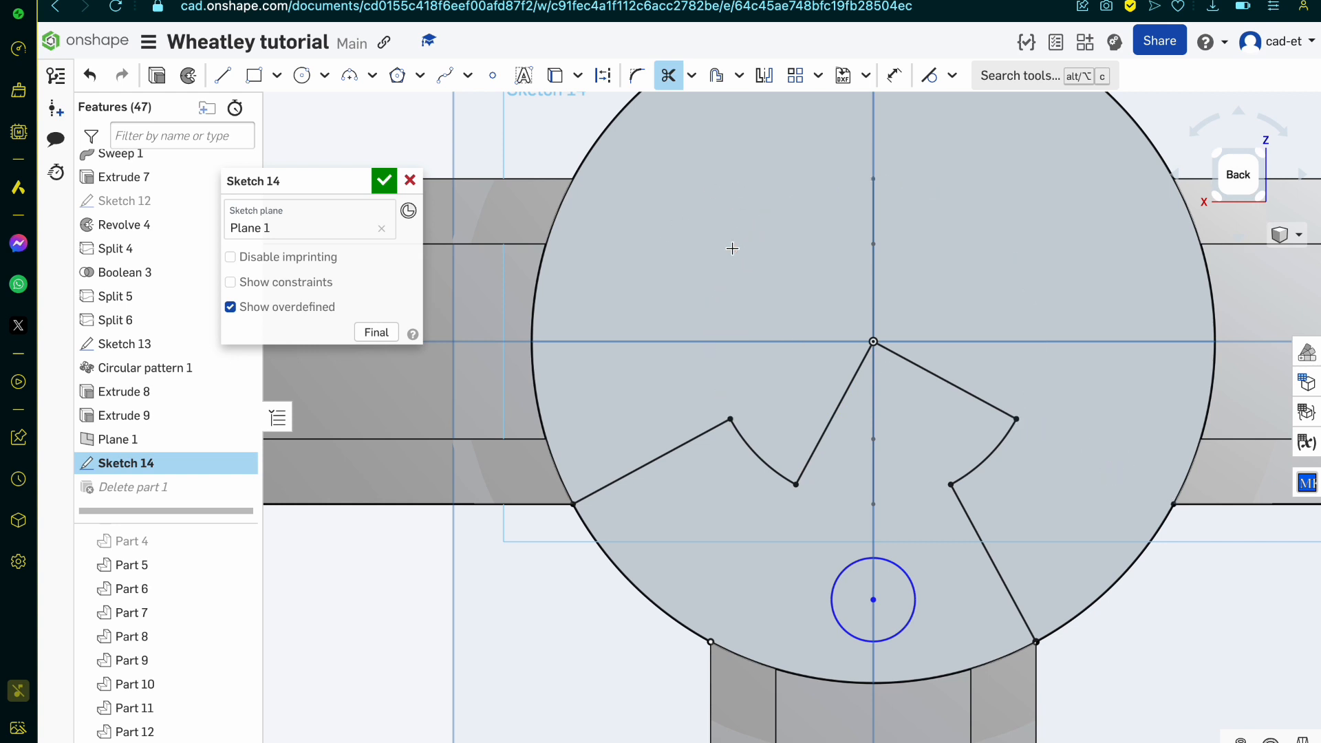
Step: Draw a concentric circle of diameter about 0.56, then trim it and the inner line ends to leave only the connecting lower arc
left_click(301, 75)
left_click(872, 341)
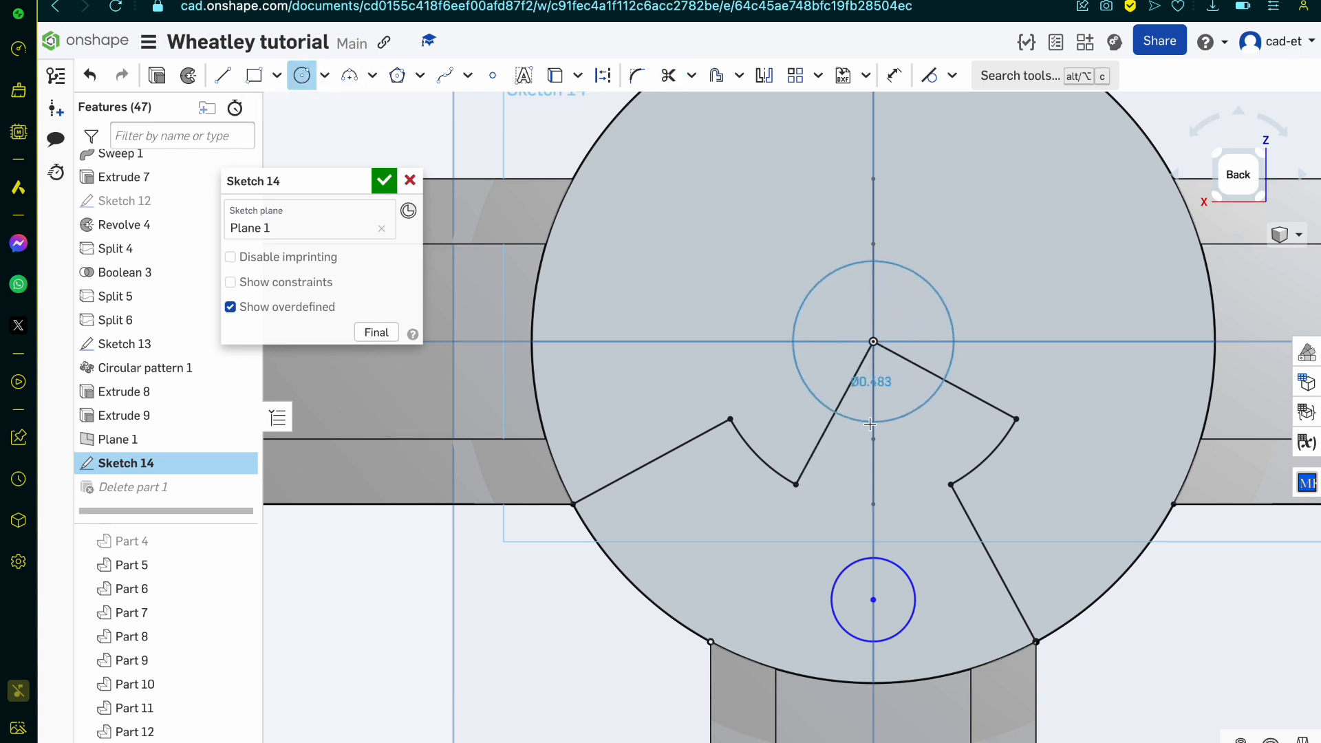
left_click(955, 381)
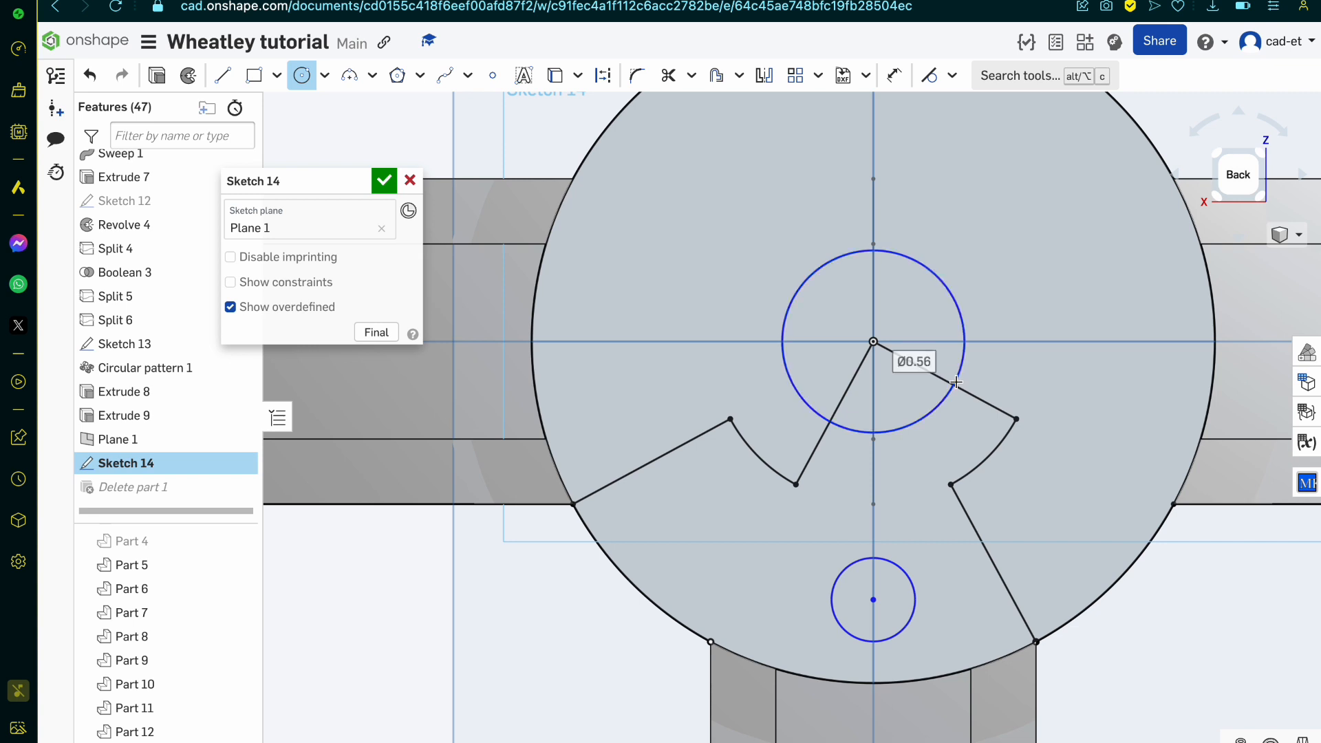
key("m")
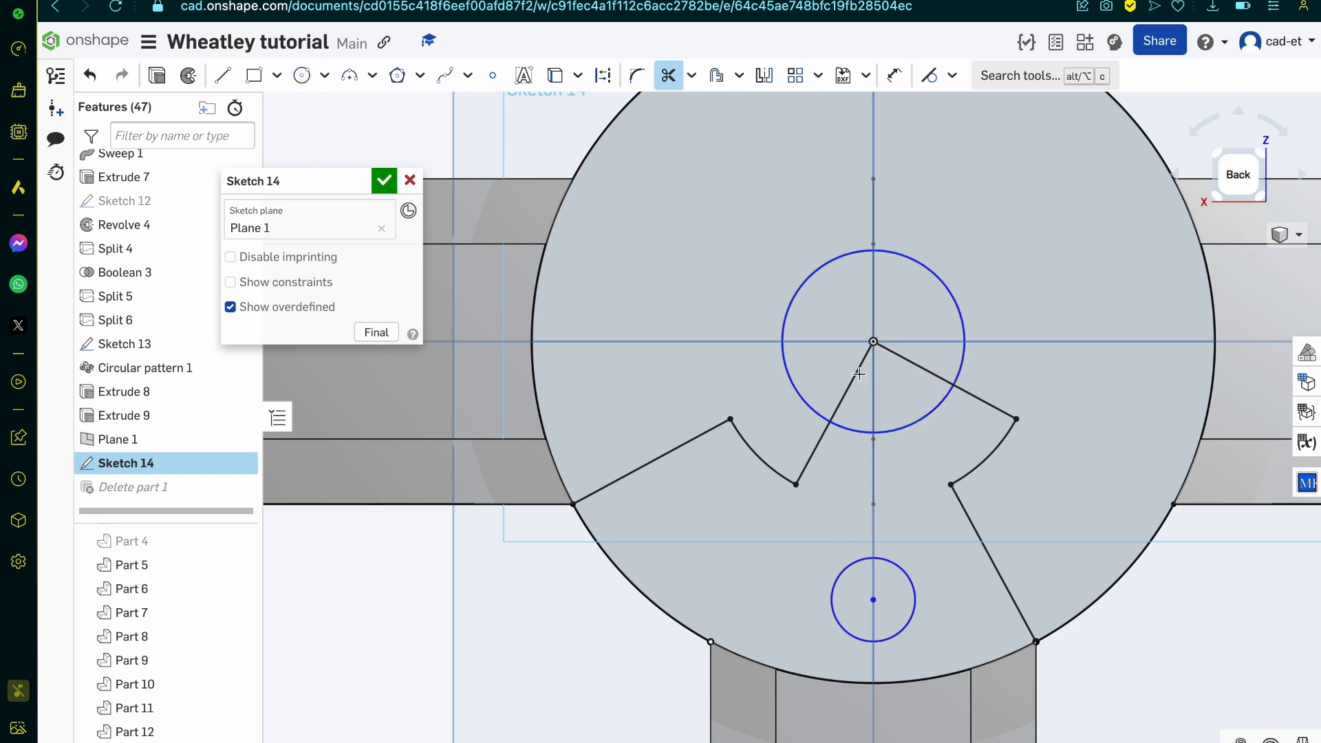
left_click(855, 376)
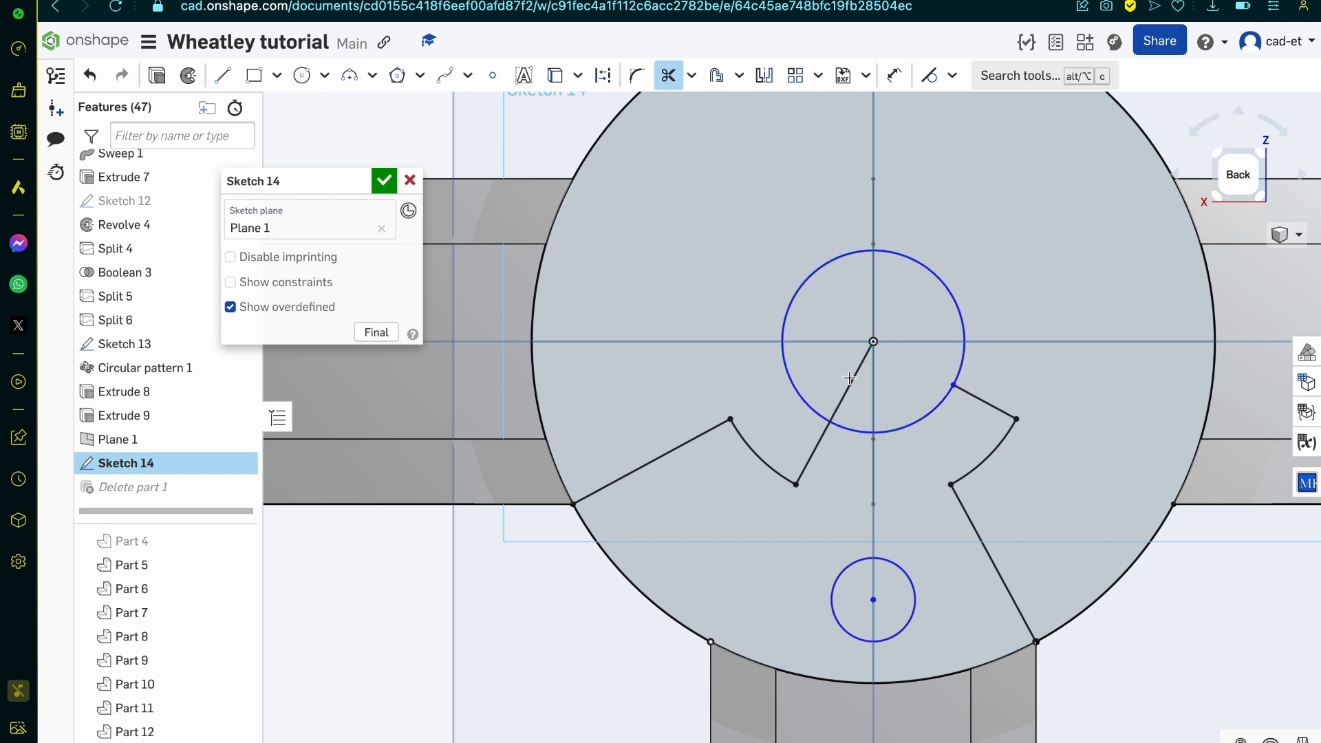
left_click(801, 284)
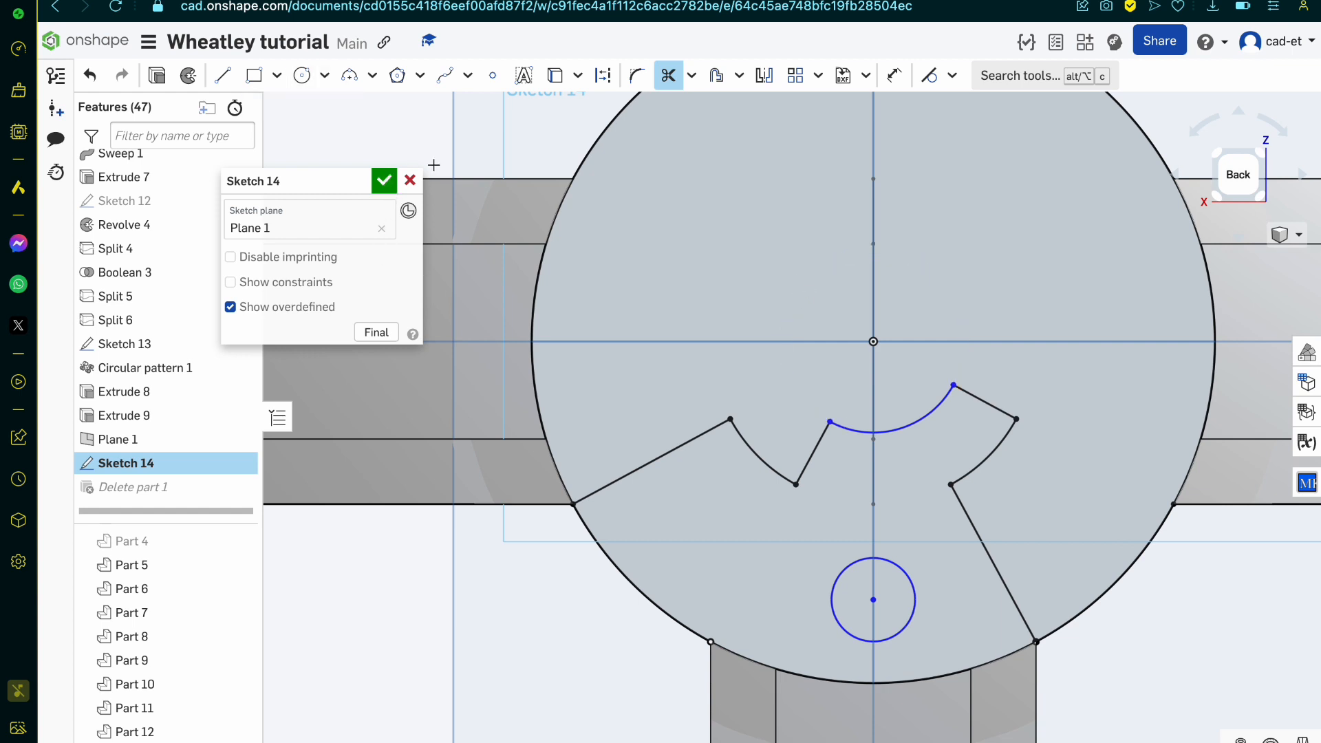
key("Escape")
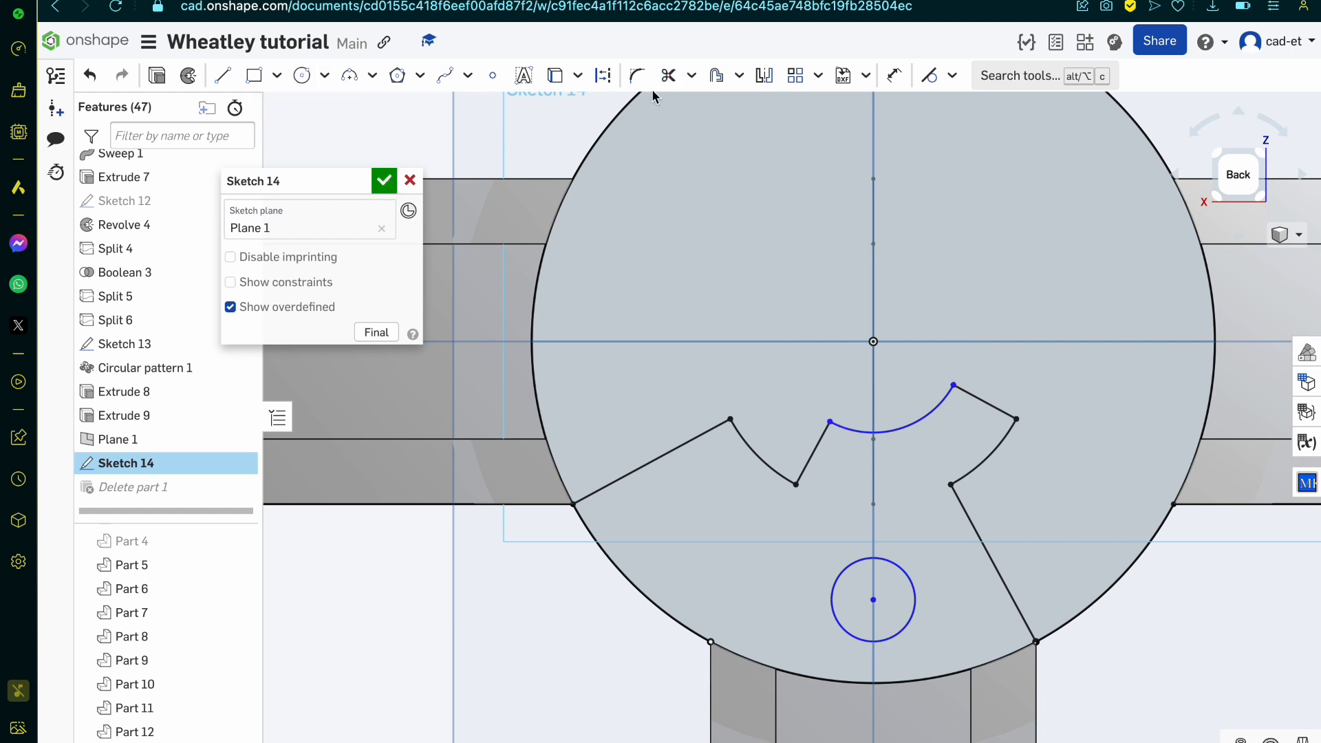
Step: Place a circular pattern of the small circle around the large circle's centre
left_click(819, 77)
left_click(832, 138)
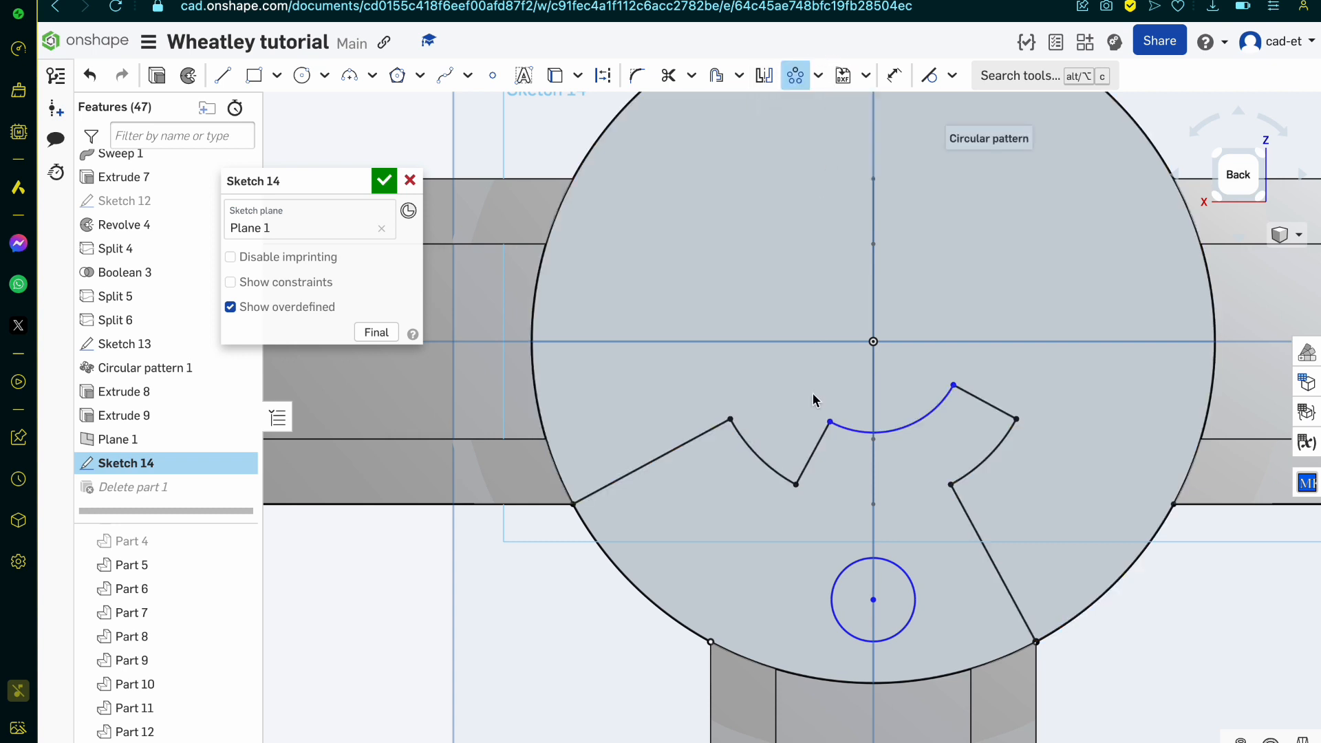
left_click(849, 559)
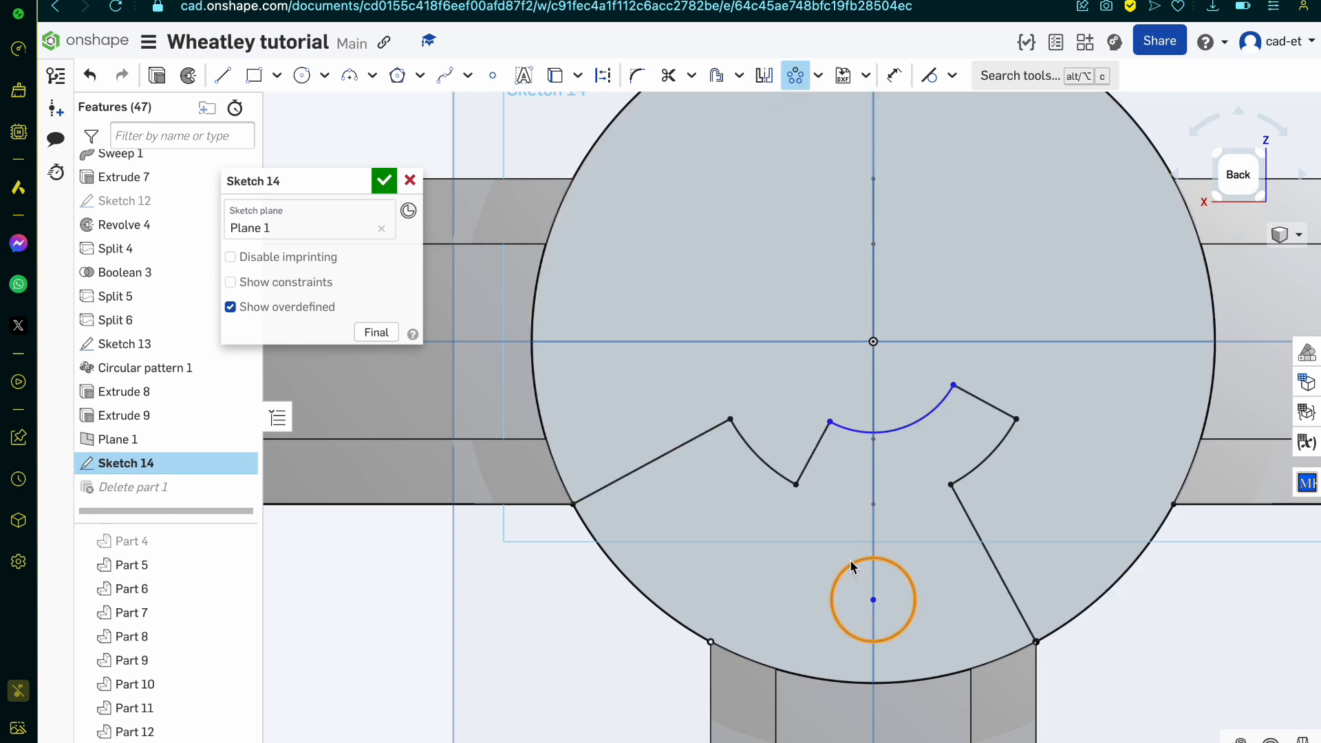
scroll(849, 559, "down", 1)
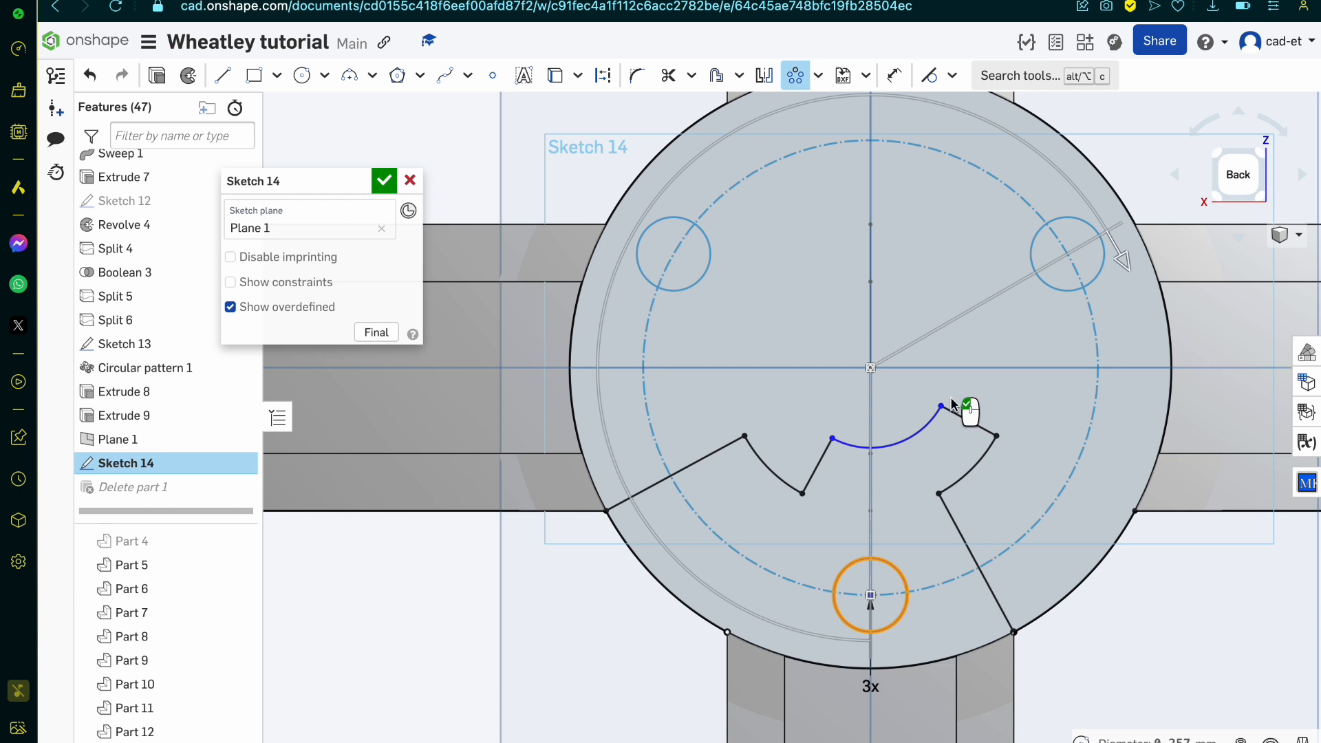
left_click(1113, 248)
left_click(1112, 387)
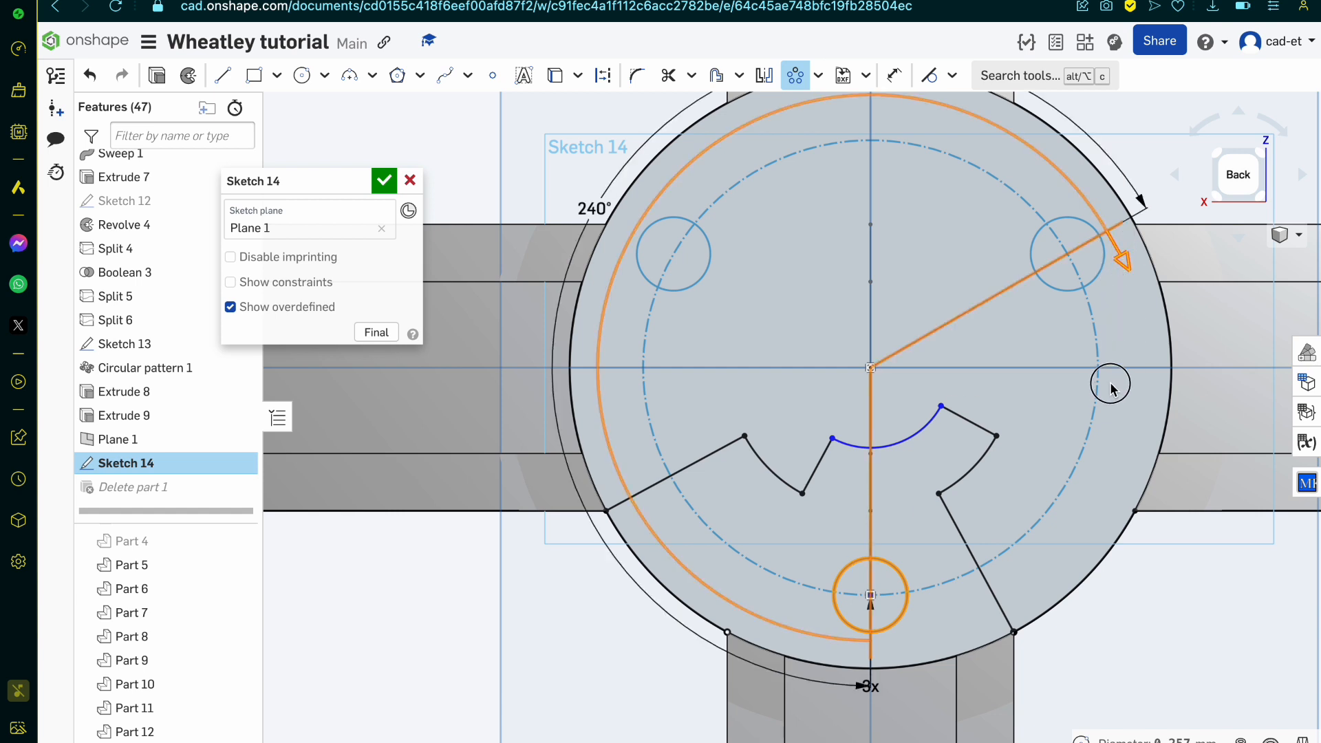
Step: Set the circular pattern to 8 instances, spread it over the full circle and finish Sketch 14
left_click(872, 688)
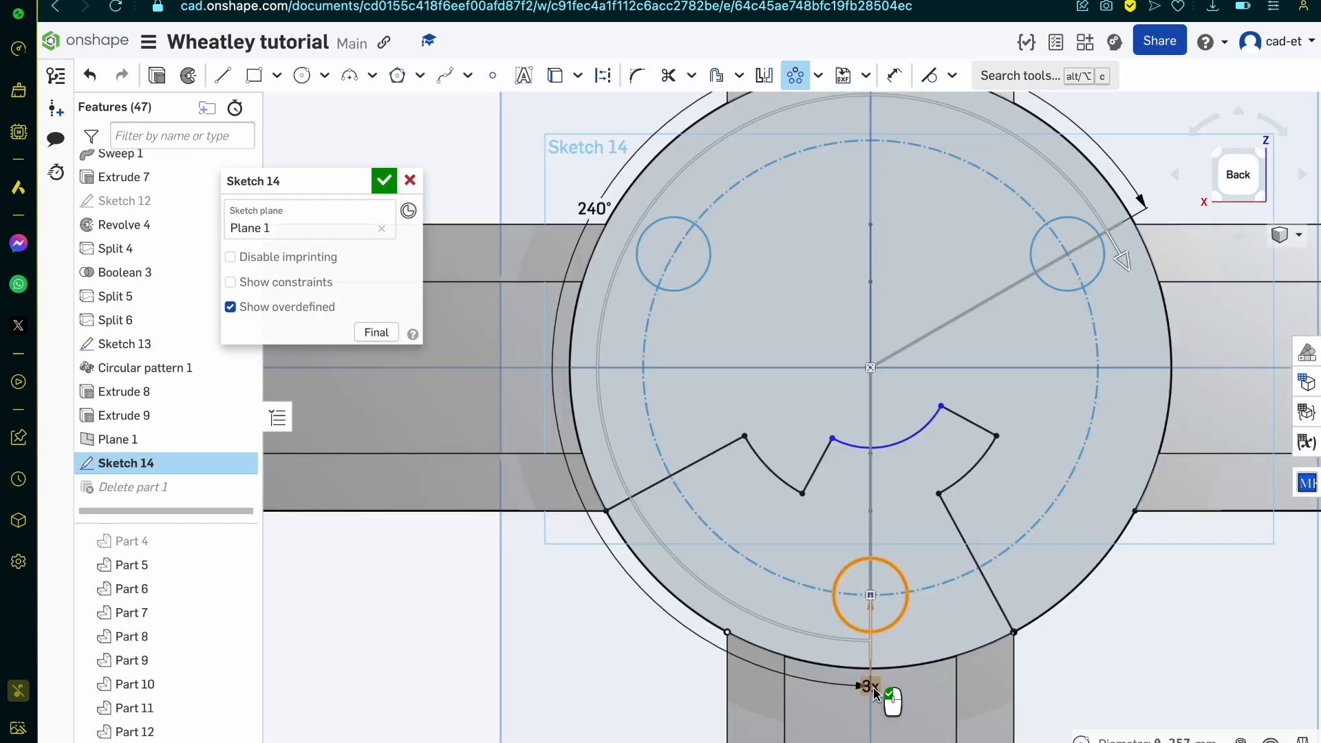
double_click(871, 687)
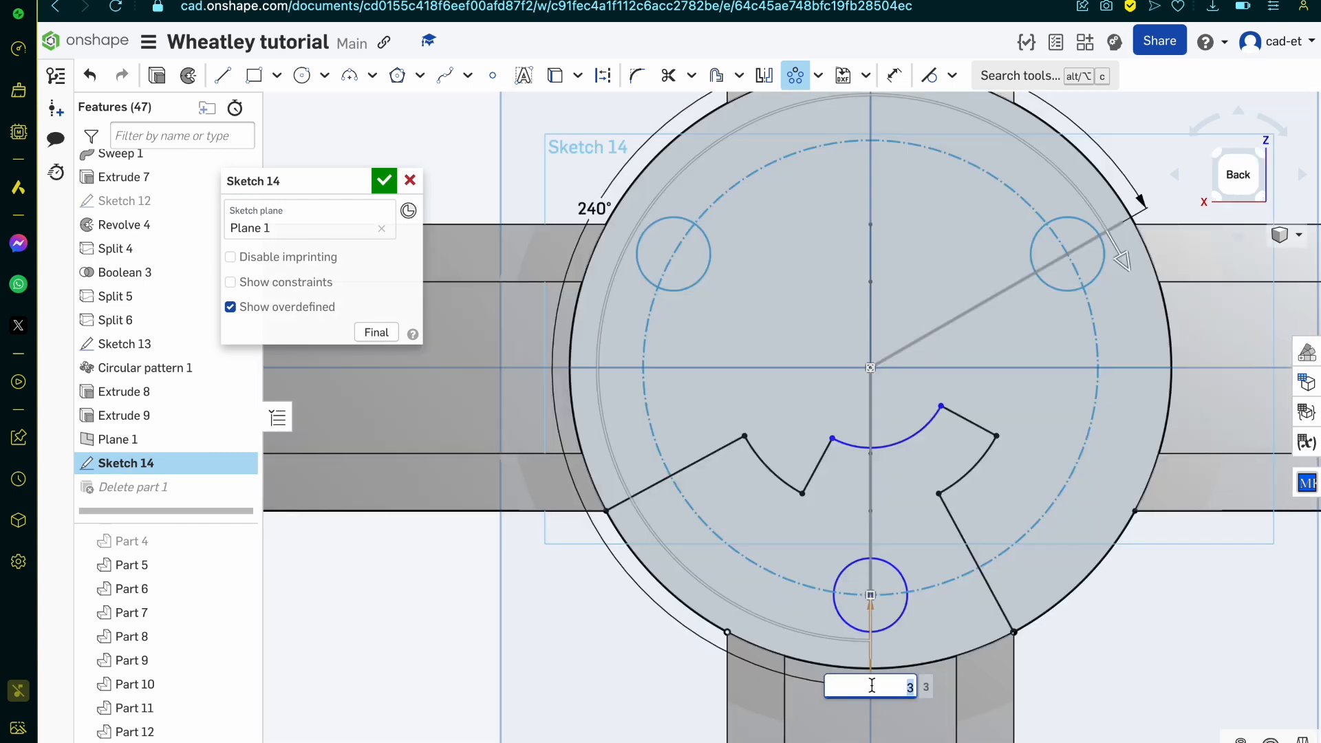
key("Up")
key("Up")
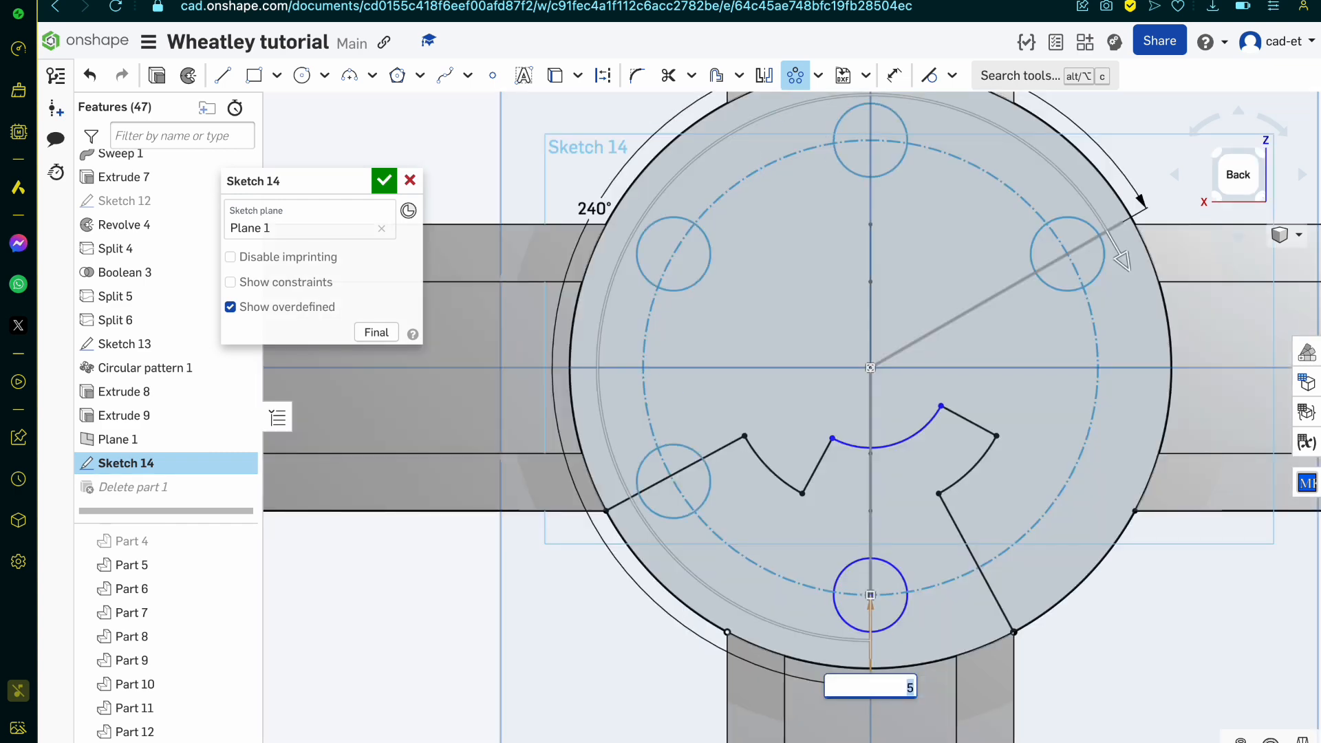
key("Up")
key("Up")
key("Down")
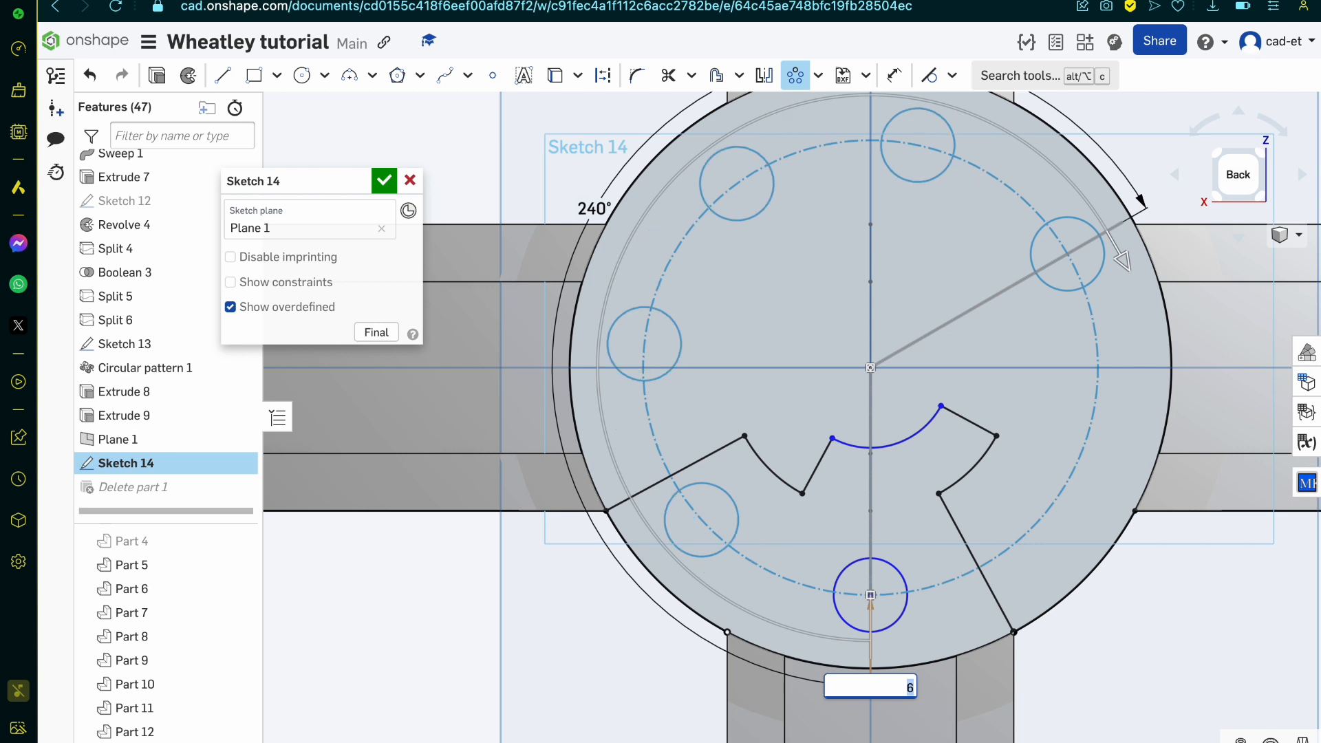
key("Up")
key("Up")
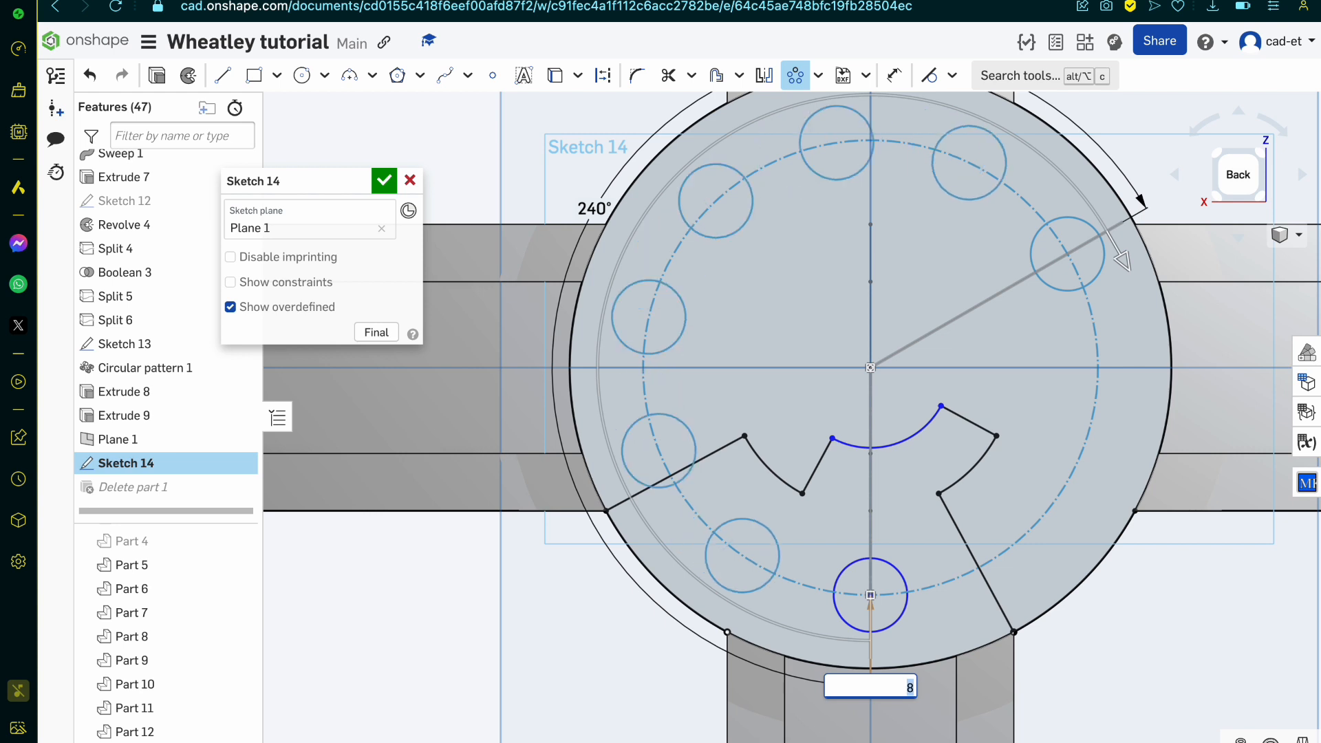
left_click_drag(1122, 265, 858, 541)
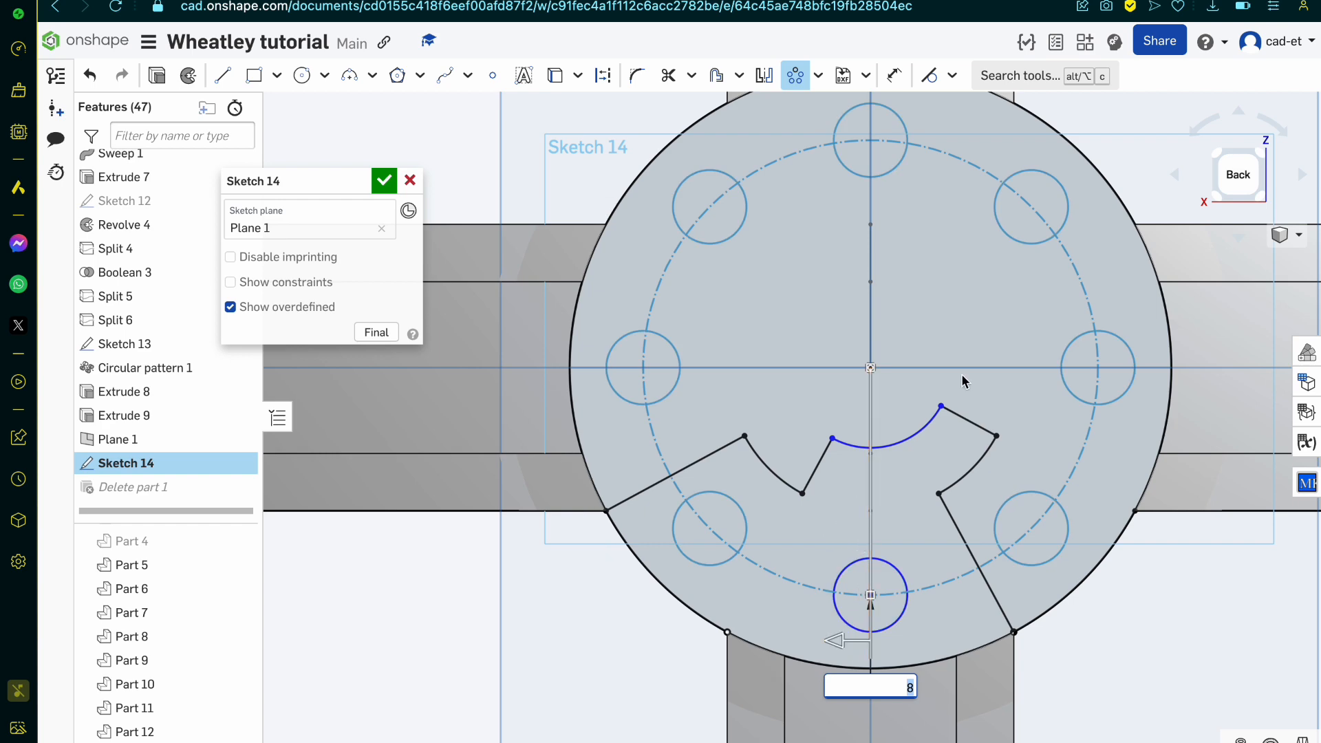
scroll(961, 381, "down", 5)
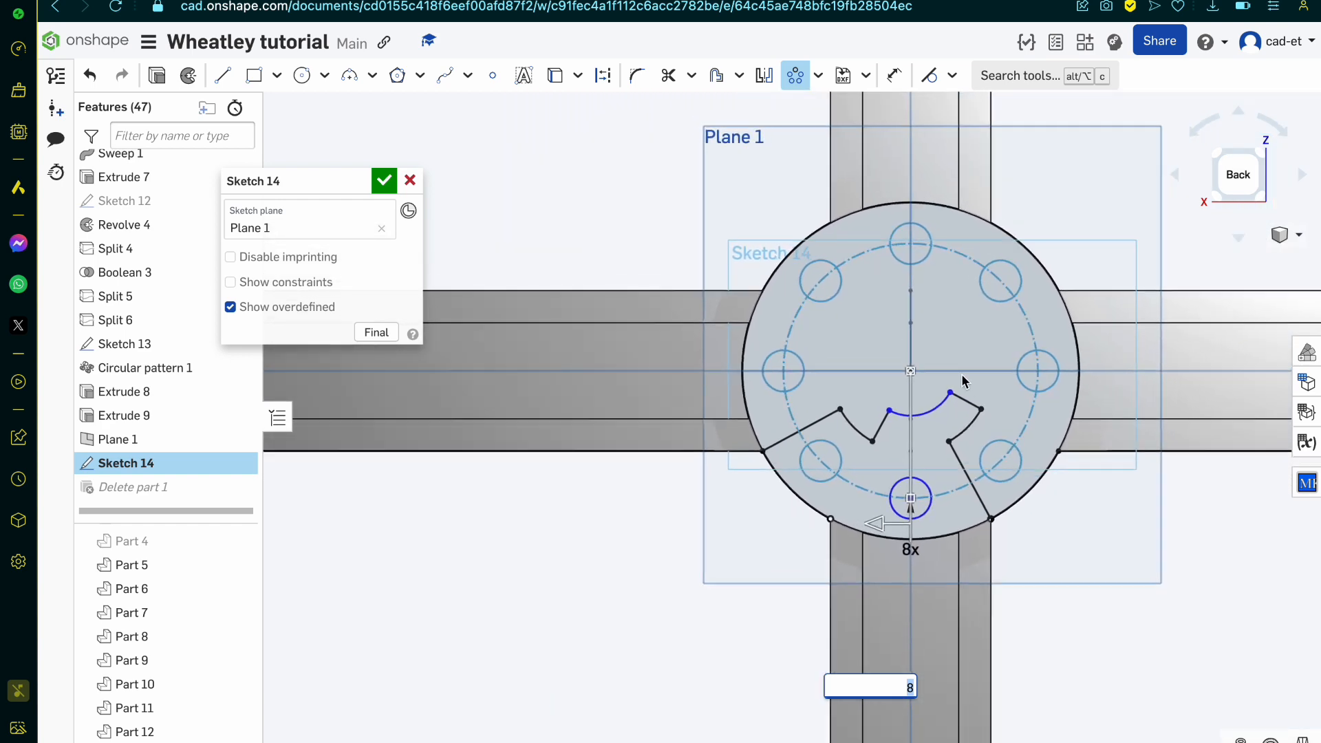
scroll(963, 381, "up", 1)
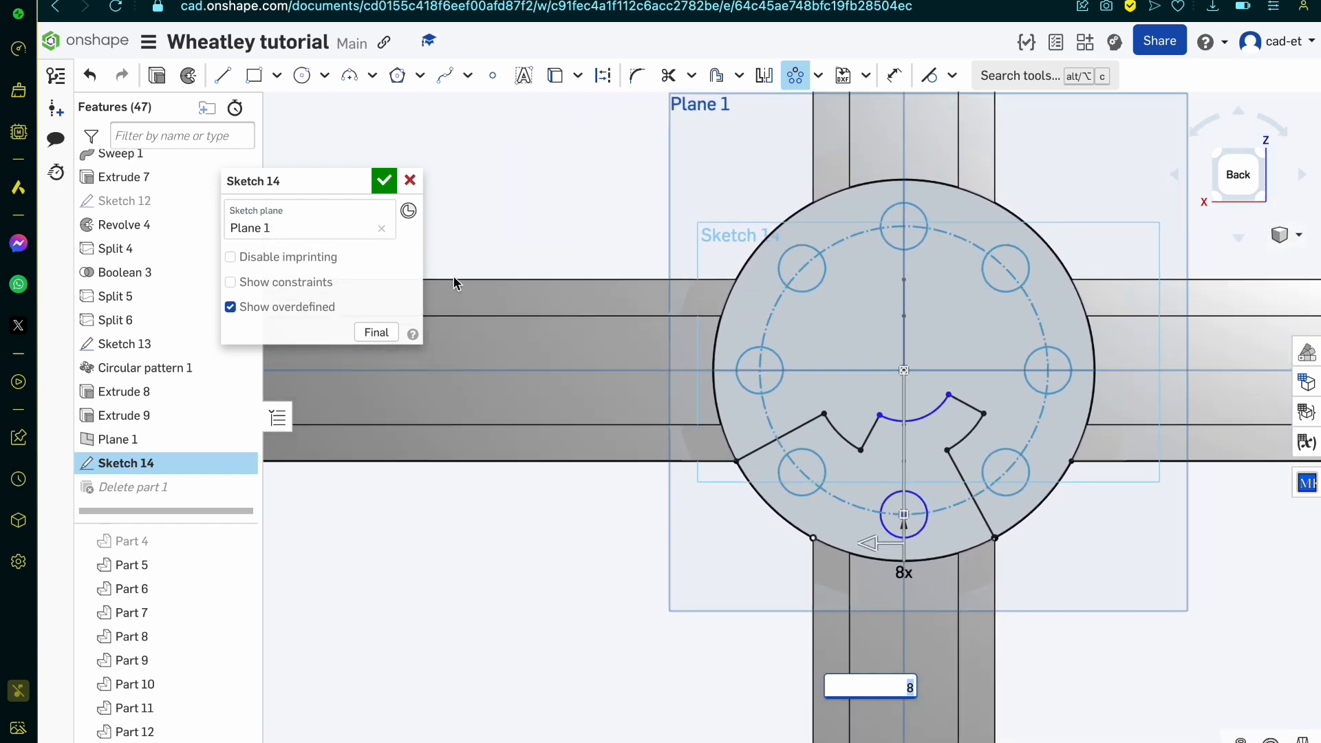
left_click(383, 182)
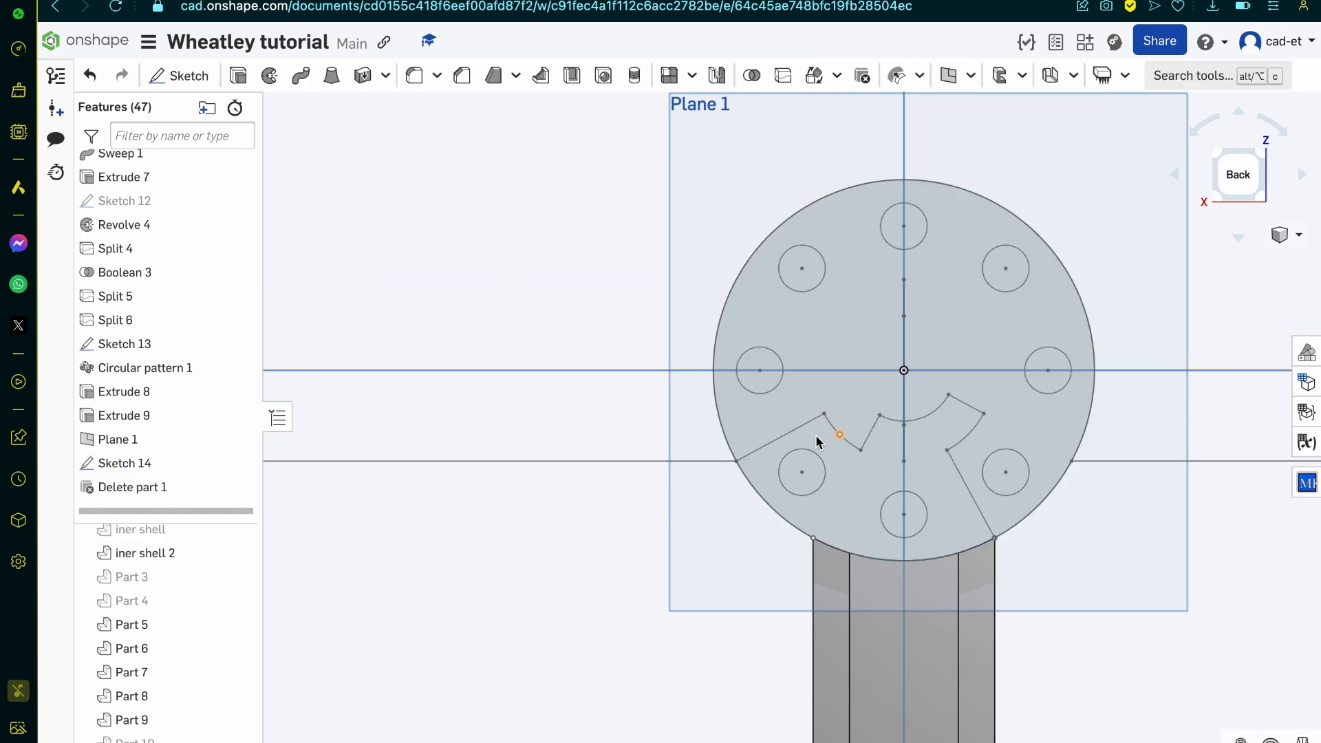
Step: Extrude the lower trimmed region of Sketch 14, excluding its two small circles, with Add and depth 0.6 mm in the opposite direction
mouse_move(794, 443)
right_mouse_down()
mouse_move(805, 463)
mouse_move(826, 456)
mouse_move(805, 491)
mouse_move(802, 479)
right_mouse_up()
left_click(846, 516)
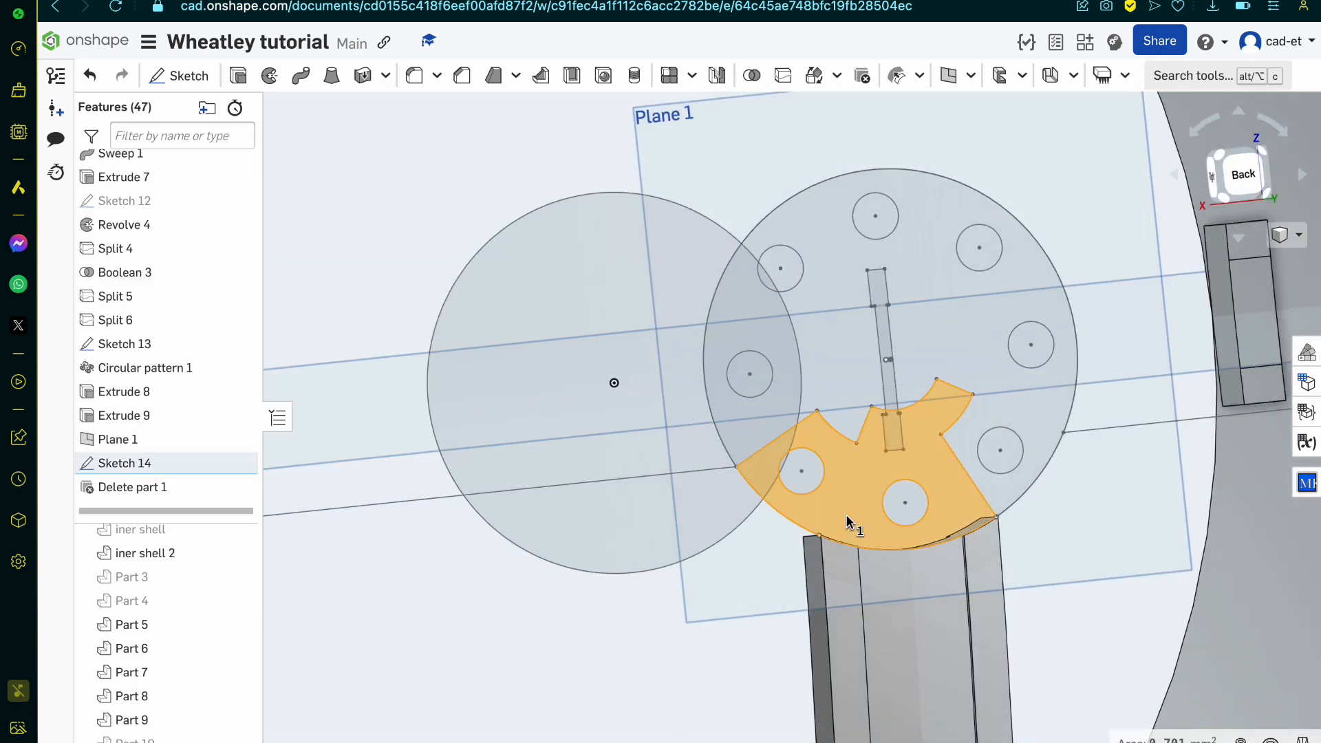
mouse_move(846, 516)
right_mouse_down()
mouse_move(887, 563)
mouse_move(911, 561)
right_mouse_up()
scroll(887, 563, "up", 5)
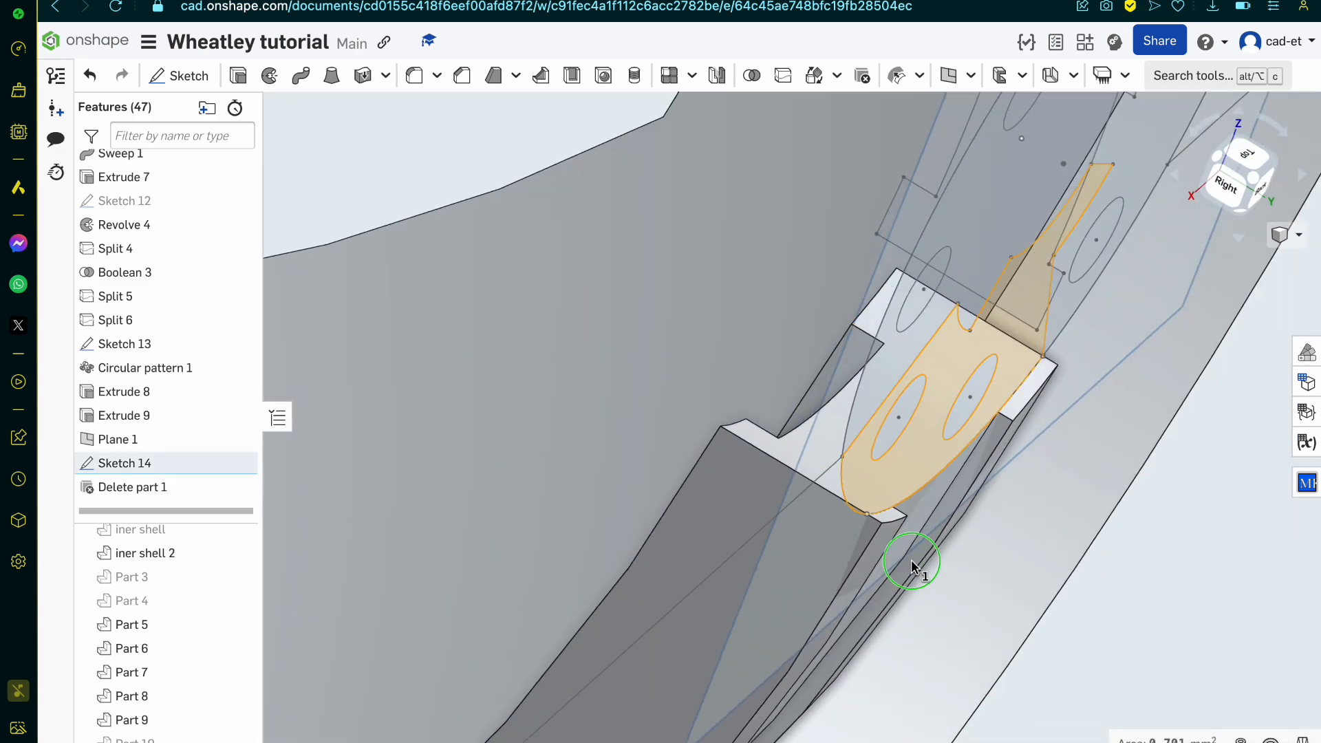
left_click(240, 78)
scroll(890, 516, "down", 2)
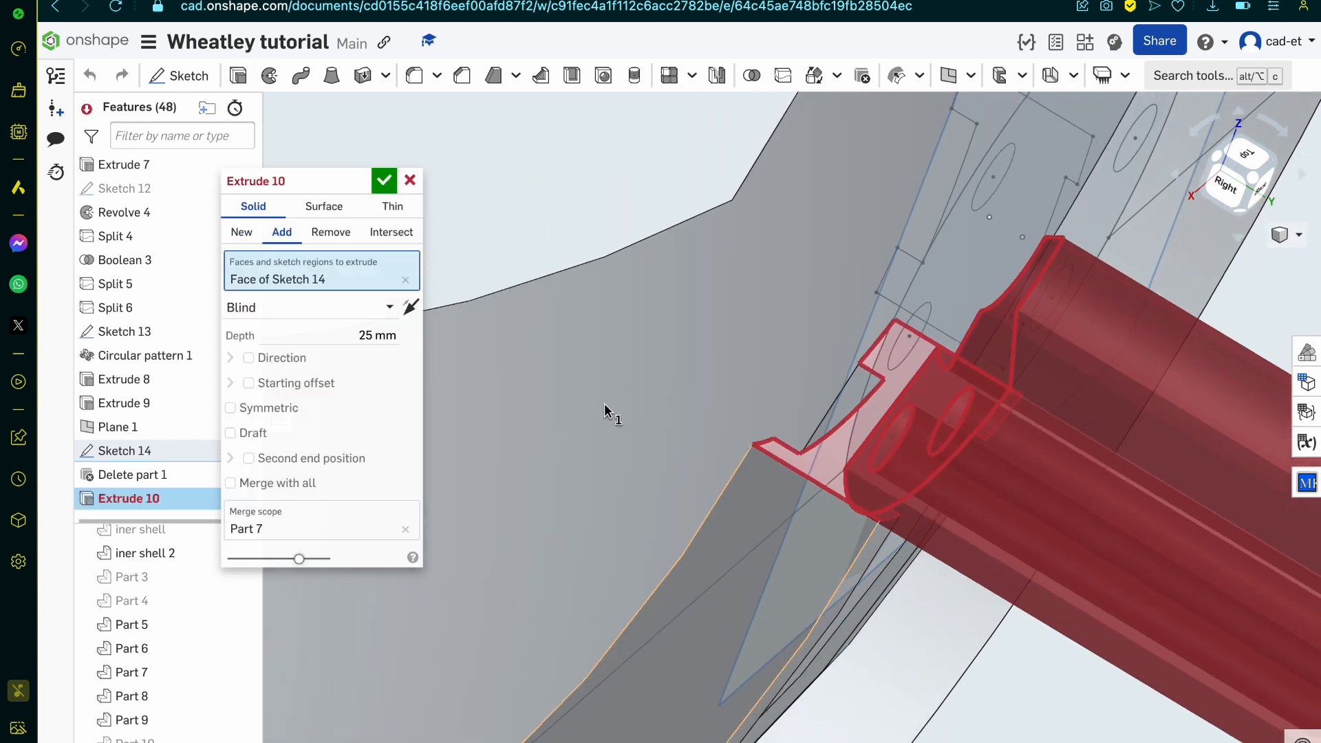
left_click(365, 334)
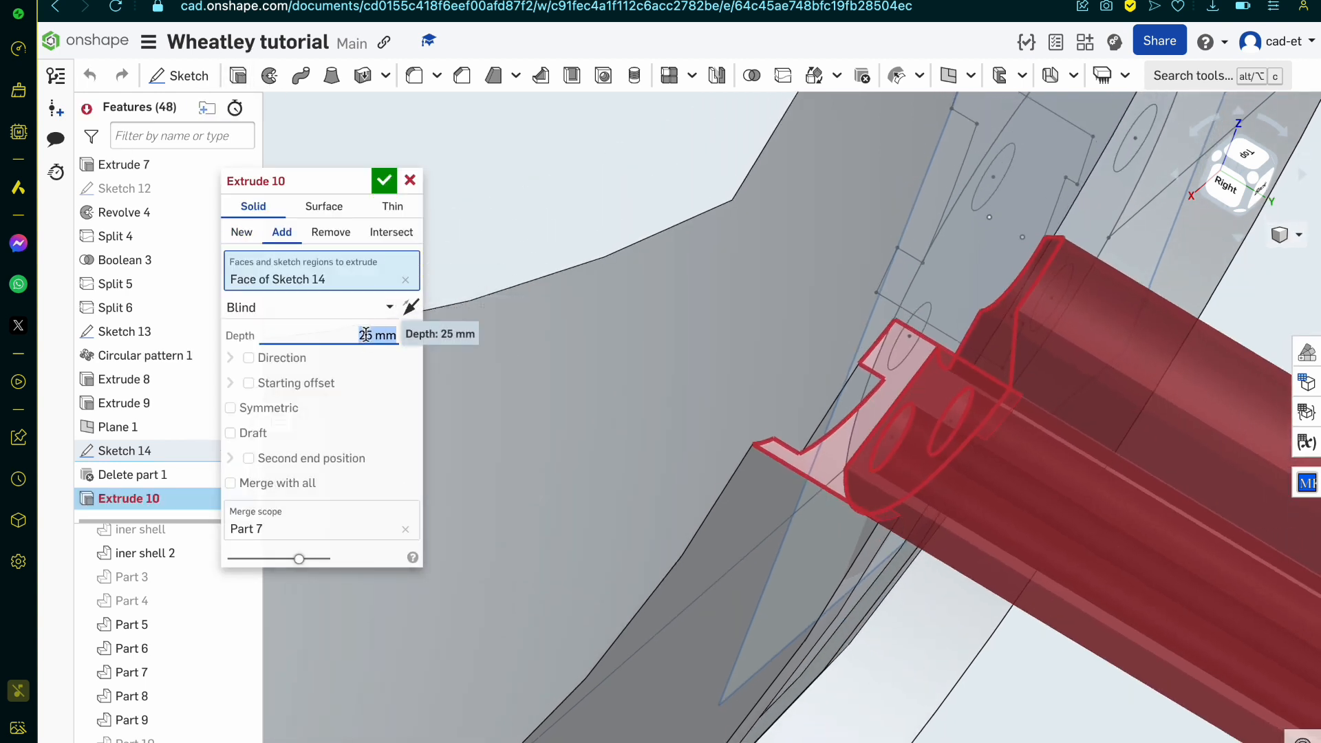
key("BackSpace")
type(".6")
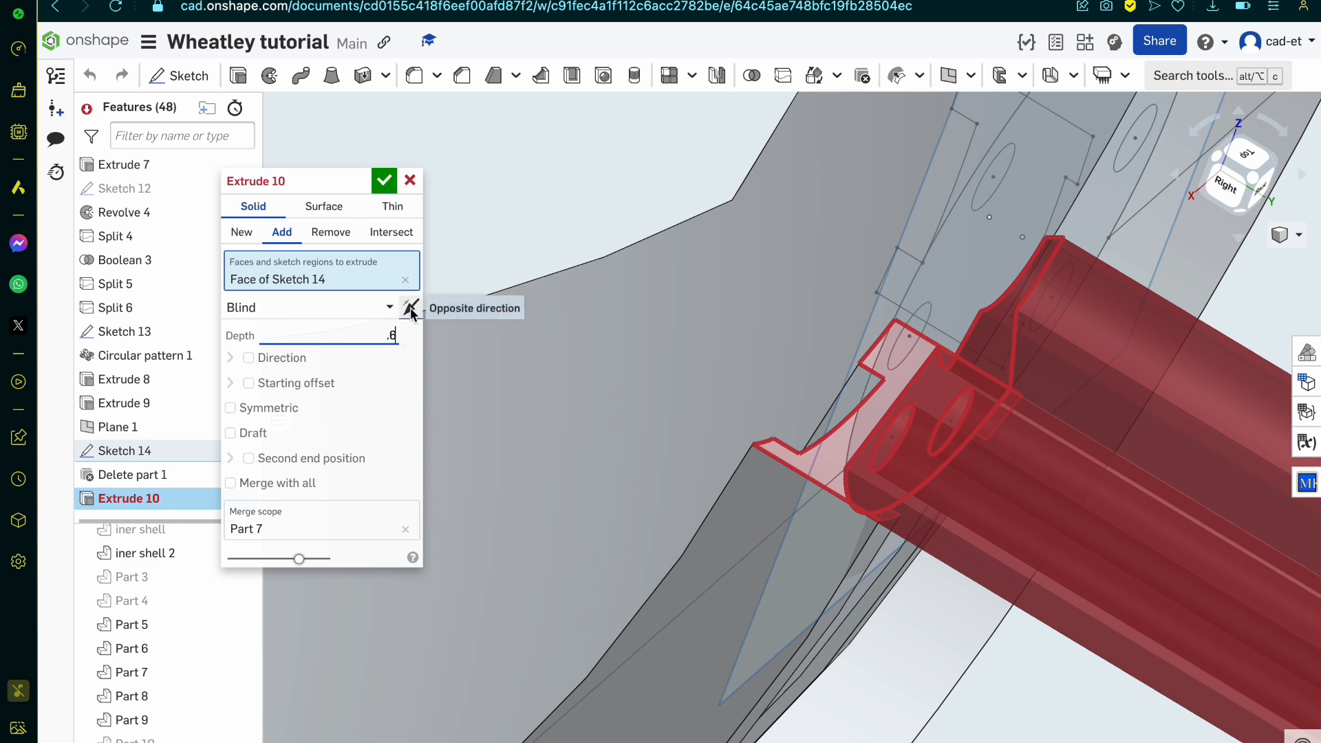
left_click(411, 306)
Step: Adjust the extrusion depth by trying 0.4, 0.25 and 0.3 mm, ending with 0.35 mm
left_click(362, 337)
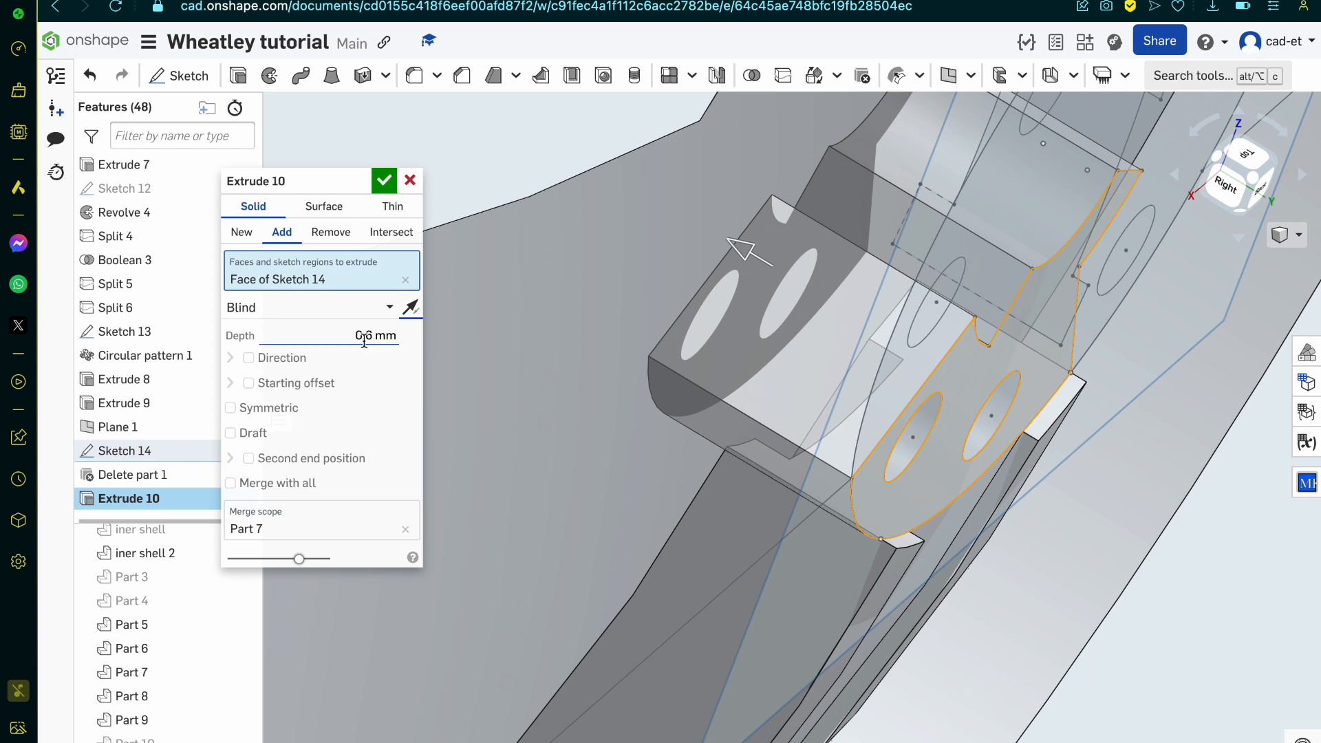
left_click_drag(363, 337, 361, 338)
scroll(572, 417, "up", 3)
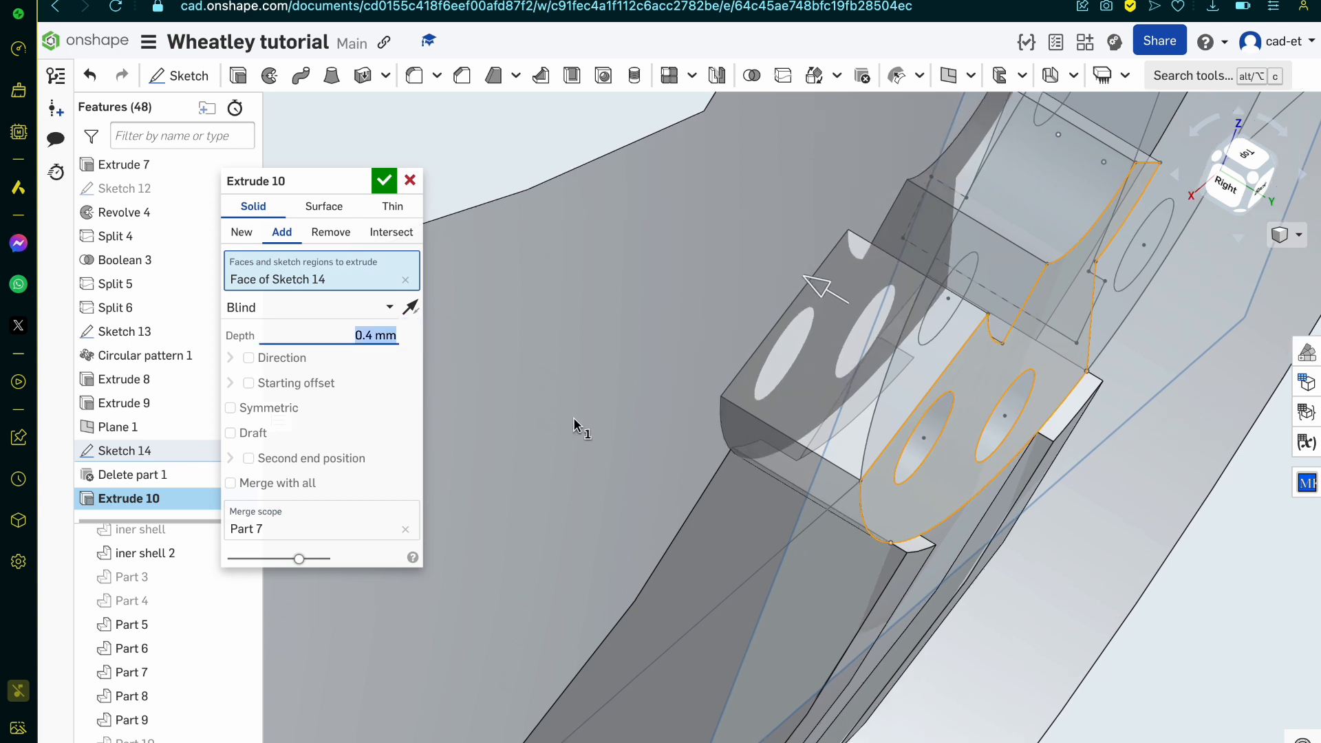
key("BackSpace")
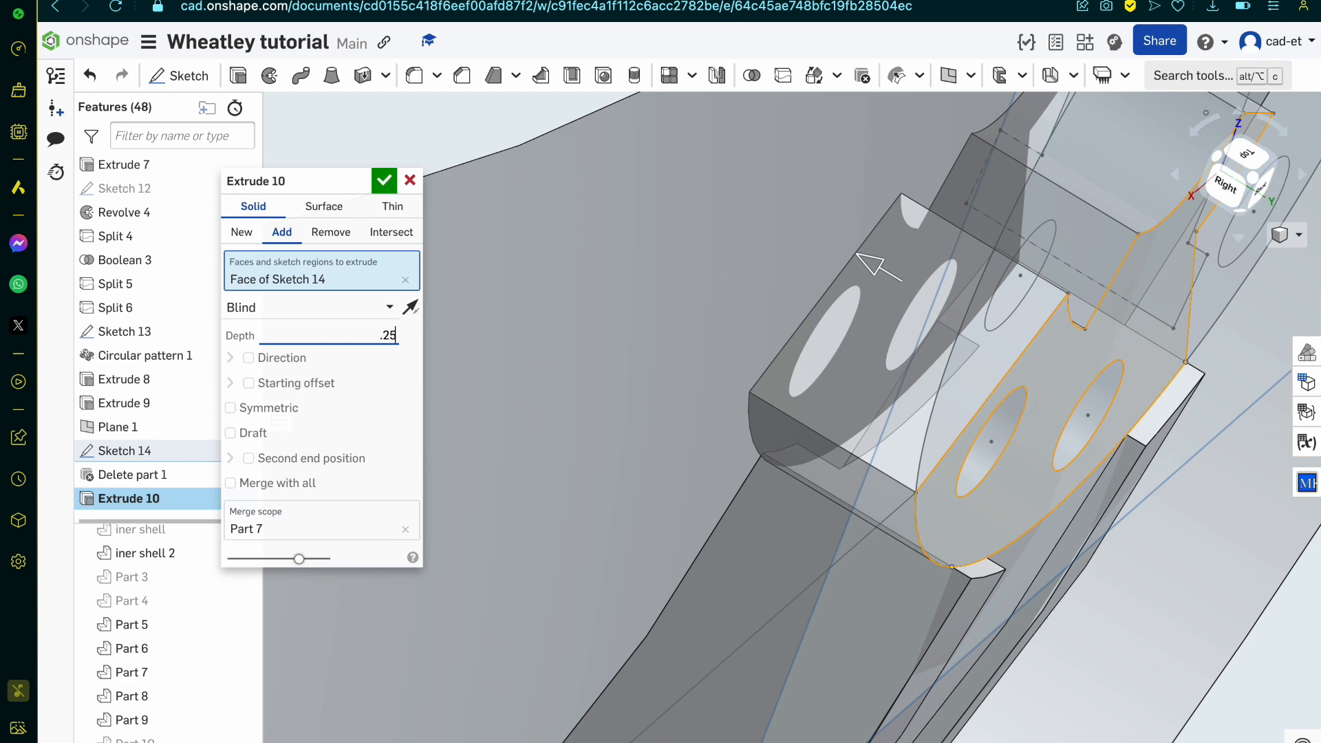
key("Return")
right_click_drag(913, 486, 939, 510)
key("BackSpace")
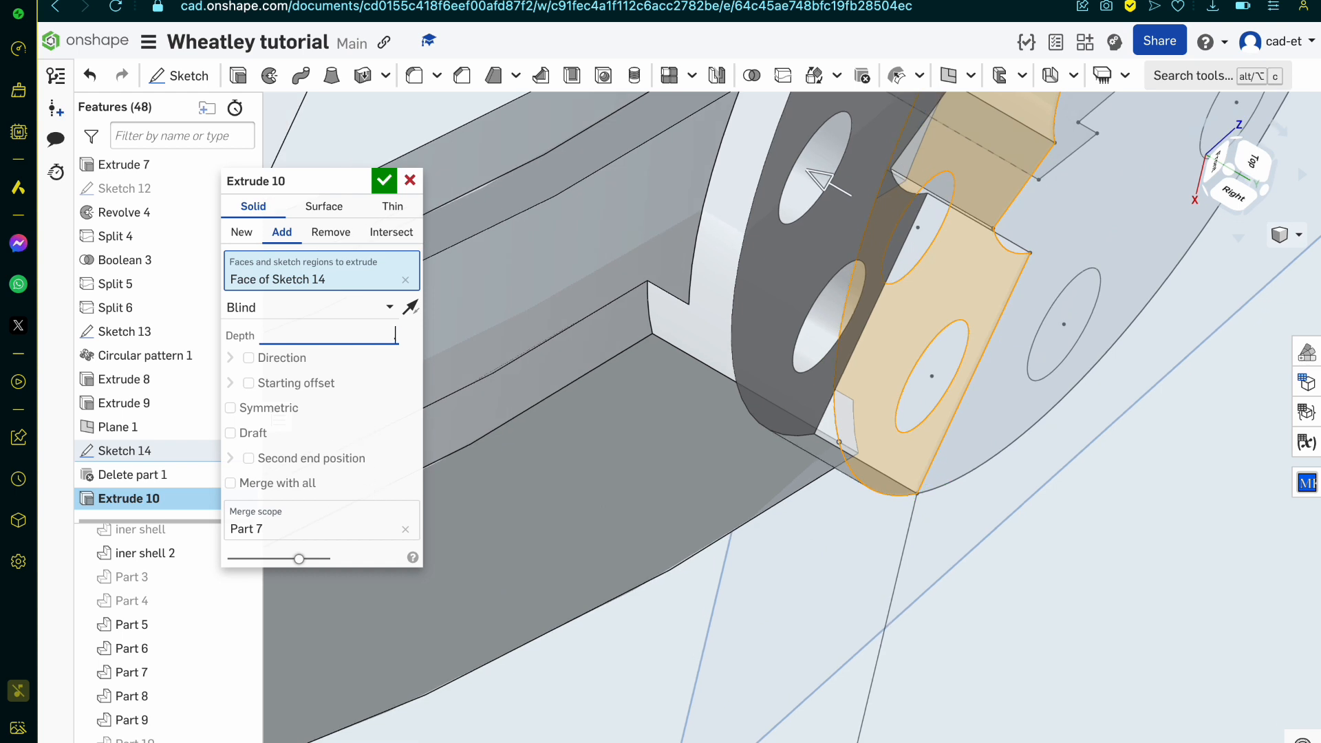
key("Return")
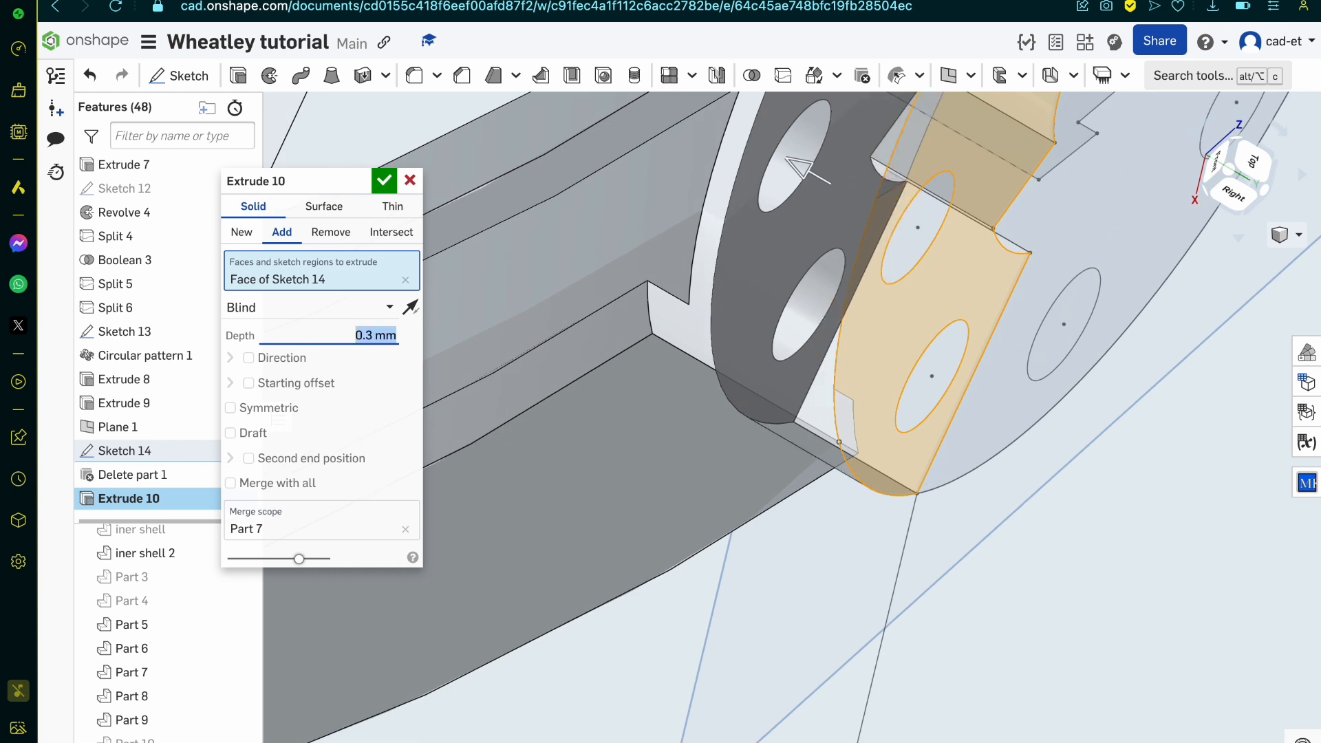
key("BackSpace")
key("Return")
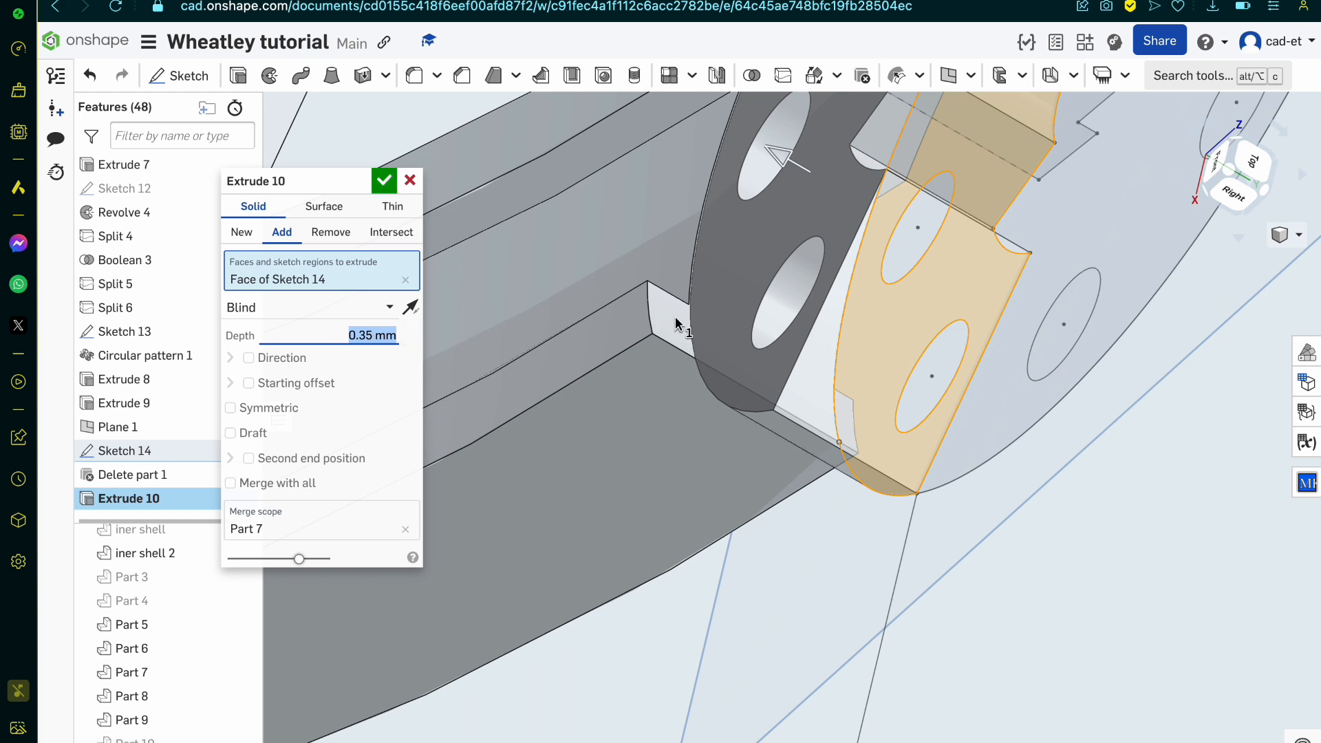
Step: Finish the 0.35 mm blind extrusion of the Sketch 14 face, added to Part 7
left_click(384, 180)
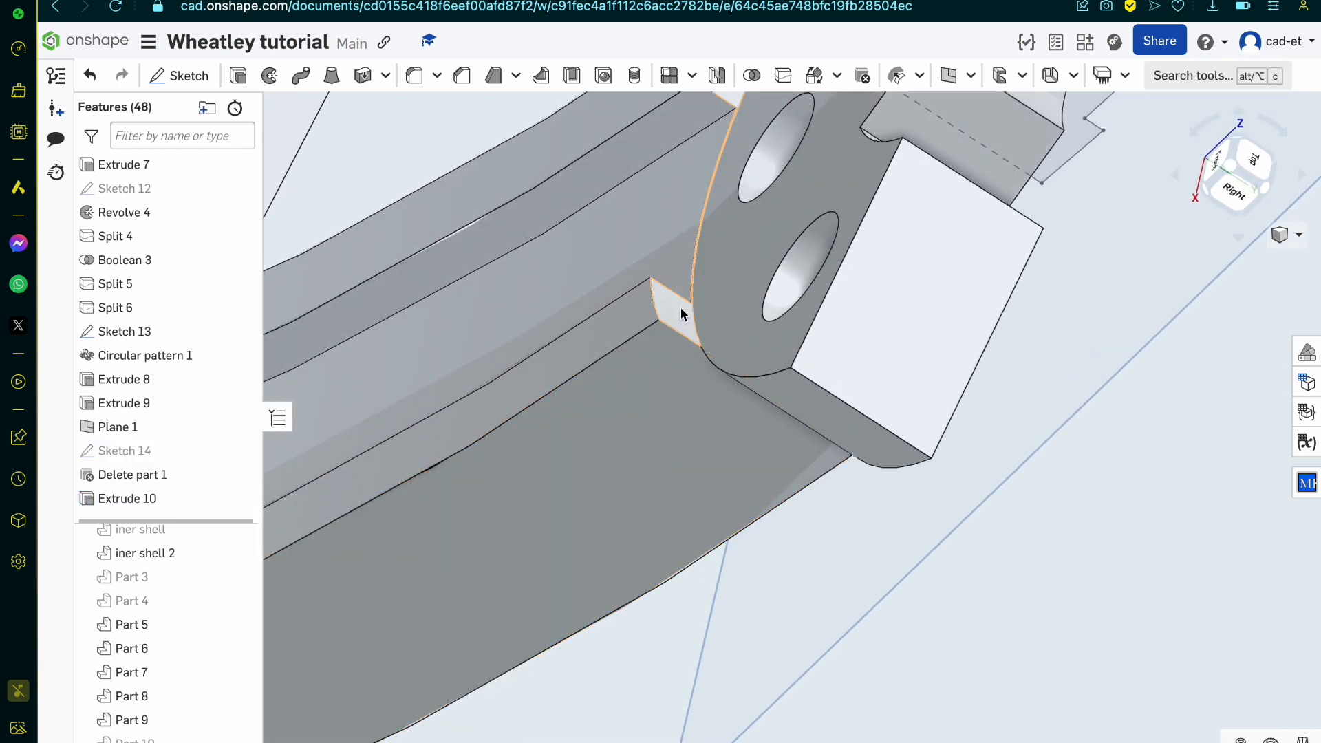
left_click(680, 313)
right_click_drag(680, 314, 699, 345)
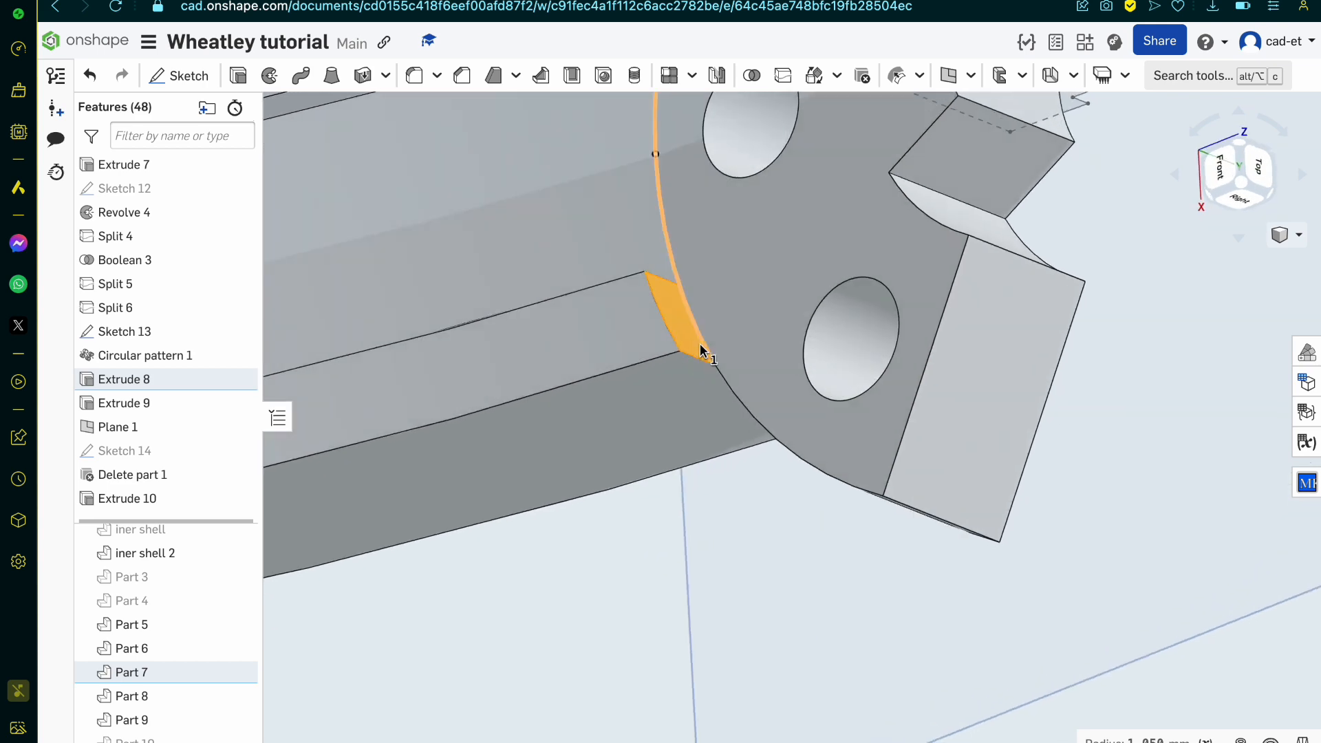
scroll(700, 345, "down", 6)
scroll(700, 346, "up", 3)
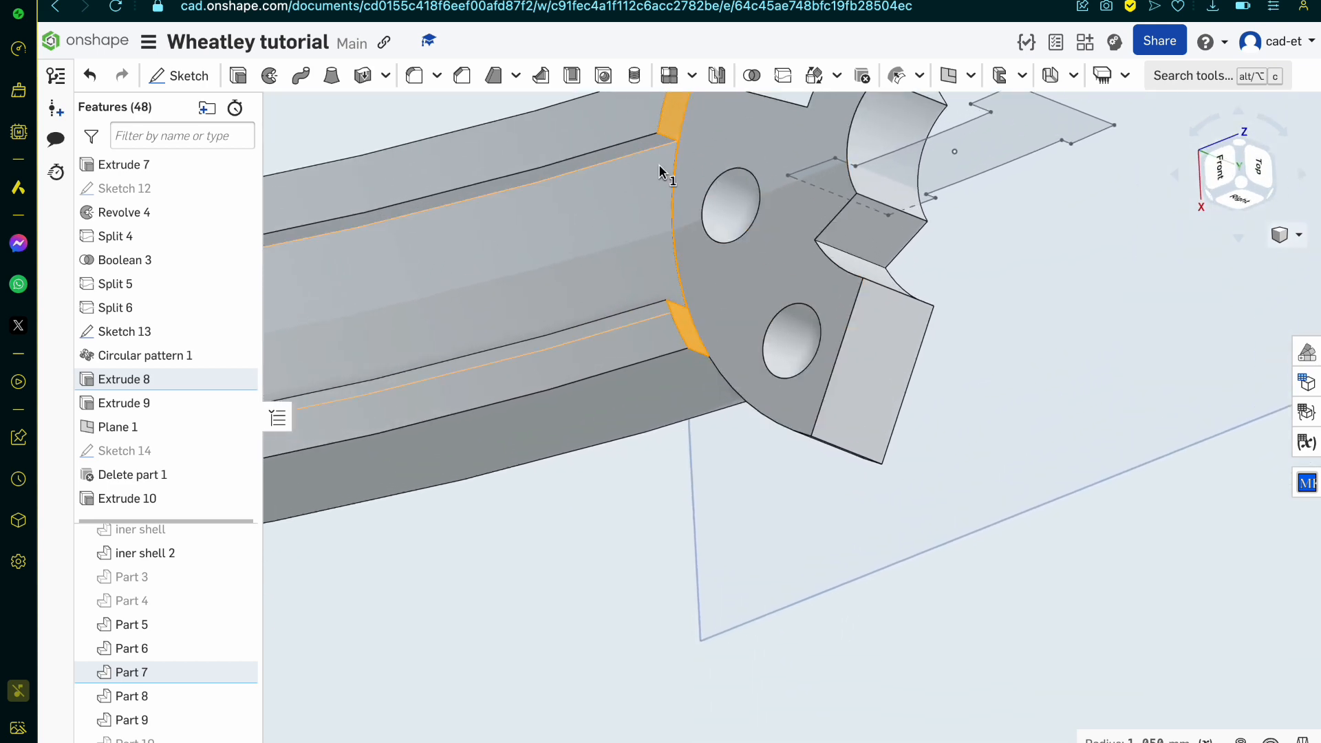
mouse_move(785, 163)
right_mouse_down()
mouse_move(825, 191)
mouse_move(858, 187)
mouse_move(791, 147)
right_mouse_up()
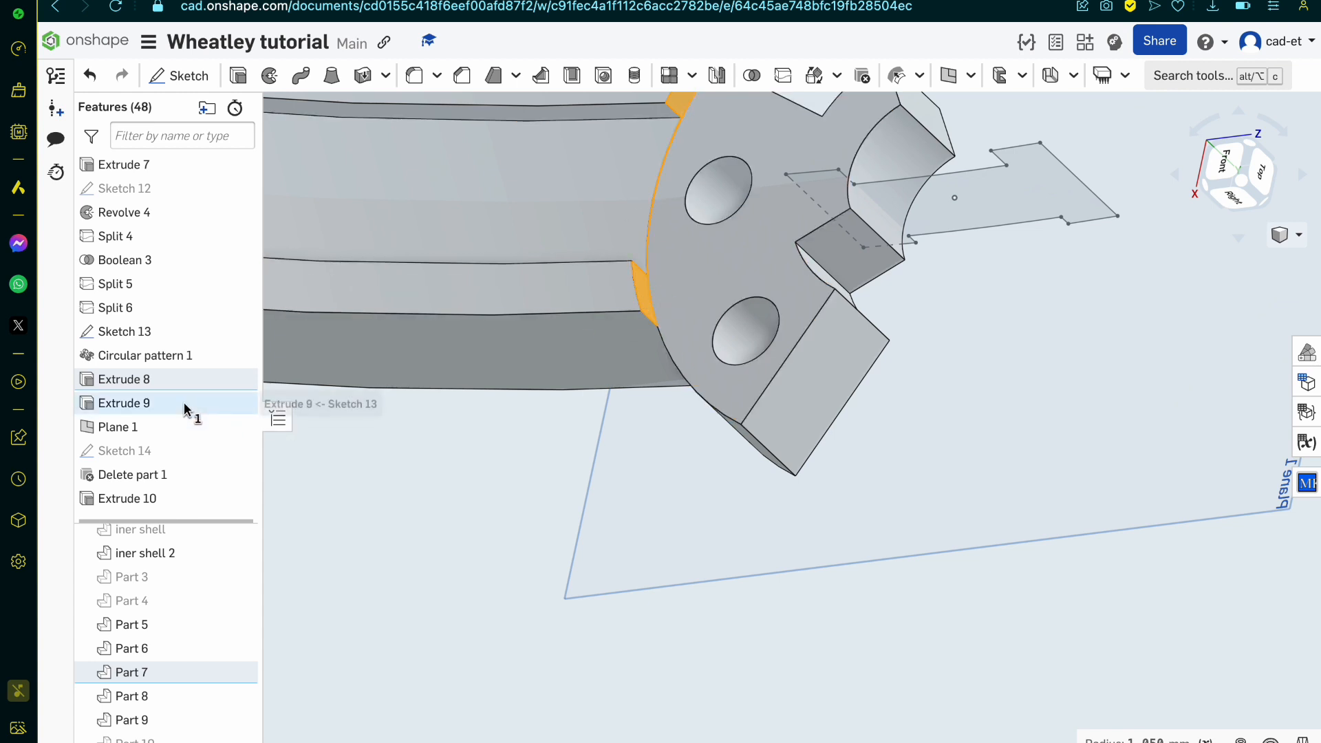
Step: Reopen Sketch 14 for editing and move the ring of eight small circles slightly closer to the disc's centre
scroll(172, 454, "down", 1)
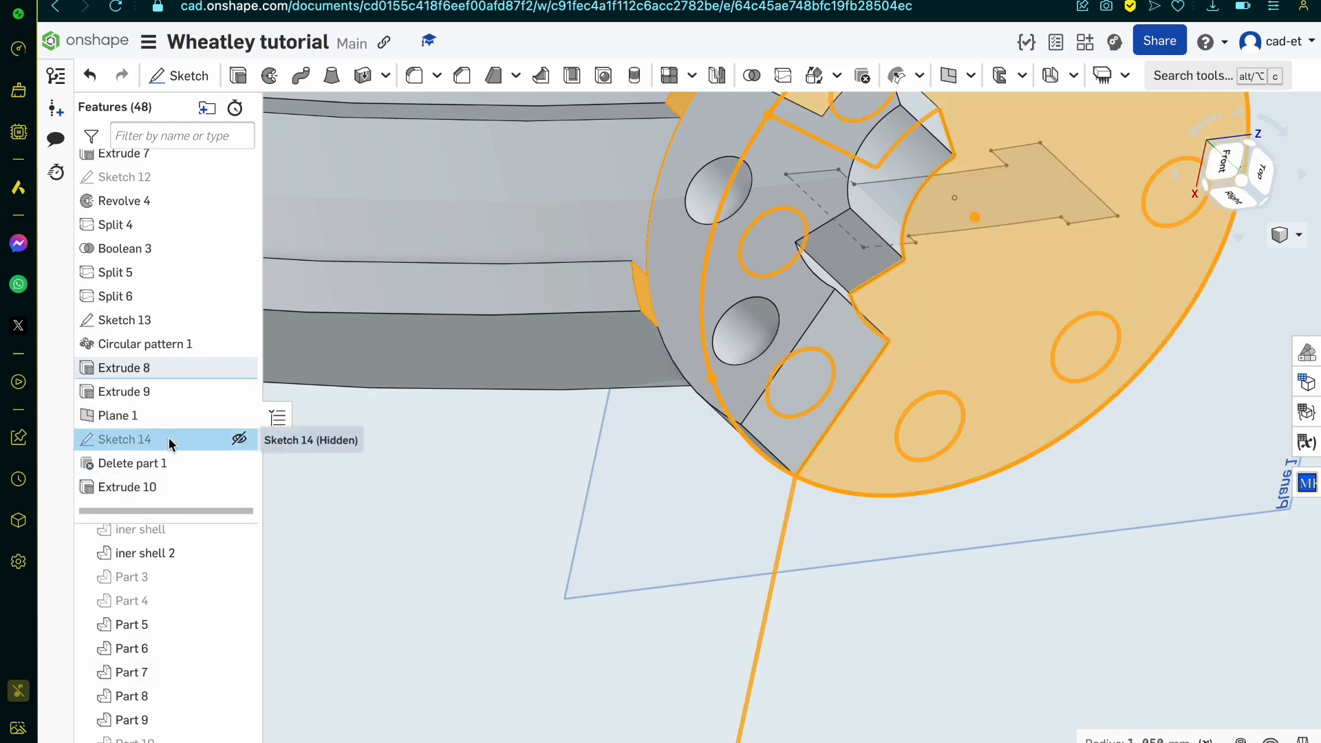
double_click(173, 444)
right_click_drag(783, 452, 673, 400)
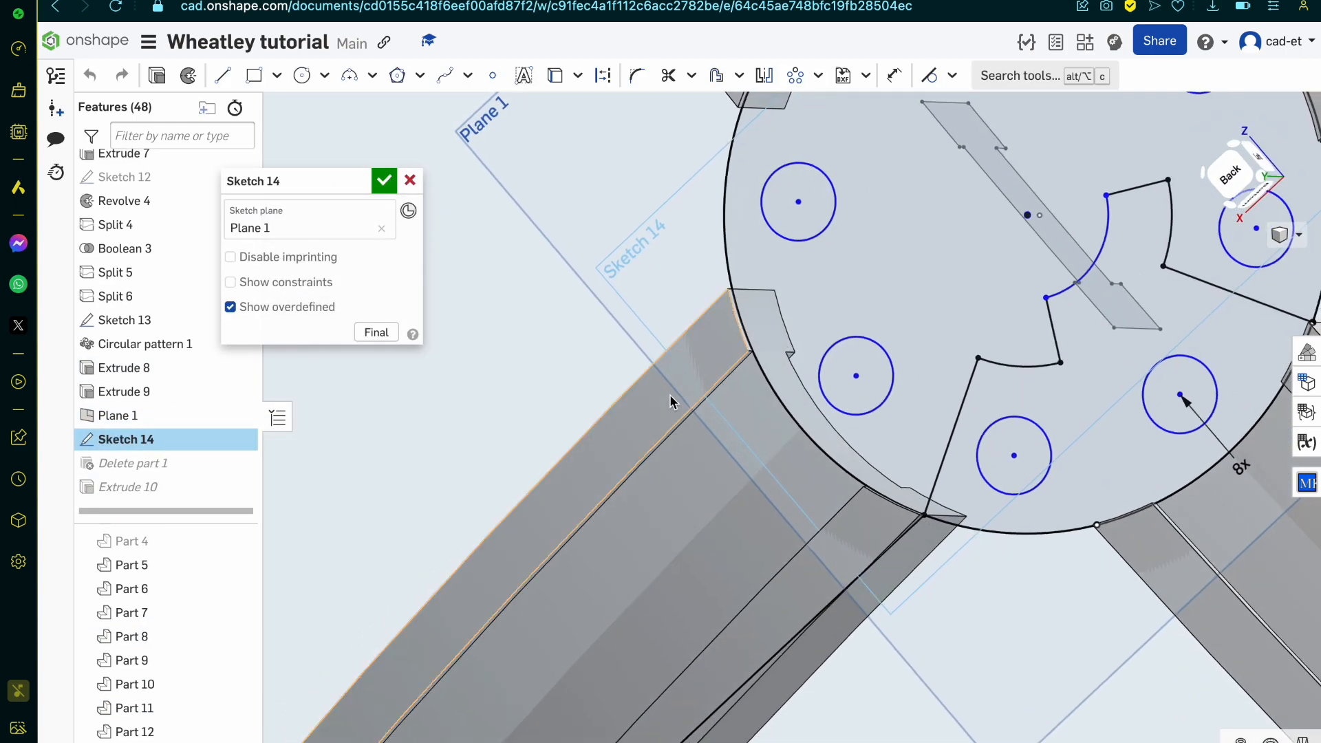
left_click(299, 81)
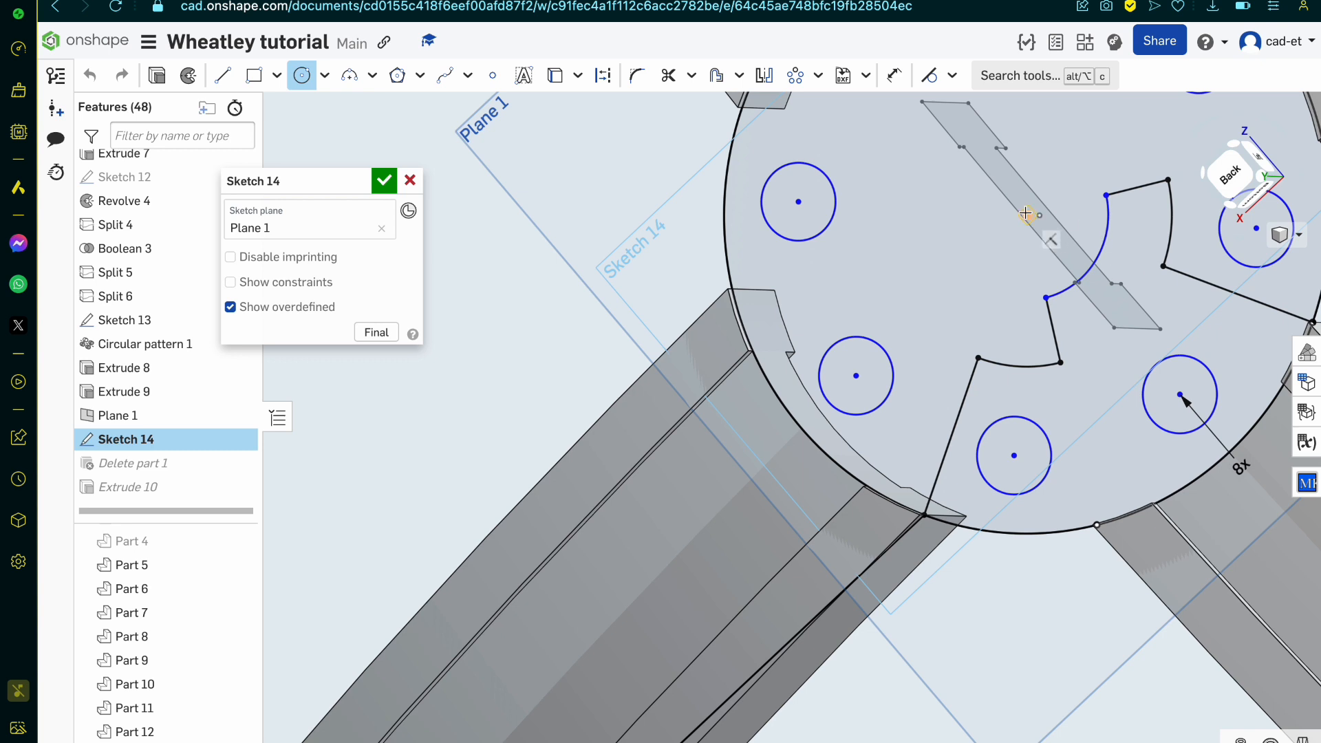
key("Escape")
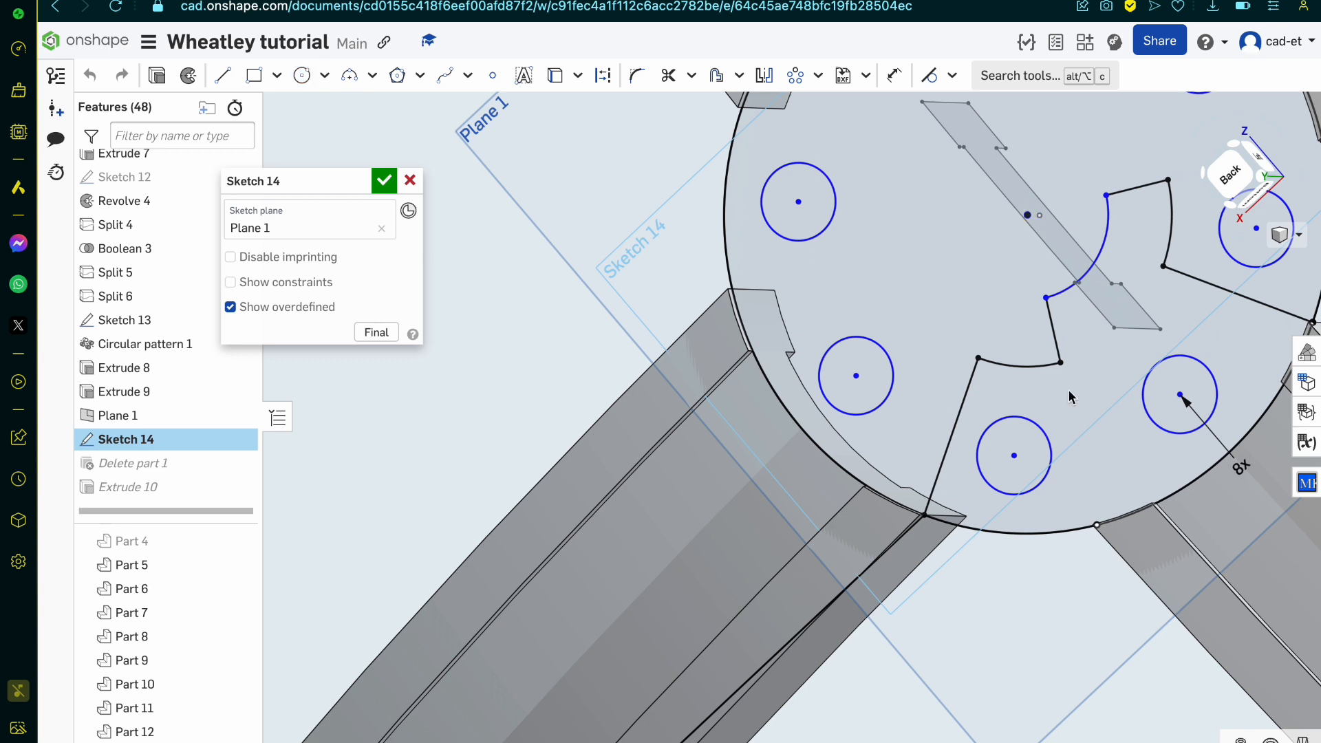
left_click(1174, 391)
left_click_drag(1174, 391, 1157, 377)
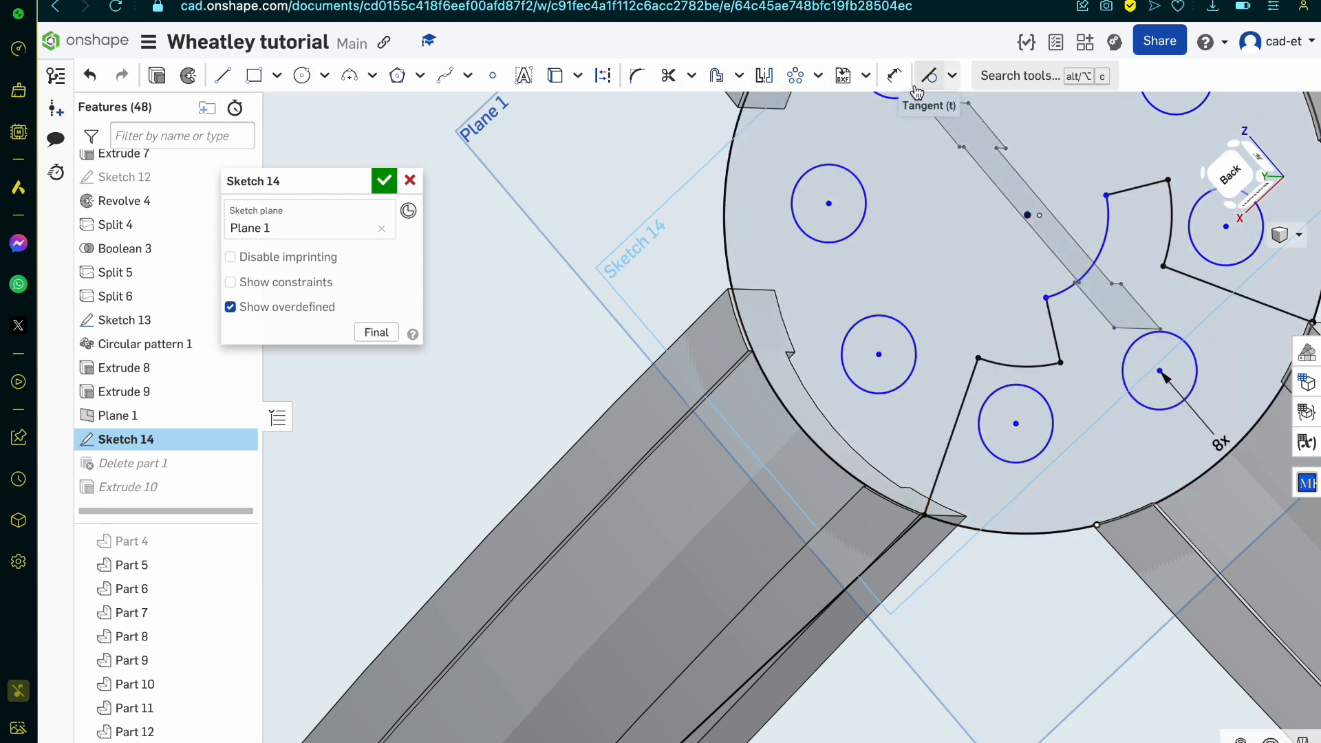
Step: Dimension one of the eight patterned circles and set its diameter to 0.2 mm
left_click(894, 75)
left_click(1196, 361)
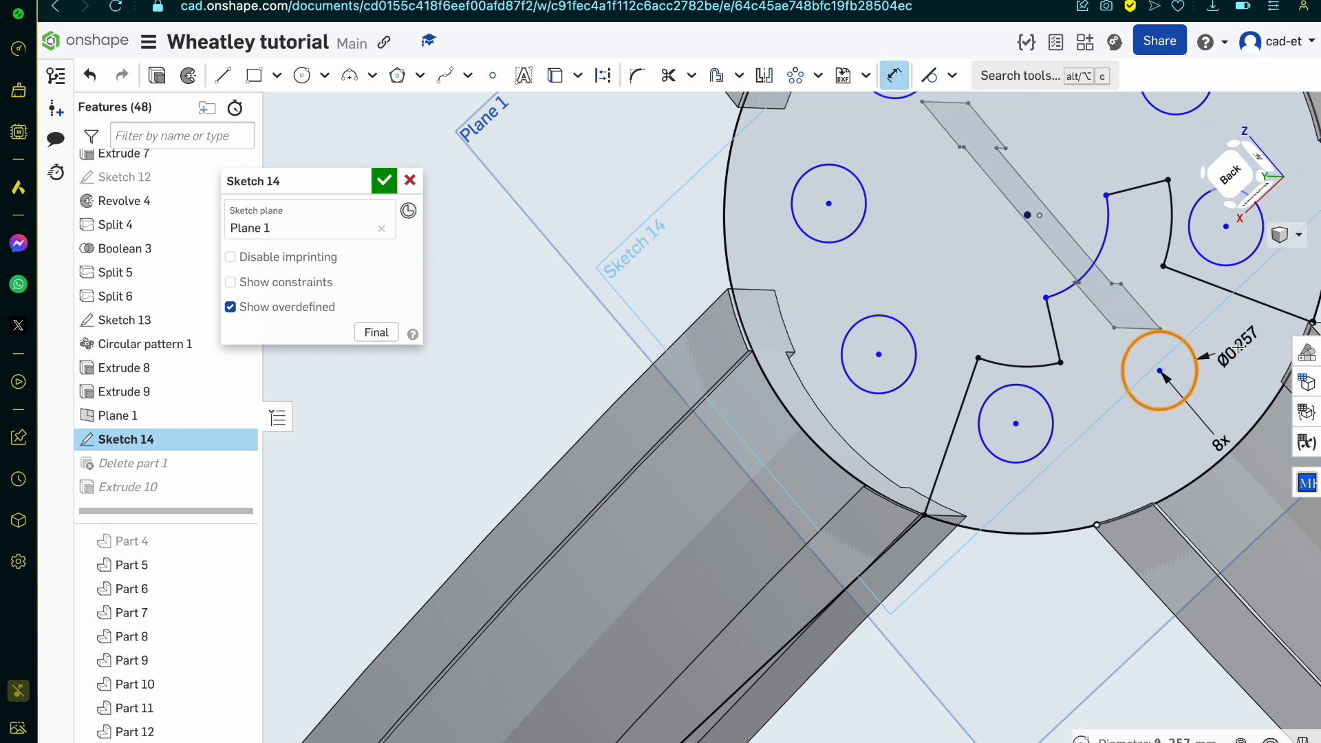
left_click(1238, 348)
key("BackSpace")
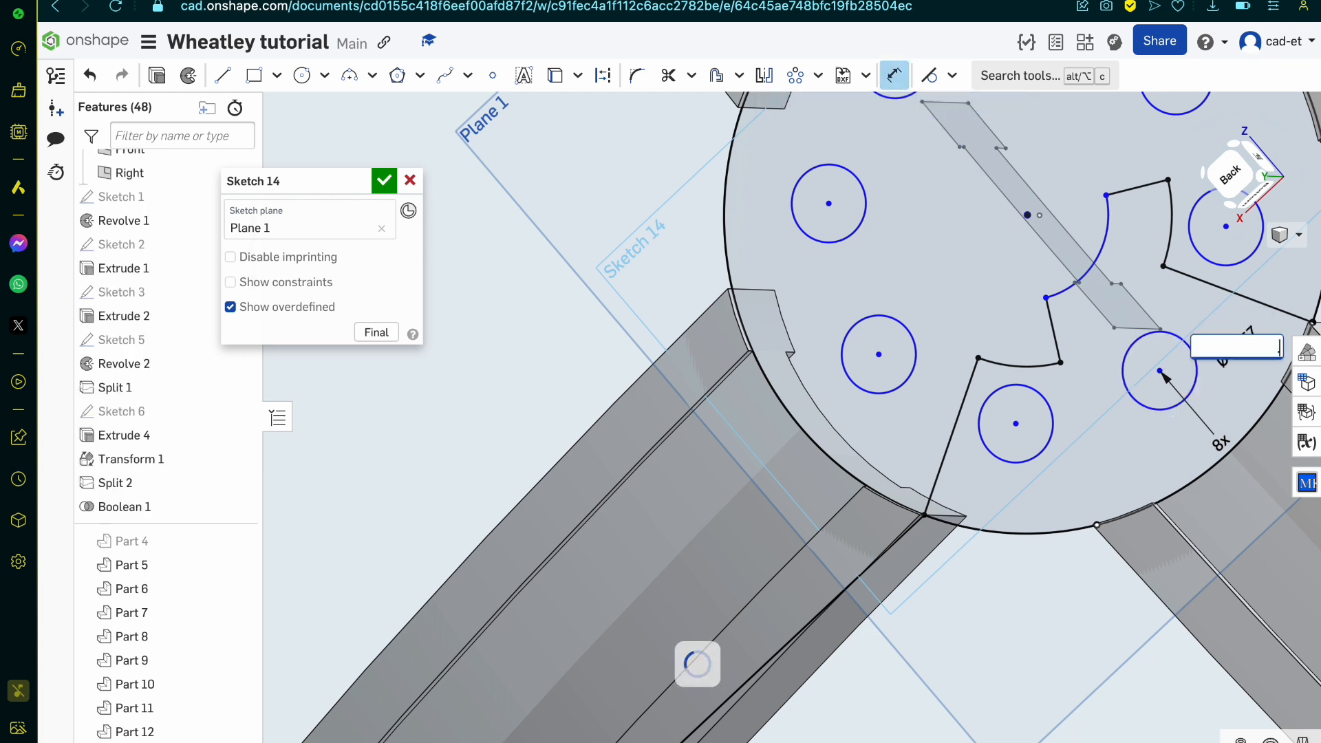
key("Return")
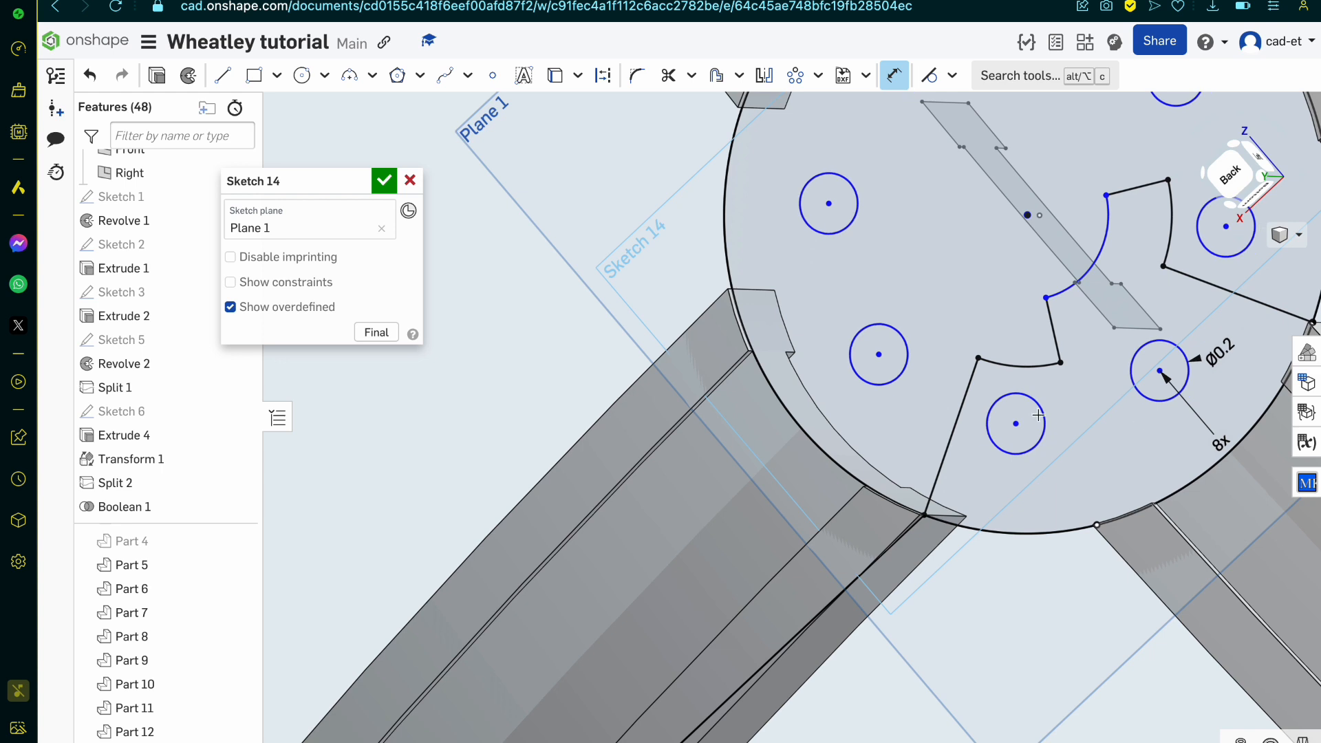
Step: Sketch a circle about 1.83 mm in diameter around the disc's centre, just inside the outer edge
left_click(302, 75)
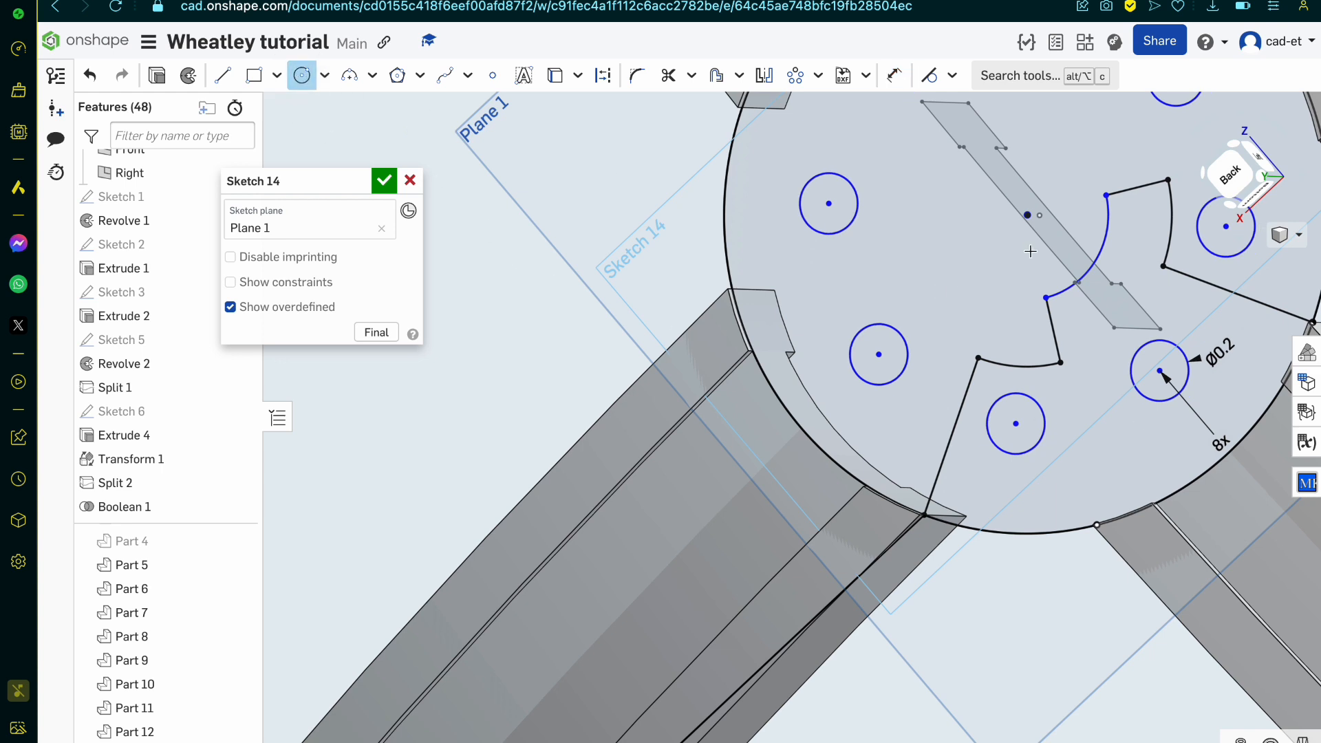
left_click(1026, 215)
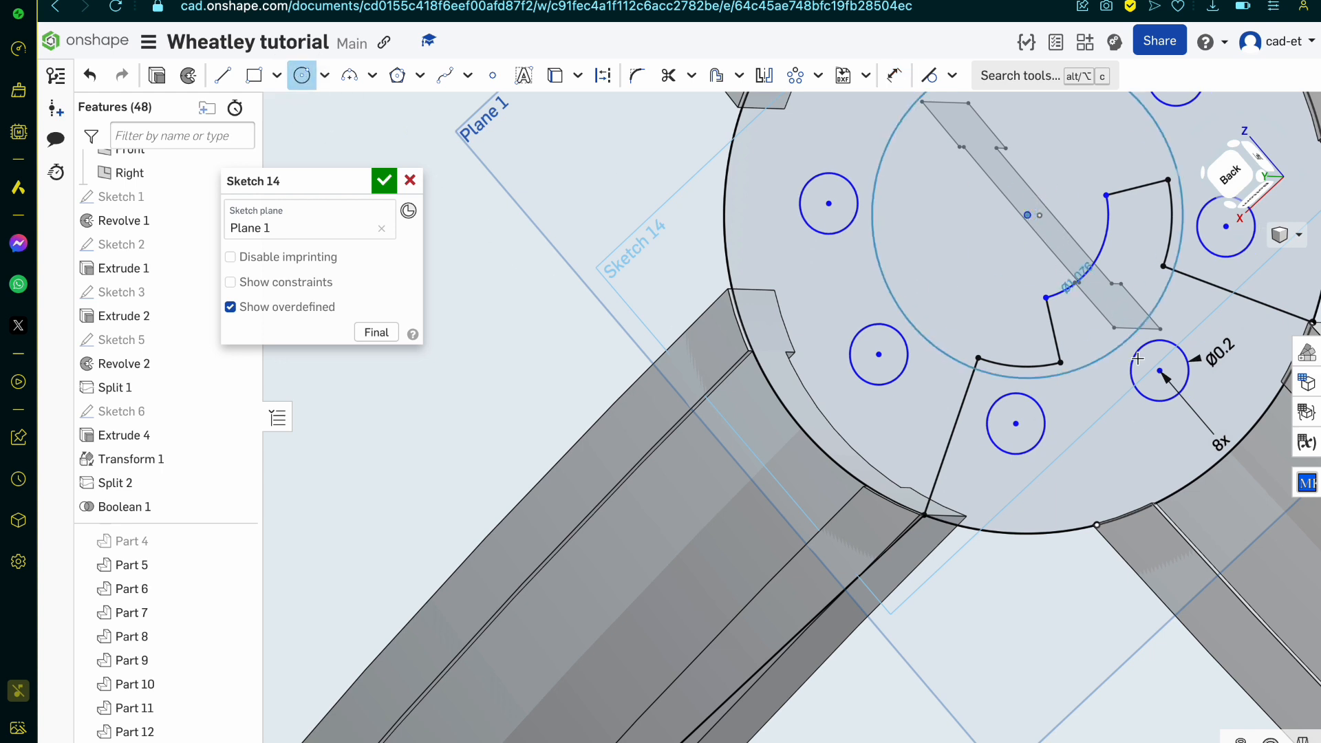
left_click(1212, 413)
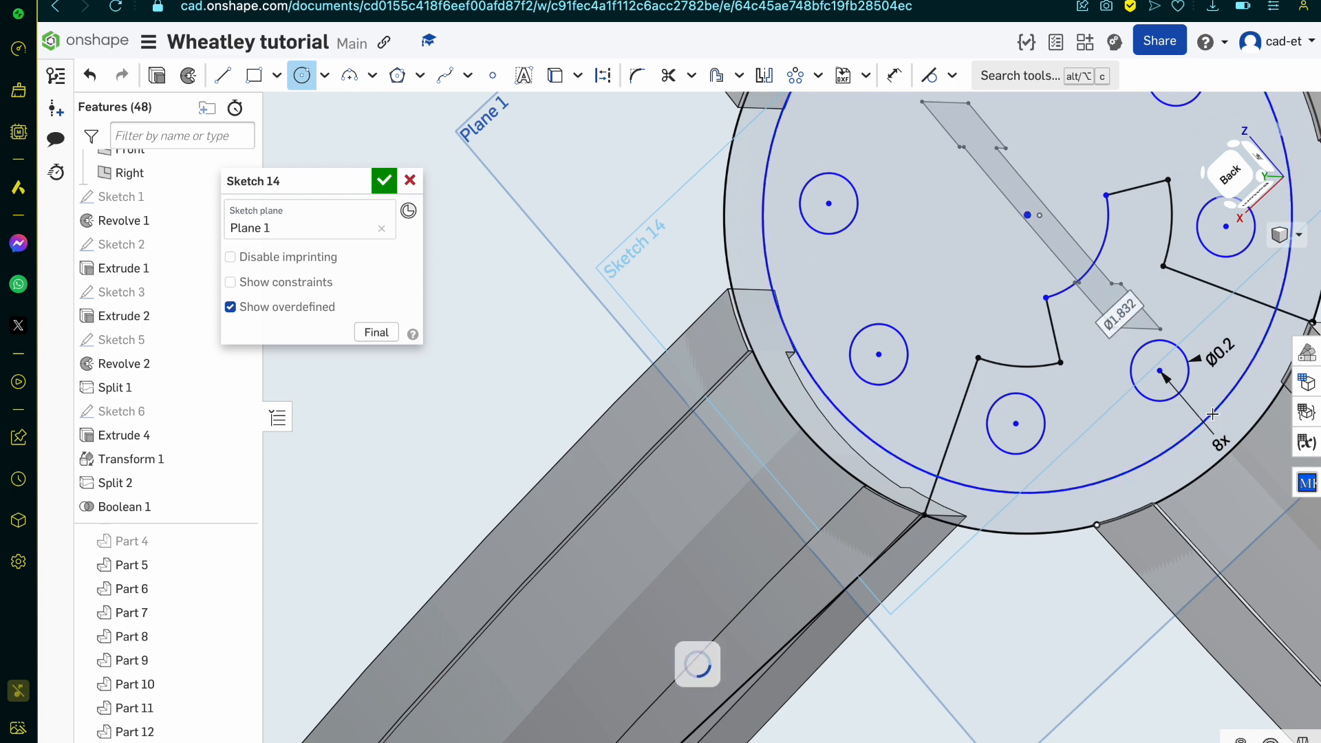
right_click_drag(1023, 487, 1040, 472)
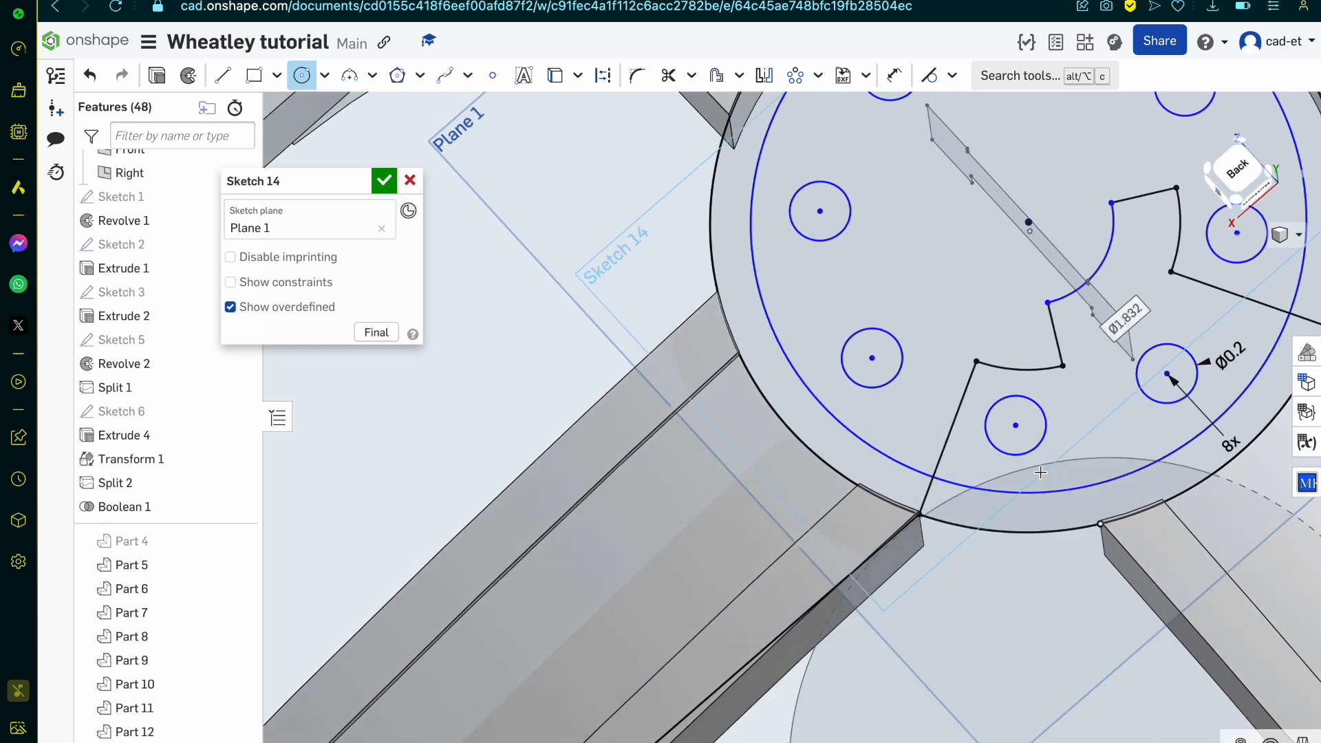
Step: Draw a line about 0.24 mm long from the arm corner on the disc's rim inward across the new circle
key("l")
left_click(1101, 524)
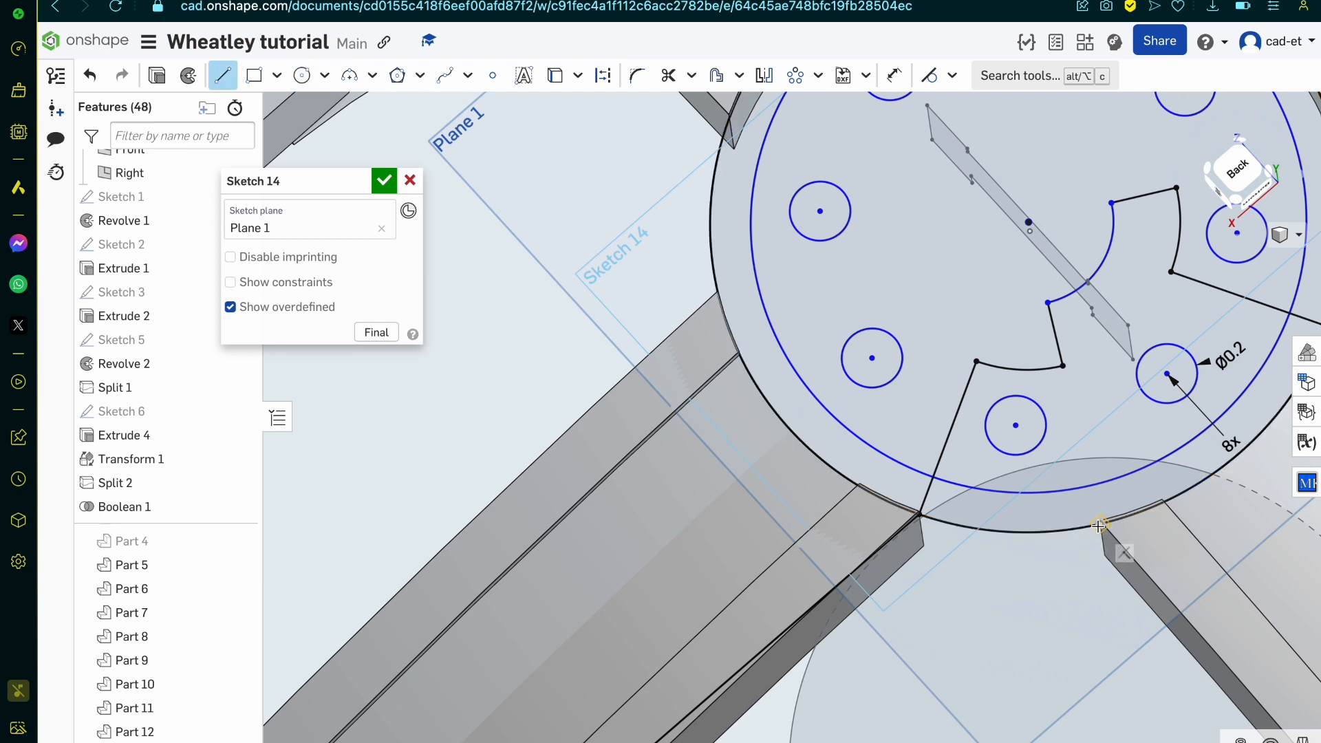
left_click(1051, 472)
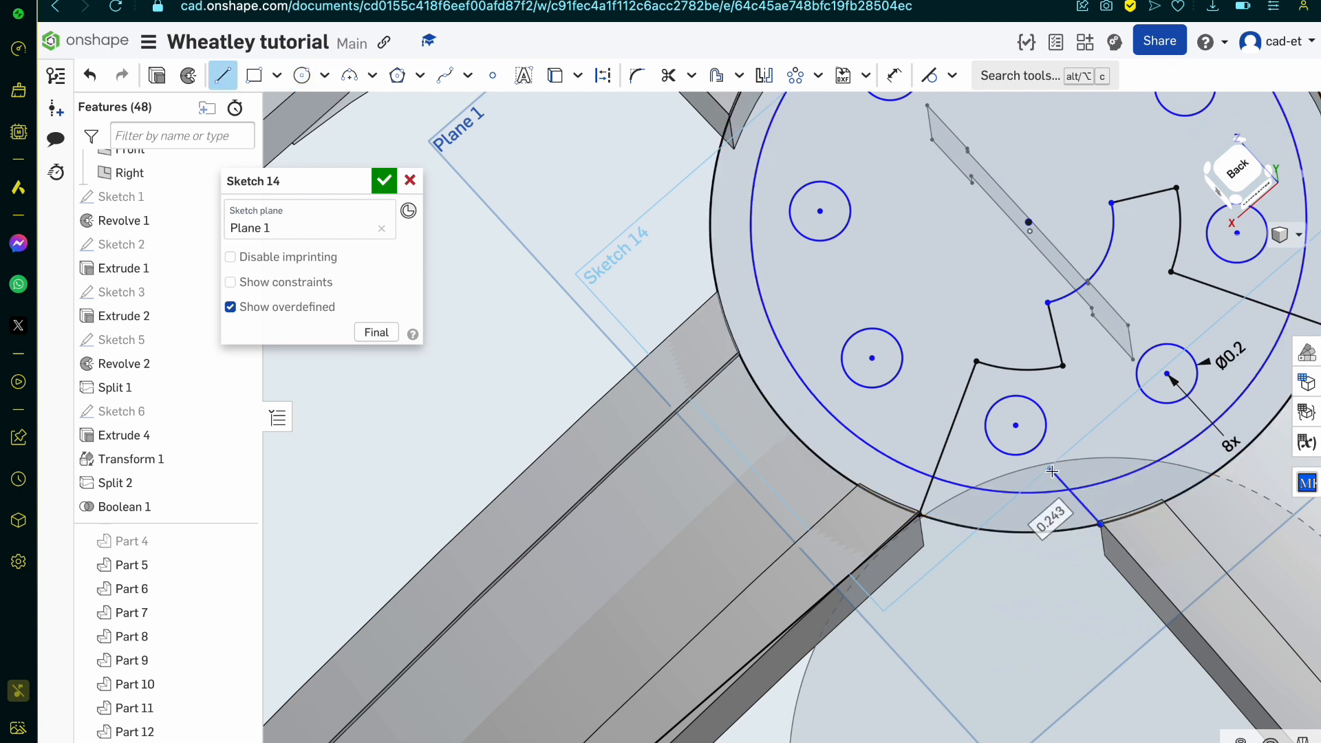
key("Escape")
Step: Draw a line about 0.34 mm long from the opposite arm's corner on the rim inward to the nearest small circle
key("l")
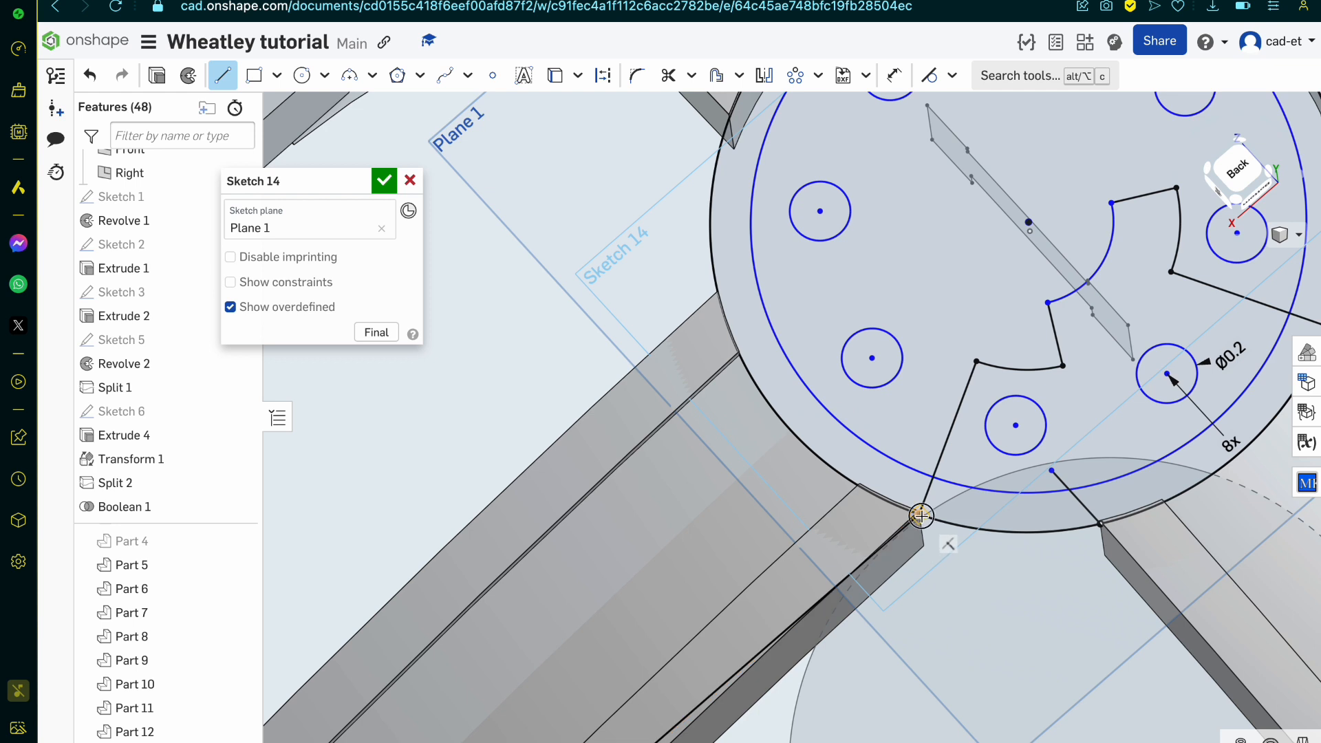
left_click(920, 514)
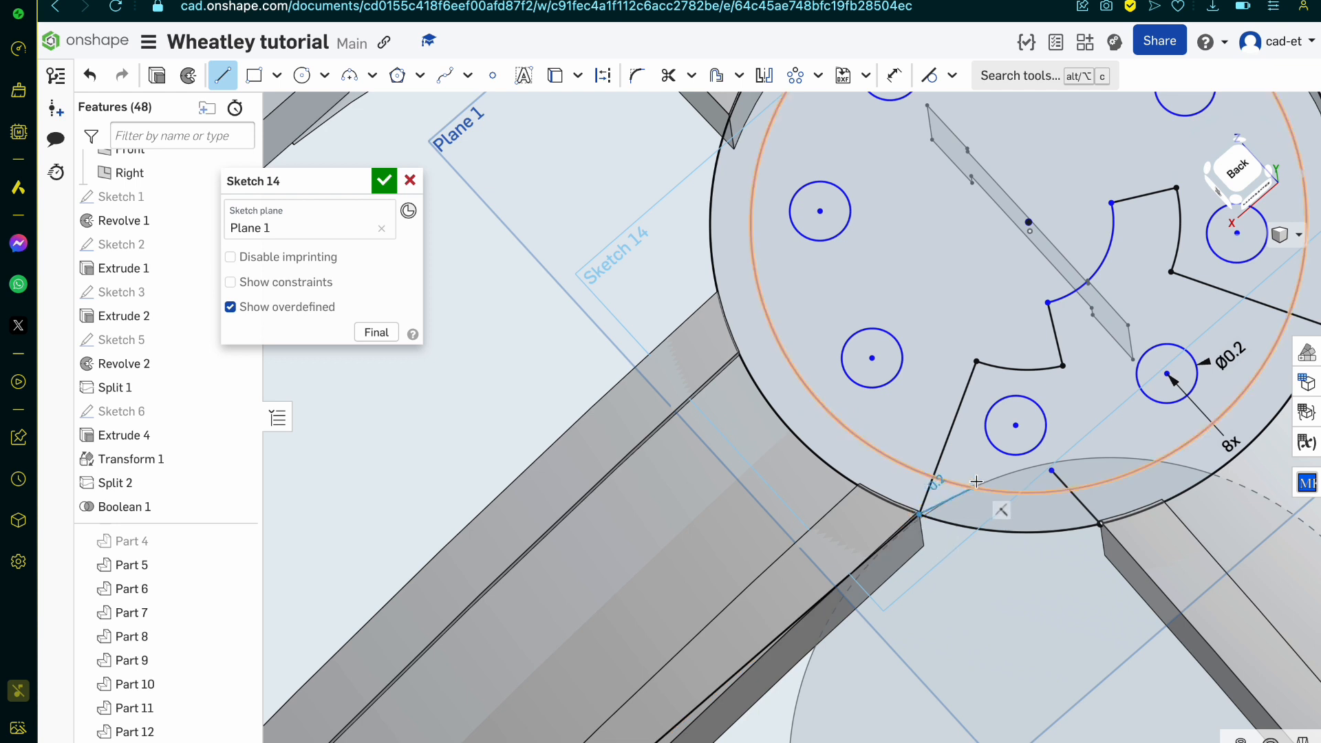
left_click(994, 448)
key("Escape")
key("q")
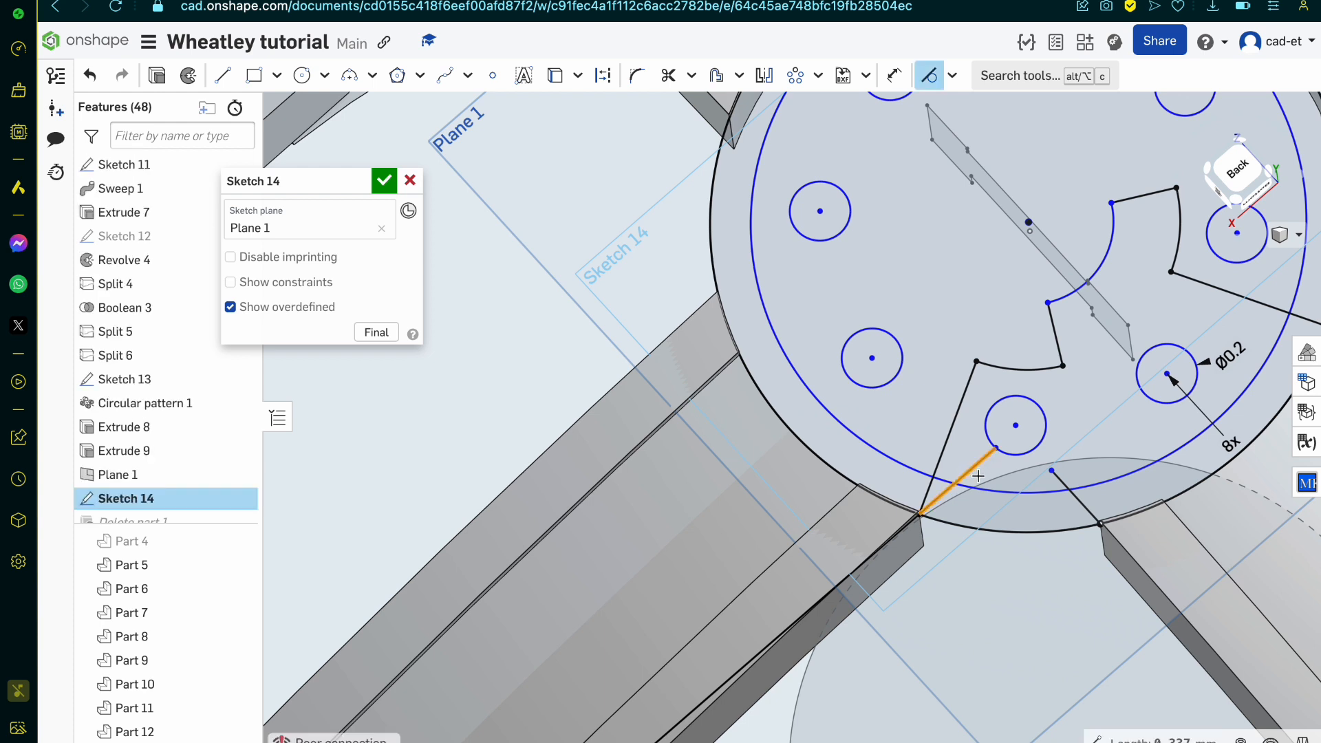
key("Escape")
Step: Trim both short lines back to the inner circle and remove the circle's arc between the notch edge and the adjacent line
key("m")
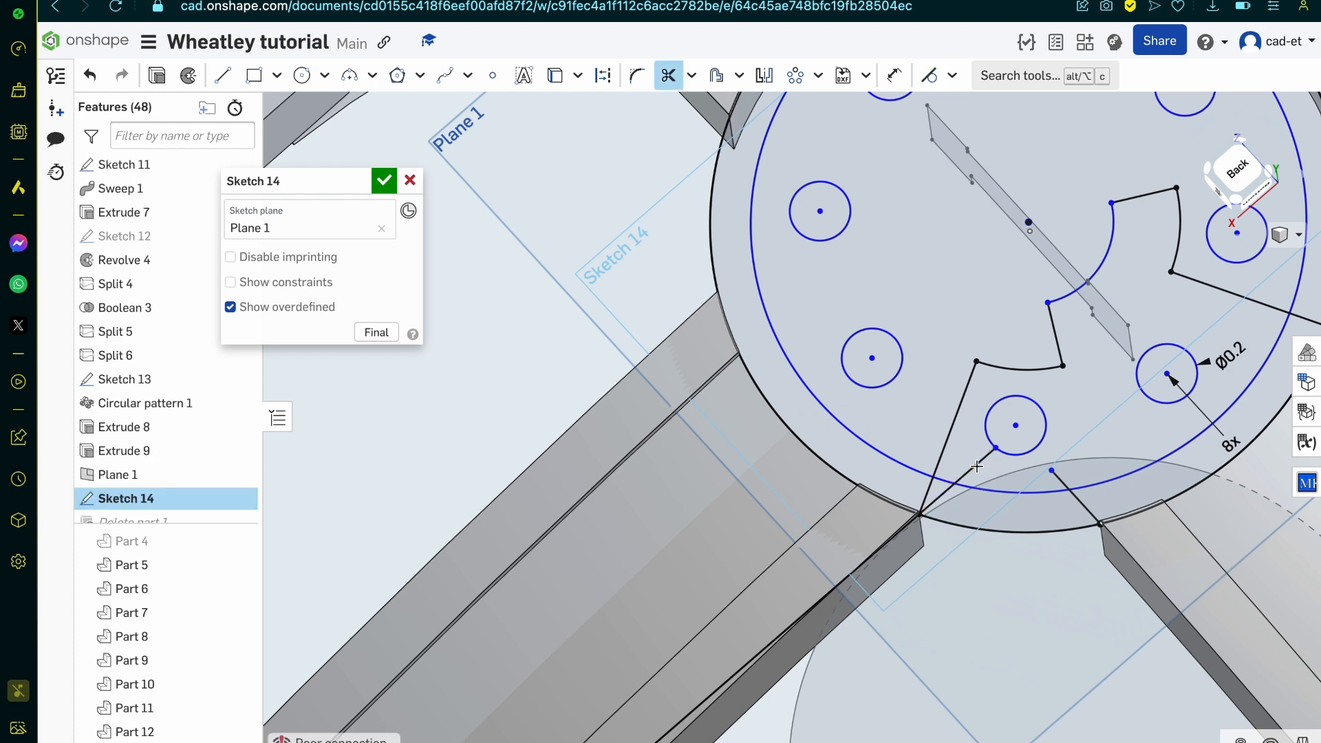
left_click(988, 459)
scroll(1044, 473, "up", 3)
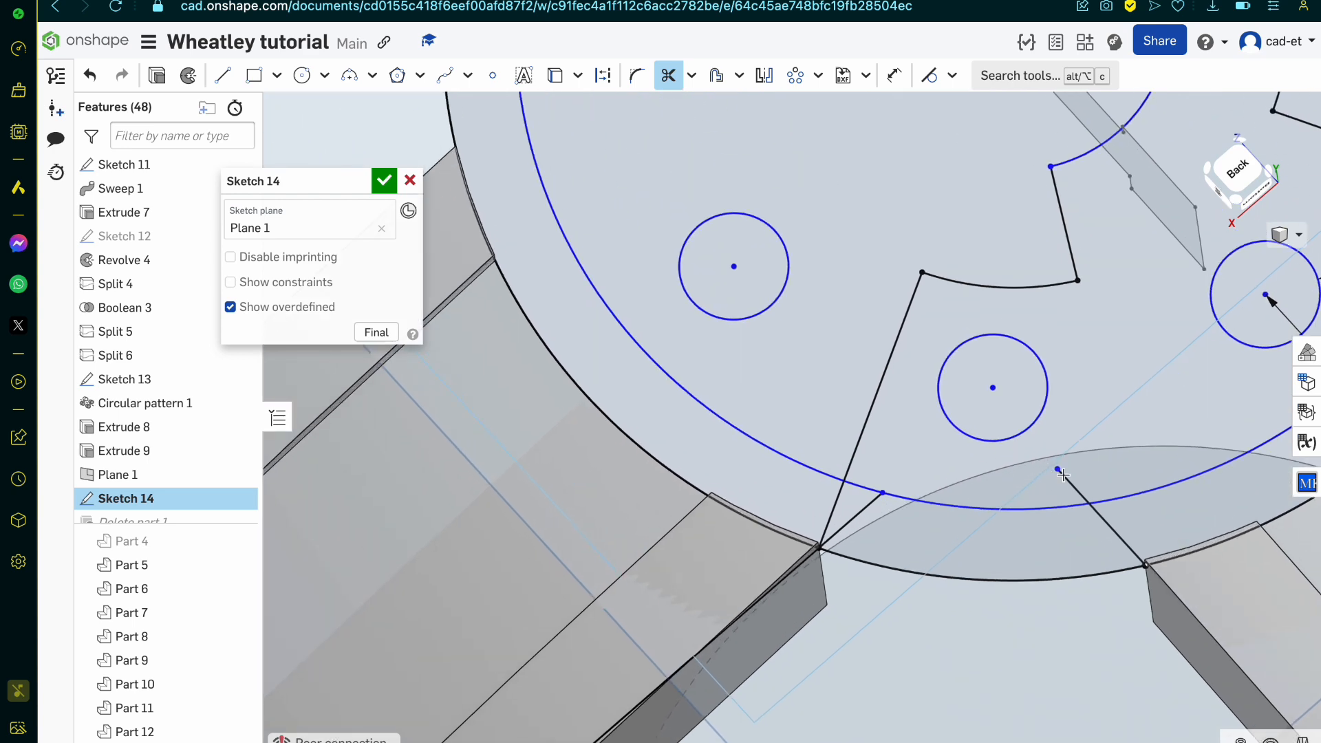
left_click(1077, 492)
left_click(855, 490)
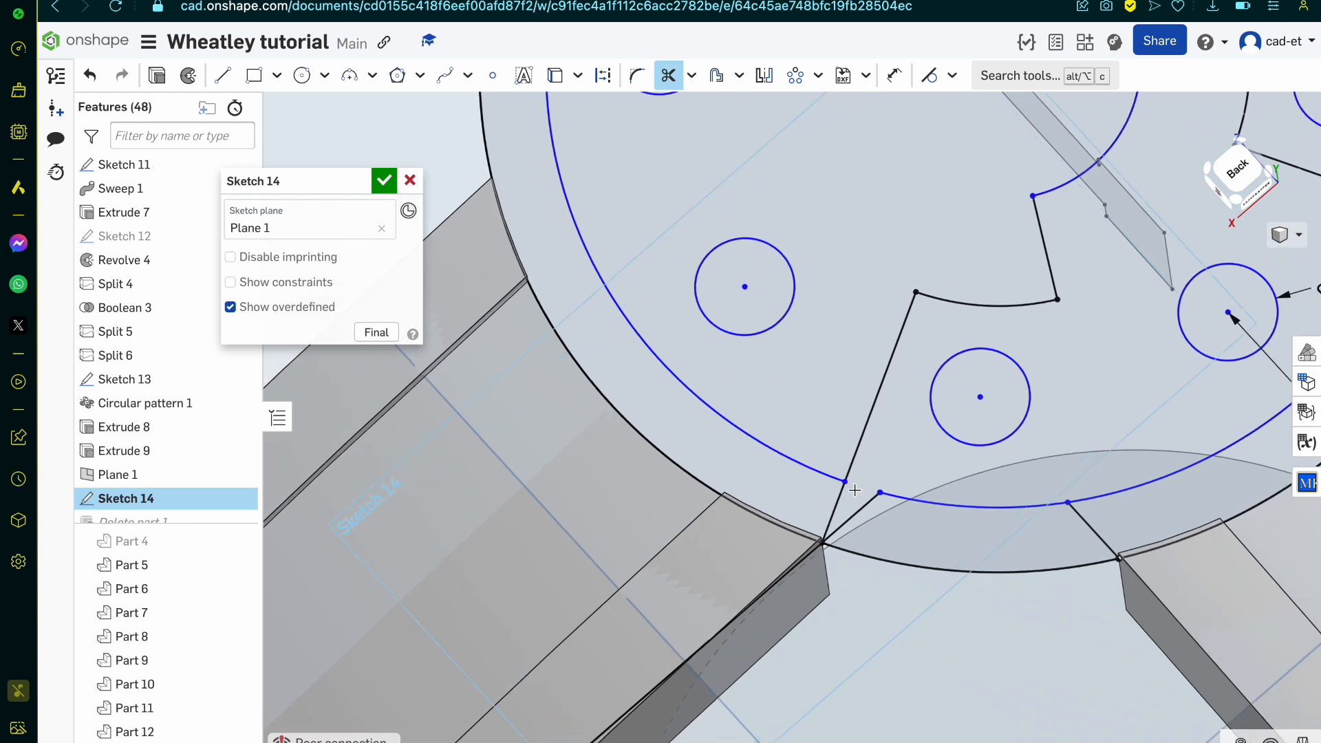
Step: Draw a line about 0.42 mm long from the notch's inner corner to the trimmed end of the second short line
scroll(891, 427, "down", 5)
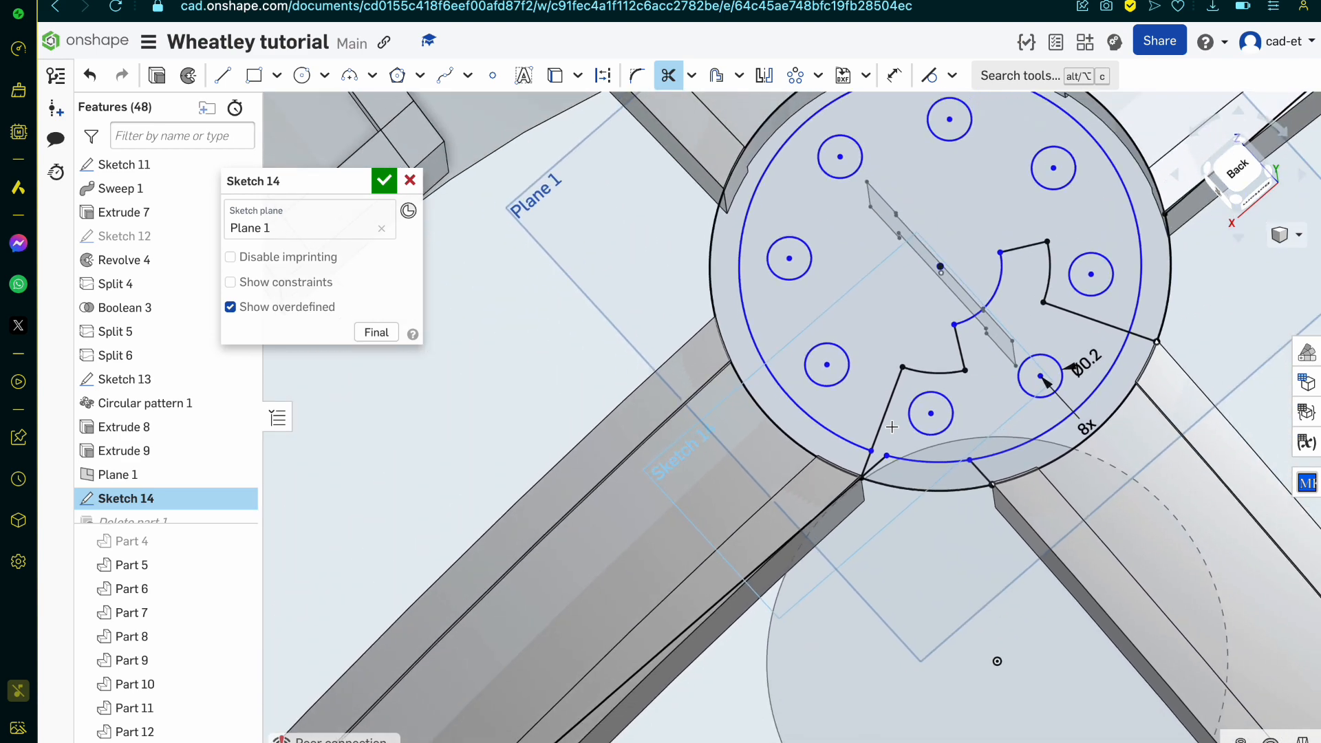
scroll(891, 427, "up", 4)
scroll(892, 428, "up", 1)
scroll(868, 534, "down", 3)
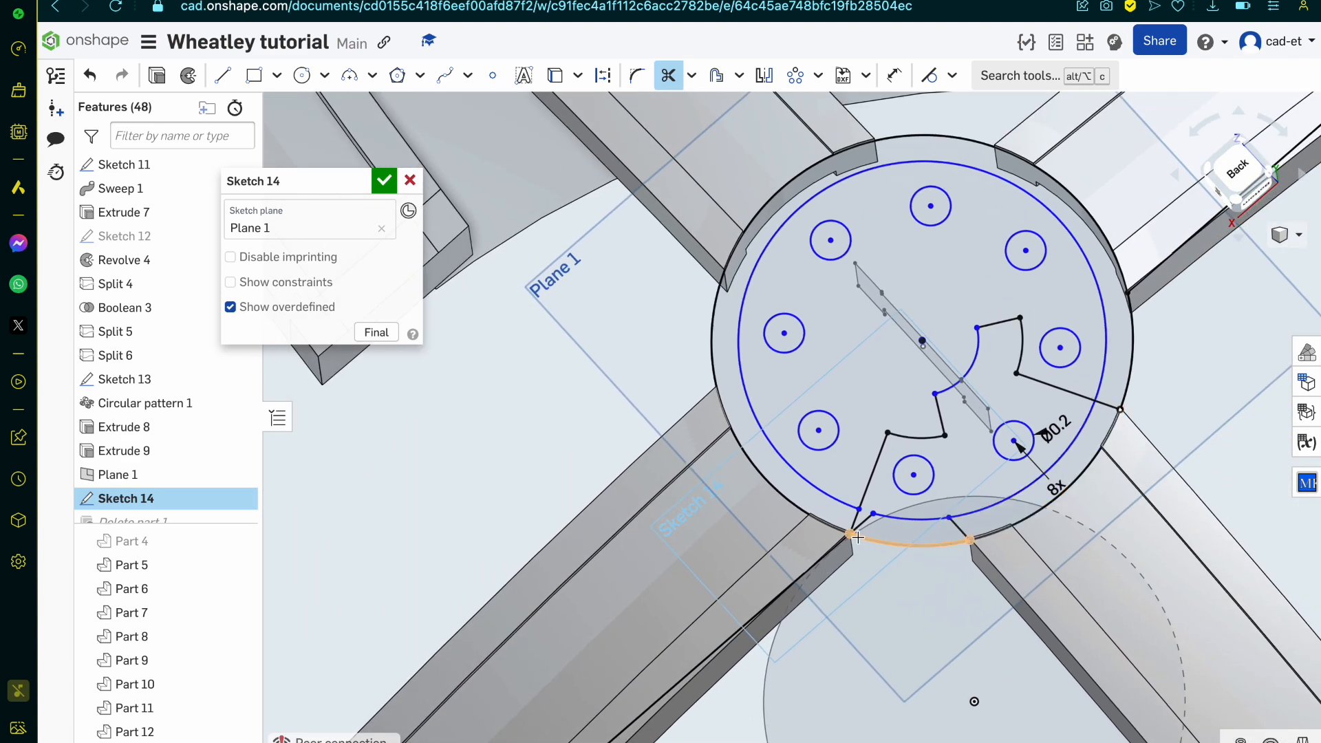
key("l")
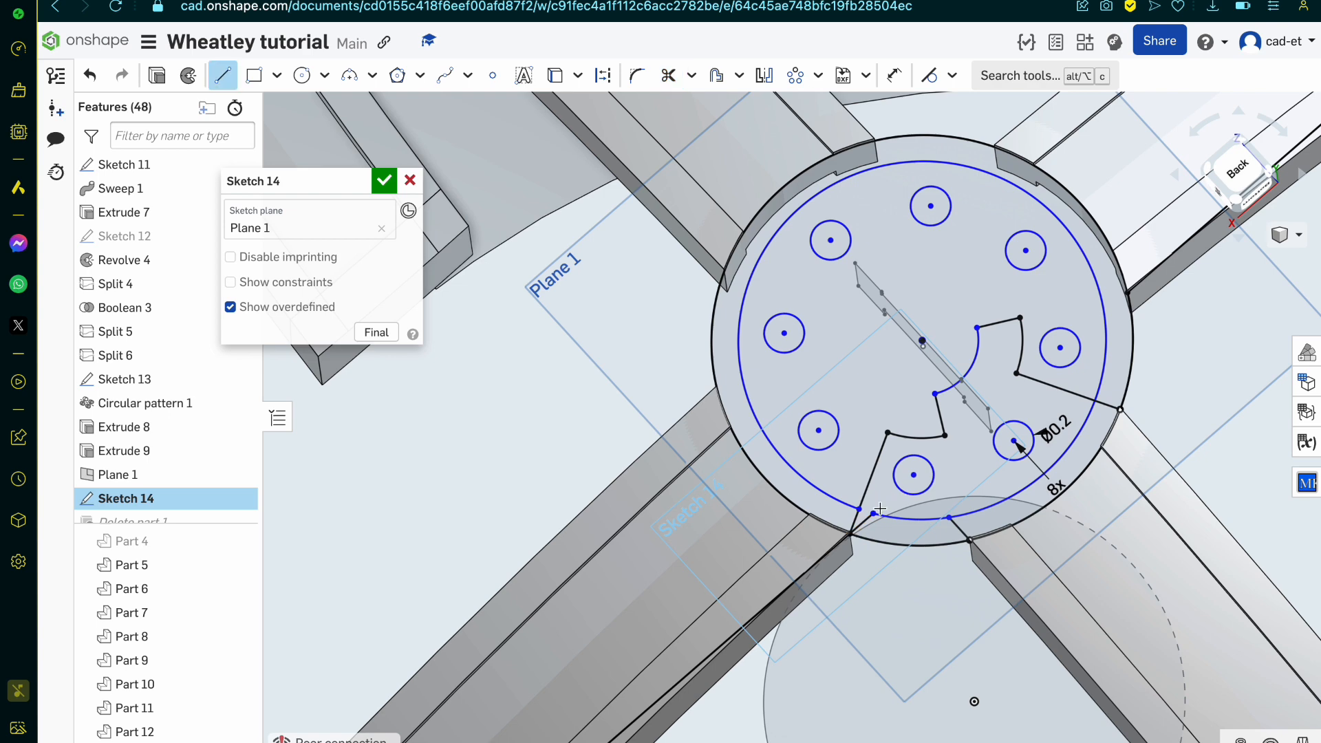
left_click(887, 433)
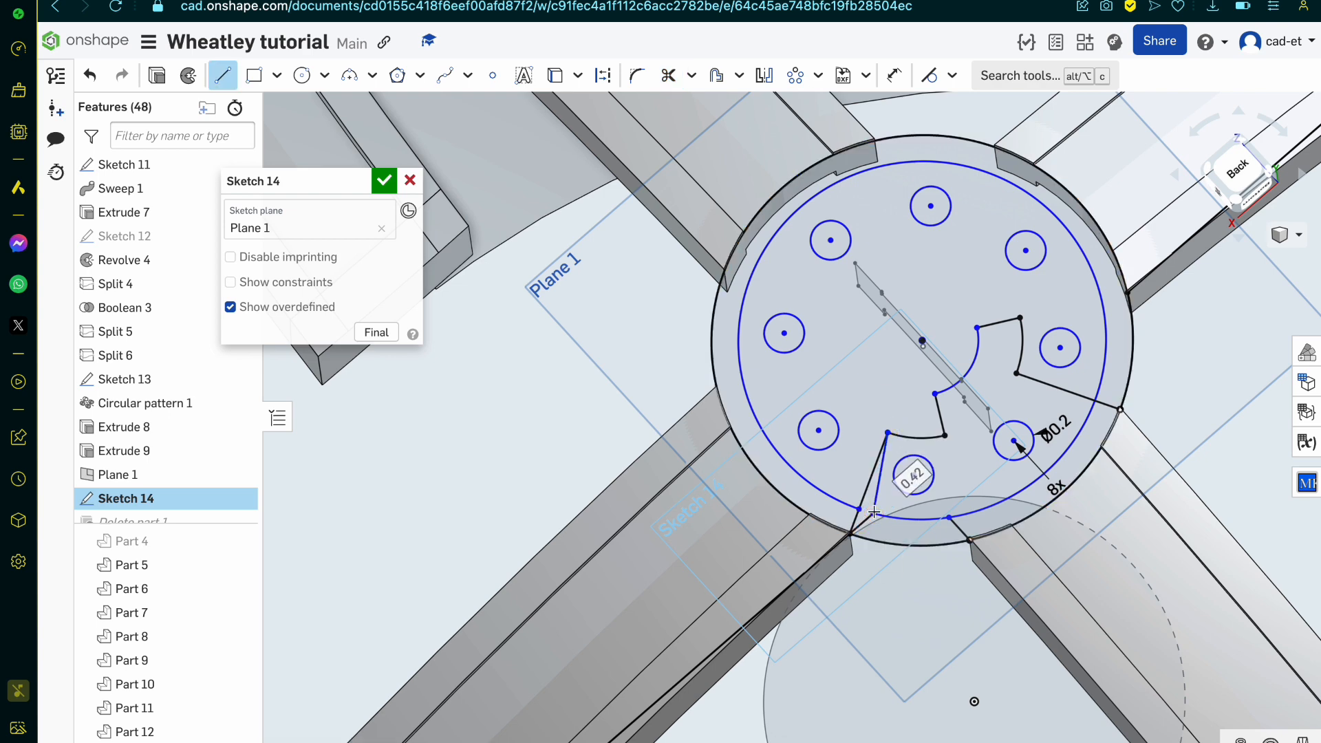
left_click(874, 513)
scroll(874, 513, "up", 5)
scroll(874, 513, "down", 3)
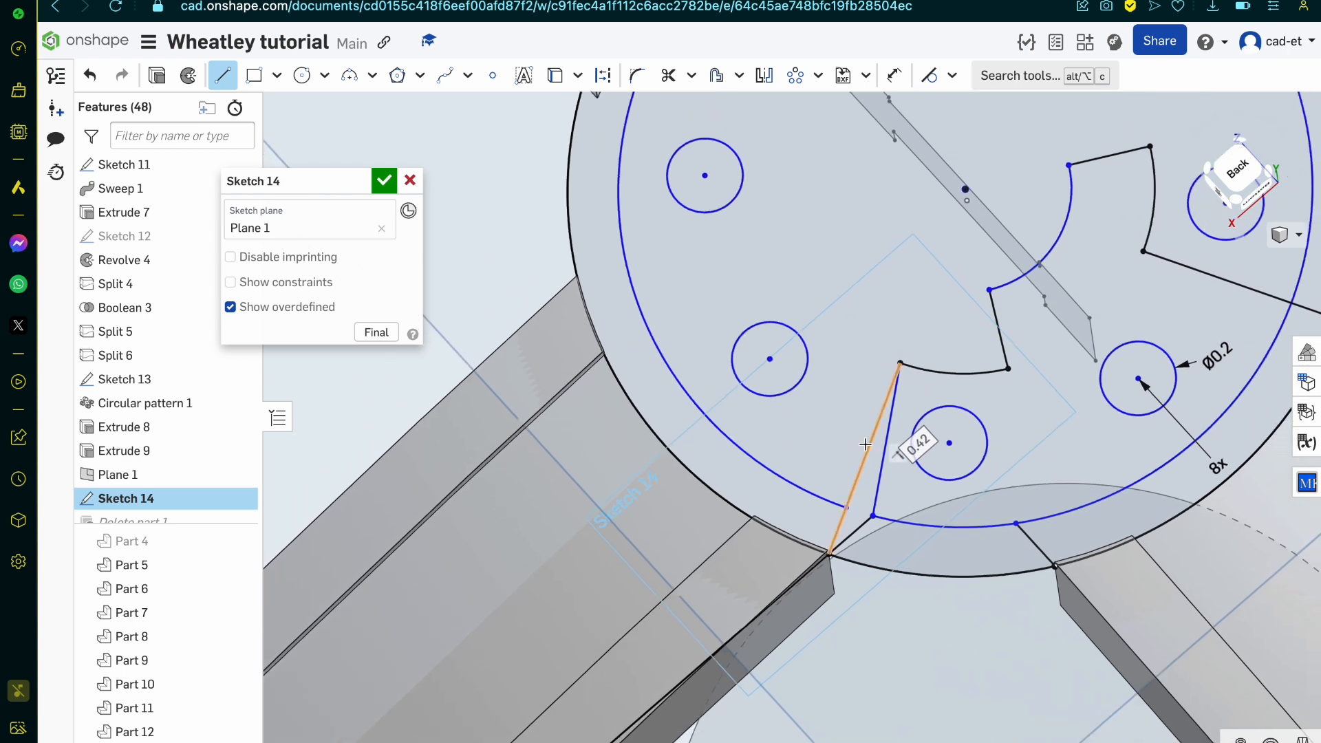
scroll(894, 303, "down", 5)
scroll(900, 302, "up", 5)
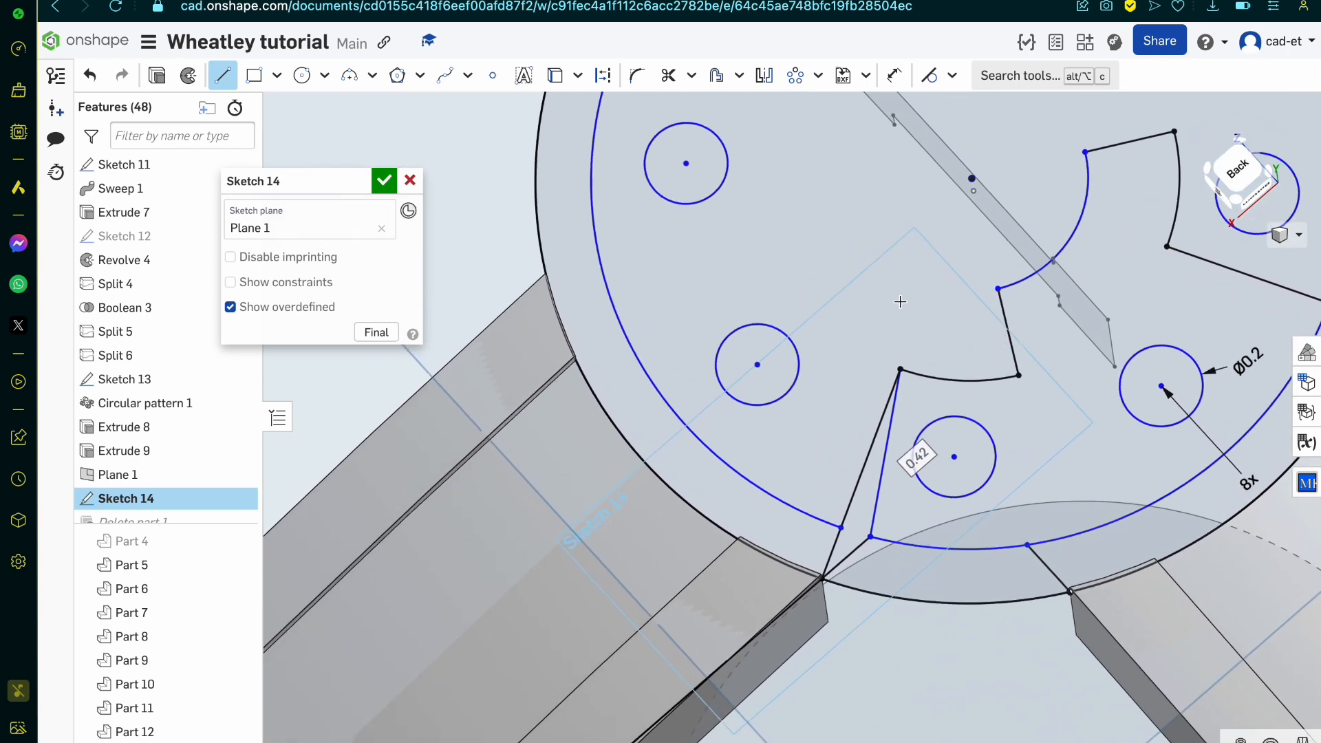
scroll(899, 302, "down", 4)
scroll(900, 301, "up", 3)
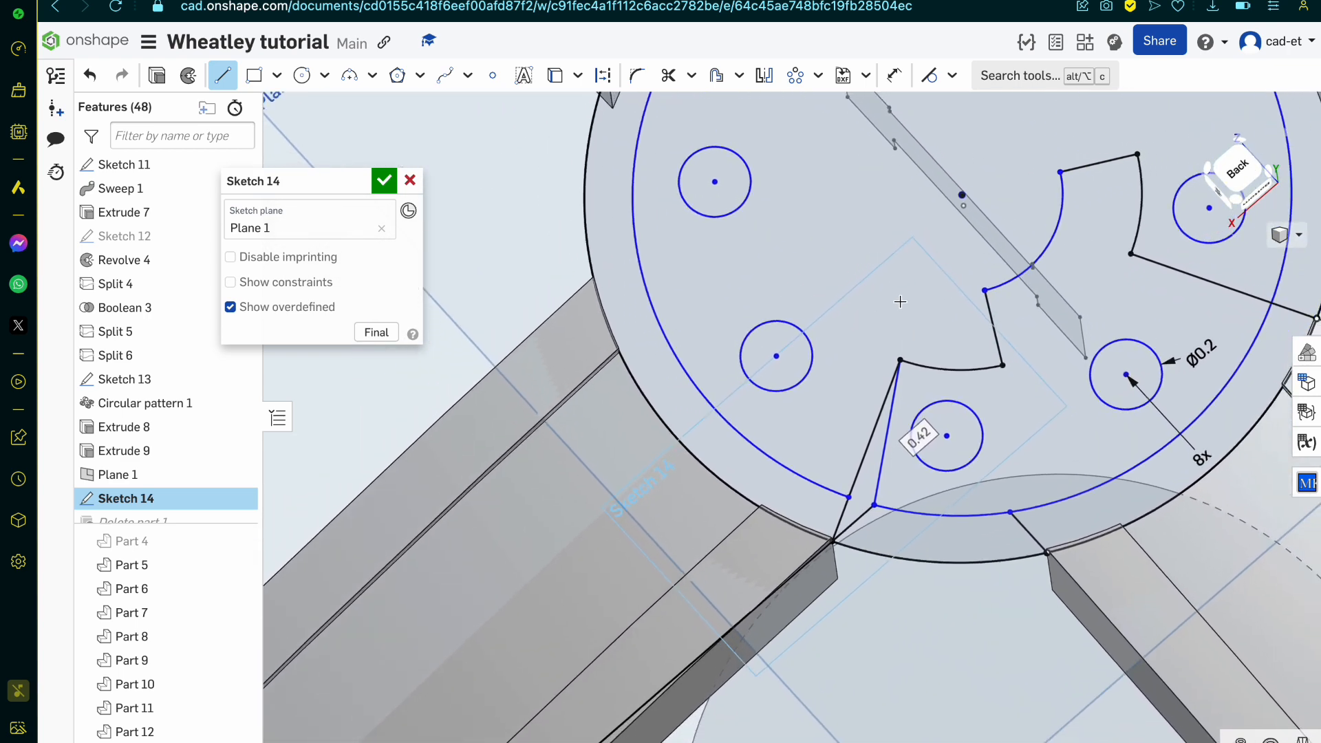
scroll(899, 301, "down", 1)
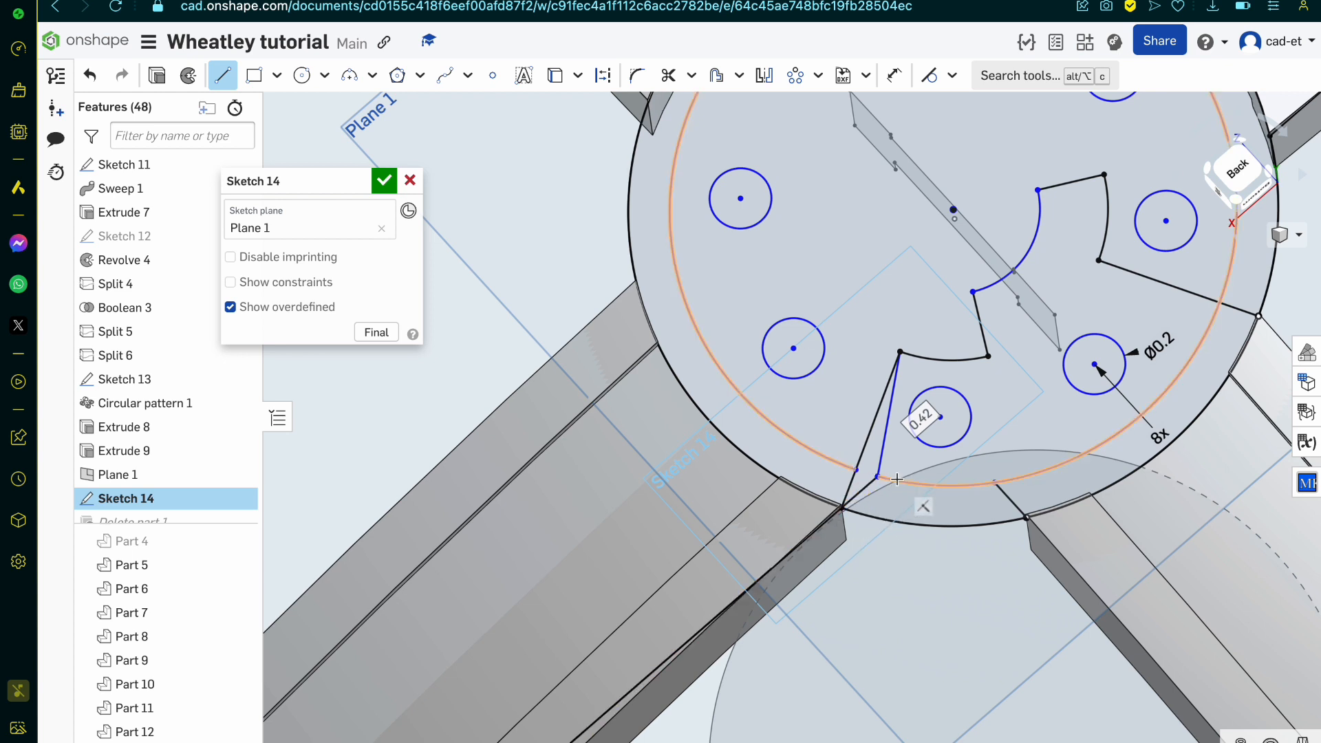
Step: Undo the connecting line, the trims and the second short line, back to the untrimmed first short line
key("u")
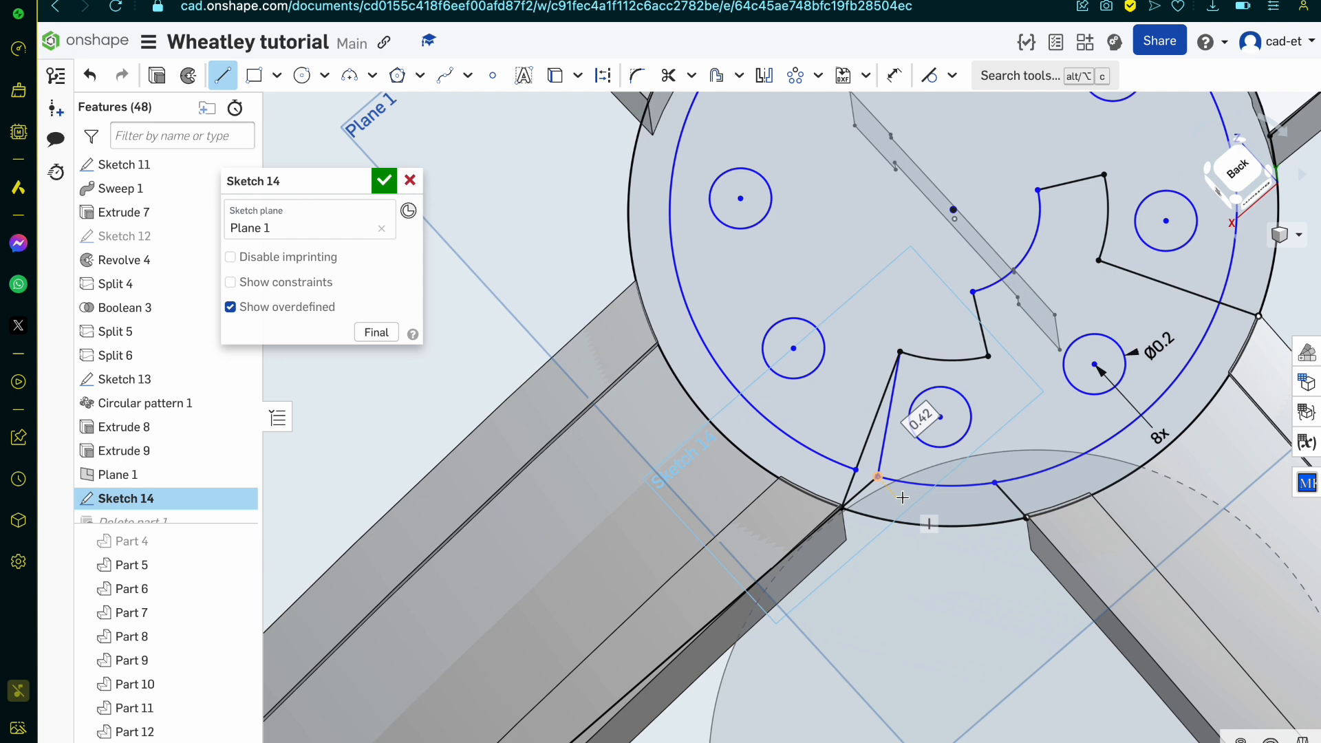
key("Escape")
key("ctrl+z")
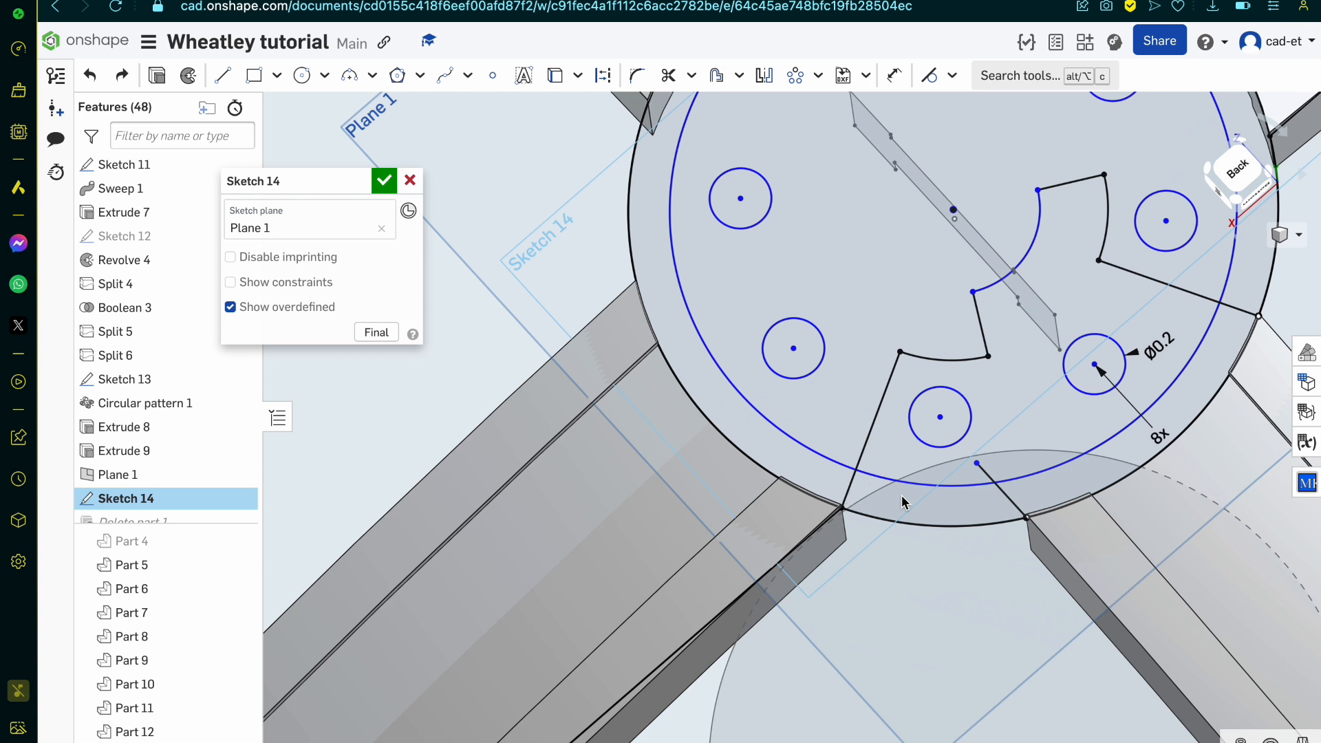
Step: Trim the remaining short line's overhang where it extends inside the inner circle
key("t")
key("m")
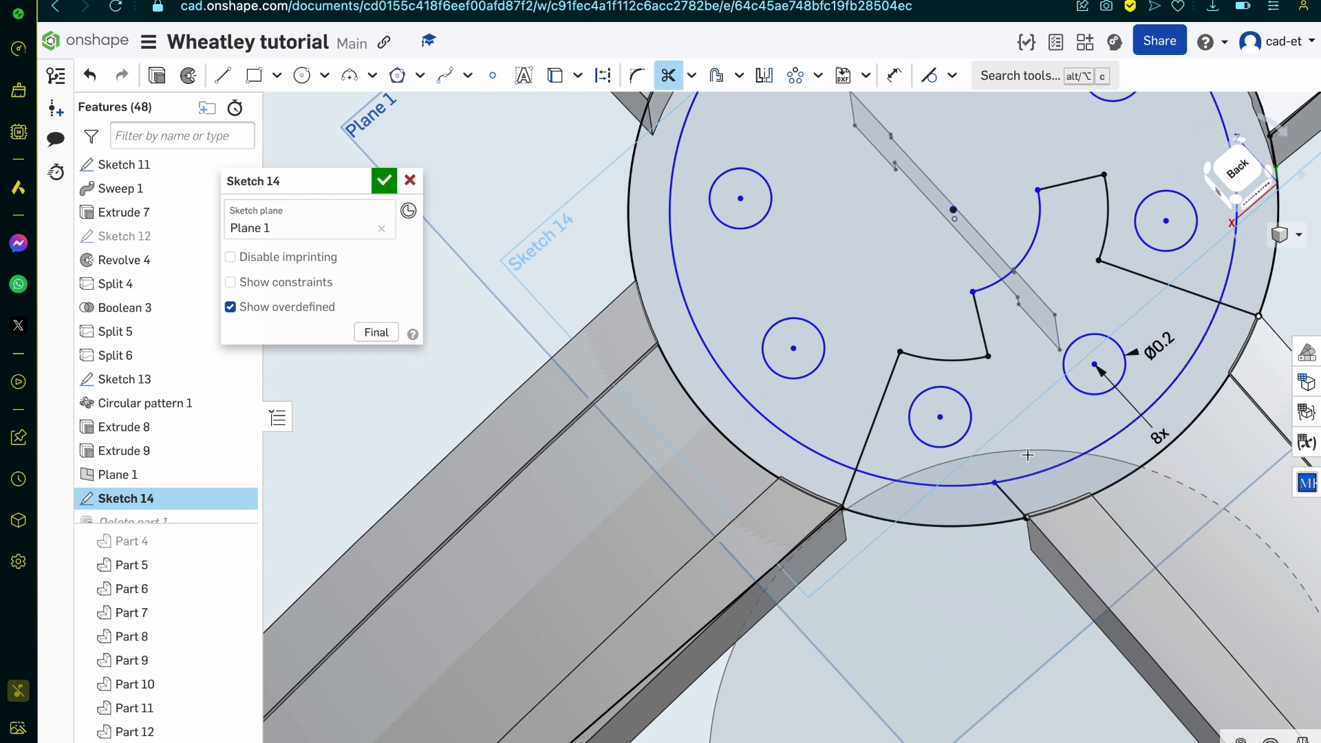
Step: Trim the inner circle down to its short arc between the long notch line and the short rim line, and finish the sketch
left_click(1042, 470)
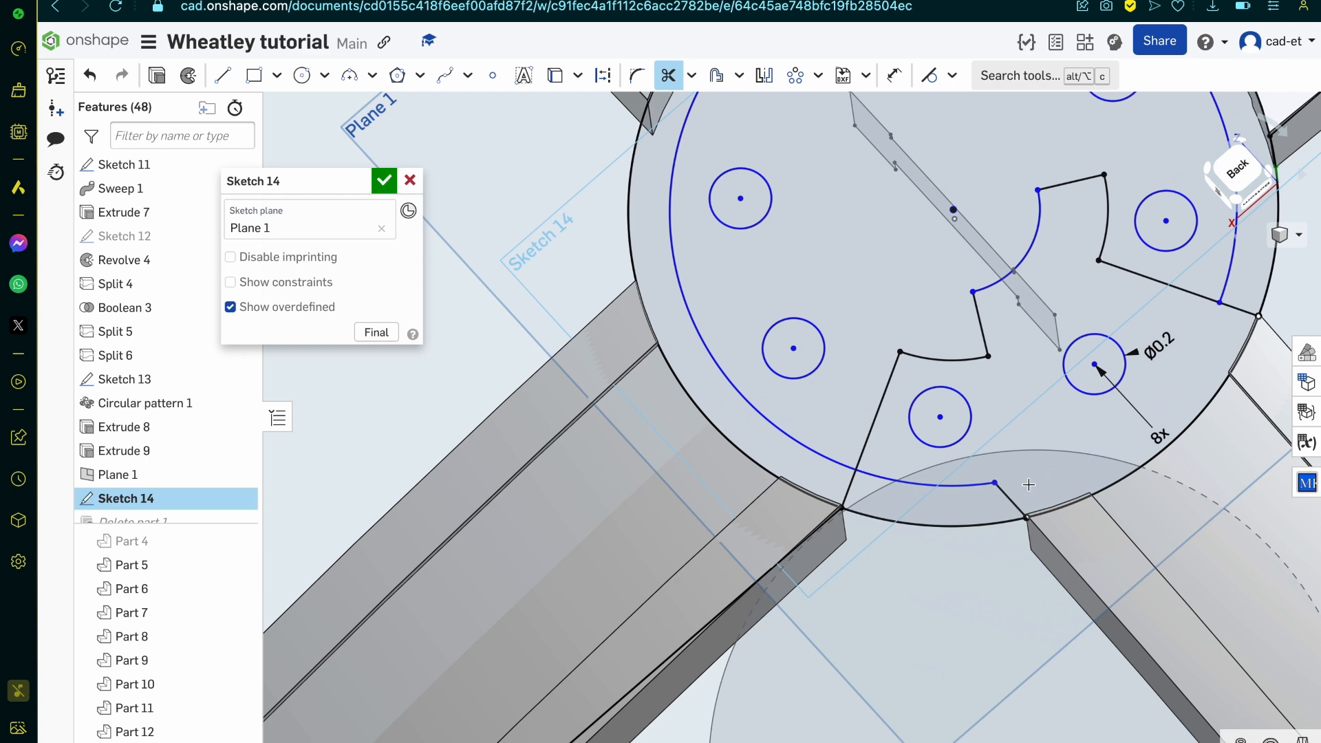
scroll(1035, 478, "down", 3)
left_click(874, 448)
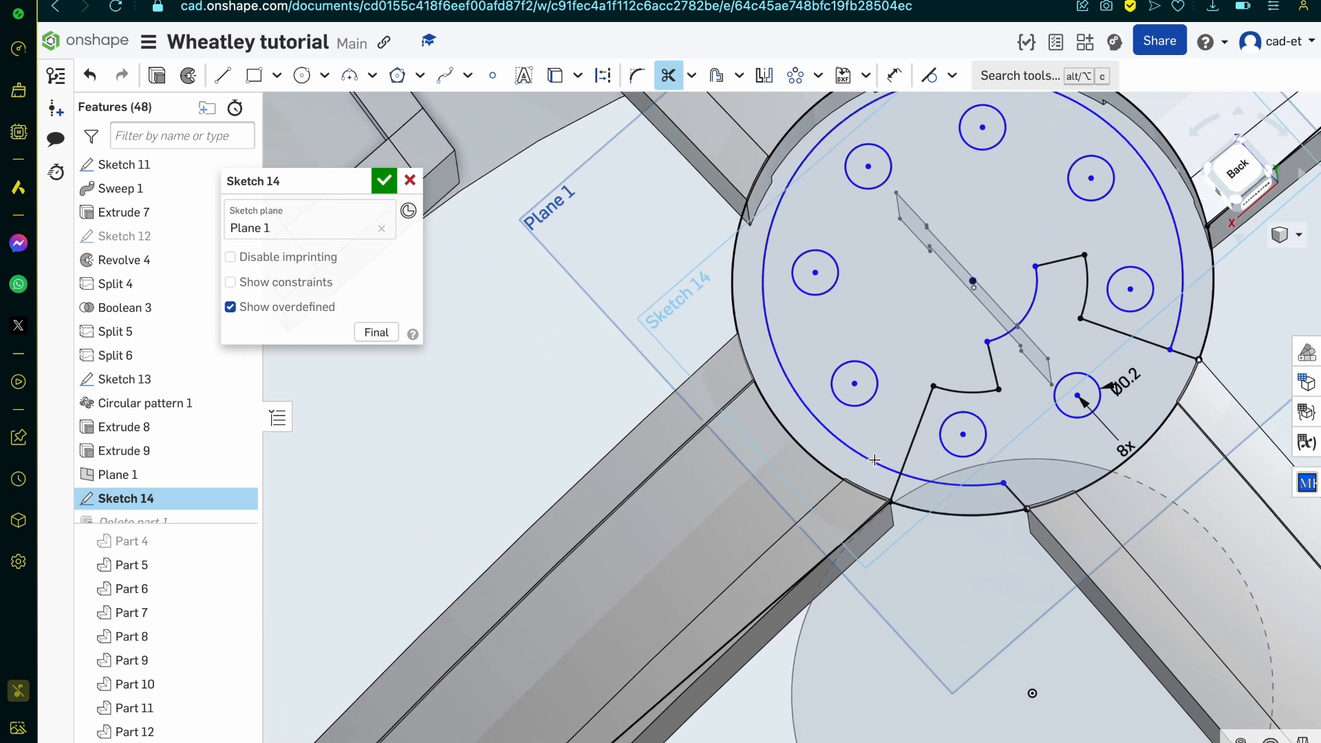
scroll(874, 454, "down", 2)
scroll(875, 459, "down", 1)
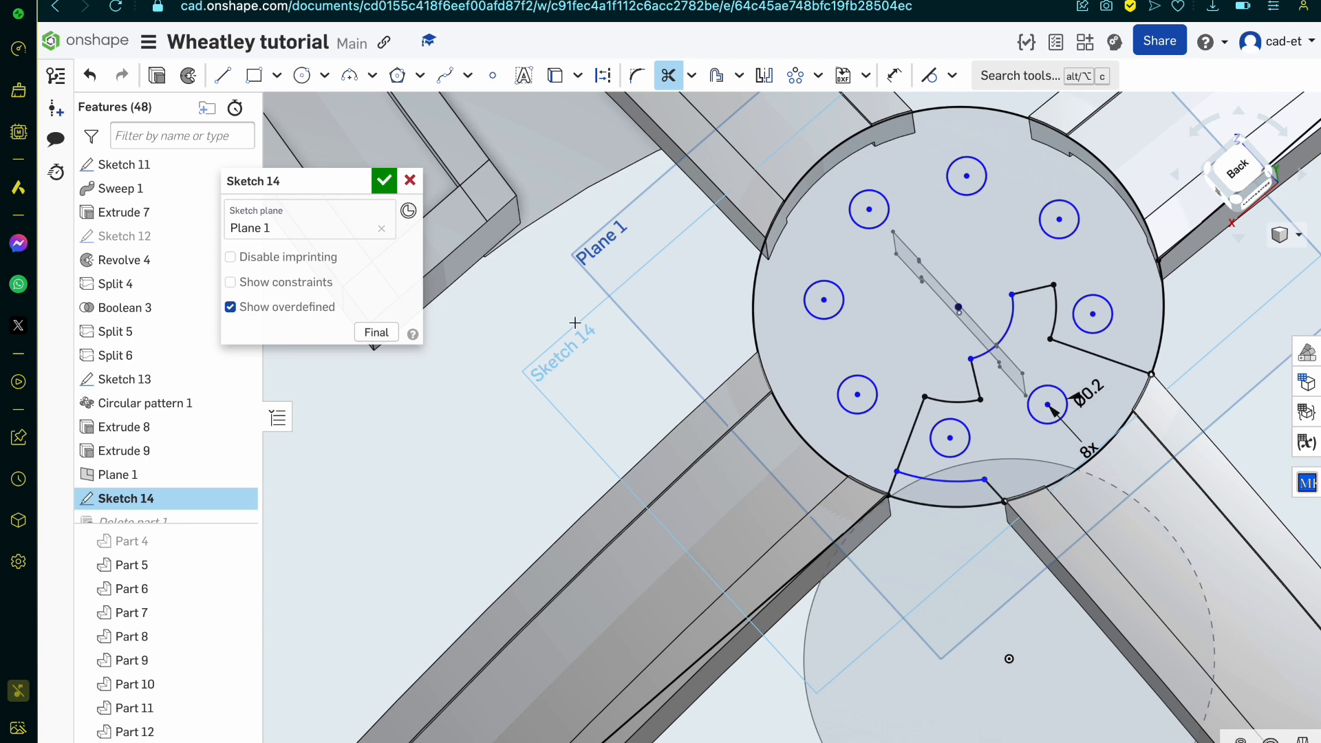
left_click(384, 180)
Step: Edit Extrude 10 of the end plate and set its depth to 0.25 mm
scroll(725, 402, "up", 5)
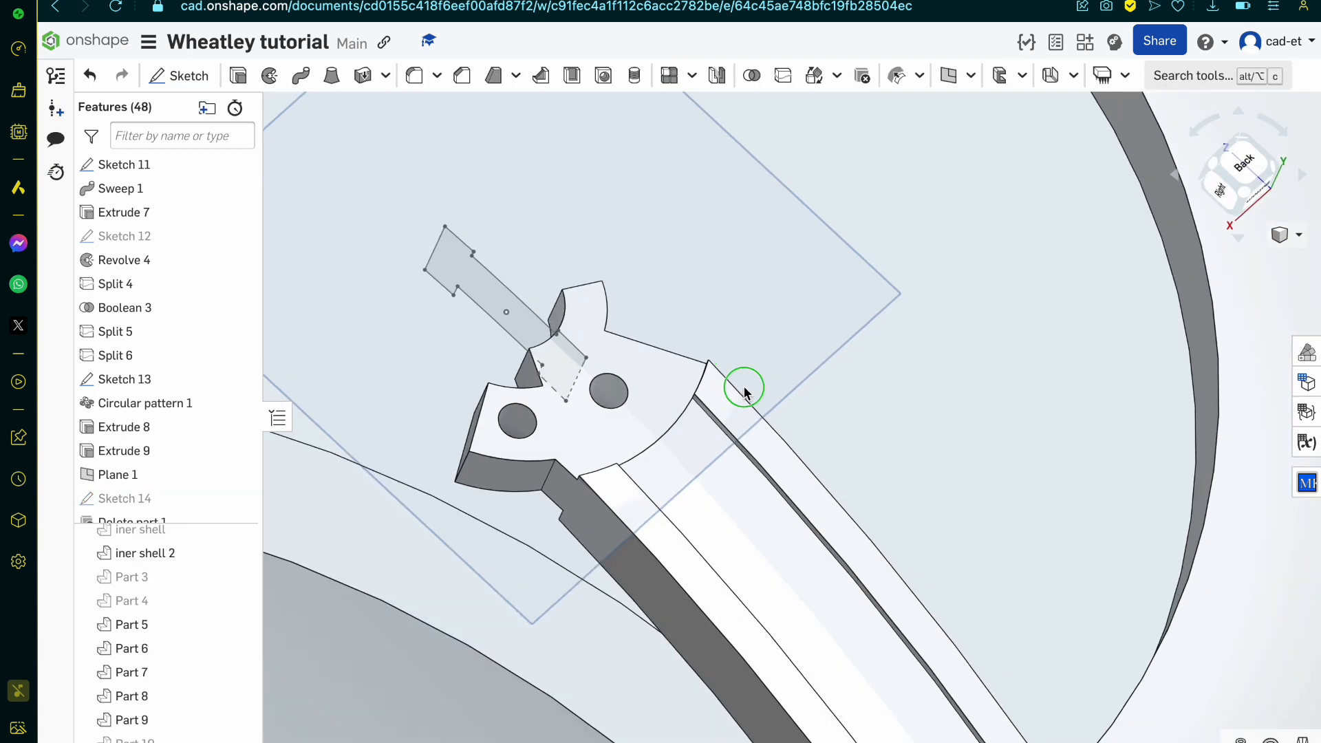
right_click_drag(744, 387, 768, 370)
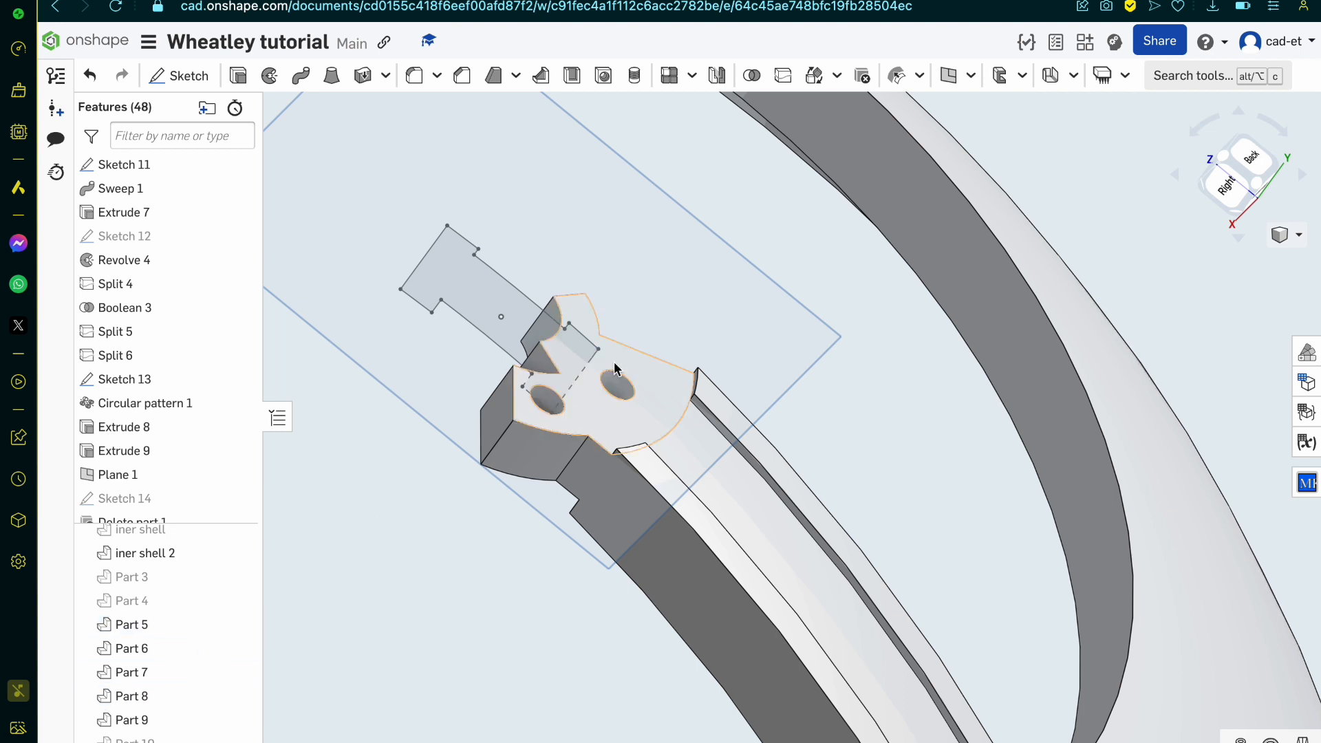
scroll(145, 497, "down", 1)
double_click(146, 492)
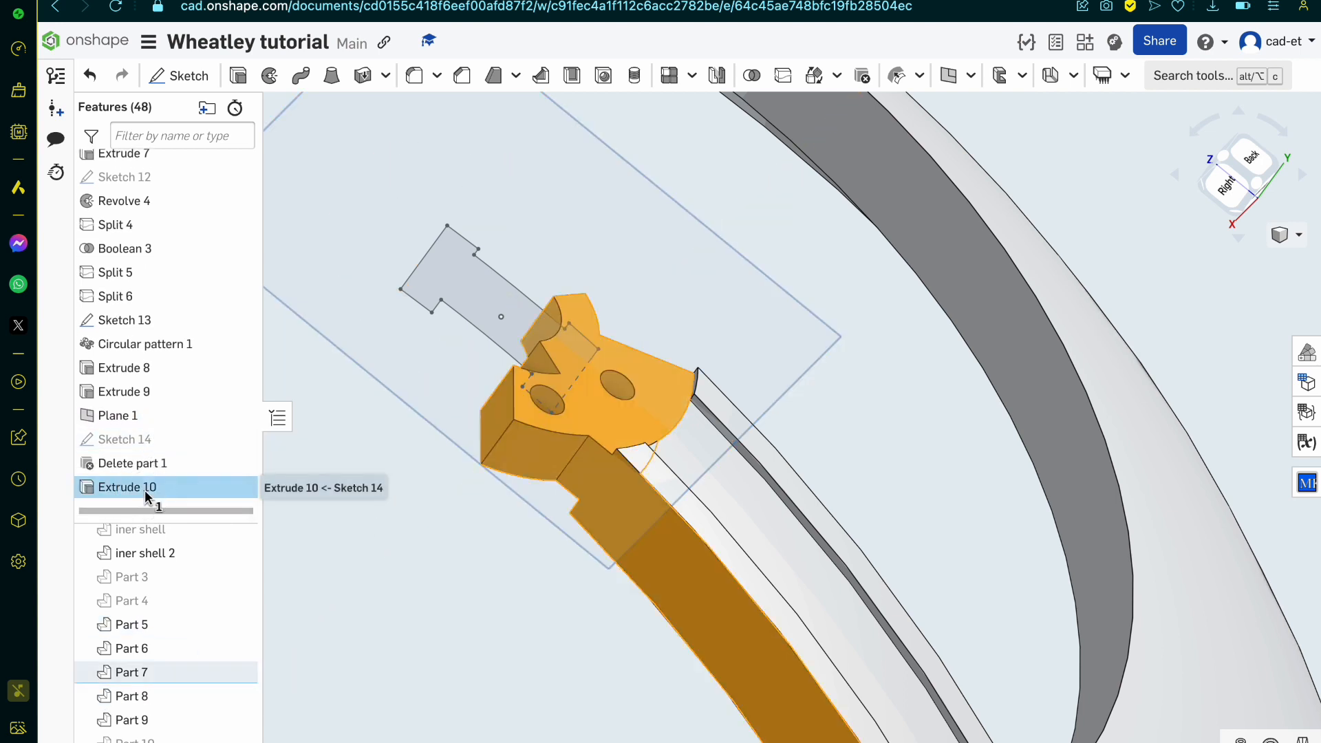
left_click(362, 333)
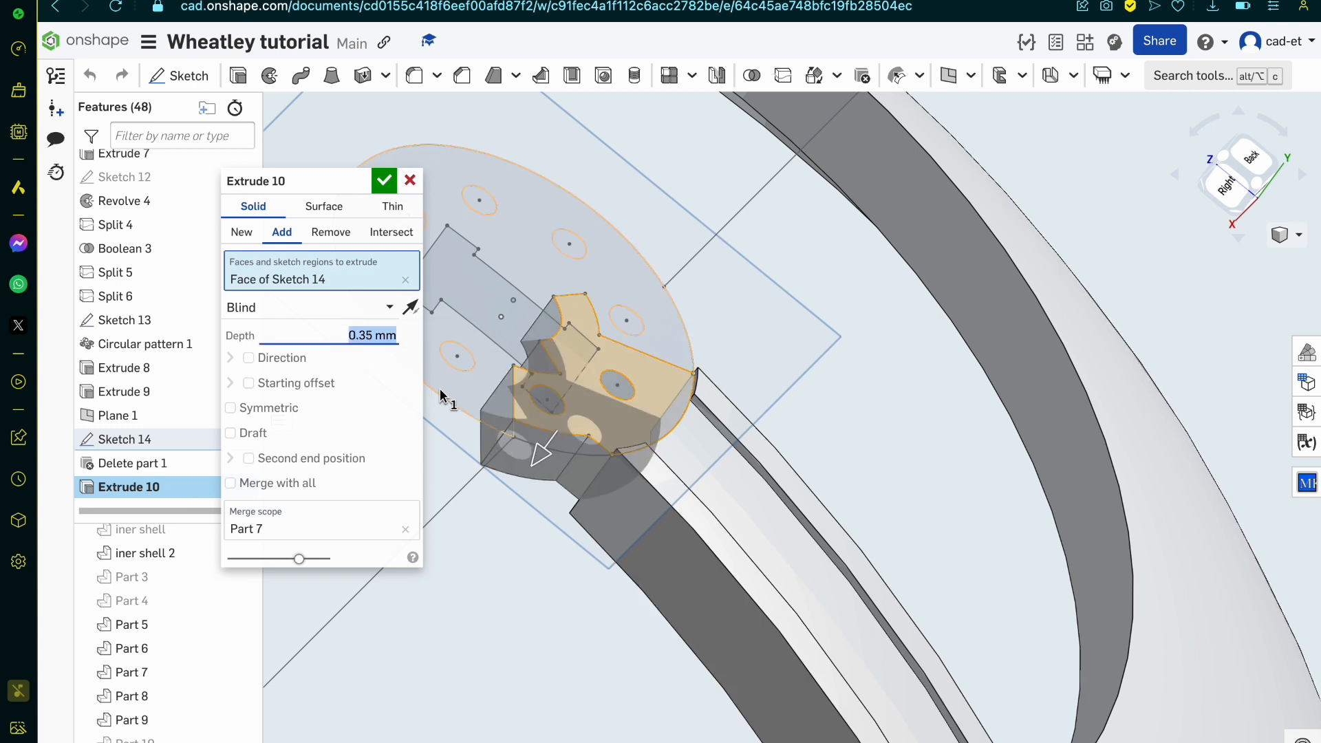
left_click(362, 333)
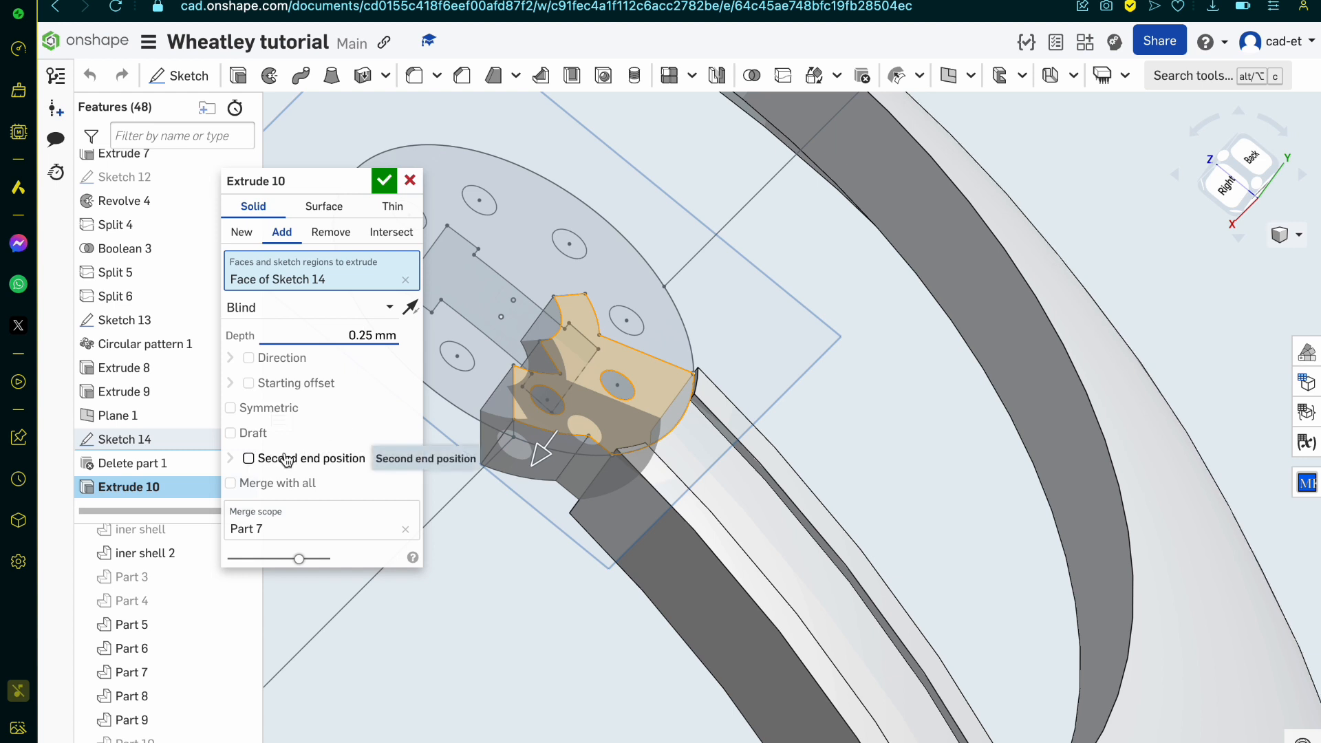
Step: Add a blind starting offset of 0.05 mm to Extrude 10 and accept the edited extrusion
left_click(265, 385)
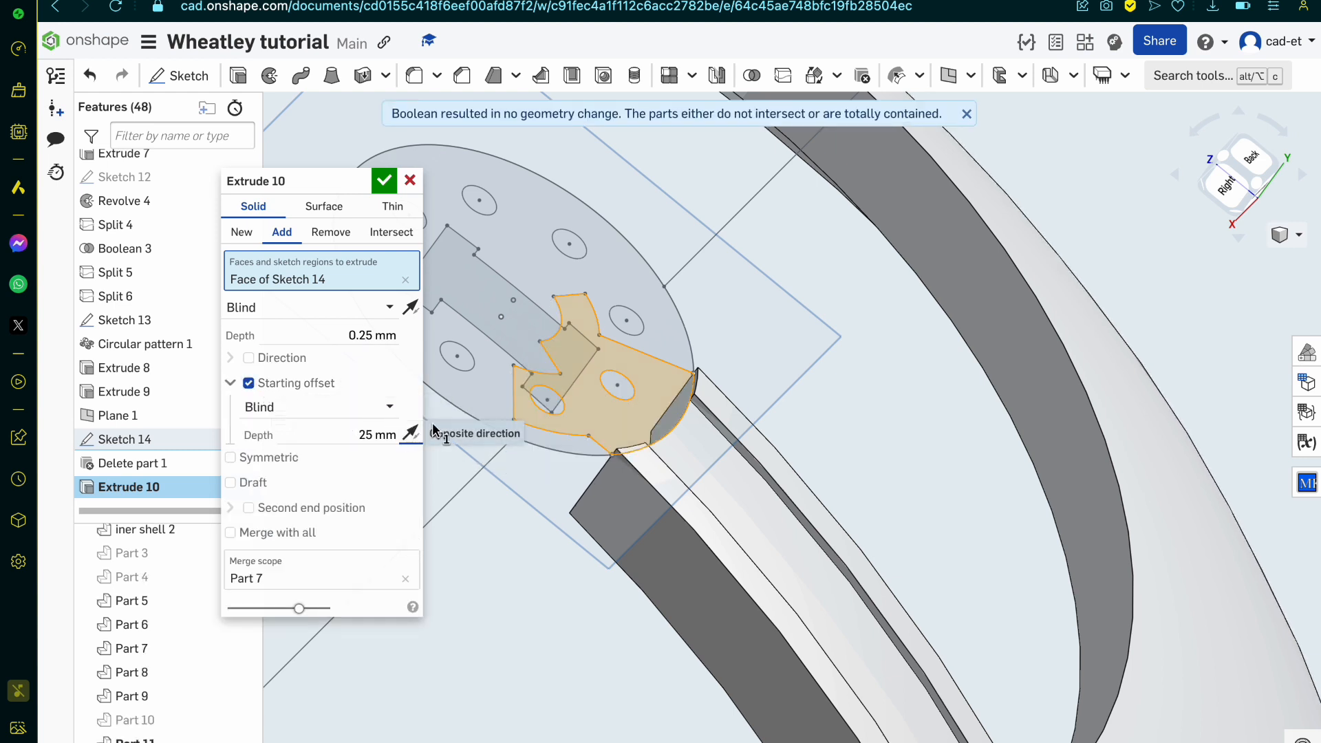
left_click(357, 441)
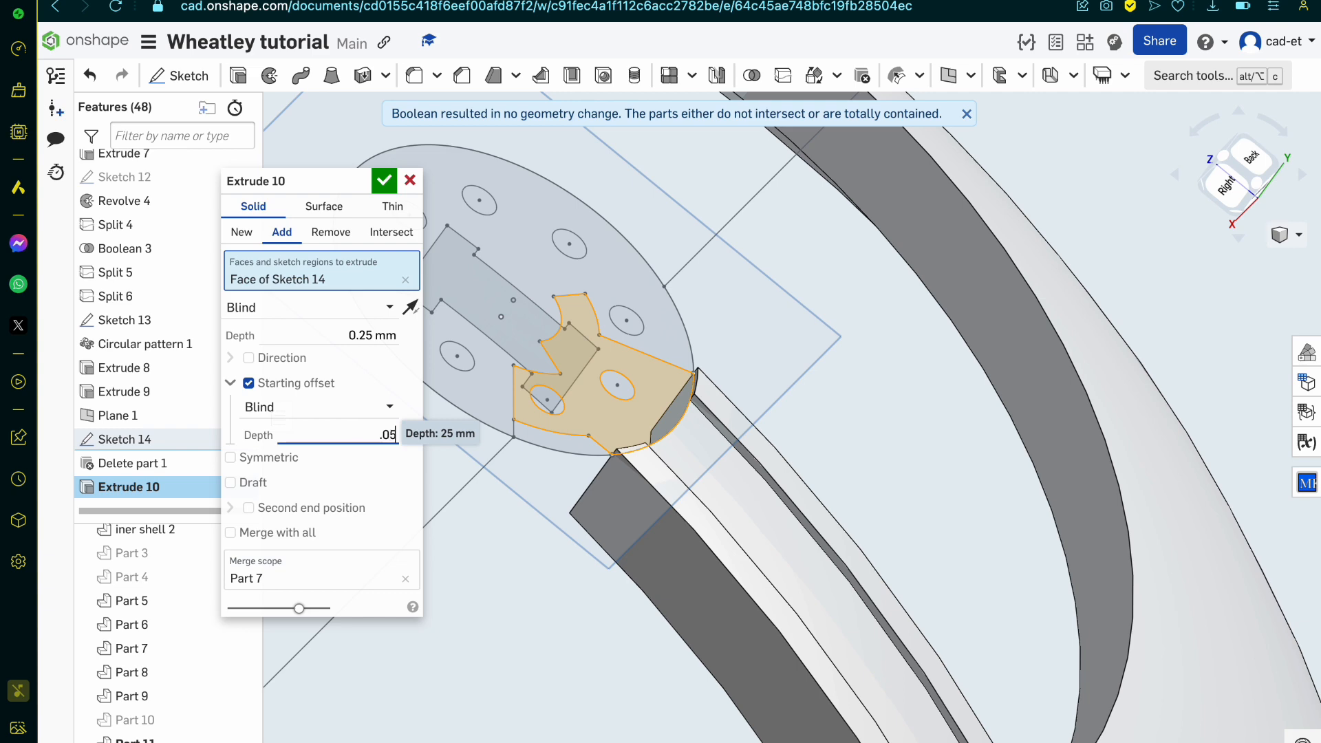
scroll(563, 447, "up", 2)
mouse_move(563, 447)
right_mouse_down()
mouse_move(628, 457)
mouse_move(611, 451)
right_mouse_up()
scroll(601, 451, "down", 1)
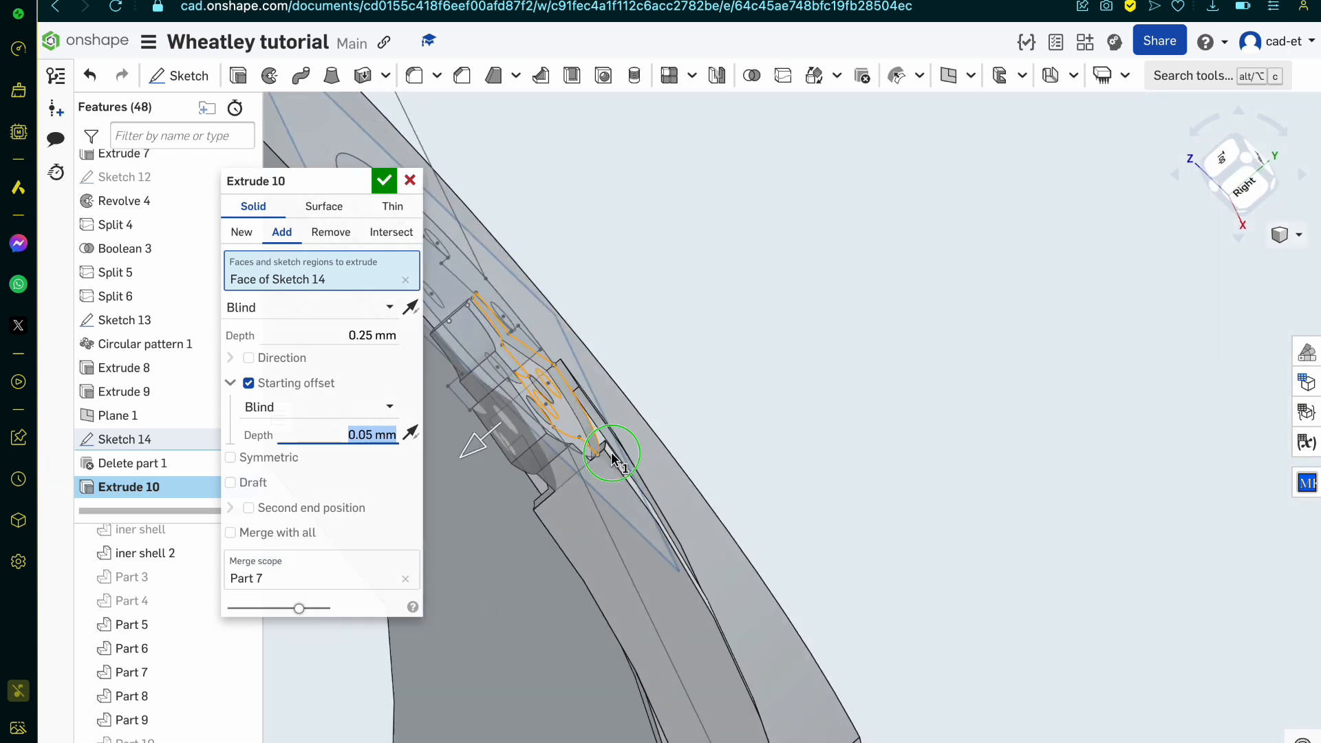
left_click(384, 181)
Step: Show the hidden disc Part 10 and Sketch 14 for comparison with the end plate, and hide the disc again
scroll(612, 372, "up", 5)
right_click_drag(575, 383, 565, 401)
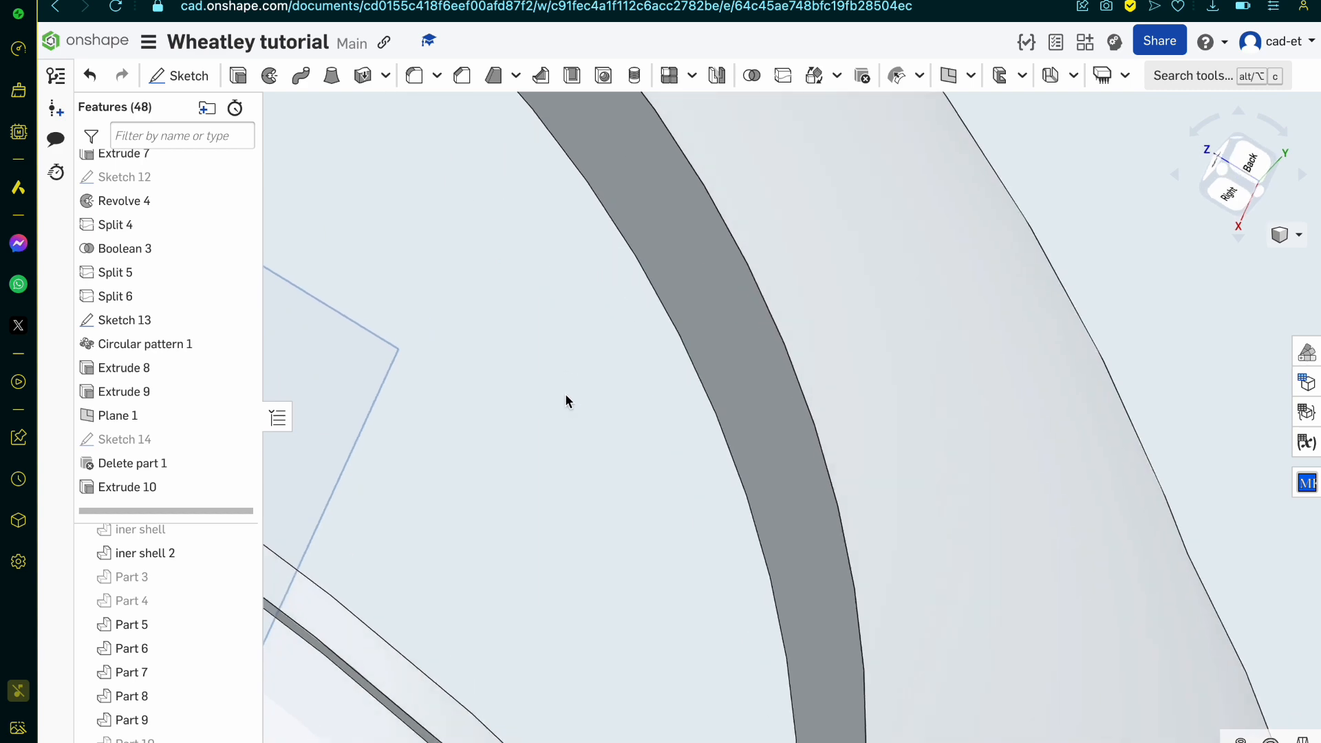
scroll(844, 403, "down", 5)
scroll(351, 538, "up", 4)
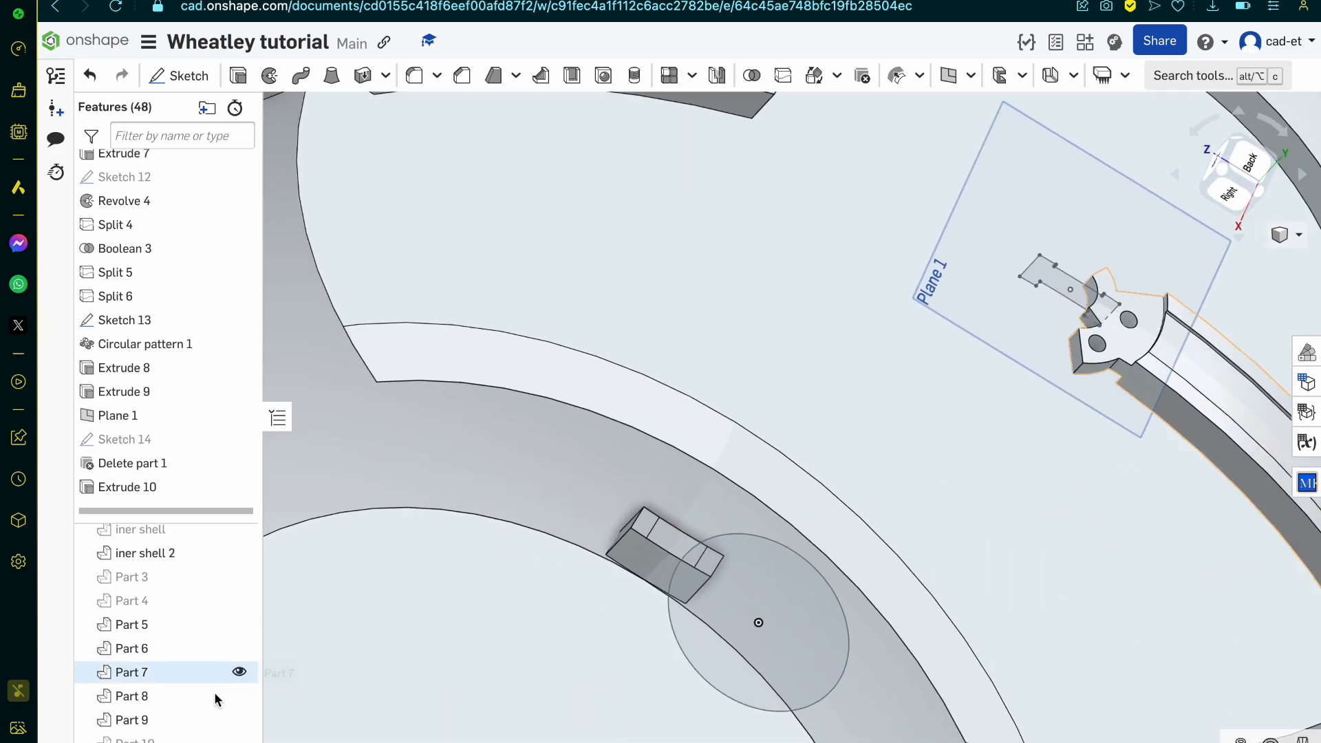
left_click(239, 740)
right_click_drag(937, 333, 914, 339)
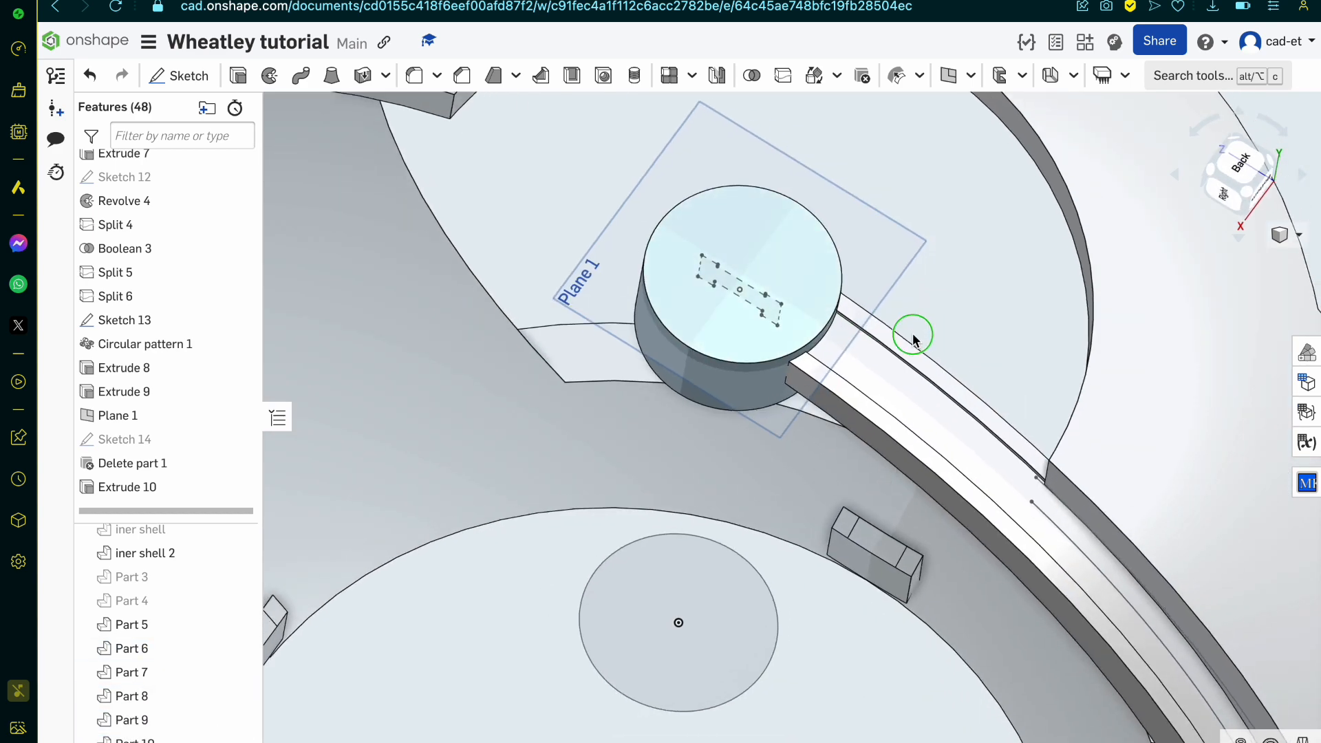
scroll(745, 370, "up", 3)
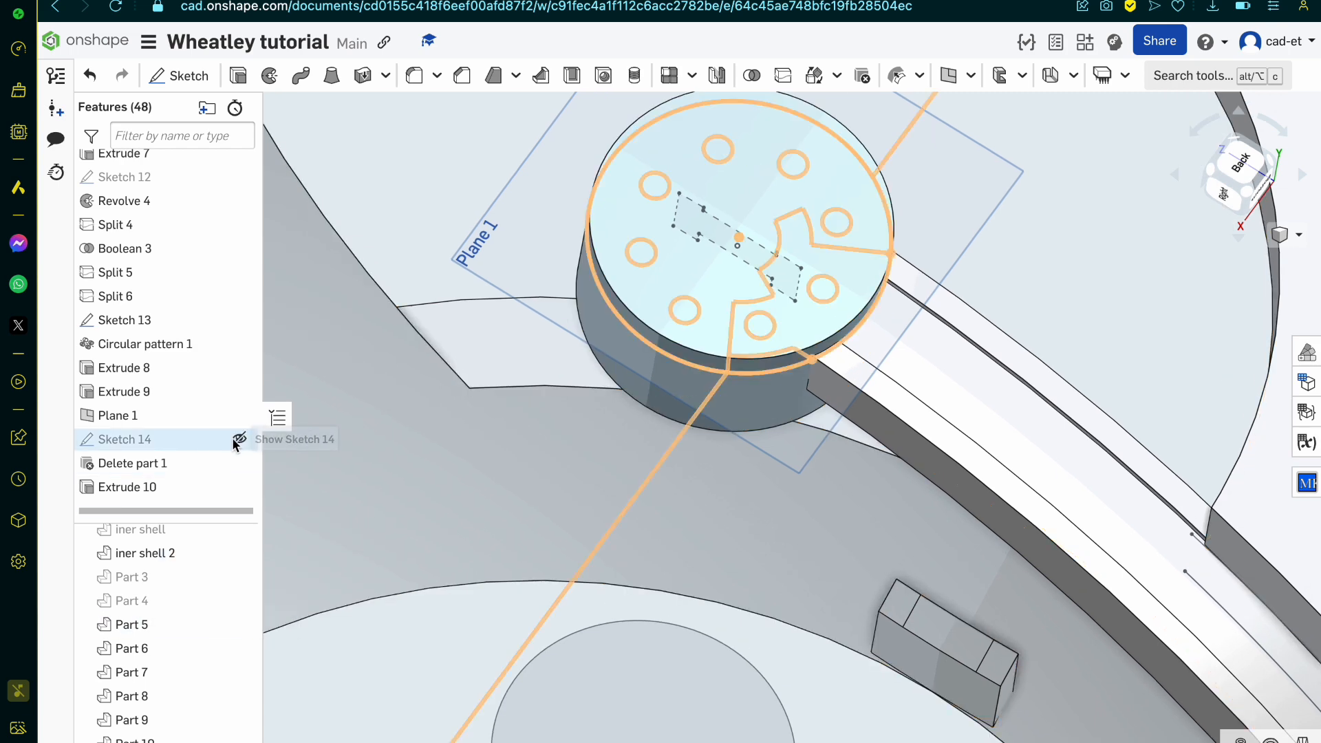
left_click(238, 740)
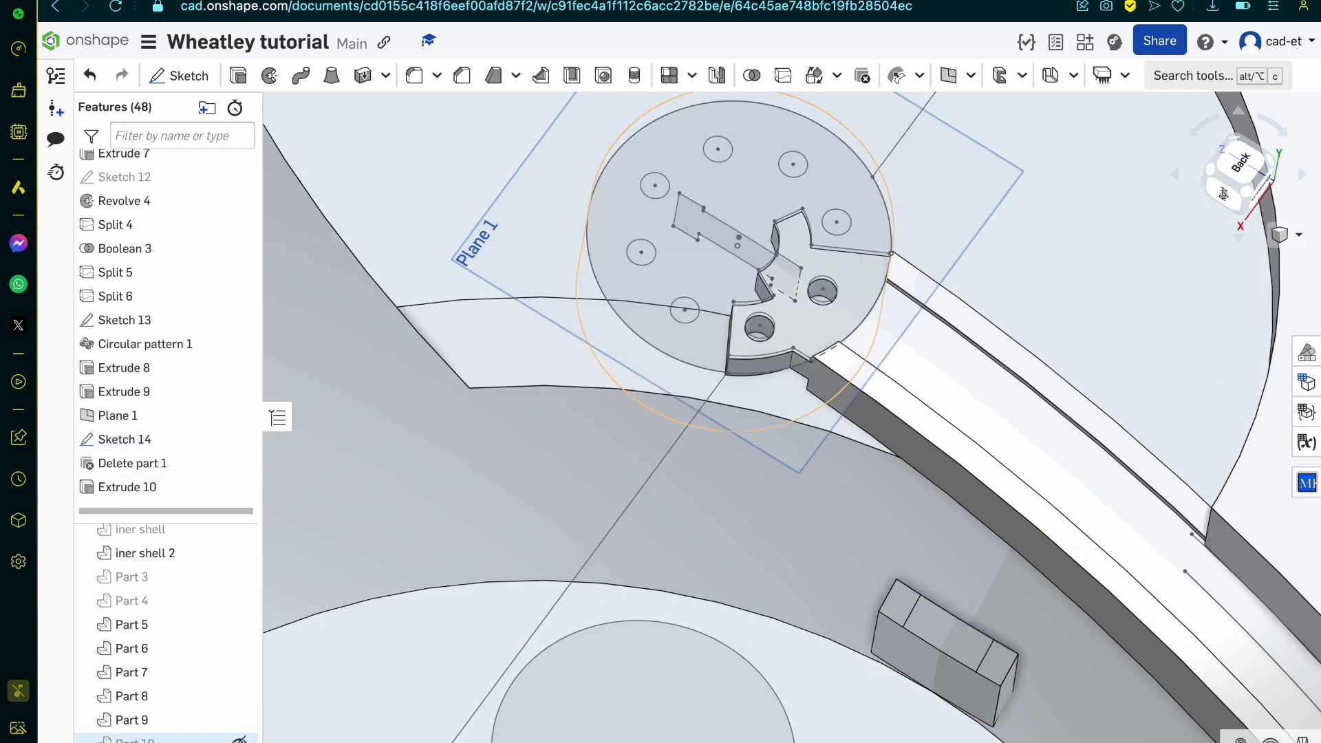
Step: Examine the extruded end plate's holes and notched rim against Sketch 14, and hide the sketch
scroll(757, 302, "up", 5)
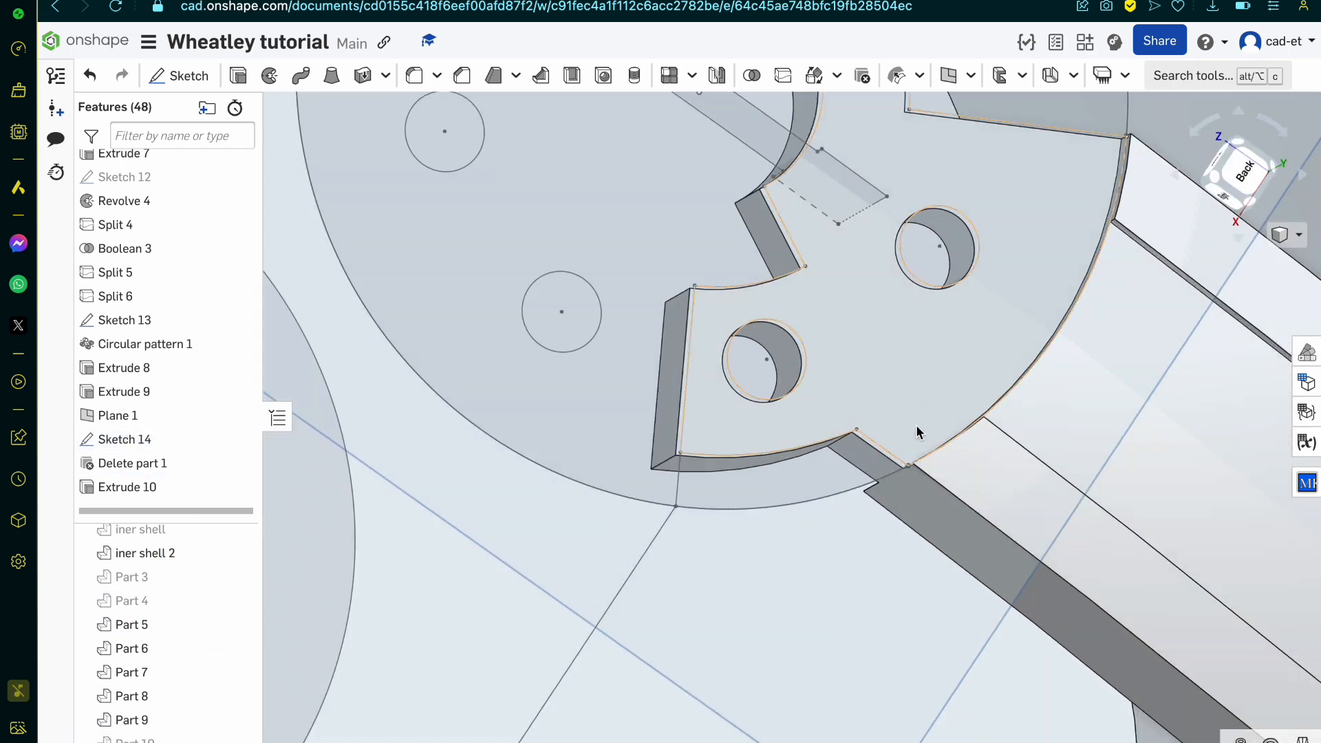
scroll(806, 438, "down", 5)
scroll(839, 261, "up", 5)
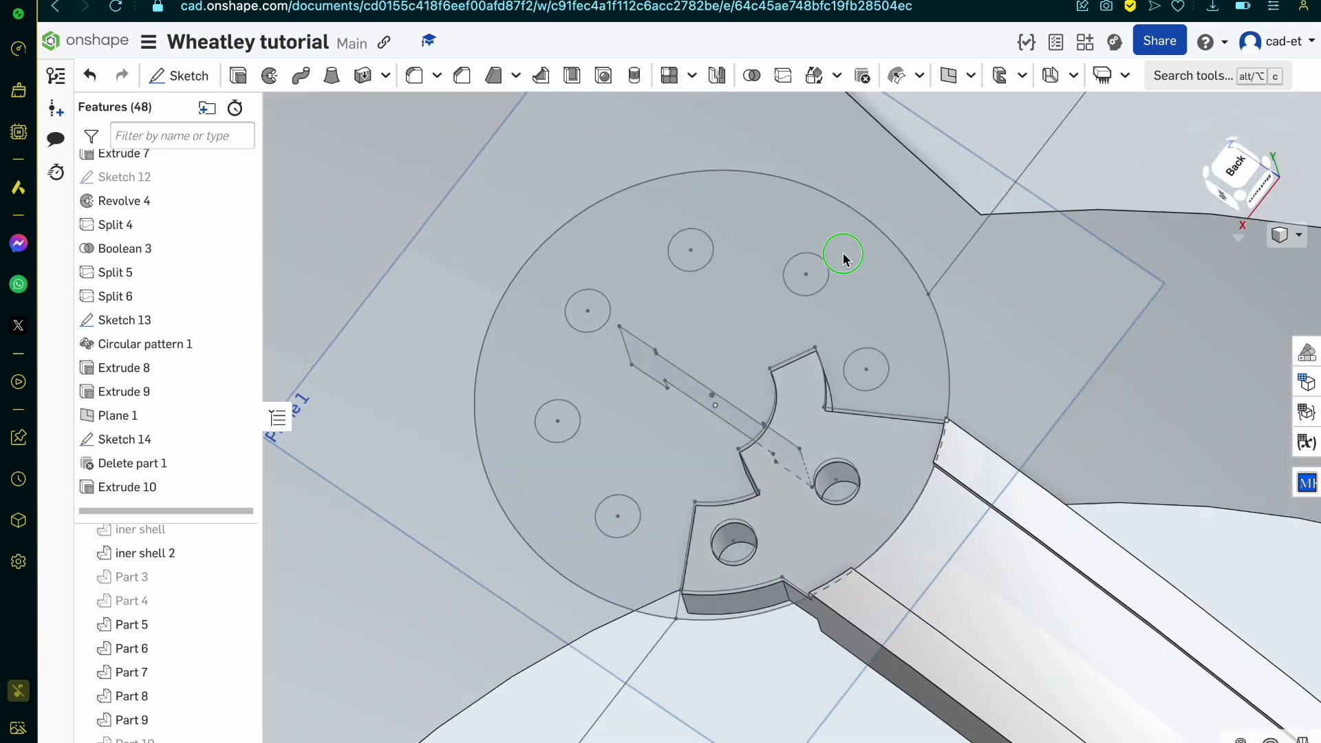
scroll(688, 605, "up", 5)
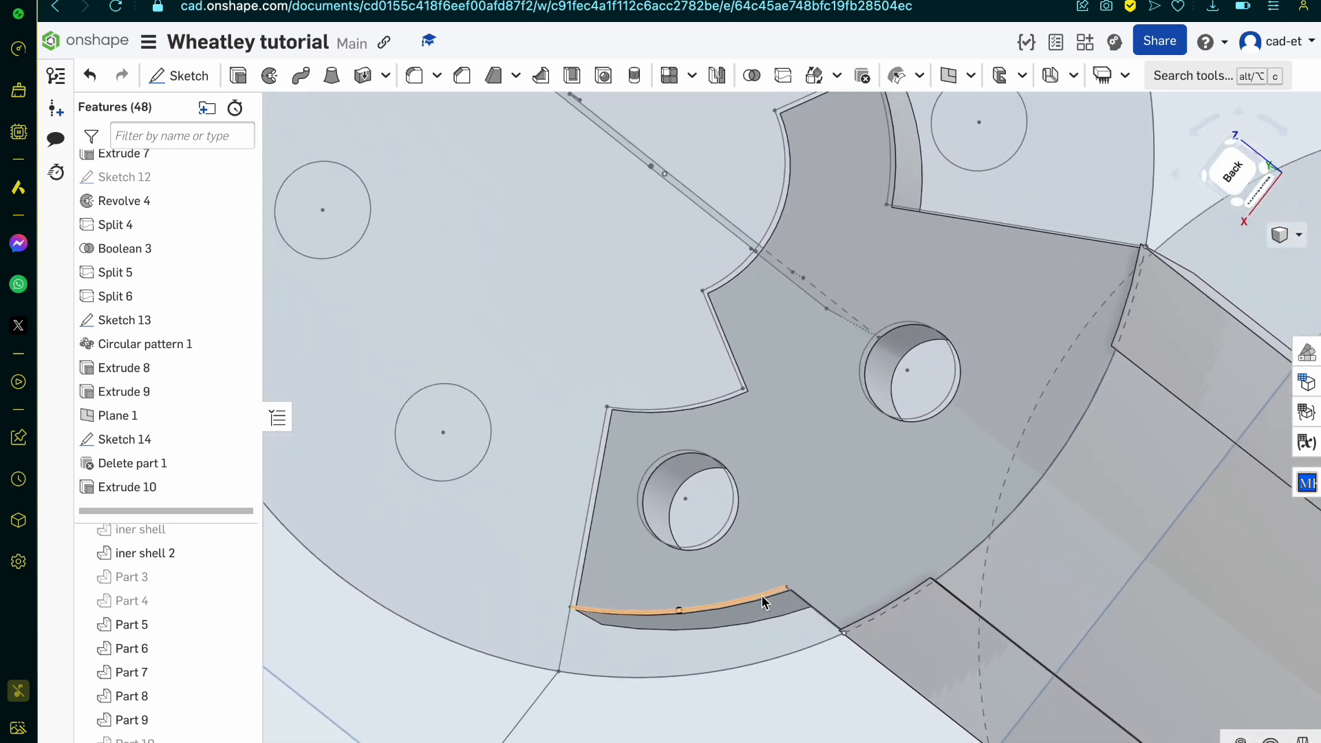
left_click(710, 643)
right_click_drag(725, 648, 741, 619)
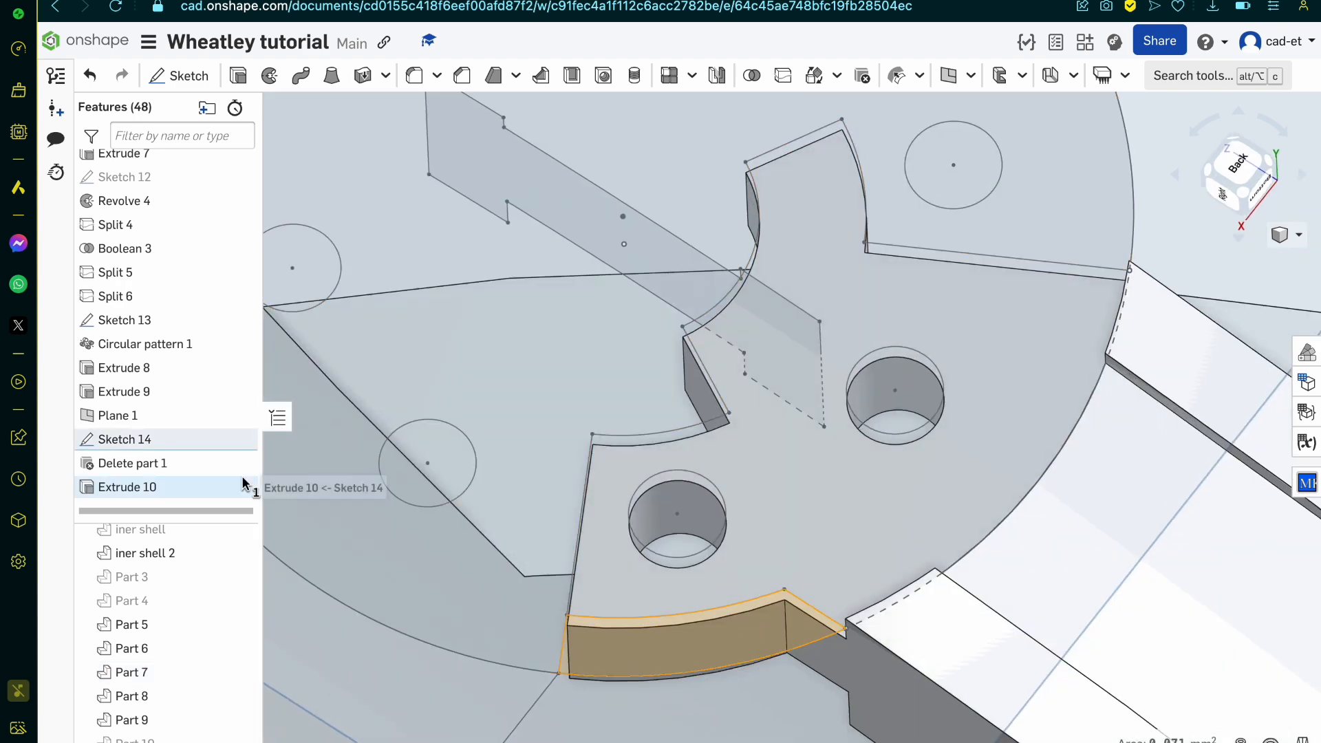
left_click(241, 439)
scroll(818, 525, "down", 5)
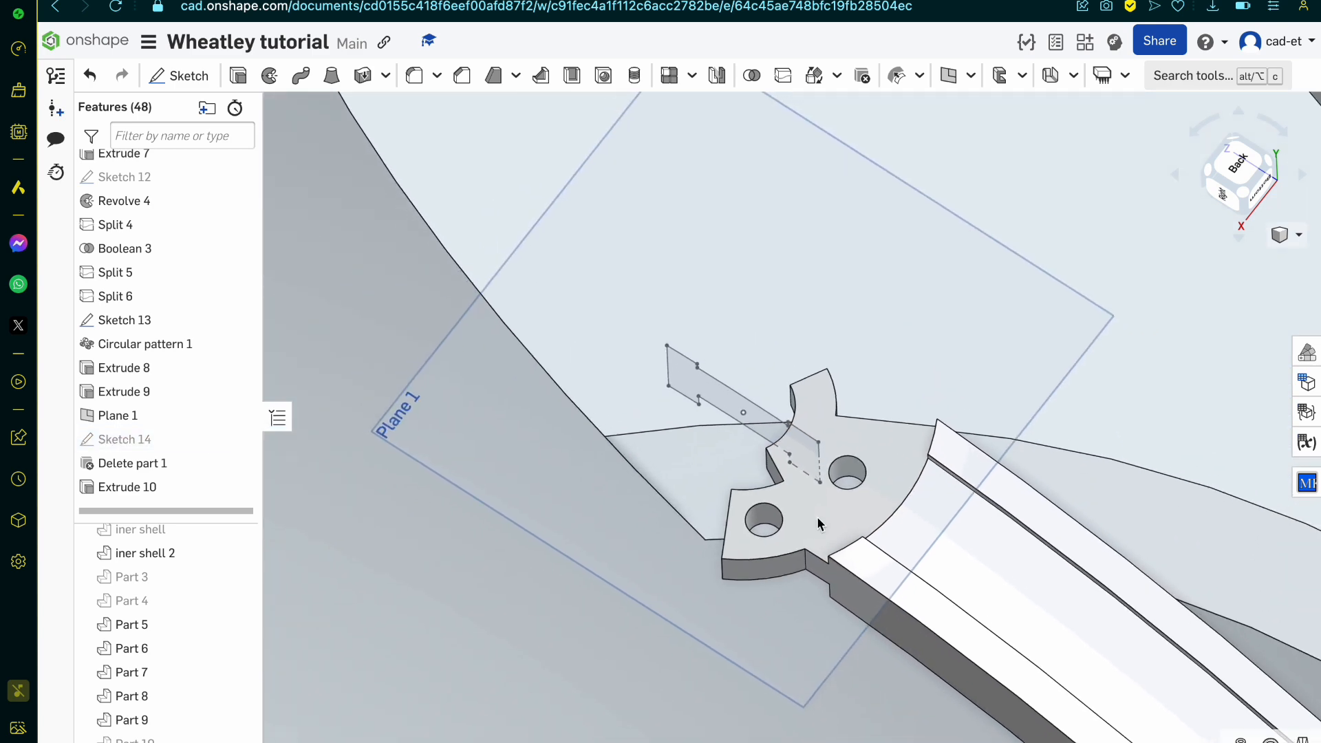
Step: Unite the curved arm Part 7 with the block Part 6 at its far end using a Boolean union
left_click(184, 679)
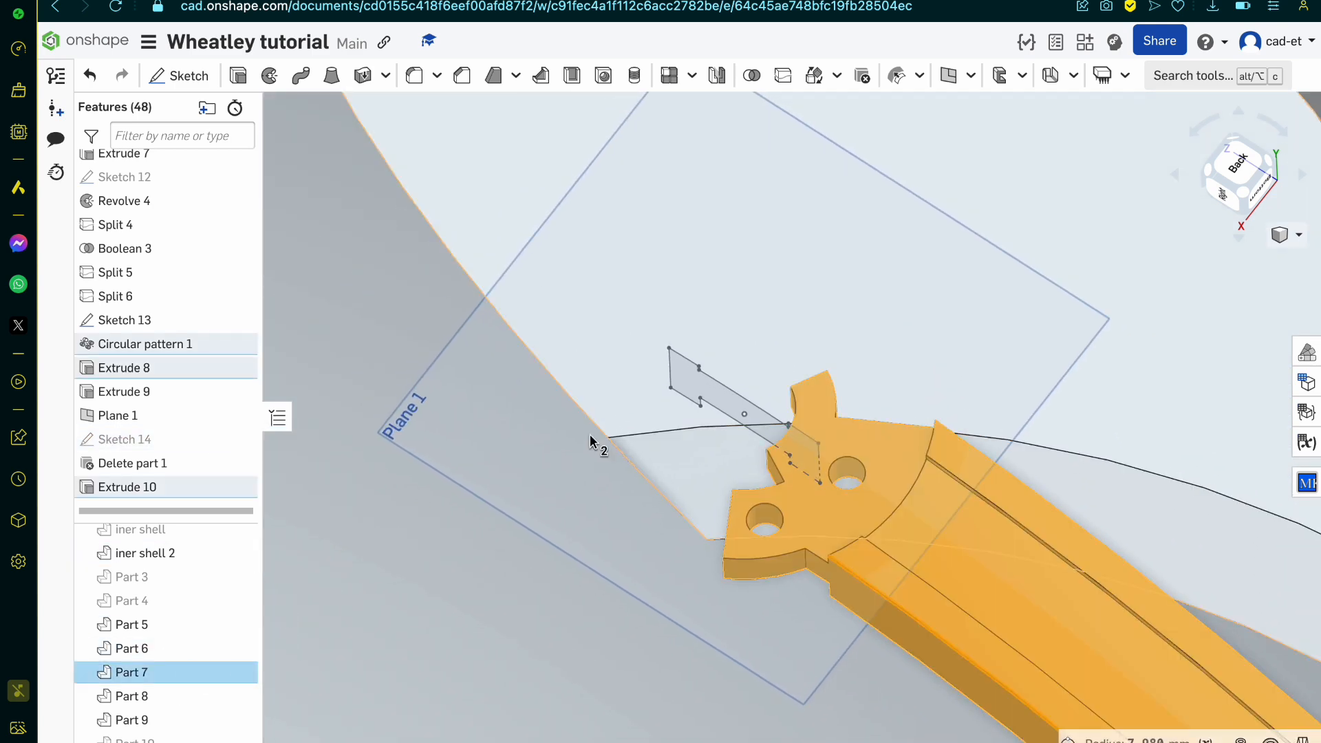
scroll(590, 441, "down", 5)
right_click_drag(590, 441, 649, 401)
scroll(613, 393, "down", 5)
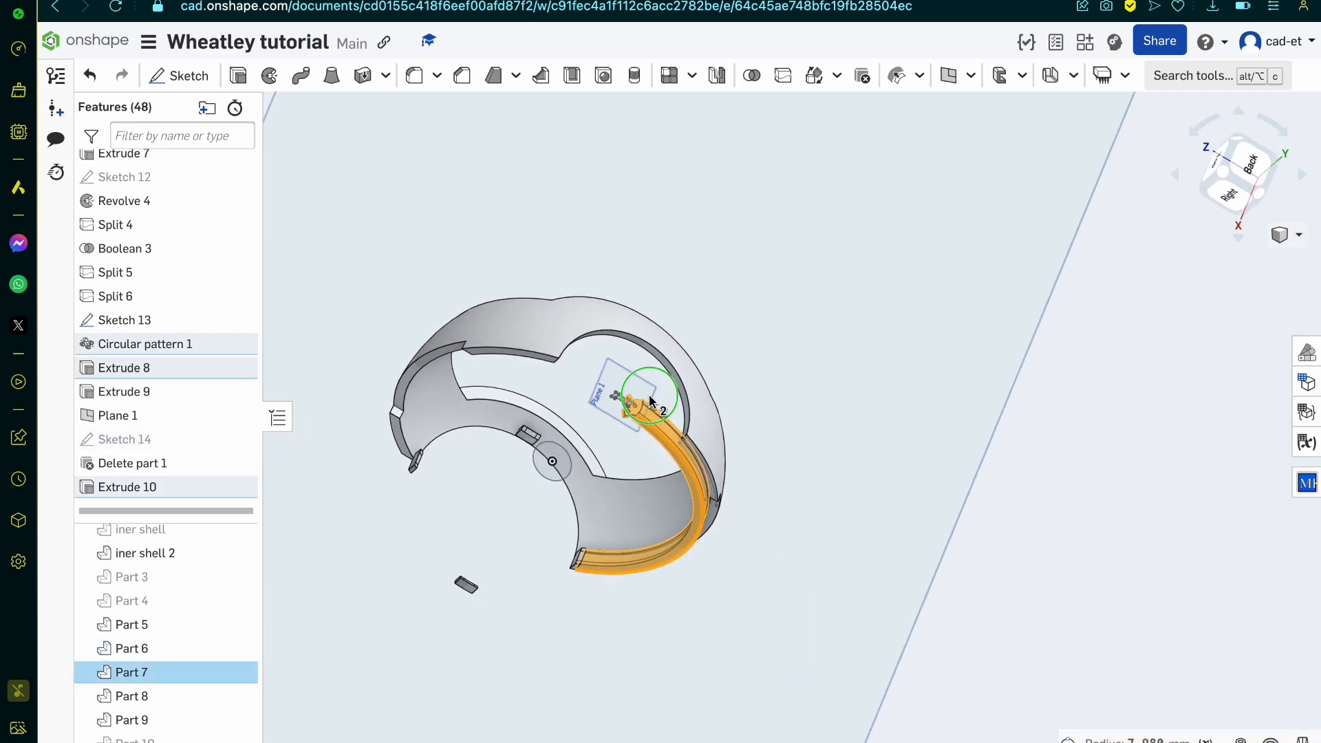
scroll(601, 592, "up", 10)
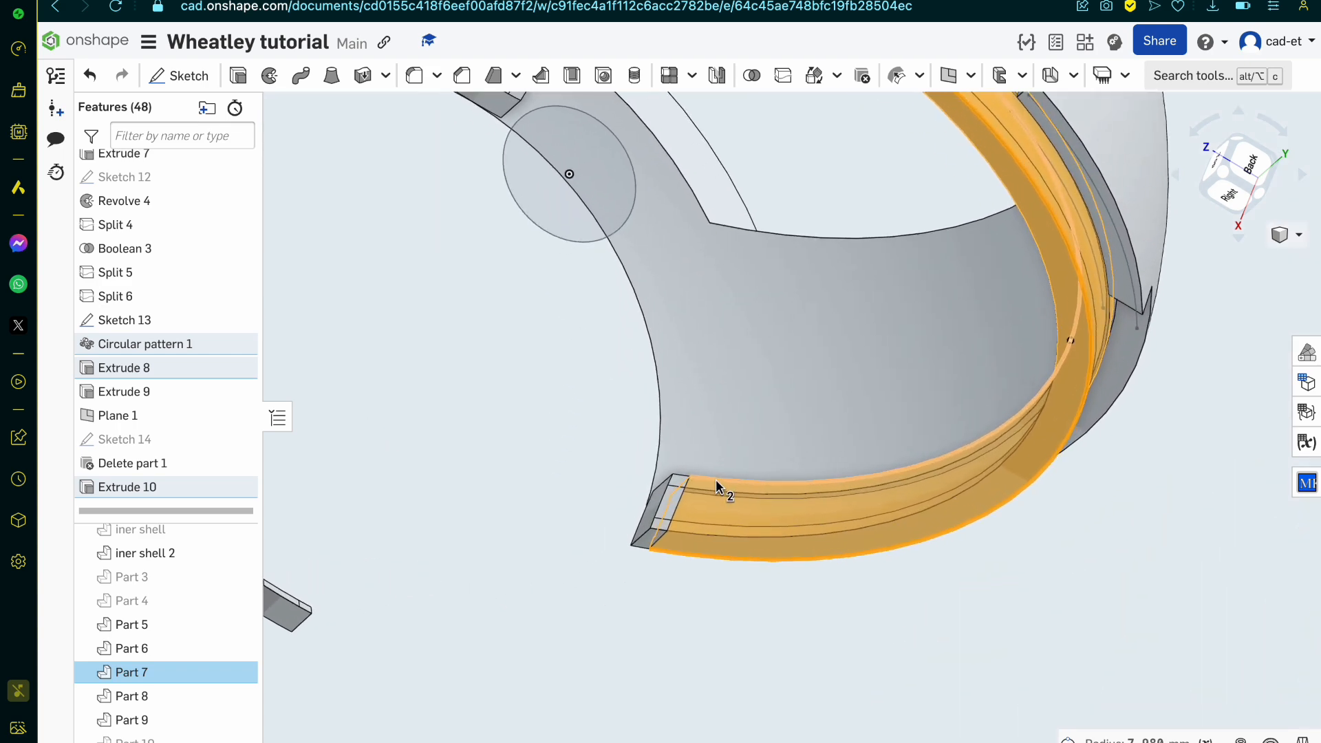
scroll(669, 529, "up", 5)
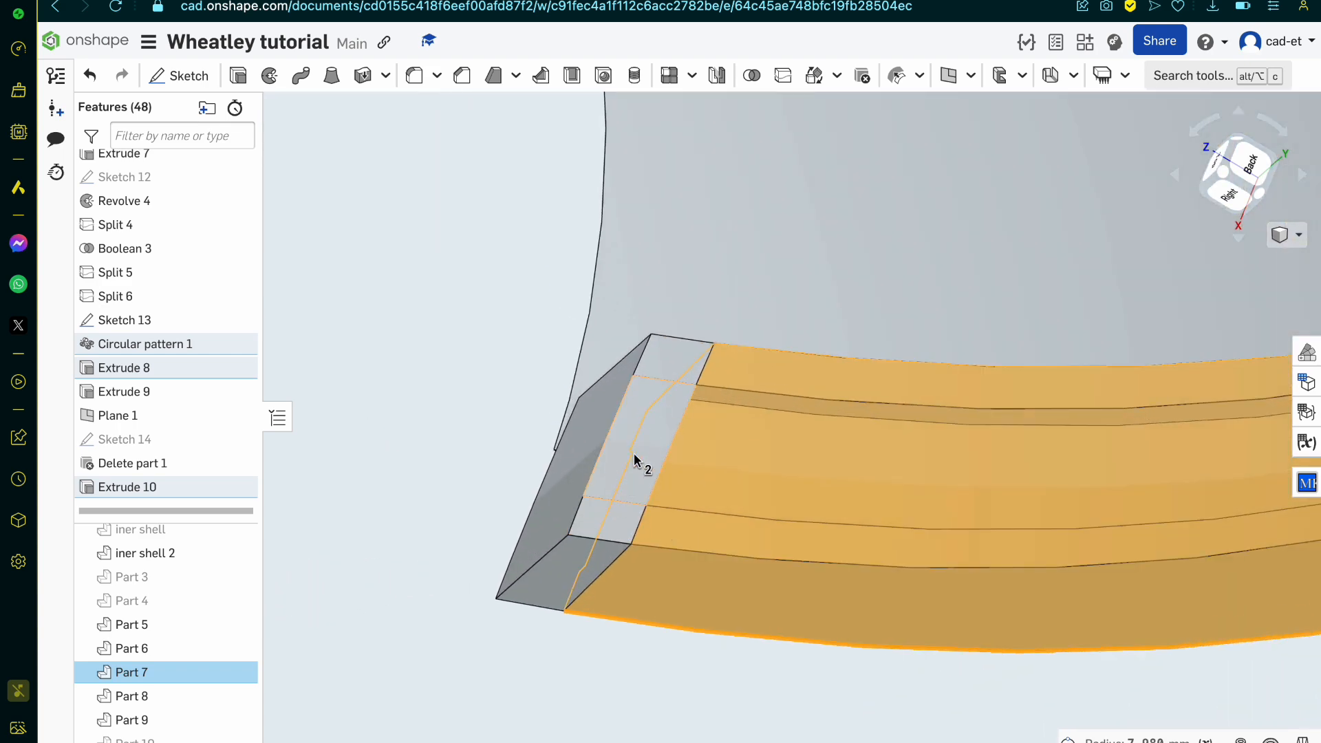
mouse_move(634, 460)
right_mouse_down()
mouse_move(663, 492)
mouse_move(711, 507)
mouse_move(782, 465)
mouse_move(617, 448)
right_mouse_up()
left_click(612, 442)
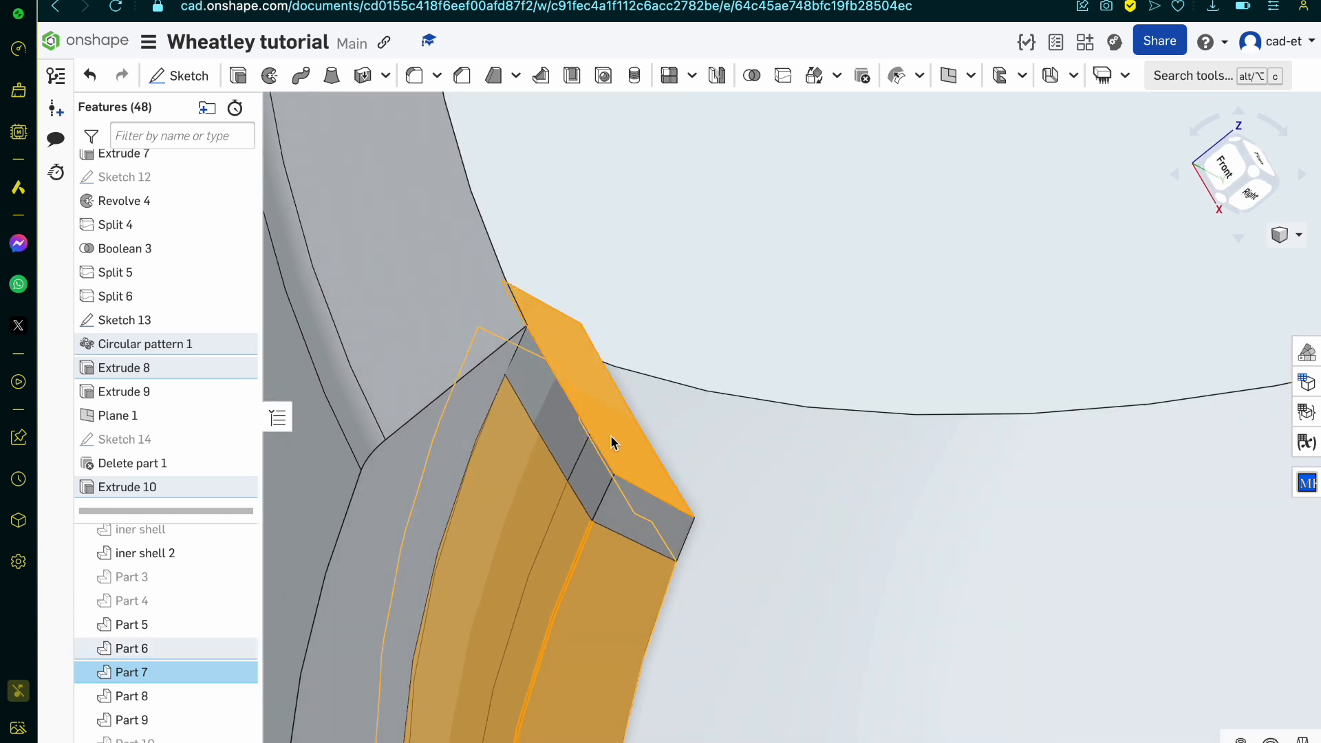
left_click(158, 652)
left_click(752, 75)
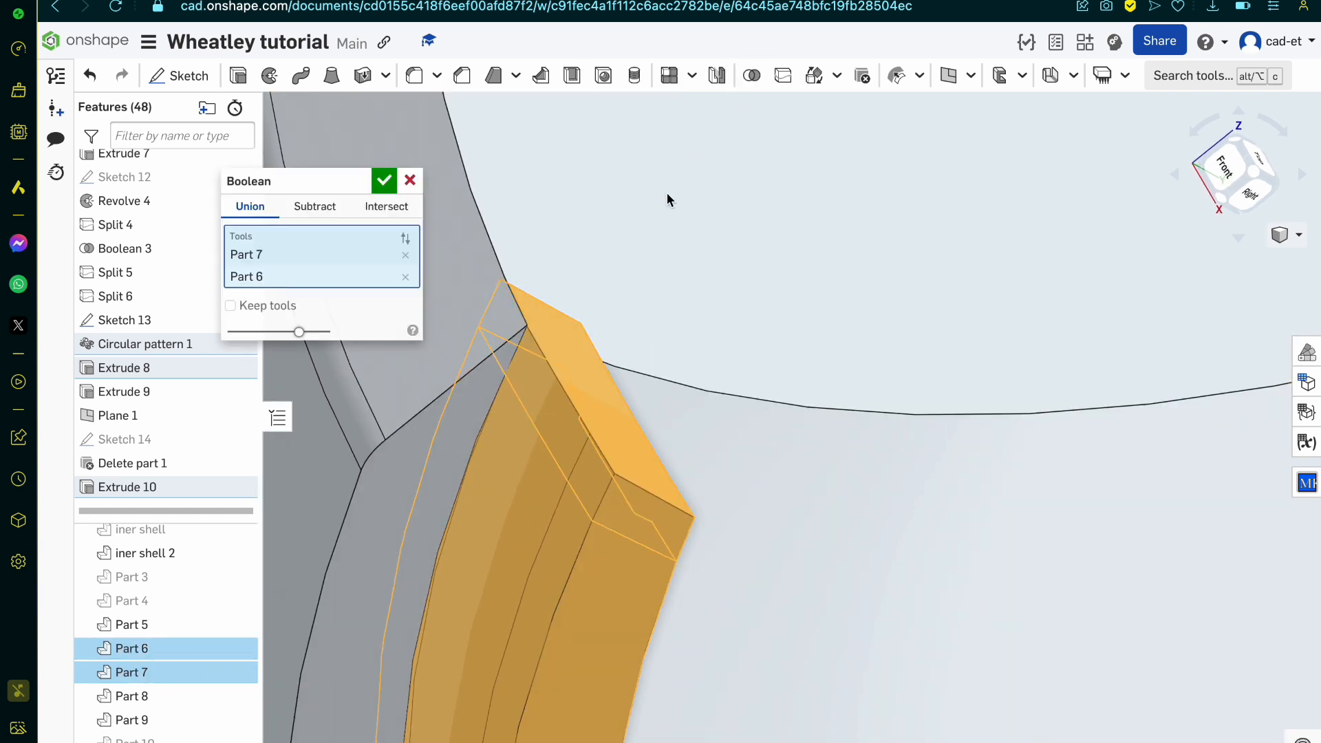
left_click(384, 181)
Step: Delete the three leftover rim blocks, Part 5, Part 7 and Part 8
right_click_drag(695, 355, 740, 515)
left_click(799, 553)
scroll(798, 553, "down", 7)
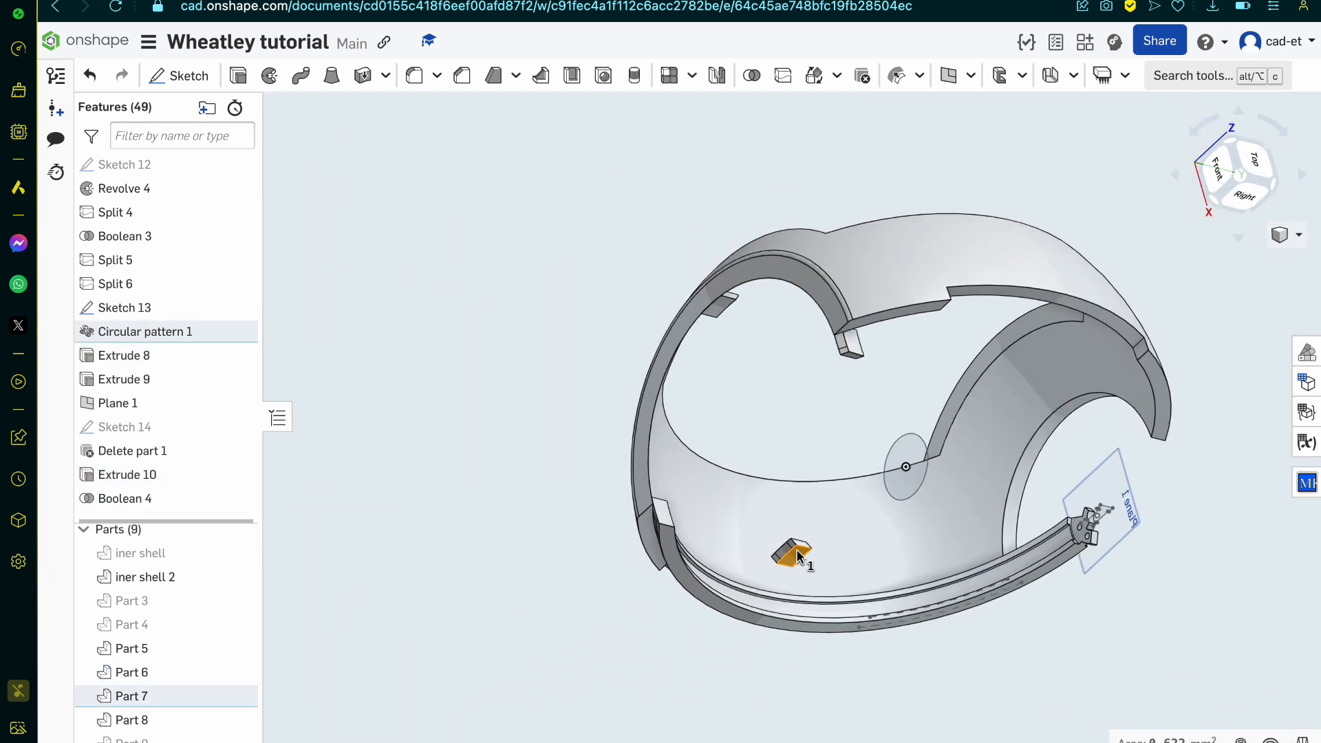
scroll(806, 482, "up", 3)
left_click(855, 376)
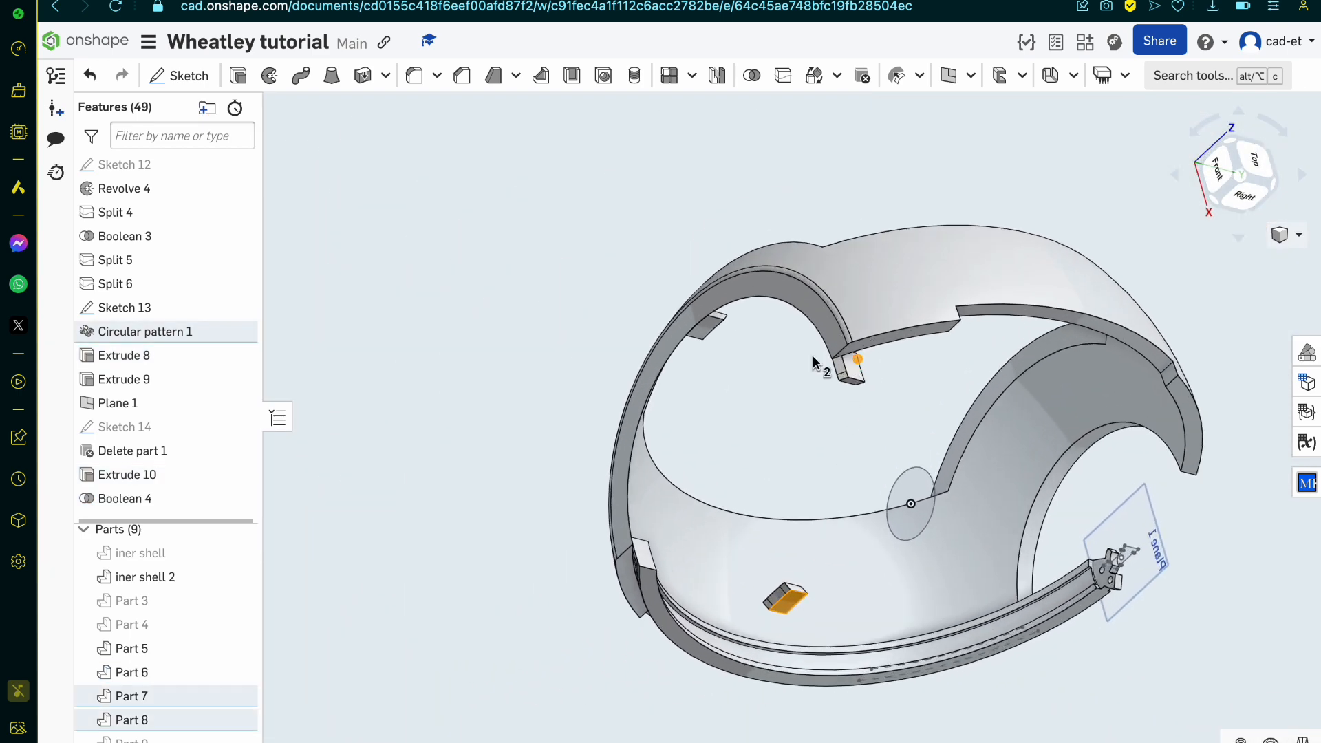
scroll(715, 330, "up", 5)
left_click(701, 339)
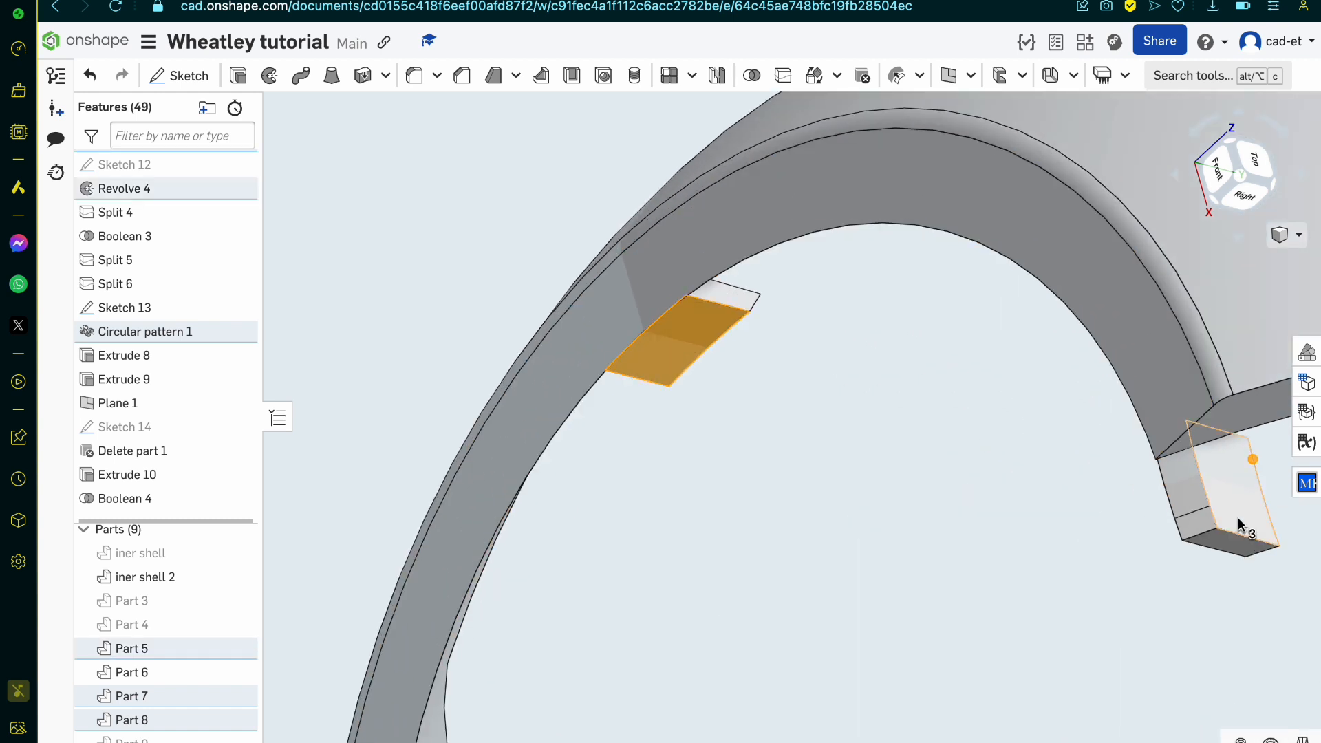
right_click(157, 722)
left_click(196, 702)
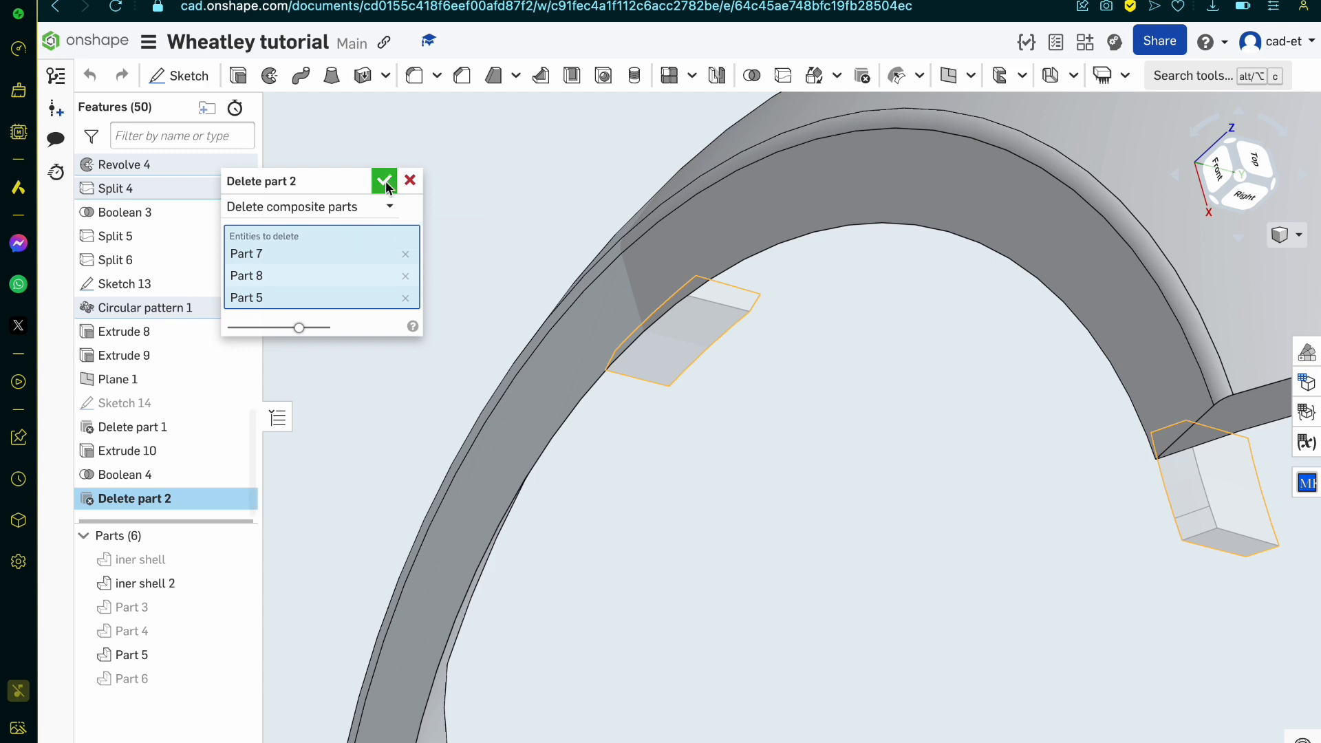
left_click(385, 181)
Step: Select the joined curved arm, Part 5, together with its perforated end plate
scroll(554, 392, "down", 6)
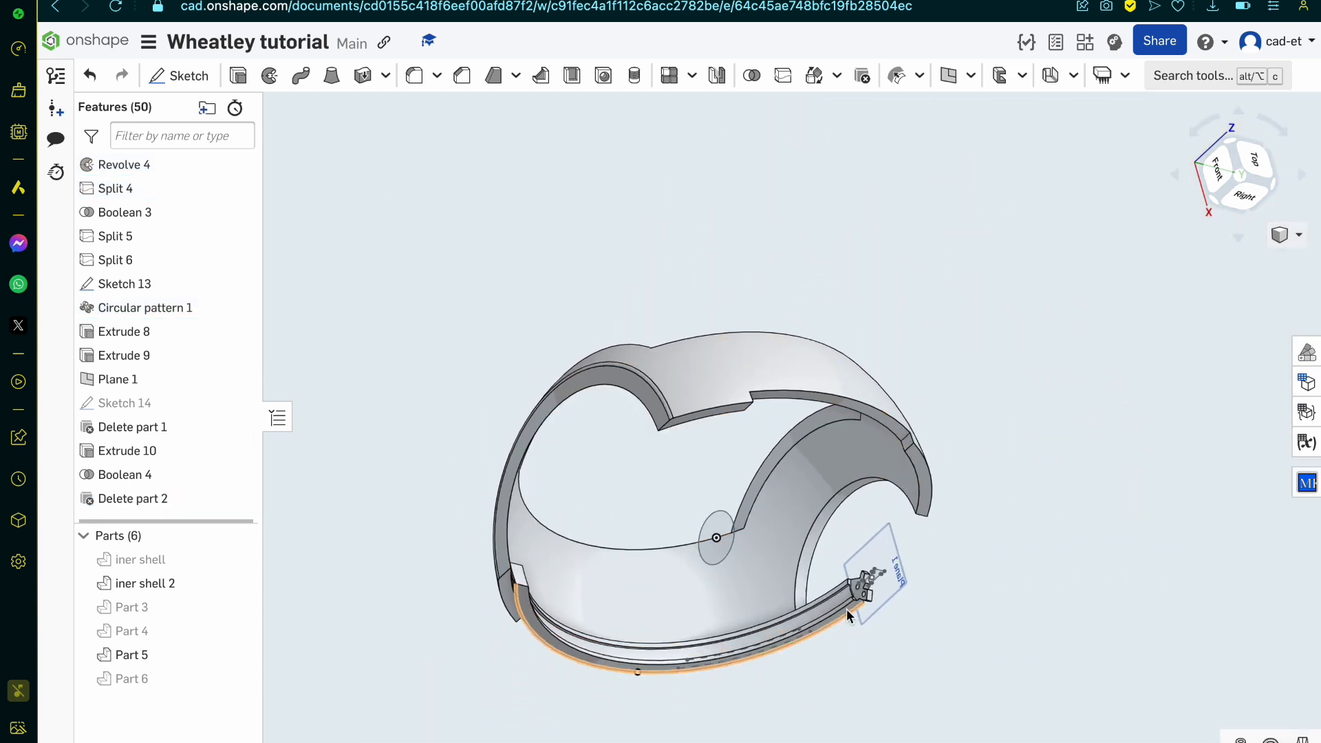
scroll(847, 610, "up", 5)
right_click_drag(846, 610, 918, 584)
left_click(946, 576)
scroll(946, 575, "up", 3)
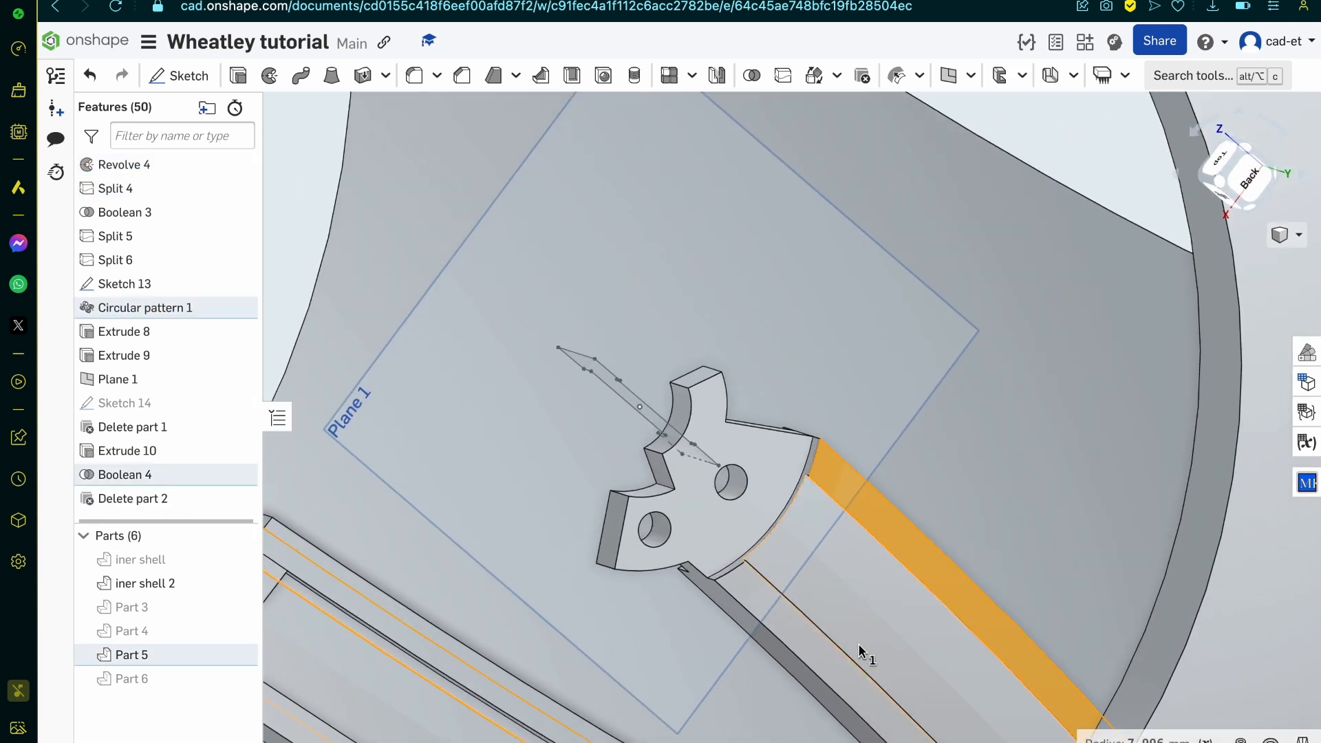
left_click(858, 644)
left_click(169, 652)
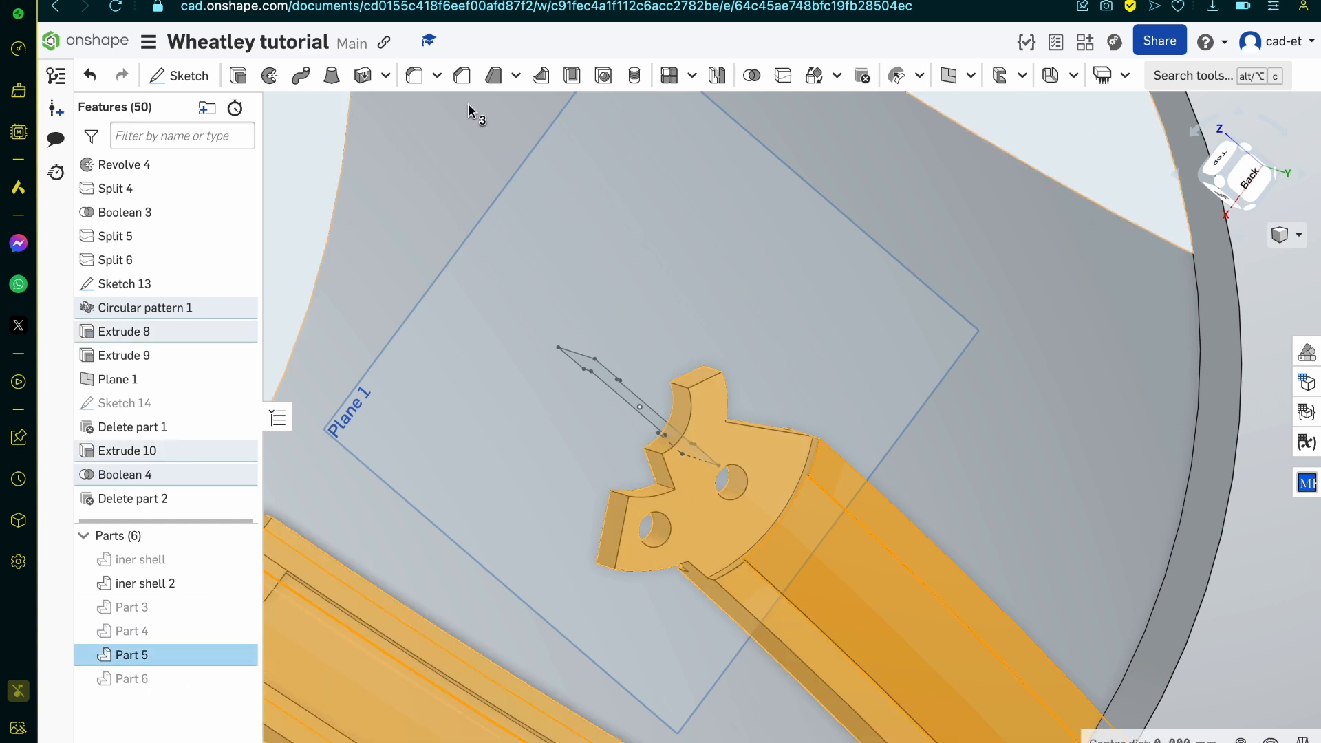
Step: Show Sketch 14 to compare it with the arm's end plate, and hide it again
mouse_move(519, 277)
right_mouse_down()
mouse_move(554, 246)
mouse_move(504, 280)
right_mouse_up()
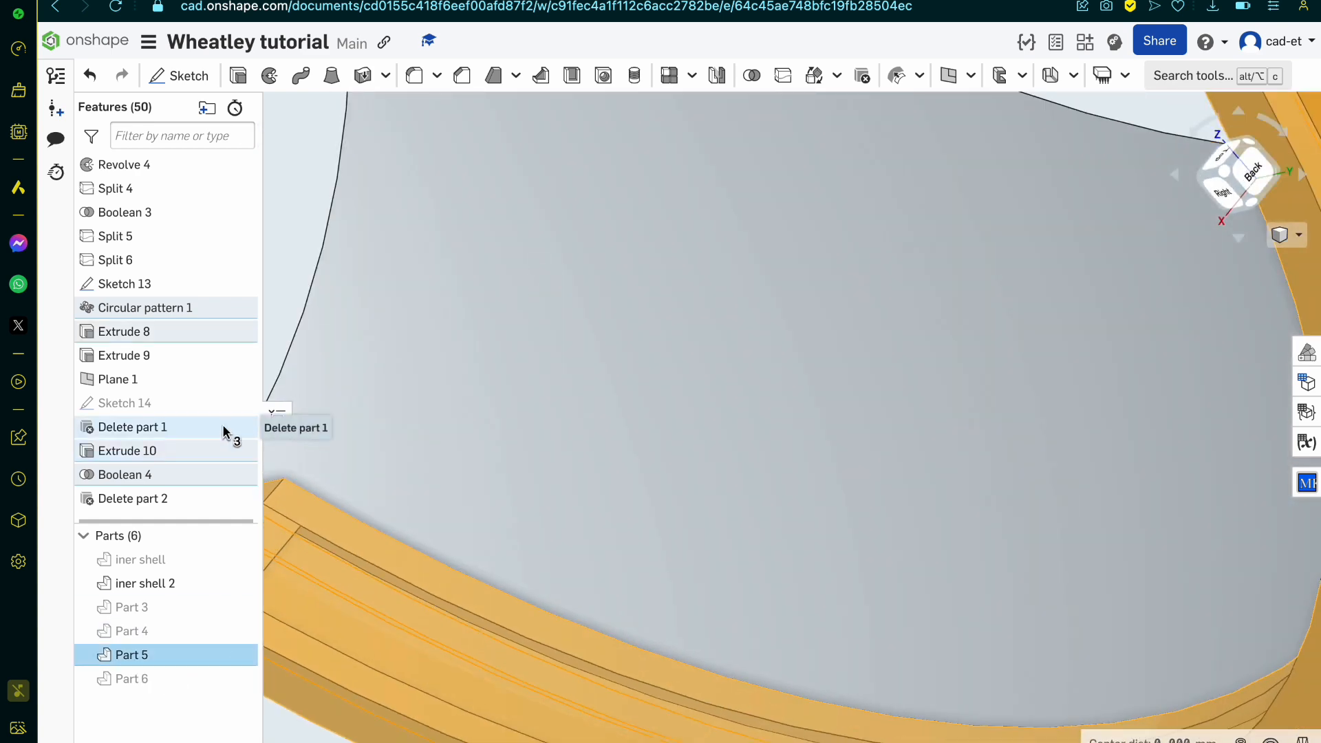
scroll(560, 534, "down", 5)
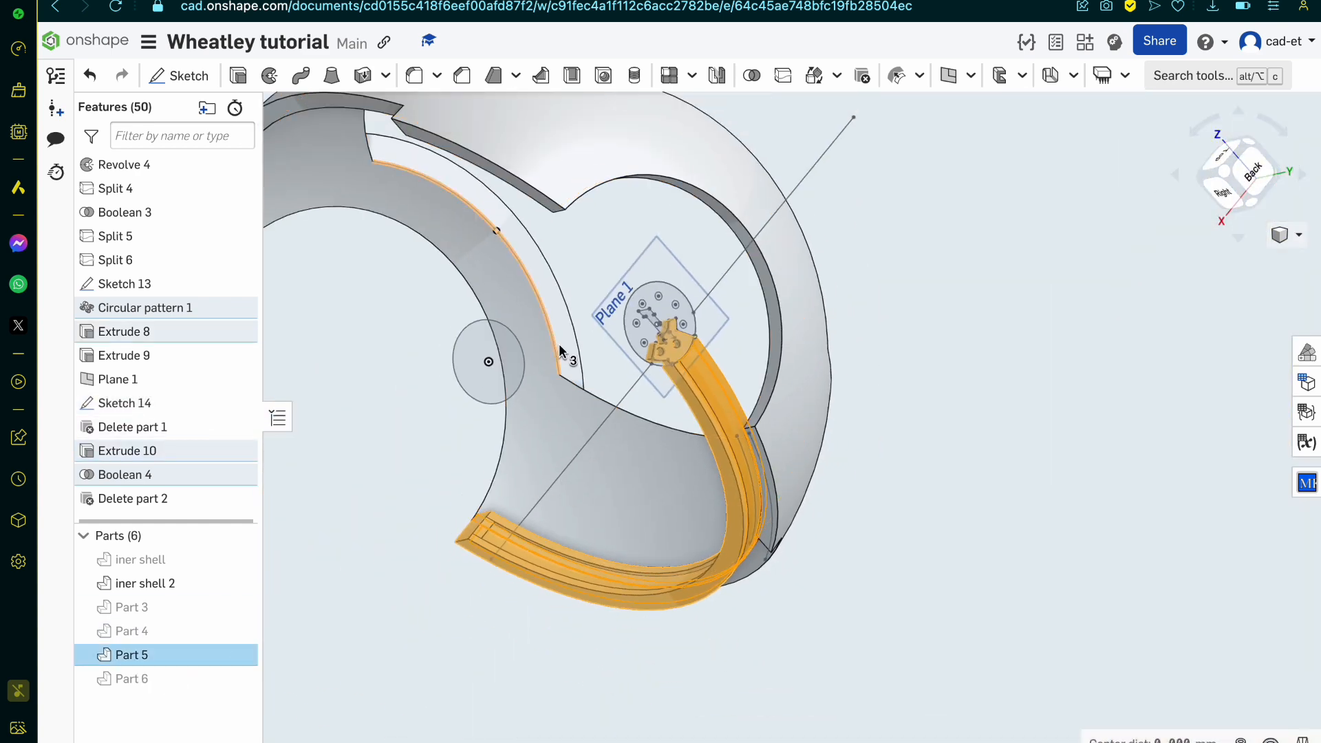
scroll(559, 351, "up", 3)
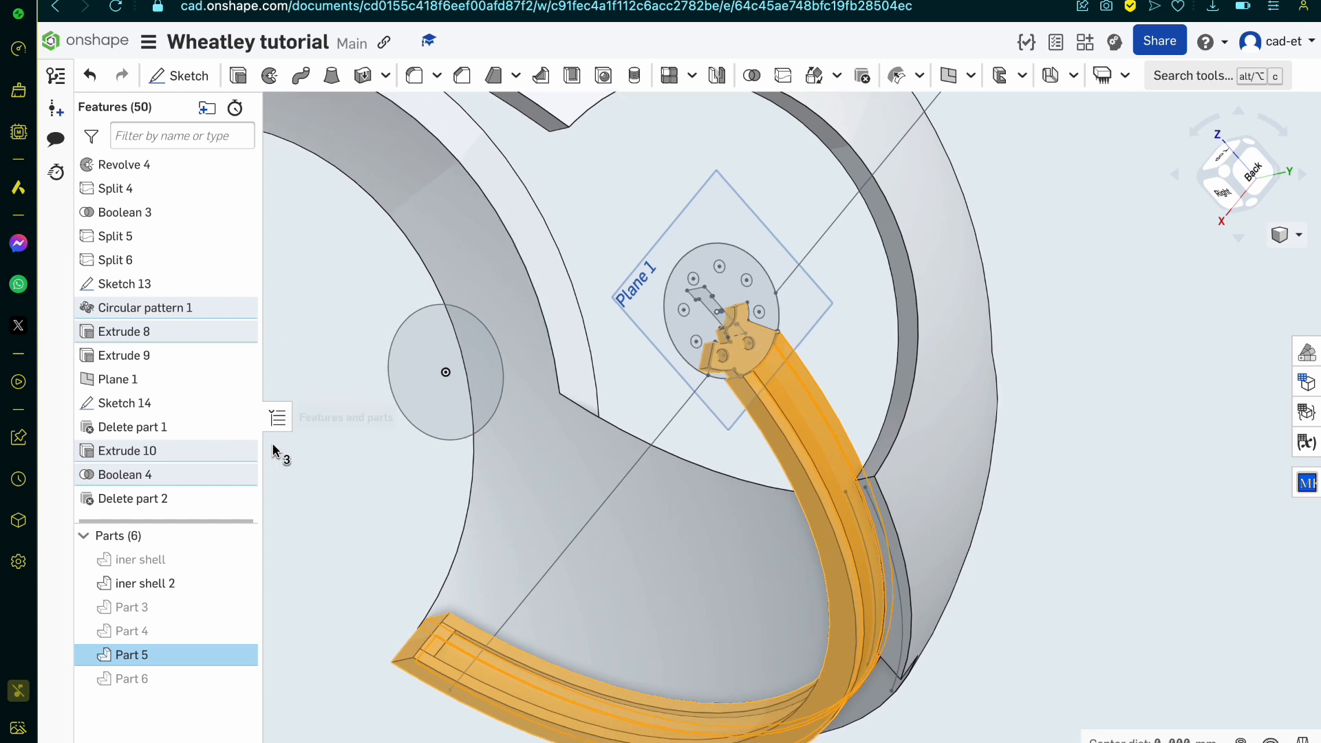
left_click(237, 404)
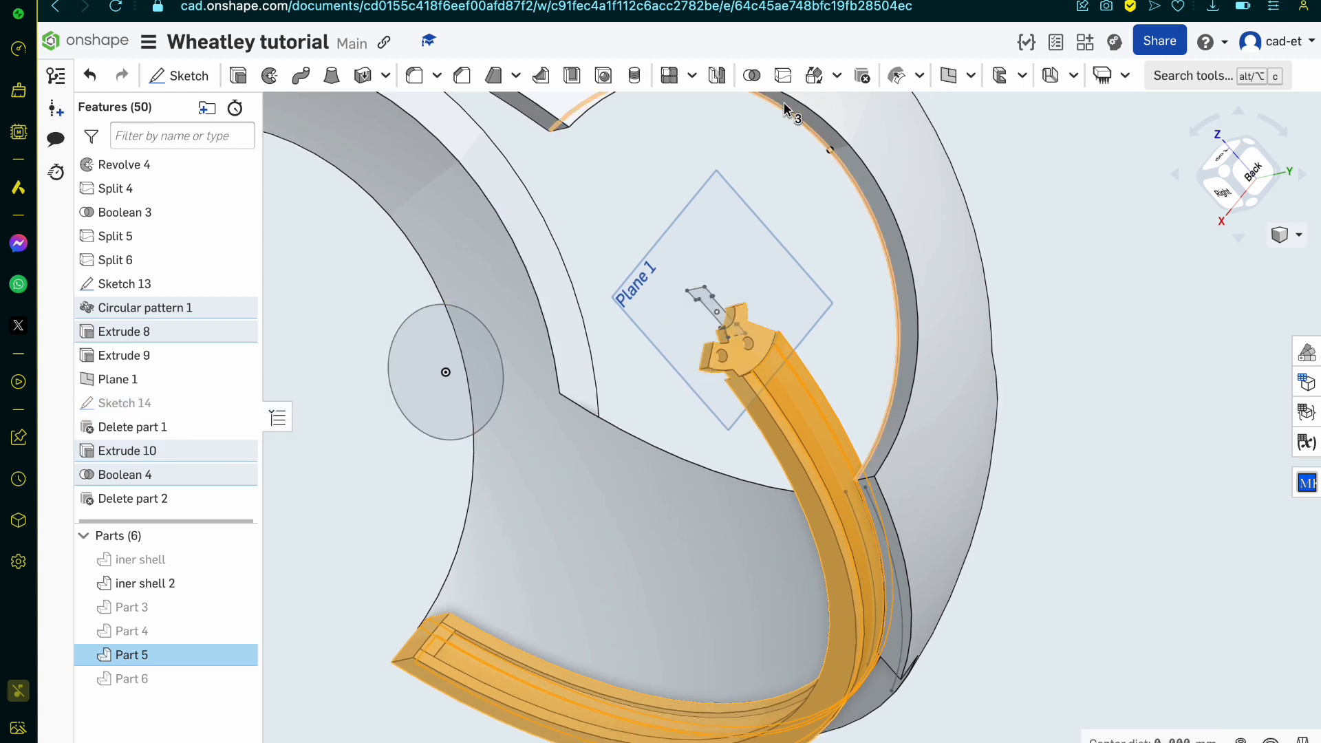
Step: Create a circular part pattern of Part 5 around the circular edge of Sketch 13, with 4 equally spaced instances over 360 degrees
left_click(692, 75)
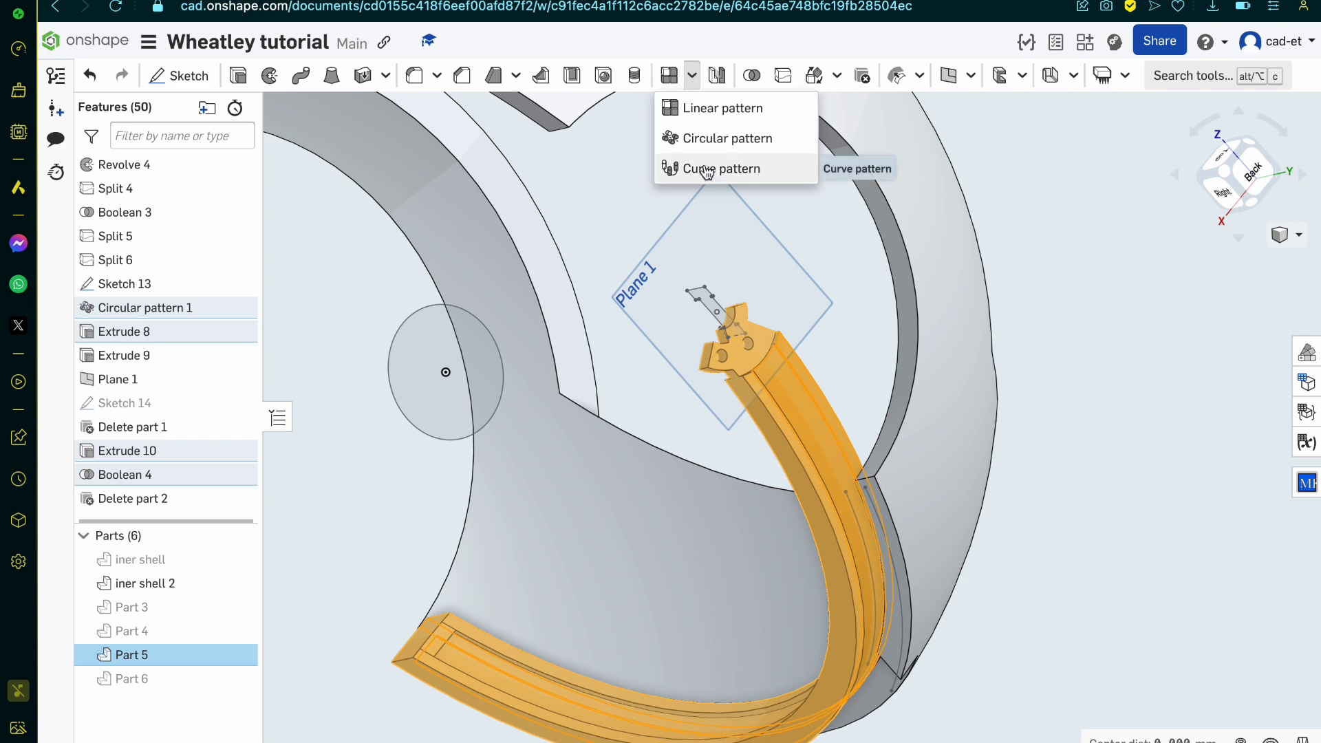
left_click(721, 150)
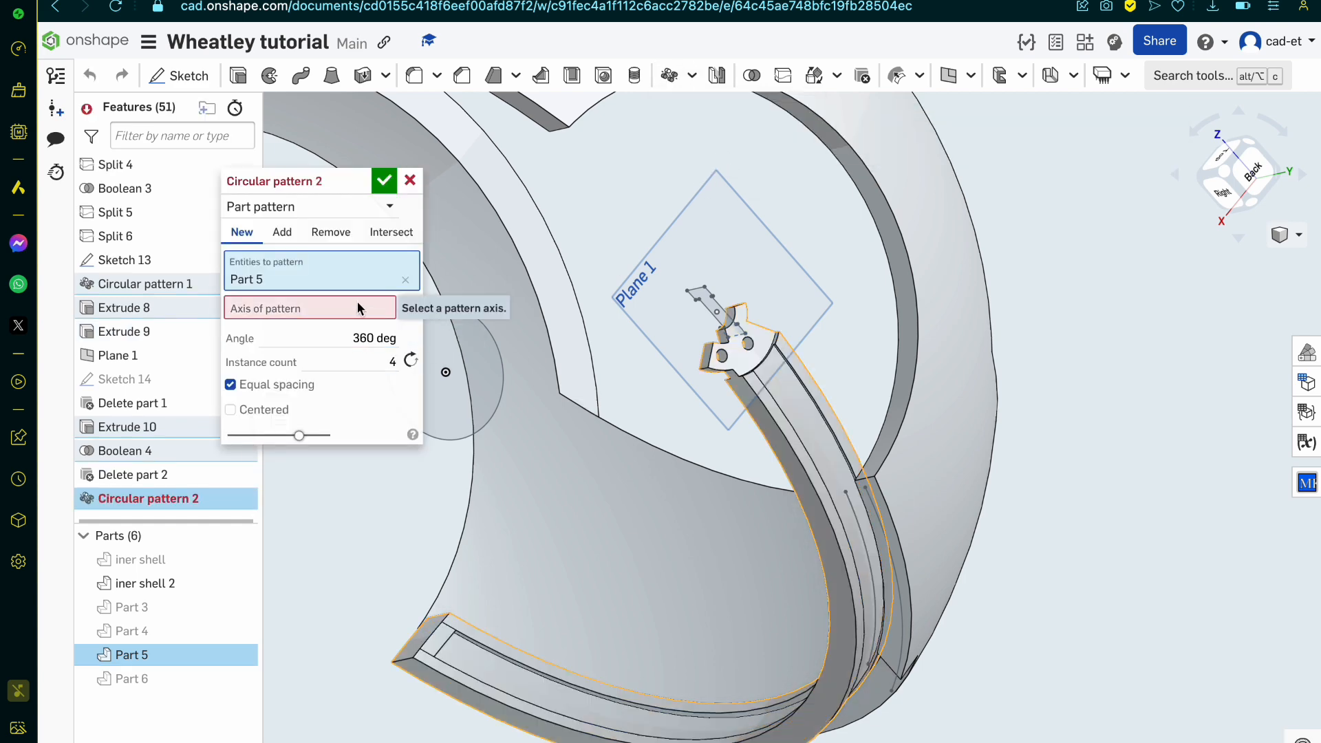
left_click(490, 333)
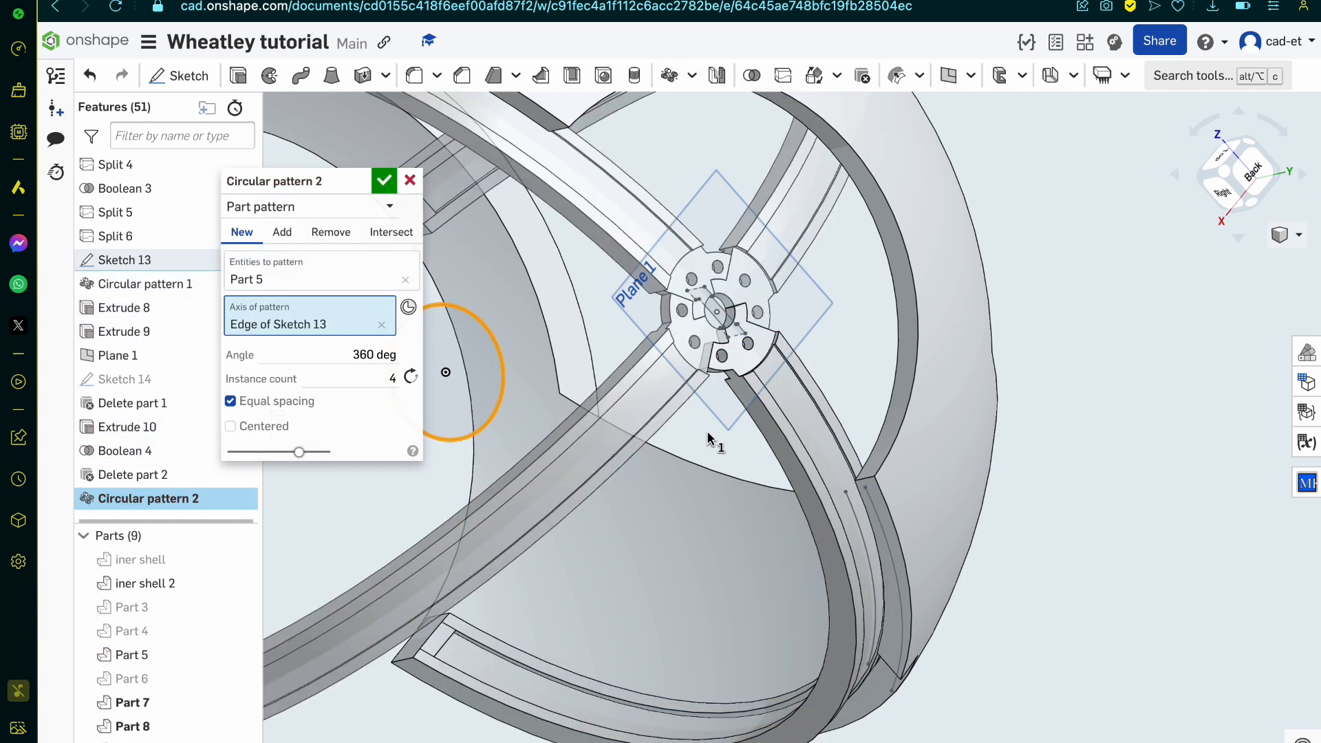
scroll(708, 438, "up", 3)
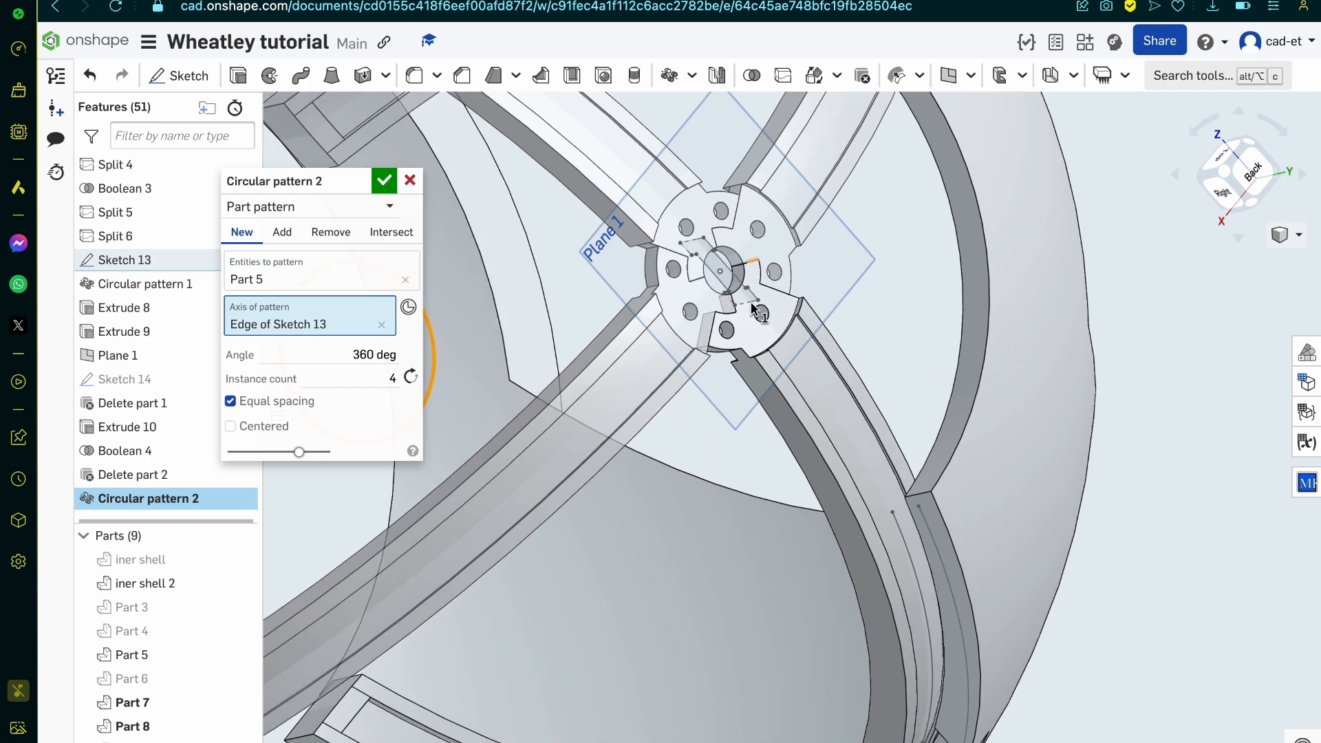
left_click(384, 180)
Step: Show the hidden disc Part 6 and examine how it sits on the interlocking end plates of the four arms
scroll(783, 275, "up", 5)
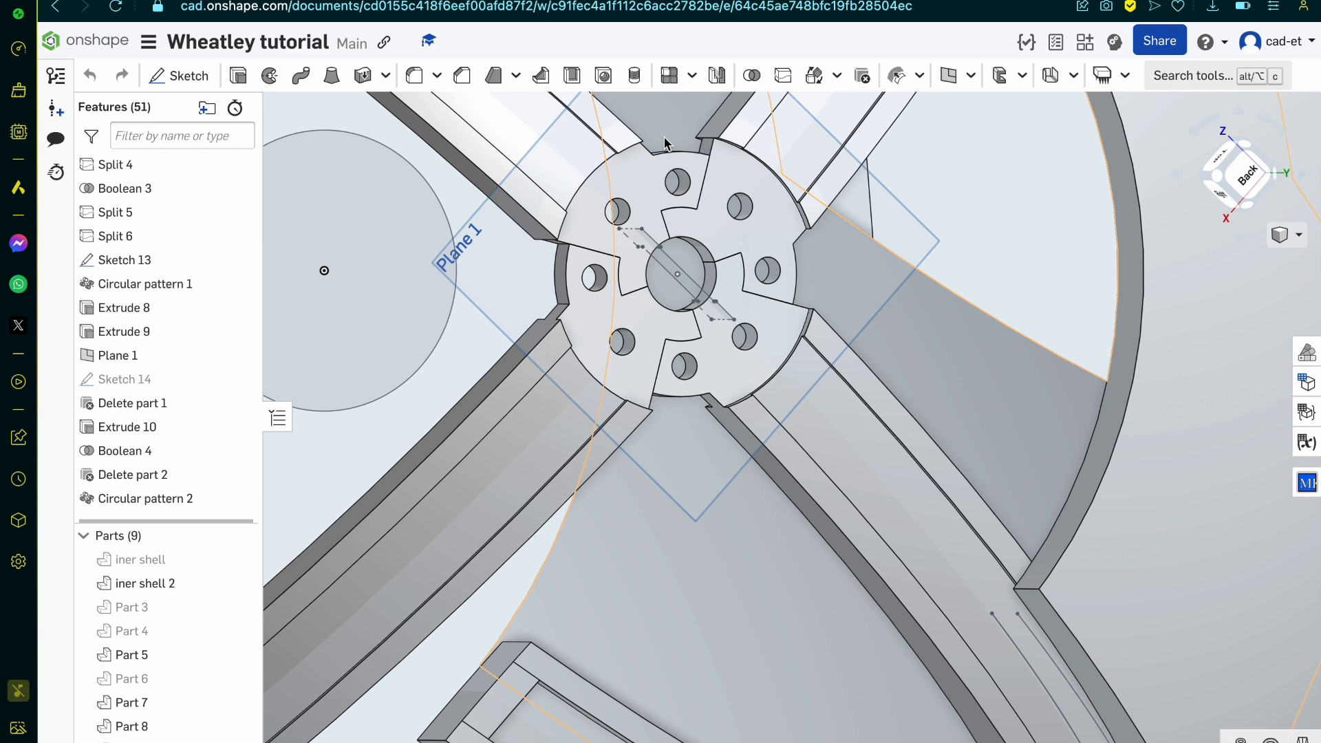
right_click_drag(758, 355, 724, 335)
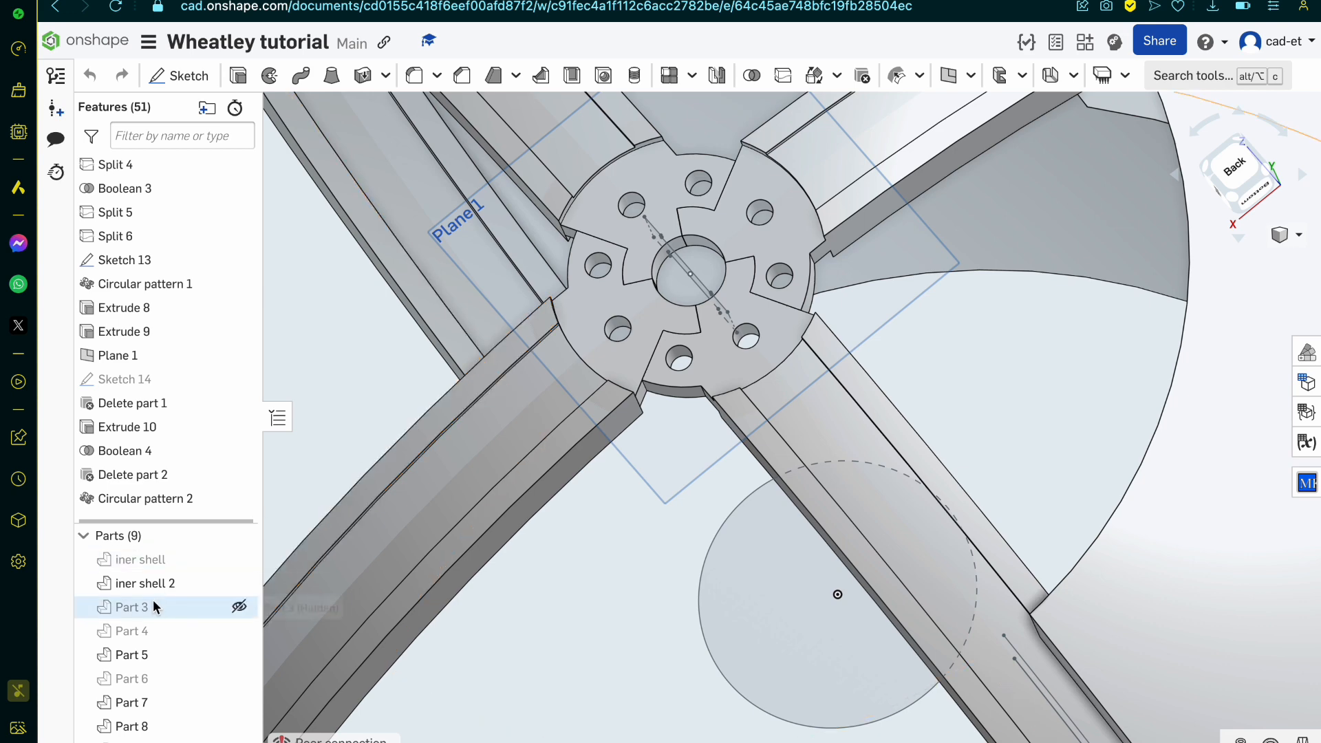
scroll(157, 611, "down", 1)
left_click(193, 663)
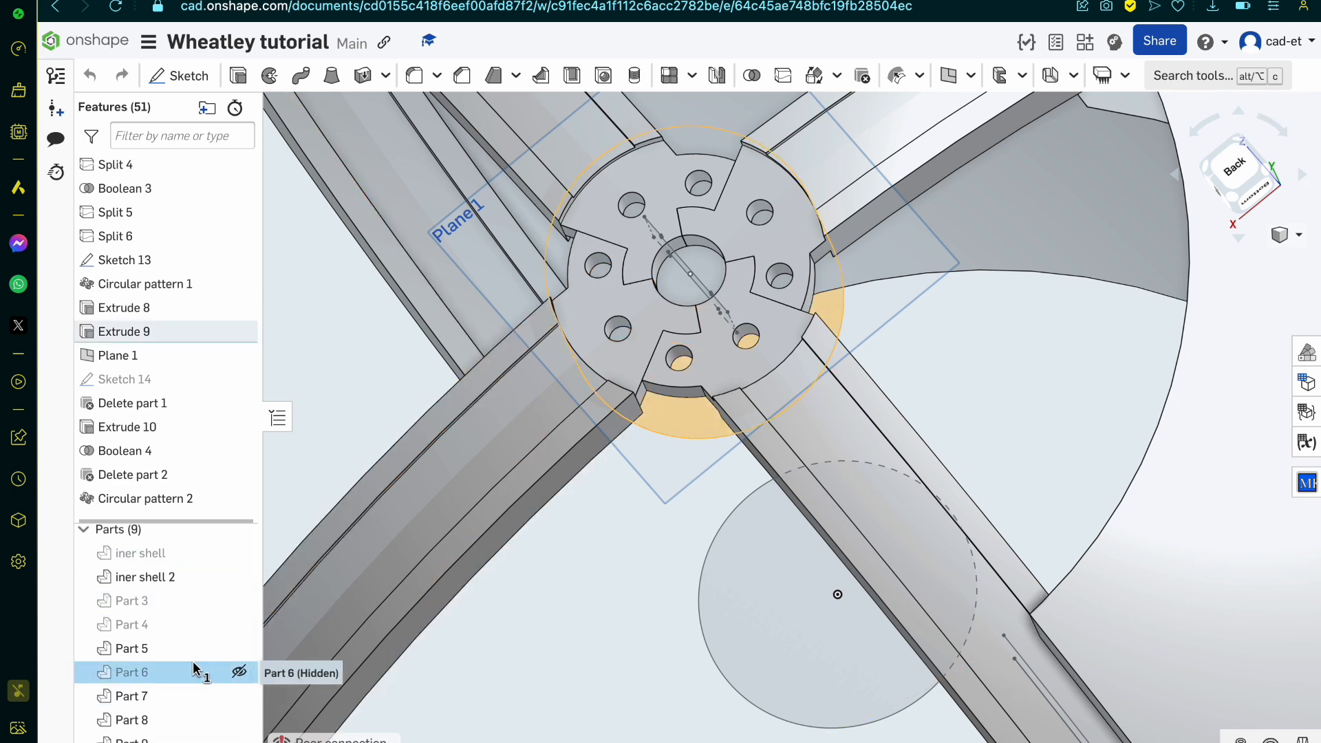
left_click(242, 672)
right_click_drag(607, 574, 602, 538)
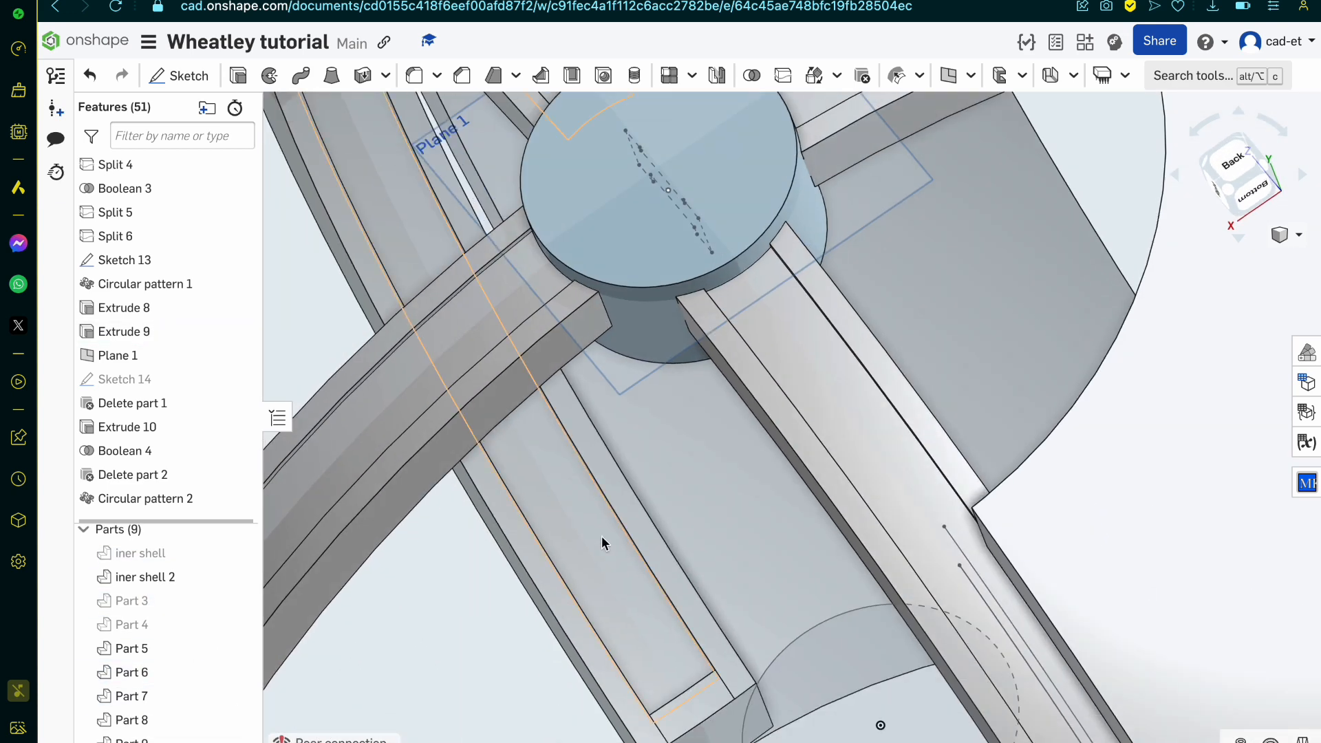
right_click_drag(658, 374, 669, 392)
scroll(670, 398, "down", 5)
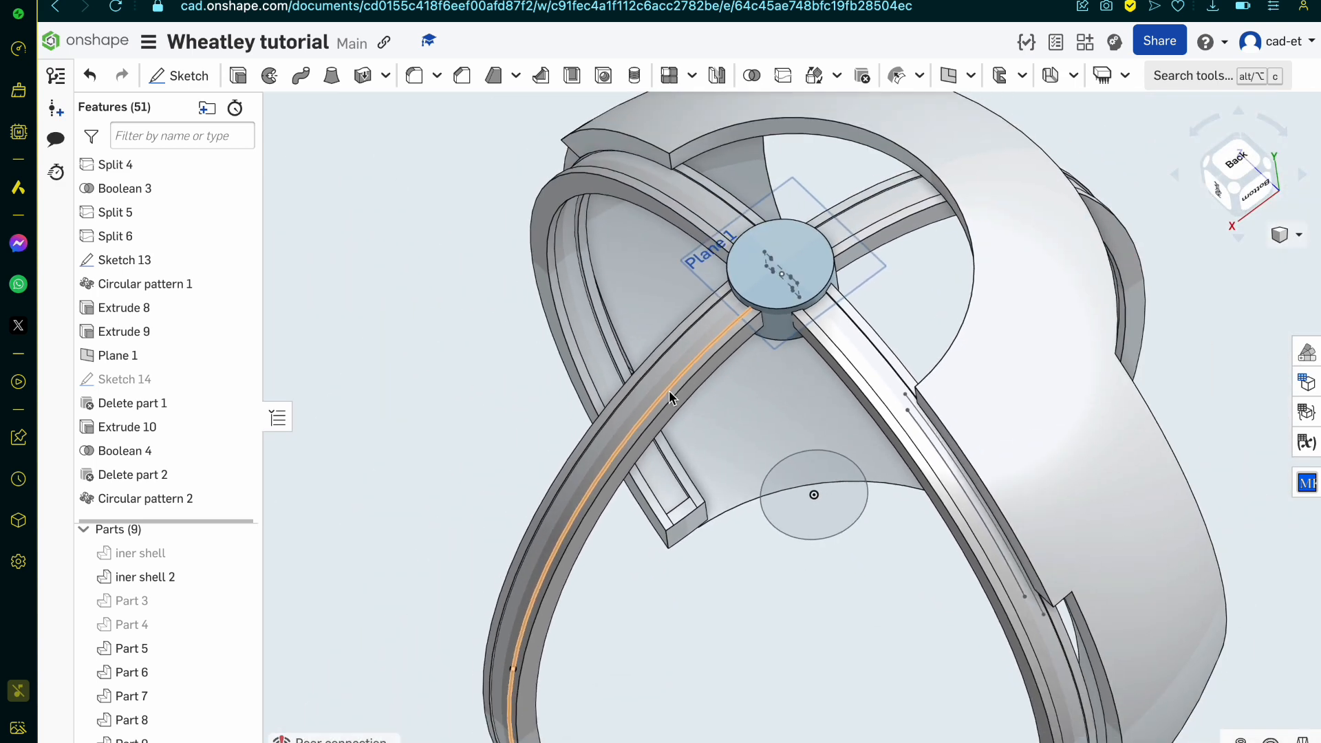
scroll(747, 317, "up", 5)
scroll(750, 327, "up", 3)
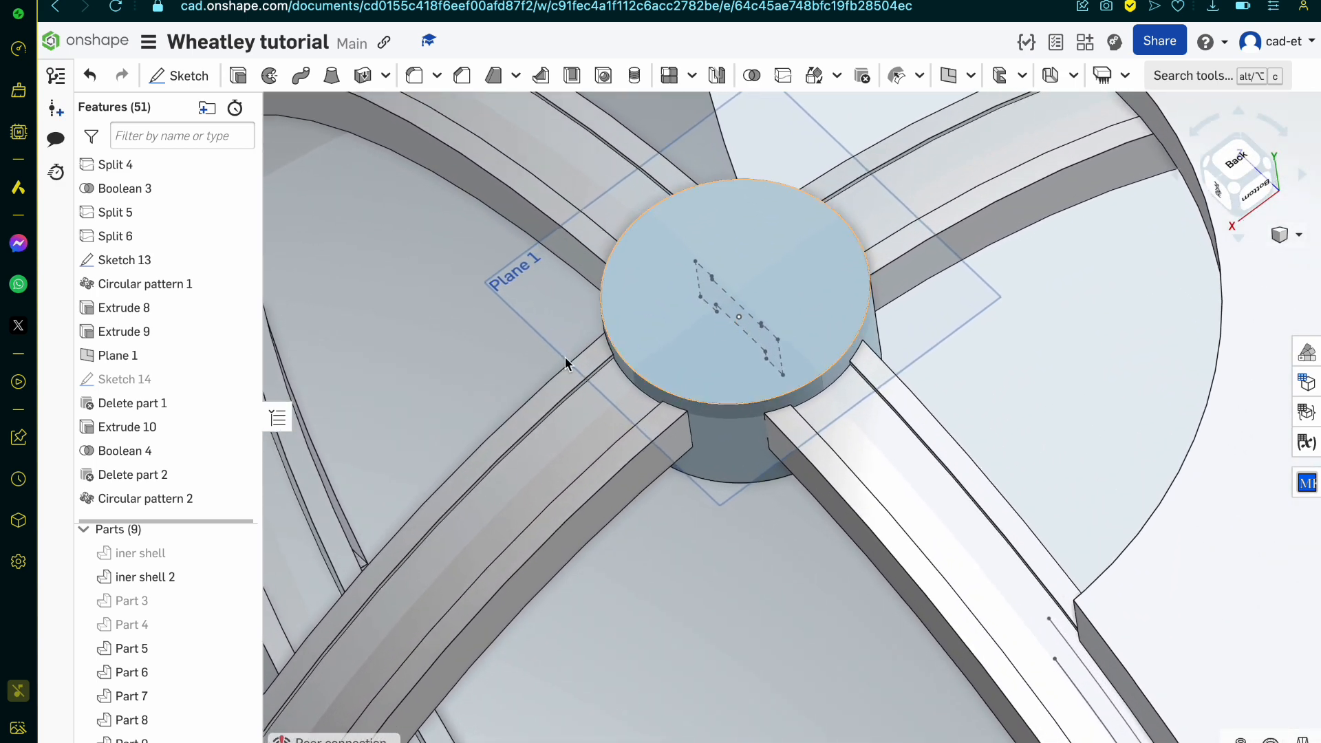
Step: Hide the patterned arm Part 9 briefly, show it again, and hide the disc Part 6
left_click(238, 740)
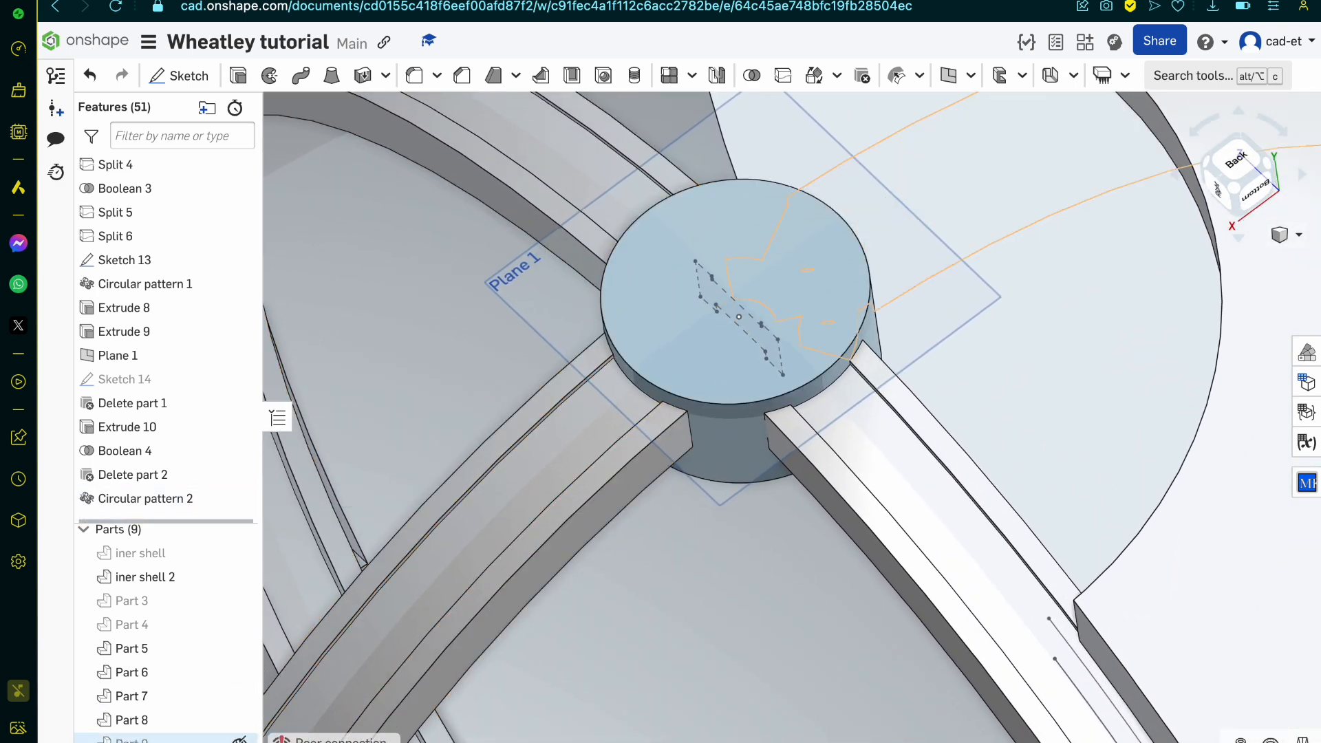
left_click(239, 740)
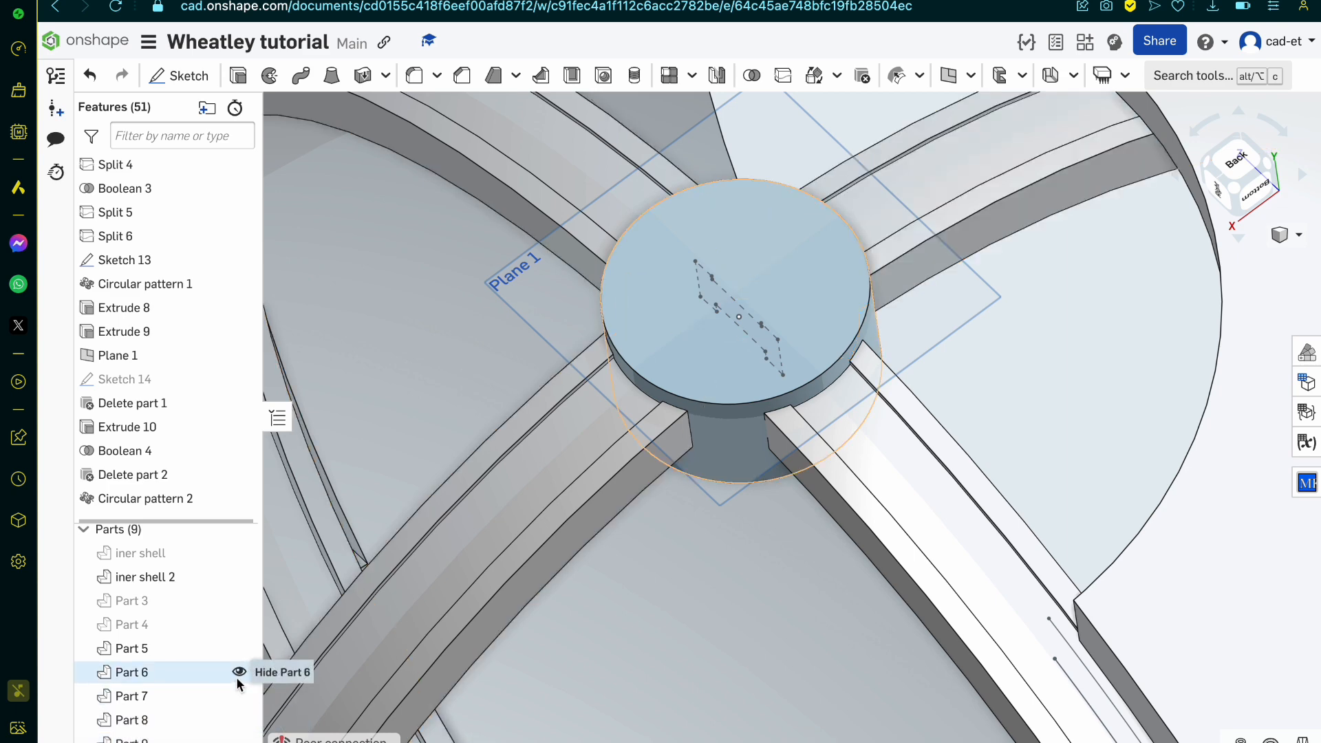
left_click(238, 674)
Step: Show Sketch 14 and select the eight small hole circles around the hub formed by the end plates
left_click(233, 378)
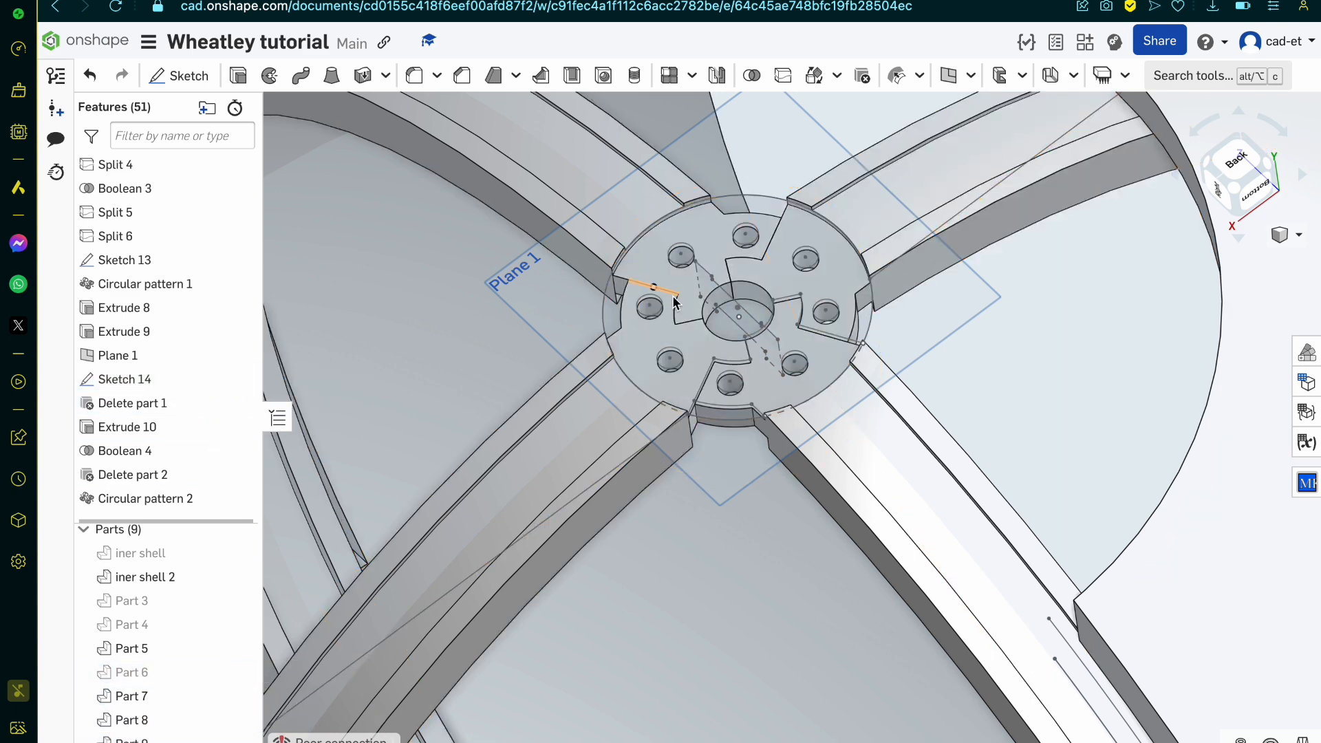
scroll(674, 301, "up", 5)
left_click(628, 325)
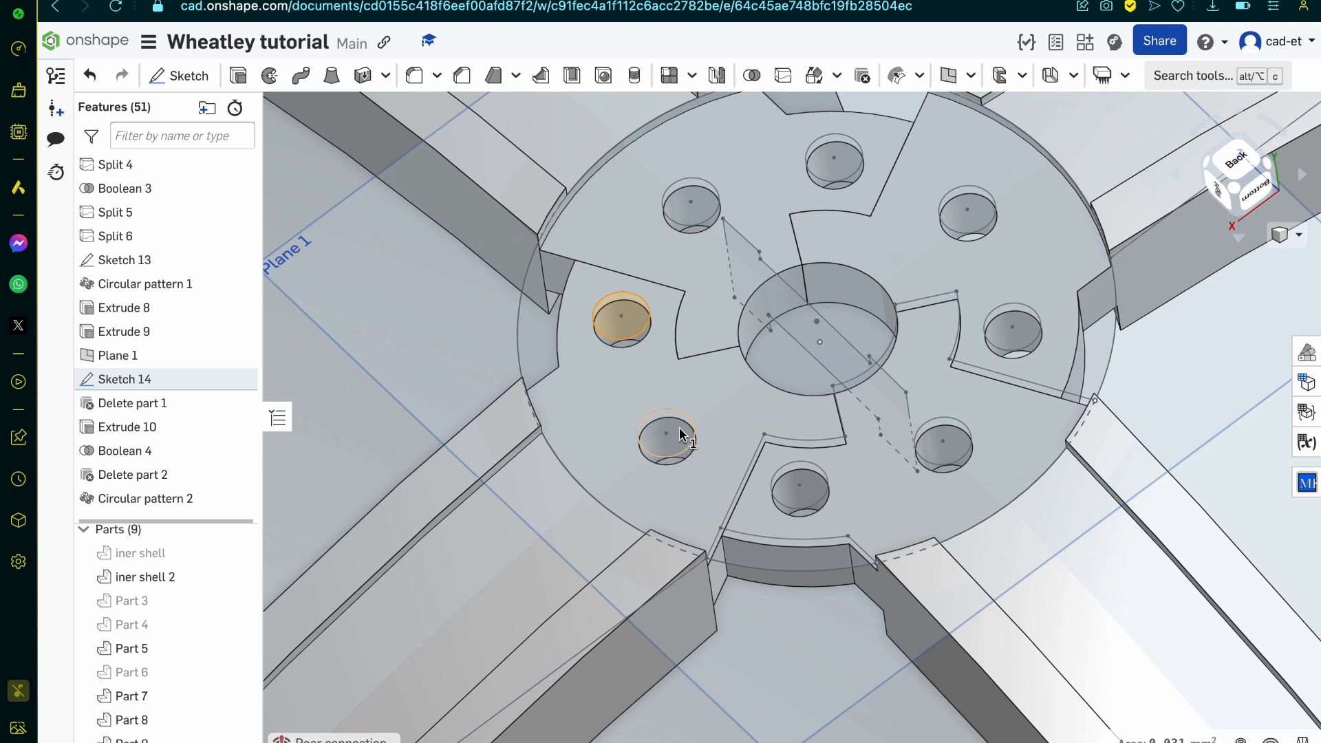
scroll(678, 432, "up", 8)
left_click(638, 434)
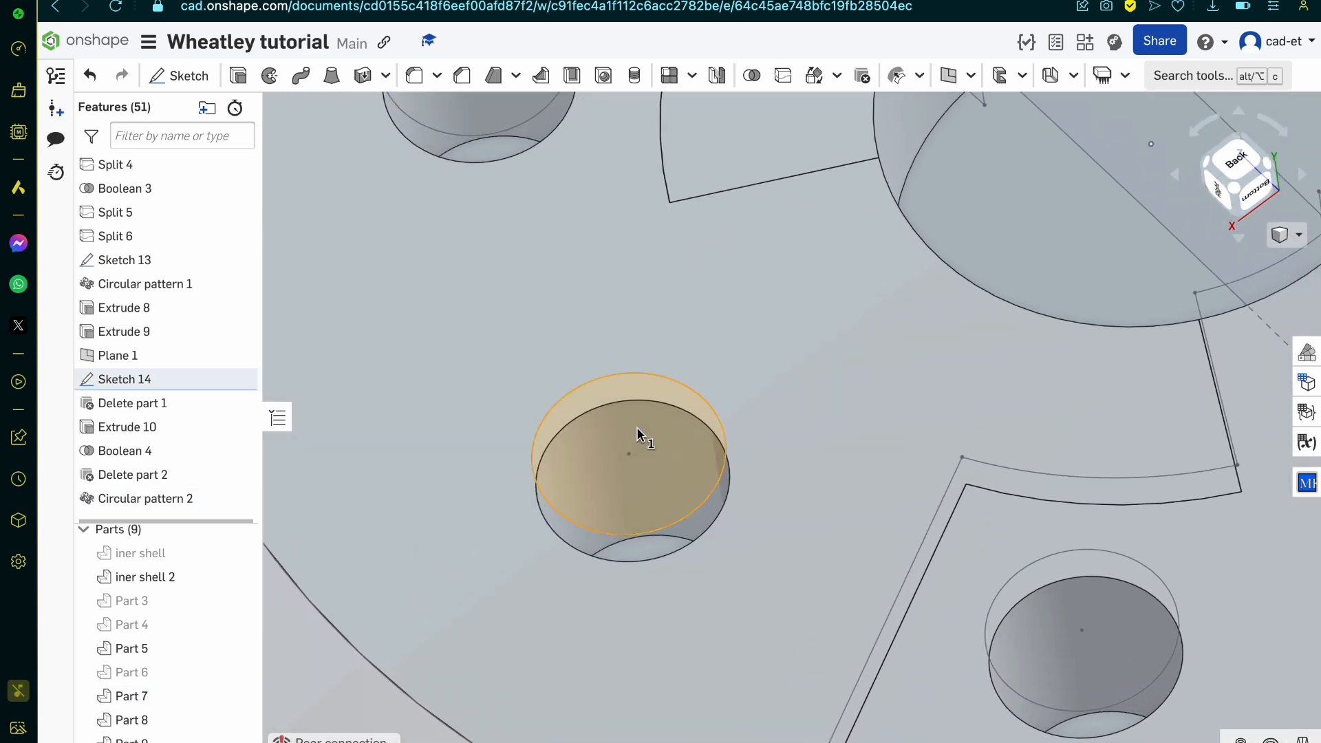
left_click(495, 108)
left_click(1105, 602)
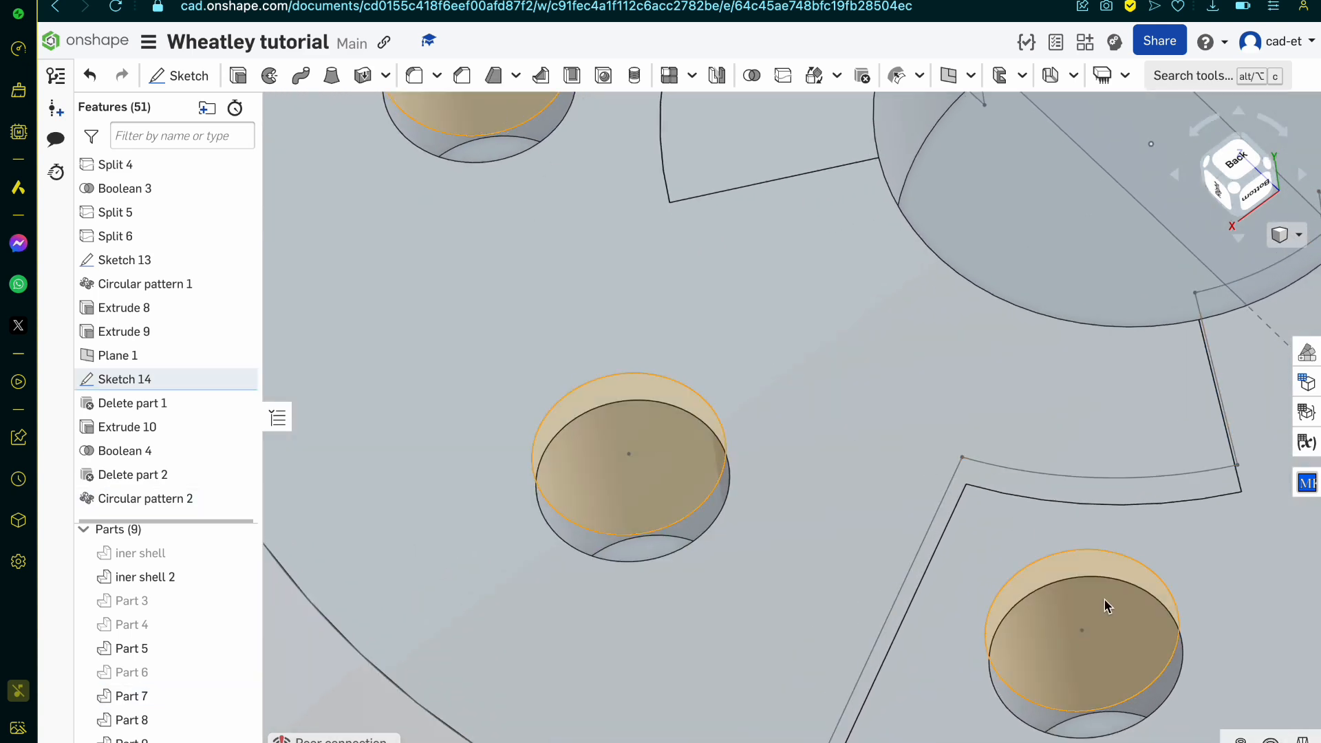
scroll(1104, 602, "down", 10)
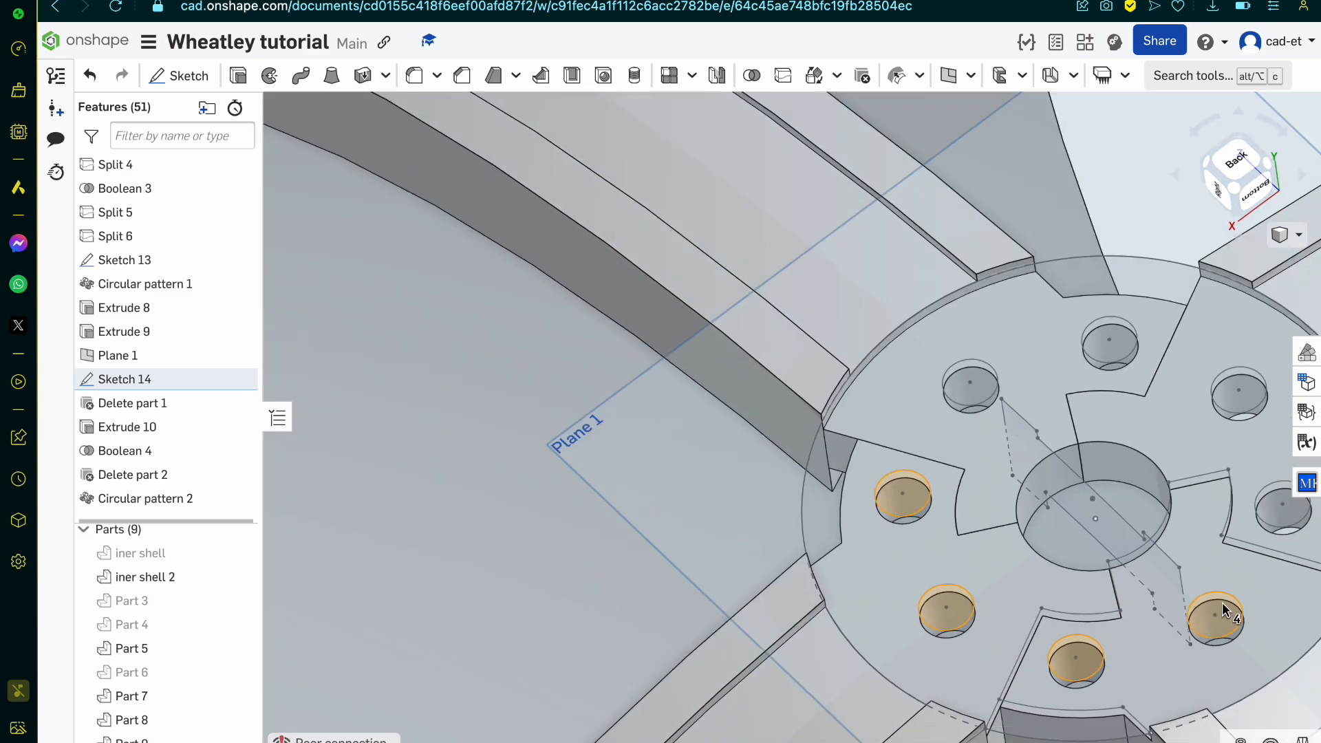
scroll(840, 377, "up", 8)
left_click(840, 377)
scroll(840, 377, "down", 5)
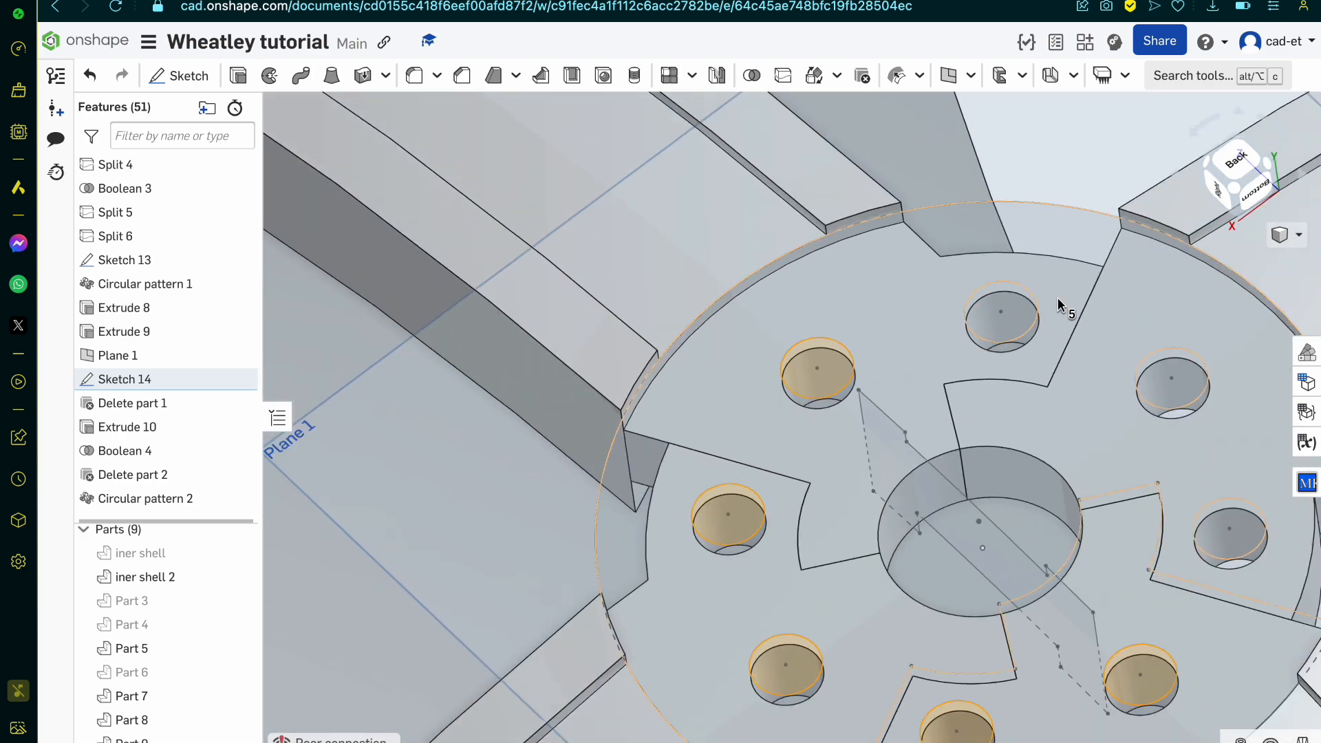
scroll(1058, 303, "up", 6)
scroll(915, 347, "down", 10)
scroll(788, 402, "up", 8)
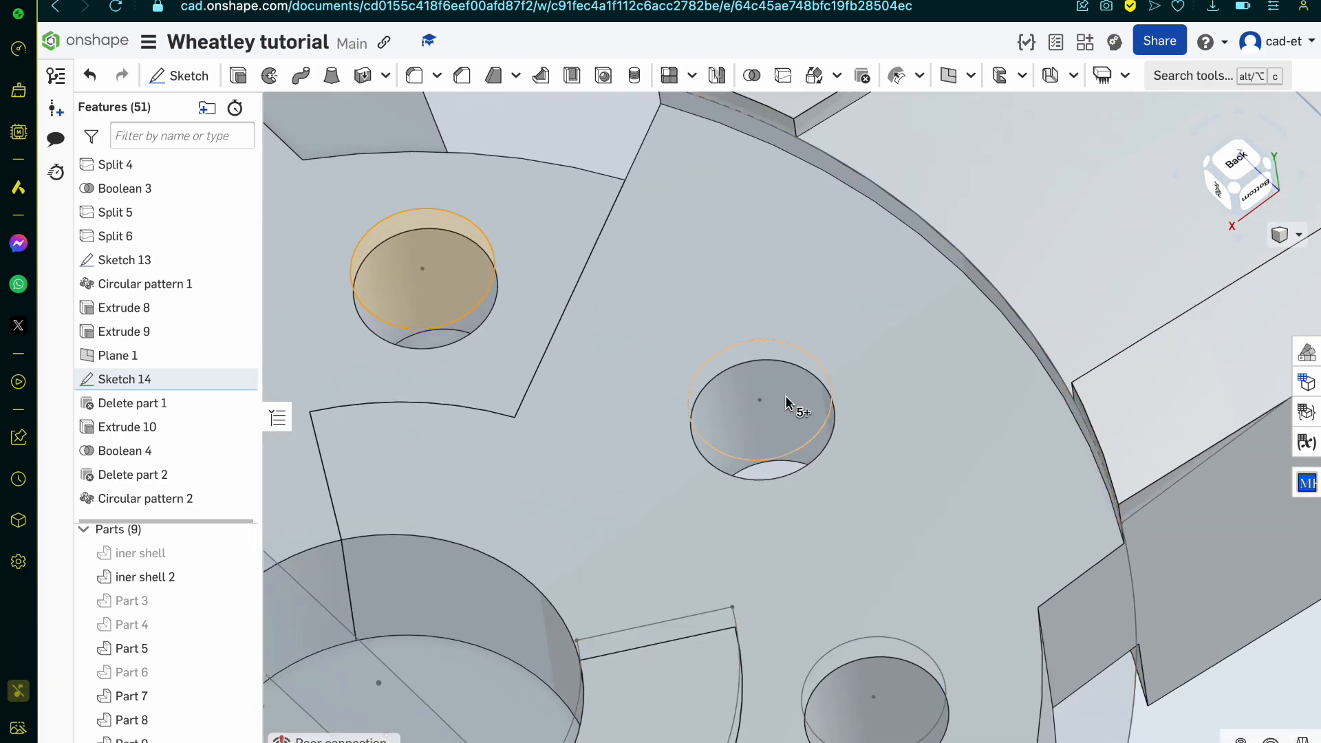
left_click(785, 400)
scroll(905, 688, "down", 6)
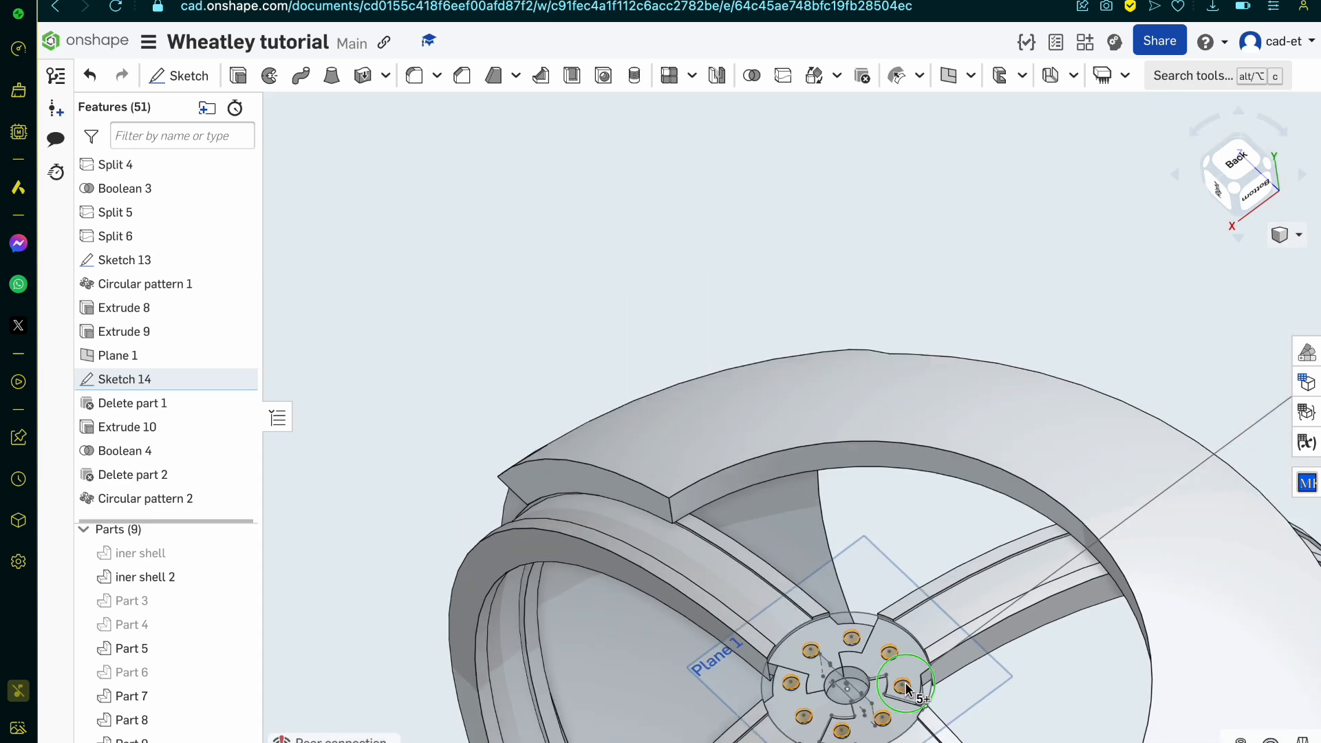
Step: Extrude the eight selected hole circles as new solids with a blind depth of 3 mm
right_click_drag(846, 412, 811, 399)
left_click(248, 78)
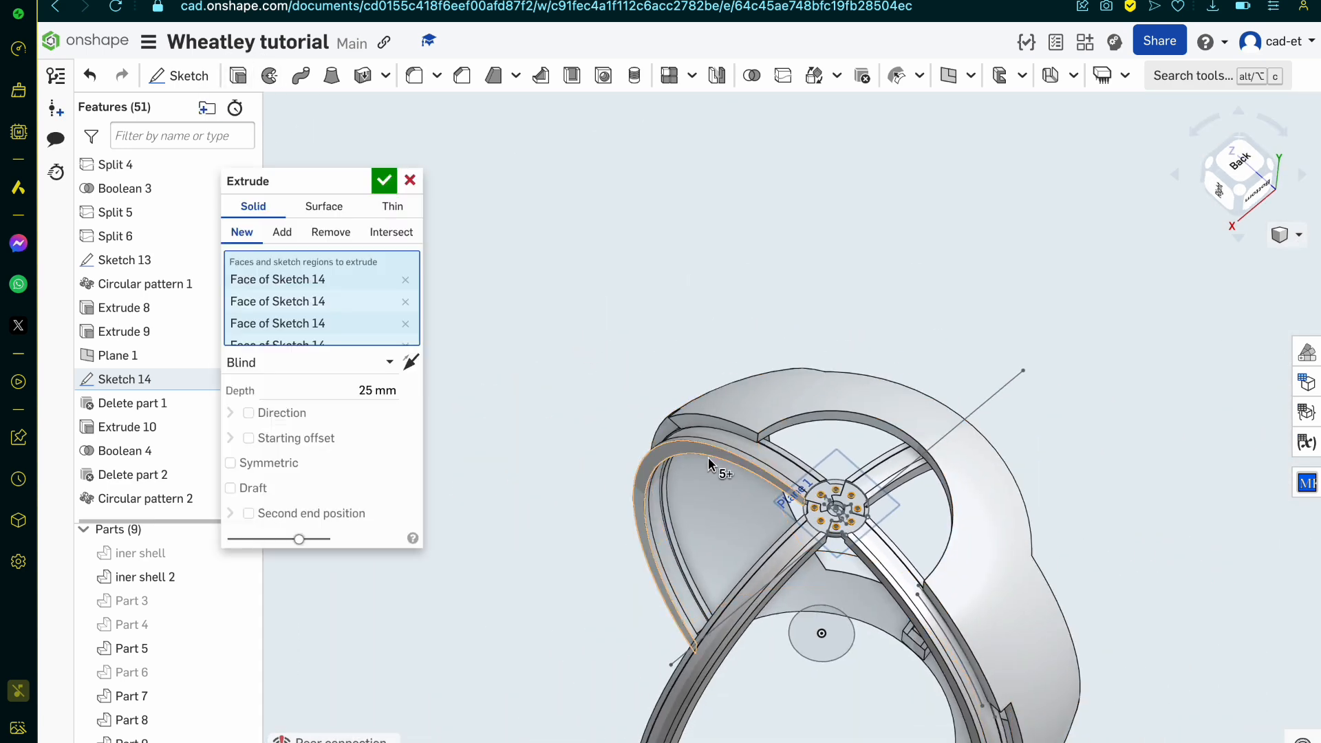
scroll(820, 526, "up", 7)
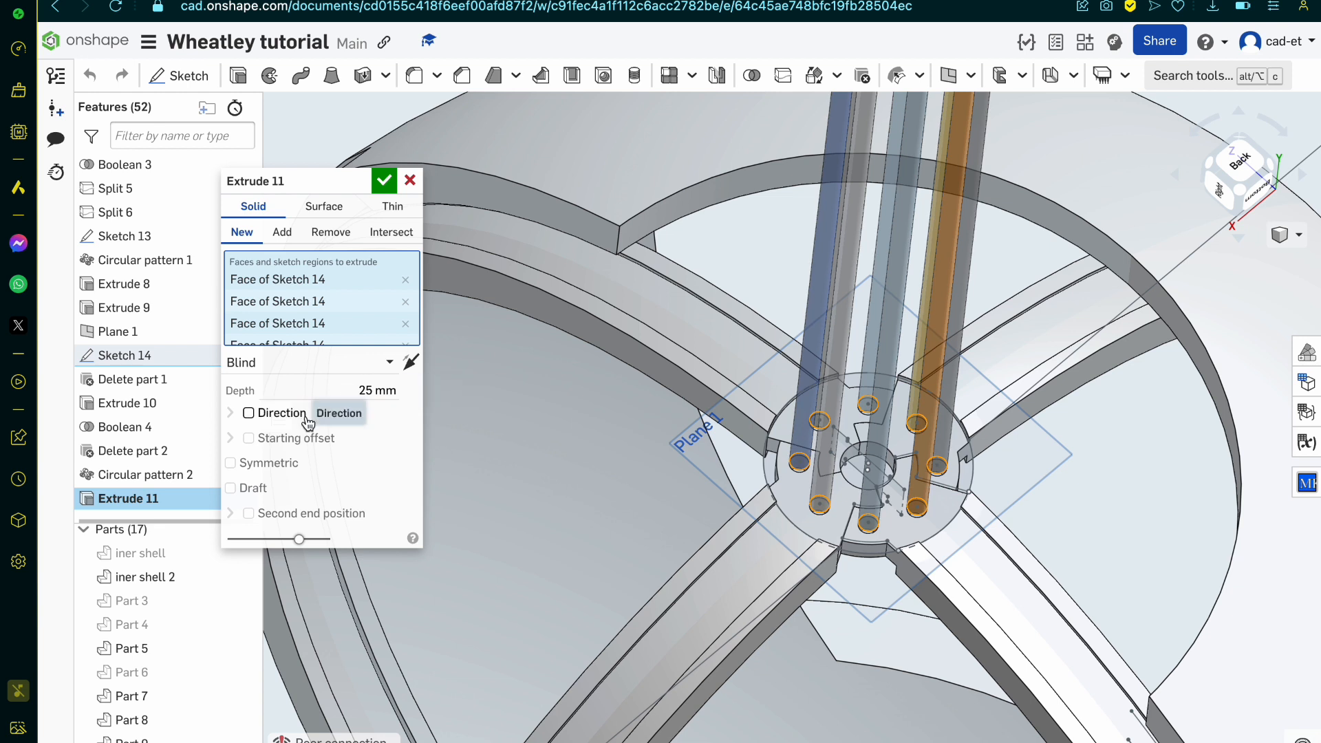
left_click(360, 388)
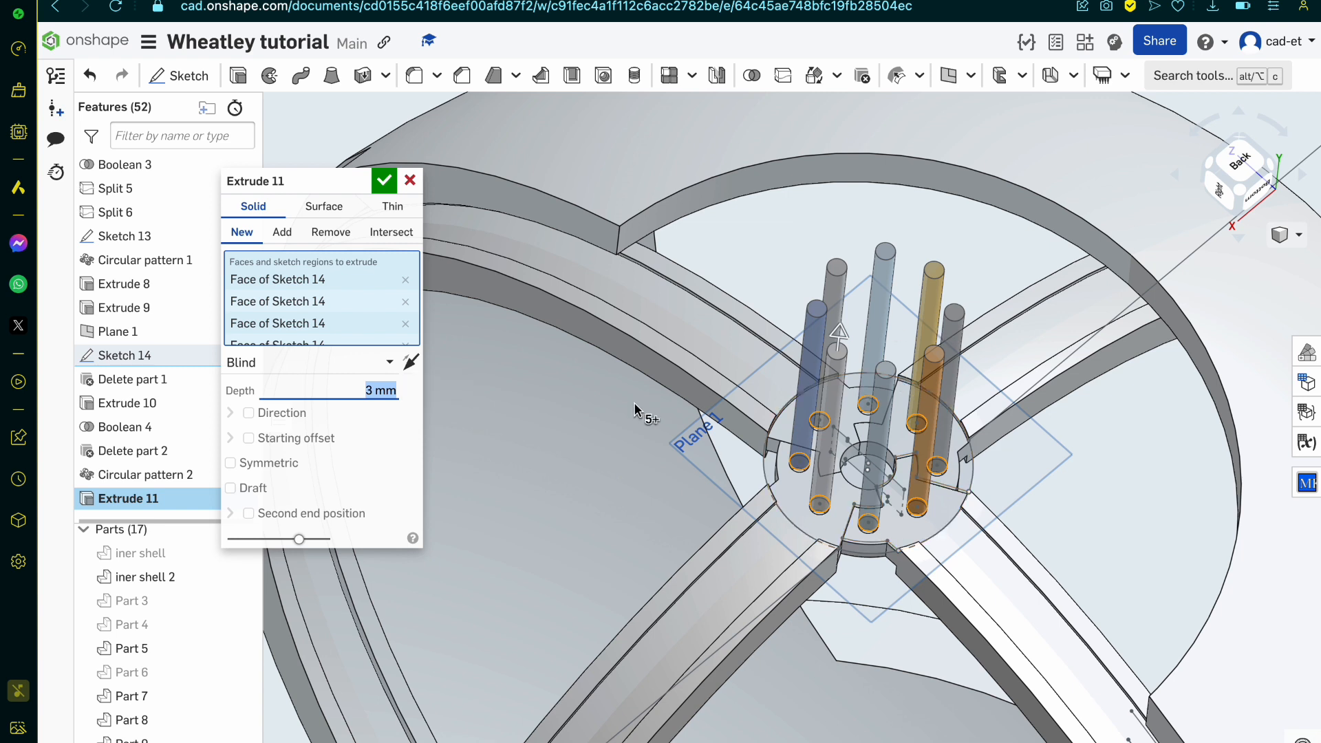
Step: Give the pin extrusion a blind starting offset of 0.8 mm and flip the offset's direction
left_click(248, 438)
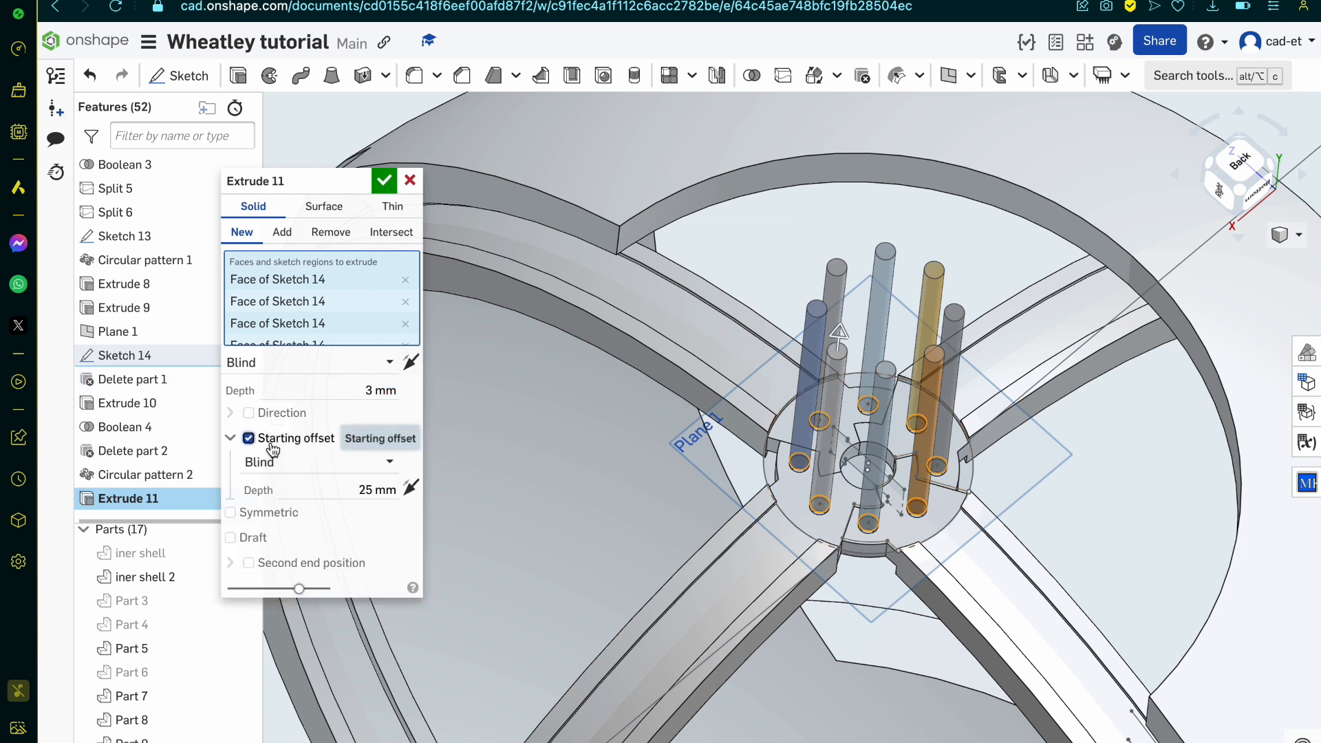
left_click(372, 488)
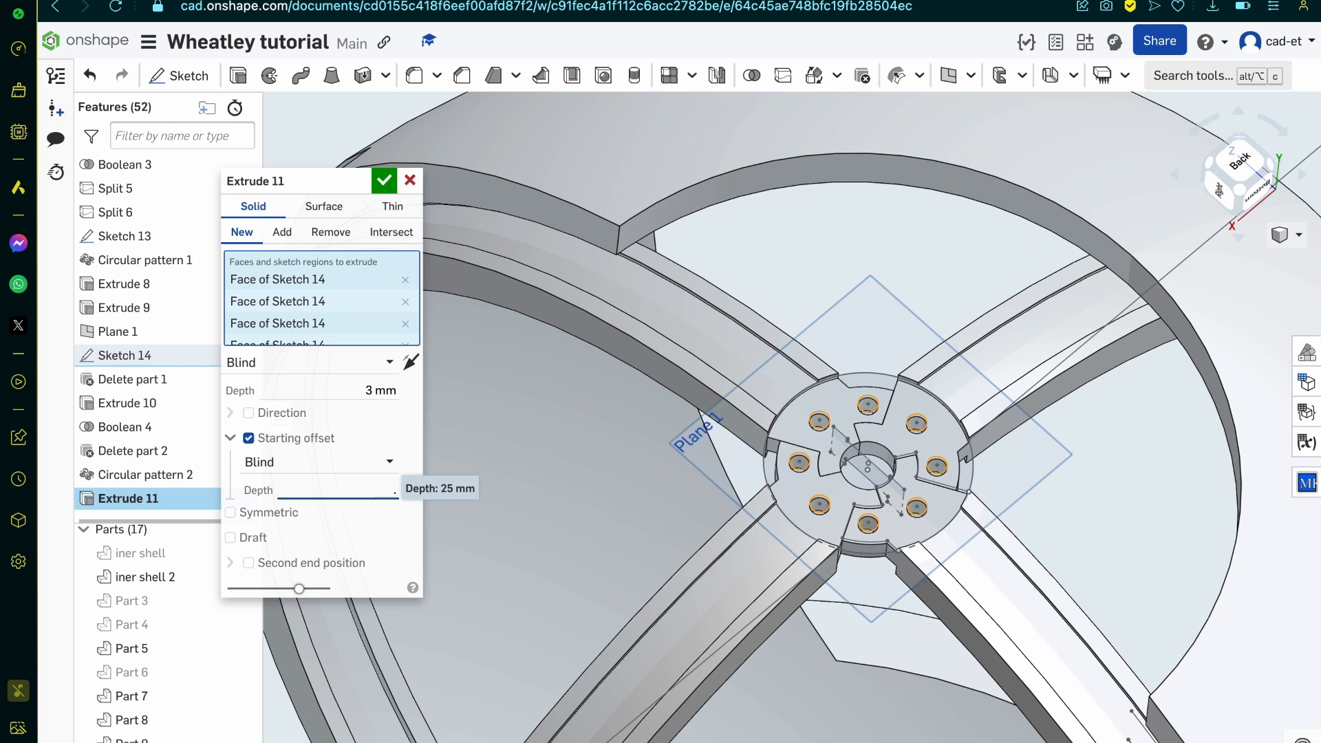
scroll(715, 571, "up", 4)
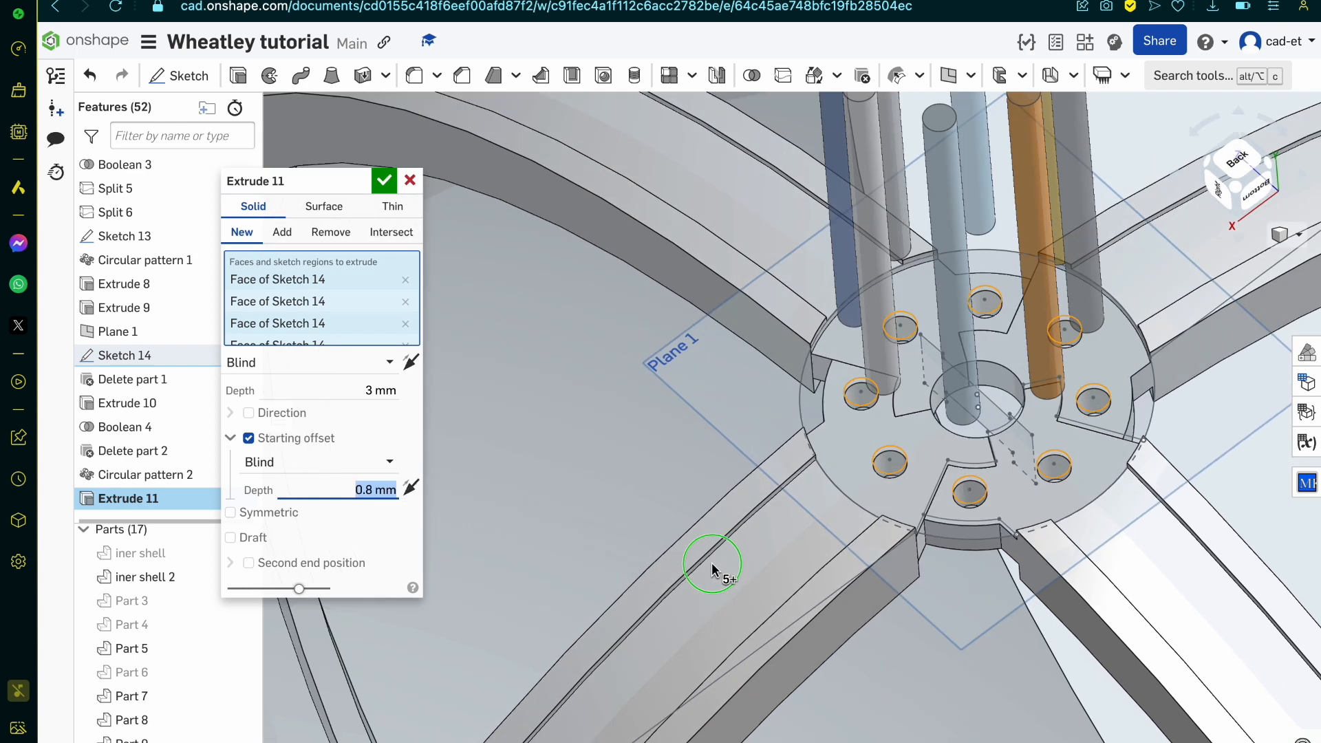
right_click_drag(713, 570, 681, 540)
left_click(411, 494)
Step: Set the pin extrusion's starting offset to 0.6 mm
scroll(899, 463, "down", 4)
right_click_drag(899, 463, 911, 417)
left_click(360, 490)
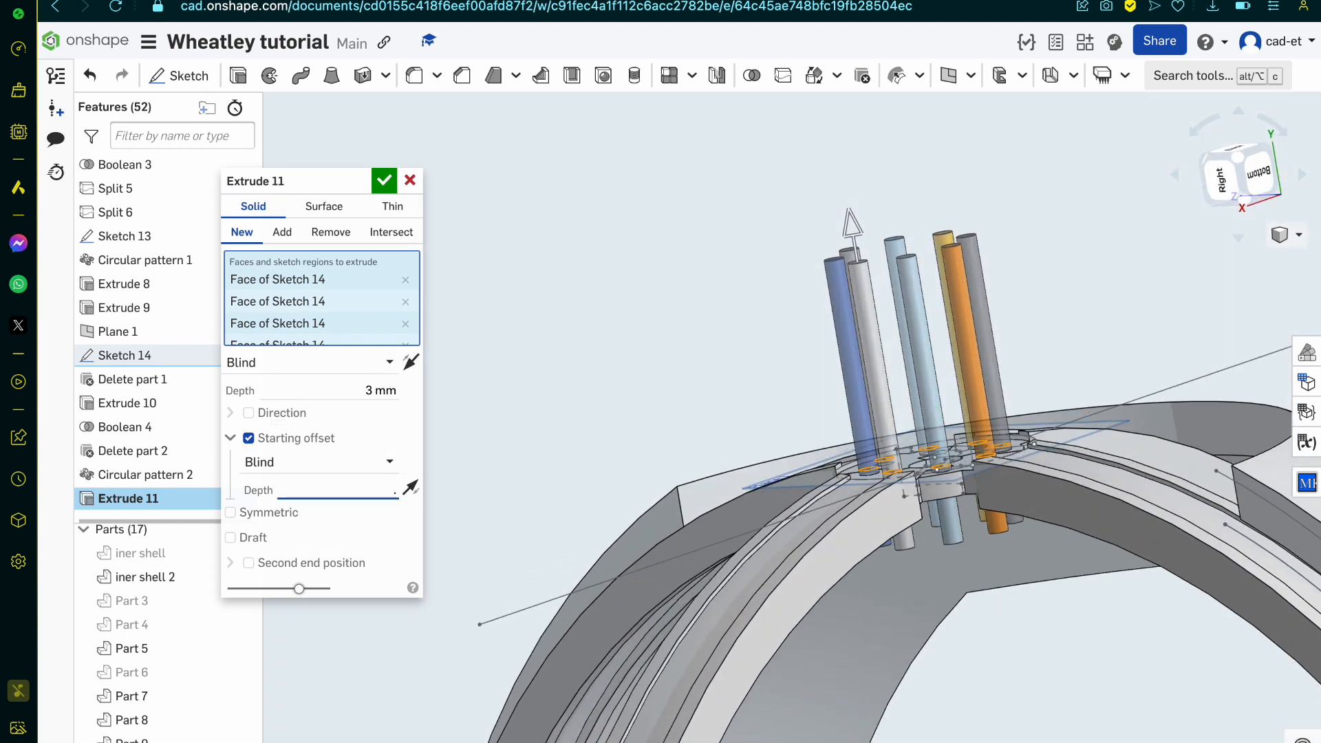
scroll(743, 493, "up", 3)
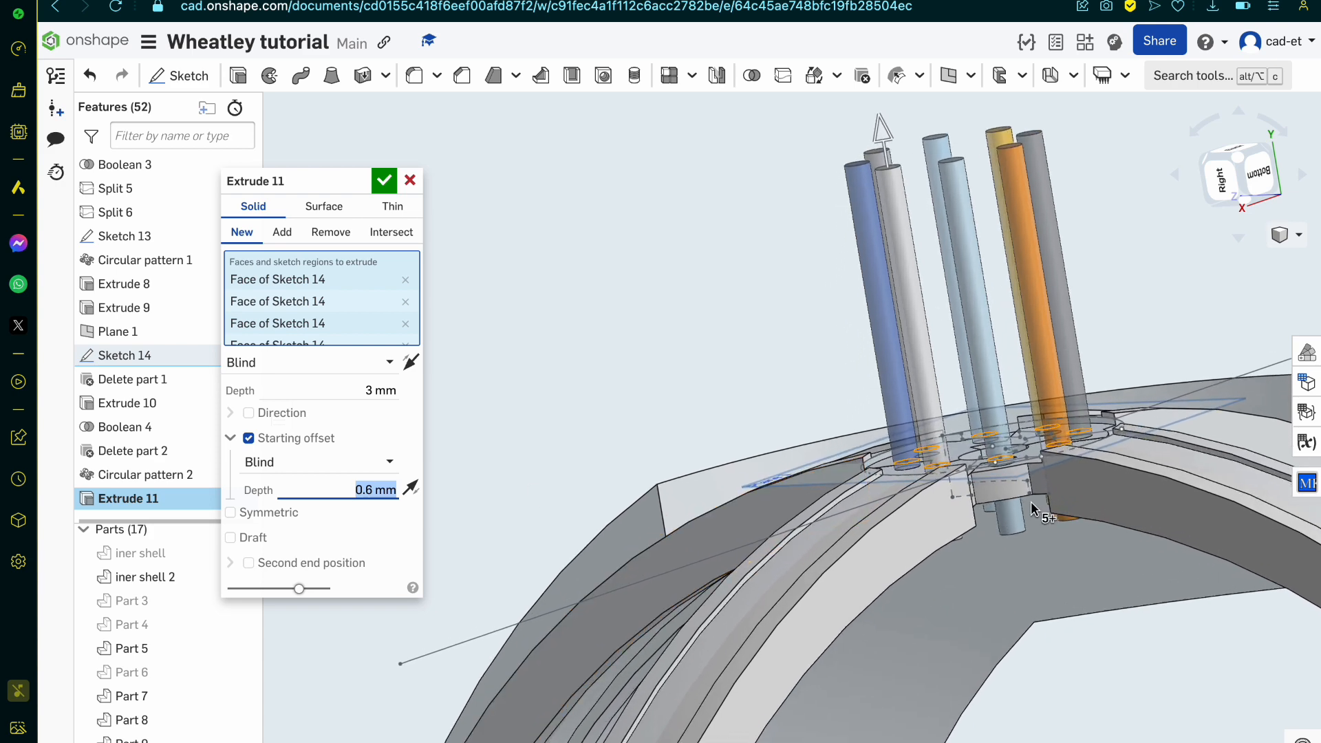
Step: Set the pin extrusion's starting offset to 0.5 mm and show the hub, Part 6
scroll(1032, 509, "up", 5)
mouse_move(1032, 509)
right_mouse_down()
mouse_move(1025, 485)
mouse_move(1012, 512)
right_mouse_up()
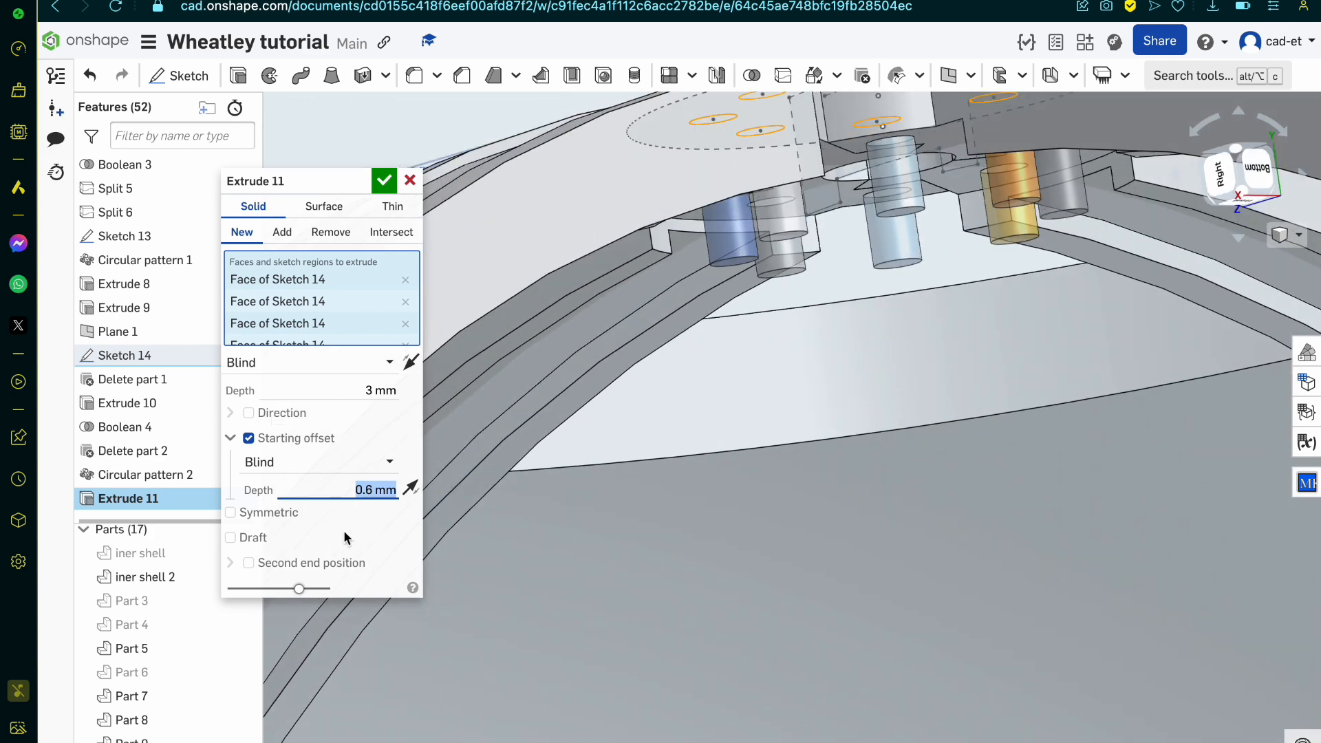
type(".5")
key("Return")
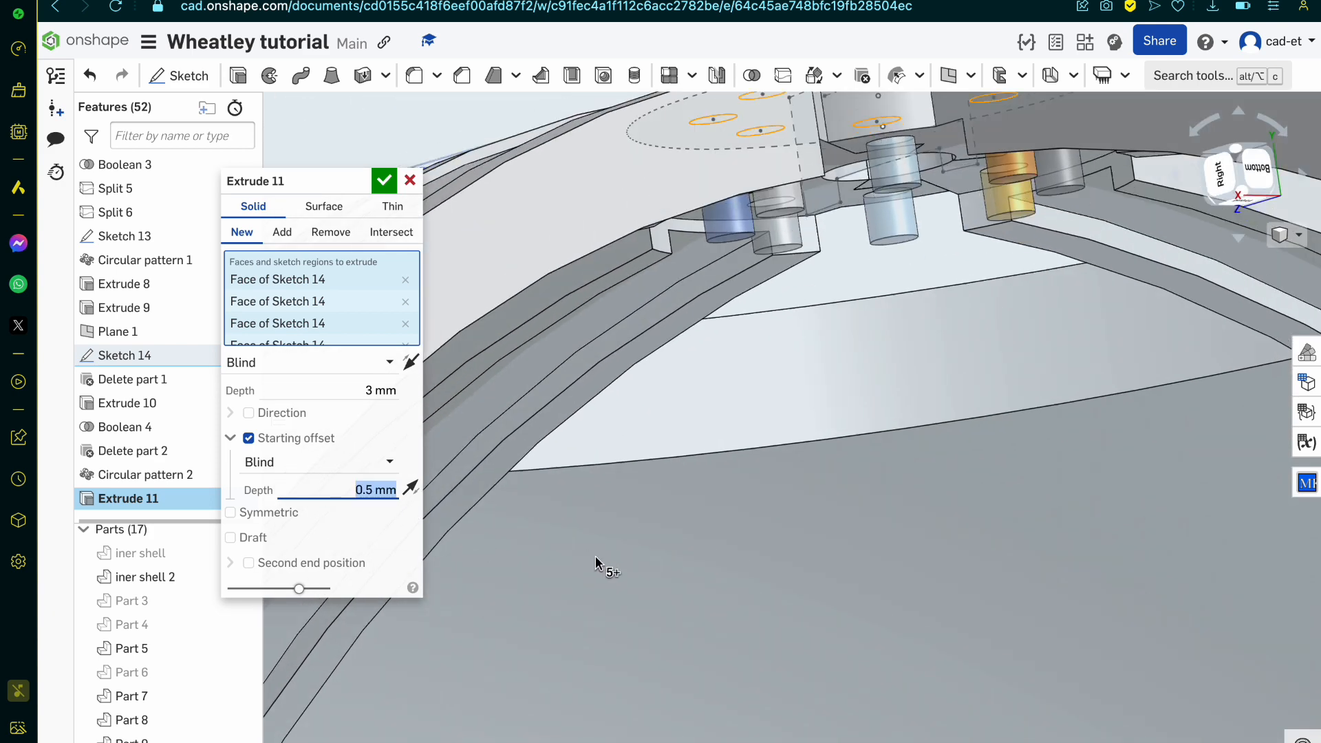
left_click(237, 672)
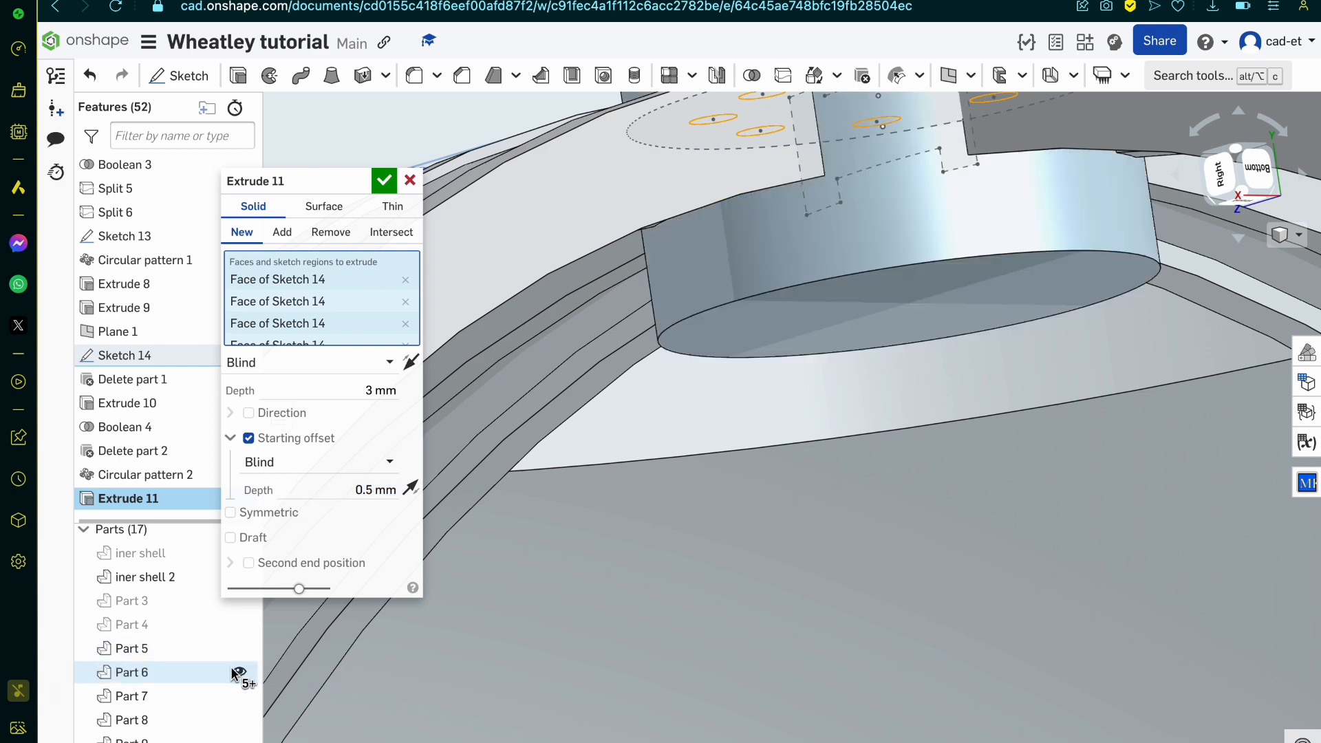
right_click_drag(500, 595, 500, 630)
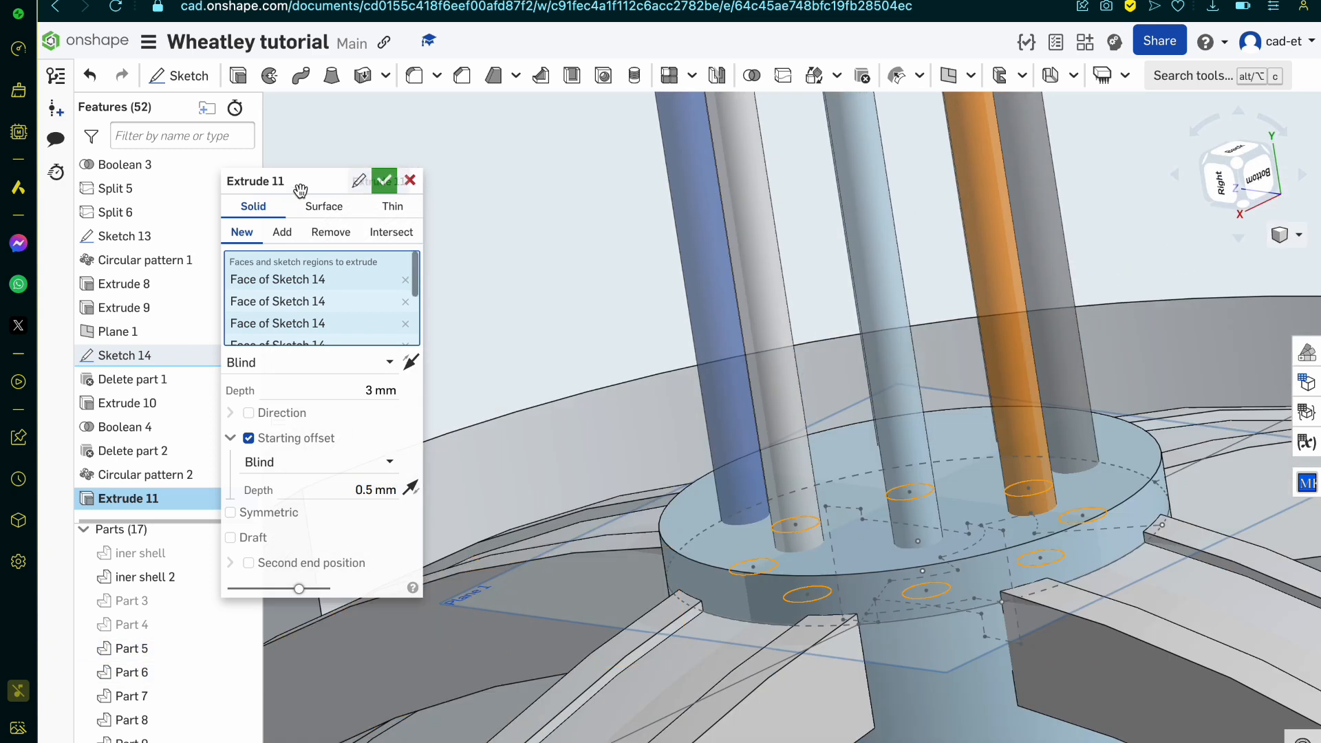
Step: Change the extrusion to remove material from Part 6, reversing both its extrusion direction and its starting offset direction
left_click(341, 245)
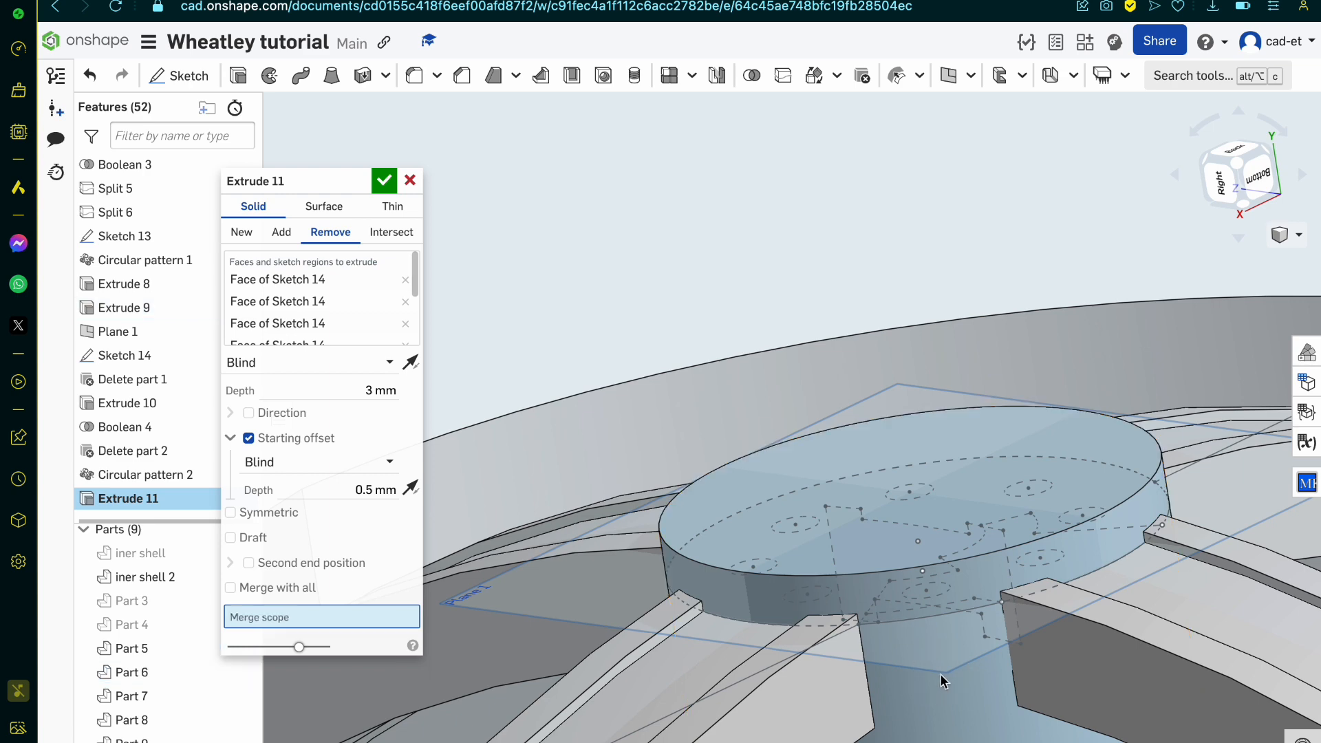
mouse_move(858, 523)
right_mouse_down()
mouse_move(843, 524)
mouse_move(855, 540)
right_mouse_up()
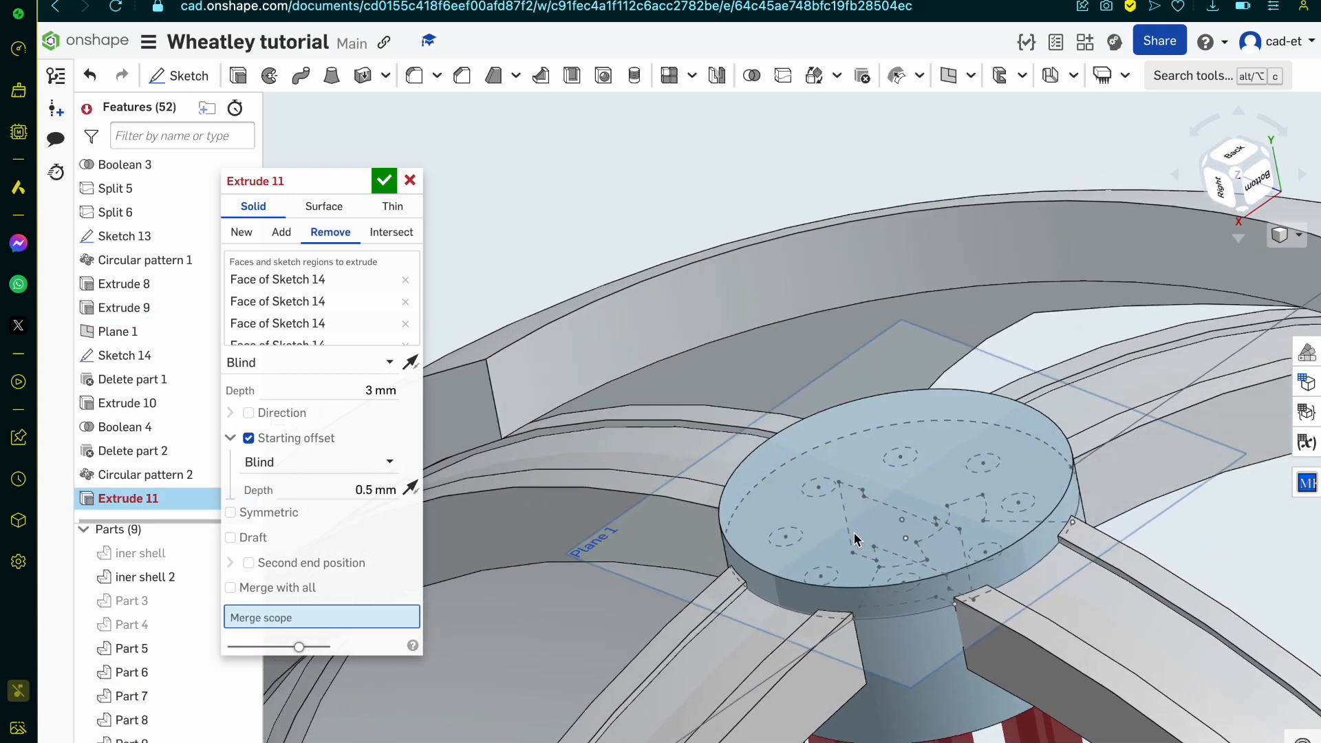
left_click(411, 364)
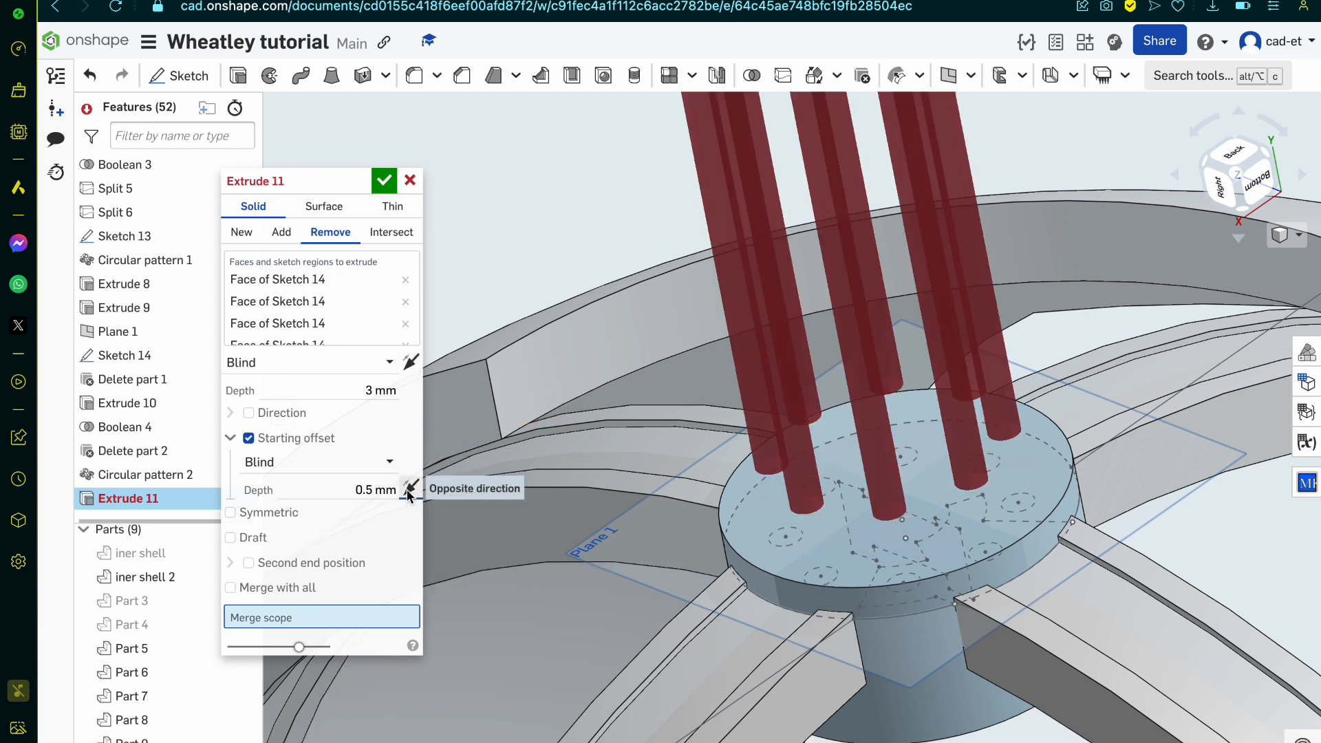
left_click(411, 488)
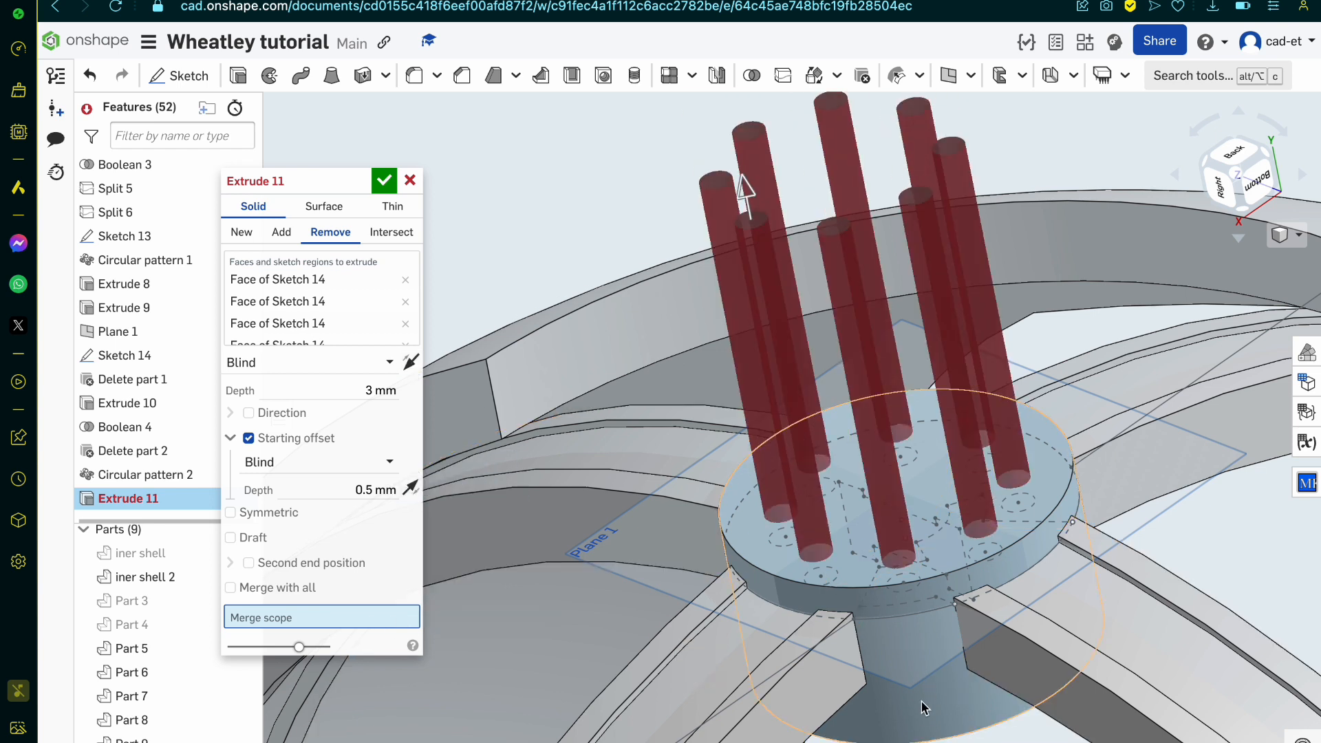
left_click(972, 690)
right_click_drag(753, 516, 843, 588)
left_click(384, 181)
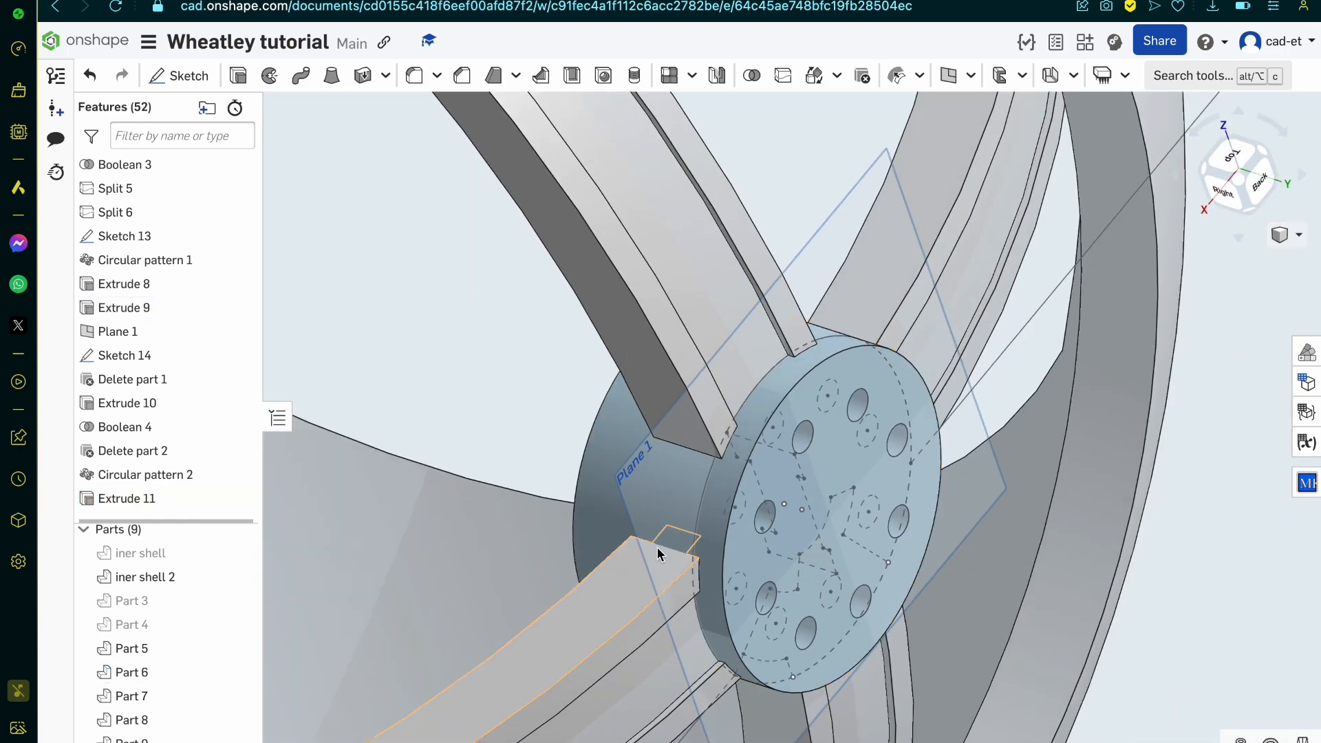
Step: Subtract the four arms, Parts 8, 7, 9 and 5, from the hub, Part 6, with a Boolean that keeps the tools
right_click_drag(658, 547, 621, 516)
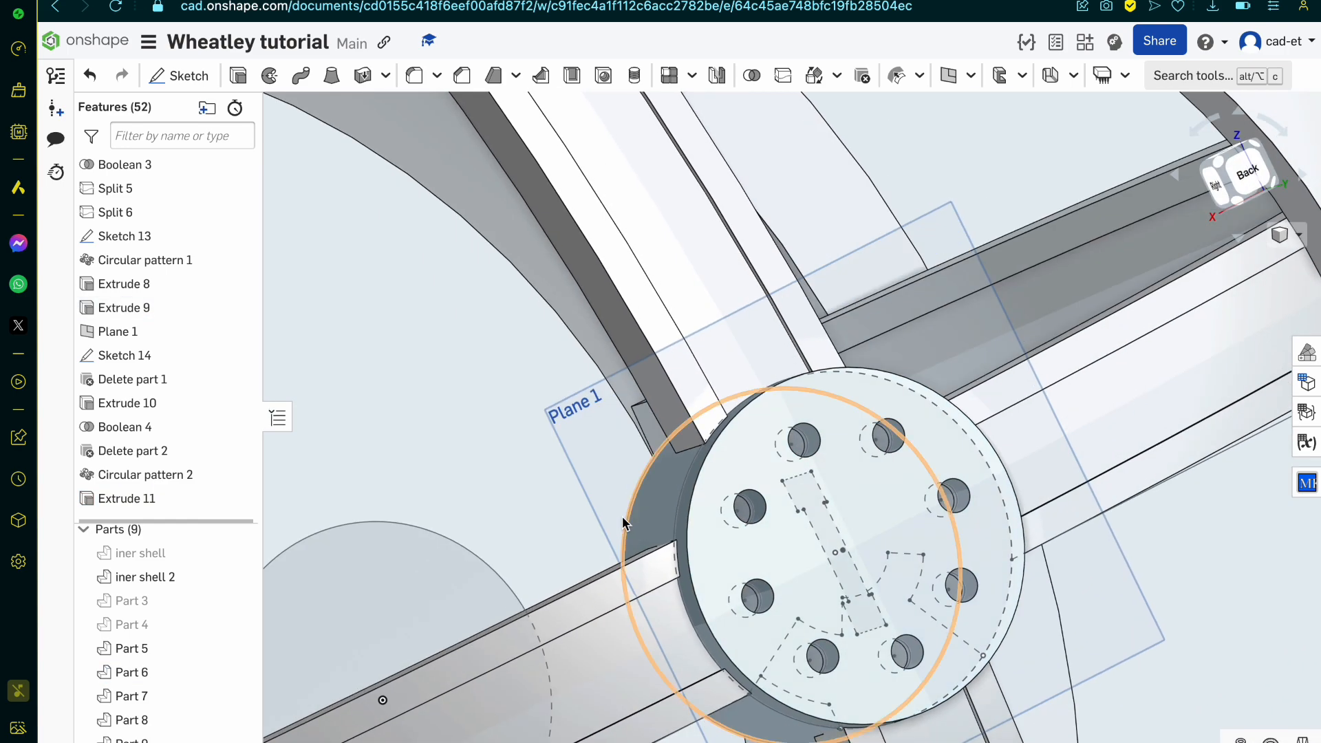
left_click(751, 75)
left_click(313, 207)
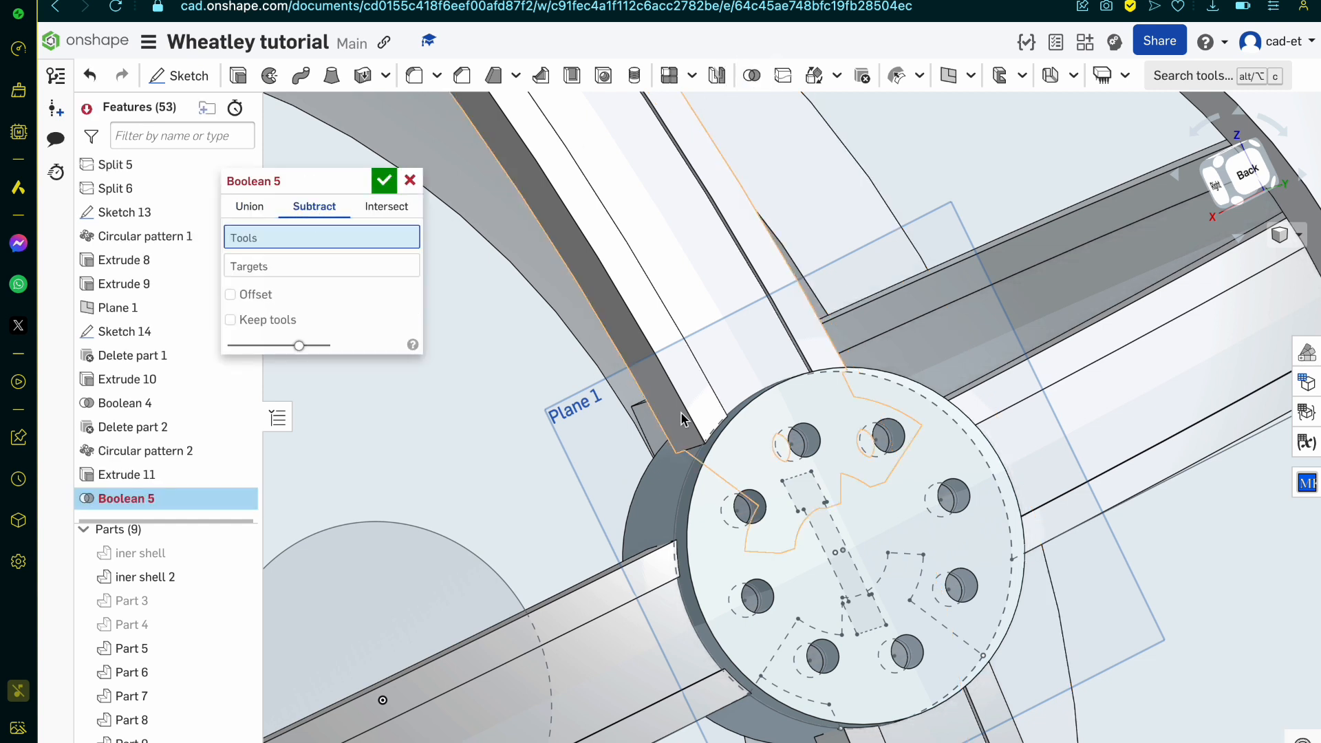
left_click(700, 394)
left_click(617, 619)
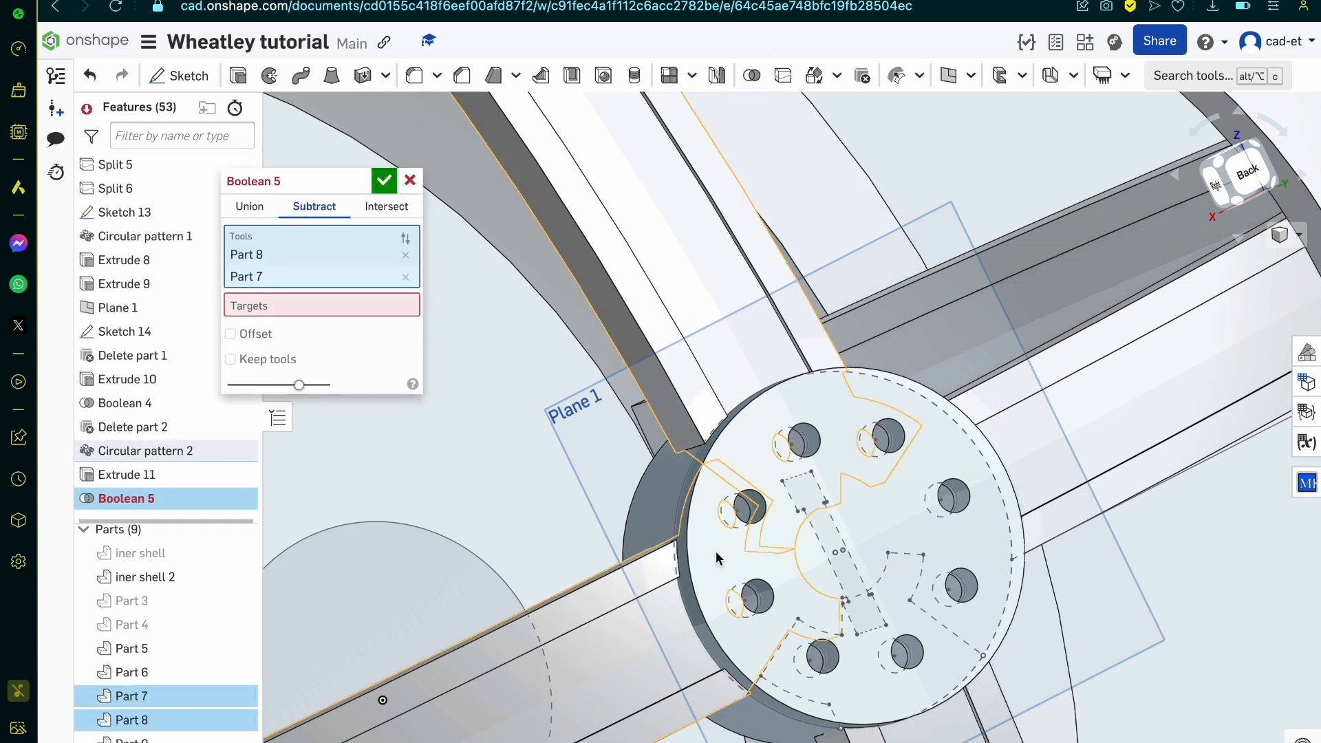
left_click(1154, 373)
left_click(981, 694)
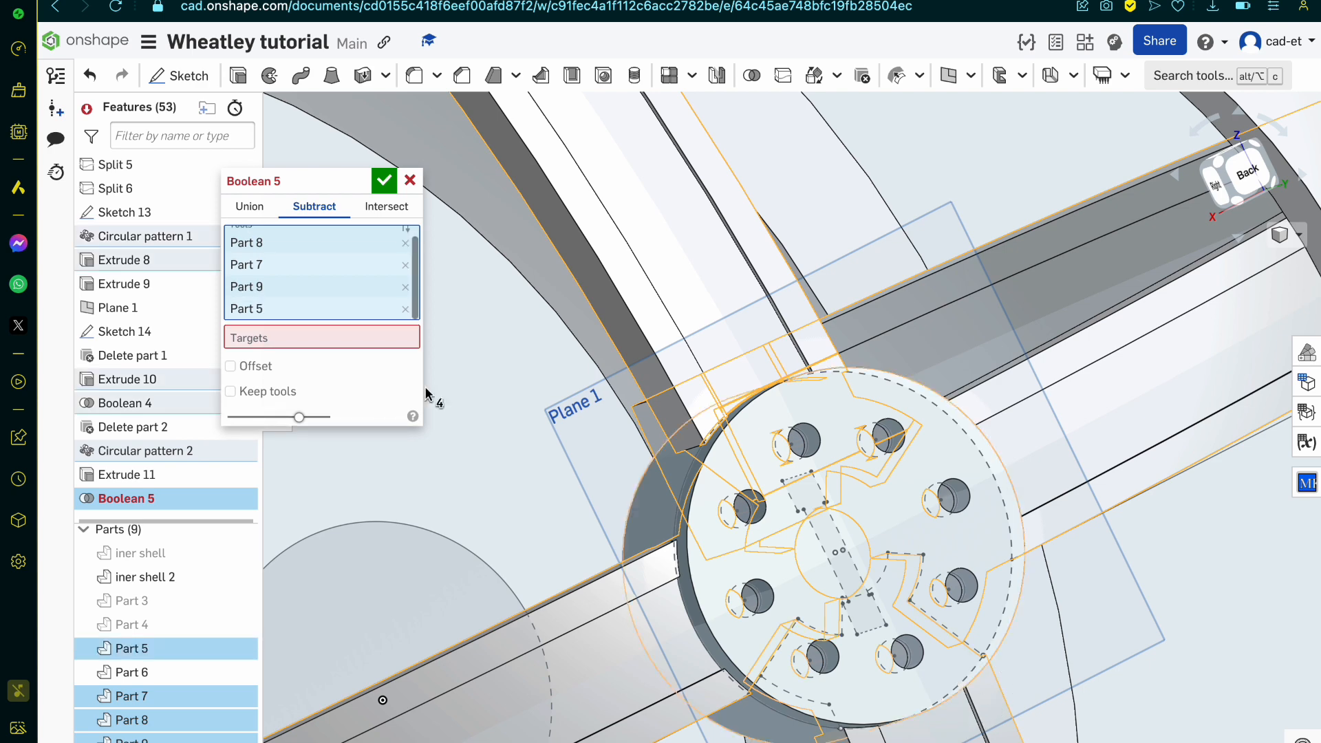
left_click(341, 349)
left_click(655, 486)
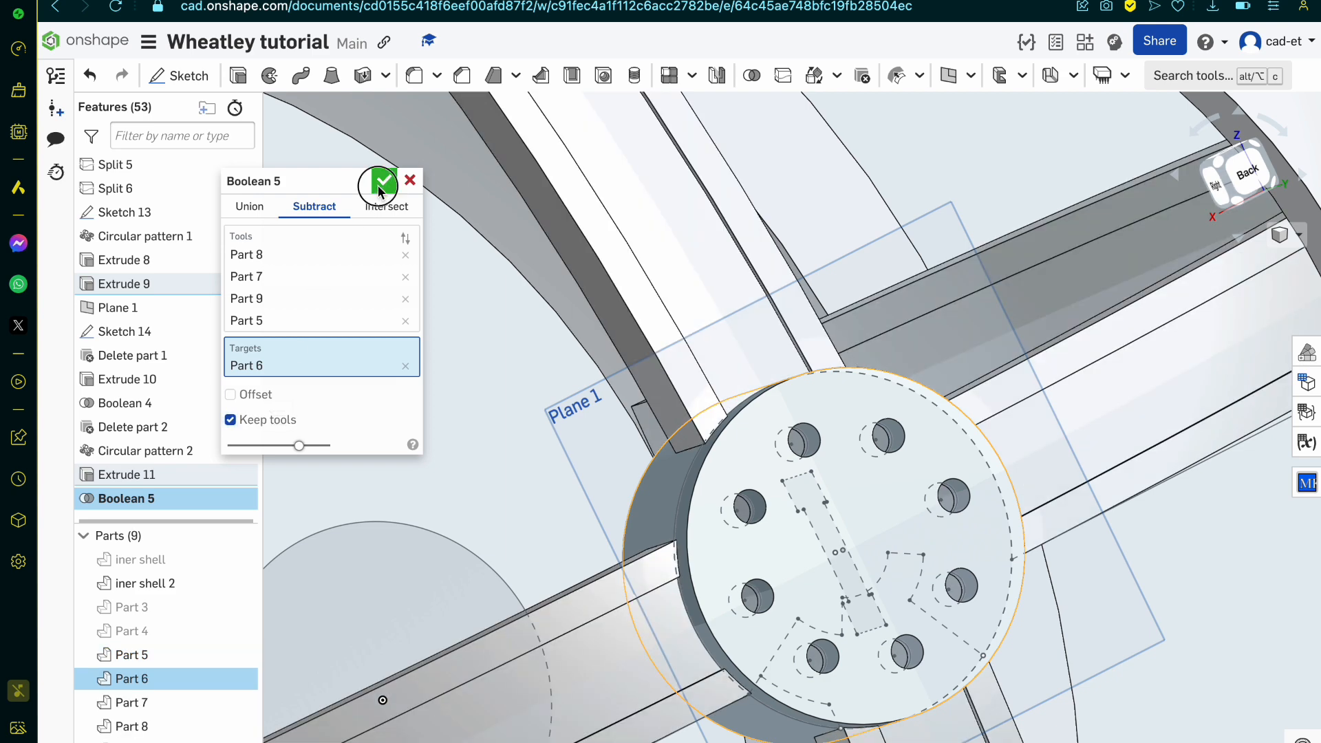
left_click(383, 183)
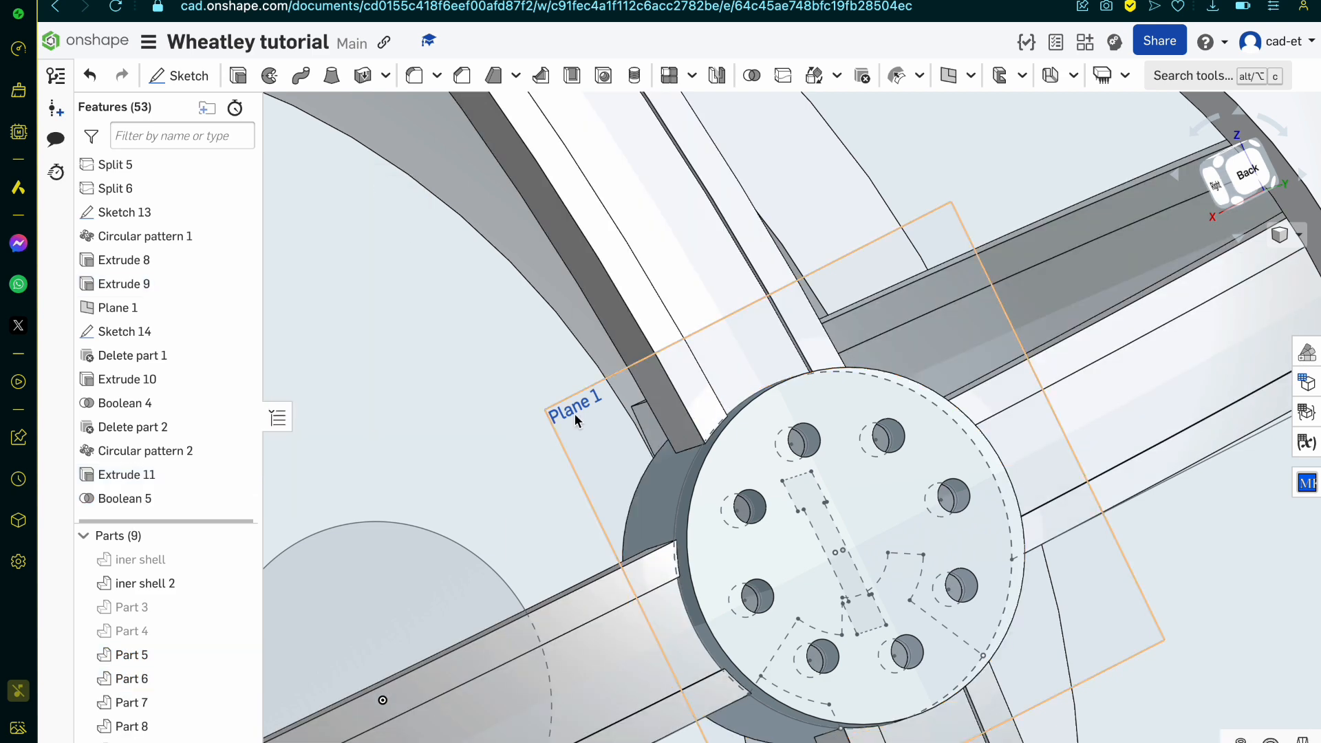
Step: Hide Part 5 and compare the hub's exposed slot with the personality core reference line drawing
left_click(239, 656)
right_click_drag(413, 564, 780, 488)
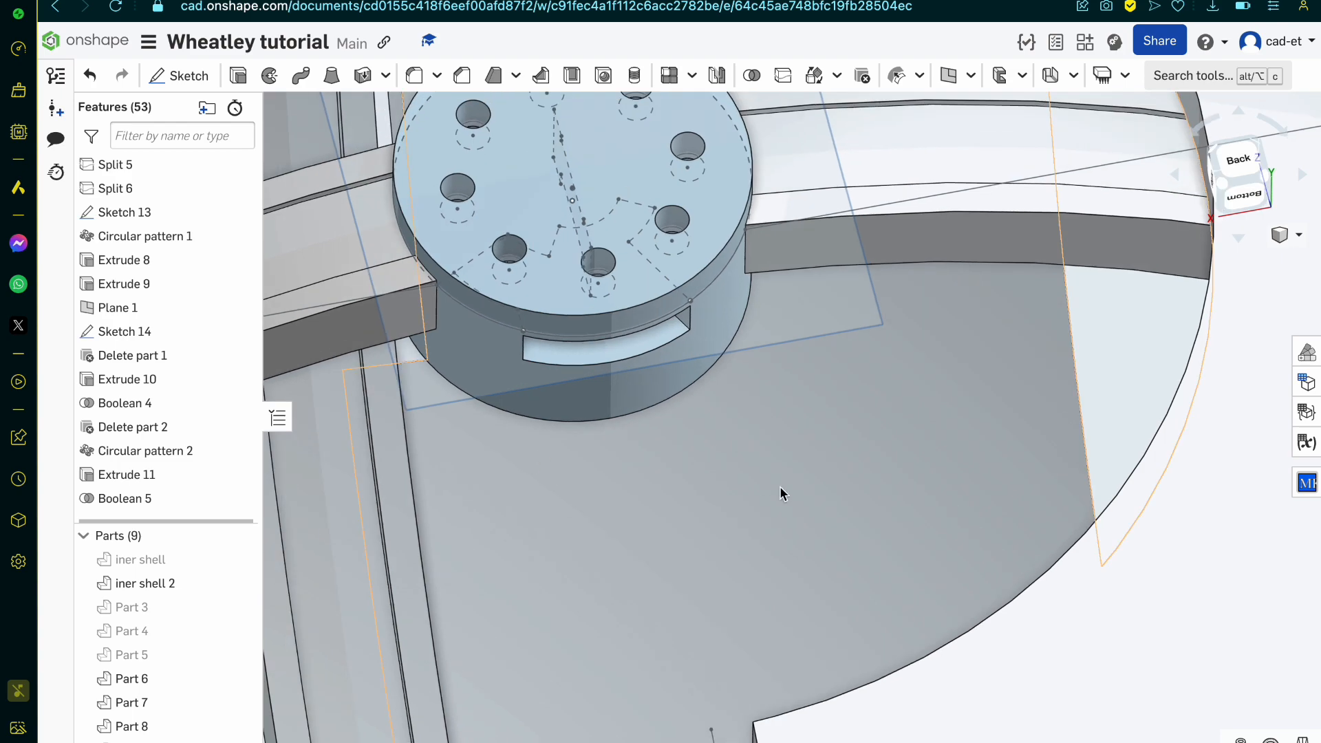
key("ctrl+Tab")
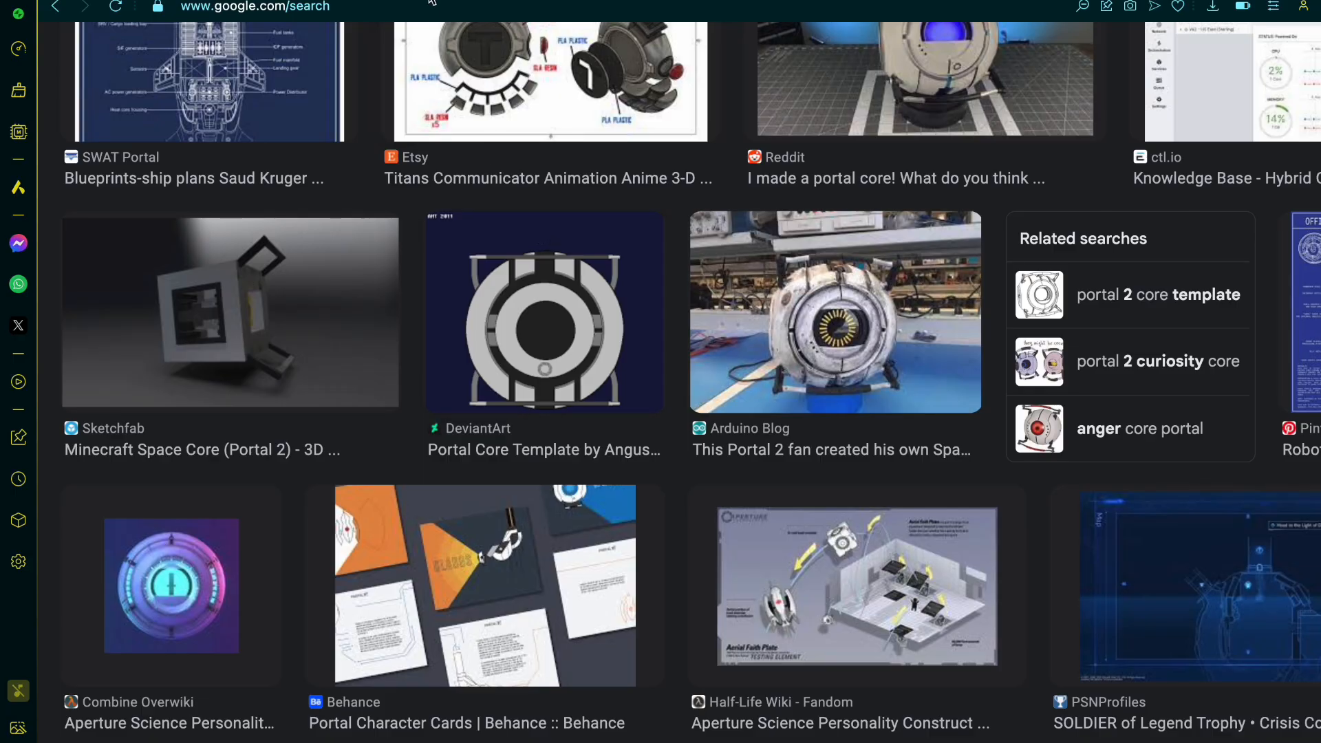
key("ctrl+Tab")
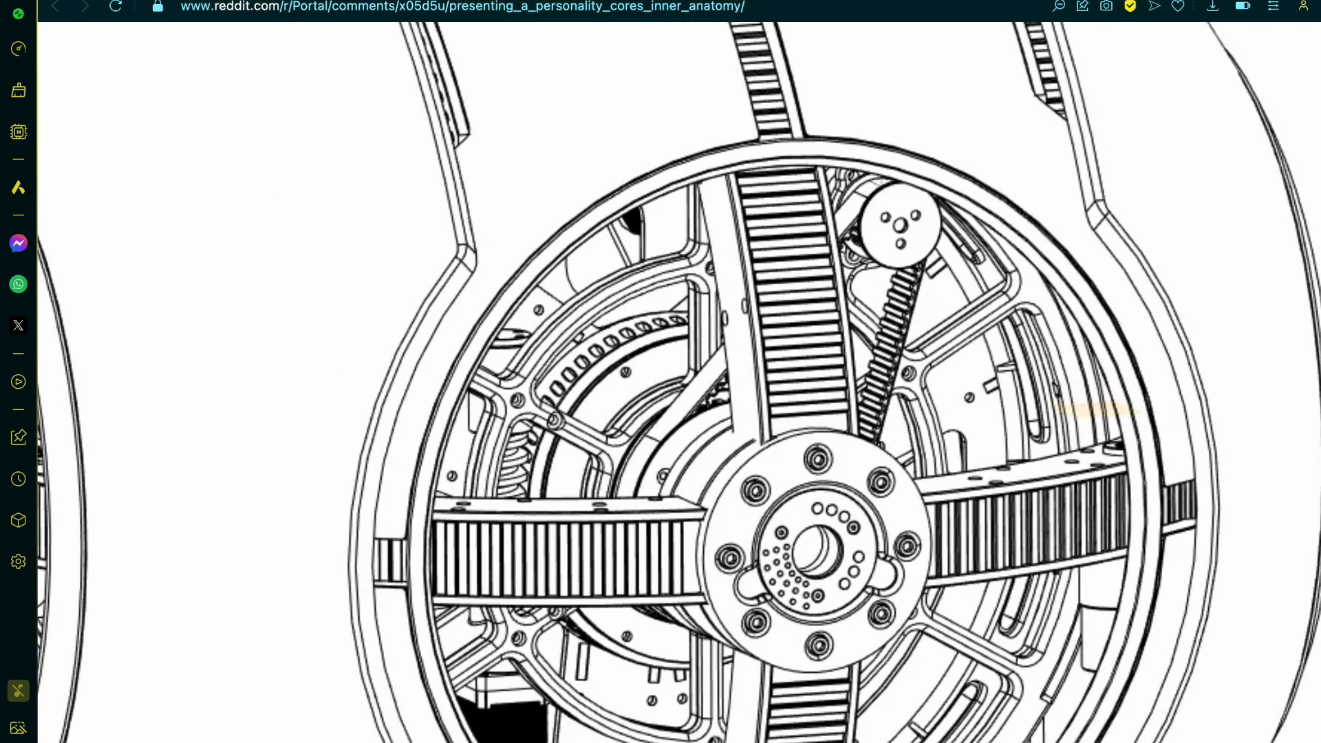
key("ctrl+Tab")
mouse_move(601, 445)
right_mouse_down()
mouse_move(628, 485)
mouse_move(757, 569)
mouse_move(820, 572)
mouse_move(755, 613)
mouse_move(494, 613)
right_mouse_up()
scroll(627, 485, "down", 12)
scroll(628, 486, "up", 5)
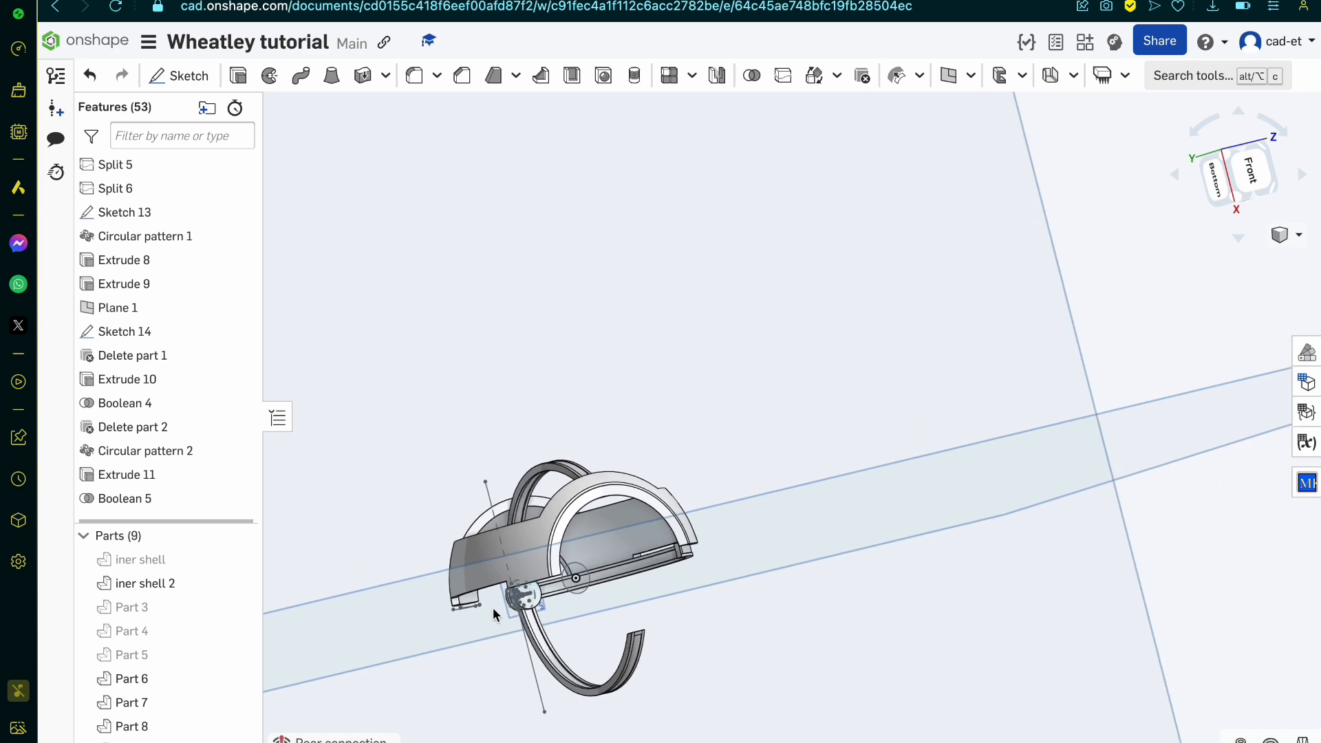
scroll(494, 614, "up", 8)
scroll(495, 612, "down", 3)
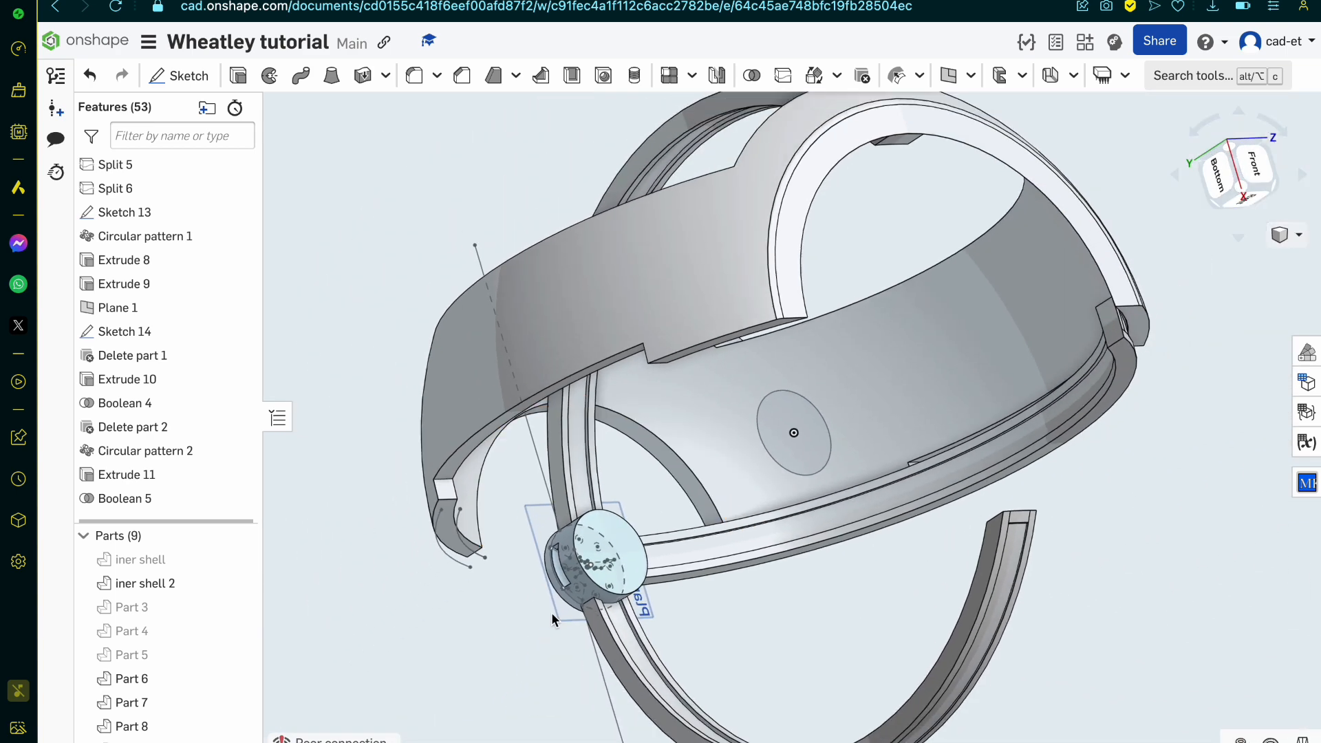
scroll(552, 619, "up", 5)
Step: Select the flat wall inside the hub's slot and hide Plane 1 and Sketch 14
left_click(593, 517)
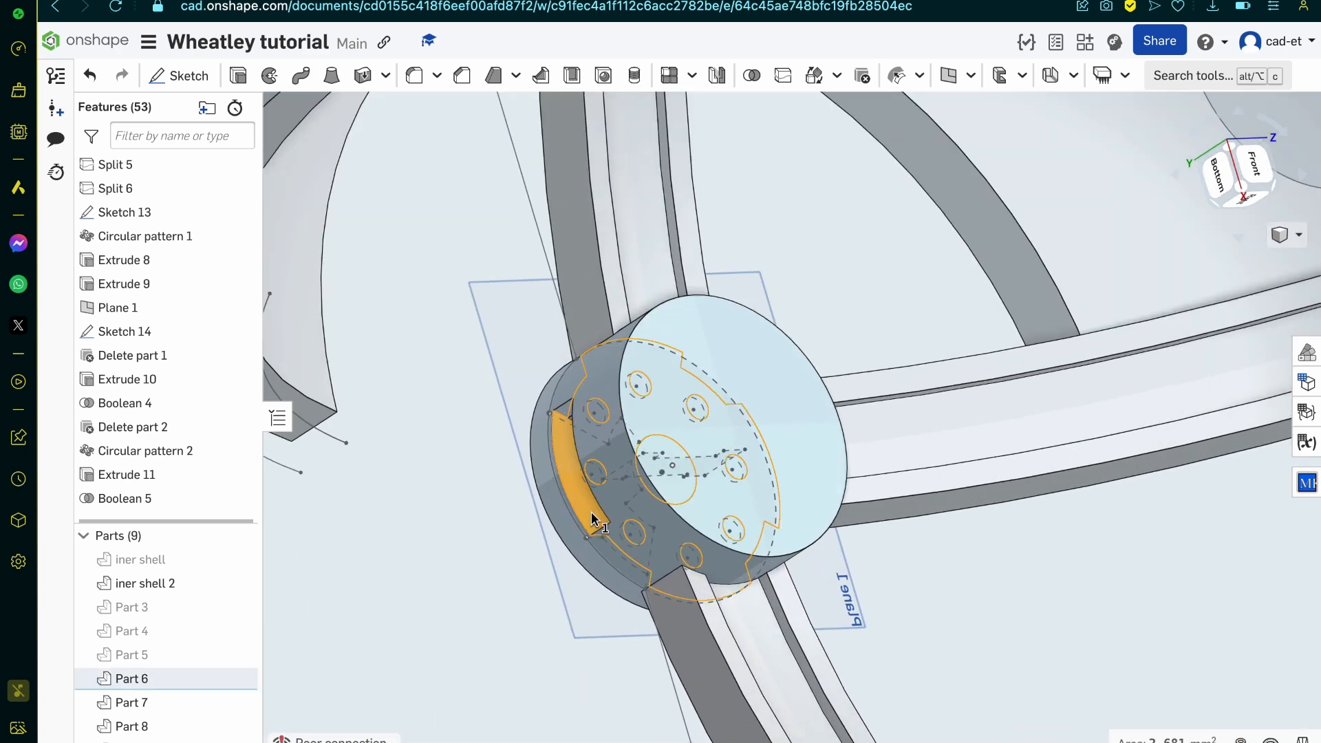
scroll(592, 511, "up", 4)
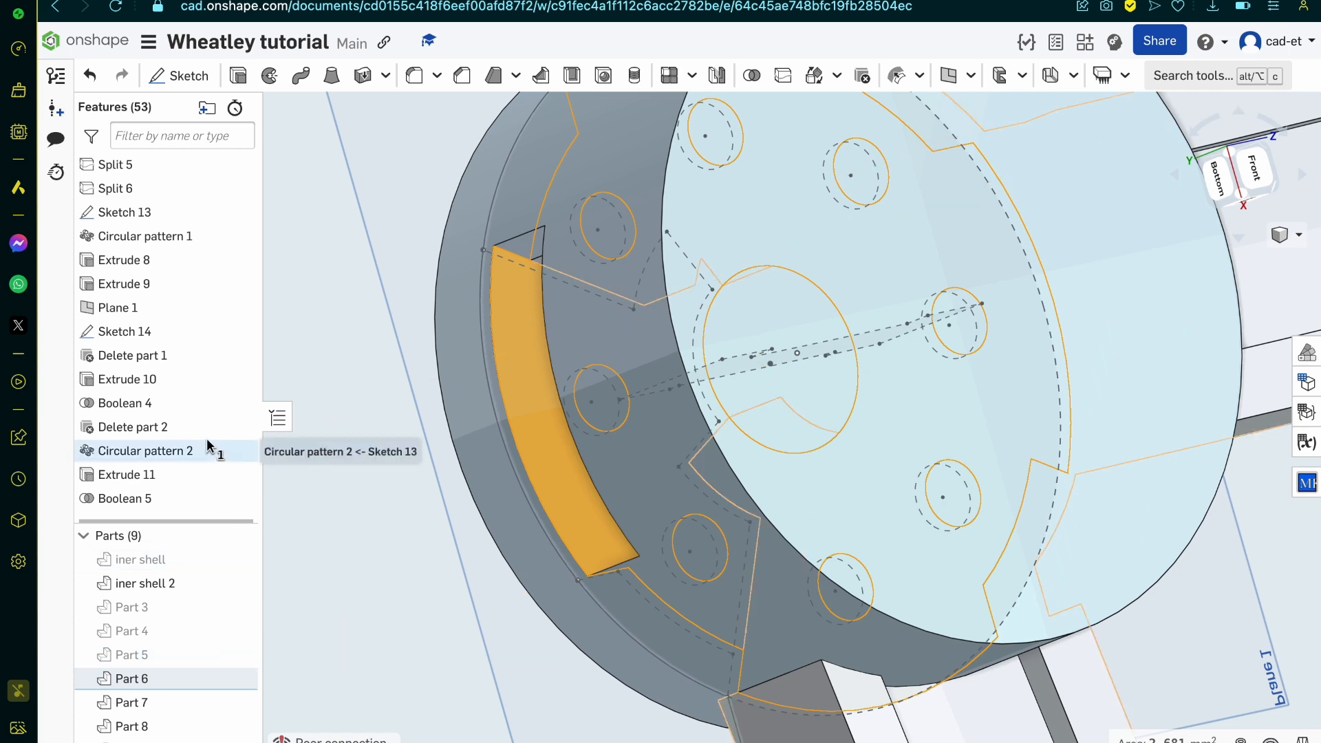
left_click(238, 309)
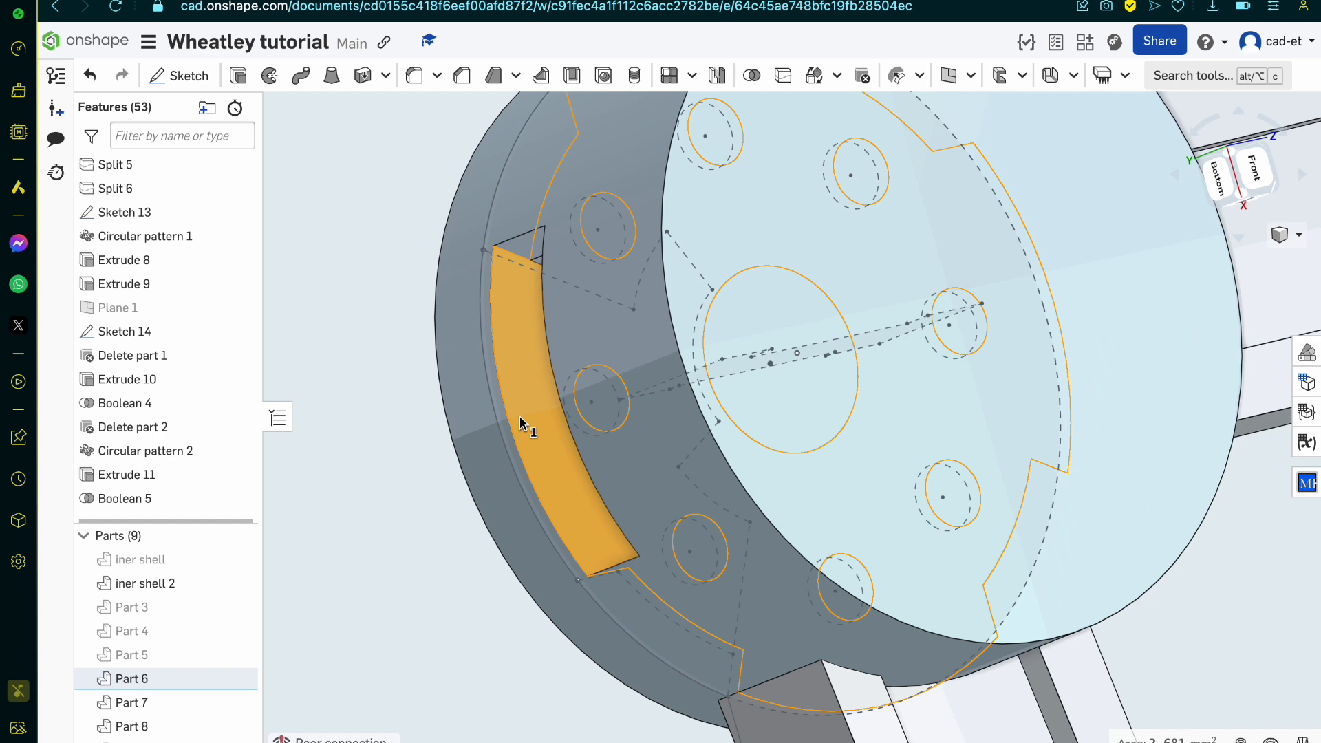
mouse_move(519, 416)
right_mouse_down()
mouse_move(530, 431)
mouse_move(538, 410)
right_mouse_up()
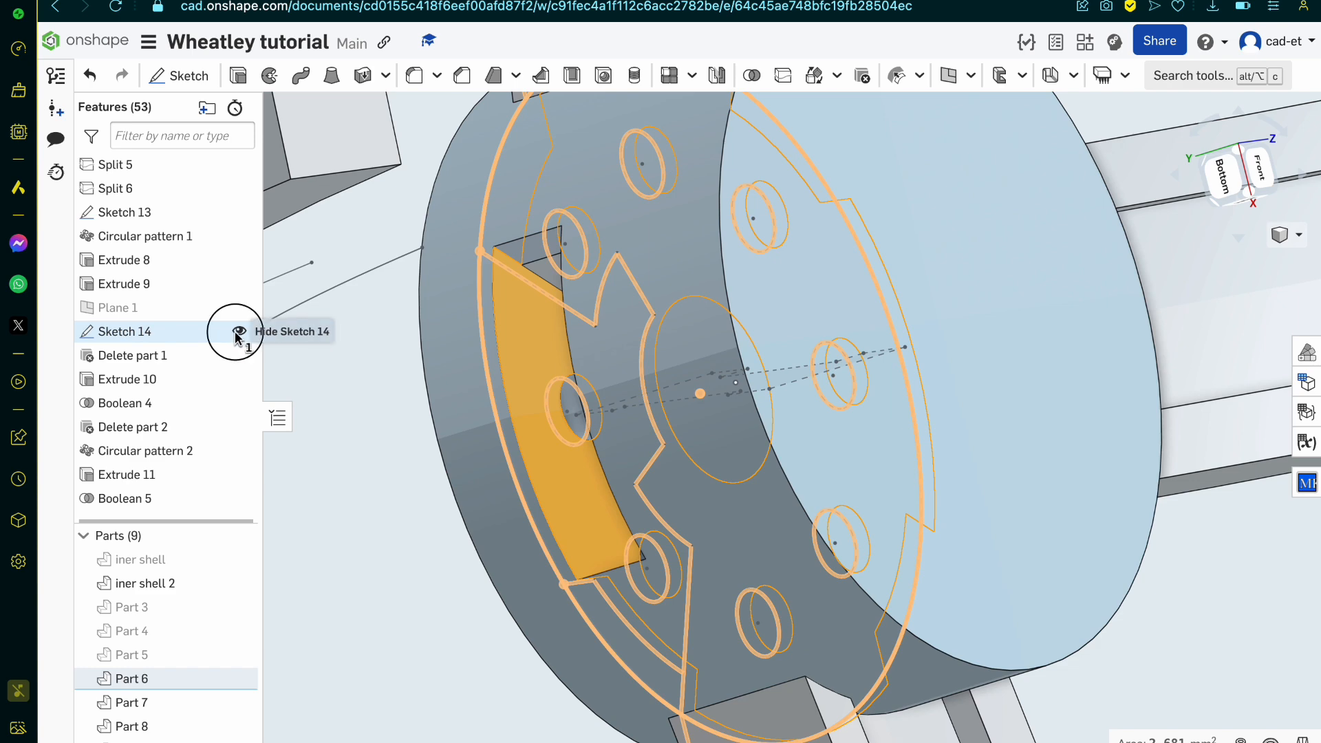
left_click(238, 332)
scroll(481, 468, "down", 1)
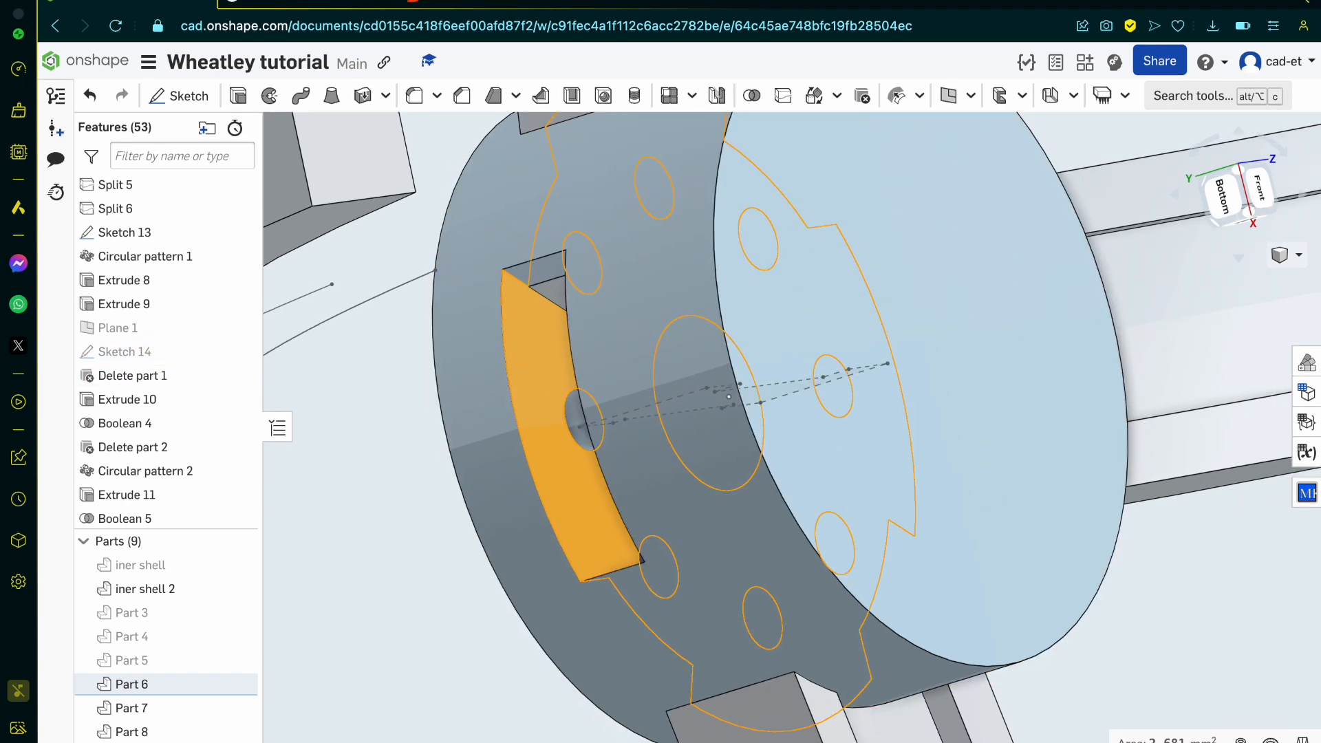
Step: Split Part 6 along the flat wall inside its slot, keeping both sides
left_click(783, 75)
left_click(366, 284)
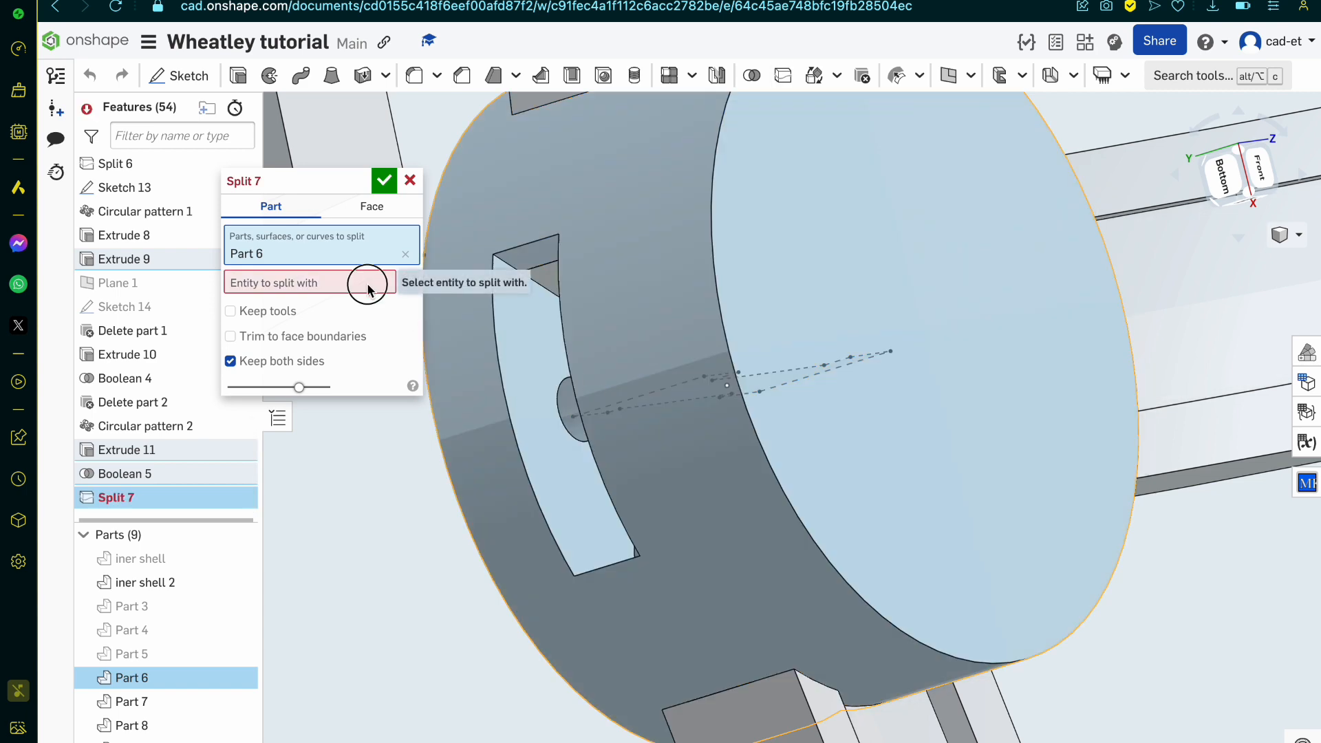
left_click(520, 343)
scroll(522, 347, "down", 3)
right_click_drag(524, 348, 580, 324)
left_click(384, 180)
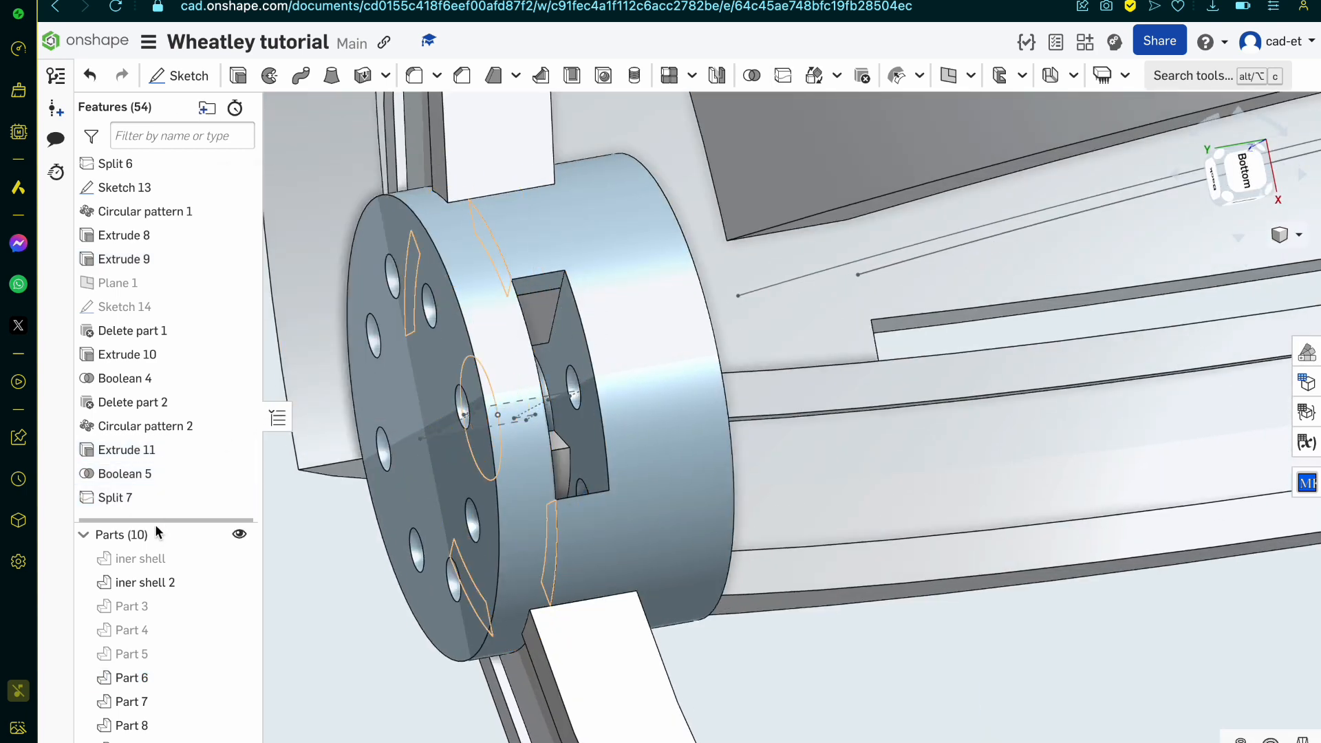
Step: Hide the hub's perforated end disc, Part 10, and select the four outer arc edges of the hub between the arms
left_click(514, 452)
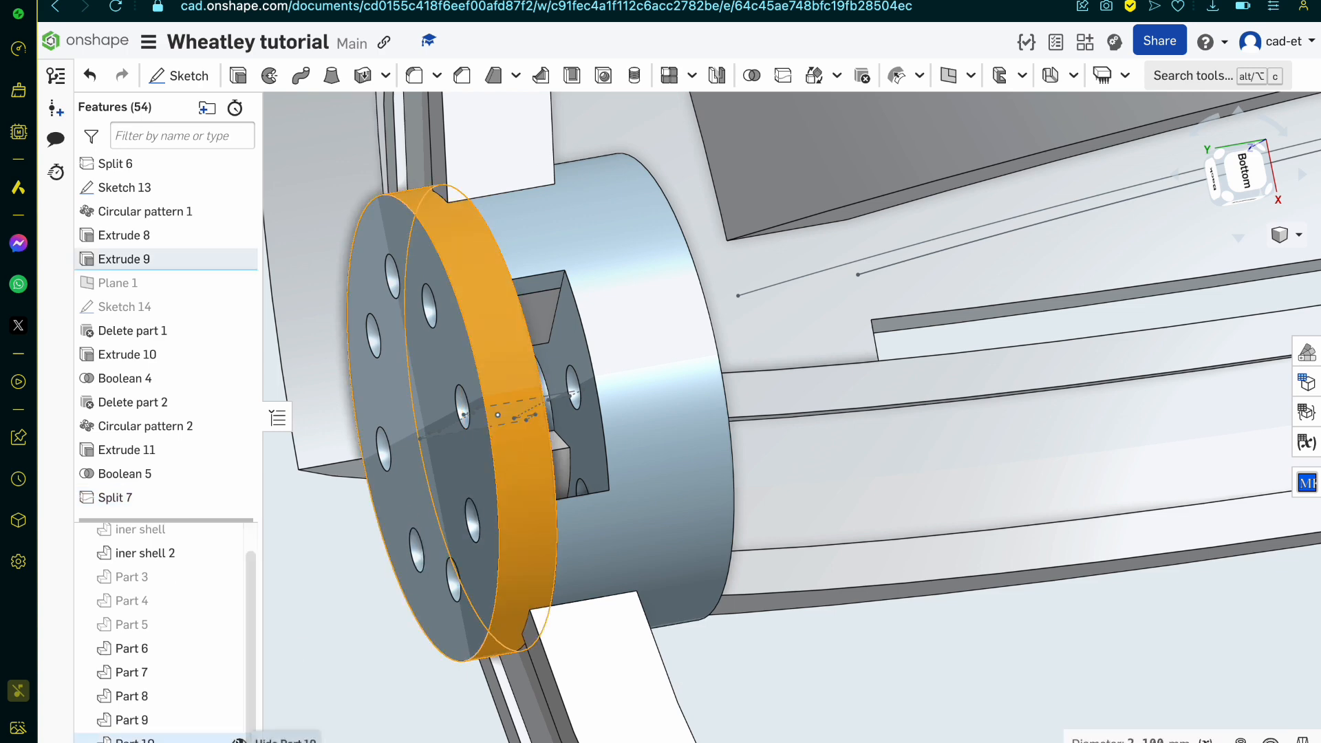
left_click(239, 742)
left_click(556, 555)
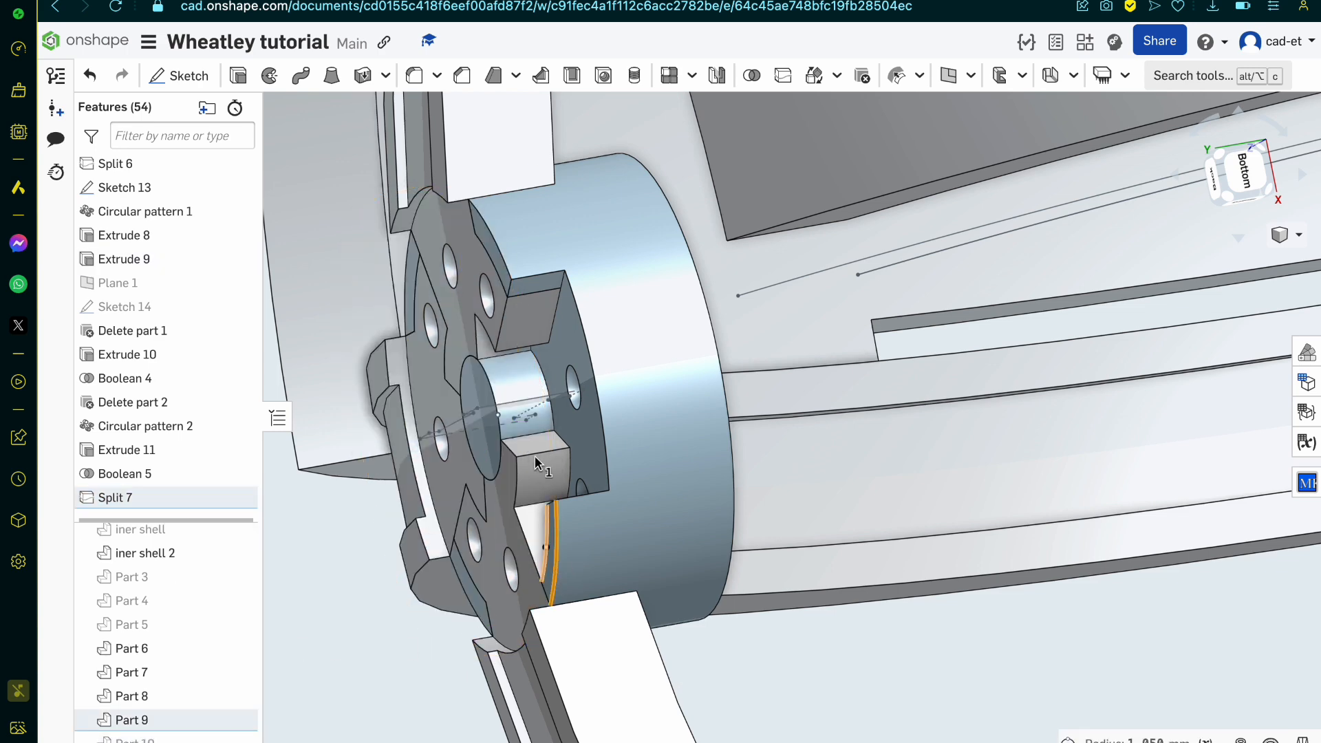
left_click(500, 251)
right_click_drag(500, 252, 589, 218)
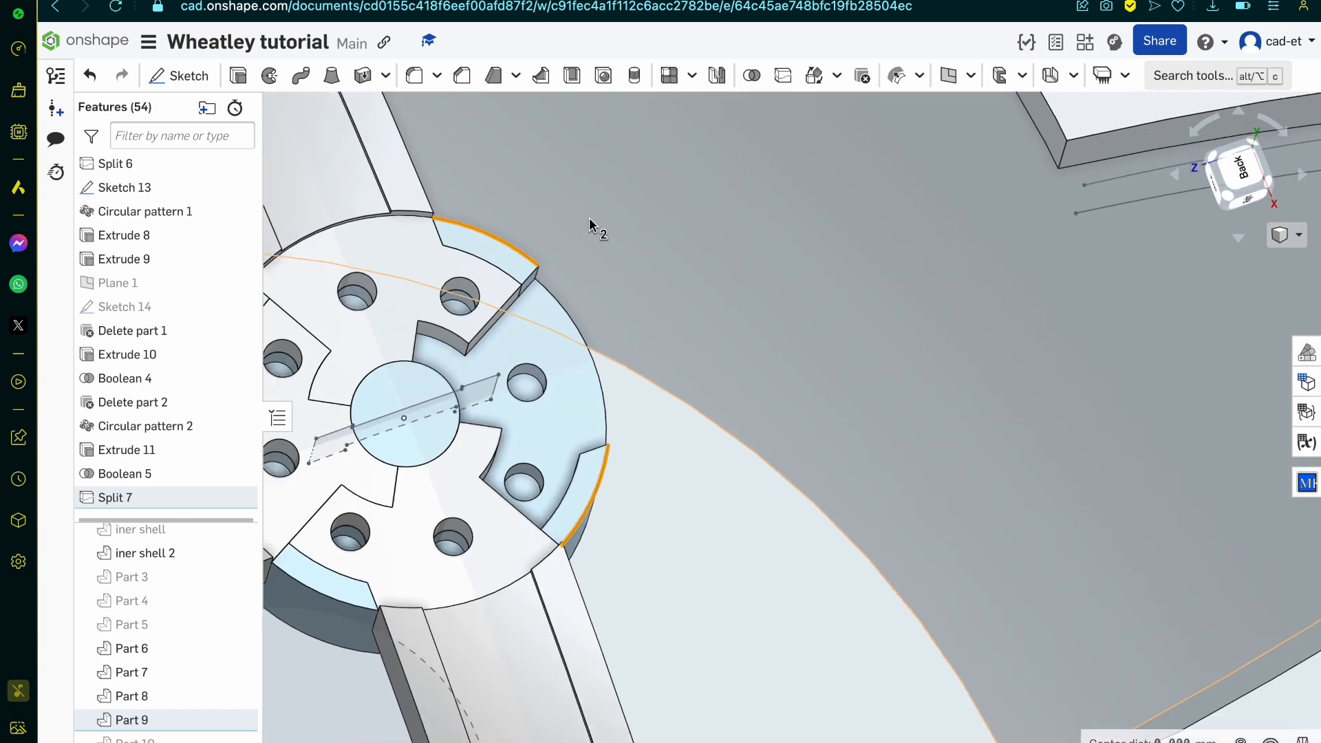
scroll(589, 219, "down", 3)
scroll(332, 322, "up", 5)
left_click(299, 316)
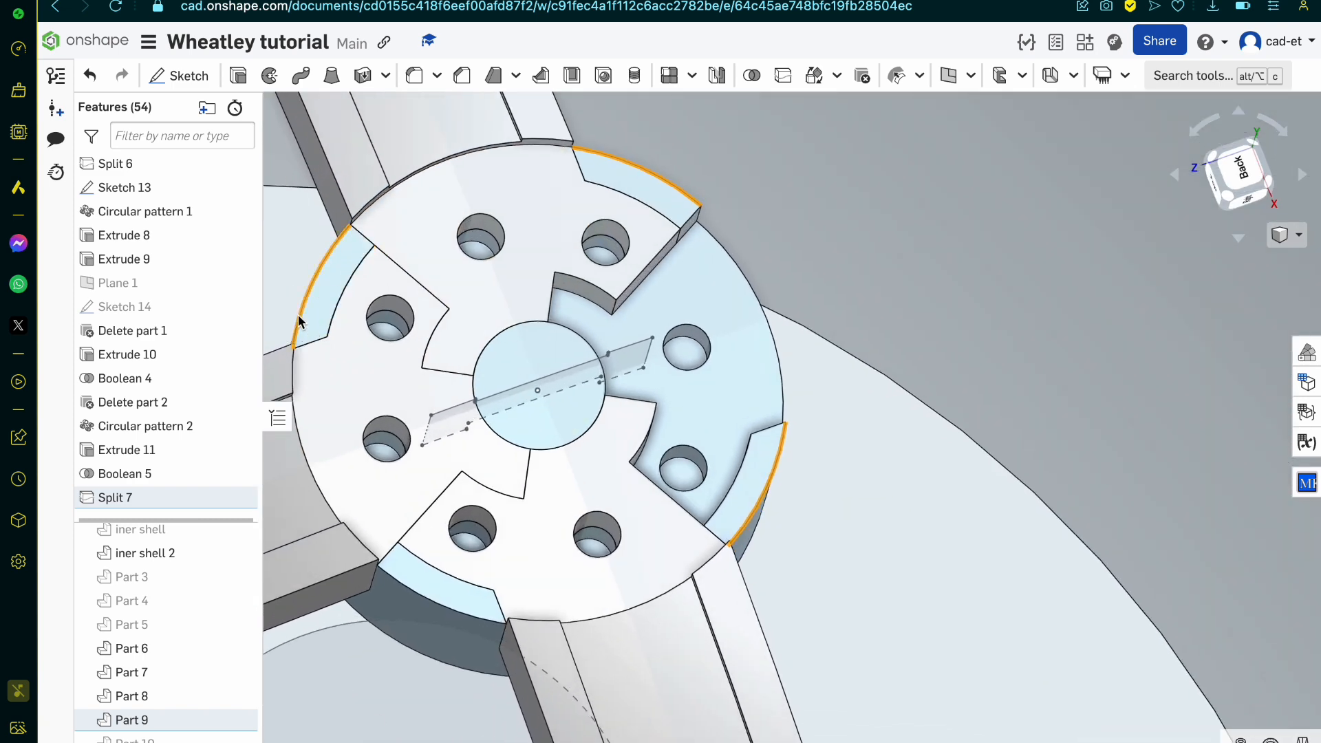
left_click(468, 617)
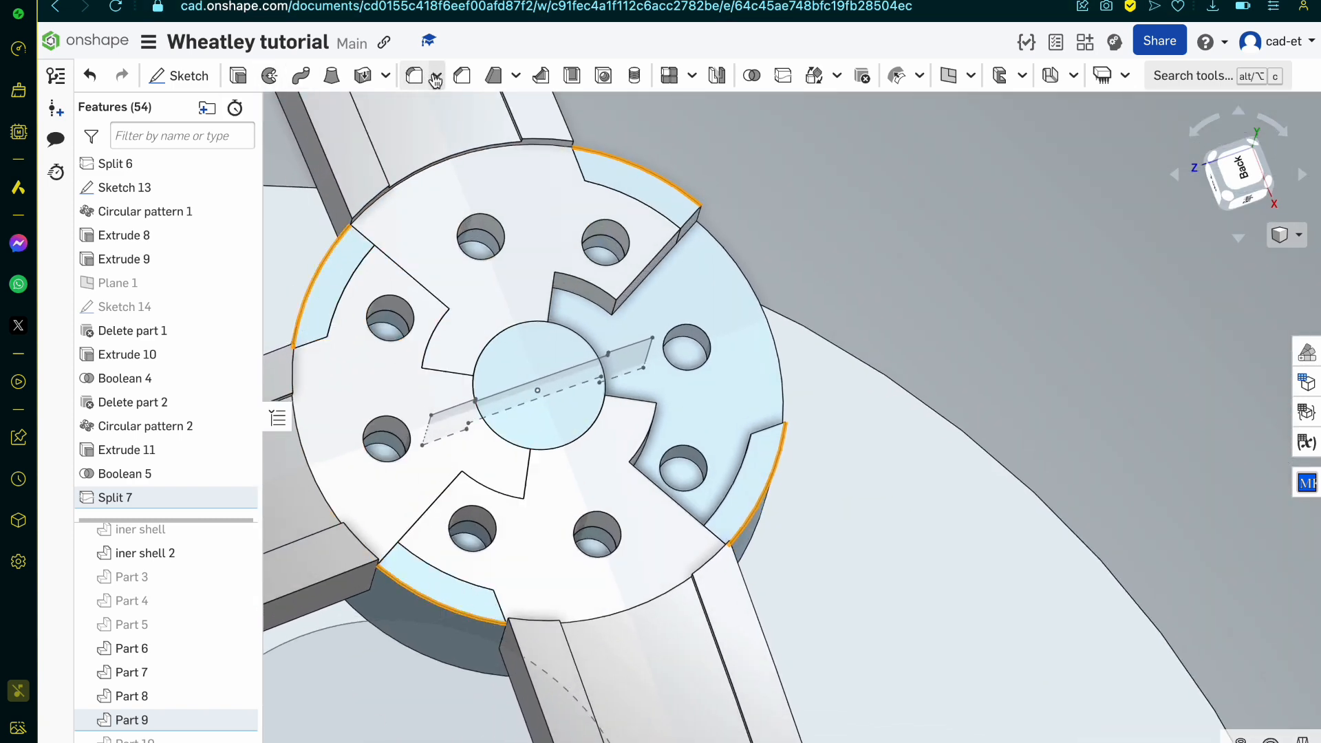
Step: Chamfer the four selected outer arc edges of the hub by an equal distance of 0.05 mm
left_click(462, 76)
left_click(345, 375)
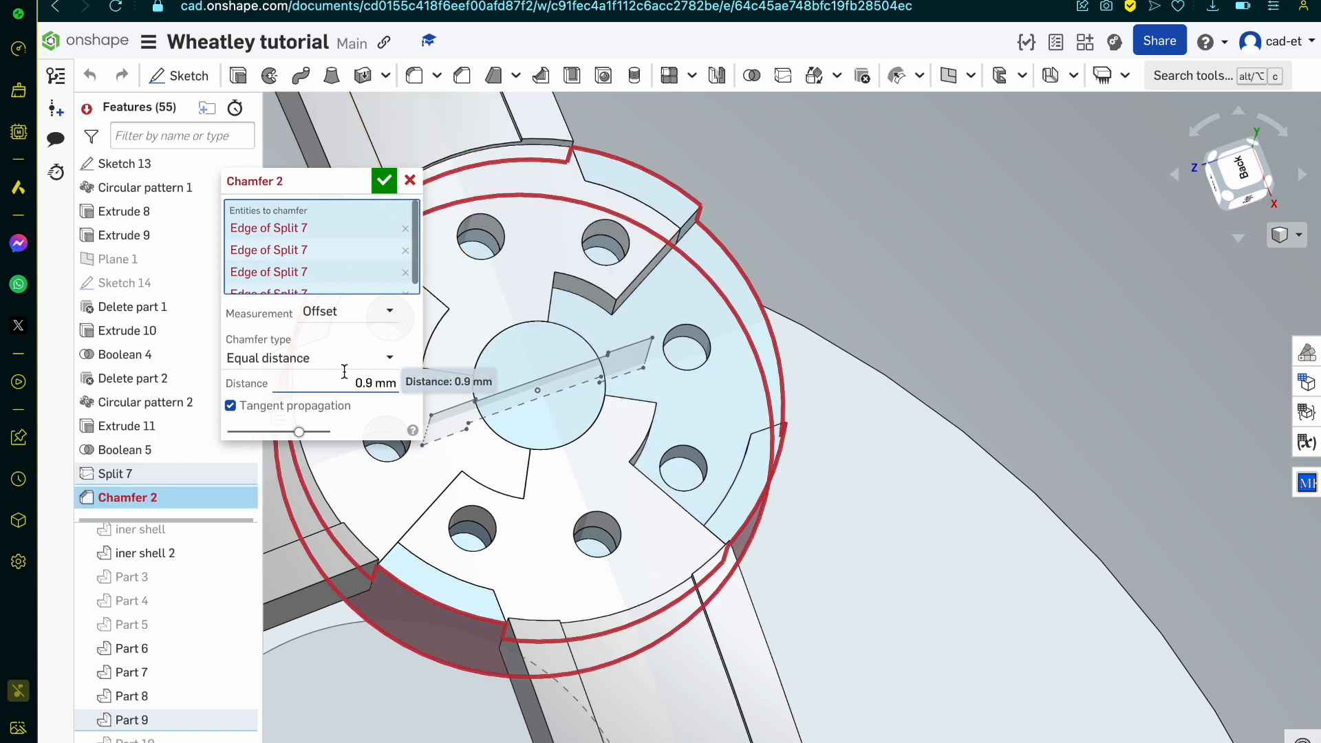
key("BackSpace")
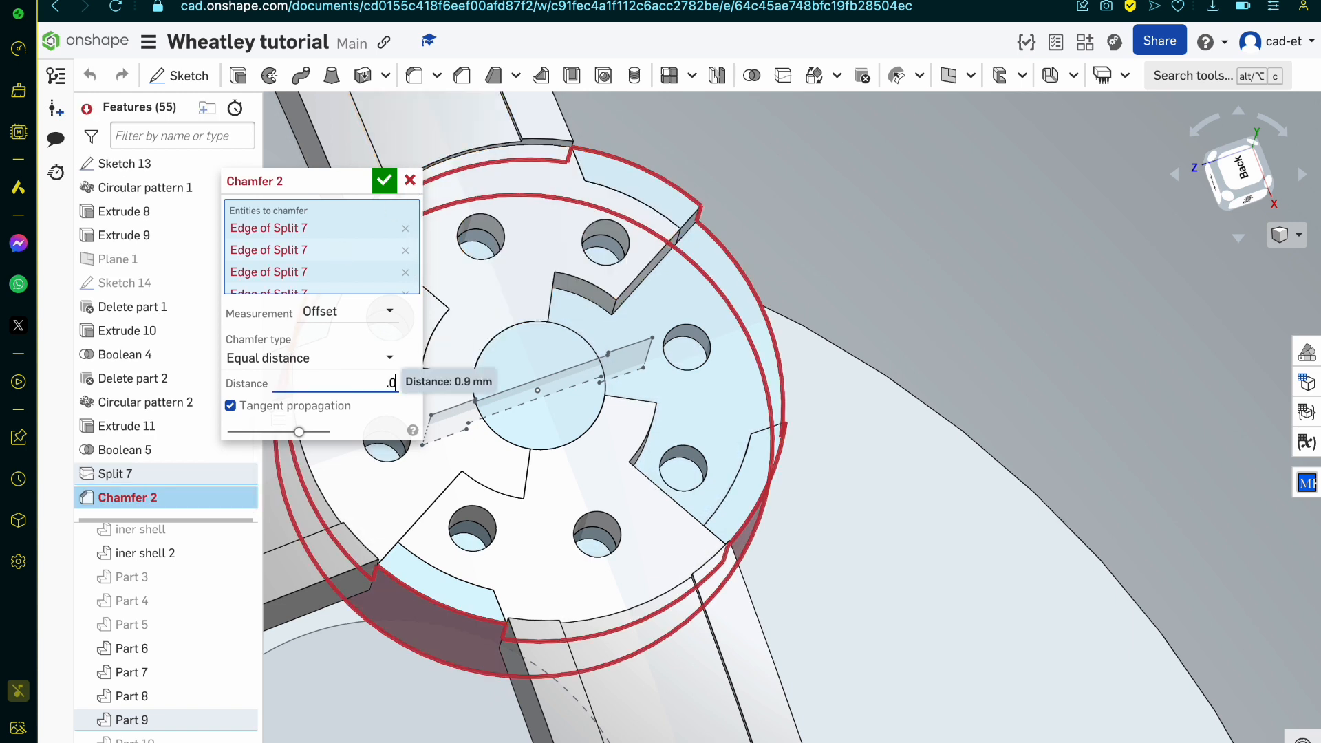
key("Return")
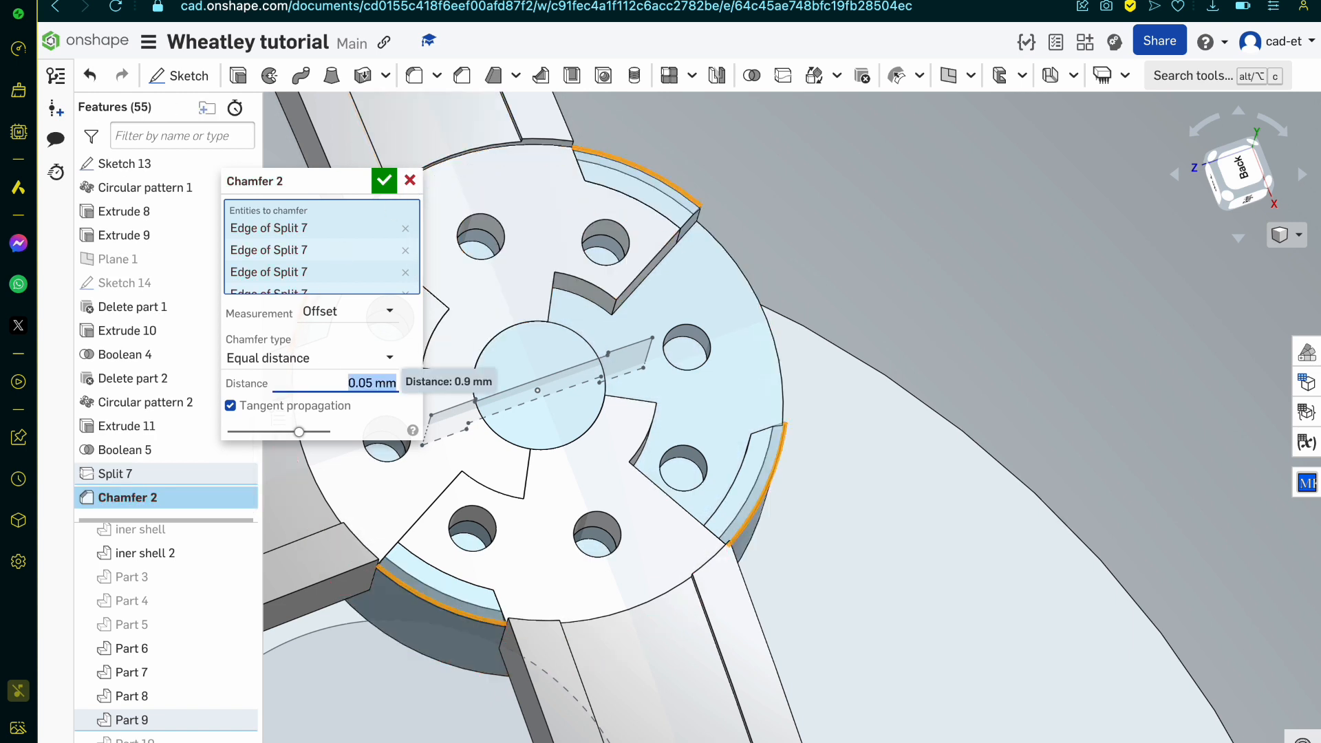
key("Return")
scroll(629, 464, "down", 2)
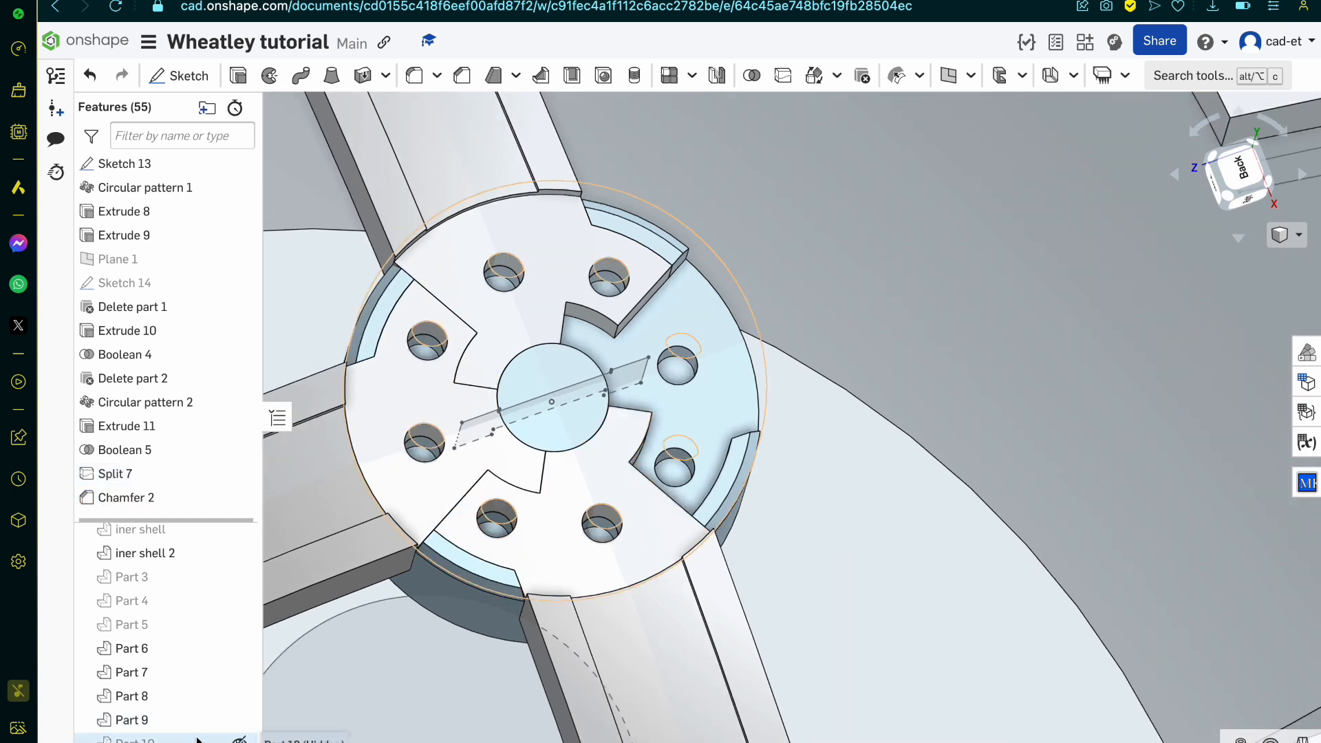
Step: Show Part 10 and Part 5 again and compare the hub with the personality core reference line drawing
left_click(238, 739)
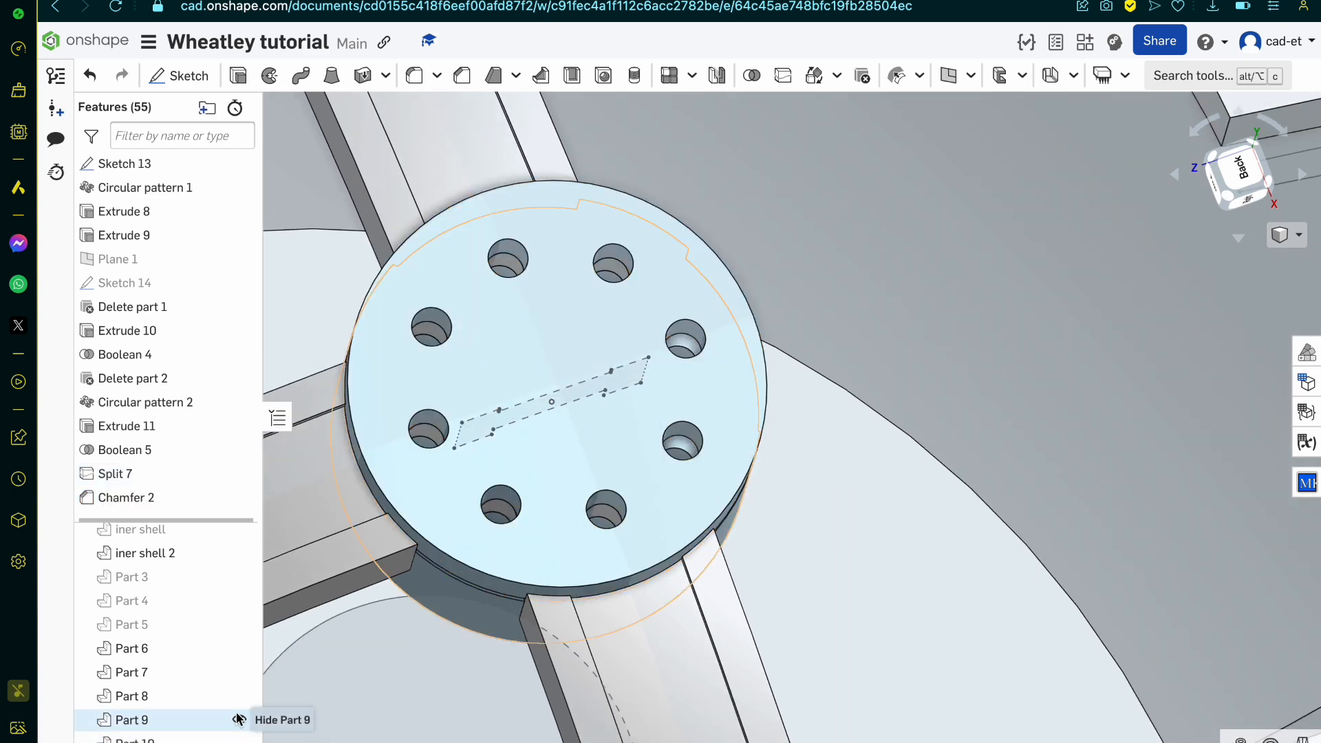
left_click(238, 624)
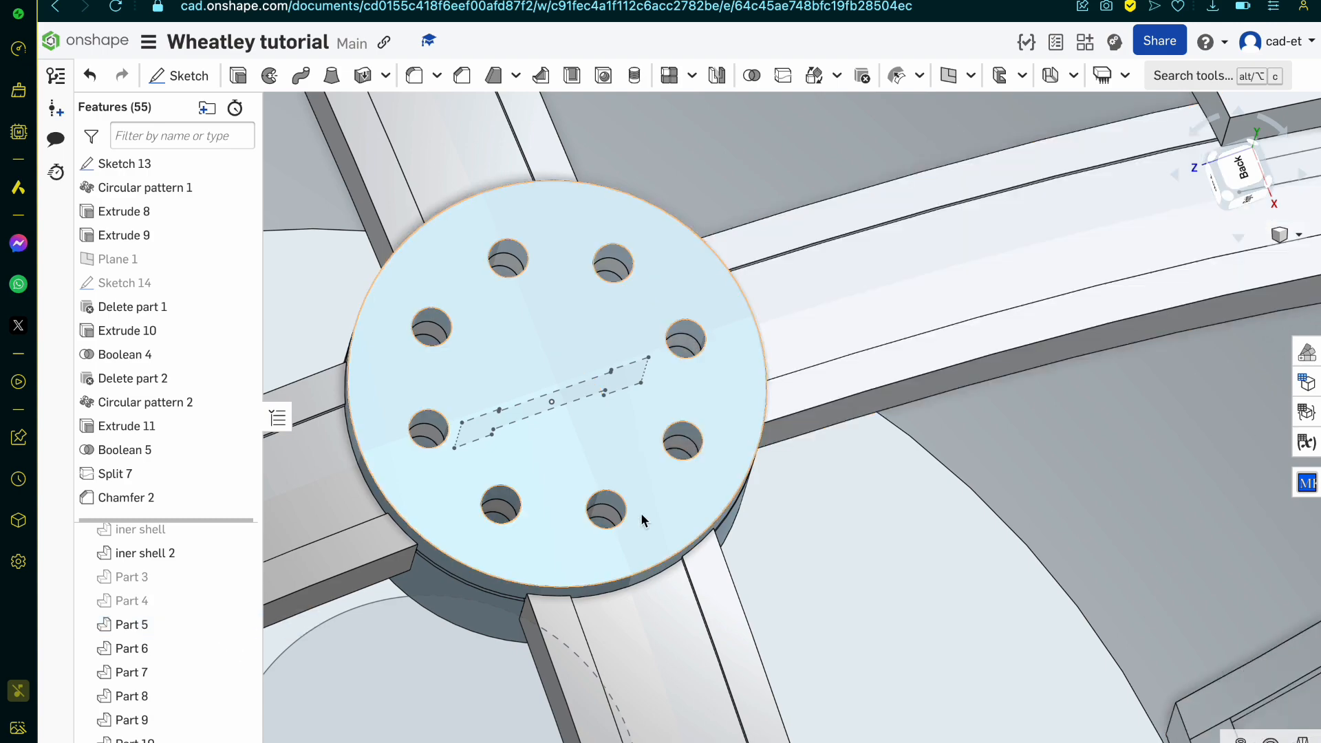
right_click_drag(640, 516, 591, 571)
left_click(269, 0)
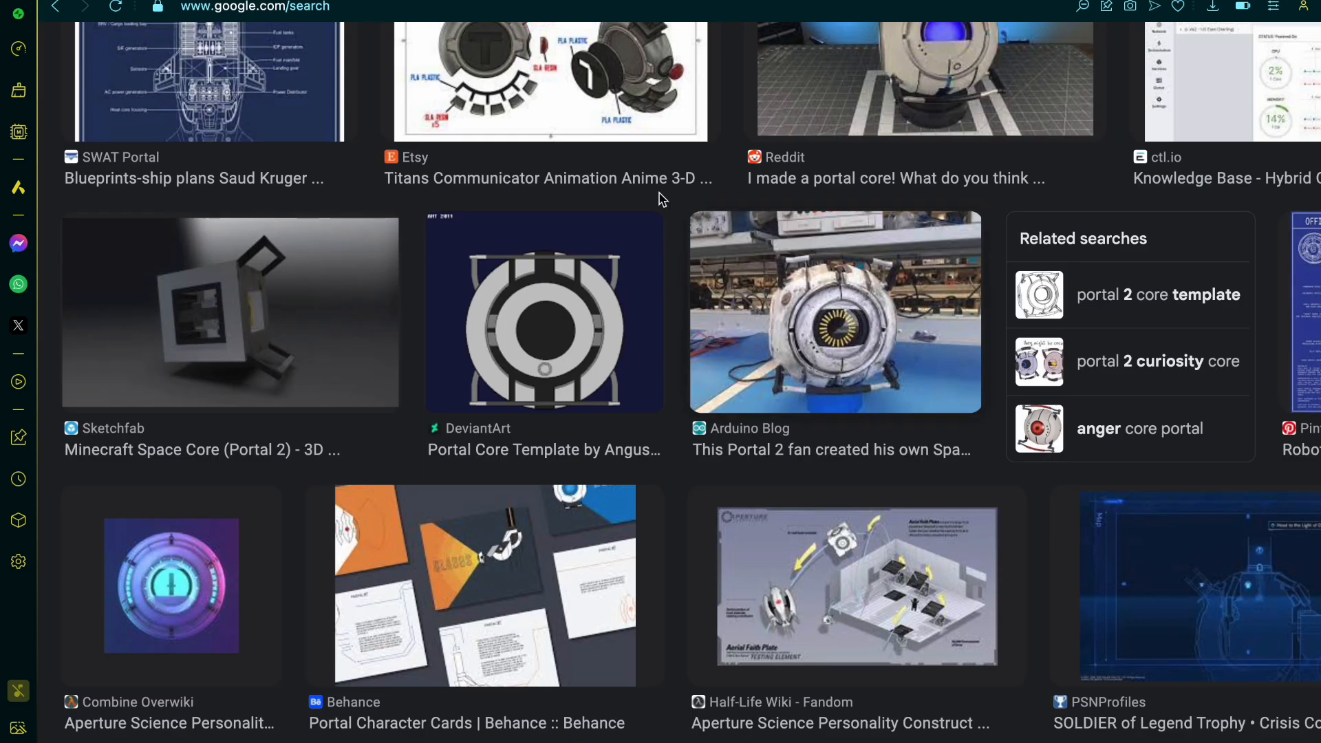
left_click(533, 1)
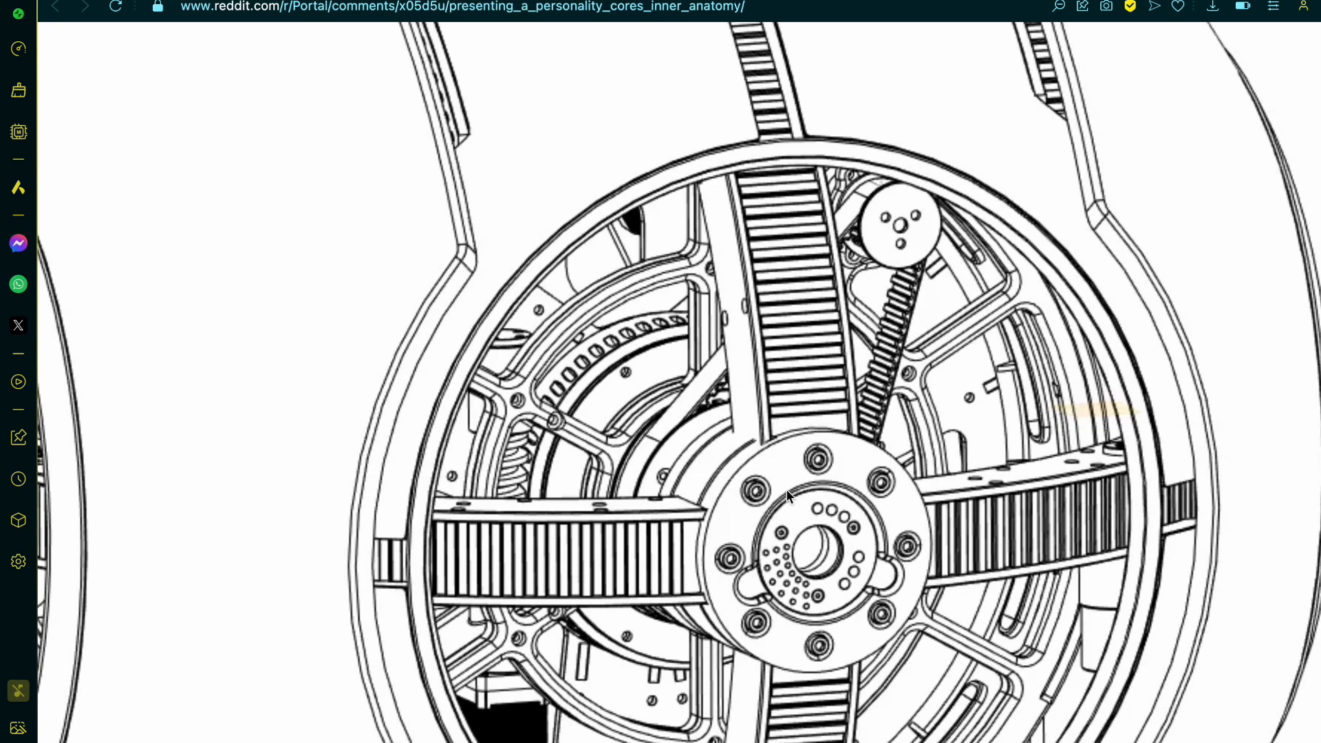
scroll(803, 494, "down", 2)
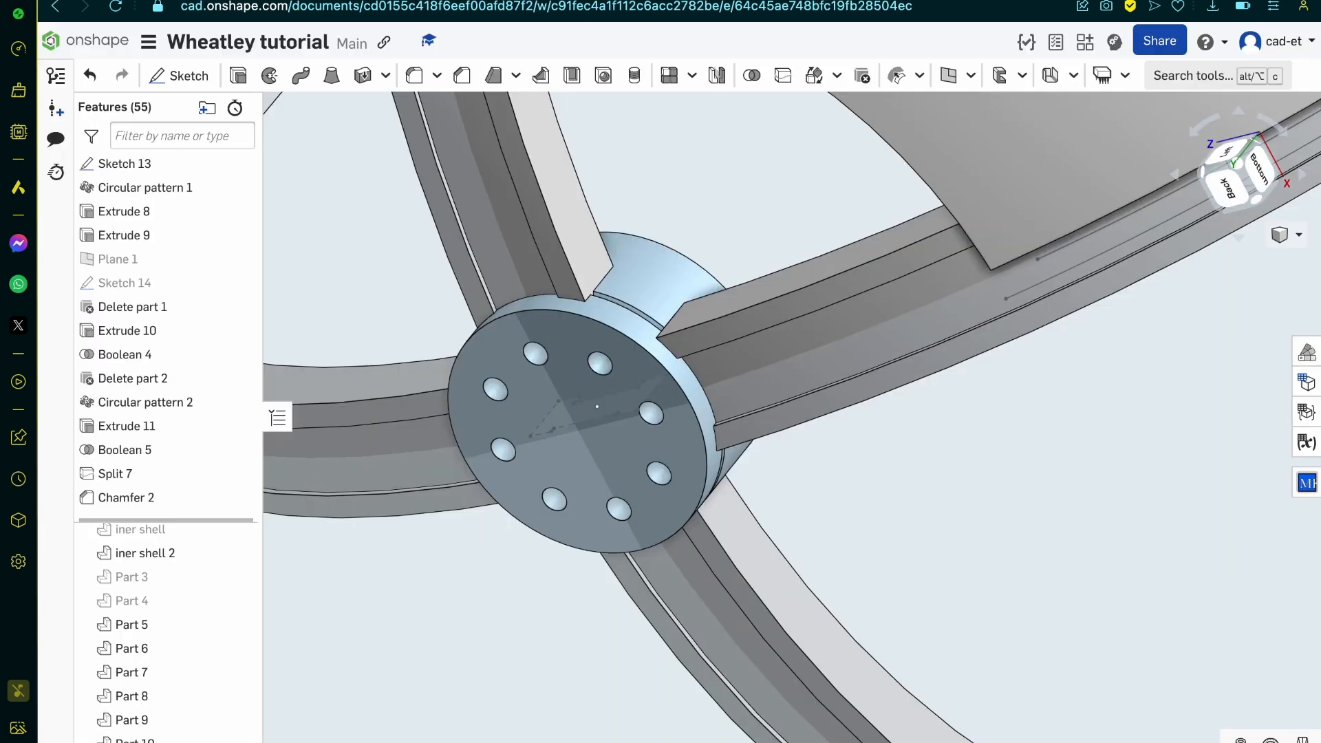
key("n")
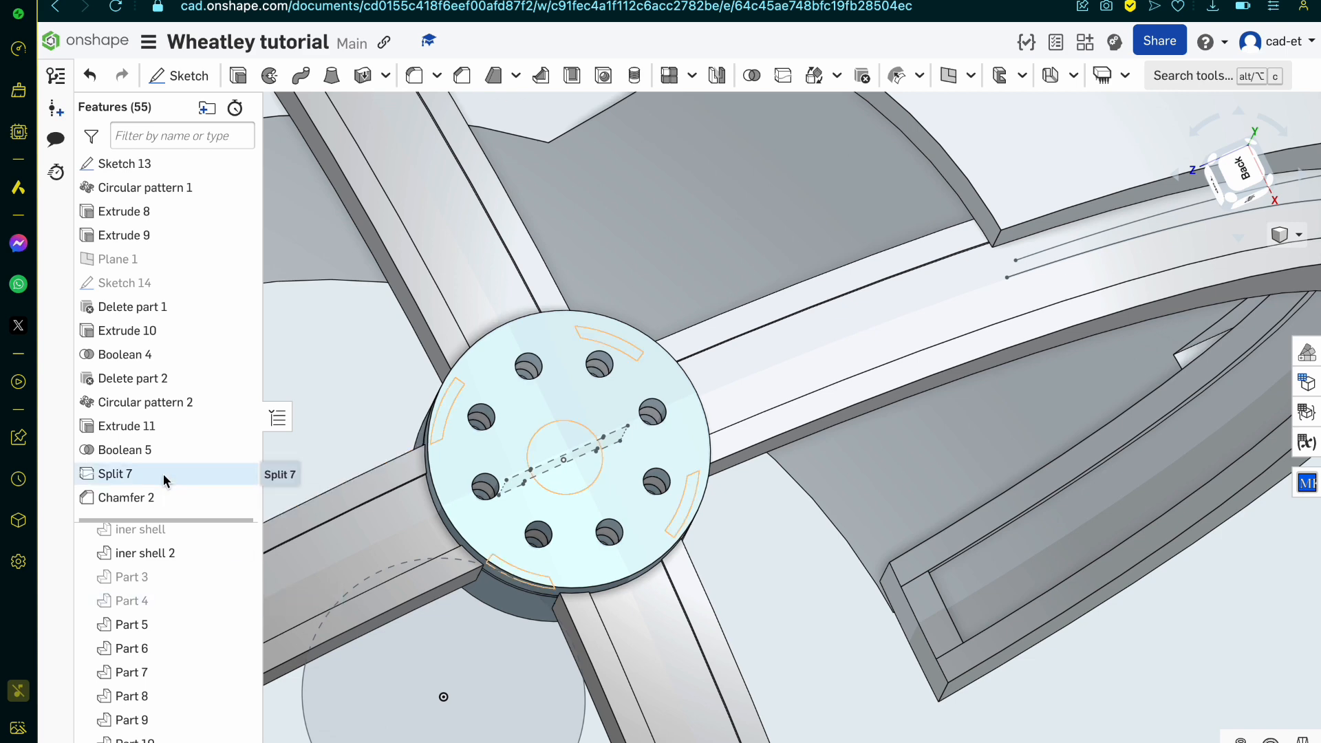
Step: Edit Sketch 14 and move the circular pattern of eight pin holes slightly outward towards the hub's rim
double_click(163, 284)
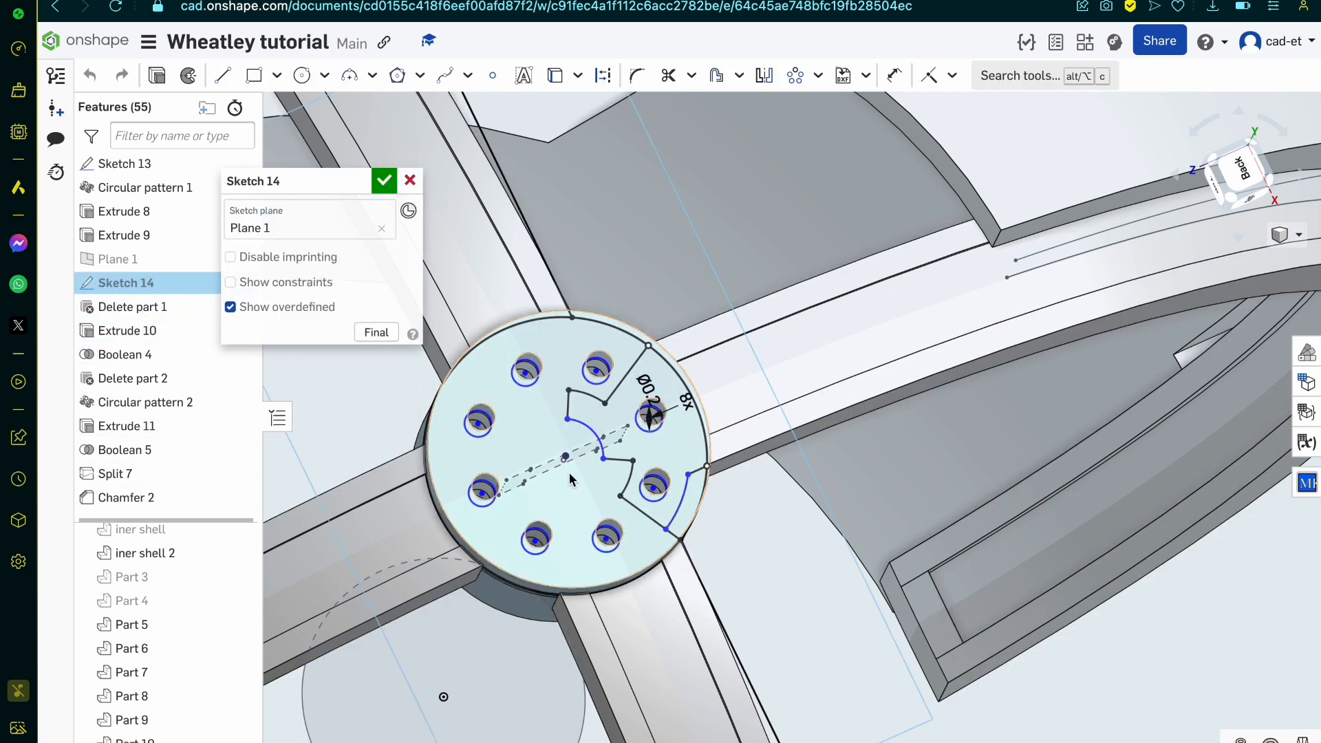
scroll(569, 480, "up", 8)
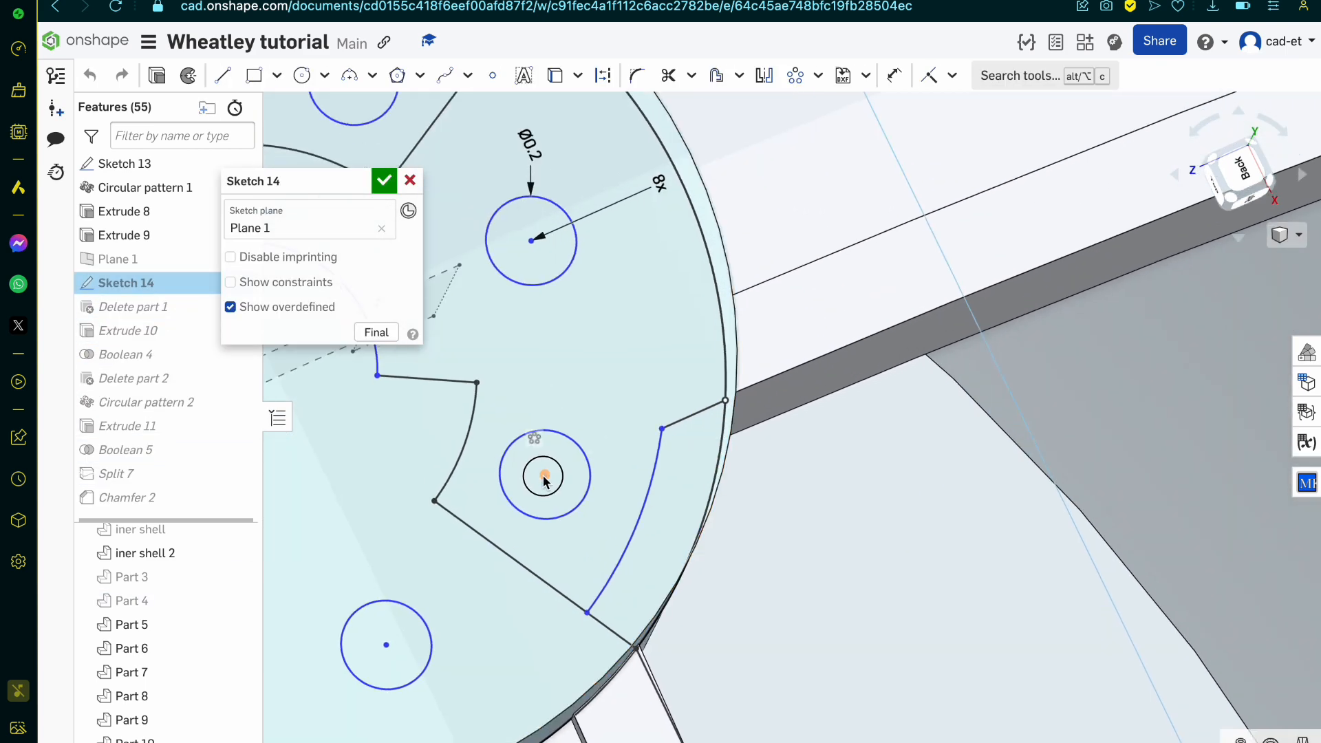
left_click_drag(543, 477, 575, 490)
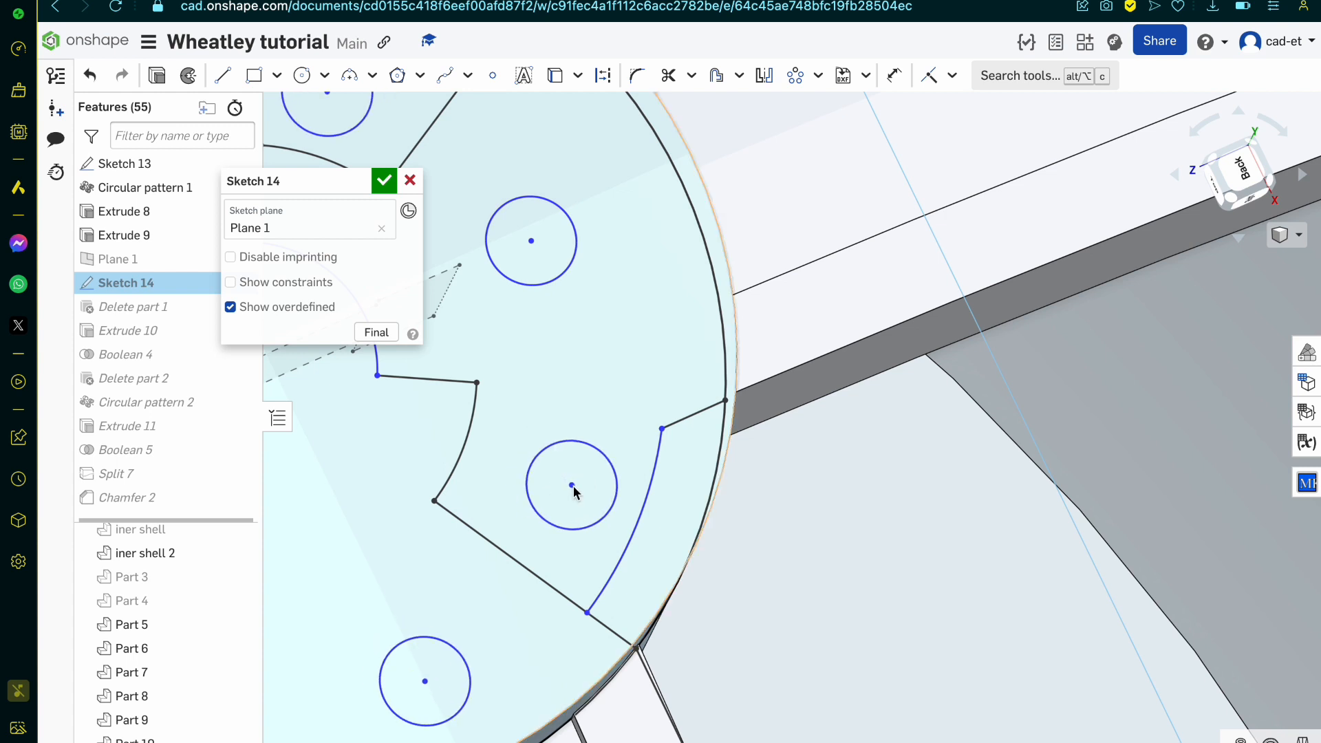
key("ctrl+z")
scroll(571, 295, "down", 3)
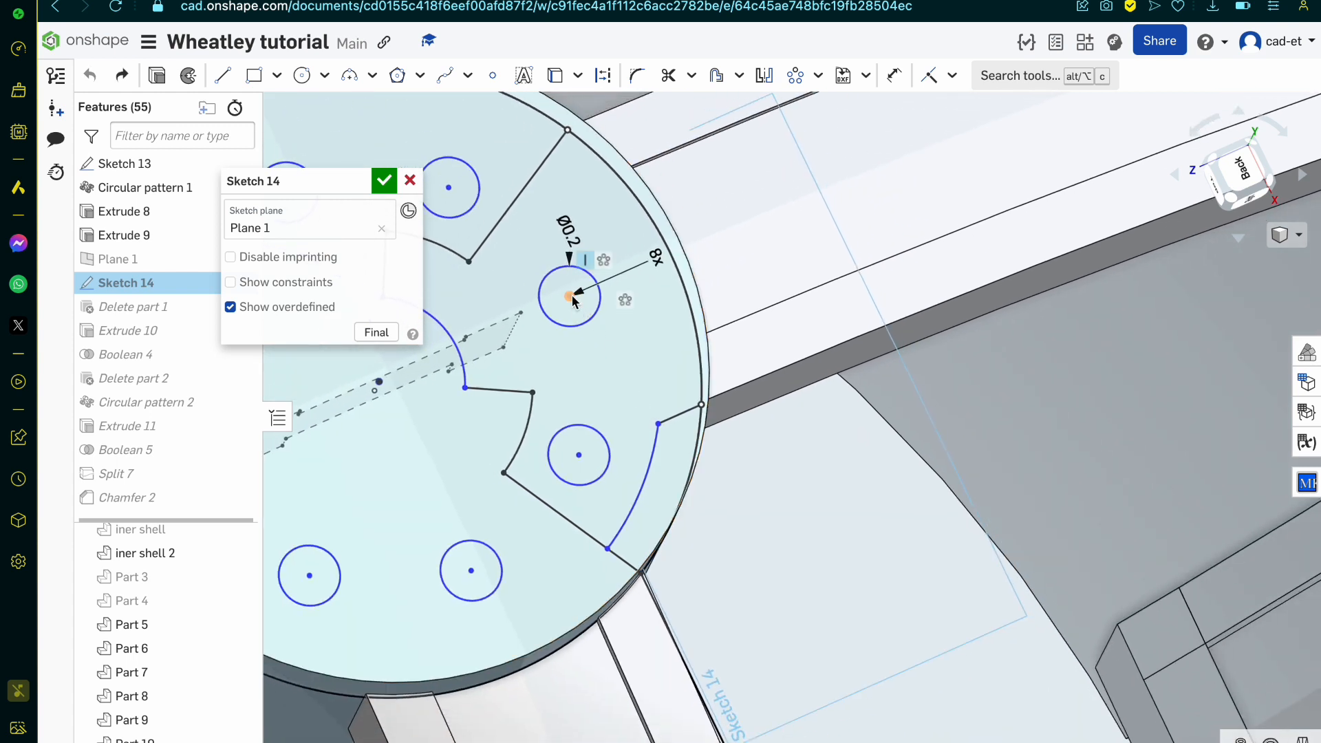
left_click_drag(572, 301, 600, 286)
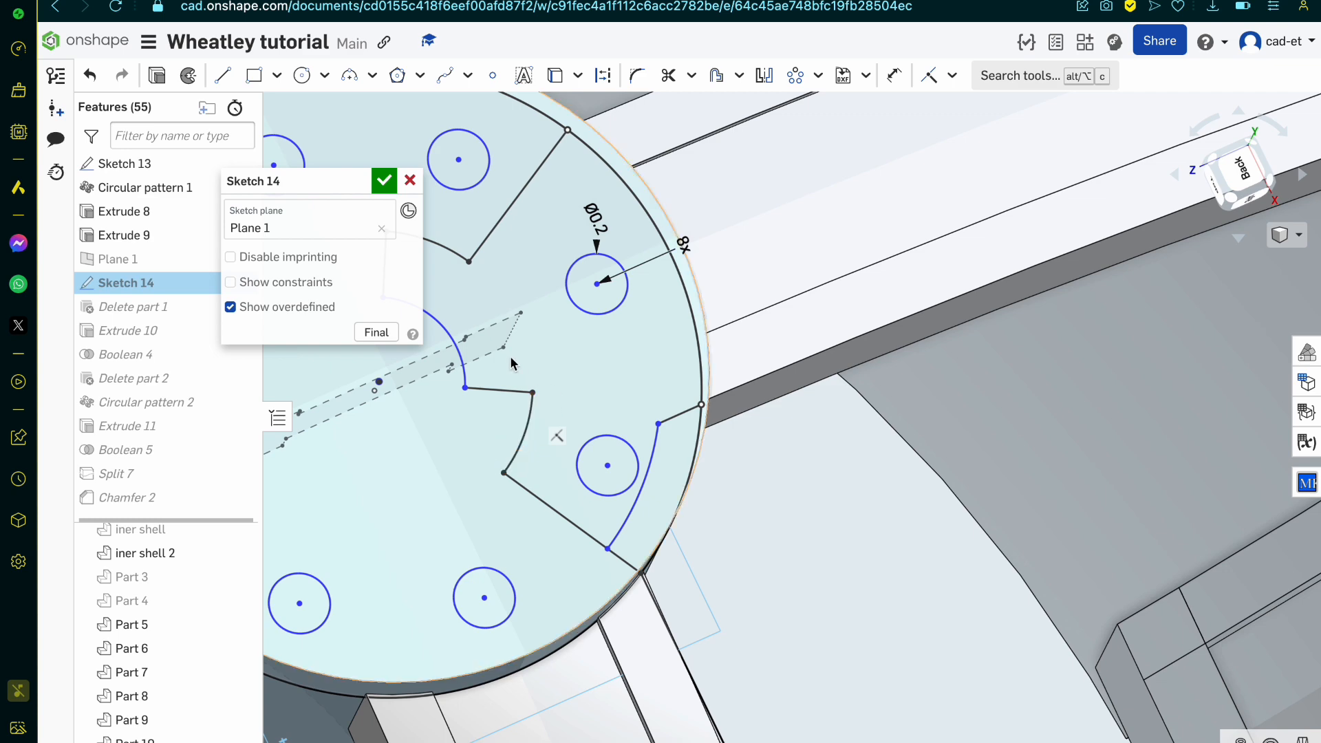
Step: Sketch two circles centred on the hub, one about 1.3 mm in diameter and one 1 mm through the pocket's inner corner
scroll(766, 486, "down", 5)
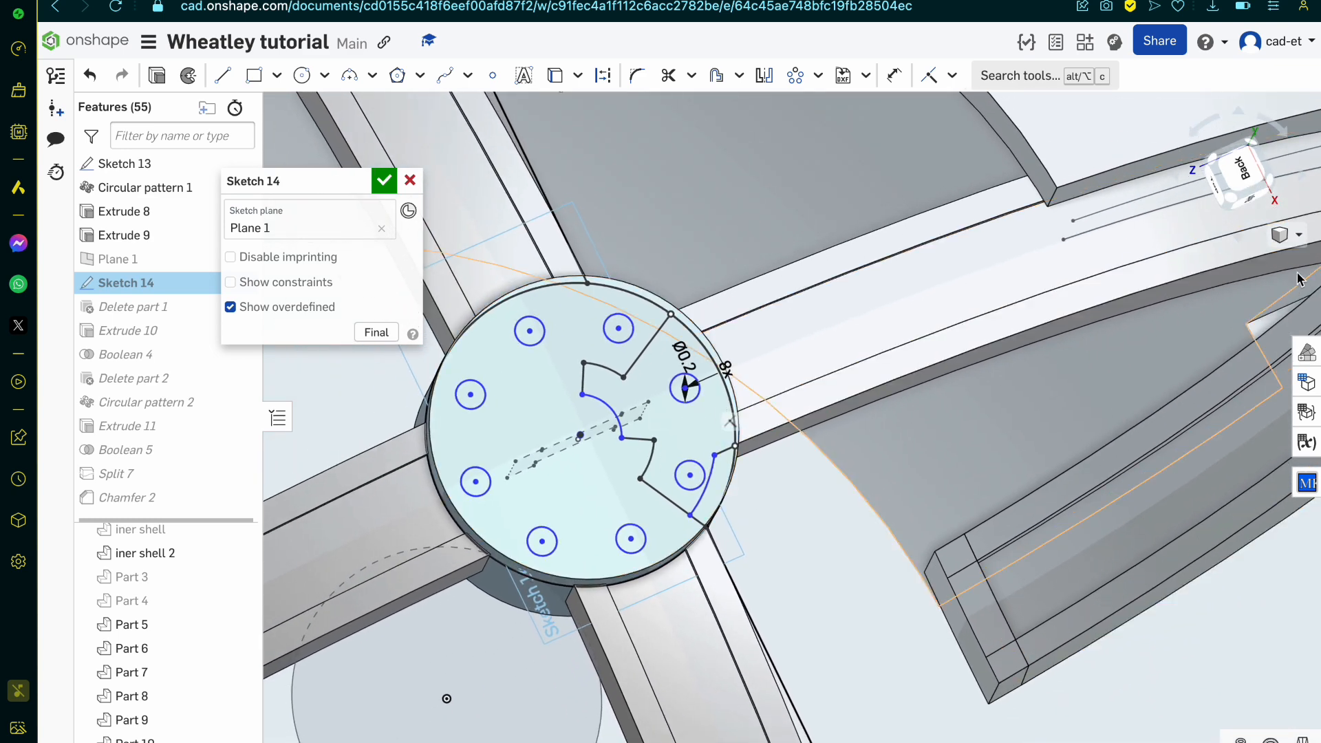
left_click(1235, 169)
scroll(752, 431, "up", 10)
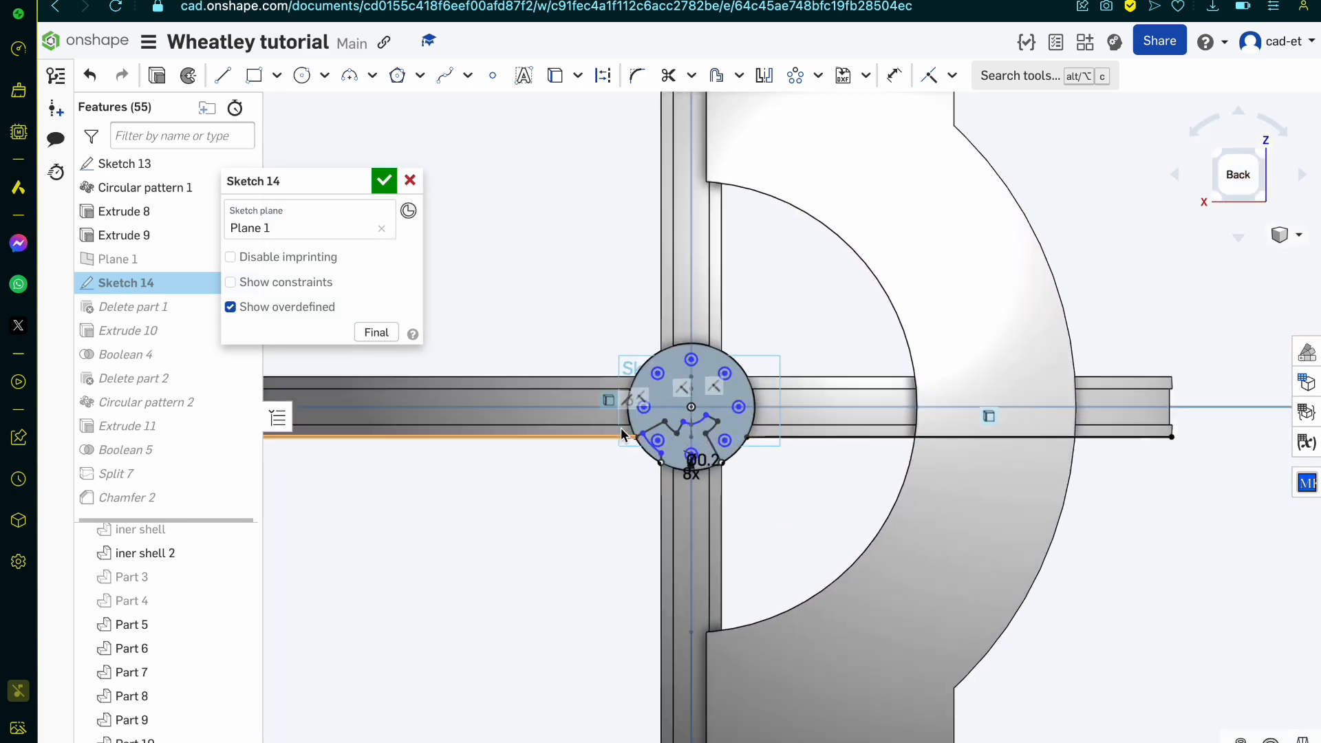
key("c")
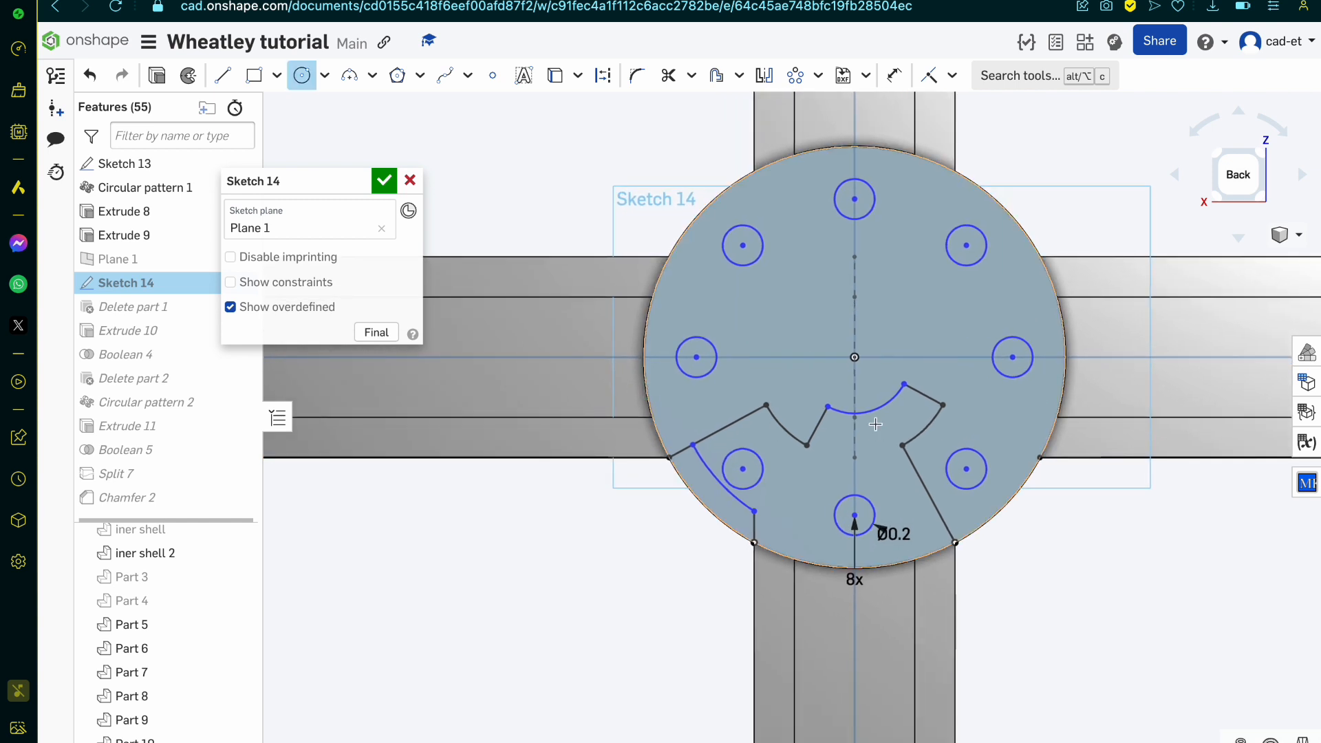
left_click(855, 357)
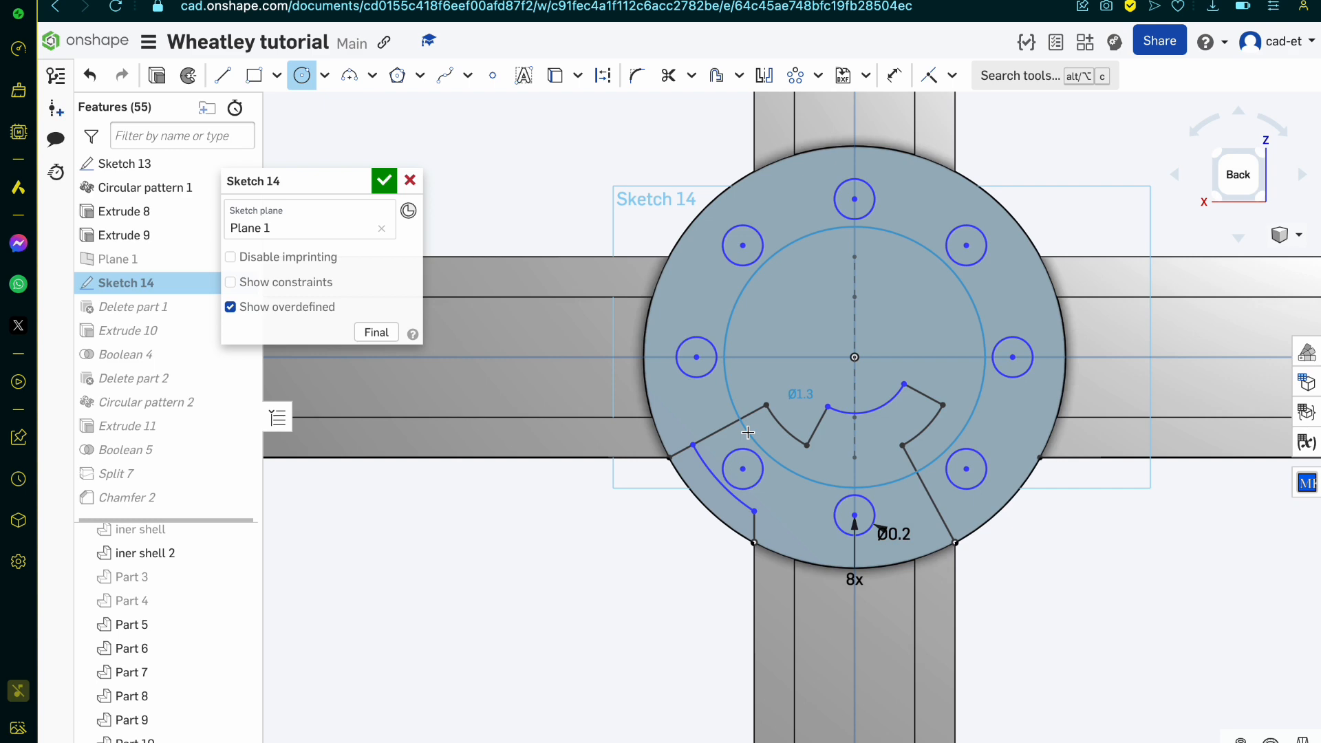
left_click(747, 432)
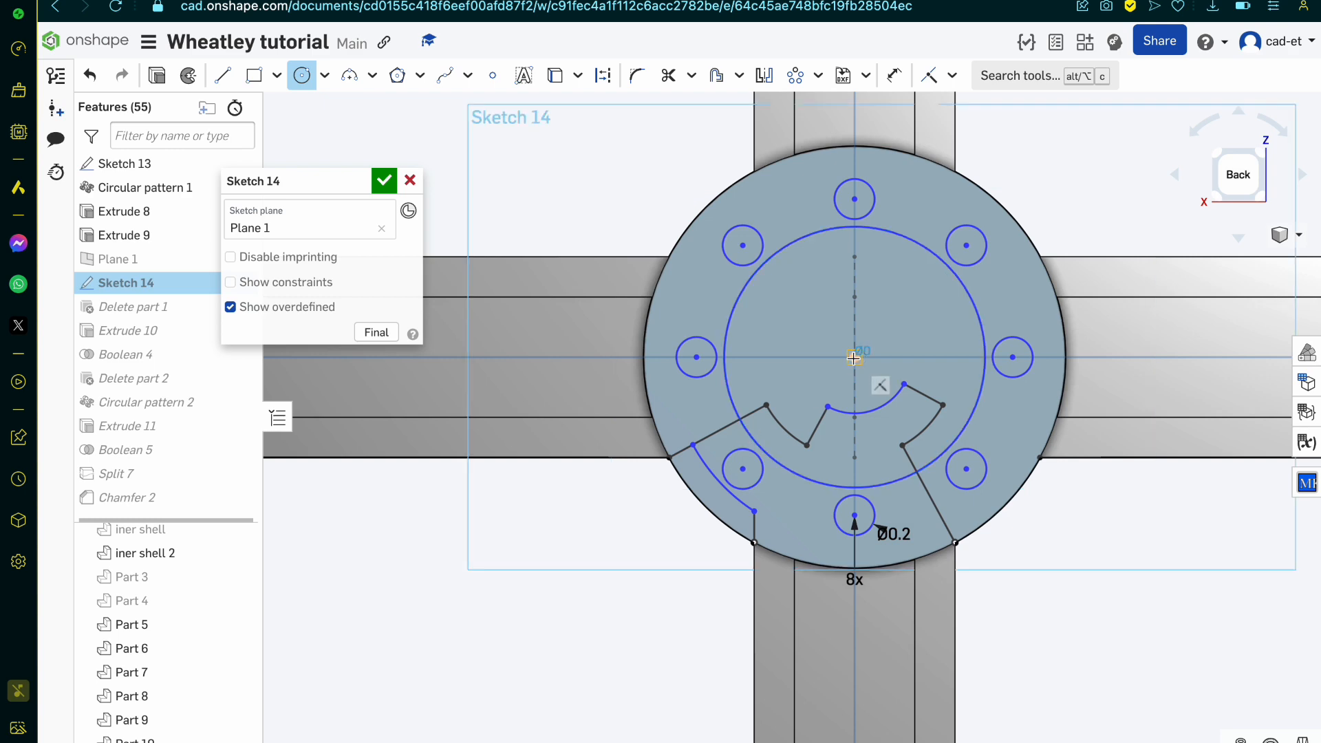
left_click(855, 357)
left_click(945, 401)
scroll(793, 431, "up", 5)
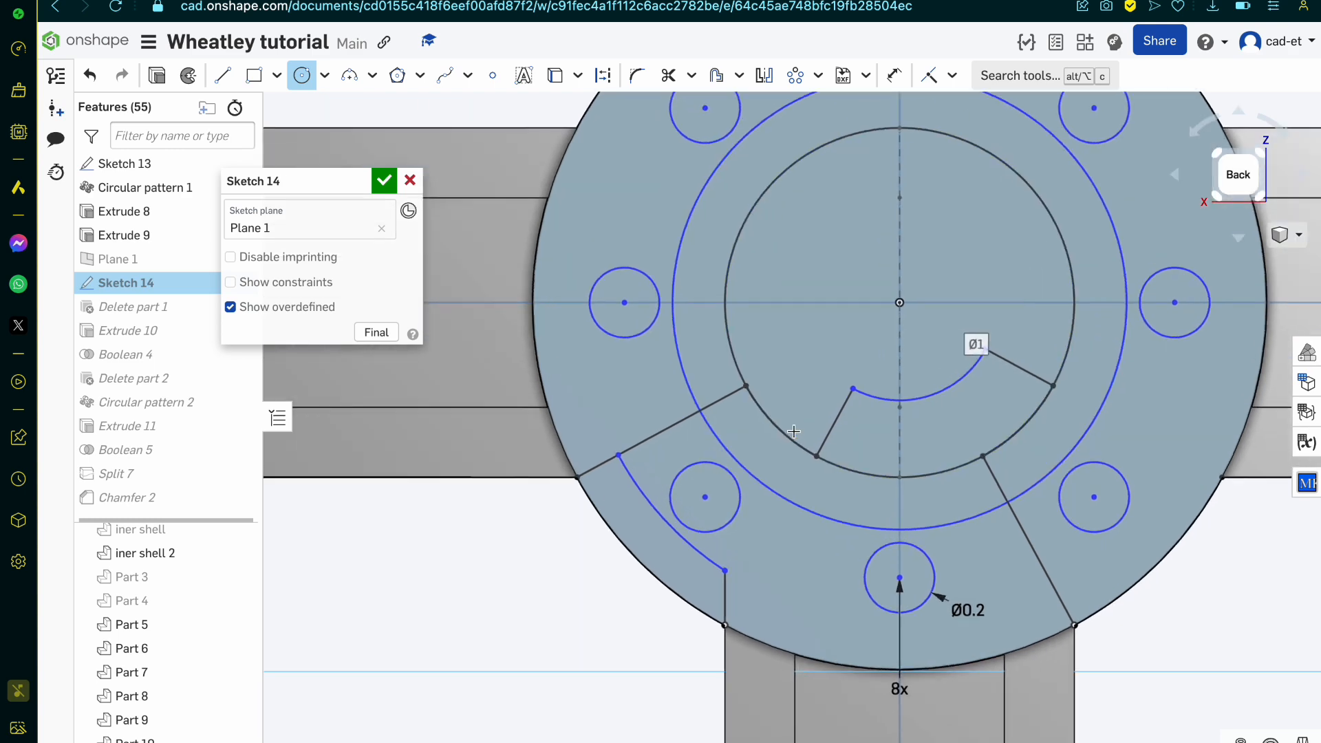
Step: Extend the pocket's short inner edge with a collinear line 0.15 mm long from the 1 mm circle to the 1.3 mm circle
key("l")
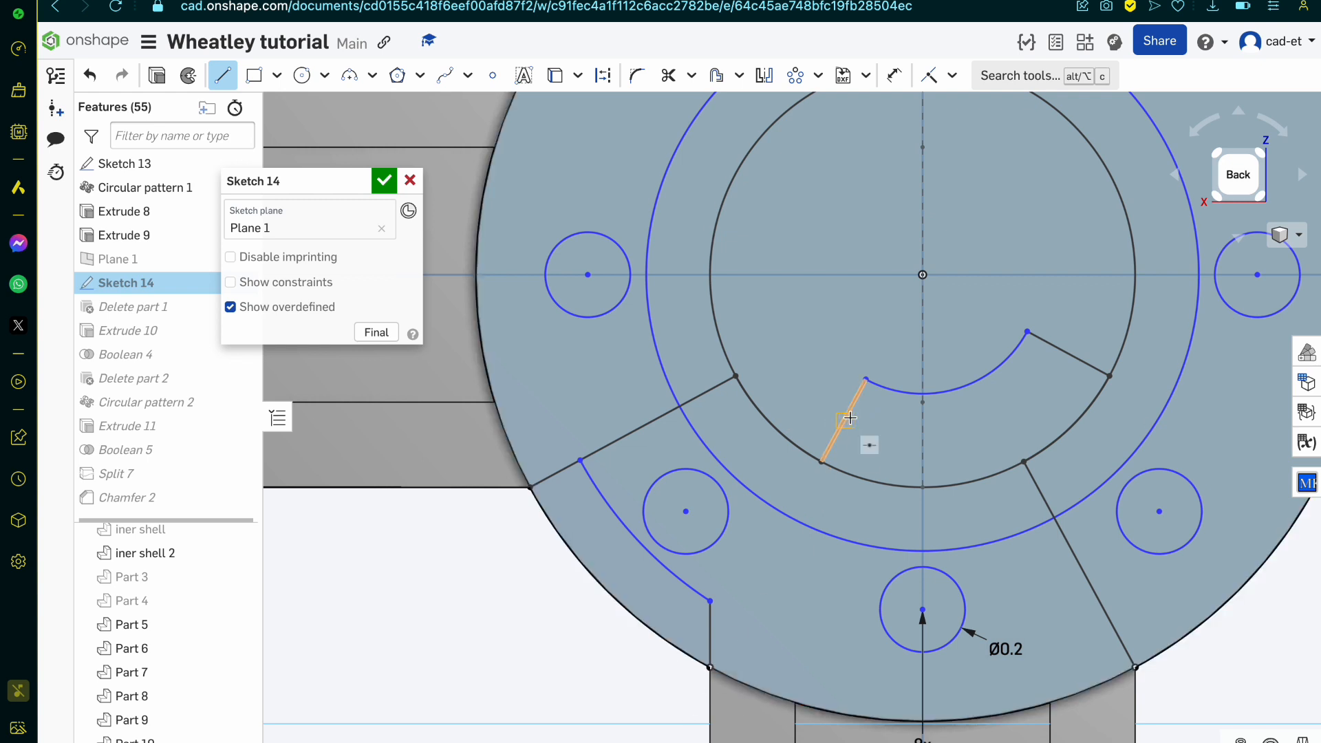
left_click(822, 464)
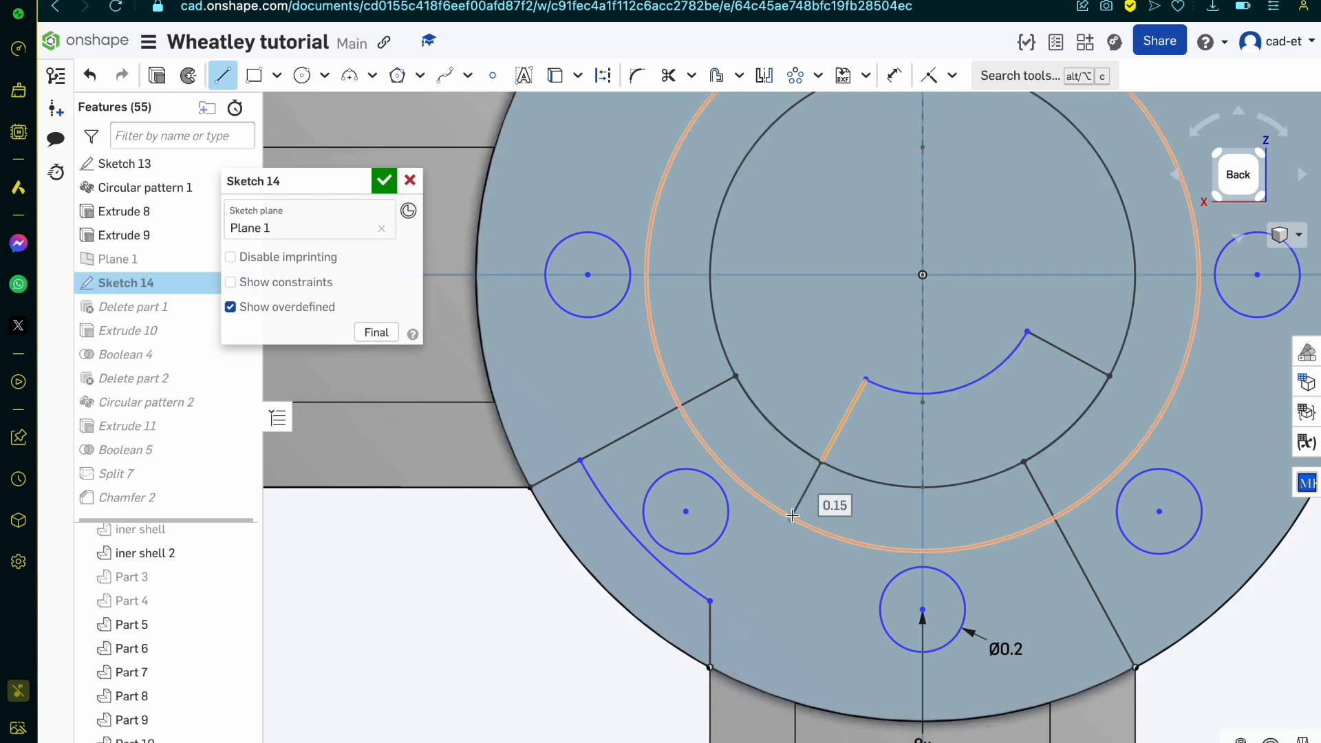
left_click(792, 515)
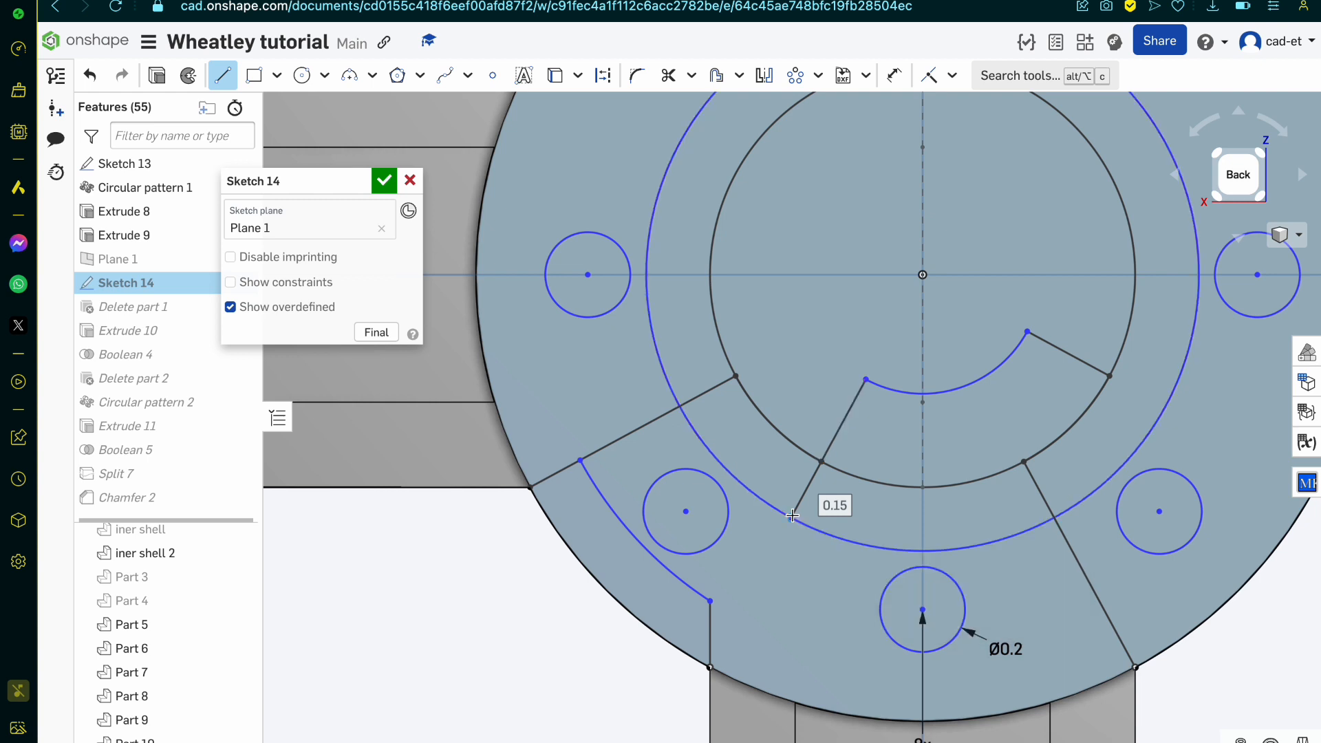
key("Escape")
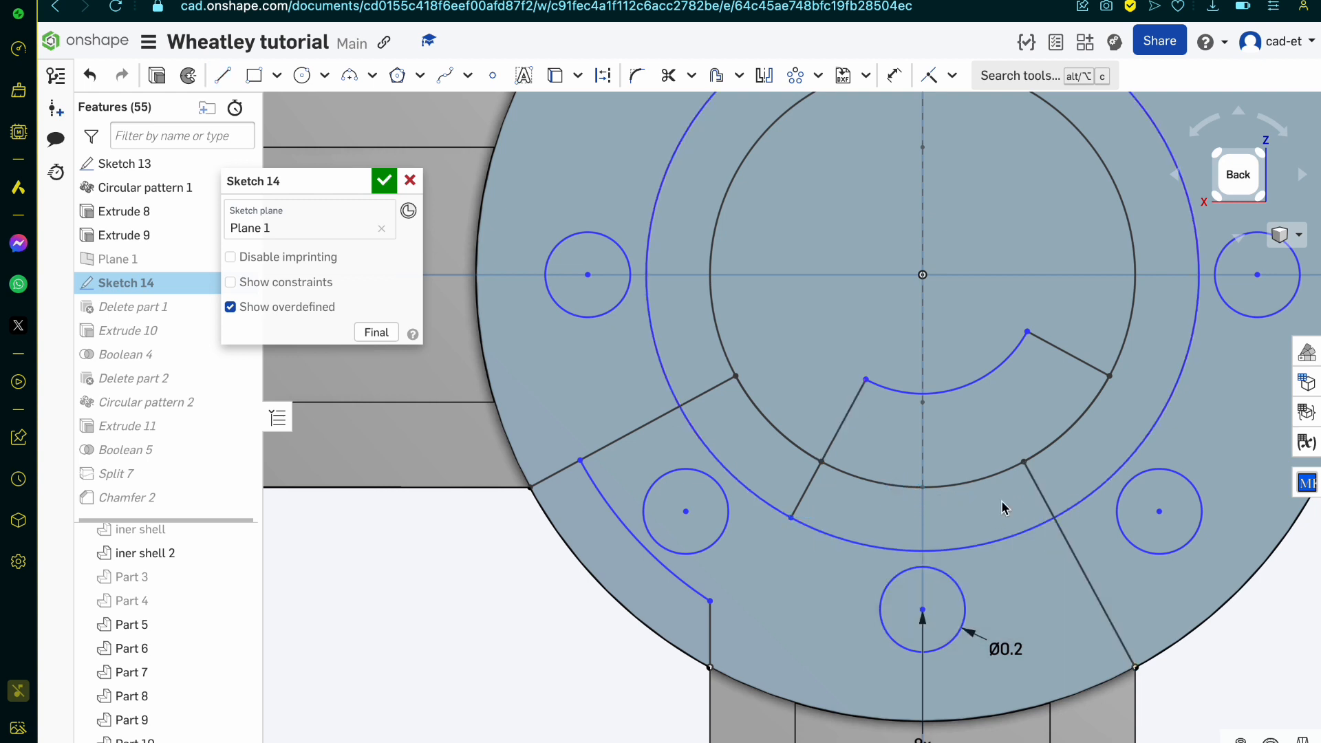
Step: Draw a line from the pocket's long edge to the hub centre and trim its portion inside the inner arc
key("l")
left_click(1025, 462)
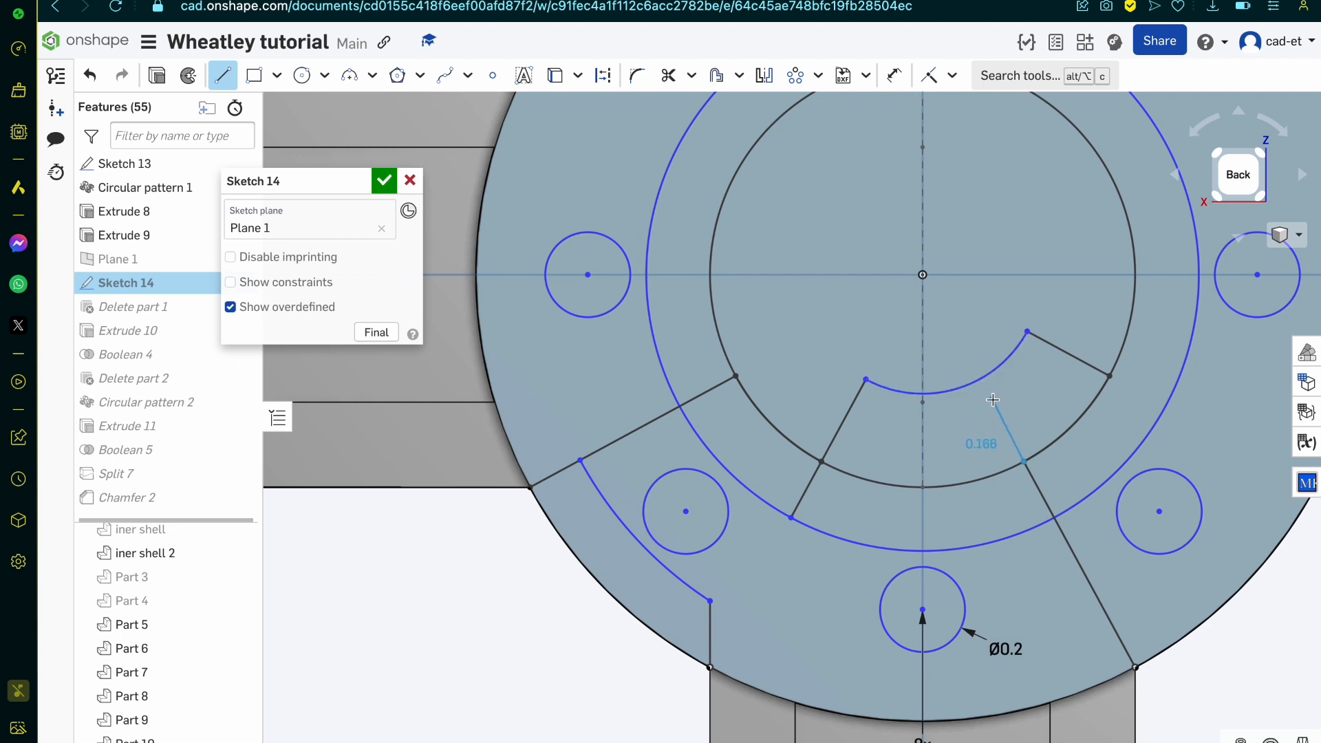
key("Escape")
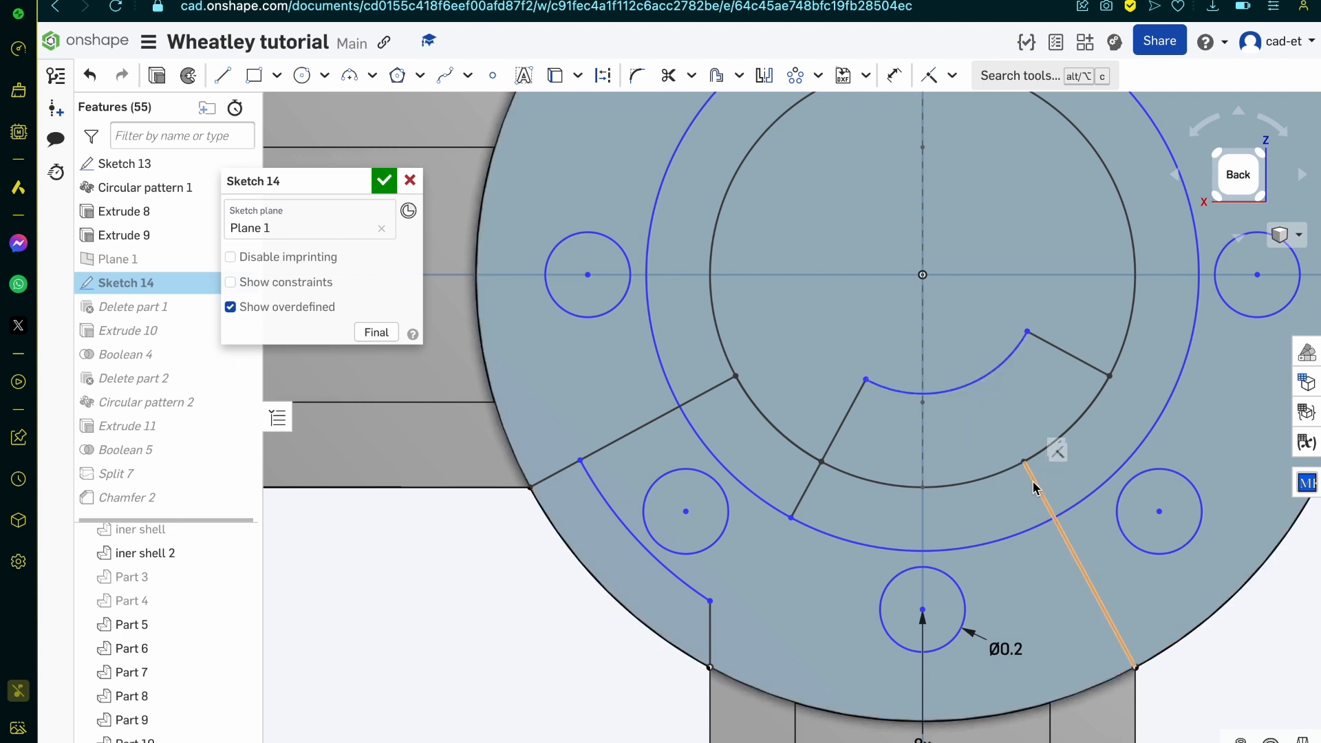
key("l")
left_click(1025, 462)
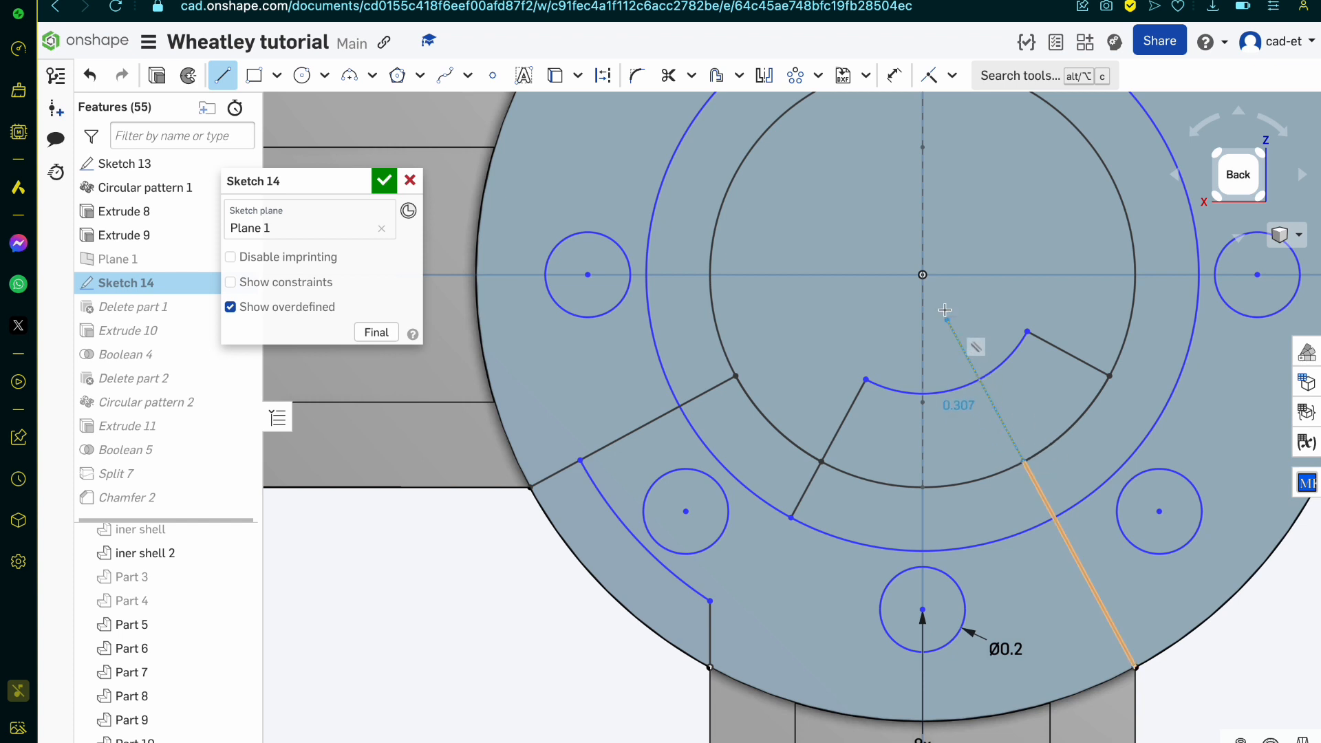
left_click(921, 275)
key("Escape")
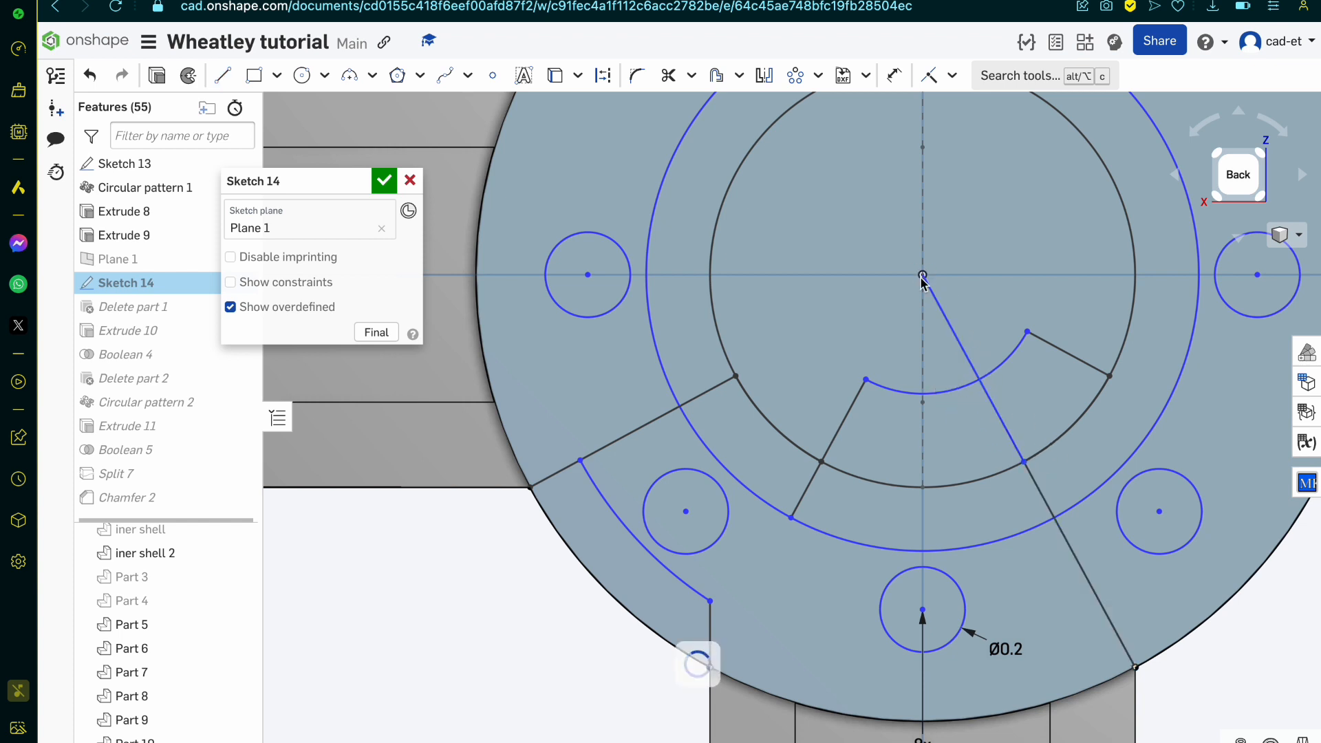
left_click(941, 311)
key("m")
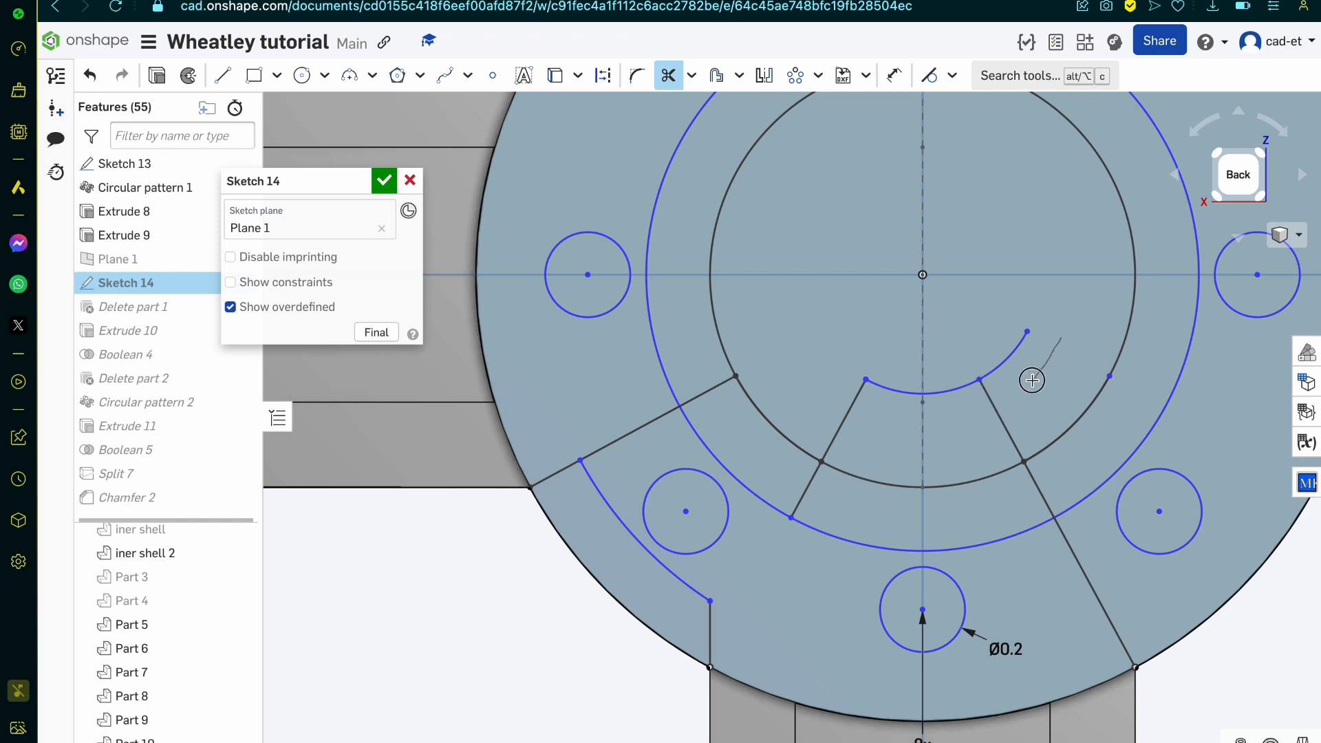
key("Escape")
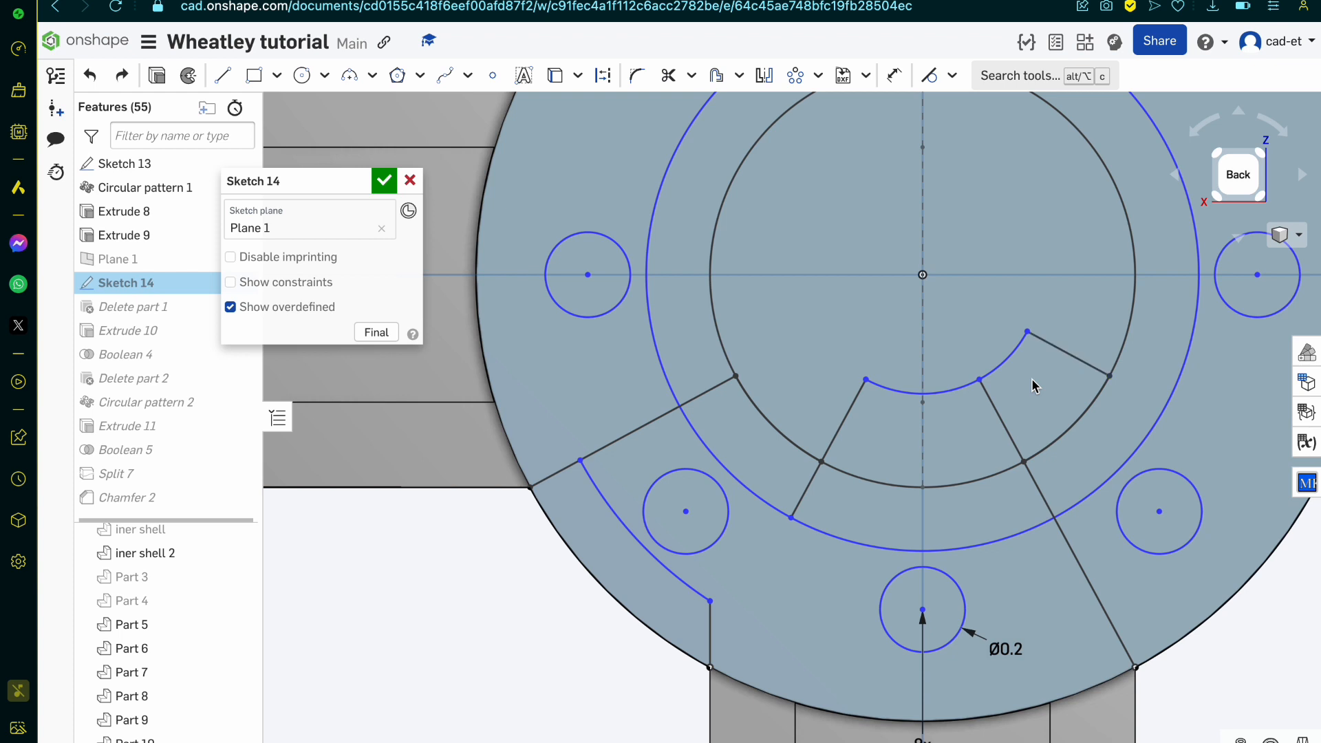
Step: Draw a line from the free end of the inner arc along the opposite short pocket edge to the 1.3 mm circle
key("l")
left_click(1025, 334)
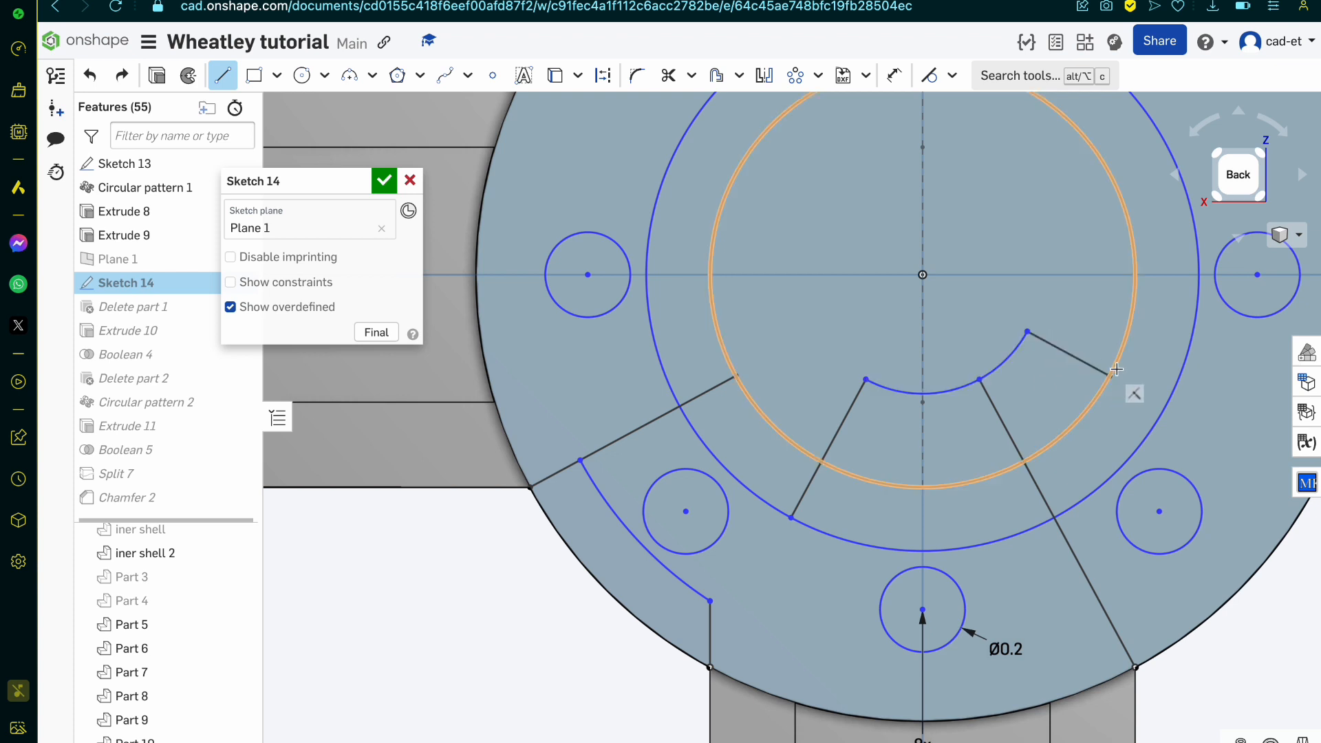
left_click(1162, 410)
key("Escape")
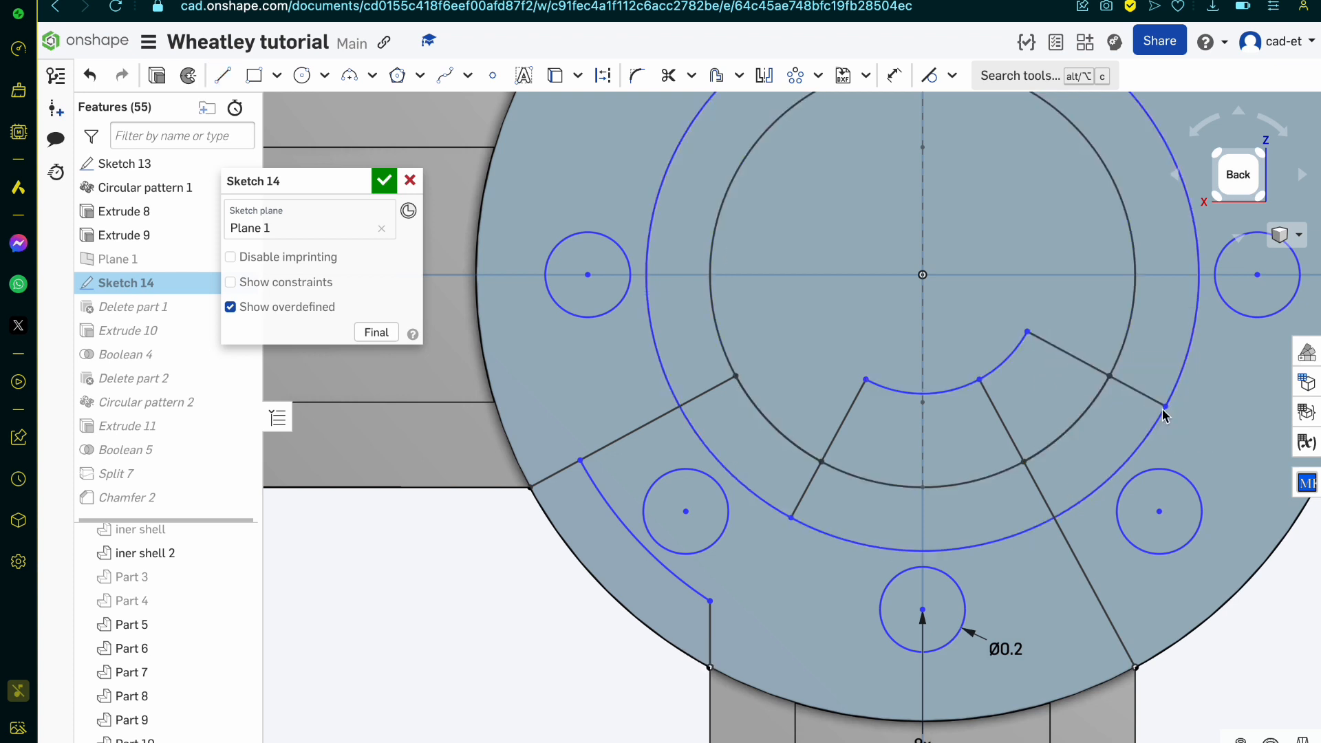
Step: Trim away the small inner arc and the pocket line portions lying inside the 1 mm circle
key("m")
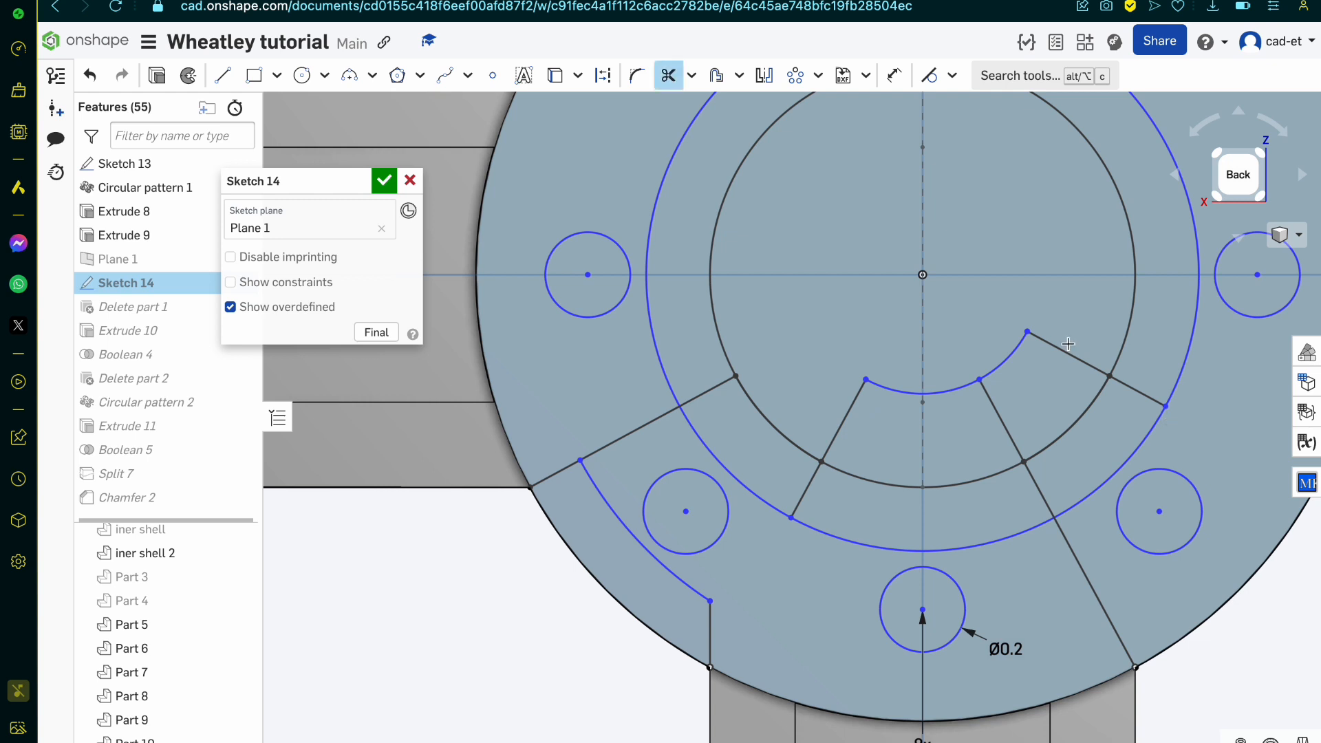
mouse_move(1068, 344)
left_mouse_down()
mouse_move(1013, 392)
mouse_move(845, 403)
mouse_move(914, 360)
mouse_move(1006, 387)
mouse_move(1002, 371)
left_mouse_up()
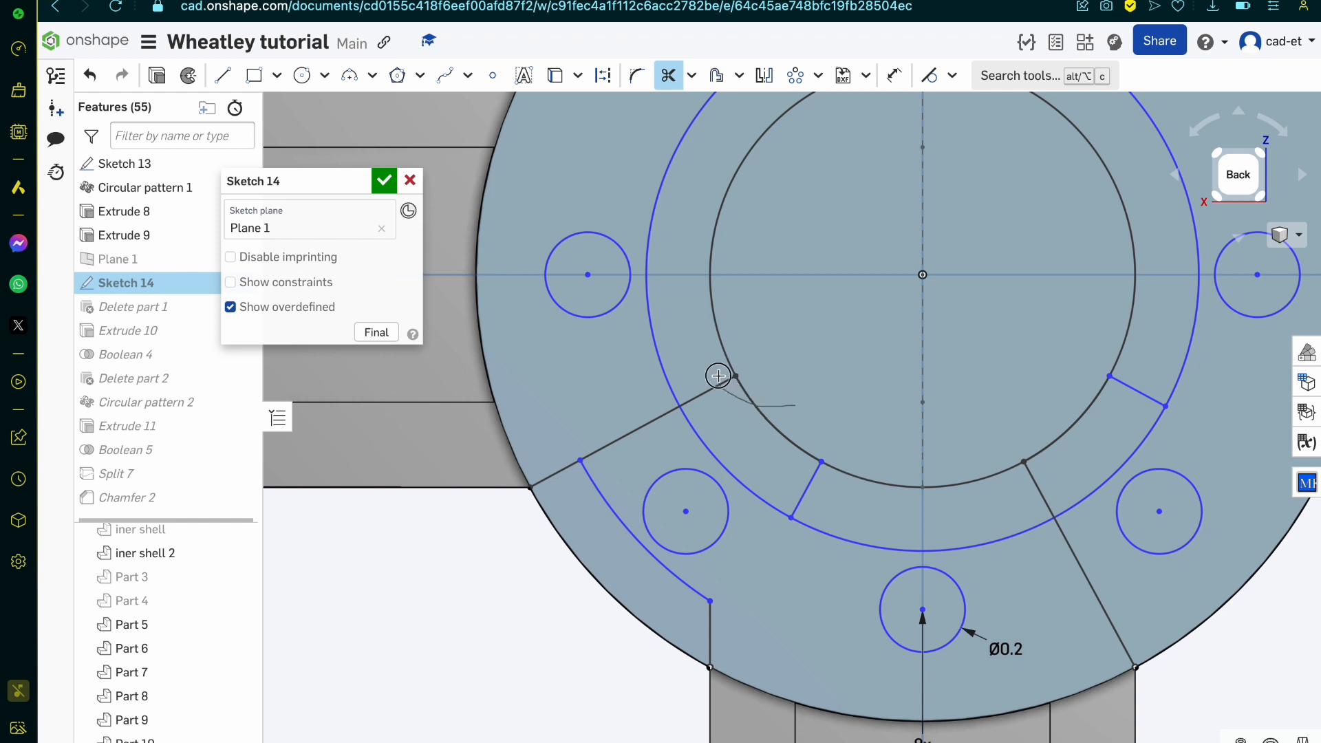
mouse_move(717, 376)
left_mouse_down()
mouse_move(746, 324)
mouse_move(773, 325)
left_mouse_up()
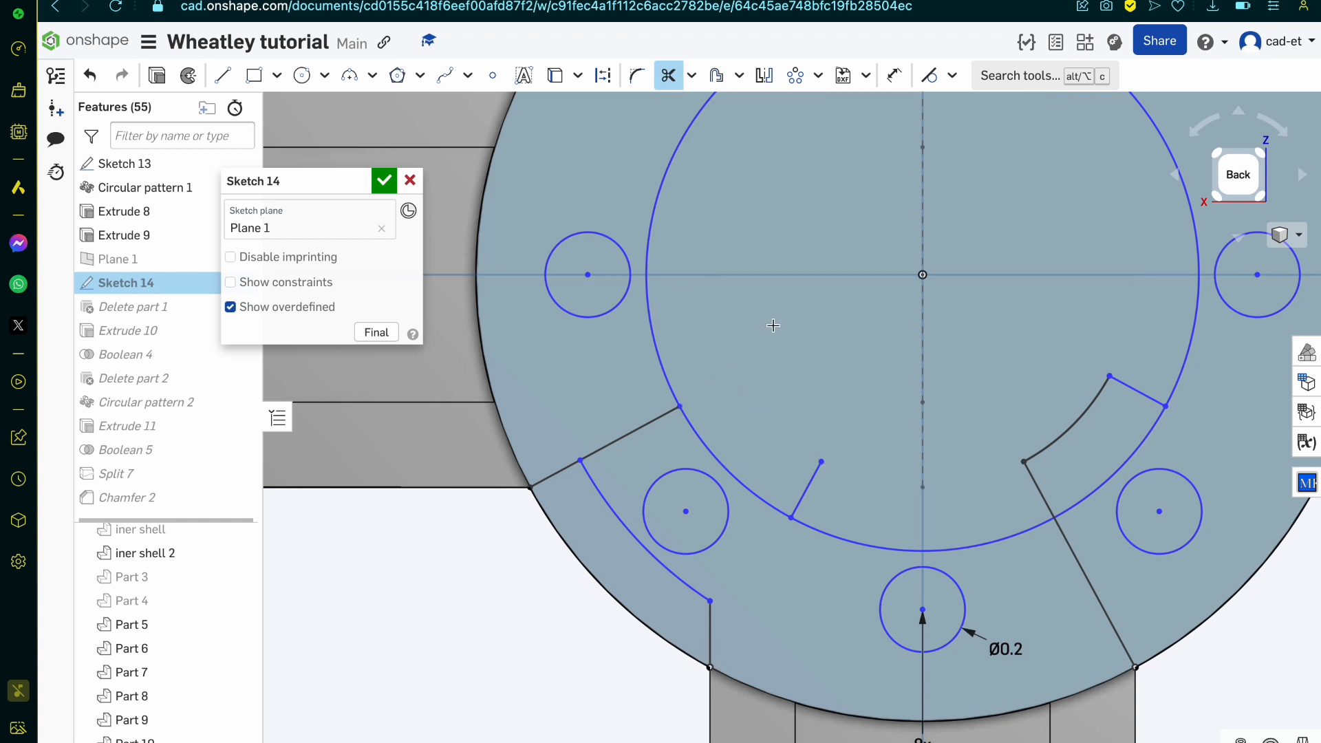
scroll(773, 325, "down", 3)
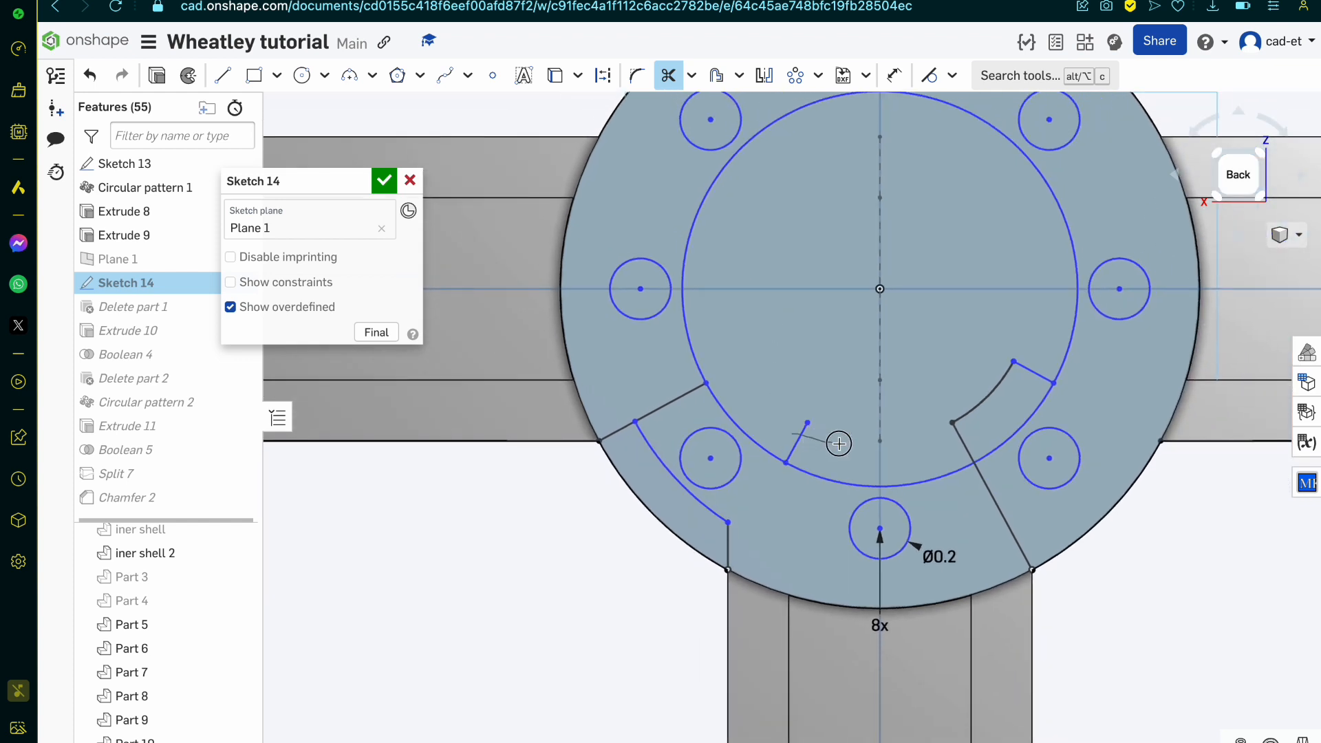
left_click_drag(838, 444, 838, 443)
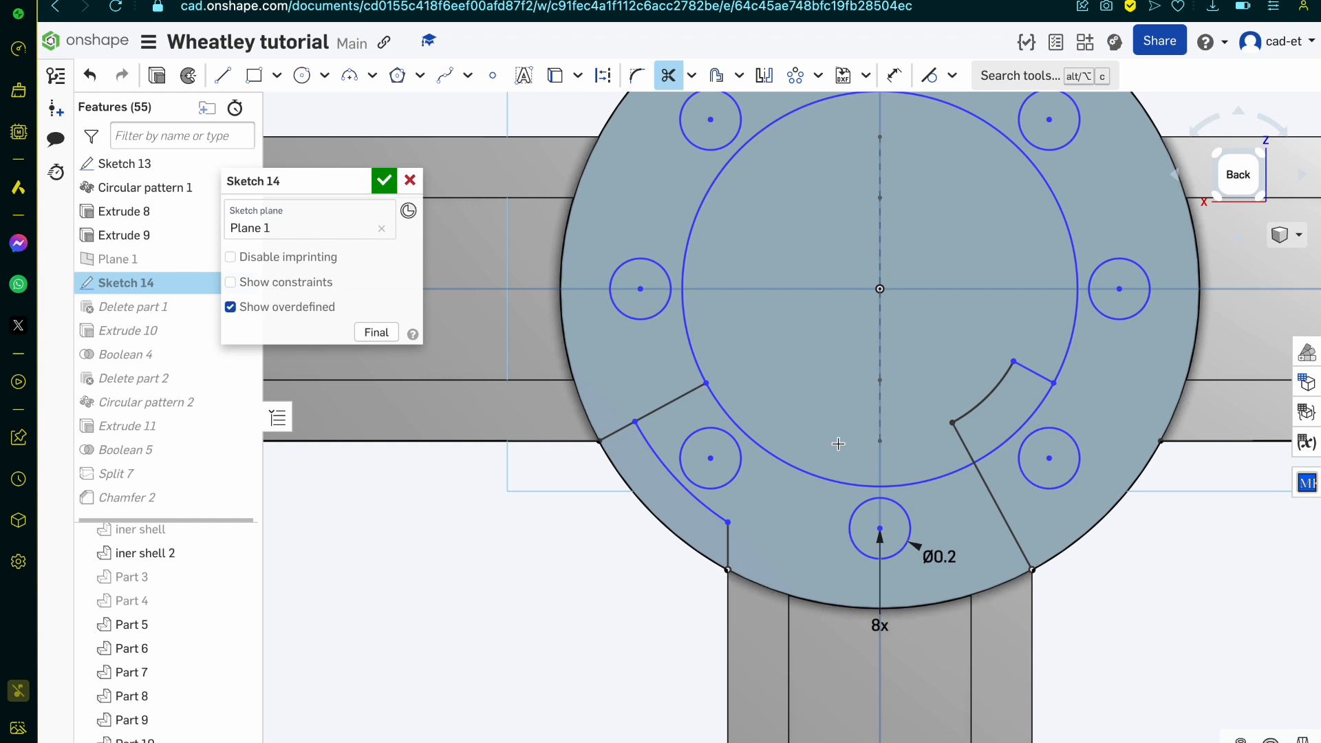
key("ctrl+z")
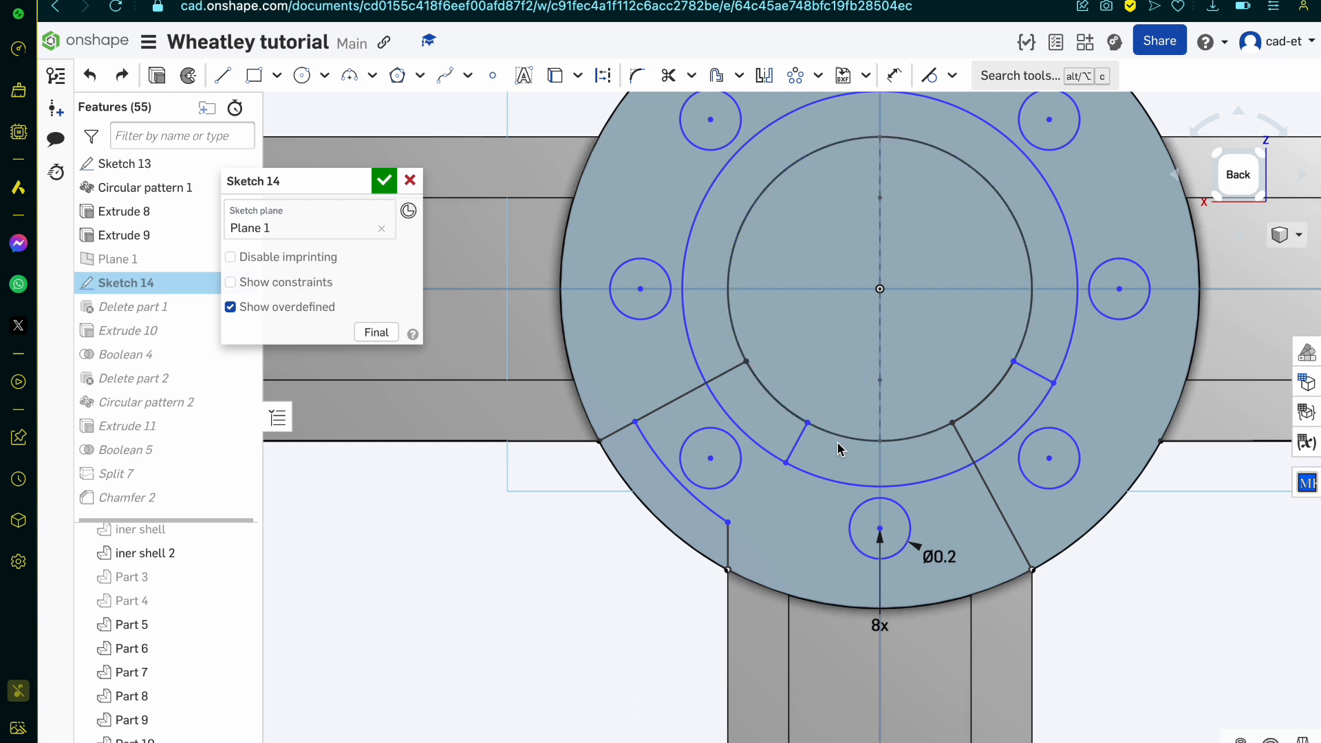
Step: Trim the 1 mm and 1.3 mm circles and the long pocket edges down to the arm pocket's stepped outline
key("m")
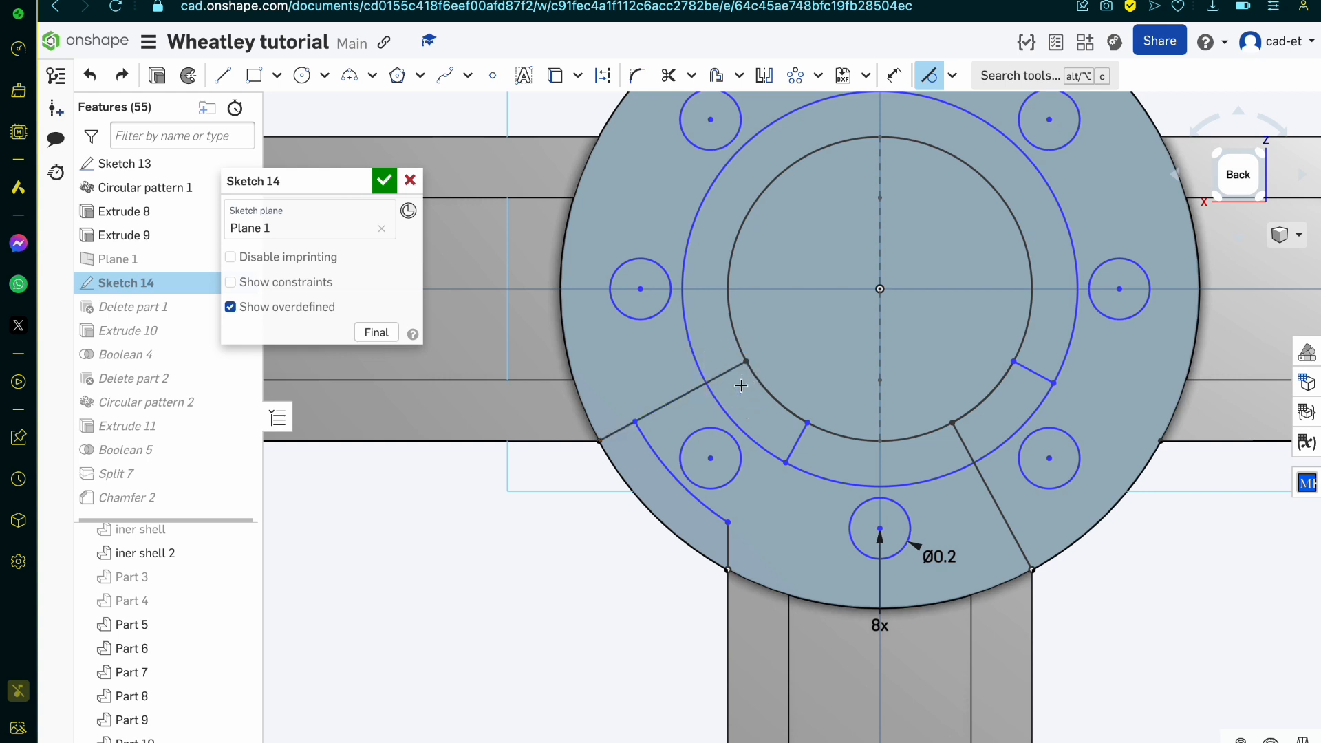
key("m")
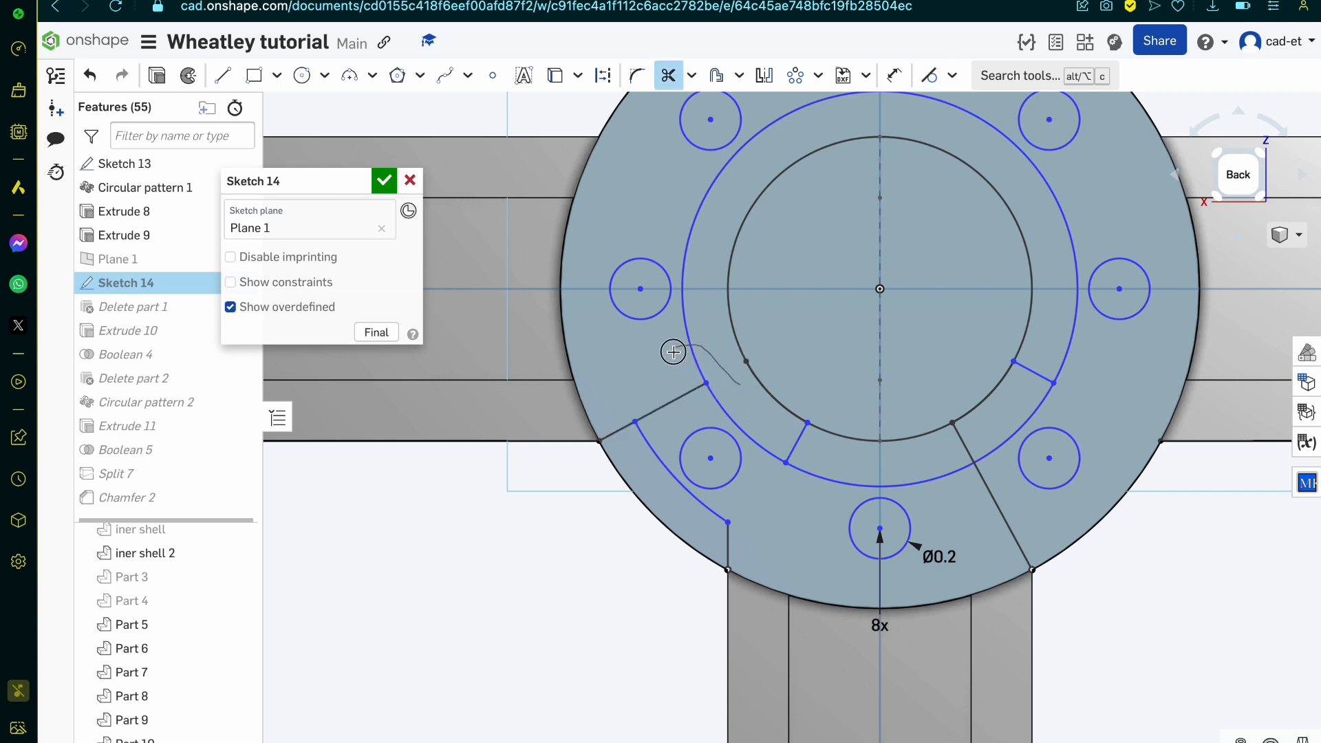
mouse_move(672, 352)
left_mouse_down()
mouse_move(781, 292)
mouse_move(763, 396)
left_mouse_up()
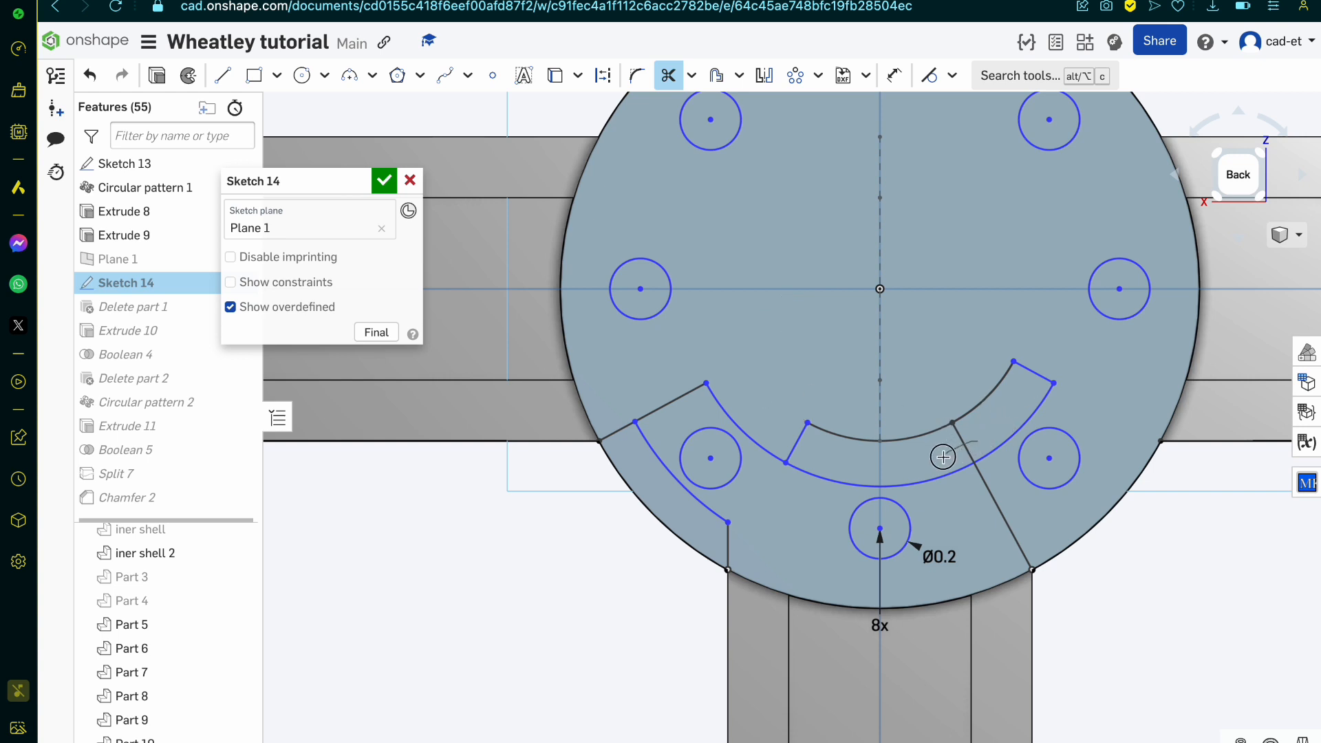
left_click_drag(945, 490, 945, 491)
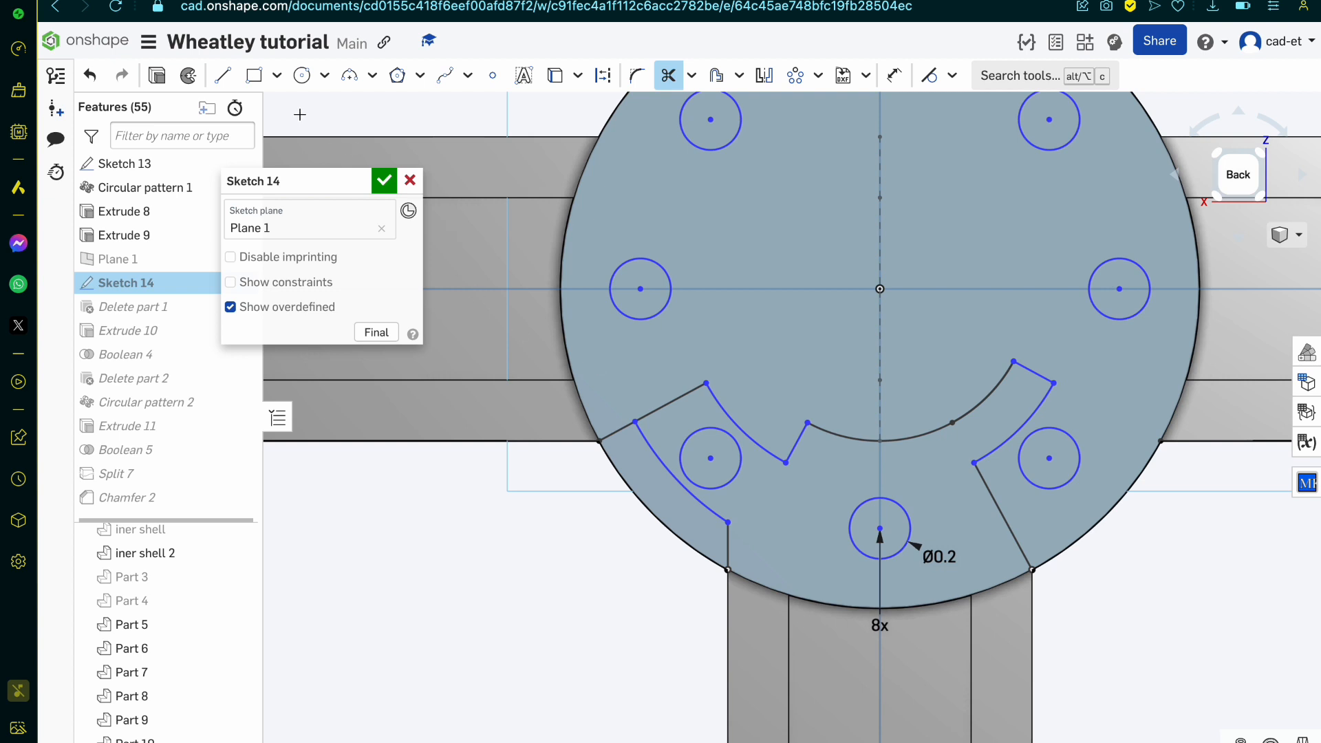
Step: Sketch a circle about 0.83 mm in diameter centred on the hub and join both ends of the 1 mm arc to its centre with lines
left_click(302, 75)
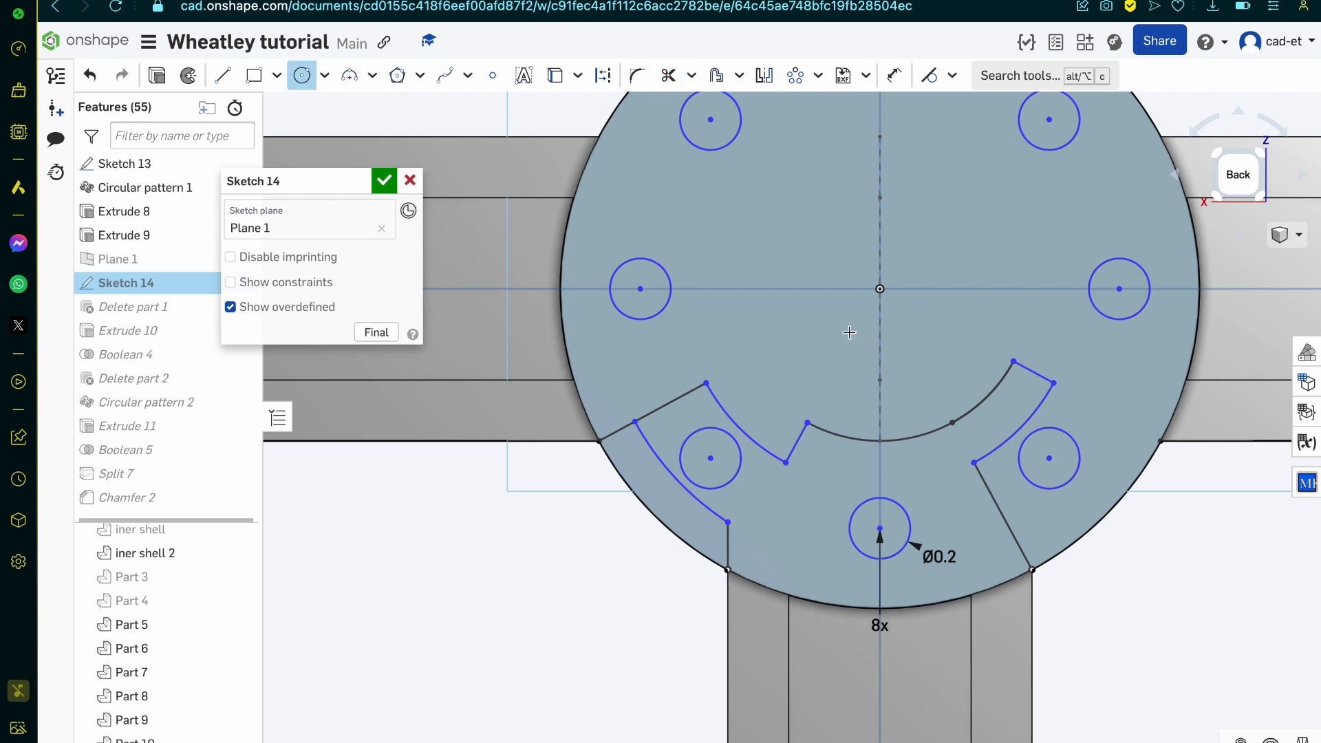
left_click(879, 288)
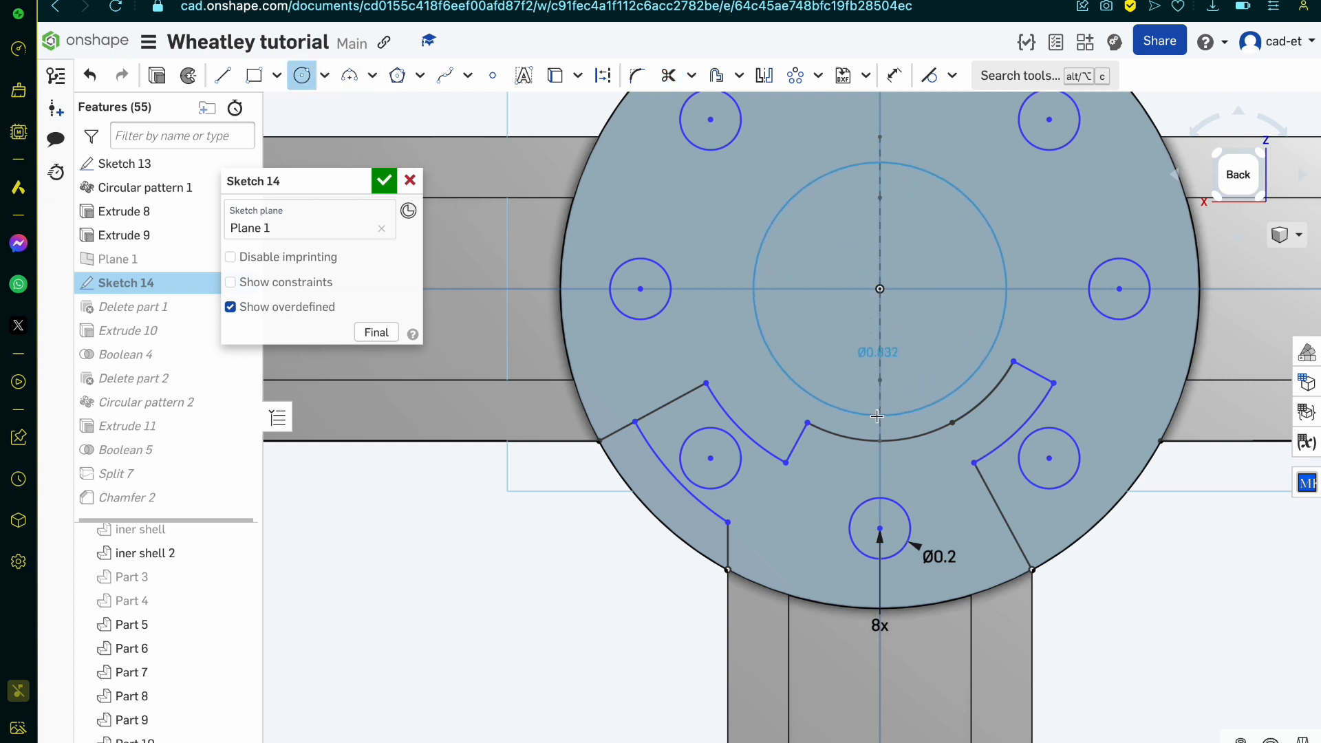
left_click(876, 416)
key("l")
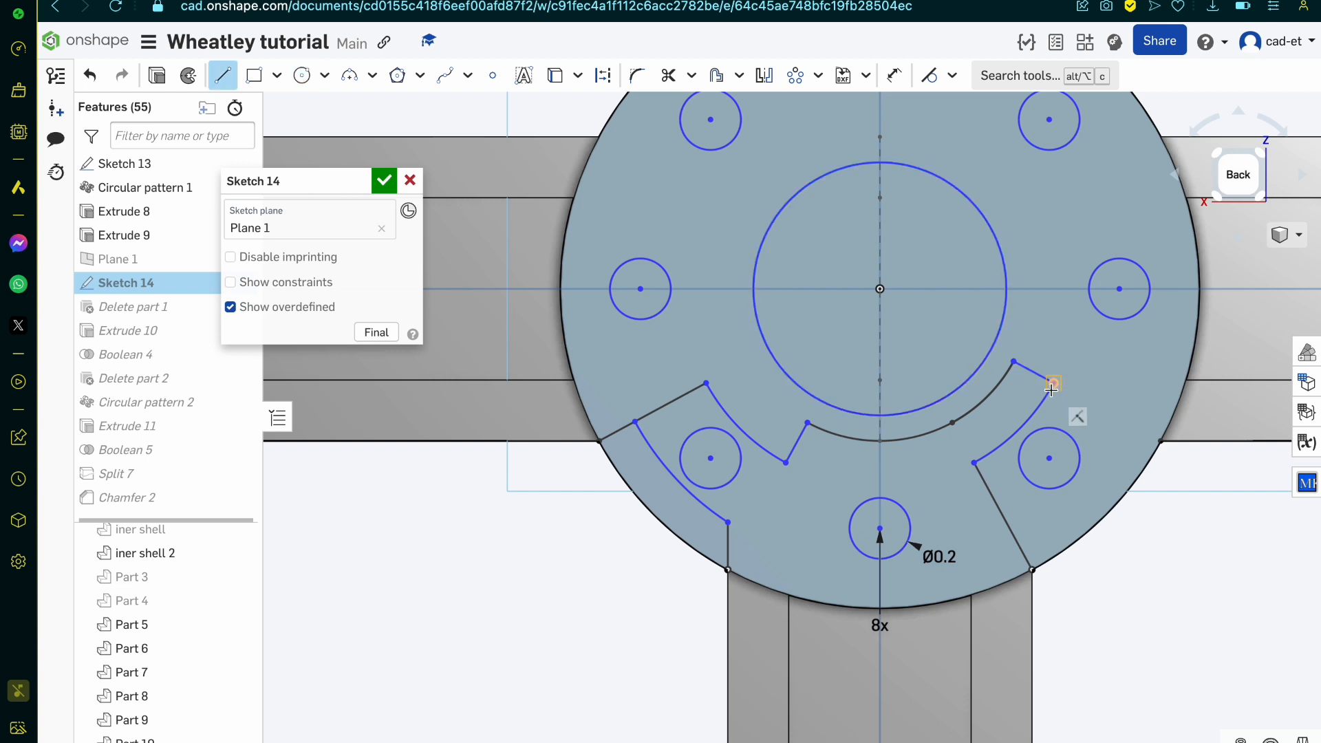
left_click_drag(1014, 363, 879, 289)
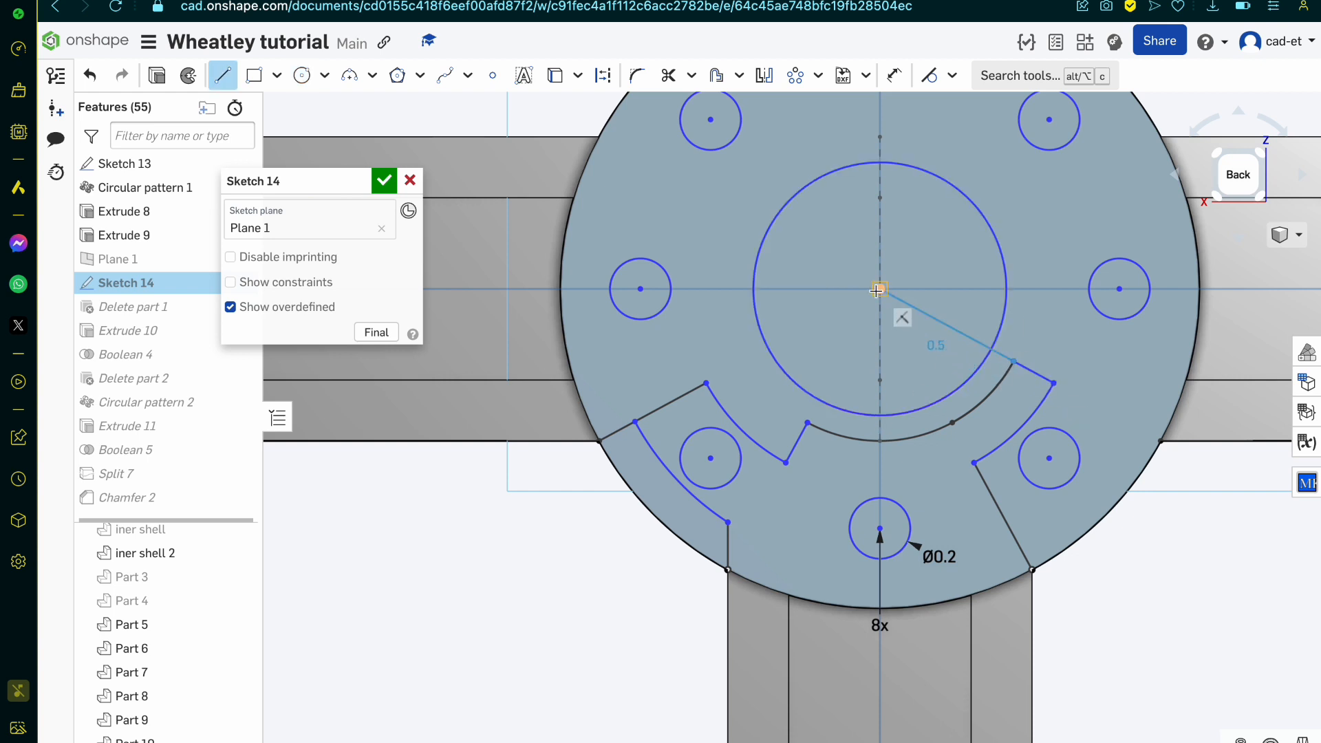
left_click_drag(807, 422, 881, 290)
key("Escape")
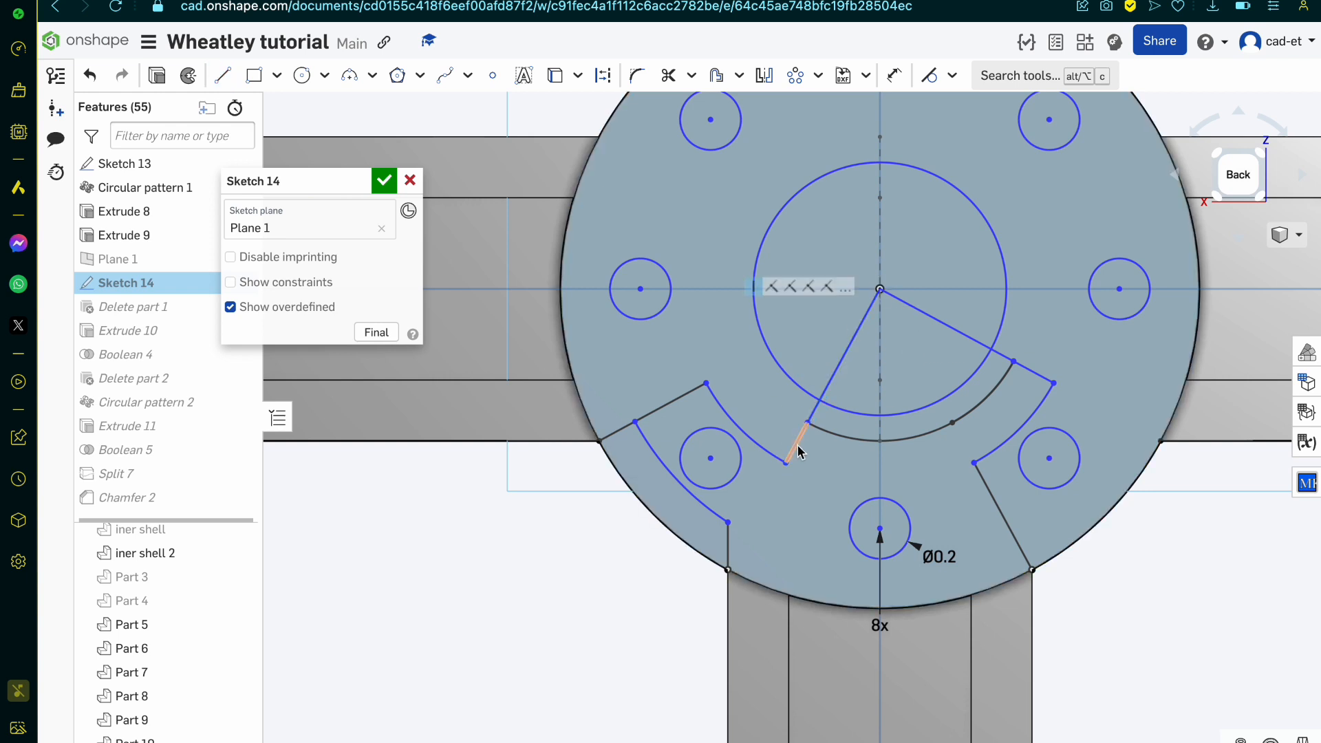
Step: Delete both remaining segments of the 1 mm arc between the pocket's short edges
left_click(832, 436)
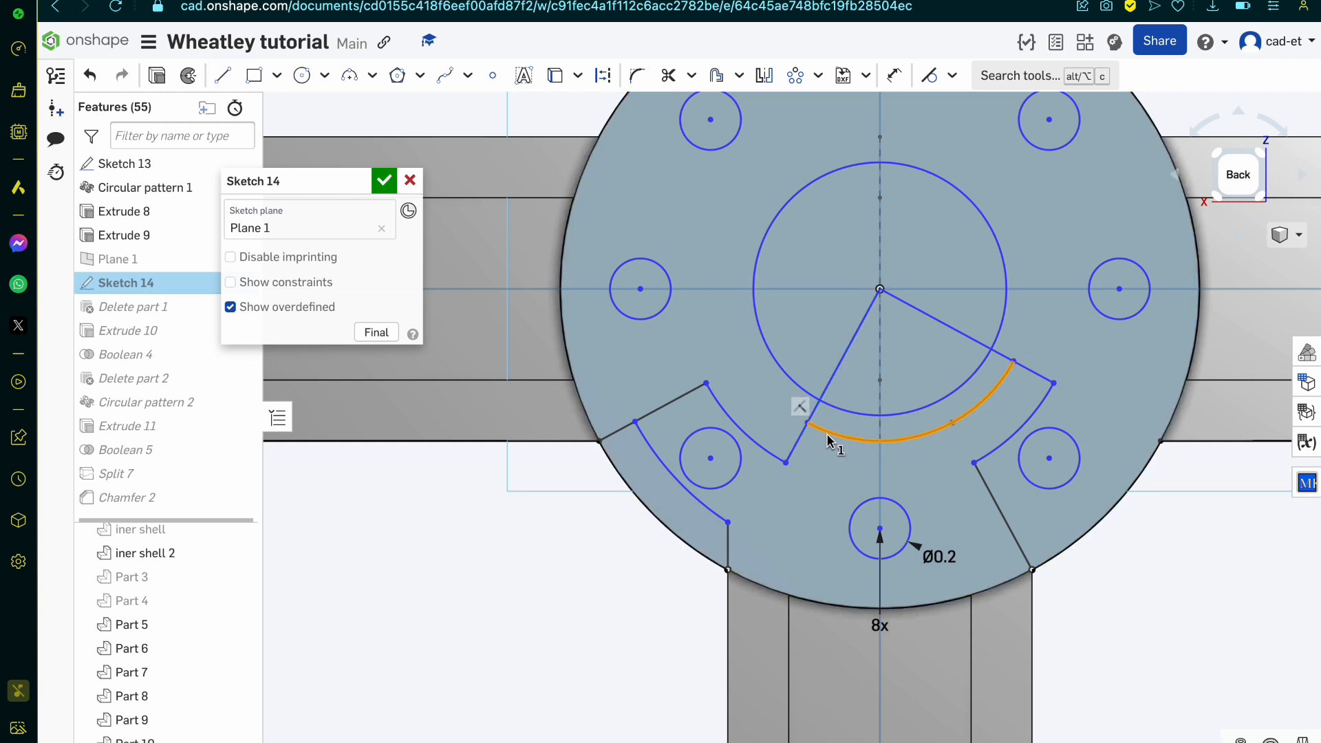
key("Delete")
left_click(967, 409)
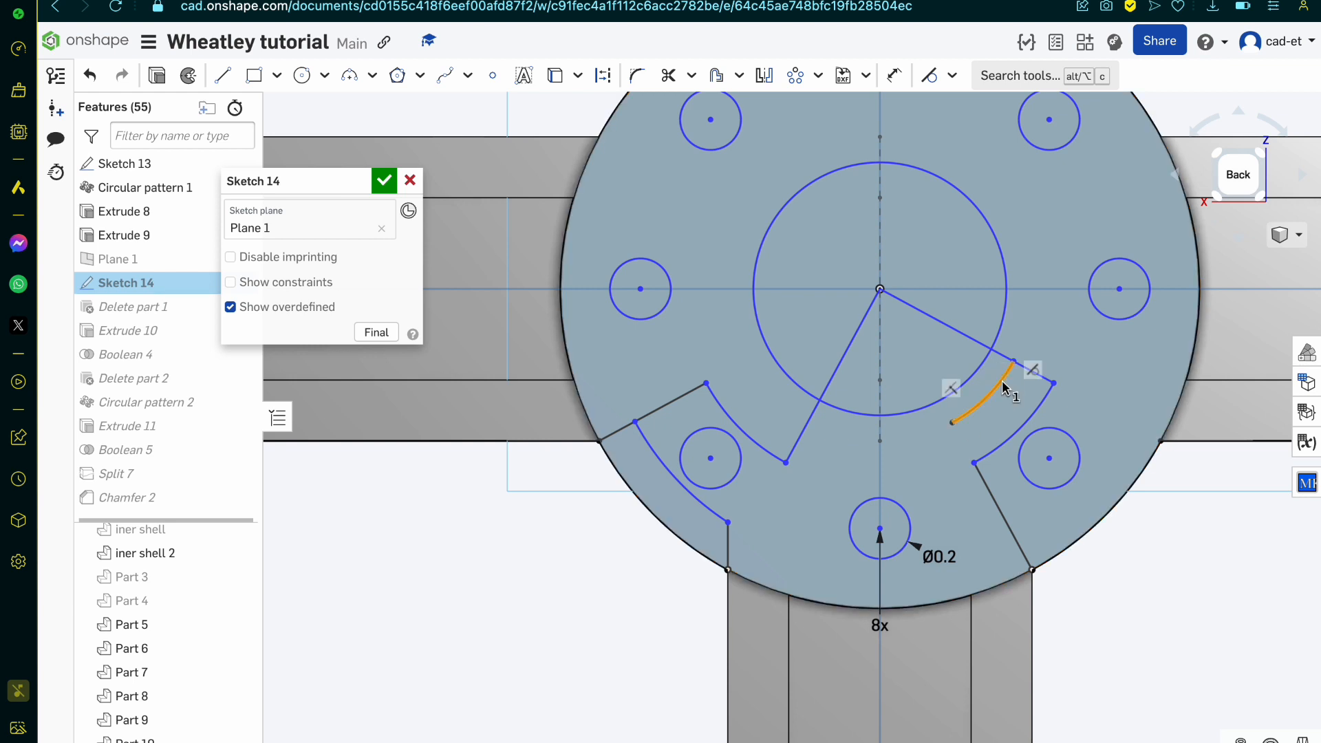
key("Delete")
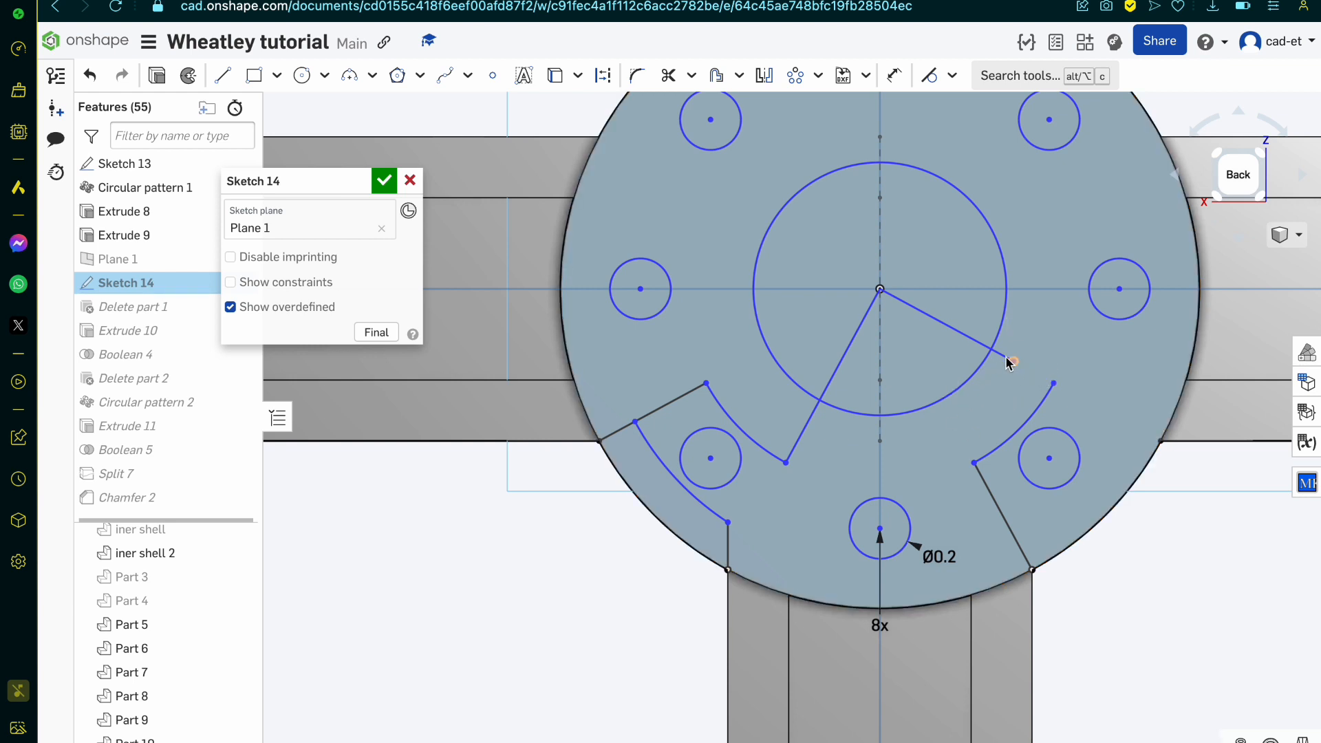
Step: Draw a line 0.65 mm long from the free end of the outer pocket arc to the hub centre
key("l")
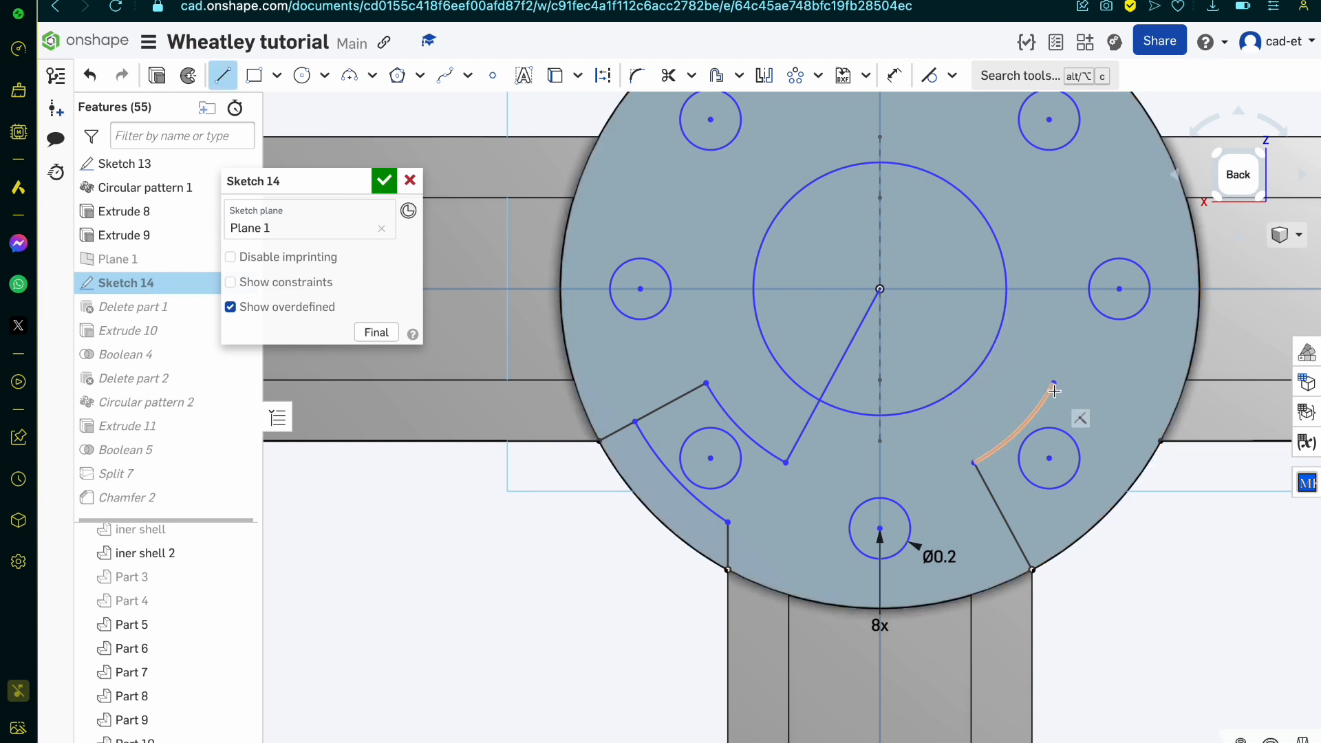
left_click(1053, 384)
left_click(880, 289)
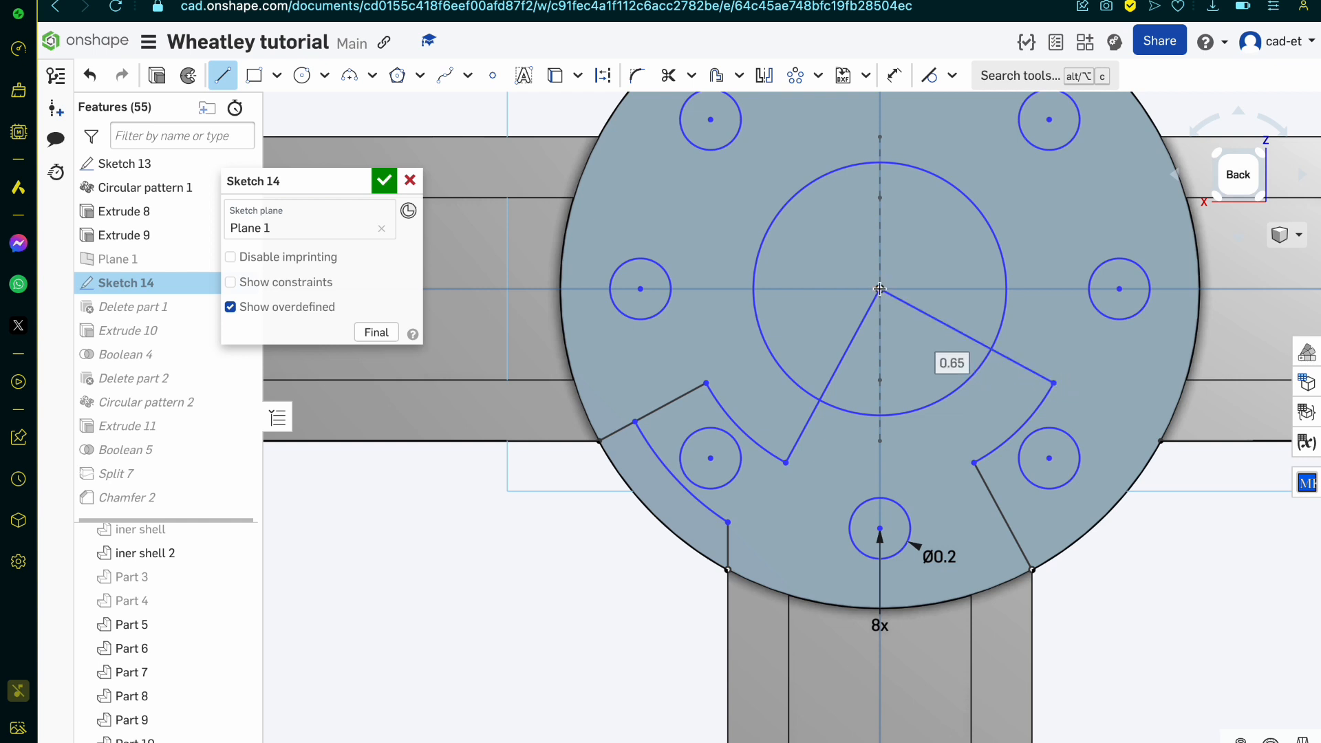
Step: Trim the new circle outside the pocket and the radial lines inside it, and accept Sketch 14
key("m")
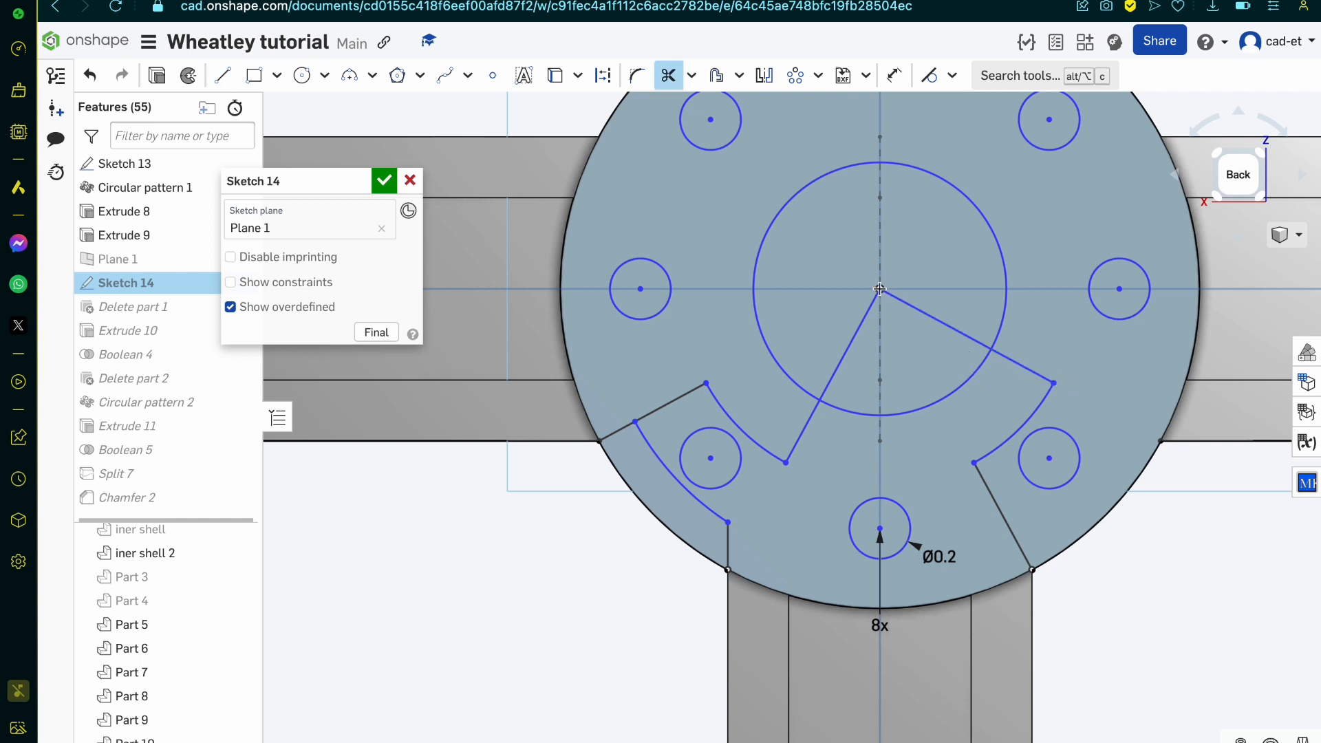
left_click(998, 333)
left_click_drag(934, 327, 803, 309)
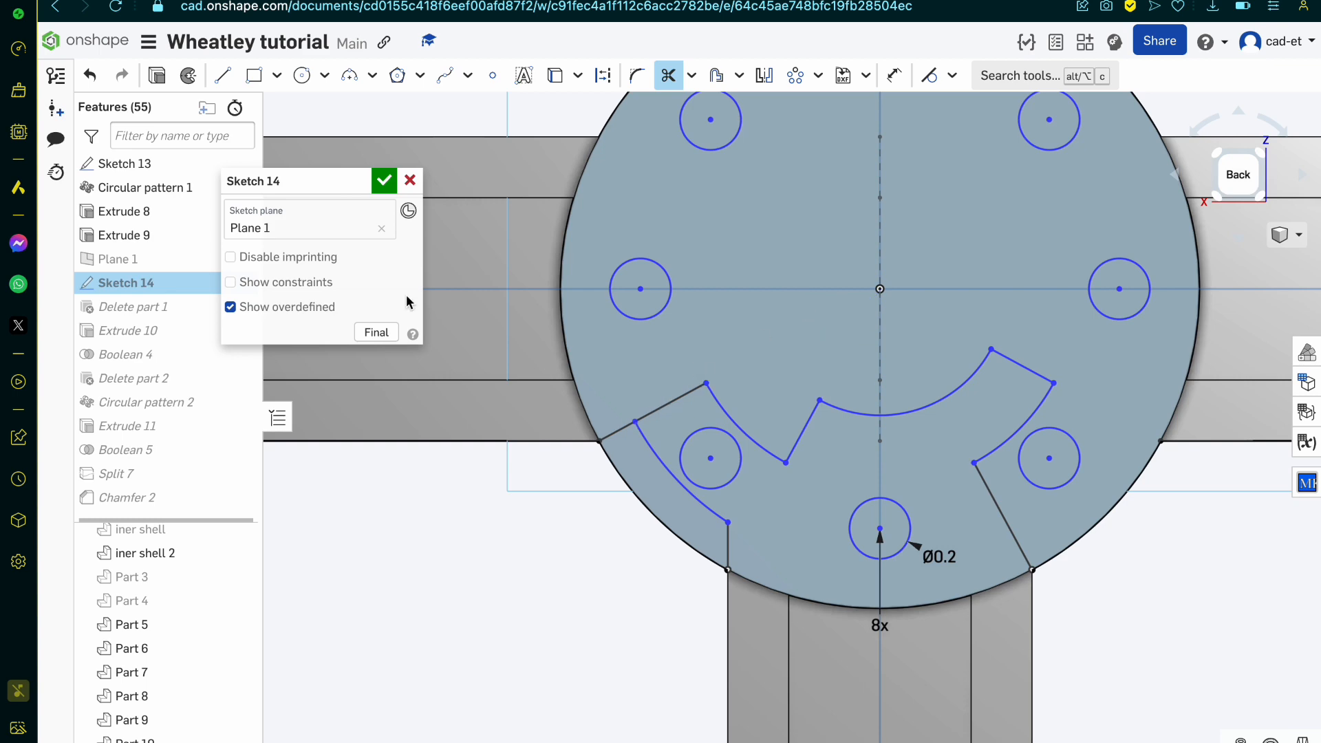
left_click(391, 175)
Step: Start a new sketch on the hub's flat outer face and check the bolt holes in the reference drawing
scroll(880, 378, "down", 4)
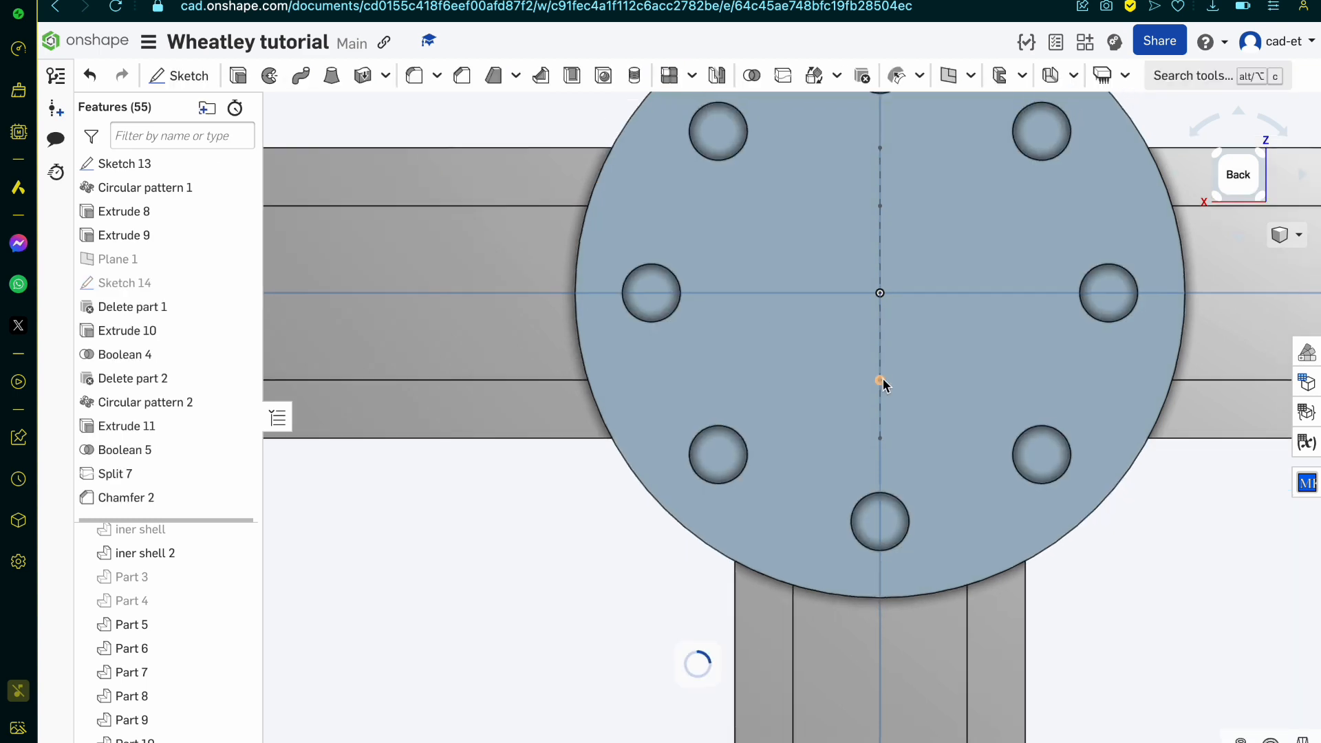
right_click_drag(881, 378, 881, 360)
scroll(153, 437, "down", 1)
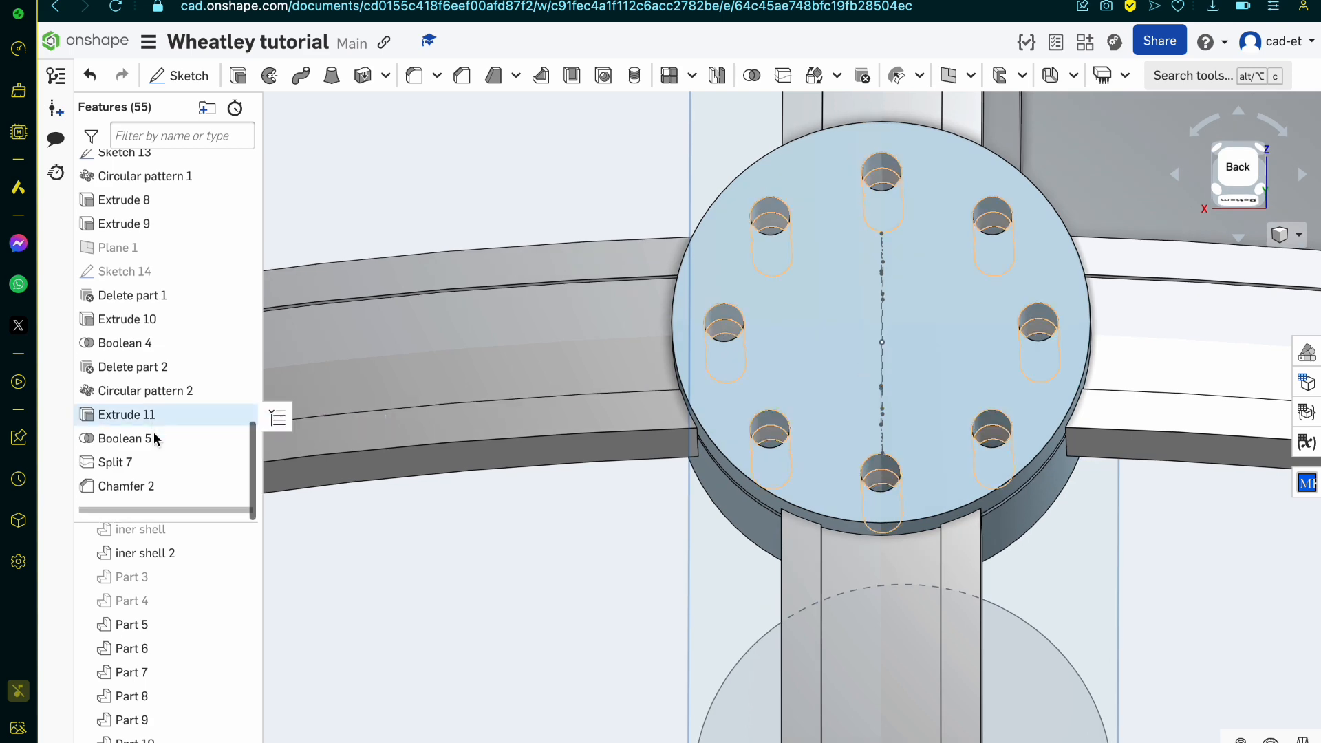
left_click(814, 309)
left_click(179, 75)
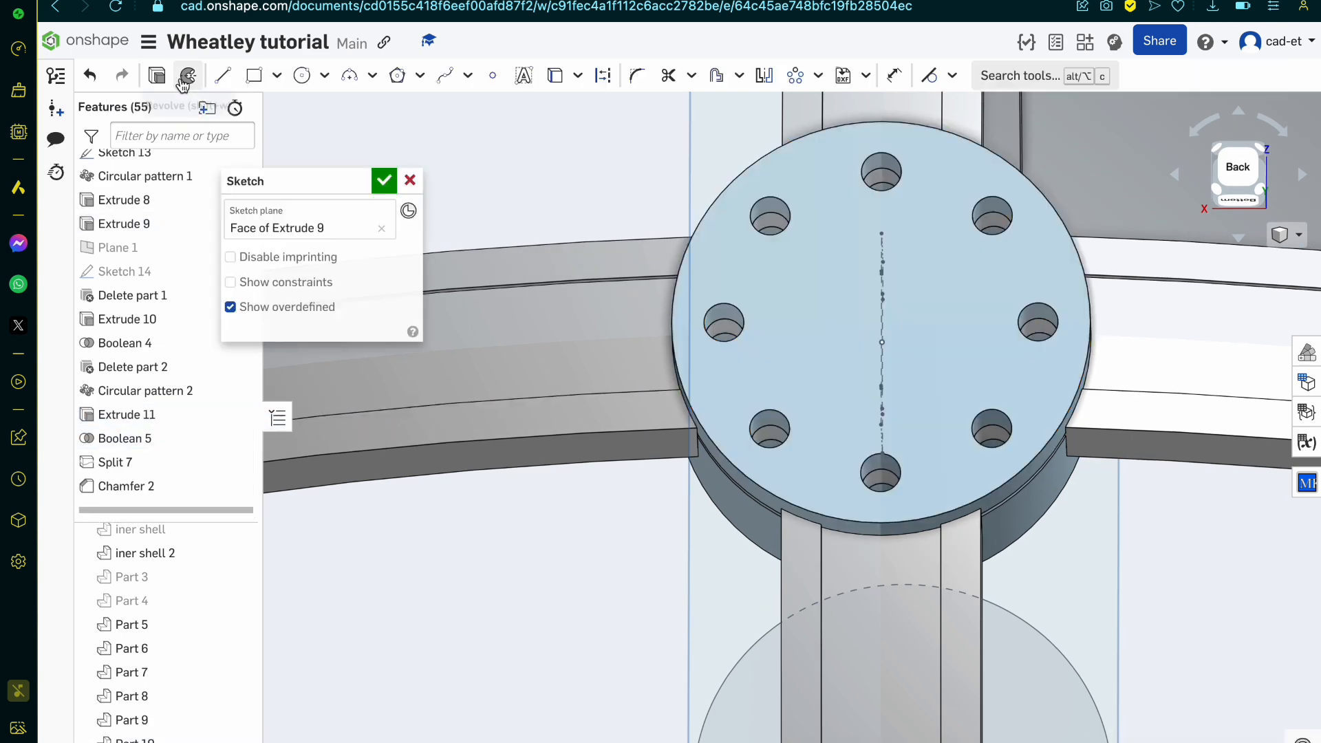
key("ctrl+Tab")
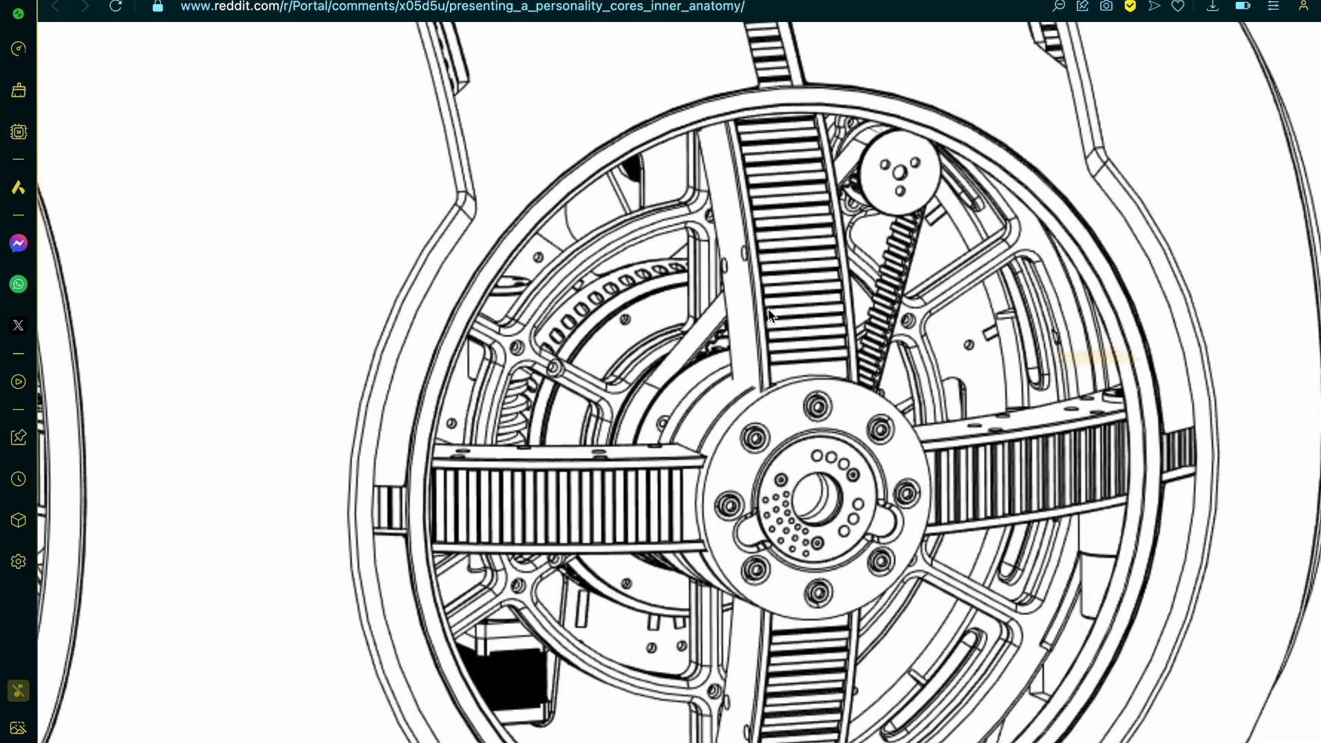
key("ctrl+shift+Tab")
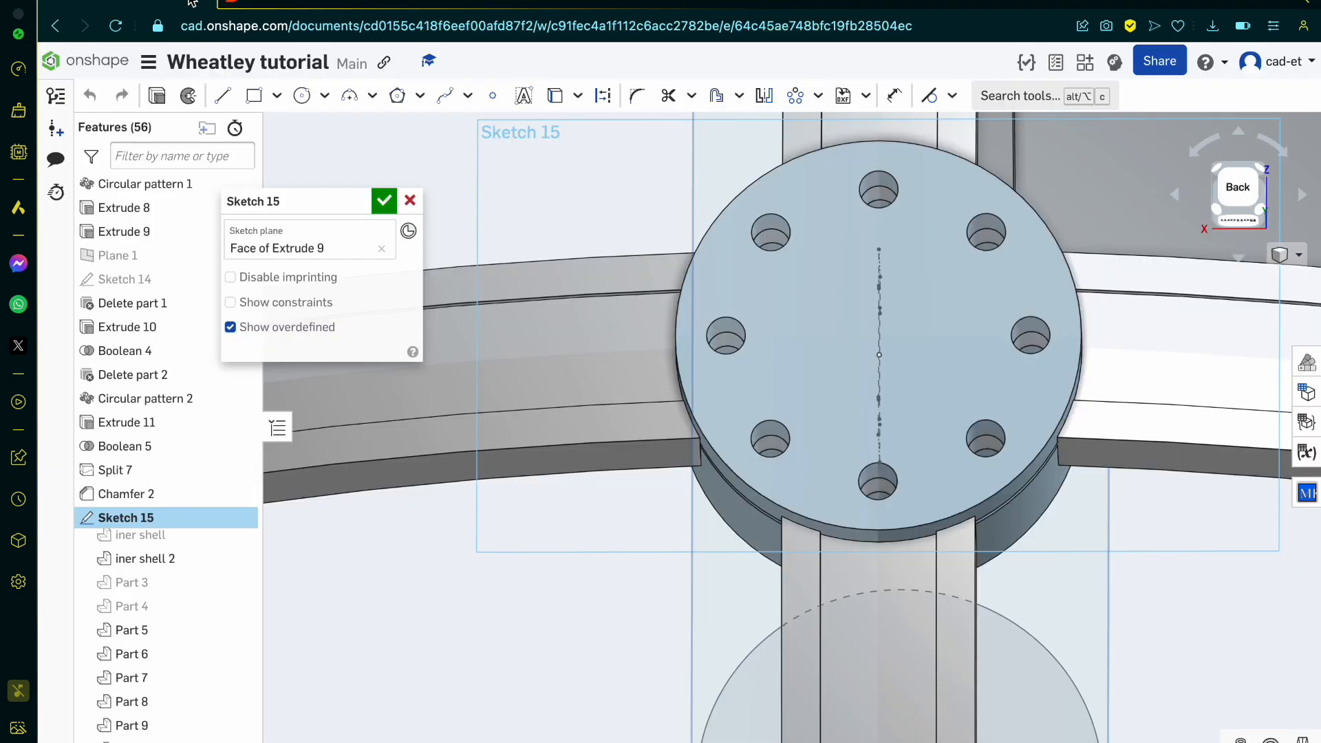
Step: Sketch a 0.4 mm diameter circle centred on the hub's lowest pin hole, viewed from the back
left_click(302, 75)
left_click(1239, 172)
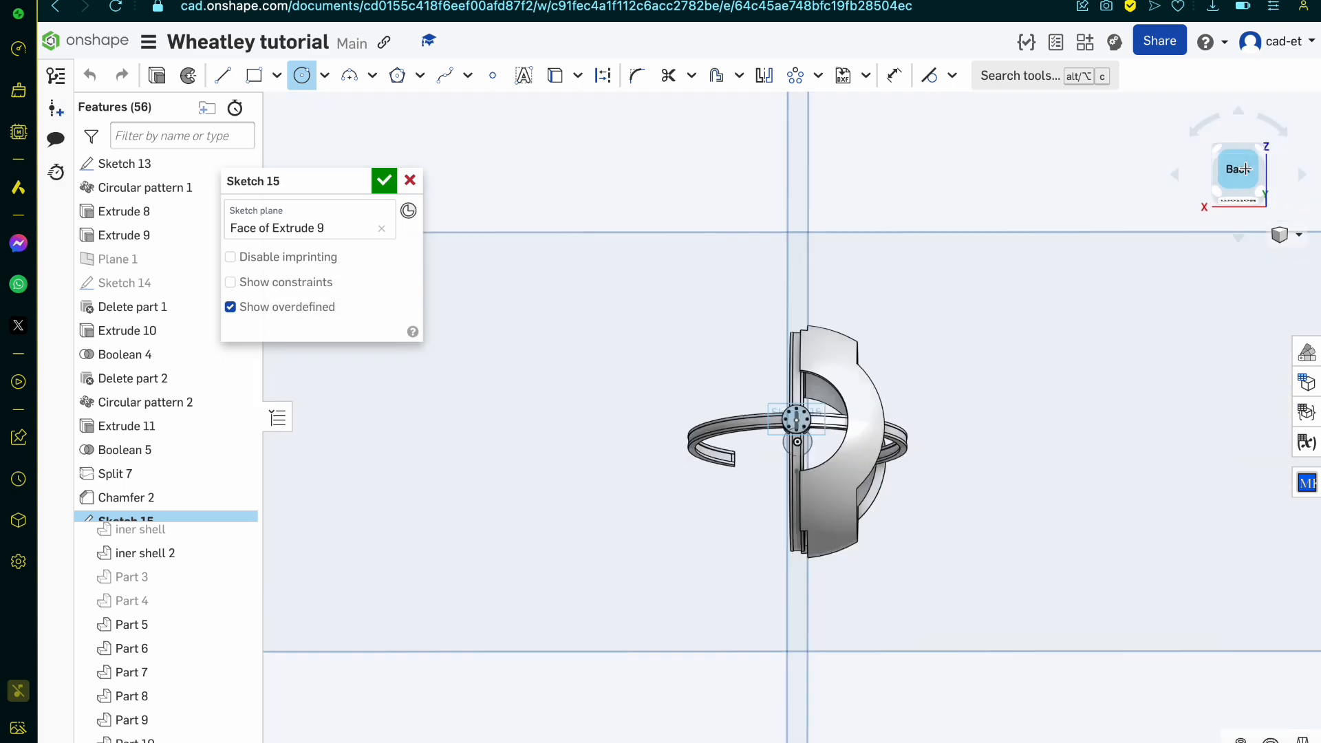
scroll(778, 434, "up", 5)
scroll(831, 401, "up", 5)
scroll(831, 401, "up", 10)
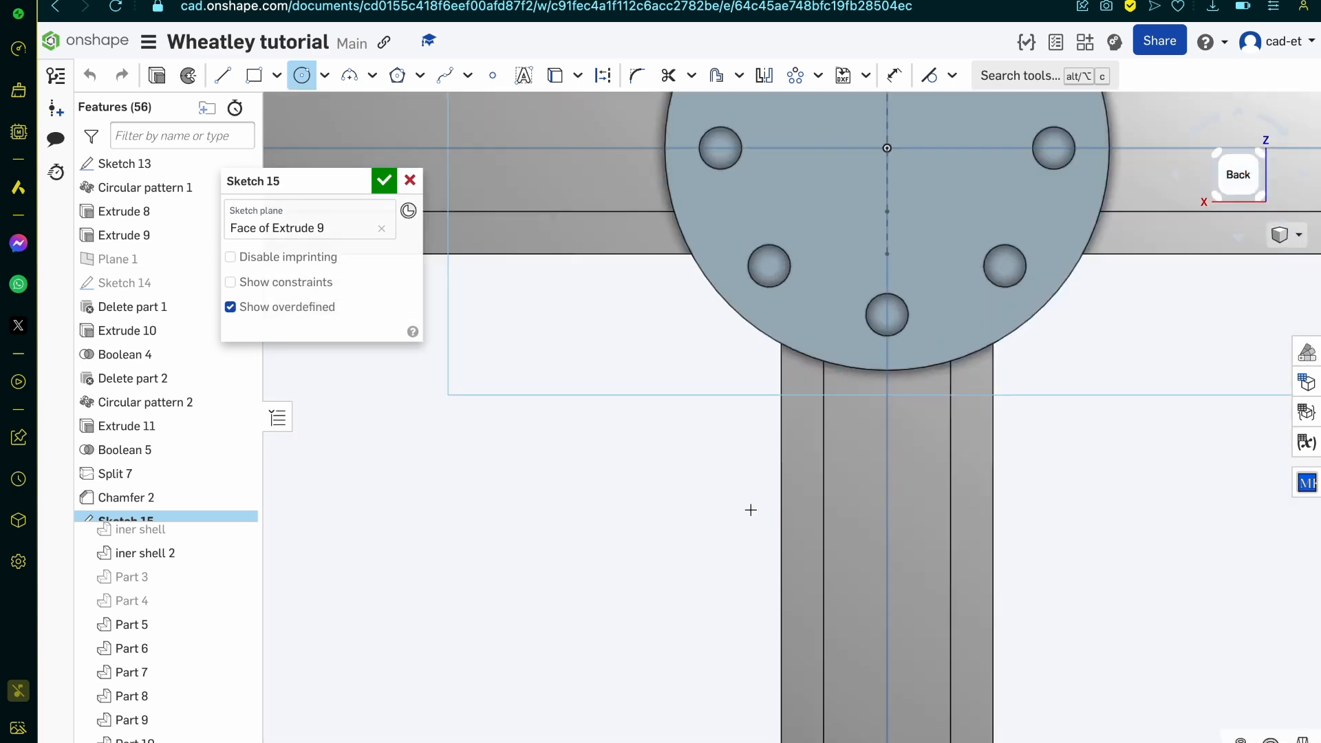
left_click(901, 277)
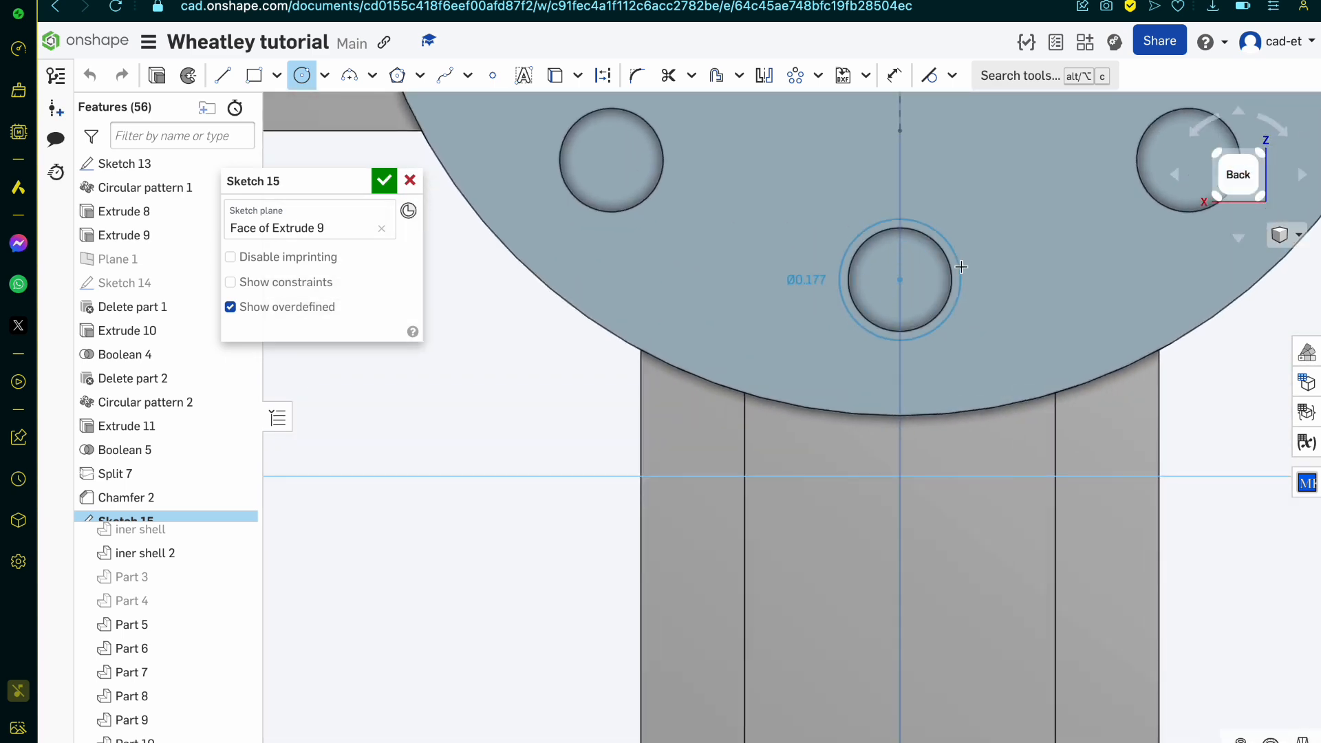
left_click(1008, 275)
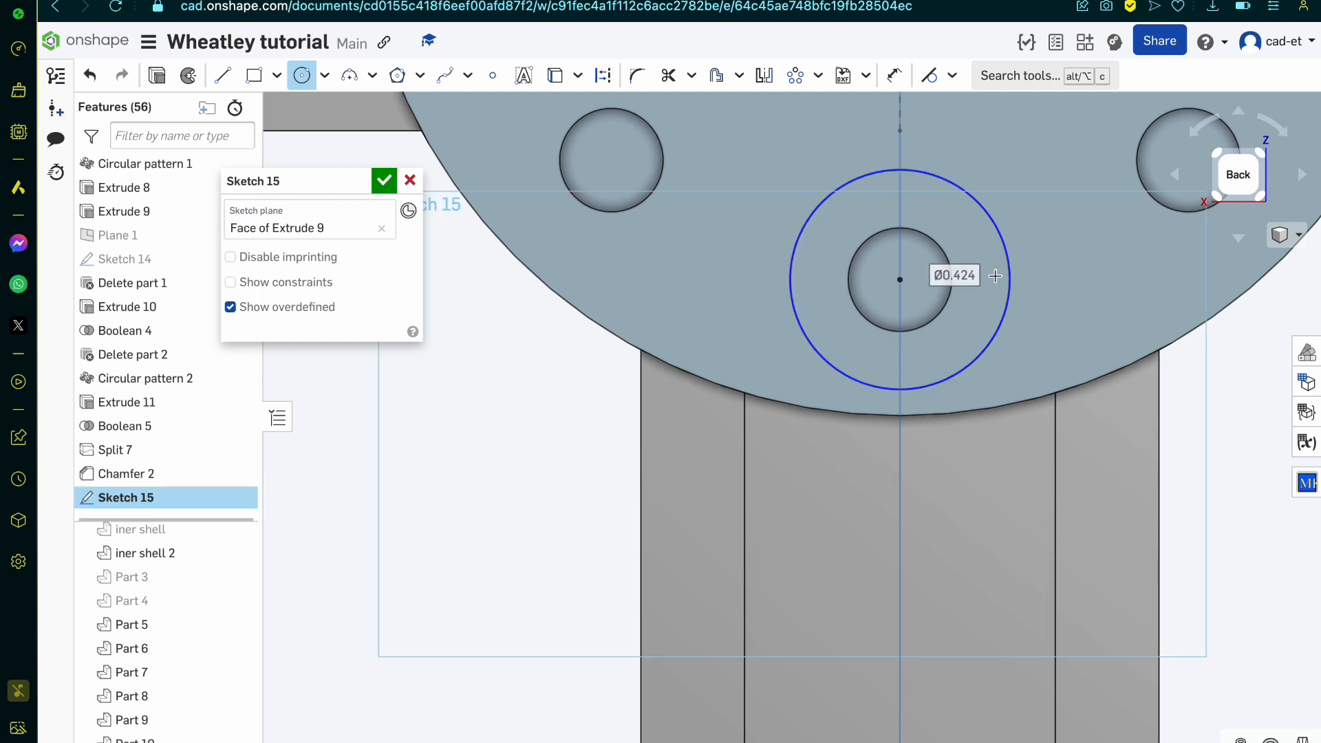
type(".4")
key("Return")
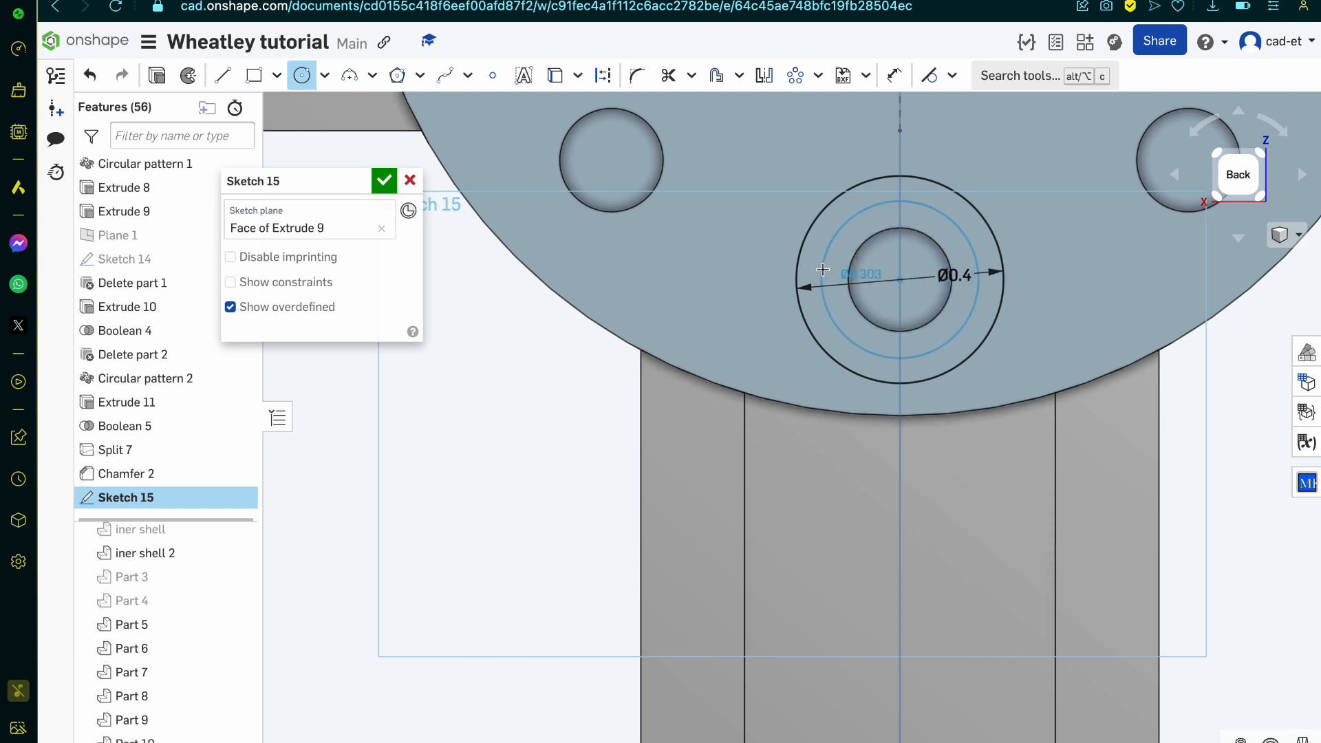
Step: Add a concentric 0.3 mm diameter circle around the same pin hole
left_click(822, 269)
type(".")
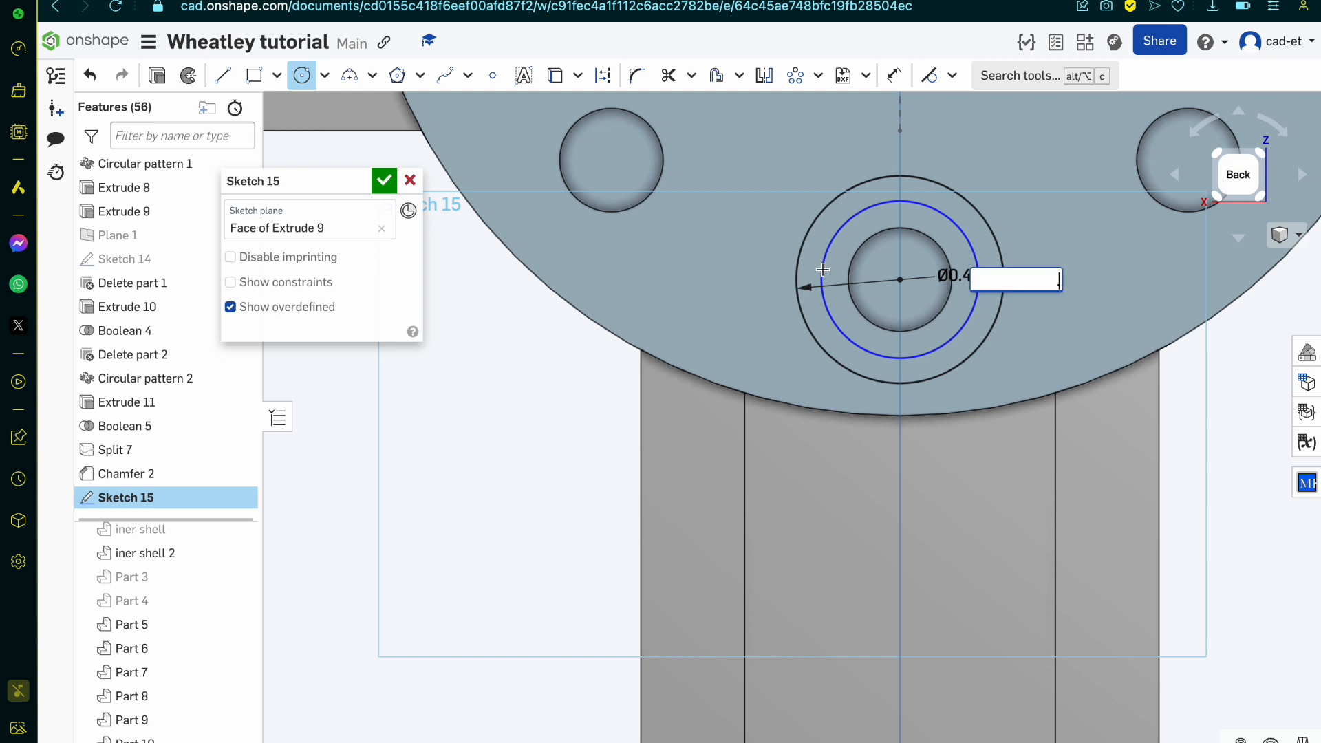
type("3")
key("Return")
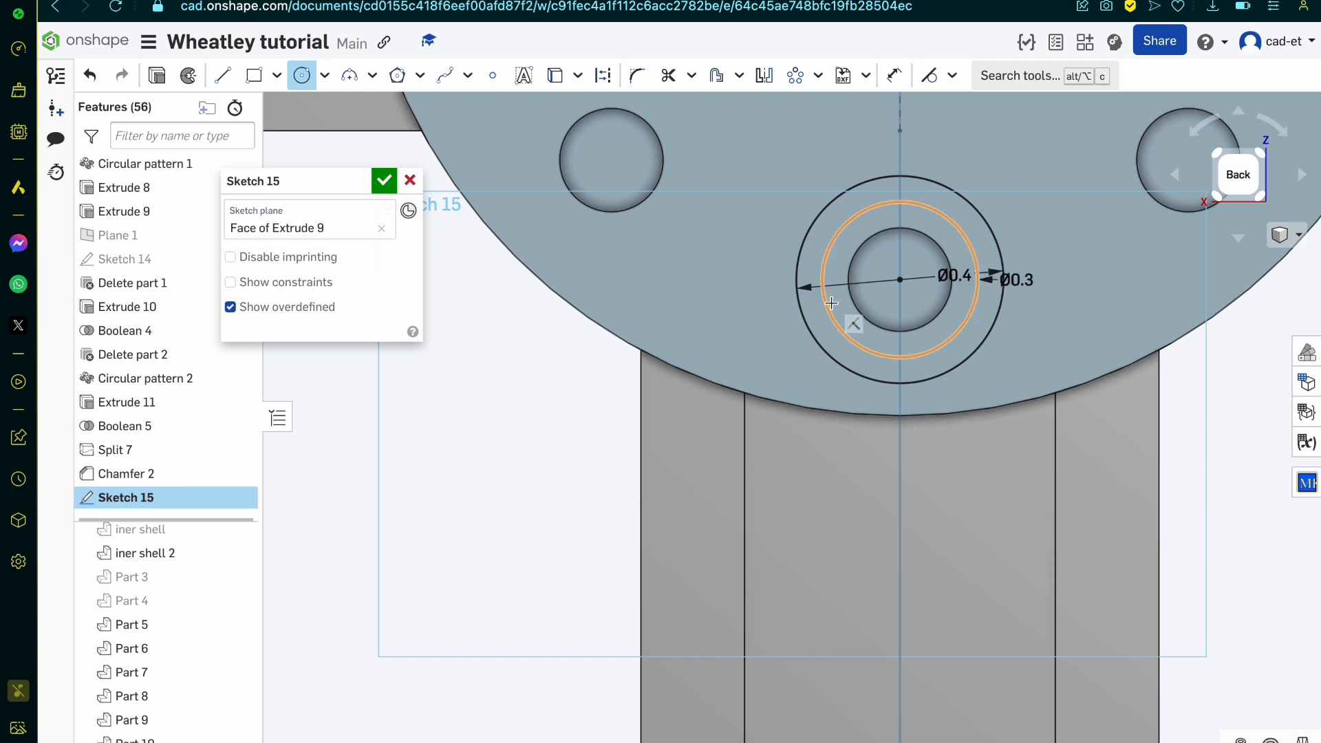
key("Escape")
Step: Try a 0.35 mm diameter for the inner circle around the lowest pin hole, and set it back to 0.3 mm
double_click(1026, 280)
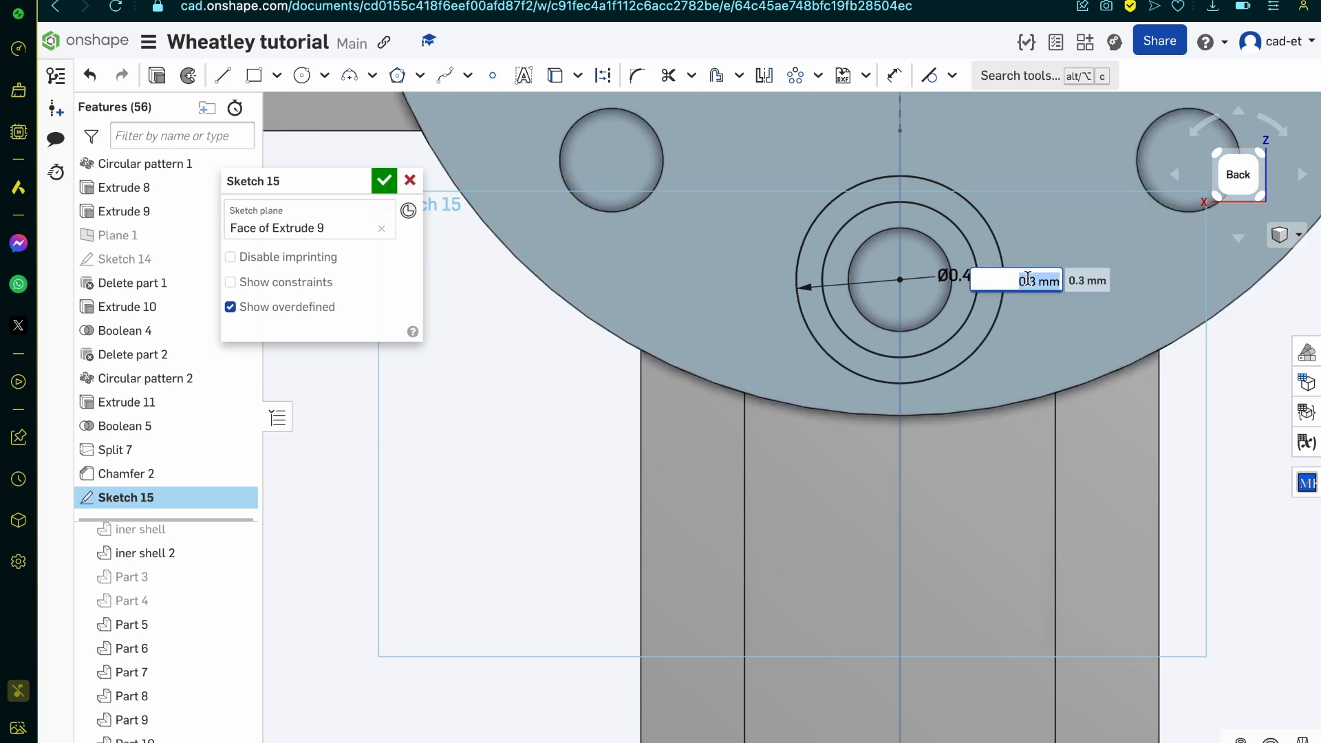
type(".35")
key("Return")
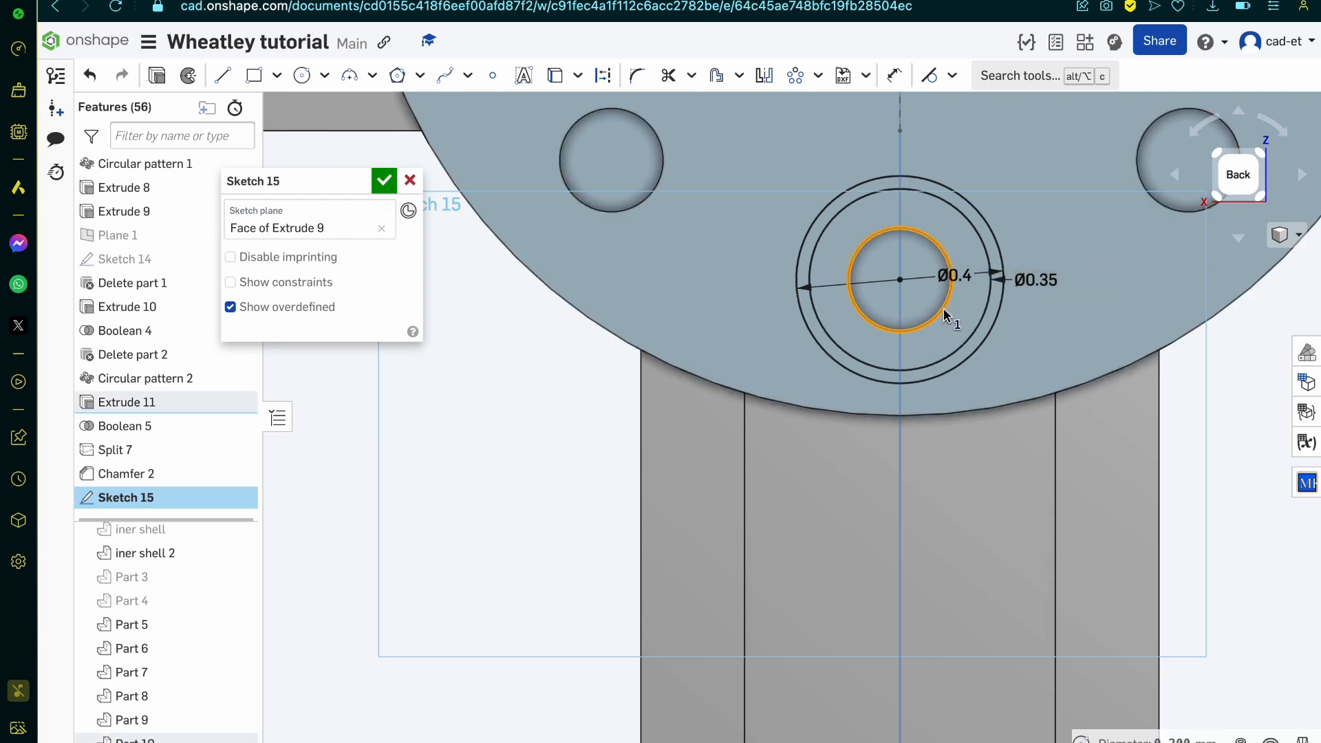
scroll(943, 307, "up", 1)
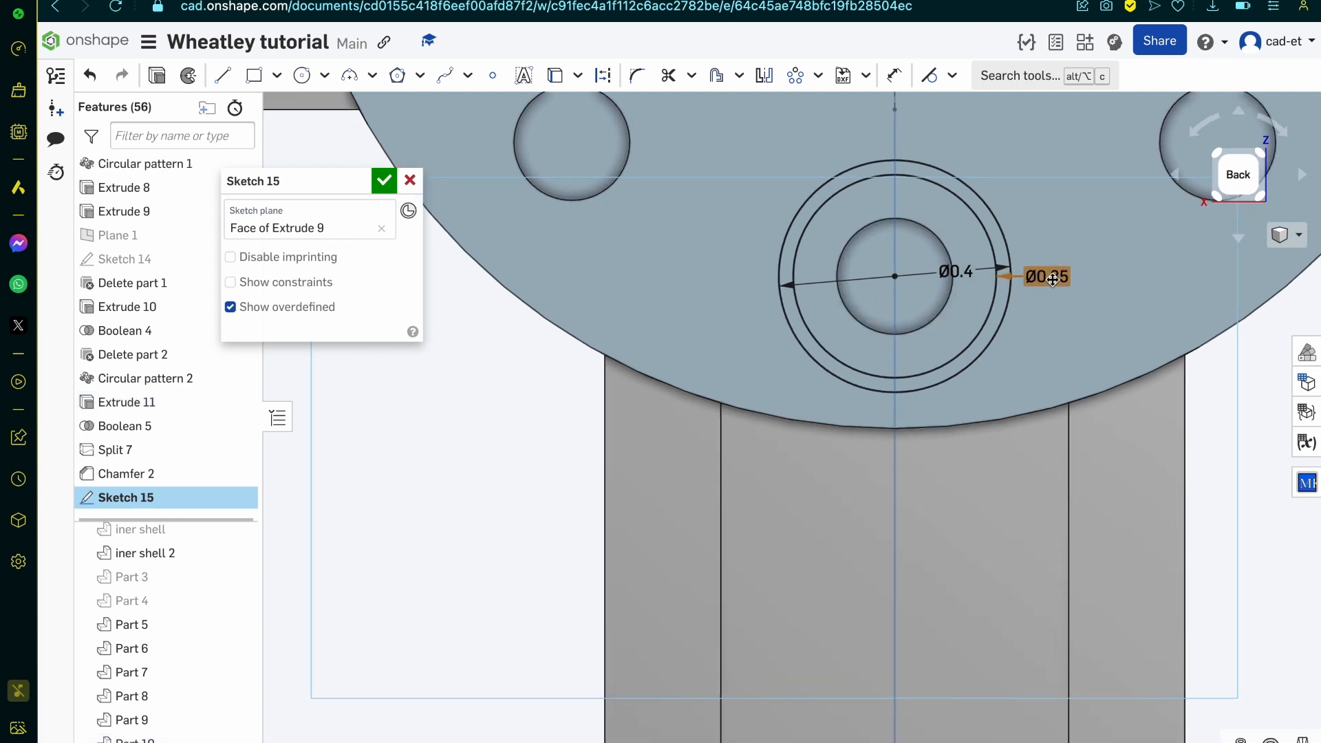
double_click(1048, 277)
key("BackSpace")
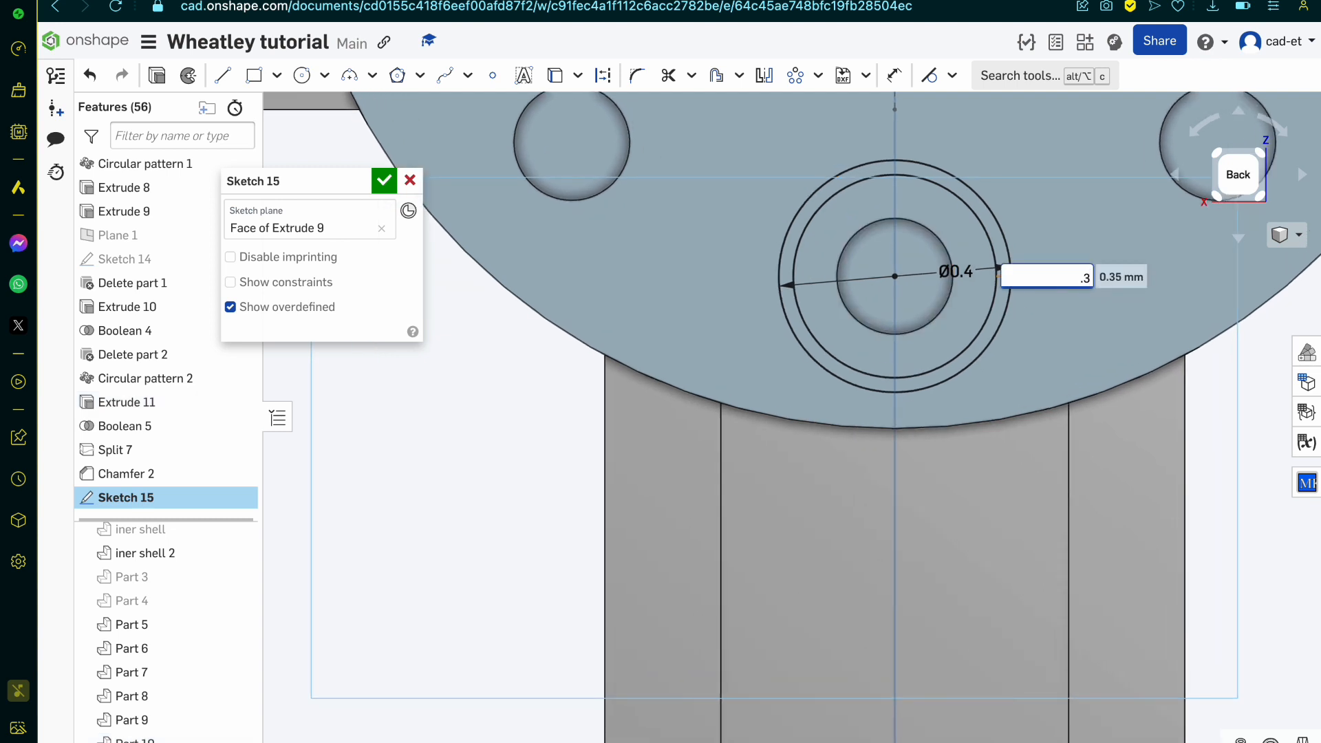
type(".3")
key("Return")
scroll(969, 286, "up", 4)
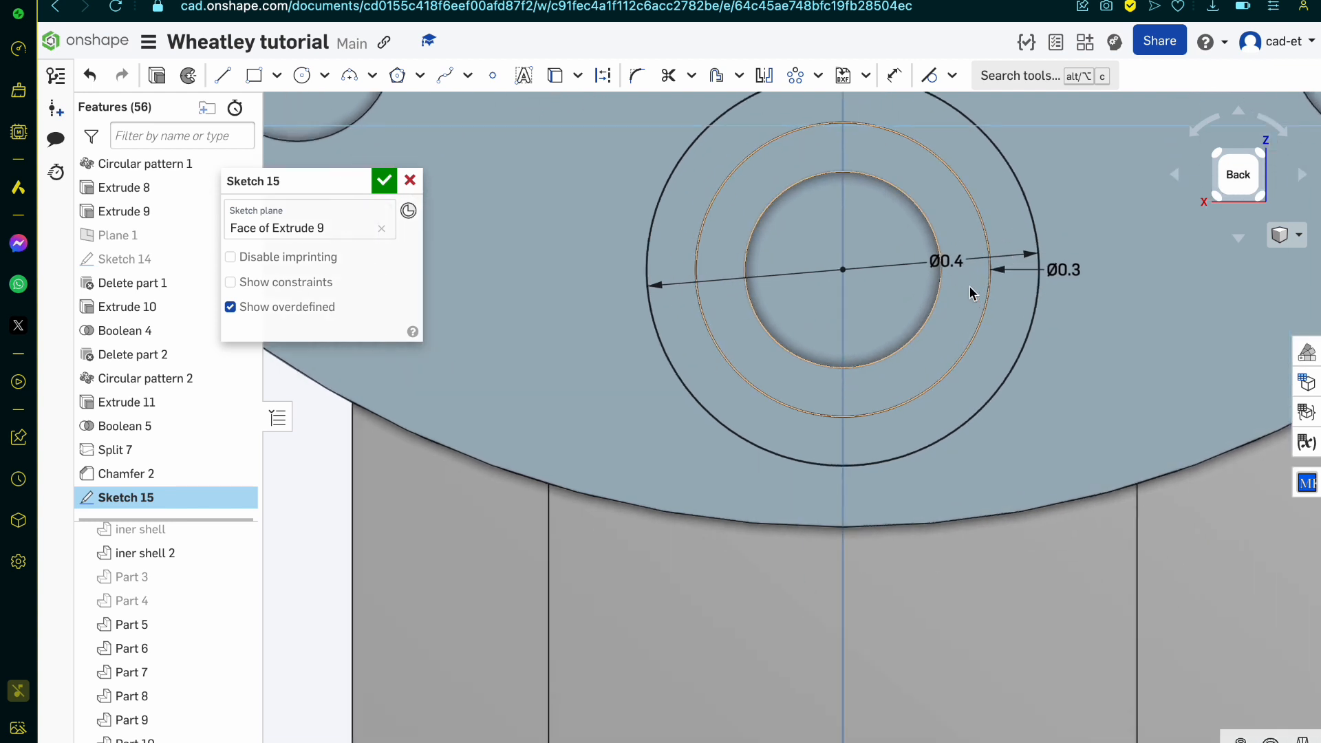
Step: Project the lowest pin hole's edge into the sketch and start a circular pattern of the three concentric circles around the hub centre
key("u")
left_click(918, 329)
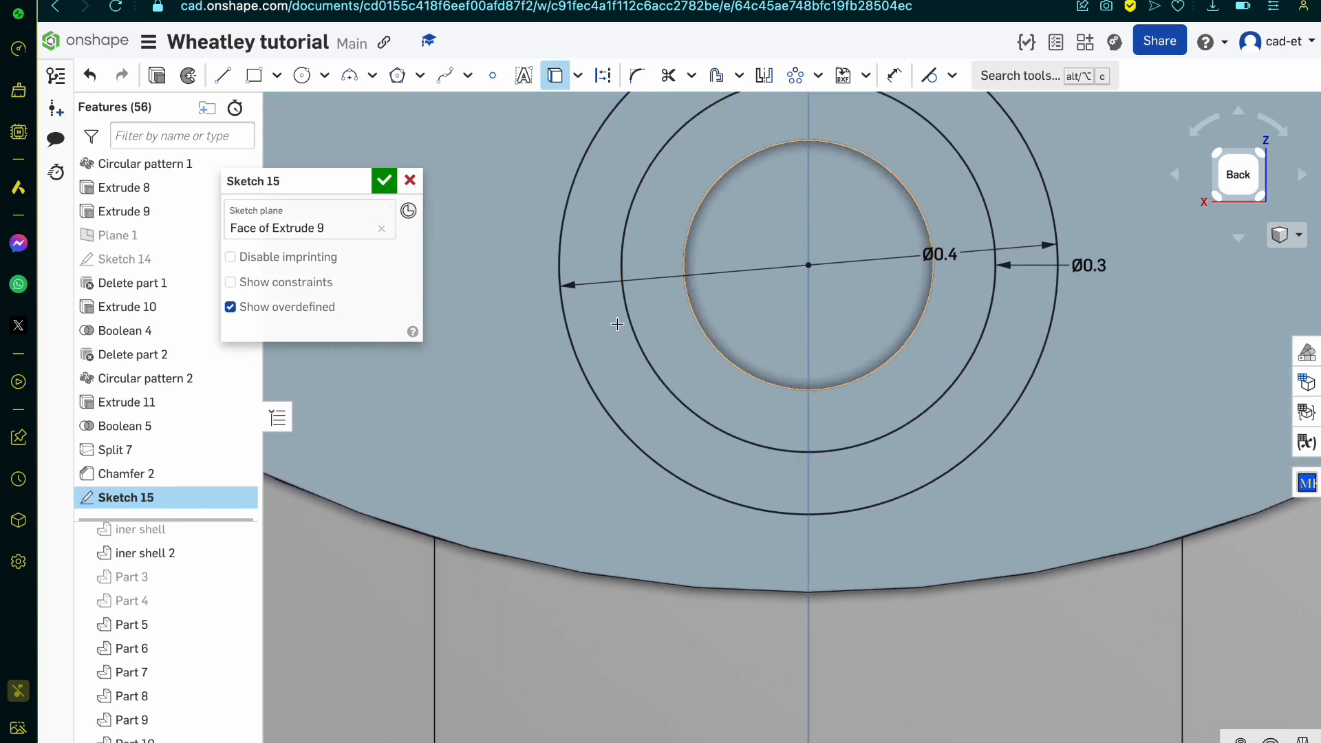
left_click(803, 81)
left_click(708, 189)
left_click(661, 159)
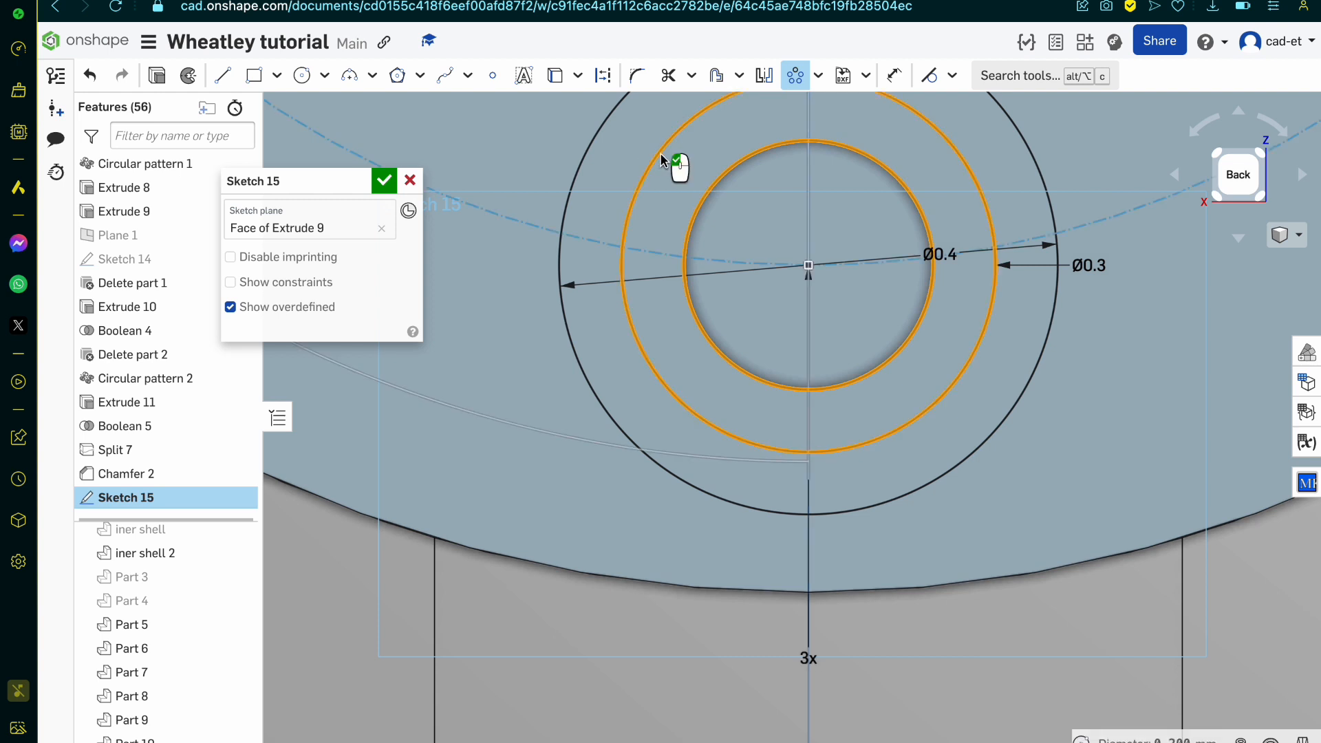
left_click(584, 159)
scroll(716, 303, "down", 10)
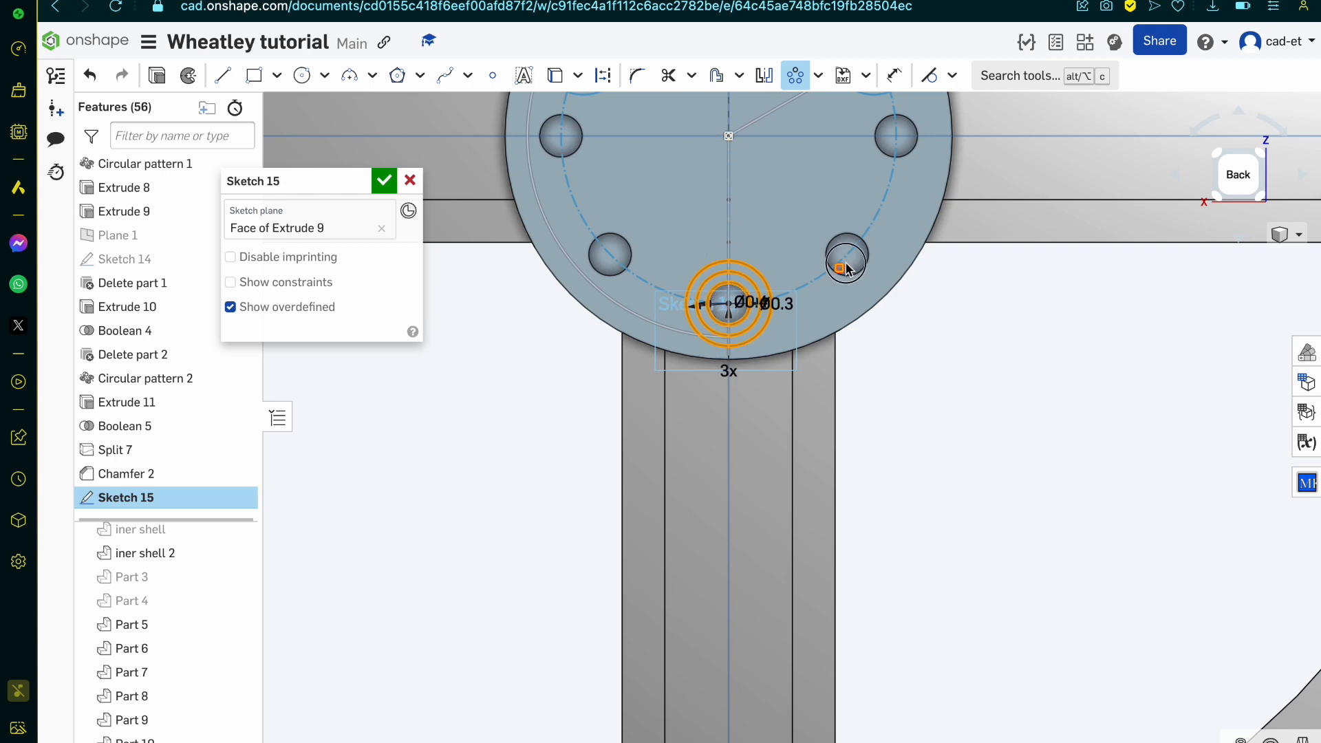
scroll(730, 308, "down", 5)
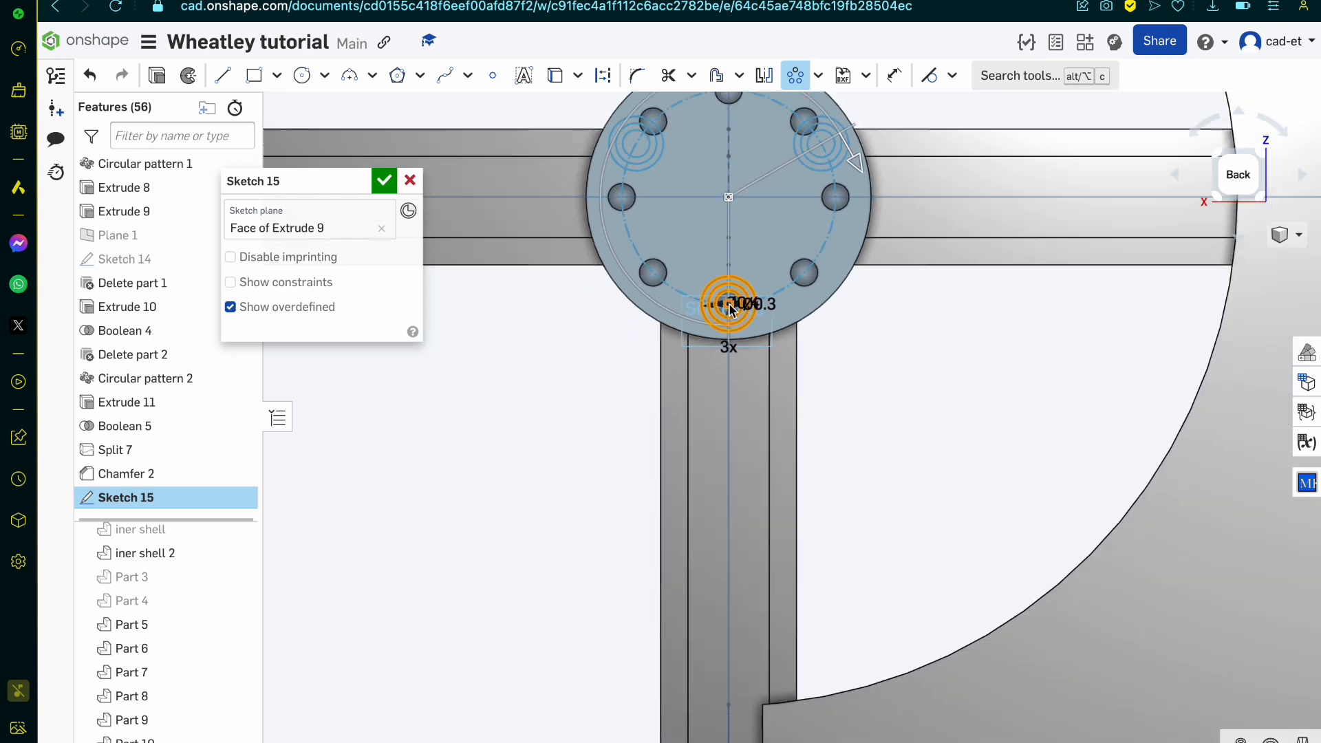
scroll(837, 311, "up", 3)
Step: Set the circular pattern to 8 instances, matching the hub's pin holes, and accept it
left_click(732, 409)
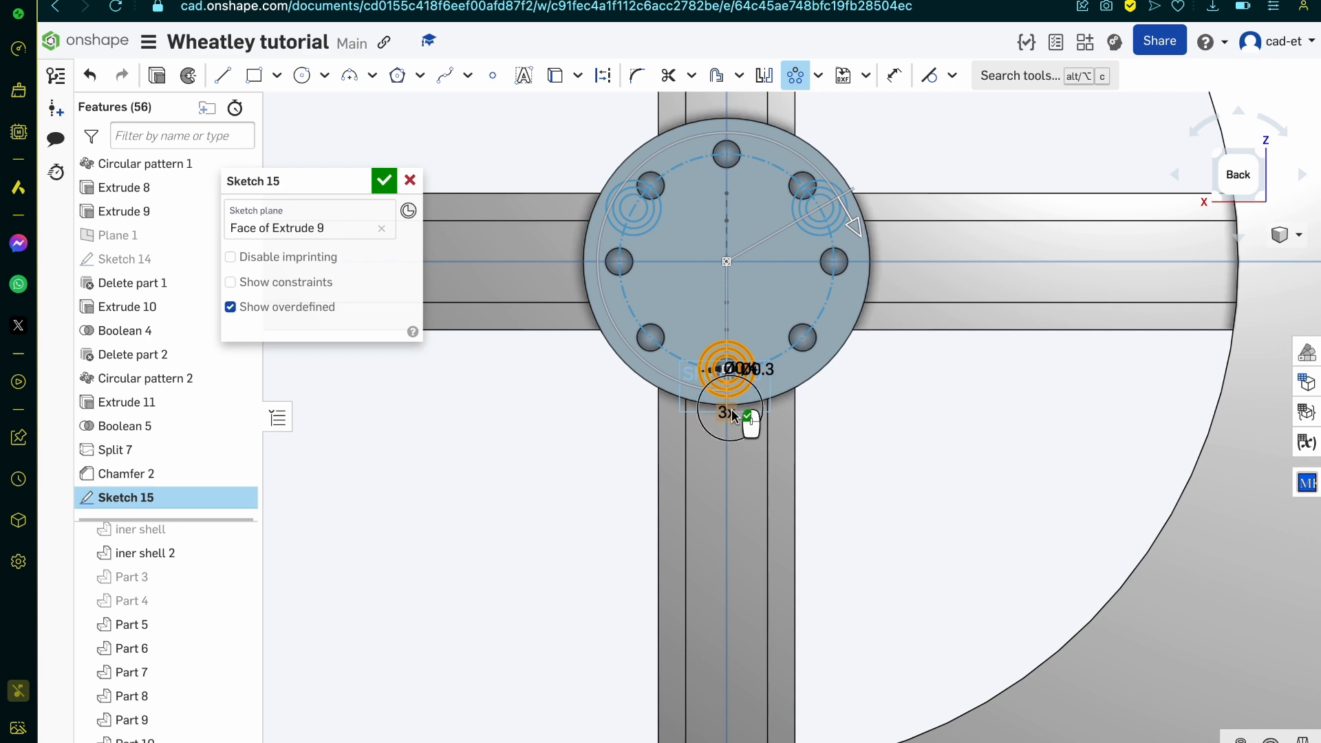
key("Up")
key("Up")
key("Down")
key("Down")
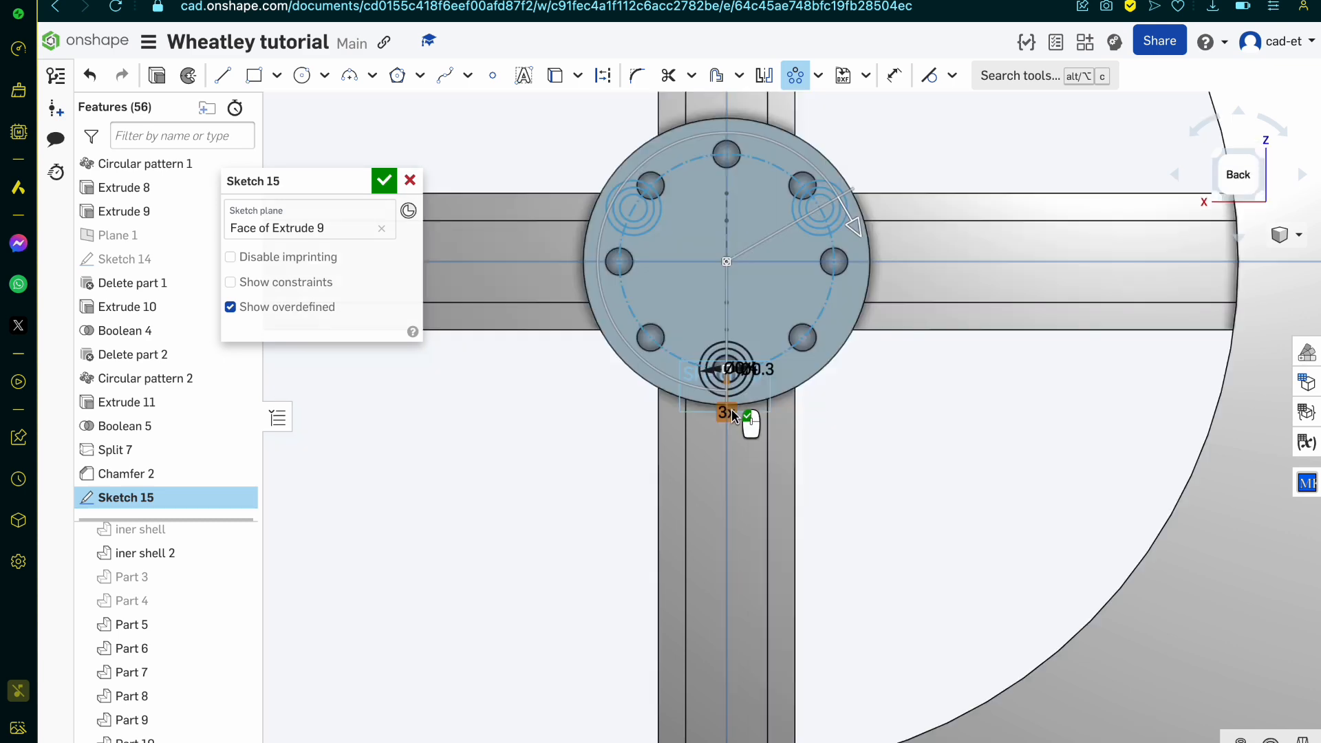
left_click(732, 410)
key("Up")
key("Up")
key("Up")
key("Up")
key("Up")
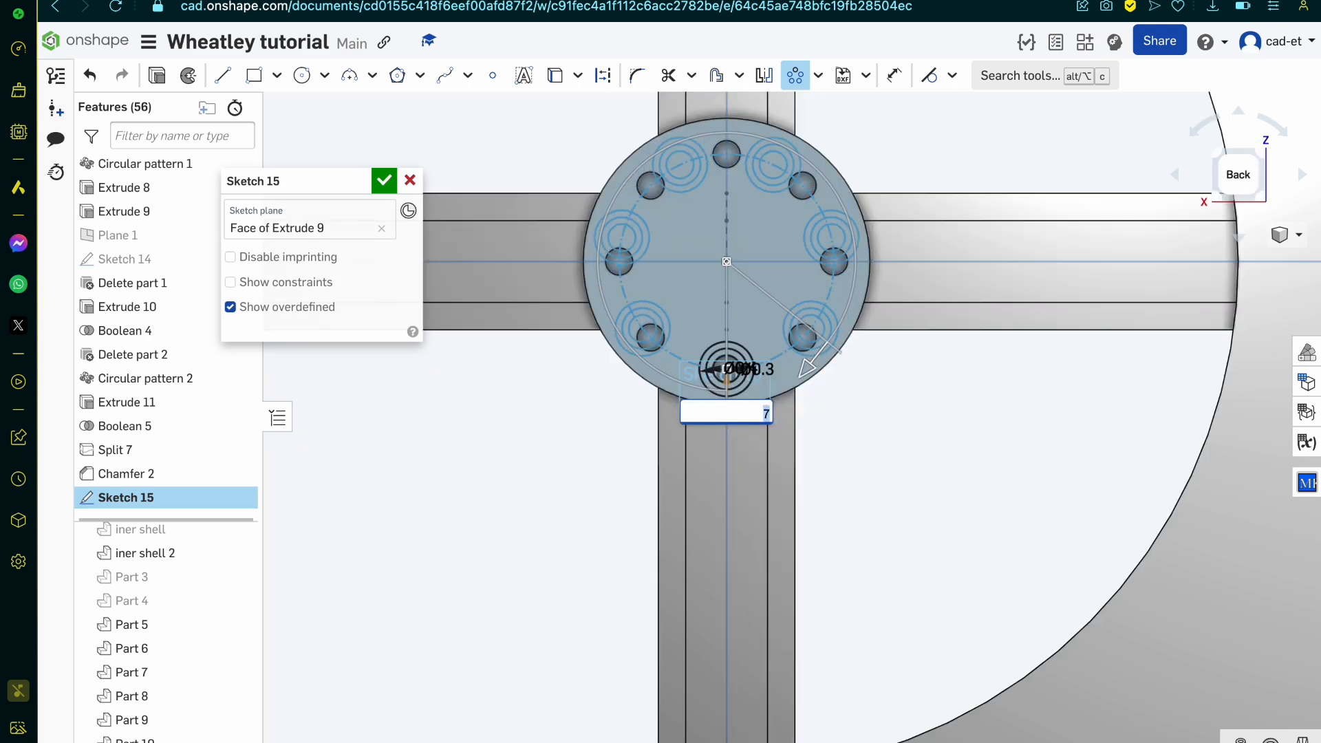
key("Return")
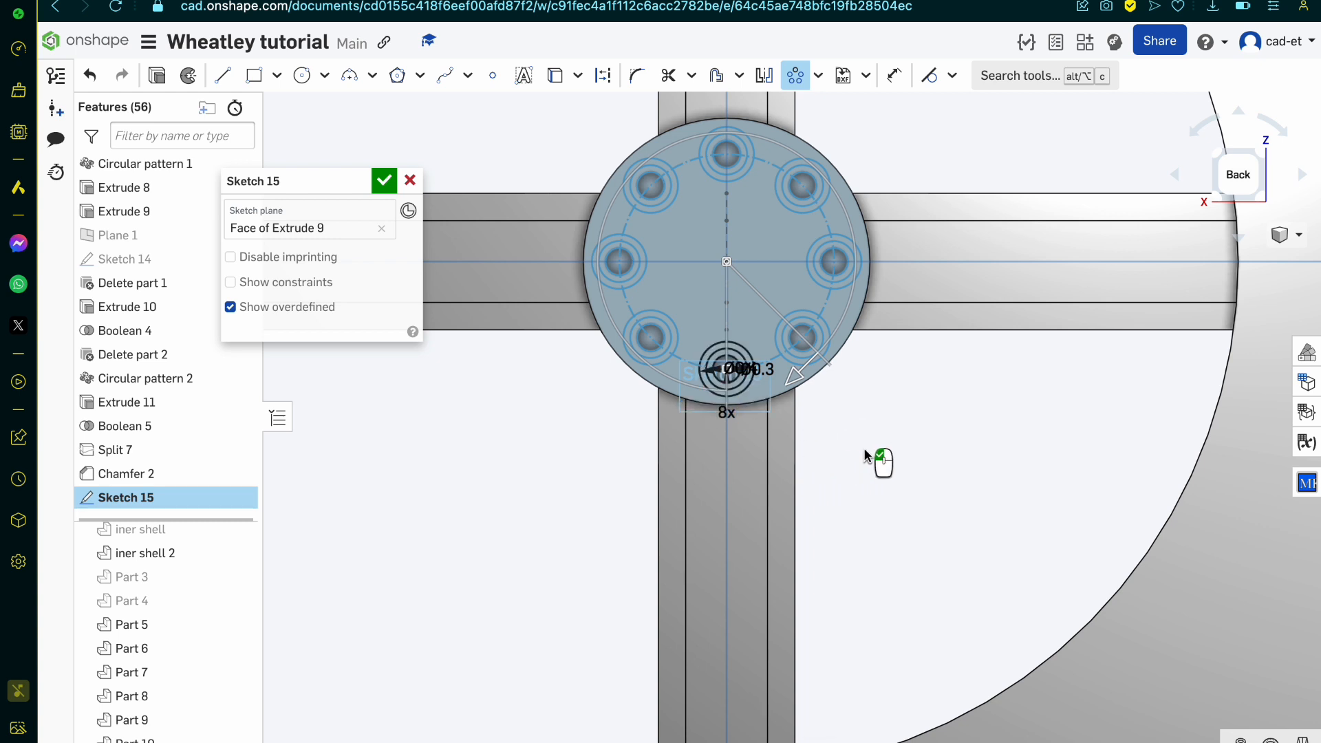
left_click(902, 416)
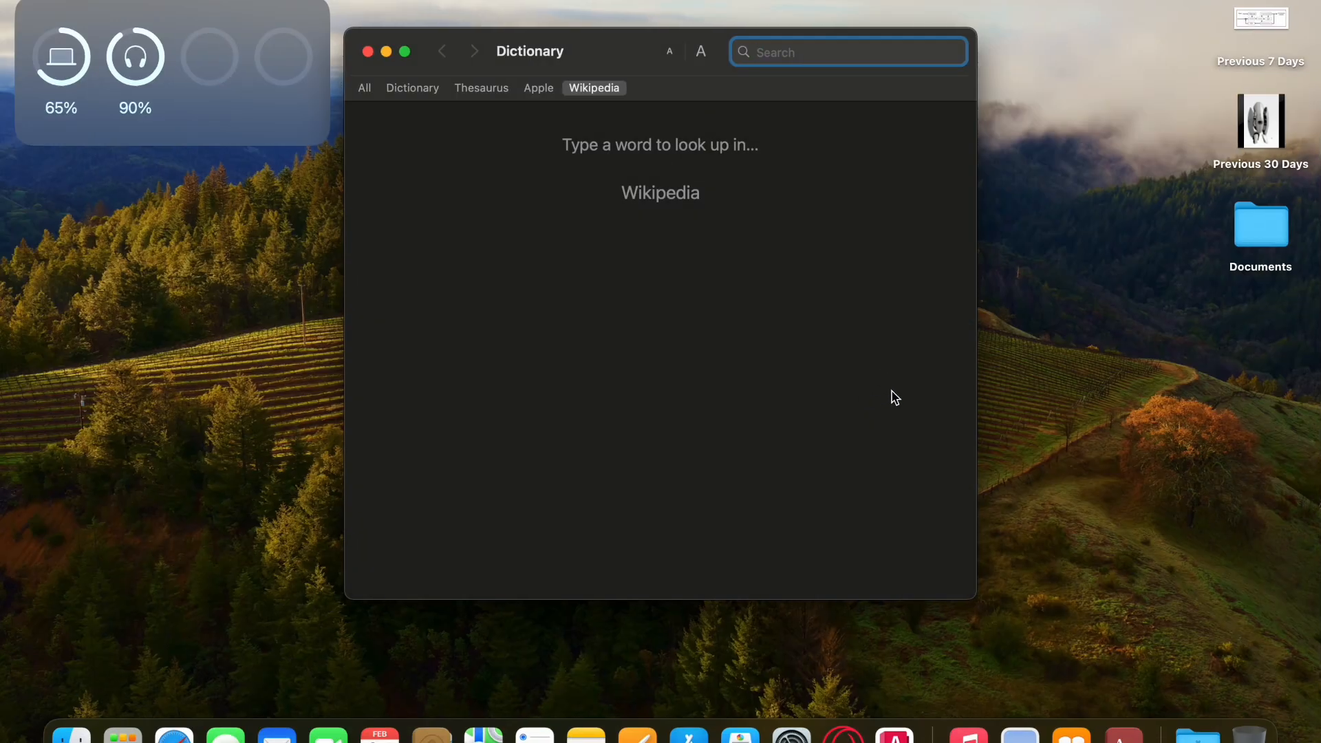
Step: Close the Dictionary window and return to the Onshape model
left_click(369, 53)
key("ctrl+Right")
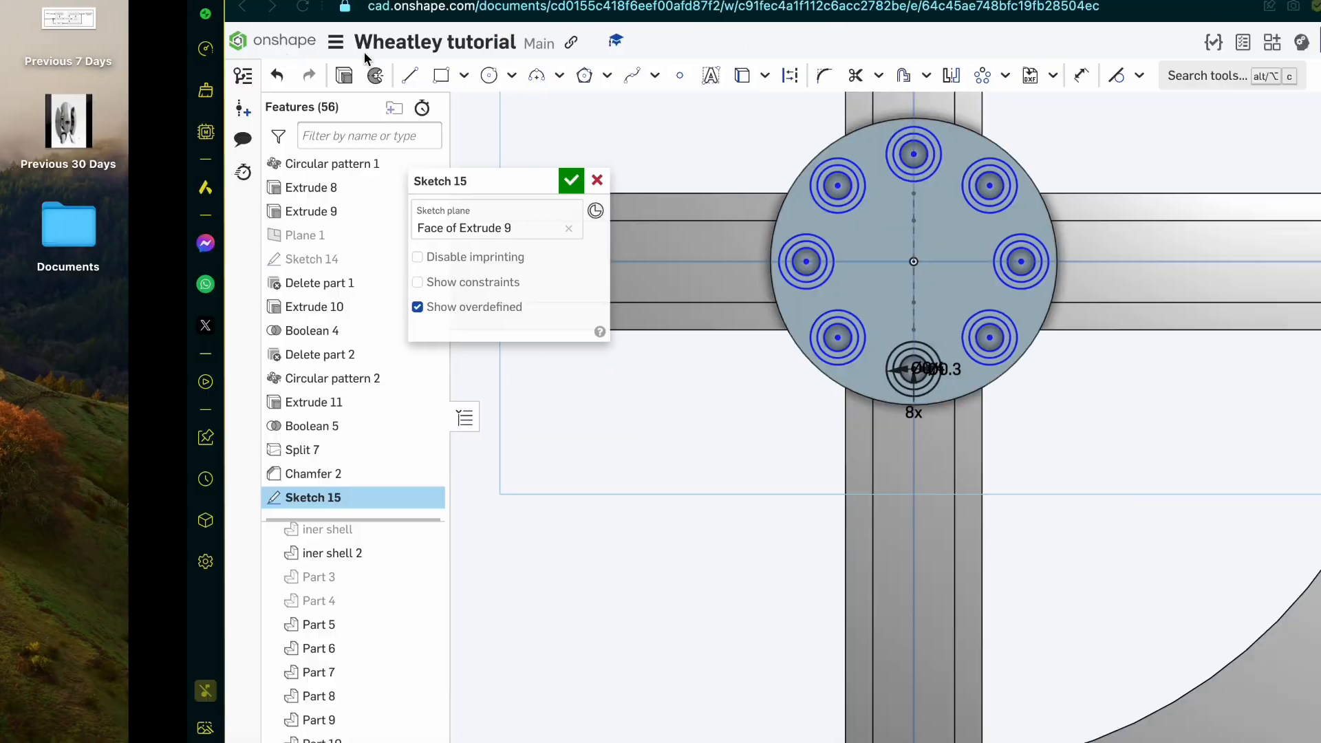
Step: Select the outer ring regions, between the 0.4 mm and 0.3 mm circles, around all eight pin holes
scroll(651, 137, "up", 4)
scroll(650, 138, "up", 2)
scroll(784, 217, "up", 3)
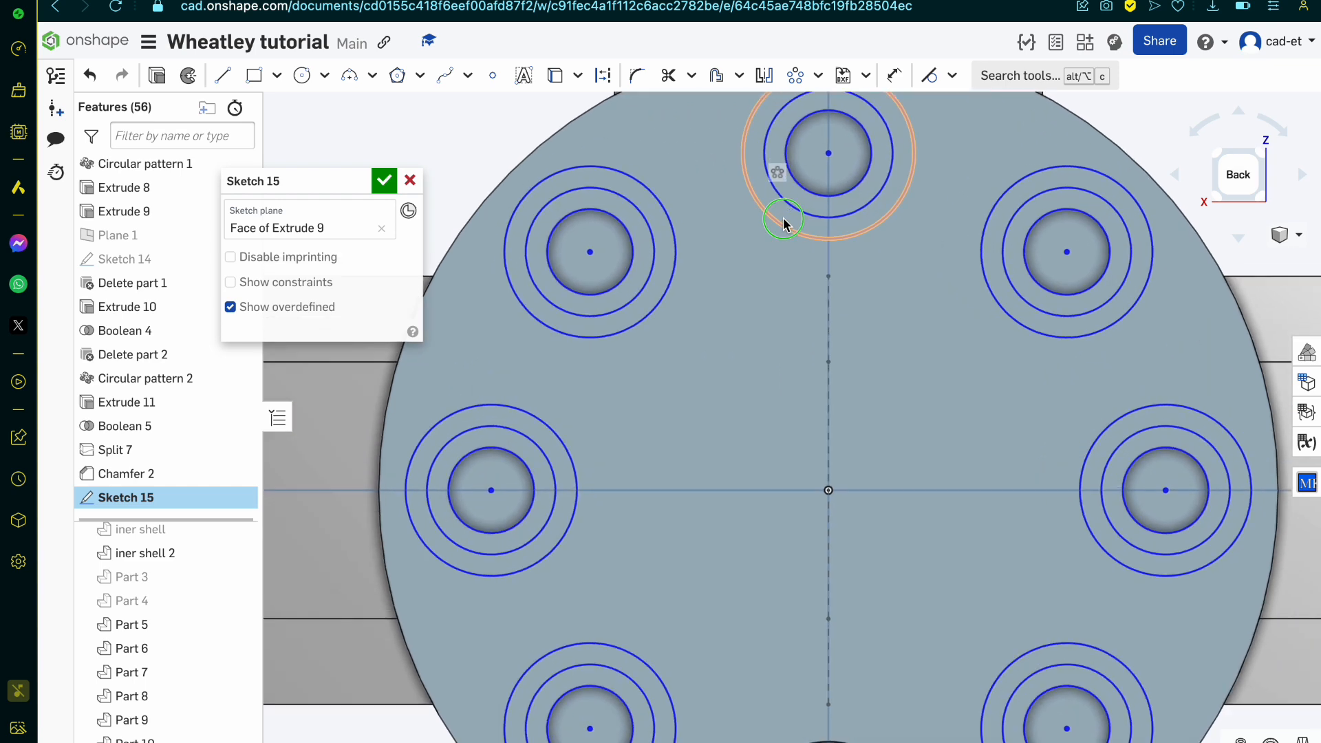
right_click_drag(785, 217, 787, 174)
scroll(637, 324, "up", 3)
left_click(649, 245)
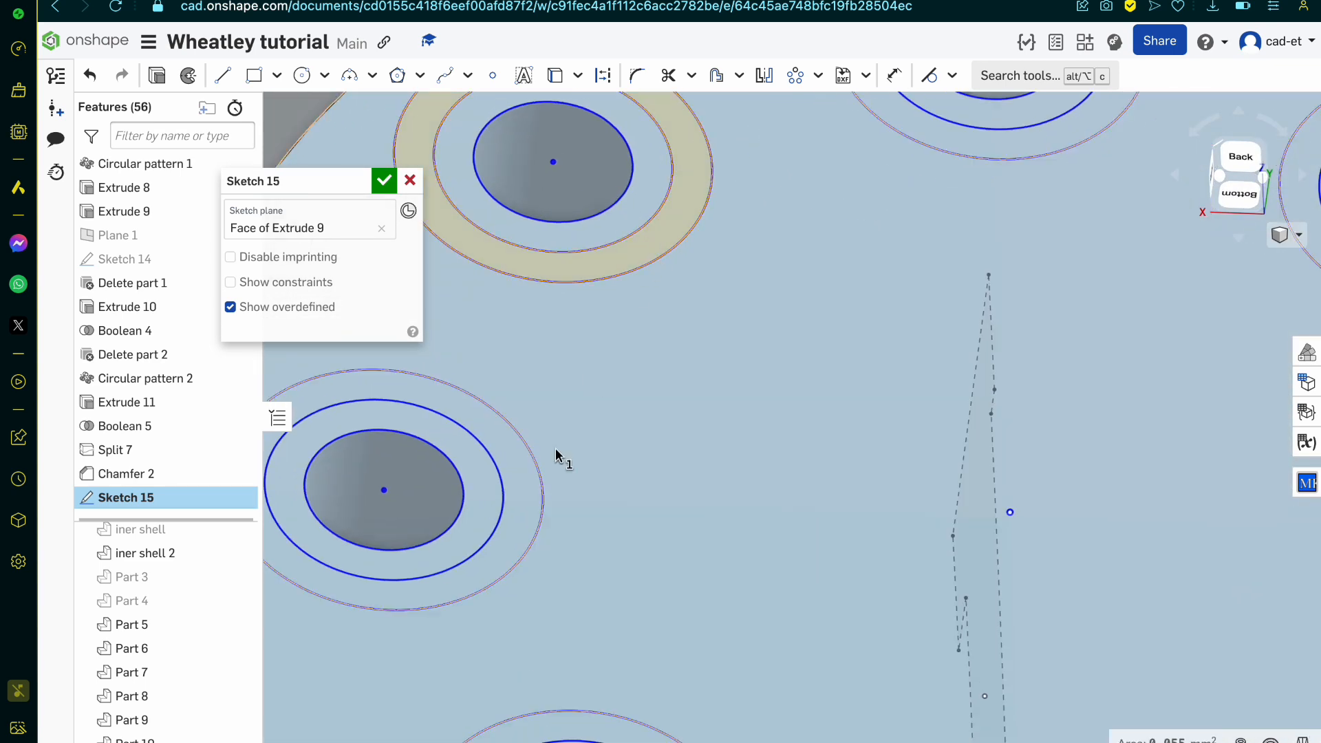
left_click(525, 516)
left_click(974, 144)
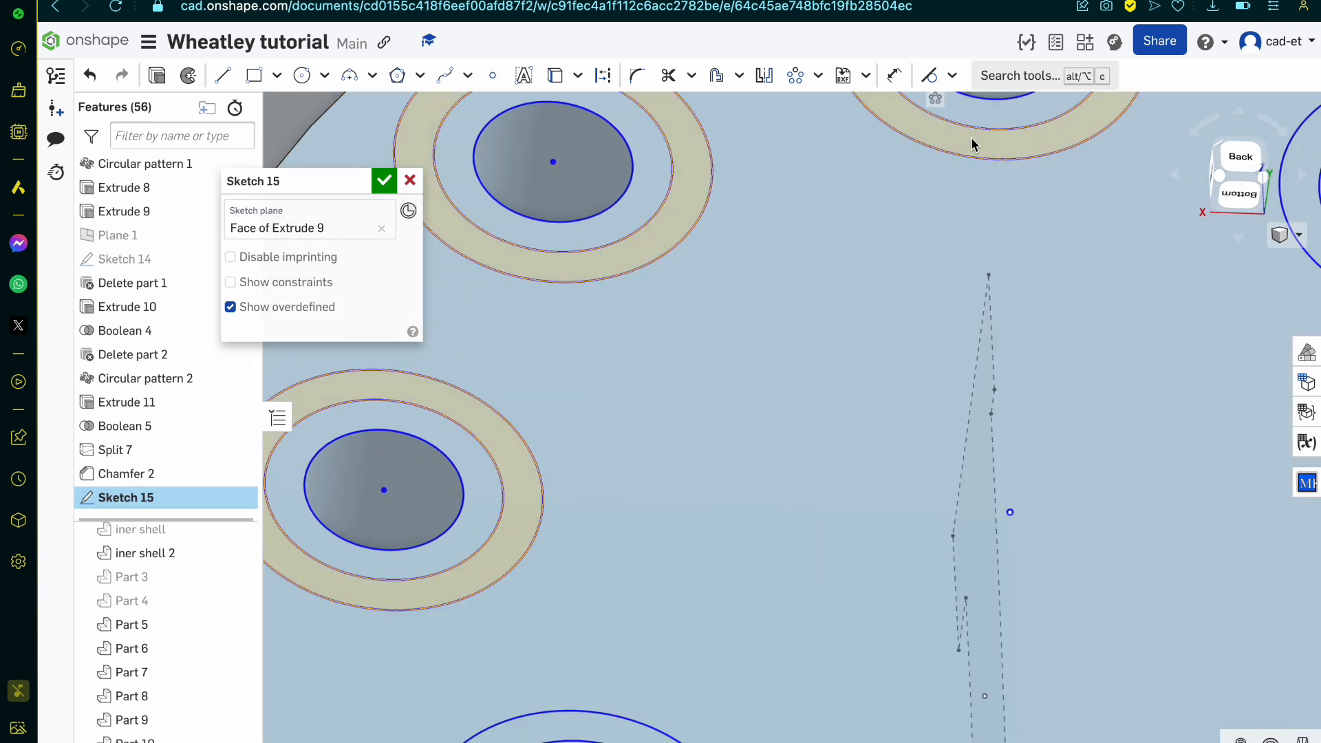
scroll(974, 144, "down", 4)
scroll(853, 474, "up", 3)
scroll(853, 474, "up", 1)
left_click(853, 475)
left_click(1029, 534)
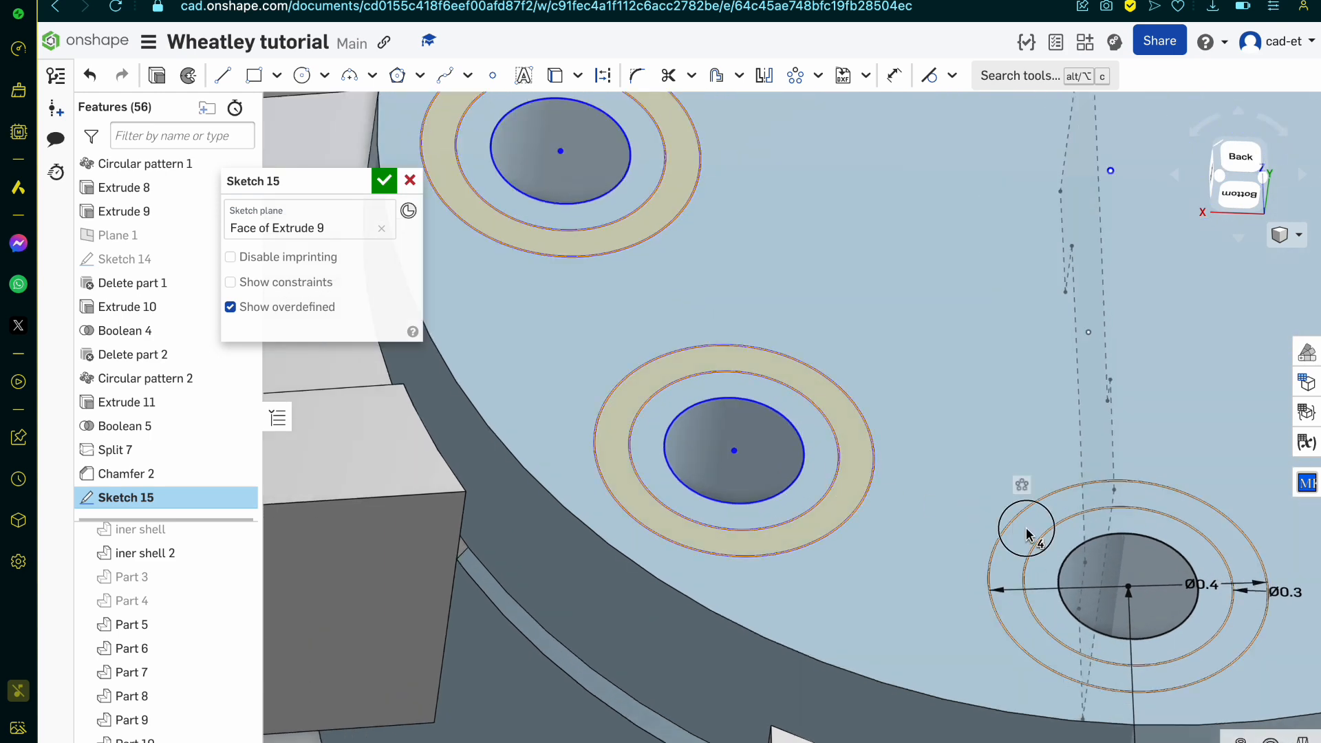
scroll(1029, 533, "down", 4)
scroll(1214, 479, "up", 4)
scroll(1214, 483, "up", 2)
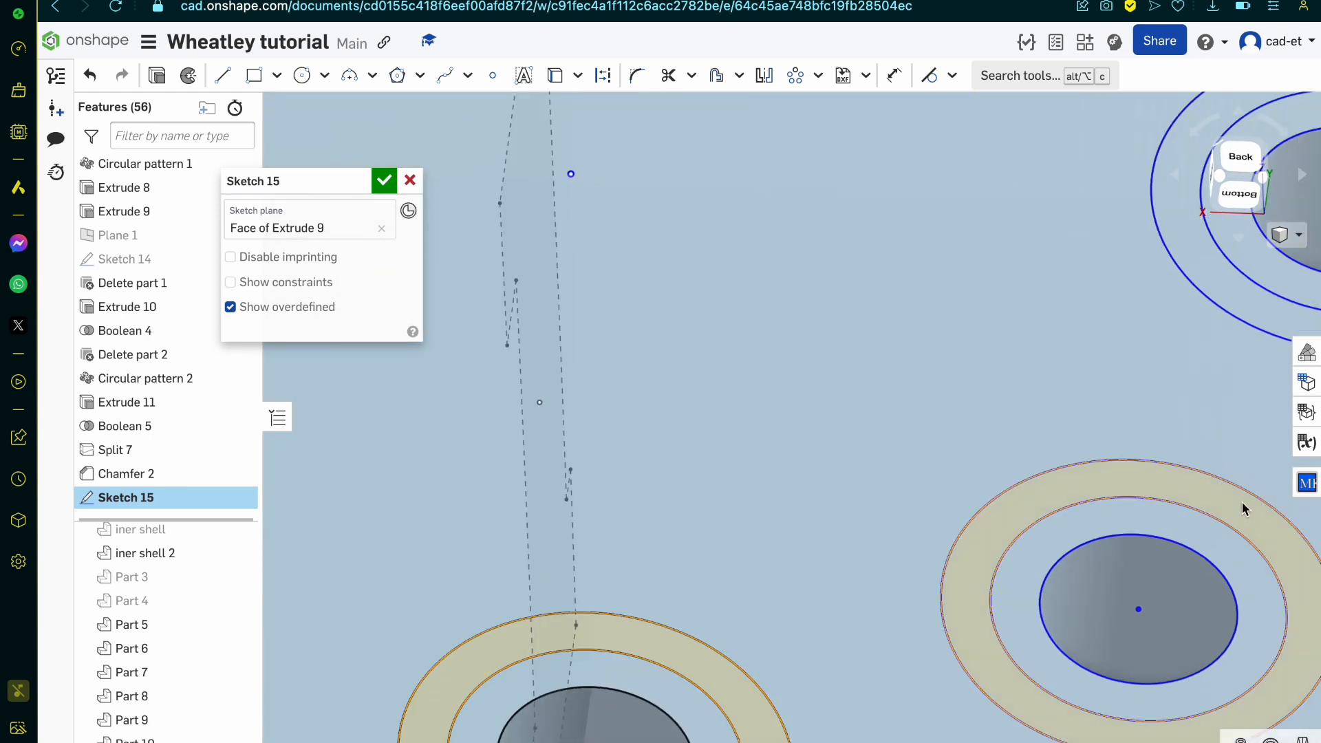
scroll(1242, 509, "down", 4)
scroll(1165, 390, "up", 5)
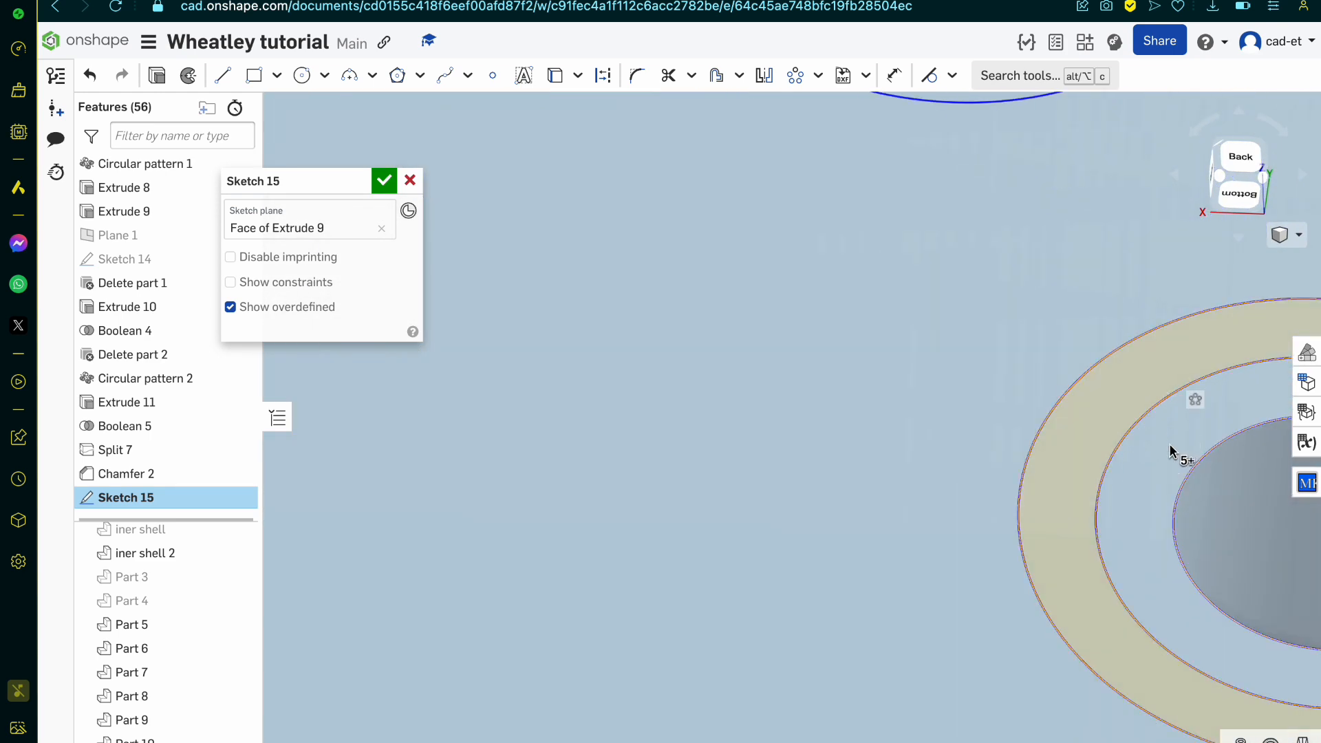
Step: Add the inner ring regions, between the 0.3 mm circles and the hole edges, to the selection at all eight pin holes
scroll(1174, 450, "down", 4)
scroll(1121, 254, "up", 5)
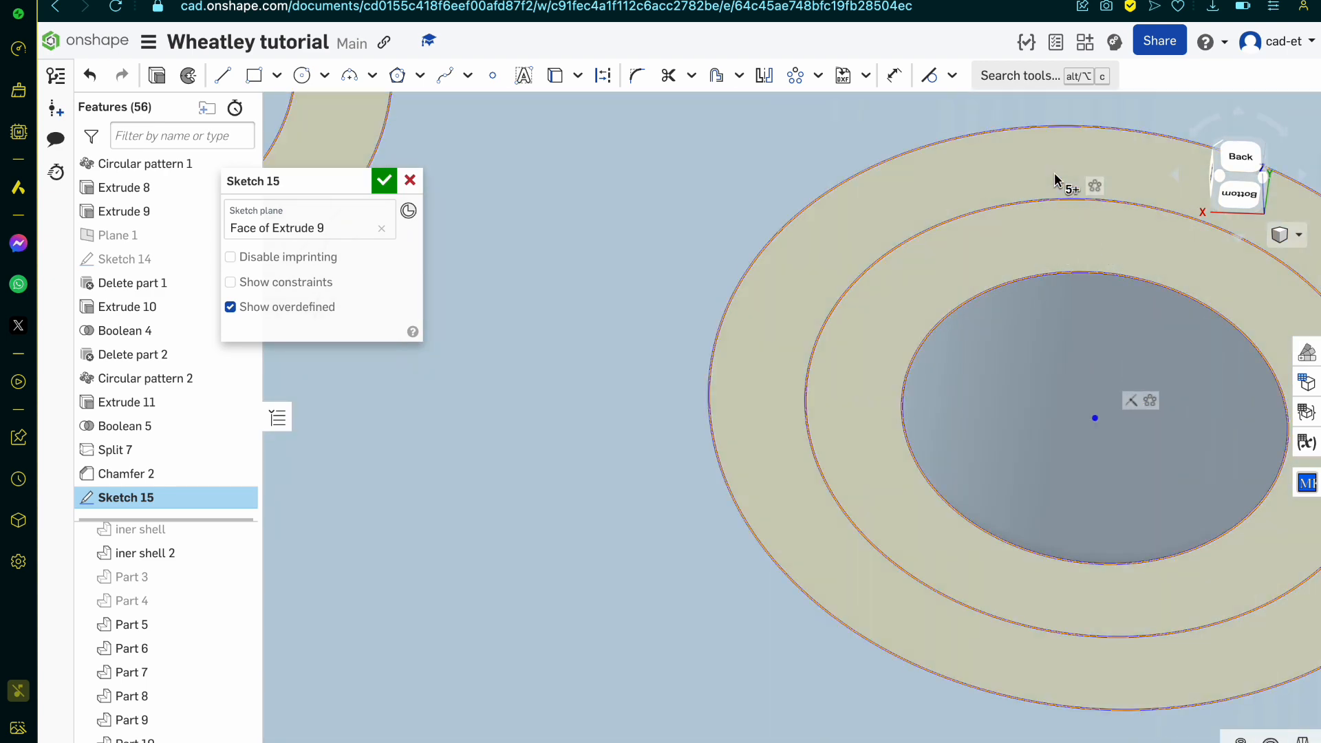
scroll(782, 198, "down", 4)
scroll(864, 264, "down", 1)
scroll(863, 264, "down", 4)
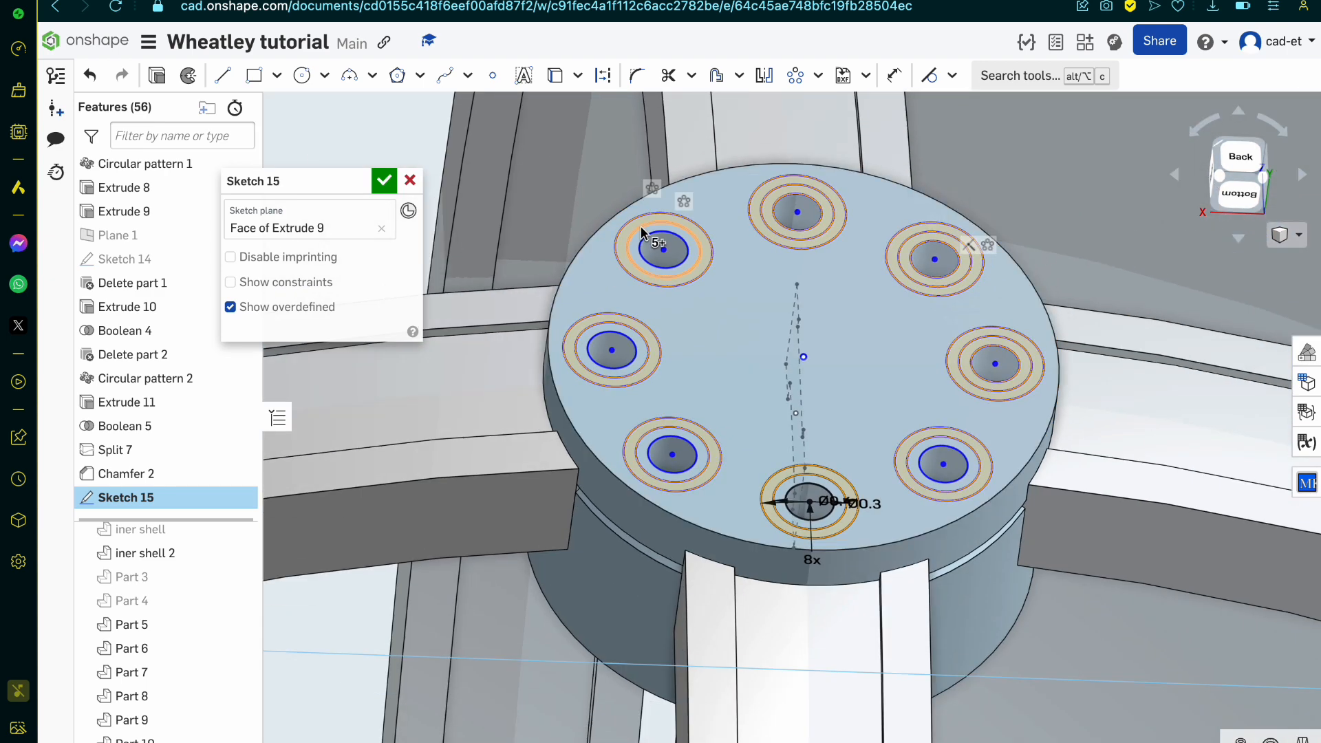
scroll(641, 226, "up", 5)
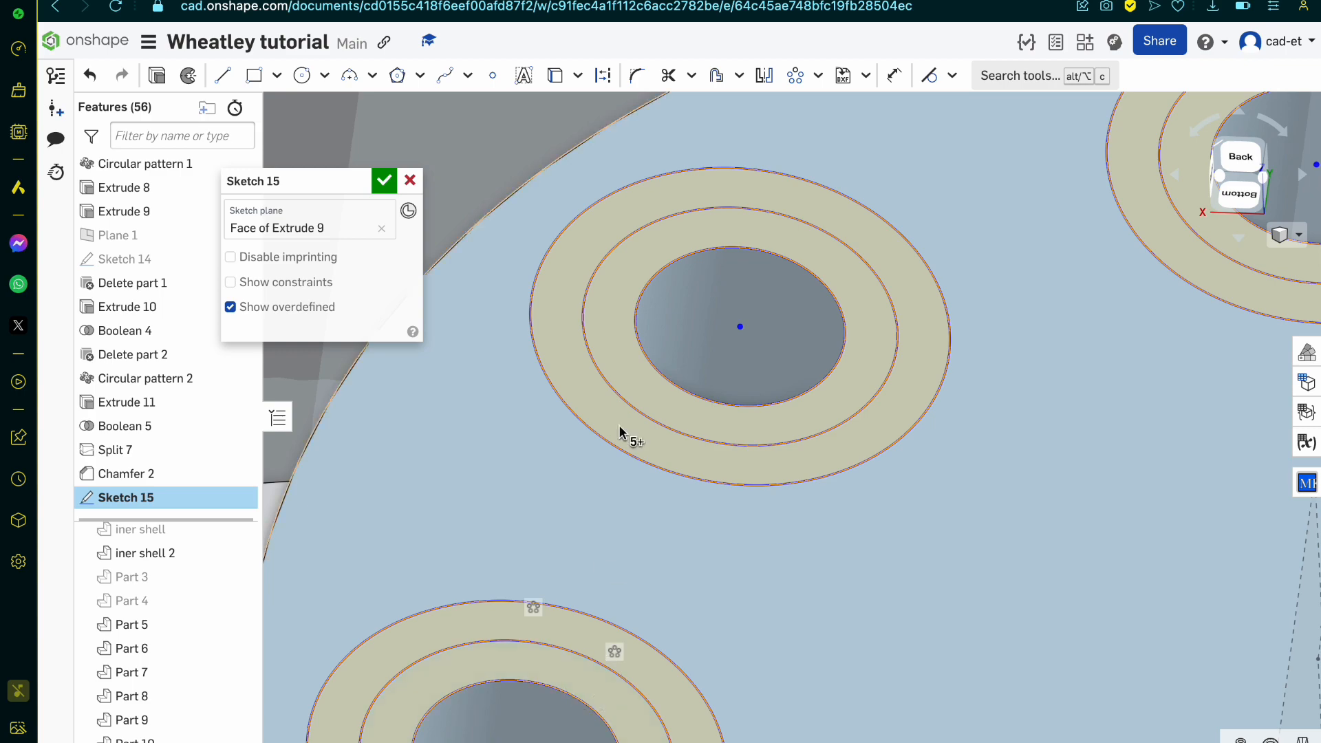
scroll(649, 348, "down", 4)
scroll(723, 566, "up", 3)
scroll(767, 681, "up", 2)
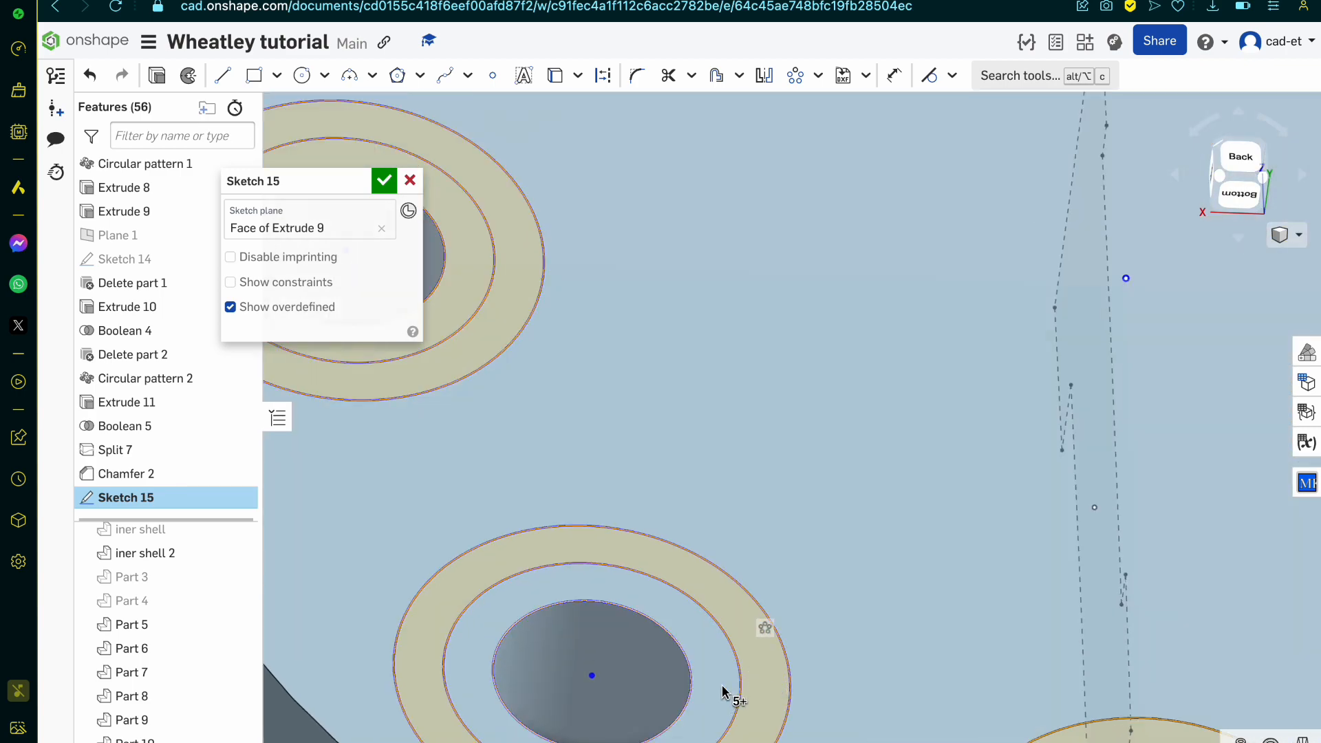
scroll(760, 450, "down", 4)
scroll(877, 664, "up", 5)
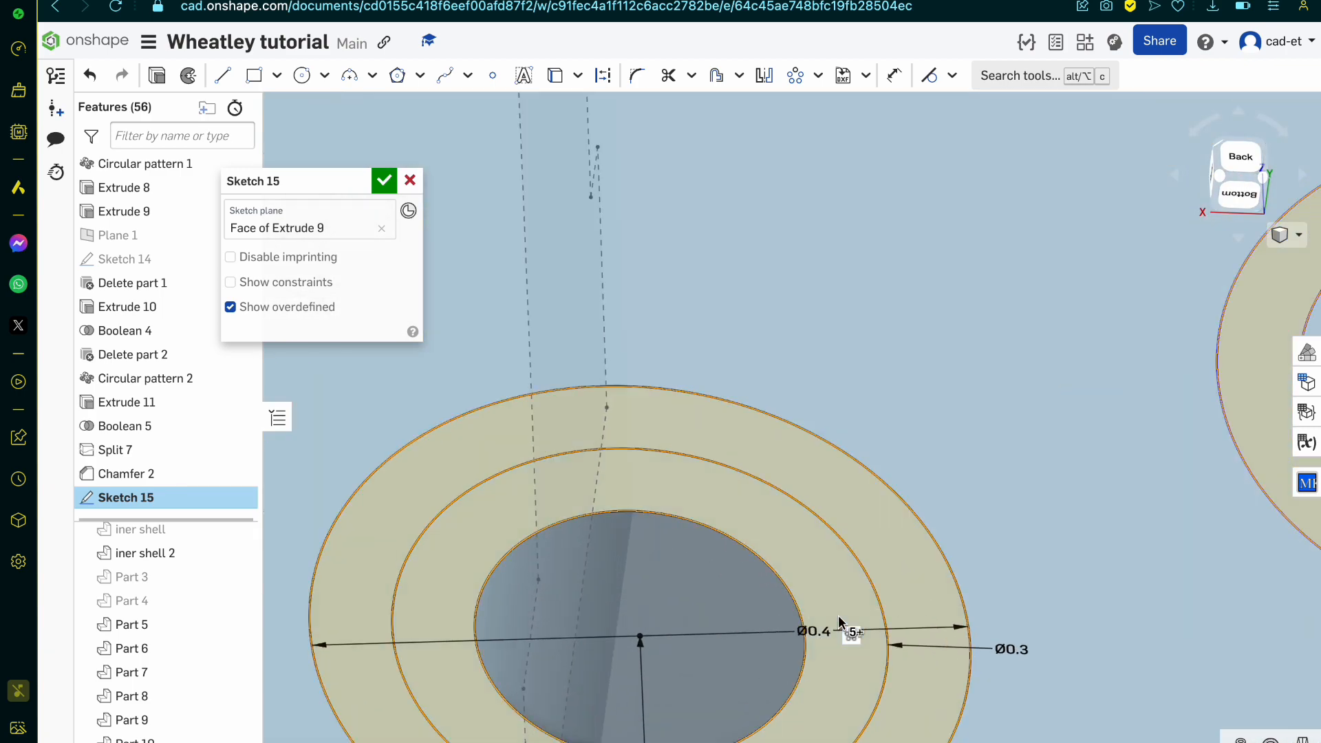
scroll(843, 551, "down", 4)
scroll(1083, 451, "up", 5)
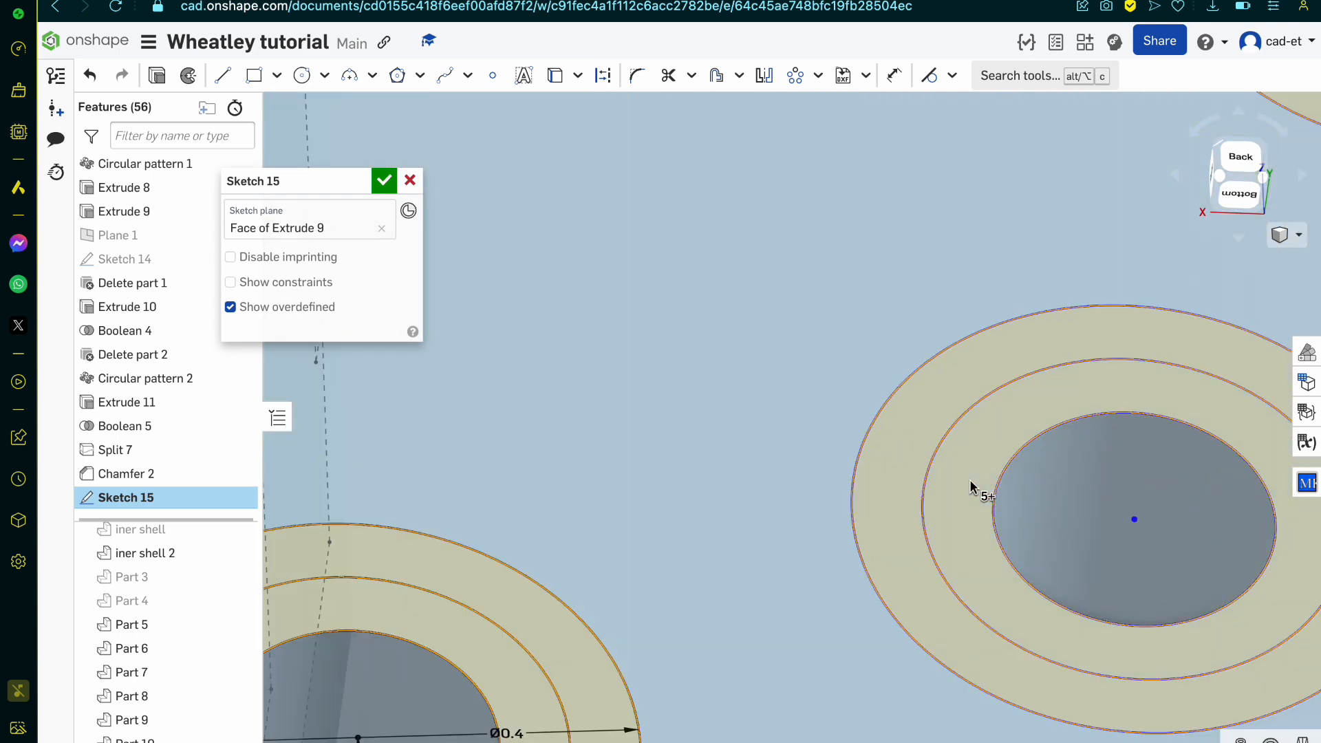
scroll(953, 465, "down", 4)
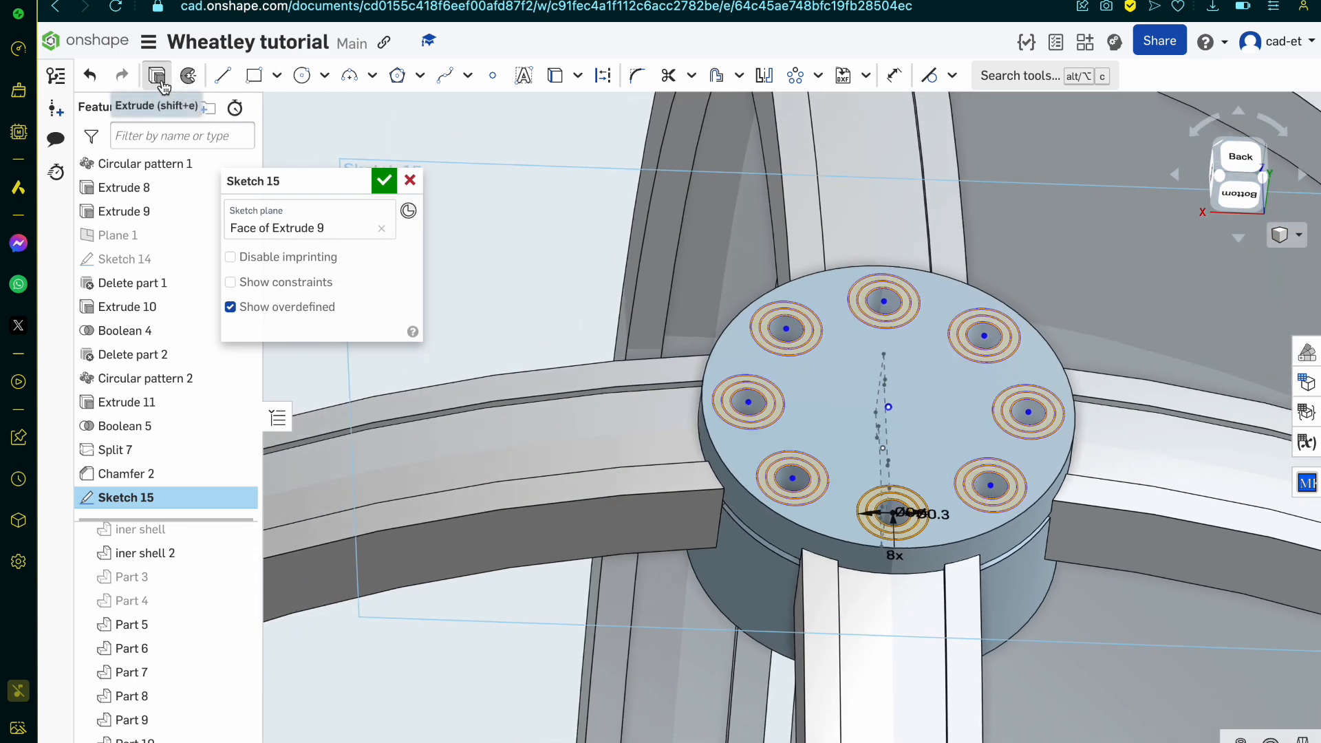
Step: Extrude the selected ring regions as a blind Remove from Part 10 with a depth of 0.1 mm
key("shift+e")
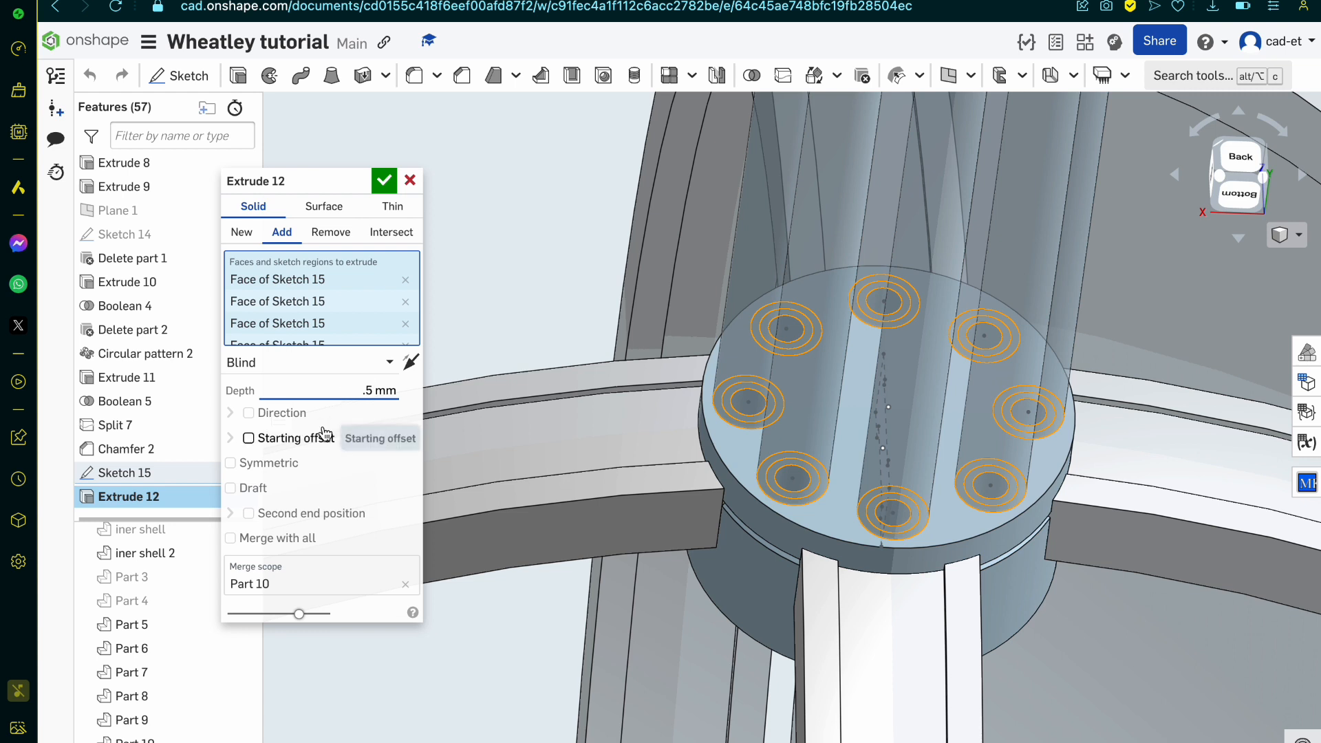
left_click(316, 232)
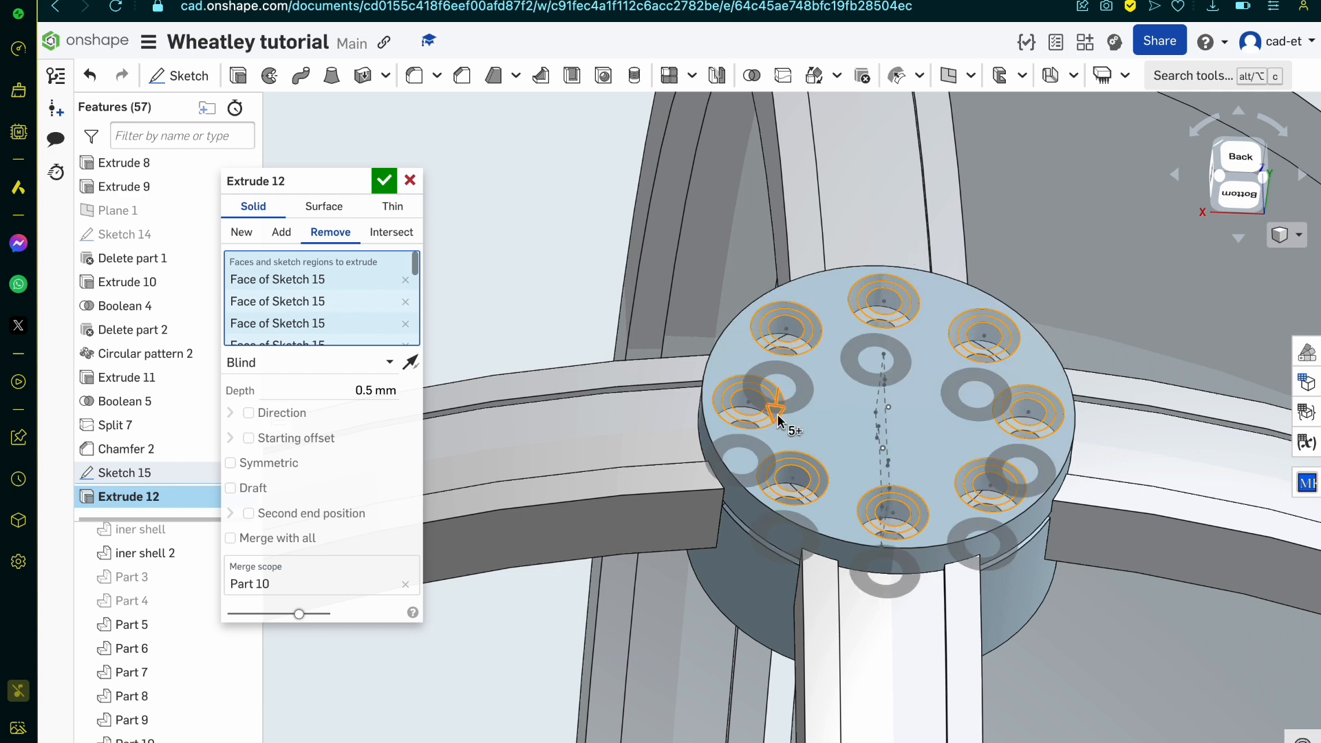
scroll(788, 471, "up", 5)
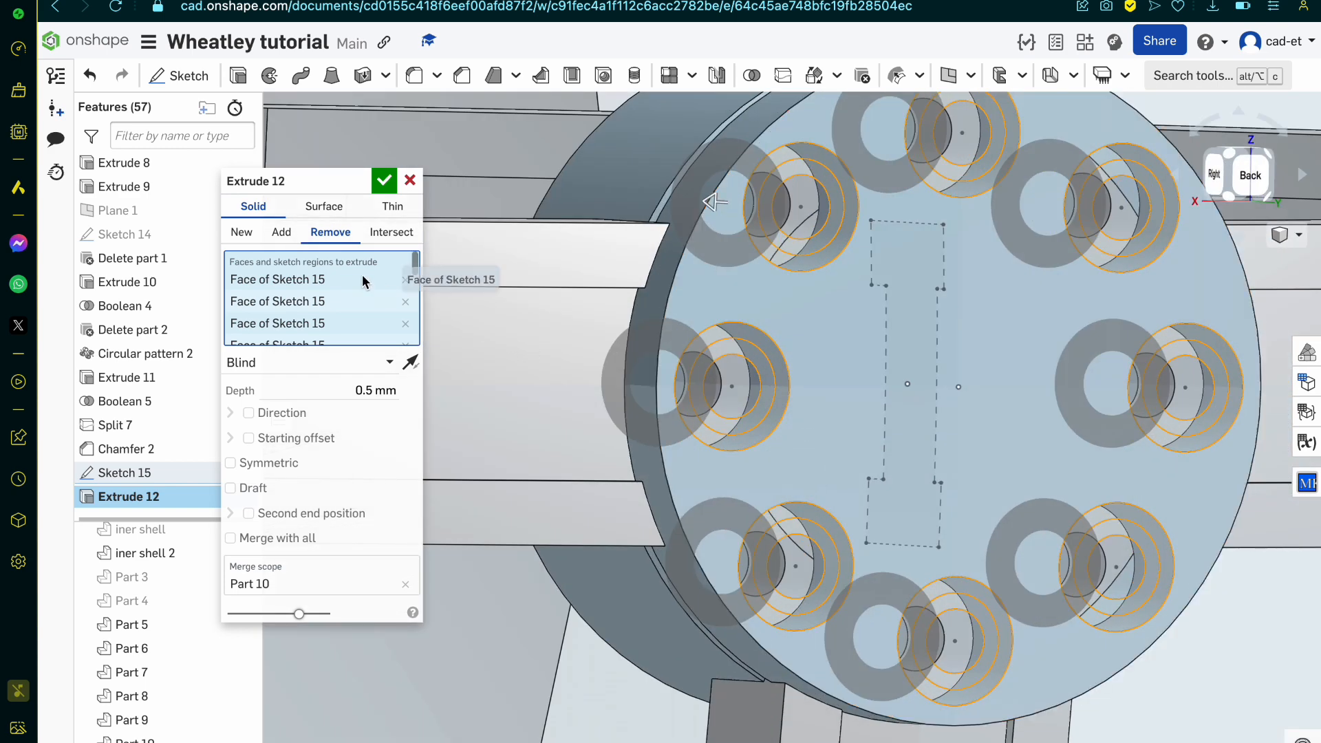
left_click(359, 386)
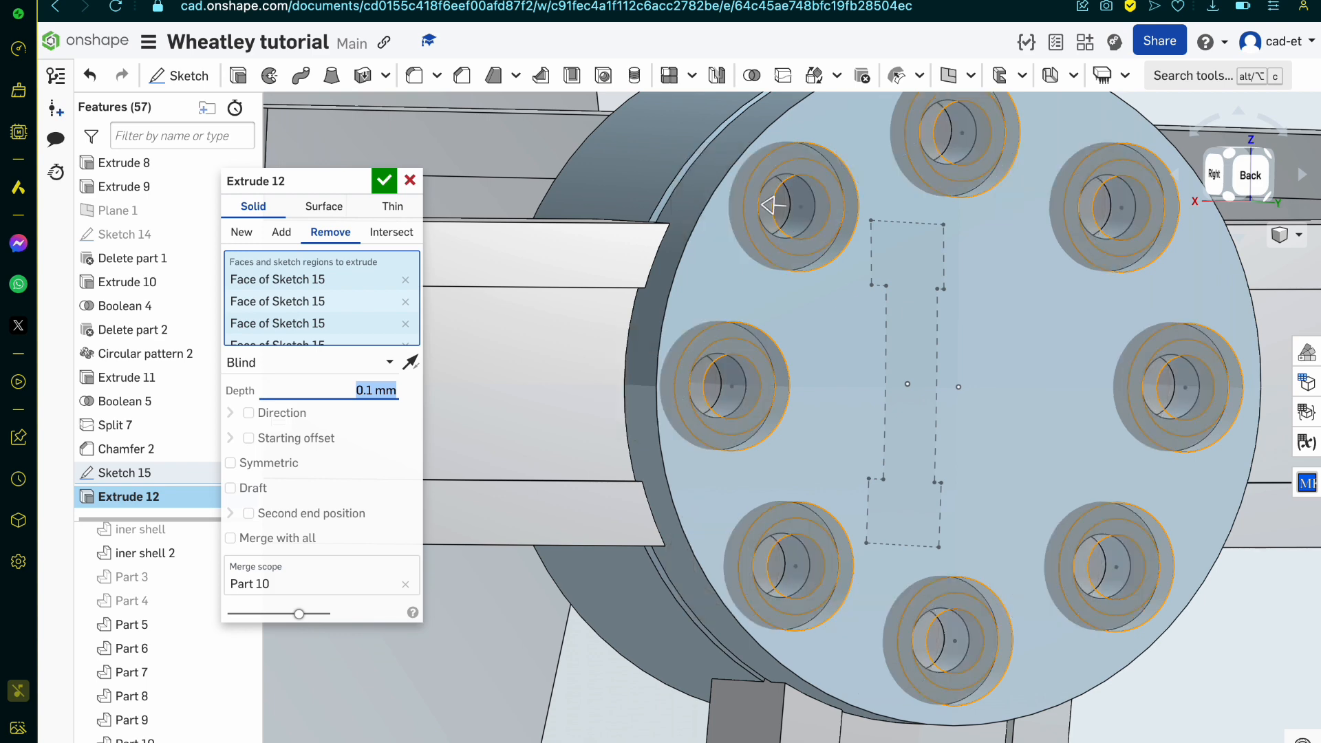
key("Return")
Step: Show Sketch 15 over the recessed pin holes on the hub's outer face
scroll(816, 616, "up", 4)
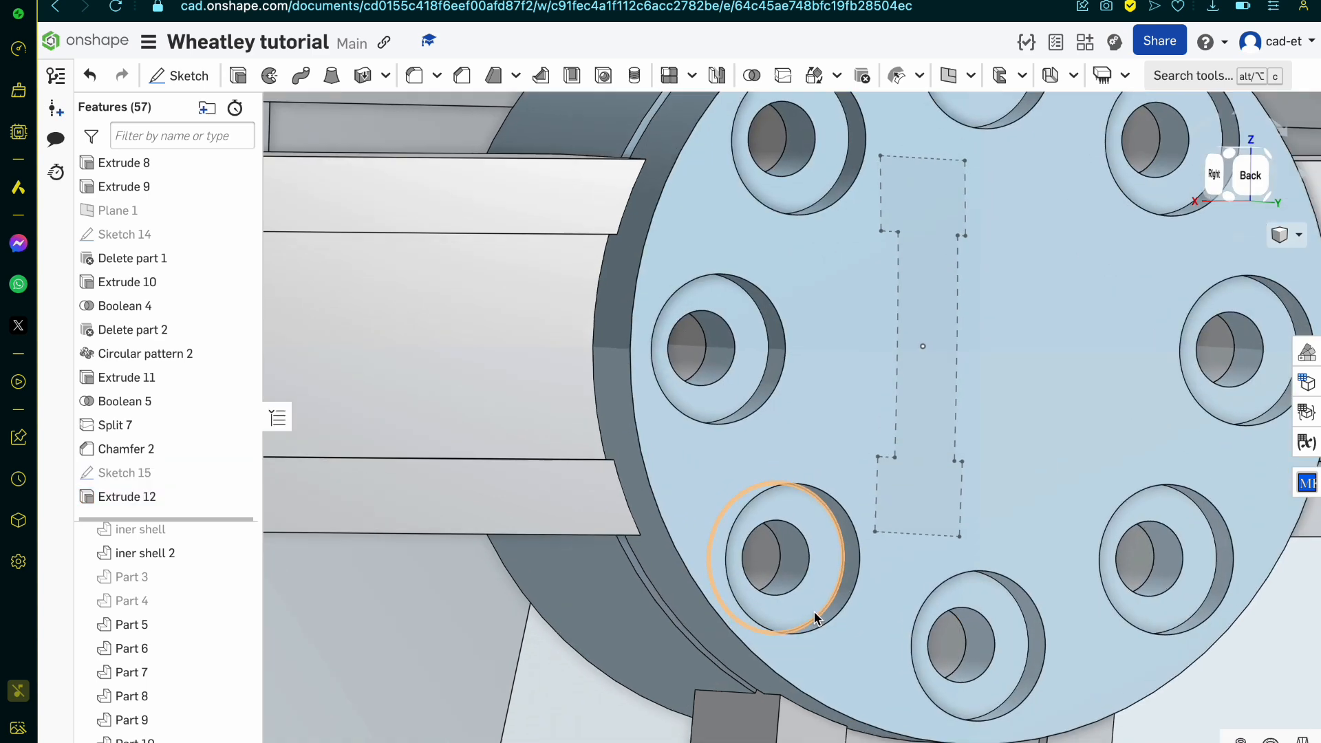
mouse_move(817, 615)
right_mouse_down()
mouse_move(760, 576)
mouse_move(790, 610)
right_mouse_up()
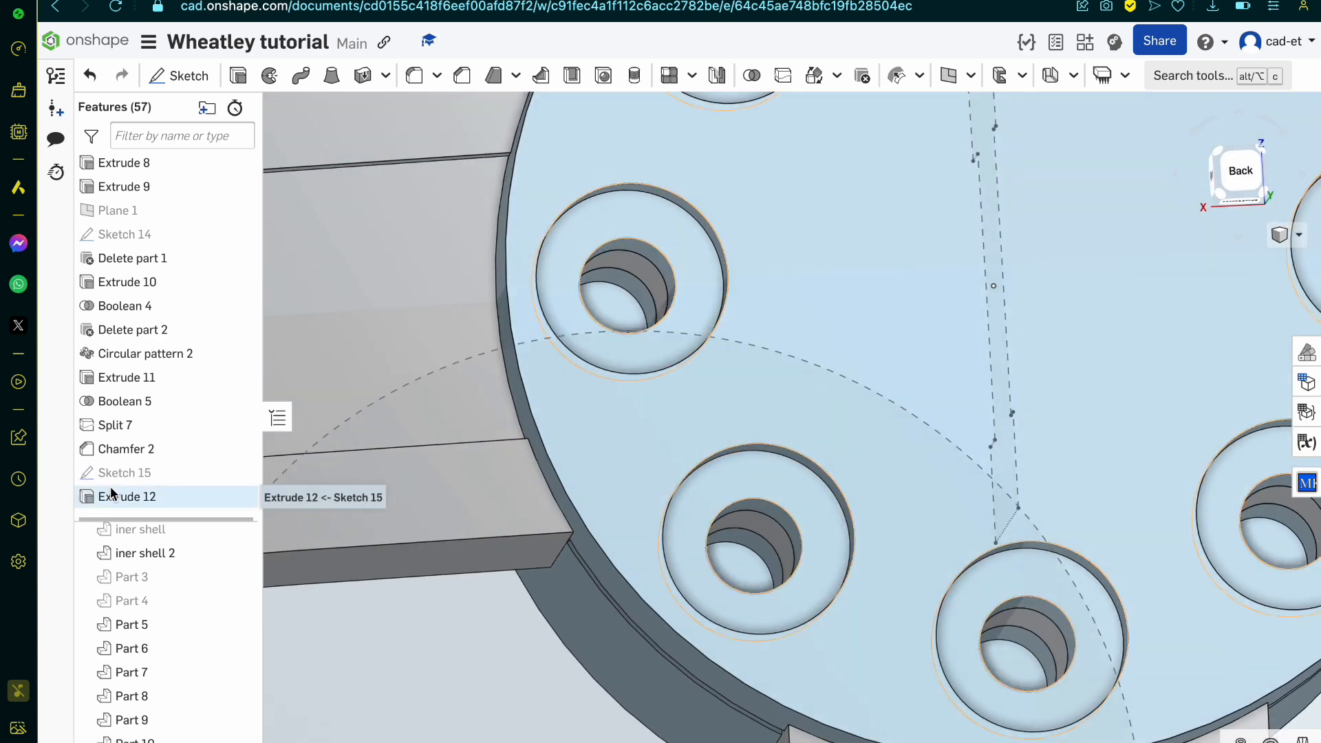
left_click(236, 473)
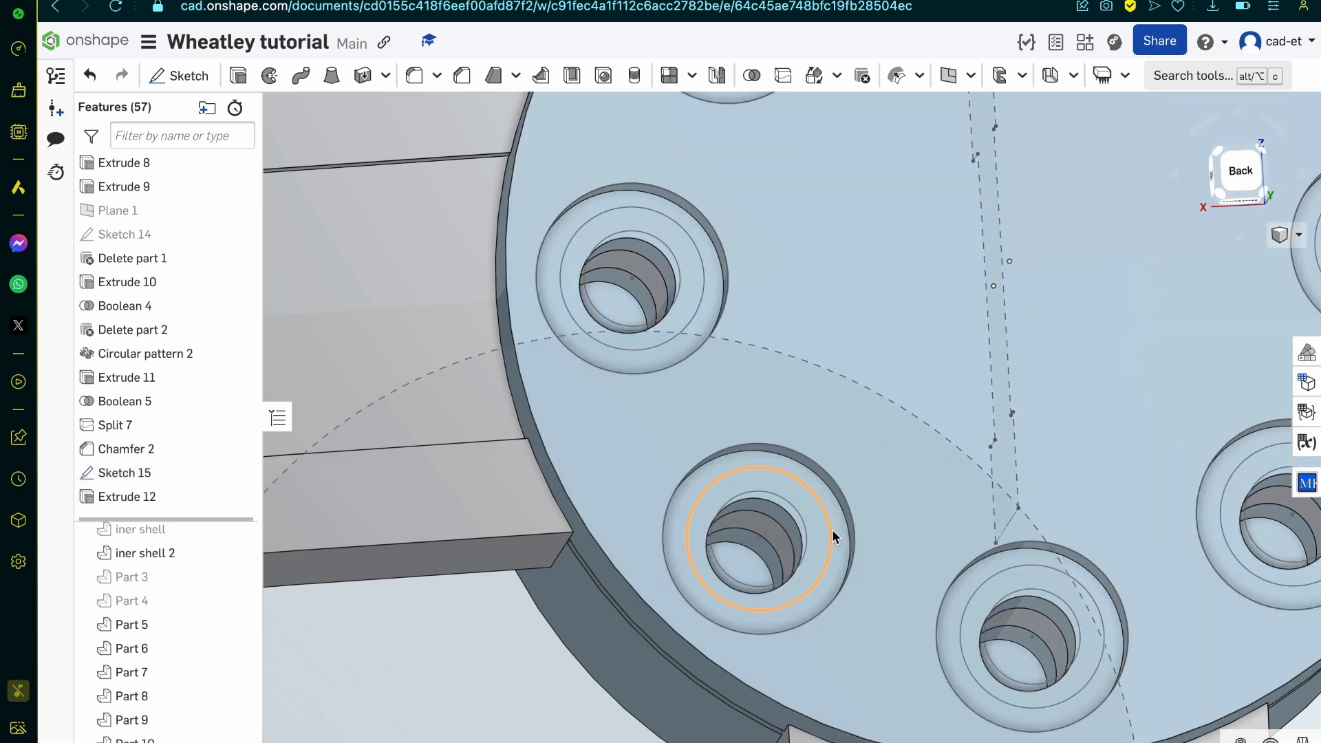
Step: Extrude the innermost Sketch 15 circle at one pin hole as a new solid, ending up to the Extrude 11 face in the neighbouring hole
scroll(815, 551, "up", 3)
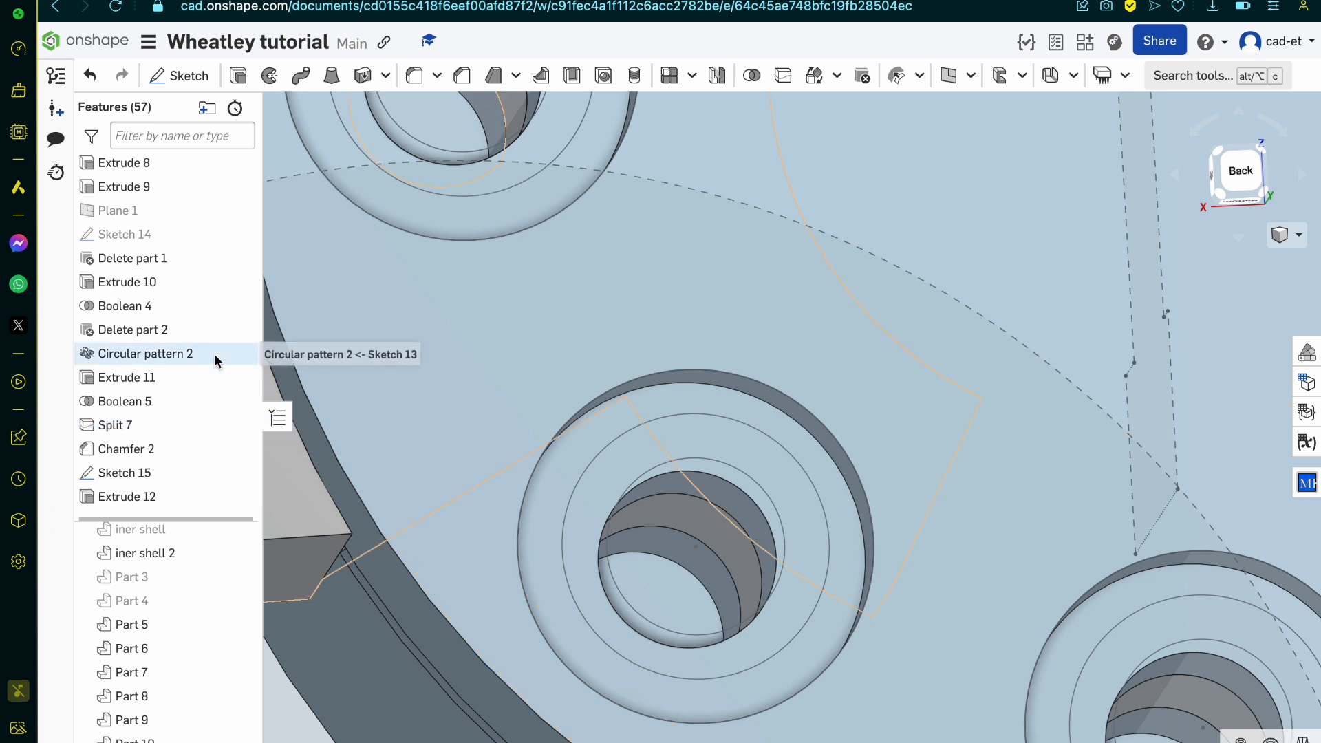
left_click(735, 513)
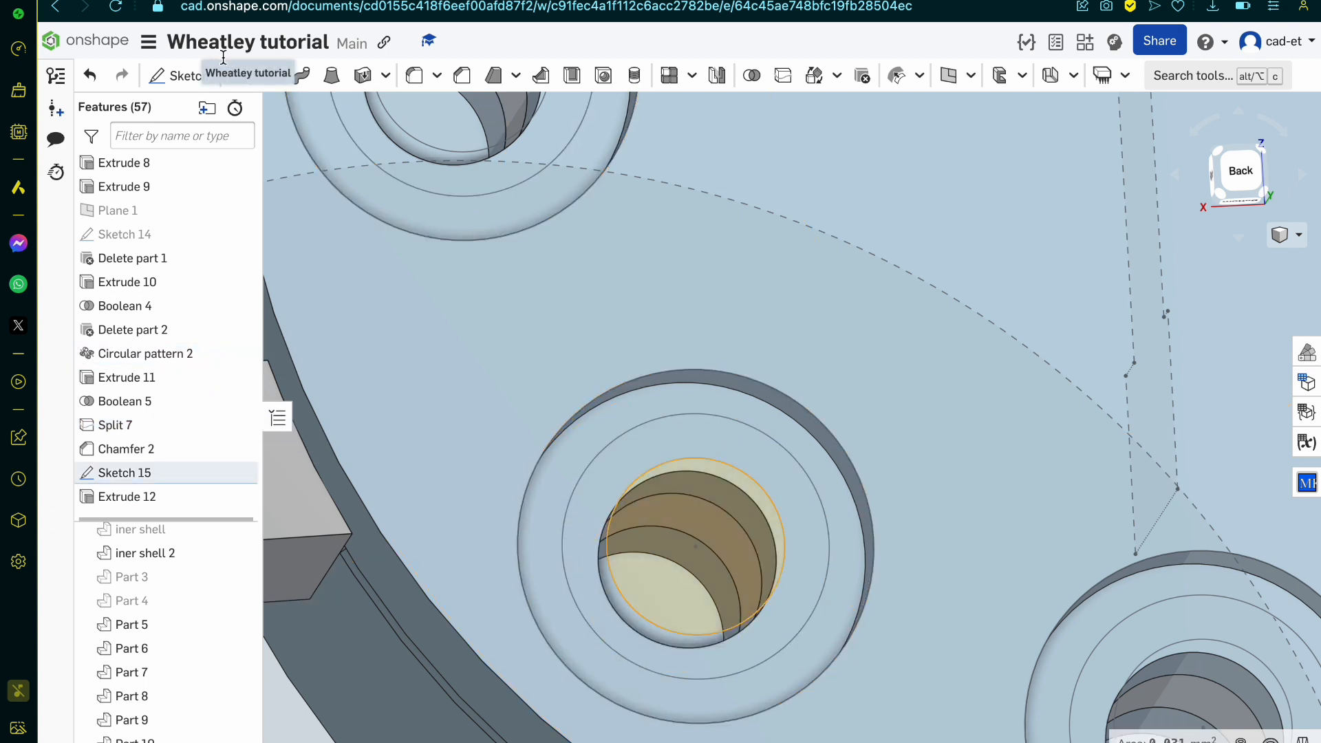
left_click(237, 75)
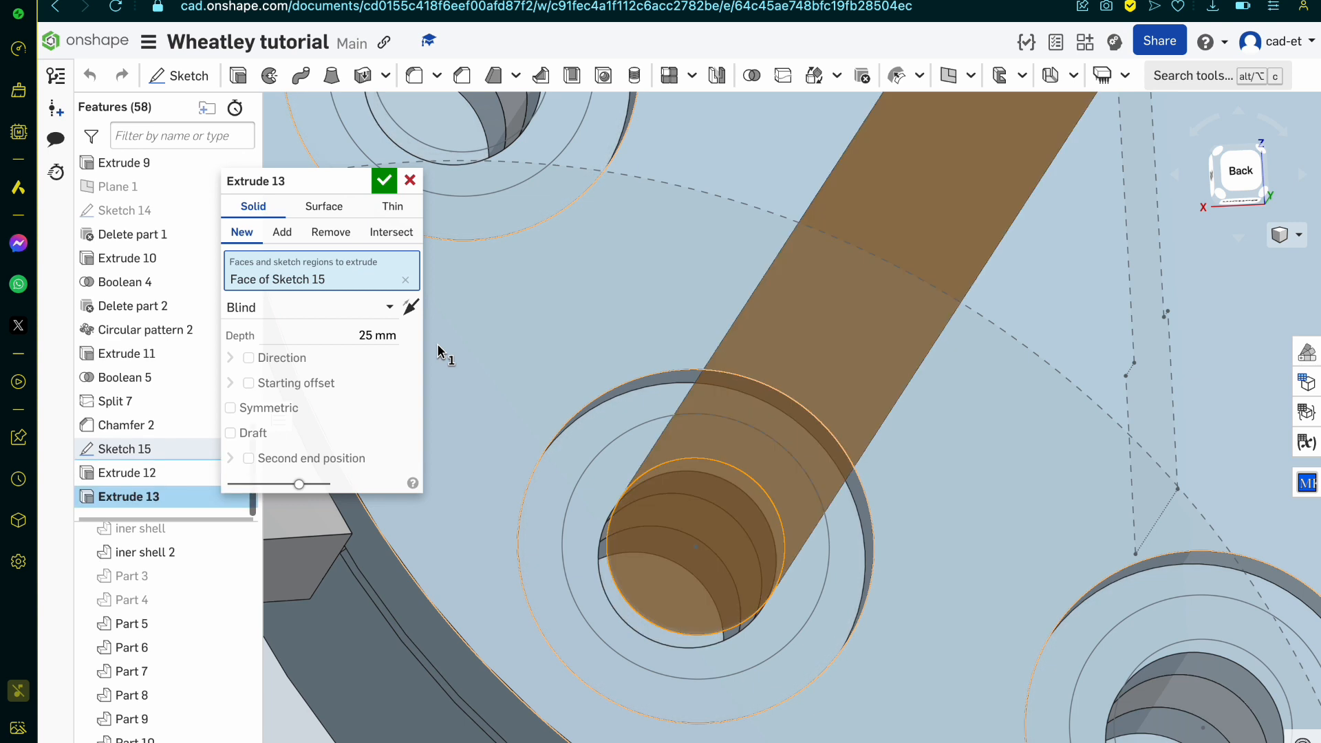
left_click(329, 307)
left_click(313, 383)
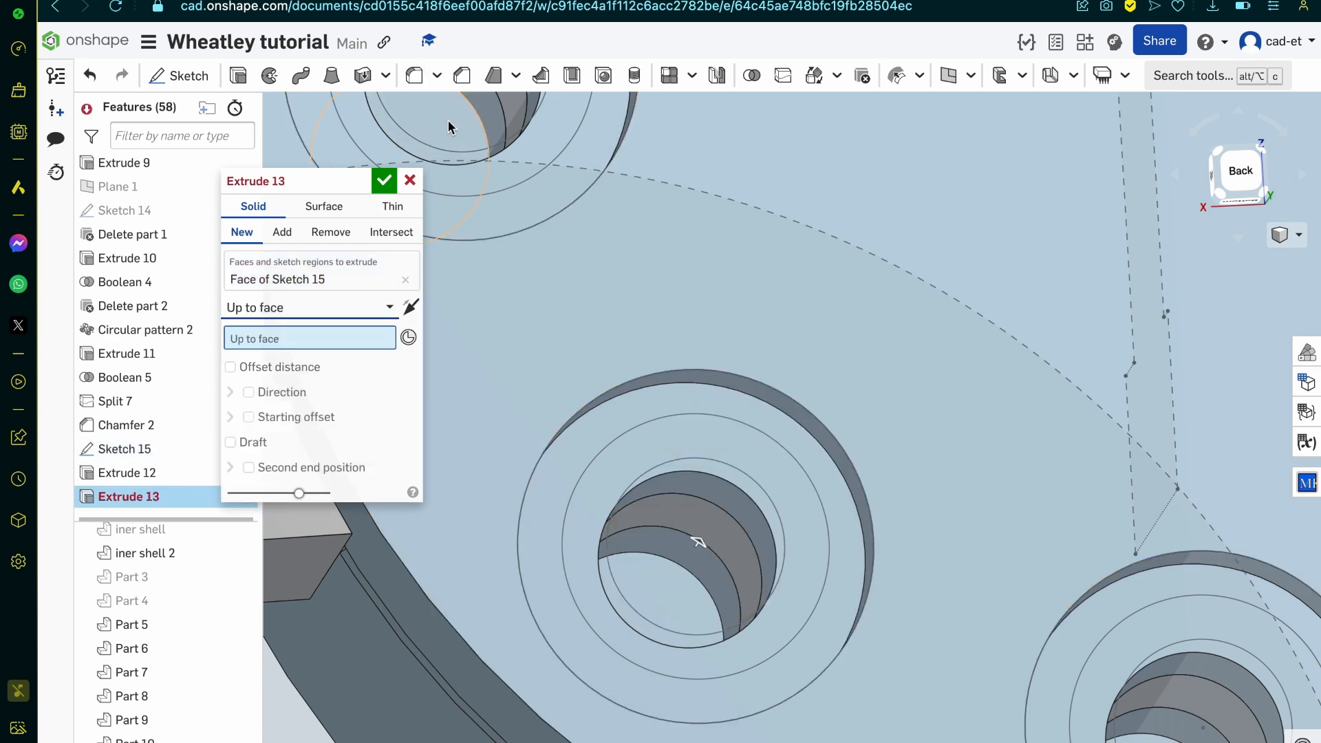
left_click(451, 153)
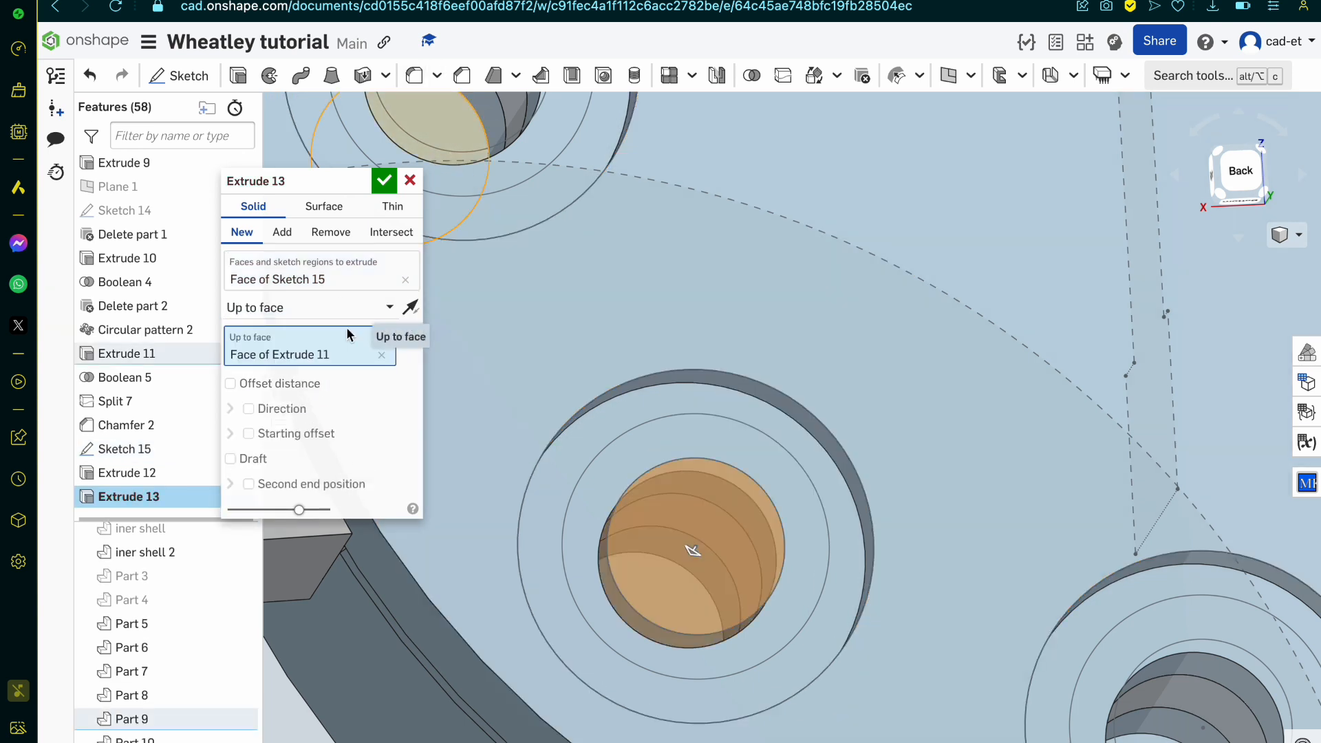
left_click(384, 181)
Step: Extrude the Sketch 15 ring around the new pin 0.1 mm in the opposite direction, into the recess, adding it to Part 11
right_click_drag(752, 448, 692, 461)
left_click(692, 461)
left_click(237, 75)
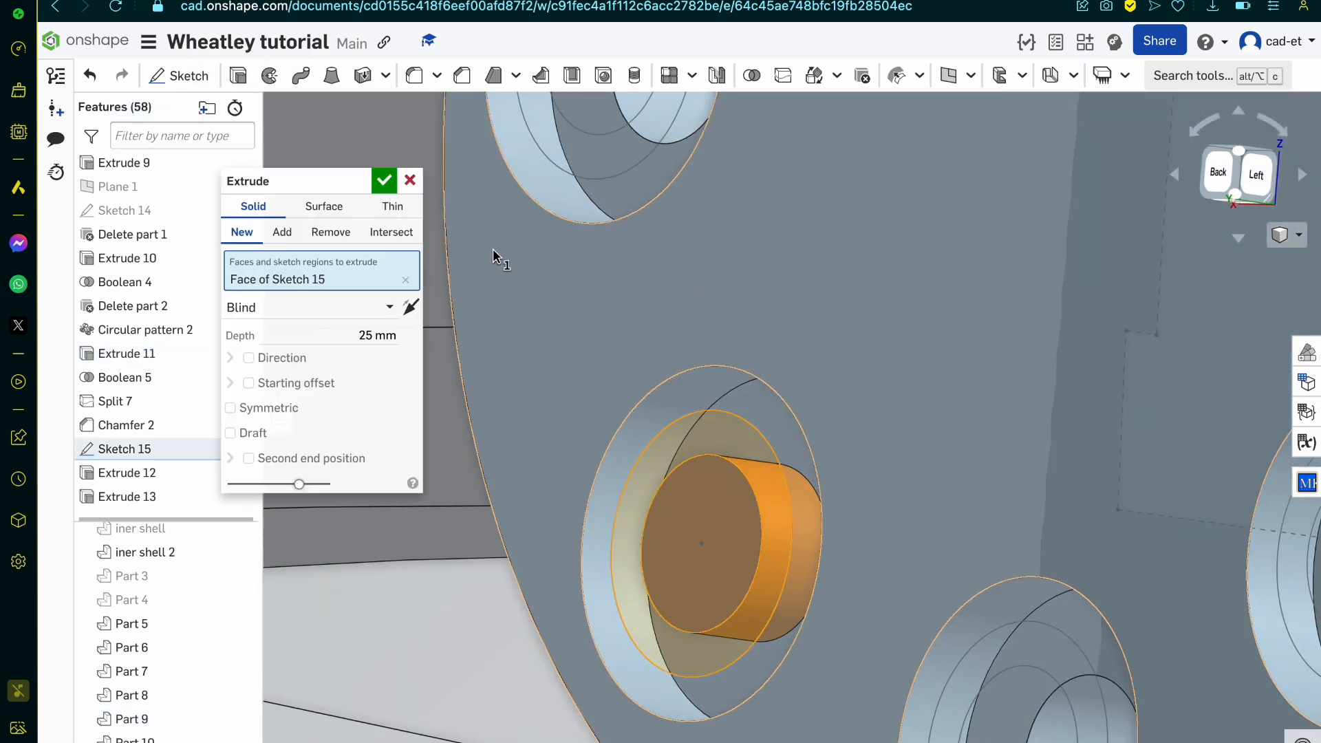
left_click(370, 333)
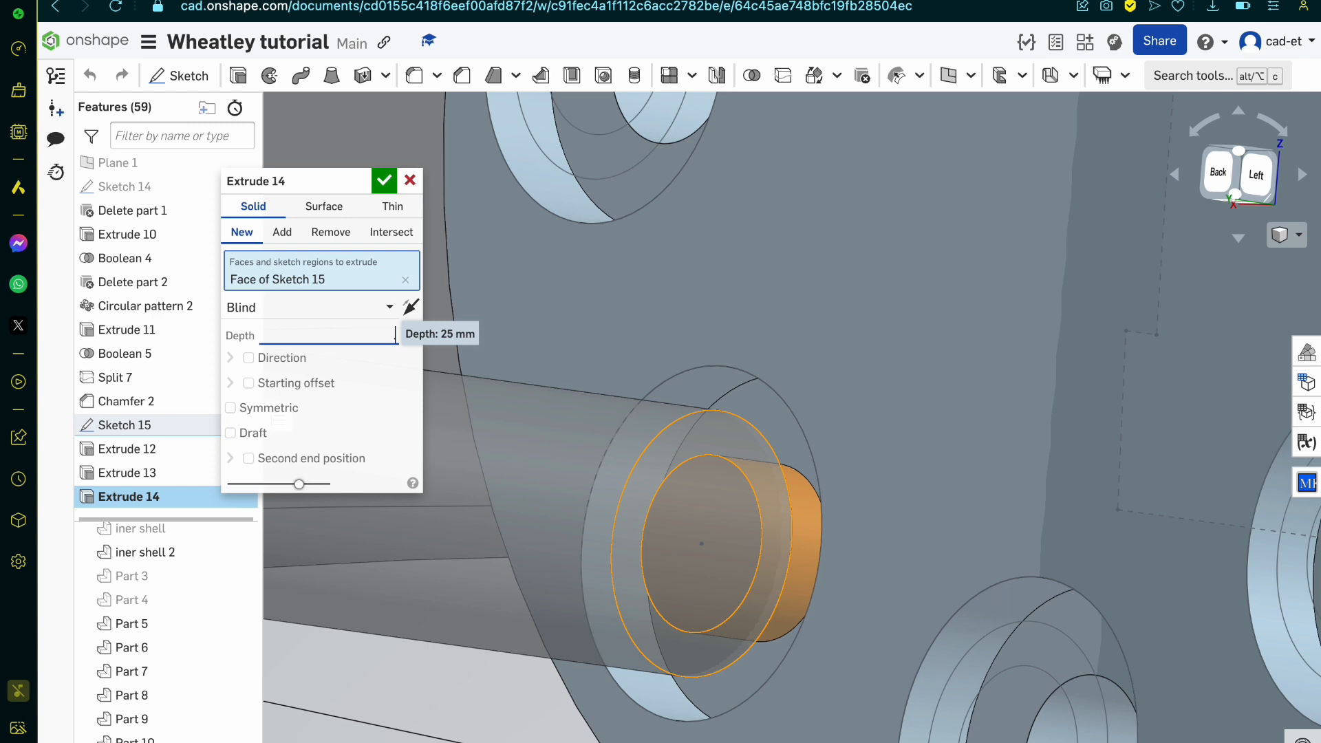
type(".1")
left_click(282, 231)
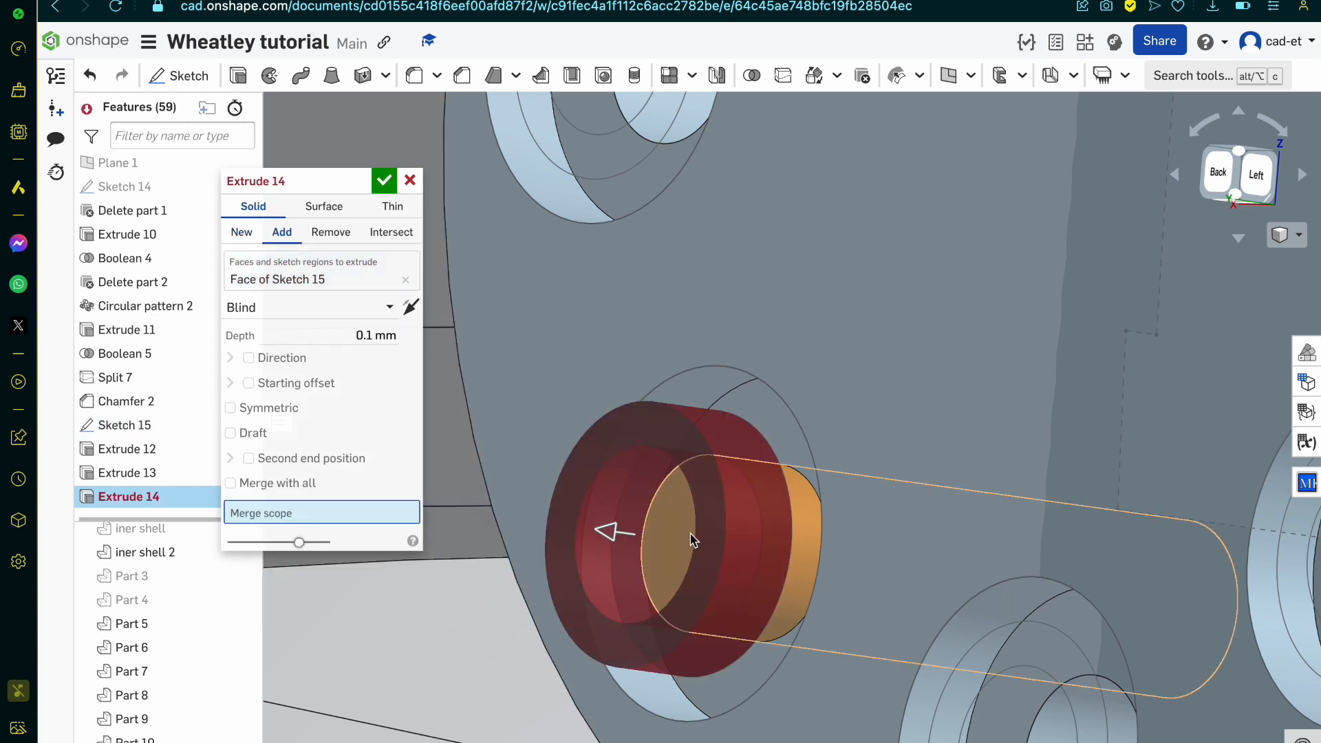
left_click(690, 554)
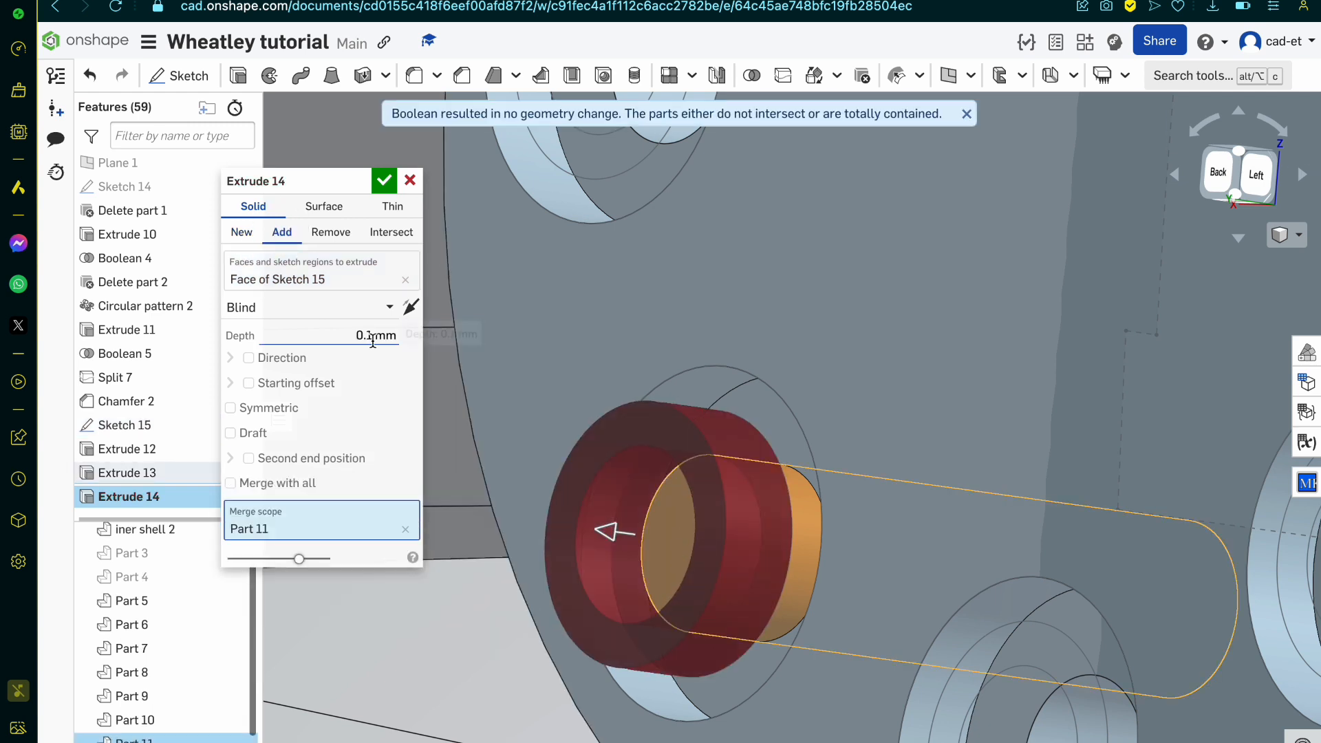
left_click(411, 307)
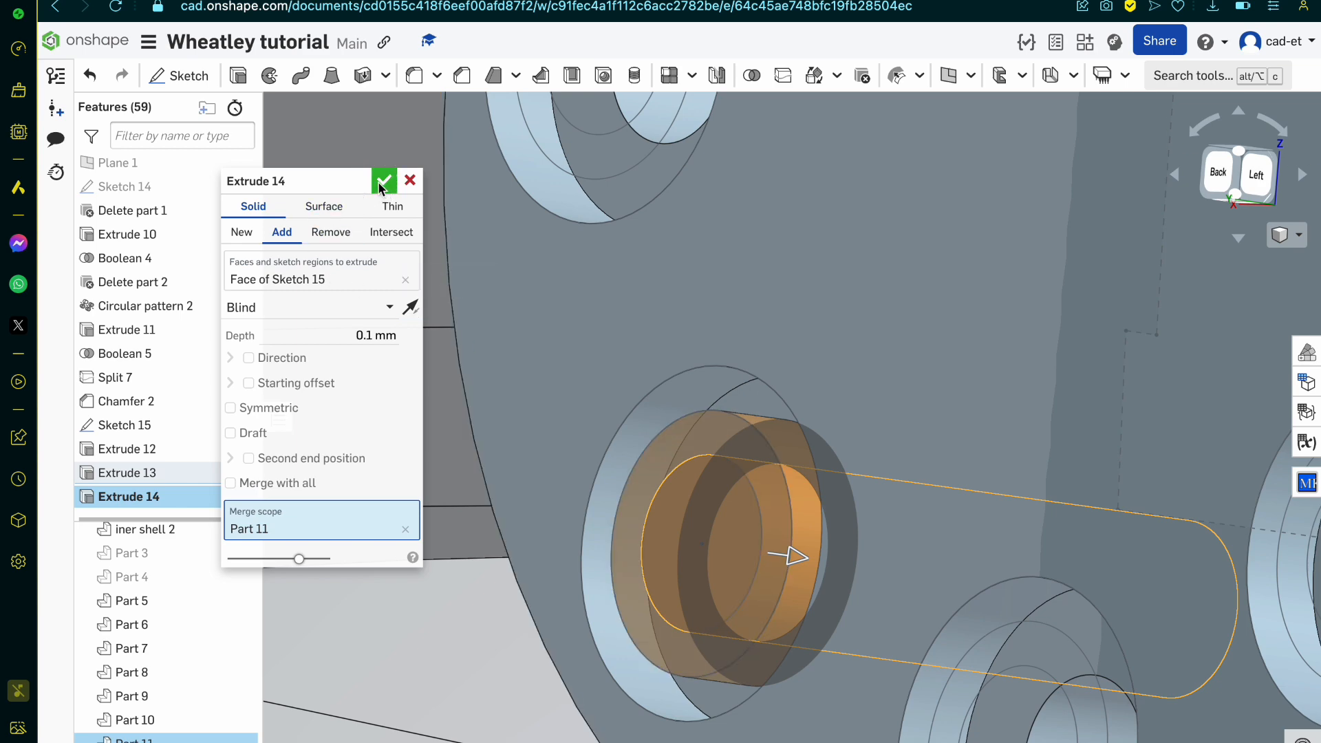
left_click(384, 180)
Step: Hide Sketch 15 around the hub's pin holes
scroll(745, 591, "down", 3)
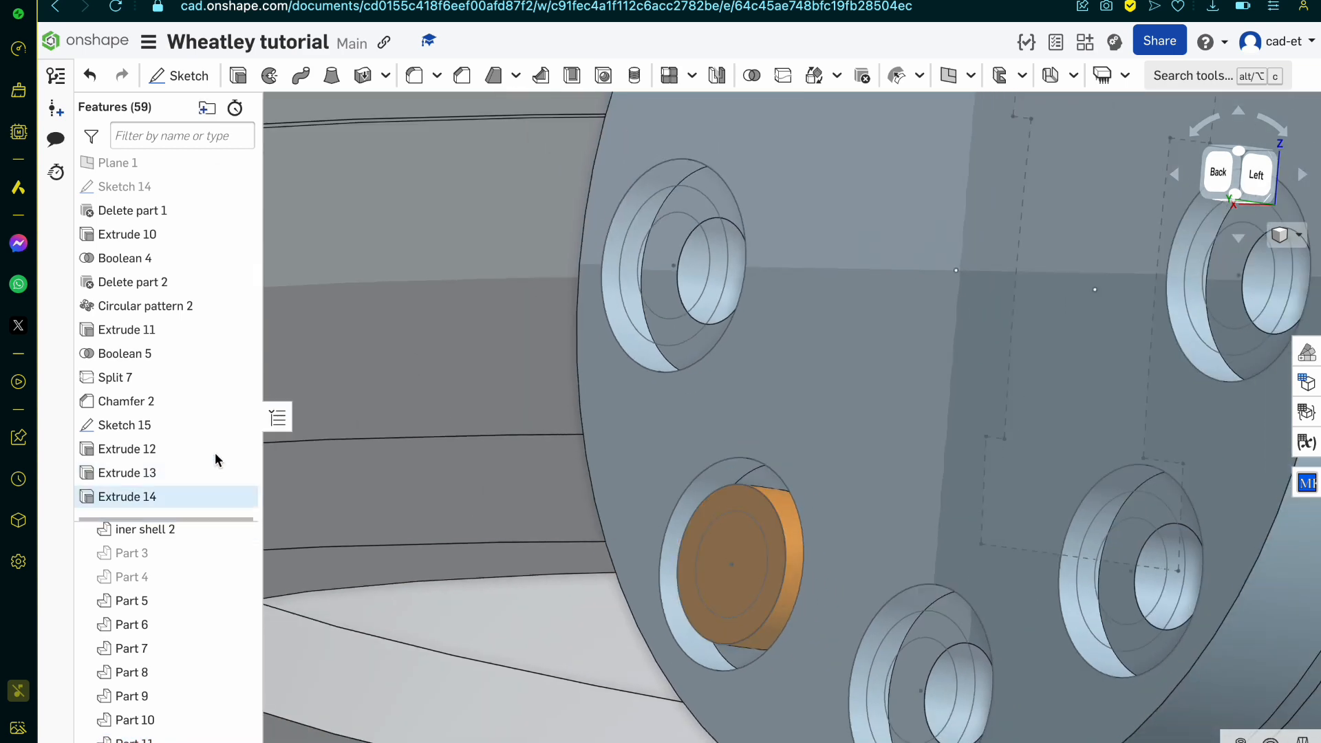
left_click(235, 425)
left_click(654, 447)
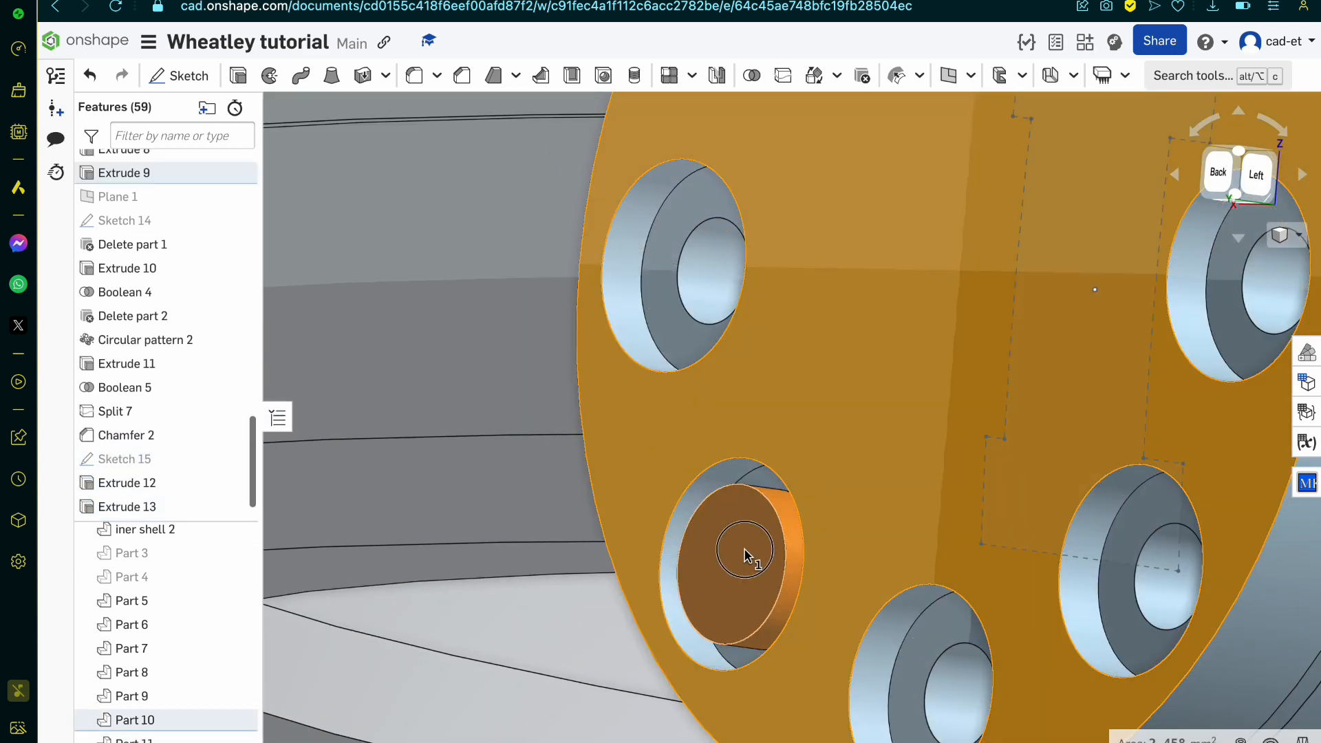
Step: Examine the hub's pins and its side profile in the personality core reference drawings on Reddit, and return to Onshape
scroll(736, 545, "down", 5)
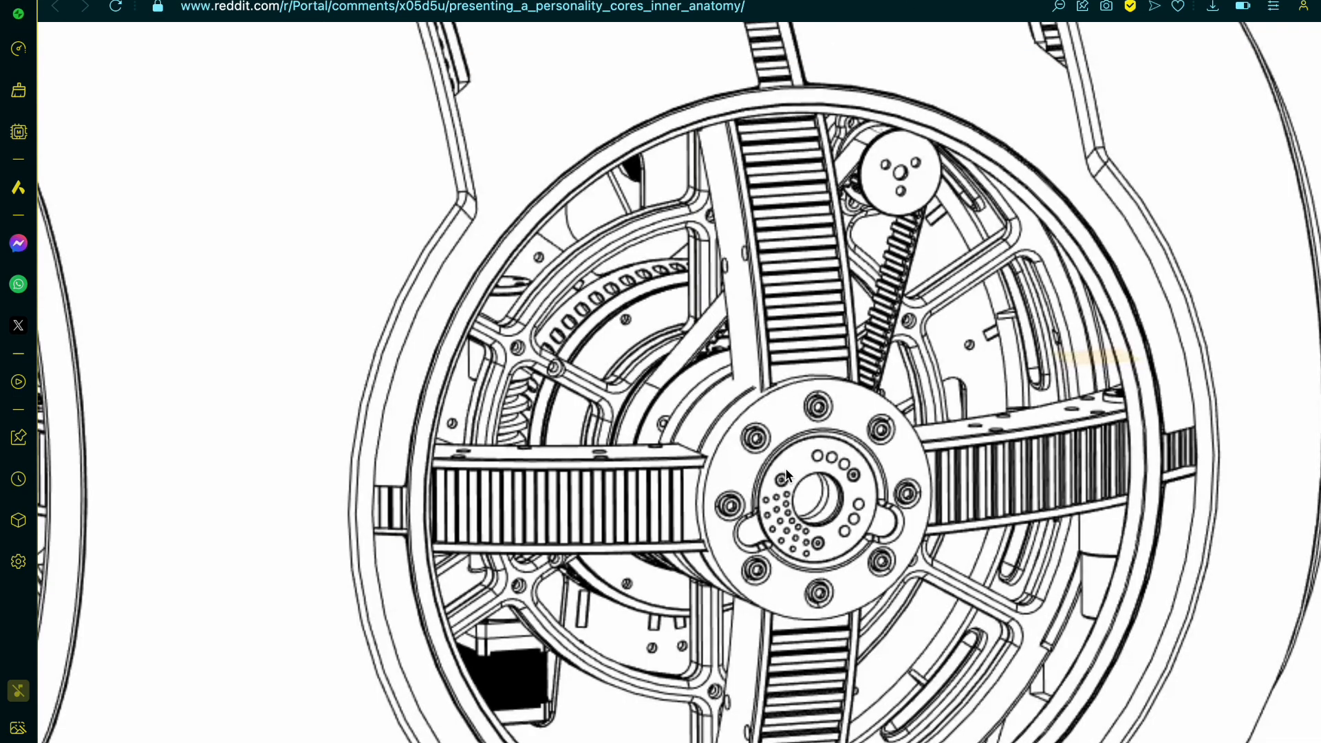
key("Left")
key("Right")
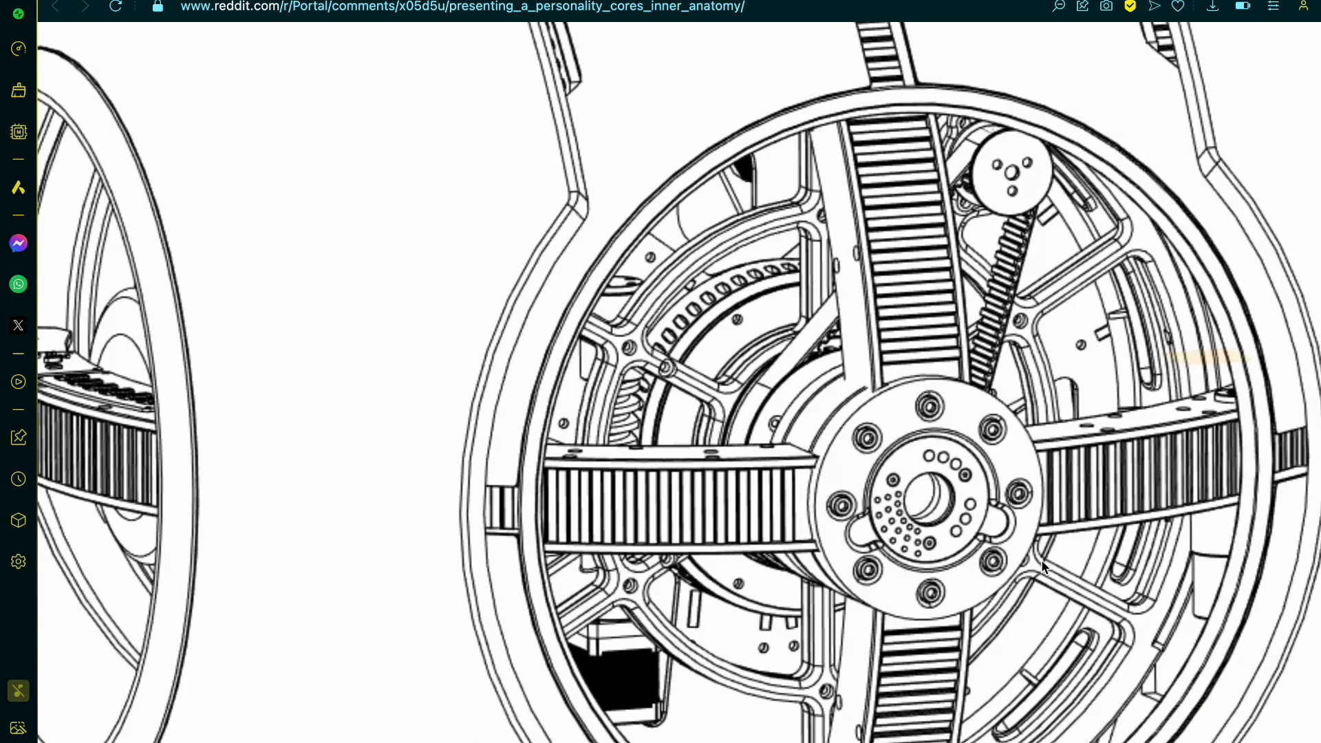
key("Right")
key("Left")
key("Right")
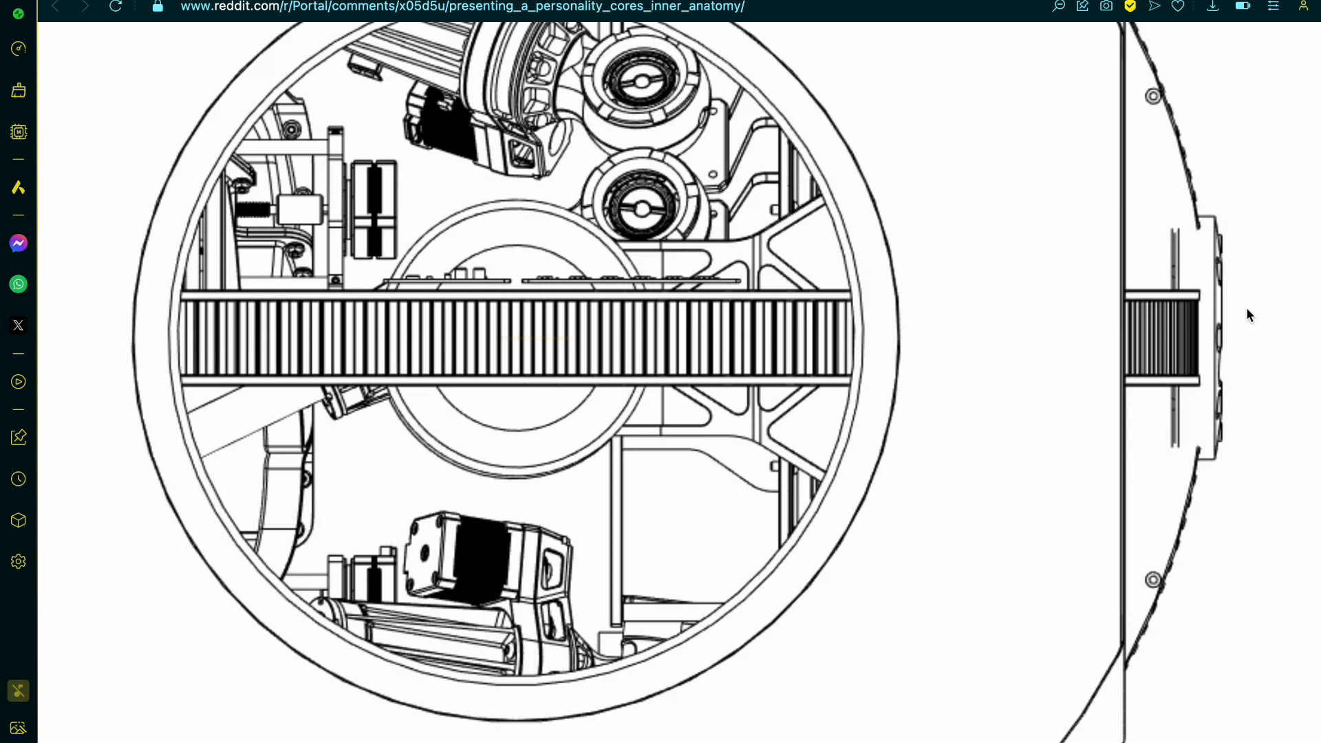
key("ctrl+Tab")
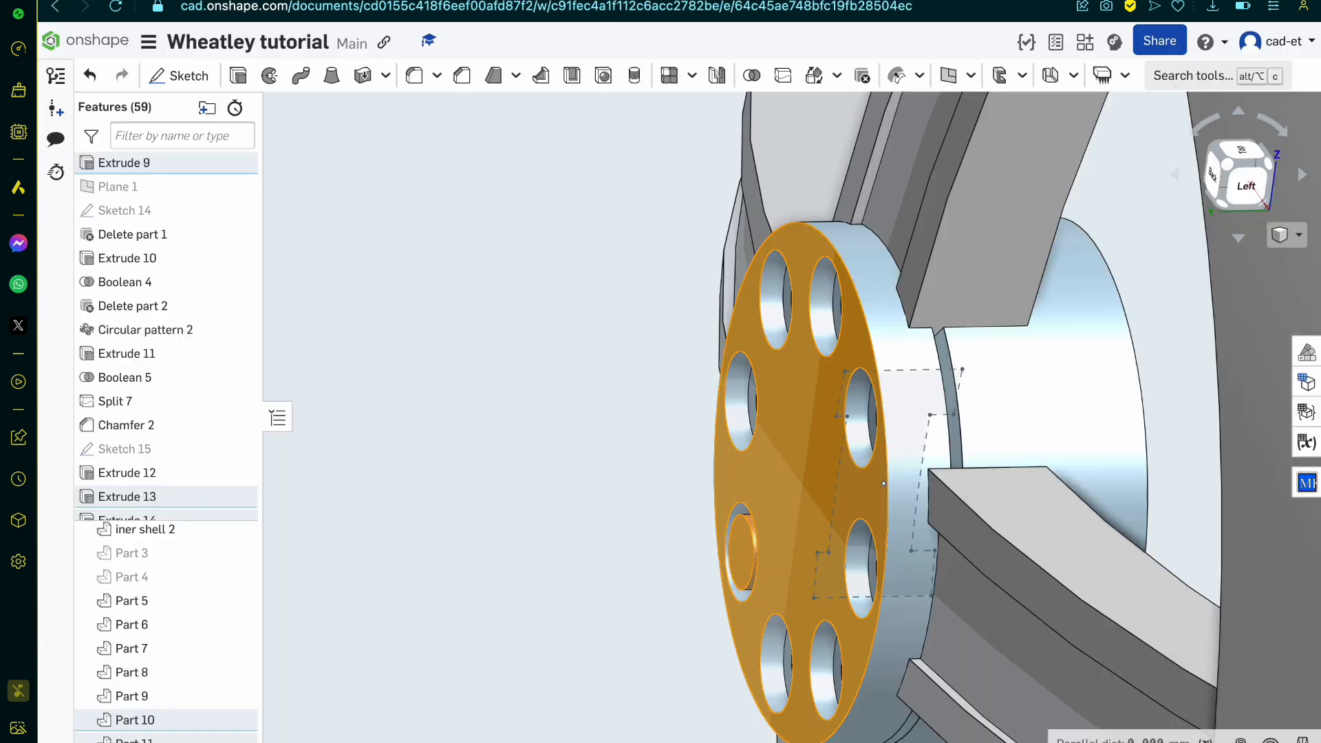
left_click(238, 75)
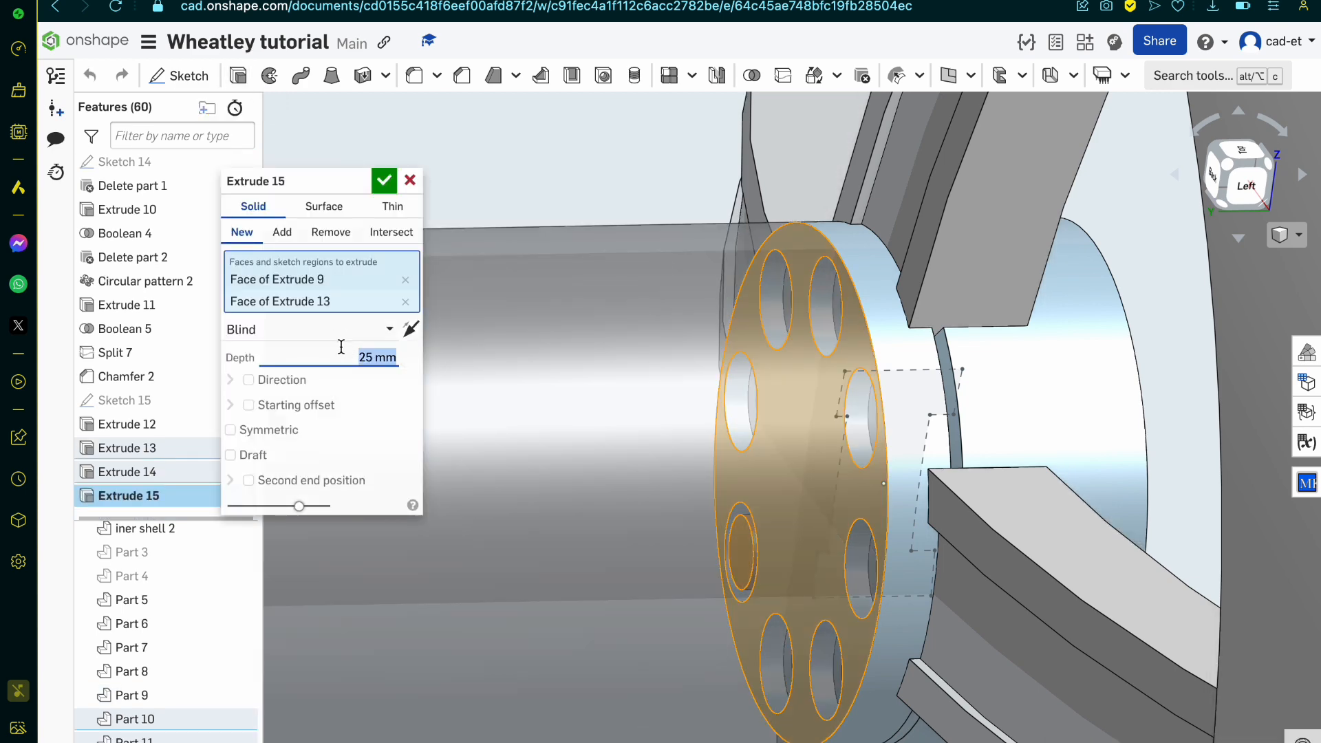
key("Escape")
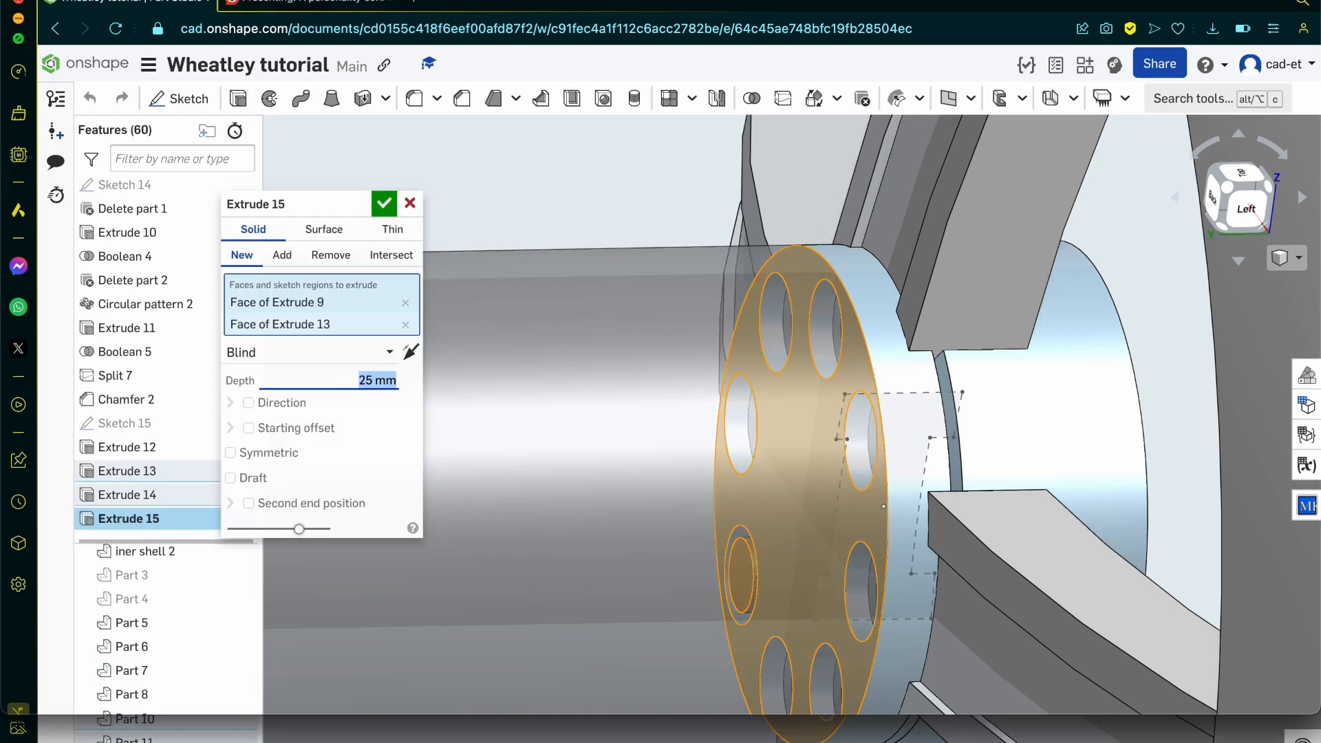
left_click(410, 208)
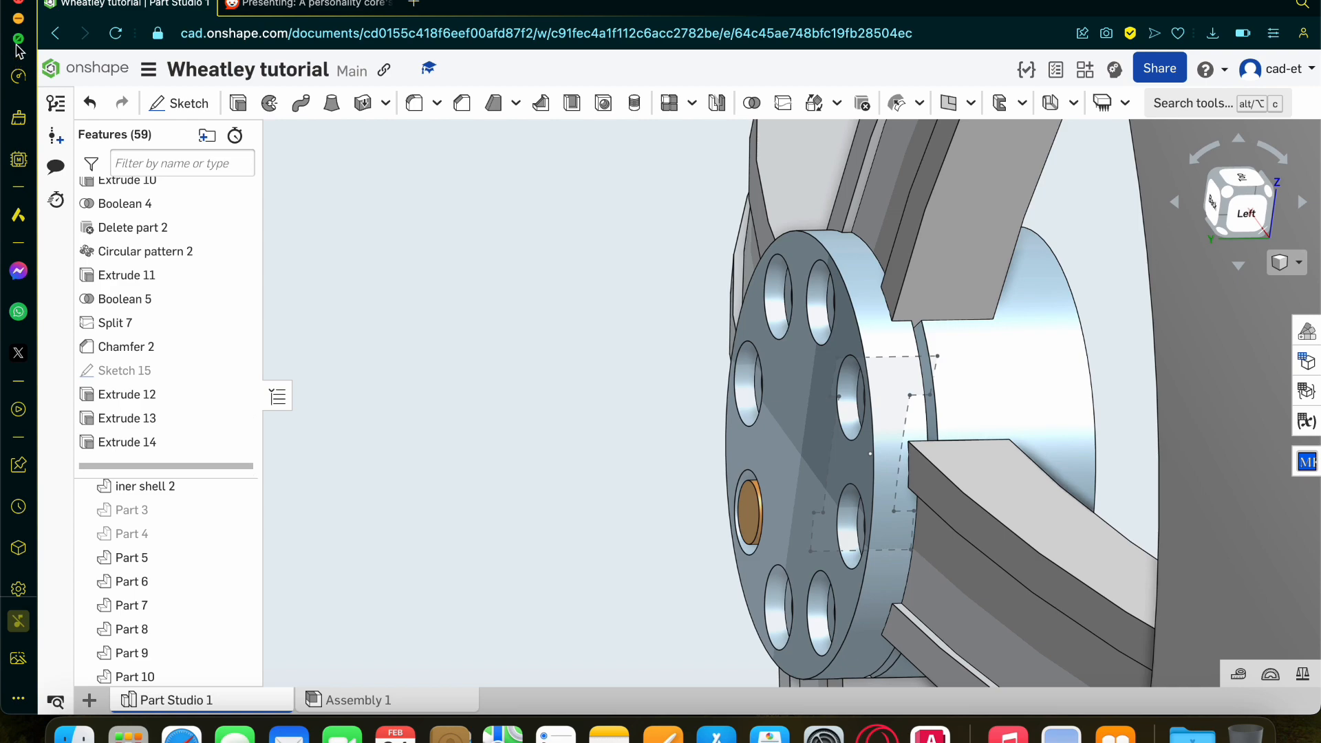
Step: Start a sketch on the new pin's outer face and draw a centred polygon with a diameter of about 0.152 mm
left_click(18, 38)
right_click_drag(977, 412, 1079, 399)
scroll(557, 481, "up", 8)
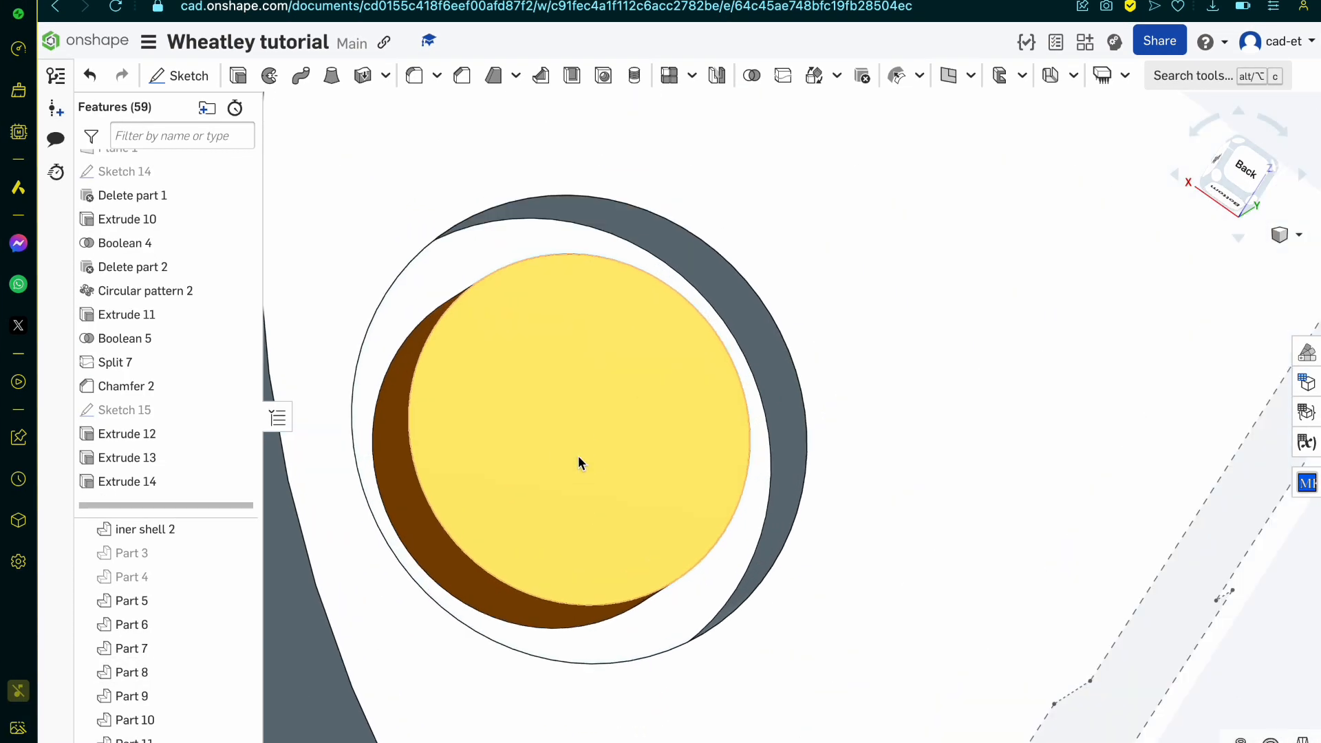
left_click(578, 462)
left_click(179, 76)
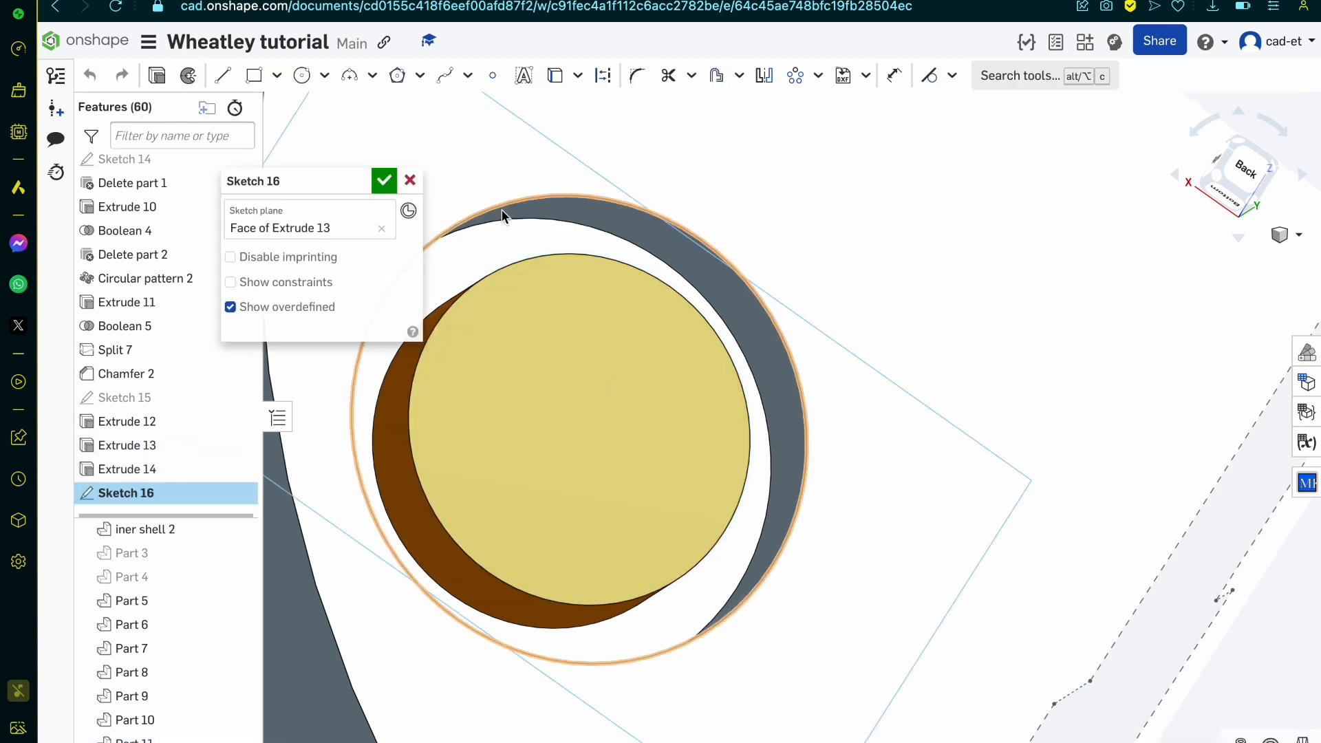
left_click(398, 82)
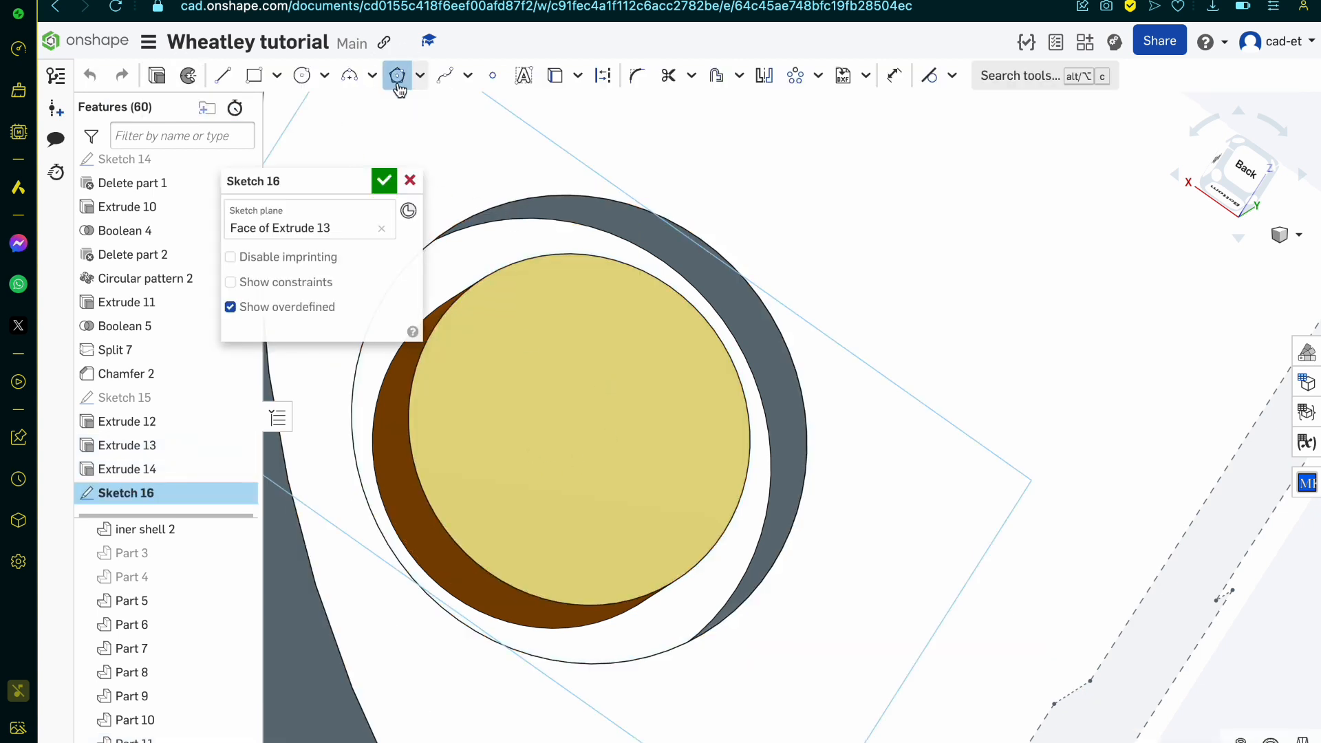
left_click(578, 428)
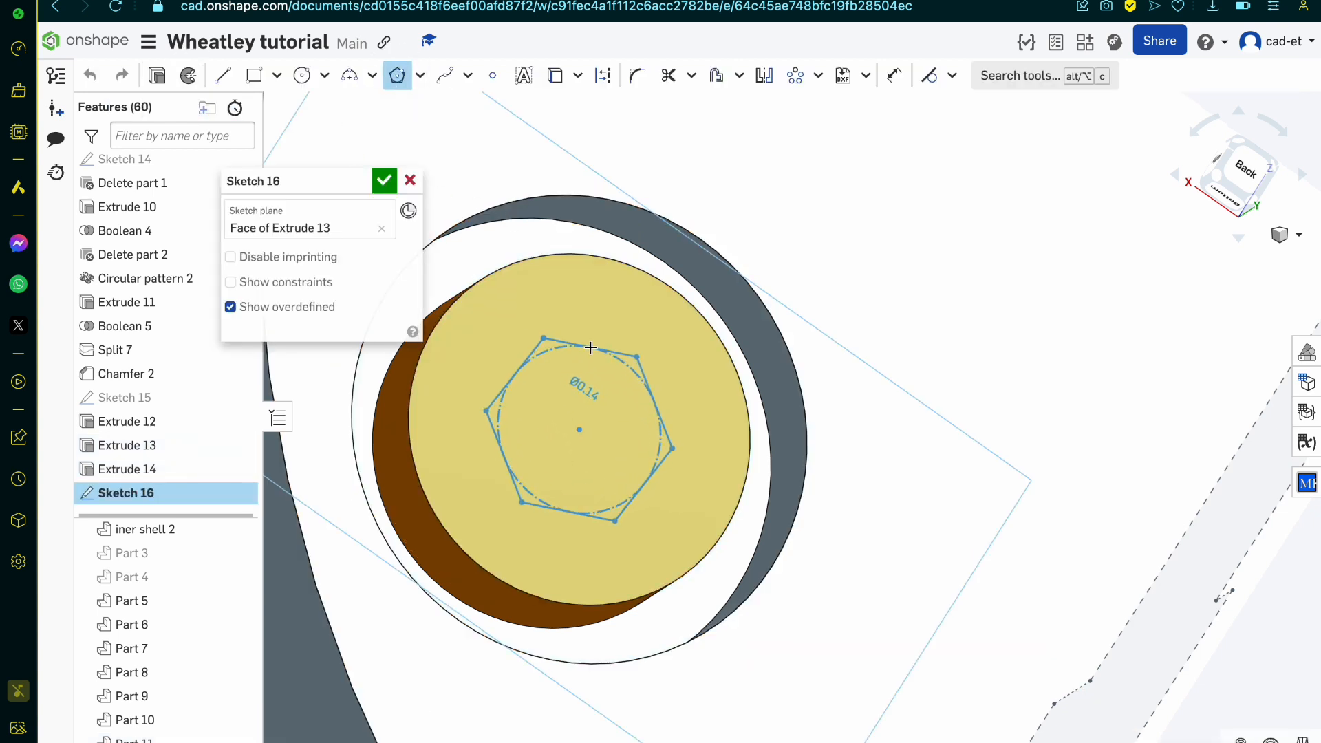
left_click(597, 344)
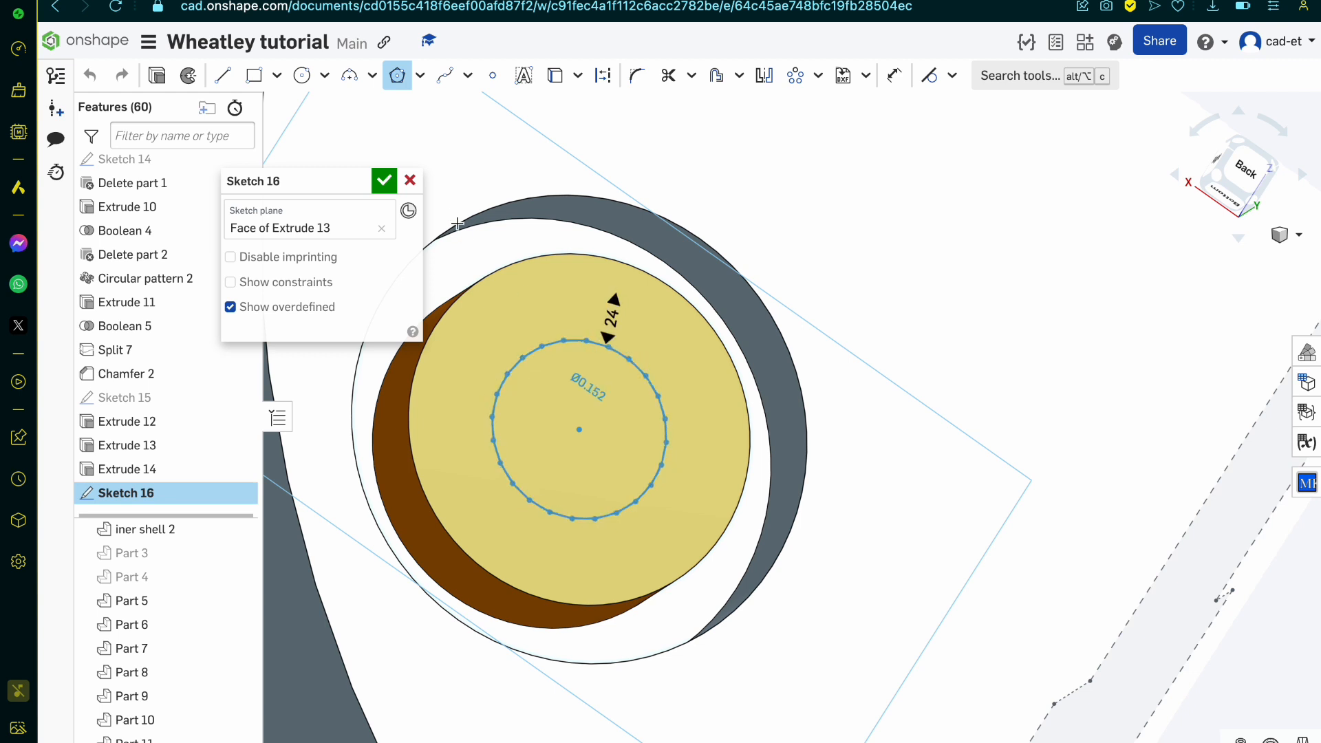
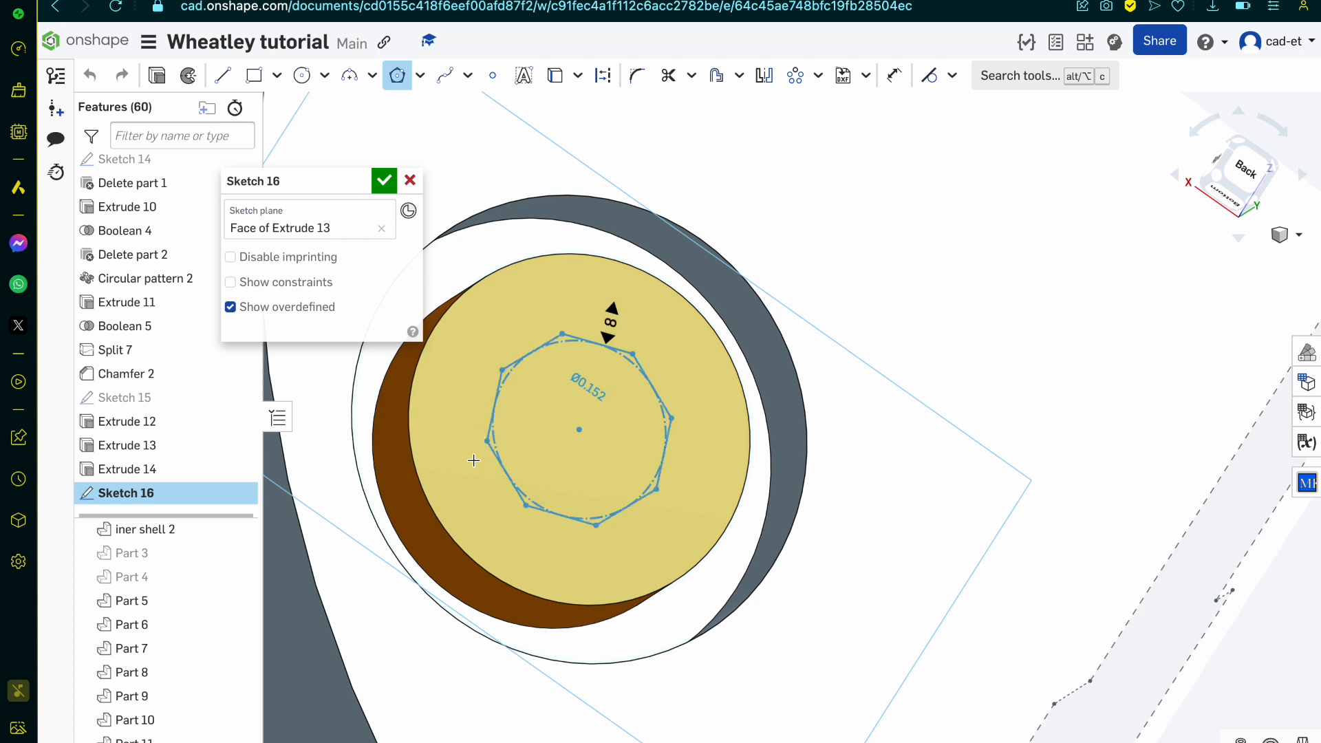
Step: Finish the polygon with six sides and cut the hexagon 0.07 mm deep into the pin head of Part 11
left_click(494, 432)
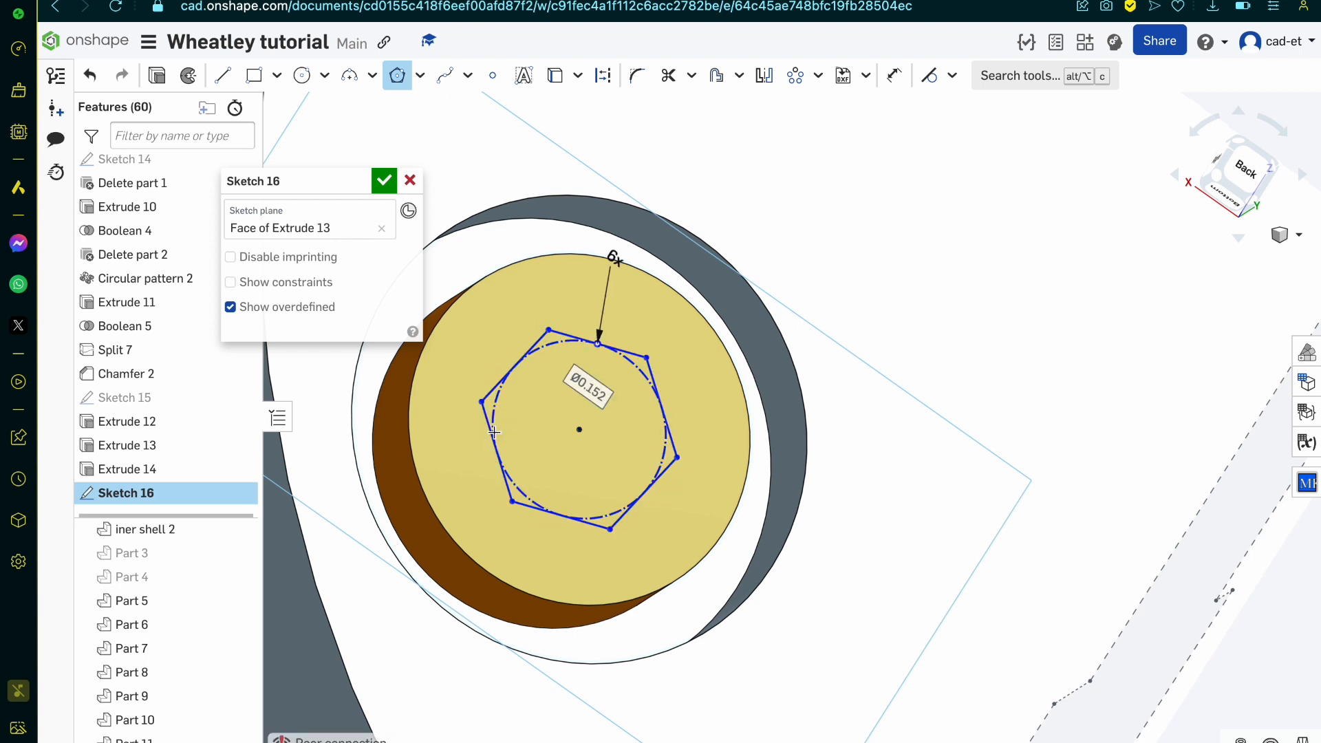
left_click(238, 76)
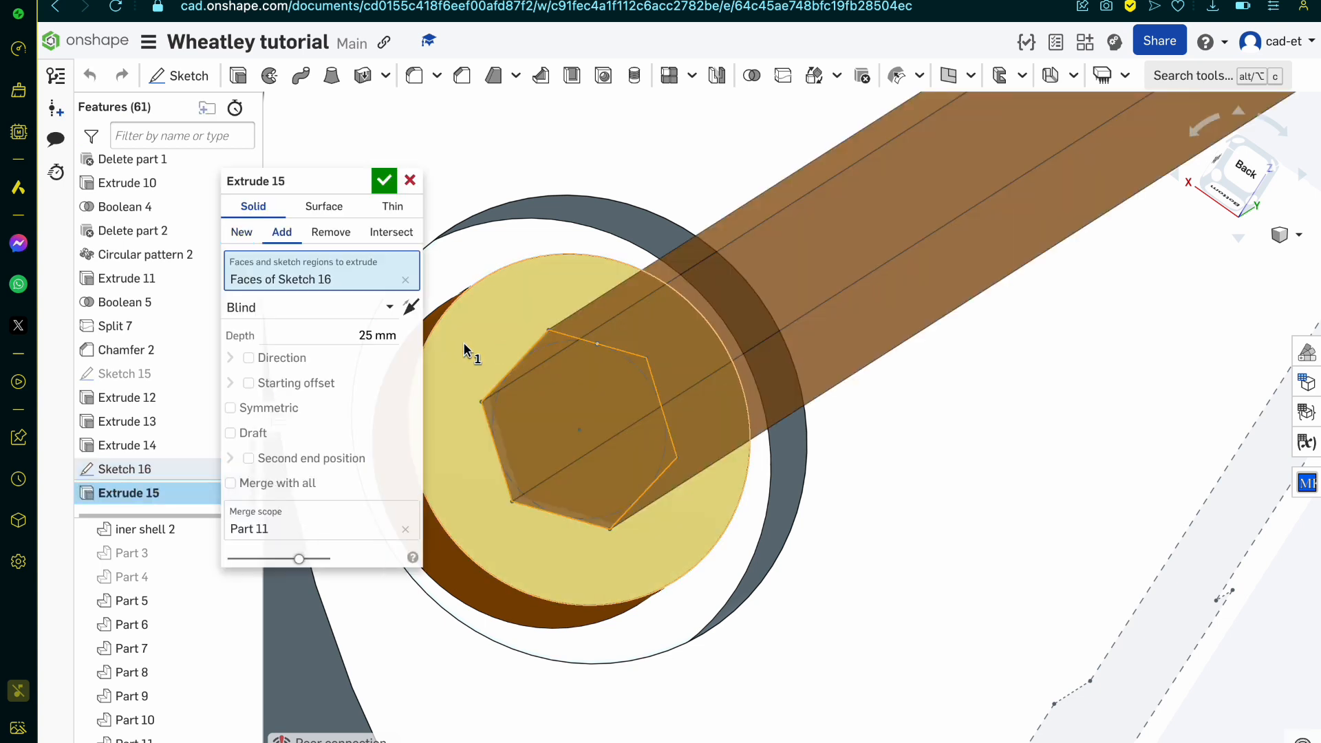
left_click(331, 231)
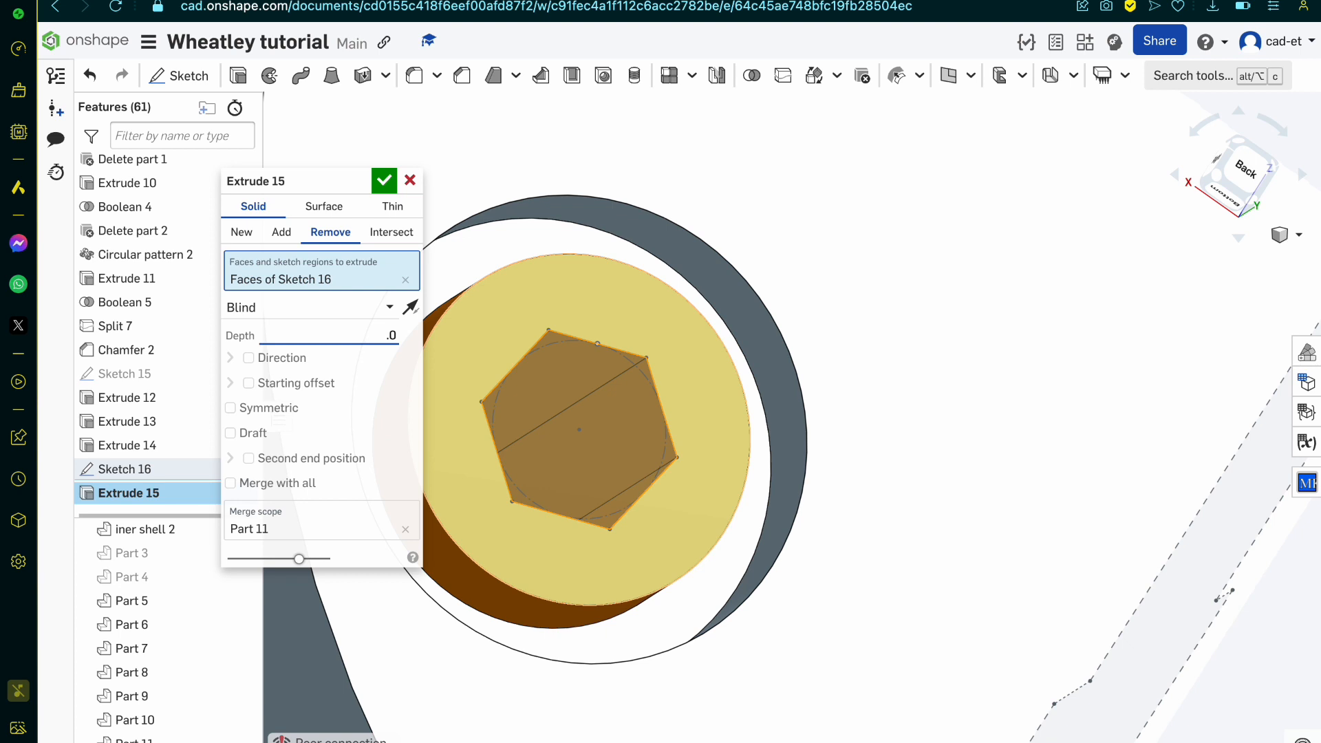
type(".05")
key("Return")
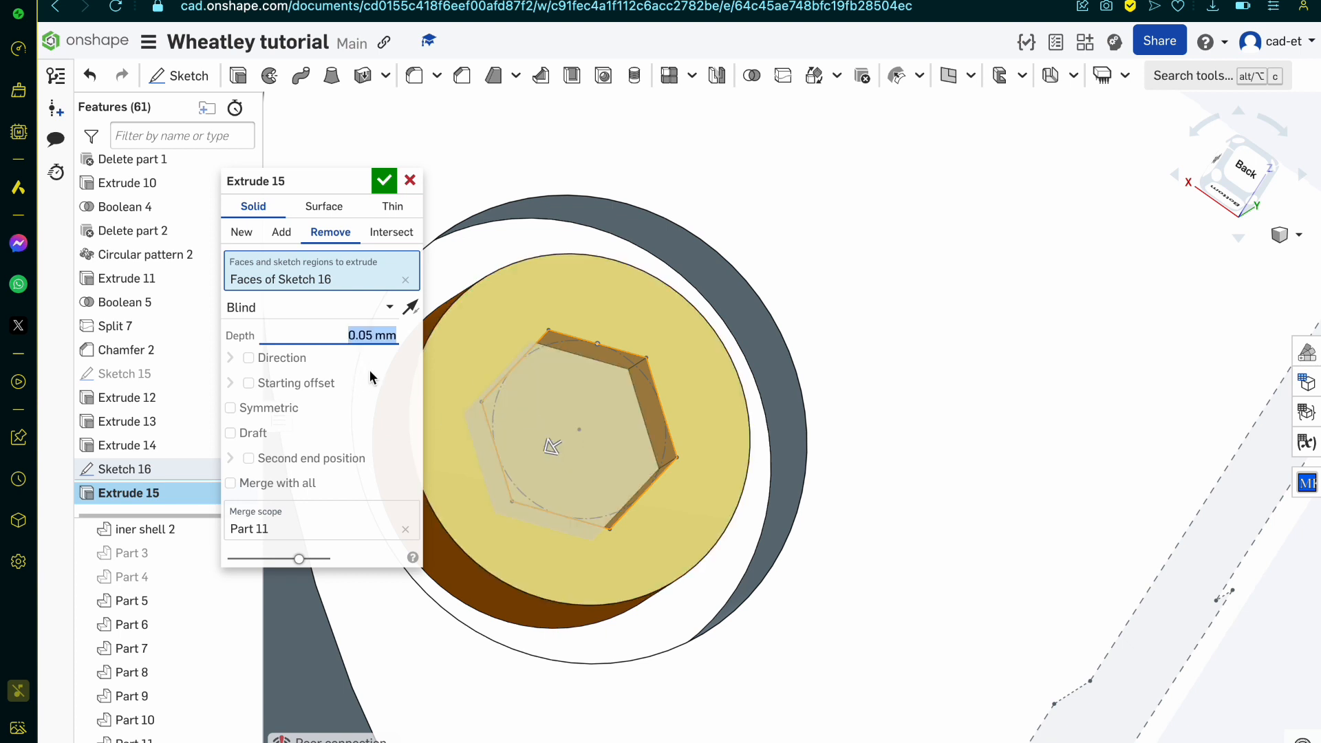
type(".07")
key("Return")
key("Return")
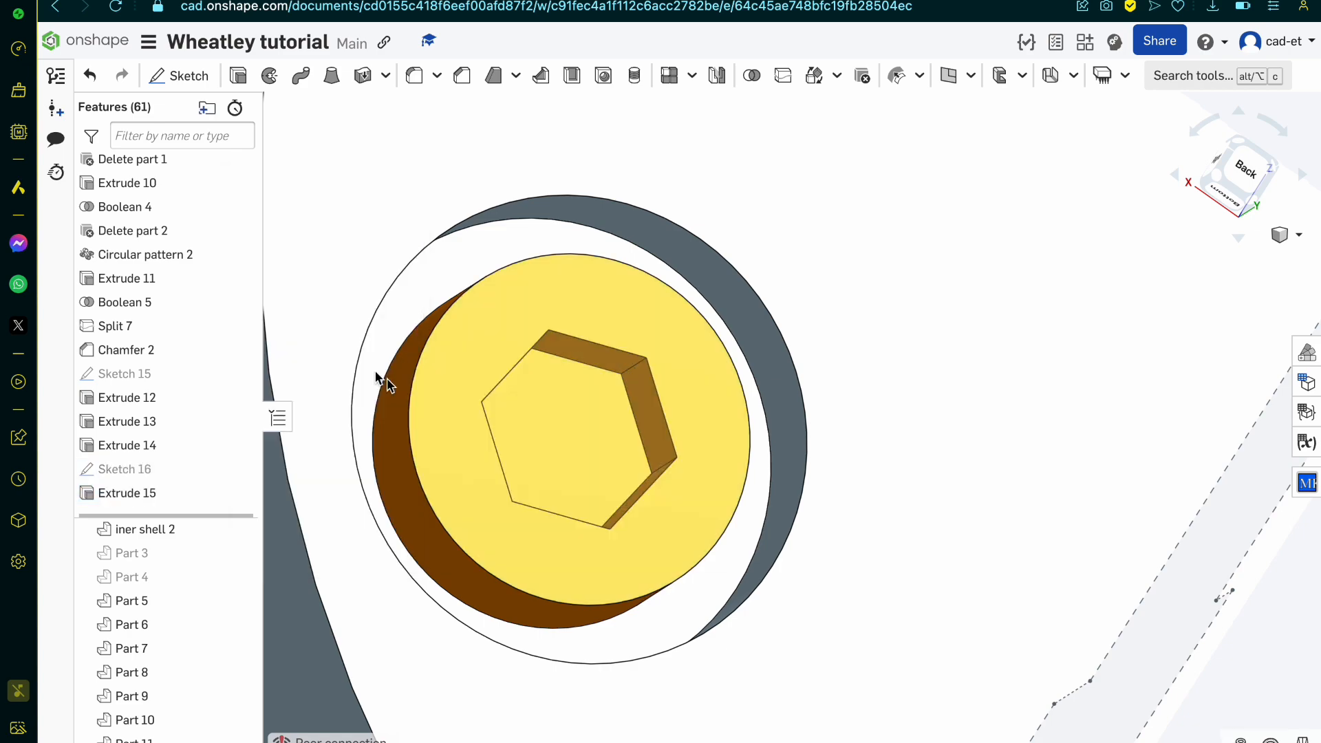
Step: Isolate the new pin, Part 11, from the rest of the model
left_click(505, 521)
right_click_drag(506, 521, 454, 537)
scroll(541, 531, "down", 10)
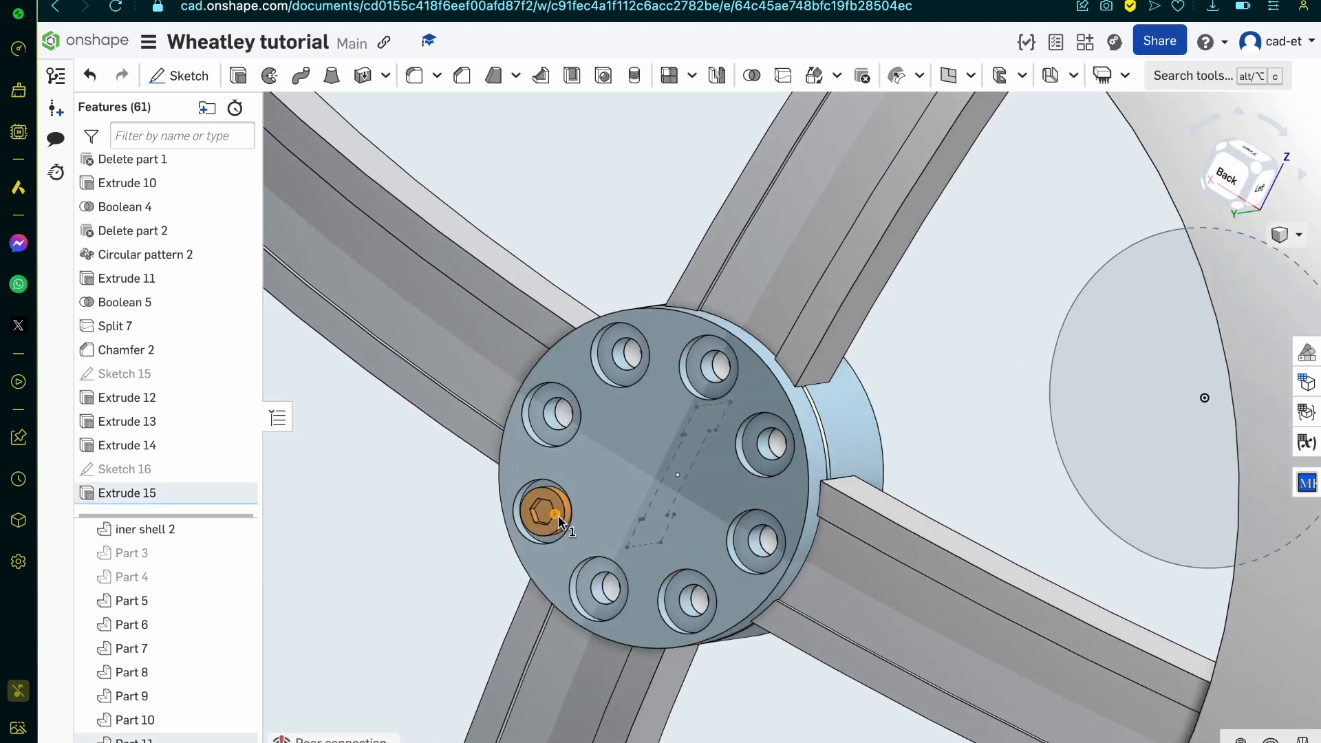
right_click(184, 738)
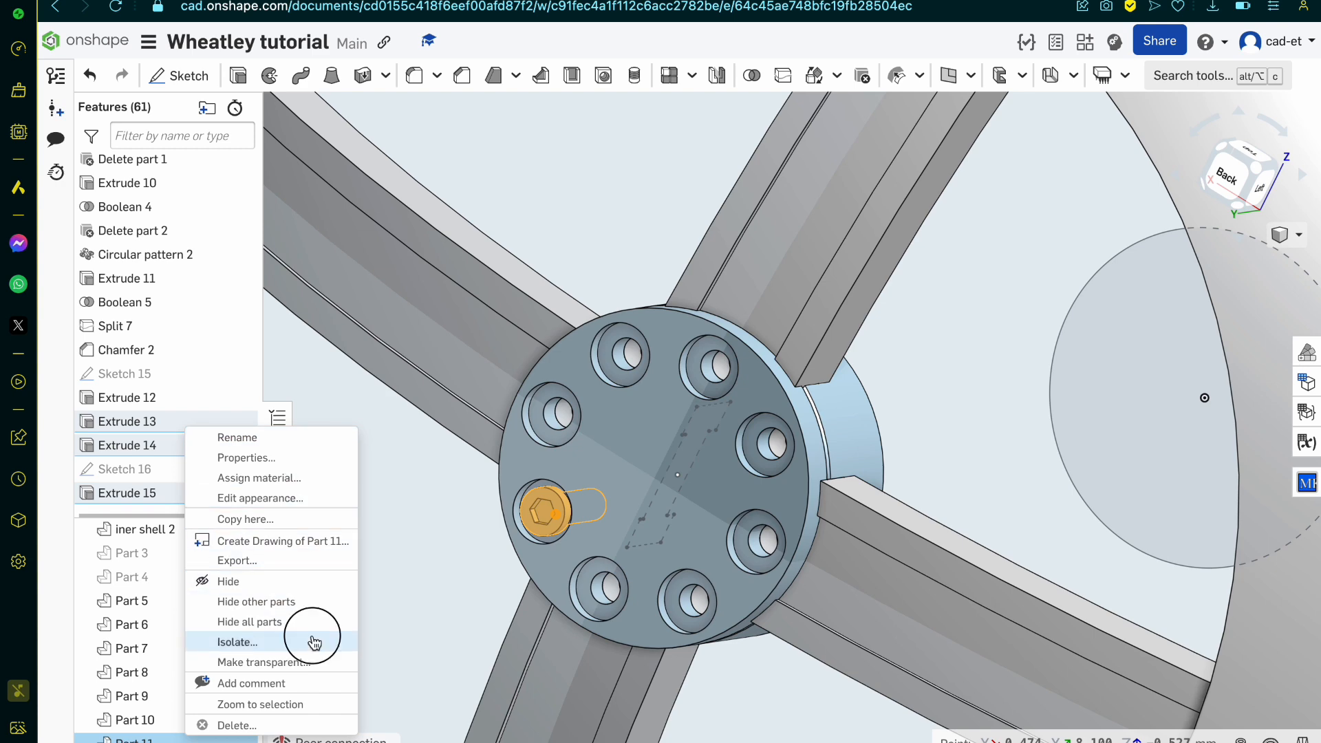
left_click(311, 641)
scroll(552, 487, "up", 5)
Step: Chamfer the pin shaft's end edge and the inner edge beneath its head by an equal distance of 0.02 mm
left_click(687, 548)
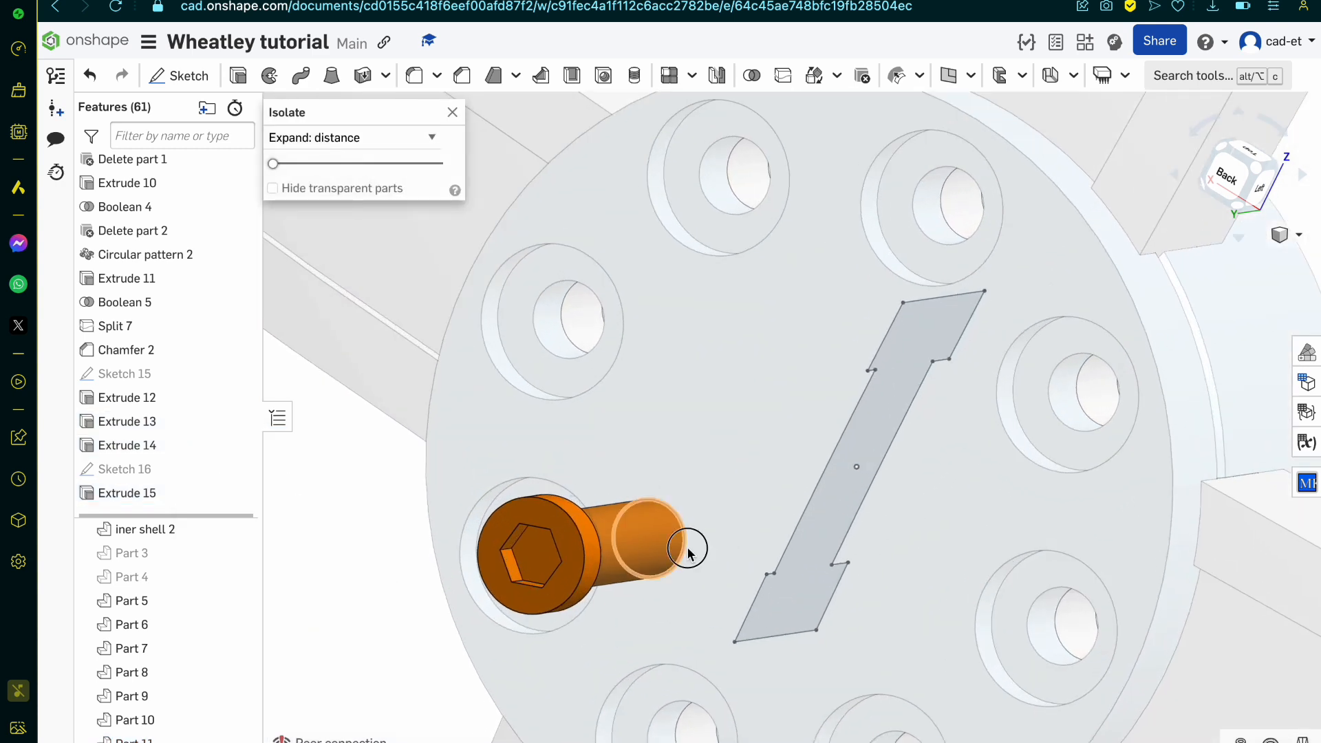
right_click_drag(687, 548, 590, 575)
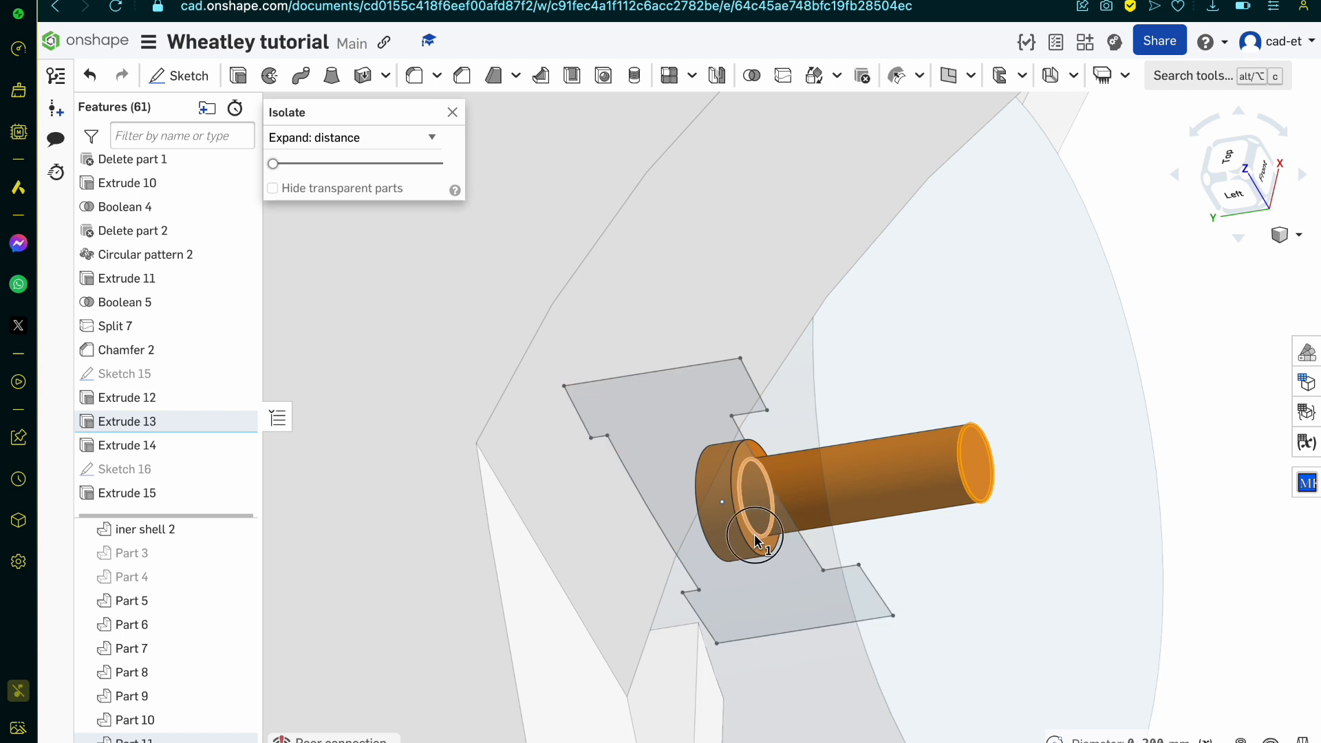
left_click(757, 537)
left_click(461, 75)
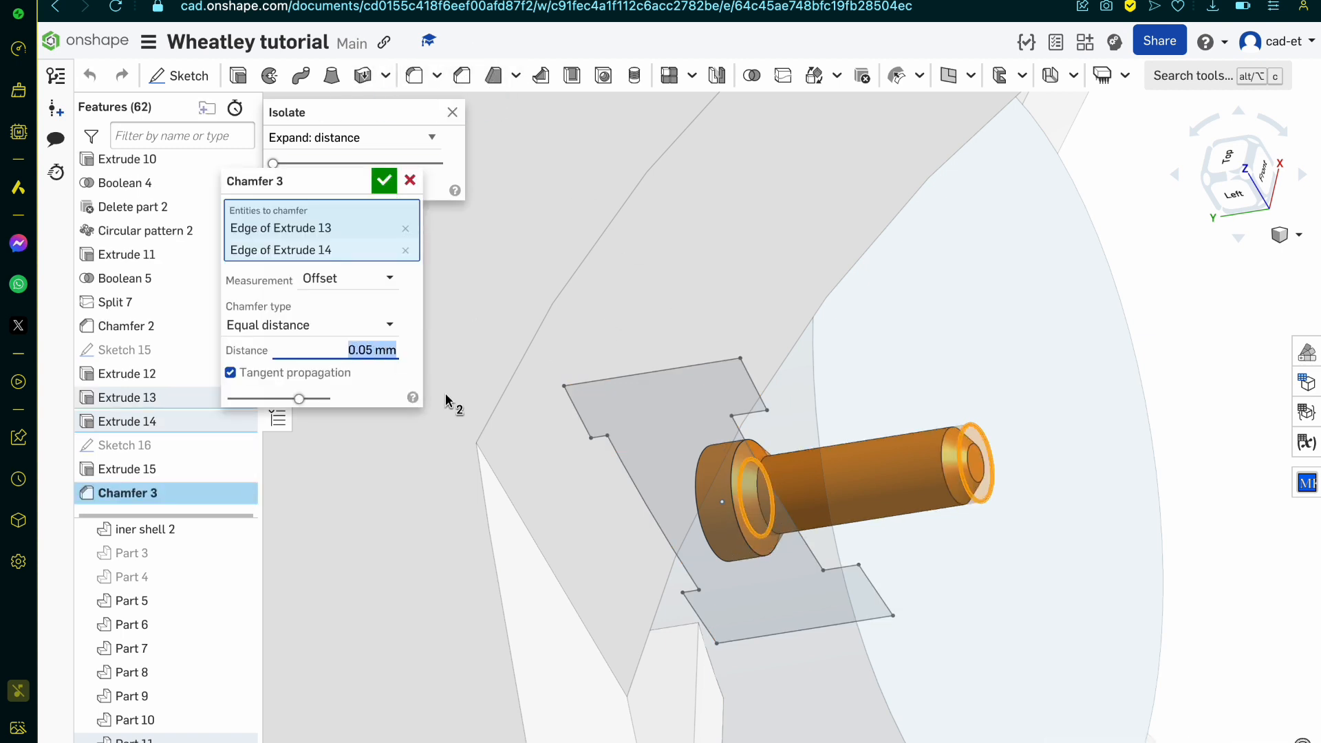
type(".02")
key("Return")
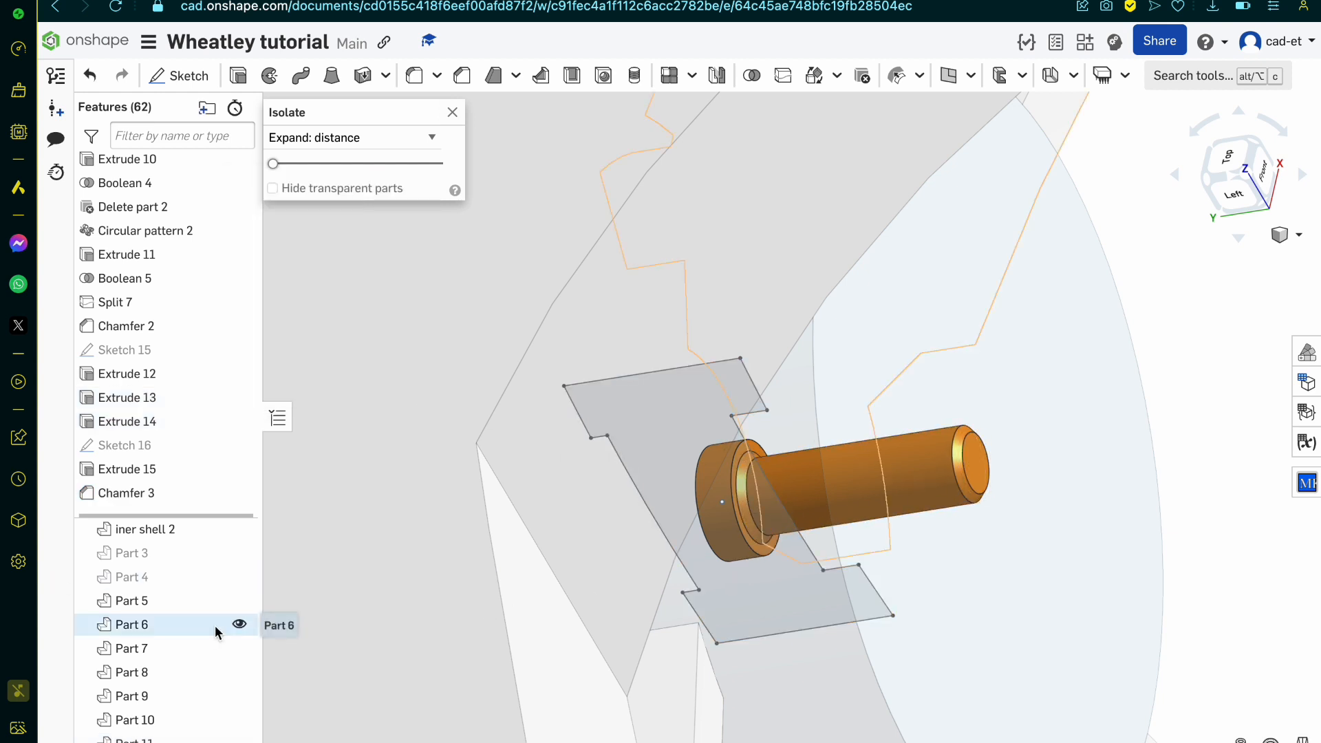
Step: End the pin's isolation and hide Part 11 to expose its hole in the hub
right_click_drag(658, 491, 732, 505)
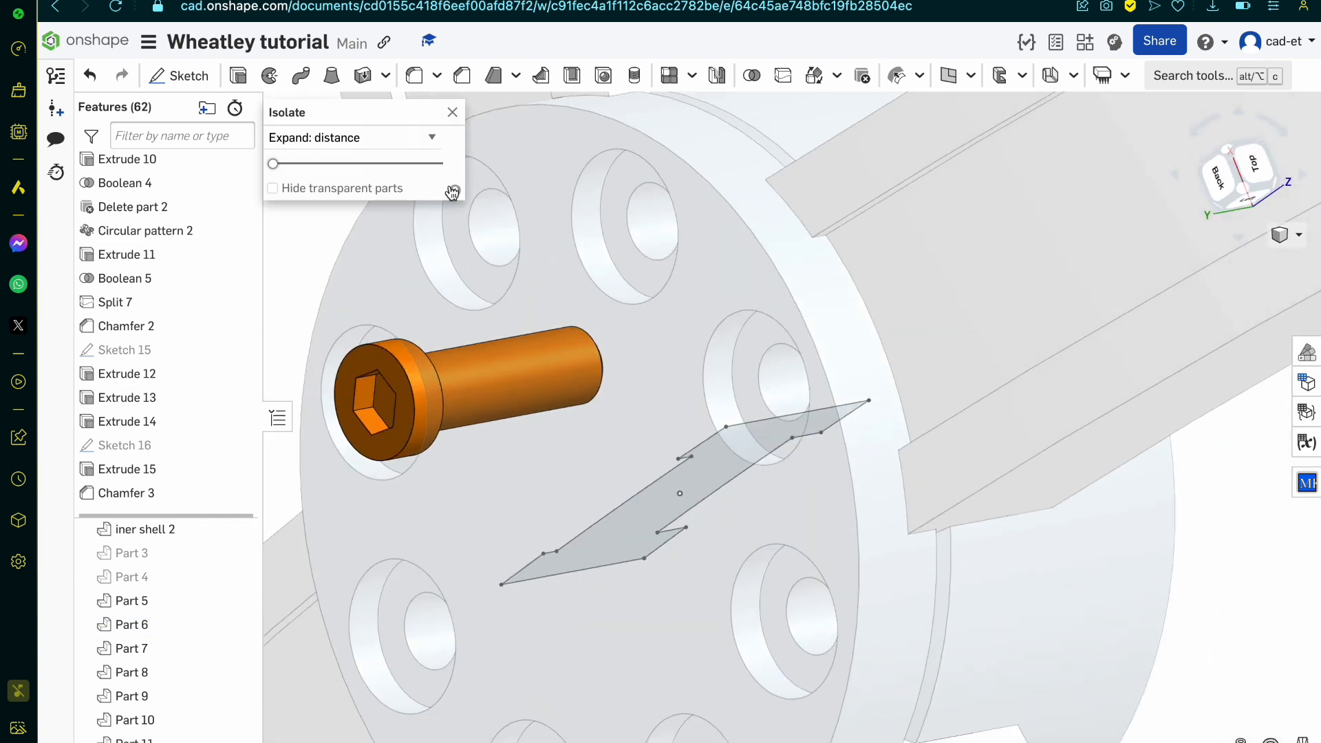
left_click(450, 114)
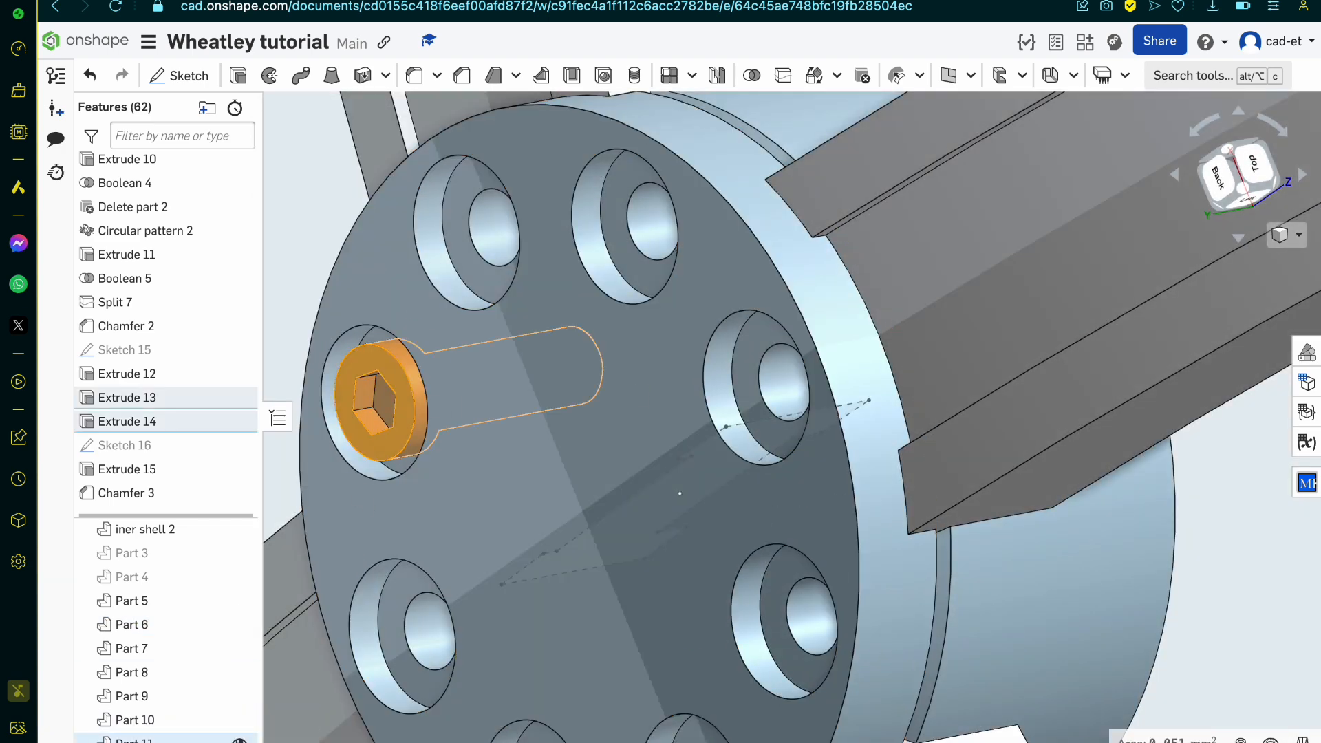
scroll(406, 482, "up", 3)
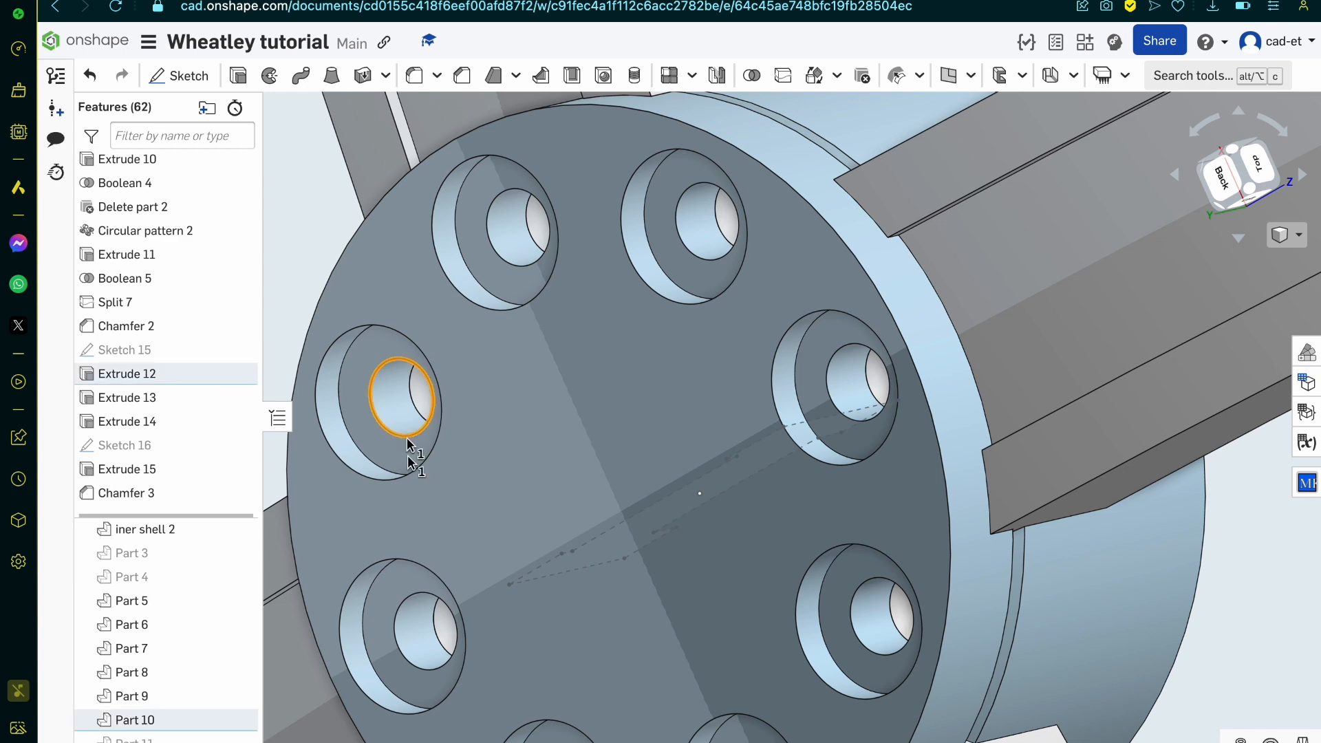
Step: Chamfer the inner hole edges at the bottoms of all eight hub recesses by an equal distance of 0.02 mm
left_click(406, 601)
left_click(516, 268)
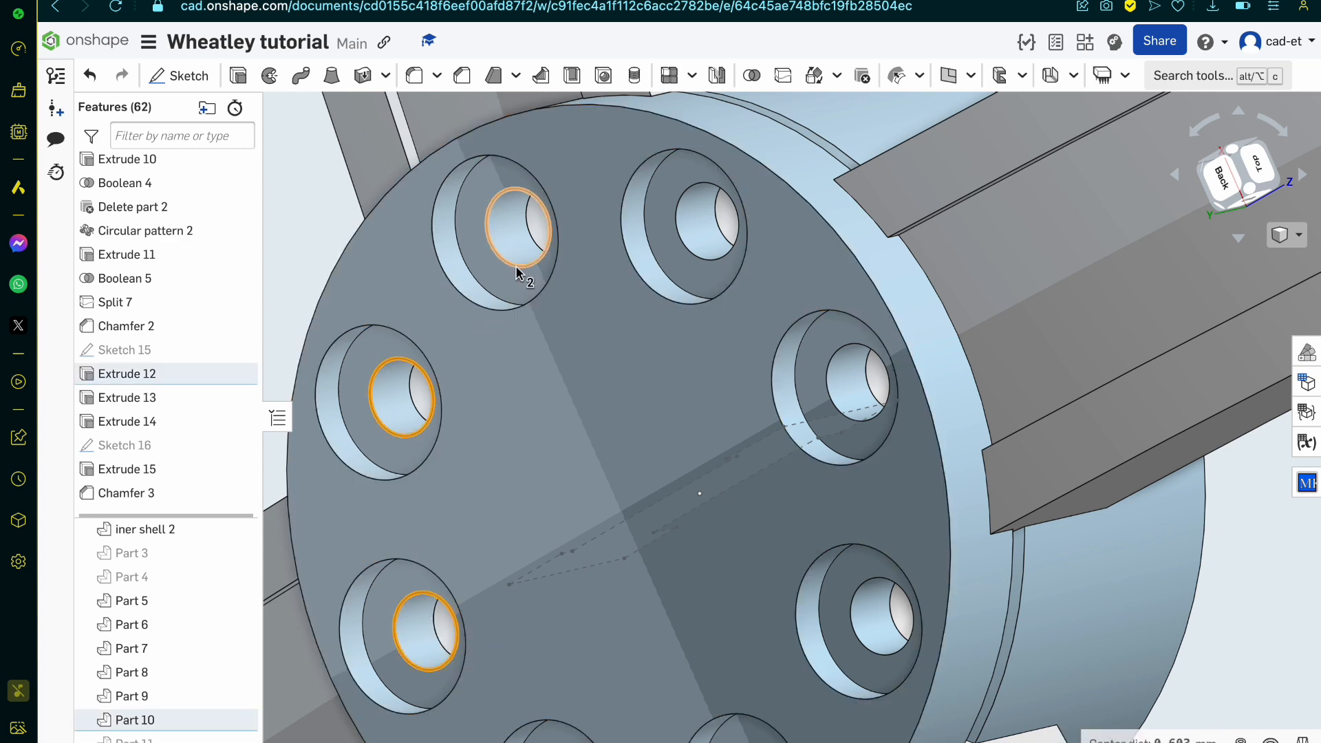
left_click(712, 272)
left_click(841, 370)
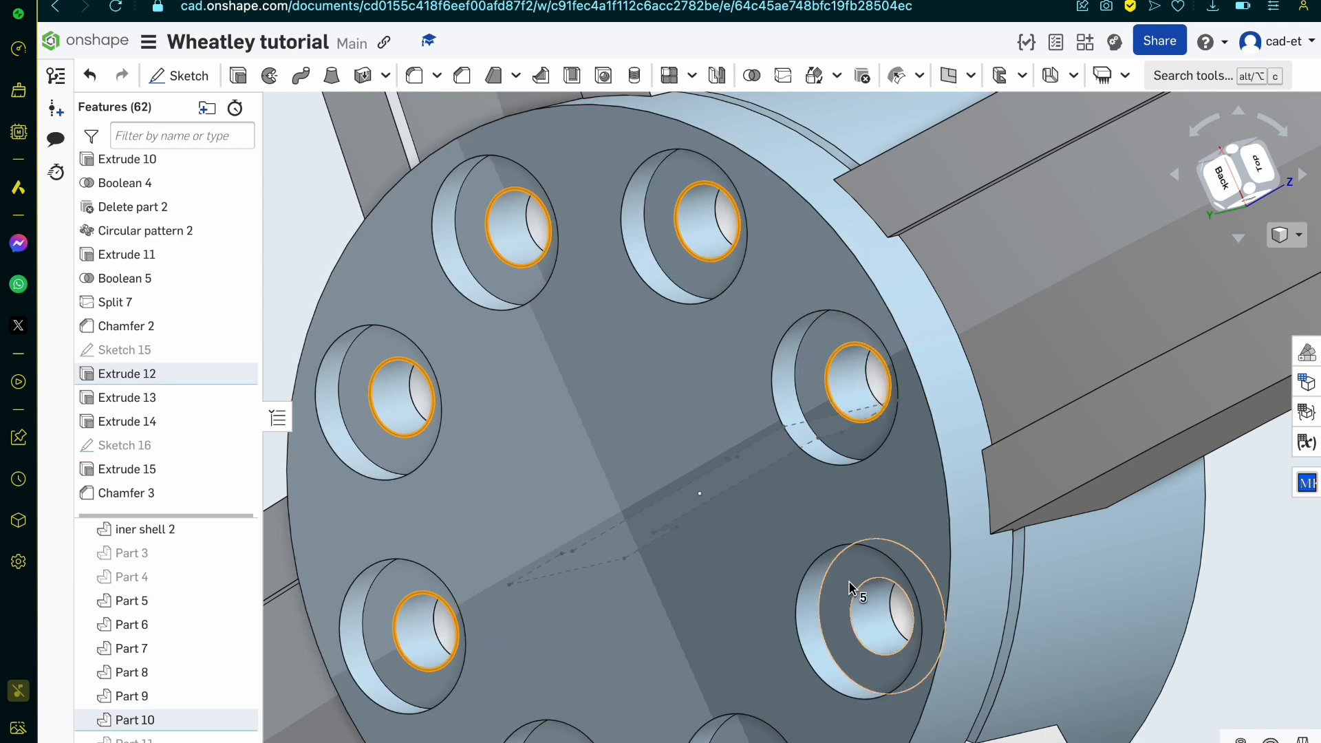
scroll(812, 392, "down", 5)
scroll(840, 513, "up", 6)
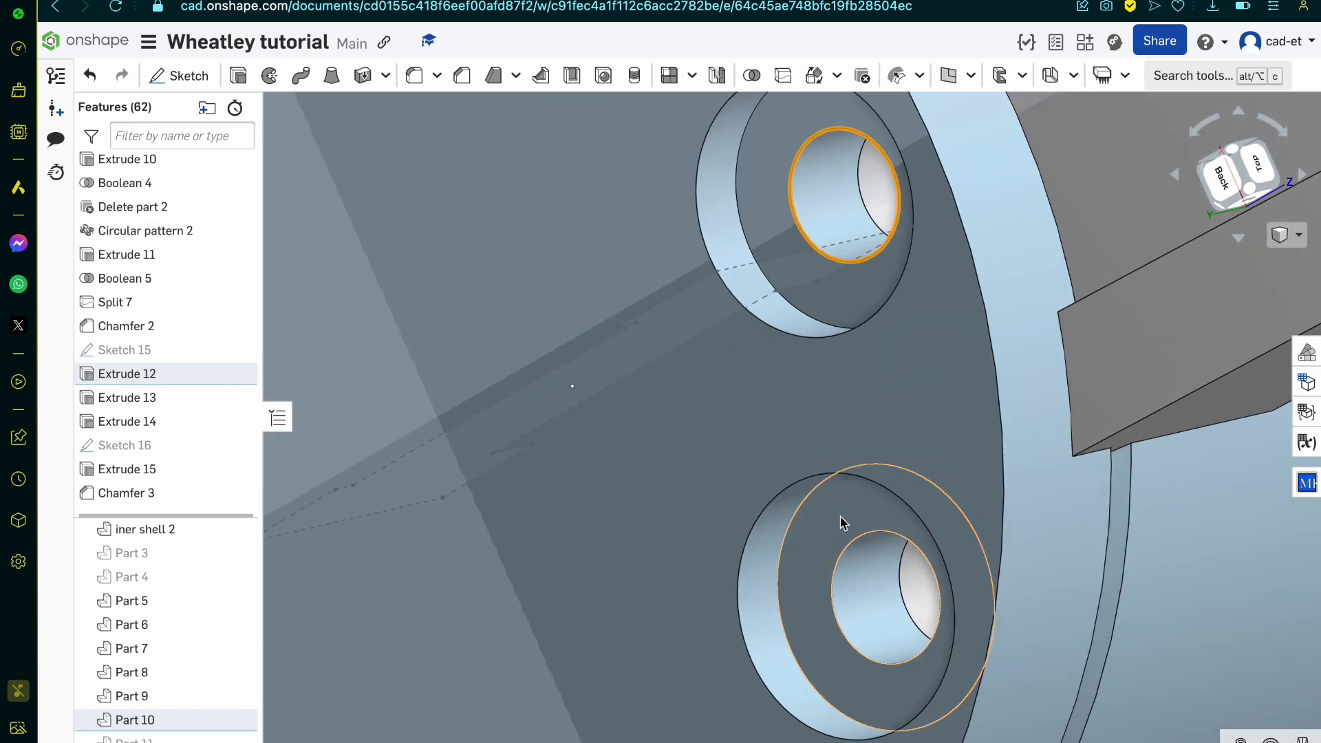
scroll(850, 547, "down", 5)
scroll(817, 612, "up", 4)
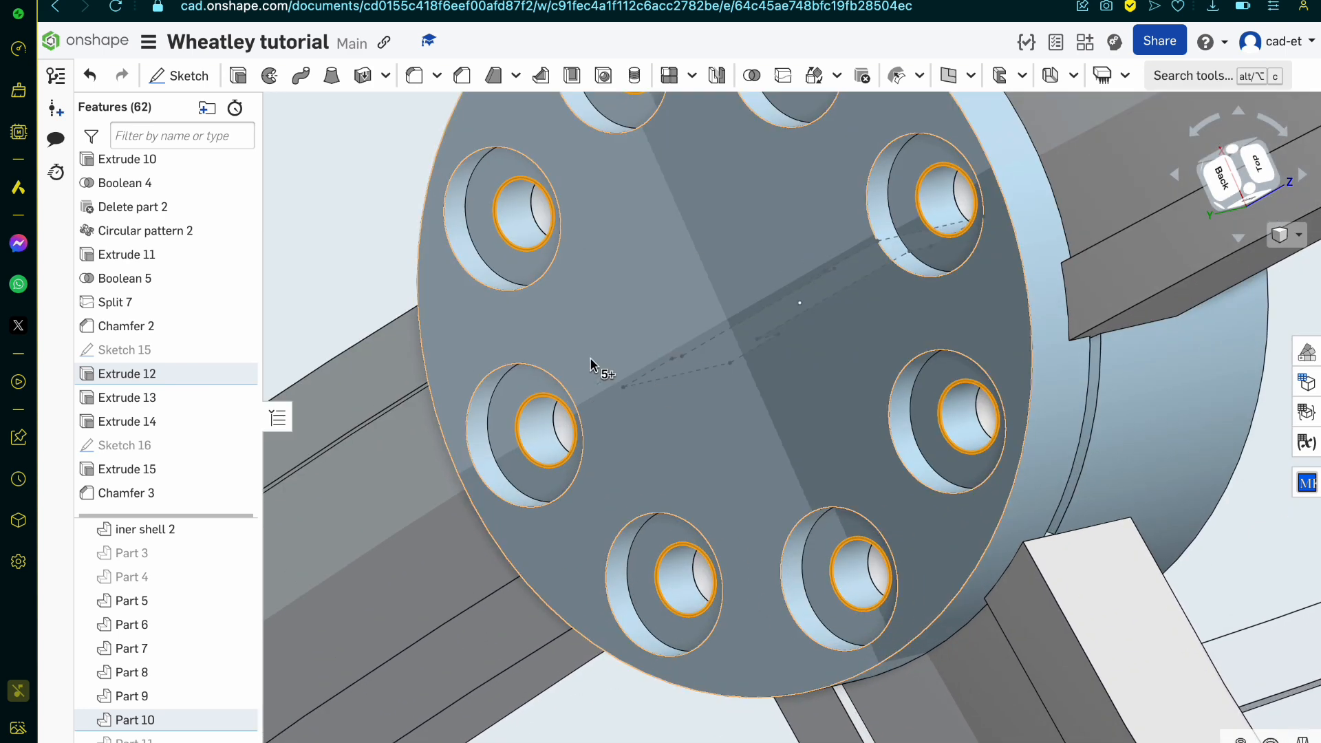
scroll(733, 581, "down", 5)
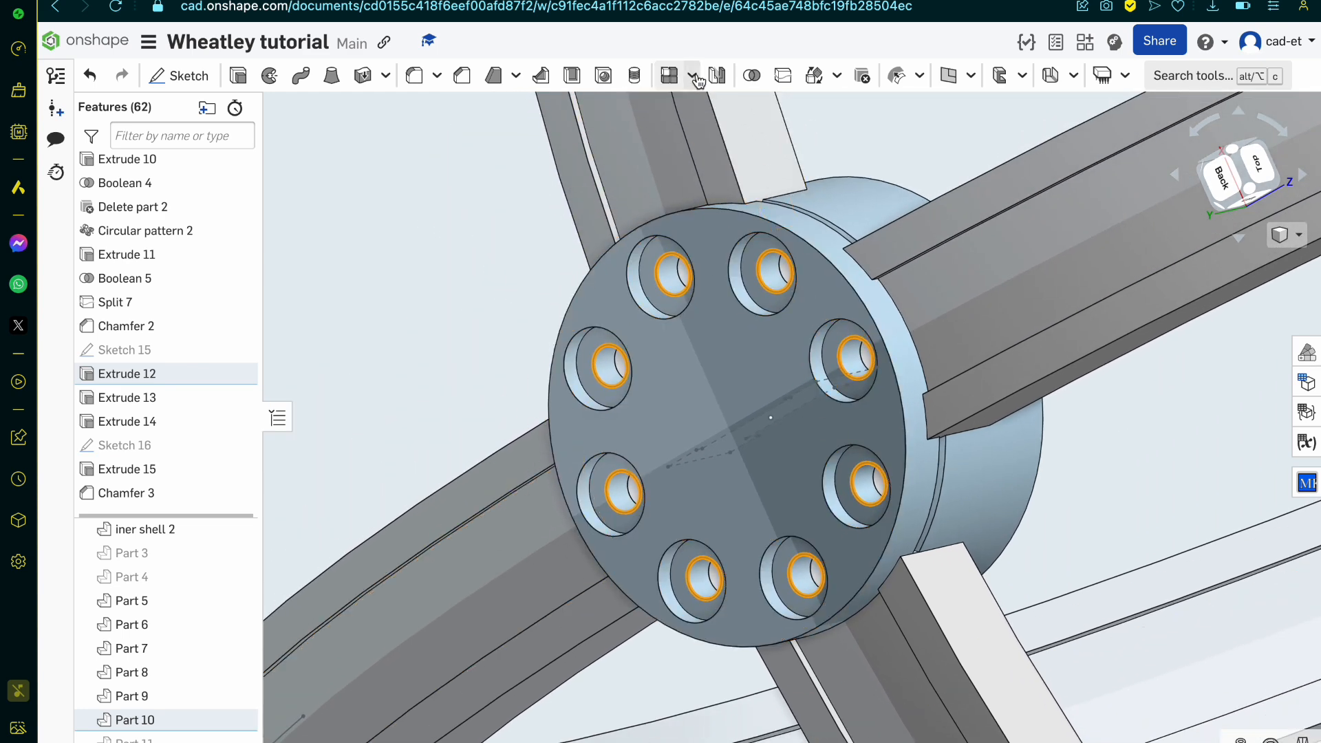
left_click(471, 77)
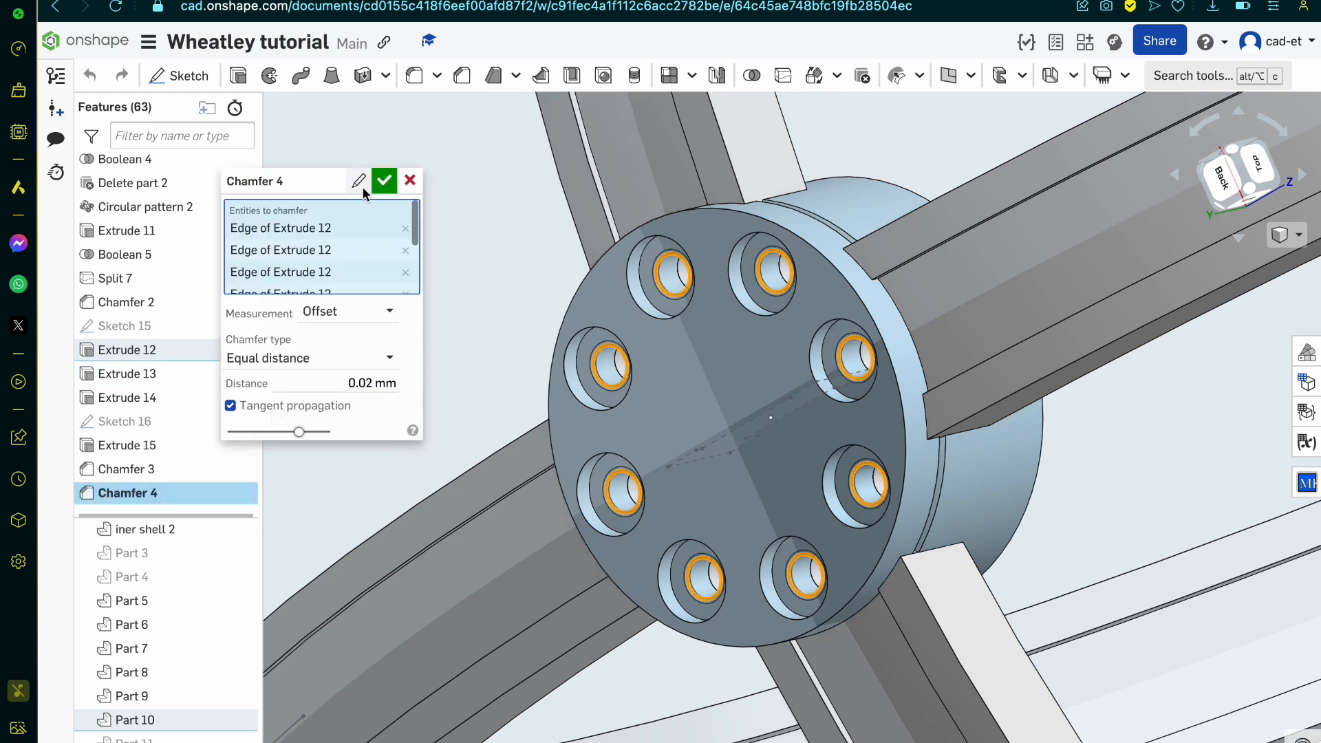
left_click(383, 182)
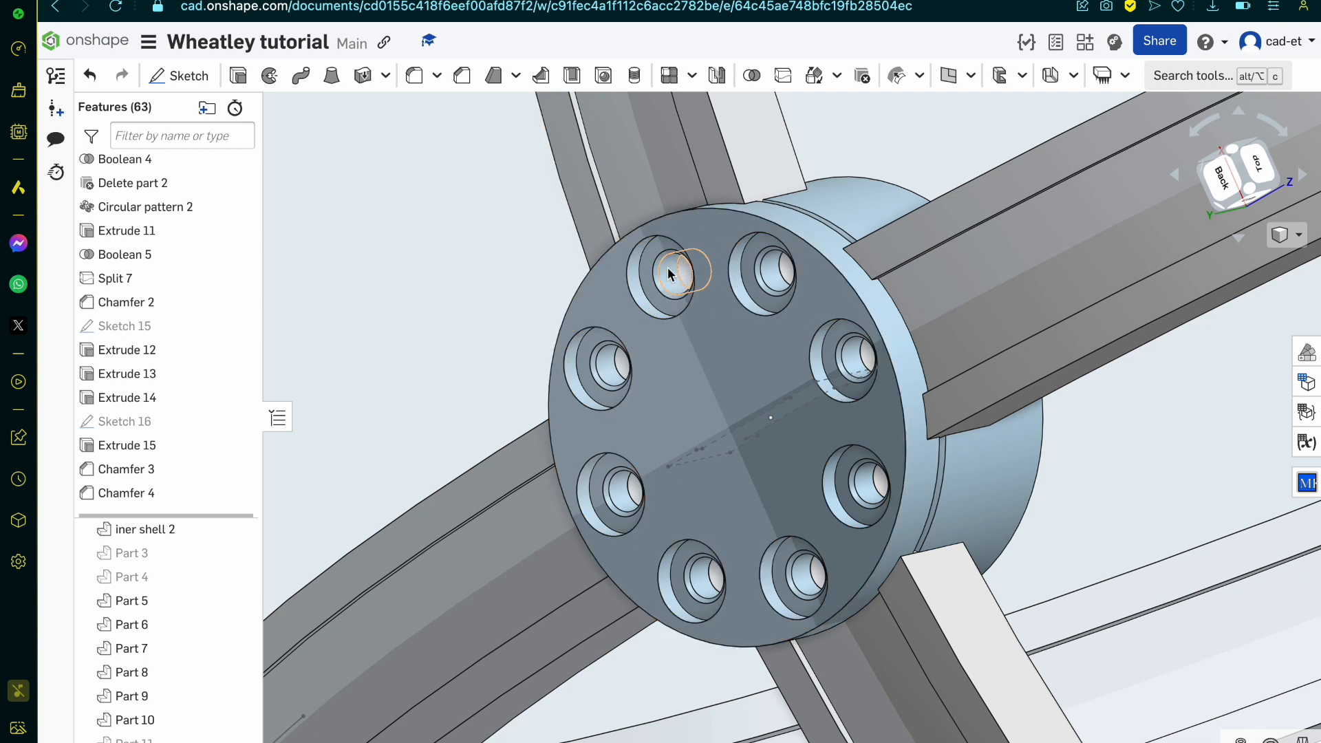
Step: Reopen the pin-hole chamfer and try to include the deeper end edge of one hole, keeping the 0.02 mm distance
double_click(176, 494)
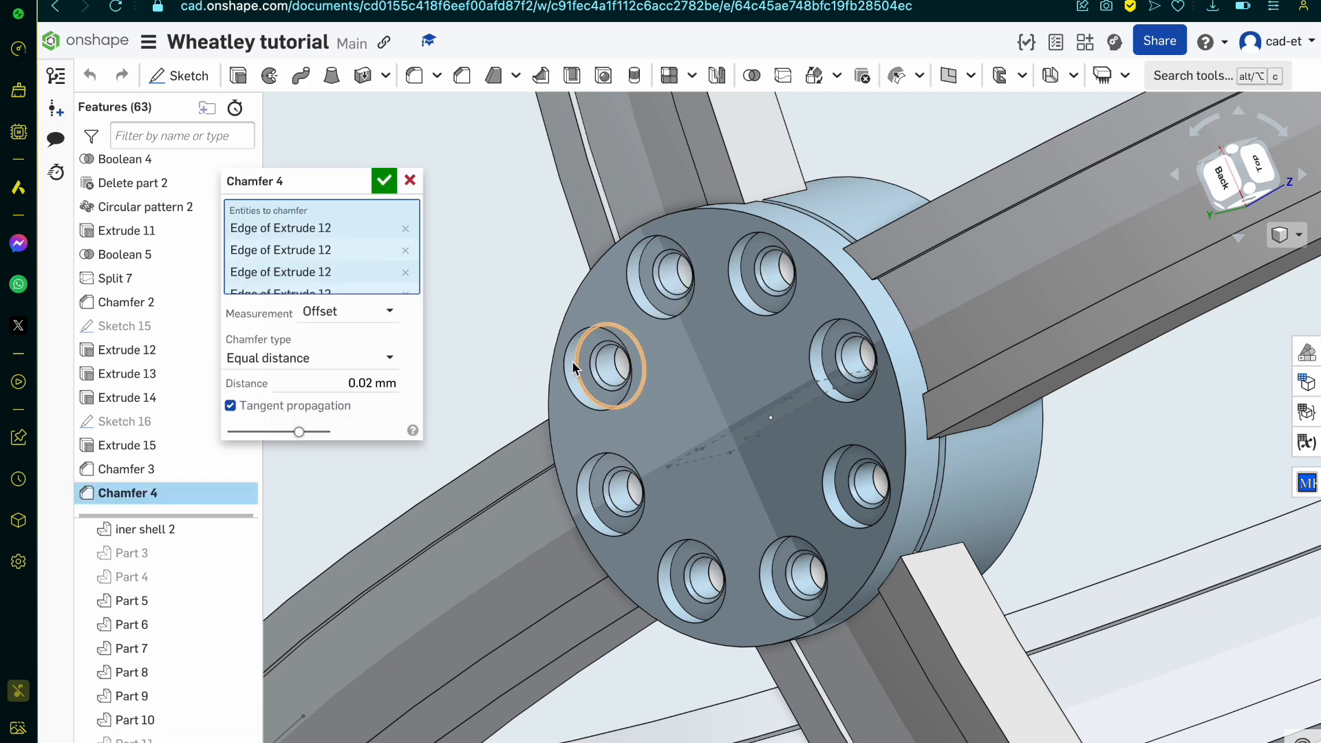
scroll(572, 365, "up", 10)
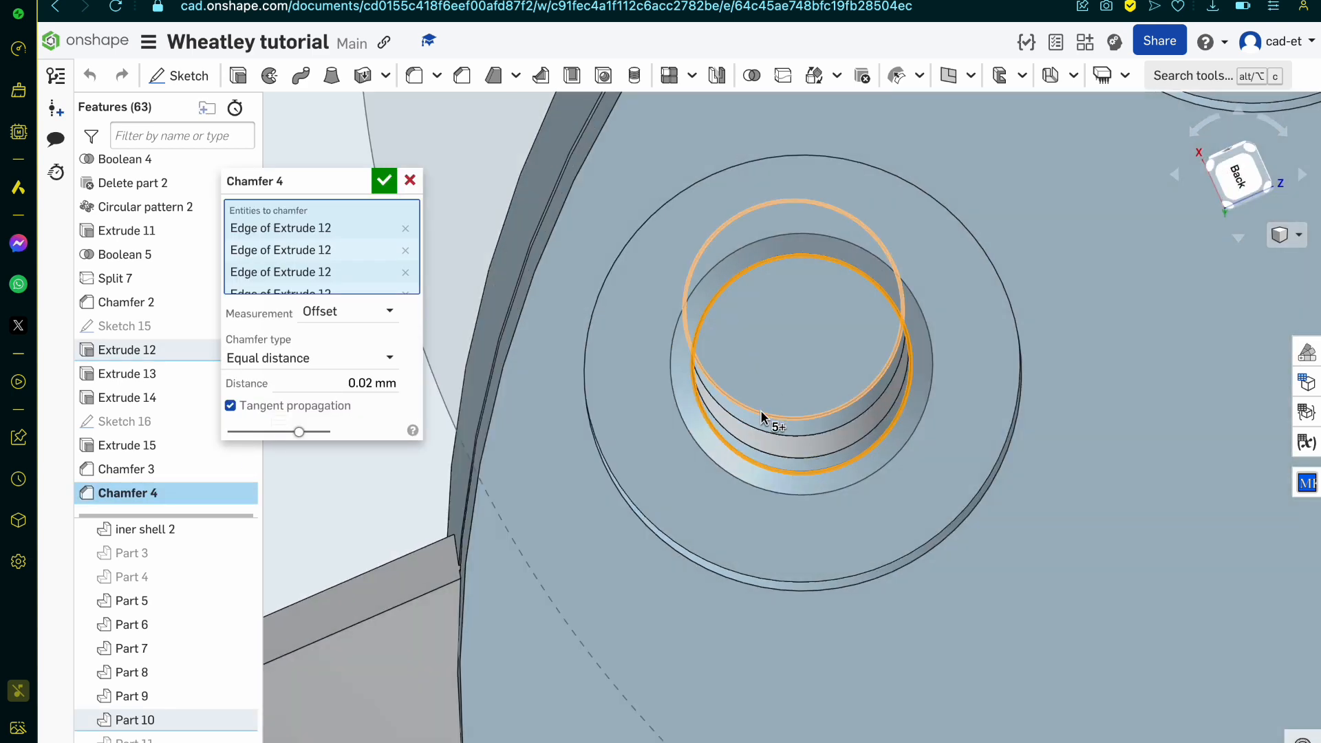
left_click(761, 416)
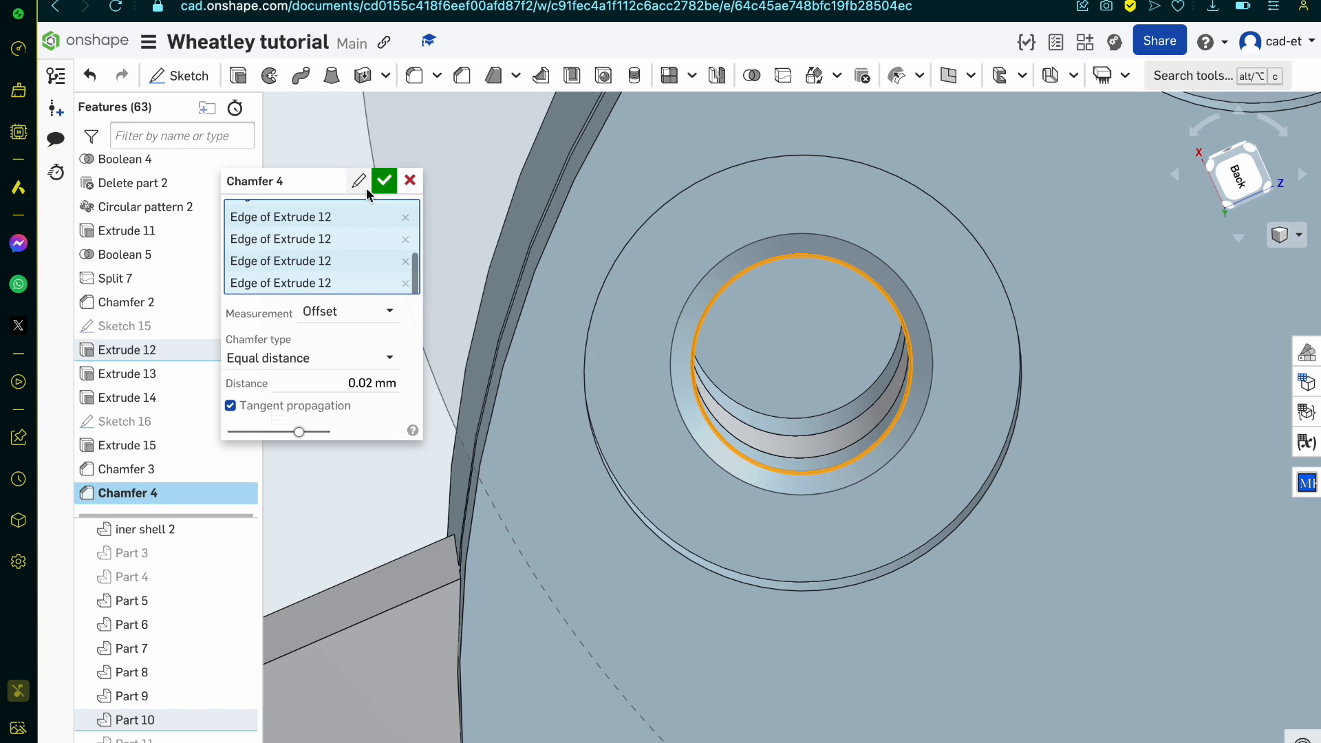
left_click(384, 182)
Step: Start a sketch on the hub's round outer face and show Sketch 14 as a reference
scroll(763, 331, "down", 10)
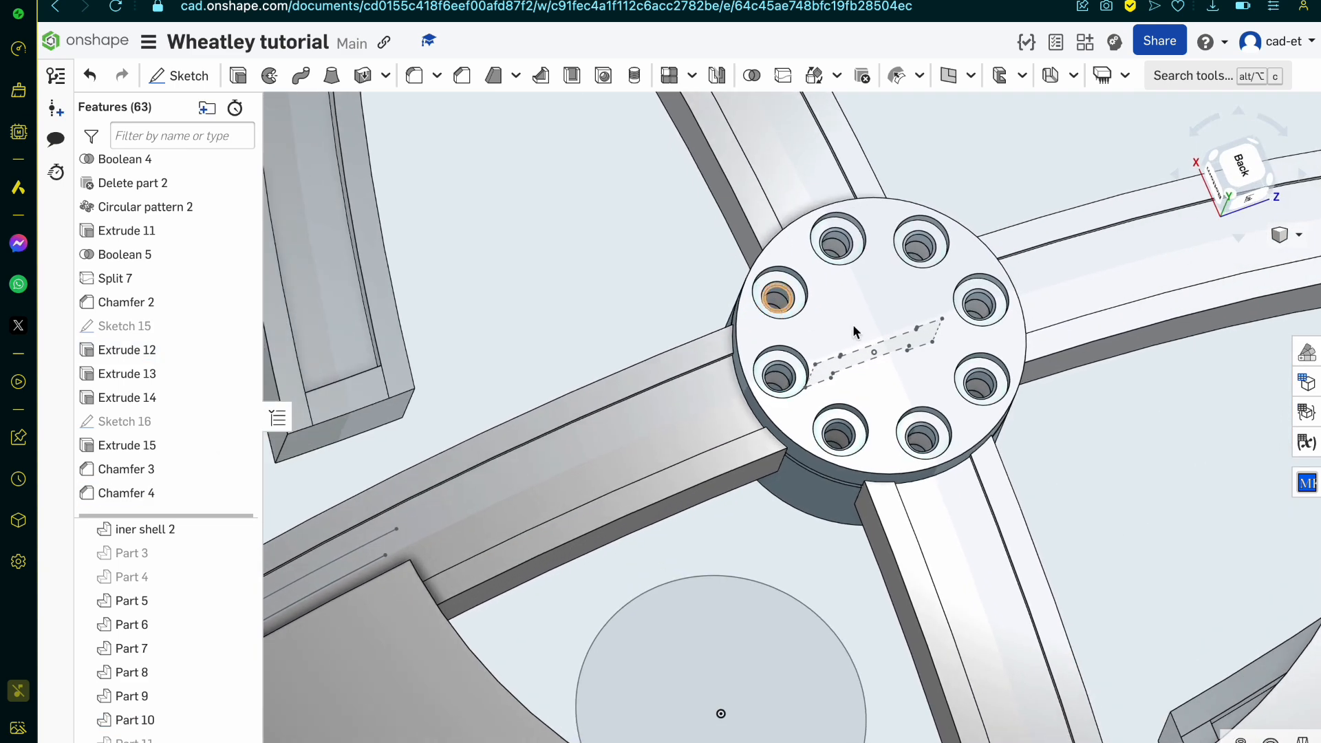
left_click(853, 332)
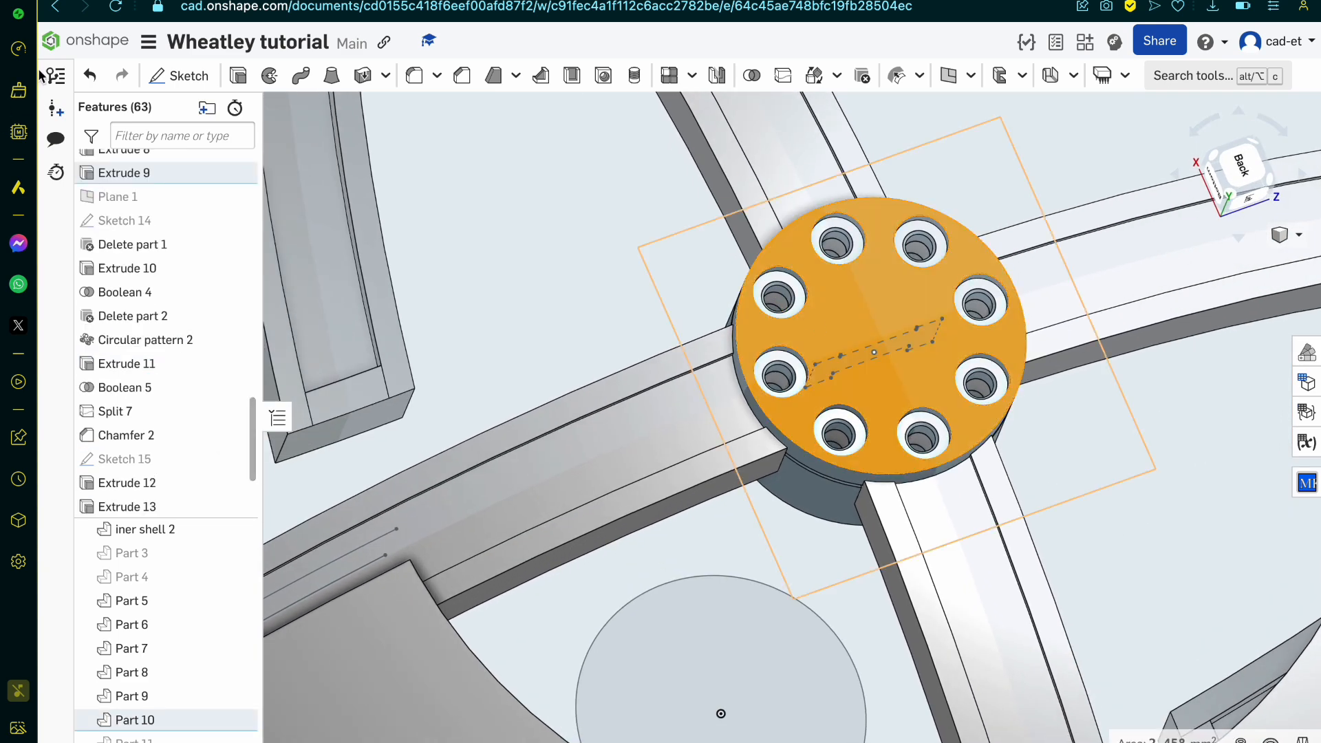
left_click(179, 76)
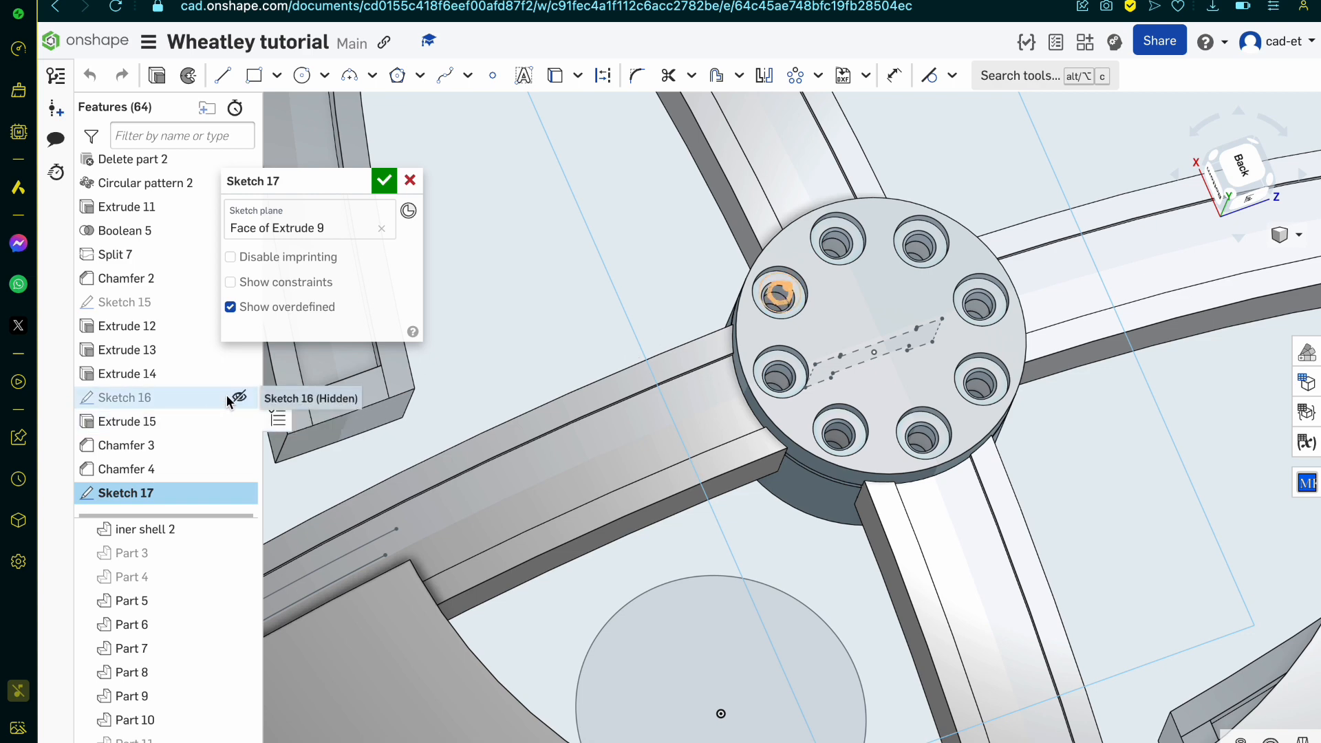
scroll(228, 399, "up", 1)
scroll(200, 320, "up", 6)
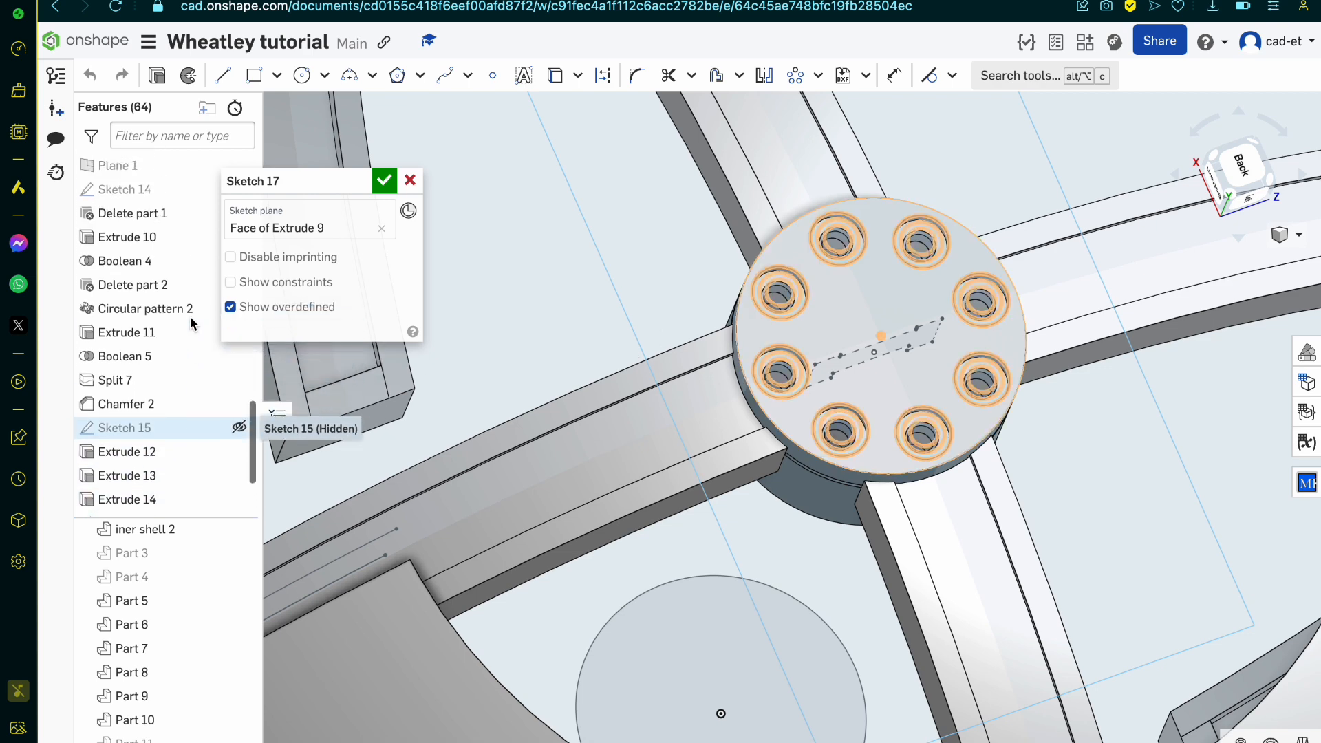
scroll(192, 323, "up", 8)
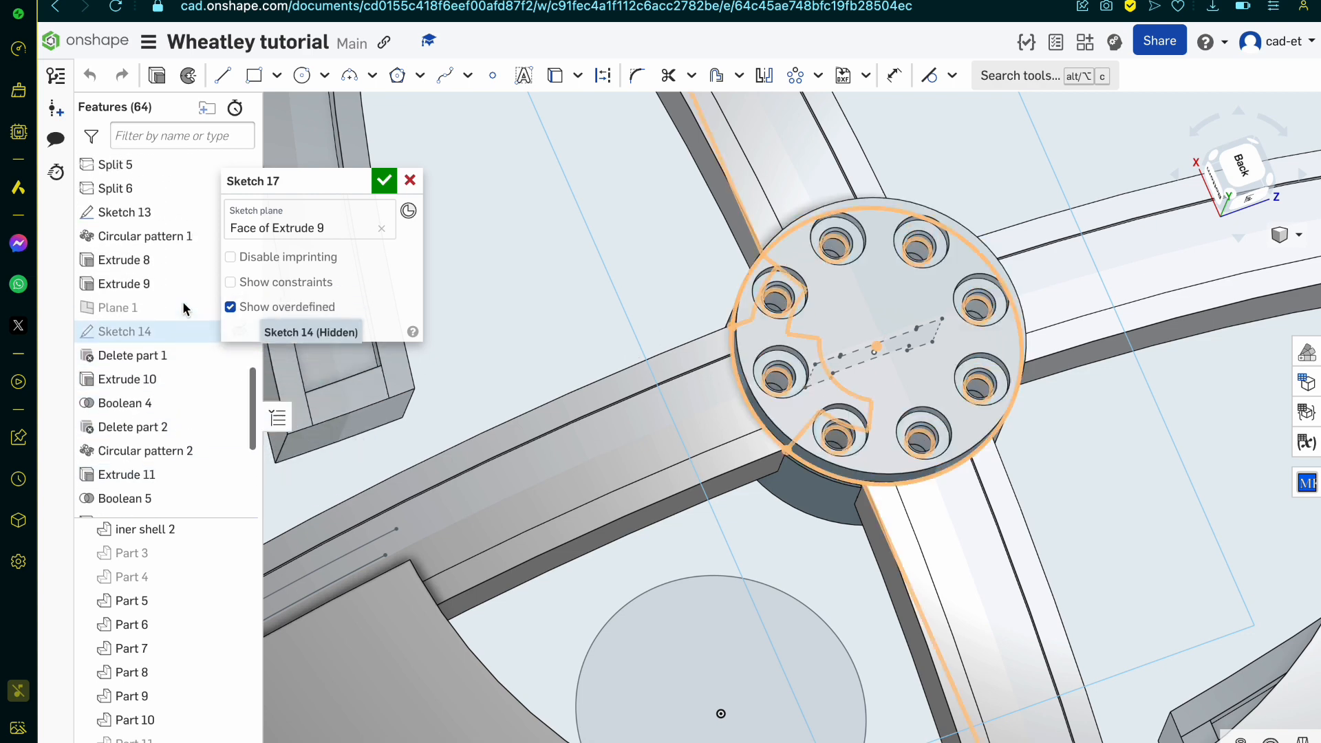
left_click(236, 414)
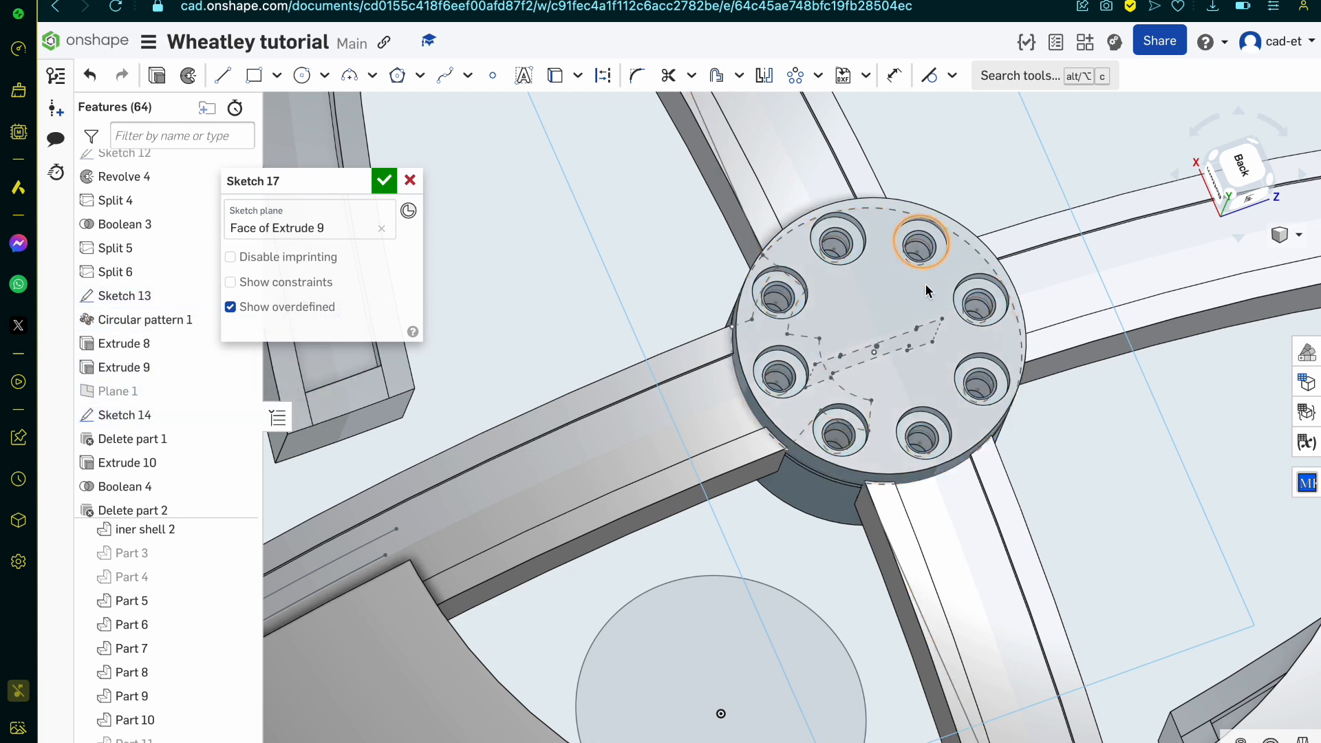
Step: Project the inner arc of Sketch 14 into the new sketch and hide Sketch 14
scroll(856, 358, "up", 2)
scroll(856, 361, "up", 5)
key("u")
left_click(773, 421)
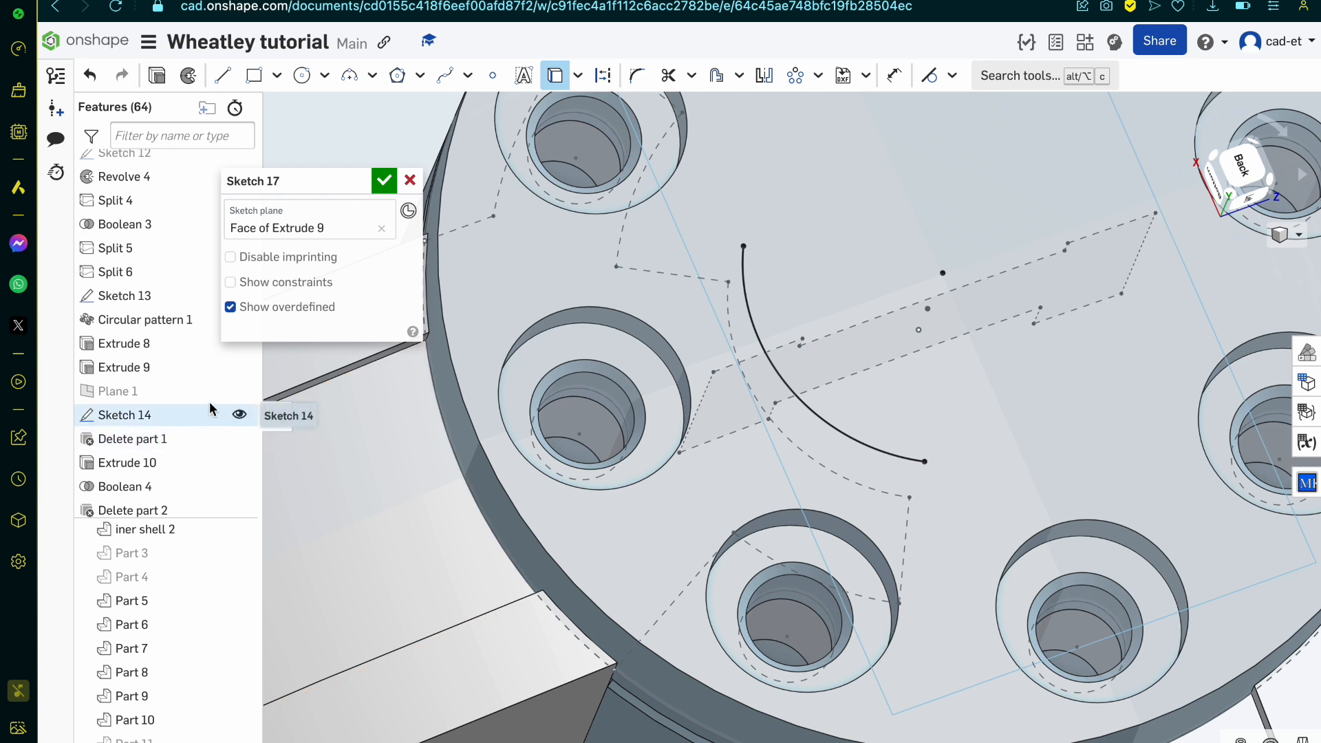
left_click(234, 415)
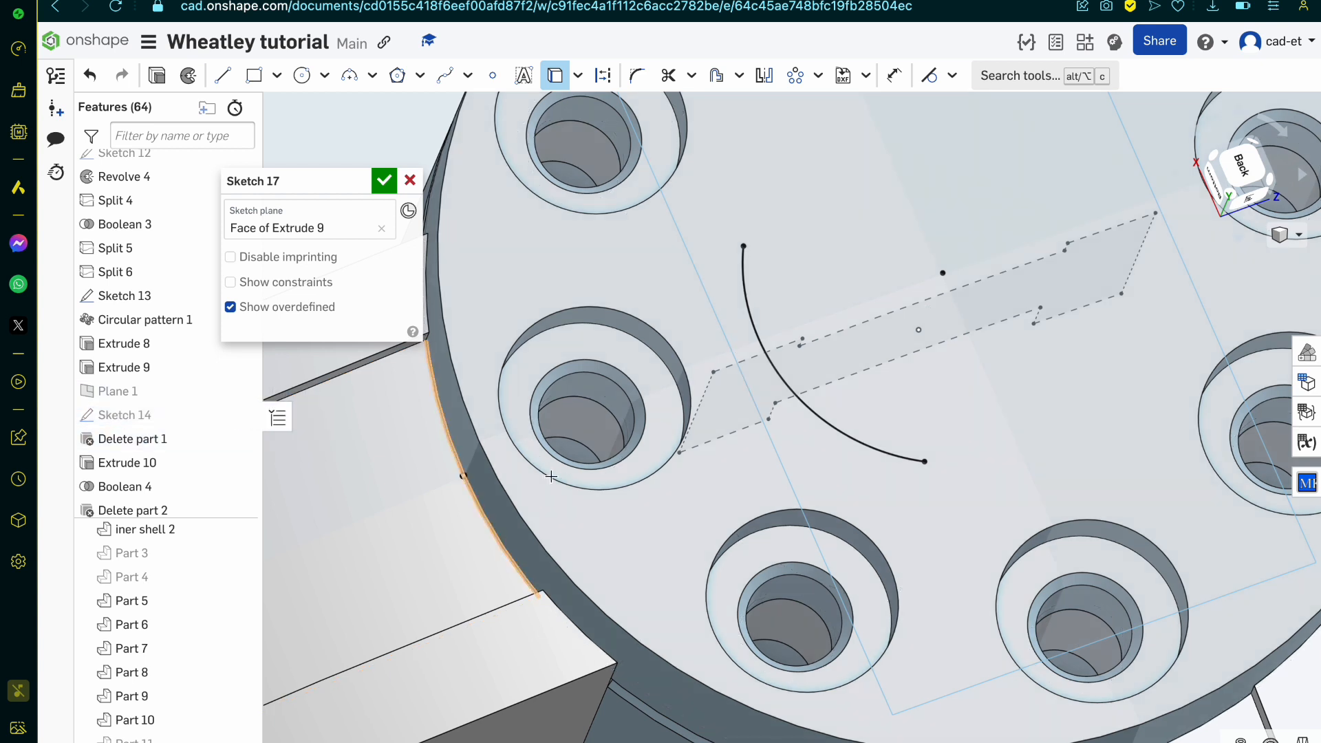
Step: Draw a circle of about 0.832 mm diameter from the projected arc's centre through its endpoint
left_click(302, 77)
left_click(940, 274)
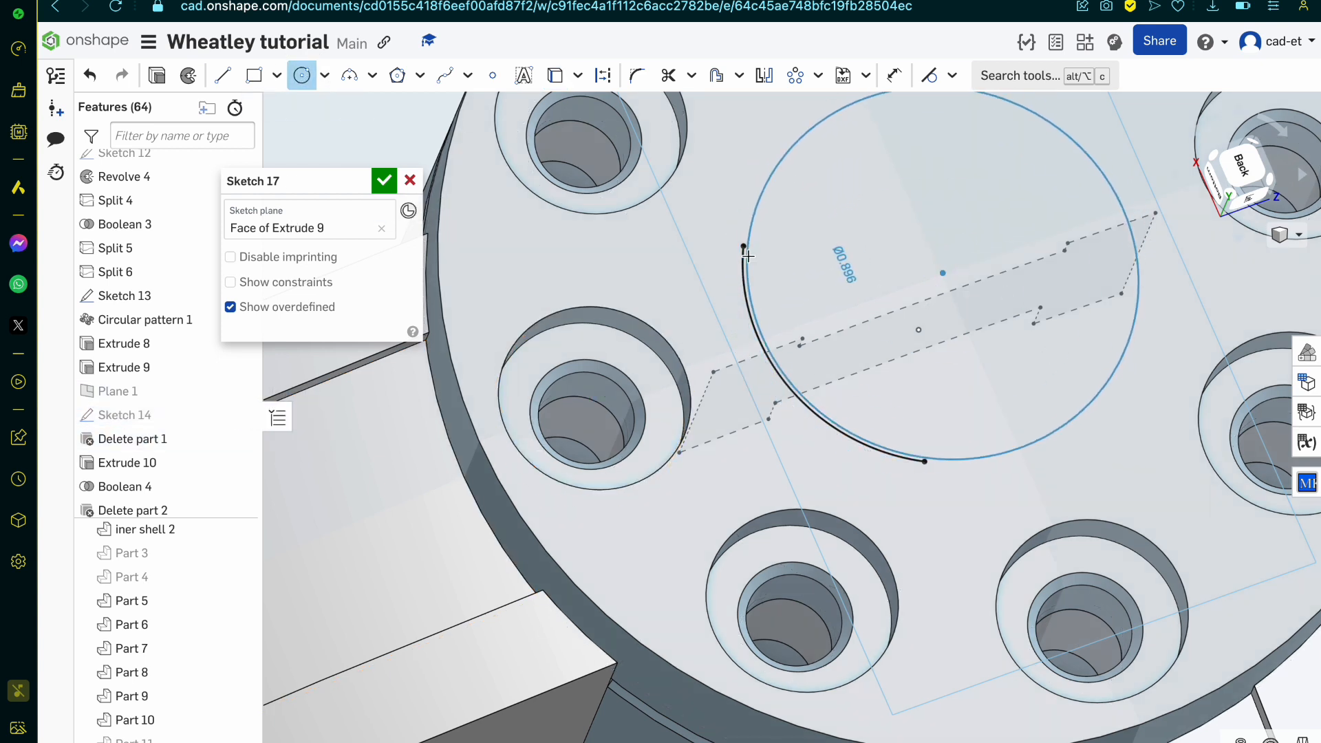
left_click(744, 246)
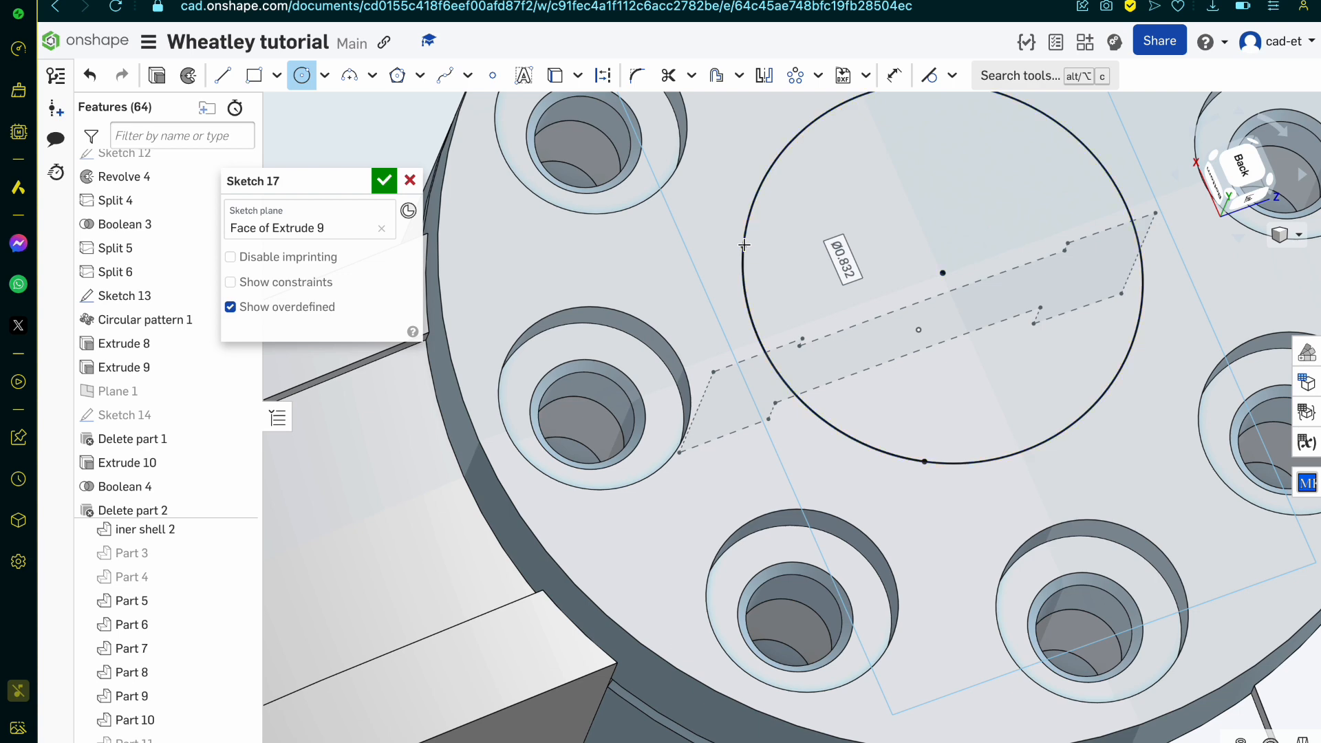
key("Escape")
Step: Compare the hub's round face and its sketched circle with the hub in the Reddit reference drawing
mouse_move(845, 279)
right_mouse_down()
mouse_move(905, 392)
mouse_move(860, 396)
right_mouse_up()
scroll(905, 393, "down", 6)
left_click(906, 394)
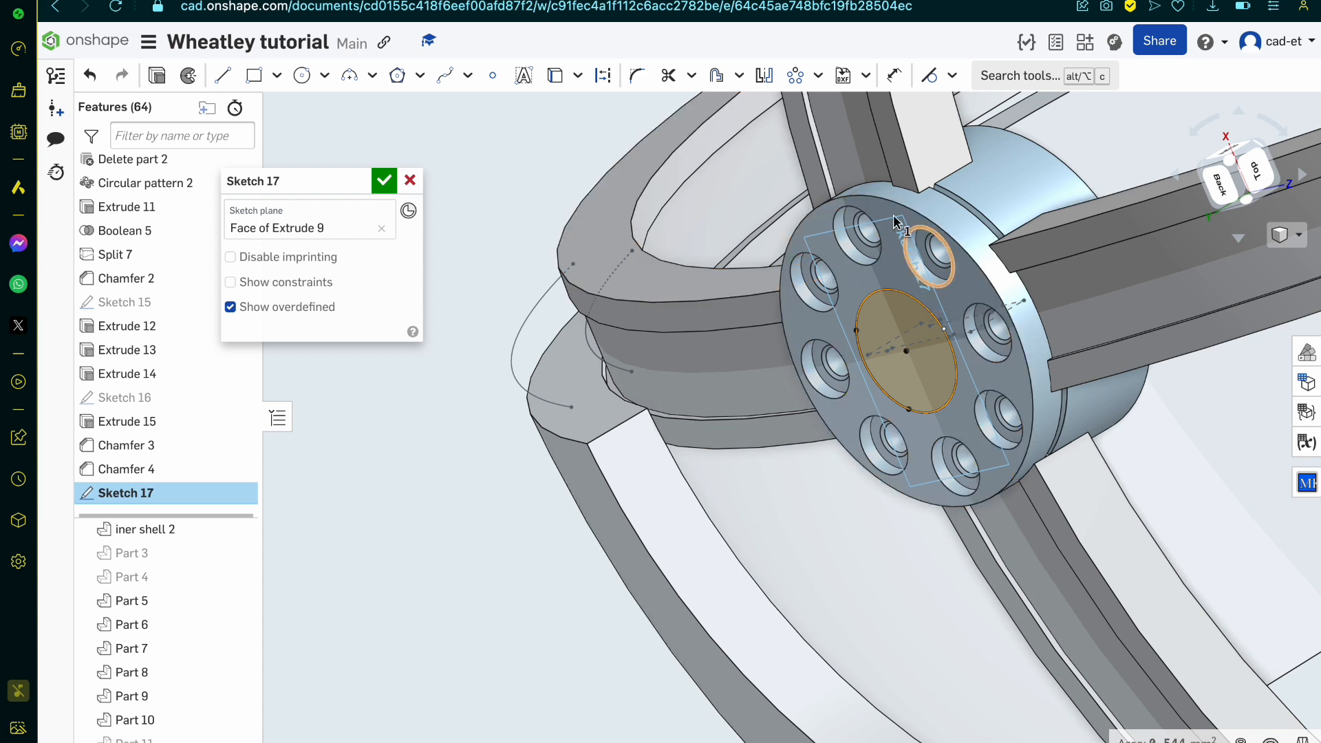
left_click(351, 0)
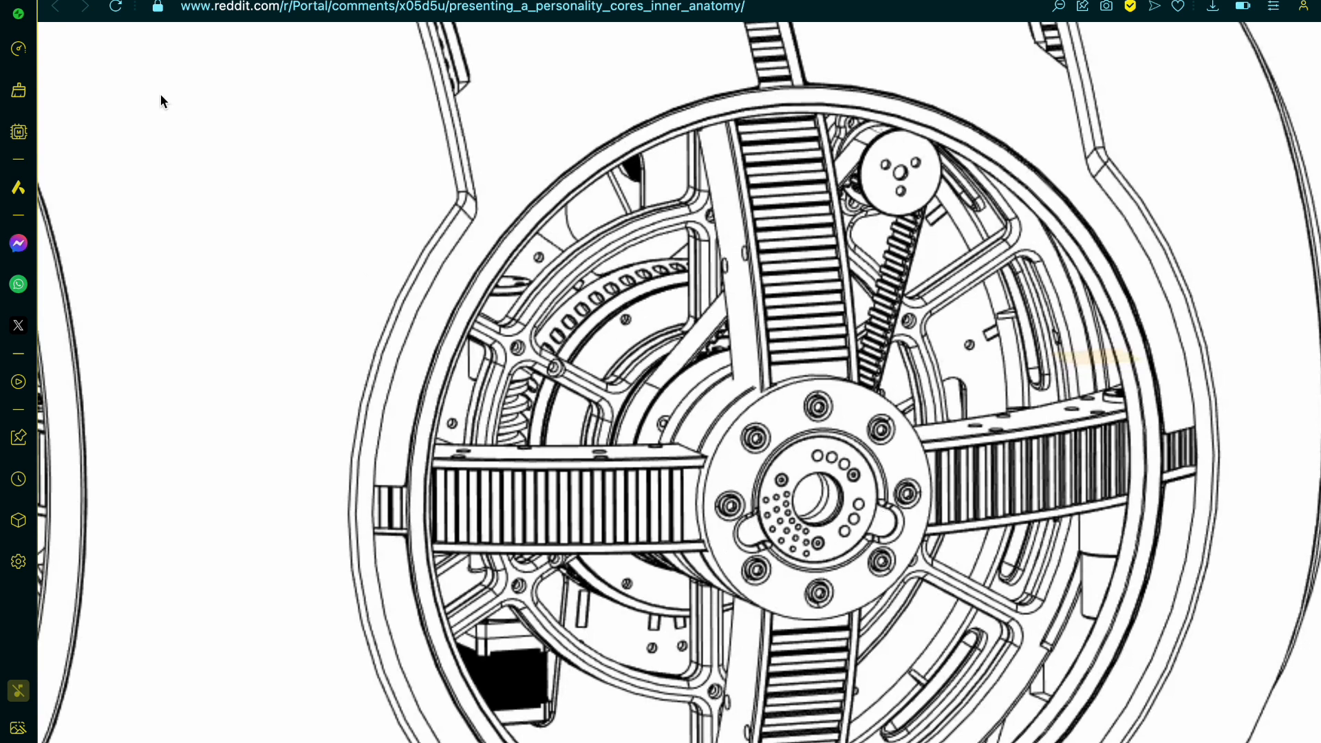
left_click(275, 0)
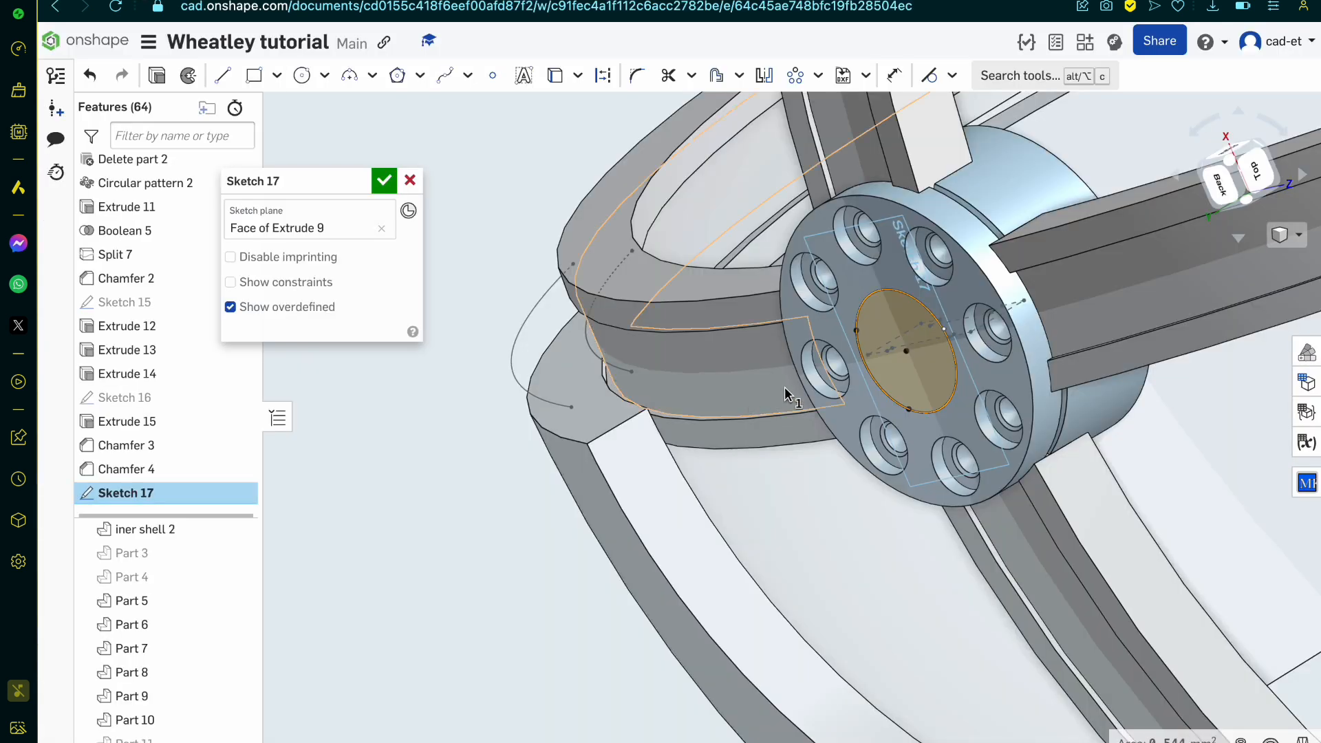
left_click(1223, 185)
scroll(855, 435, "up", 10)
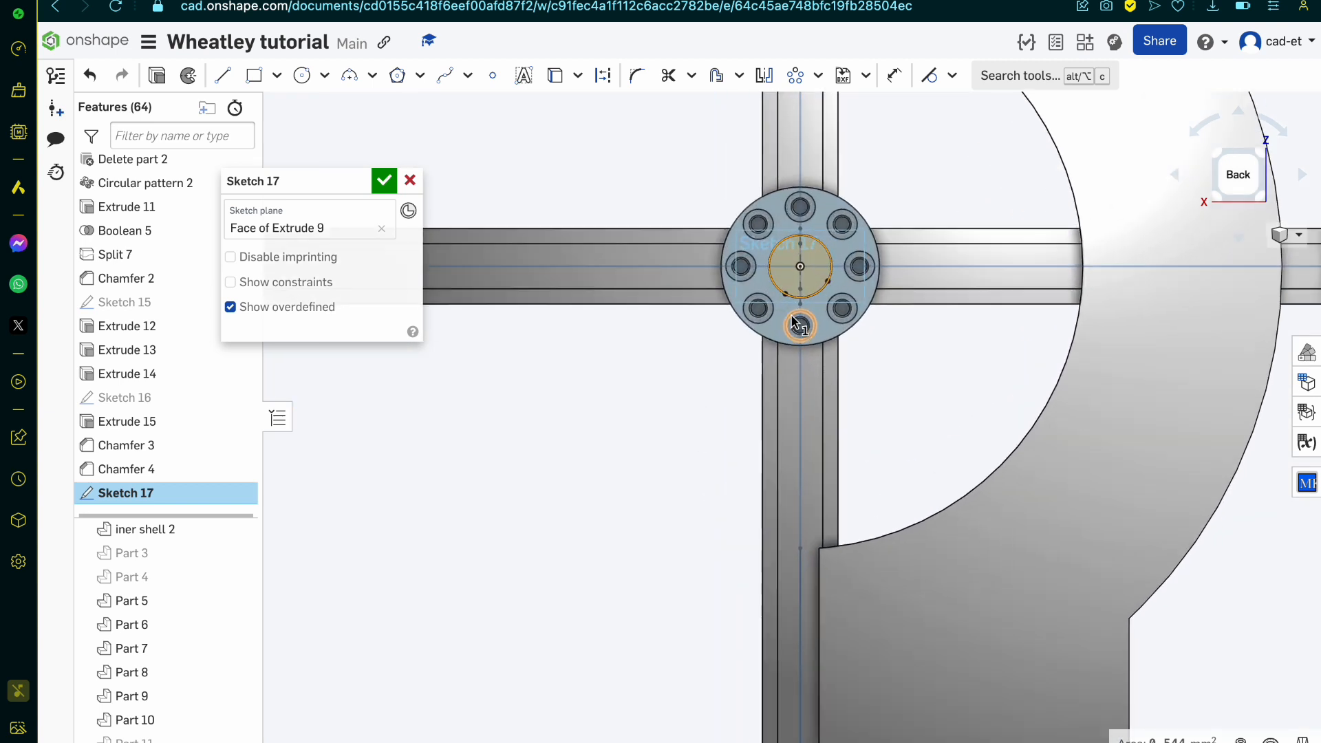
scroll(815, 230, "up", 3)
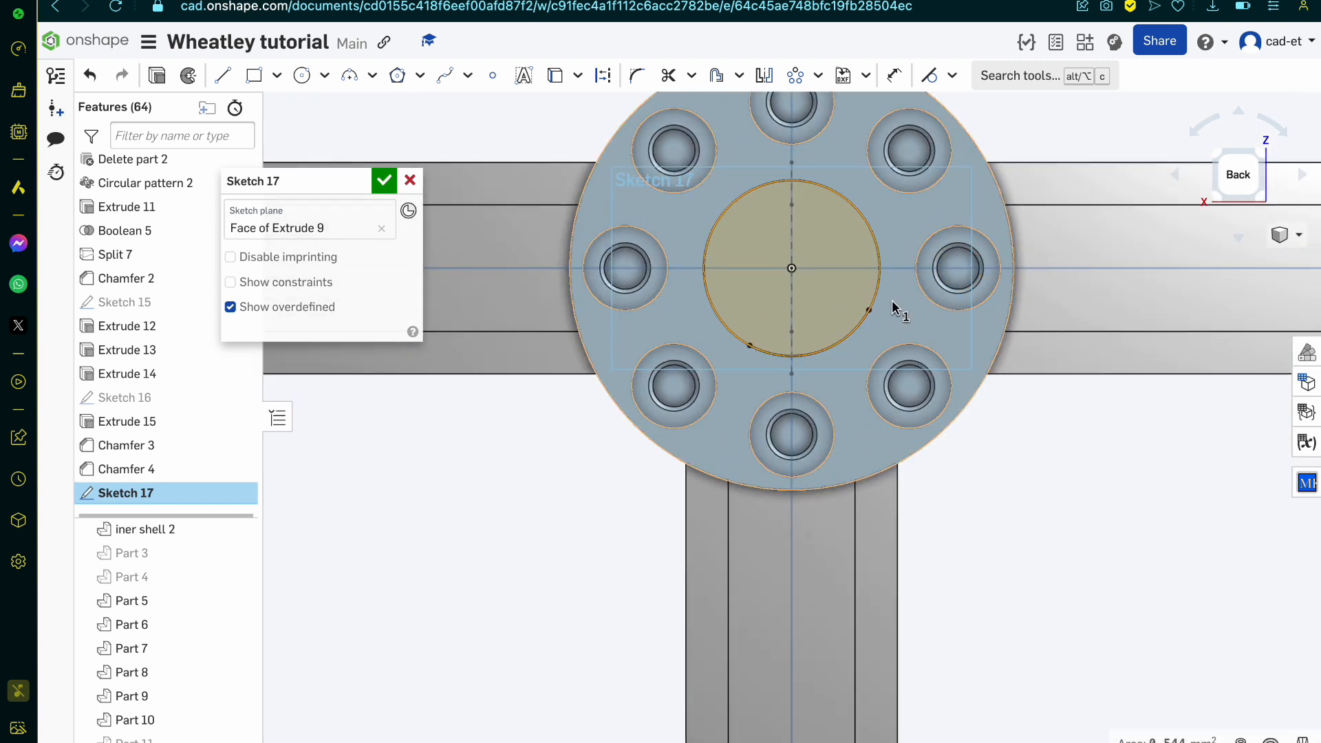
Step: Draw three connected lines from the right hole's centre through the lower-right and lower-left hole centres to the left hole's centre
key("l")
left_click(959, 268)
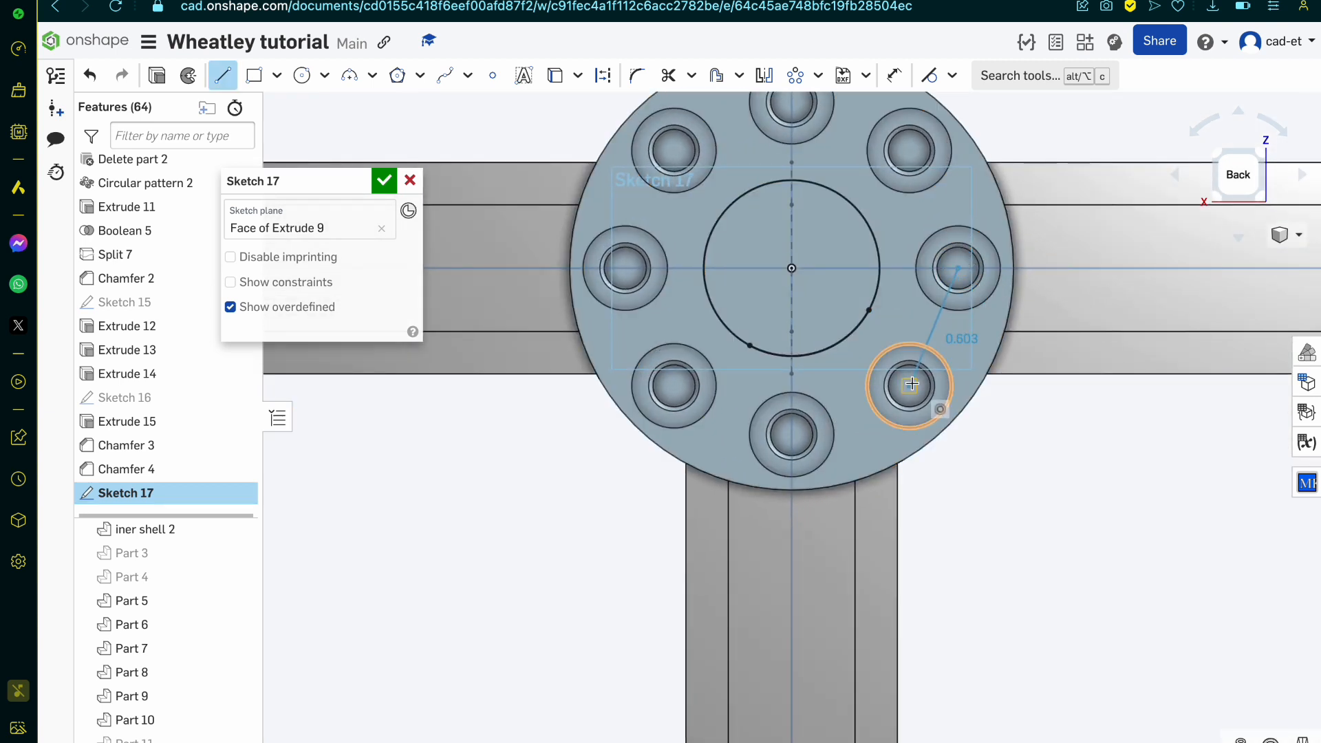
left_click(908, 386)
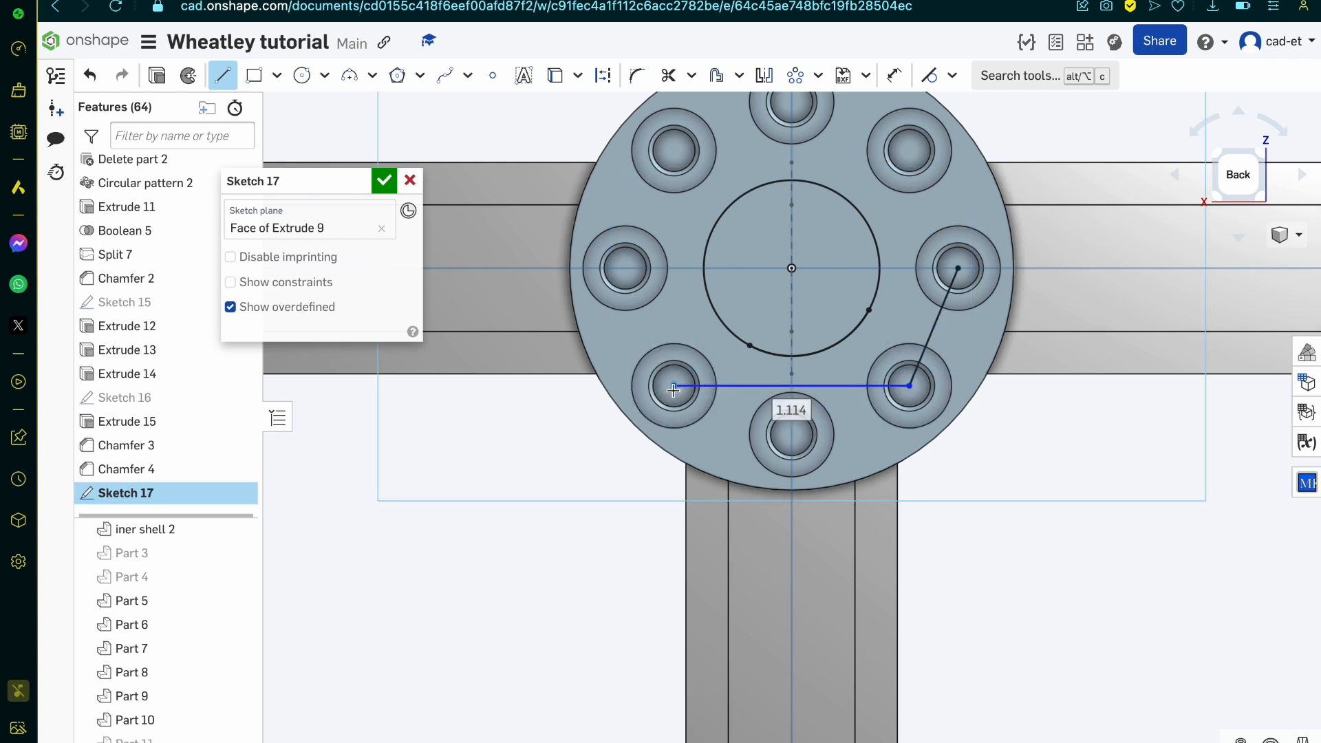
left_click(625, 268)
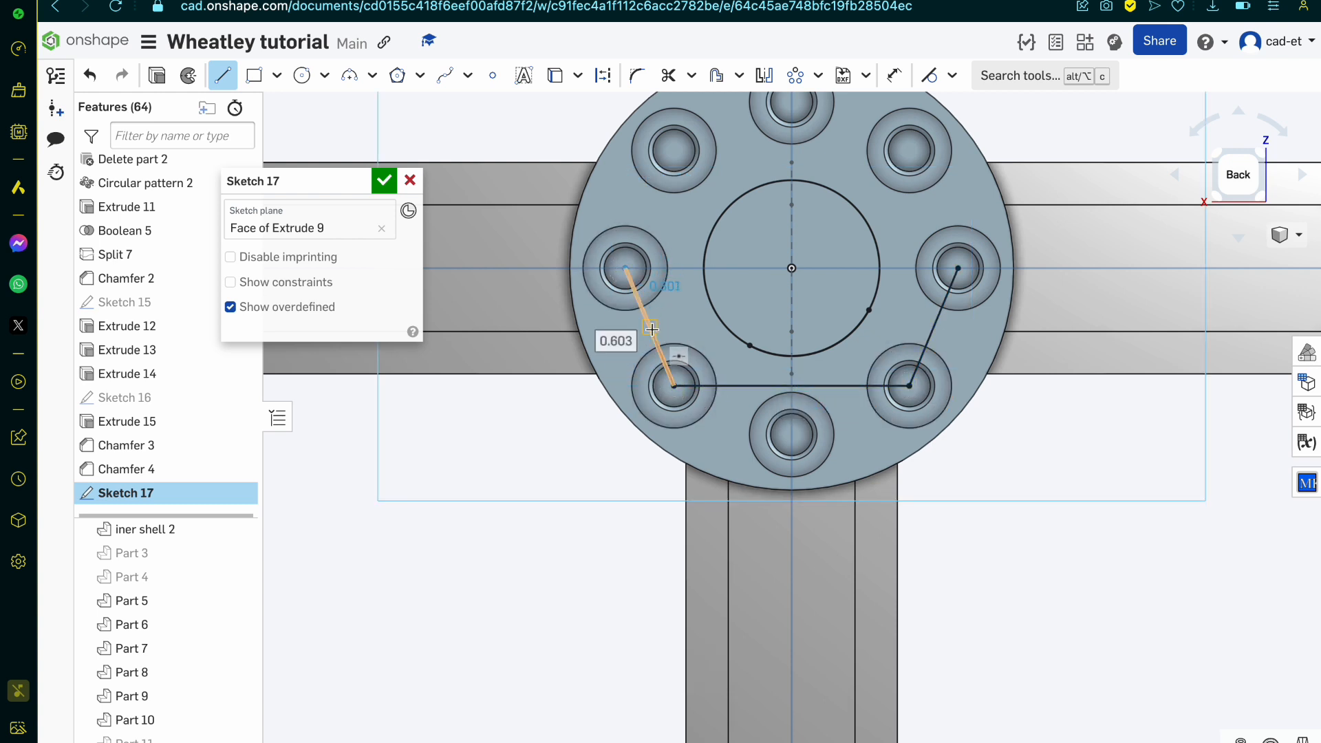
key("Escape")
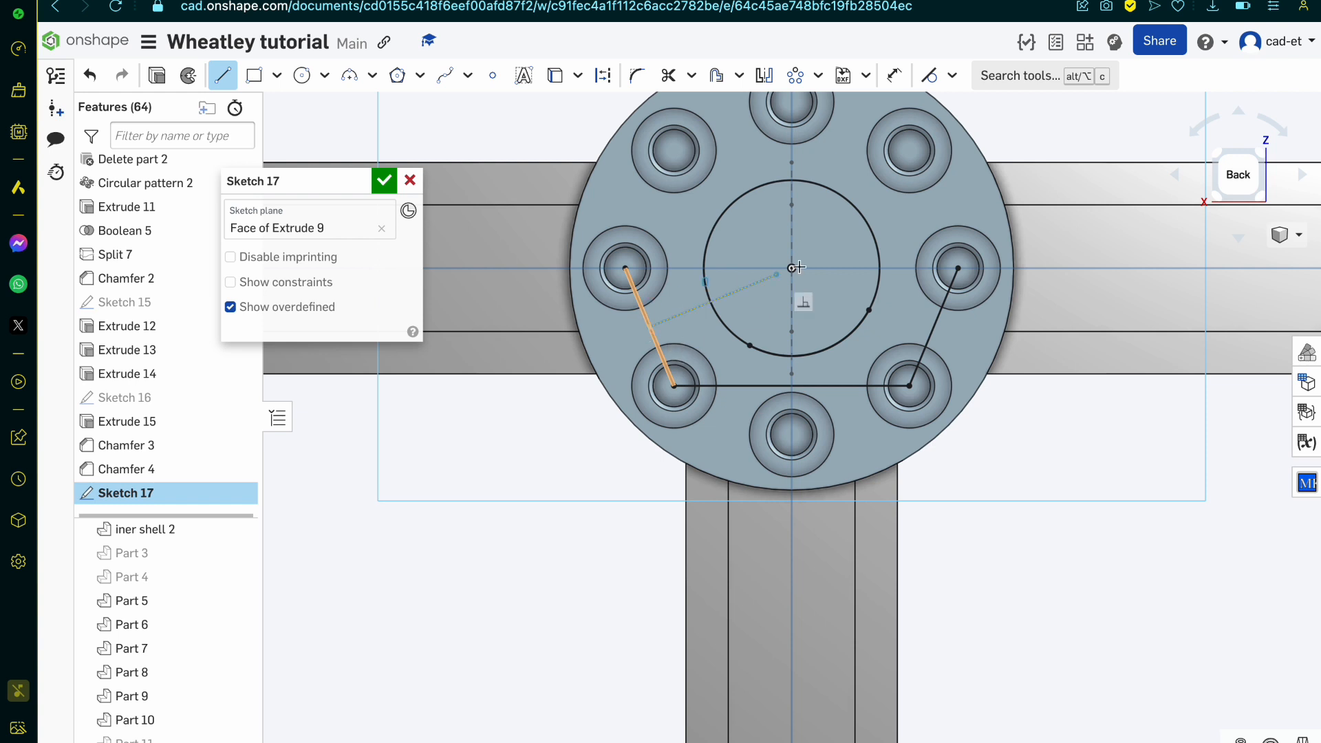
Step: Draw lines connecting the midpoints of the two slanted hole-to-hole lines to the hub centre
left_click(792, 268)
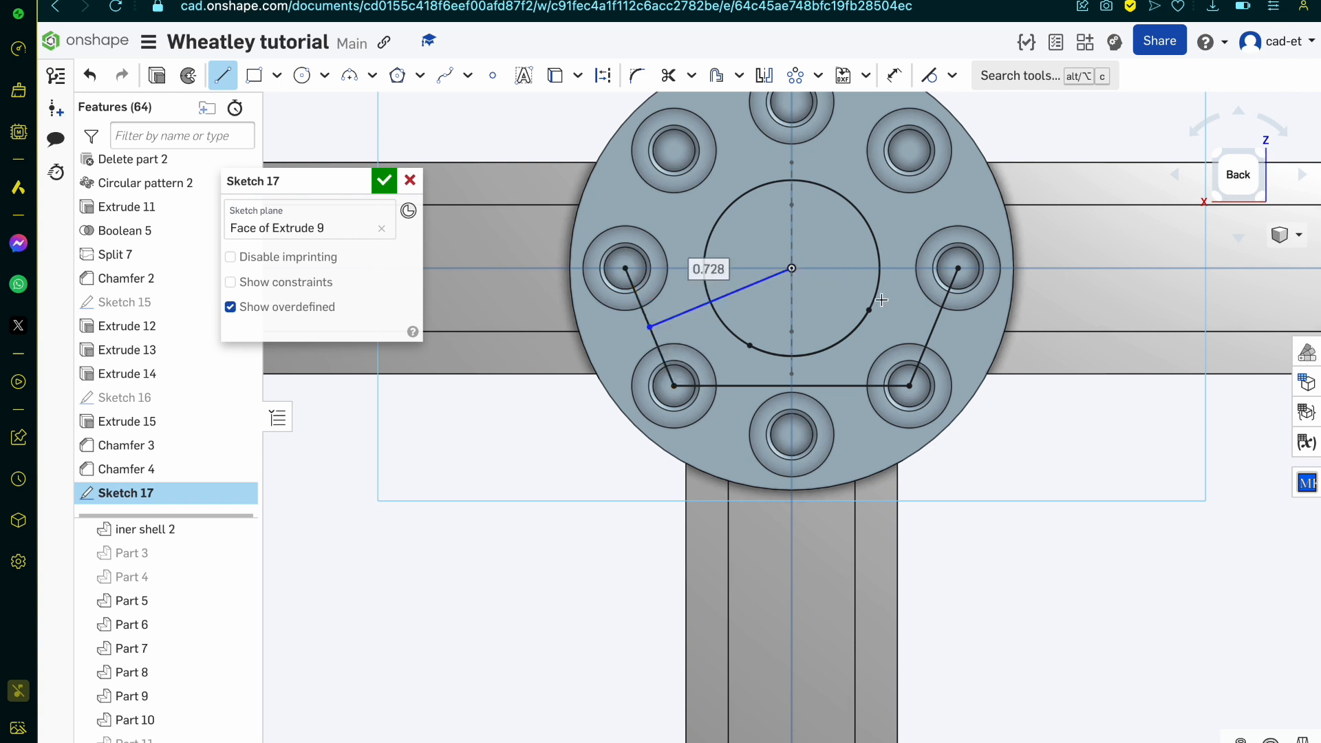
left_click(934, 326)
left_click(792, 269)
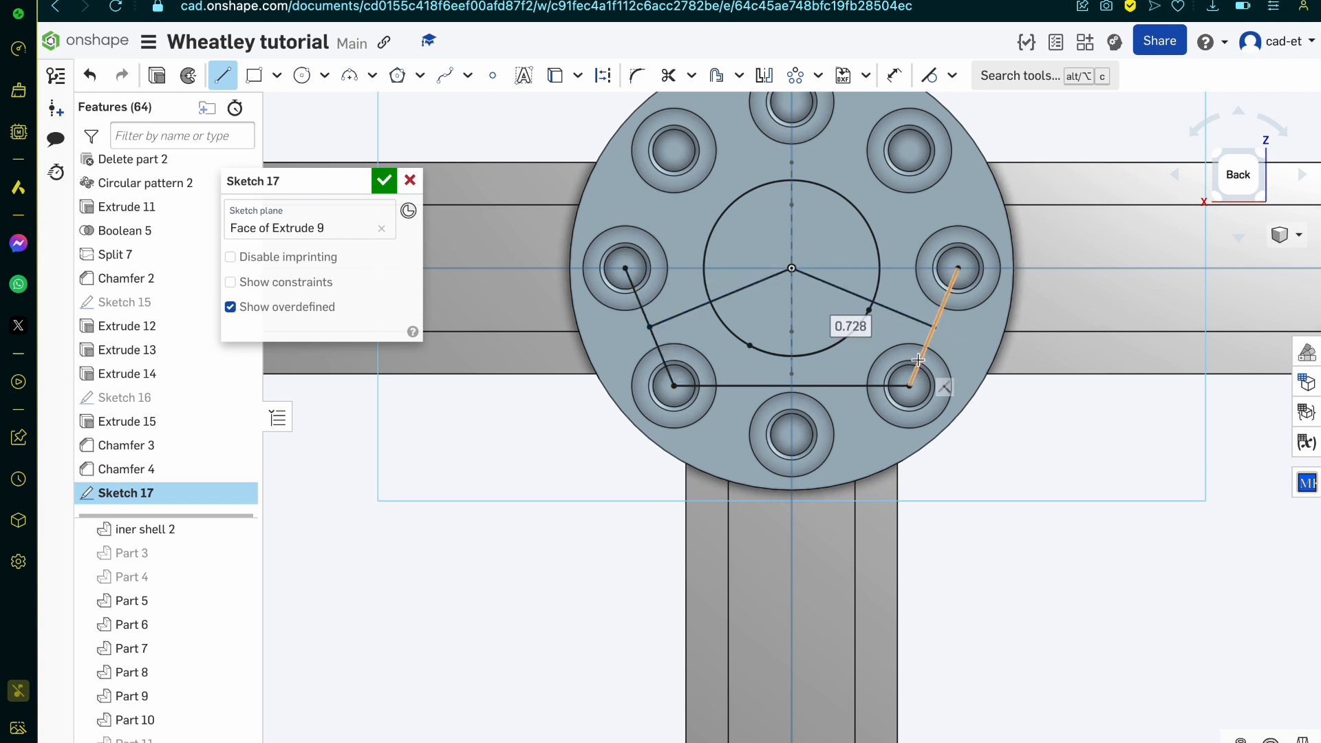
left_click(910, 386)
Step: Recheck the Reddit reference drawing and draw a circle of about 0.283 mm diameter centred on the left radial line, overlapping the central circle
key("ctrl+Tab")
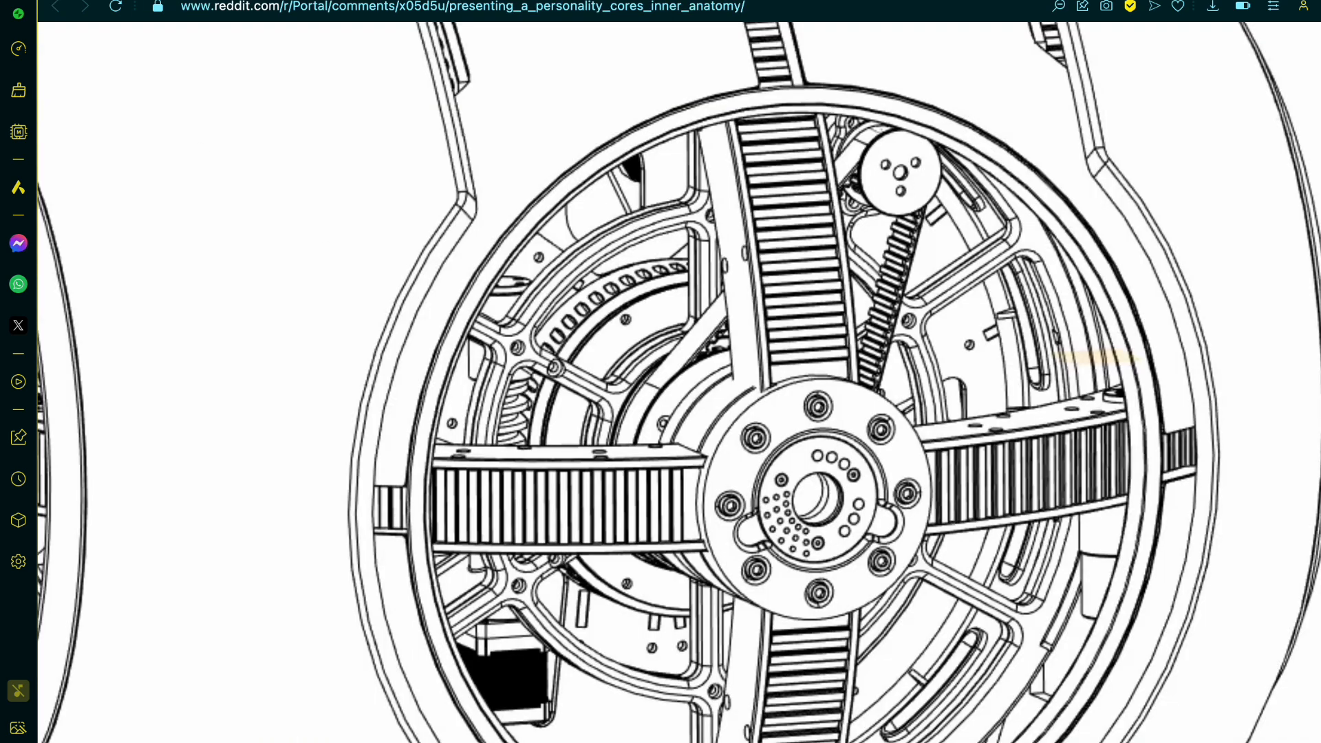
key("ctrl+shift+Tab")
scroll(675, 241, "up", 5)
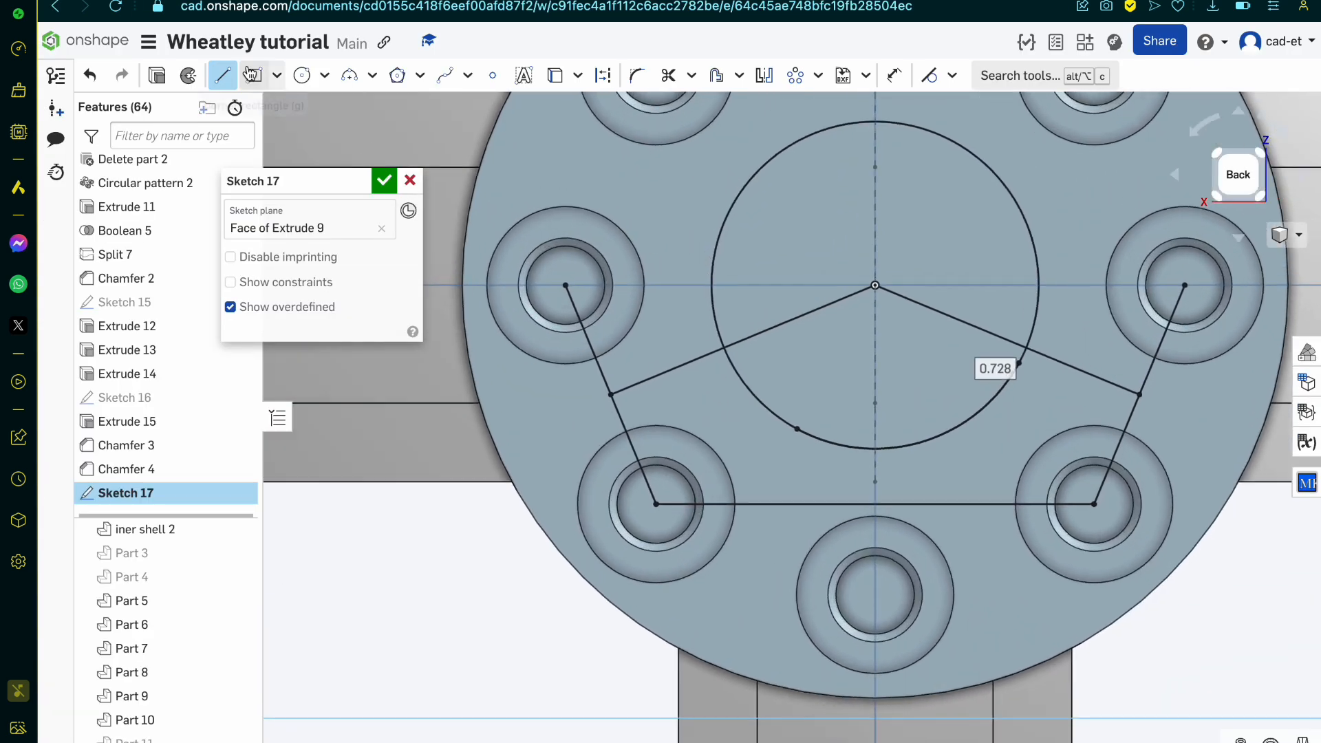
left_click(297, 75)
left_click(698, 357)
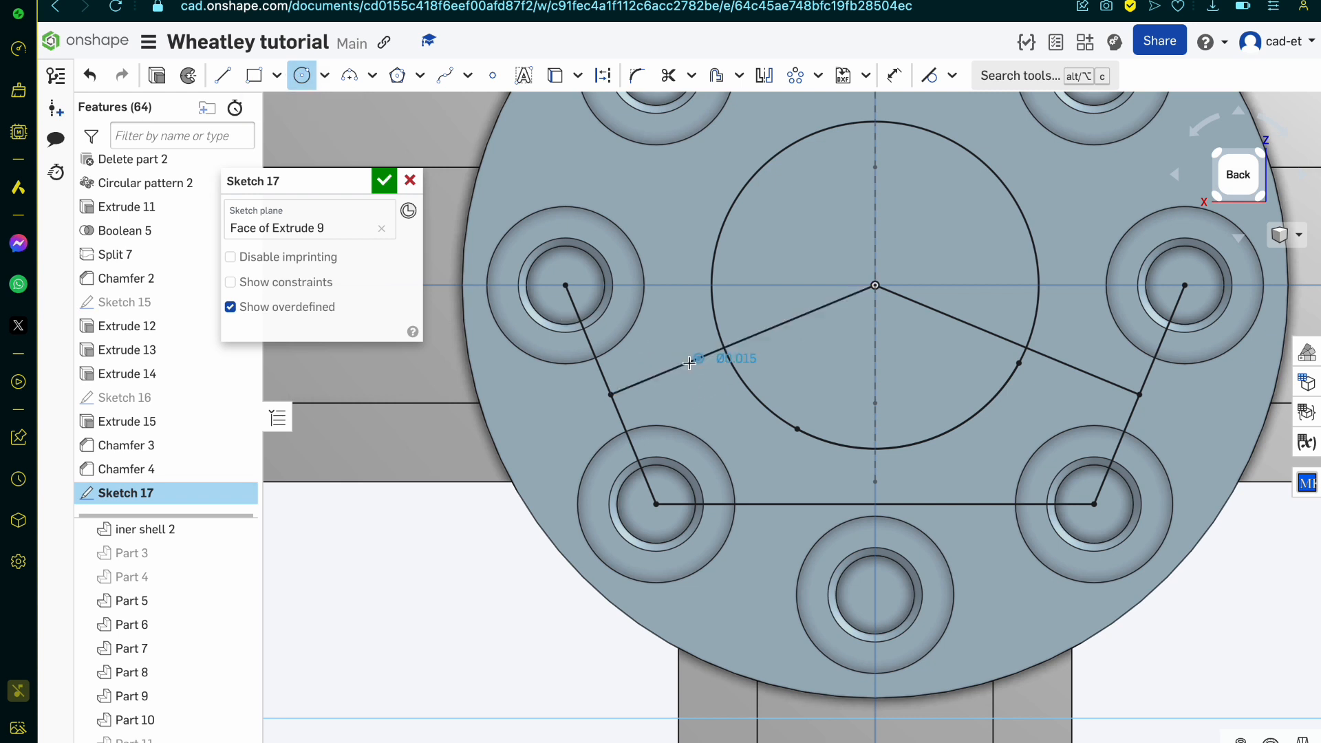
left_click(647, 377)
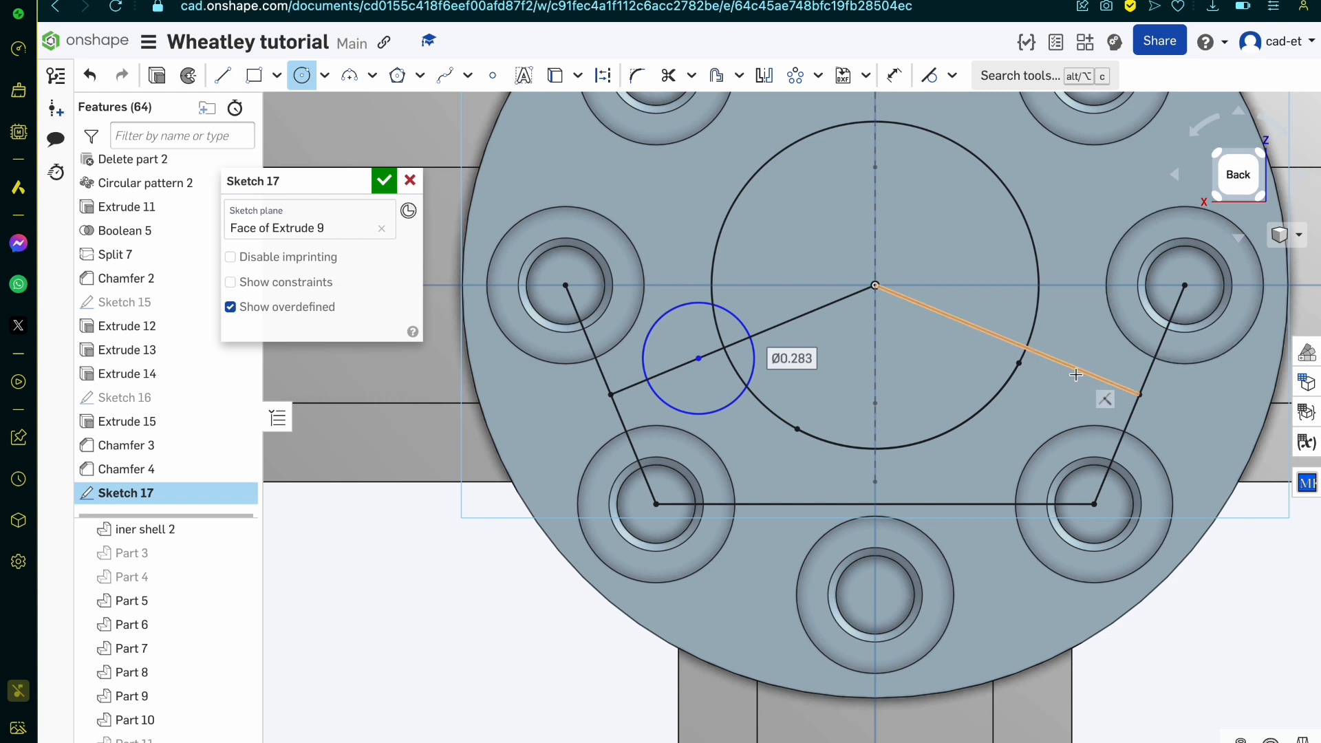
Step: Draw a horizontal line from the small circle's centre to the right radial line and add a circle of about 0.257 mm diameter at its end
key("l")
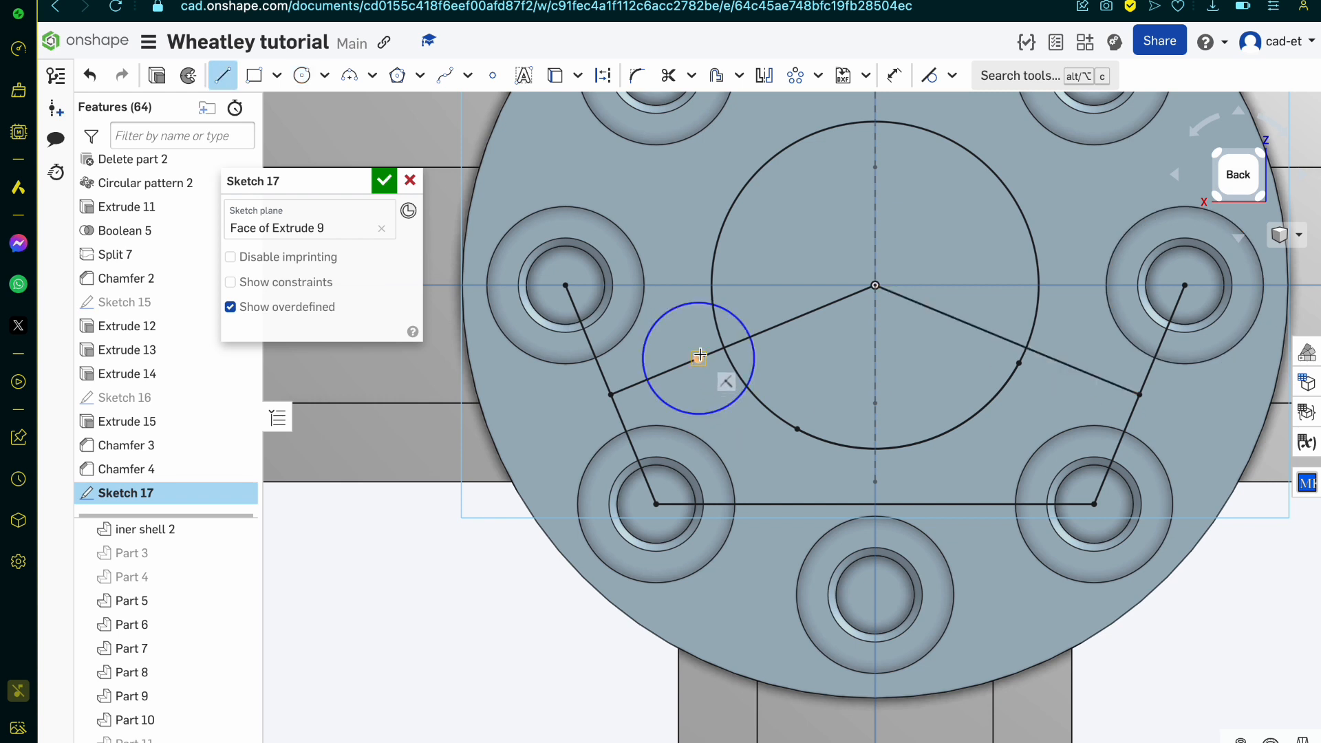
left_click(1052, 357)
key("c")
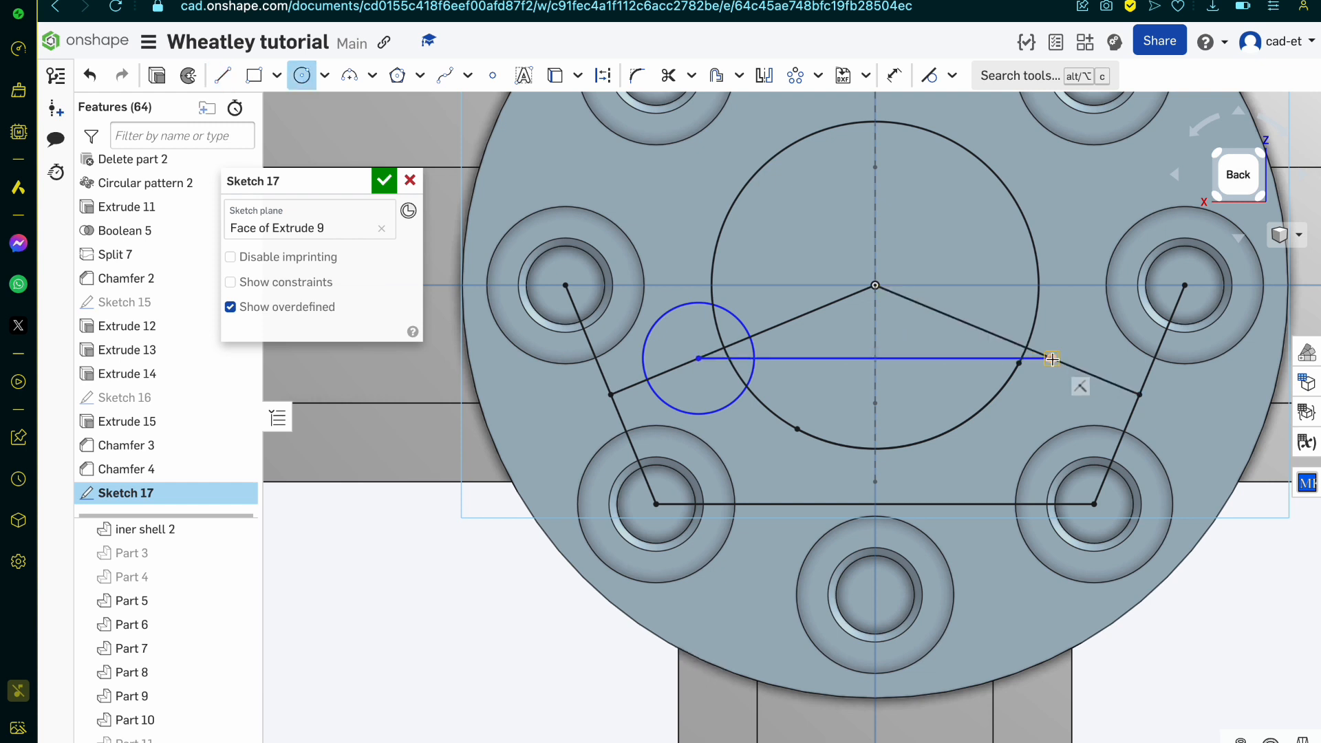
left_click(1099, 375)
Step: Make the right and left small circles equal in size
key("e")
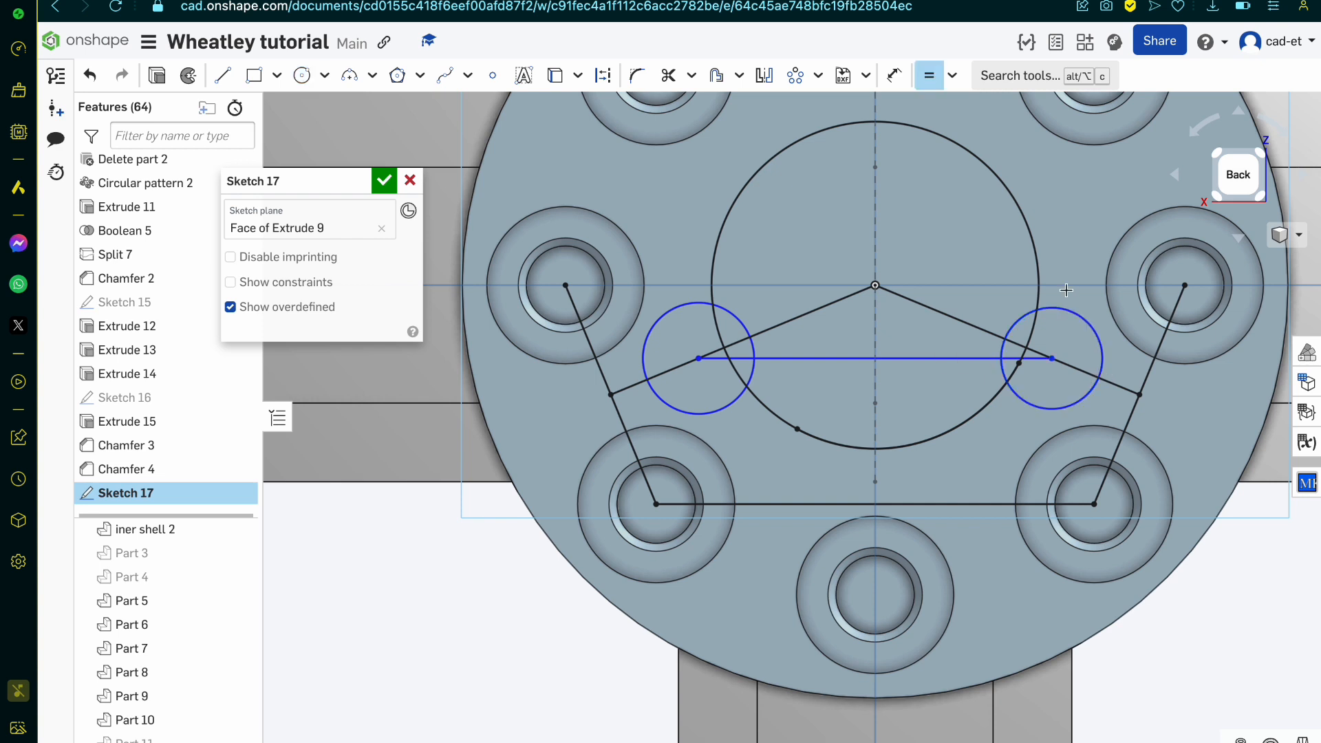
left_click(1062, 310)
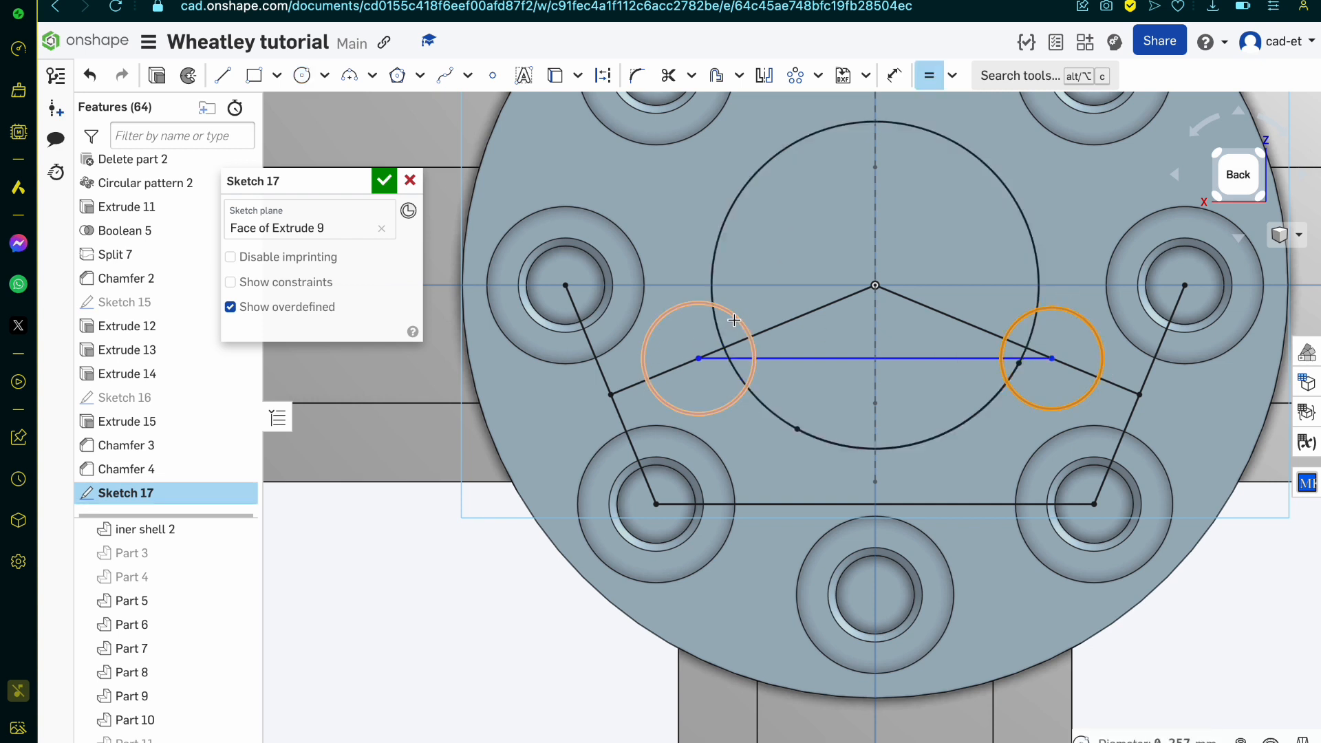
left_click(734, 320)
Step: Draw a perpendicular radius line to the left circle's upper edge and a parallel line of about 0.545 mm from there to the vertical centreline
scroll(734, 320, "up", 3)
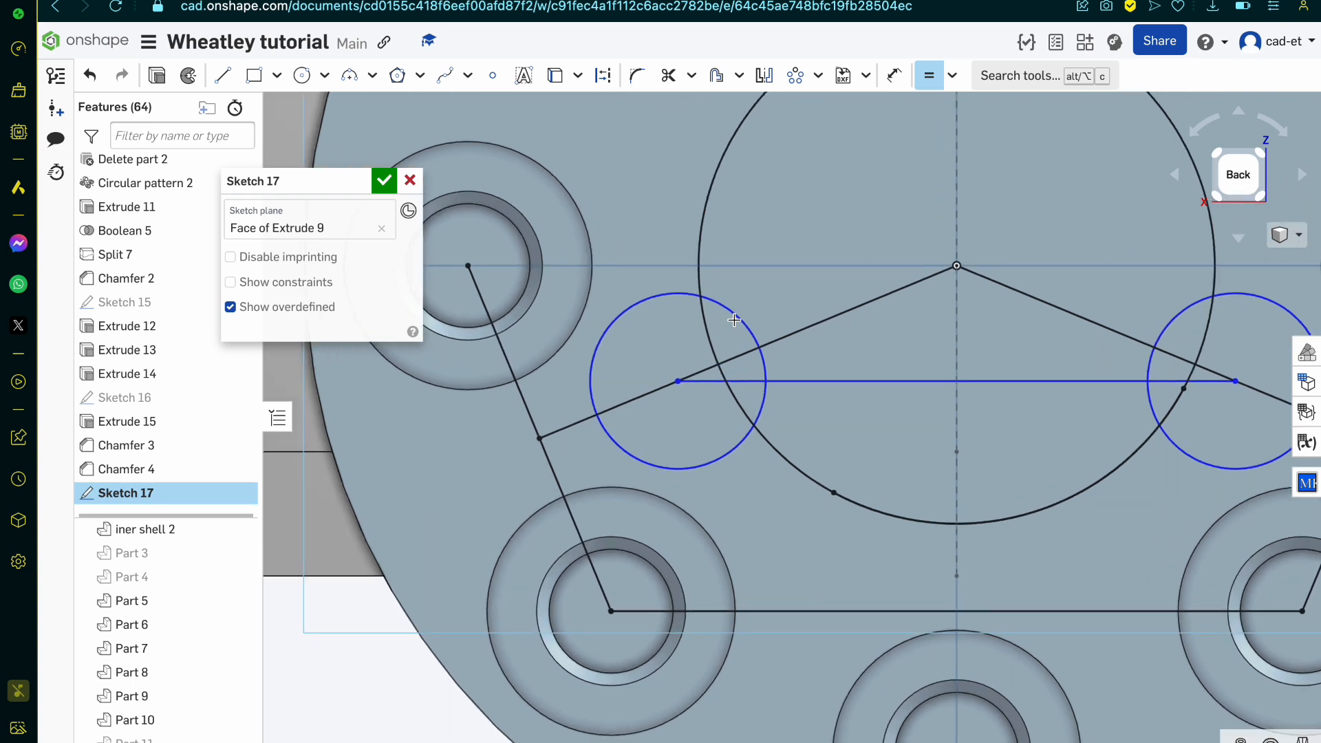
key("l")
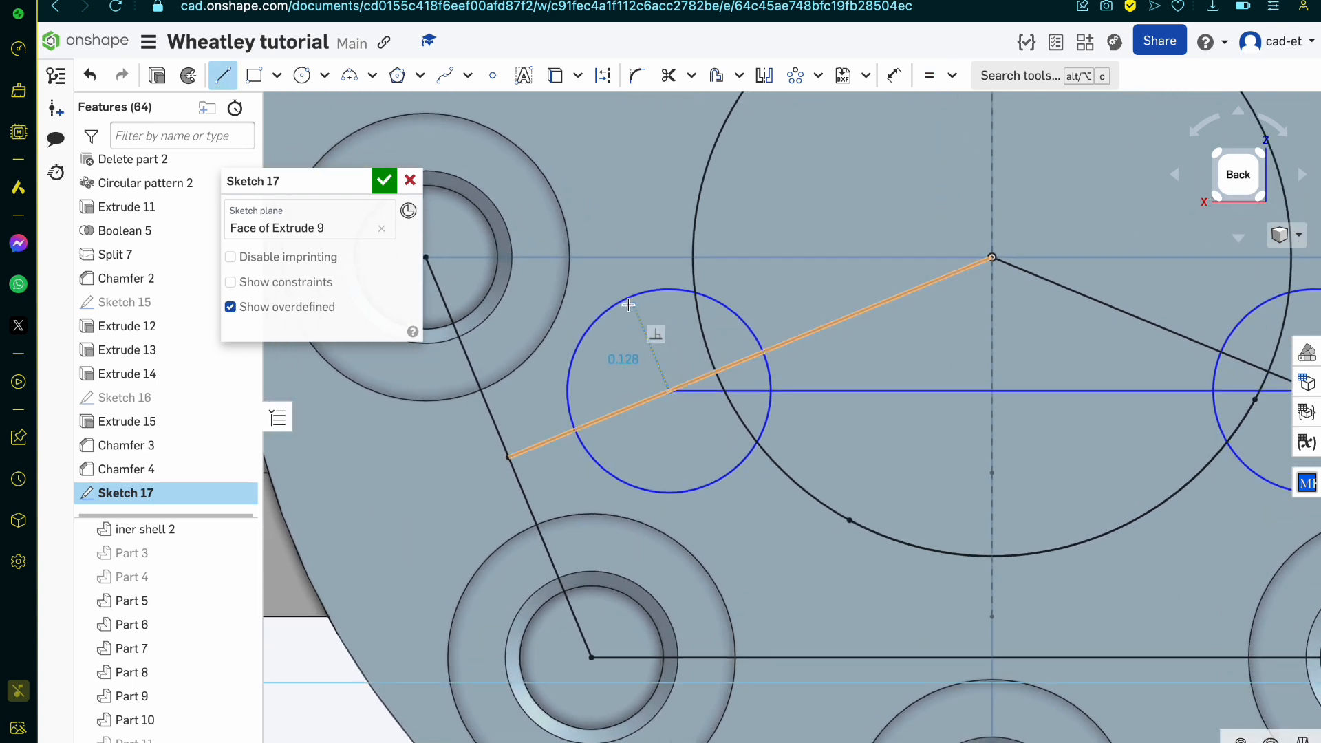
left_click(668, 391)
left_click(631, 297)
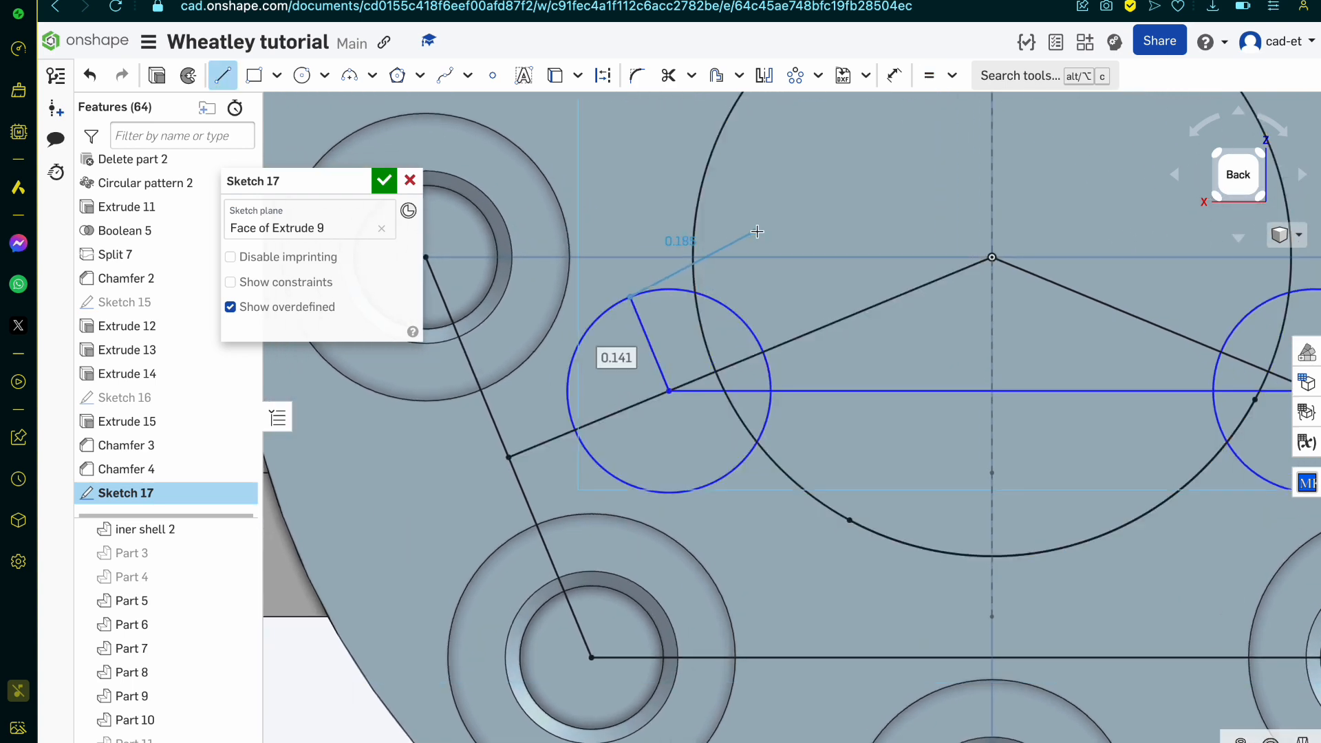
left_click(991, 147)
Step: Continue with a line of about 0.545 mm to the right circle's upper edge and a line from there to that circle's centre
scroll(991, 148, "down", 4)
scroll(1139, 208, "down", 5)
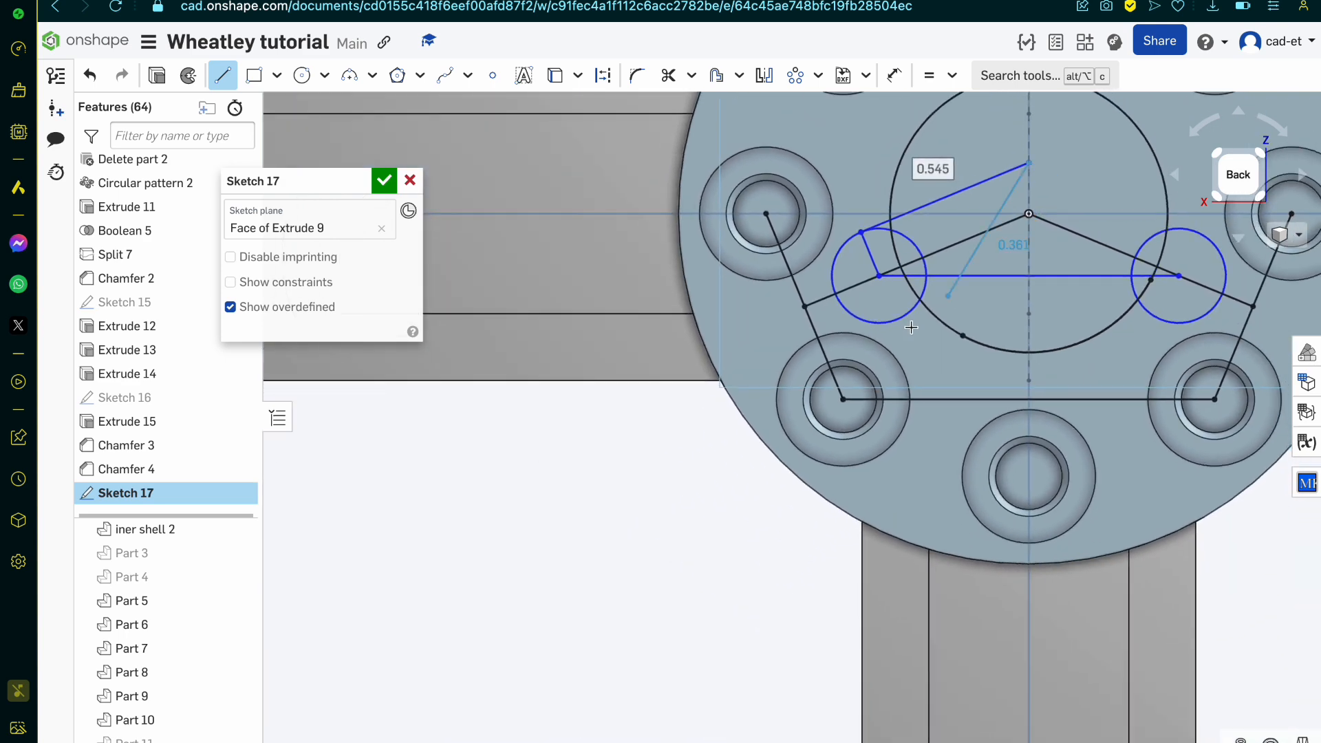
scroll(889, 448, "up", 6)
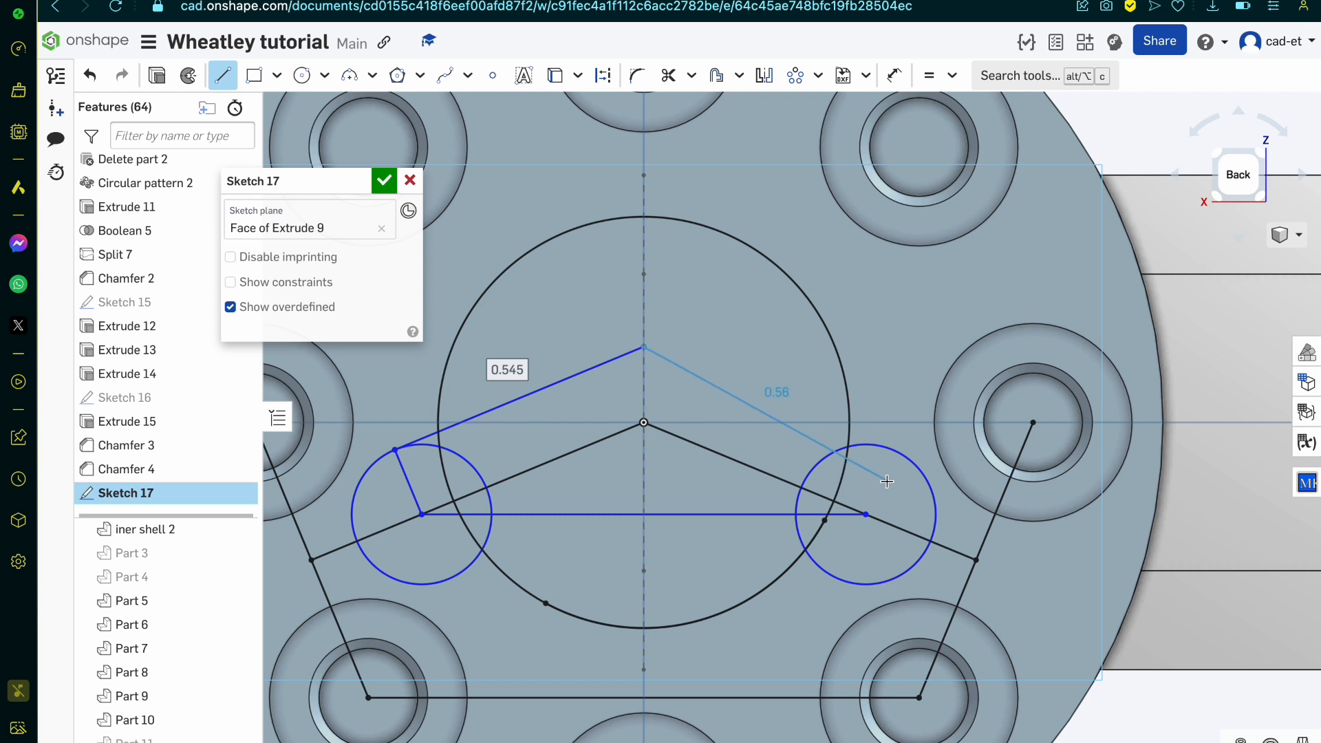
left_click(892, 448)
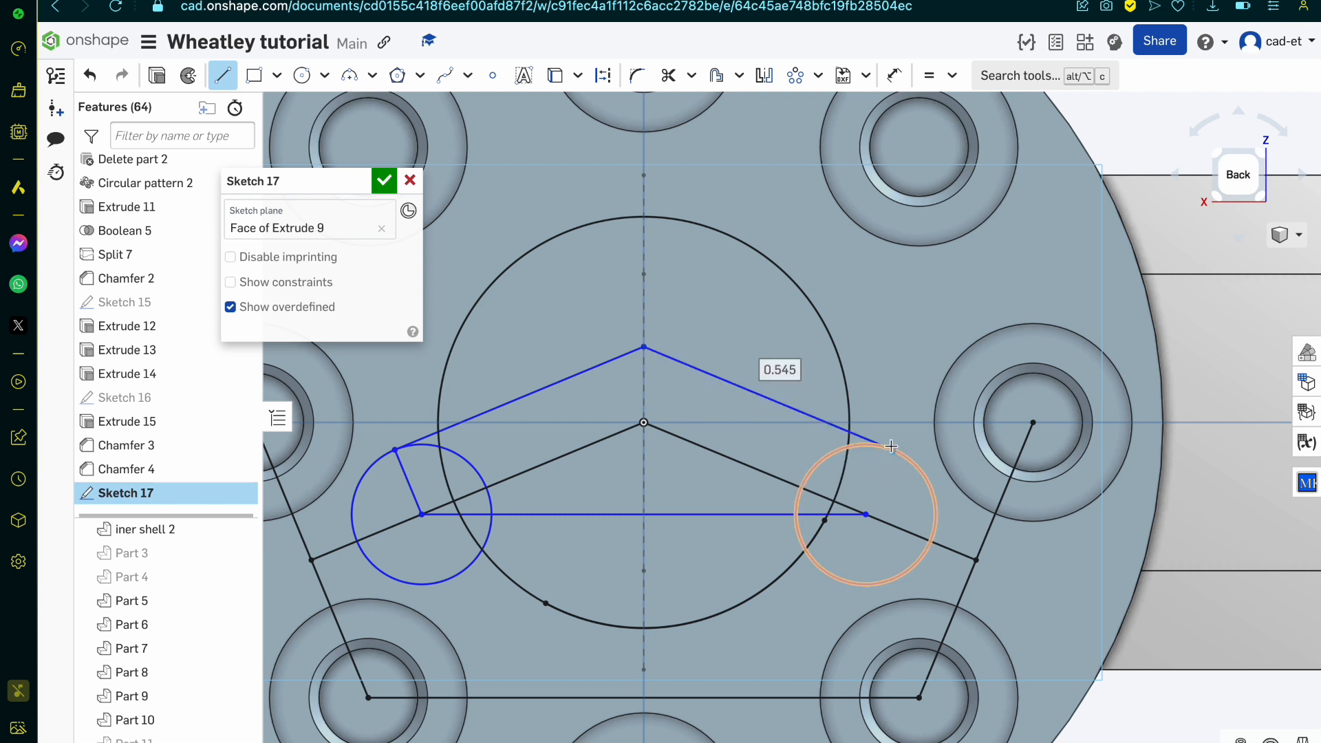
left_click(870, 516)
key("Escape")
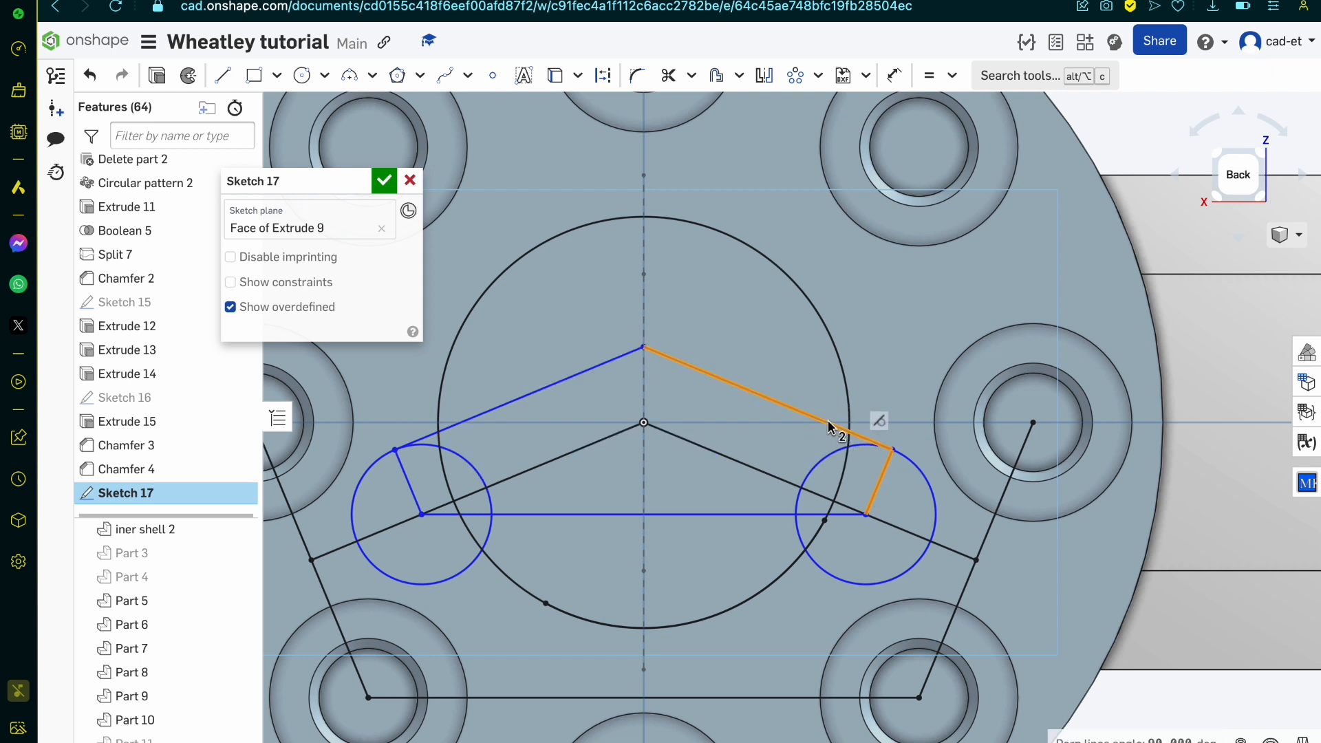
Step: Try to dimension the angle between the right upper outline line and the right circle's radius line, and undo it
key("u")
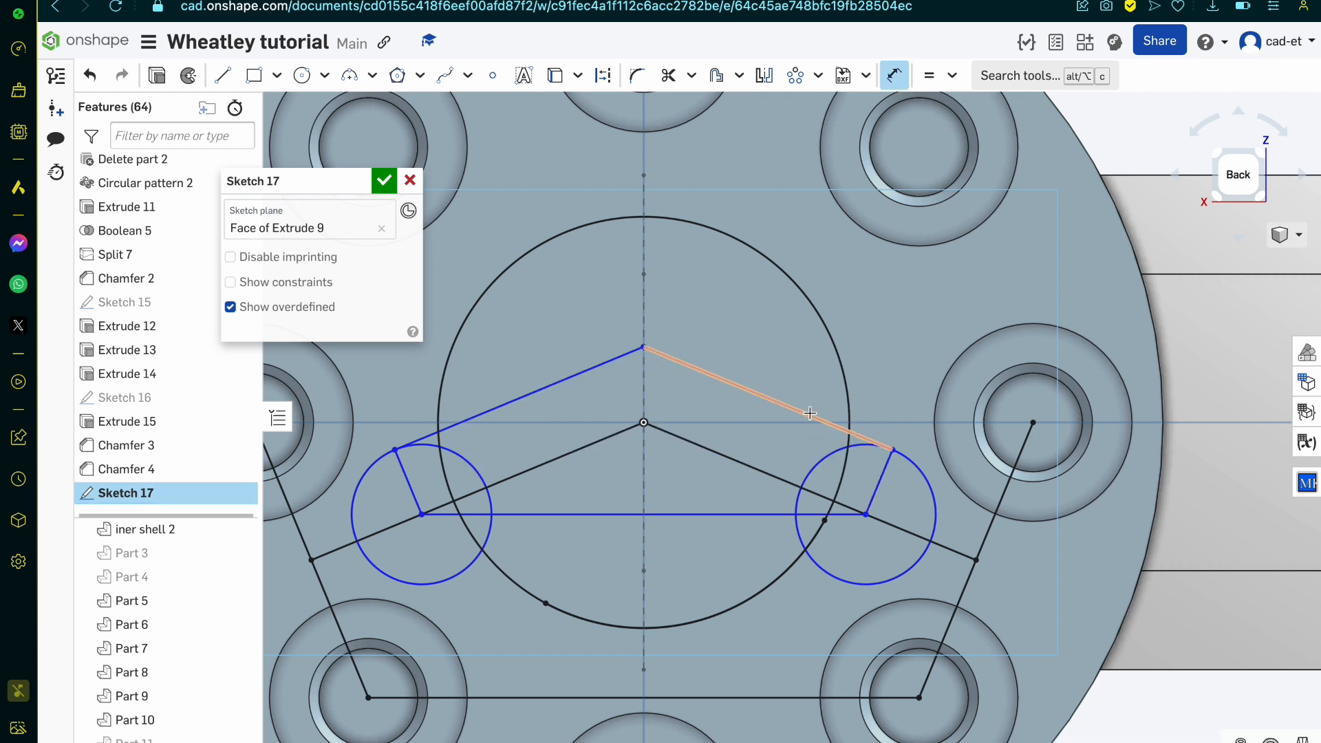
left_click(823, 421)
left_click(882, 469)
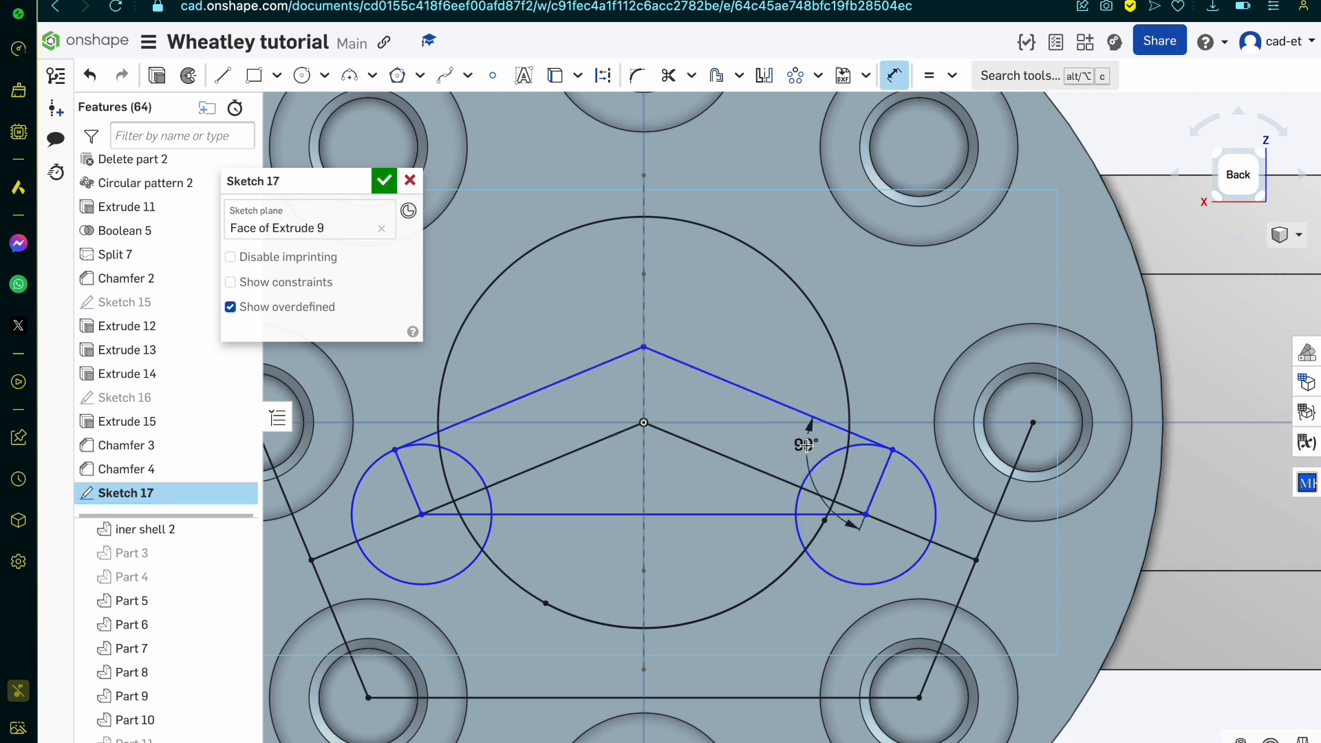
left_click(755, 580)
key("Escape")
key("ctrl+z")
key("ctrl+z")
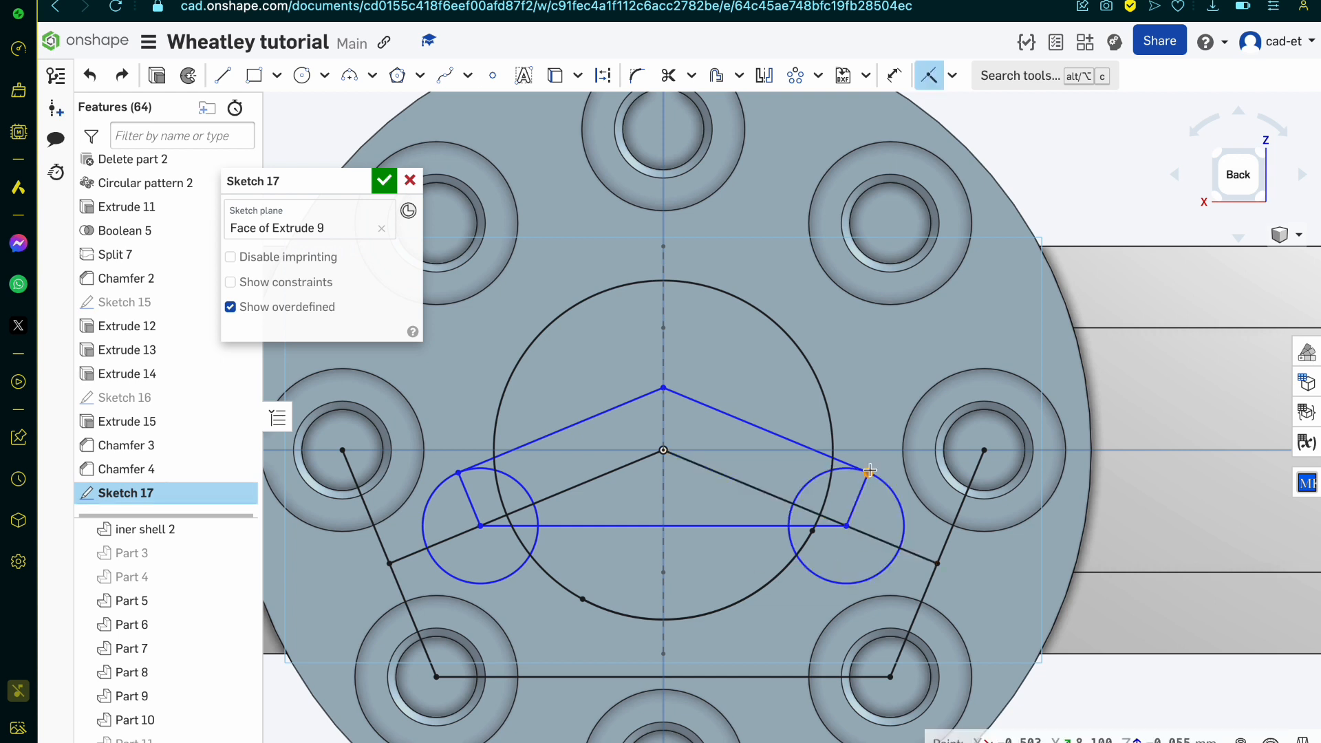
Step: Draw the lower outline from the right circle's centre through its lower edge and the vertical centreline to the left circle's lower edge
key("l")
left_click(846, 525)
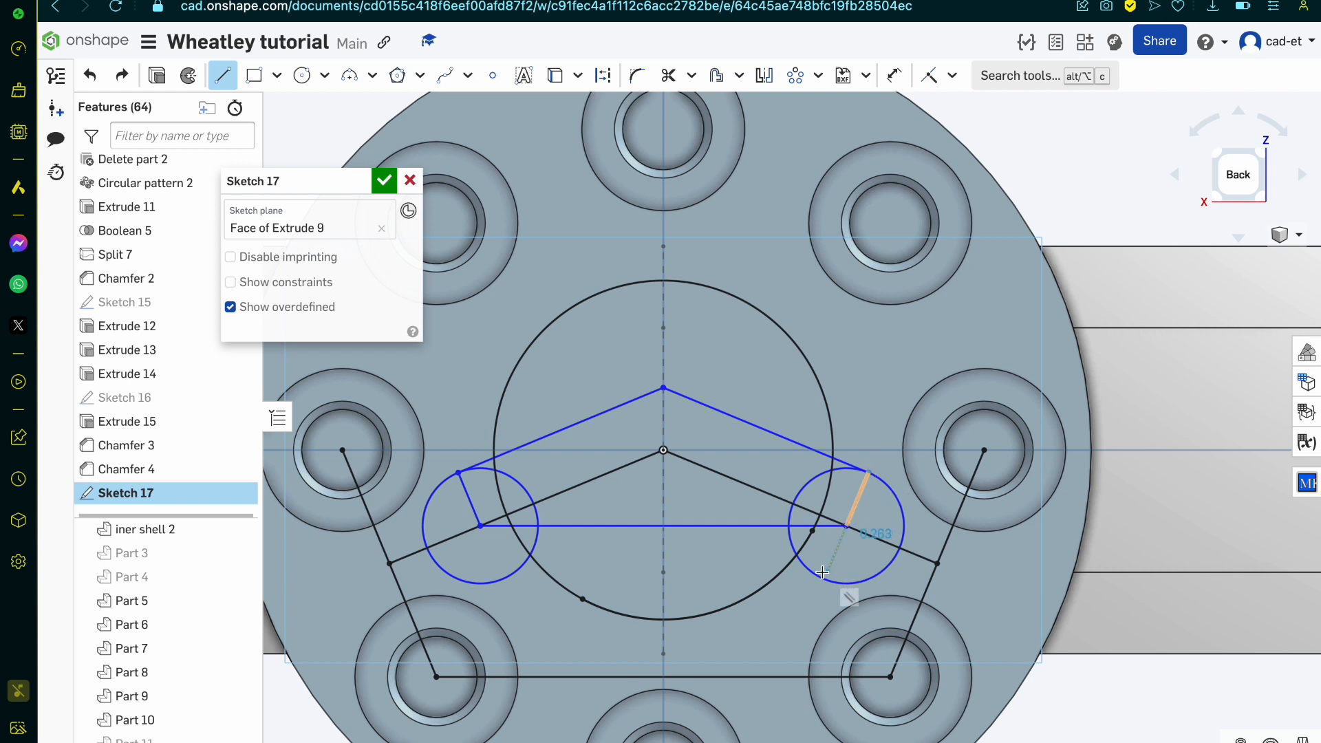
left_click(824, 578)
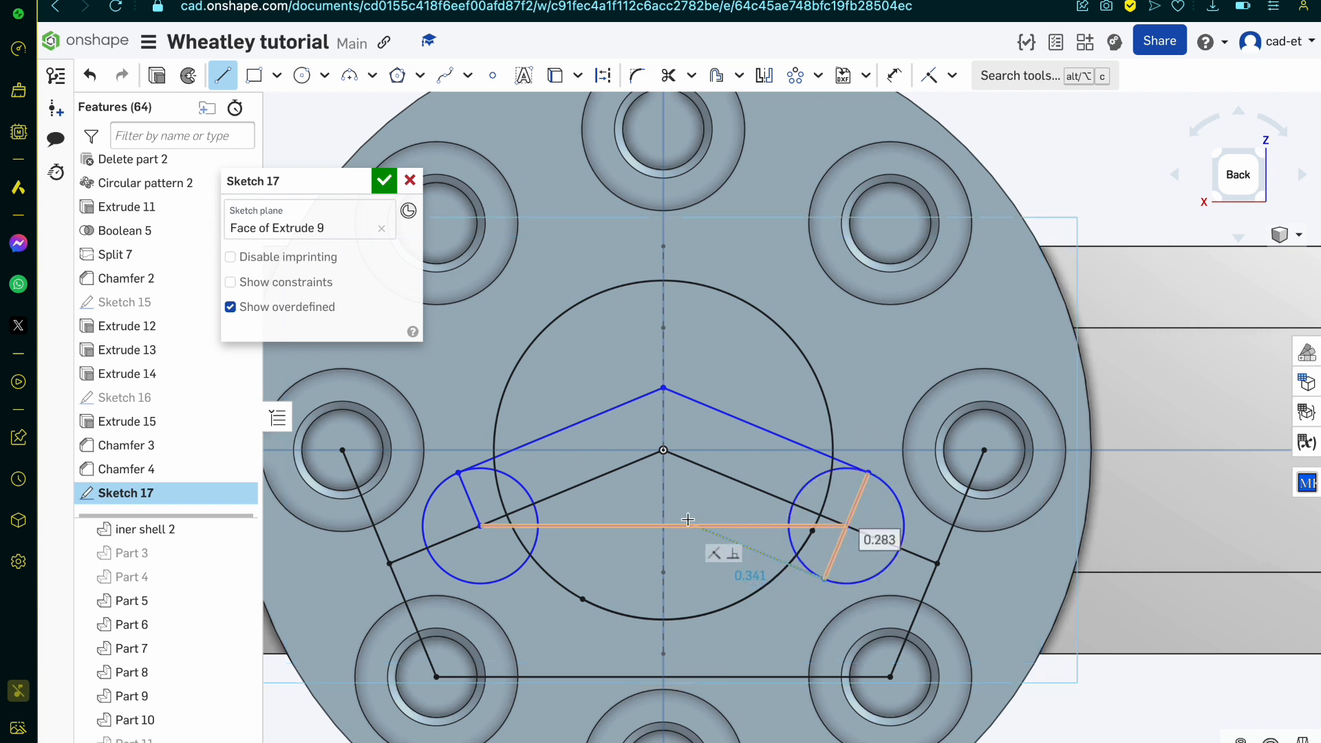
left_click(664, 512)
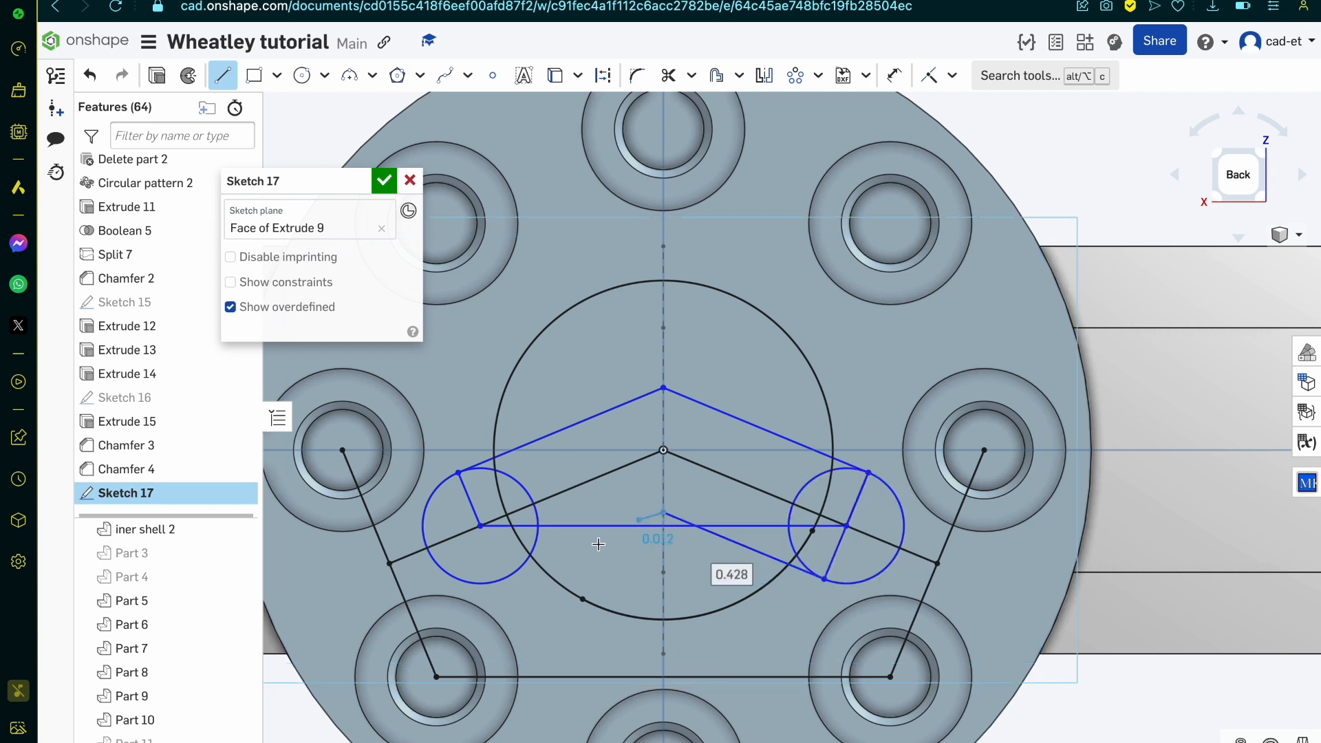
left_click(502, 577)
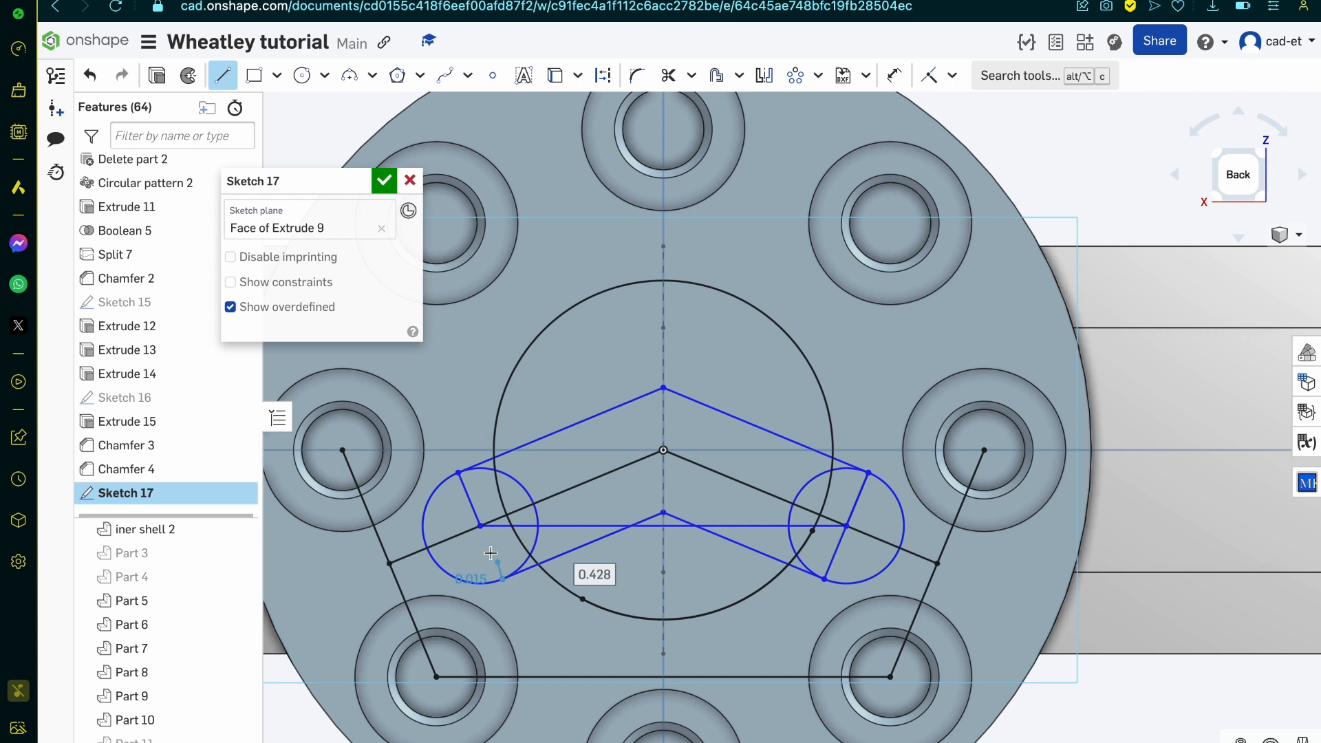
Step: Draw a line of about 0.283 mm from the lower outline's end across the left circle to the upper outline's endpoint
left_click(455, 478)
scroll(480, 549, "up", 5)
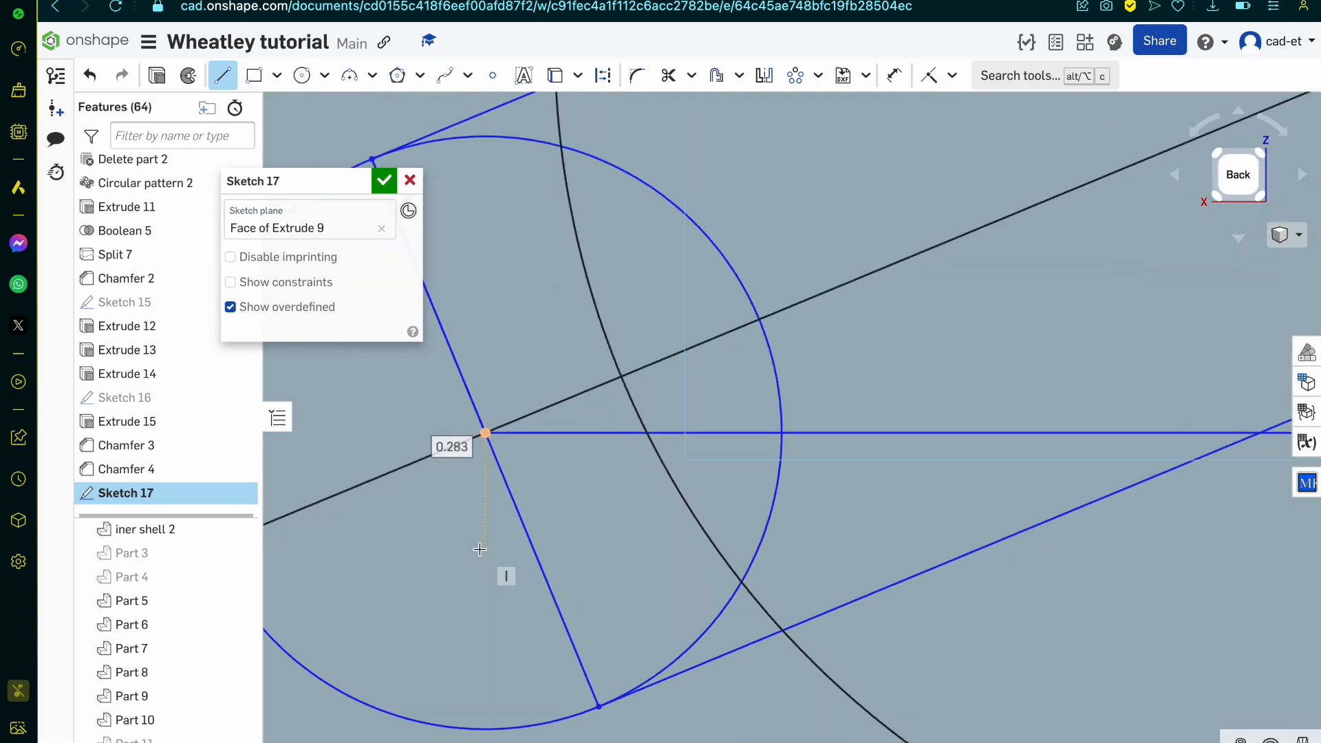
key("Escape")
key("ctrl+z")
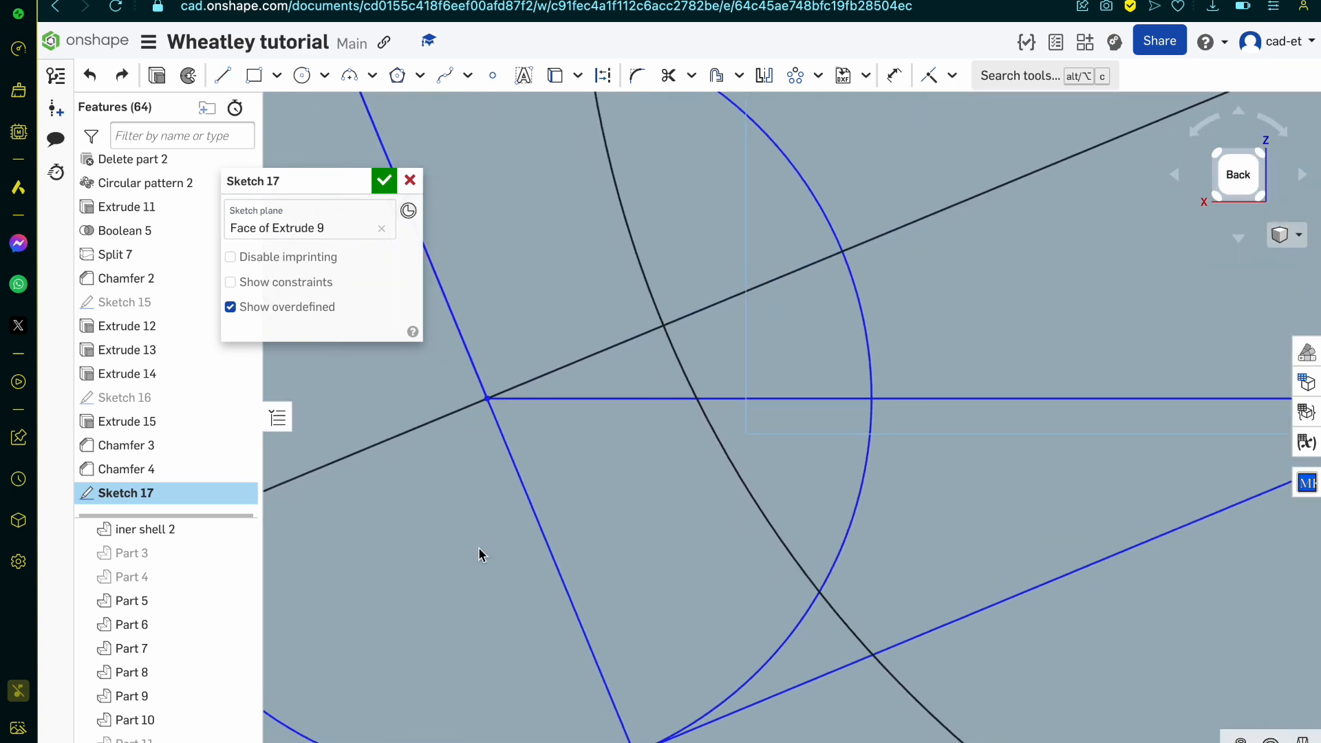
Step: Delete the line joining the two side circles' centres and trim the segments inside the left circle and the angled lines crossing the central circle
scroll(479, 549, "down", 8)
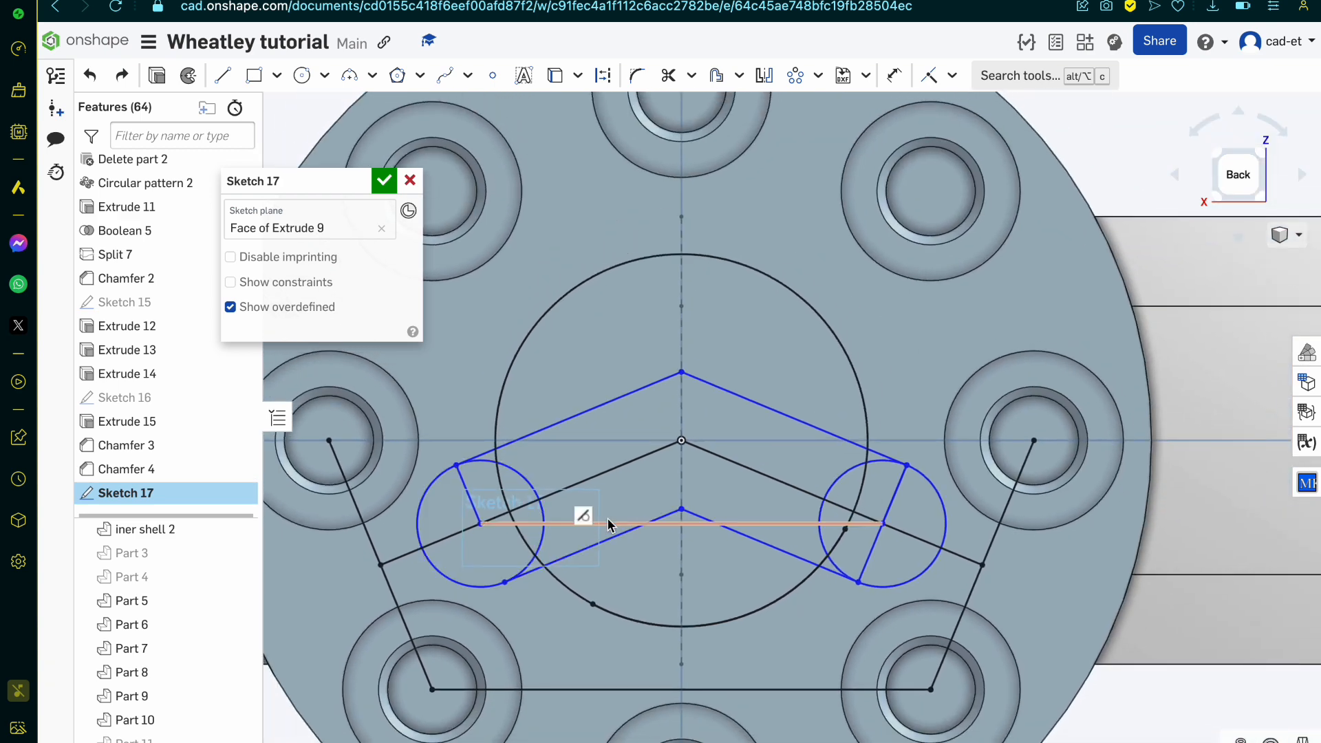
key("Delete")
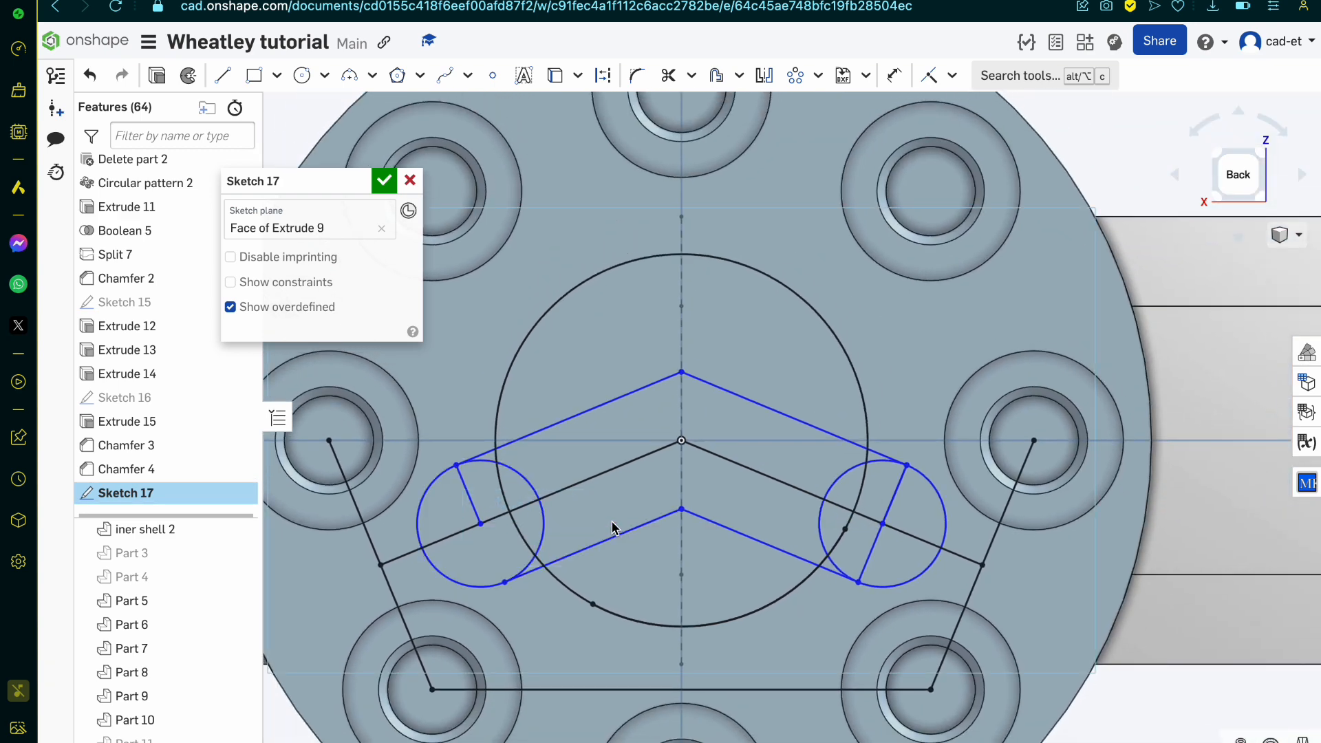
key("m")
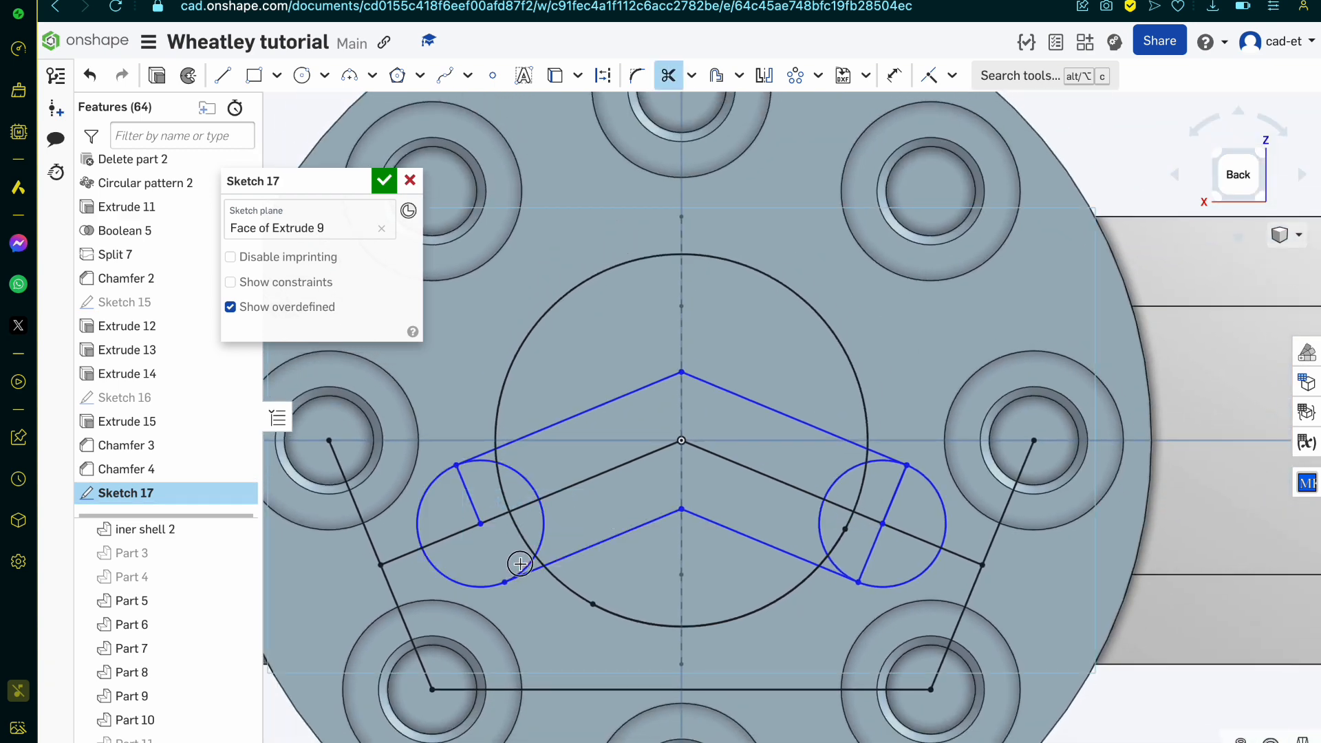
mouse_move(538, 525)
left_mouse_down()
mouse_move(470, 538)
mouse_move(540, 480)
mouse_move(492, 479)
left_mouse_up()
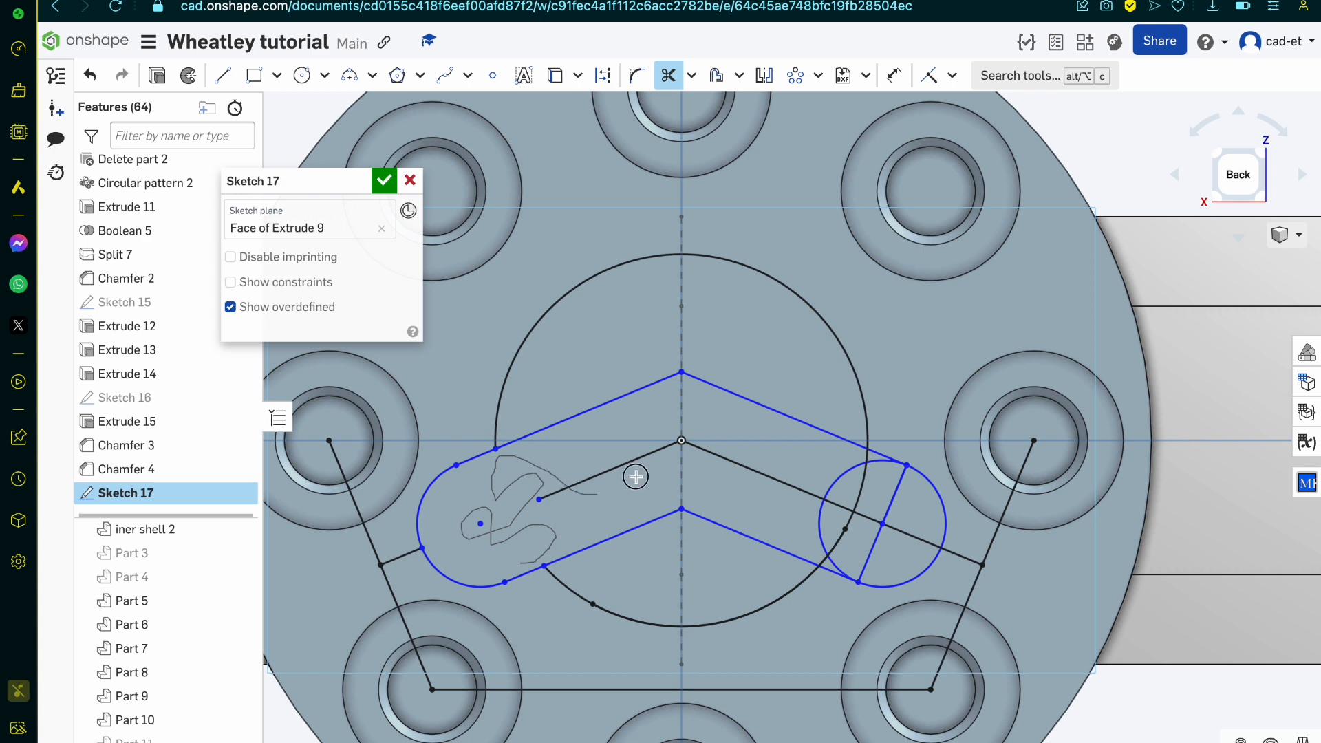
mouse_move(635, 477)
left_mouse_down()
mouse_move(741, 392)
mouse_move(659, 391)
mouse_move(598, 465)
left_mouse_up()
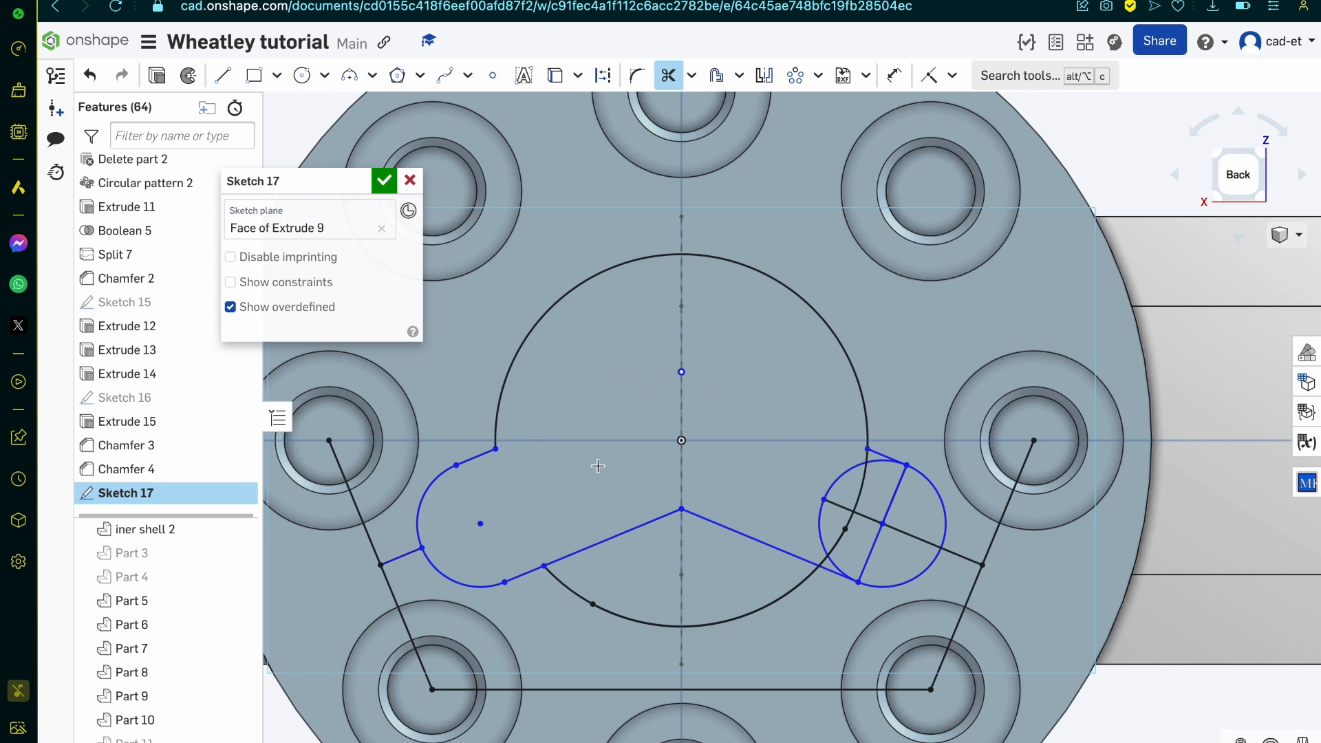
left_click_drag(729, 522, 729, 522)
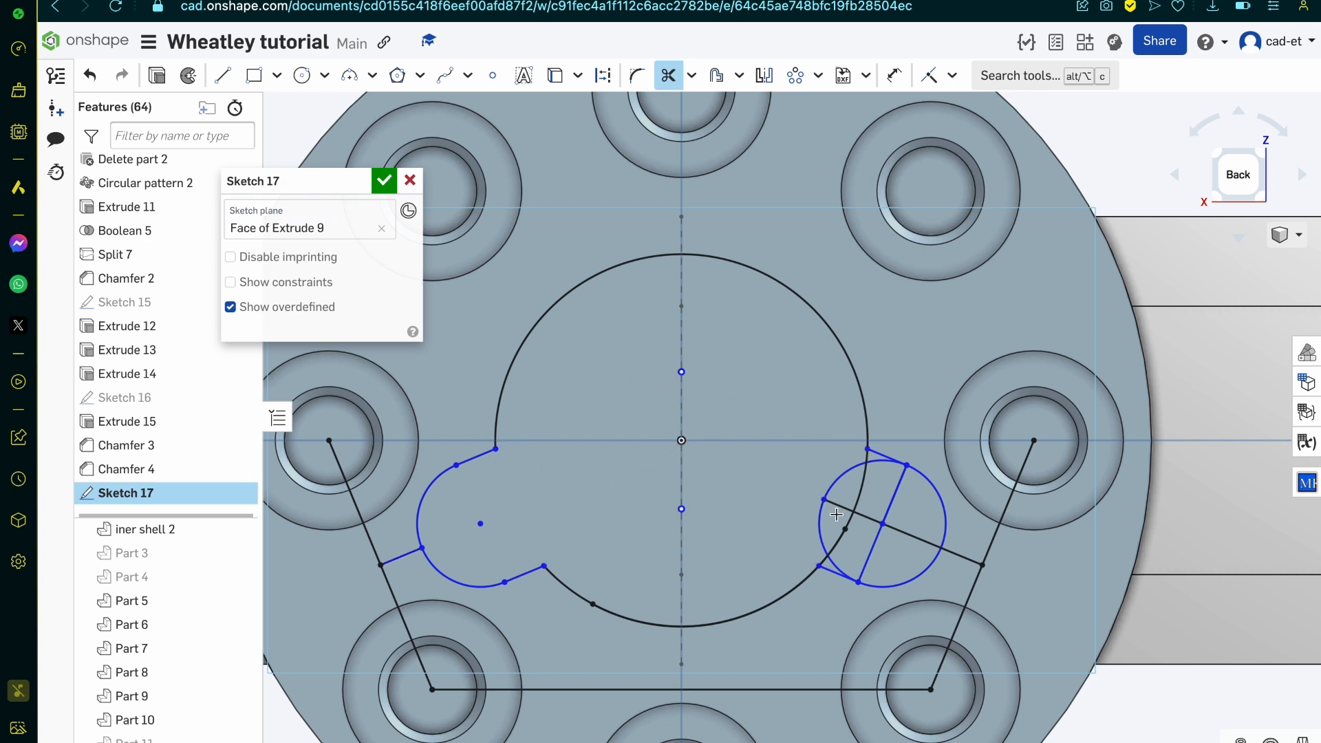
Step: Trim the segments inside the right circle and the leftover lines leading to the holes, and delete the horizontal line between the two lower holes
scroll(836, 514, "up", 3)
mouse_move(868, 416)
left_mouse_down()
mouse_move(899, 469)
mouse_move(820, 549)
mouse_move(865, 516)
mouse_move(849, 525)
mouse_move(846, 575)
mouse_move(816, 599)
mouse_move(811, 480)
mouse_move(875, 424)
mouse_move(902, 418)
mouse_move(959, 504)
mouse_move(900, 579)
mouse_move(1098, 556)
left_mouse_up()
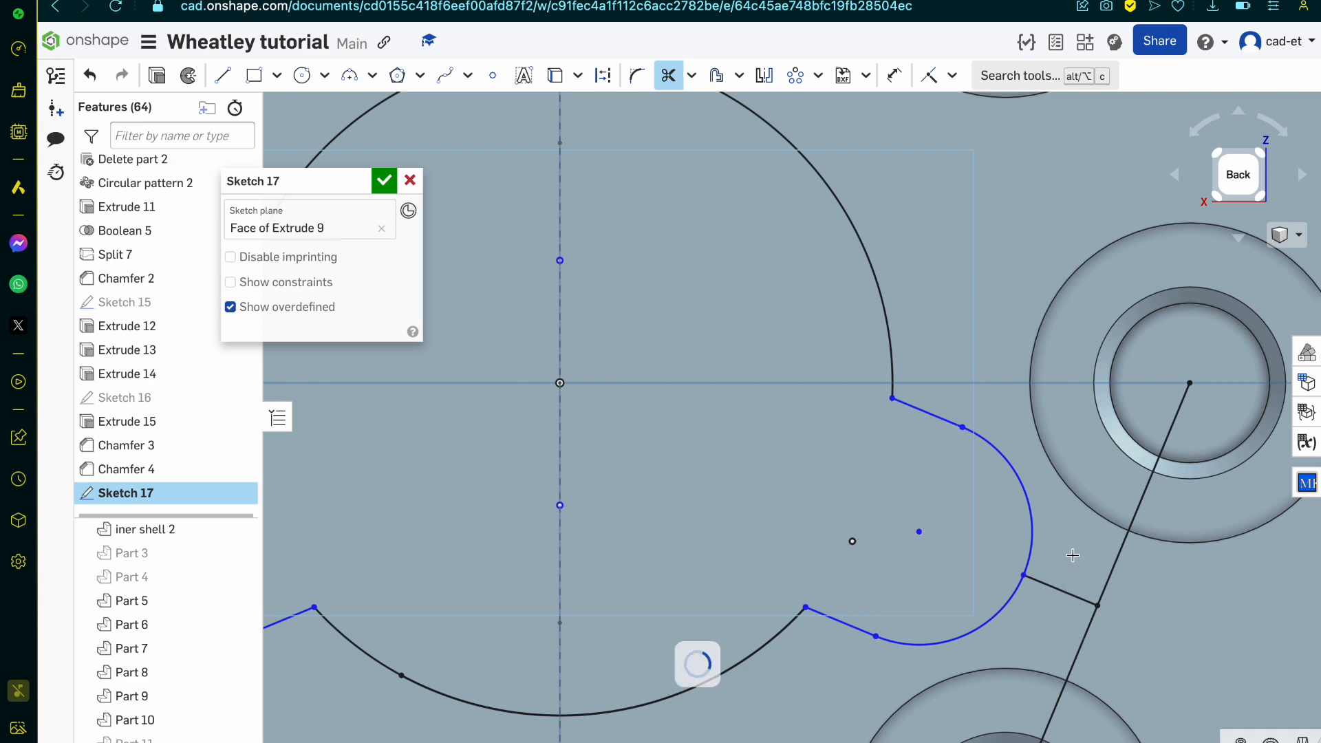
scroll(1070, 557, "down", 3)
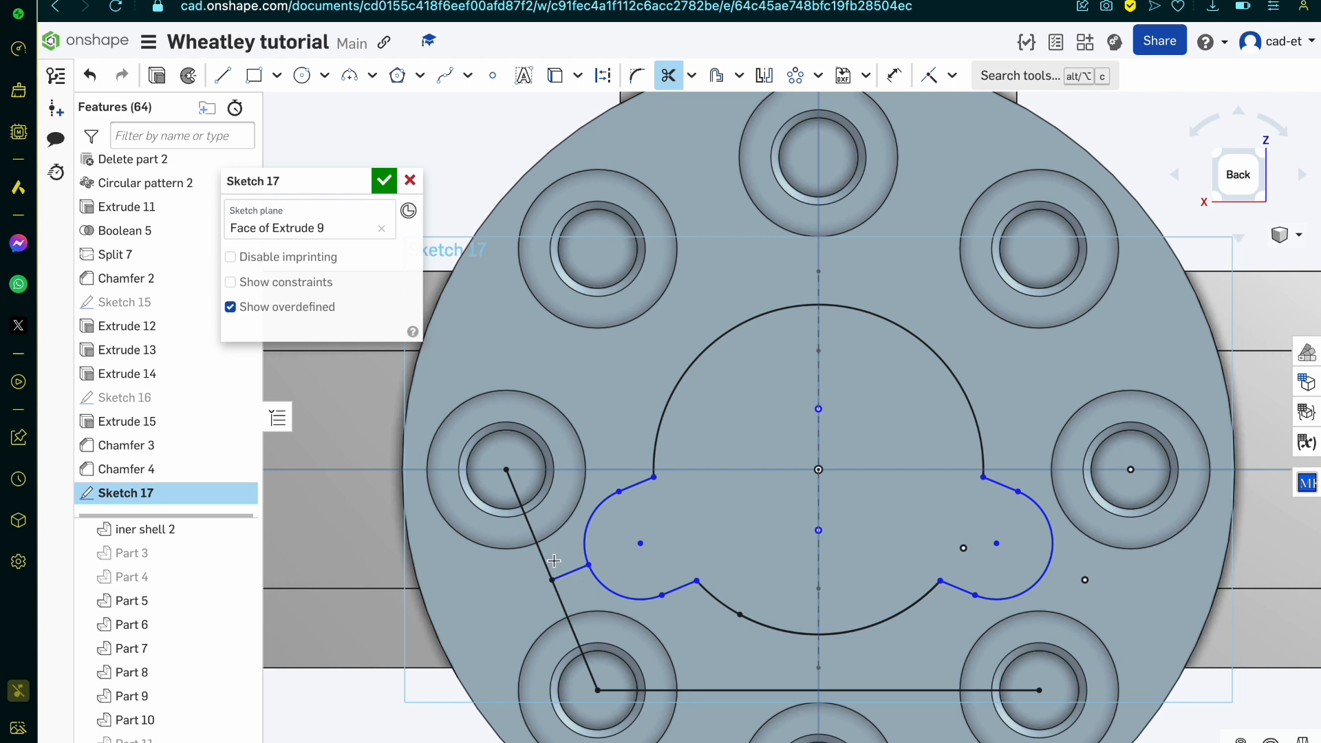
left_click_drag(563, 571, 546, 555)
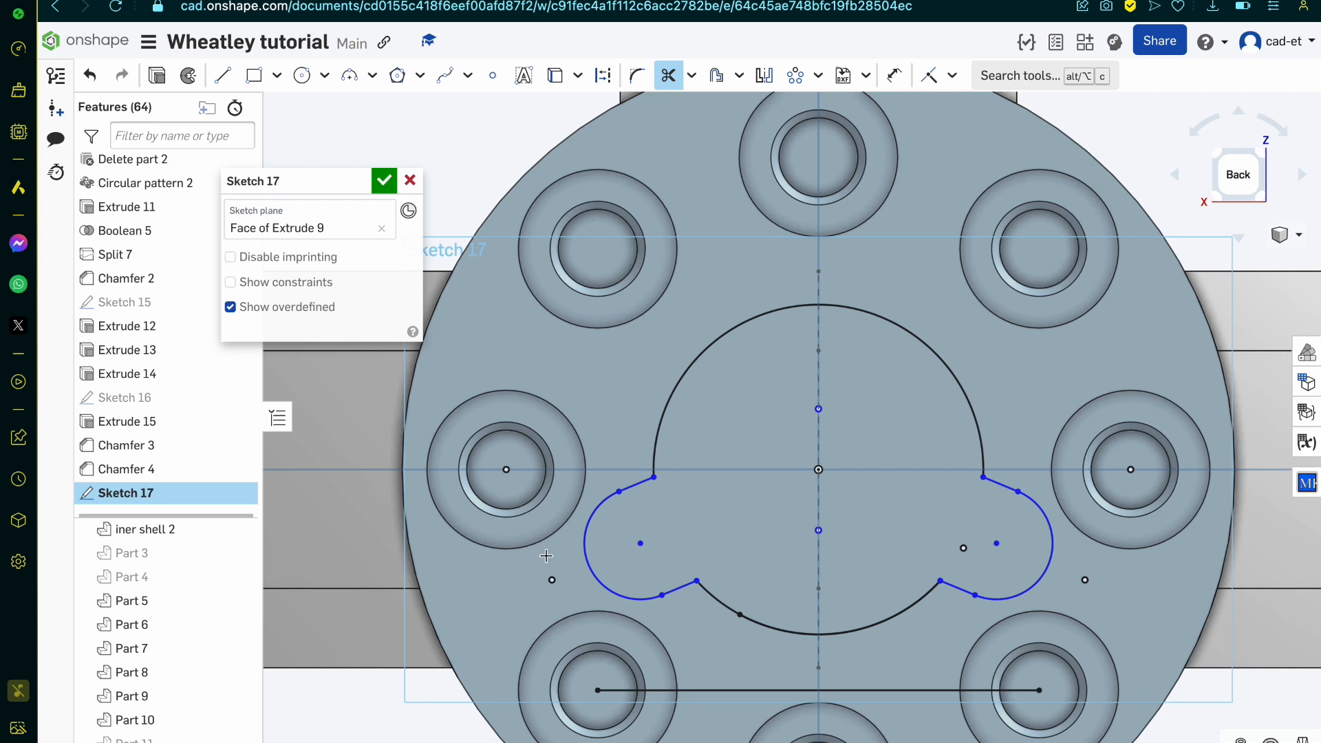
key("Escape")
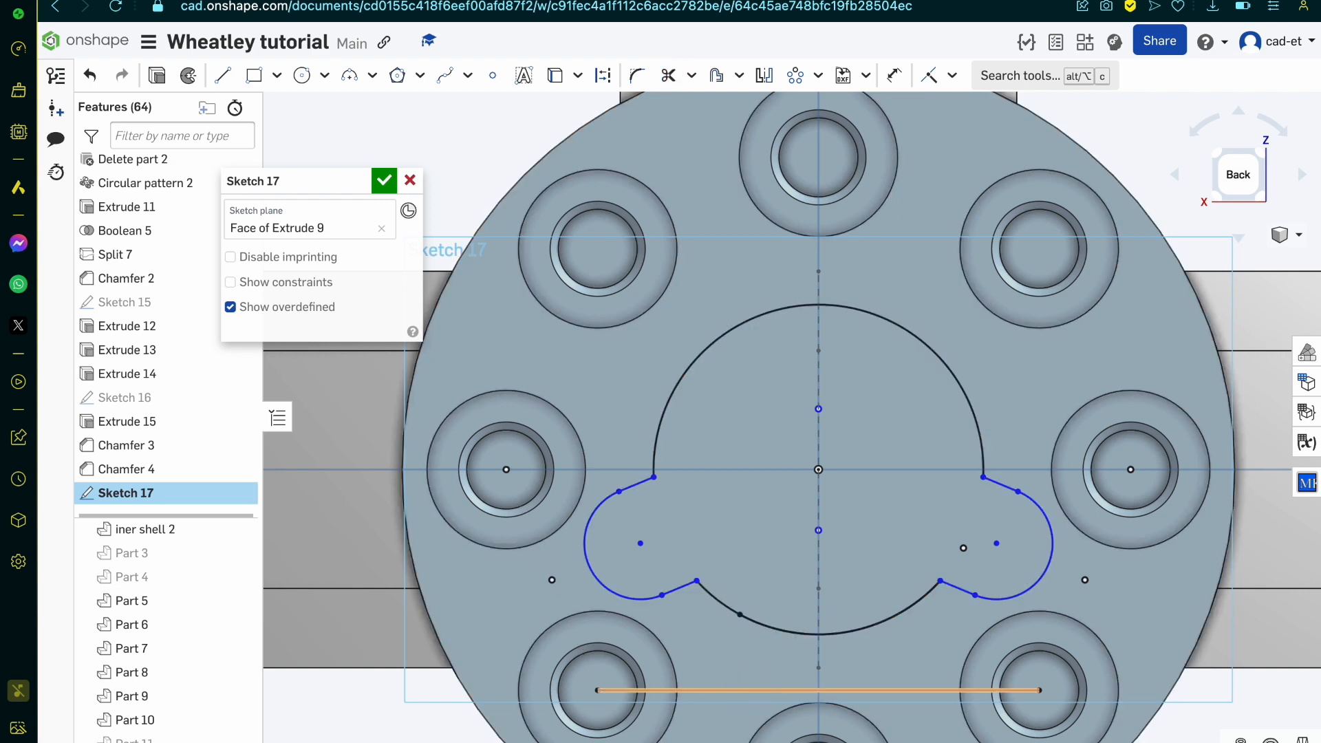
left_click(751, 691)
key("Delete")
scroll(665, 559, "up", 1)
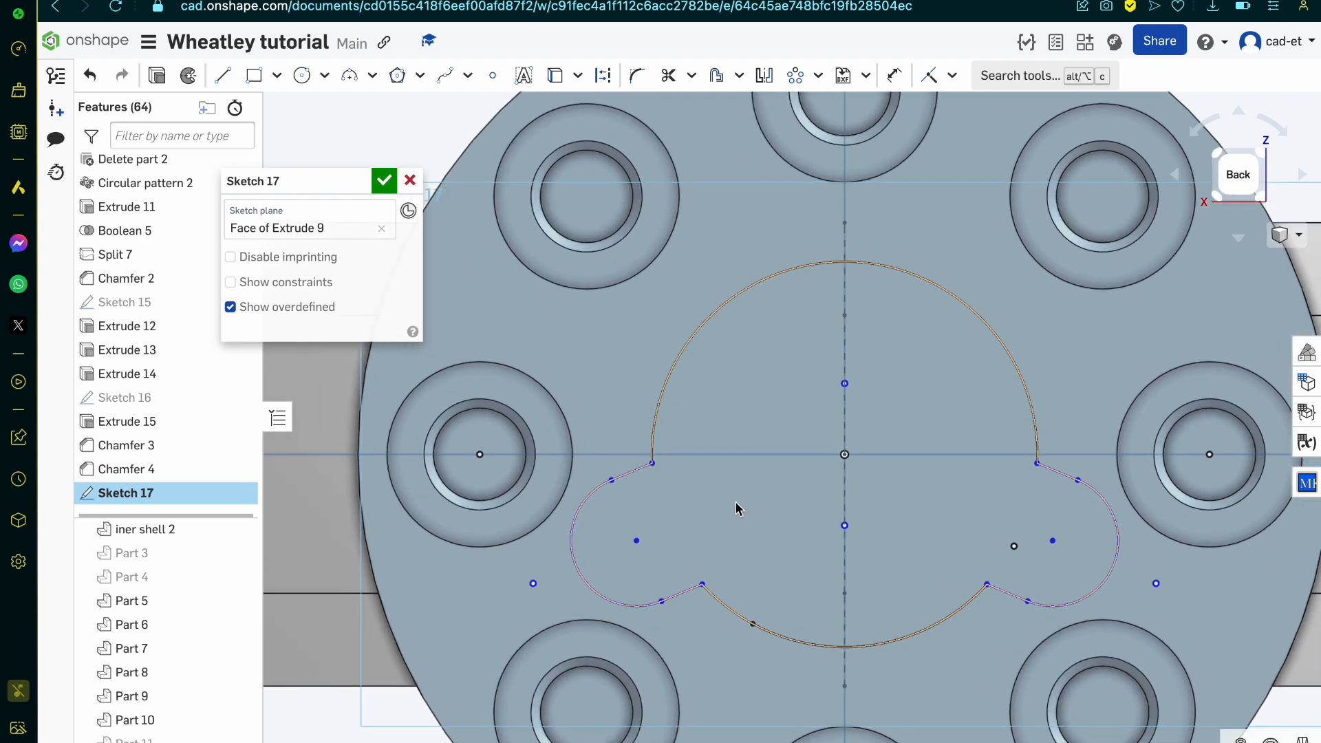
Step: Offset the complete closed outline of the central circle and both side slots inward by about 0.019 mm
right_click_drag(736, 503, 768, 509)
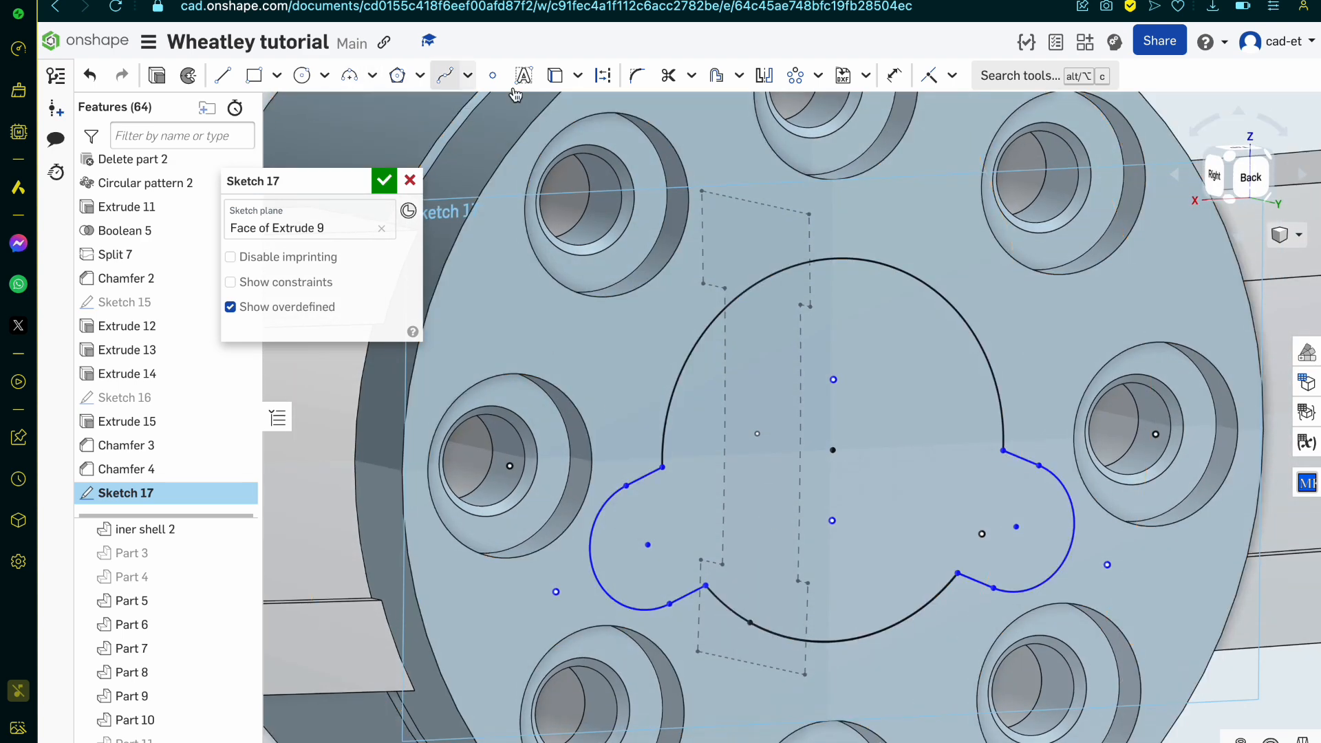
left_click(716, 79)
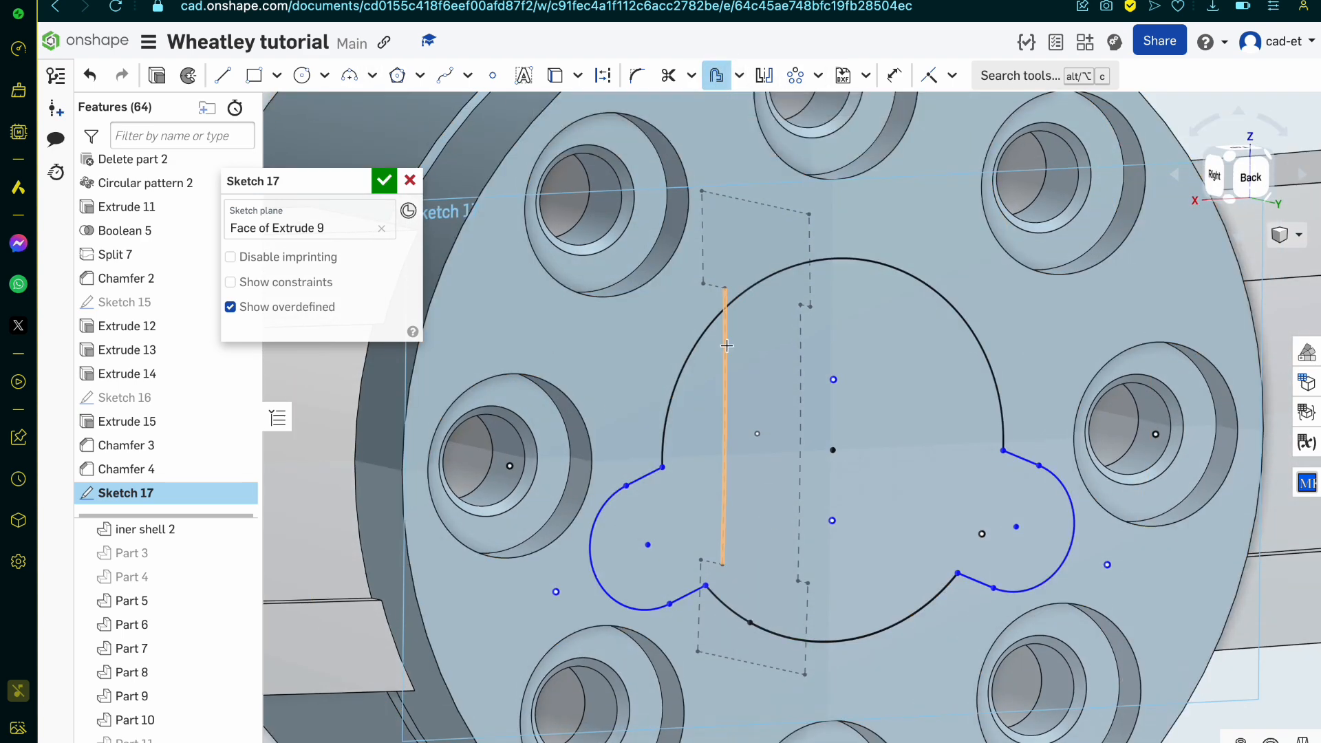
left_click(651, 474)
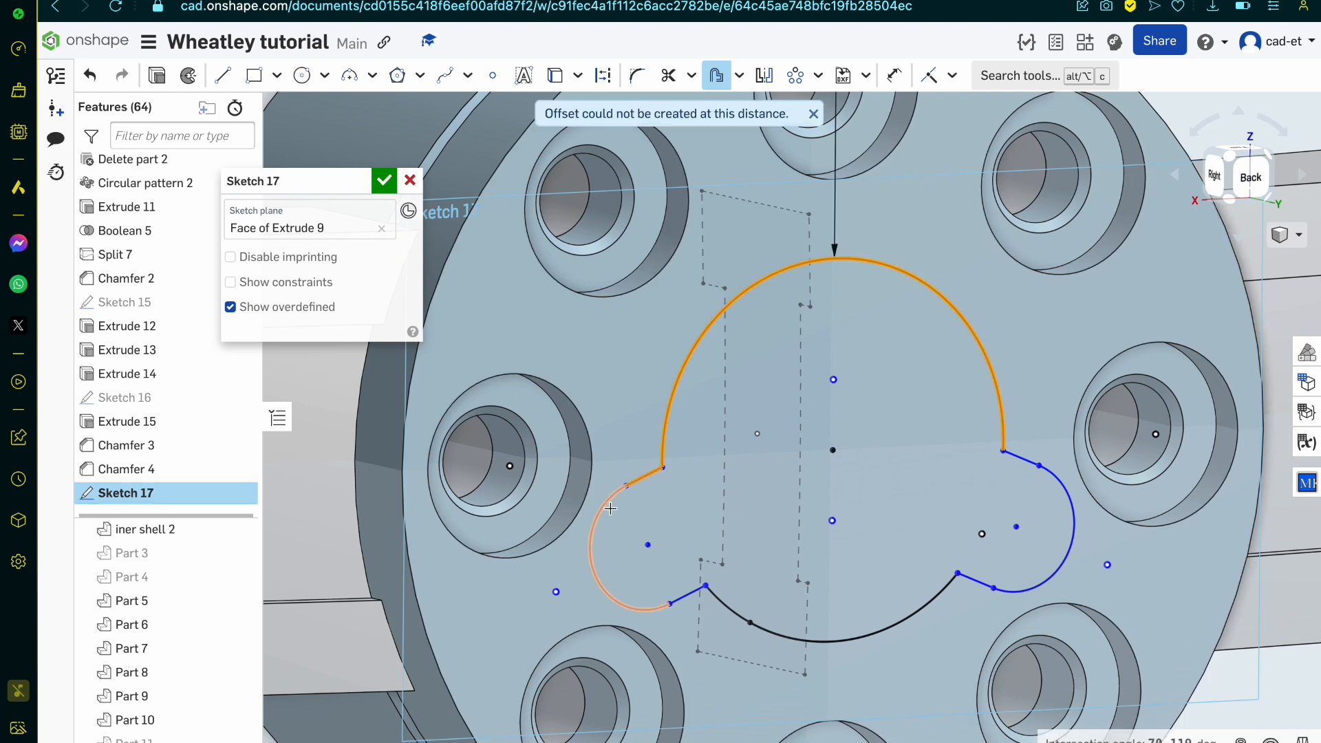
left_click(736, 612)
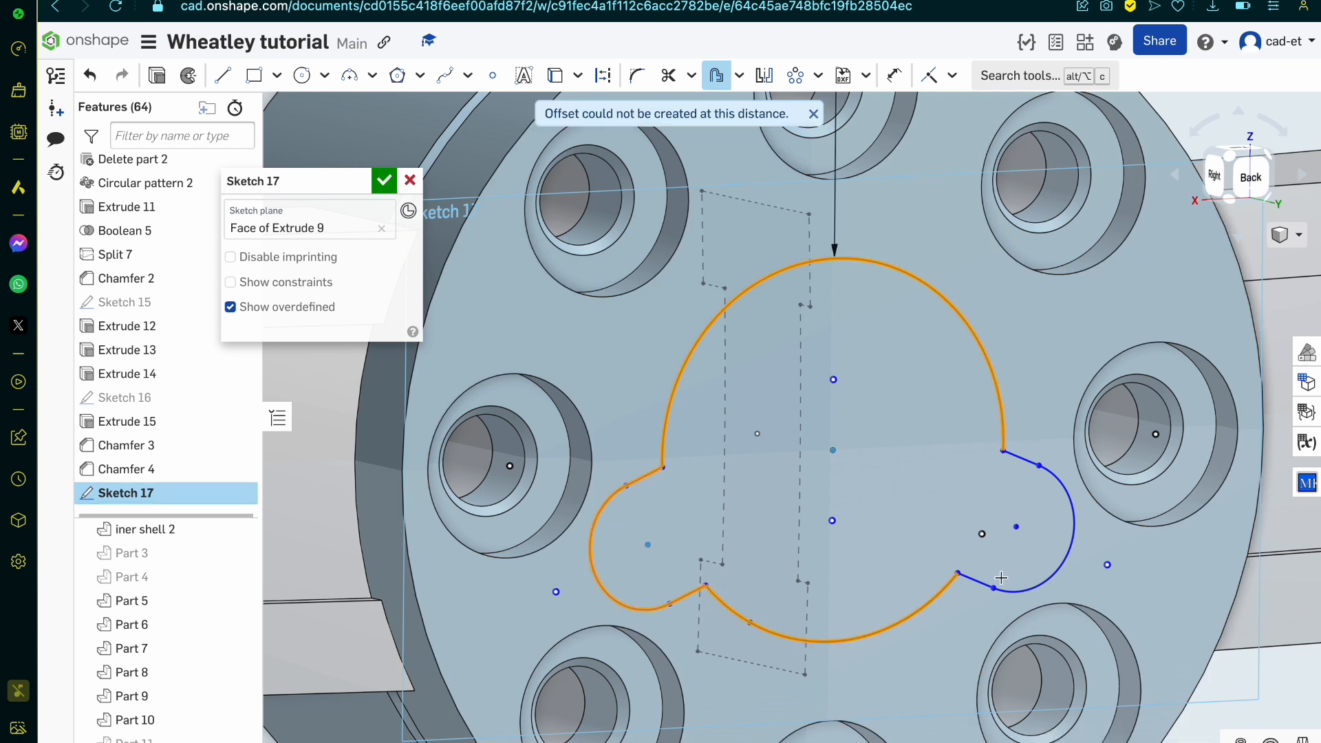
left_click(976, 582)
scroll(1014, 454, "down", 15)
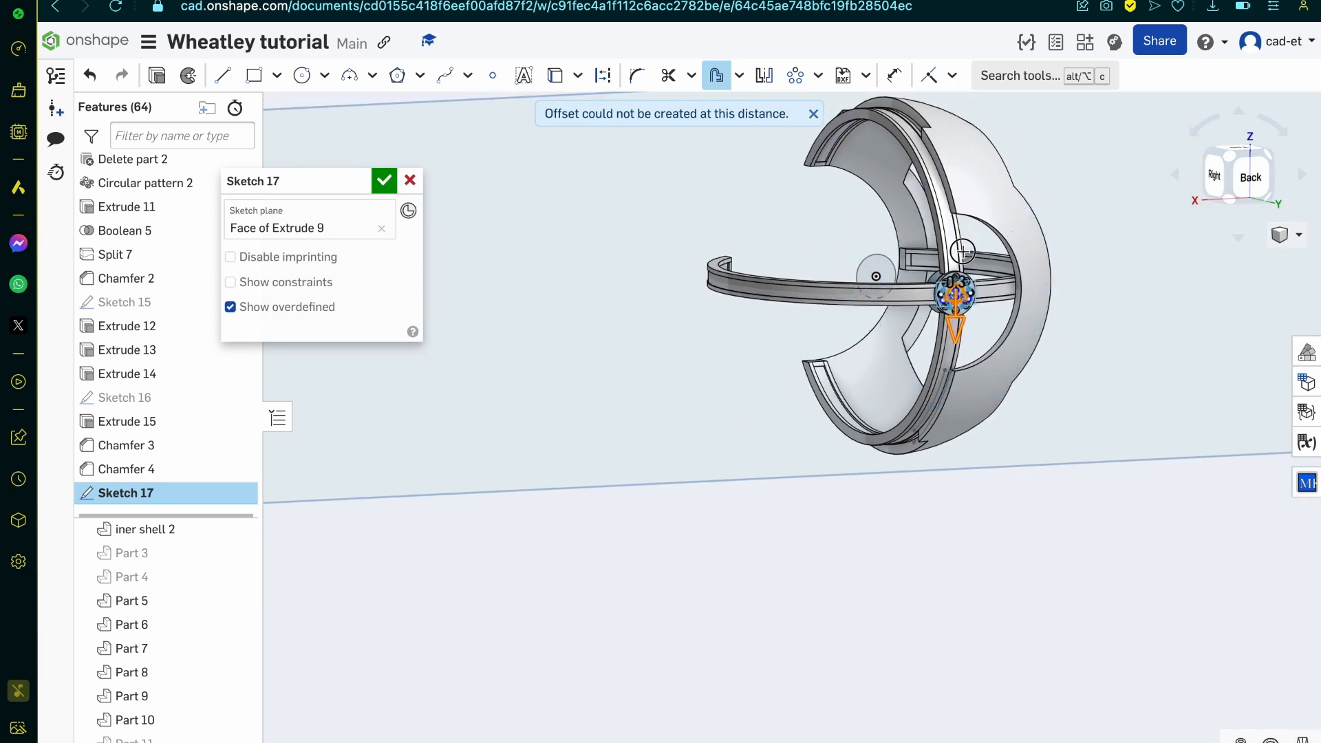
scroll(954, 310, "up", 12)
scroll(955, 309, "up", 10)
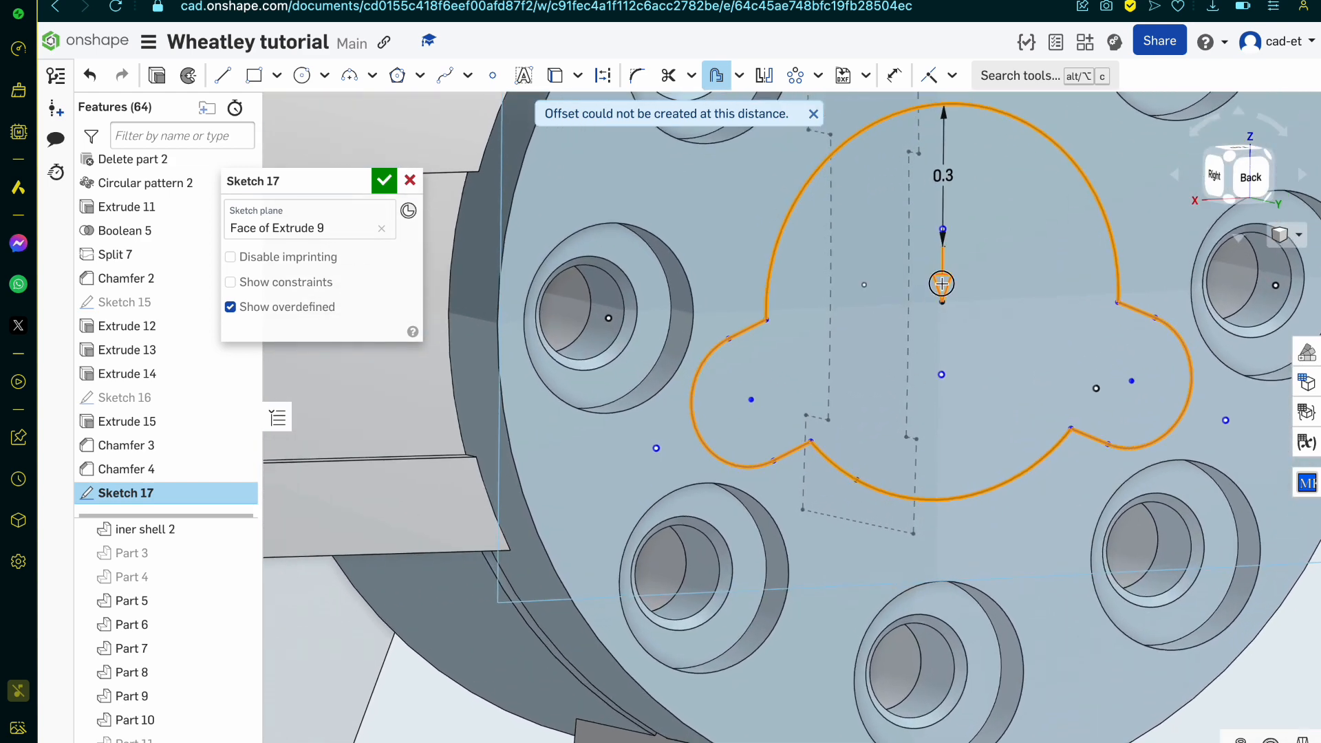
left_click_drag(942, 283, 928, 149)
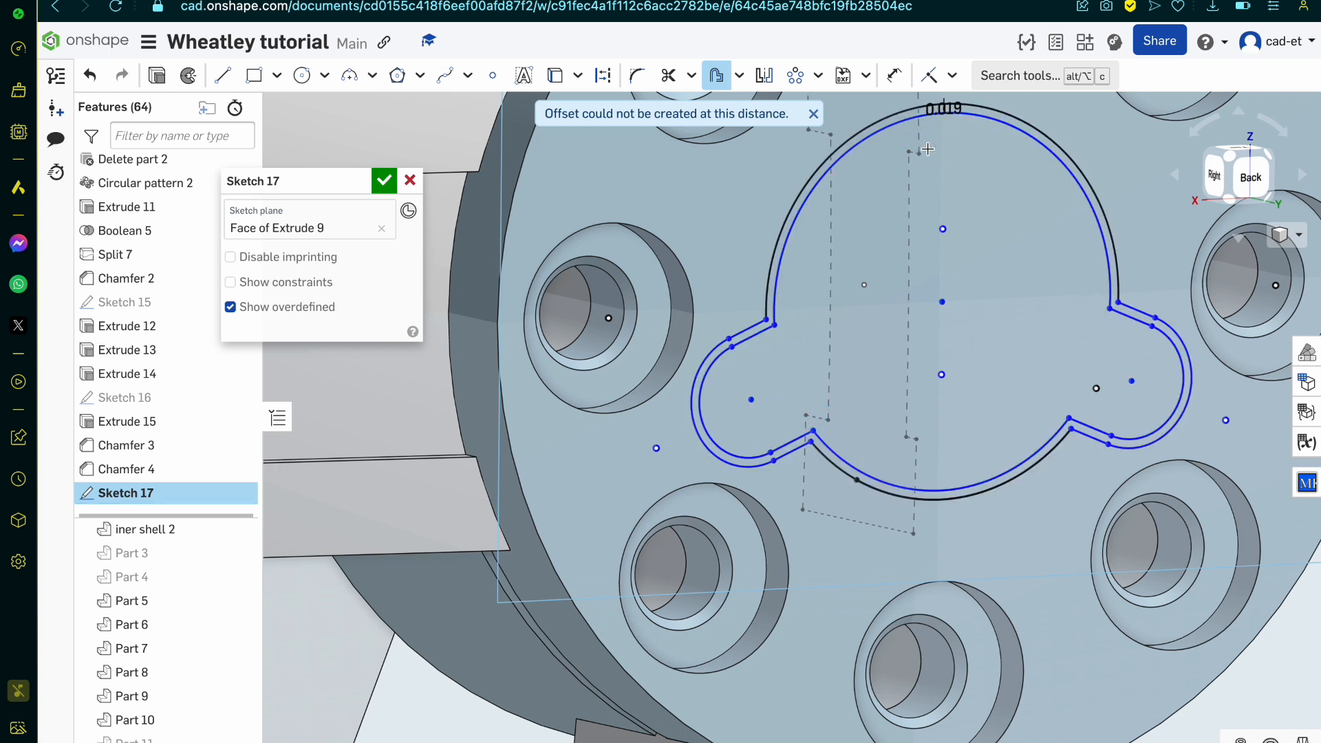
Step: Set the outline's offset distance to 0.1 mm
type("1")
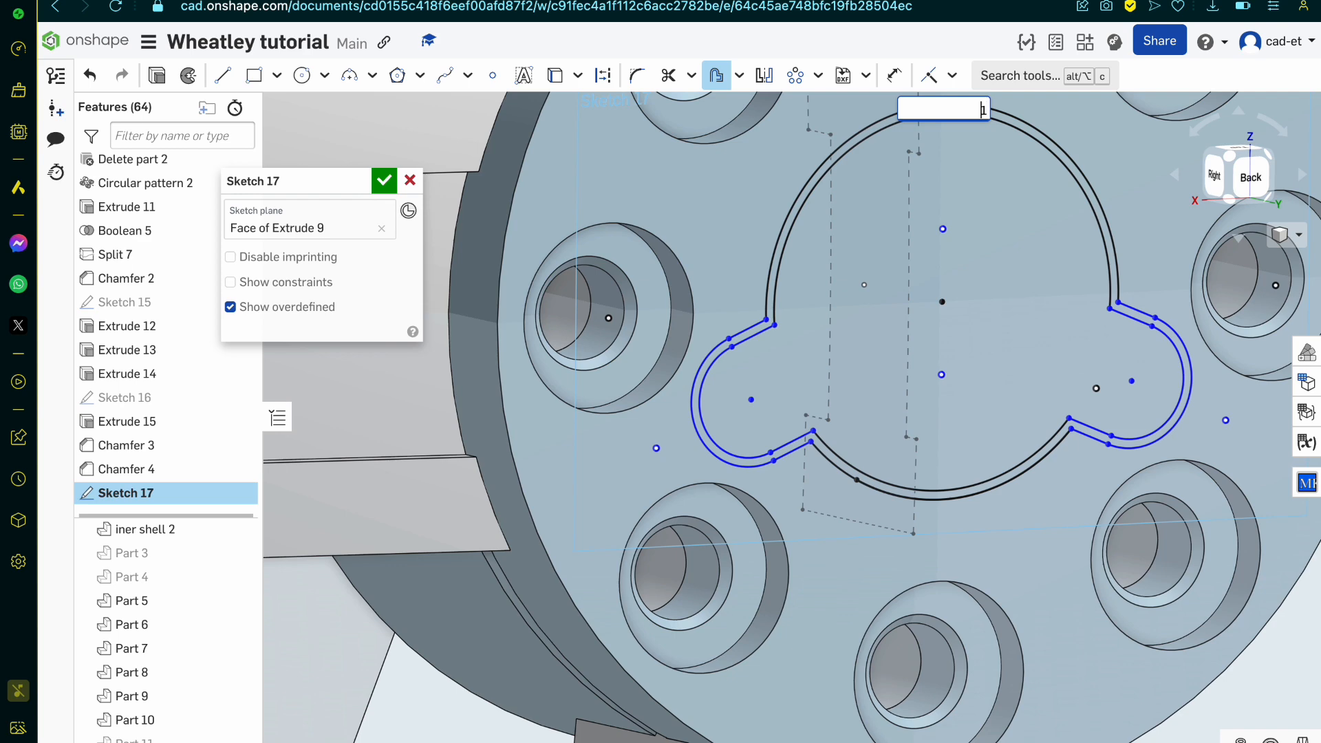
key("Return")
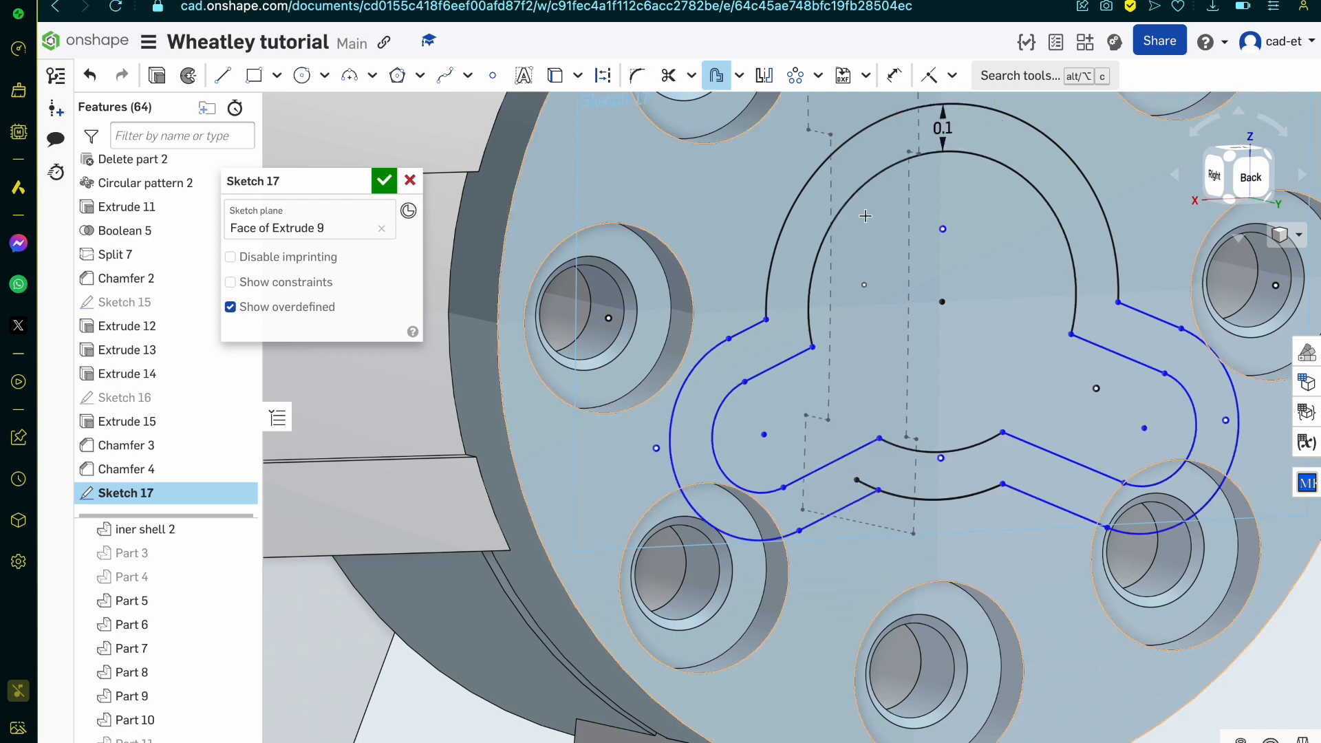
key("Escape")
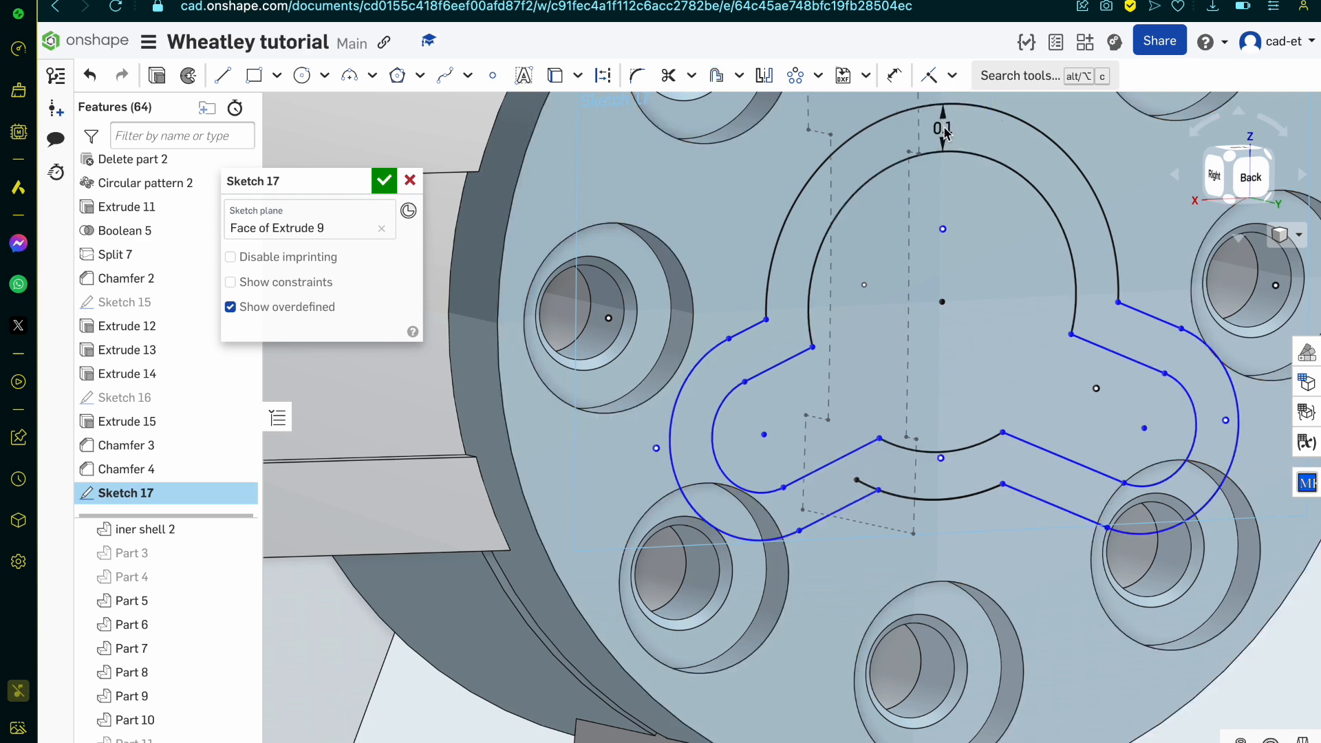
Step: Set the outline's offset distance to 0.01 mm and finish the sketch
double_click(943, 129)
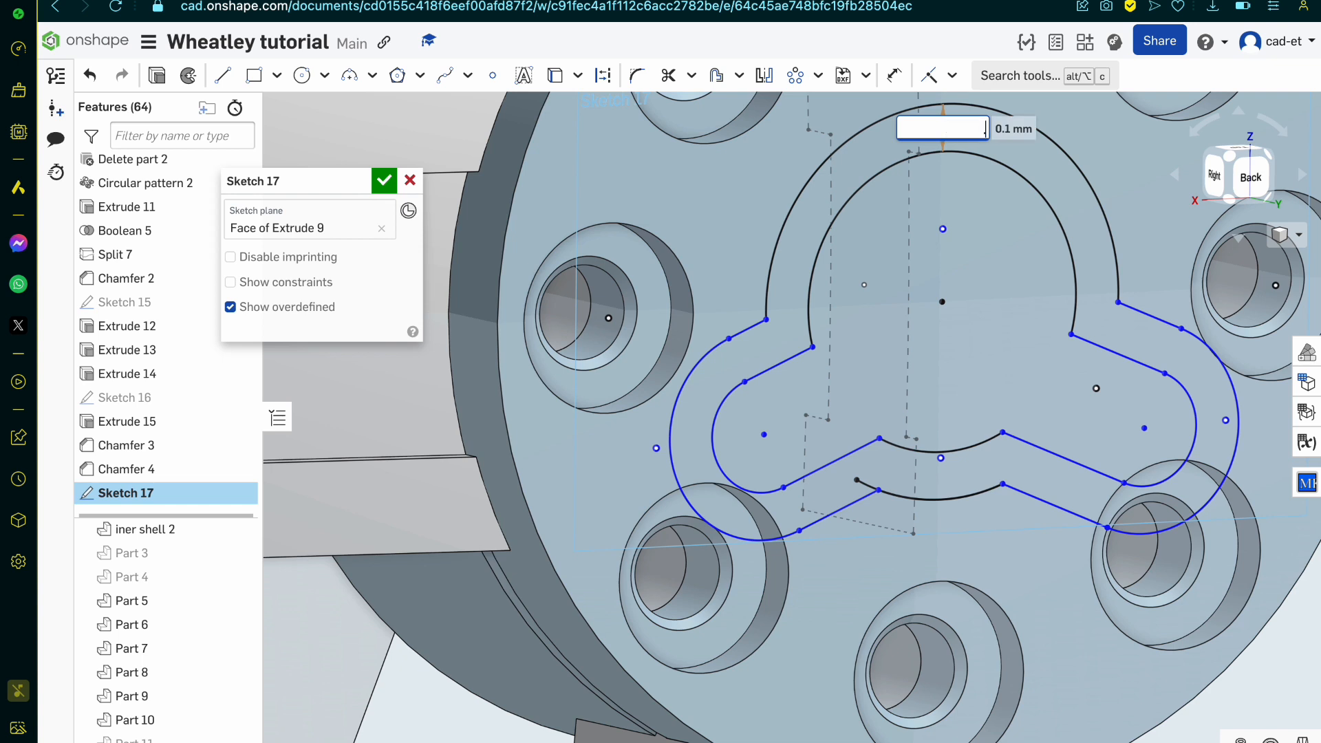
key("Return")
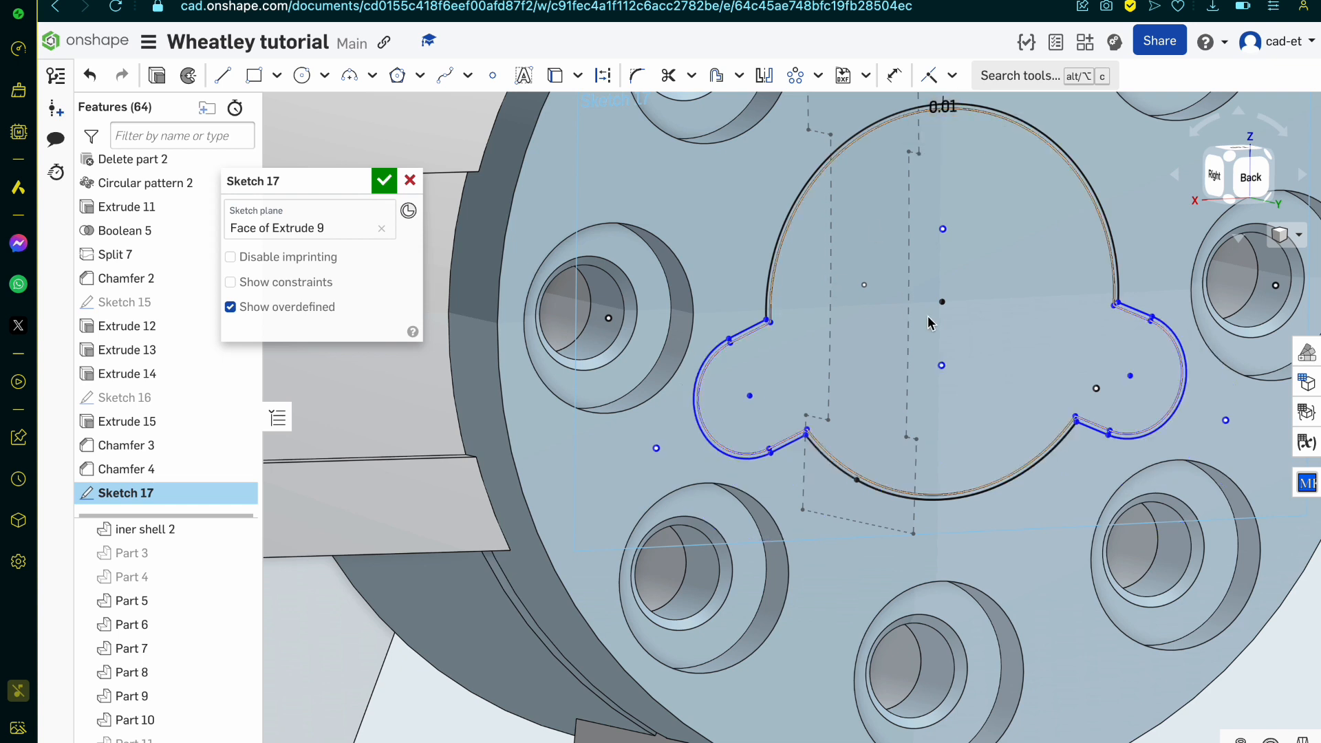
left_click(384, 180)
Step: Extrude the region inside the inner offset outline as a Remove cut with a blind depth of 0.5 mm
scroll(688, 312, "up", 3)
scroll(689, 312, "up", 5)
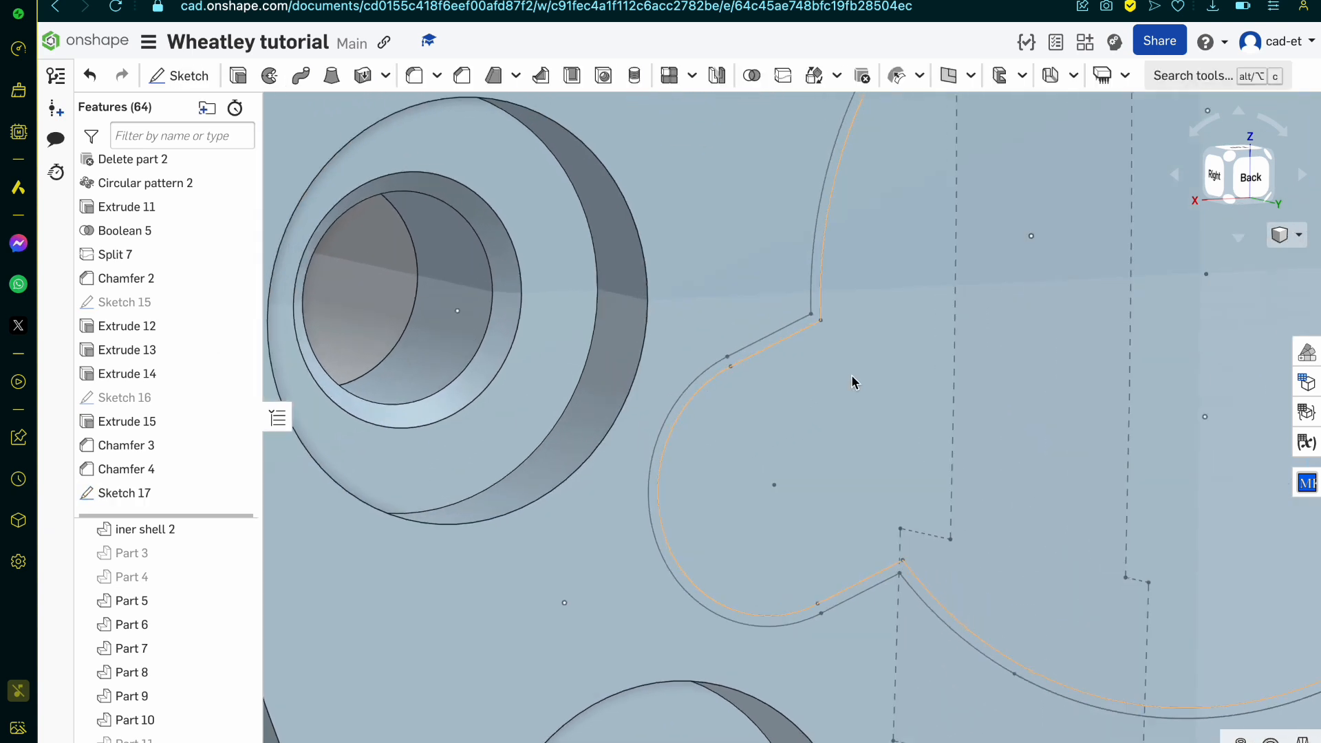
left_click(826, 319)
scroll(791, 307, "up", 3)
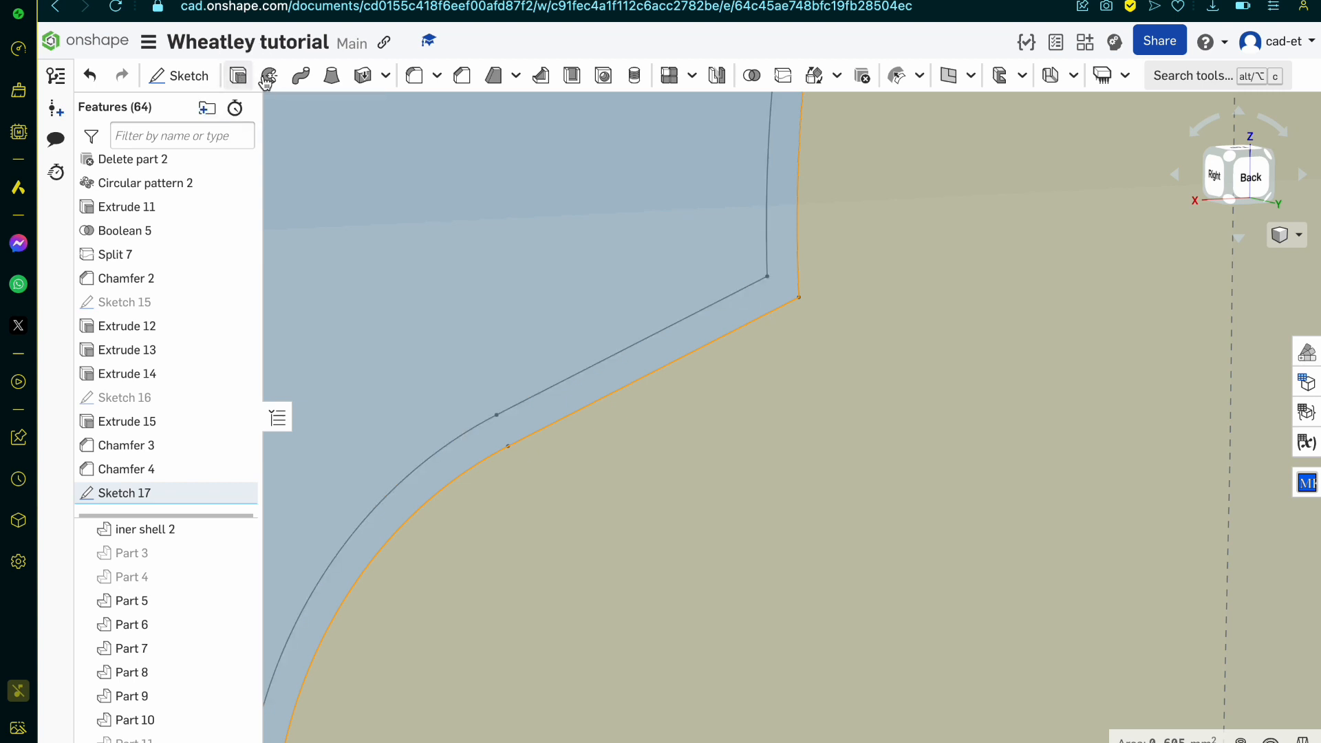
left_click(238, 75)
scroll(725, 412, "down", 8)
left_click(356, 329)
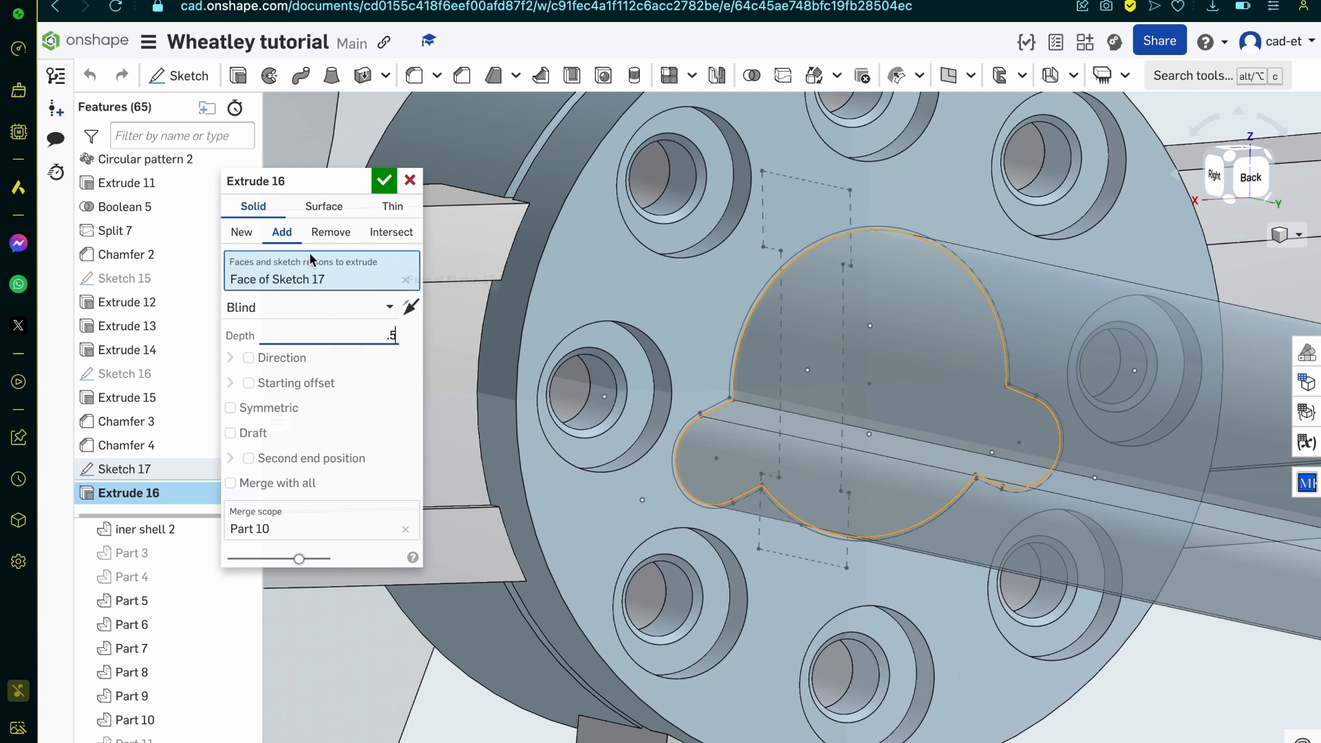
left_click(330, 231)
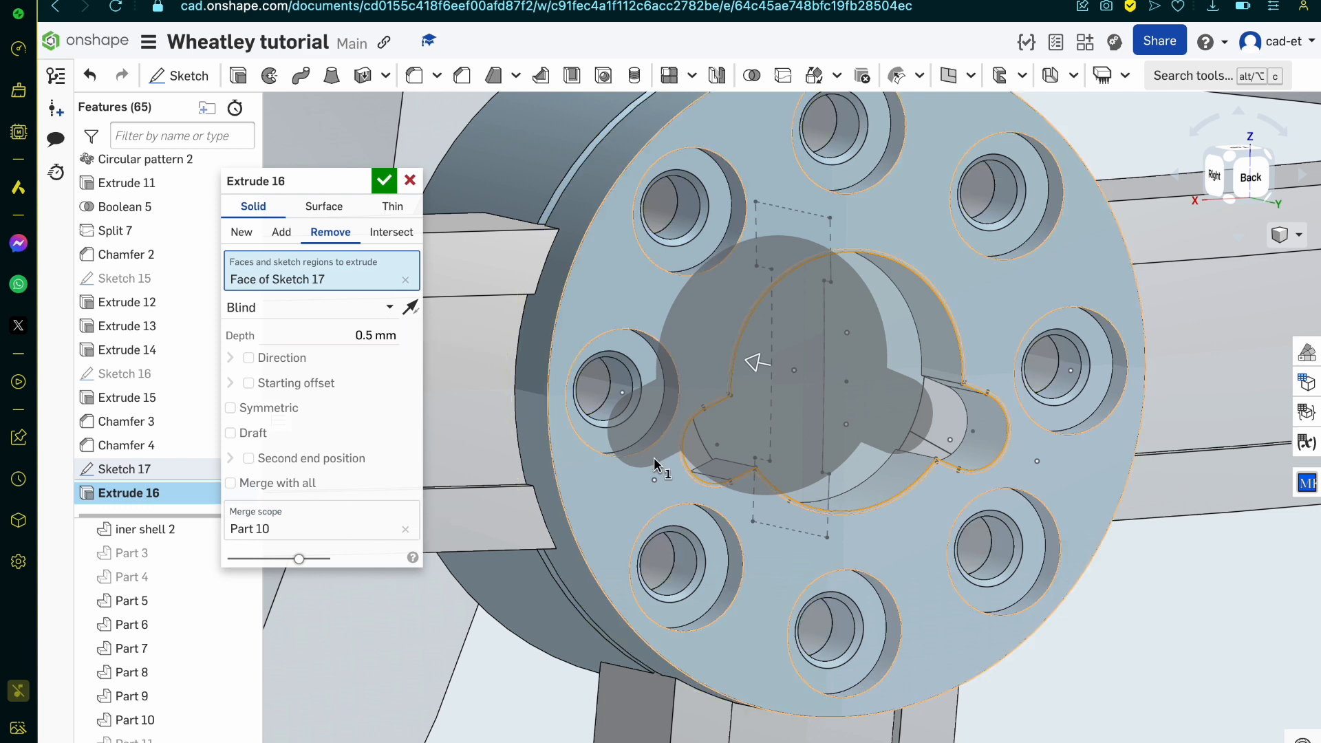
Step: Apply the cut to all parts with Merge with all, set its depth to 0.7 mm, and accept the extrude
right_click_drag(653, 464, 781, 500)
left_click(298, 483)
left_click_drag(355, 335, 364, 335)
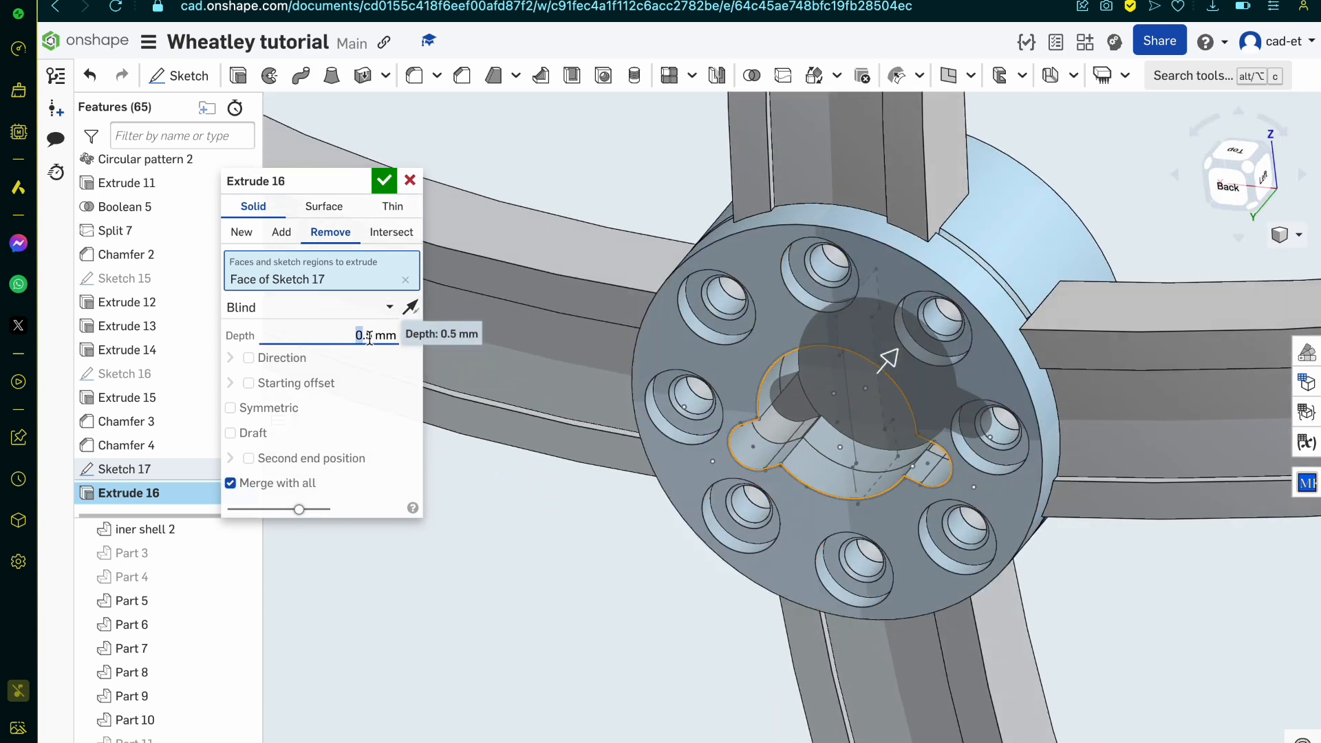
double_click(367, 337)
key("BackSpace")
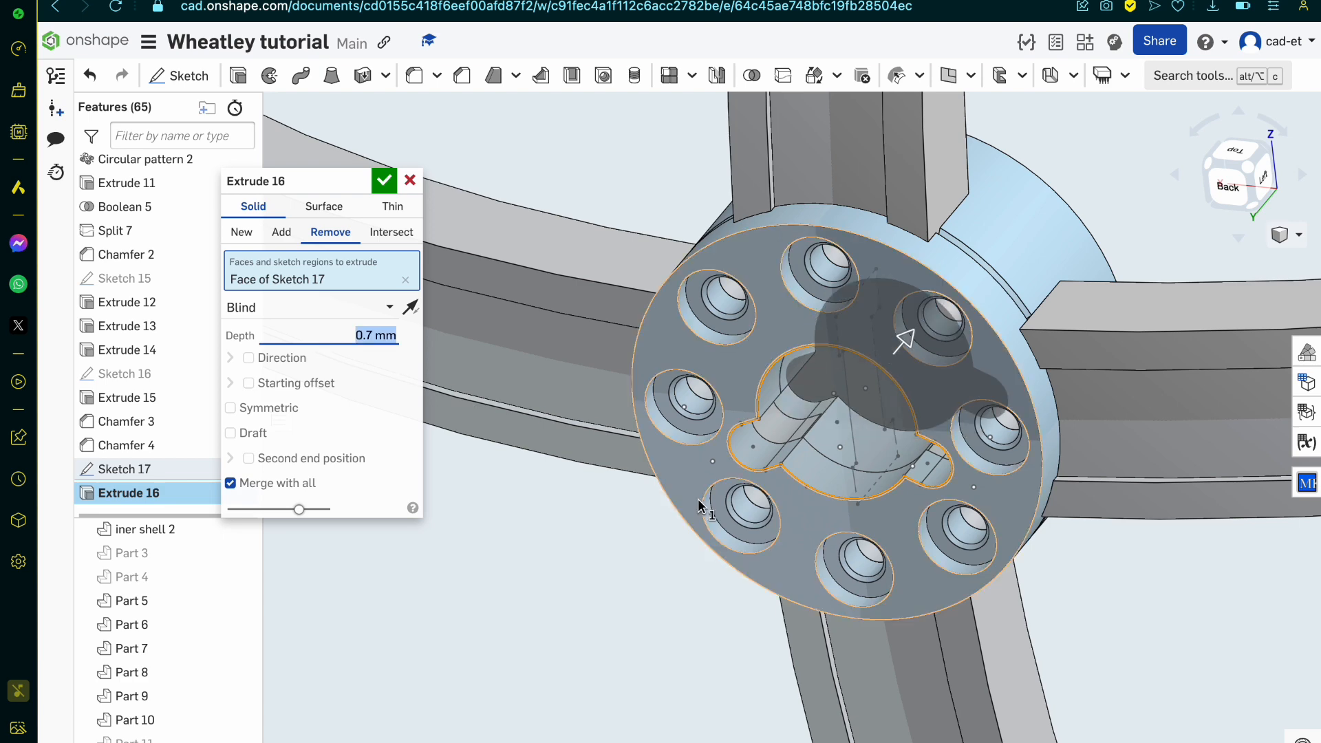
scroll(697, 498, "up", 3)
right_click_drag(696, 498, 745, 486)
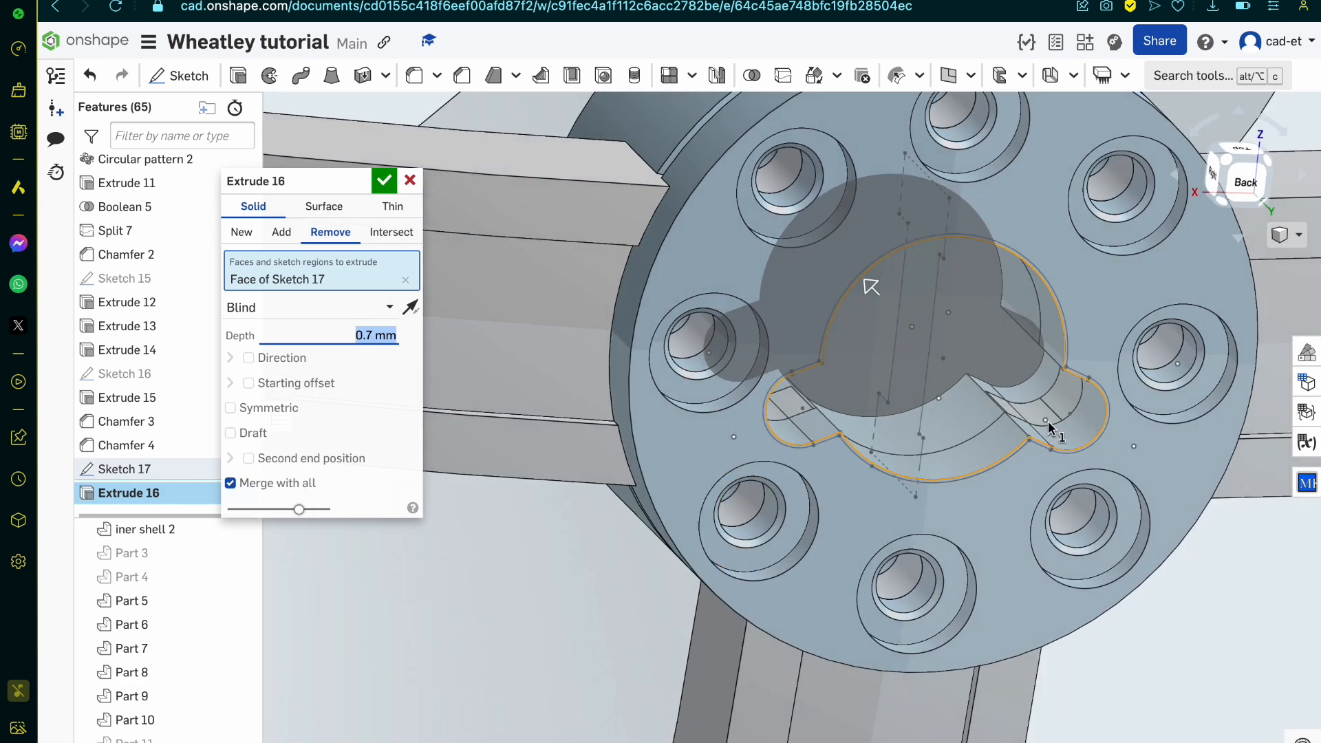
scroll(1047, 420, "up", 4)
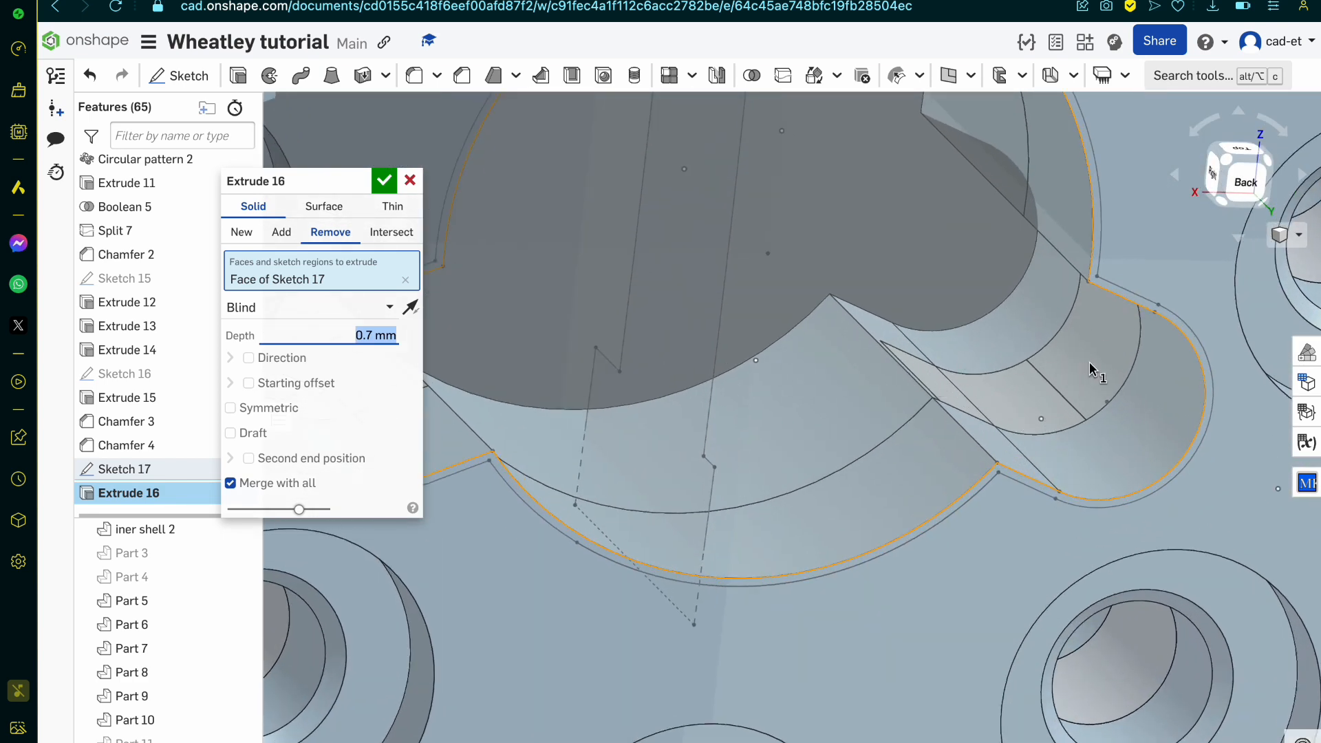
scroll(1089, 362, "down", 5)
left_click(384, 181)
Step: Hide Part 10 to inspect how the cut passes through the interlocking arms behind it, and show the part again
scroll(749, 393, "down", 5)
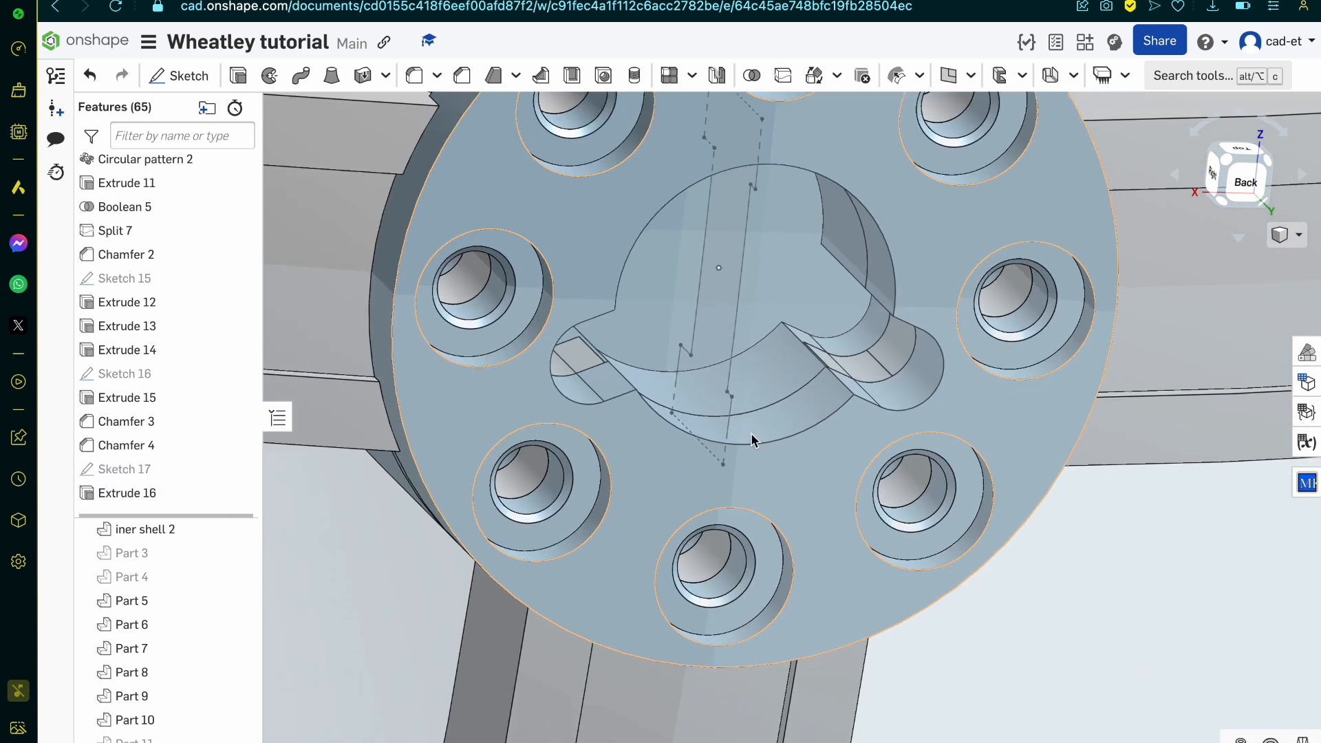
left_click(239, 717)
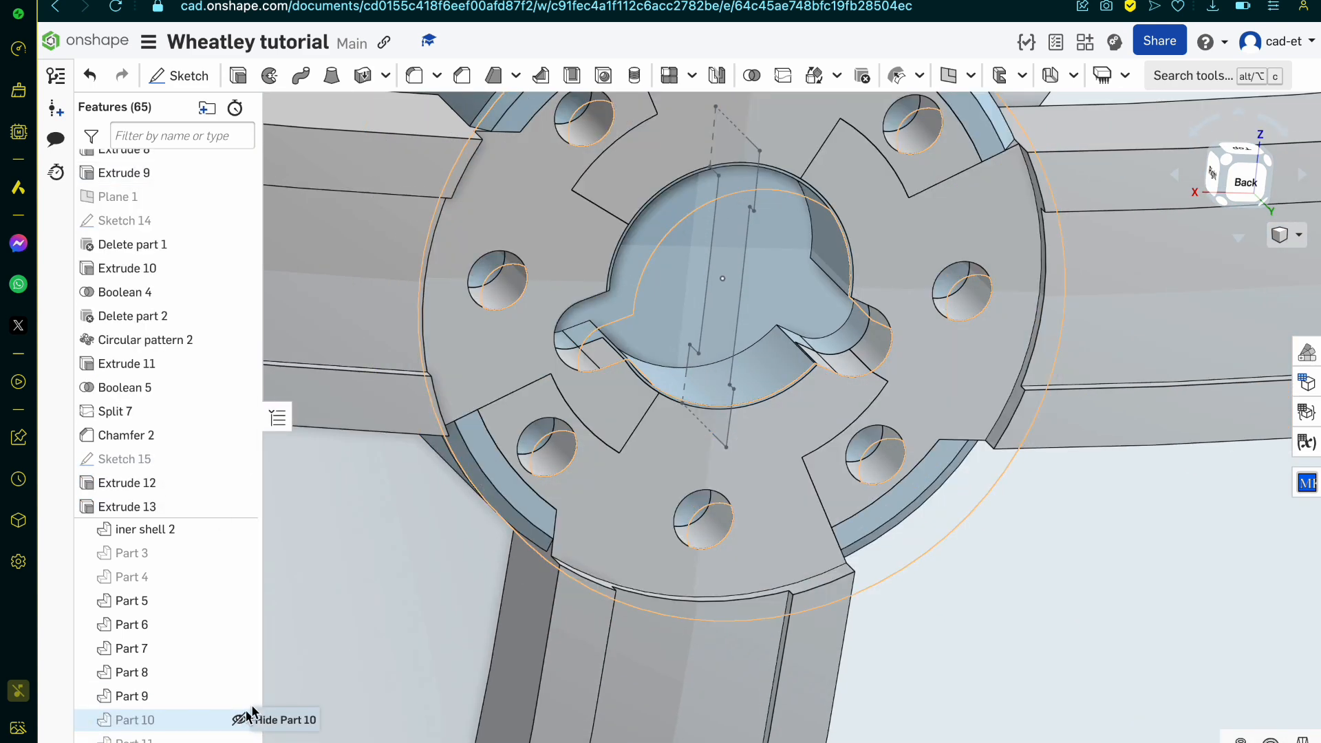
right_click_drag(693, 463, 669, 422)
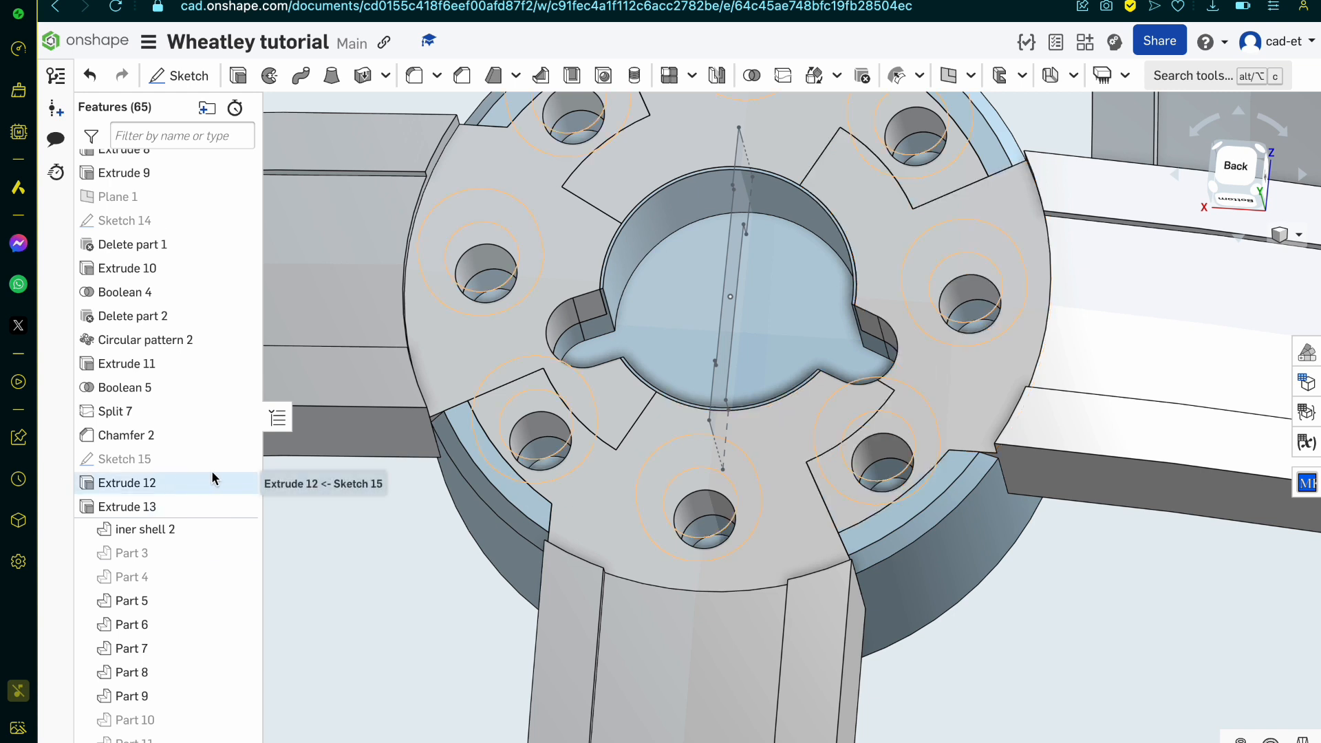
scroll(213, 477, "down", 1)
left_click(238, 719)
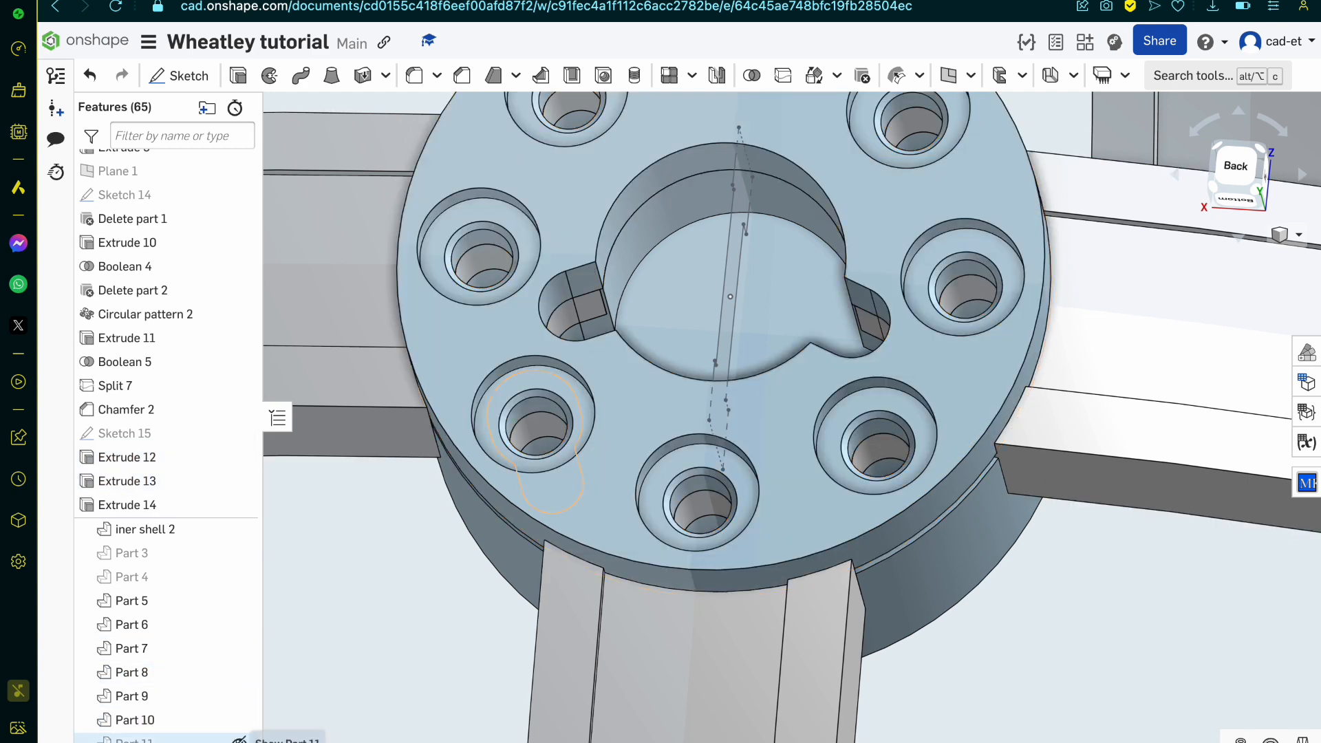
Step: Show the hidden Part 11, the bolt seated in one of the hub's counterbored holes
left_click(238, 740)
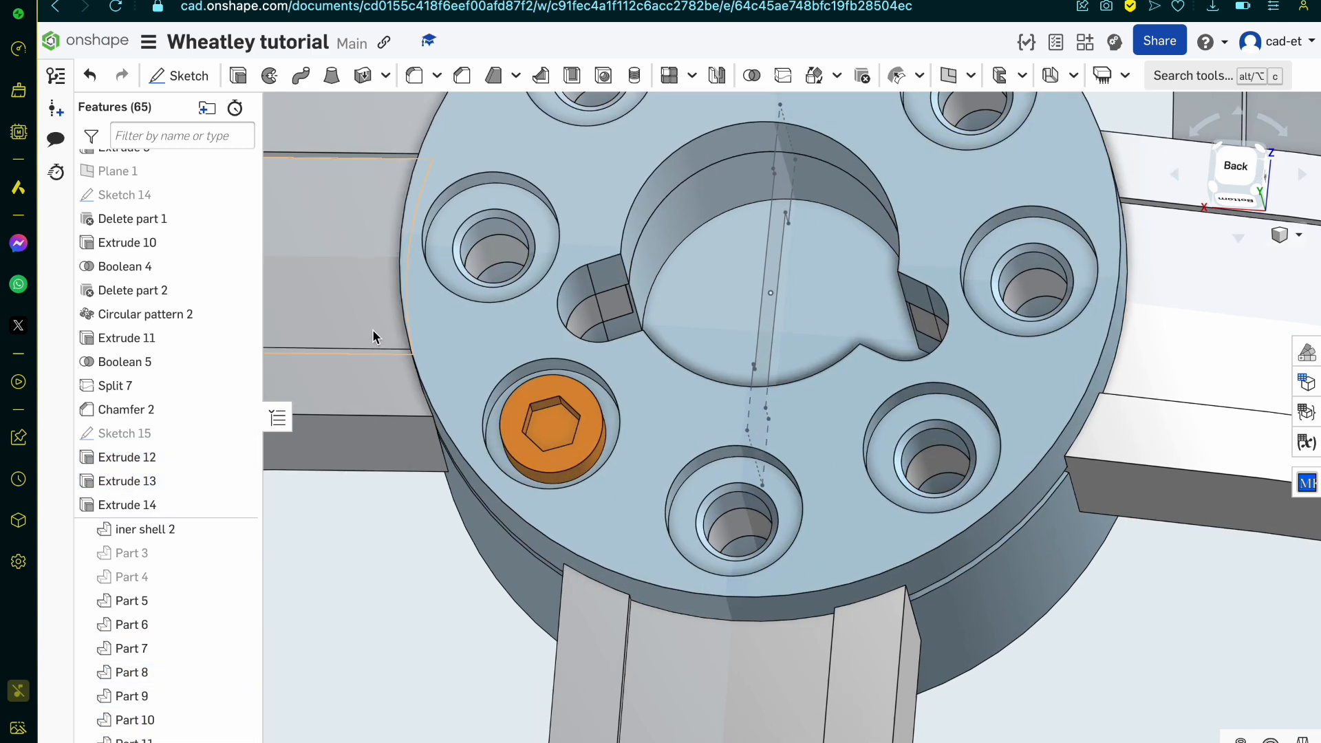
scroll(586, 292, "down", 5)
scroll(592, 302, "up", 3)
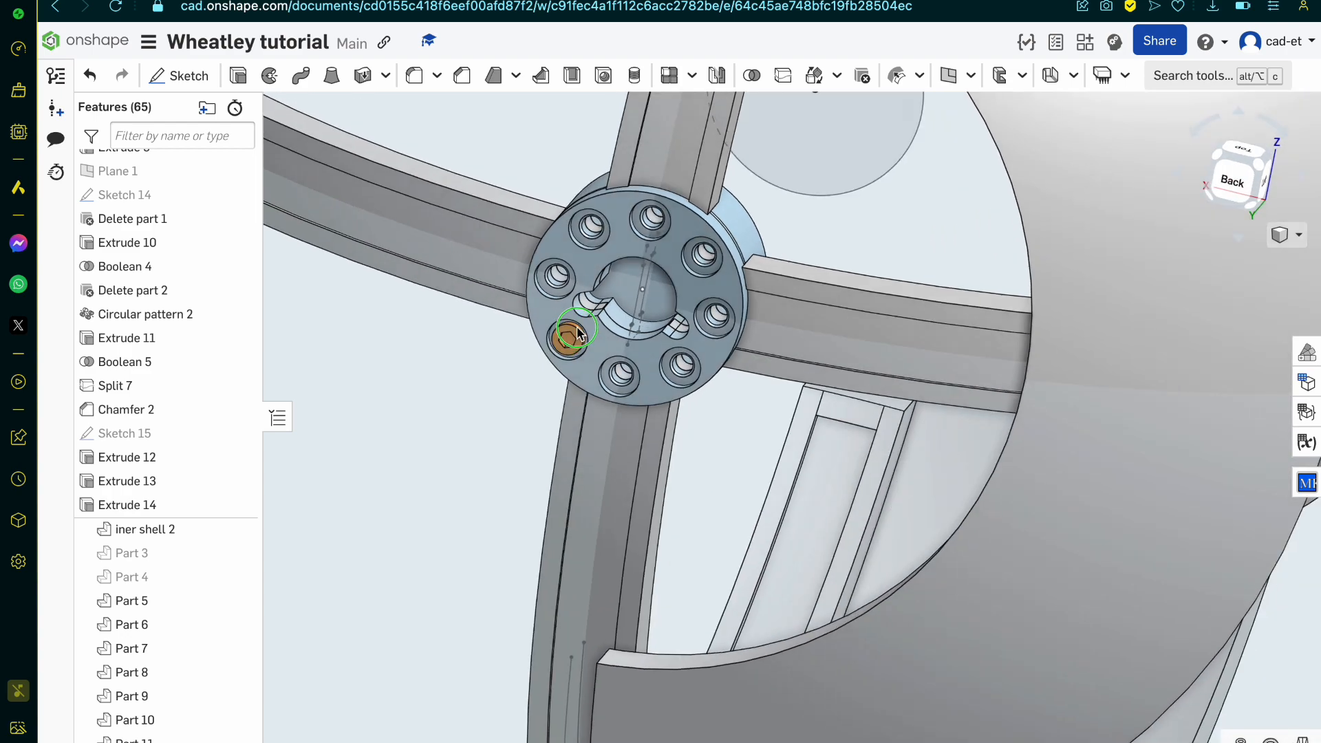
Step: Show the hidden Part 4, Part 3 and iner shell so the full outer body surrounds the hub
right_click_drag(595, 306, 340, 399)
scroll(609, 273, "down", 4)
scroll(526, 250, "up", 6)
scroll(515, 286, "down", 5)
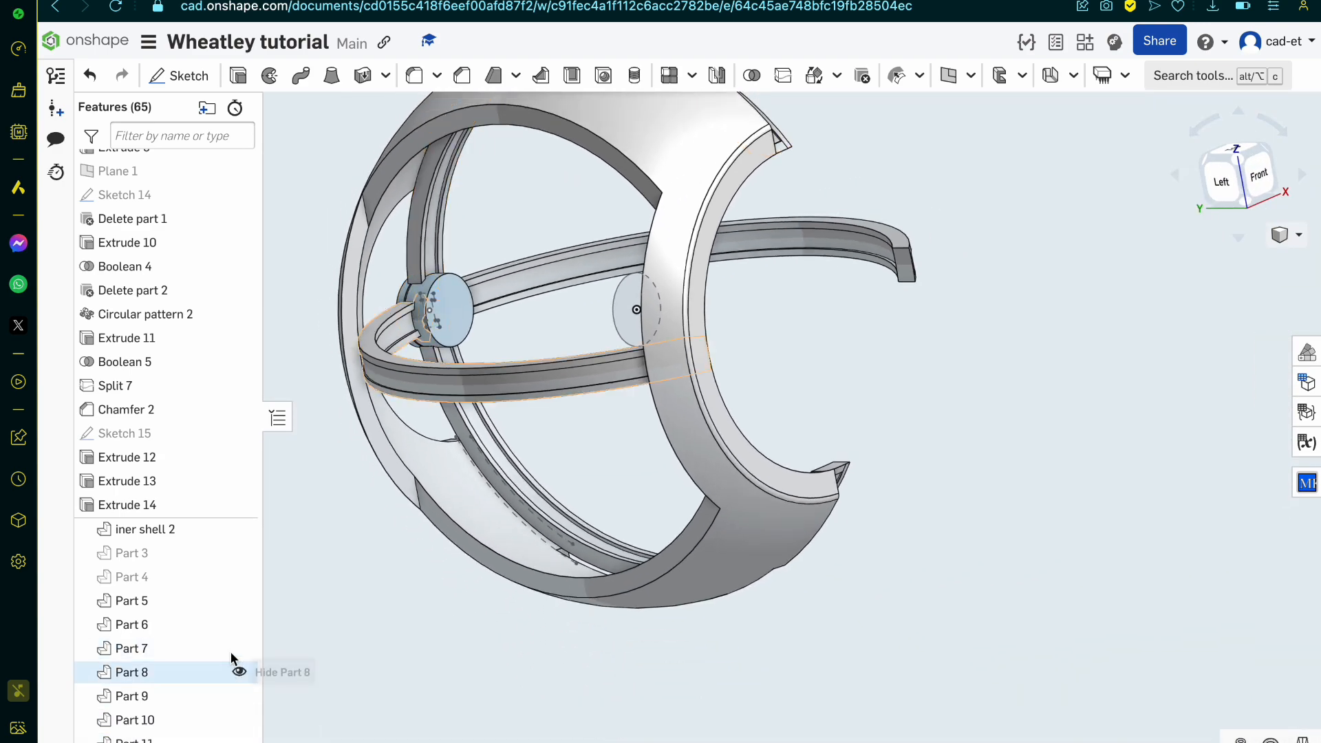
left_click(238, 575)
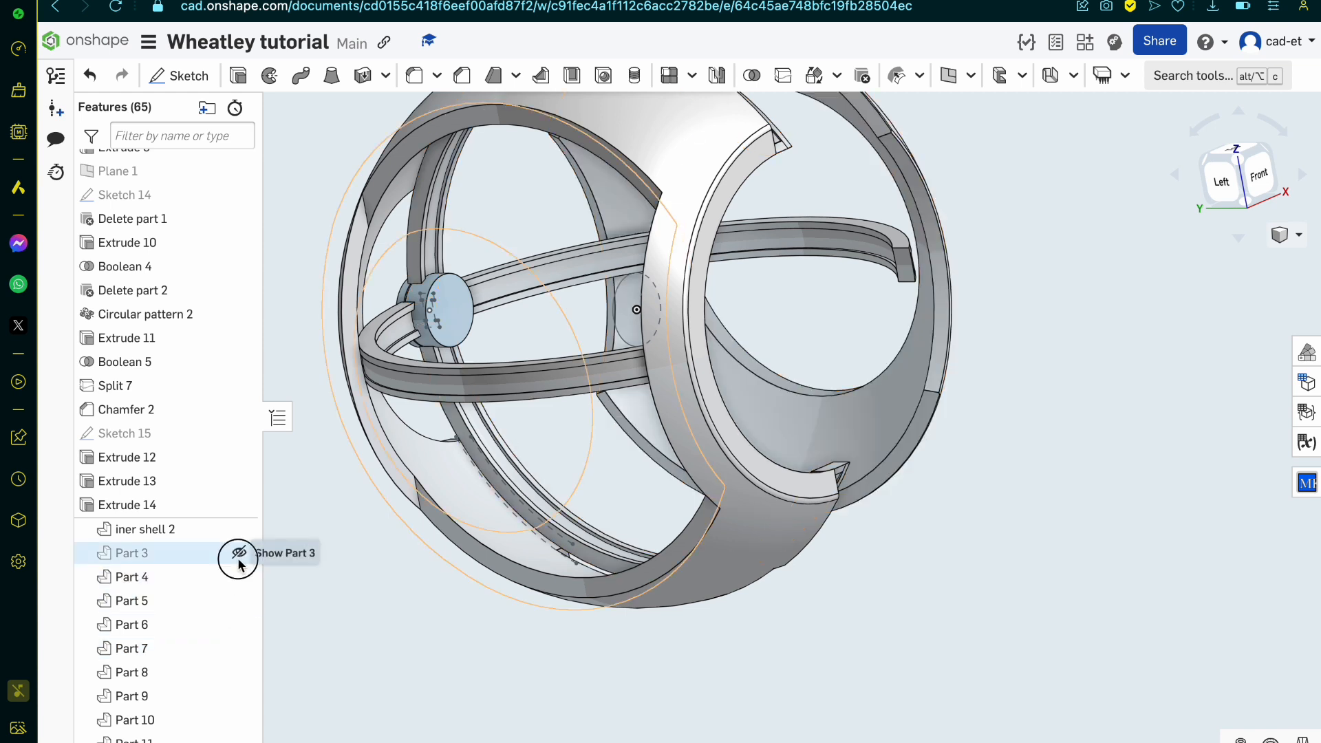
left_click(239, 552)
scroll(238, 557, "up", 2)
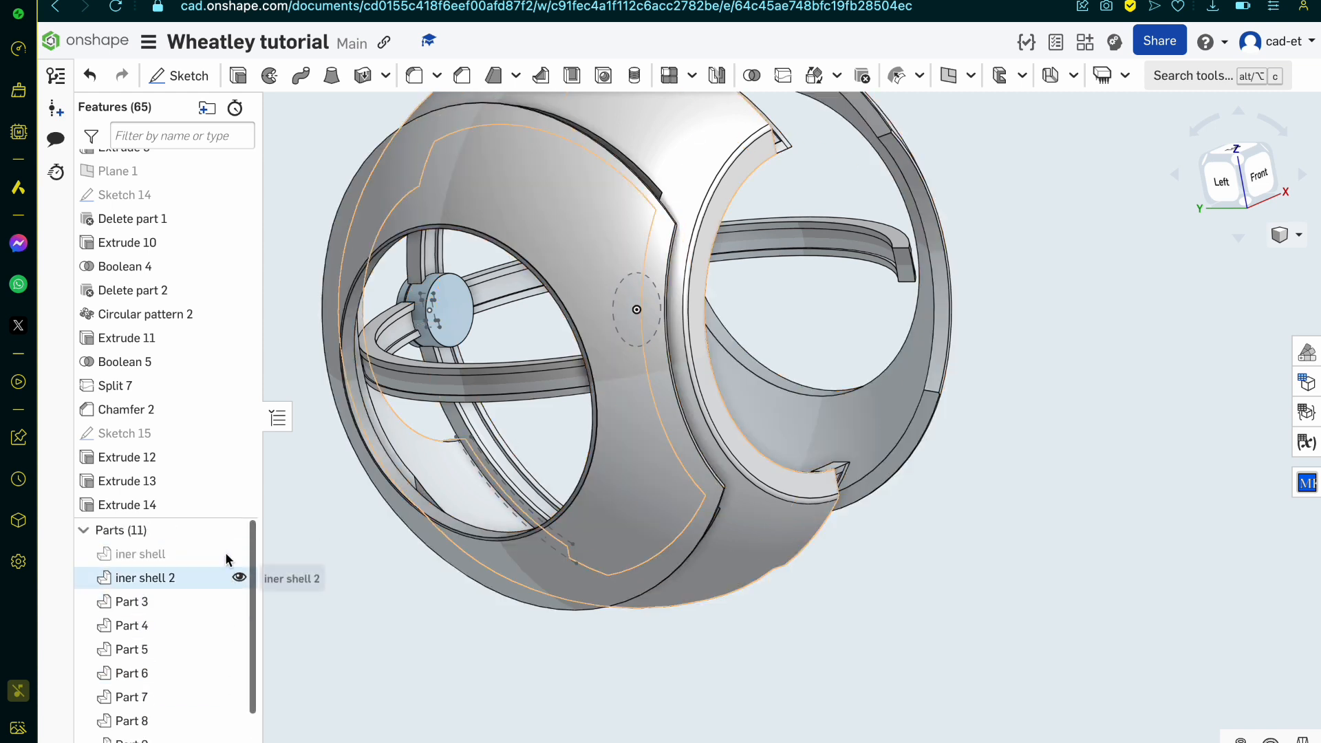
left_click(239, 554)
scroll(786, 439, "down", 5)
right_click_drag(785, 438, 729, 450)
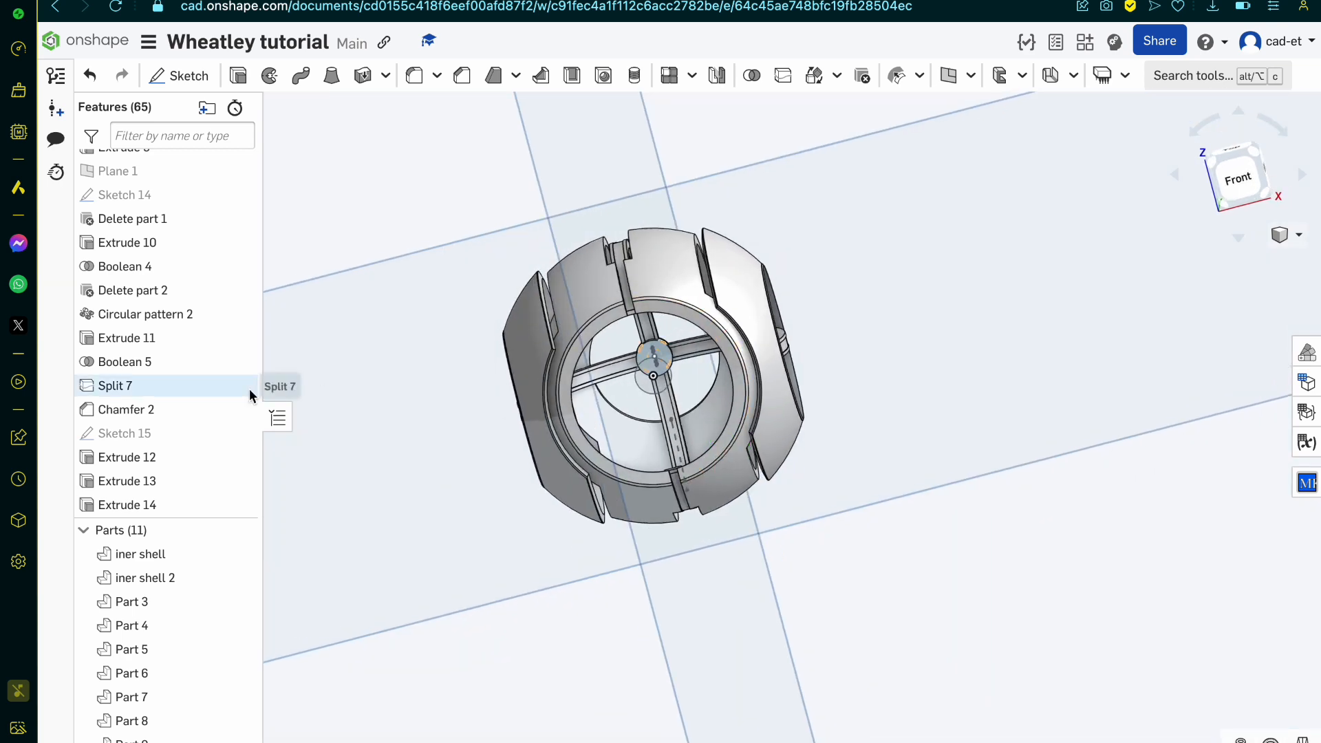
Step: Hide all sketches, all planes and the origin point
right_click(672, 382)
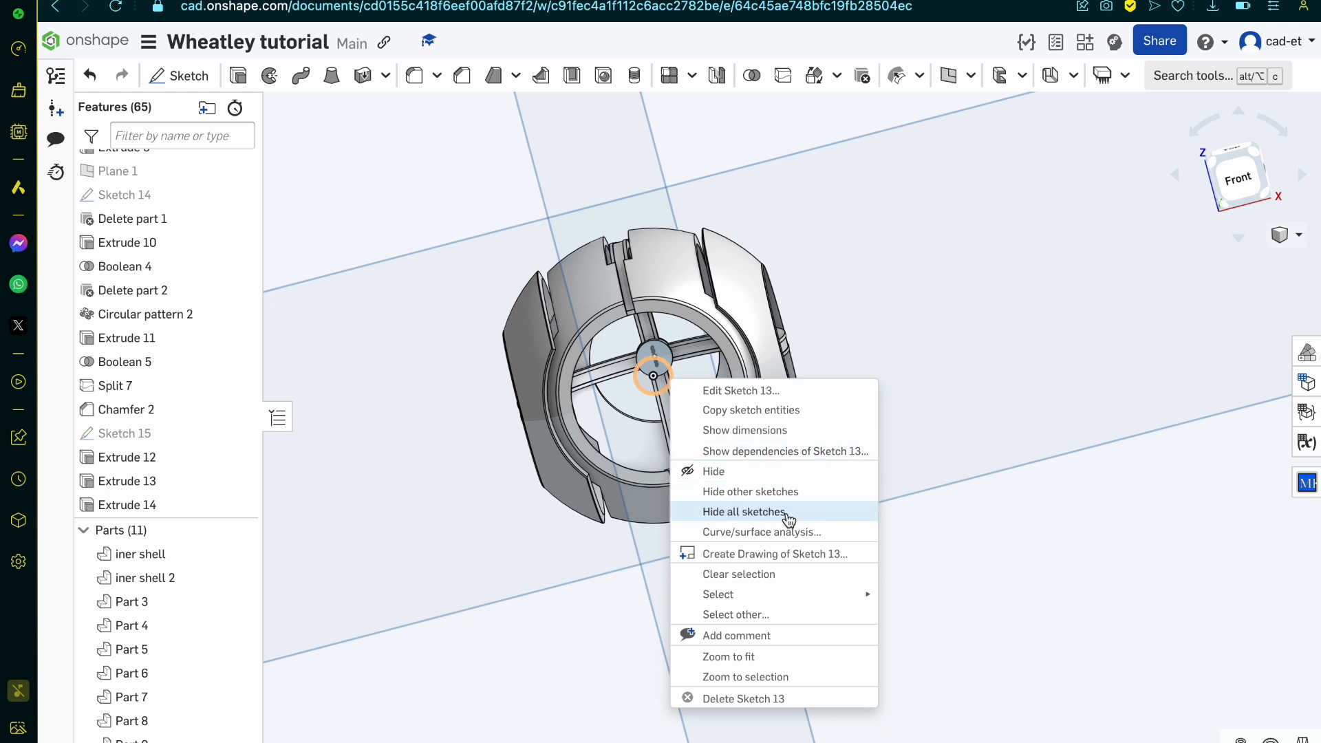
left_click(744, 512)
right_click_drag(761, 531, 859, 497)
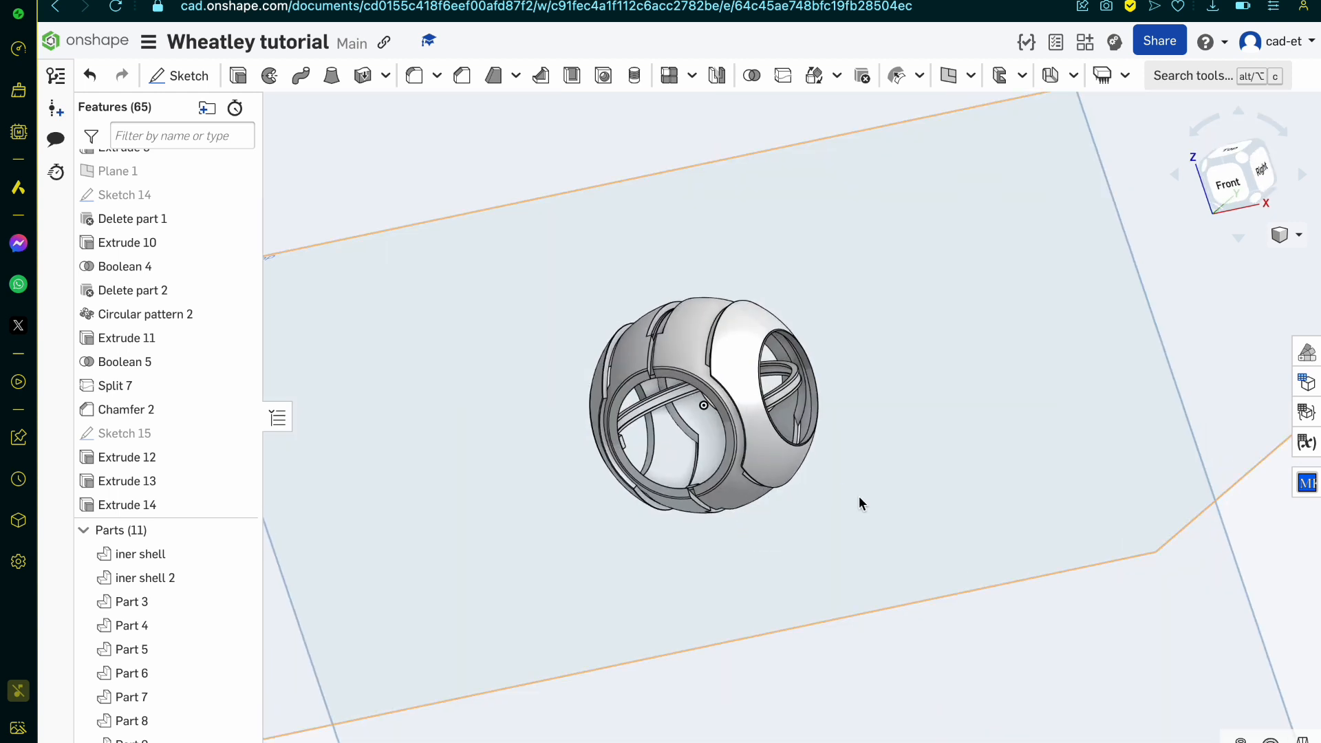
right_click(859, 497)
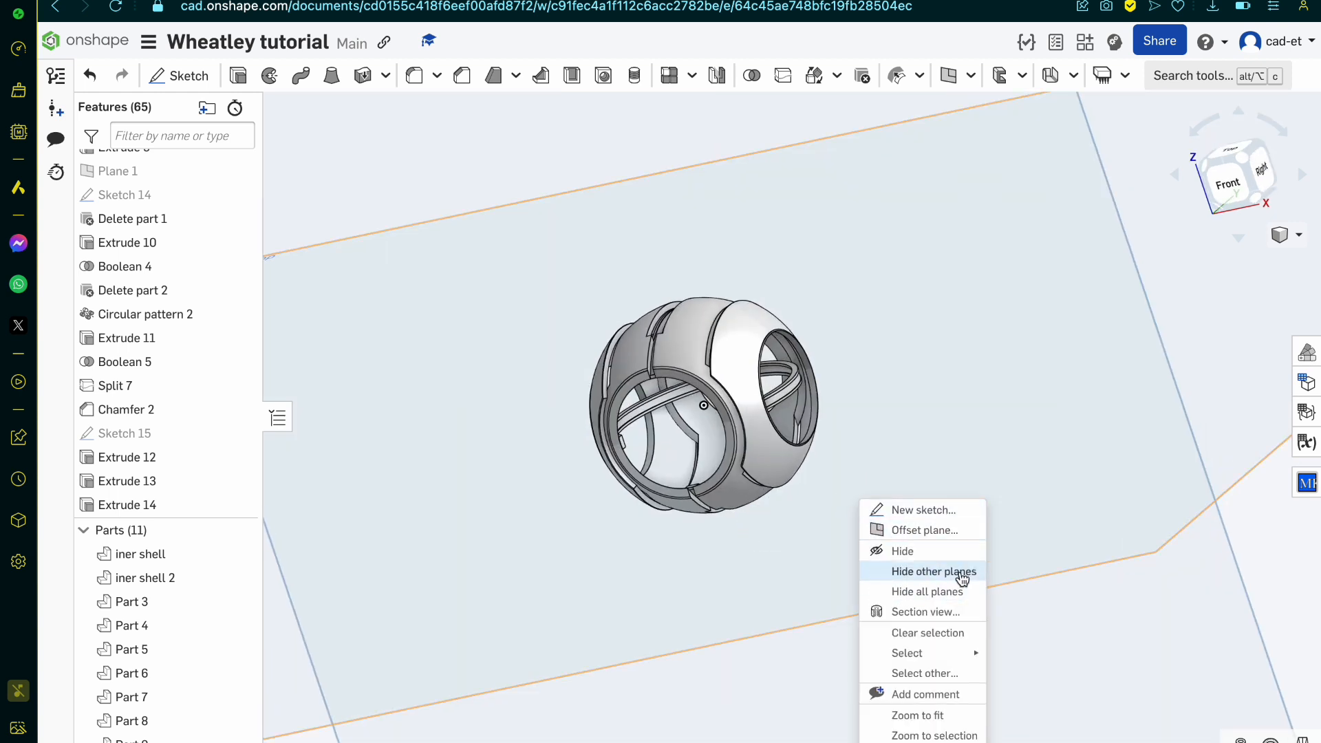
left_click(960, 592)
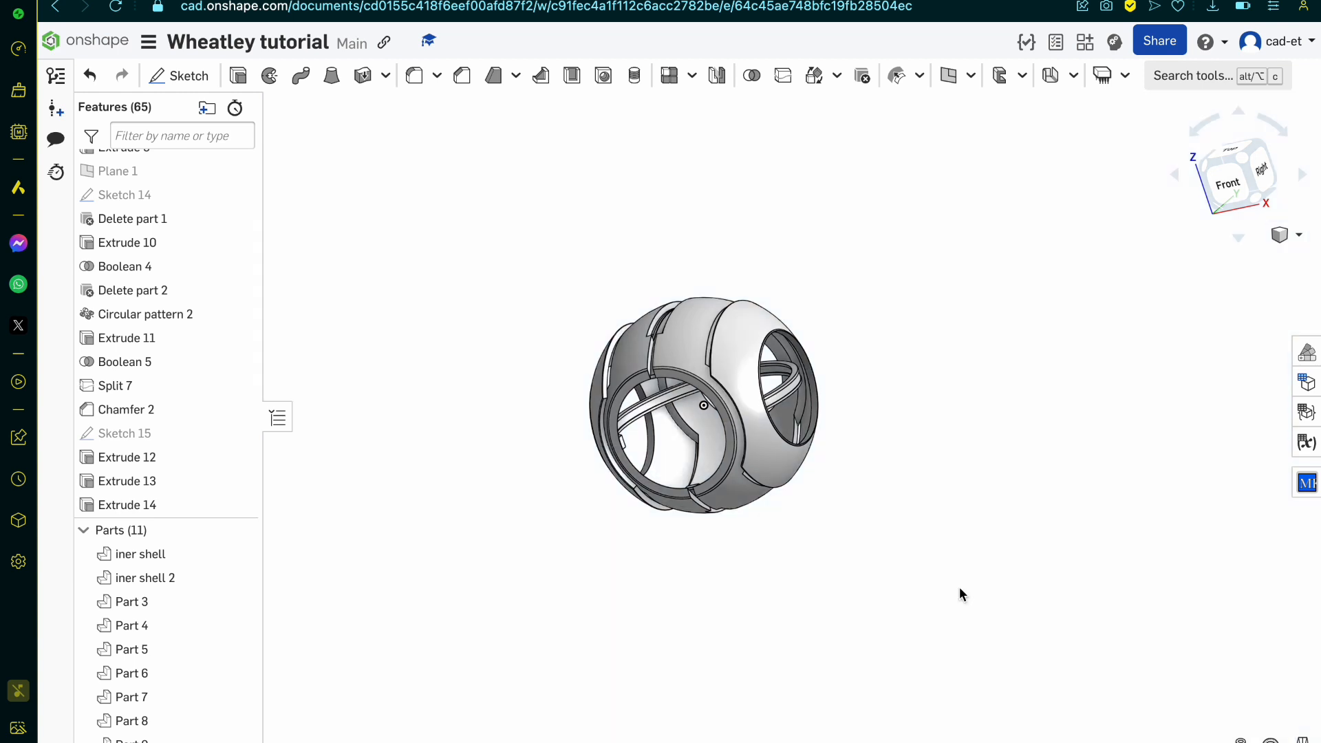
right_click(699, 408)
left_click(761, 422)
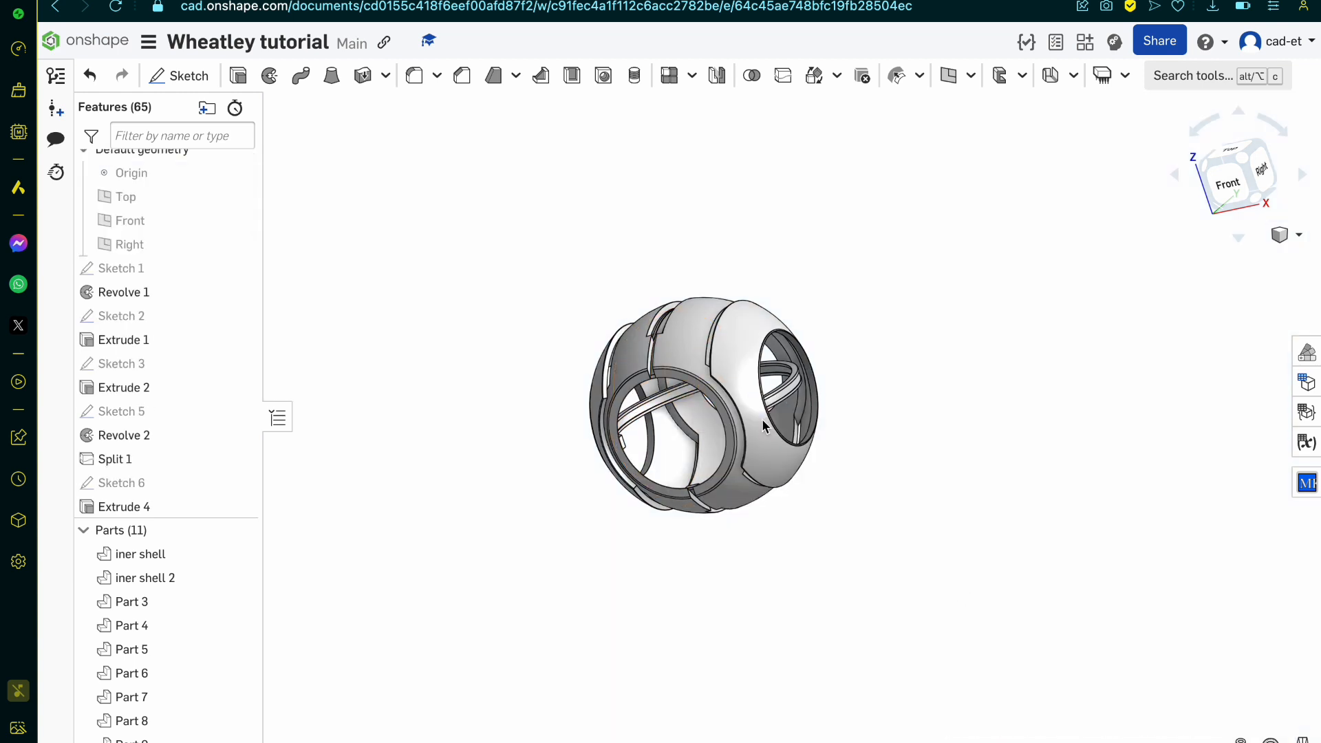
Step: Inspect the assembled shells and interlocking arms from several sides, finishing close up on the hub's bolt face
scroll(761, 418, "down", 2)
right_click_drag(779, 421, 631, 463)
scroll(793, 423, "up", 5)
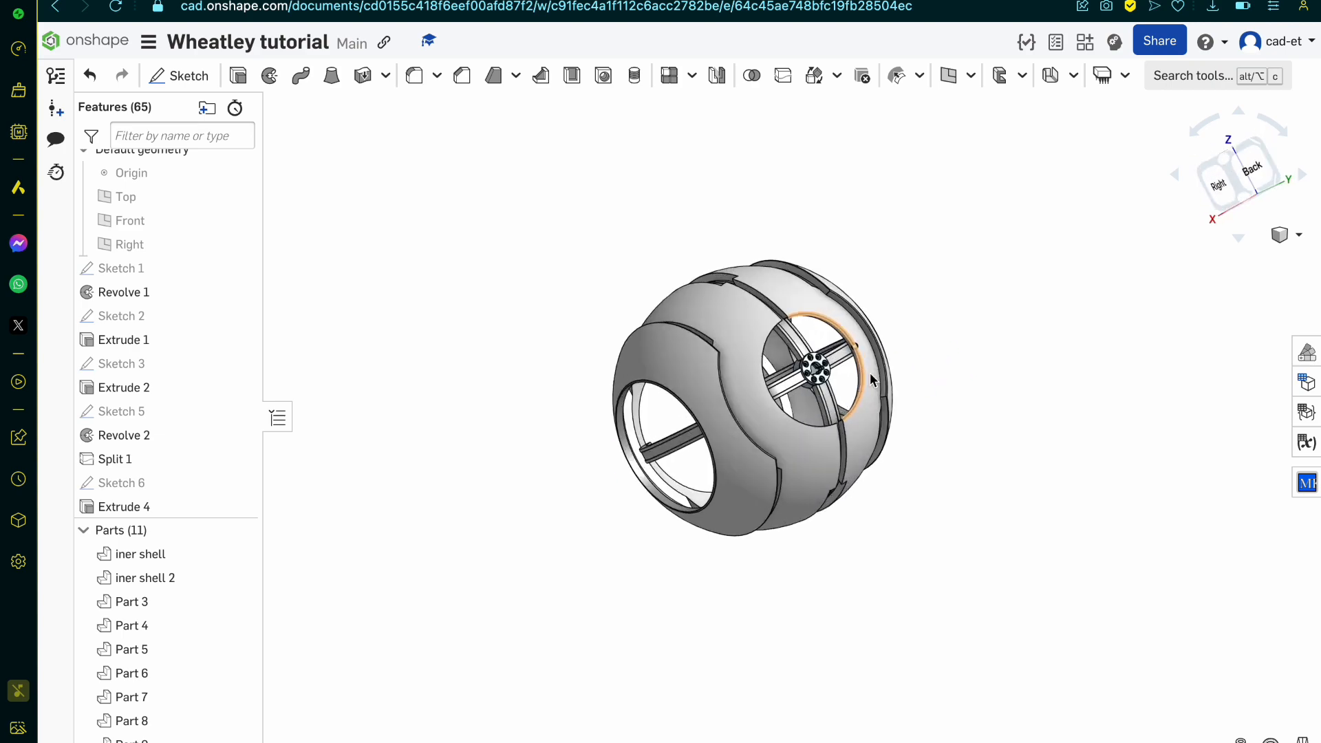
right_click_drag(793, 425, 1039, 295)
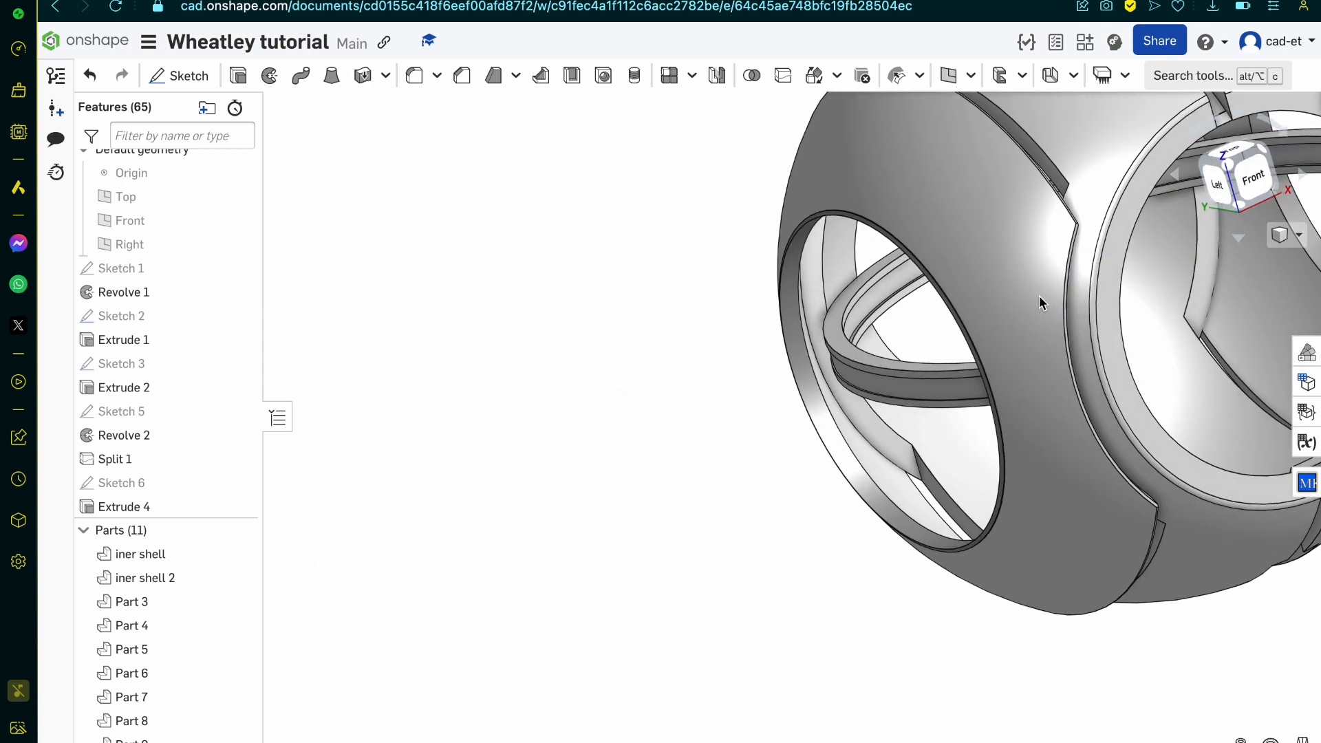
scroll(608, 546, "down", 5)
scroll(893, 388, "up", 5)
right_click_drag(894, 388, 819, 536)
scroll(764, 317, "up", 10)
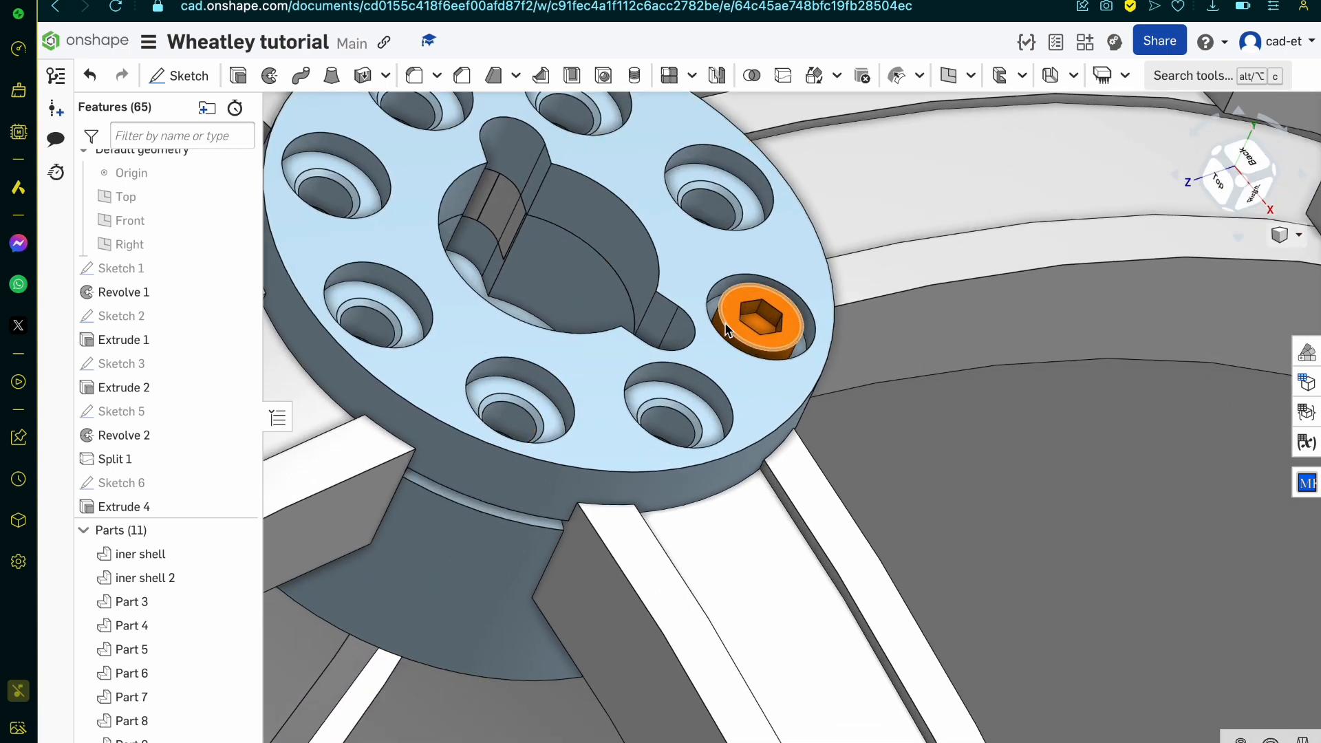
Step: Create a circular part pattern of the bolt around the hub's central axis with 8 instances
left_click(732, 330)
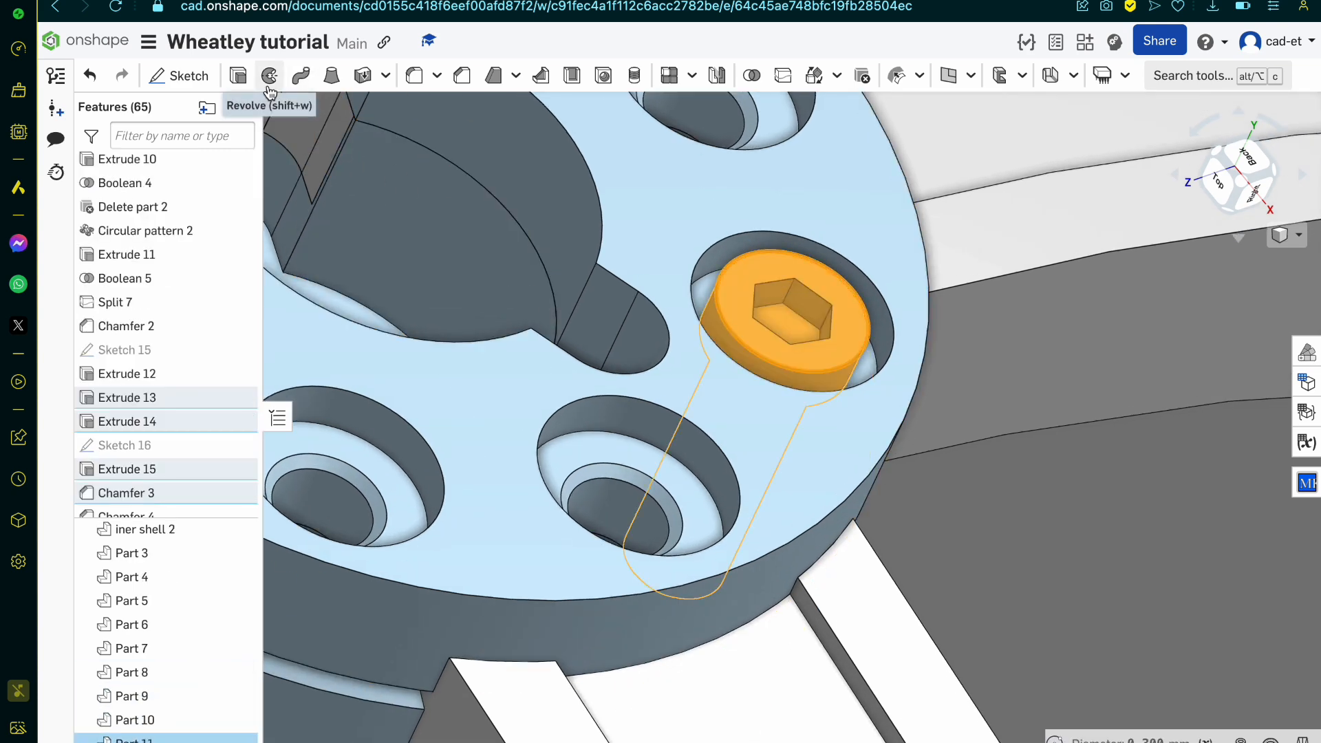
left_click(692, 77)
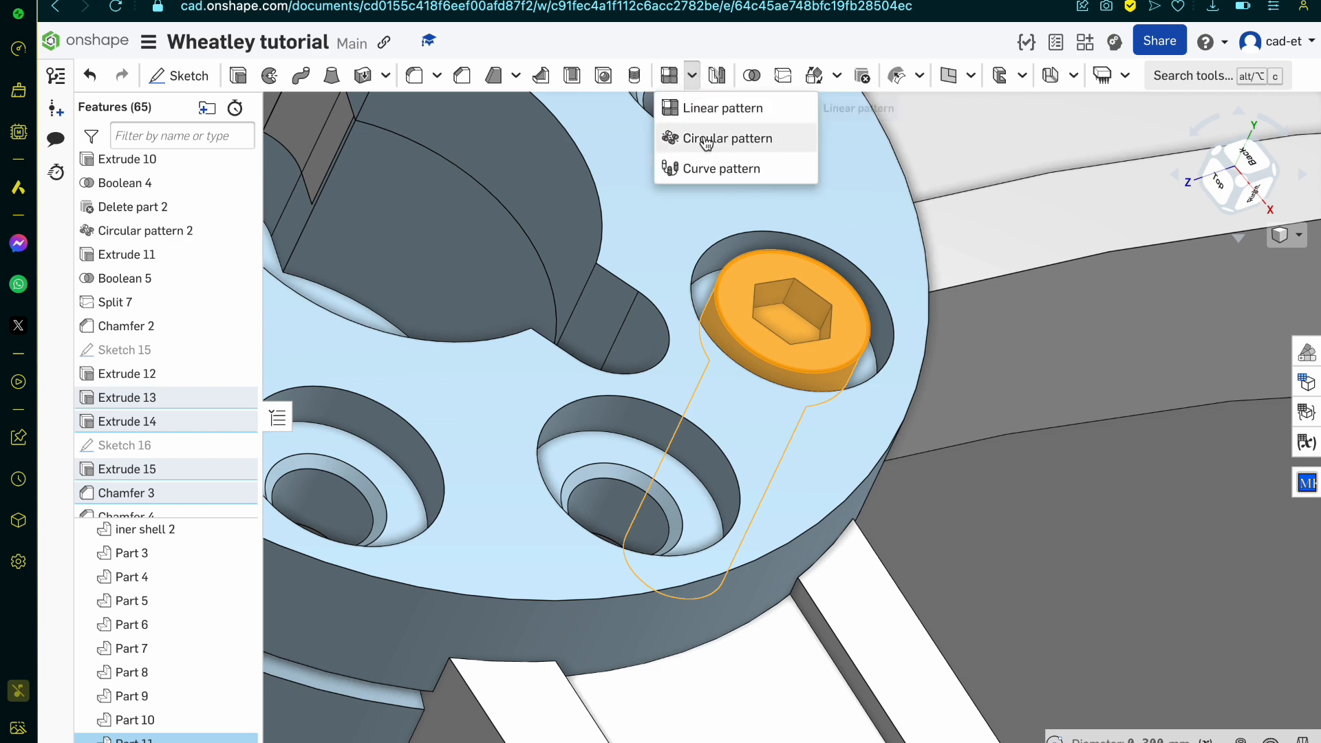
left_click(723, 139)
scroll(839, 385, "down", 6)
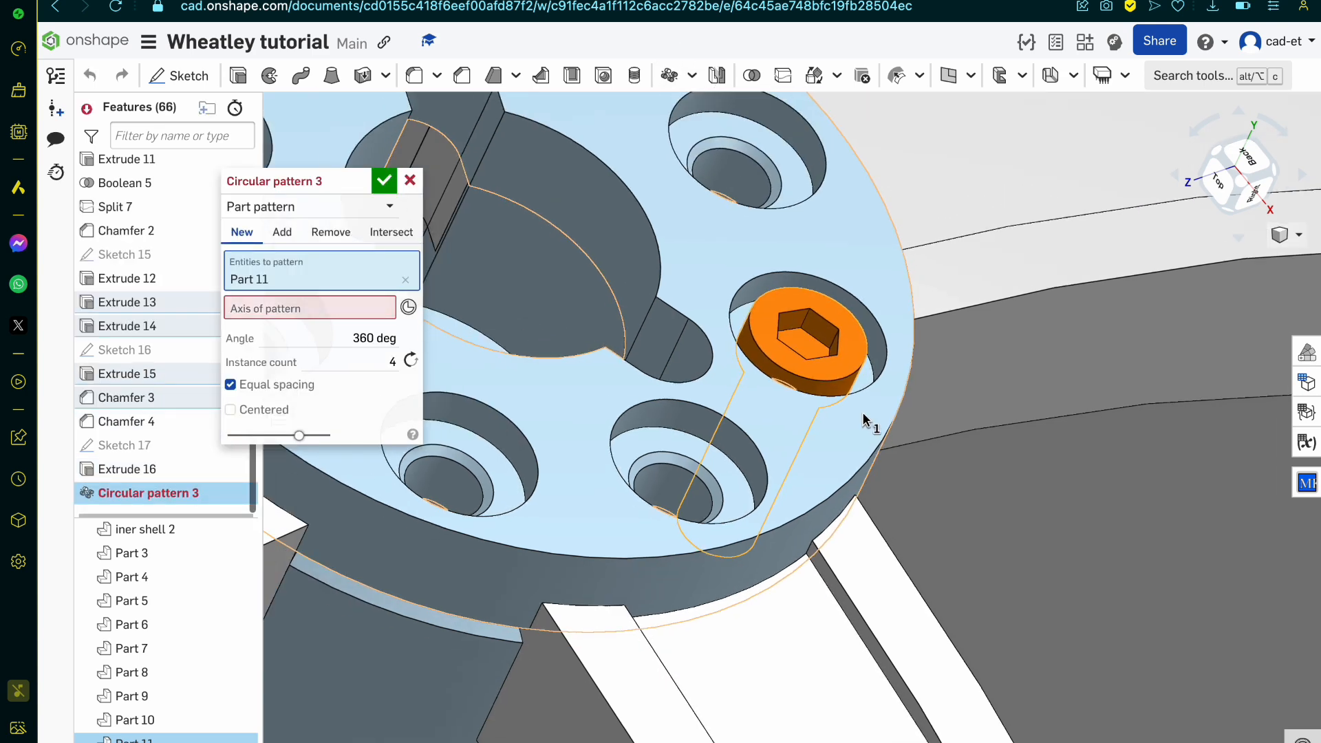
left_click(385, 308)
left_click(587, 465)
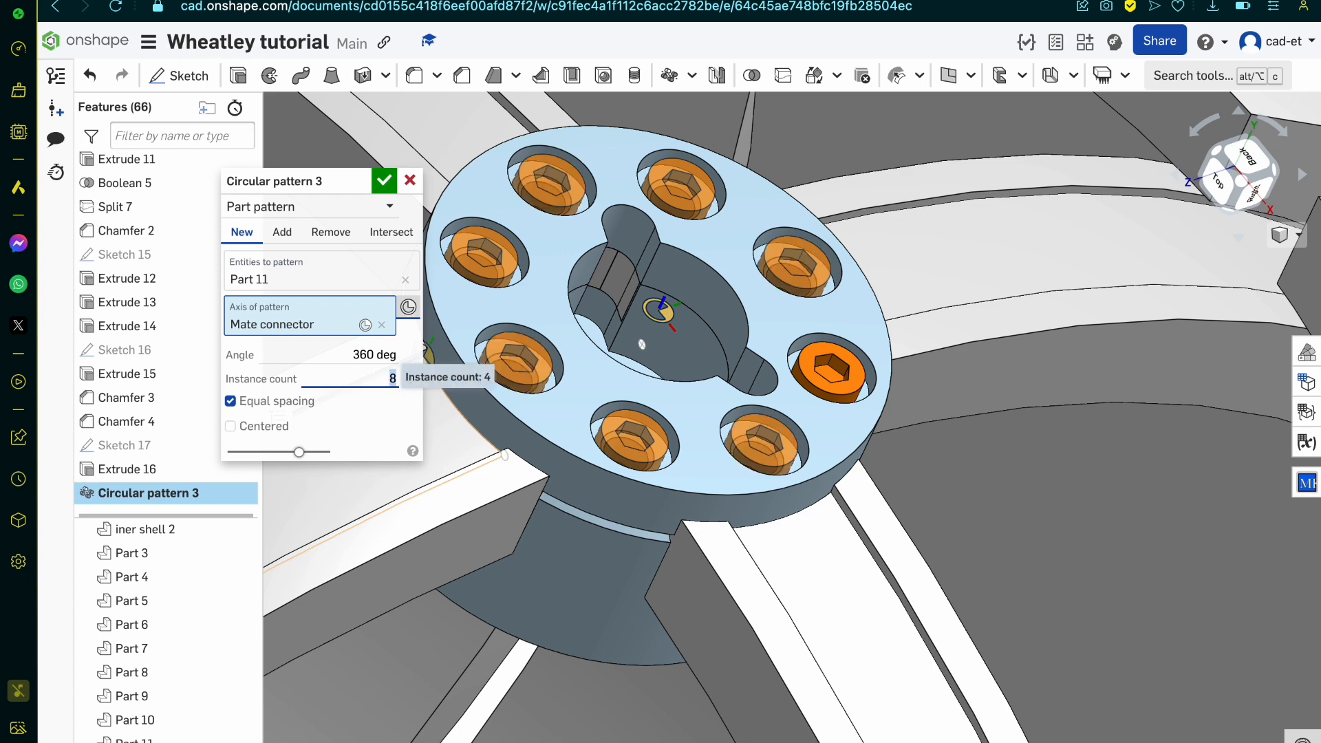
key("Return")
Step: Suppress the bolts' circular pattern so only the original bolt remains
scroll(590, 459, "down", 5)
right_click_drag(590, 459, 482, 523)
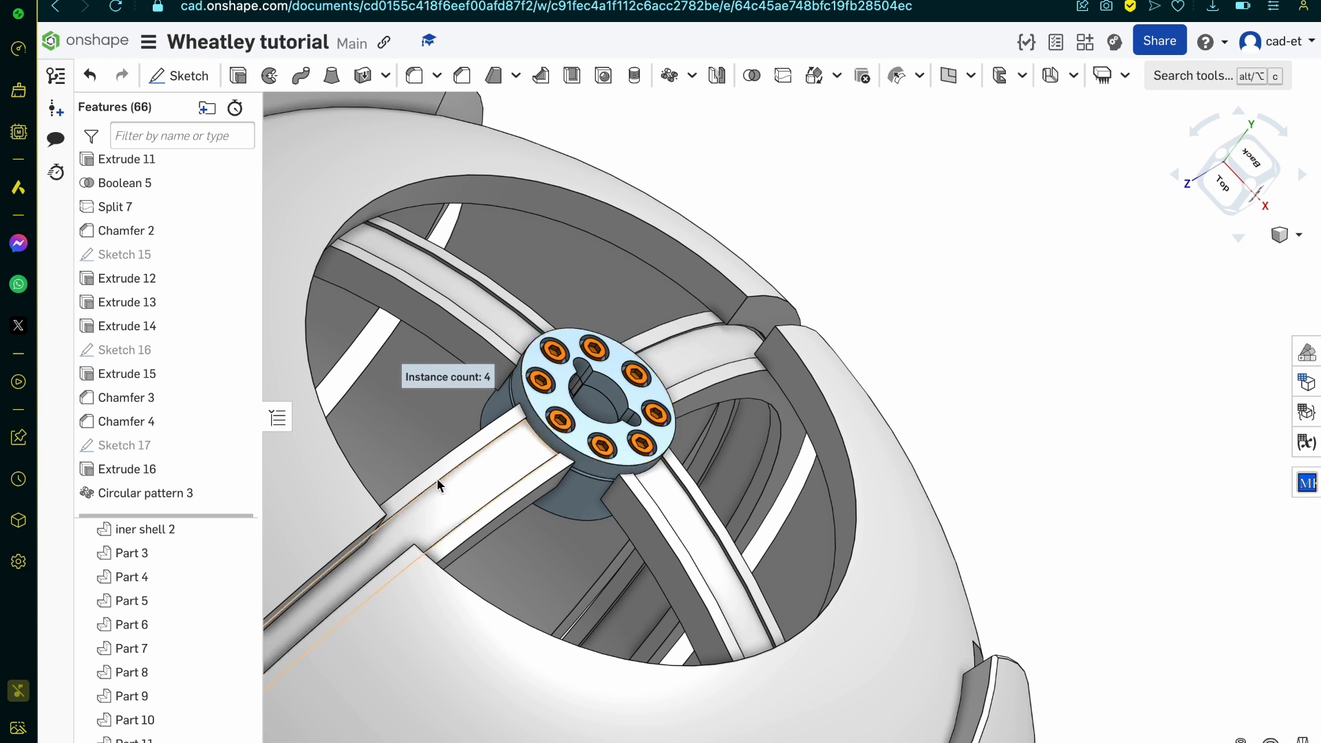
scroll(202, 513, "up", 3)
scroll(199, 505, "down", 3)
right_click(198, 496)
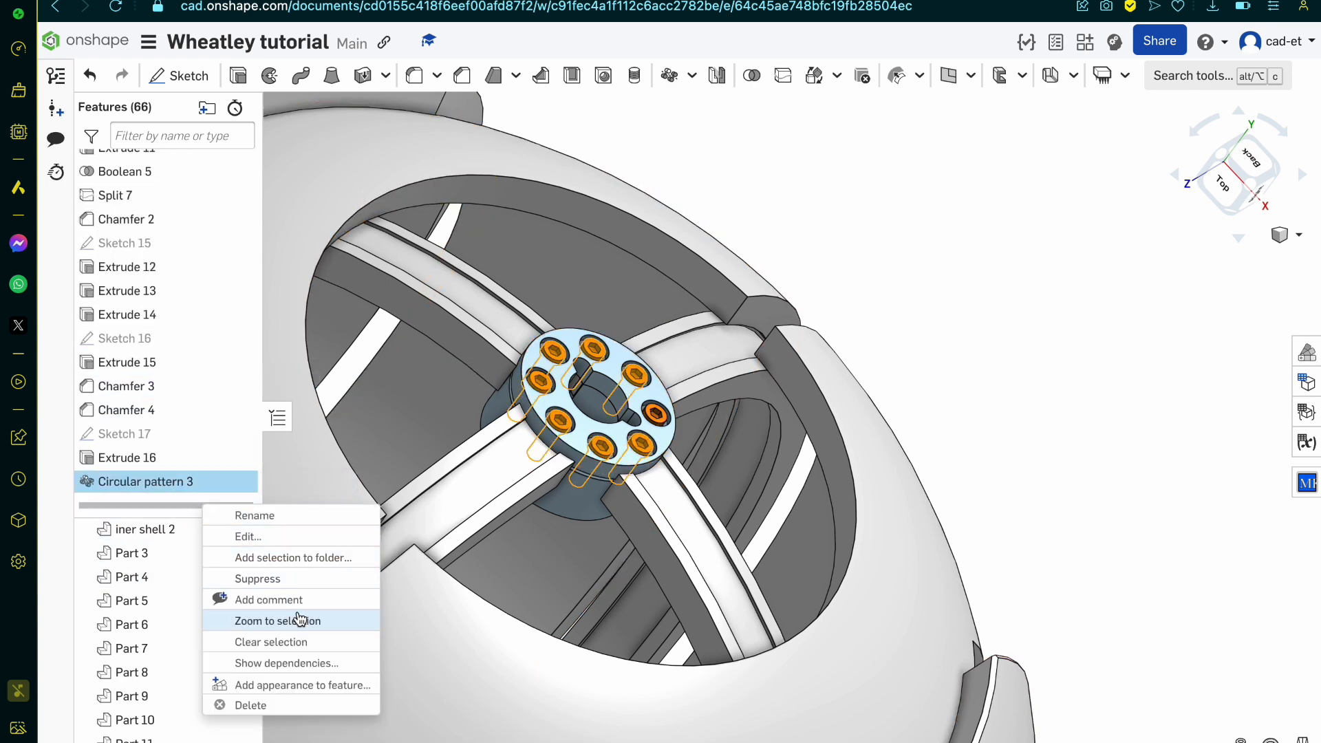
left_click(258, 578)
Step: Change the original bolt's appearance to the custom dark grey 7E7E86
scroll(591, 377, "up", 5)
scroll(590, 377, "up", 5)
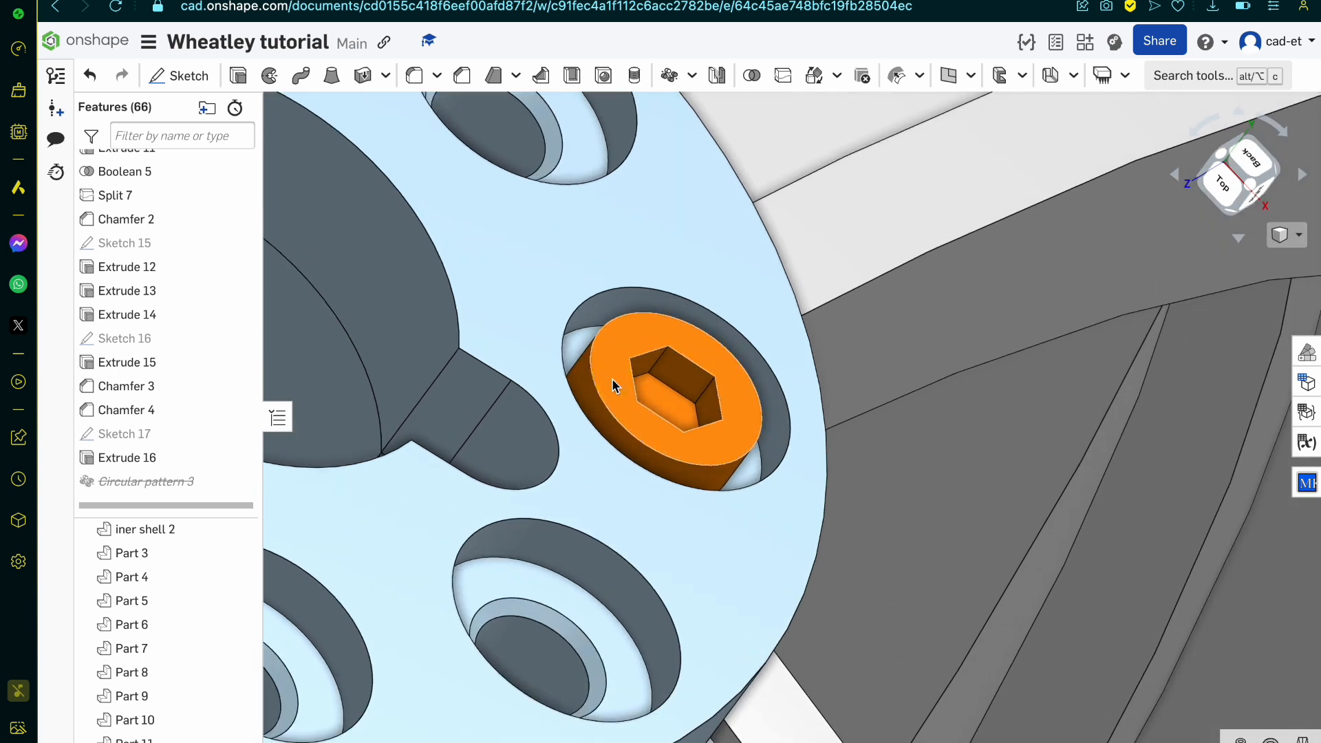
left_click(615, 385)
right_click(614, 385)
left_click(714, 610)
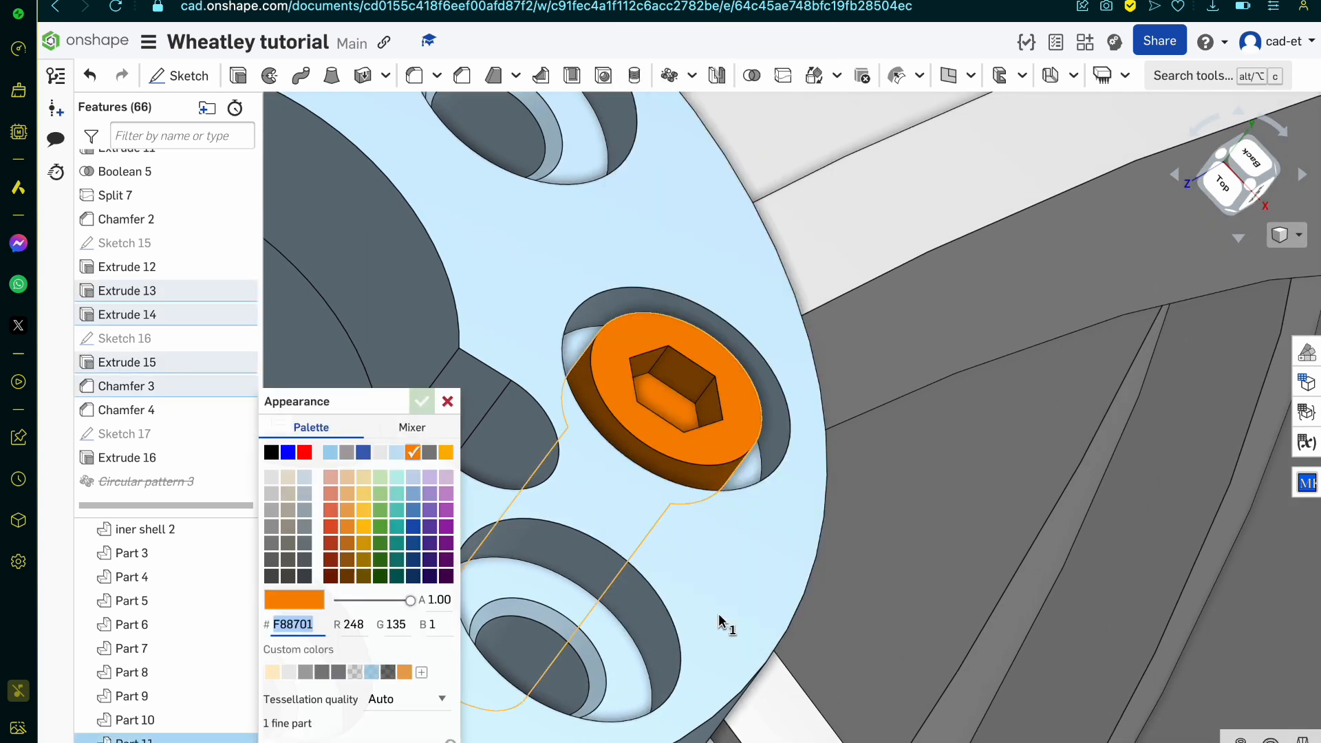
left_click(272, 452)
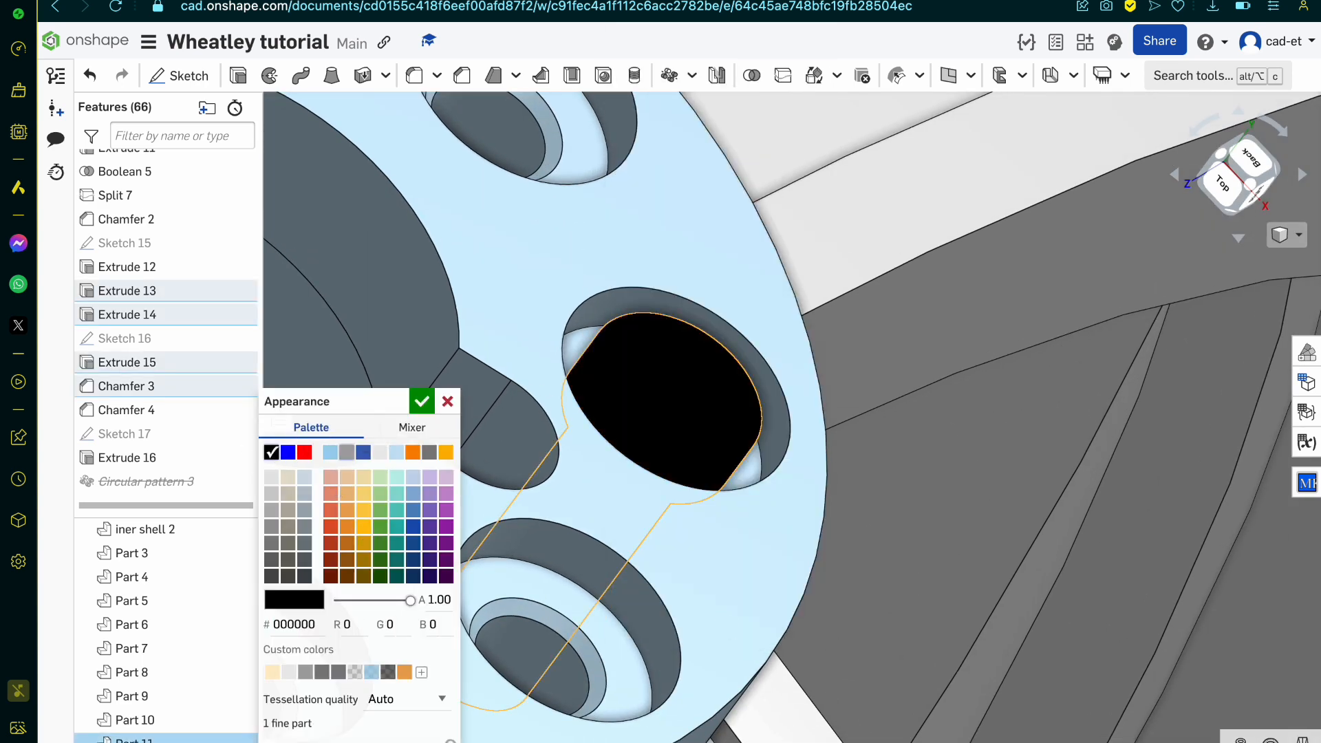
left_click(347, 453)
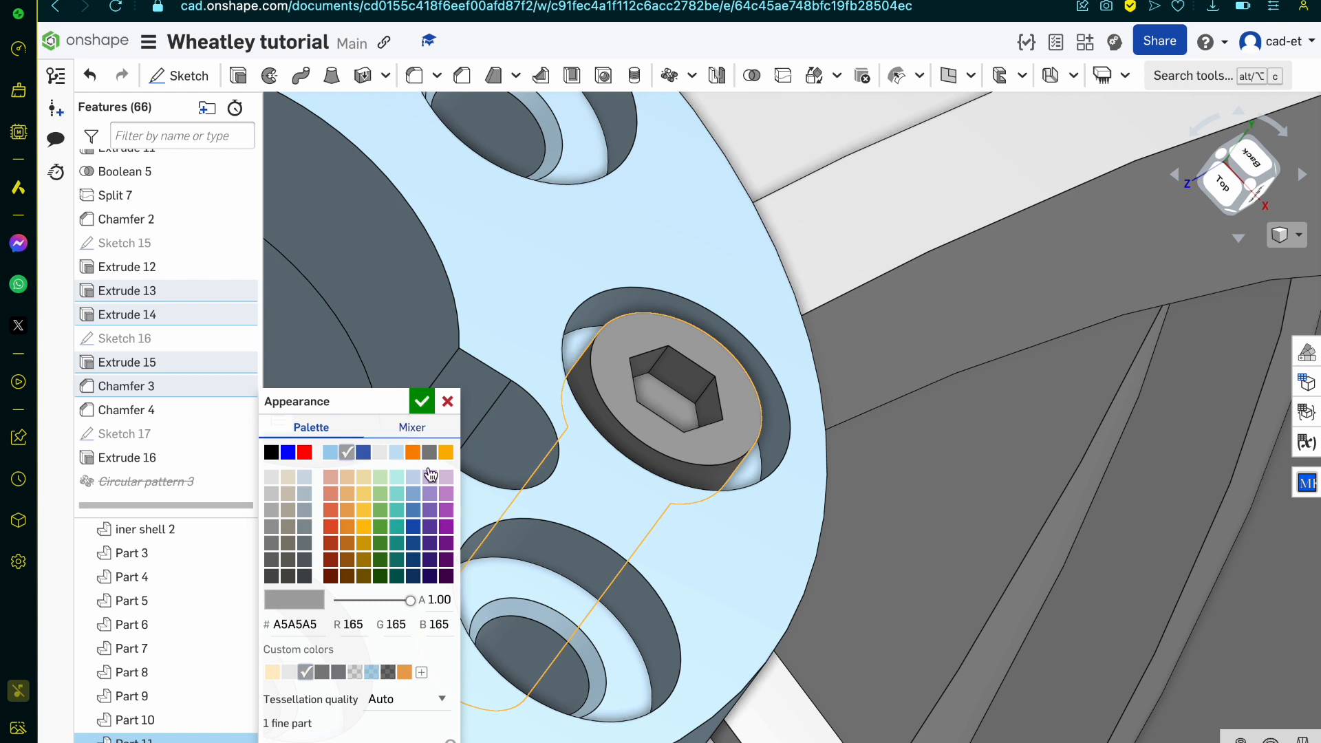
left_click(338, 672)
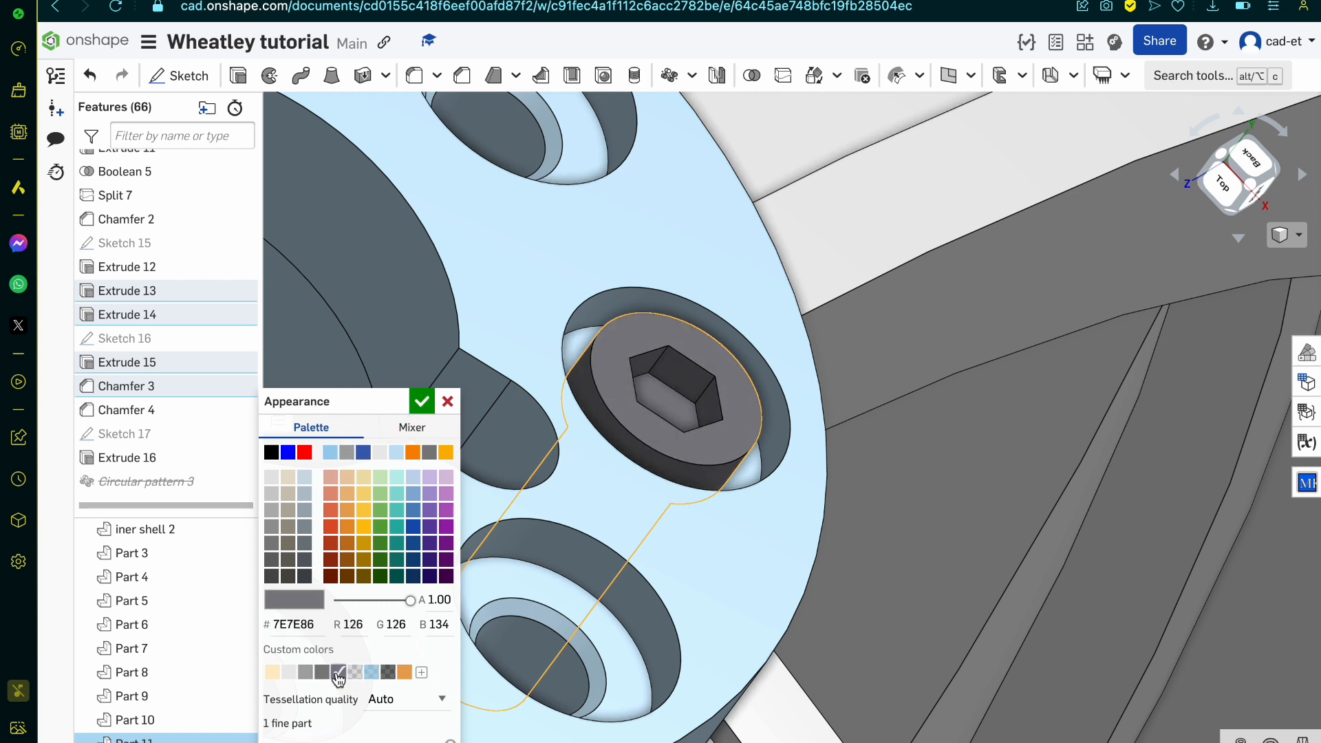
left_click(423, 411)
Step: Unsuppress the circular pattern to restore all the bolts around the hub
right_click(196, 487)
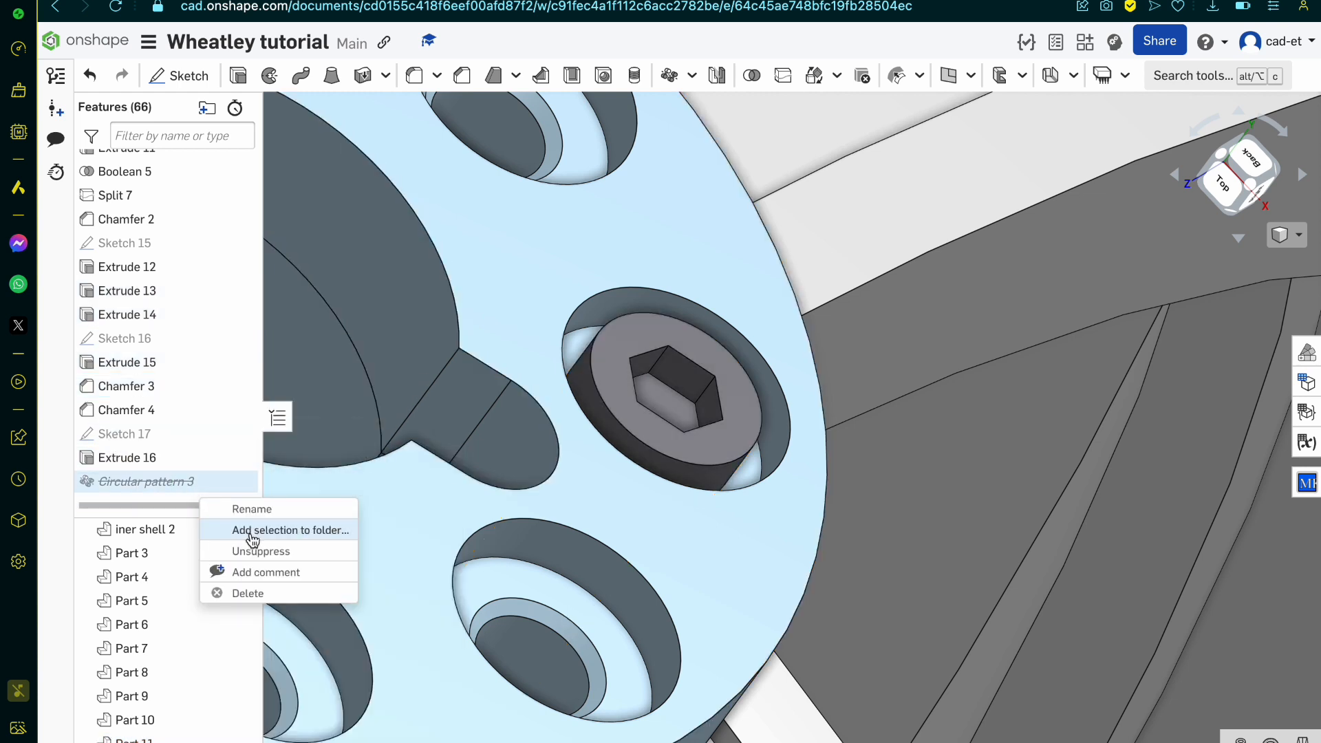
left_click(271, 550)
scroll(551, 454, "down", 5)
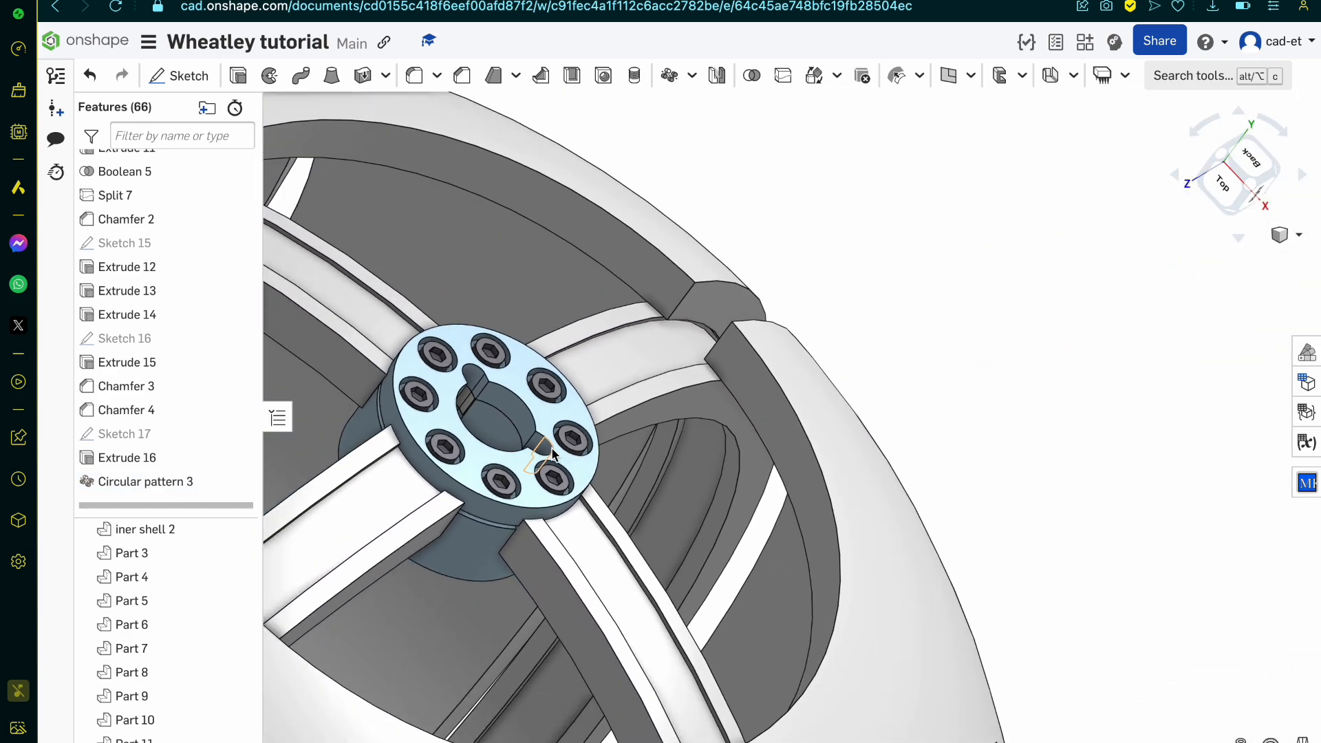
mouse_move(553, 454)
right_mouse_down()
mouse_move(551, 507)
mouse_move(581, 523)
mouse_move(628, 445)
mouse_move(487, 438)
mouse_move(457, 475)
mouse_move(551, 468)
right_mouse_up()
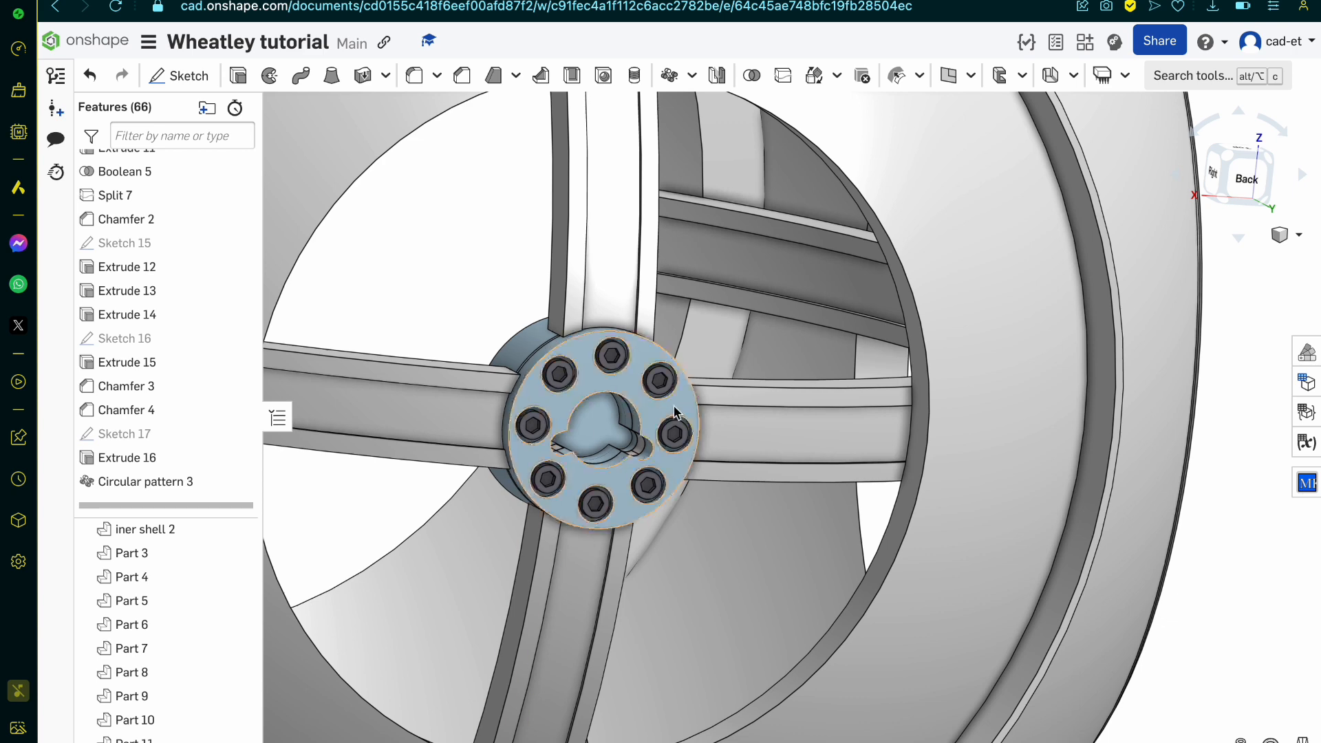
Step: Show the central recess's sketch and check the recess rim edges against the reference drawing
scroll(619, 441, "up", 3)
left_click(236, 433)
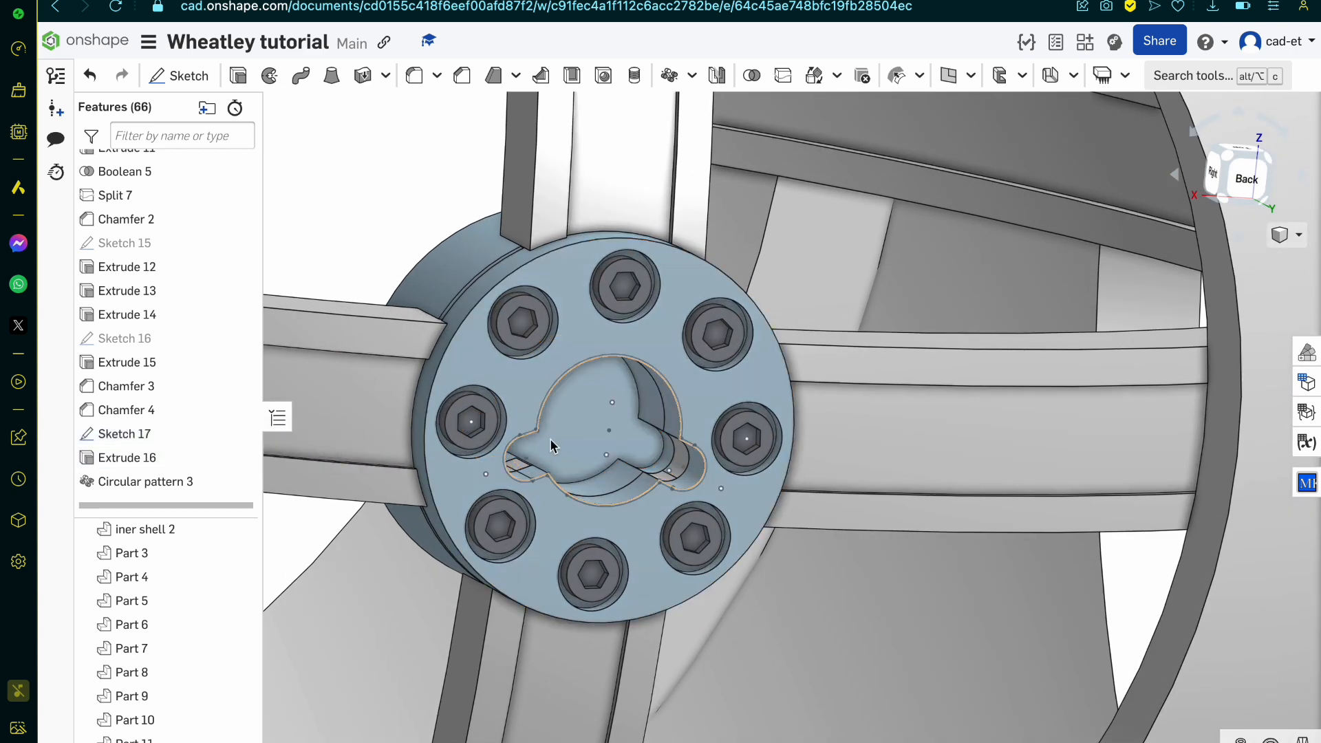
scroll(550, 445, "up", 10)
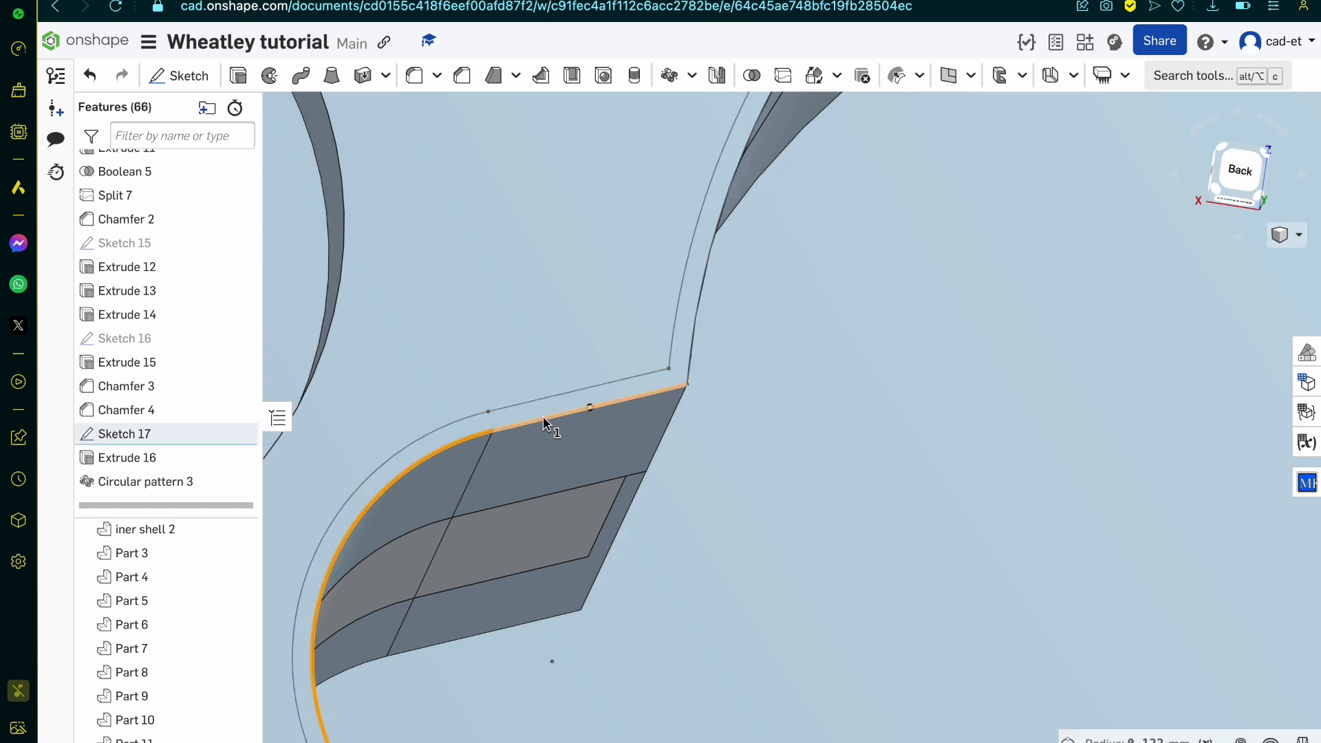
scroll(695, 312, "down", 10)
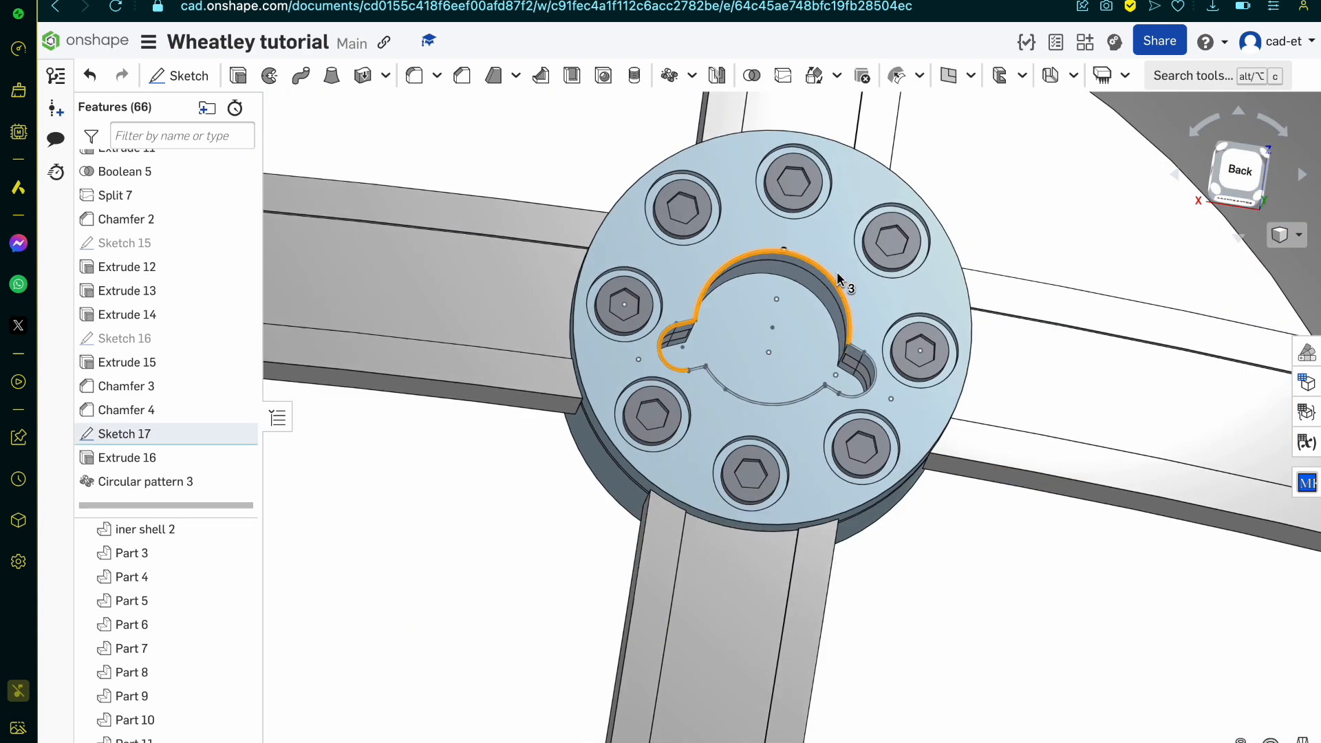
scroll(910, 531, "up", 10)
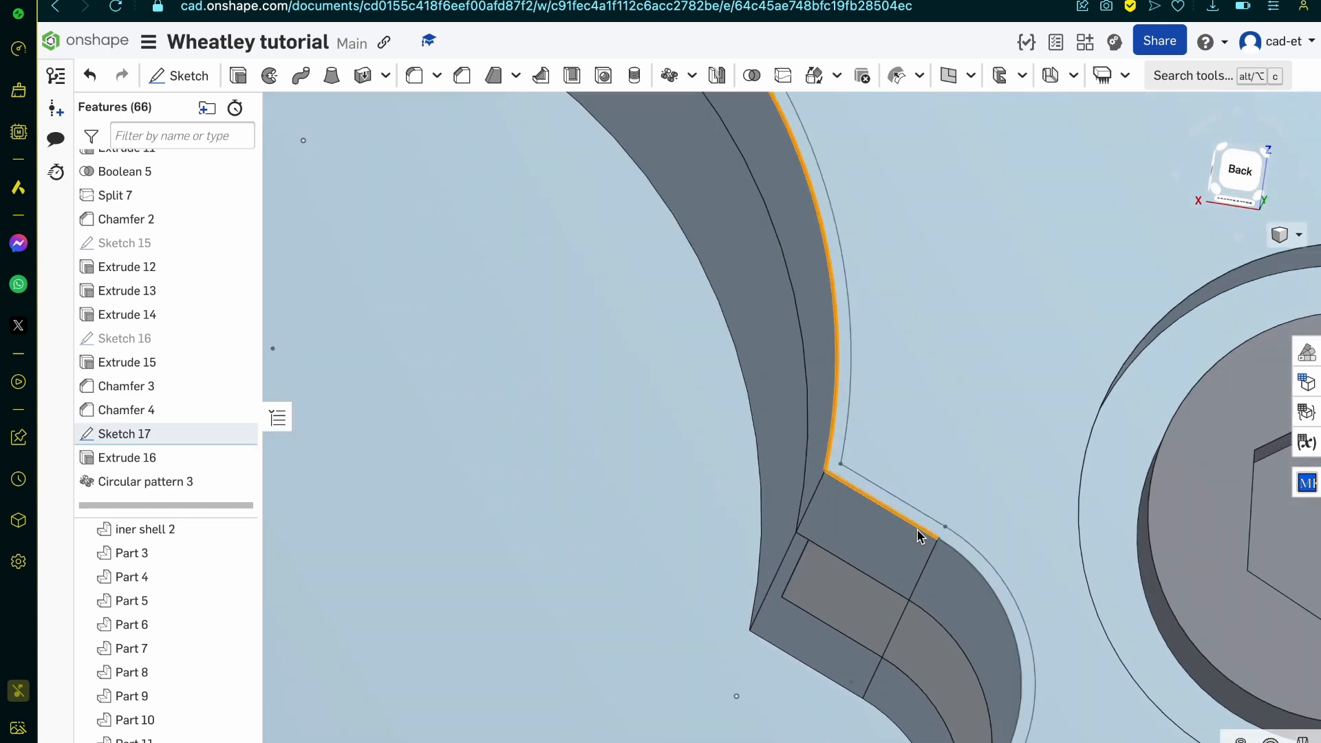
scroll(963, 560, "down", 3)
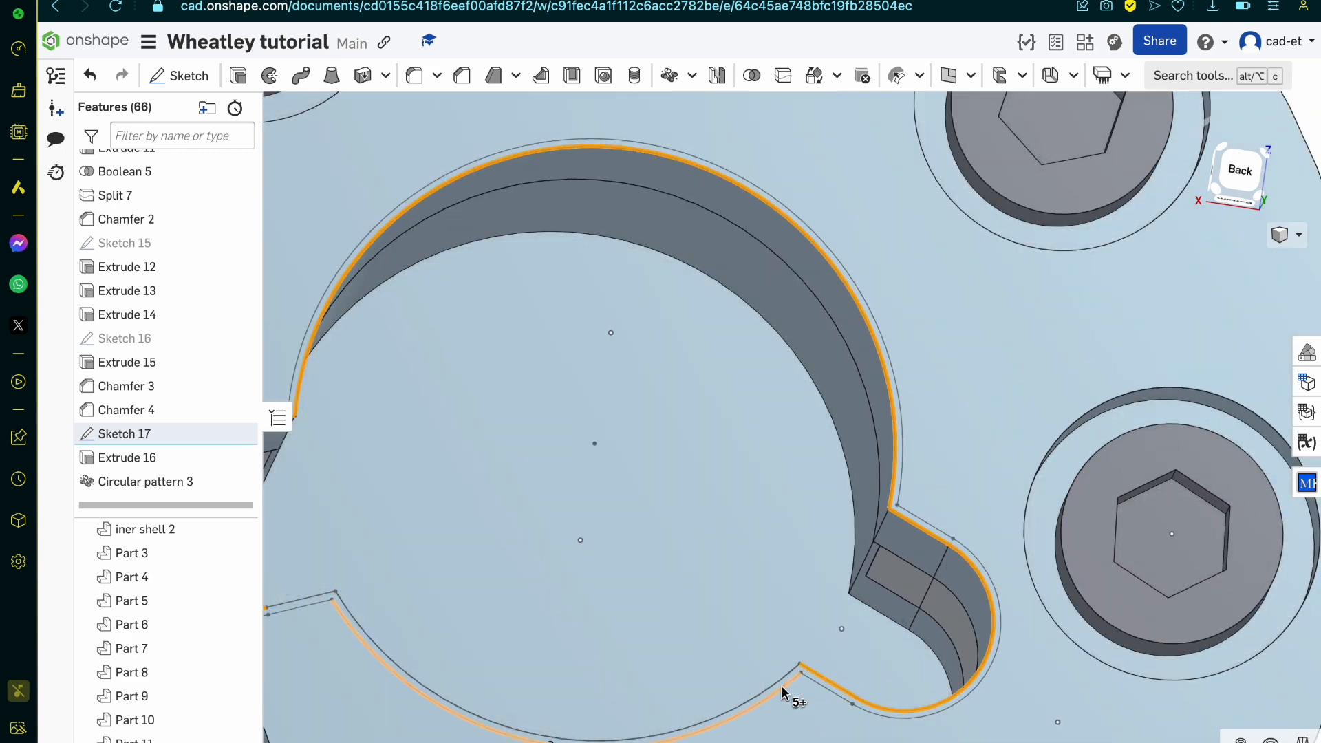
scroll(782, 685, "down", 3)
scroll(542, 638, "up", 6)
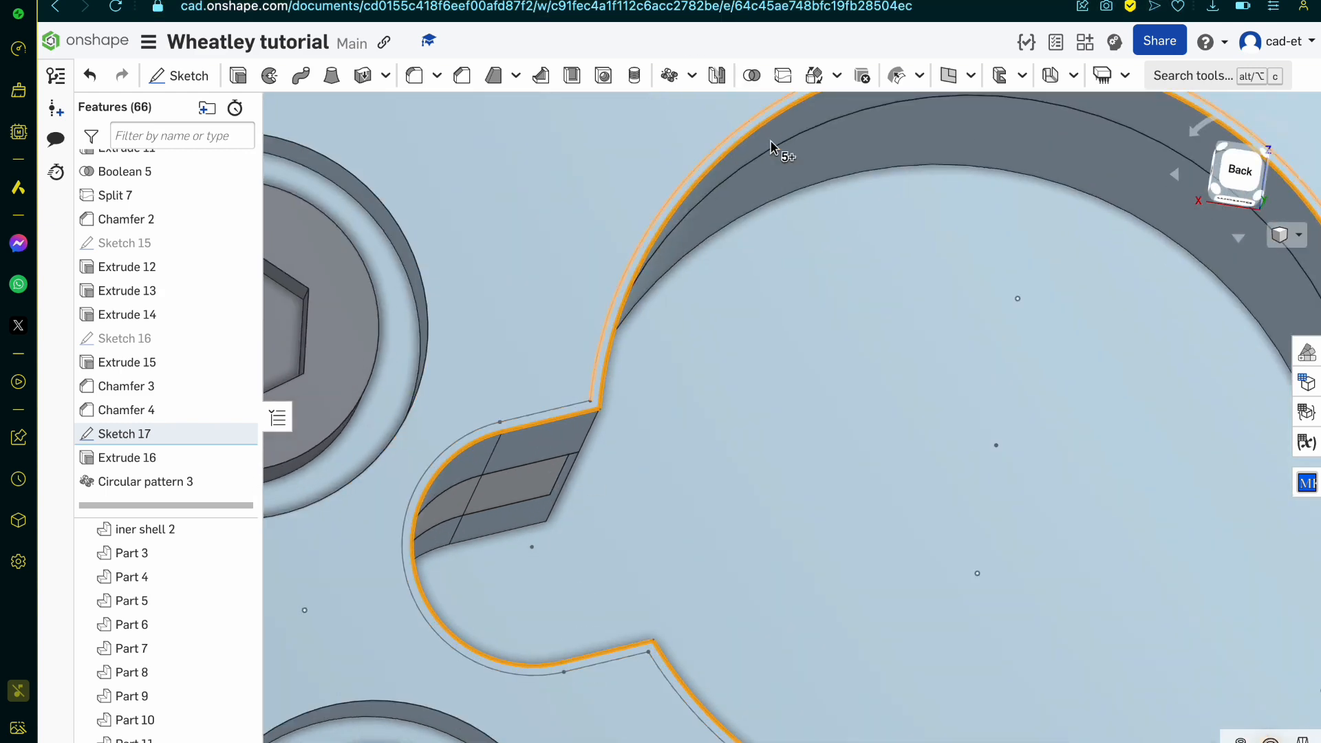
left_click(370, 0)
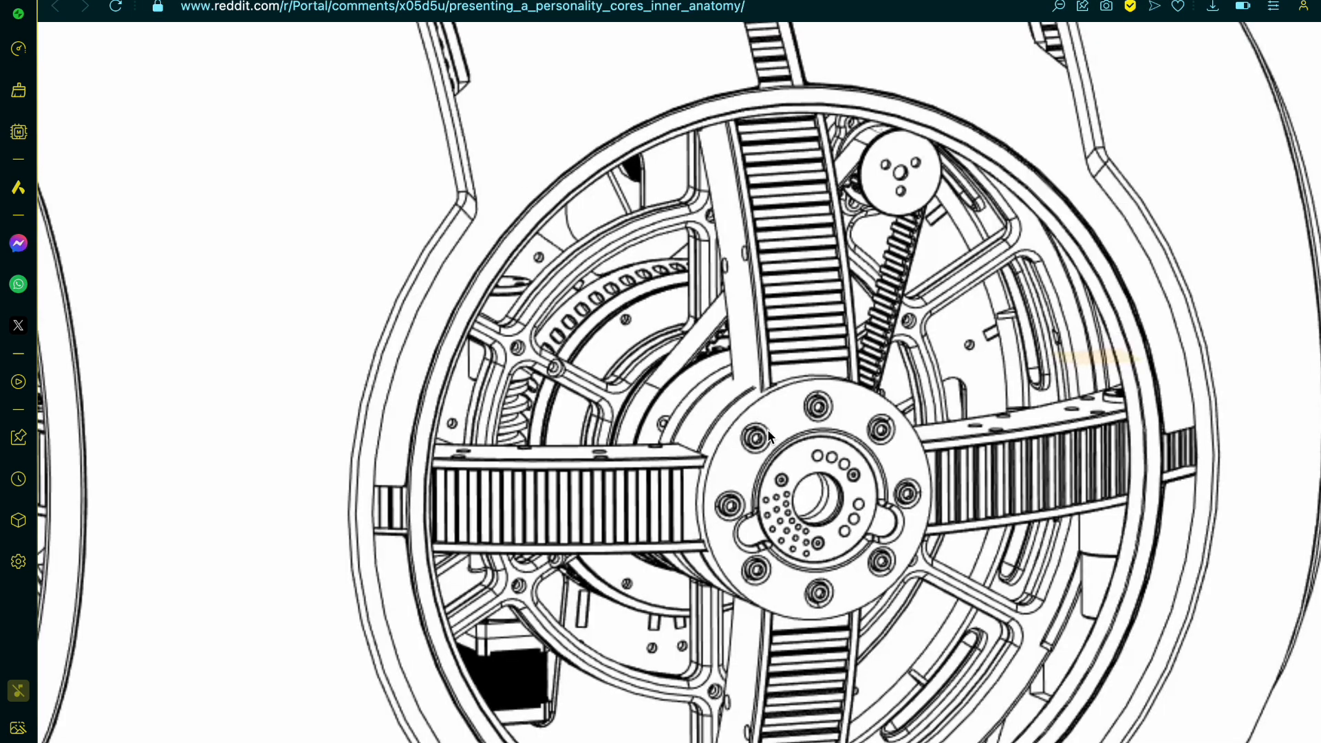
left_click(79, 1)
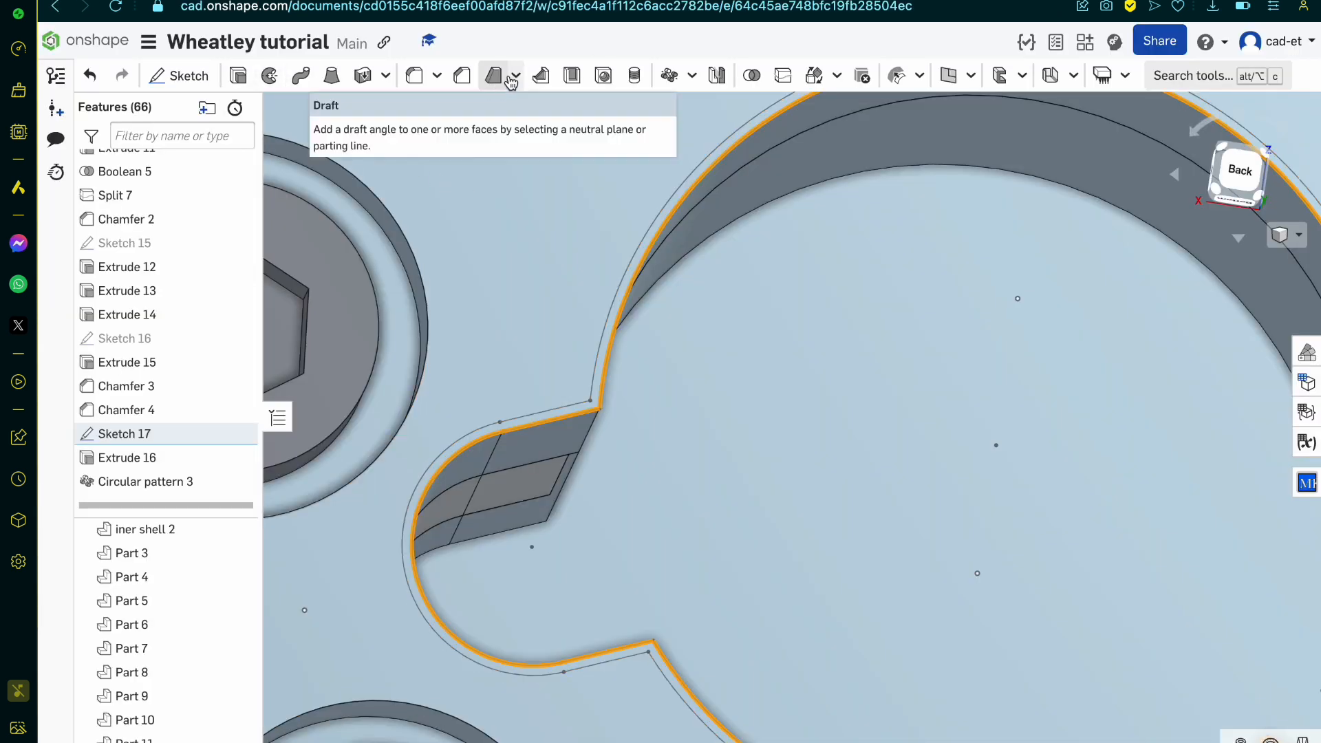
Step: Chamfer the rim edges of the slotted central recess with an equal distance of 0.02 mm
left_click(462, 77)
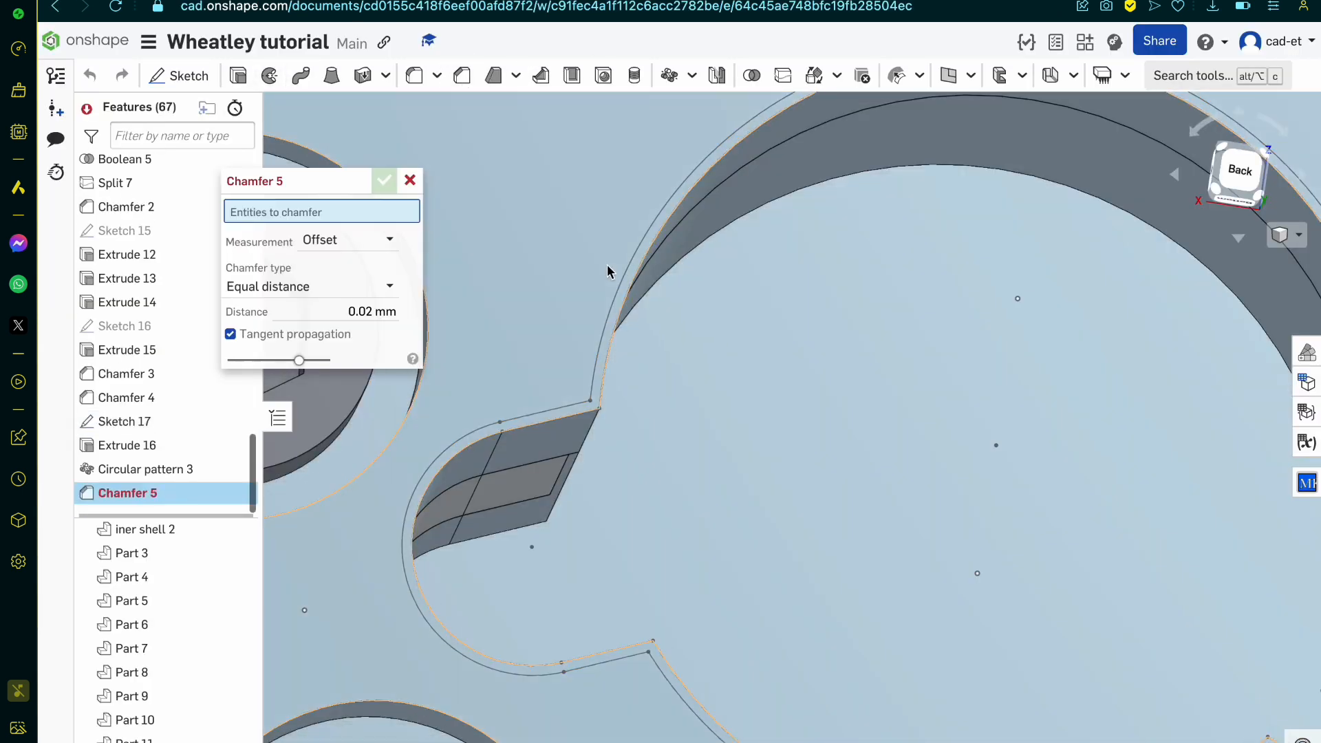
scroll(609, 275, "down", 5)
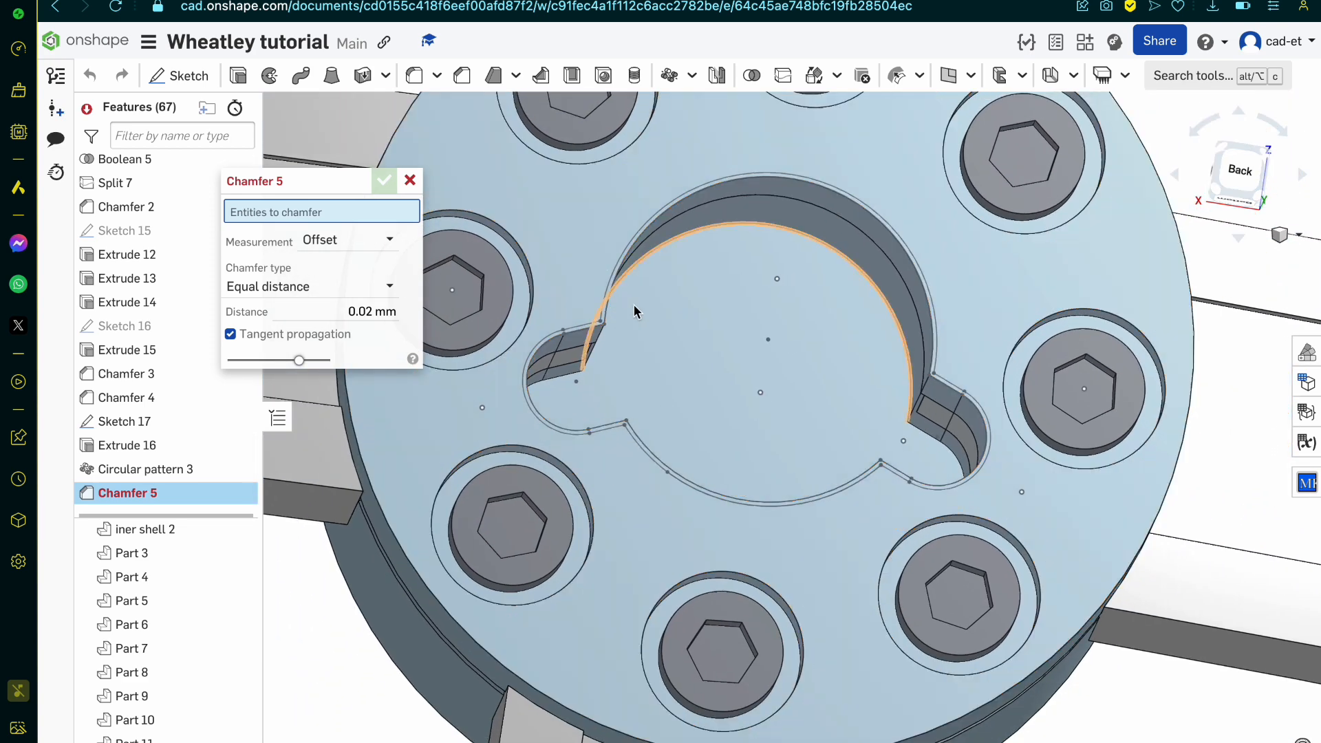
scroll(649, 364, "up", 5)
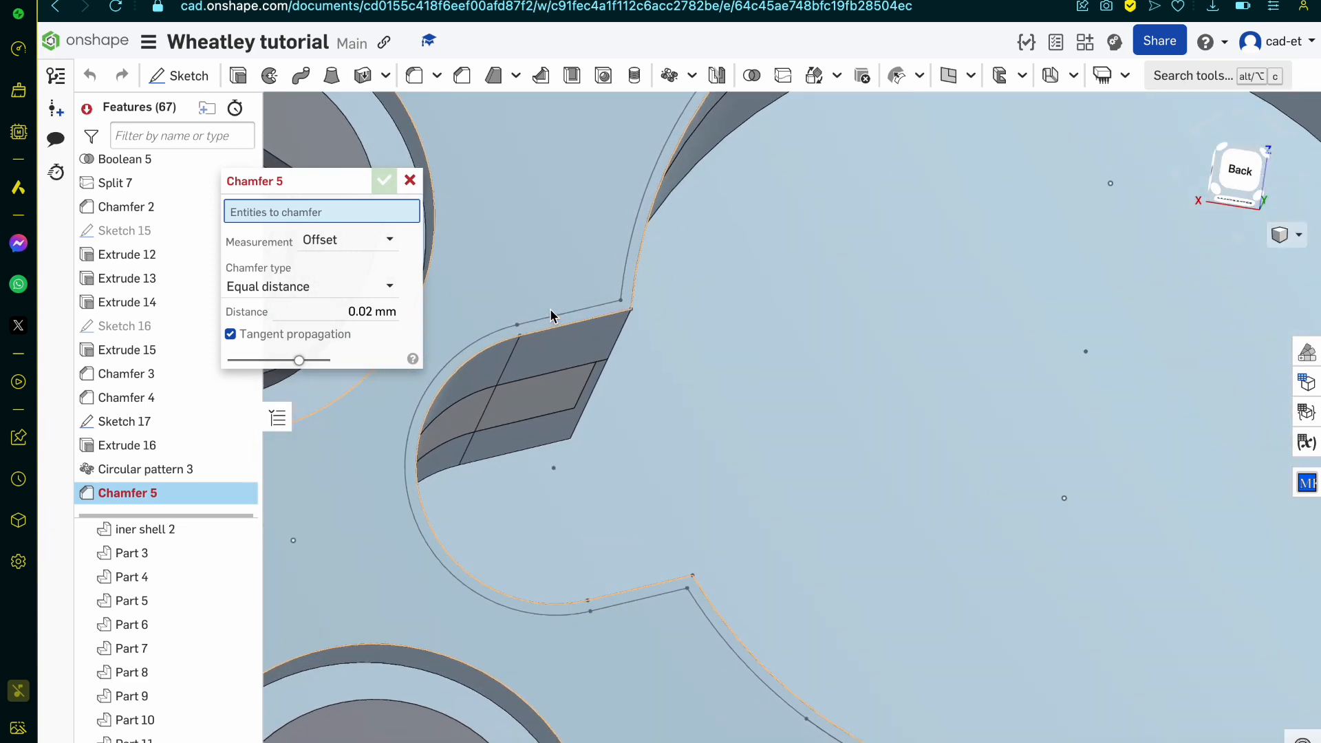
left_click(570, 329)
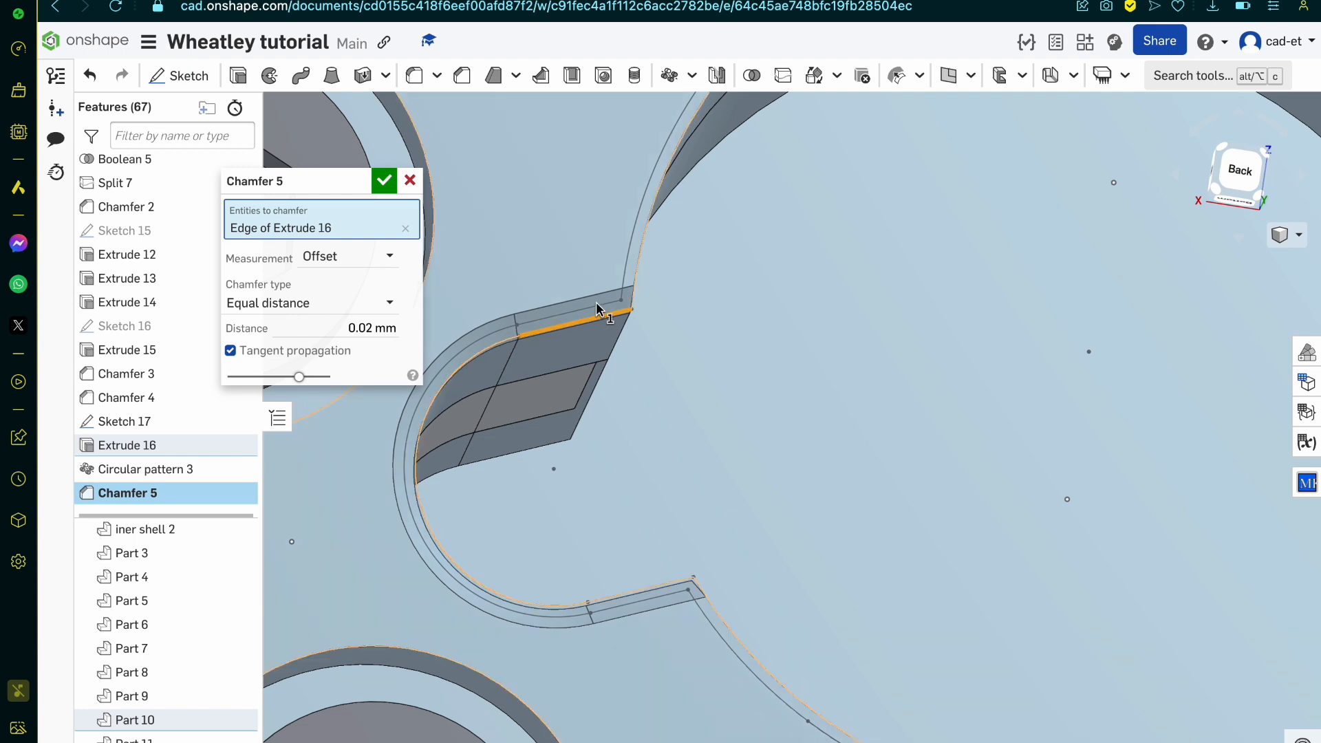
scroll(622, 303, "down", 2)
right_click_drag(620, 299, 628, 346)
scroll(627, 346, "down", 1)
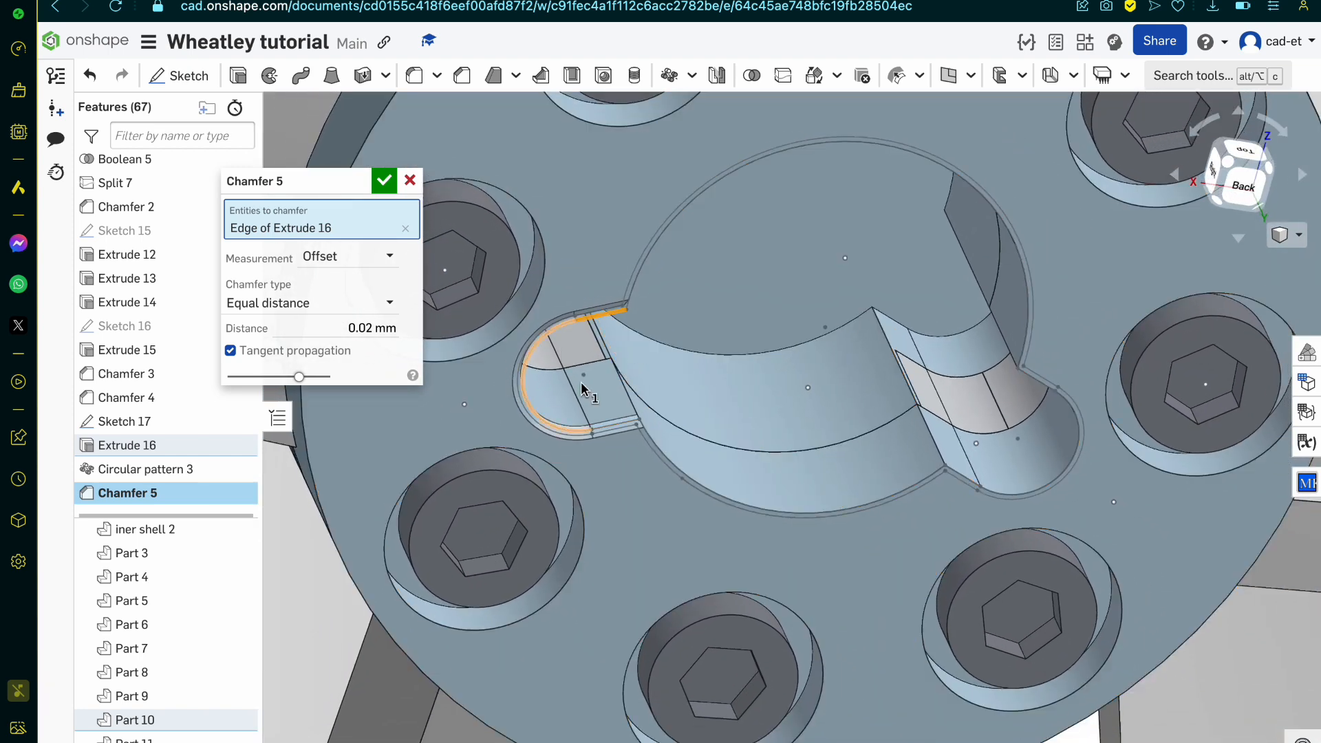
scroll(625, 400, "up", 3)
mouse_move(624, 403)
right_mouse_down()
mouse_move(622, 378)
mouse_move(573, 371)
mouse_move(642, 419)
right_mouse_up()
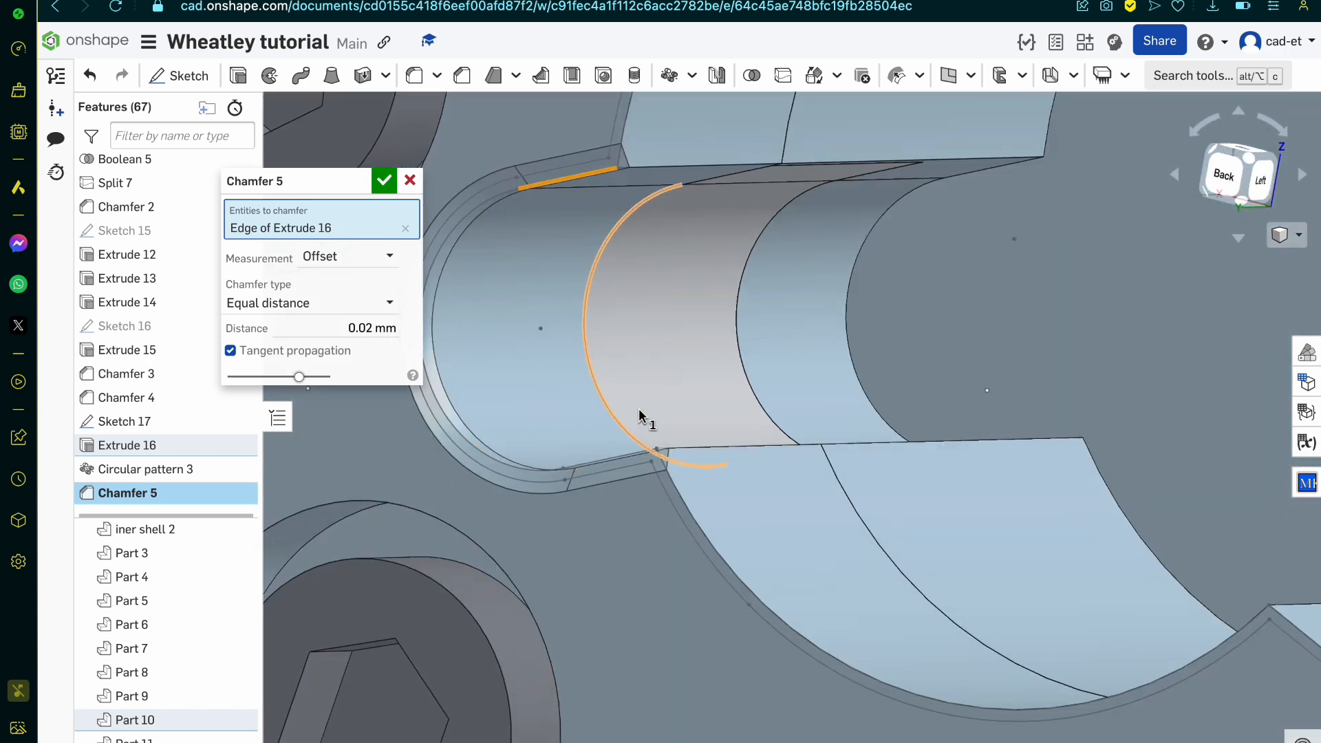
left_click(622, 138)
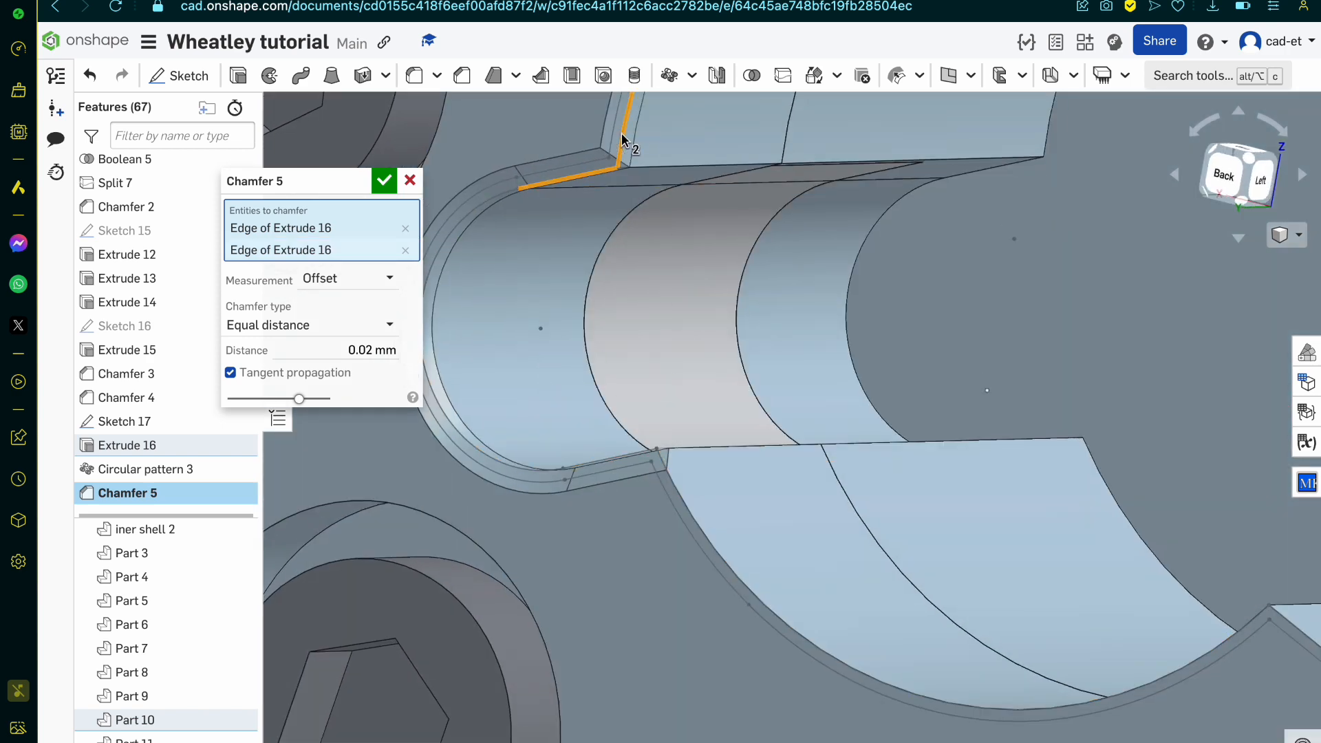
left_click(743, 580)
scroll(740, 581, "down", 3)
right_click_drag(741, 581, 788, 586)
left_click(1120, 629)
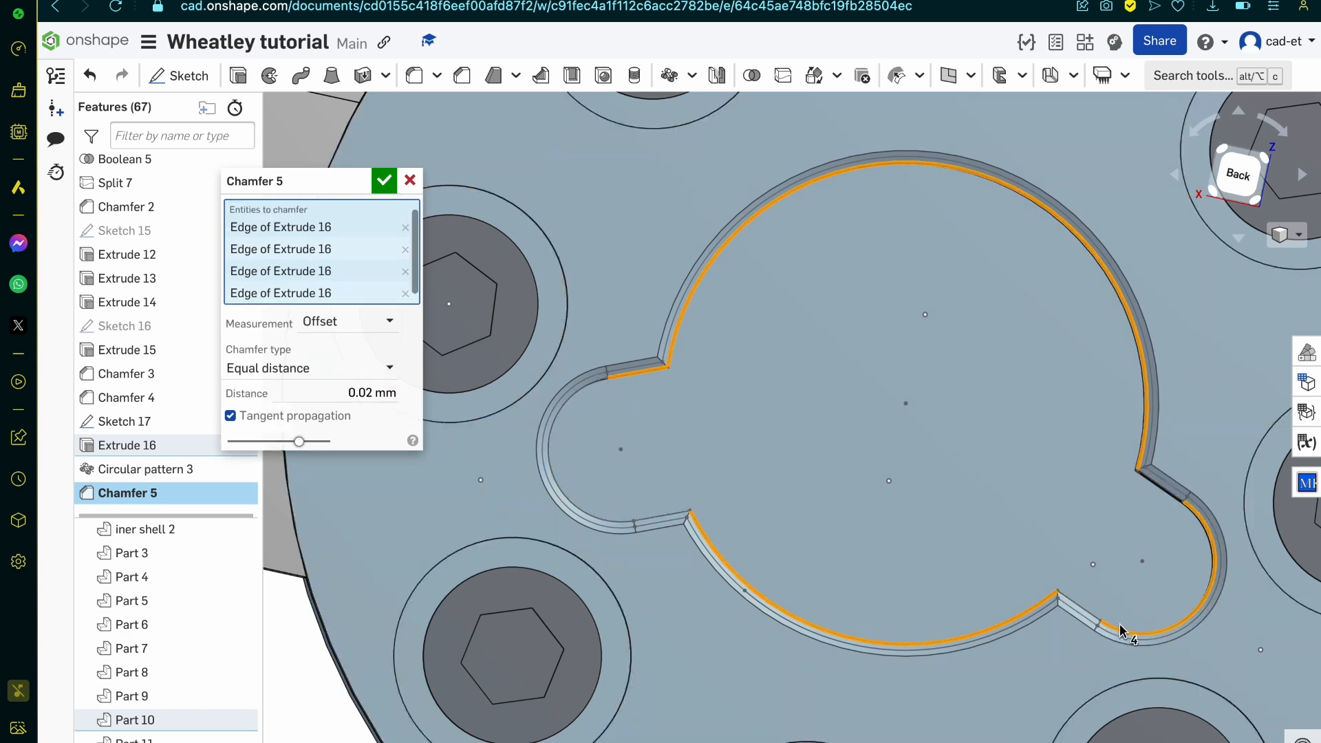
right_click_drag(1119, 630, 1162, 626)
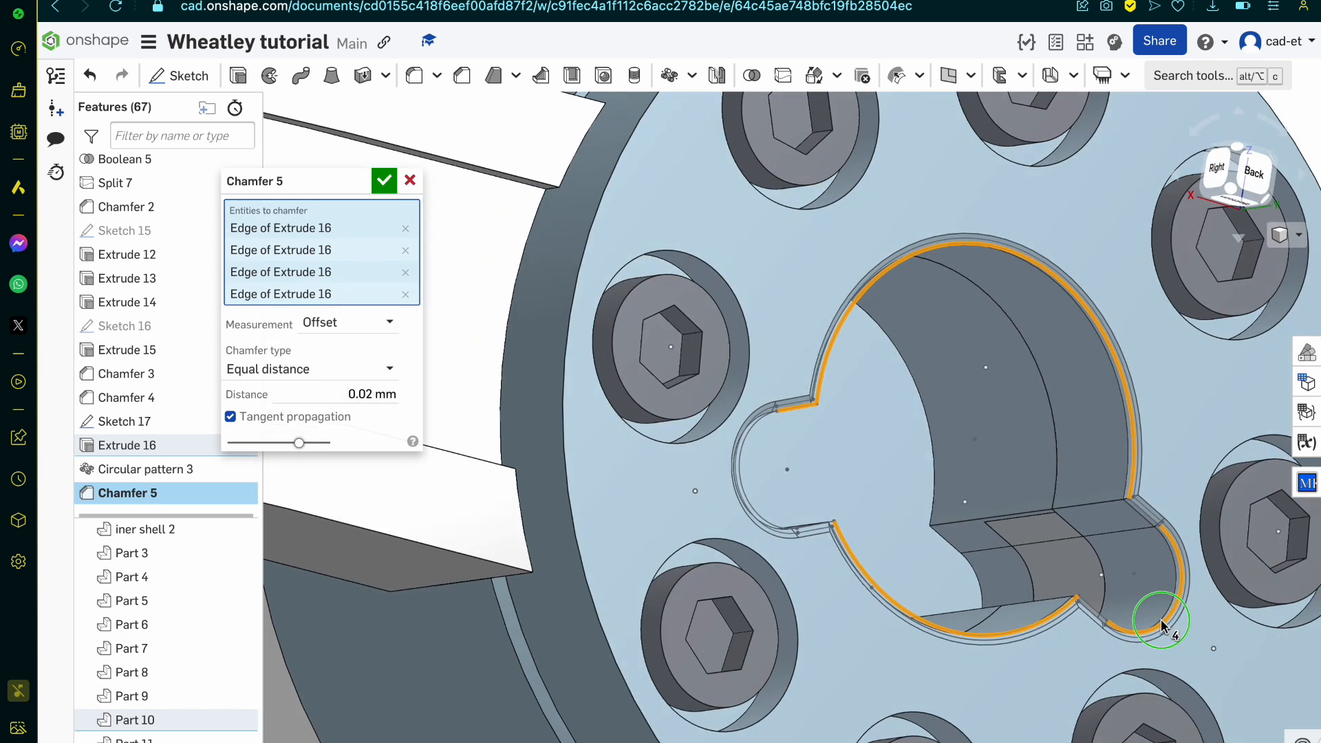
left_click(387, 186)
Step: Edit the extruded cut of the slotted central recess and set its depth to 0.2 mm
scroll(890, 382, "down", 3)
right_click_drag(890, 382, 774, 365)
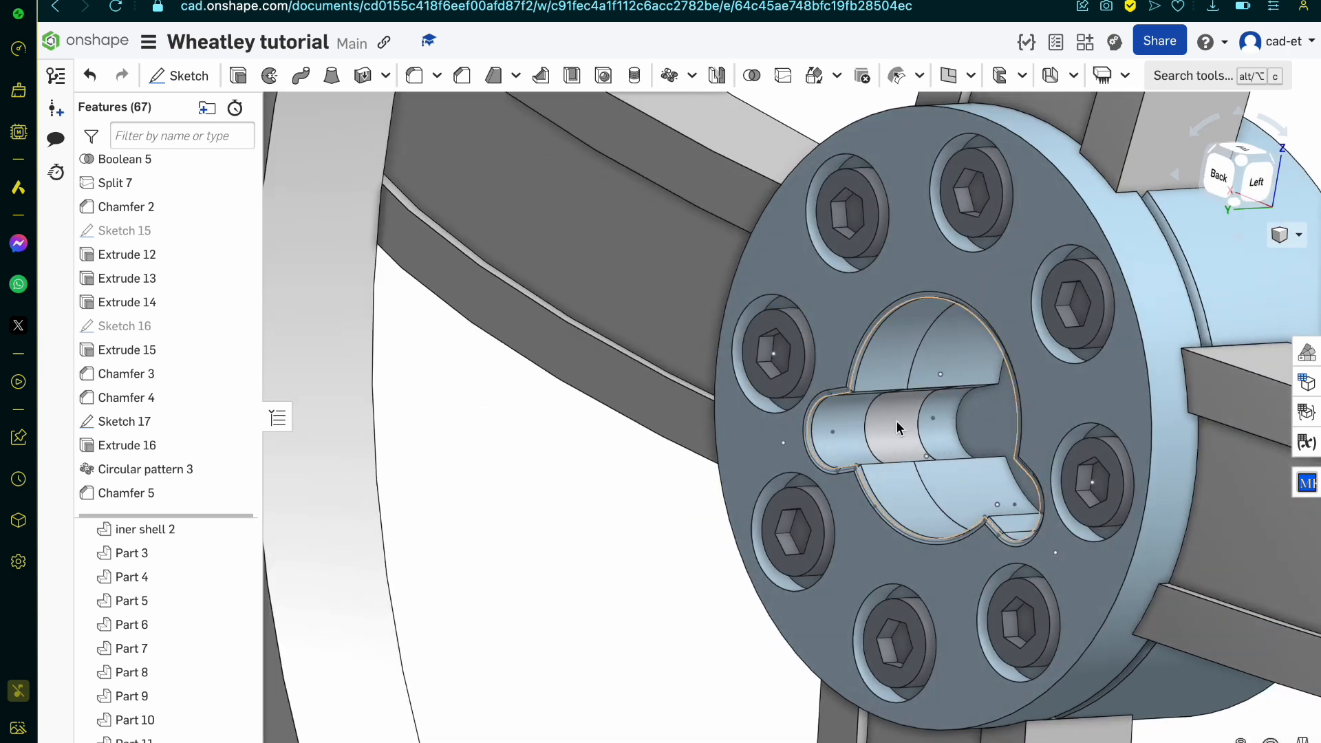
left_click(888, 379)
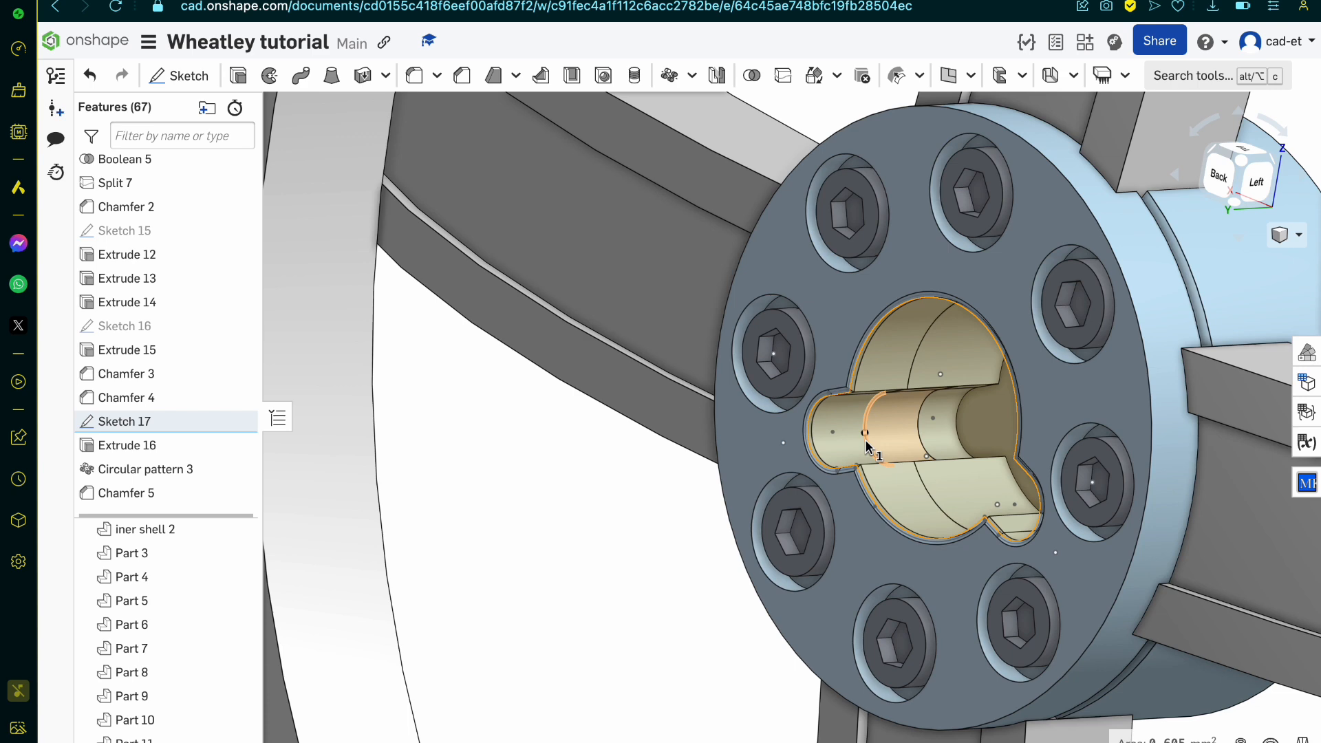
double_click(163, 447)
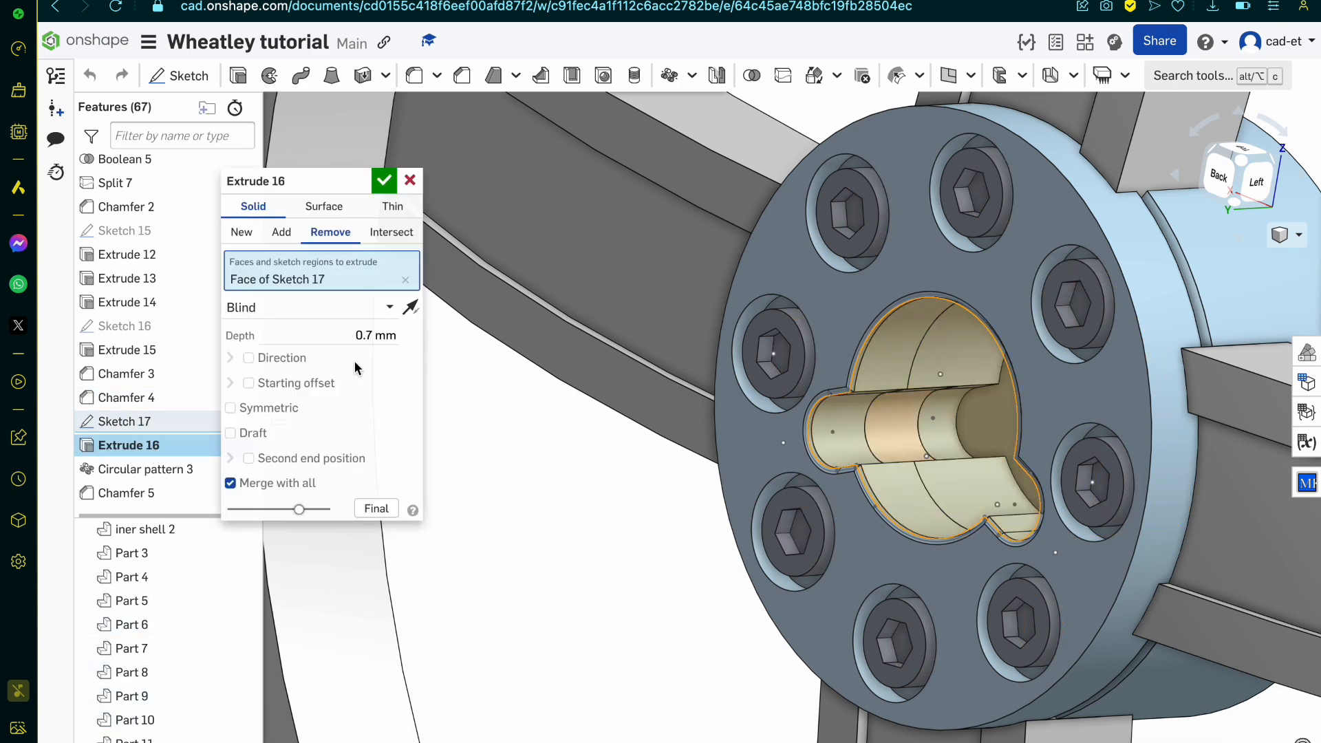
left_click(363, 335)
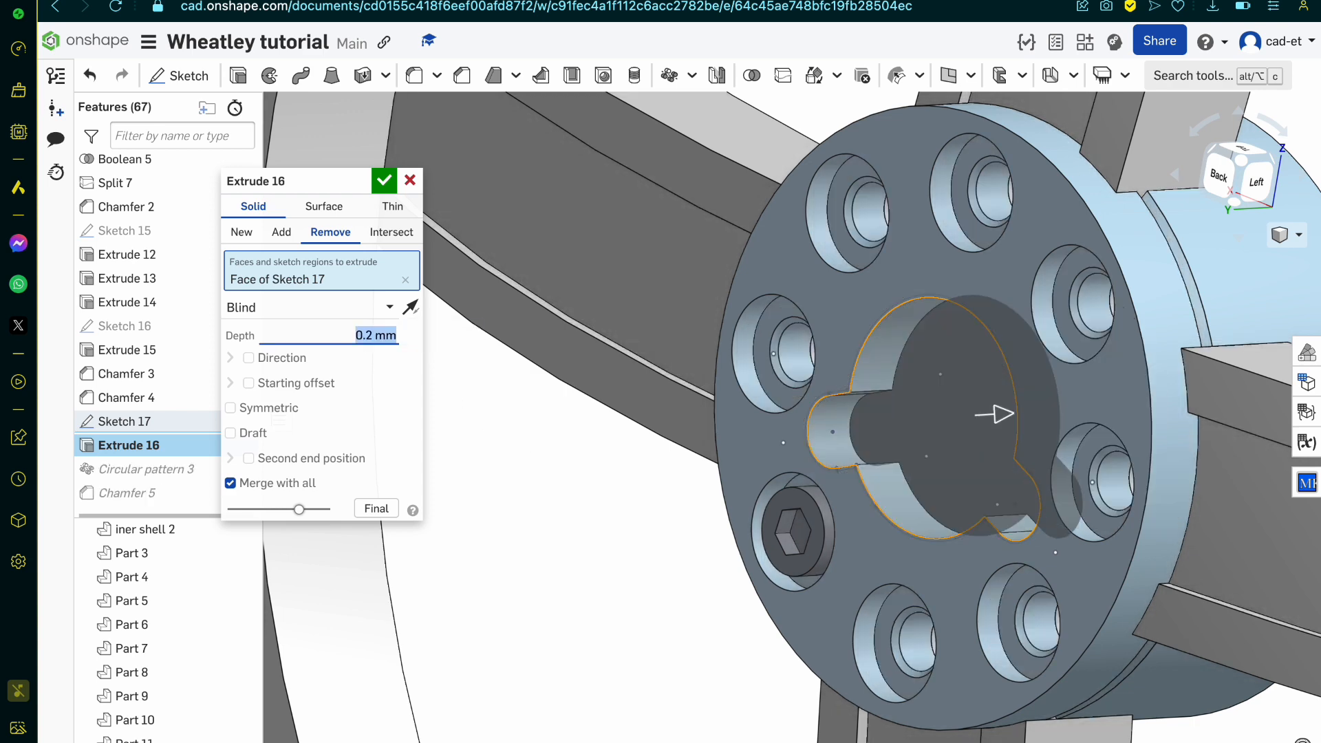
key("Return")
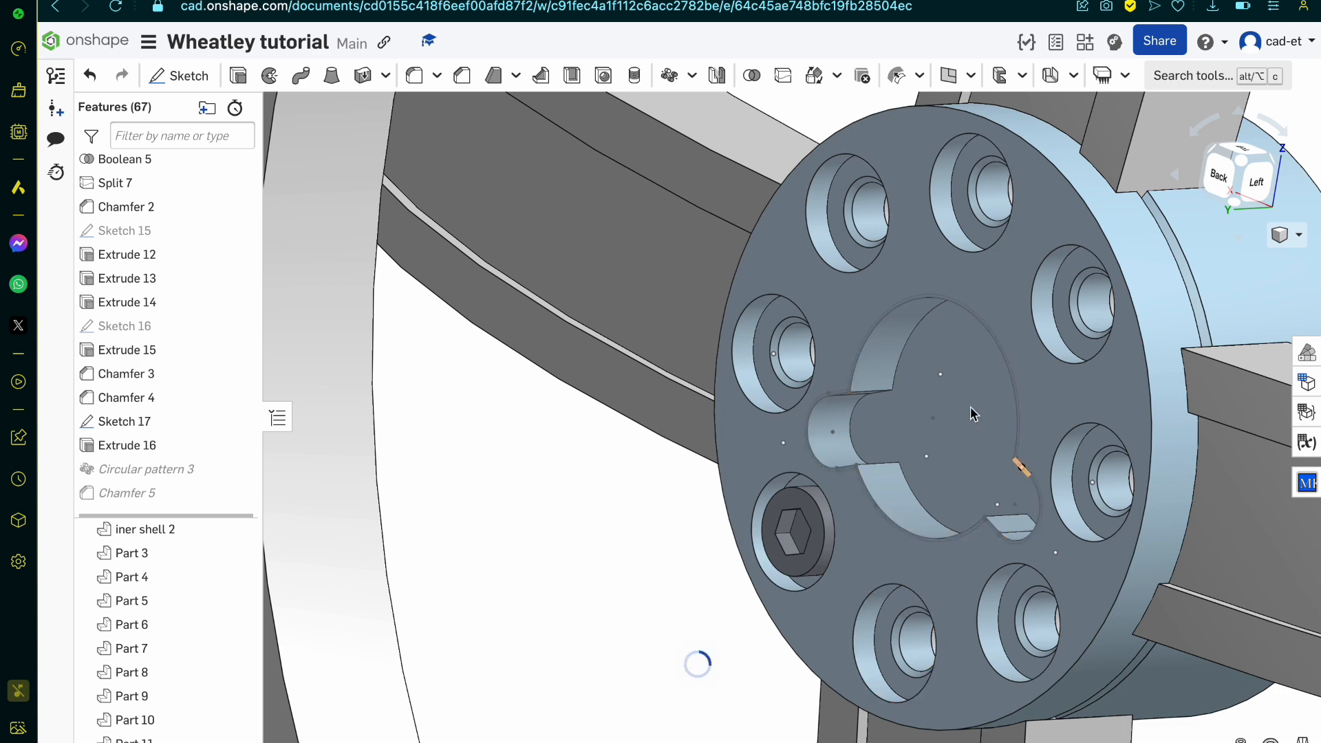
Step: Sketch a circle on the recess sketch's face, centred in the recess and slightly smaller than its round opening
right_click_drag(919, 473, 954, 471)
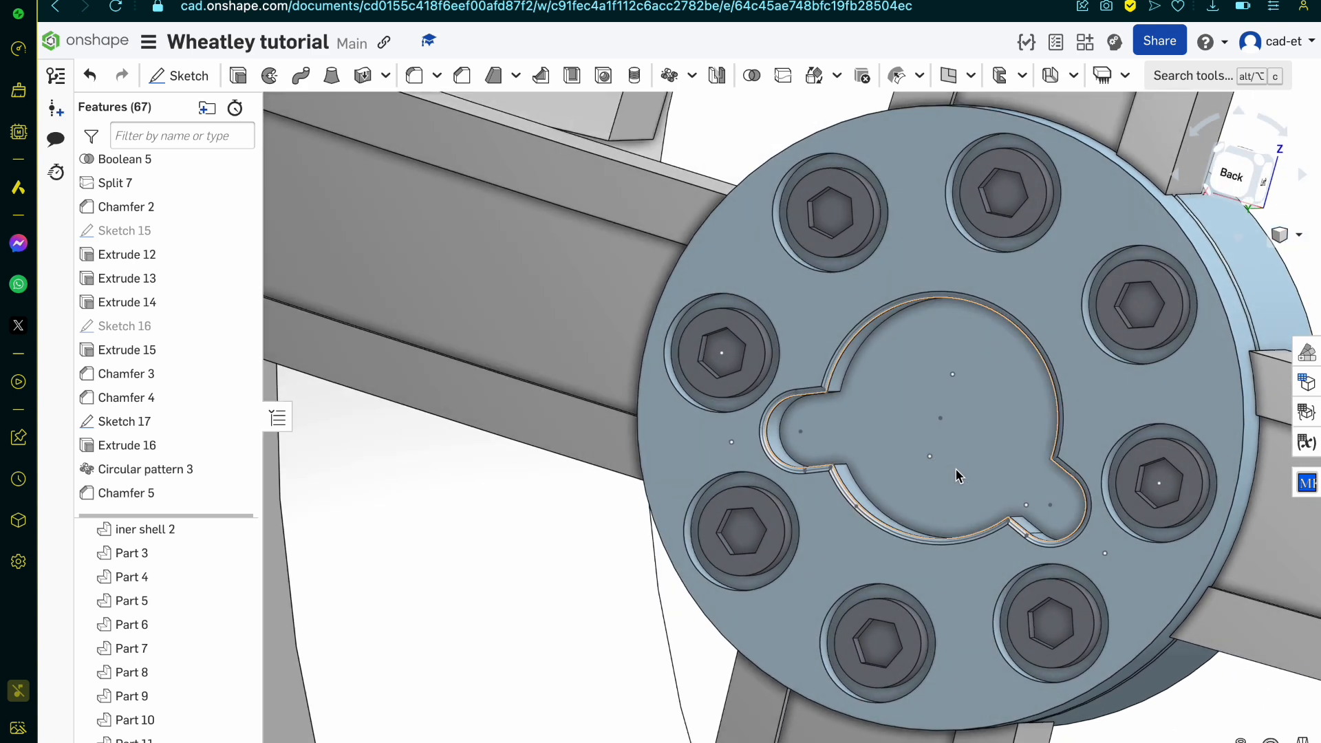
left_click(975, 432)
left_click(193, 76)
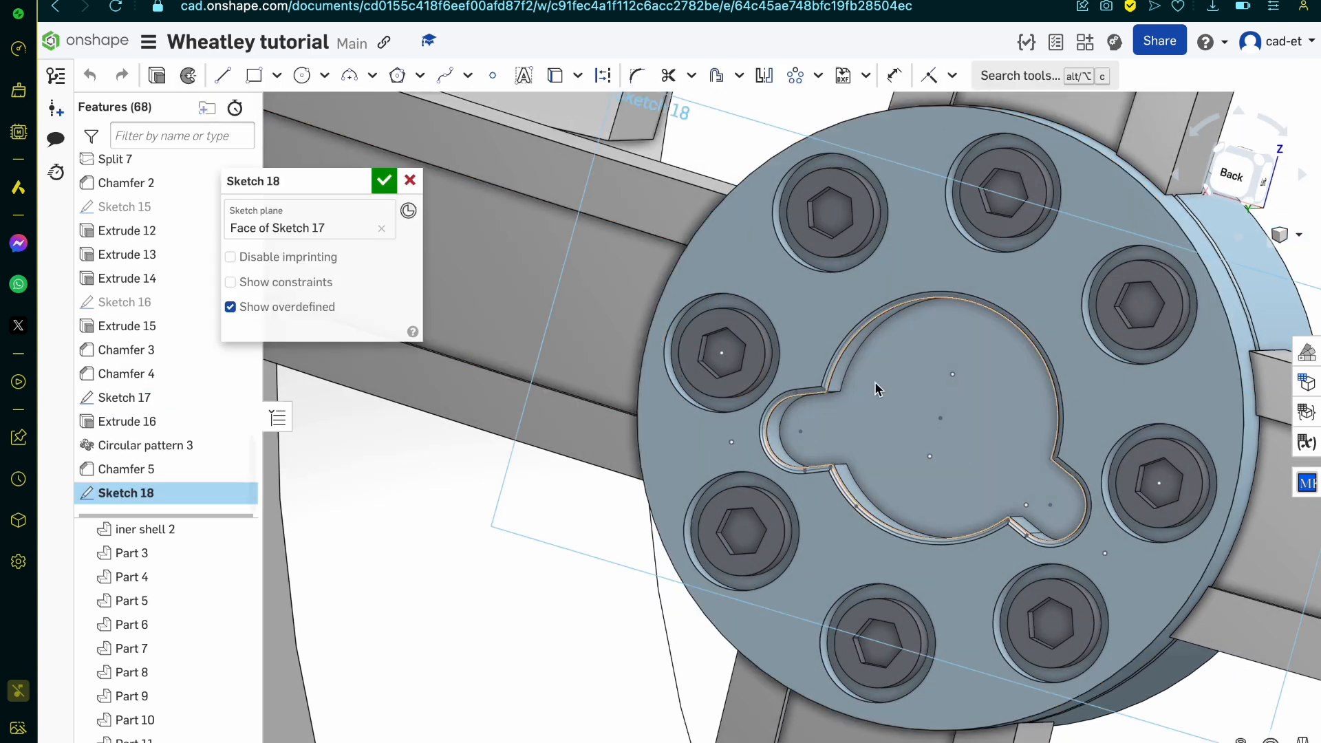
left_click(302, 77)
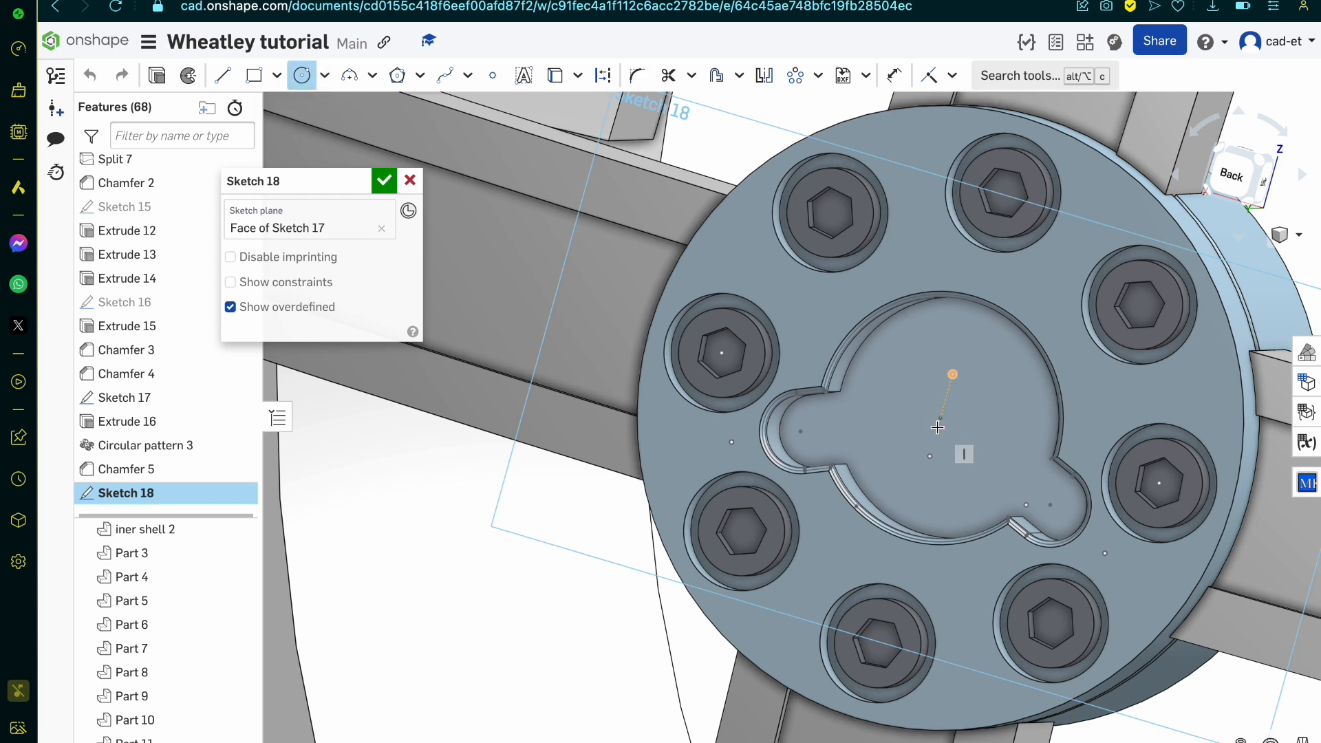
left_click(942, 421)
scroll(942, 421, "down", 3)
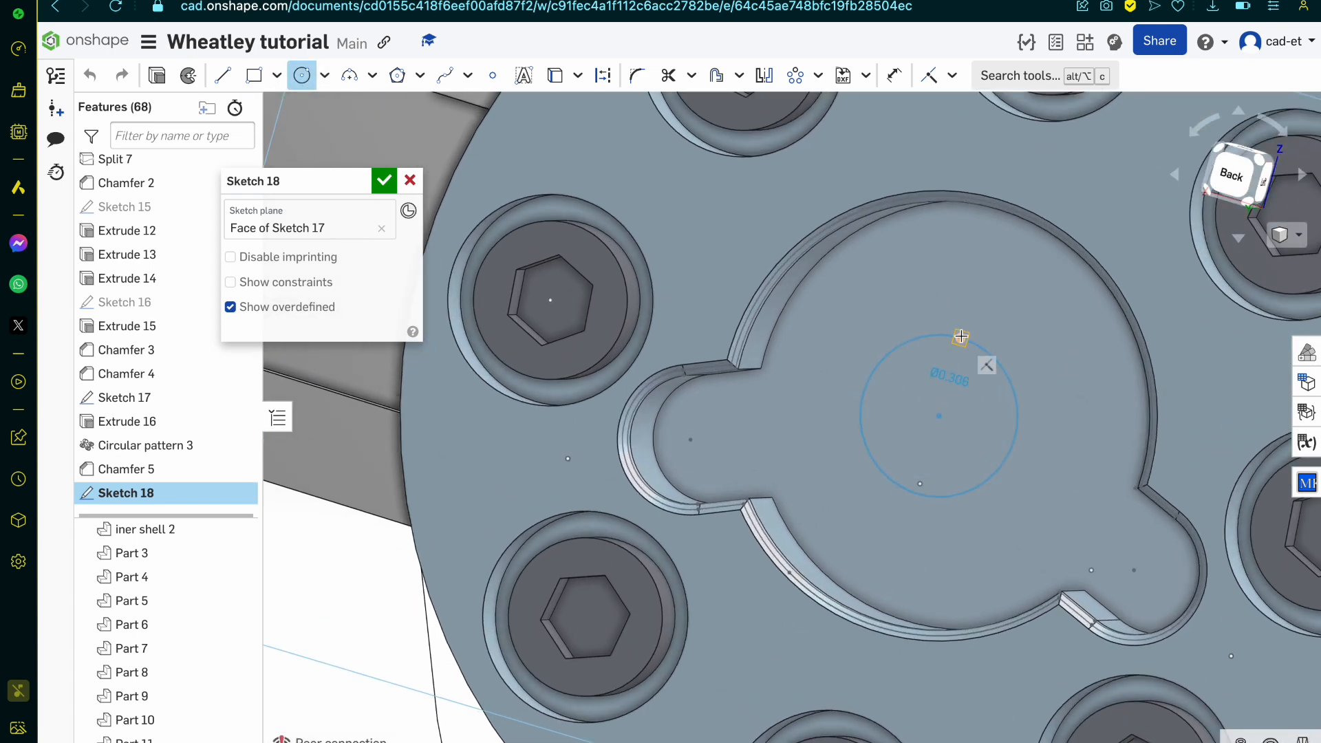
left_click(981, 241)
left_click(384, 180)
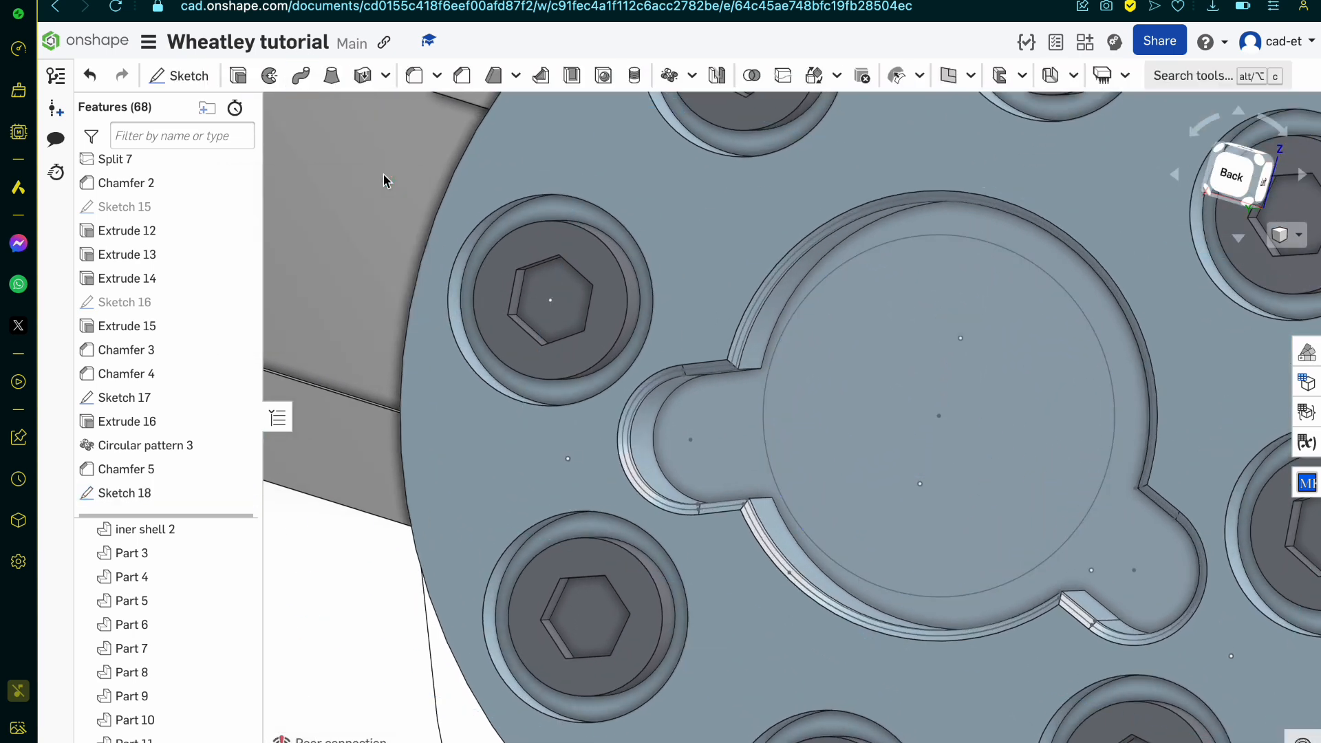
Step: Hide the recess profile sketch and extrude the new circle as a new solid with a depth of 0.02 mm
right_click_drag(693, 654, 624, 402)
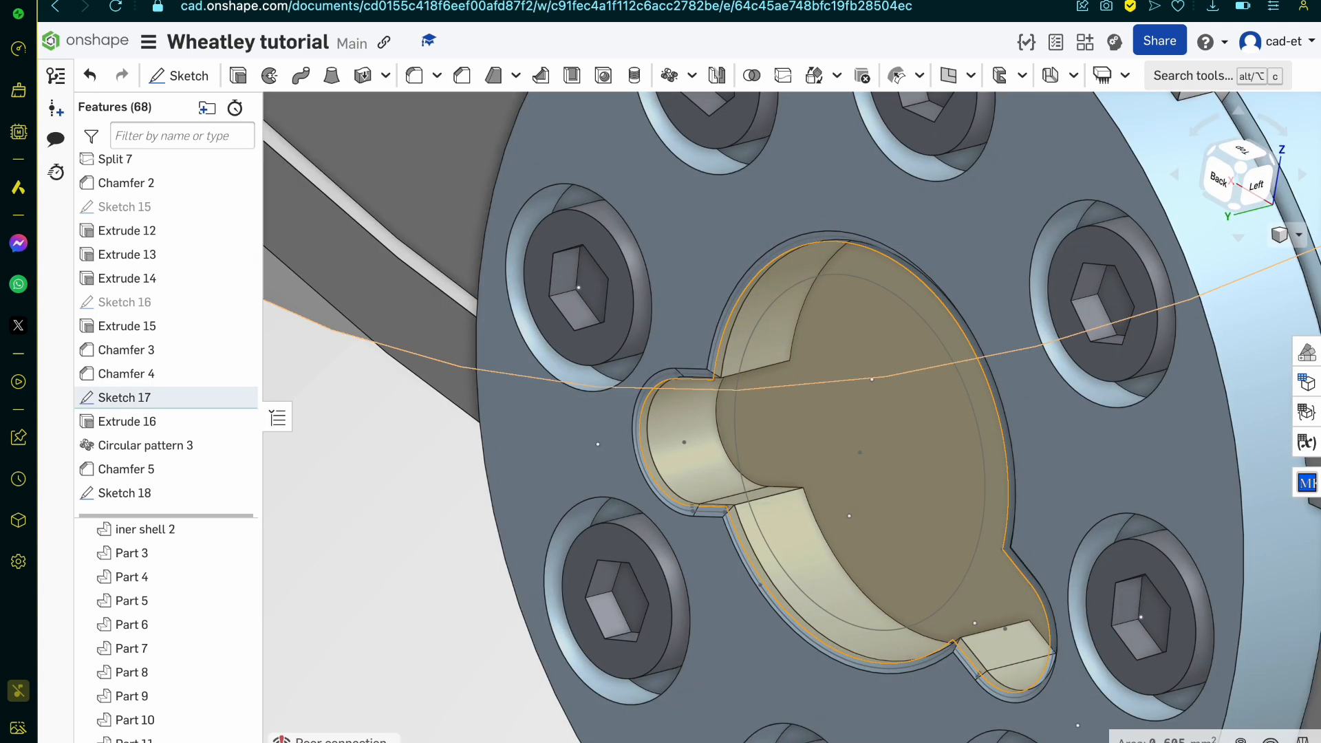
left_click(237, 397)
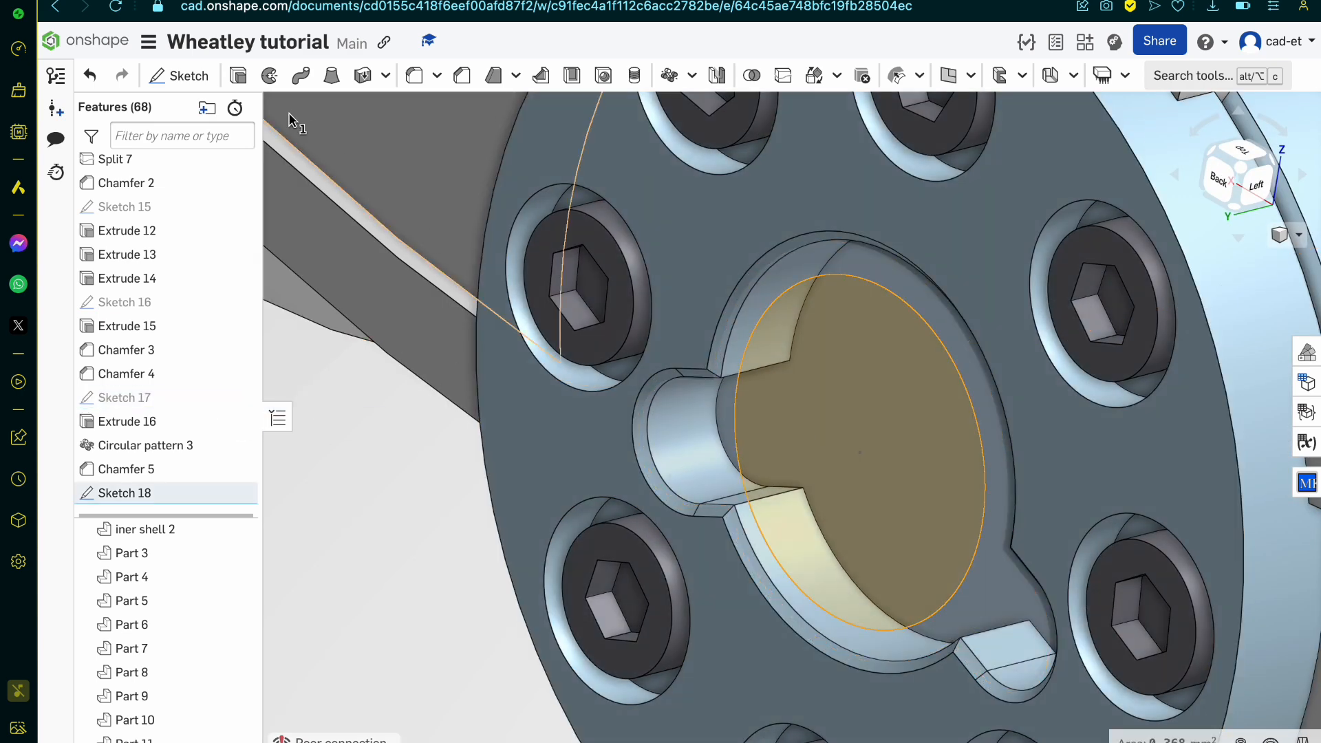
left_click(238, 75)
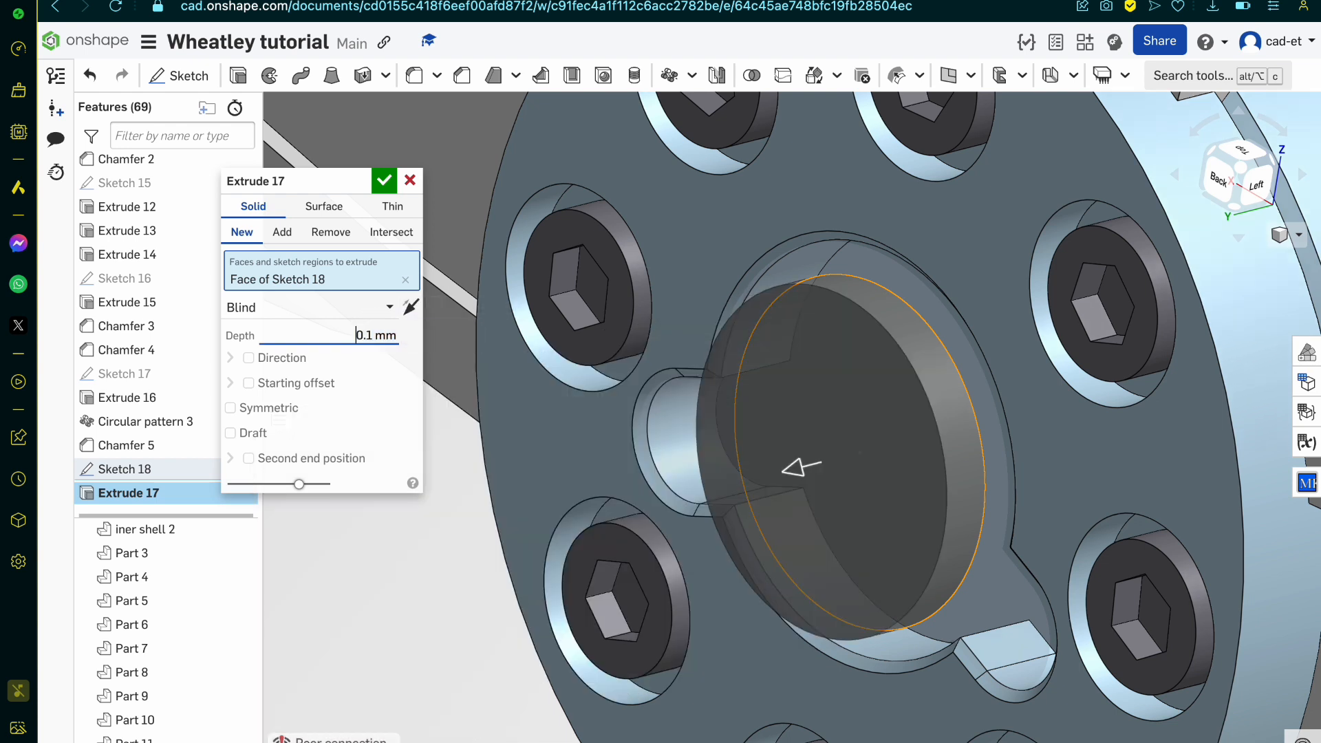
left_click(365, 335)
type(".0")
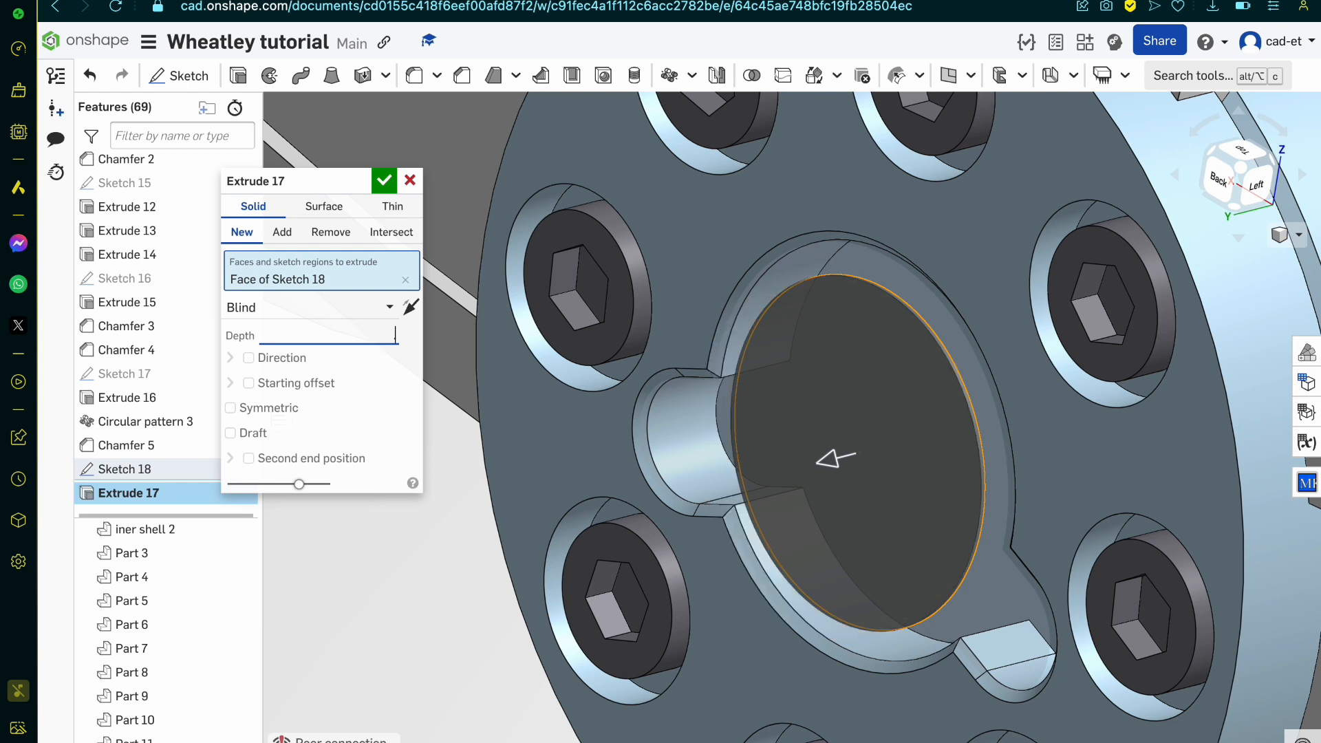
type("2")
key("Return")
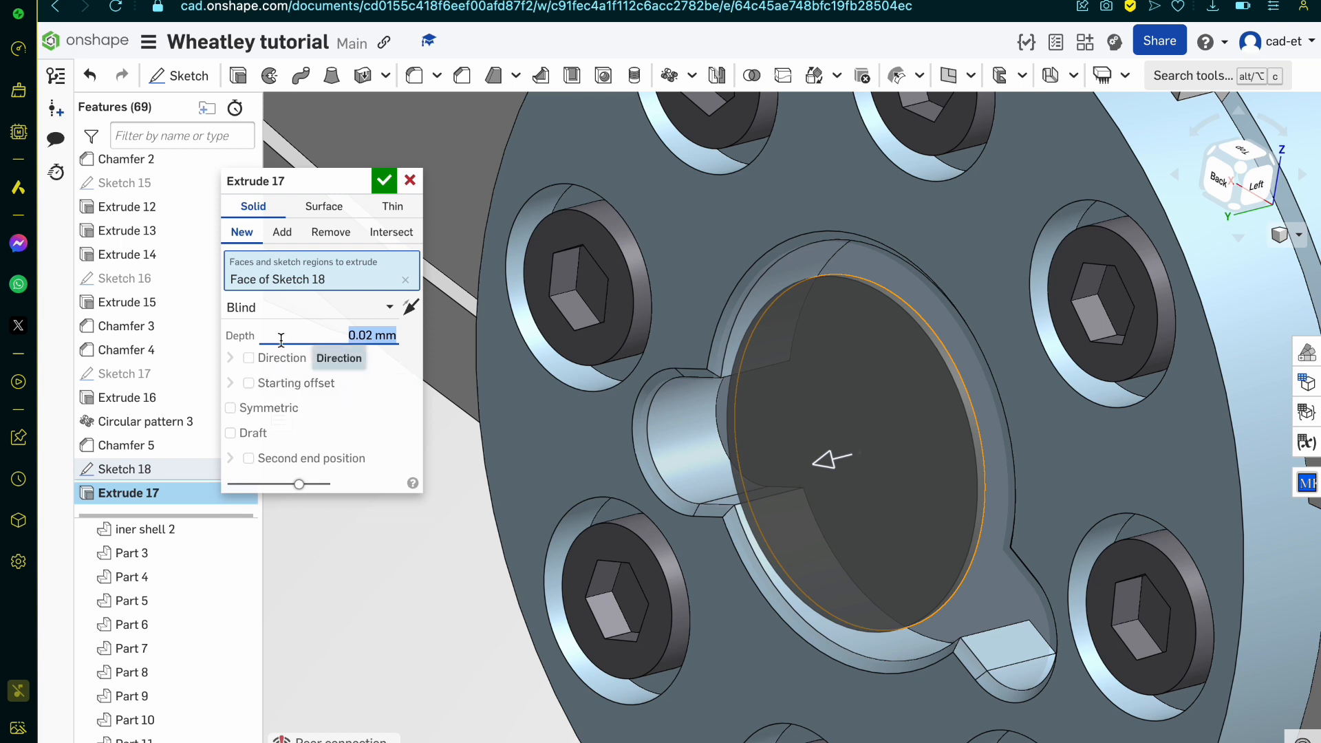
Step: Hide the circle's sketch and give its extrusion an entity starting offset at the floor face of the slotted recess
left_click(289, 383)
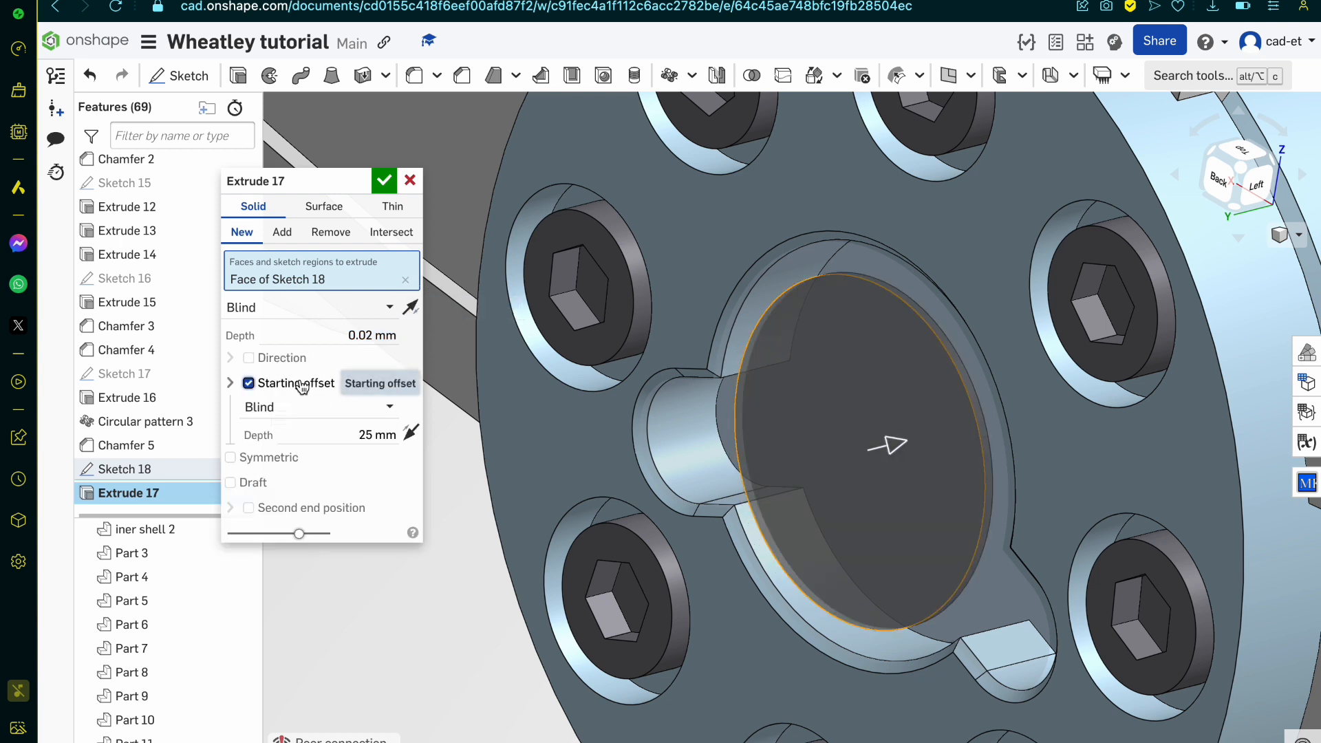
left_click(348, 406)
left_click(311, 457)
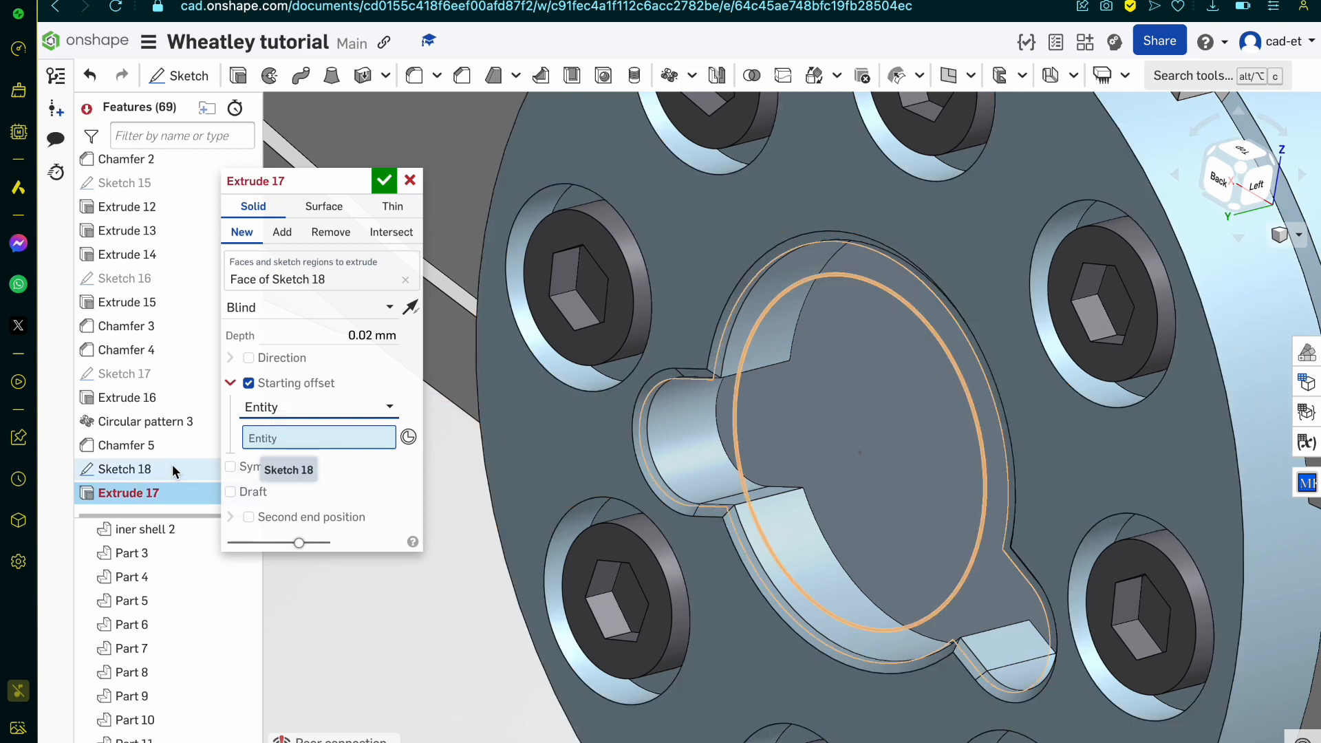
left_click_drag(286, 174, 416, 161)
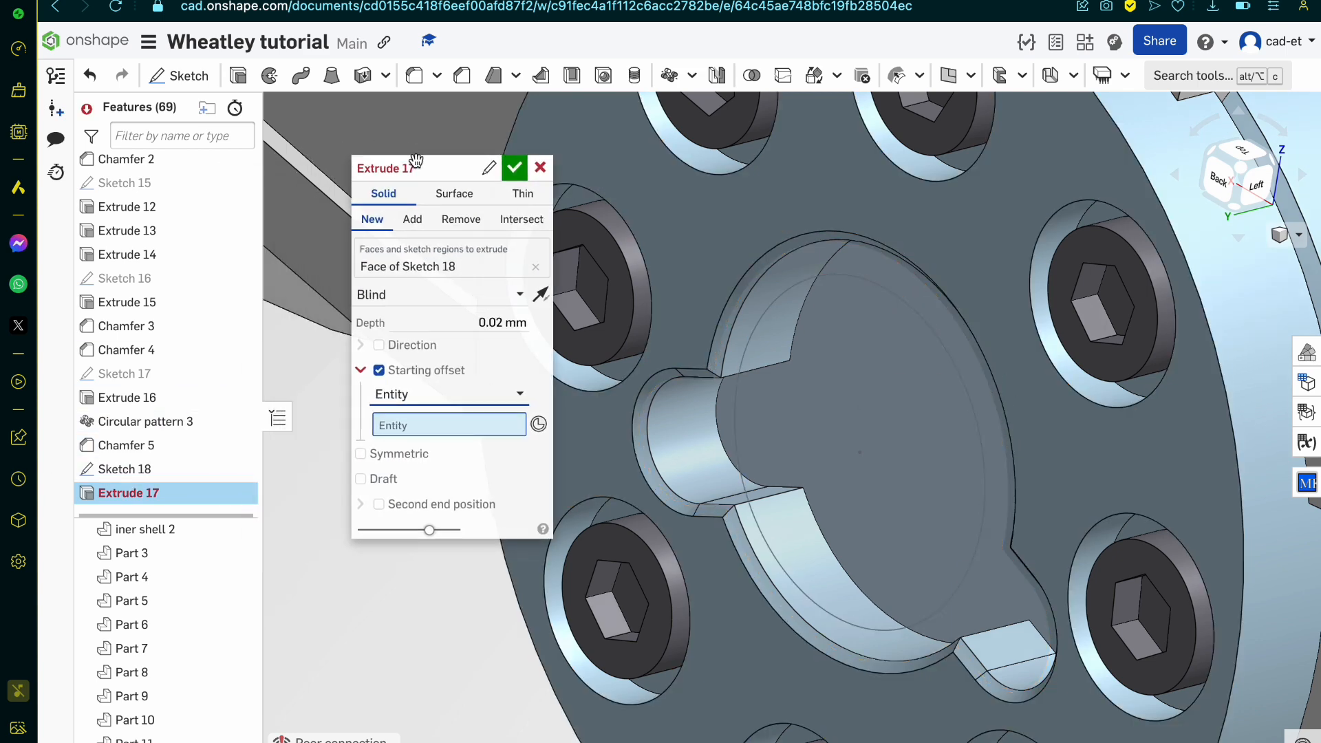
left_click(239, 469)
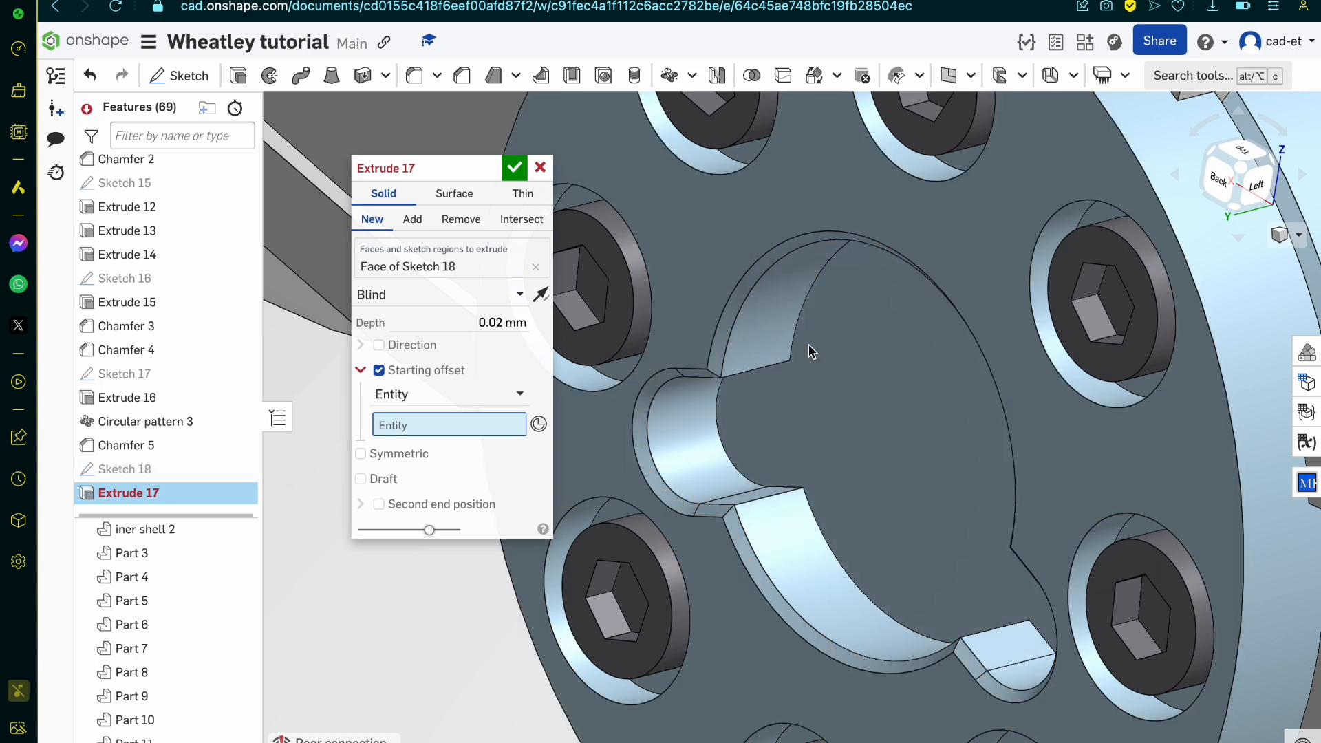
left_click(864, 387)
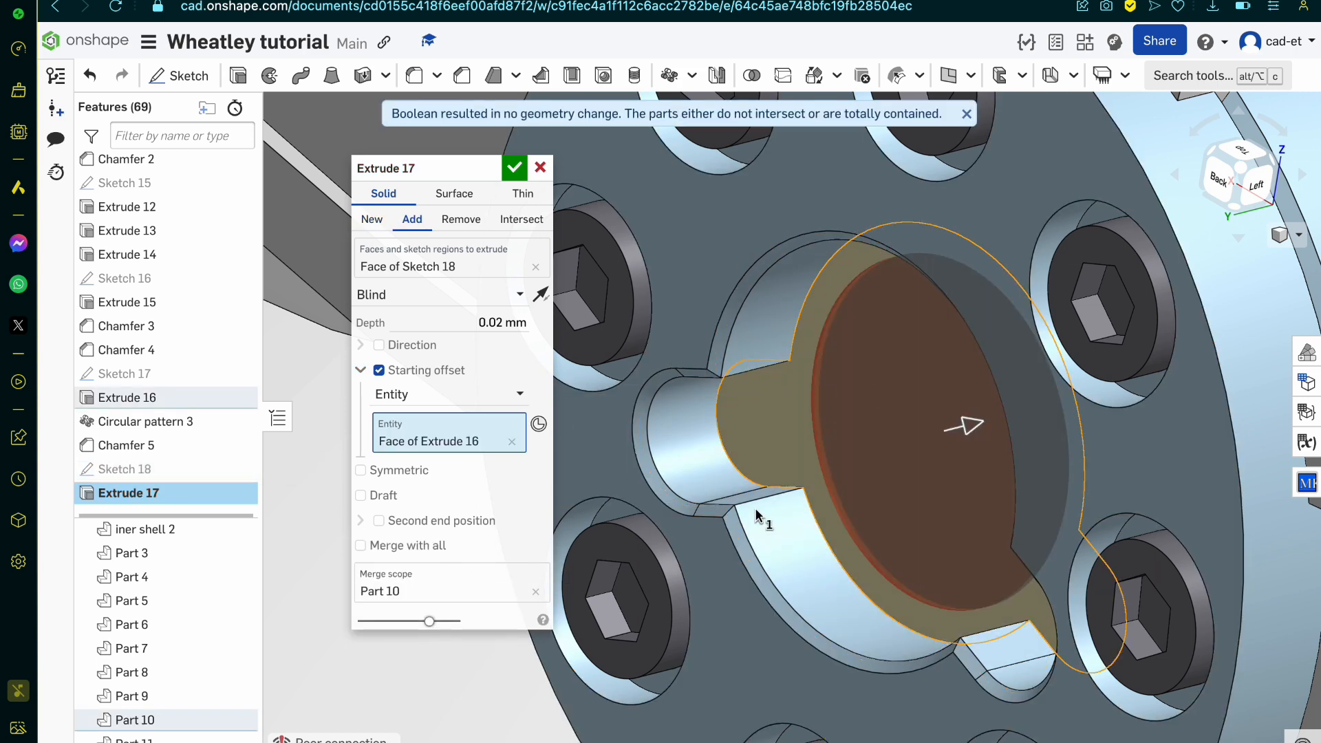
Step: Make the circle's extrusion remove material from the hub as a shallow round pocket in the recess floor
right_click_drag(756, 511, 828, 508)
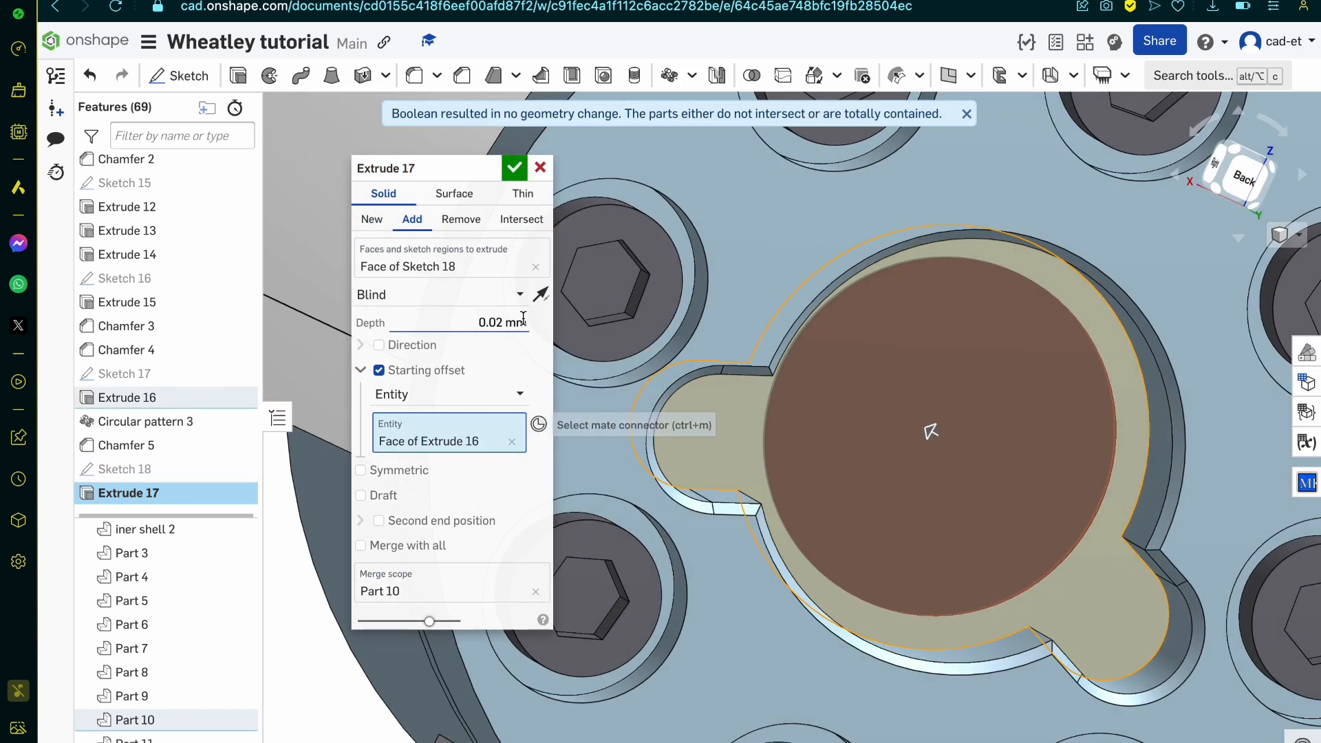
left_click(540, 296)
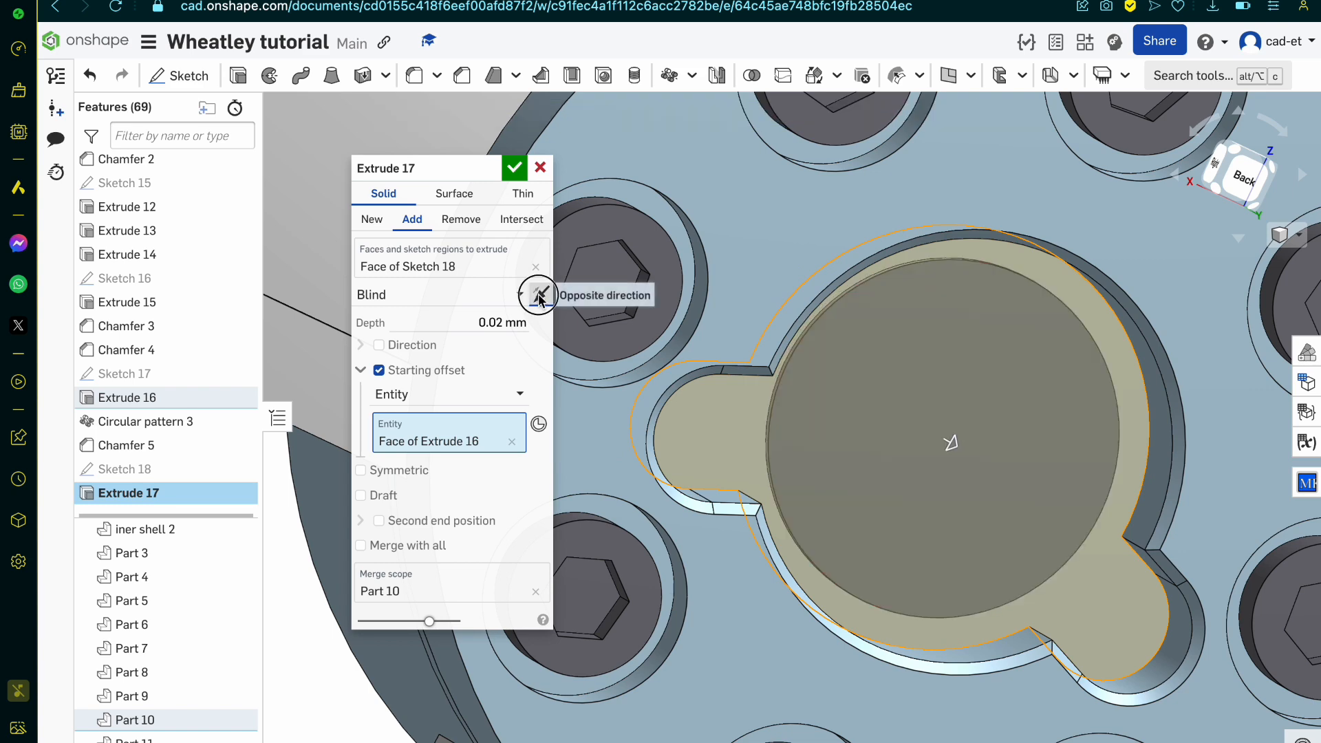
left_click(540, 298)
left_click(460, 218)
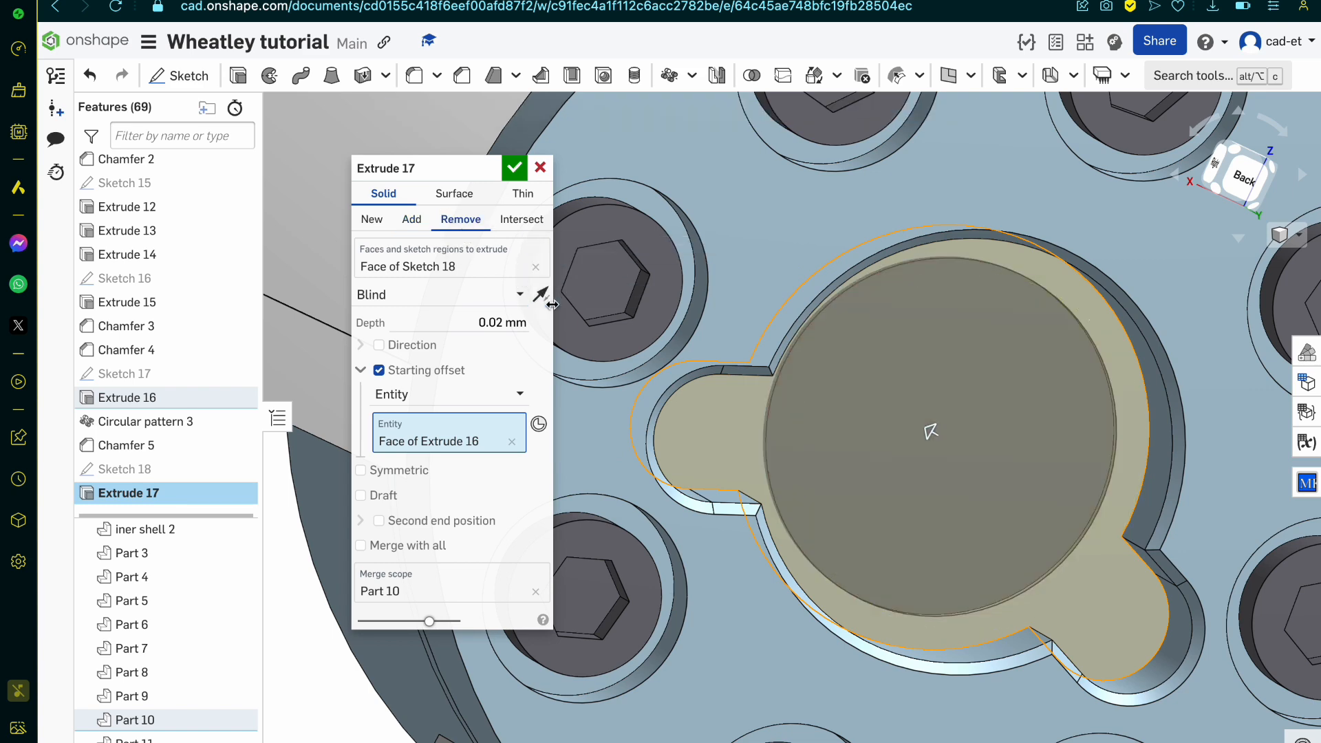
left_click(515, 172)
scroll(782, 415, "up", 2)
right_click_drag(781, 415, 737, 419)
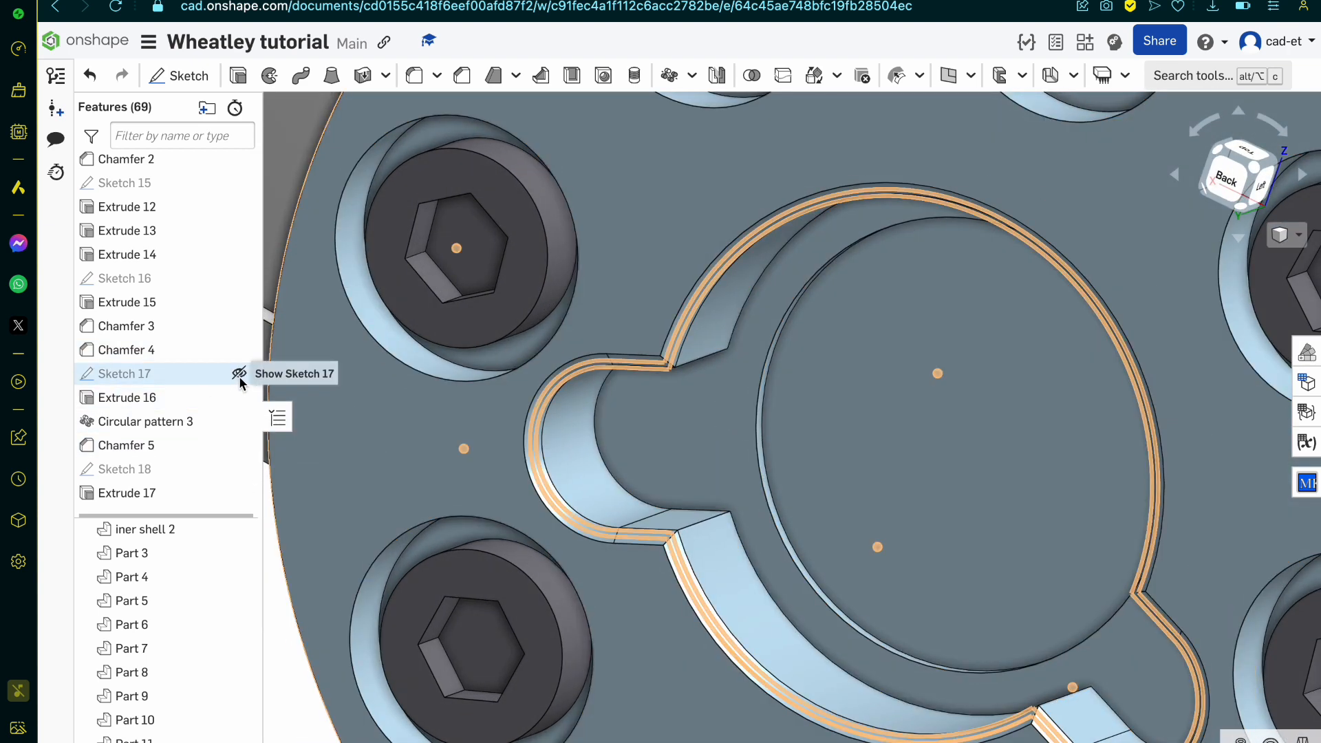
Step: Sketch a 0.4 mm diameter circle on the round pocket's floor, centred in the pocket
left_click(843, 481)
right_click_drag(843, 481, 802, 472)
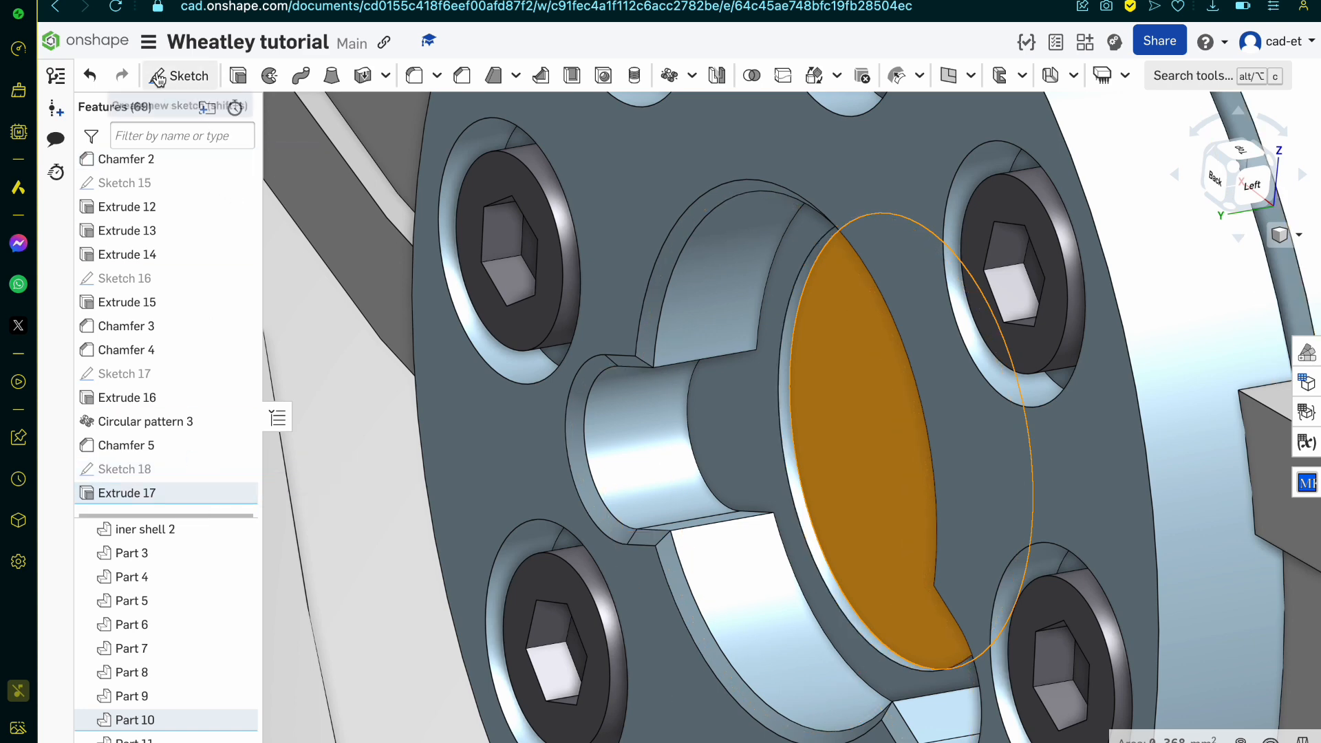
left_click(193, 81)
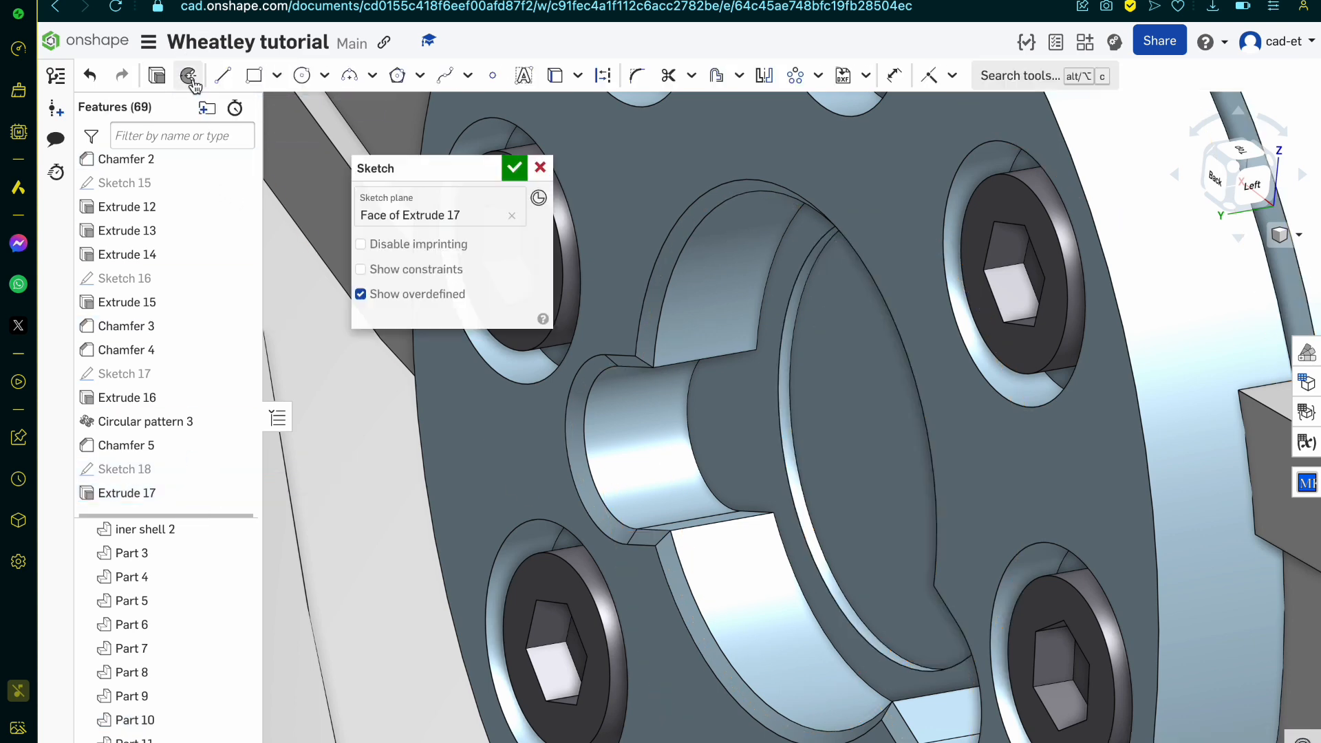
left_click(301, 75)
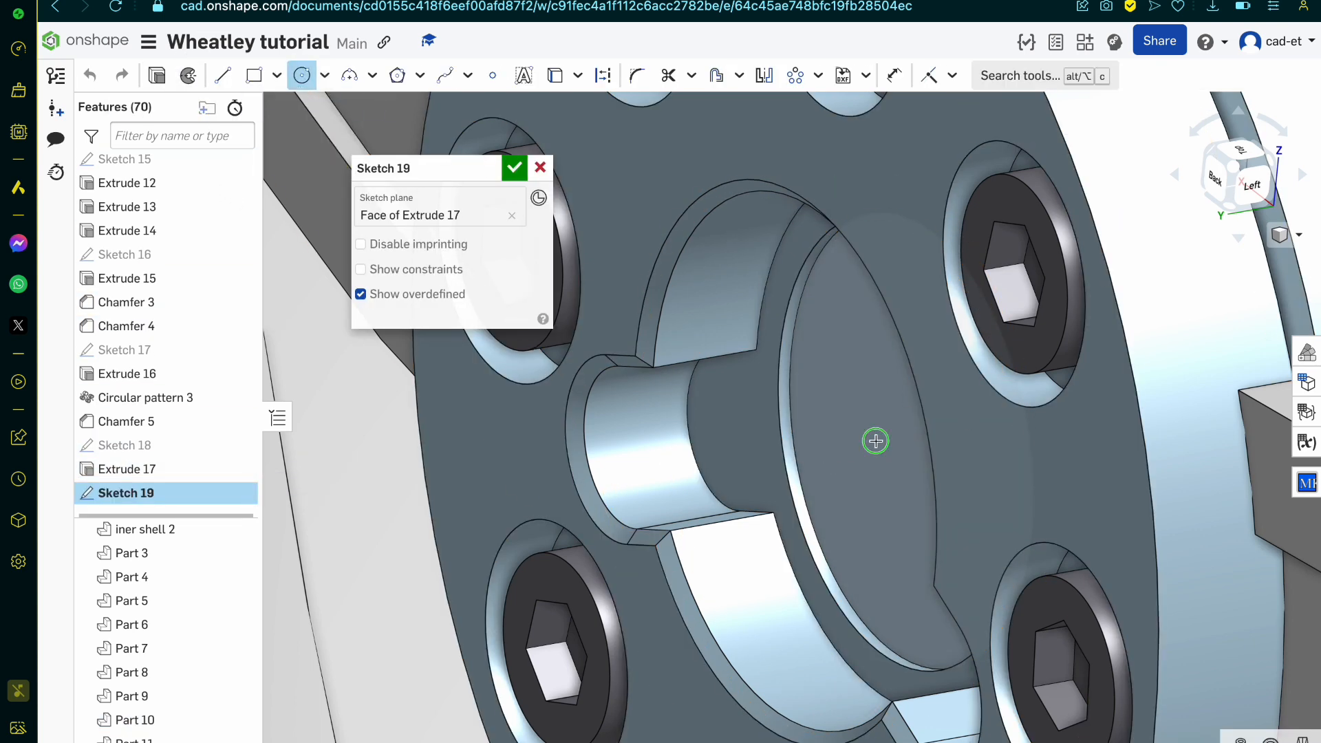
key("n")
left_click(931, 441)
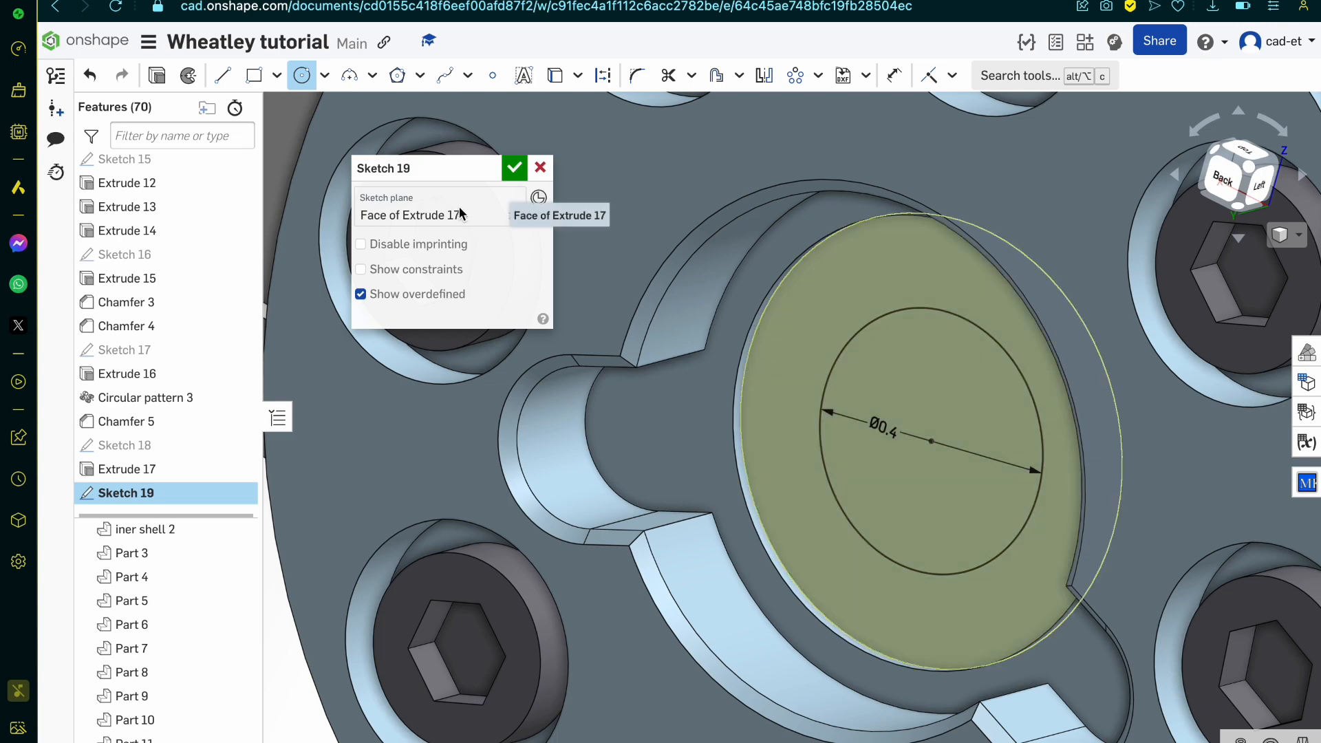
left_click(514, 167)
Step: Cut the 0.4 mm circle 25 mm deep through the hub as a Remove extrusion merged with all parts
left_click(910, 420)
mouse_move(911, 419)
right_mouse_down()
mouse_move(781, 451)
mouse_move(724, 540)
right_mouse_up()
scroll(757, 489, "down", 6)
scroll(747, 514, "down", 8)
scroll(970, 340, "up", 2)
scroll(970, 337, "up", 2)
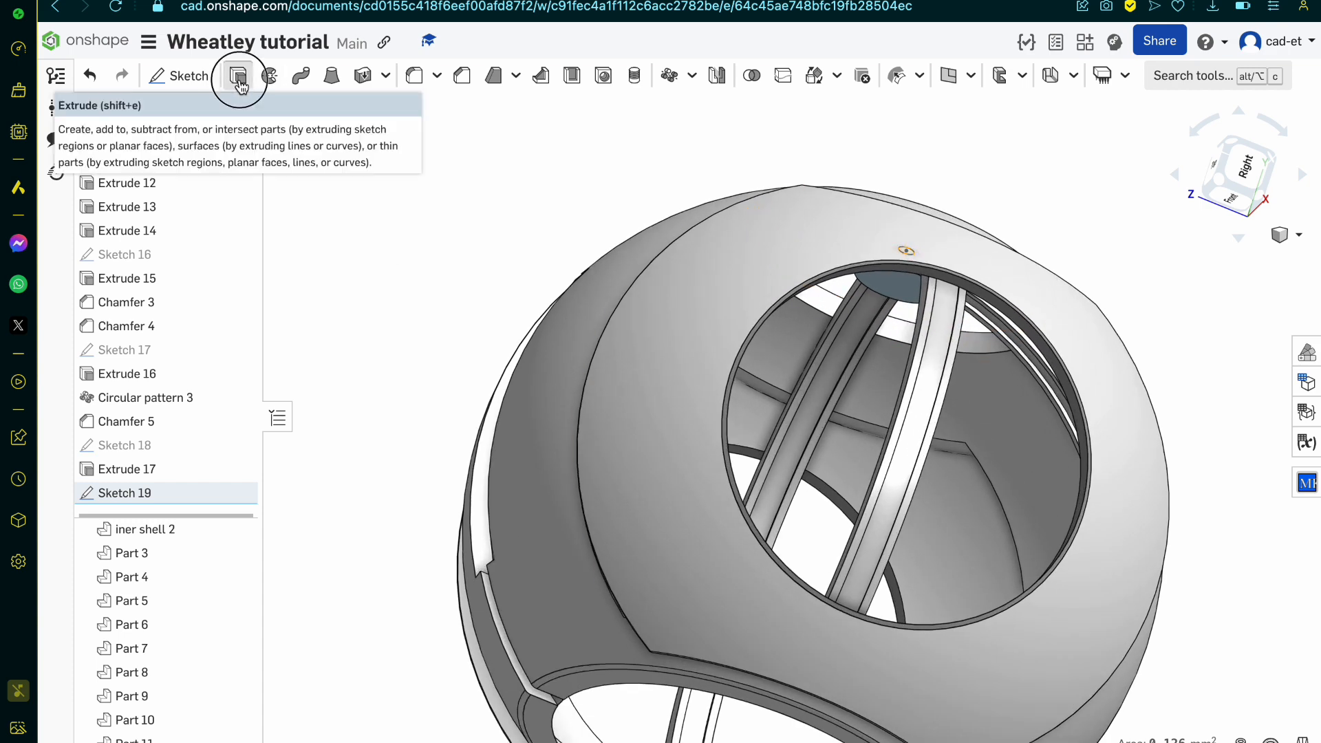
left_click(239, 84)
scroll(960, 272, "up", 5)
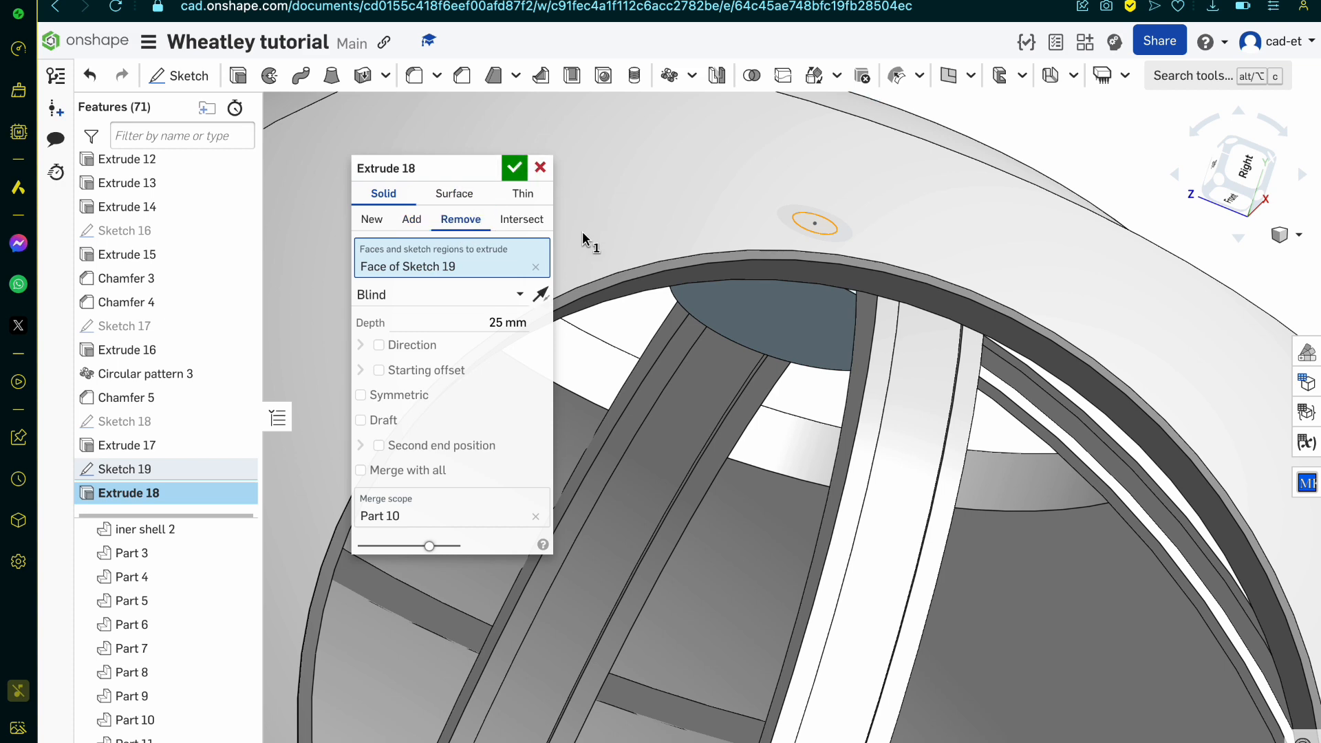
right_click_drag(626, 330, 639, 307)
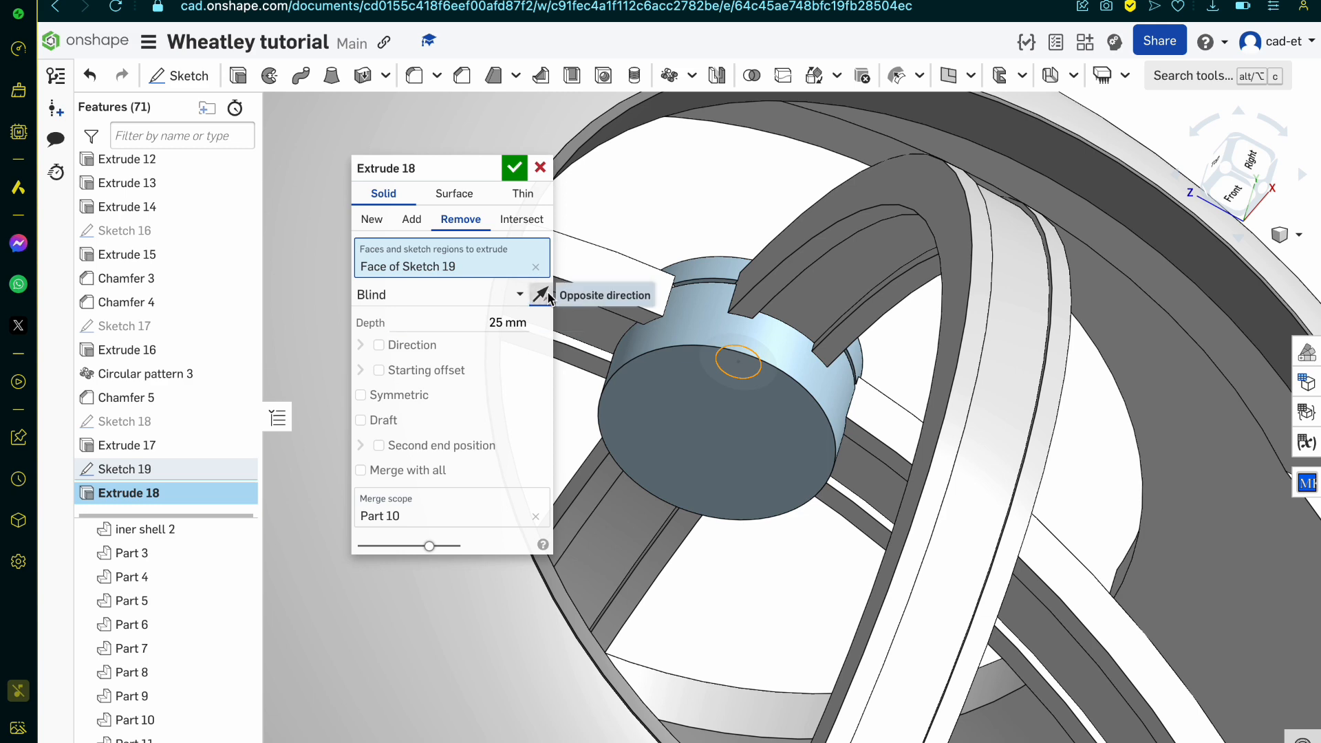
left_click(540, 295)
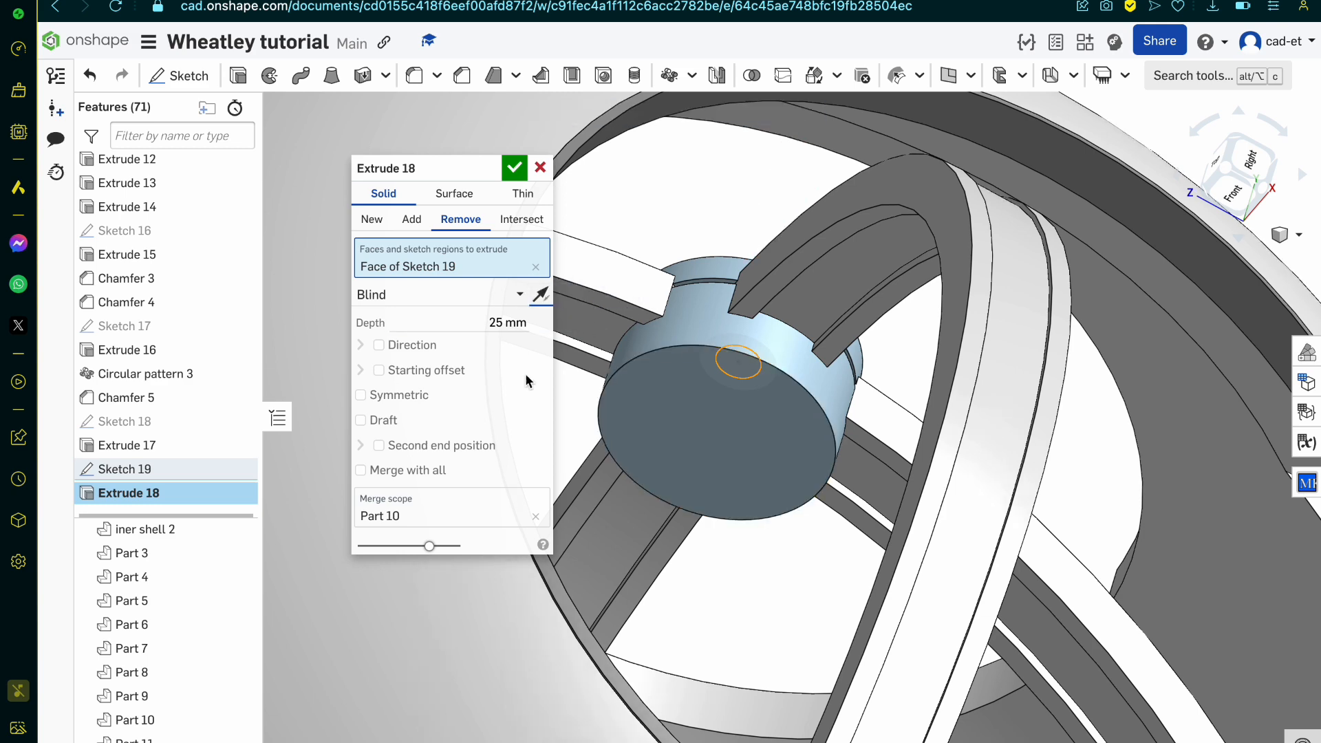
left_click(360, 470)
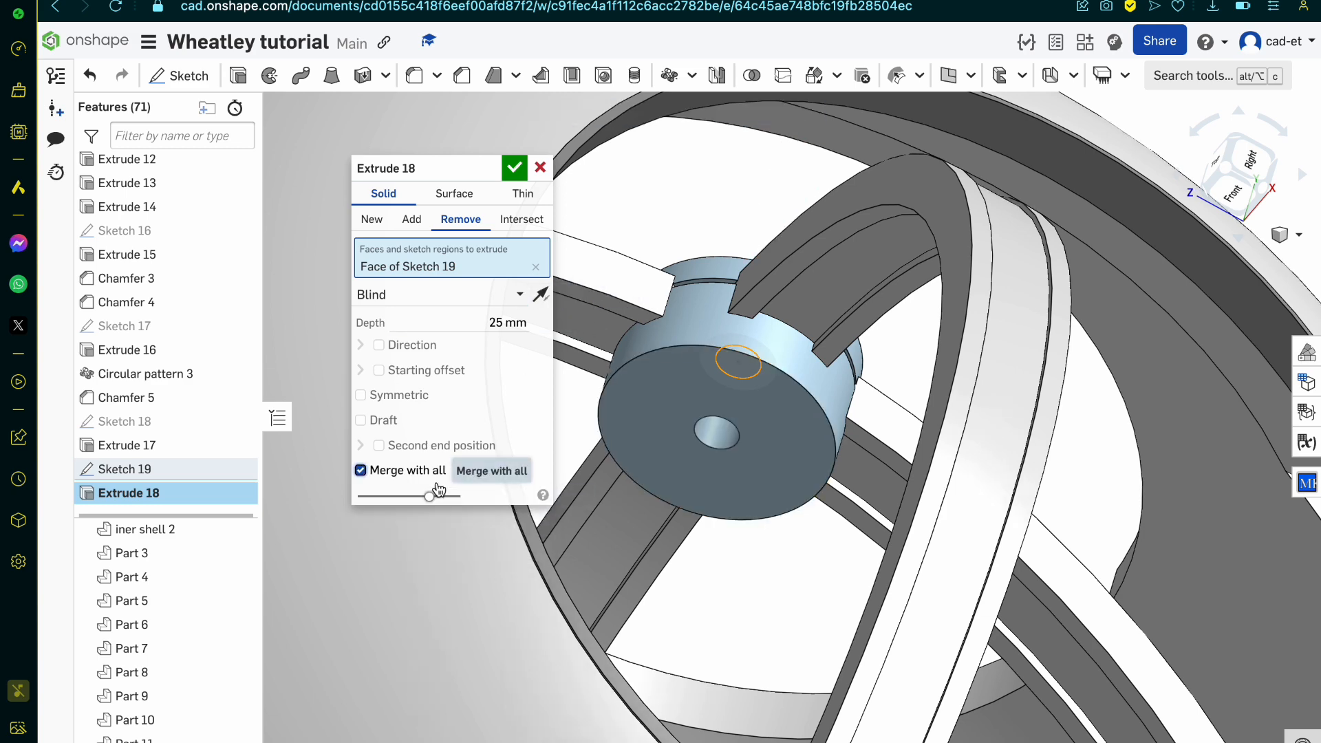
left_click(516, 168)
Step: Show the 0.4 mm circle's sketch again and extrude the ring around the hole 0.02 mm outward as a new solid
key("shift+2")
scroll(759, 222, "up", 5)
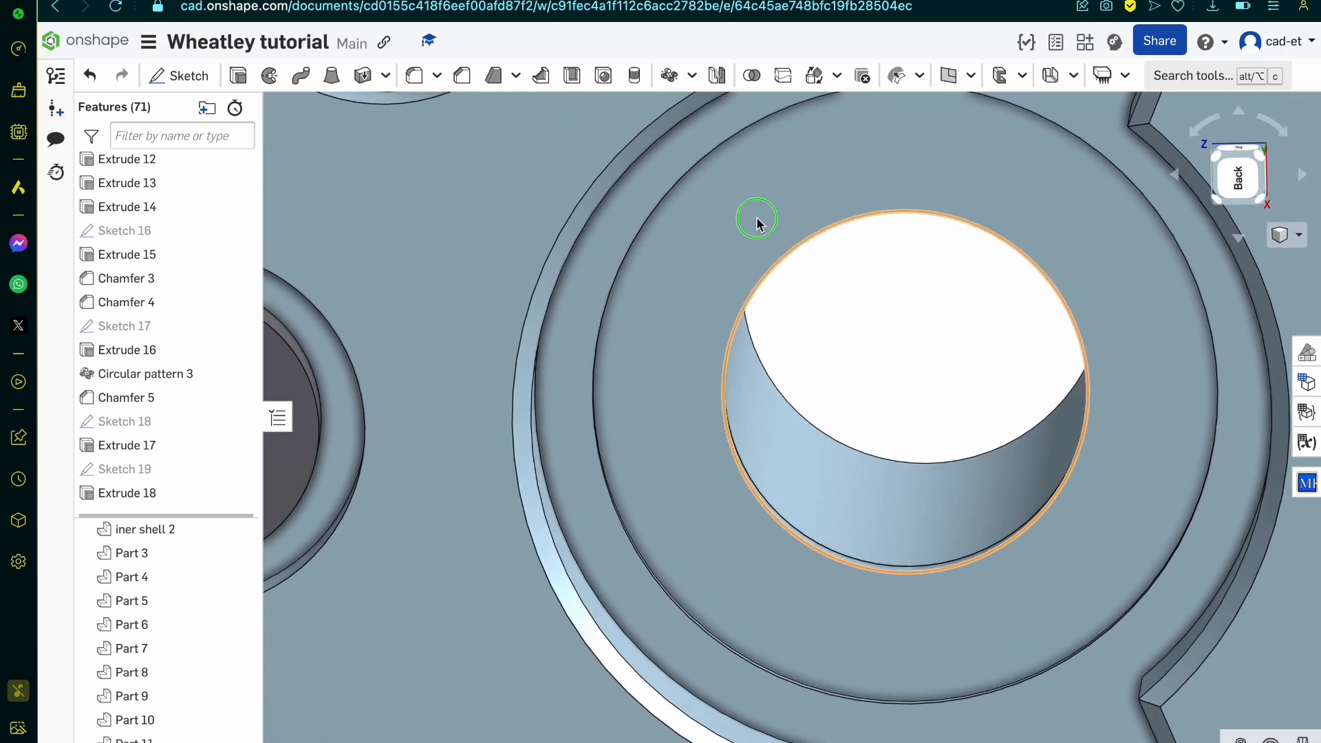
left_click(236, 472)
scroll(695, 425, "down", 5)
mouse_move(688, 425)
right_mouse_down()
mouse_move(701, 456)
mouse_move(678, 470)
right_mouse_up()
left_click(701, 459)
scroll(639, 405, "up", 5)
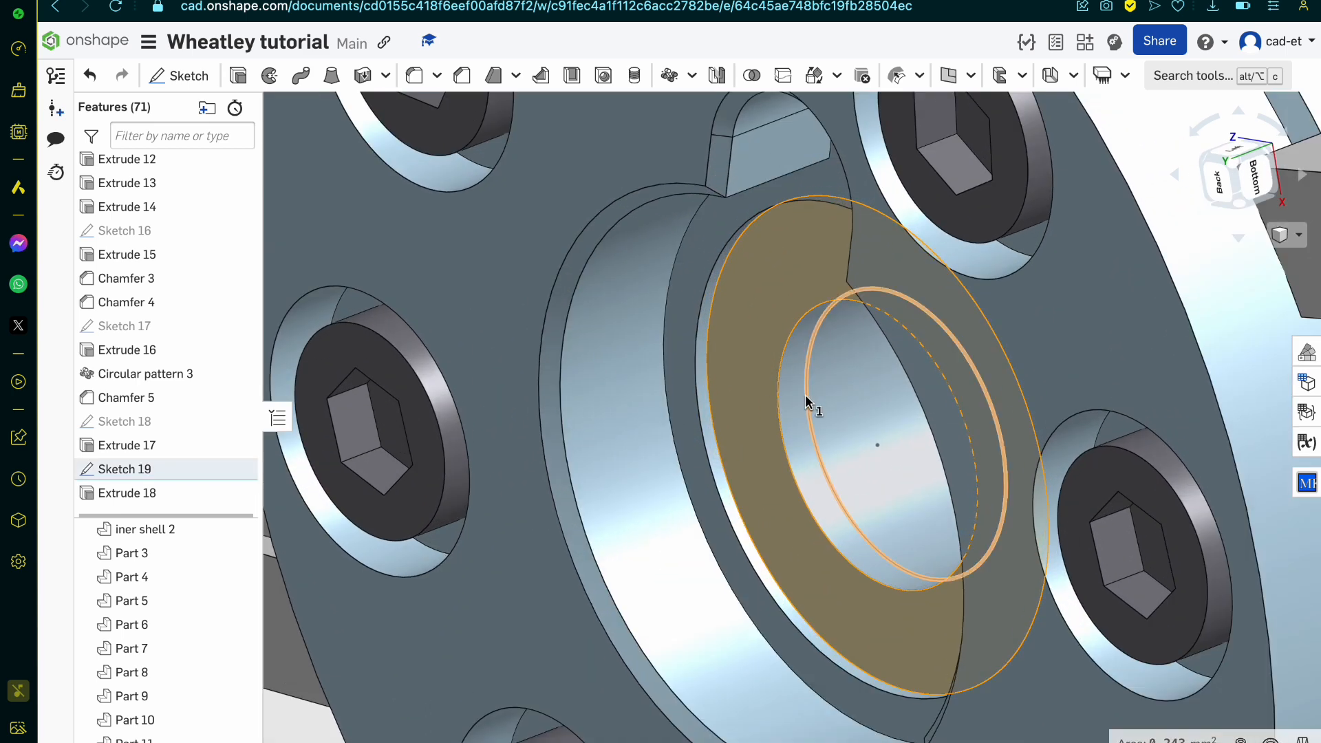
left_click(238, 75)
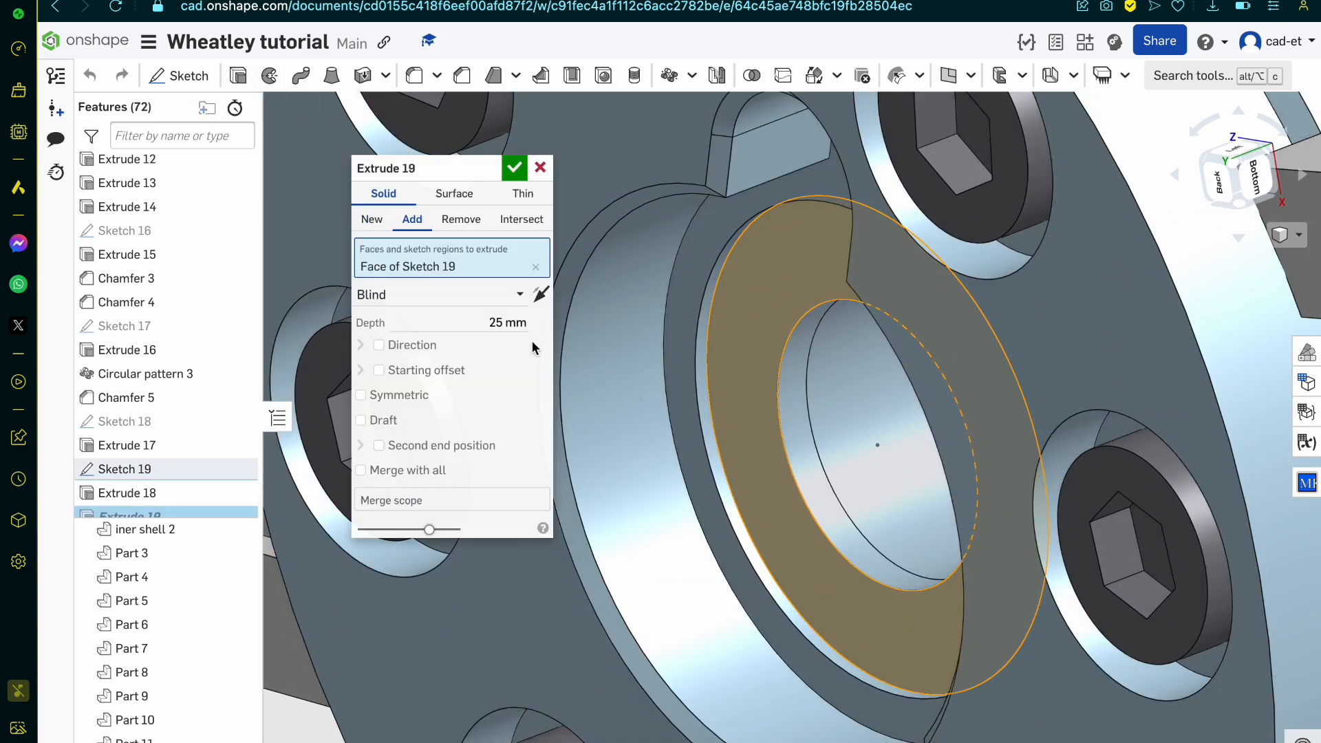
left_click(459, 317)
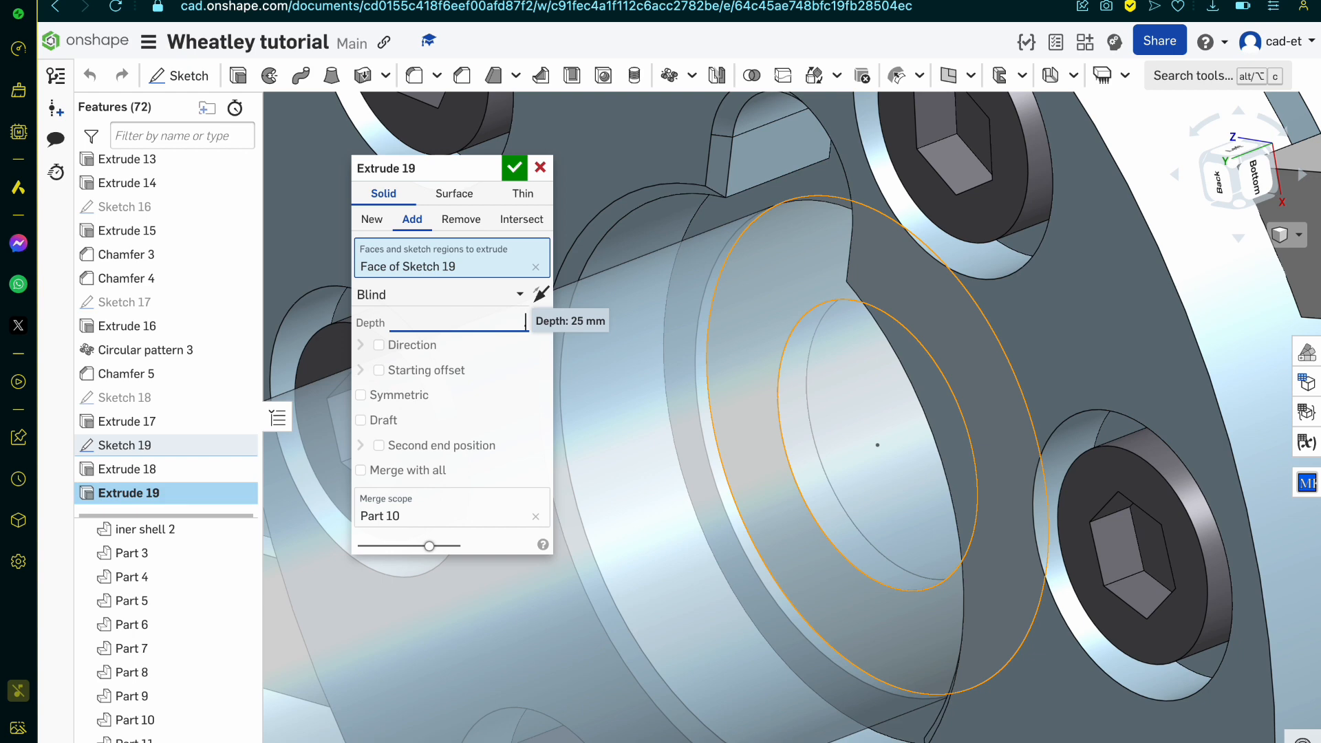
left_click(369, 220)
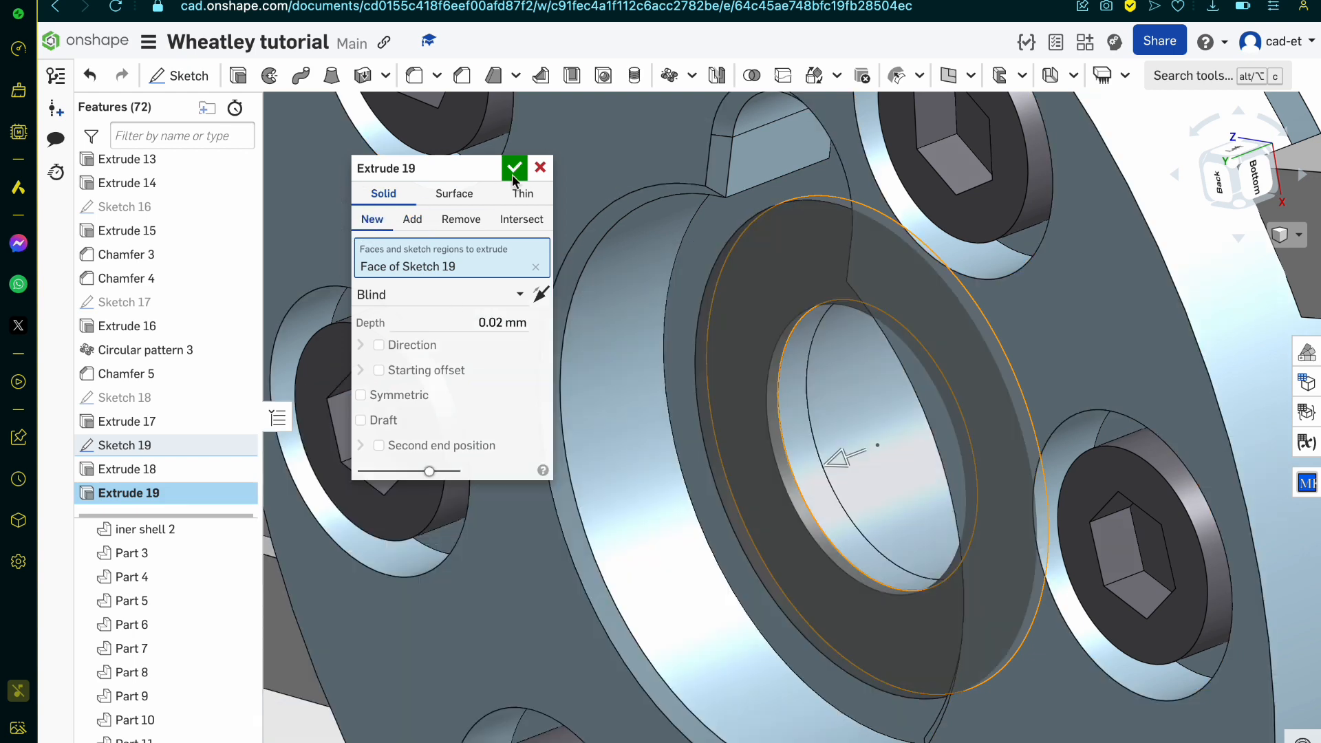
left_click(514, 168)
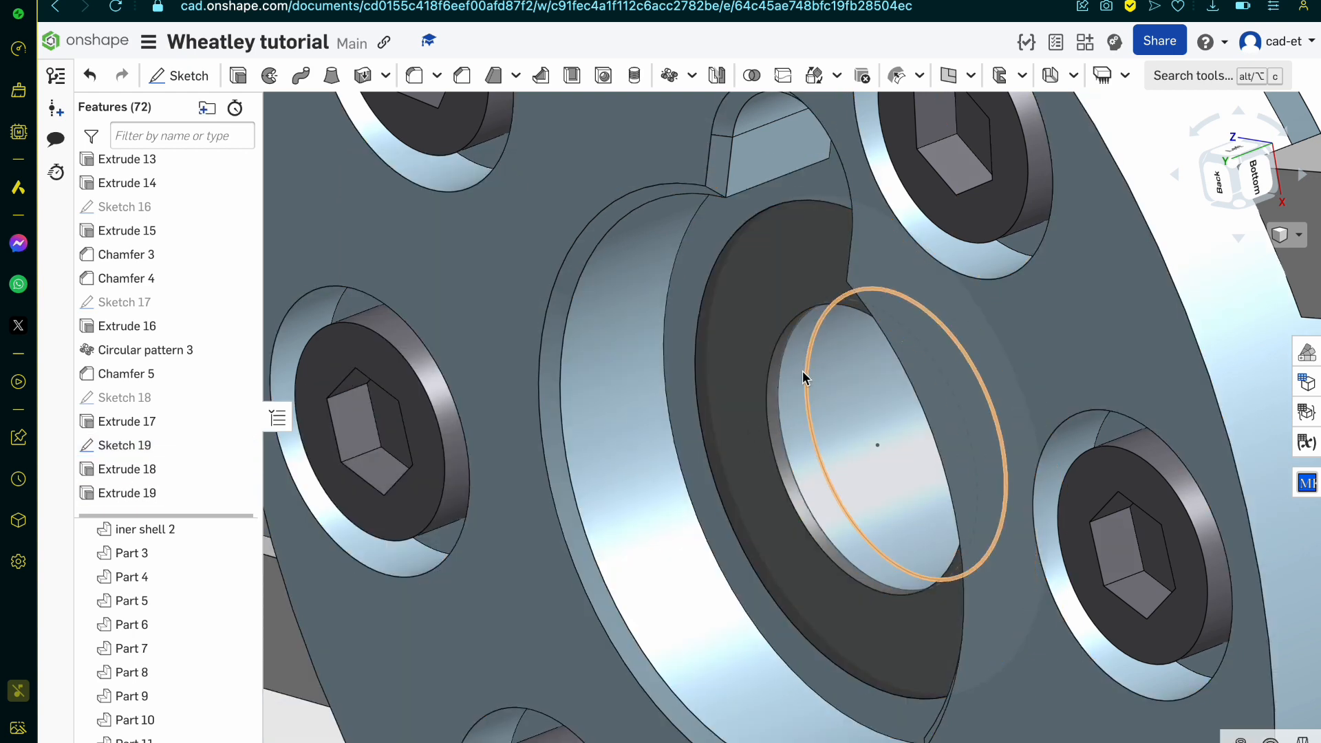
Step: Hide the hub body and extrude the inner circle into the hub with a 0.02 mm starting offset
left_click(239, 720)
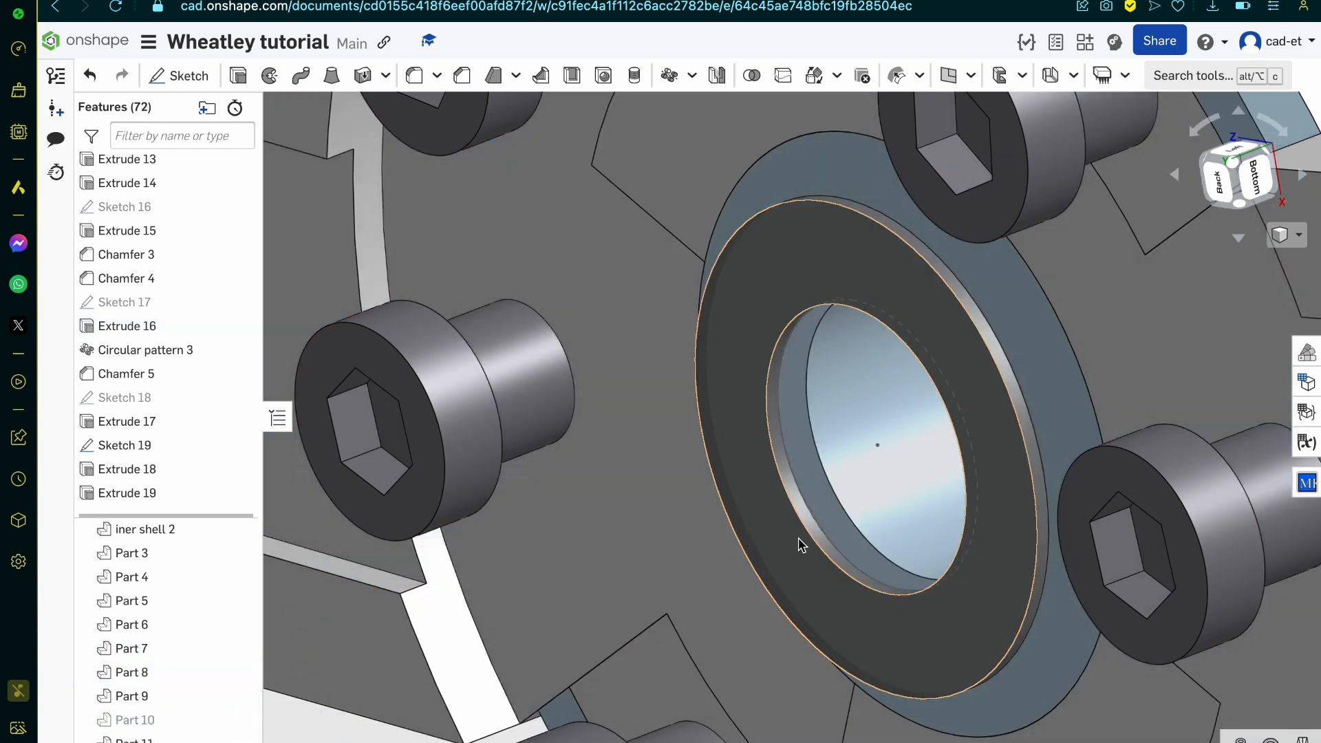
left_click(863, 466)
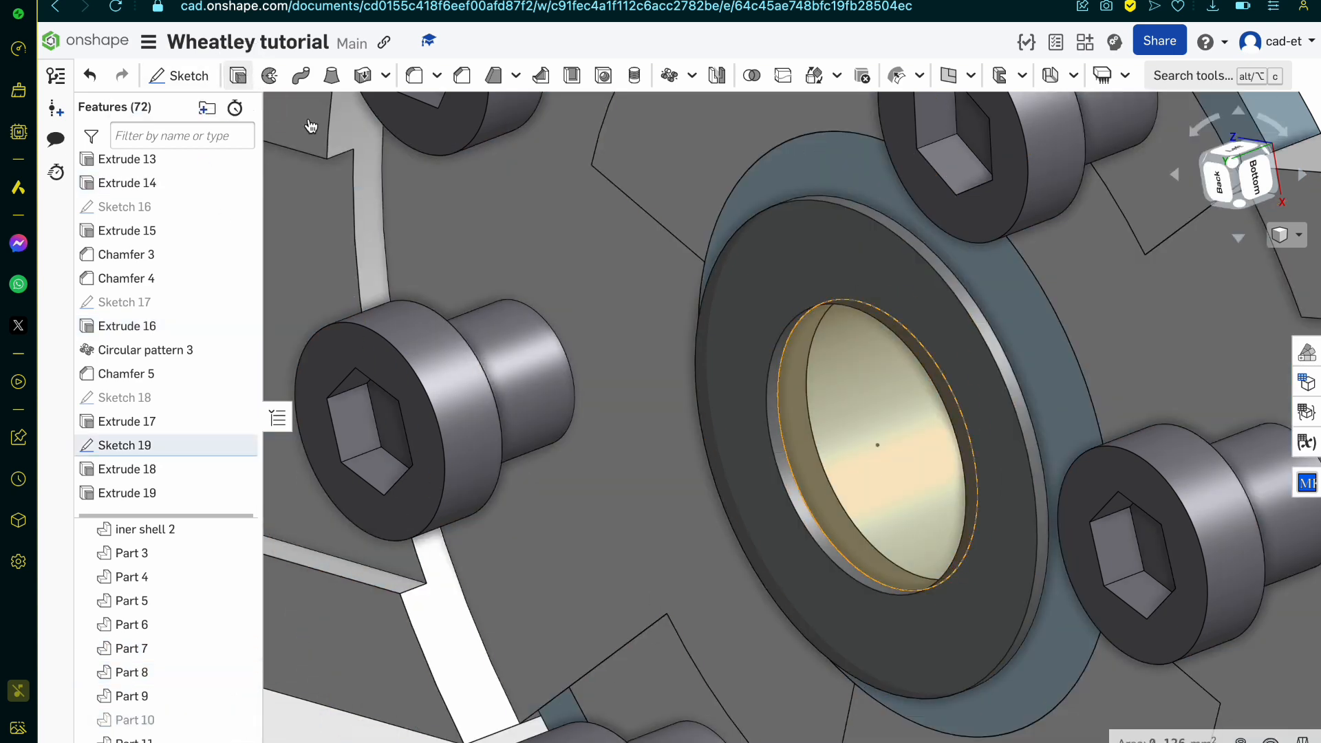
left_click(238, 76)
scroll(605, 323, "down", 5)
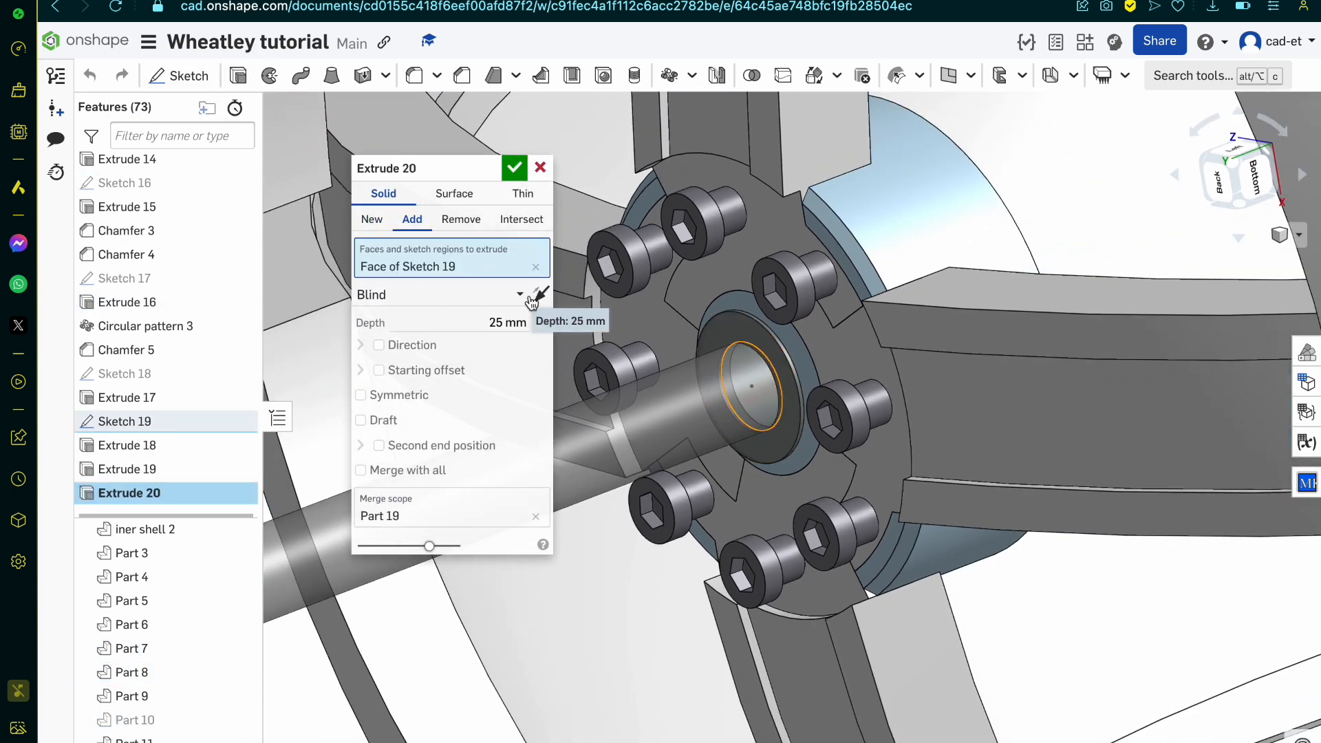
left_click(541, 295)
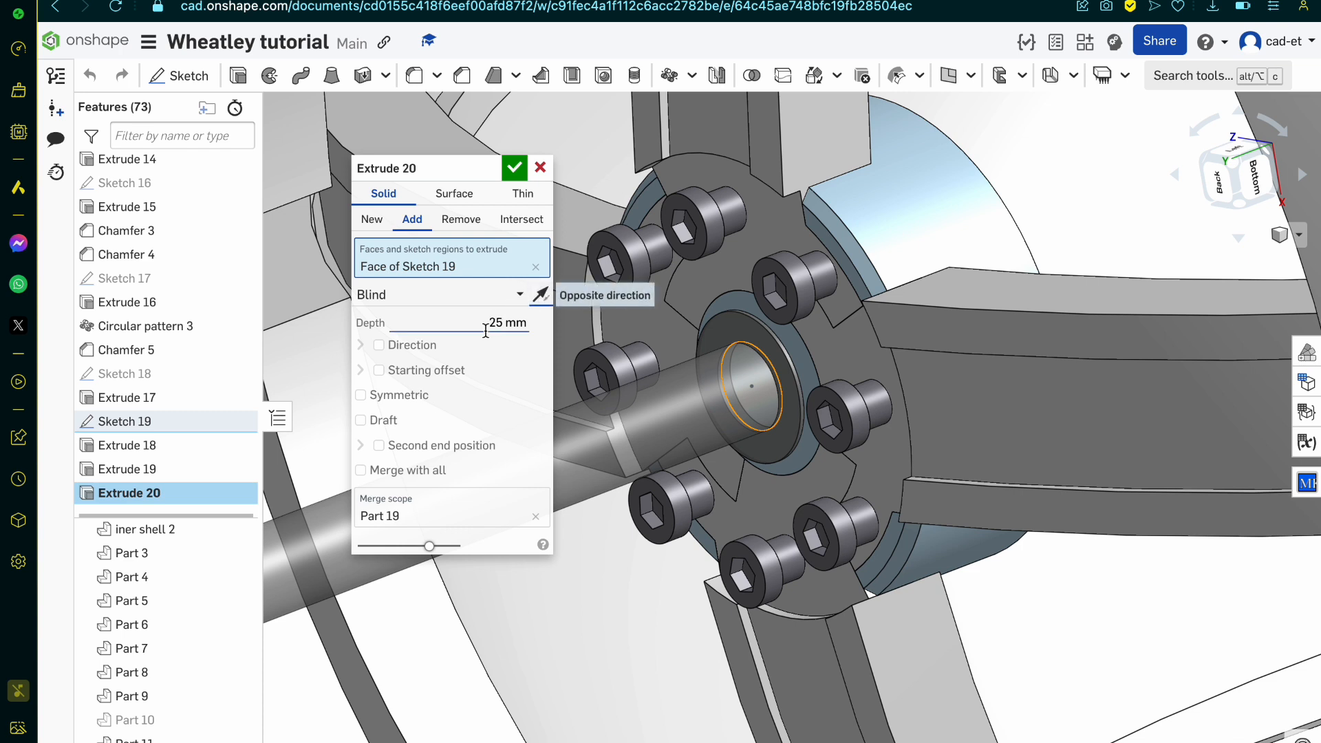
left_click(433, 371)
left_click(476, 415)
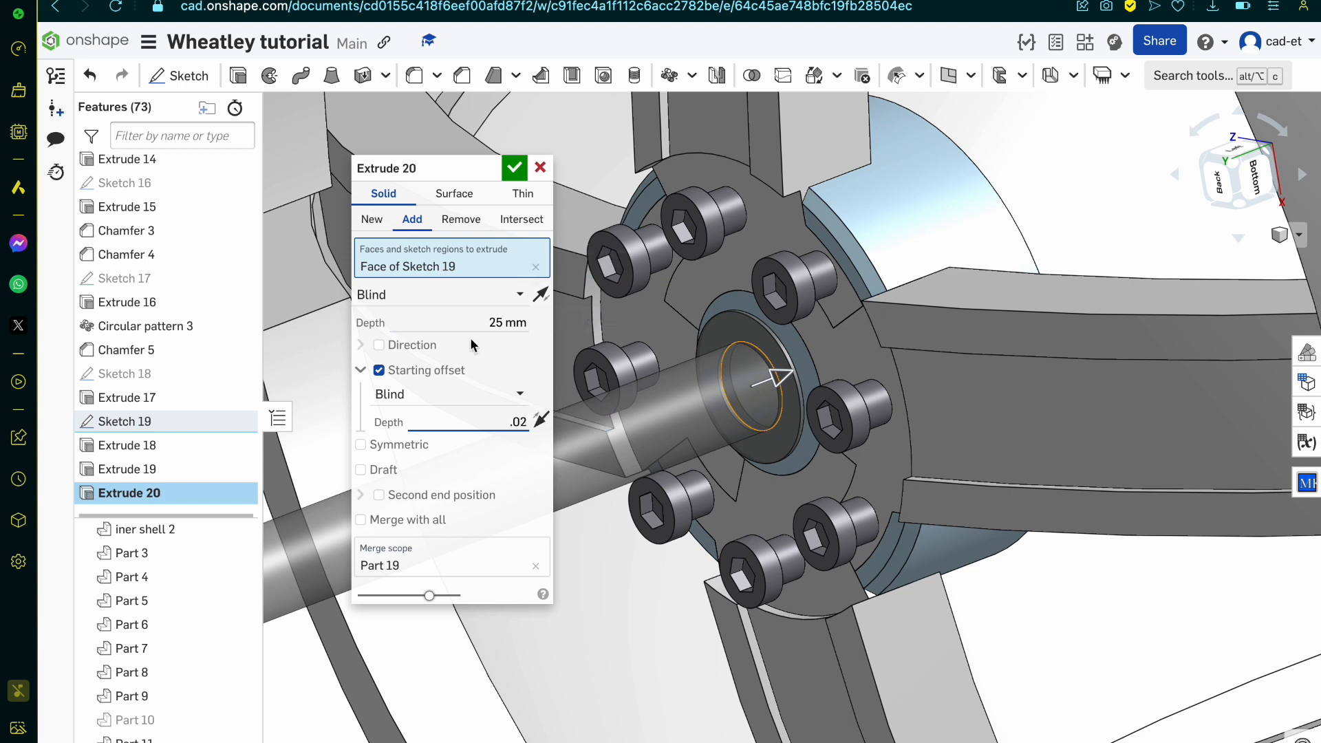
Step: Keep the shaft extrusion as Add with the ring insert as its merge scope, and complete it at 25 mm depth
left_click(488, 329)
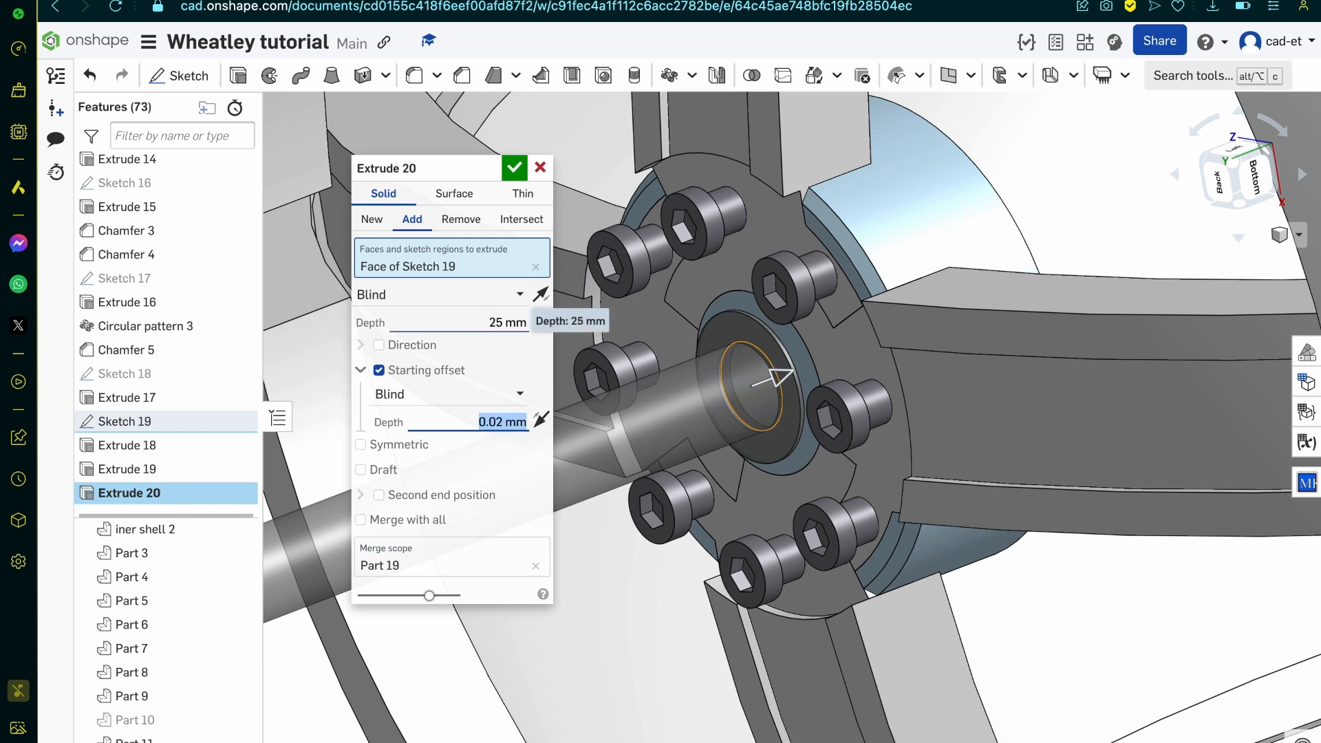
left_click(412, 219)
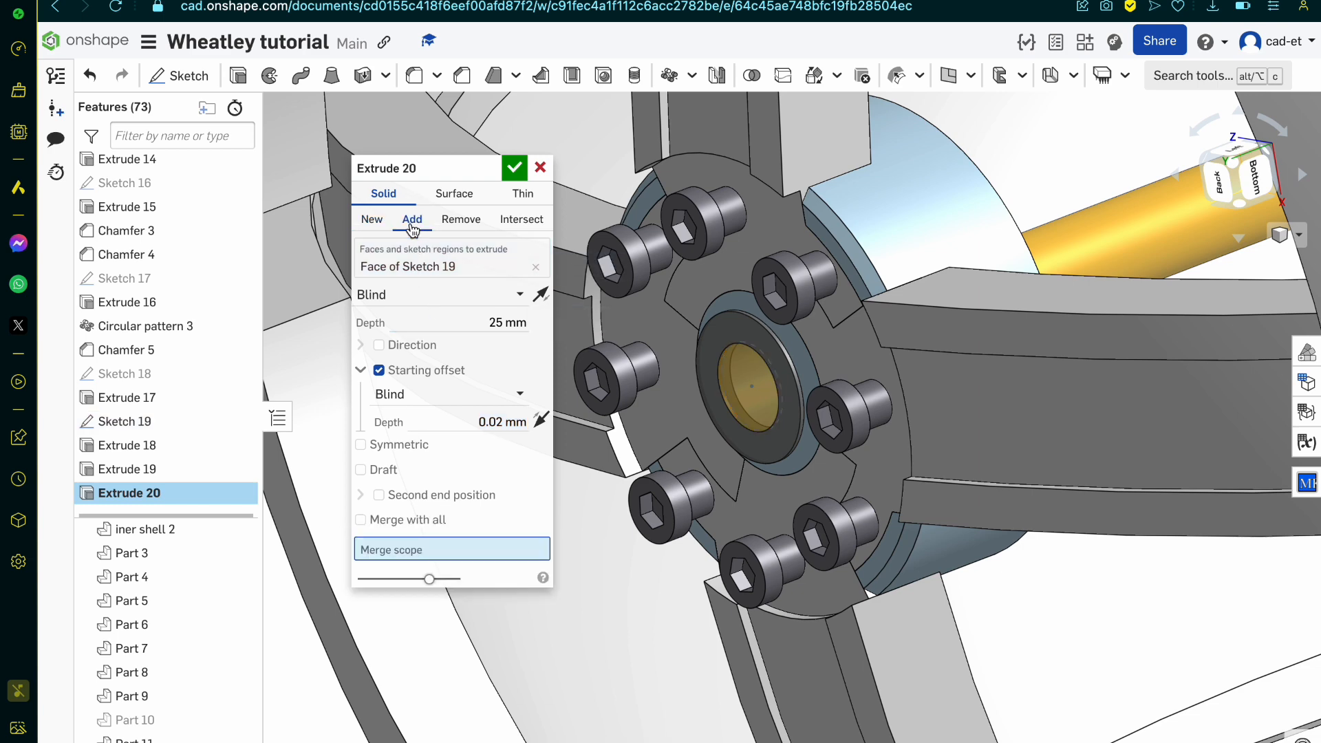
left_click(711, 355)
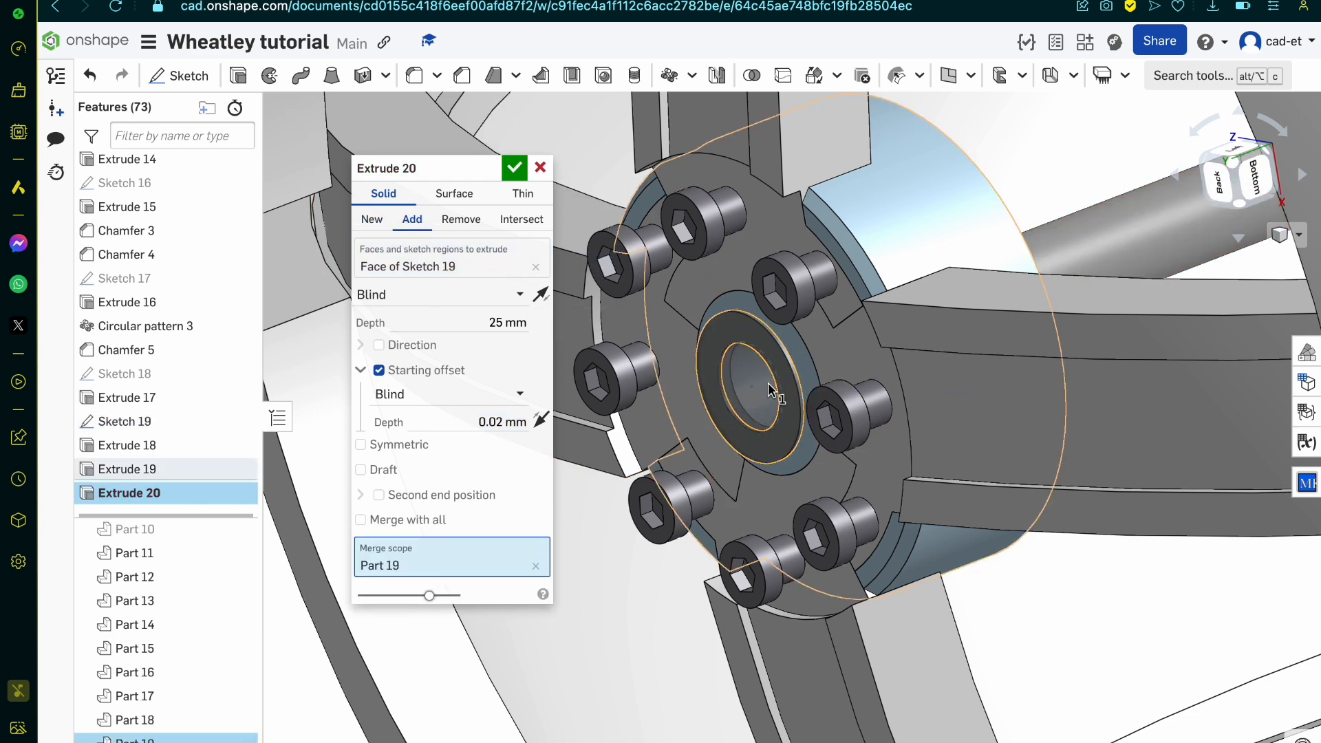
scroll(770, 386, "up", 4)
left_click(514, 168)
scroll(743, 445, "down", 5)
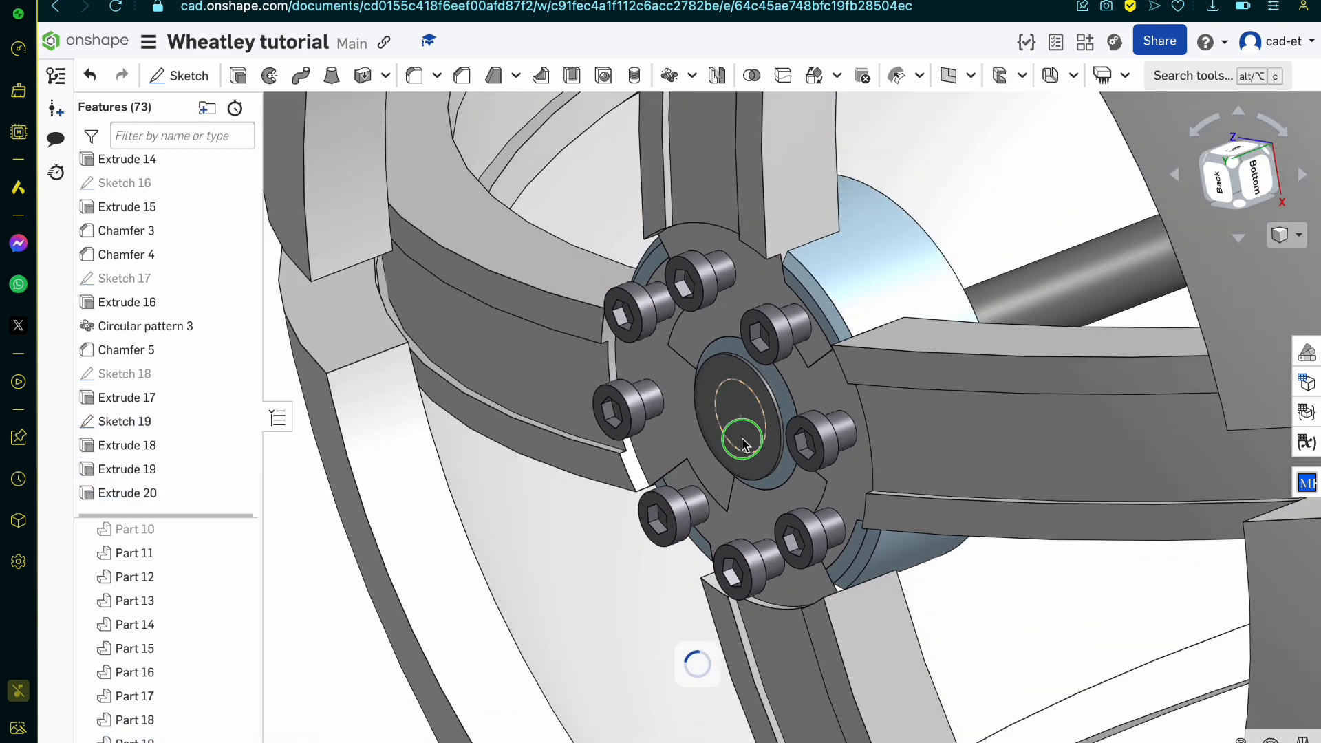
right_click_drag(743, 443, 796, 427)
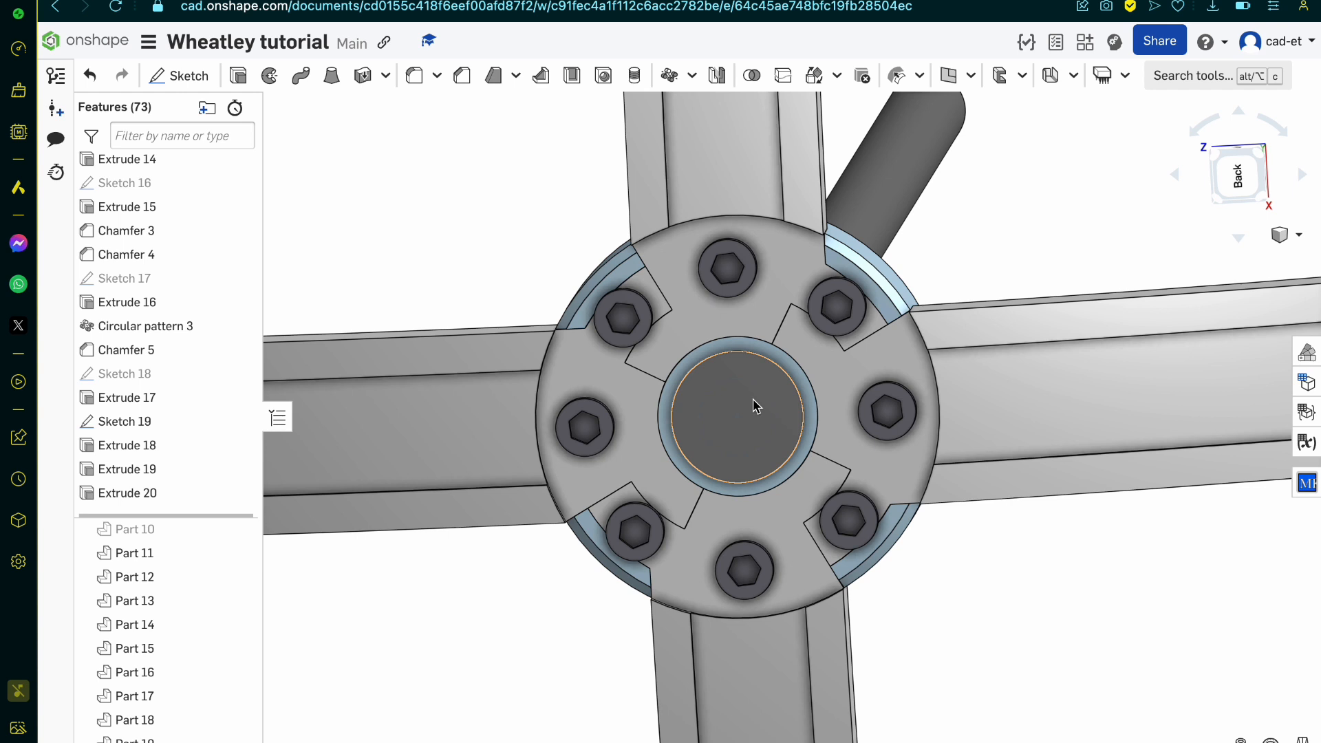
right_click_drag(814, 255, 766, 280)
scroll(859, 551, "up", 6)
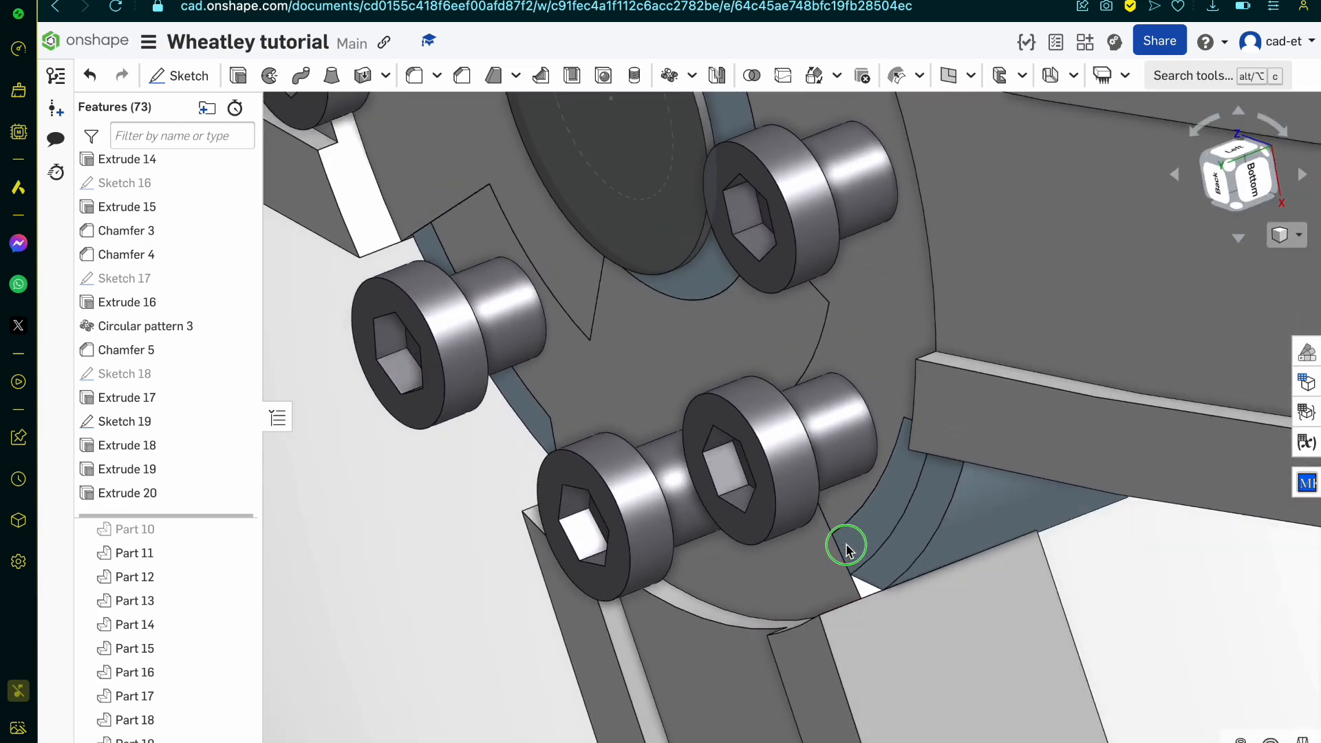
Step: Inspect the recessed rim beneath the hub bolts and review the Split 7 settings without changing them
right_click_drag(847, 549, 884, 457)
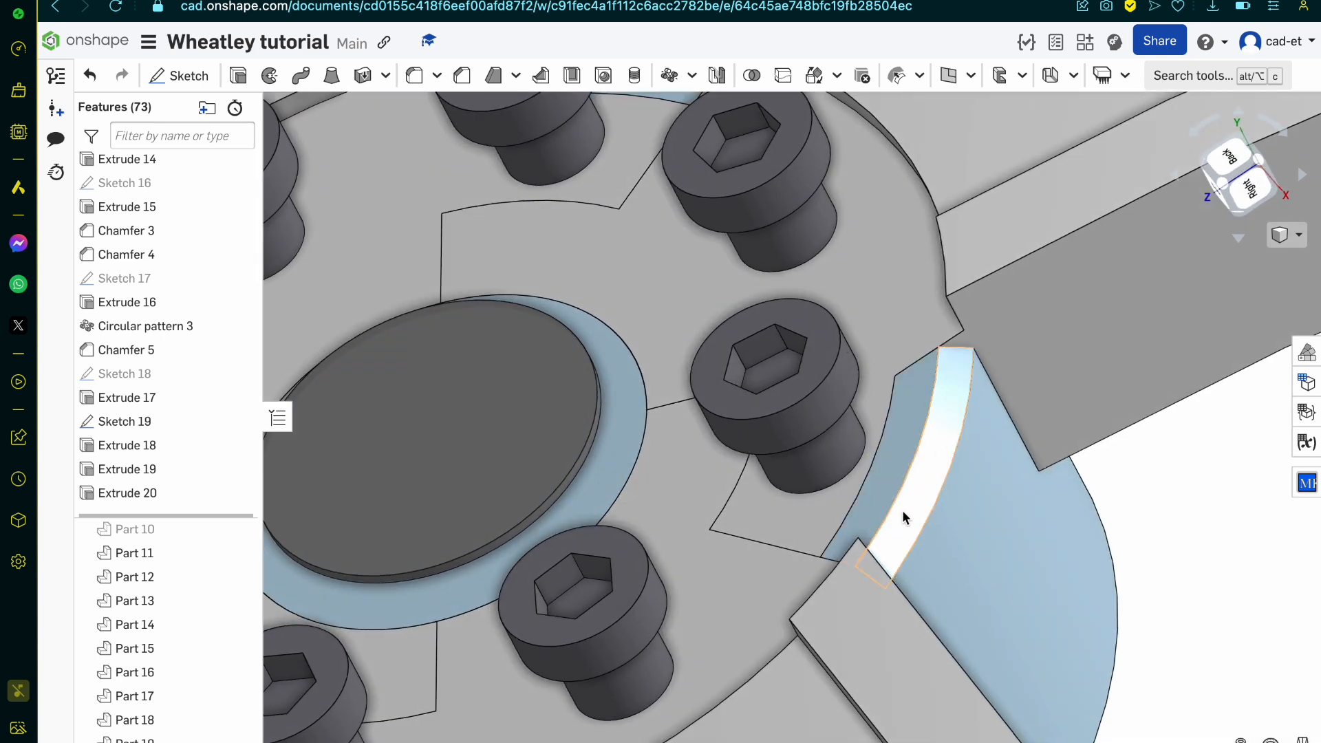
scroll(935, 467, "down", 5)
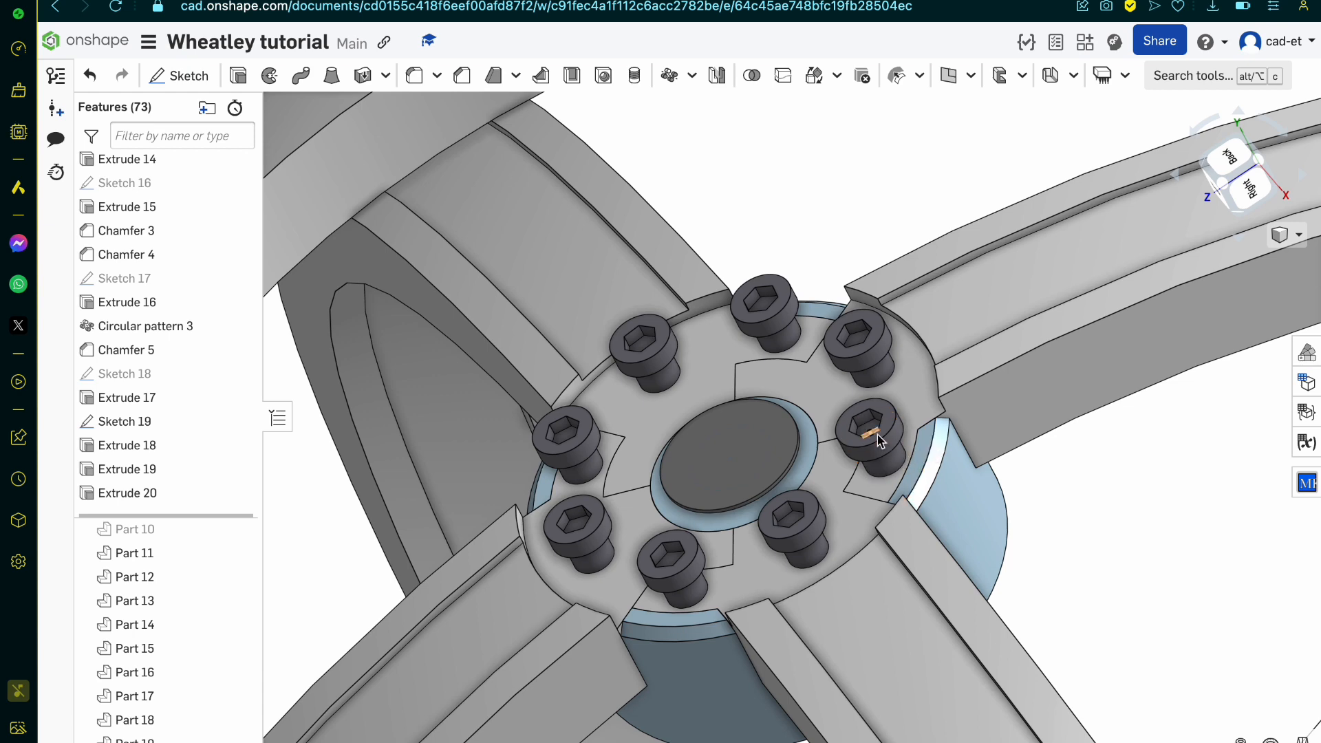
scroll(915, 457, "up", 5)
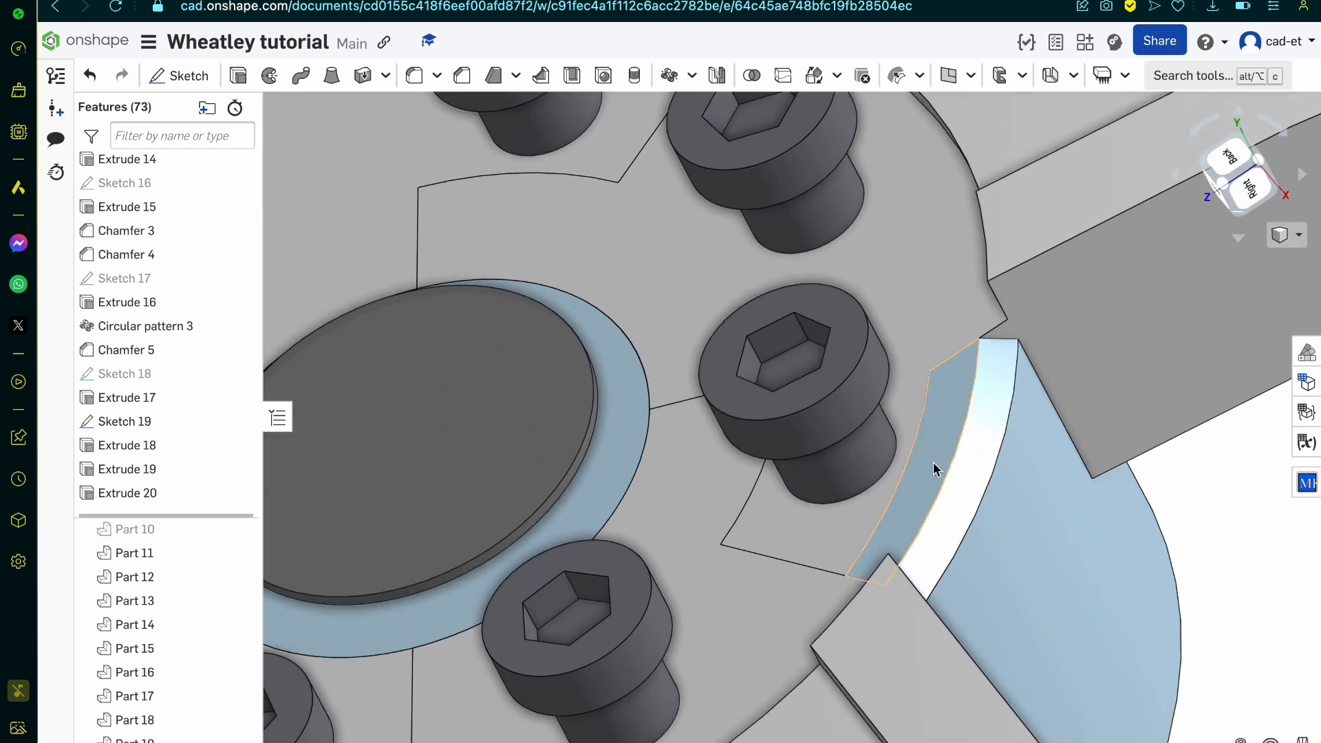
left_click(937, 466)
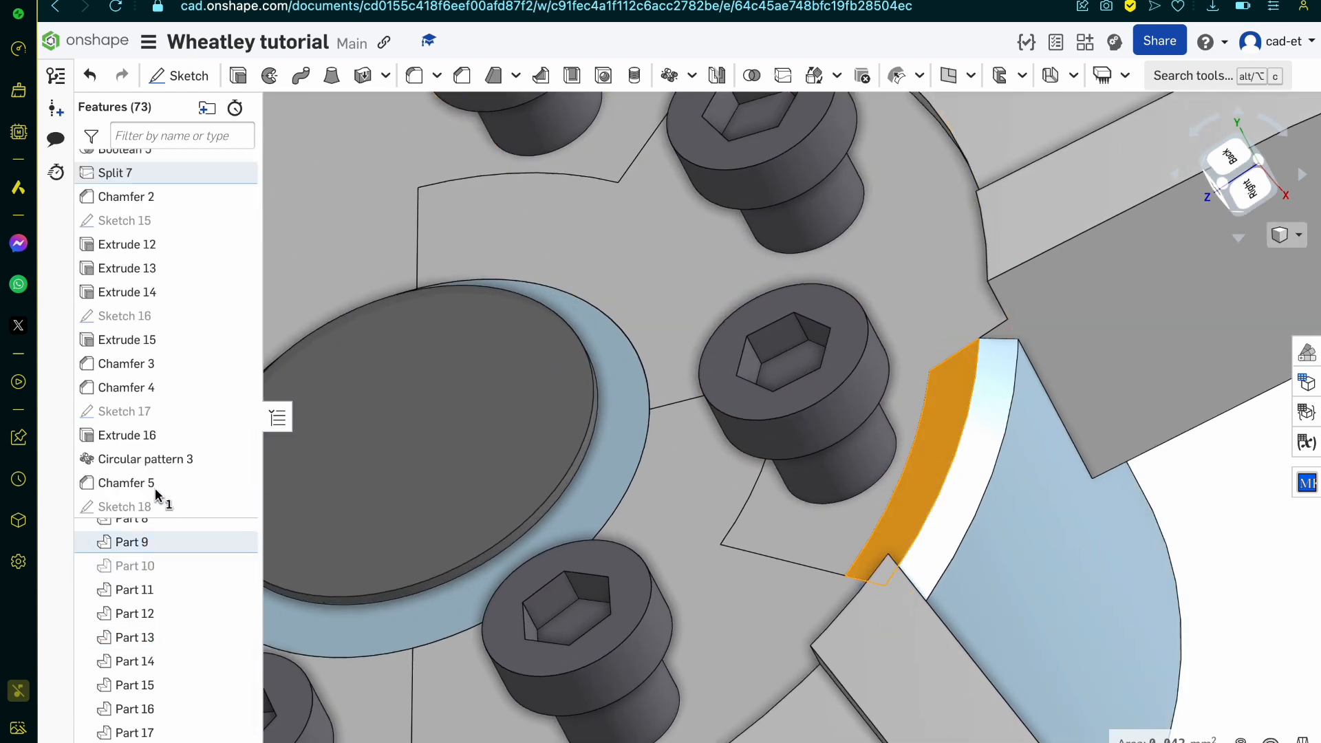
double_click(154, 172)
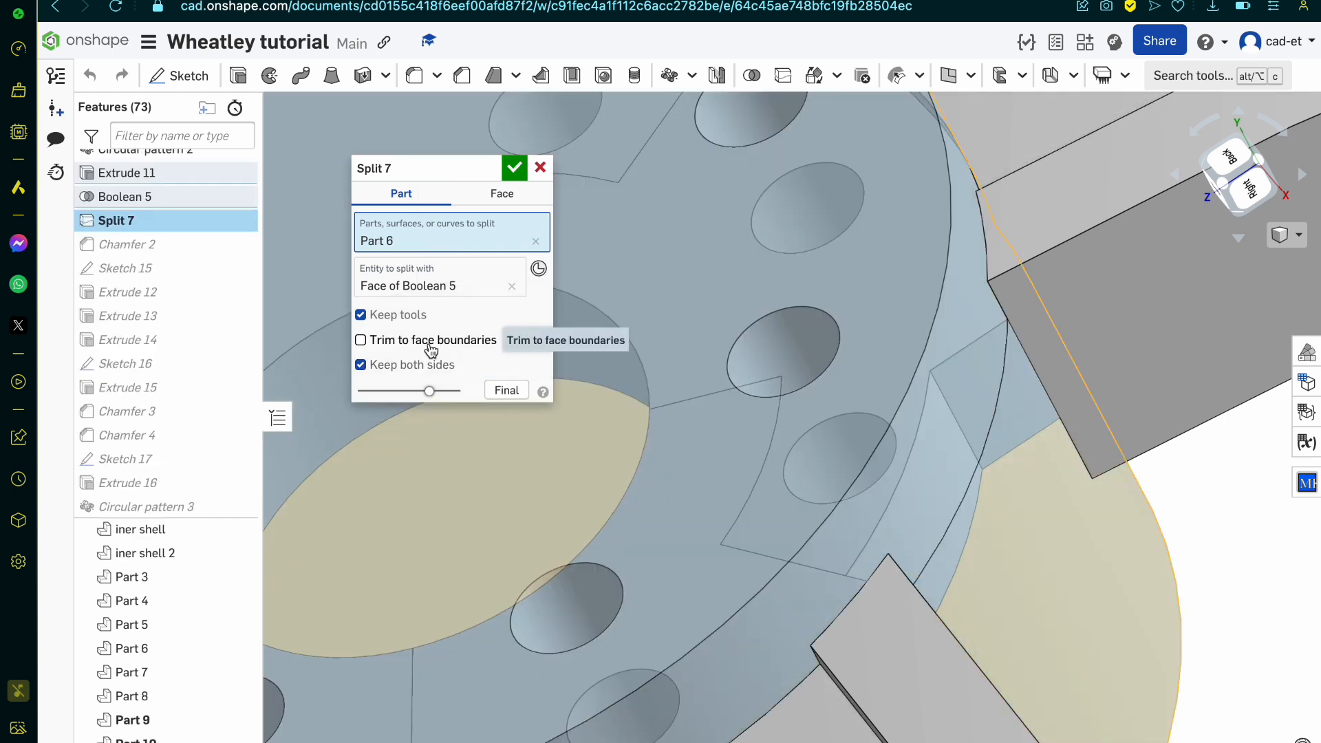
left_click(538, 170)
Step: Show the hidden hub body again around the bolts and the round insert
scroll(766, 389, "down", 10)
scroll(748, 404, "up", 5)
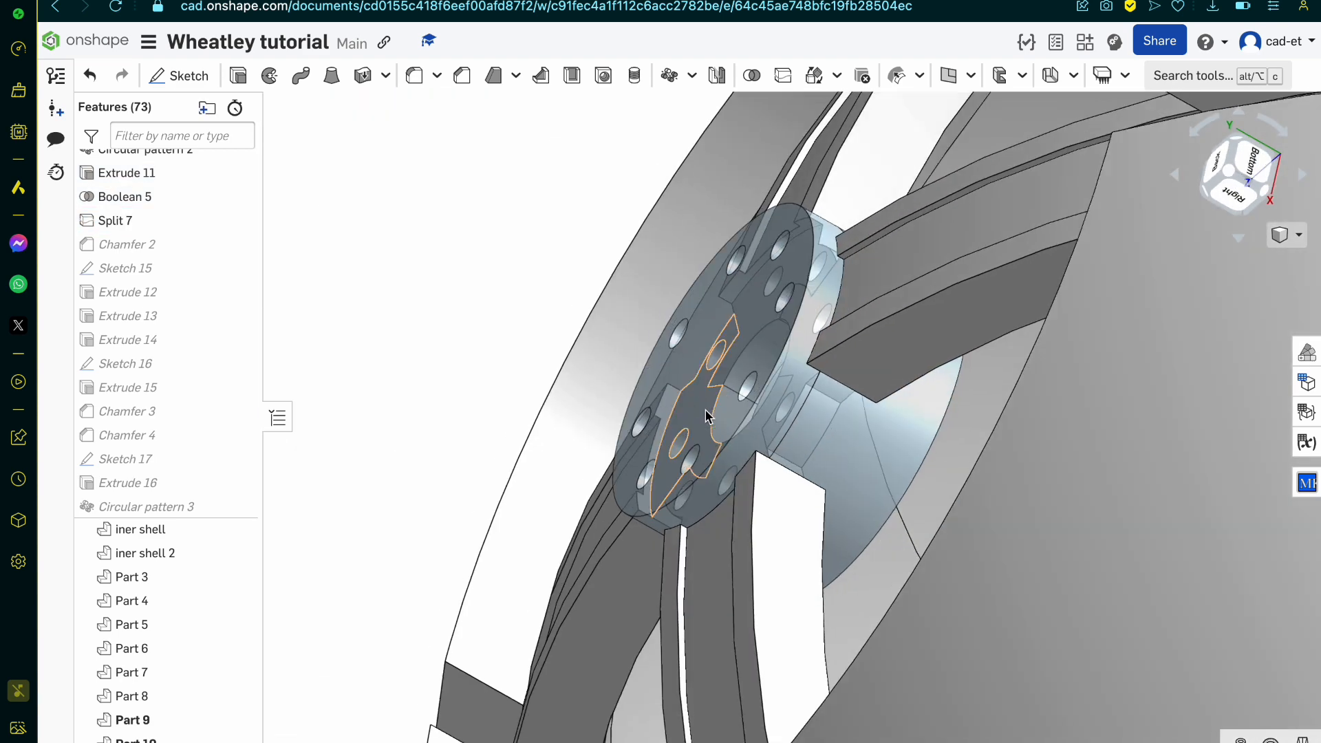
right_click(460, 292)
left_click(545, 332)
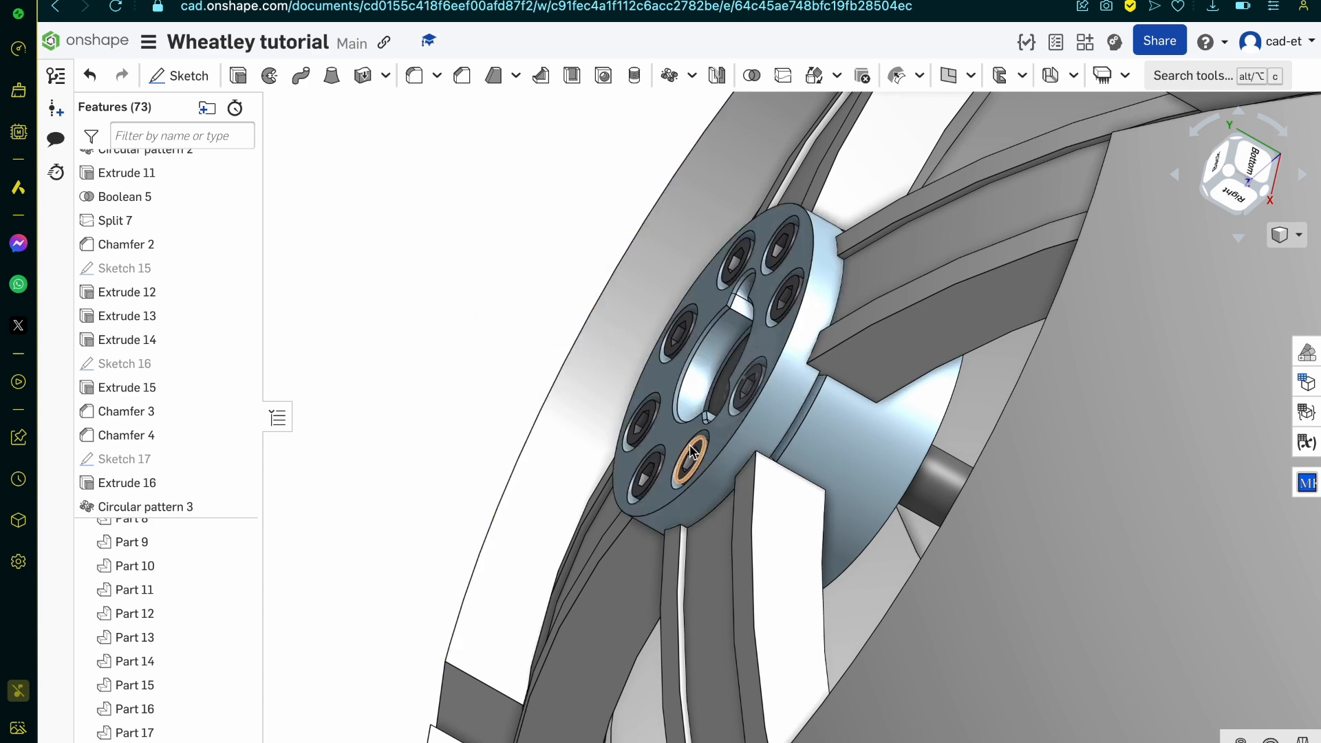
right_click_drag(688, 459, 767, 474)
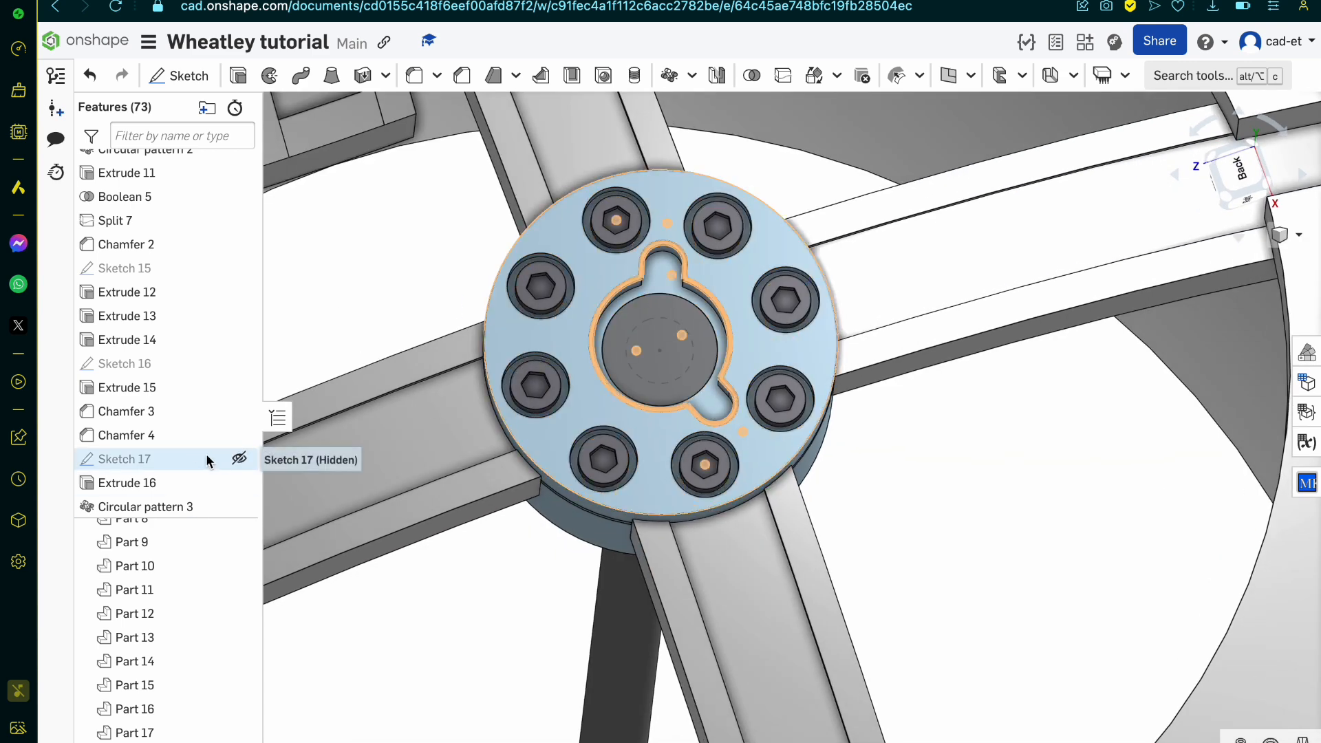
Step: Show Sketch 17 and extrude its slotted recess region as a new solid in the opposite direction, trying the Up to next end type
left_click(232, 458)
scroll(633, 339, "up", 5)
left_click(703, 202)
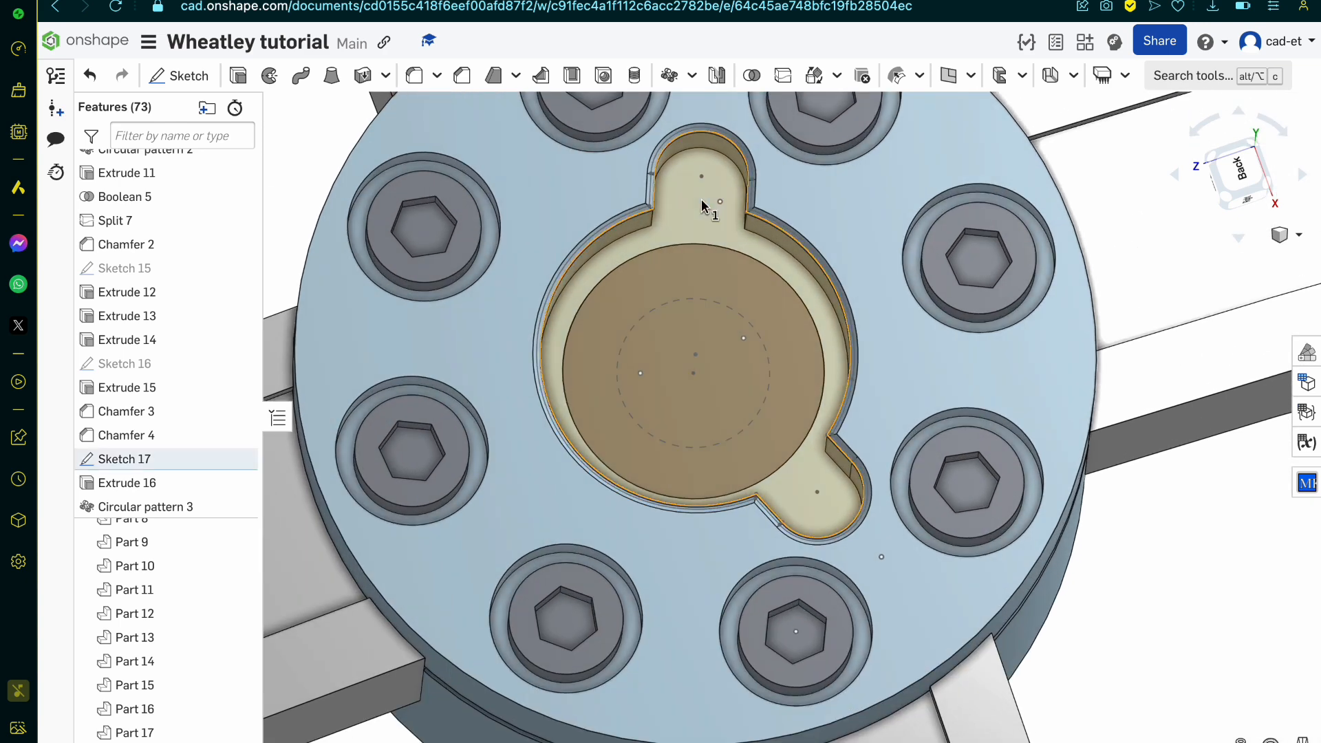
right_click_drag(703, 203, 657, 217)
left_click(248, 80)
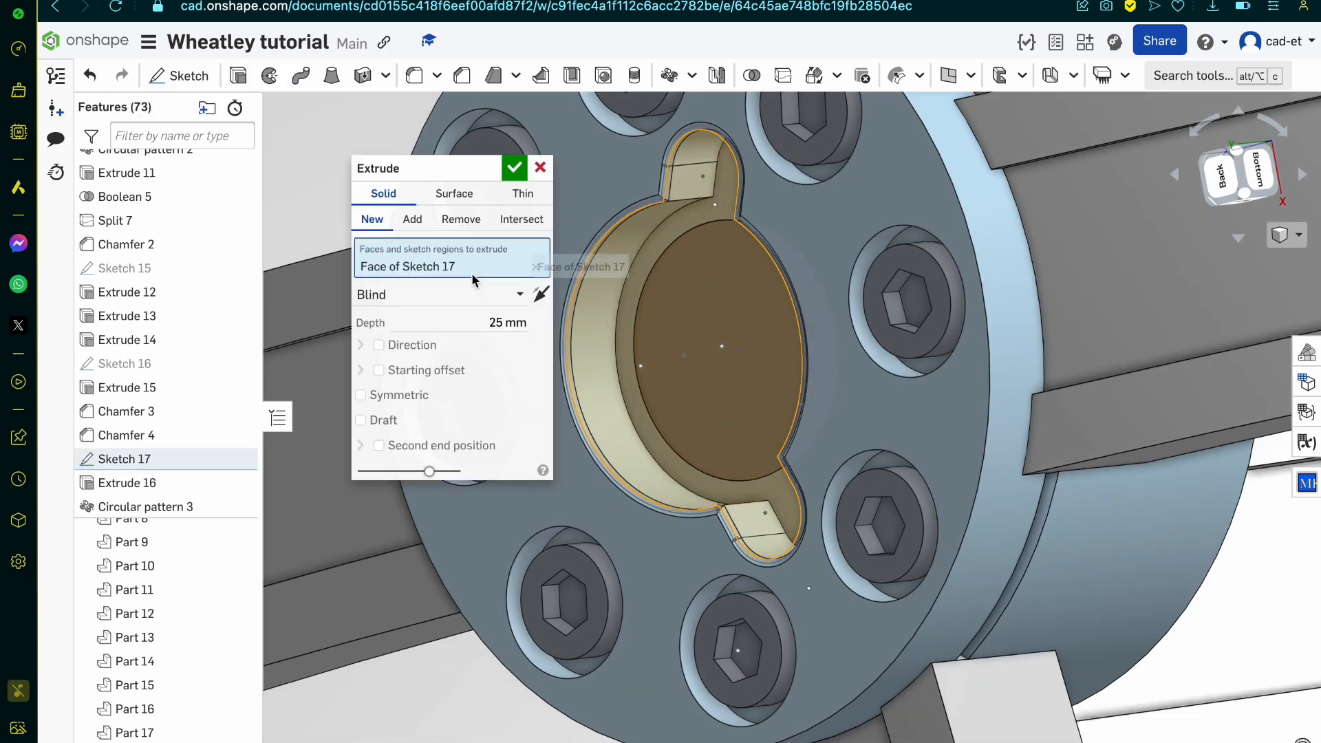
left_click(433, 296)
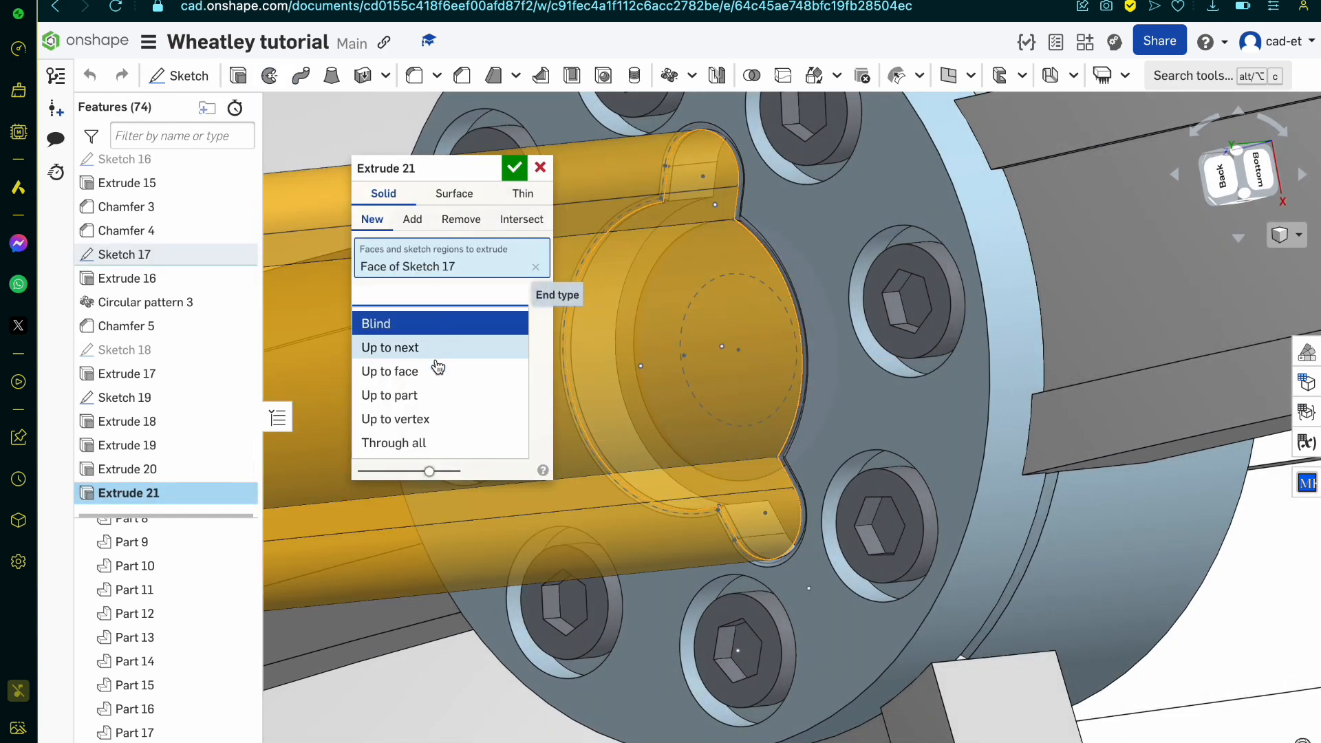
left_click(449, 350)
left_click(540, 295)
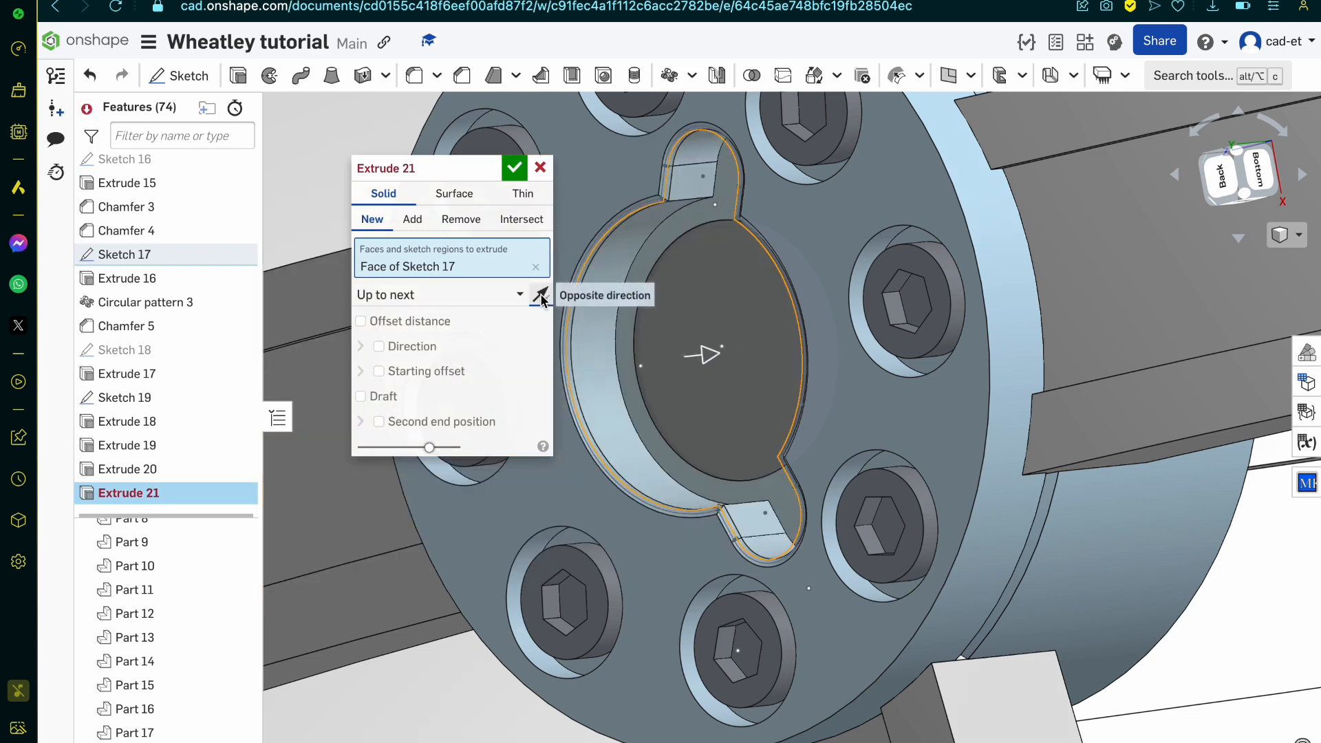
scroll(700, 335, "up", 5)
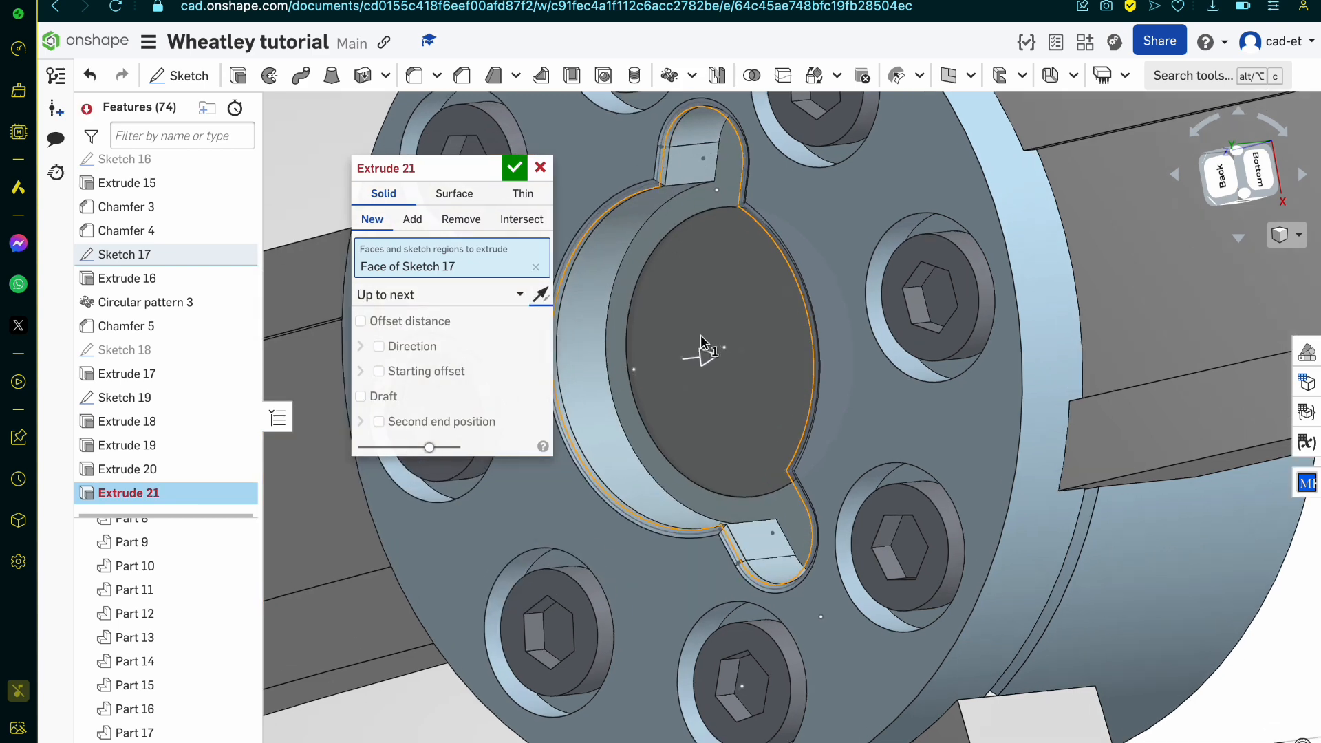
Step: Change the extrusion's end type to Up to face, ending on the round insert's front face, and complete it
left_click(481, 302)
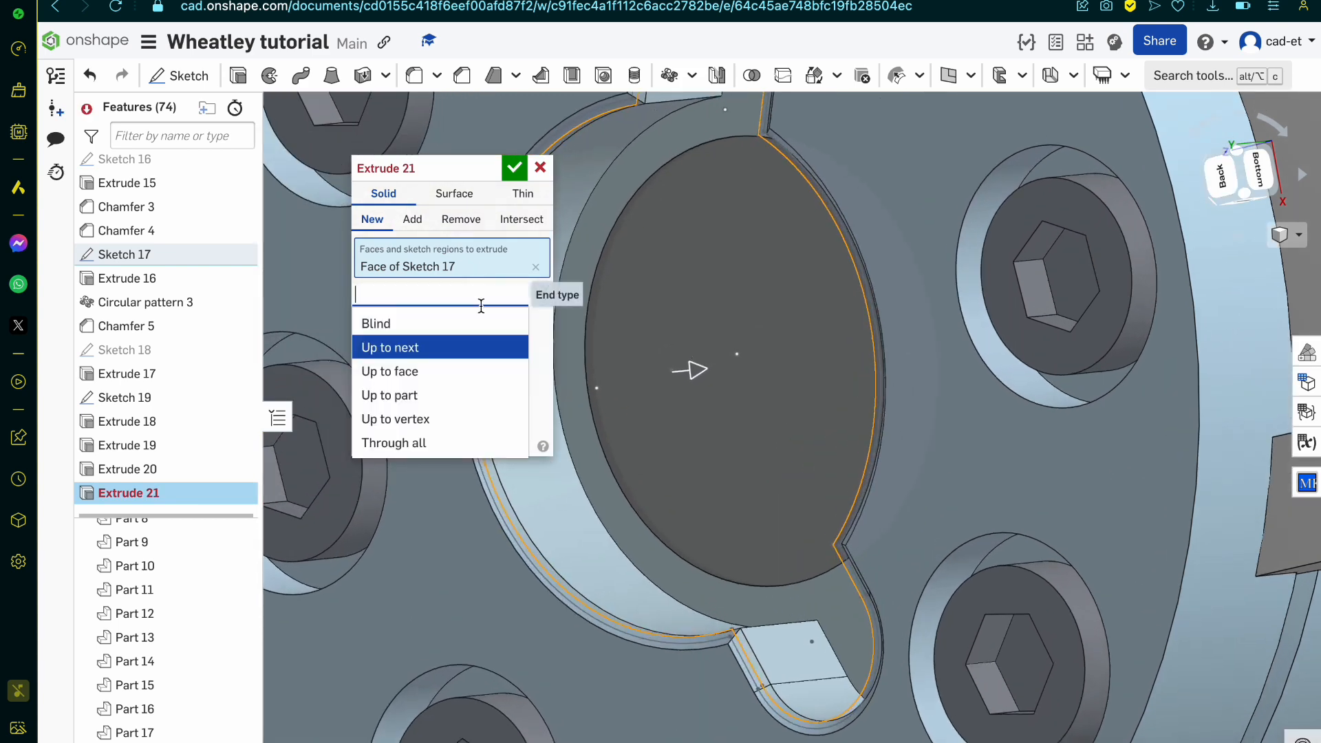
left_click(460, 375)
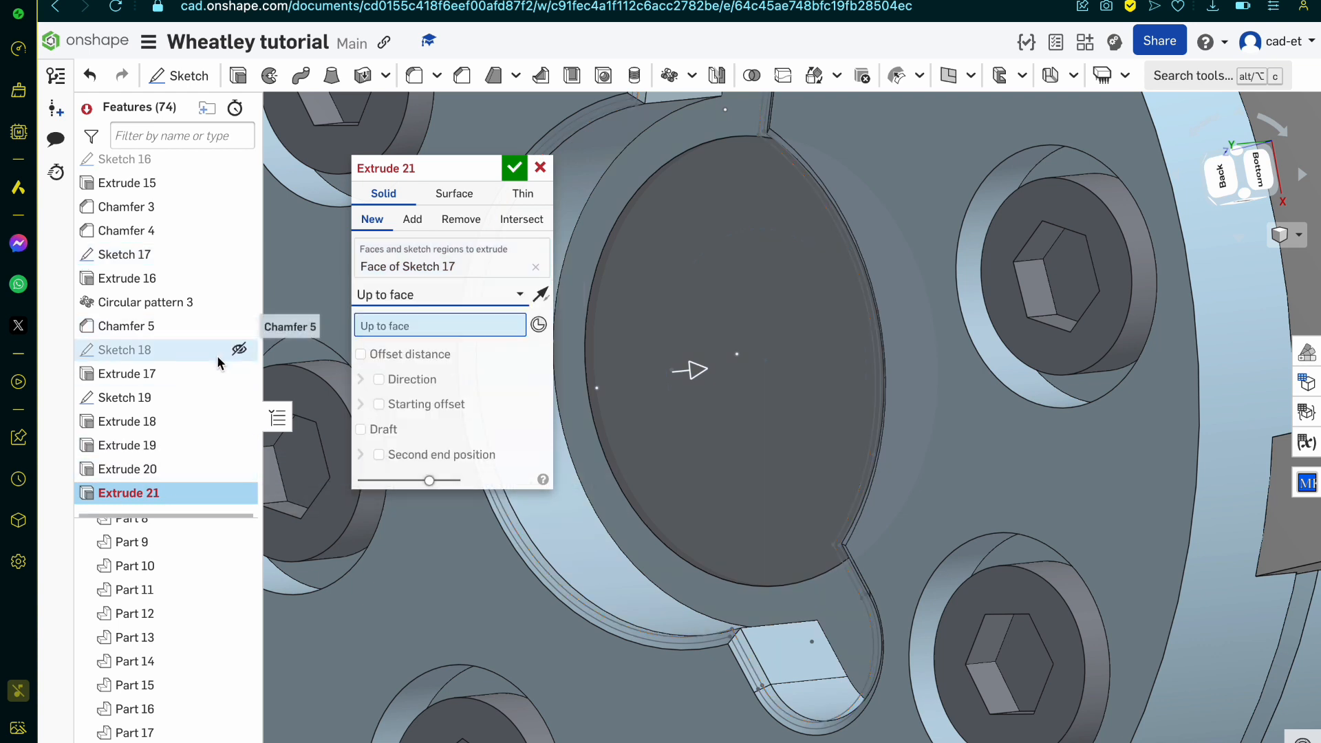
left_click(721, 482)
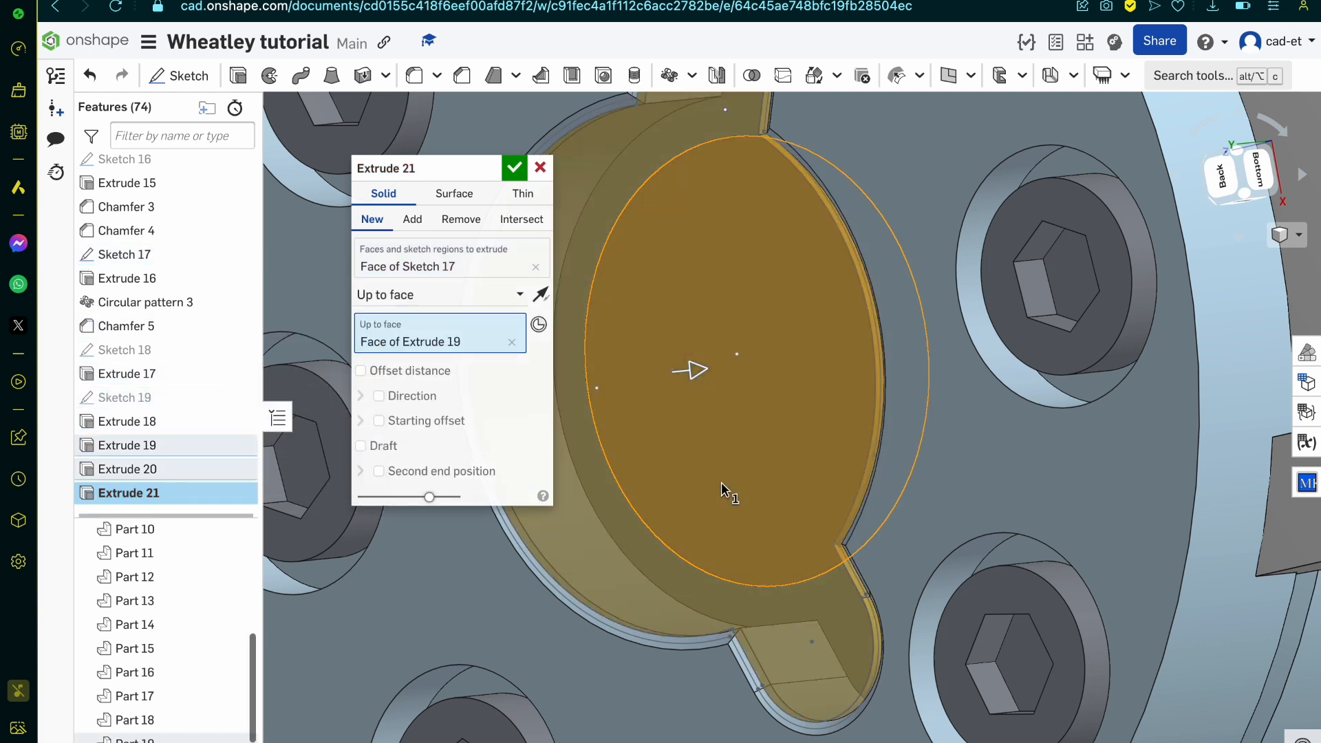
left_click(515, 171)
scroll(716, 481, "down", 5)
scroll(778, 452, "up", 2)
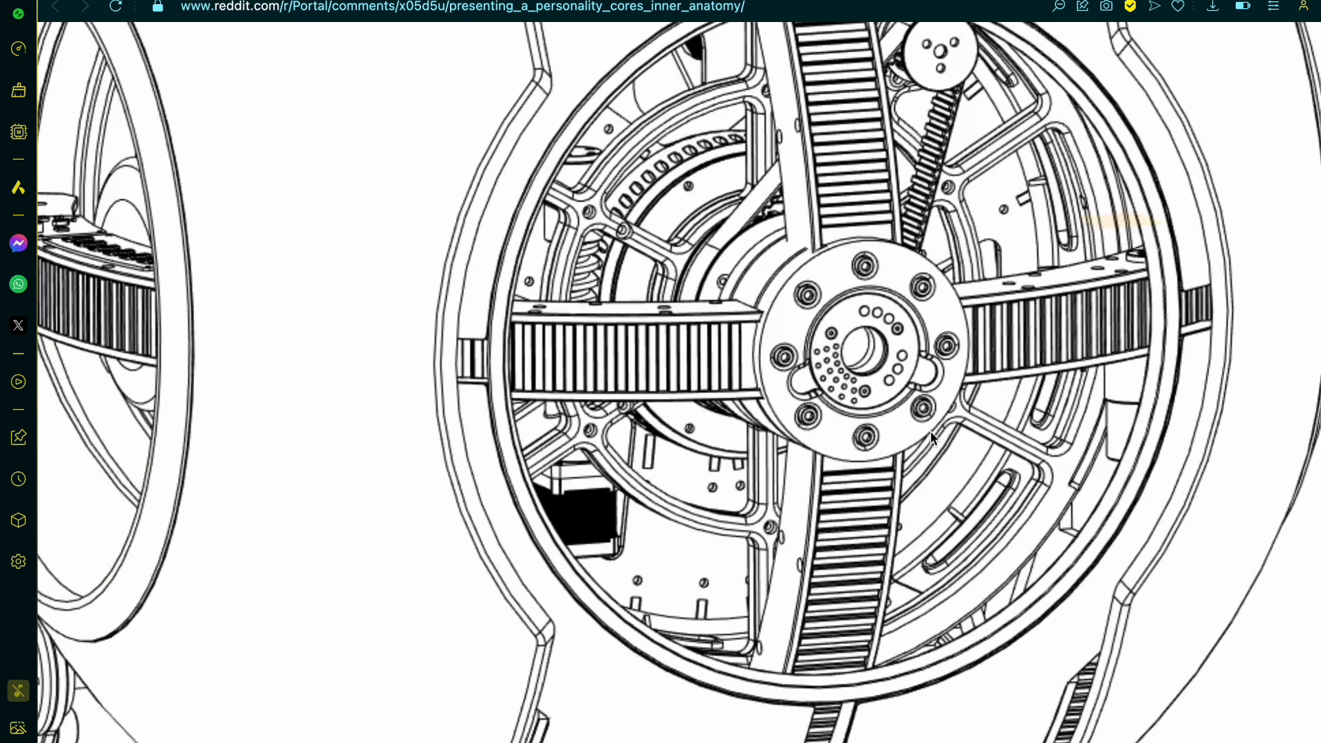
Step: Hide all parts other than the curved arm, Part 7
scroll(930, 438, "up", 3)
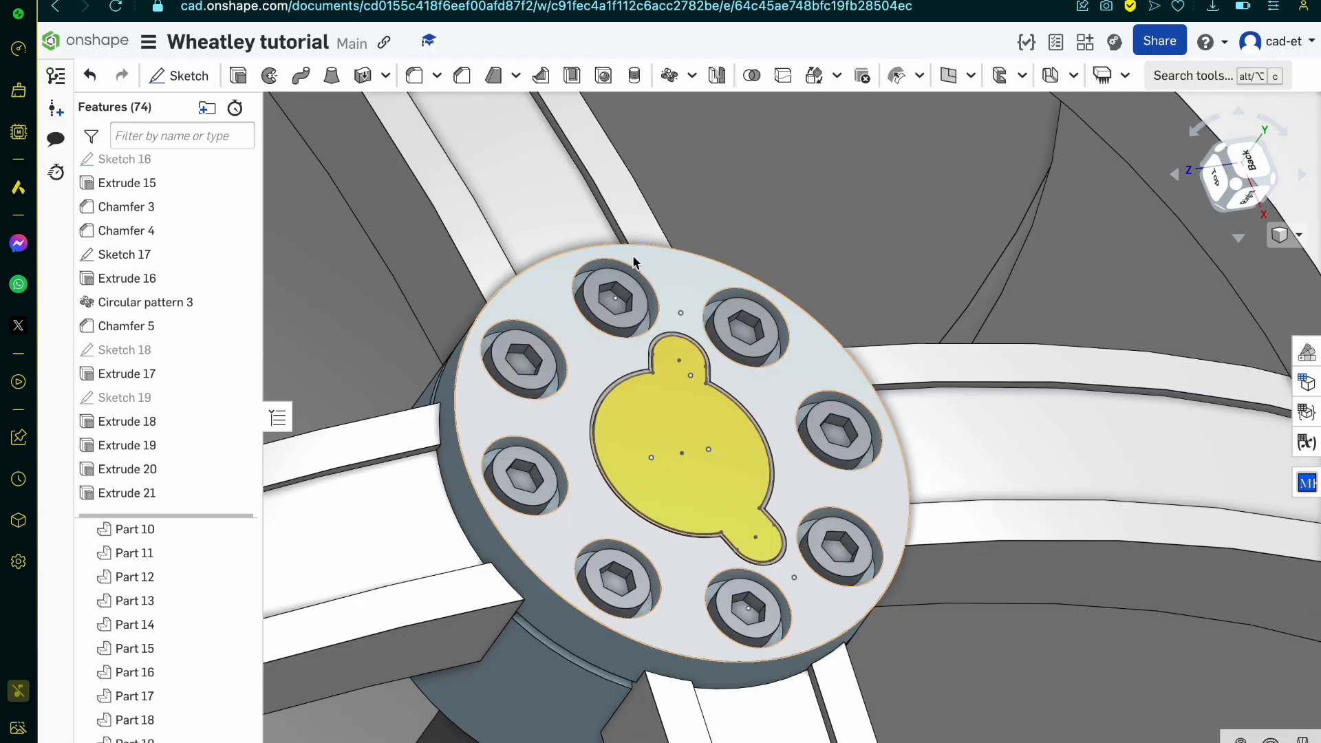
scroll(634, 263, "down", 10)
right_click_drag(635, 265, 665, 250)
left_click(592, 288)
right_click(591, 288)
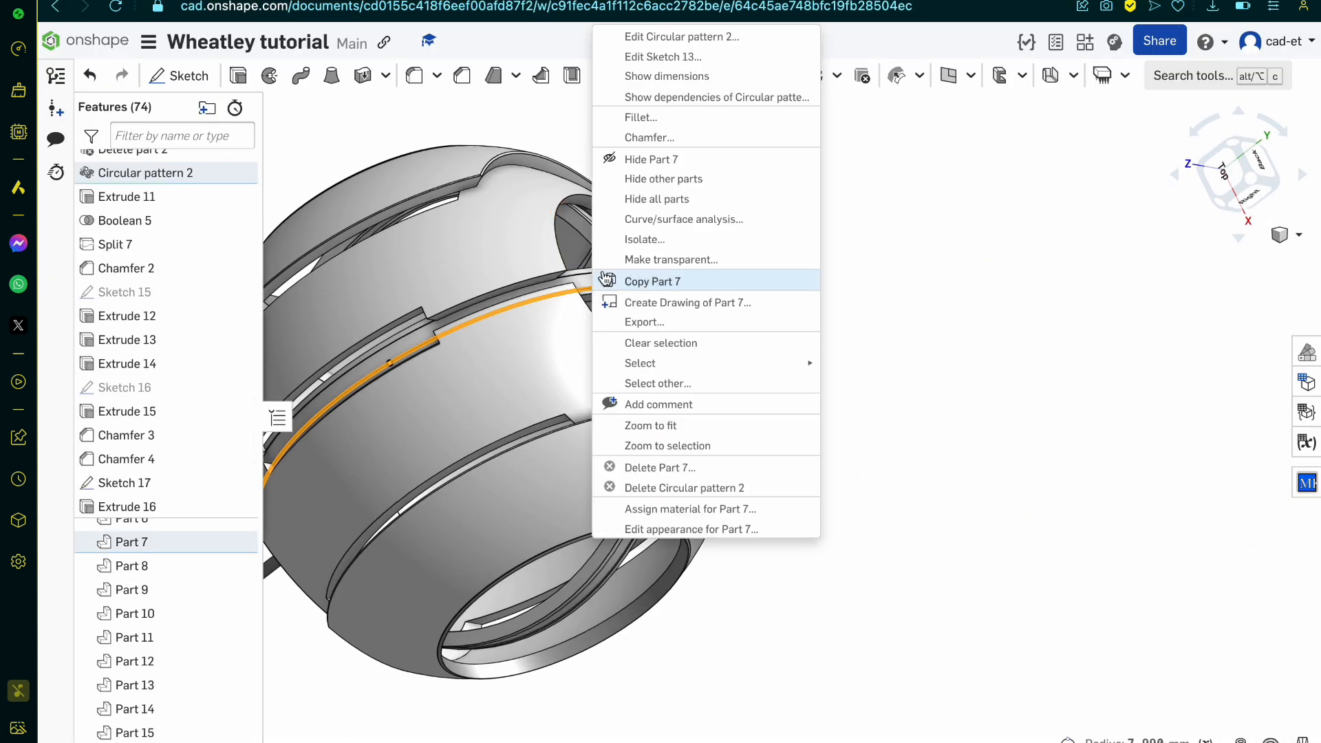
left_click(695, 179)
left_click(725, 289)
Step: Hide all sketches so that only the curved arm is displayed
right_click(641, 294)
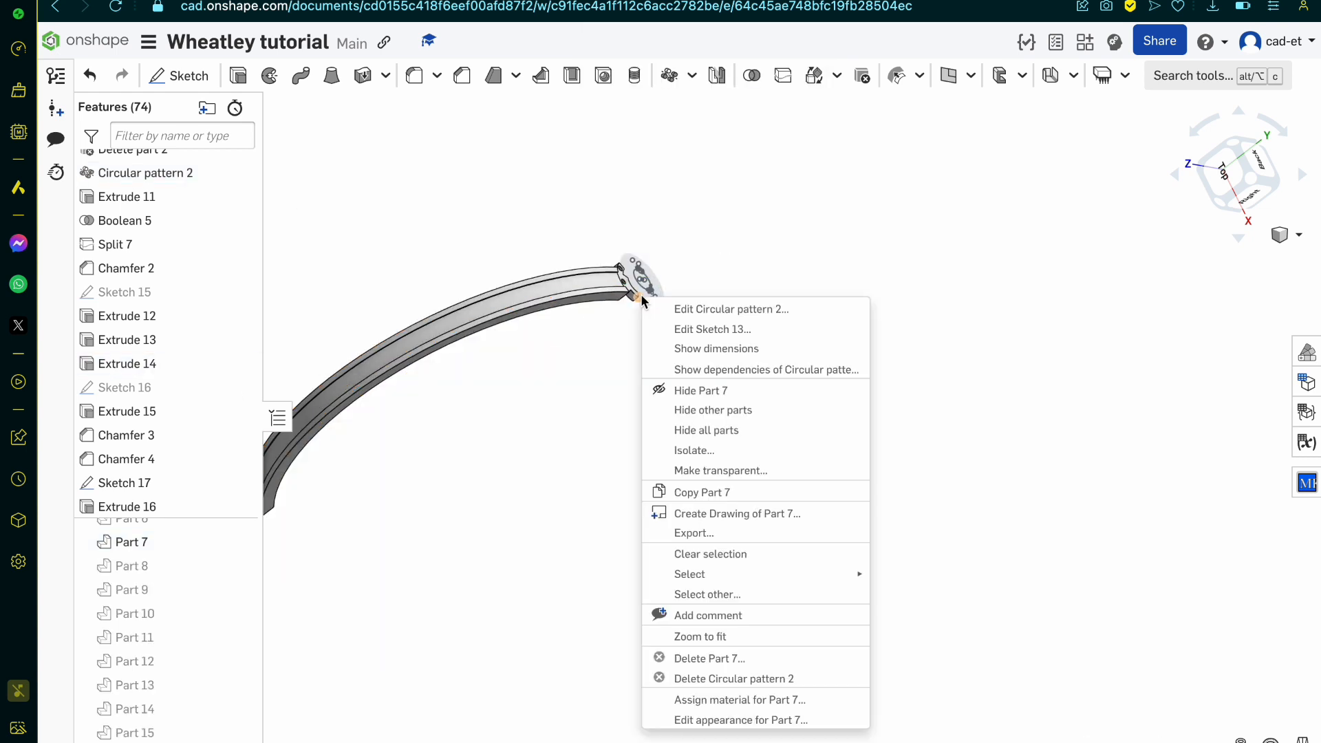
left_click(674, 263)
right_click(646, 274)
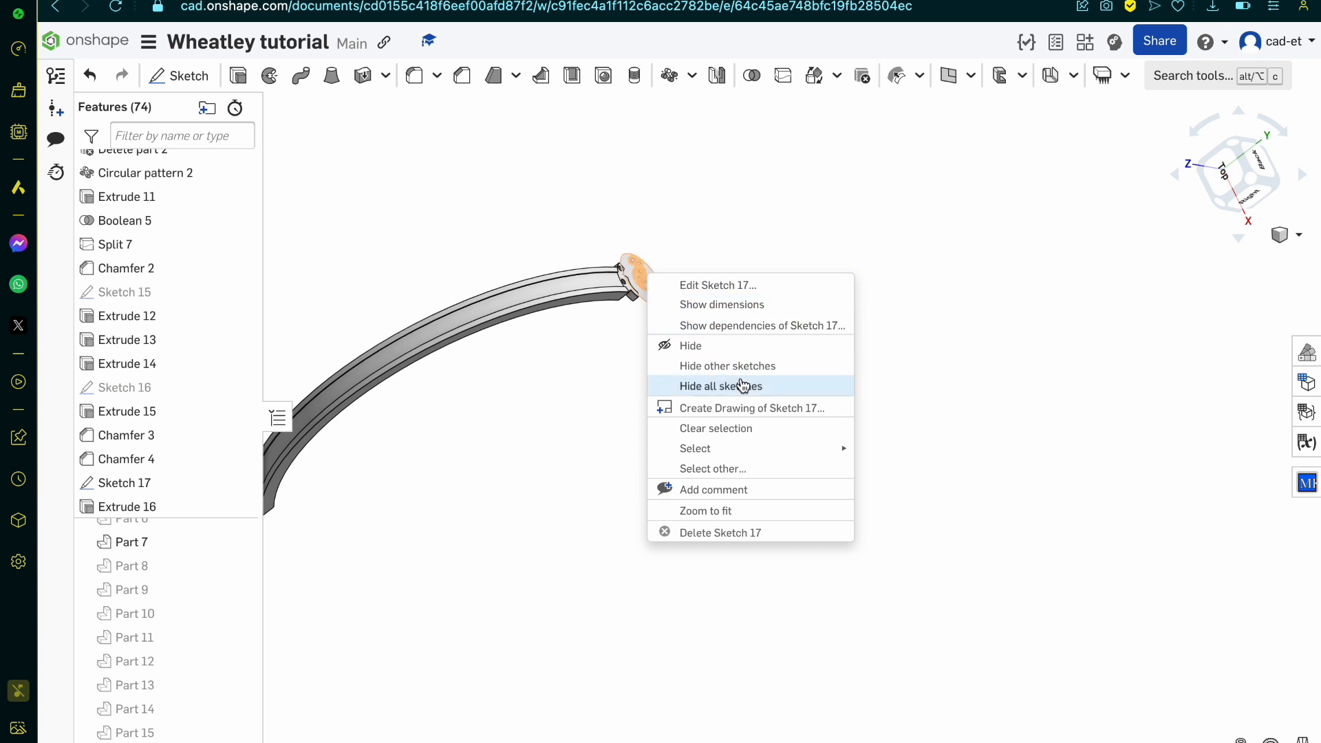
left_click(775, 386)
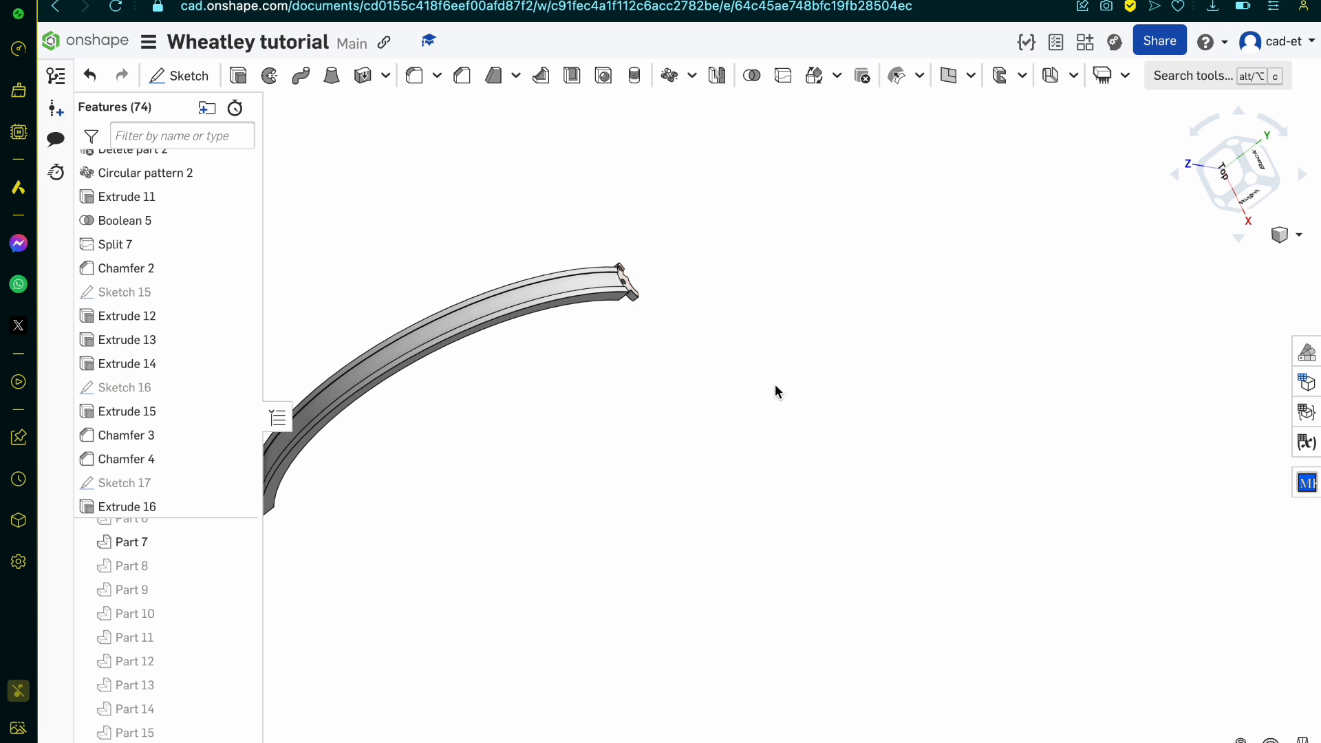
Step: Examine the channel and the closed outer end of the isolated curved arm
key("f")
right_click_drag(556, 435, 595, 380)
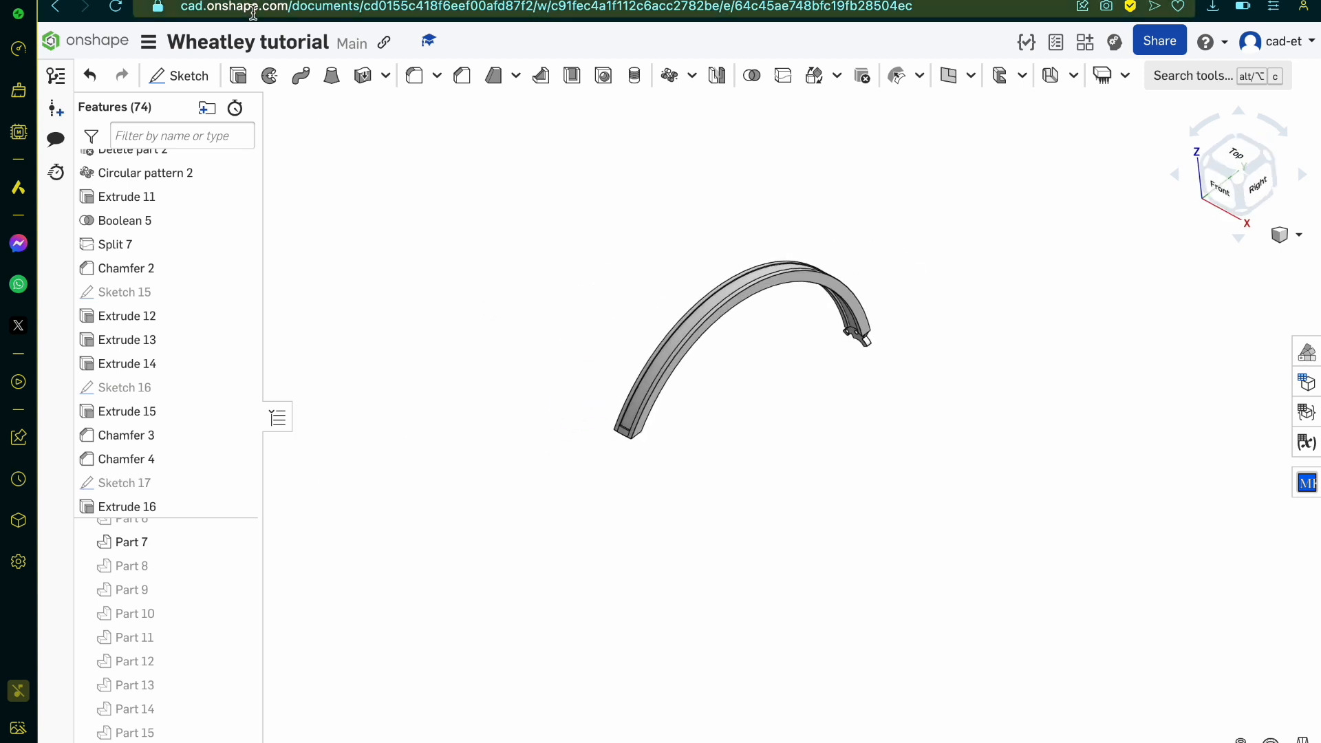
scroll(604, 345, "up", 5)
scroll(676, 522, "up", 5)
right_click_drag(675, 523, 531, 502)
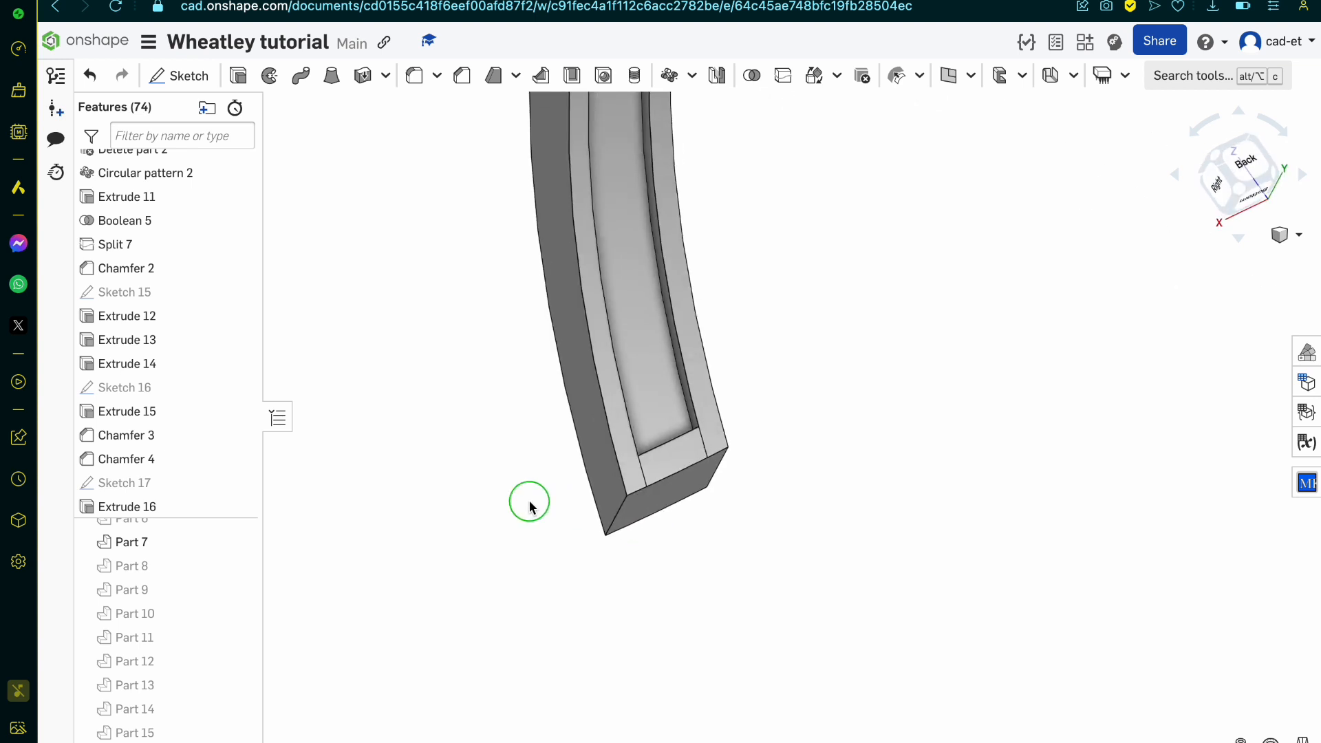
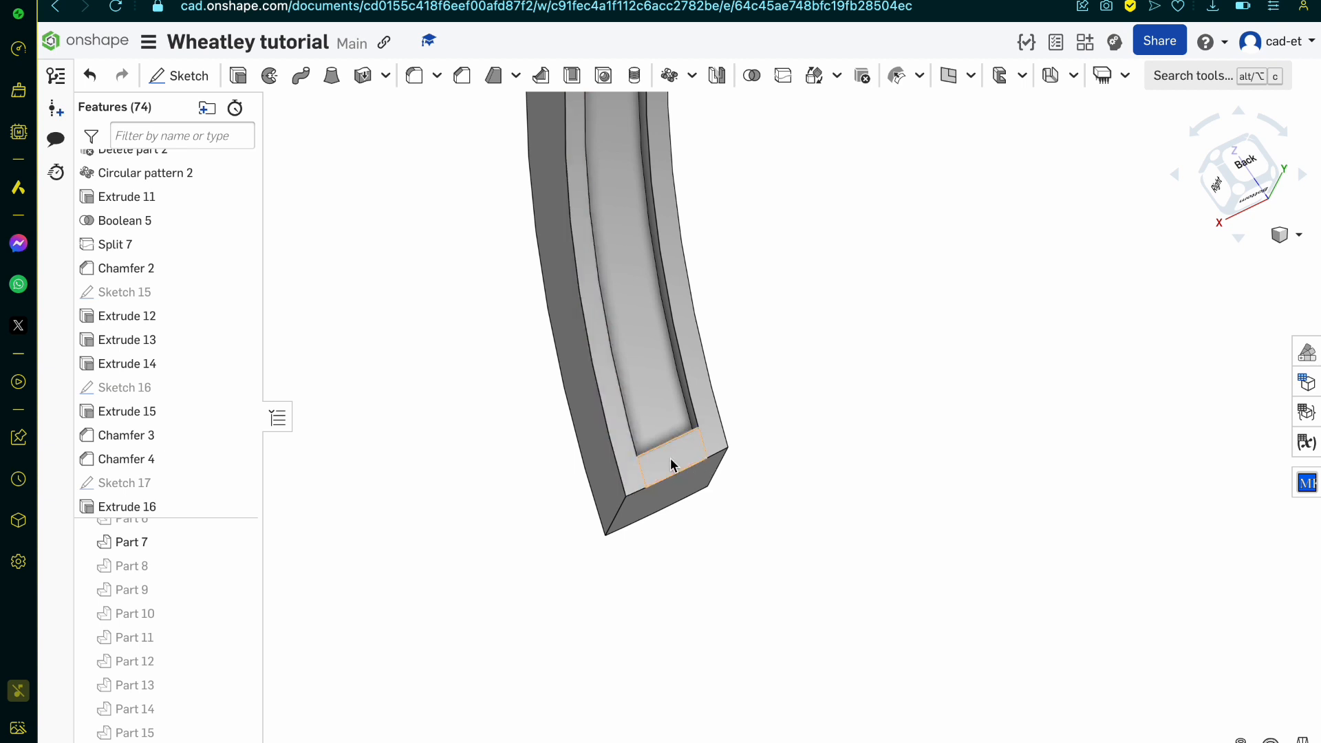
Step: Find Revolve 4, the feature that closes the outer end of the arm's channel, and open it for editing
right_click_drag(673, 465, 726, 416)
scroll(667, 428, "up", 5)
left_click(690, 430)
scroll(667, 447, "down", 5)
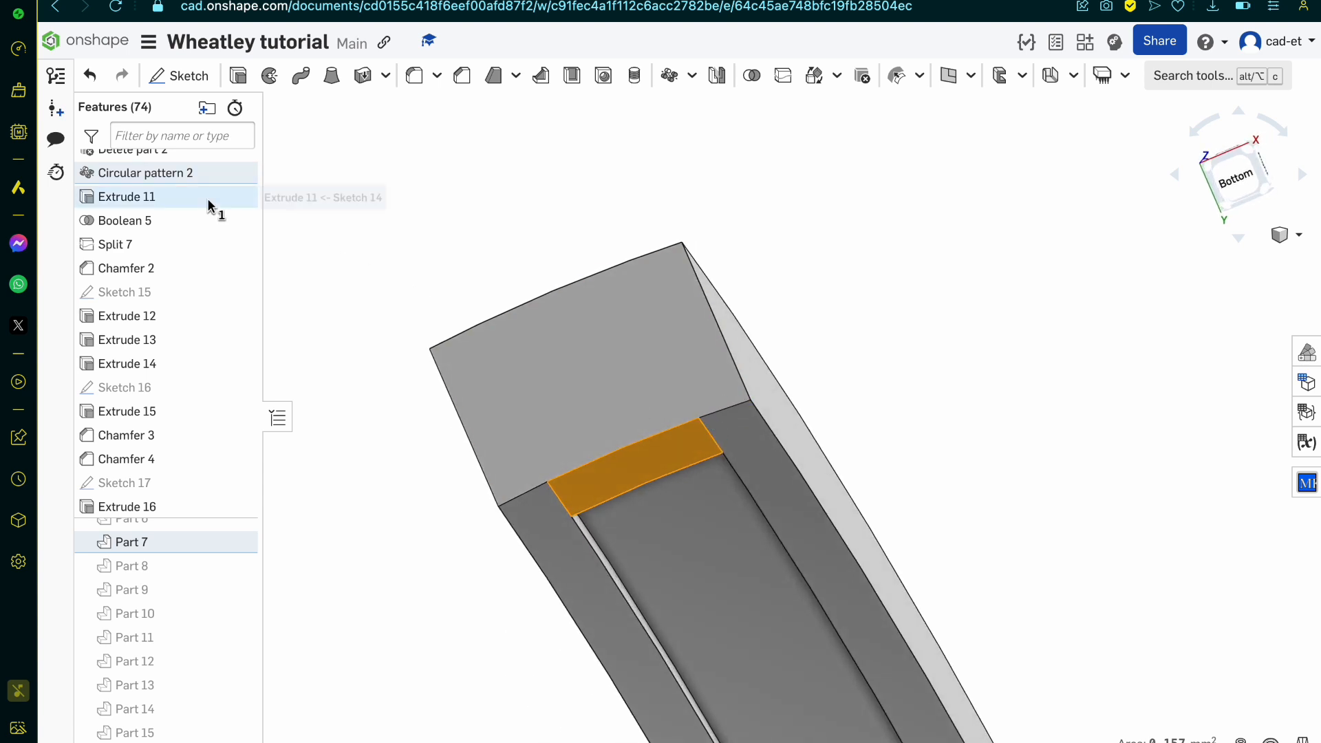
scroll(217, 207, "up", 1)
scroll(196, 245, "up", 2)
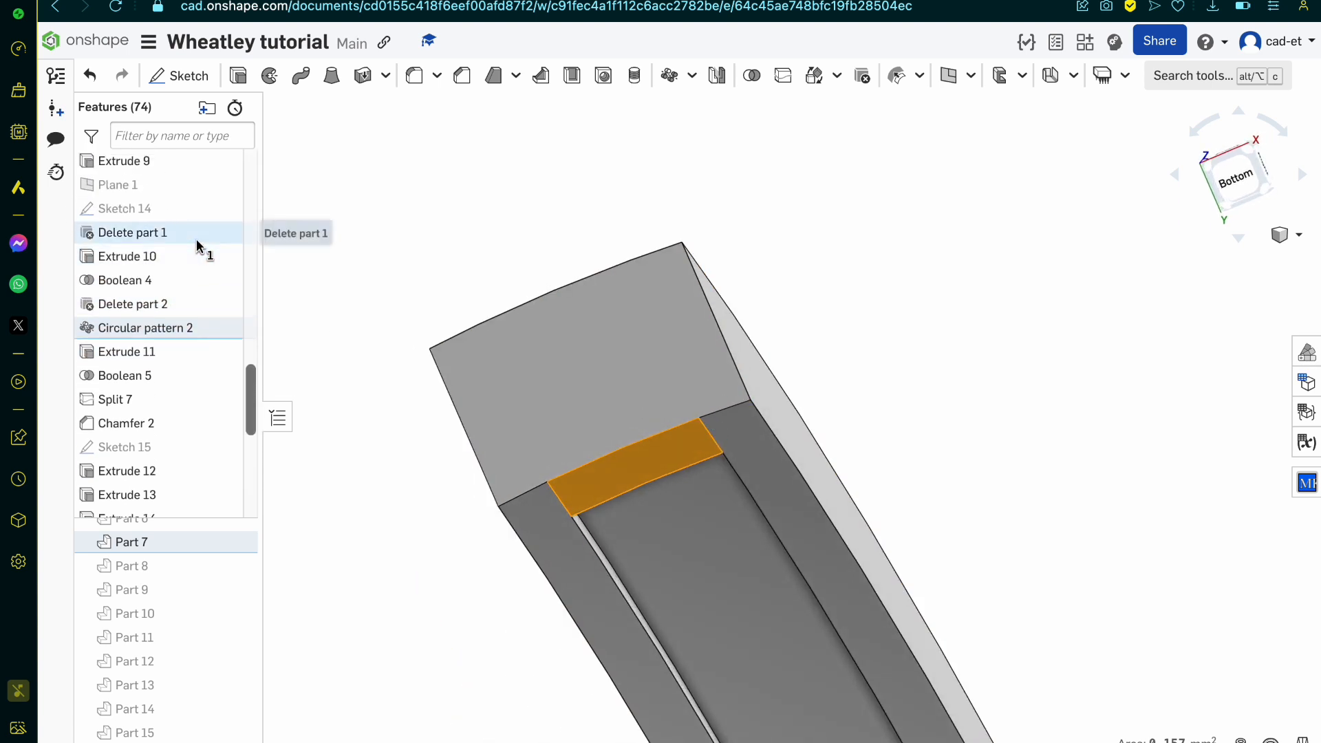
scroll(197, 271, "up", 3)
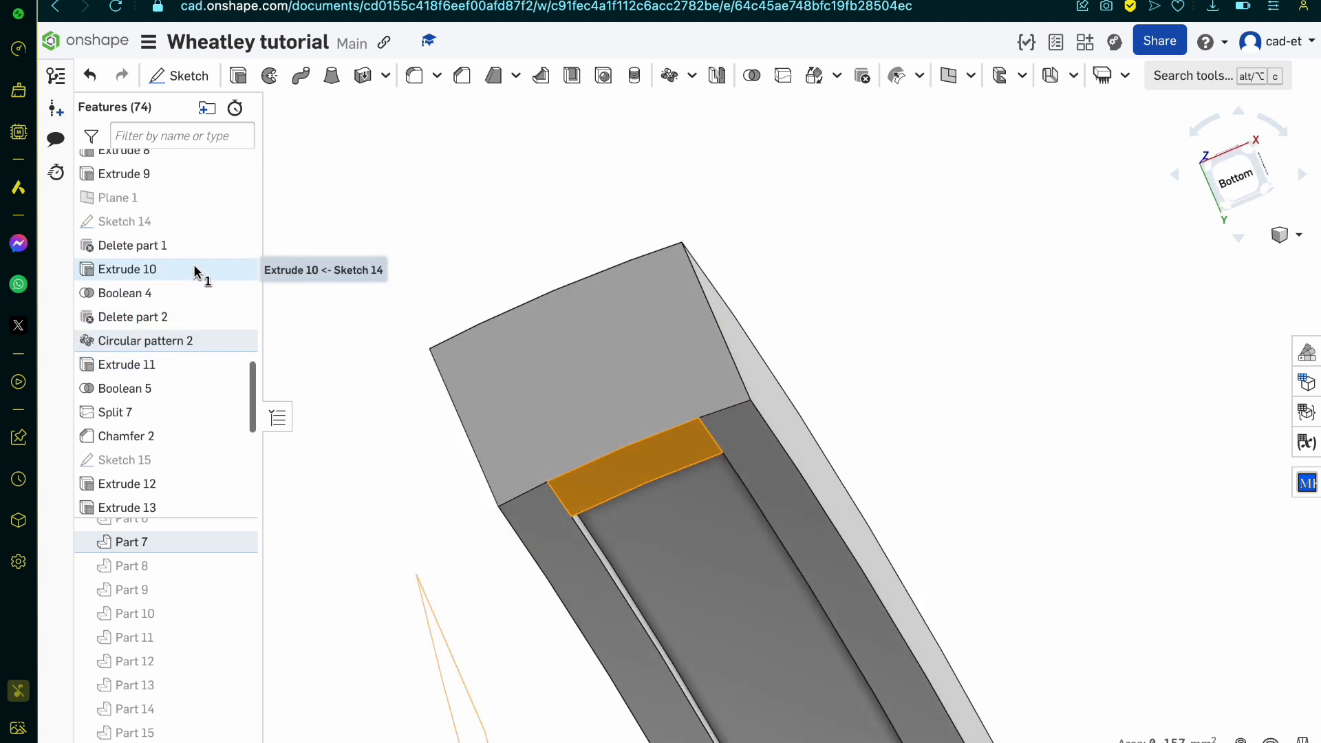
scroll(194, 271, "up", 3)
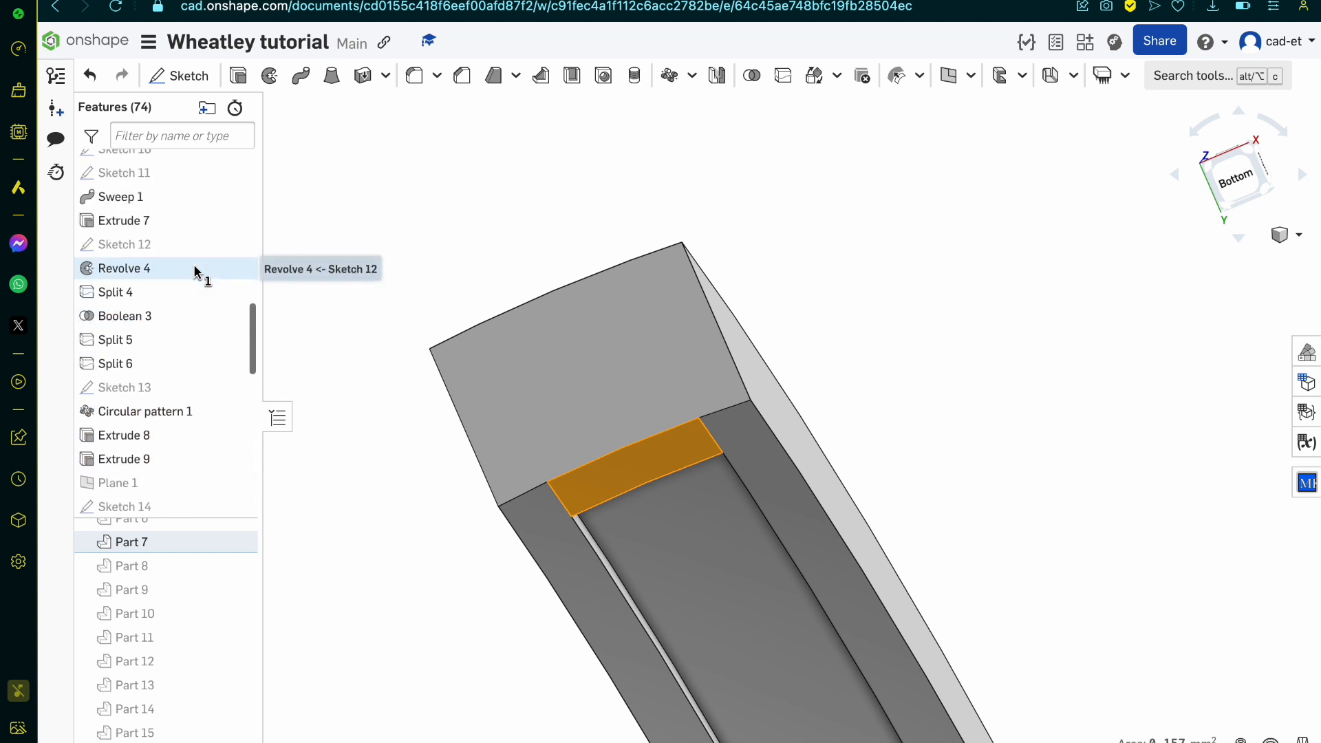
double_click(194, 270)
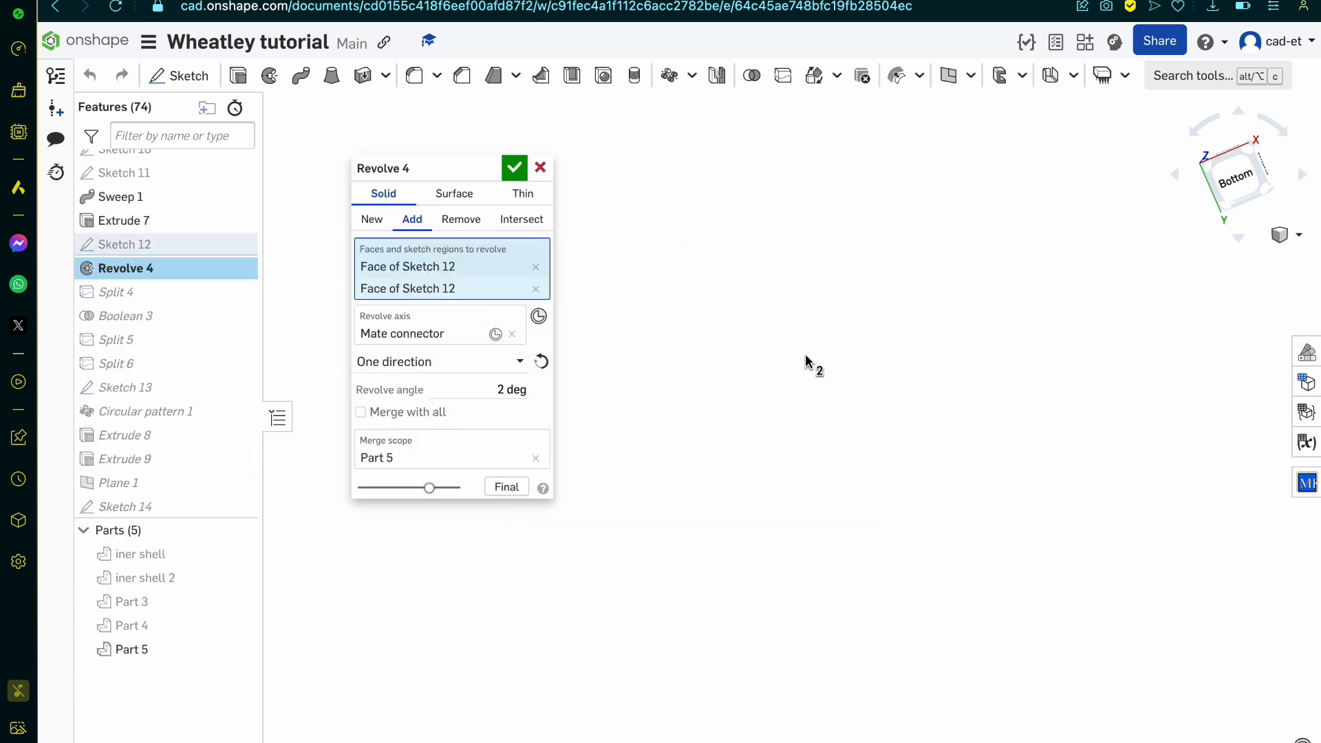
Step: Try to add the large middle region of Sketch 12 to Revolve 4 as a third profile and accept the edit
scroll(691, 427, "up", 5)
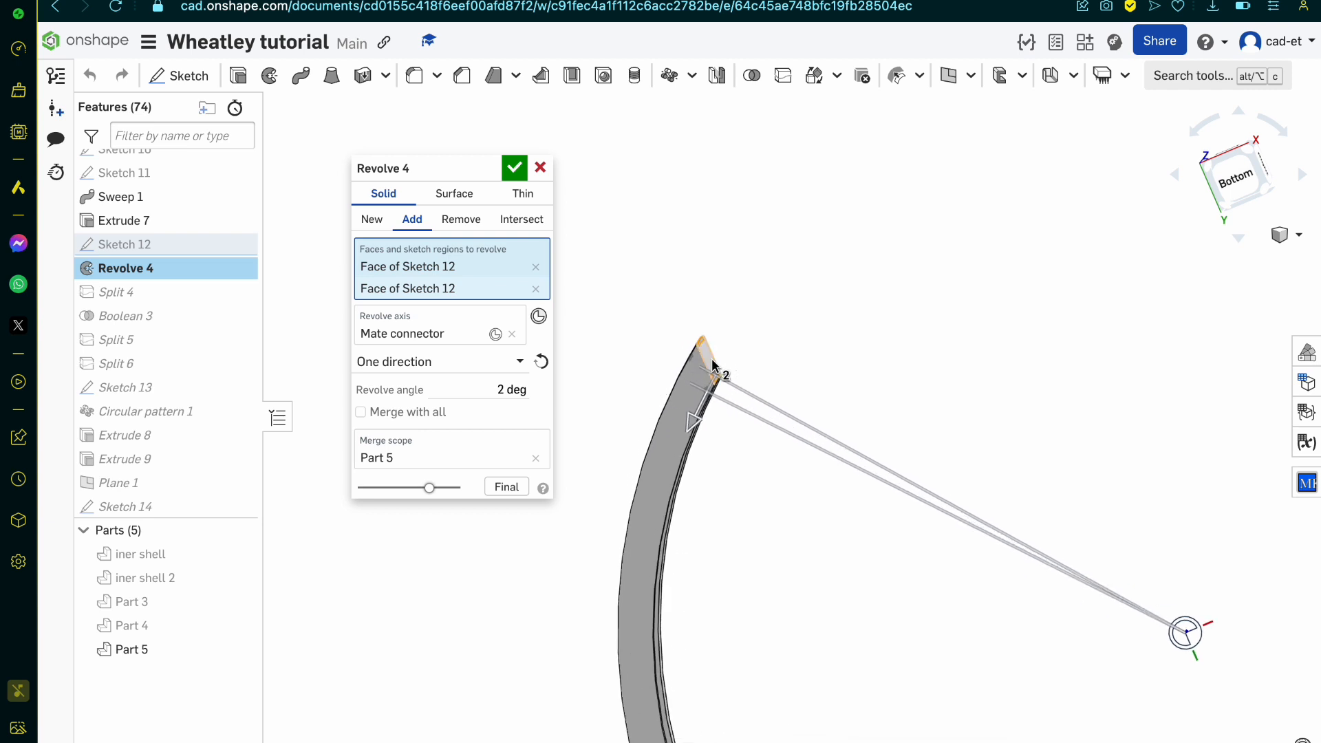
left_click(239, 245)
scroll(700, 405, "up", 5)
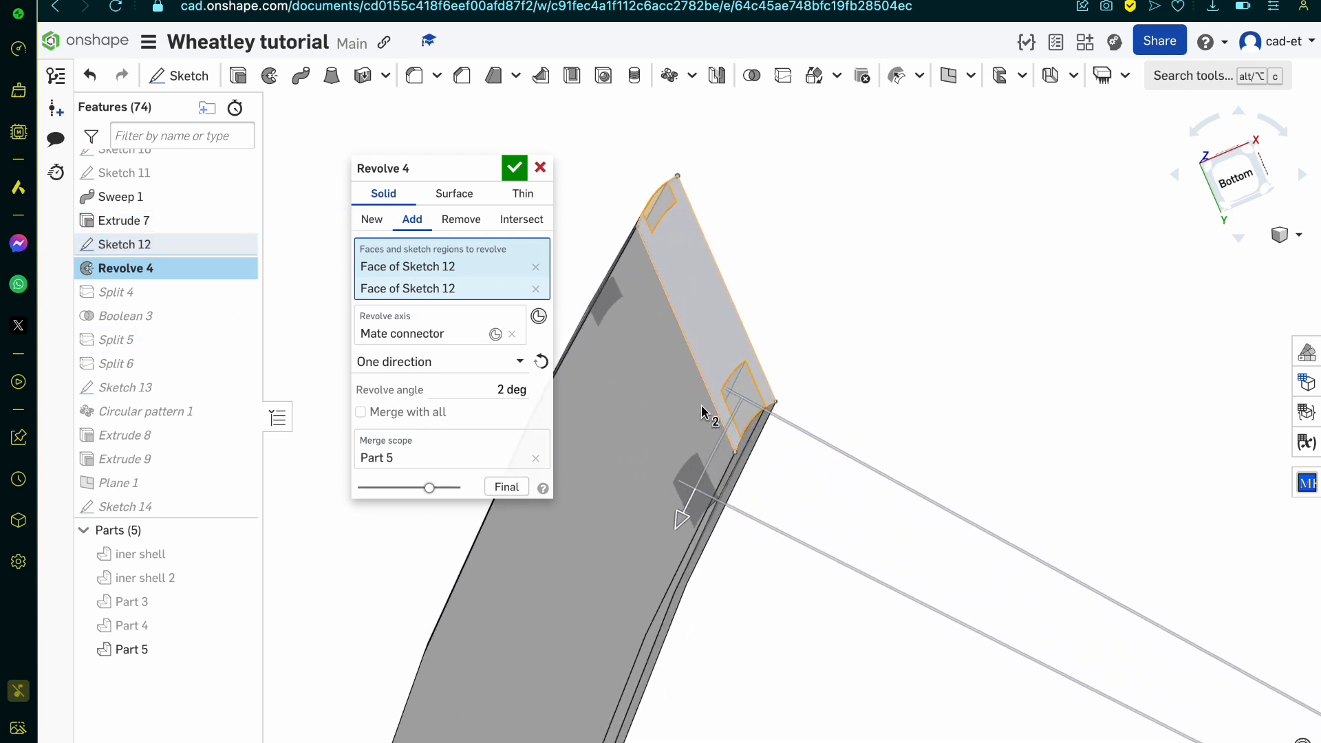
left_click(758, 279)
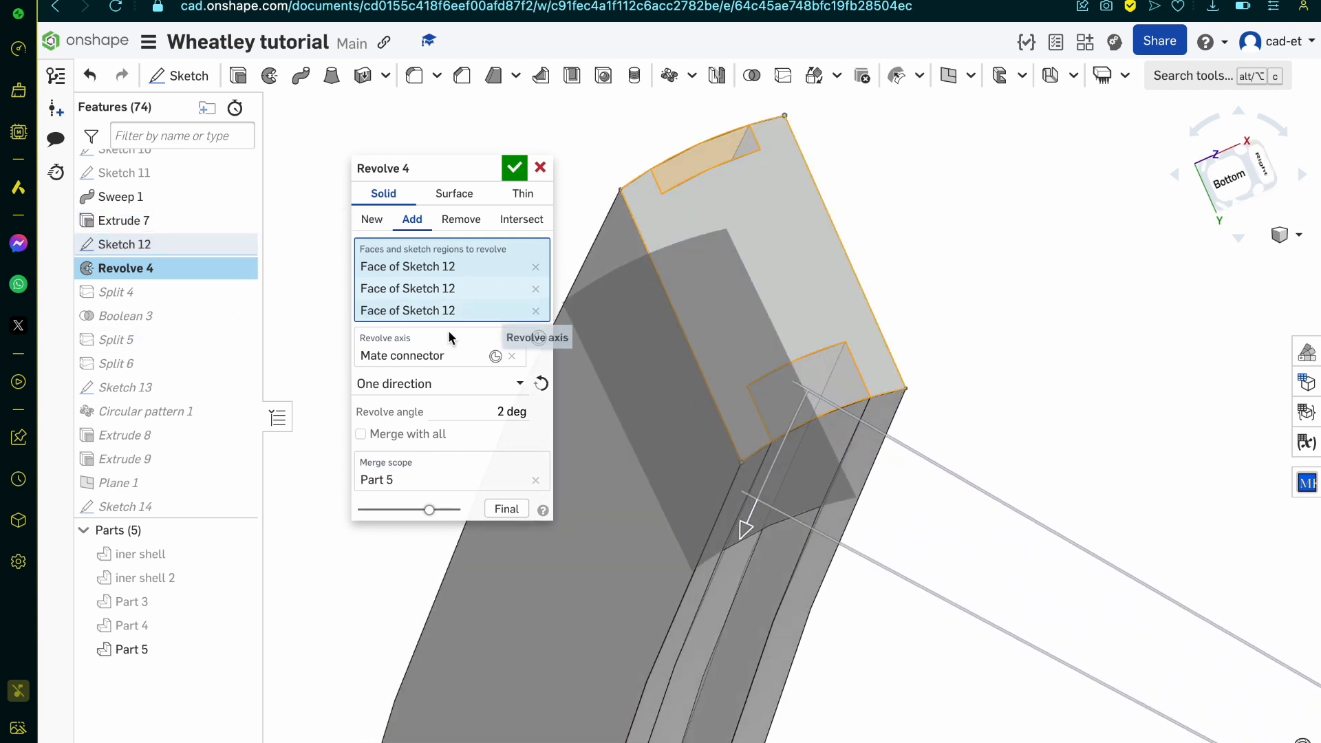
left_click(514, 168)
right_click_drag(696, 442, 655, 465)
right_click_drag(700, 473, 758, 454)
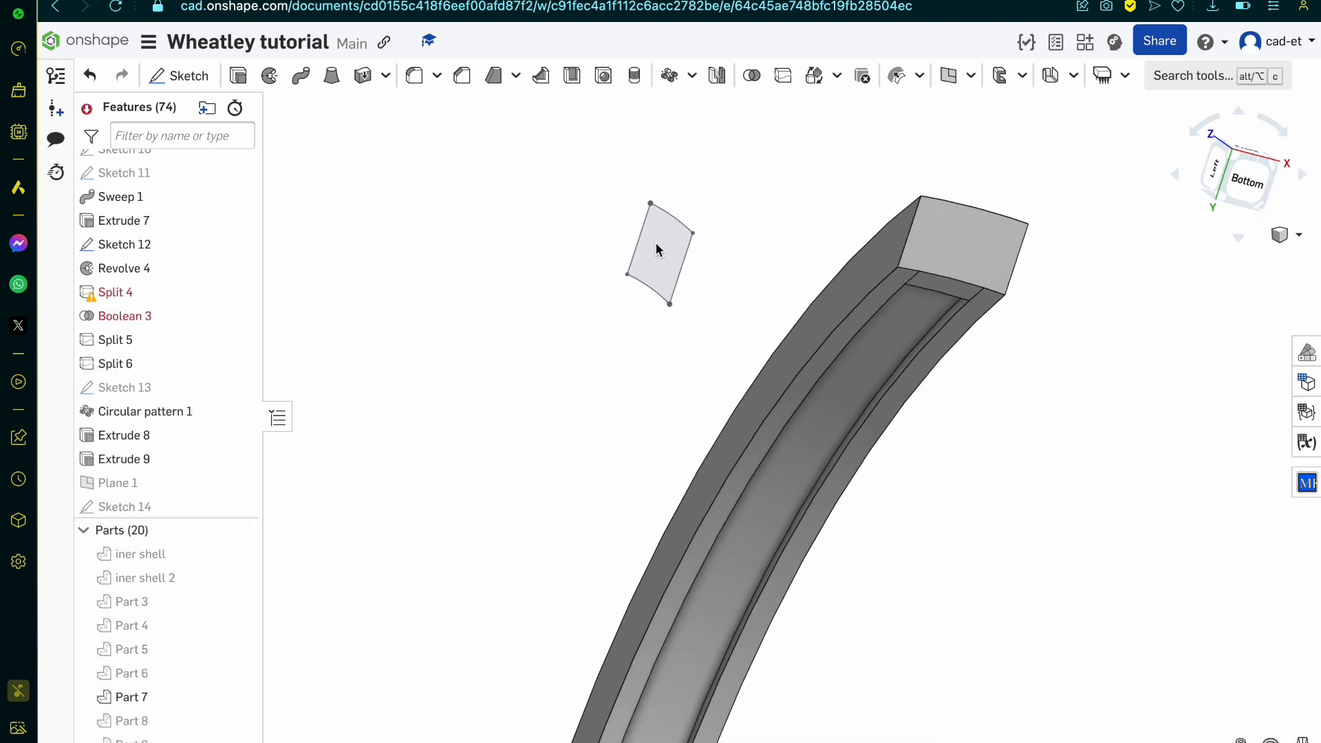
right_click_drag(655, 242, 588, 359)
scroll(588, 359, "down", 7)
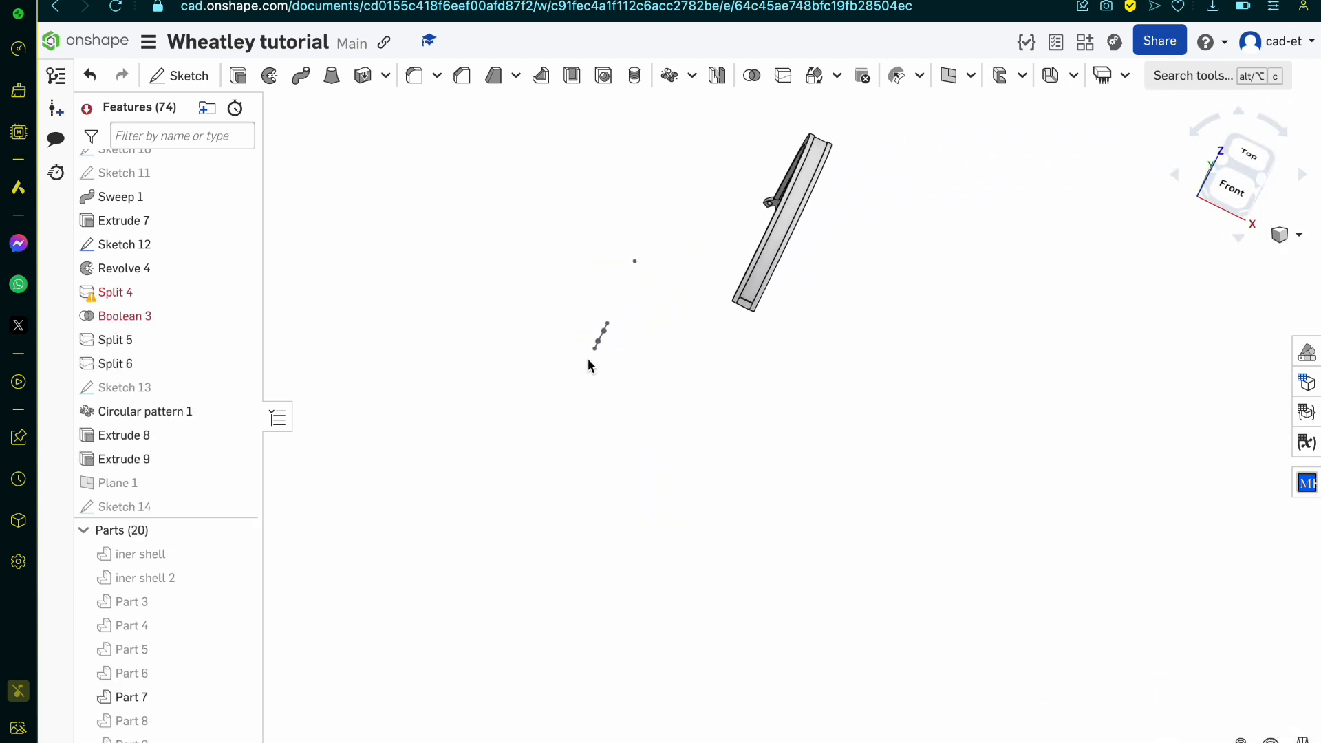
Step: Examine the isolated curved arm's outer end, channel walls and hub end from several directions
scroll(719, 313, "up", 3)
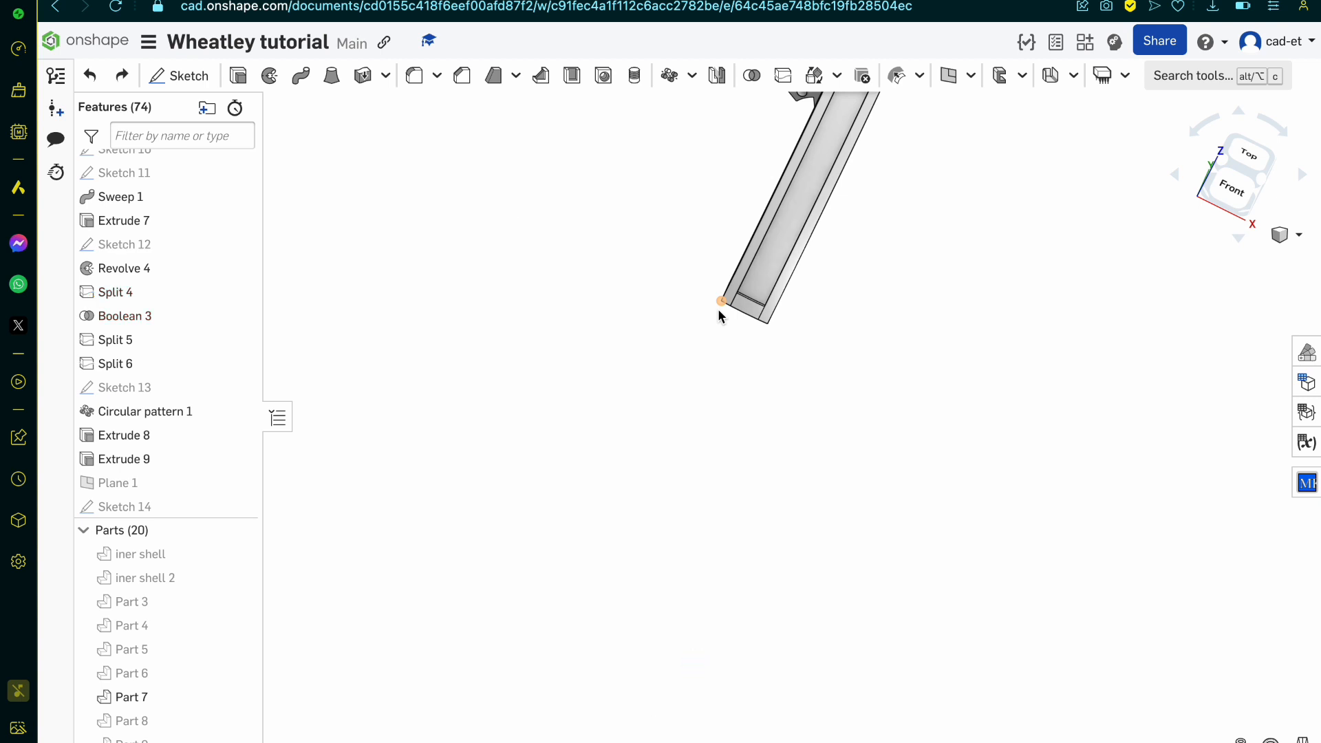
scroll(1042, 281, "up", 3)
right_click_drag(1041, 280, 1014, 207)
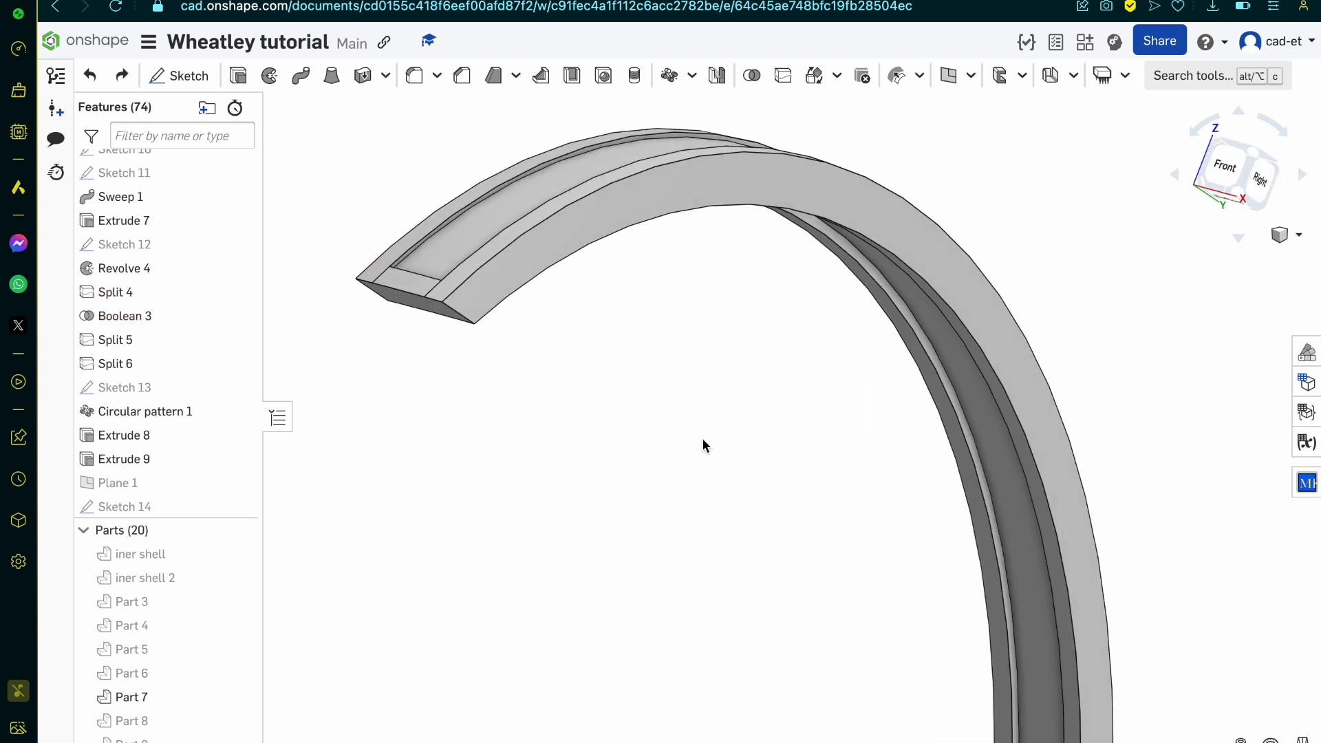
scroll(624, 468, "down", 5)
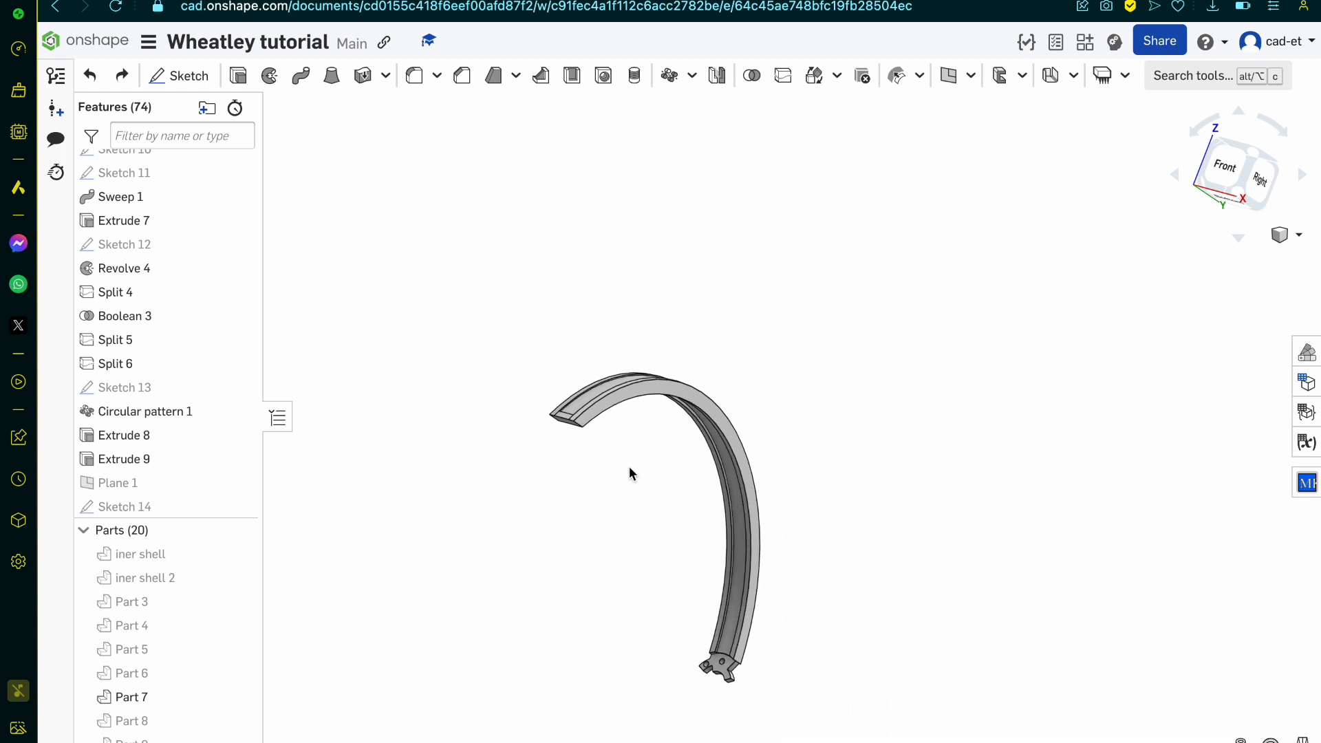
scroll(735, 674, "up", 5)
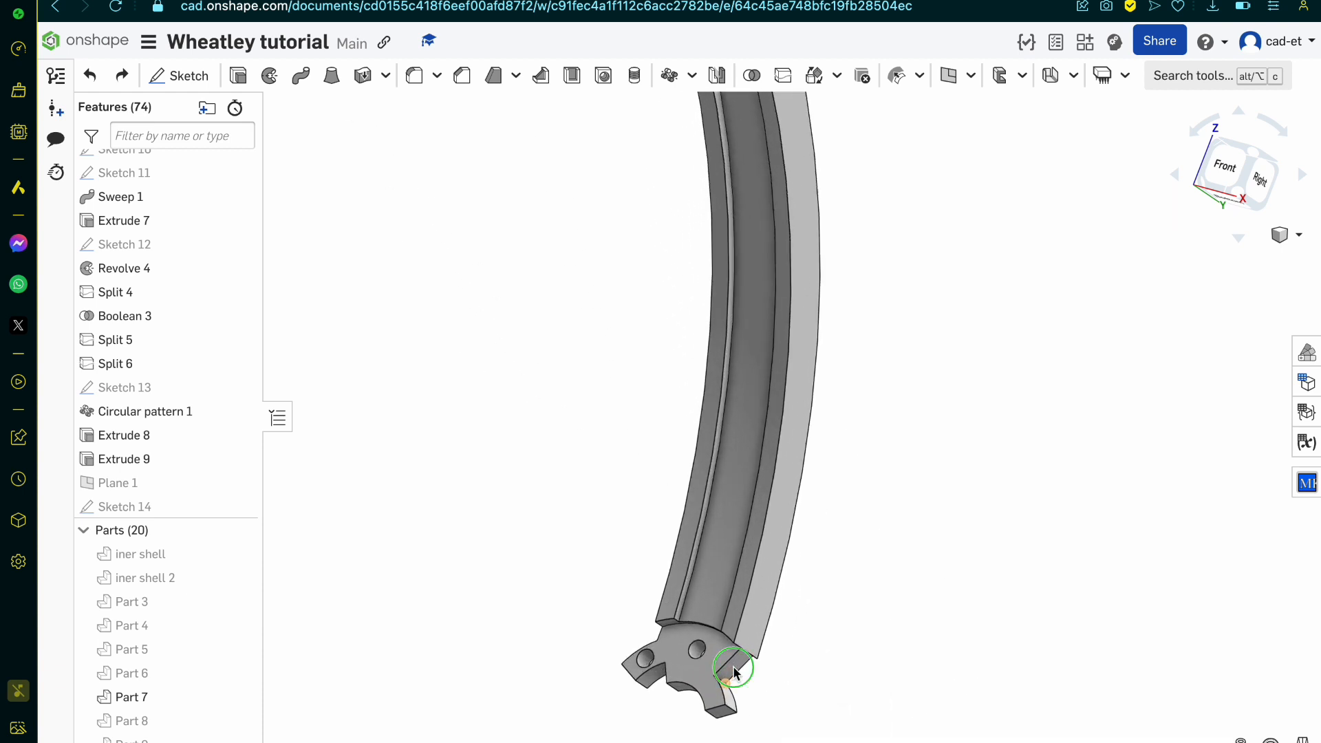
right_click_drag(737, 667, 586, 681)
scroll(585, 677, "down", 5)
scroll(570, 483, "up", 3)
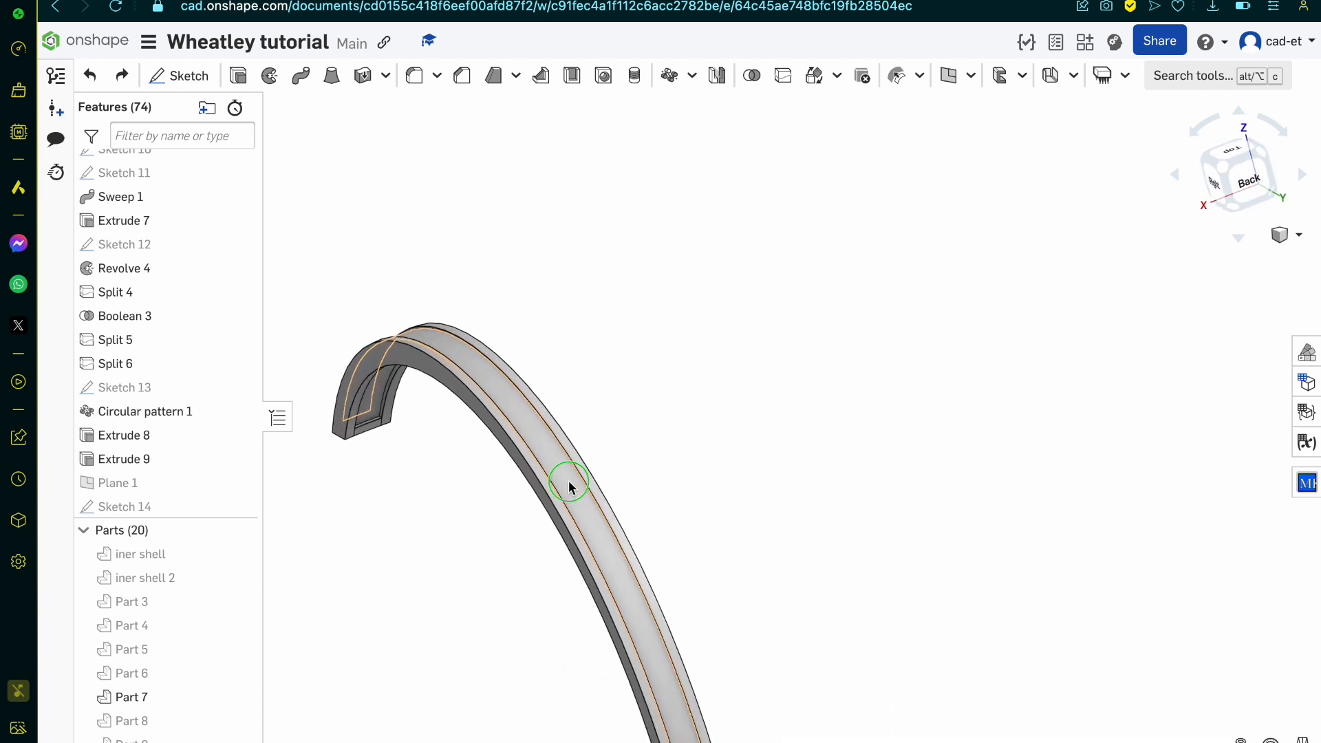
right_click_drag(571, 482, 444, 425)
scroll(605, 502, "down", 5)
scroll(335, 475, "up", 4)
scroll(457, 442, "up", 8)
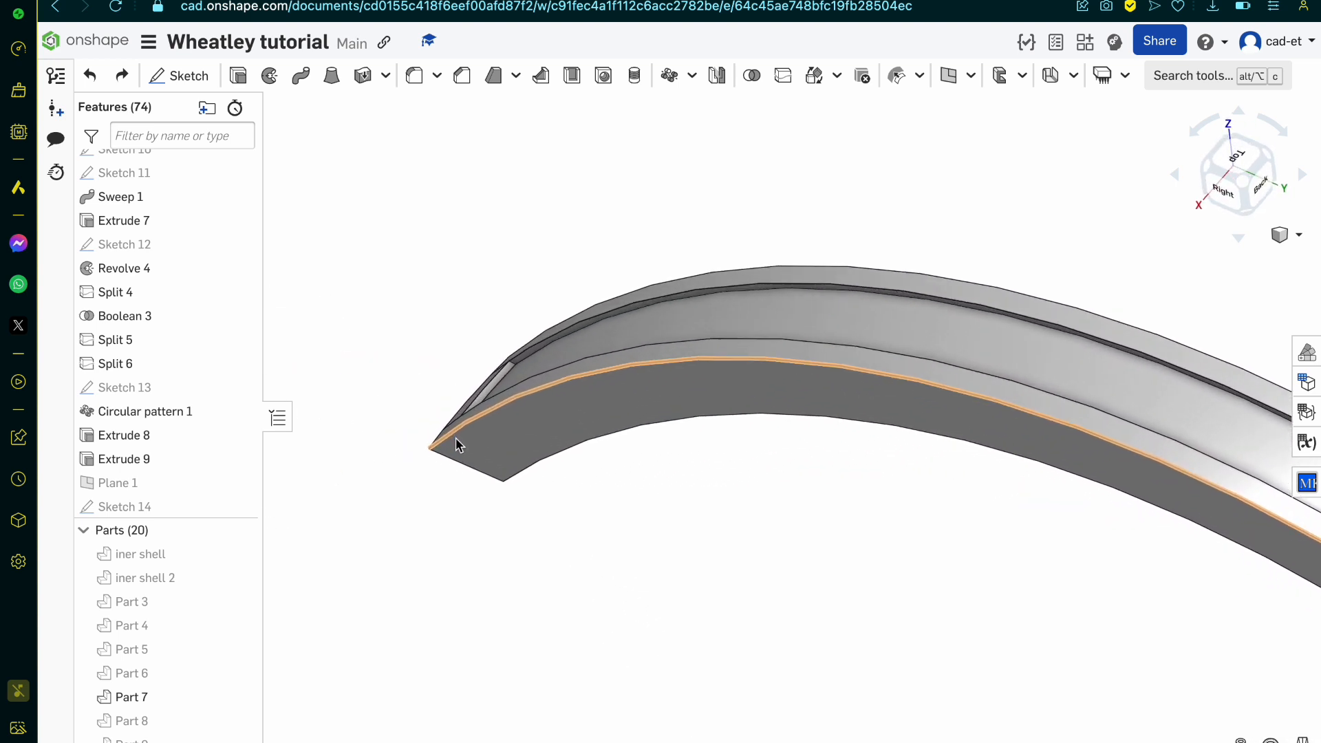
scroll(585, 300, "up", 5)
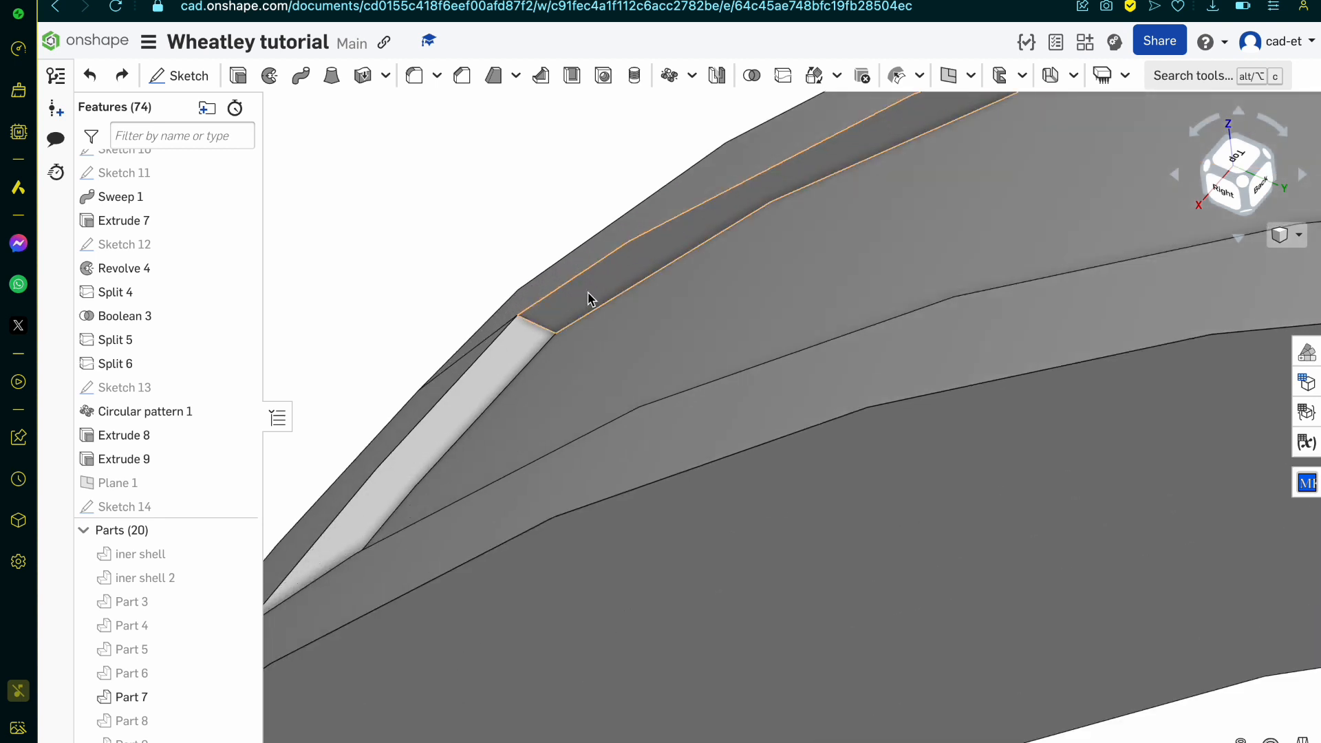
Step: Start a new sketch on the narrow inner side wall of the arm's channel at its outer end
left_click(591, 300)
left_click(179, 76)
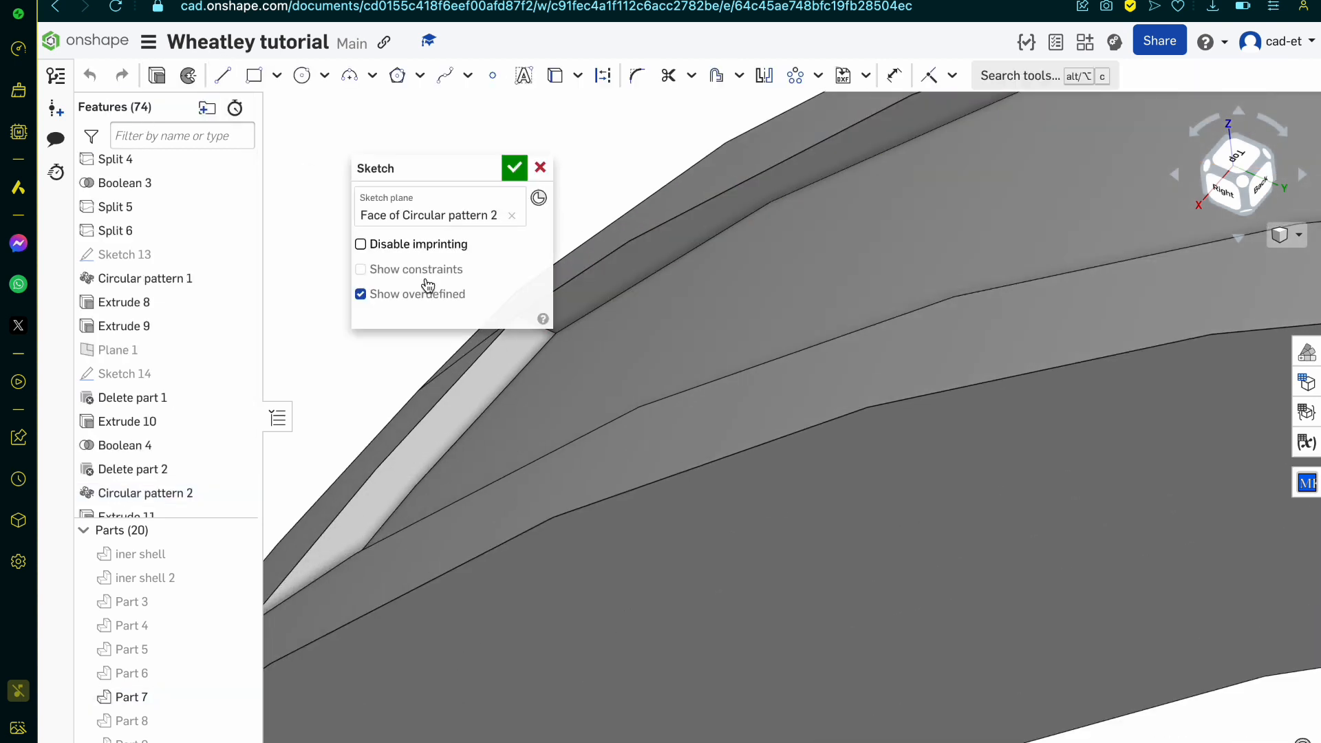
Step: Draw a line about 0.149 mm long from the channel's end corner along the side wall's inner edge
left_click(222, 75)
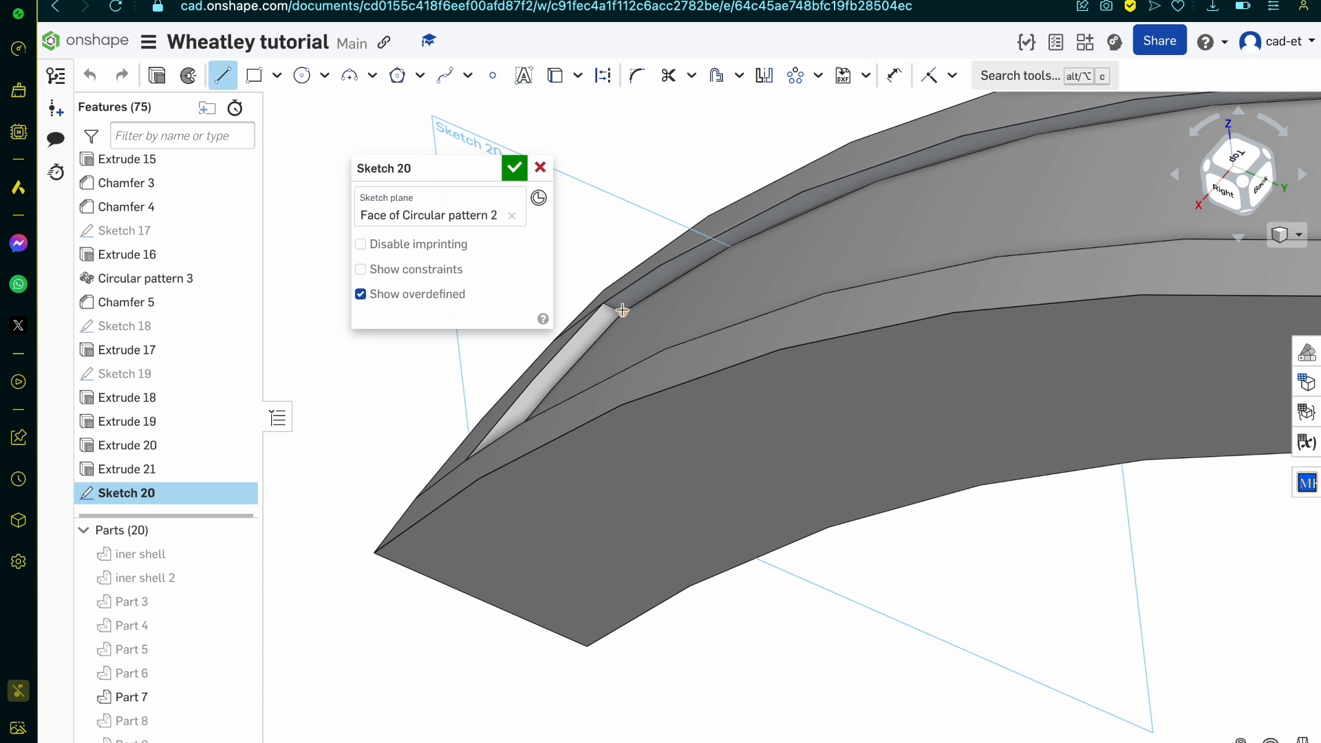
left_click(623, 311)
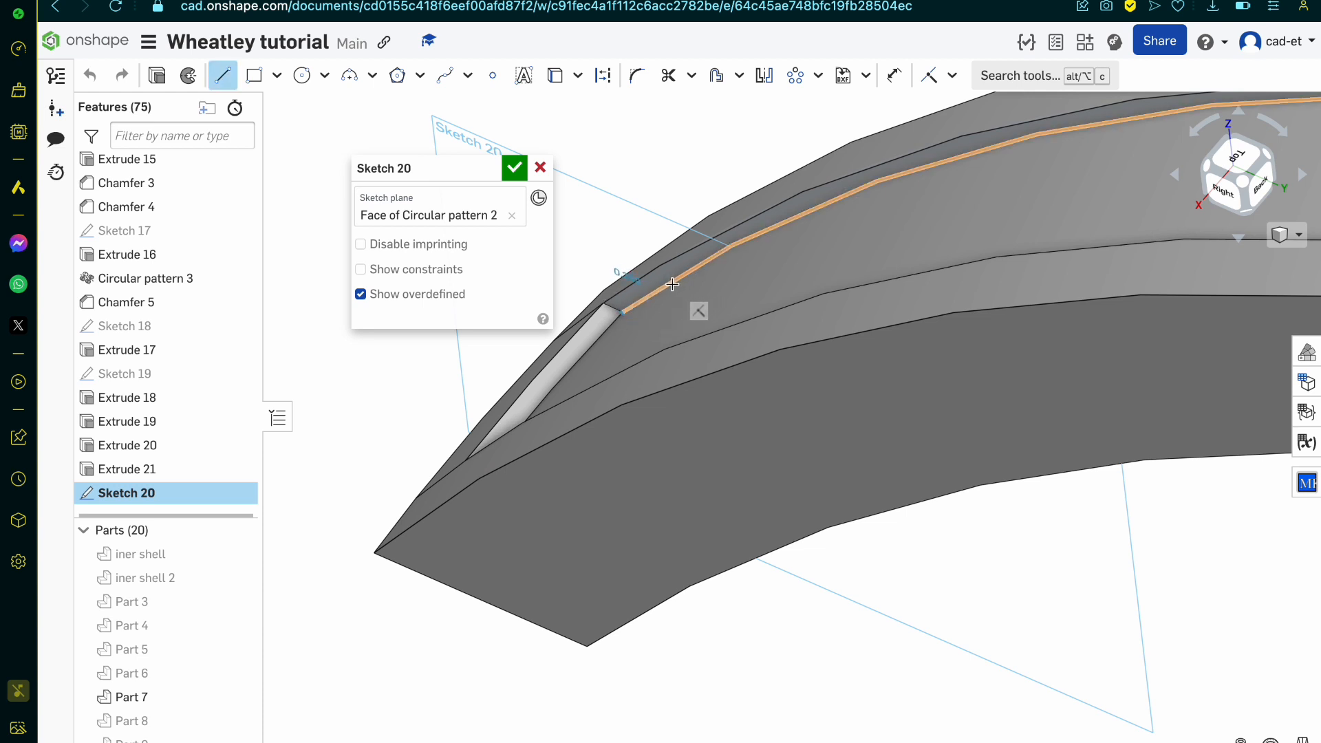
left_click(651, 293)
scroll(651, 295, "up", 5)
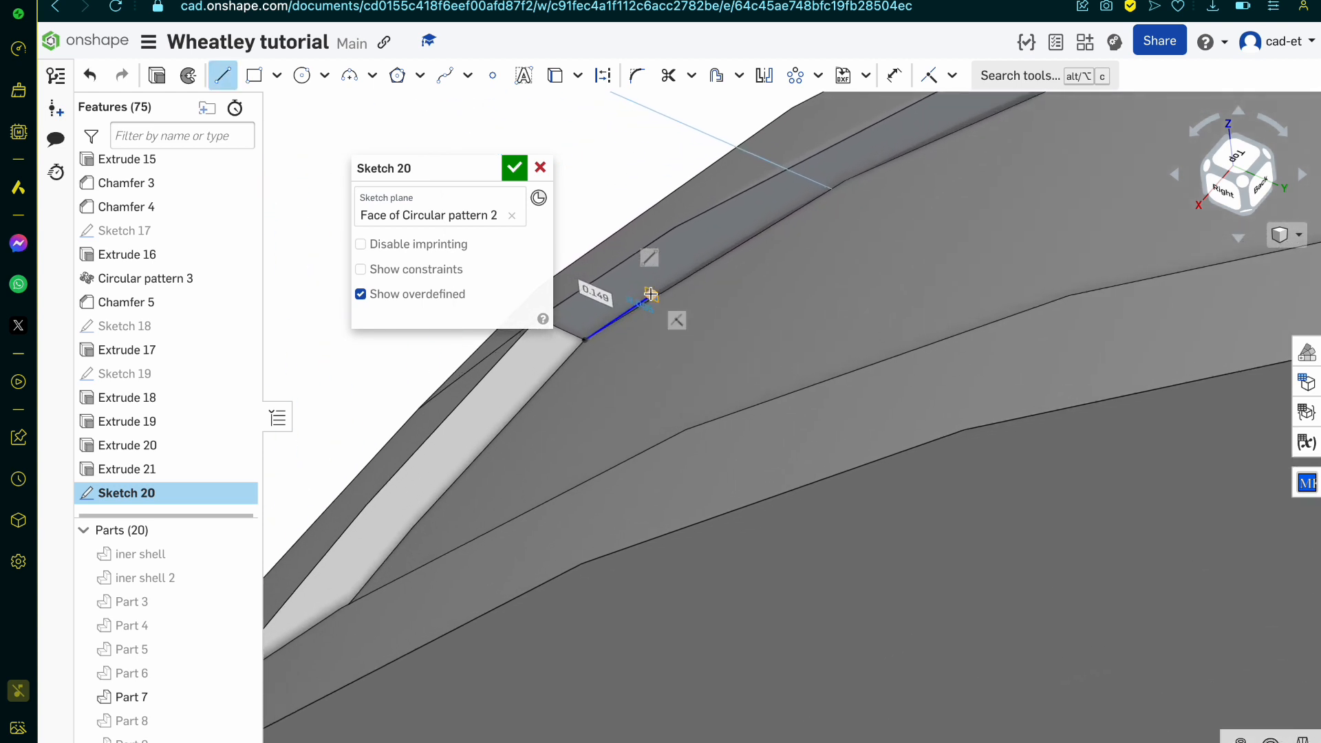
key("Escape")
Step: Draw a circle about 0.092 mm in diameter centred on the line and try to make it tangent to the channel's end corner
left_click(302, 76)
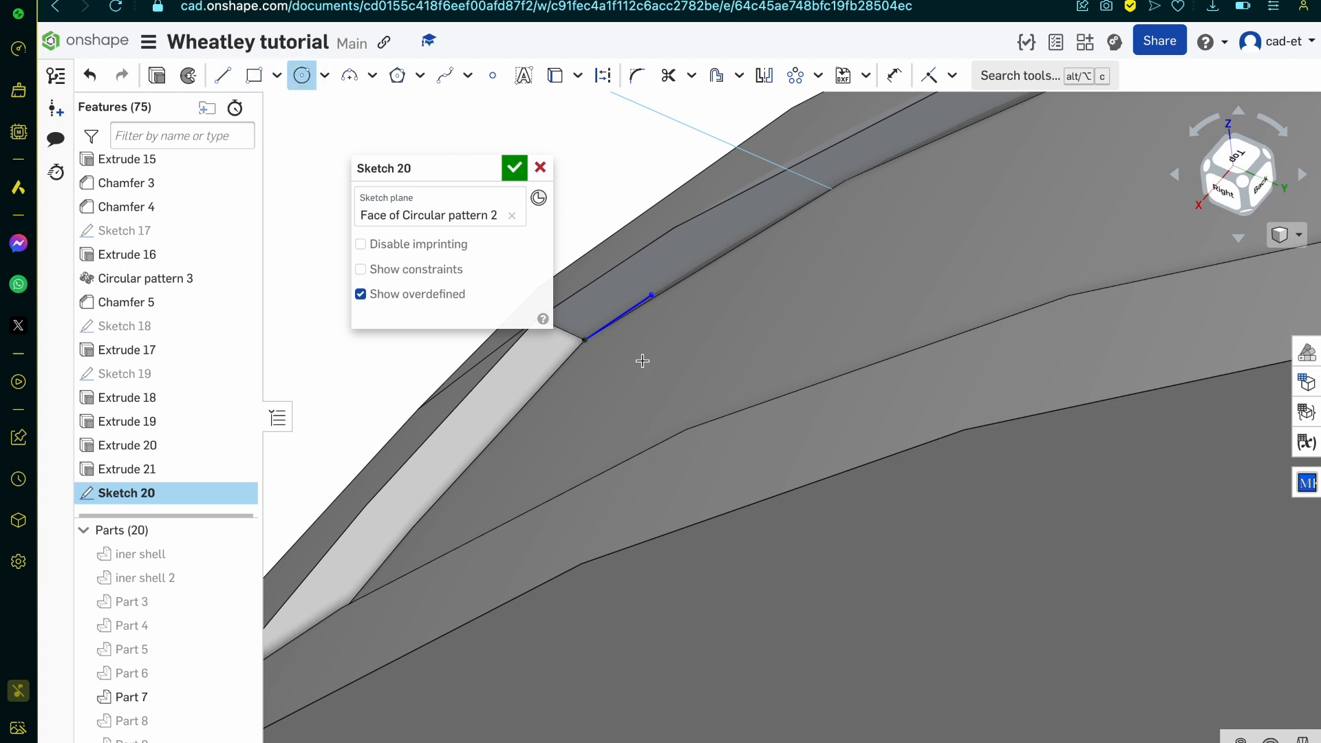
left_click(622, 317)
left_click(593, 283)
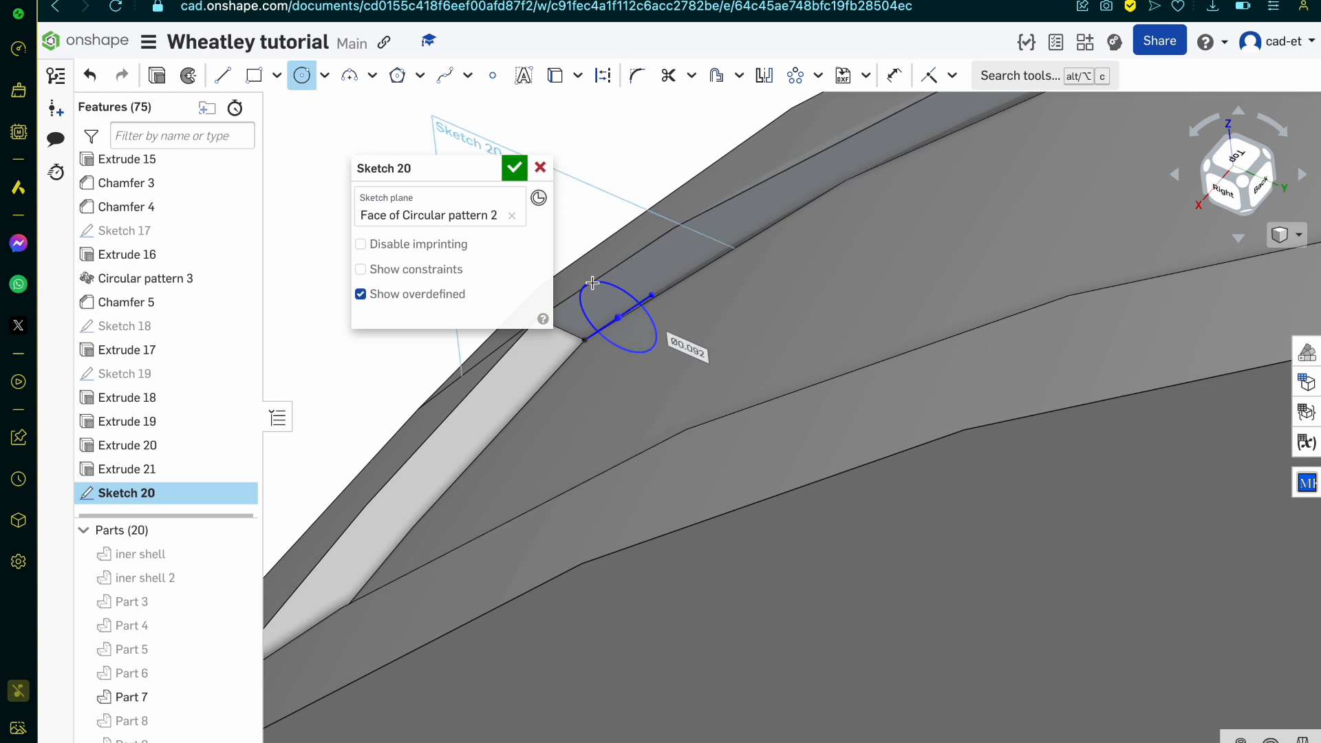
key("t")
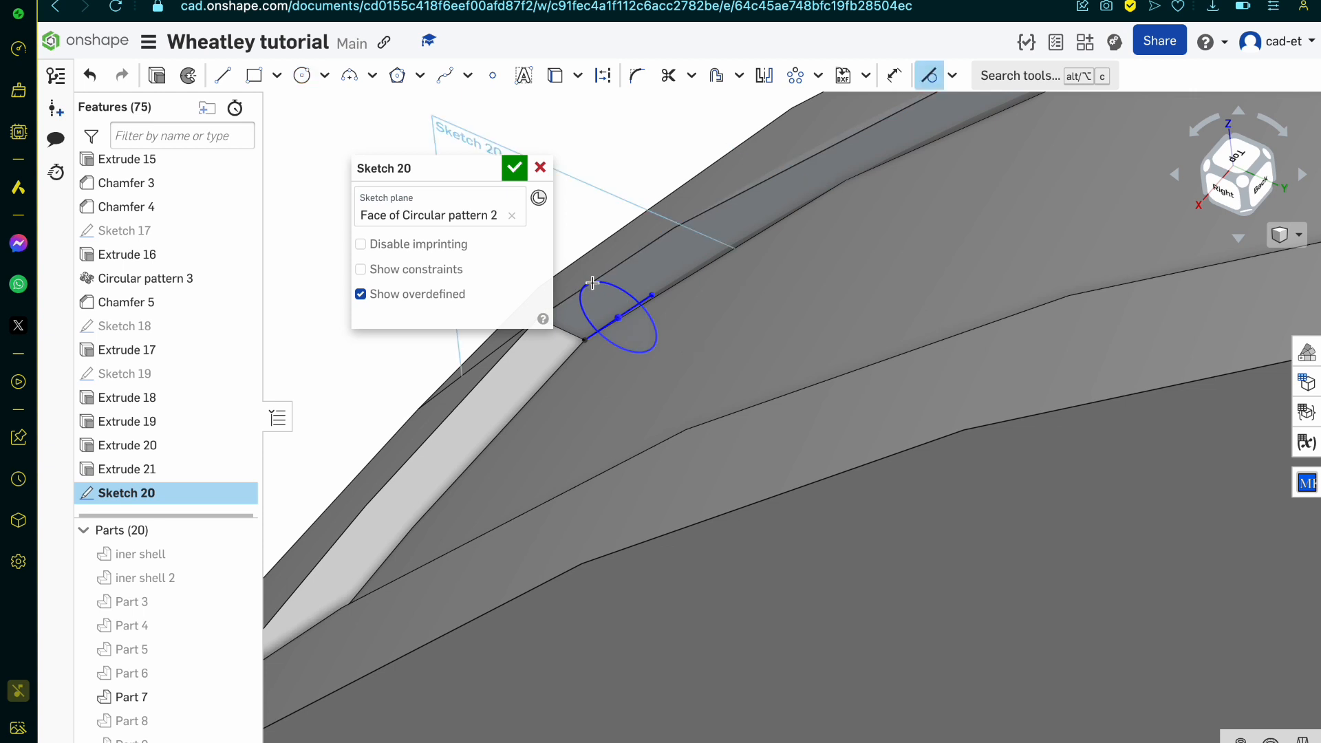
left_click(585, 339)
key("Escape")
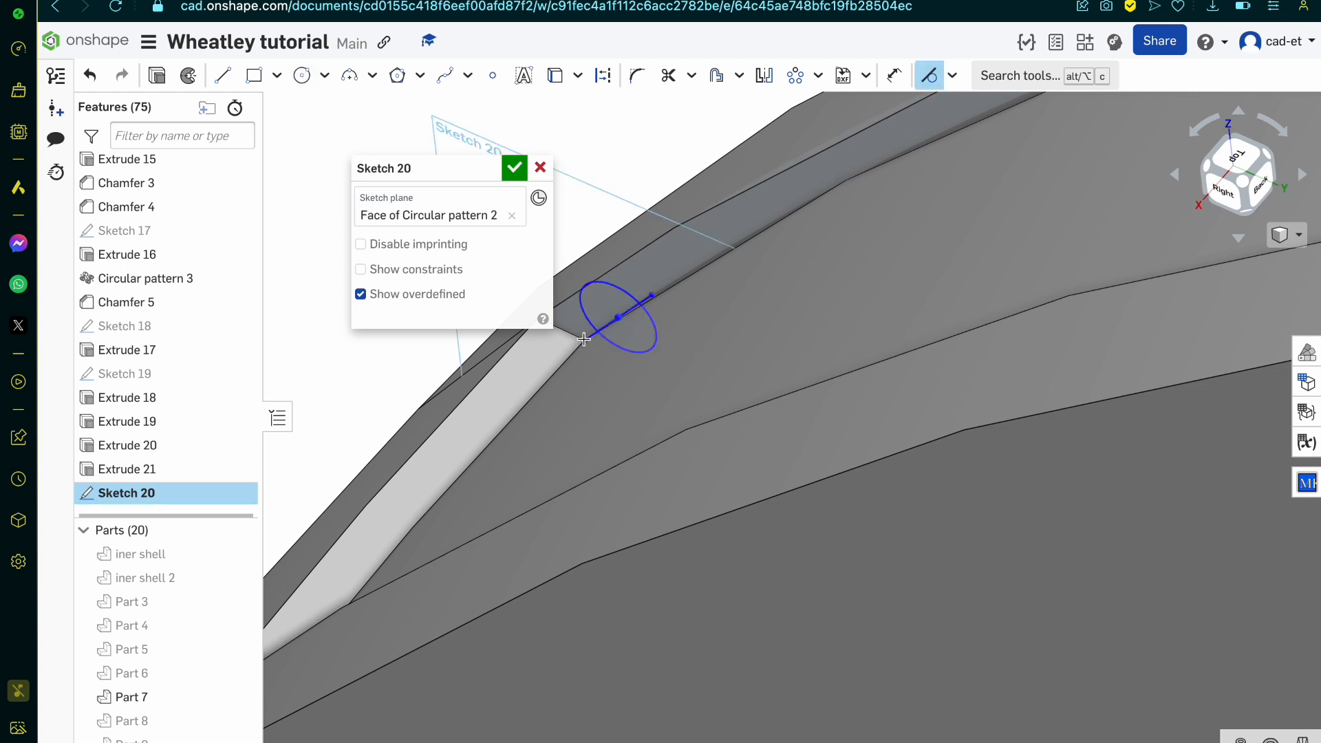
Step: View the sketch plane straight on and undo the line and circle drawn in the sketch
scroll(585, 340, "down", 10)
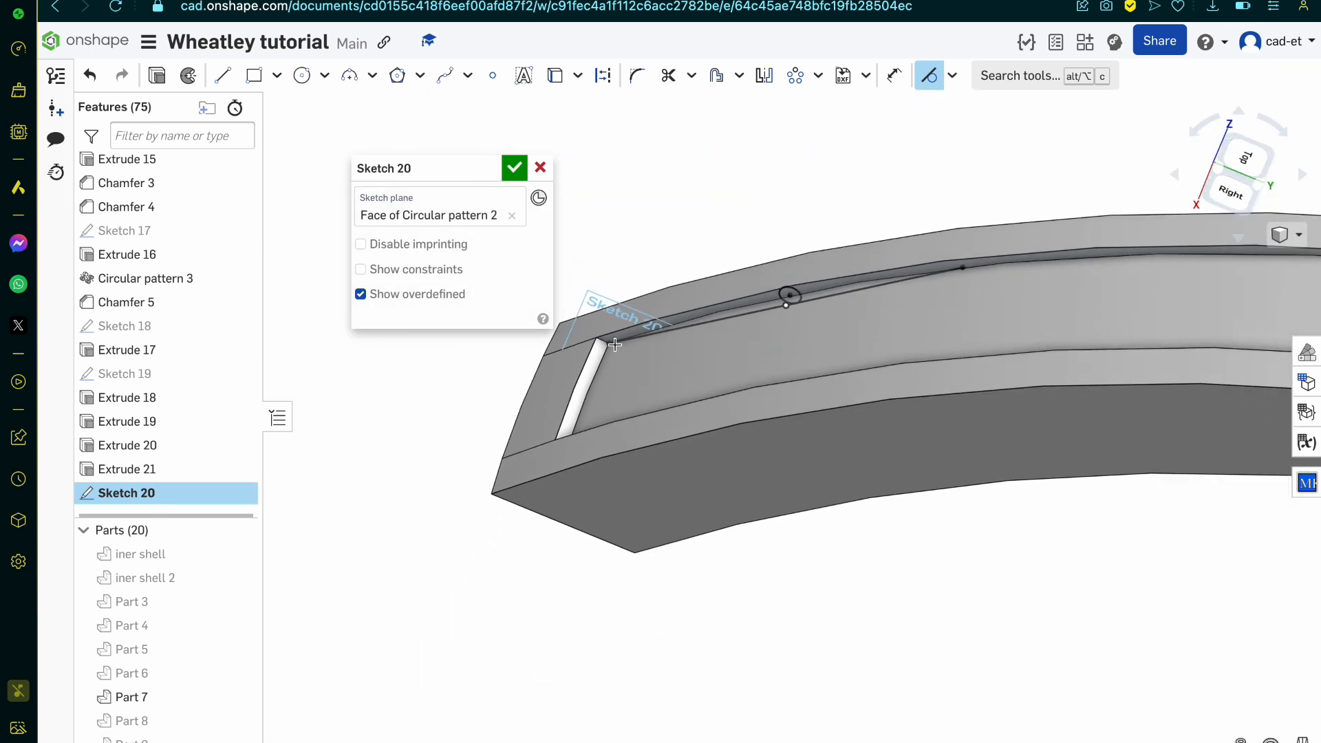
key("n")
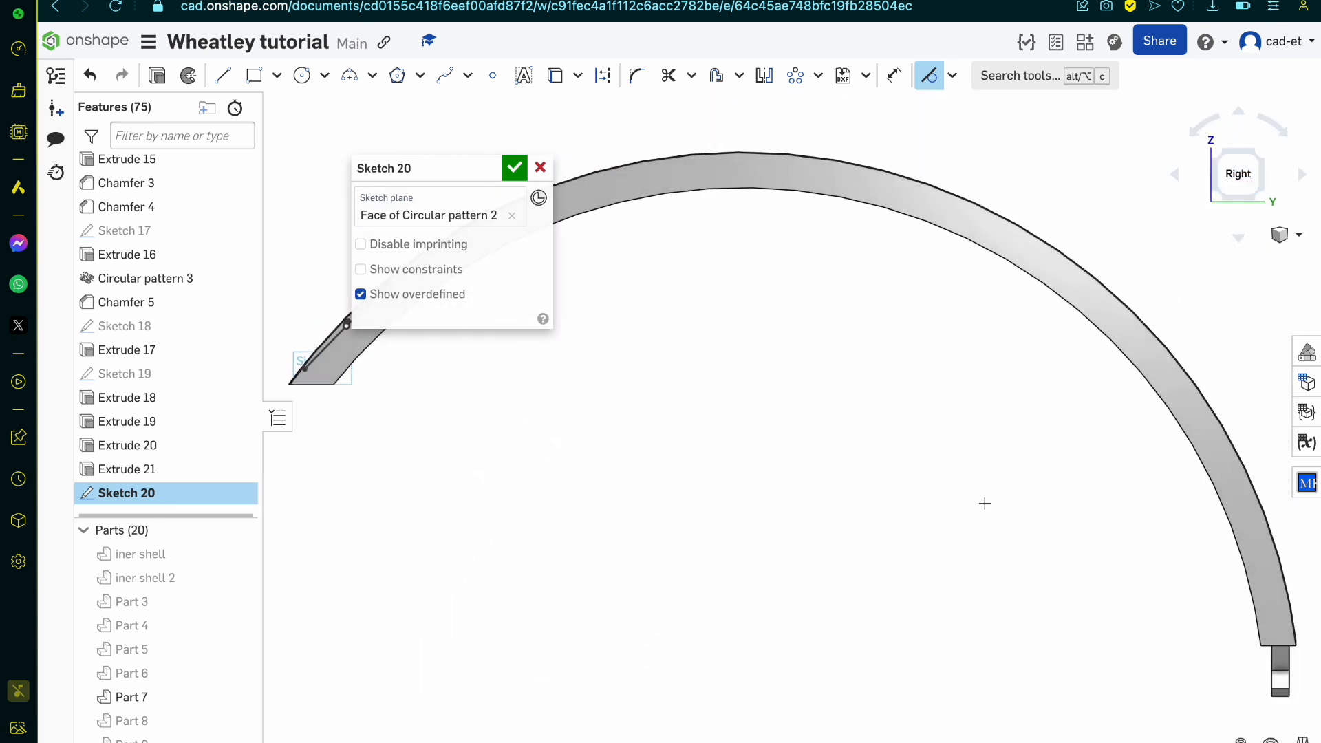
scroll(760, 448, "up", 10)
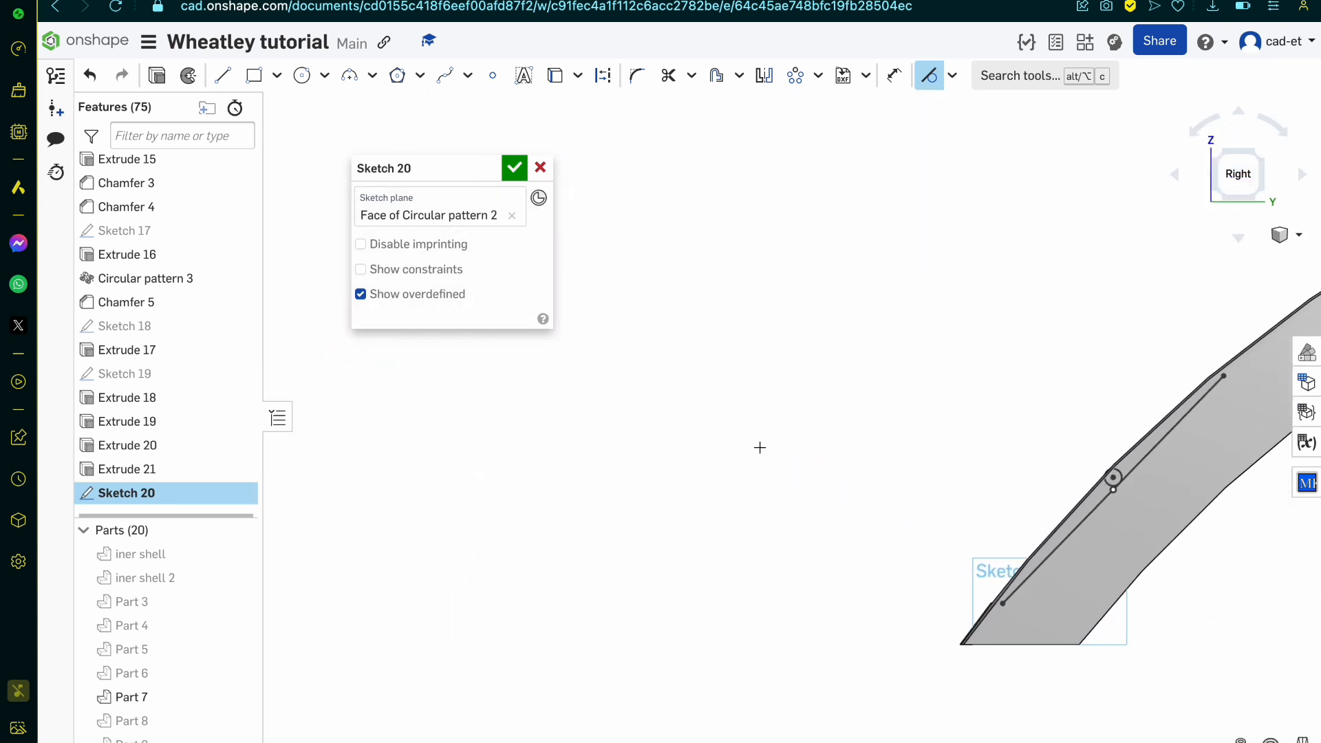
key("ctrl+z")
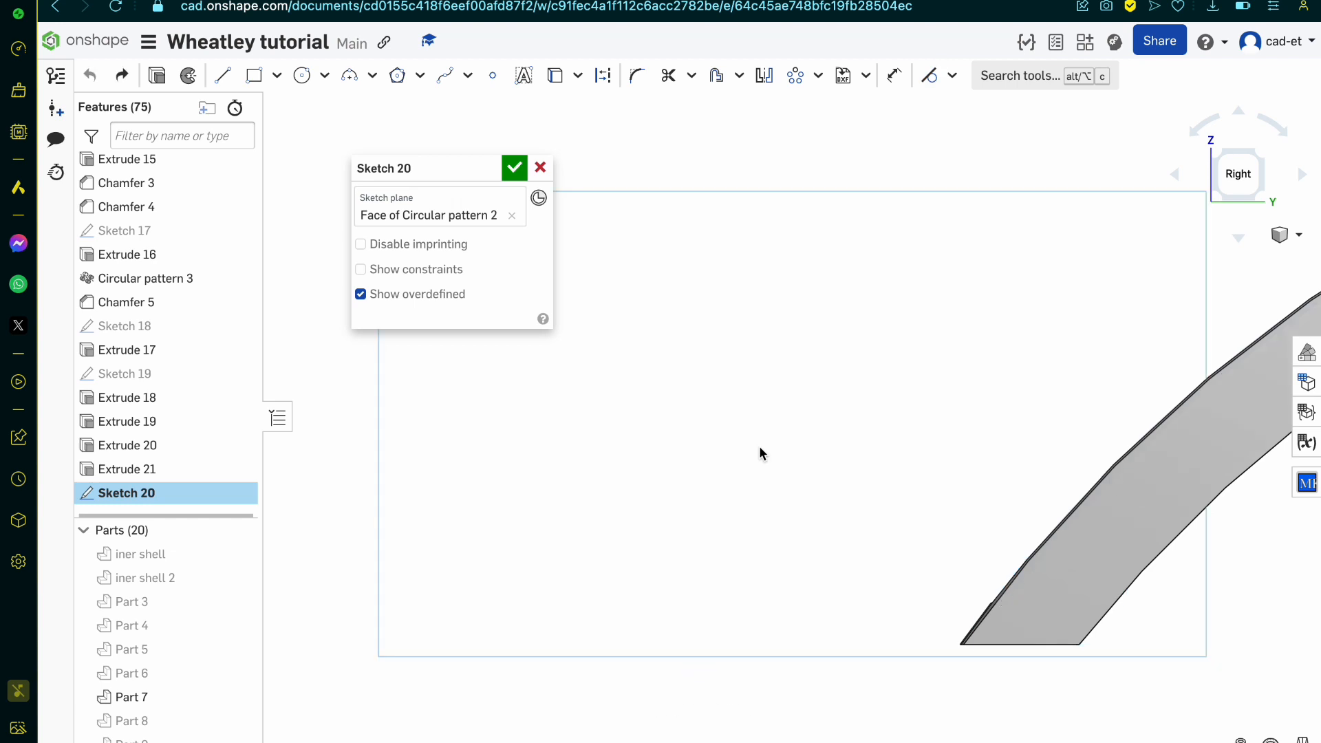
Step: Project the short end edge and both long curved edges of the channel's side wall into the sketch with the Use tool
key("c")
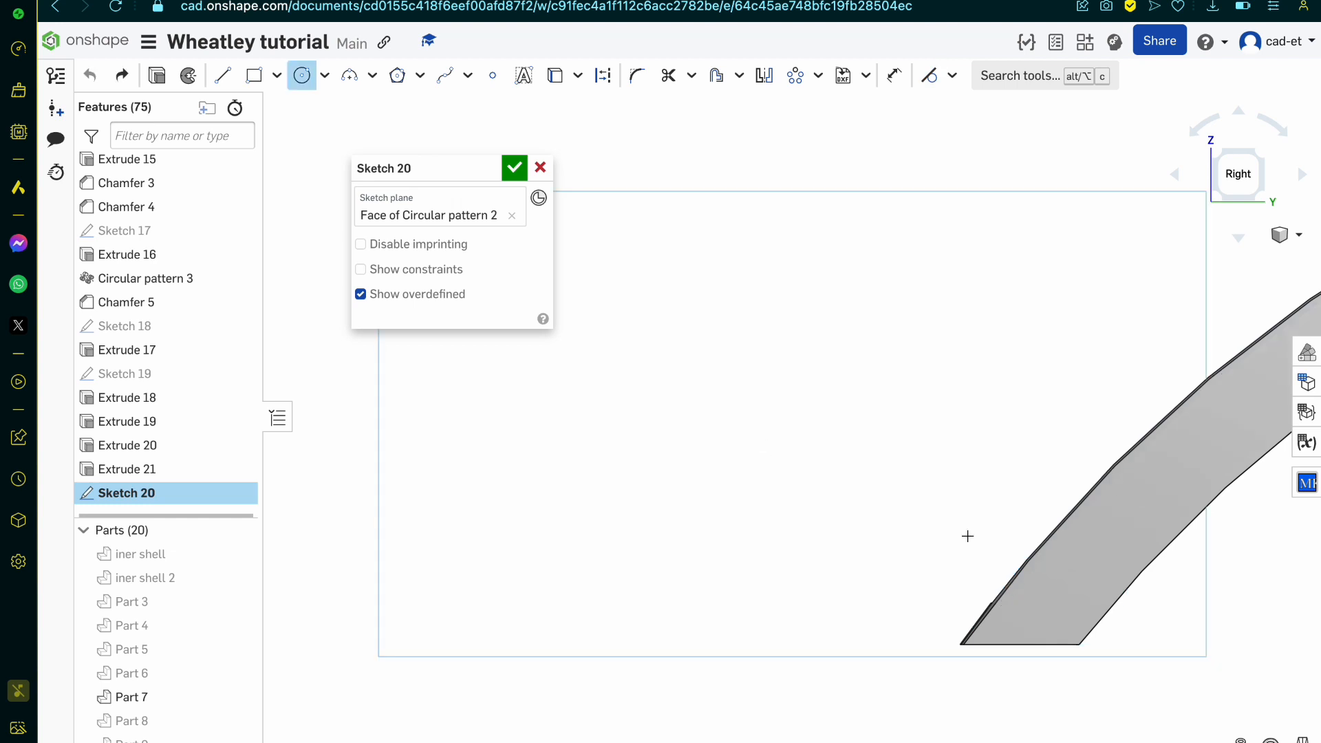
right_click_drag(967, 536, 993, 554)
scroll(981, 559, "up", 6)
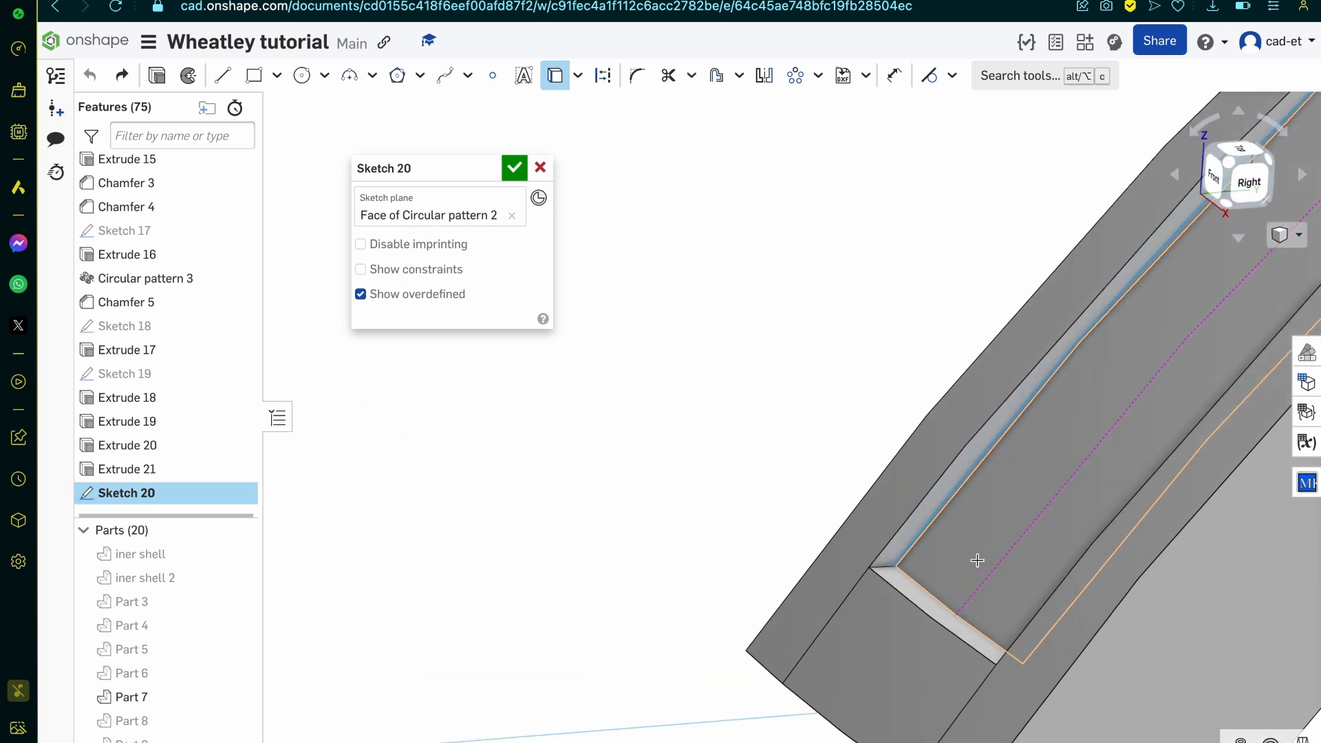
left_click(894, 541)
left_click(894, 542)
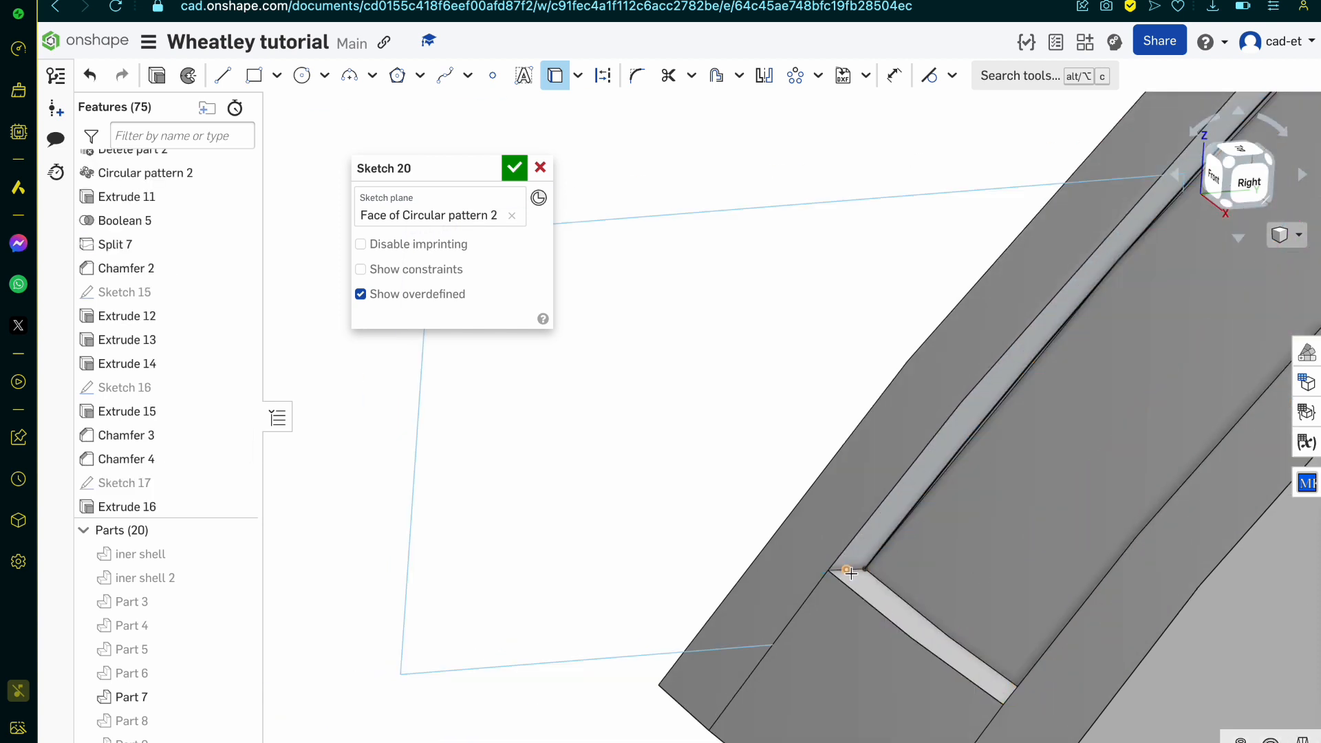
scroll(855, 570, "up", 4)
left_click(855, 570)
left_click(829, 535)
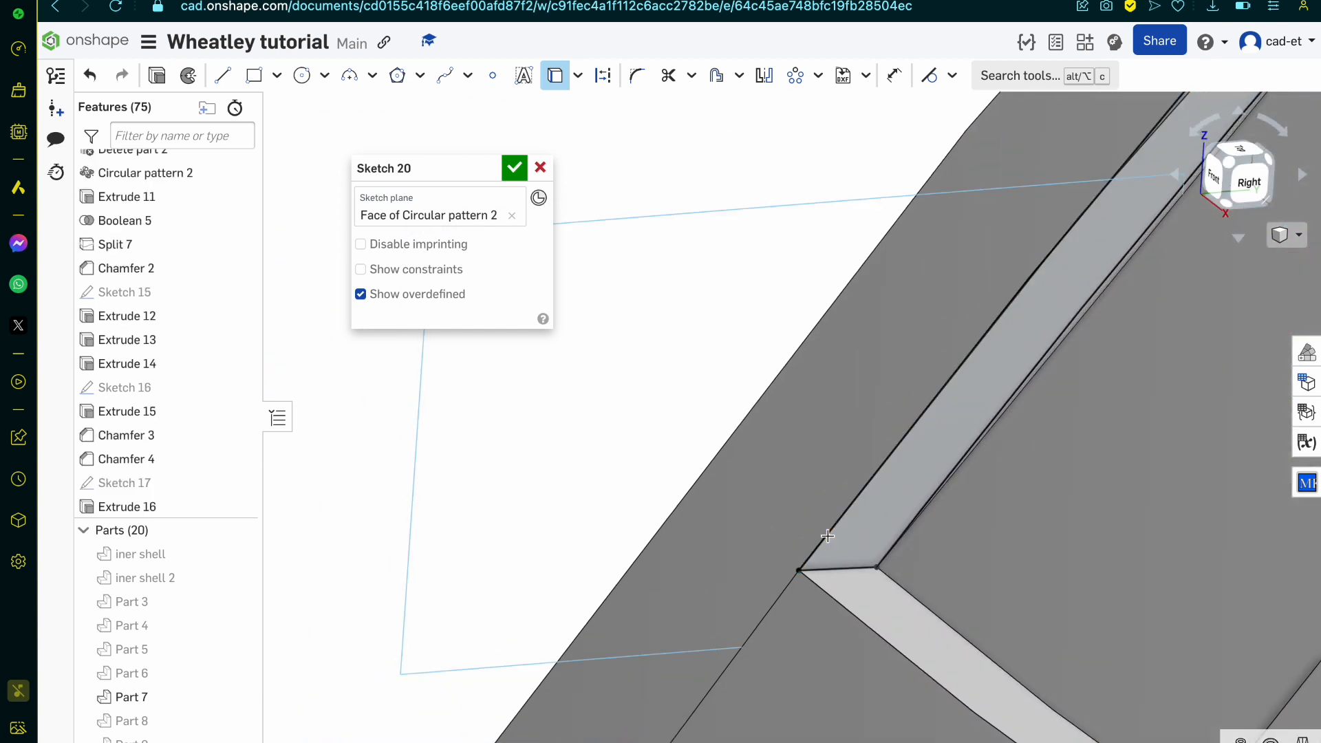
scroll(827, 536, "down", 2)
scroll(828, 536, "down", 3)
key("n")
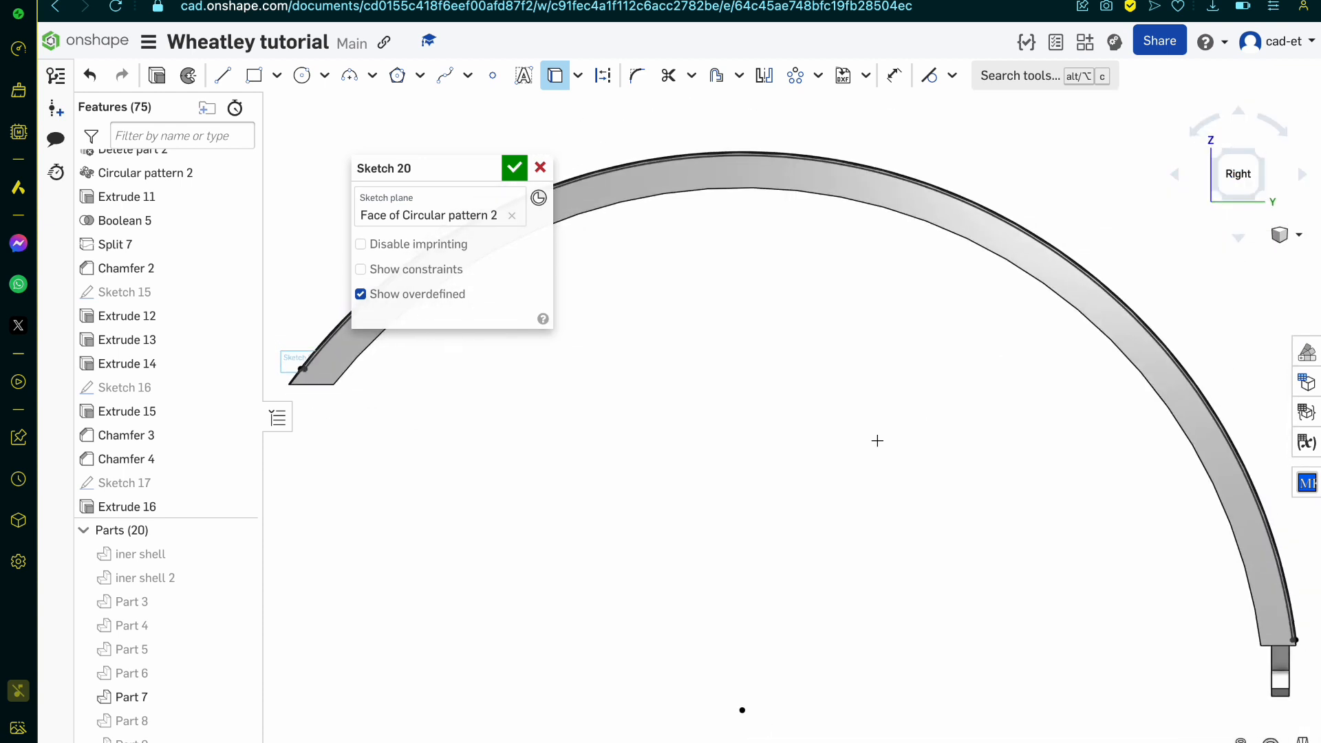
scroll(547, 399, "up", 6)
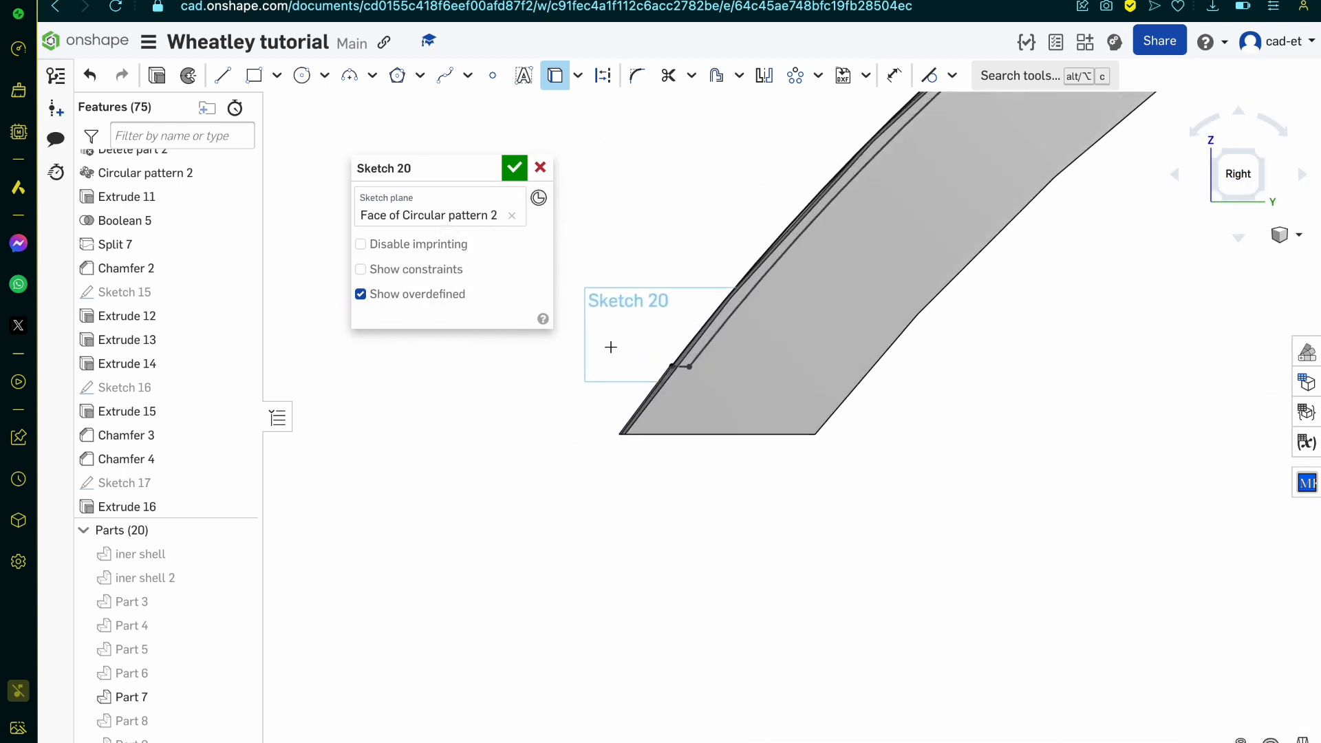
Step: Draw a circle about 0.092 mm in diameter centred on the inner corner where the short end edge meets the long curved edge
scroll(727, 400, "up", 2)
left_click(302, 76)
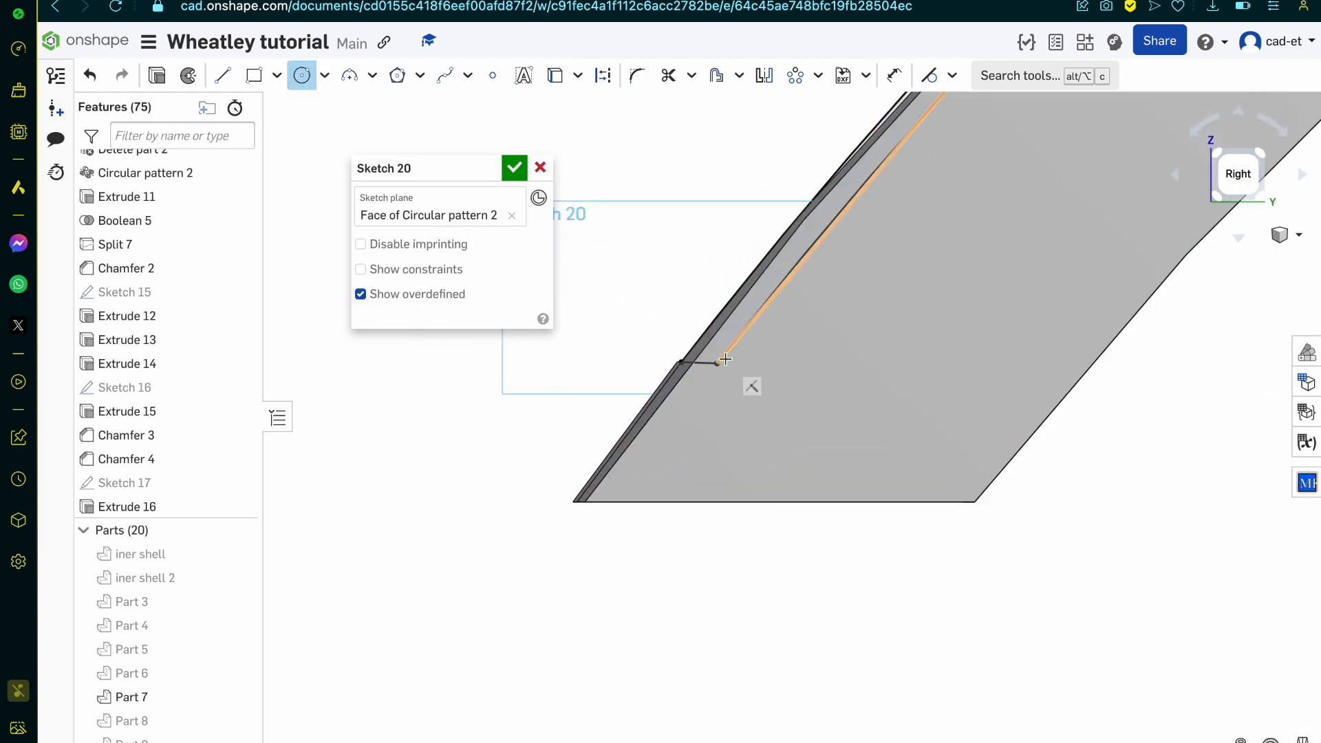
scroll(692, 351, "up", 3)
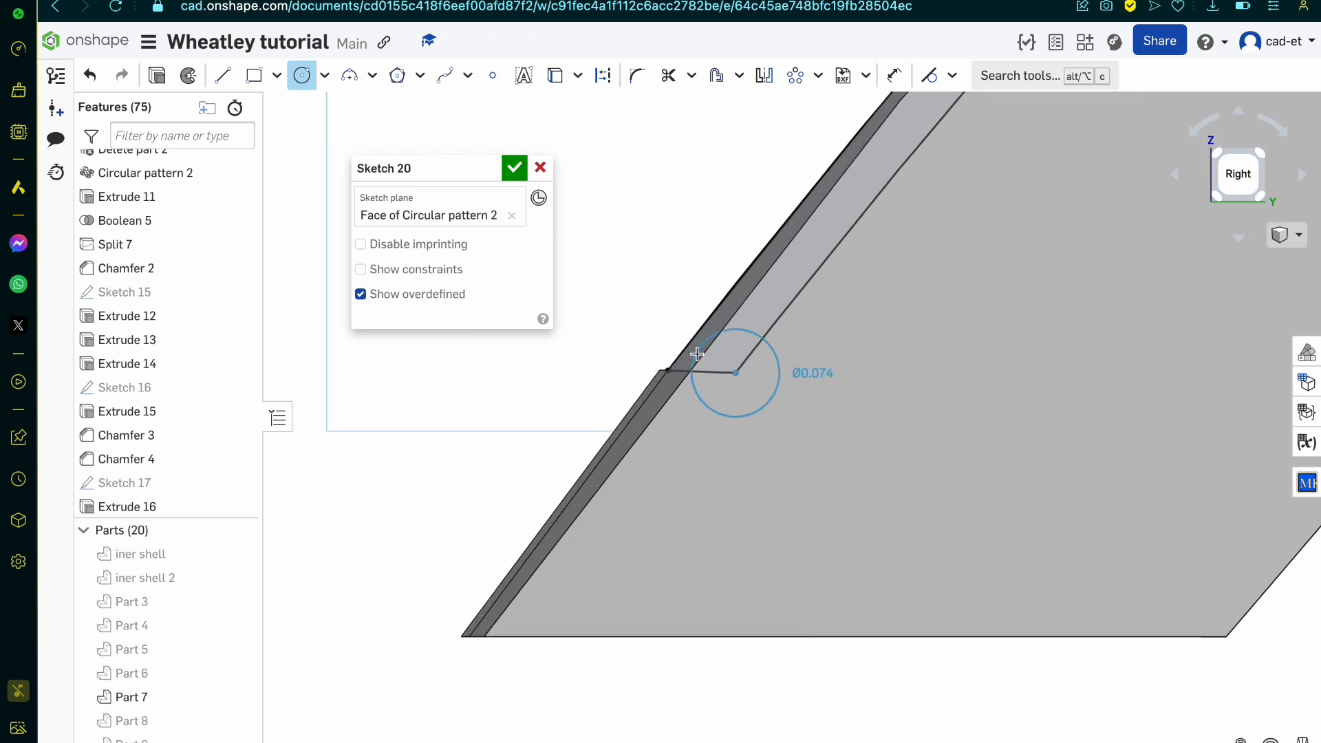
left_click(698, 335)
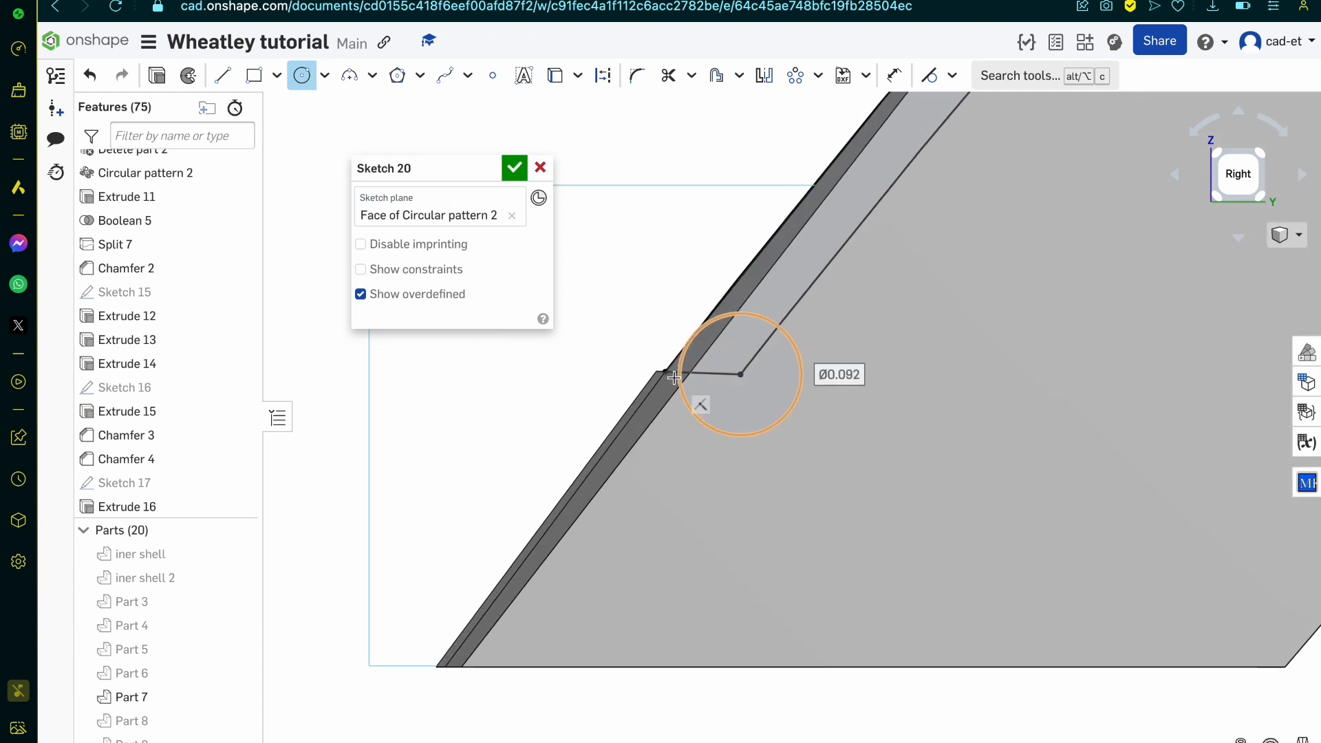
scroll(688, 385, "up", 3)
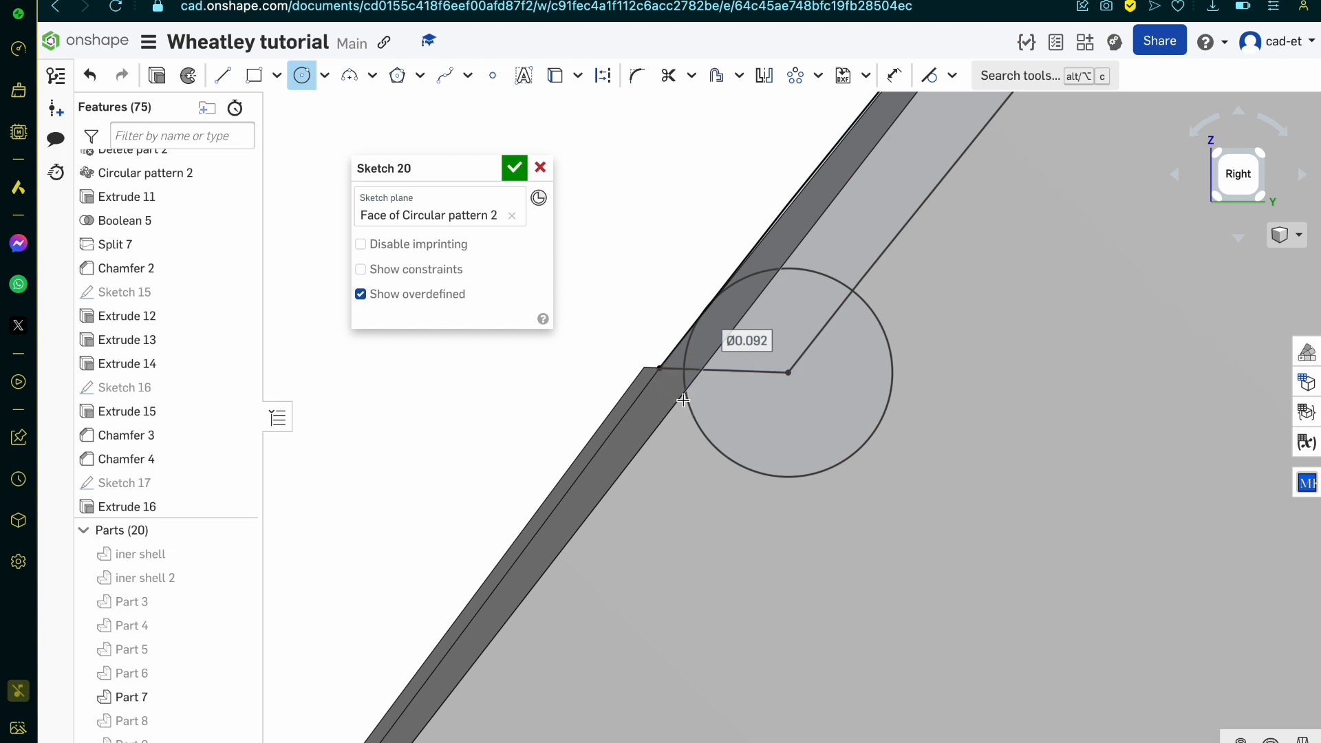
Step: Trim the part of the circle outside the side wall, leaving an arc between the short end edge and the inner curved edge
key("m")
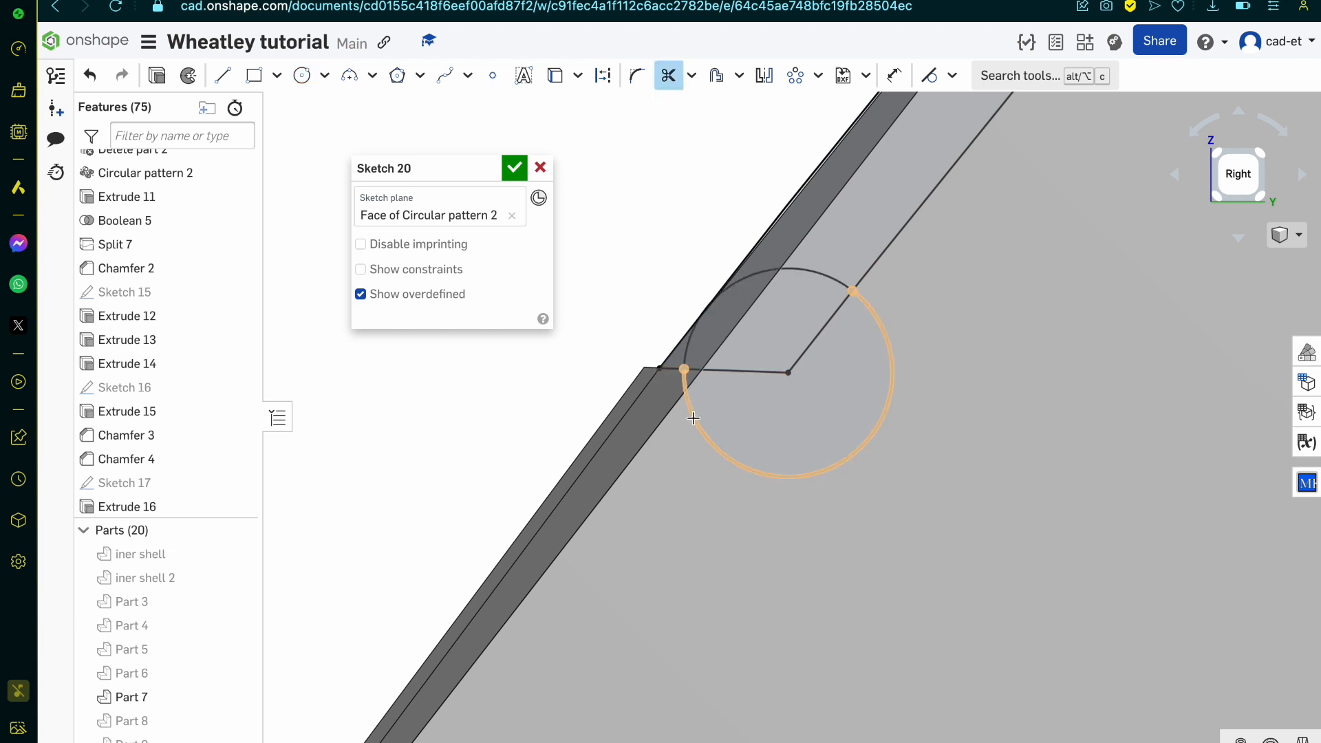
left_click(694, 412)
scroll(666, 372, "down", 5)
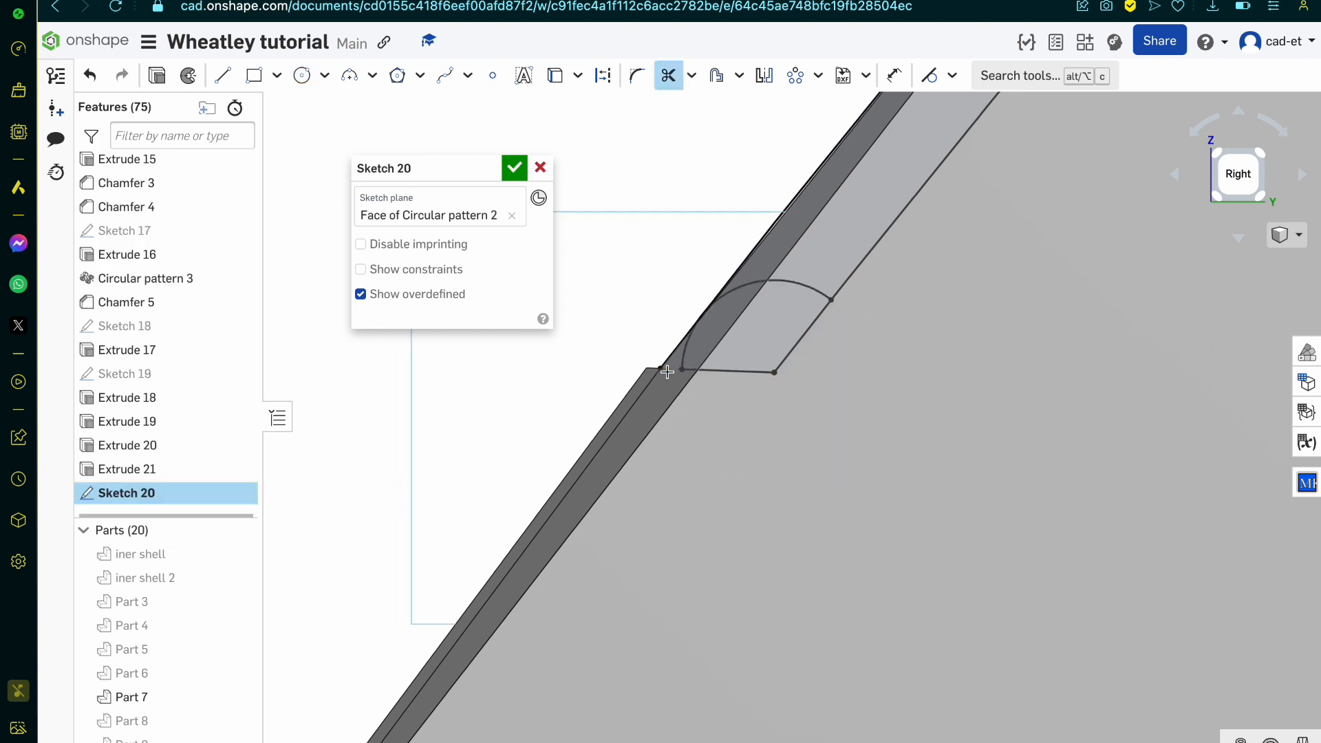
Step: Draw two more circles centred on the inner curved edge beyond the arc, about 0.099 mm and 0.105 mm in diameter
left_click(302, 77)
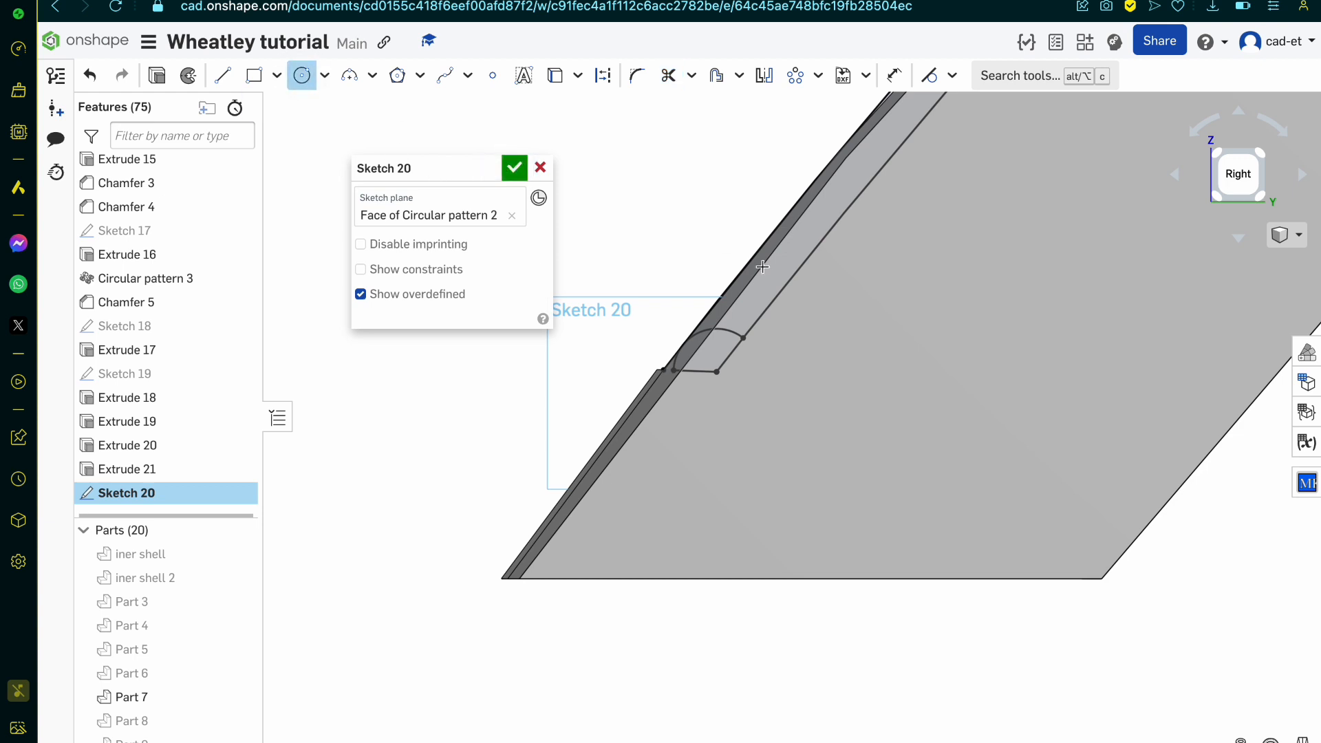
left_click(777, 298)
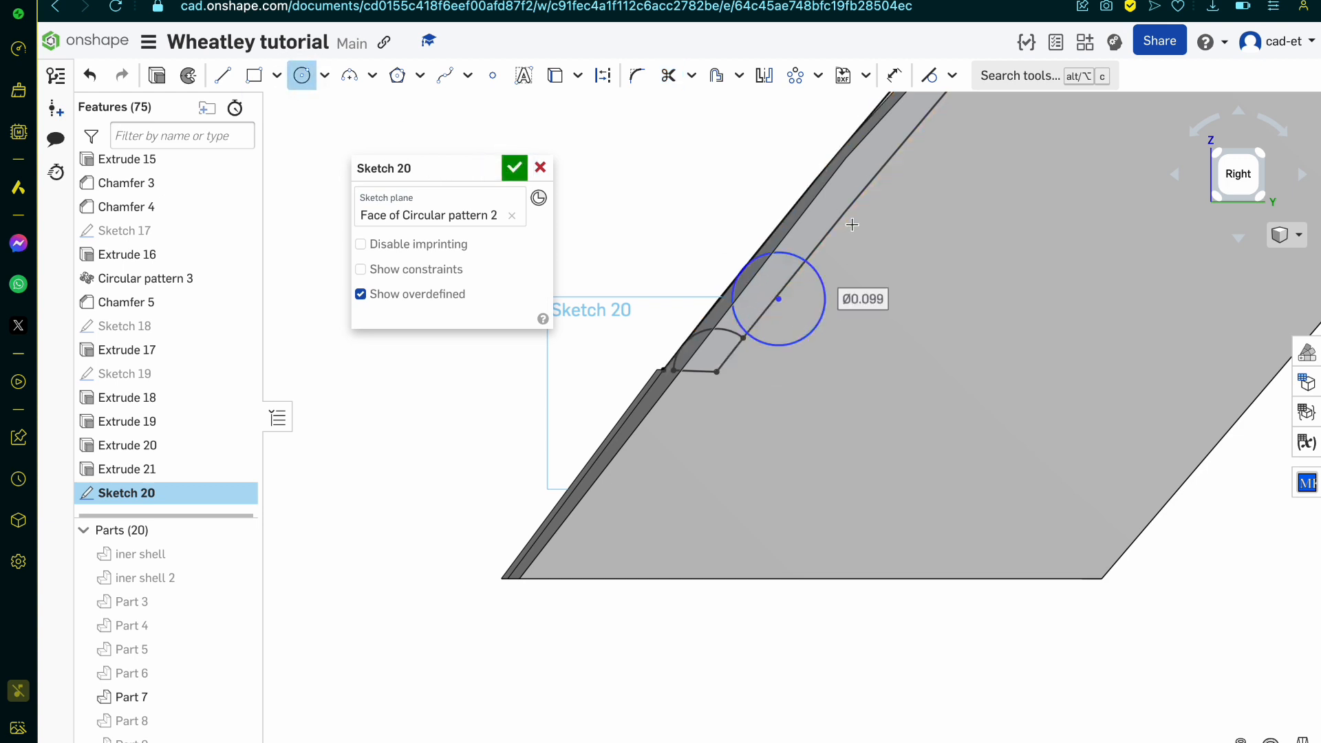
left_click(871, 186)
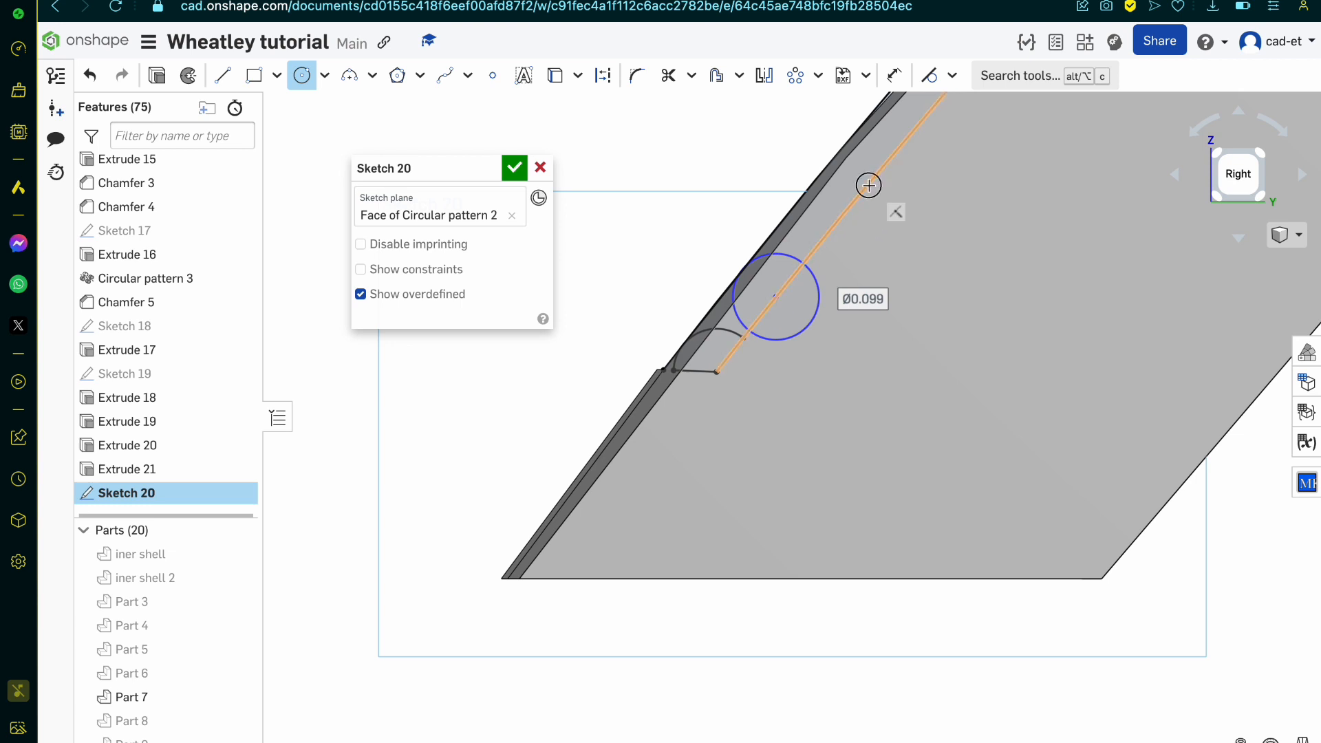
left_click(835, 155)
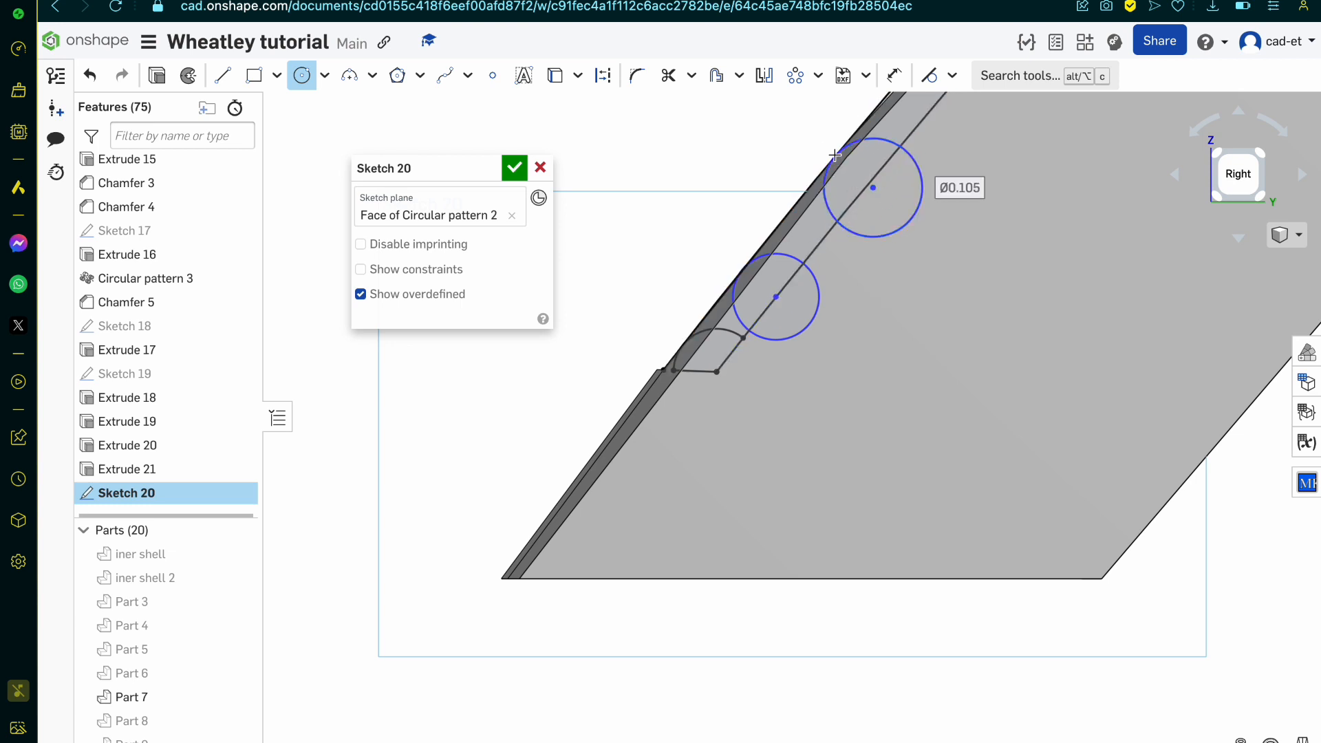
Step: Make the two circles tangent to each other and the nearer one tangent to the arc's endpoint on the curved edge
key("t")
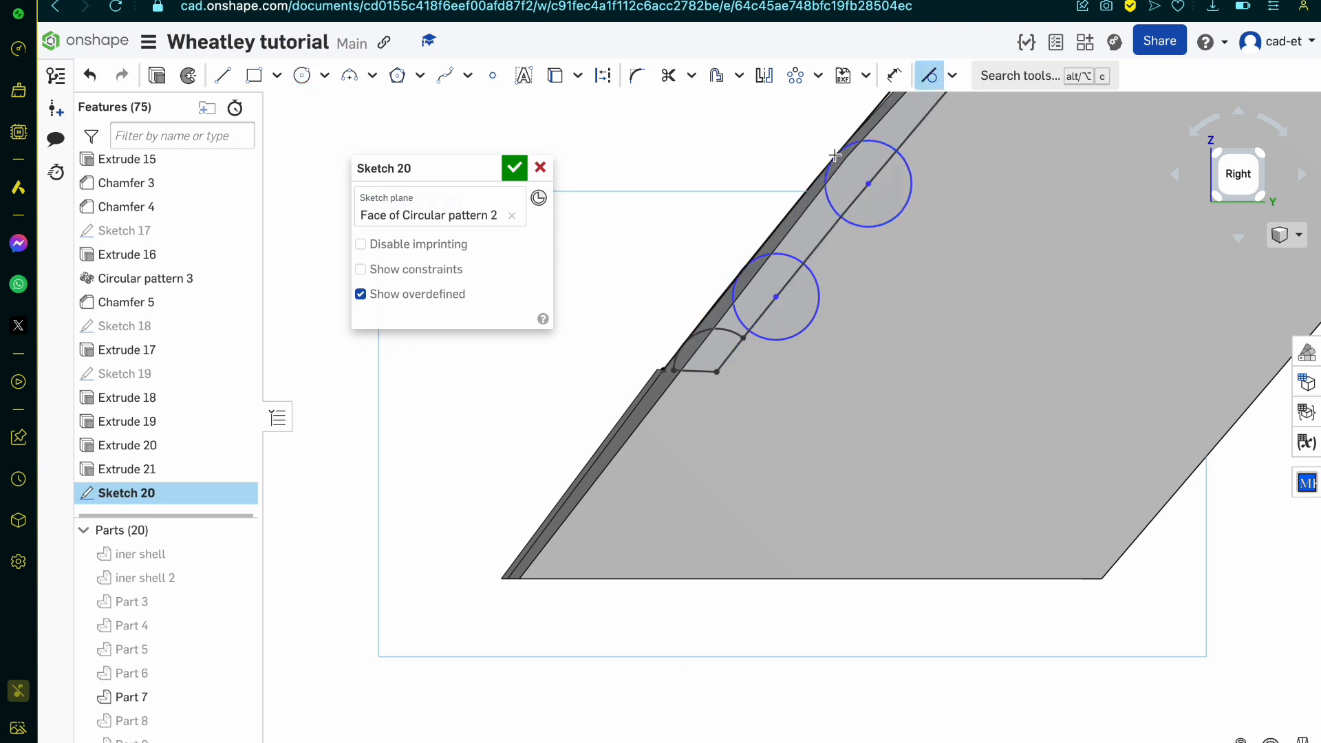
left_click(789, 262)
left_click(740, 333)
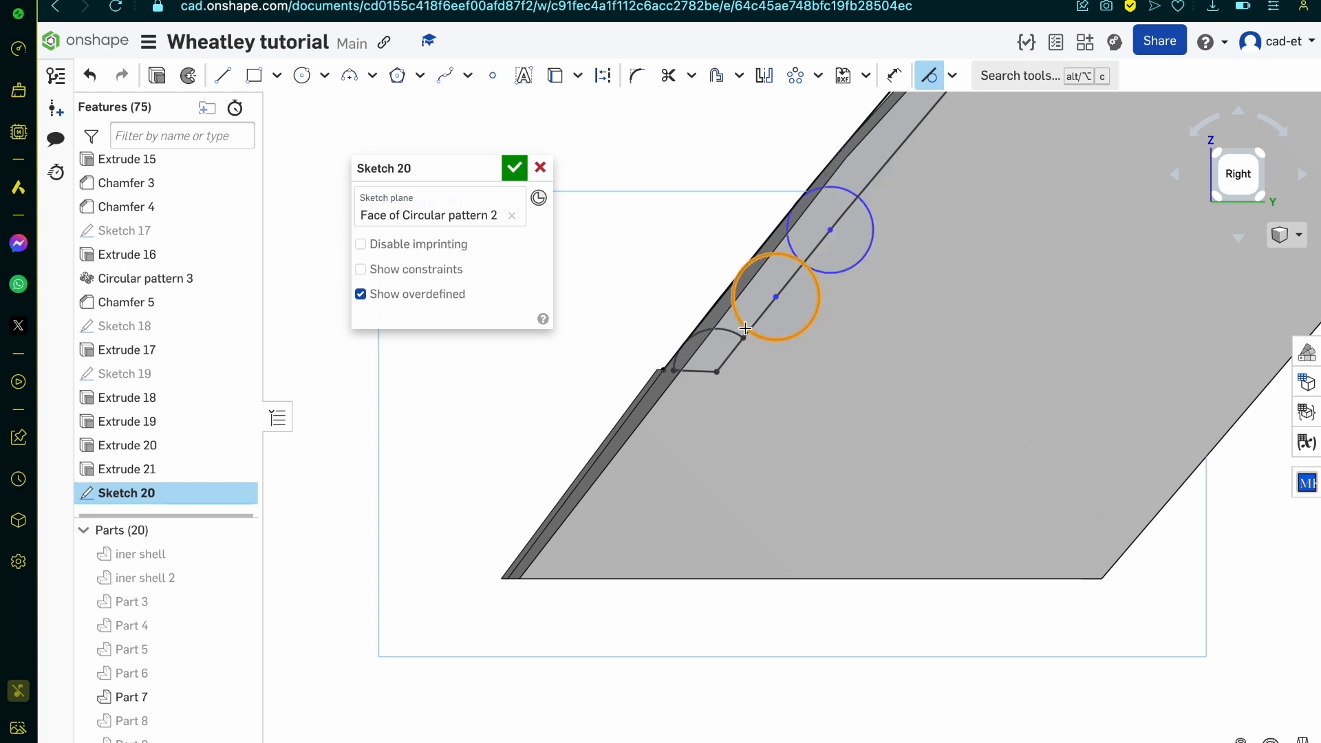
scroll(737, 340, "up", 5)
left_click(735, 352)
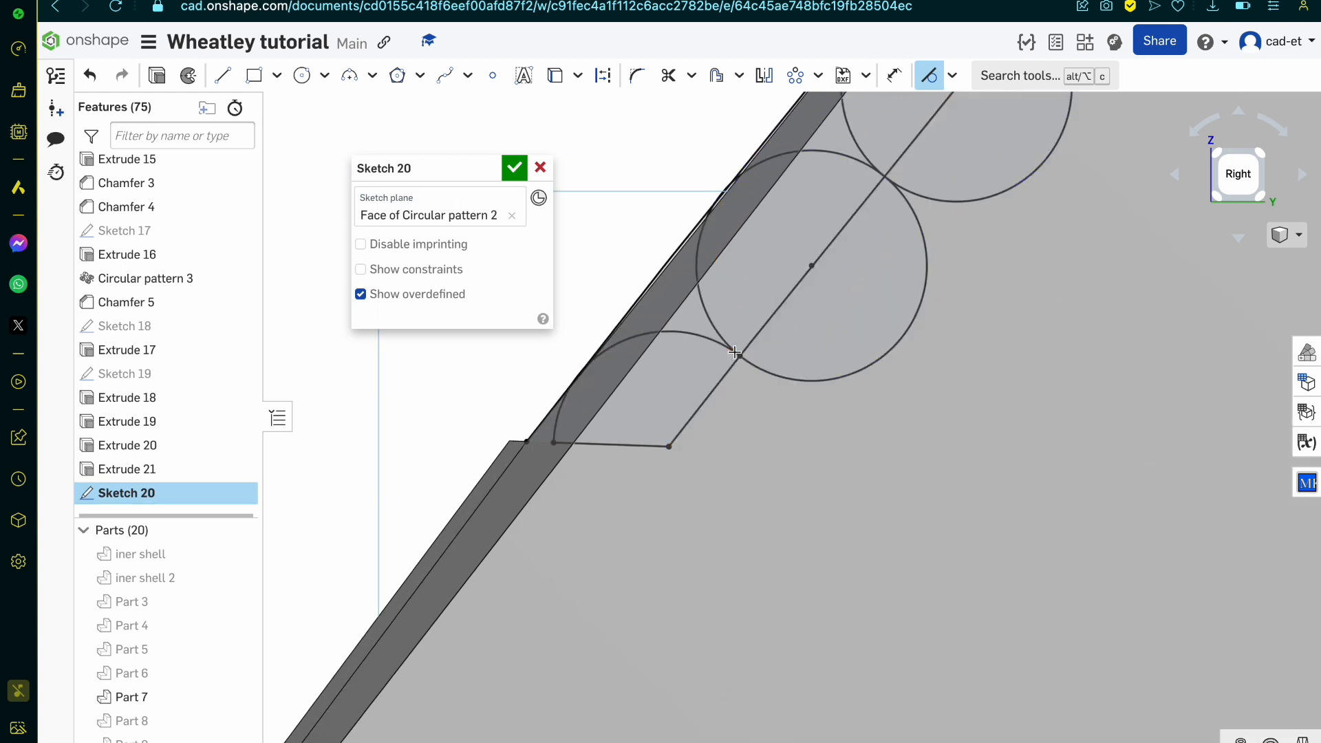
Step: Delete the full circle adjacent to the end arc, keeping the circle farther along the curved edge
scroll(735, 352, "down", 5)
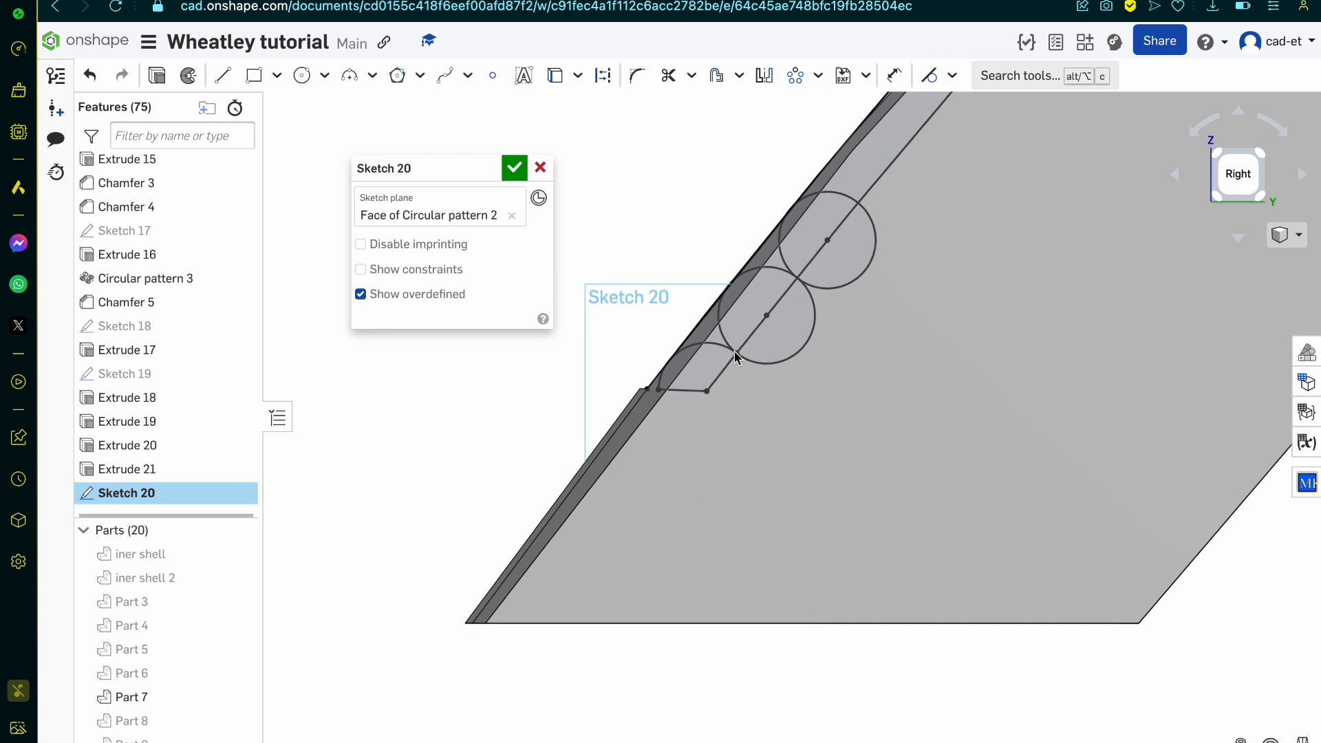
scroll(733, 352, "up", 4)
scroll(780, 248, "up", 3)
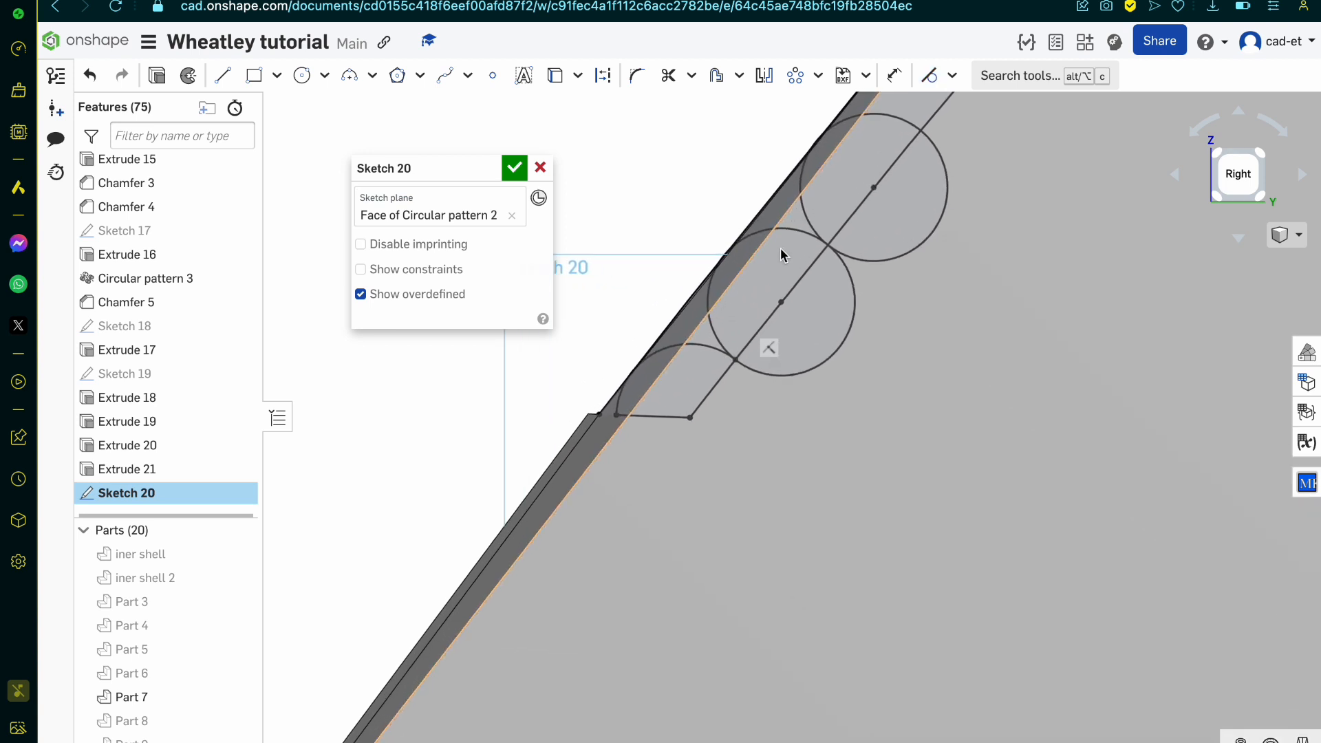
left_click(751, 229)
key("Delete")
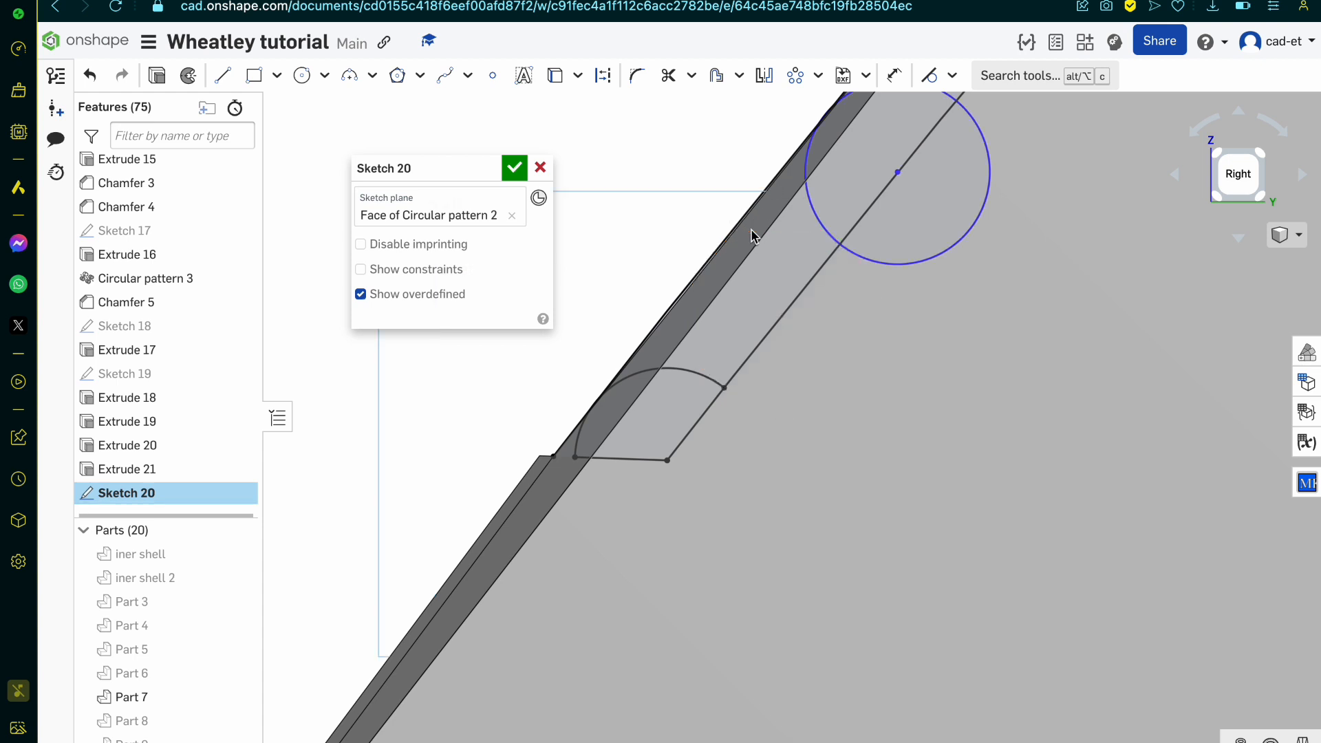
Step: Hide Part 7 and draw a 0.07 mm diameter circle centred on the inner curved edge between the end arc and the larger circle
key("c")
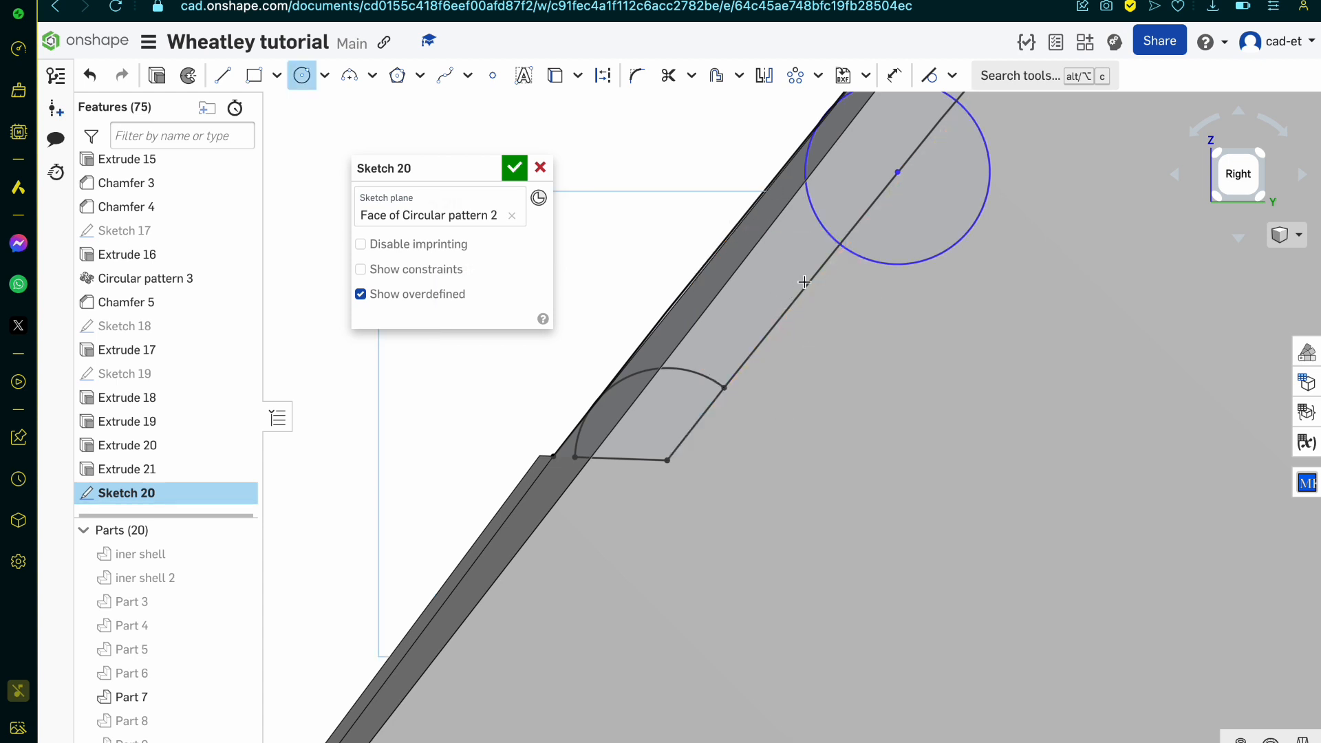
key("n")
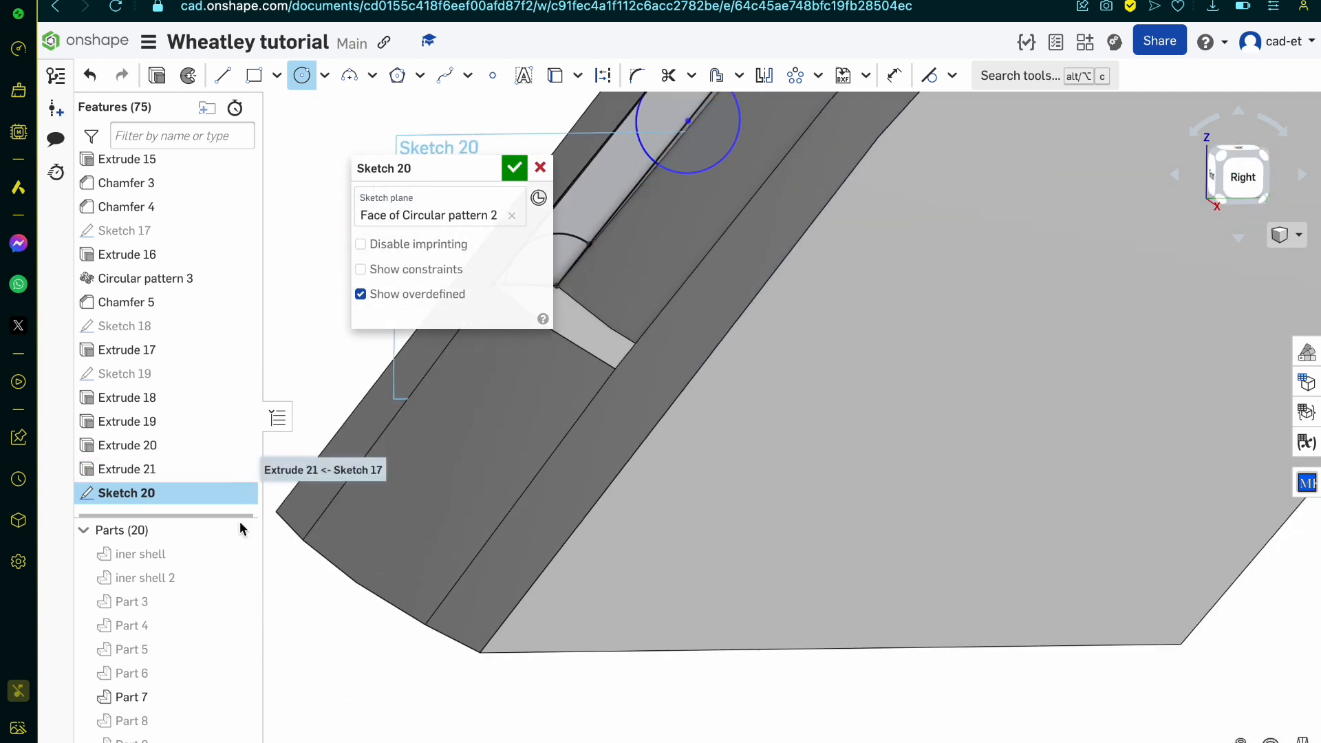
left_click(239, 697)
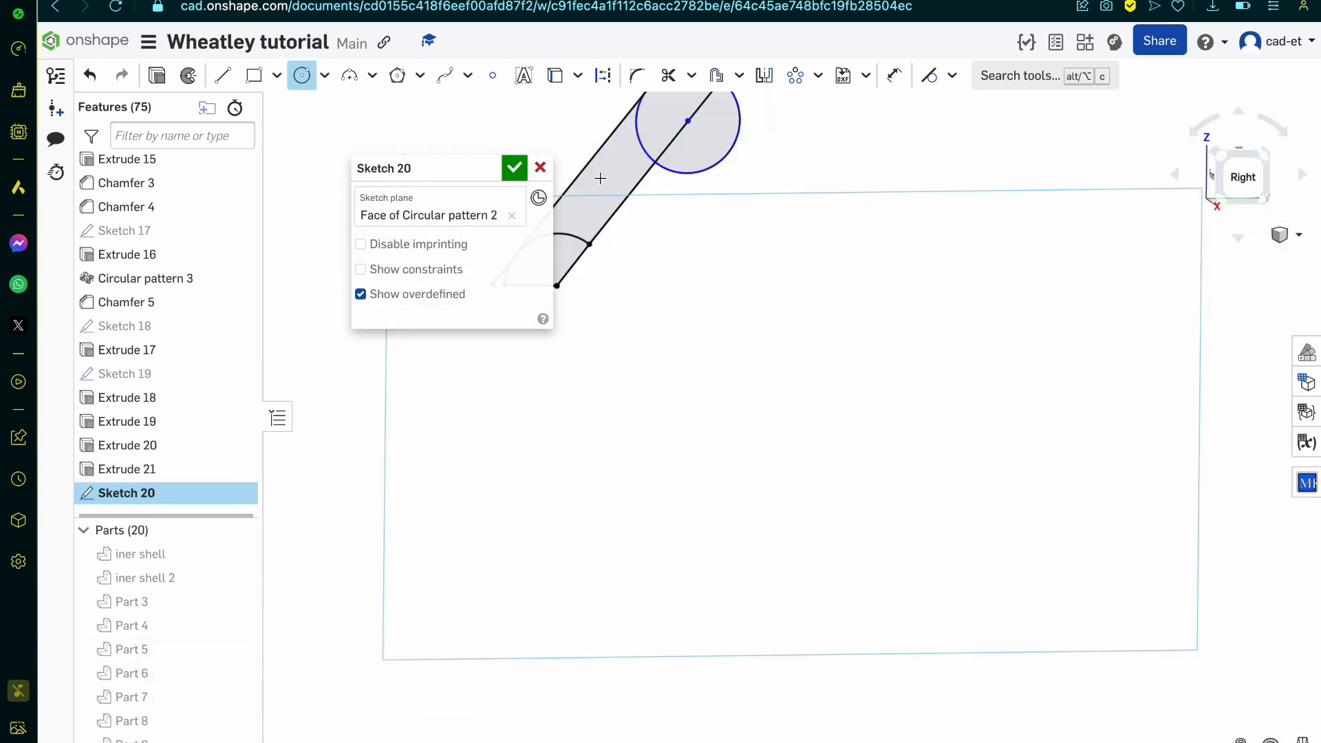
left_click(624, 203)
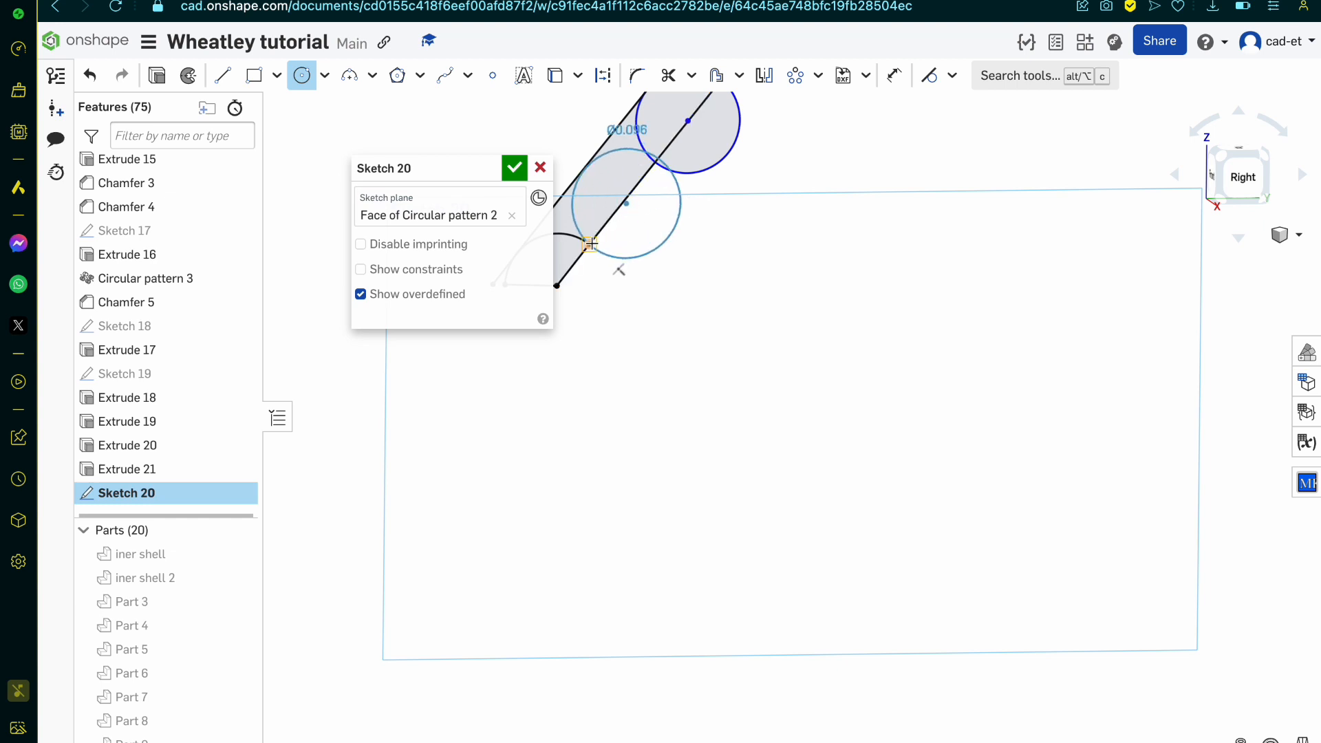
left_click(600, 218)
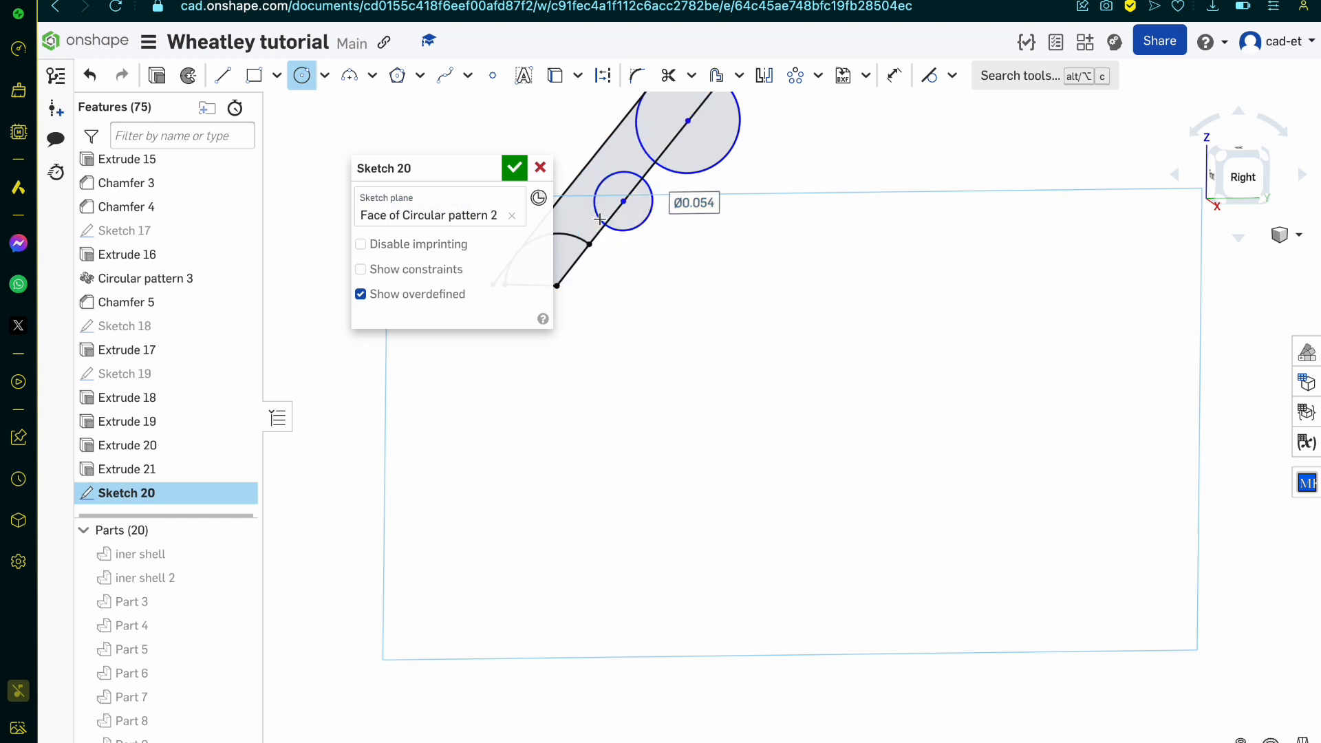
type(".")
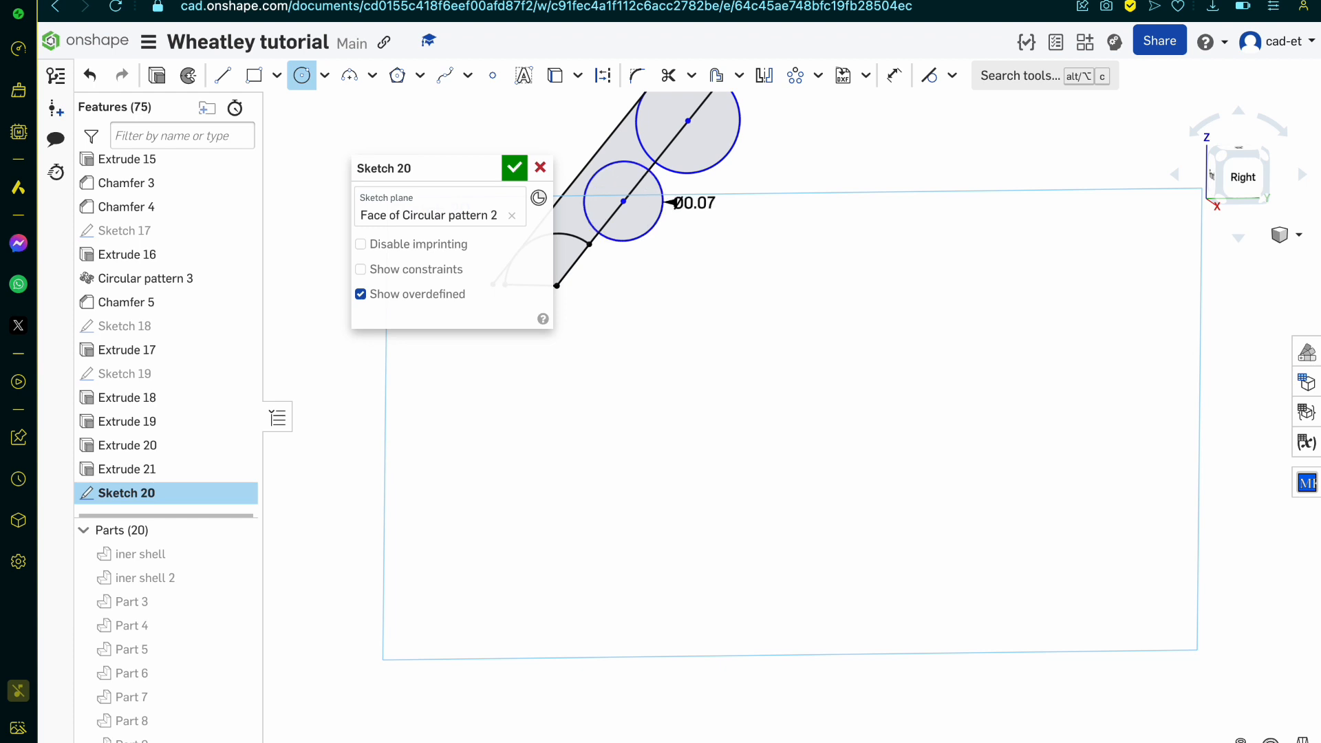
Step: Make the 0.07 mm circle tangent to the arc's endpoint and the larger circle tangent to the 0.07 mm circle
key("Escape")
key("q")
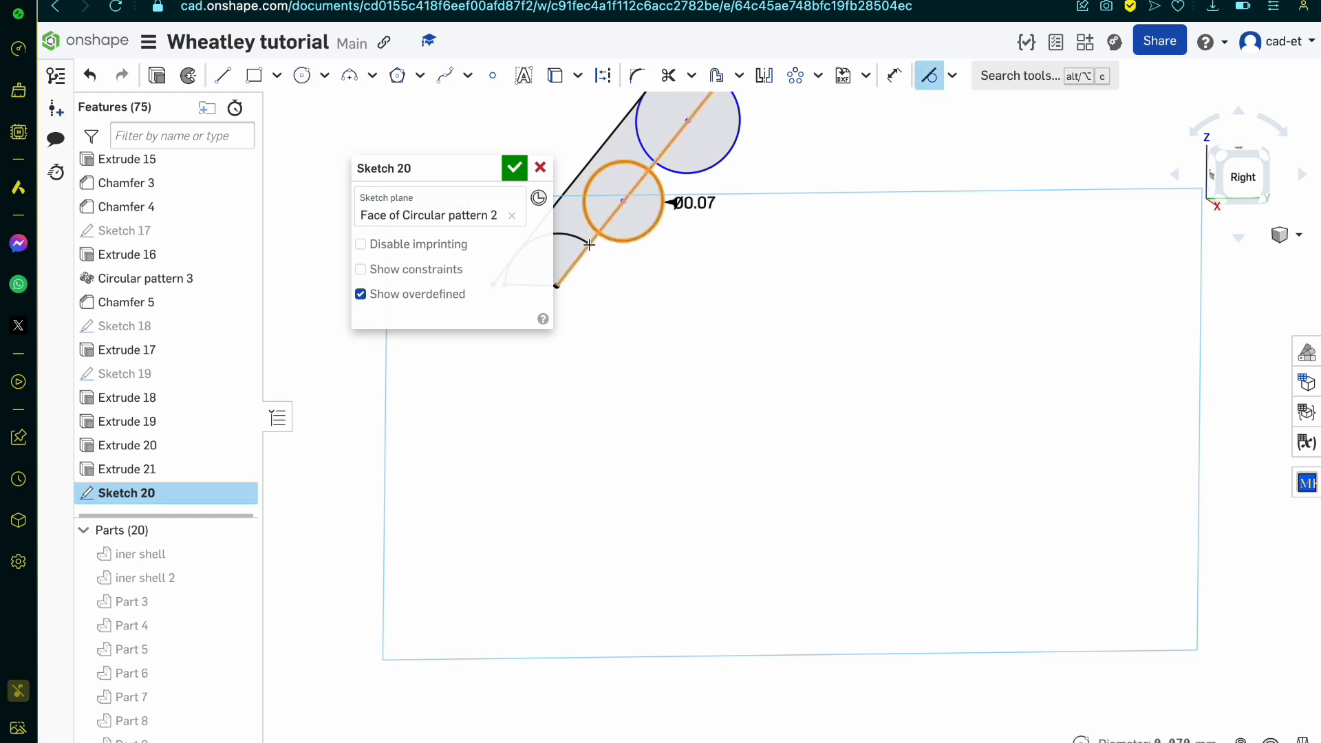
left_click(583, 238)
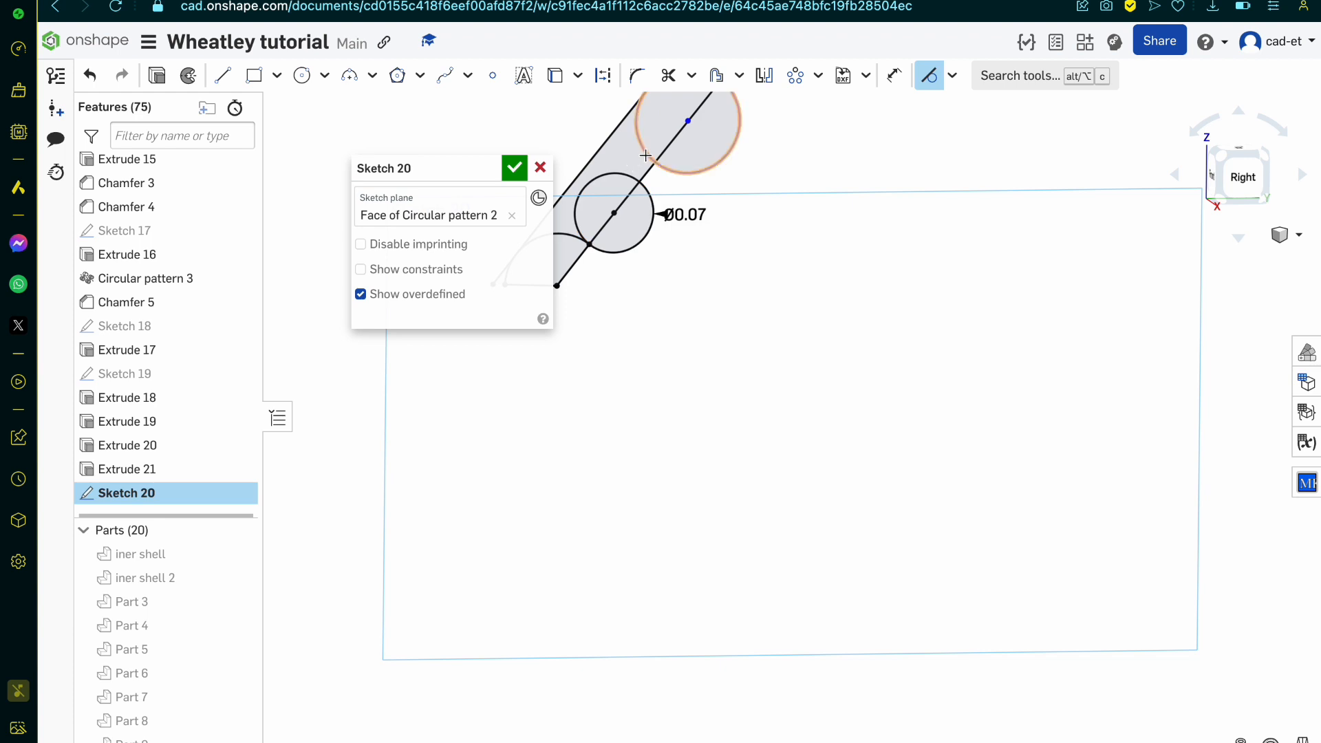
left_click(647, 154)
left_click(628, 177)
scroll(656, 213, "down", 5)
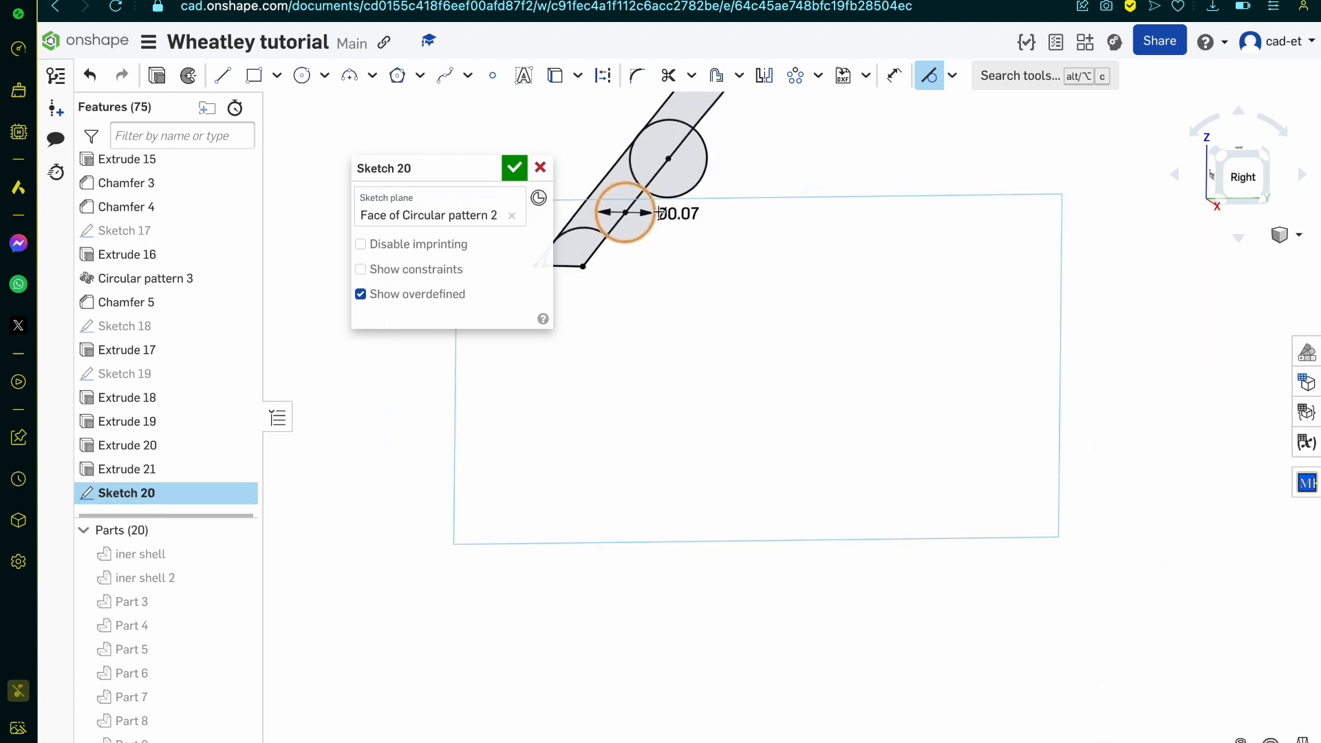
Step: Create a circular sketch pattern of the 0.07 mm circle and the larger circle about the curved edge's centre
right_click_drag(656, 212, 637, 191)
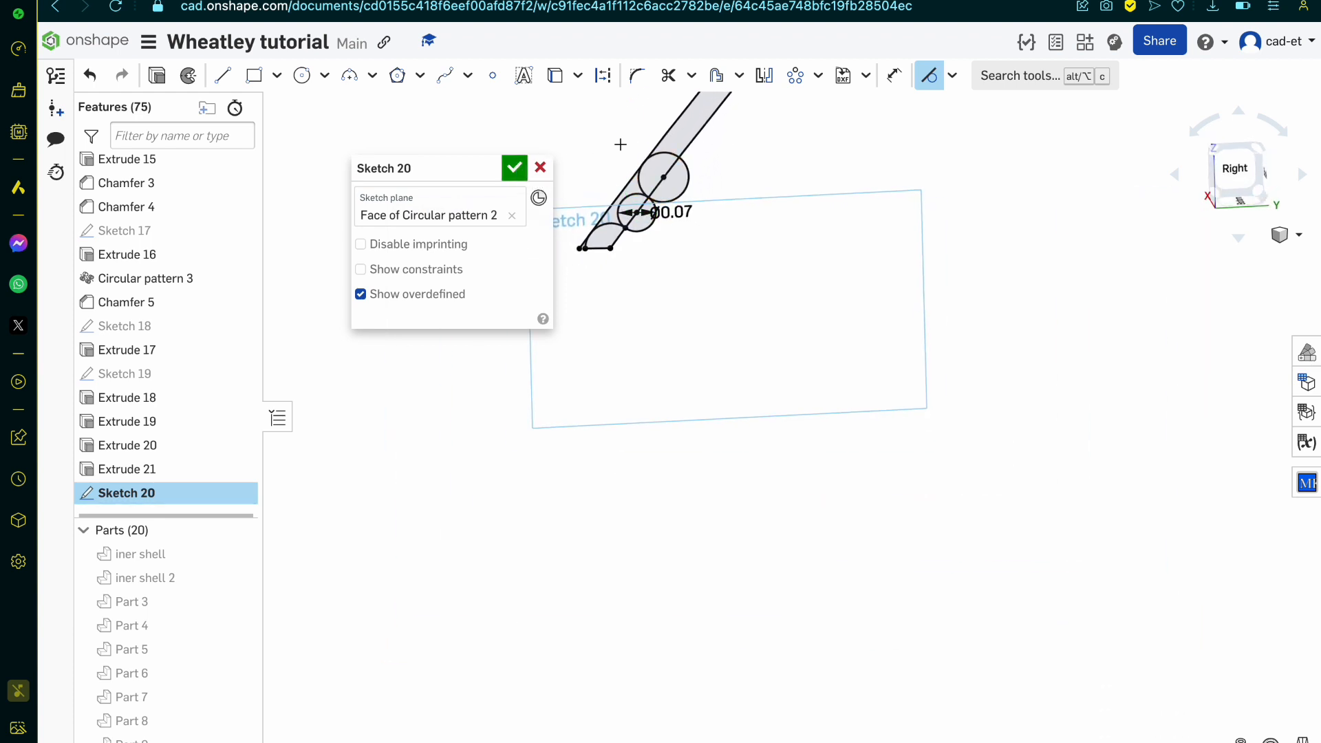
scroll(681, 157, "up", 4)
left_click(953, 77)
left_click(954, 77)
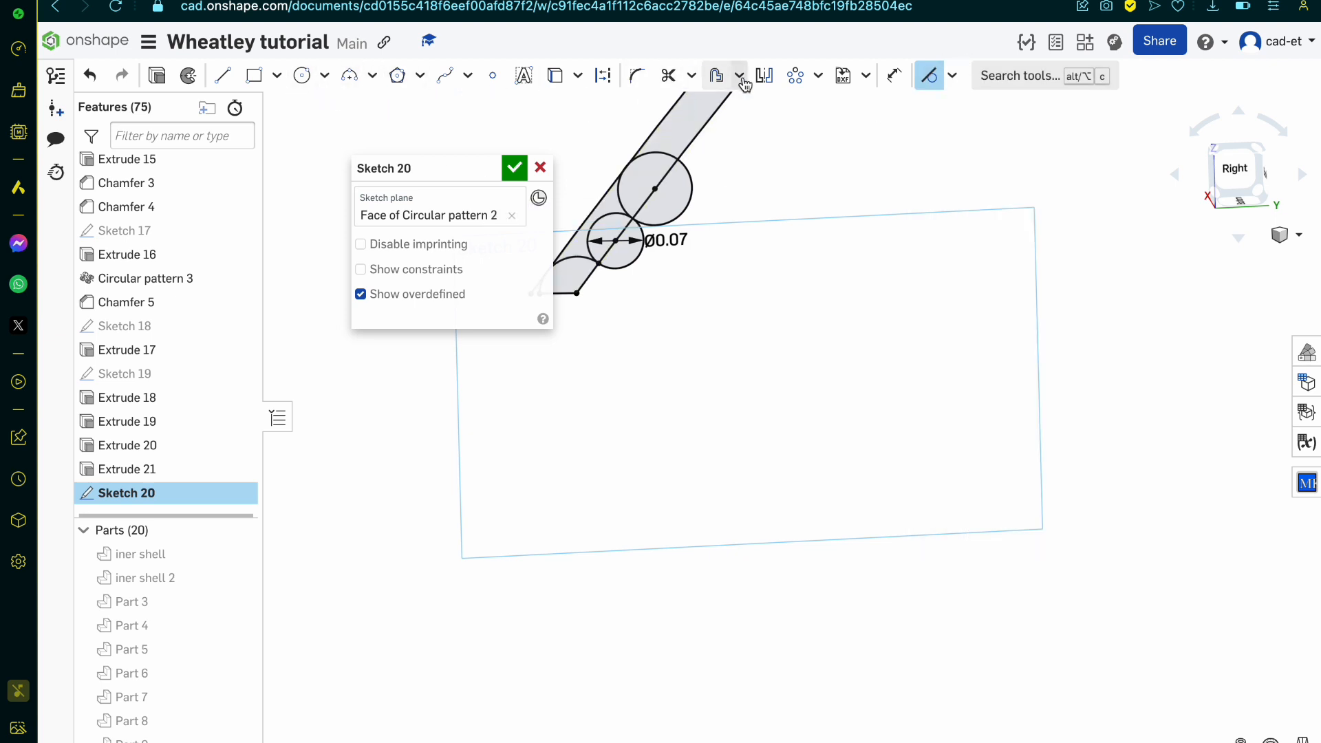
left_click(818, 76)
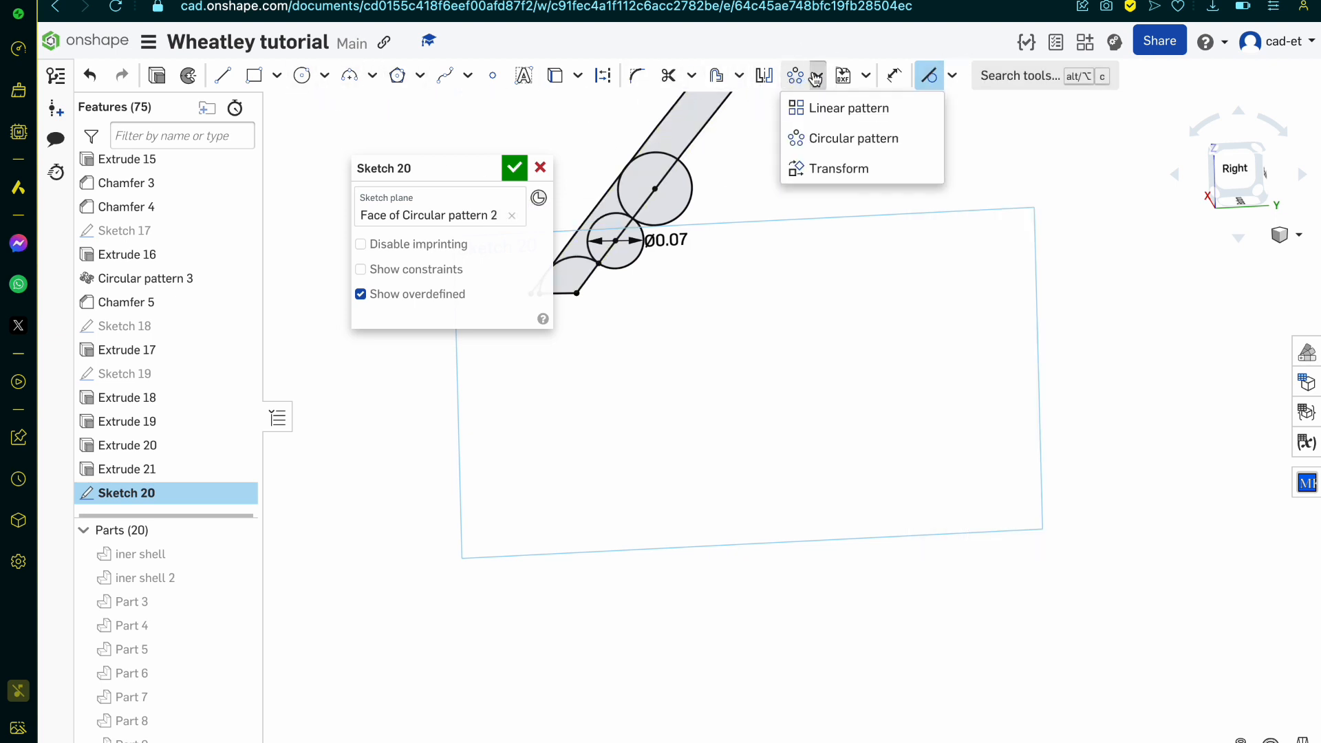
left_click(829, 153)
left_click(614, 219)
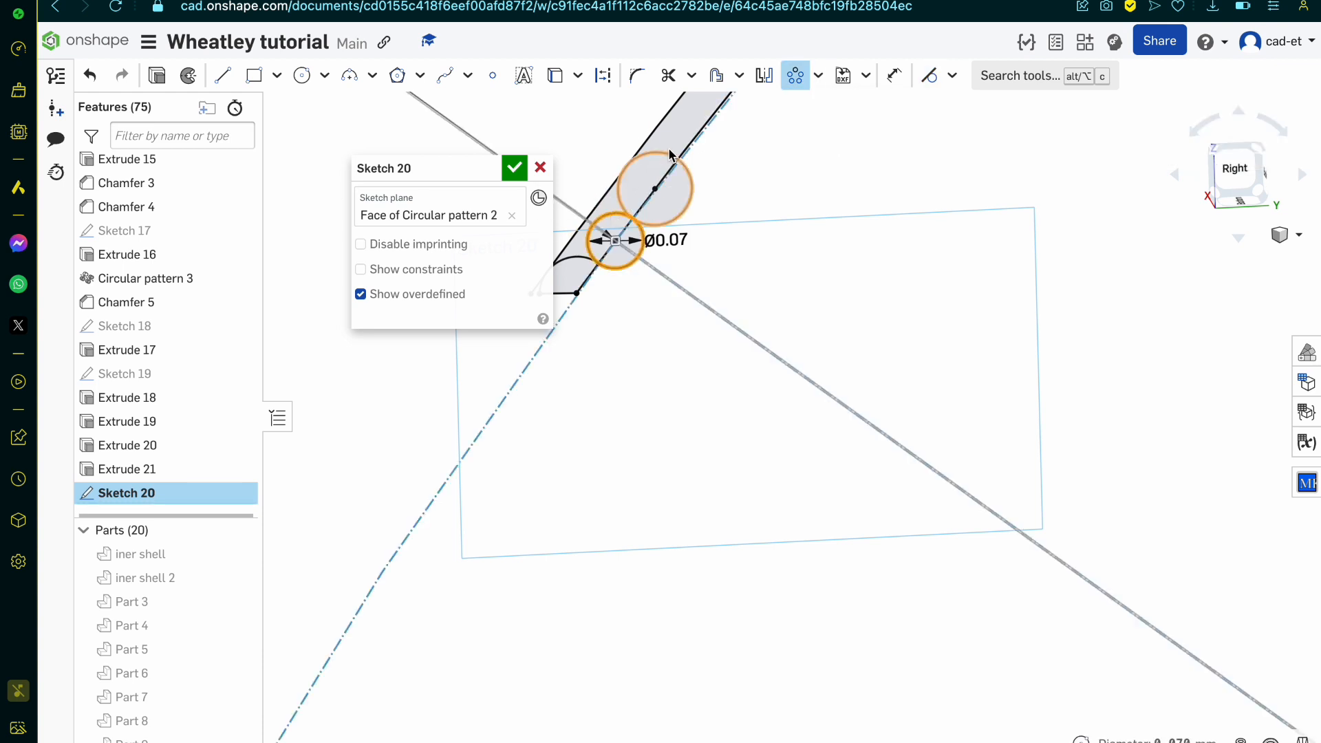
scroll(706, 289, "down", 10)
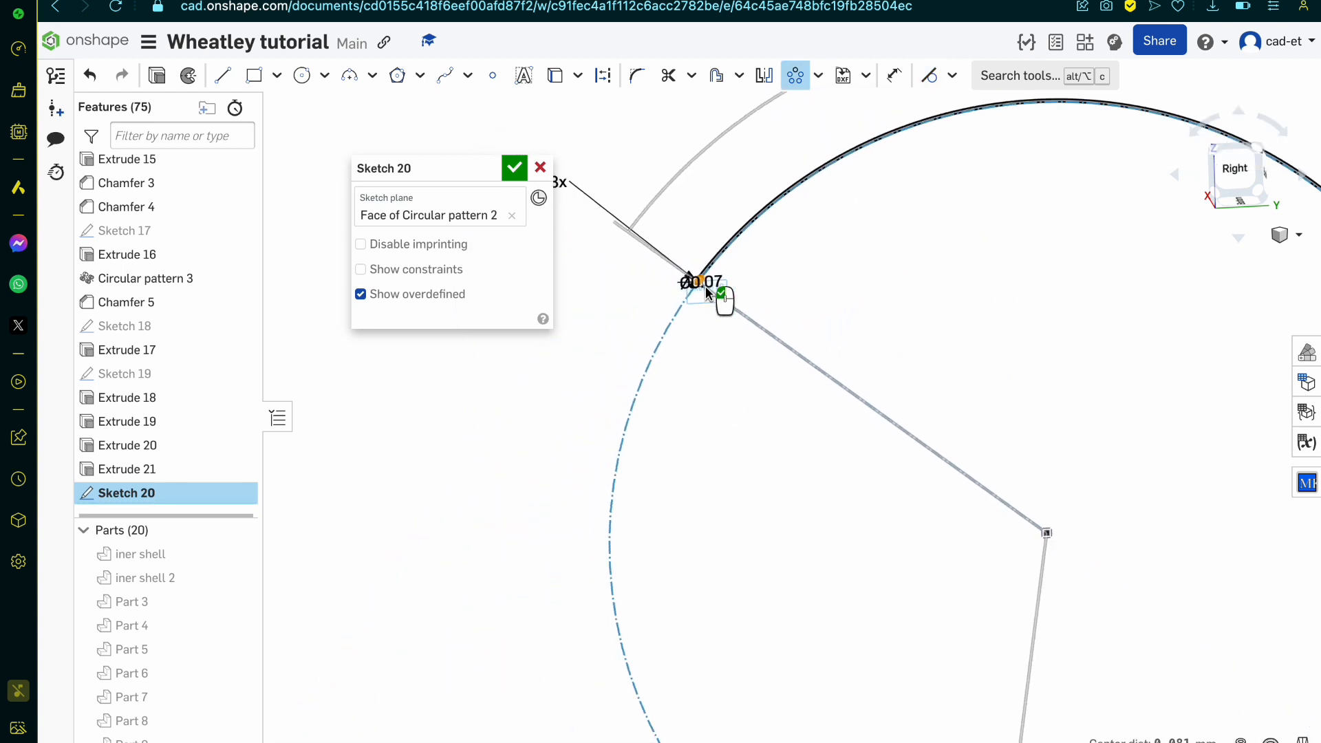
scroll(756, 361, "up", 1)
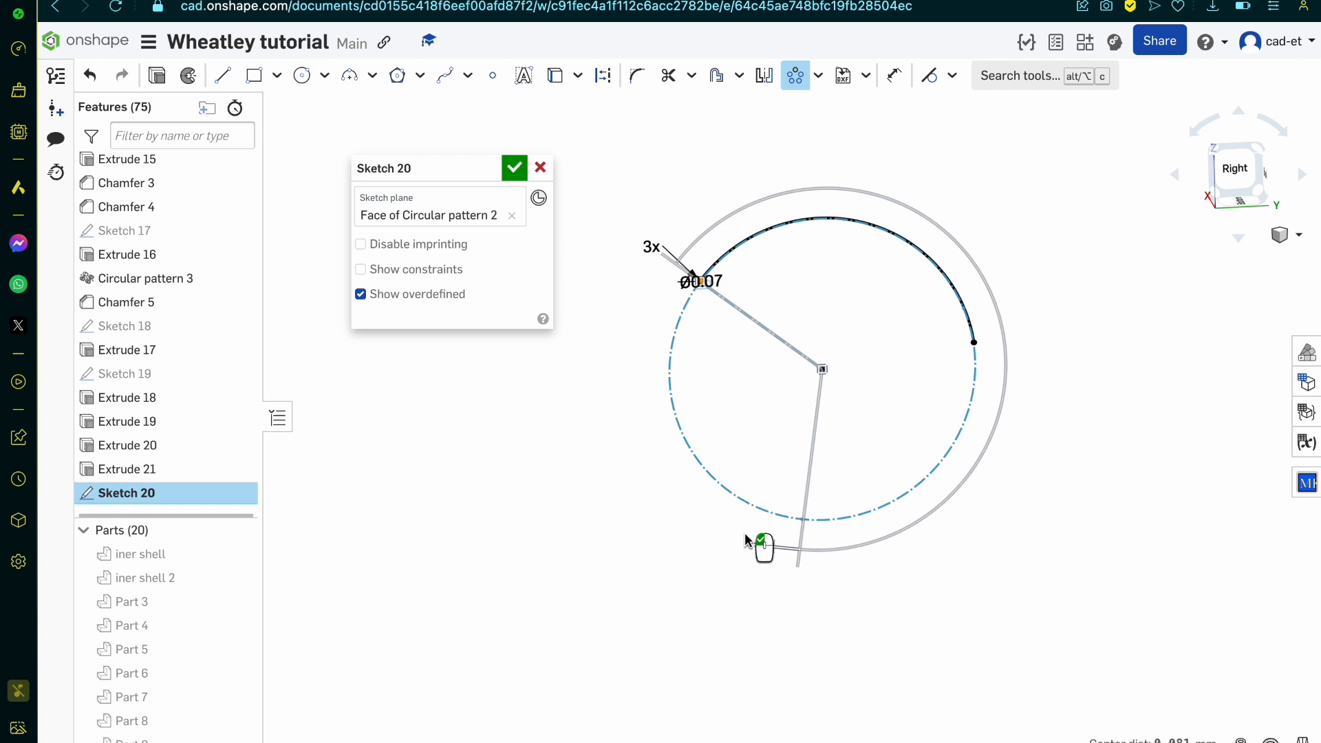
Step: Reduce the circular pattern's angular span to 133° so its last instance lies near the far end of the curved edge
mouse_move(766, 546)
left_mouse_down()
mouse_move(840, 530)
mouse_move(996, 386)
mouse_move(1013, 331)
mouse_move(998, 367)
mouse_move(1012, 400)
left_mouse_up()
scroll(1013, 330, "up", 10)
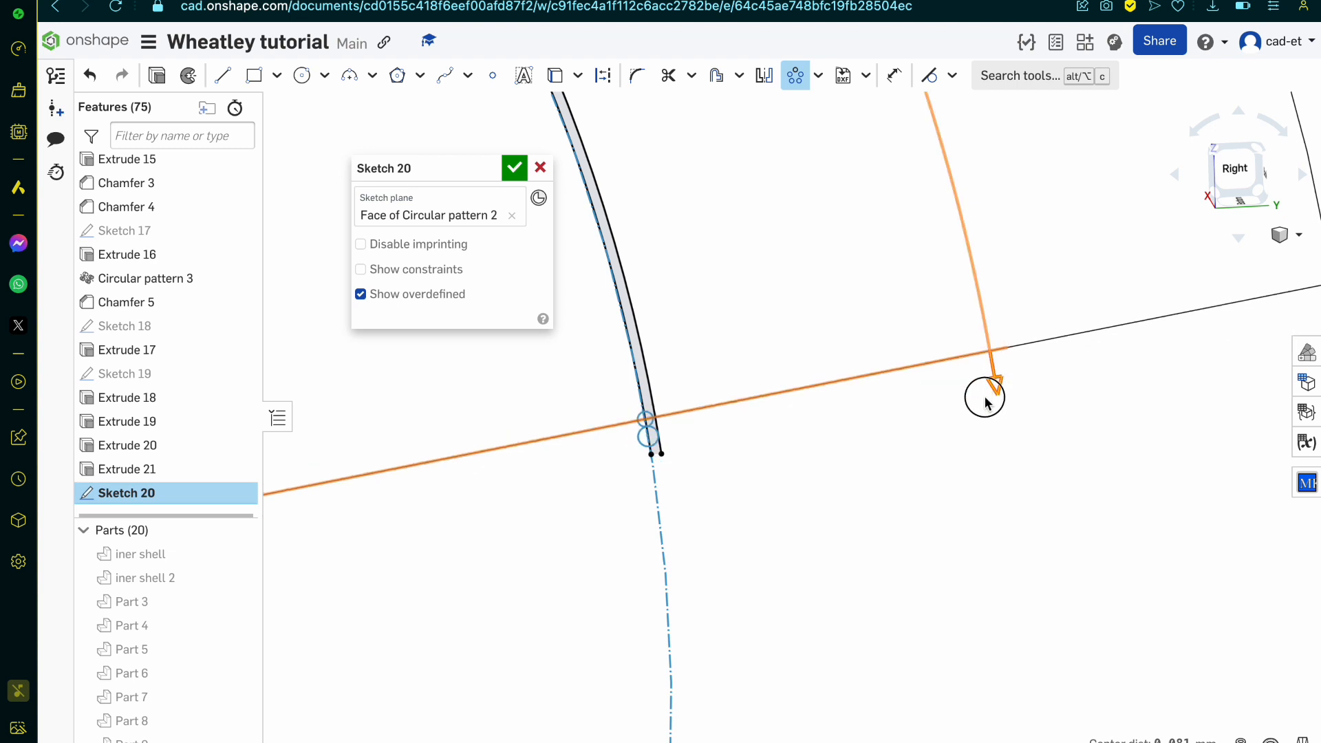
scroll(868, 406, "down", 3)
scroll(868, 406, "up", 4)
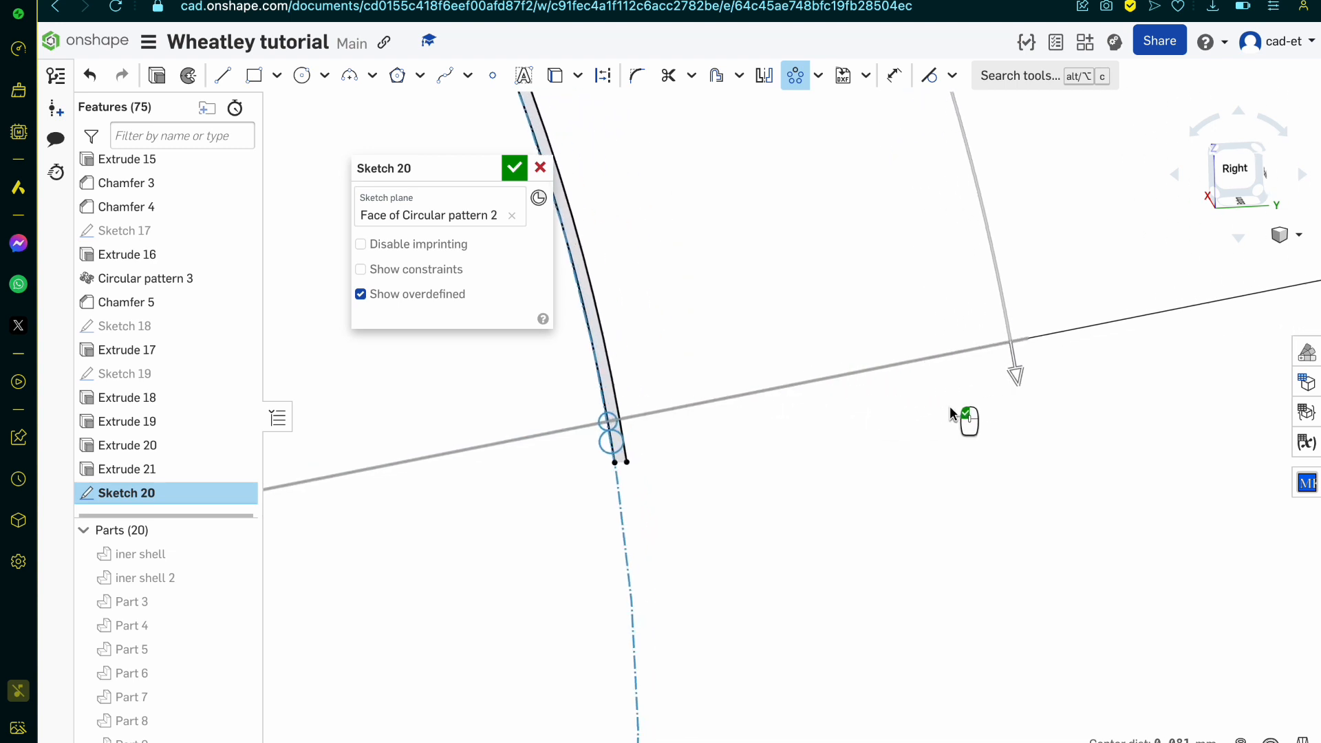
scroll(967, 494, "down", 5)
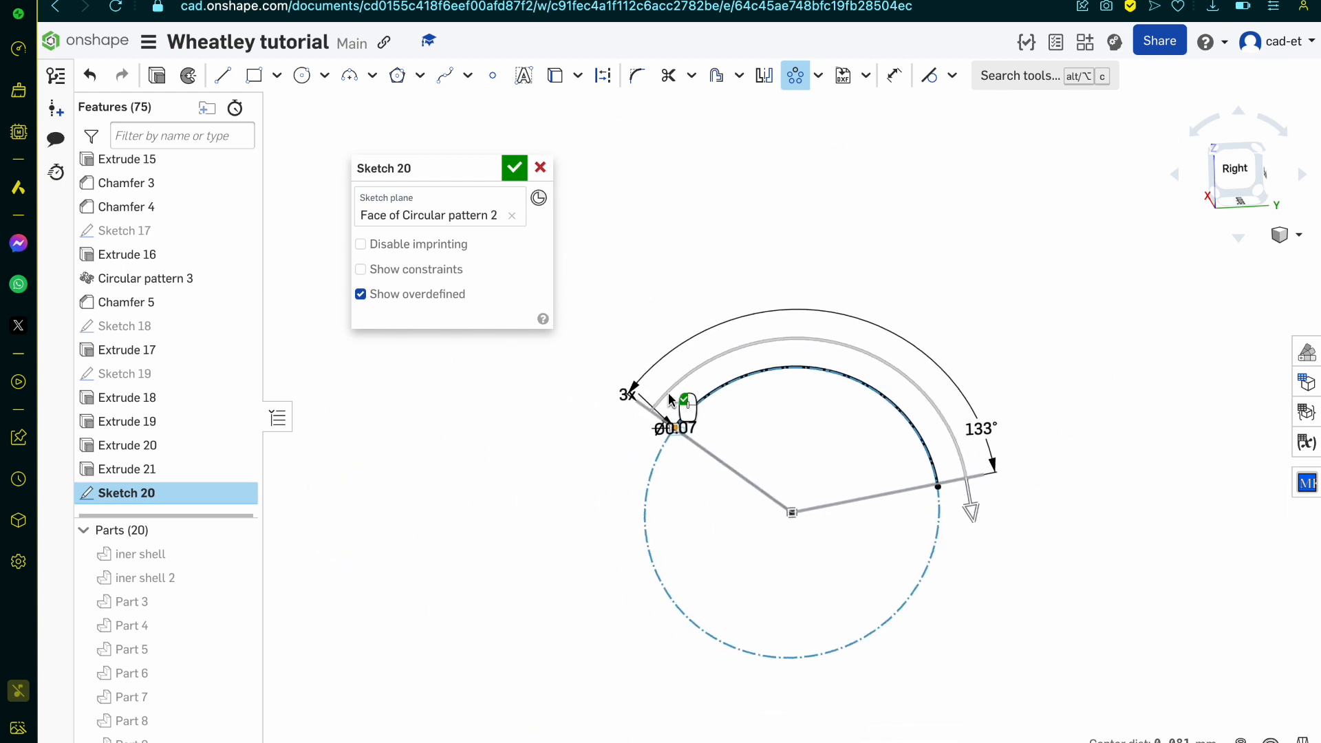
Step: Raise the circular pattern's instance count to 115 so the circles line the inner curved edge, and accept the sketch
double_click(628, 394)
scroll(629, 394, "up", 6)
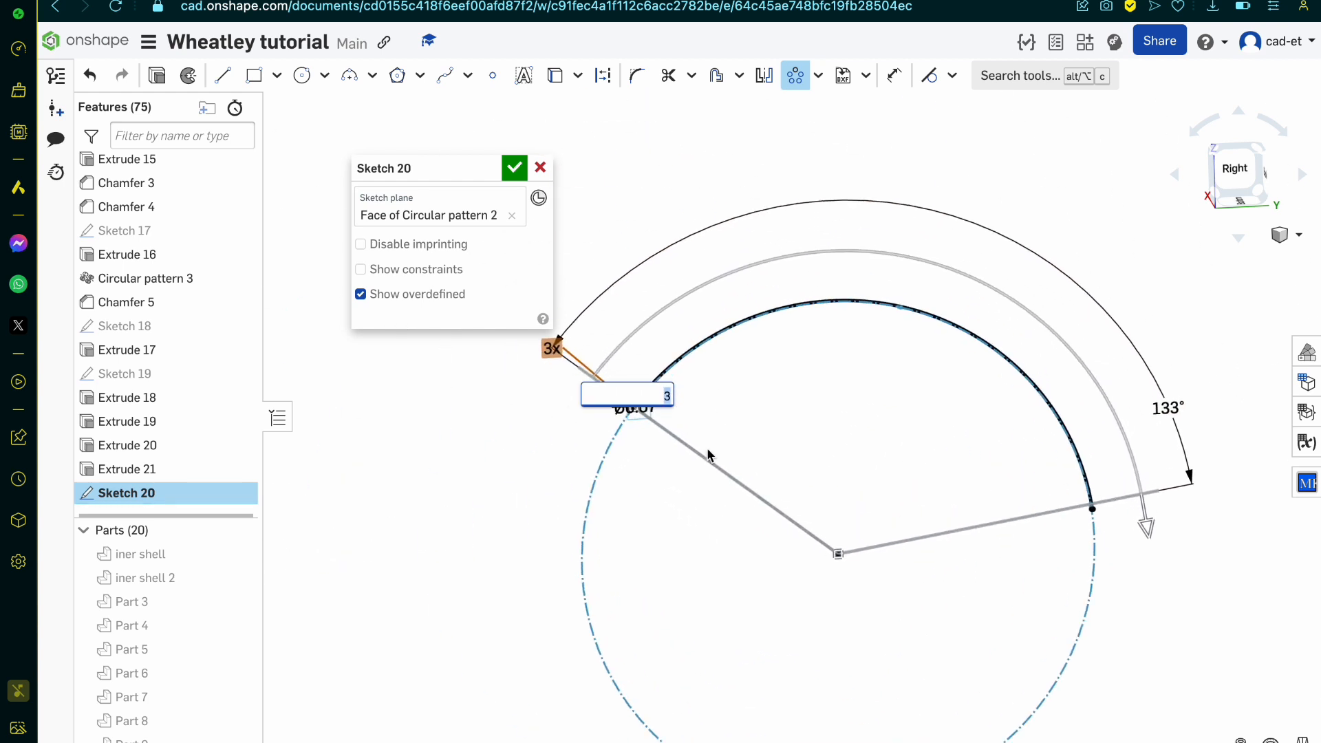
scroll(825, 416, "up", 5)
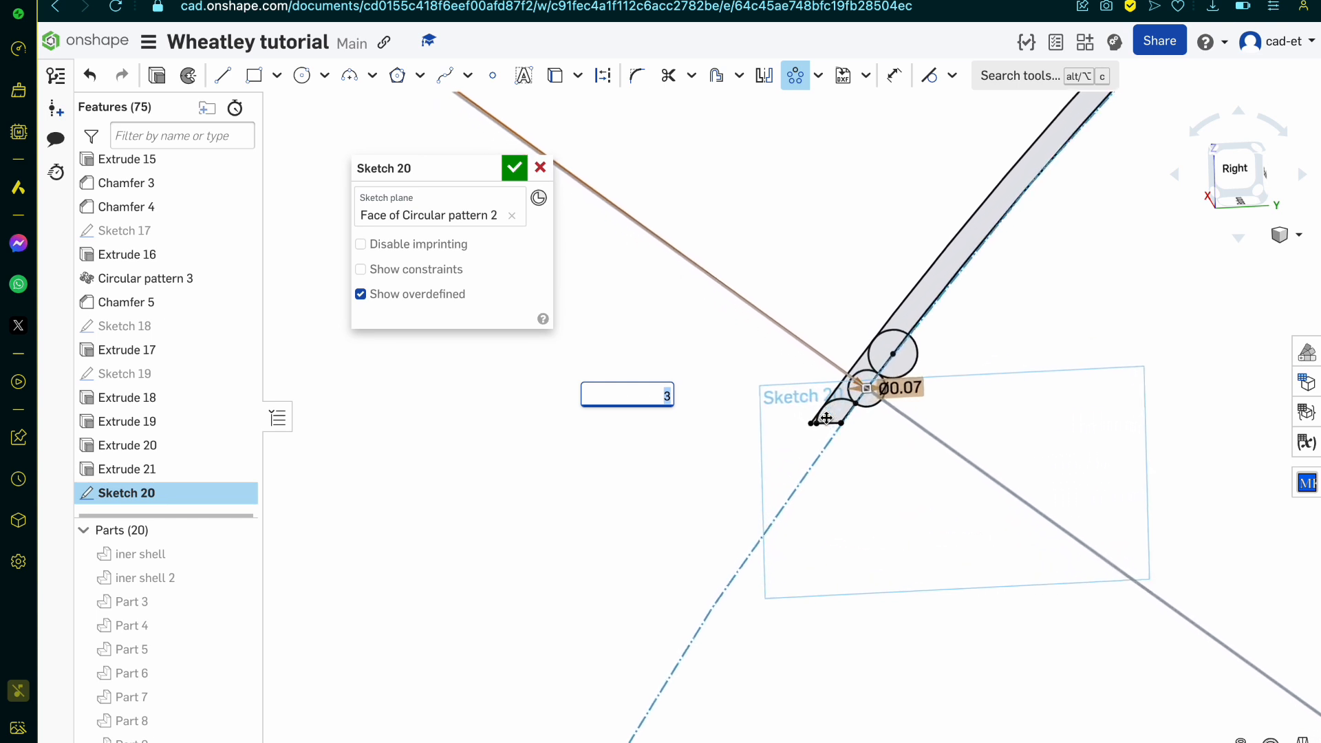
type("4")
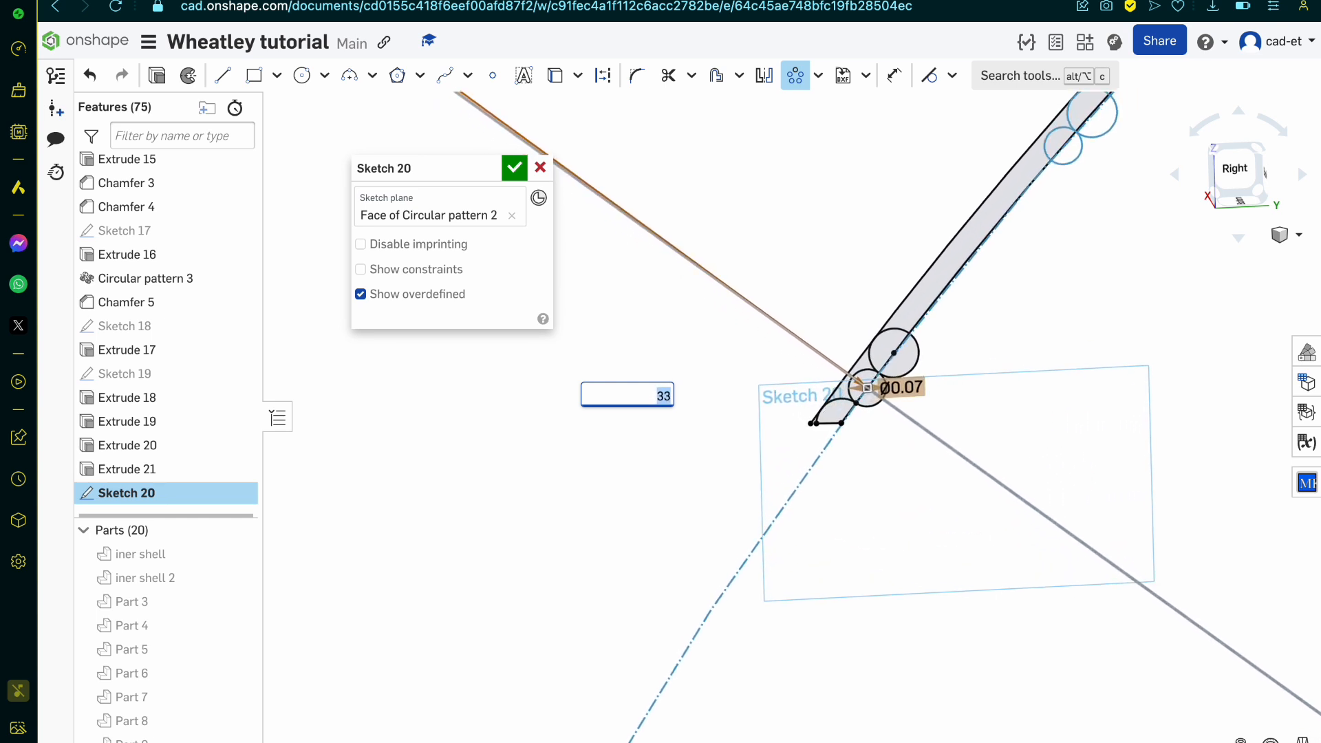
key("Up")
key("Up")
key("Up")
key("Up")
key("Up")
key("Up")
key("Up")
key("Up")
key("Up")
key("Up")
key("Up")
key("Up")
key("Up")
key("Up")
key("Up")
key("Up")
key("Up")
key("Up")
key("Up")
key("Up")
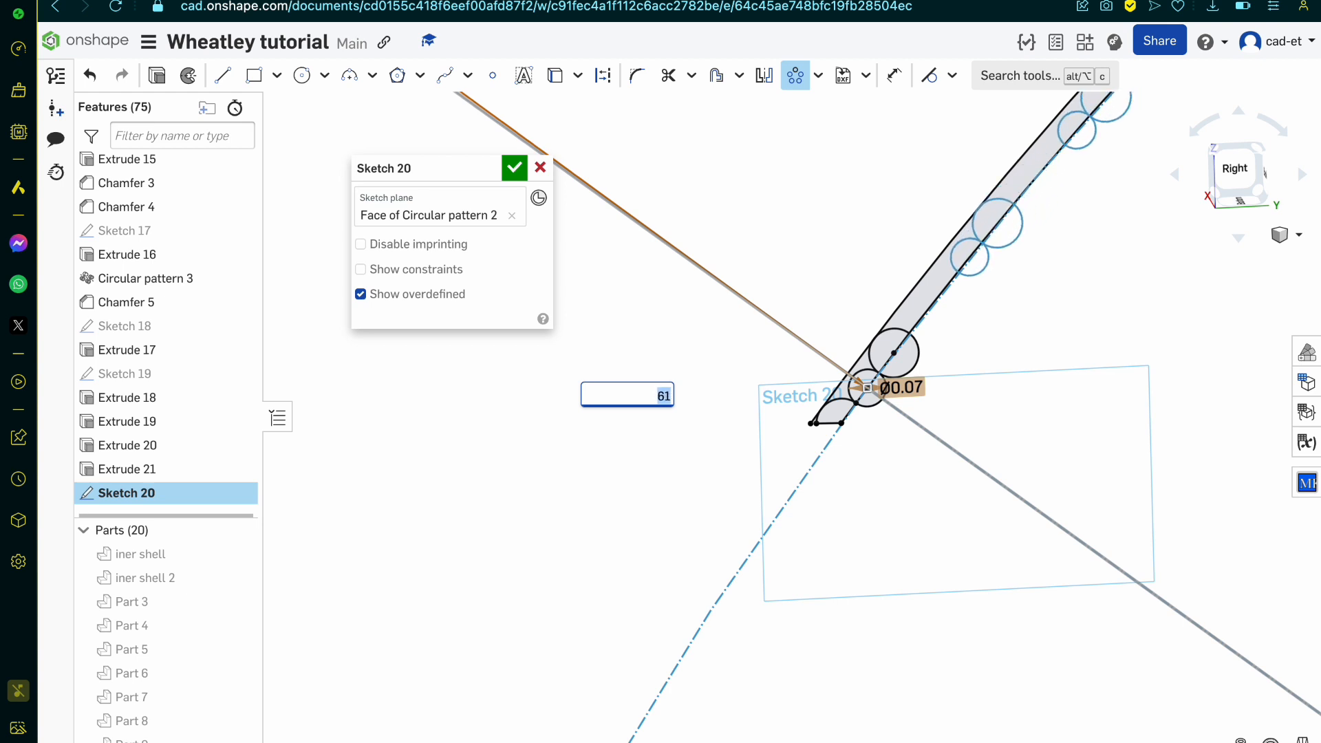
key("Up")
key("Up")
key("Up")
key("Up")
key("Up")
key("Up")
key("Up")
key("Up")
key("Up")
key("Up")
key("Up")
key("Up")
key("Up")
key("Up")
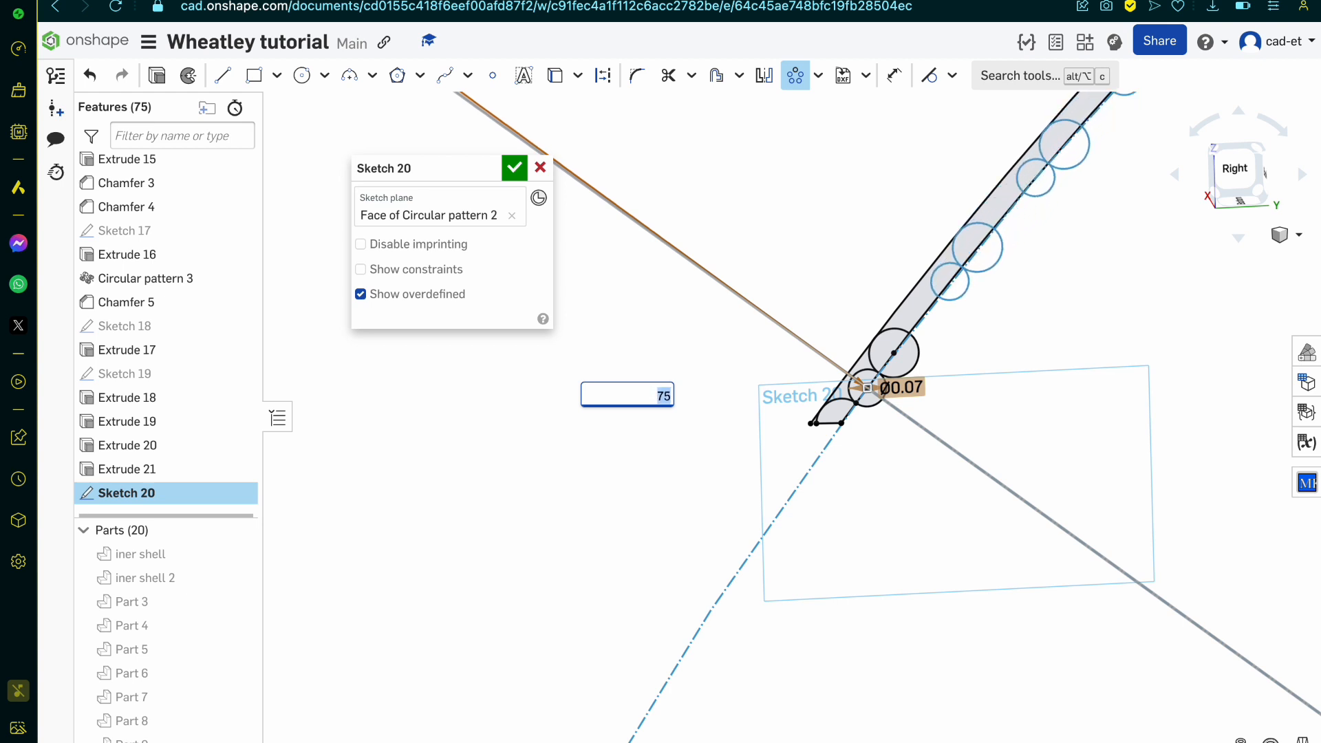
key("Up")
key("Up")
key("Up")
key("Up")
key("Up")
key("Up")
key("Up")
key("Up")
key("Up")
key("Up")
key("Up")
key("Up")
key("Up")
key("Up")
key("Up")
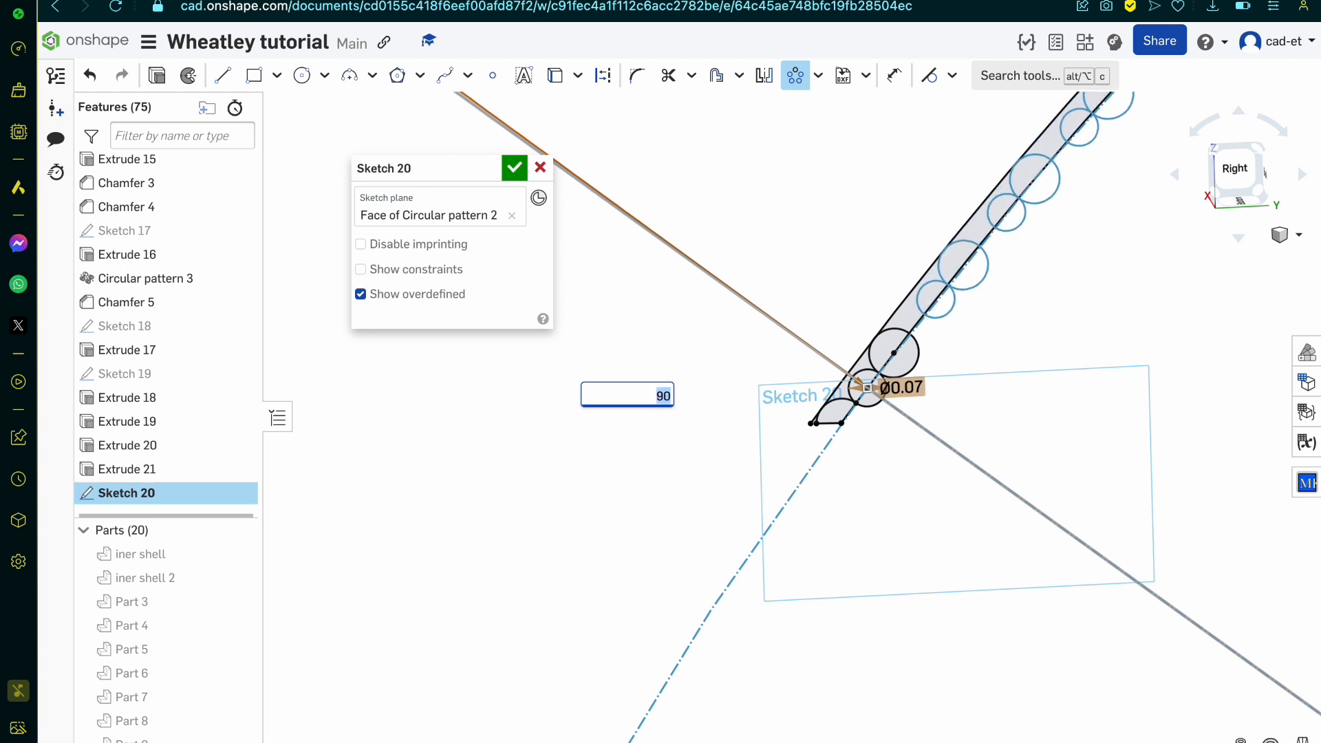
key("Up")
key("Up")
key("Up")
key("Up")
key("Up")
key("Up")
key("Up")
key("Up")
key("Up")
key("Up")
key("Up")
key("Up")
key("Up")
key("Up")
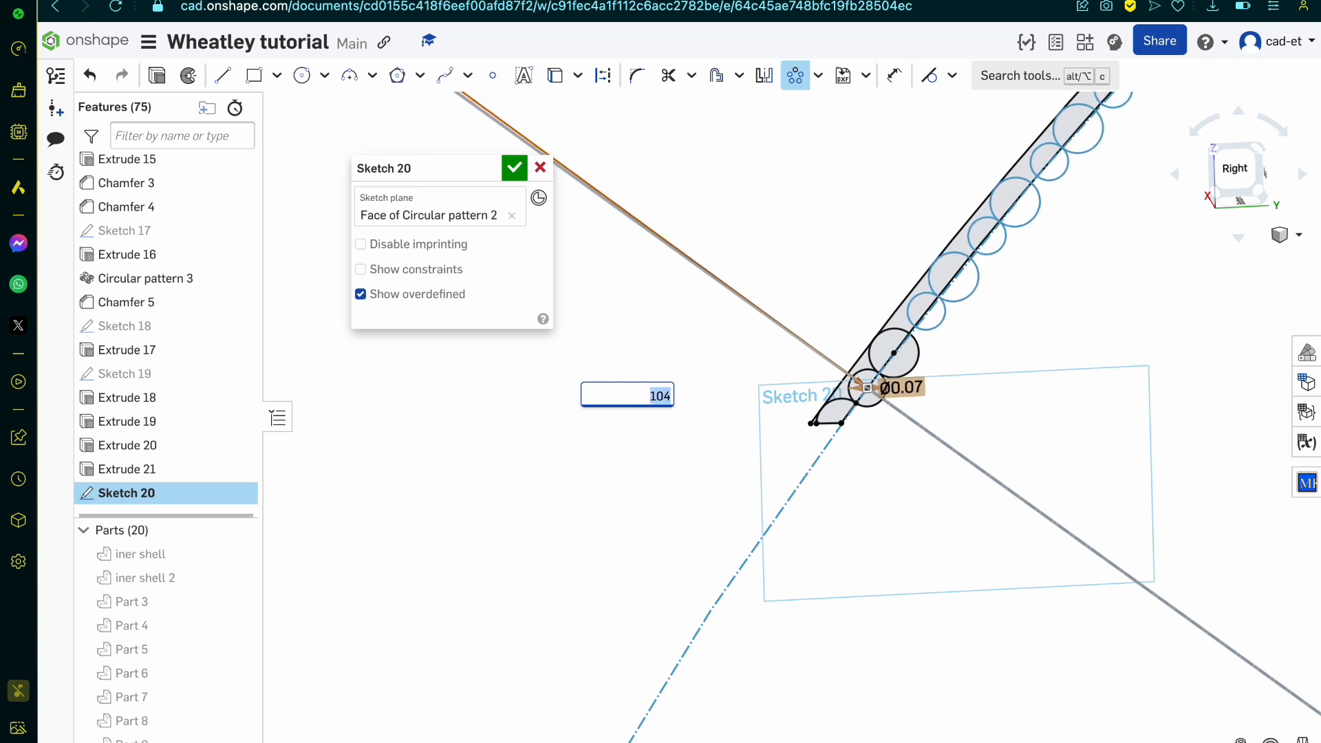
key("Up")
key("Up")
key("Up")
key("Up")
key("Up")
key("Up")
key("Up")
key("Up")
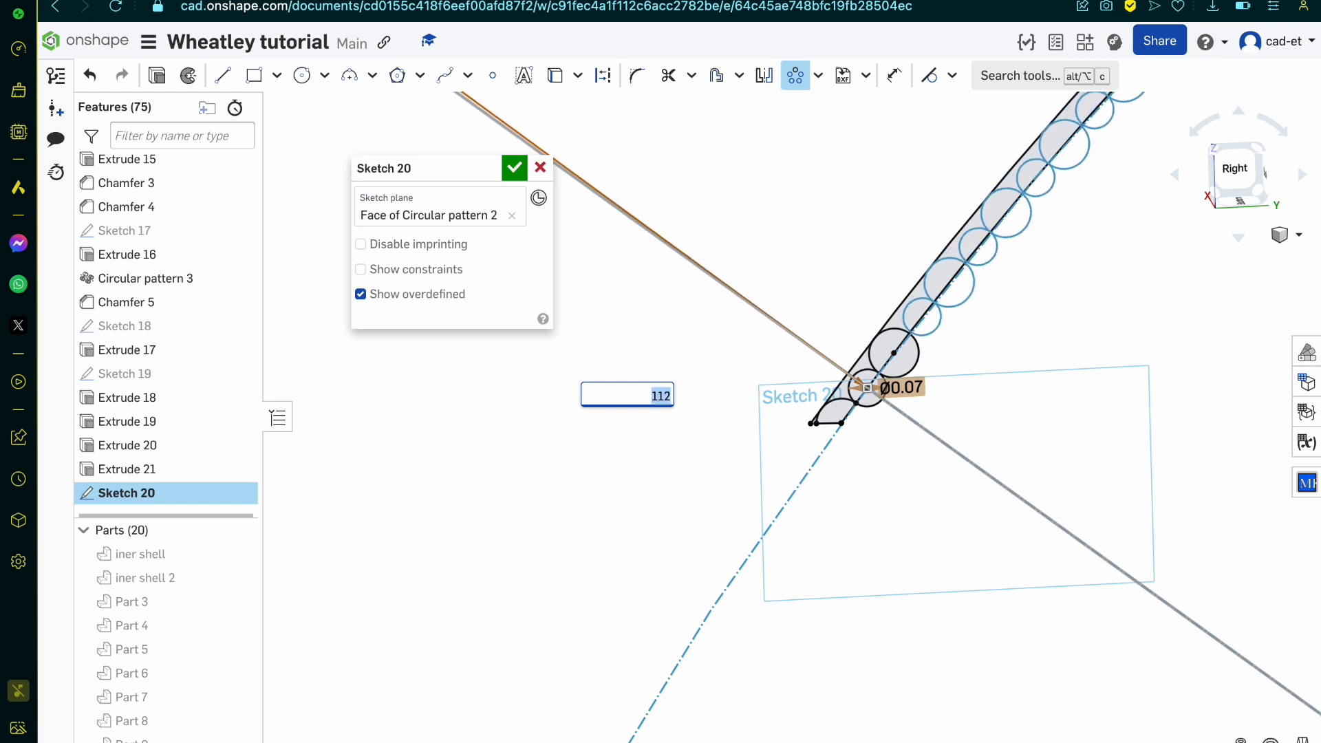
key("Up")
key("Up")
key("Up")
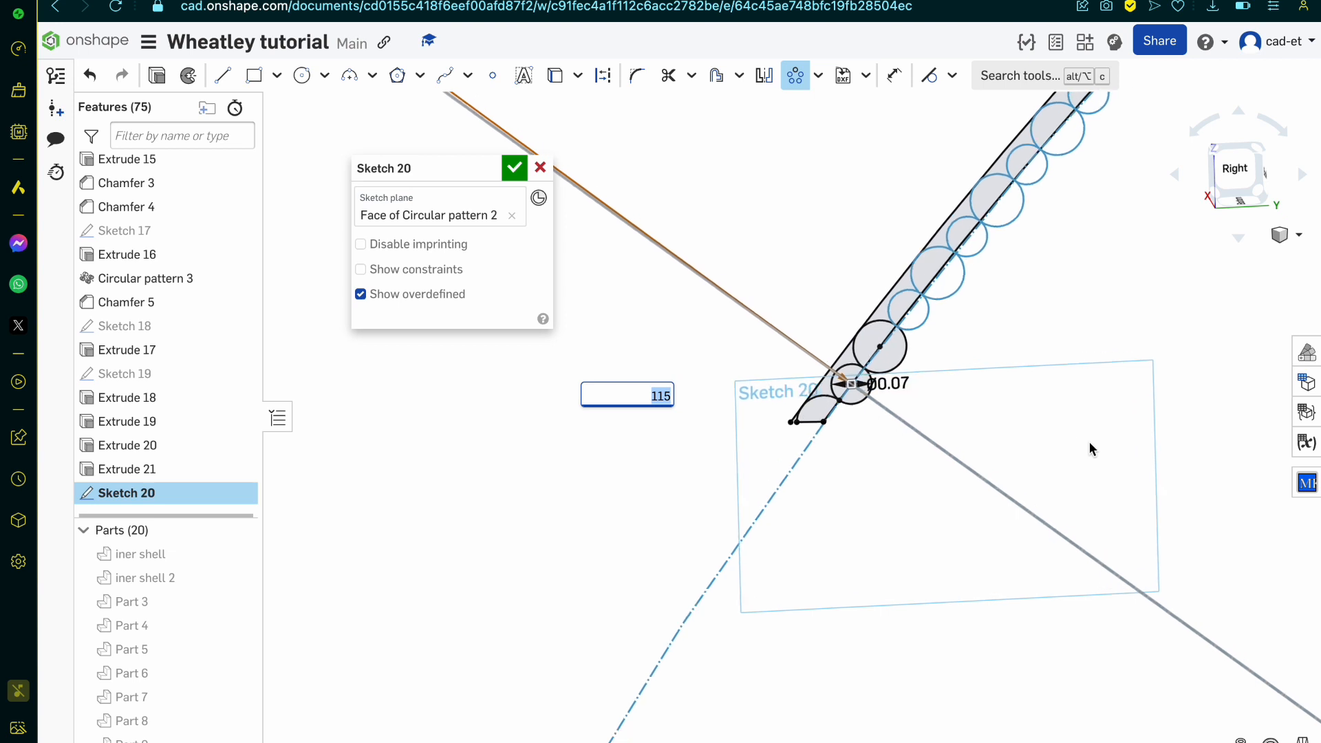
scroll(1089, 442, "up", 8)
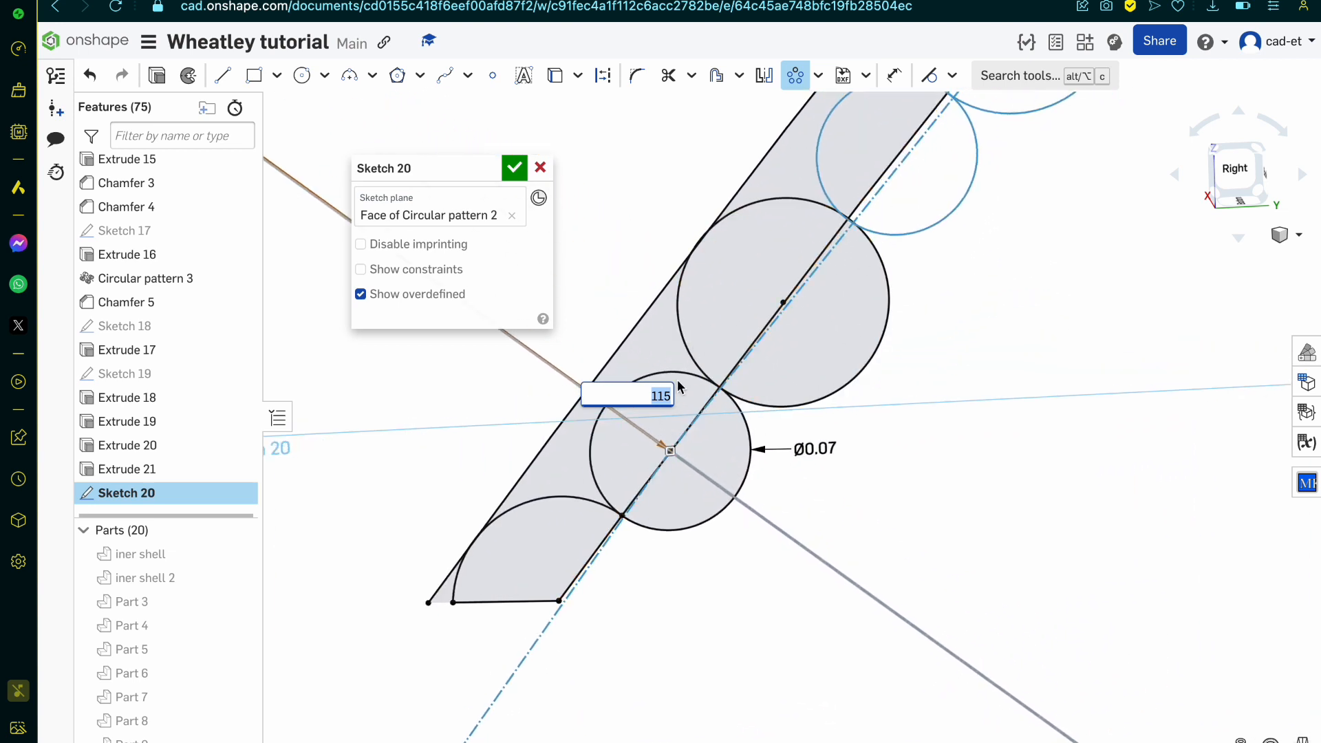
scroll(749, 434, "down", 2)
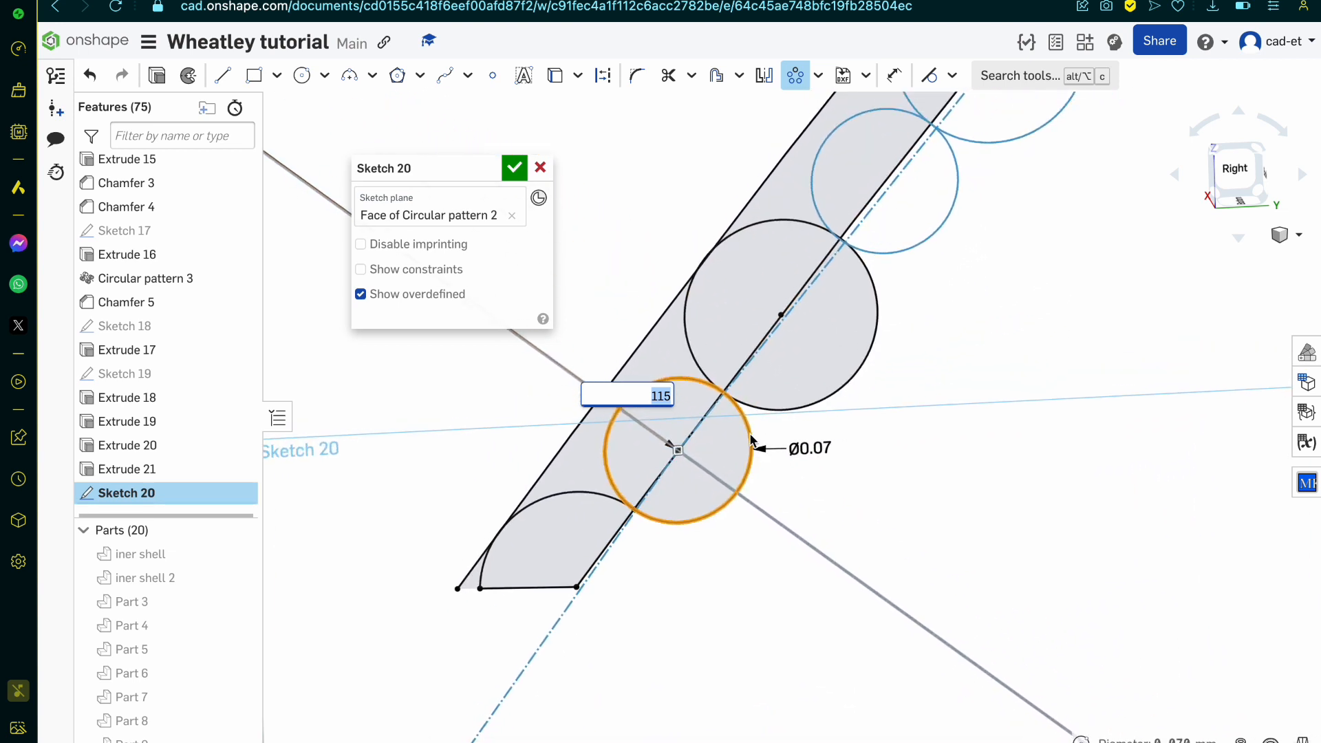
scroll(750, 438, "down", 5)
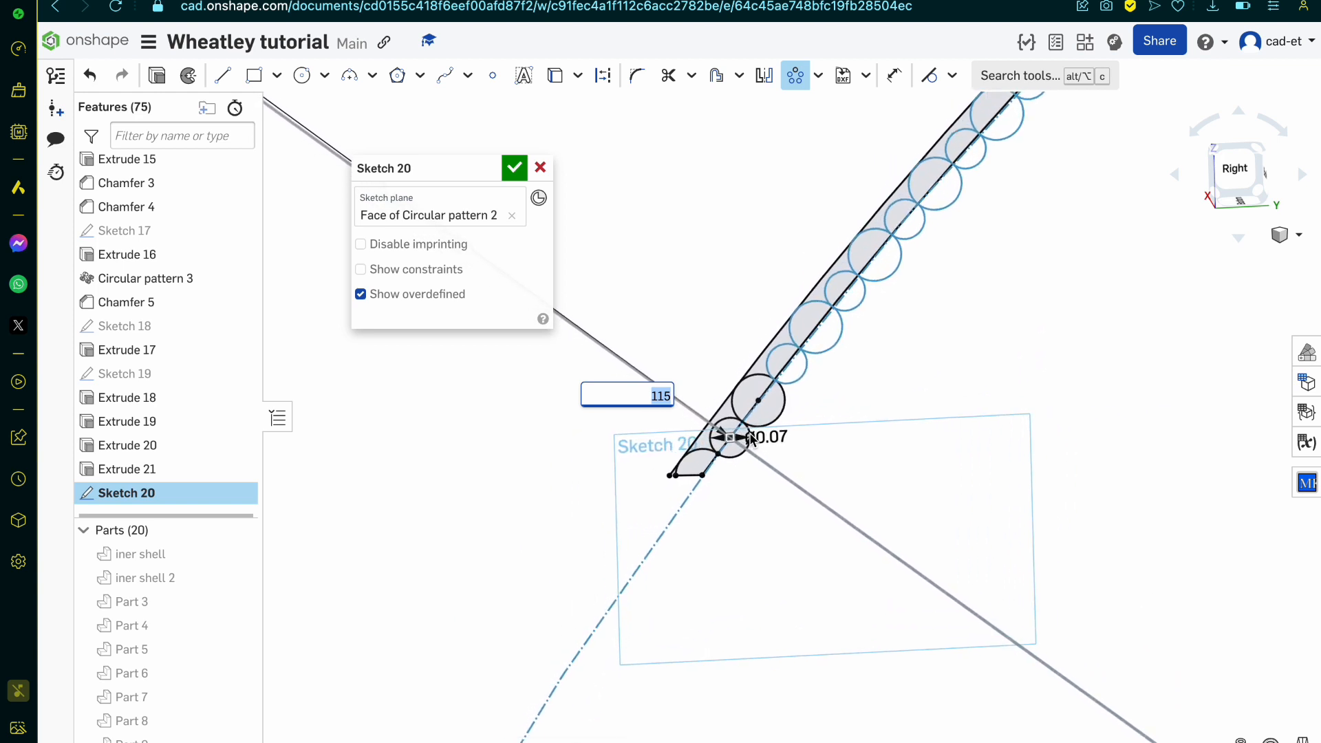
scroll(751, 439, "up", 3)
left_click(522, 169)
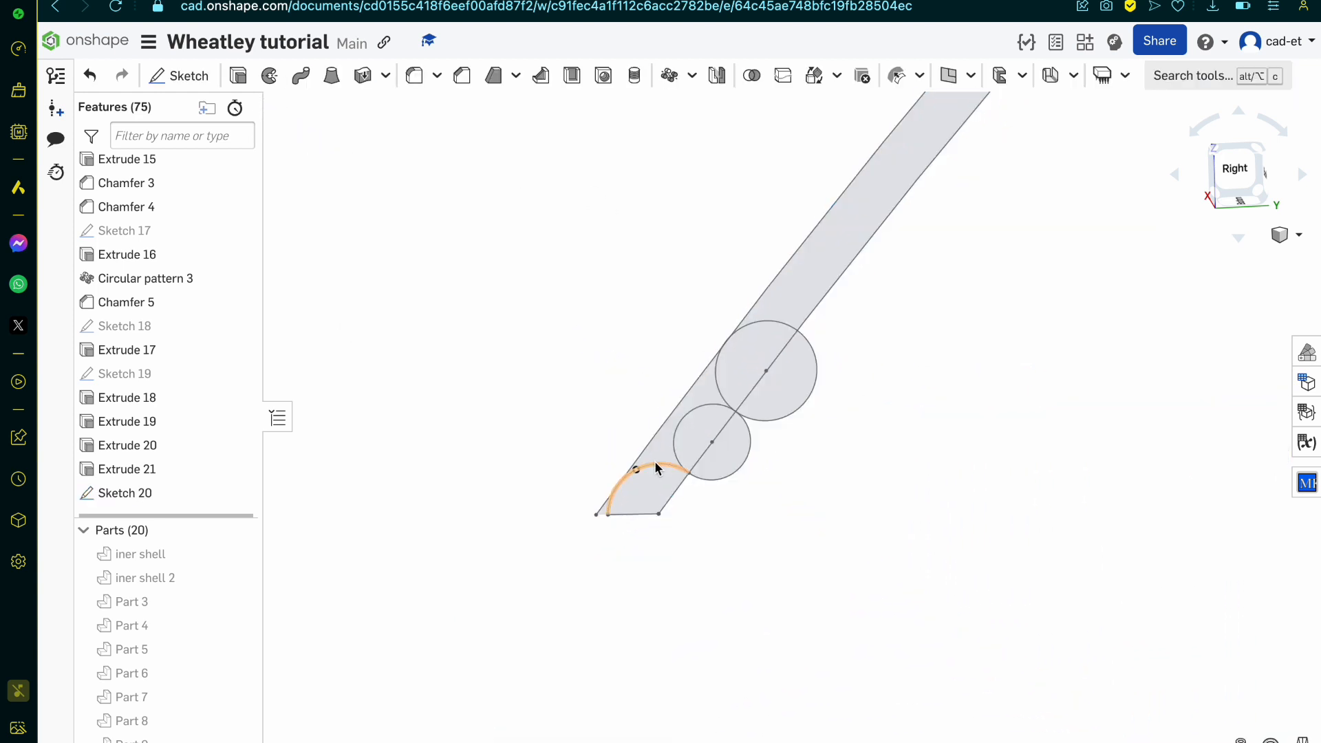
Step: Reopen Sketch 20 for editing
right_click_drag(692, 485, 713, 492)
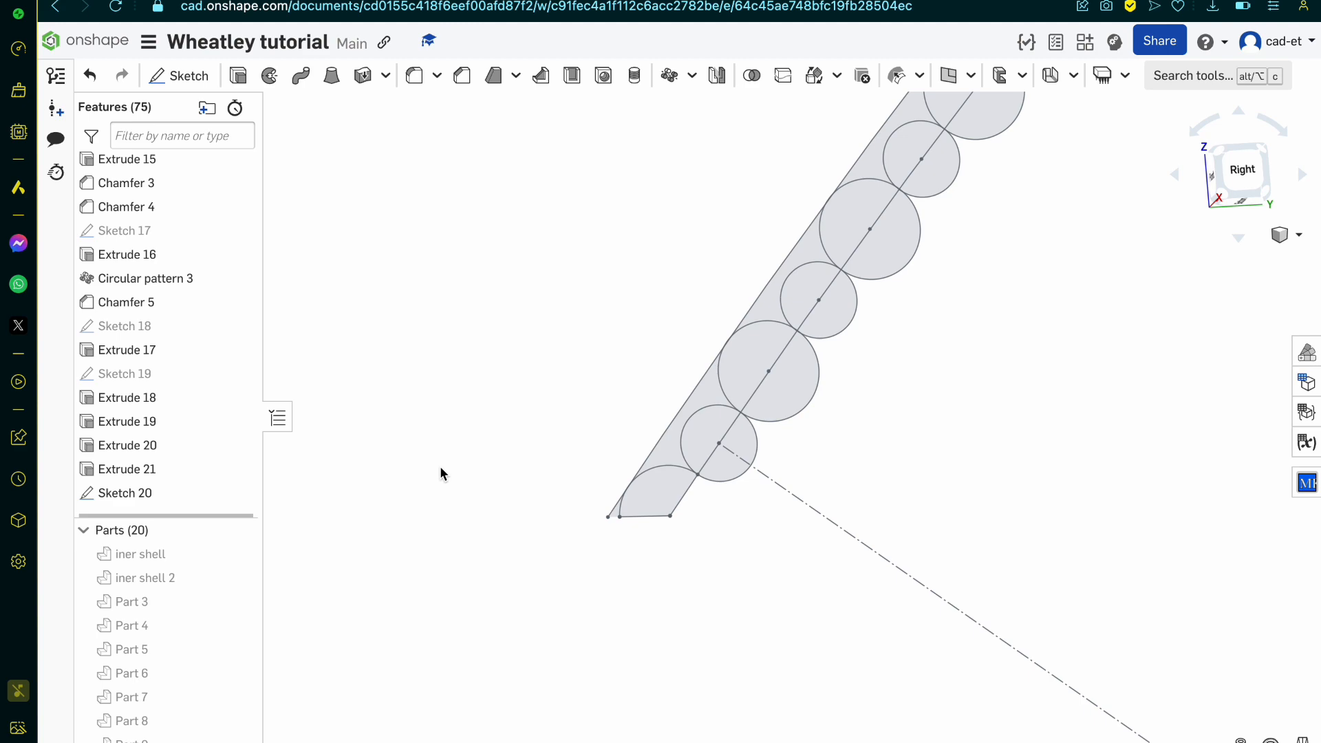
double_click(176, 494)
key("ctrl+Up")
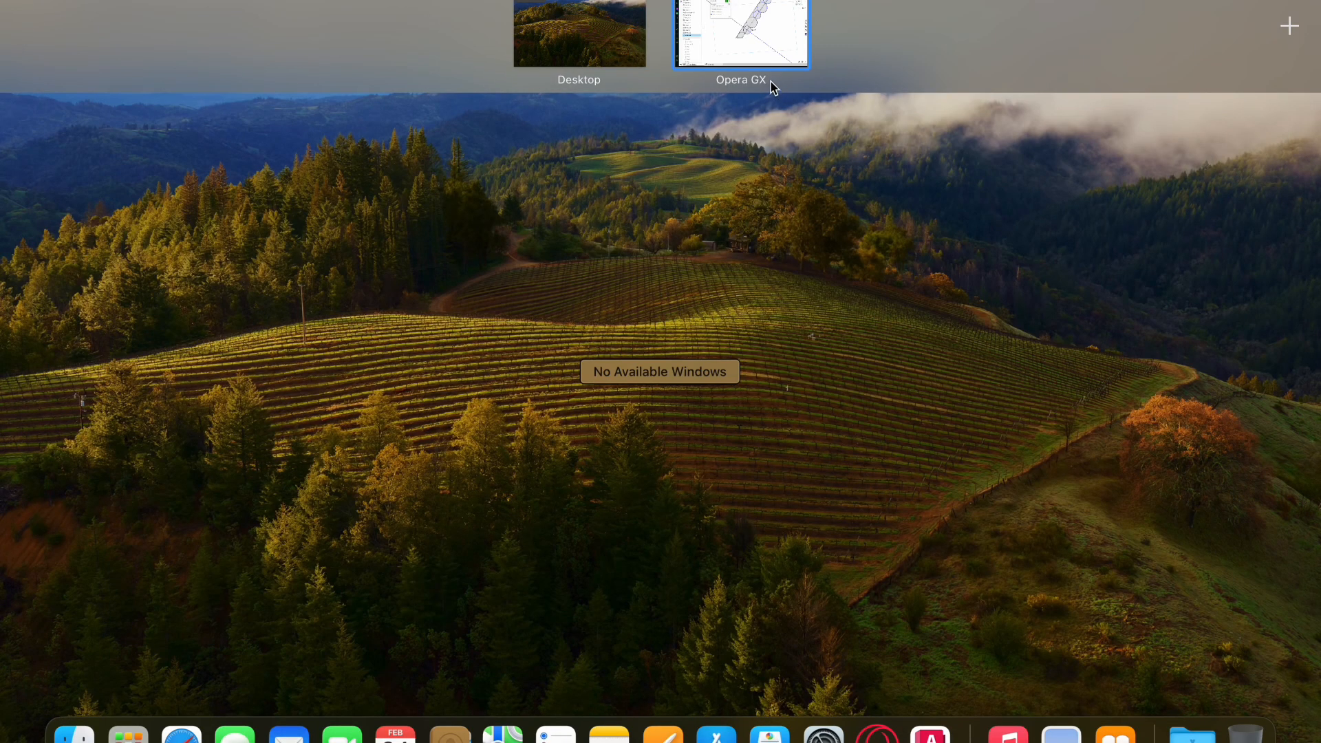
left_click(764, 55)
scroll(792, 336, "down", 8)
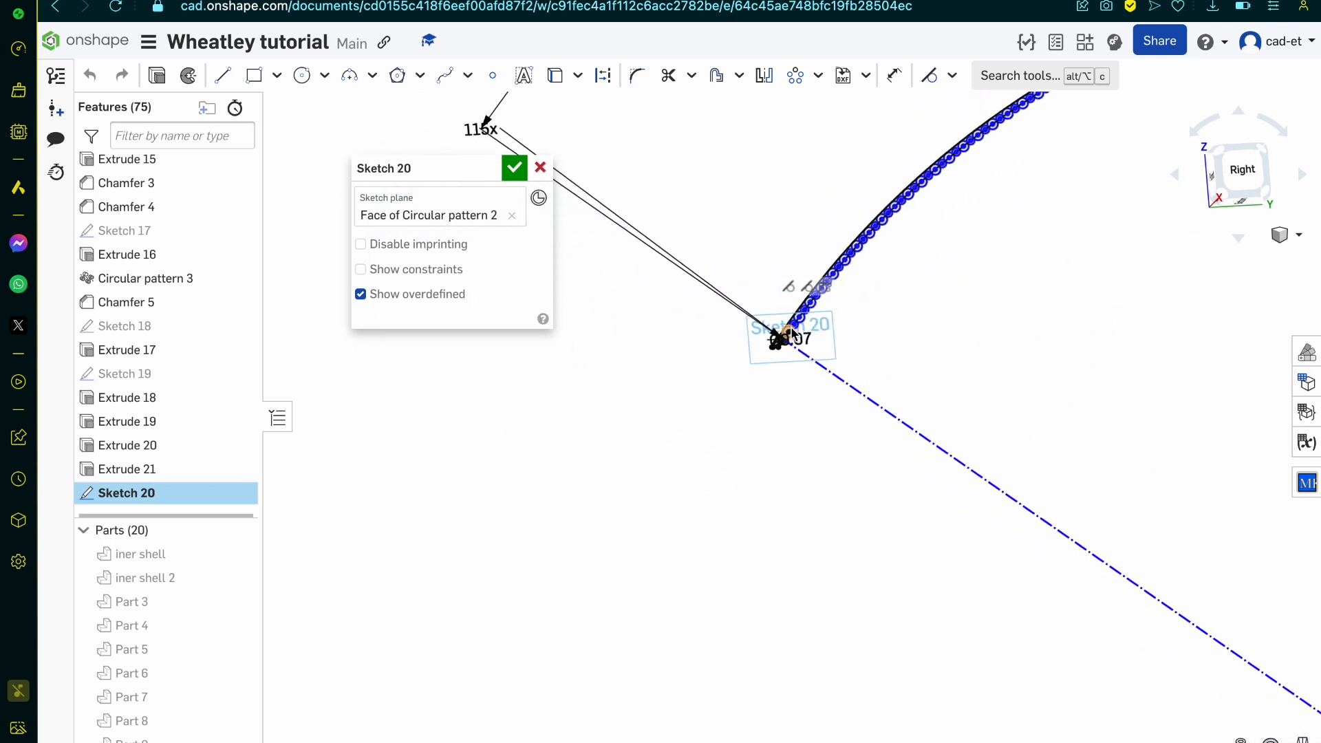
scroll(793, 336, "down", 5)
scroll(746, 306, "up", 15)
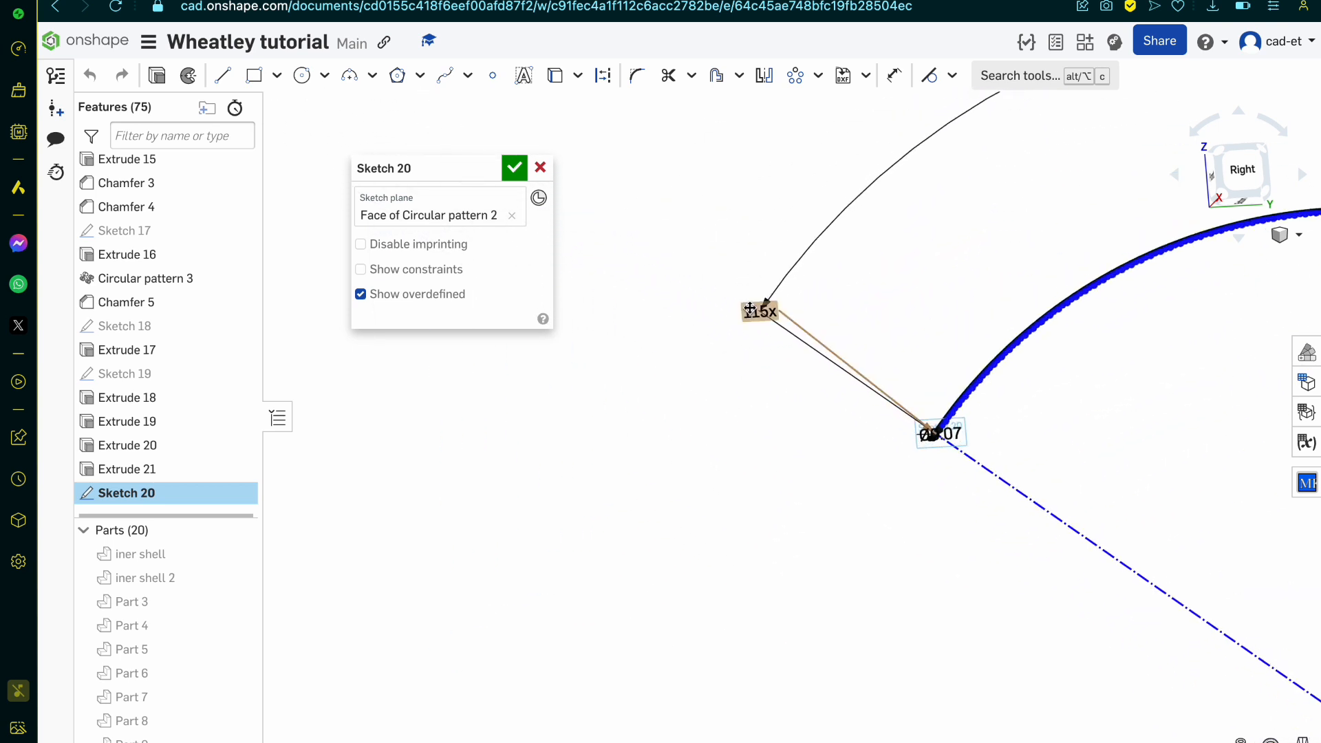
Step: Reposition the circular pattern's instance-count label closer to the curved edge's starting end, and undo that move
left_click_drag(759, 325, 818, 397)
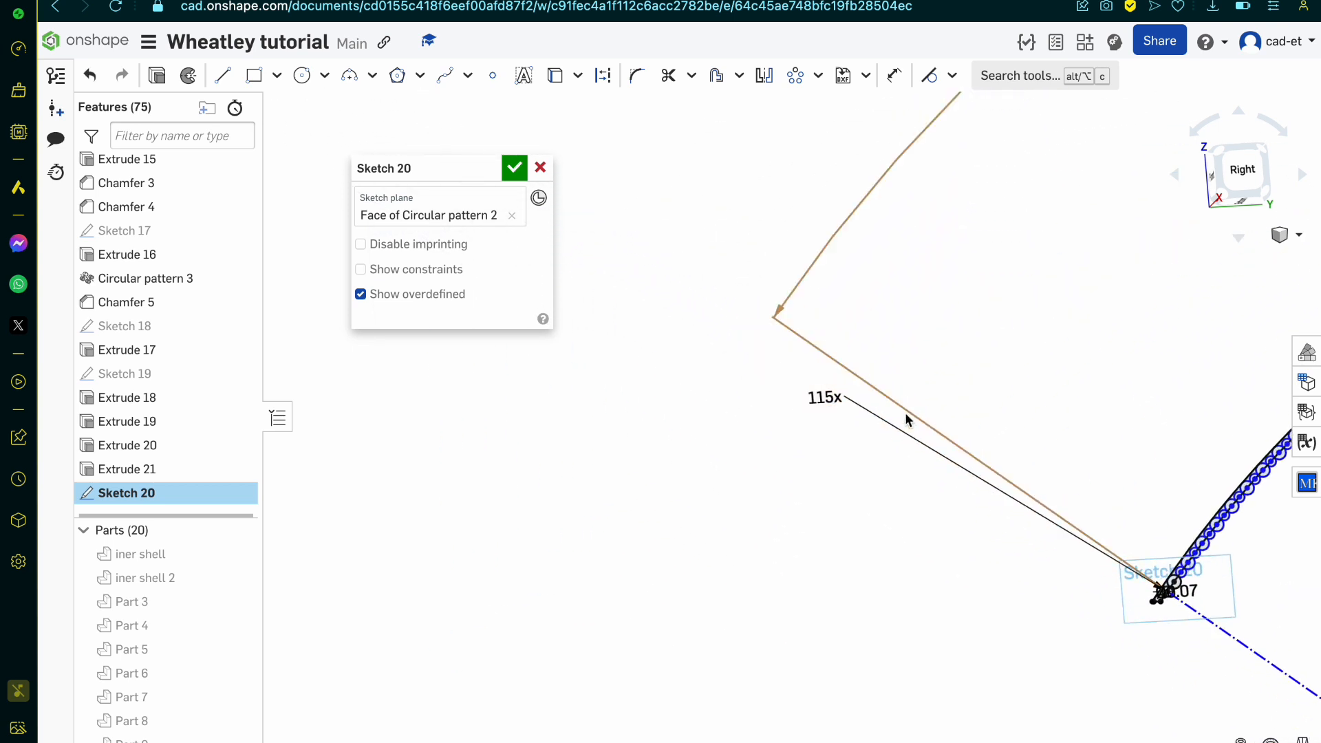
scroll(905, 417, "down", 5)
scroll(1017, 471, "up", 10)
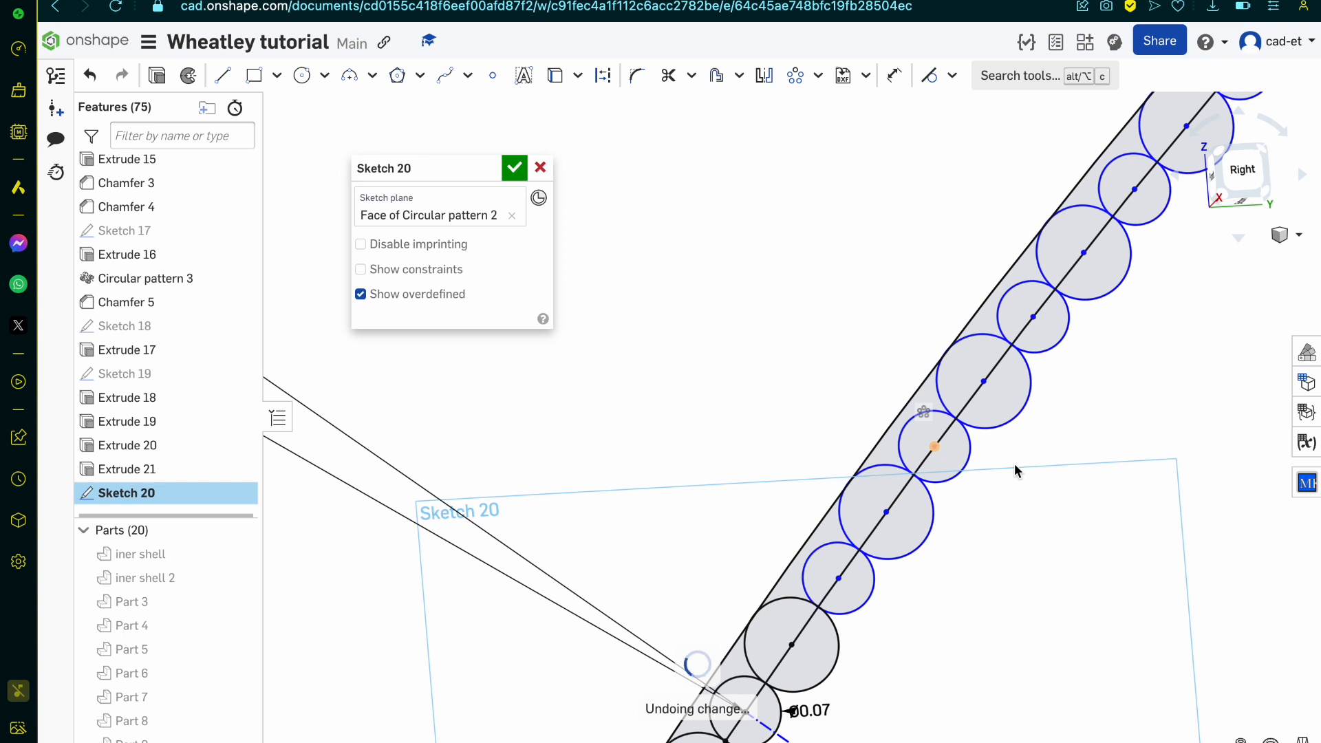
scroll(1017, 471, "down", 15)
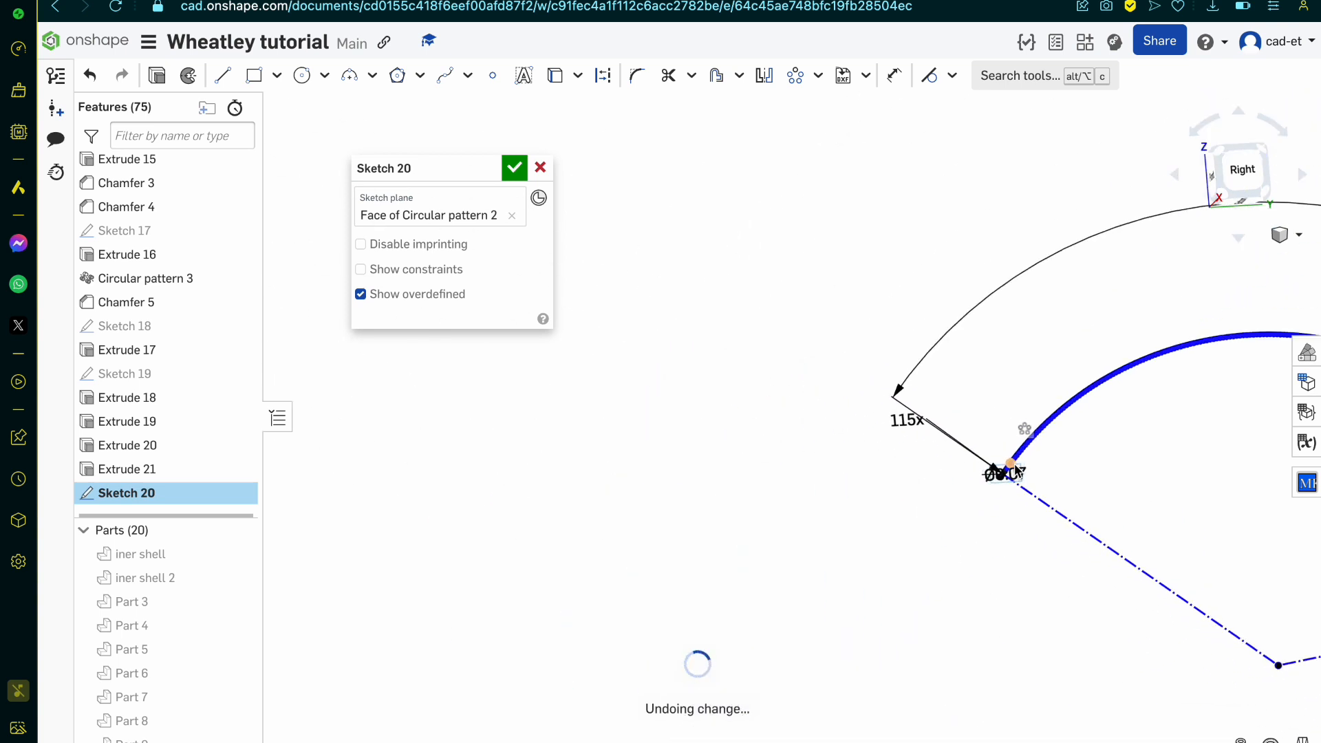
scroll(1179, 539, "up", 3)
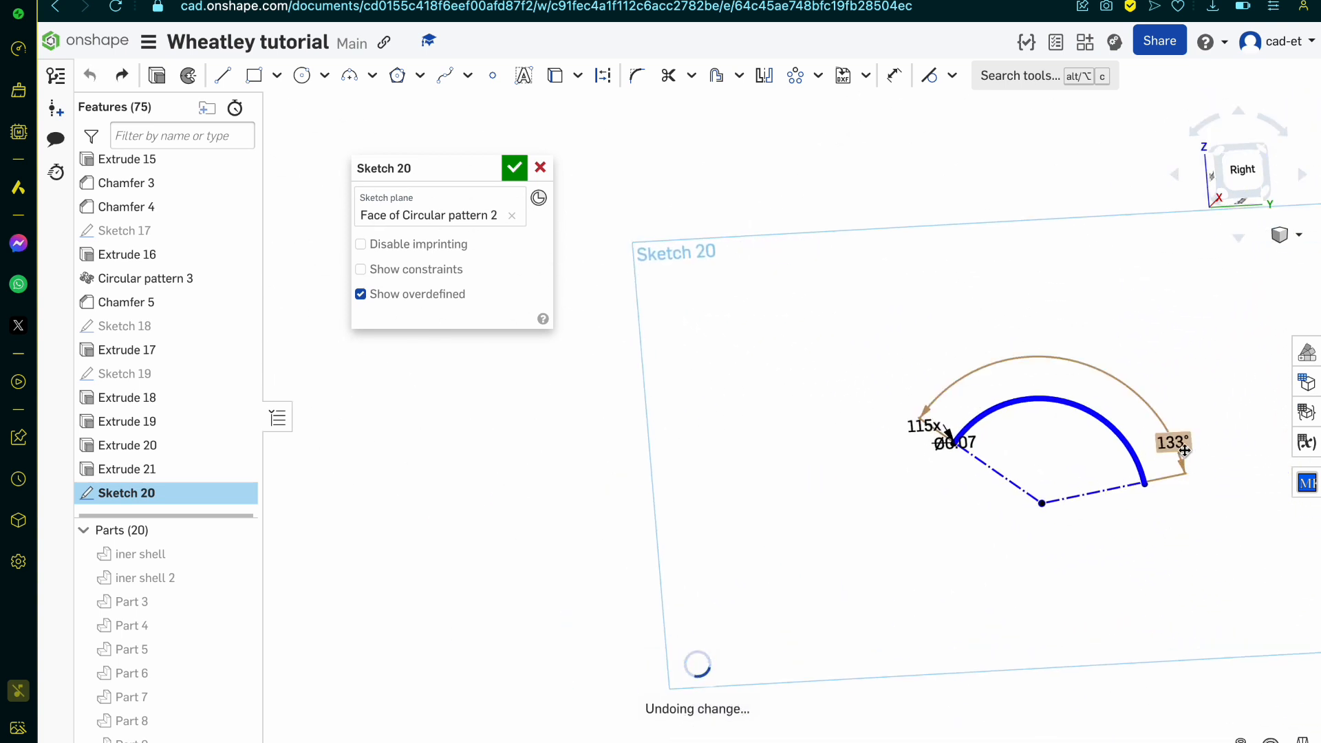
scroll(924, 447, "up", 2)
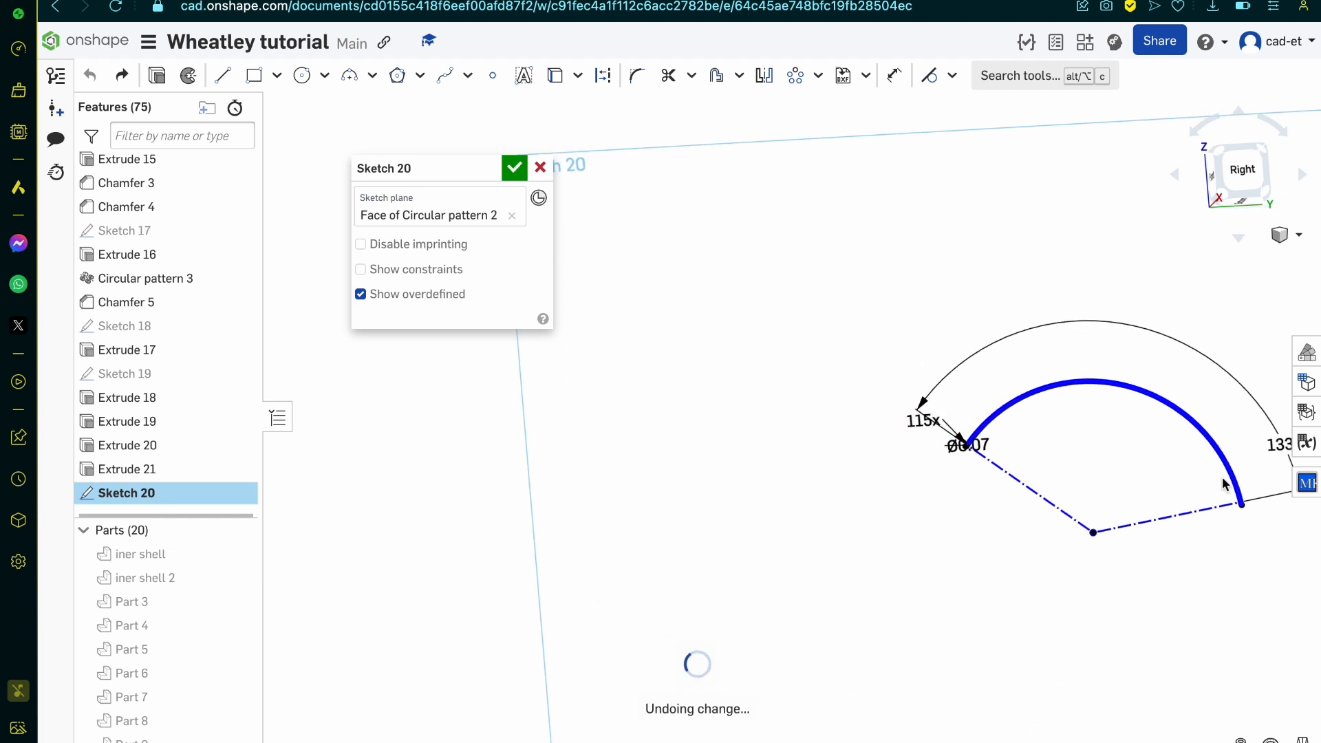
scroll(925, 485, "up", 5)
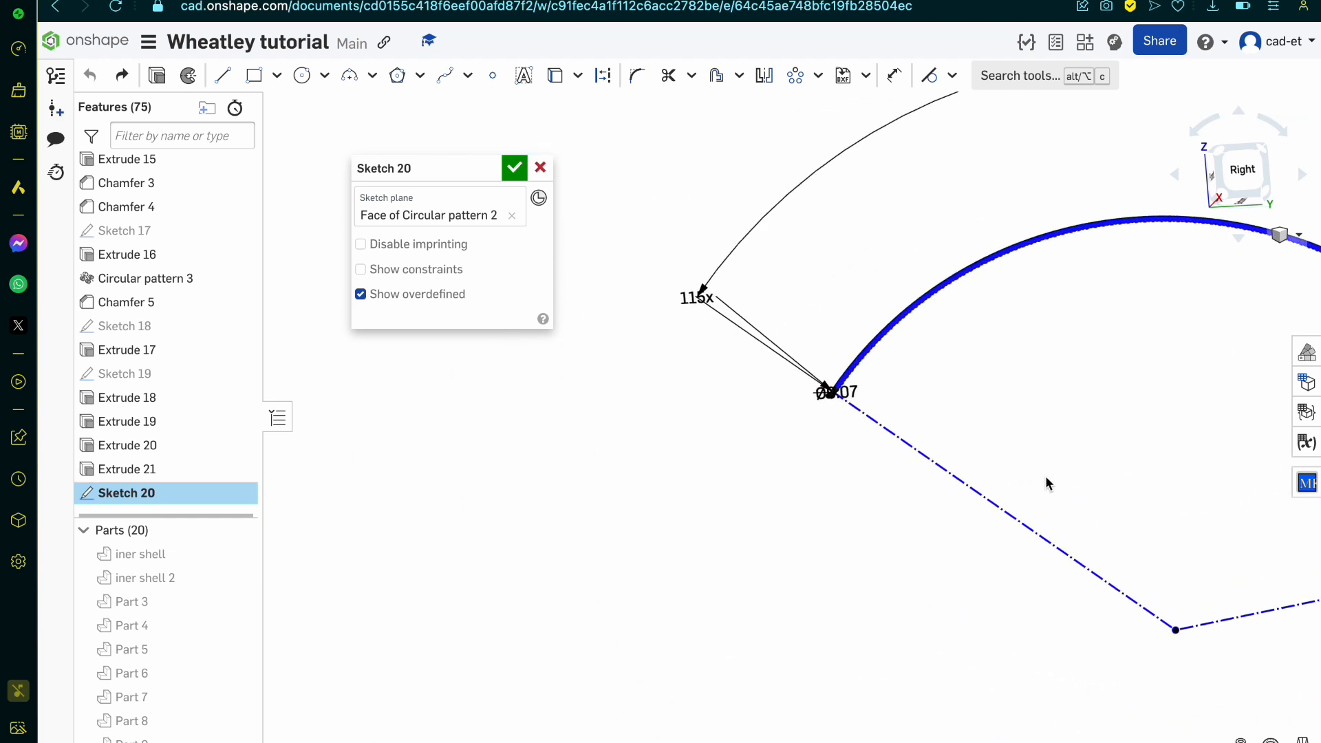
scroll(790, 430, "up", 4)
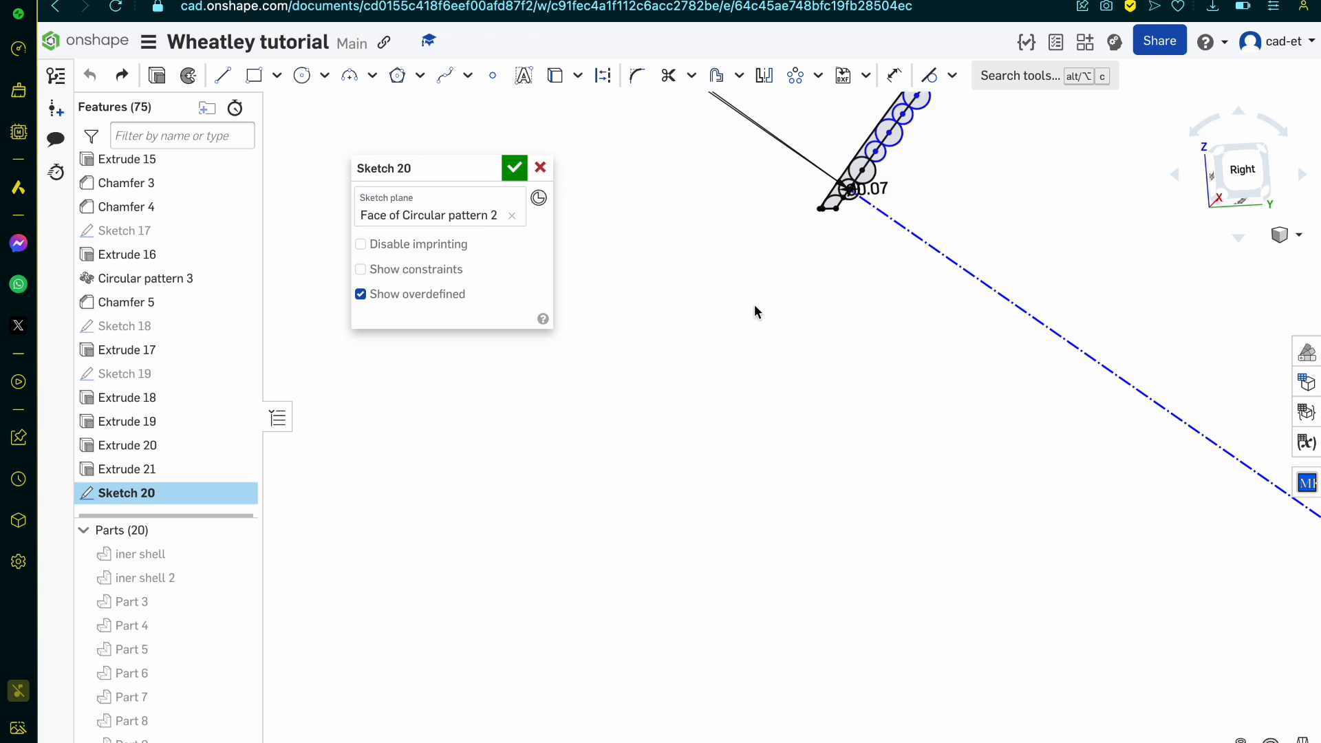
Step: Reduce the circular pattern's instance count to 2
key("n")
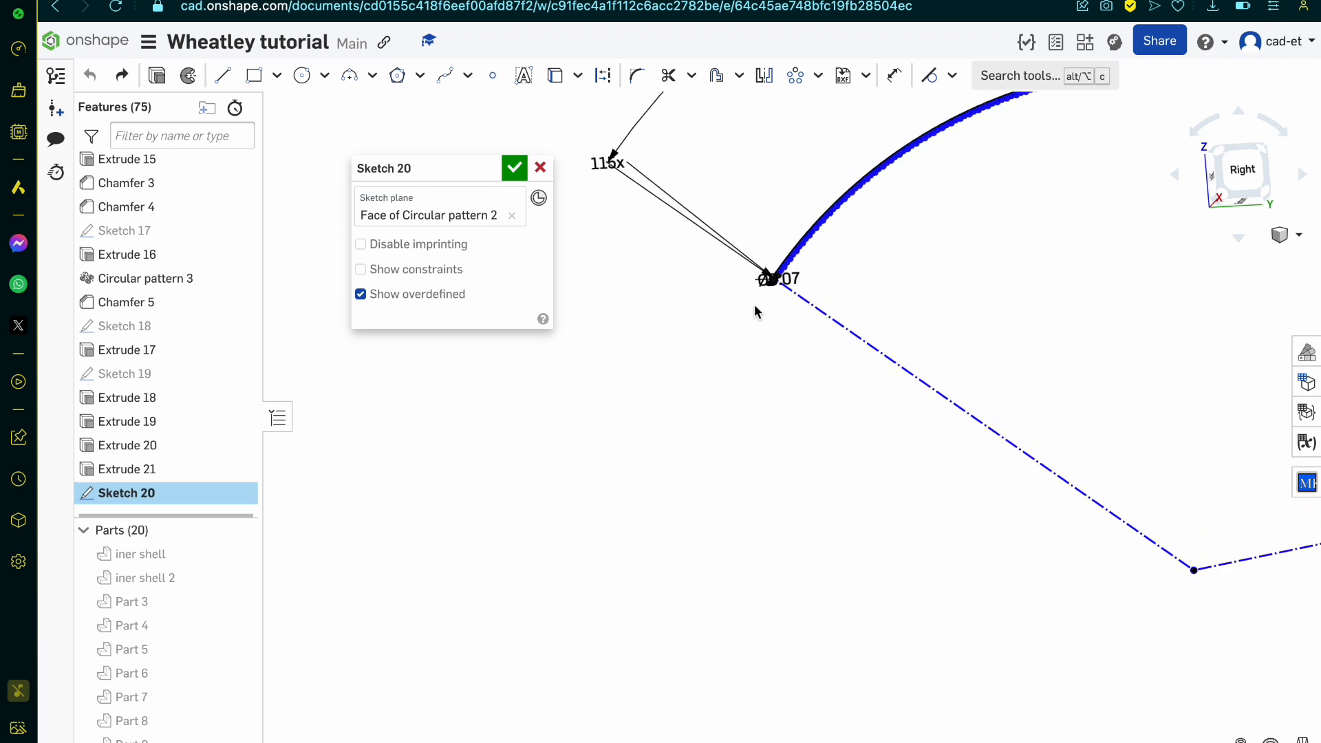
scroll(785, 273, "down", 10)
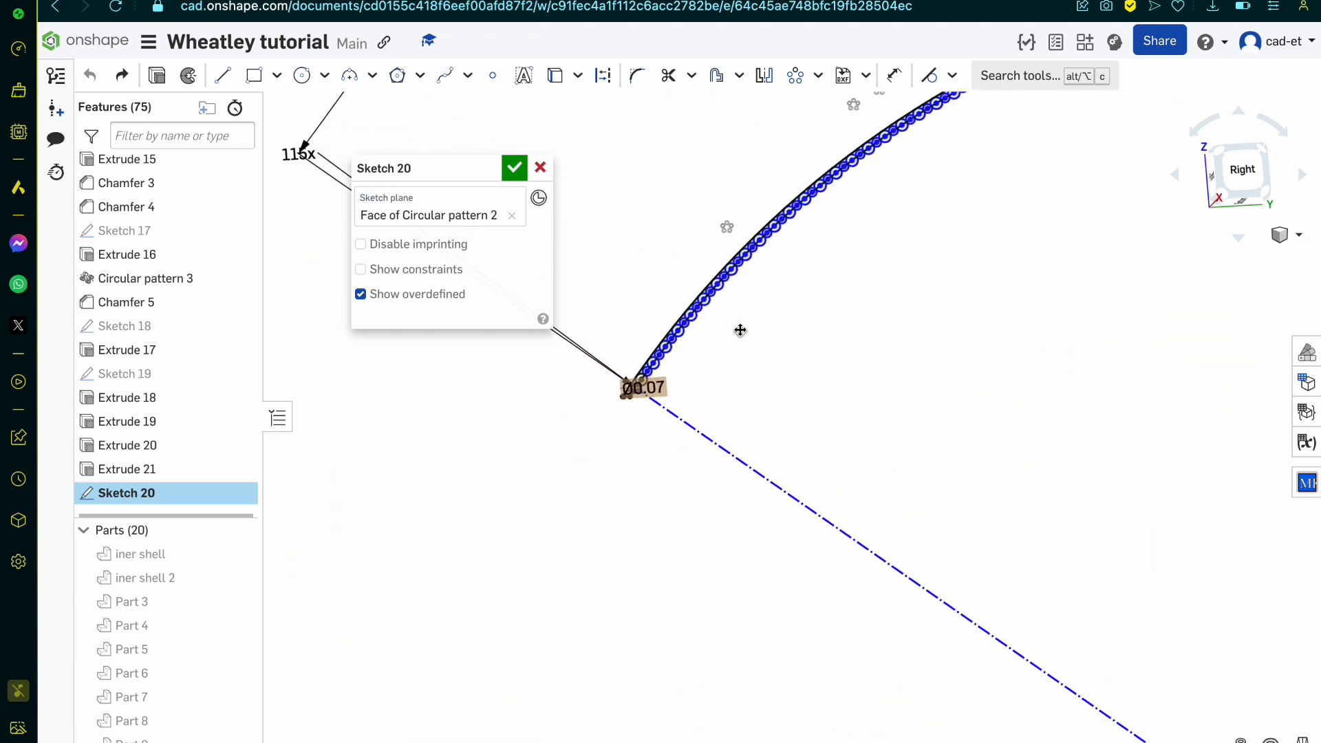
scroll(740, 330, "up", 10)
scroll(761, 365, "down", 5)
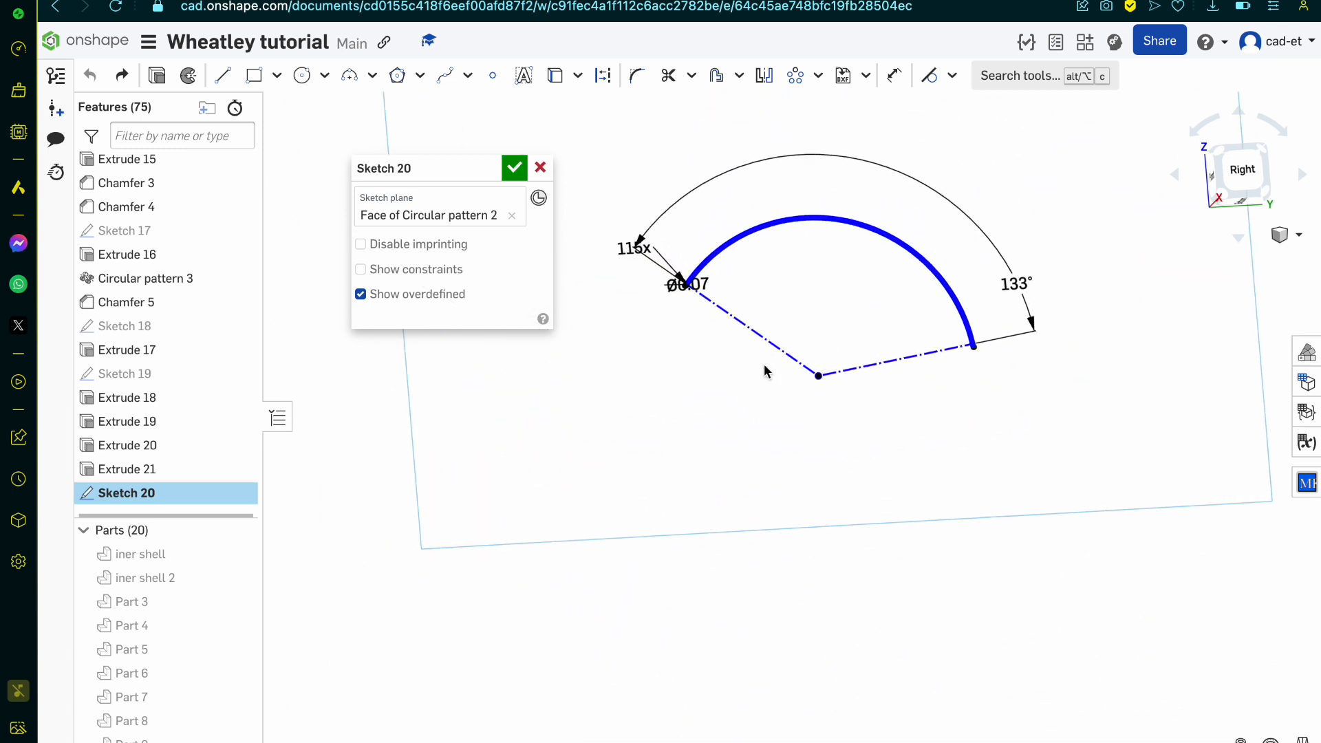
scroll(662, 297, "down", 3)
left_click(601, 214)
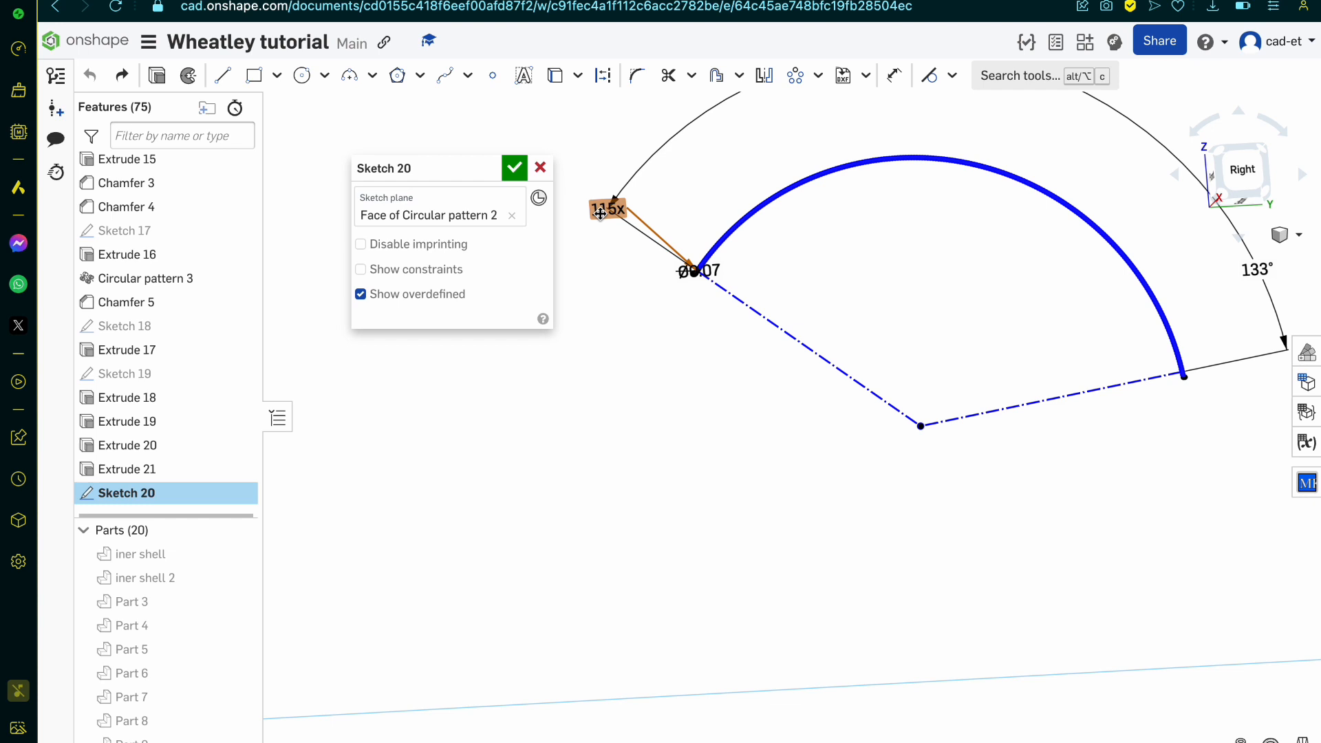
double_click(601, 213)
type("1")
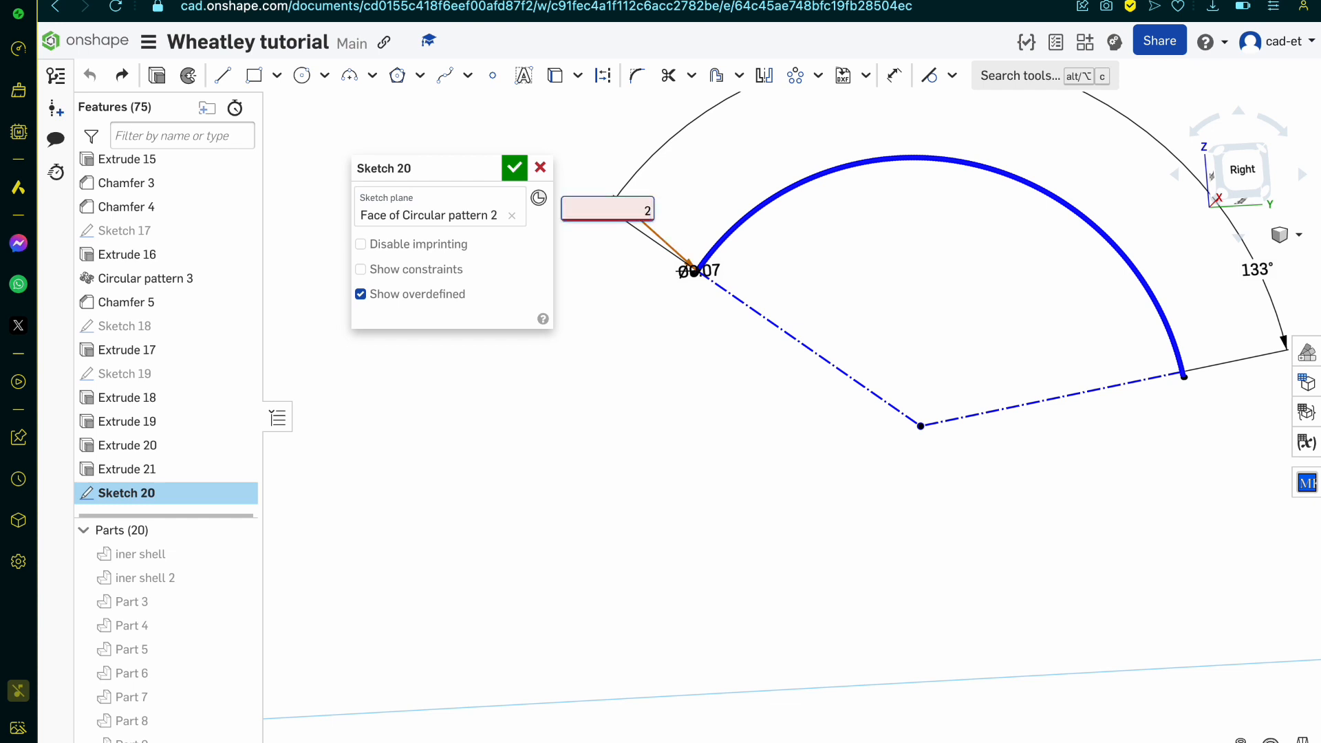
key("Return")
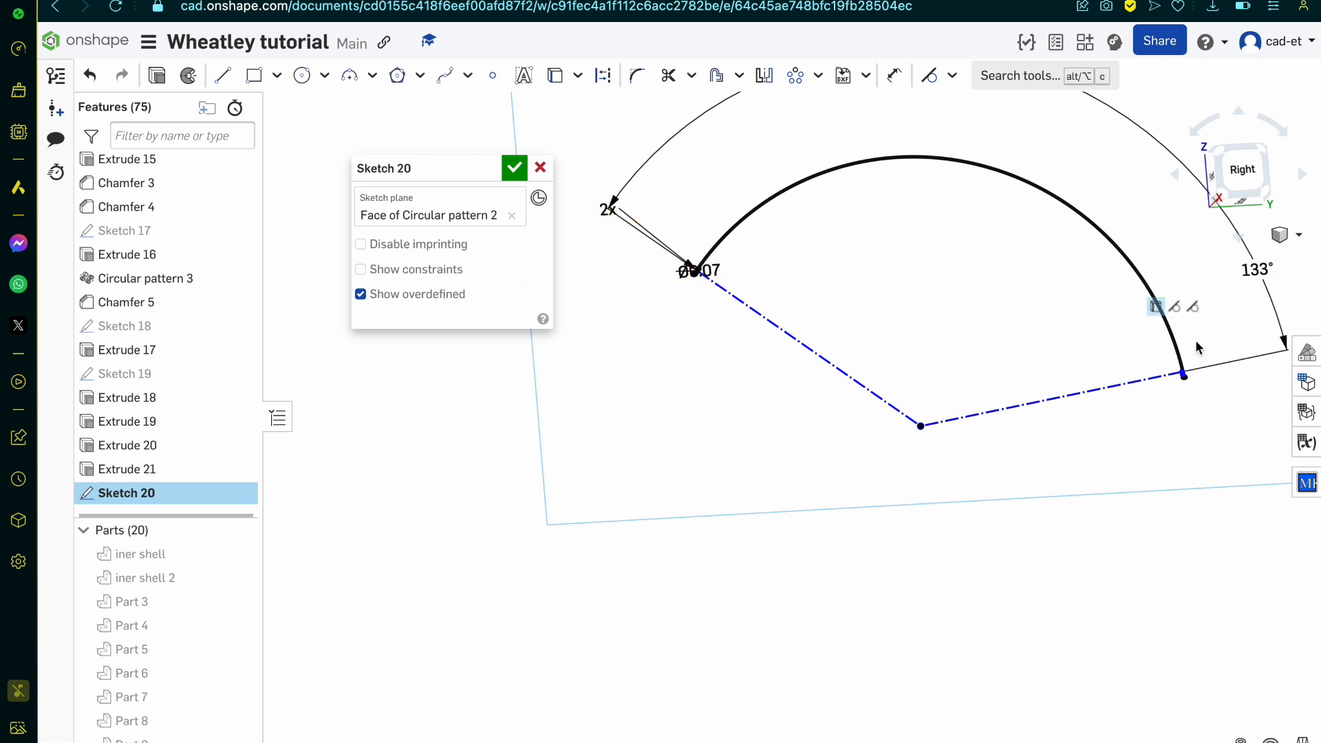
Step: Delete the patterned copies of both circles and their construction line at the far end of the curved edge
scroll(1184, 377, "up", 5)
scroll(1183, 364, "up", 5)
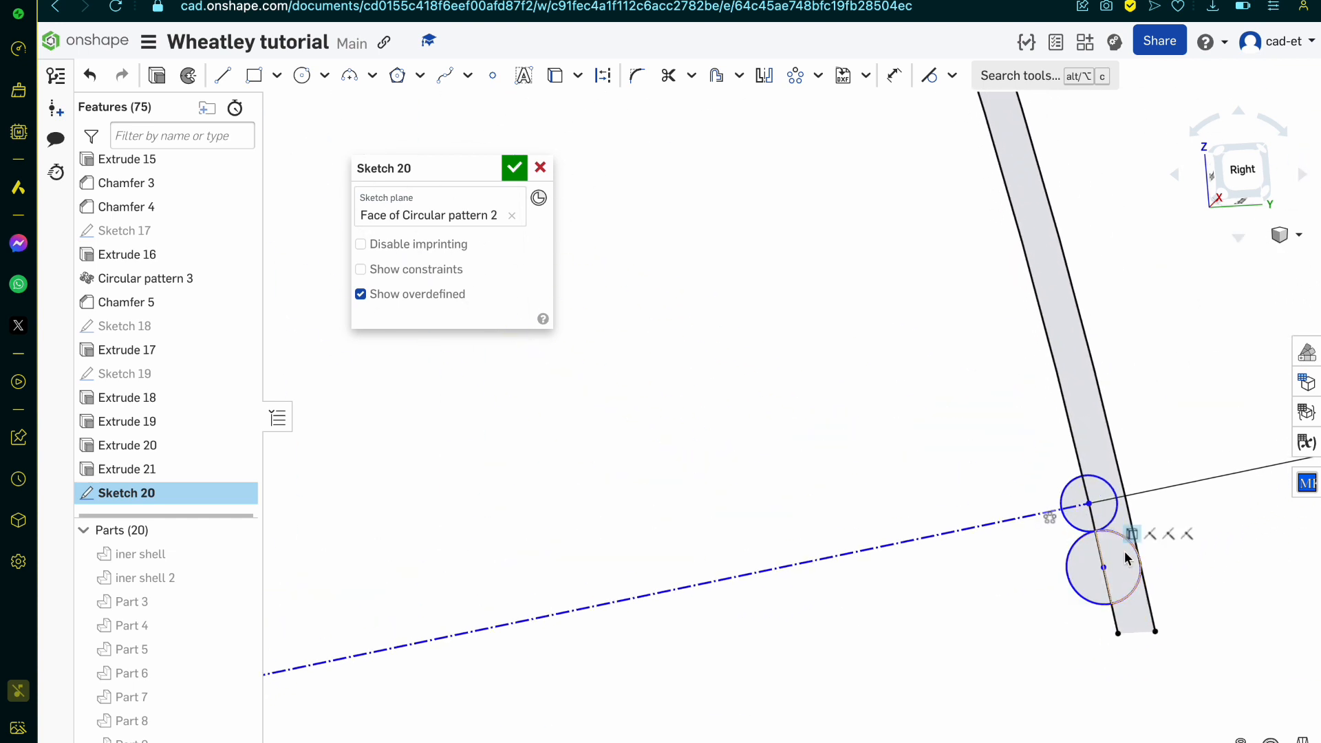
left_click(1102, 516)
key("Delete")
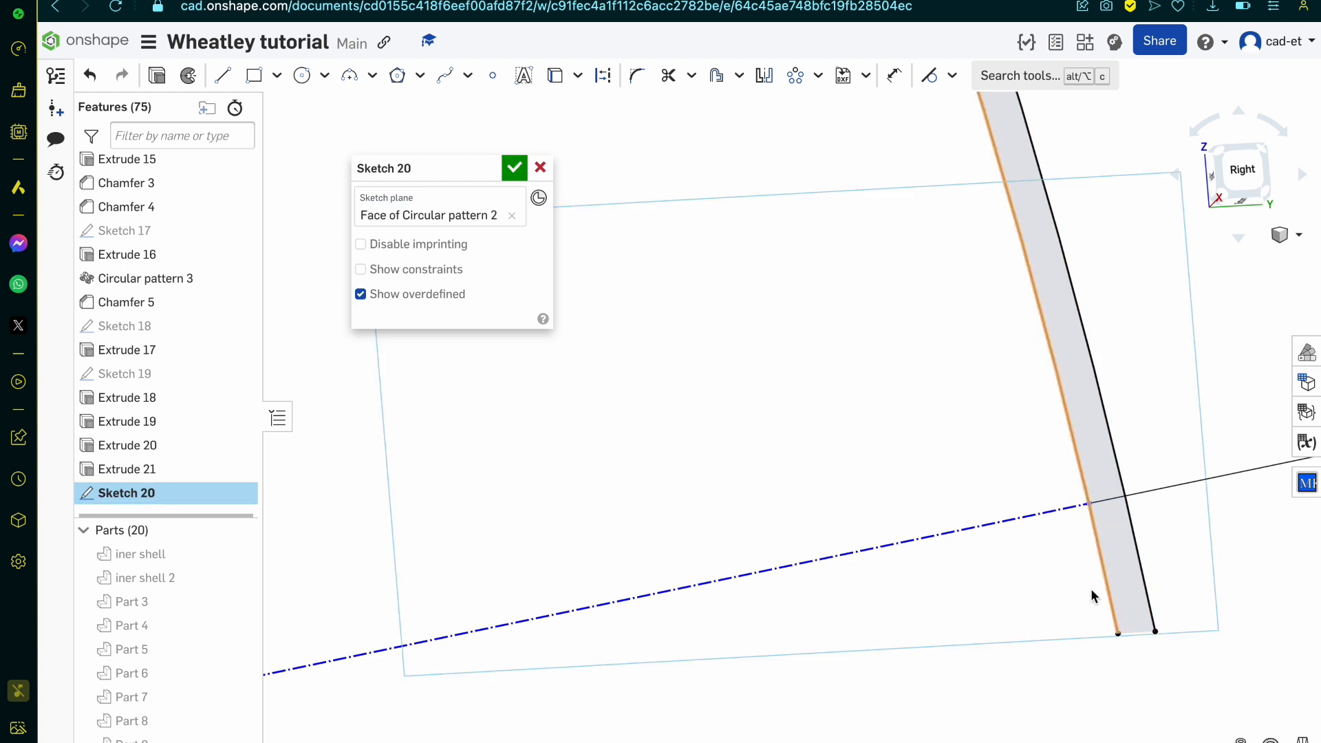
left_click(1068, 507)
key("Delete")
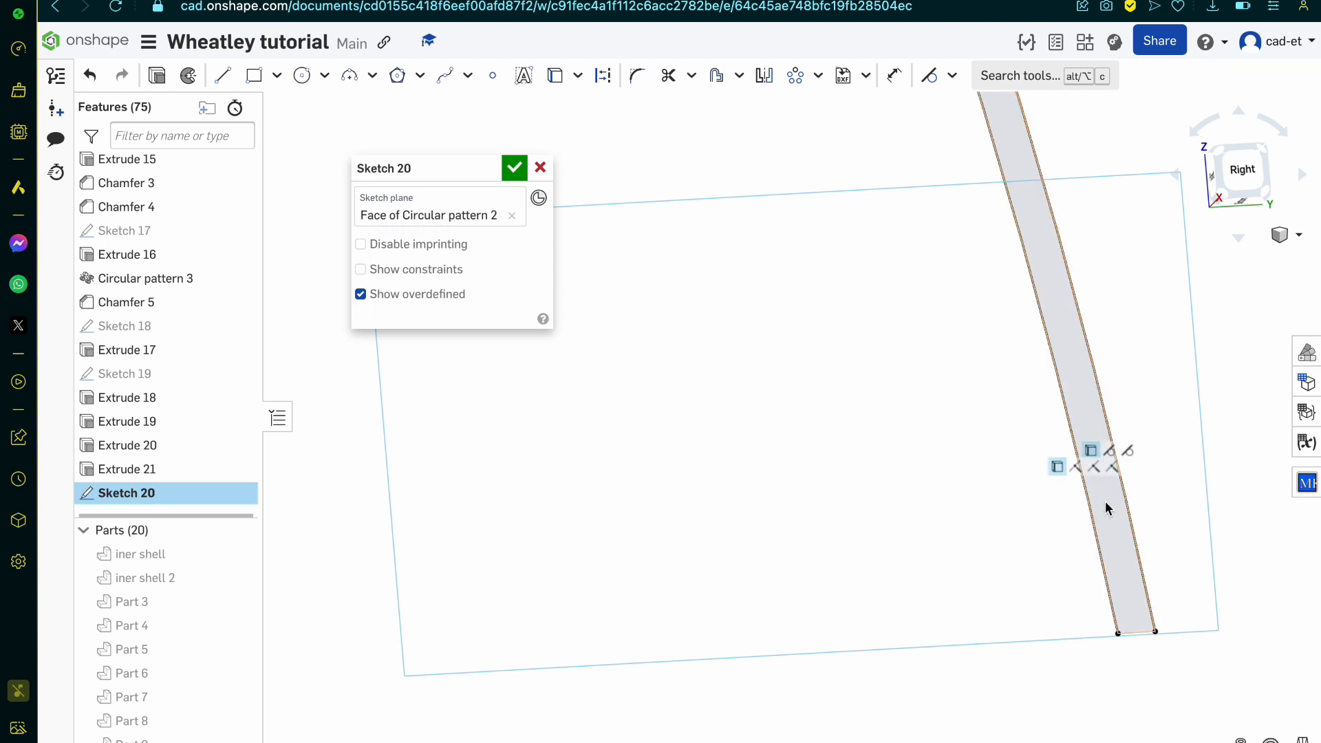
Step: Delete the pattern's remaining construction line between the 0.07 mm circle and the curved edge's centre
scroll(1106, 502, "down", 10)
left_click(784, 470)
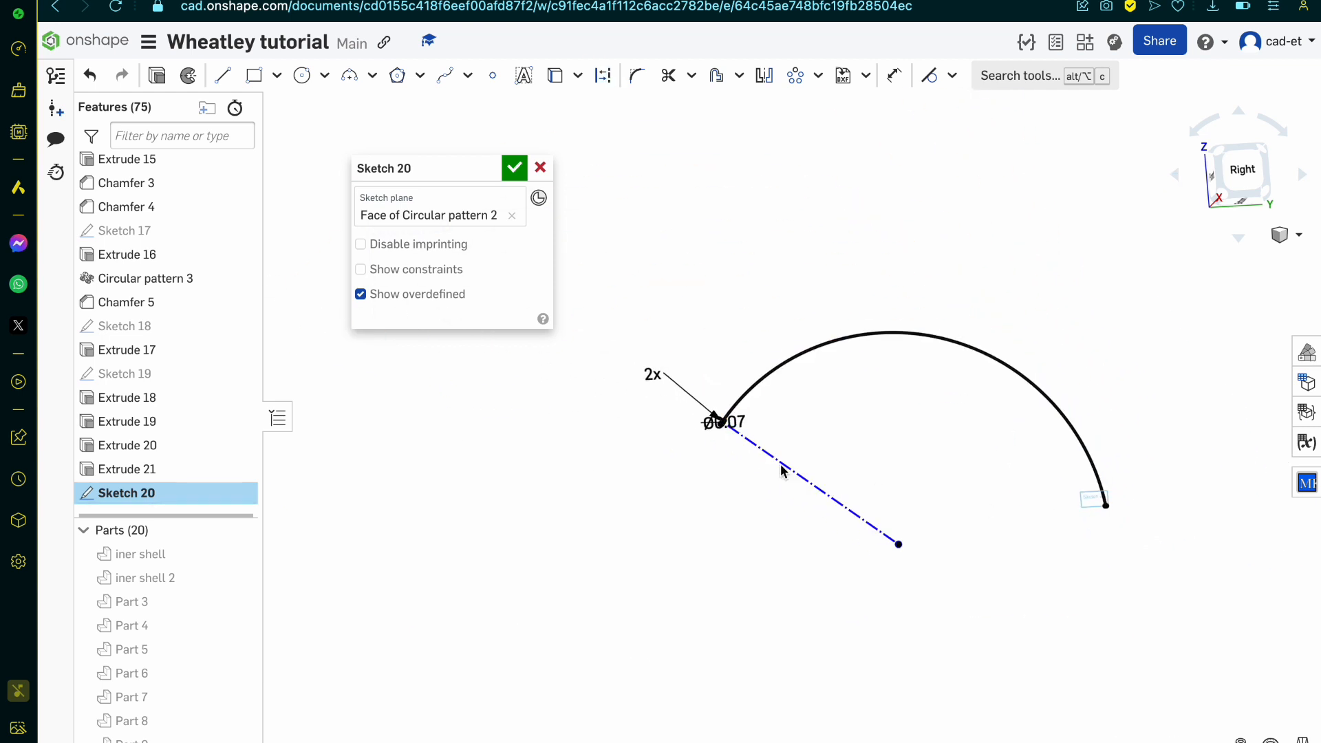
key("Delete")
scroll(699, 406, "up", 10)
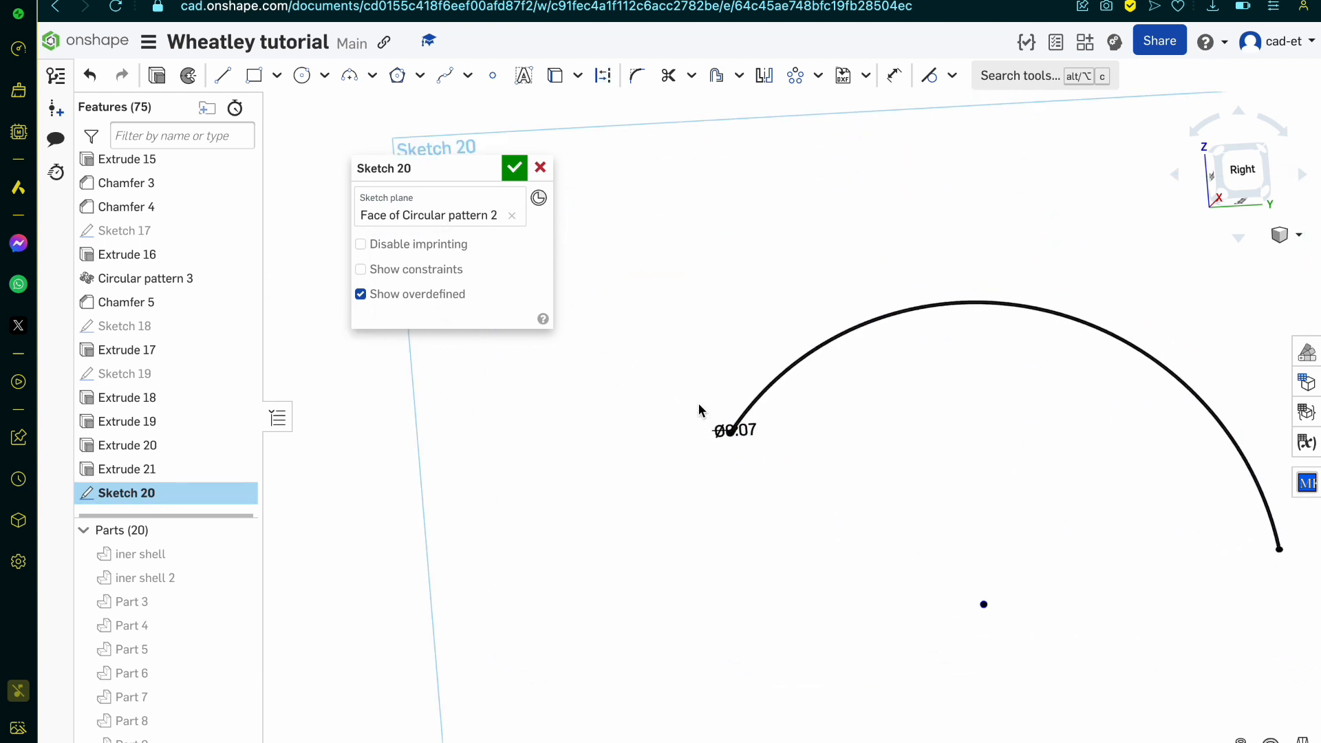
Step: Start a circular pattern of the larger circle around the curved edge's centre and set its angle to 133°
scroll(729, 444, "up", 5)
left_click(719, 313)
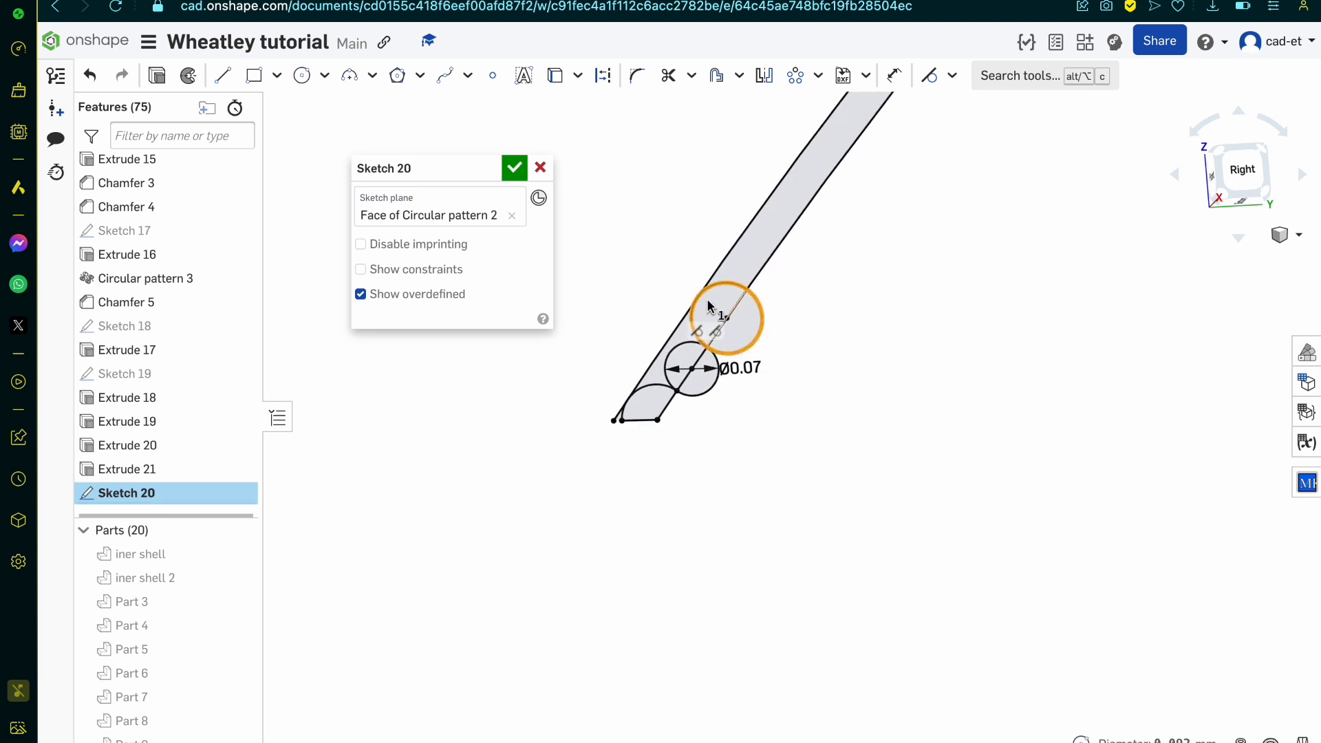
left_click(795, 75)
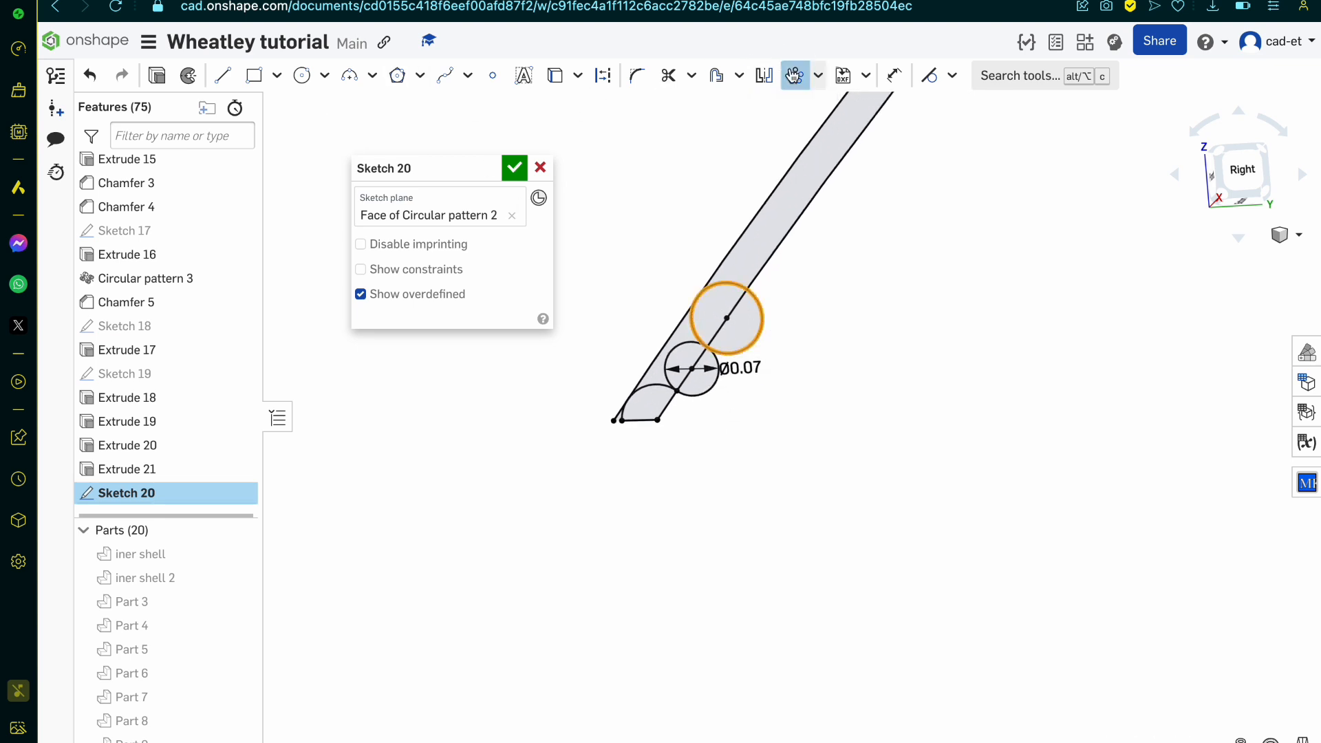
scroll(776, 387, "down", 5)
scroll(775, 387, "down", 8)
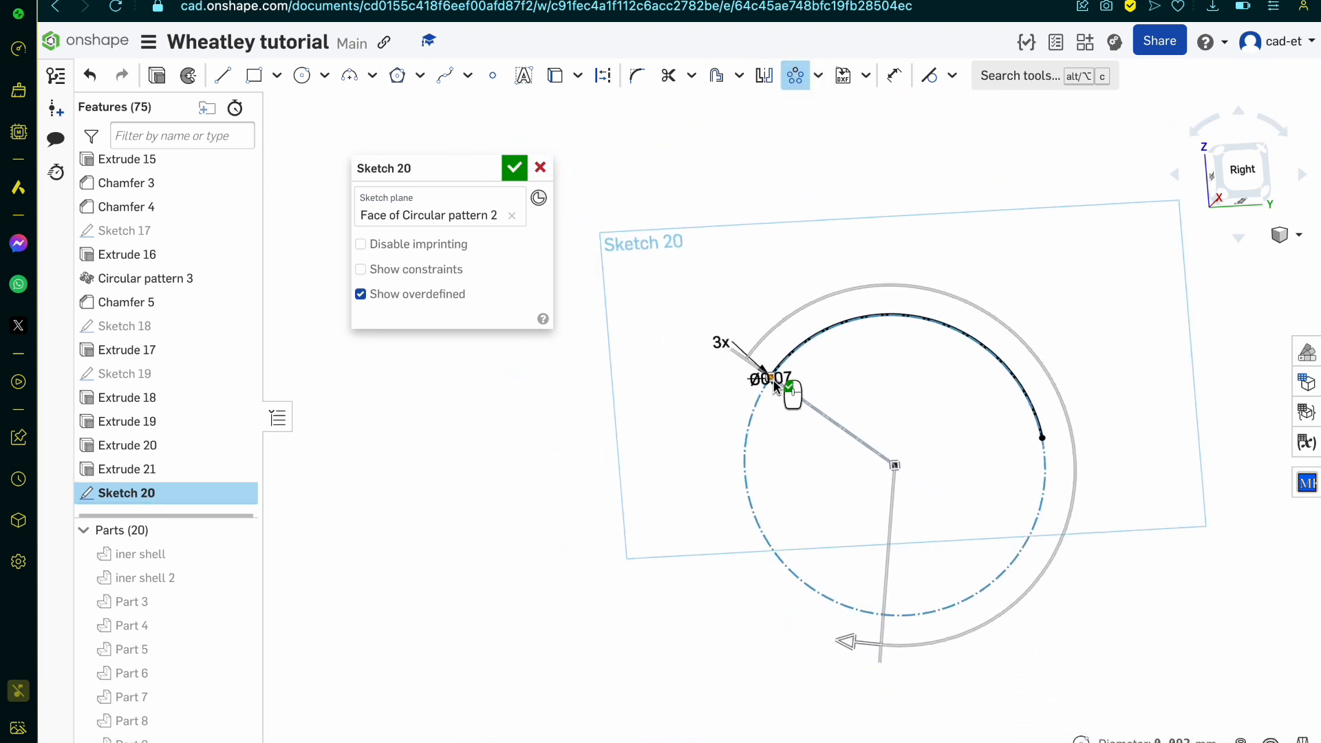
left_click_drag(843, 567, 1007, 408)
left_click(994, 380)
type("1")
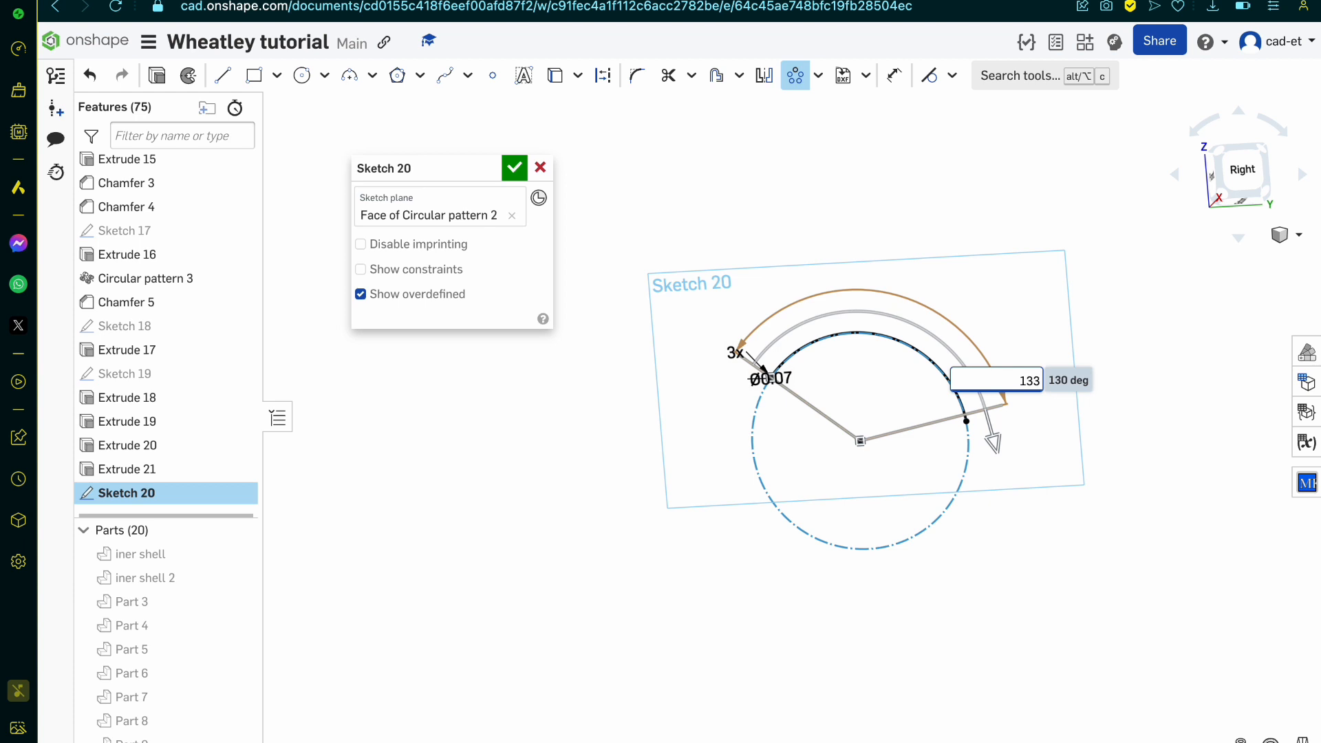
type("33")
key("Return")
Step: Set the circular pattern's instance count to 115 and apply the pattern
left_click(731, 353)
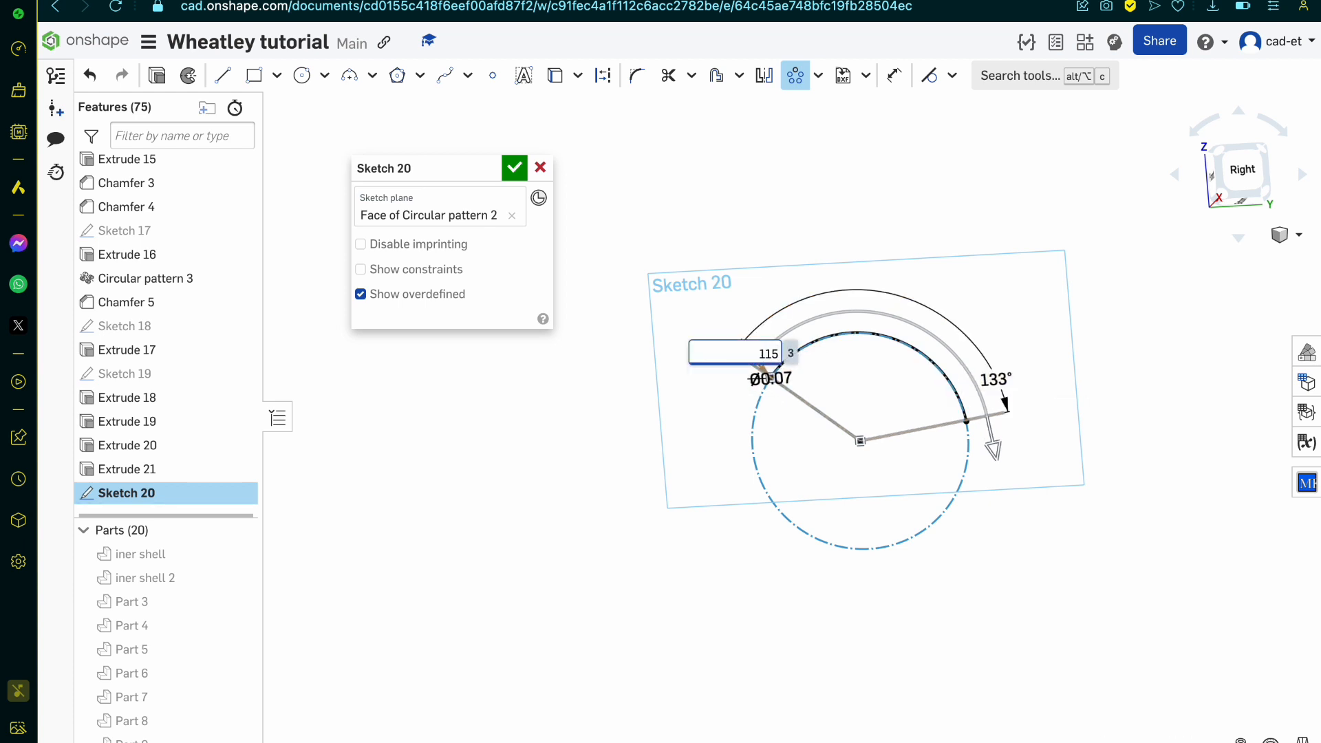
key("Return")
scroll(740, 346, "up", 10)
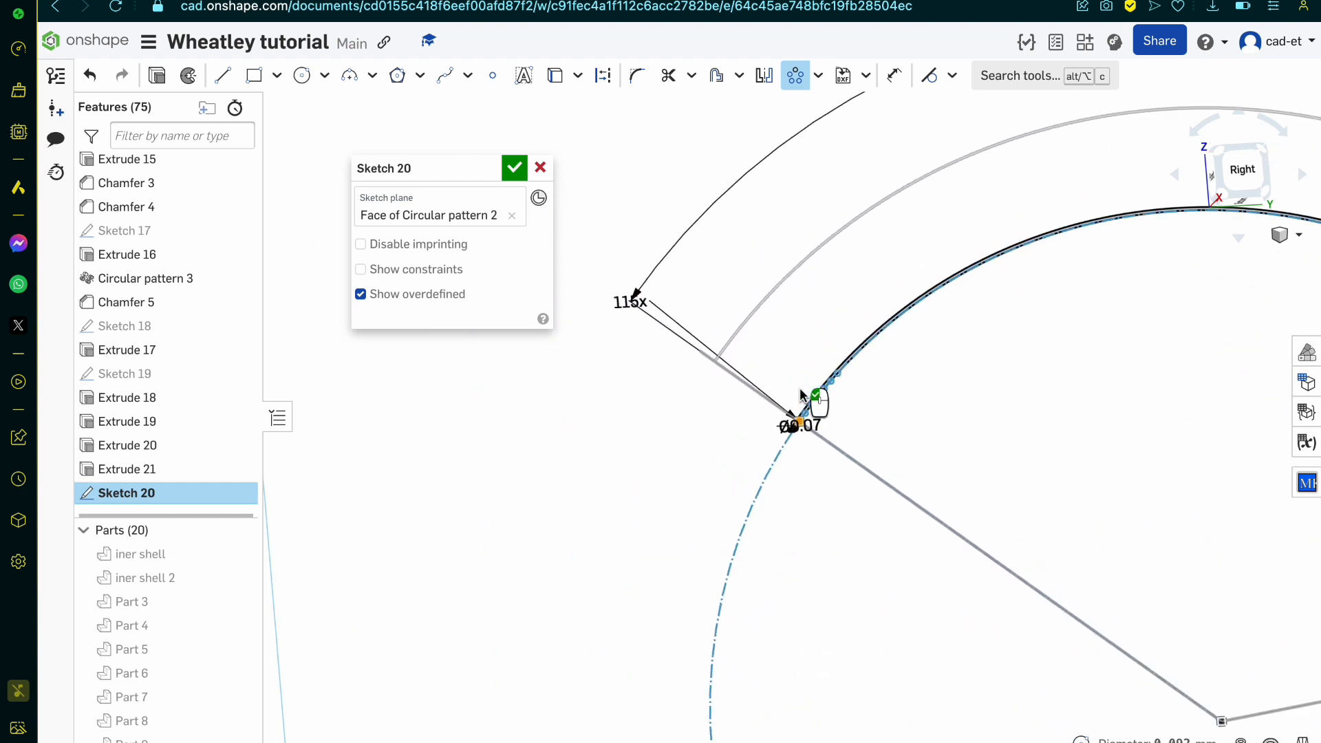
scroll(931, 472, "up", 2)
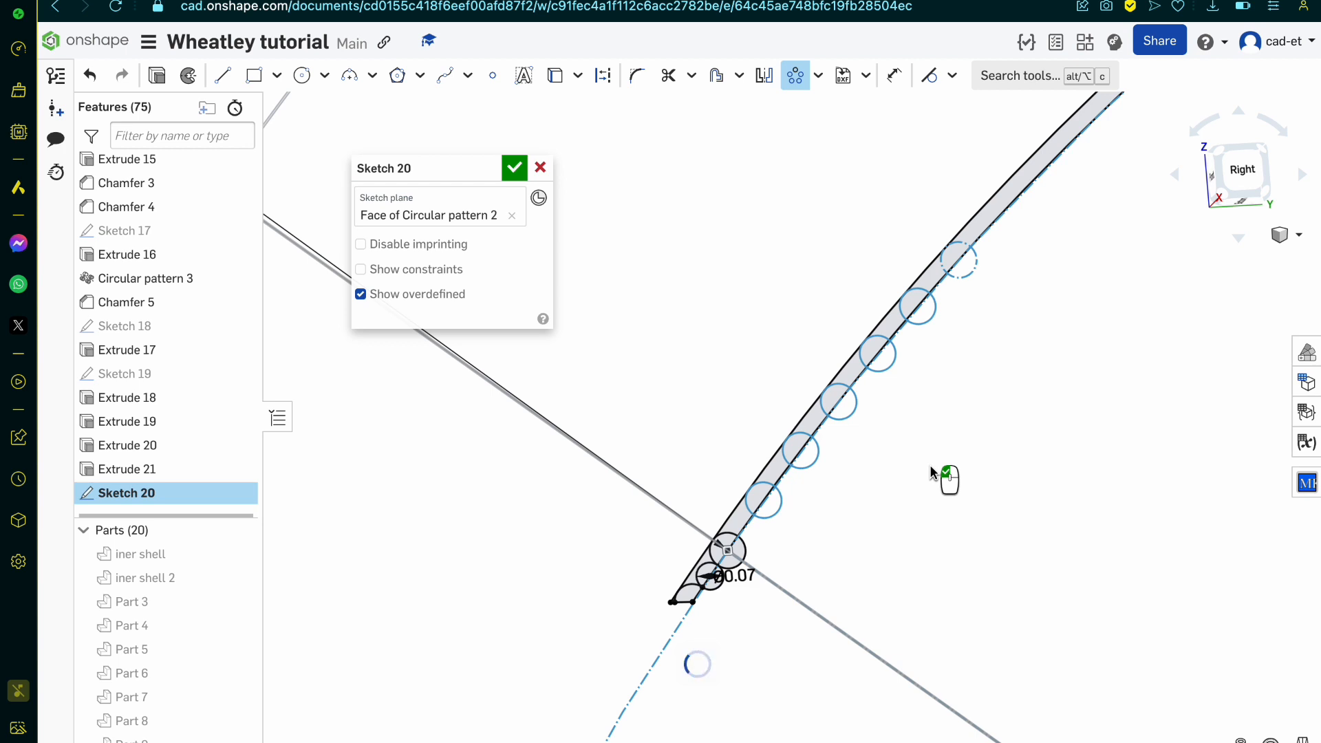
scroll(786, 547, "up", 5)
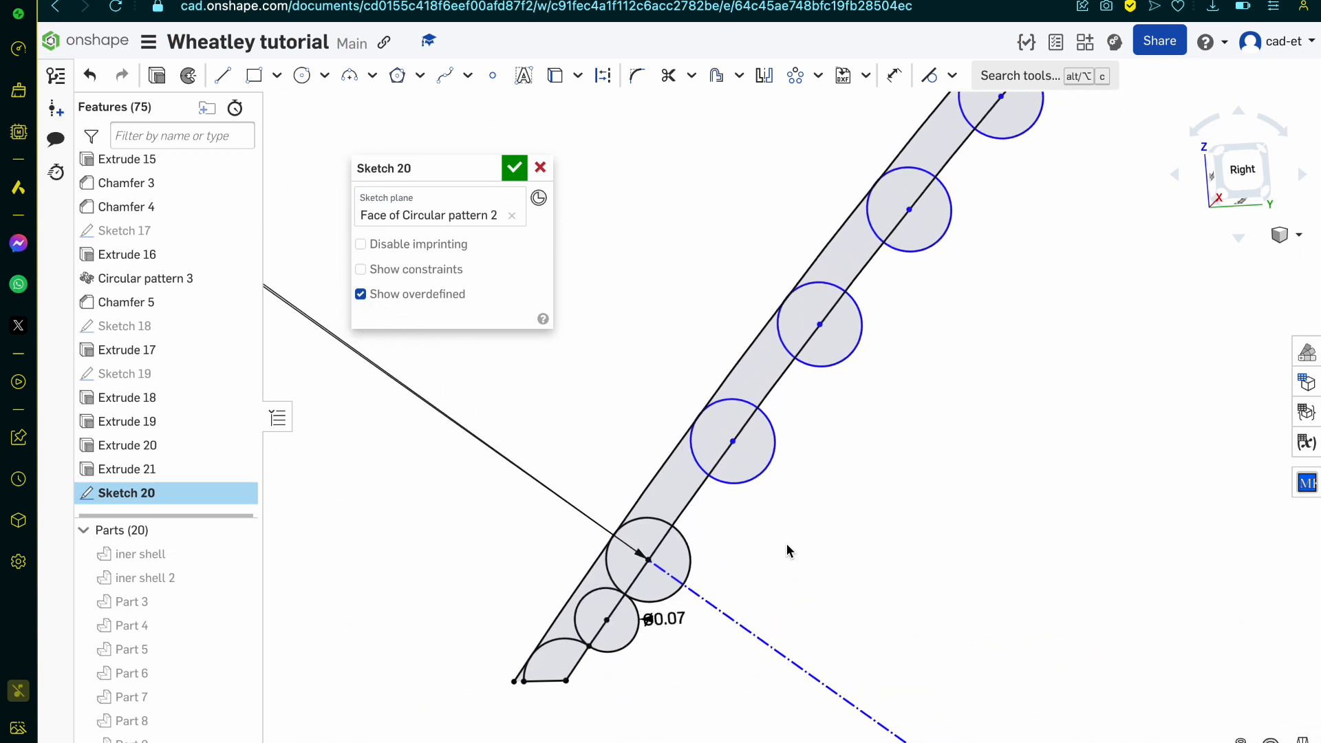
Step: Trim the half of the original larger circle that extends past the channel wall's inner edge and finish Sketch 20
key("m")
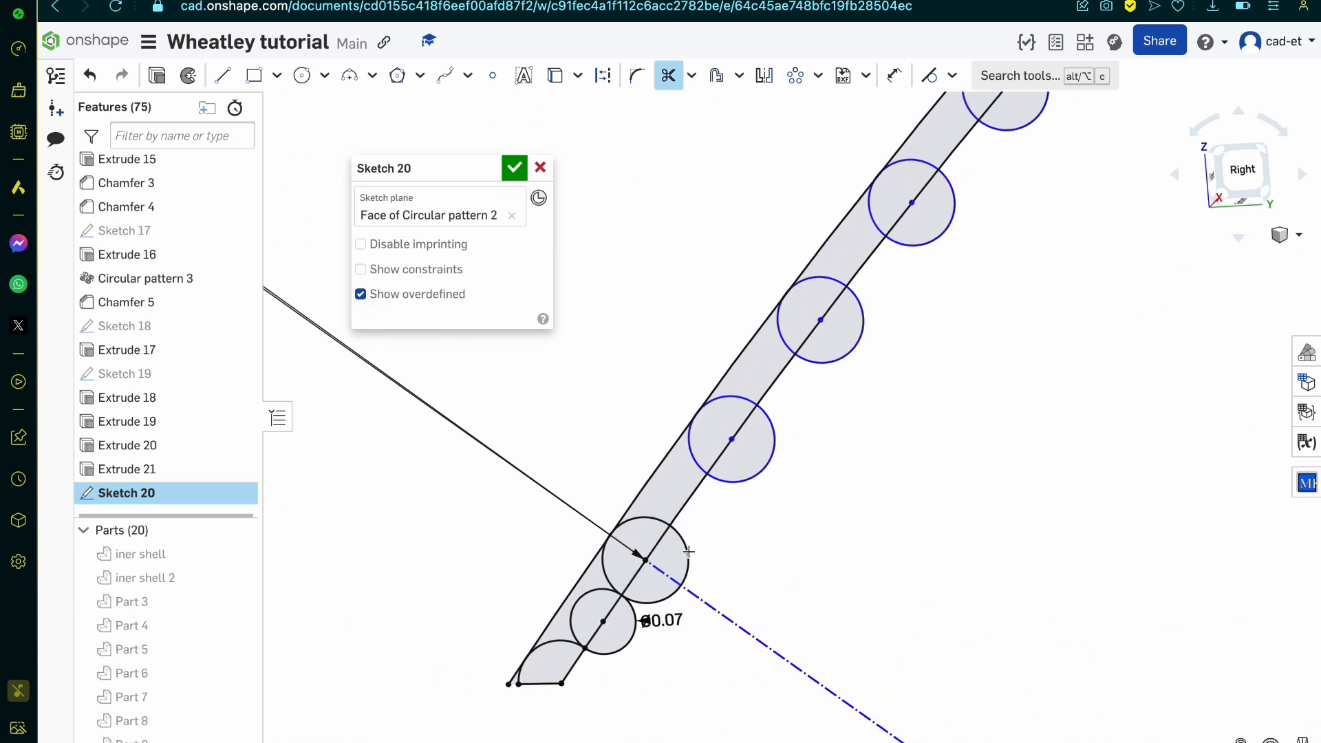
left_click(670, 594)
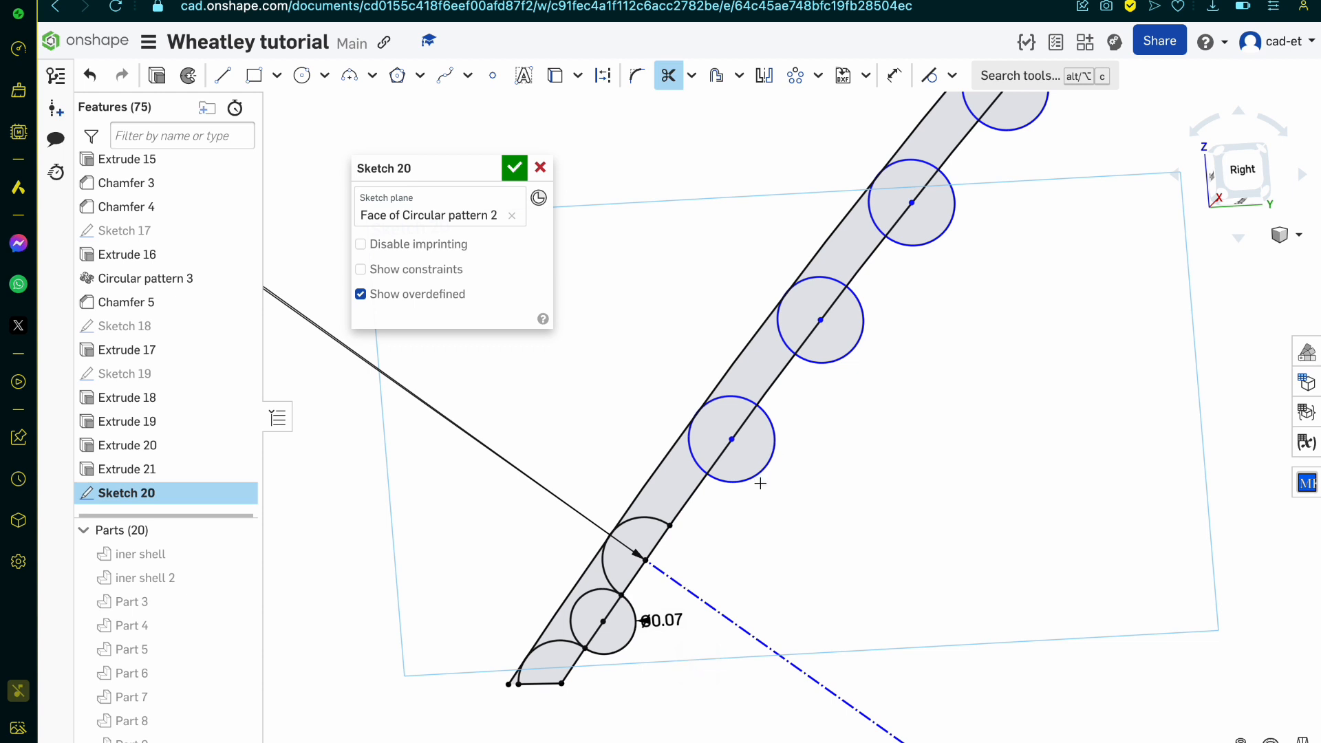
left_click(514, 168)
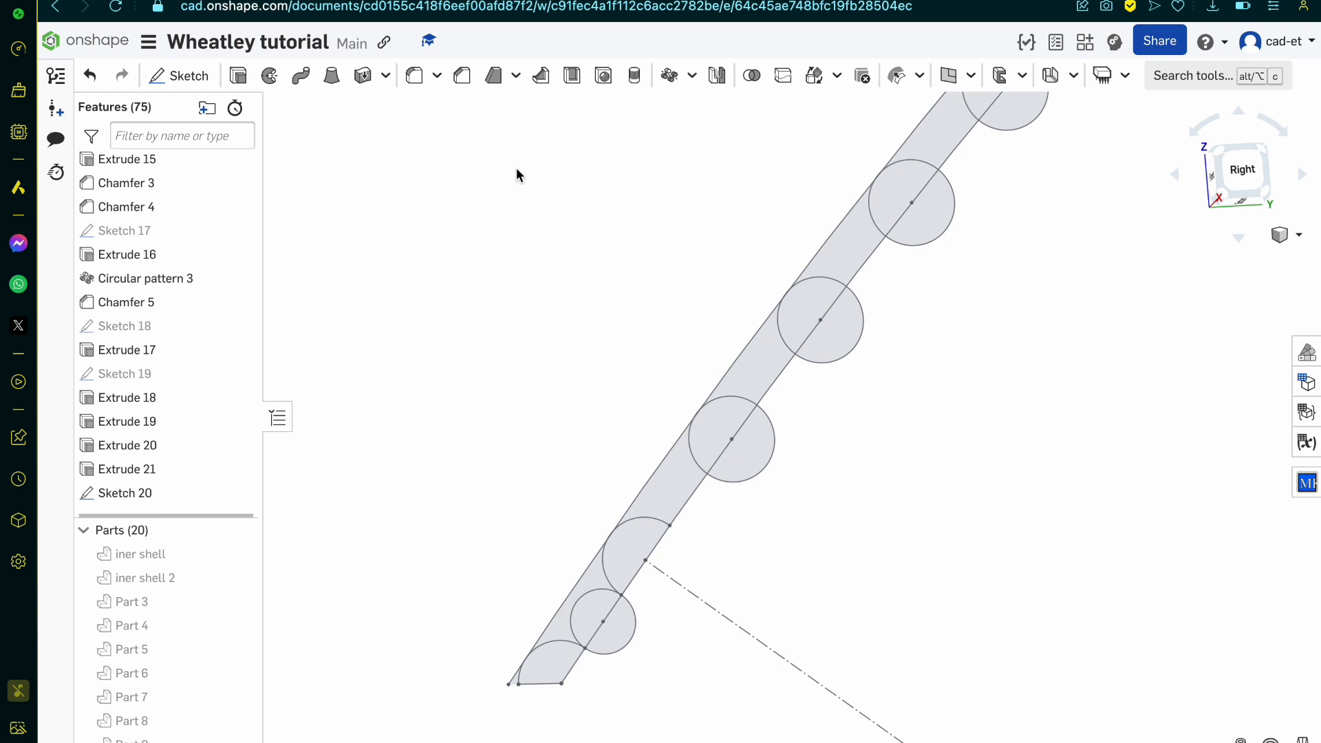
left_click(547, 667)
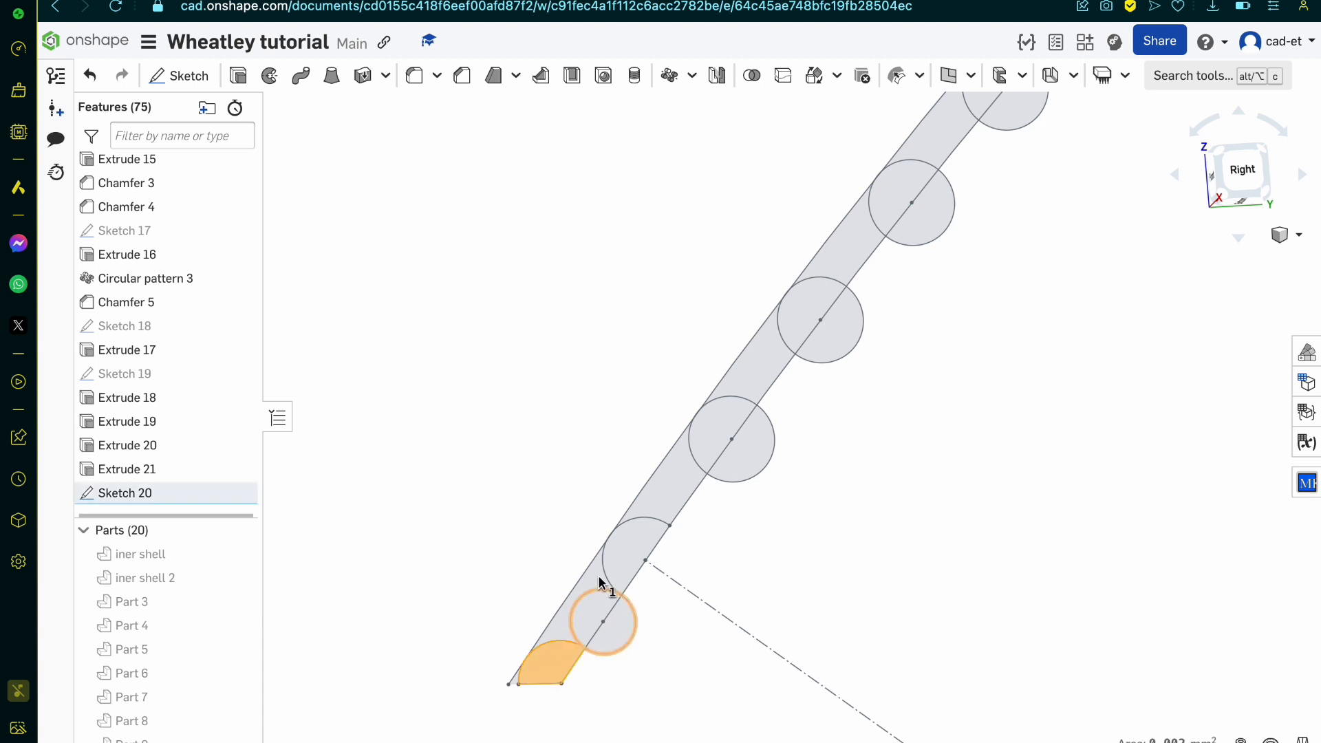
left_click(632, 556)
left_click(715, 433)
left_click(823, 308)
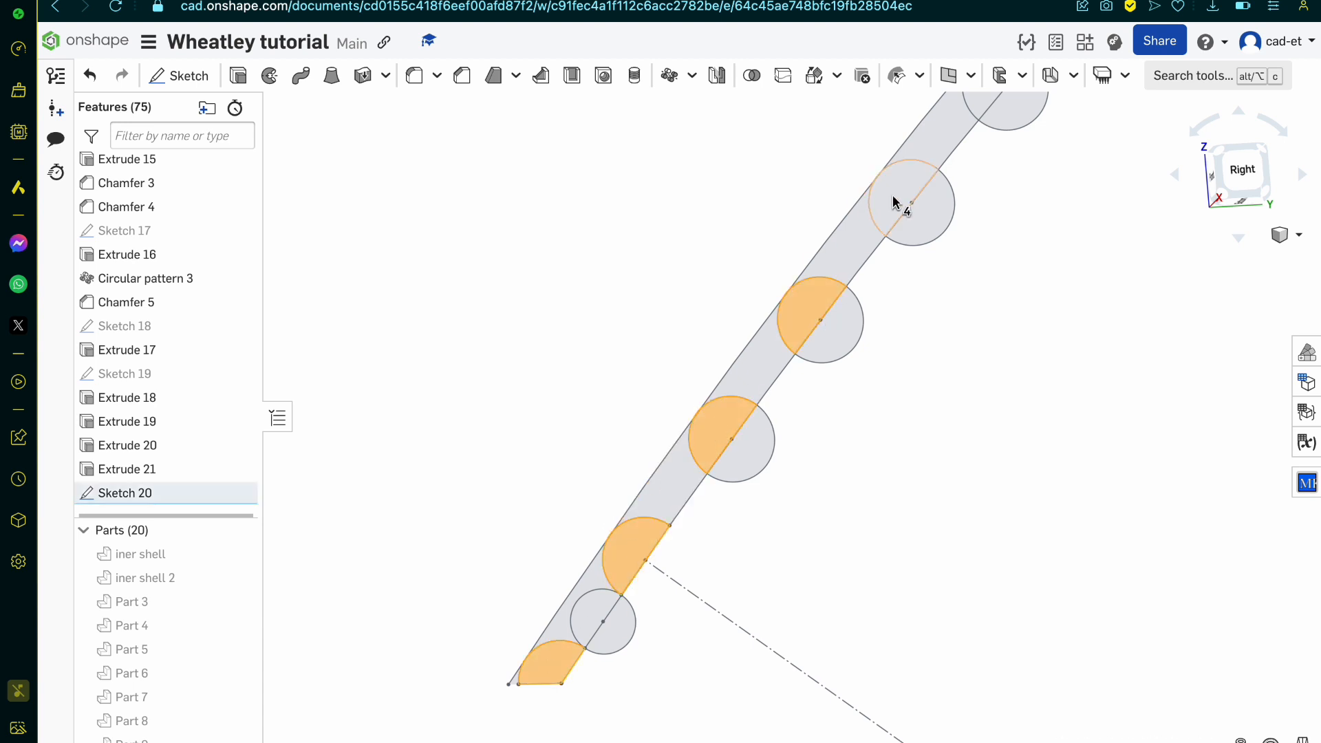
left_click(901, 204)
scroll(798, 447, "down", 4)
scroll(905, 282, "up", 5)
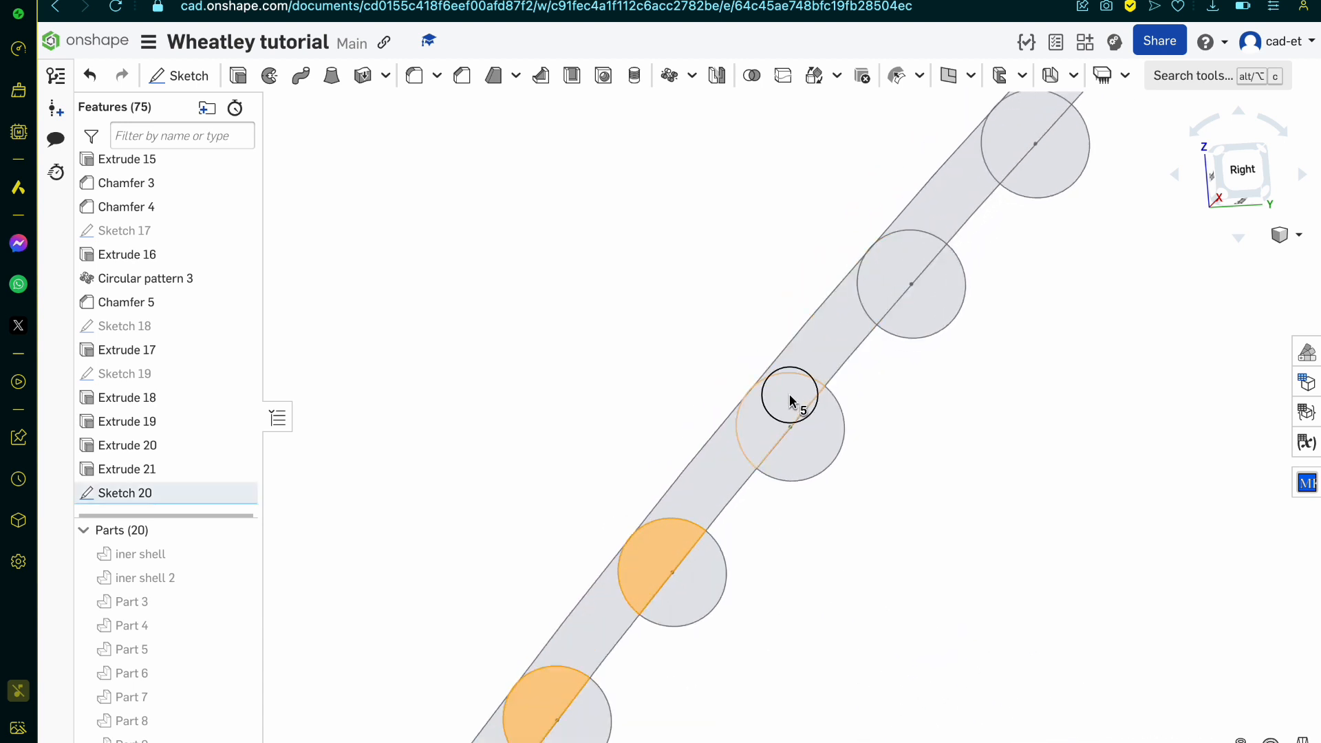
left_click(787, 392)
left_click(907, 273)
scroll(961, 345, "down", 5)
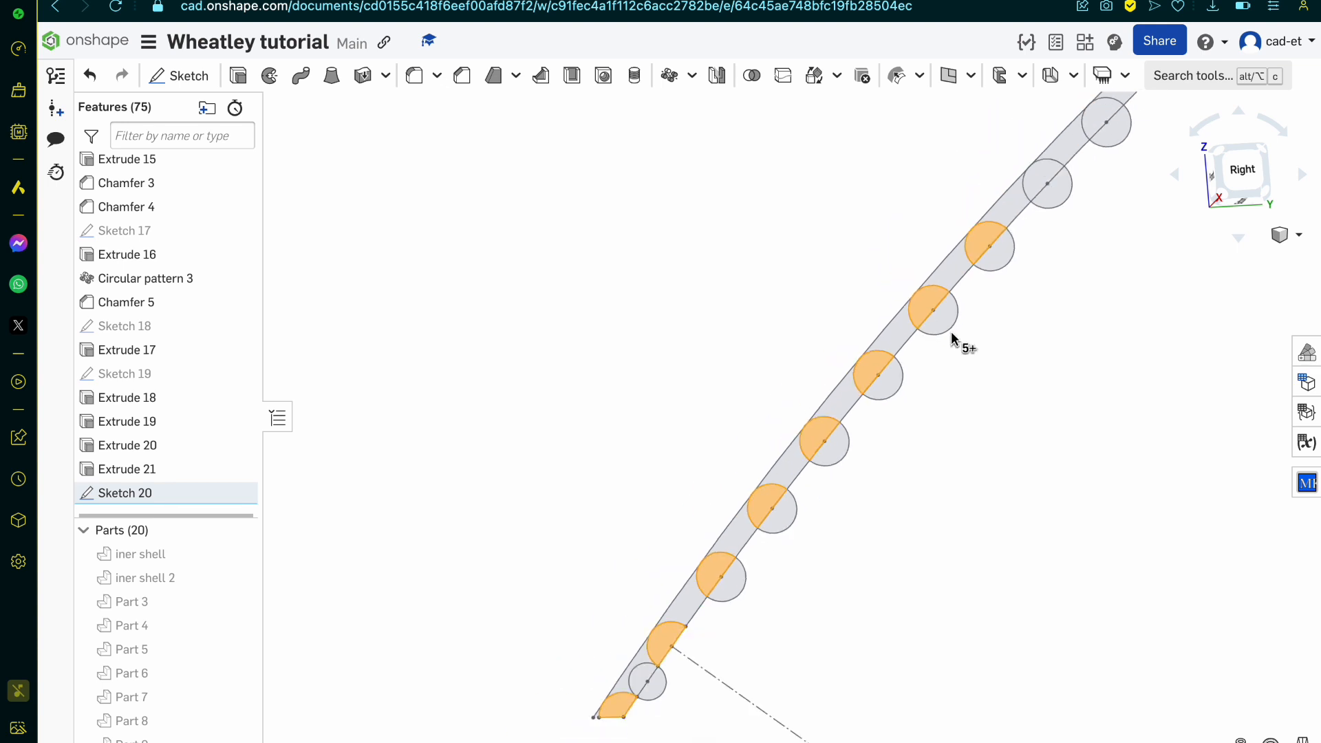
scroll(941, 375, "up", 5)
left_click(941, 375)
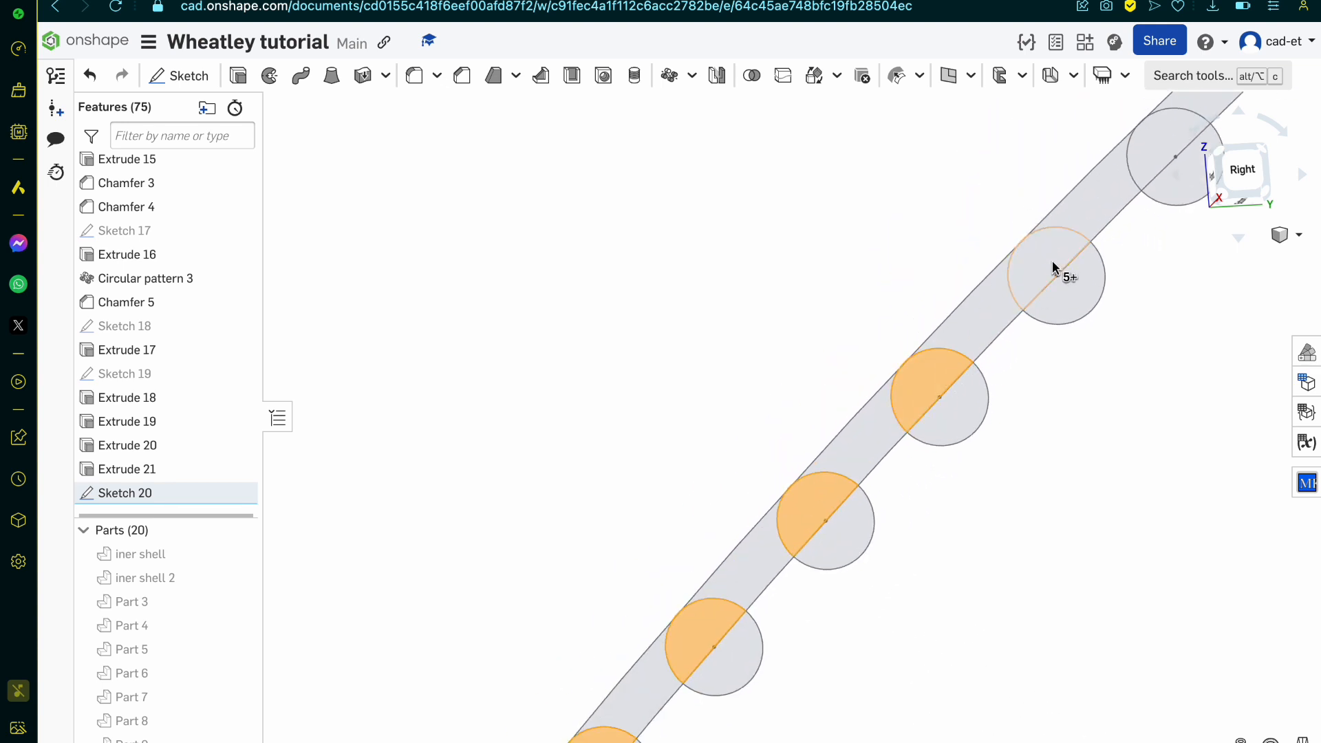
scroll(1053, 268, "down", 5)
scroll(1084, 236, "up", 5)
left_click(1069, 230)
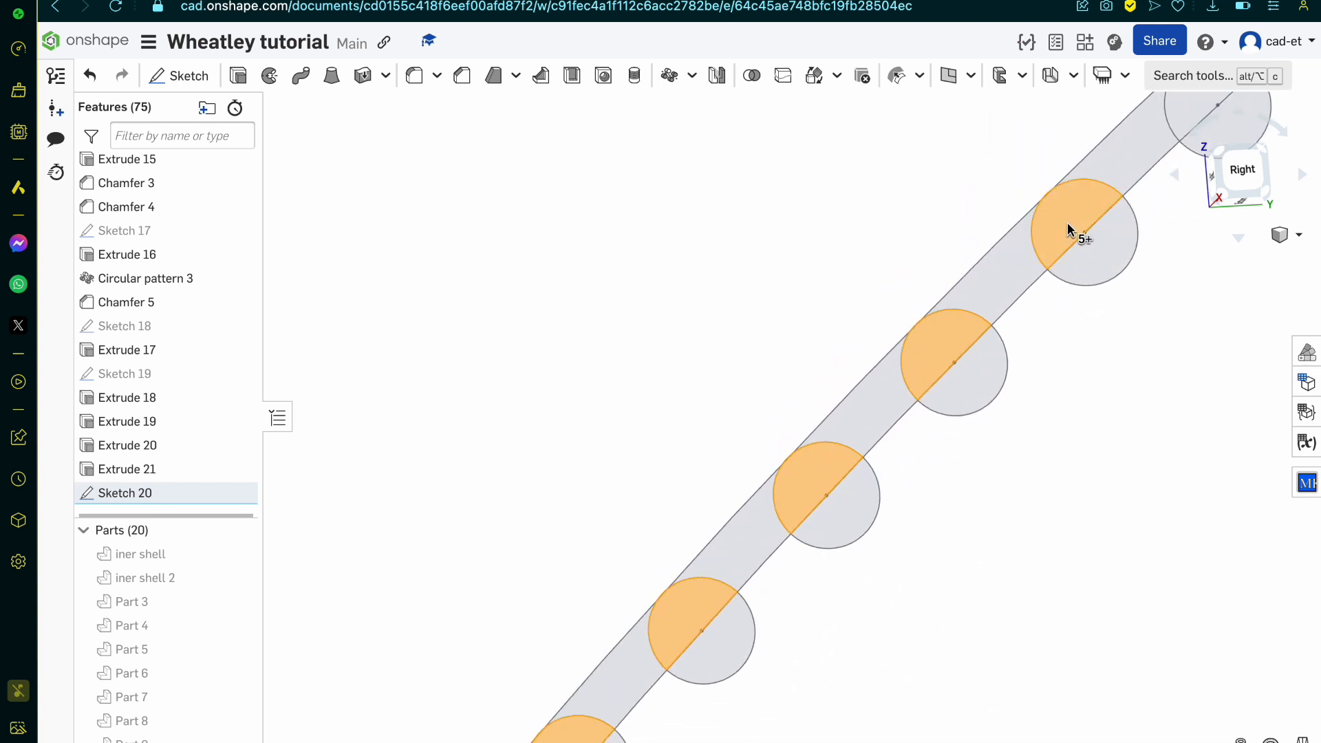
scroll(1068, 229, "down", 3)
scroll(860, 528, "down", 4)
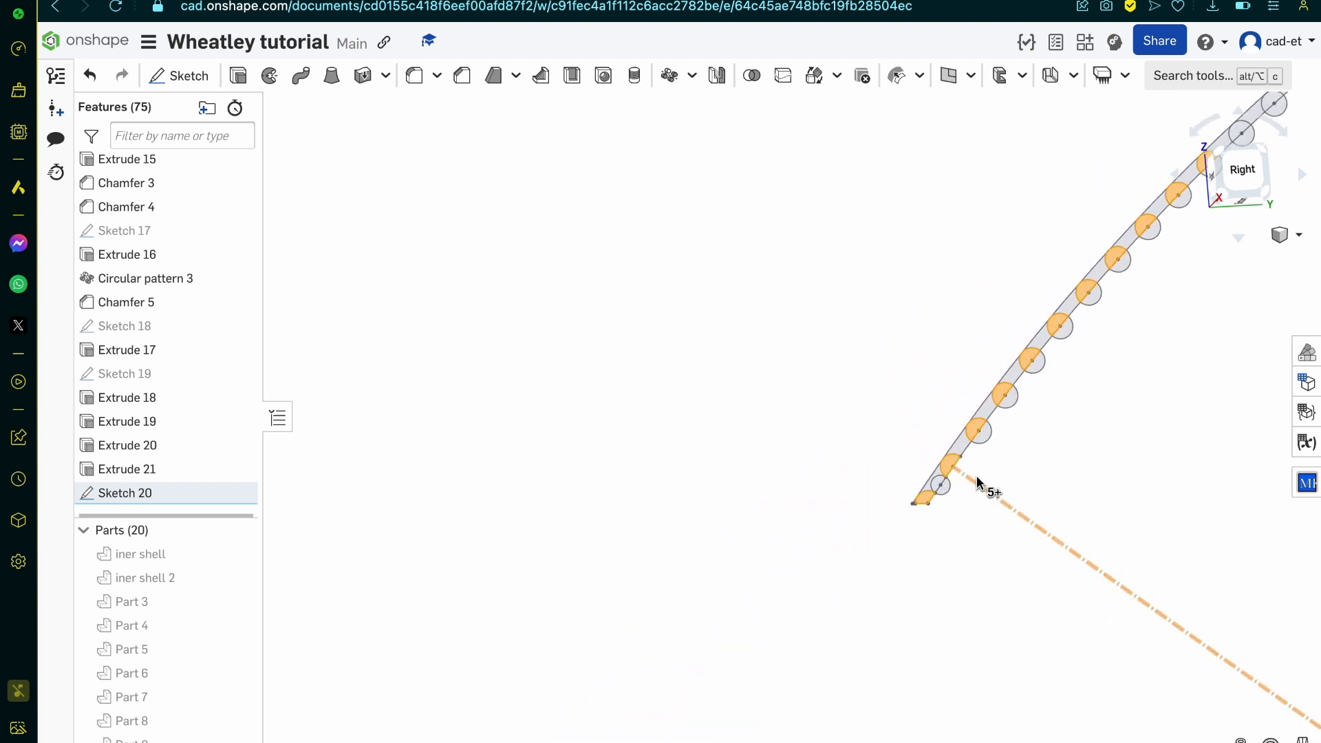
scroll(977, 482, "up", 5)
left_click(956, 587)
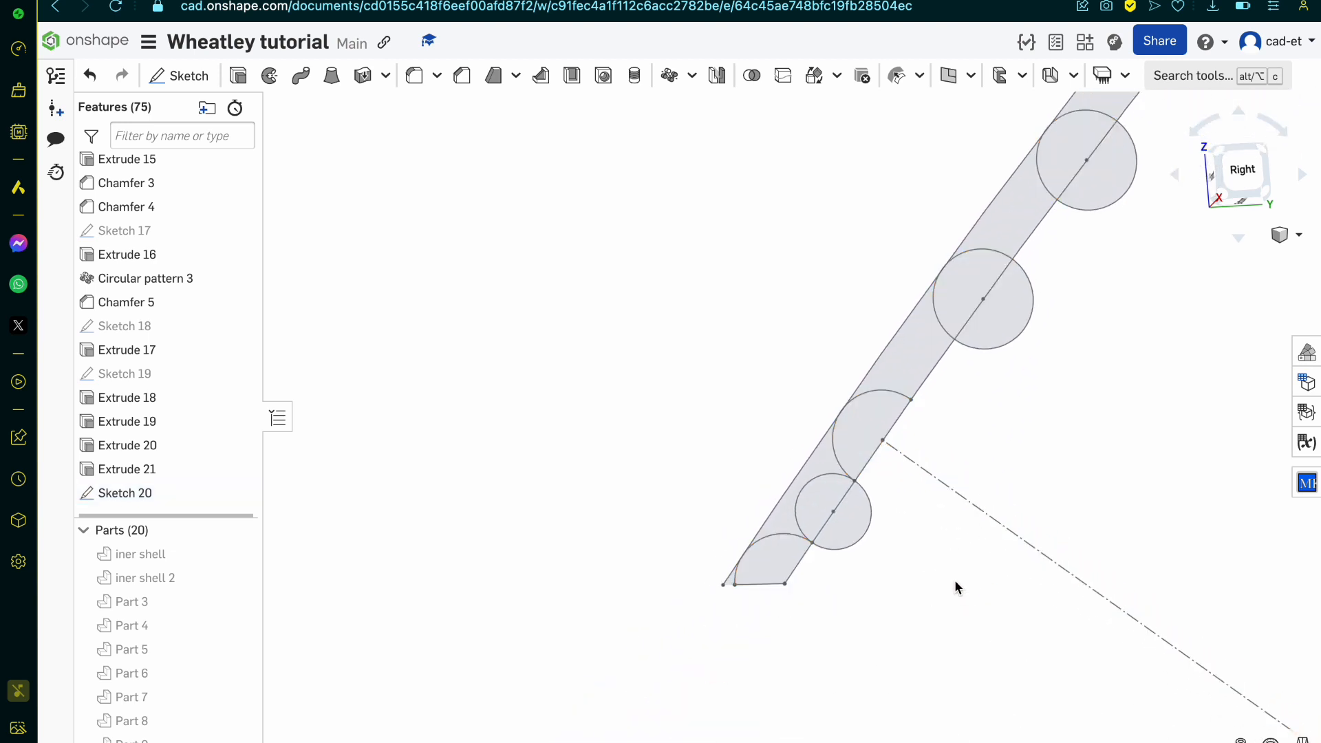
scroll(961, 399, "up", 4)
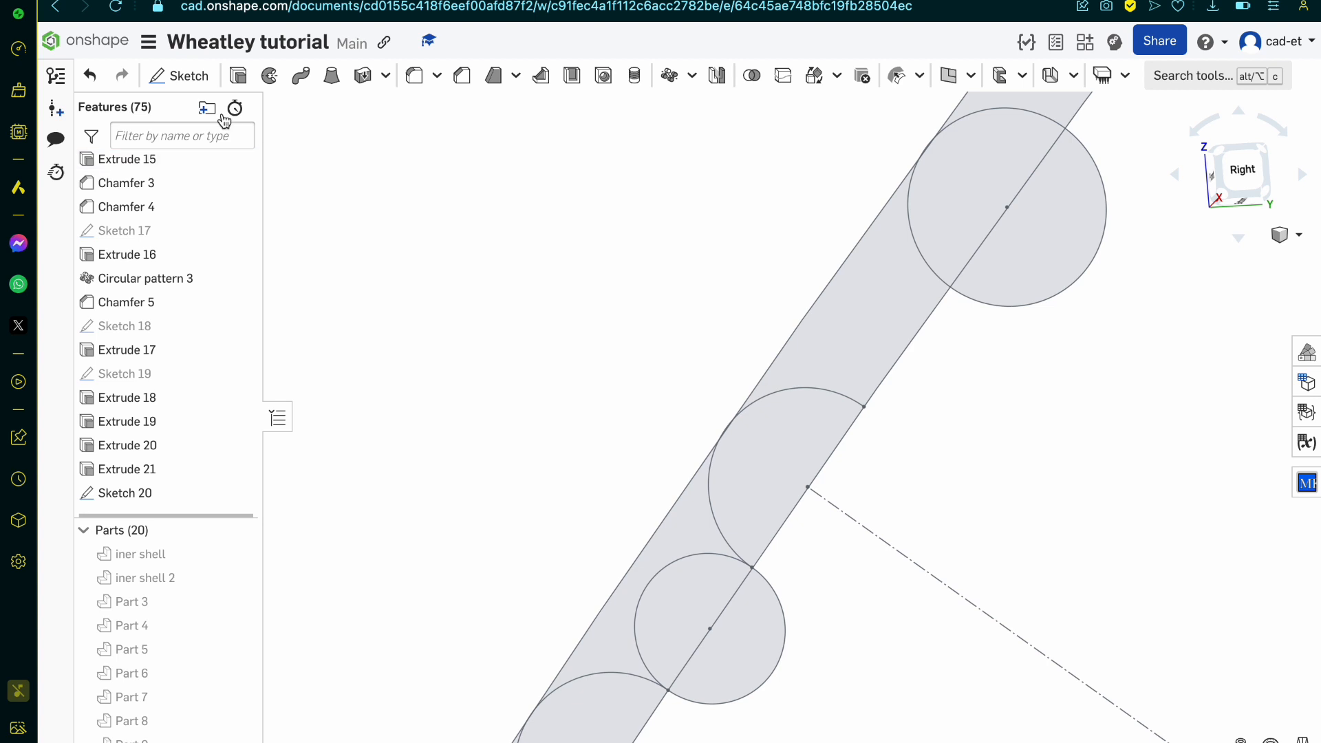
double_click(796, 339)
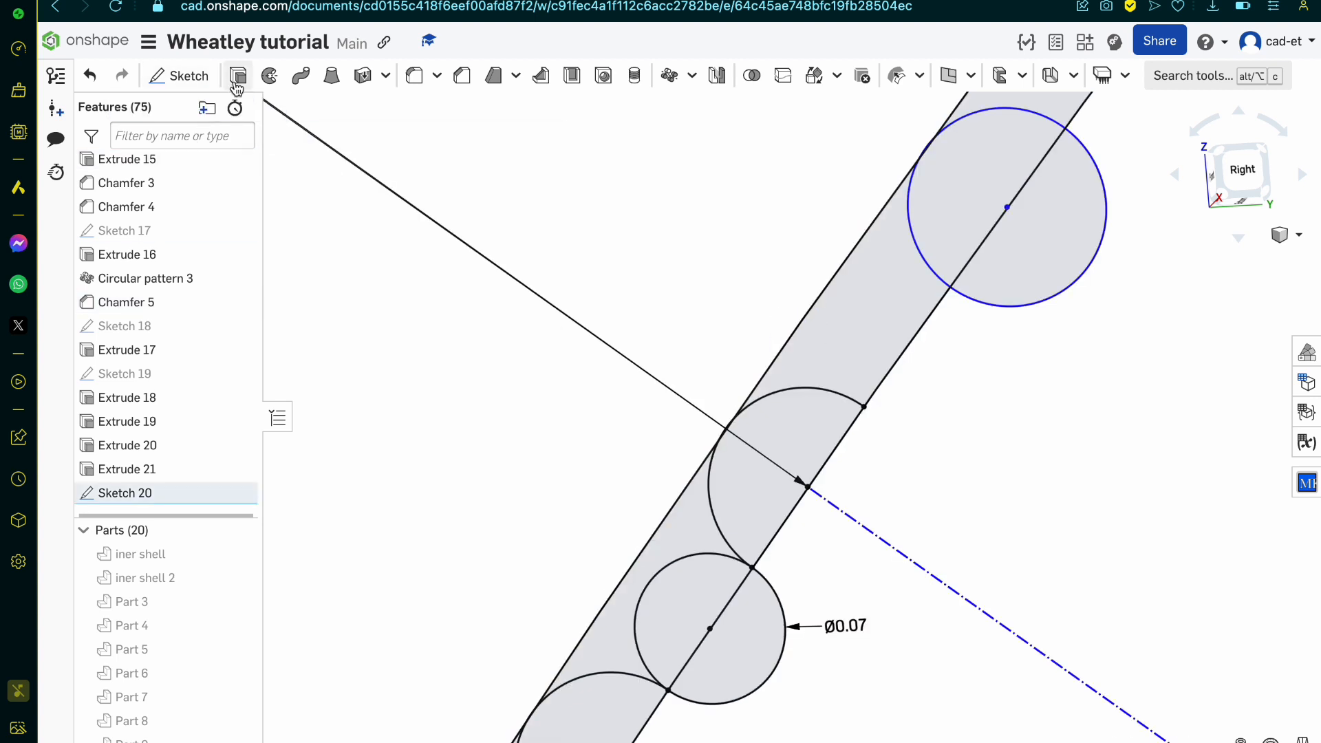
left_click(197, 82)
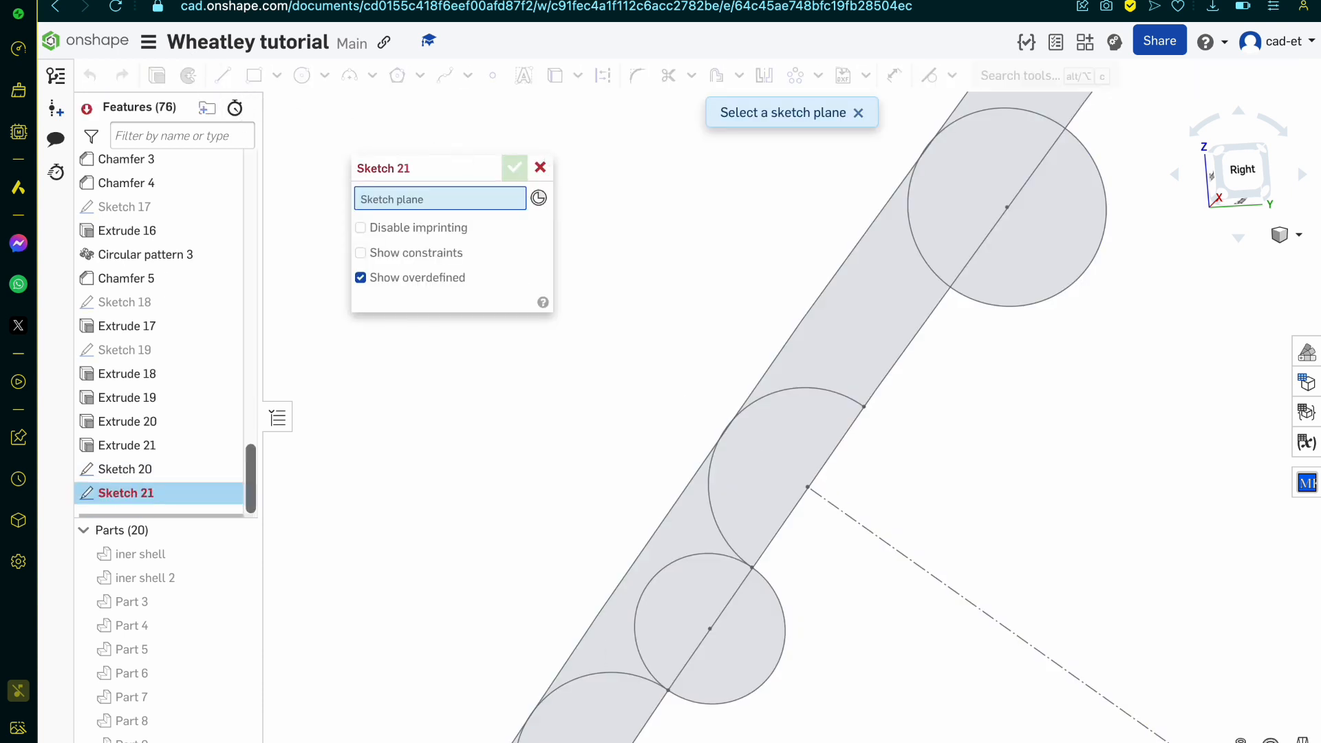
left_click(540, 167)
Step: Reopen Sketch 20 and sketch a circle around the curved edge's centre, running between the wall's two edges close to the inner one
double_click(186, 481)
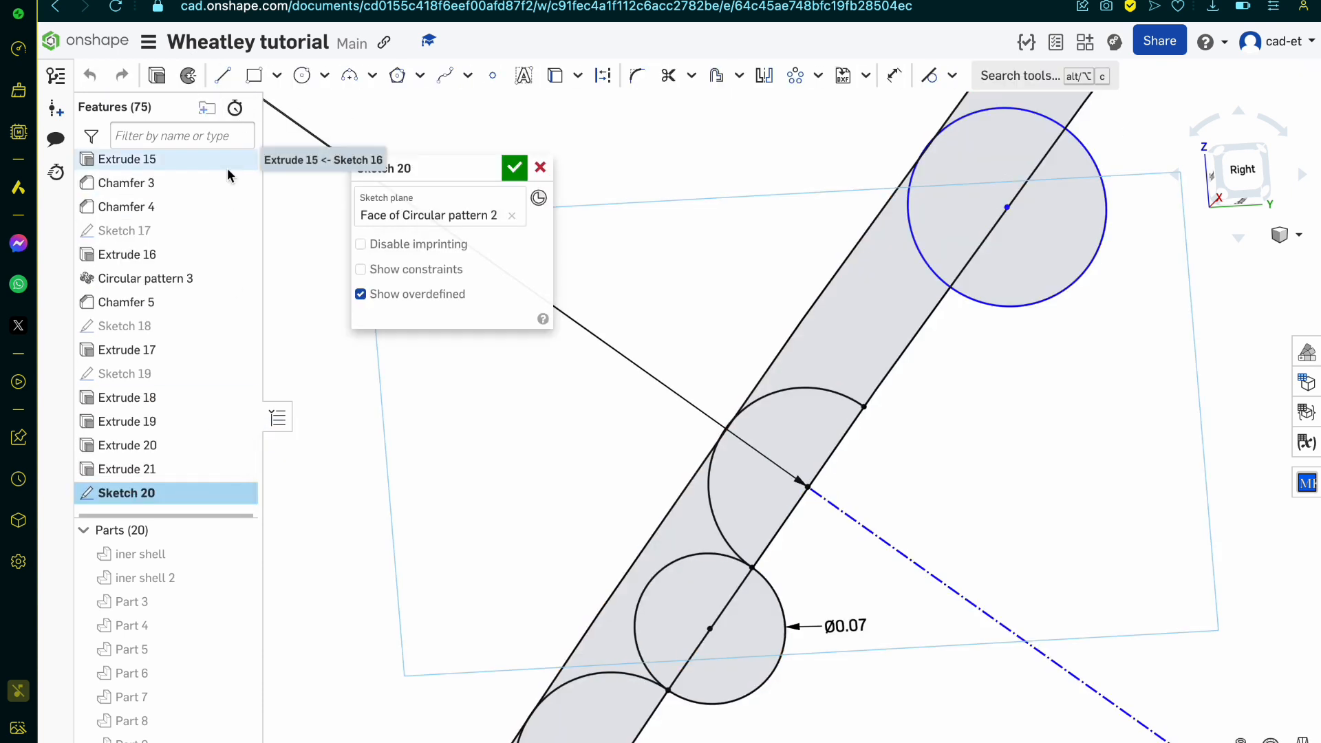
left_click(302, 75)
scroll(801, 516, "down", 10)
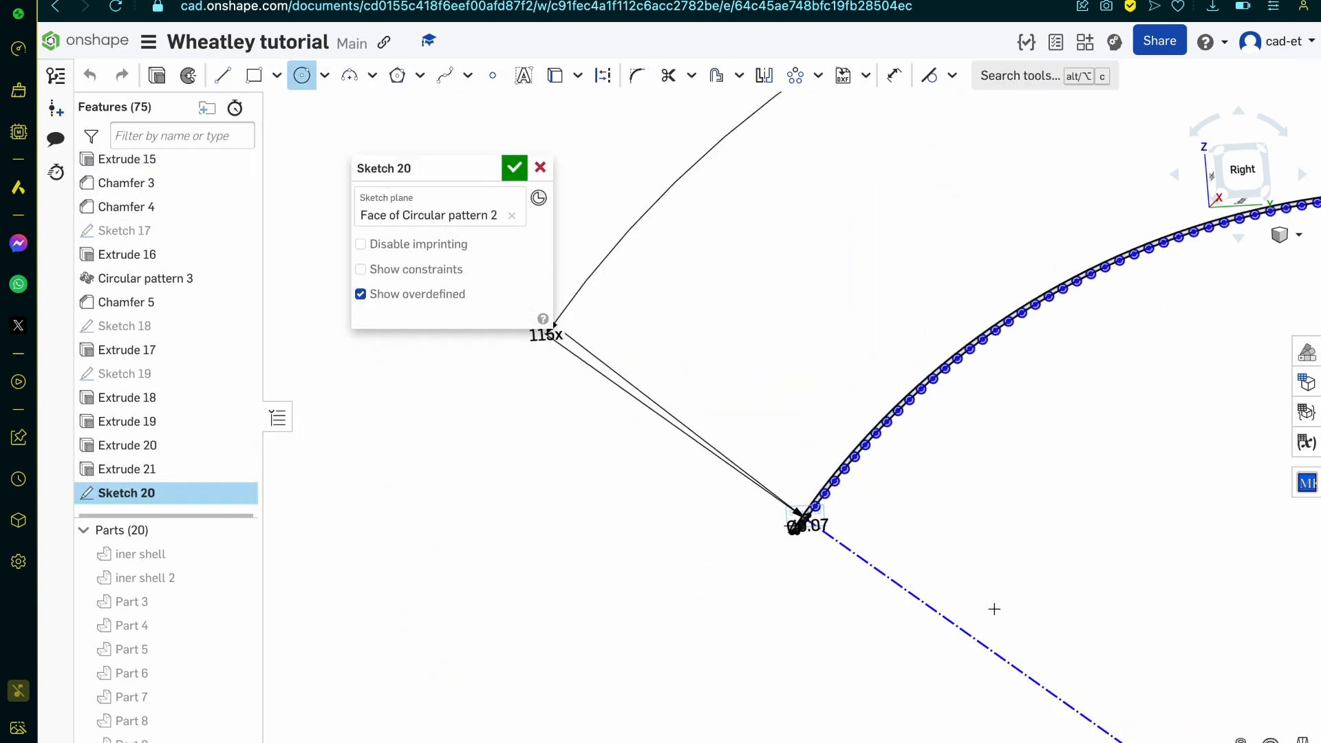
scroll(994, 609, "down", 5)
left_click(1035, 643)
scroll(981, 604, "up", 5)
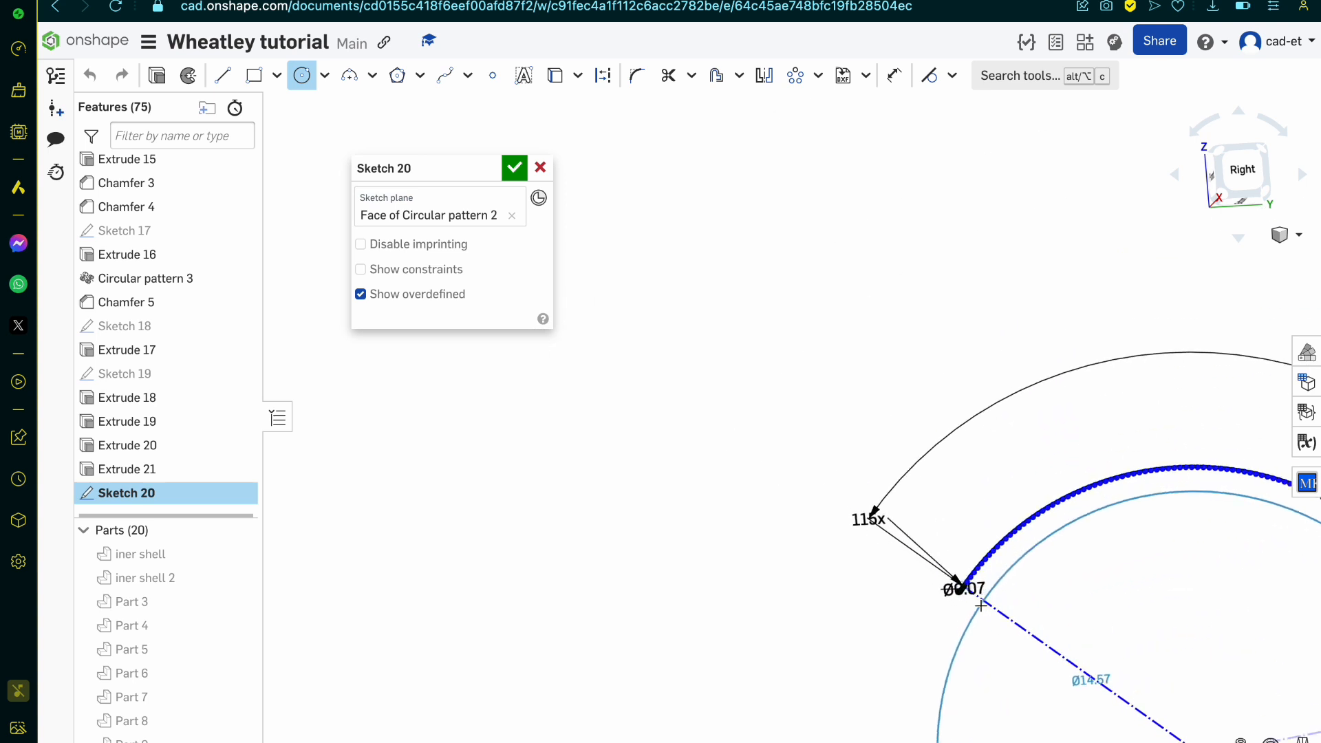
scroll(981, 604, "up", 15)
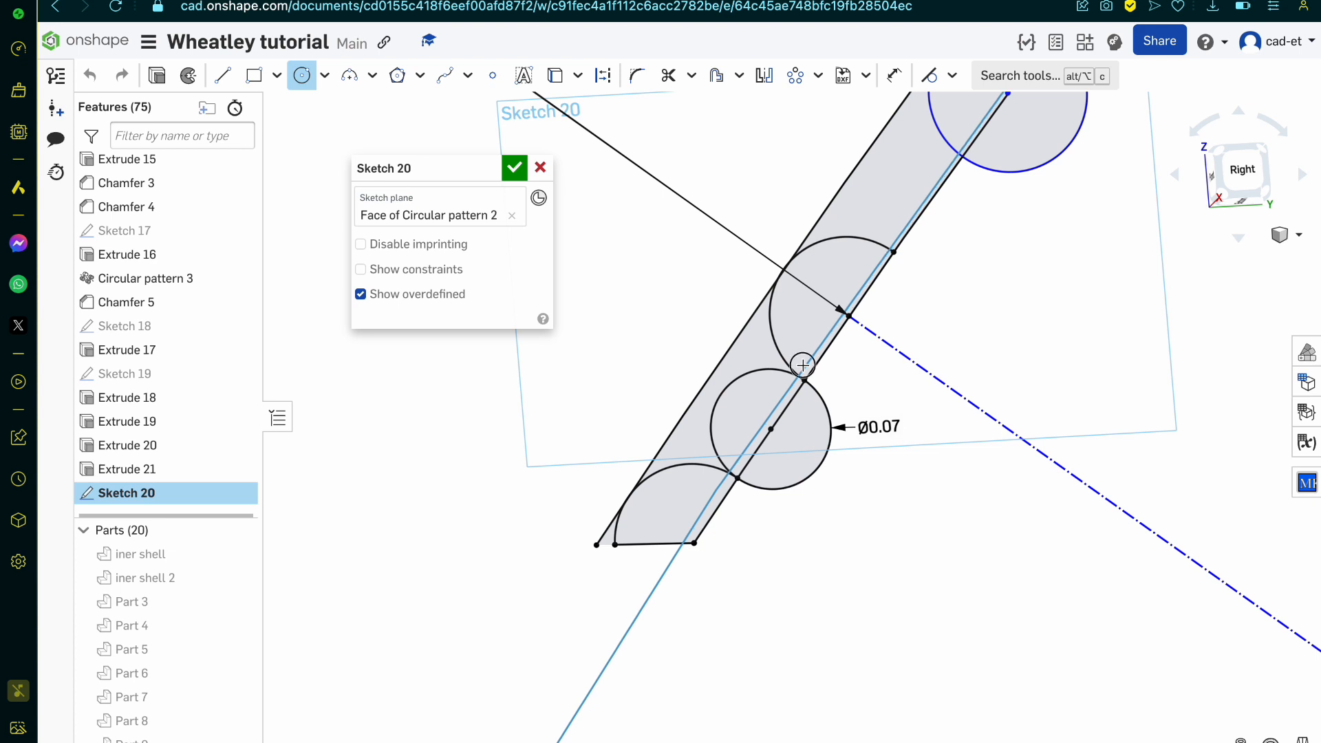
Step: Trim the 0.07 mm circle and the ends of its neighbouring arcs back to the new concentric circle
key("m")
scroll(802, 365, "up", 5)
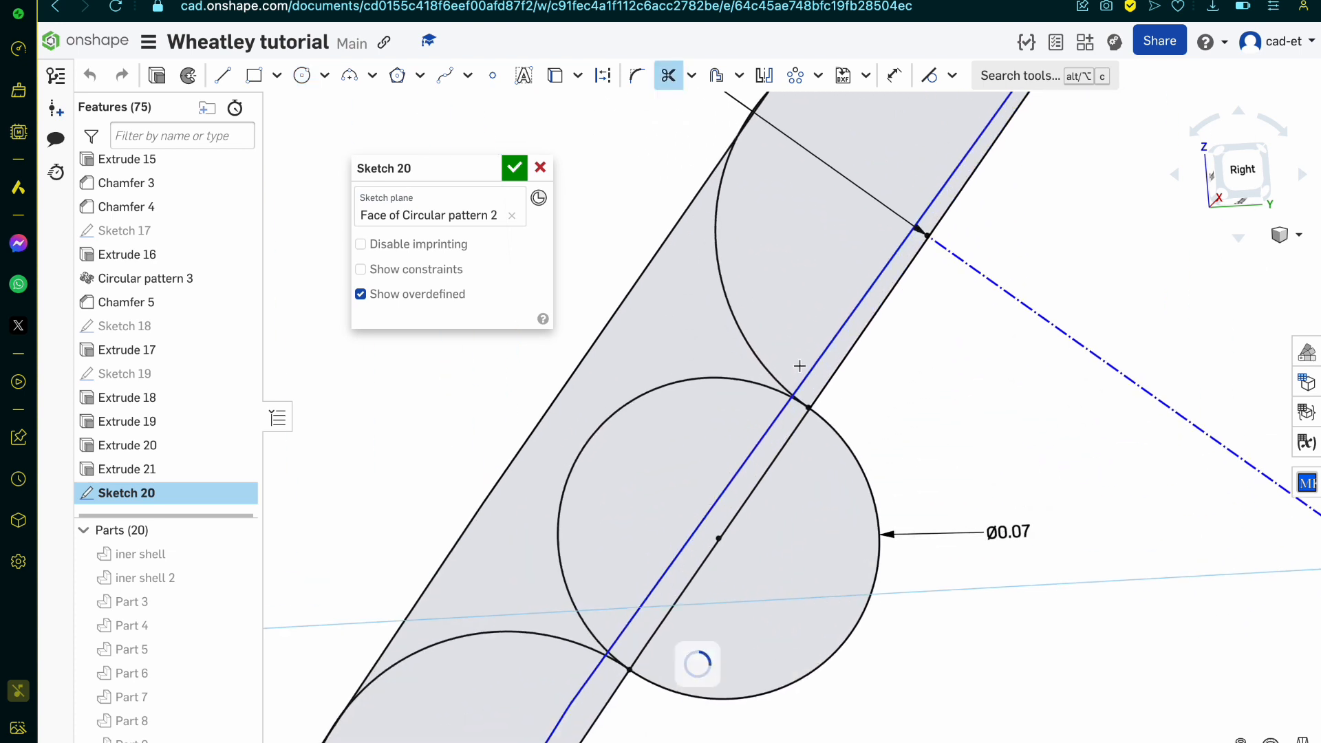
left_click_drag(611, 661, 802, 403)
left_click_drag(792, 353, 814, 375)
scroll(598, 686, "down", 6)
scroll(672, 545, "up", 3)
scroll(778, 464, "up", 1)
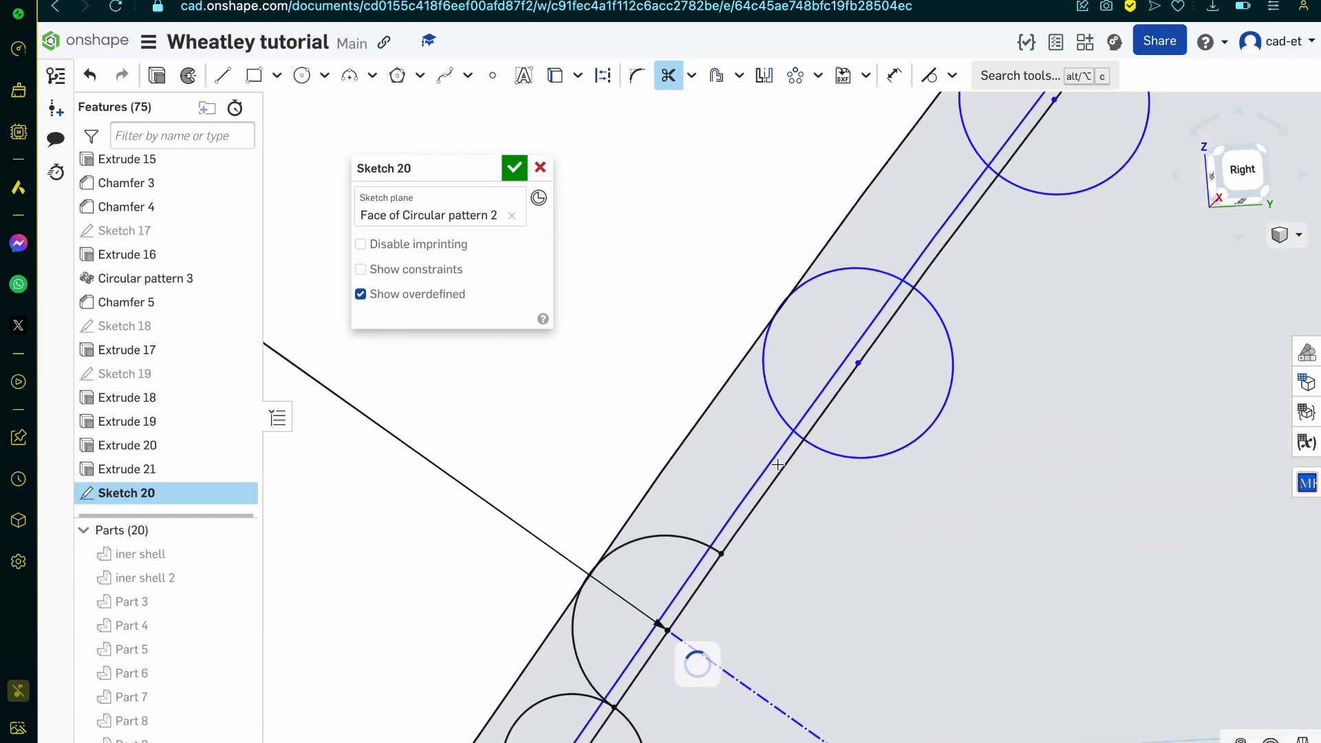
scroll(778, 464, "up", 3)
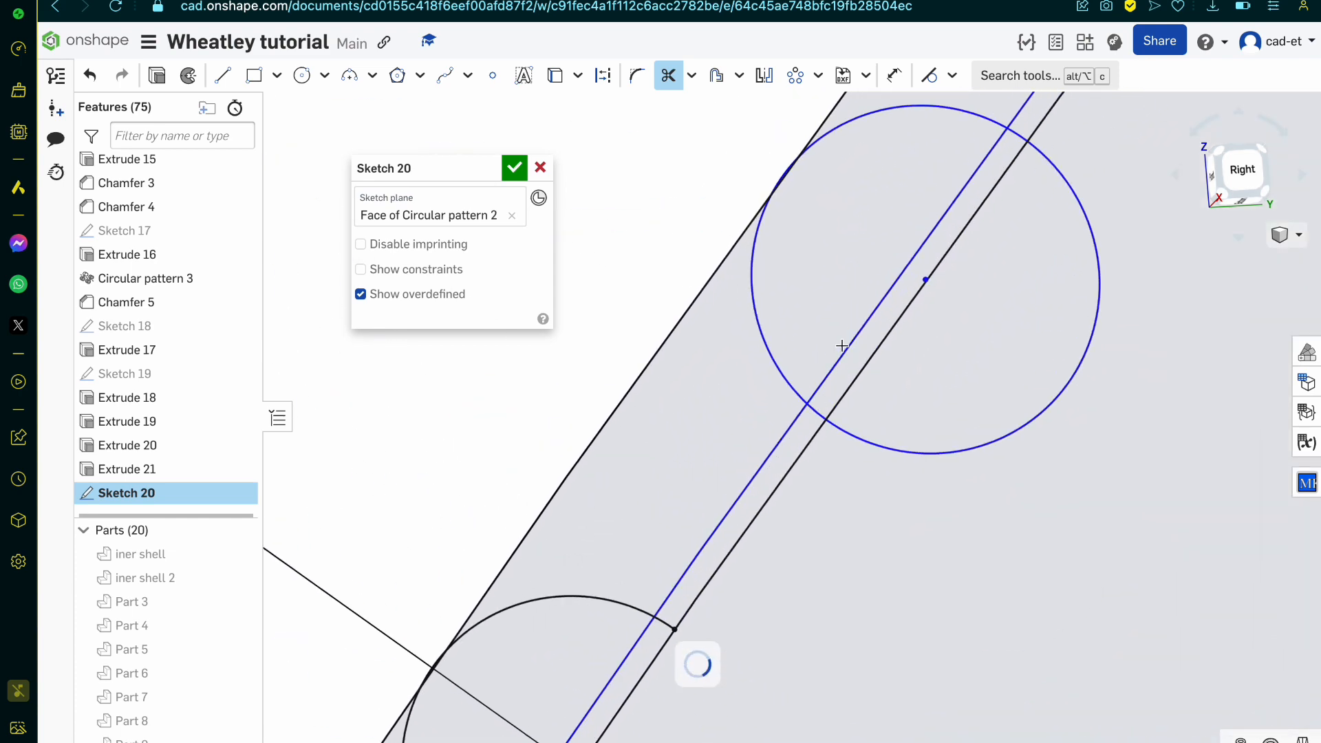
scroll(842, 346, "down", 6)
scroll(669, 631, "up", 2)
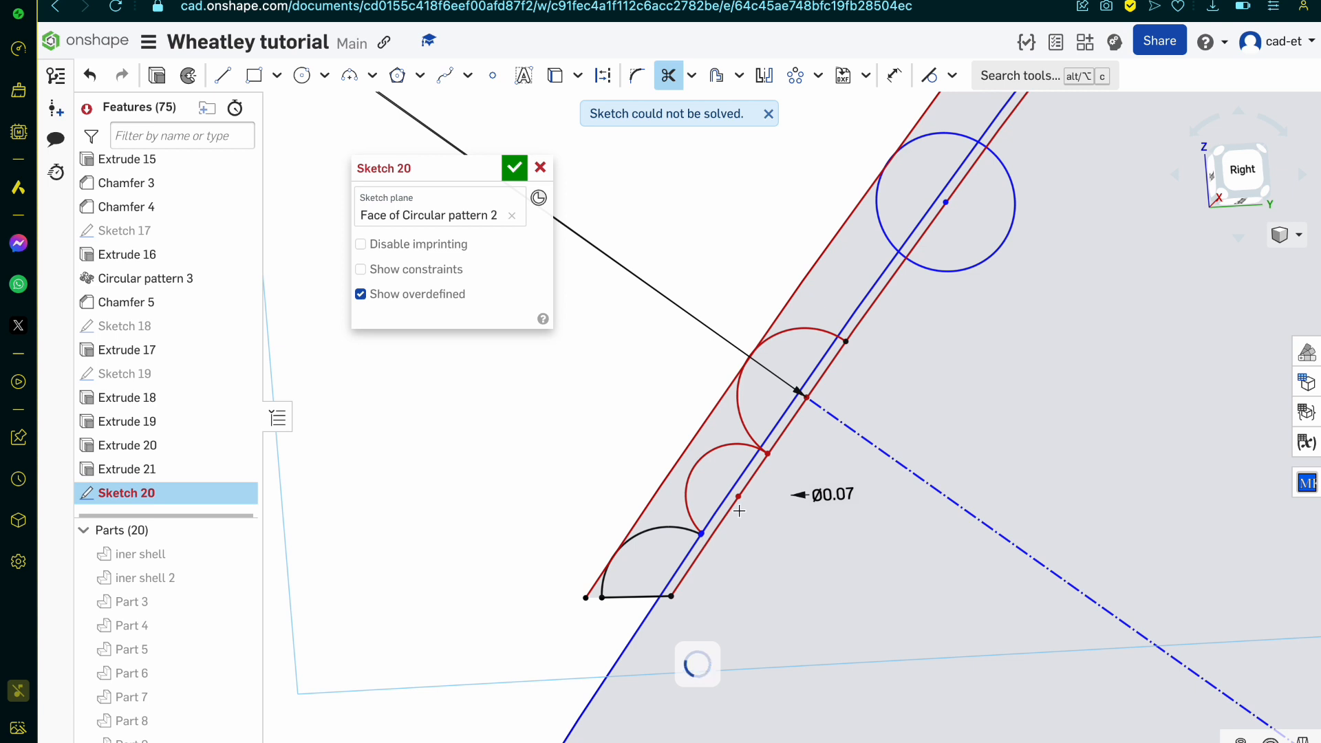
Step: Trim the concentric arc segment inside the next patterned circle beyond the trimmed half-circles on the channel wall
scroll(786, 413, "up", 3)
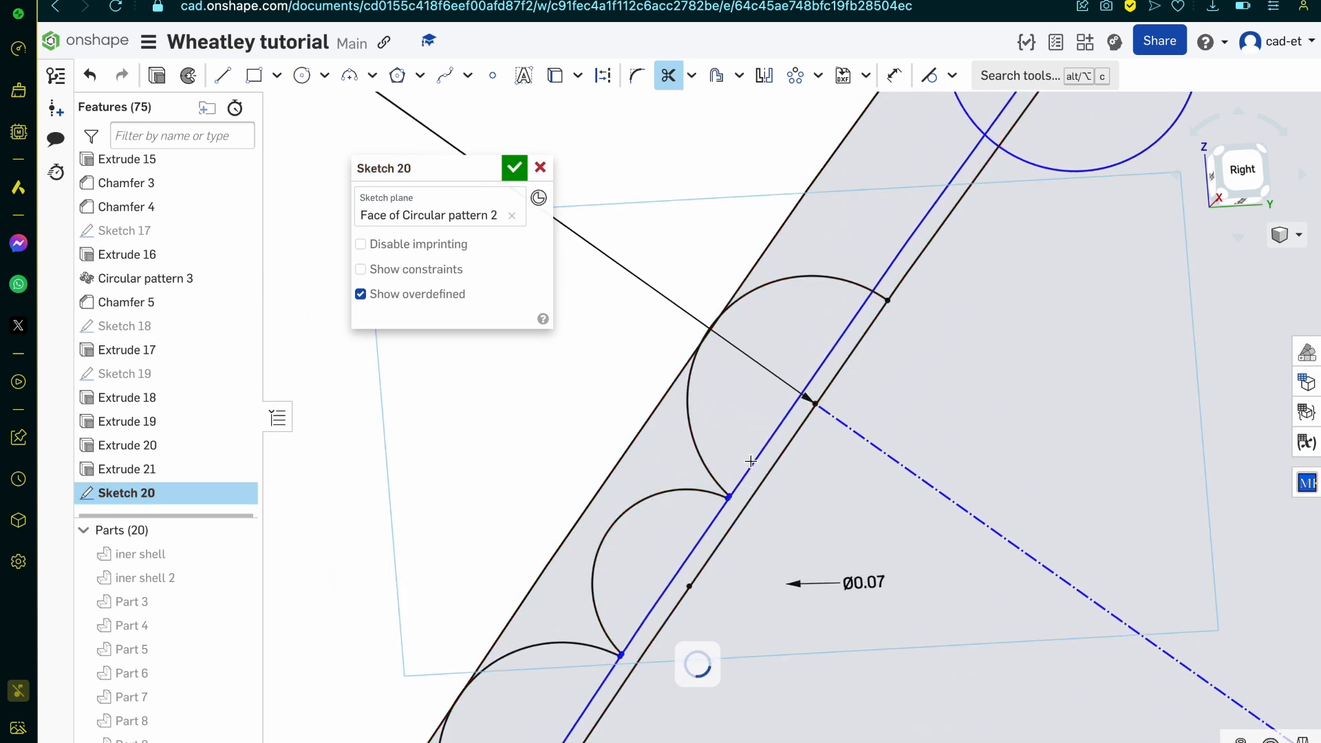
scroll(750, 461, "down", 3)
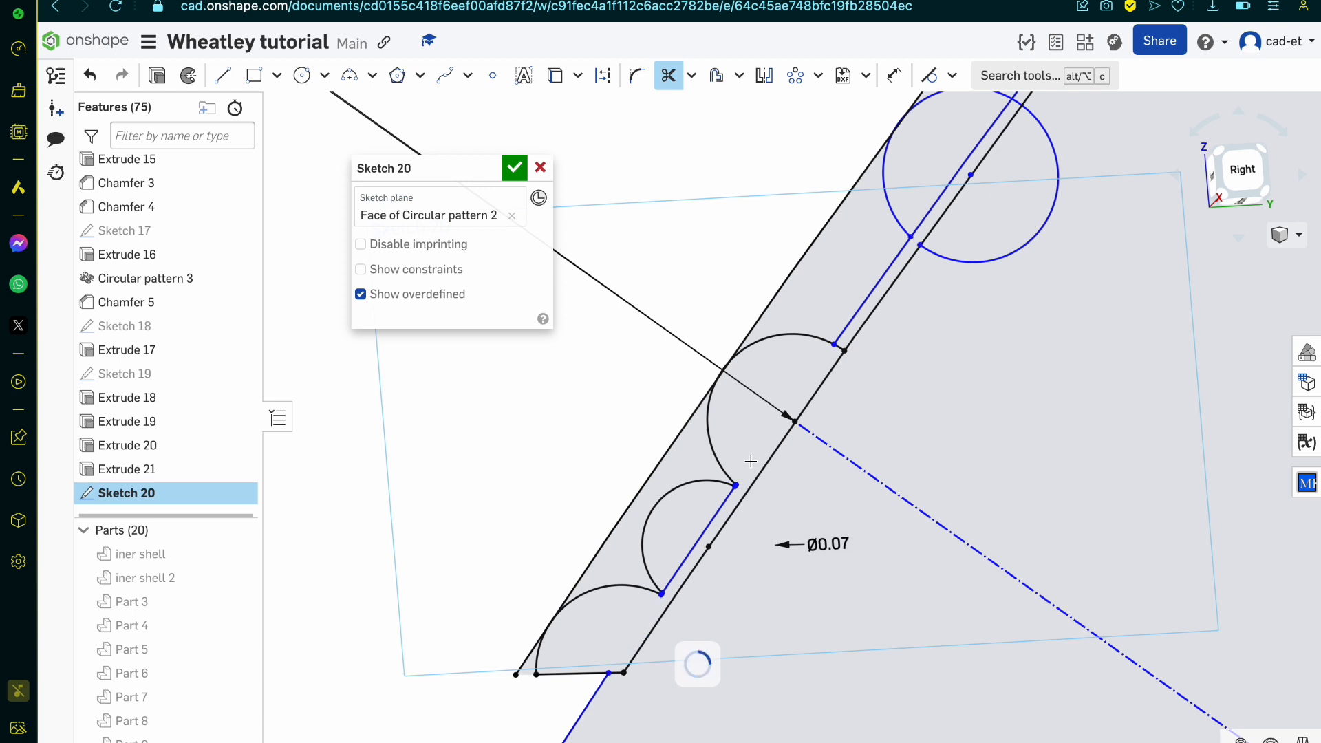
scroll(750, 461, "down", 3)
scroll(937, 182, "up", 4)
scroll(900, 285, "up", 3)
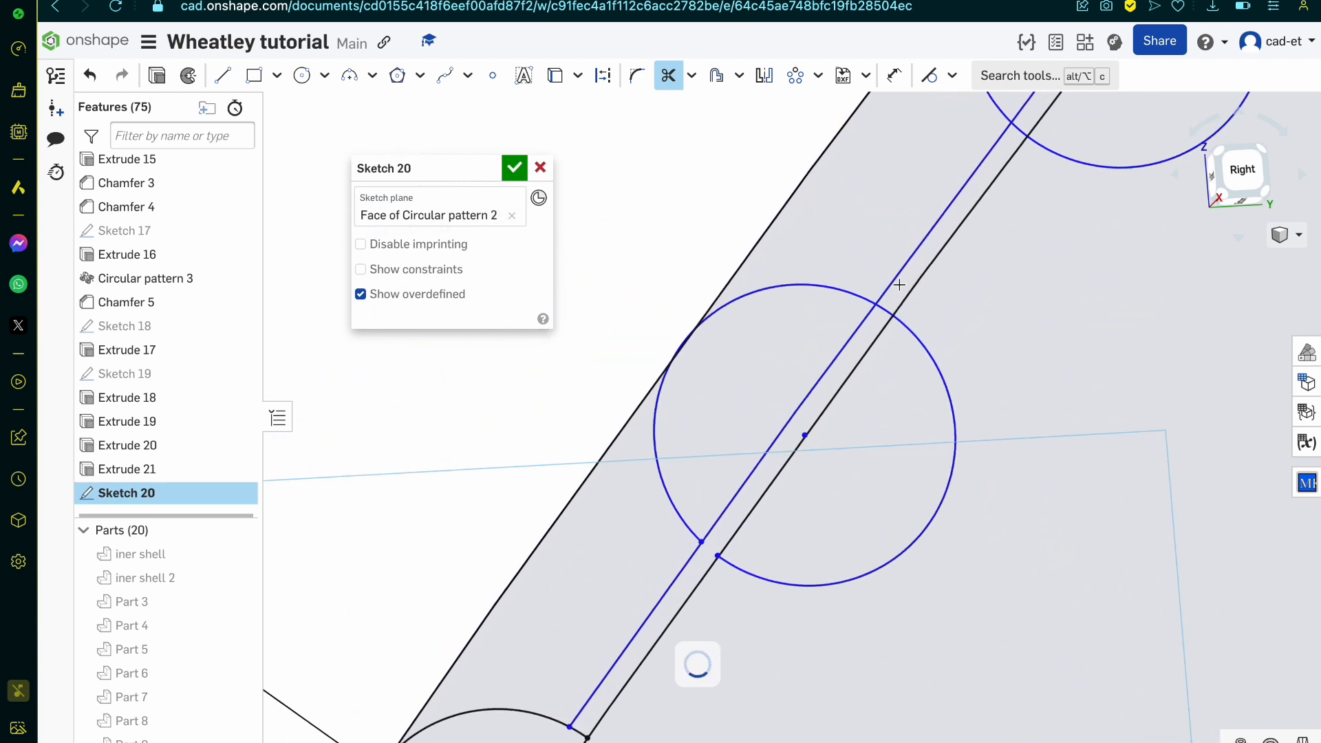
scroll(899, 285, "up", 2)
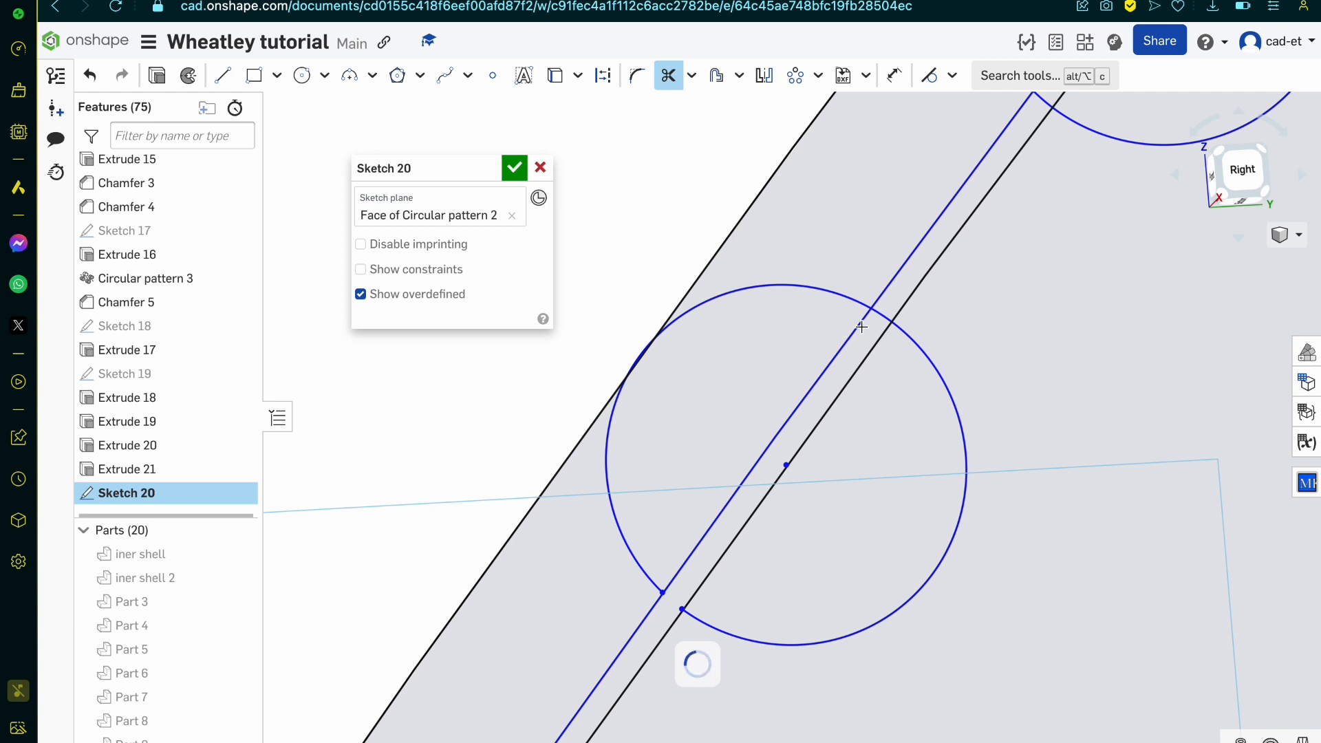
left_click(861, 327)
scroll(881, 315, "down", 4)
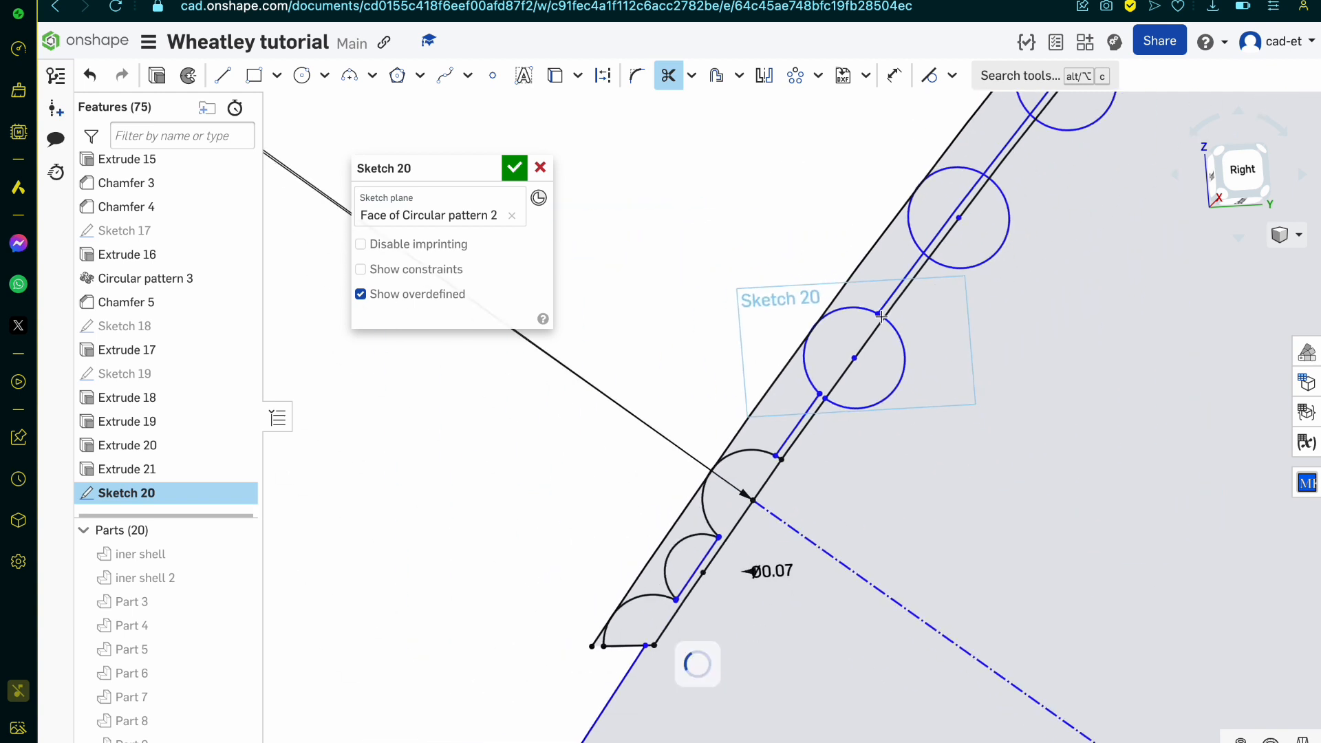
Step: Trim the concentric arc segments inside the next two patterned circles and their short ends between the two inner wall lines
scroll(956, 220, "up", 5)
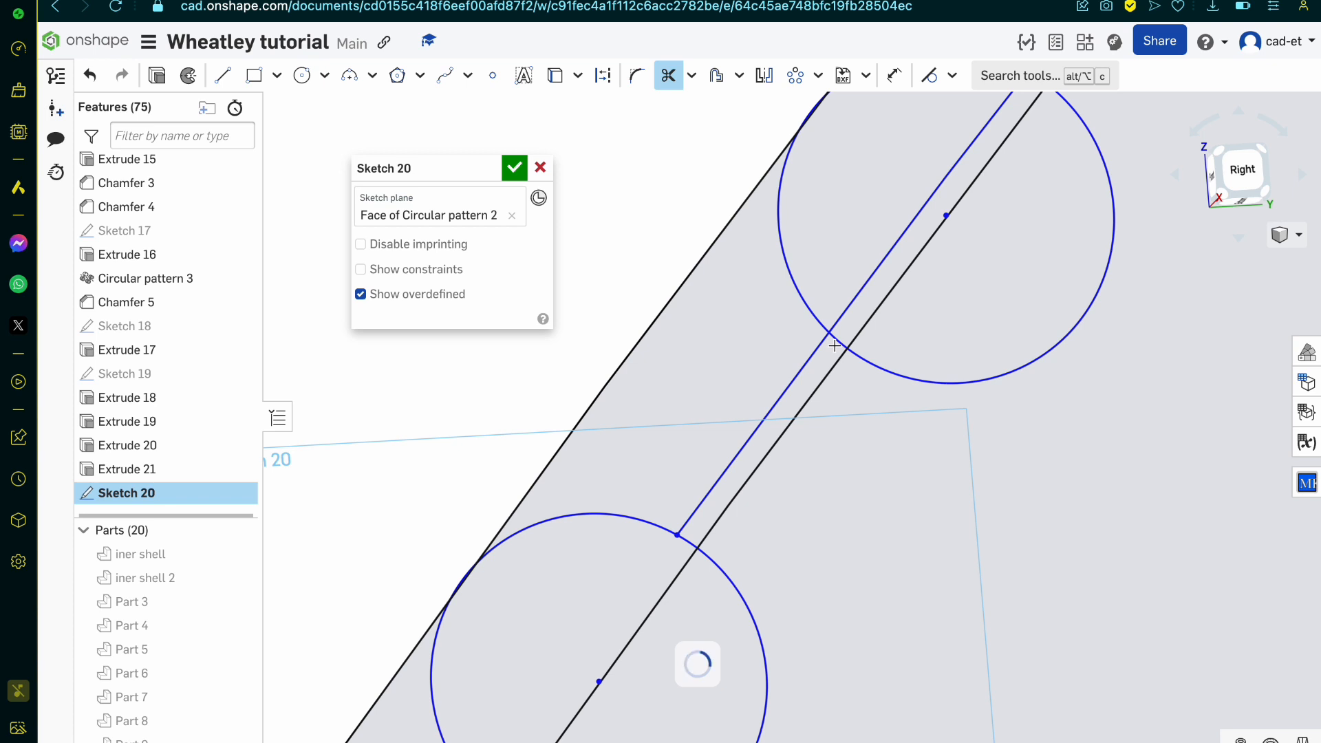
mouse_move(833, 346)
left_mouse_down()
mouse_move(859, 260)
mouse_move(991, 110)
left_mouse_up()
scroll(864, 289, "down", 5)
scroll(837, 386, "up", 4)
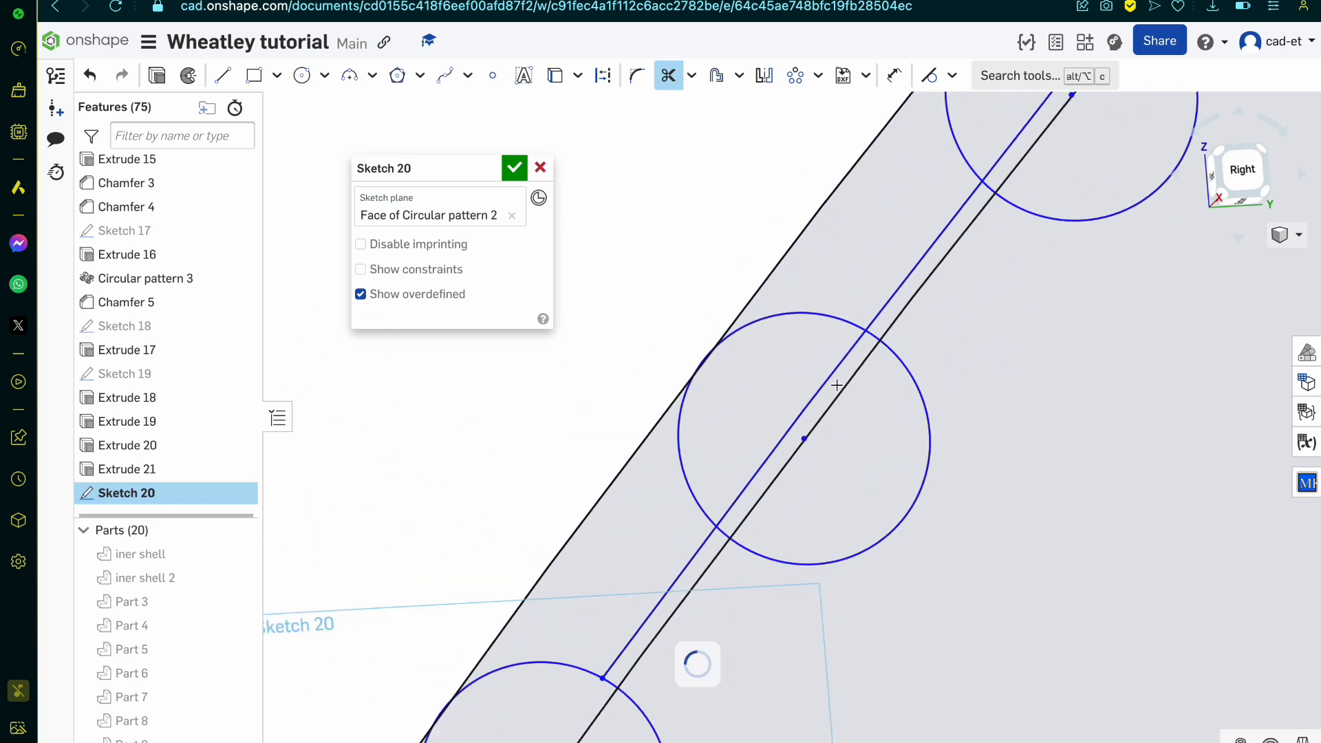
left_click_drag(870, 342, 892, 305)
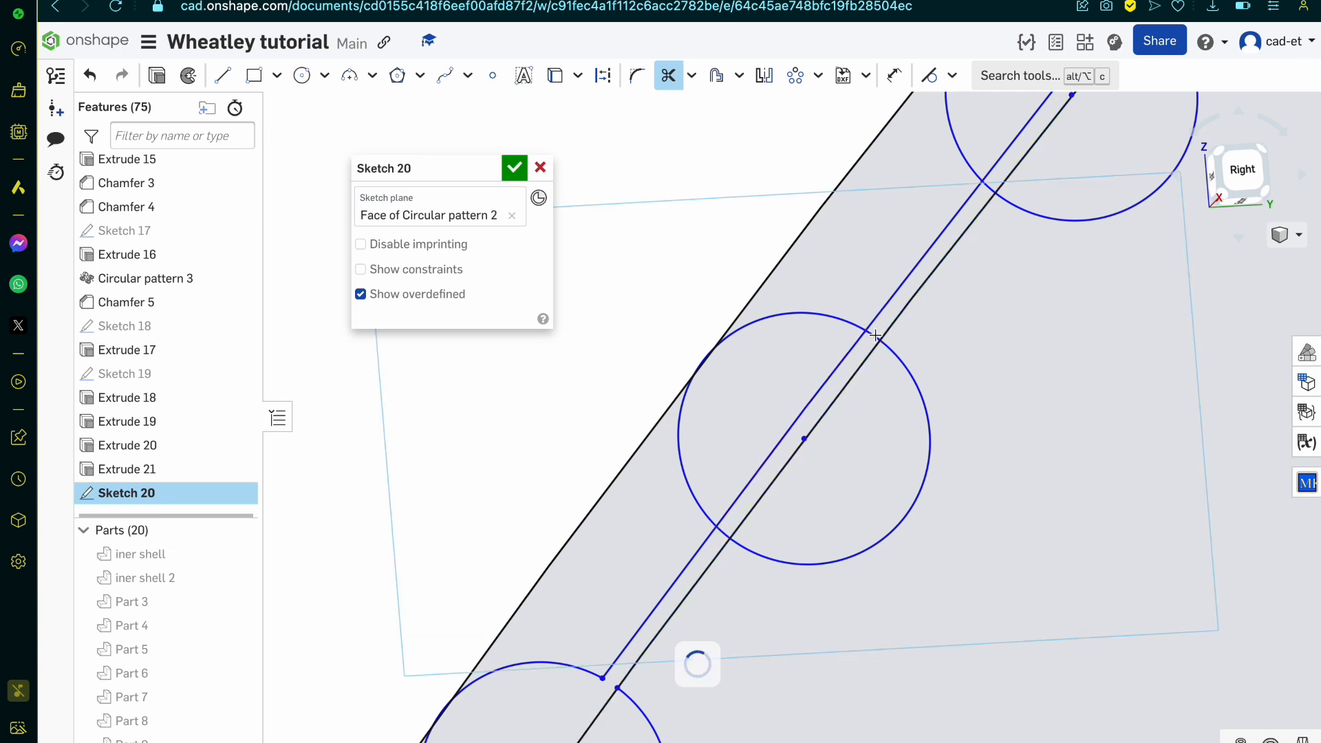
scroll(875, 336, "up", 3)
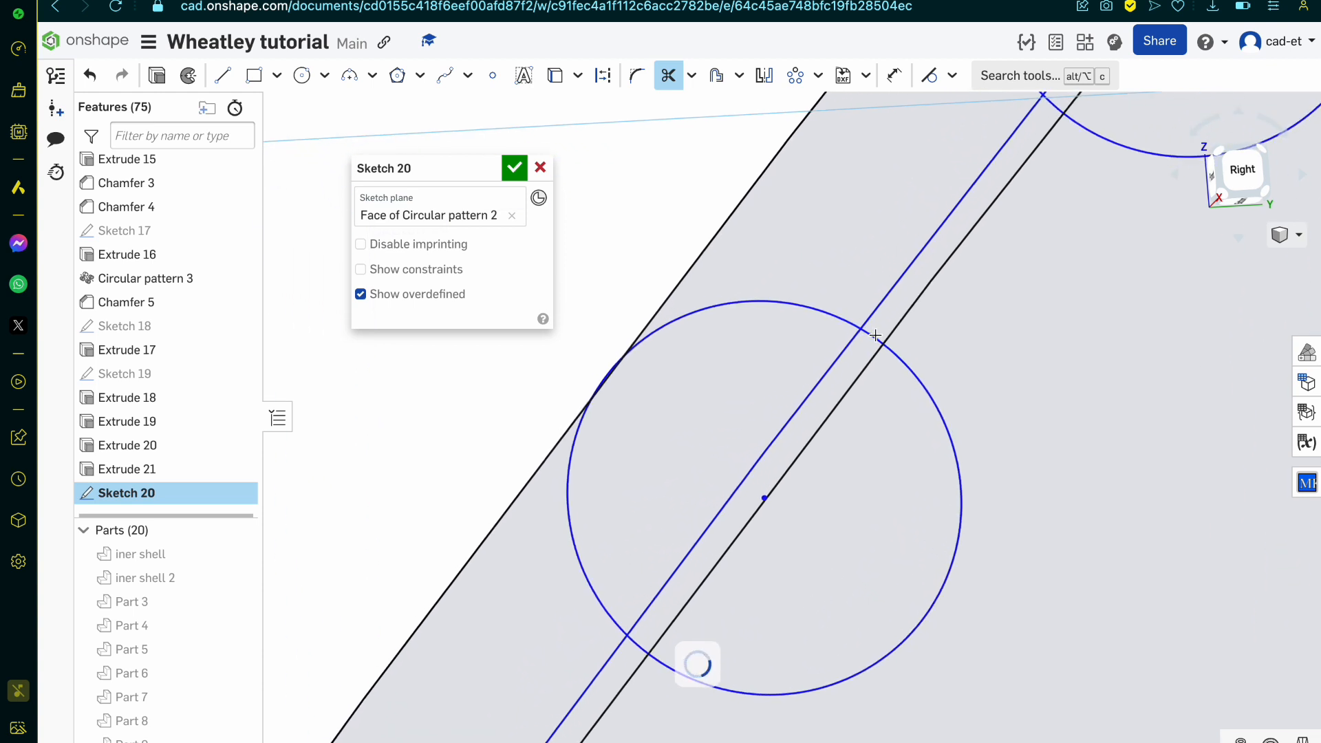
left_click_drag(816, 350, 886, 325)
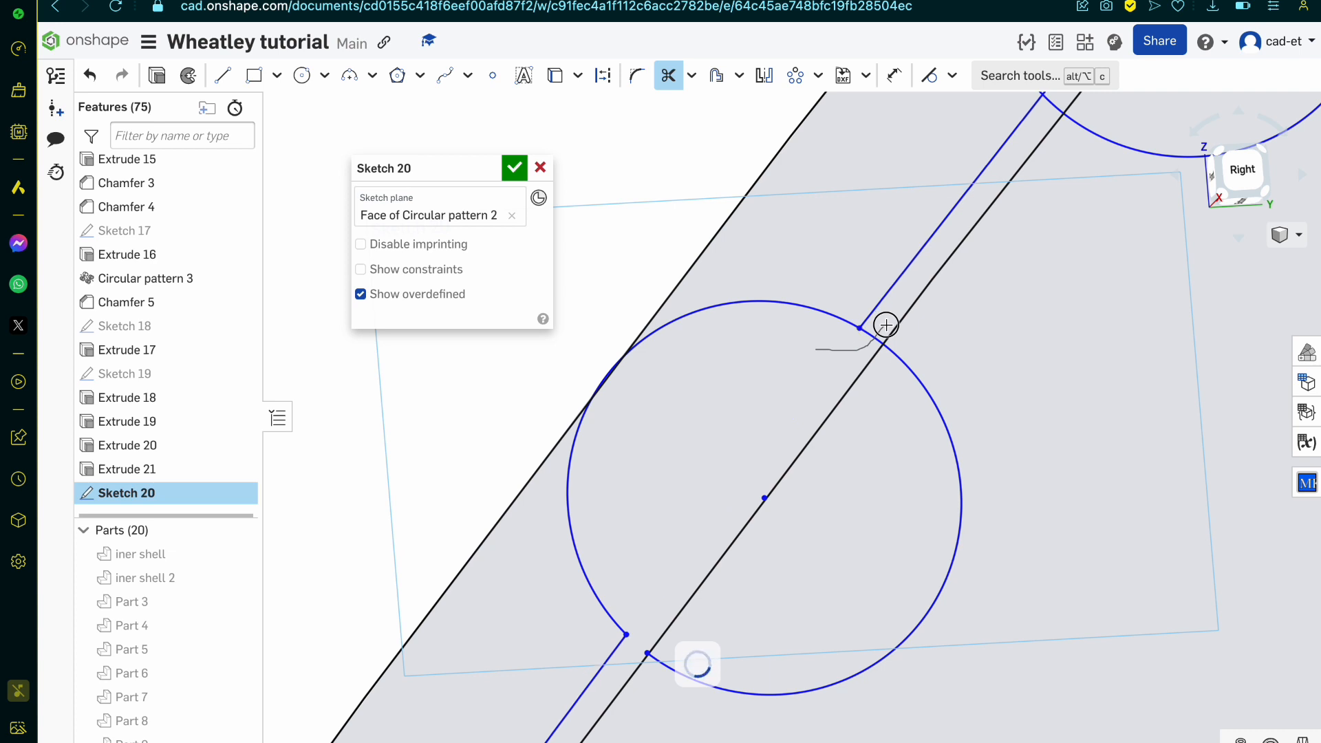
Step: Undo the last trim to restore the wall's inner edge inside the patterned circle
scroll(812, 449, "down", 4)
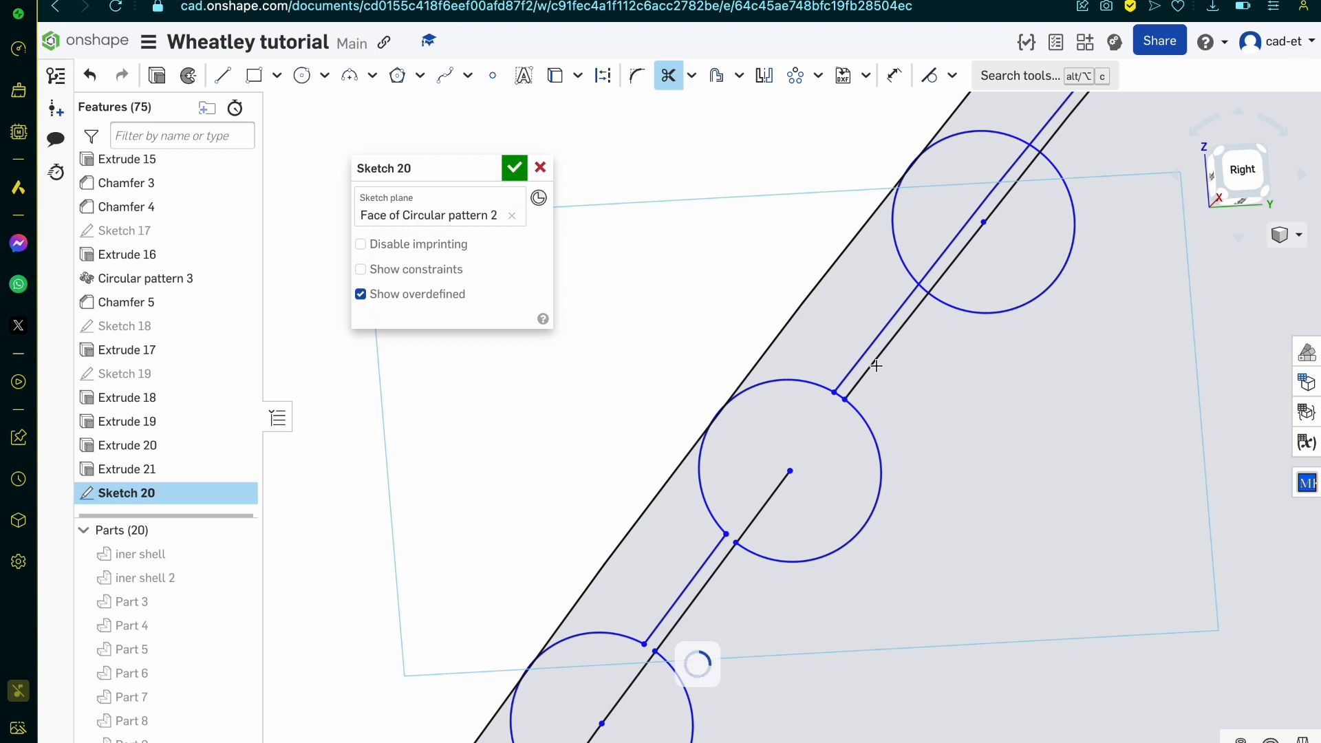
key("Escape")
key("ctrl+z")
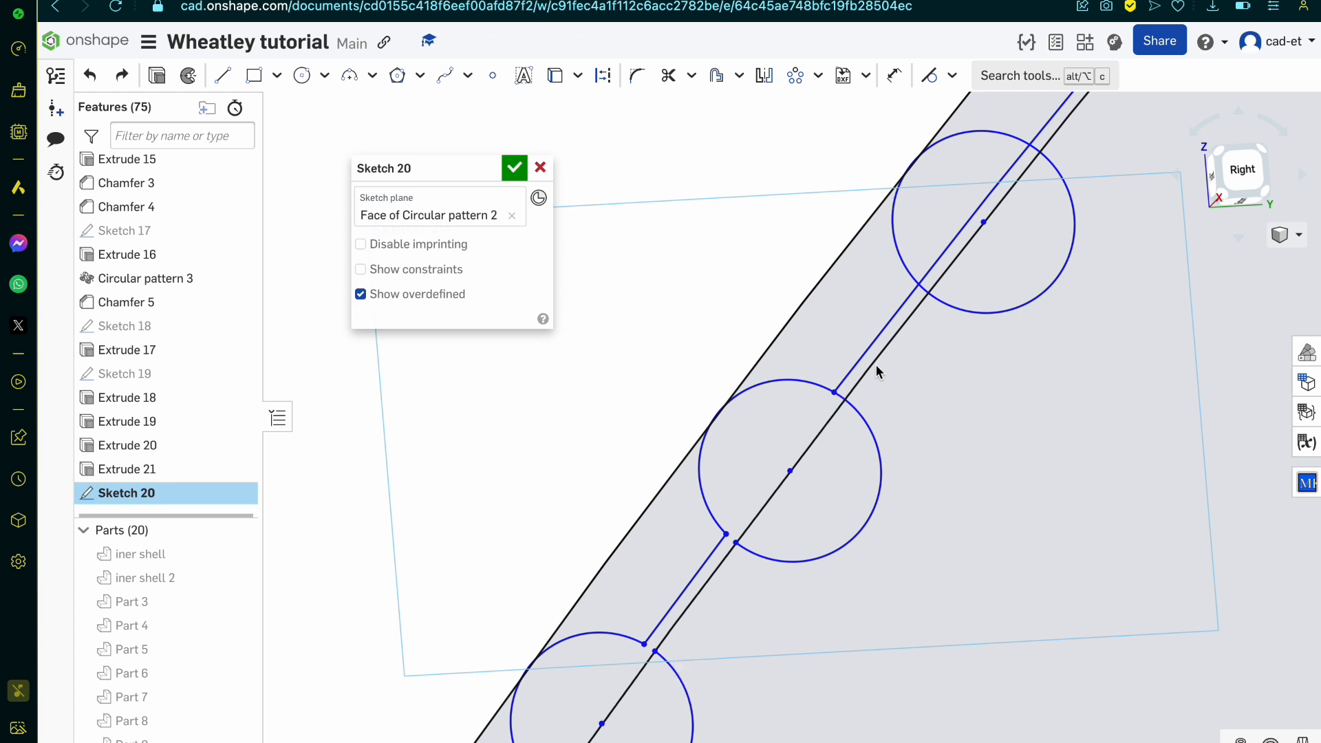
Step: Continue trimming the concentric arc segments and short circle ends at the following patterned circles up the channel wall
key("m")
scroll(850, 389, "up", 5)
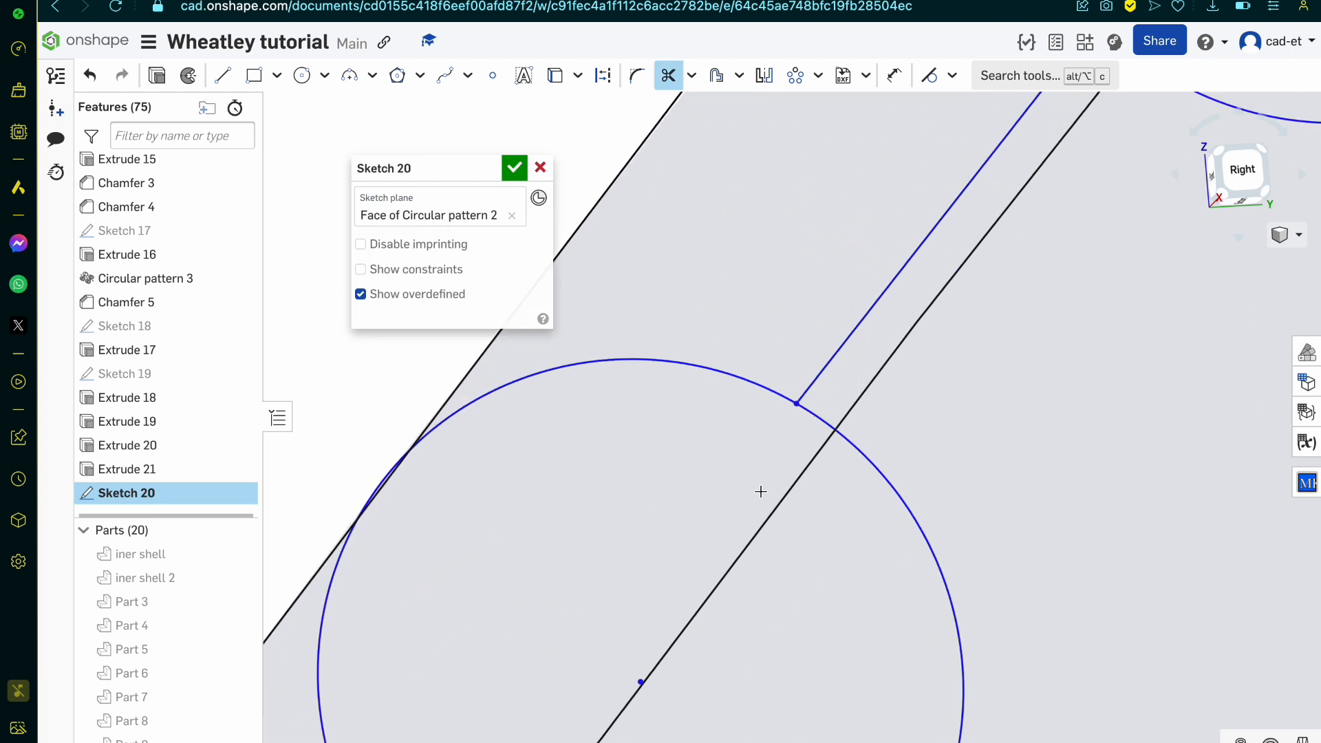
scroll(760, 491, "down", 3)
scroll(852, 297, "up", 3)
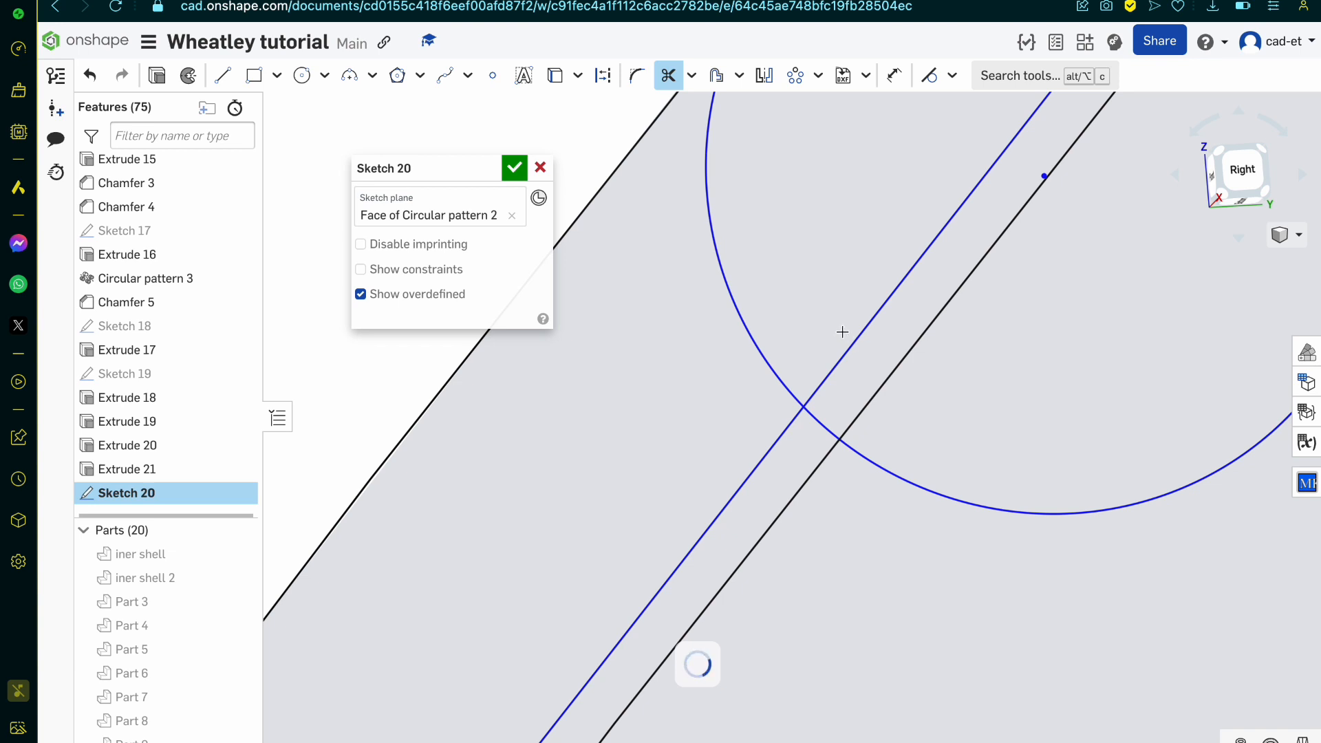
mouse_move(842, 332)
left_mouse_down()
mouse_move(836, 392)
mouse_move(806, 438)
left_mouse_up()
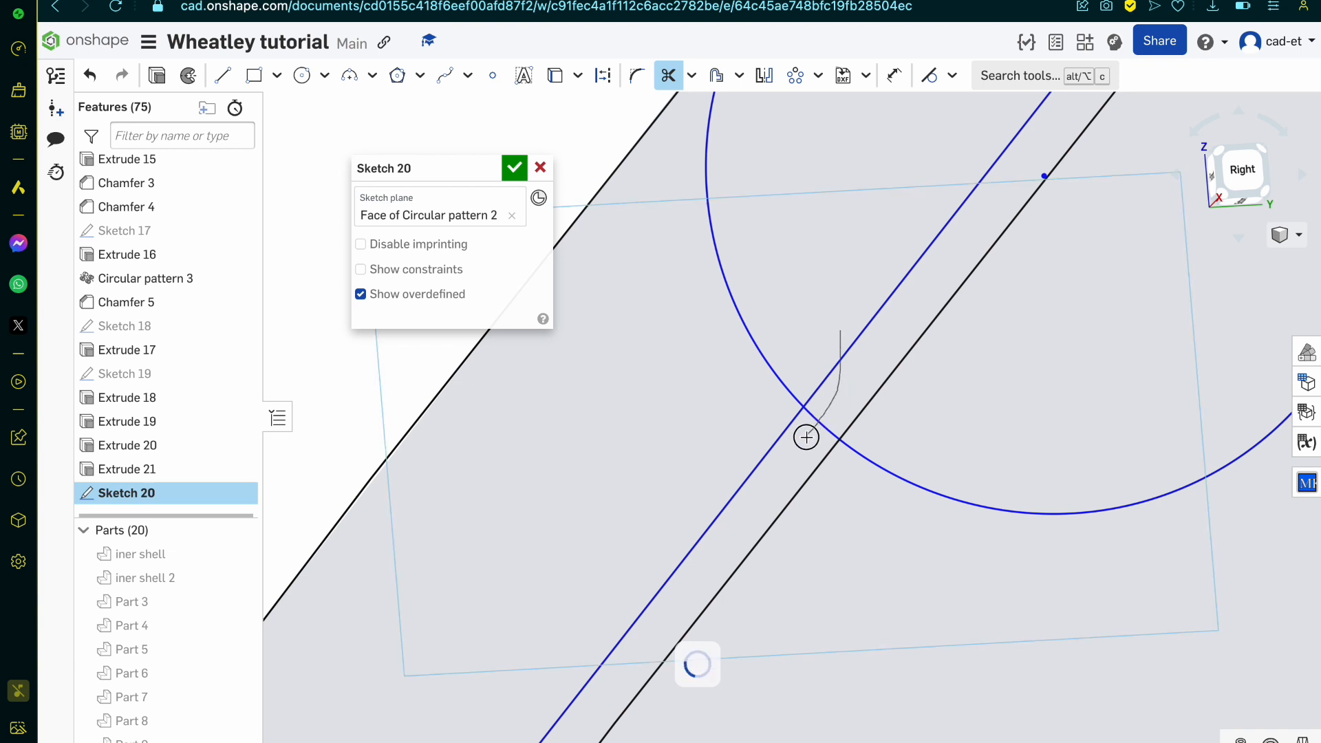
scroll(806, 438, "down", 5)
scroll(947, 281, "up", 2)
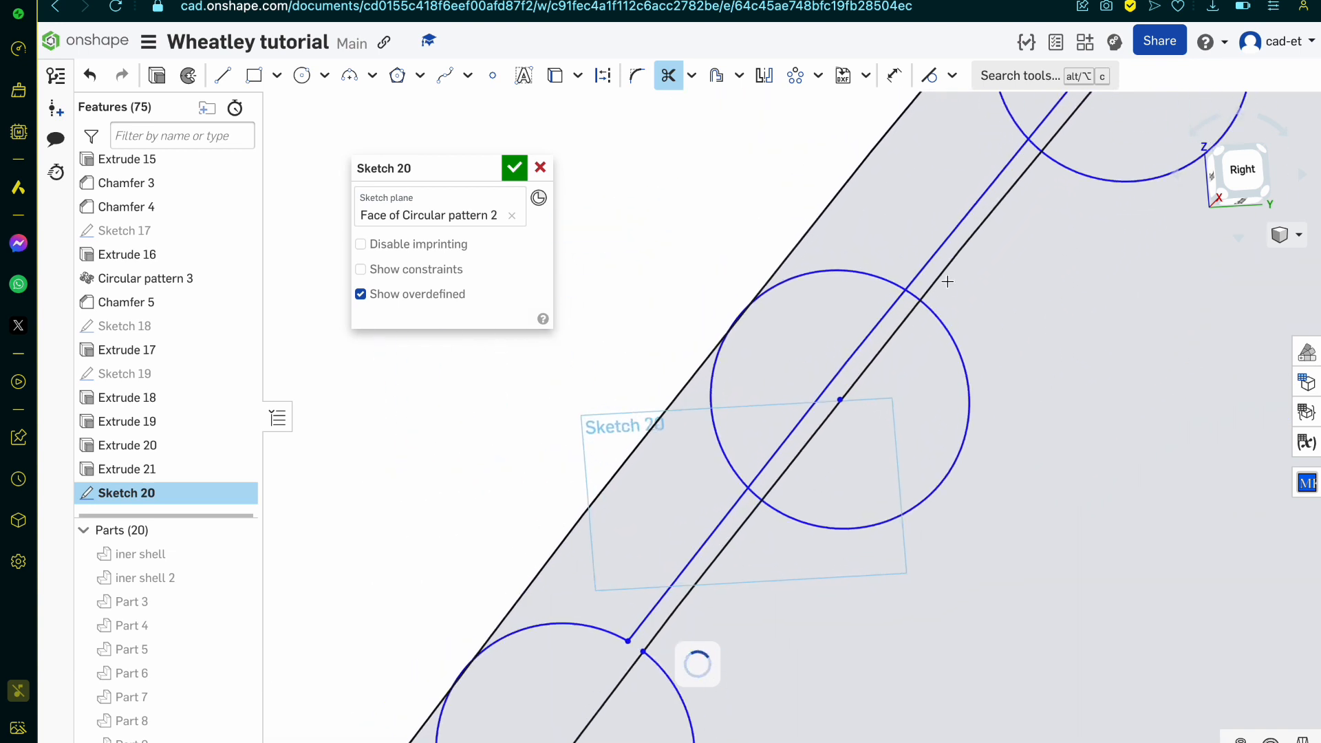
scroll(948, 281, "up", 4)
left_click(893, 315)
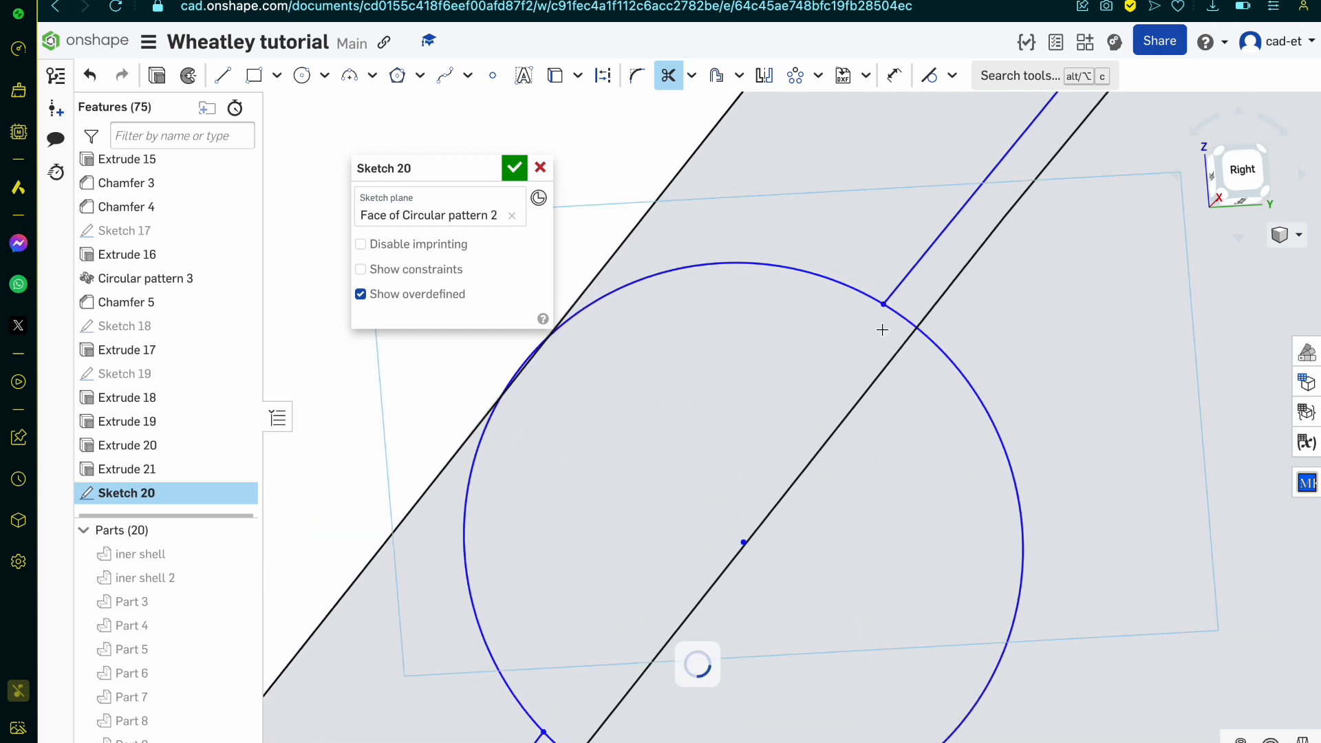
scroll(882, 329, "down", 5)
scroll(985, 226, "up", 3)
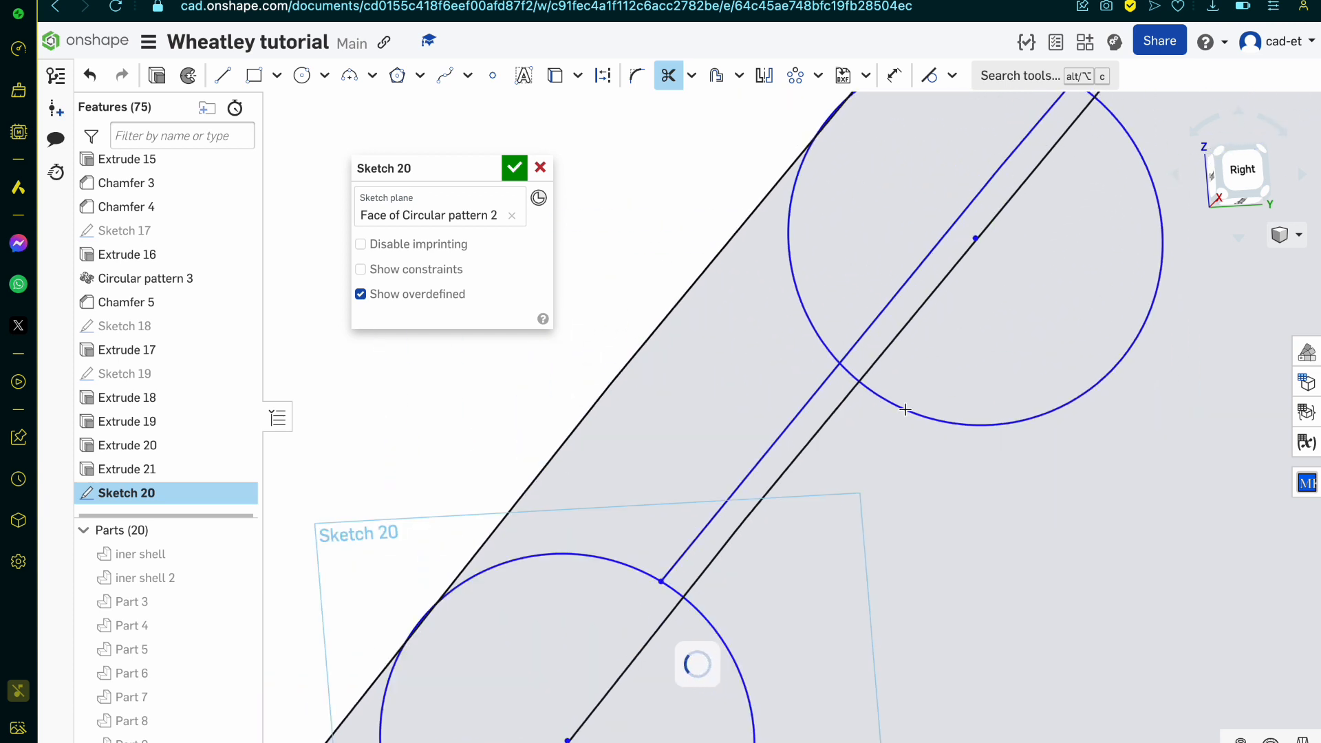
scroll(904, 410, "down", 4)
scroll(1046, 208, "up", 4)
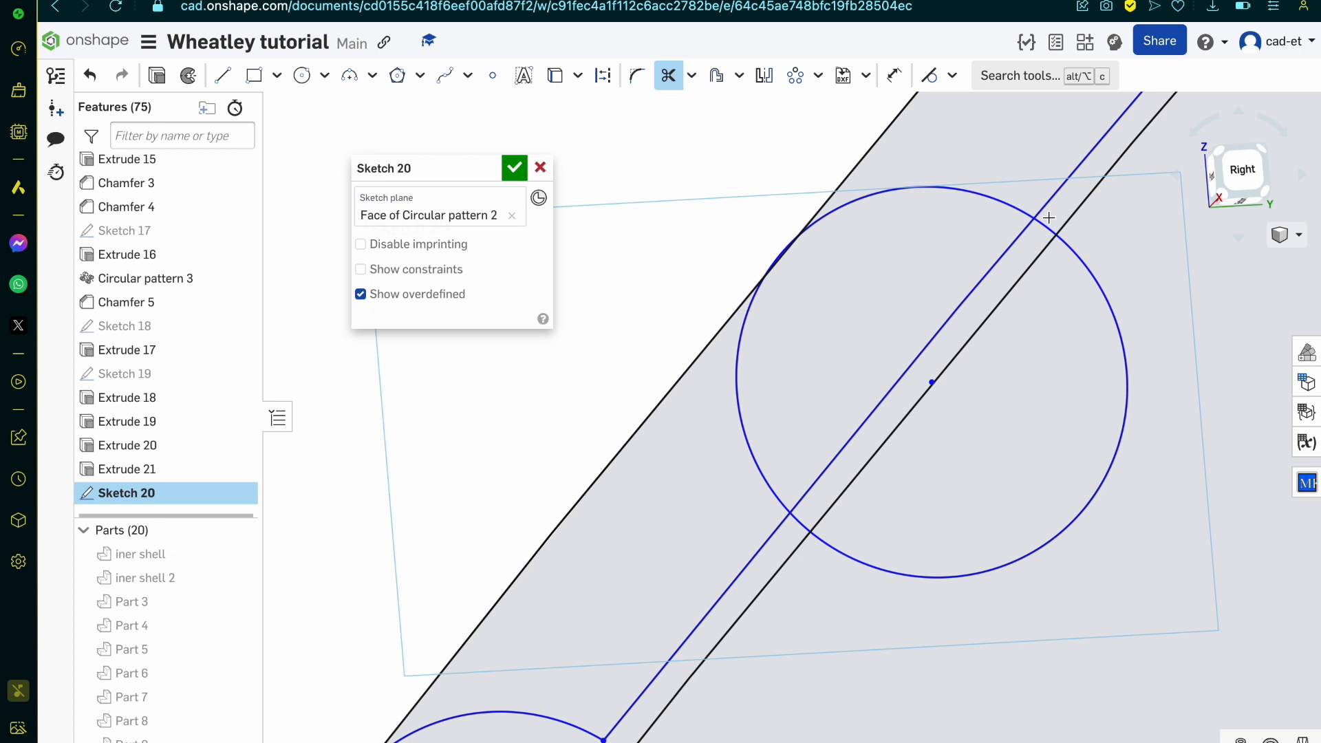
Step: Sketch a circle about 0.092 mm in diameter centred on the wall end's inner corner, through the end arc's endpoint, and finish Sketch 20
scroll(1048, 217, "down", 10)
scroll(908, 464, "up", 5)
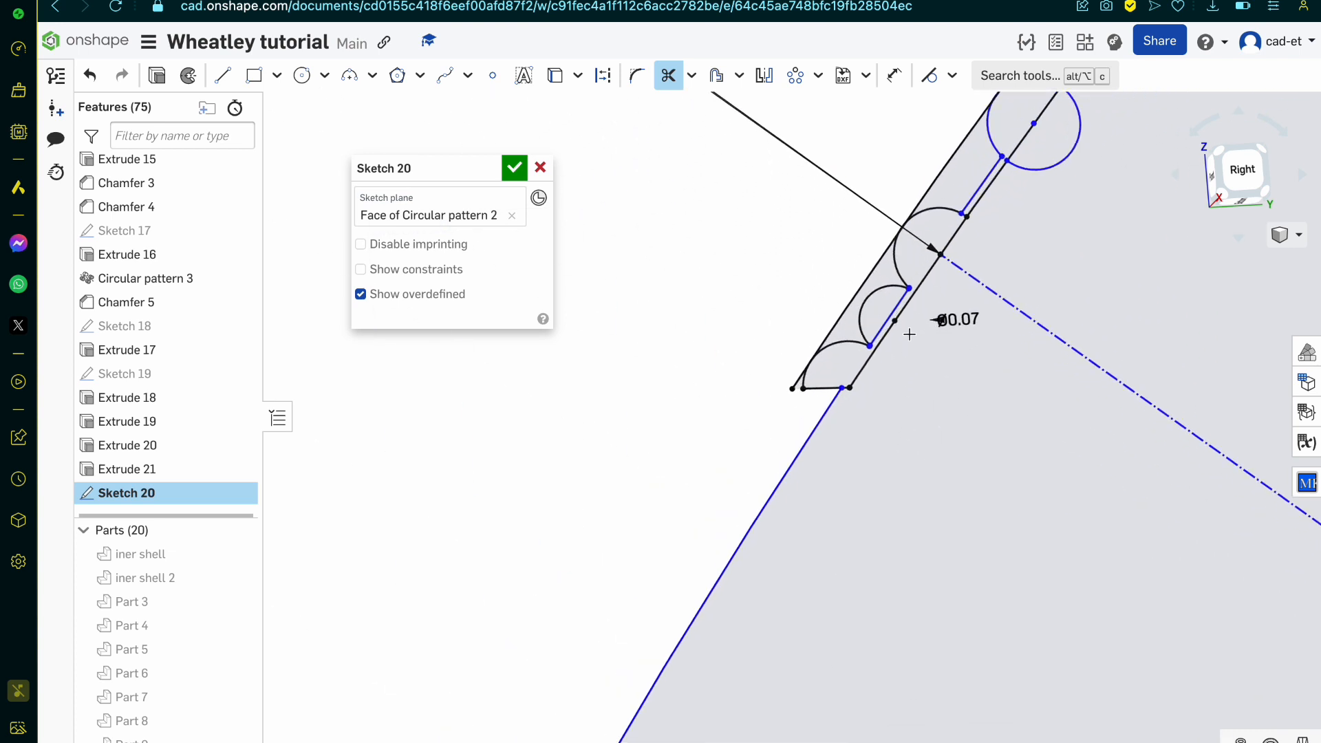
scroll(908, 334, "up", 5)
left_click(302, 75)
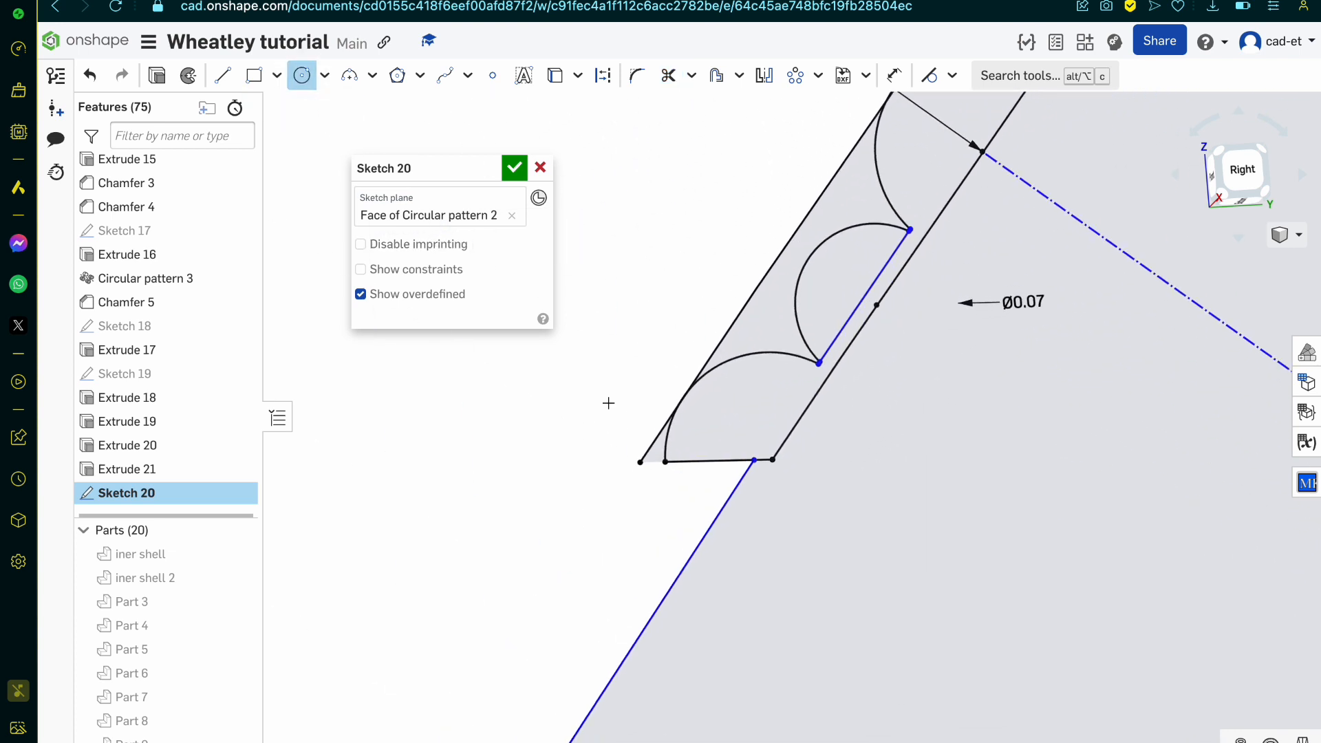
scroll(771, 465, "up", 5)
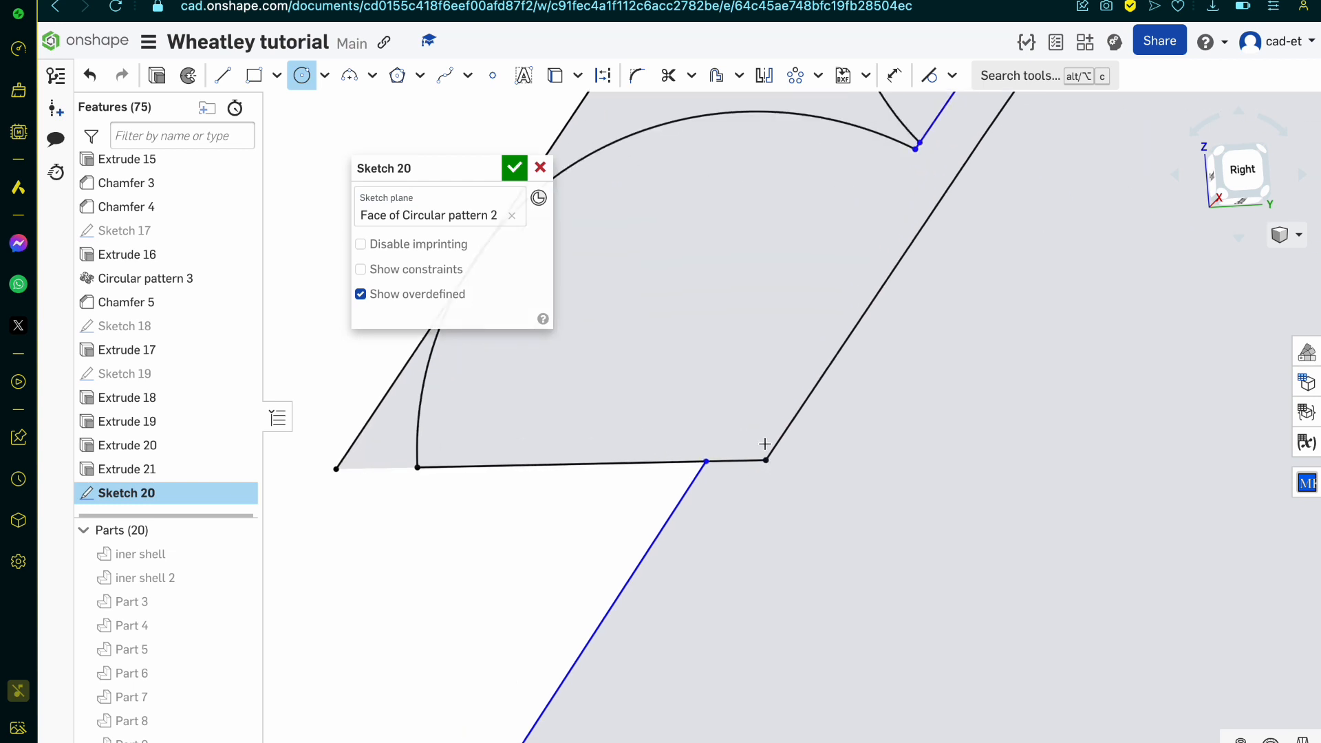
left_click(766, 461)
left_click(413, 471)
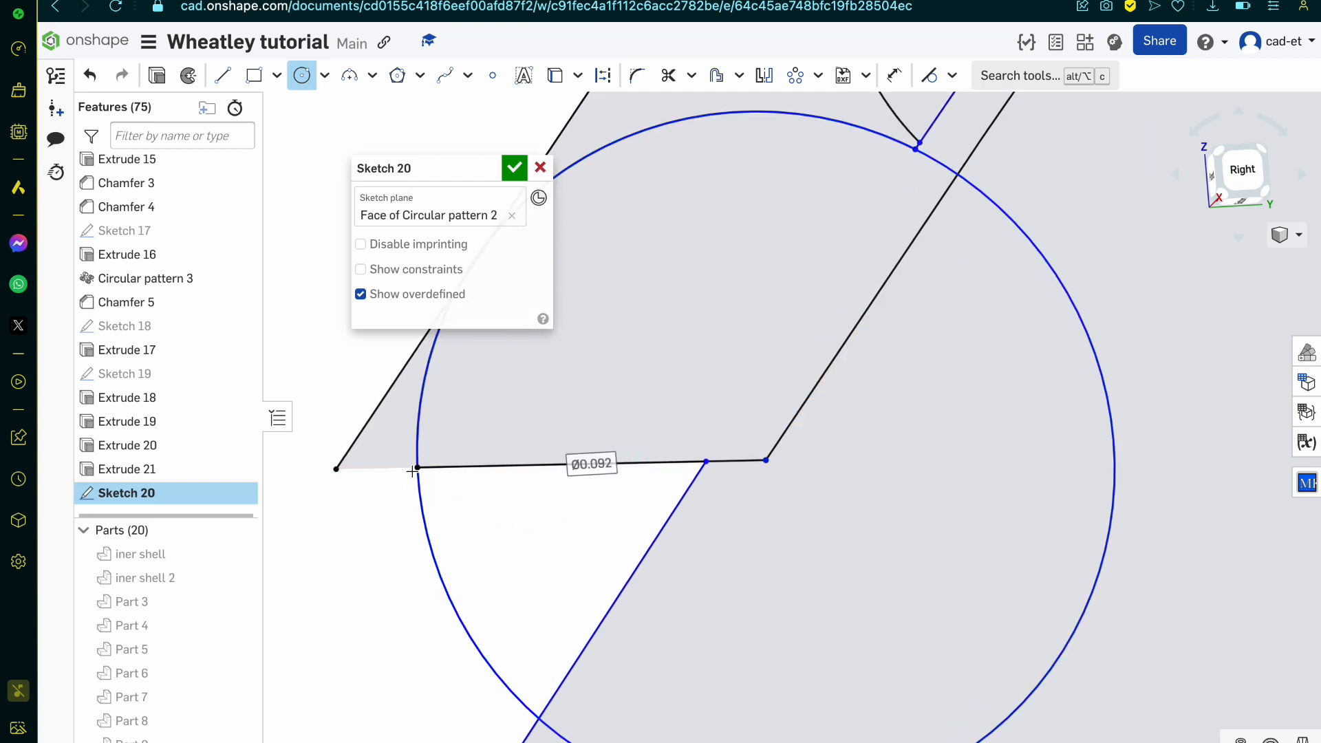
left_click(515, 168)
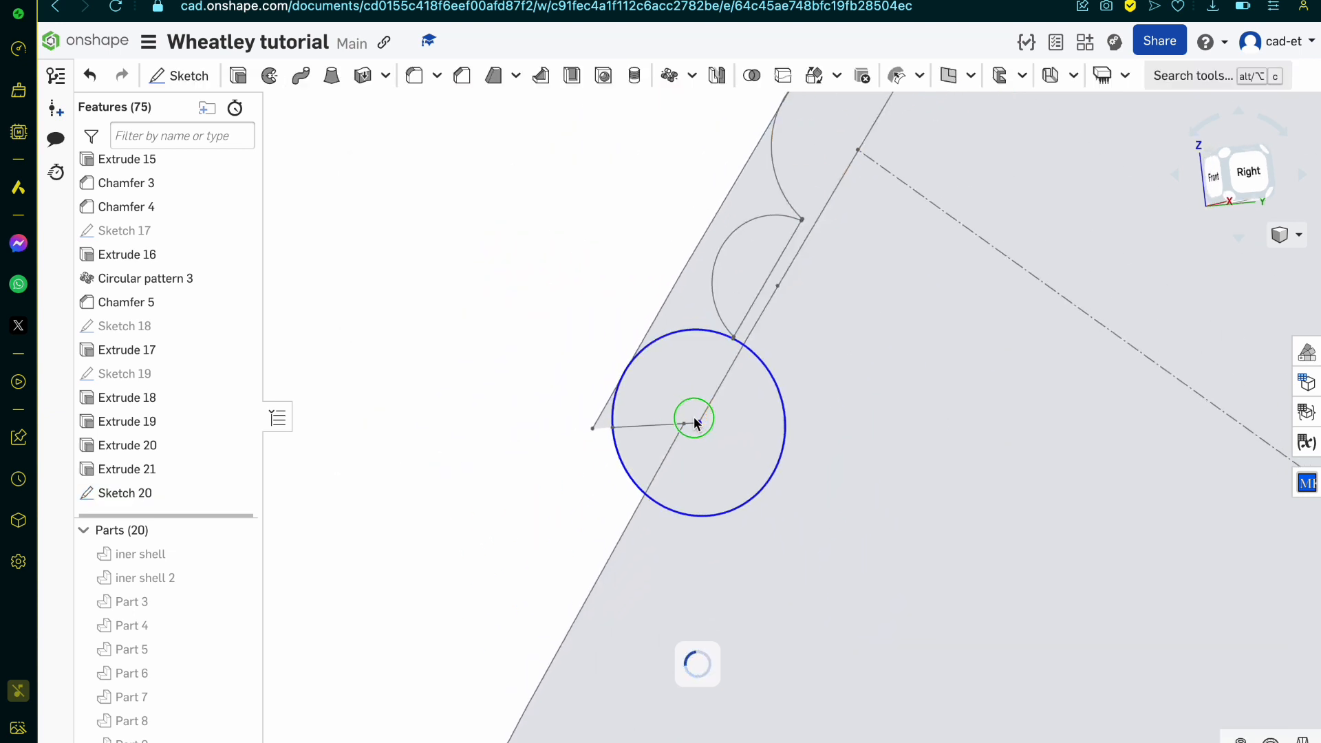
left_click(675, 397)
scroll(675, 396, "down", 4)
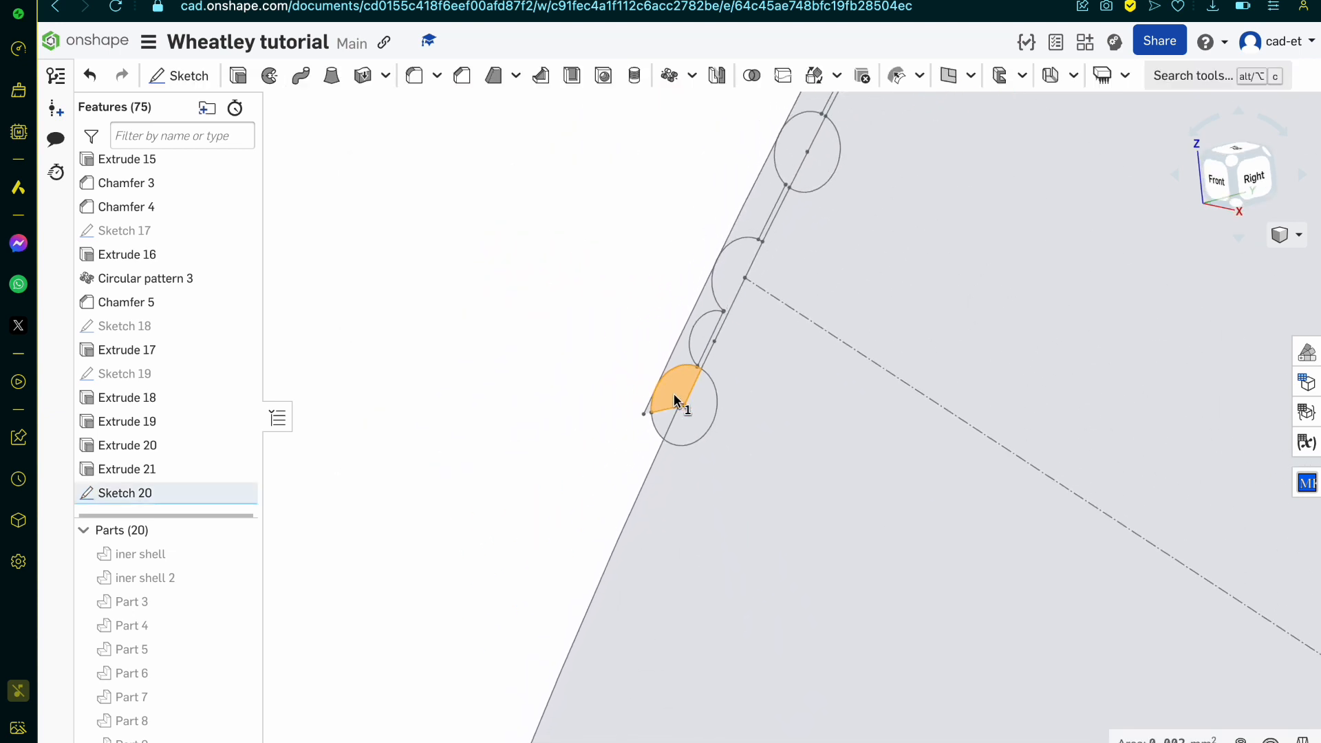
left_click(237, 76)
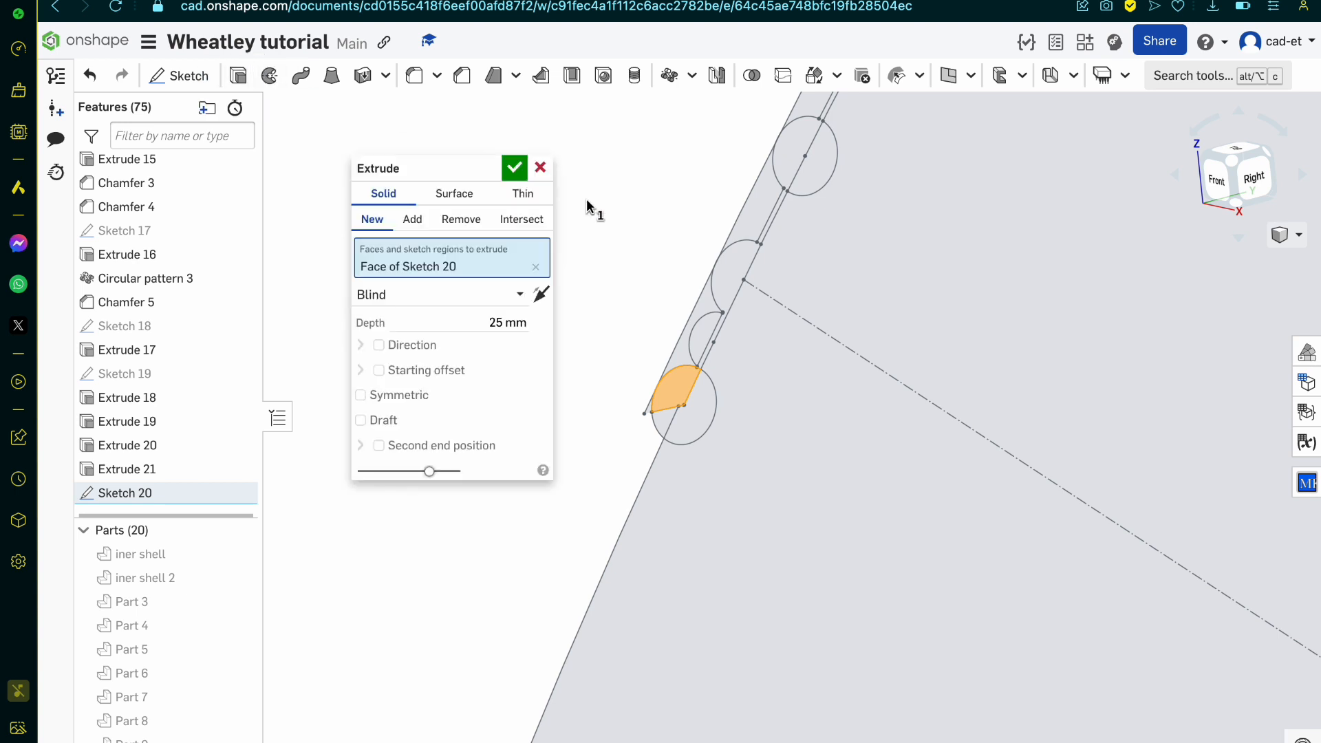
scroll(207, 619, "down", 5)
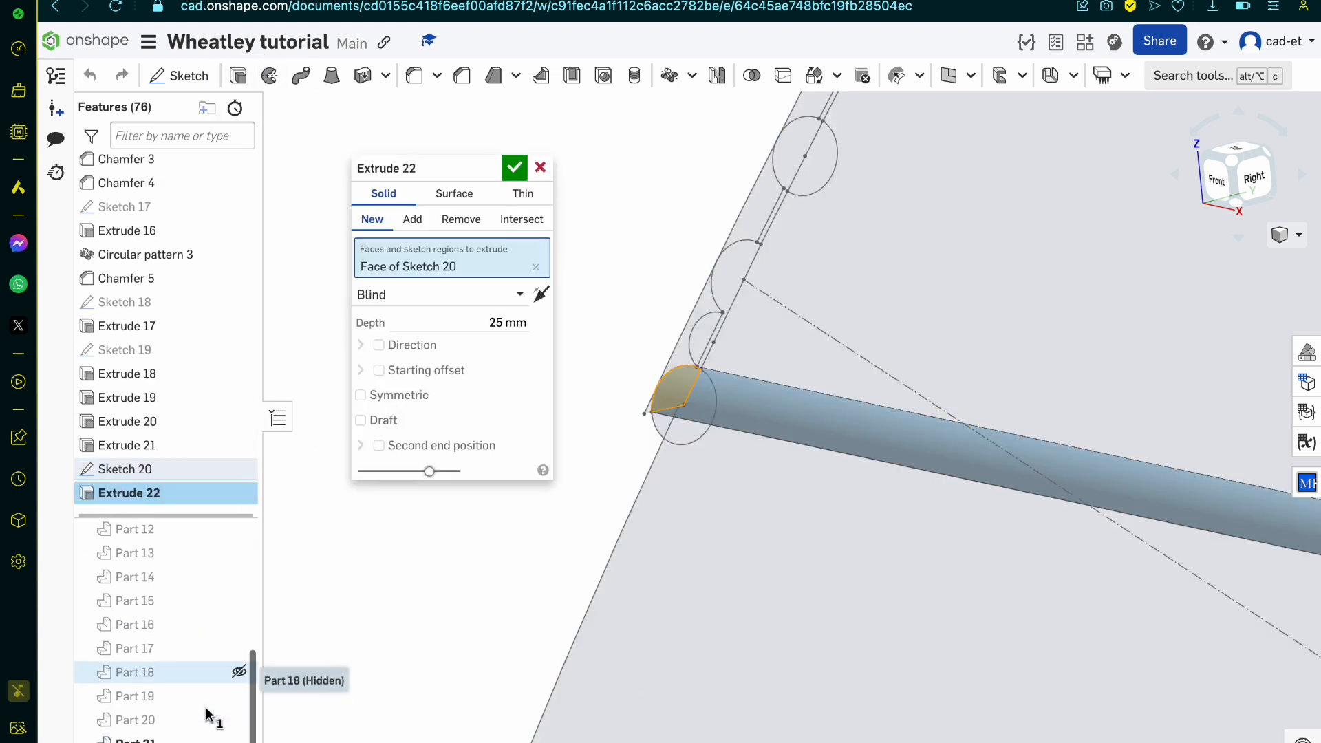
left_click(238, 718)
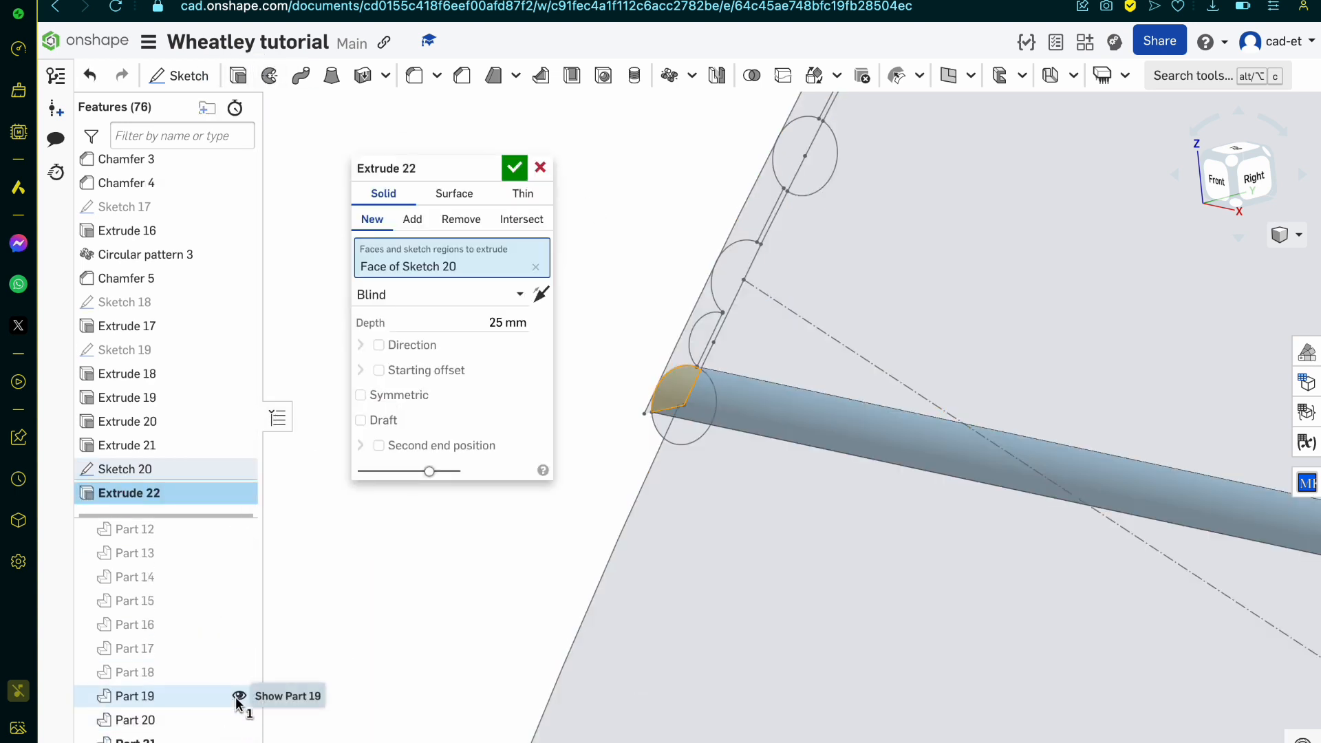
left_click(237, 696)
left_click(237, 672)
left_click(238, 648)
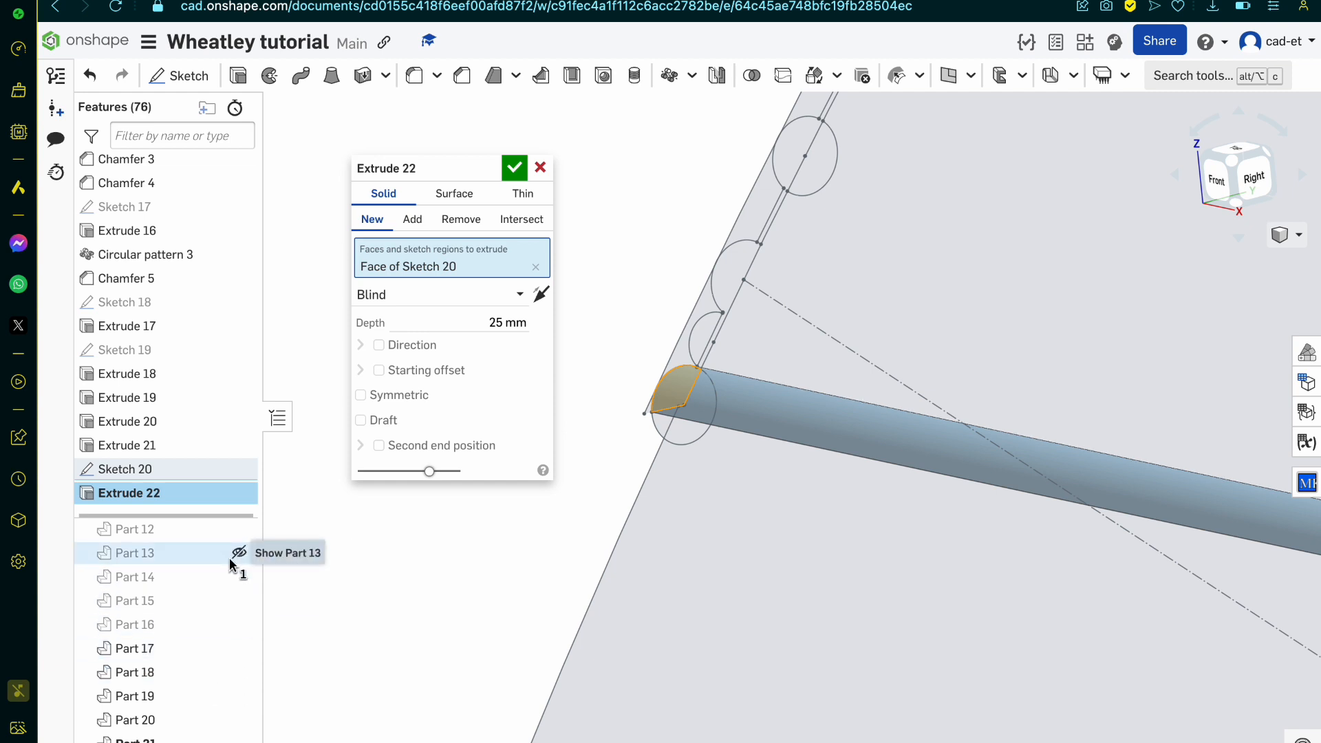
scroll(227, 571, "up", 3)
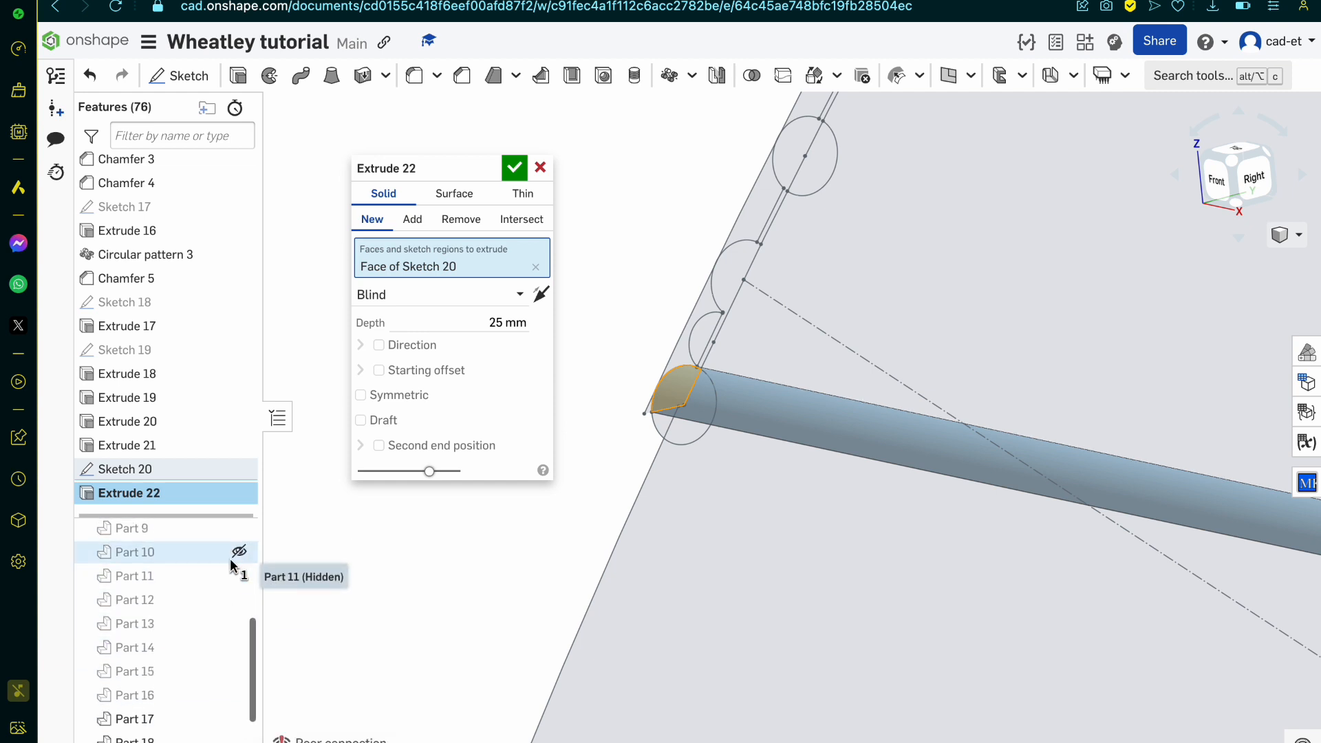
left_click(237, 551)
left_click(237, 528)
scroll(239, 531, "up", 2)
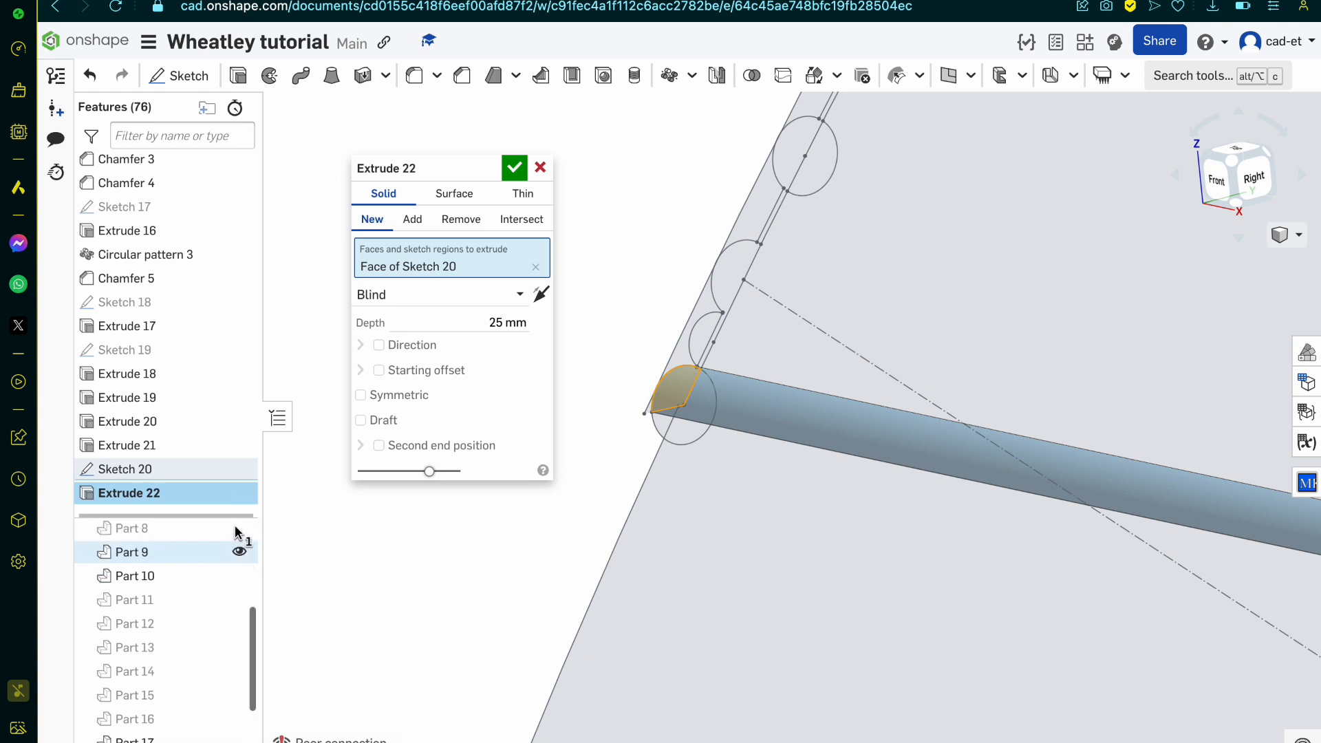
left_click(238, 545)
scroll(240, 539, "up", 1)
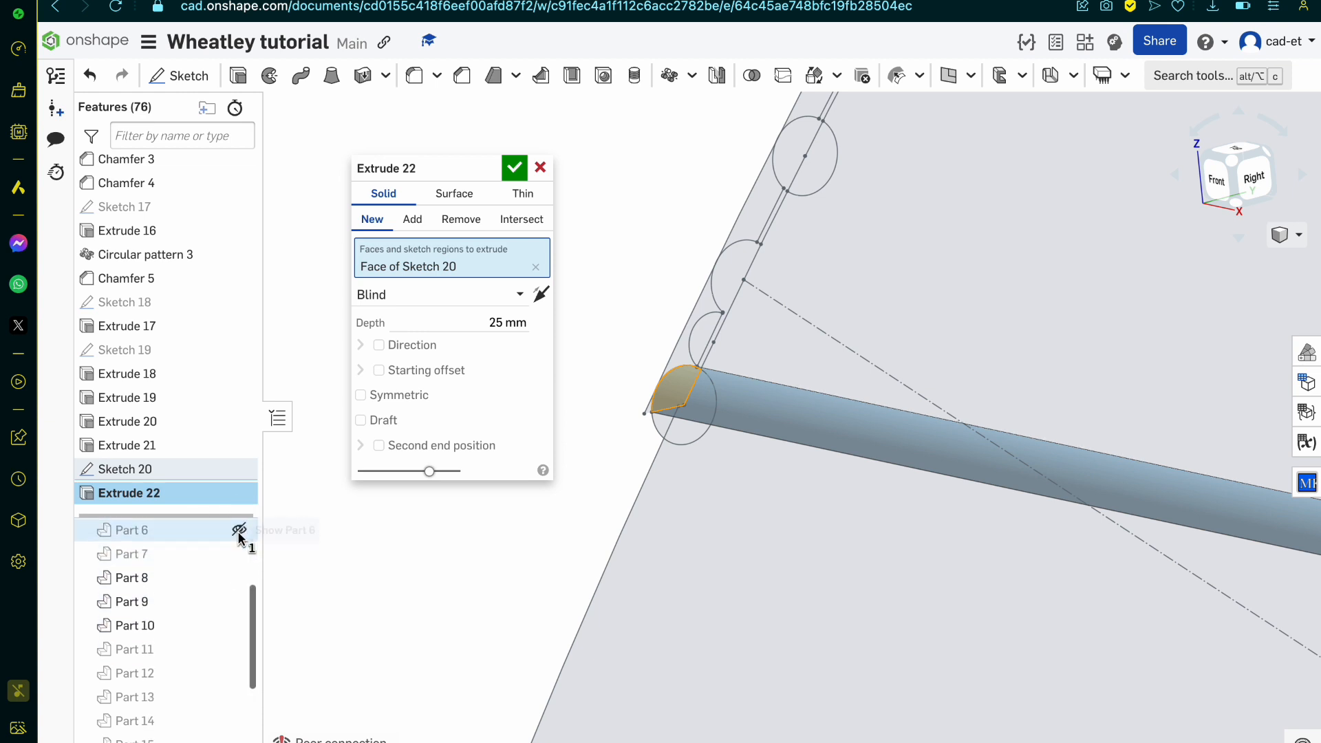
left_click(238, 531)
left_click(238, 554)
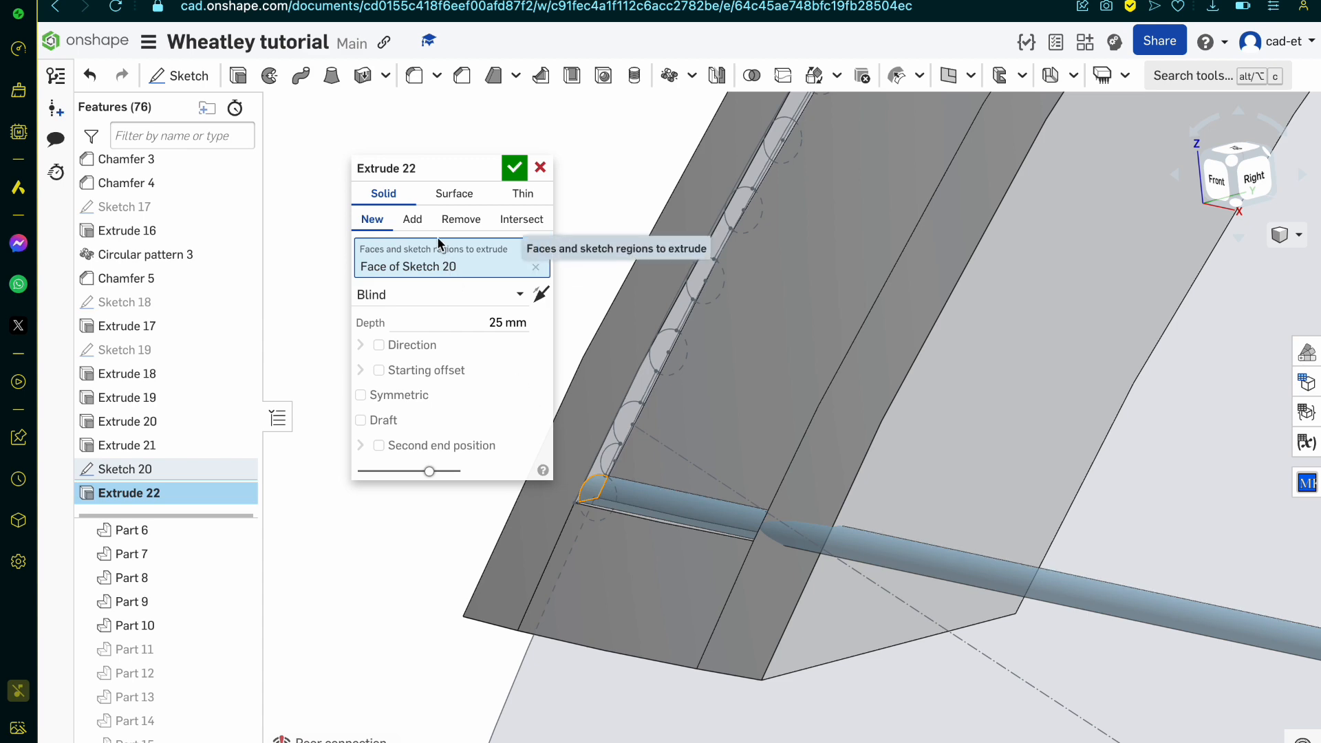
scroll(675, 441, "down", 2)
right_click_drag(678, 436, 654, 494)
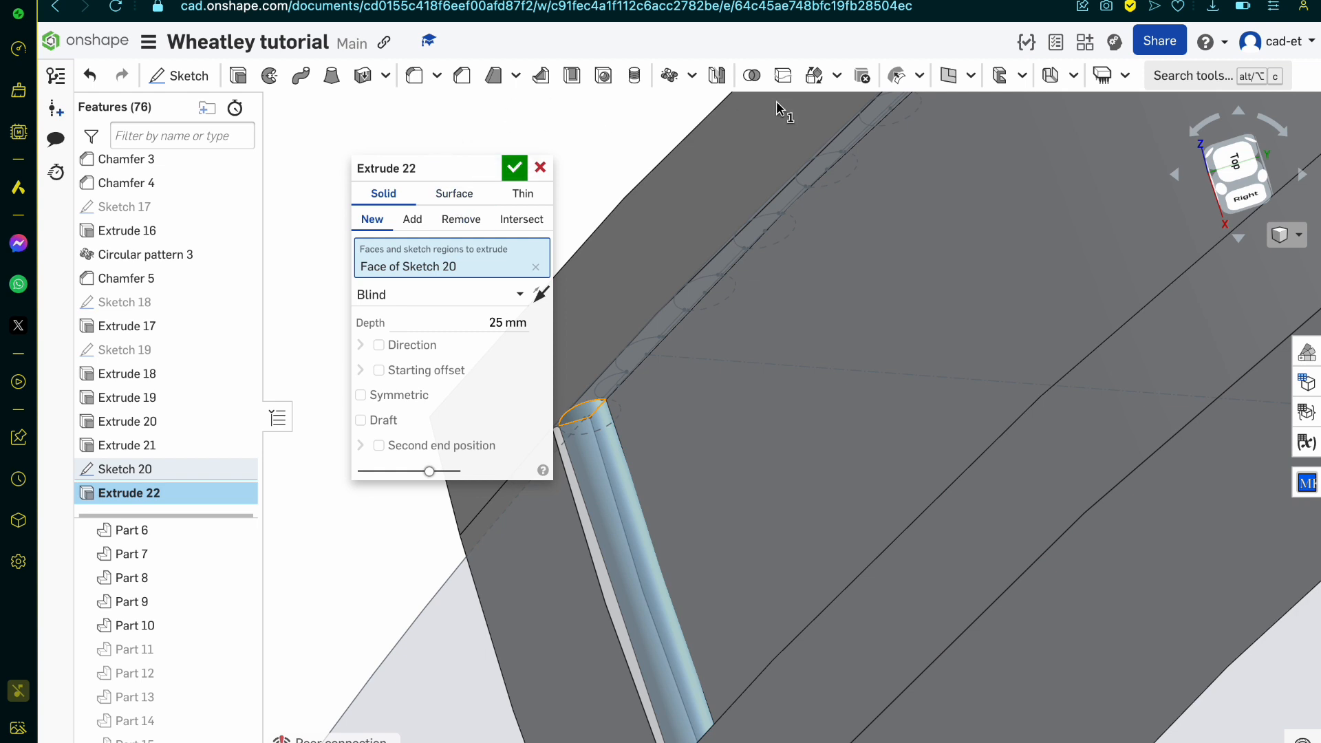
left_click(536, 172)
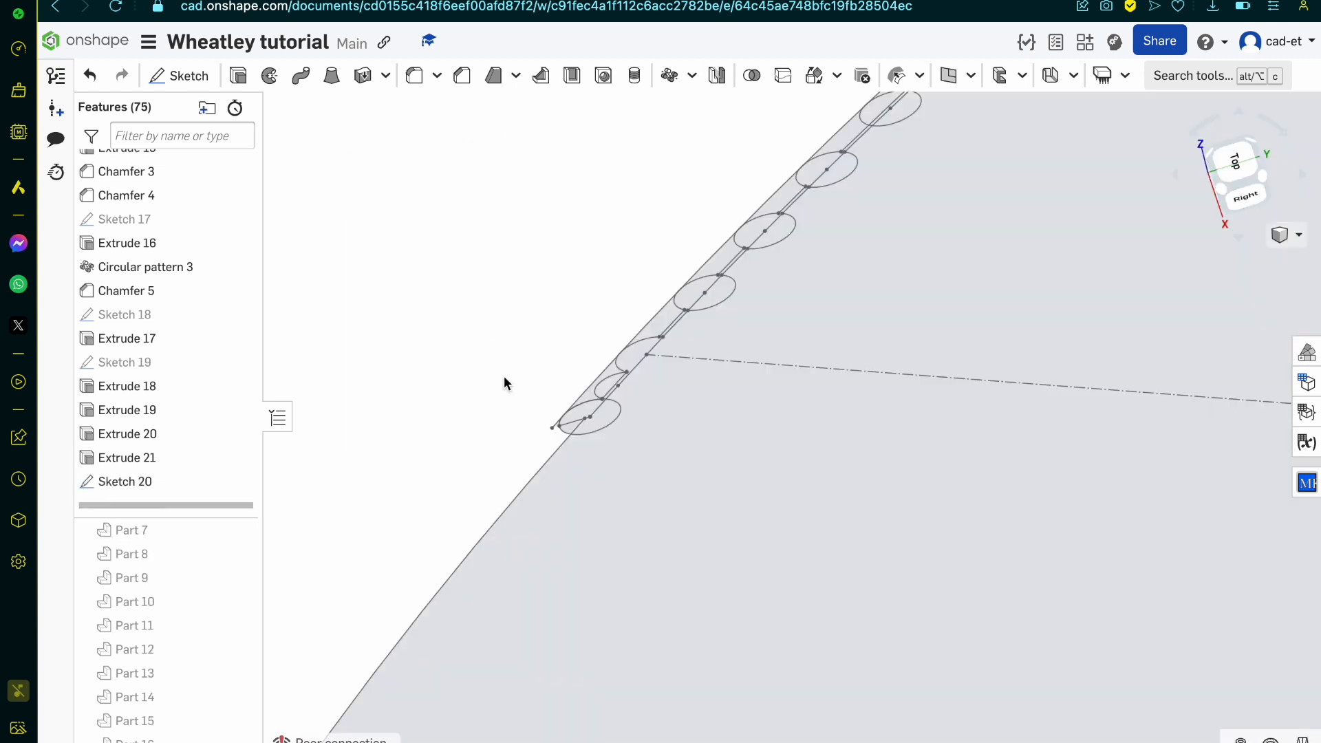
Step: Show Part 7, keeping the neighbouring Parts 8 and 9 hidden
left_click(239, 582)
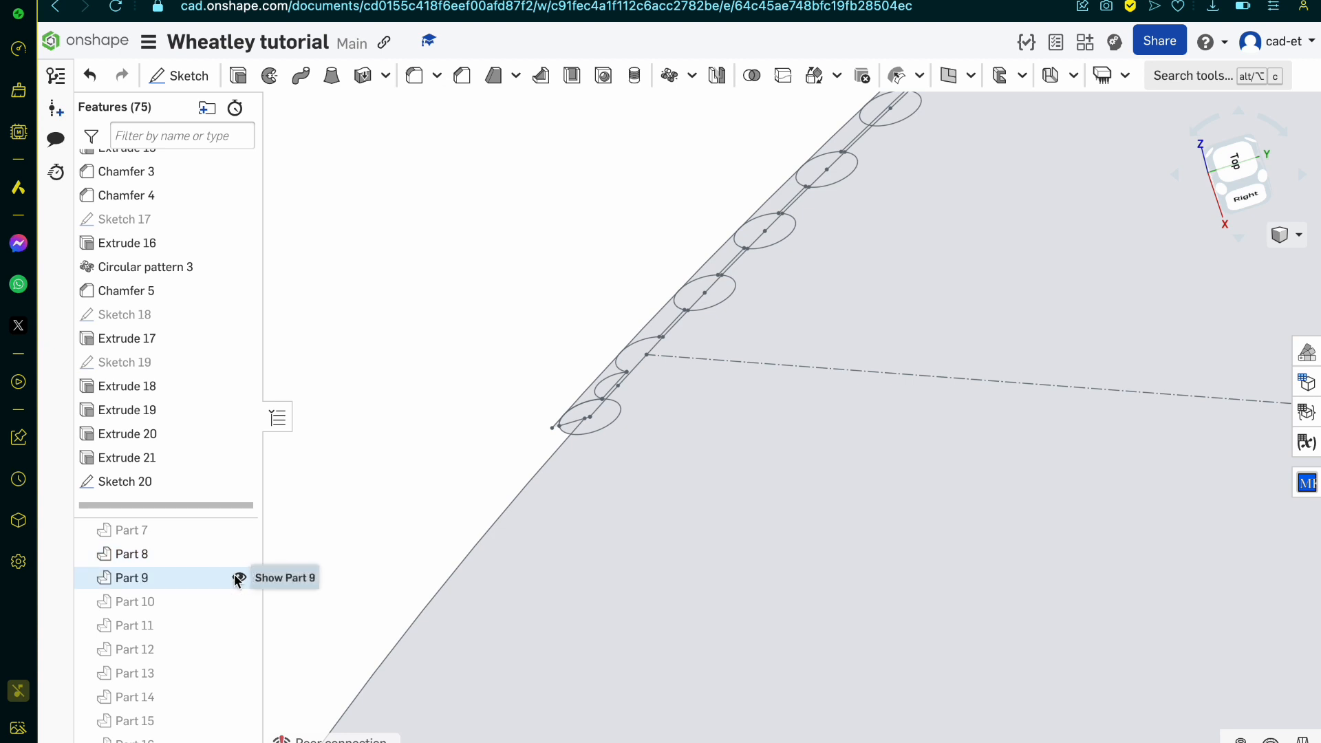
left_click(236, 537)
left_click(237, 558)
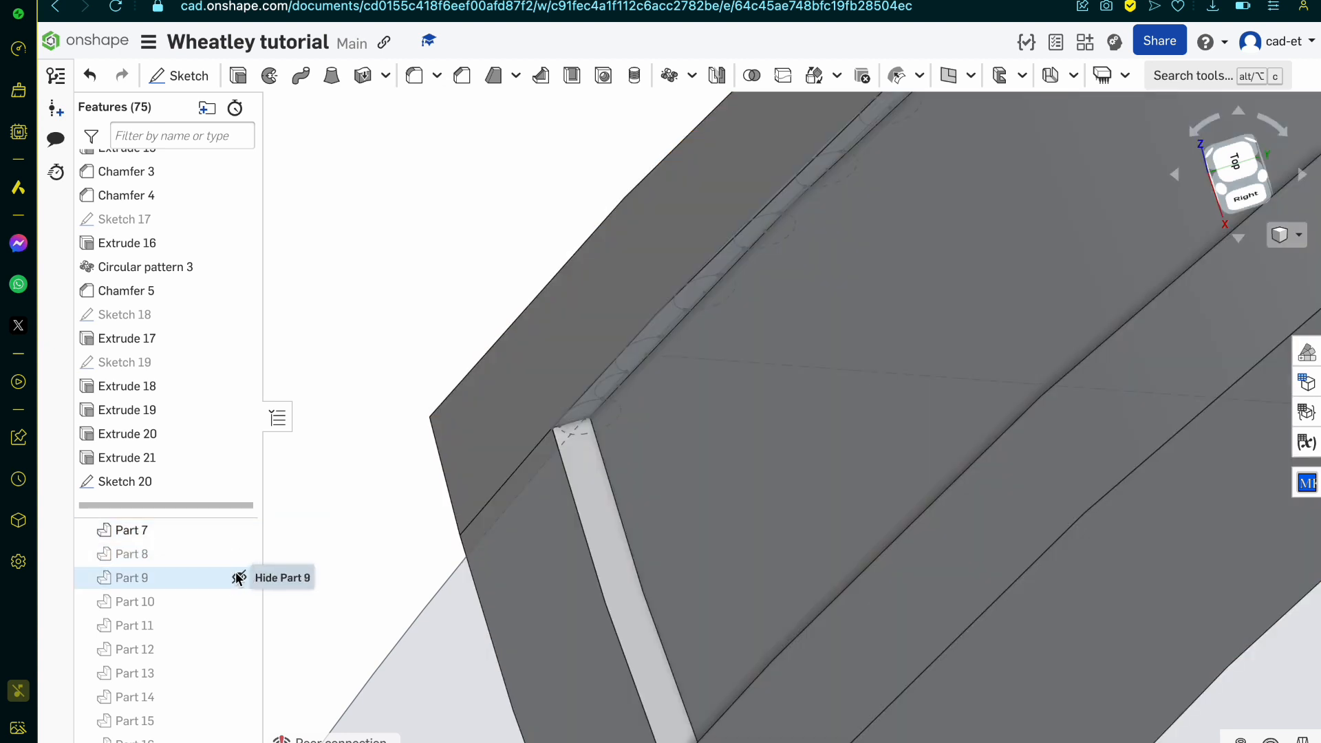
left_click(236, 576)
Step: Sweep the end circle's region of Sketch 20 along the channel's curved end edge as a new solid, keeping Sketch 20 shown
scroll(499, 510, "up", 3)
left_click(665, 323)
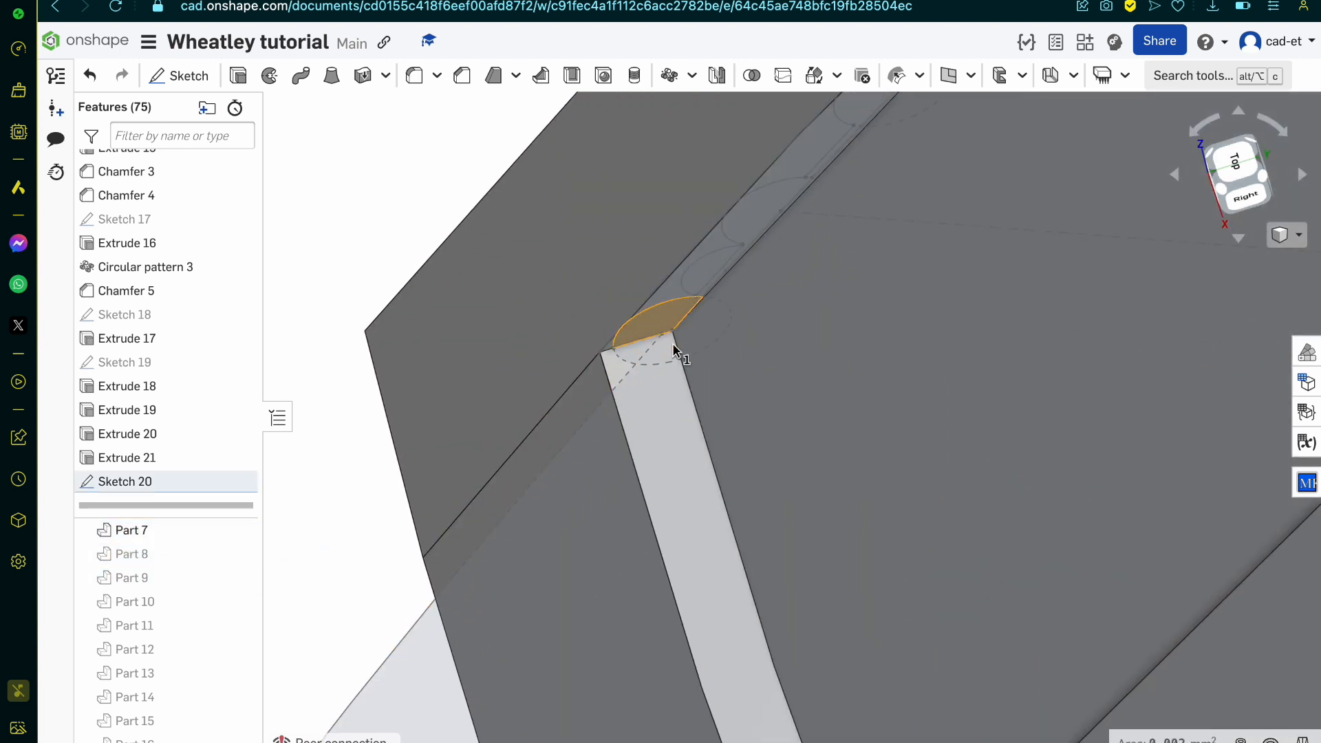
left_click(686, 373)
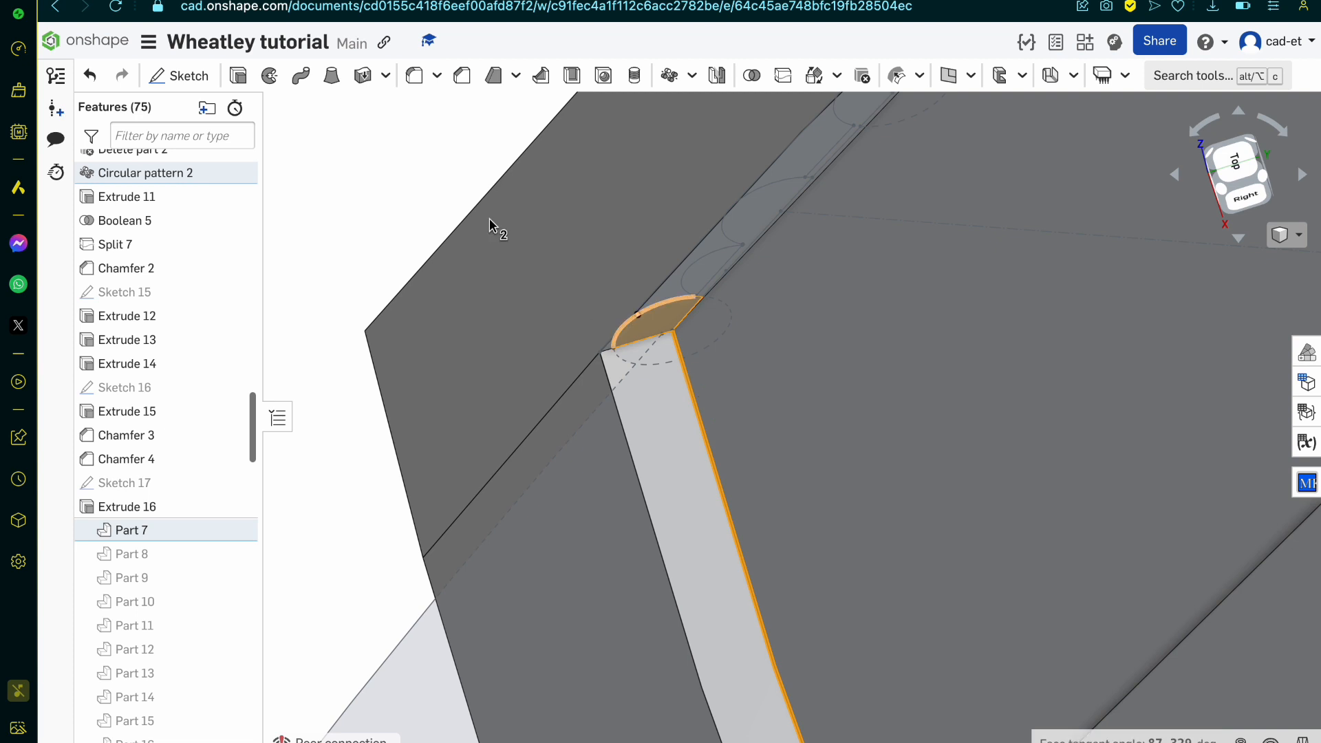
left_click(299, 77)
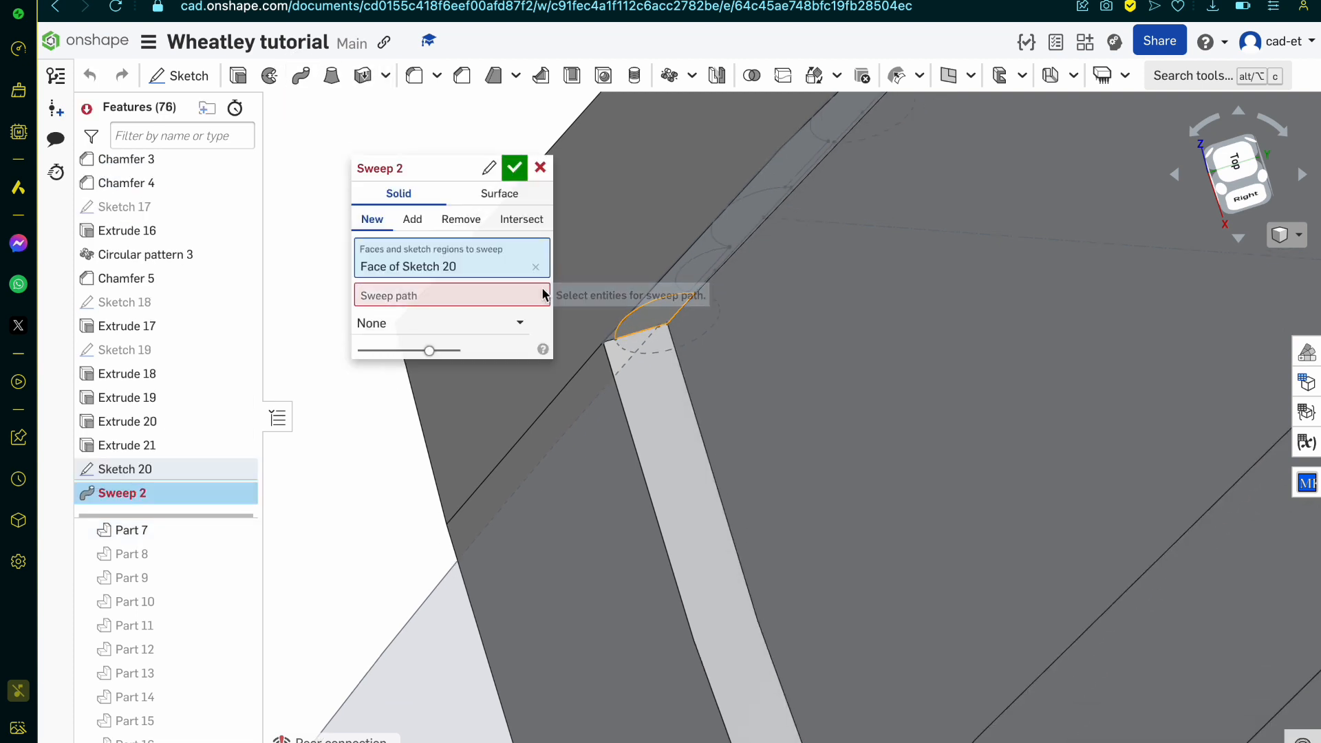
left_click(693, 406)
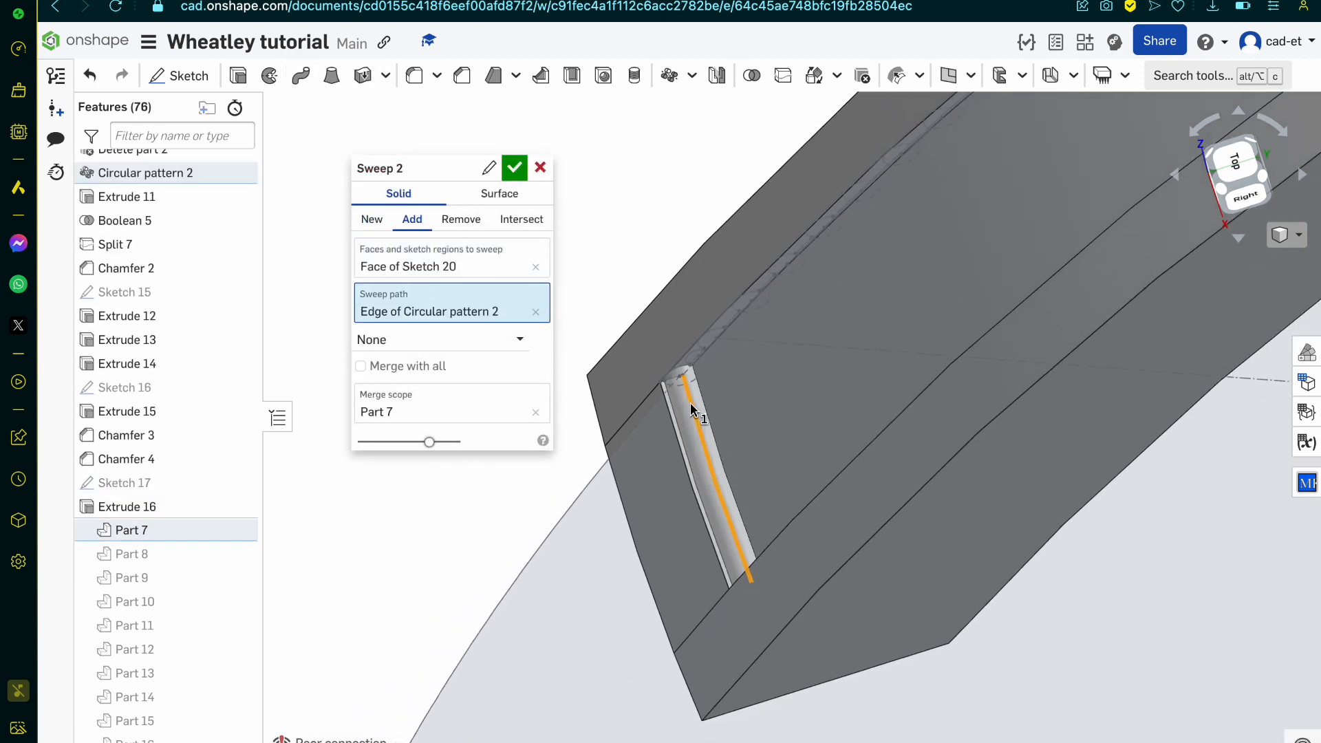
right_click_drag(691, 402, 721, 445)
left_click(370, 220)
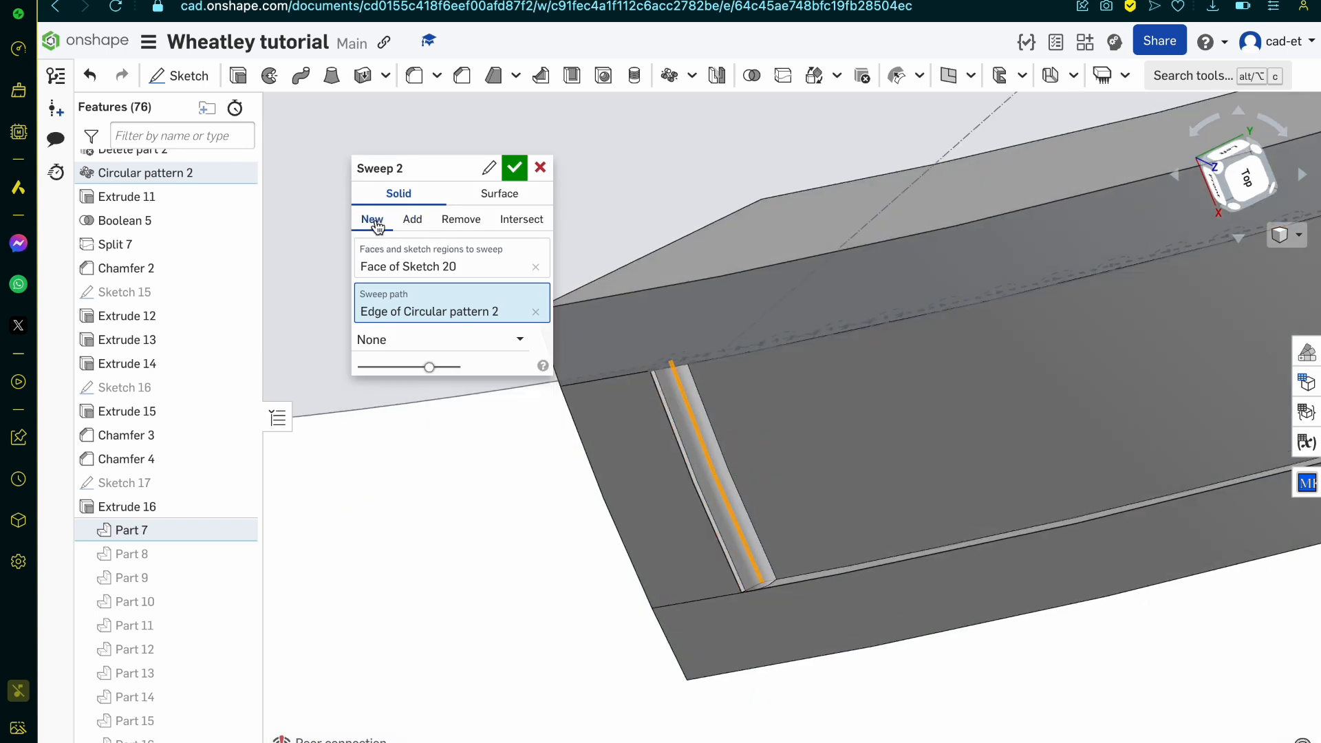
right_click_drag(601, 312, 573, 244)
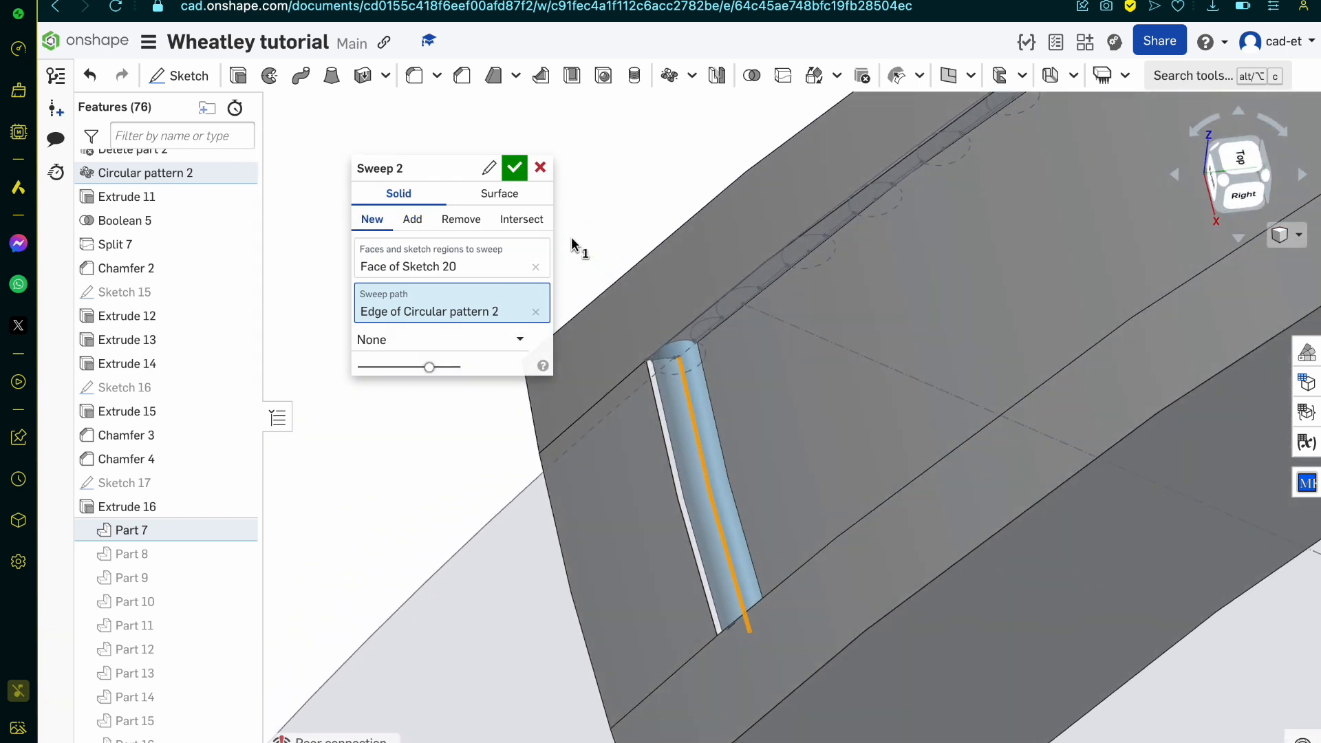
left_click(507, 176)
left_click(241, 467)
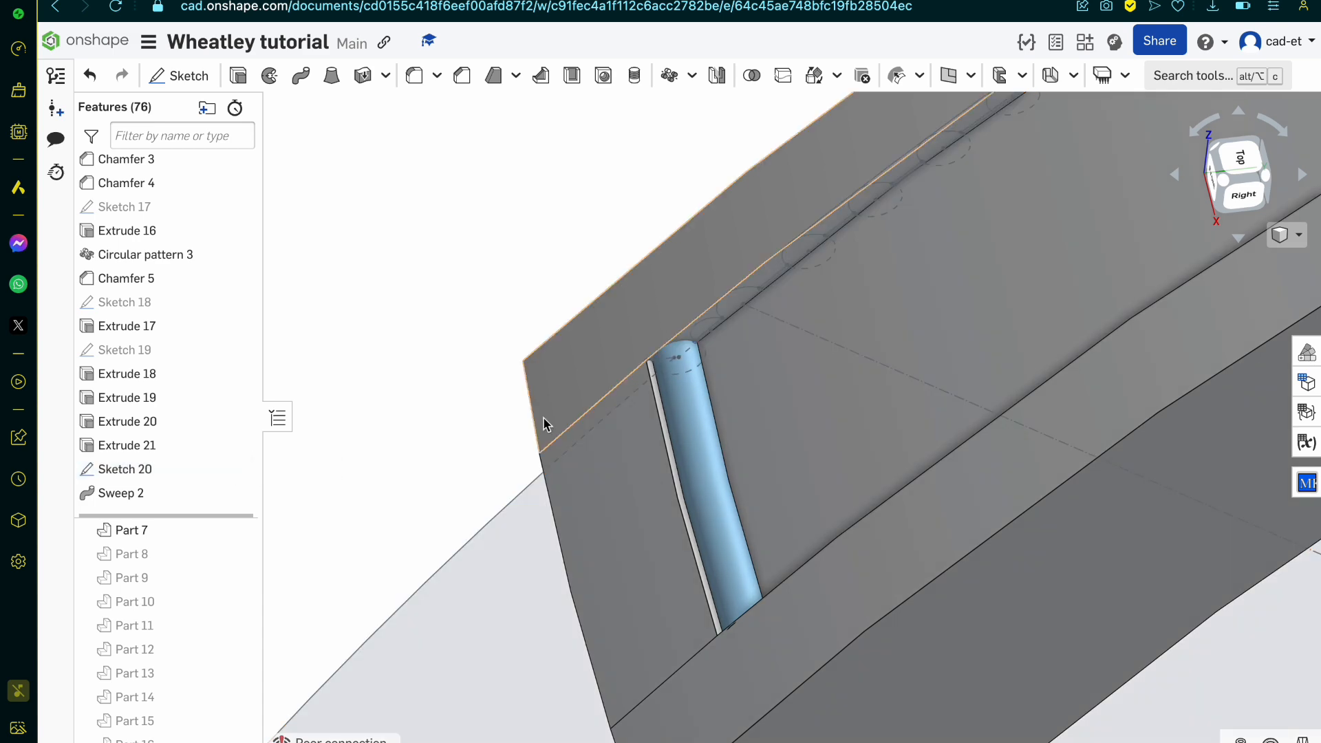
Step: Sweep the connected half-circle region of Sketch 20 further up the channel along the curved end edge as a new solid
scroll(671, 366, "up", 3)
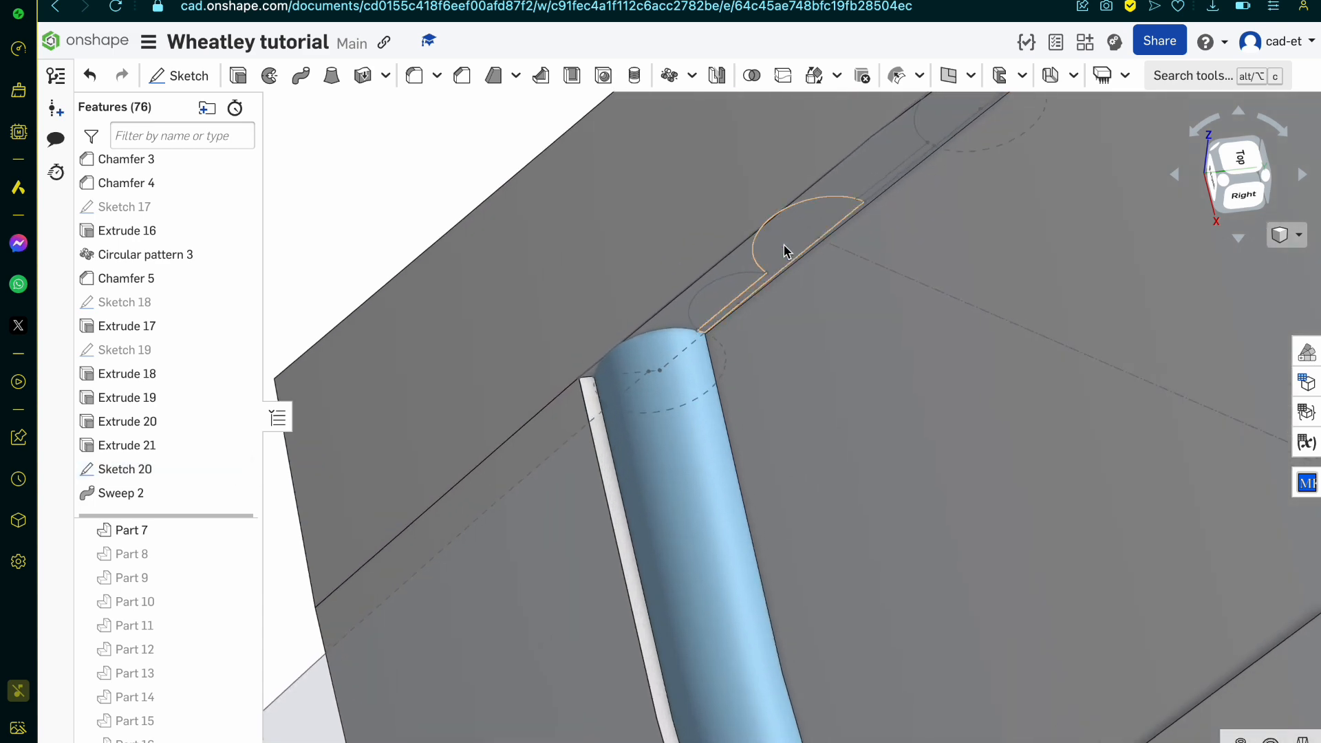
left_click(784, 248)
scroll(897, 146, "up", 5)
right_click_drag(688, 401, 710, 343)
scroll(710, 342, "down", 5)
scroll(710, 342, "down", 10)
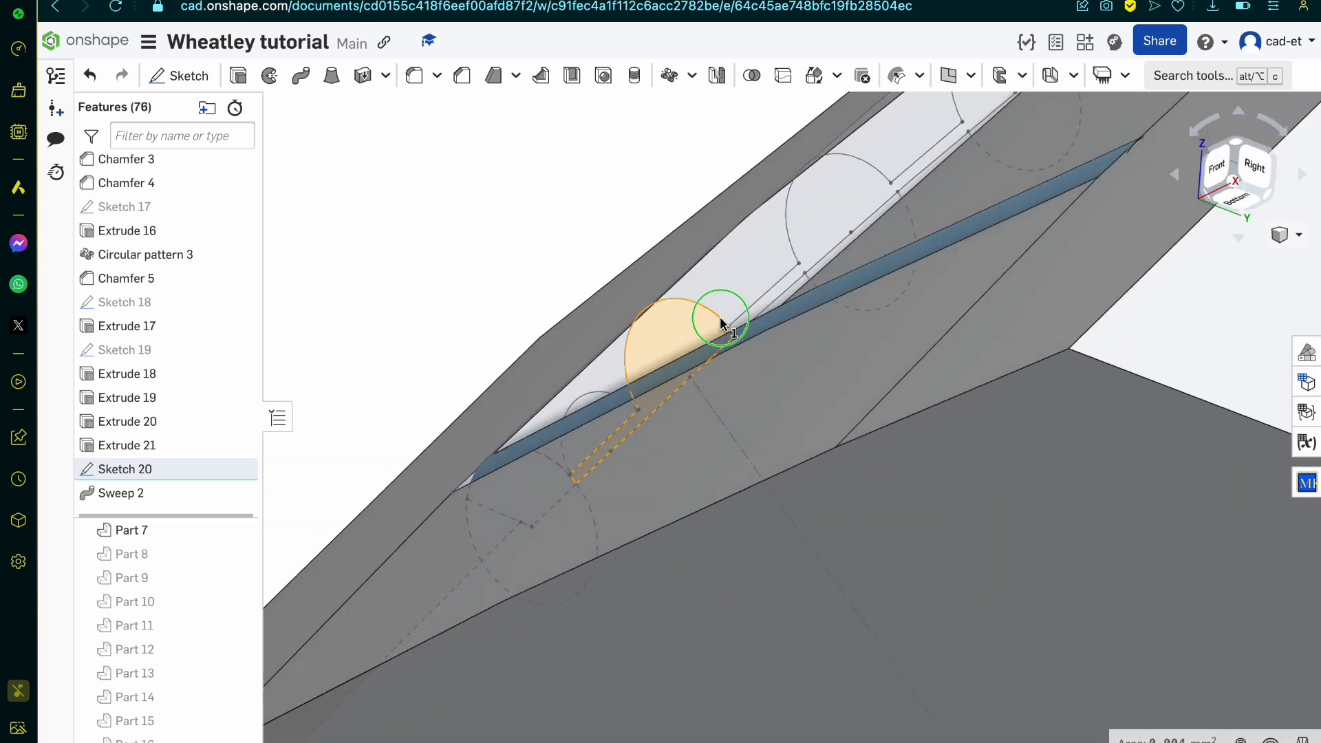
scroll(795, 220, "up", 10)
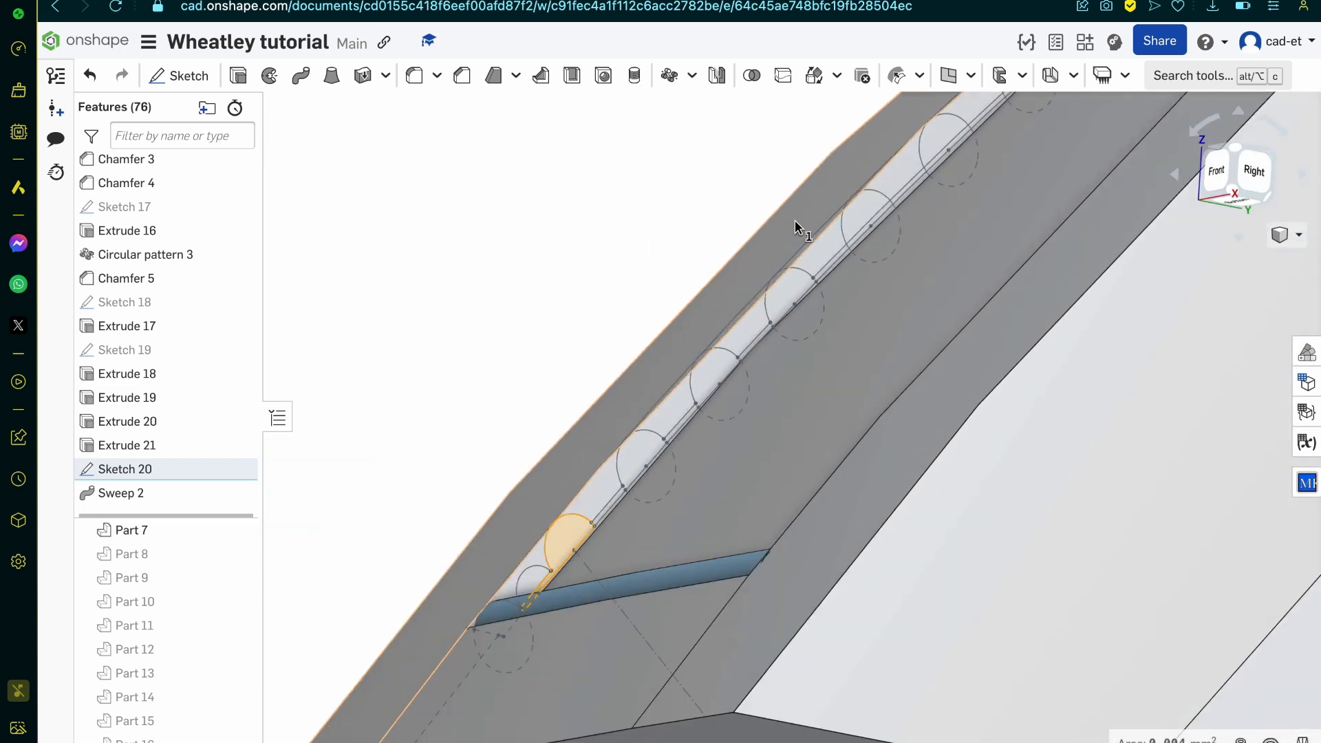
scroll(752, 292, "down", 8)
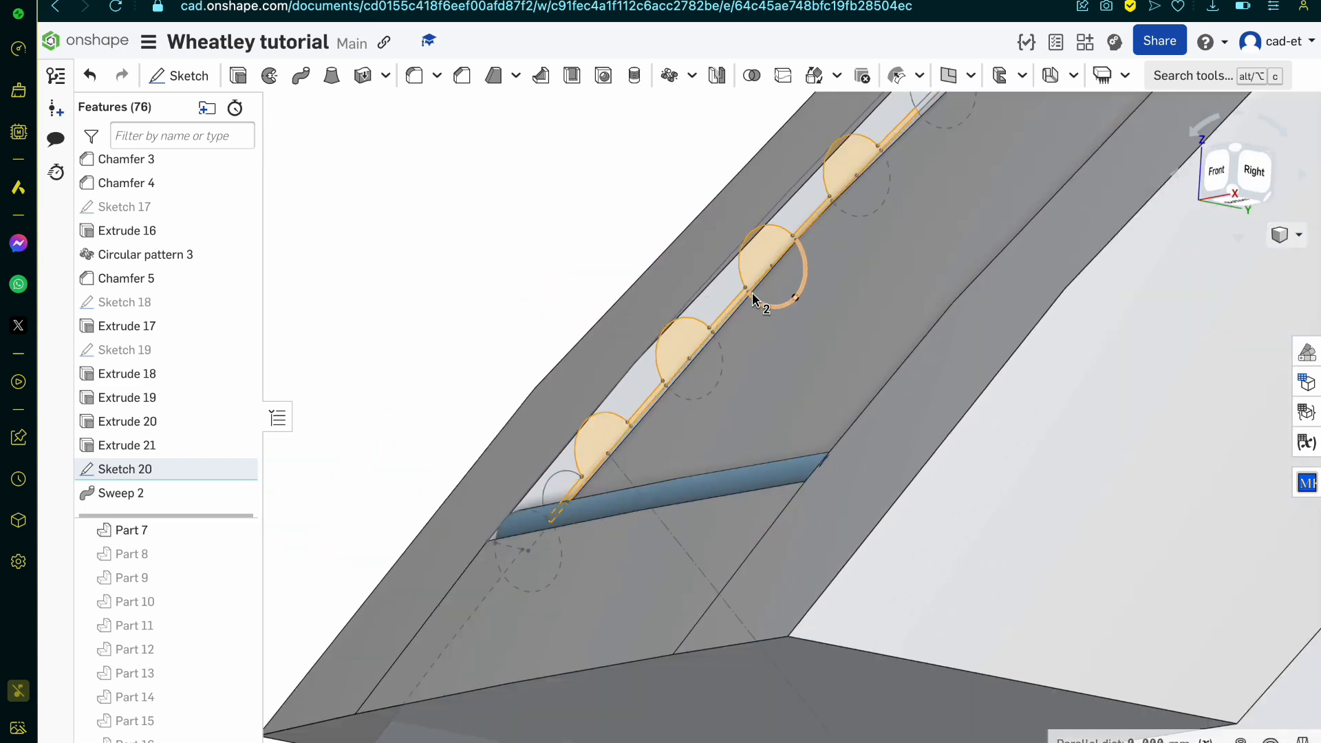
right_click_drag(753, 292, 742, 317)
scroll(742, 316, "up", 4)
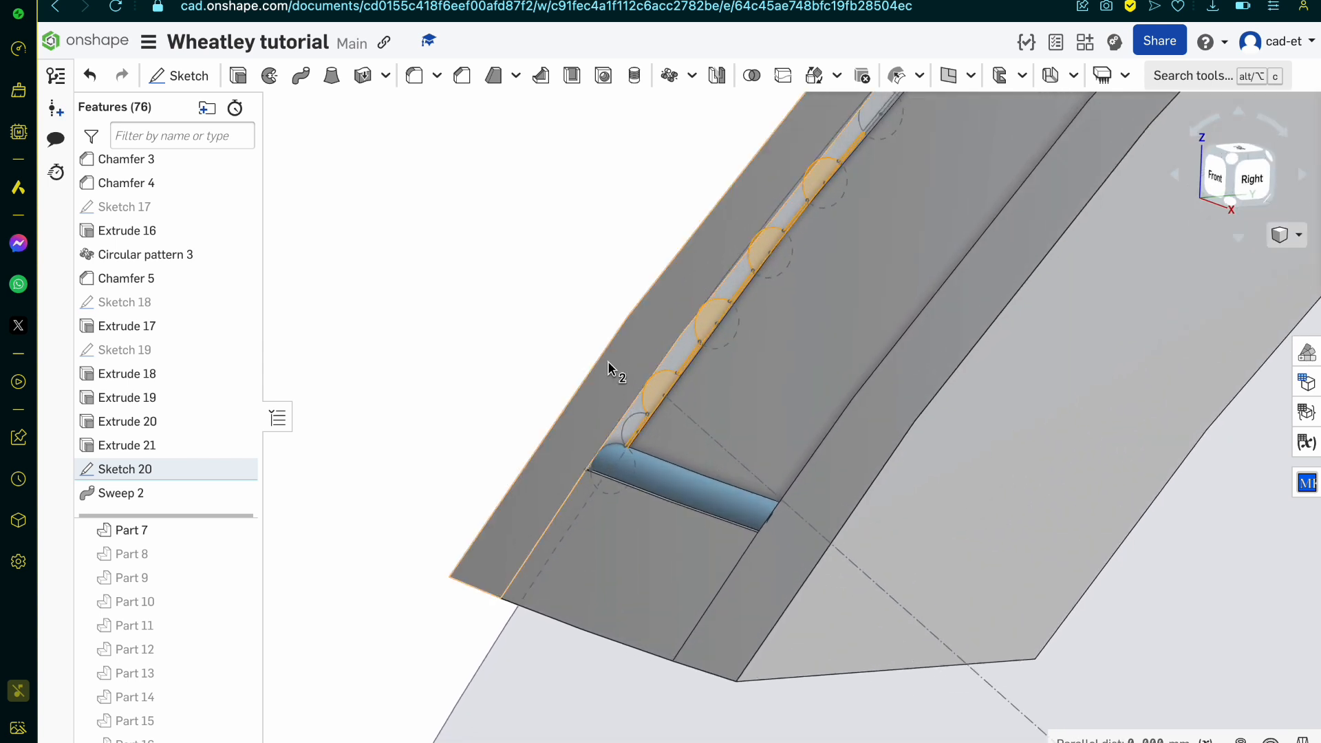
scroll(610, 368, "up", 3)
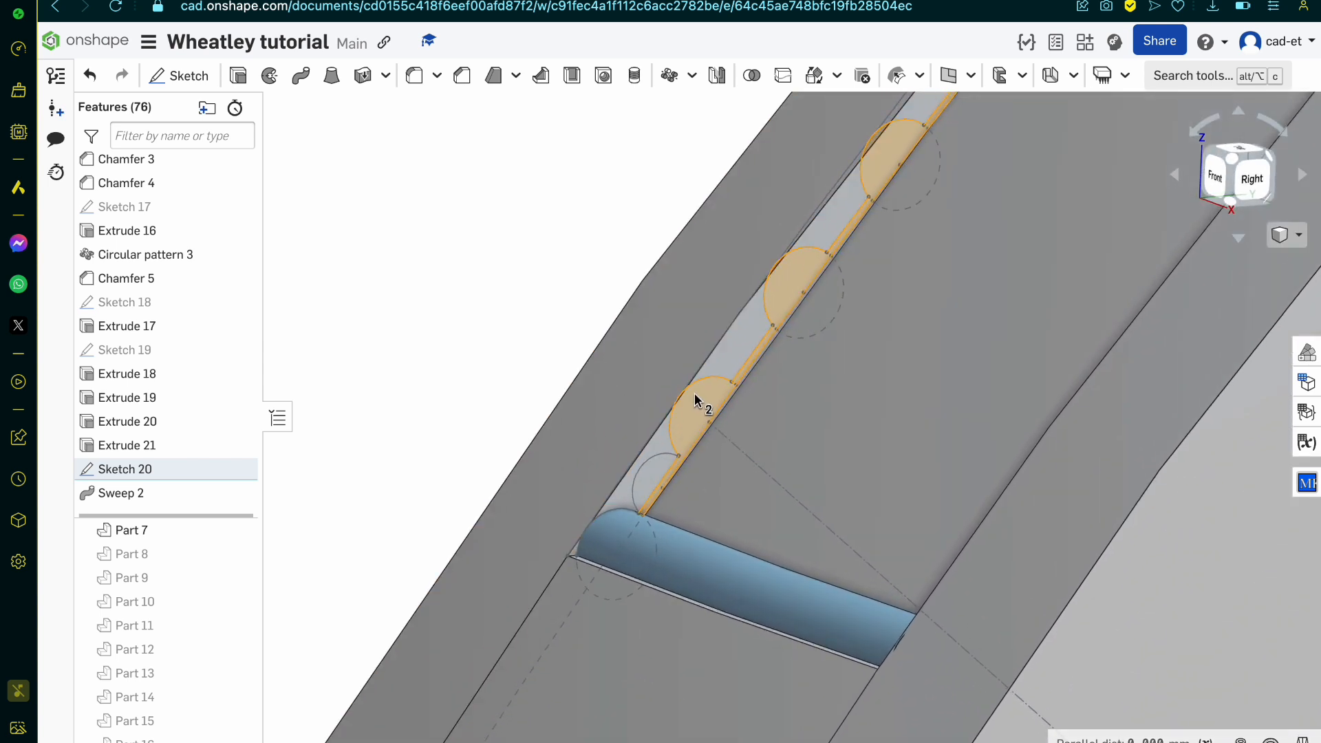
left_click(301, 75)
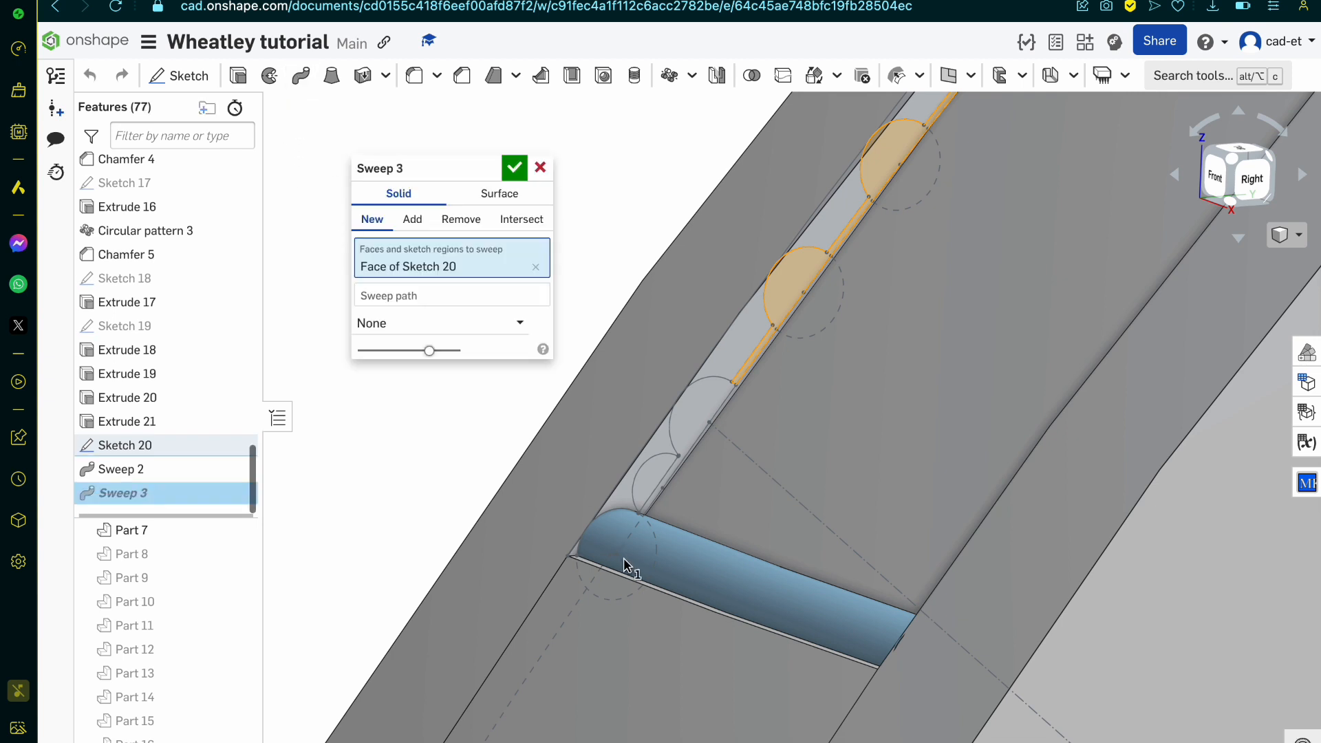
left_click(461, 291)
left_click(683, 604)
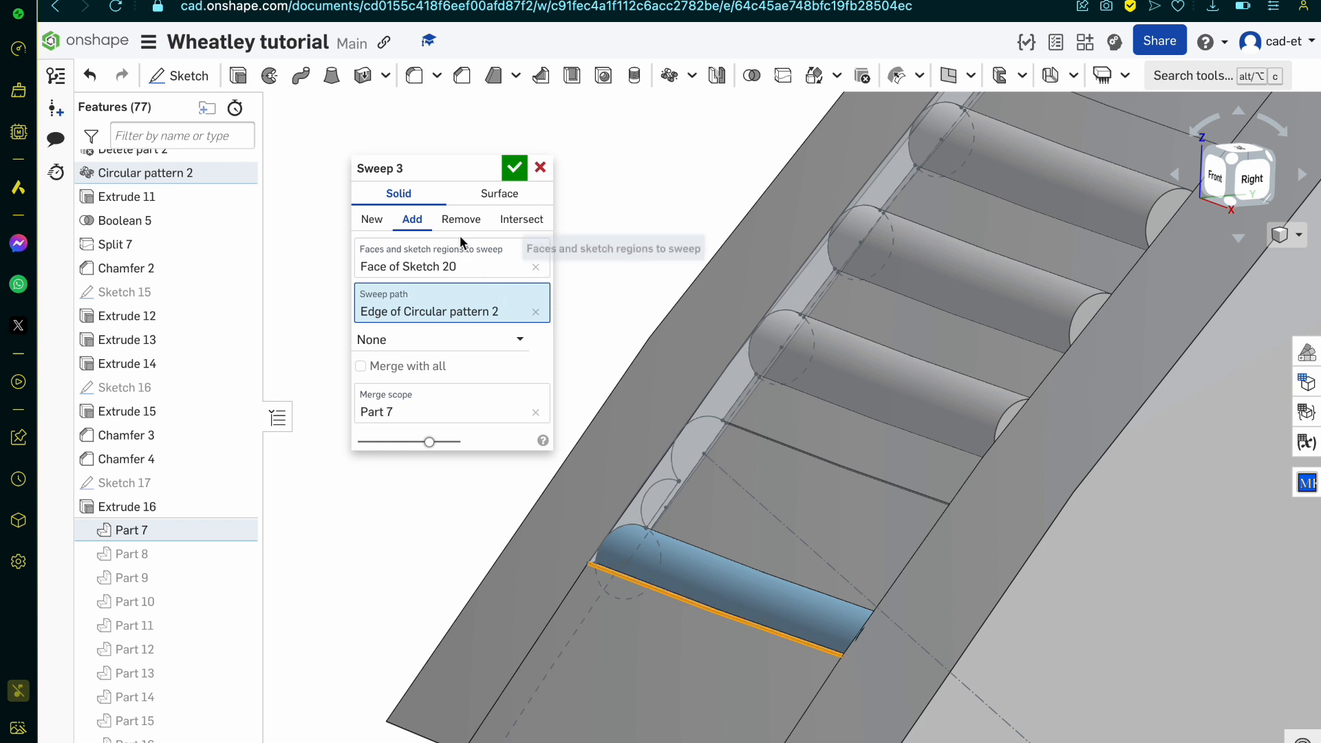
left_click(372, 219)
left_click(514, 168)
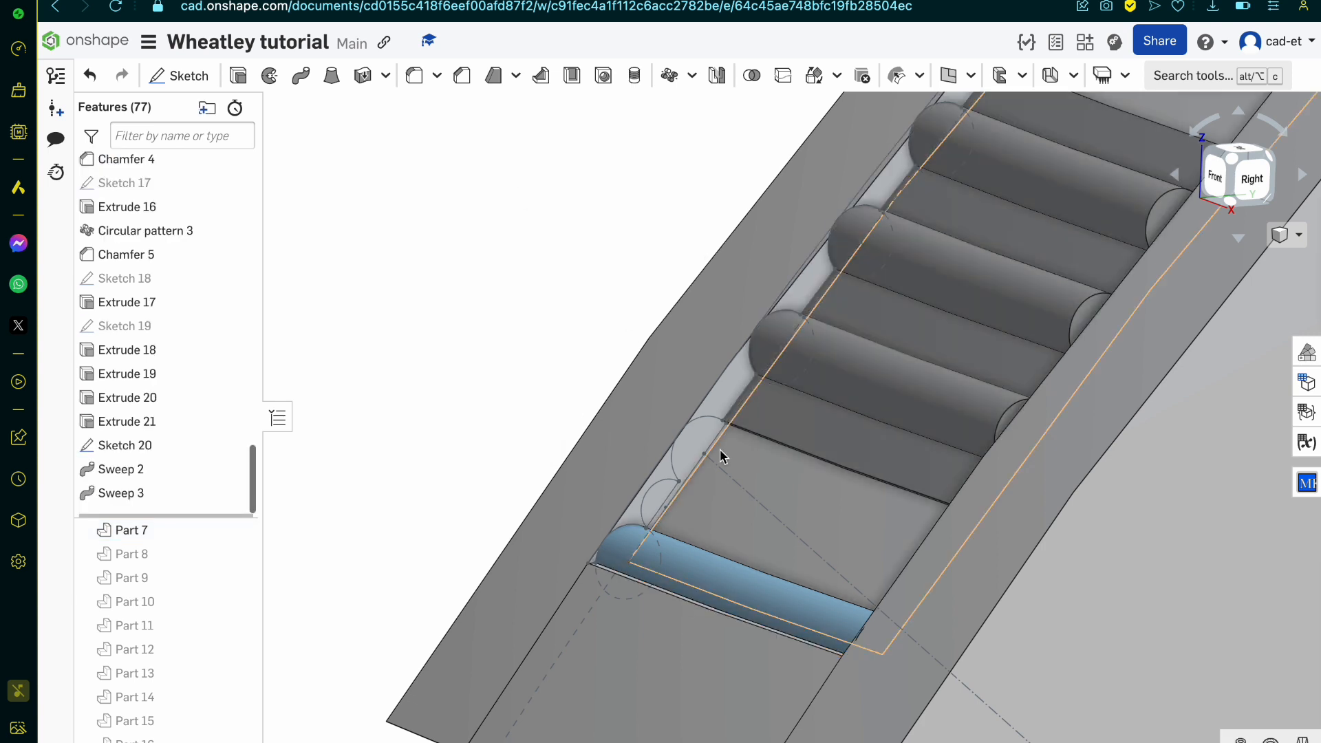
scroll(722, 457, "up", 5)
scroll(685, 430, "up", 5)
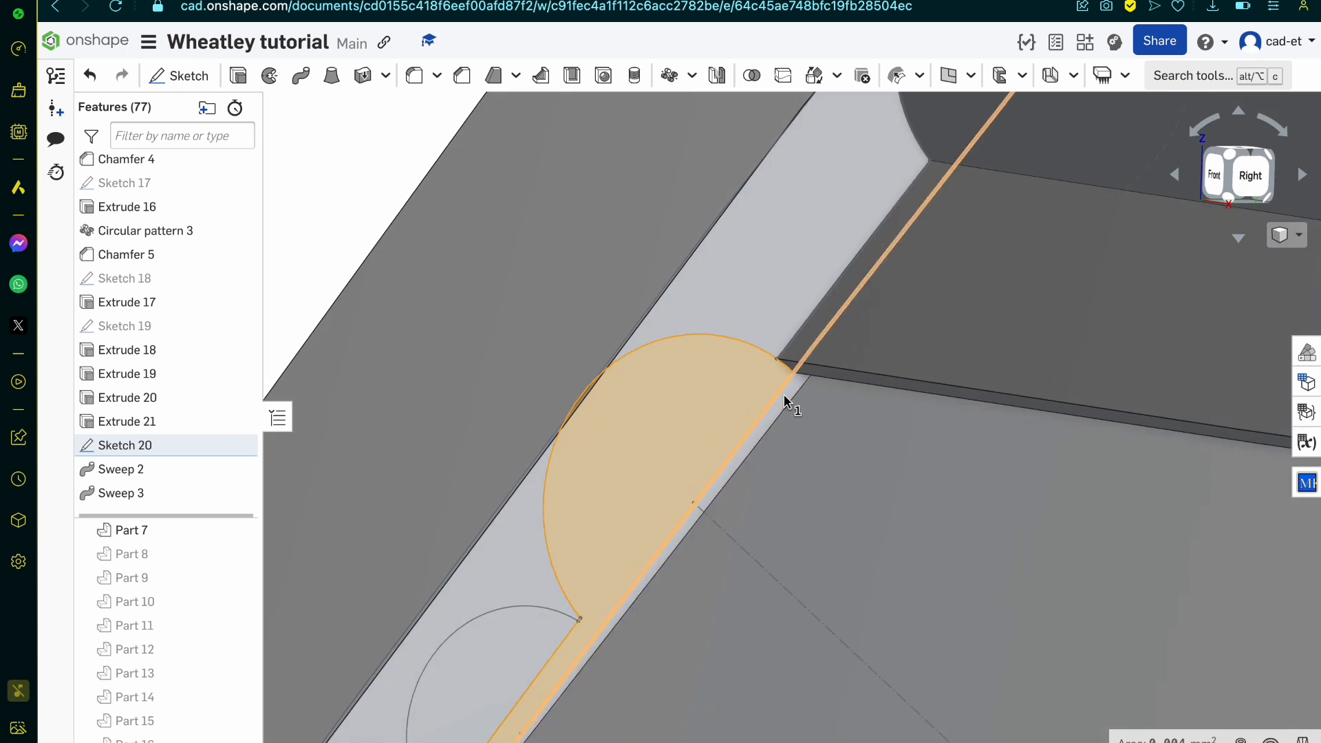
scroll(783, 394, "up", 4)
left_click(806, 364)
scroll(806, 365, "down", 5)
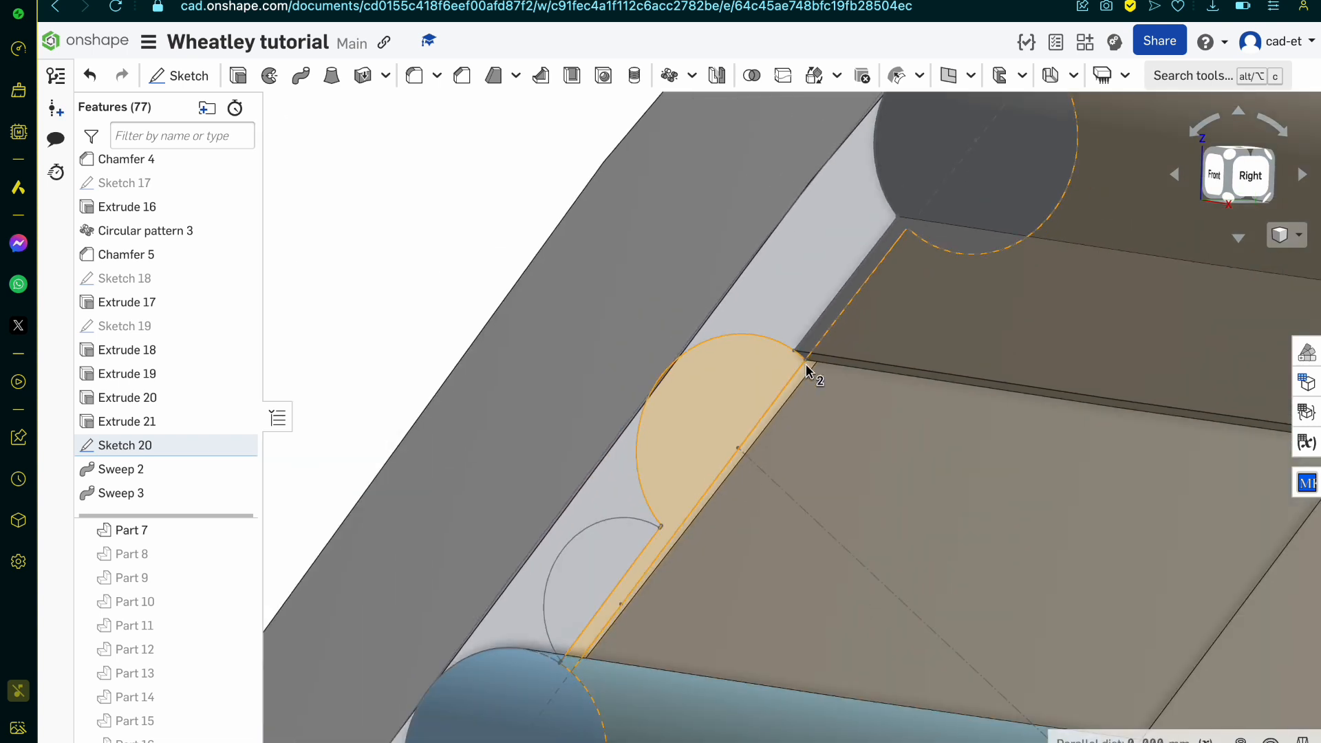
left_click(819, 411)
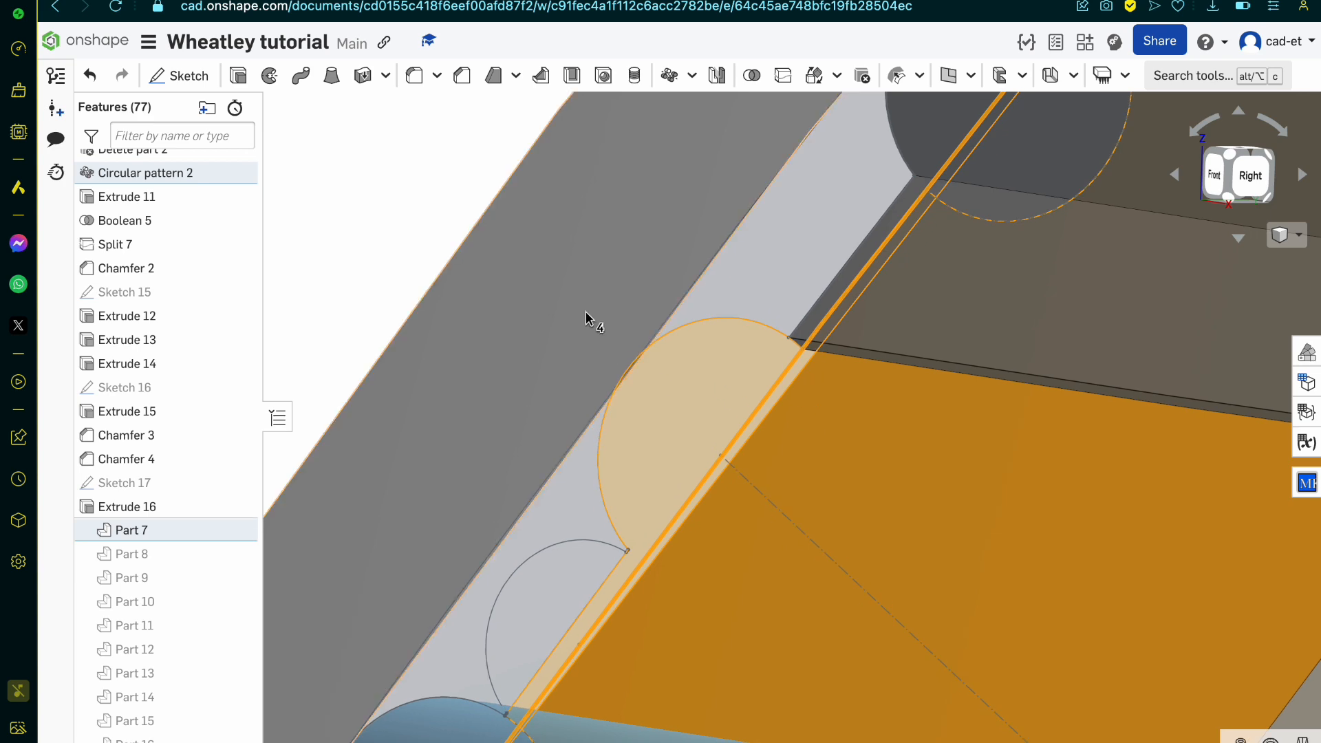
key("space")
scroll(732, 496, "up", 5)
left_click(696, 243)
scroll(695, 243, "down", 6)
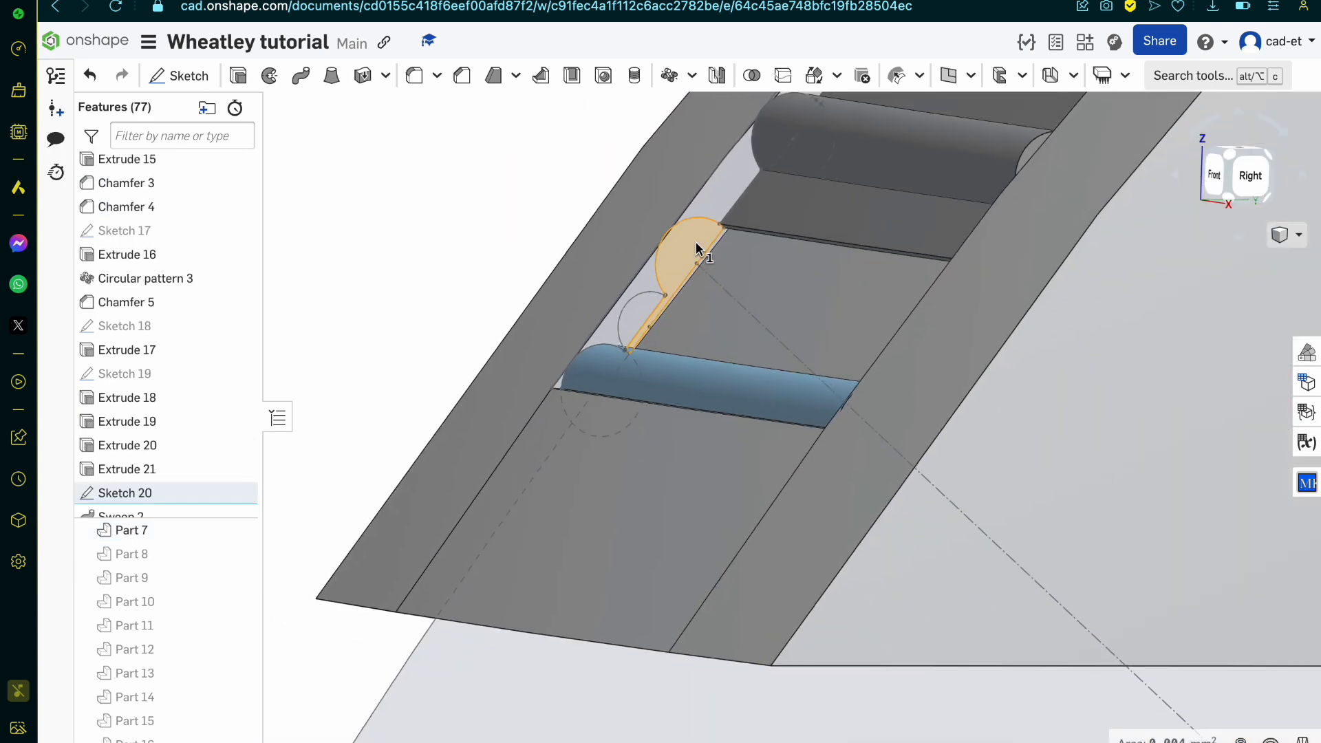
right_click_drag(696, 244, 688, 262)
left_click(678, 404)
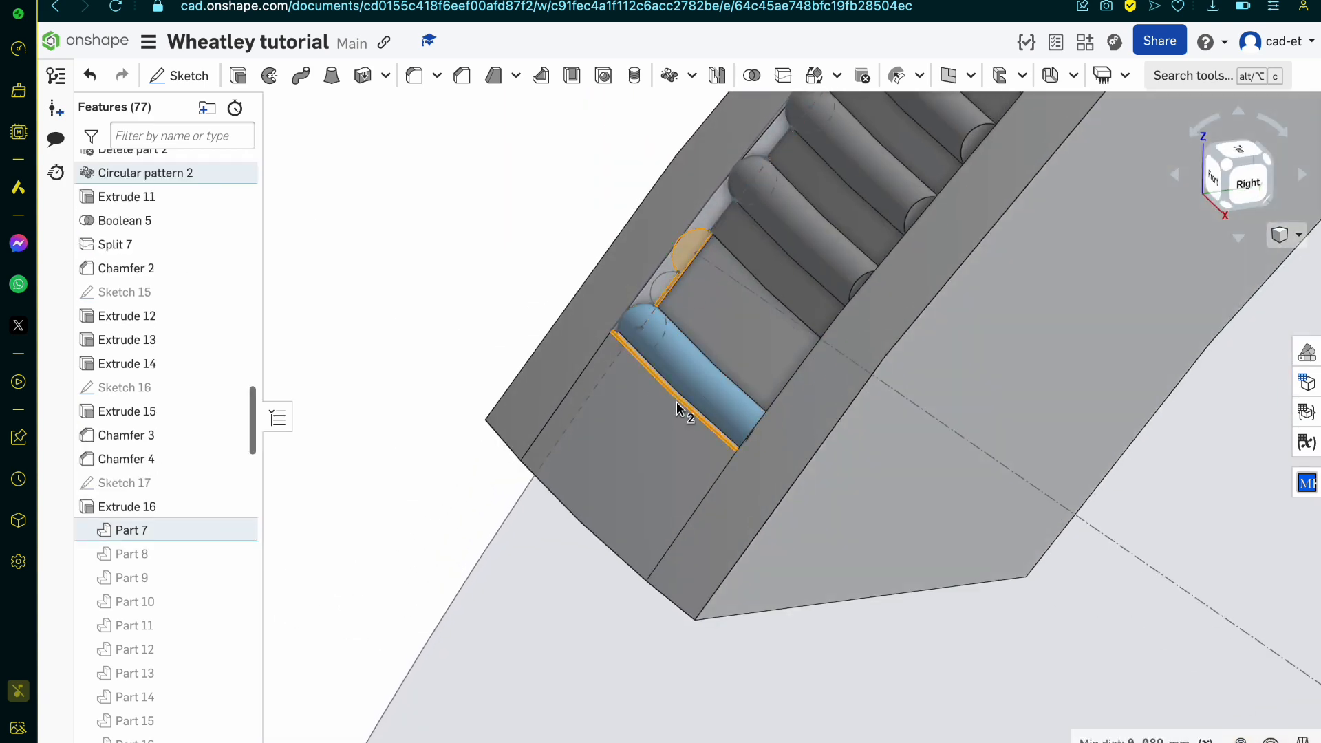
key("space")
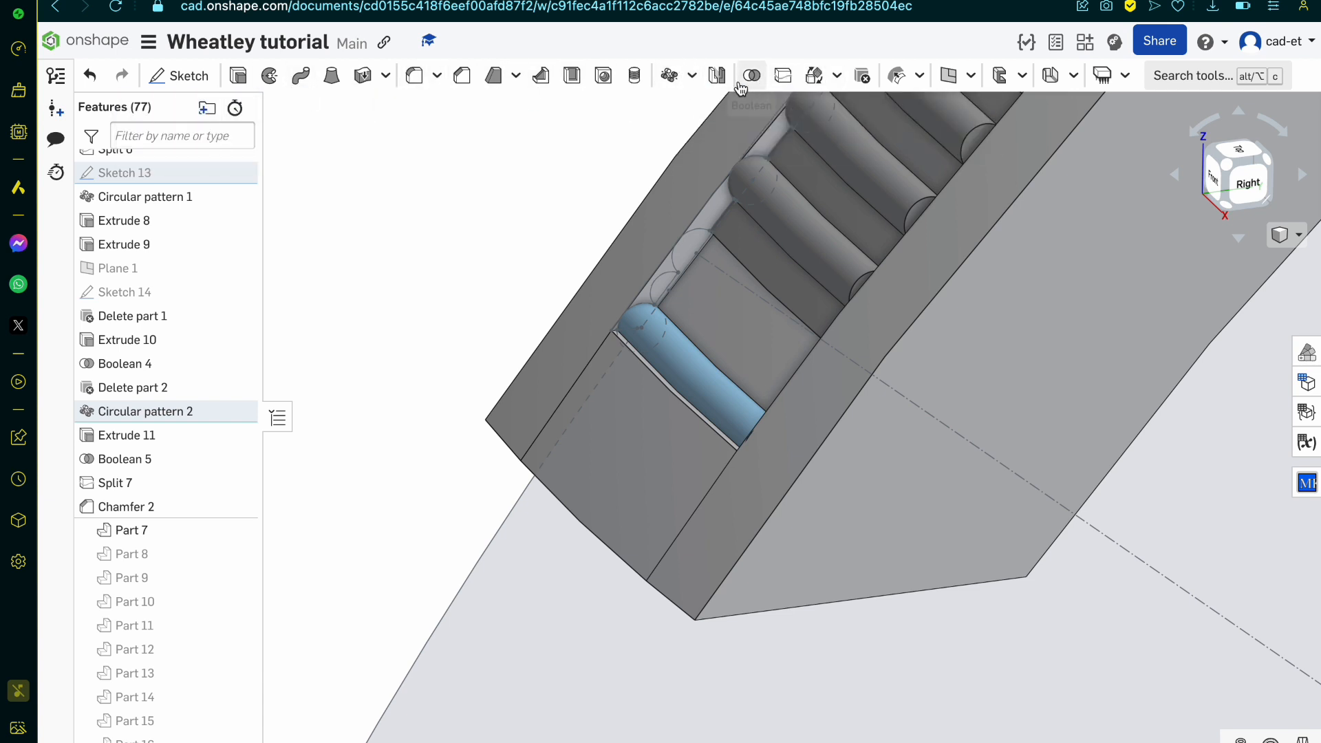
Step: Sweep the remaining half-circle region beside the end rib along the curved end edge, adding it to Part 21
left_click(309, 81)
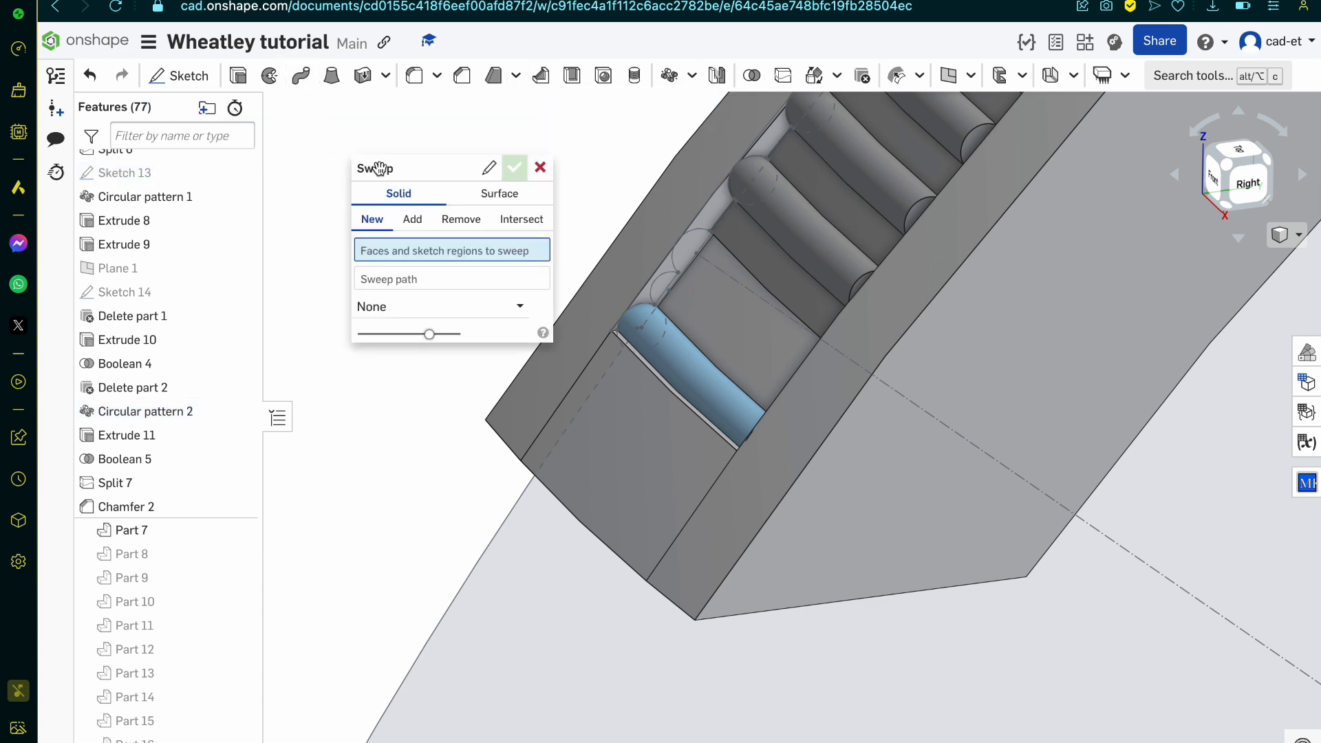
scroll(670, 292, "up", 3)
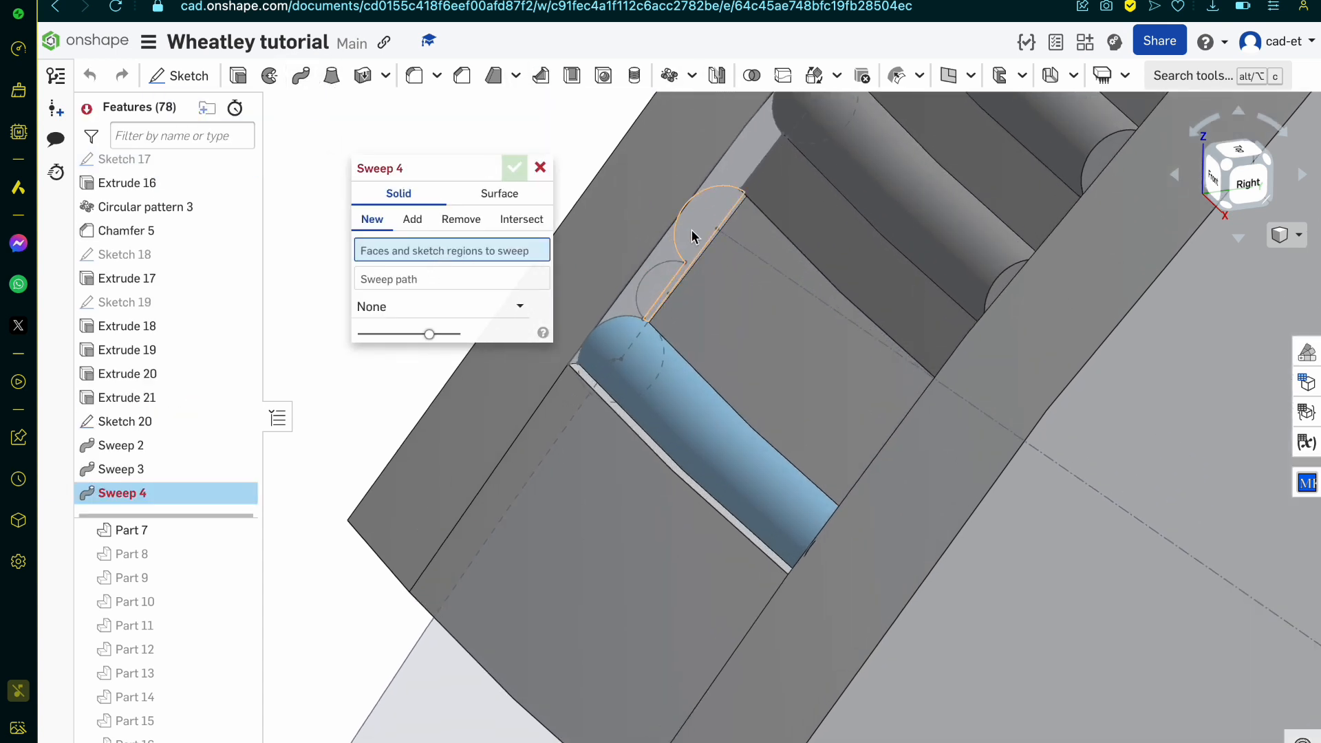
left_click(702, 235)
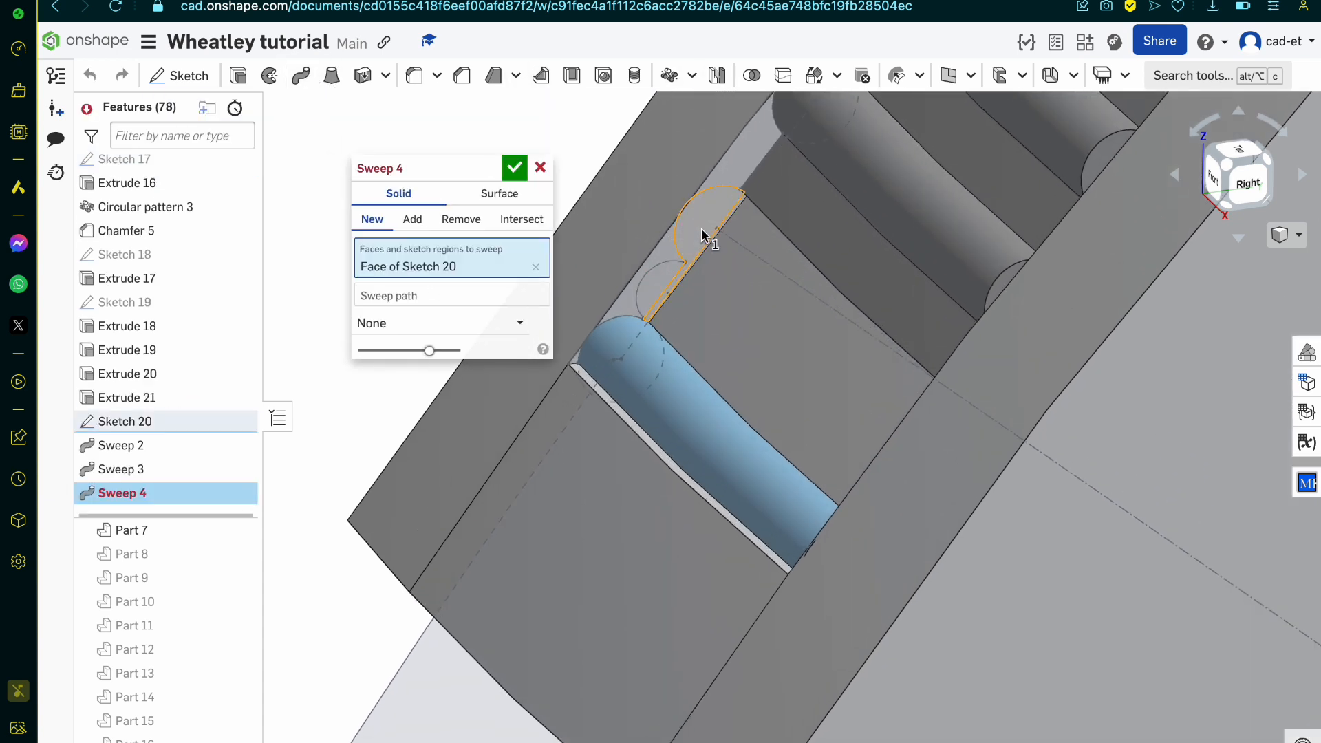
left_click(622, 420)
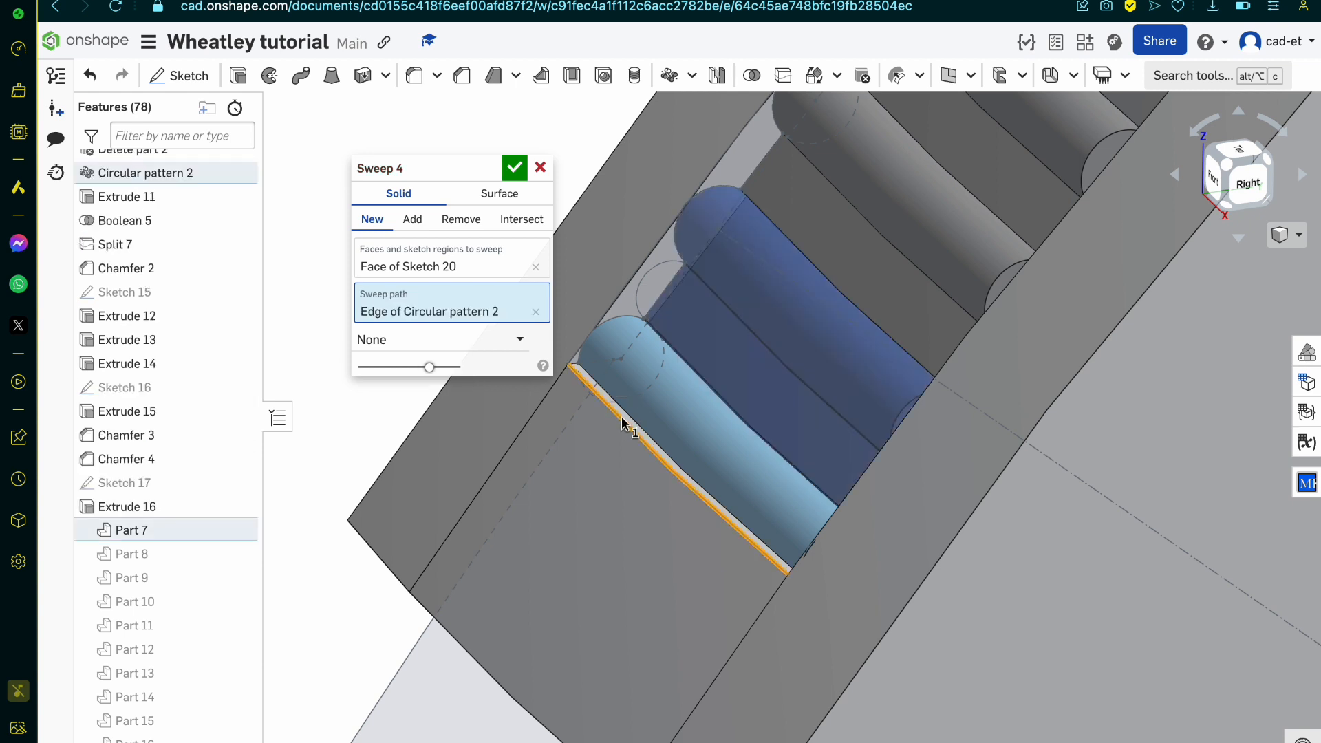
left_click(413, 220)
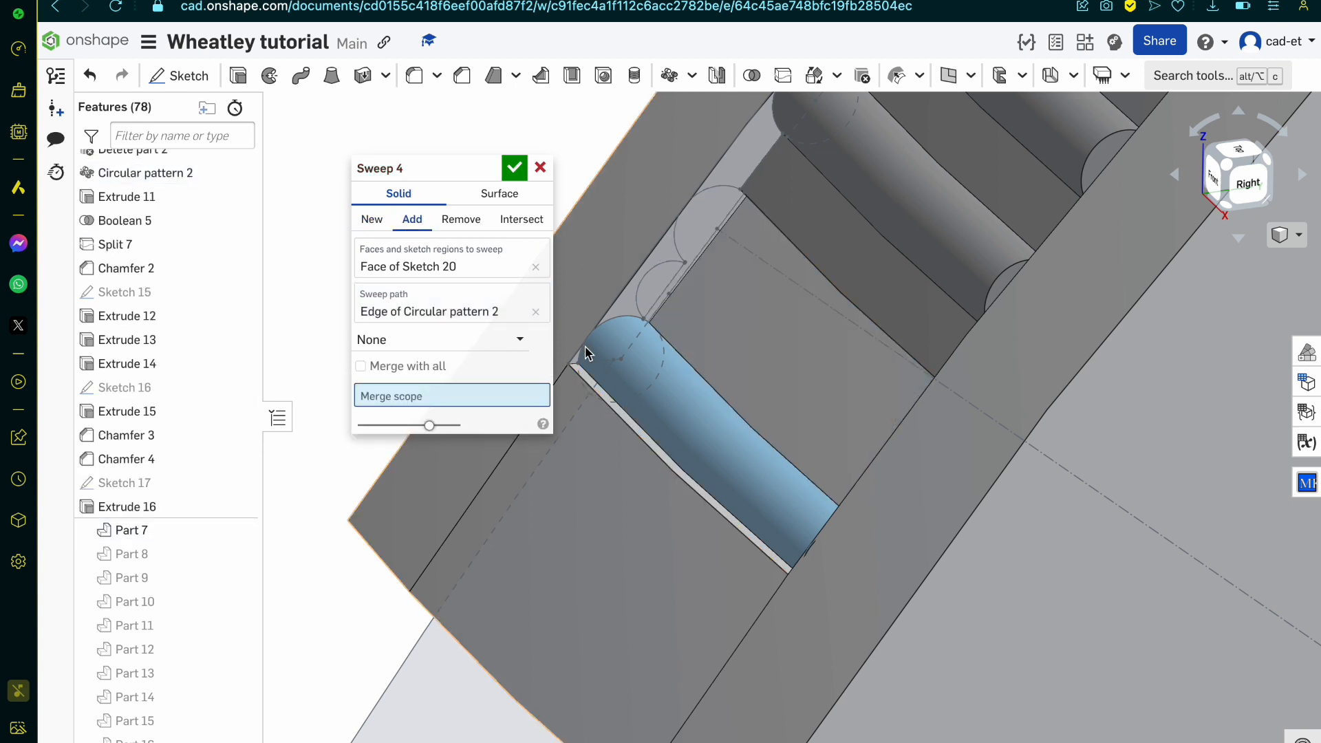
left_click(671, 406)
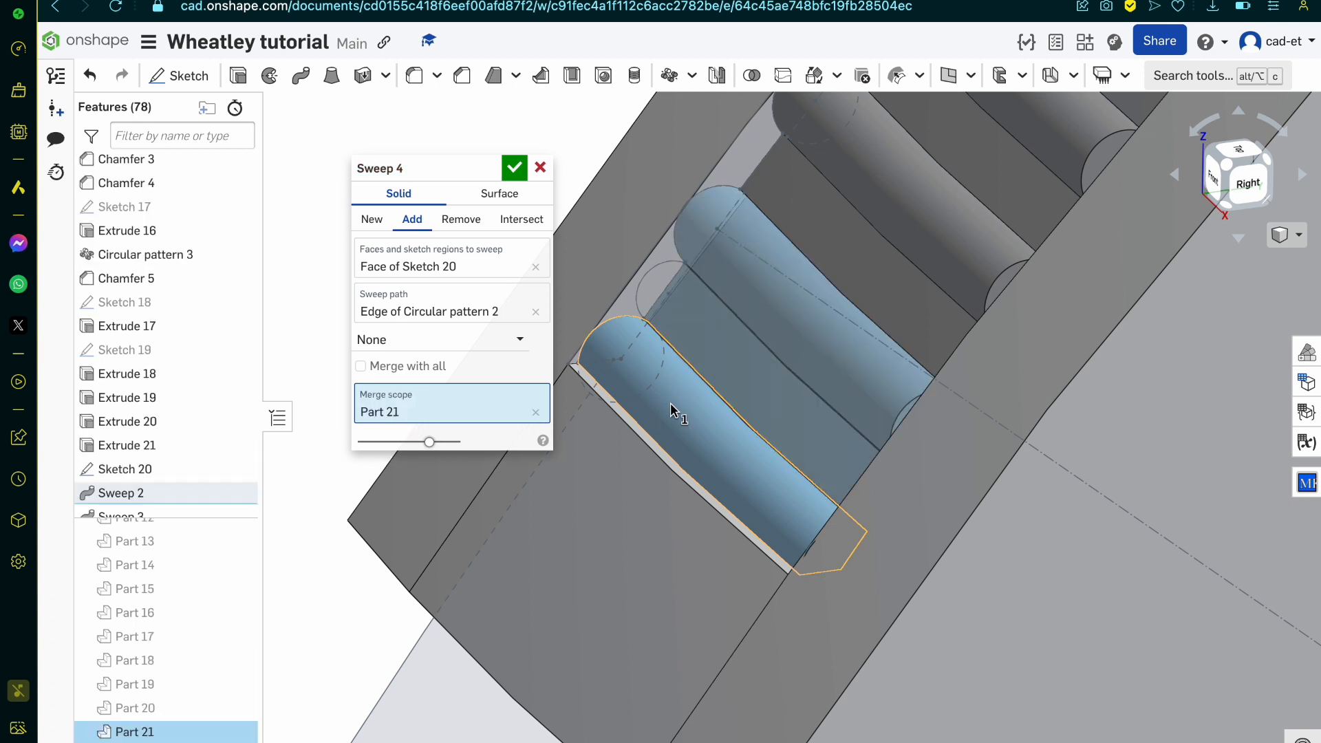
scroll(670, 403, "down", 3)
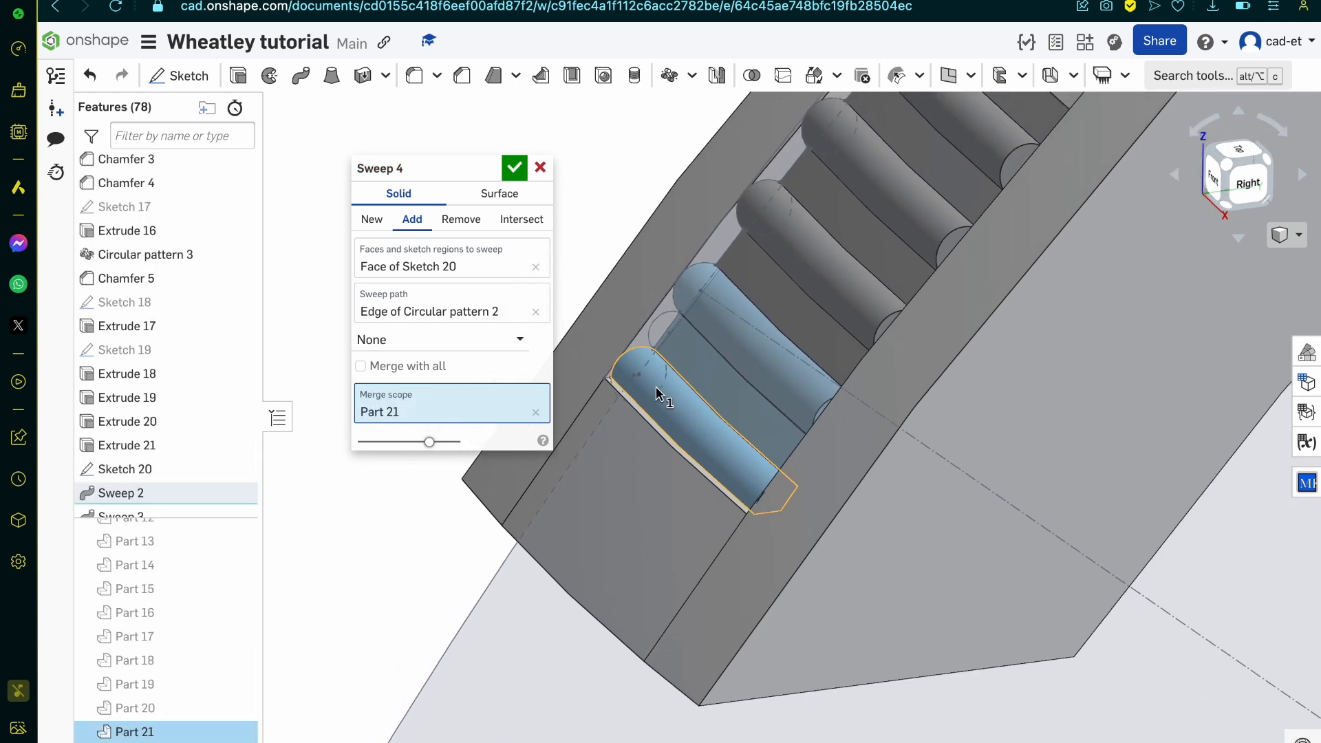
left_click(510, 170)
scroll(650, 414, "down", 5)
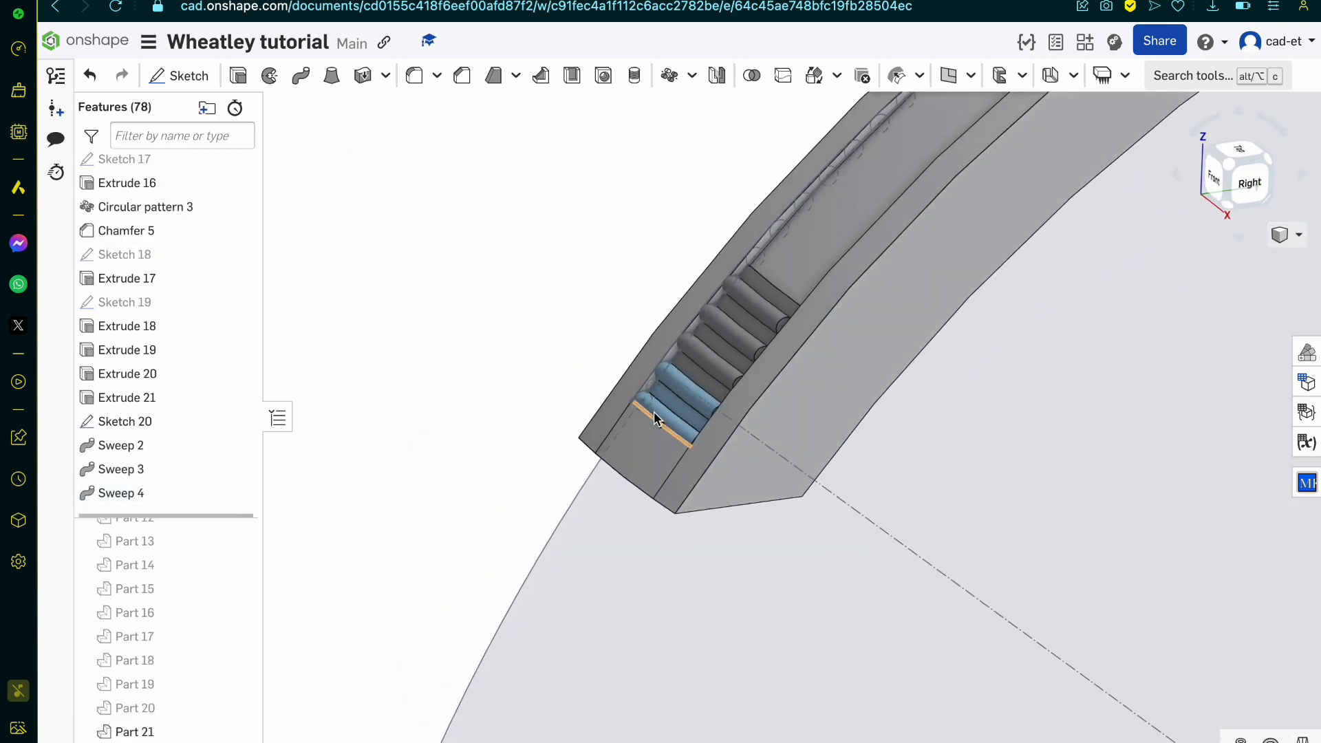
scroll(655, 418, "up", 1)
scroll(825, 157, "up", 8)
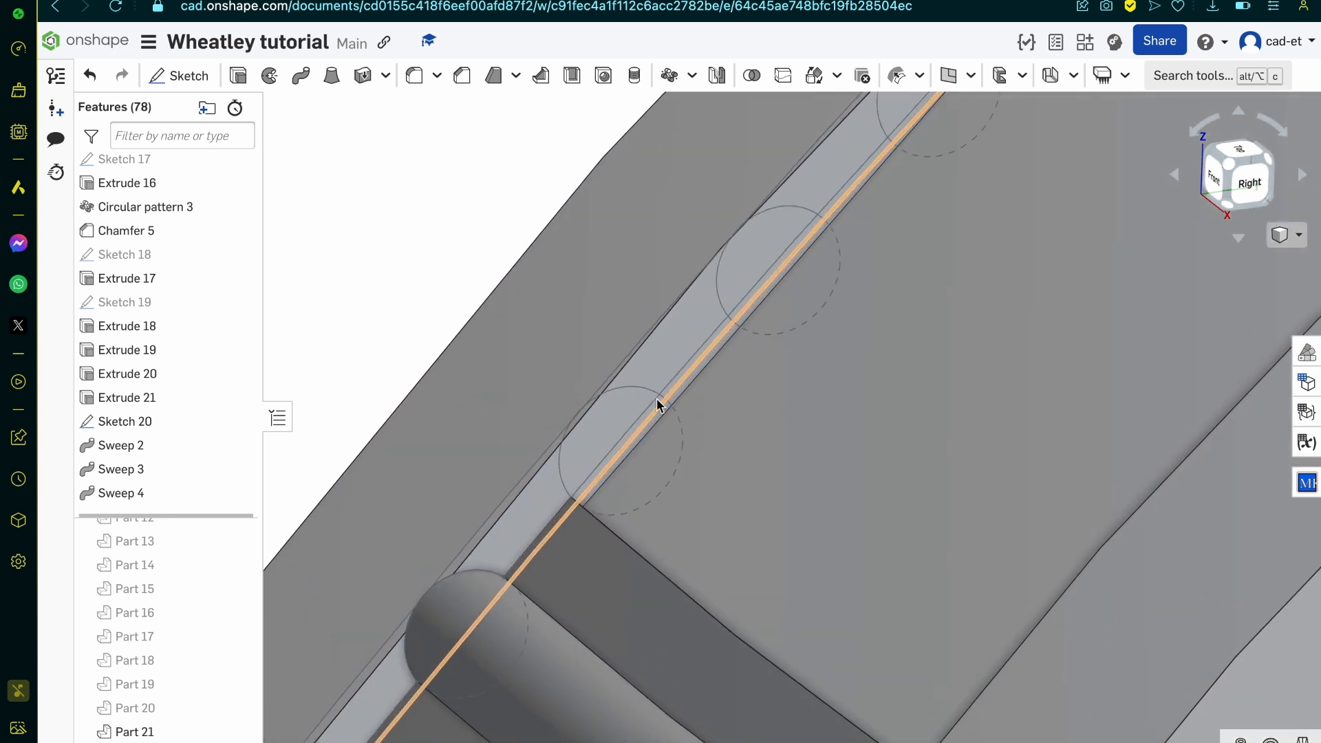
scroll(630, 411, "up", 4)
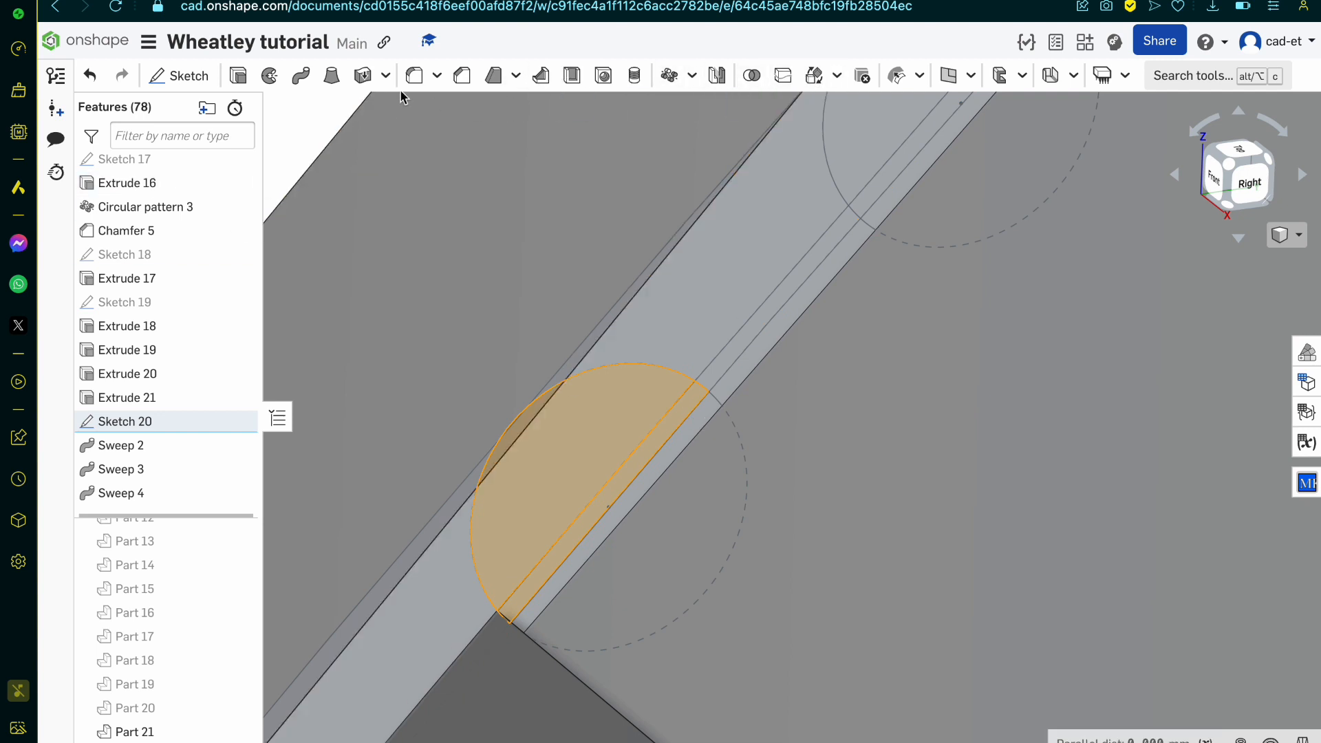
left_click(301, 75)
scroll(780, 480, "down", 5)
scroll(747, 534, "down", 3)
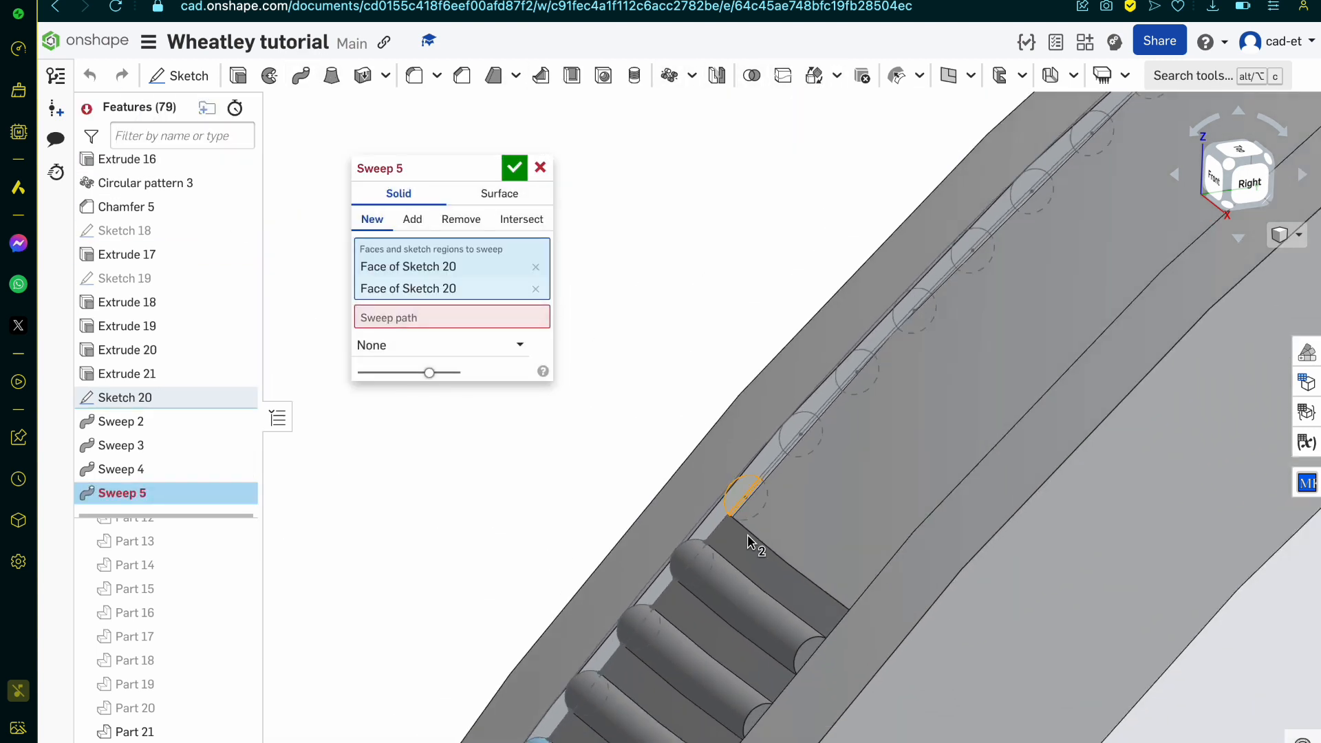
right_click_drag(747, 534, 747, 571)
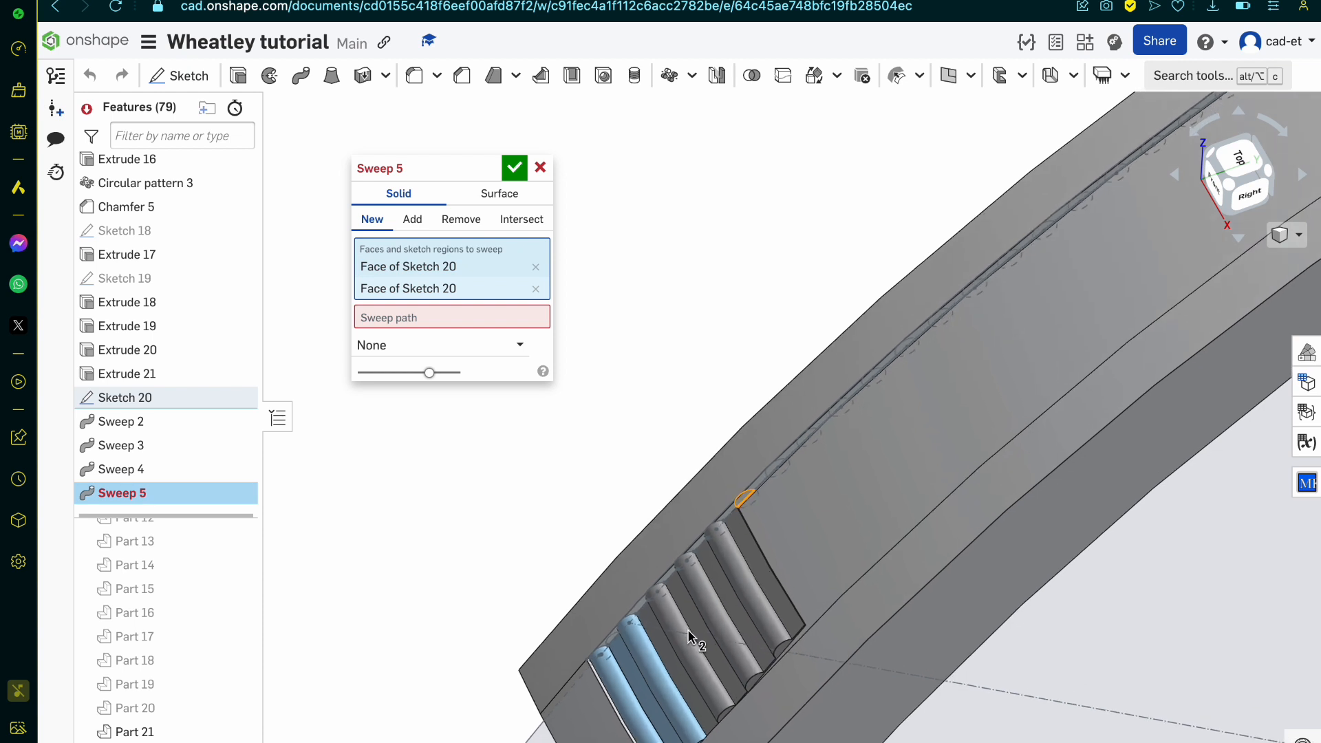
scroll(762, 626, "up", 3)
left_click(536, 319)
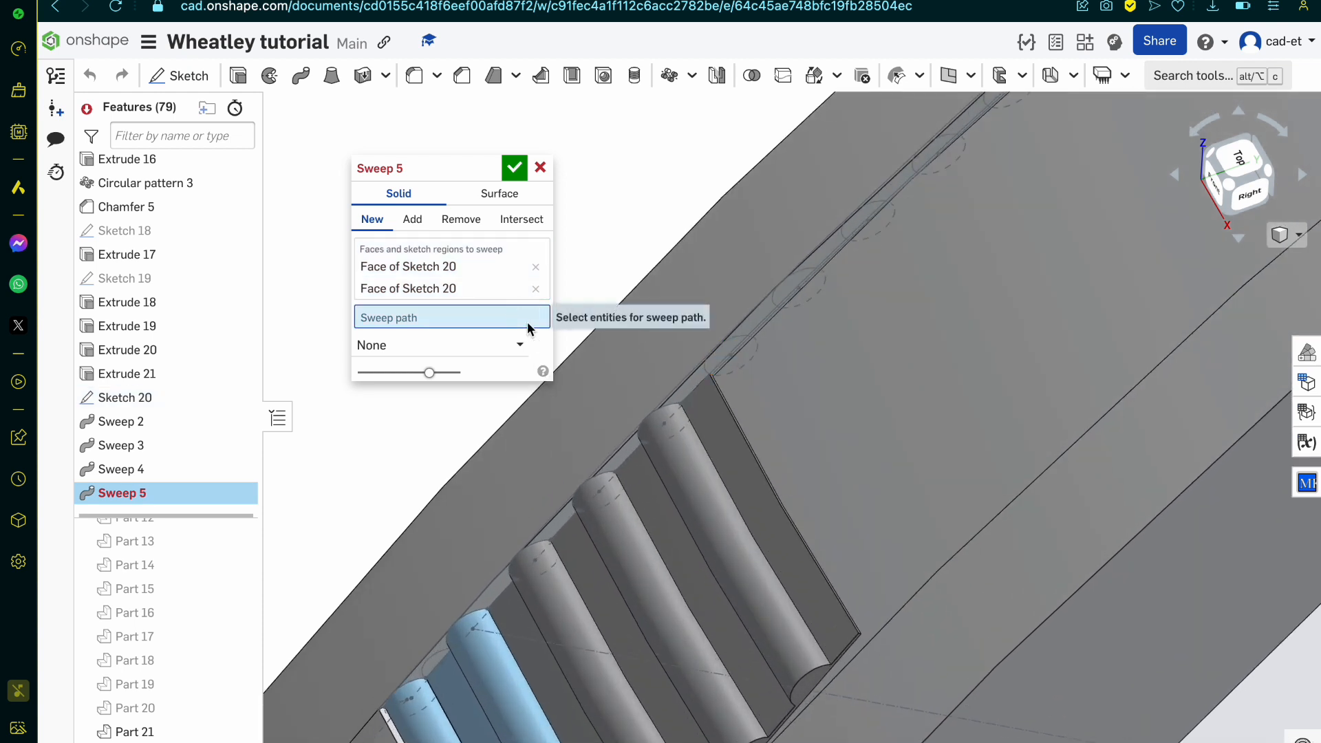
left_click(779, 512)
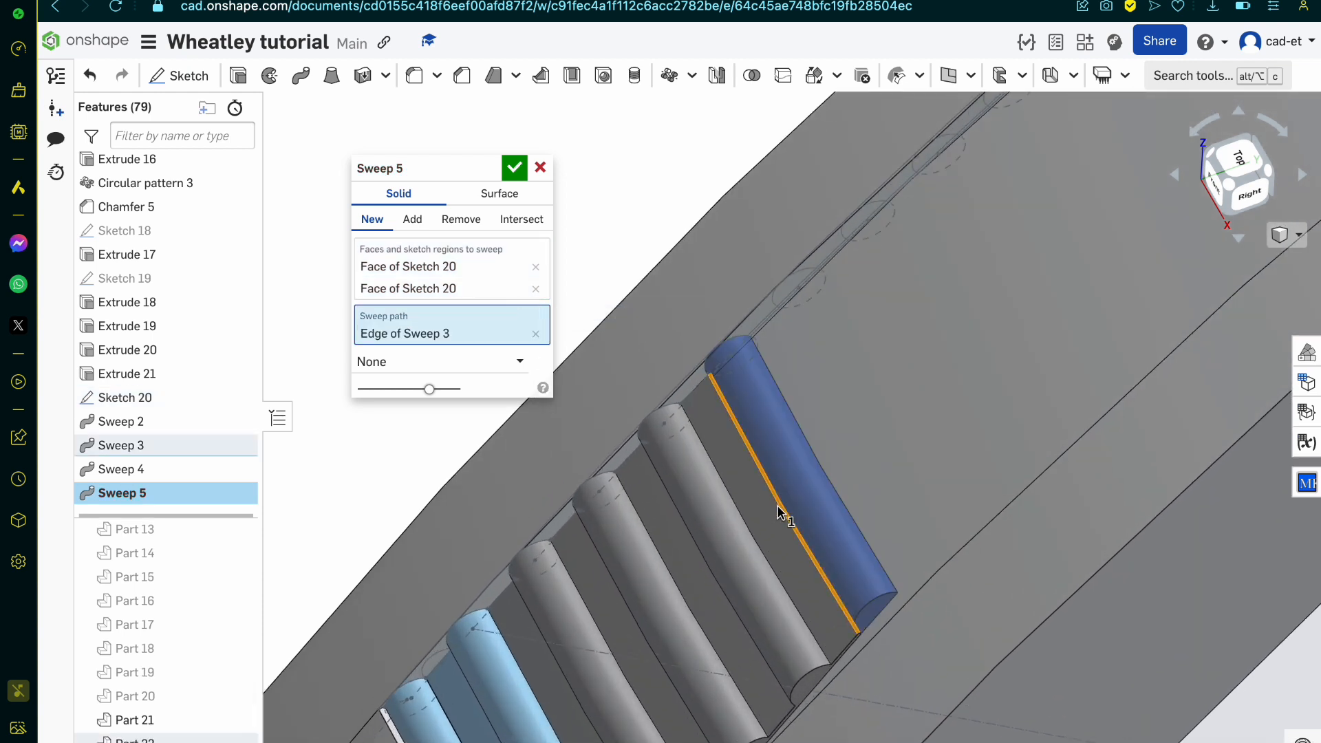
right_click_drag(781, 507, 818, 540)
scroll(818, 540, "down", 6)
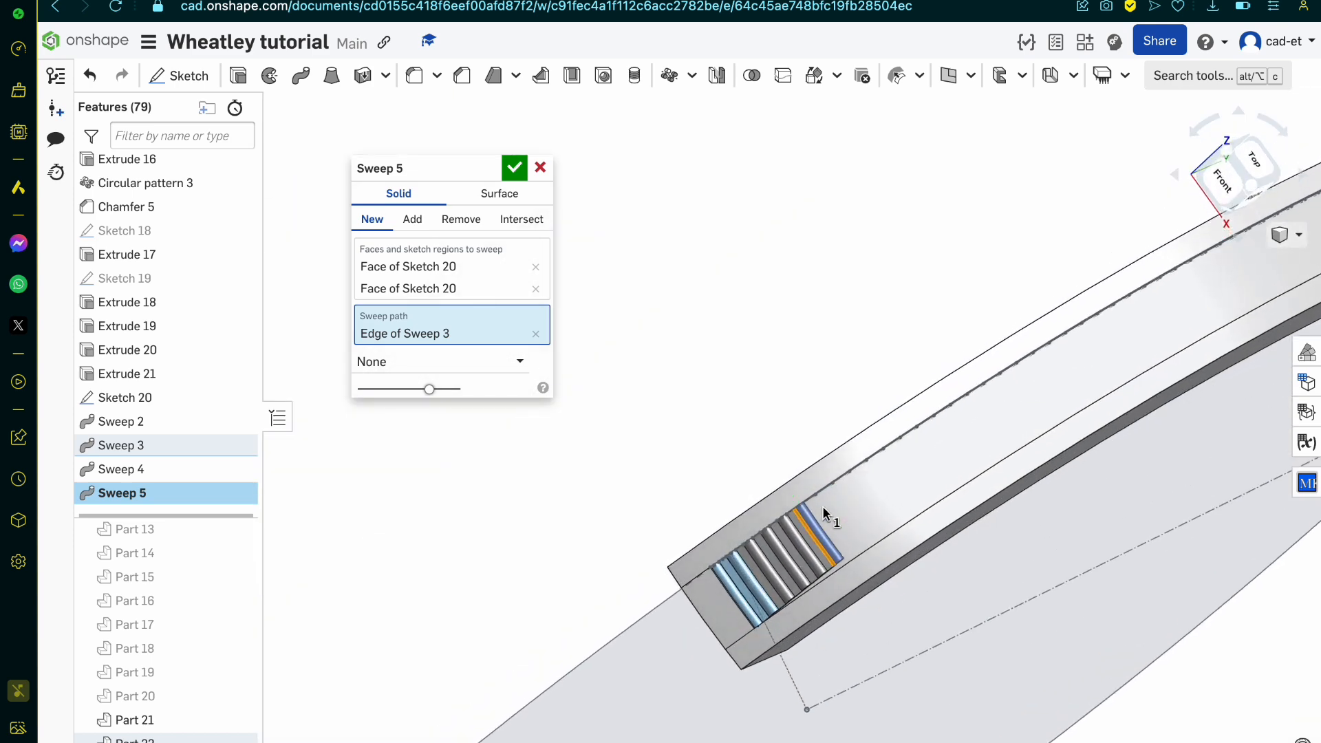
right_click_drag(822, 506, 846, 568)
scroll(823, 582, "up", 8)
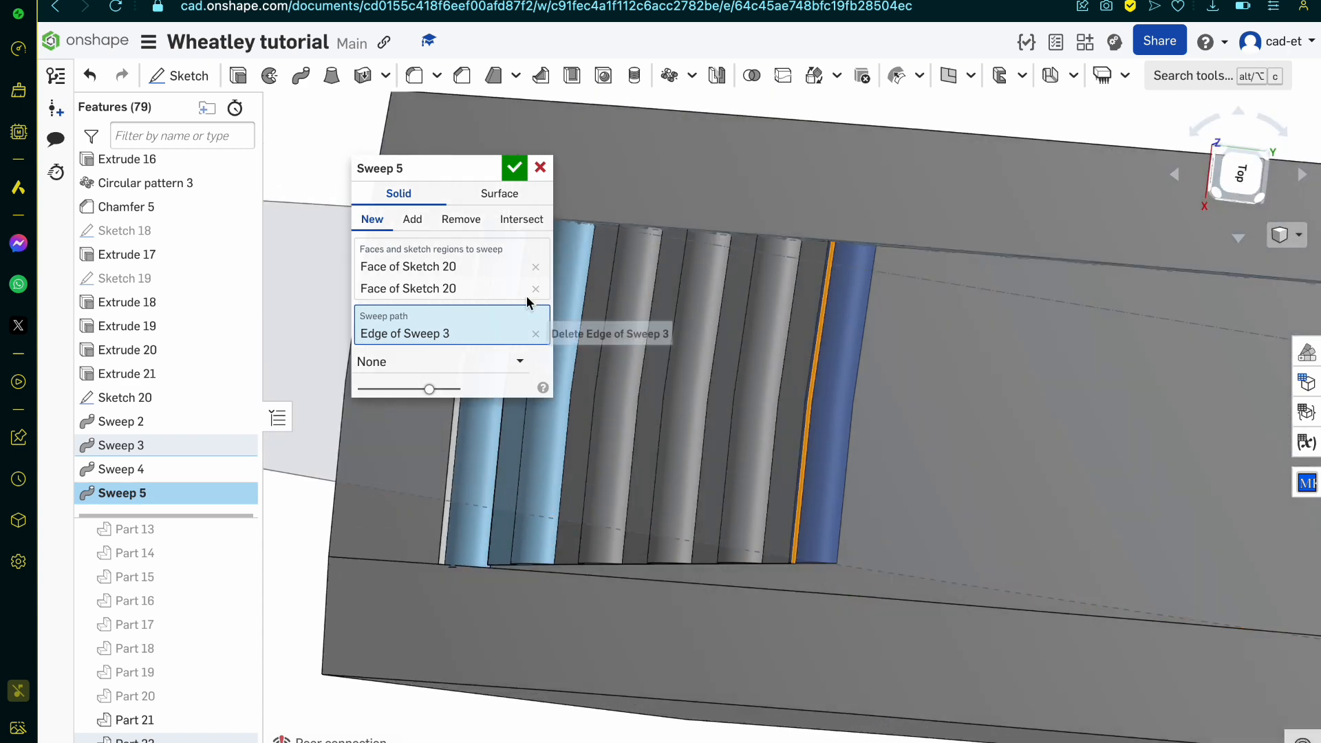
left_click(540, 166)
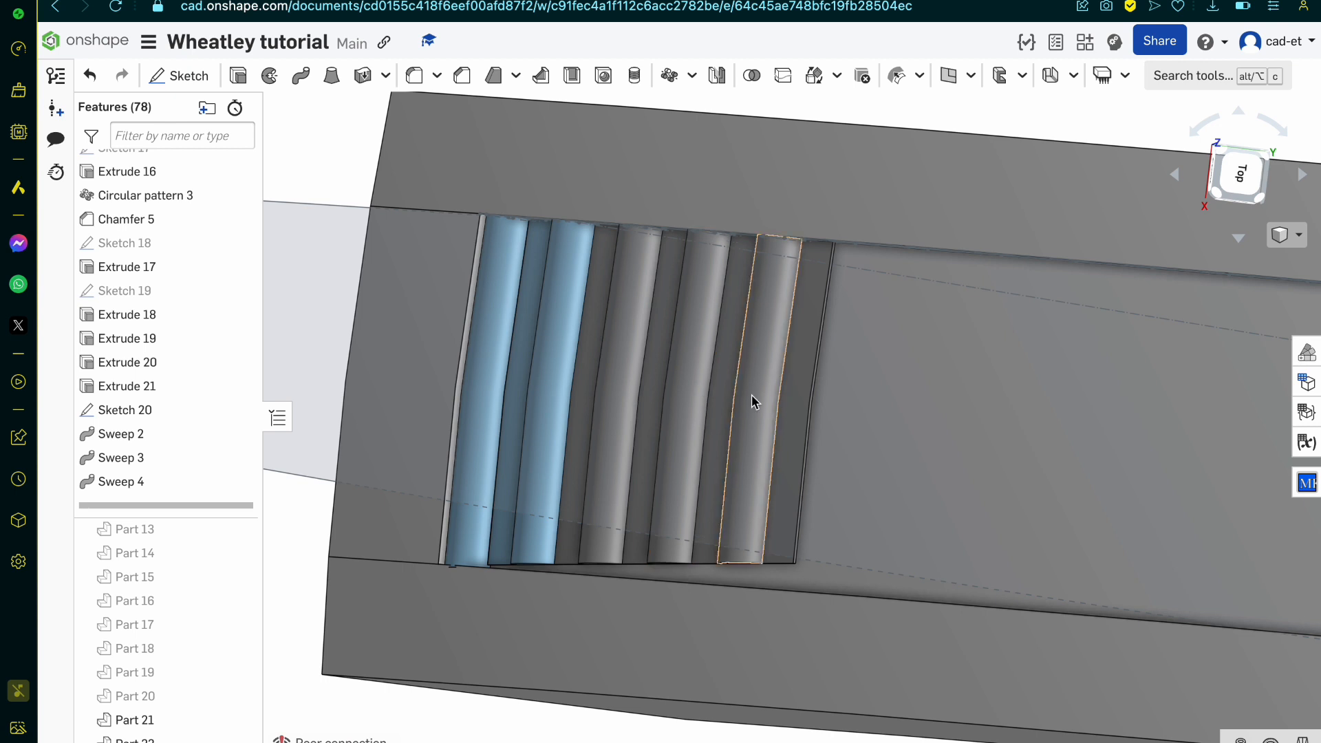
Step: Delete Sketch 20 together with Sweep 2, Sweep 3 and Sweep 4
left_click(750, 393)
left_click(559, 388)
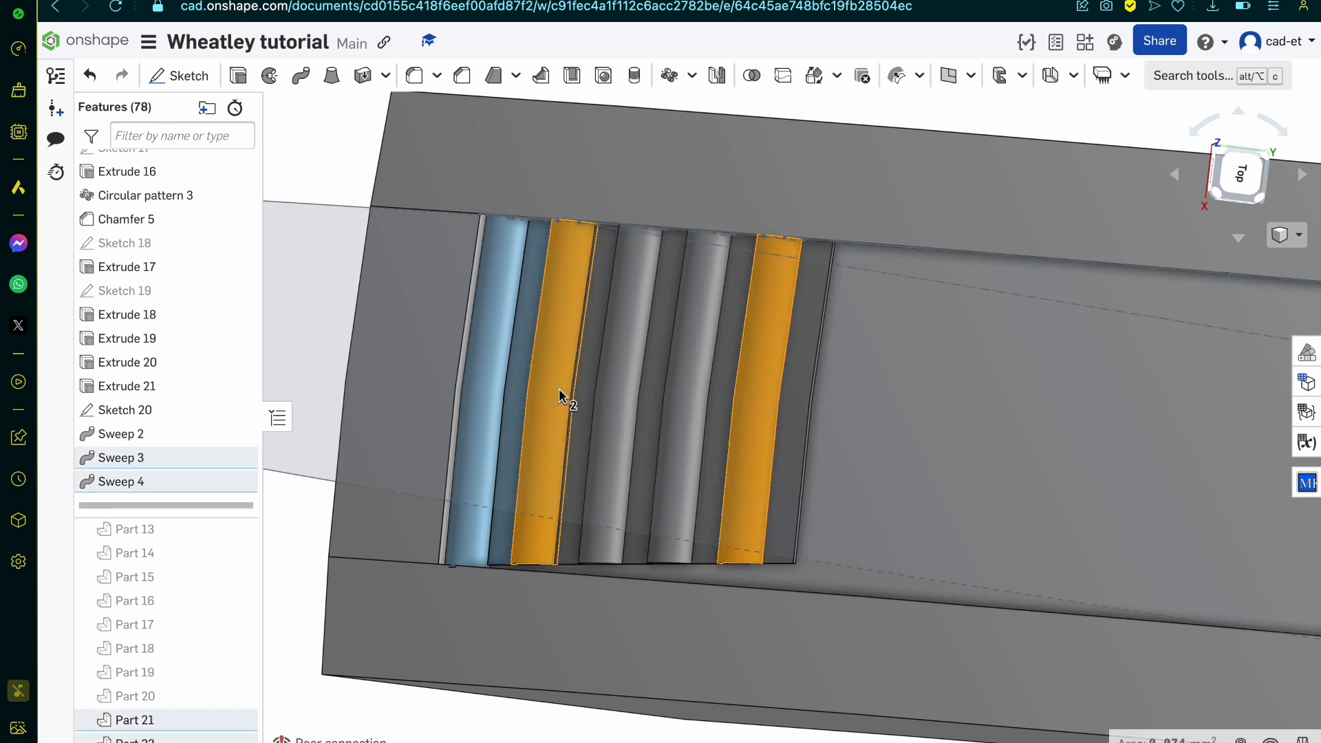
left_click(201, 438)
left_click(200, 460)
left_click(202, 481)
left_click(187, 410)
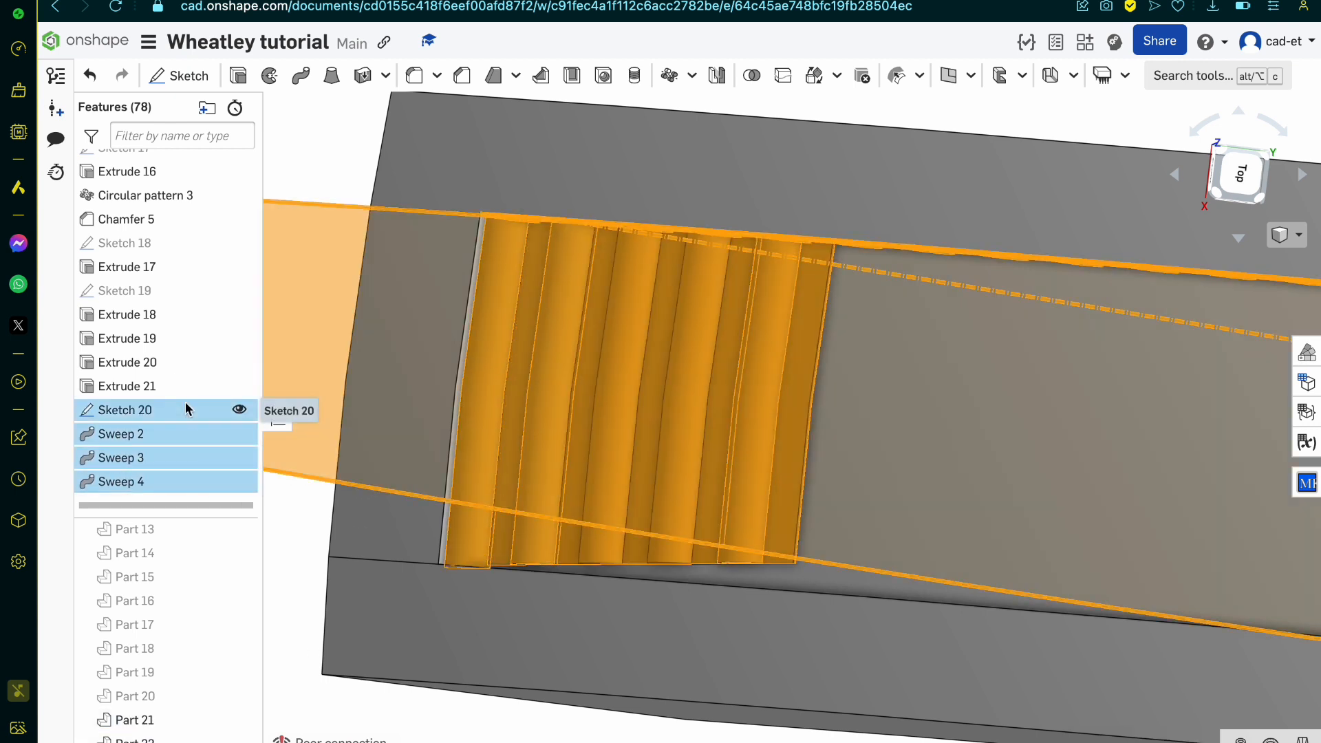
key("Delete")
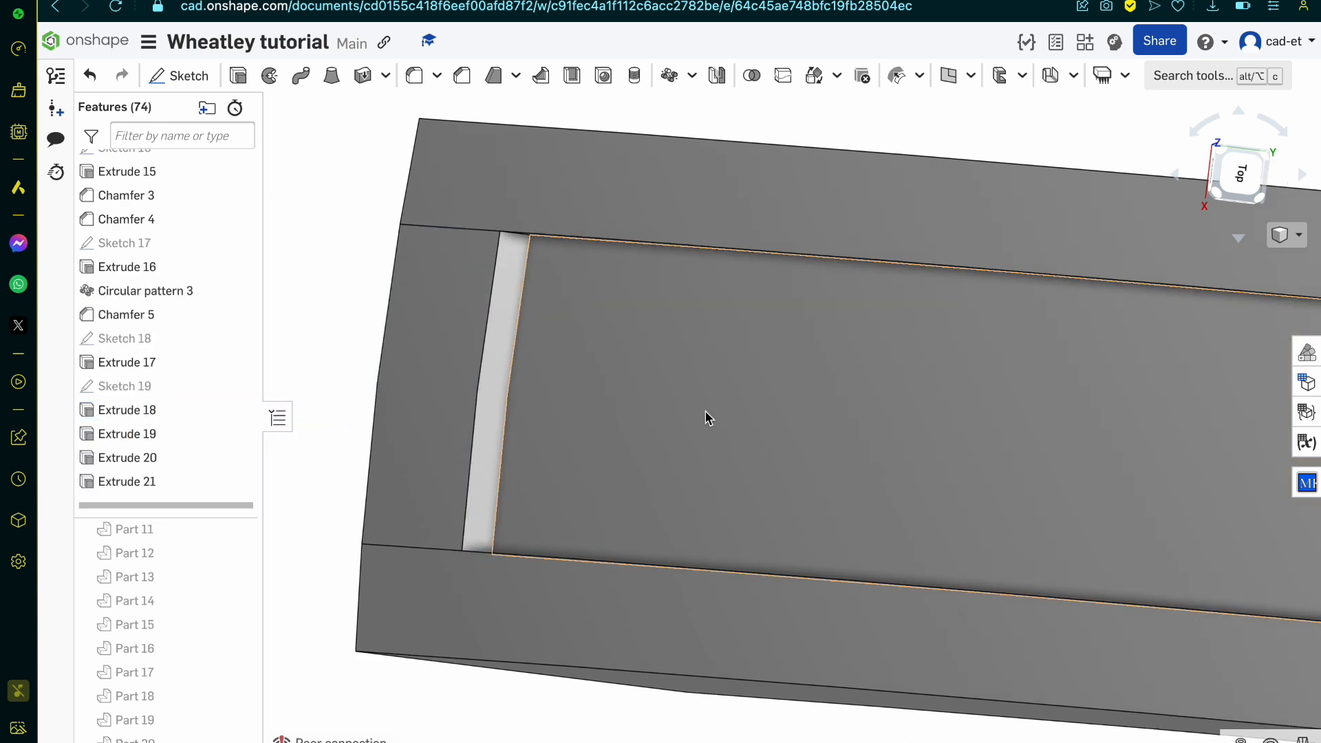
Step: Open Sketch 11, the arm's profile sketch on the Right plane, for editing
mouse_move(707, 419)
right_mouse_down()
mouse_move(716, 398)
mouse_move(835, 383)
mouse_move(781, 419)
mouse_move(749, 383)
mouse_move(785, 382)
mouse_move(790, 430)
mouse_move(771, 405)
right_mouse_up()
scroll(784, 380, "down", 5)
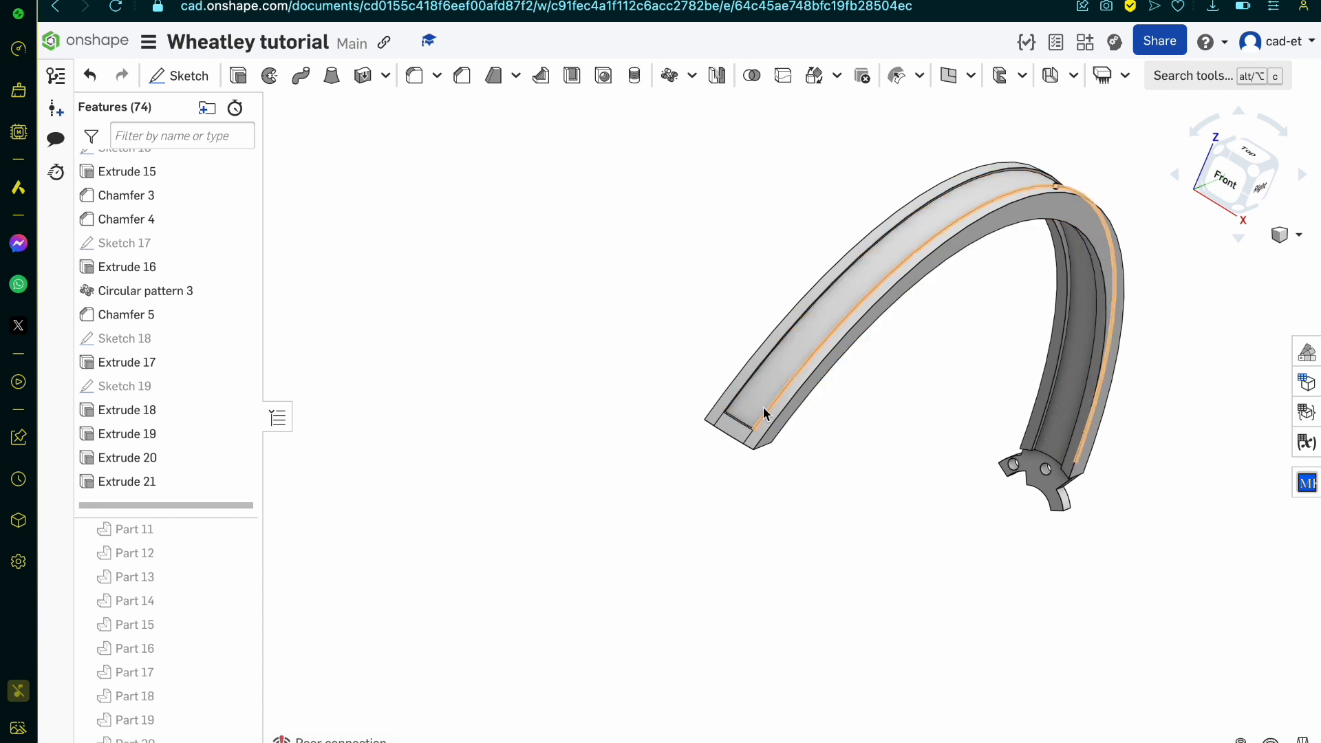
scroll(160, 321, "up", 5)
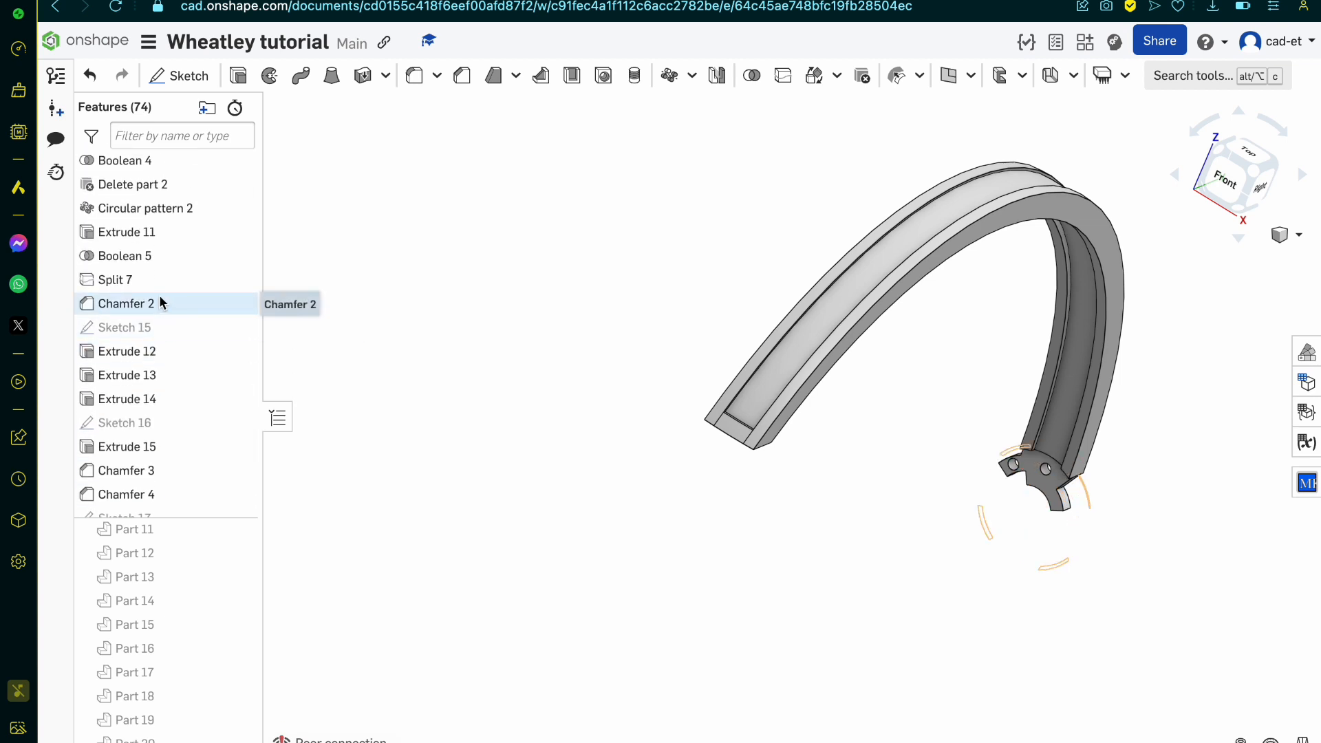
scroll(159, 296, "up", 4)
scroll(158, 255, "up", 1)
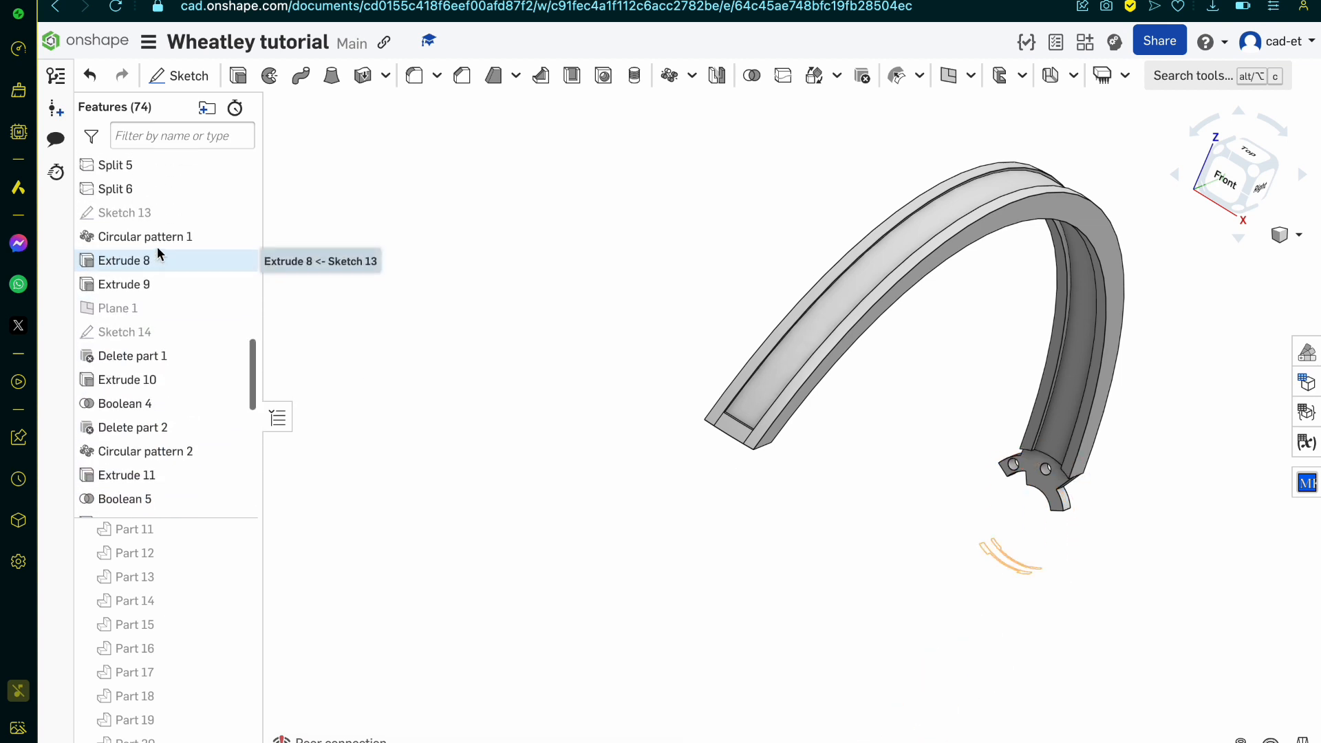
scroll(172, 244, "up", 2)
scroll(171, 239, "up", 3)
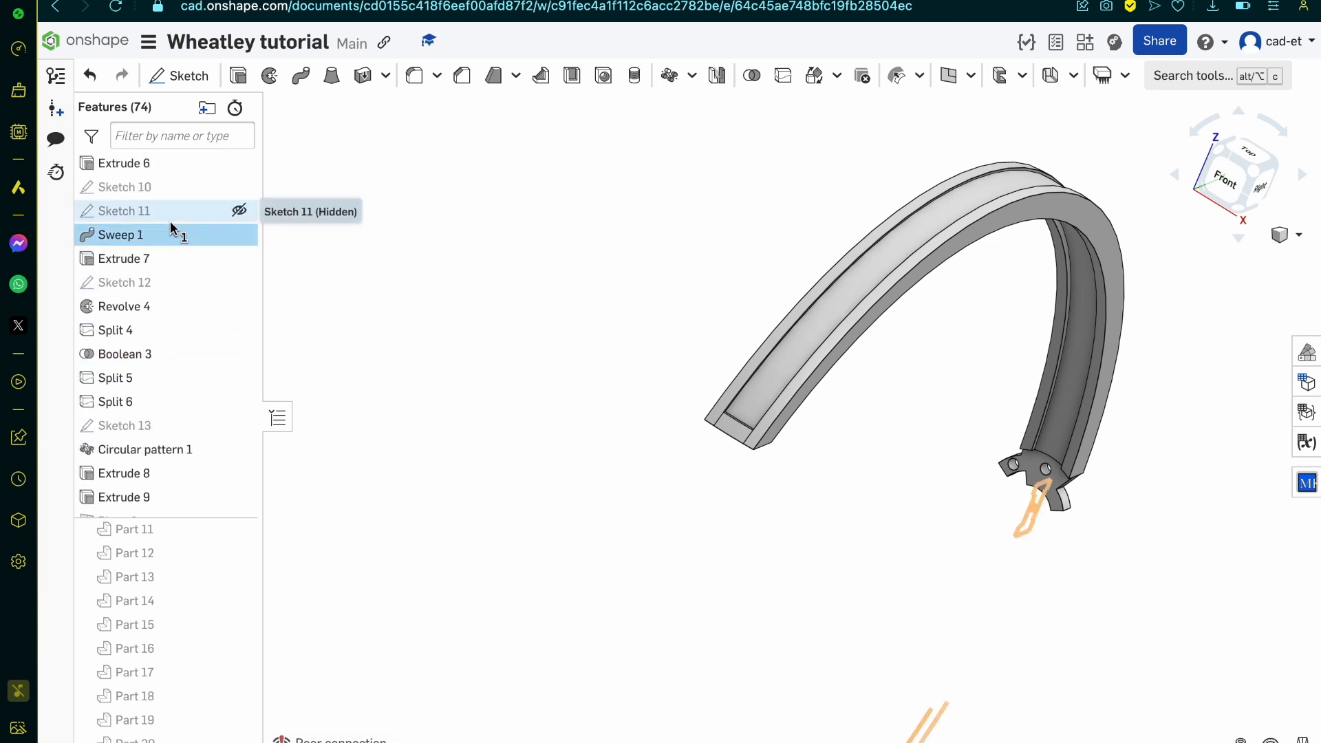
double_click(169, 219)
key("n")
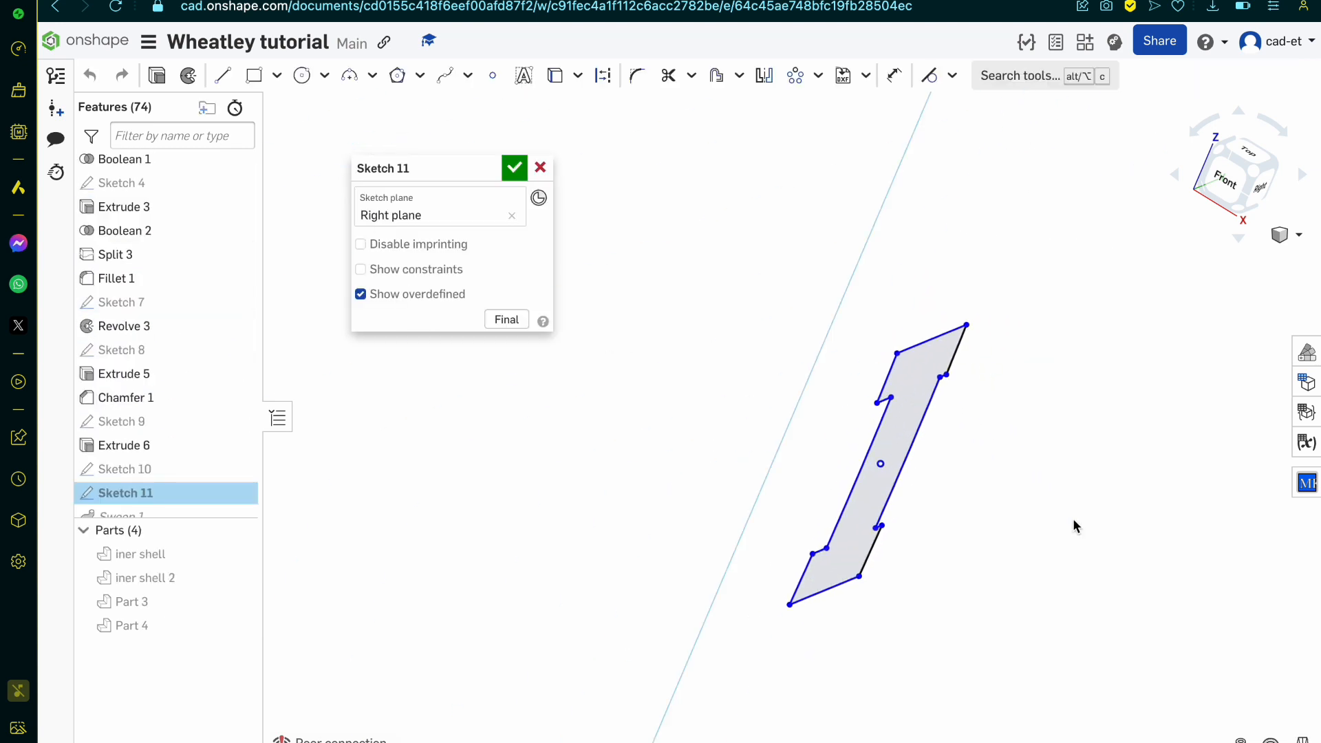
Step: Replace the two curved inner sides of the I-shaped profile with straight lines between the notch corners, trimming away the arcs
key("l")
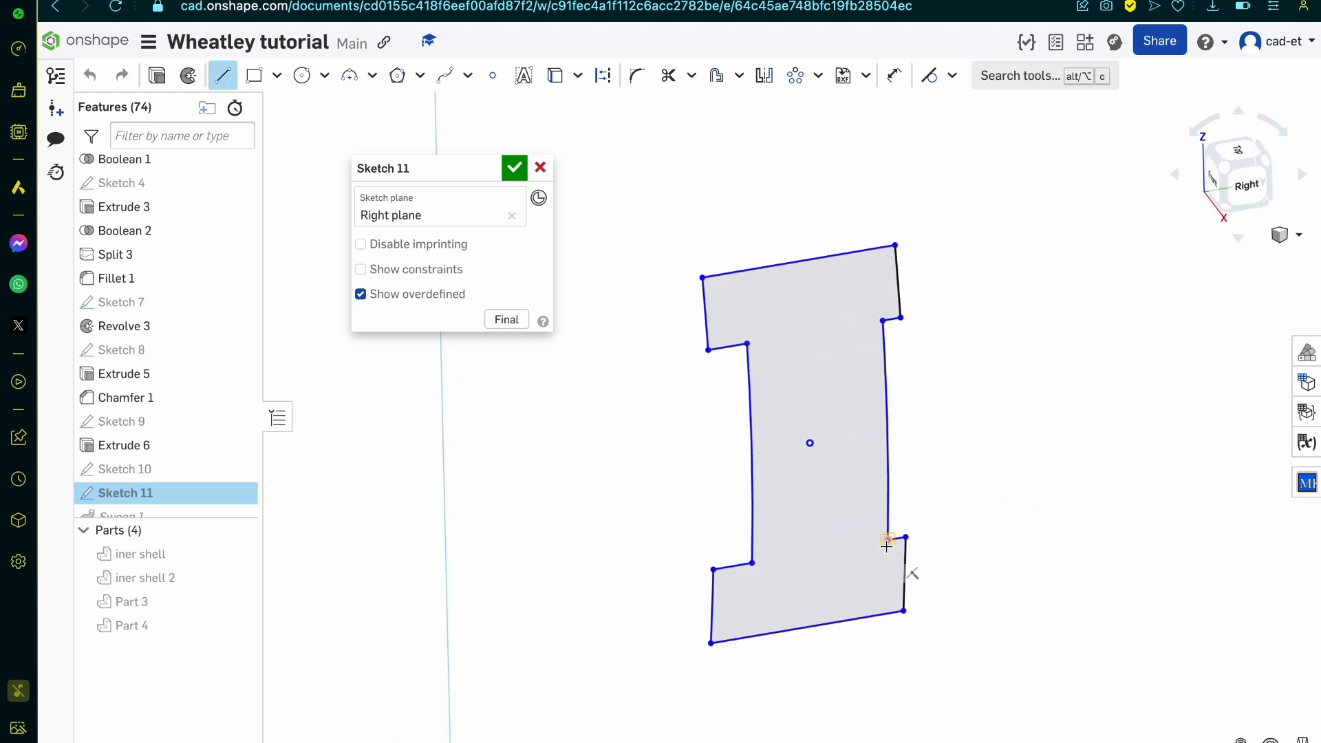
left_click(882, 321)
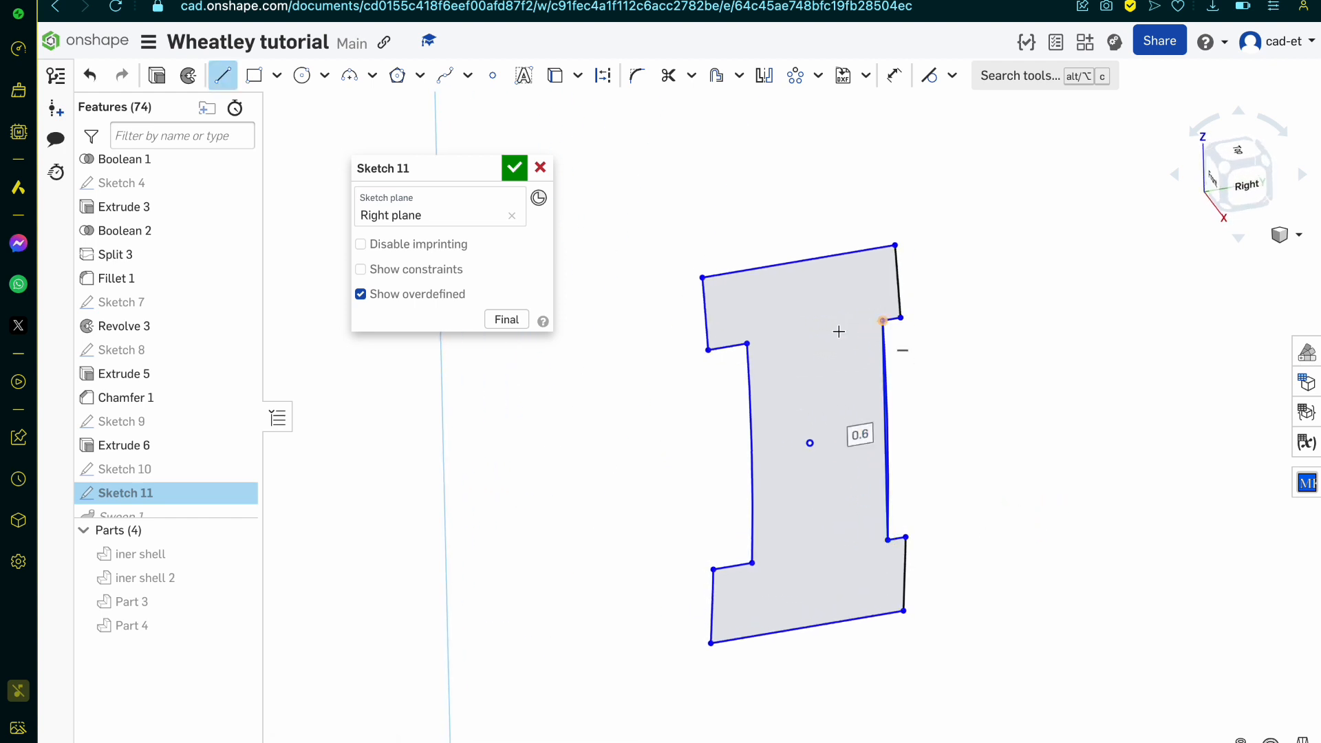
left_click(747, 343)
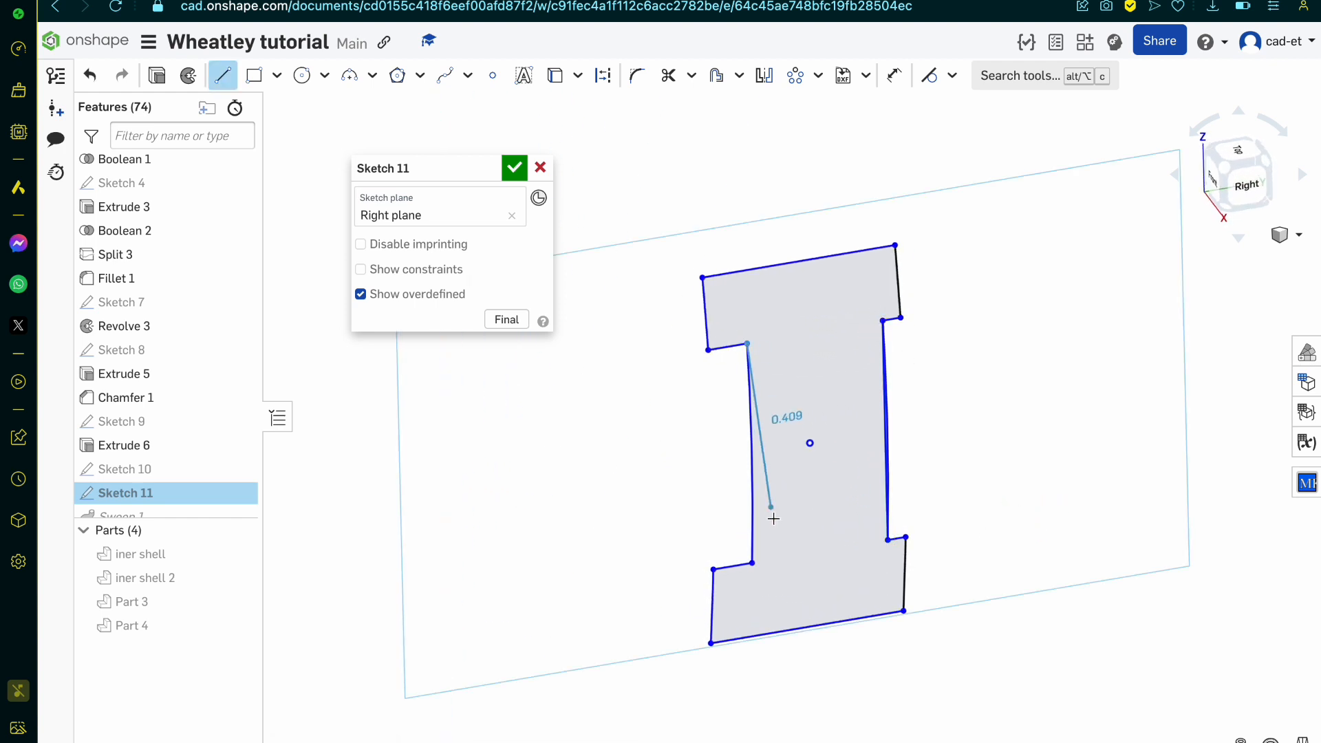
left_click(750, 563)
key("m")
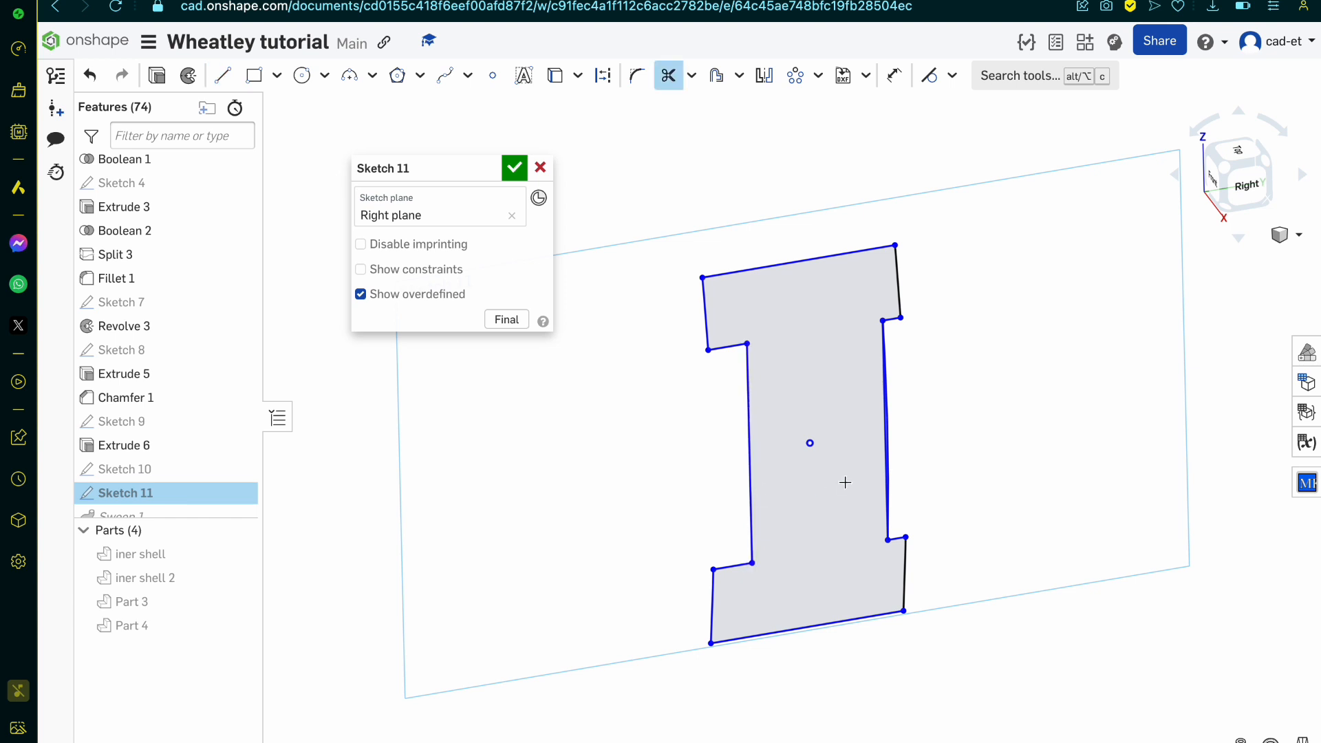
left_click(514, 167)
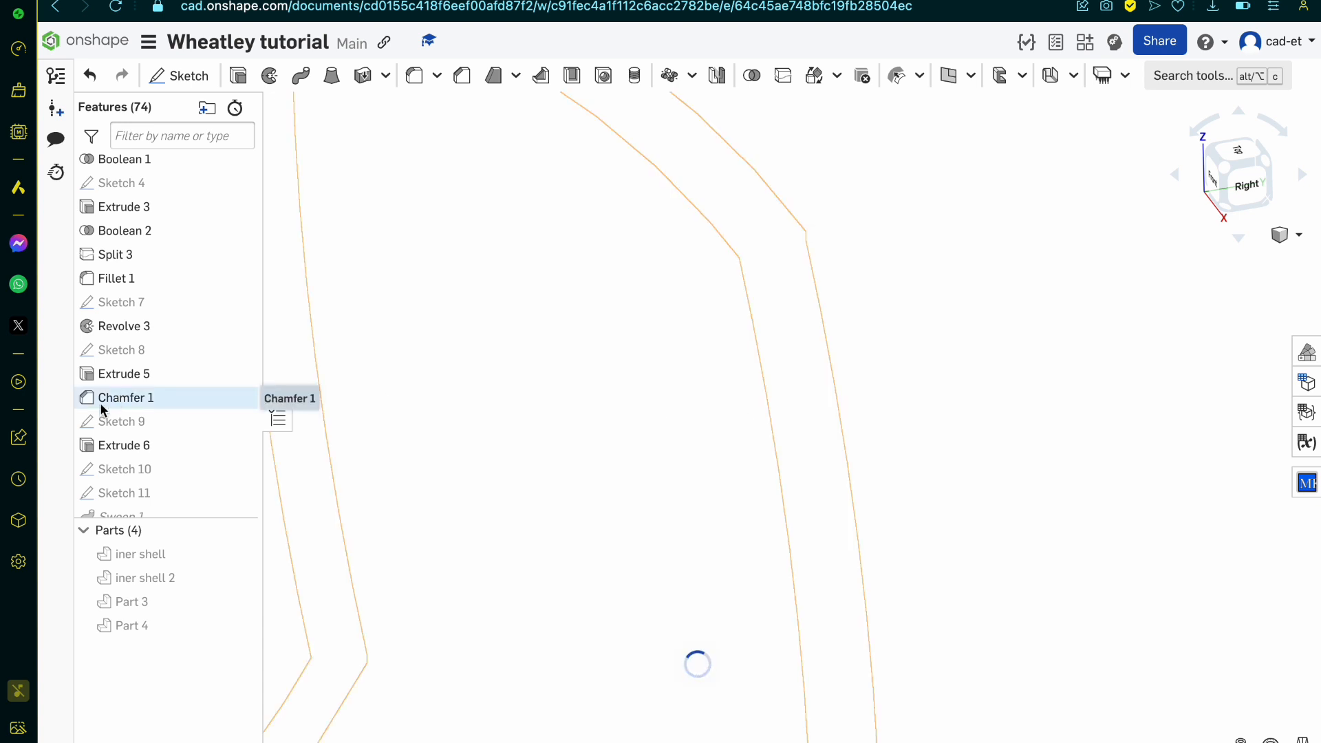
Step: Open the failed Plane 1 for editing and clear its three vertex references
scroll(100, 406, "down", 10)
double_click(147, 262)
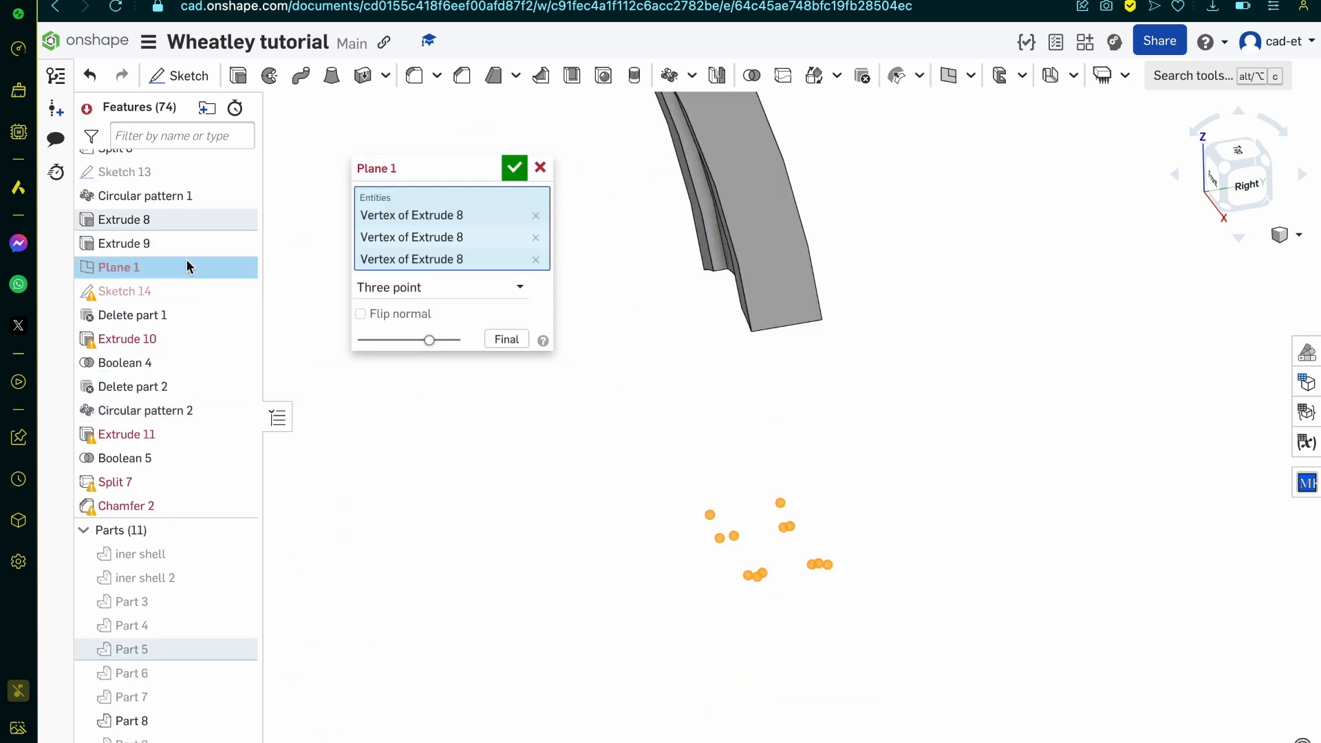
scroll(781, 434, "down", 3)
right_click_drag(782, 433, 520, 289)
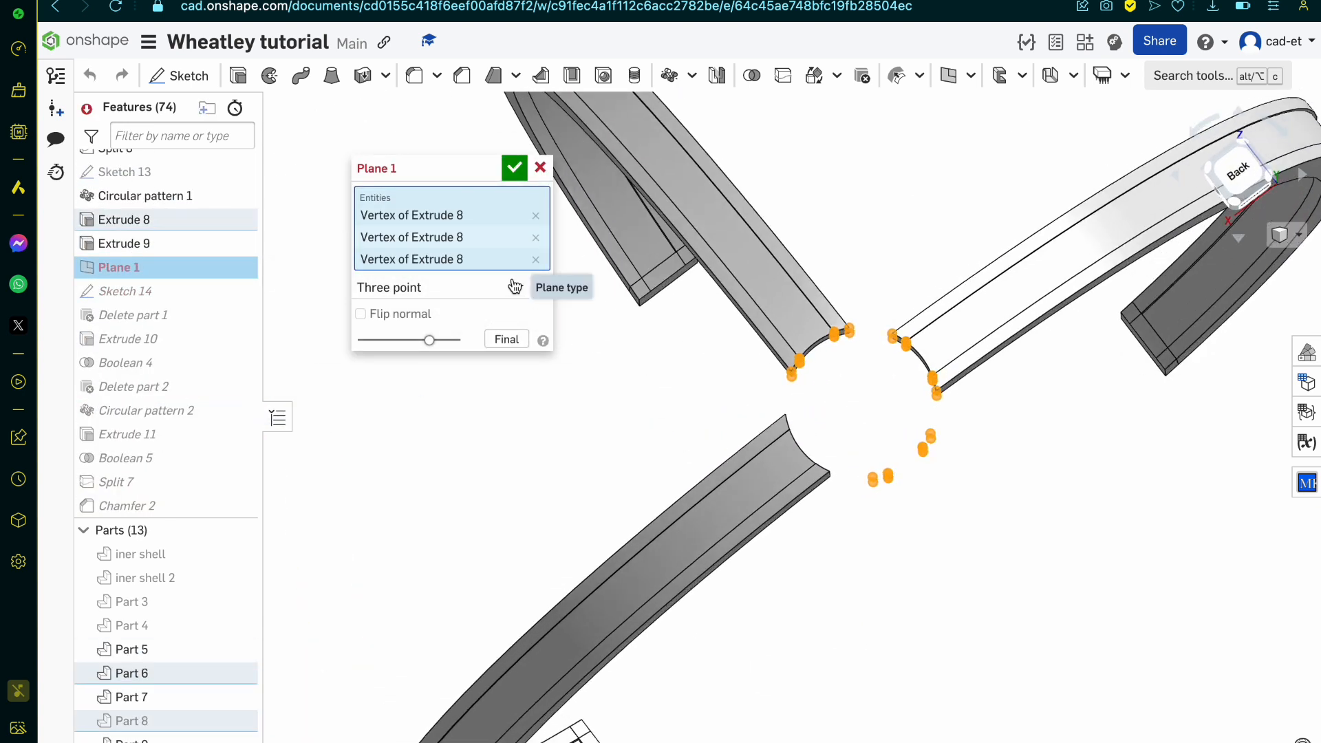
scroll(938, 273, "up", 5)
left_click(828, 505)
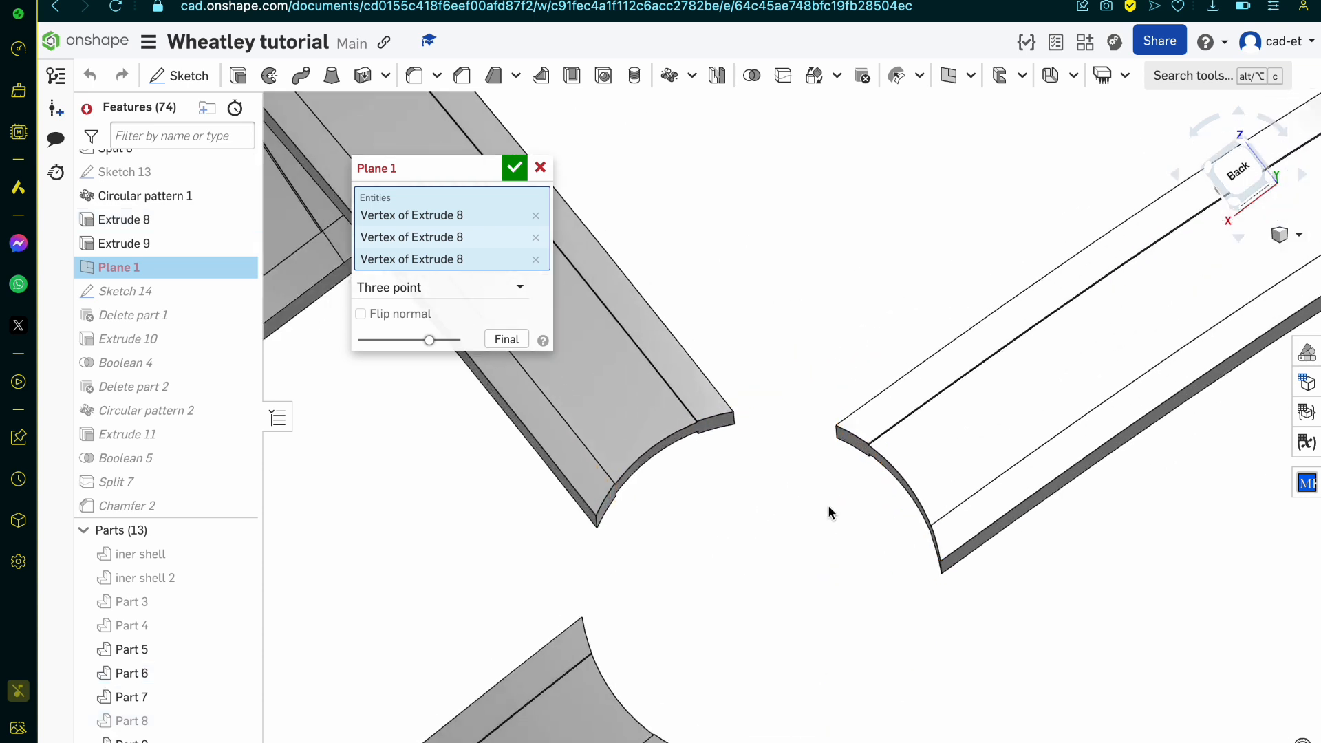
Step: Redefine Plane 1 as a three-point plane through groove-corner vertices on the inner ends of three neighbouring arms
left_click(870, 446)
left_click(697, 425)
right_click_drag(699, 427, 716, 392)
scroll(698, 427, "up", 4)
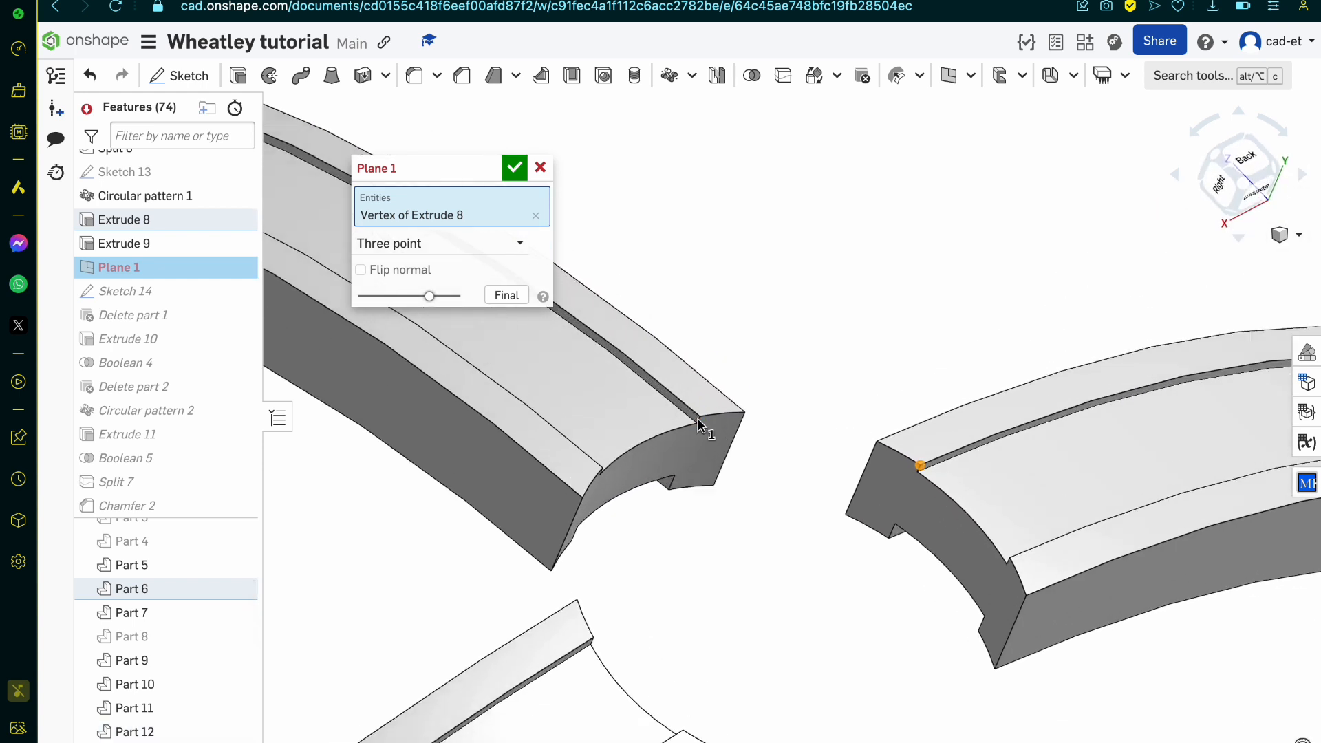
scroll(723, 524, "down", 3)
scroll(723, 524, "down", 1)
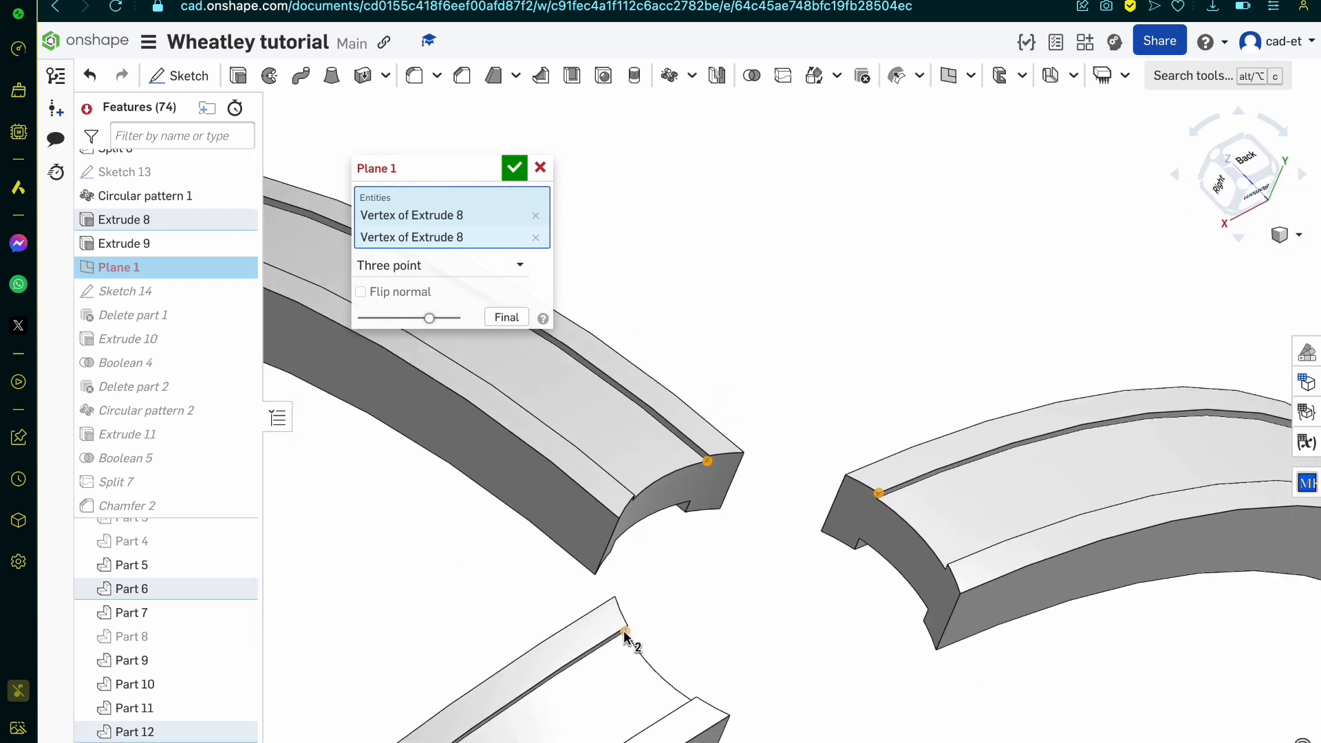
left_click(625, 633)
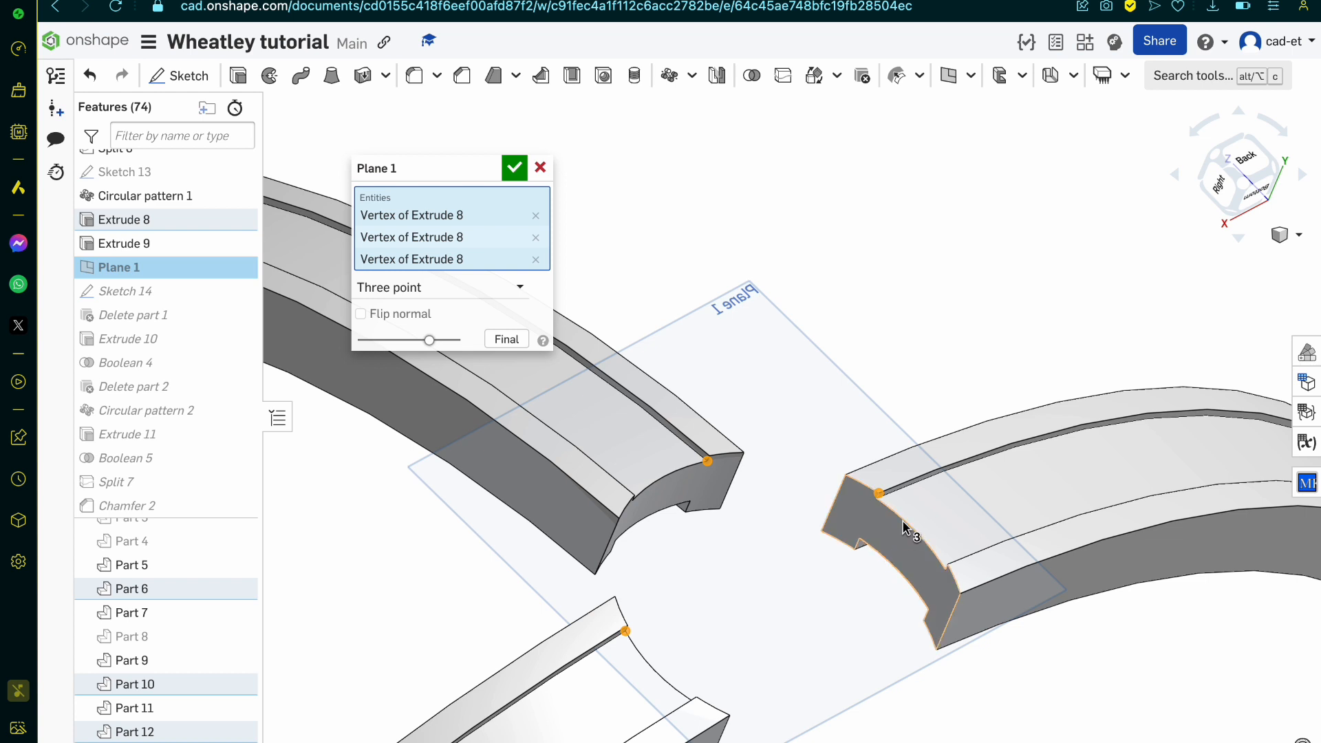
left_click(879, 494)
scroll(943, 563, "up", 5)
left_click(952, 578)
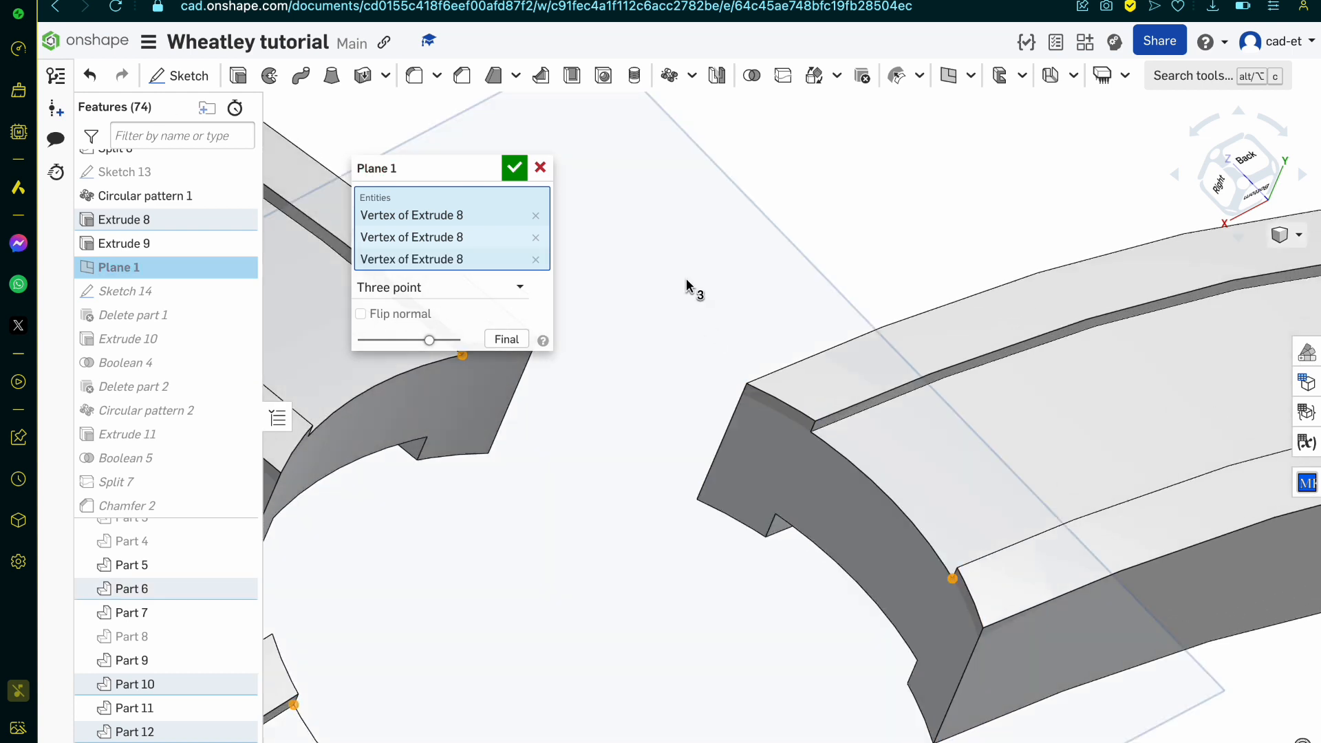
left_click(514, 167)
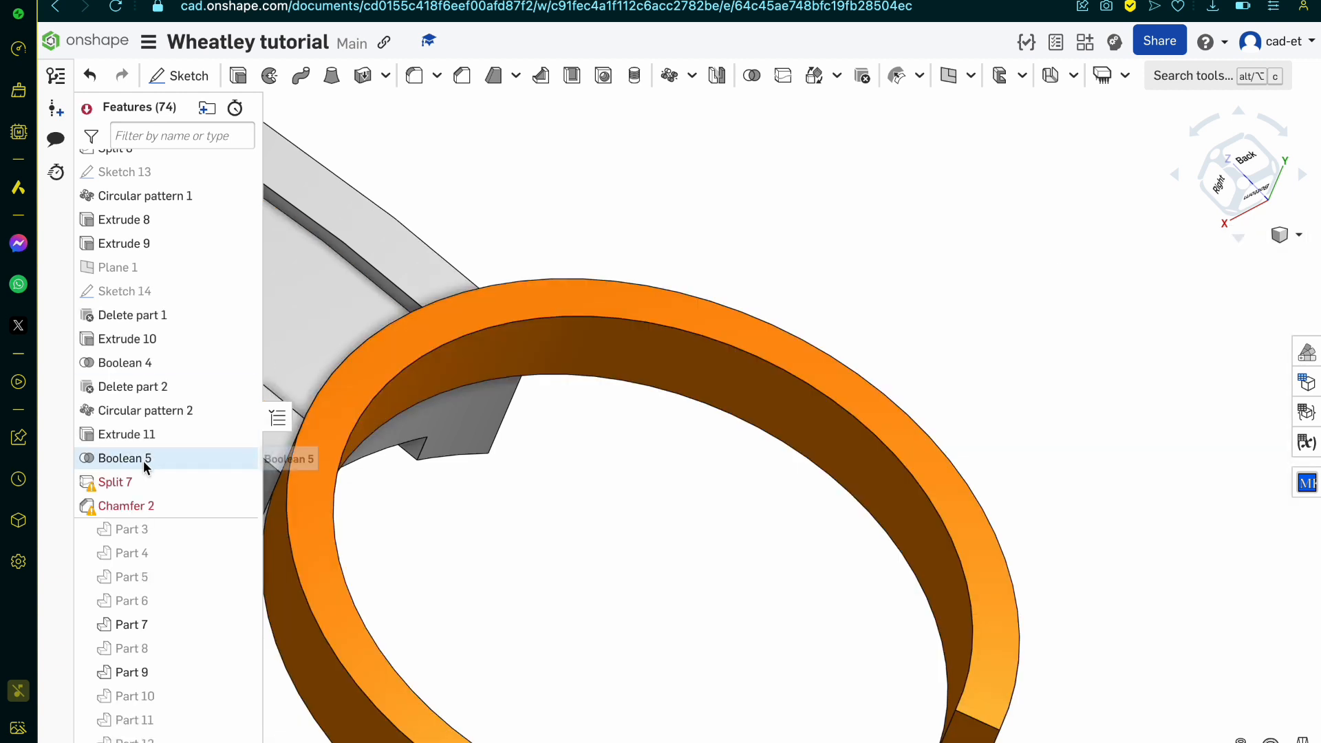
Step: Inspect the part and splitting-entity references of Split 7, and review the features that precede it
double_click(153, 480)
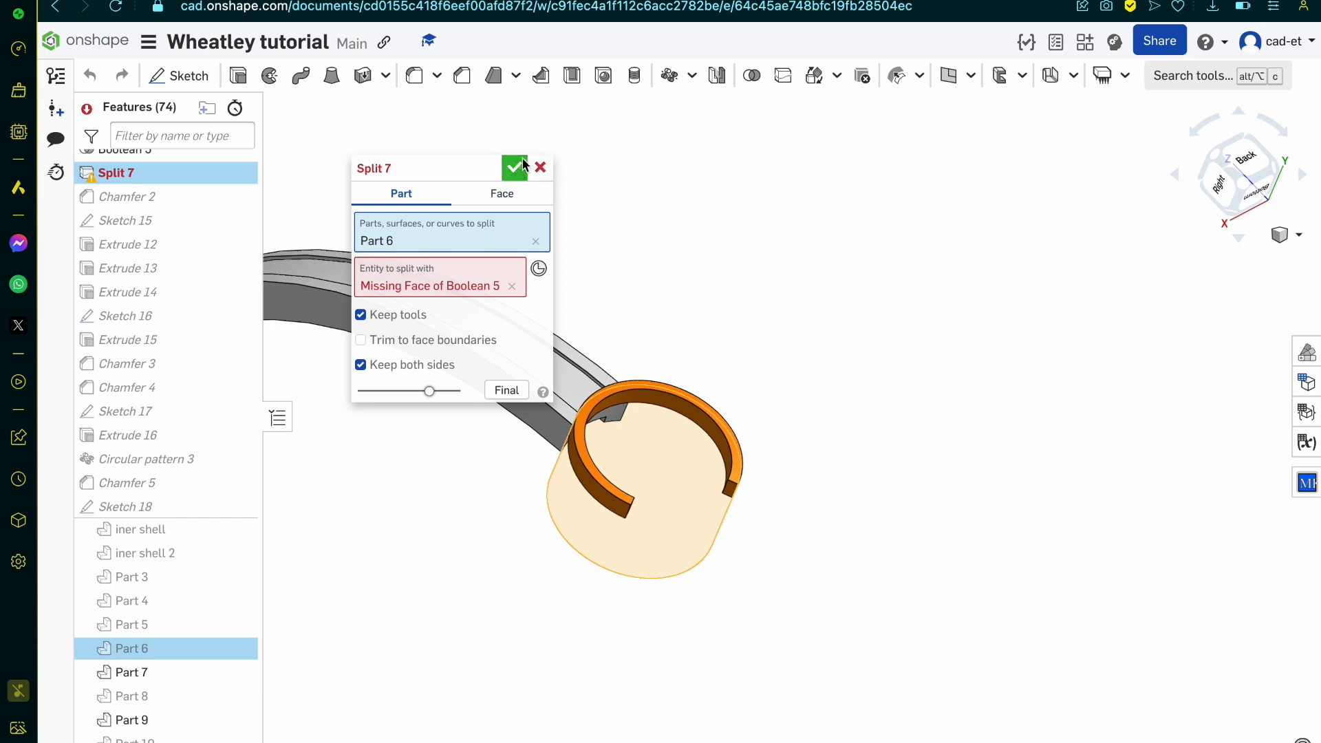
left_click(541, 168)
scroll(165, 319, "up", 2)
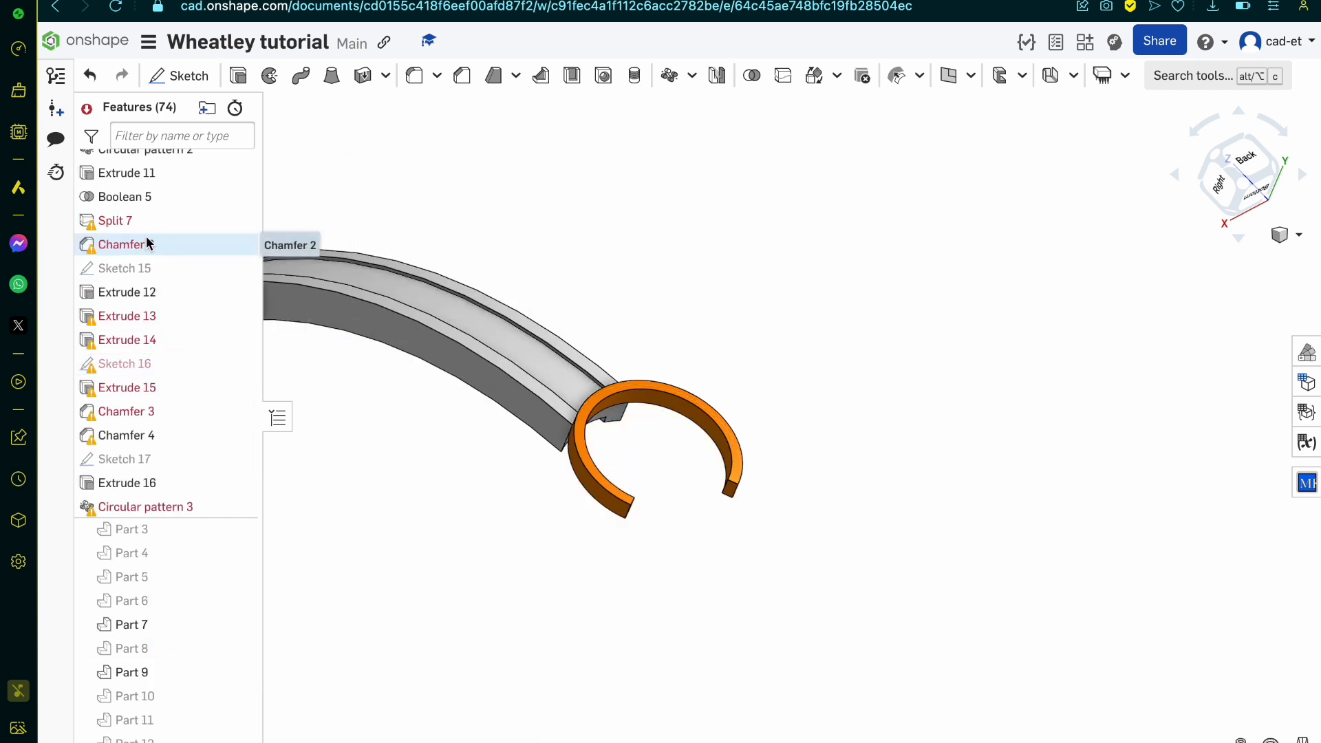
scroll(156, 230, "up", 2)
scroll(155, 231, "up", 1)
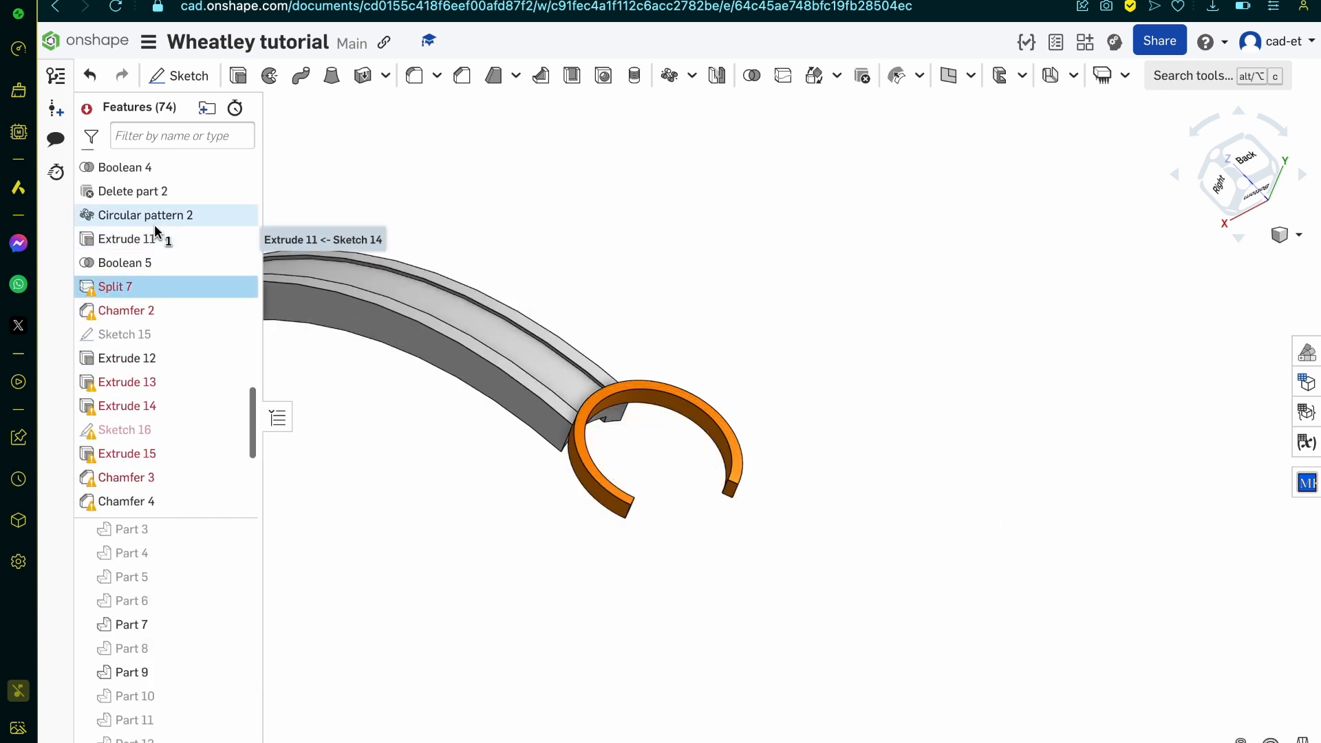
scroll(156, 233, "up", 9)
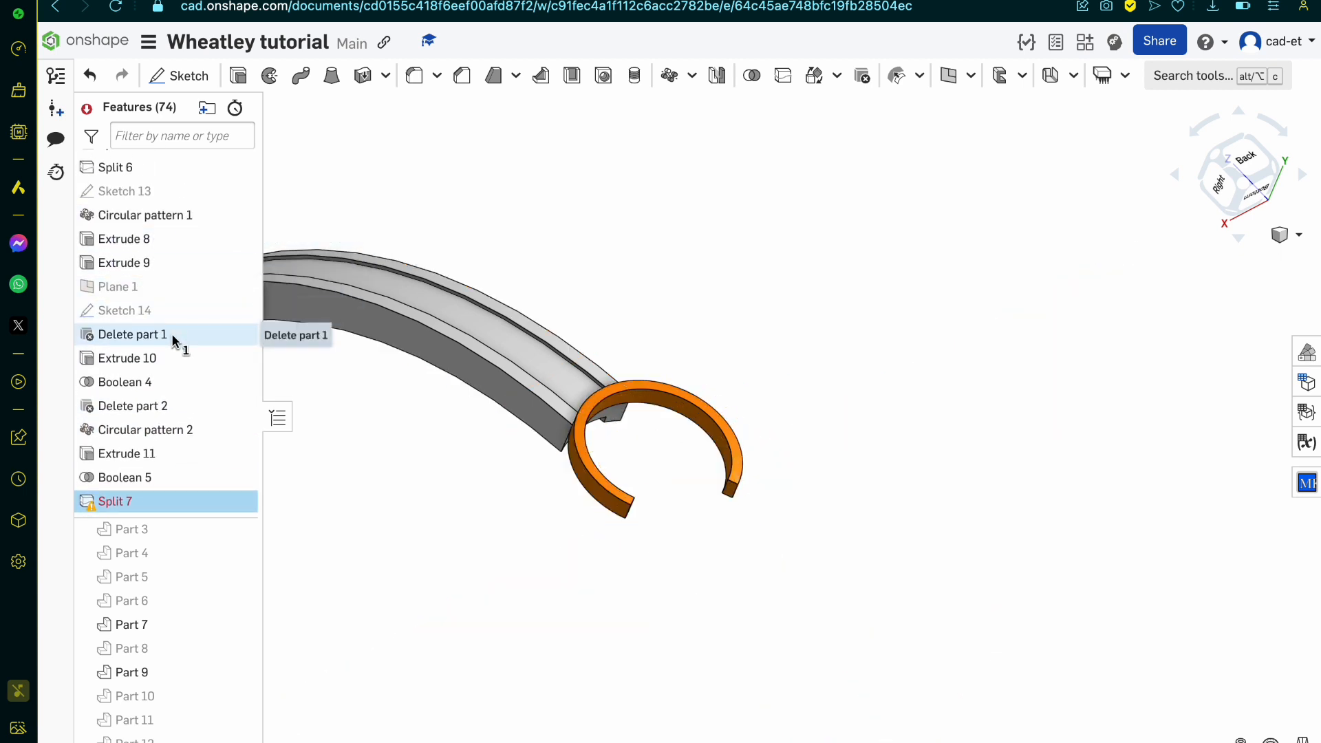
Step: Suppress every feature from Delete part 1 through Extrude 21 and show Part 8
scroll(172, 371, "down", 18)
scroll(177, 505, "down", 3)
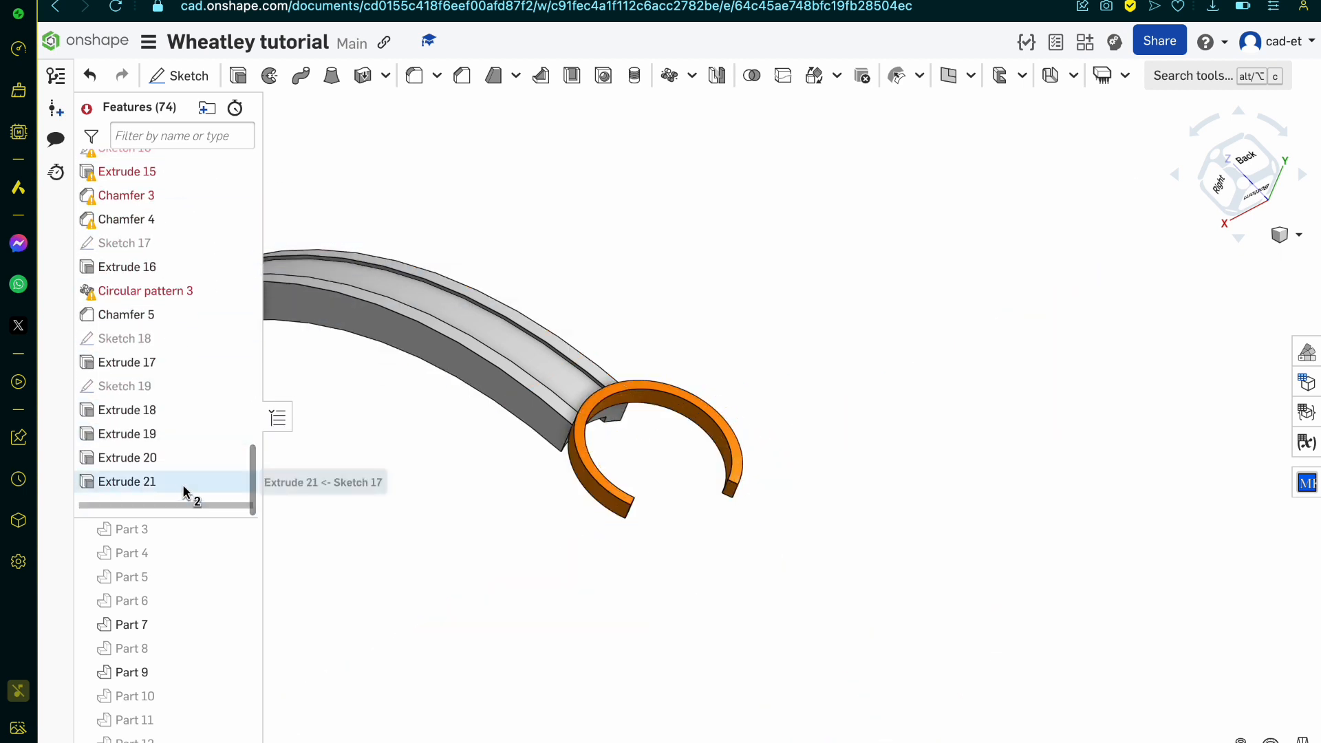
left_click(184, 491, "shift")
right_click(183, 490)
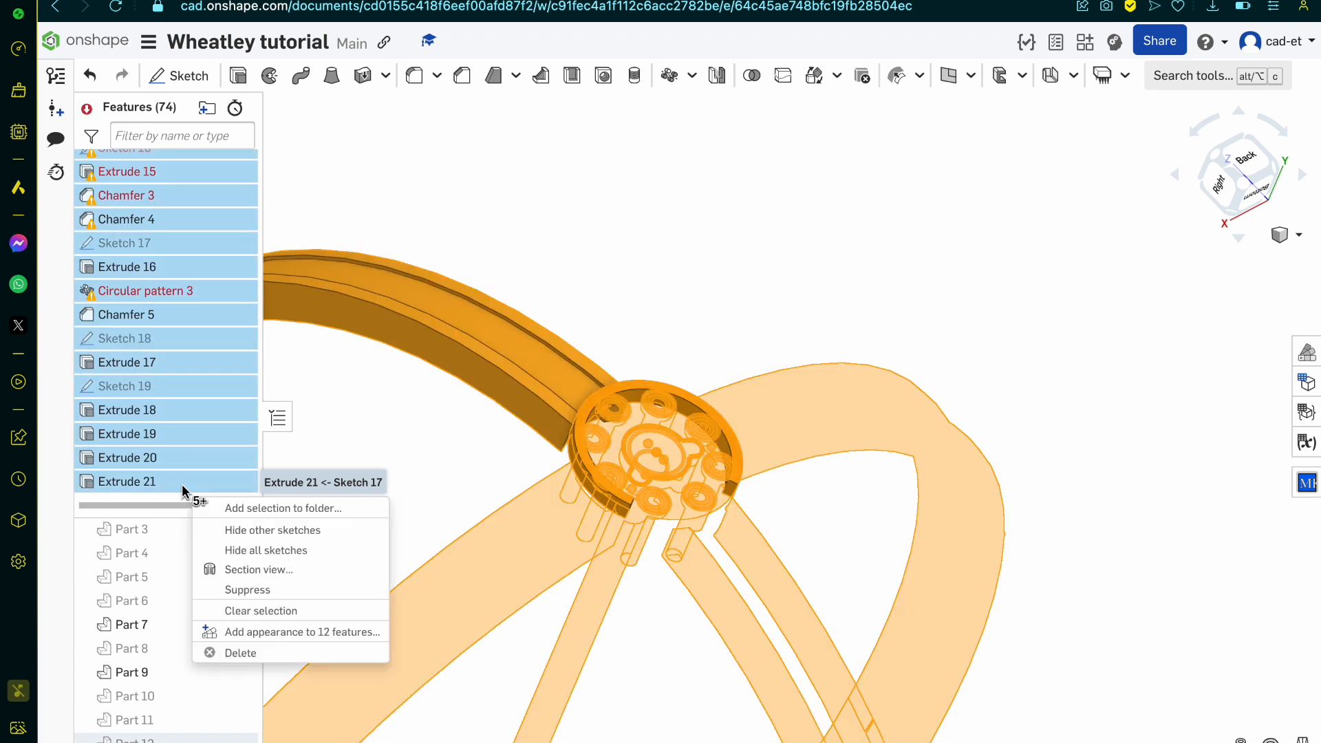
left_click(287, 594)
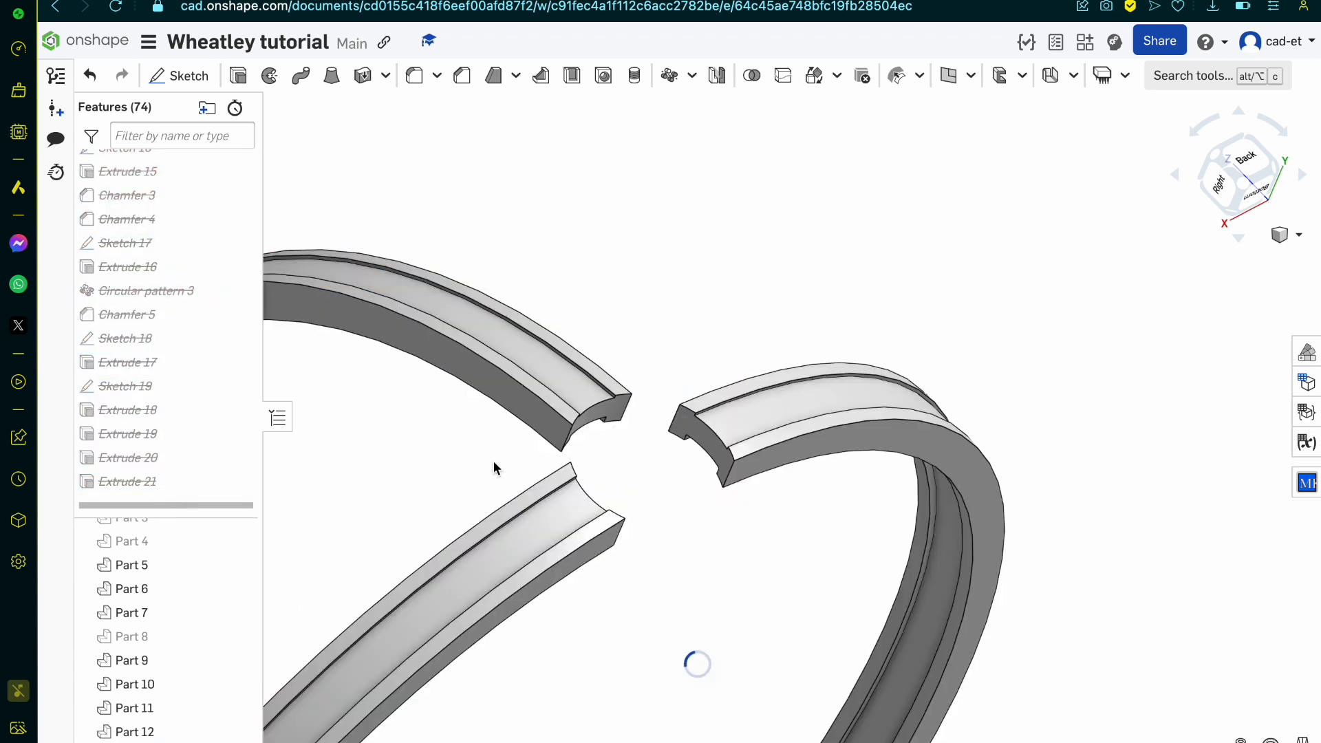
right_click_drag(493, 462, 483, 489)
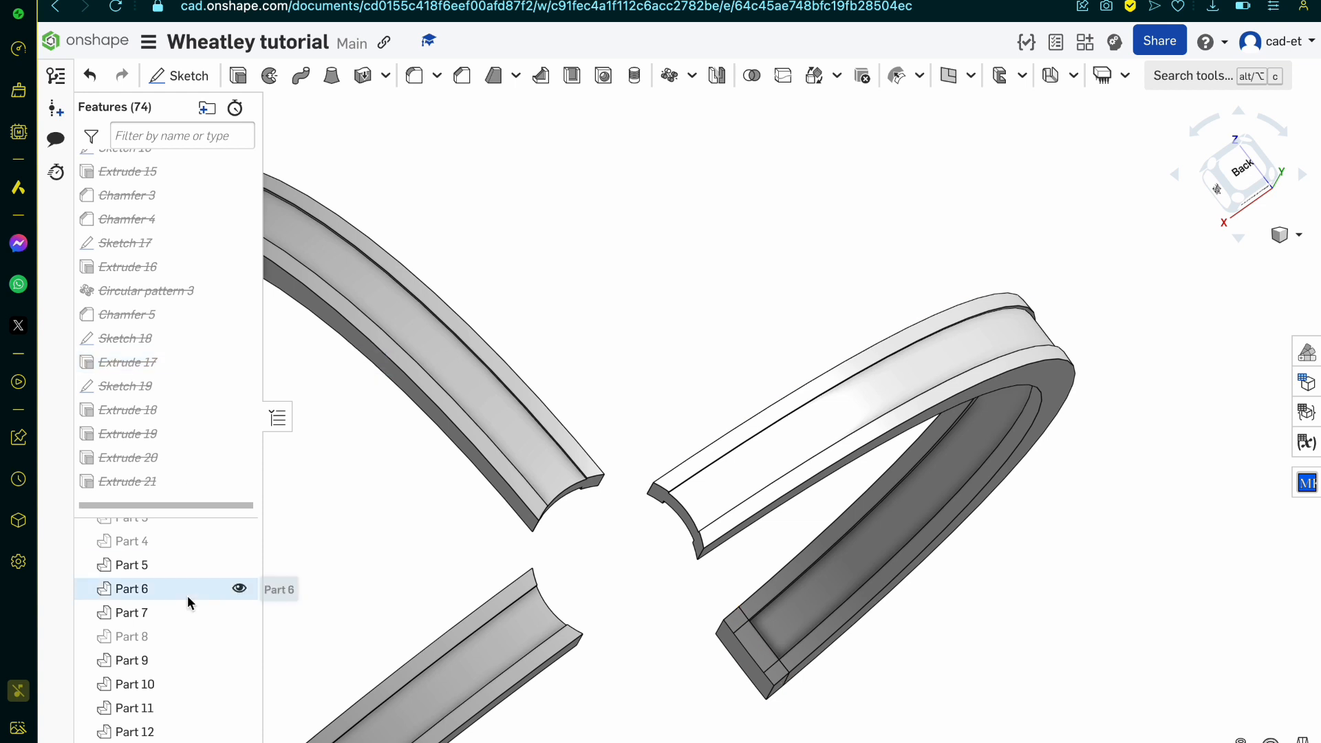
scroll(187, 597, "down", 1)
left_click(238, 624)
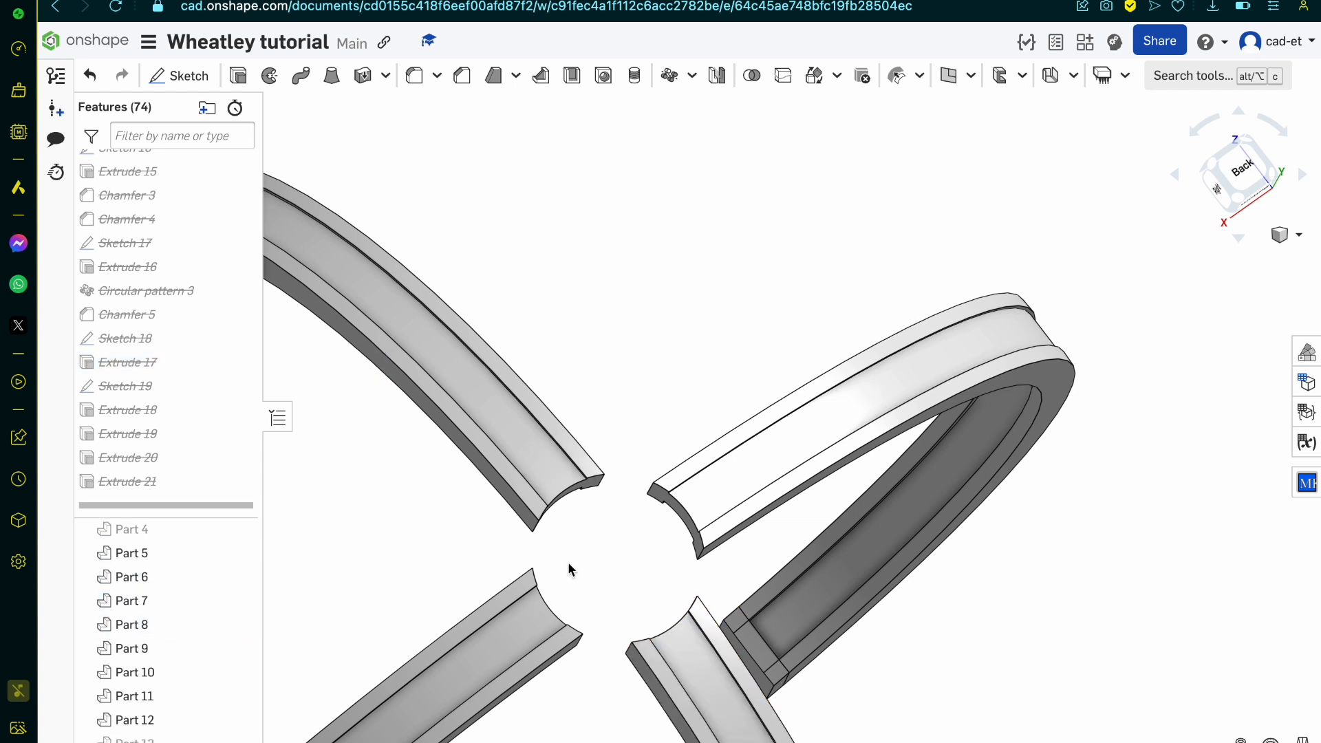
Step: Unsuppress Delete part 1 and Extrude 10
scroll(153, 242, "up", 5)
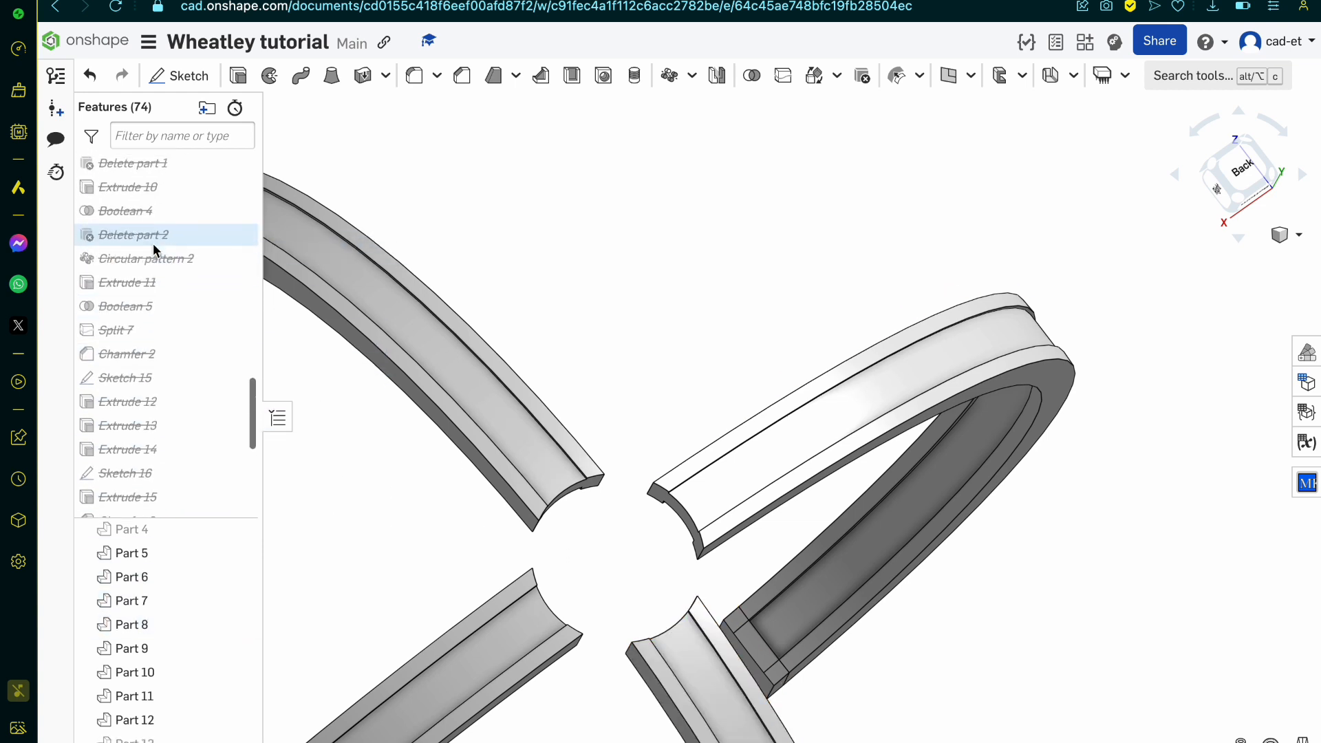
scroll(184, 353, "up", 3)
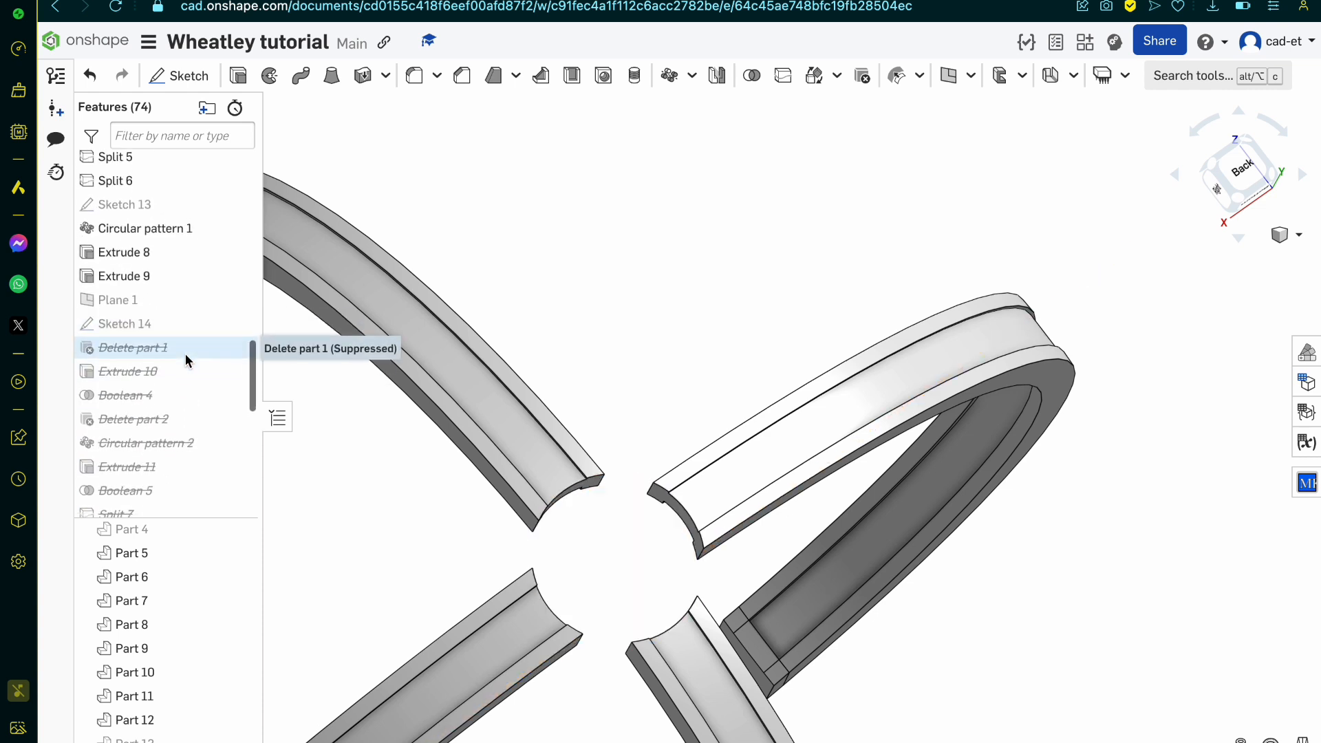
right_click(184, 353)
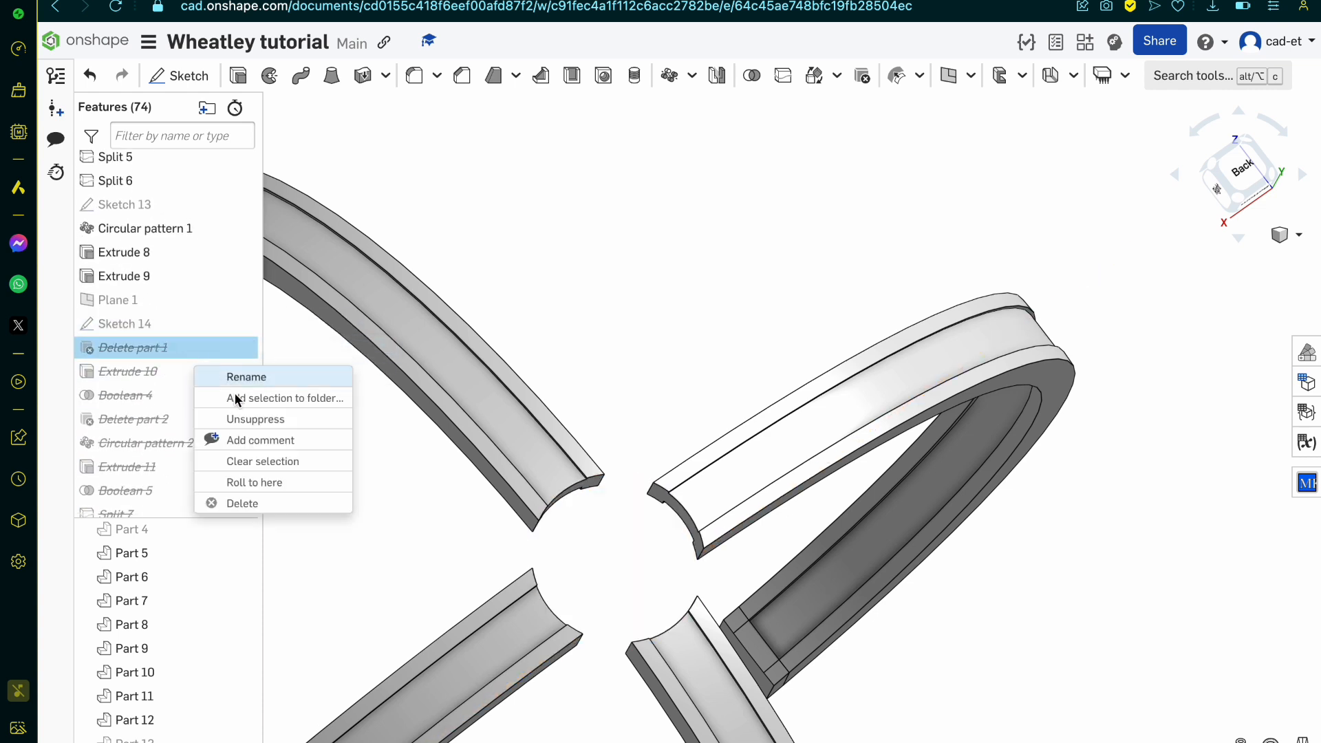
left_click(302, 419)
scroll(350, 451, "down", 5)
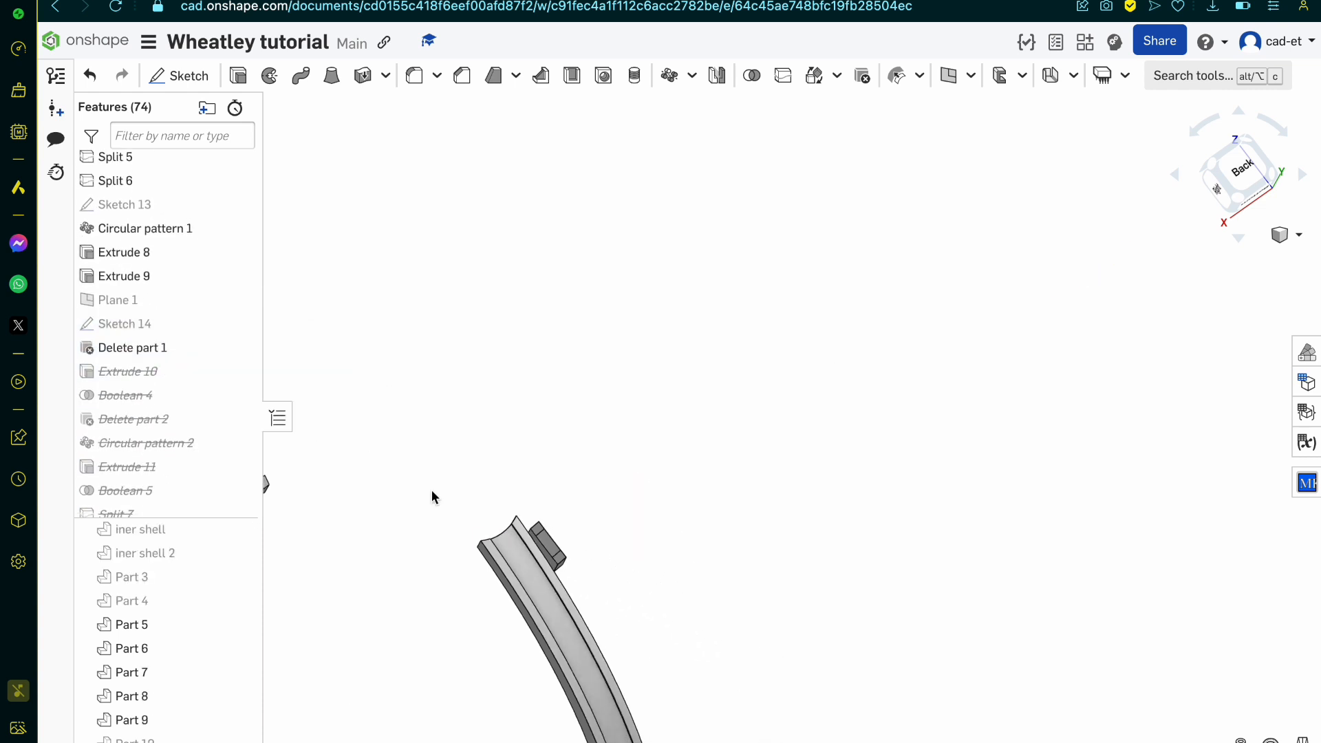
right_click_drag(477, 535, 451, 559)
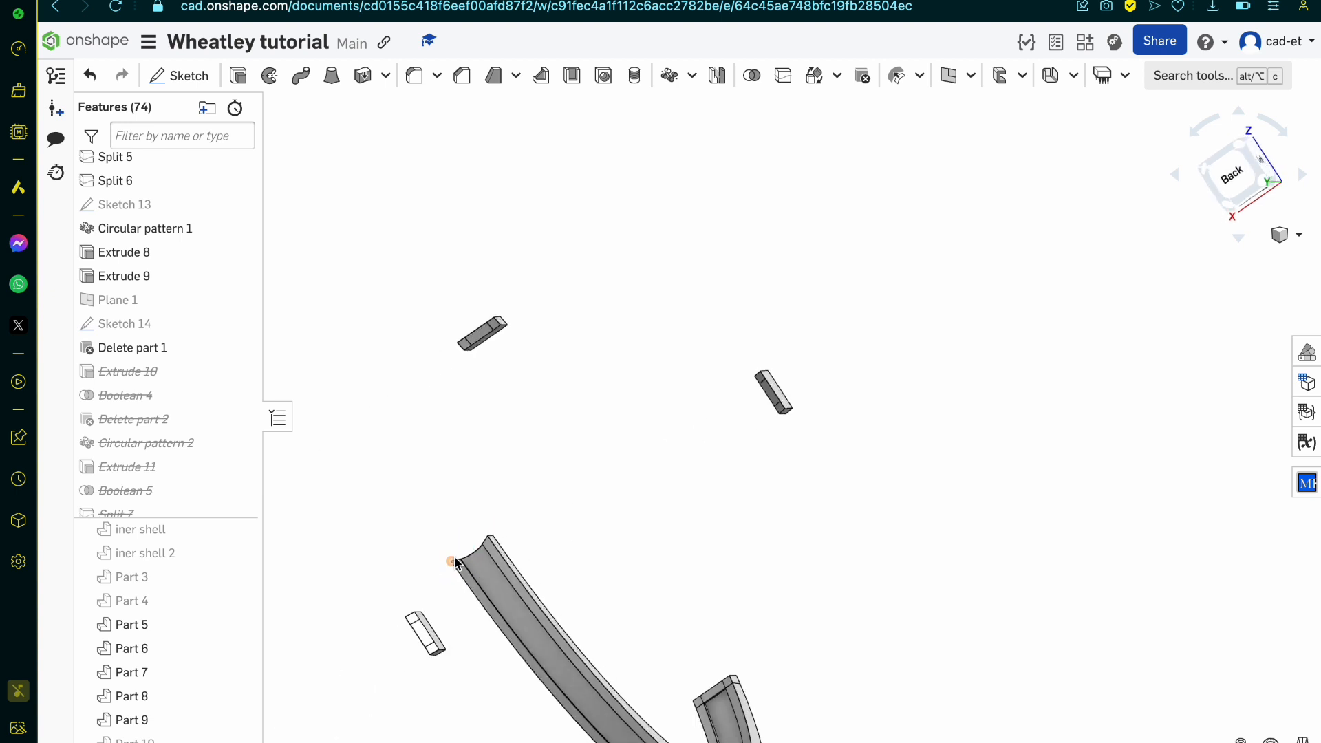
right_click(168, 377)
left_click(267, 444)
Step: Show Sketch 14 and try to redefine Extrude 10's profile with the sector regions beside the visible arm
left_click(165, 382)
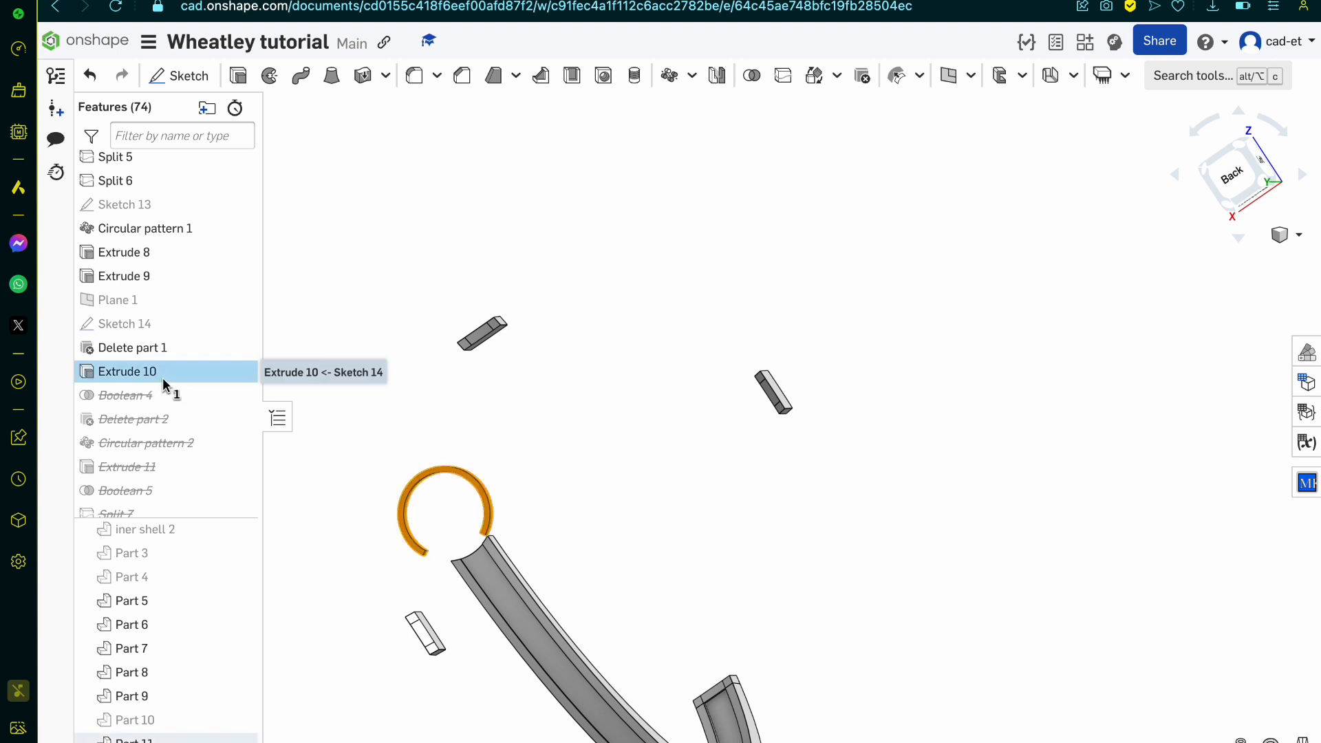
left_click(237, 323)
scroll(525, 501, "down", 2)
scroll(441, 550, "up", 6)
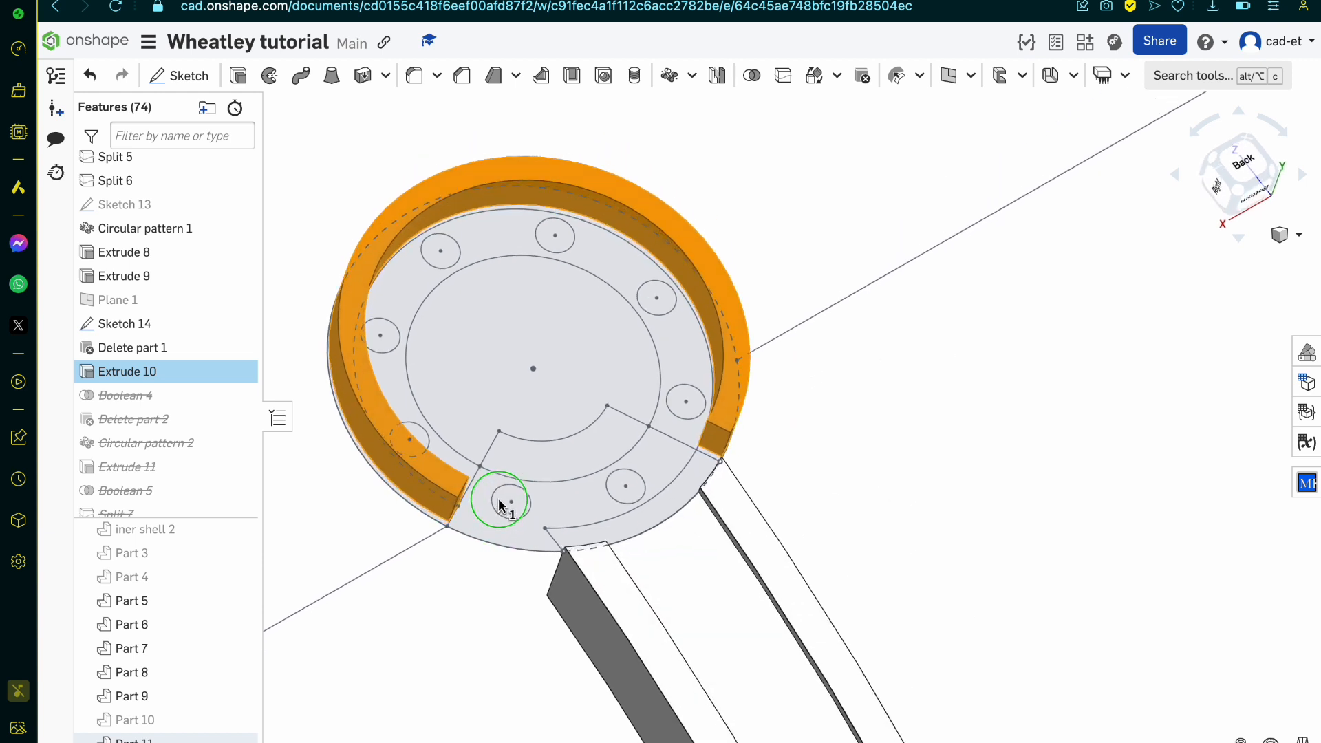
double_click(206, 370)
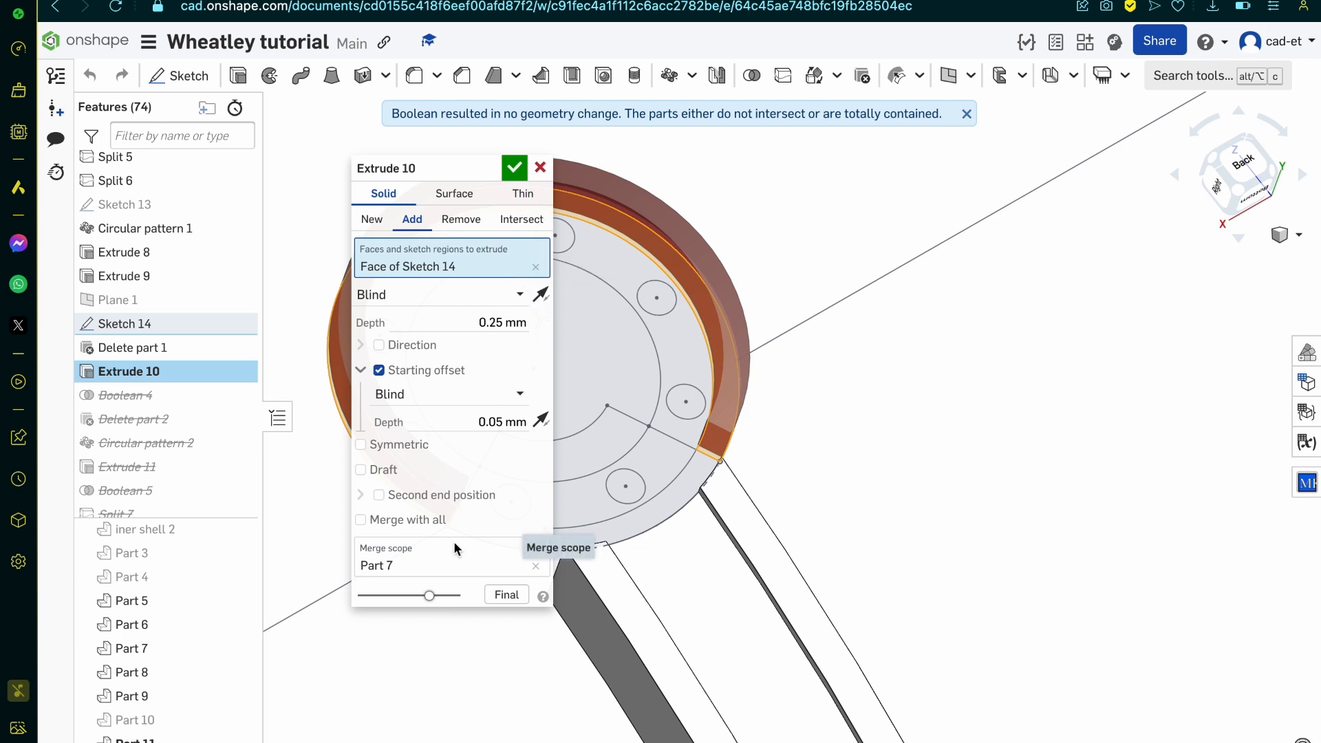
left_click(542, 295)
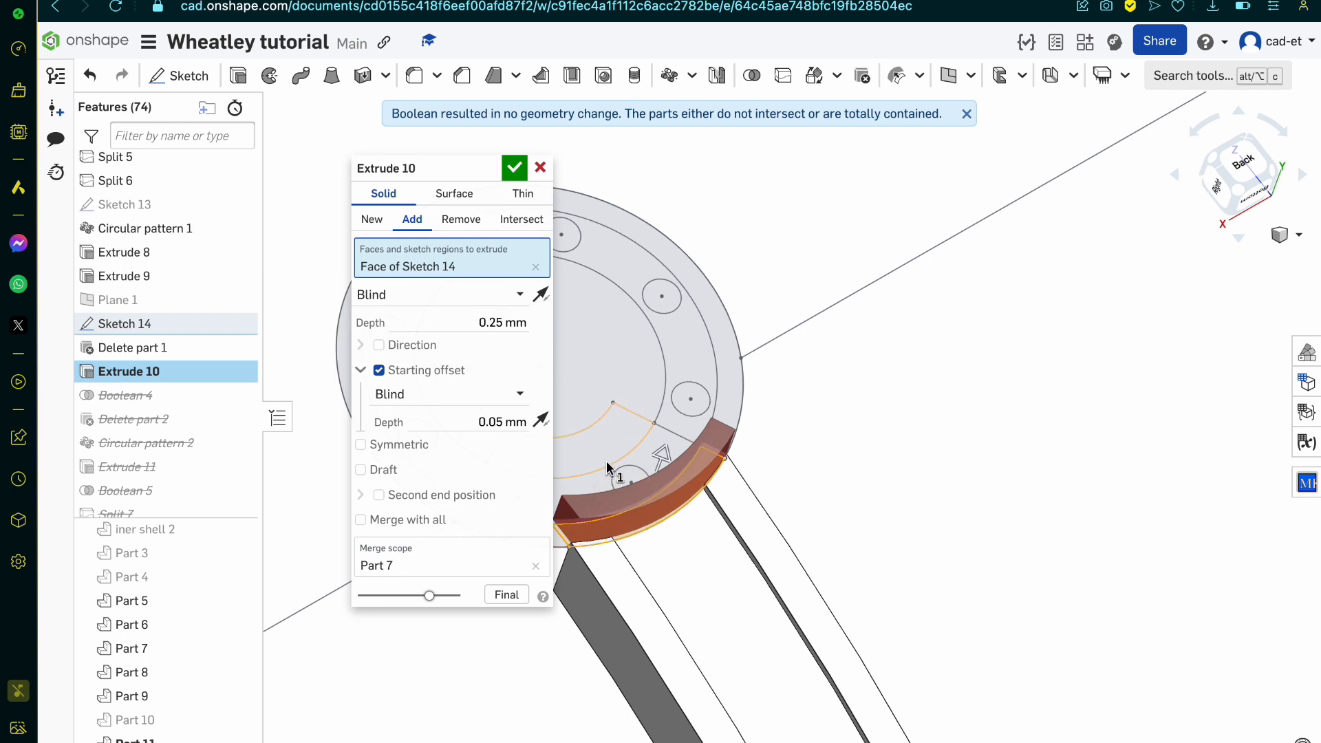
left_click(671, 444)
left_click(662, 472)
scroll(873, 442, "down", 4)
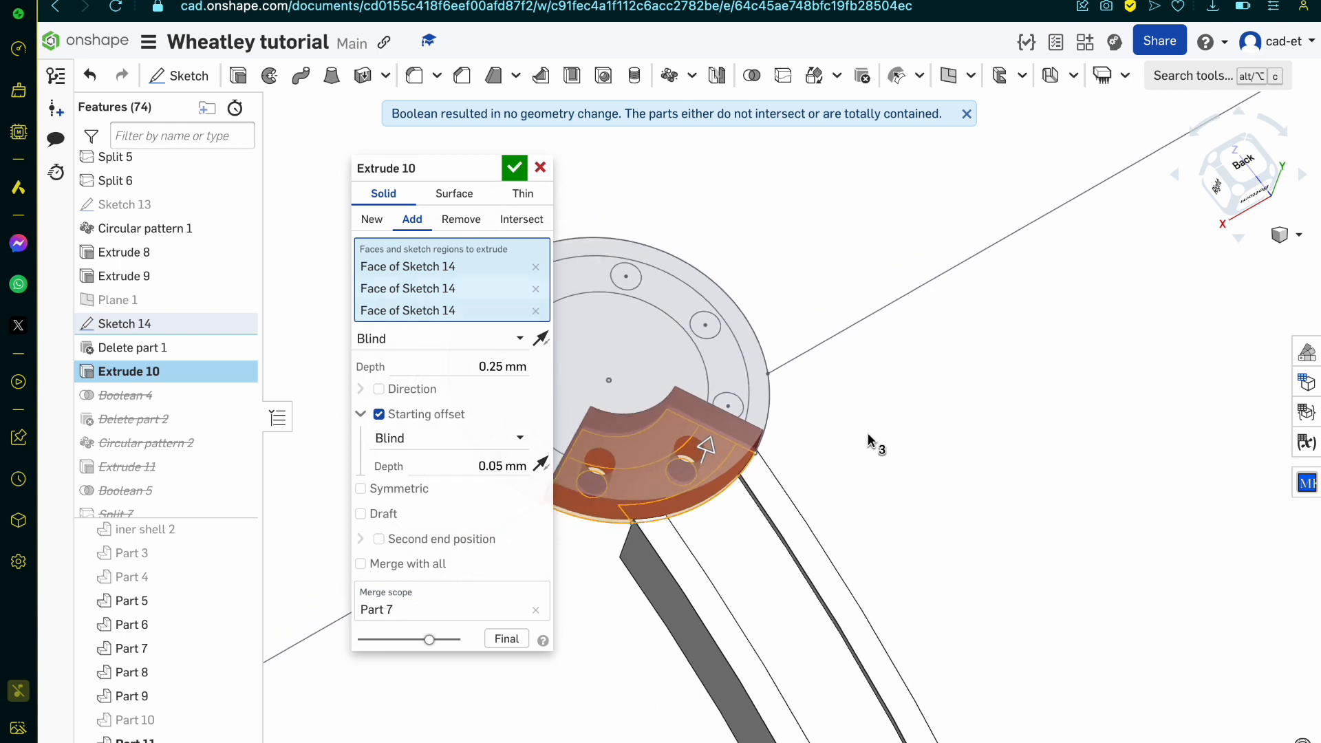
scroll(756, 460, "up", 5)
right_click_drag(756, 460, 732, 491)
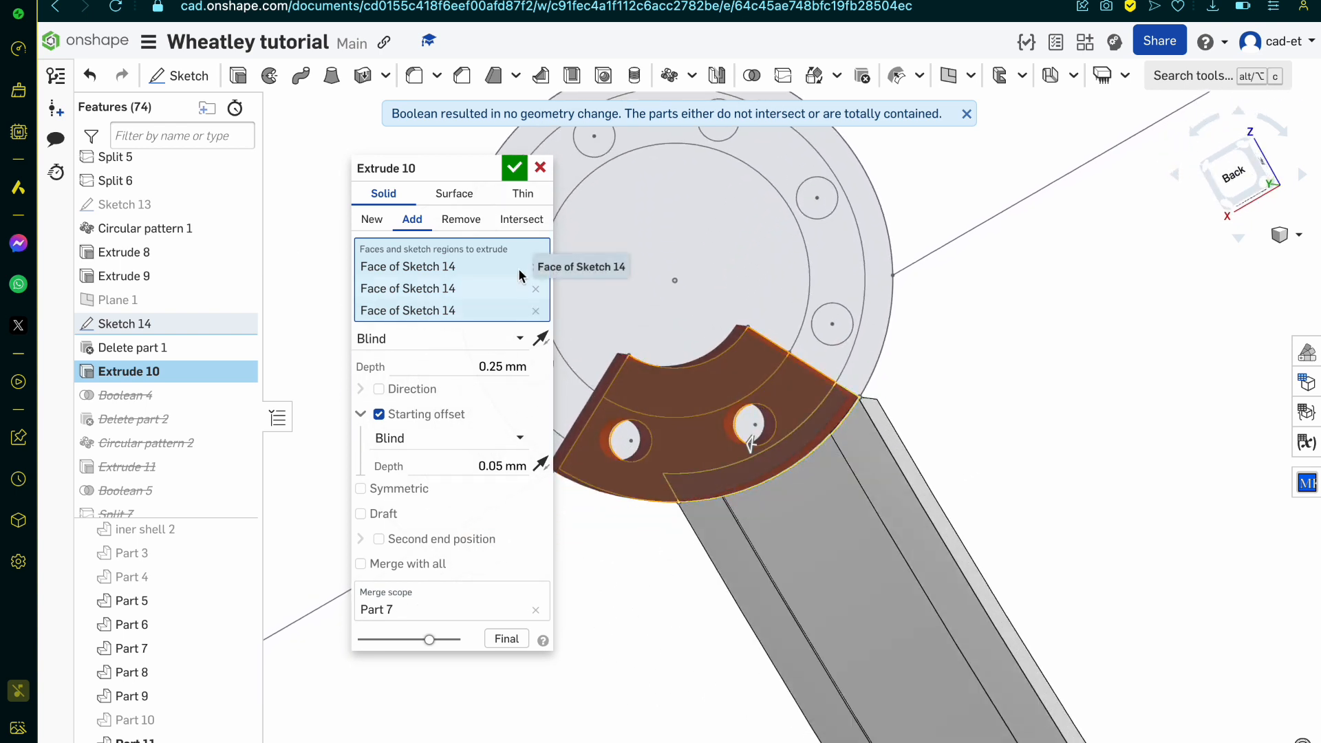
left_click(540, 169)
scroll(720, 403, "down", 2)
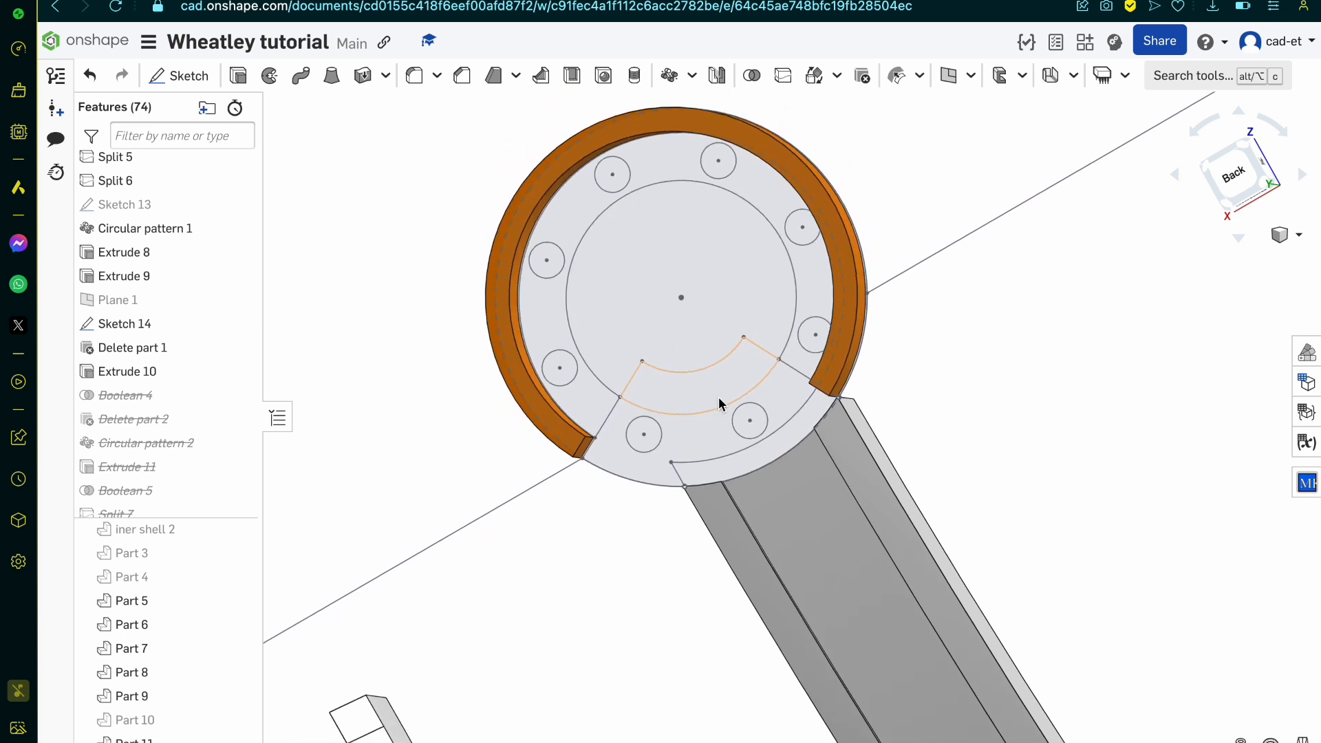
right_click_drag(721, 402, 721, 371)
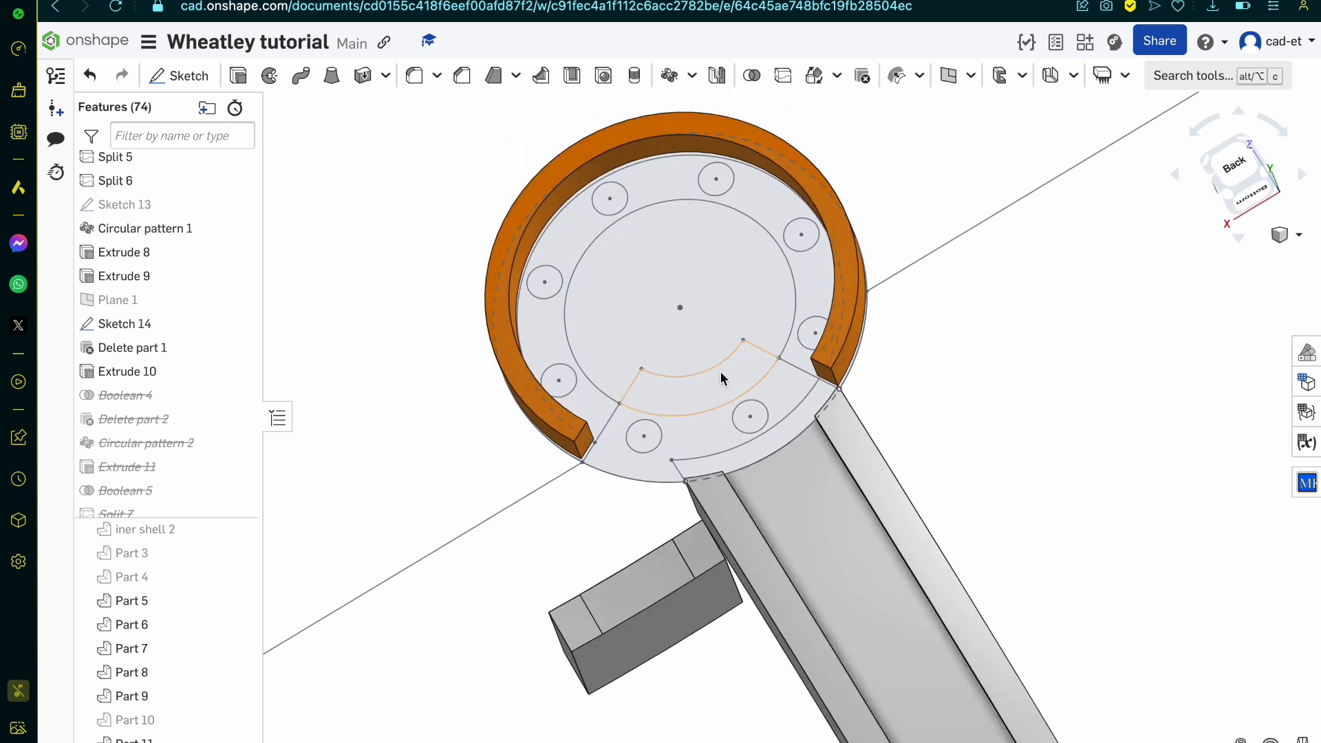
Step: Undo the feature suppressions and the preceding edits, back to the version containing Sketch 20 and Sweeps 2 to 4
key("ctrl+z")
key("ctrl+z")
key("ctrl+z")
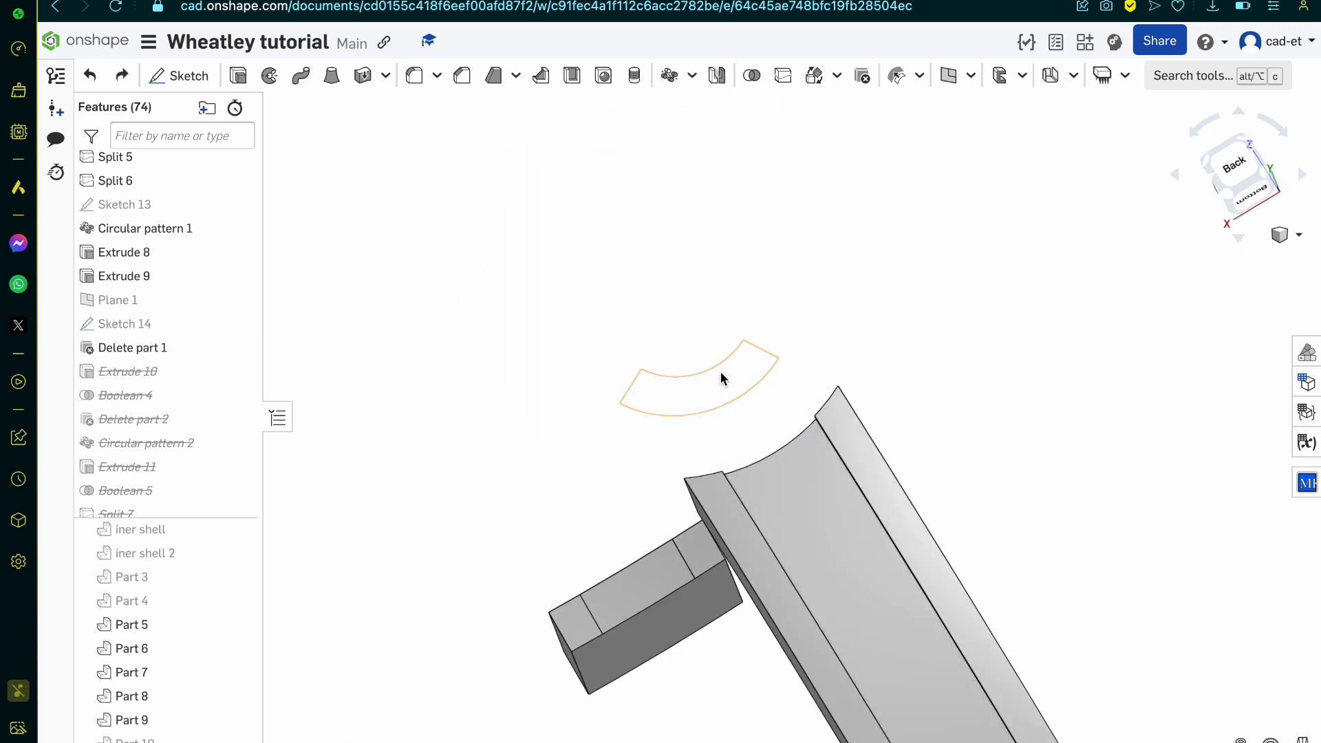
key("ctrl+z")
key("ctrl+z")
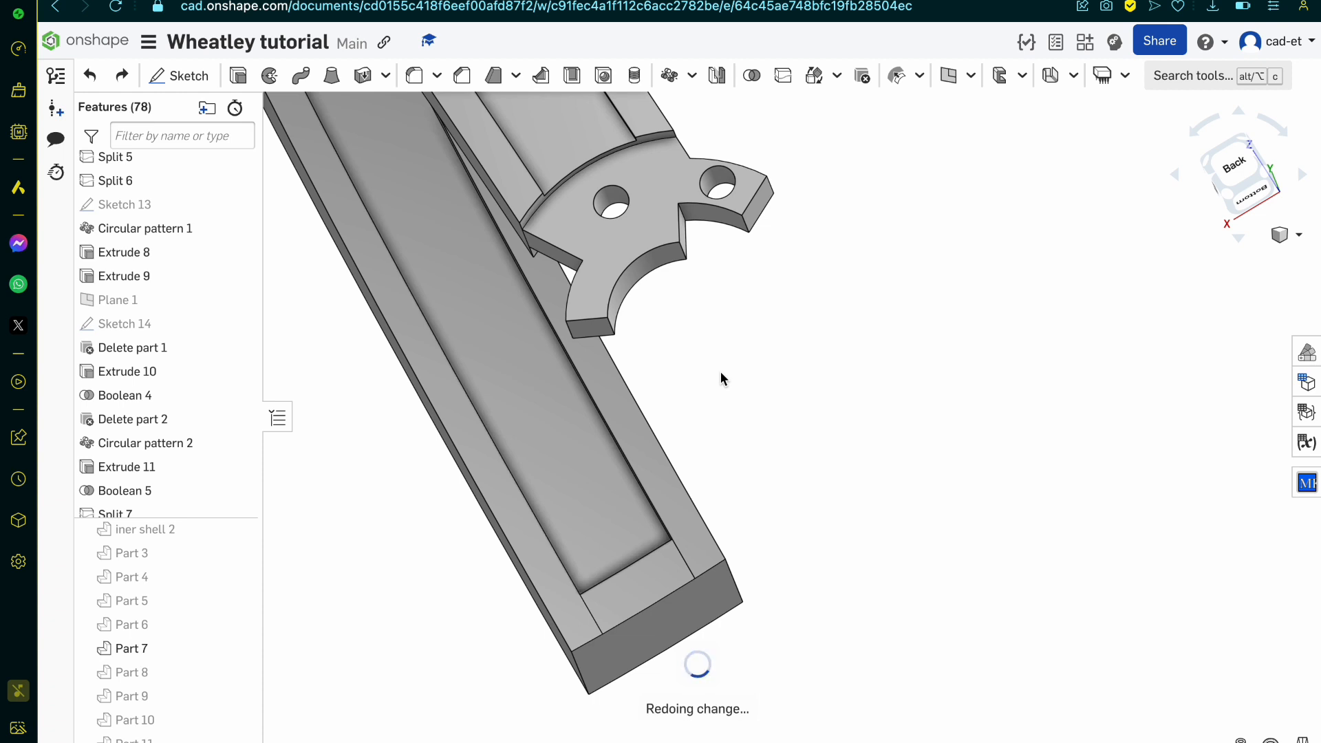
Step: Delete Sketch 20 together with Sweep 2, Sweep 3 and Sweep 4
scroll(720, 372, "down", 3)
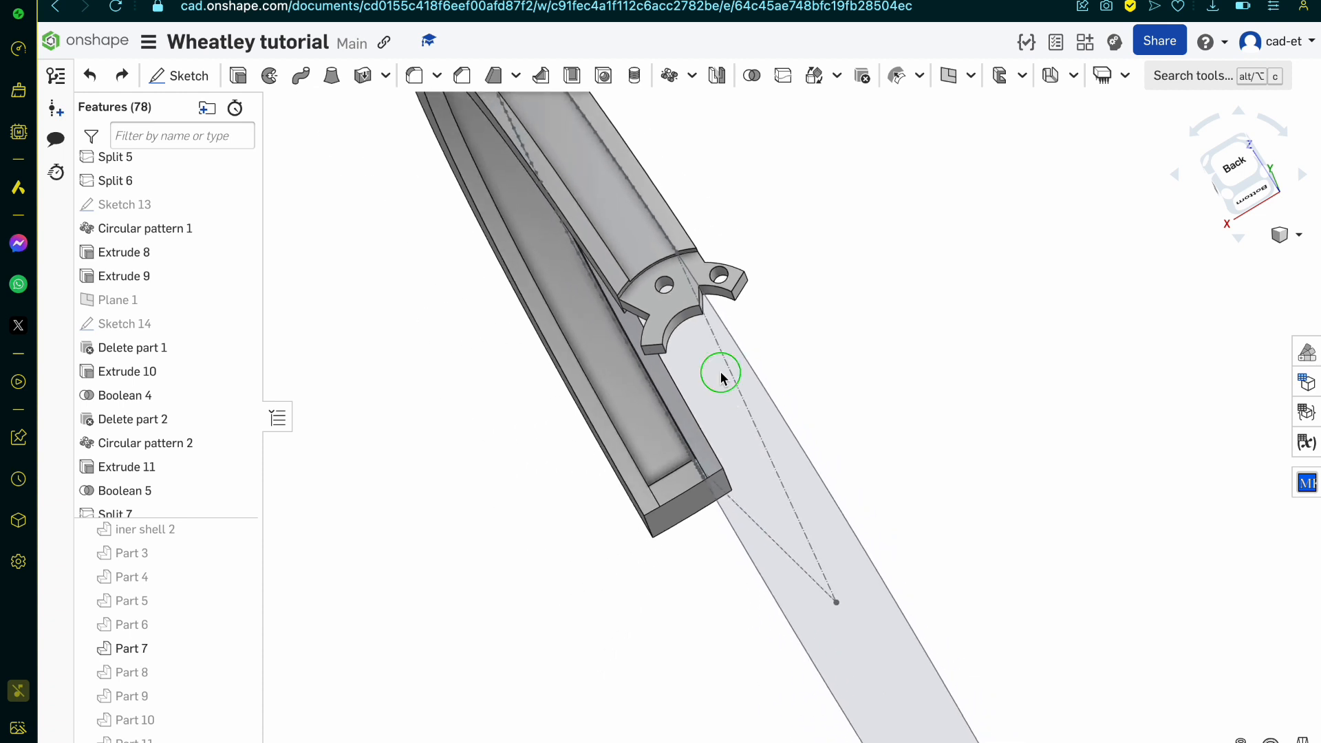
right_click_drag(720, 373, 765, 335)
scroll(765, 337, "down", 6)
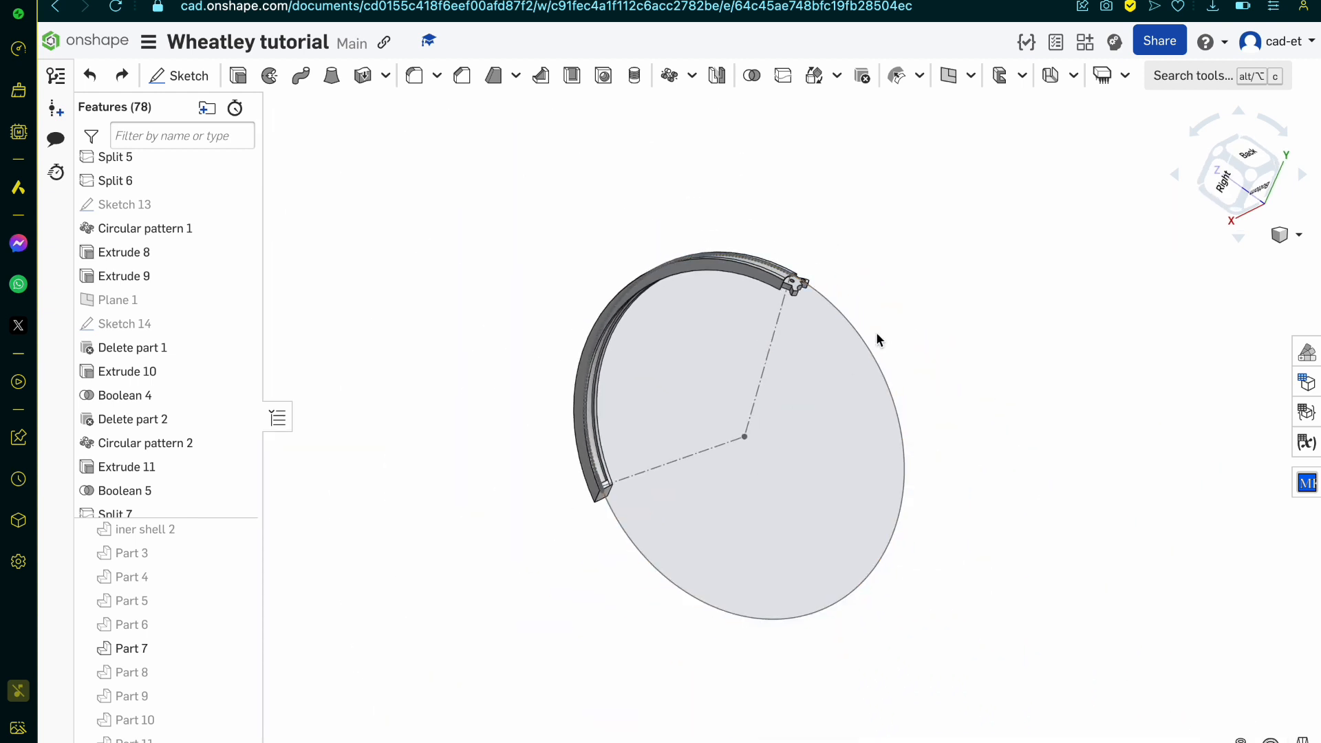
scroll(197, 373, "down", 10)
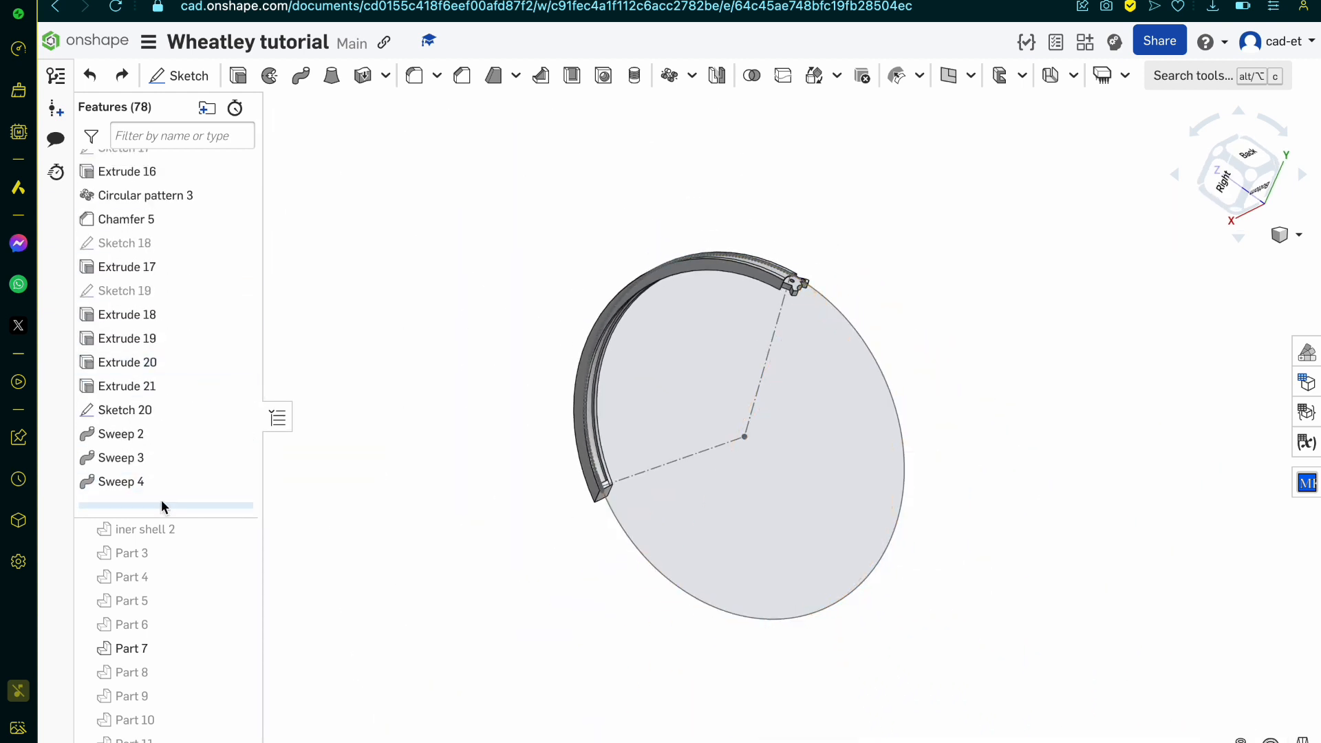
left_click_drag(161, 500, 180, 415)
key("Delete")
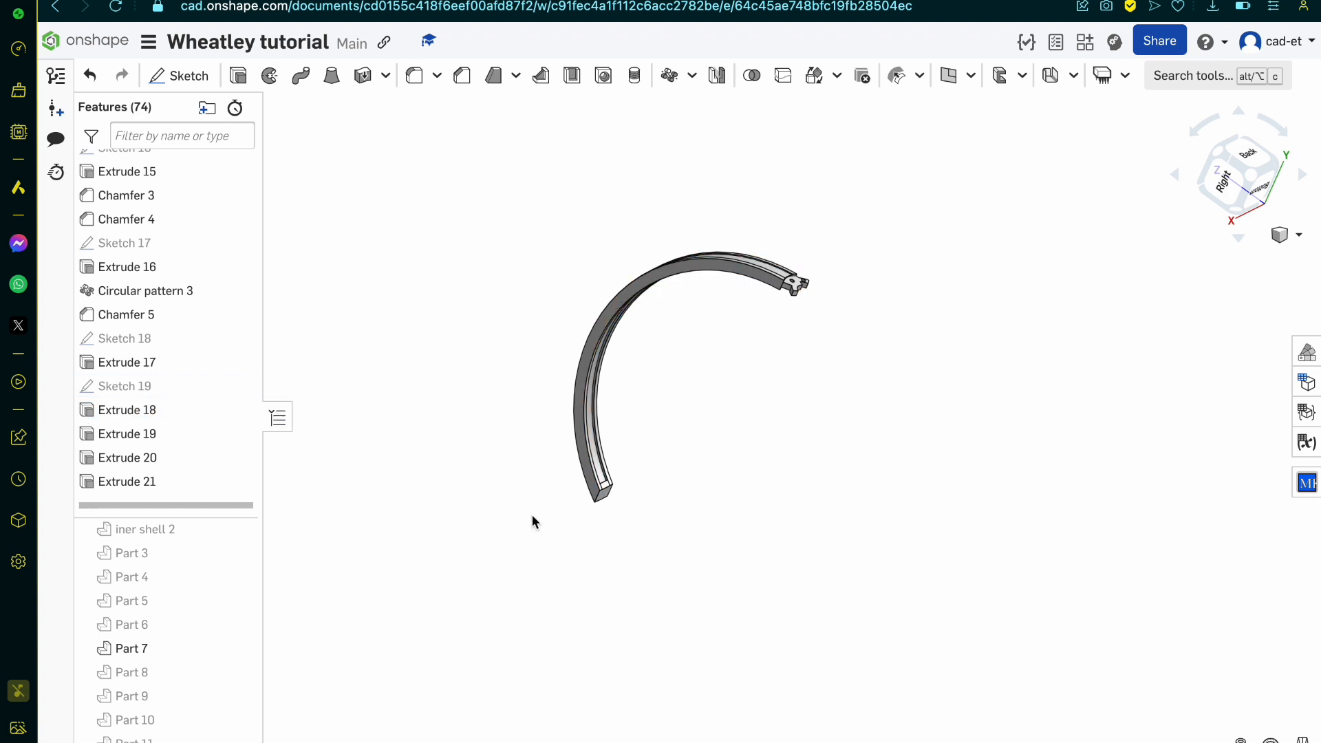
Step: Show all parts of the model again
right_click(477, 425)
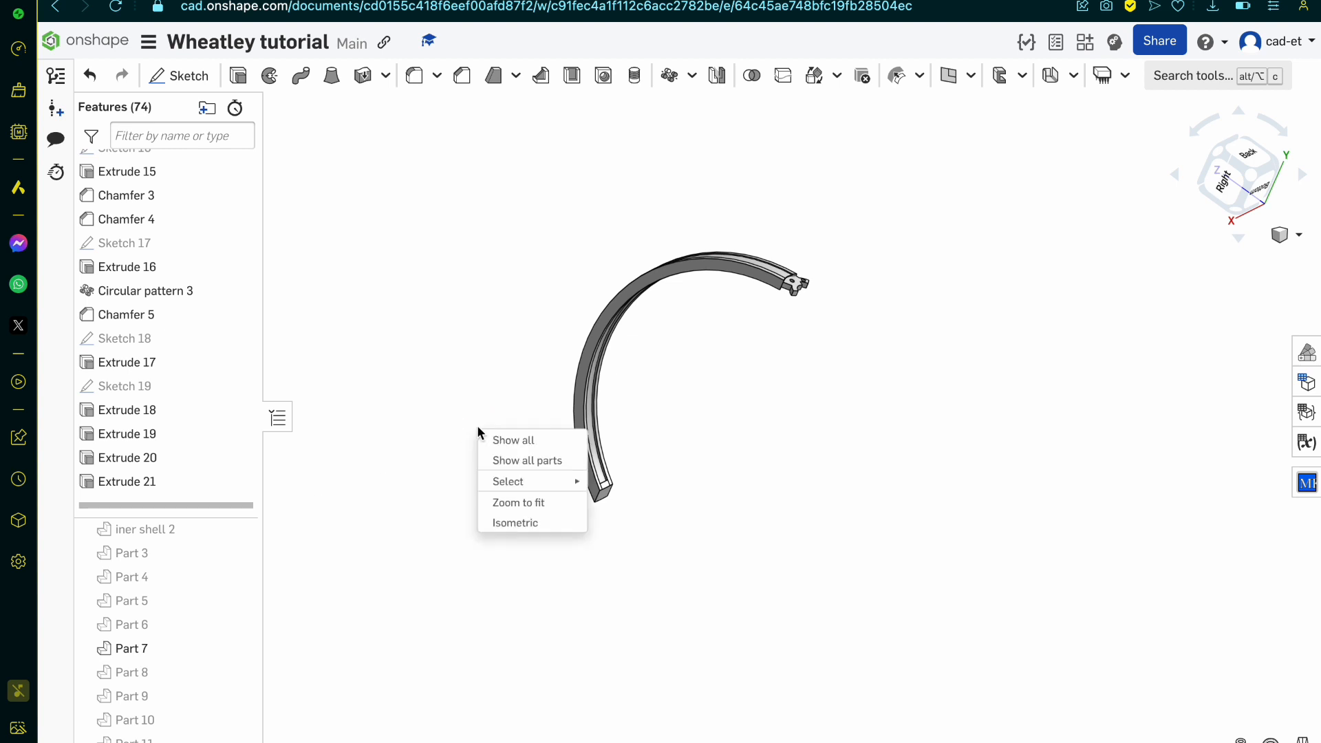
left_click(565, 460)
right_click_drag(566, 459, 672, 457)
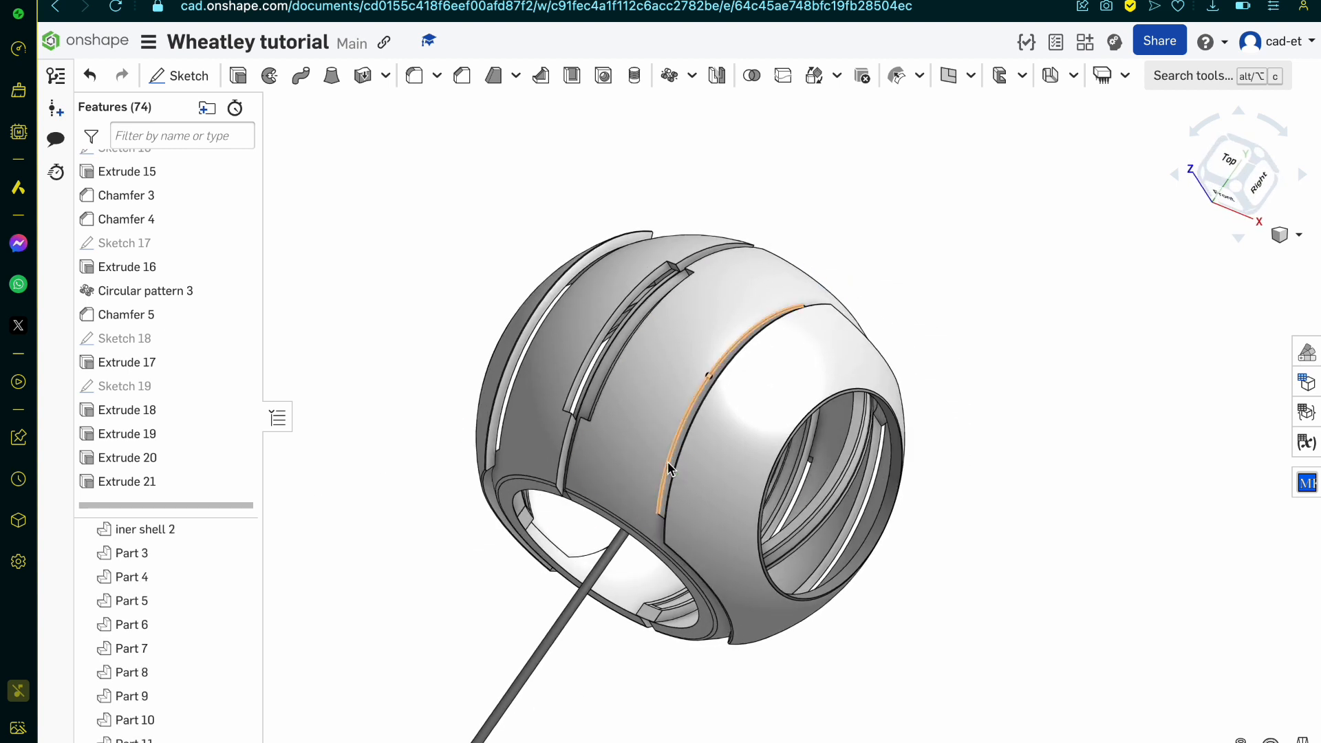
Step: Shorten the rod made by Extrude 20 by trying depths of 5 and 7 mm, settling on 4 mm
double_click(168, 456)
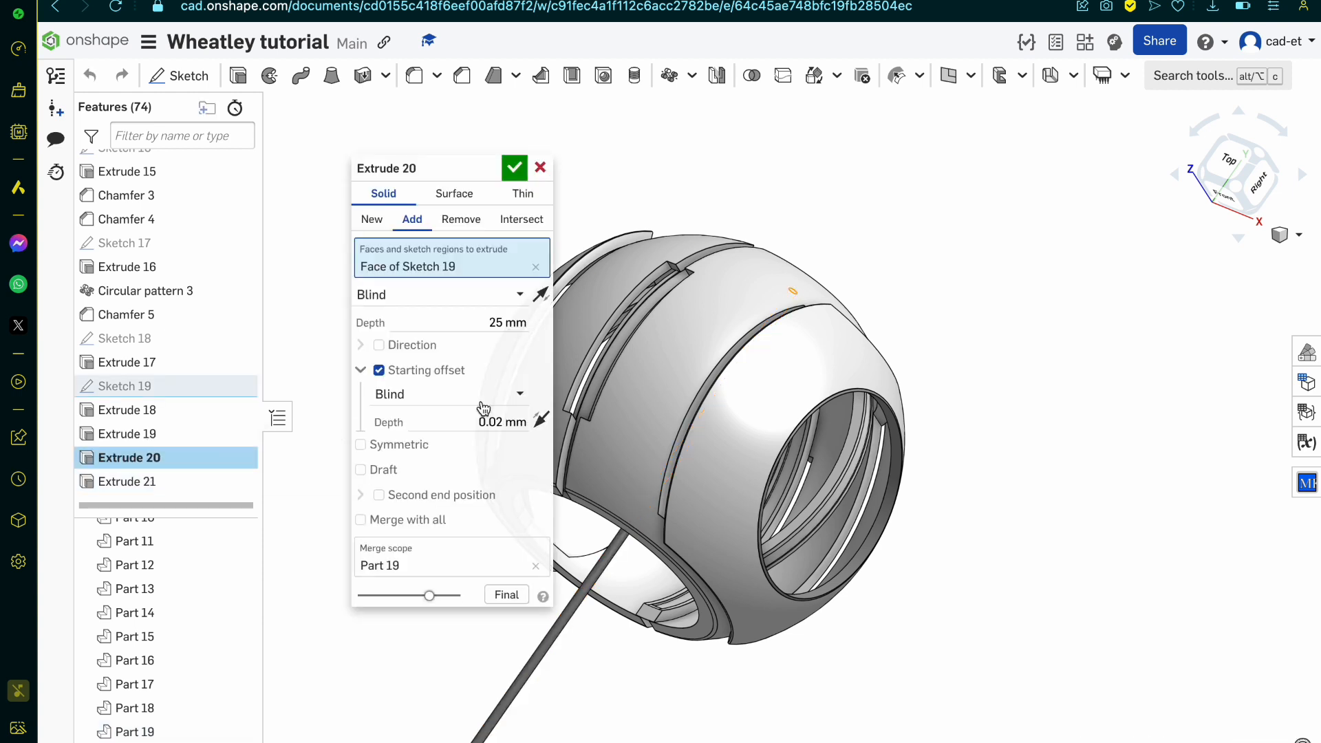
left_click(484, 317)
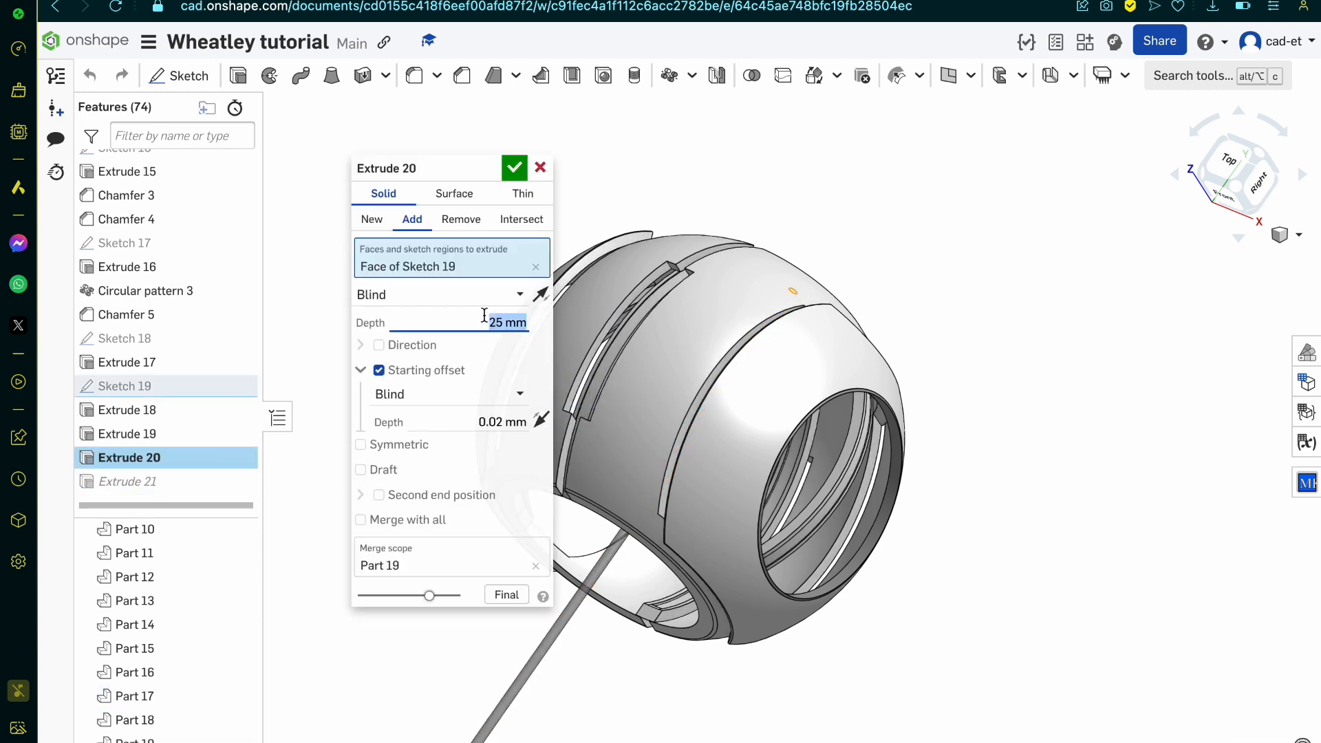
key("Return")
right_click_drag(686, 458, 487, 368)
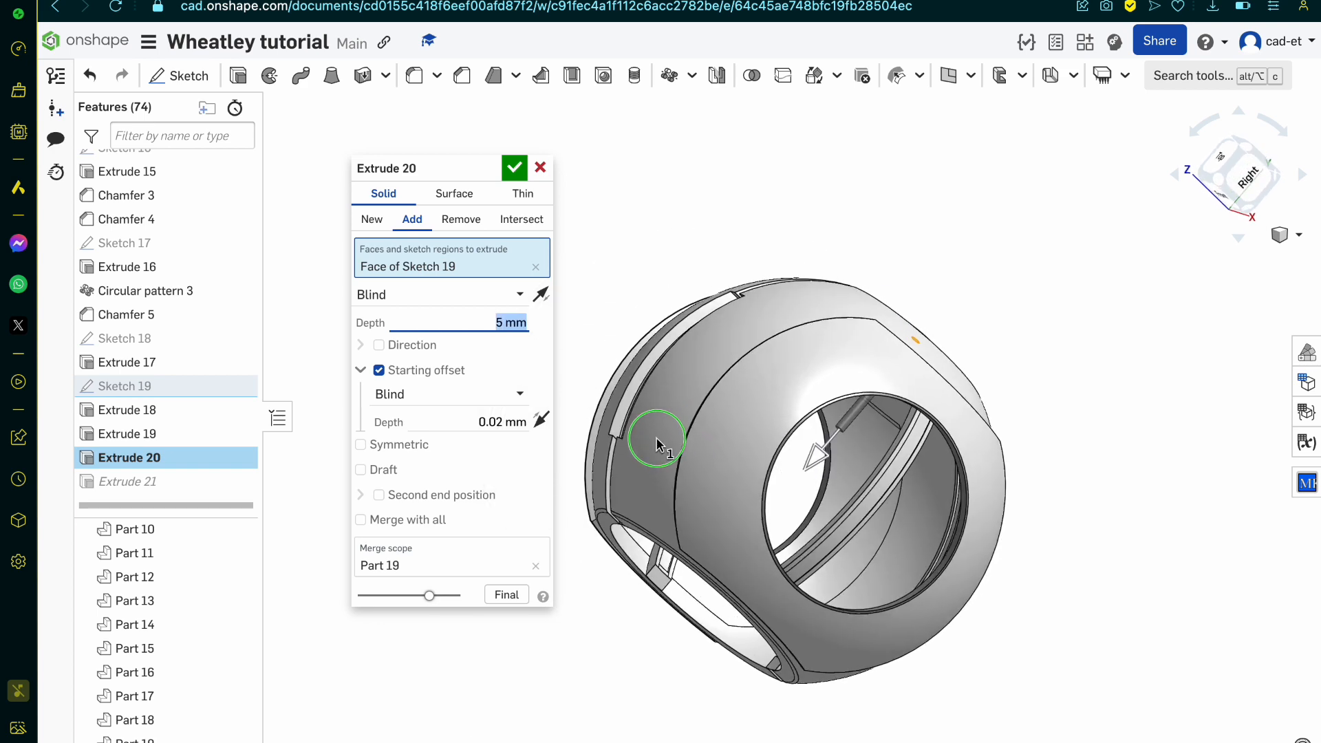
type("7")
key("Return")
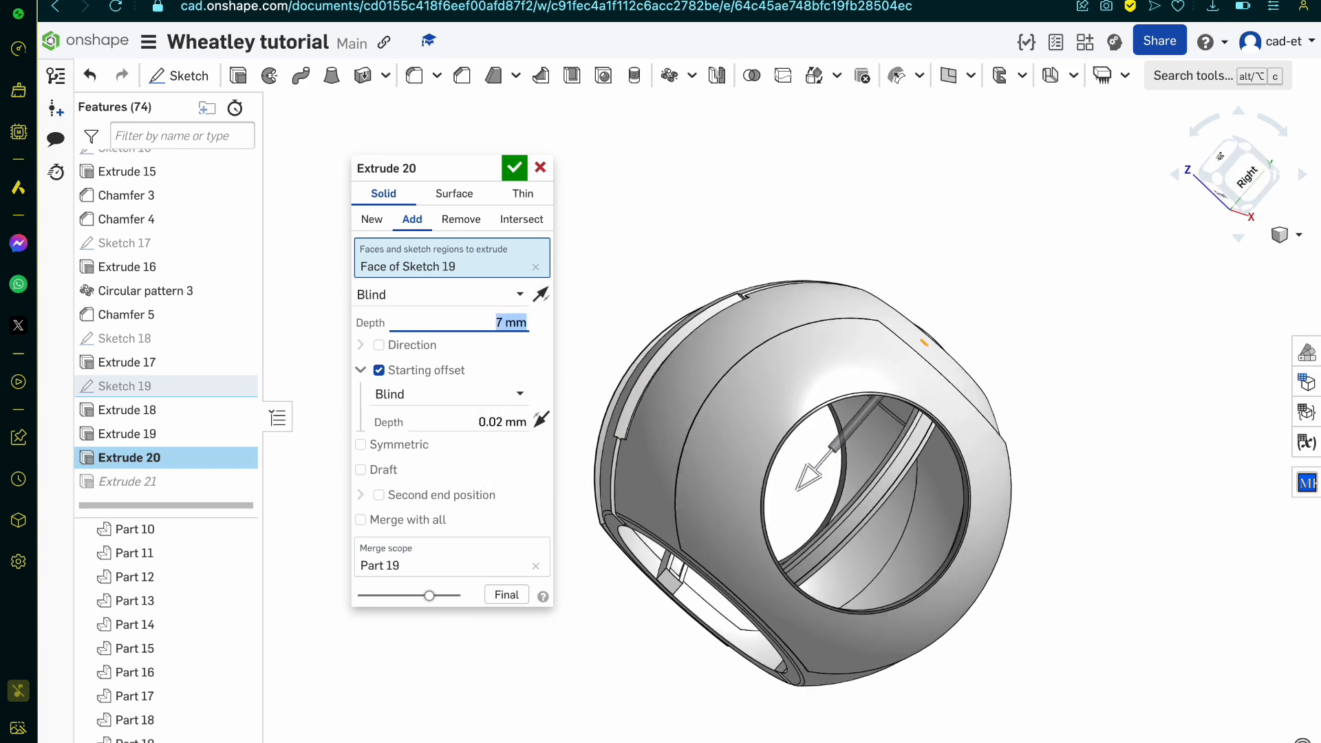
type("2")
key("Return")
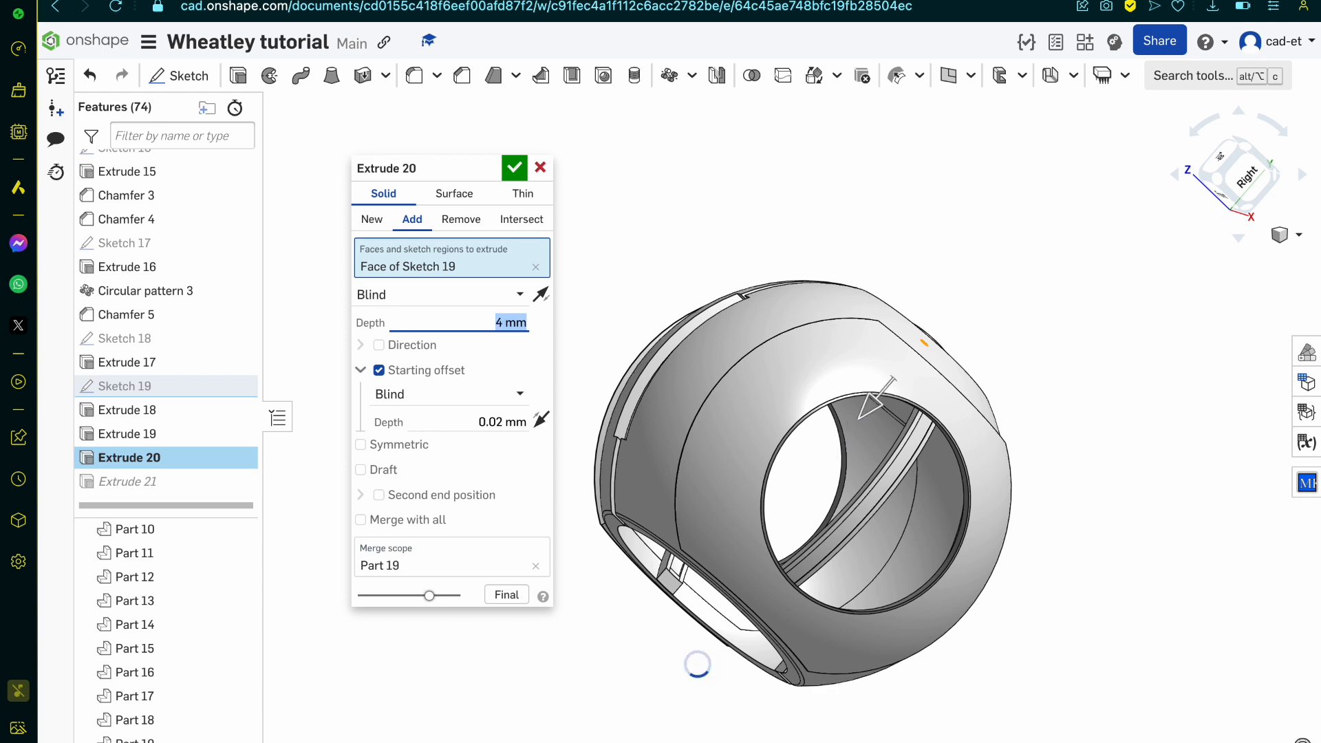
key("Return")
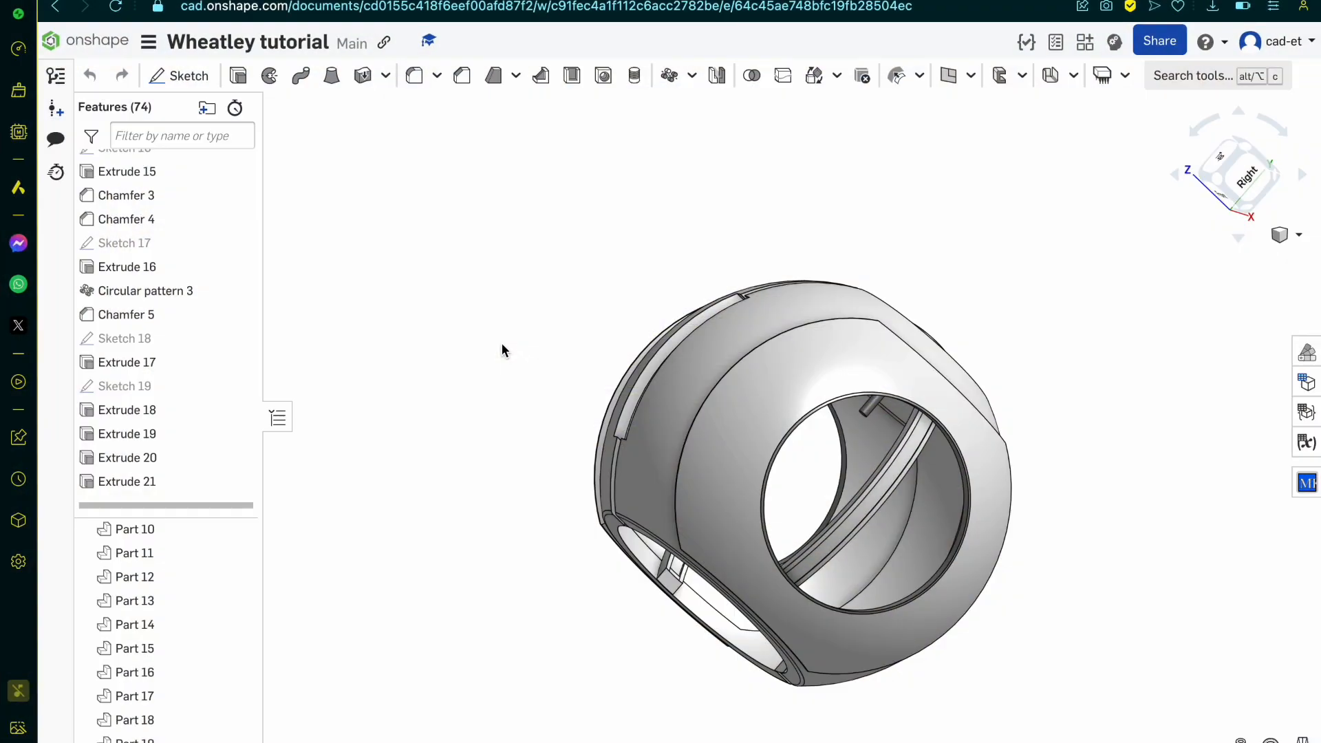
right_click_drag(716, 430, 858, 370)
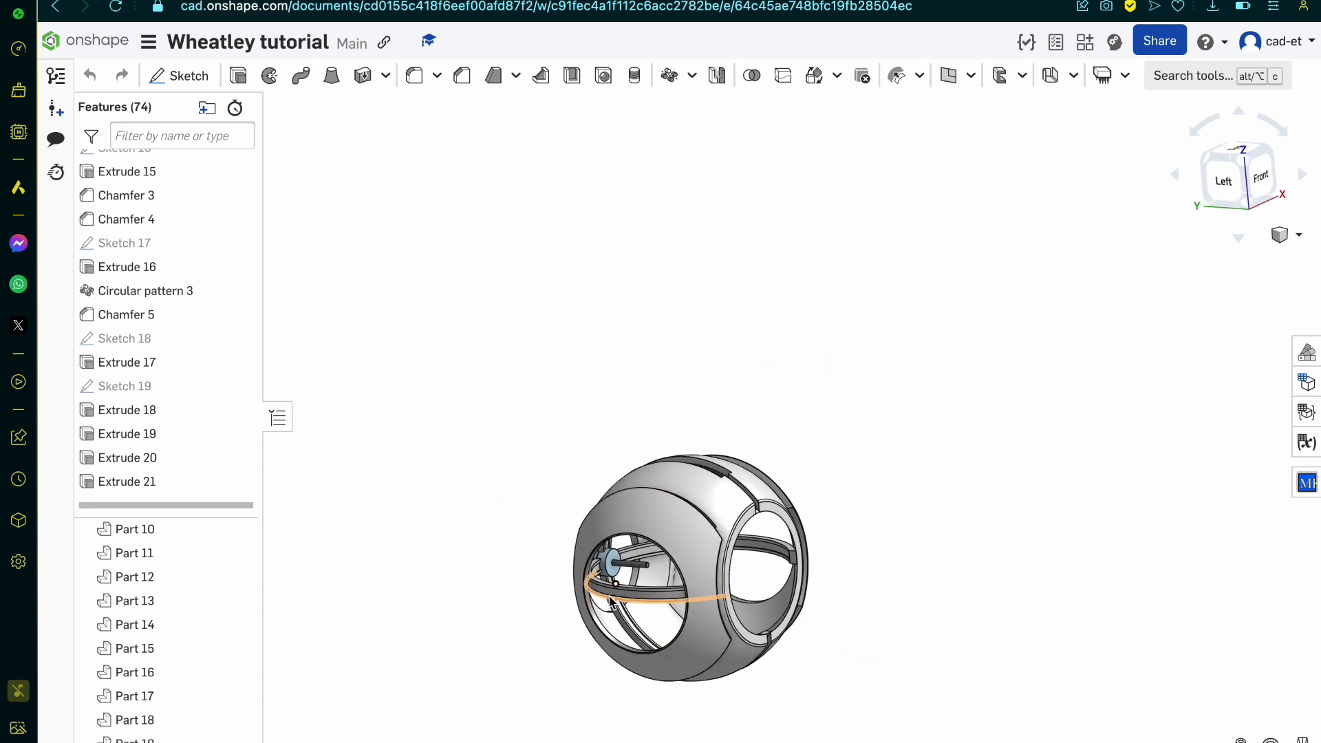
scroll(616, 584, "up", 3)
right_click_drag(615, 584, 711, 642)
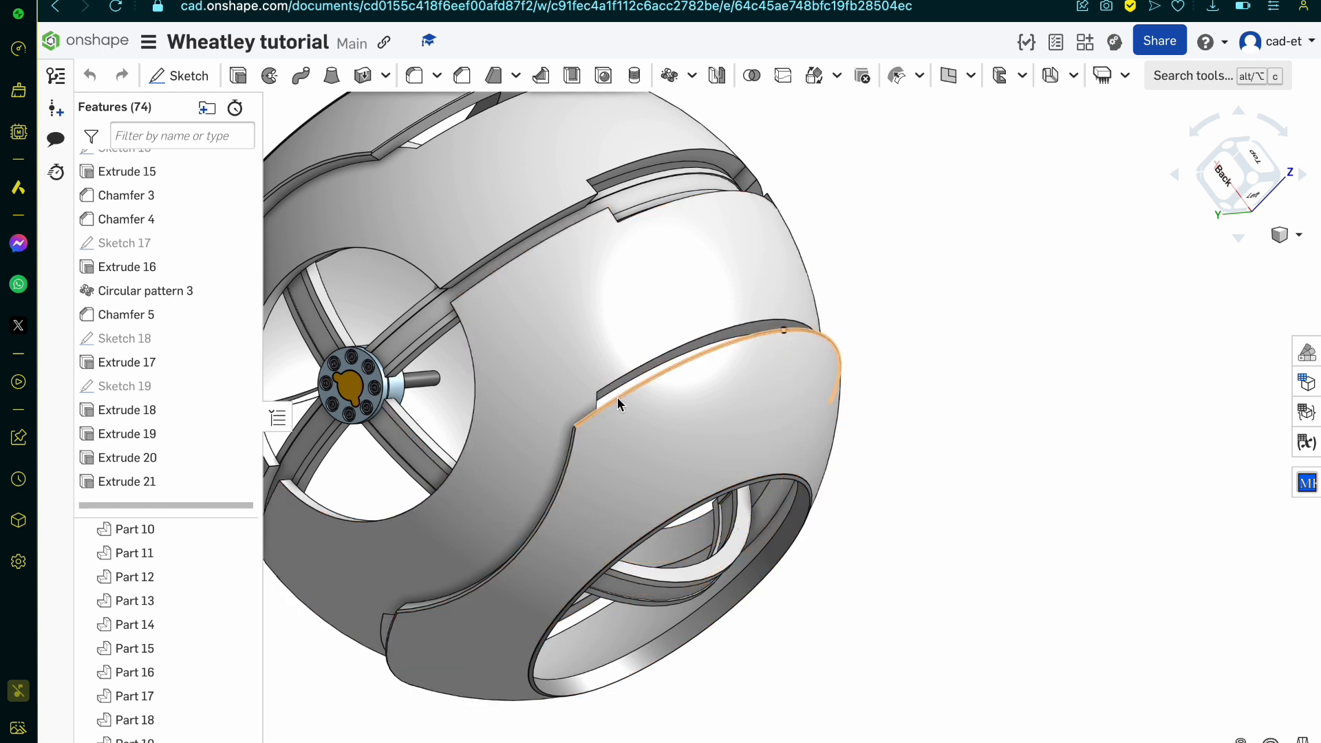
Step: Examine the complete Wheatley model from all sides, including the shell panels, side openings, inner arms and shortened hub rod
scroll(617, 397, "down", 5)
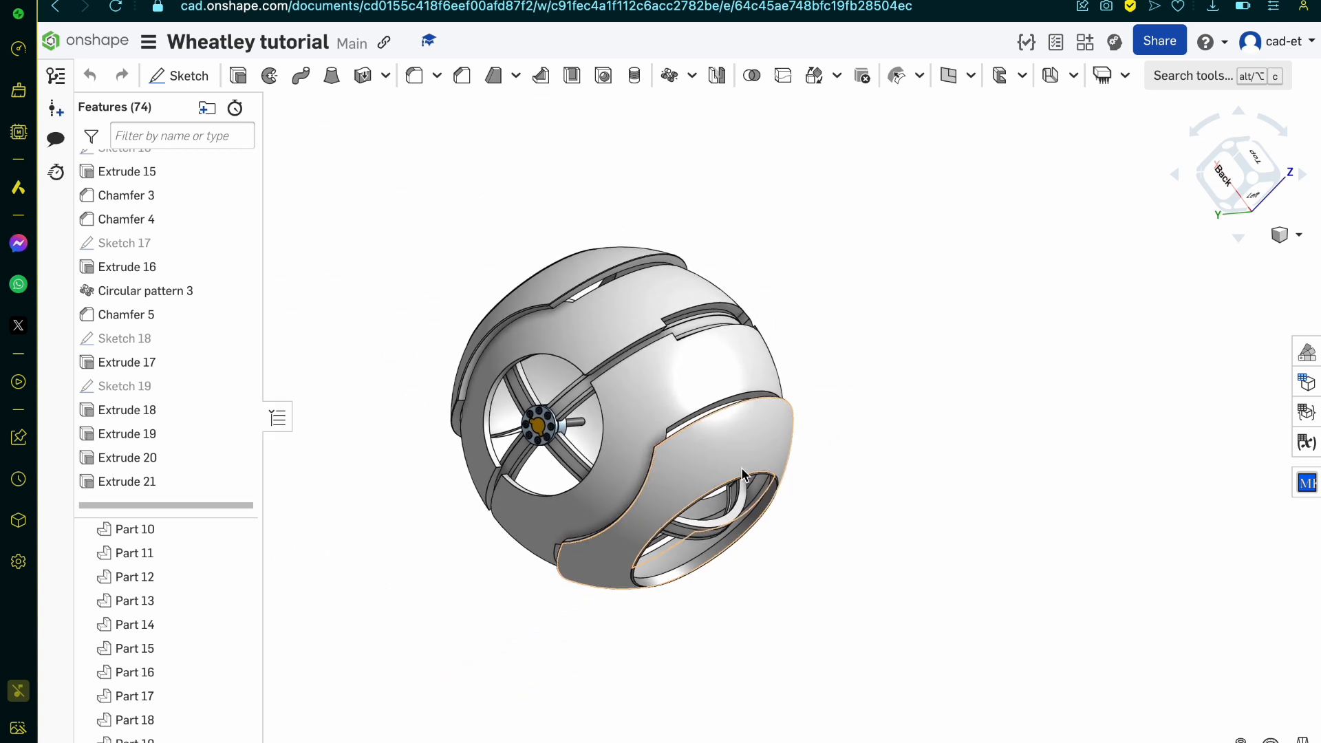
right_click_drag(741, 468, 661, 463)
scroll(823, 462, "up", 5)
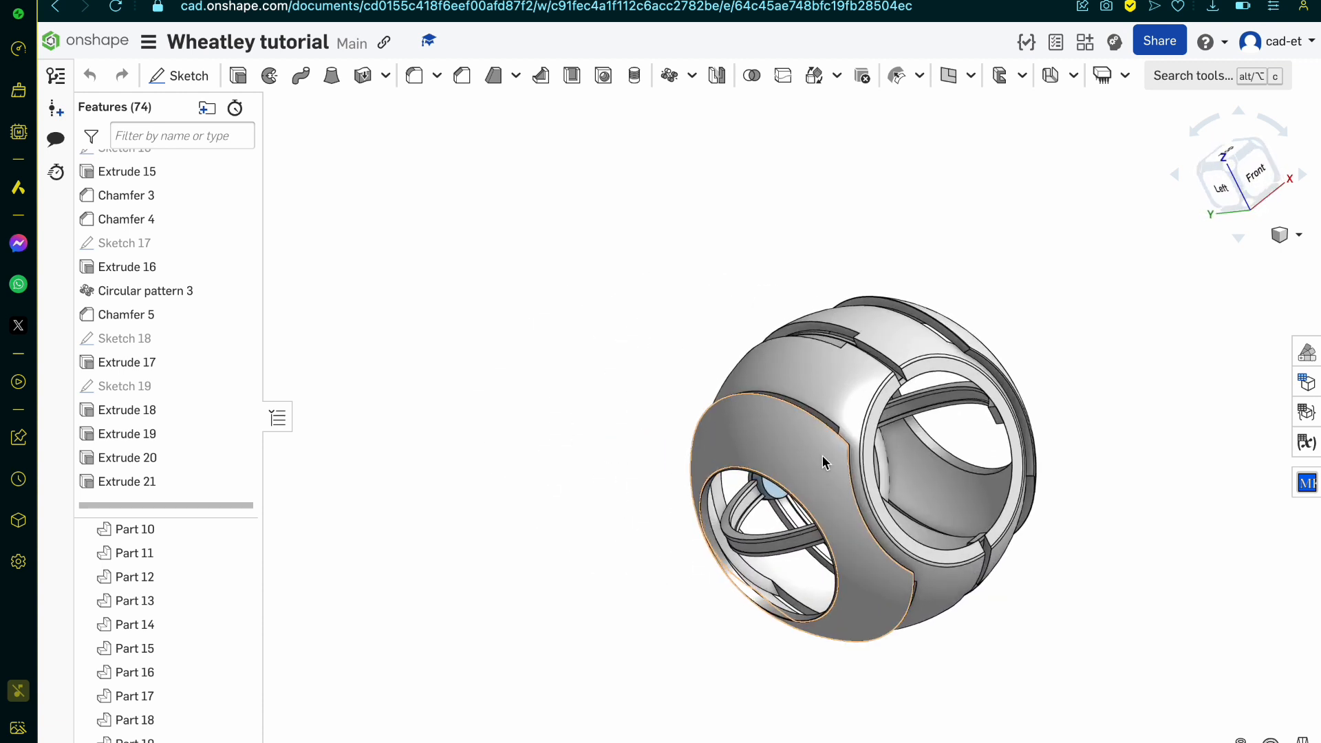
right_click_drag(826, 467, 790, 381)
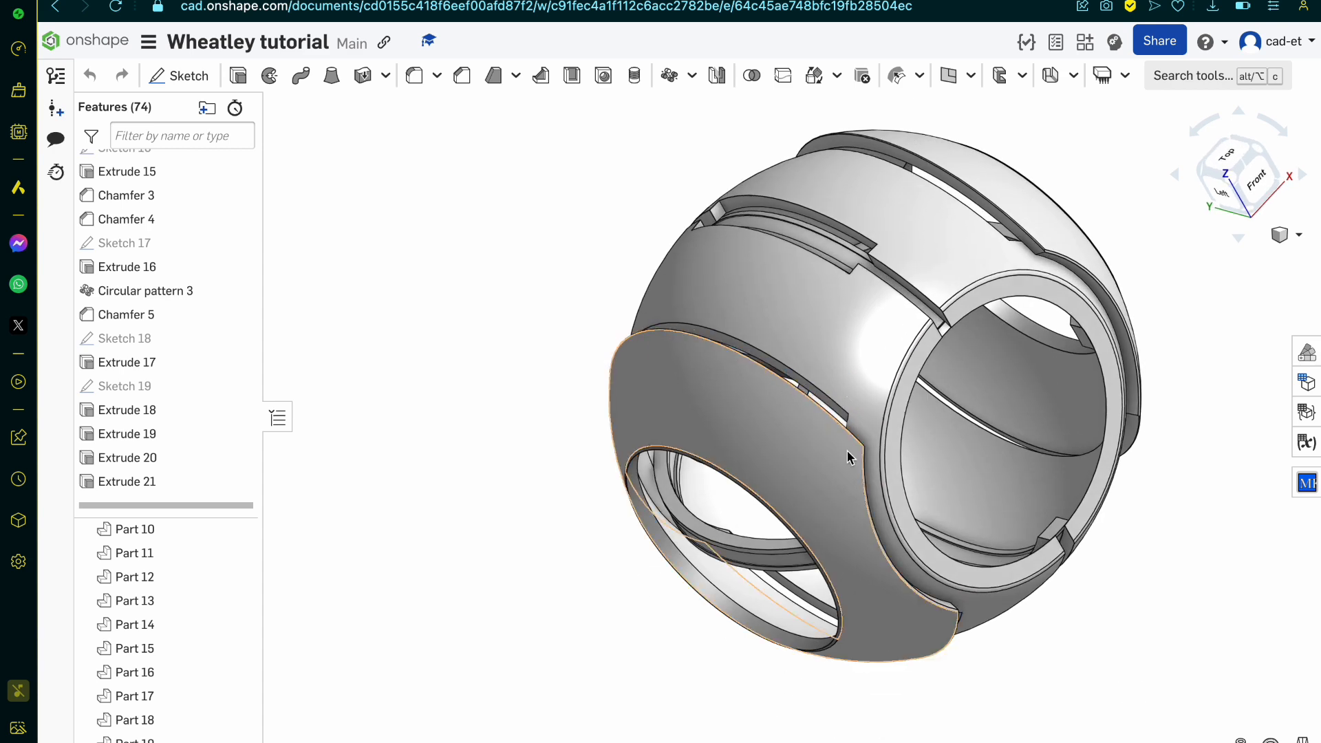
right_click_drag(846, 451, 791, 482)
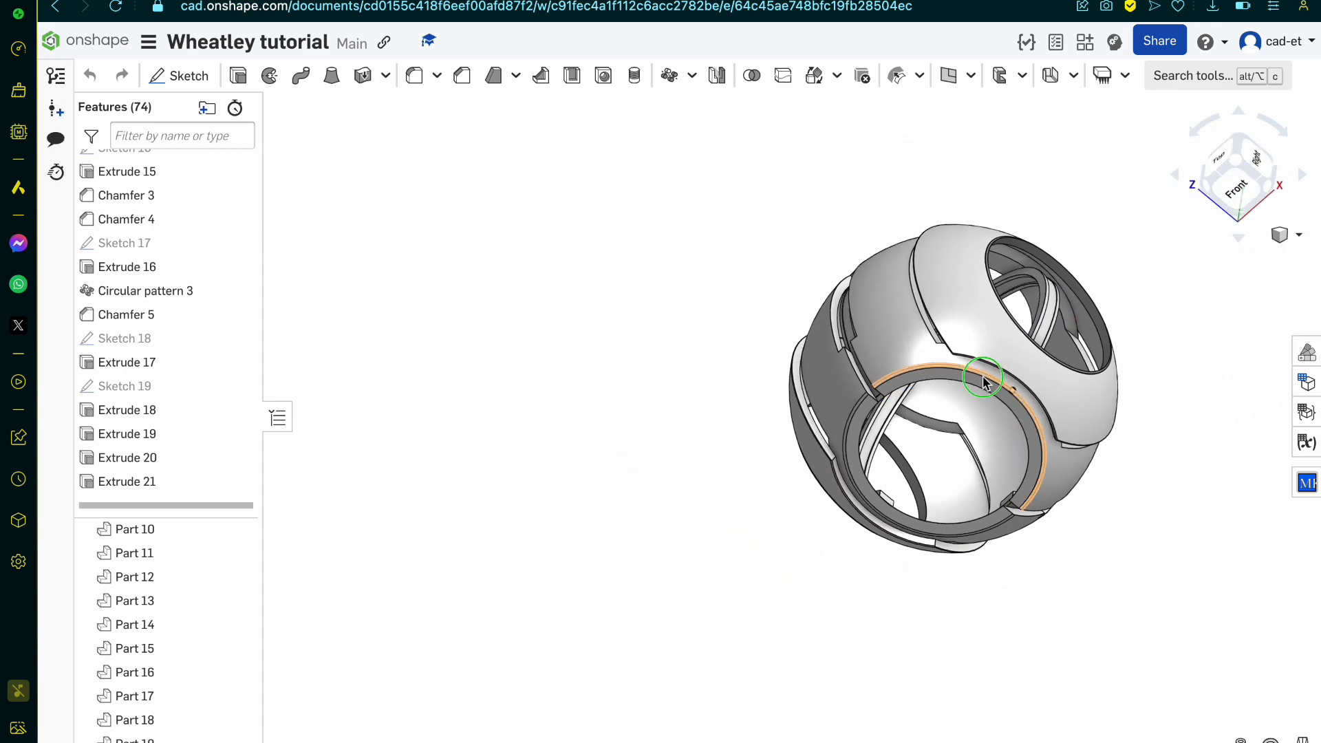
right_click_drag(988, 381, 1001, 420)
scroll(909, 406, "down", 5)
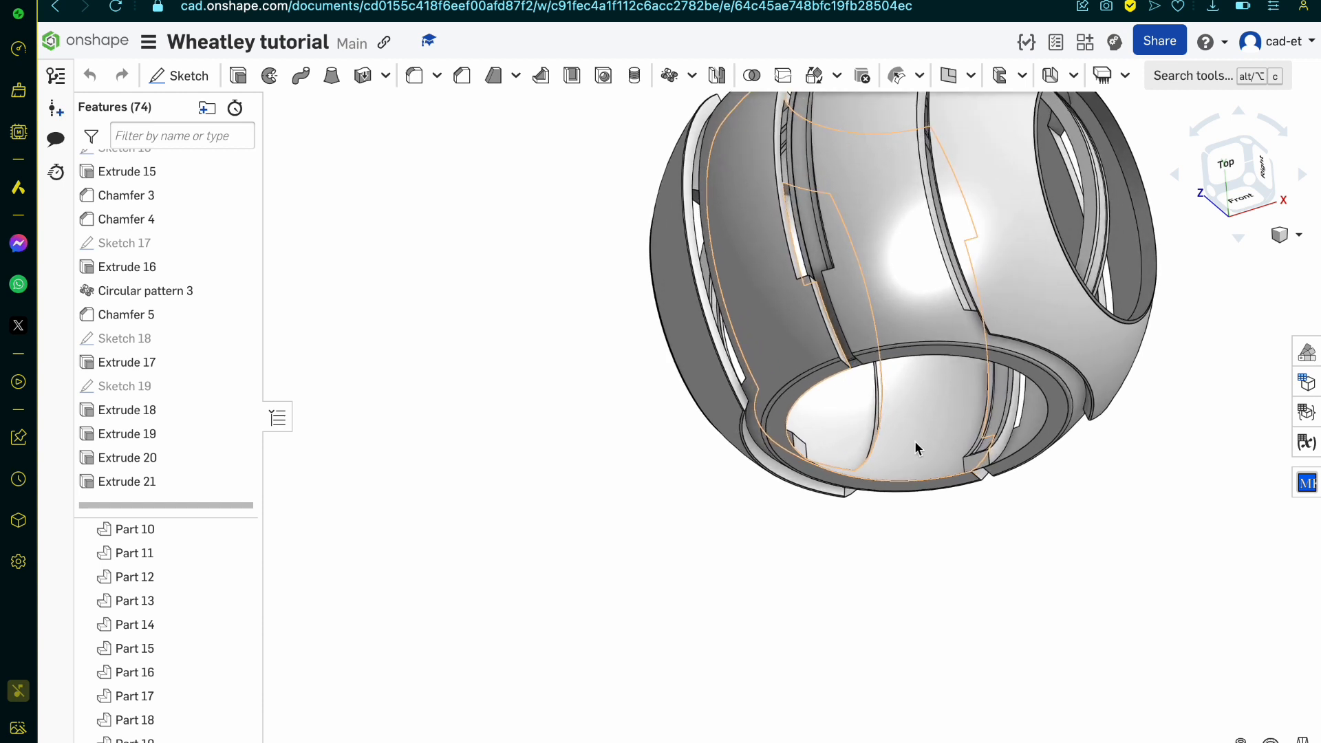
right_click_drag(919, 448, 969, 396)
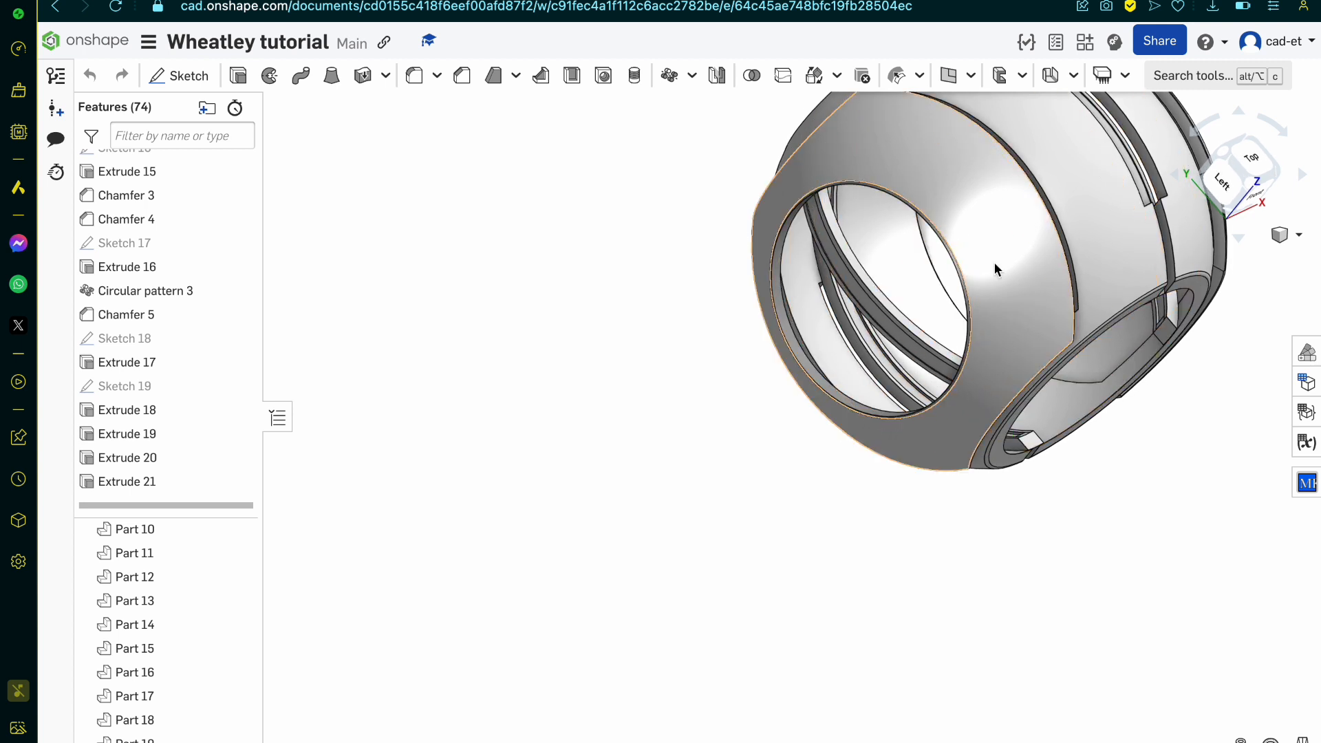
right_click_drag(846, 337, 835, 294)
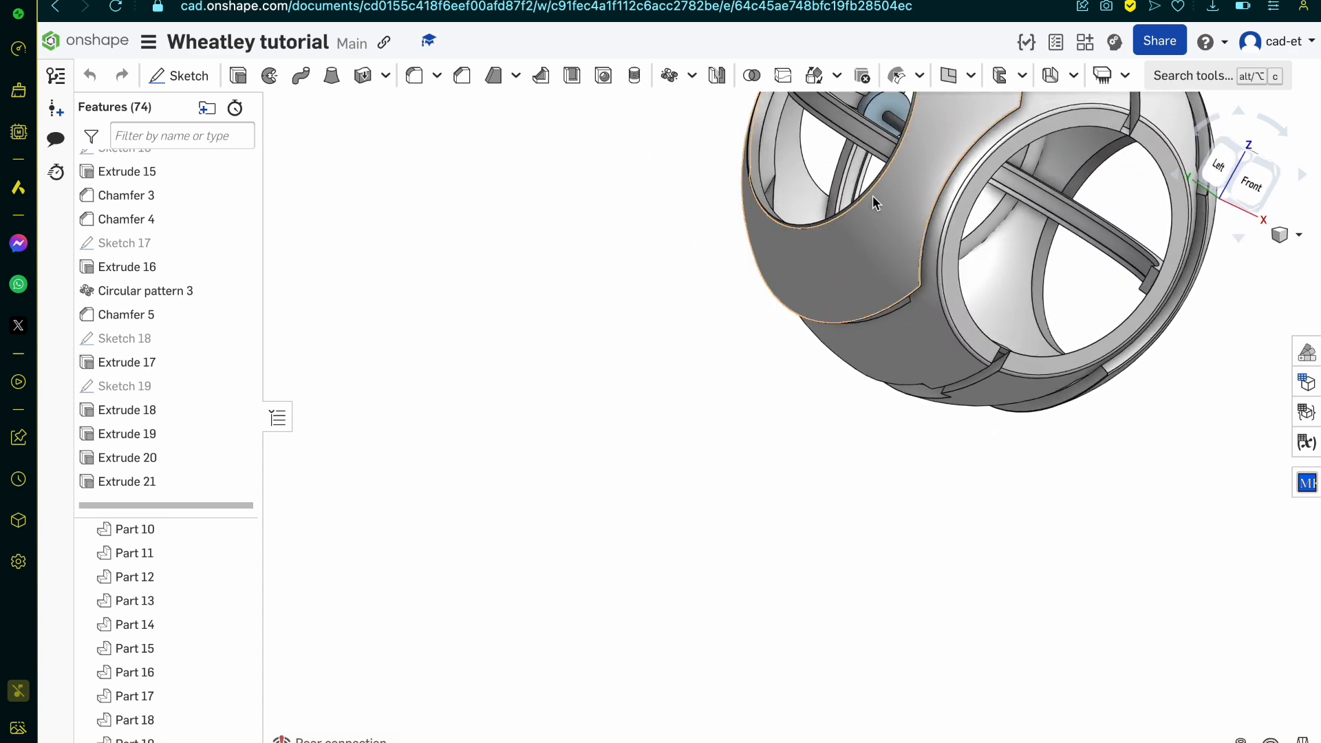
right_click_drag(831, 199, 1101, 303)
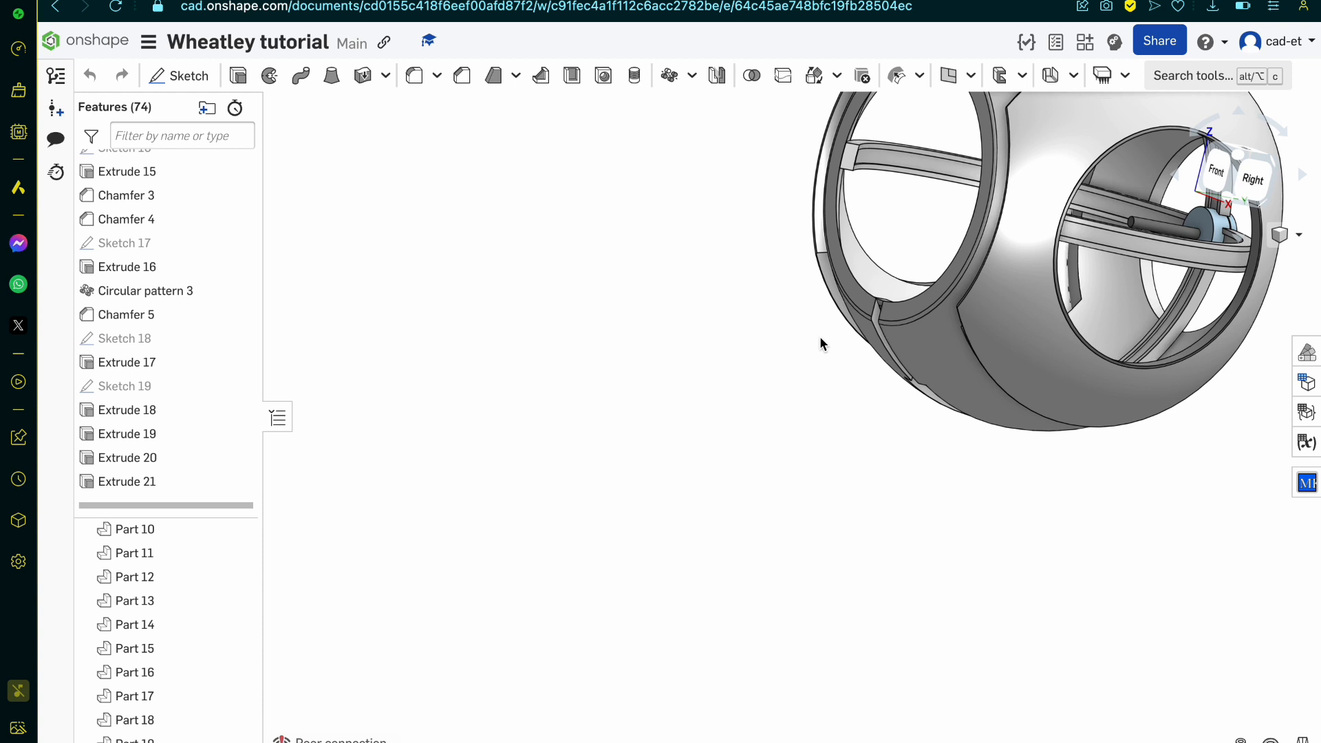
scroll(731, 448, "down", 2)
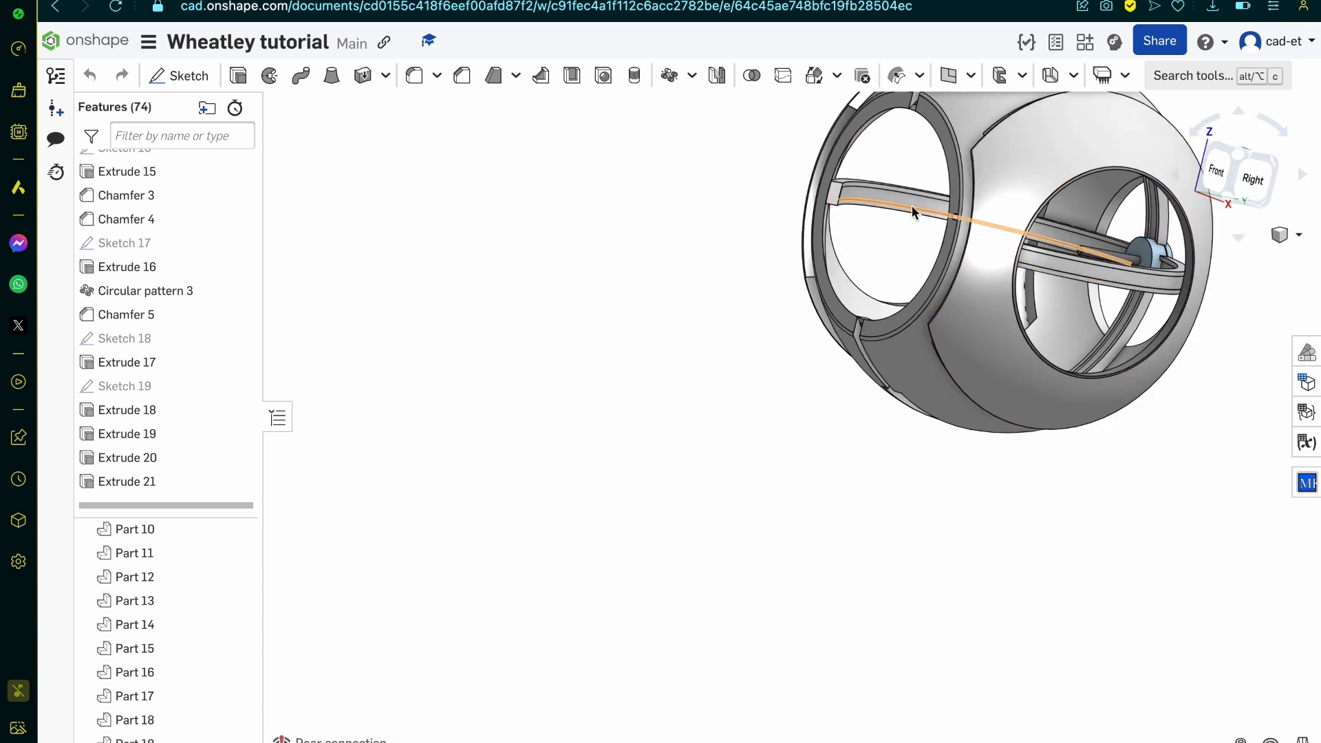
right_click_drag(785, 286, 759, 311)
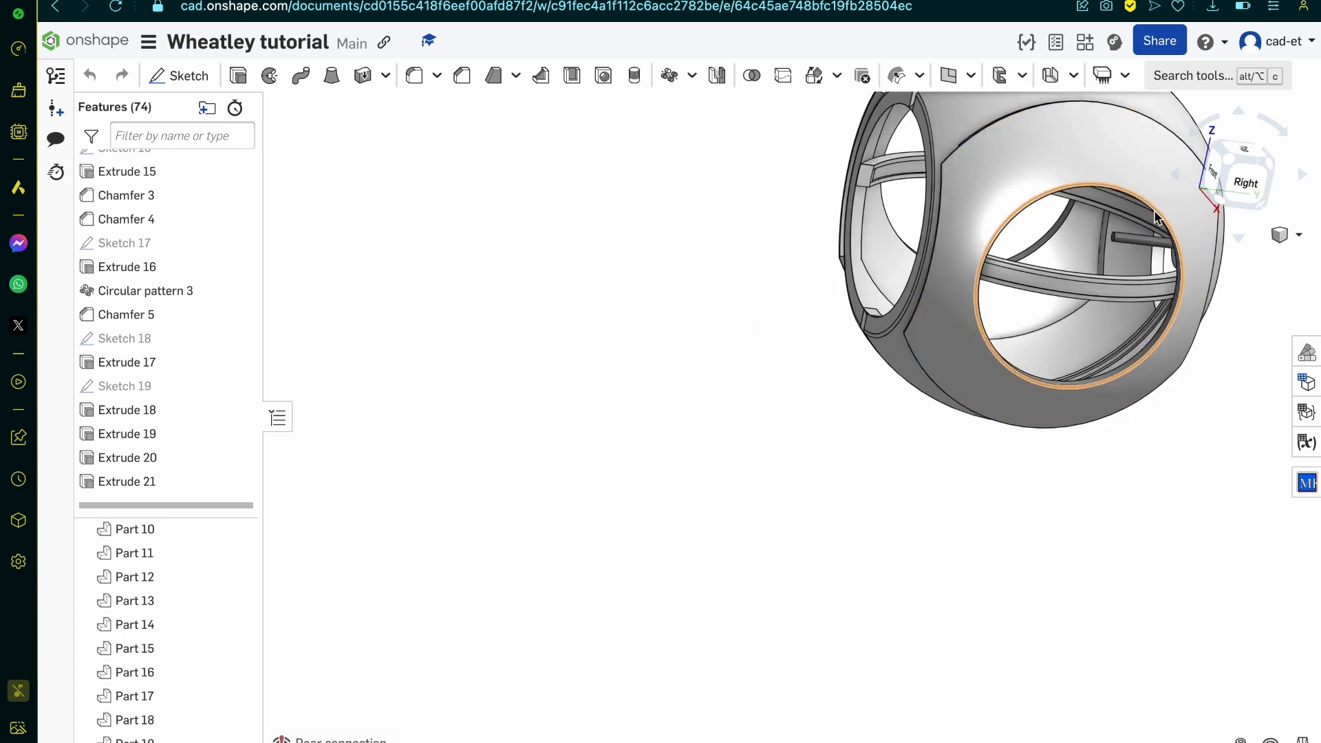
right_click_drag(1197, 309, 1108, 309)
scroll(1109, 275, "down", 3)
scroll(1111, 277, "up", 5)
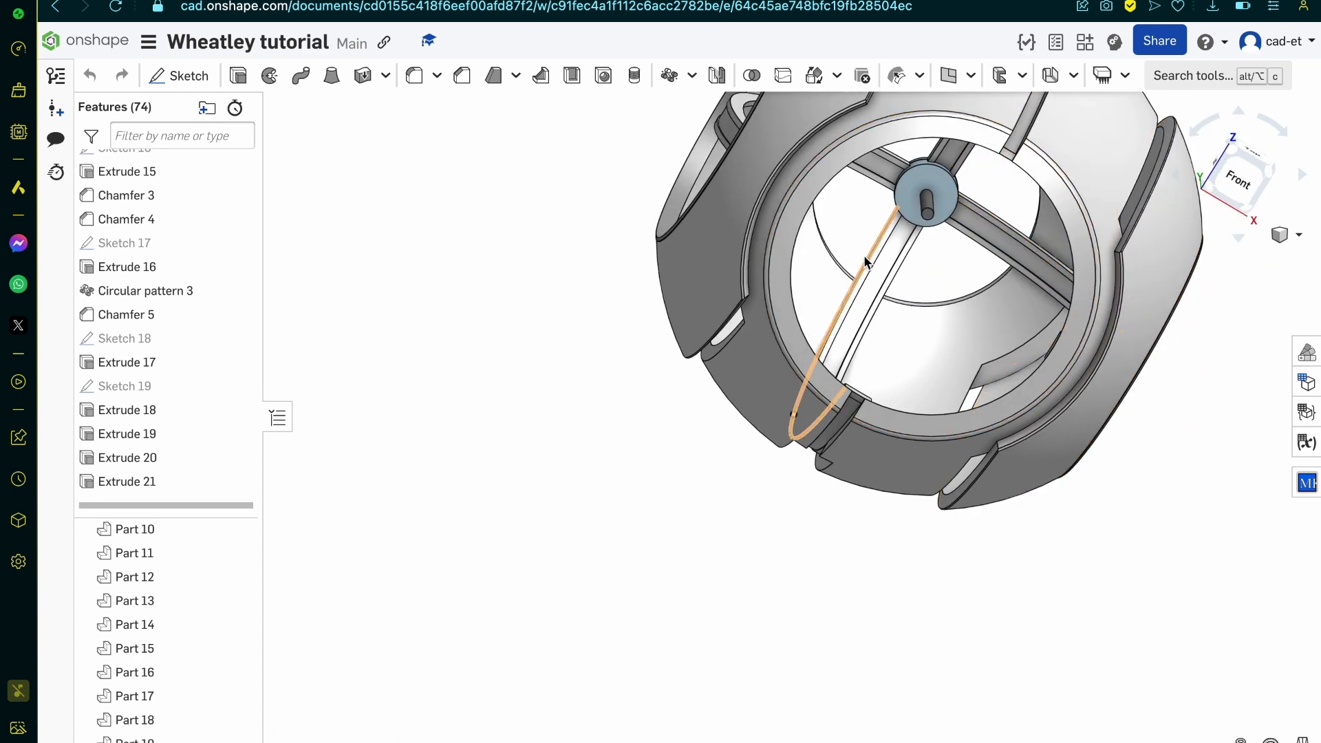
right_click_drag(921, 386, 1049, 120)
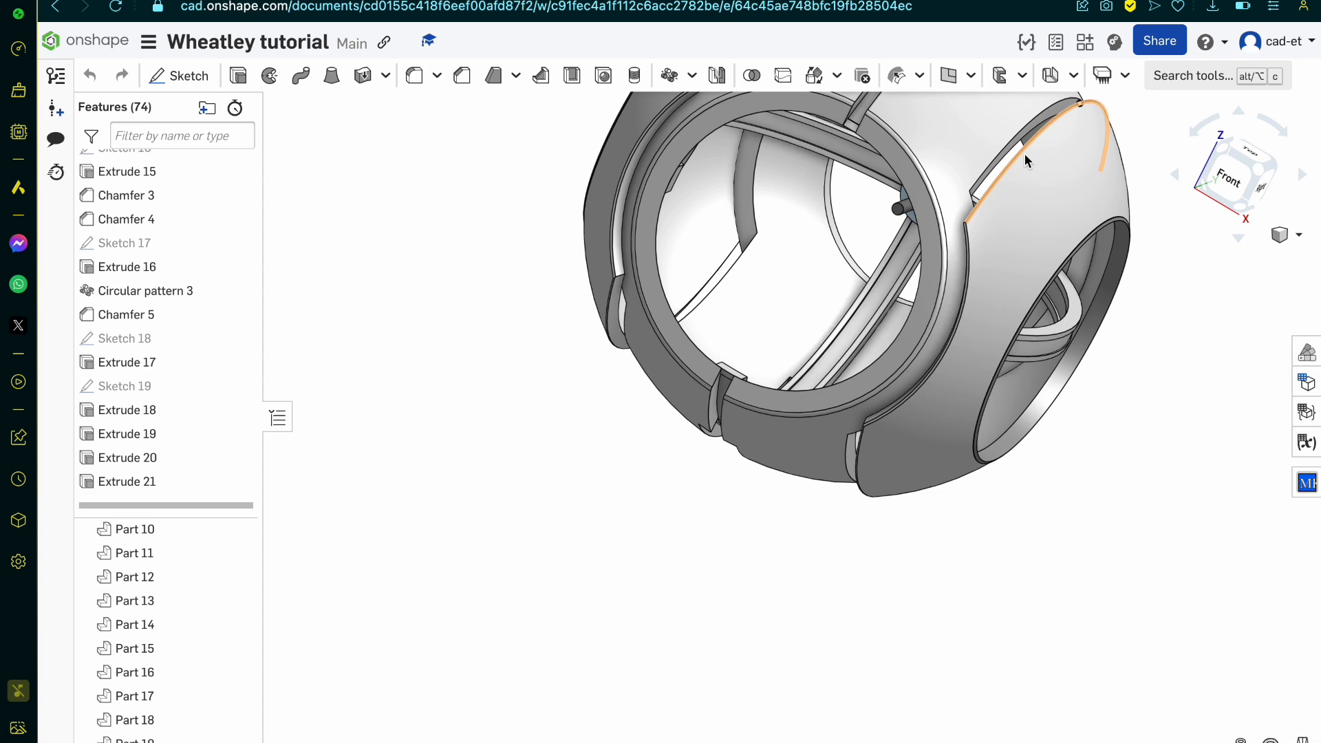
Step: Examine the shell's front ring, side opening, panel edges and the long slots between the panels
right_click_drag(997, 241, 970, 244)
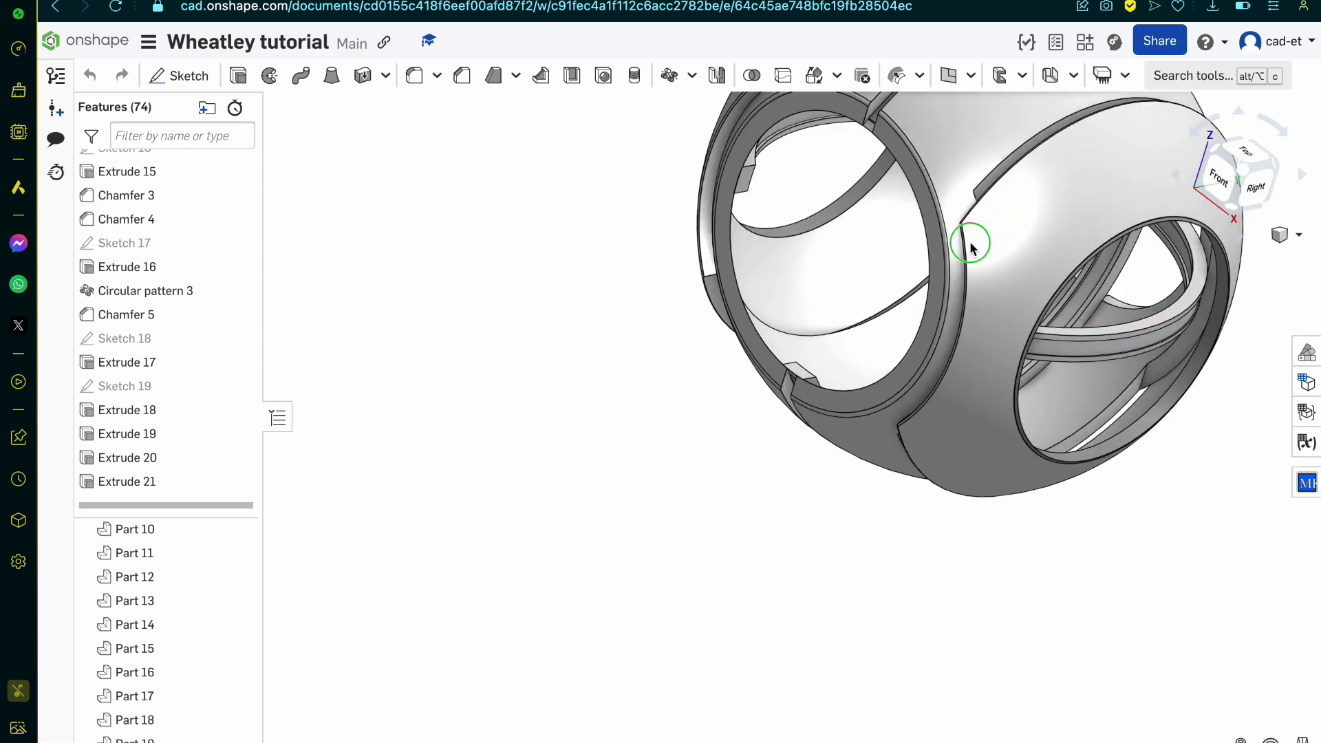
scroll(892, 400, "down", 5)
scroll(892, 400, "up", 6)
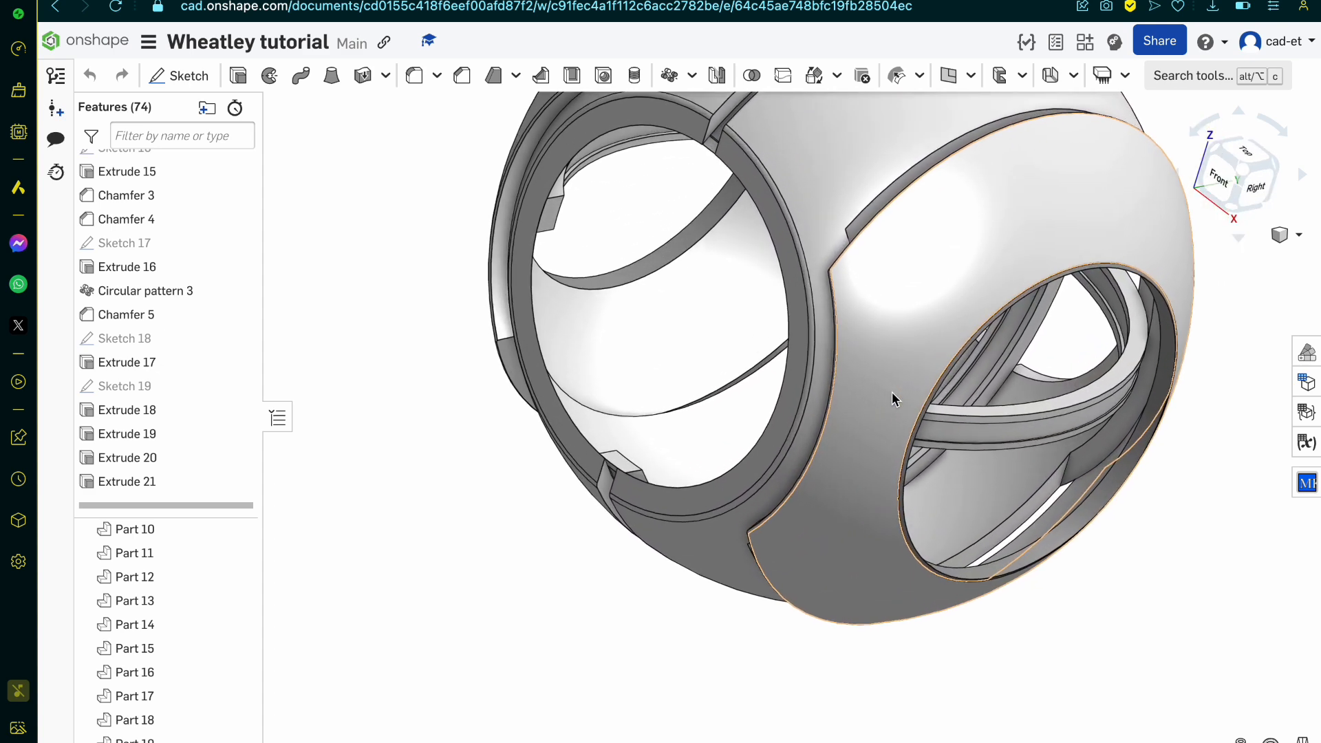
scroll(893, 400, "up", 1)
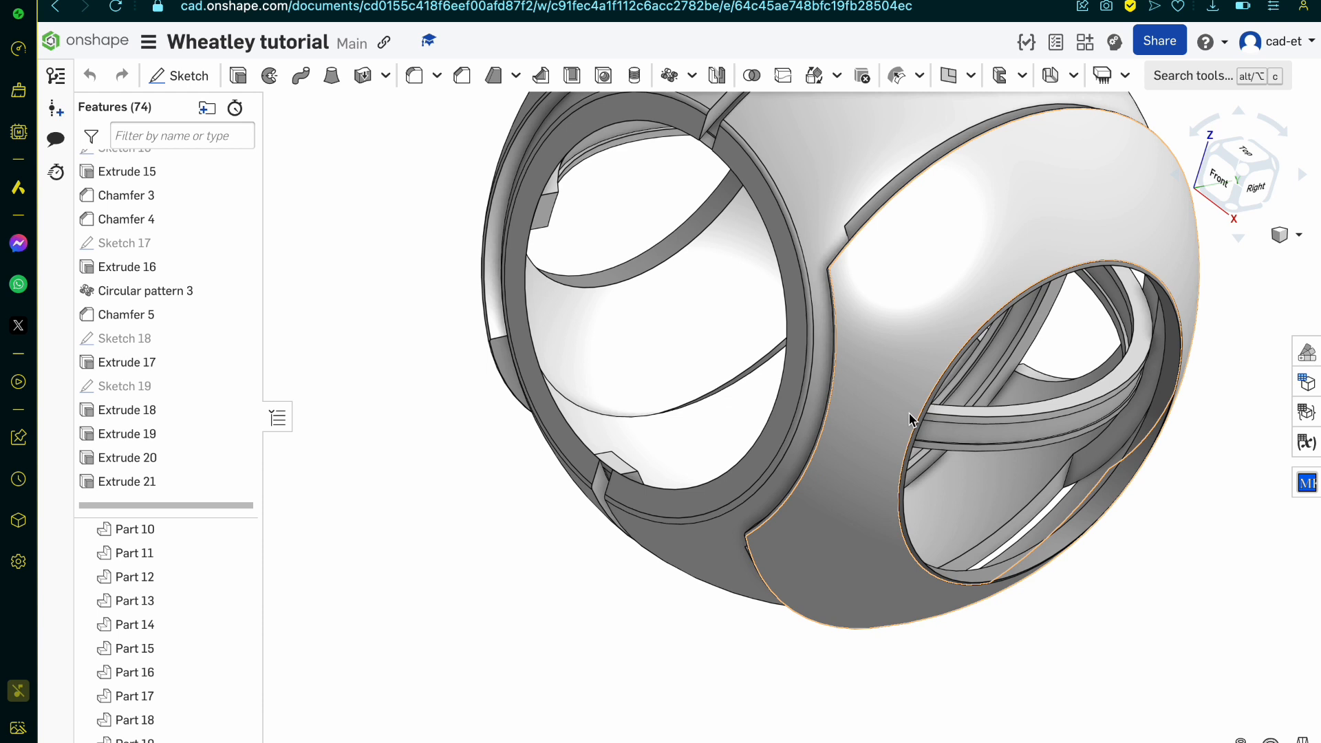
scroll(909, 418, "down", 5)
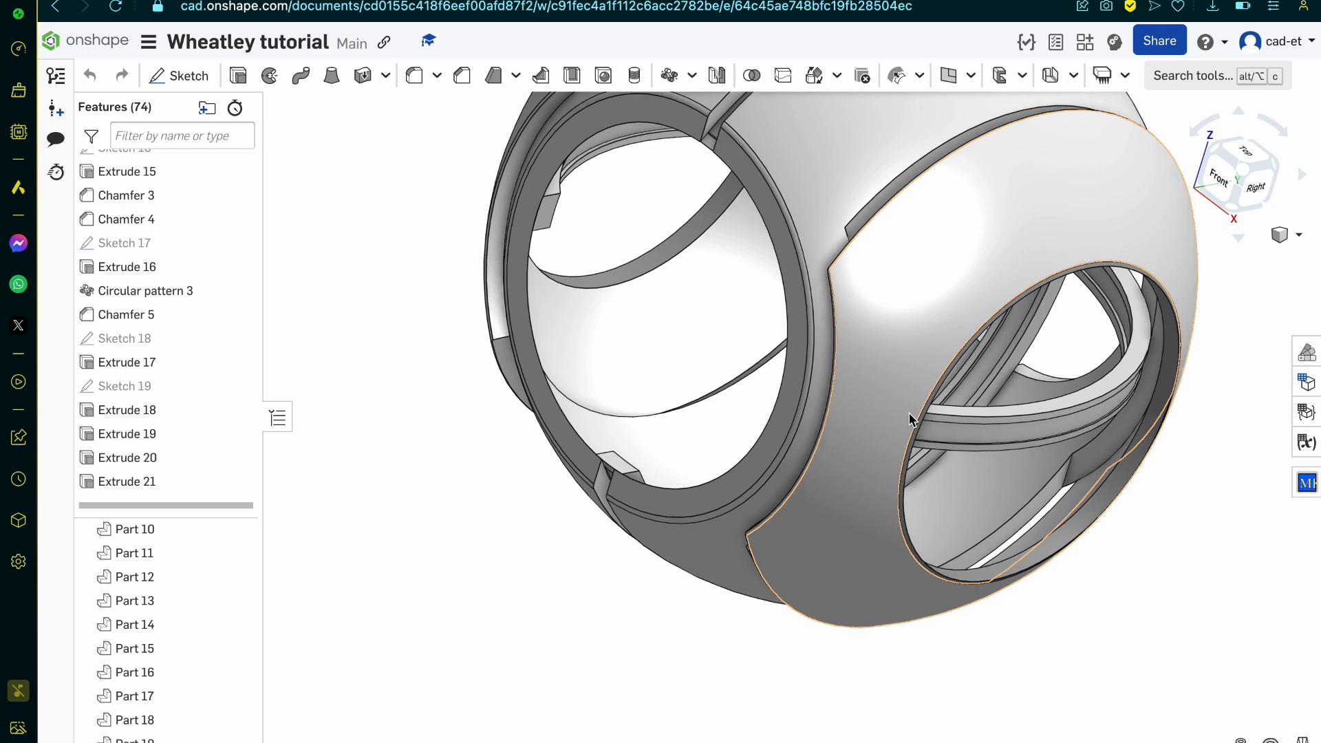
scroll(917, 426, "down", 4)
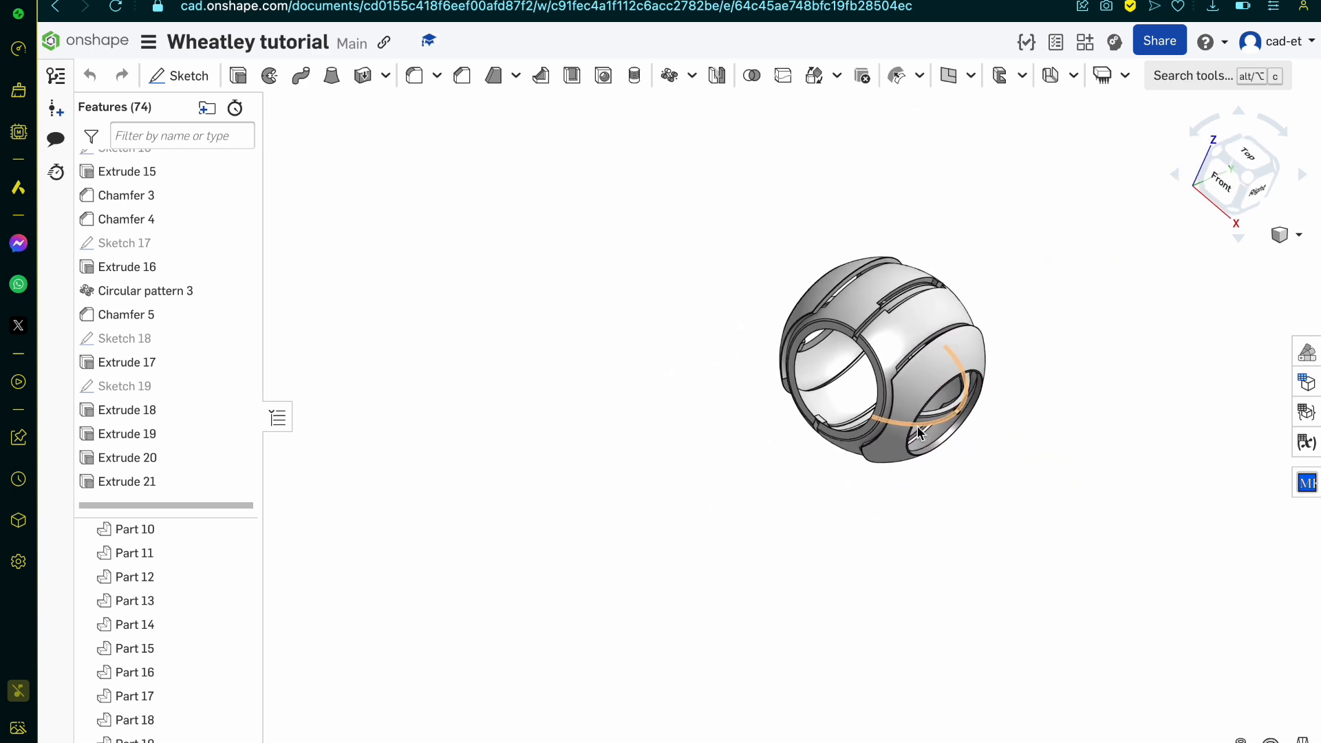
scroll(951, 392, "up", 5)
right_click_drag(952, 392, 907, 390)
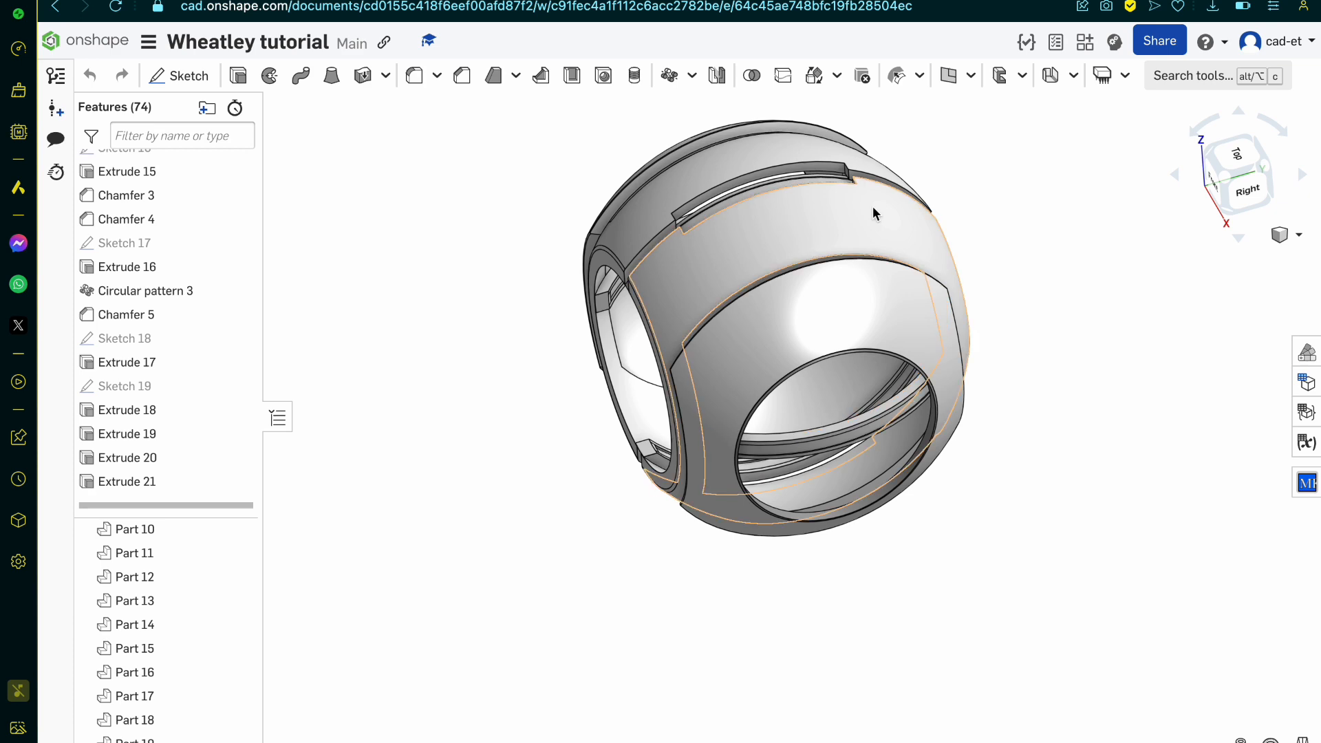
scroll(876, 209, "up", 5)
right_click_drag(876, 209, 902, 266)
scroll(791, 173, "up", 5)
right_click_drag(791, 173, 798, 162)
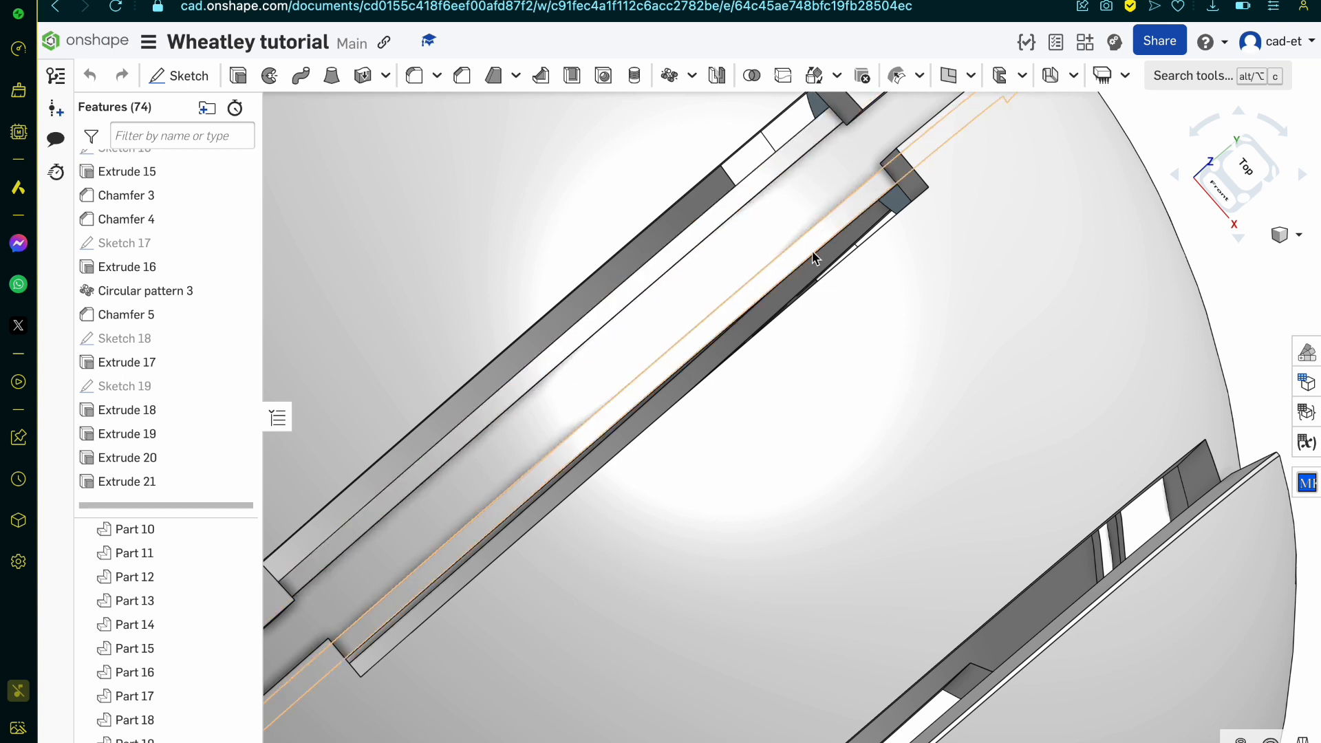
Step: Inspect Sketch 9, which defines the shell slot, with the final model shown, and leave it without changes
left_click(907, 193)
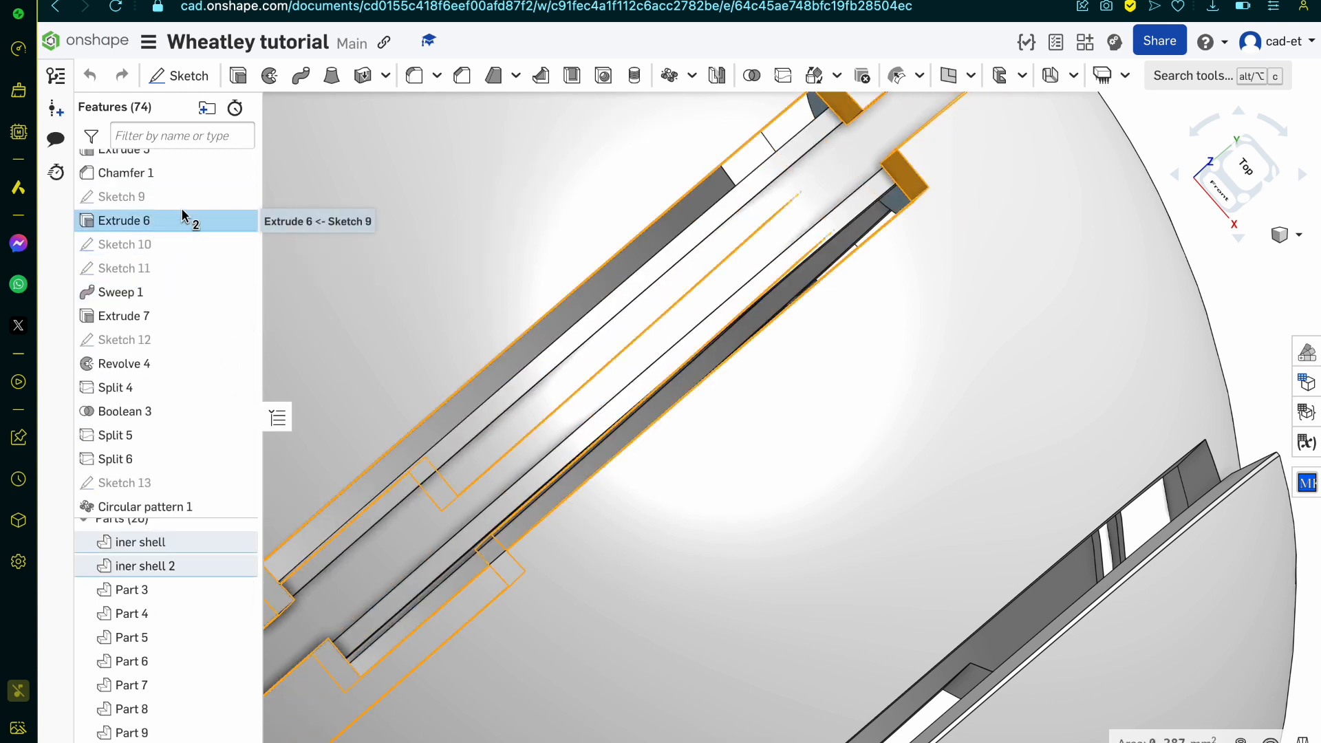
double_click(180, 185)
left_click(510, 321)
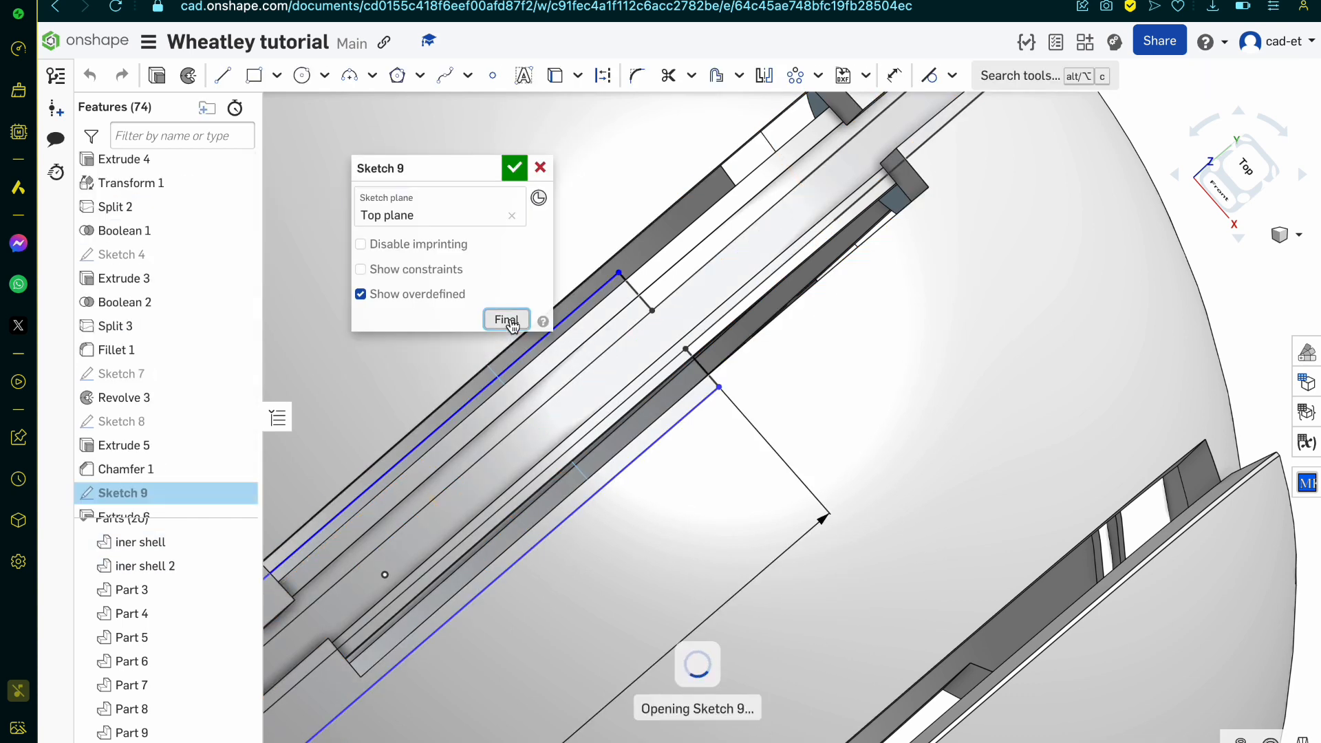
mouse_move(761, 419)
right_mouse_down()
mouse_move(652, 324)
mouse_move(732, 330)
mouse_move(713, 330)
right_mouse_up()
left_click(539, 167)
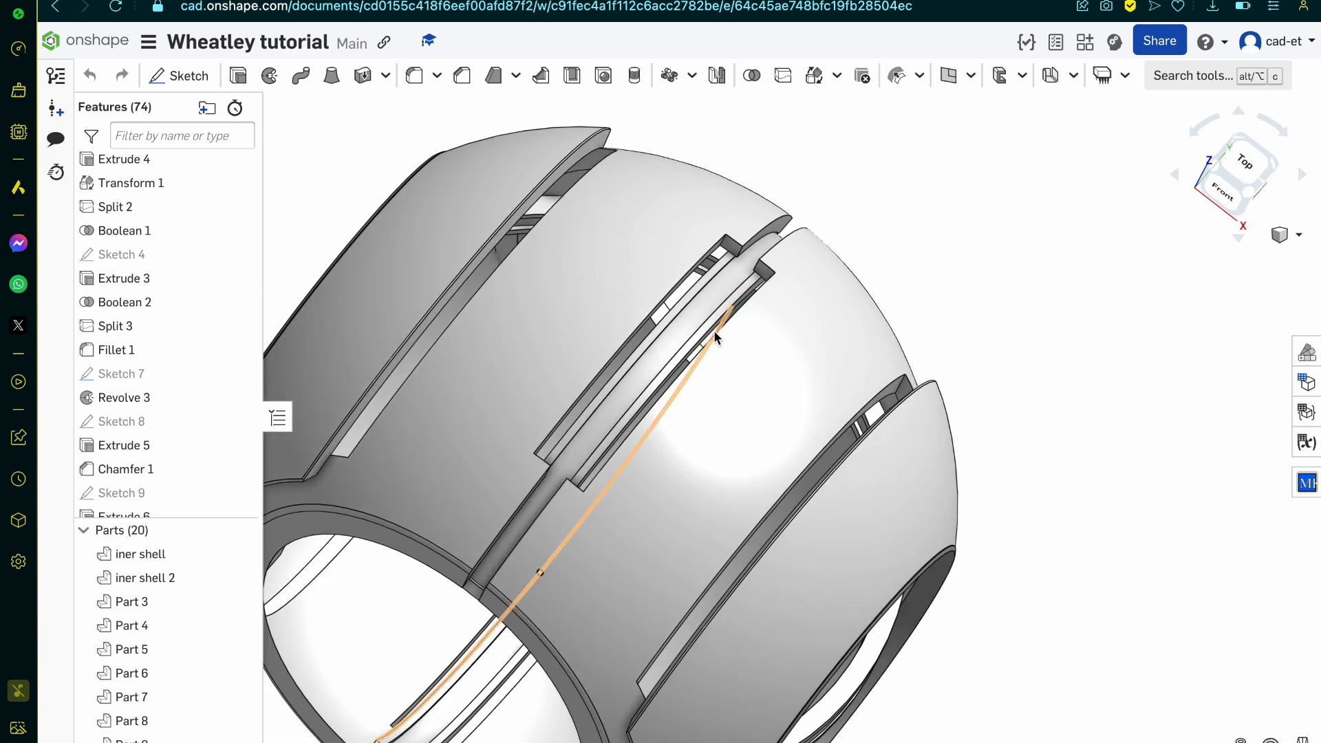
Step: Hide the side shell panels Part 4 and Part 3
scroll(611, 440, "down", 3)
scroll(610, 443, "down", 2)
right_click_drag(610, 442, 585, 401)
scroll(680, 546, "up", 5)
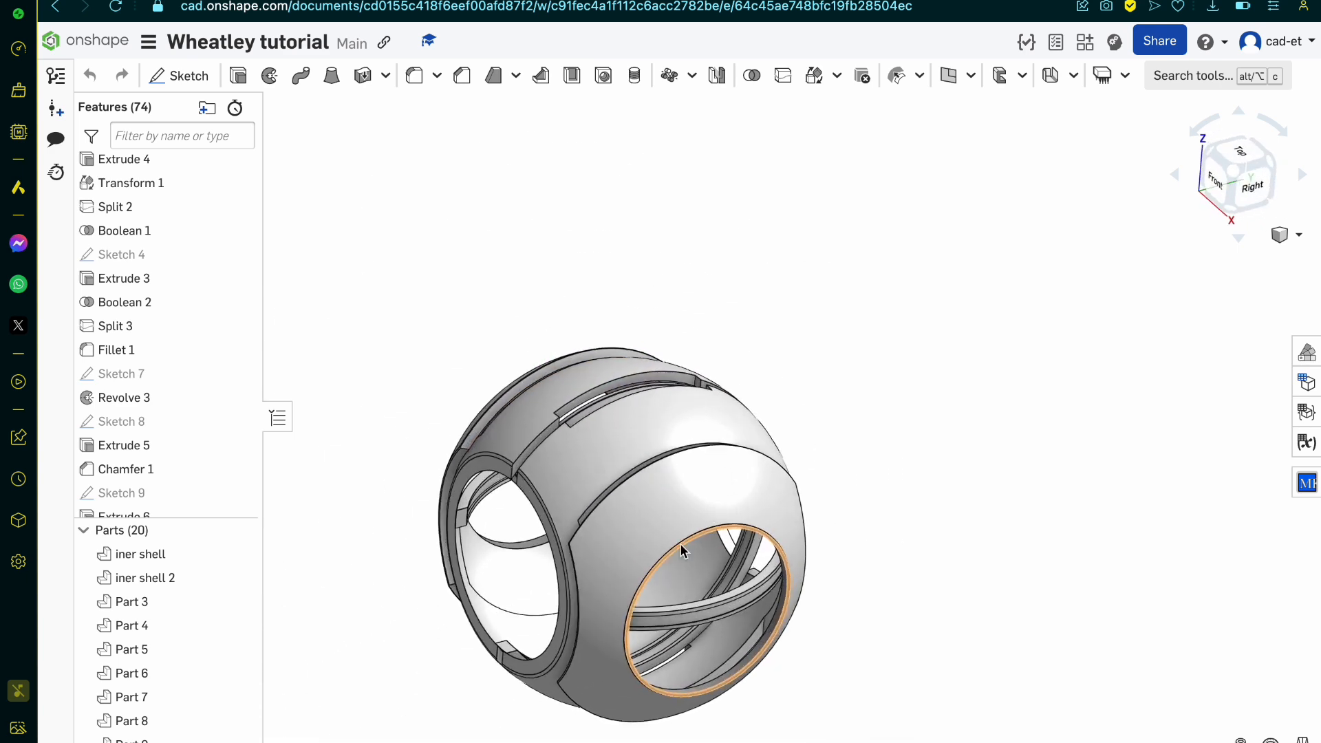
left_click(607, 509)
left_click(239, 625)
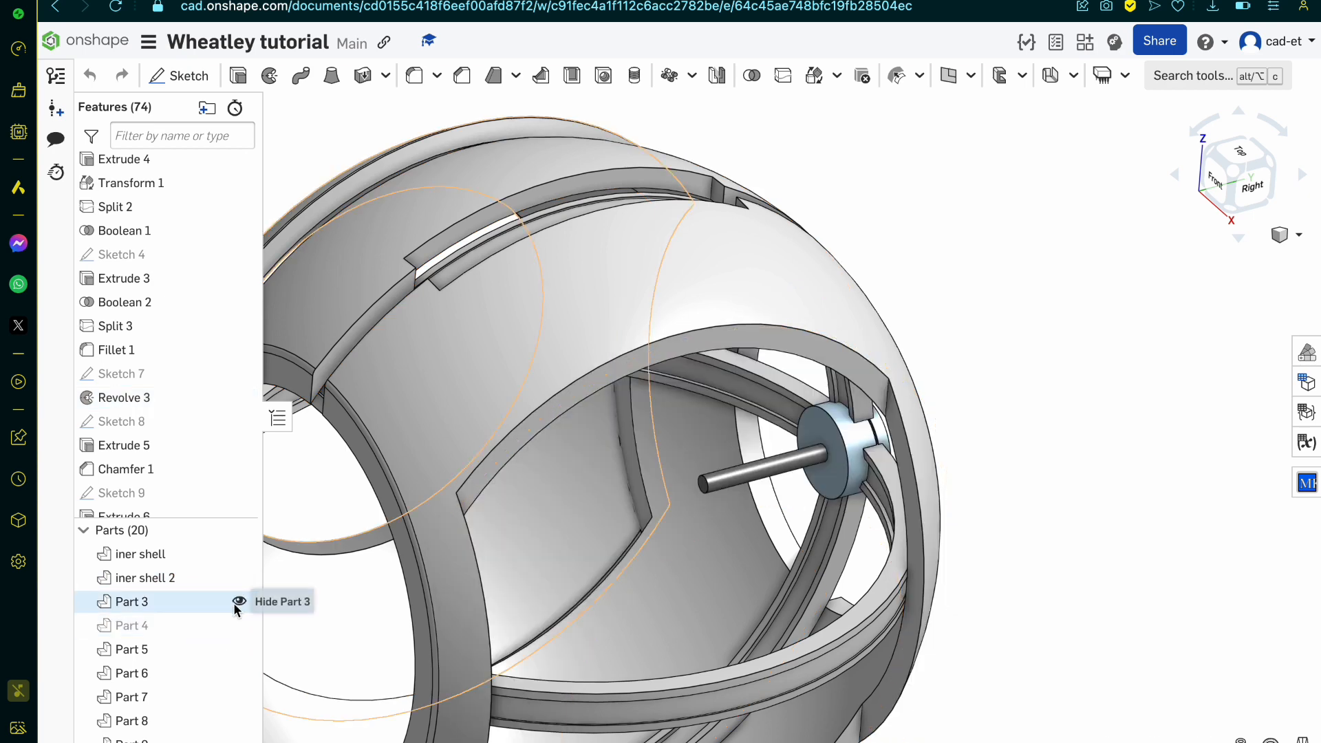
left_click(240, 602)
Step: Start a sketch on the inner shell face of Extrude 3 around the side opening, viewed squarely from the right
scroll(684, 456, "up", 5)
right_click_drag(684, 457, 659, 457)
scroll(659, 457, "down", 4)
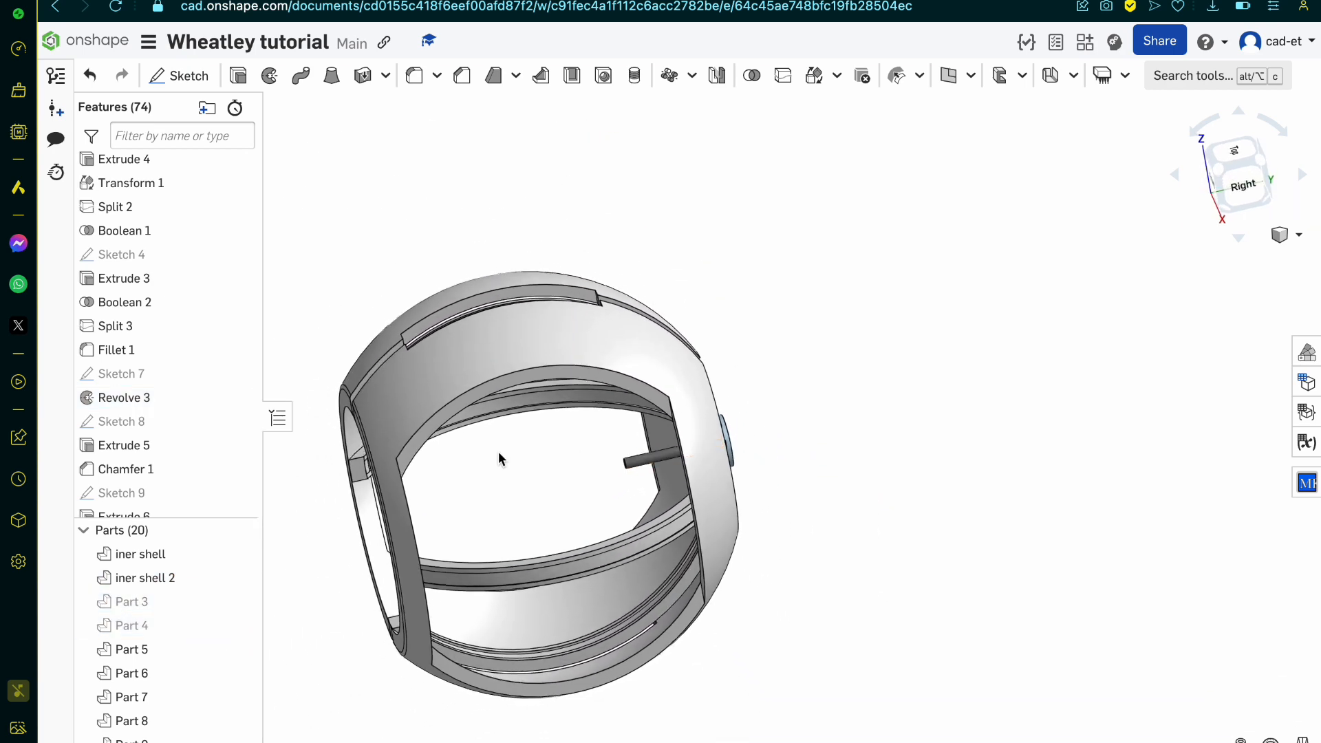
scroll(402, 456, "up", 6)
left_click(441, 442)
left_click(180, 75)
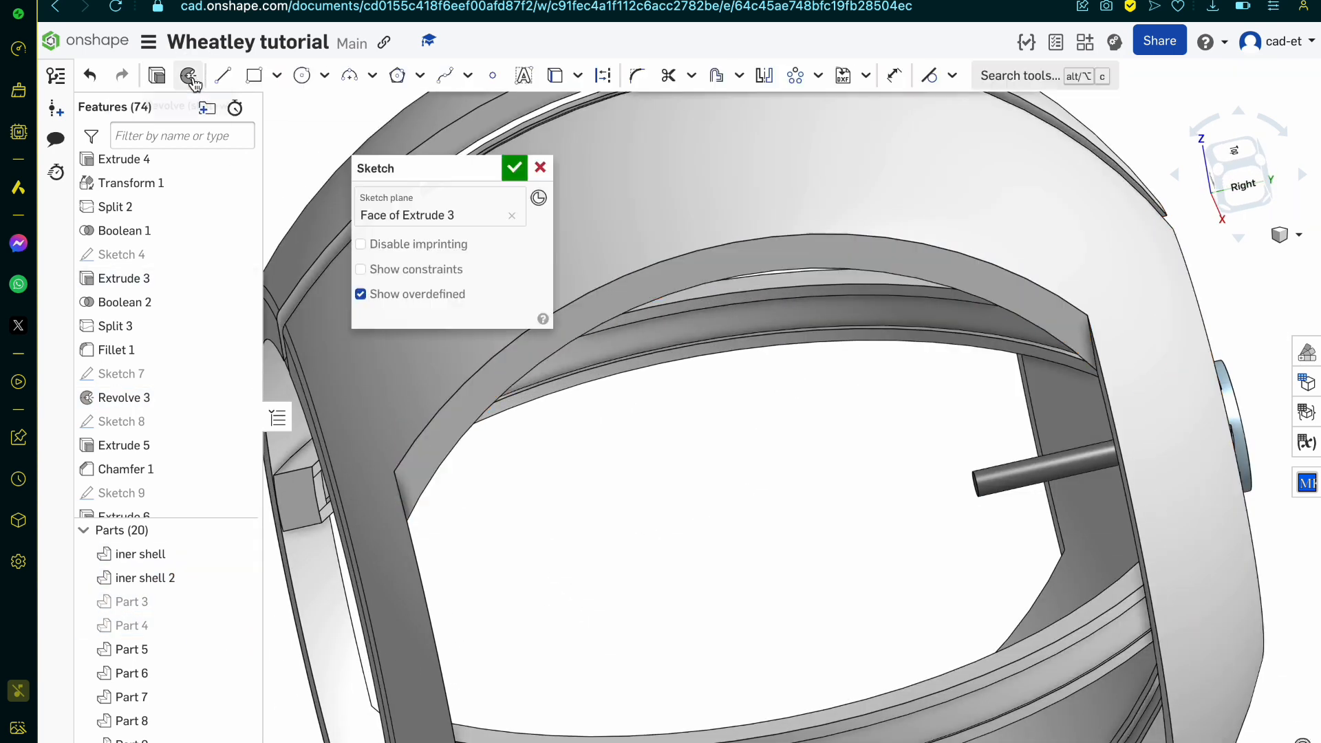
left_click(1250, 196)
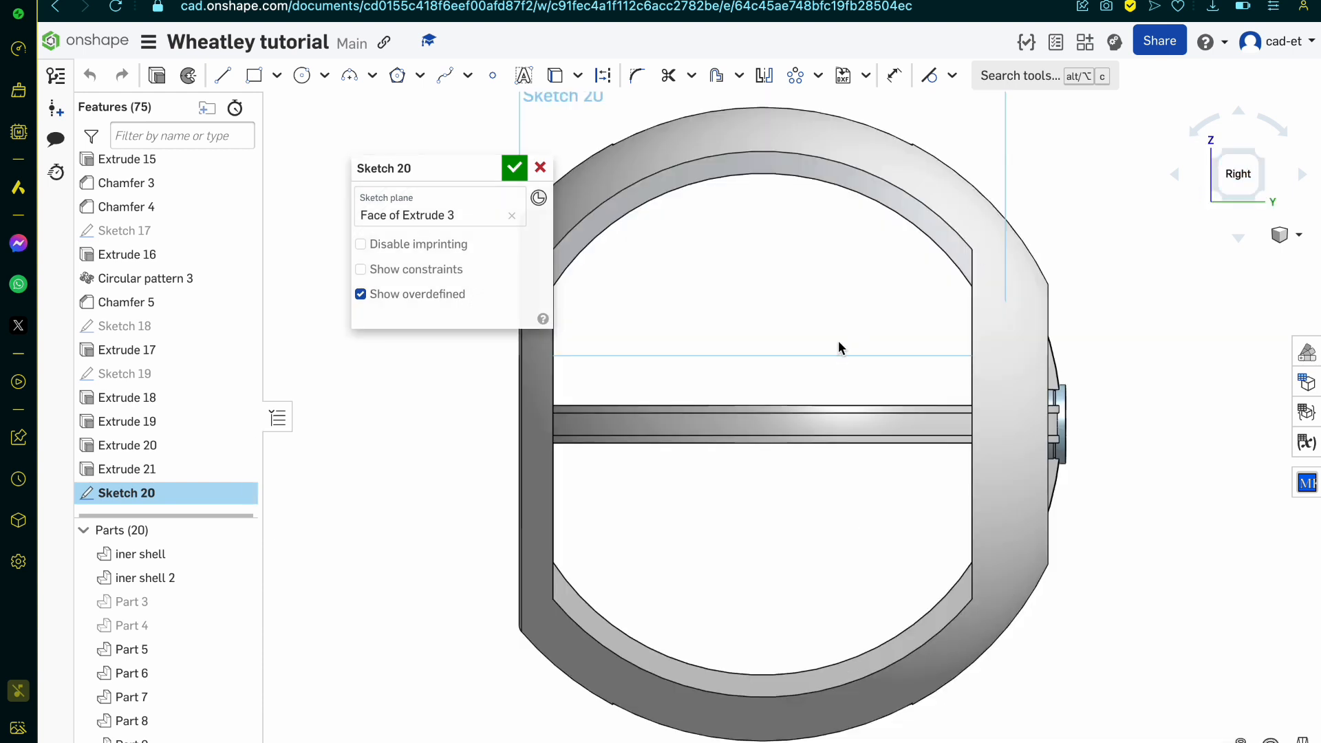
Step: Project the outer and inner arcs at the upper end of the side opening into the sketch
scroll(757, 296, "down", 2)
scroll(454, 138, "up", 3)
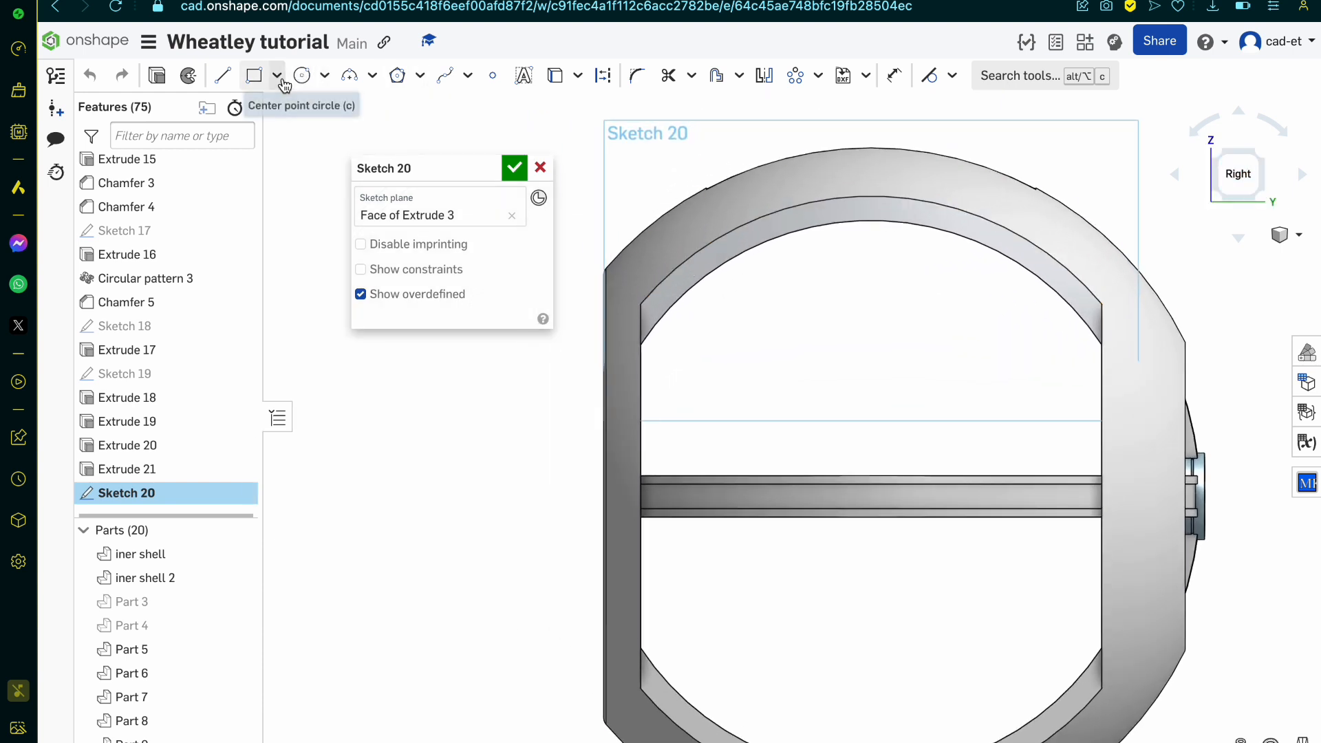
key("u")
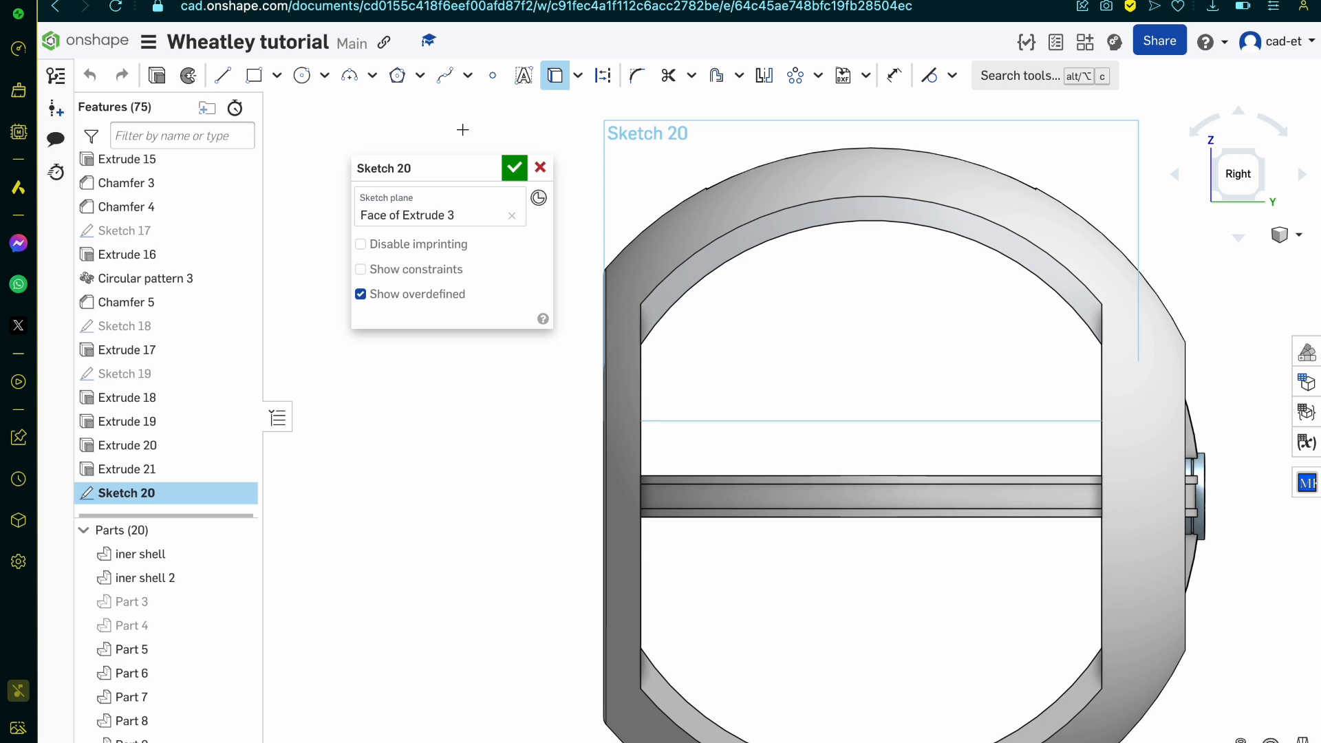
left_click(736, 231)
left_click(733, 260)
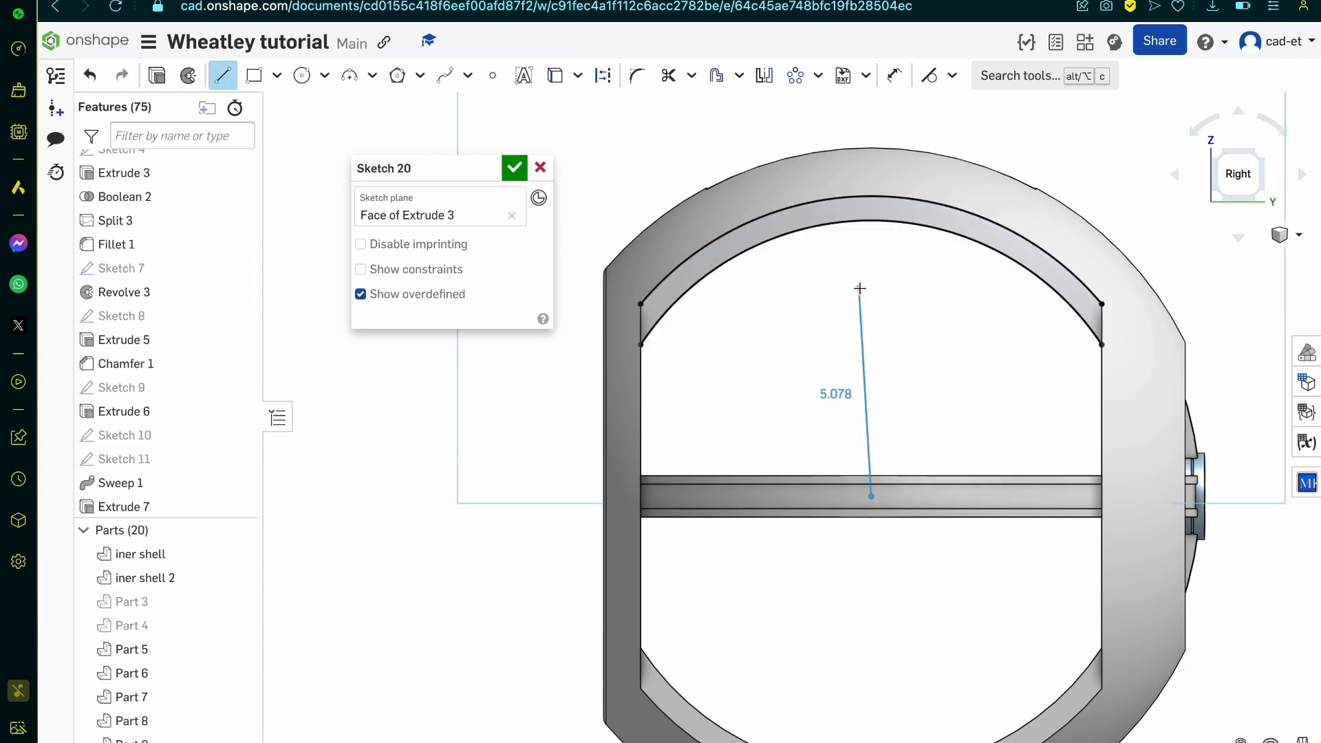
Step: Draw three lines joining the arc centre to the outer arc's midpoint and to both of its endpoints
left_click(877, 196)
key("Escape")
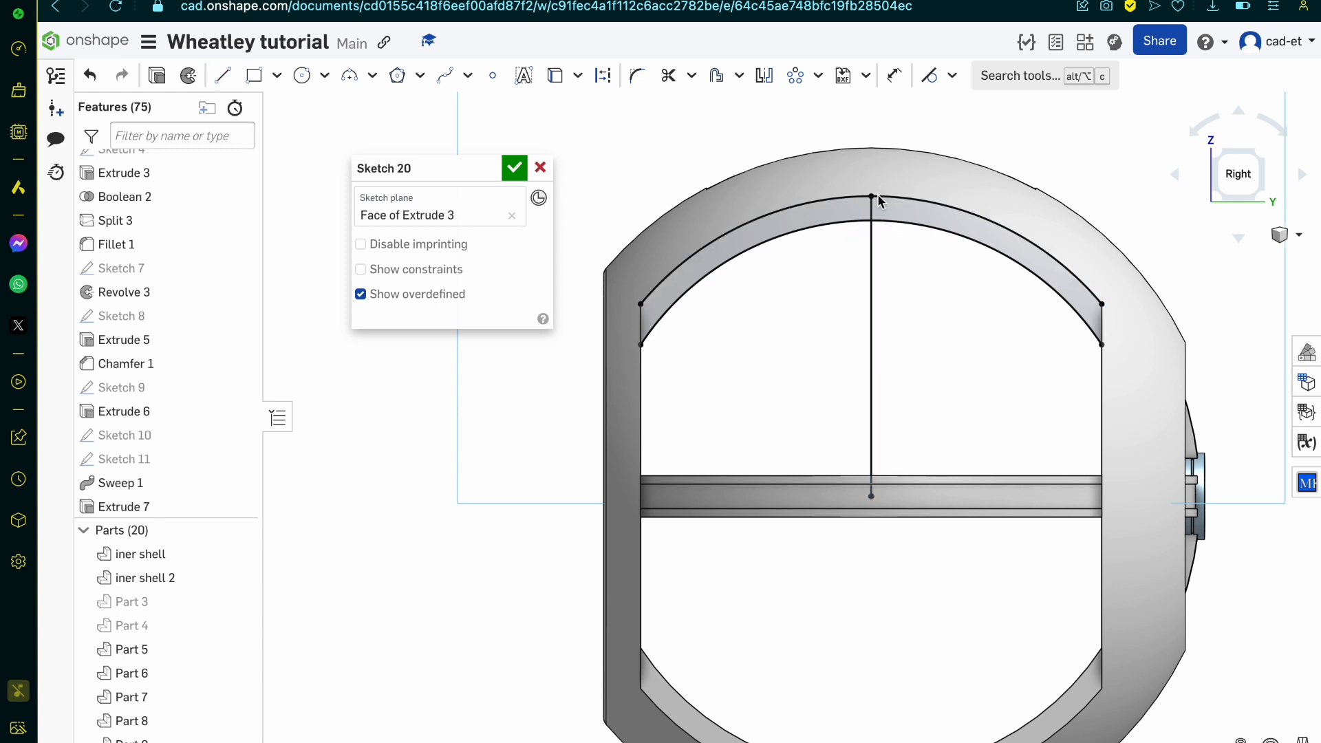
left_click(871, 496)
left_click(642, 303)
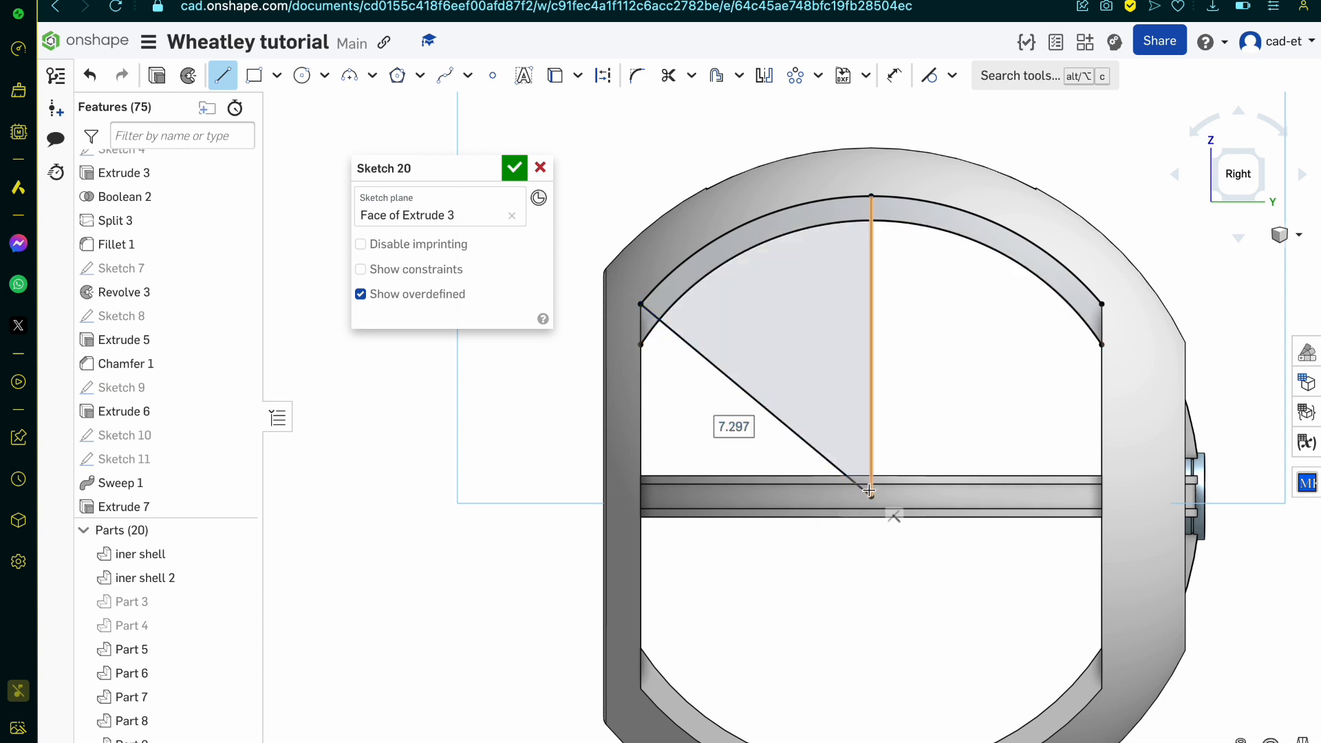
left_click(1101, 303)
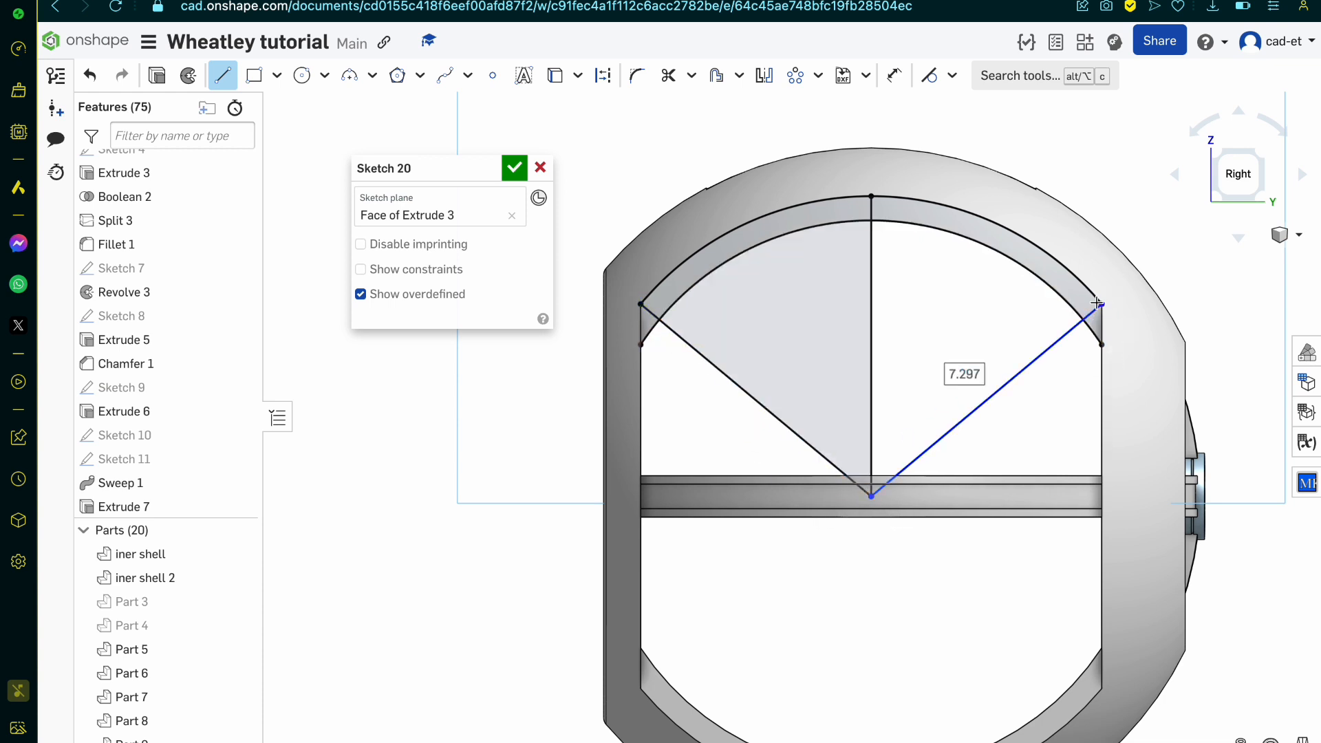
left_click(785, 428)
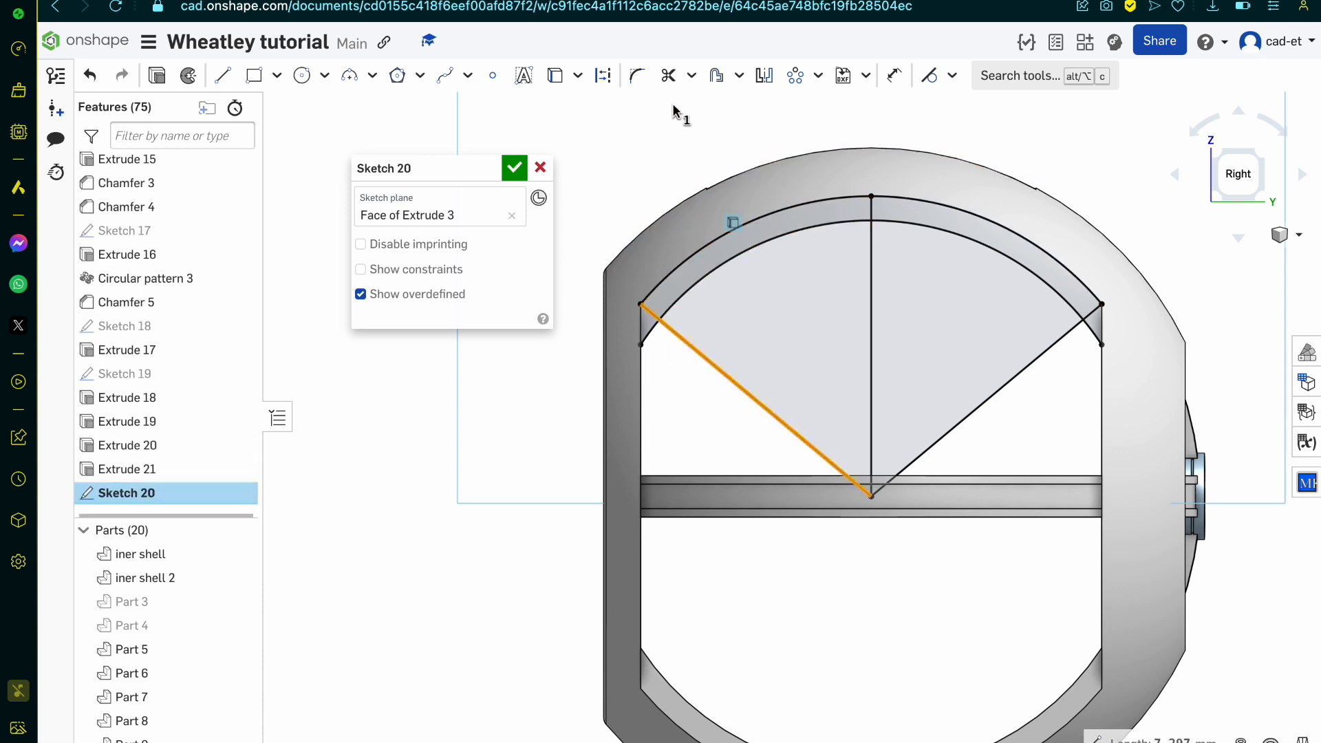
left_click(798, 77)
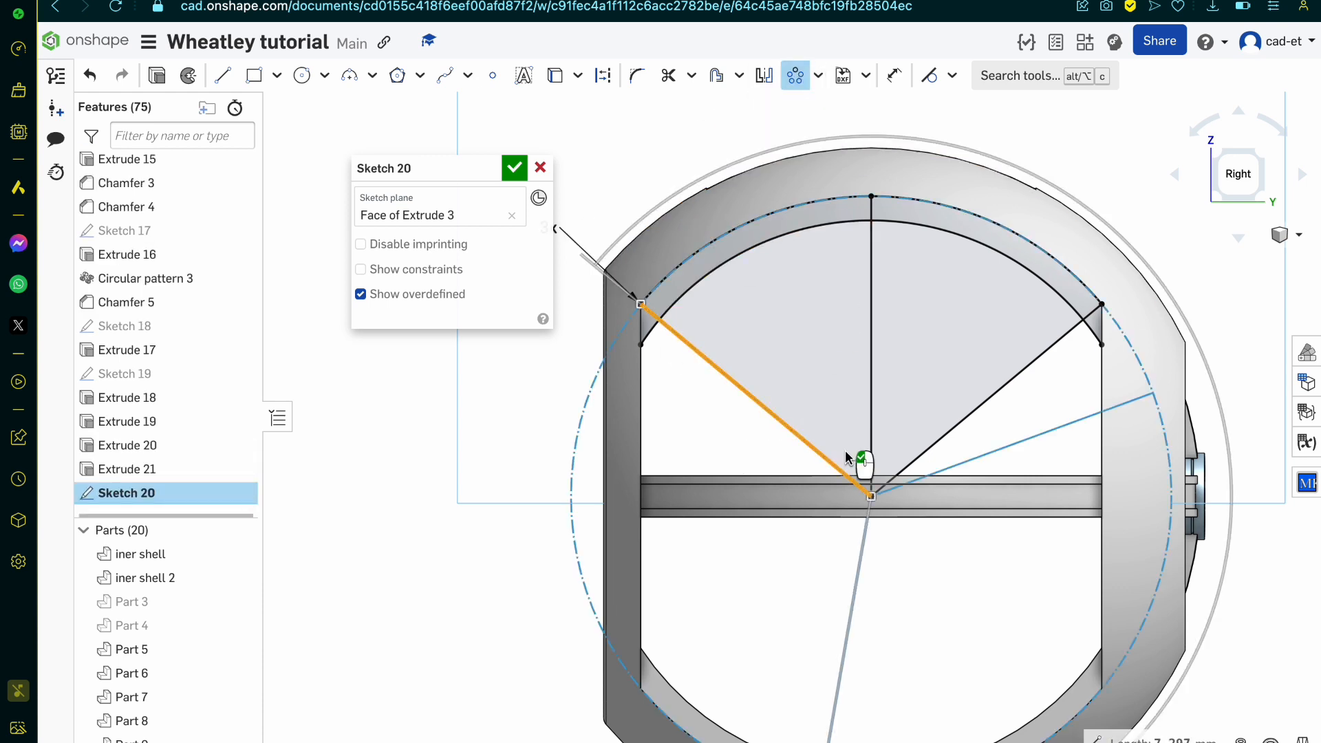
scroll(847, 459, "down", 3)
left_click_drag(801, 682, 1001, 360)
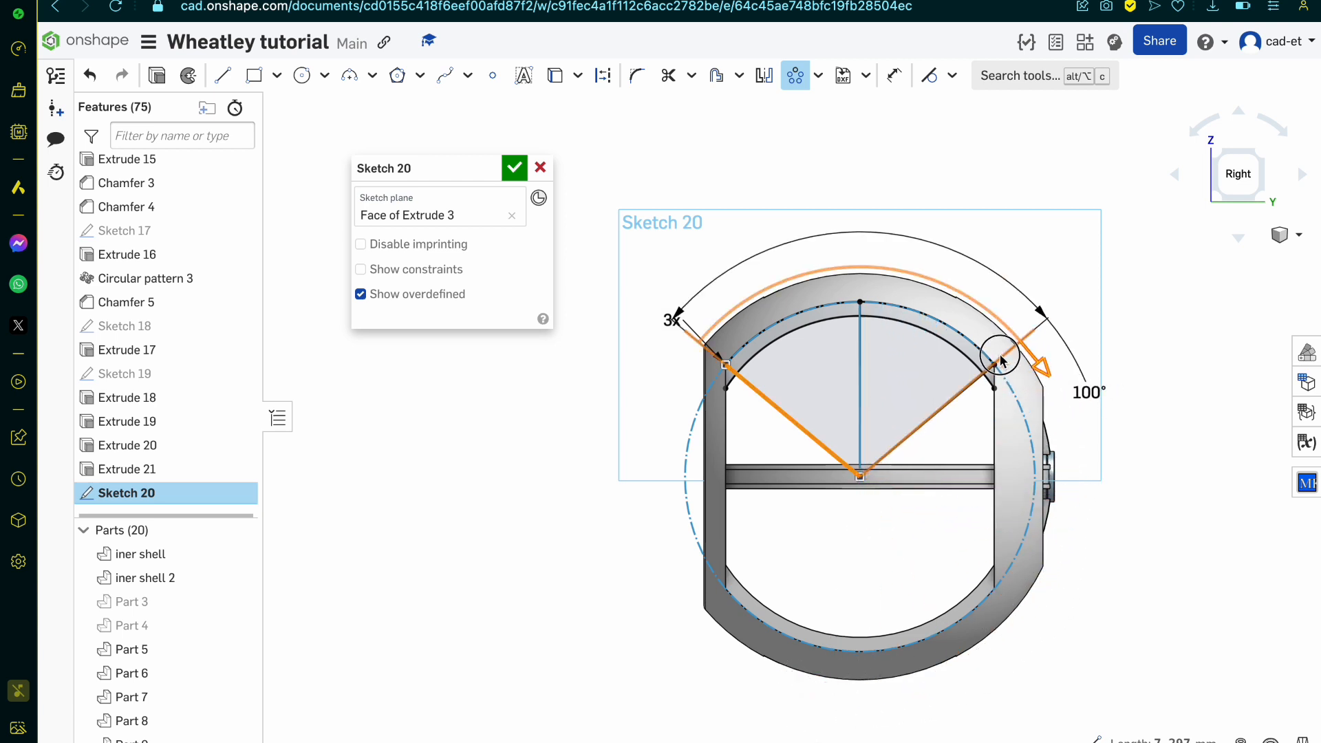
scroll(1001, 360, "up", 3)
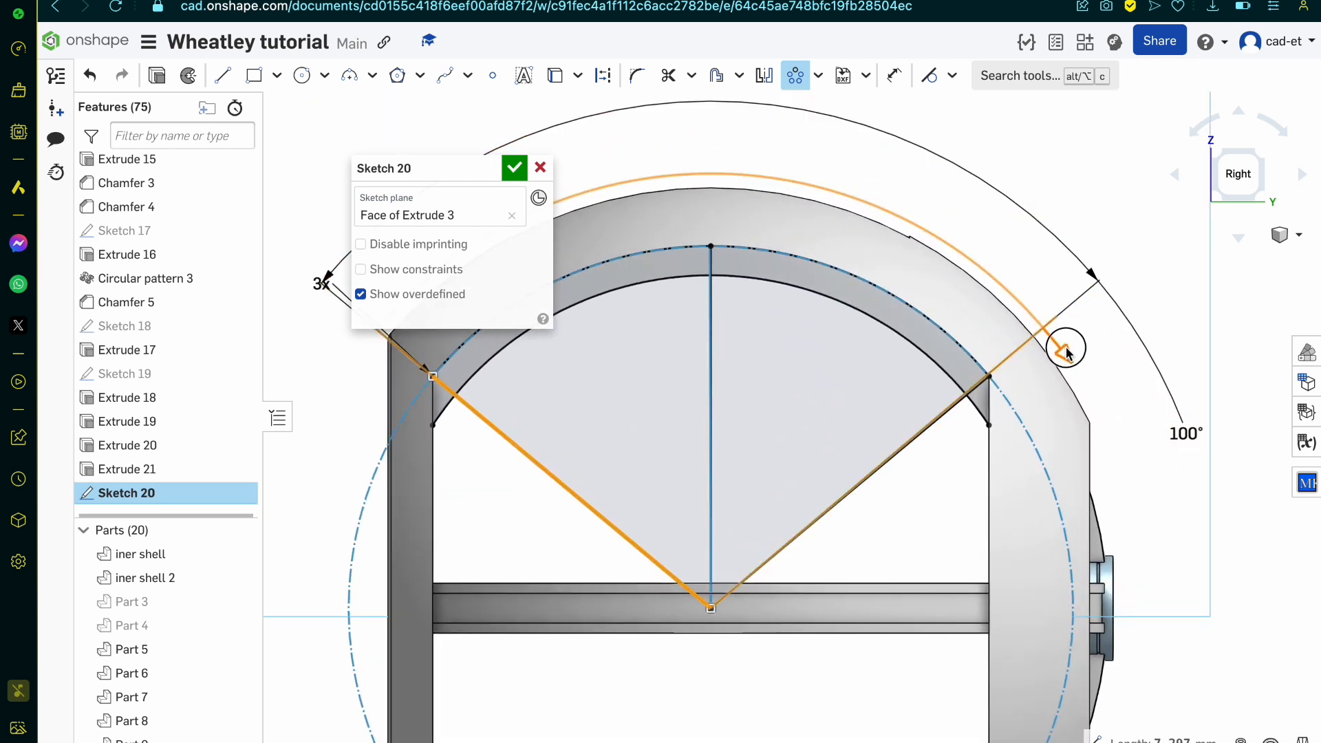
left_click_drag(1066, 353, 743, 215)
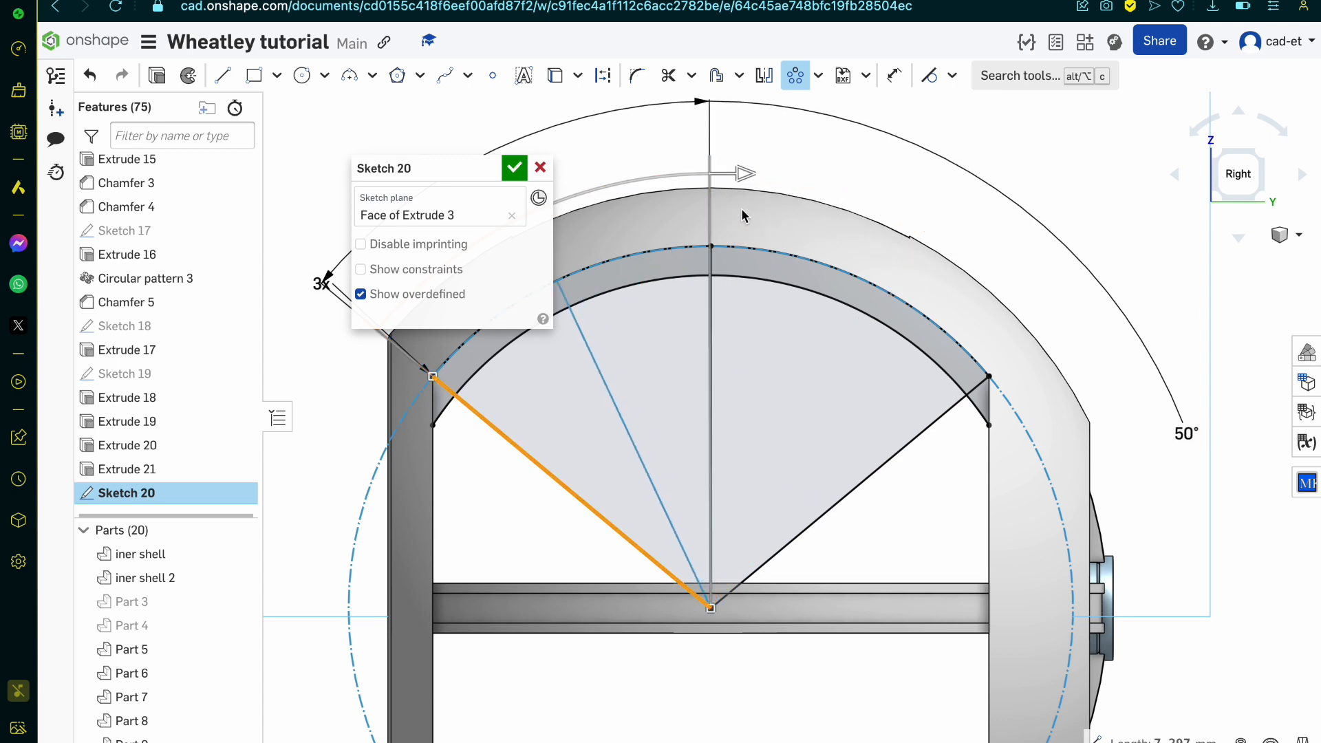
scroll(740, 246, "up", 5)
scroll(740, 262, "down", 4)
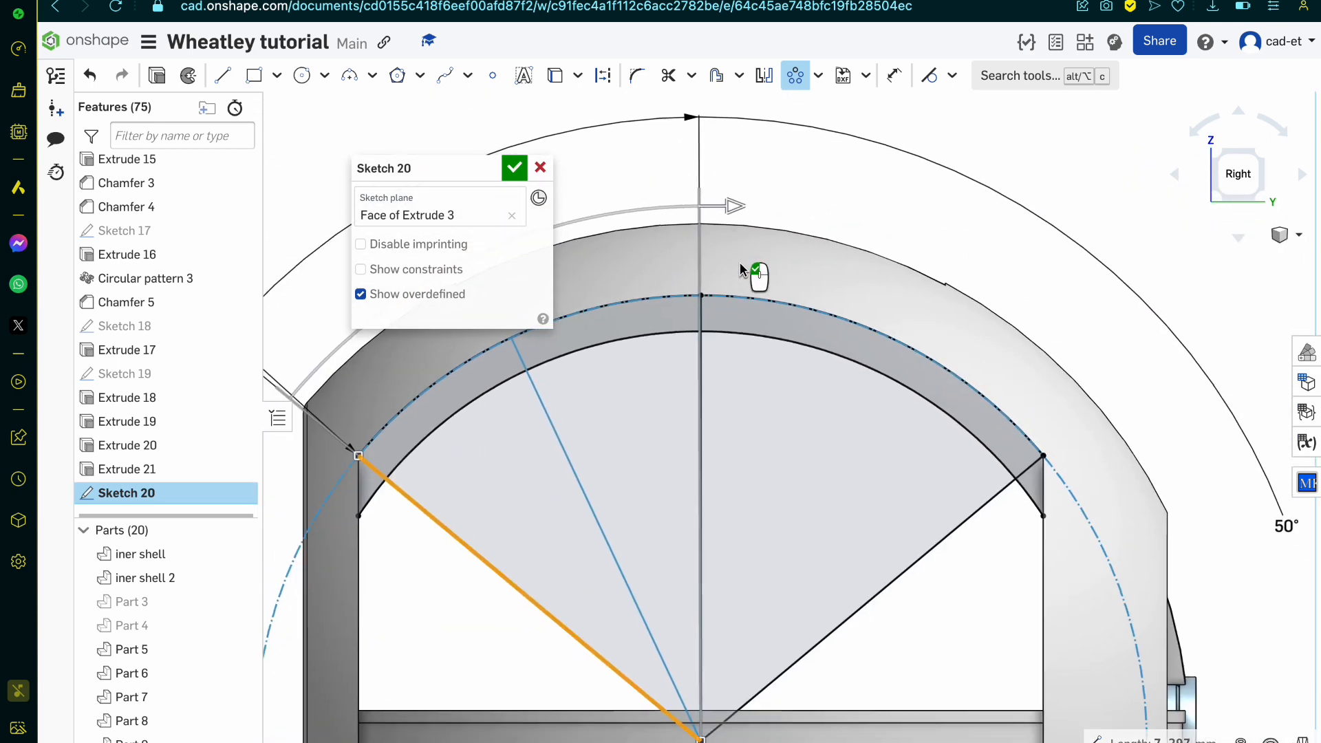
scroll(740, 262, "up", 1)
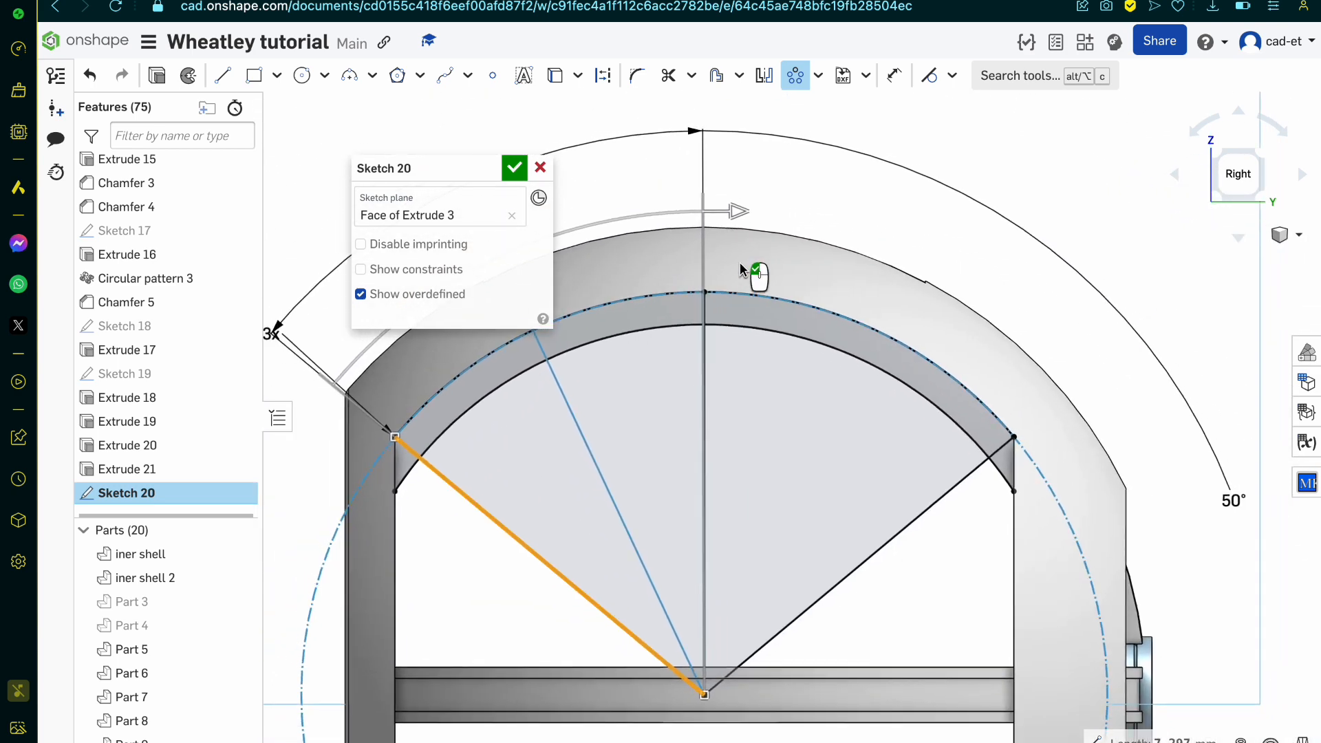
left_click(569, 169)
Step: Draw a narrow centre-point rectangle centred on the arc centre, its upper edge just below the outer arc's midpoint
scroll(927, 406, "down", 2)
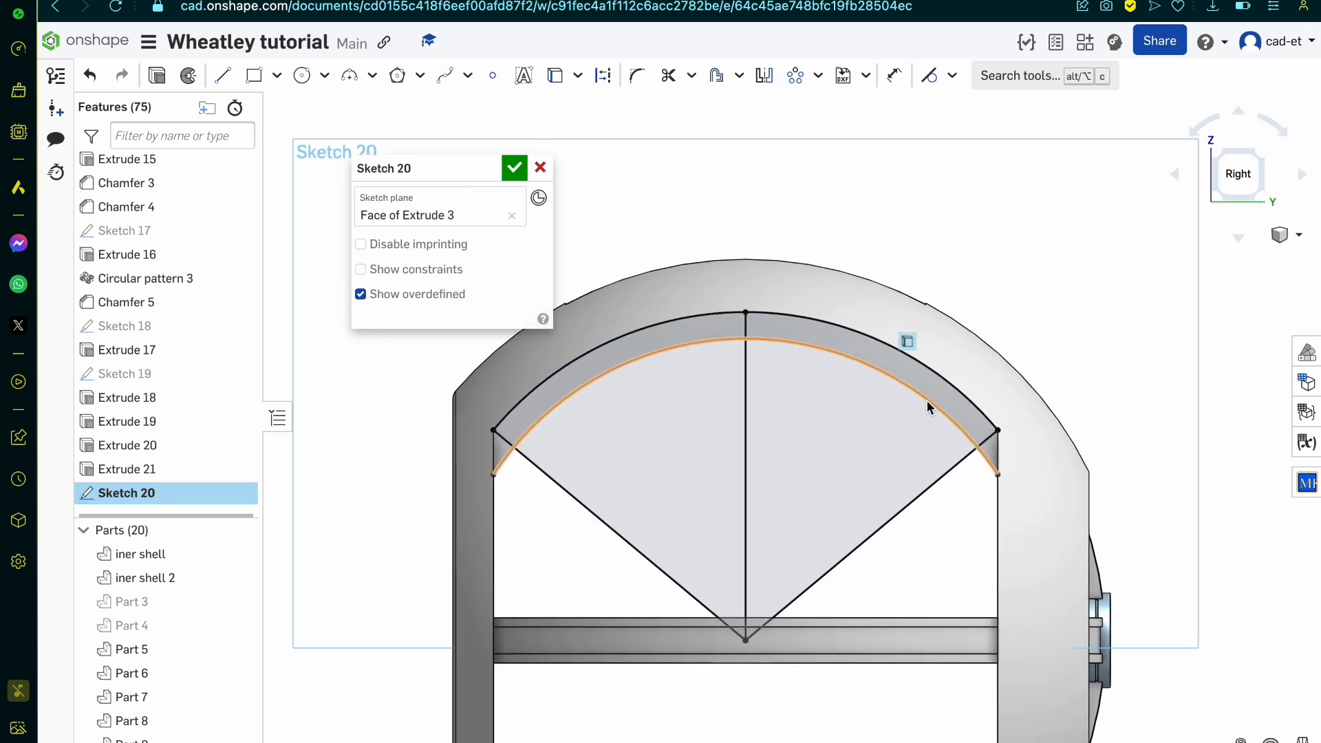
key("l")
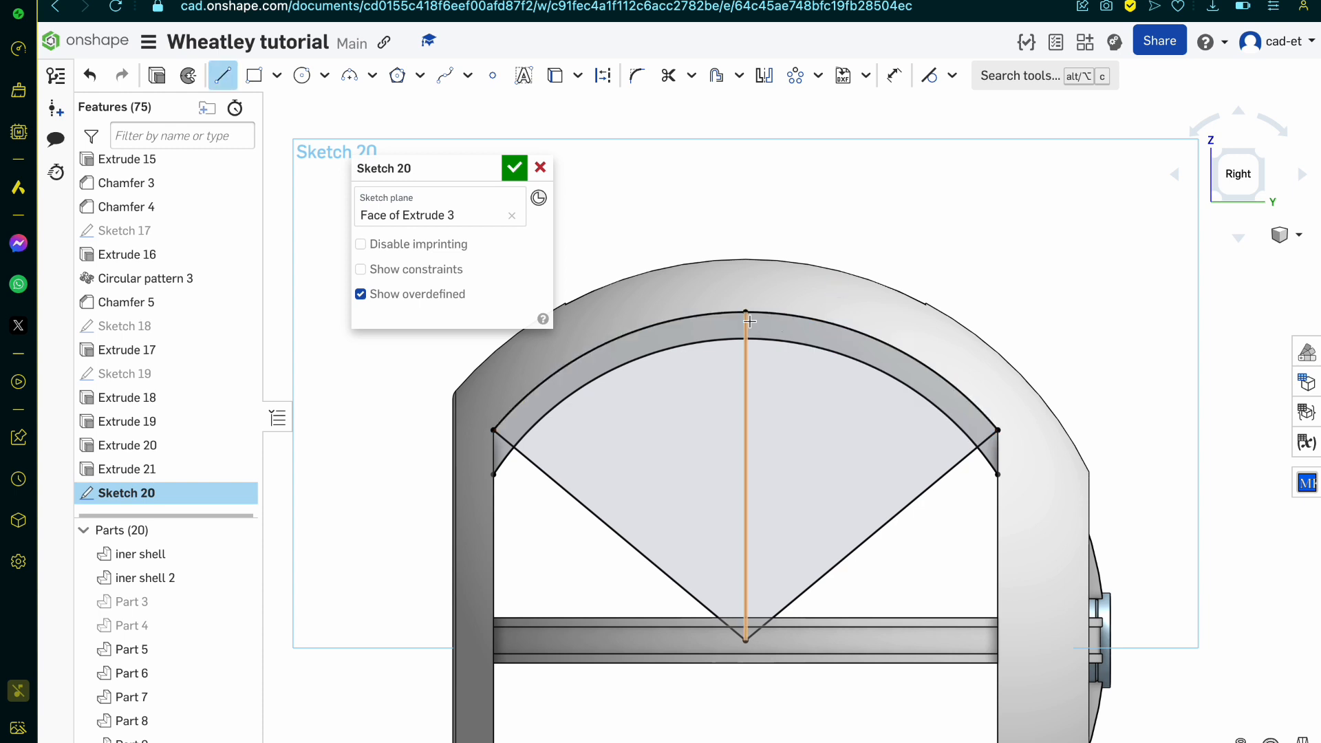
scroll(774, 348, "up", 5)
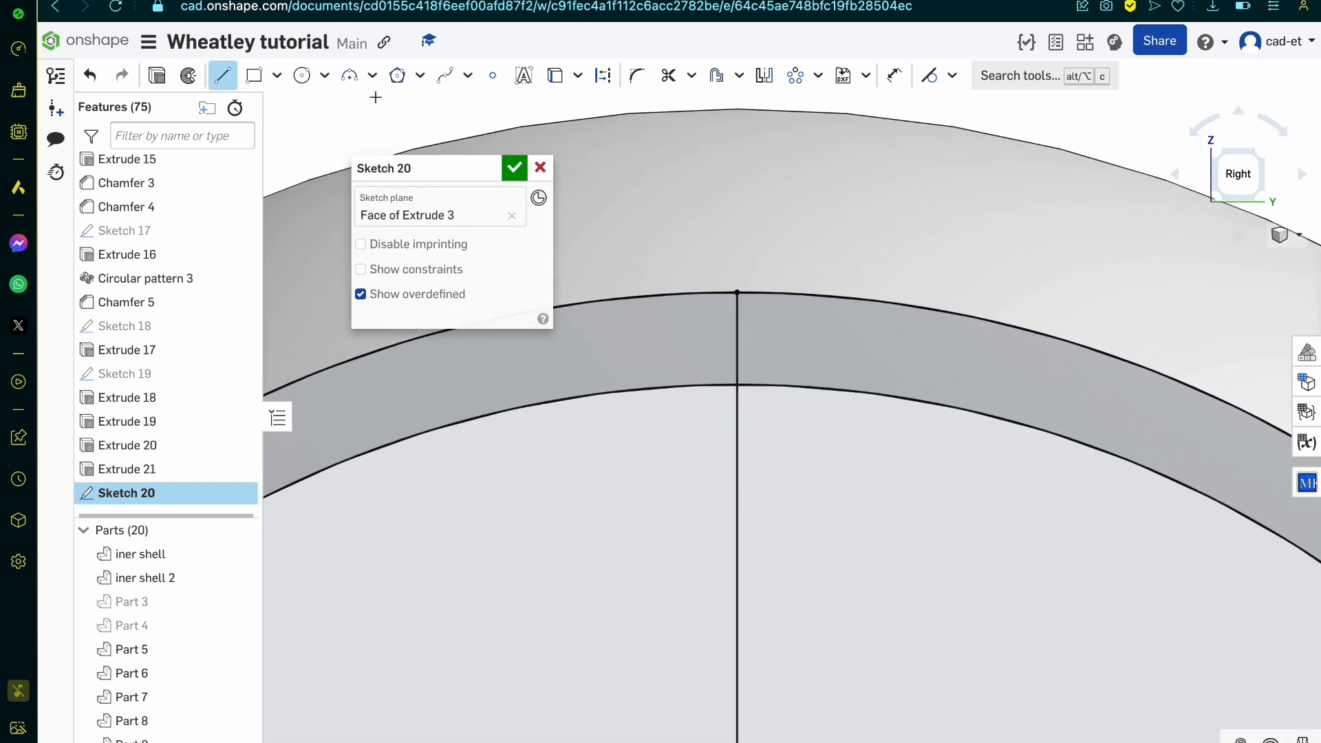
left_click(276, 75)
left_click(282, 139)
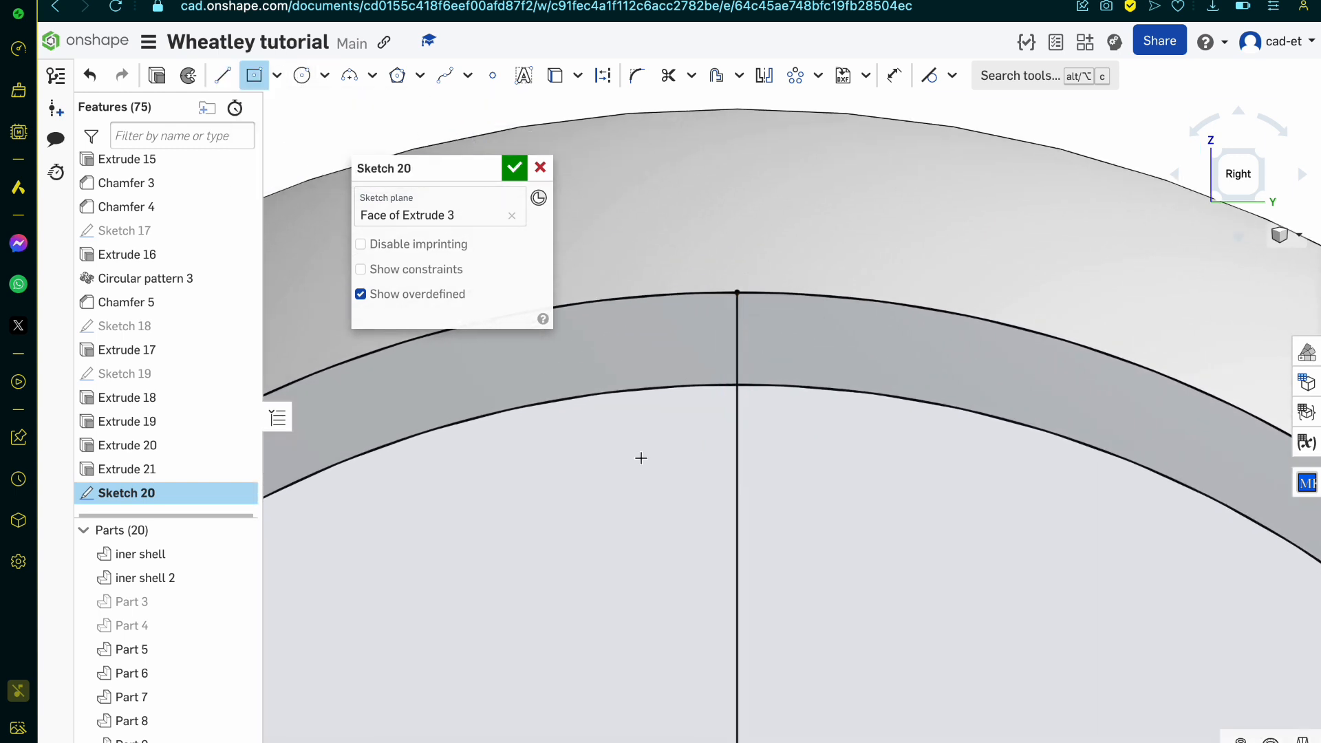
scroll(641, 458, "down", 5)
left_click(662, 655)
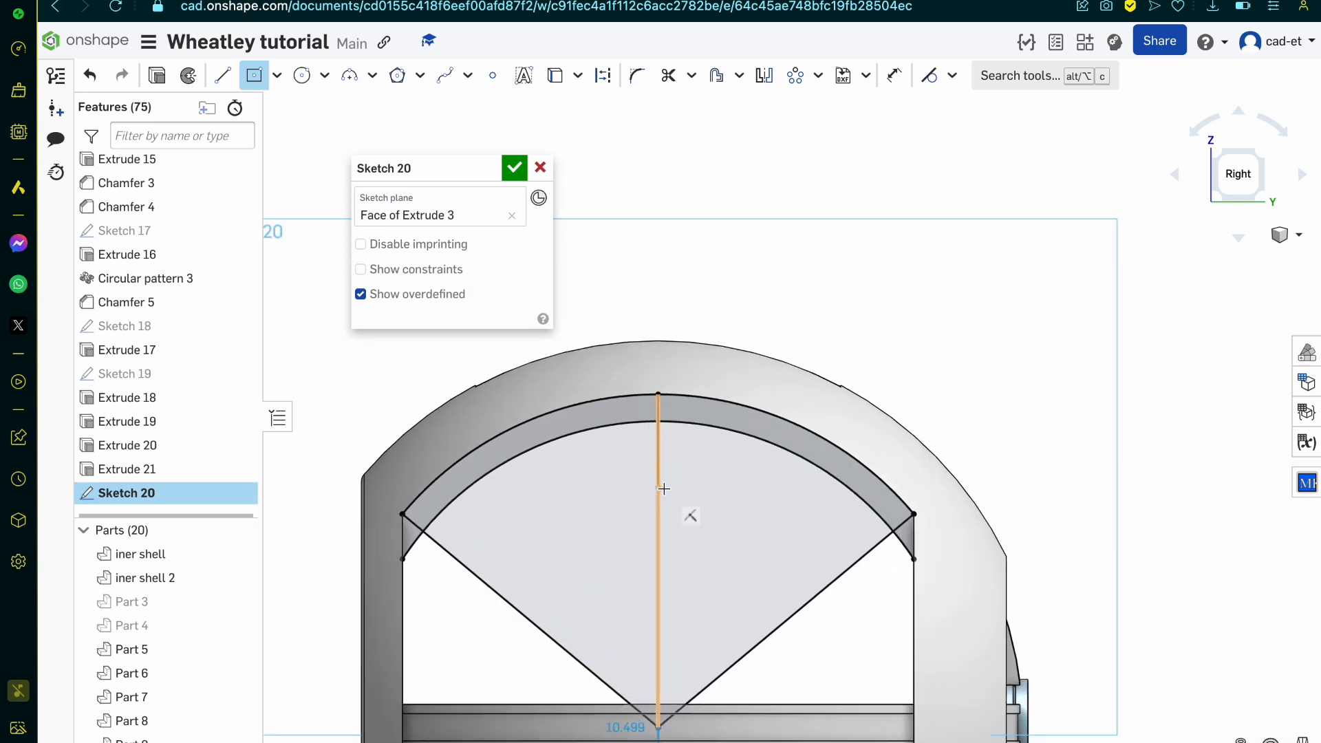
scroll(671, 454, "up", 7)
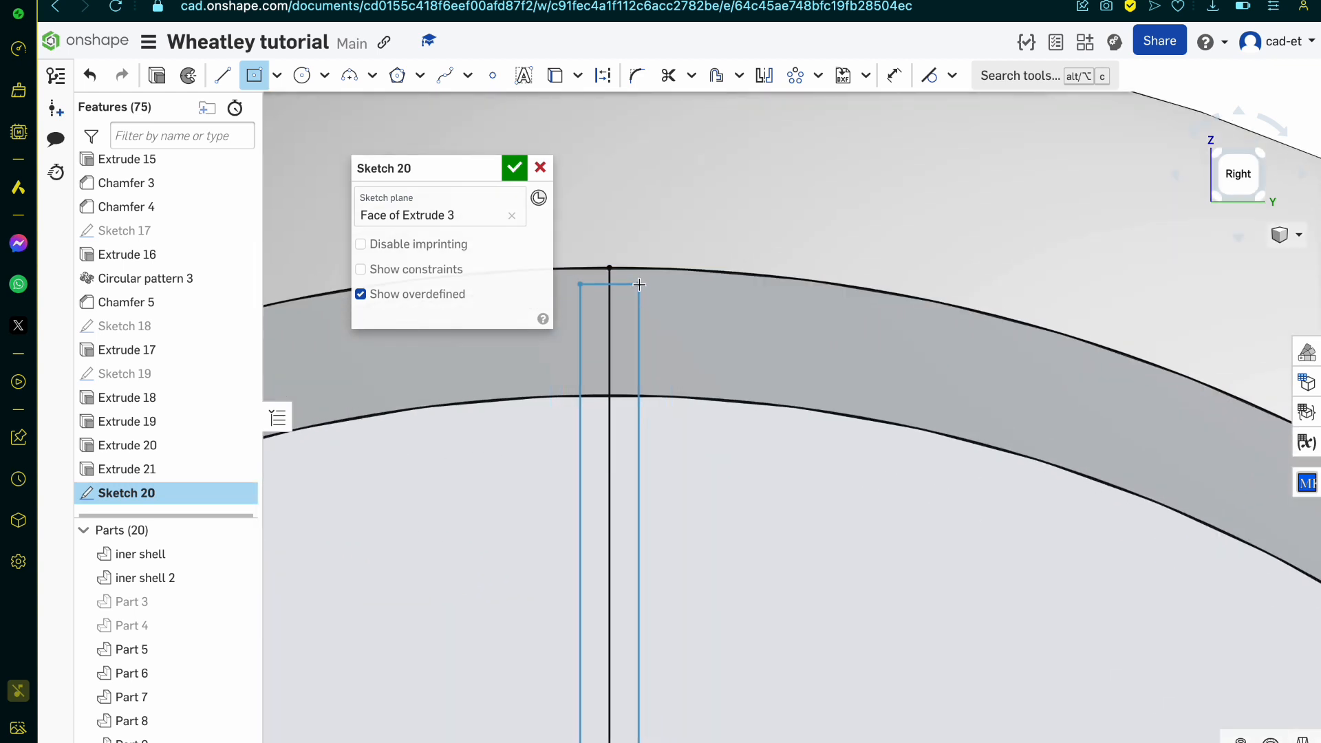
left_click(625, 276)
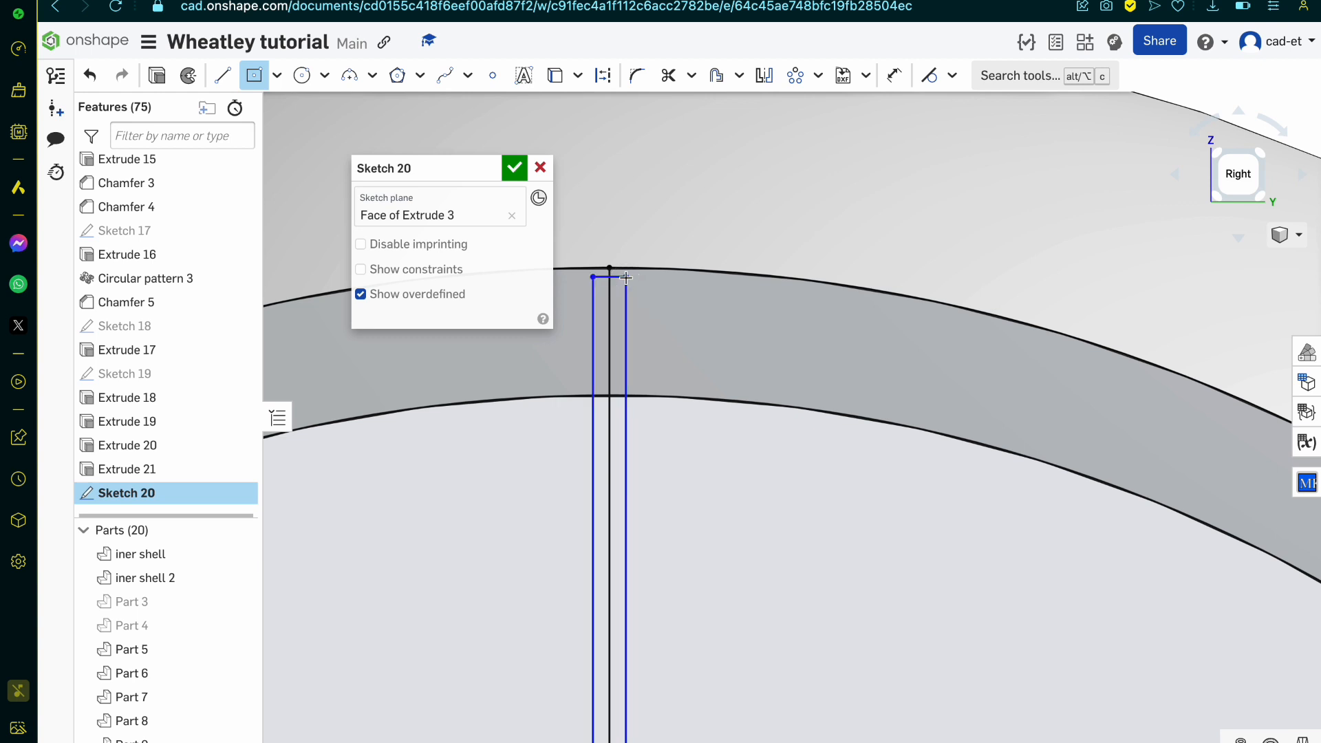
Step: Draw a second centre-point rectangle on the arc centre, wider and shorter than the first, its upper edge between the two arcs
scroll(625, 277, "down", 1)
scroll(626, 277, "down", 1)
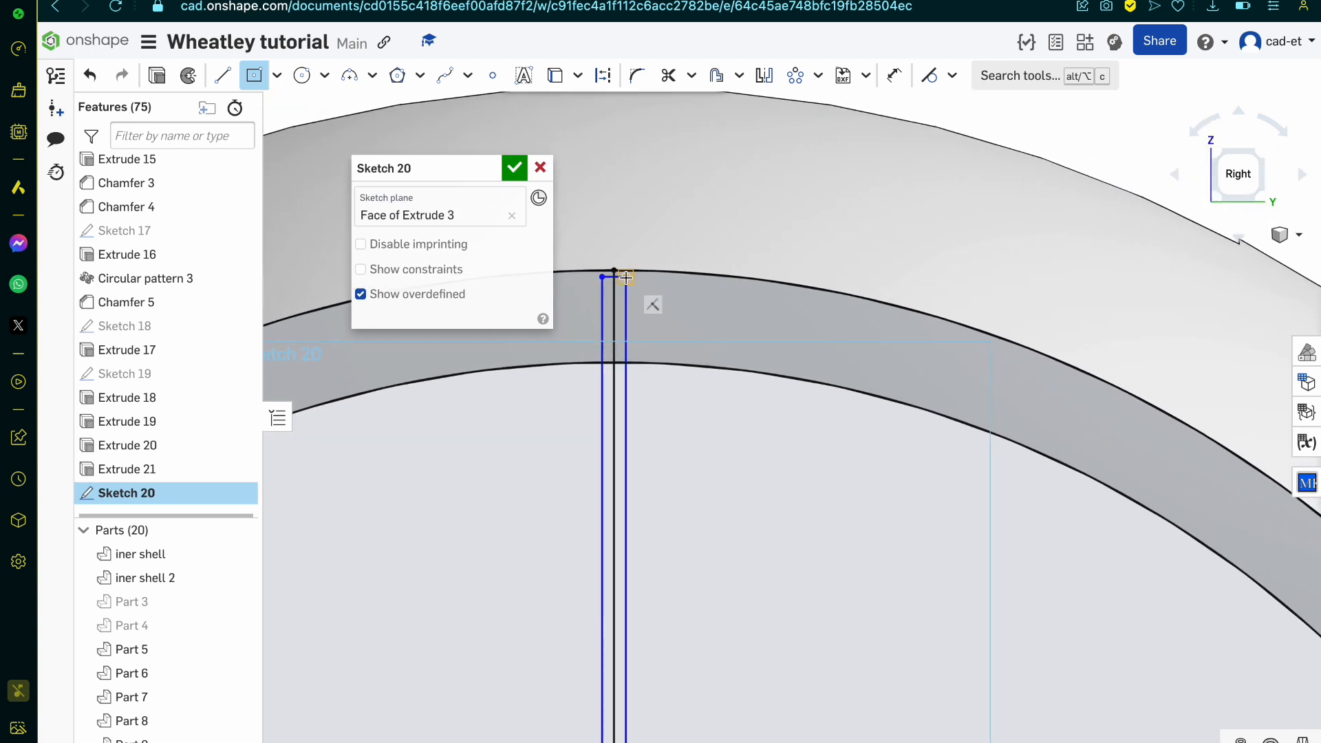
scroll(625, 277, "down", 5)
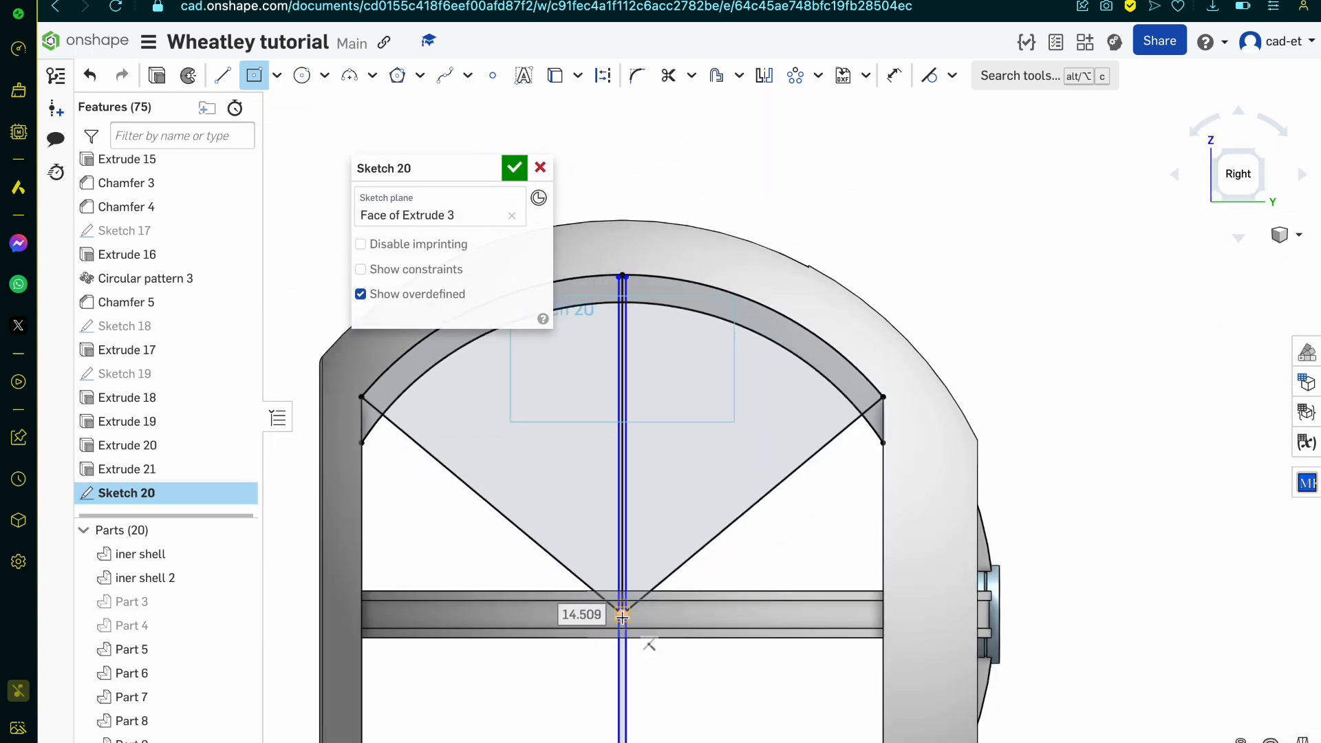
left_click(622, 617)
scroll(644, 410, "up", 5)
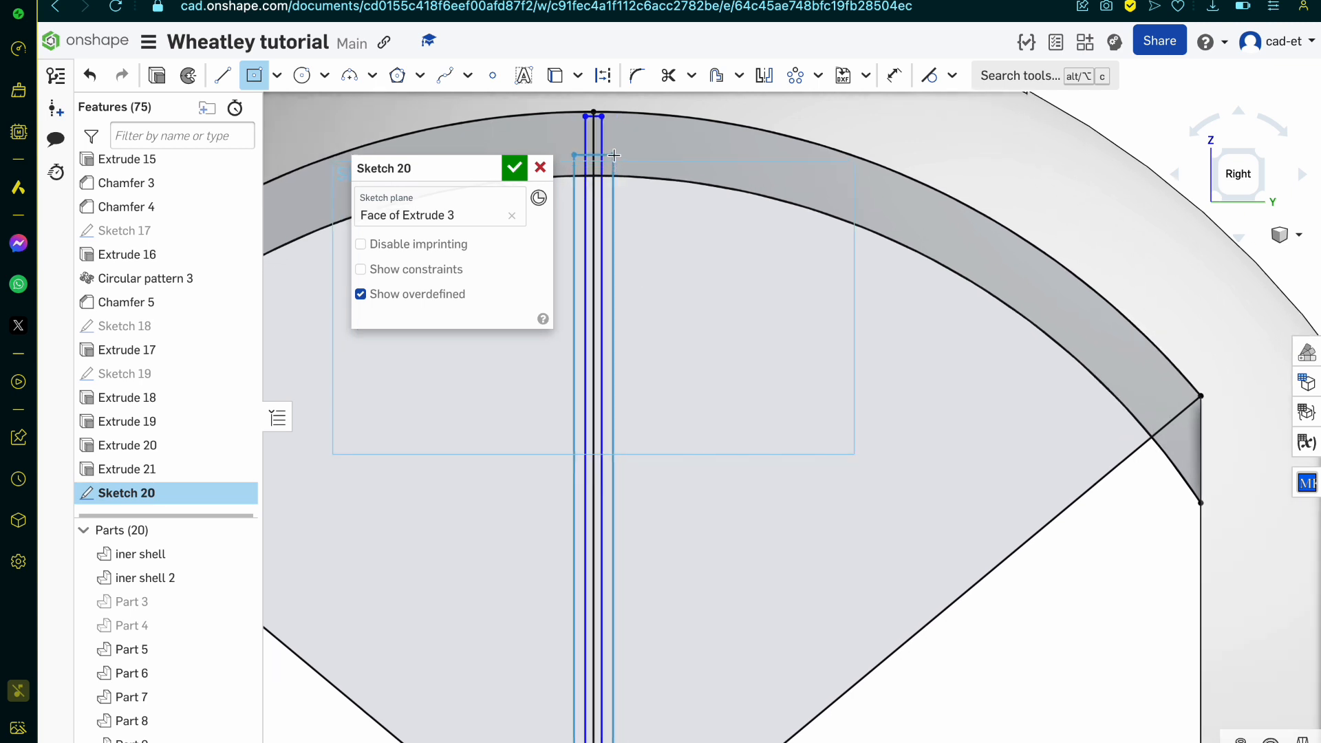
left_click(613, 150)
Step: Draw two lines joining the wider rectangle's upper corners to the arc centre
key("l")
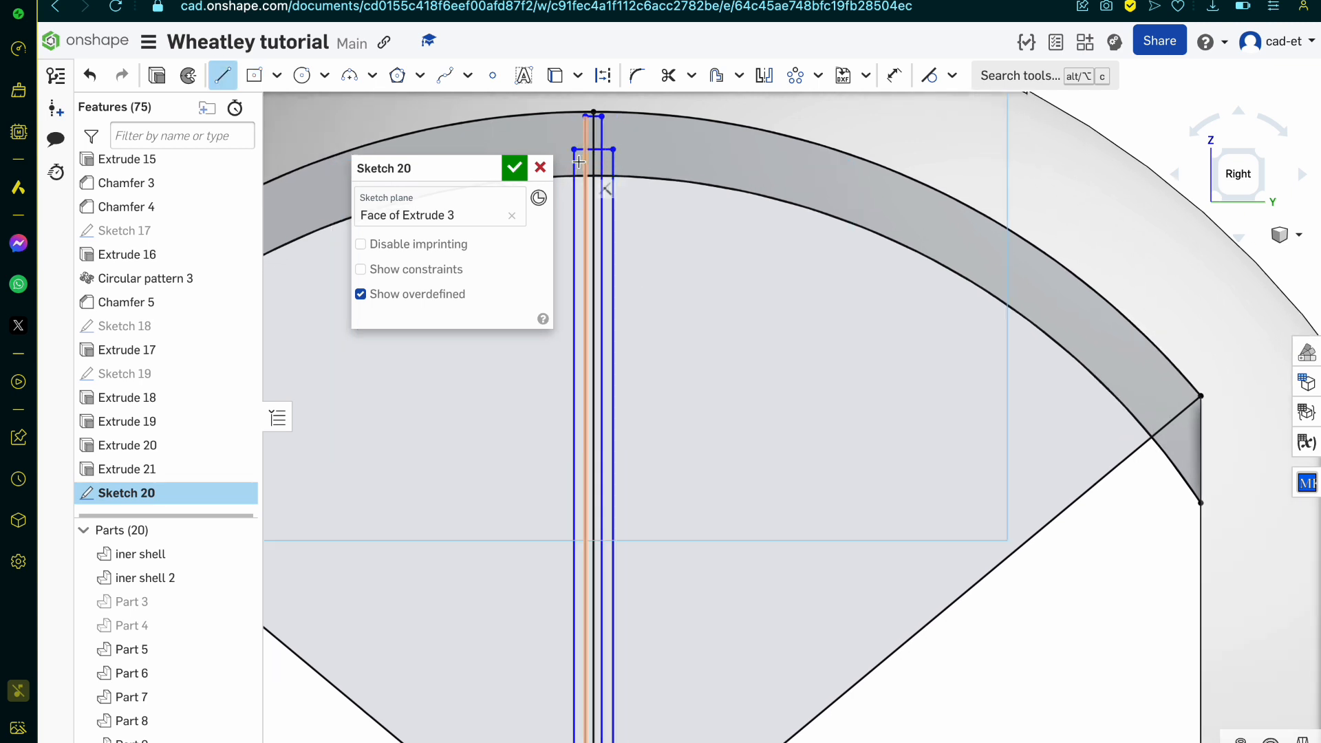
left_click(573, 148)
scroll(573, 152, "down", 3)
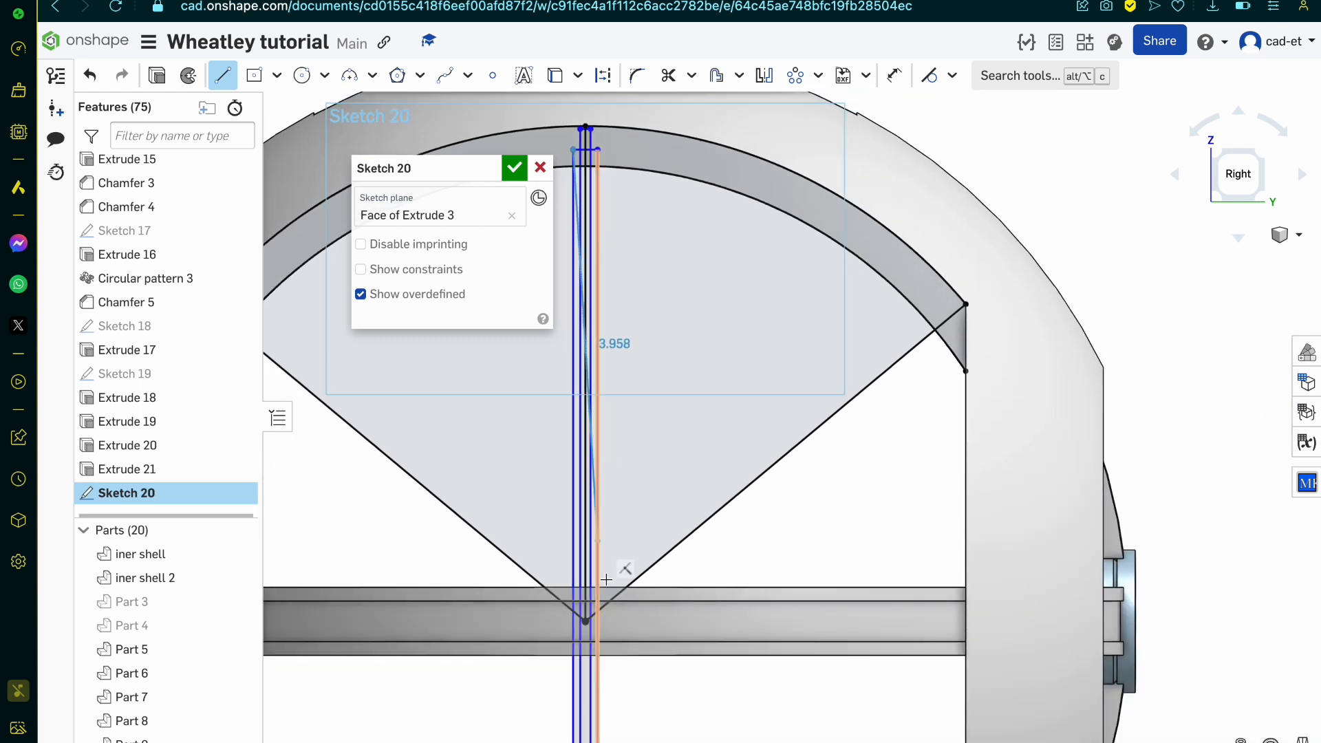
left_click(585, 621)
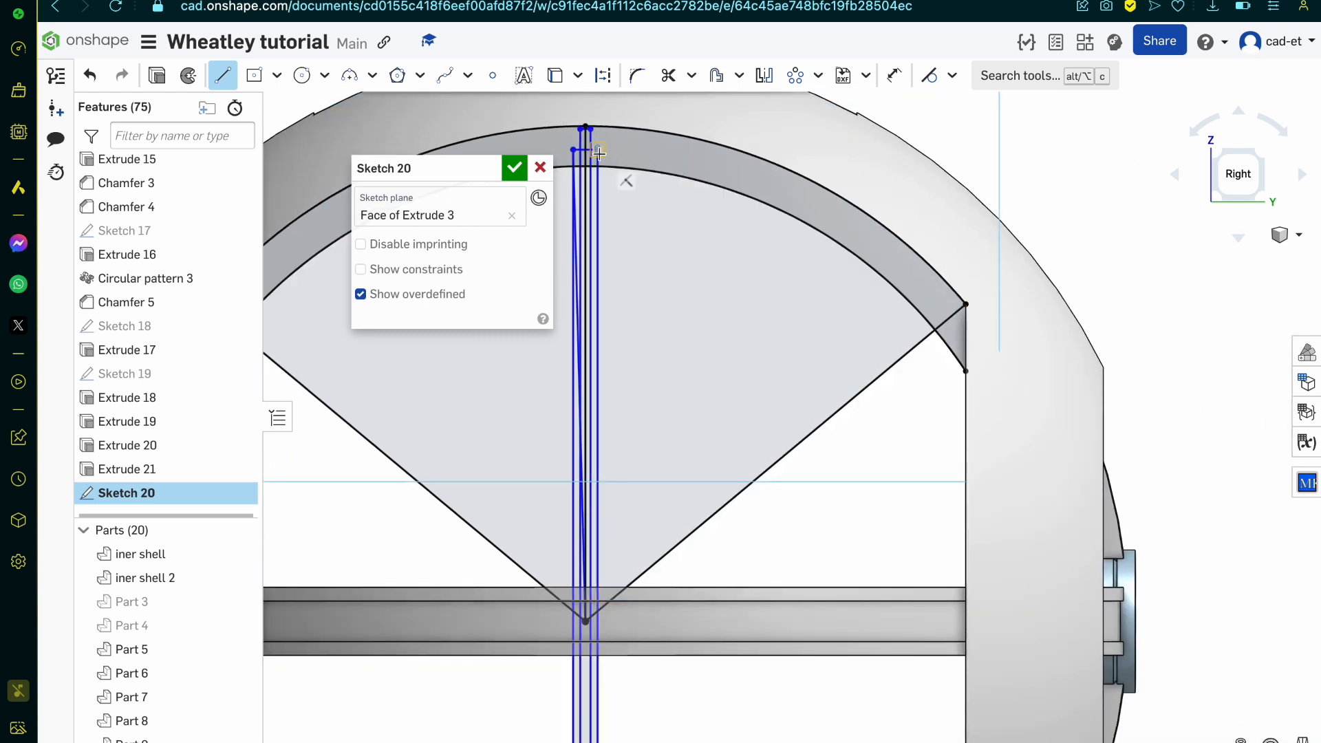
left_click(599, 150)
left_click(585, 621)
key("Escape")
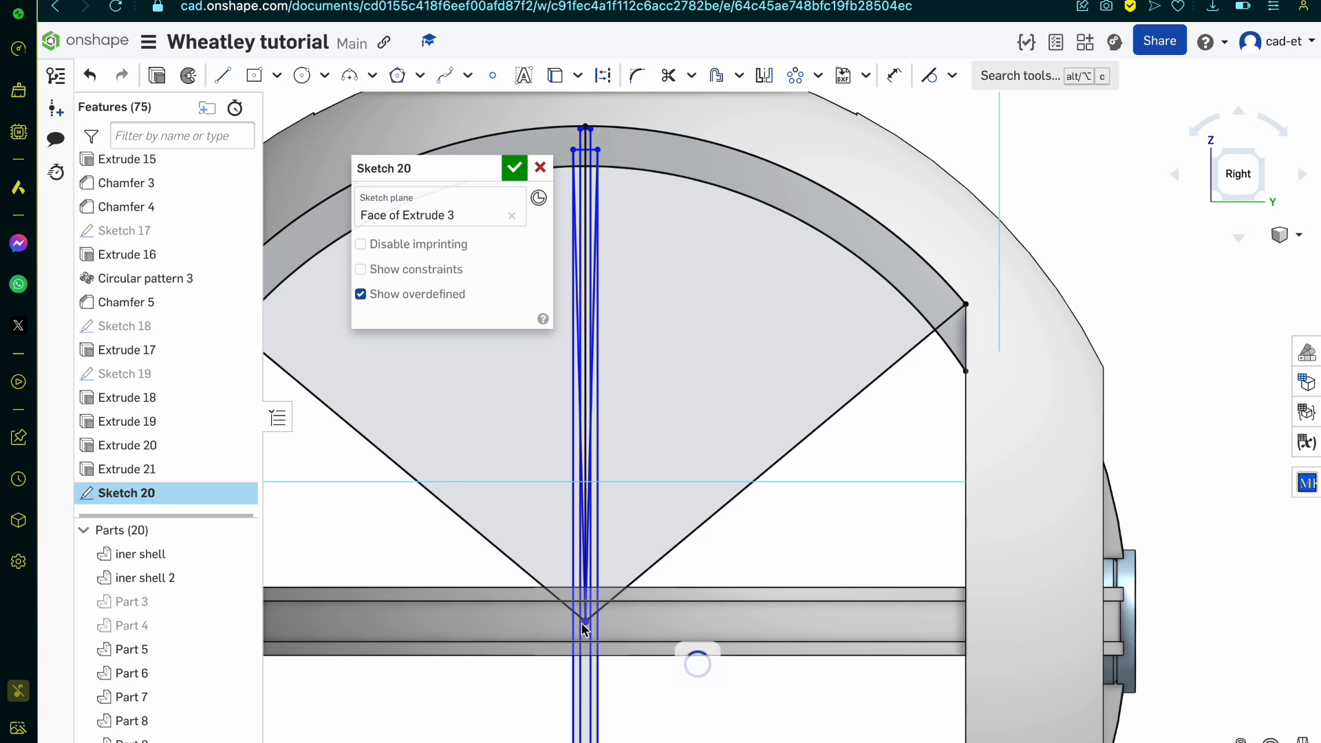
Step: Delete the three construction lines running from the arc centre to the outer arc's midpoint and endpoints
scroll(630, 268, "up", 3)
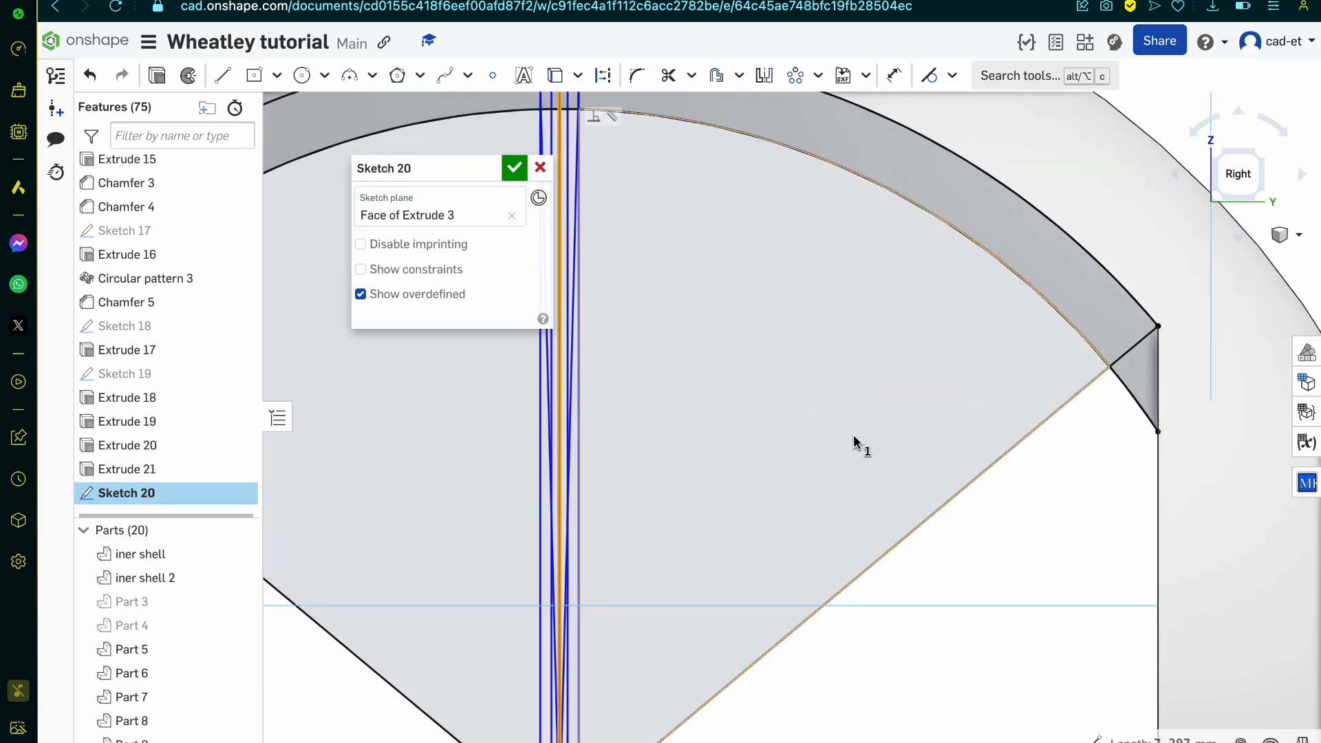
left_click(977, 471)
scroll(977, 470, "down", 3)
left_click(607, 594)
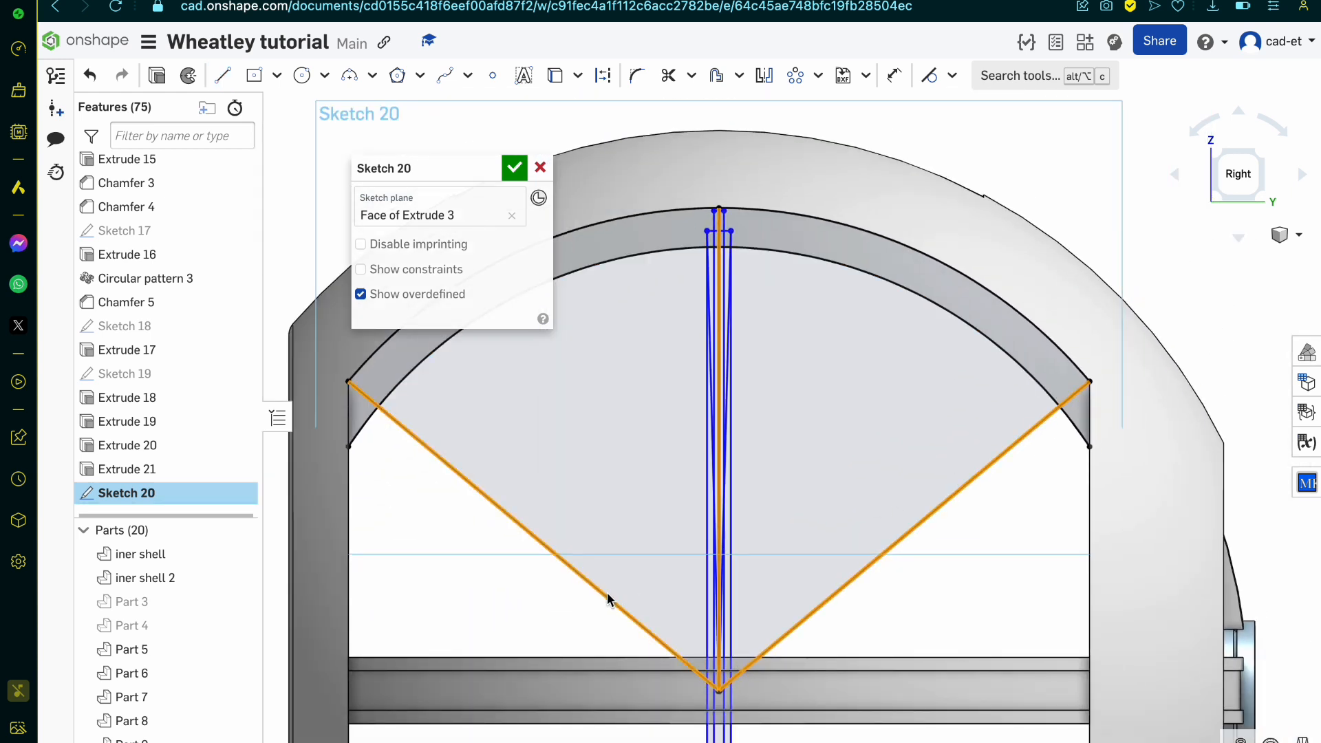
key("Delete")
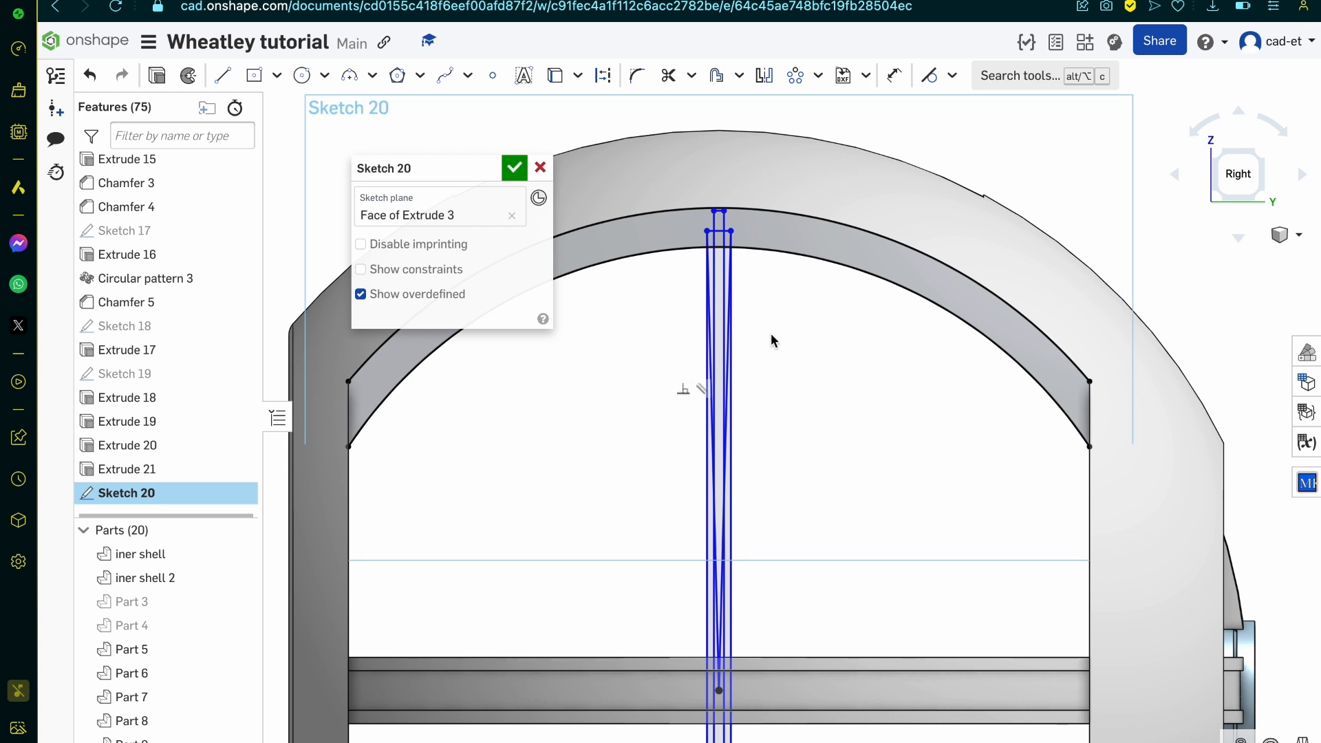
Step: Trim both rectangles' long sides below the inner arc and the segments where the narrow and wide rectangles overlap
left_click(701, 739)
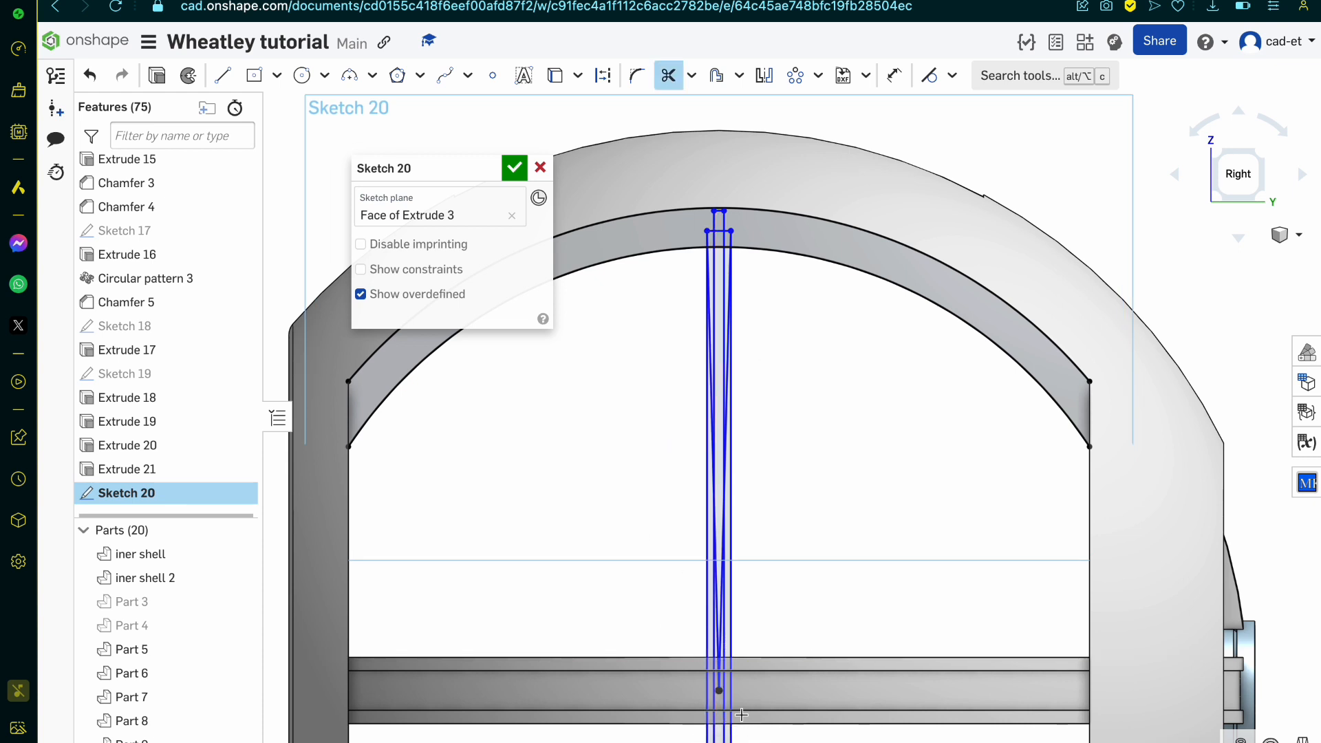
left_click_drag(733, 735, 679, 738)
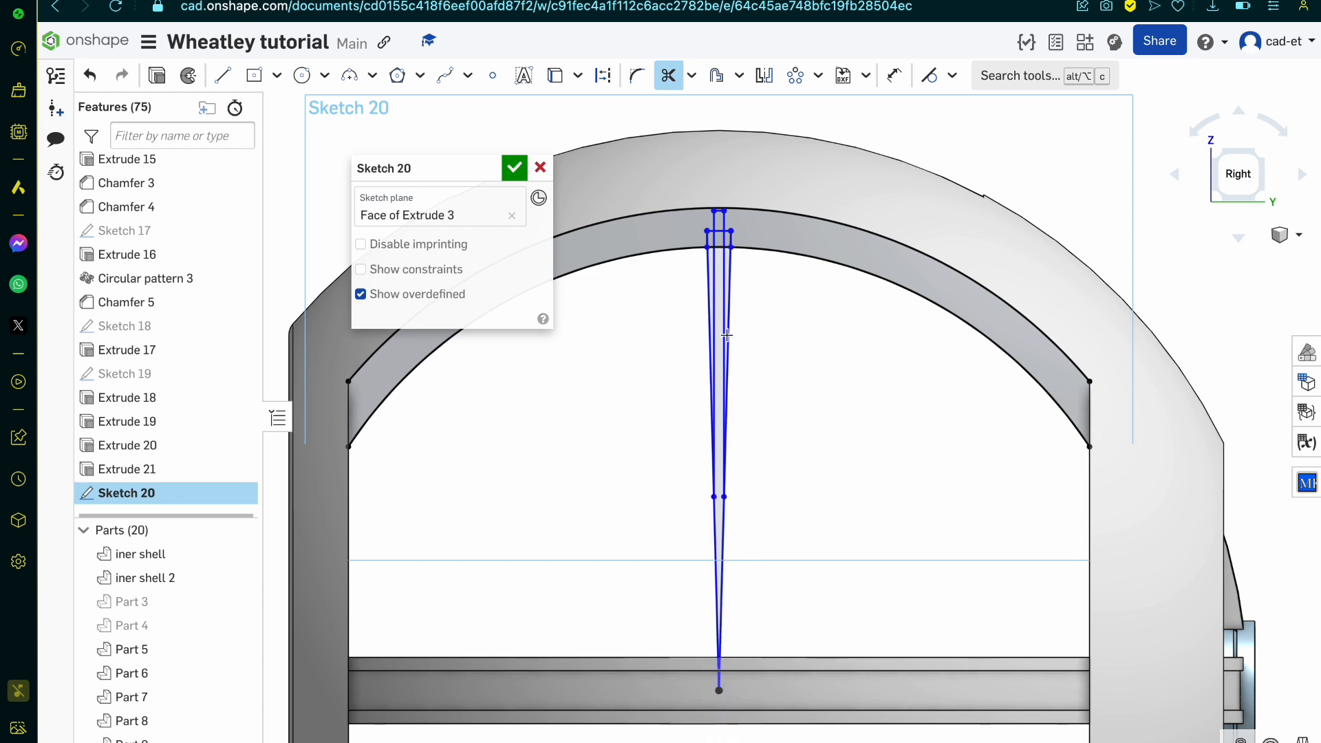
scroll(727, 335, "up", 5)
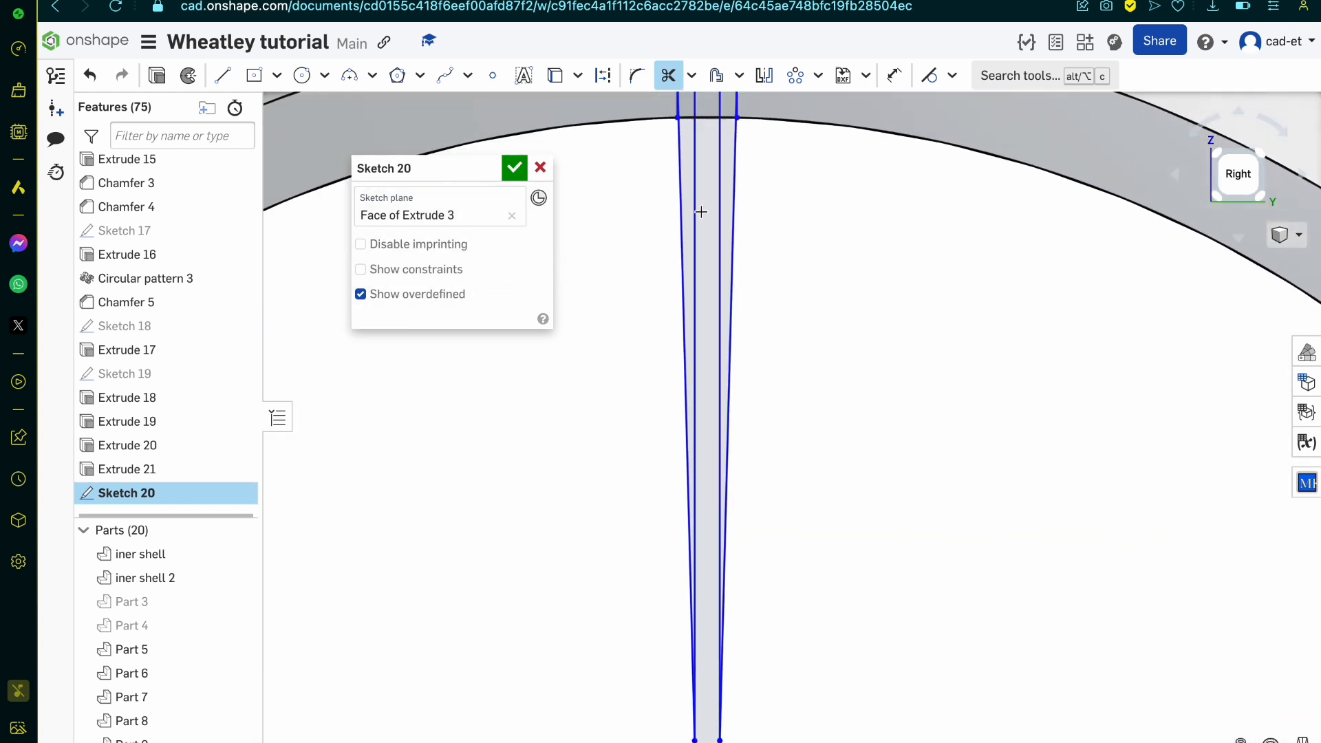
left_click(720, 176)
scroll(716, 173, "down", 4)
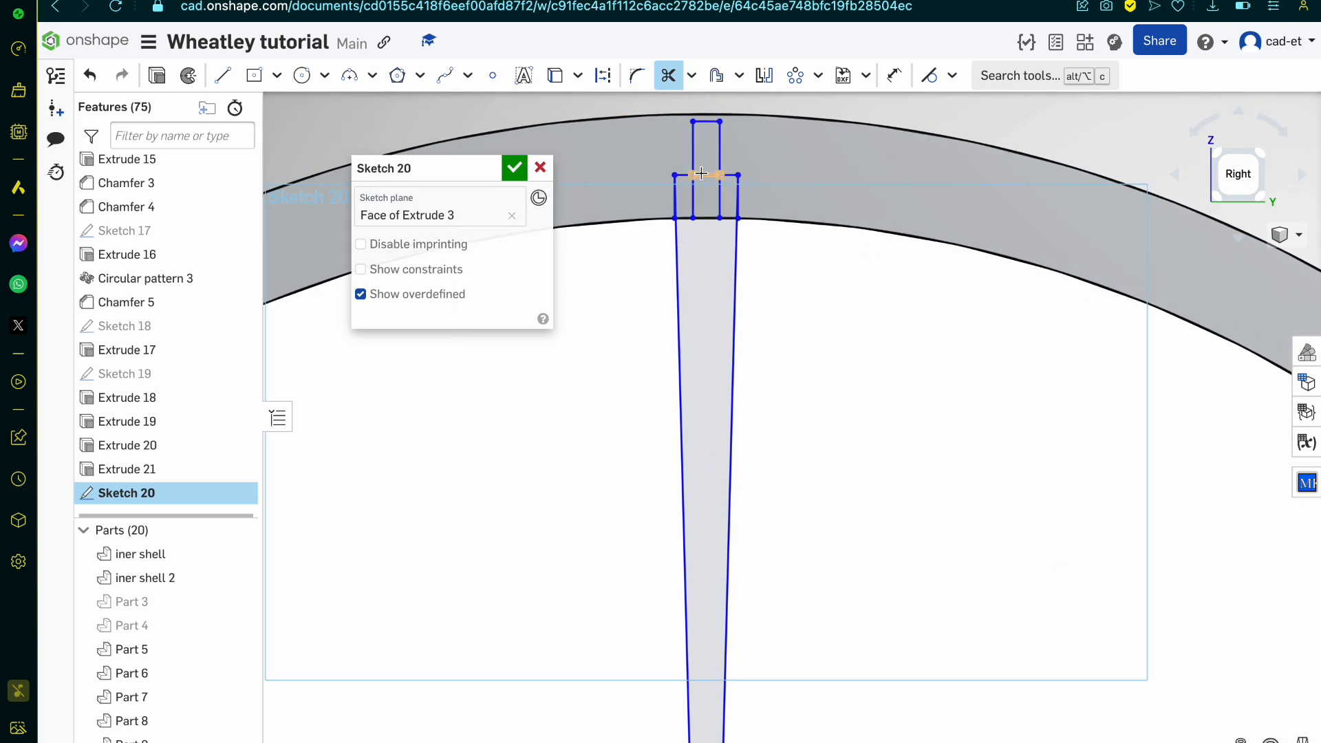
scroll(701, 173, "up", 4)
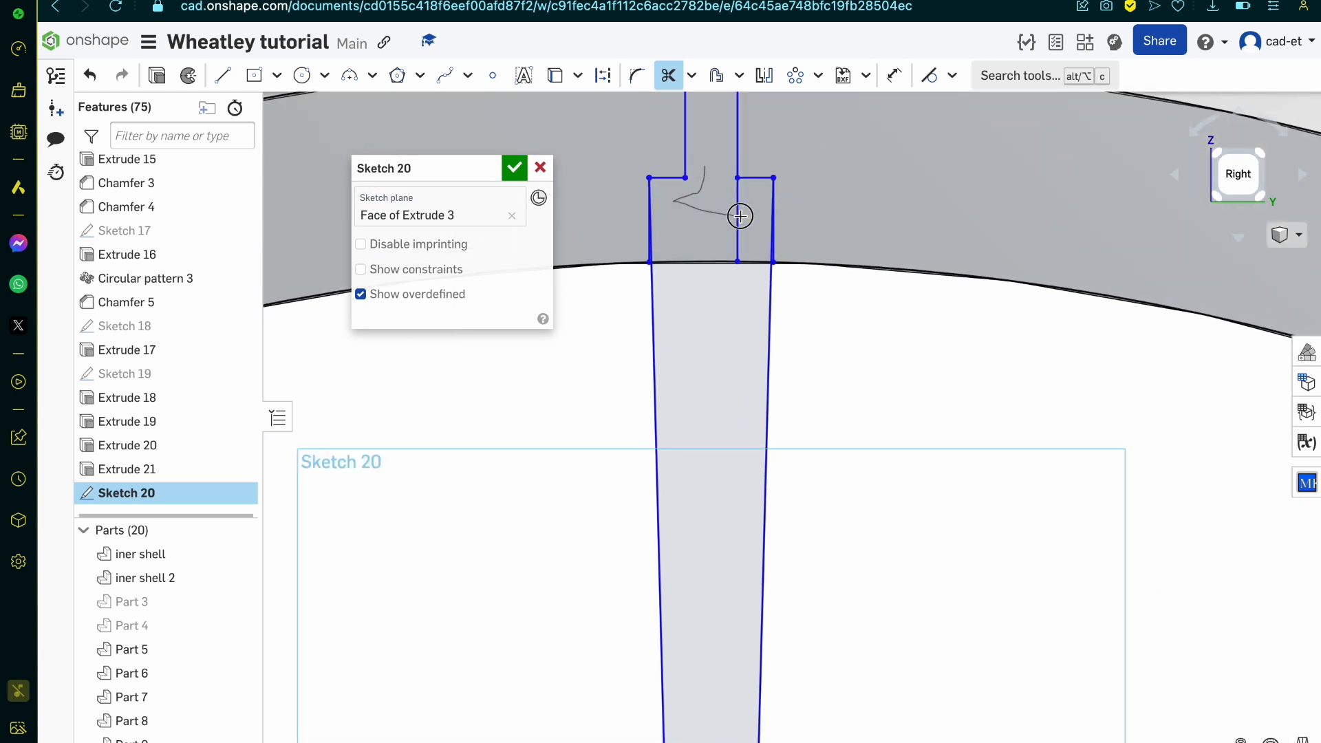
left_click_drag(741, 216, 745, 212)
Step: Trim the wider rectangle's vertical stubs beside the slanted lines and the slanted lines below the inner arc
scroll(766, 233, "up", 5)
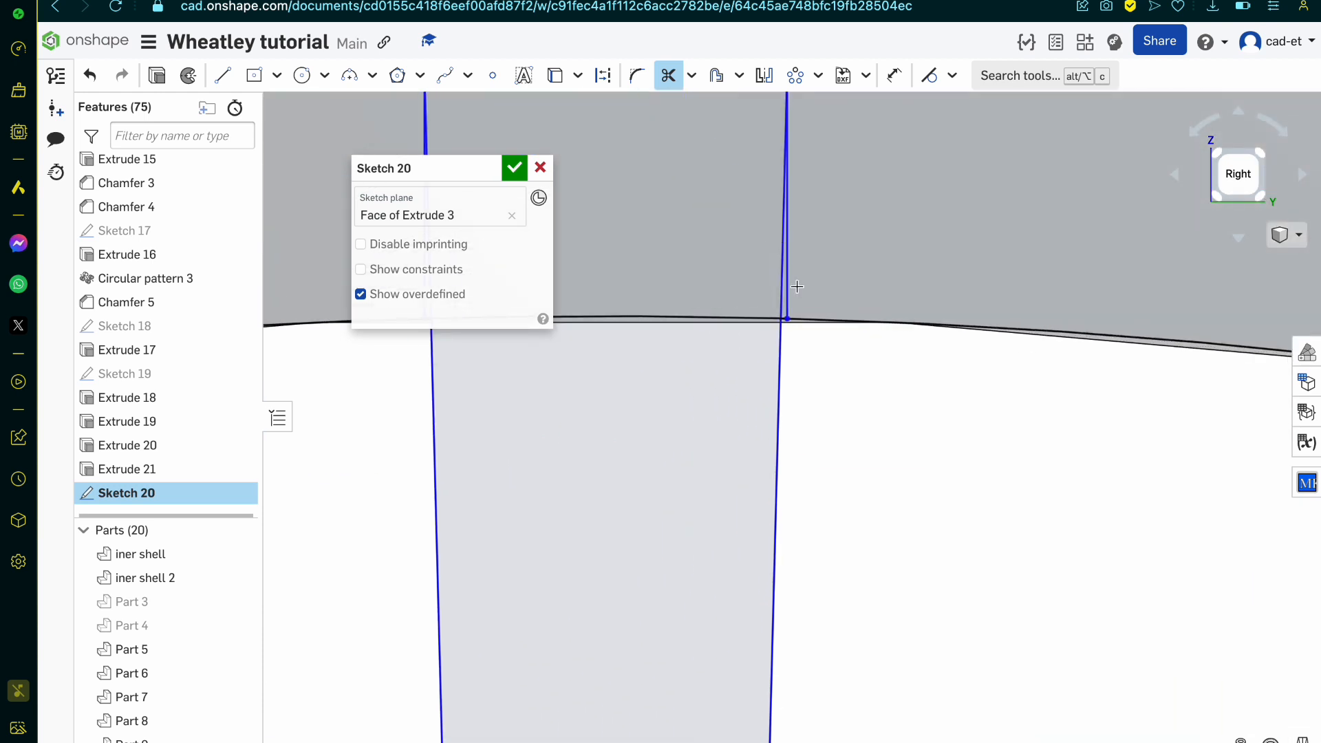
left_click(787, 303)
scroll(787, 303, "down", 5)
scroll(628, 277, "up", 4)
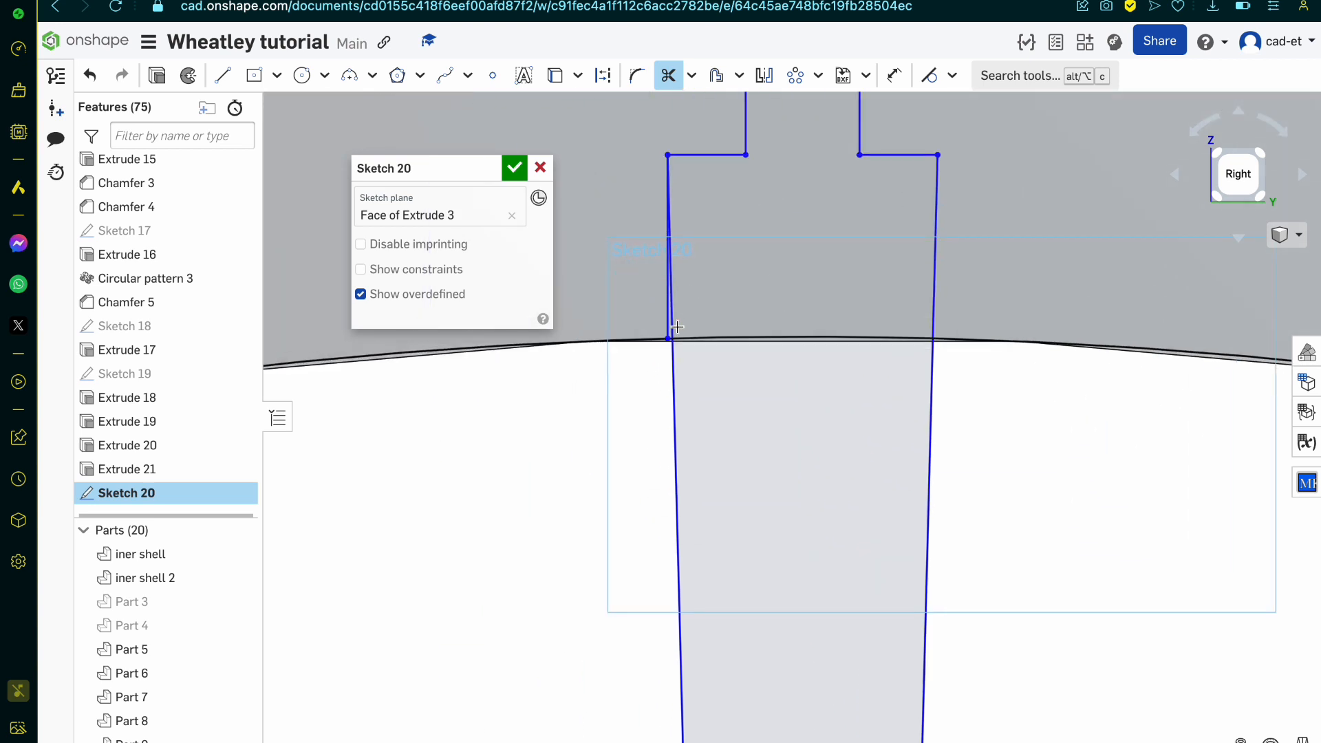
left_click(664, 324)
left_click_drag(642, 404, 1082, 430)
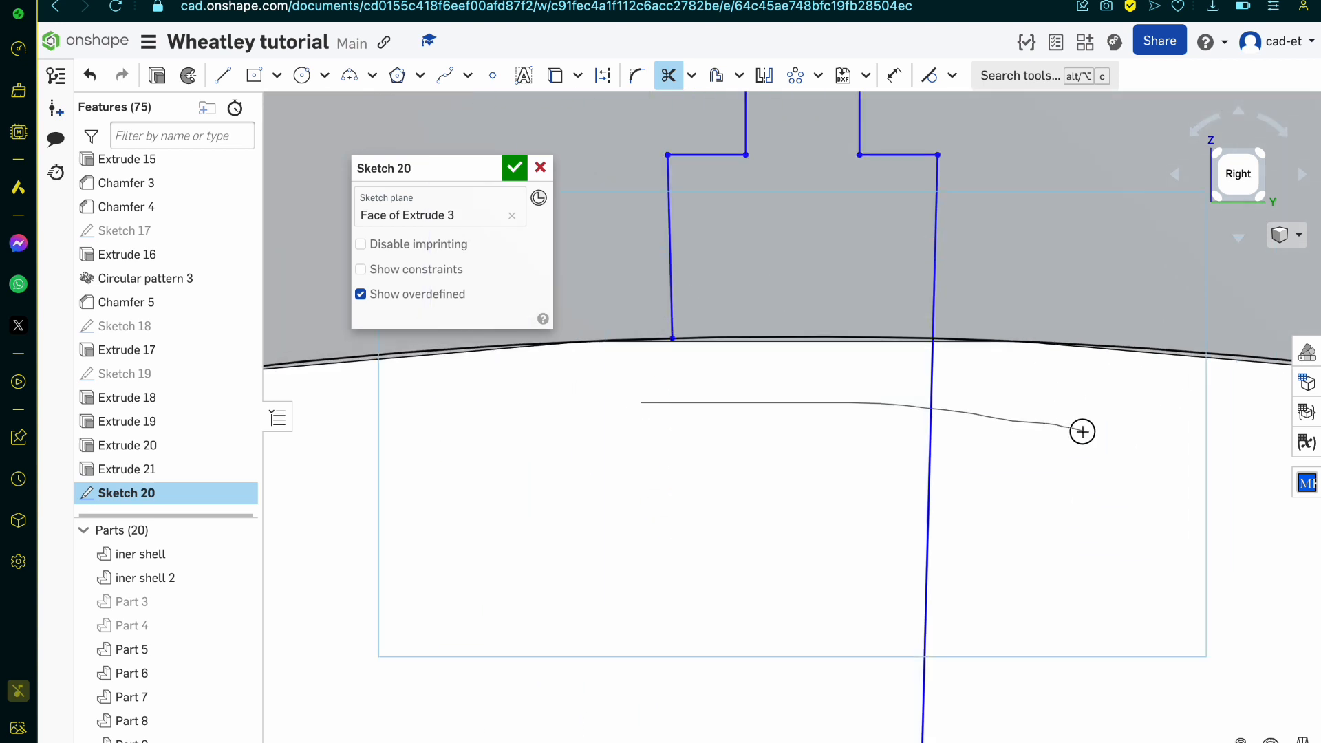
Step: Remove the leftover rectangle segments and points at the lower end of the side opening, and finish the sketch
scroll(1082, 431, "down", 10)
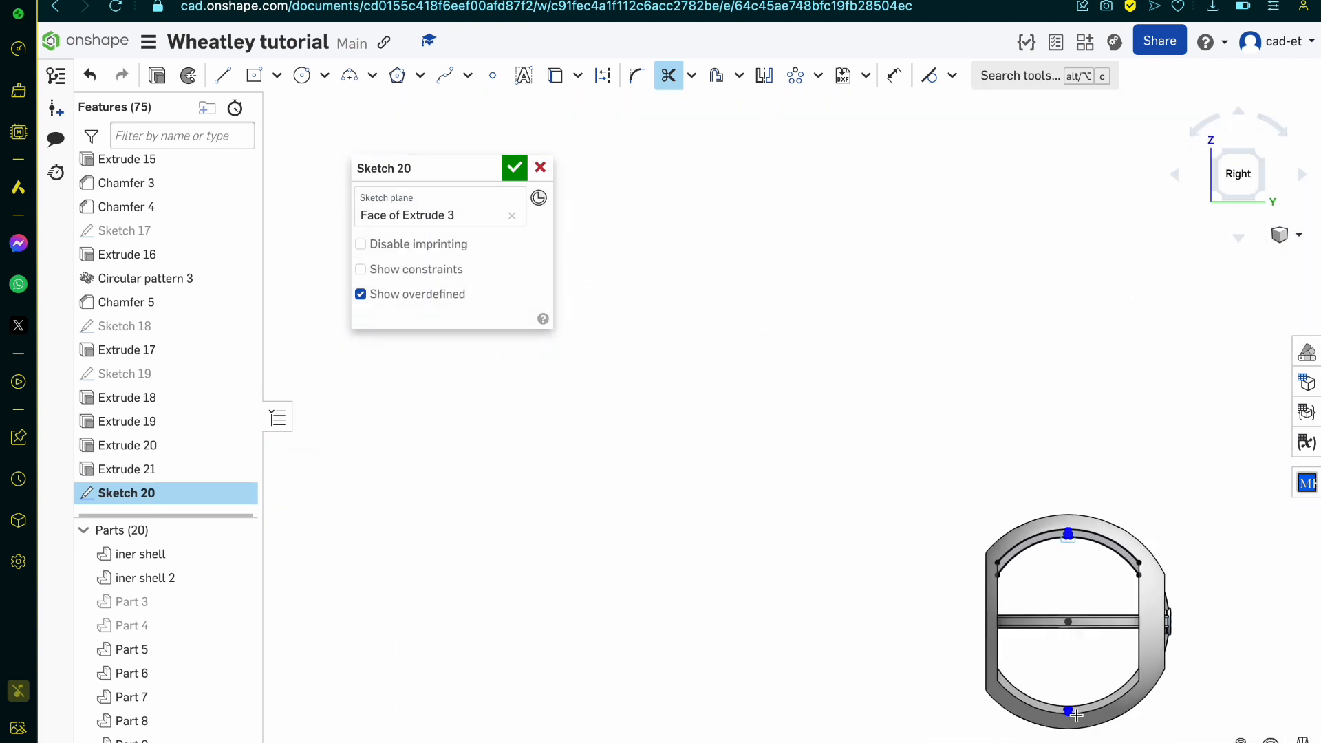
scroll(1049, 683, "up", 3)
left_click_drag(1078, 685, 1047, 705)
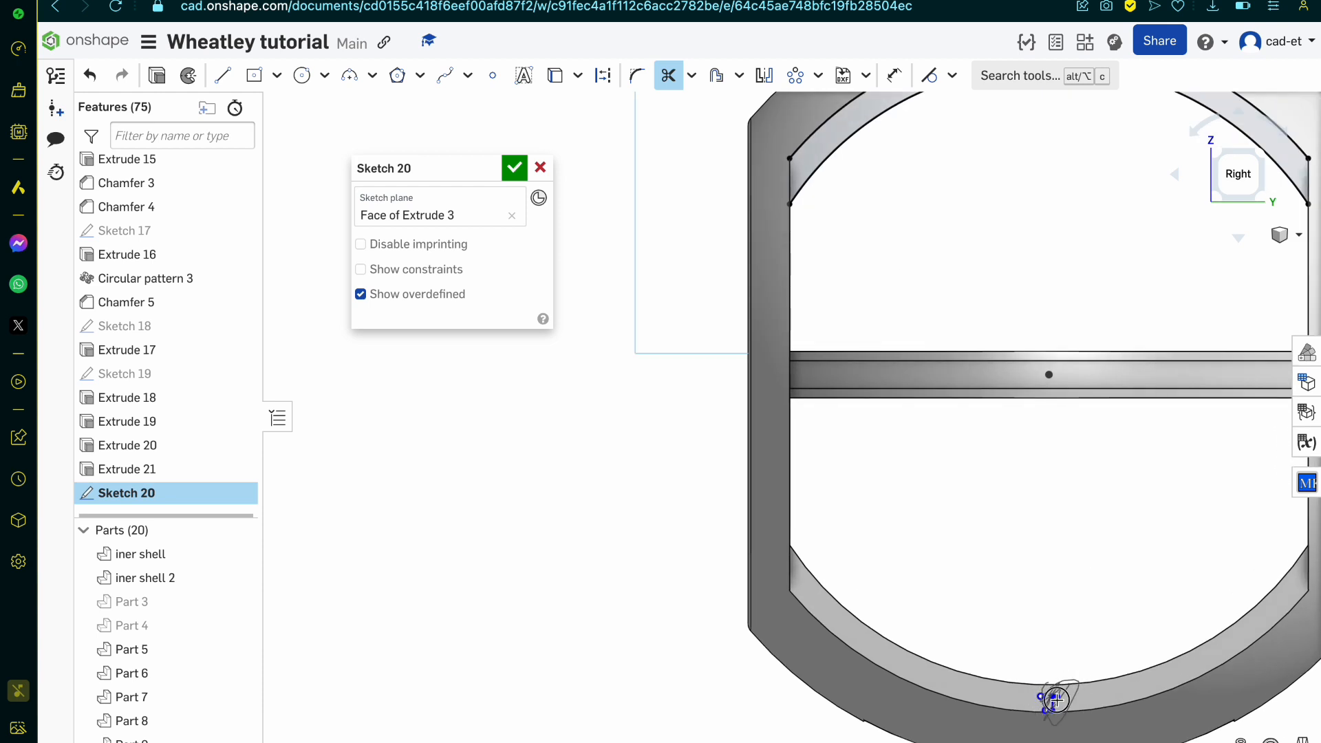
scroll(1055, 719, "up", 3)
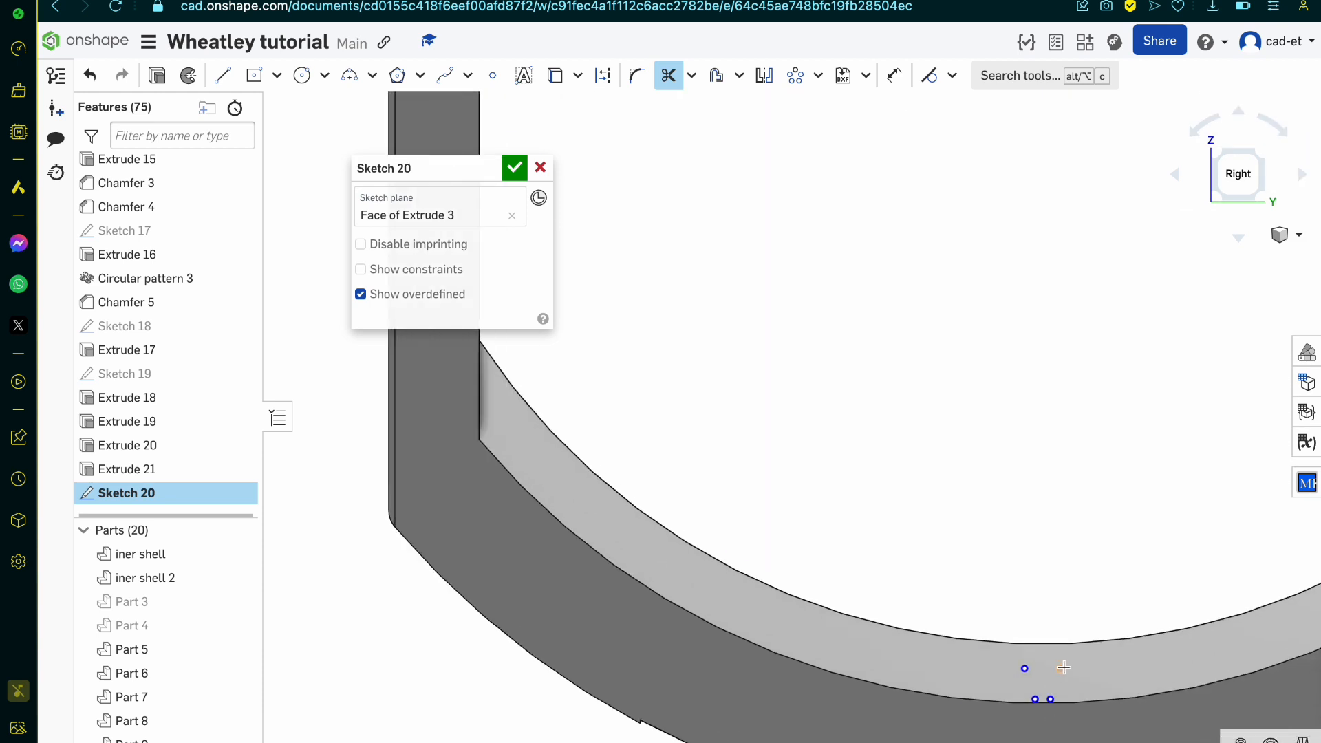
left_click(1065, 668)
left_click(1034, 699)
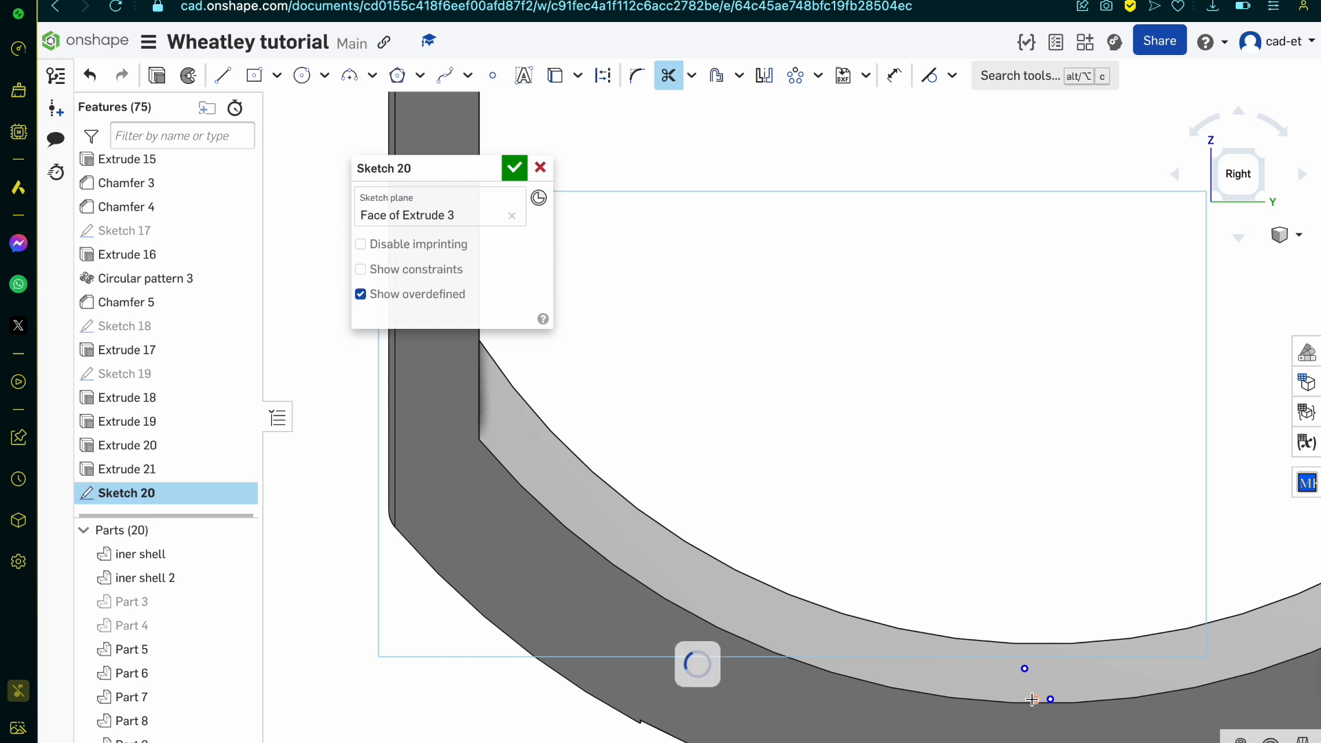
left_click(1050, 699)
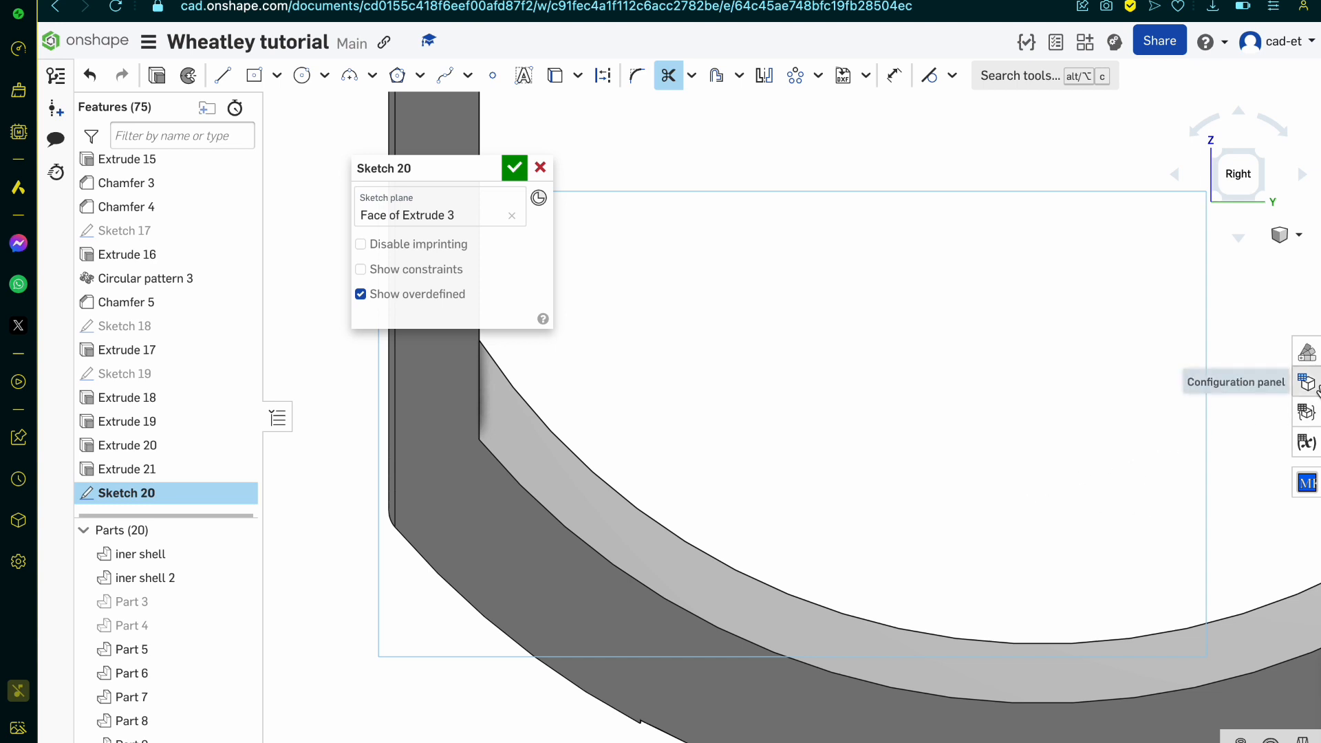
scroll(889, 504, "down", 5)
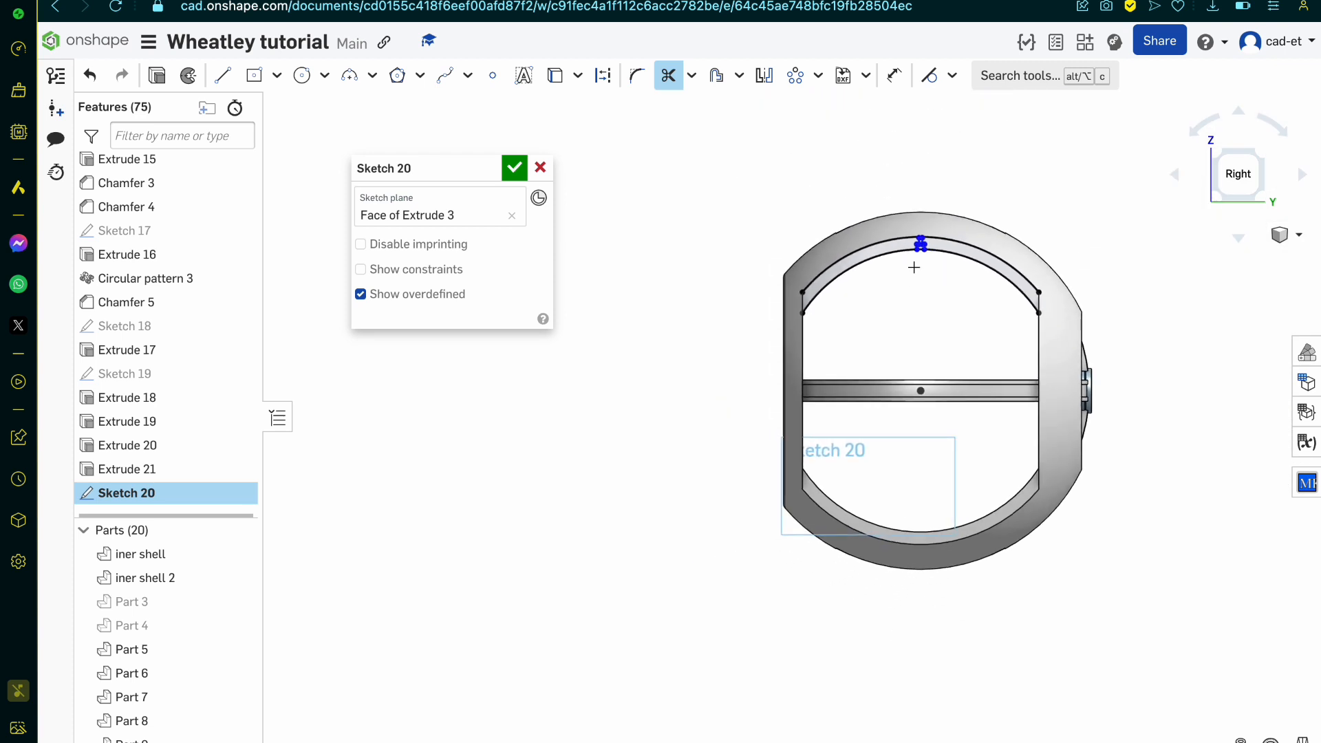
scroll(914, 265, "up", 6)
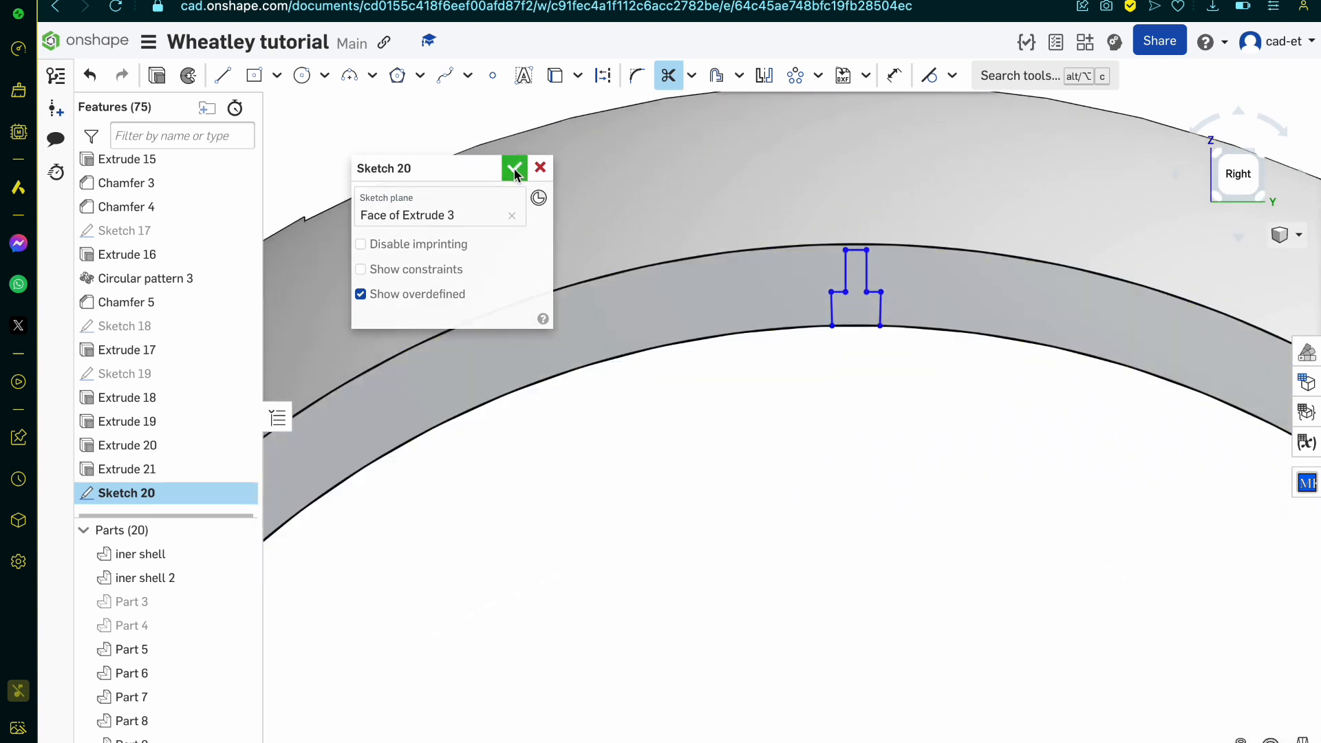
left_click(515, 170)
right_click_drag(724, 375, 782, 369)
scroll(848, 360, "up", 3)
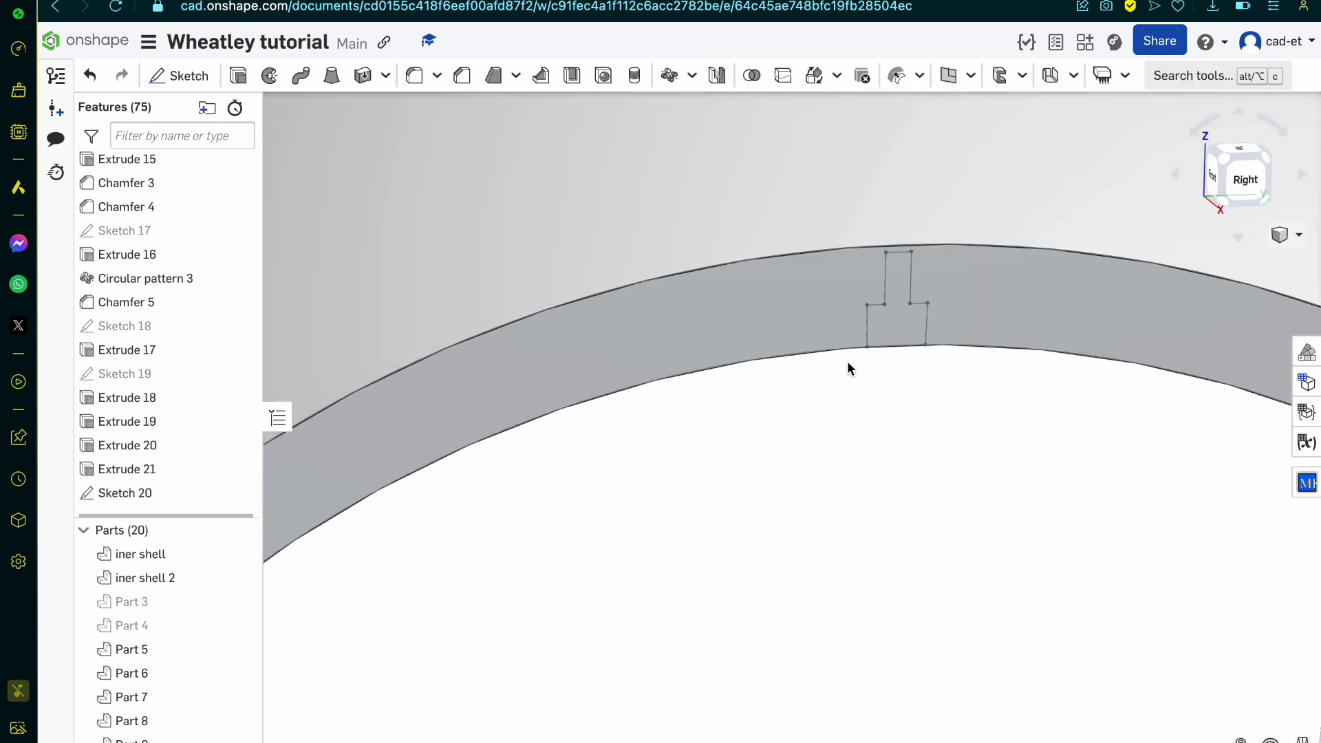
left_click(911, 318)
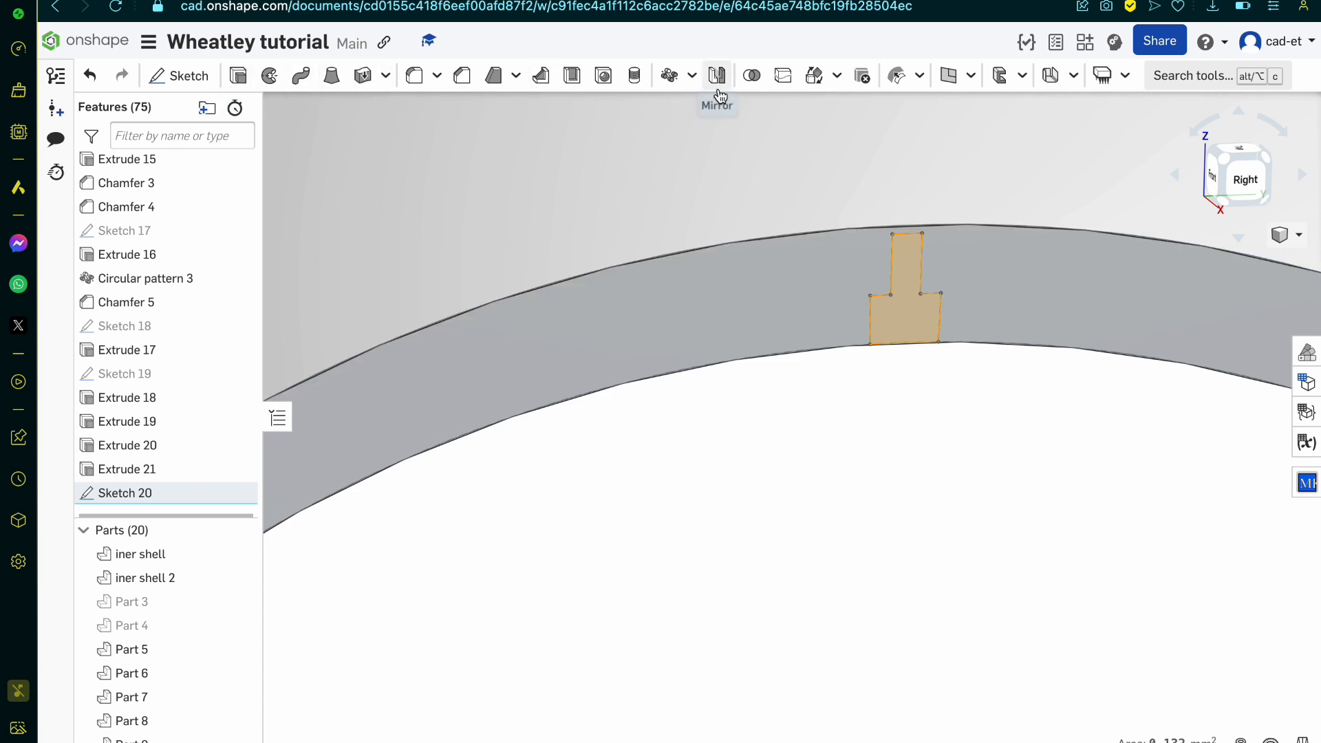
left_click(238, 76)
scroll(777, 534, "down", 5)
right_click_drag(787, 549, 818, 544)
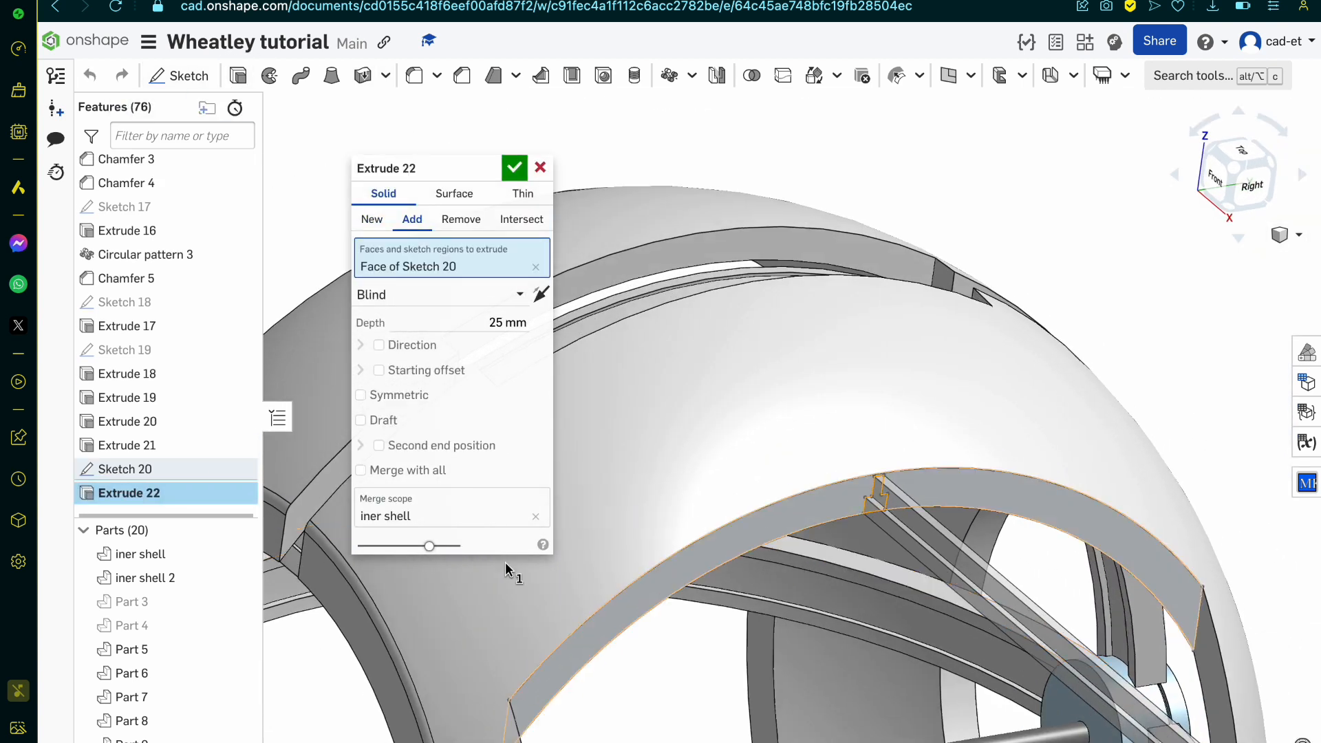
left_click(372, 219)
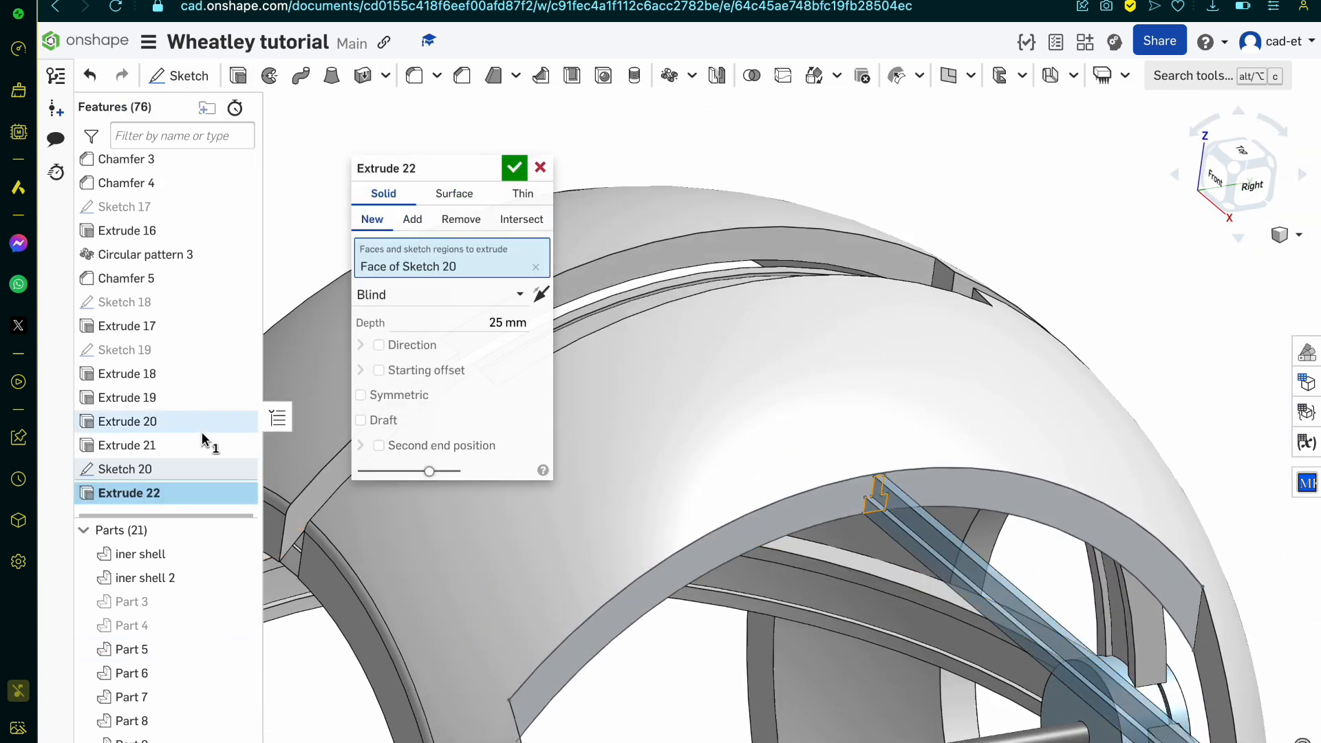
left_click(237, 623)
right_click_drag(624, 625, 679, 654)
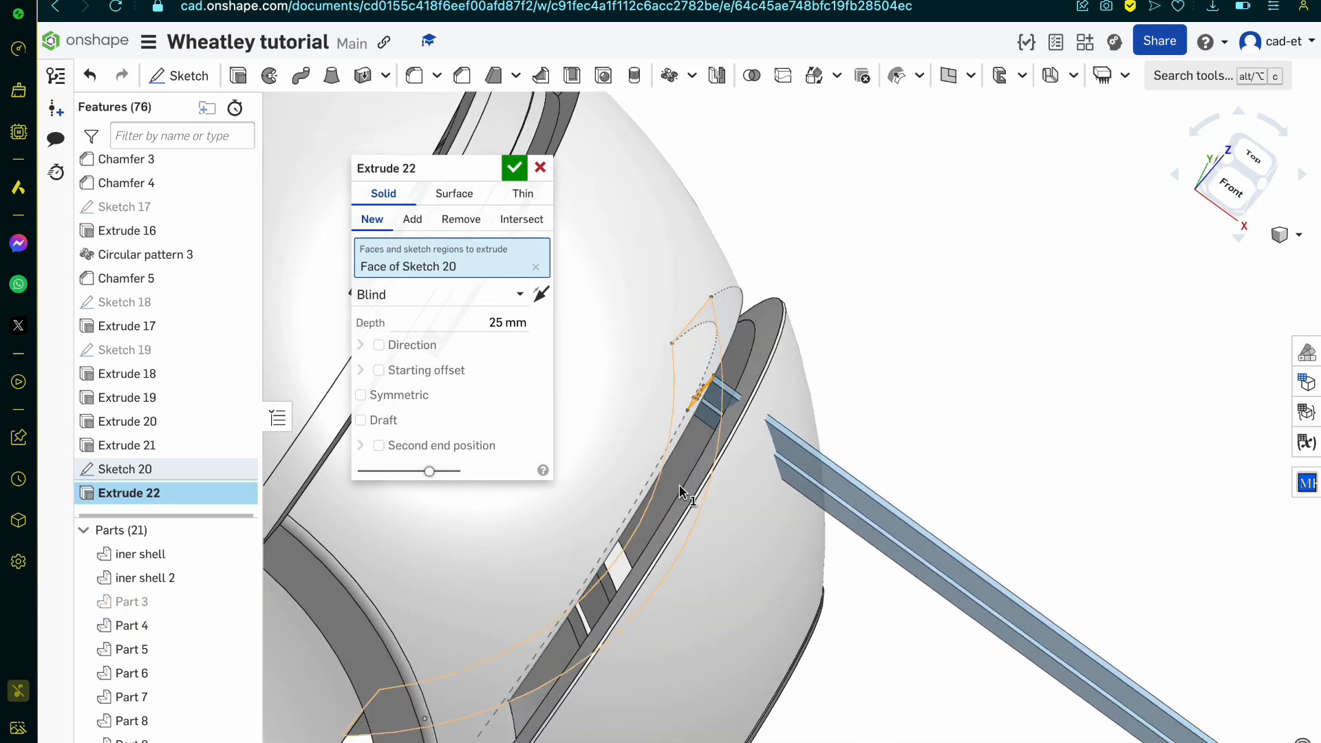
scroll(775, 304, "up", 5)
mouse_move(775, 303)
right_mouse_down()
mouse_move(798, 317)
mouse_move(782, 283)
right_mouse_up()
scroll(781, 285, "down", 10)
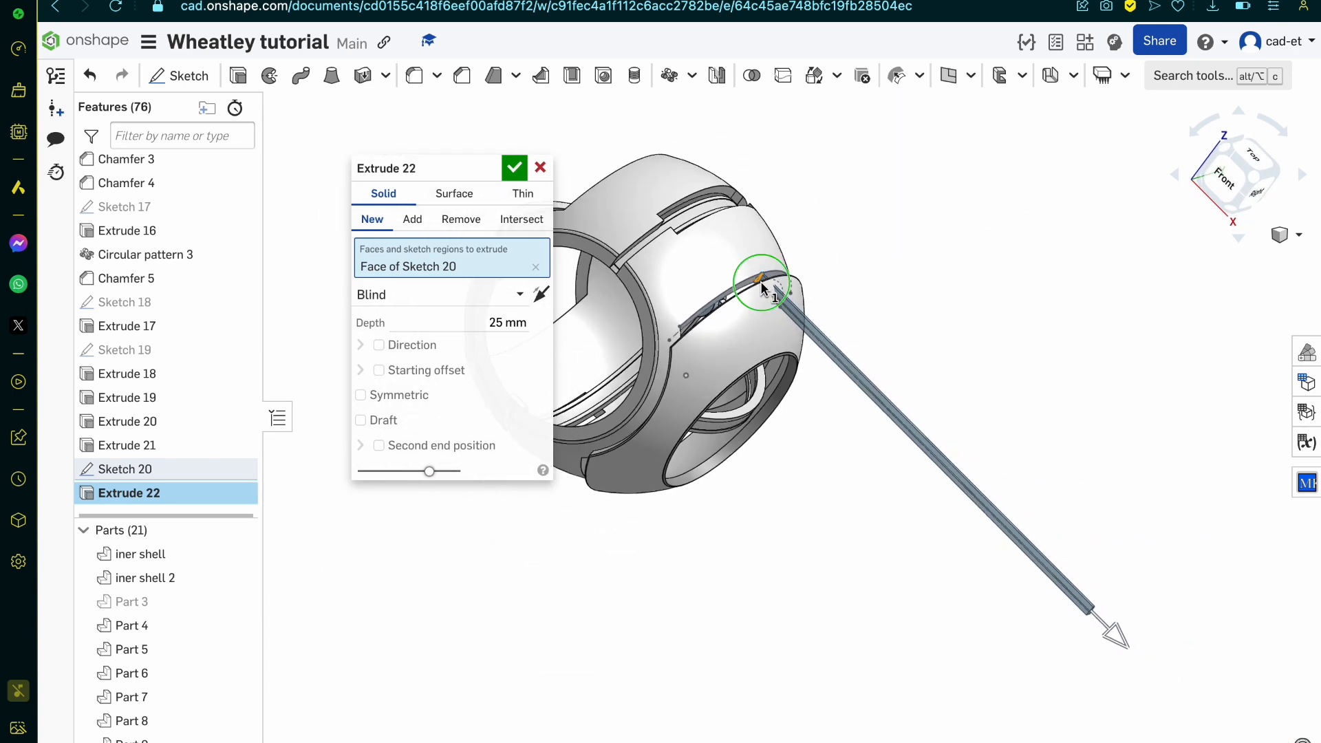
right_click_drag(761, 283, 770, 262)
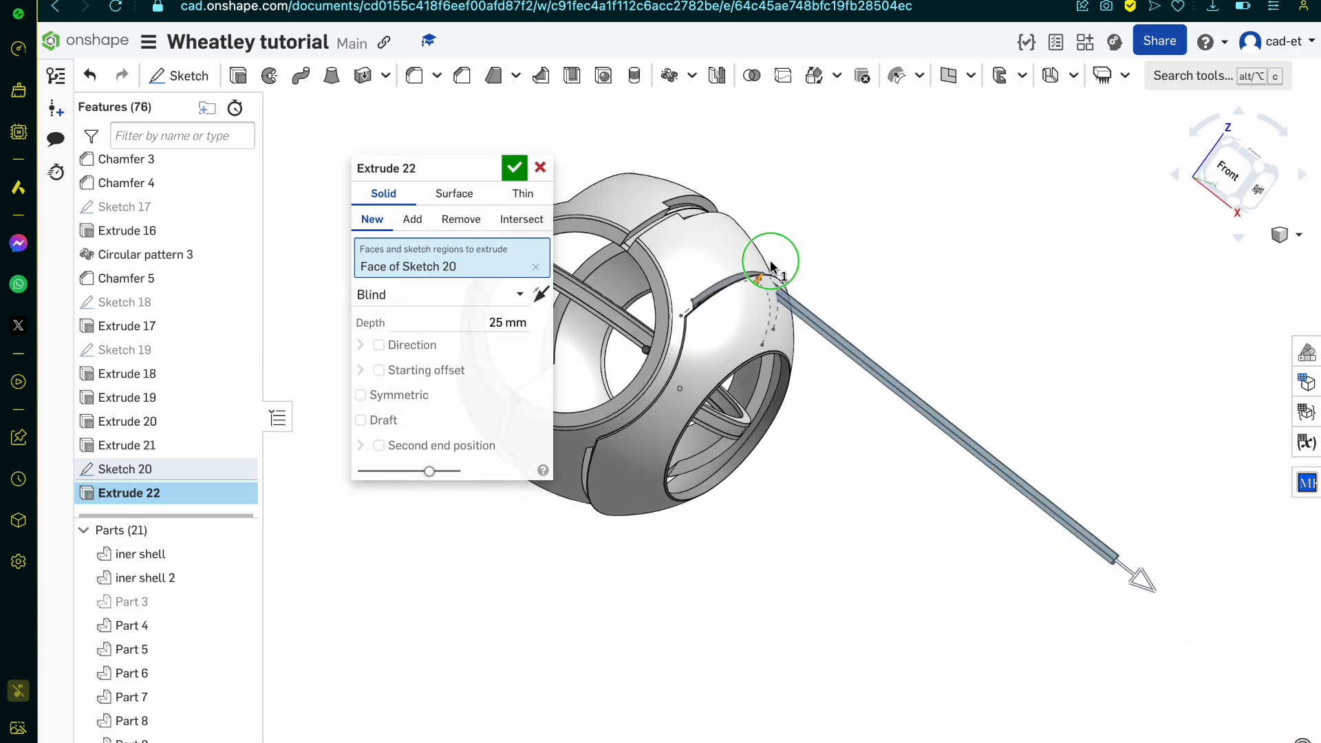
left_click(541, 169)
Step: Start a new sketch on the Front plane and project the shell's inner circular arc edge into it
scroll(783, 286, "up", 10)
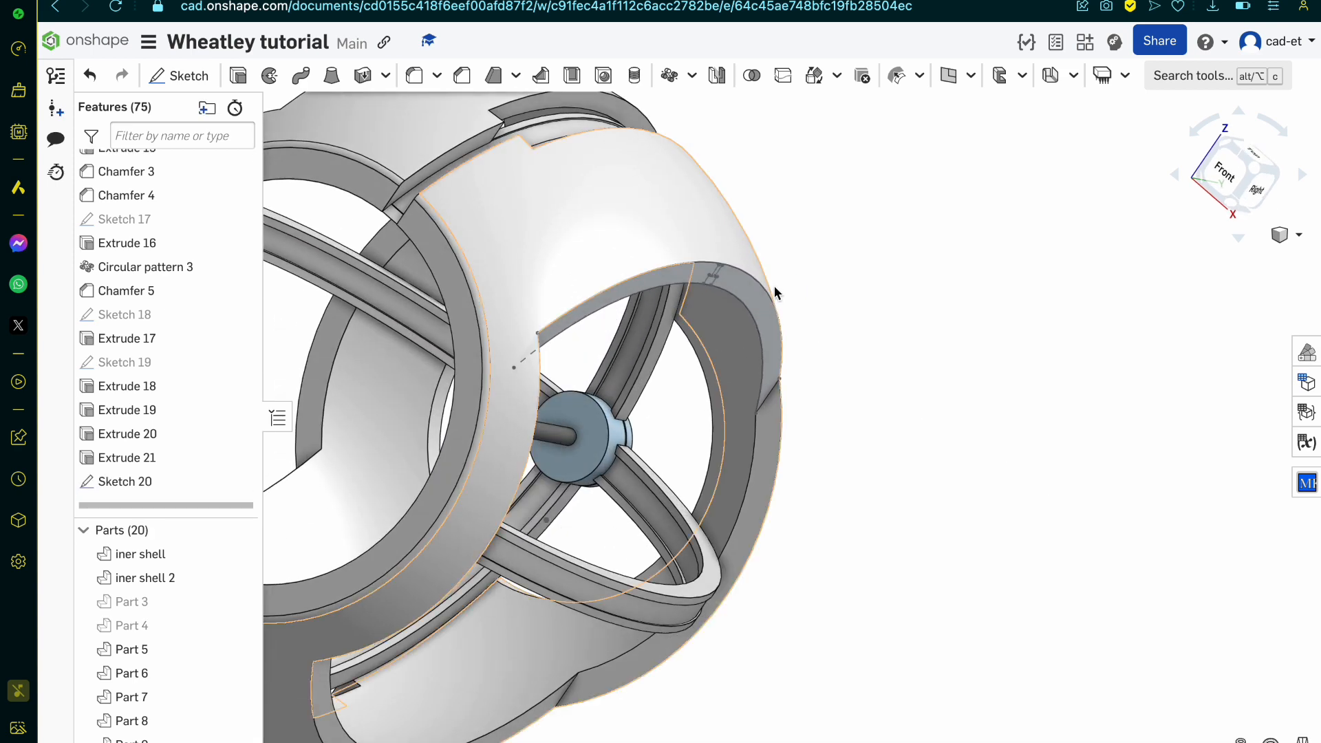
left_click(1229, 187)
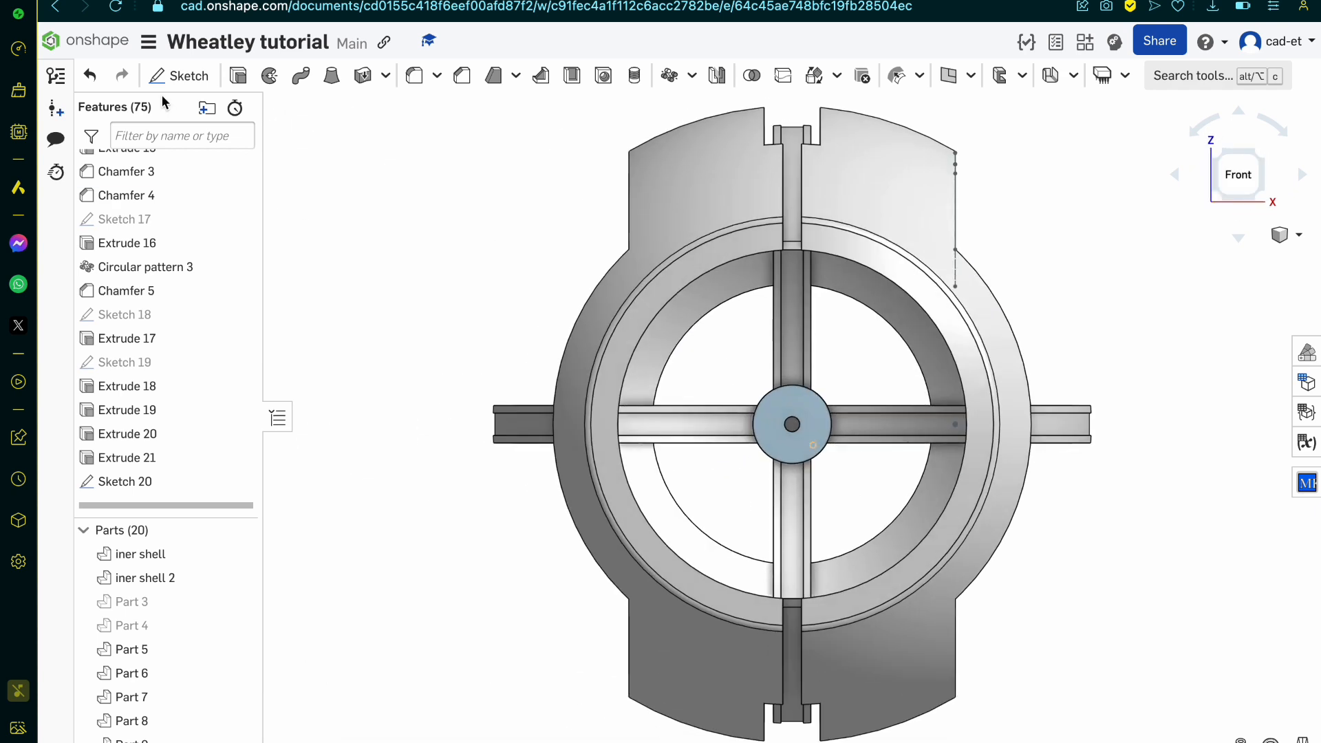
left_click(178, 76)
scroll(205, 264, "up", 15)
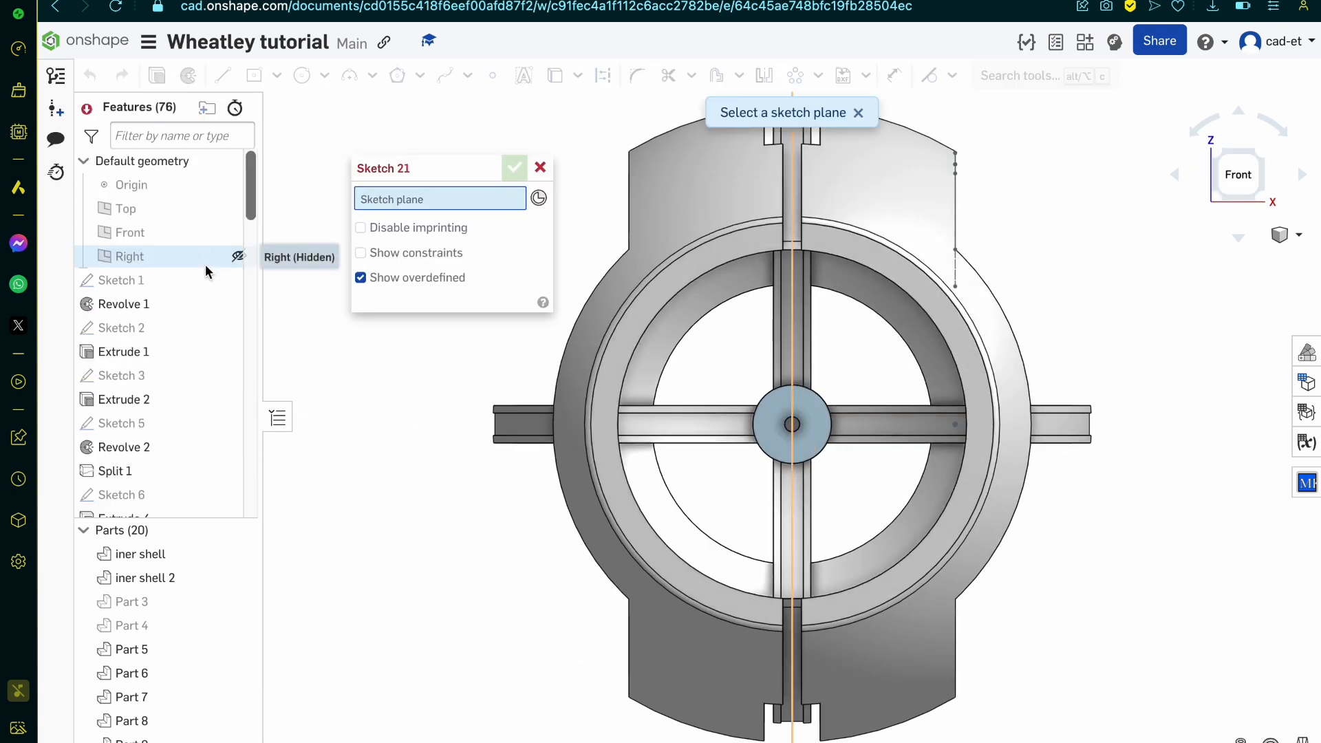
left_click(188, 234)
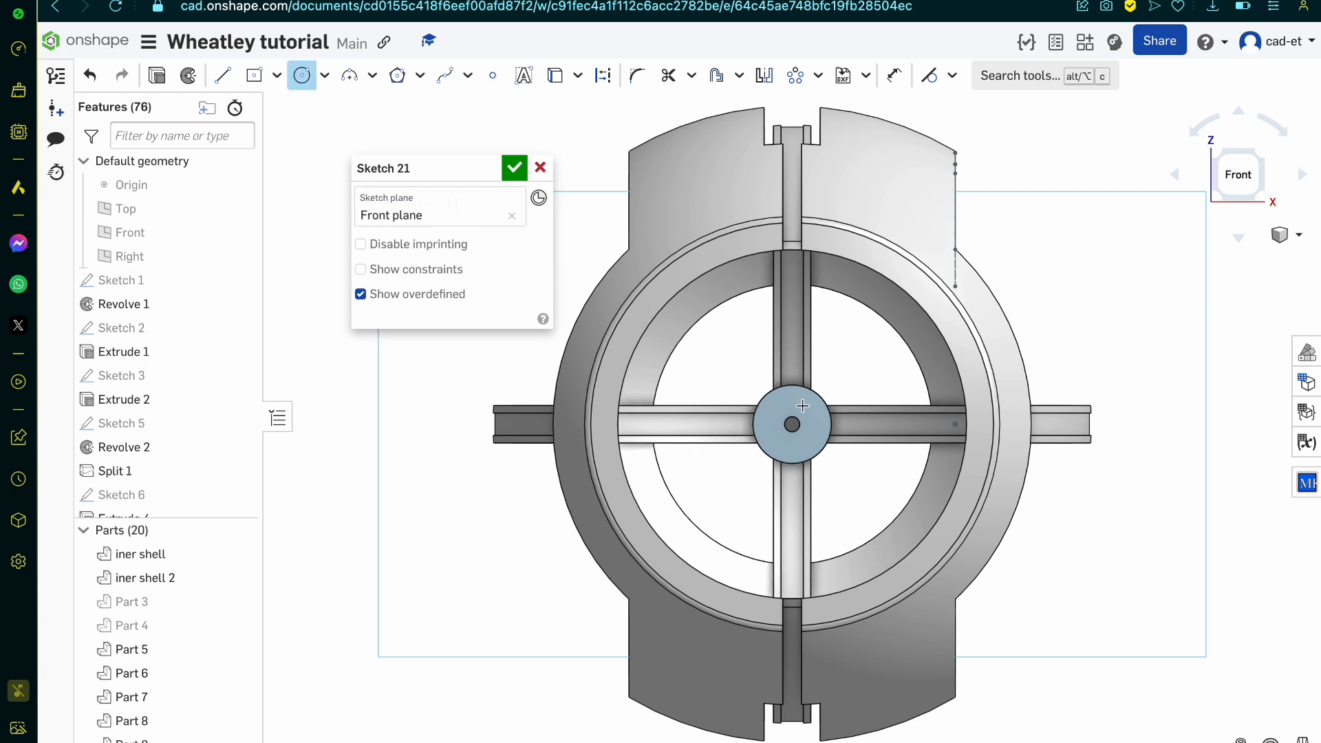
right_click_drag(797, 405, 760, 401)
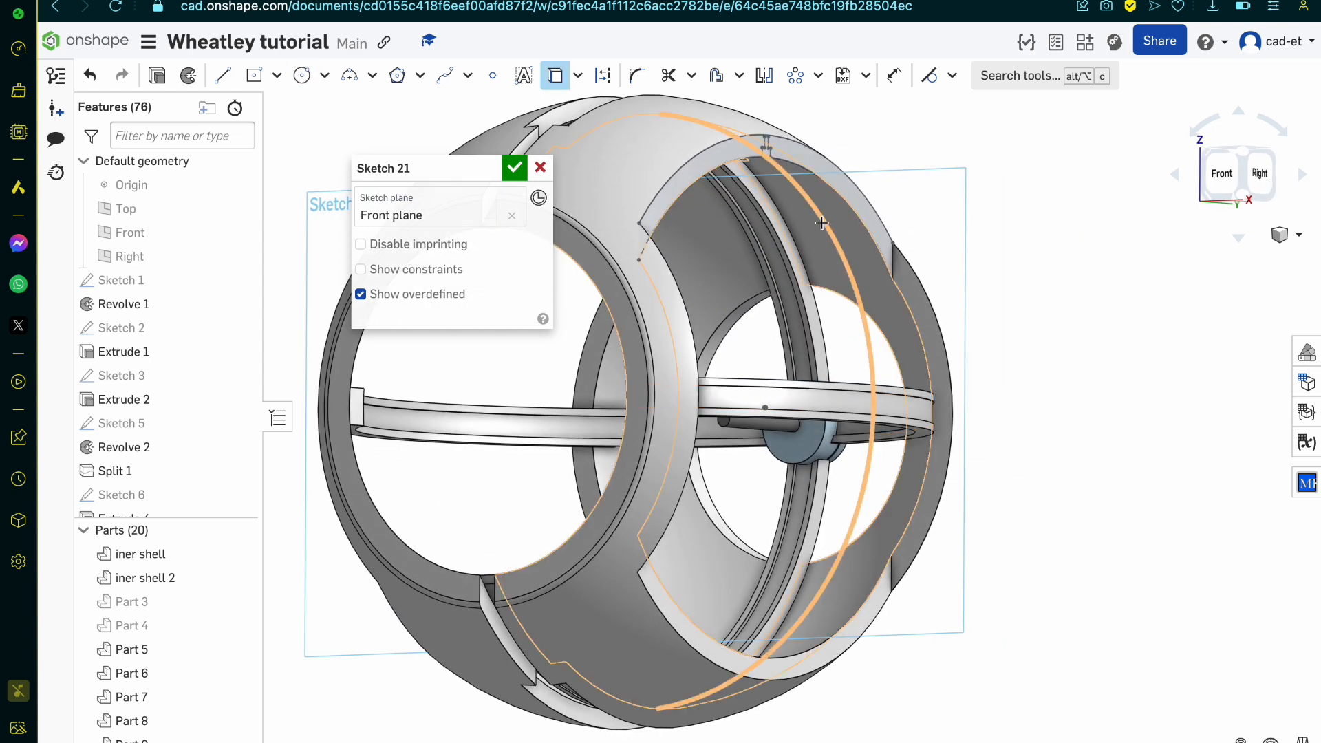
mouse_move(821, 223)
right_mouse_down()
mouse_move(822, 130)
mouse_move(805, 179)
mouse_move(814, 239)
right_mouse_up()
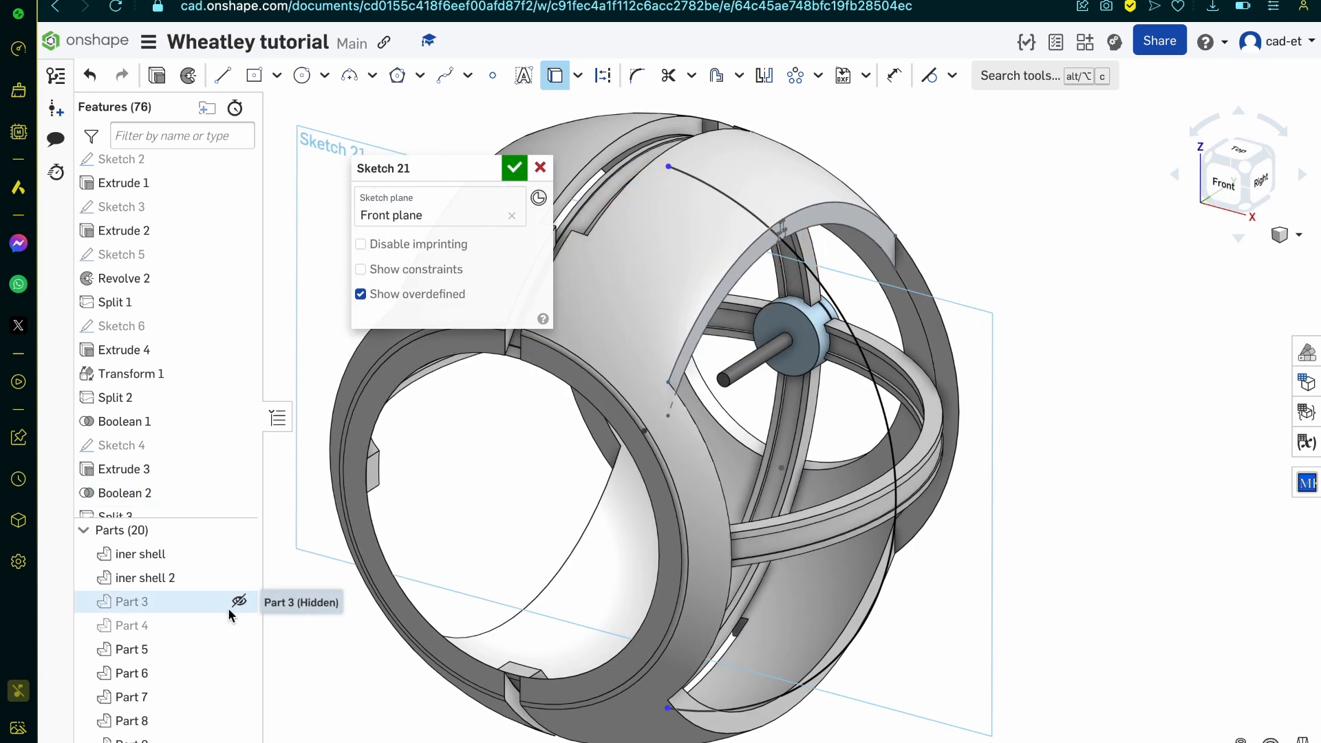
Step: Show Part 4, project the short slanted edge and adjoining inner edge at its opening's tip into the sketch, and hide the part again
left_click(239, 625)
right_click_drag(807, 298, 750, 217)
scroll(789, 250, "up", 5)
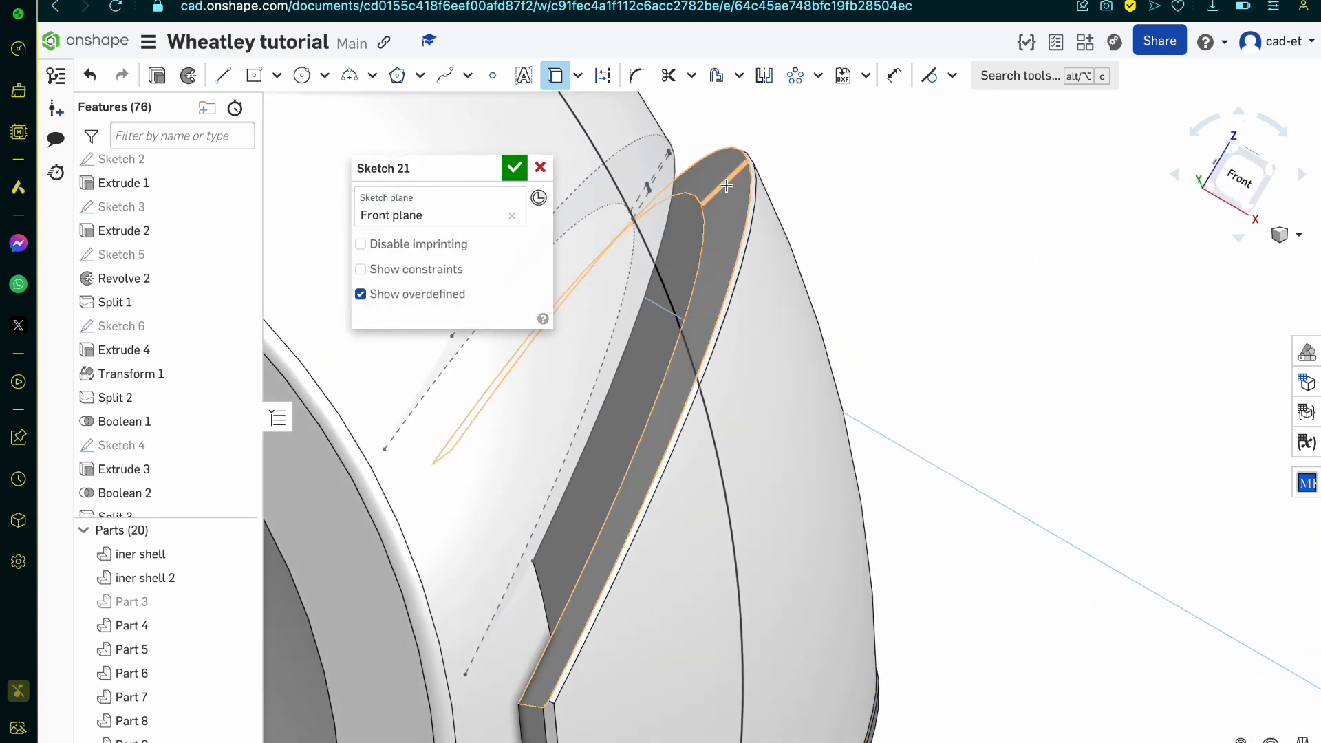
left_click(726, 186)
left_click(703, 222)
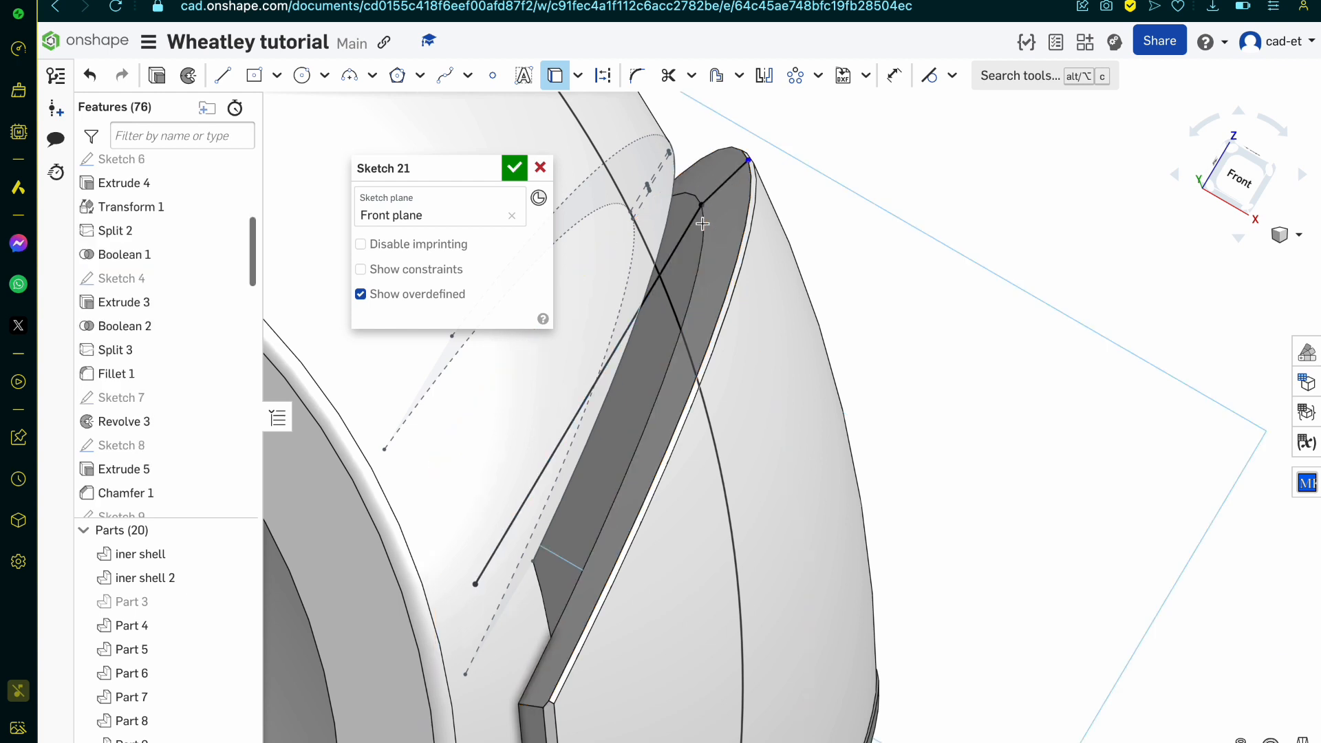
right_click_drag(703, 224, 698, 224)
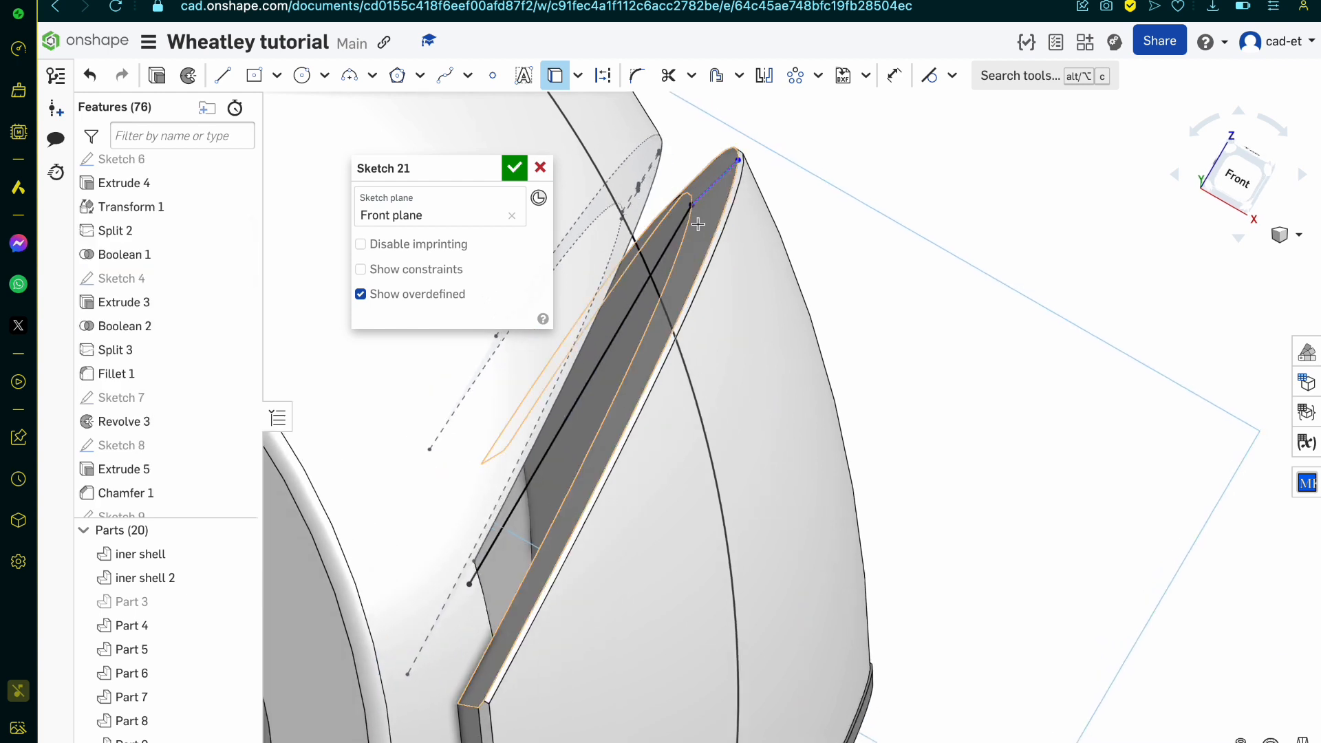
left_click(237, 626)
Step: Project the shell's outer arc edge into the sketch and finish the sketch
right_click_drag(645, 304, 632, 306)
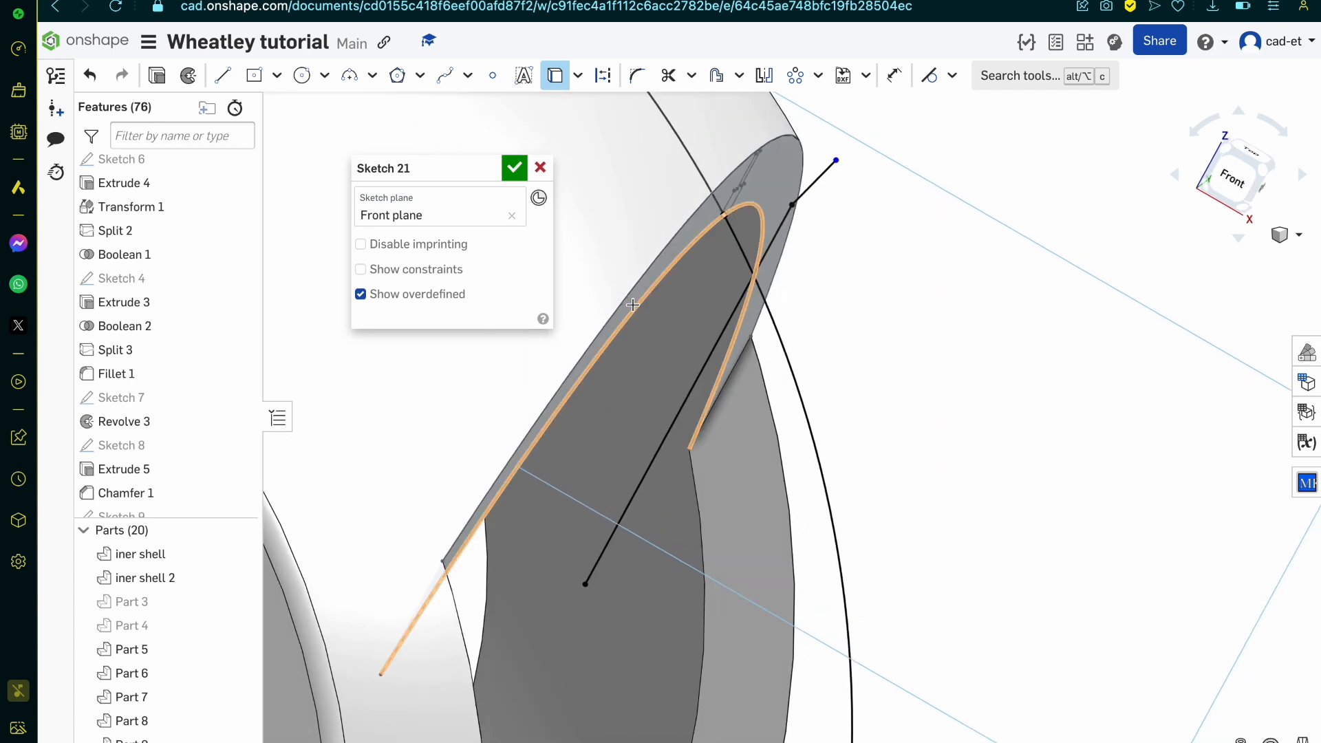
left_click(1234, 199)
scroll(993, 143, "up", 5)
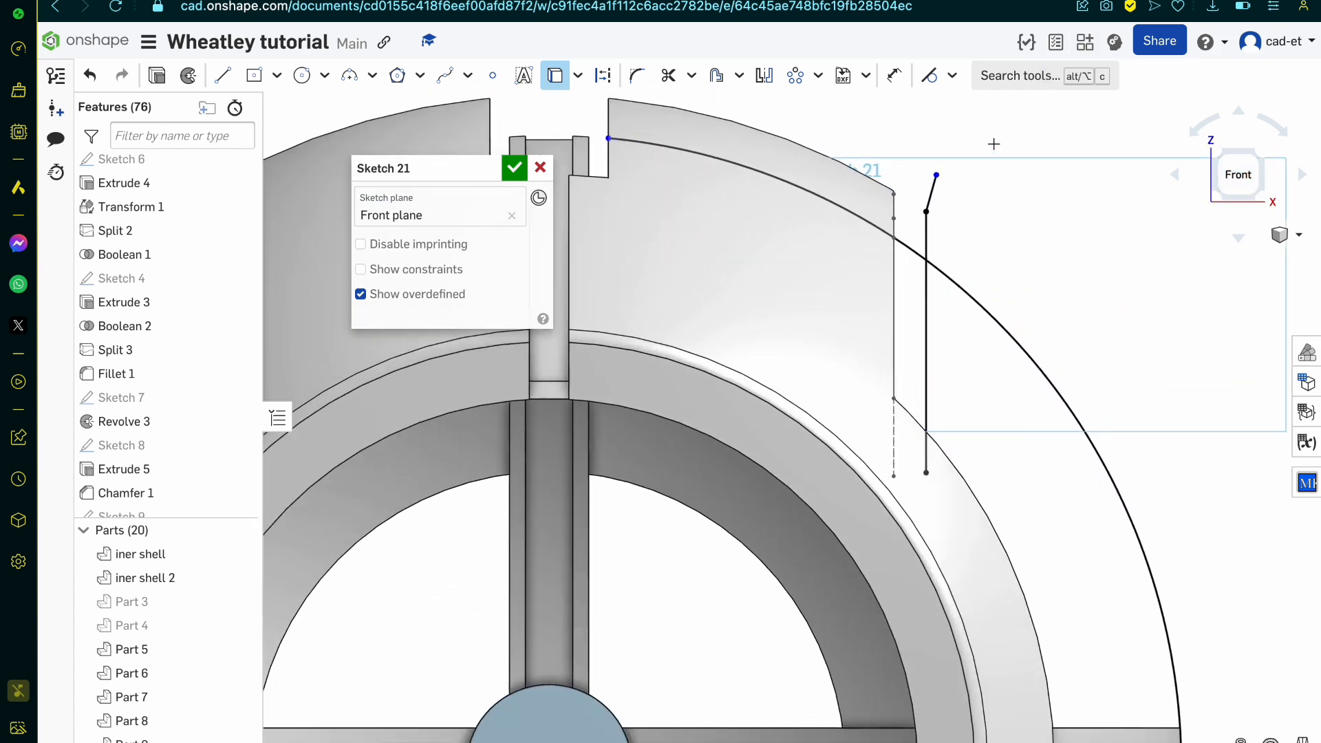
scroll(993, 144, "up", 3)
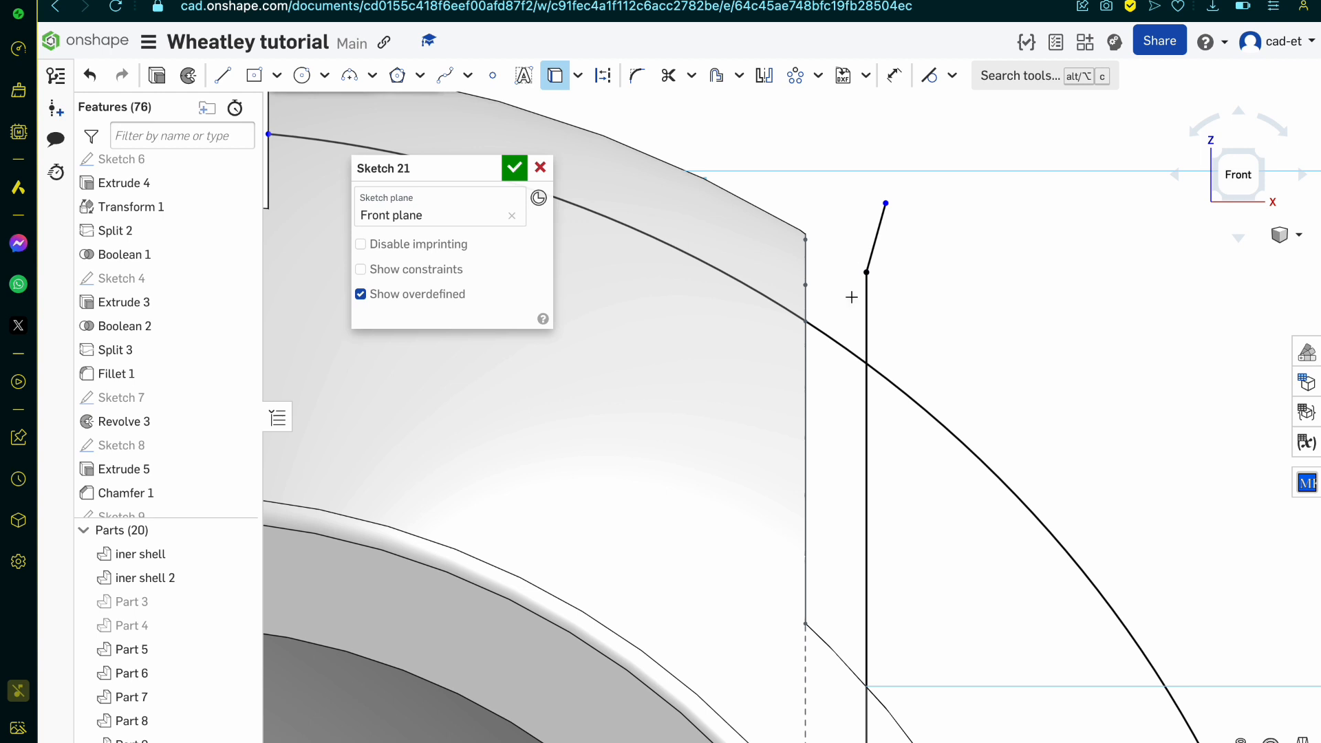
scroll(852, 298, "down", 1)
scroll(932, 370, "down", 8)
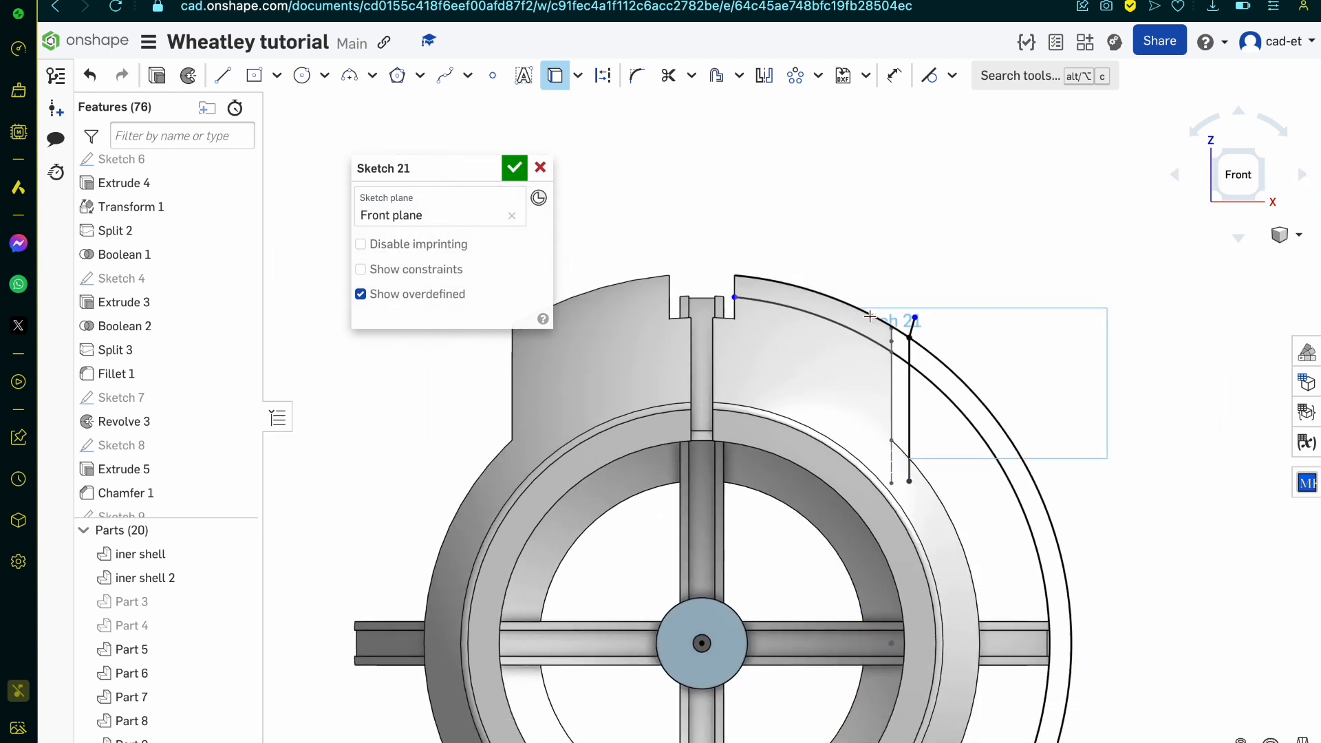
scroll(988, 377, "up", 4)
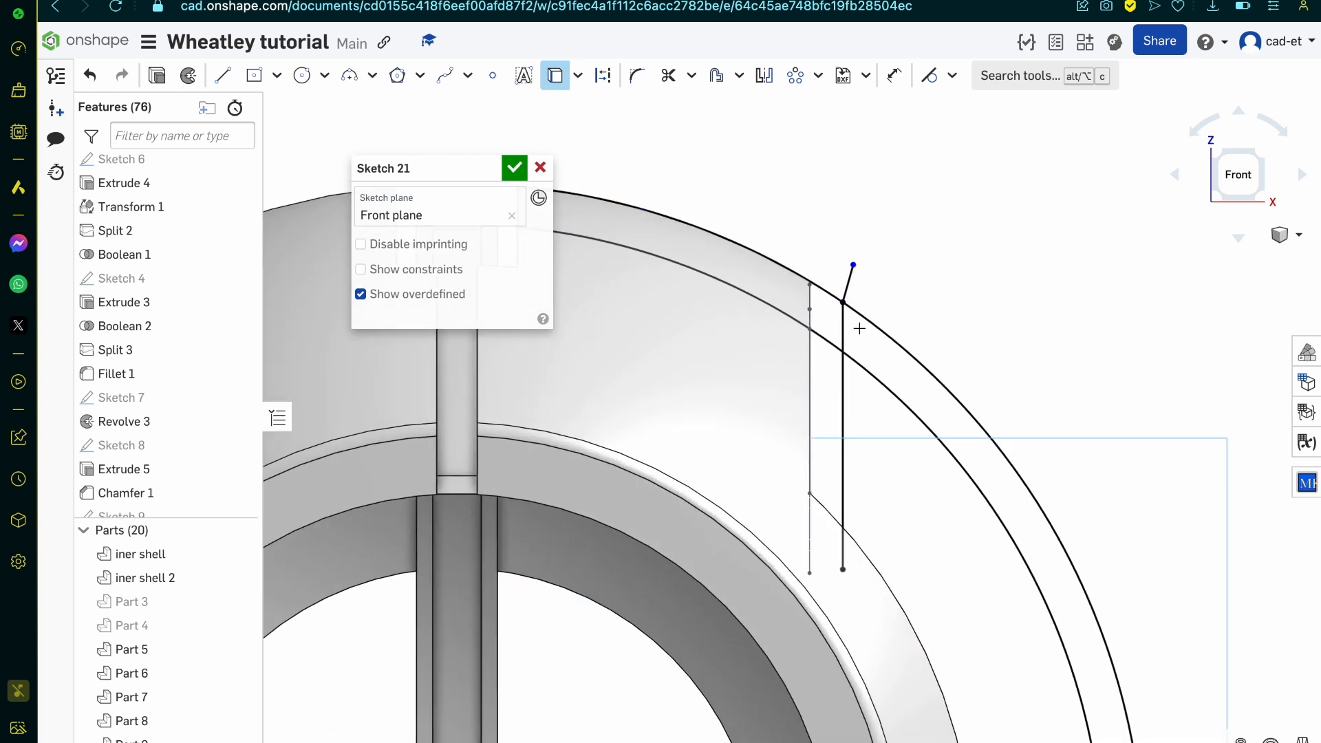
scroll(836, 309, "up", 5)
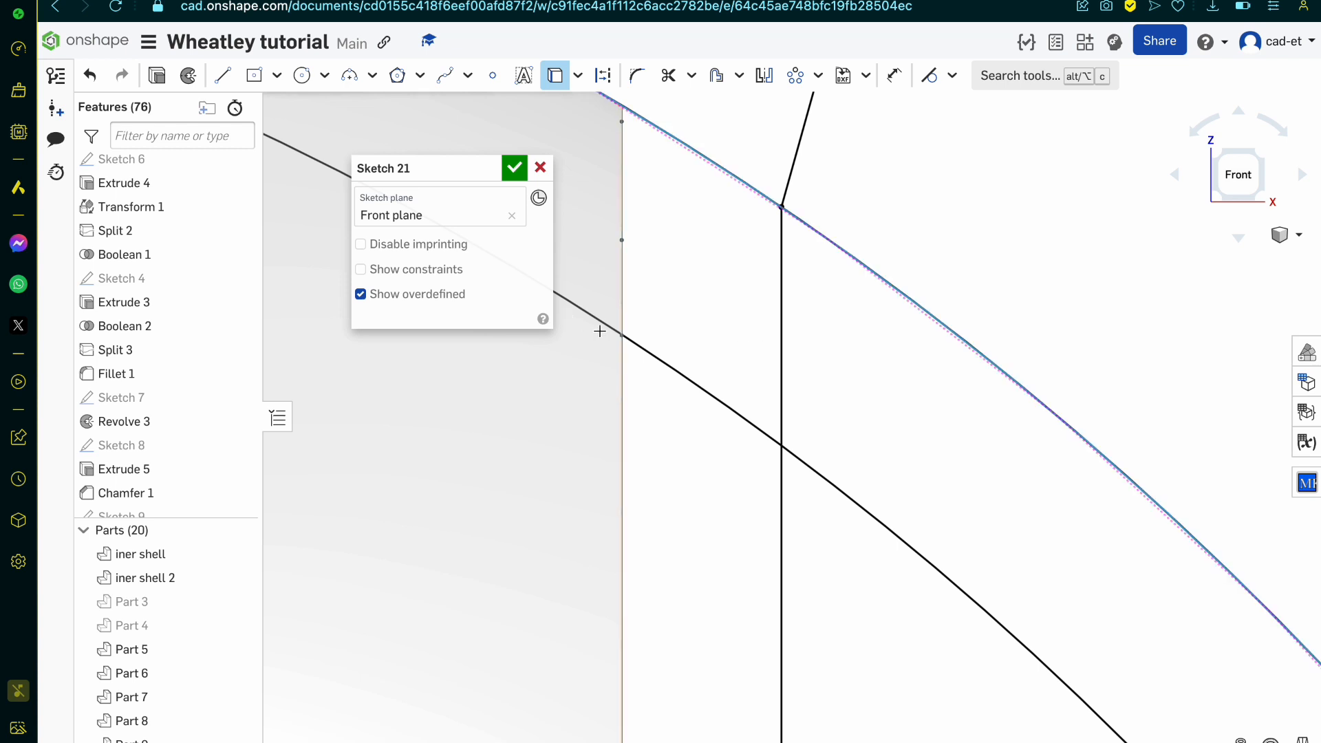
left_click(513, 168)
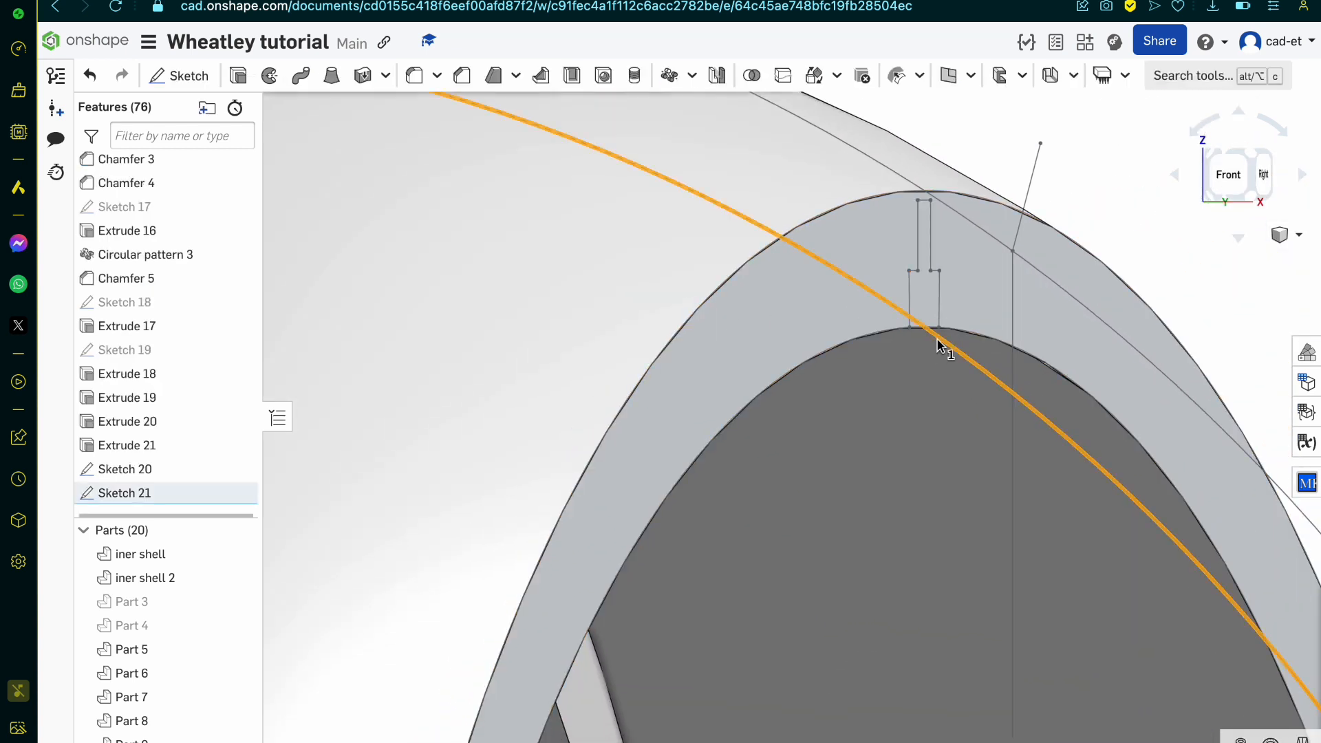
double_click(196, 495)
key("i")
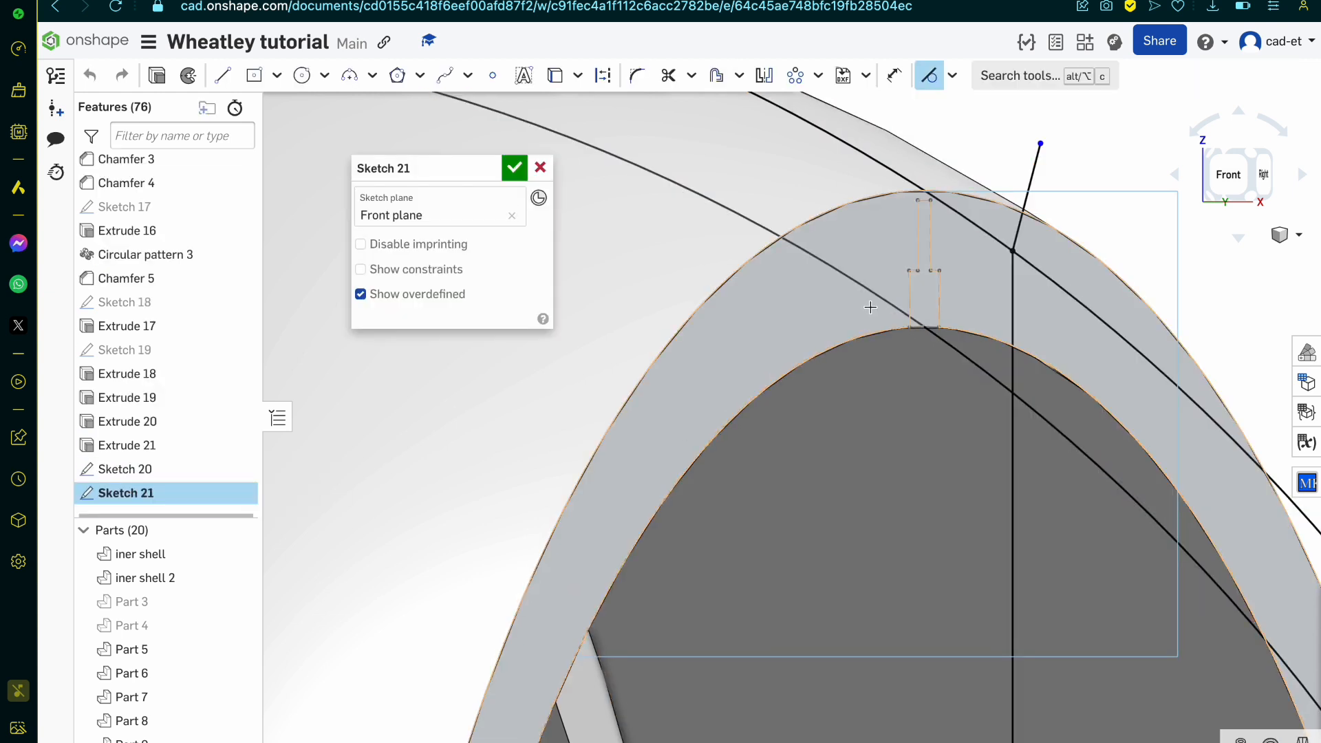
key("m")
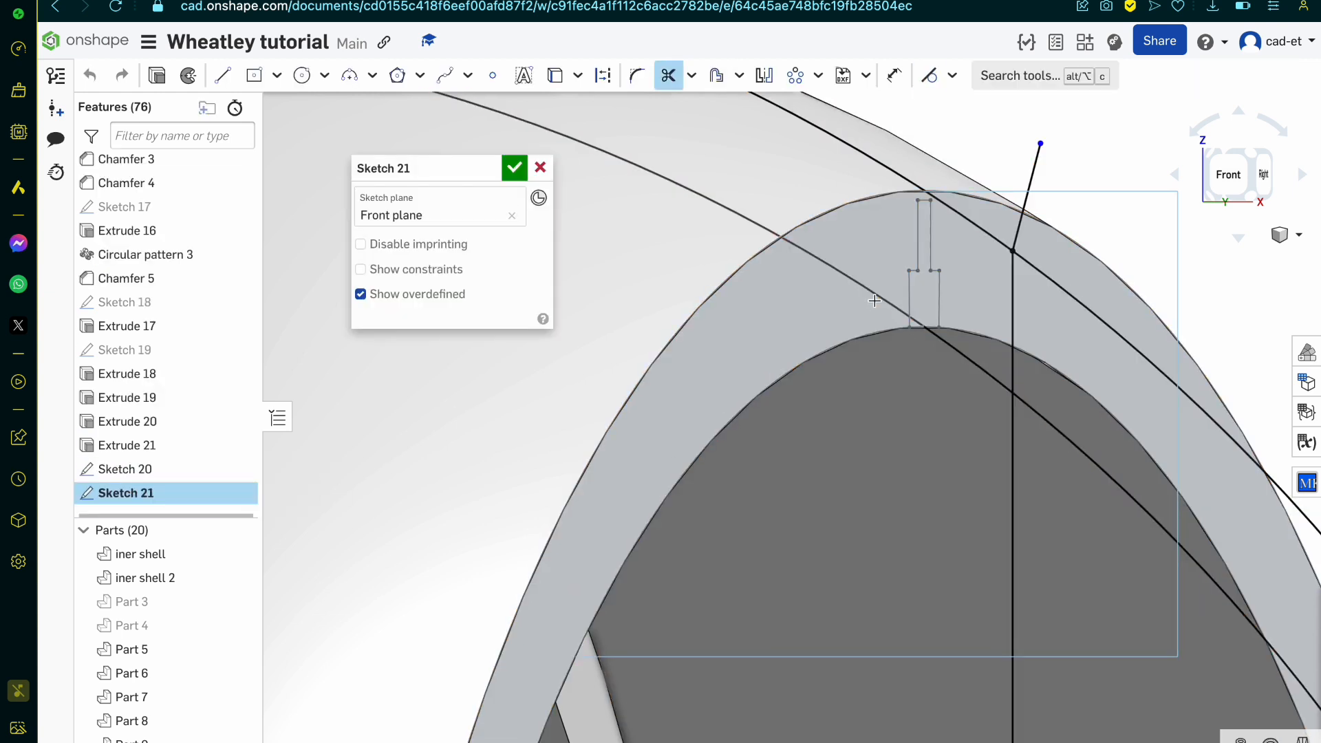
right_click_drag(875, 299, 877, 300)
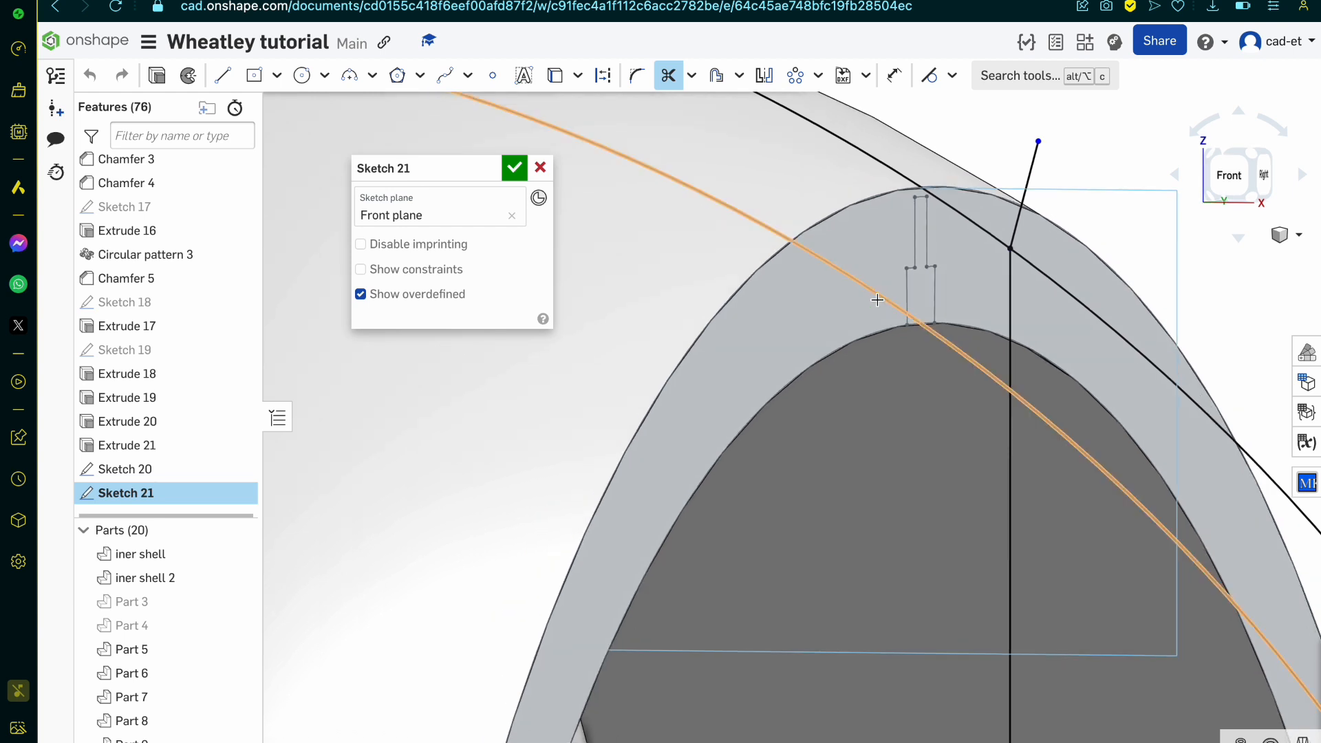
key("u")
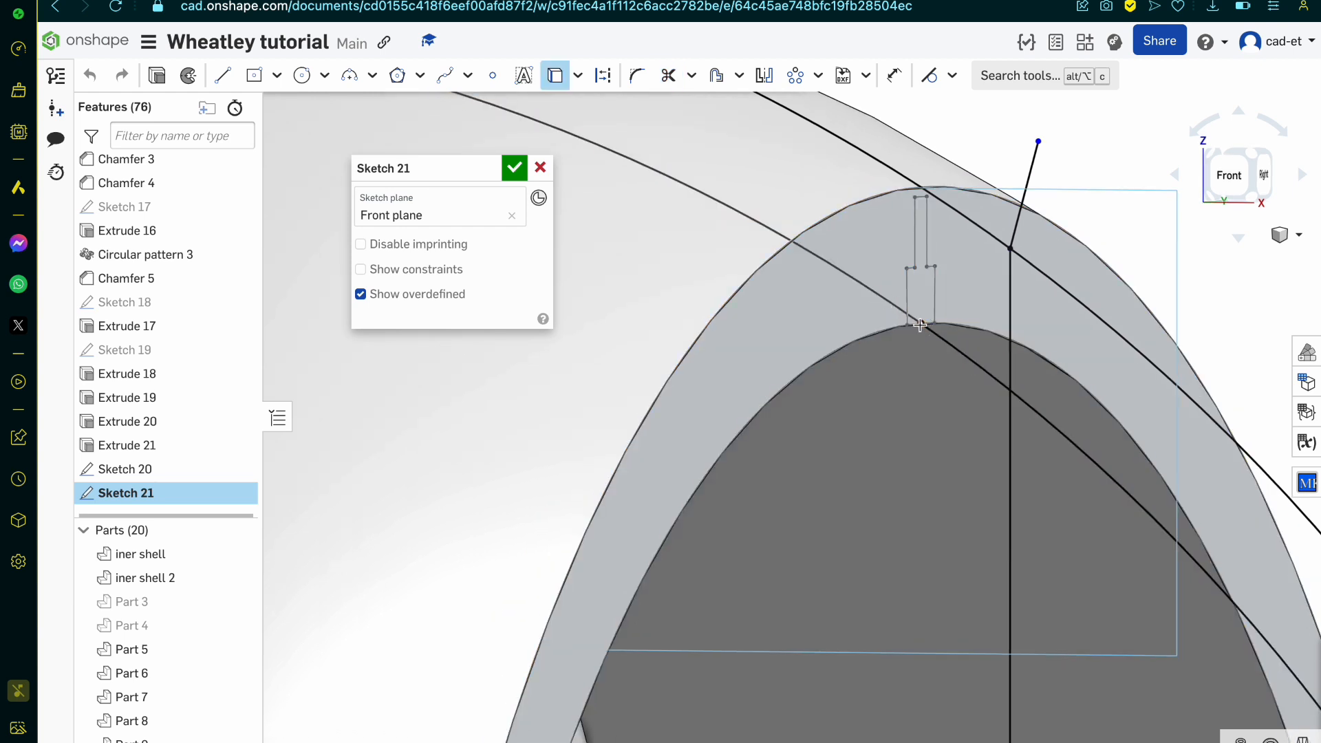
left_click(920, 325)
key("t")
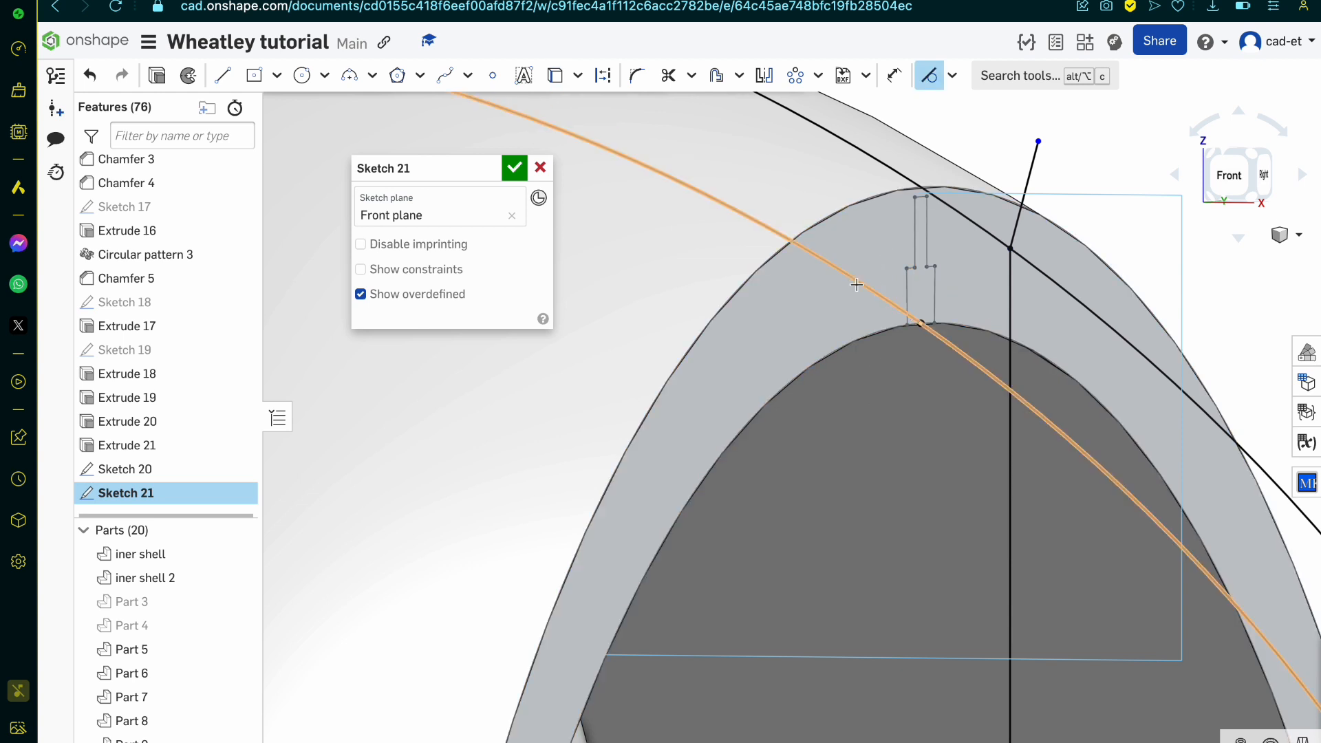
key("u")
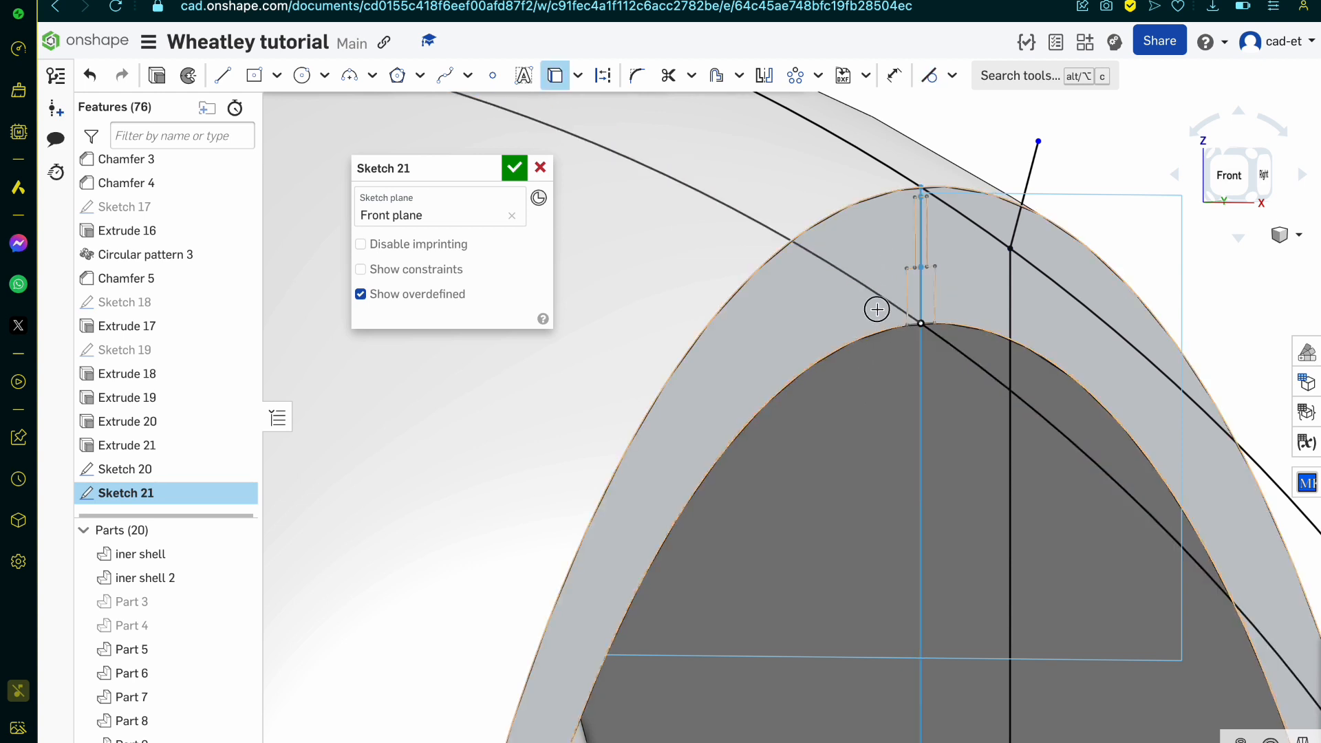
left_click(876, 310)
key("t")
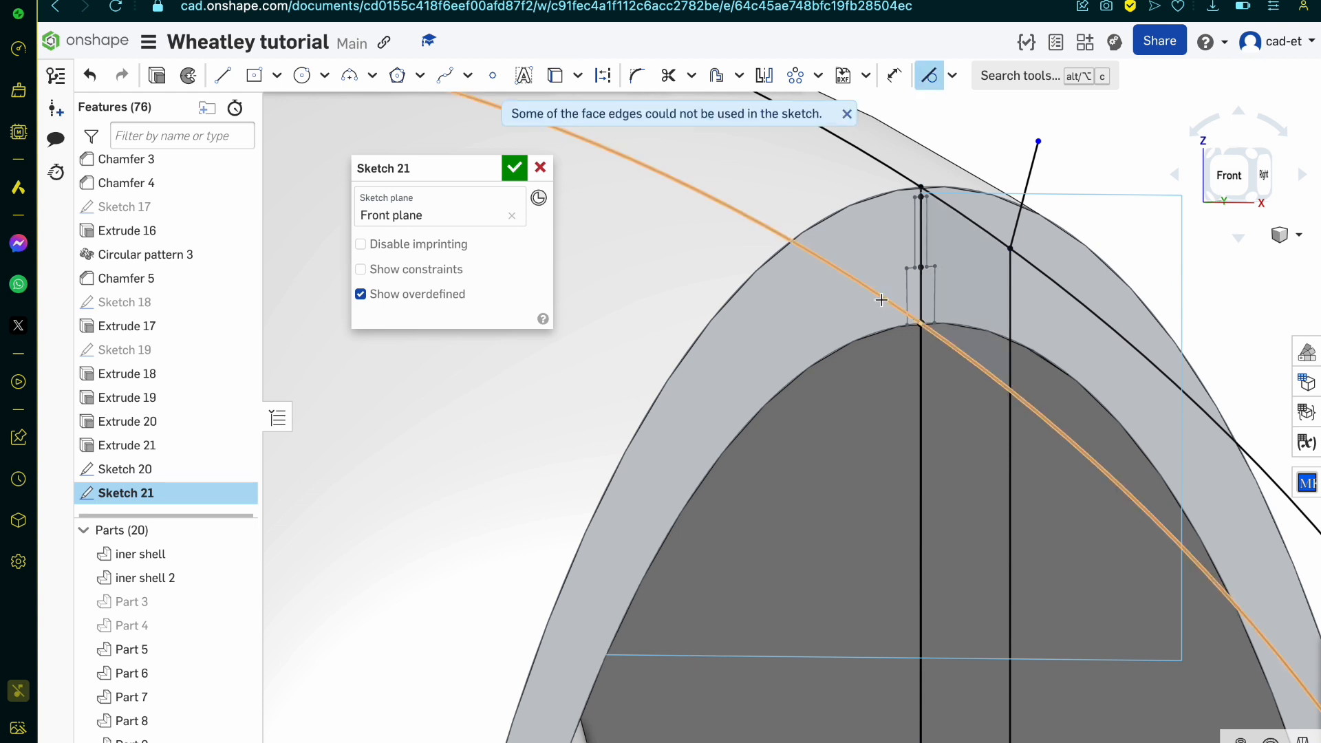
scroll(867, 416, "up", 2)
right_click_drag(867, 416, 875, 423)
scroll(875, 423, "down", 2)
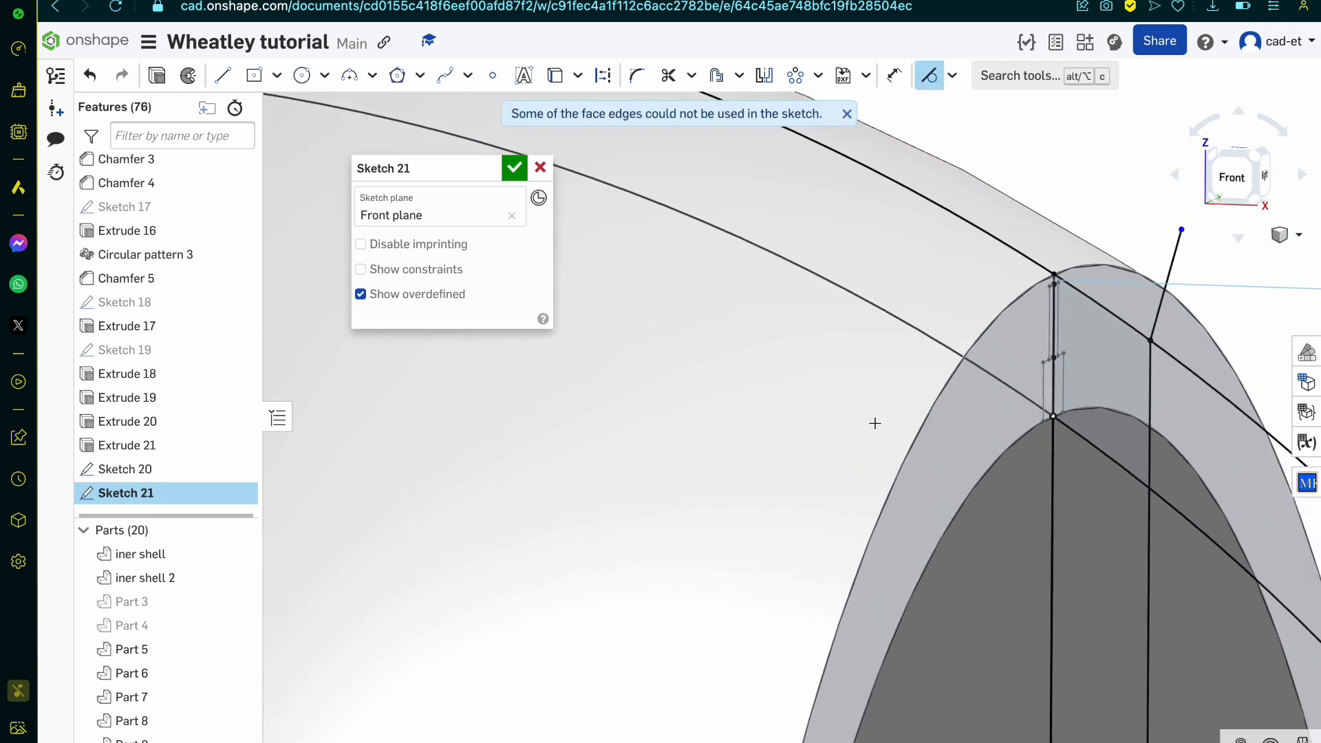
scroll(1129, 468, "up", 3)
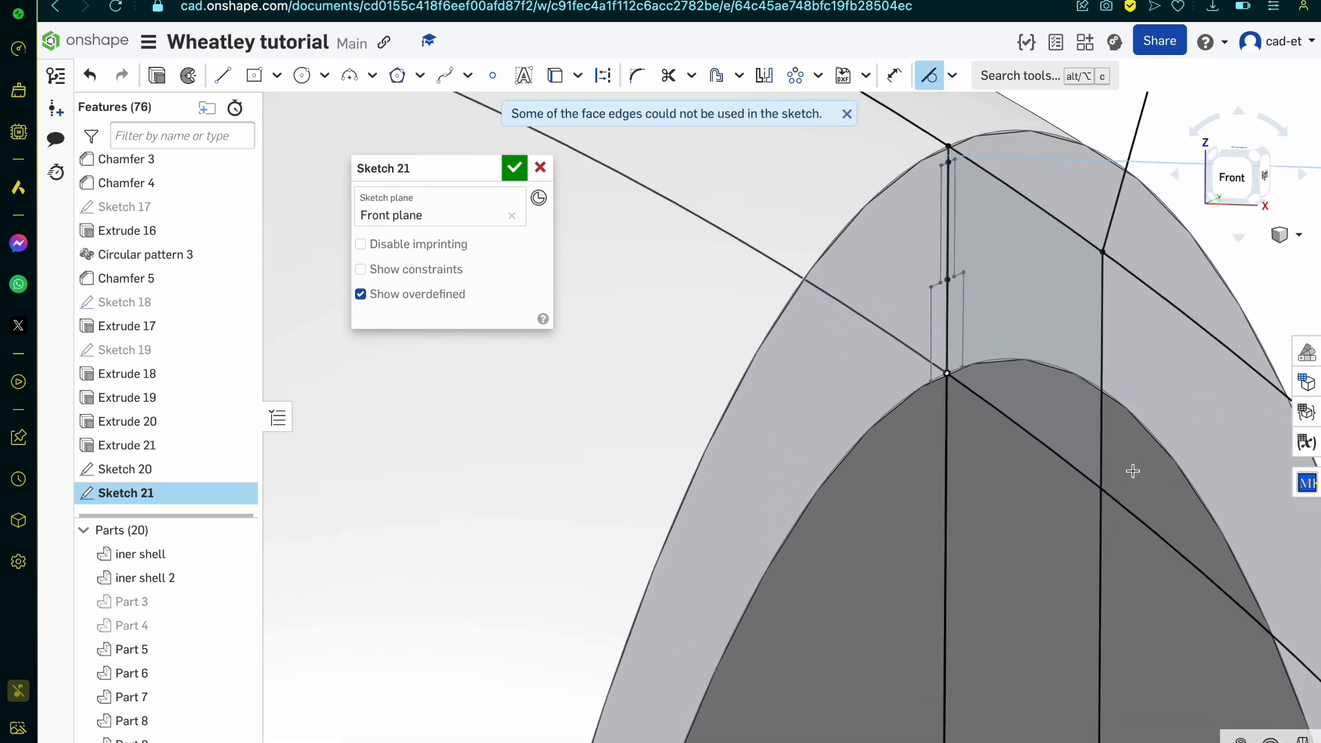
key("l")
left_click(1104, 254)
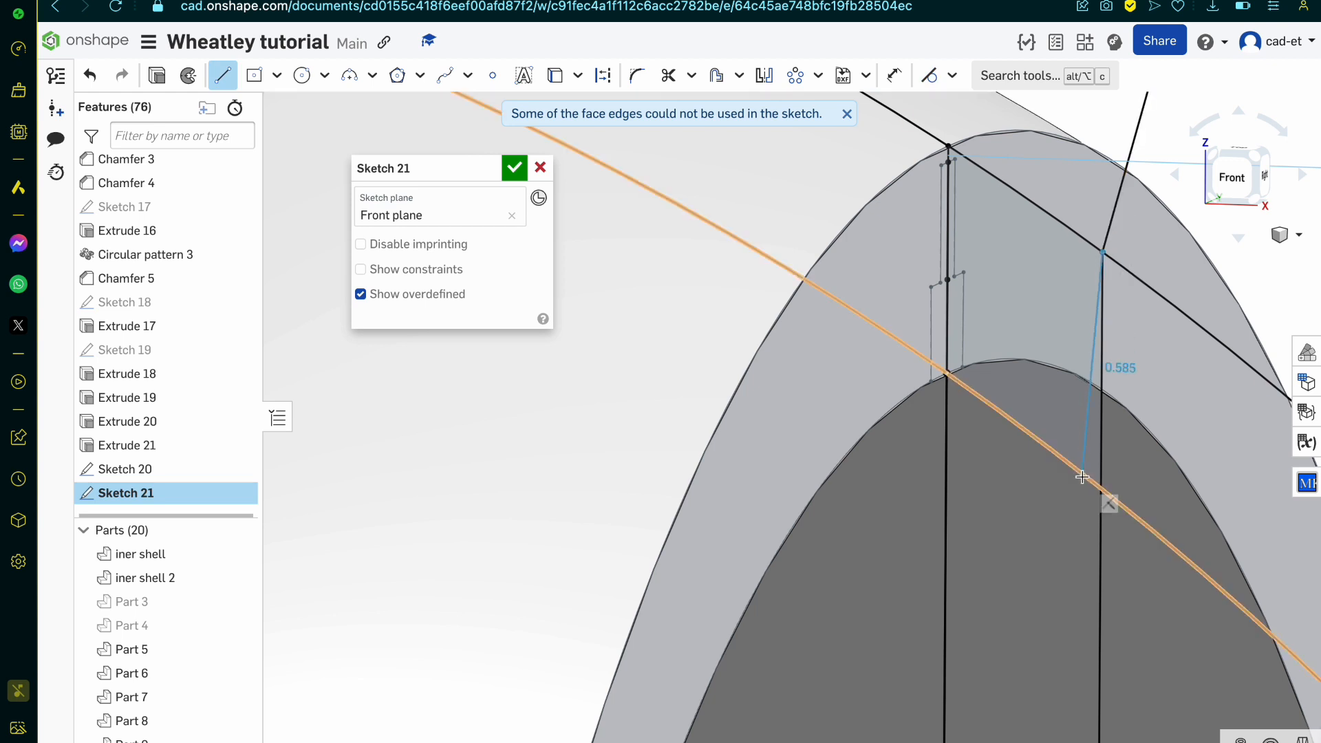
left_click(1099, 491)
key("Escape")
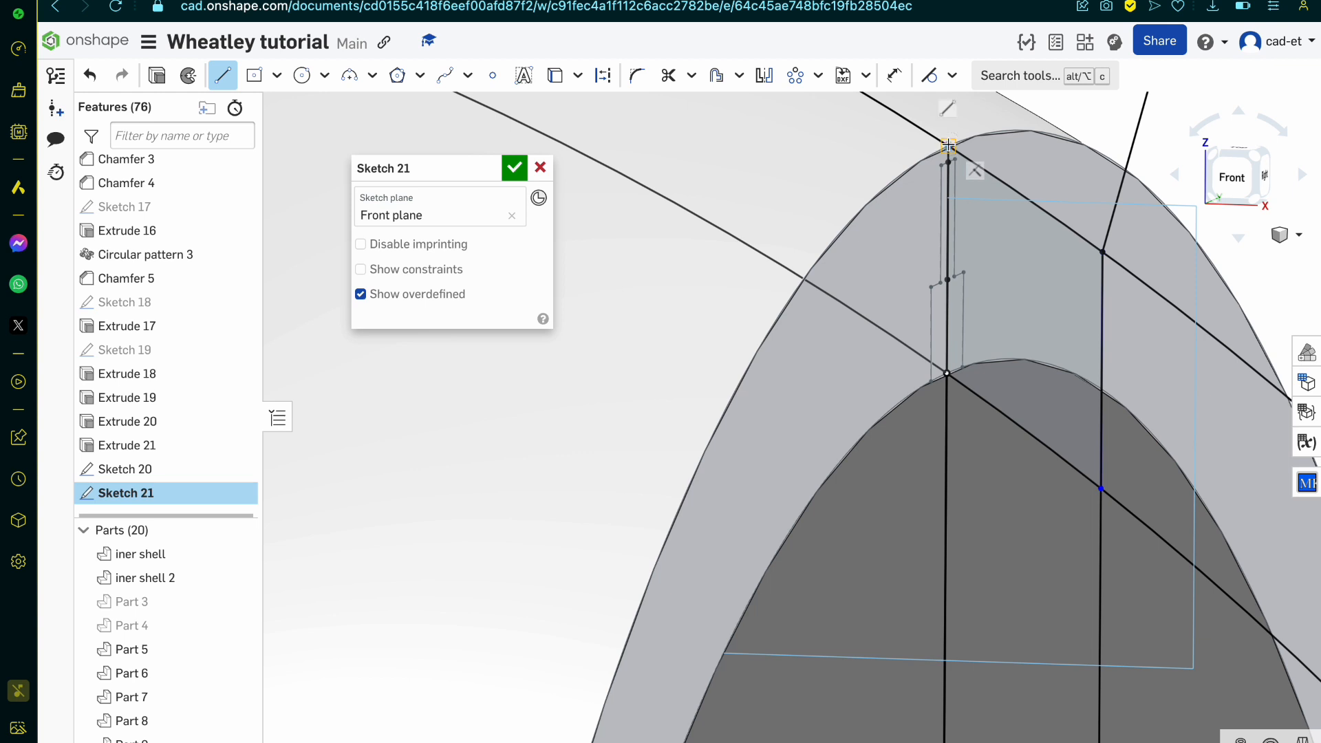
left_click(946, 373)
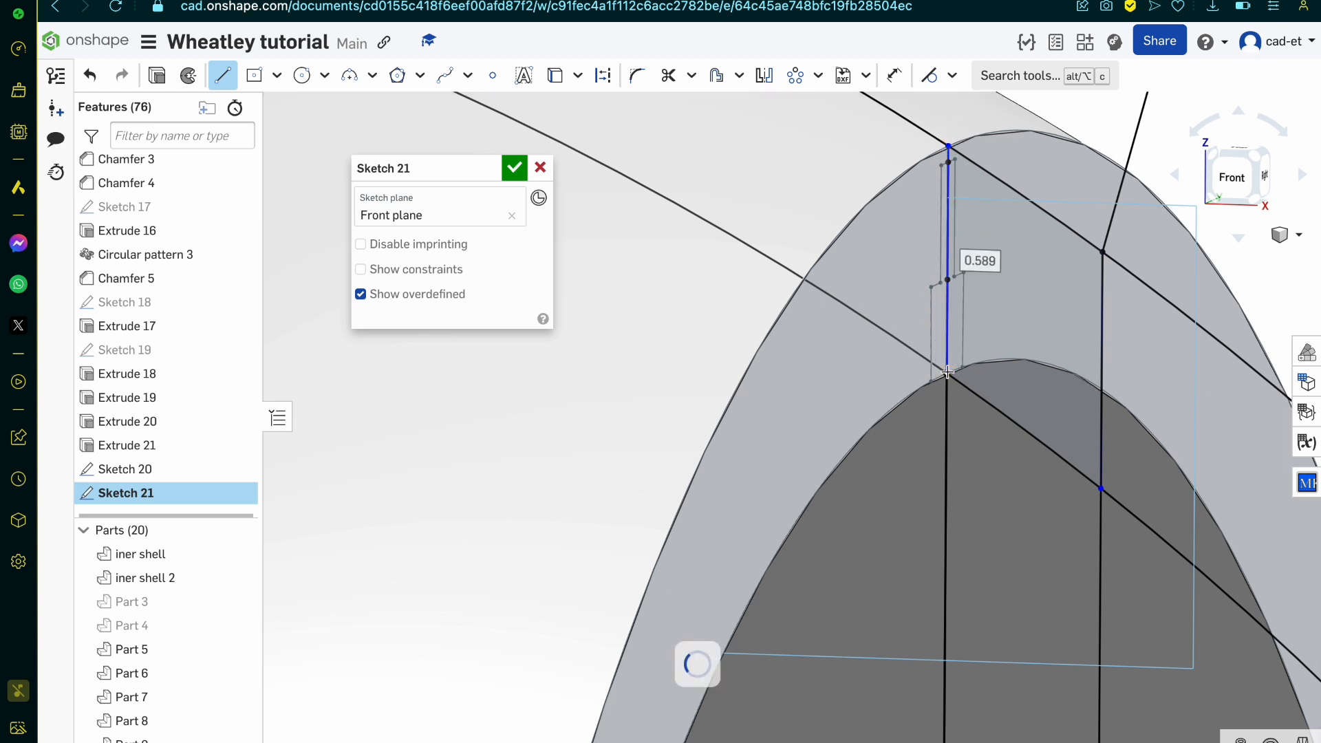
key("Escape")
key("q")
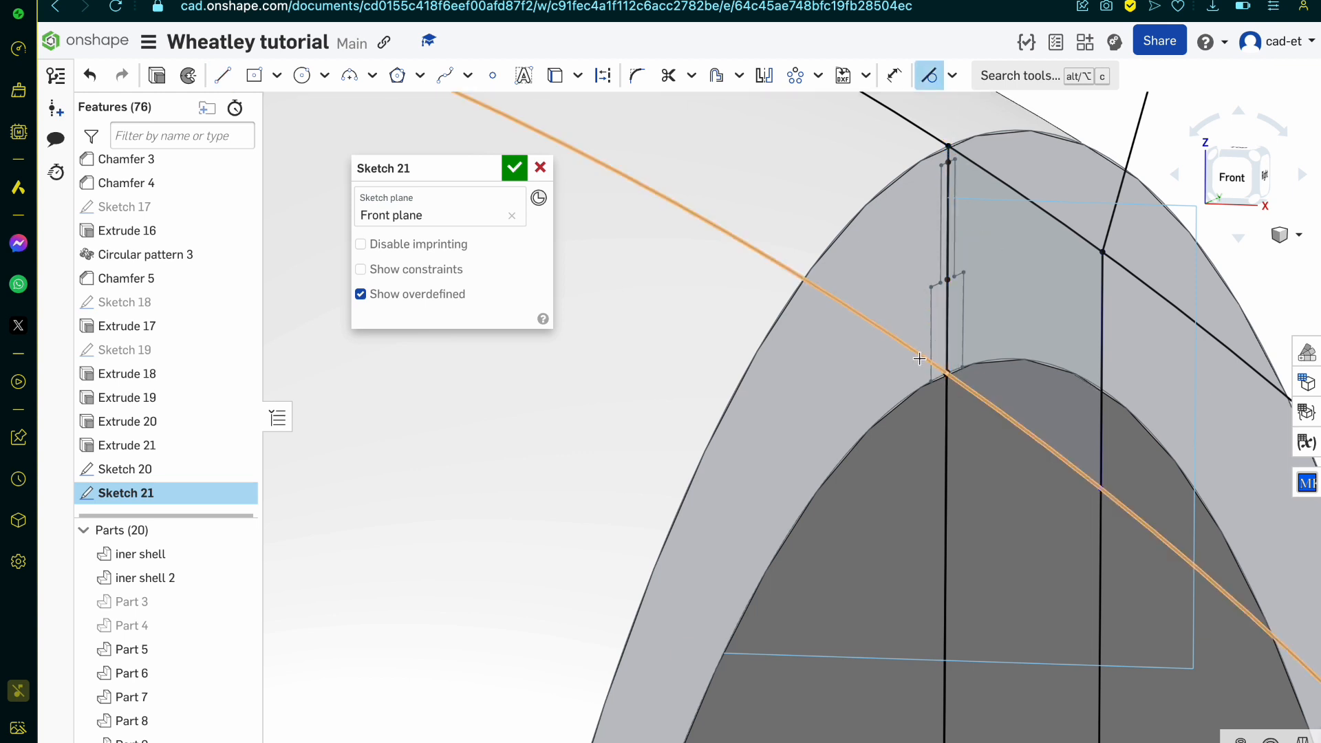
left_click(540, 167)
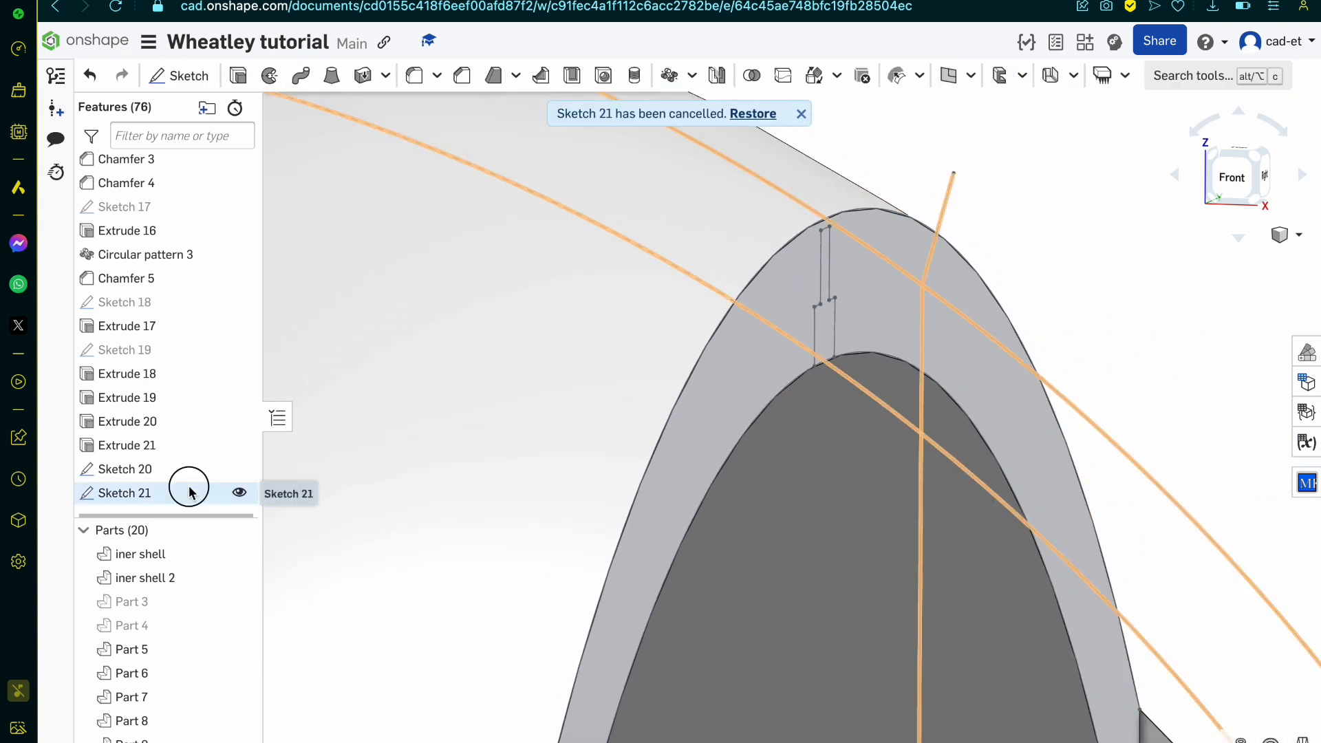
Step: Reopen Sketch 21 and project the flat side-opening face that carries the stepped rib profile into it
double_click(186, 491)
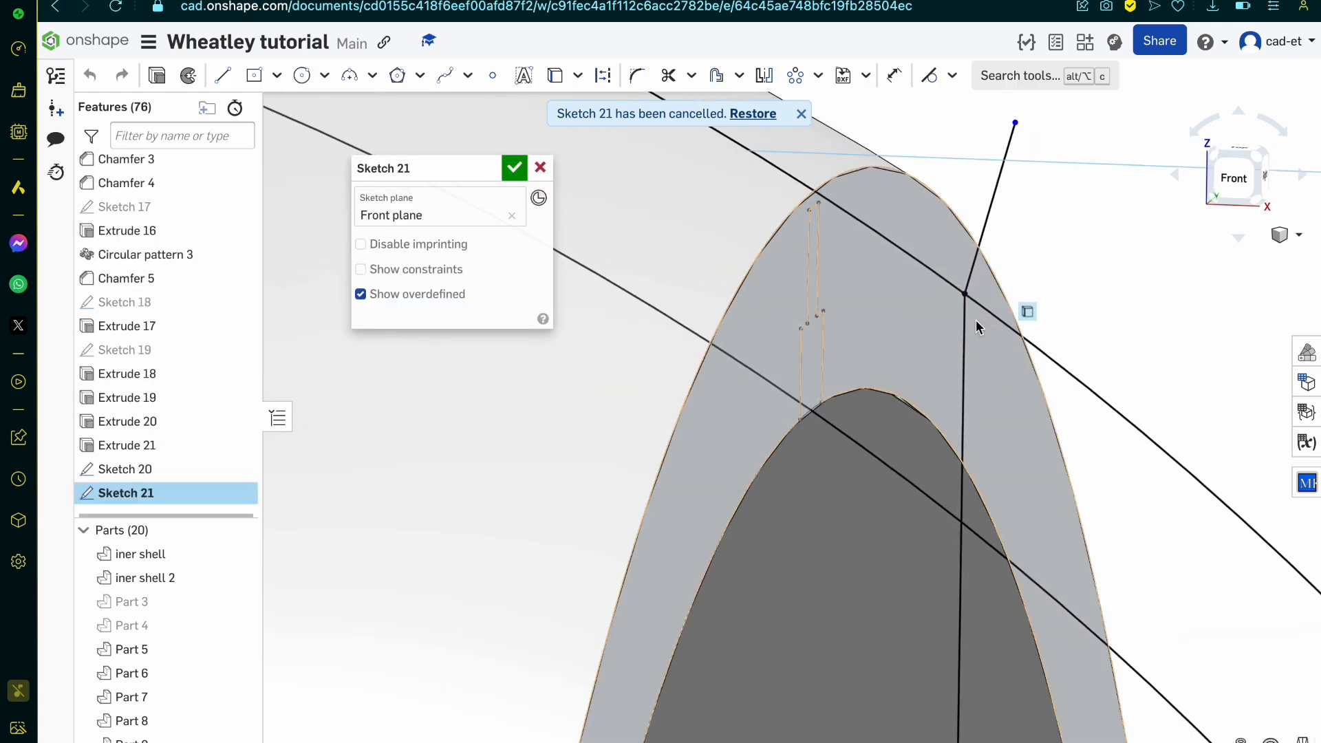
left_click(801, 115)
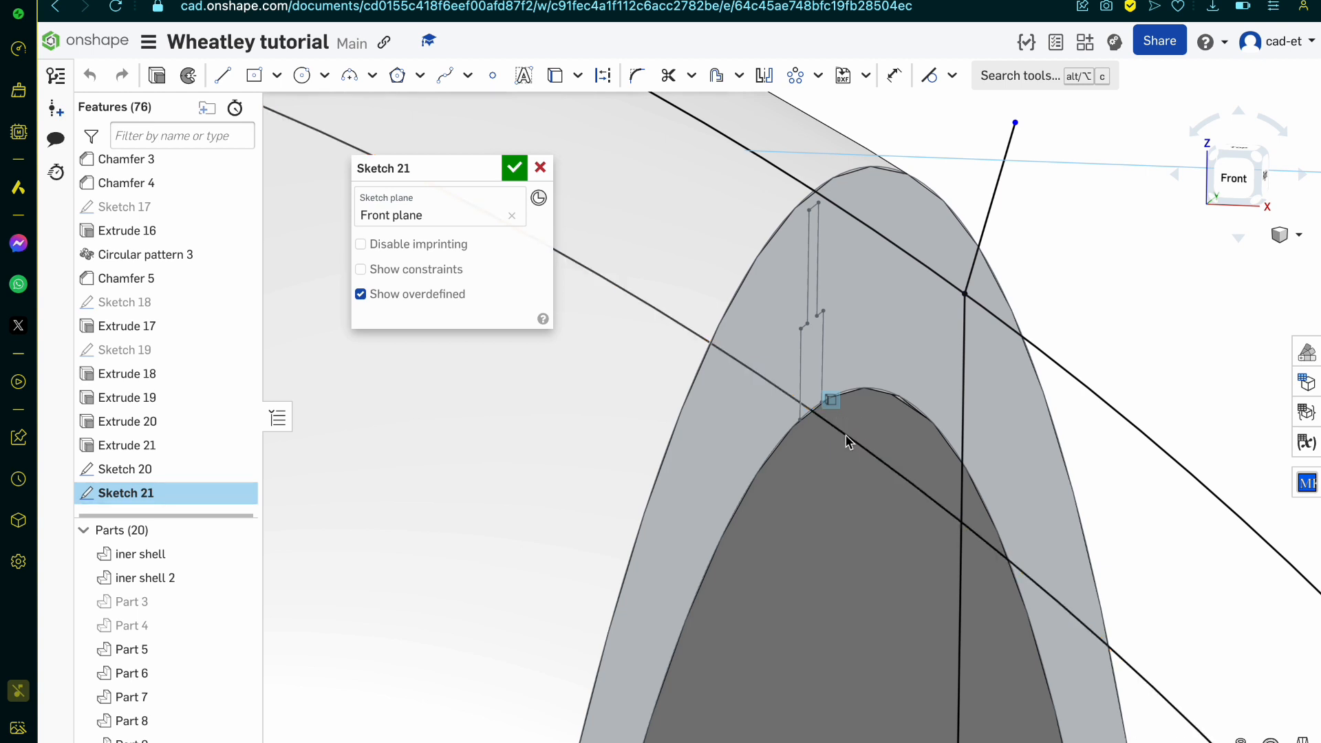
scroll(847, 442, "down", 5)
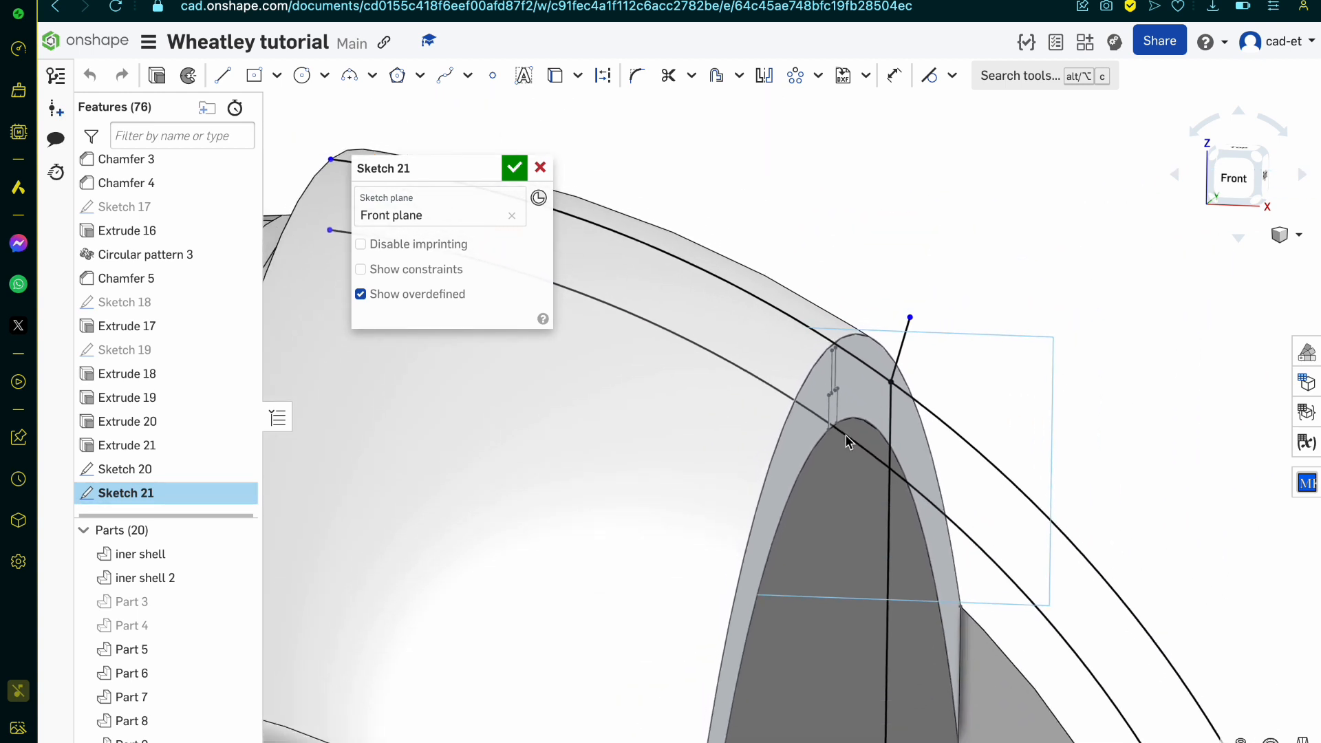
scroll(822, 354, "up", 5)
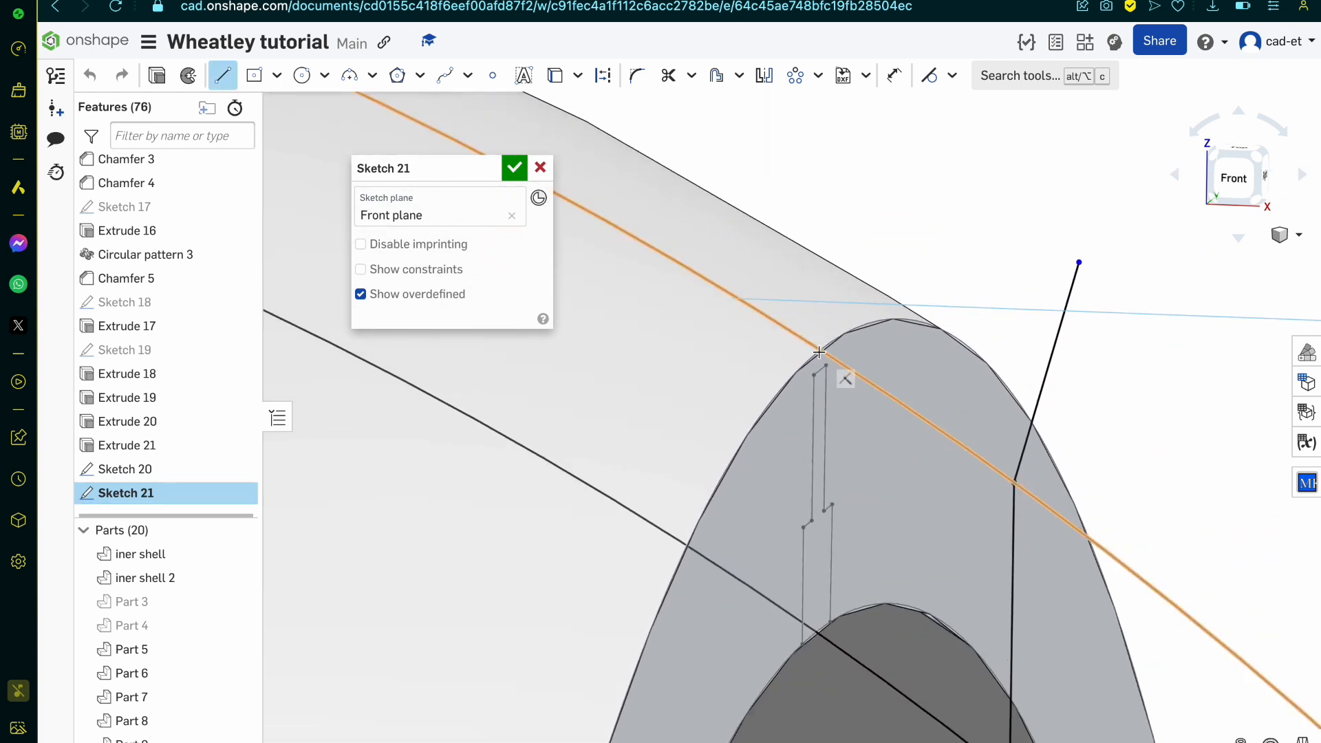
key("u")
left_click(818, 352)
left_click(792, 381)
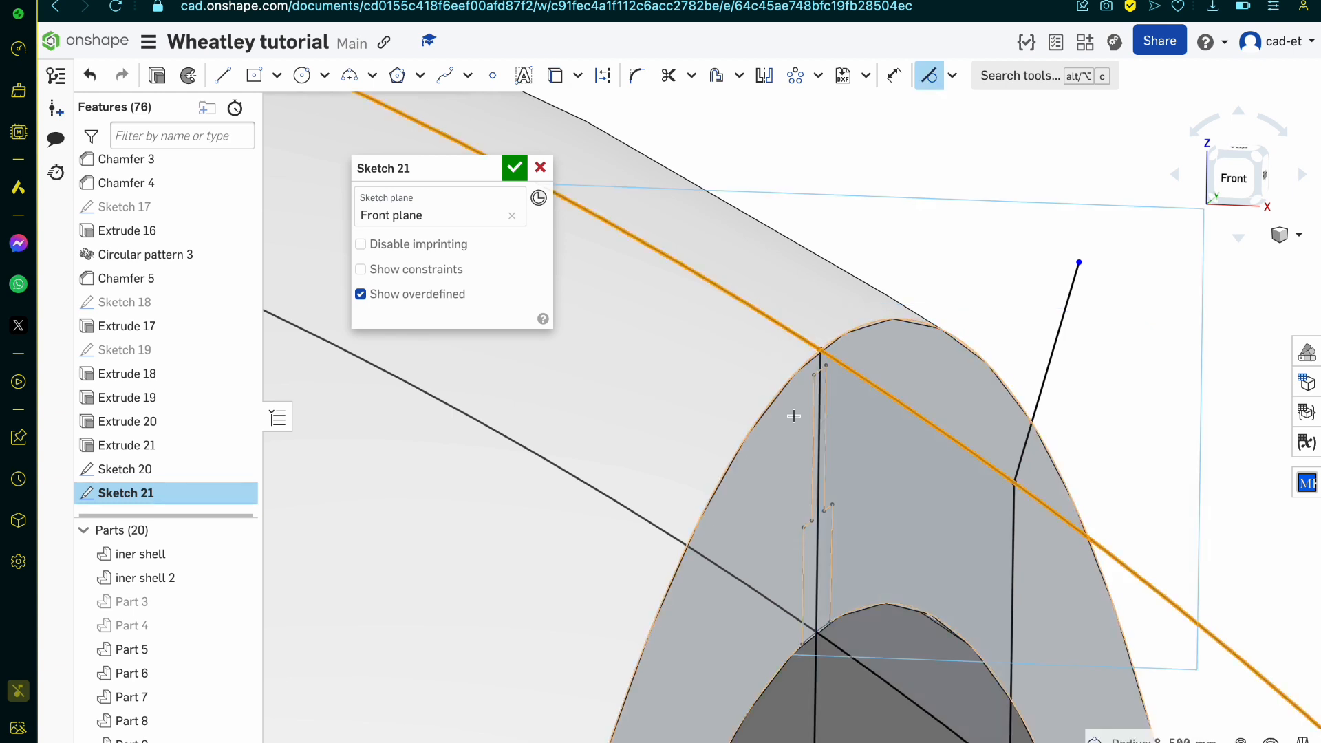
Step: Trim the projected arcs and slanted edge extending beyond the closed four-sided outline at the side opening, and finish Sketch 21
key("m")
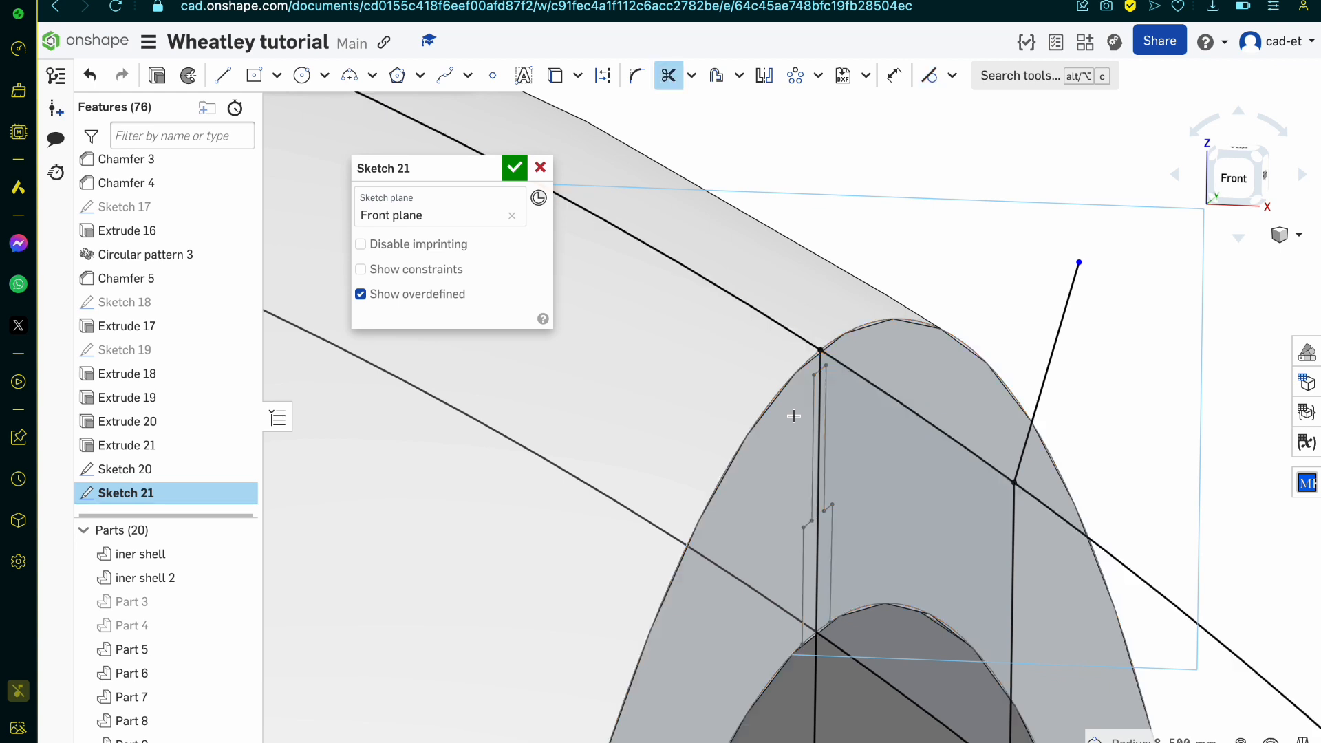
left_click(793, 338)
scroll(786, 609, "down", 5)
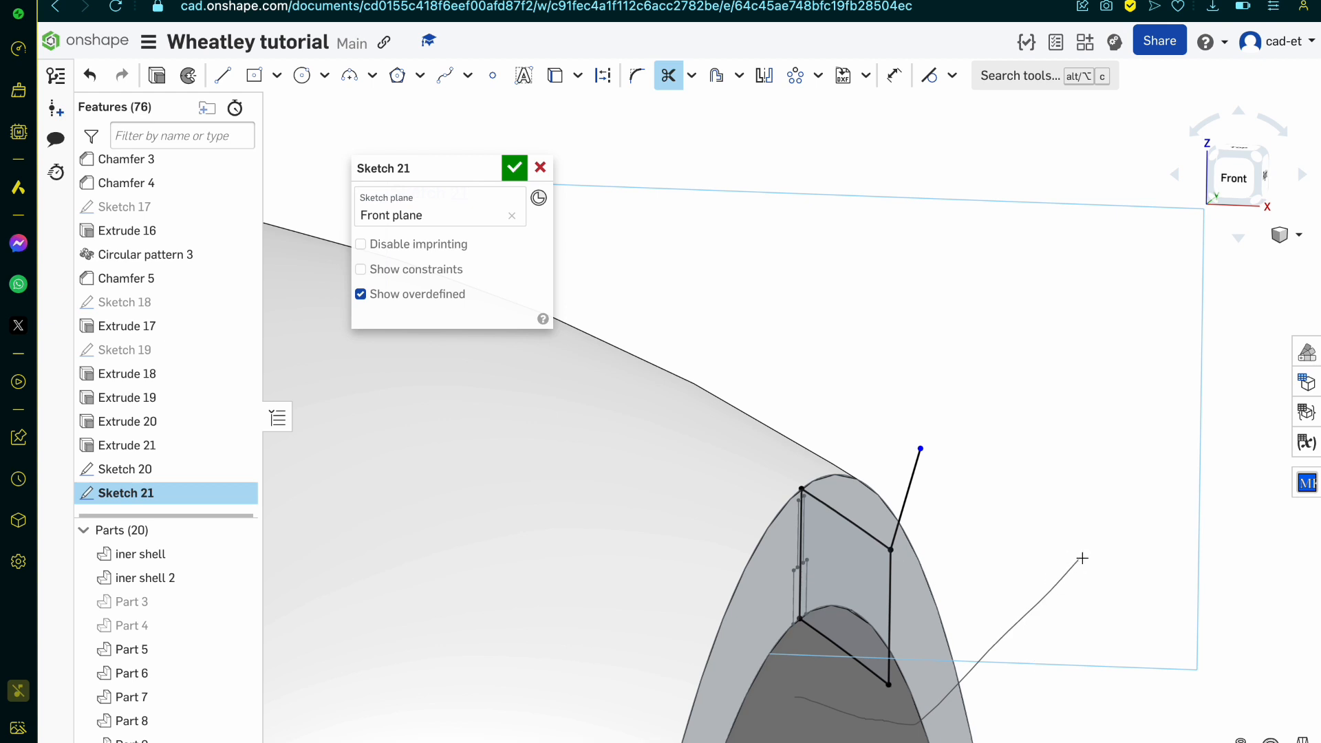
scroll(927, 509, "up", 2)
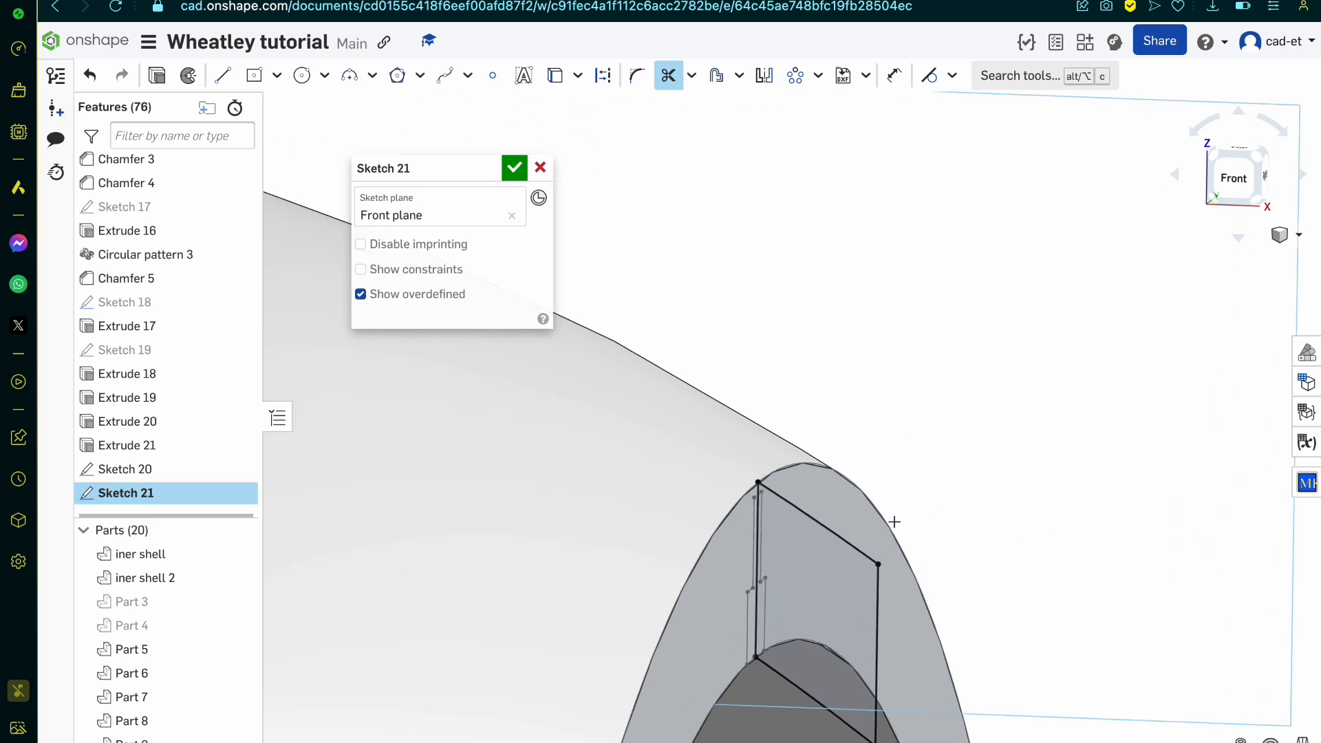
right_click_drag(749, 616, 734, 616)
left_click(514, 167)
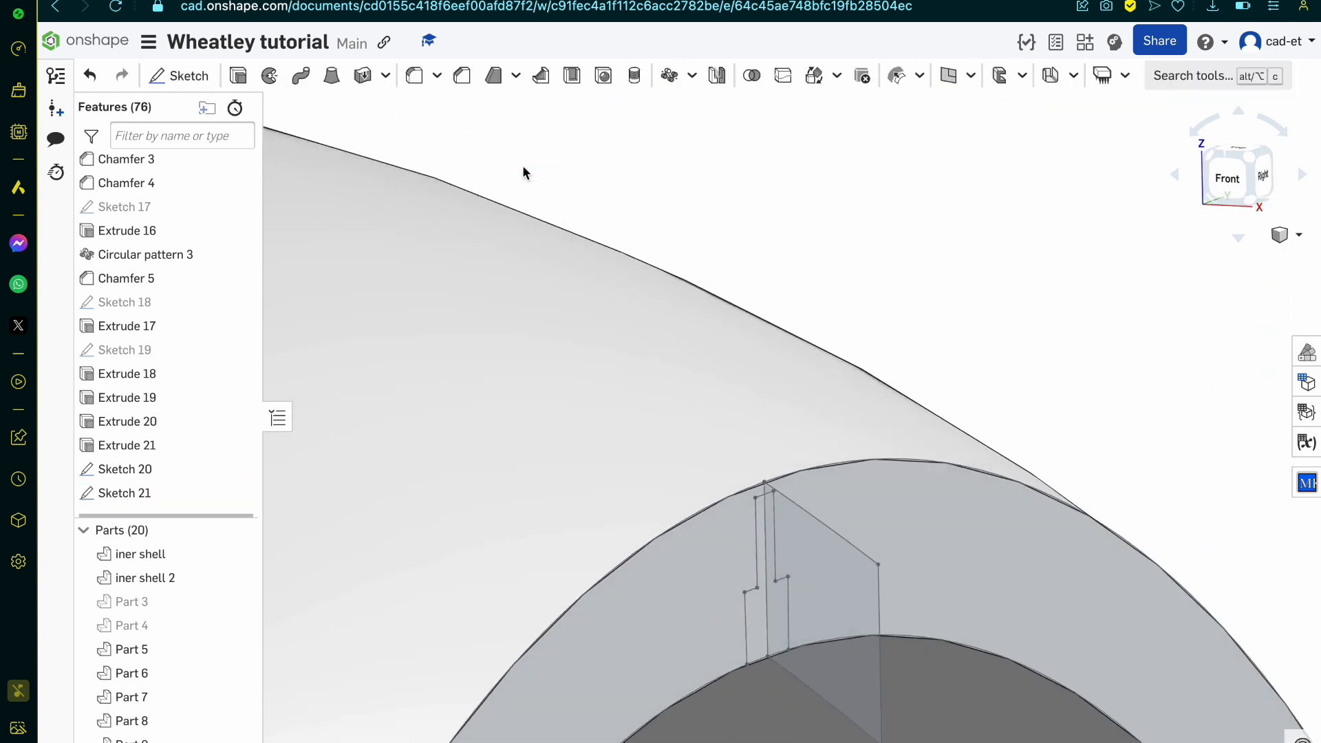
Step: Sweep the stepped rib profile of Sketch 20 as a new solid along the inner arc edge of Sketch 21
scroll(753, 289, "down", 3)
scroll(755, 454, "up", 4)
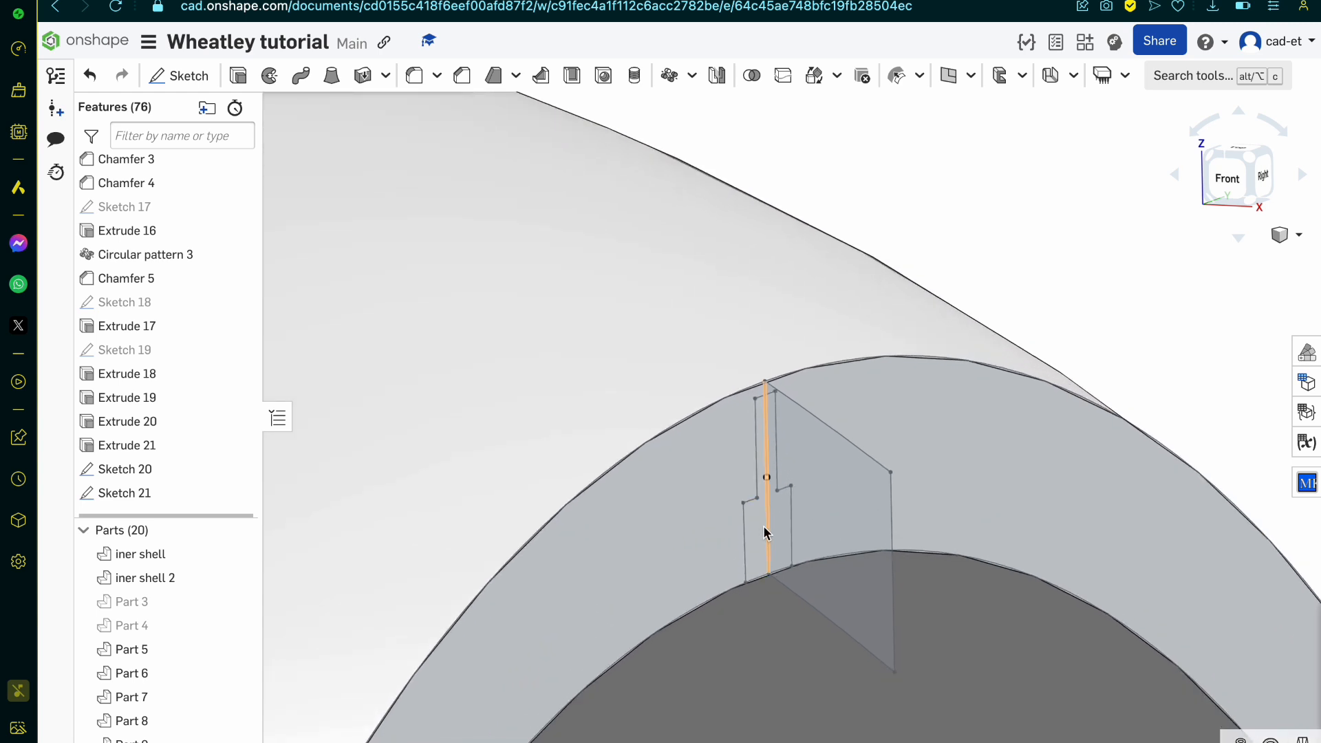
left_click(761, 555)
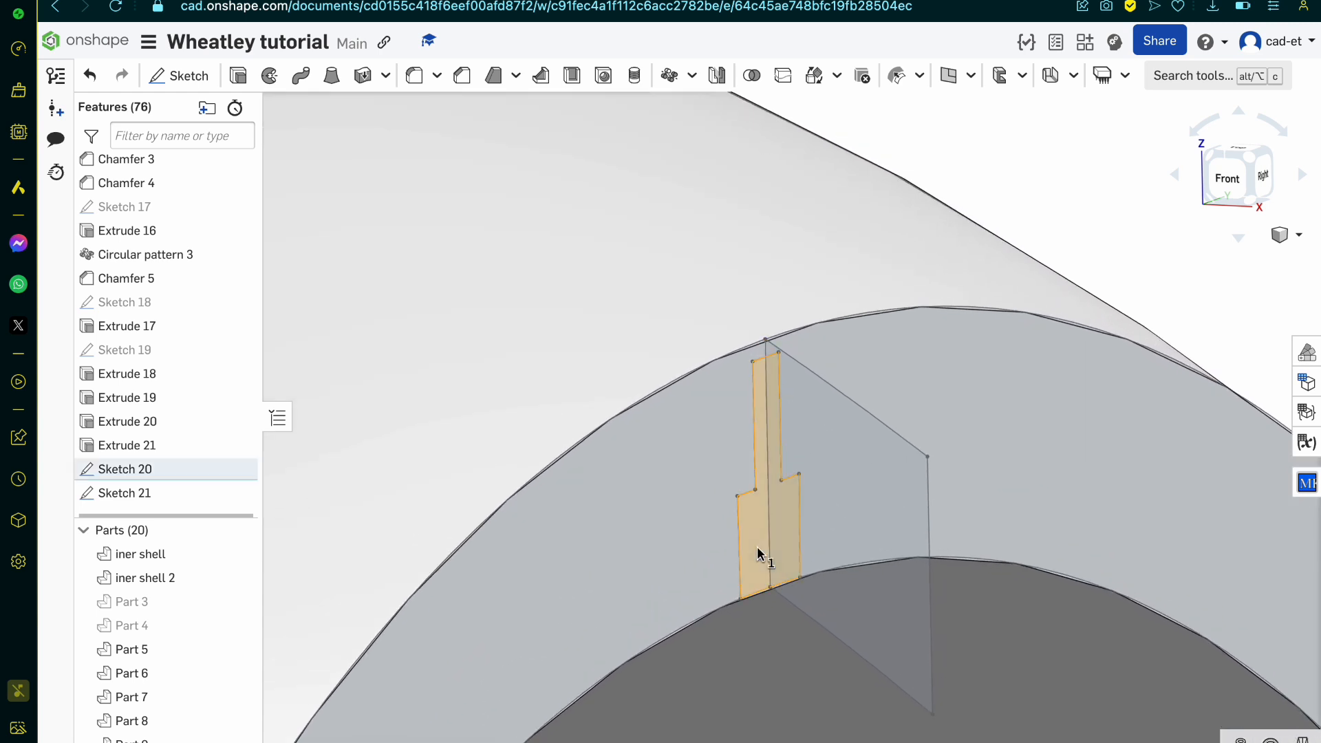
left_click(832, 634)
left_click(301, 77)
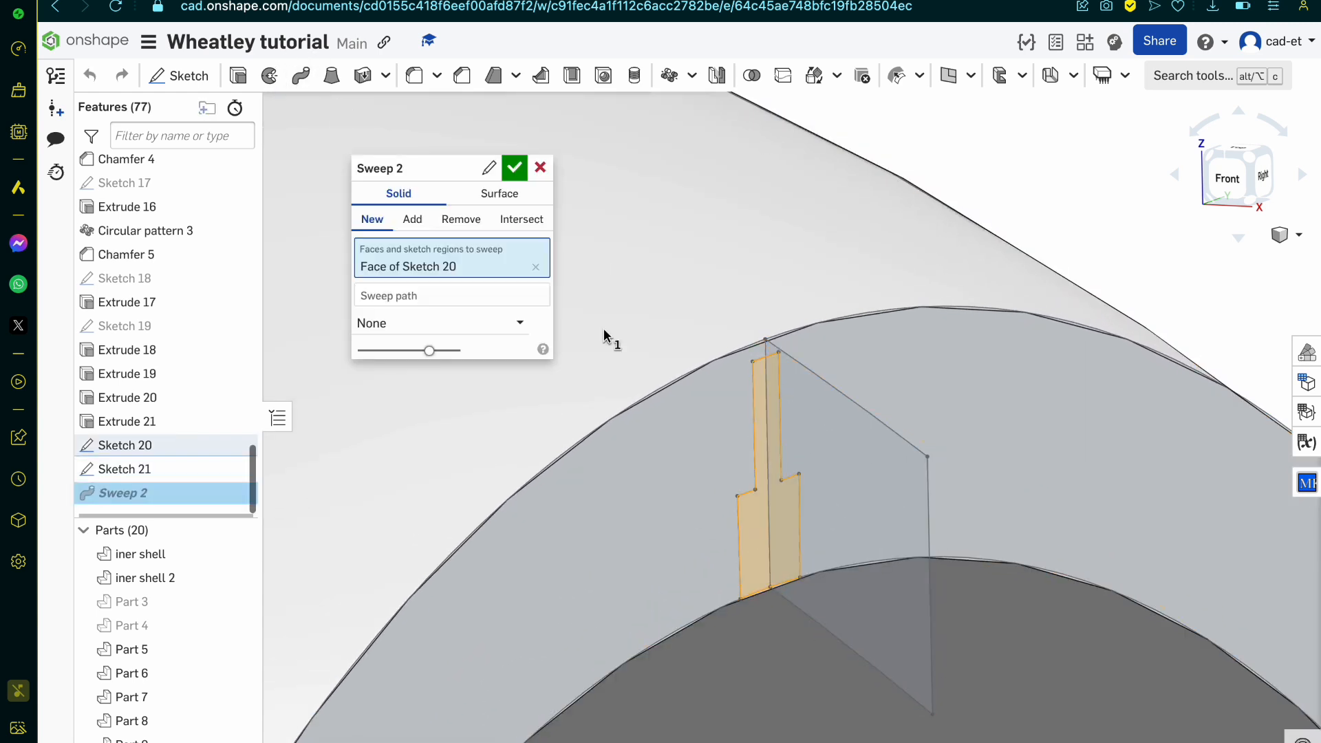
left_click(530, 292)
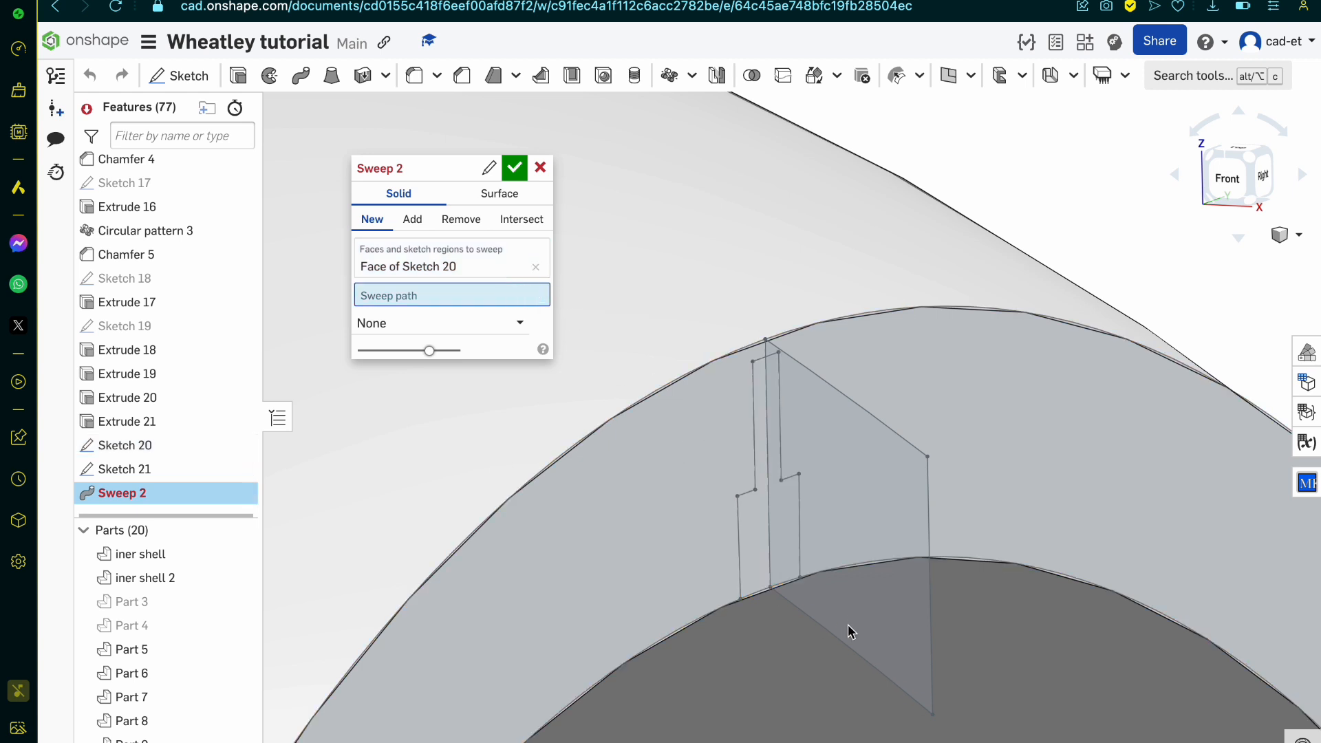
left_click(860, 666)
mouse_move(864, 666)
right_mouse_down()
mouse_move(878, 678)
mouse_move(886, 477)
mouse_move(911, 505)
mouse_move(790, 511)
mouse_move(782, 525)
mouse_move(886, 550)
right_mouse_up()
left_click(372, 221)
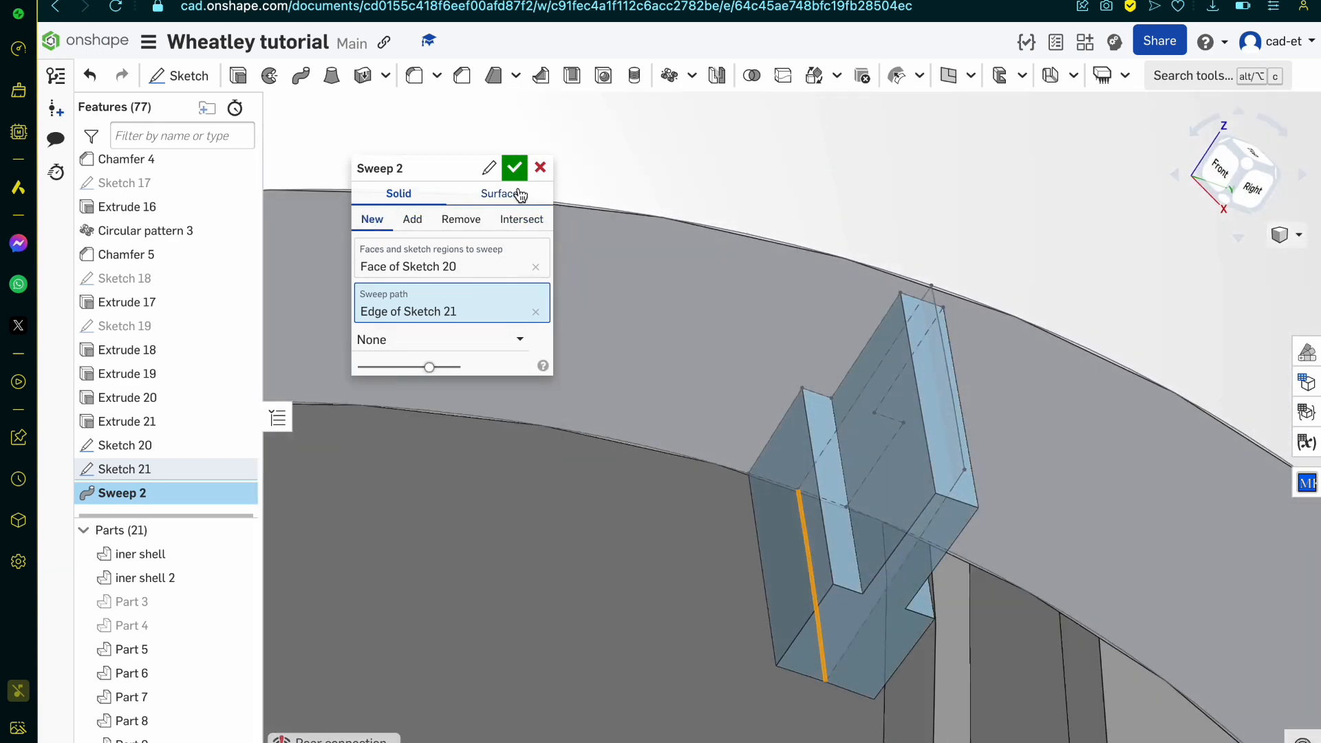
left_click(520, 168)
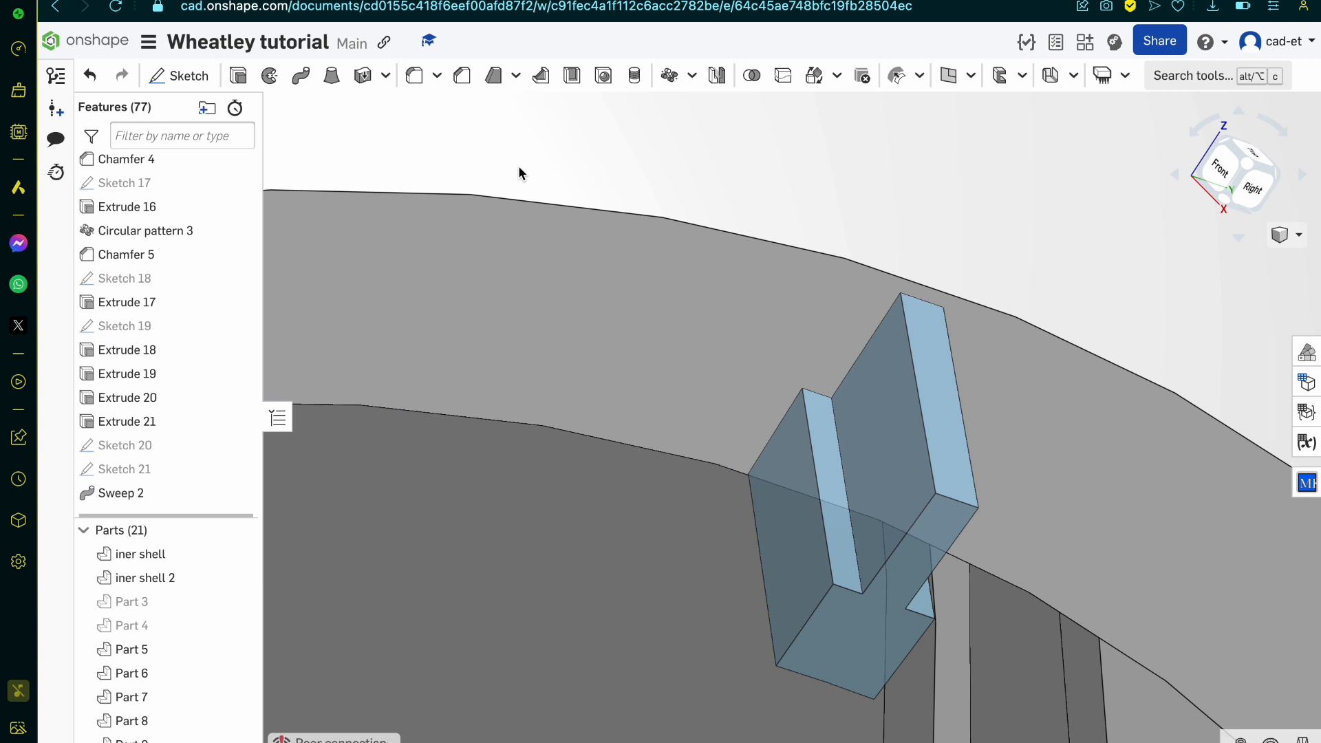
left_click(816, 83)
left_click(791, 551)
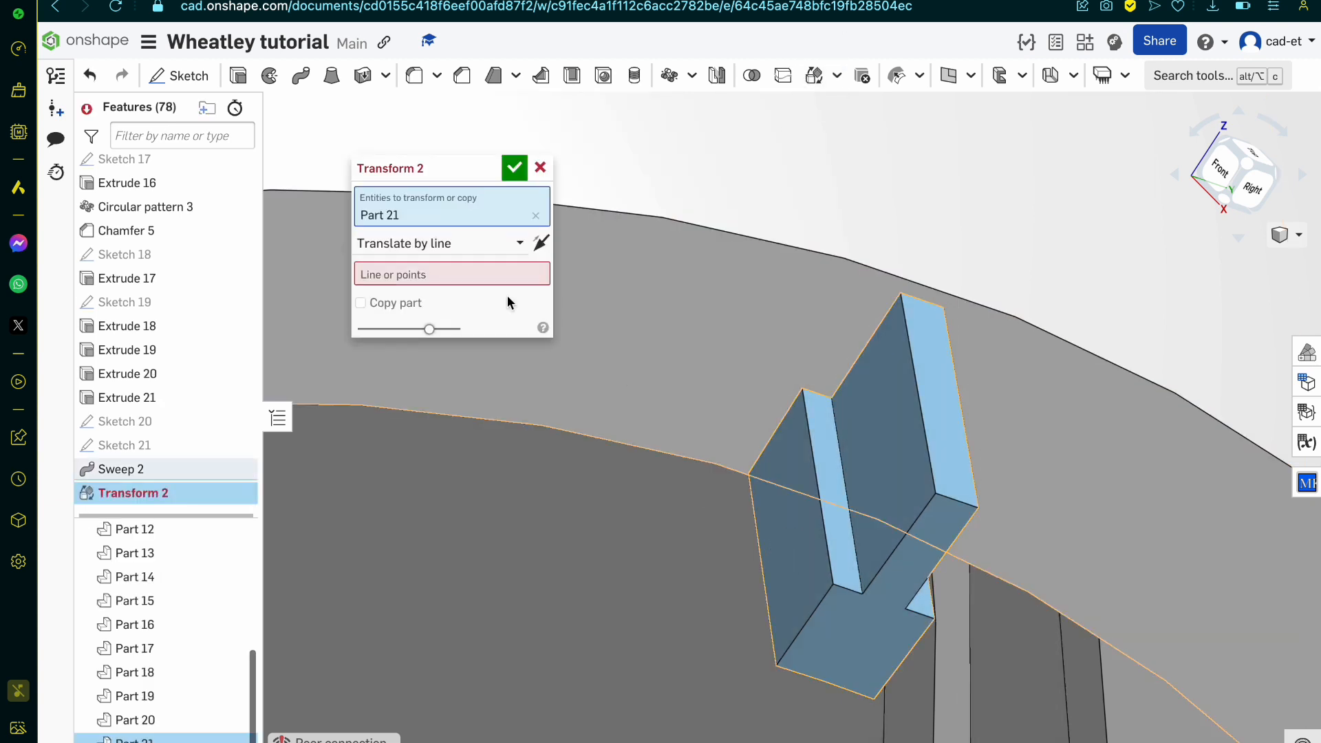
left_click(466, 241)
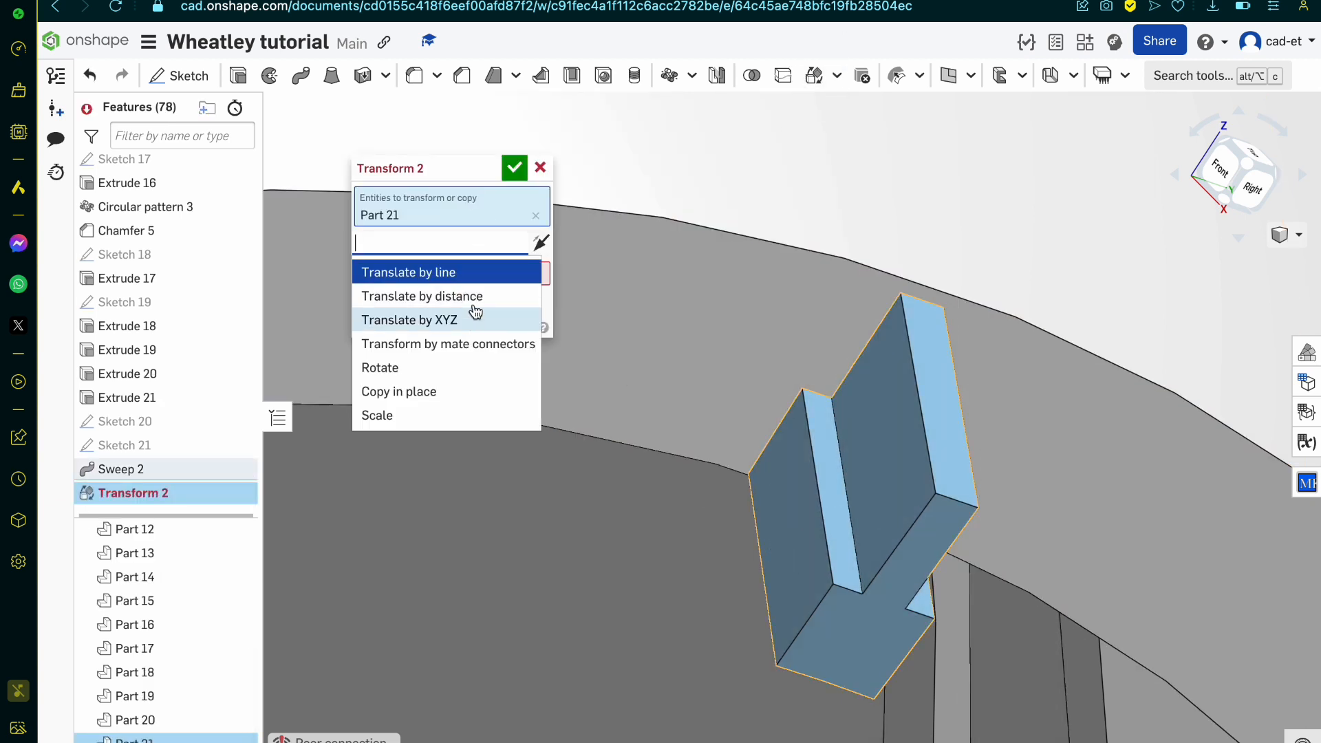
left_click(540, 167)
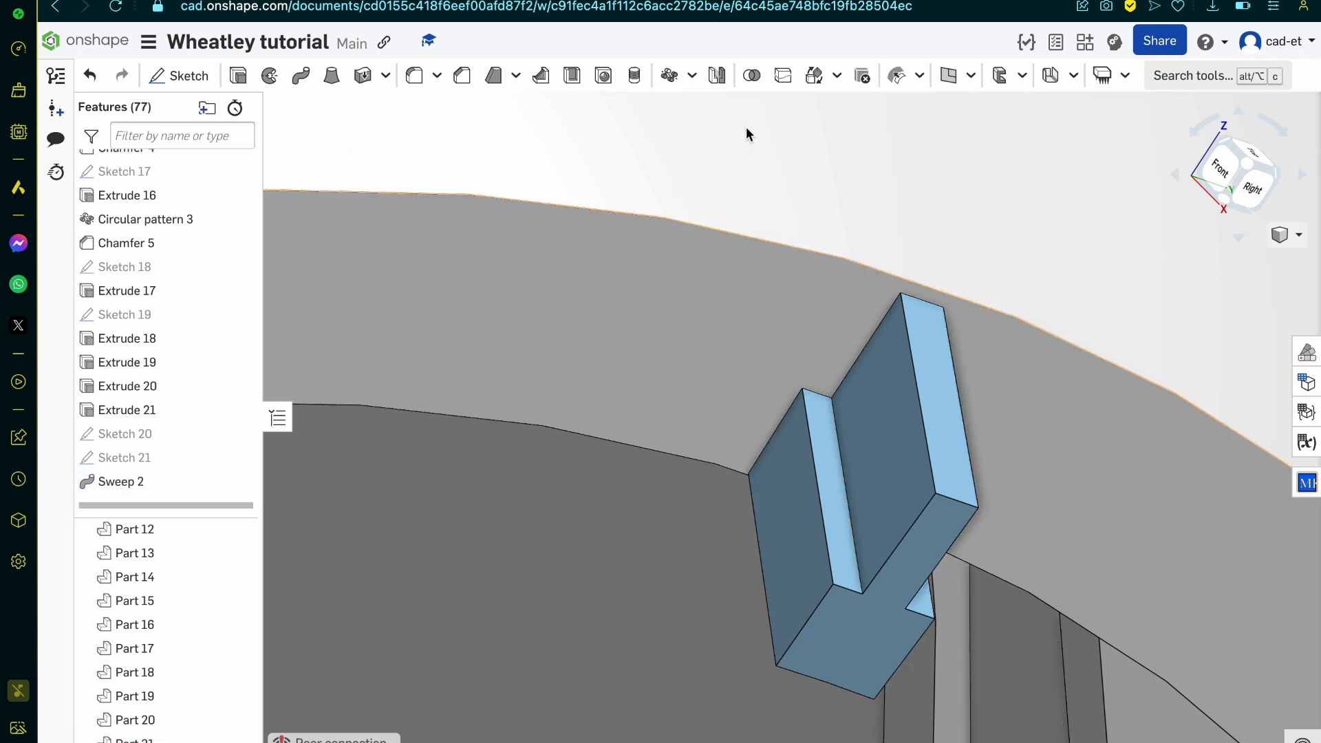
left_click(837, 75)
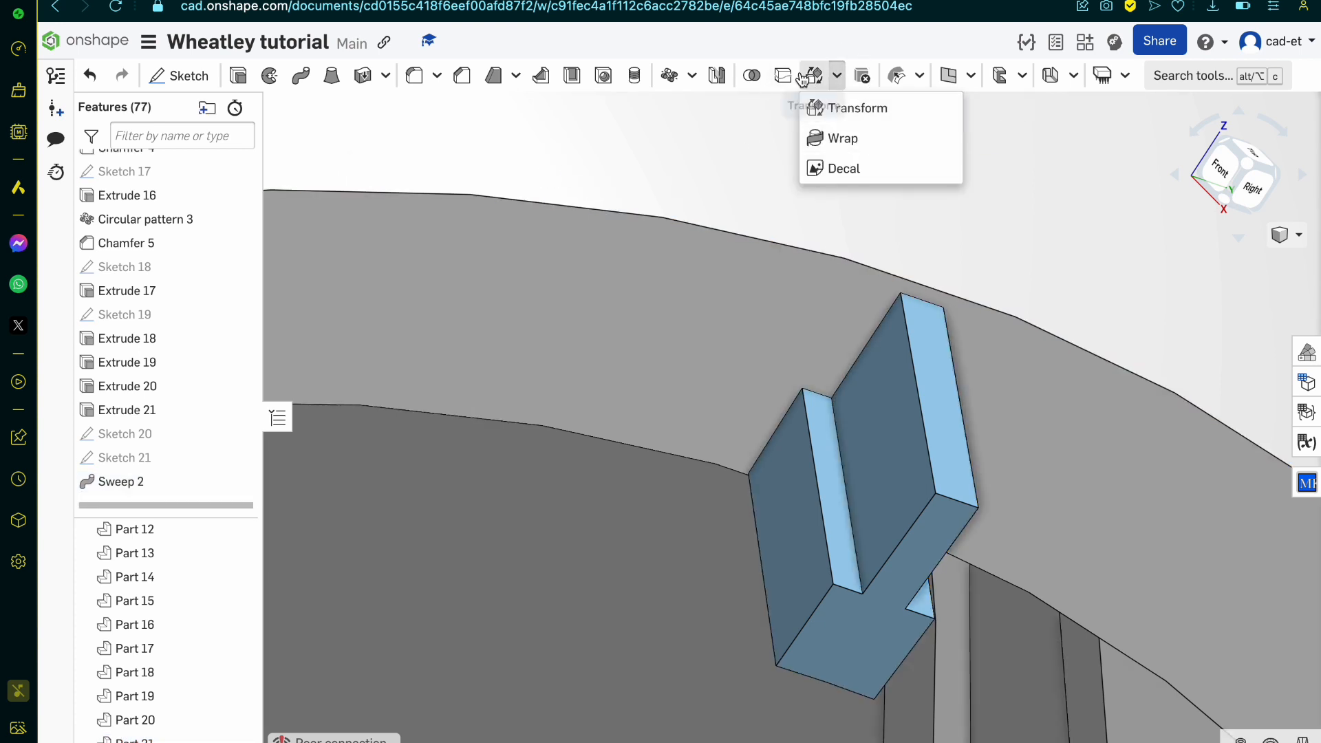
Step: Set up a circular part pattern of the swept stepped rib about the inner shell's curved opening edge
left_click(669, 75)
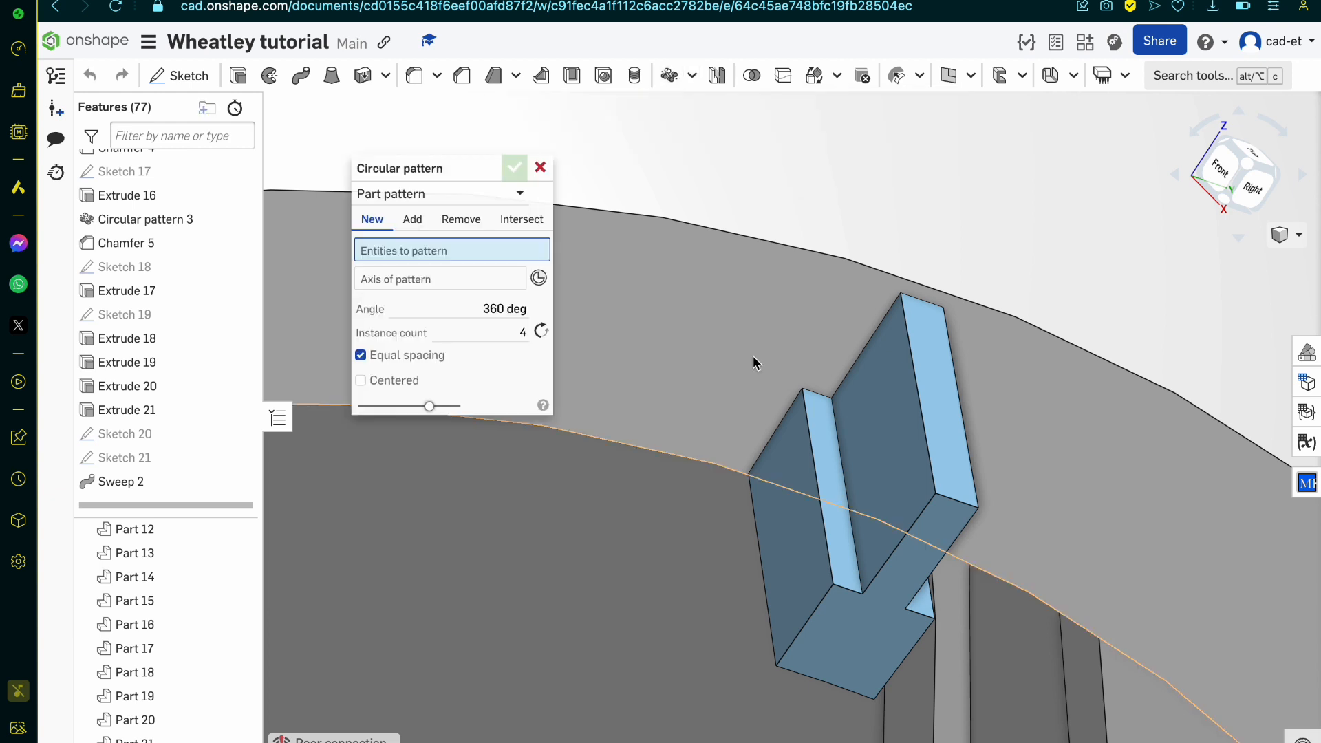
scroll(591, 342, "down", 5)
mouse_move(682, 372)
right_mouse_down()
mouse_move(666, 375)
mouse_move(684, 374)
right_mouse_up()
left_click(712, 402)
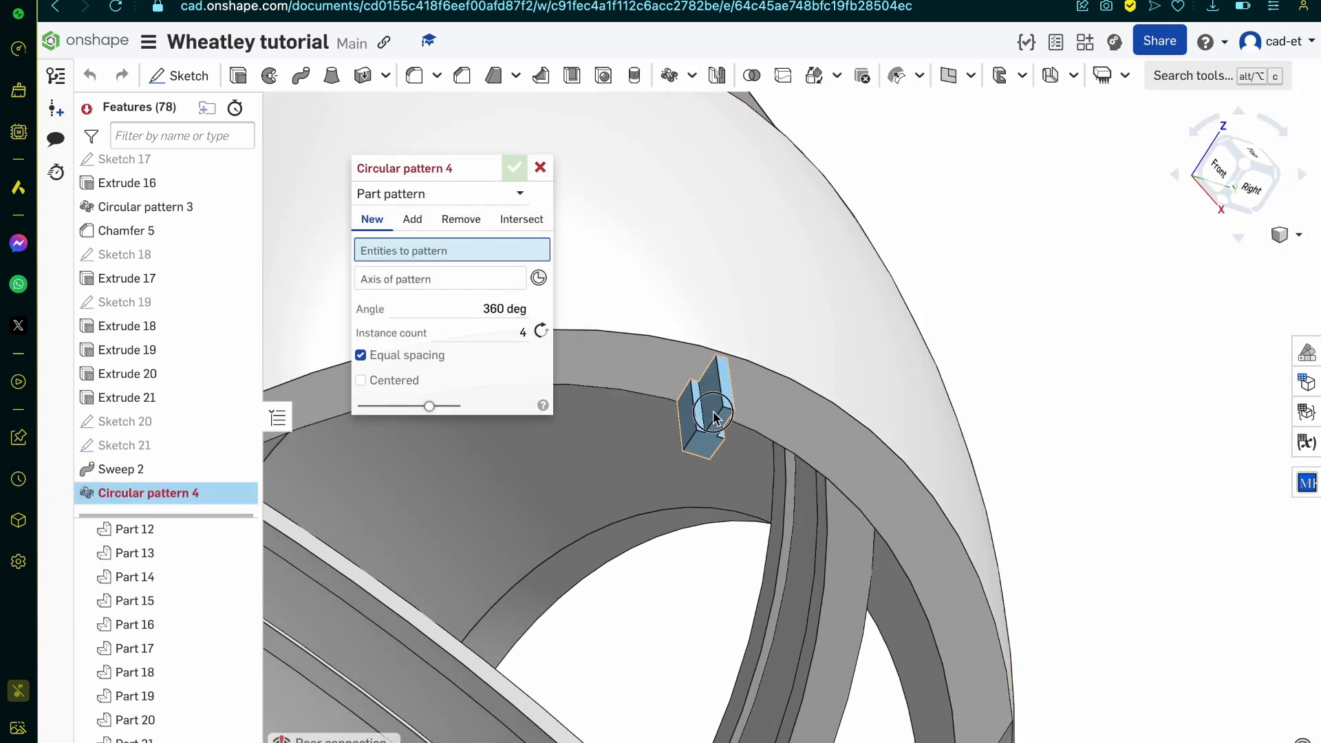
left_click(433, 296)
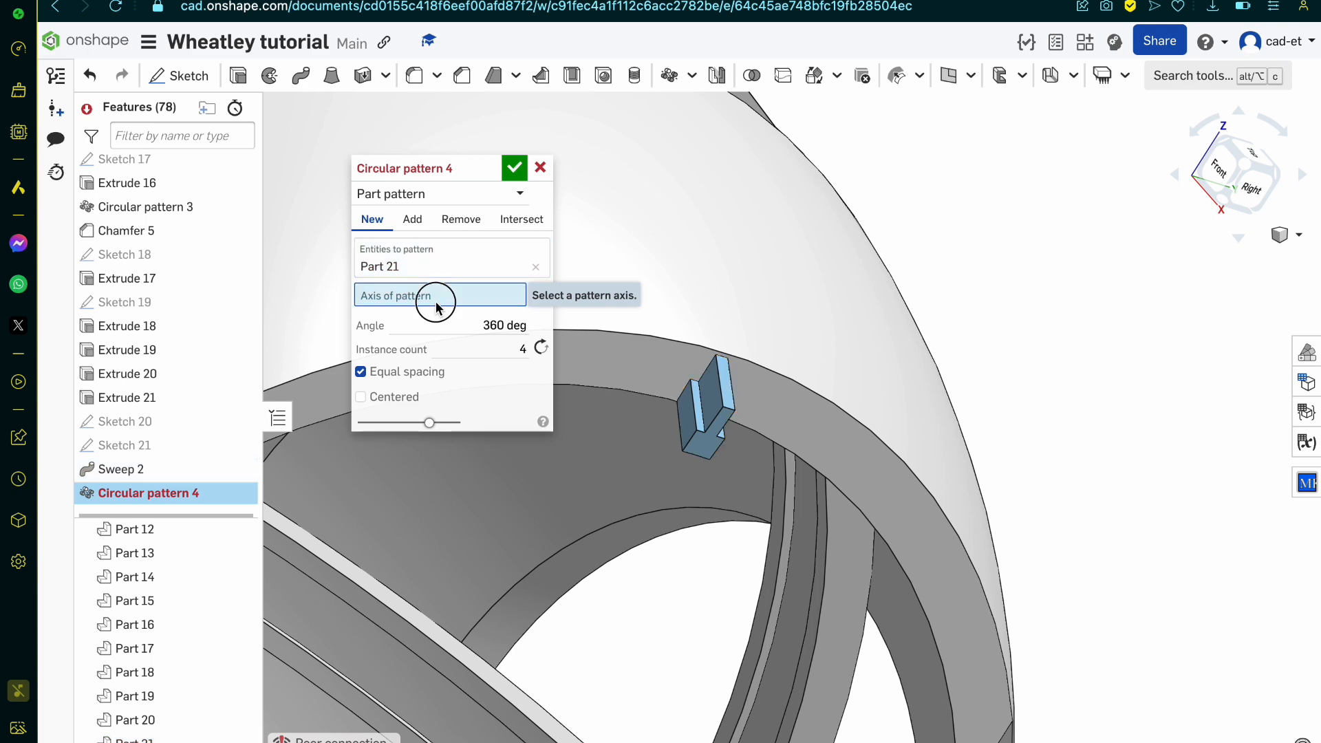
left_click(635, 396)
scroll(635, 398, "down", 5)
scroll(605, 398, "down", 10)
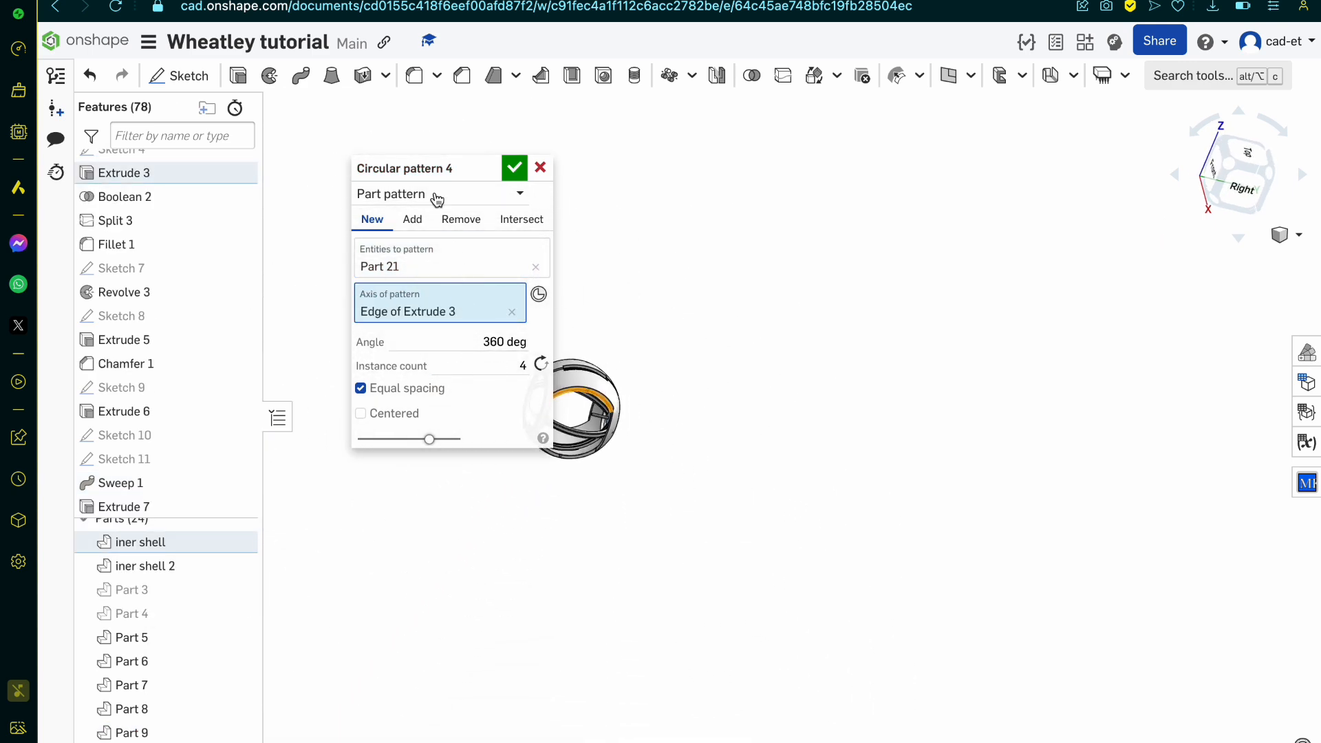
left_click_drag(433, 172, 314, 191)
scroll(661, 379, "up", 10)
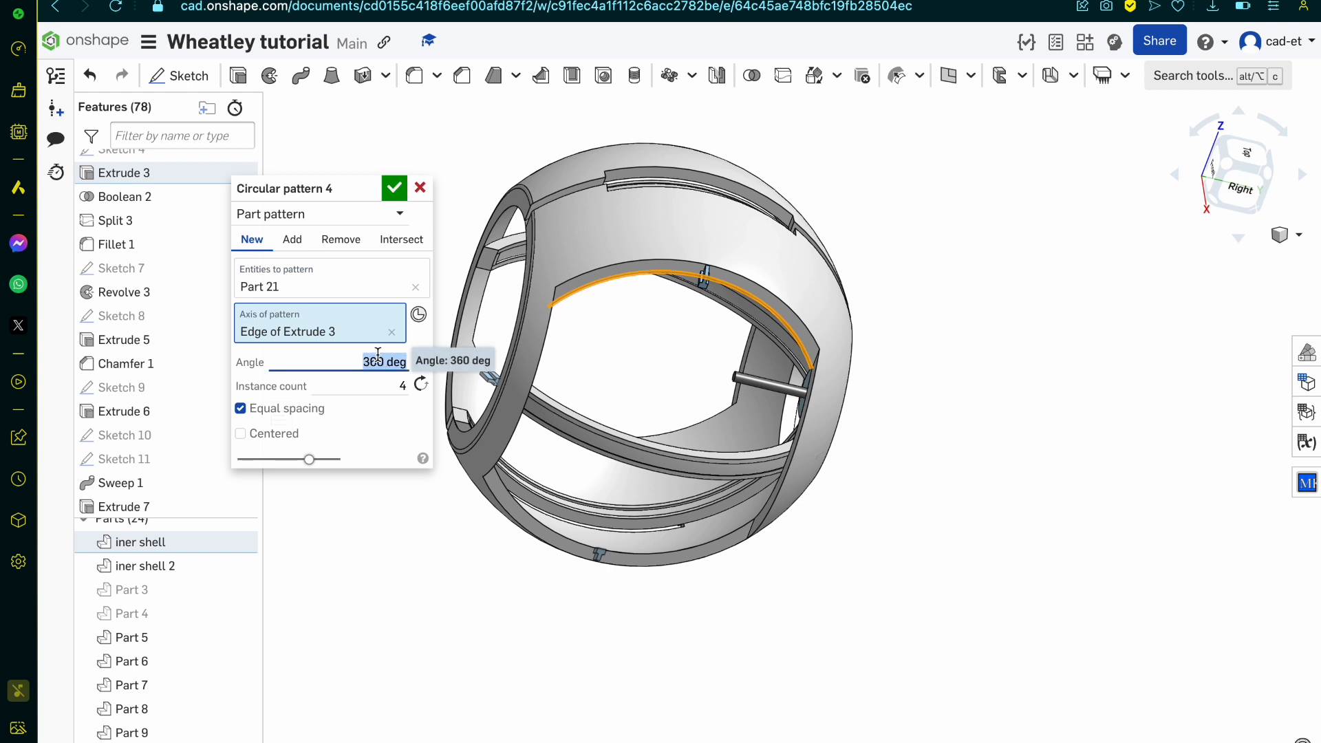
Step: Set the circular pattern's angle to 50 degrees, and raise it to 53 degrees
key("Return")
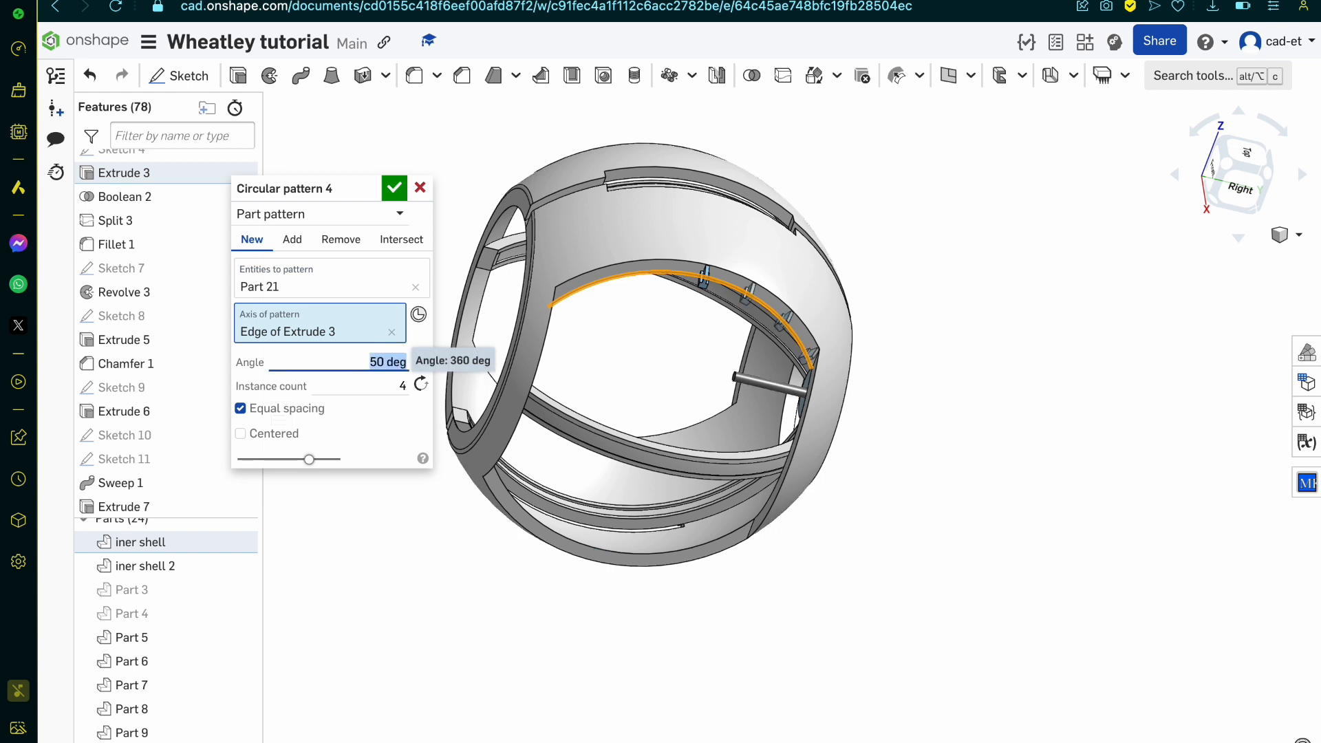
scroll(791, 316, "up", 5)
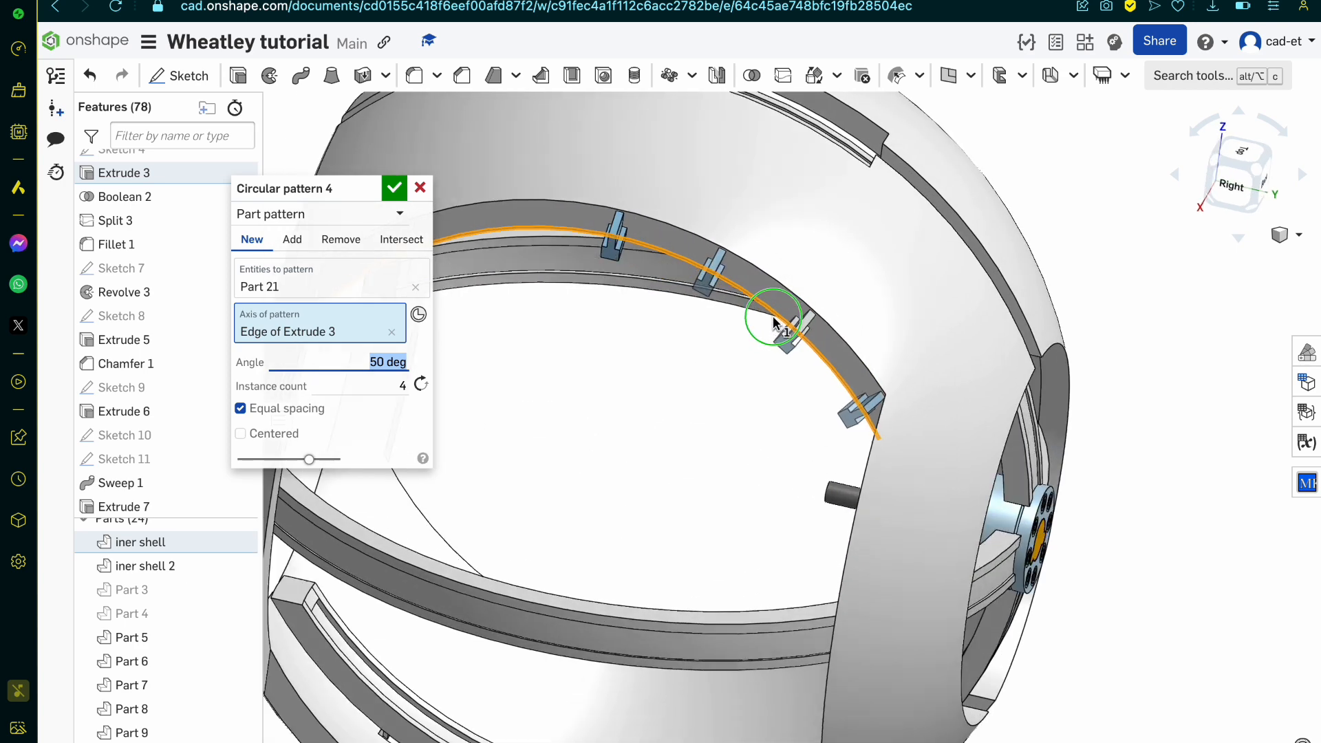
right_click_drag(791, 316, 798, 323)
scroll(801, 329, "up", 3)
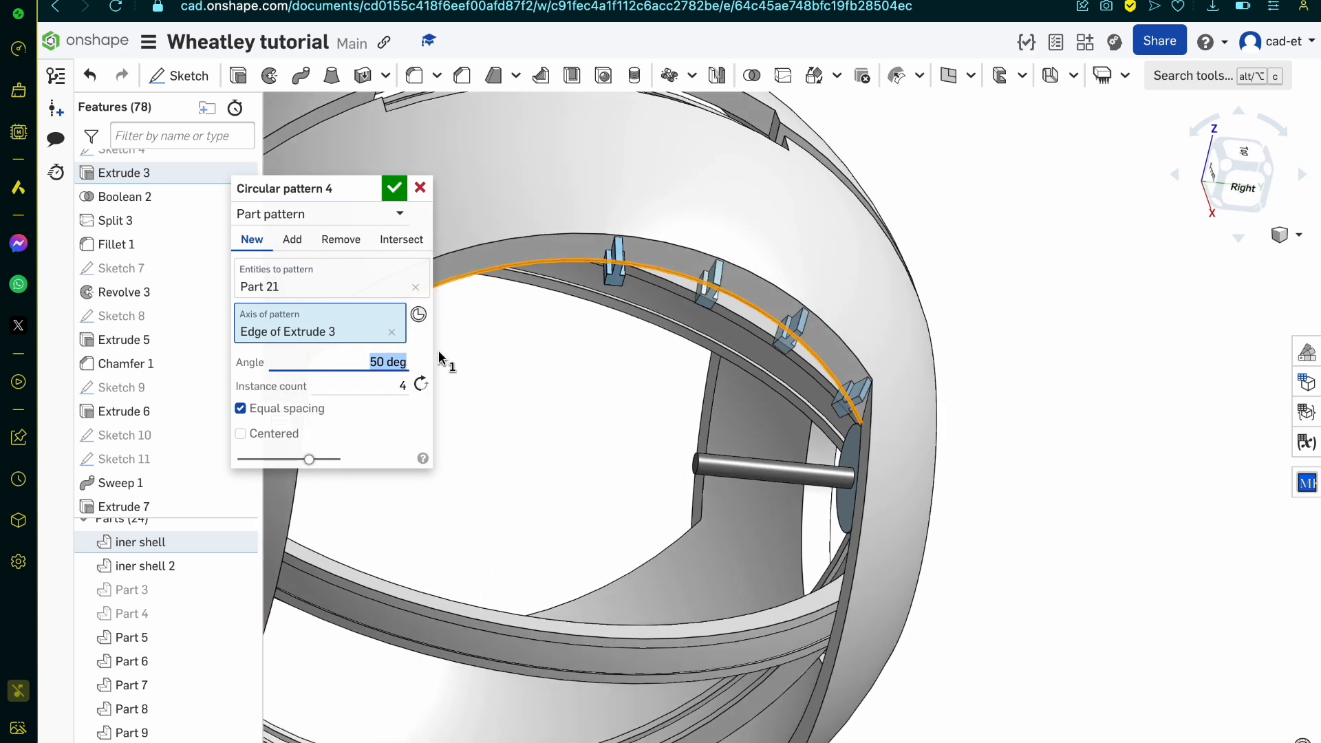
key("Up")
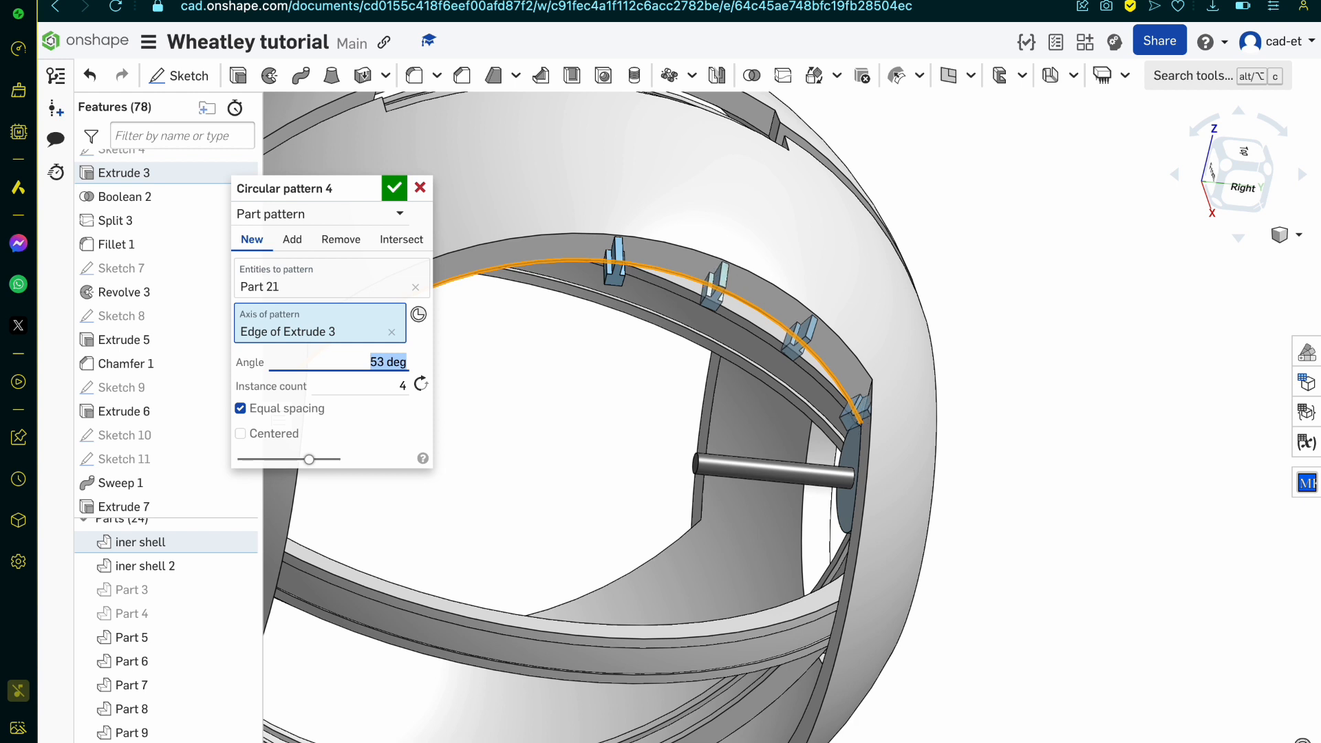
Step: Raise the rib pattern's instance count to 17
left_click(374, 390)
key("Up")
key("Up")
key("Up")
key("Up")
key("Up")
key("Up")
key("Up")
key("Up")
key("Up")
key("Up")
key("Up")
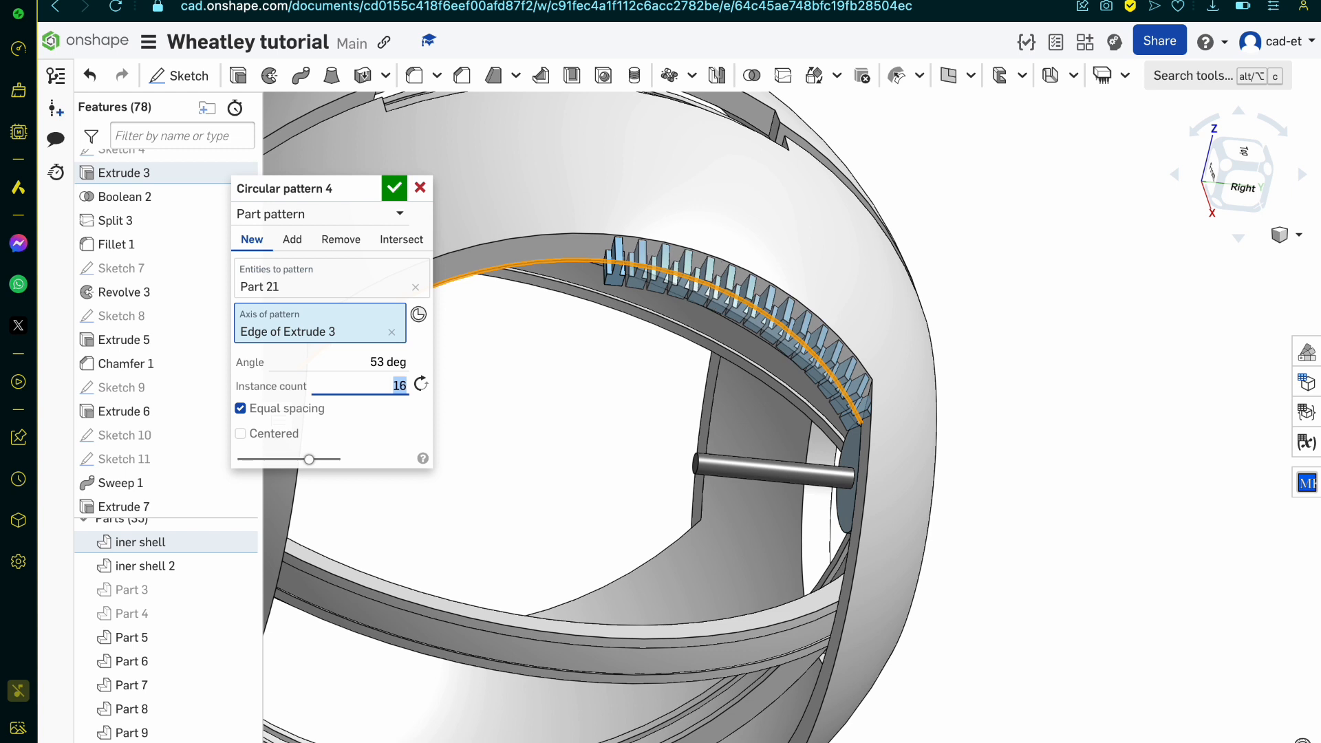
key("Up")
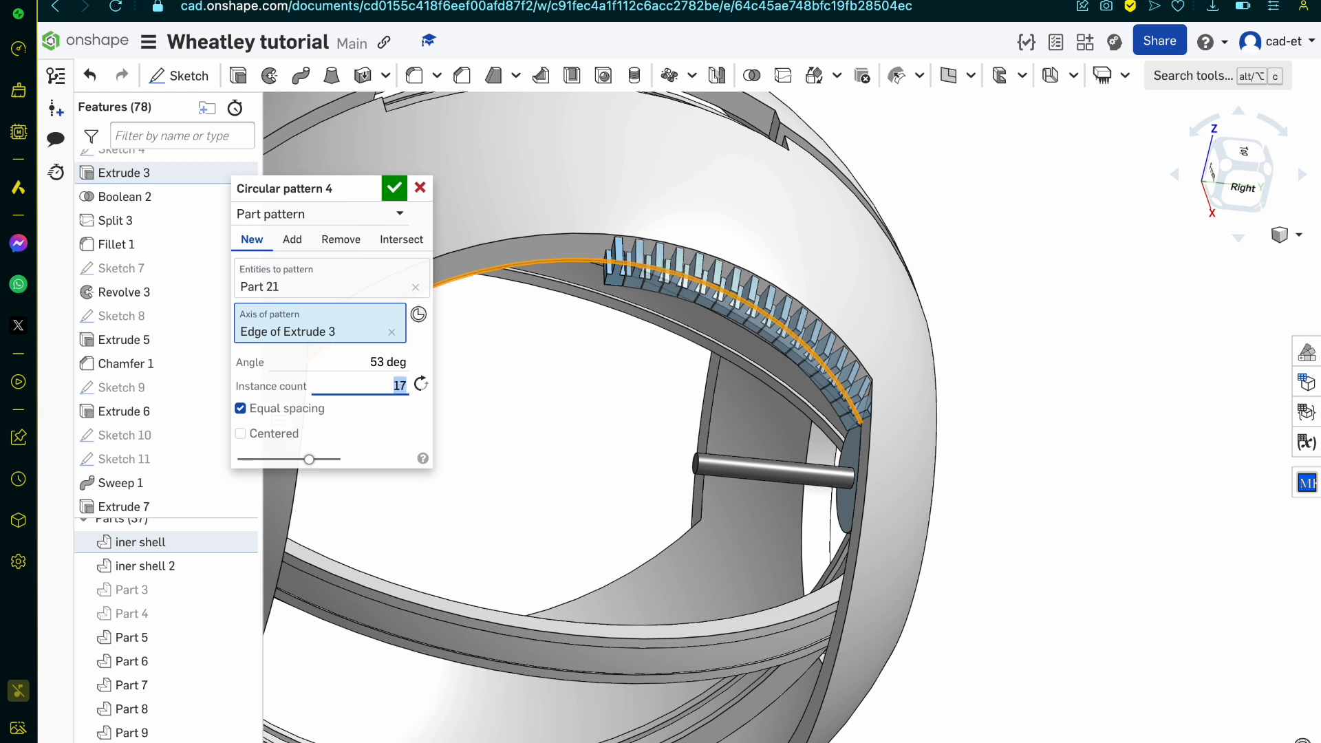
Step: Try the rib pattern at 50 degrees and set its angle to 52 degrees
left_click(383, 360)
key("Down")
scroll(860, 333, "up", 5)
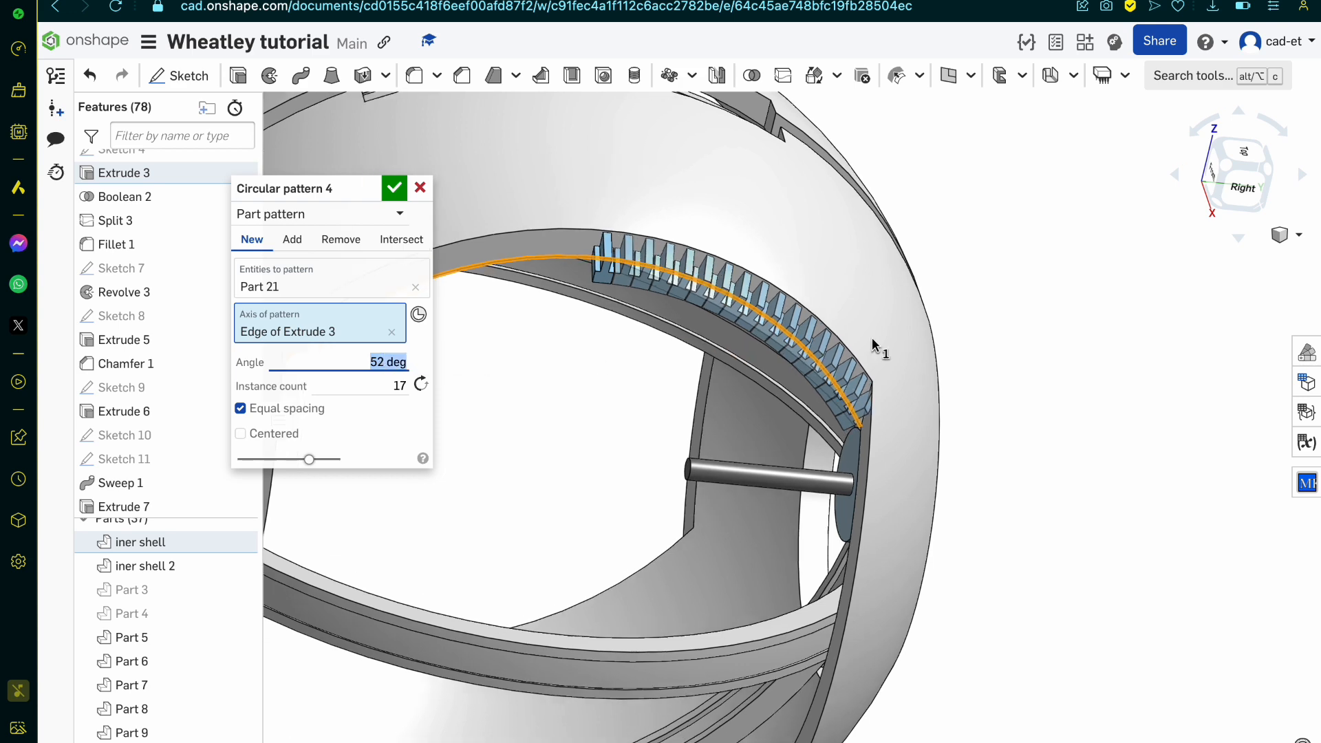
key("Down")
key("Down")
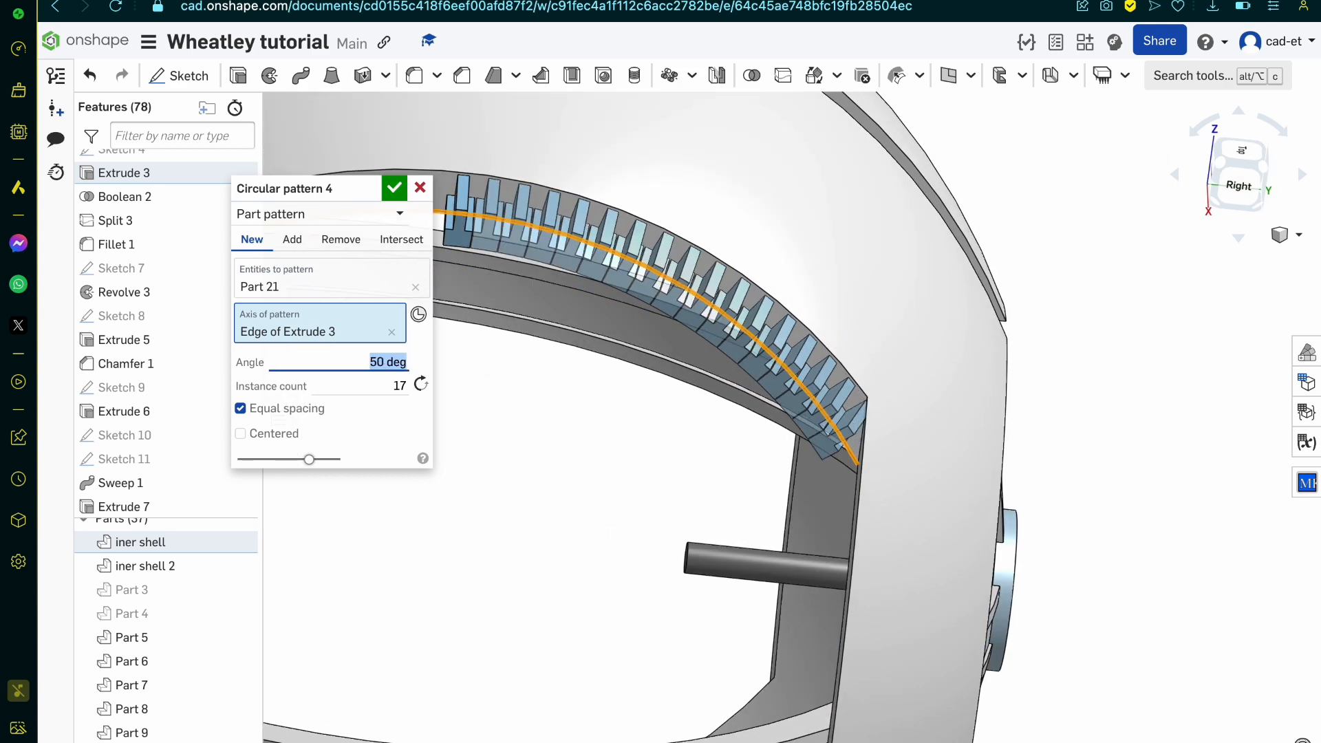
key("Up")
key("Up")
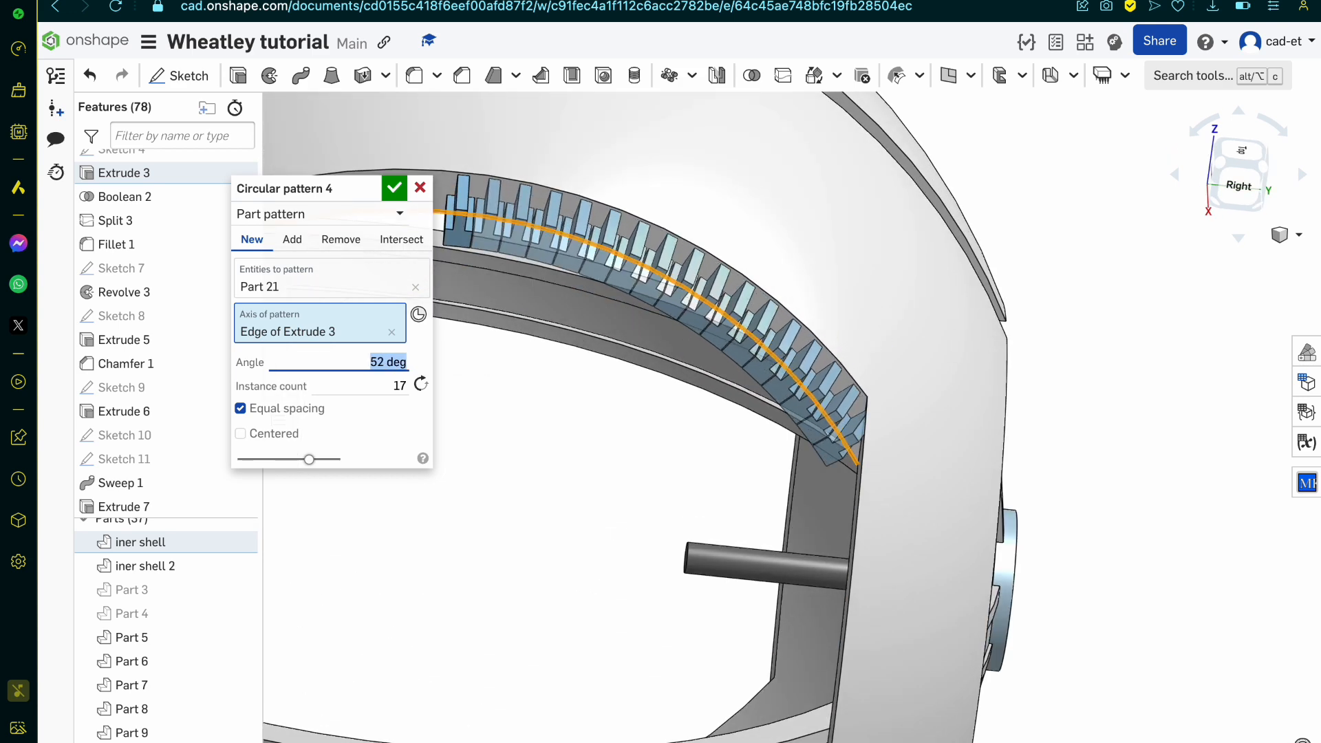
Step: Set the rib pattern's instance count to 20 and its angle to 55 degrees
left_click(363, 382)
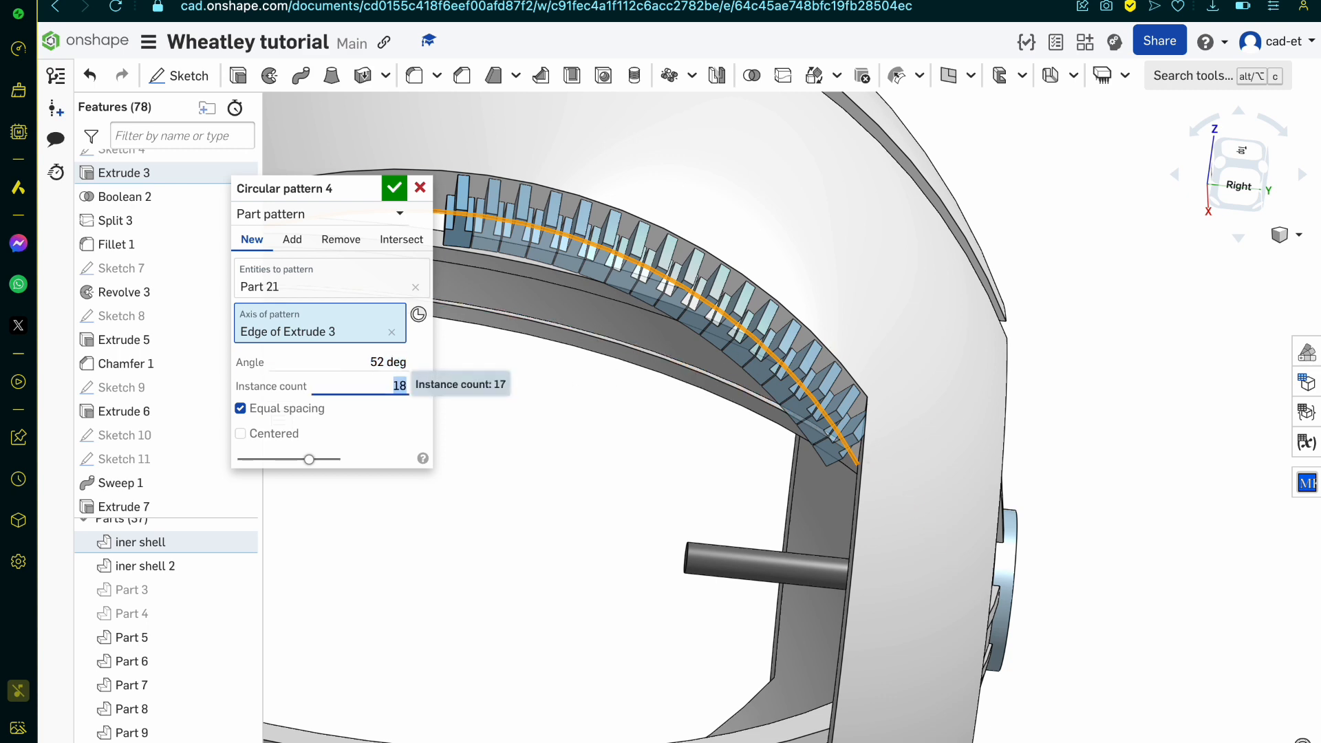
key("Up")
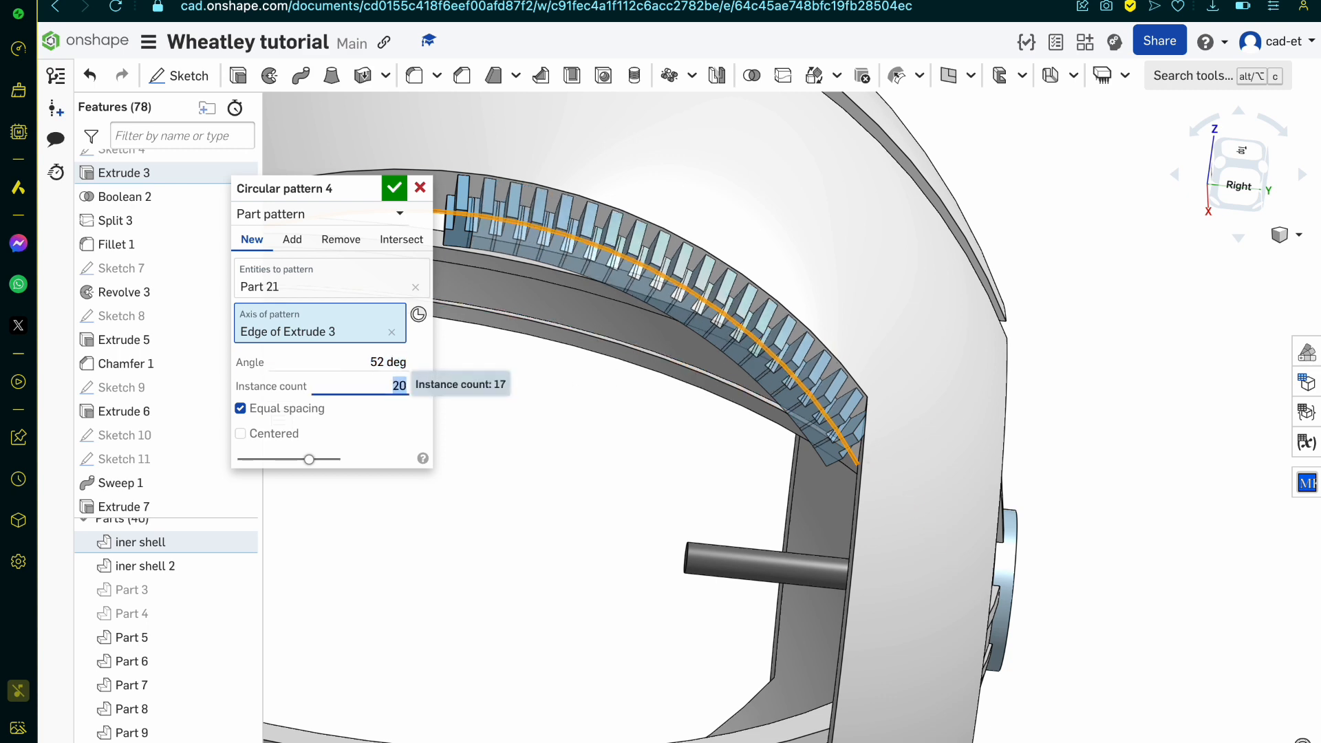
right_click_drag(498, 361, 549, 342)
left_click(372, 361)
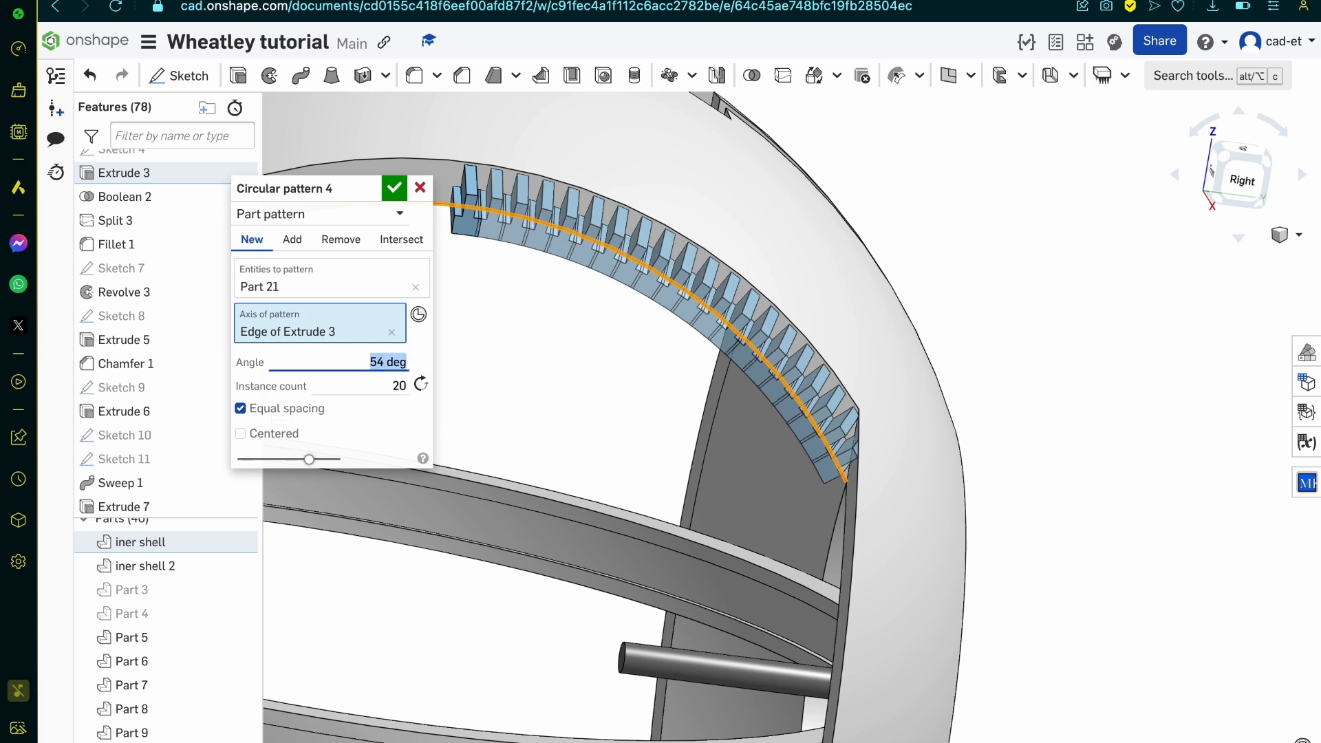
key("Up")
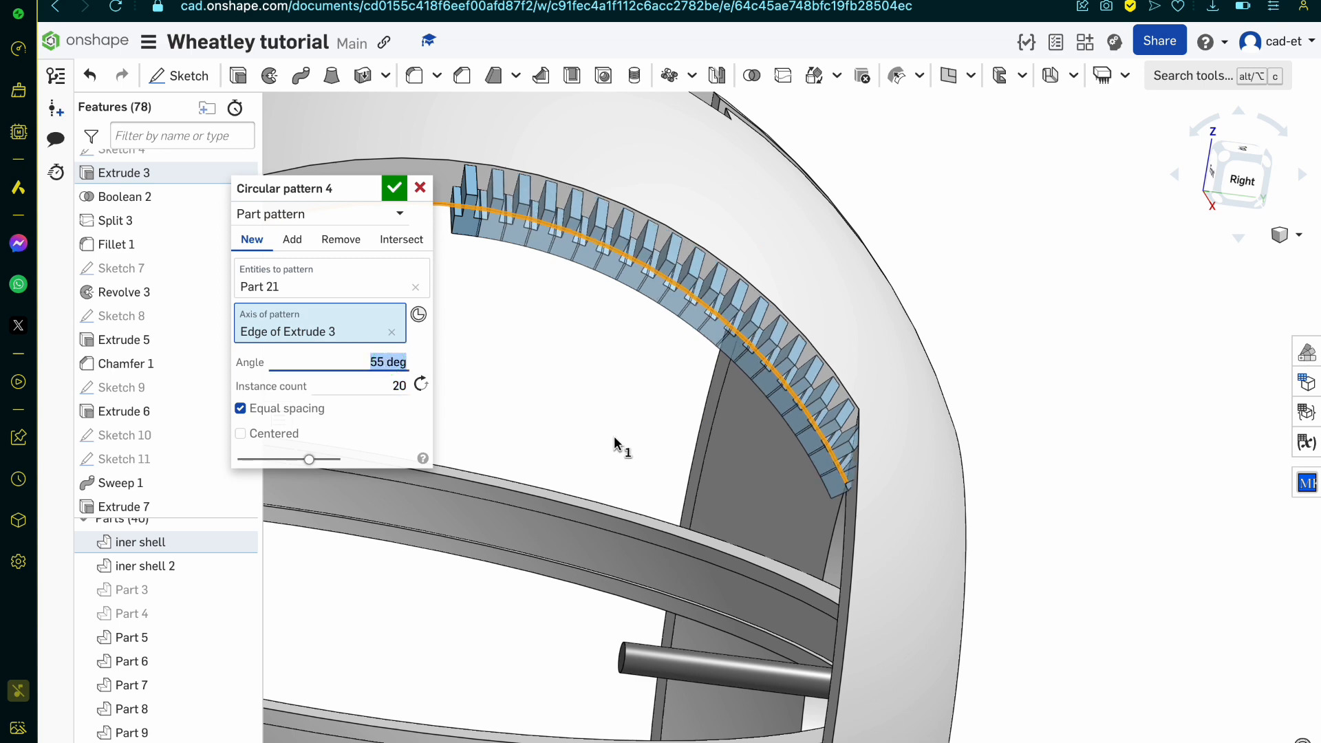
Step: Switch the rib circular pattern to Add with the original rib, Part 21, as merge scope, and accept it
right_click_drag(615, 440, 643, 421)
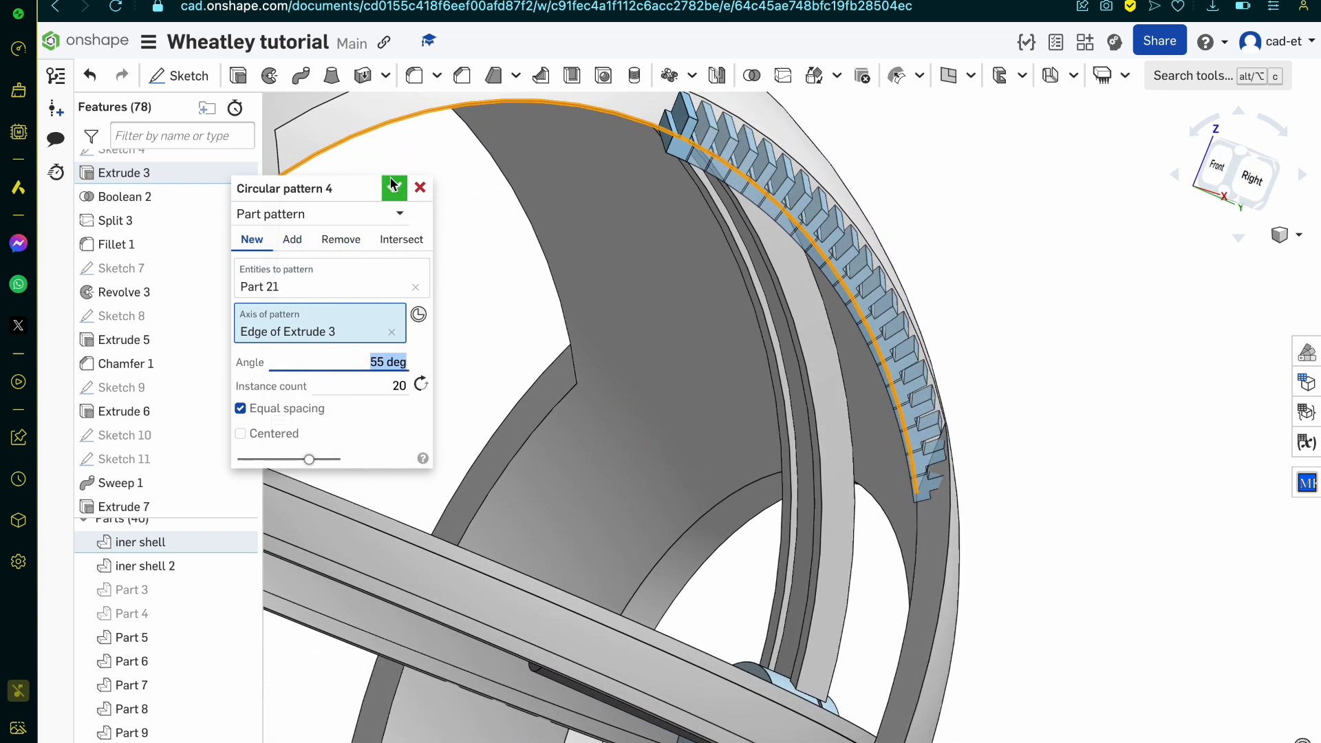
left_click(293, 241)
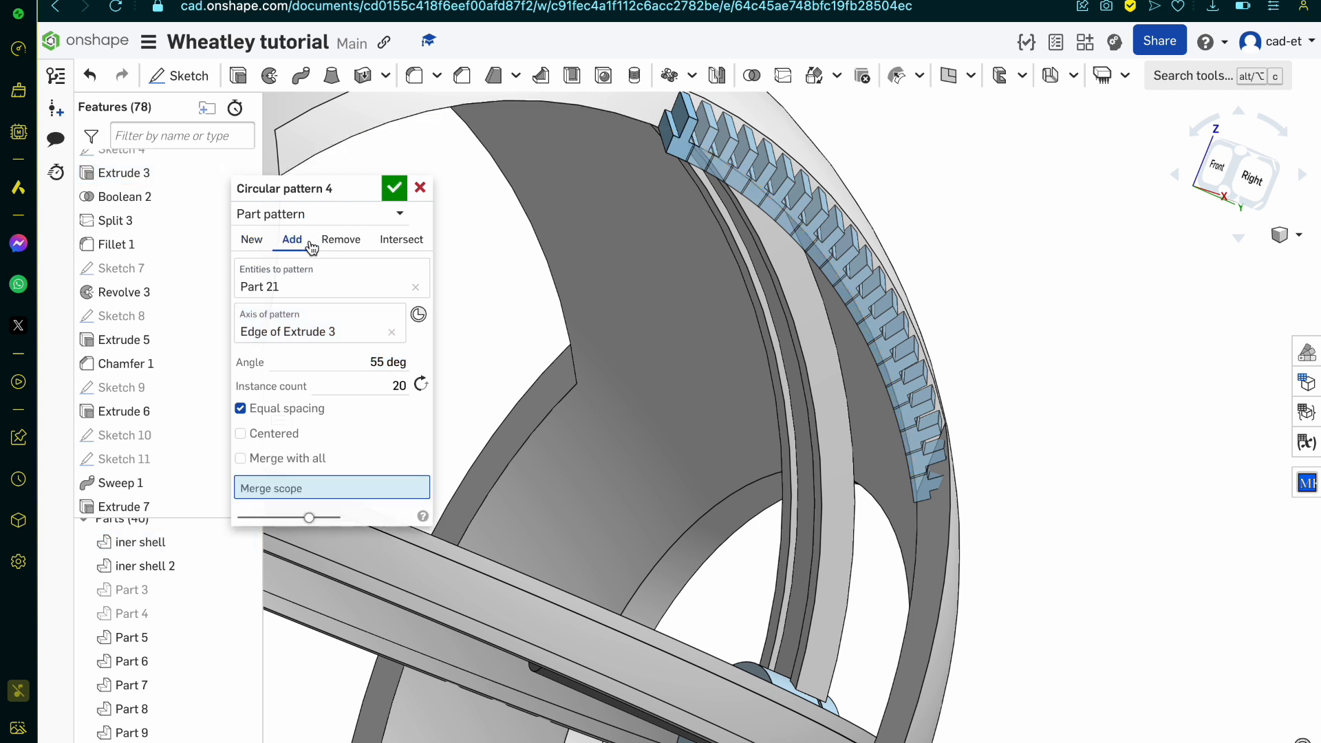
left_click(677, 147)
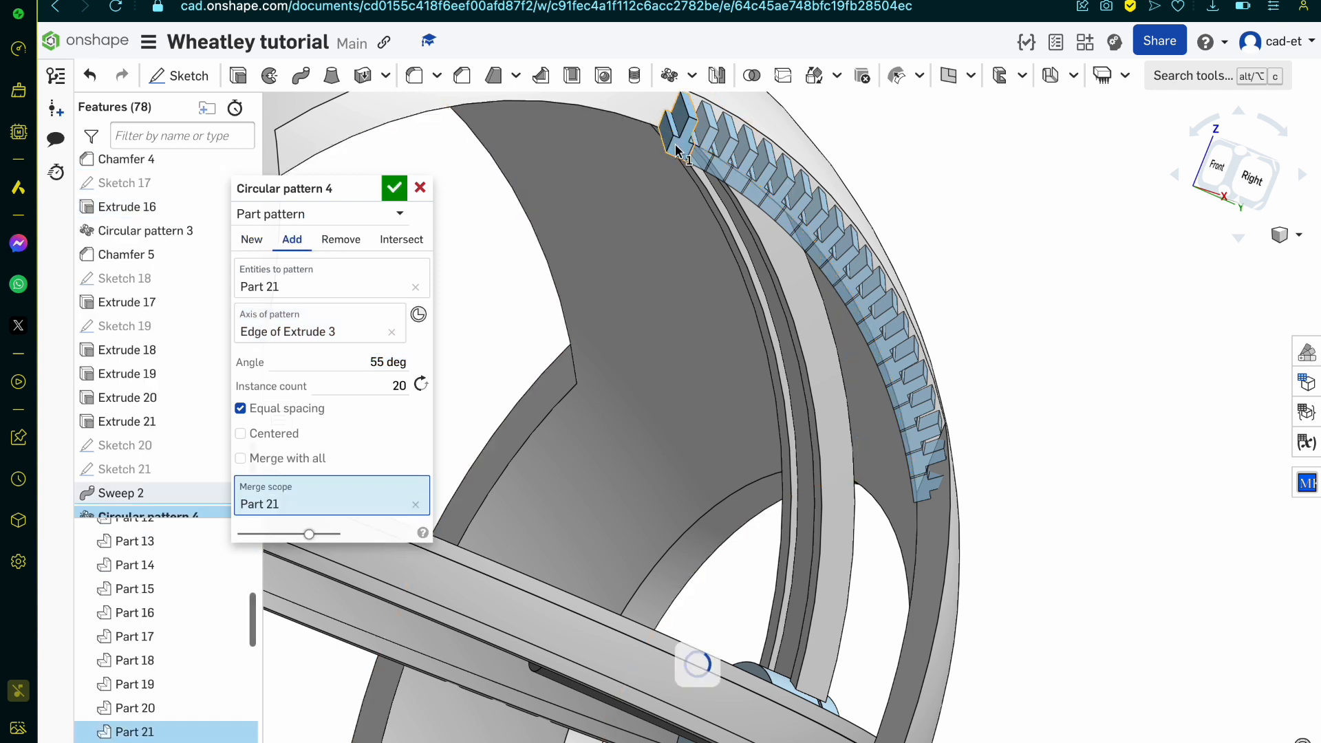
left_click(394, 189)
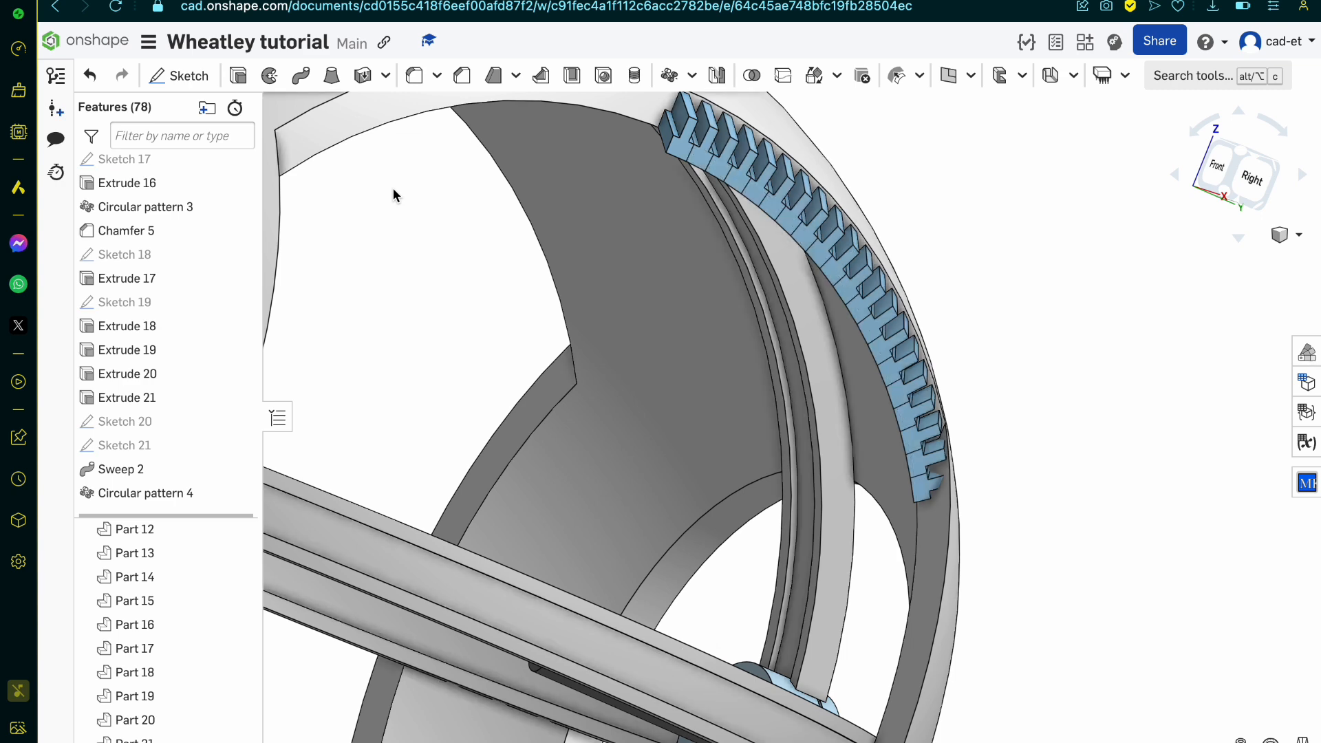
Step: Examine the merged rib row along the shell's opening from several angles, checking the spacing between ribs and which ribs the pattern covers
right_click_drag(393, 188, 372, 215)
right_click_drag(452, 361, 487, 552)
scroll(487, 547, "up", 8)
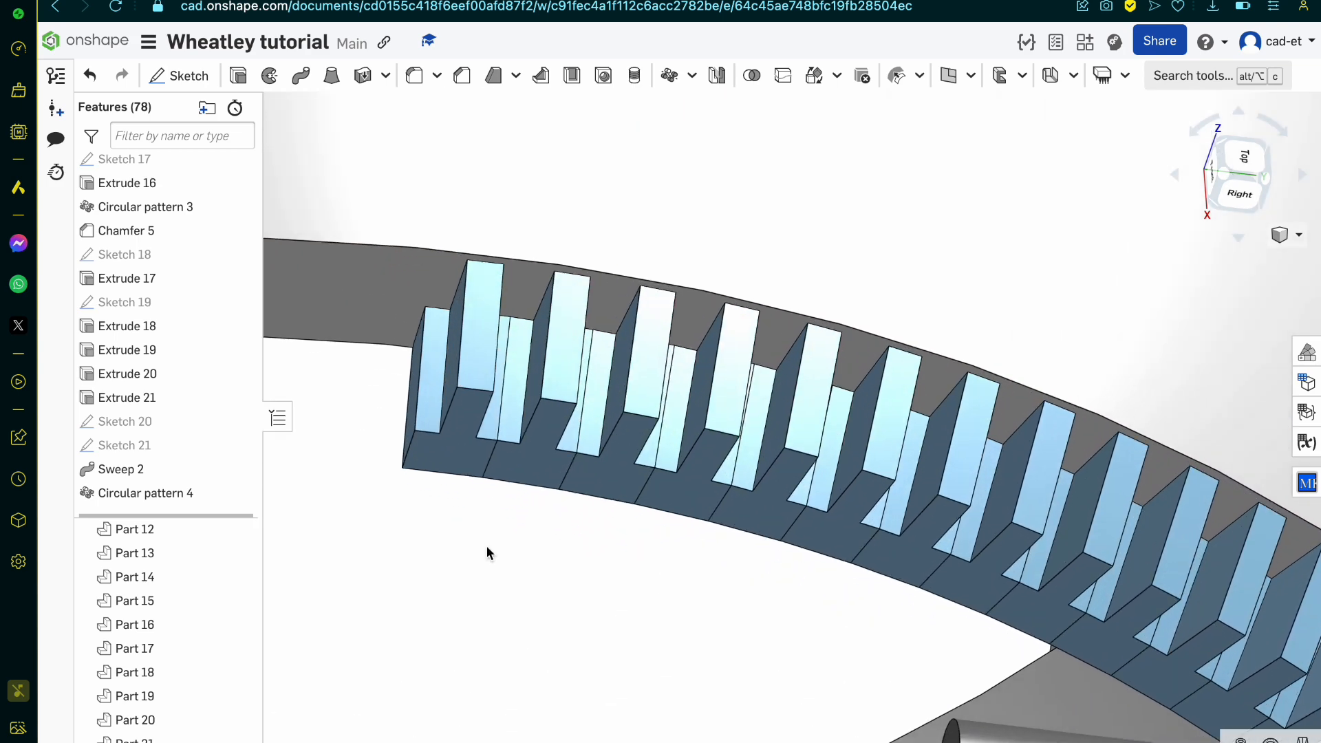
mouse_move(529, 449)
right_mouse_down()
mouse_move(560, 460)
mouse_move(537, 454)
right_mouse_up()
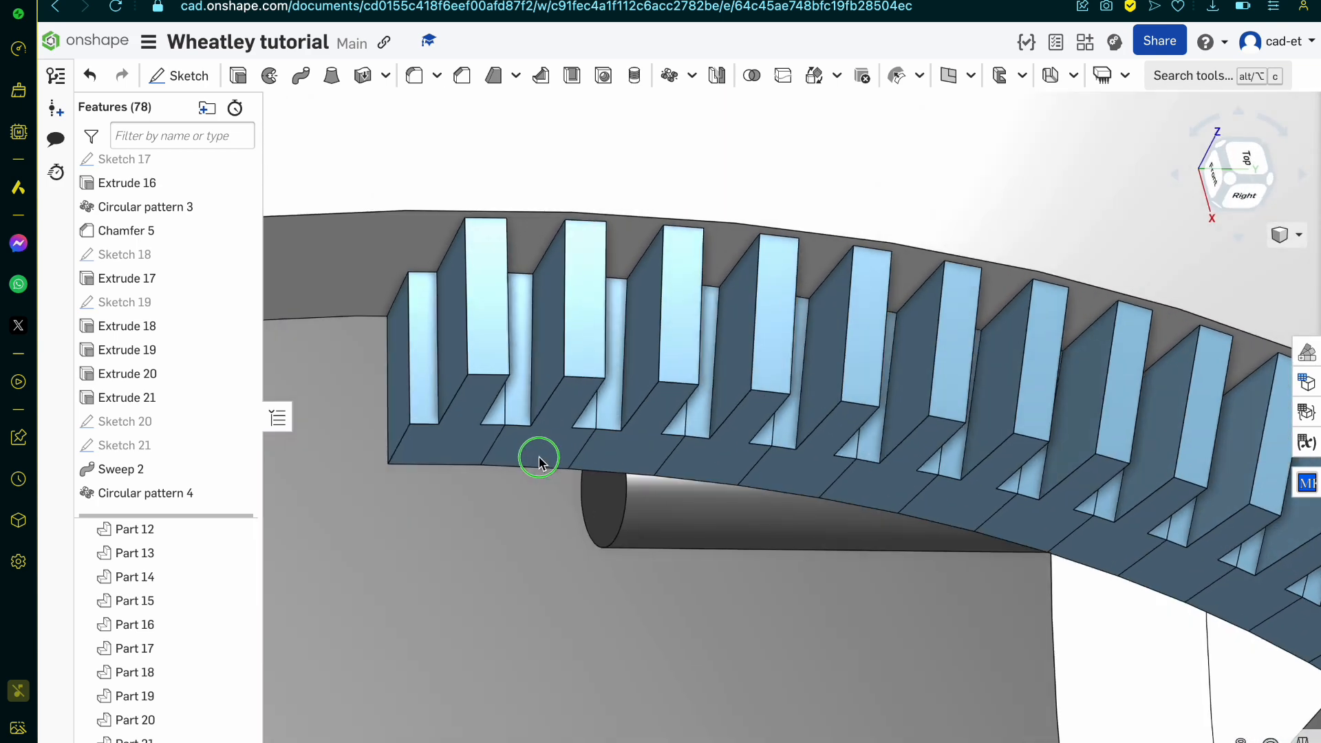
left_click(178, 493)
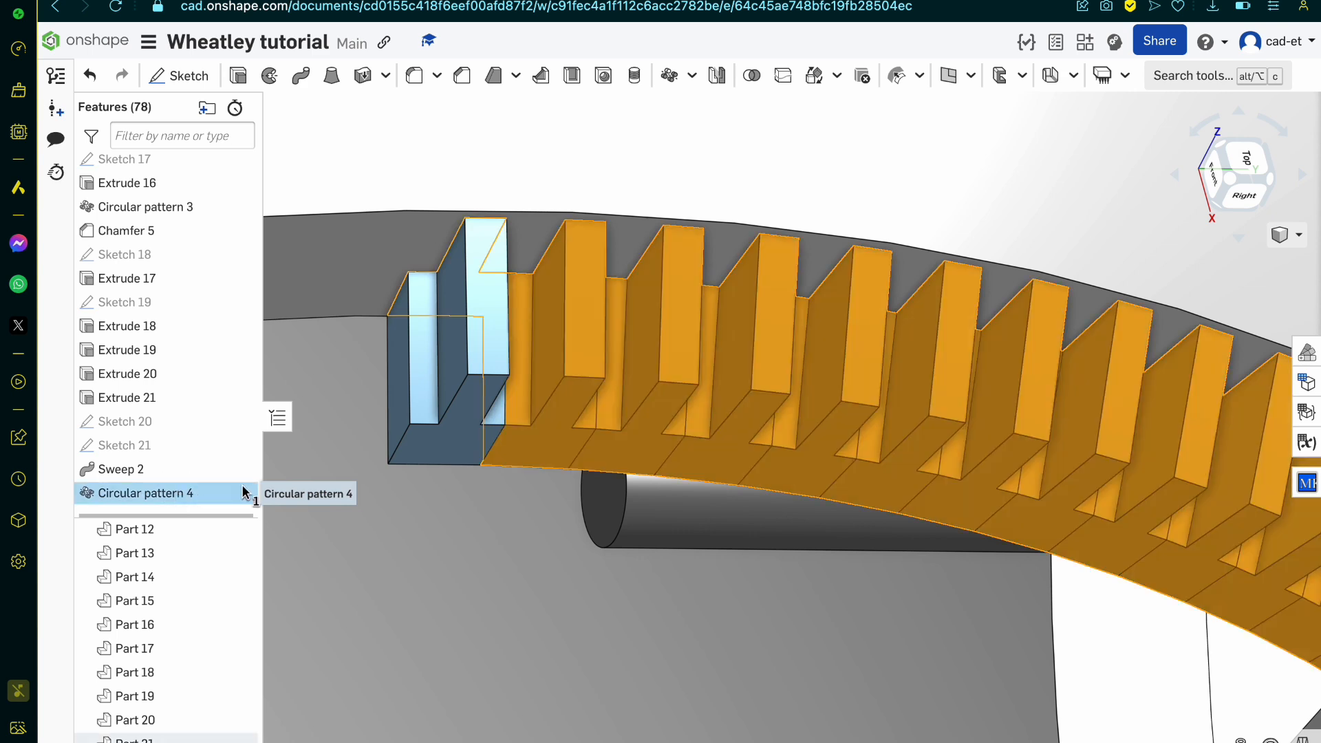
scroll(632, 459, "down", 5)
right_click_drag(628, 455, 629, 467)
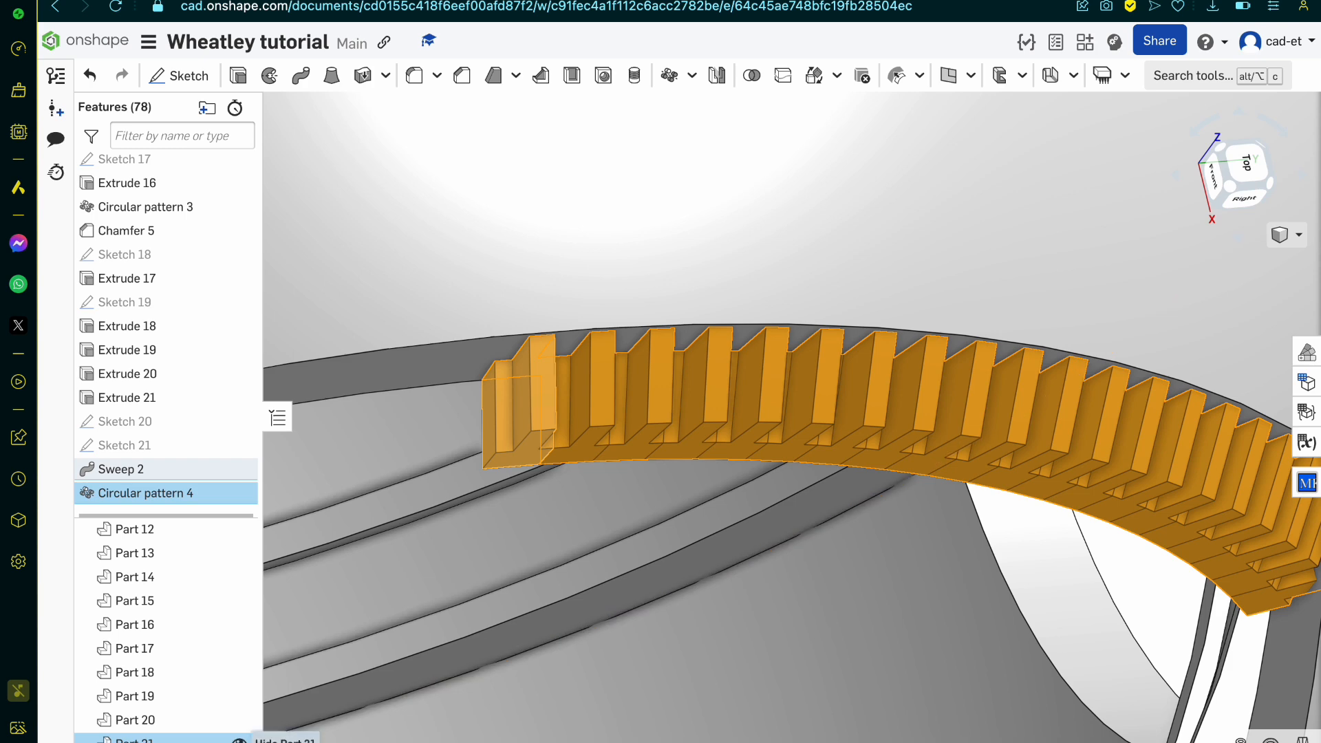
left_click(239, 740)
left_click(239, 740)
scroll(580, 358, "up", 5)
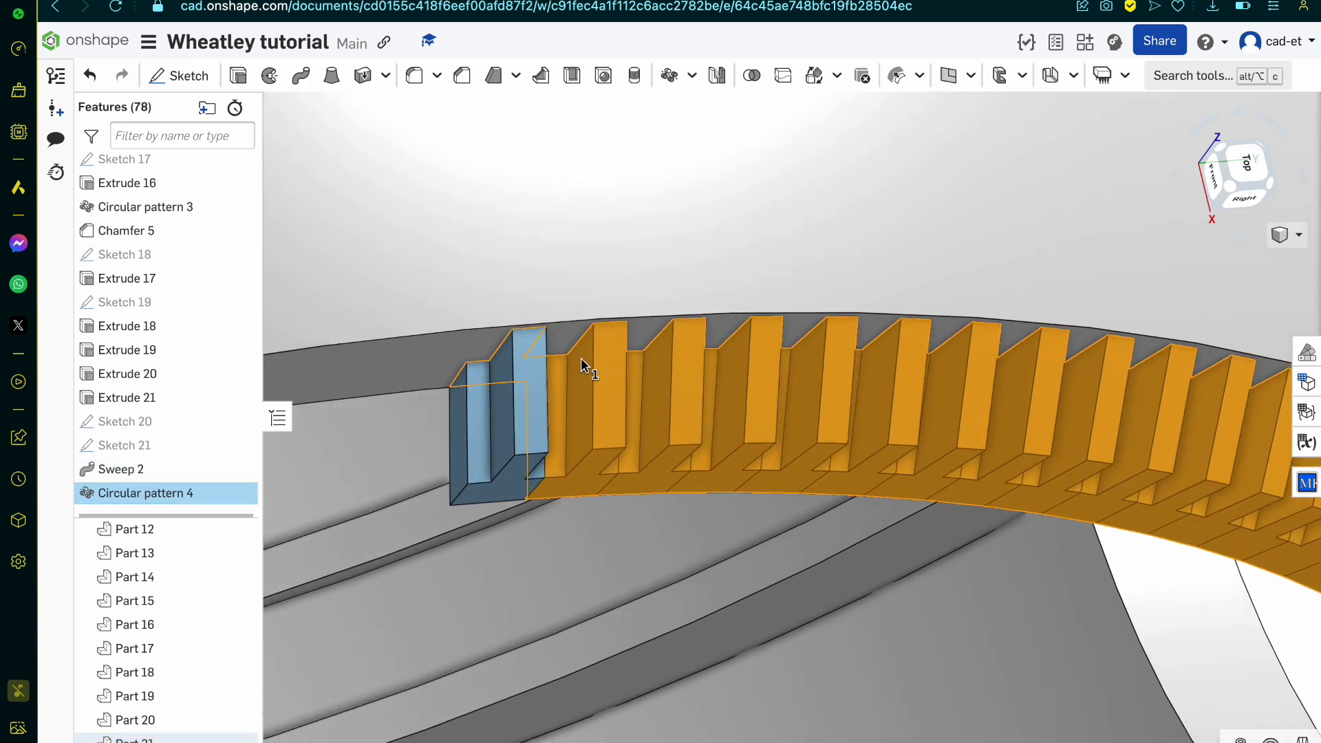
key("space")
Step: Try the rib circular pattern with 23 instances and check the rib spacing
double_click(175, 494)
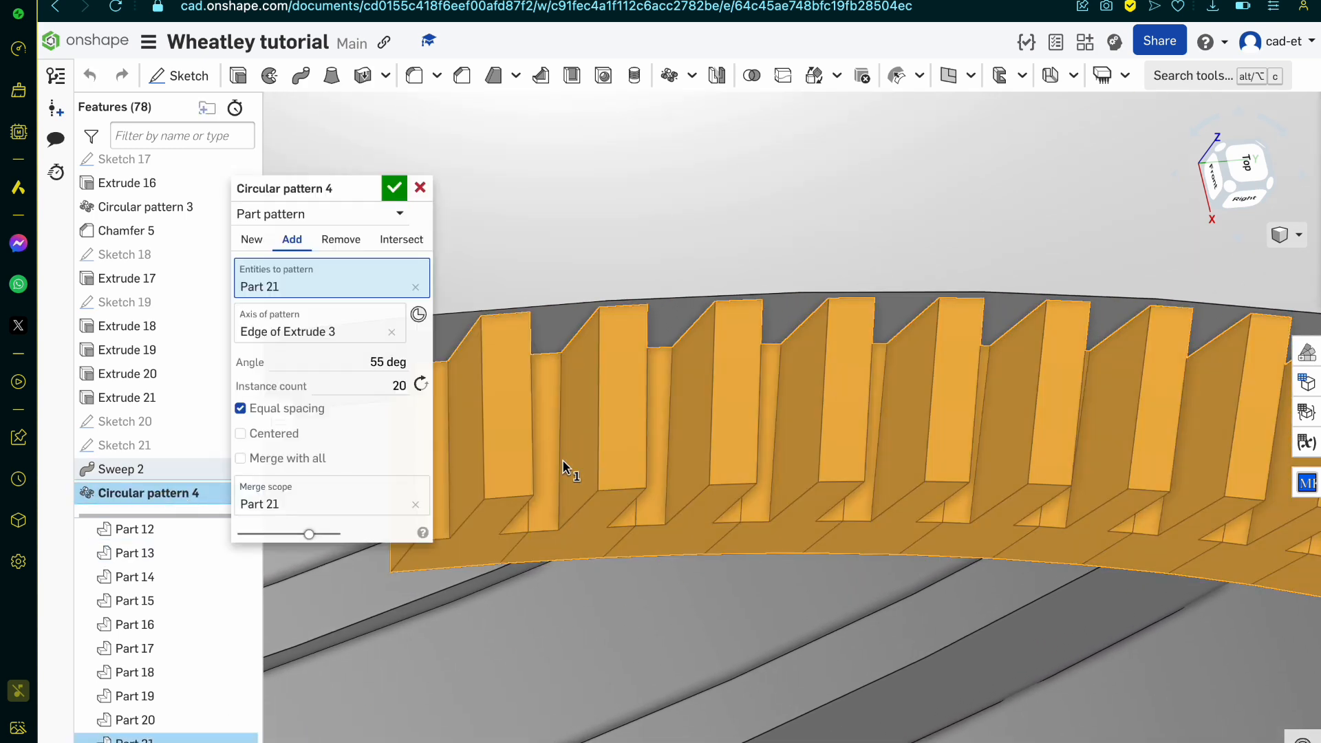
left_click(393, 383)
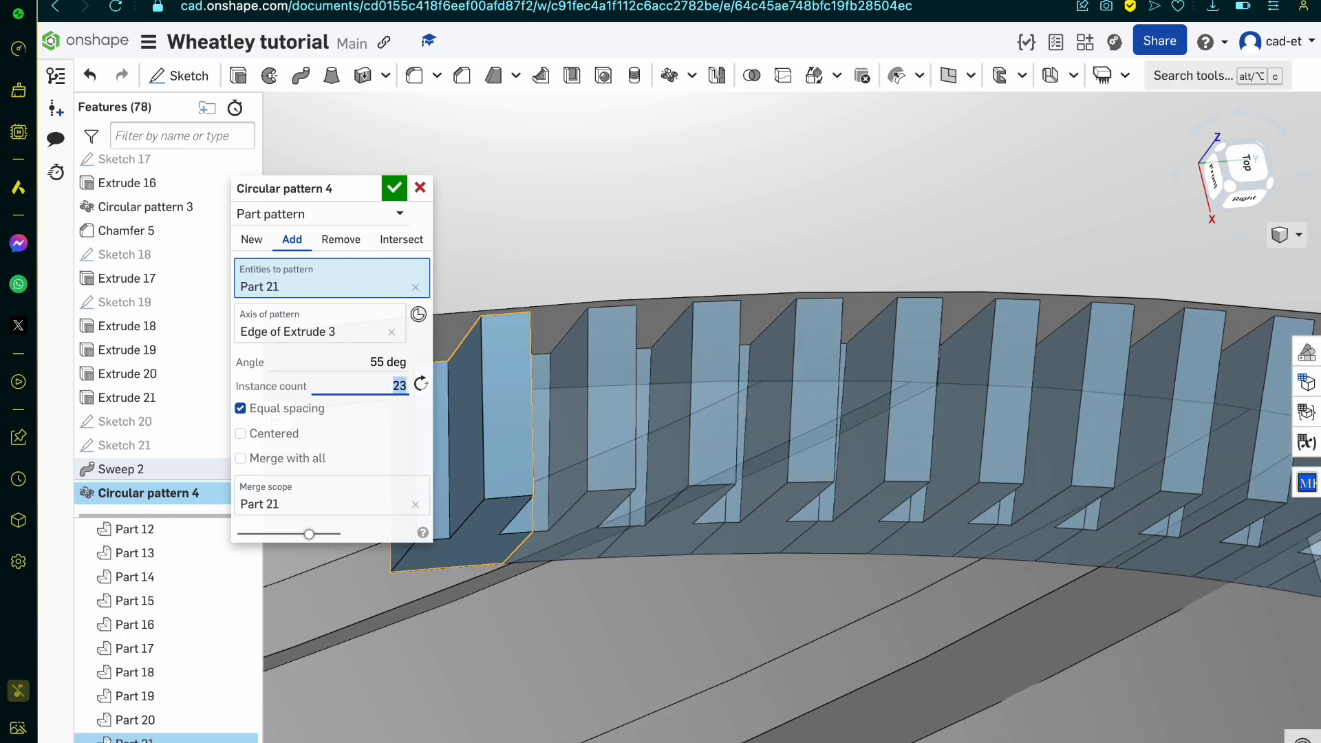
key("Return")
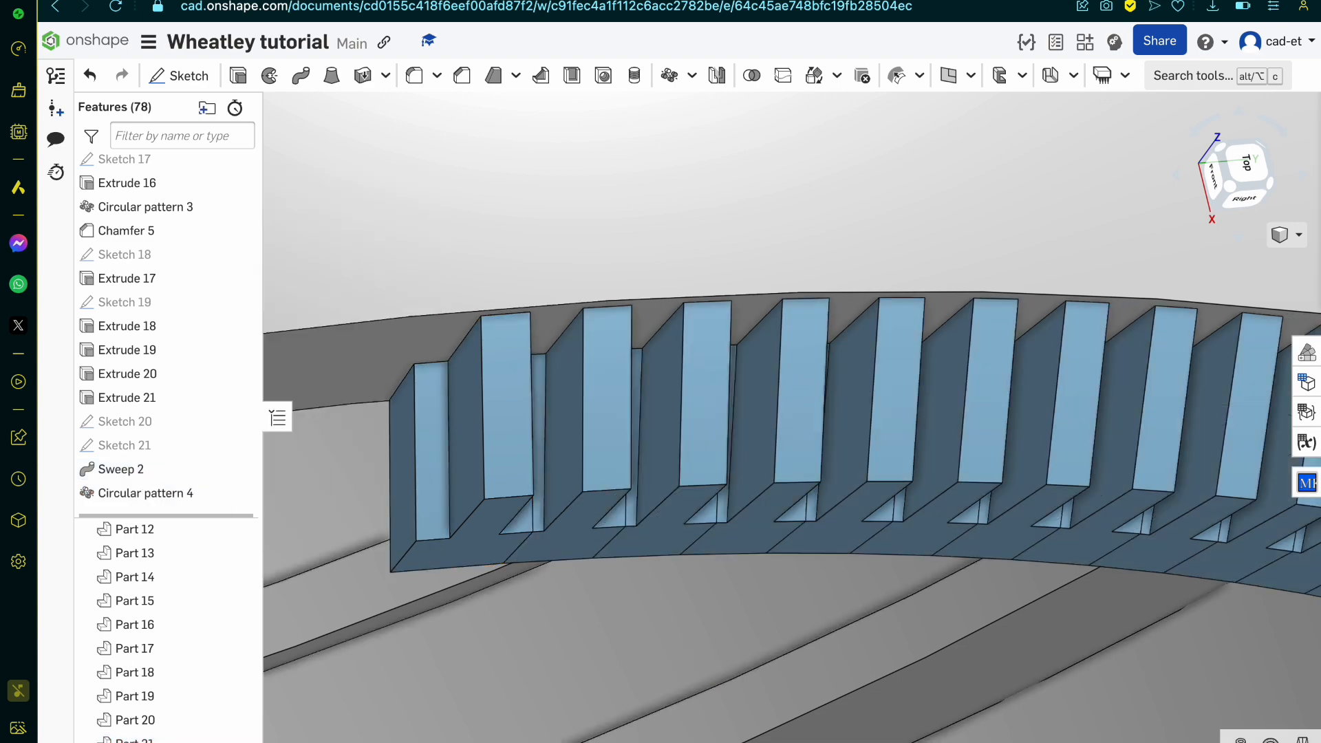
mouse_move(507, 472)
right_mouse_down()
mouse_move(498, 393)
mouse_move(493, 418)
mouse_move(533, 470)
right_mouse_up()
scroll(496, 389, "down", 5)
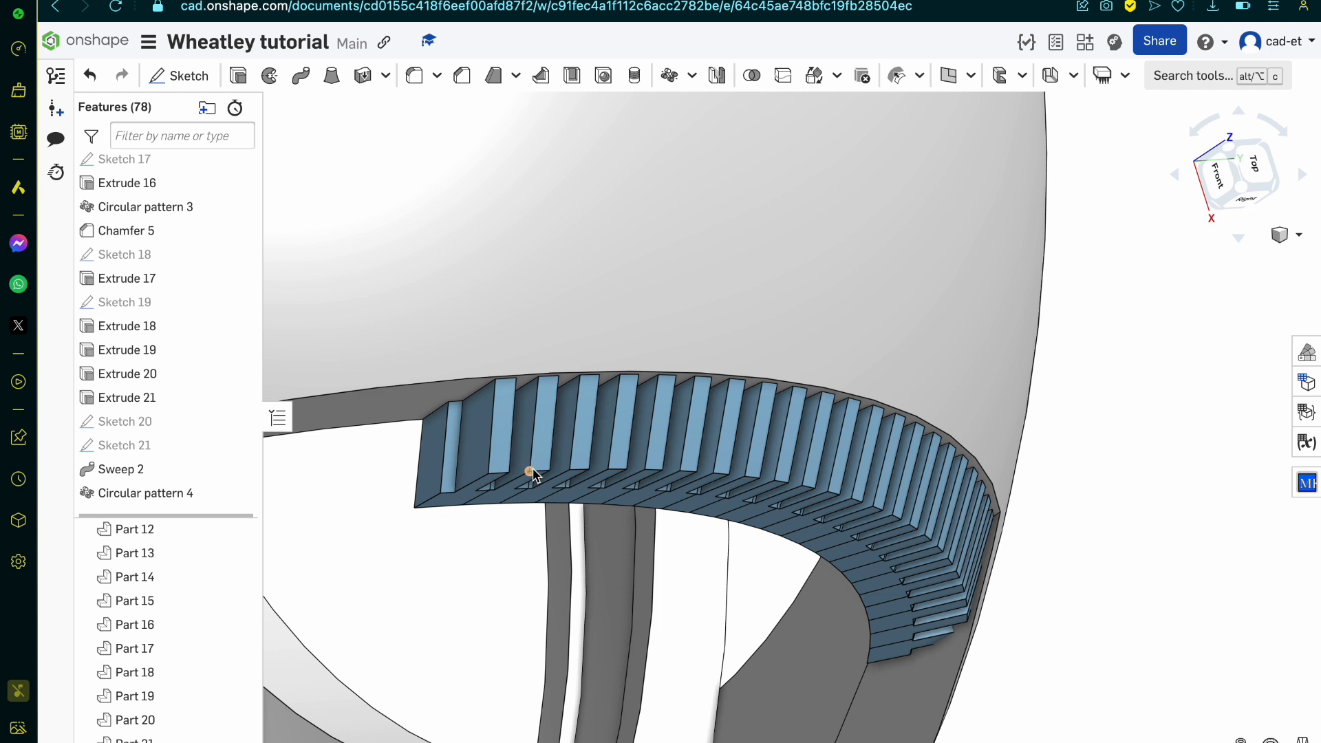
Step: Set the rib circular pattern's instance count to 22 and accept it
double_click(139, 493)
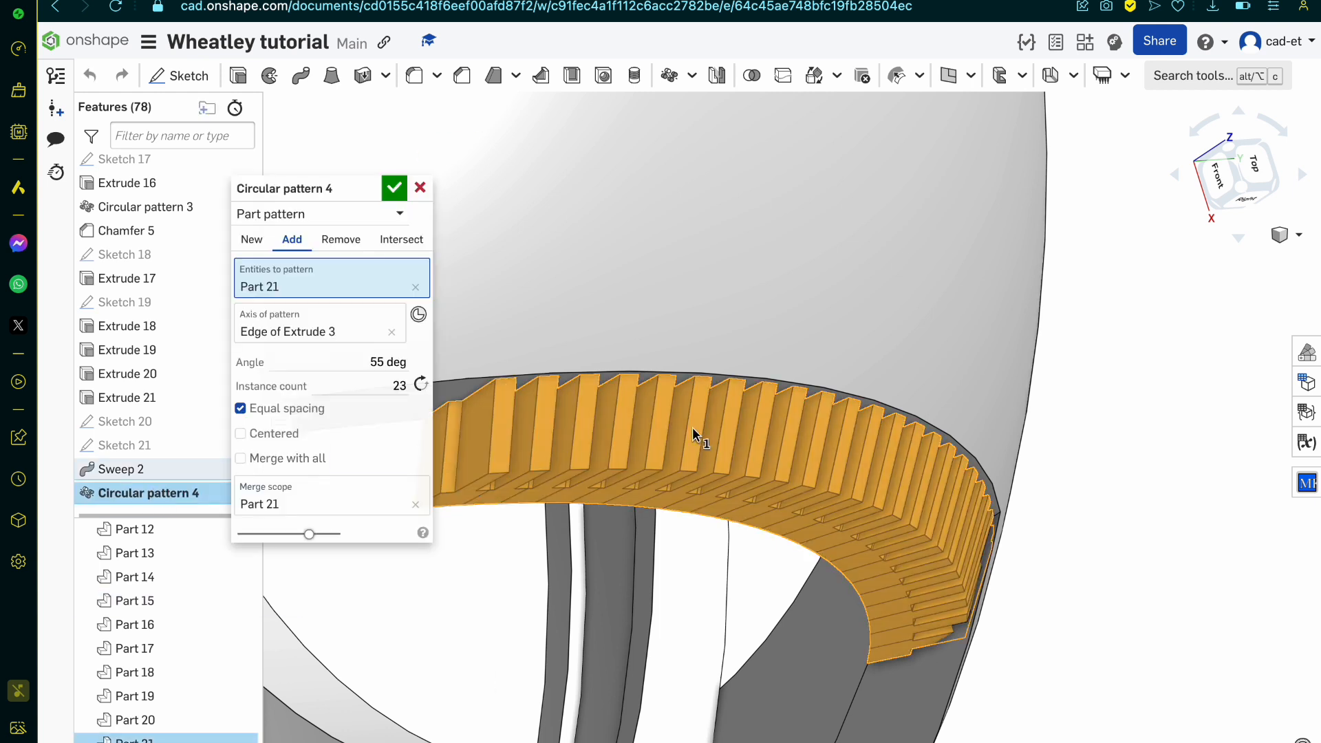
double_click(390, 382)
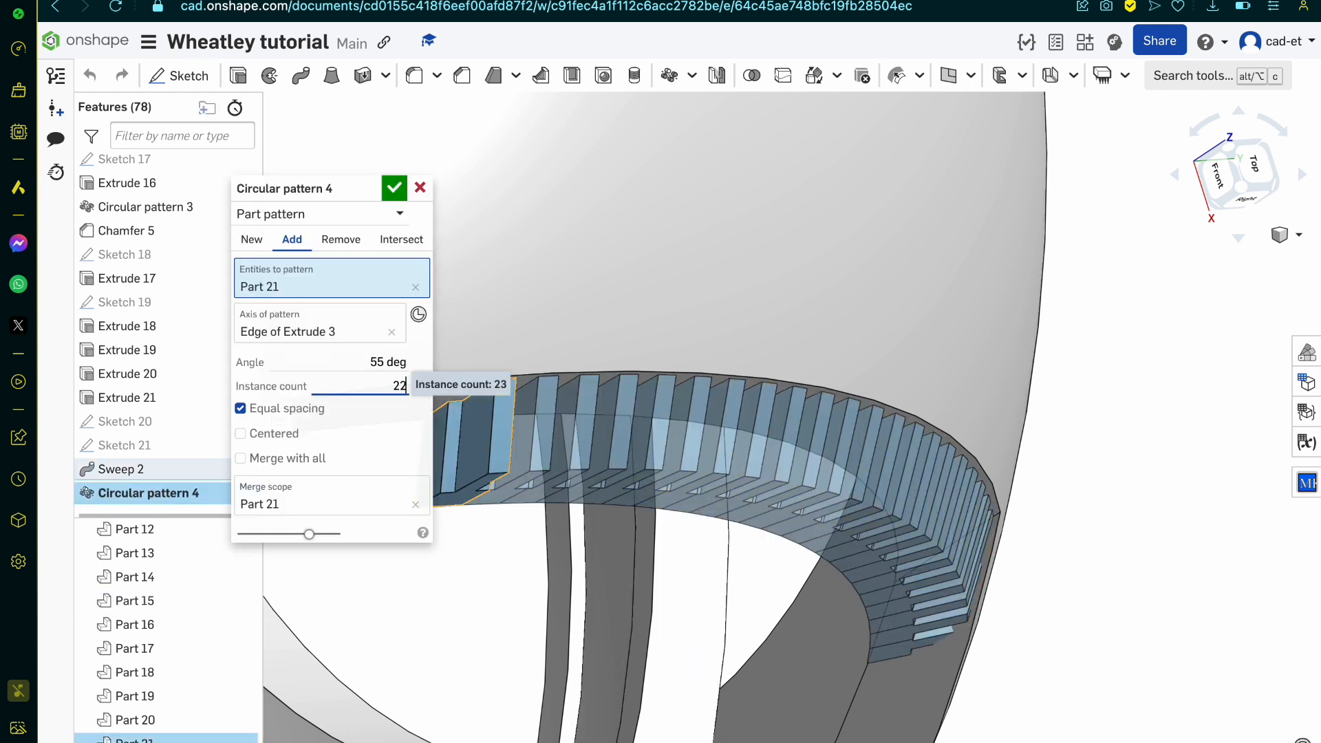
key("Return")
scroll(880, 480, "down", 3)
right_click_drag(880, 480, 862, 458)
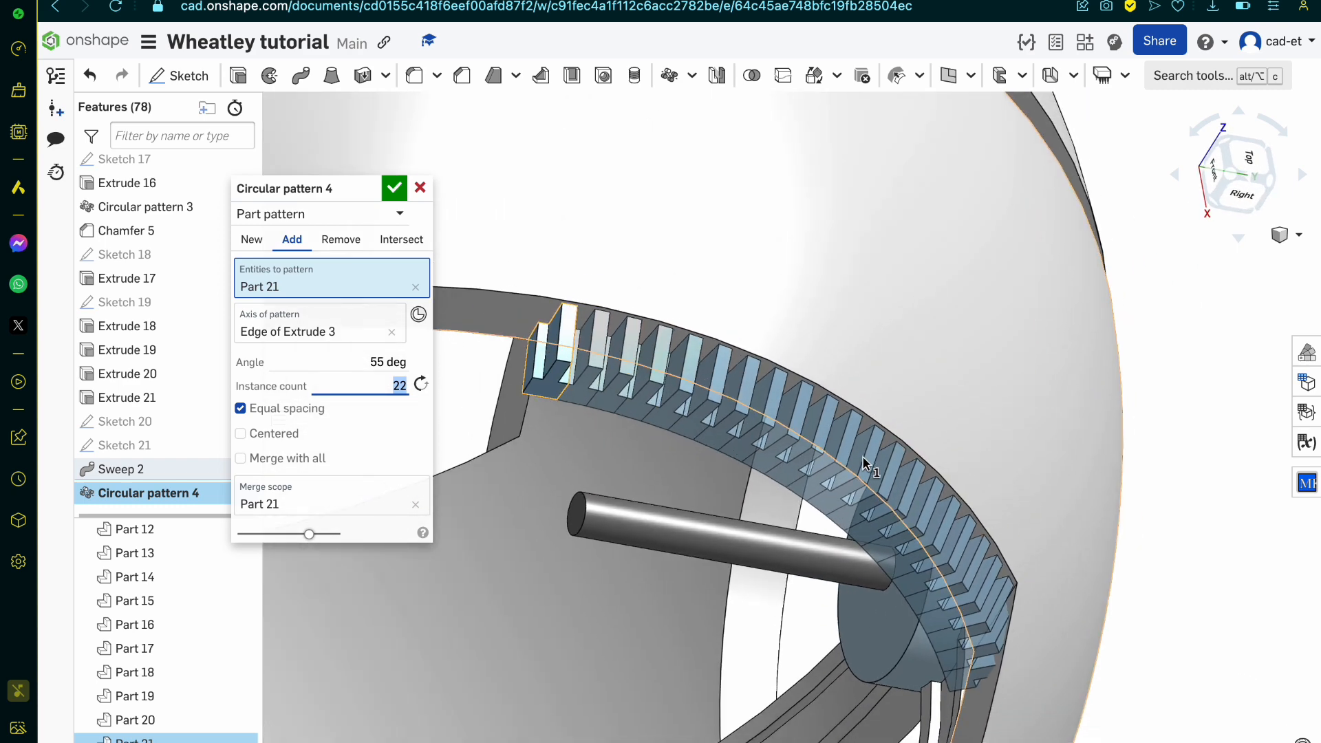
scroll(864, 465, "down", 2)
left_click(393, 188)
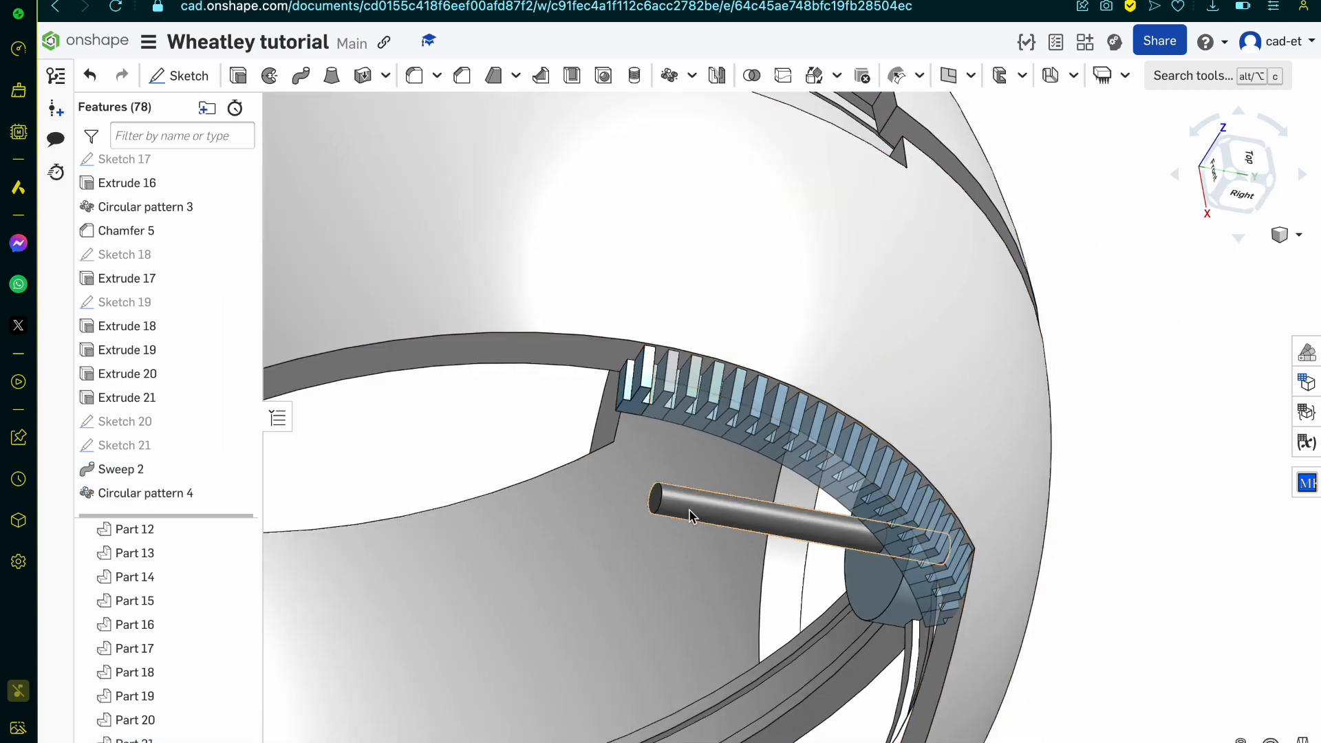
Step: Circular-pattern the merged rib row as a new part, with 2 instances over 360 degrees about the shell opening's arc edge
scroll(691, 514, "down", 3)
scroll(733, 456, "up", 4)
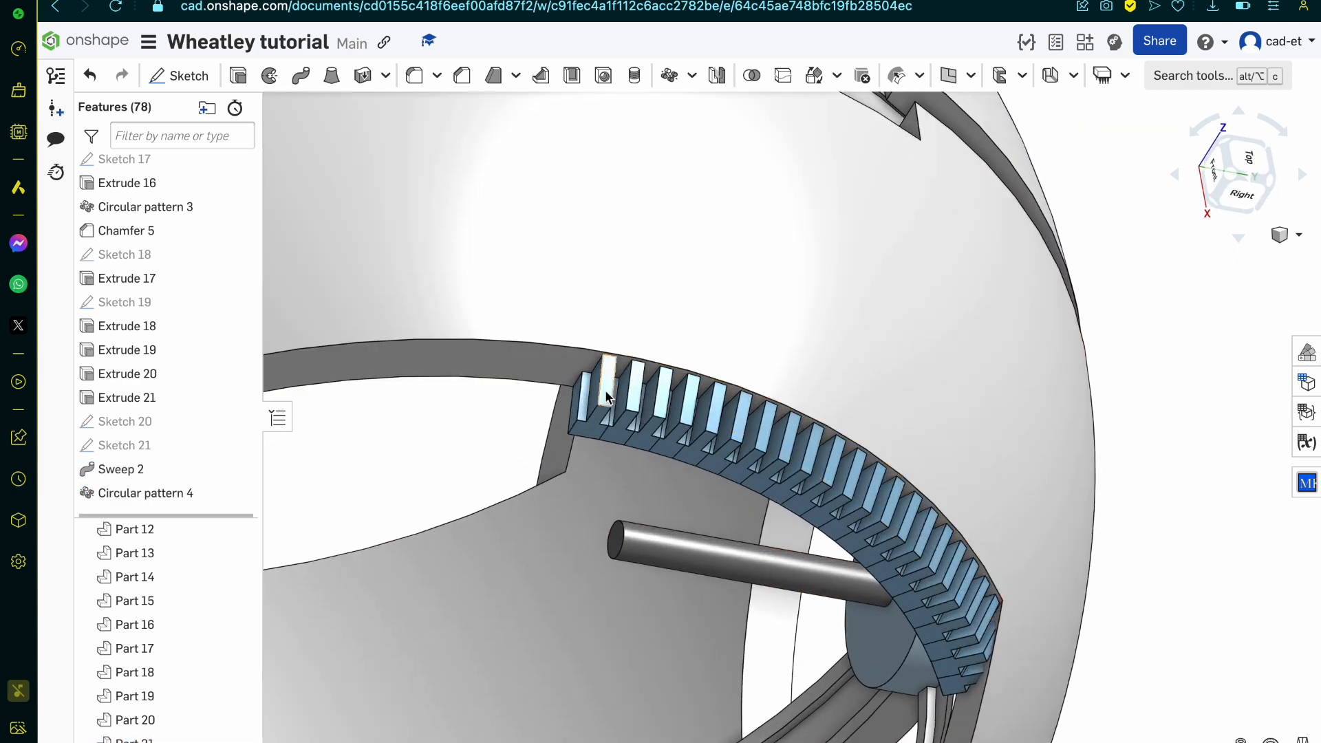
scroll(607, 397, "up", 3)
left_click(621, 337)
scroll(621, 337, "down", 5)
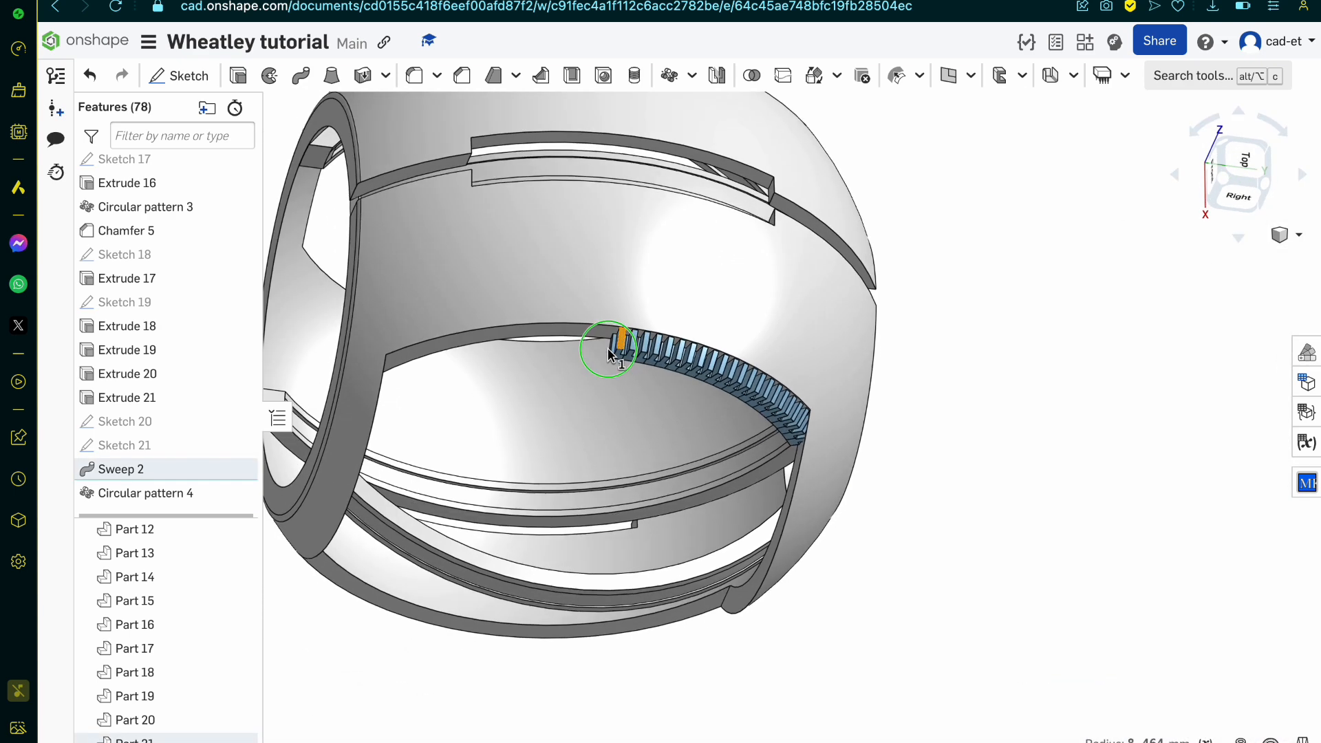
right_click_drag(609, 354, 552, 160)
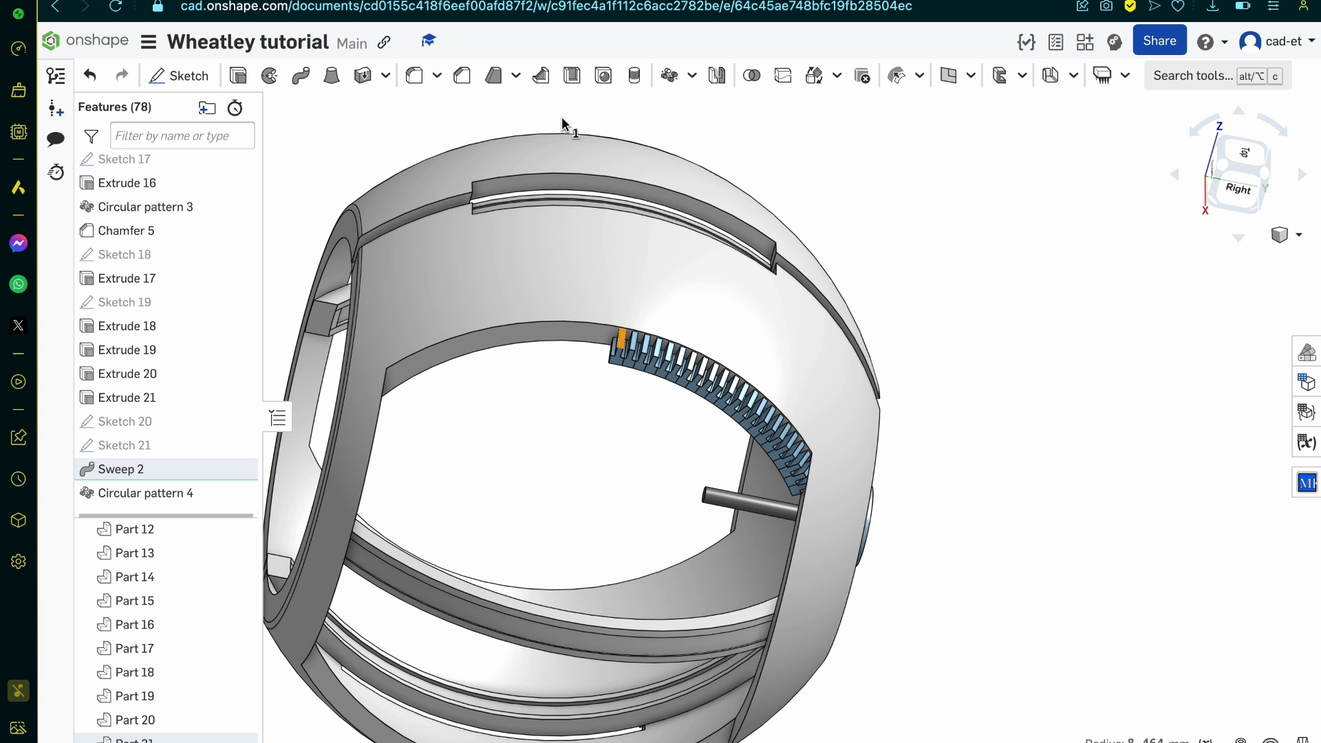
left_click(671, 75)
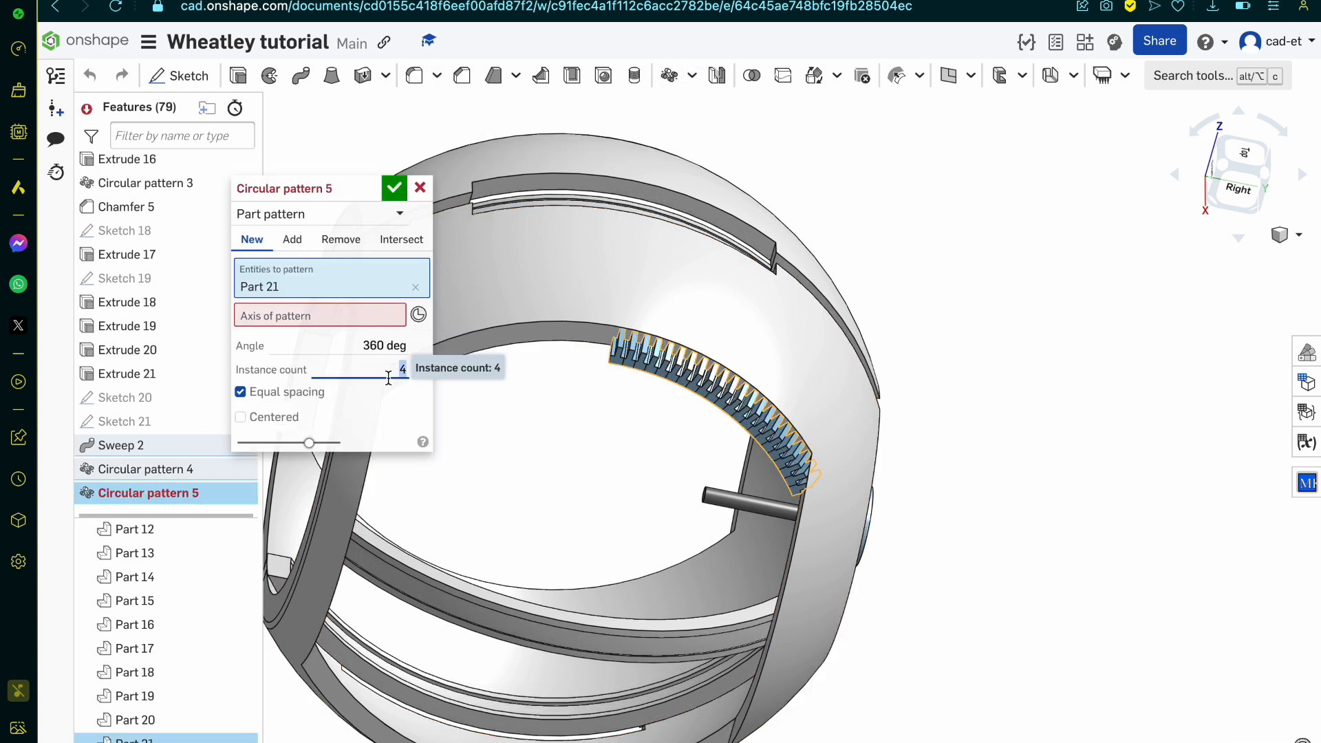
left_click(339, 318)
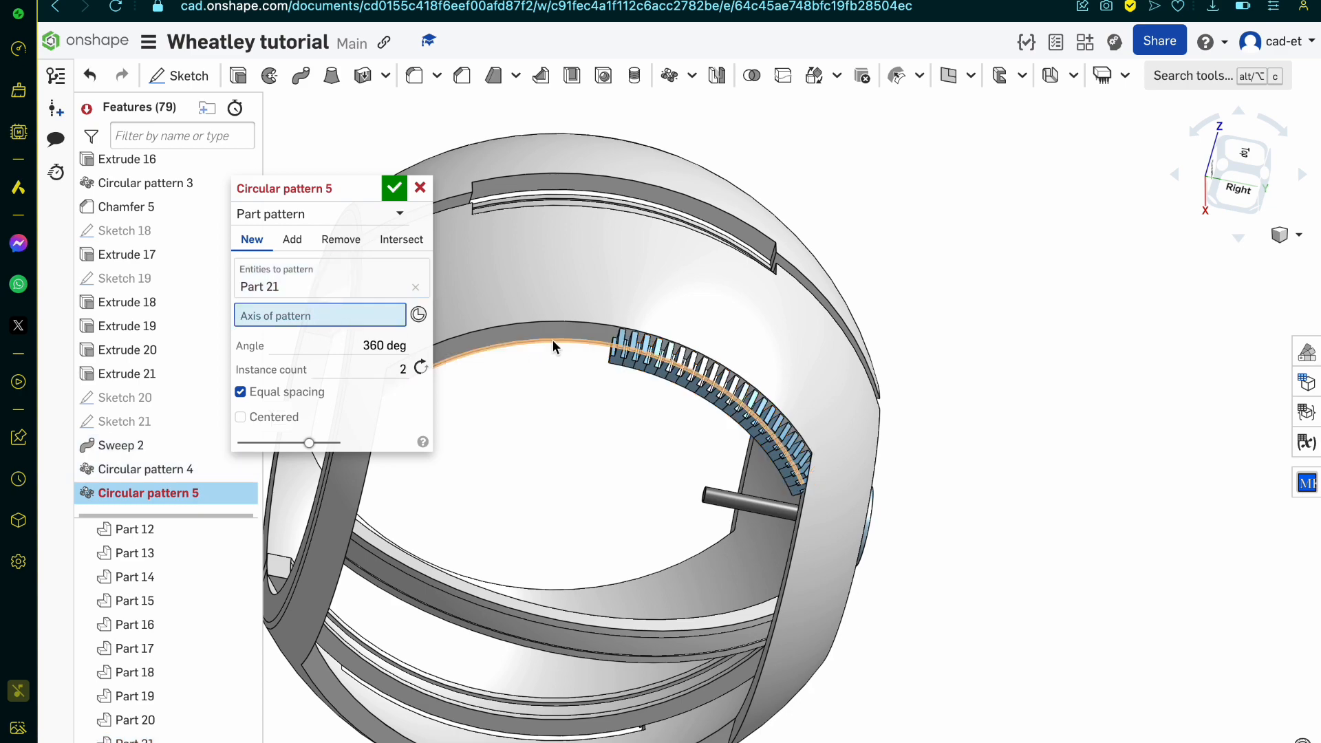
left_click(552, 339)
scroll(525, 440, "down", 3)
scroll(502, 575, "up", 5)
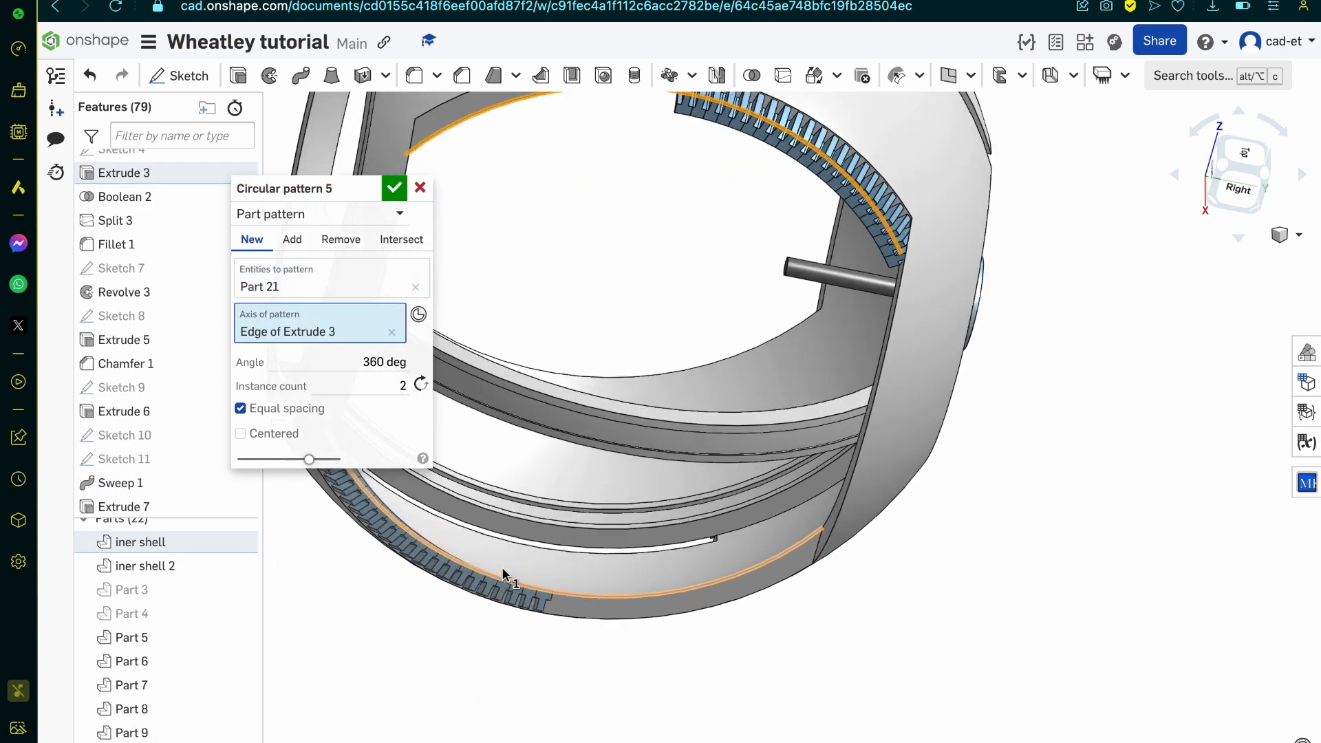
right_click_drag(503, 574, 484, 550)
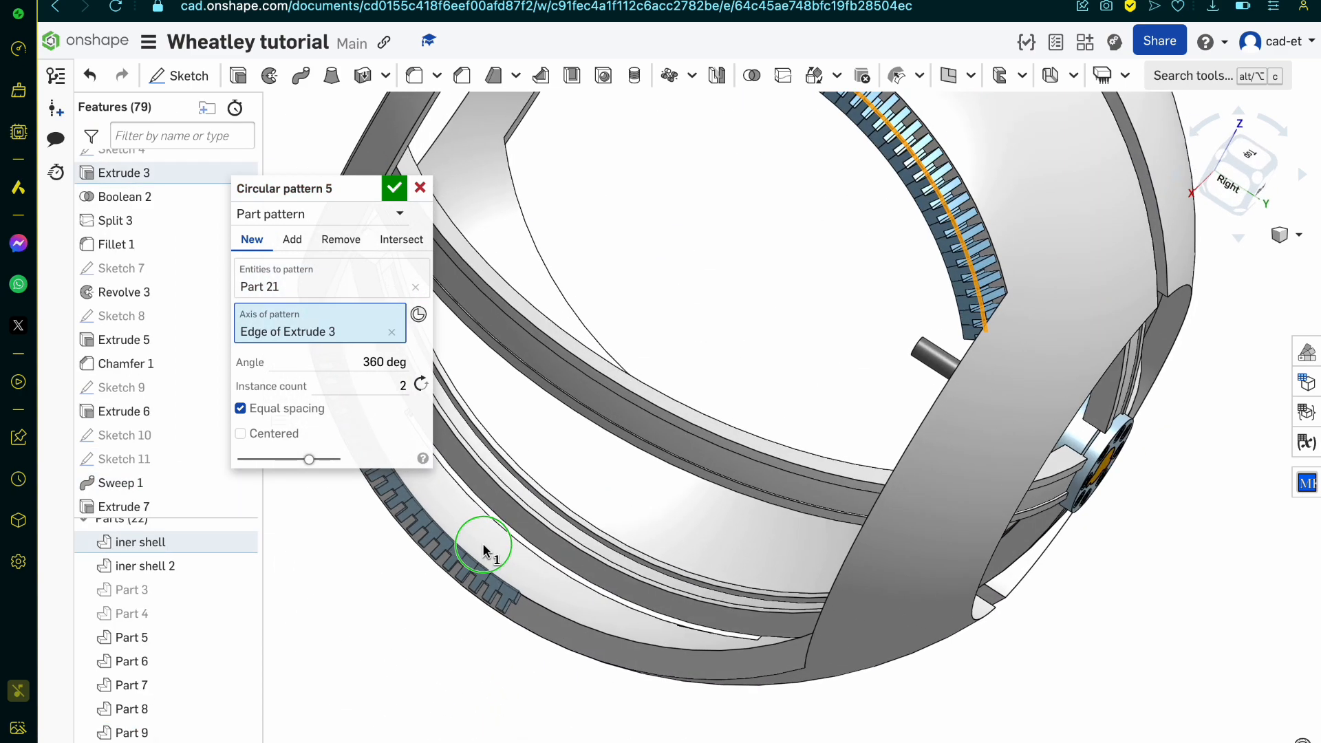
scroll(953, 509, "down", 5)
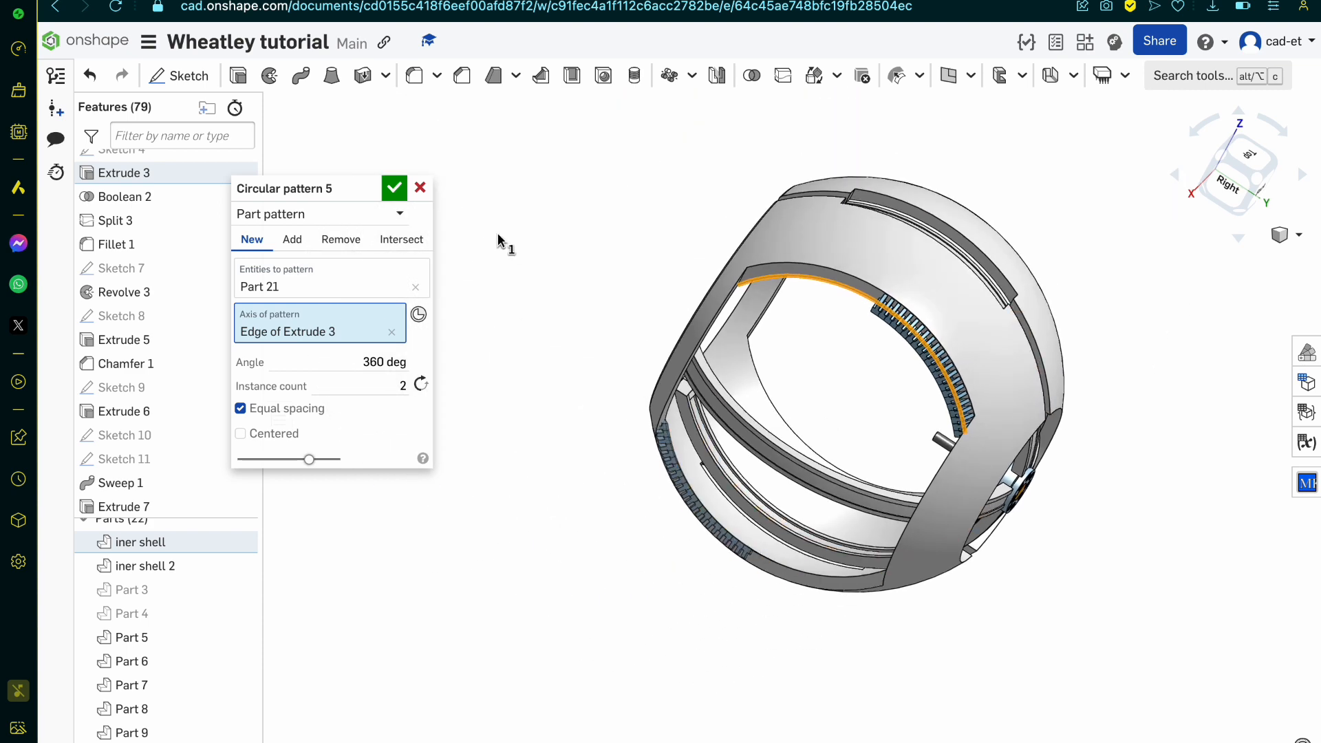
left_click(395, 188)
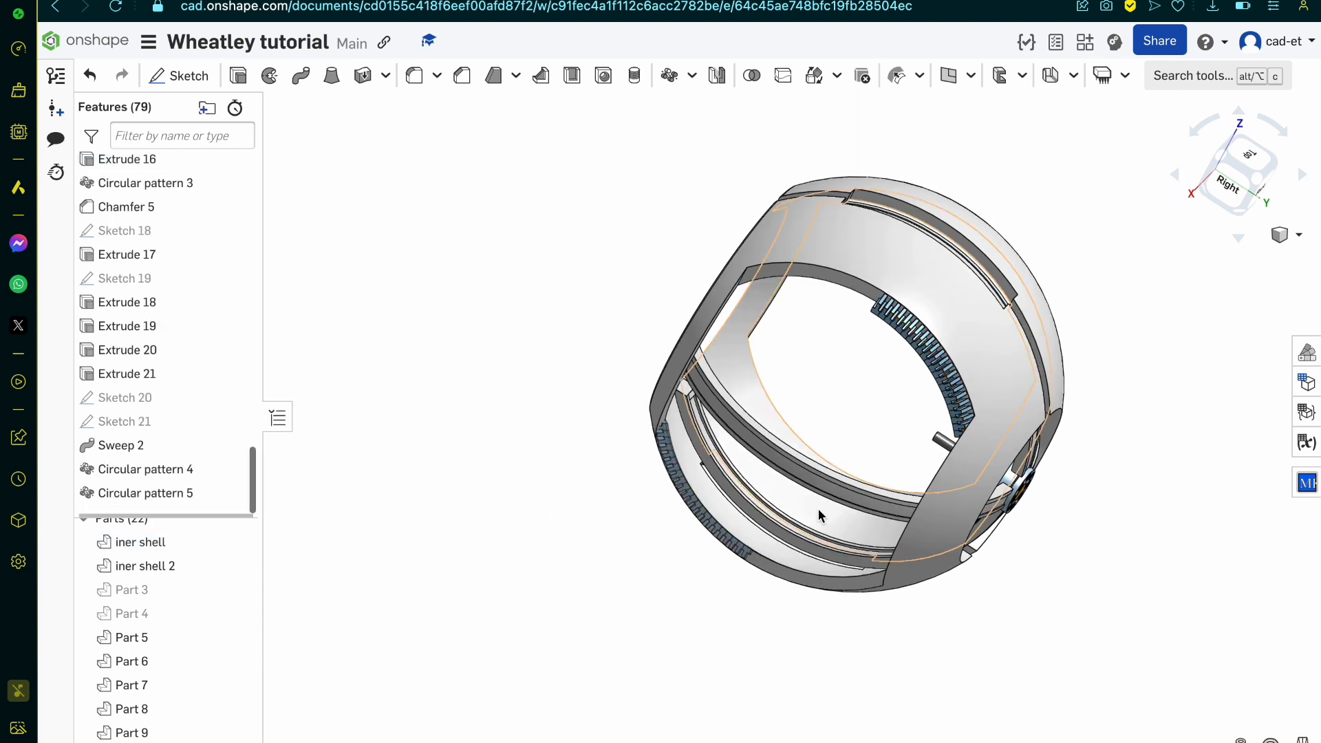
Step: Set up a part mirror of the two merged rib rows (Part 21 and Part 22) about the Front plane
scroll(819, 516, "up", 3)
scroll(681, 576, "up", 2)
scroll(681, 576, "up", 2)
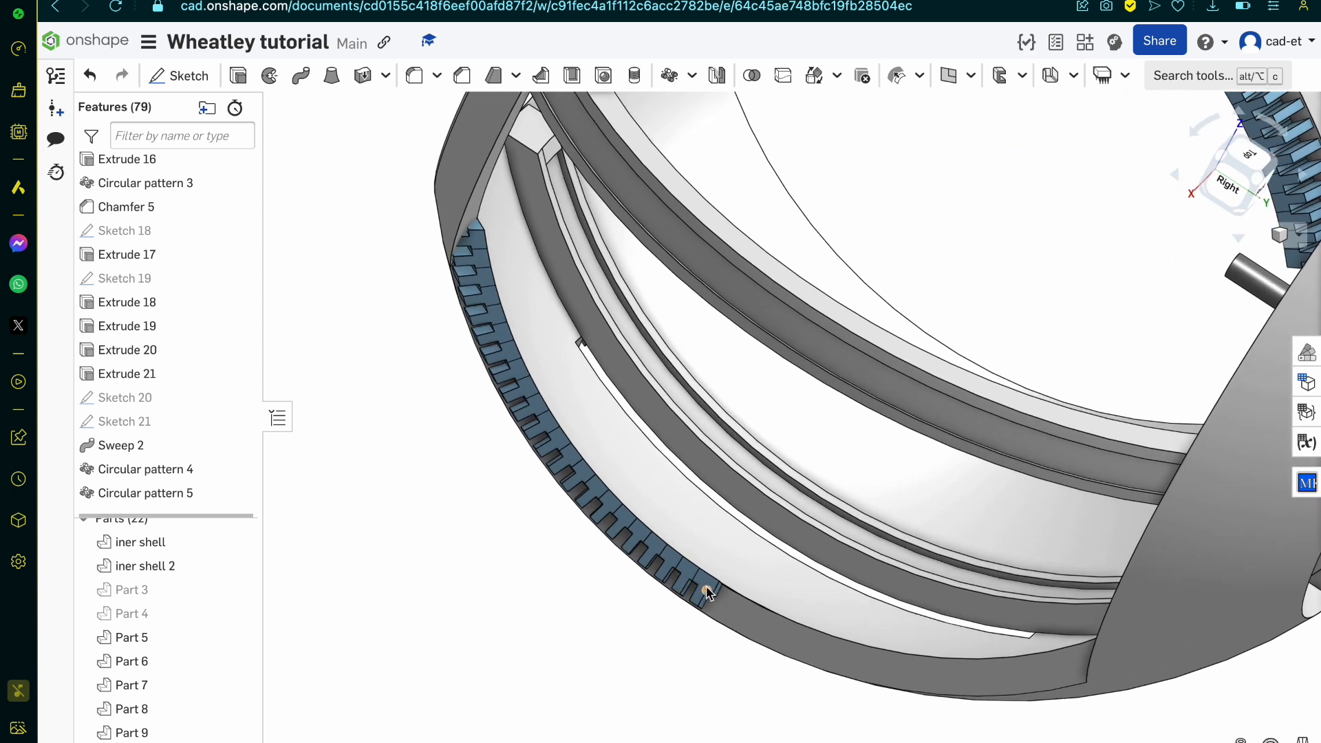
scroll(141, 653, "down", 5)
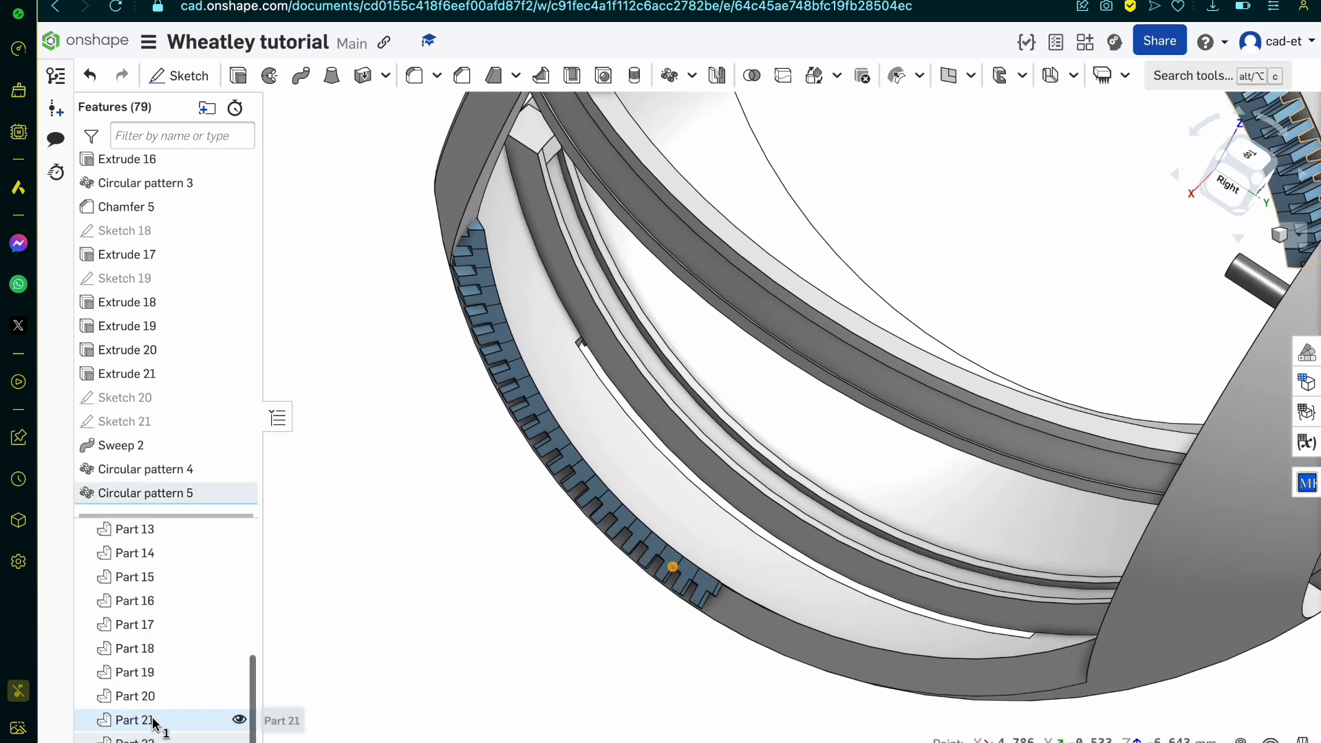
left_click(141, 716)
key("f")
scroll(771, 334, "up", 5)
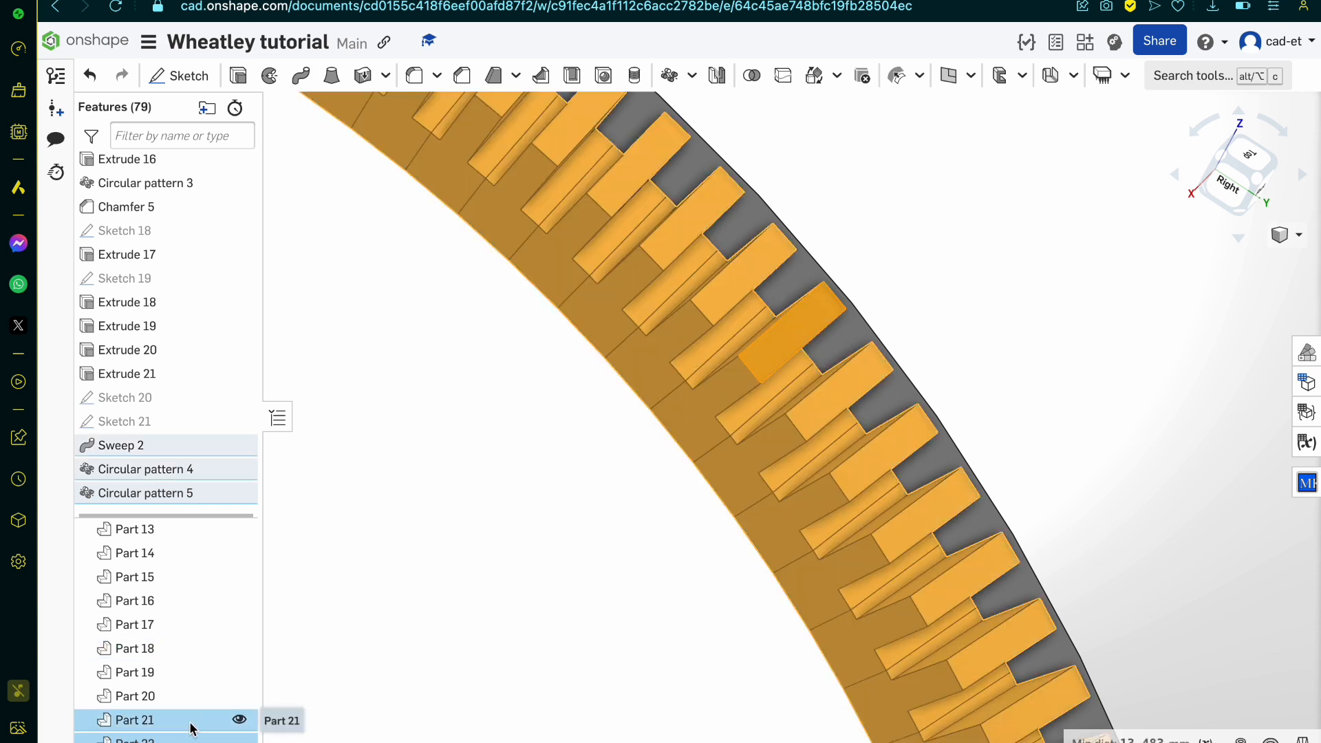
left_click(134, 720)
scroll(588, 467, "down", 10)
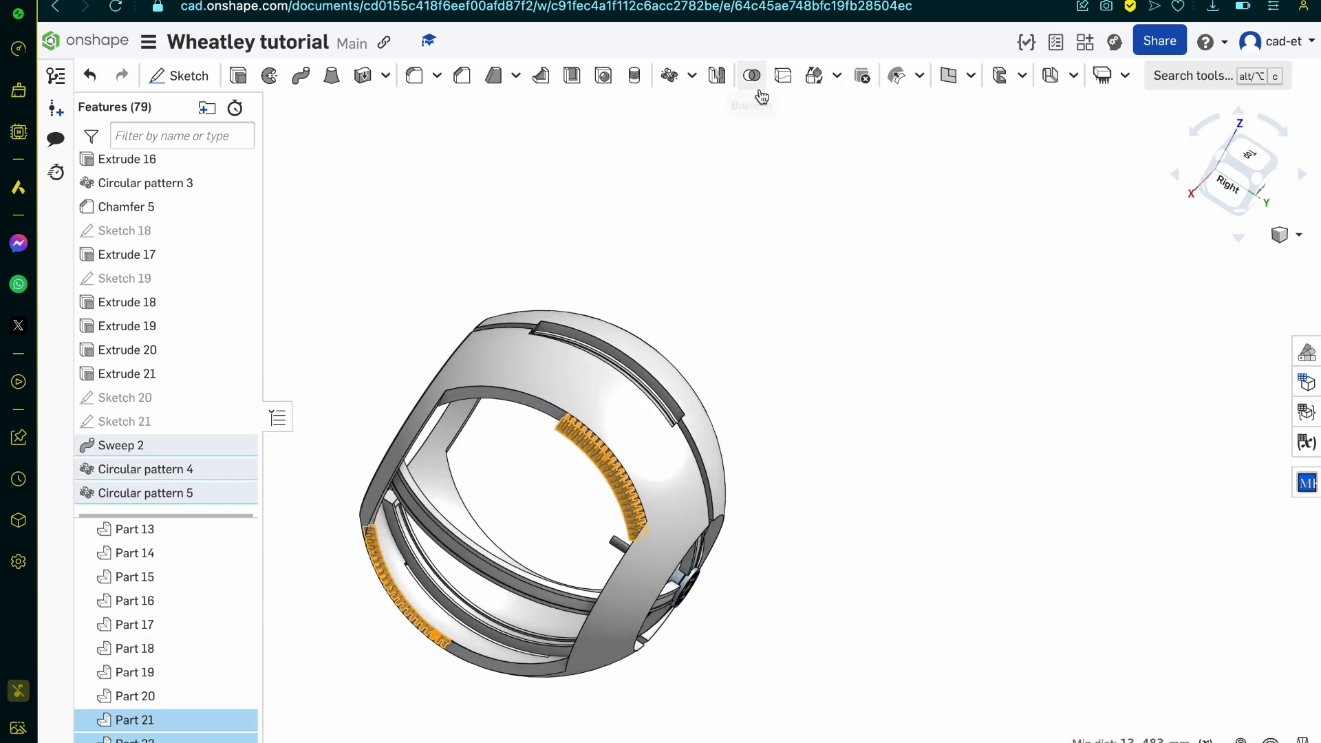
left_click(717, 75)
left_click(385, 338)
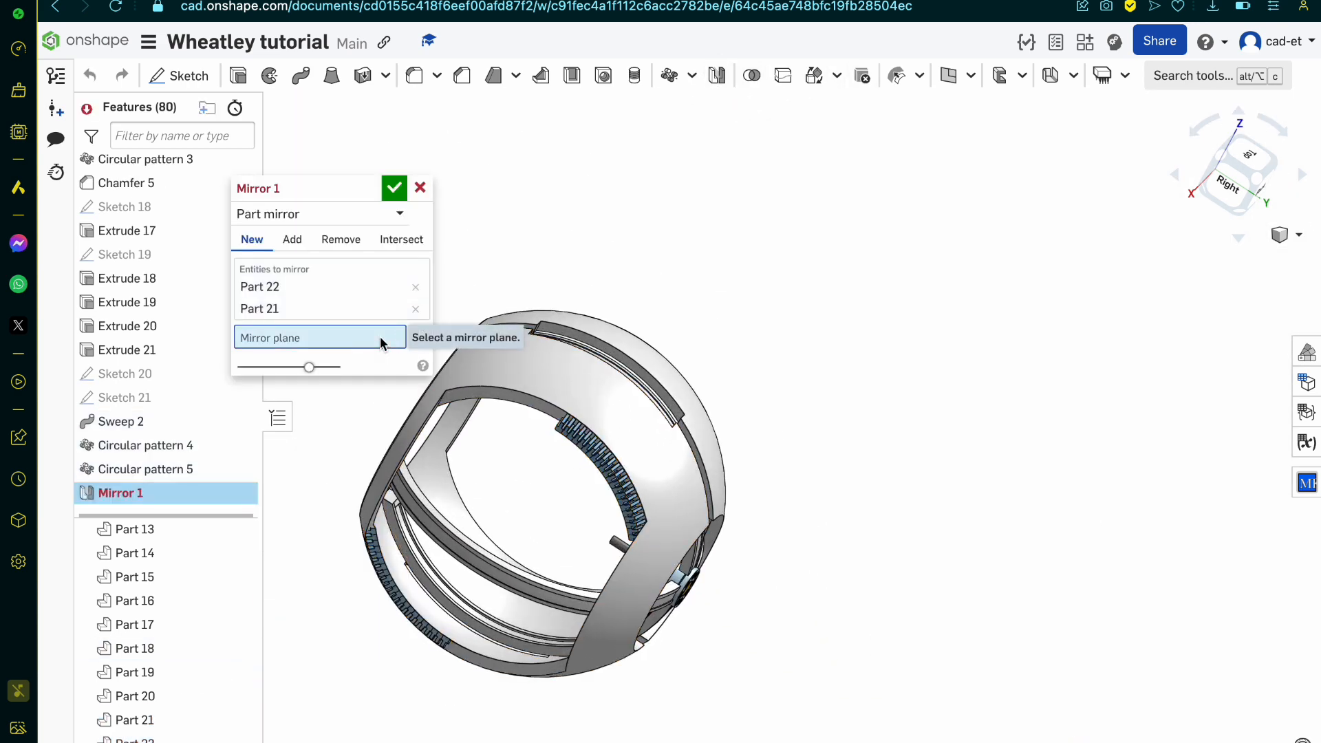
scroll(584, 448, "up", 5)
scroll(732, 519, "down", 5)
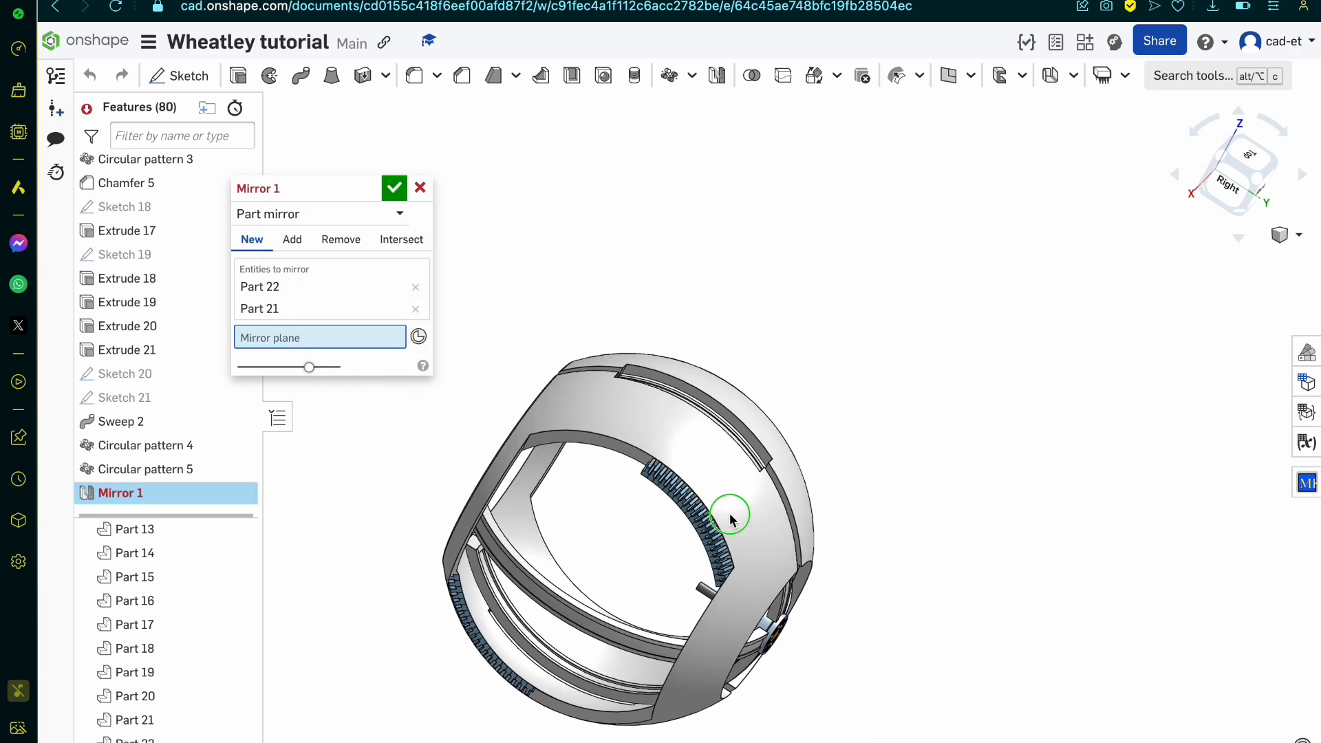
right_click_drag(731, 514, 750, 551)
right_click_drag(650, 535, 664, 521)
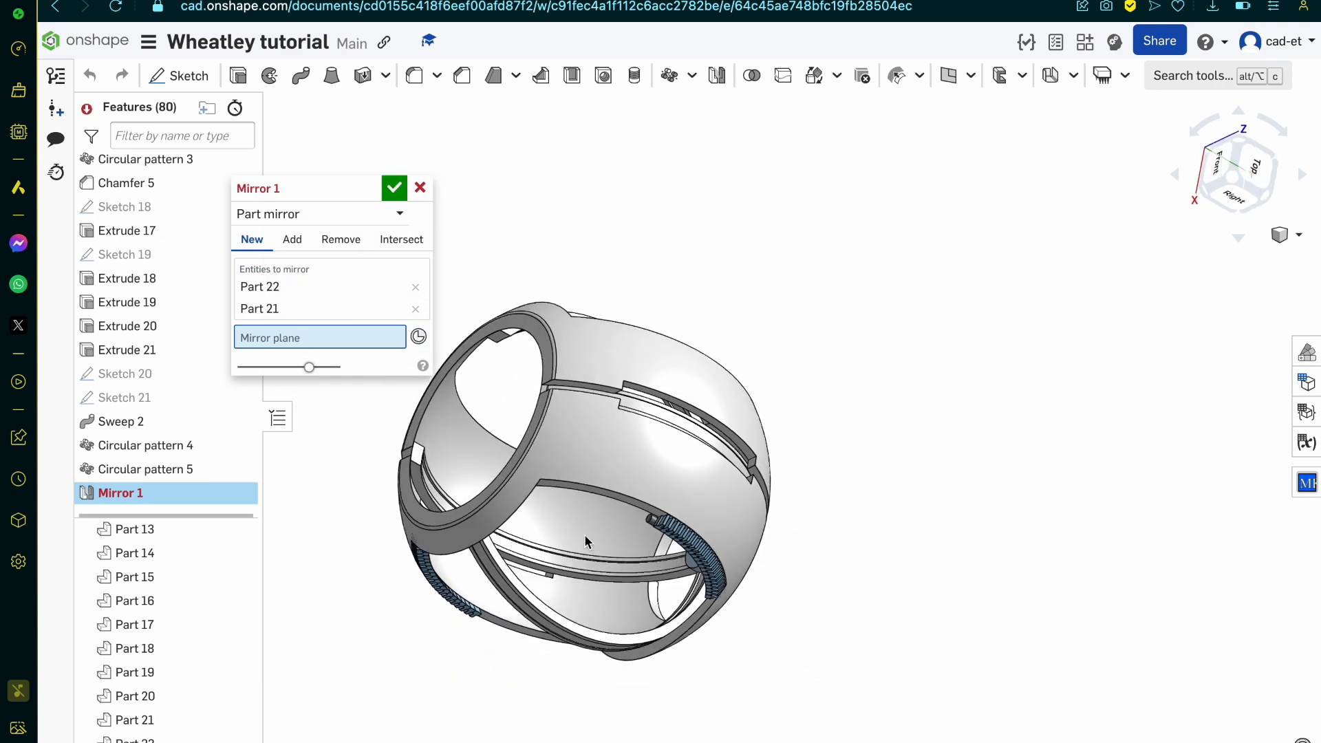
scroll(138, 412, "up", 10)
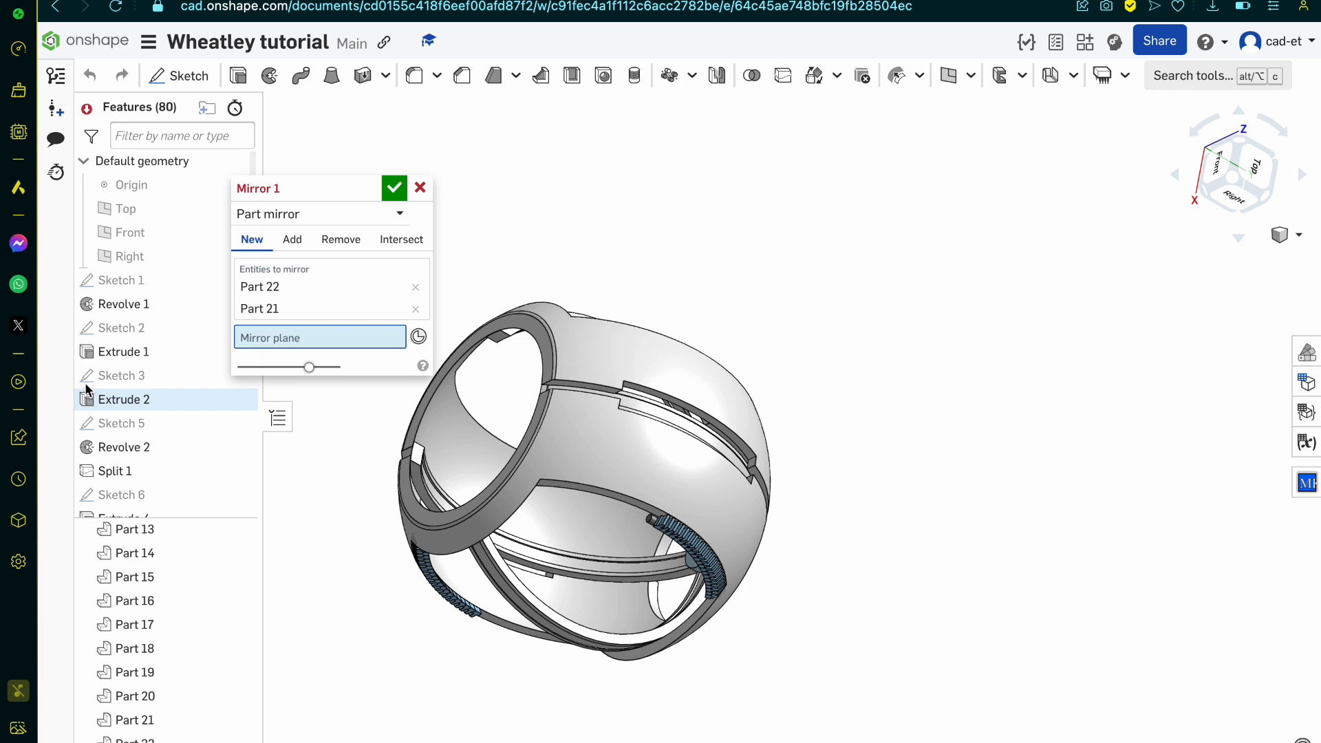
left_click(142, 236)
right_click_drag(604, 512, 580, 498)
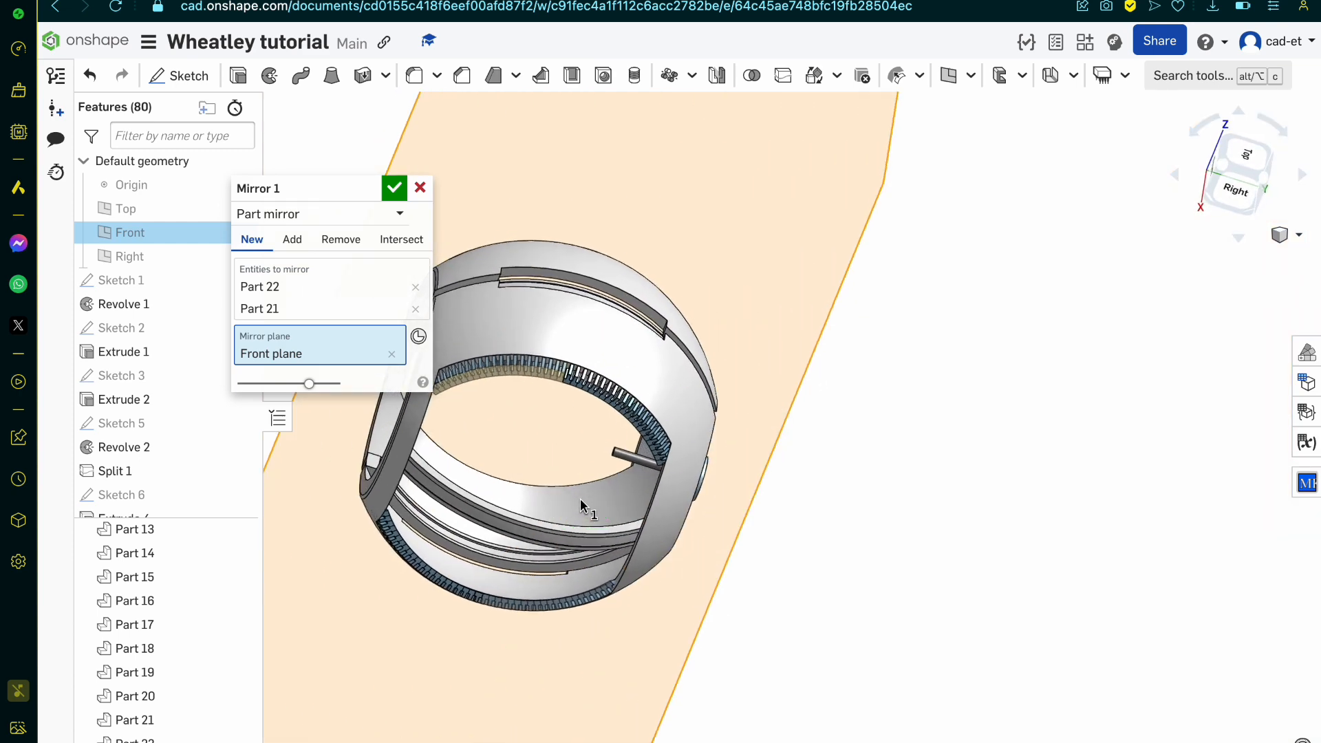
Step: Make the mirror add to existing parts, with both original rib rows as merge scope, and accept it
scroll(468, 449, "up", 5)
scroll(469, 449, "up", 5)
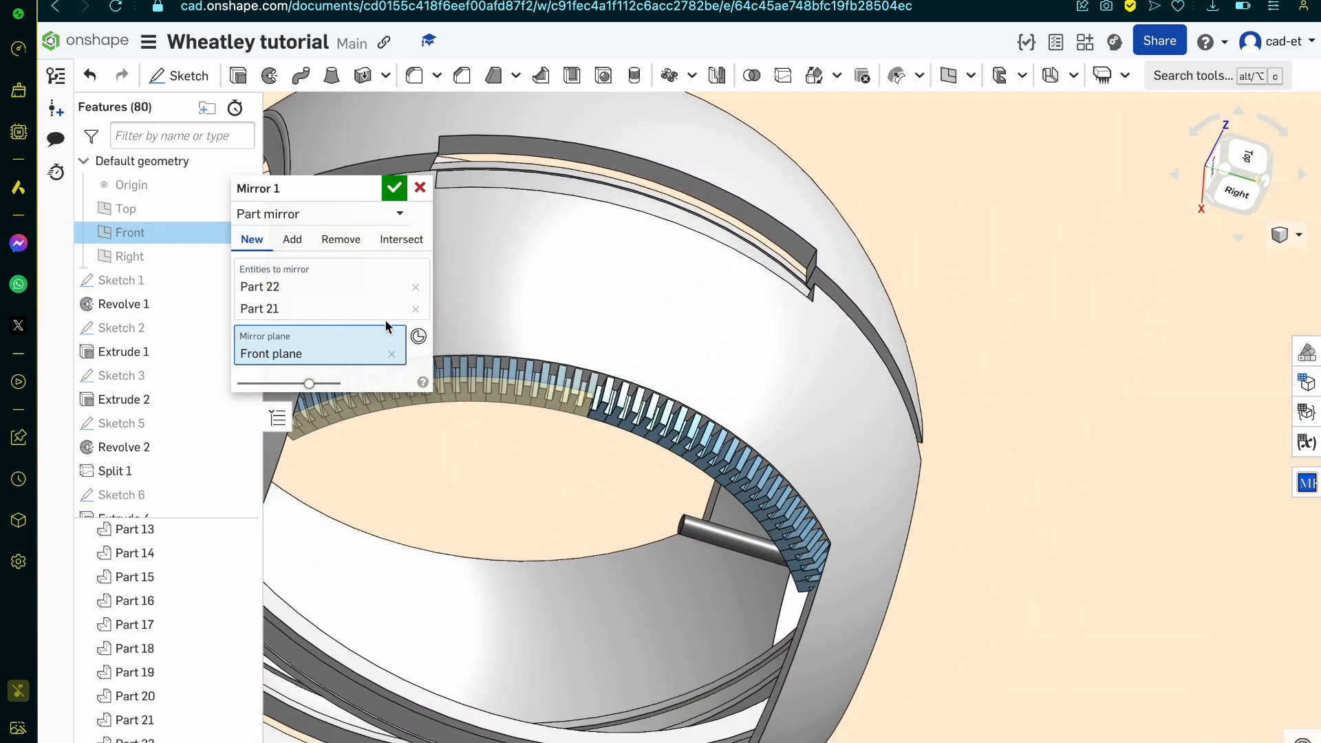
left_click(292, 240)
left_click(613, 399)
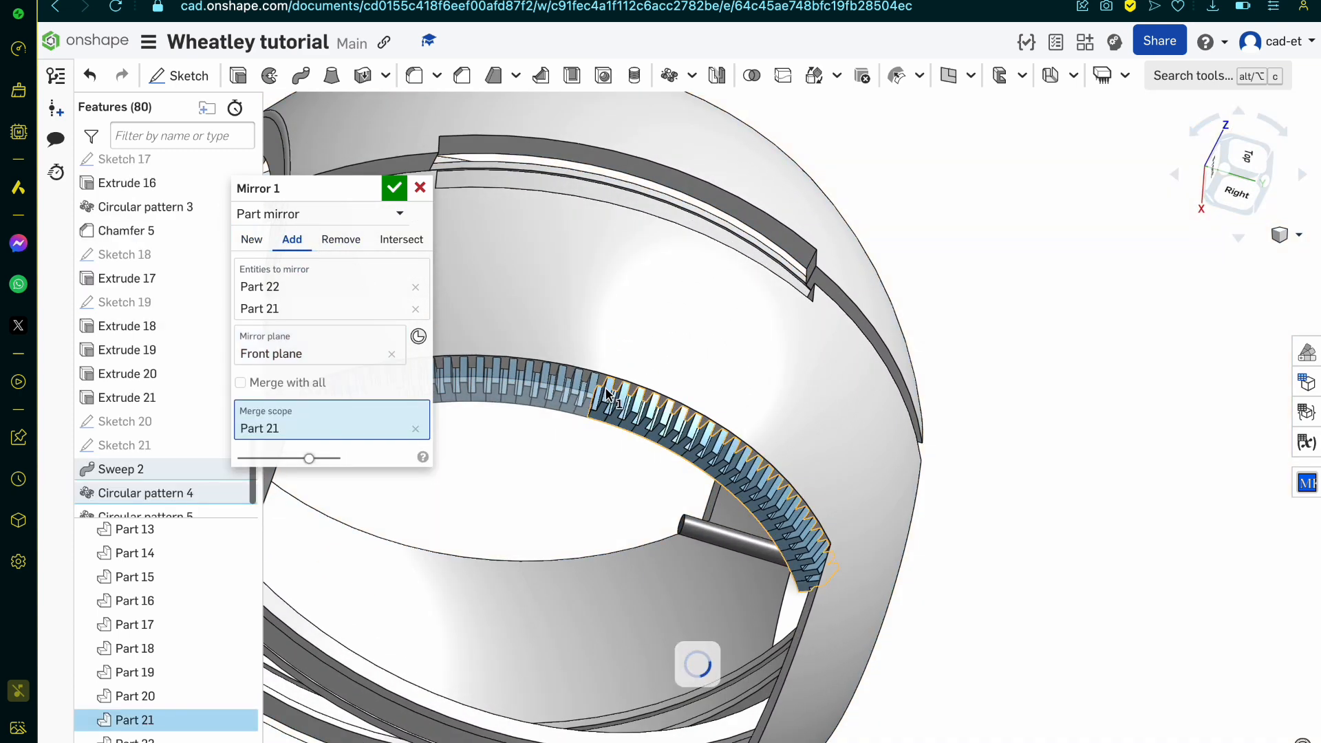
scroll(496, 592, "down", 3)
scroll(466, 641, "up", 3)
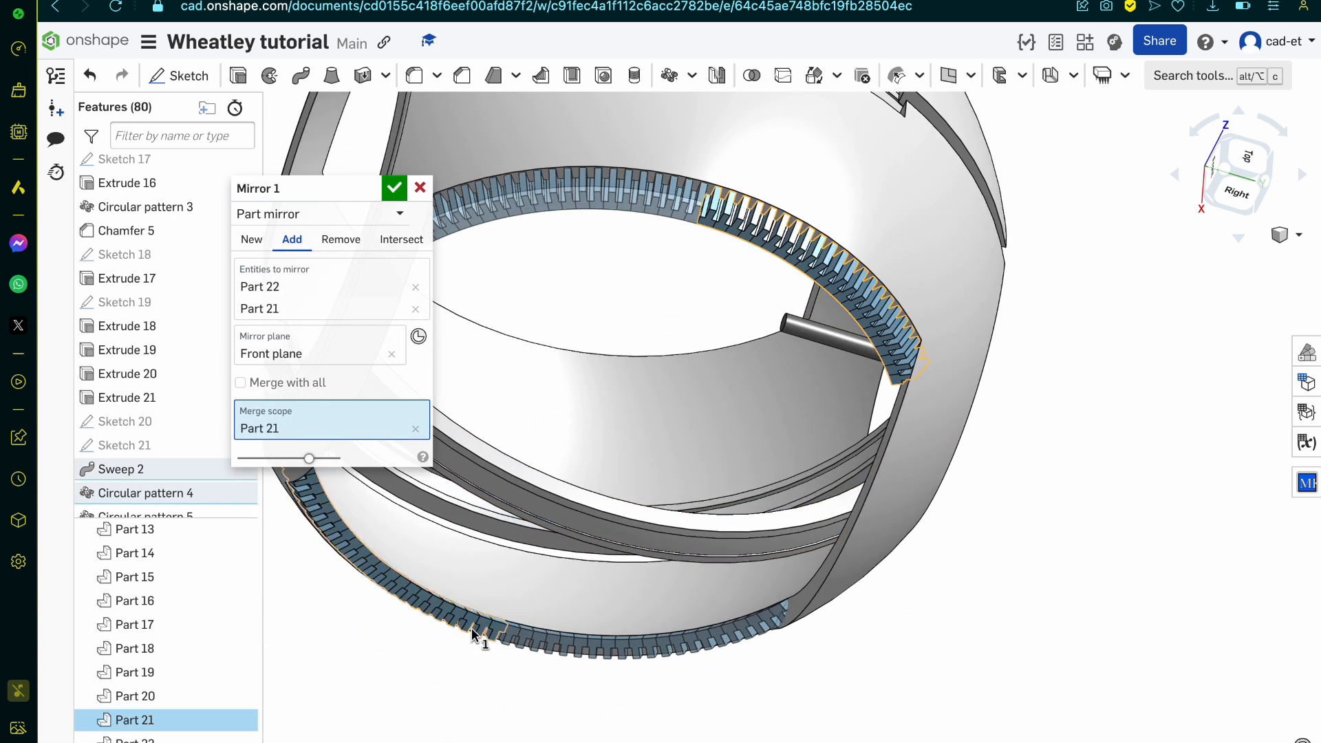
left_click(473, 634)
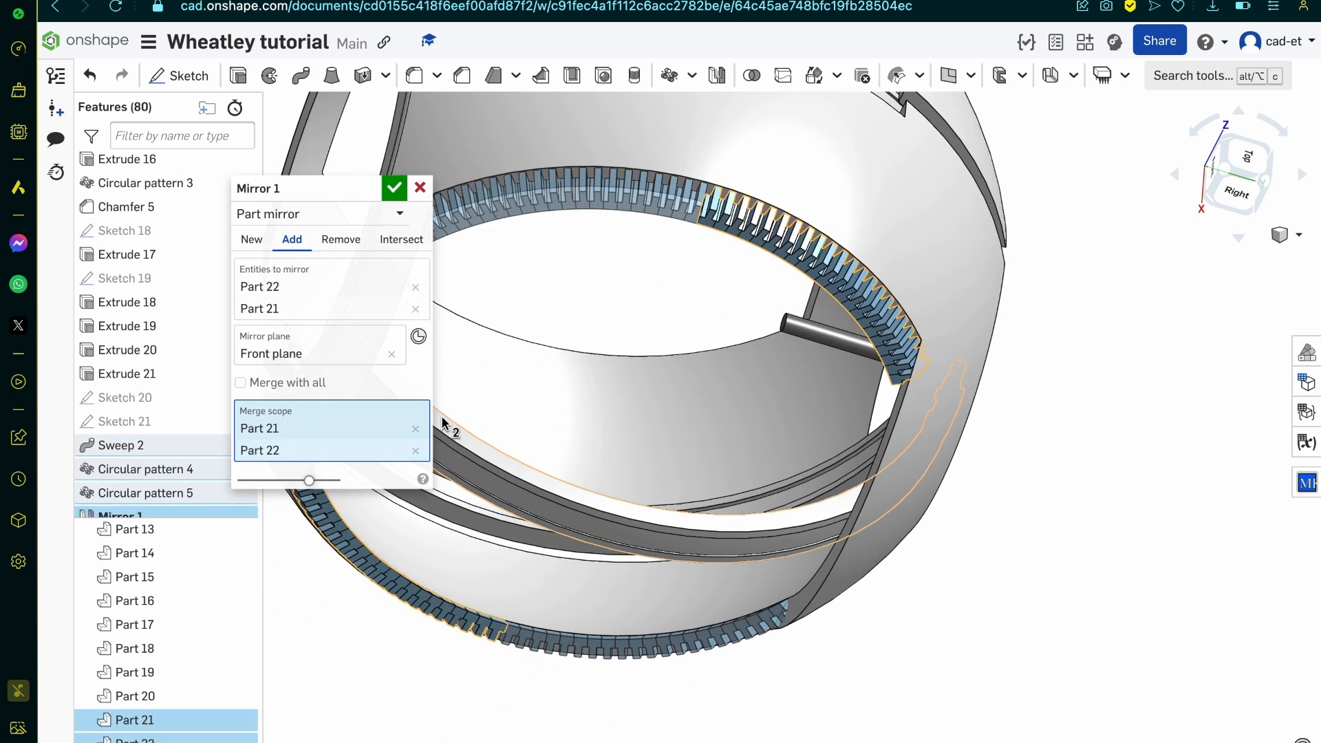
left_click(395, 186)
Step: Mirror both full-length rib rows about the Right plane as new parts
right_click_drag(592, 451, 622, 446)
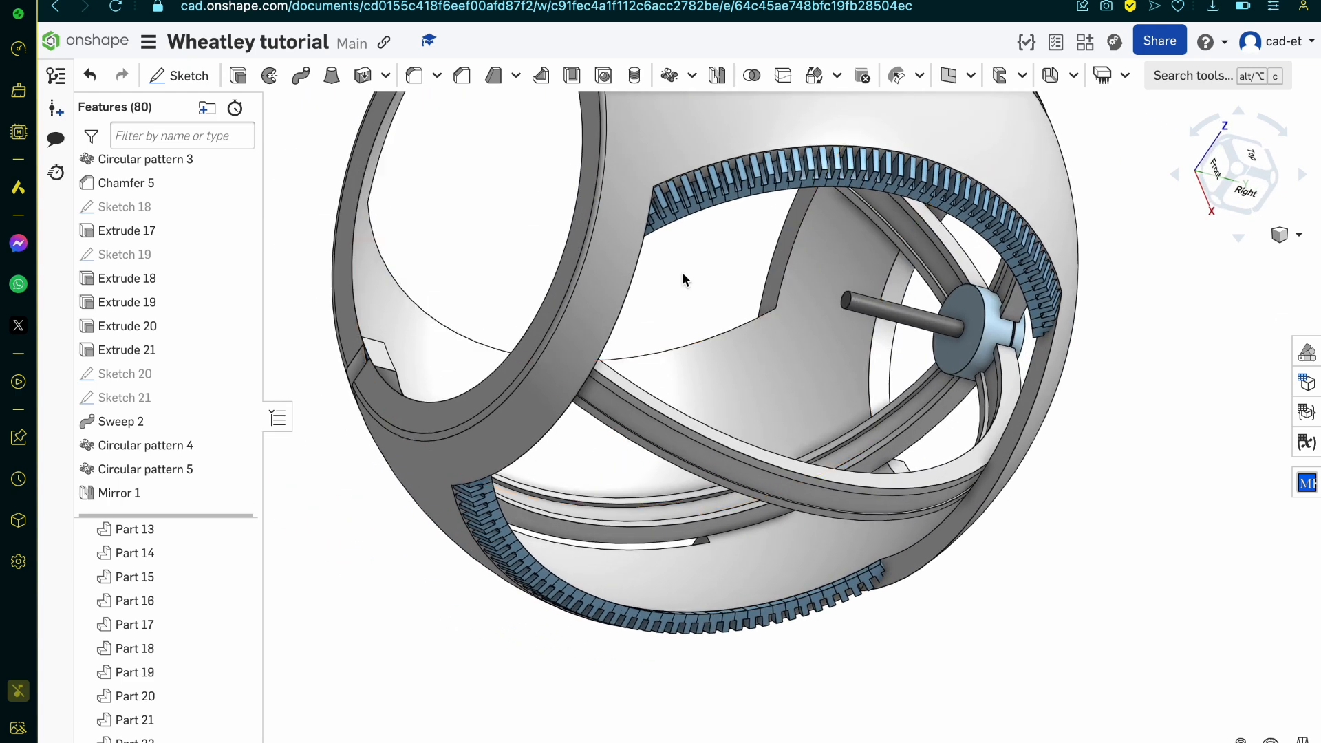
left_click(724, 176)
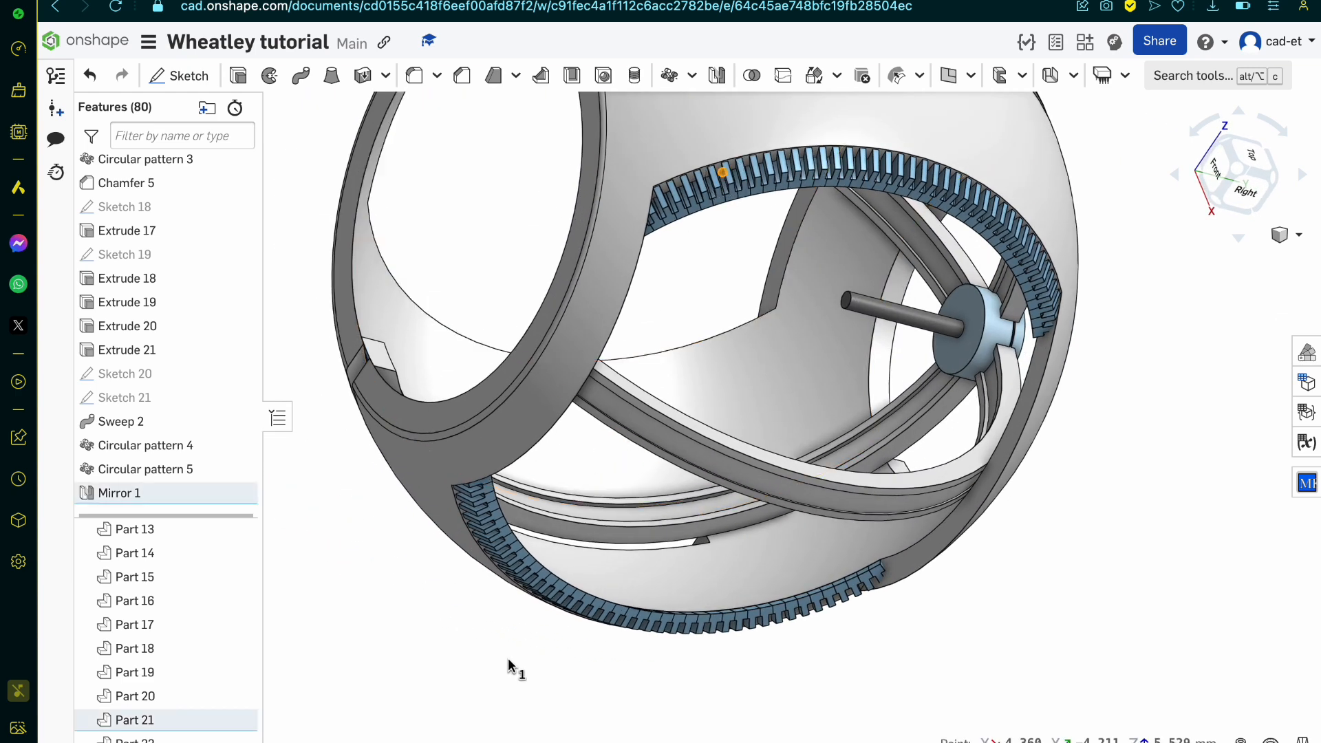
left_click(538, 576)
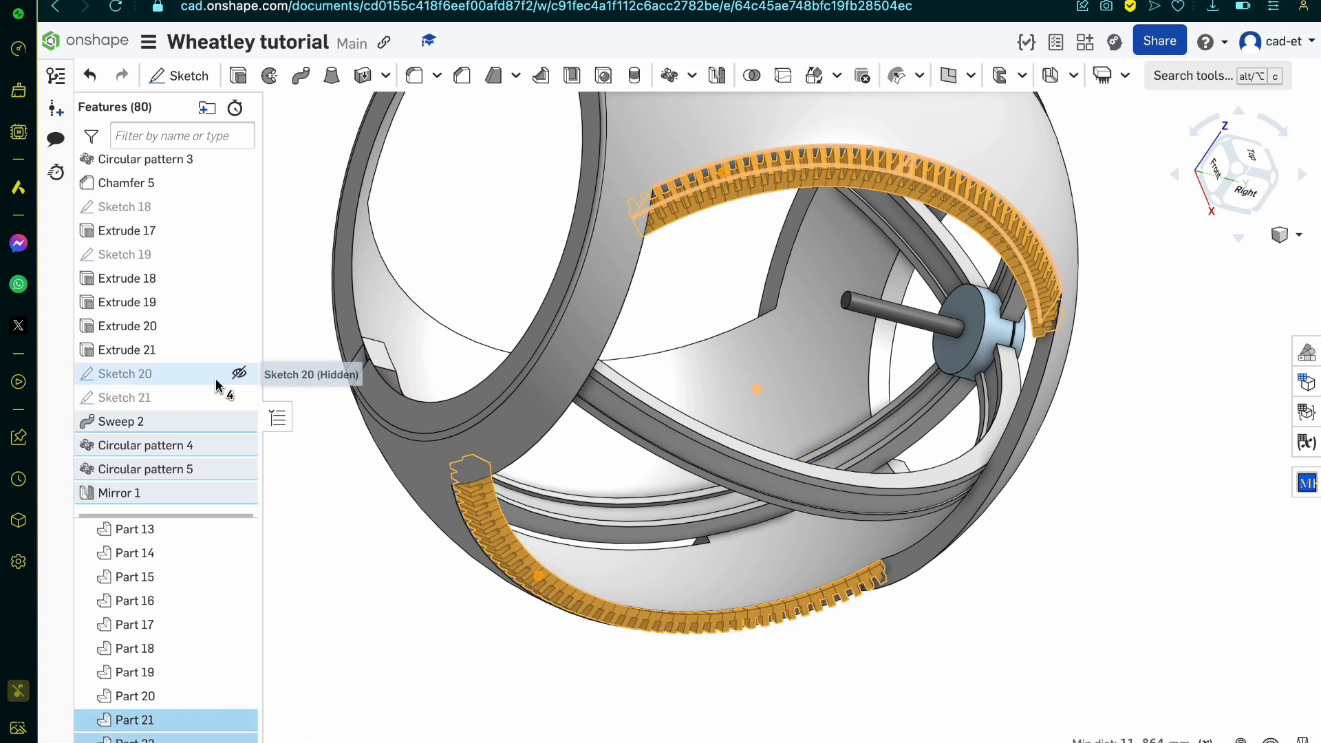
scroll(215, 384, "up", 10)
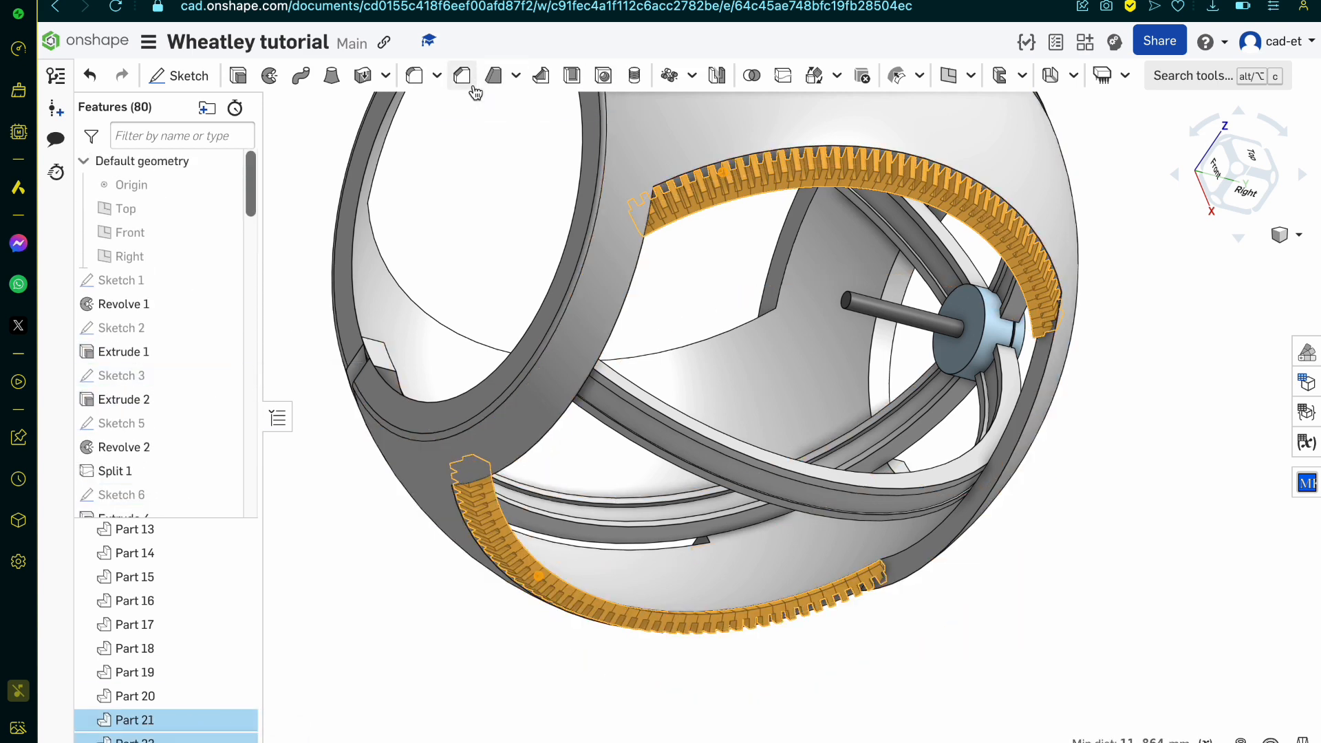
left_click(716, 77)
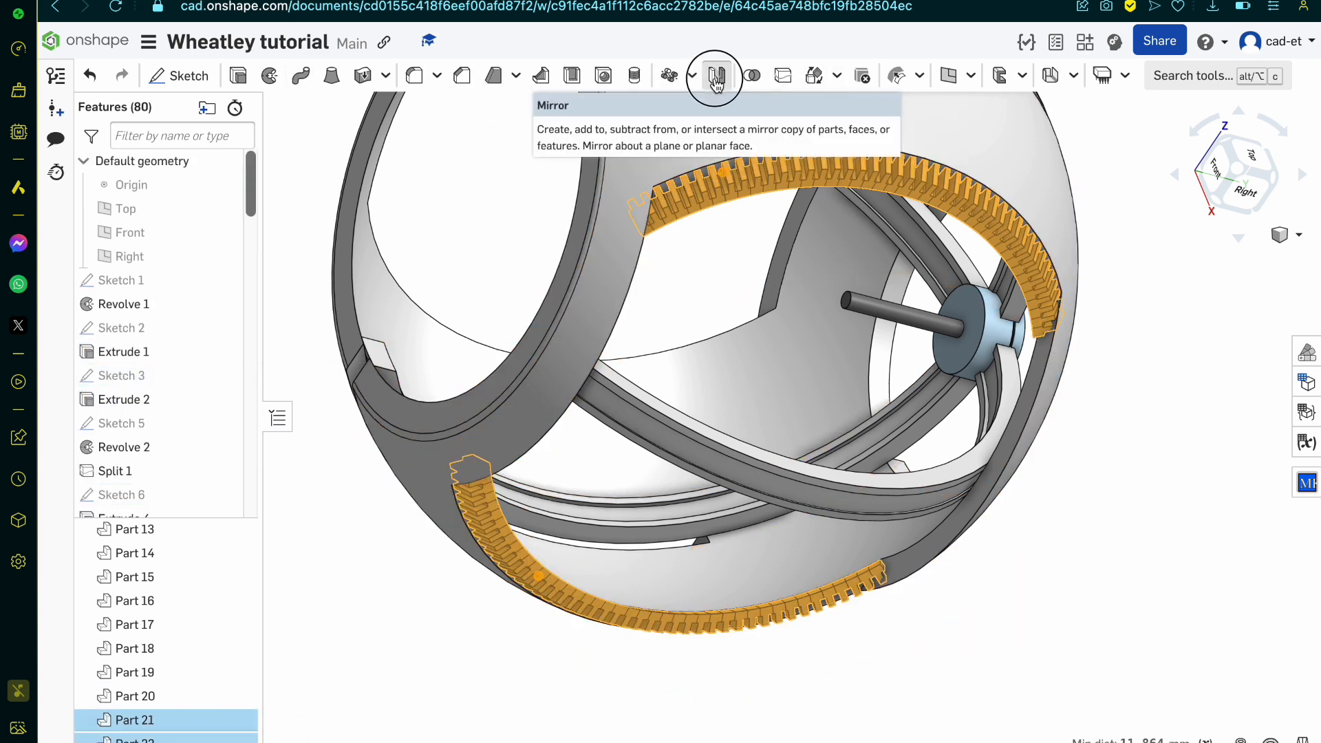
scroll(633, 469, "down", 7)
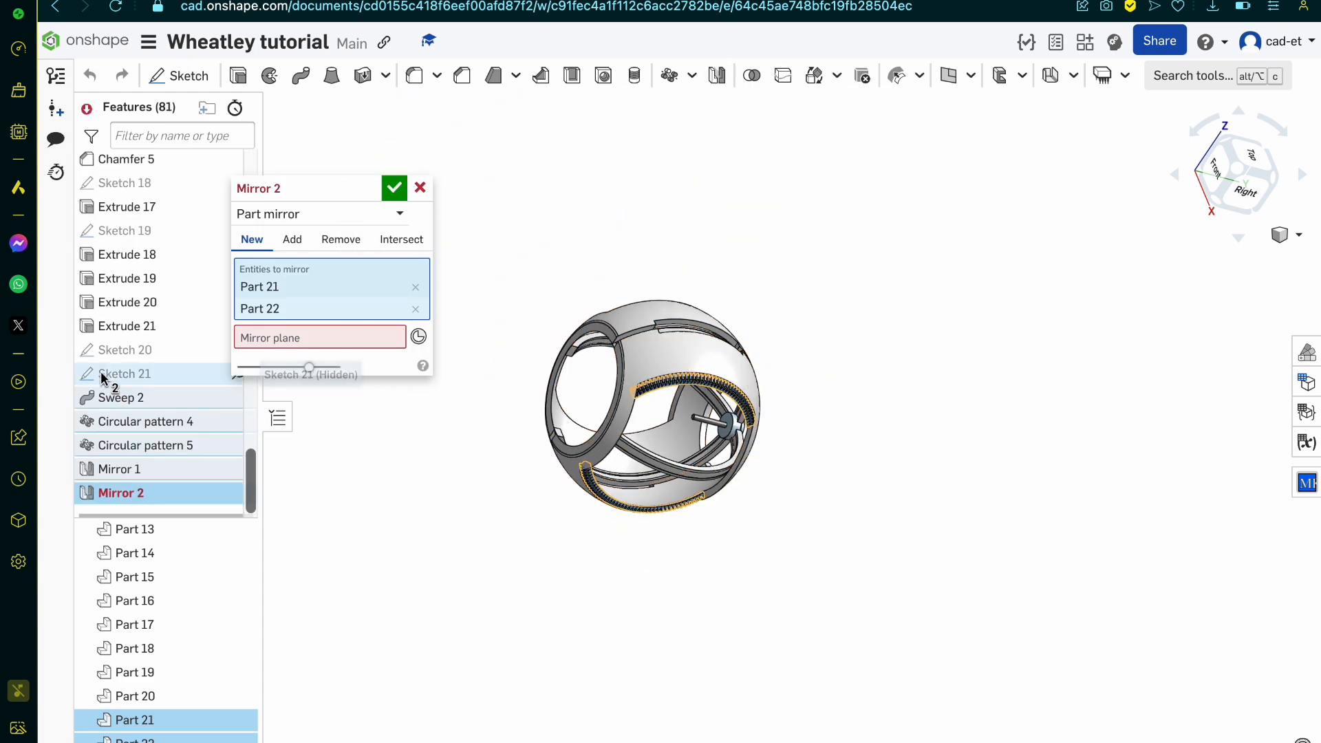
scroll(104, 377, "up", 10)
left_click(261, 337)
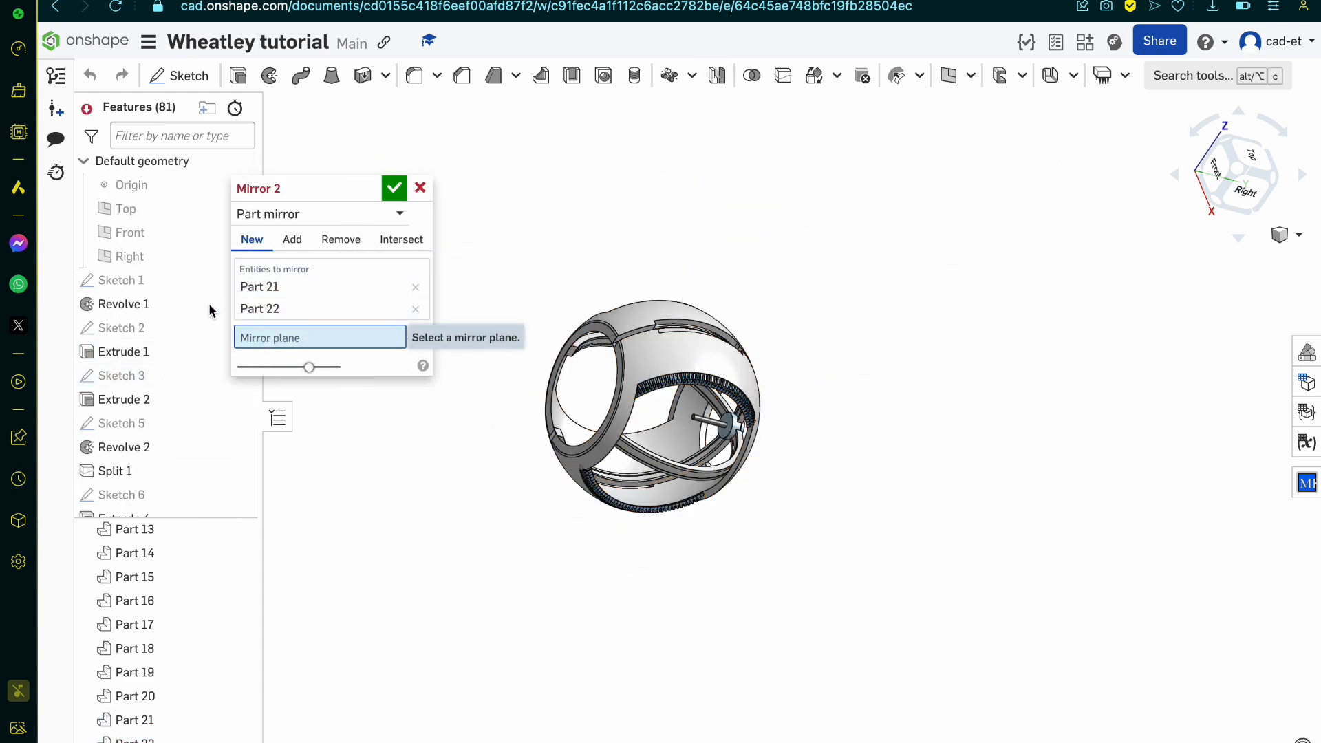
left_click(138, 257)
scroll(616, 469, "up", 3)
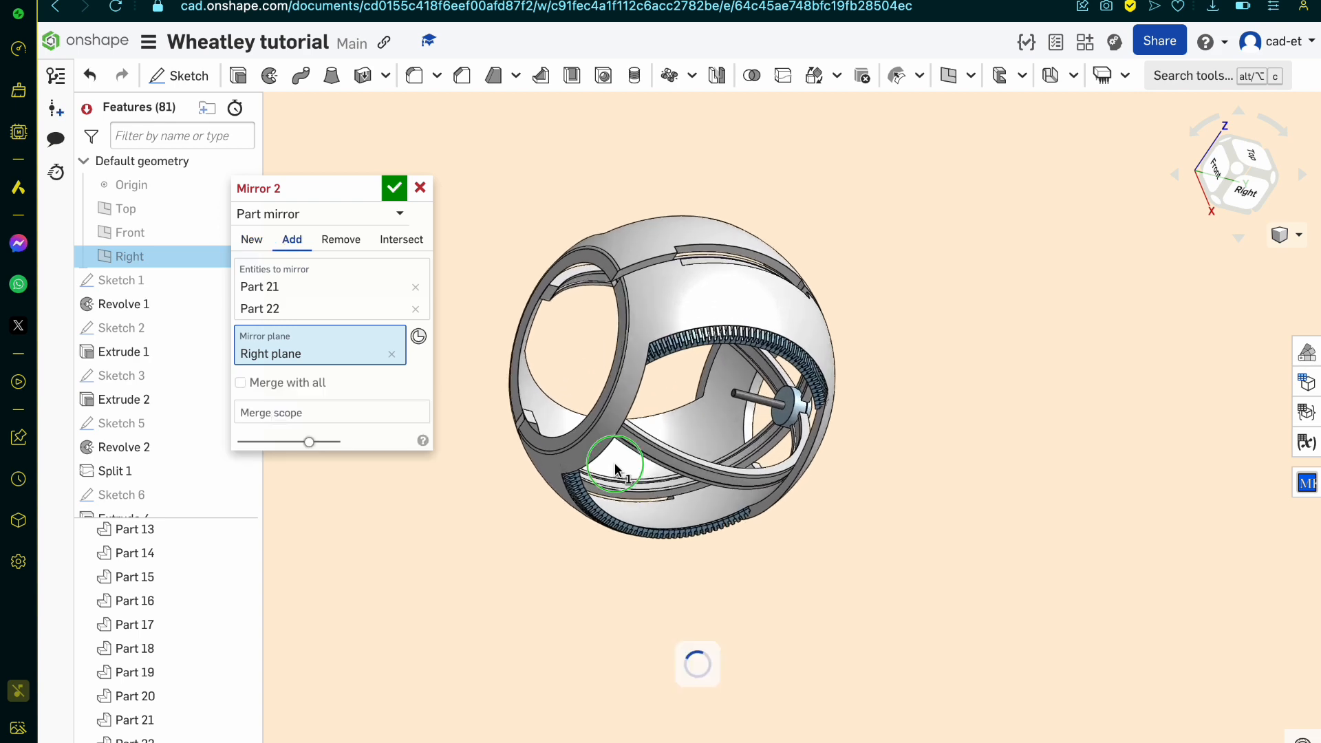
right_click_drag(615, 470, 695, 523)
left_click(695, 521)
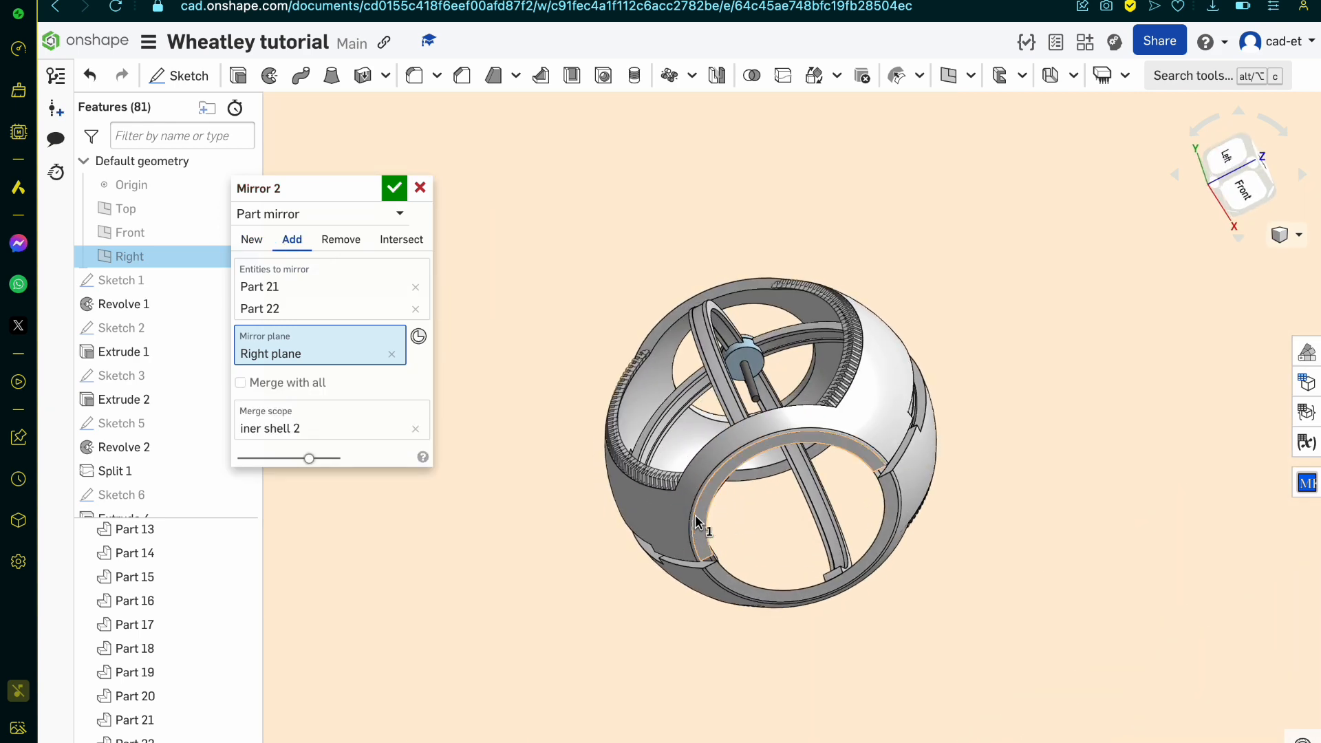
left_click(254, 241)
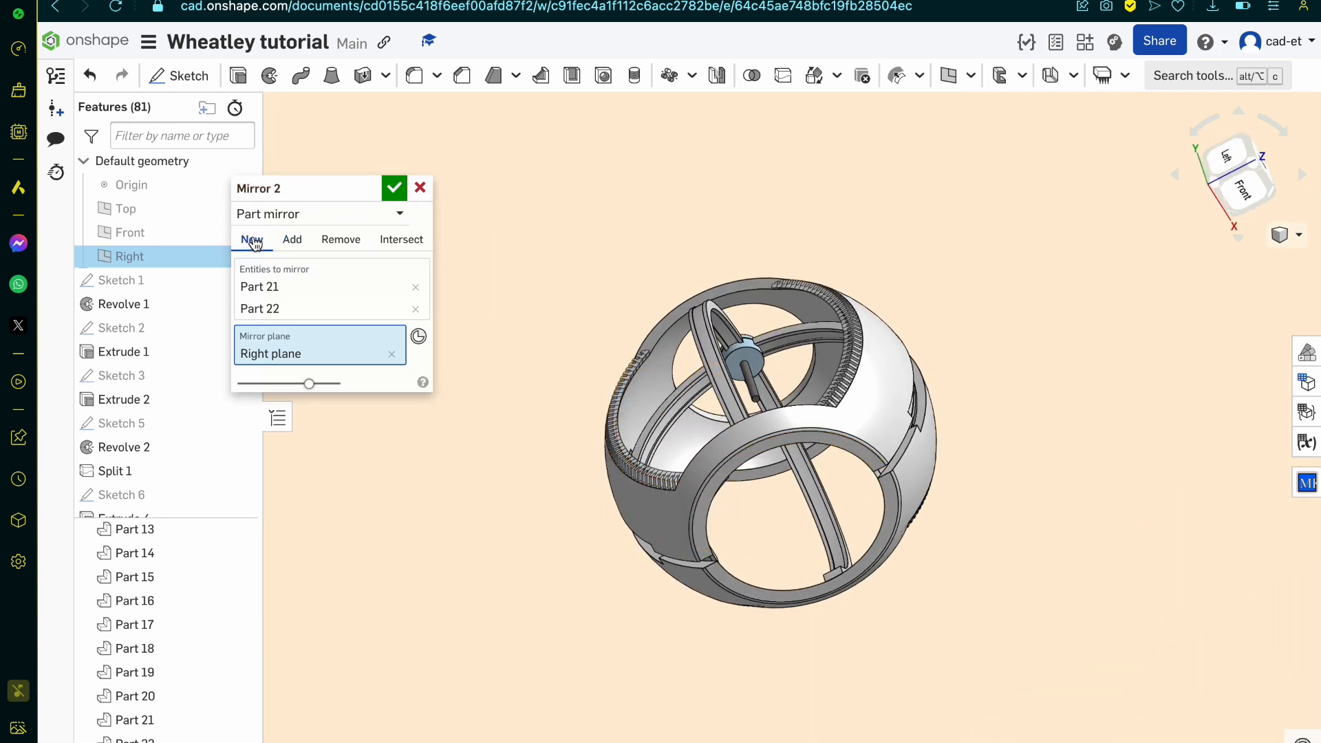
left_click(393, 193)
scroll(742, 377, "up", 3)
right_click_drag(743, 377, 838, 468)
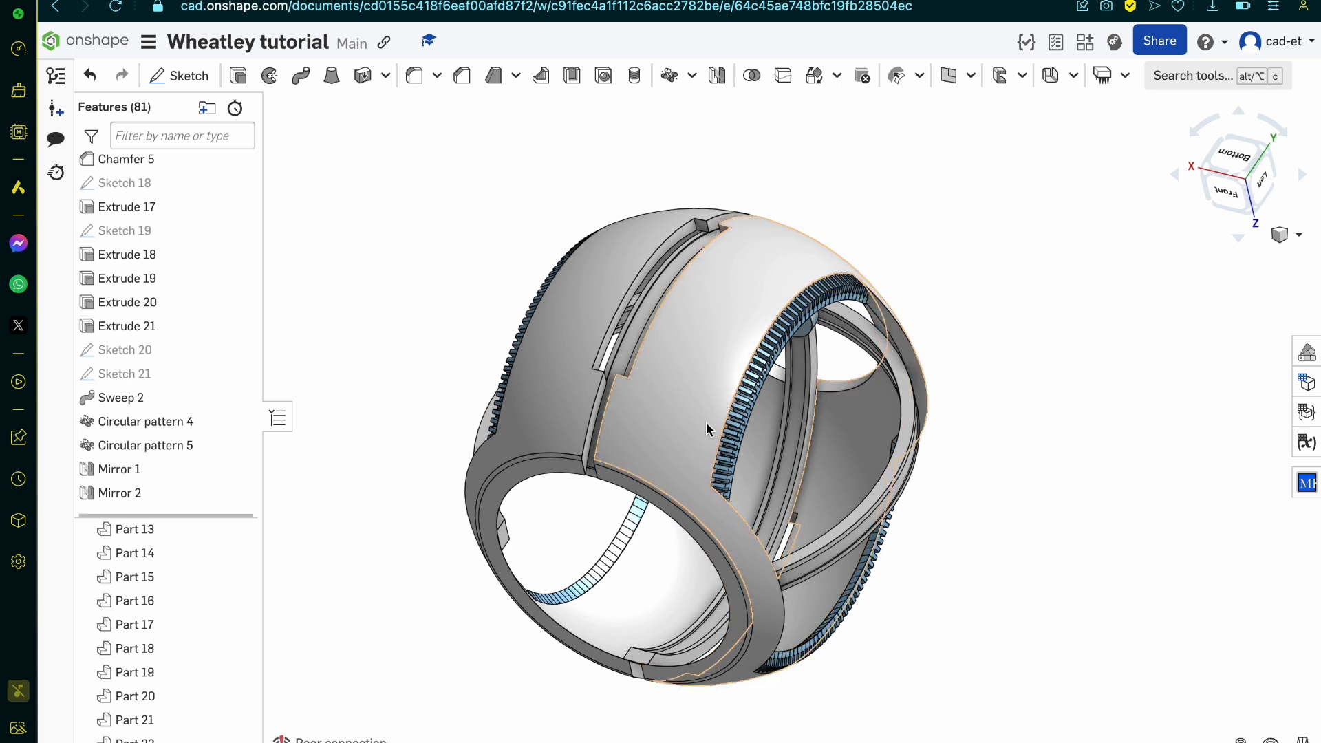
Step: Find Sketch 4 on the Top plane and open it for editing, with the final model shown and viewed from below
scroll(705, 413, "up", 3)
scroll(151, 413, "up", 5)
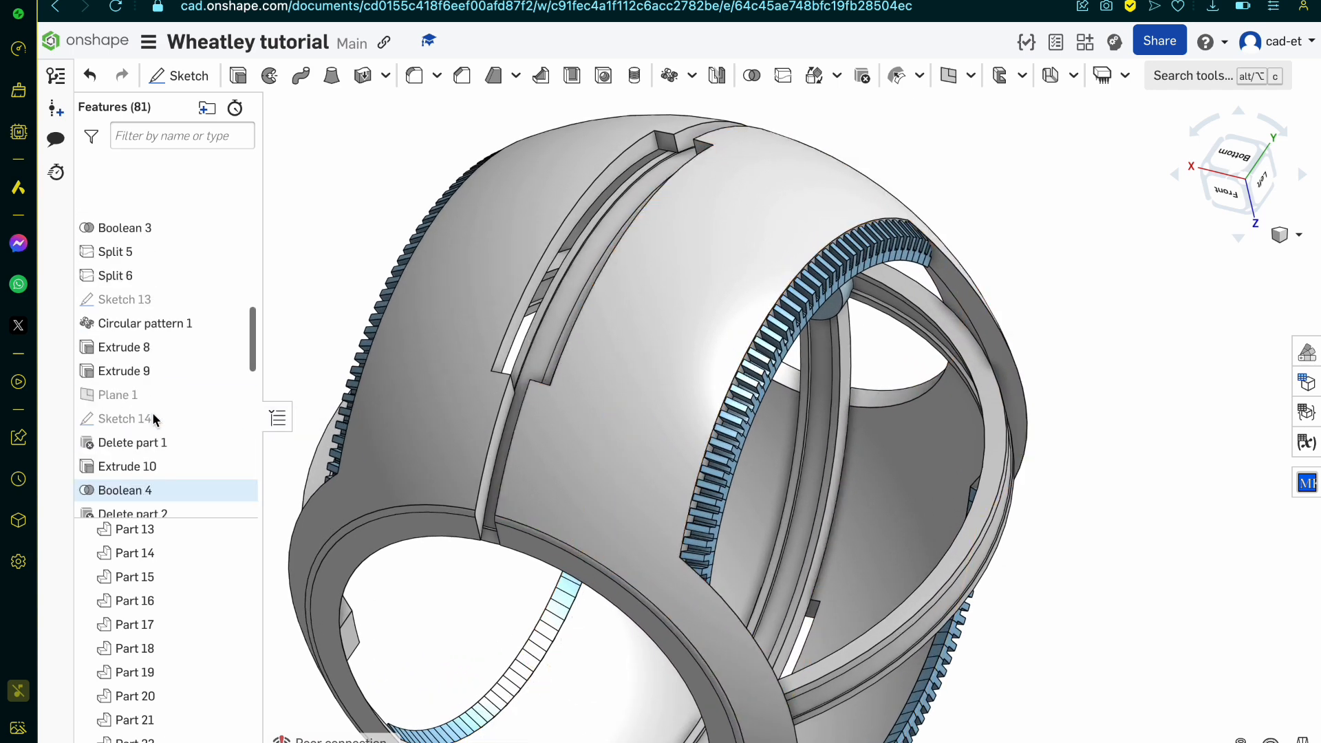
scroll(153, 417, "up", 10)
left_click(174, 327)
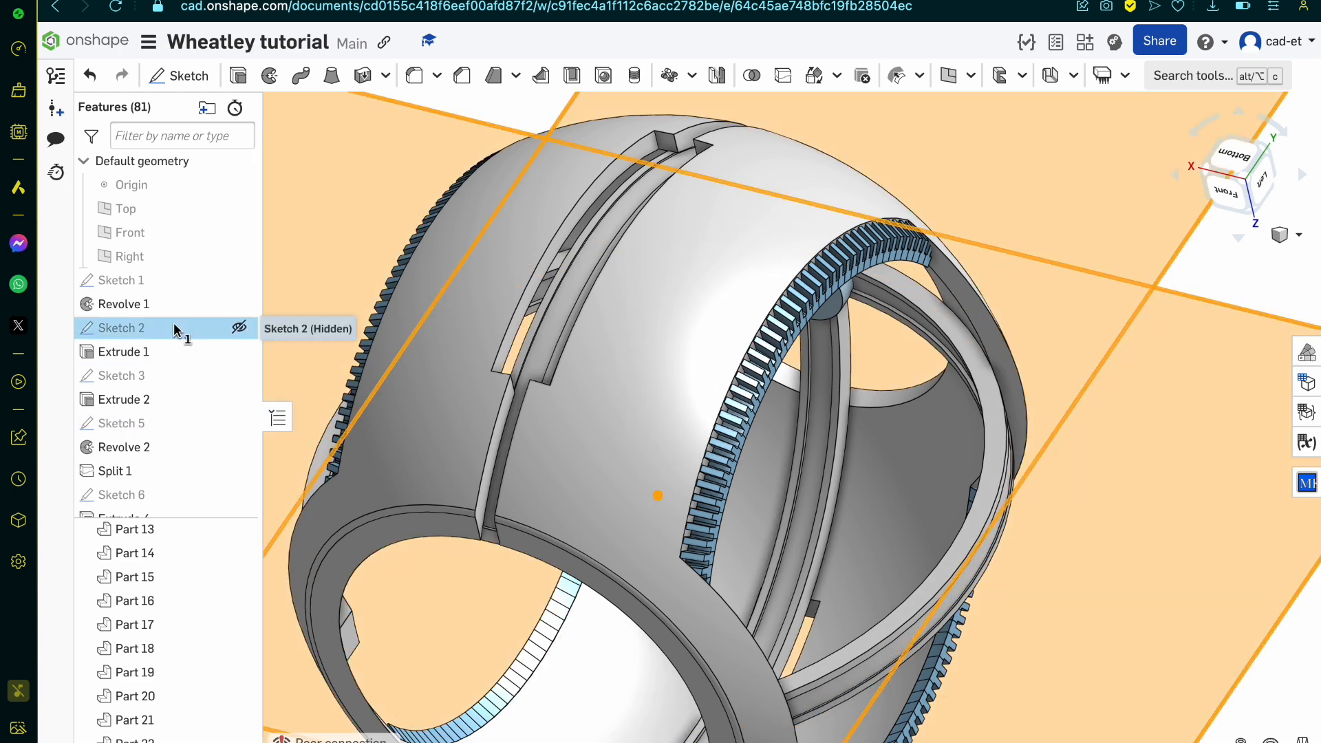
scroll(876, 510, "down", 10)
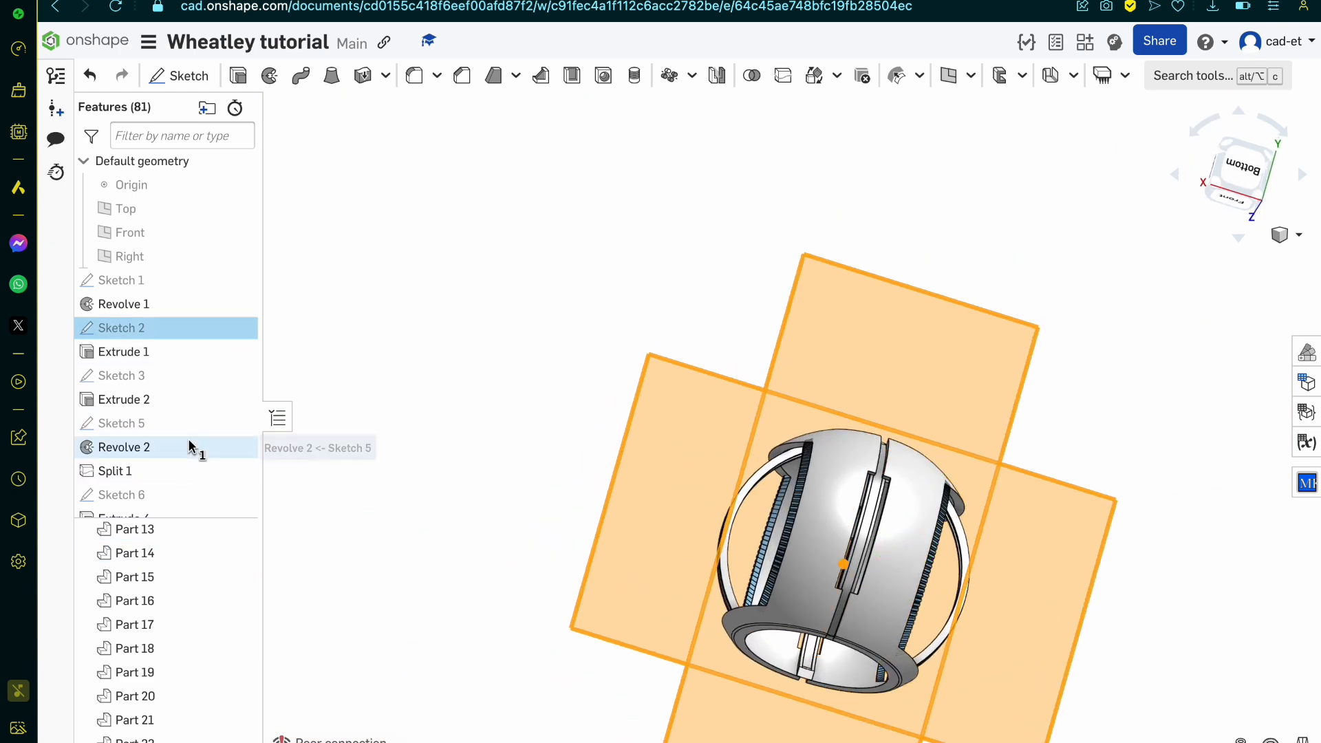
key("Escape")
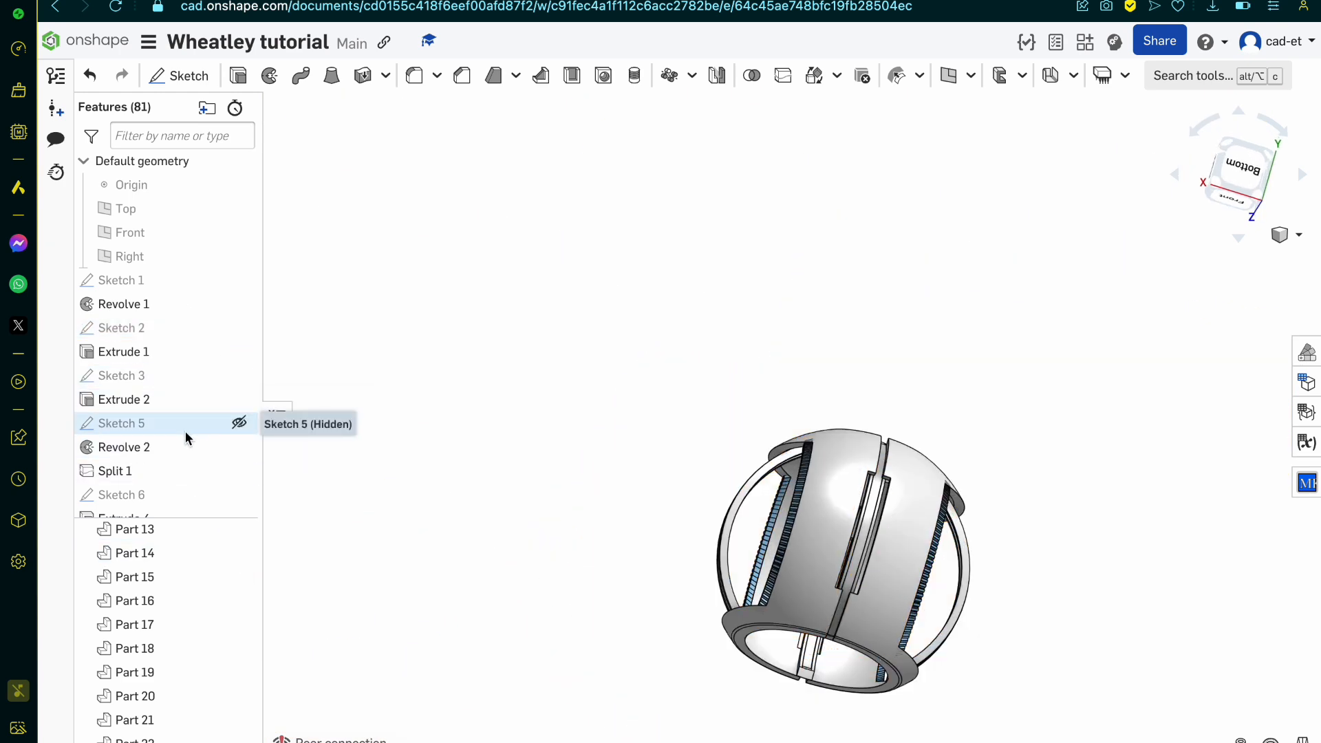
scroll(172, 489, "down", 5)
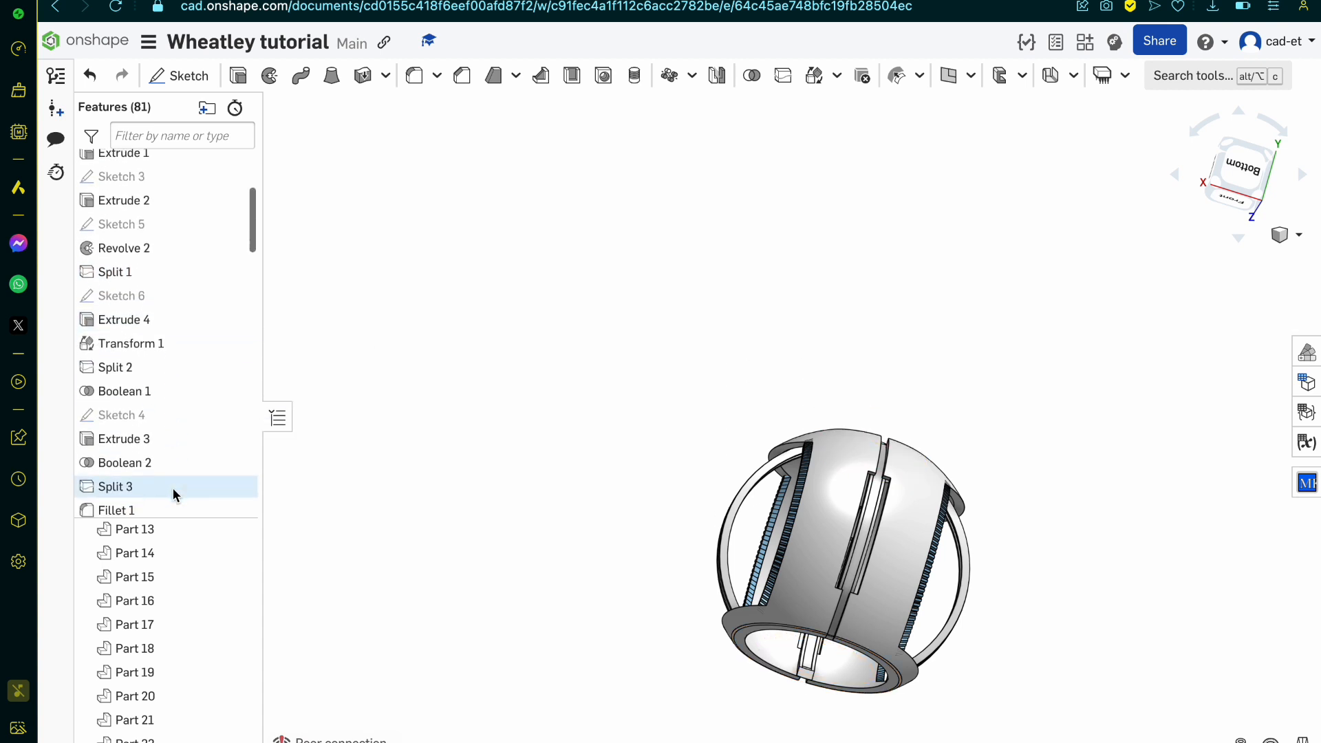
left_click(171, 418)
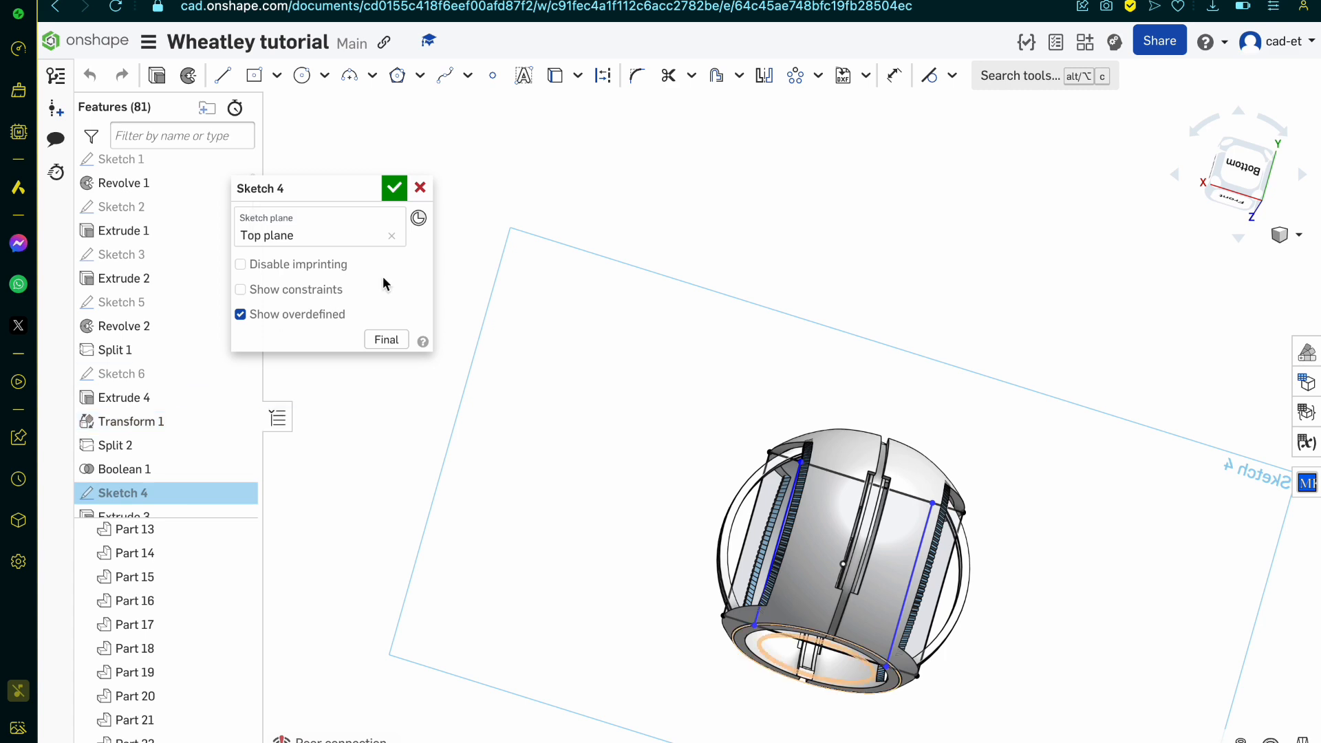
scroll(963, 499, "up", 3)
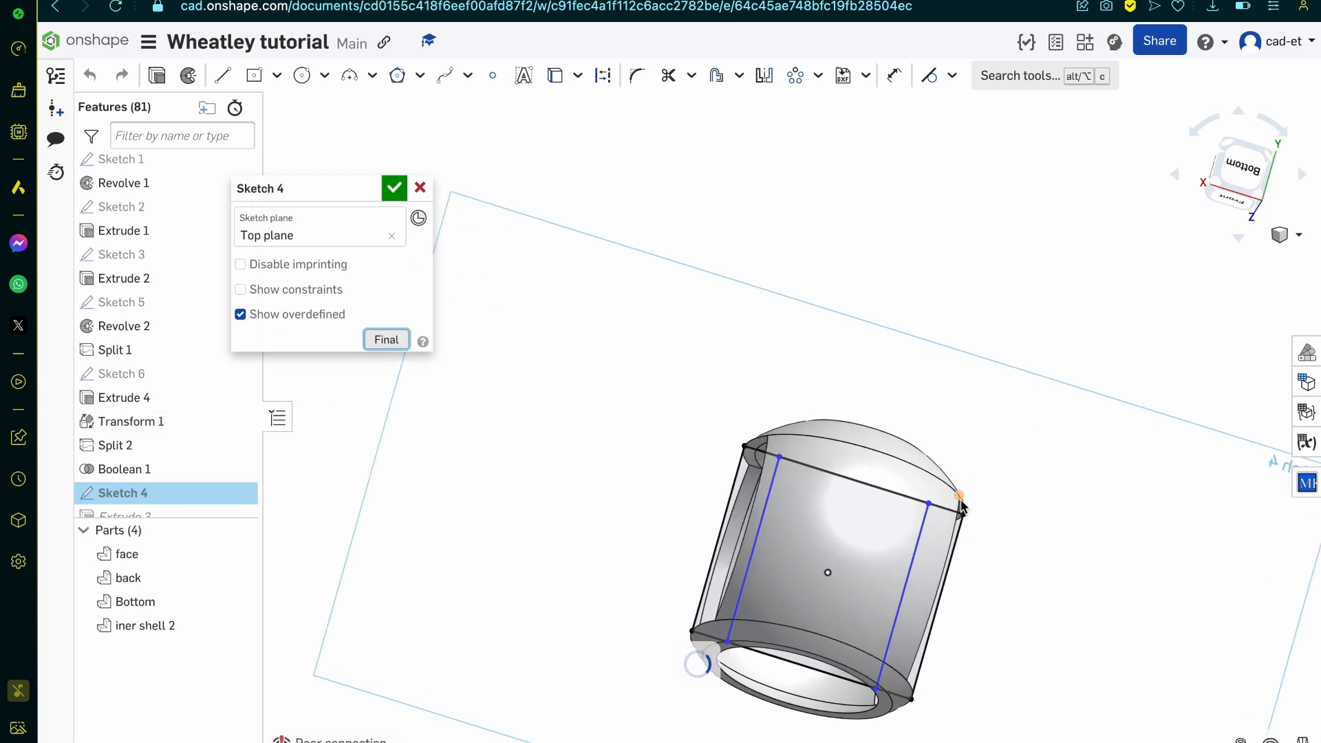
left_click(1250, 167)
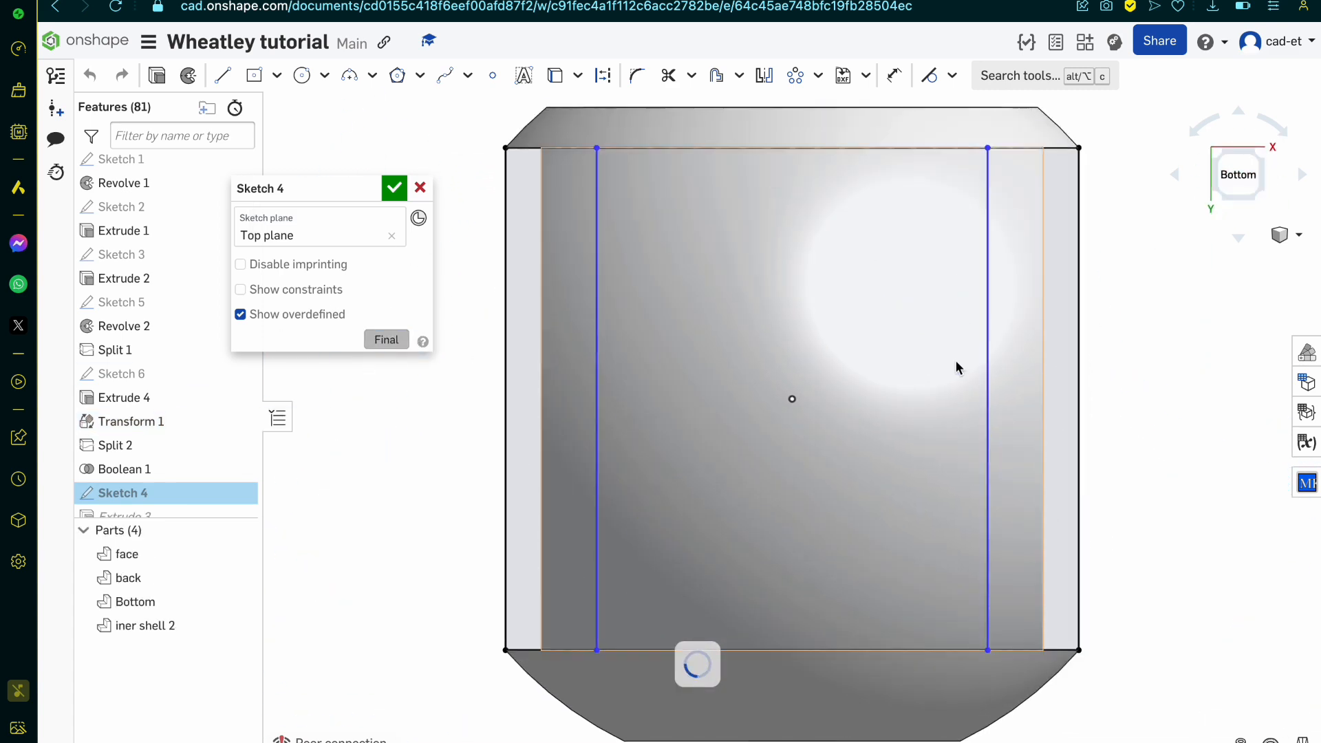
Step: Draw a vertical line along the outer side of the left rib row, from the upper to the lower edge of the sketch outline
scroll(729, 439, "up", 3)
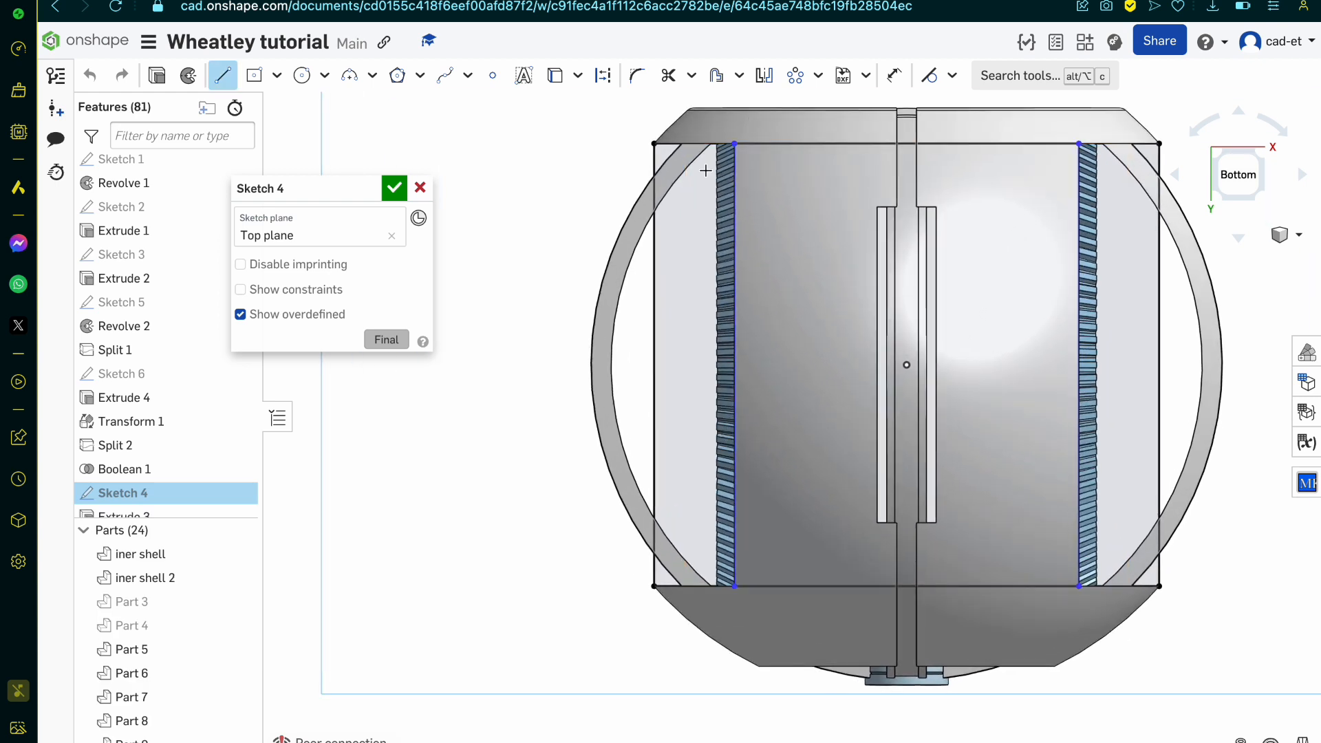
scroll(705, 171, "up", 10)
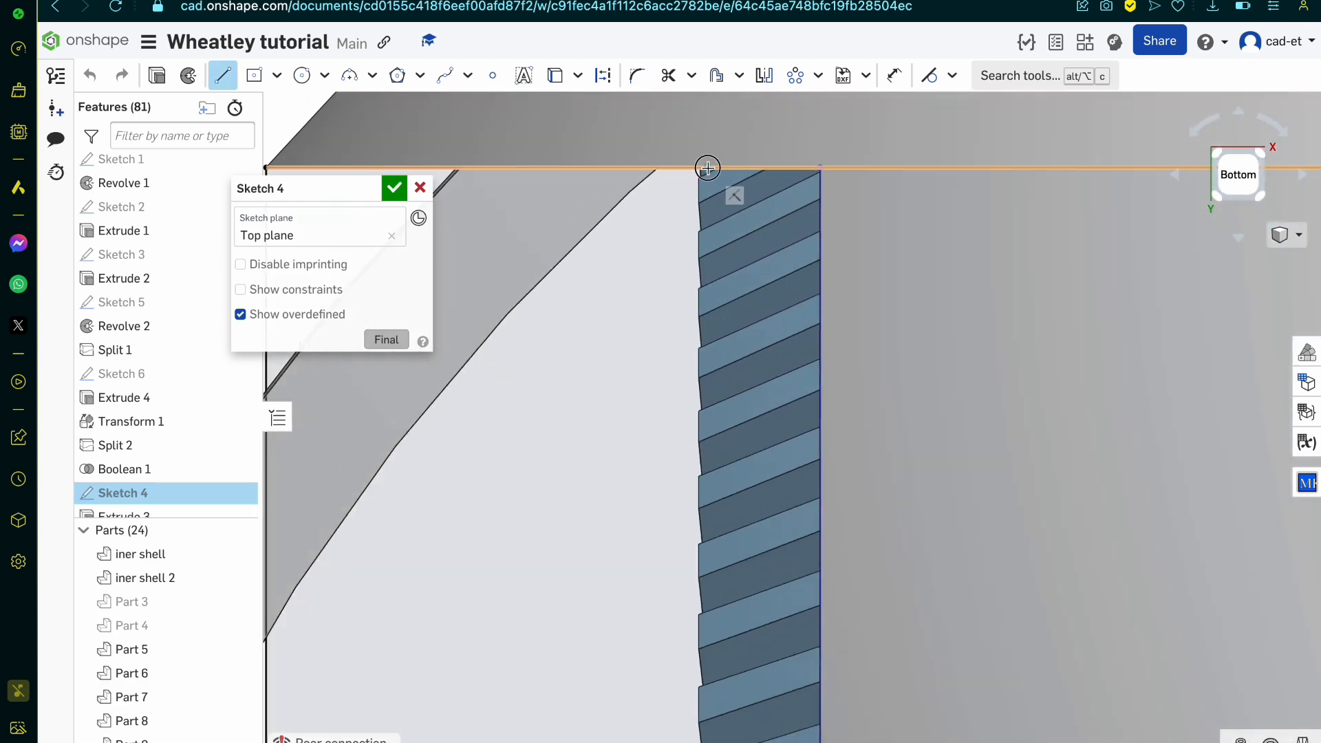
left_click(708, 168)
scroll(708, 172, "down", 10)
scroll(708, 443, "up", 5)
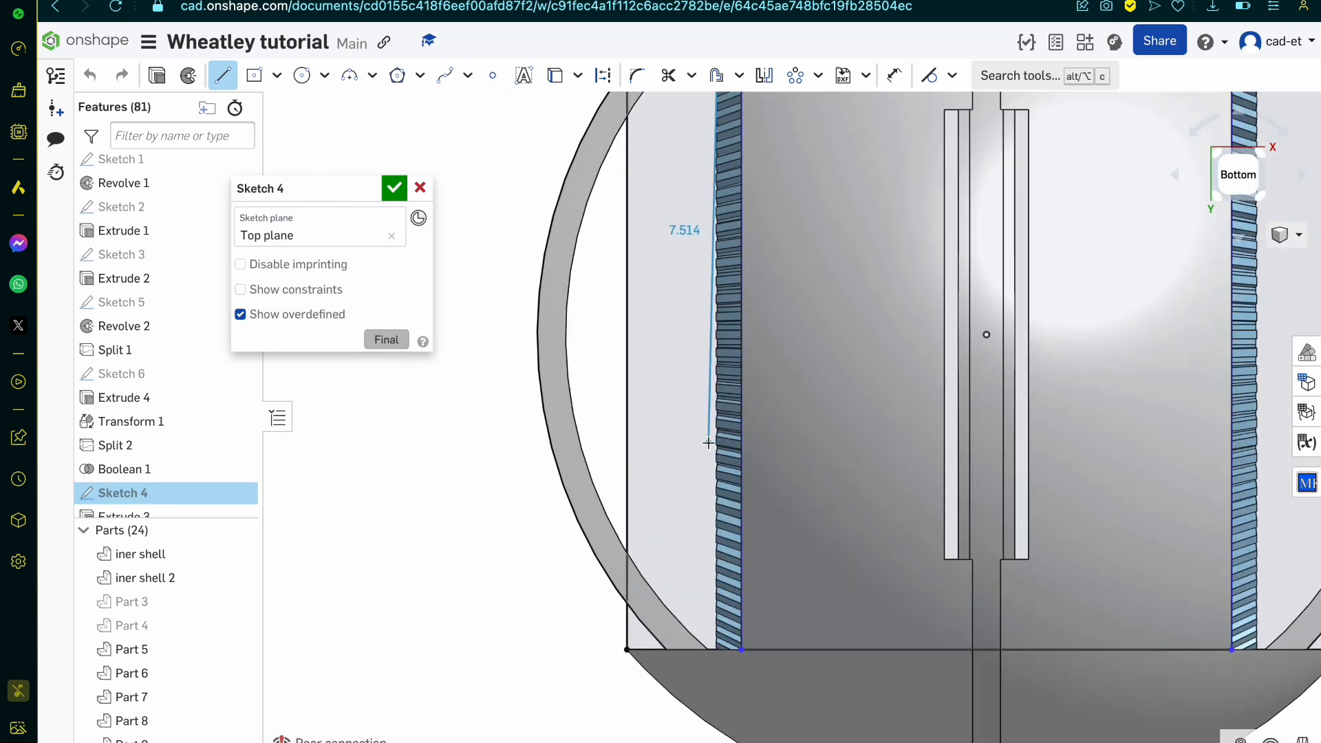
scroll(709, 443, "down", 5)
scroll(760, 670, "up", 8)
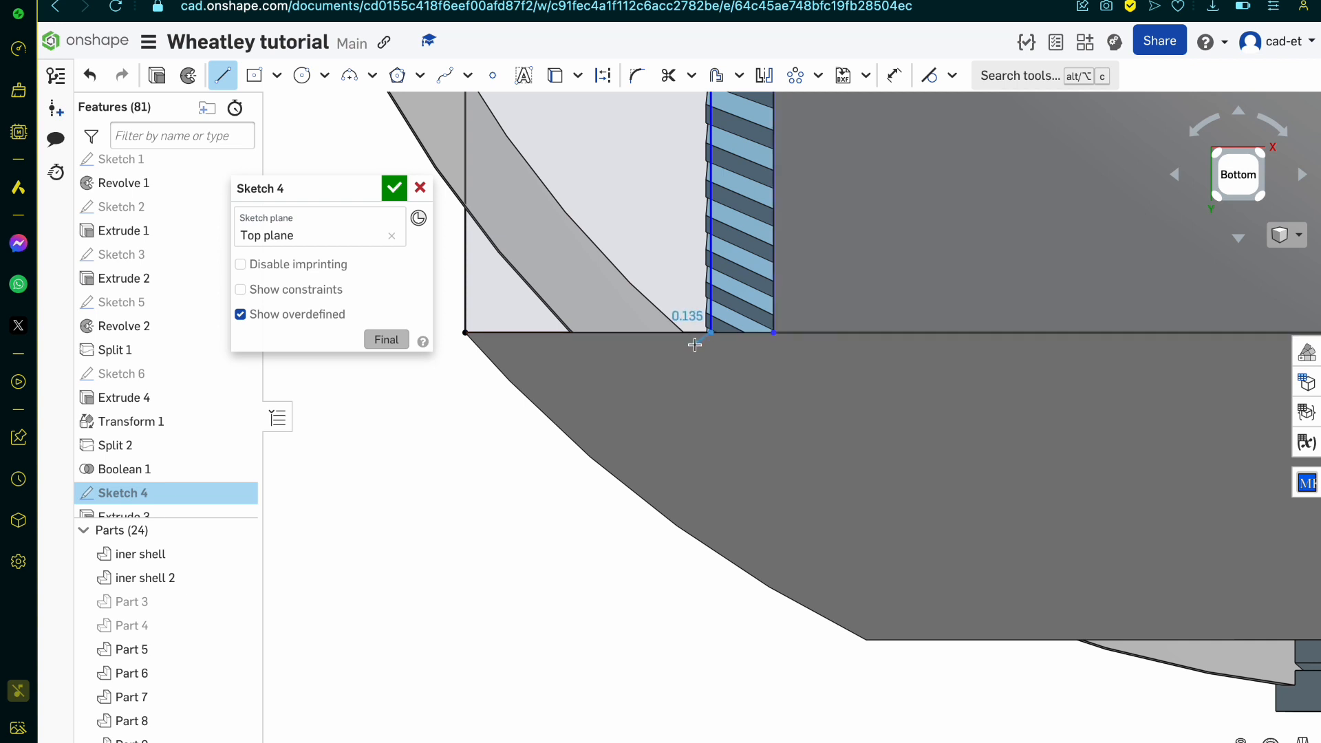
scroll(699, 335, "up", 5)
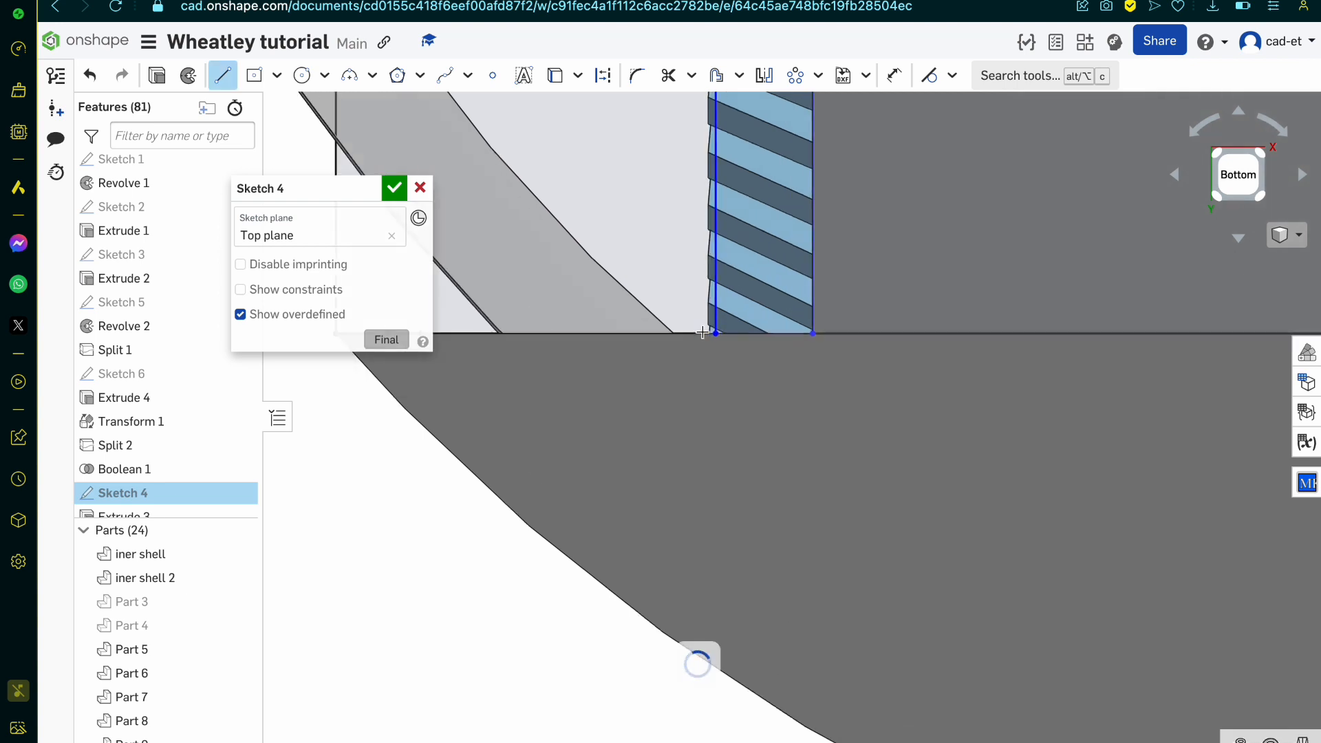
scroll(714, 323, "up", 5)
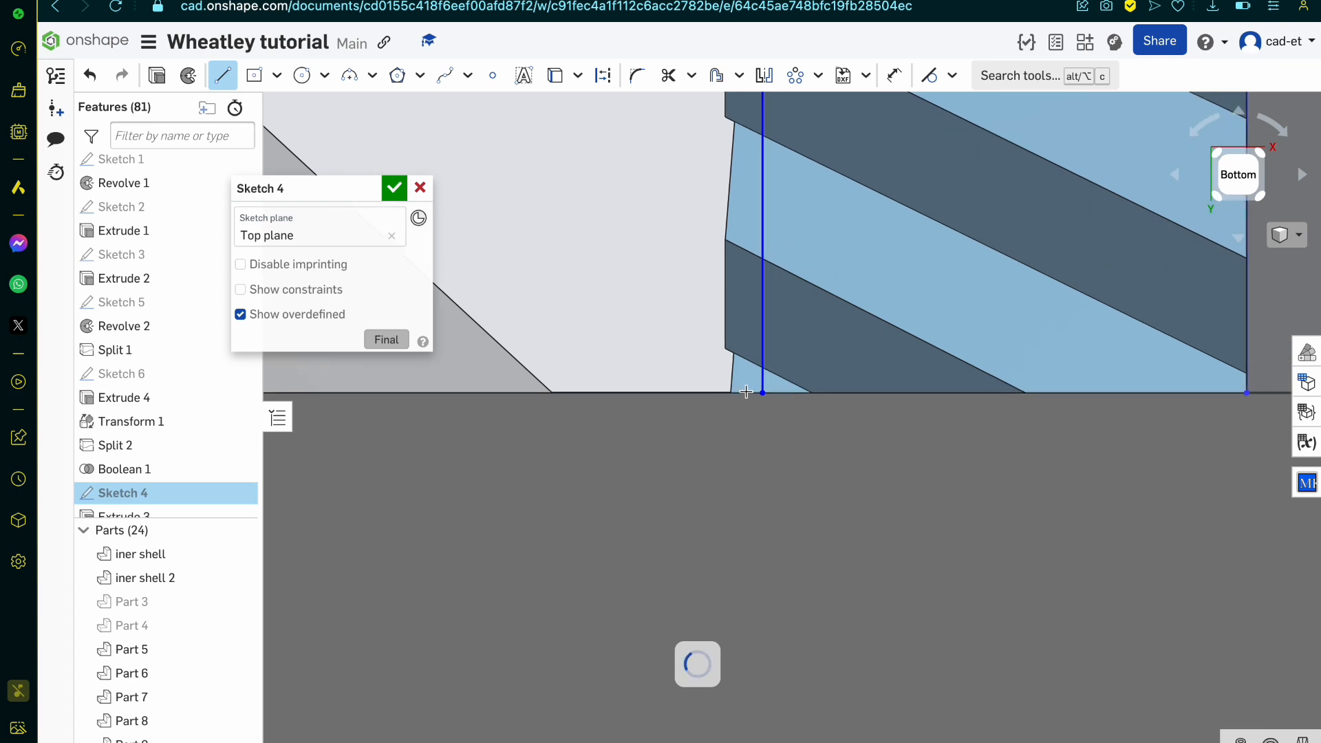
key("f")
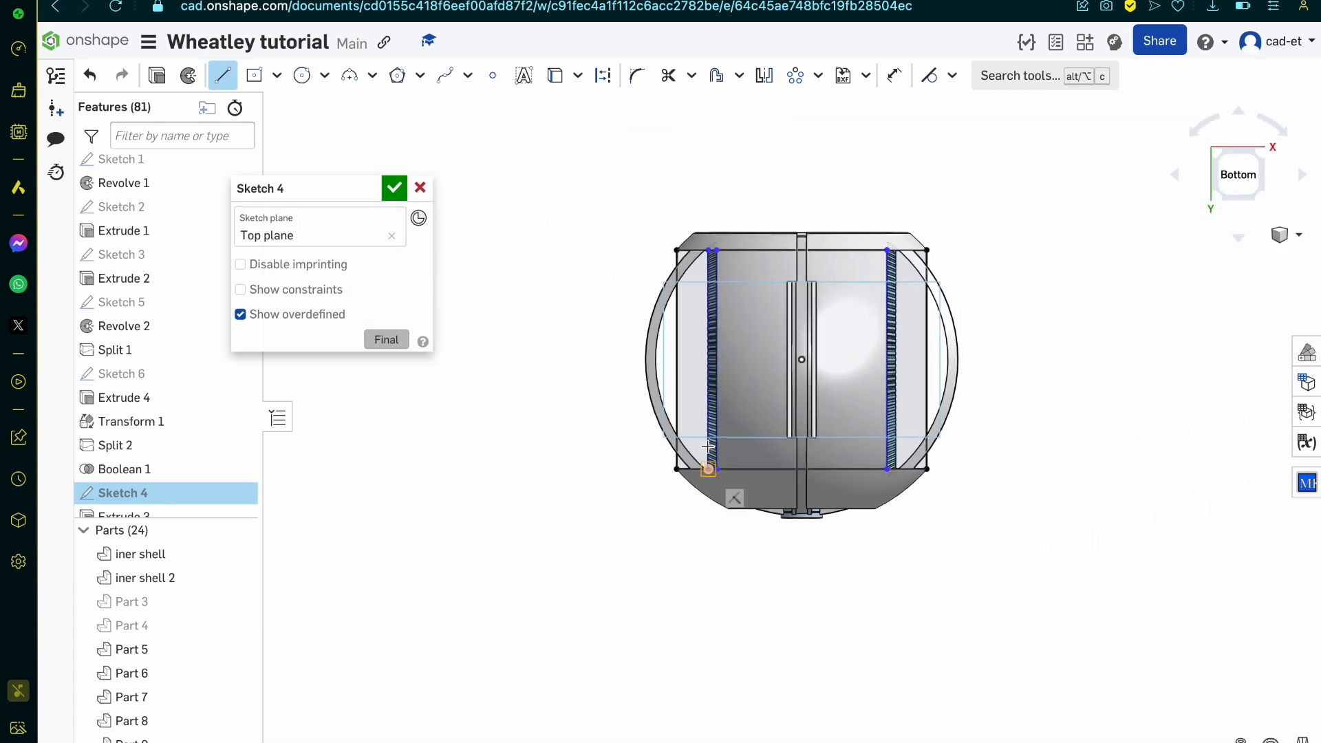
Step: Draw a second vertical line just outside the first, starting above the outermost rib tips and running past the outline's lower edge
scroll(726, 233, "up", 10)
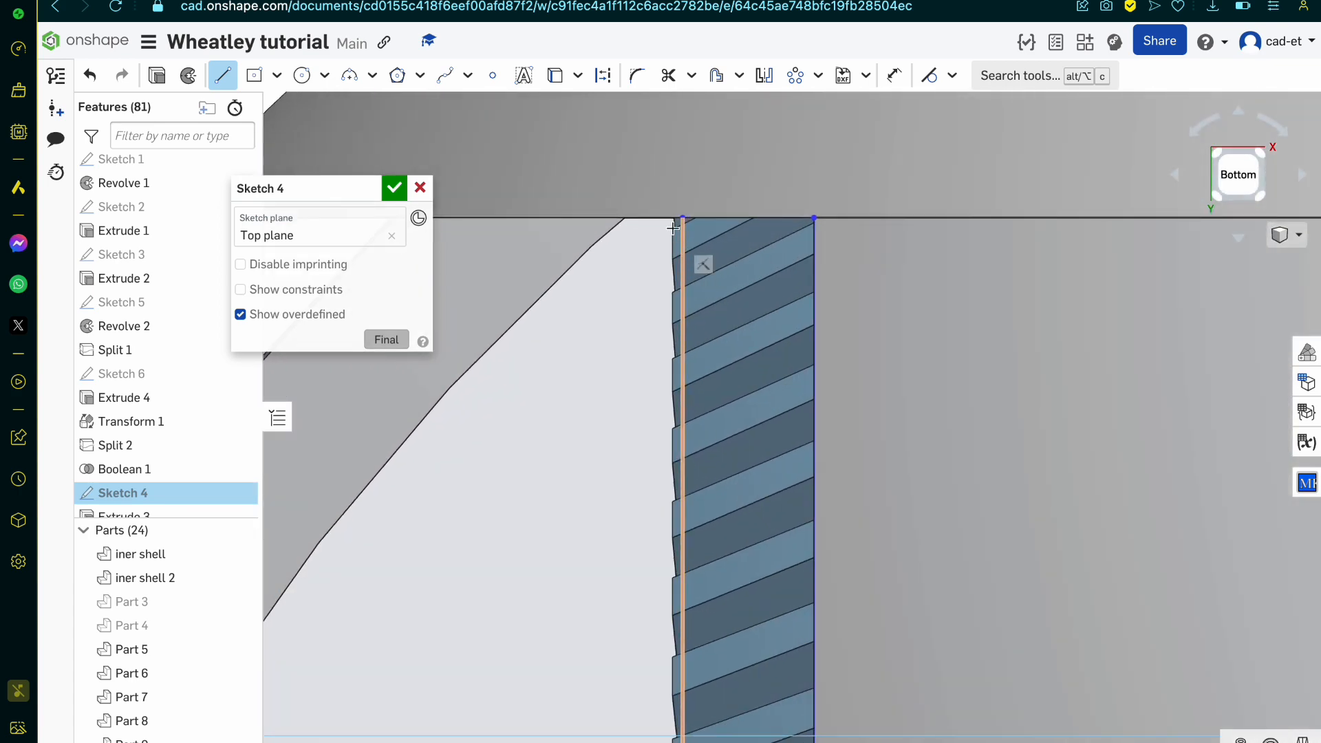
scroll(668, 218, "up", 5)
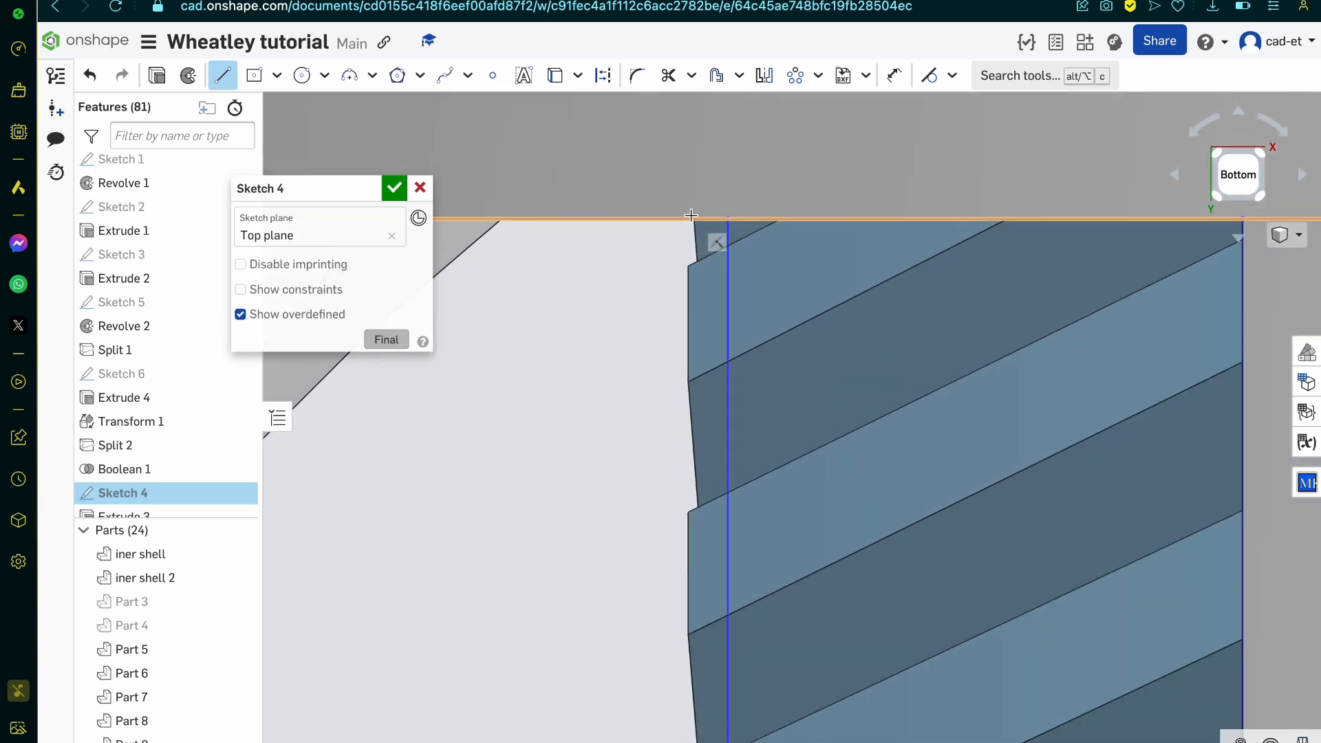
left_click(686, 218)
scroll(686, 218, "down", 15)
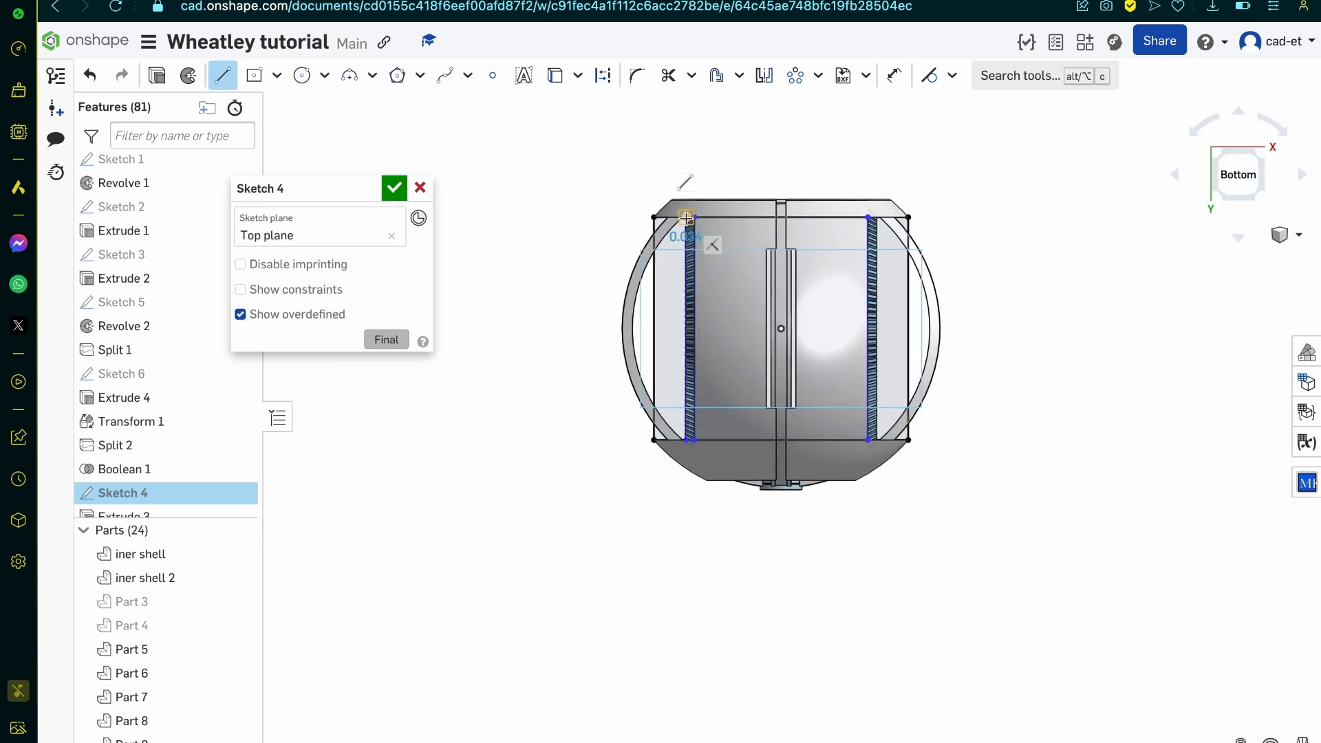
scroll(663, 395, "up", 5)
scroll(700, 376, "down", 10)
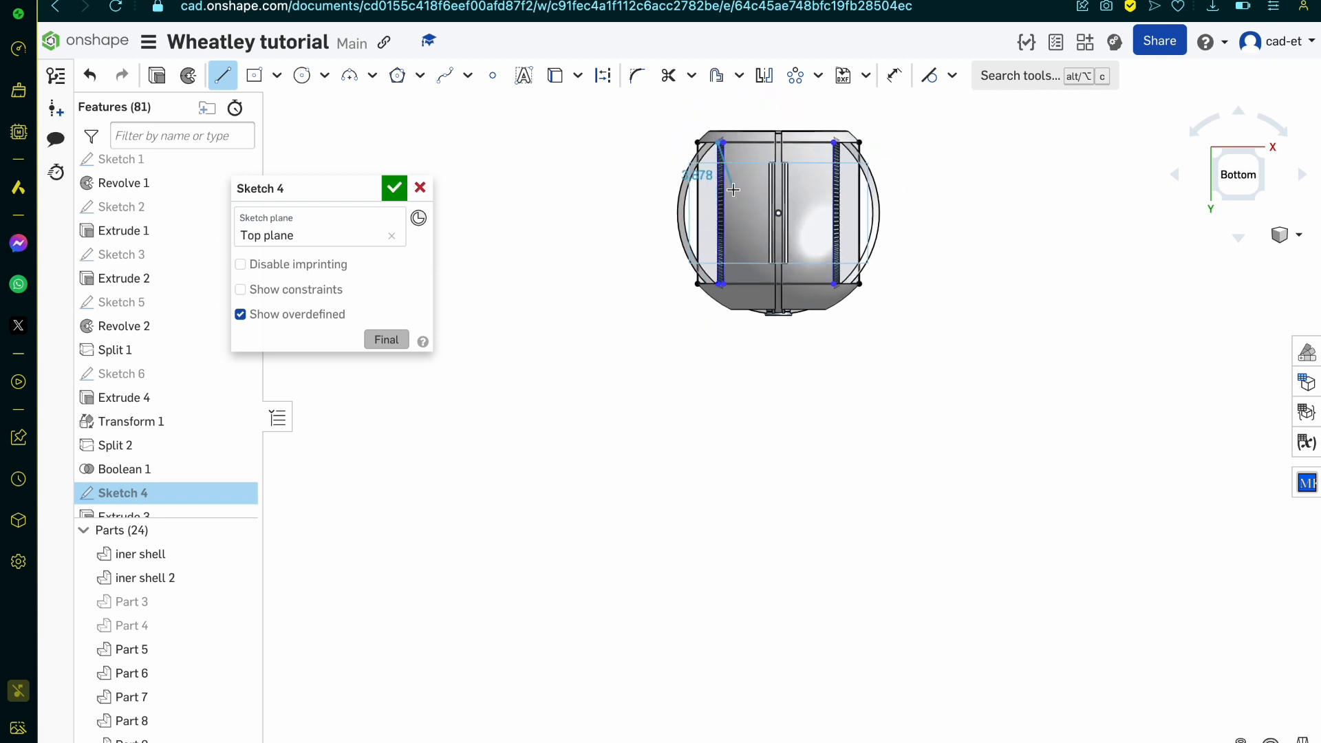
scroll(719, 187, "up", 8)
scroll(683, 410, "up", 1)
scroll(683, 410, "up", 6)
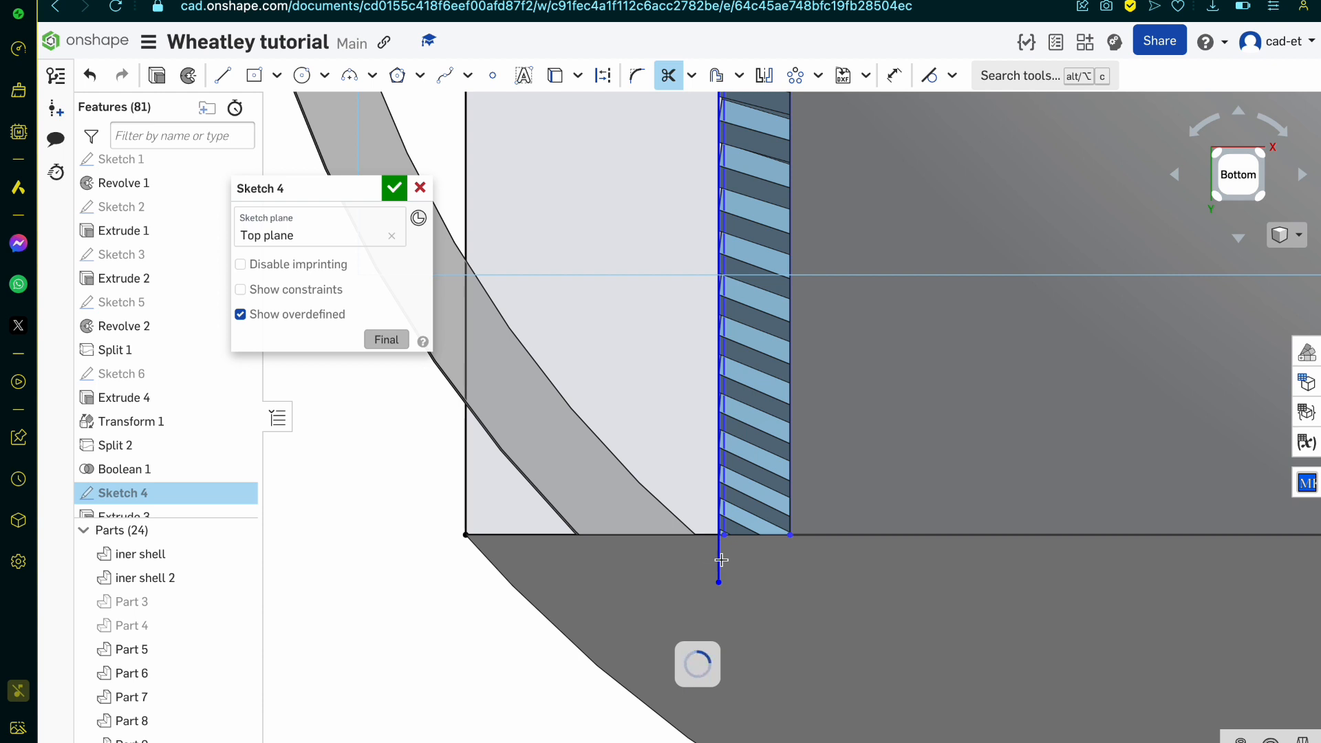
Step: Trim the part of the new line that extends below the outline's lower edge
scroll(721, 559, "up", 6)
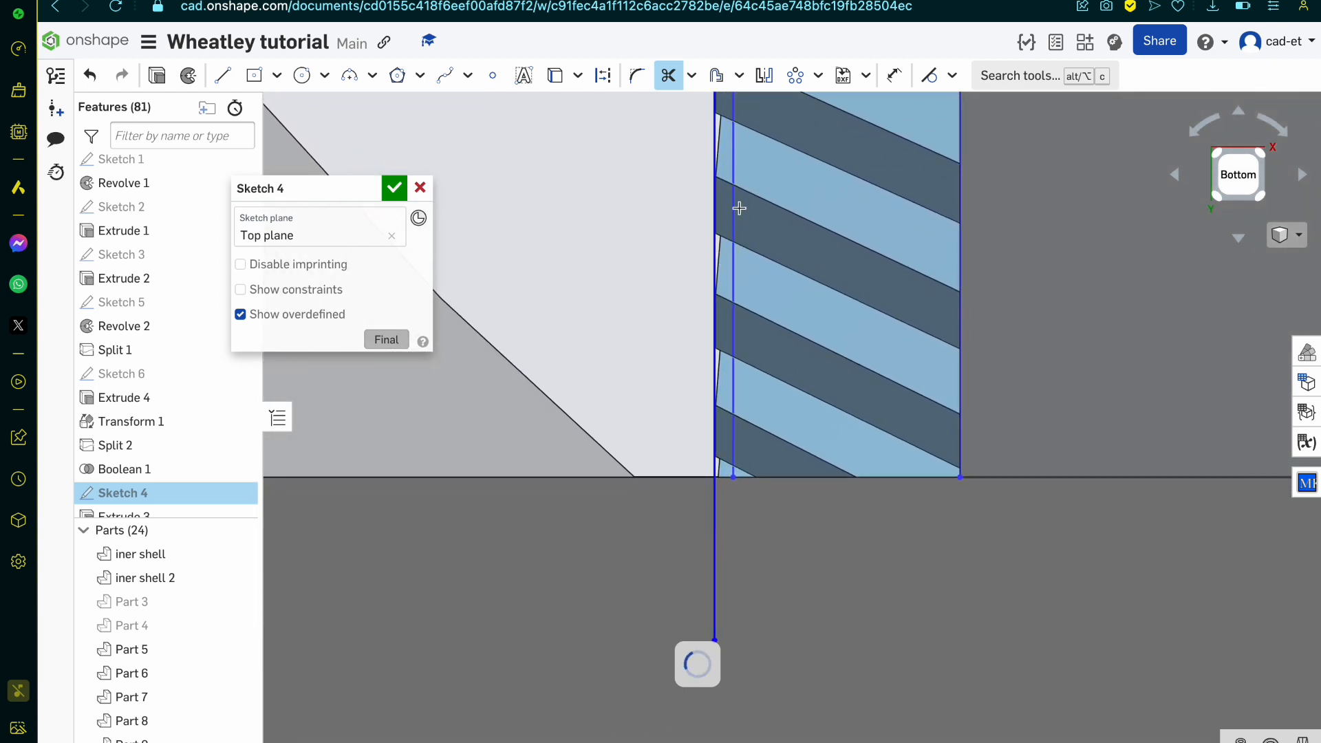
scroll(739, 372, "down", 8)
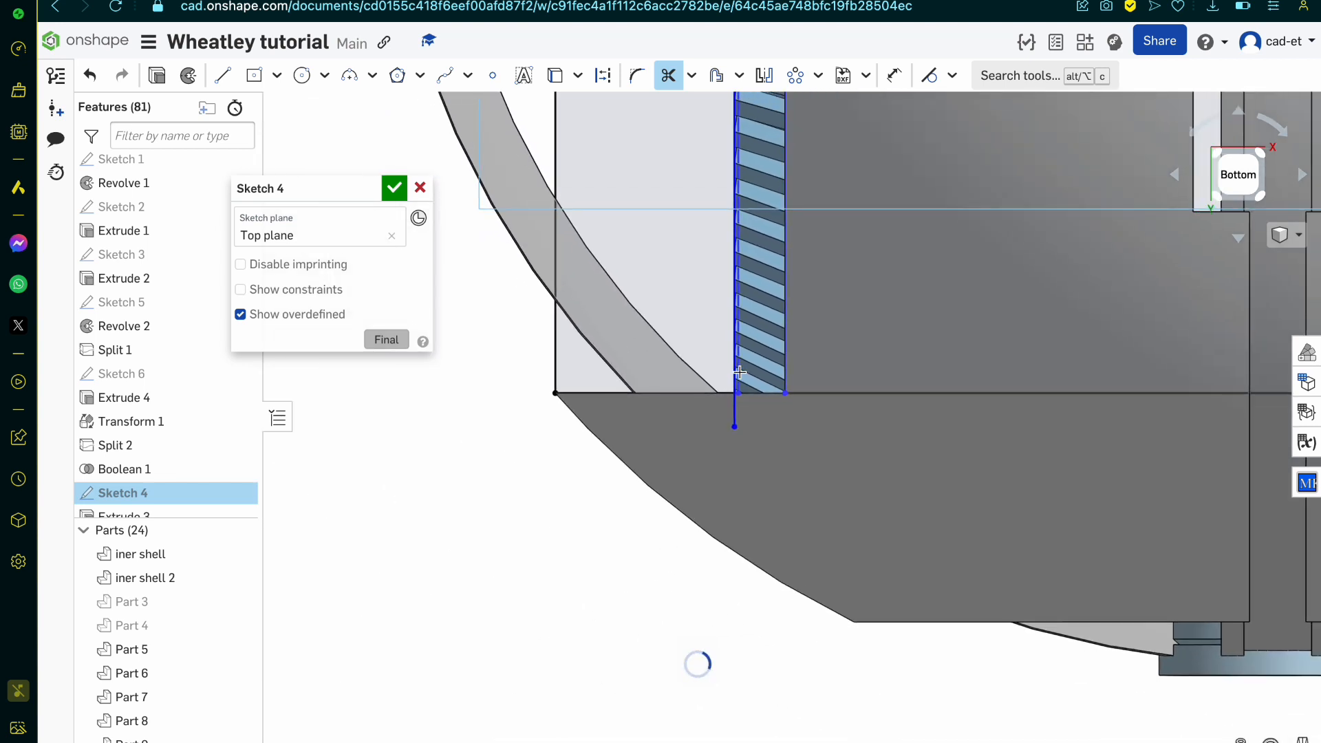
scroll(728, 469, "up", 4)
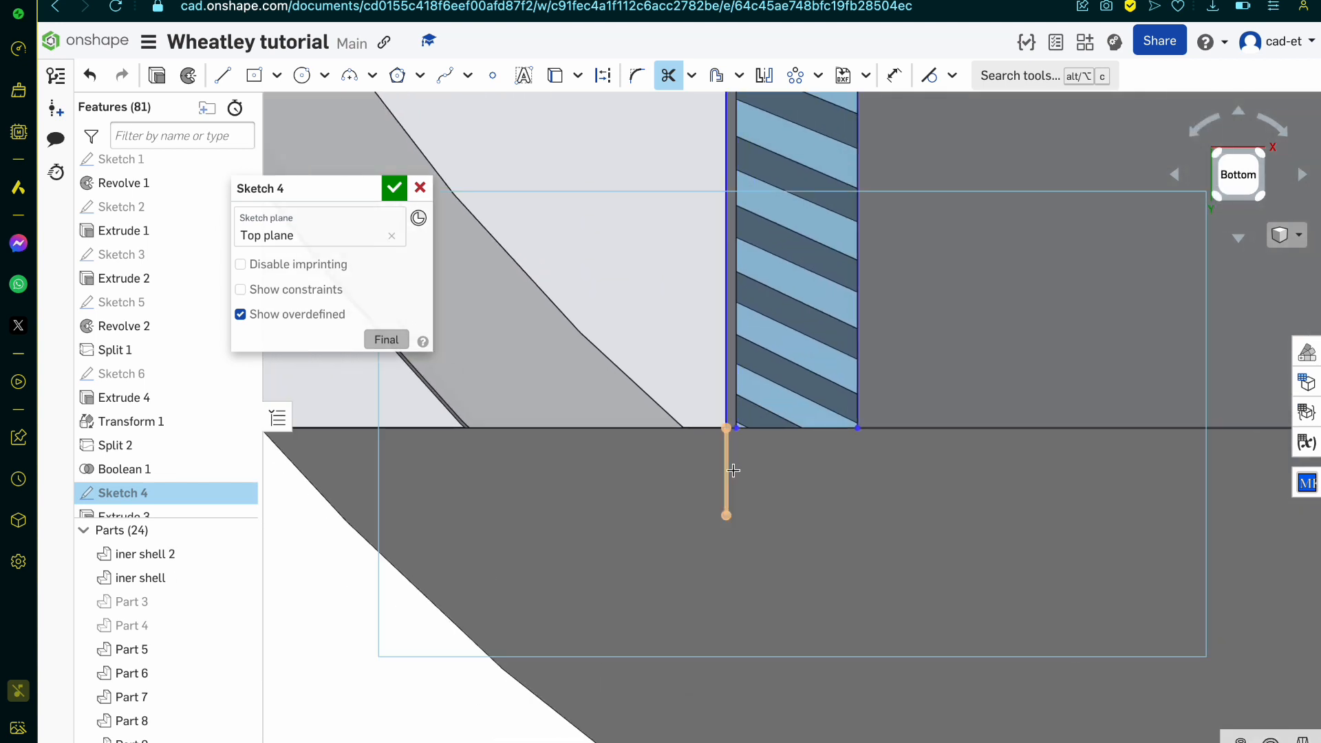
scroll(729, 471, "down", 8)
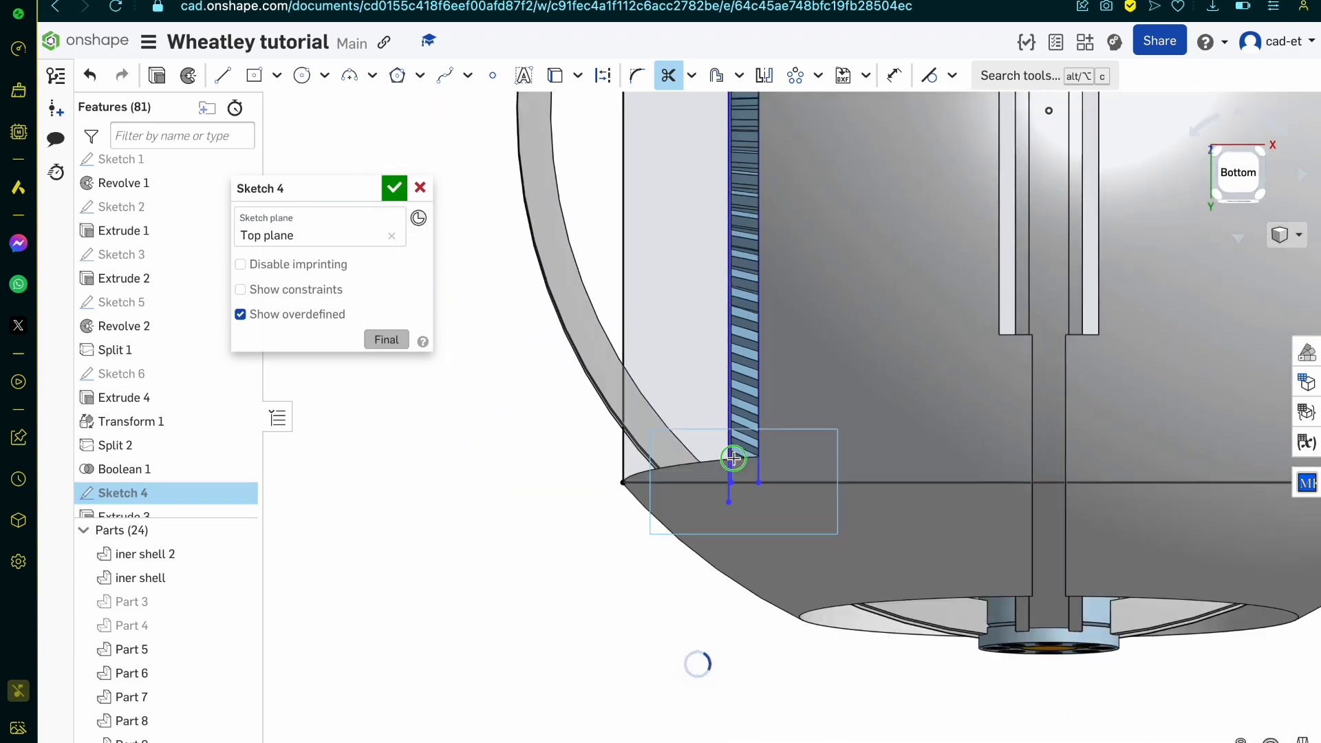
mouse_move(730, 463)
right_mouse_down()
mouse_move(775, 461)
mouse_move(766, 443)
right_mouse_up()
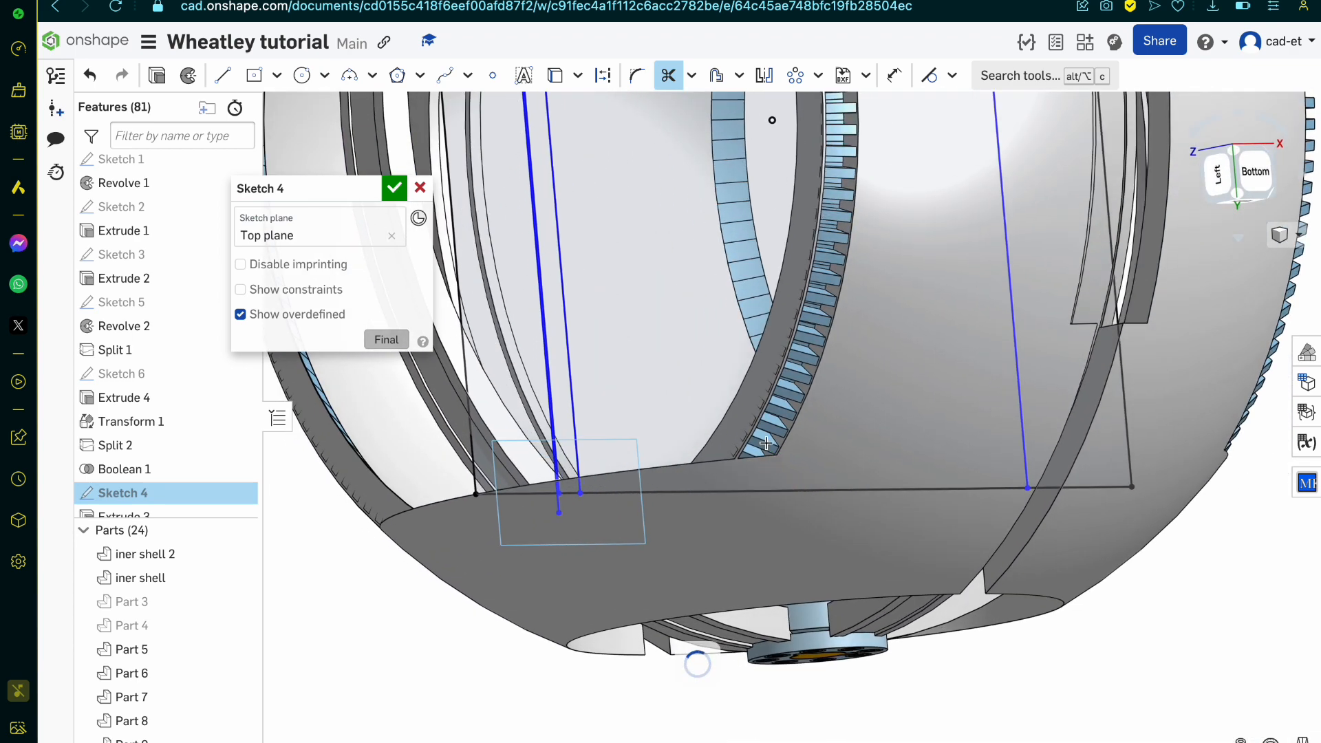
key("n")
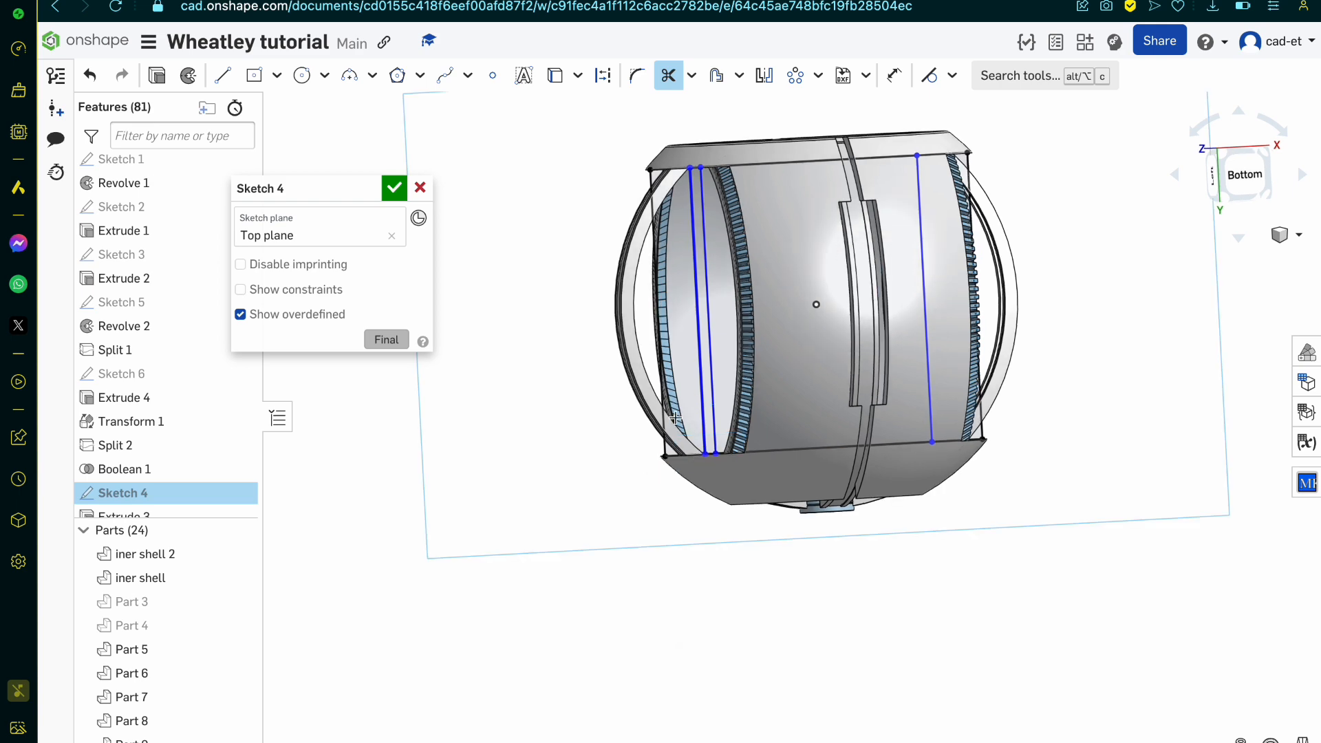
scroll(675, 418, "up", 6)
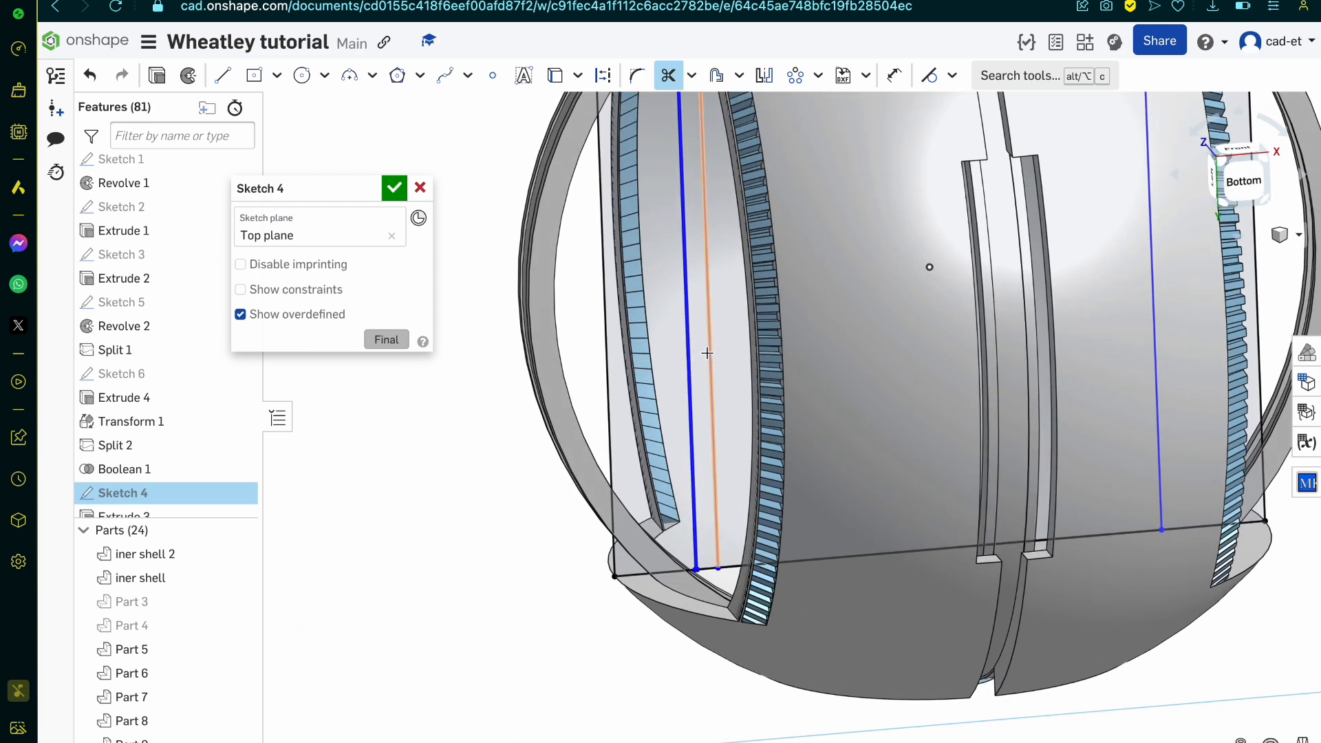
Step: Draw two center-point rectangles from the origin out to the two new lines, about 9.55 and 9.61 wide and 11.21 high
left_click(255, 76)
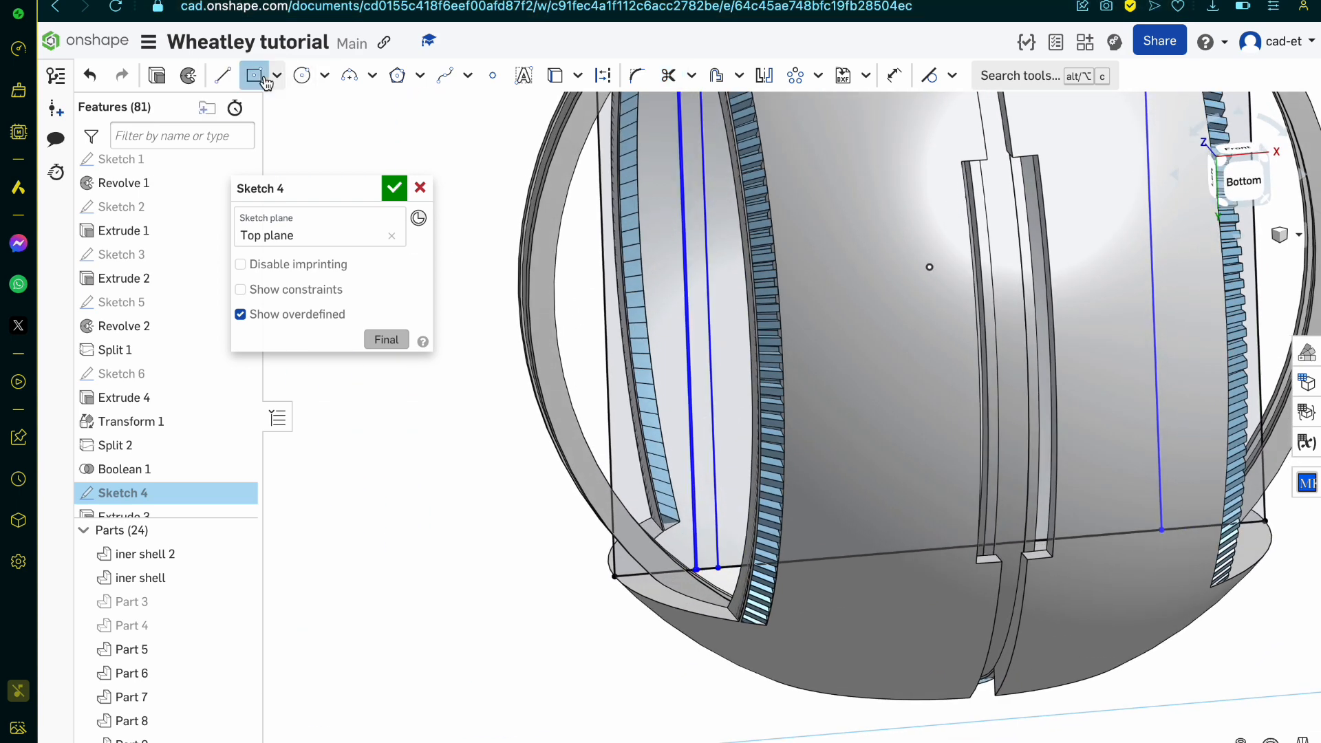
scroll(878, 497, "down", 4)
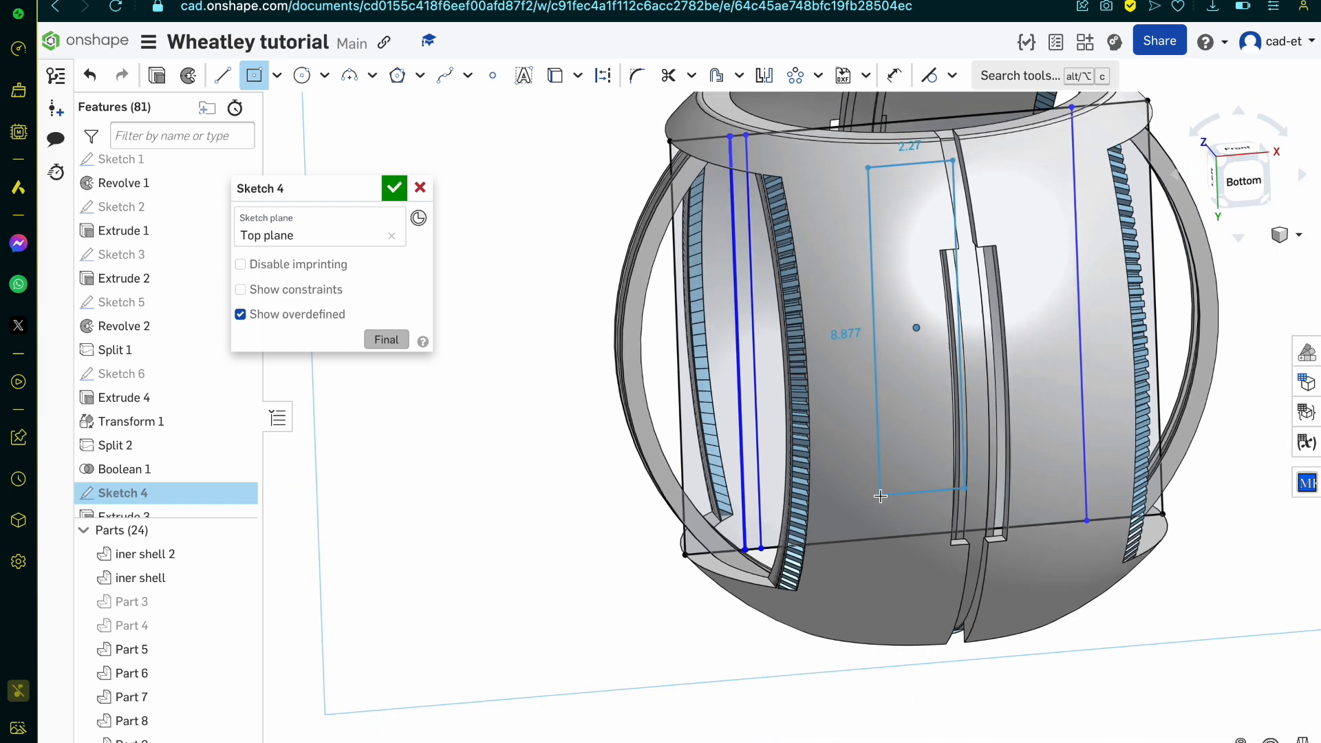
scroll(802, 279, "up", 6)
scroll(765, 535, "down", 5)
scroll(753, 397, "up", 5)
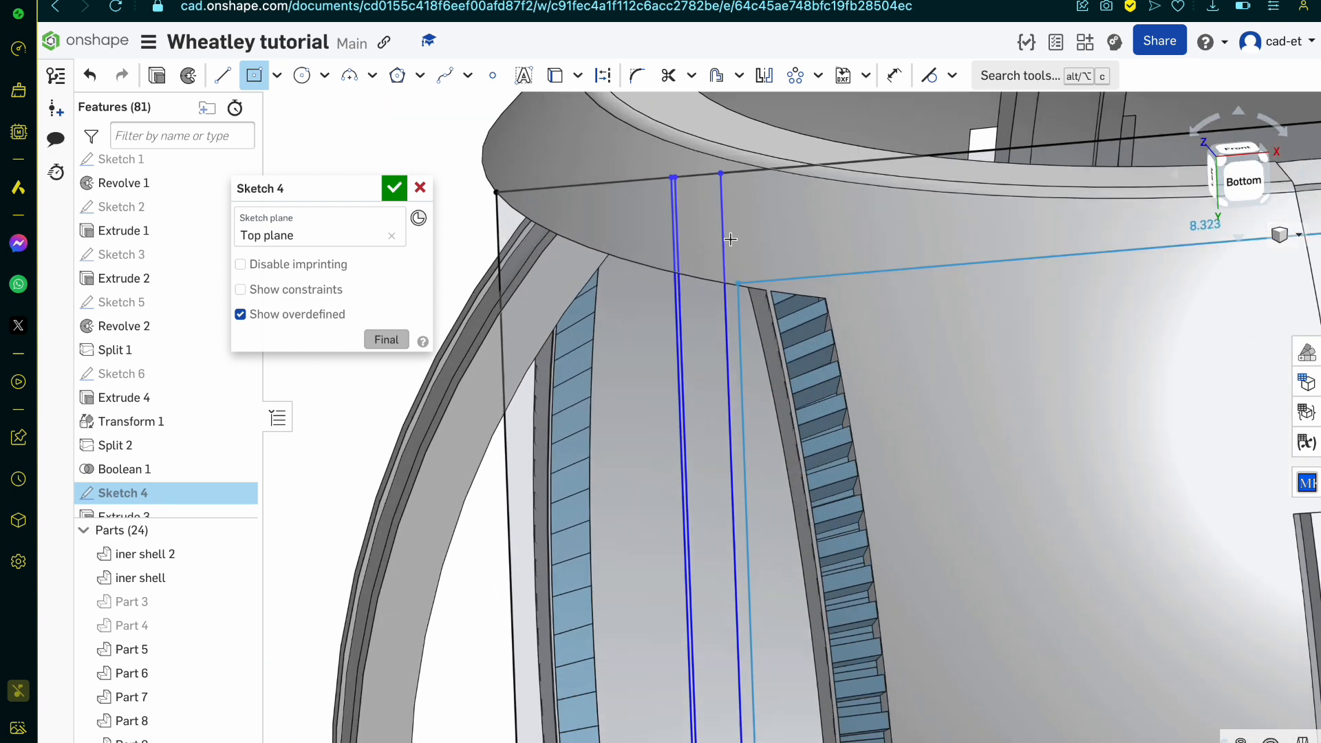
scroll(679, 180, "down", 6)
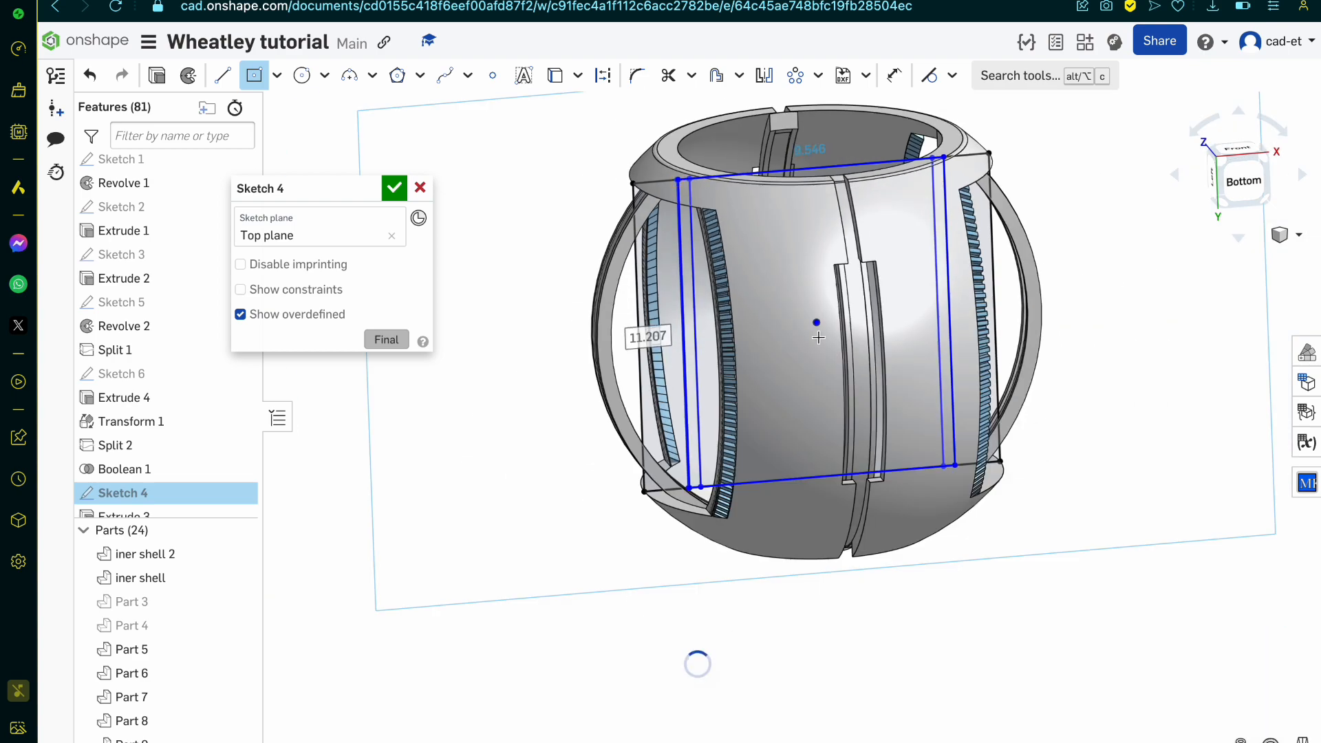
scroll(693, 128, "up", 5)
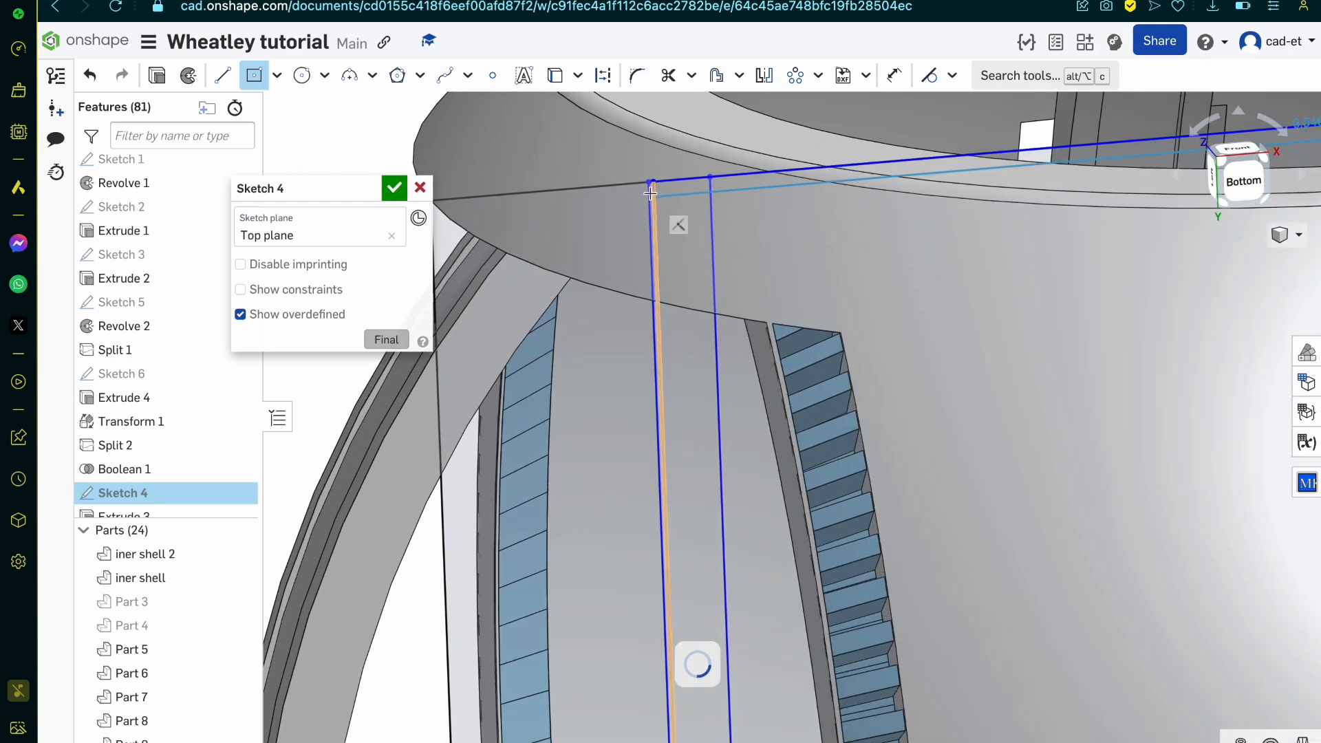
scroll(643, 180, "down", 6)
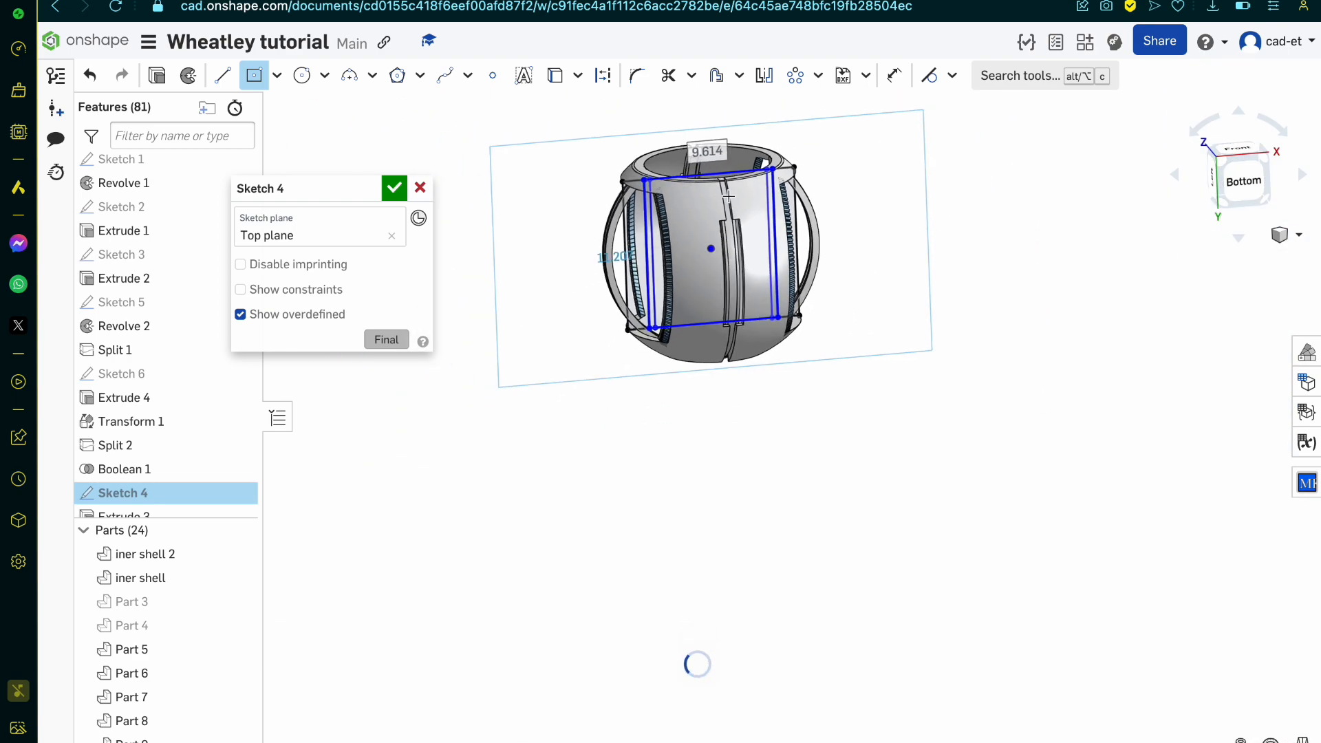
Step: Leave the rectangle command after checking the lines at the opposite rib row, and accept Sketch 4
scroll(706, 197, "up", 2)
scroll(853, 271, "up", 5)
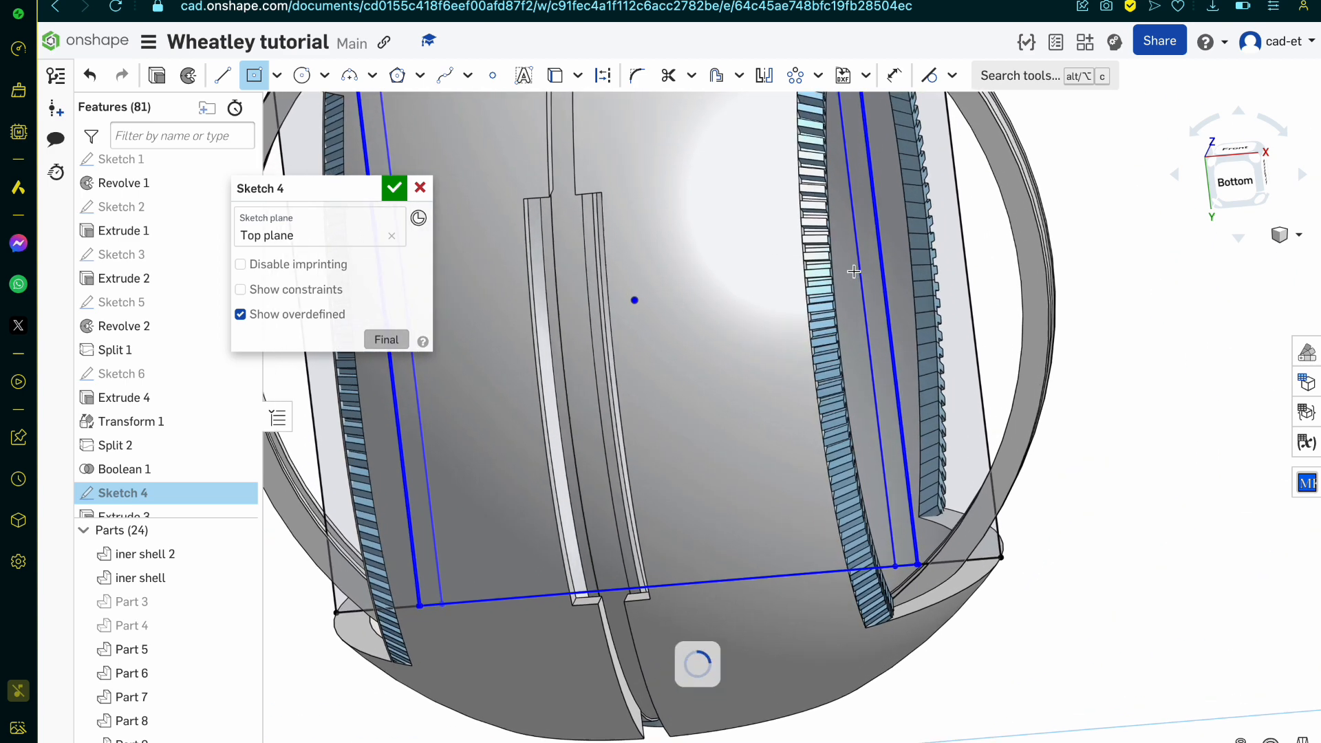
scroll(837, 276, "down", 5)
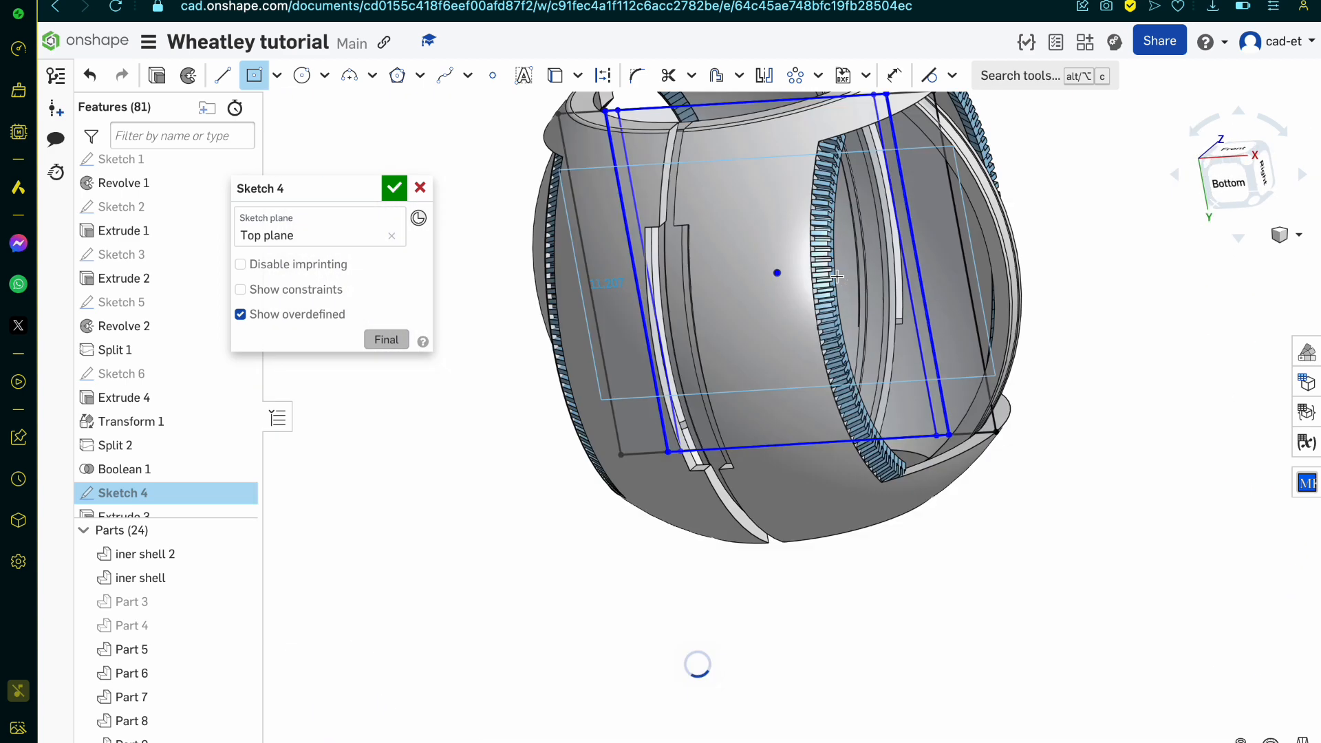
mouse_move(836, 277)
right_mouse_down()
mouse_move(879, 285)
mouse_move(825, 281)
right_mouse_up()
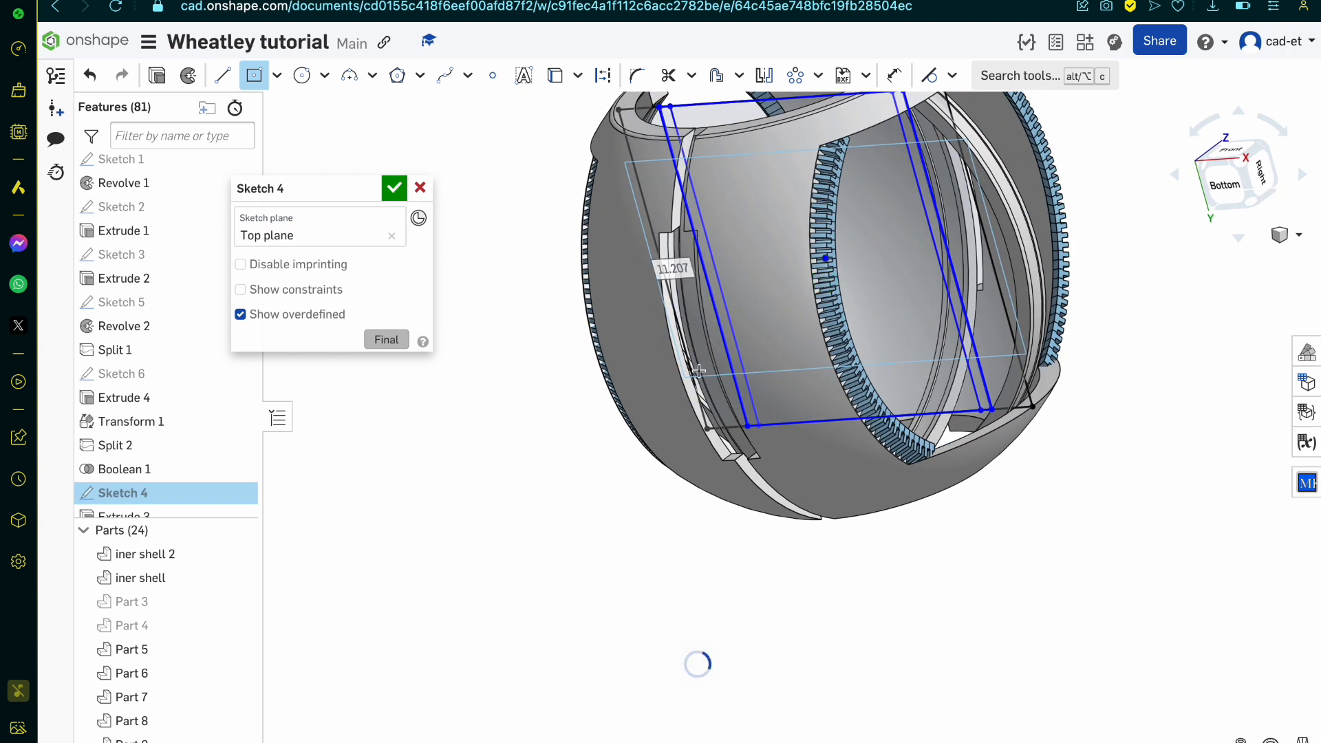
scroll(698, 372, "down", 1)
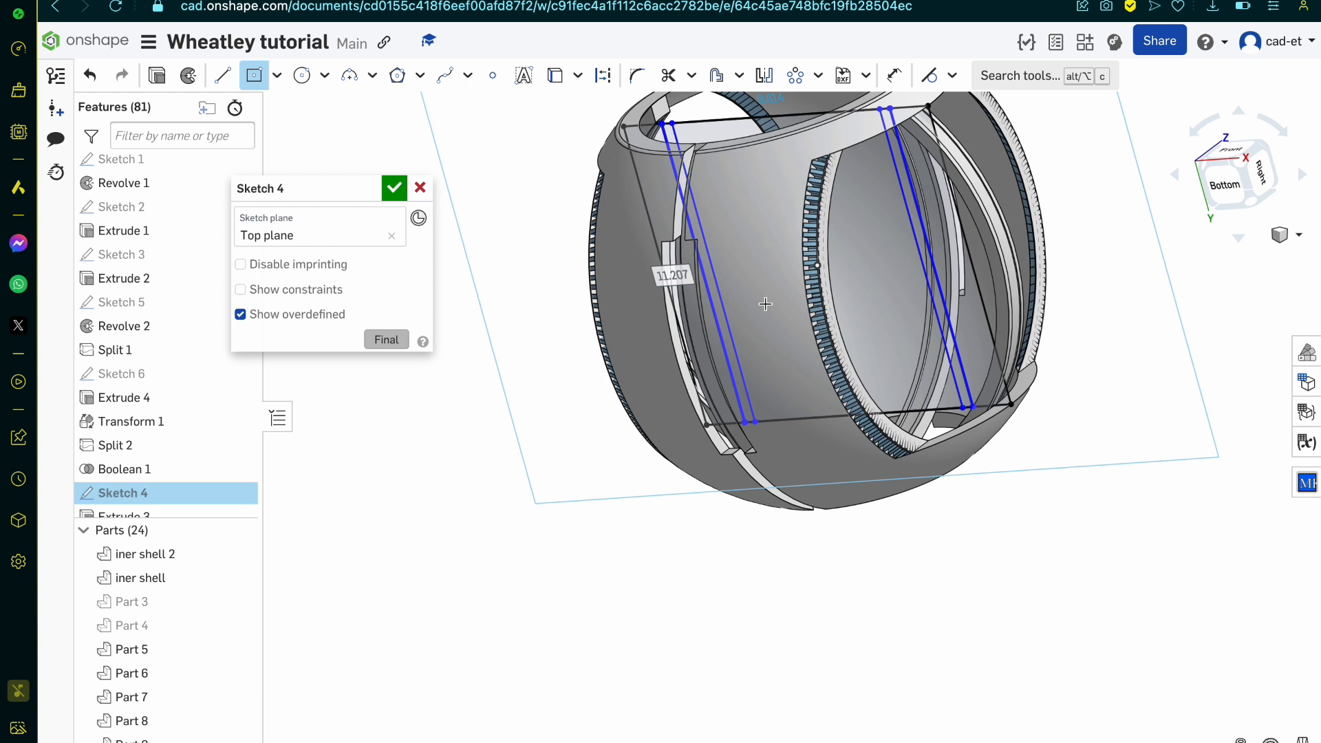
scroll(765, 304, "up", 1)
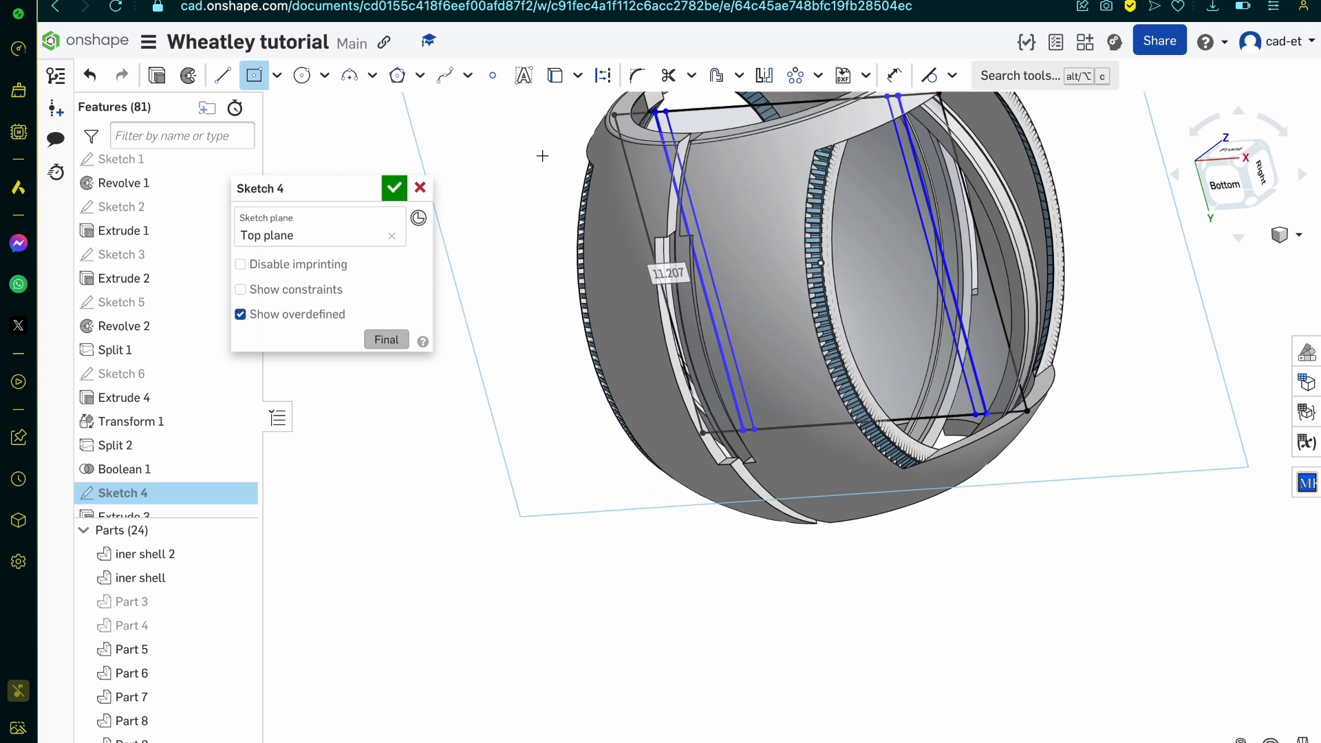
left_click(394, 191)
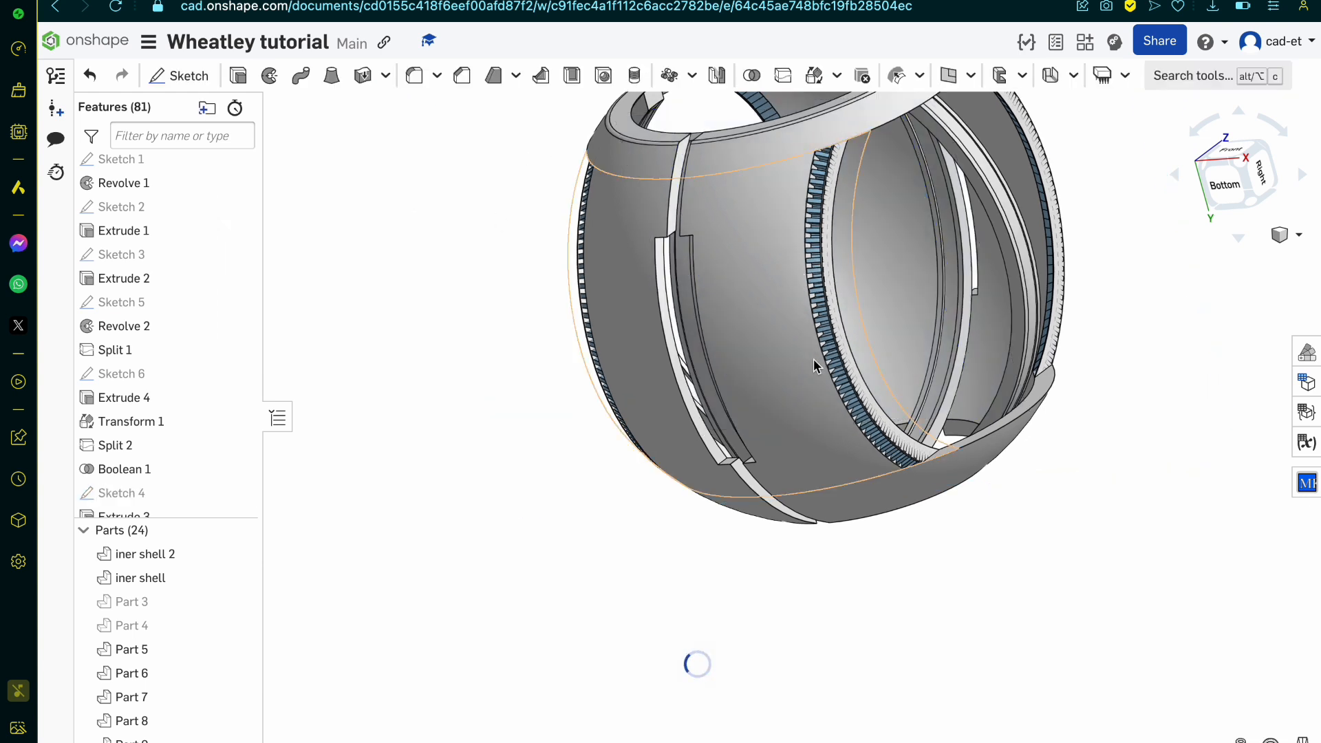
Step: Examine from outside and inside how the rib rows sit against the edges of the shell's side openings
right_click_drag(813, 358, 844, 278)
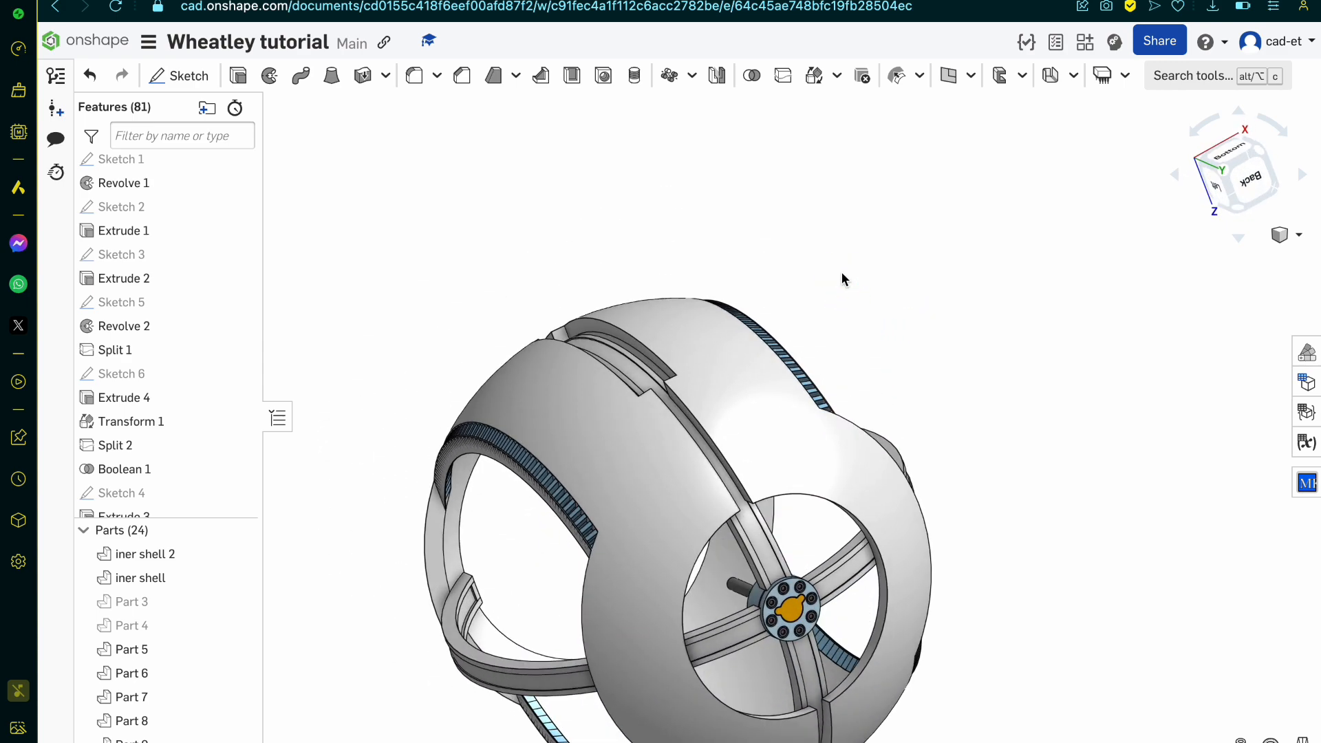
scroll(645, 408, "up", 5)
scroll(646, 408, "down", 5)
mouse_move(645, 408)
right_mouse_down()
mouse_move(822, 416)
mouse_move(834, 436)
right_mouse_up()
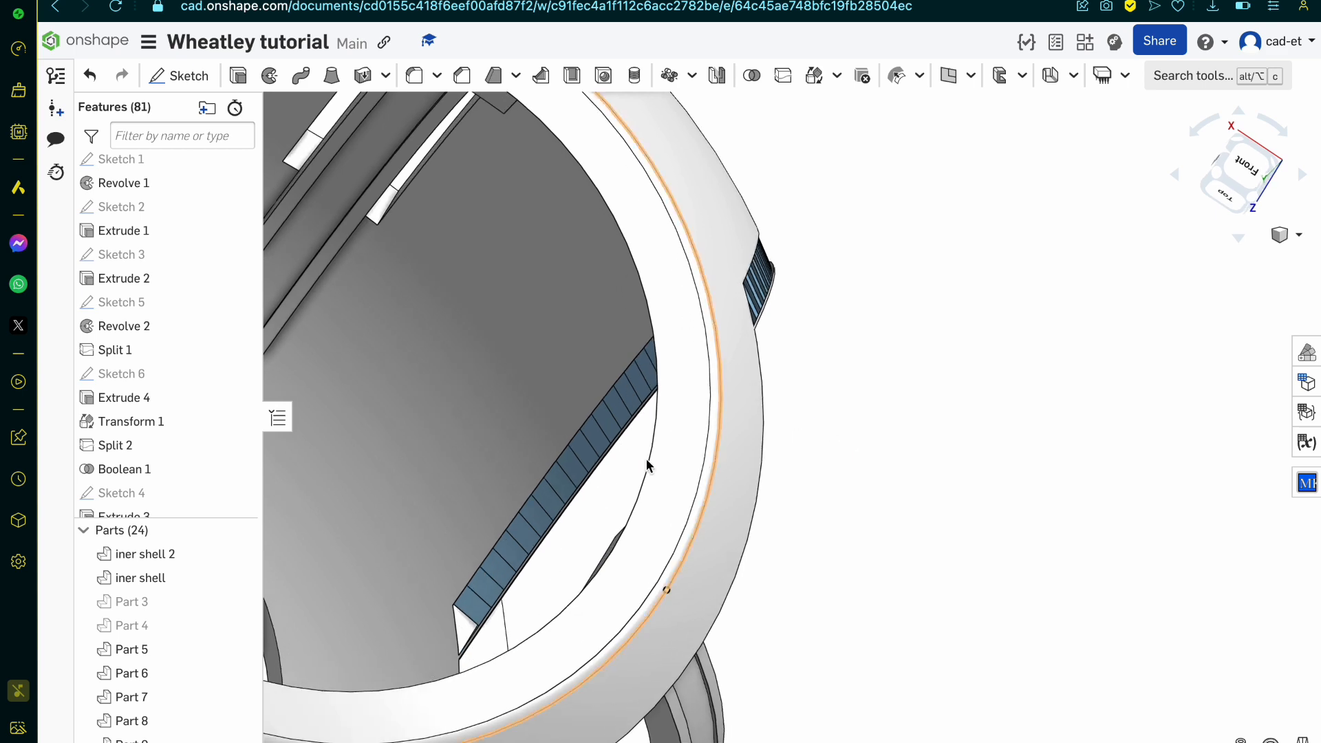
scroll(530, 494, "up", 6)
right_click_drag(530, 494, 410, 524)
scroll(410, 524, "down", 5)
scroll(761, 460, "down", 5)
right_click_drag(762, 460, 695, 447)
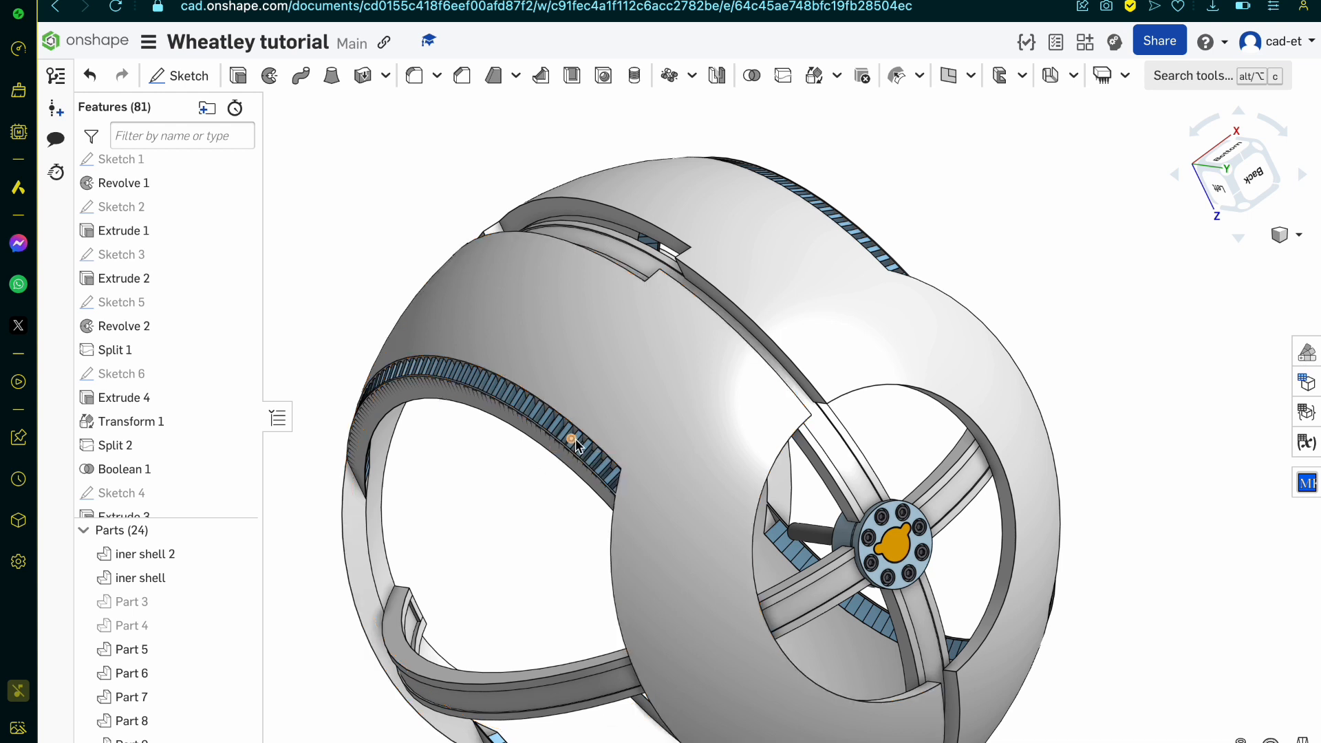
scroll(576, 461, "up", 4)
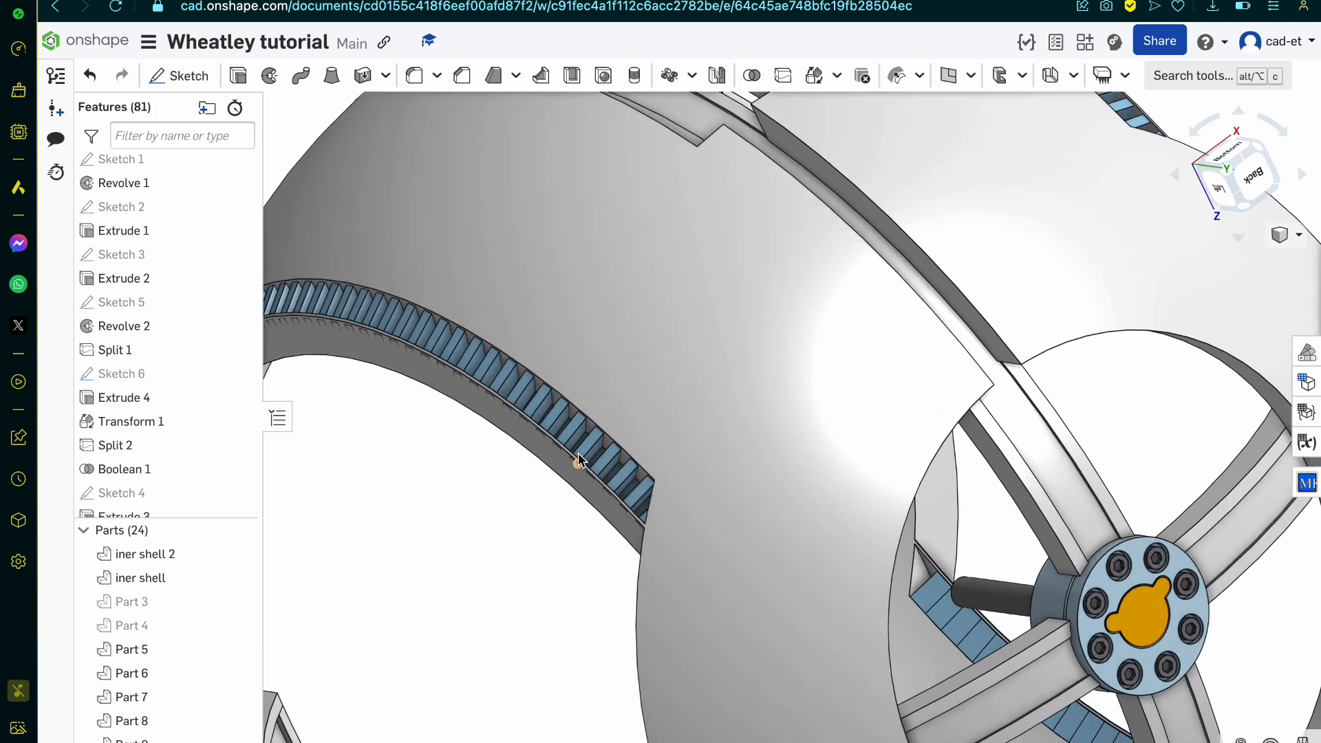
Step: Examine the ends of the rib rows at the corners of the side openings and across the whole shell
right_click_drag(575, 463, 724, 418)
scroll(724, 417, "down", 6)
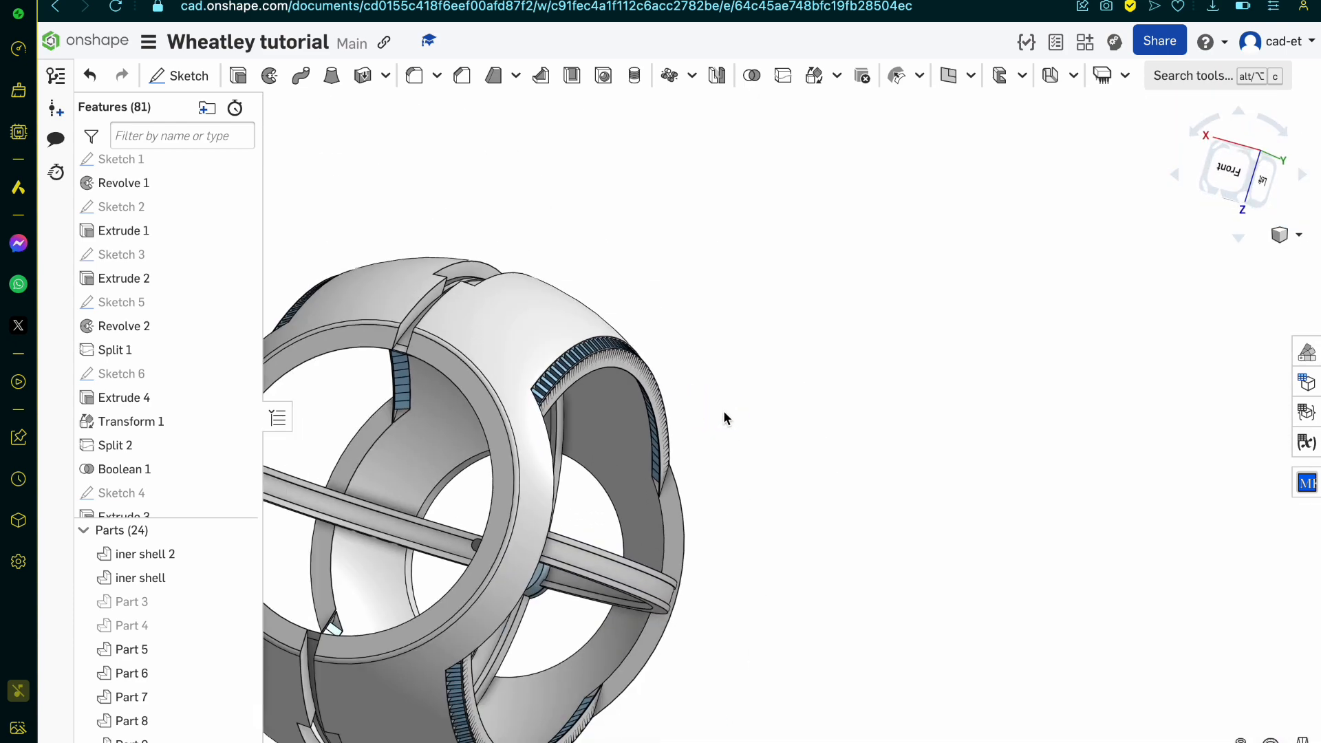
scroll(589, 407, "up", 6)
right_click_drag(589, 407, 485, 413)
scroll(580, 415, "down", 4)
scroll(530, 444, "up", 7)
scroll(480, 423, "up", 3)
scroll(472, 419, "down", 2)
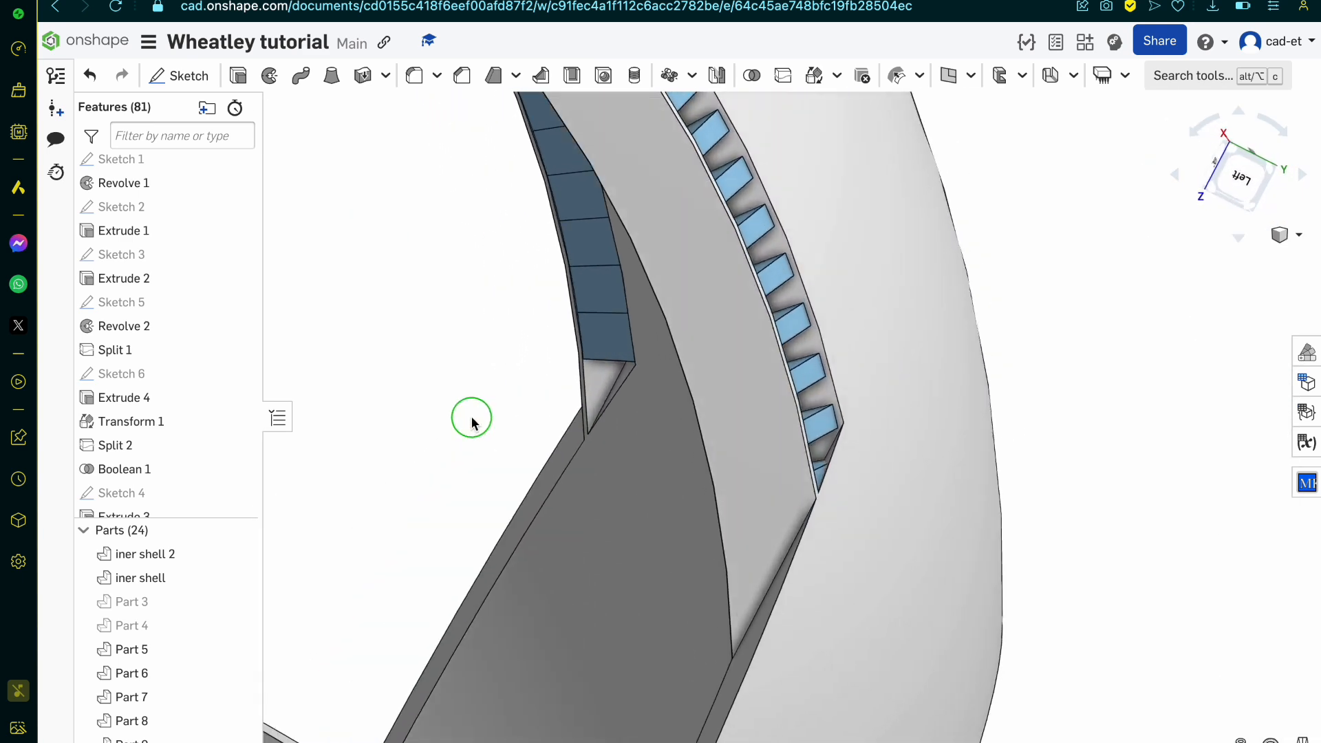
scroll(481, 422, "up", 5)
right_click_drag(597, 340, 551, 363)
scroll(624, 303, "up", 3)
scroll(564, 336, "down", 8)
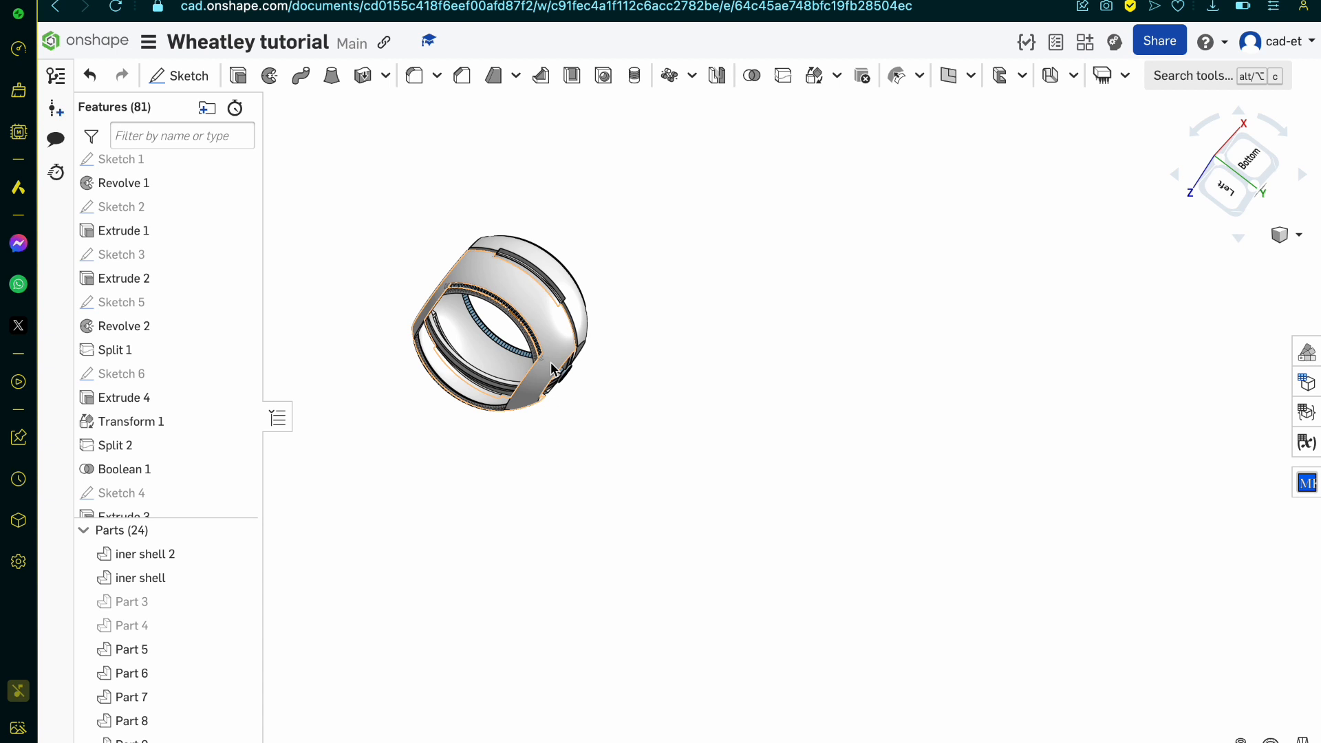
scroll(551, 362, "up", 2)
Step: Start a Boolean subtract that keeps its tools, using both shell parts, iner shell 2 and iner shell, as the tools
left_click(759, 93)
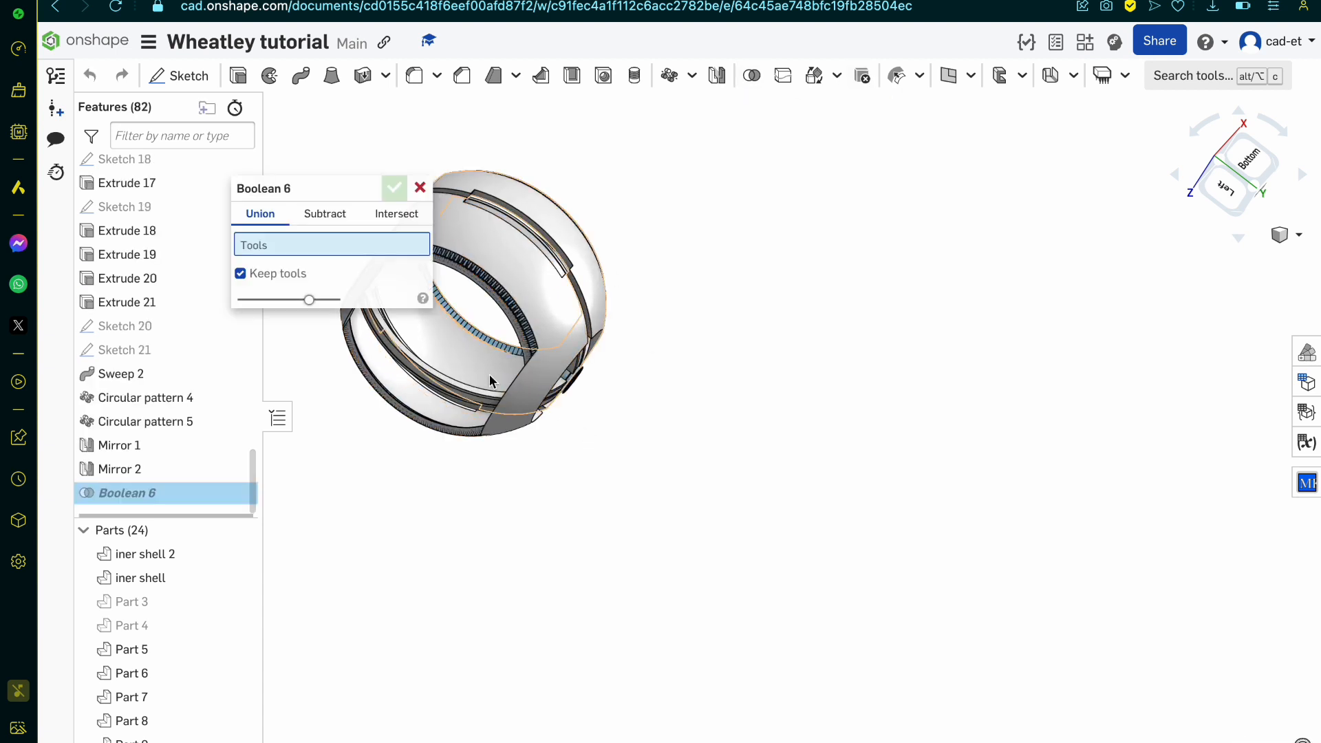
left_click(349, 216)
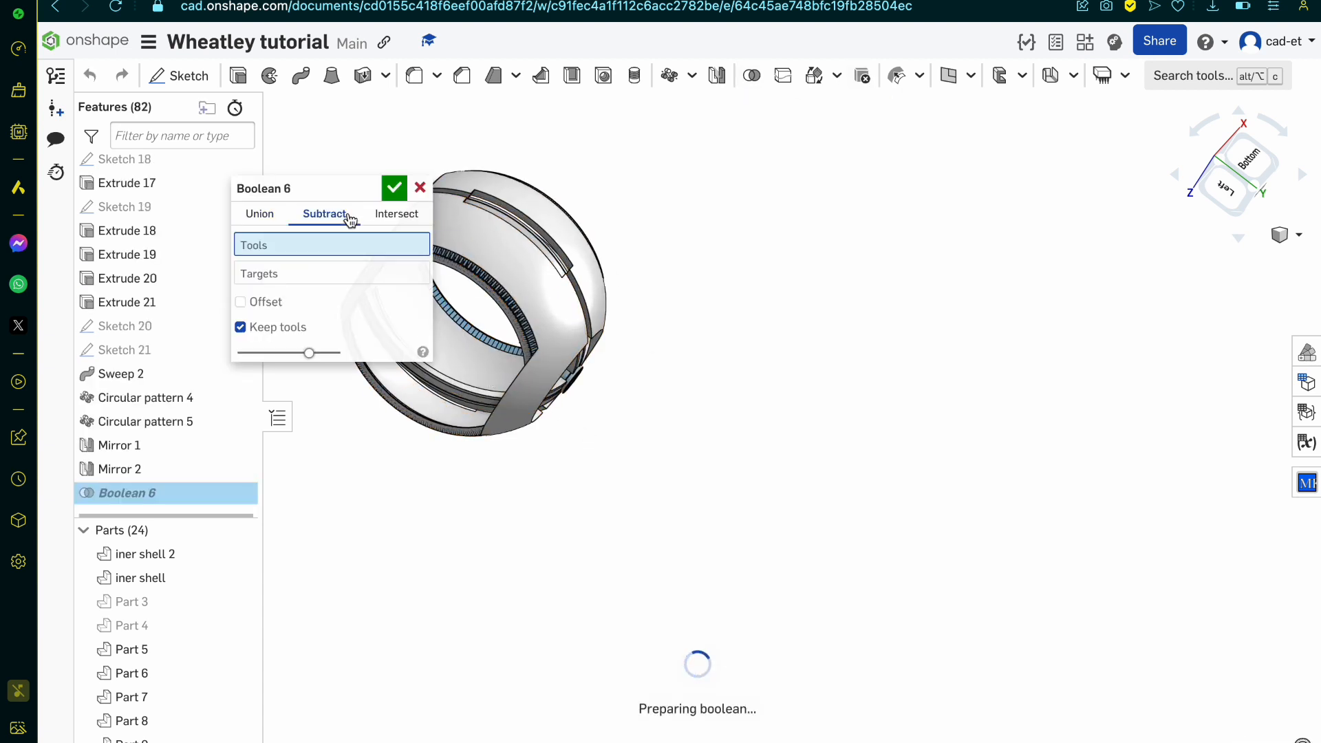
left_click_drag(324, 197, 803, 249)
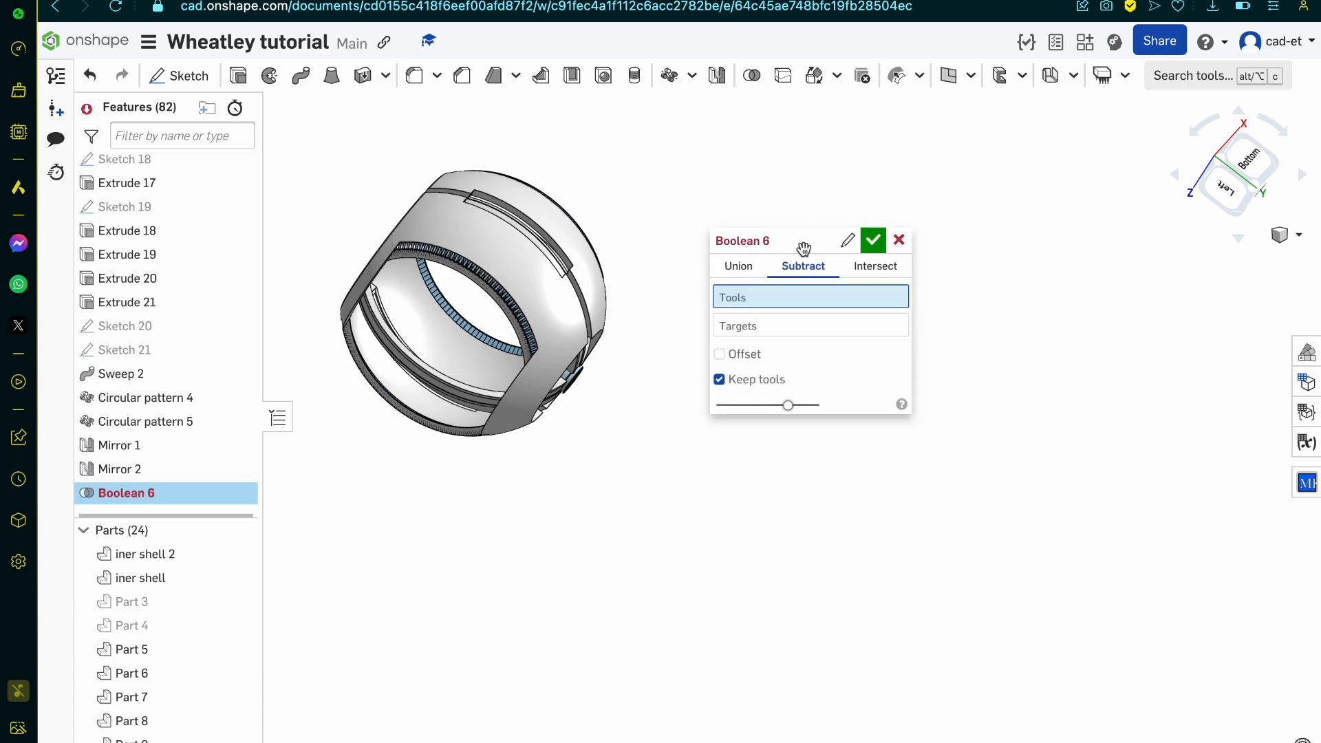
scroll(458, 269, "up", 10)
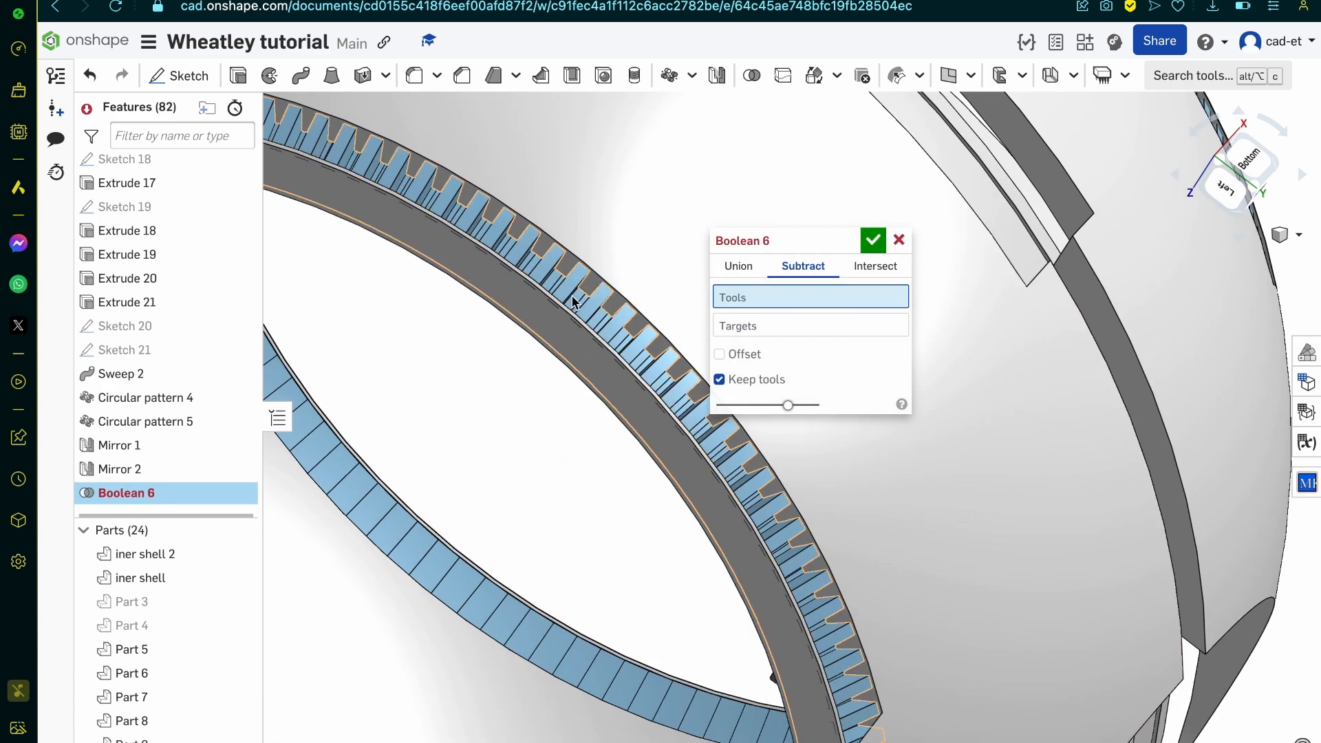
scroll(622, 378, "down", 2)
left_click(621, 380)
scroll(621, 381, "down", 6)
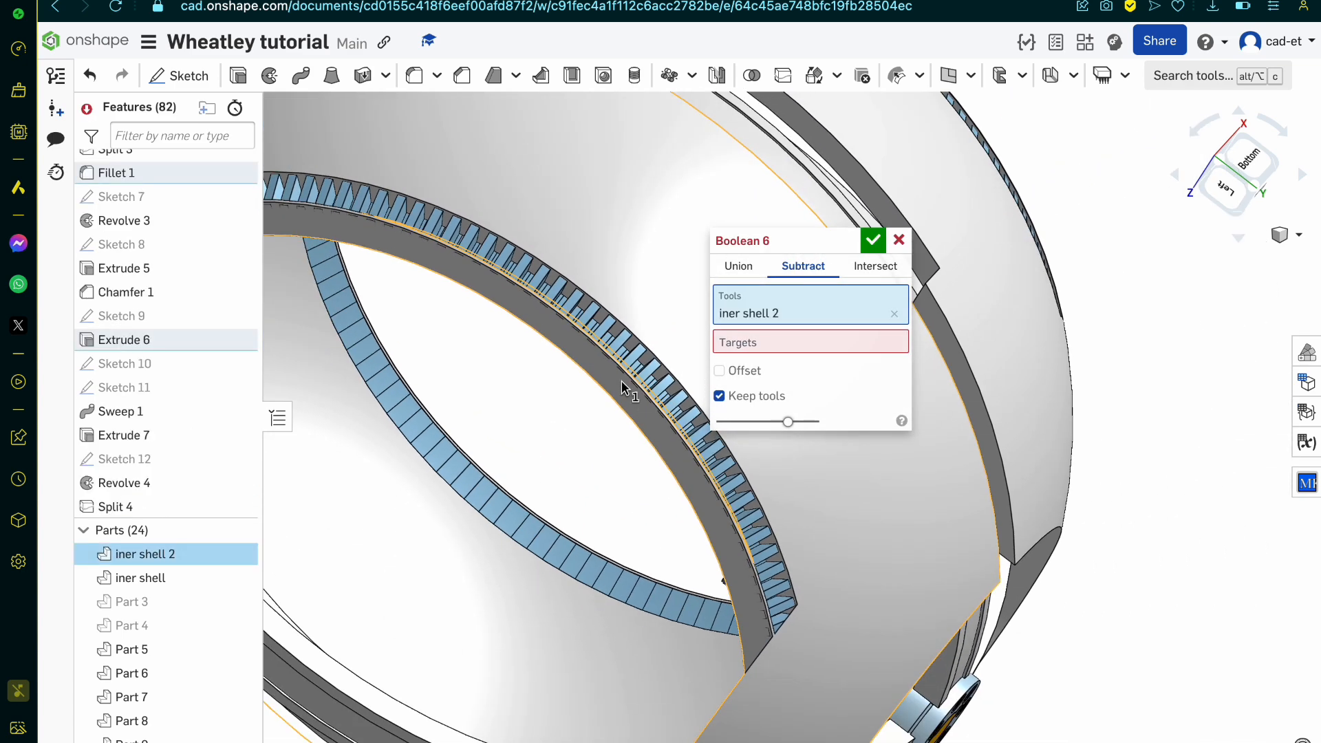
scroll(622, 382, "down", 2)
left_click(679, 229)
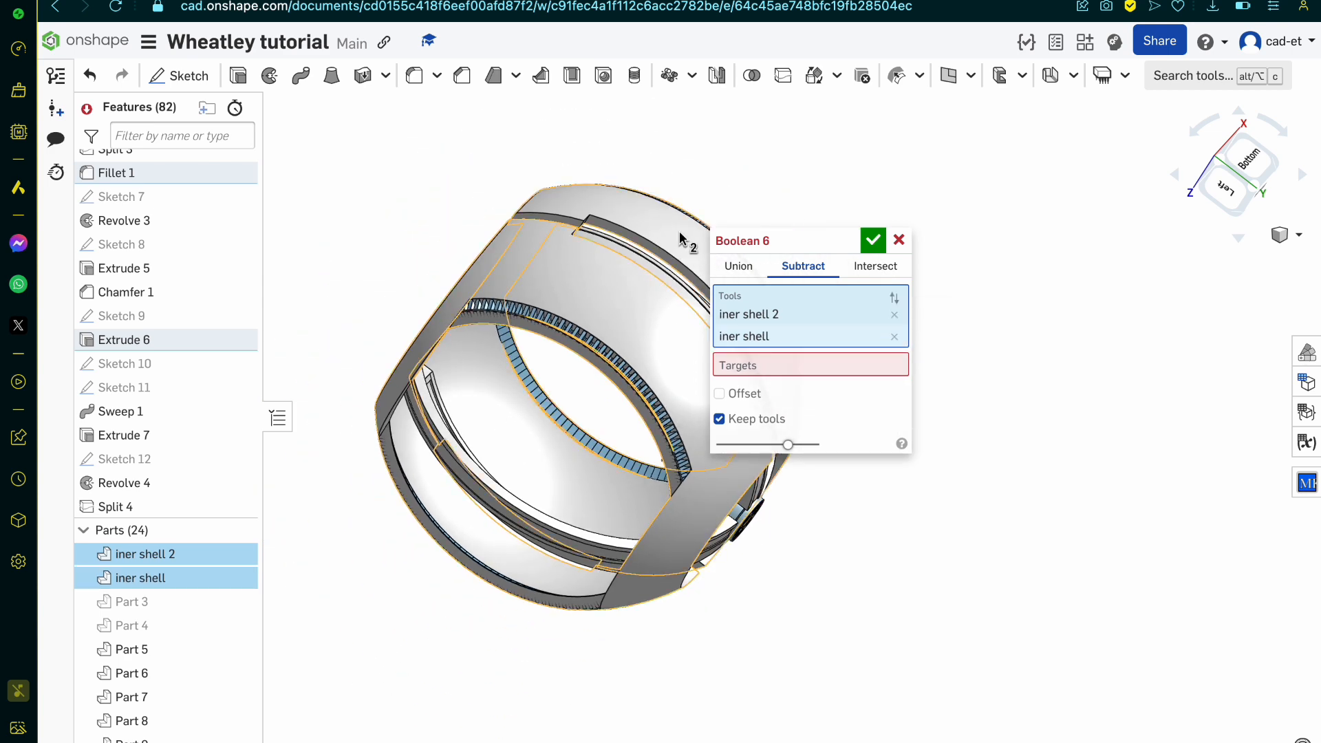
Step: Add the first two rib rows, Part 24 and Part 23, as targets of the Boolean subtract
left_click(751, 368)
scroll(646, 417, "up", 5)
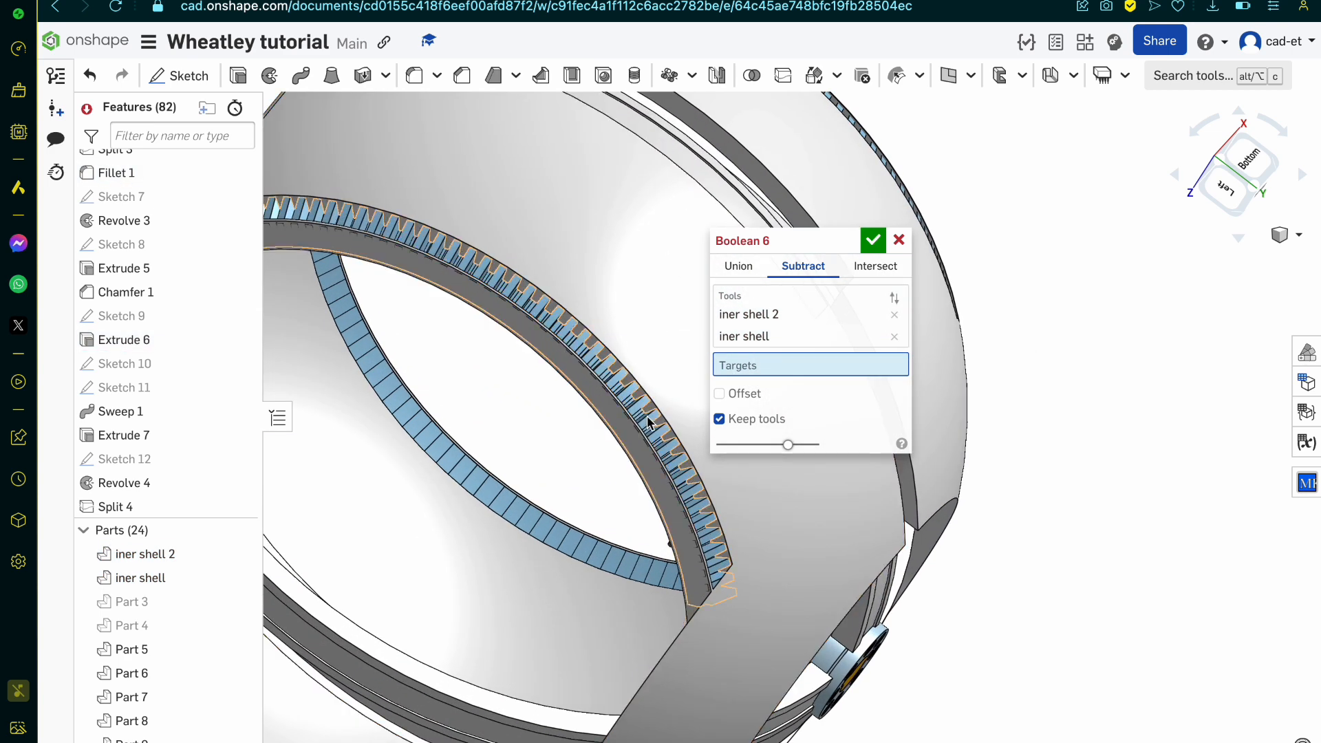
left_click(648, 420)
scroll(646, 418, "down", 8)
scroll(622, 466, "up", 3)
right_click_drag(622, 466, 700, 427)
scroll(695, 412, "up", 5)
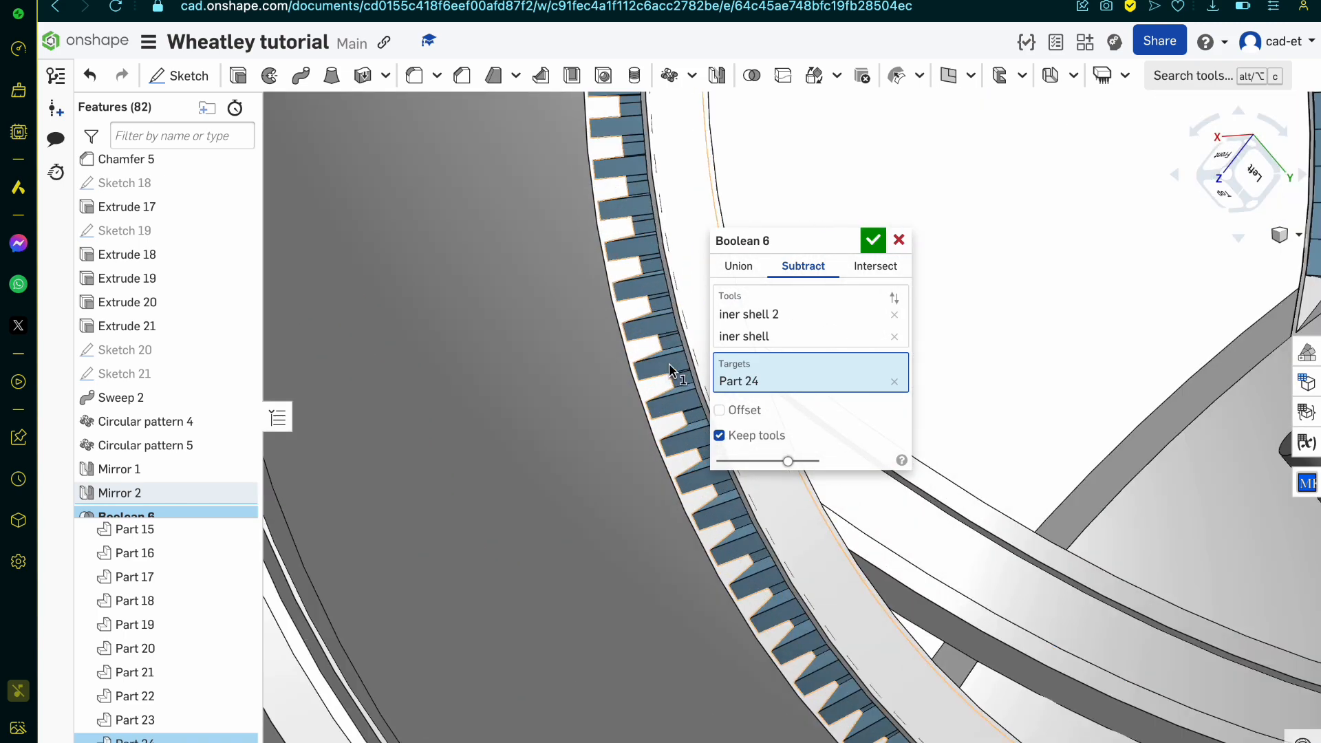
left_click(669, 362)
scroll(668, 363, "down", 6)
right_click_drag(669, 362, 761, 390)
Step: Add the remaining two rib rows, Part 21 and Part 22, as subtract targets and accept the Boolean
scroll(577, 458, "down", 5)
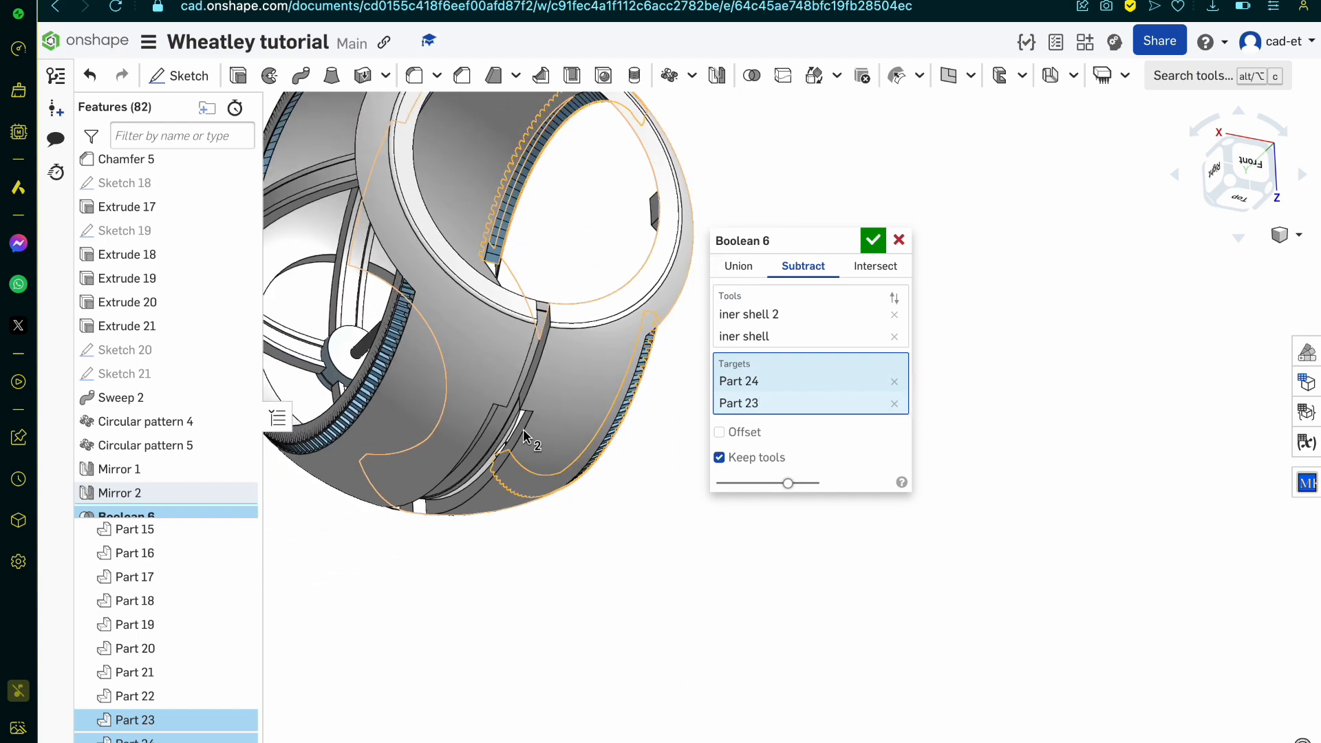
scroll(419, 378, "up", 6)
left_click(418, 378)
scroll(418, 378, "down", 5)
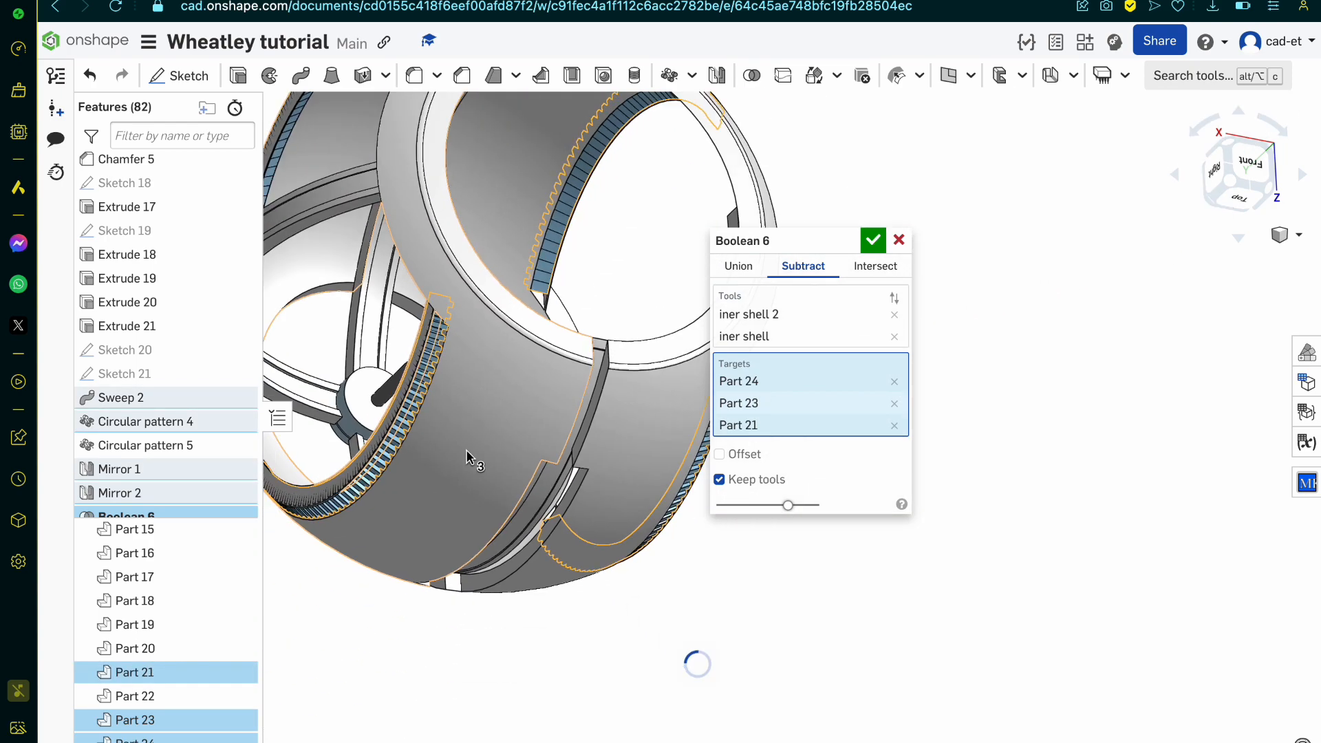
right_click_drag(418, 379, 548, 510)
scroll(548, 510, "down", 4)
scroll(525, 401, "up", 8)
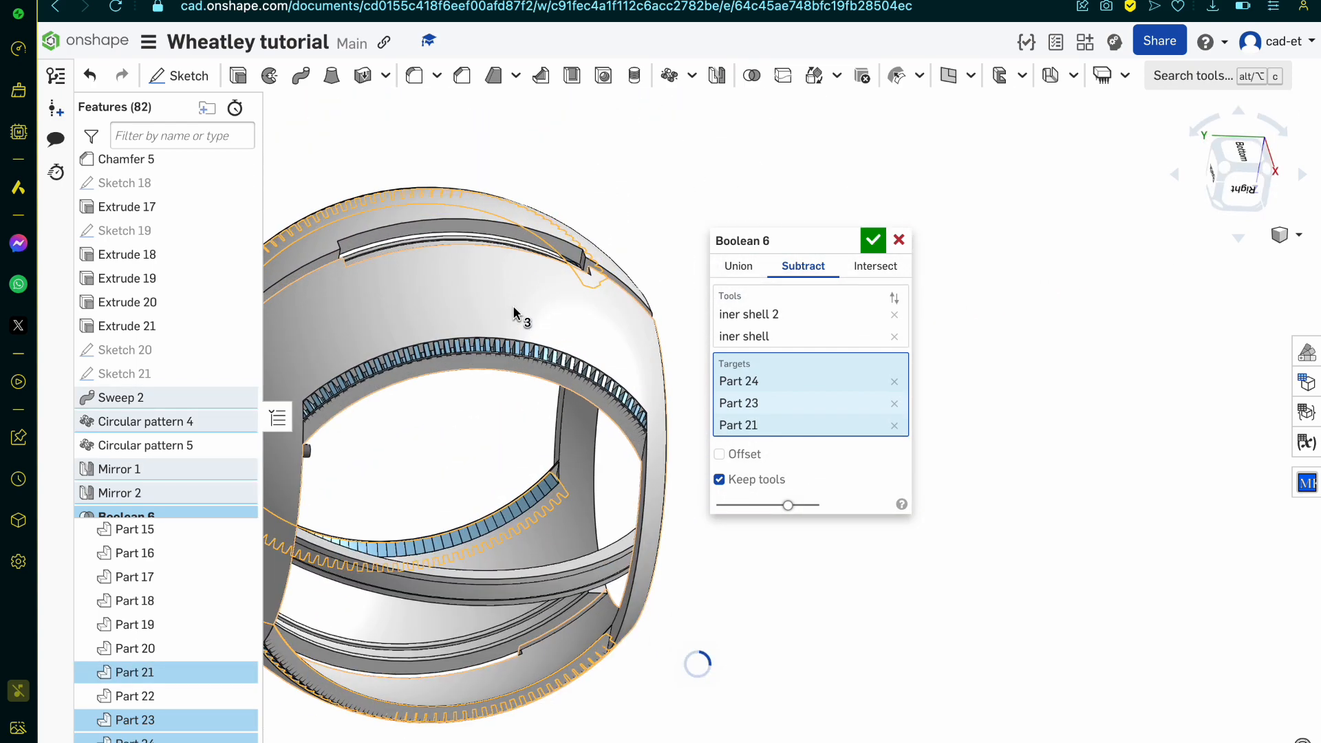
scroll(524, 401, "up", 3)
left_click(514, 414)
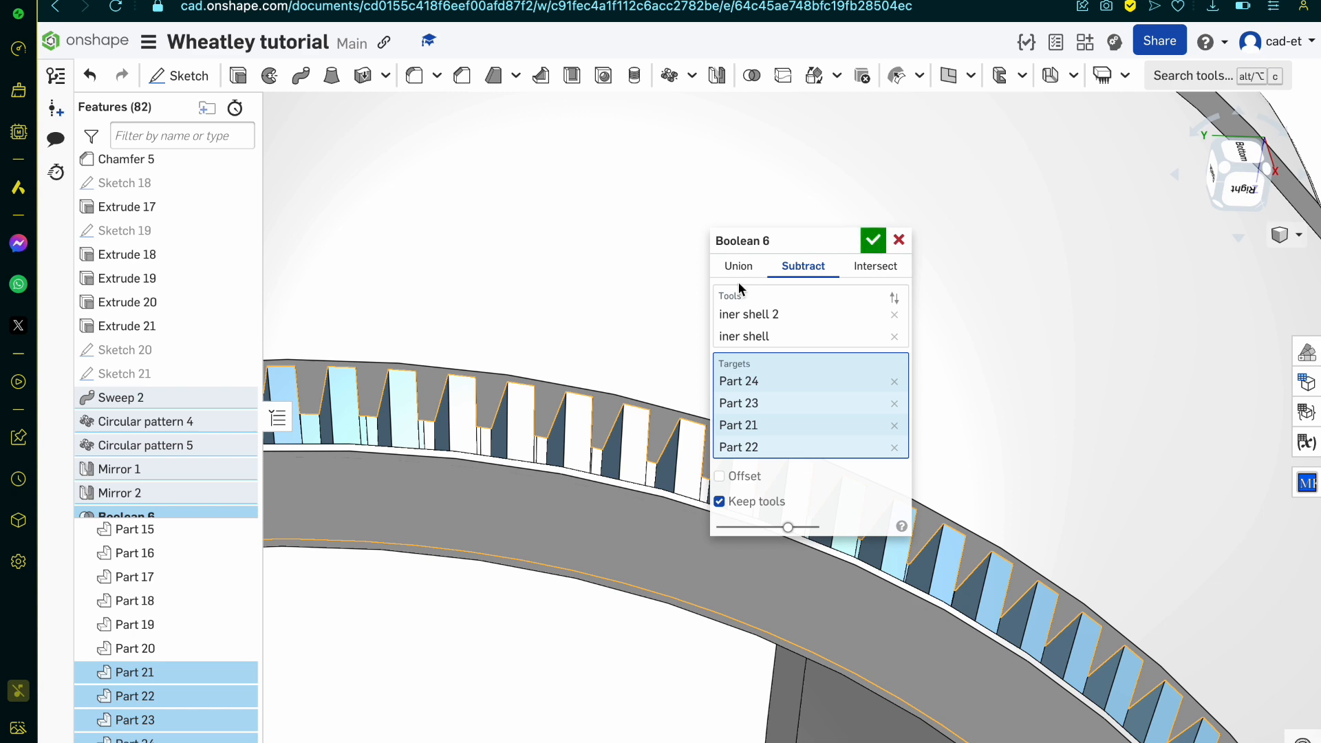
left_click(877, 237)
Step: Hide iner shell and iner shell 2 and examine the cut rib rows around the arms
scroll(877, 238, "down", 5)
right_click_drag(877, 238, 820, 276)
scroll(172, 580, "up", 5)
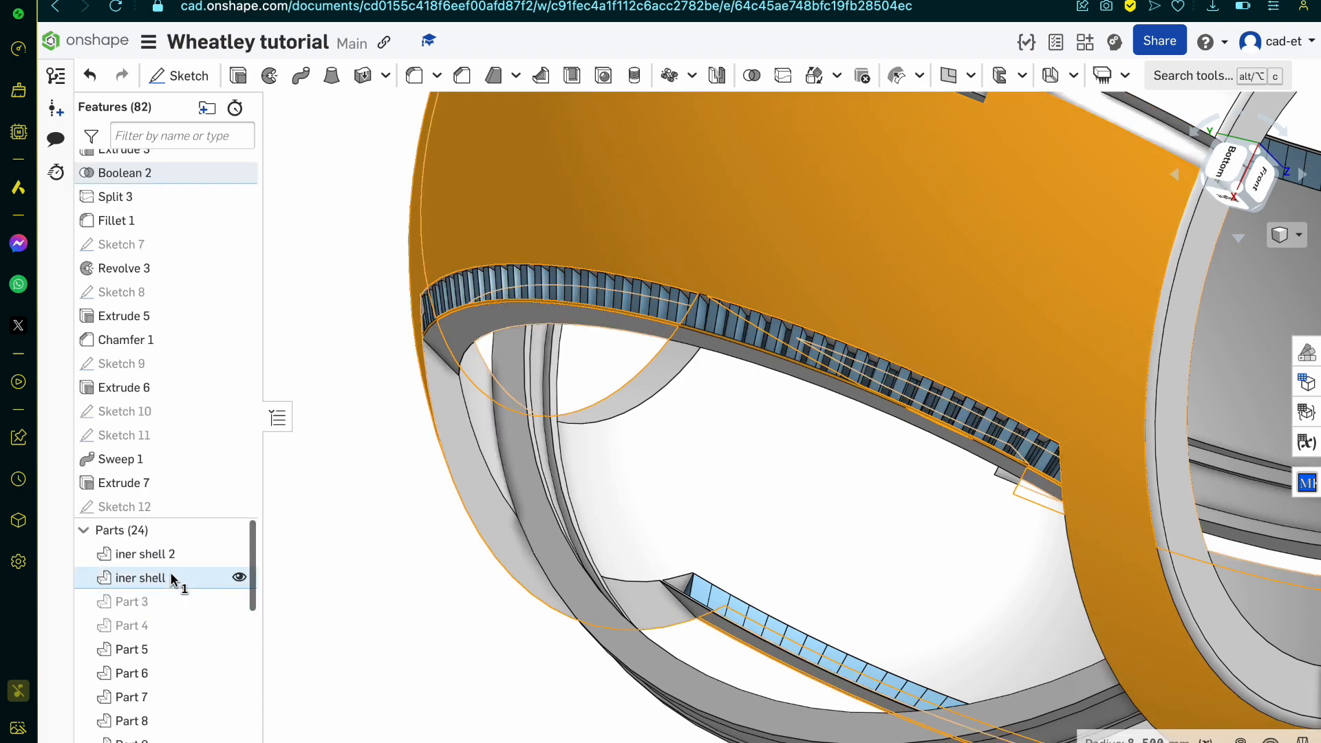
left_click(239, 578)
left_click(238, 554)
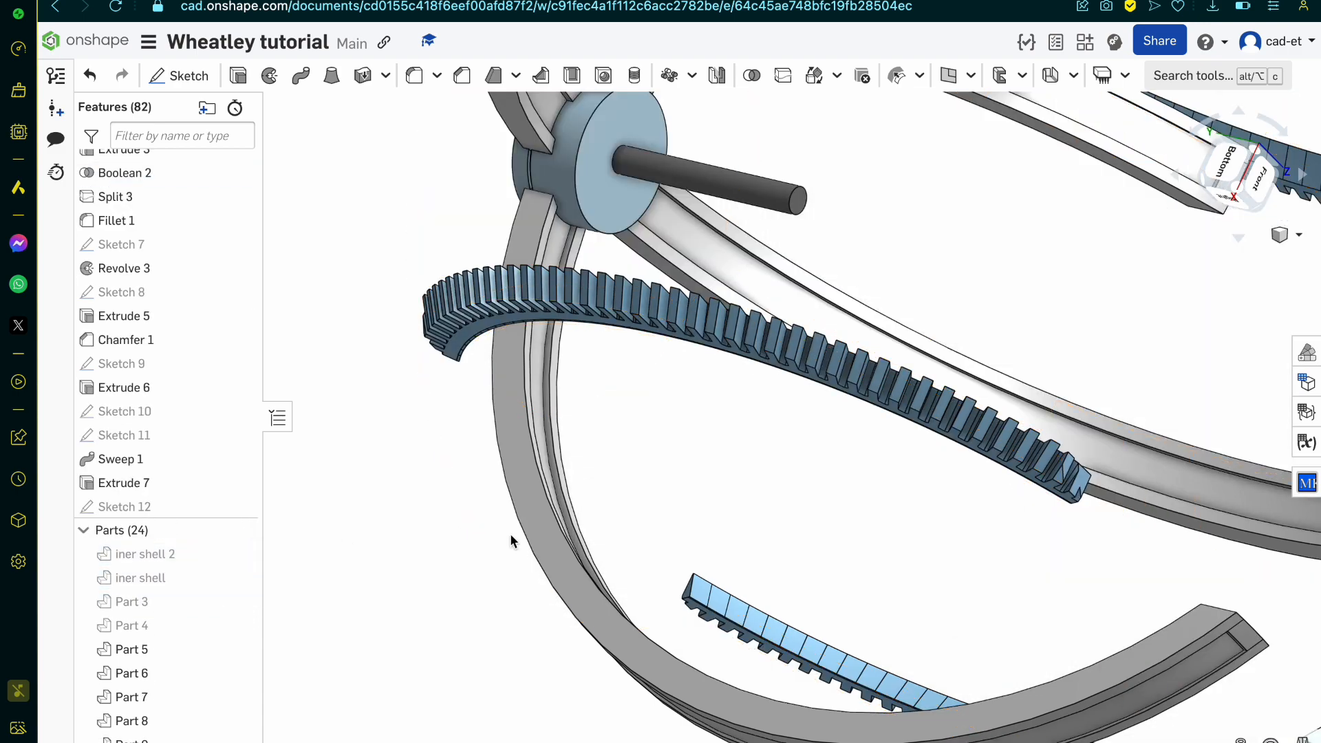
right_click_drag(515, 539, 614, 498)
right_click_drag(774, 369, 746, 402)
scroll(789, 365, "up", 3)
scroll(201, 375, "up", 2)
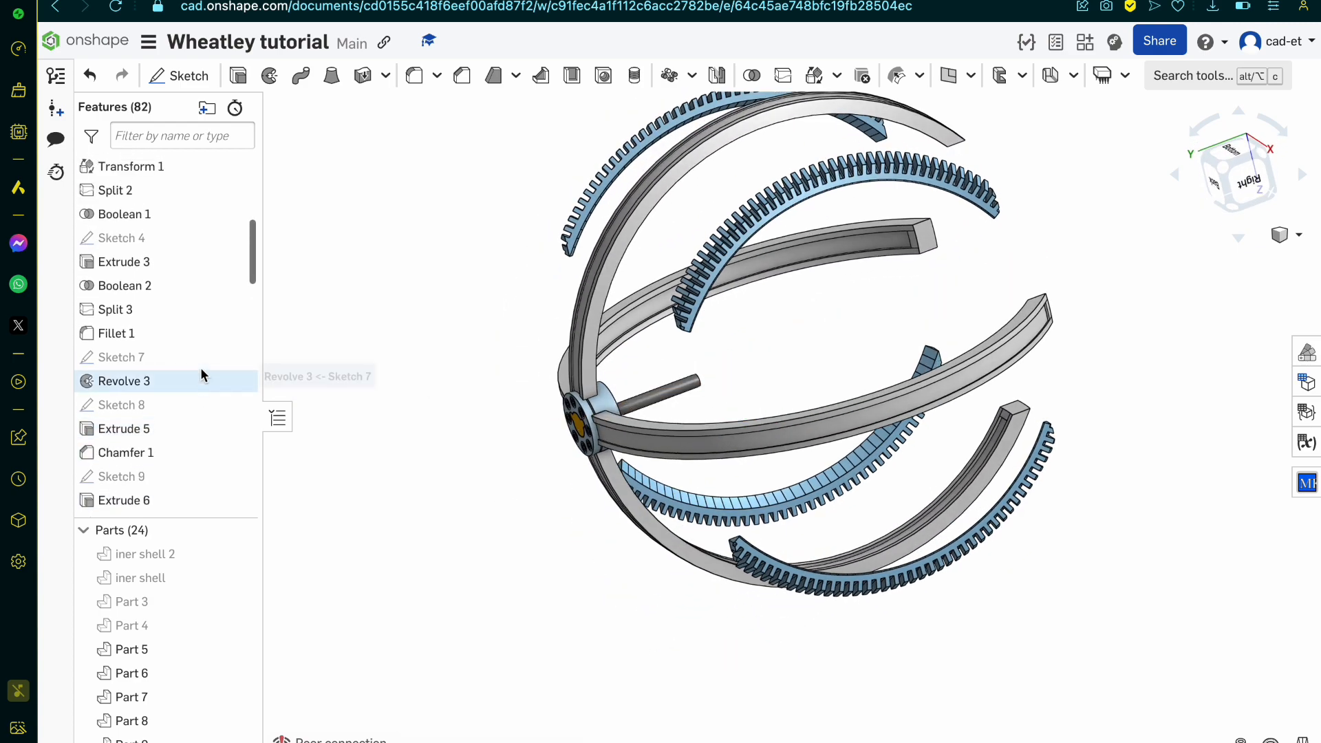
Step: In Sketch 20, draw a line across the head of the T-shaped rib profile, parallel to its outer edge, and accept the sketch
scroll(201, 372, "down", 10)
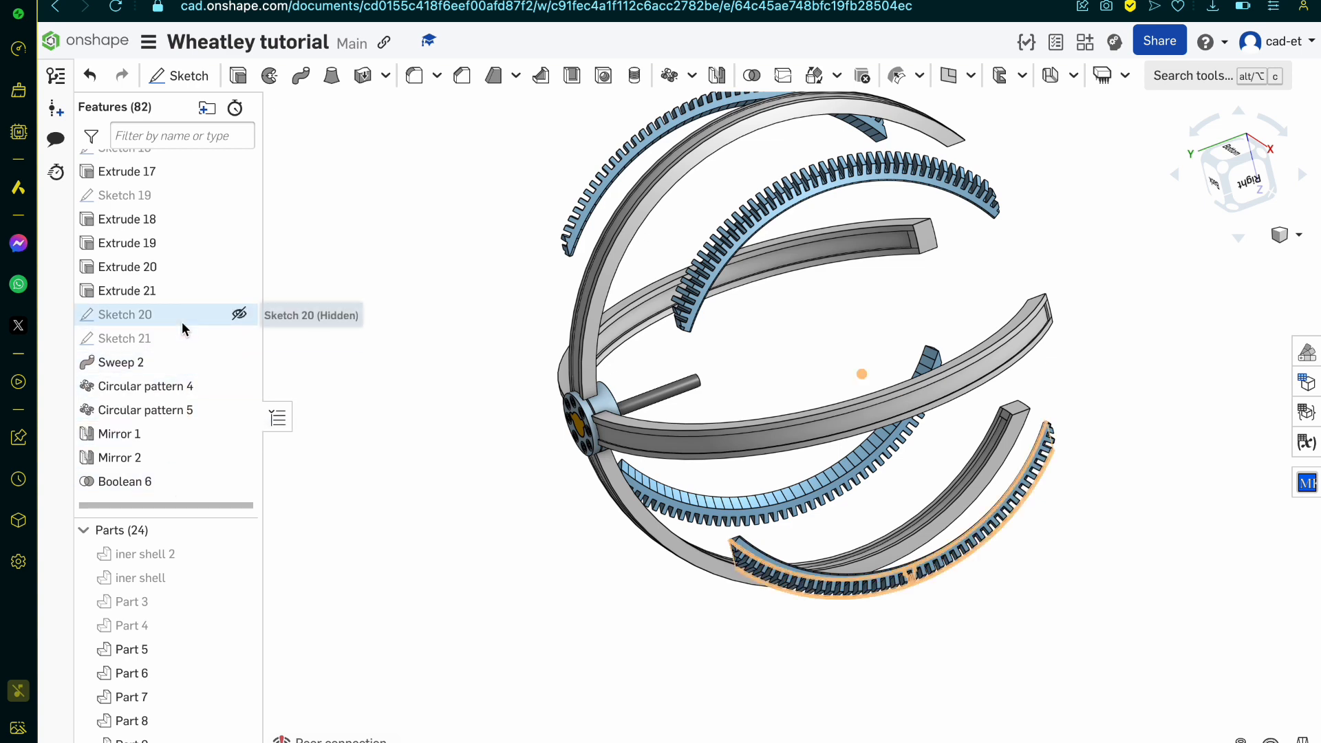
double_click(181, 341)
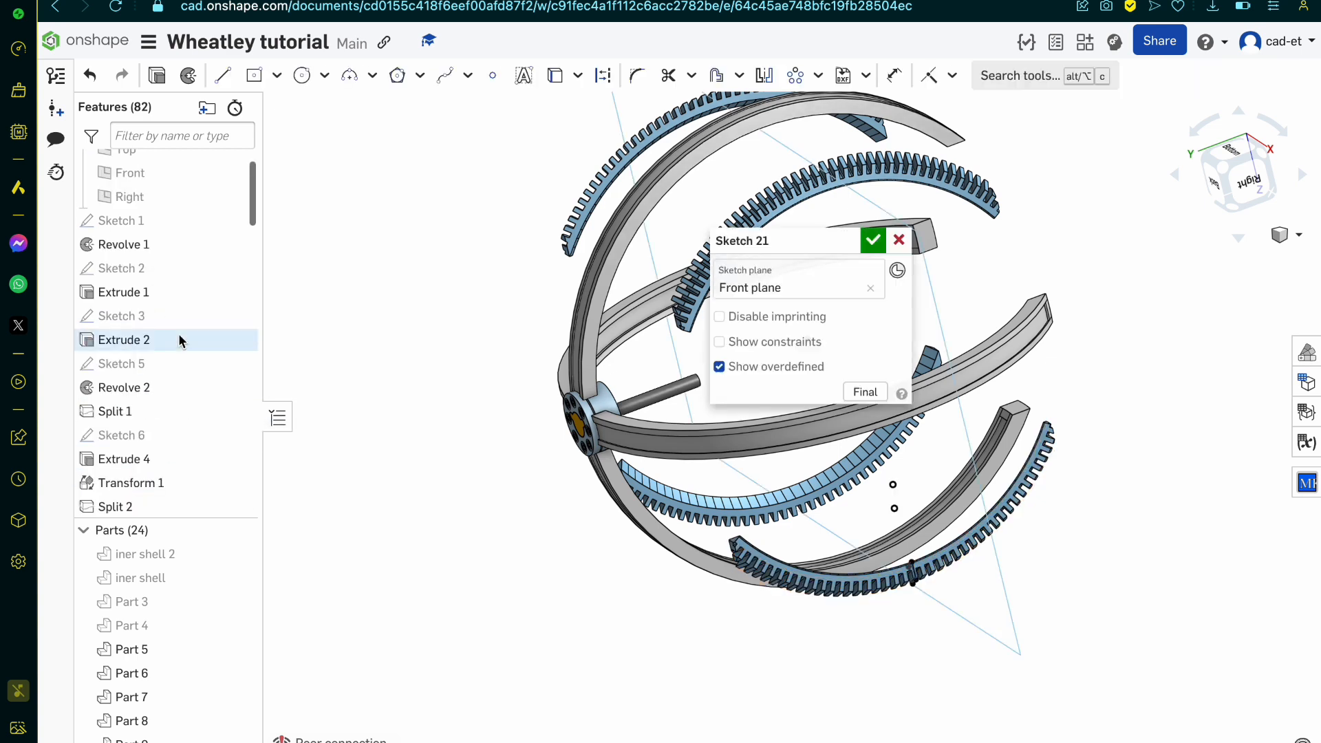
scroll(956, 541, "up", 8)
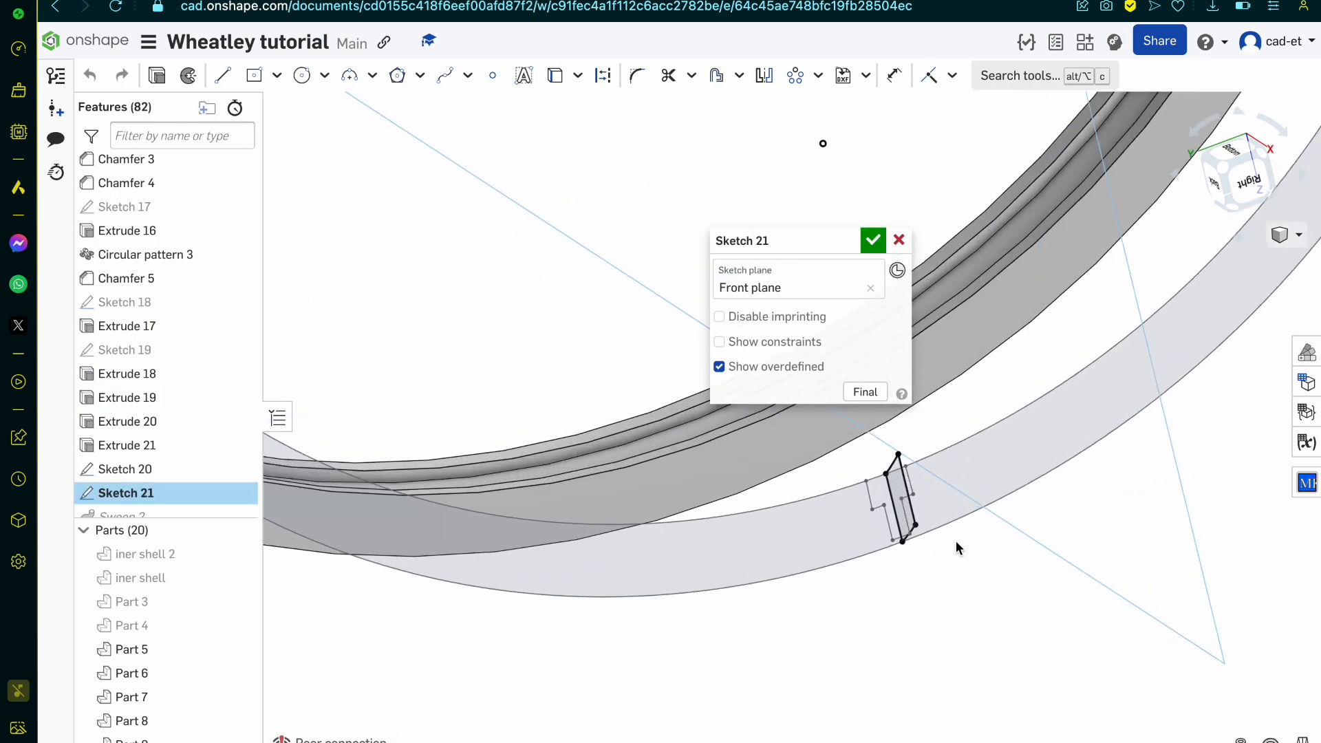
double_click(176, 470)
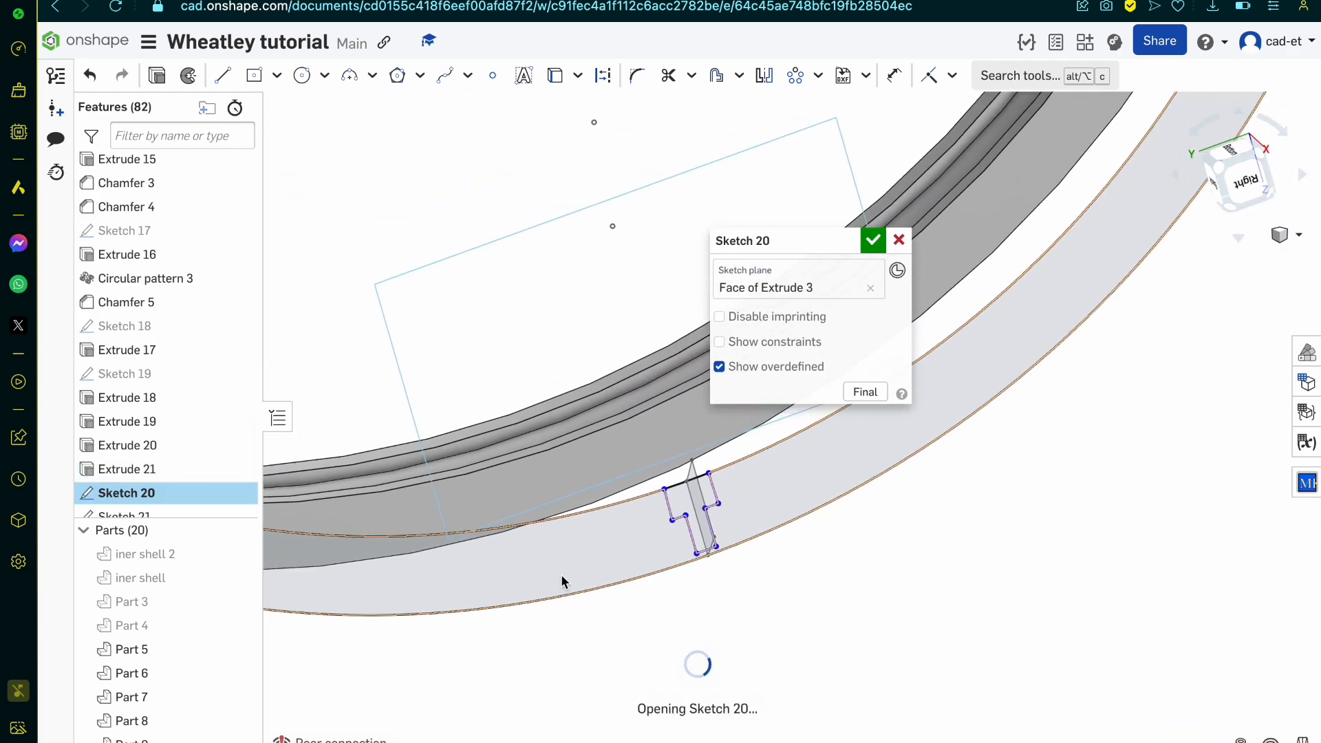
scroll(787, 469, "up", 5)
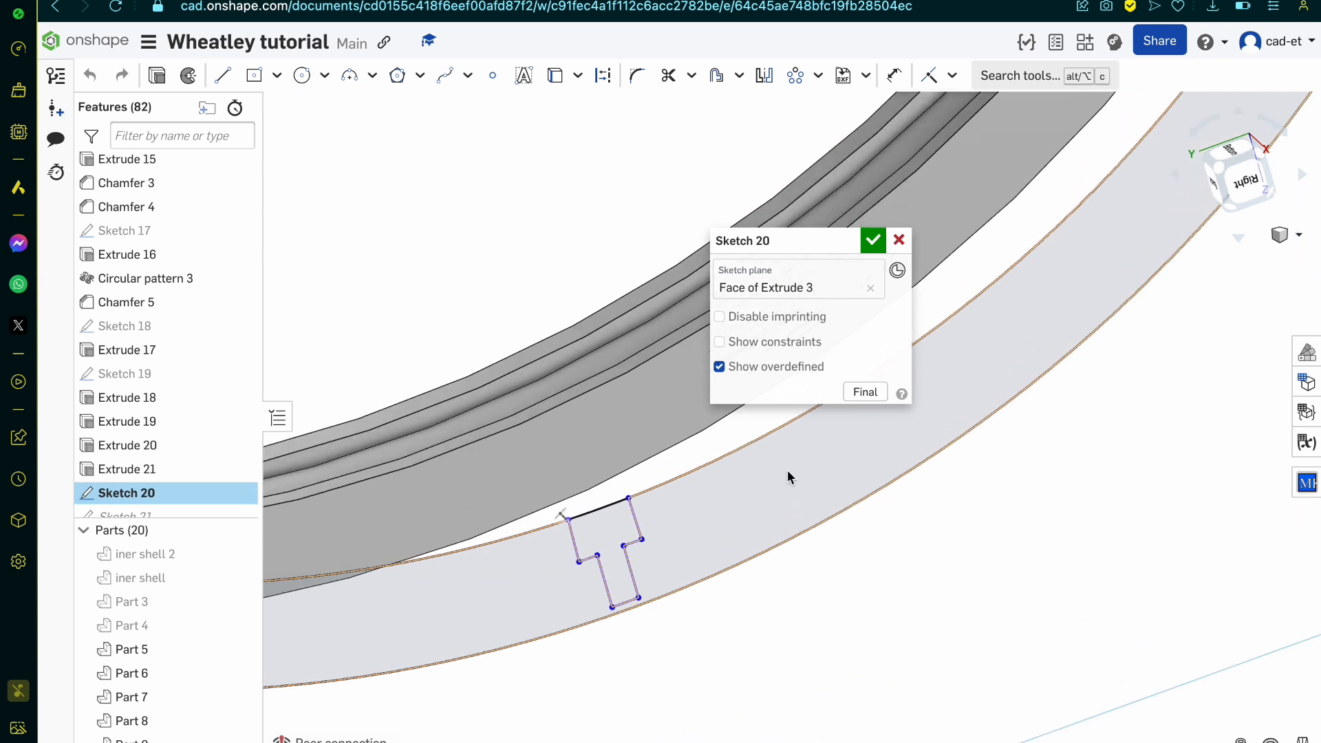
key("l")
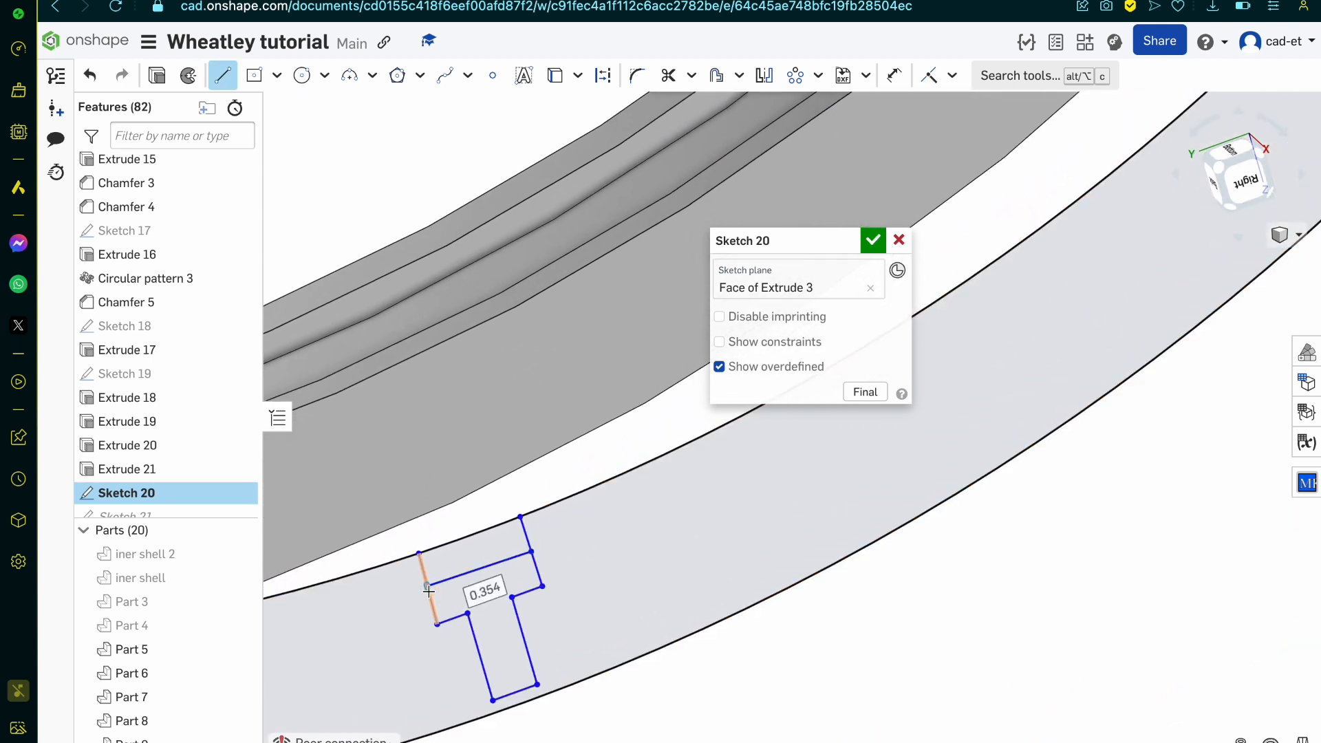
left_click(875, 242)
right_click_drag(390, 645, 415, 654)
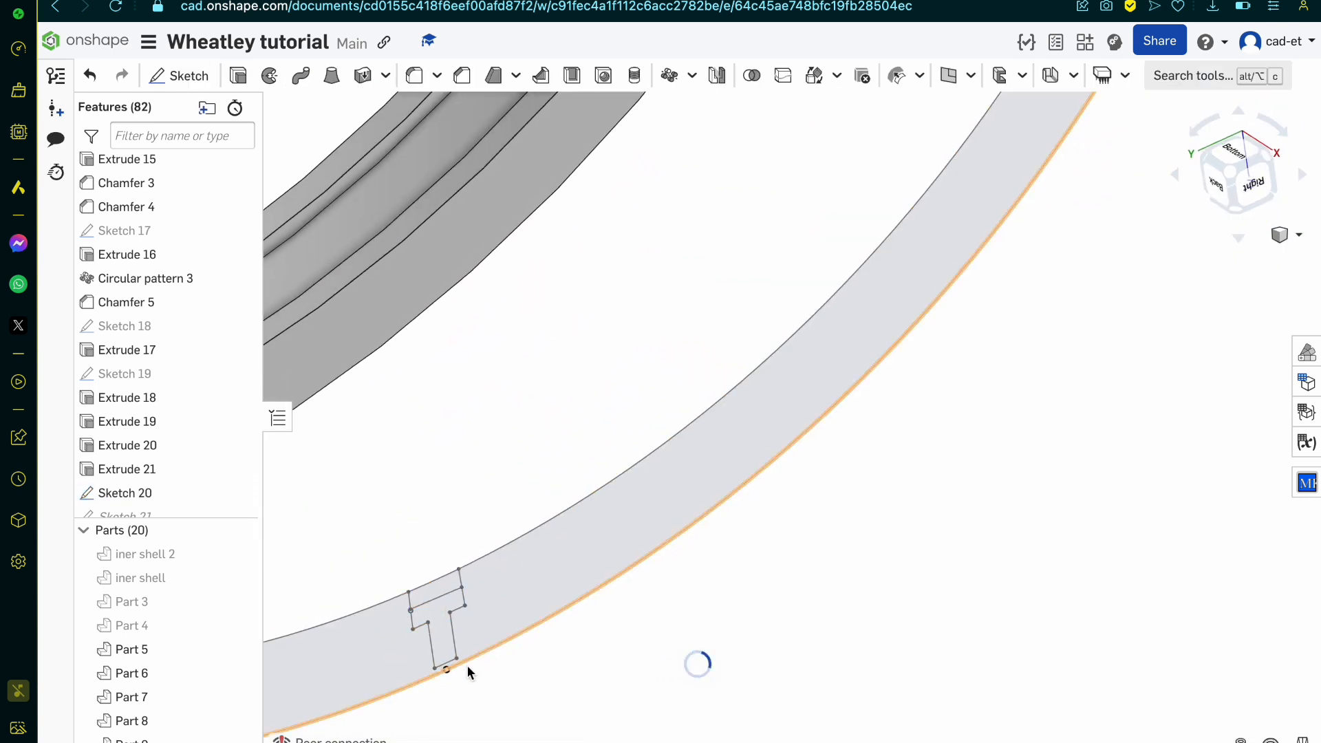
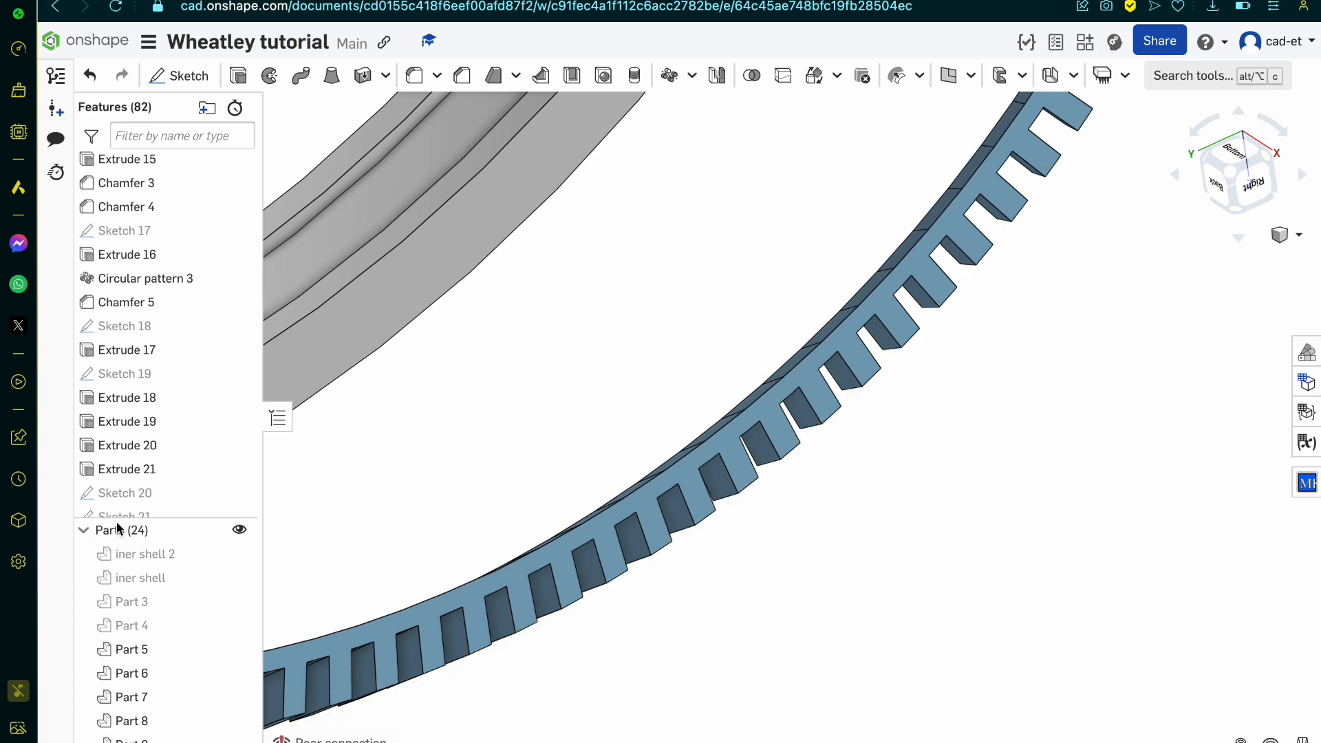
Step: Edit Sketch 20 and draw a circle centred on the ring's centre, passing through the side line of the T-shaped tooth profile
double_click(166, 493)
scroll(584, 559, "down", 10)
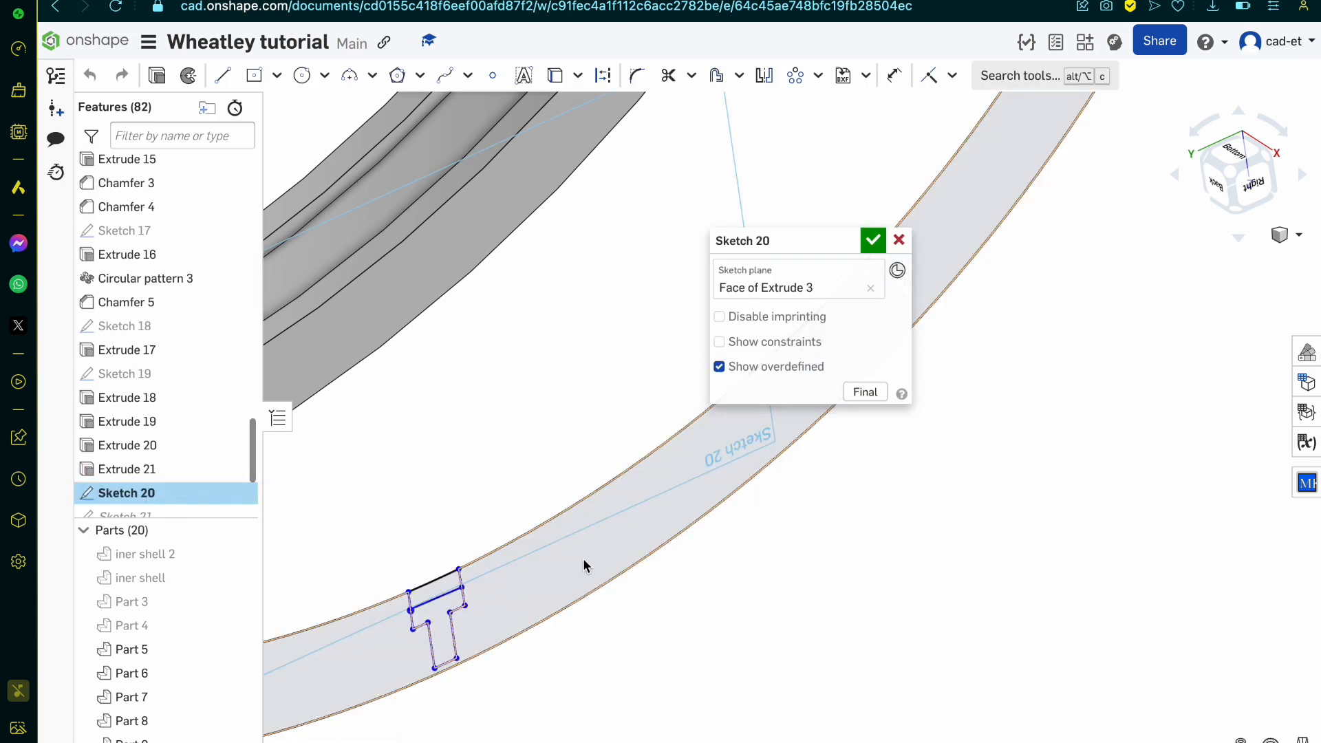
scroll(583, 564, "up", 5)
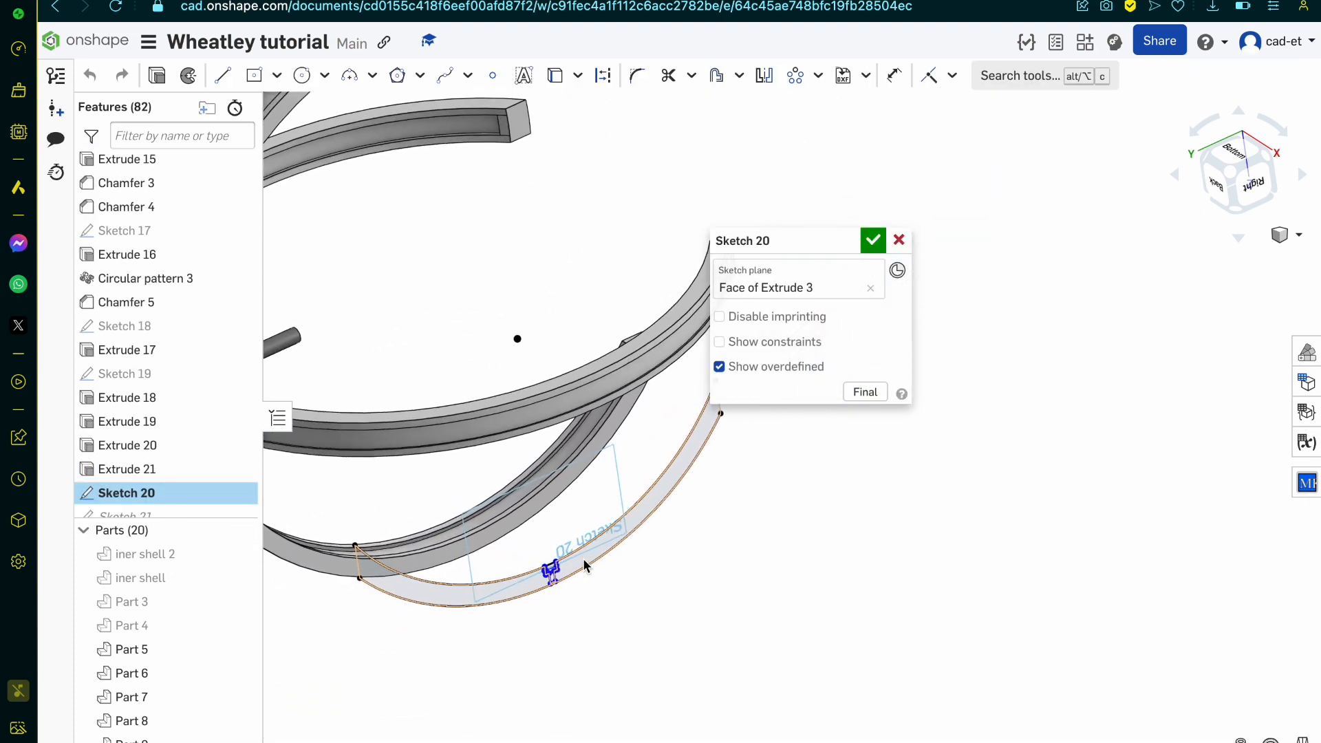
key("c")
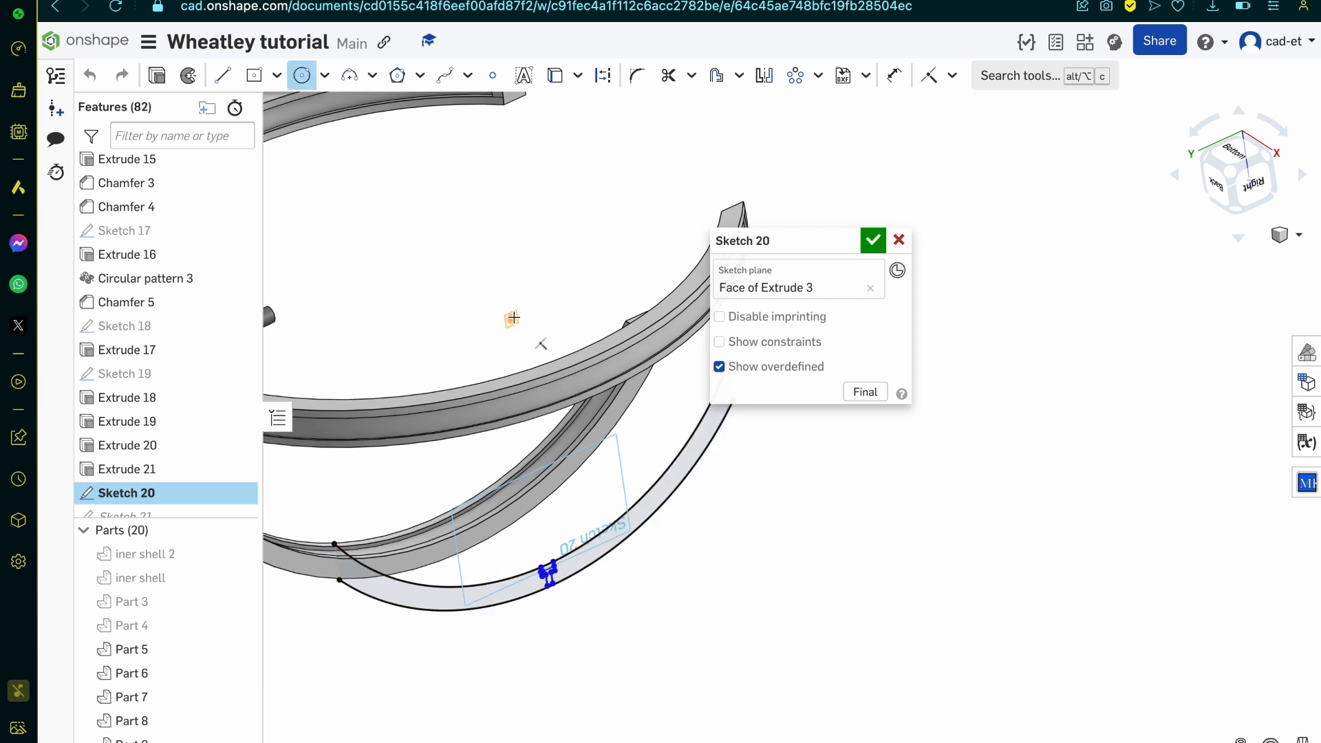
scroll(550, 571, "up", 5)
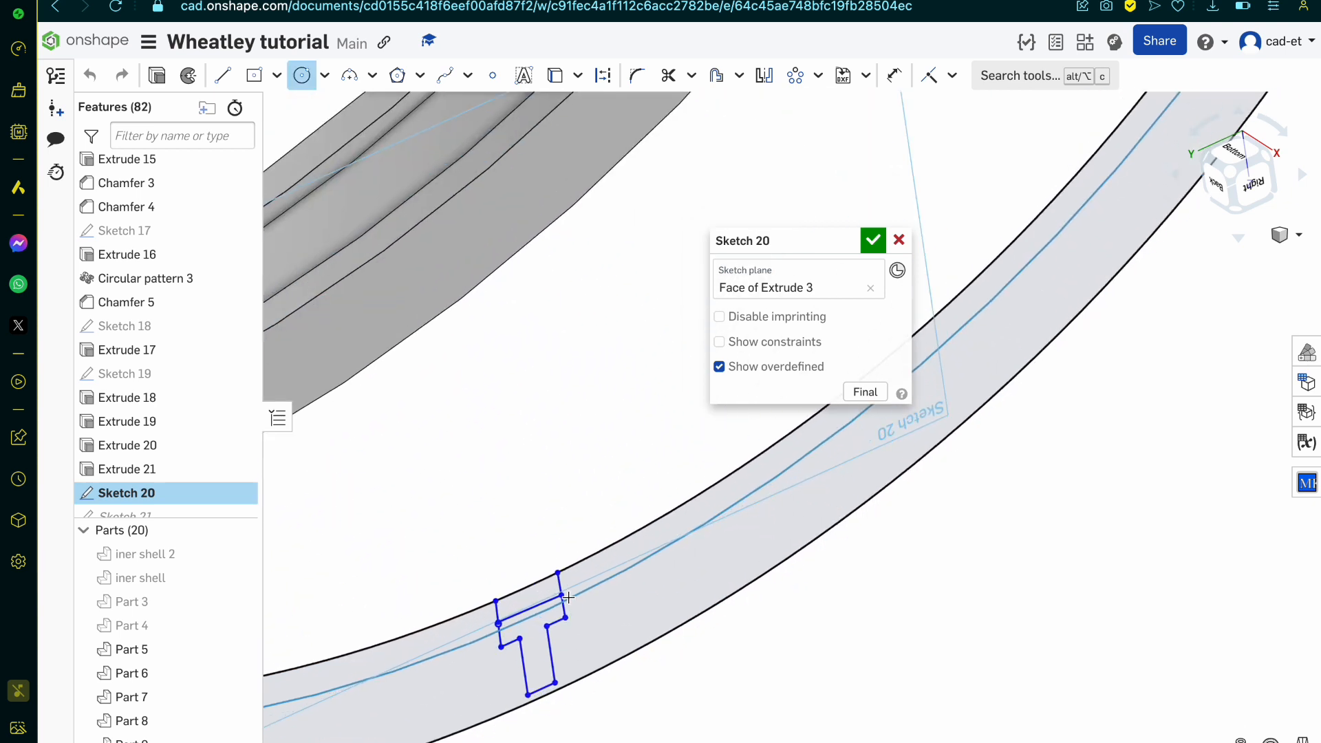
scroll(486, 655, "up", 5)
key("Escape")
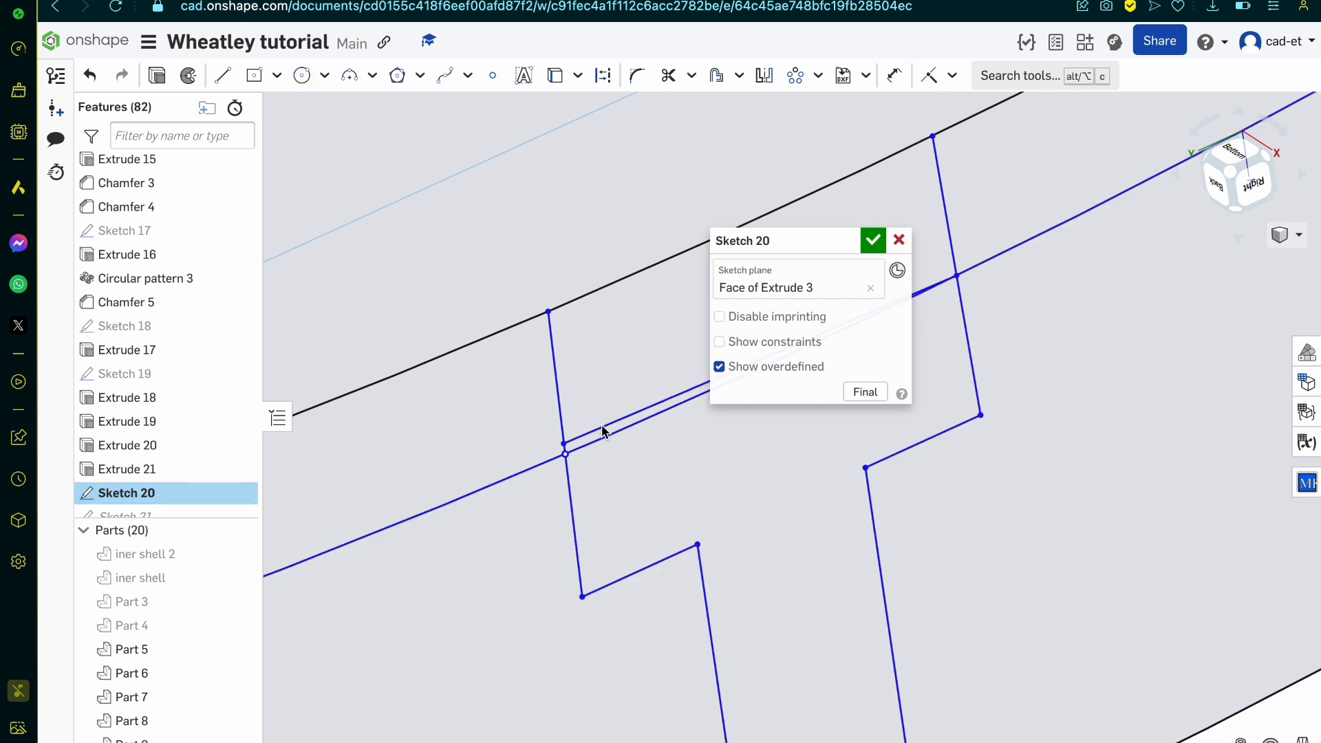
Step: Delete the tooth profile's straight cross line, trim both side segments between the circle and the ring's inner edge, and accept Sketch 20
scroll(603, 433, "down", 5)
key("m")
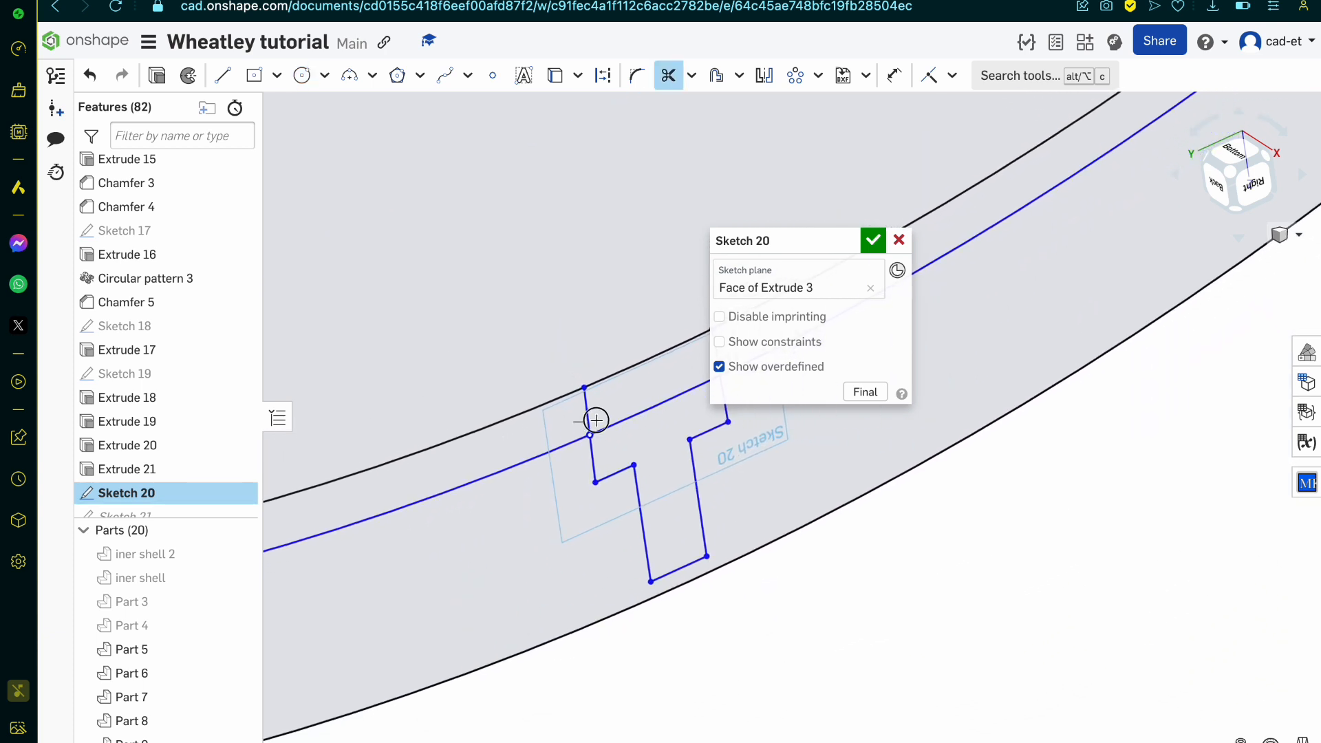
scroll(668, 382, "down", 5)
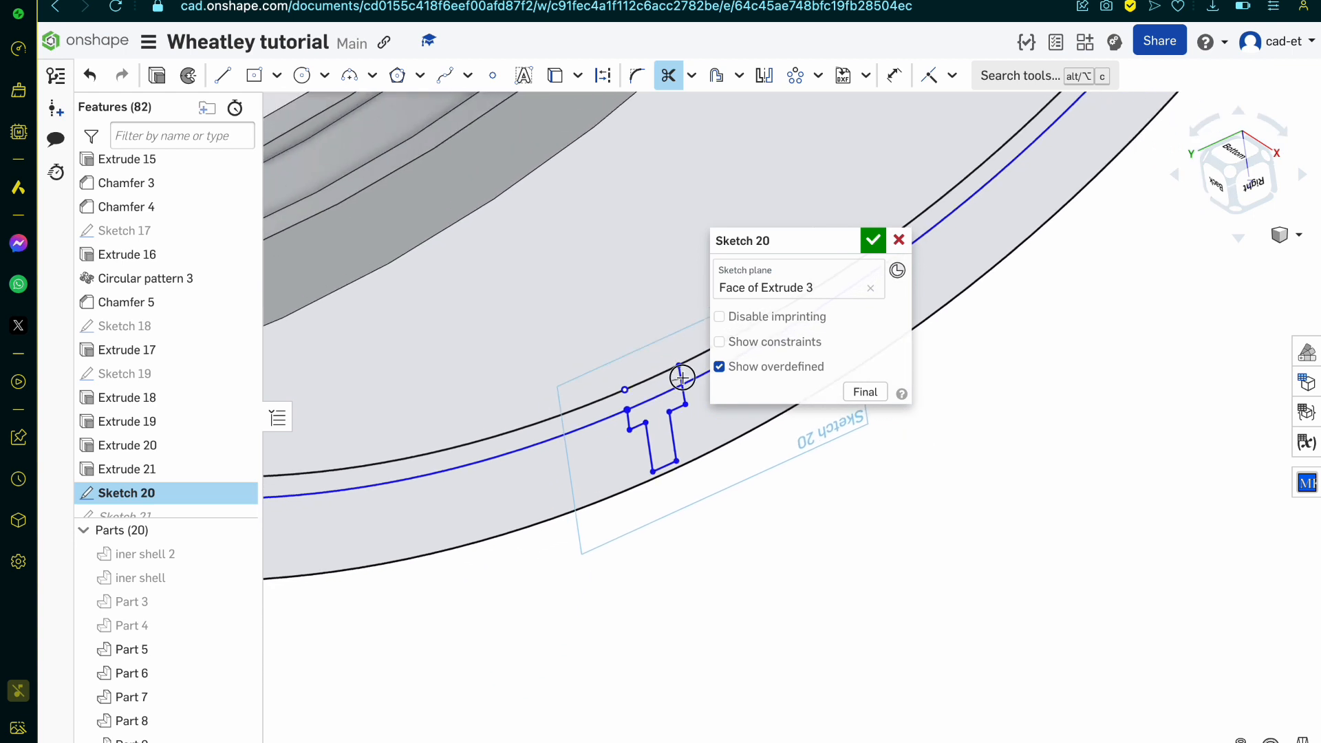
left_click_drag(682, 378, 693, 373)
left_click(874, 241)
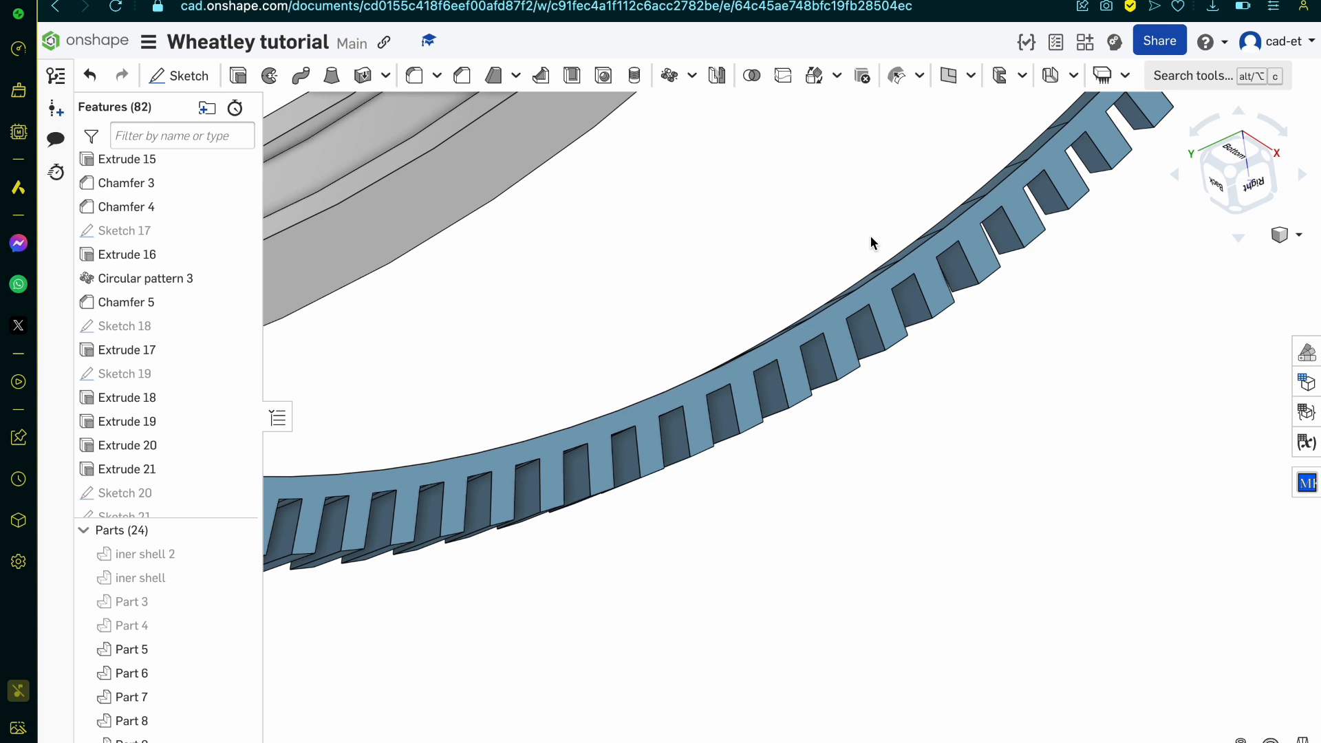
Step: Hide the four toothed ring parts, Part 21 to Part 24
scroll(169, 633, "down", 5)
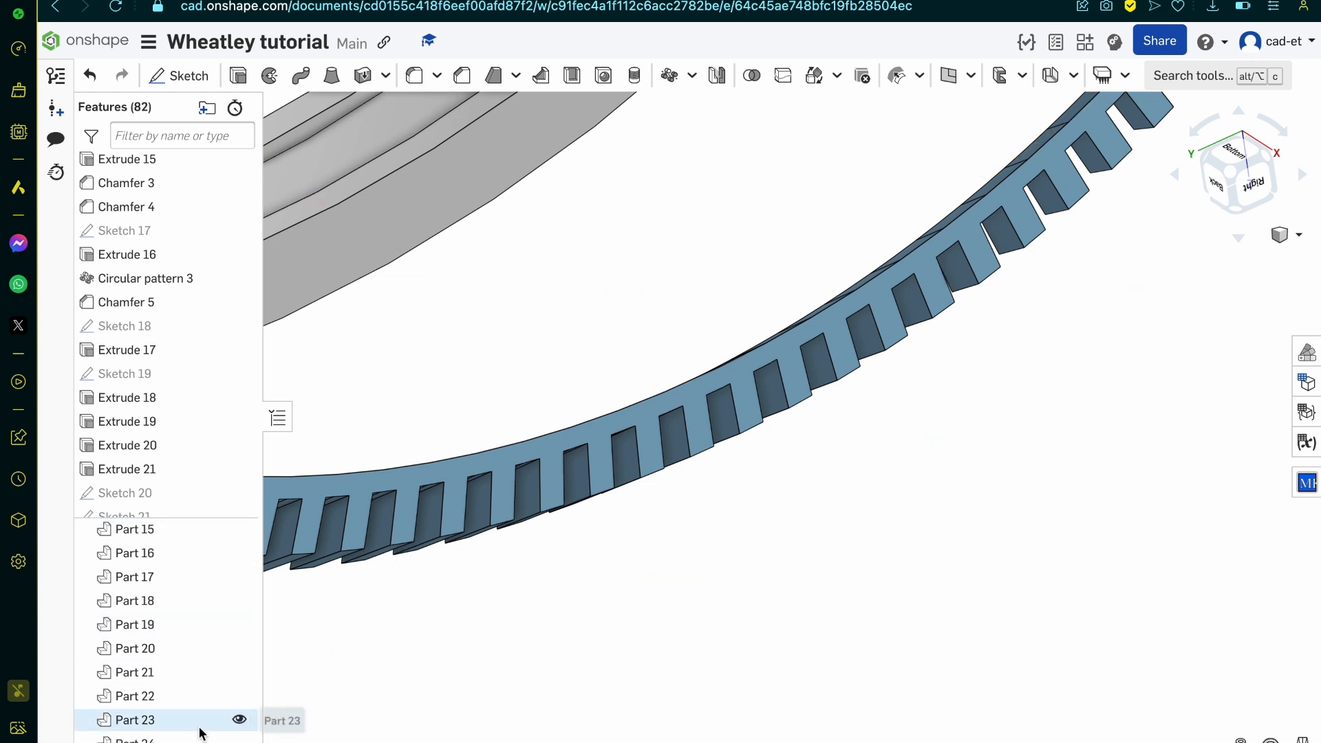
left_click_drag(201, 733, 210, 680)
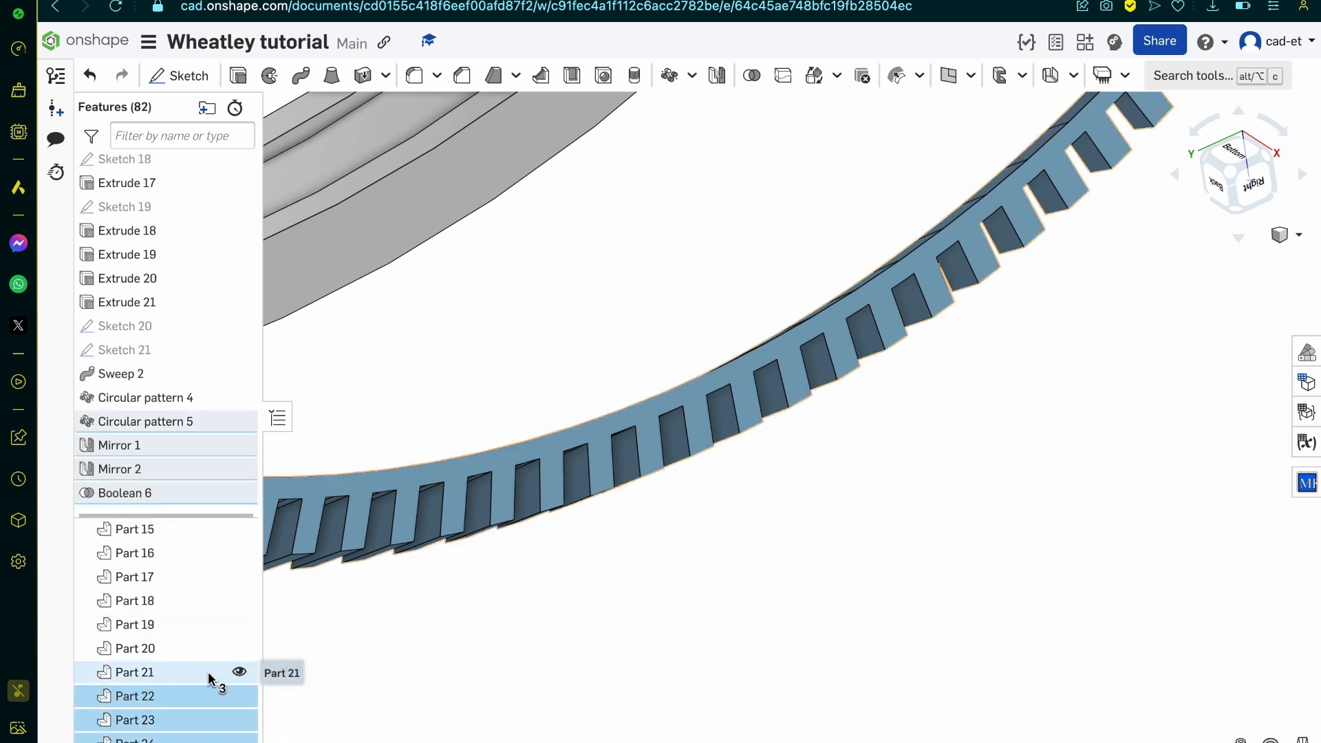
left_click(208, 673)
scroll(578, 629, "down", 5)
right_click(579, 633)
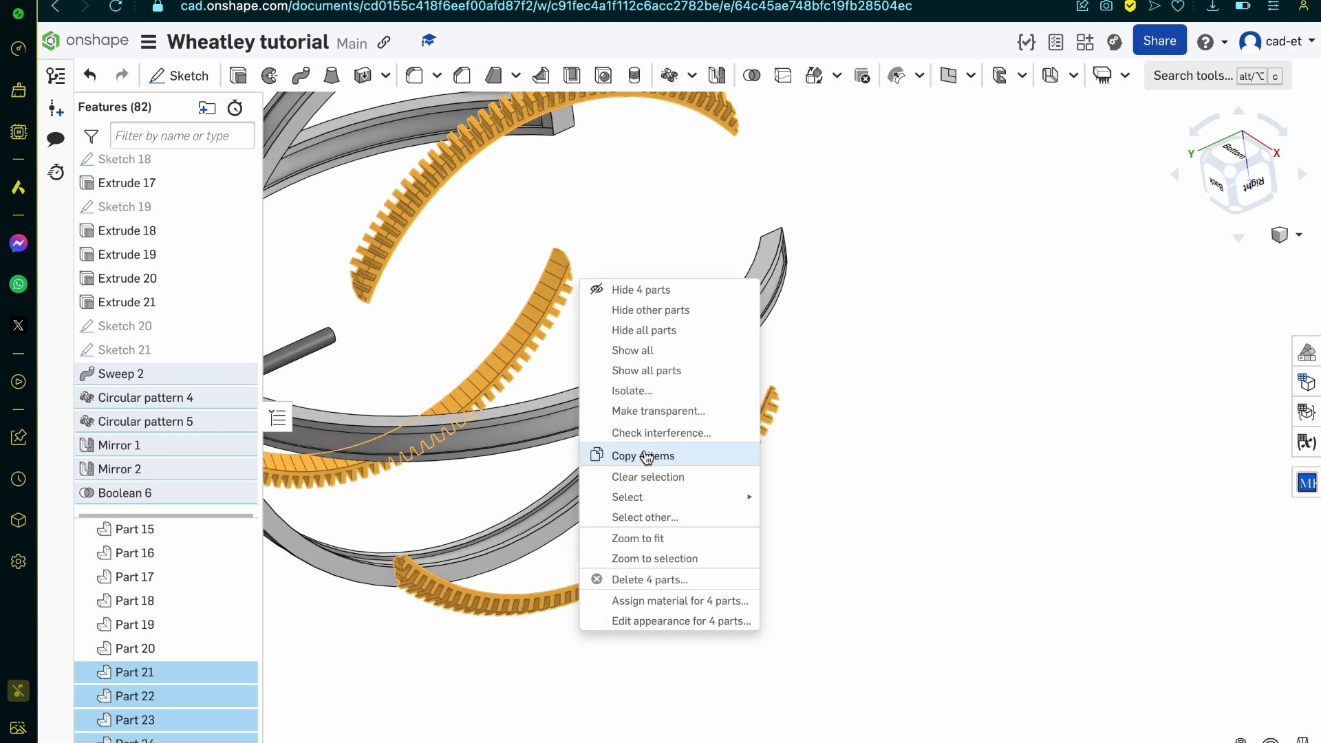
left_click(683, 284)
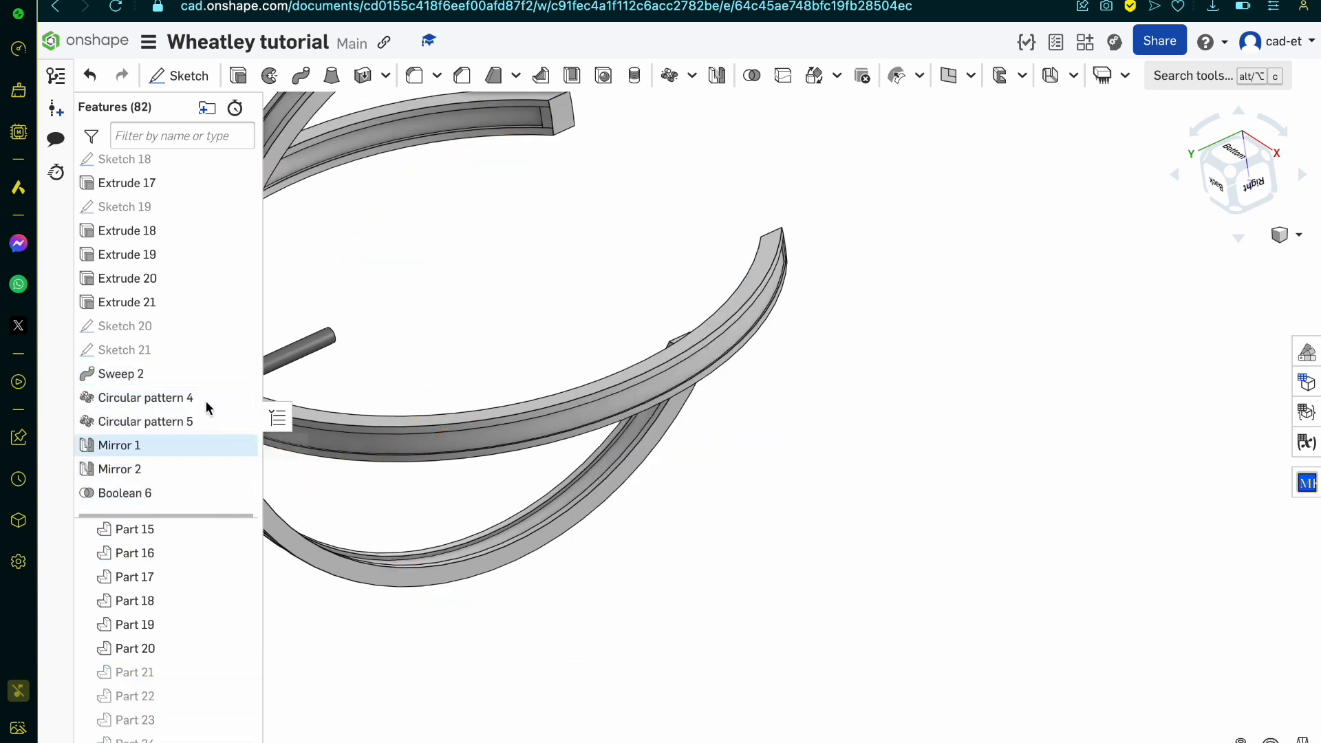
Step: Show Sketch 20, Sketch 21 and both inner shell parts
left_click(222, 325)
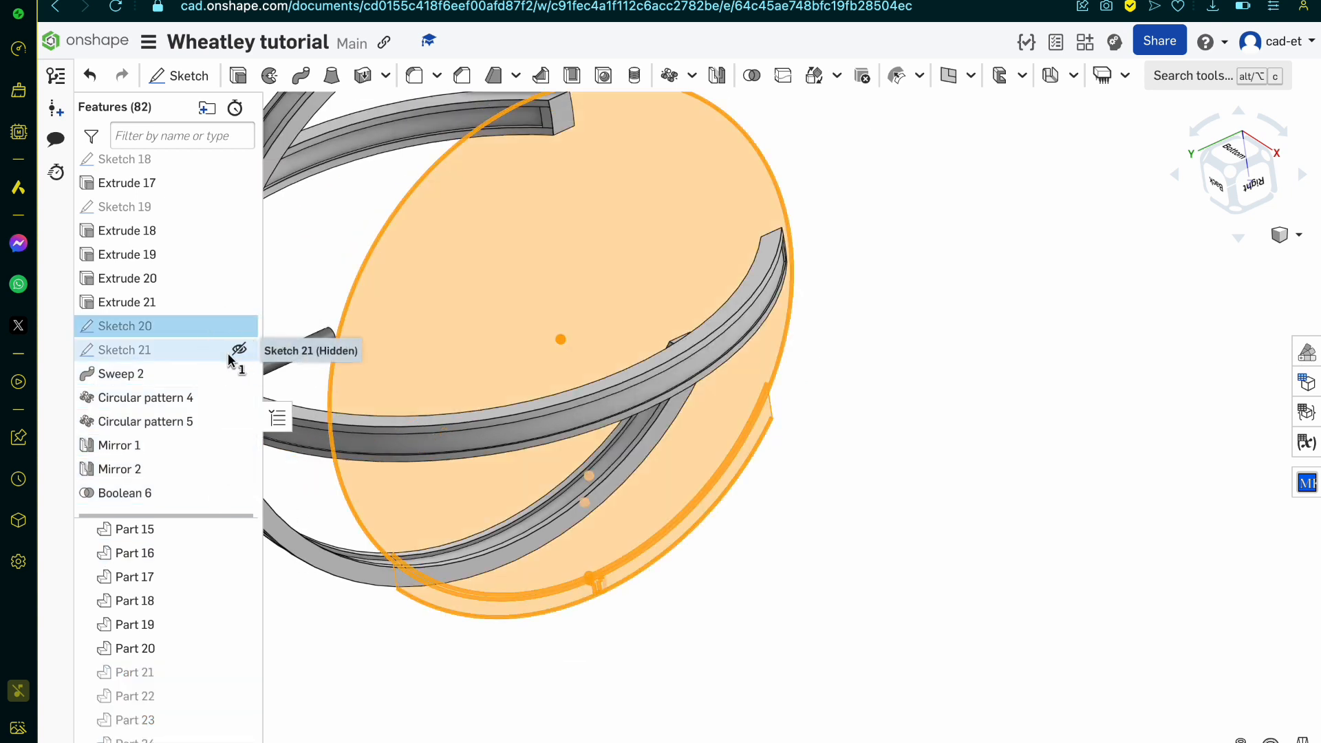
left_click(637, 693)
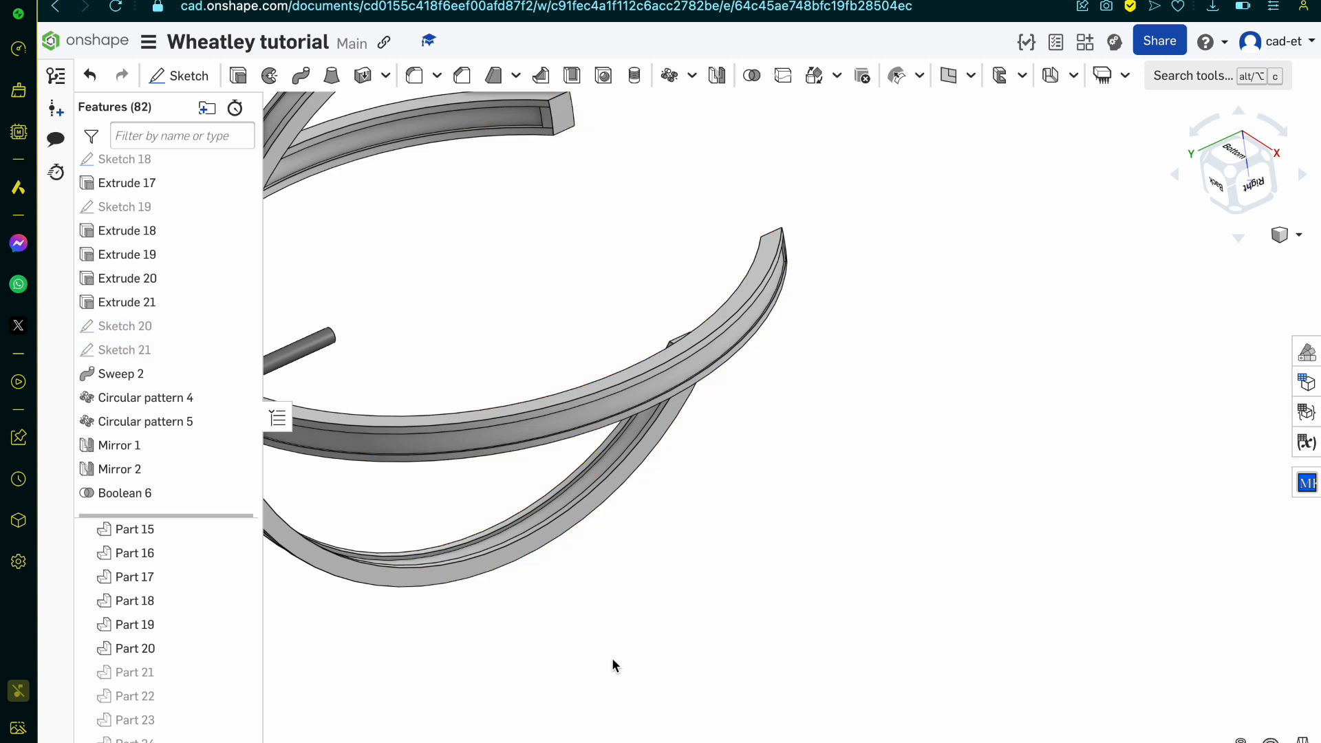
left_click(240, 349)
left_click(238, 325)
scroll(199, 580, "up", 5)
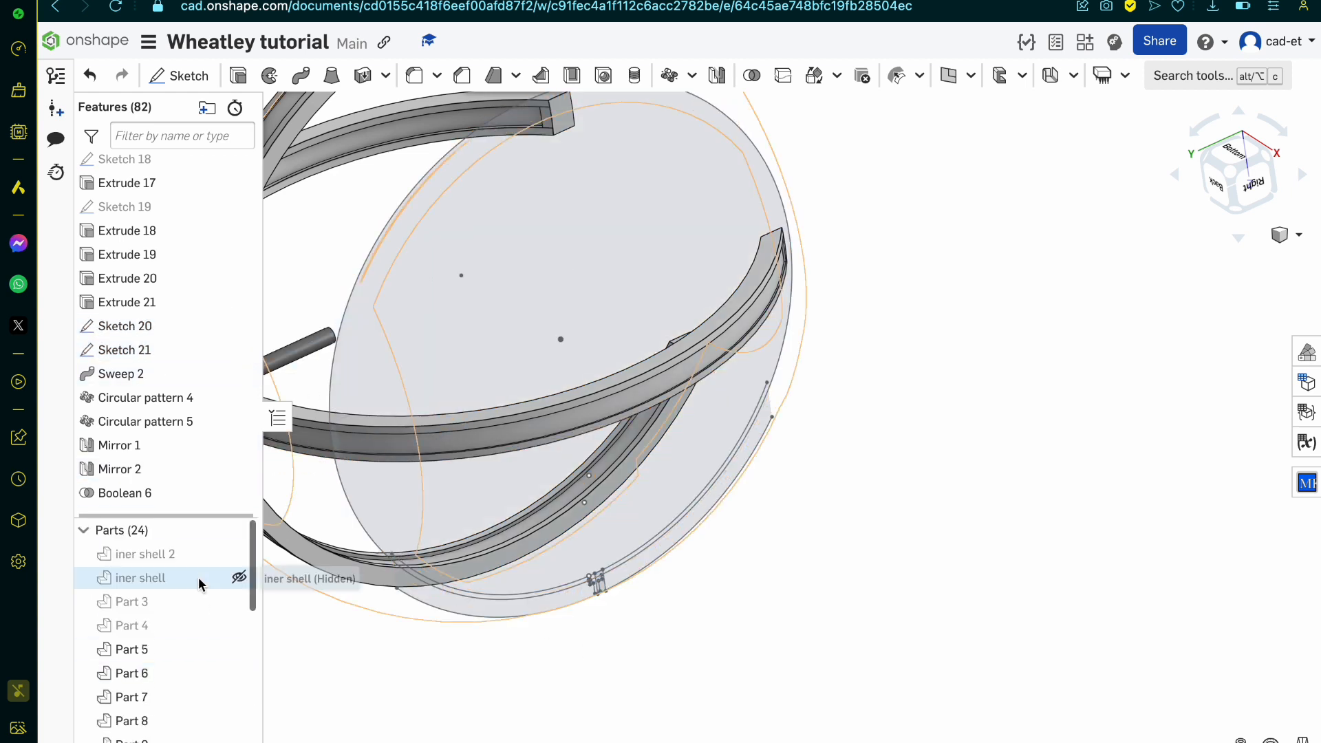
left_click(231, 577)
left_click(232, 556)
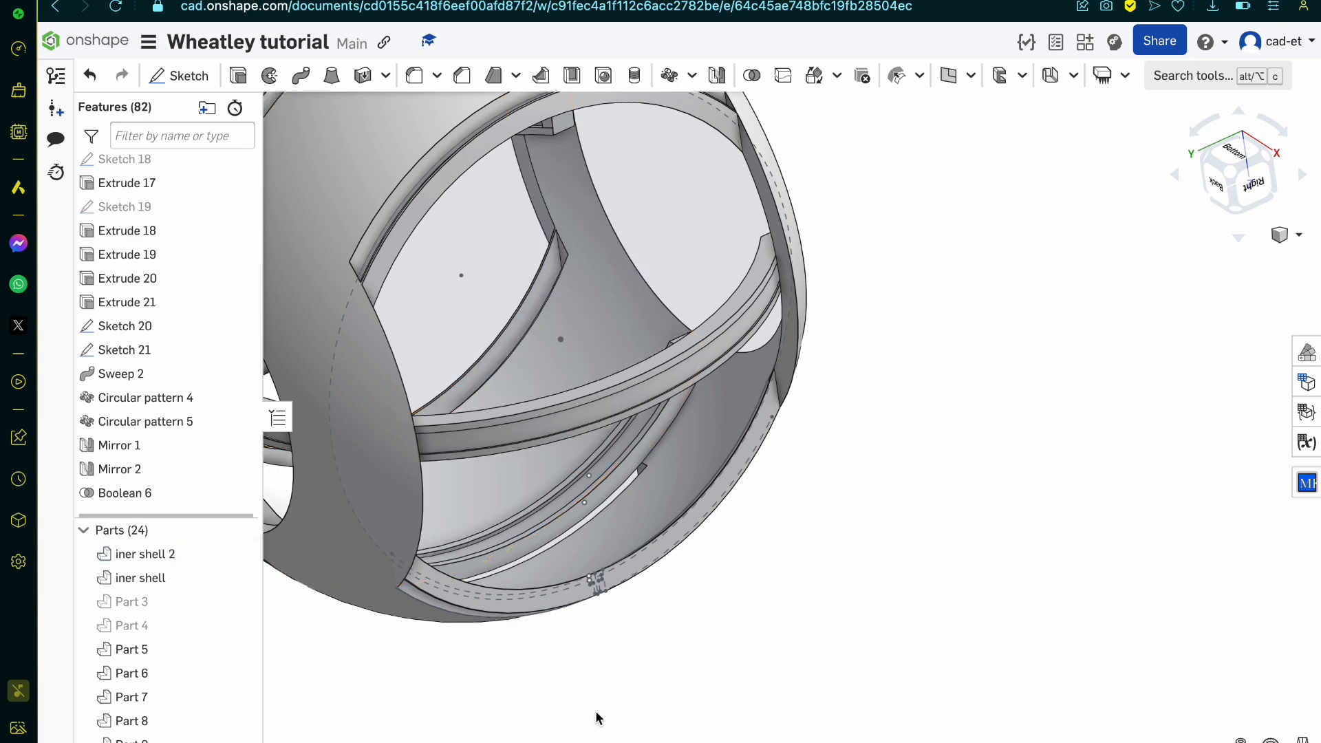
Step: Sweep the narrow curved band region of Sketch 20 along the slanted edge of Sketch 21 as a new solid part
scroll(596, 713, "up", 5)
right_click_drag(596, 714, 638, 649)
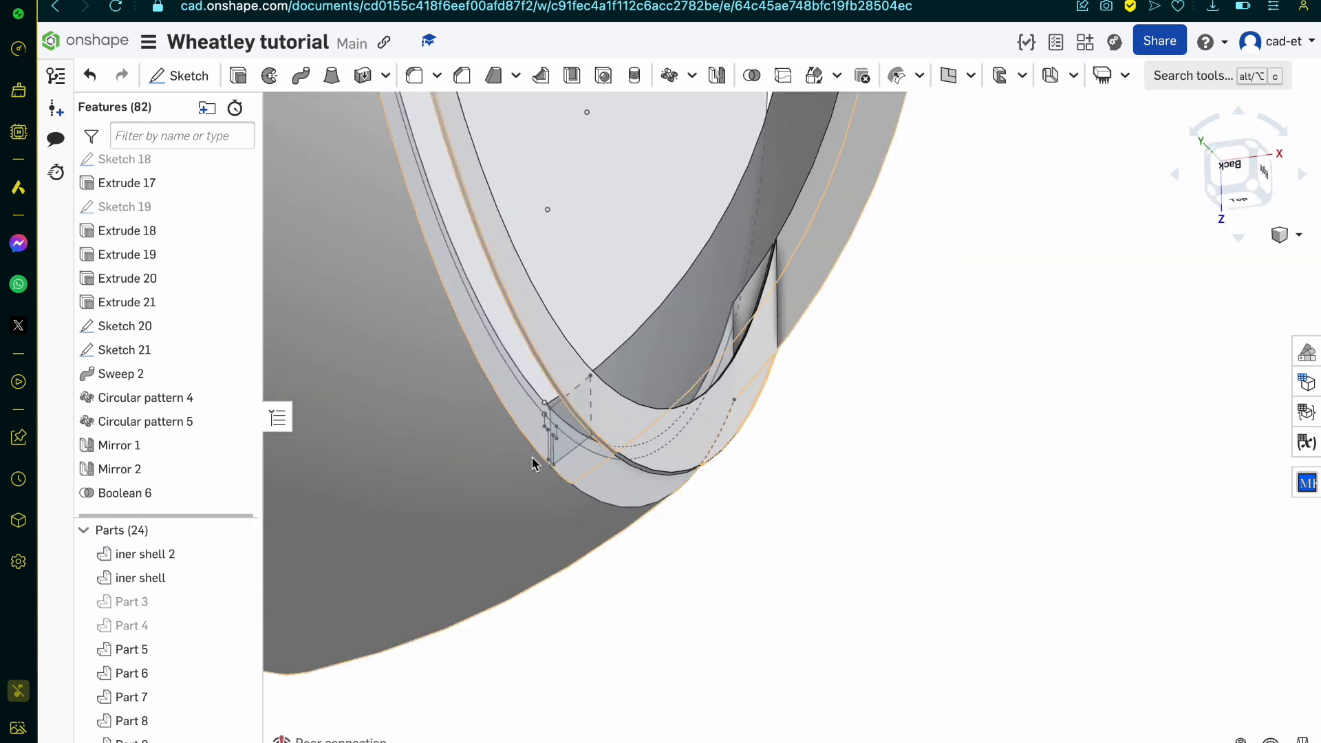
scroll(532, 460, "up", 5)
scroll(596, 270, "up", 2)
left_click(612, 258)
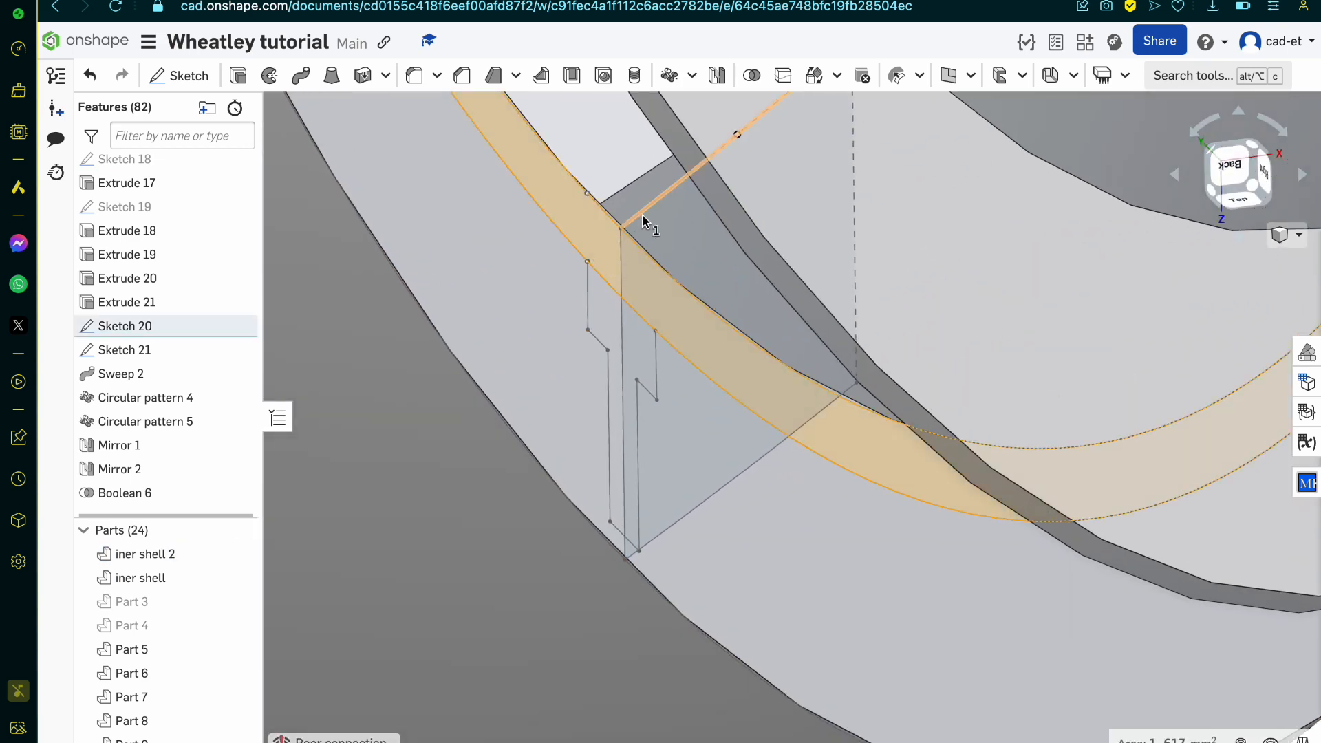
left_click(647, 207)
left_click(307, 91)
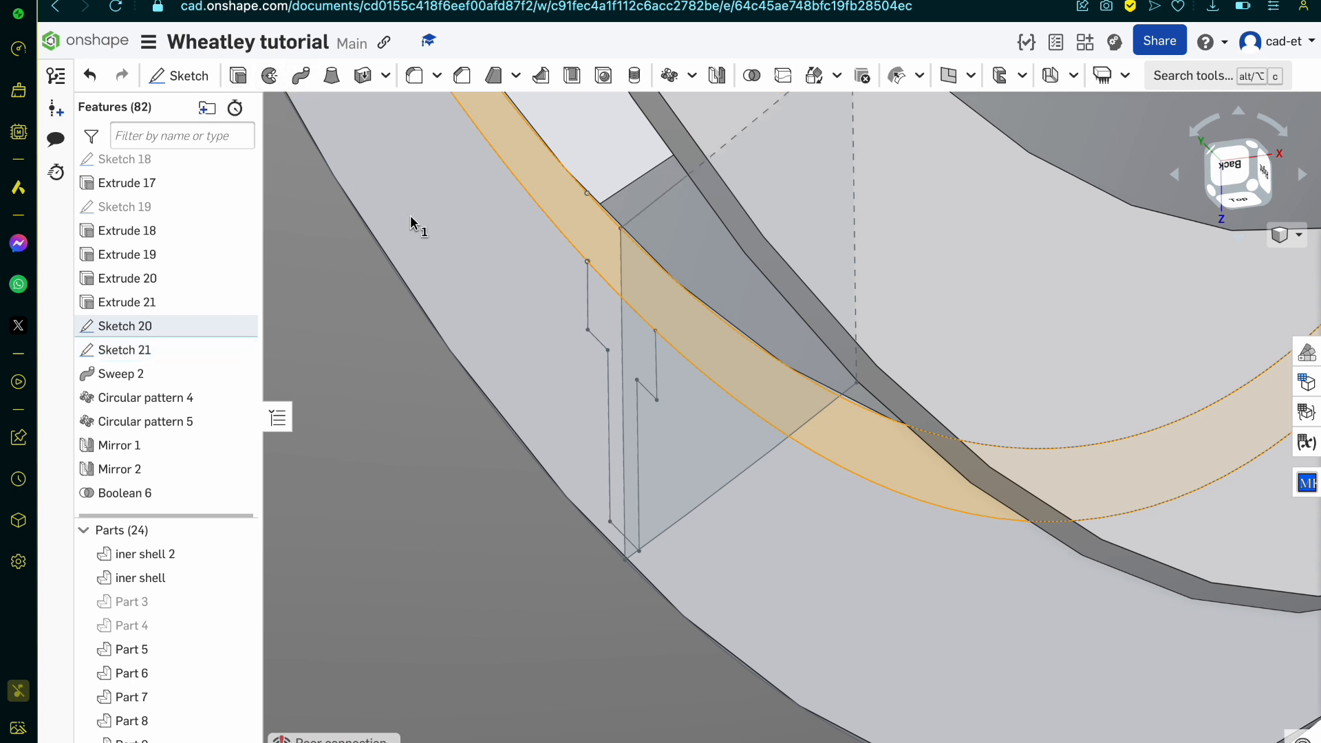
scroll(539, 457, "down", 3)
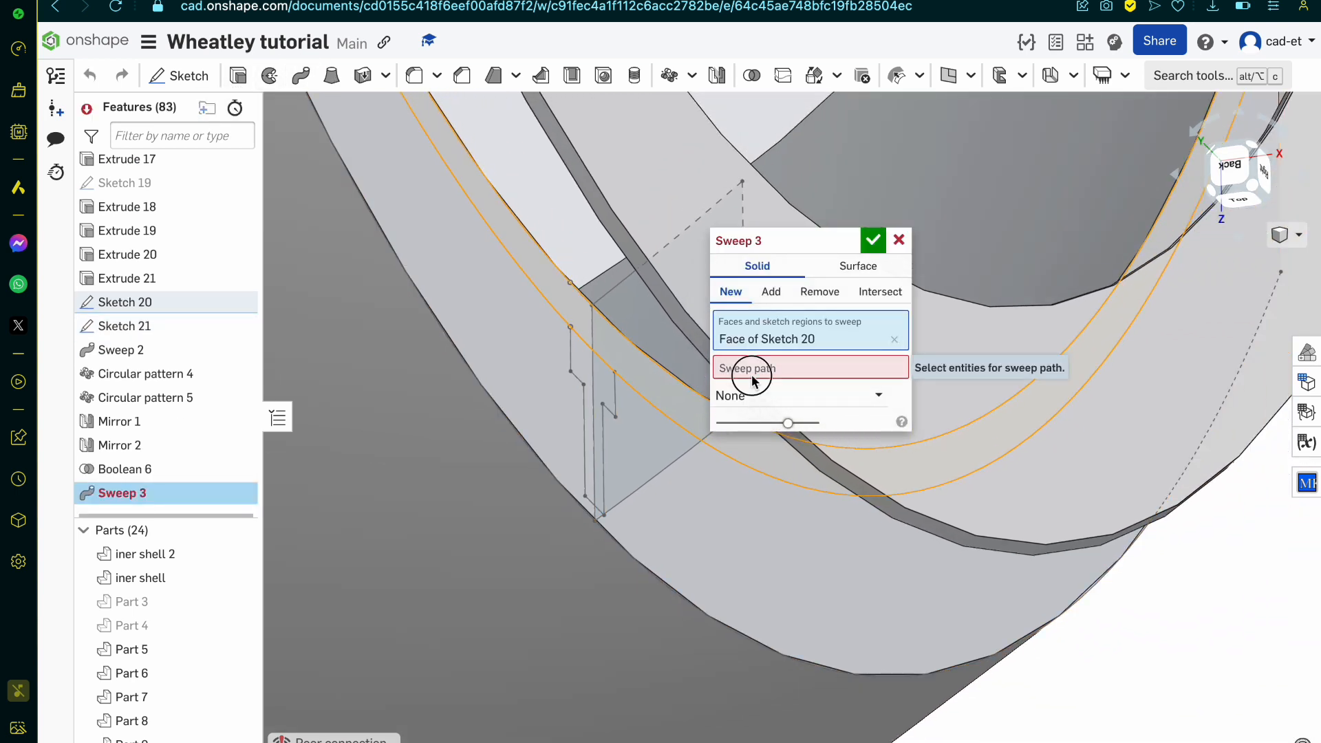
left_click(606, 297)
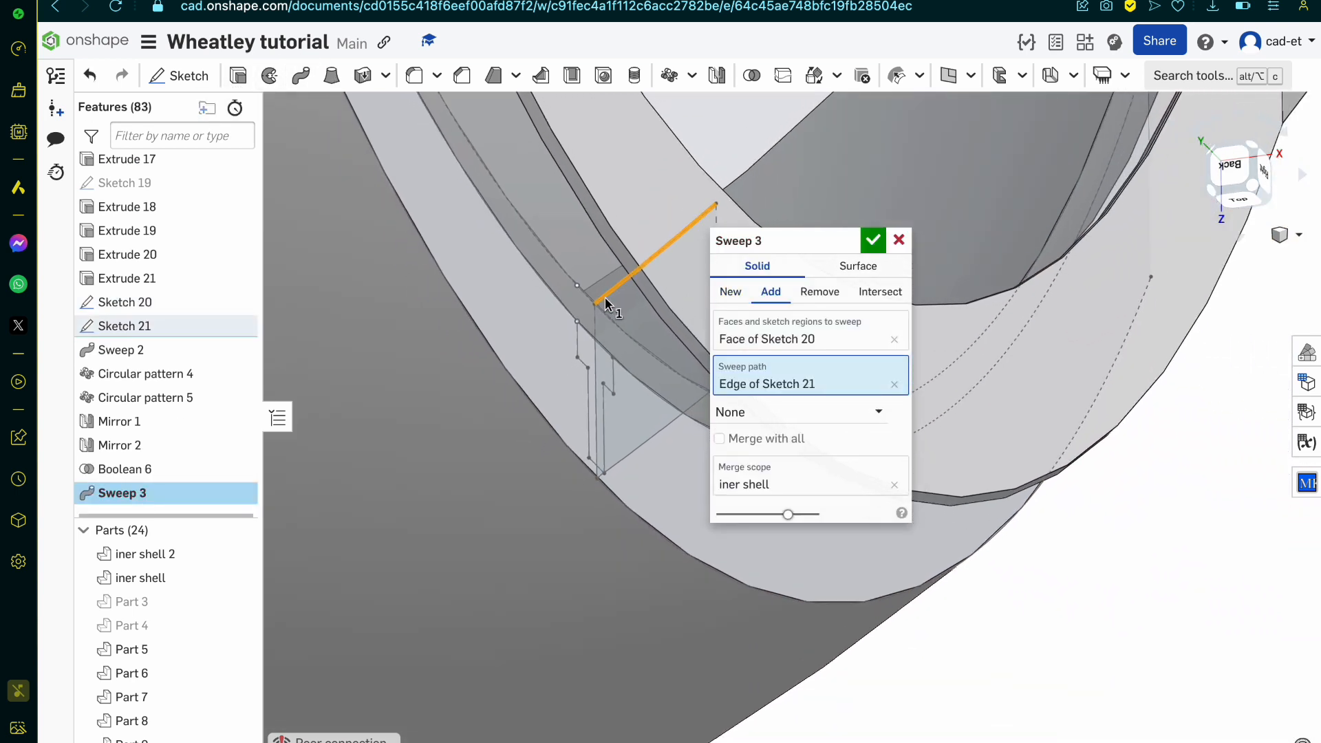
right_click_drag(605, 301, 627, 300)
left_click(732, 296)
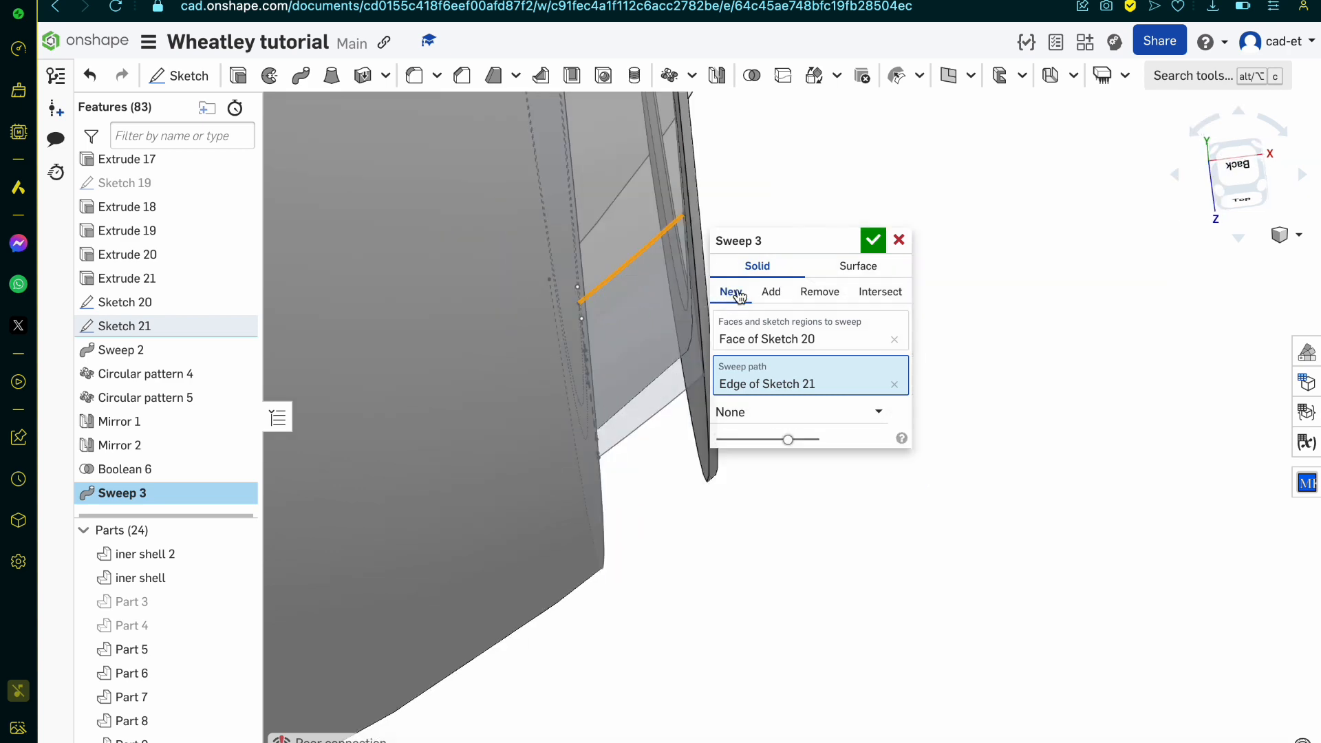
left_click(872, 240)
Step: Select the newly swept band part and show the Front and Right default planes, keeping the Top plane hidden
right_click_drag(873, 241, 684, 295)
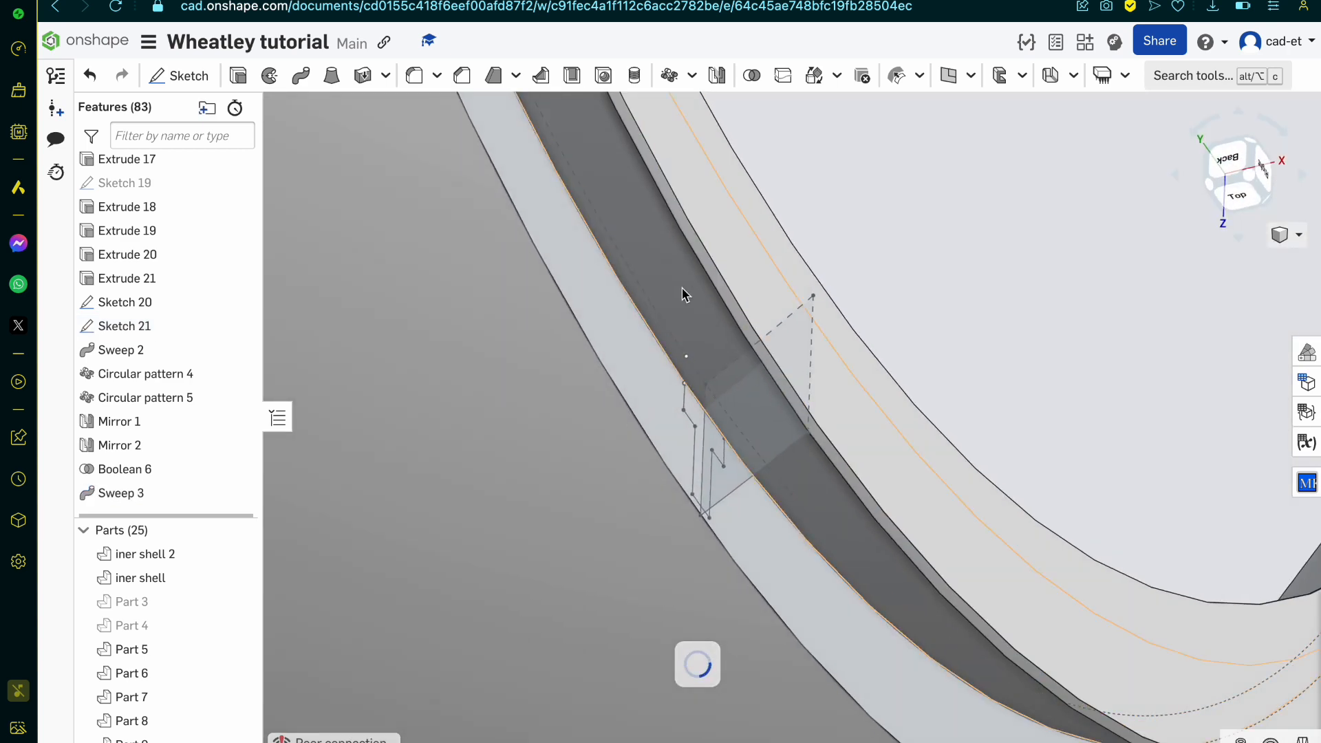
left_click(699, 303)
left_click(166, 740)
scroll(705, 404, "down", 10)
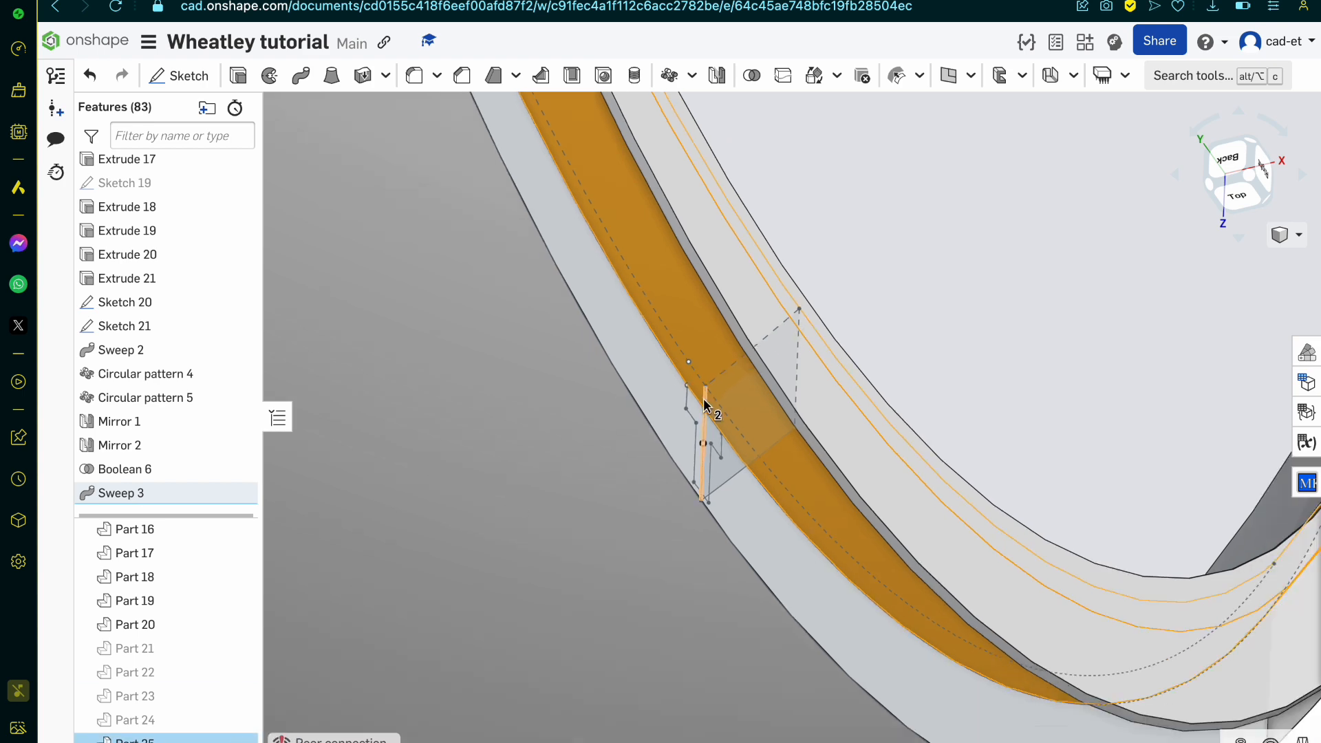
mouse_move(704, 404)
right_mouse_down()
mouse_move(671, 429)
mouse_move(694, 385)
right_mouse_up()
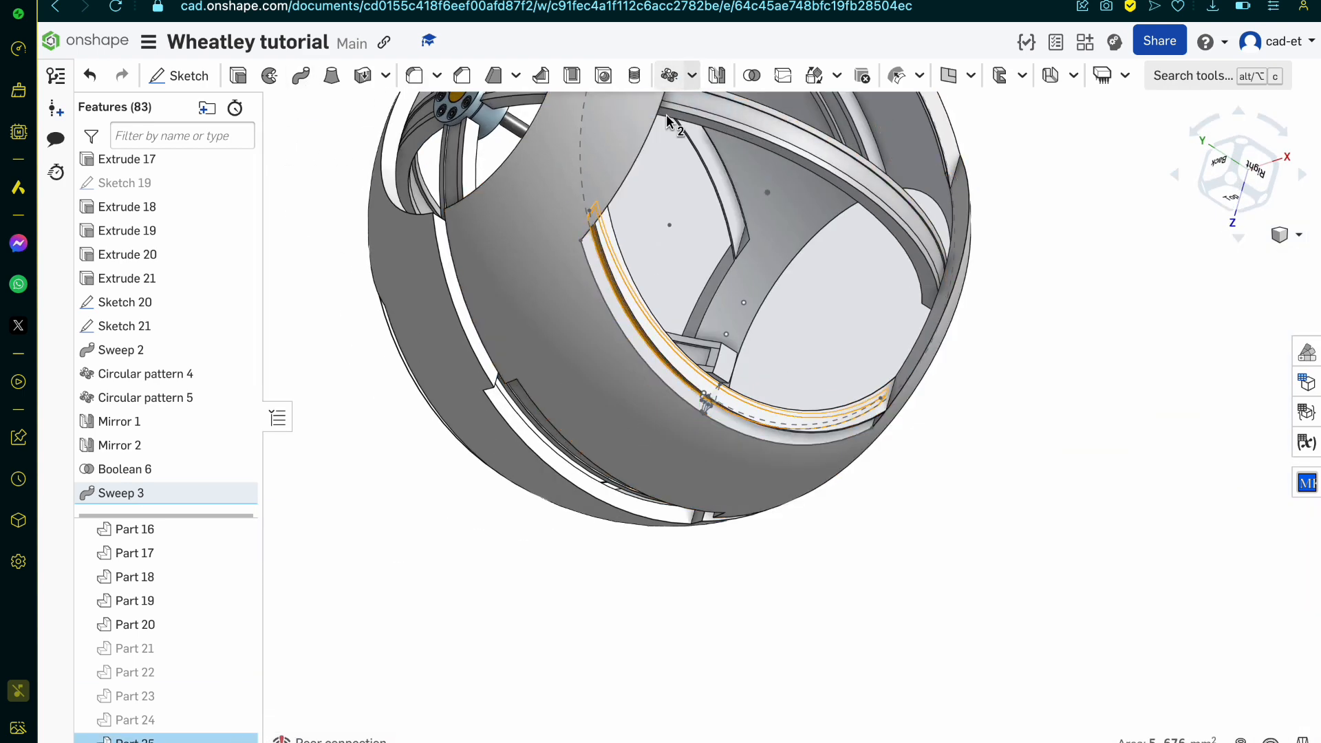
scroll(167, 351, "up", 15)
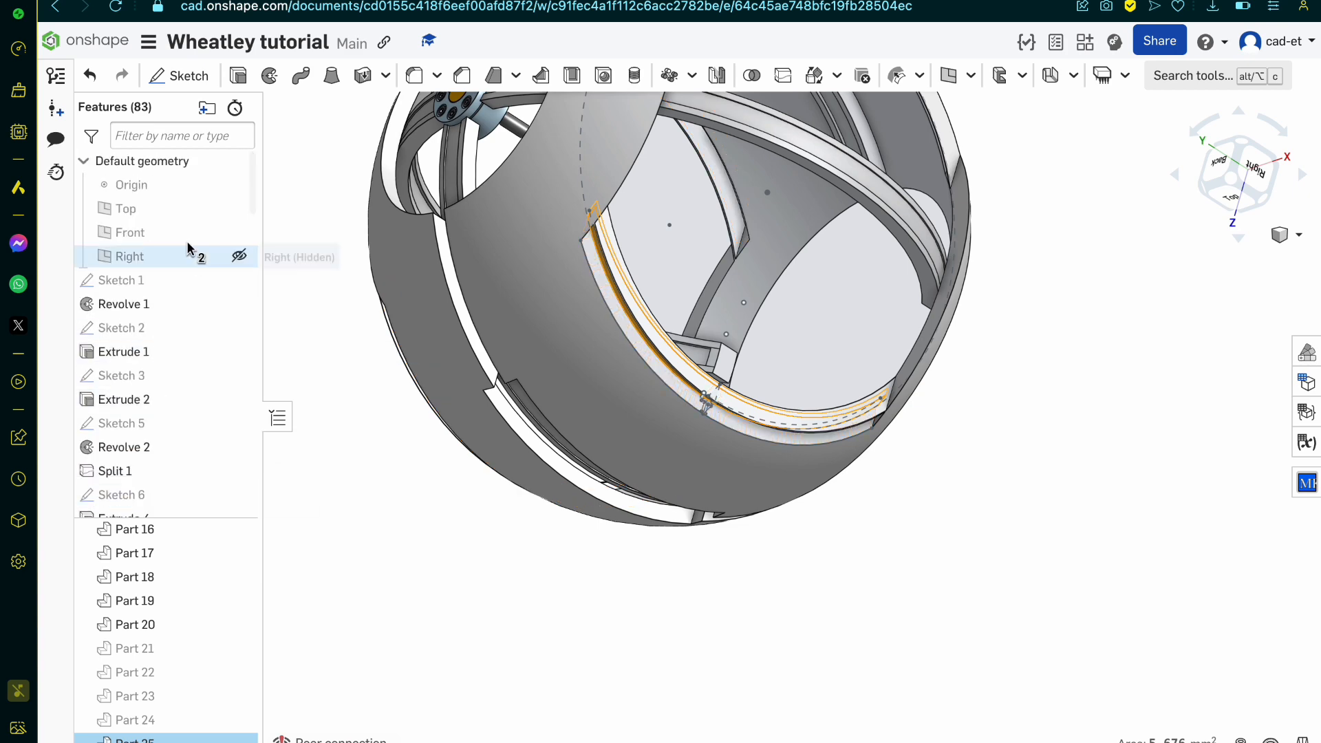
left_click(238, 233)
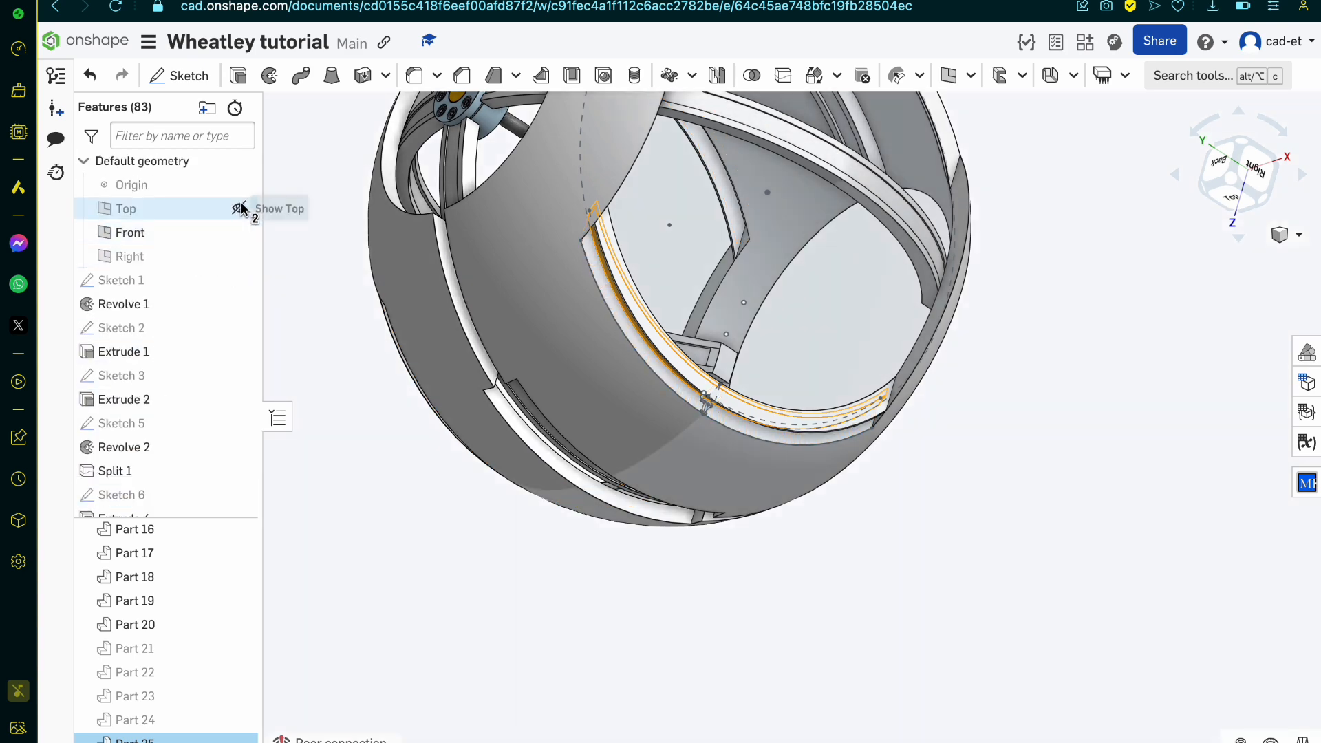
left_click(240, 208)
right_click_drag(540, 257, 465, 282)
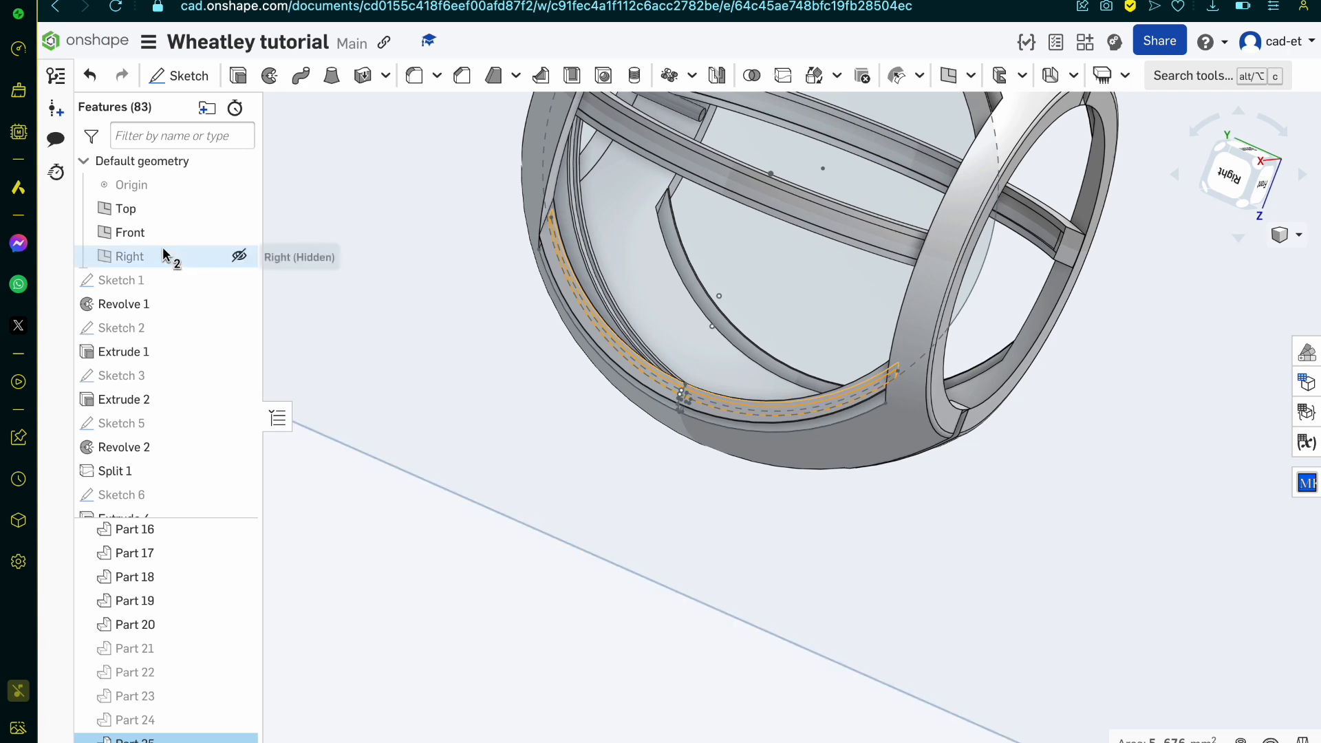
left_click(240, 207)
left_click(245, 256)
scroll(537, 472, "down", 5)
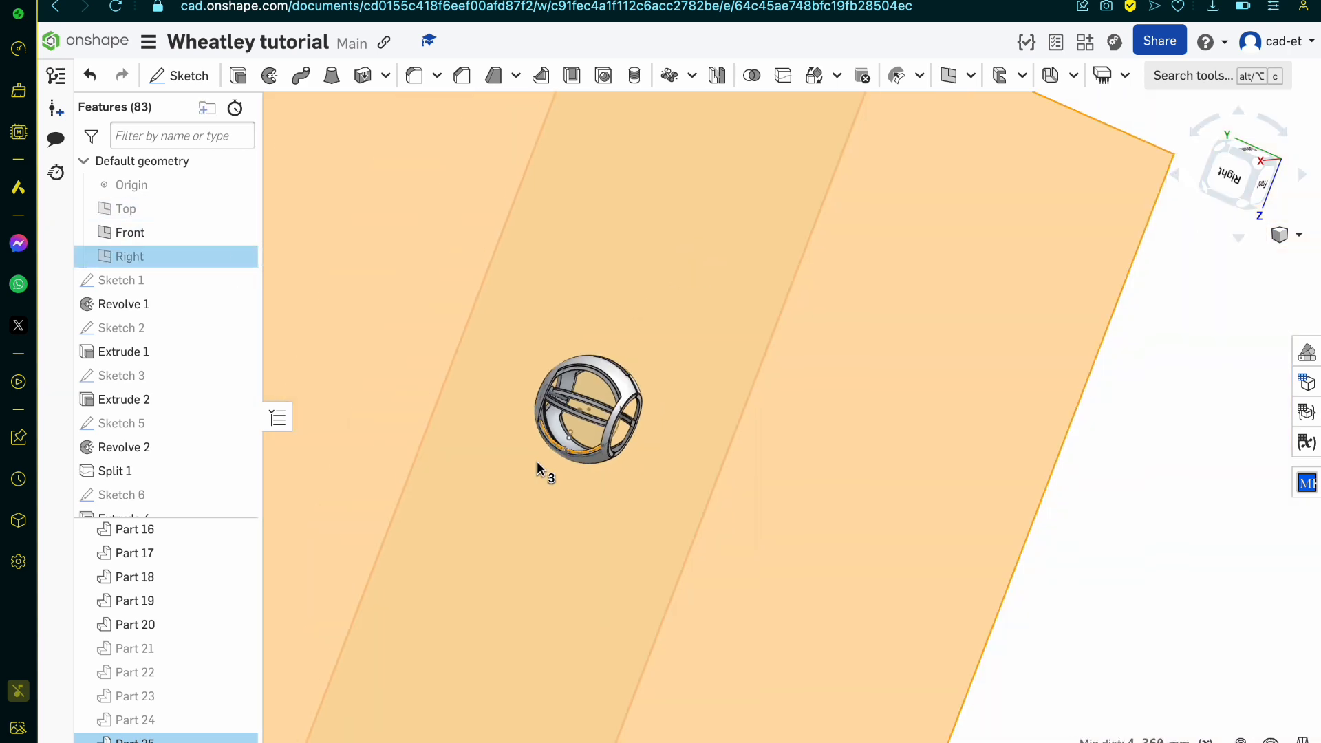
left_click(239, 257)
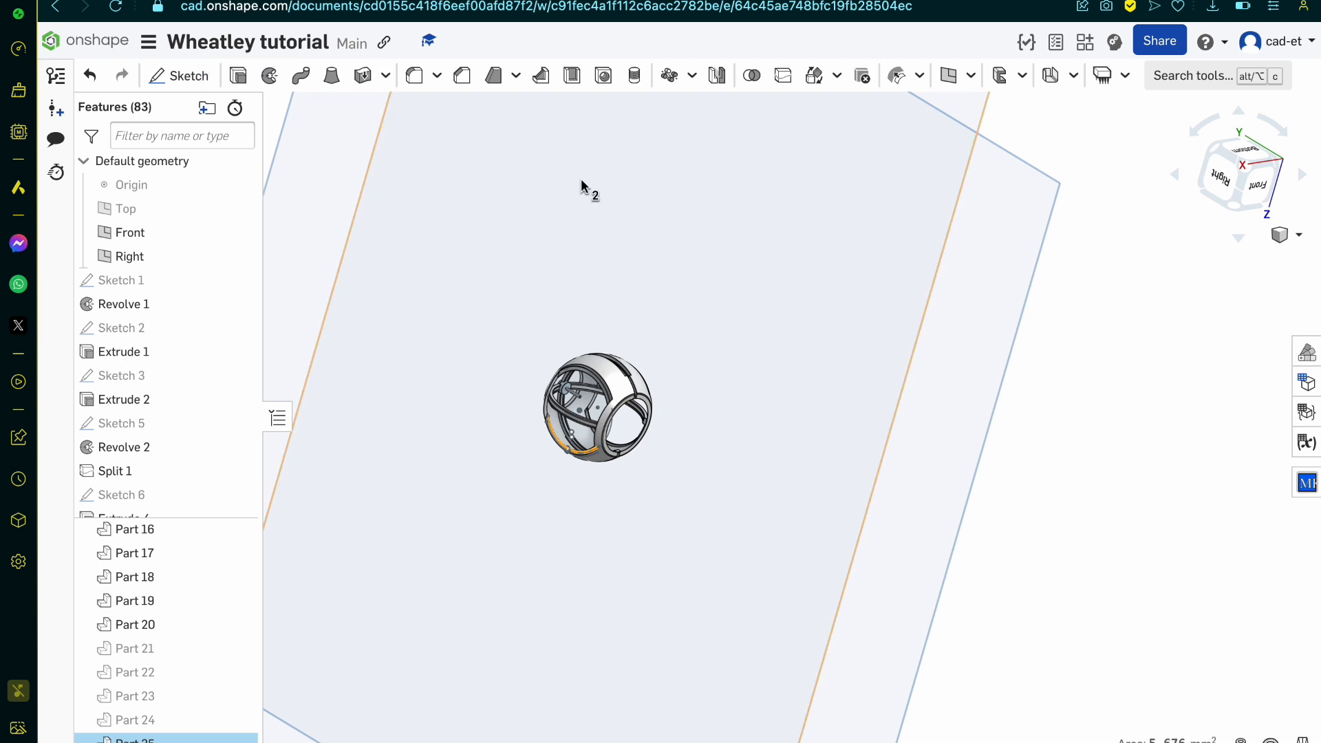
Step: Mirror the swept band part across the Right plane as a new part
left_click(716, 75)
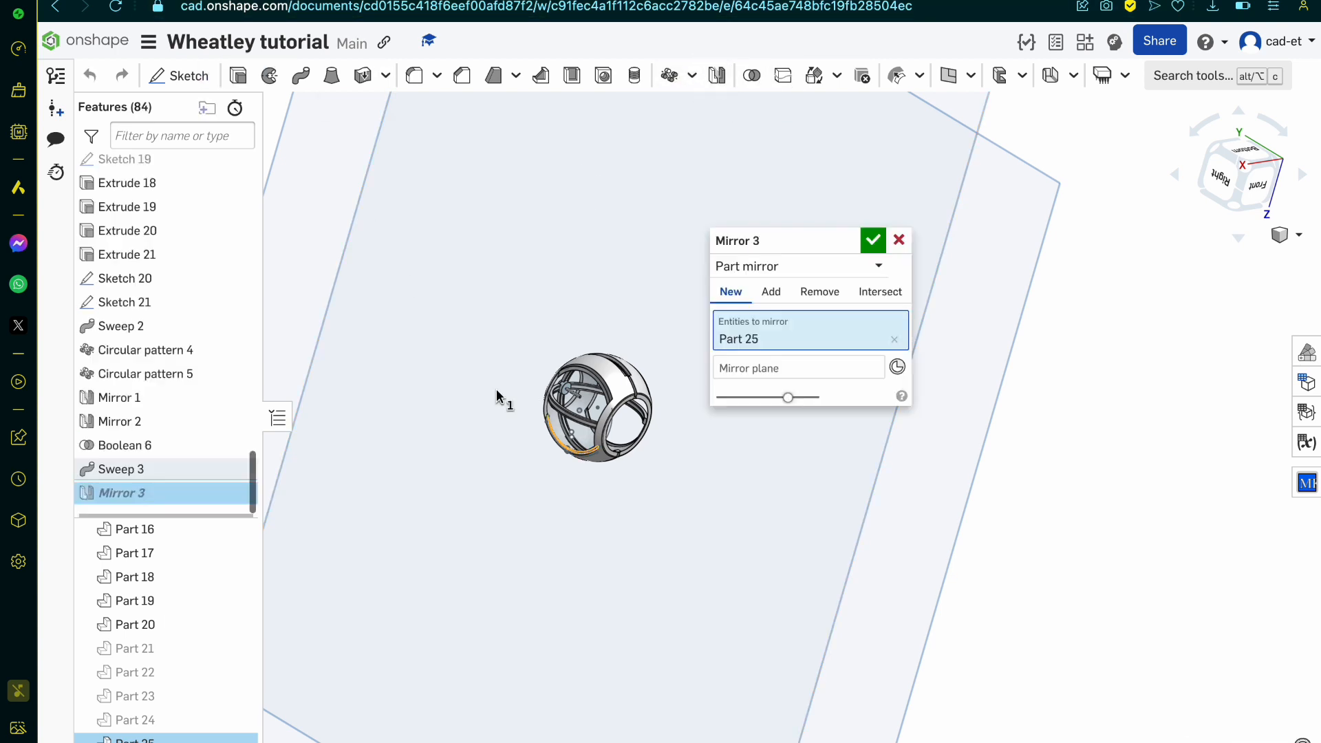
left_click(788, 368)
left_click(1009, 271)
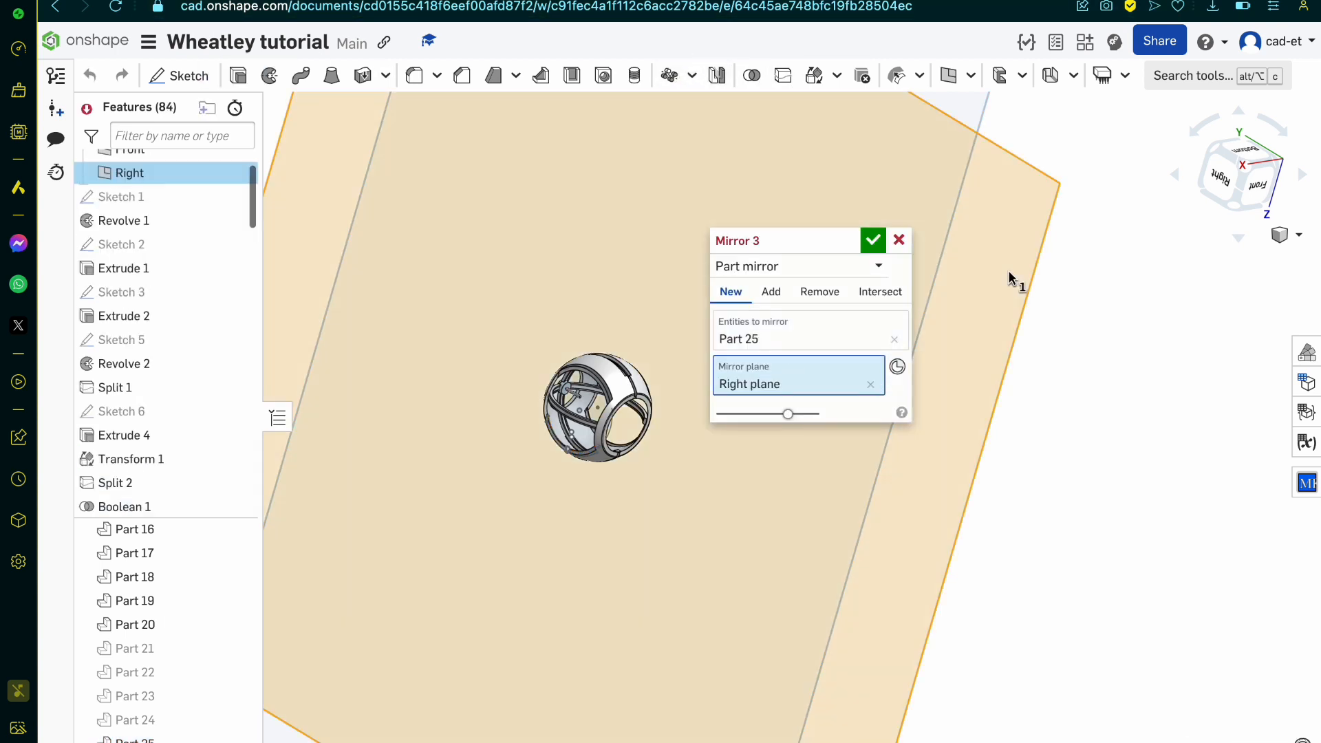
left_click(873, 240)
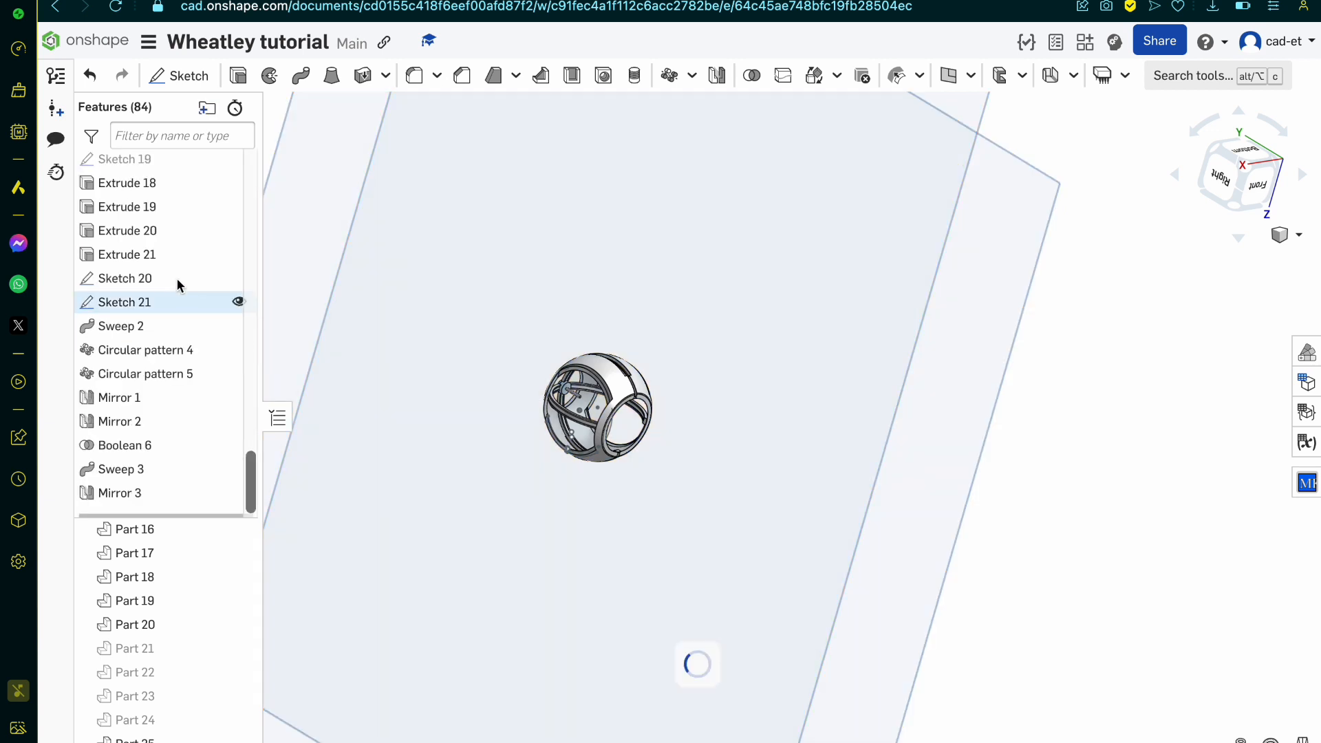
Step: Hide the Right plane
scroll(165, 227, "up", 6)
scroll(163, 205, "up", 15)
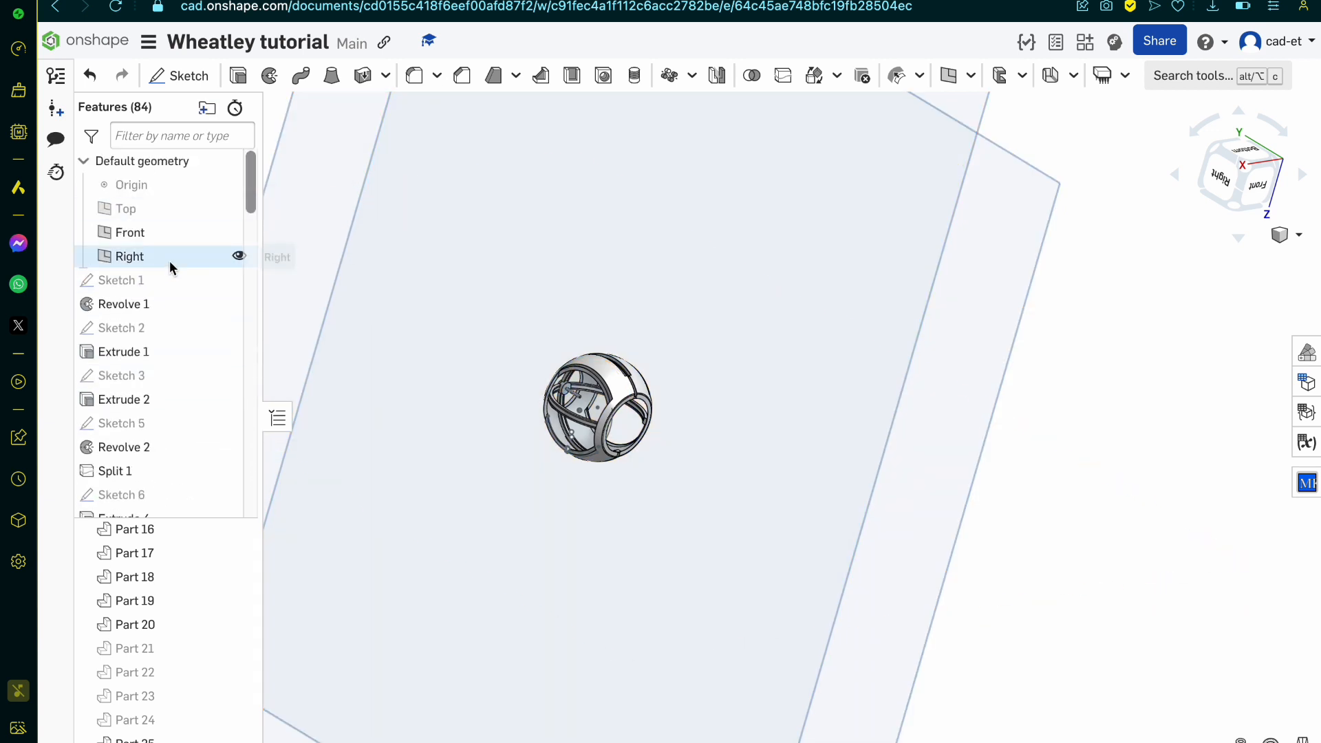
left_click(238, 257)
scroll(159, 427, "down", 20)
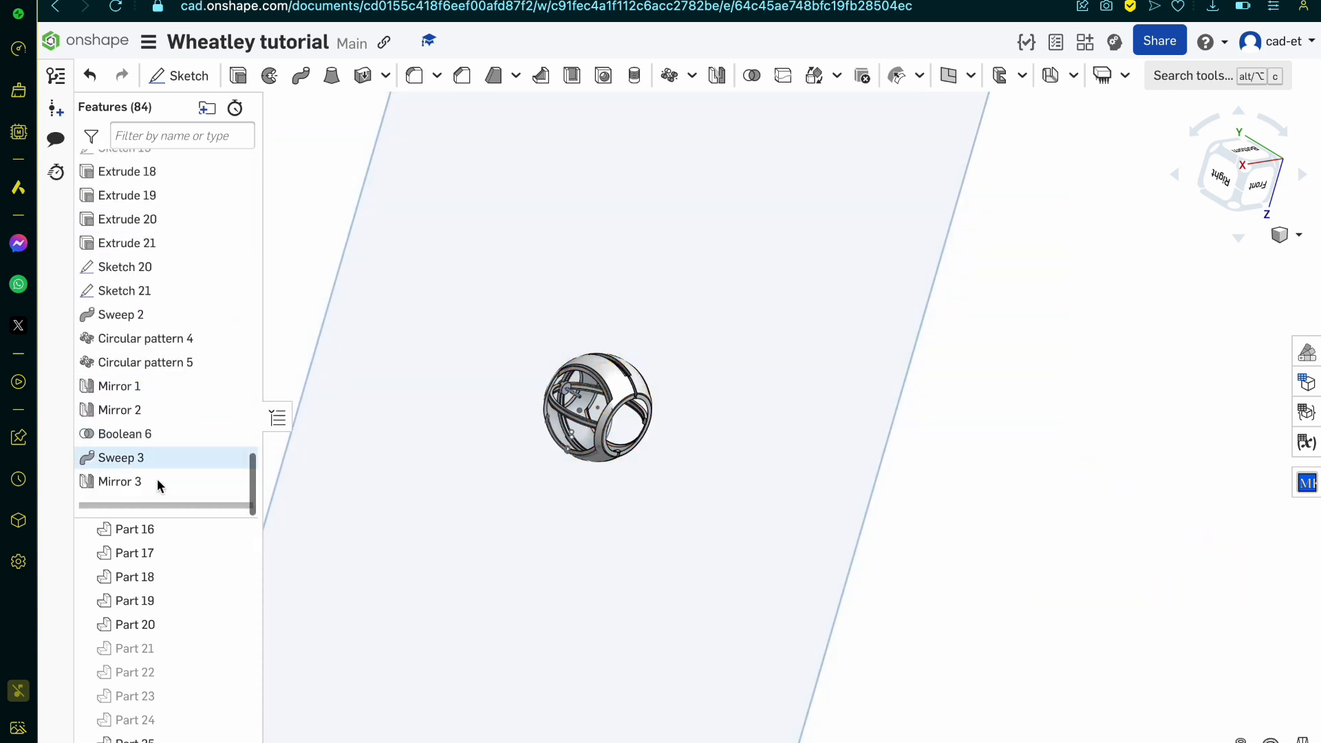
Step: Check that the band's mirror across the Right plane is set to create a new part
double_click(167, 481)
left_click(733, 292)
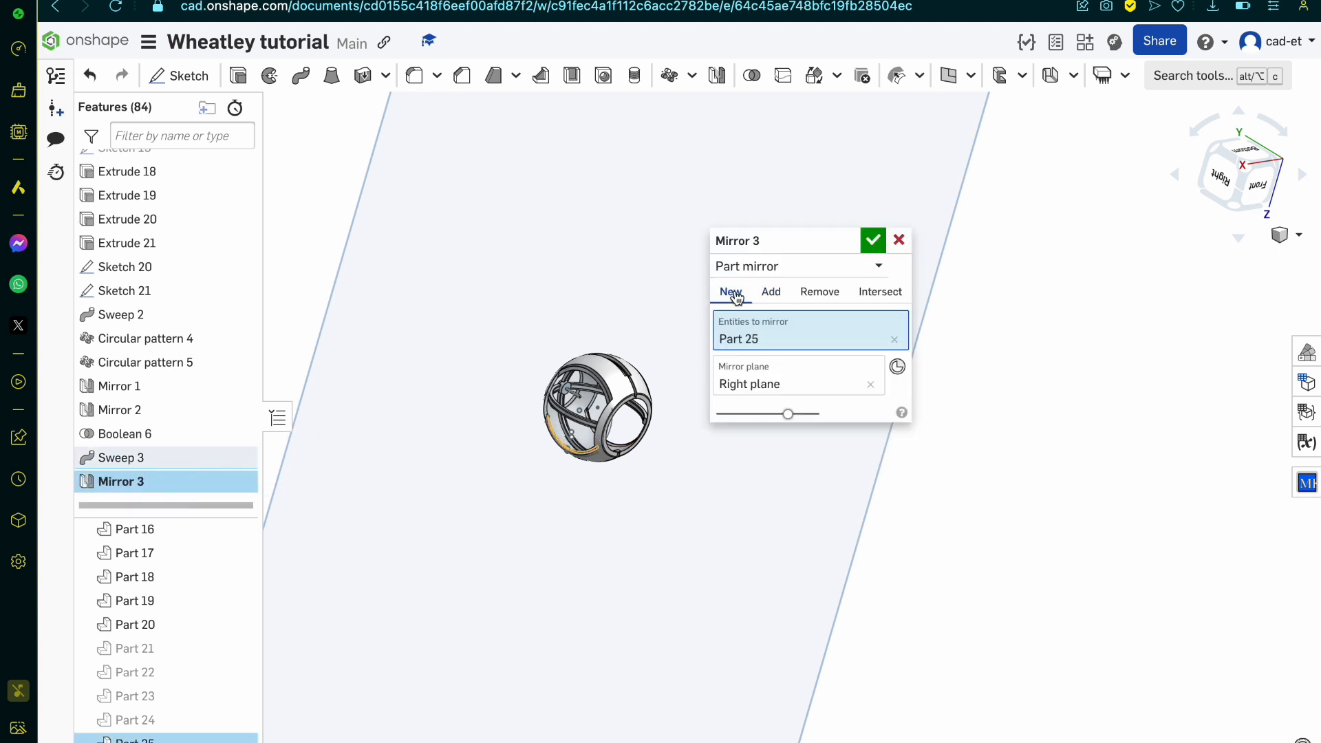
left_click(874, 240)
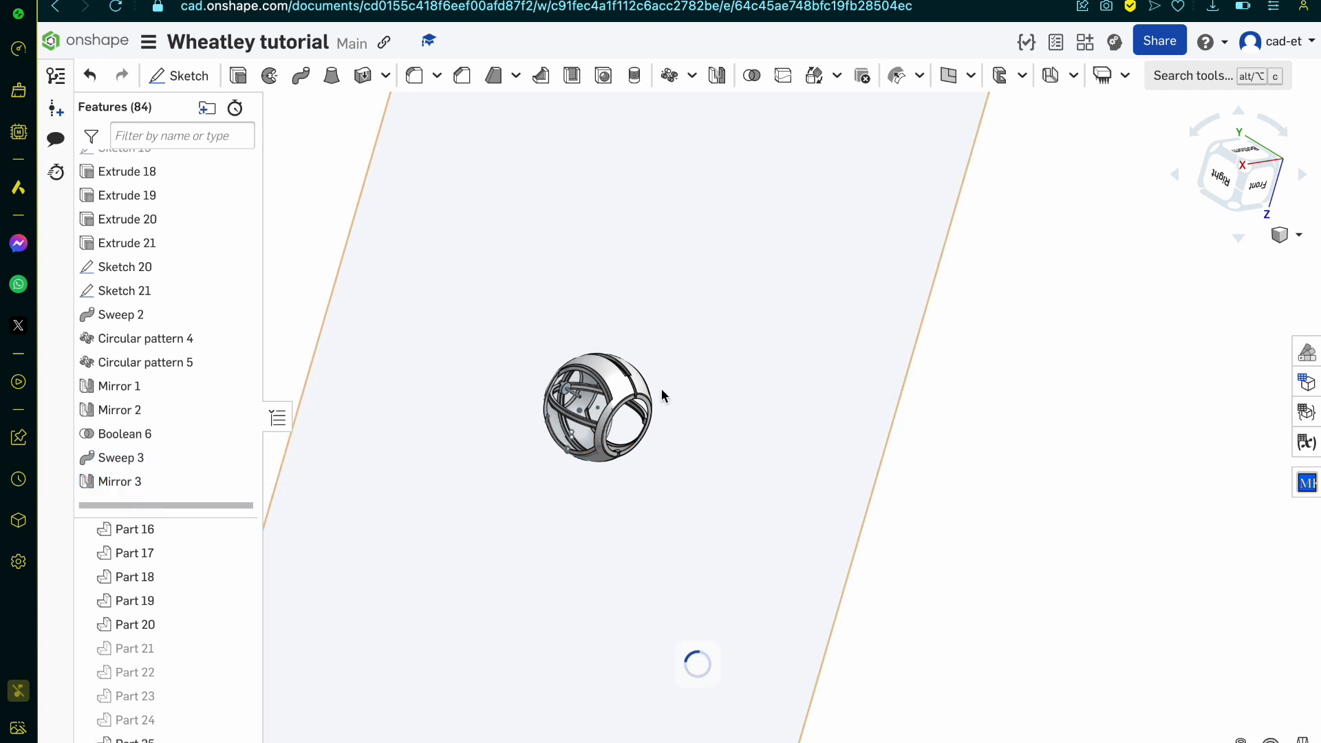
Step: Select the swept band and its mirrored copy (Parts 25 and 26), hide the Front plane and show the Top plane
scroll(619, 413, "up", 4)
scroll(507, 524, "up", 3)
right_click_drag(507, 525, 535, 474)
scroll(535, 480, "up", 5)
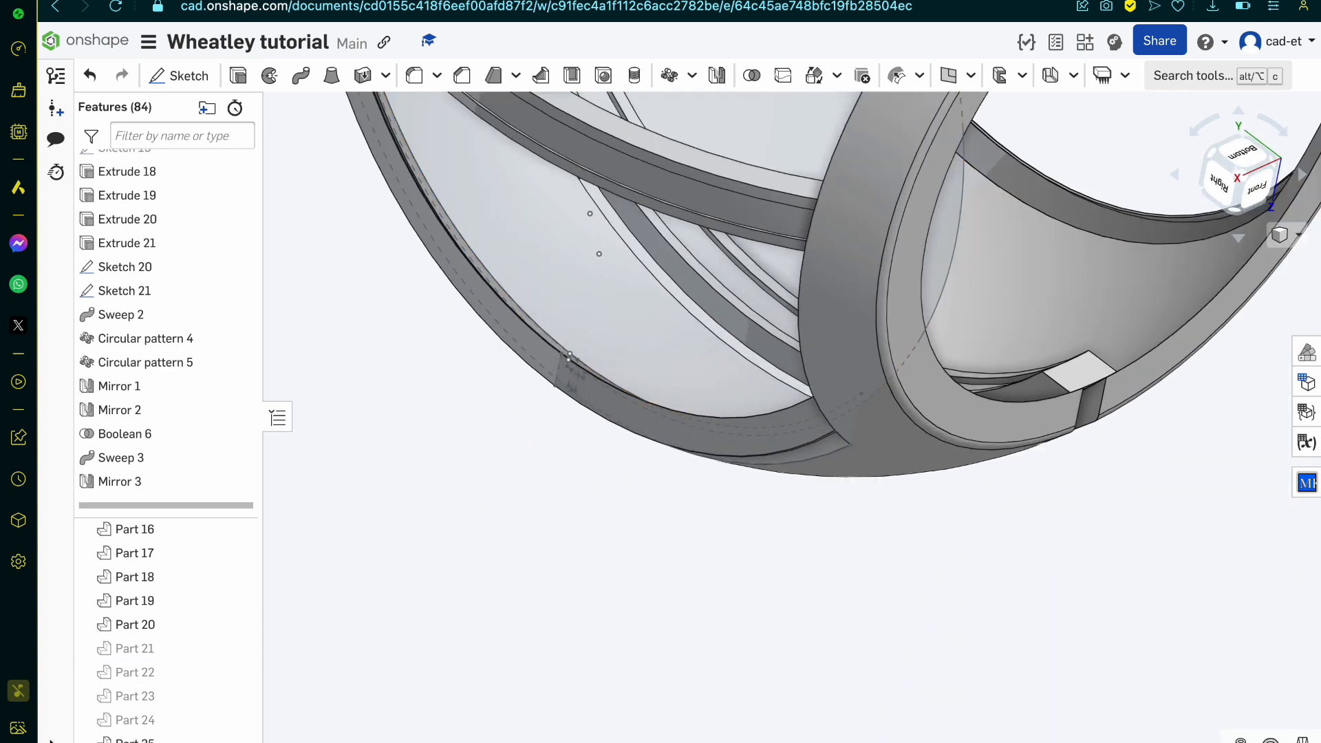
scroll(172, 708, "down", 1)
left_click(172, 720)
left_click(171, 737, "shift")
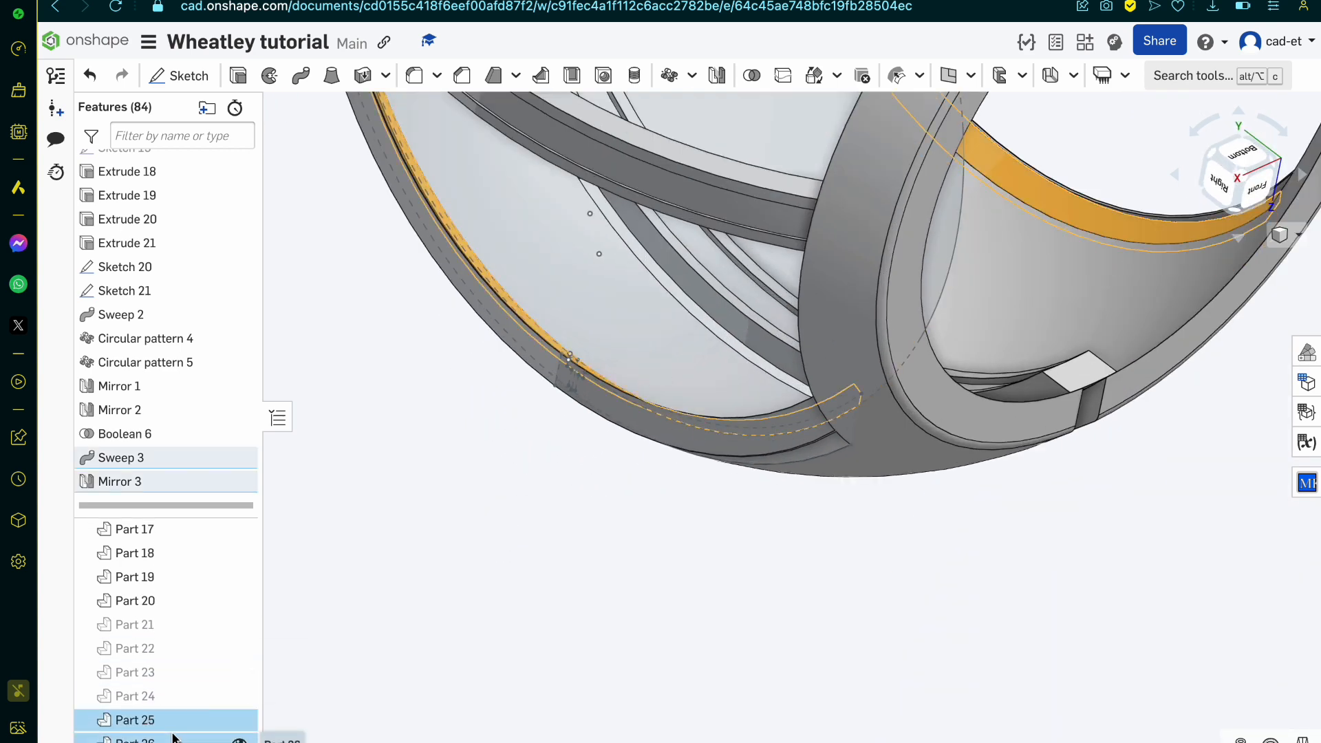
scroll(503, 496, "down", 5)
scroll(502, 497, "down", 5)
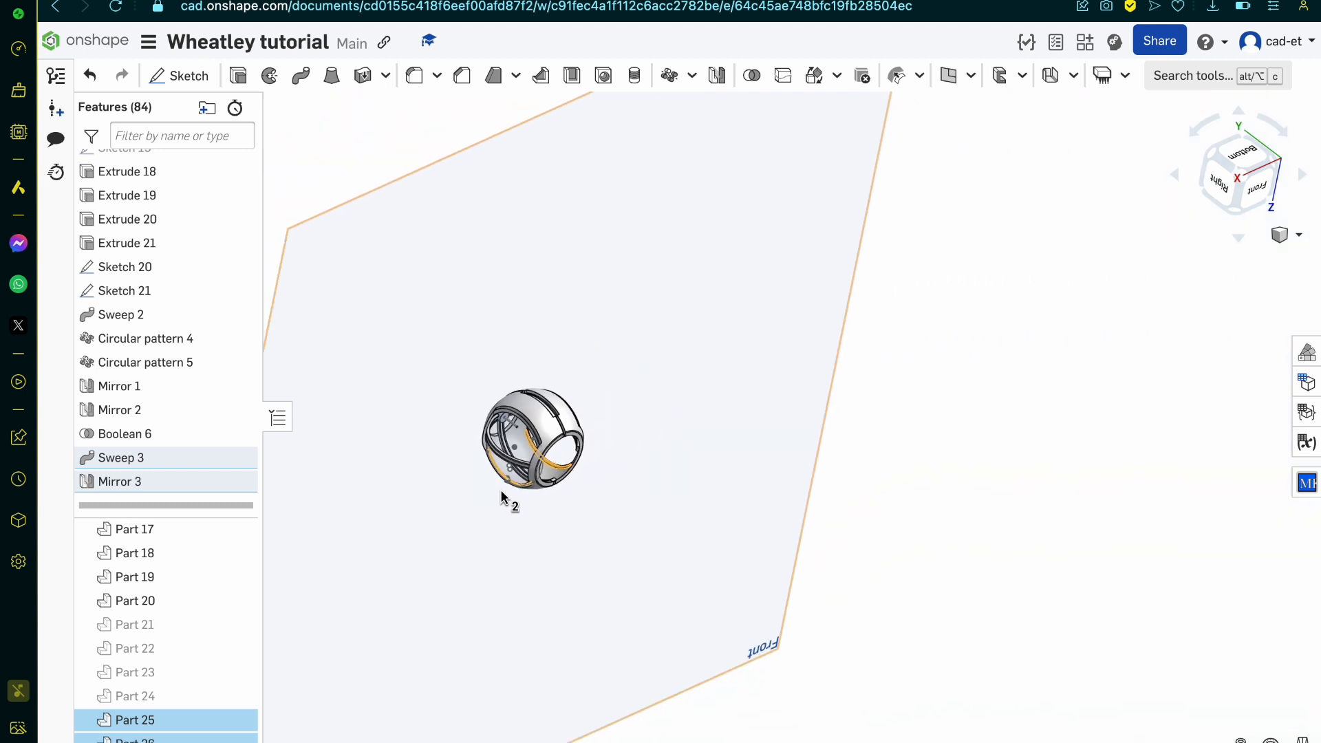
right_click_drag(502, 497, 521, 542)
scroll(192, 283, "up", 10)
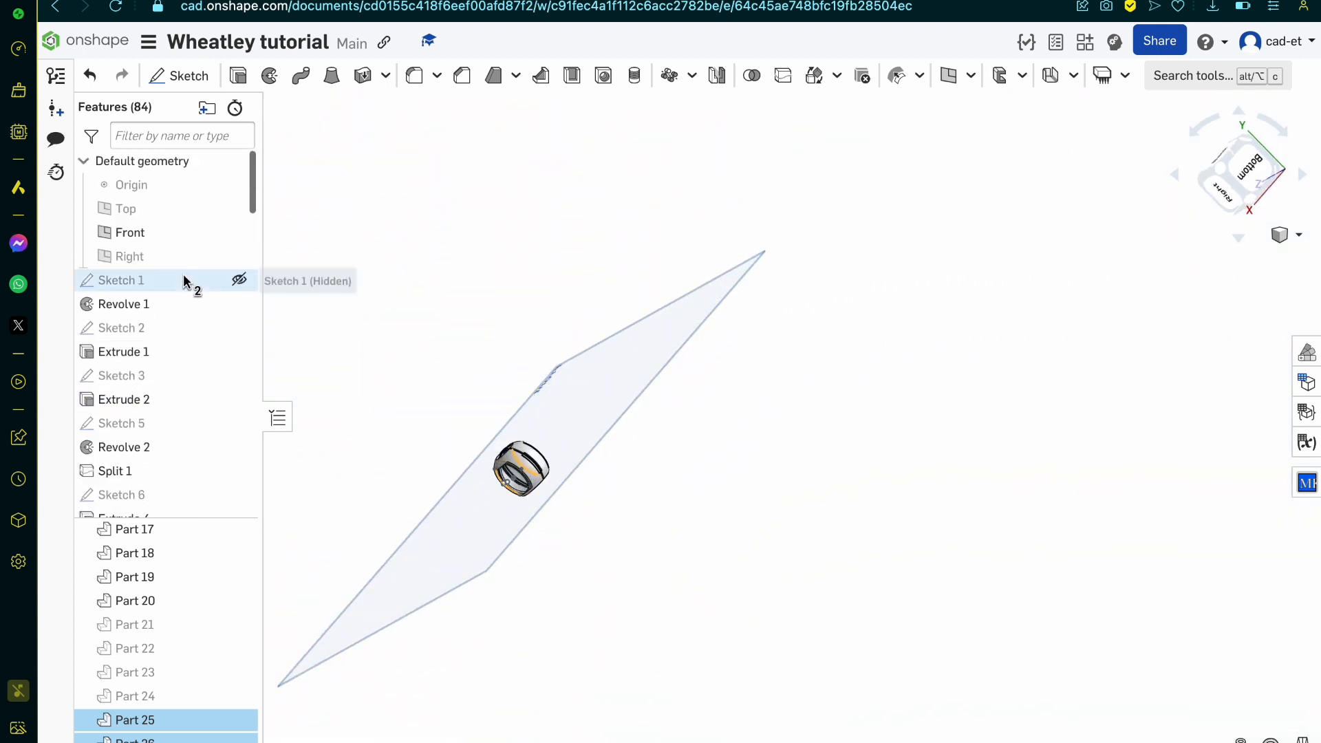
left_click(240, 232)
left_click(240, 208)
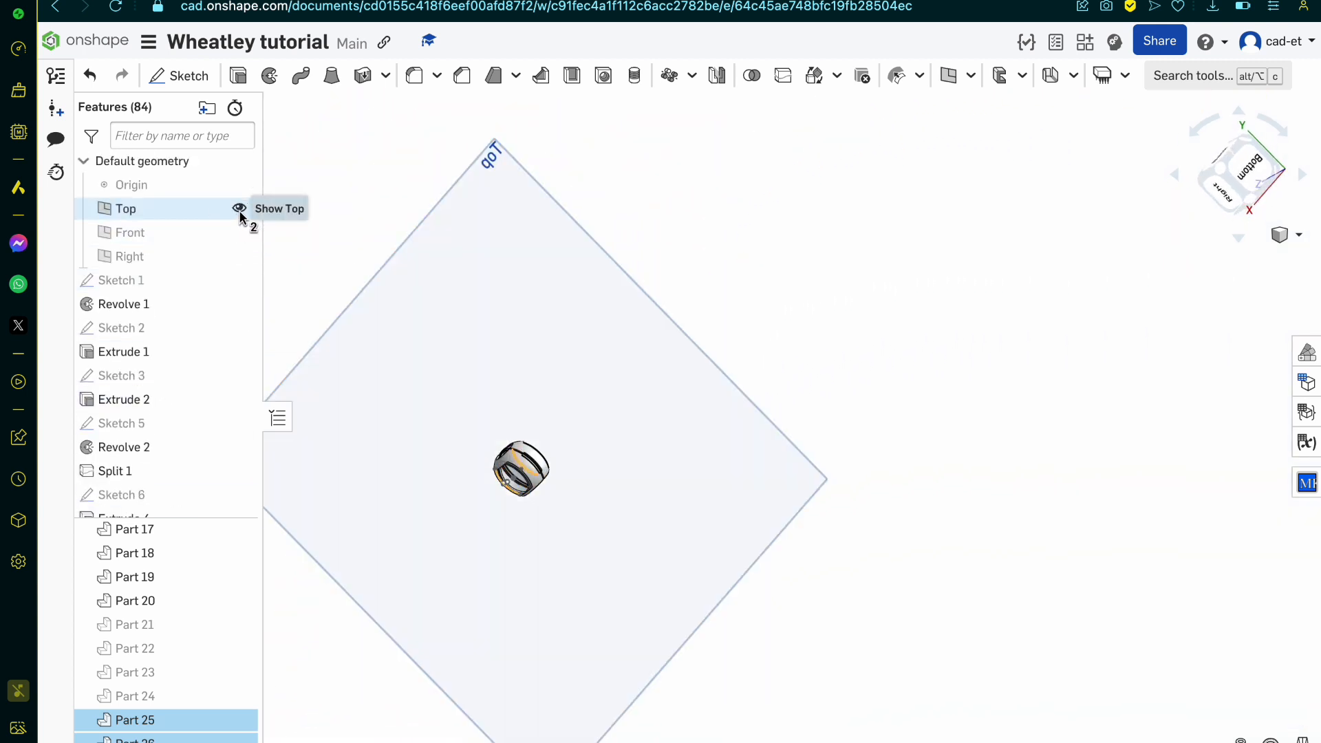
Step: Mirror Parts 25 and 26 across the Top plane, adding the result to iner shell and iner shell 2
left_click(717, 77)
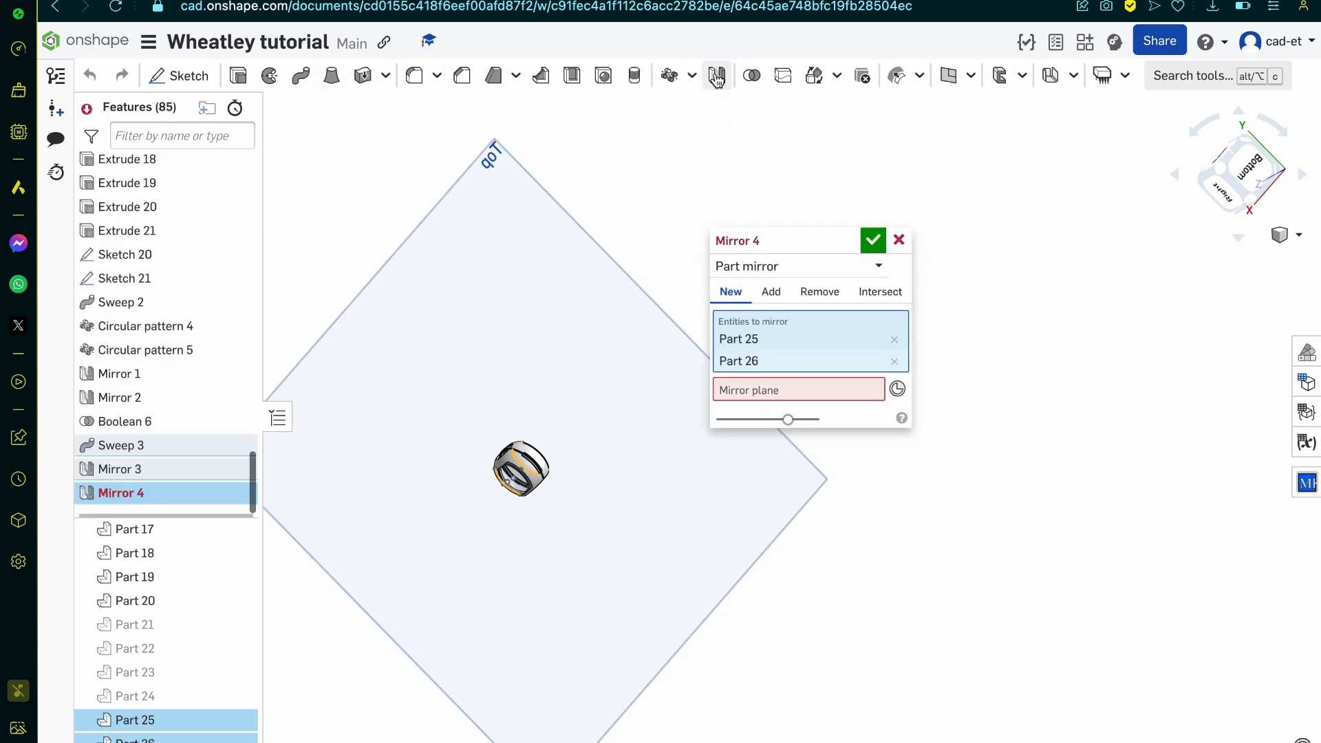
left_click(743, 392)
left_click(534, 369)
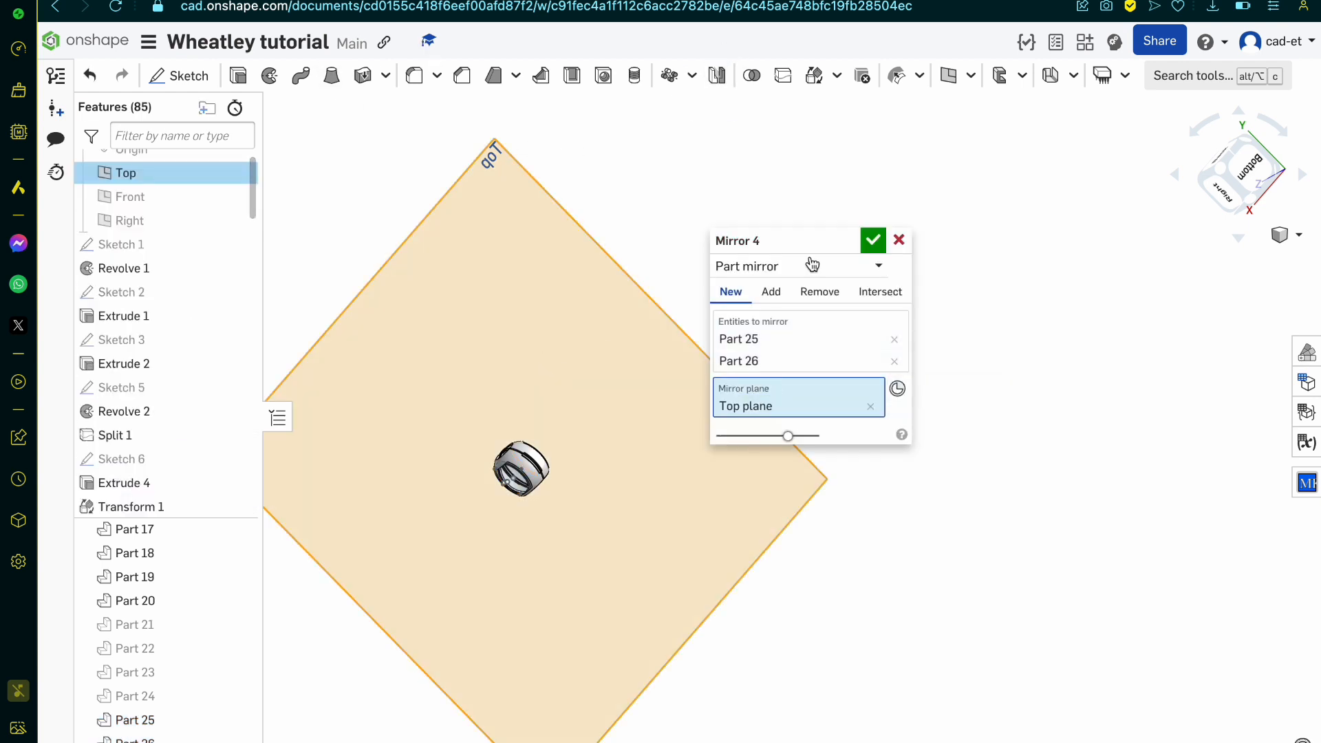
left_click(771, 292)
scroll(502, 465, "up", 5)
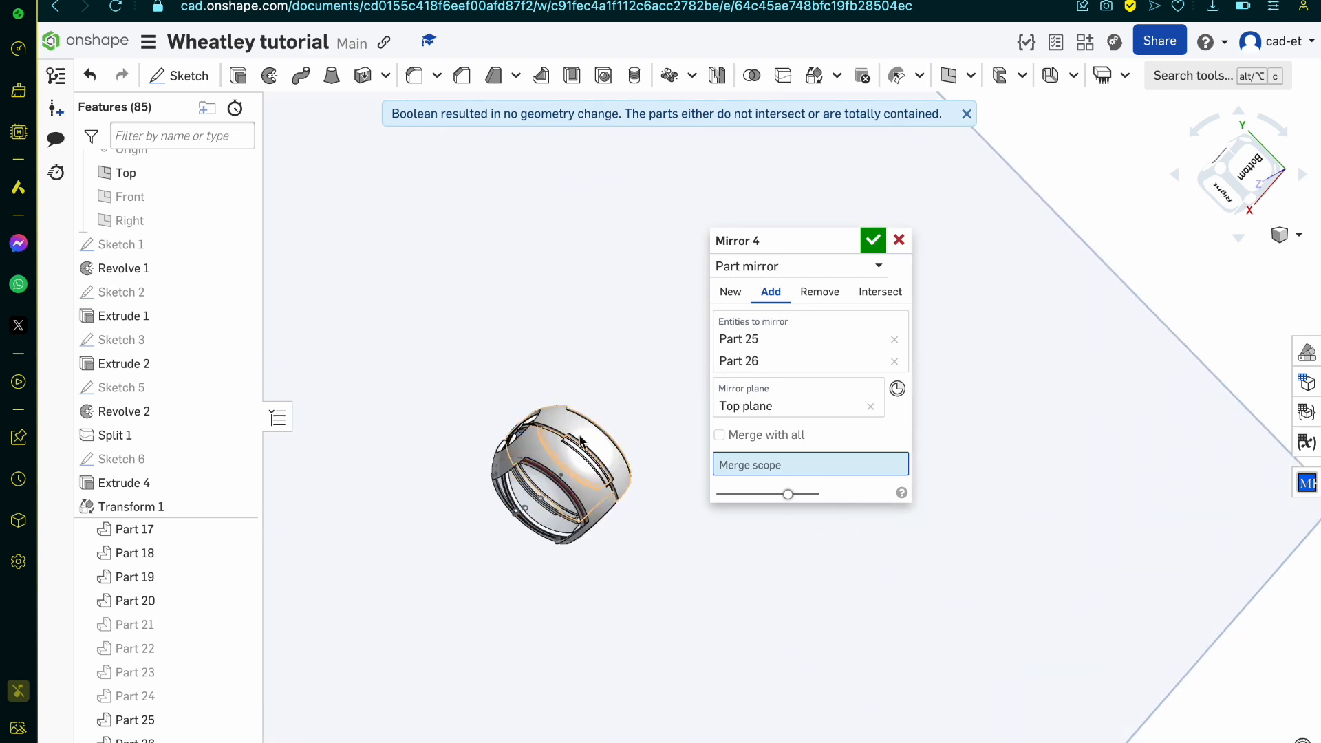
left_click(556, 467)
left_click(571, 413)
scroll(560, 392, "up", 5)
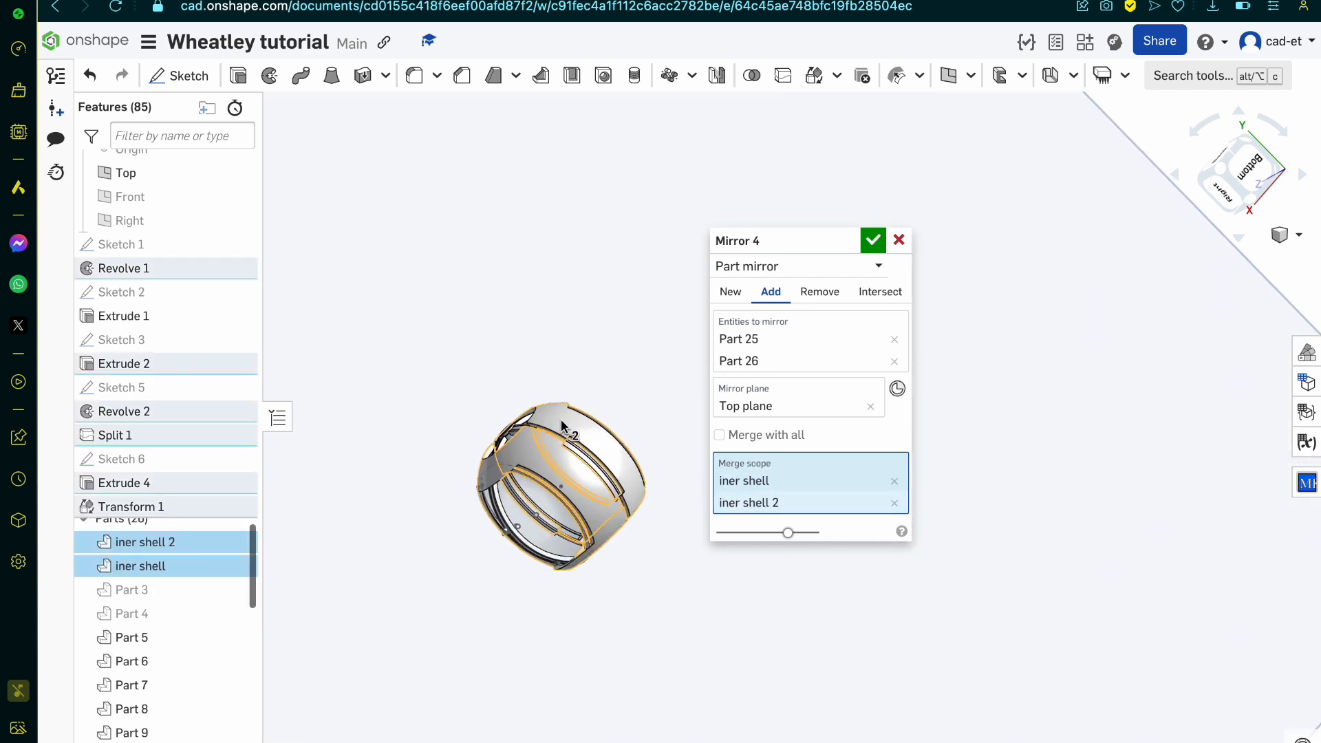
right_click_drag(556, 377, 528, 420)
scroll(463, 478, "up", 5)
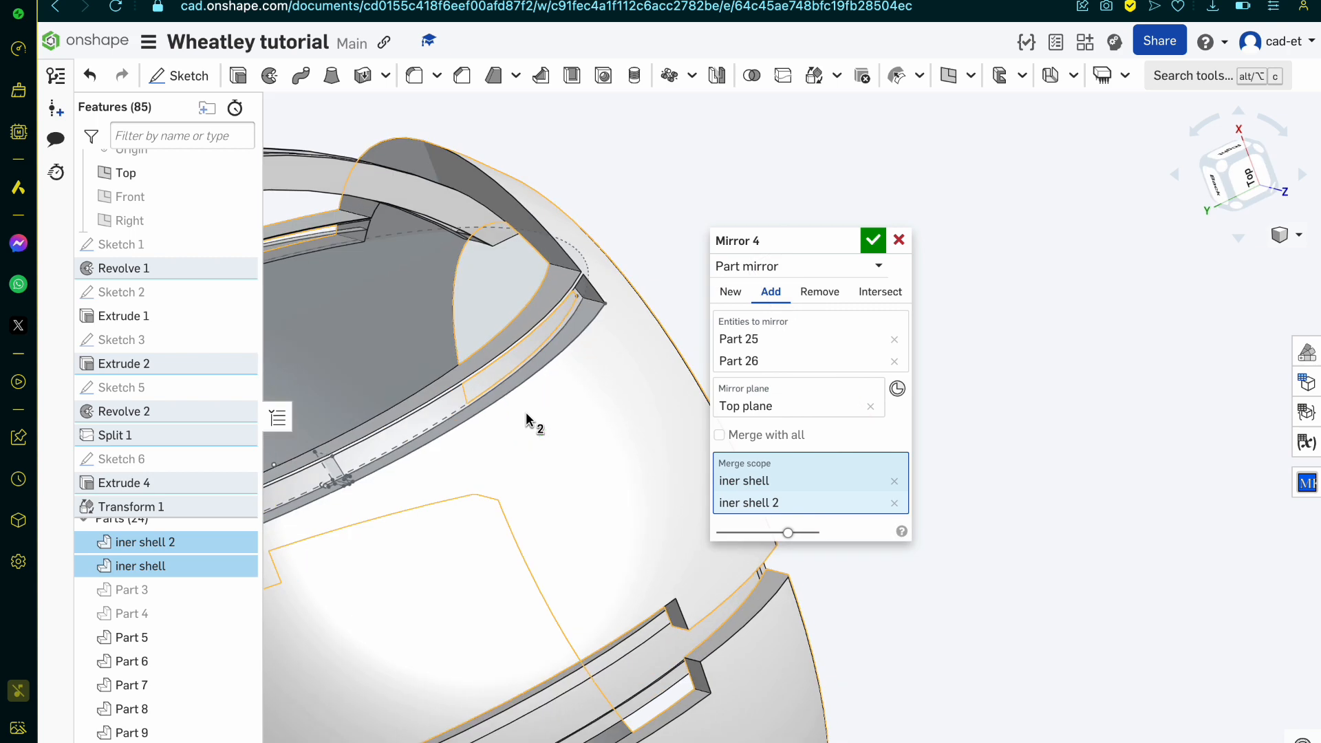
left_click(874, 240)
Step: Hide the iner shell and iner shell 2 parts
left_click(239, 566)
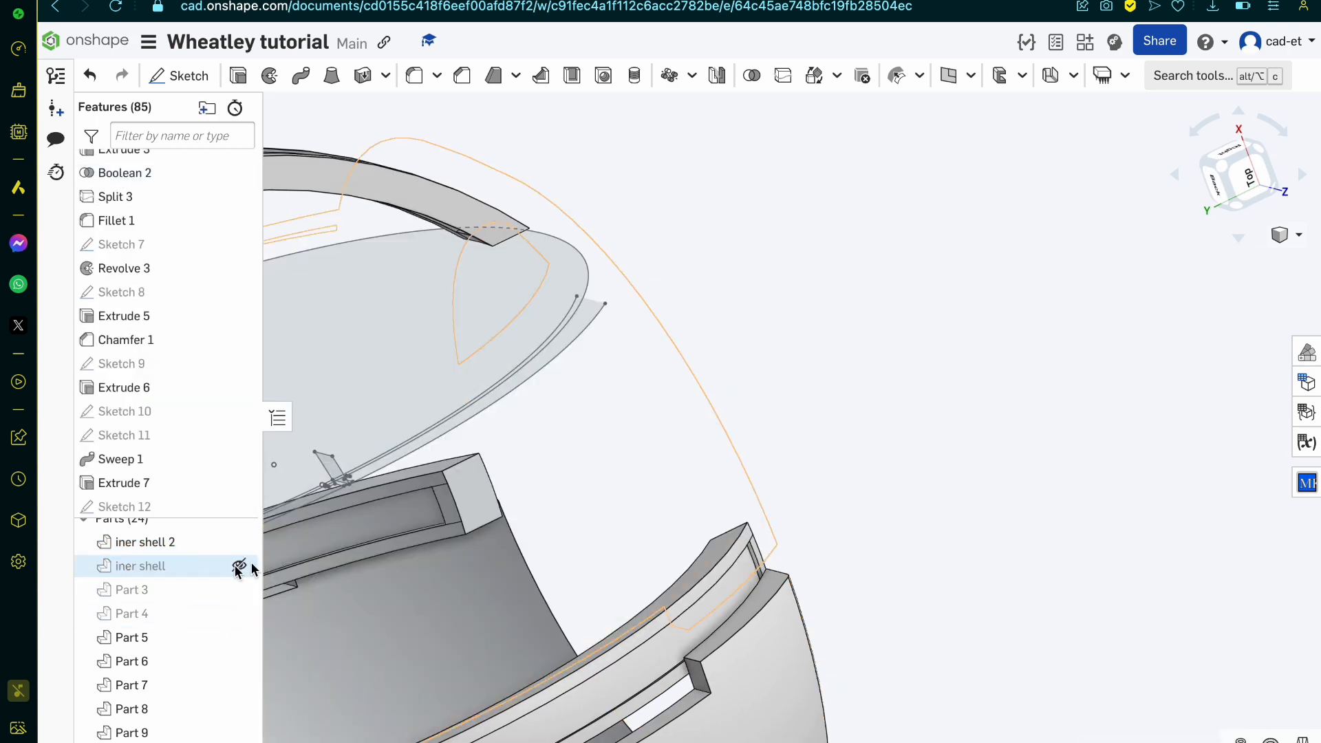
scroll(570, 535, "down", 5)
right_click_drag(561, 535, 475, 572)
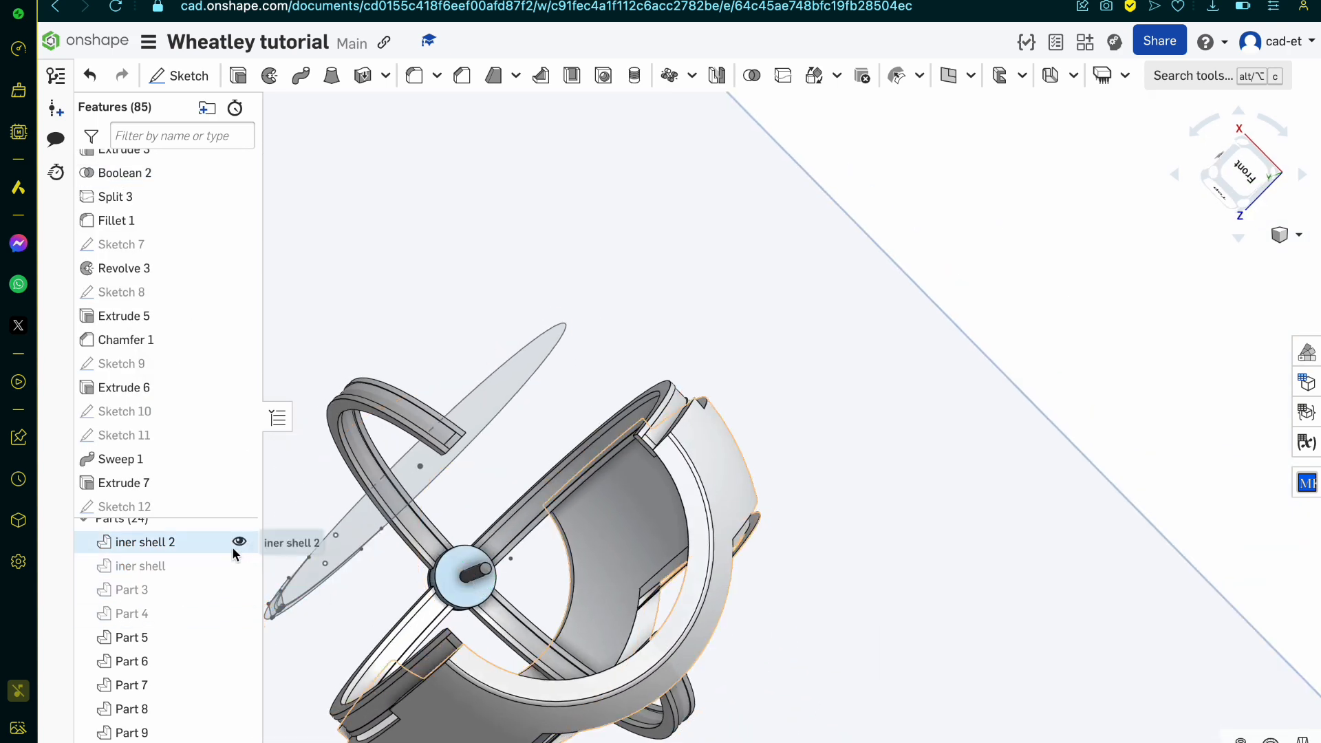
left_click(239, 542)
left_click(189, 540)
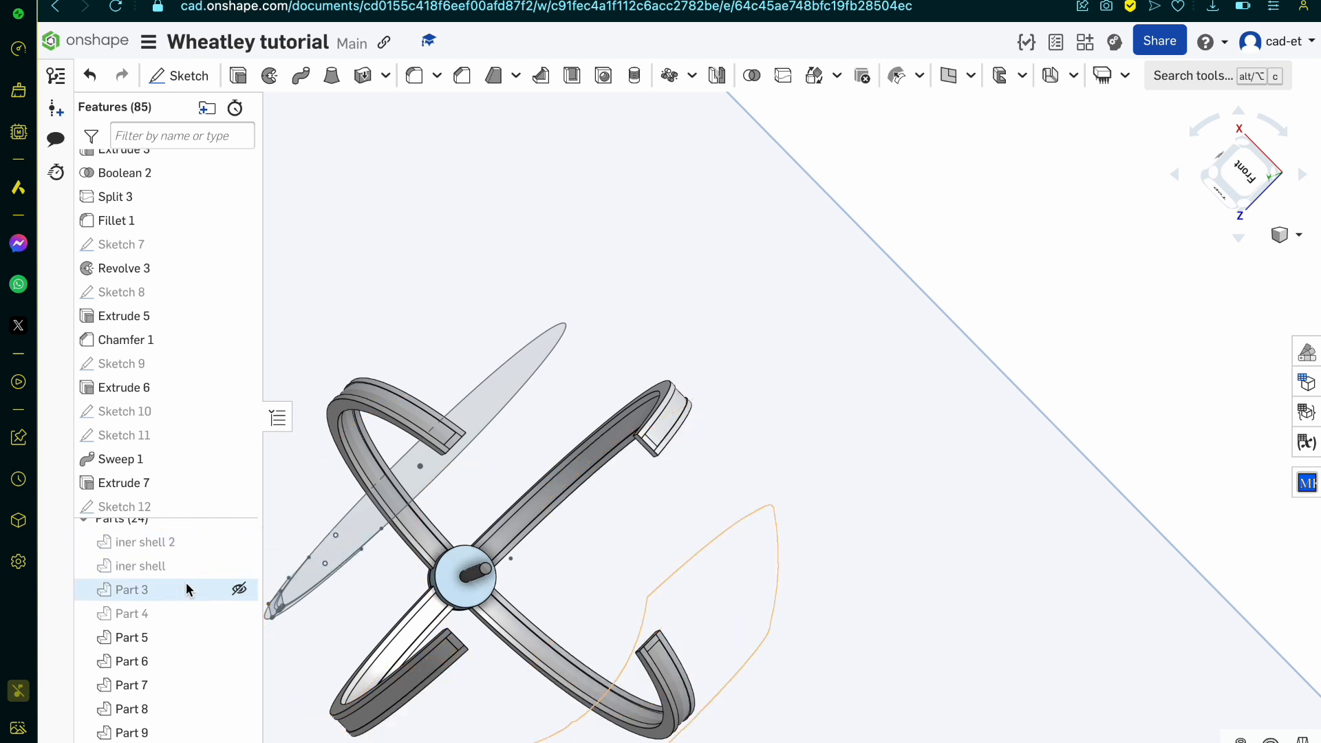
Step: Hide all sketches in the model
right_click_drag(719, 519, 669, 632)
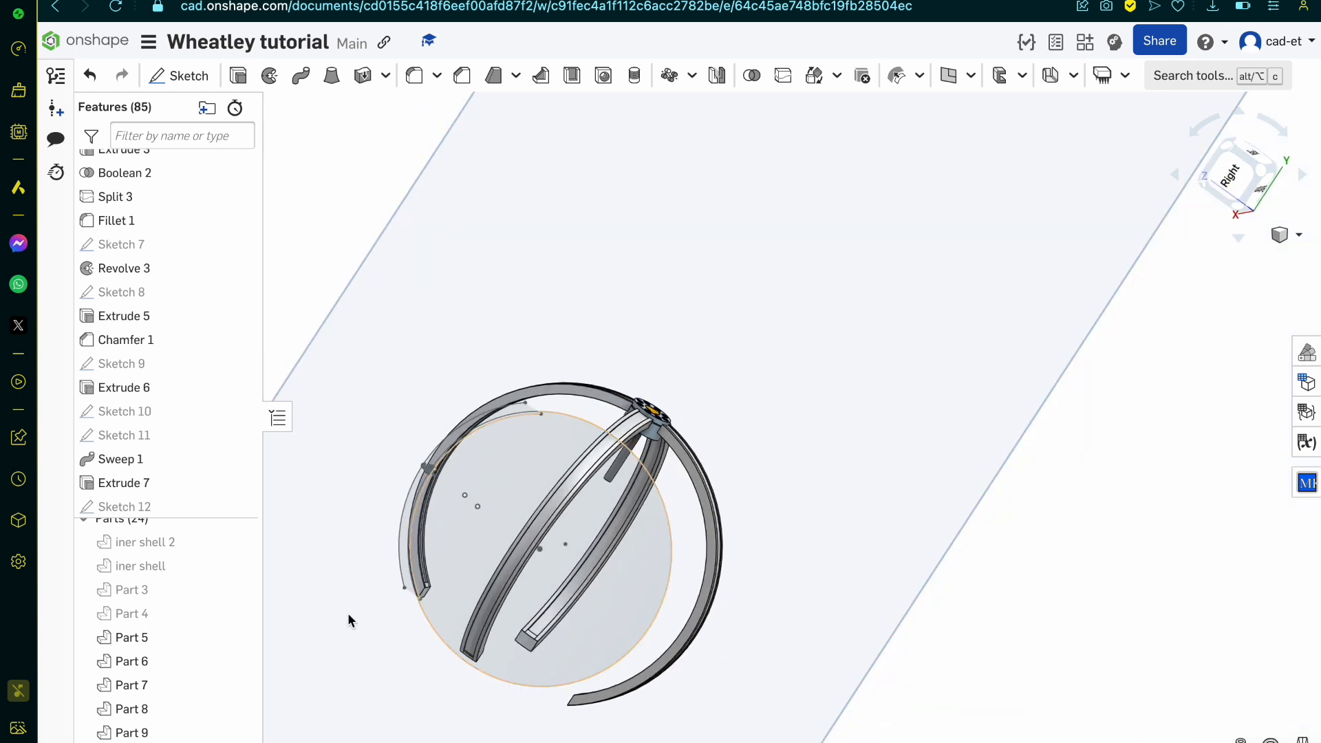
right_click(506, 486)
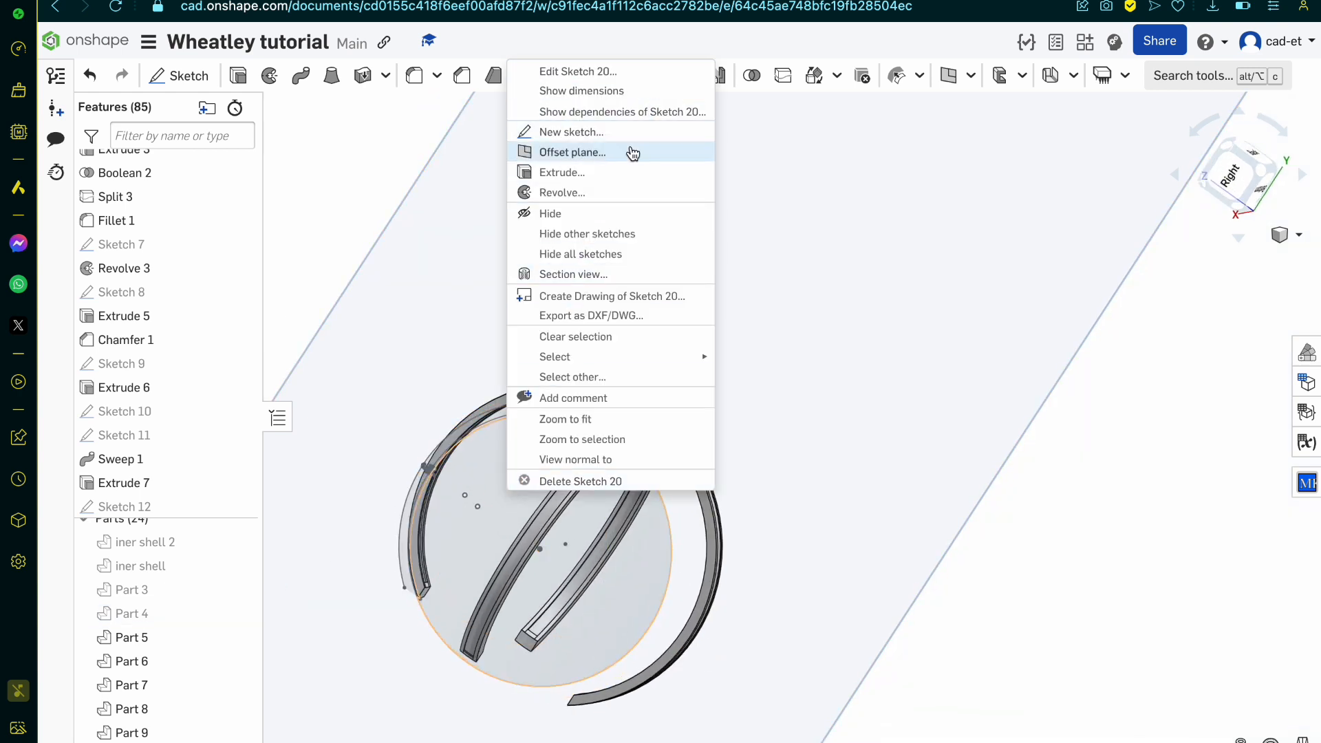
left_click(652, 253)
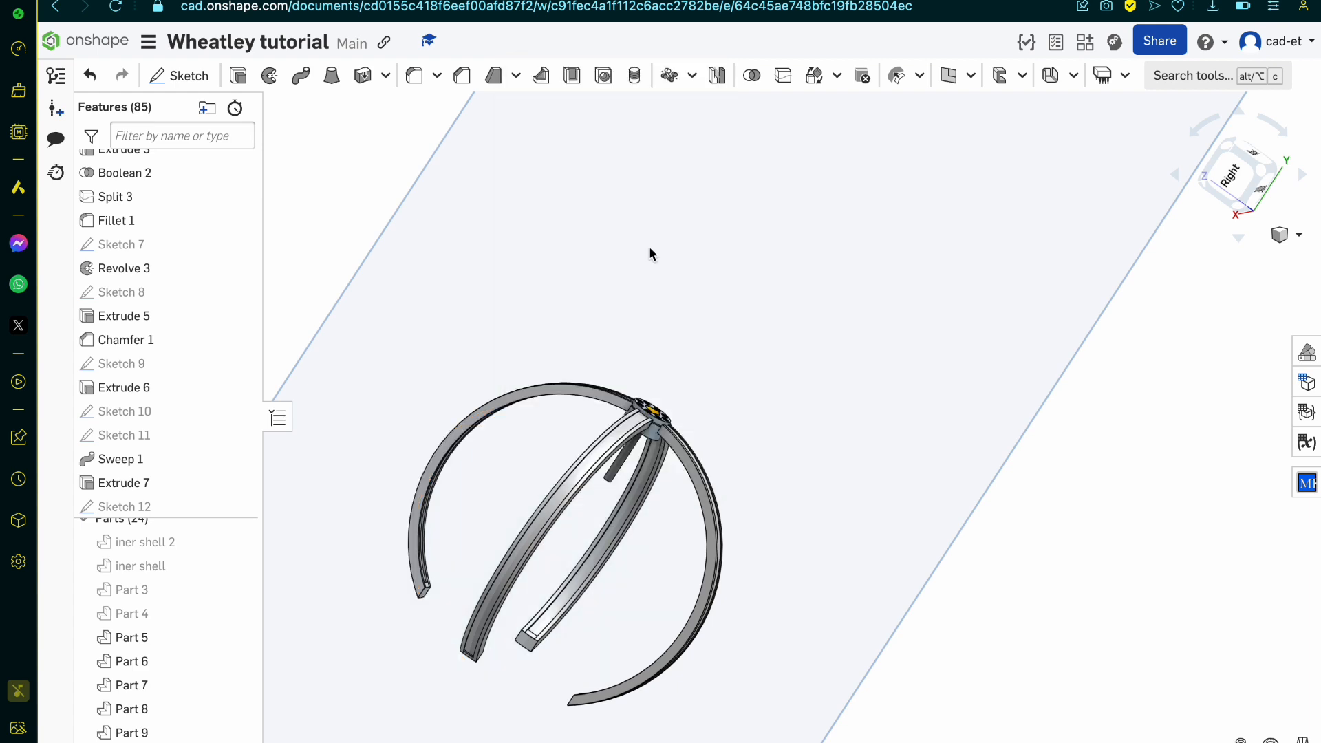
Step: Show Part 3, Part 4, iner shell and iner shell 2
mouse_move(650, 246)
right_mouse_down()
mouse_move(630, 302)
mouse_move(697, 389)
mouse_move(599, 454)
right_mouse_up()
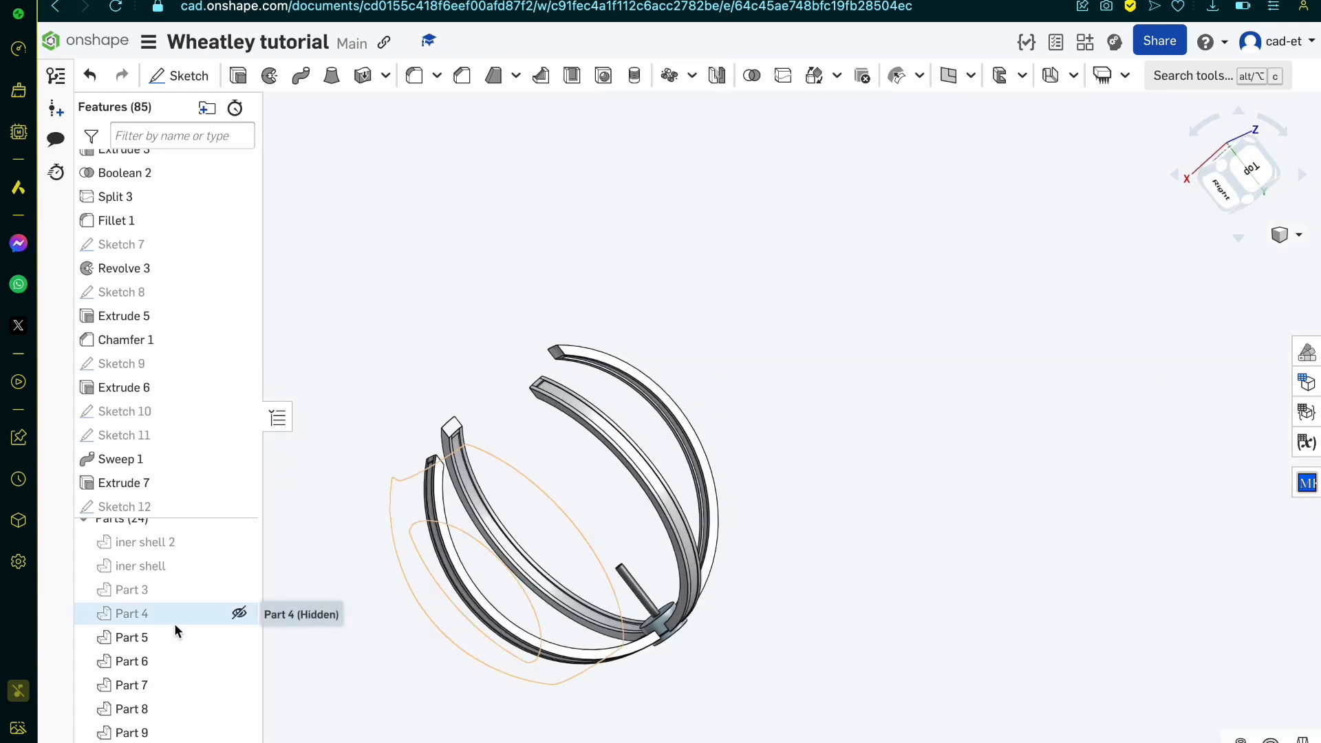
left_click(240, 616)
left_click(238, 590)
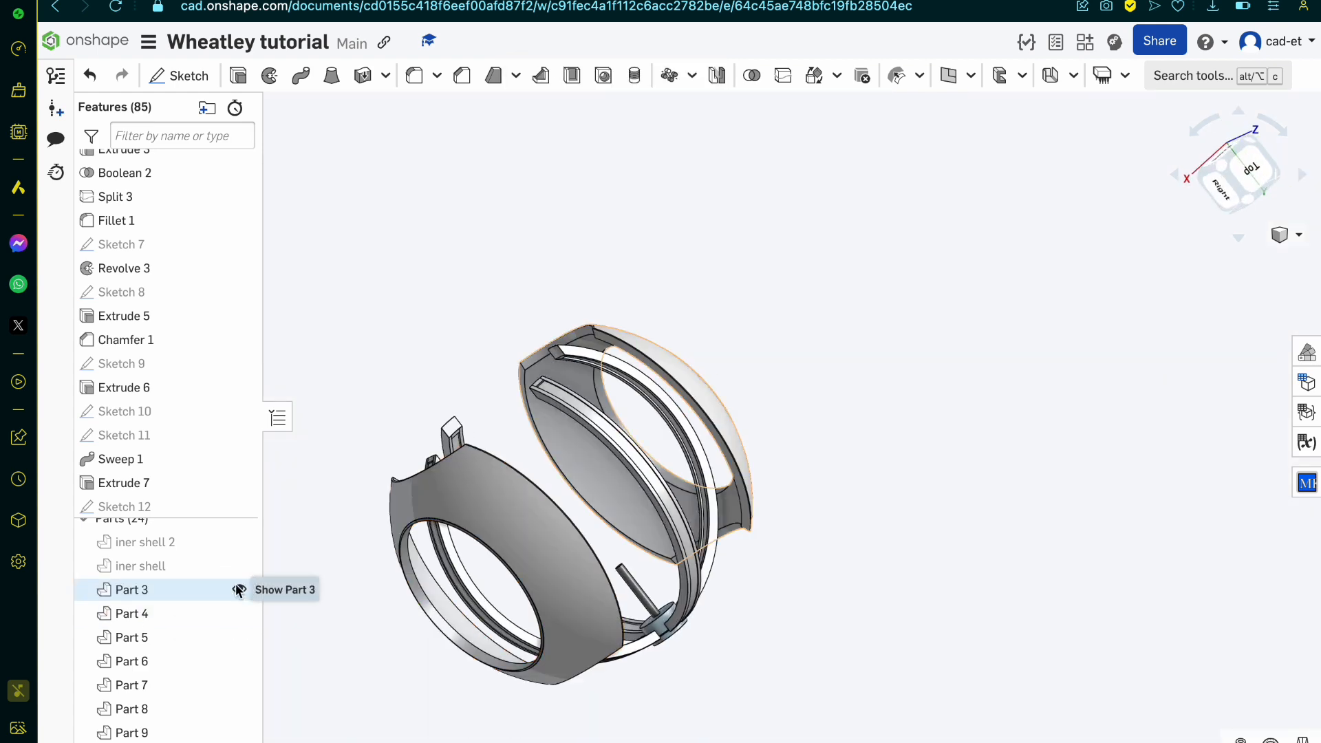
left_click(238, 567)
left_click(238, 542)
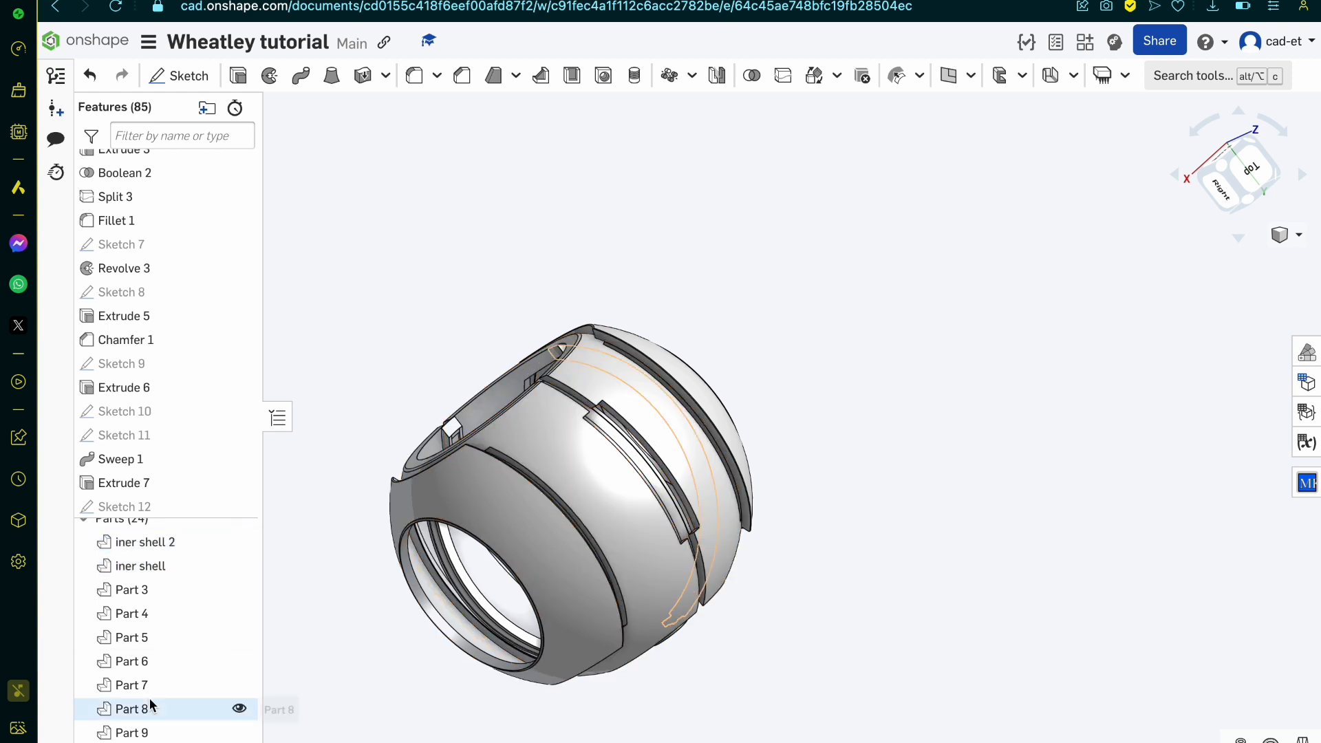
Step: Set the appearance of the four hidden toothed rings, Parts 21 to 24, to black
scroll(150, 704, "down", 5)
left_click(175, 672)
left_click(178, 696, "shift")
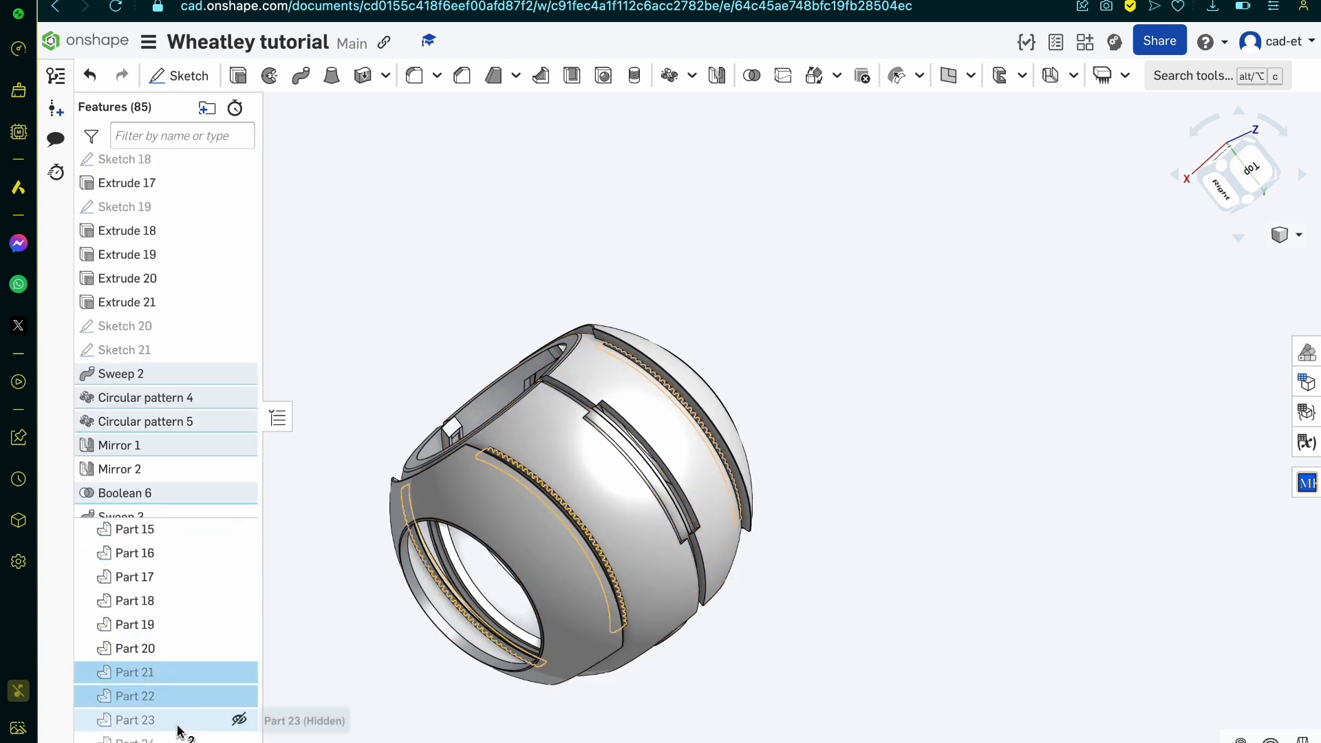
left_click(178, 723, "shift")
left_click(175, 739, "shift")
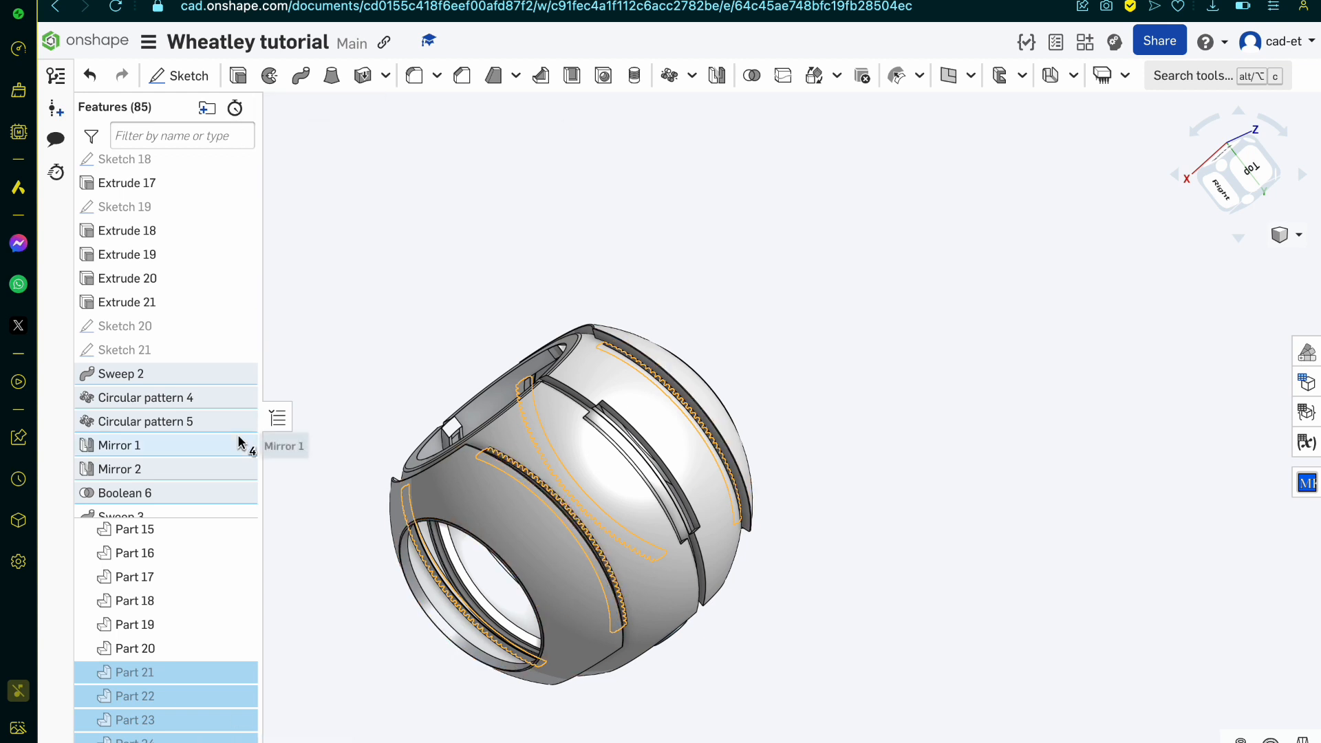
right_click(208, 718)
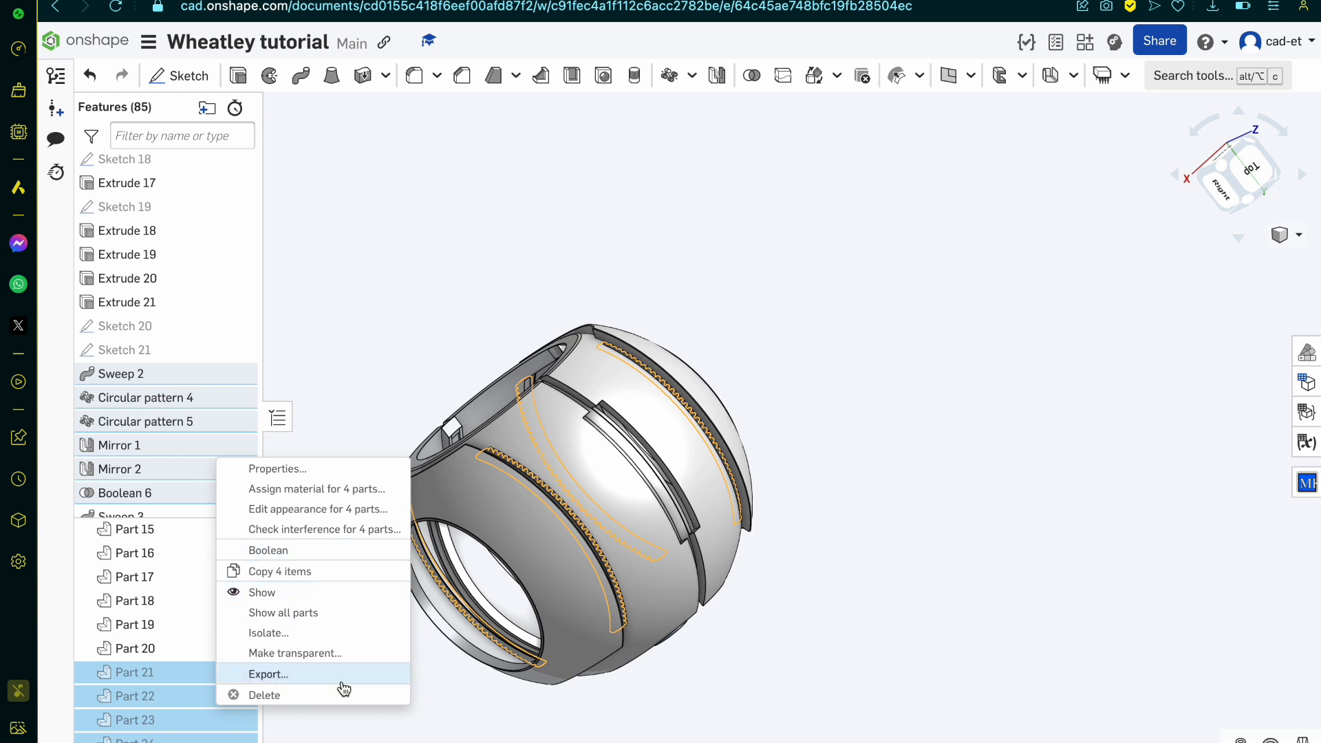
left_click(377, 509)
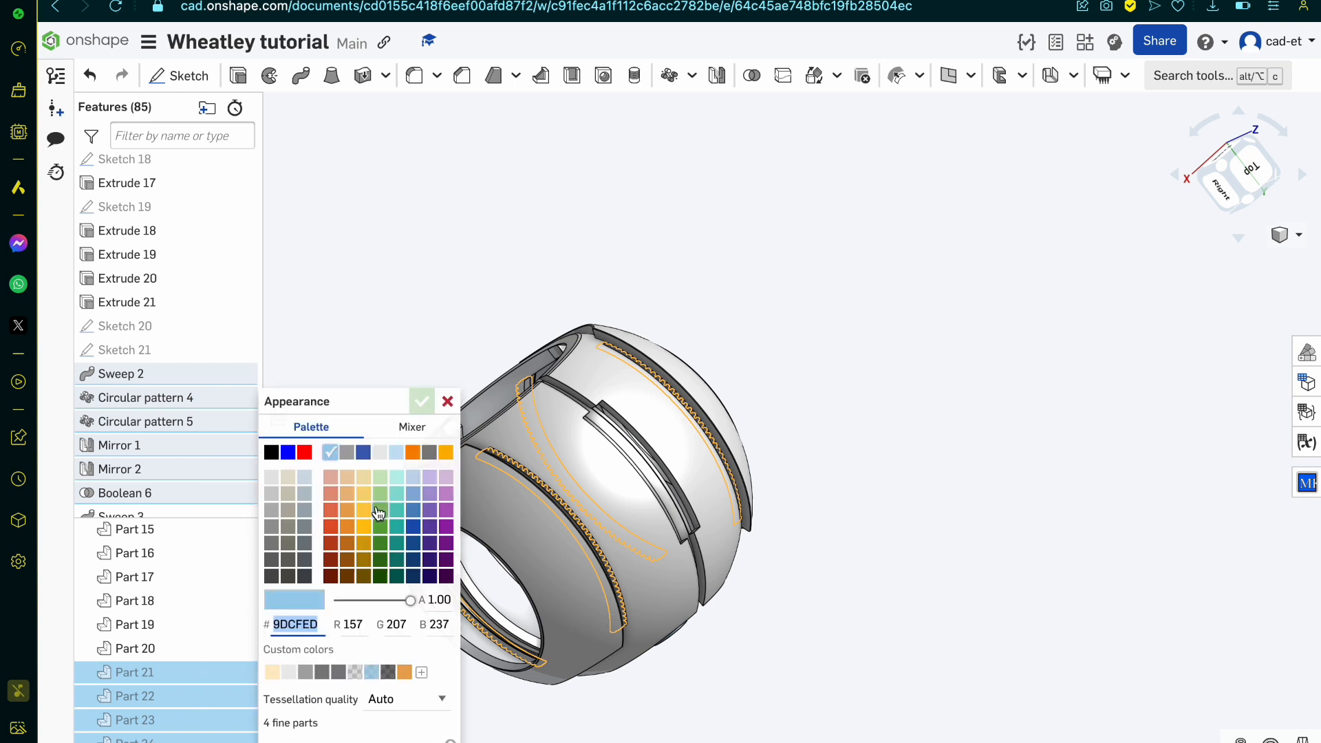
left_click(271, 453)
left_click(422, 401)
Step: Show the black toothed rings, Parts 21 to 24
scroll(509, 474, "up", 10)
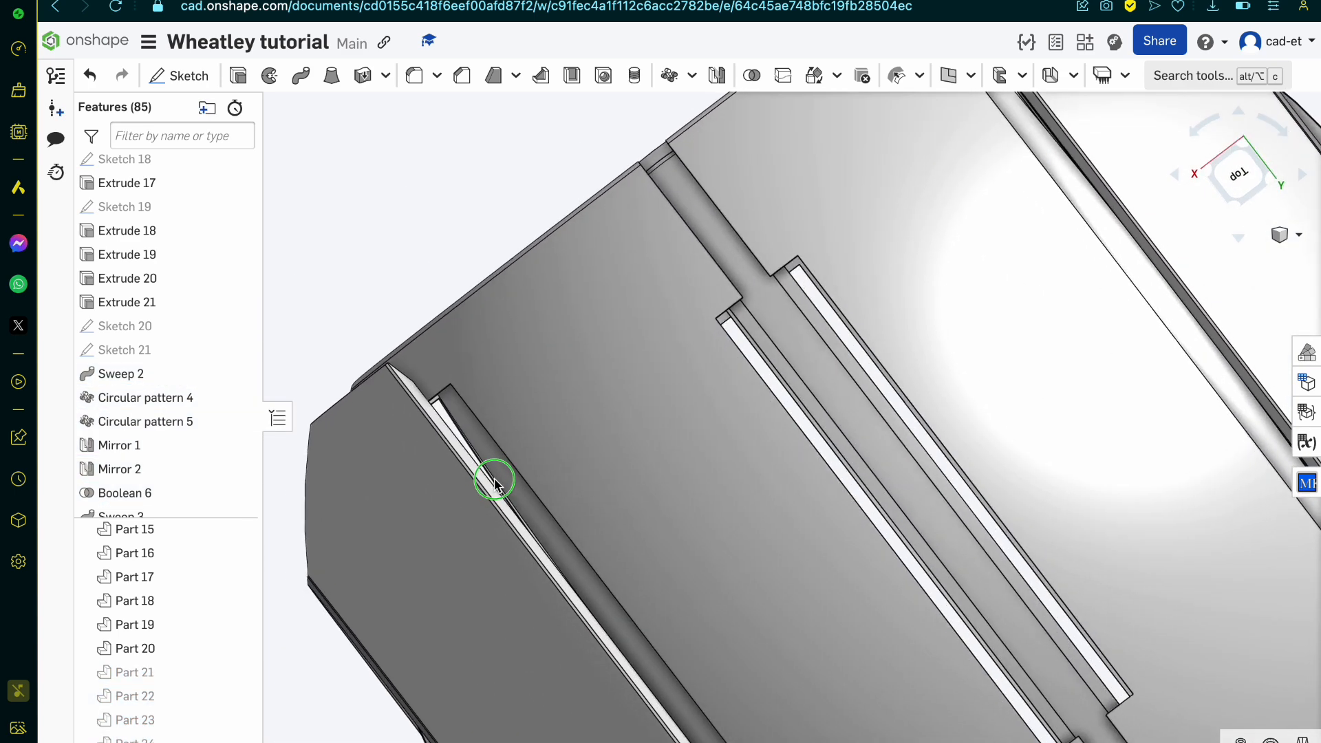
right_click_drag(495, 481, 502, 486)
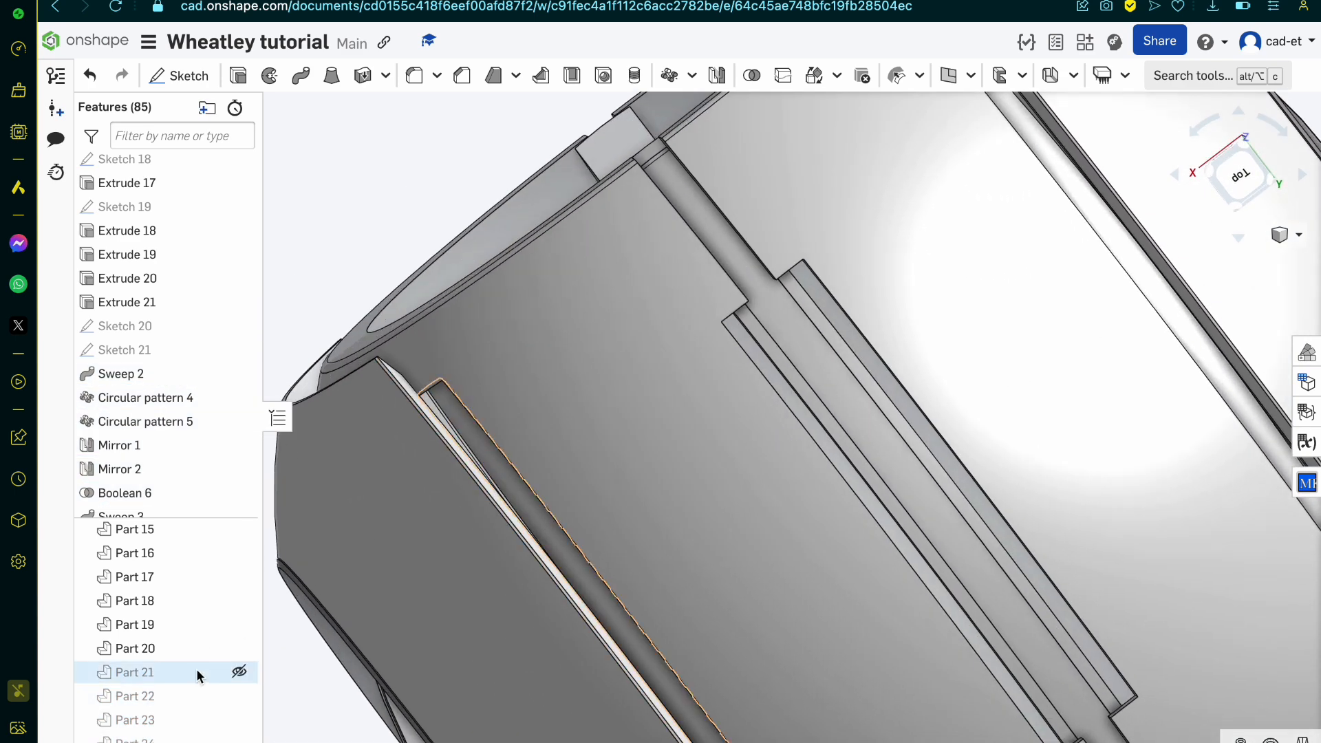
left_click(242, 672)
left_click(241, 704)
left_click(239, 722)
left_click(238, 736)
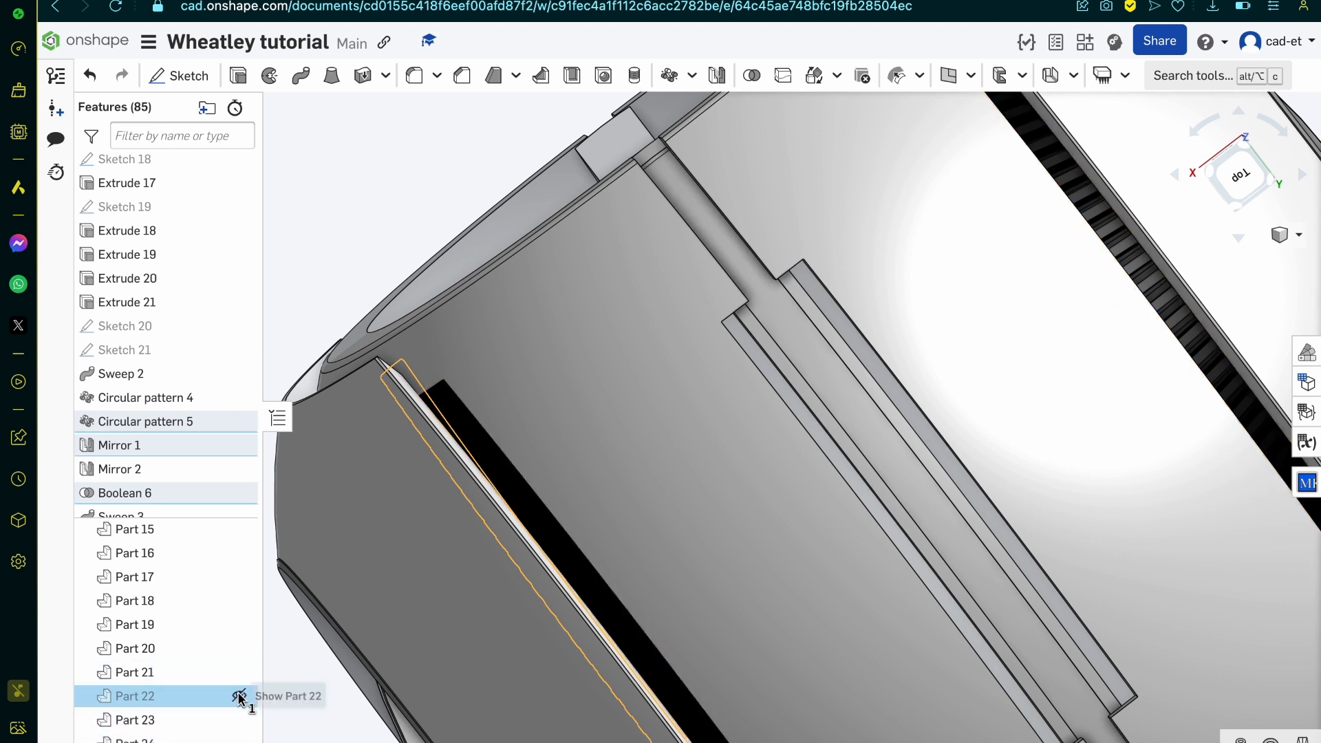
left_click(238, 695)
left_click(236, 700)
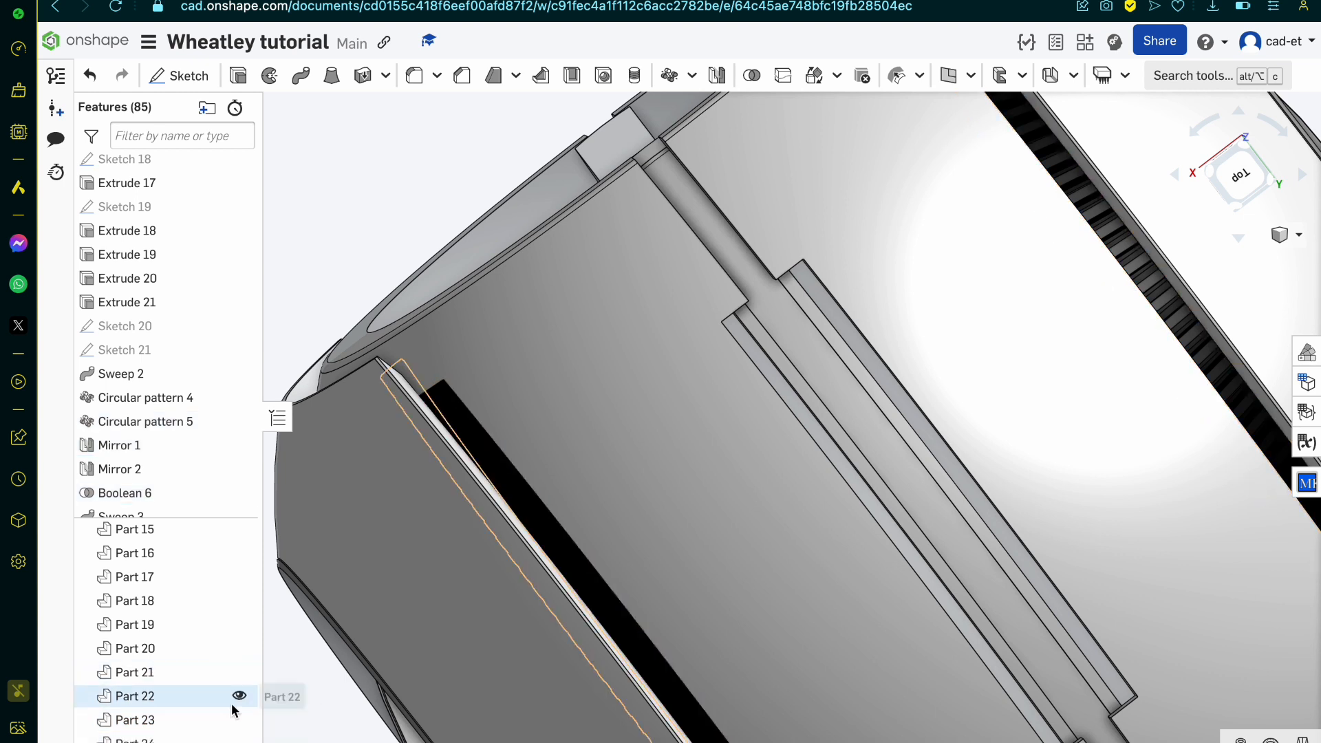
left_click(235, 697)
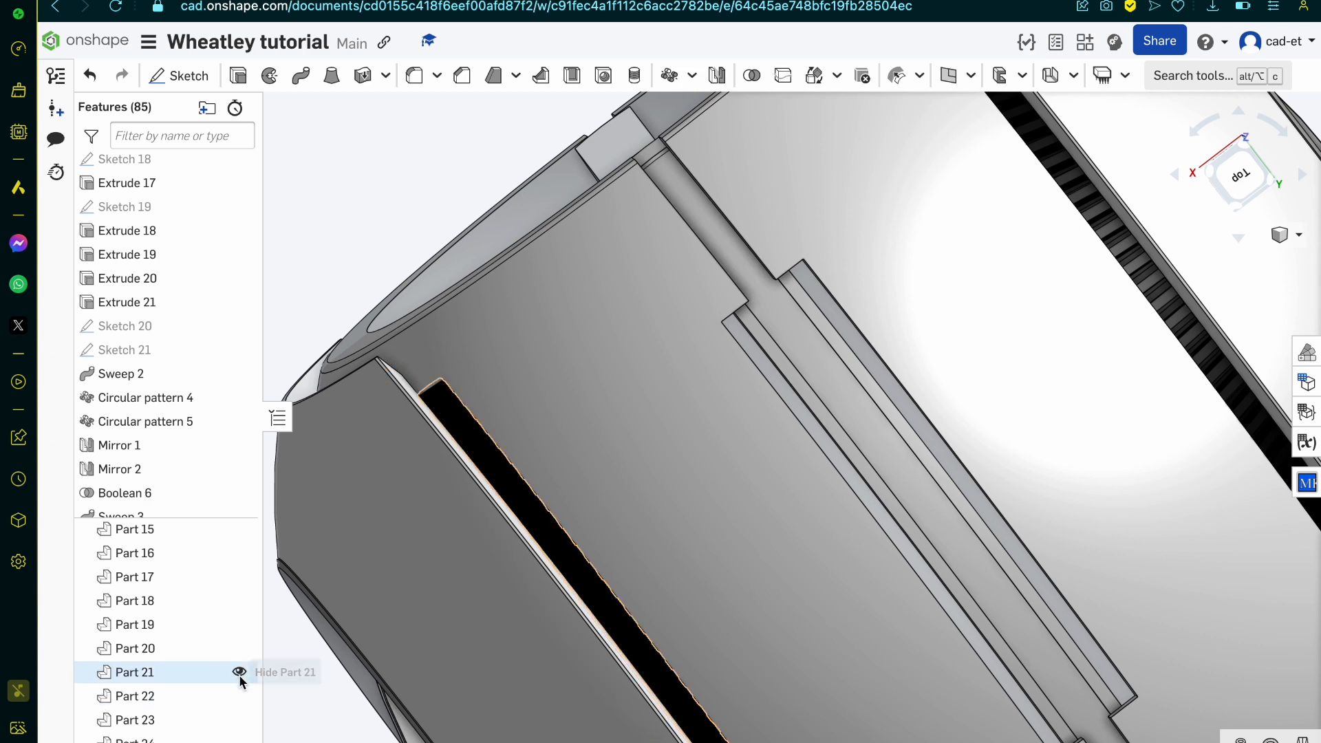
Step: Temporarily hide Part 21 to inspect the groove around it, show it again and review the whole model
left_click(240, 672)
right_click_drag(510, 537, 566, 566)
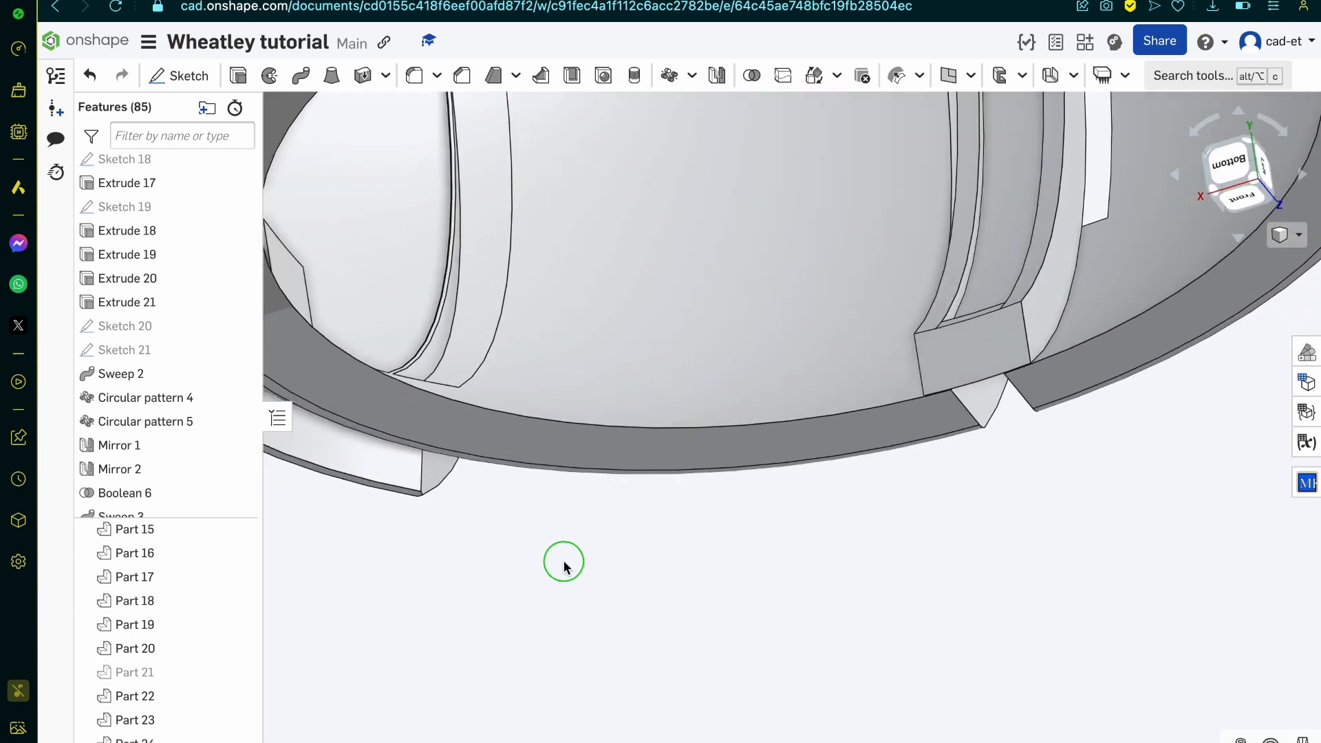
right_click_drag(431, 379, 440, 262)
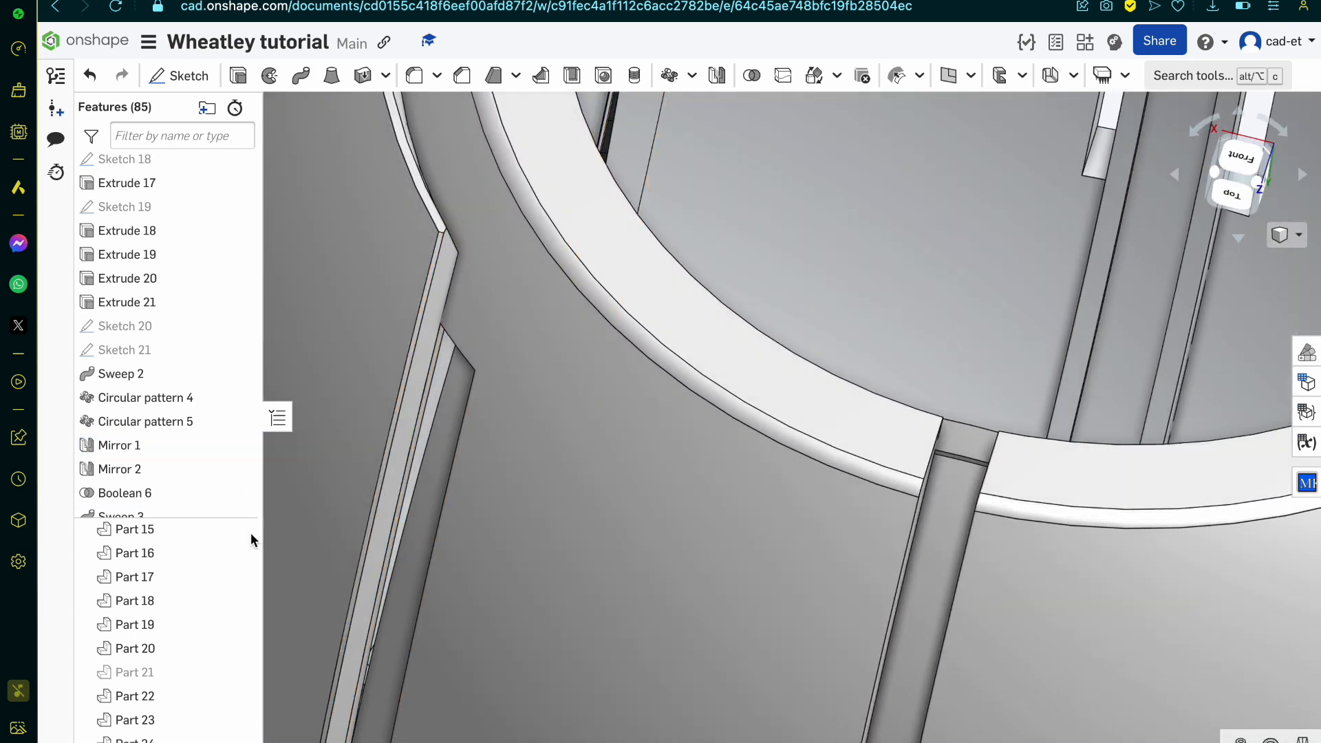
left_click(238, 672)
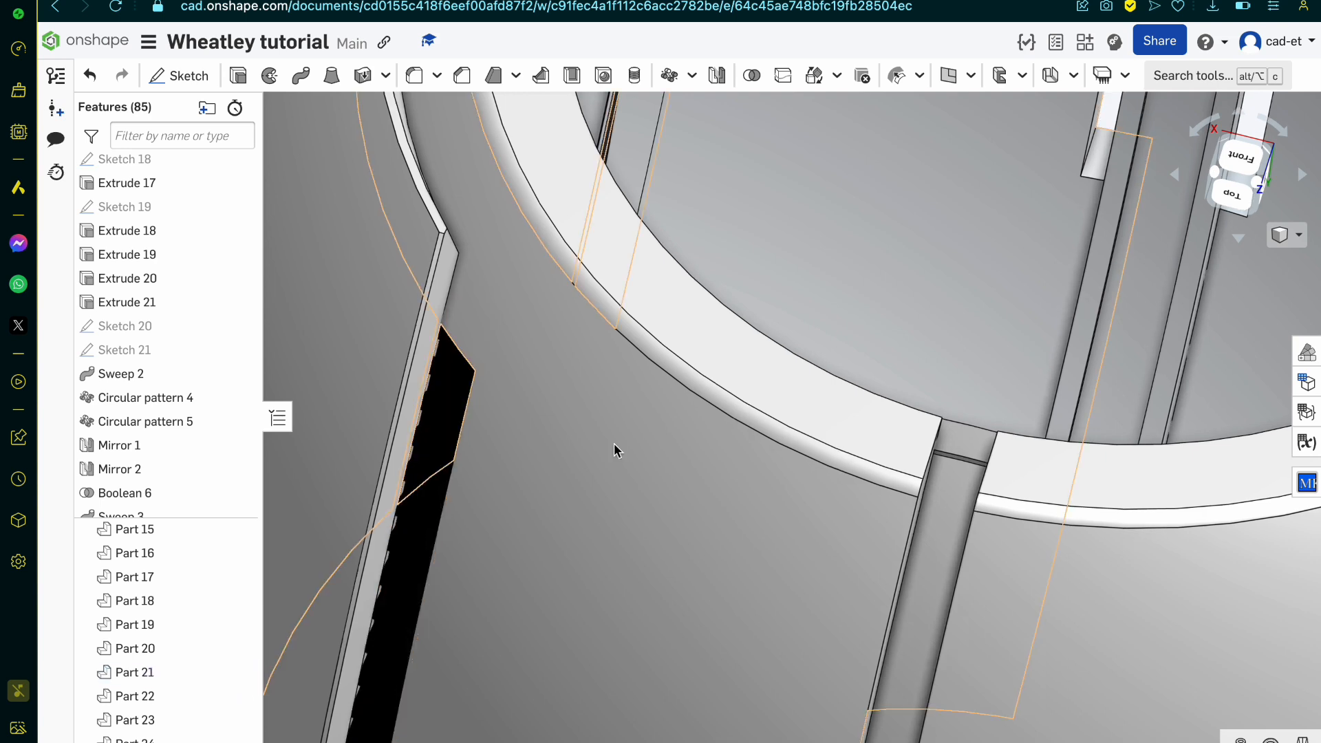
key("f")
right_click_drag(600, 447, 595, 565)
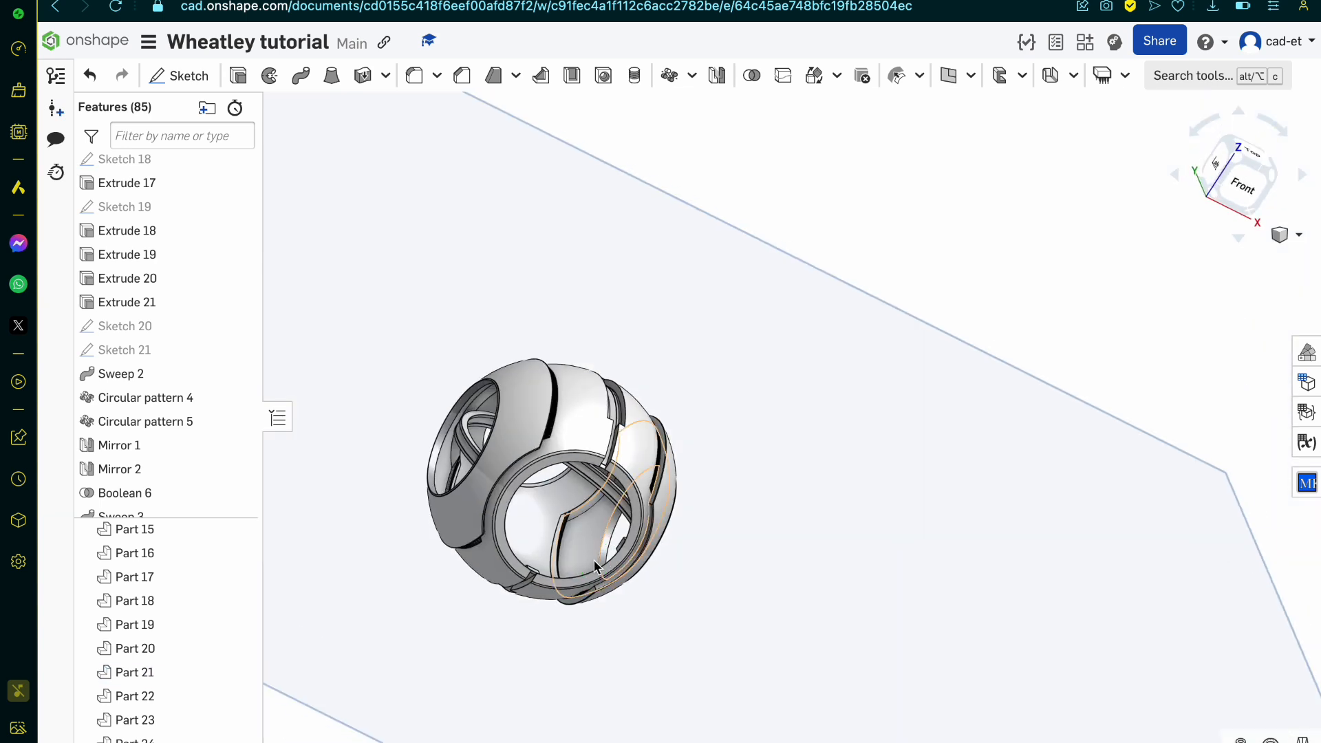